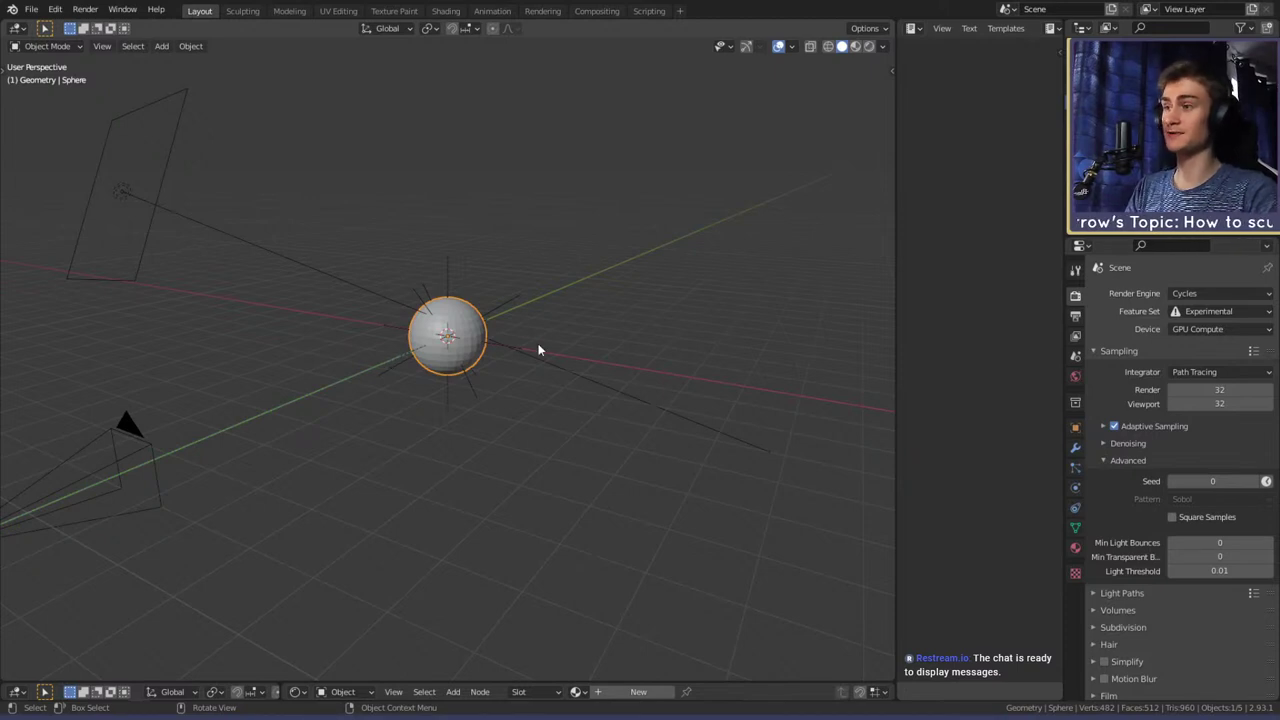
pyautogui.moveTo(512, 368); pyautogui.dragTo(446, 251, button='middle')
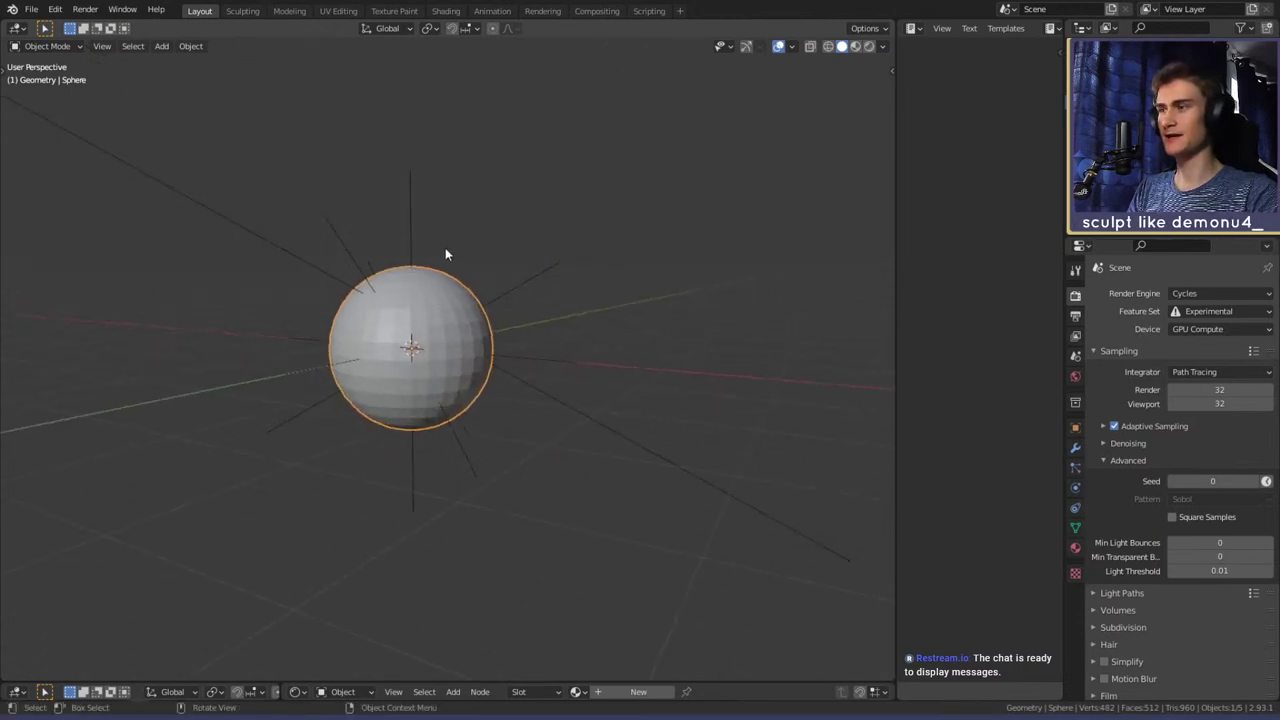
pyautogui.click(448, 254)
pyautogui.click(453, 287)
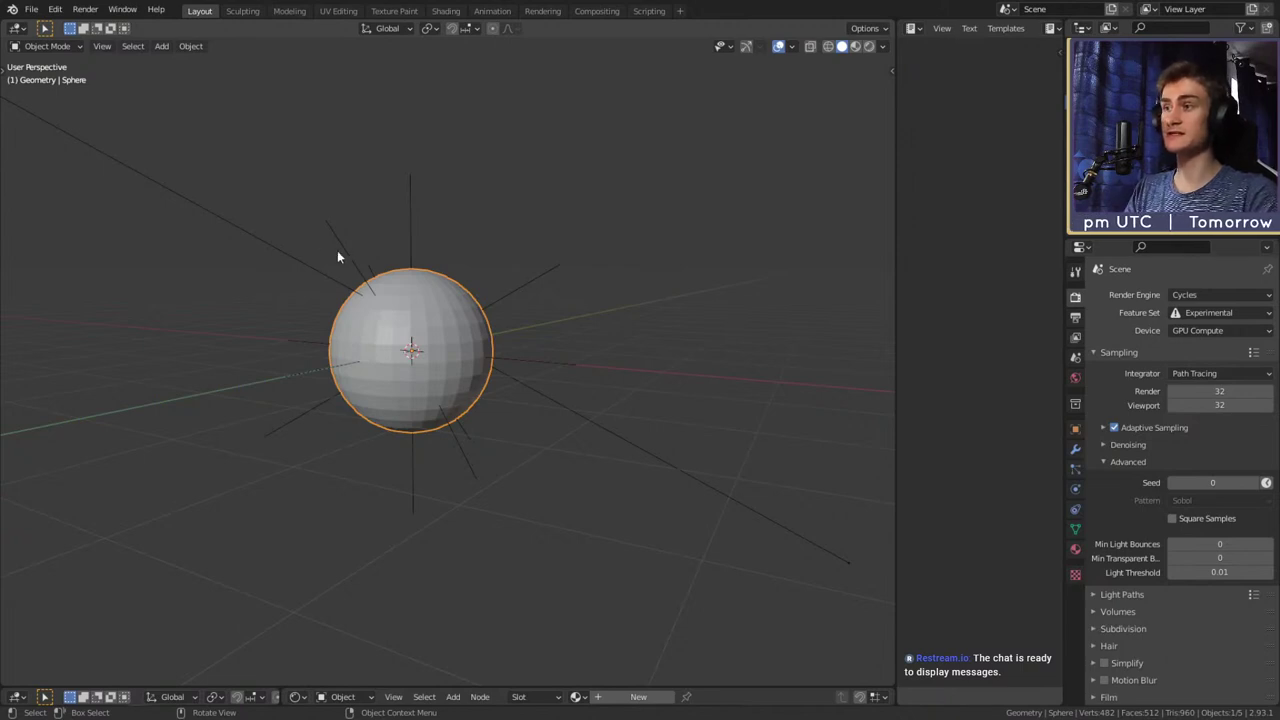
pyautogui.moveTo(511, 286); pyautogui.dragTo(417, 287, button='middle')
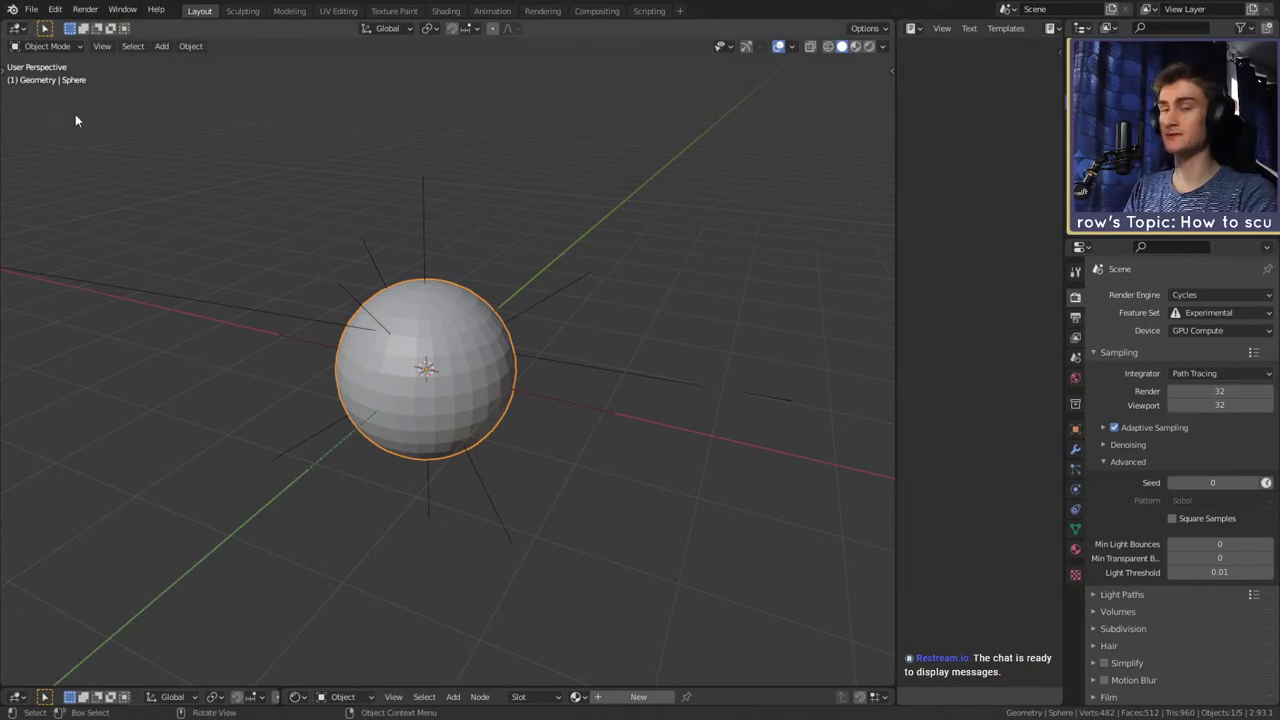
pyautogui.moveTo(1108, 420); pyautogui.dragTo(1080, 528, button='middle')
pyautogui.moveTo(1110, 386); pyautogui.dragTo(1116, 401, button='middle')
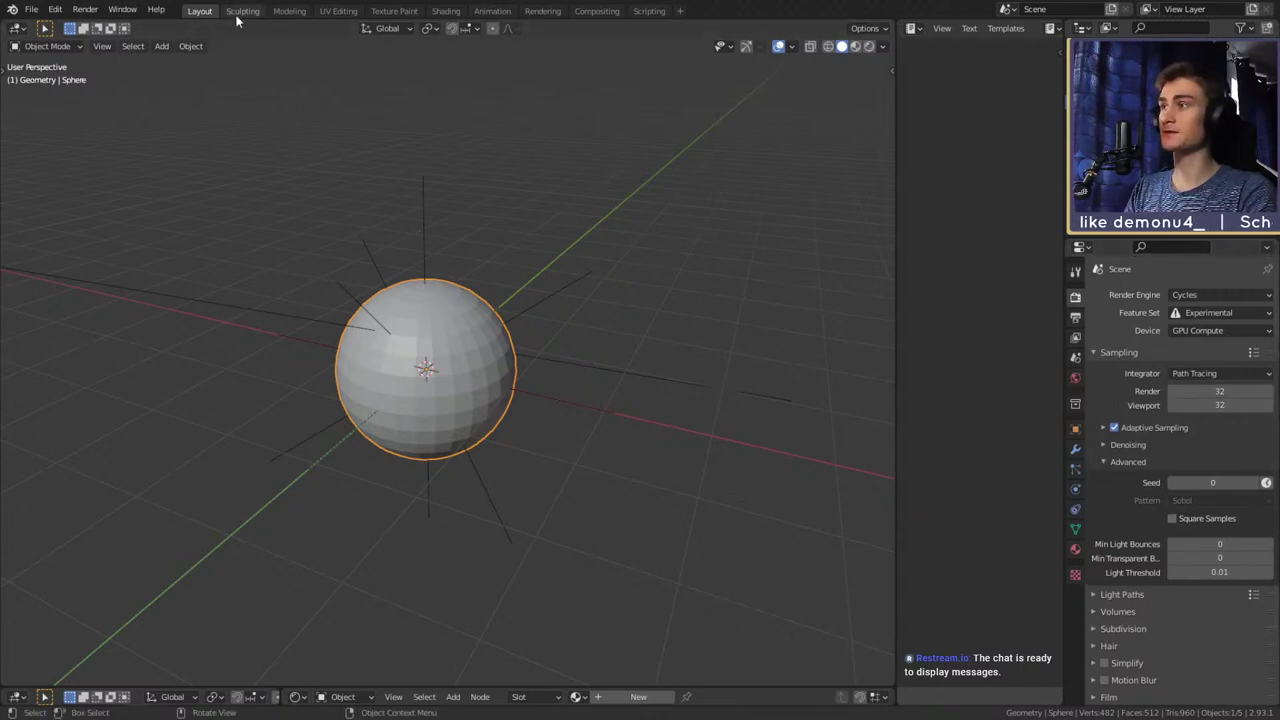
# Switch to the Sculpting workspace and enable Dyntopo for the sphere
pyautogui.hotkey('ctrl', 'pagedown')
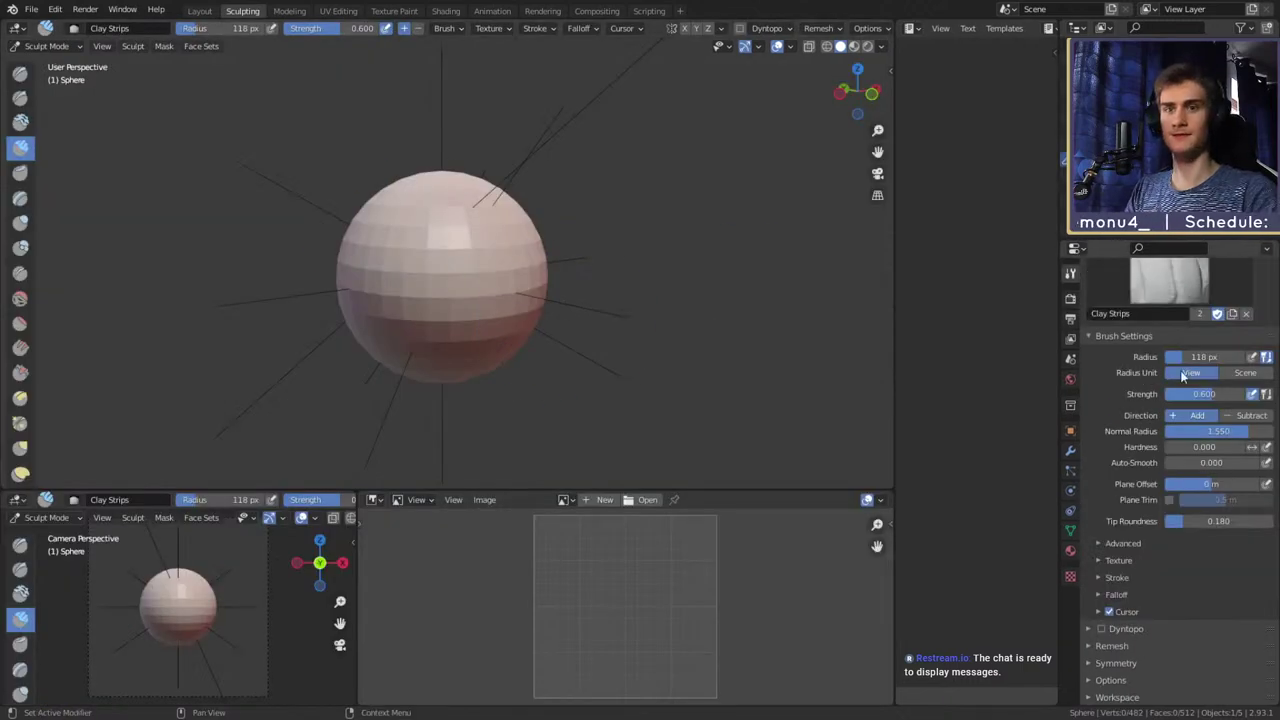
pyautogui.hotkey('ctrl', 'd')
pyautogui.click(590, 320)
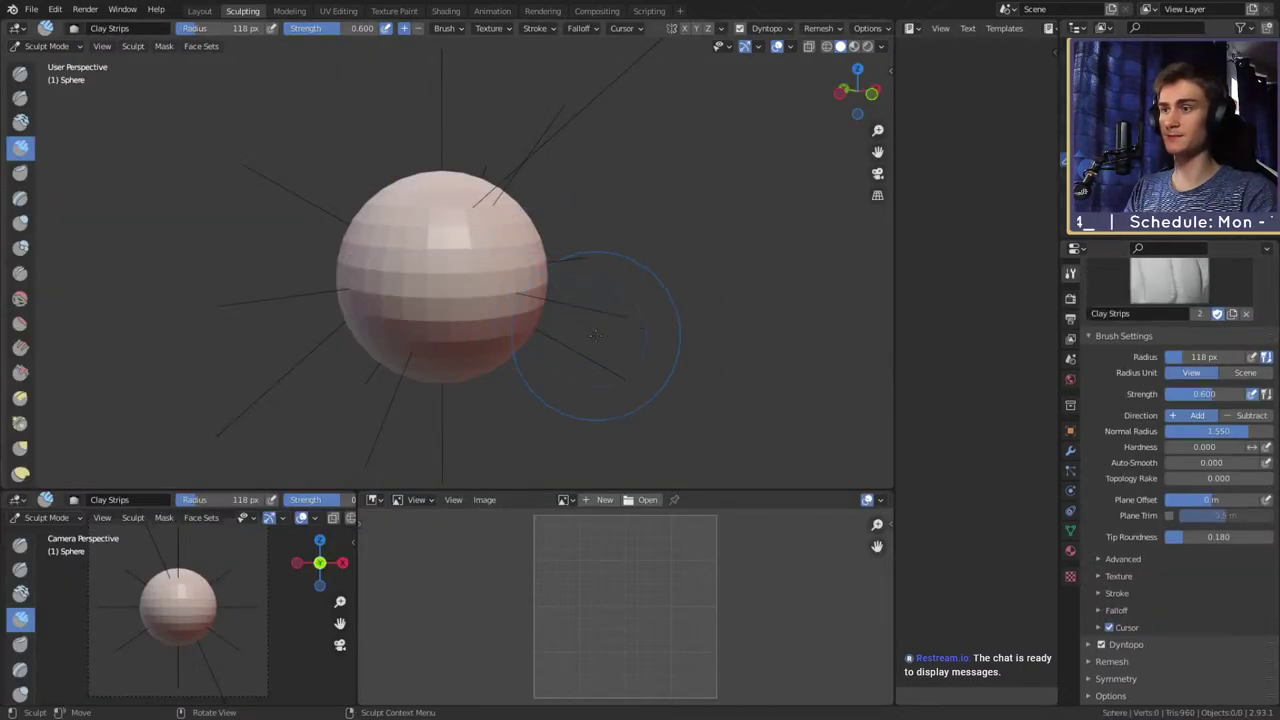
# Set the Dyntopo detailing to Constant Detail with a resolution of 20
pyautogui.click(1093, 644)
pyautogui.scroll(-2, 1100, 650)
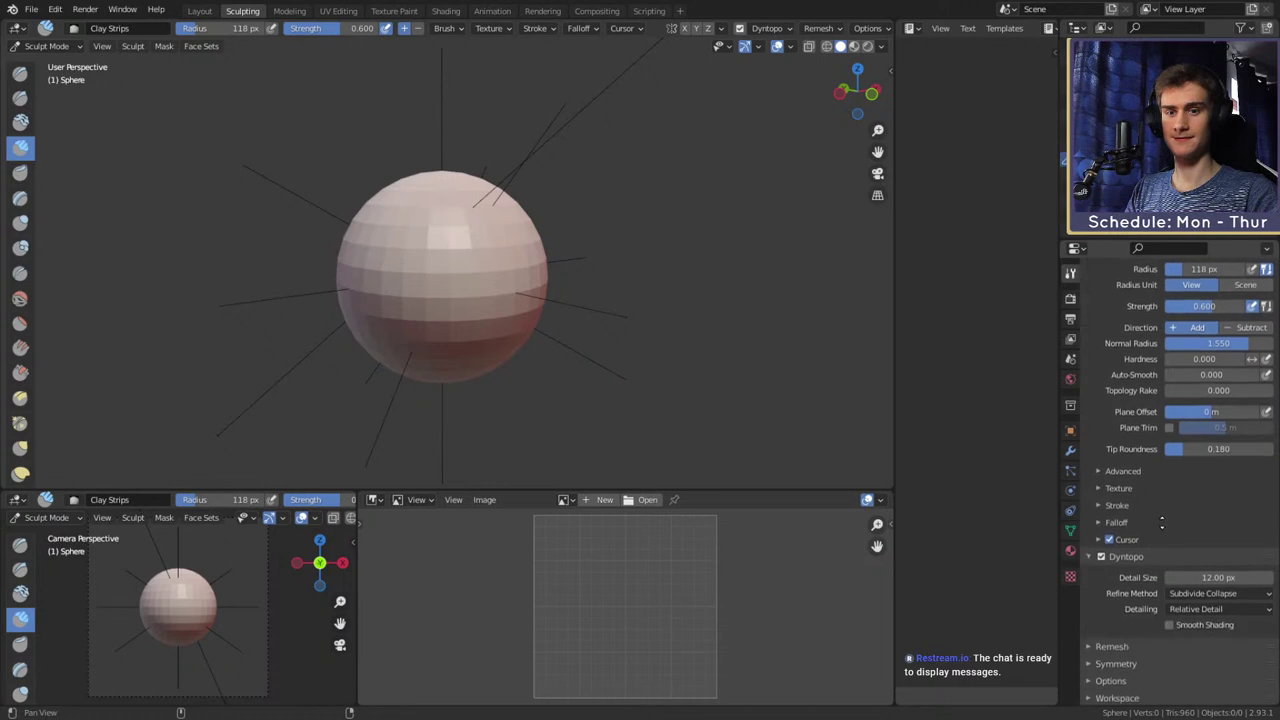
pyautogui.click(1198, 606)
pyautogui.click(1200, 640)
pyautogui.click(1218, 577)
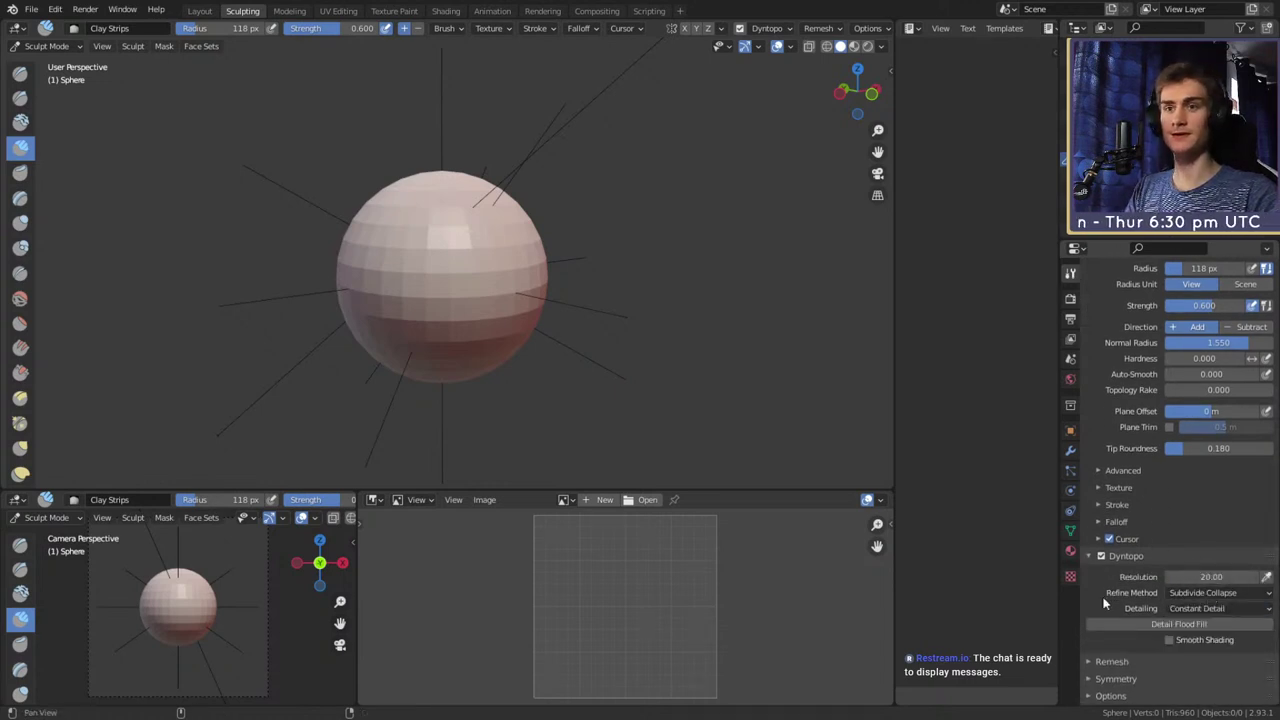
pyautogui.scroll(-1, 1134, 545)
# Enable X-axis mirror symmetry for sculpting
pyautogui.scroll(3, 1110, 570)
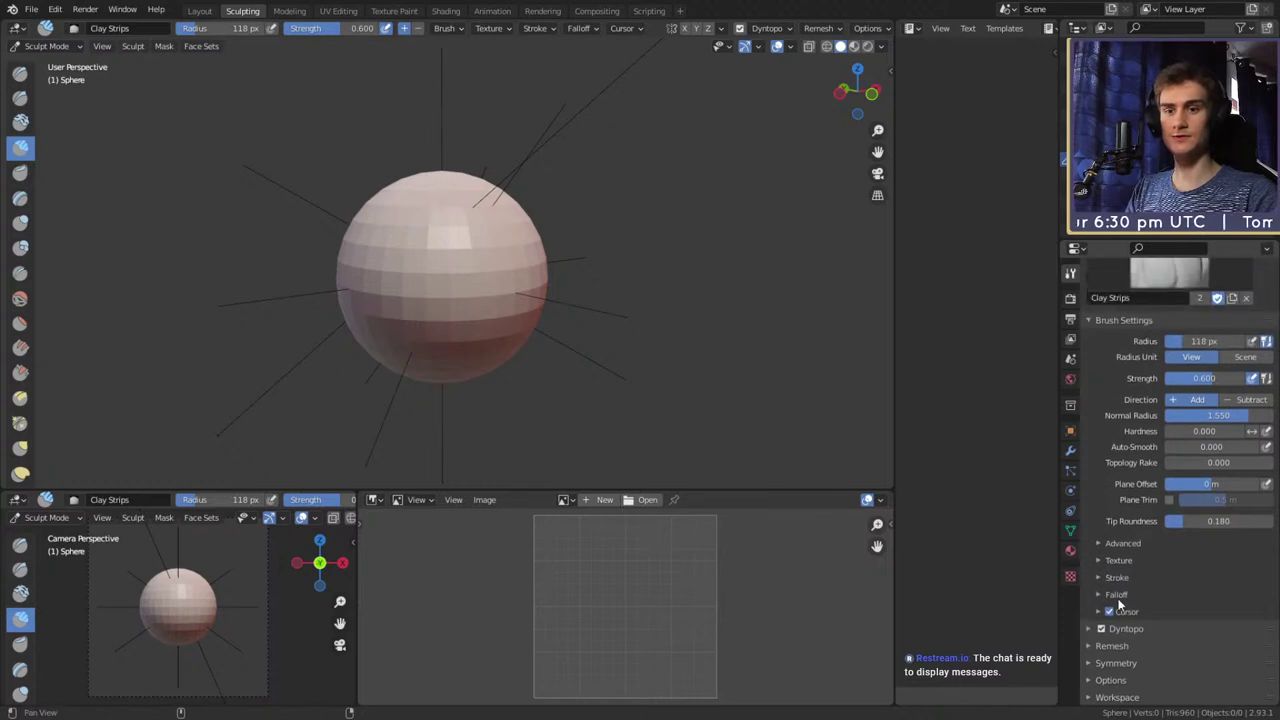
pyautogui.click(1112, 663)
pyautogui.scroll(-4, 1150, 560)
pyautogui.click(1182, 497)
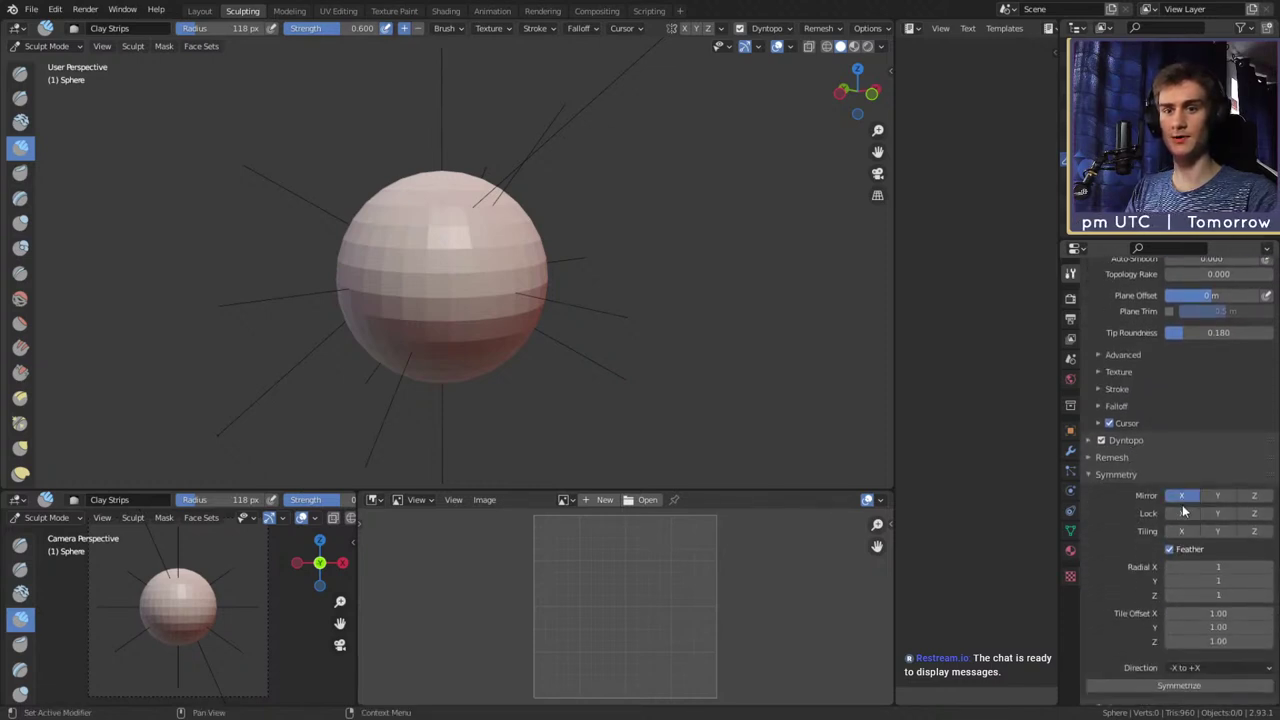
pyautogui.press('f')
pyautogui.click(438, 248)
pyautogui.moveTo(452, 242)
pyautogui.mouseDown()
pyautogui.moveTo(451, 267)
pyautogui.moveTo(448, 245)
pyautogui.mouseUp()
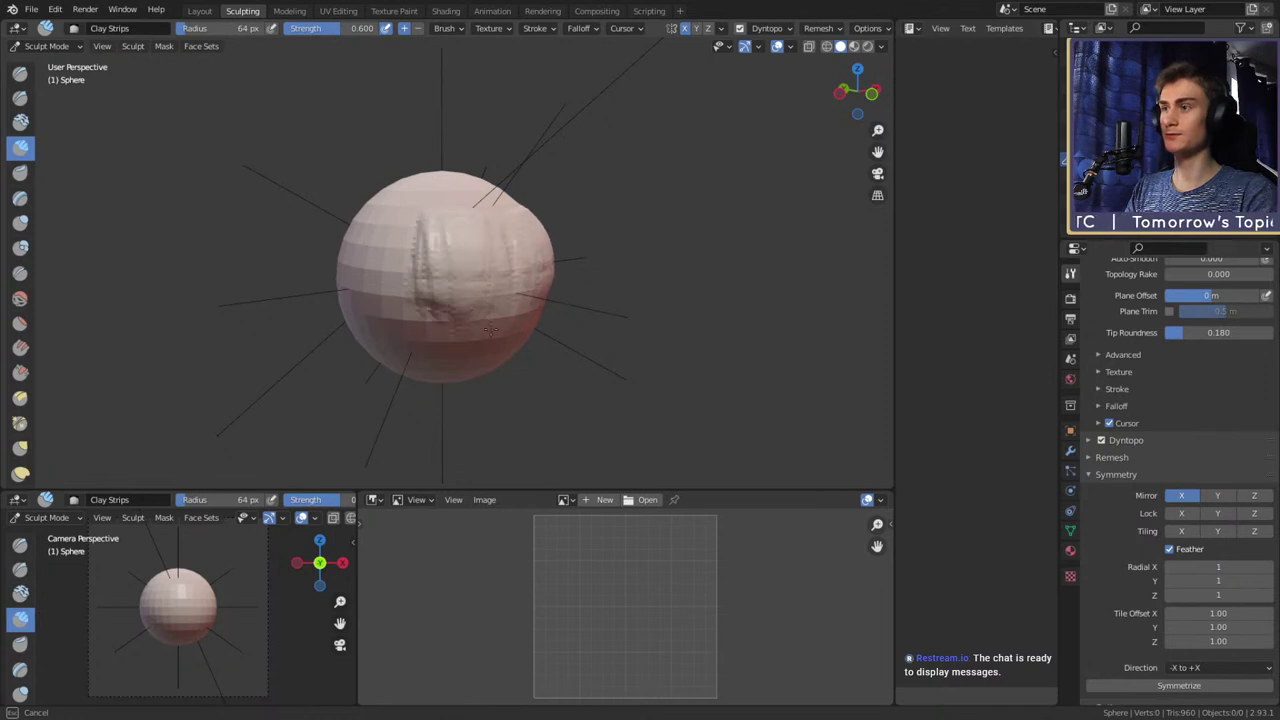
pyautogui.hotkey('ctrl', 'z')
pyautogui.moveTo(504, 220)
pyautogui.keyDown('ctrl'); pyautogui.mouseDown(button='middle')
pyautogui.moveTo(527, 274)
pyautogui.moveTo(495, 276)
pyautogui.moveTo(505, 288)
pyautogui.mouseUp(button='middle'); pyautogui.keyUp('ctrl')
pyautogui.scroll(3, 509, 291)
pyautogui.keyDown('alt'); pyautogui.moveTo(509, 292); pyautogui.dragTo(487, 302); pyautogui.keyUp('alt')
pyautogui.moveTo(487, 302)
pyautogui.keyDown('alt'); pyautogui.keyDown('shift'); pyautogui.mouseDown()
pyautogui.moveTo(471, 271)
pyautogui.moveTo(460, 283)
pyautogui.mouseUp(); pyautogui.keyUp('shift'); pyautogui.keyUp('alt')
pyautogui.press('f')
pyautogui.click(452, 272)
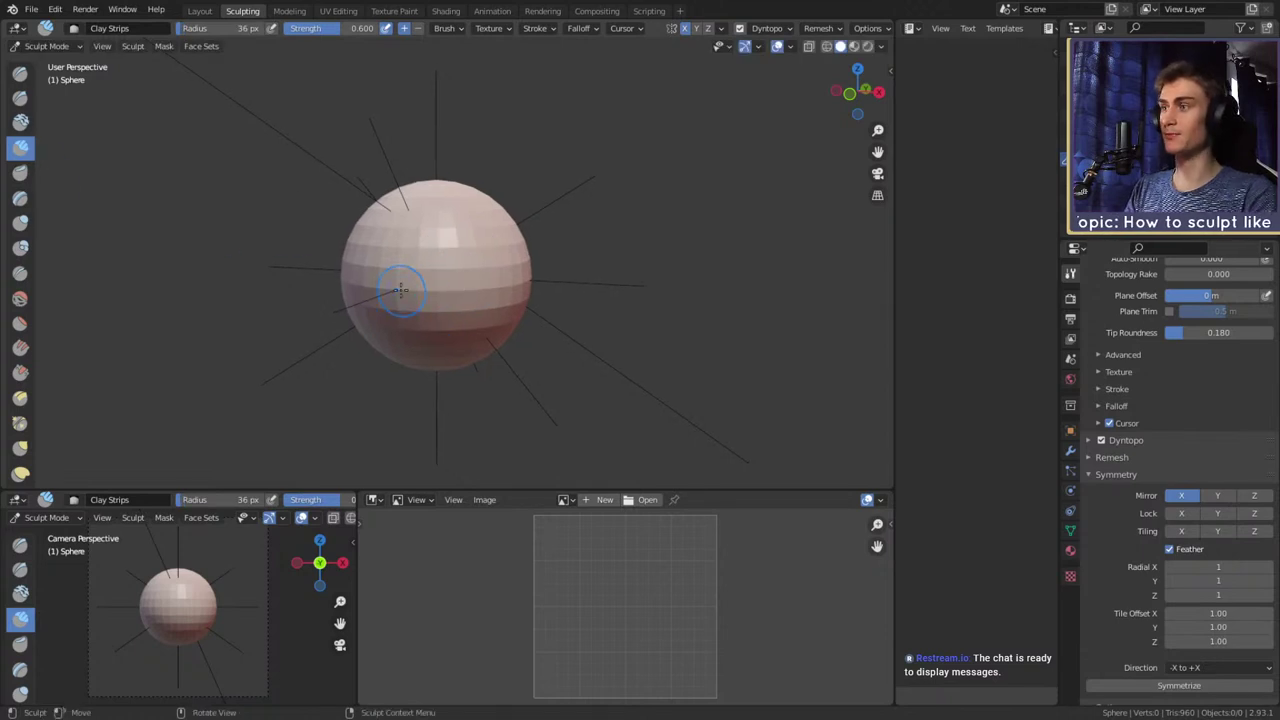
pyautogui.press('g')
pyautogui.hotkey('shift', 'c')
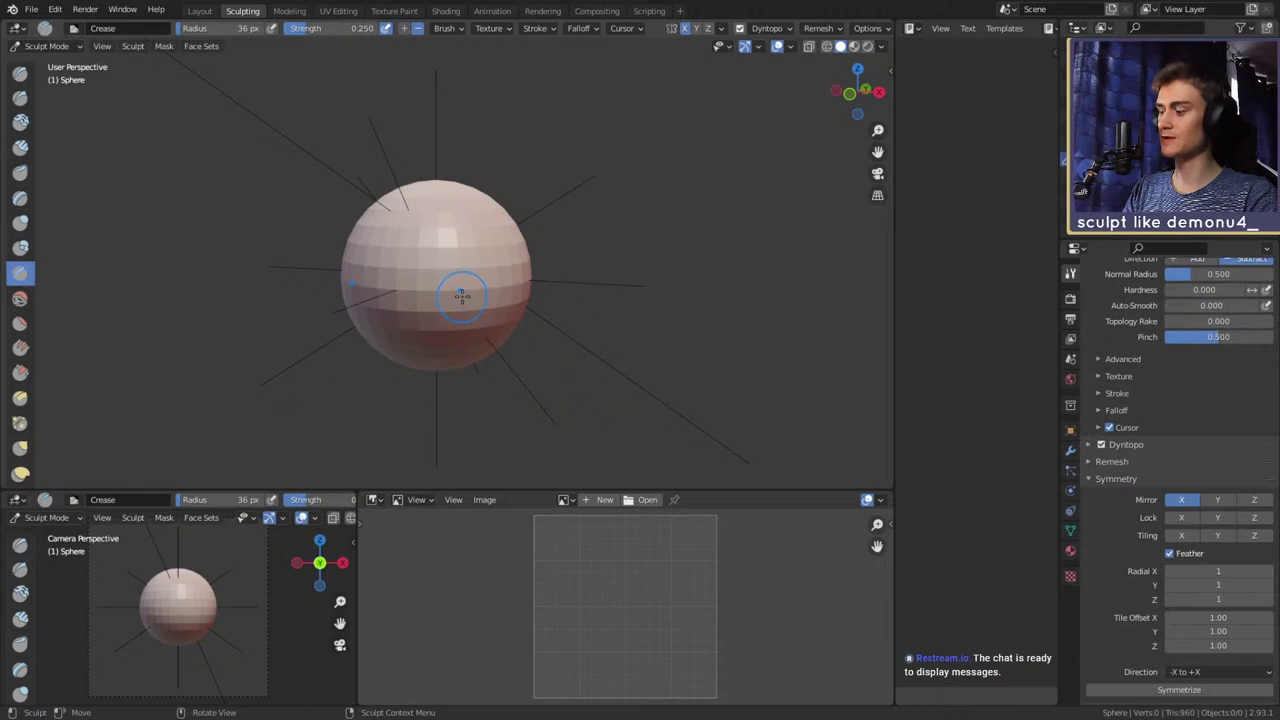
# Switch to the Snake Hook brush and set its radius to 111 px
pyautogui.press('k')
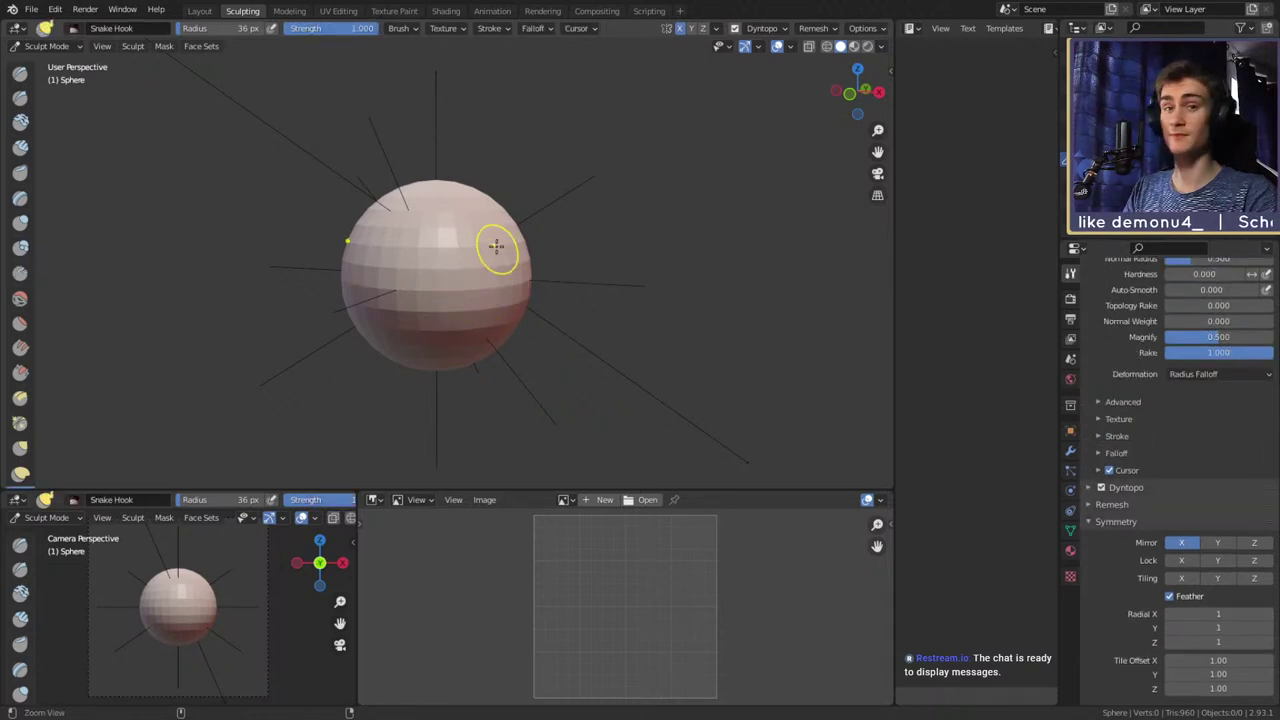
pyautogui.scroll(-3, 530, 302)
pyautogui.scroll(3, 530, 290)
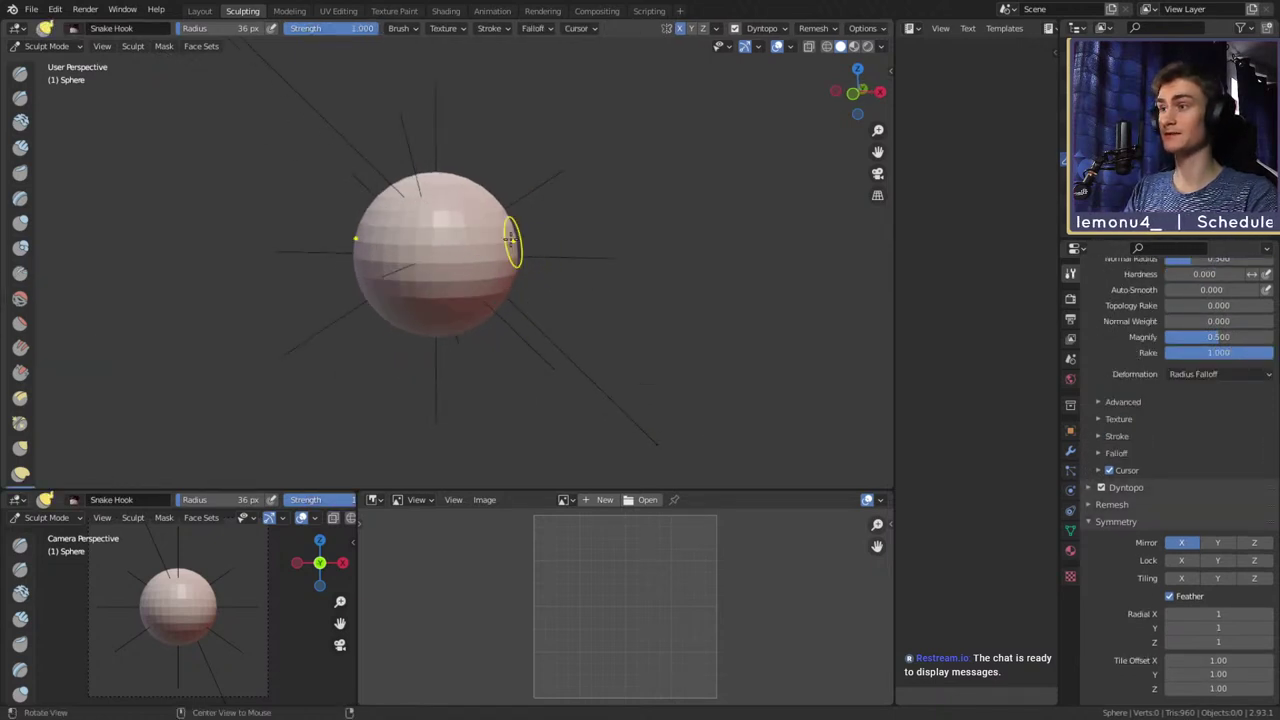
pyautogui.press('f')
pyautogui.click(468, 273)
pyautogui.keyDown('shift'); pyautogui.moveTo(453, 286); pyautogui.dragTo(442, 249, button='middle'); pyautogui.keyUp('shift')
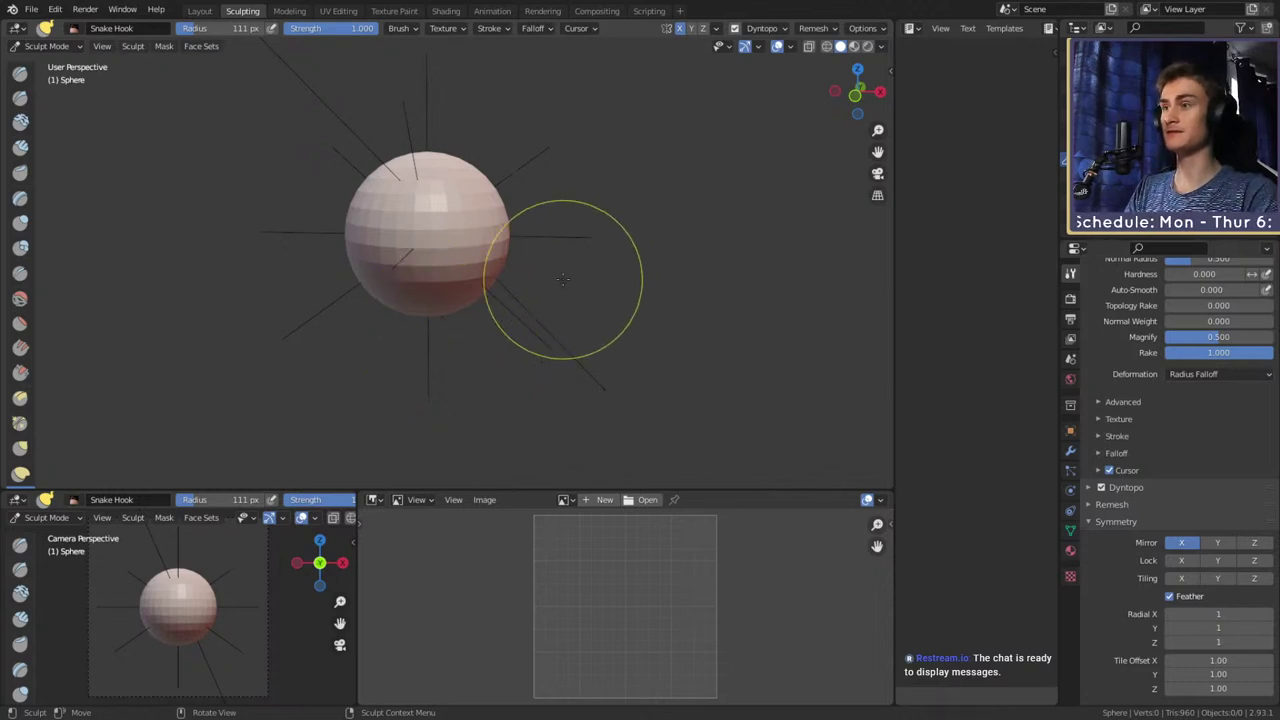
pyautogui.moveTo(543, 334)
pyautogui.mouseDown(button='middle')
pyautogui.moveTo(456, 323)
pyautogui.moveTo(505, 340)
pyautogui.moveTo(437, 281)
pyautogui.moveTo(357, 291)
pyautogui.mouseUp(button='middle')
pyautogui.press('f')
pyautogui.click(400, 279)
pyautogui.keyDown('ctrl'); pyautogui.moveTo(443, 237); pyautogui.dragTo(509, 265, button='middle'); pyautogui.keyUp('ctrl')
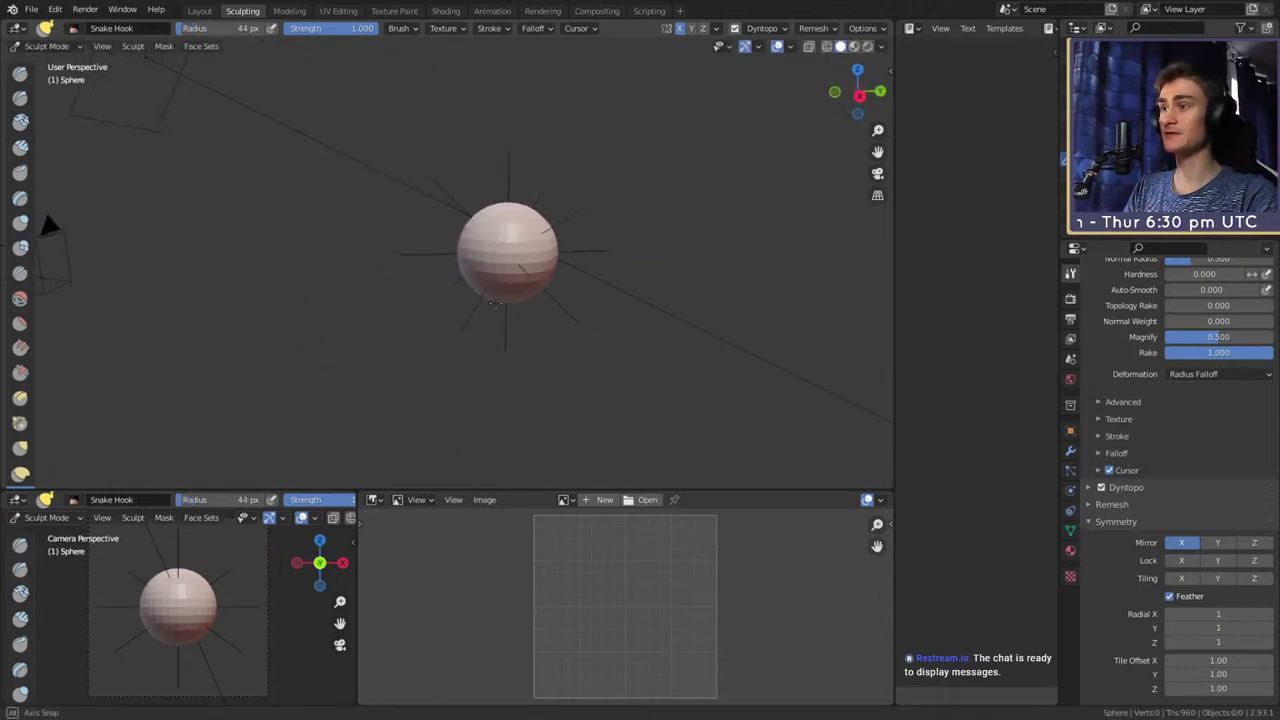
pyautogui.keyDown('ctrl'); pyautogui.moveTo(468, 337); pyautogui.dragTo(441, 281, button='middle'); pyautogui.keyUp('ctrl')
pyautogui.moveTo(441, 281)
pyautogui.mouseDown(button='middle')
pyautogui.moveTo(468, 267)
pyautogui.moveTo(440, 250)
pyautogui.mouseUp(button='middle')
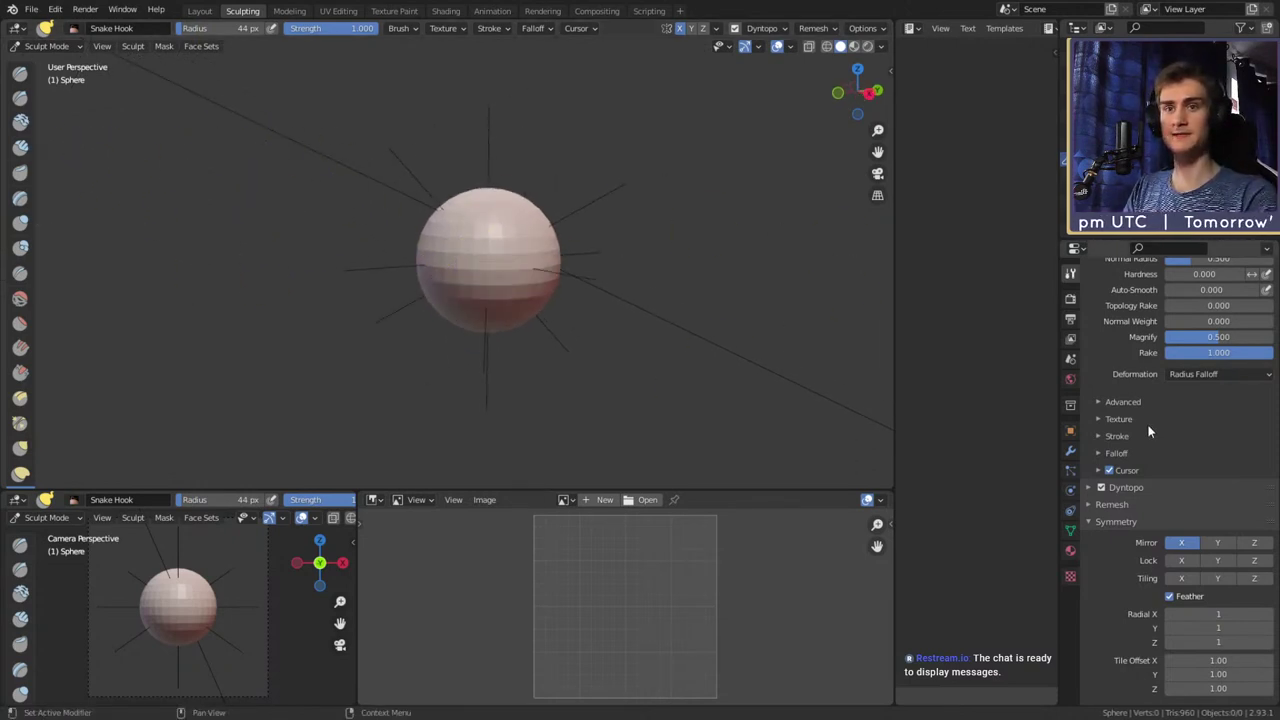
pyautogui.scroll(5, 1147, 423)
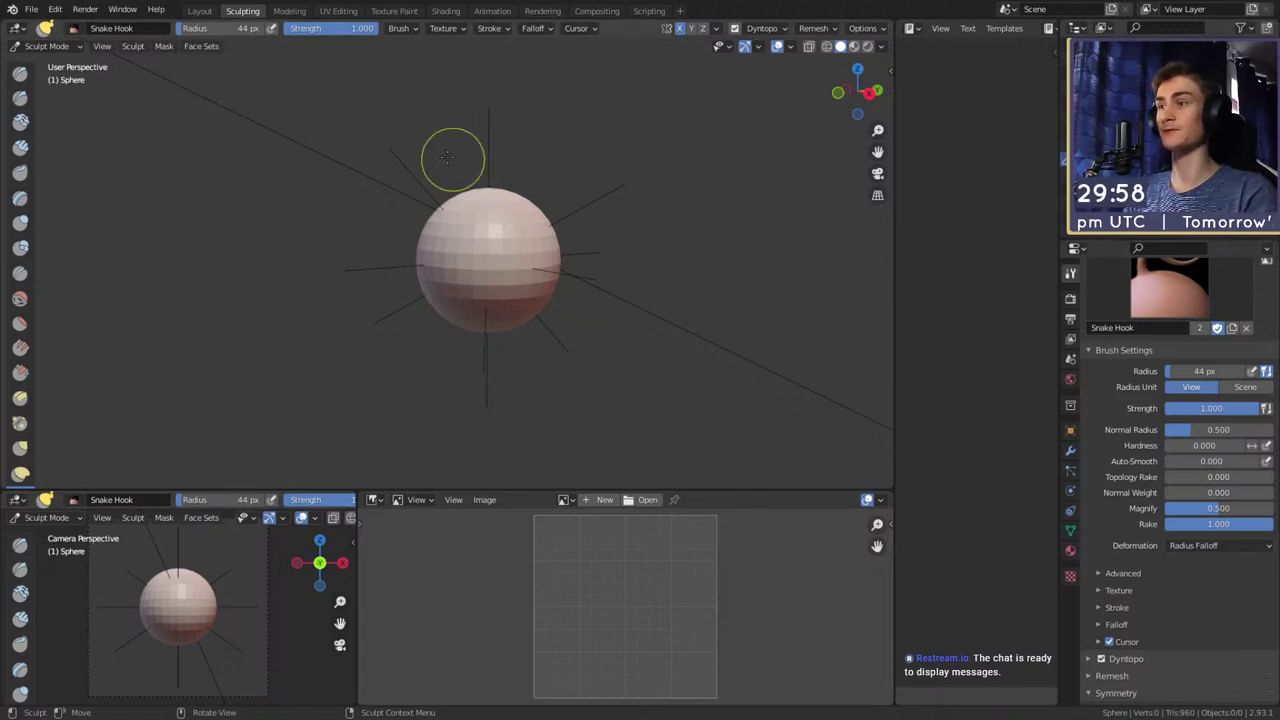
# Enlarge the Snake Hook radius to 127 px for pulling the sphere from its side view
pyautogui.moveTo(620, 309); pyautogui.dragTo(549, 288, button='middle')
pyautogui.keyDown('alt'); pyautogui.keyDown('shift'); pyautogui.moveTo(549, 288); pyautogui.dragTo(559, 280); pyautogui.keyUp('shift'); pyautogui.keyUp('alt')
pyautogui.press('f')
pyautogui.click(455, 275)
pyautogui.press('f')
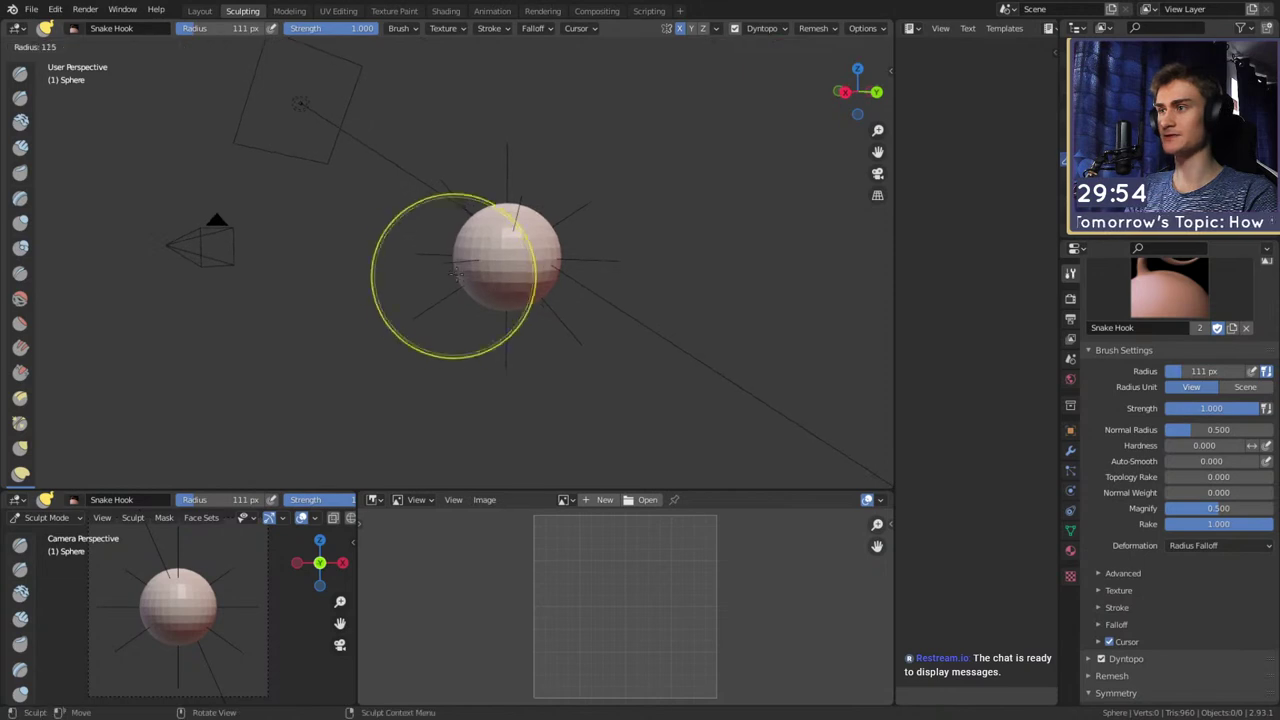
pyautogui.click(457, 277)
pyautogui.keyDown('alt'); pyautogui.moveTo(464, 278); pyautogui.dragTo(434, 276); pyautogui.keyUp('alt')
pyautogui.moveTo(433, 277); pyautogui.dragTo(468, 263, button='middle')
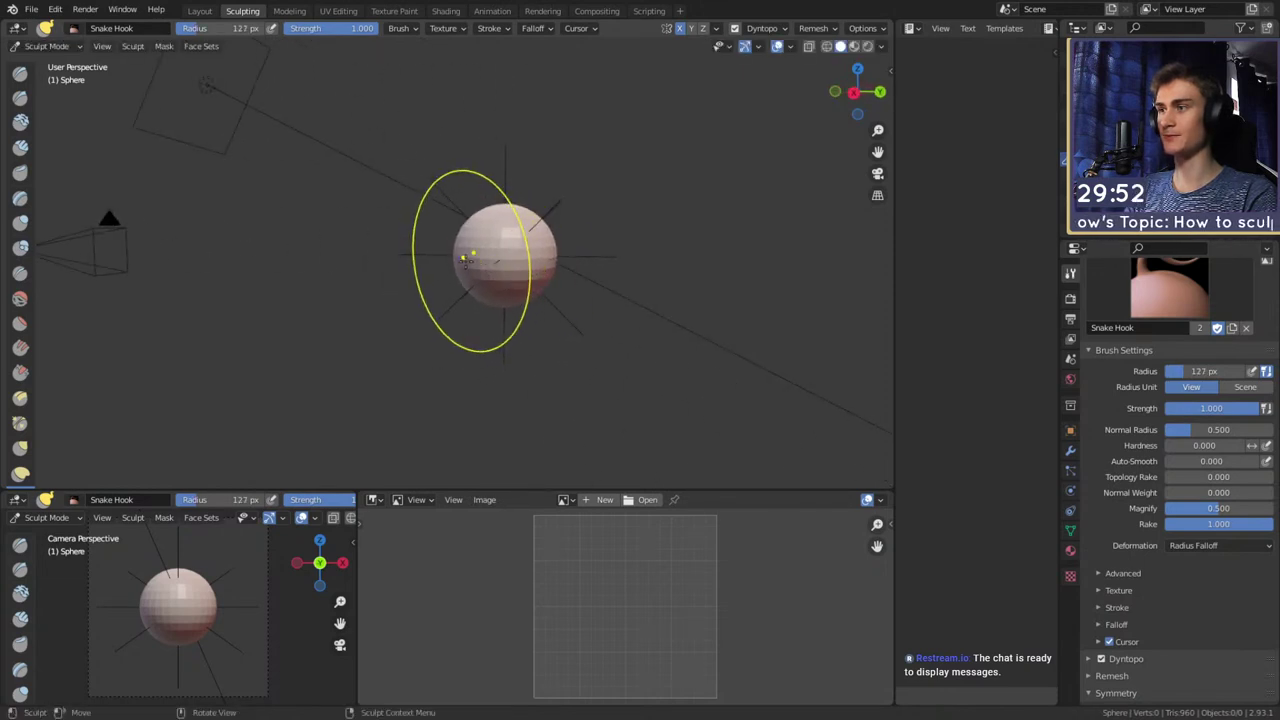
# Pull one side of the sphere out into a long tapered snout with Snake Hook, increasing the radius up to 194 px
pyautogui.moveTo(464, 263)
pyautogui.keyDown('alt'); pyautogui.mouseDown()
pyautogui.moveTo(483, 266)
pyautogui.moveTo(486, 292)
pyautogui.moveTo(464, 322)
pyautogui.moveTo(418, 295)
pyautogui.moveTo(386, 307)
pyautogui.mouseUp(); pyautogui.keyUp('alt')
pyautogui.press('f')
pyautogui.click(461, 268)
pyautogui.moveTo(386, 307)
pyautogui.keyDown('alt'); pyautogui.keyDown('shift'); pyautogui.mouseDown()
pyautogui.moveTo(361, 292)
pyautogui.moveTo(318, 297)
pyautogui.moveTo(466, 308)
pyautogui.moveTo(355, 270)
pyautogui.moveTo(327, 288)
pyautogui.mouseUp(); pyautogui.keyUp('shift'); pyautogui.keyUp('alt')
pyautogui.press('f')
pyautogui.click(428, 283)
pyautogui.press('f')
pyautogui.click(494, 282)
pyautogui.press('f')
pyautogui.click(461, 289)
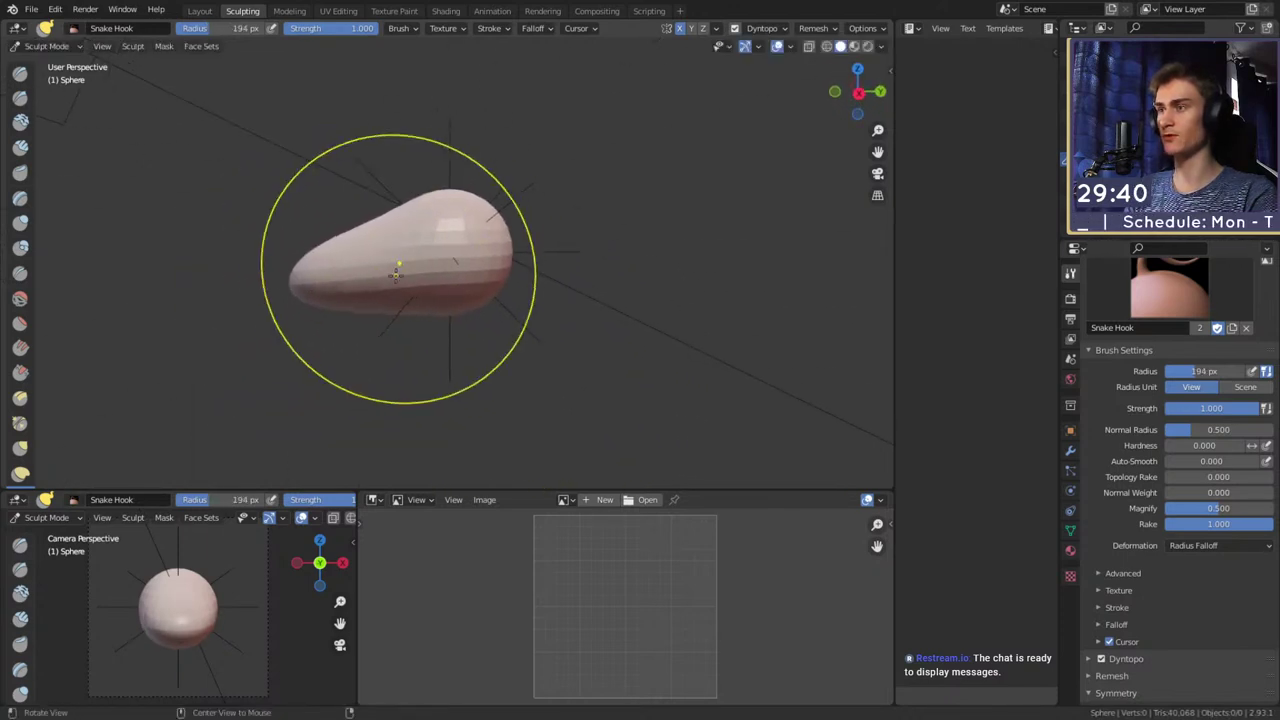
# Adjust the snout tip and widen the rear of the head symmetrically with Snake Hook, using a 235 px radius for the rear
pyautogui.moveTo(400, 263)
pyautogui.mouseDown(button='middle')
pyautogui.moveTo(571, 386)
pyautogui.moveTo(533, 347)
pyautogui.mouseUp(button='middle')
pyautogui.press('f')
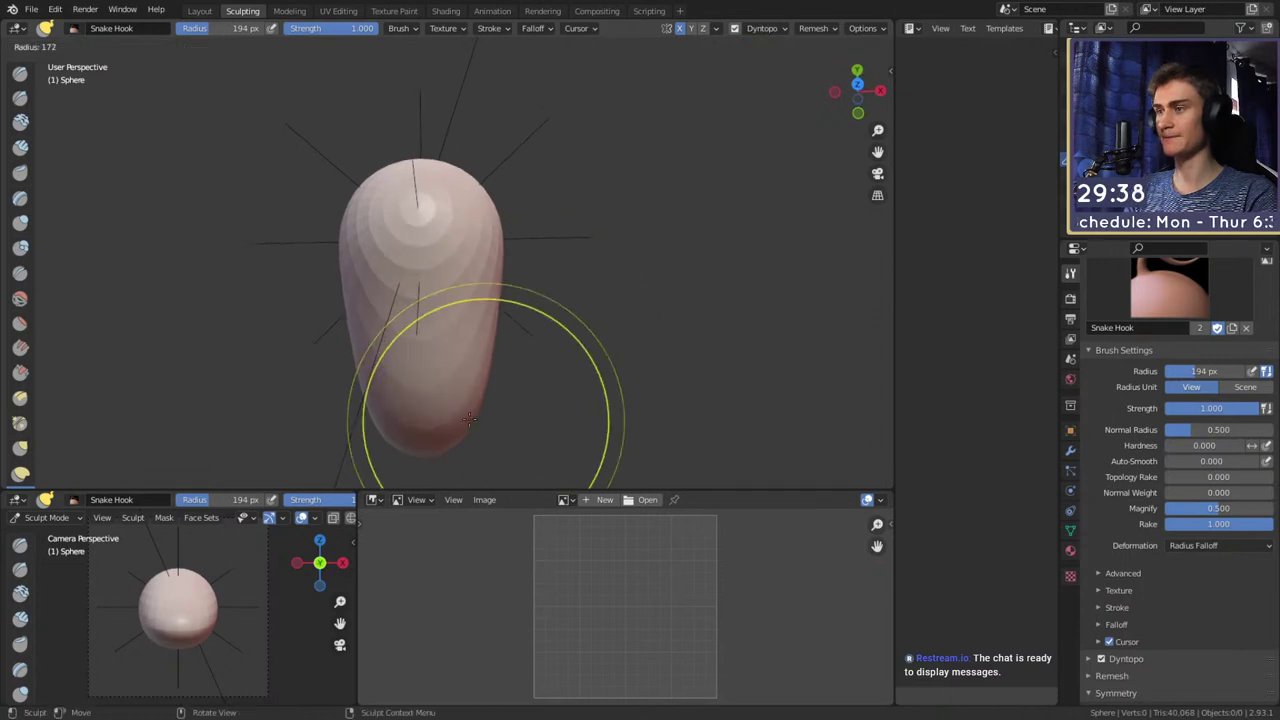
pyautogui.click(486, 423)
pyautogui.moveTo(462, 430); pyautogui.dragTo(475, 428)
pyautogui.keyDown('alt'); pyautogui.keyDown('shift'); pyautogui.moveTo(496, 284); pyautogui.dragTo(503, 352); pyautogui.keyUp('shift'); pyautogui.keyUp('alt')
pyautogui.press('f')
pyautogui.click(508, 304)
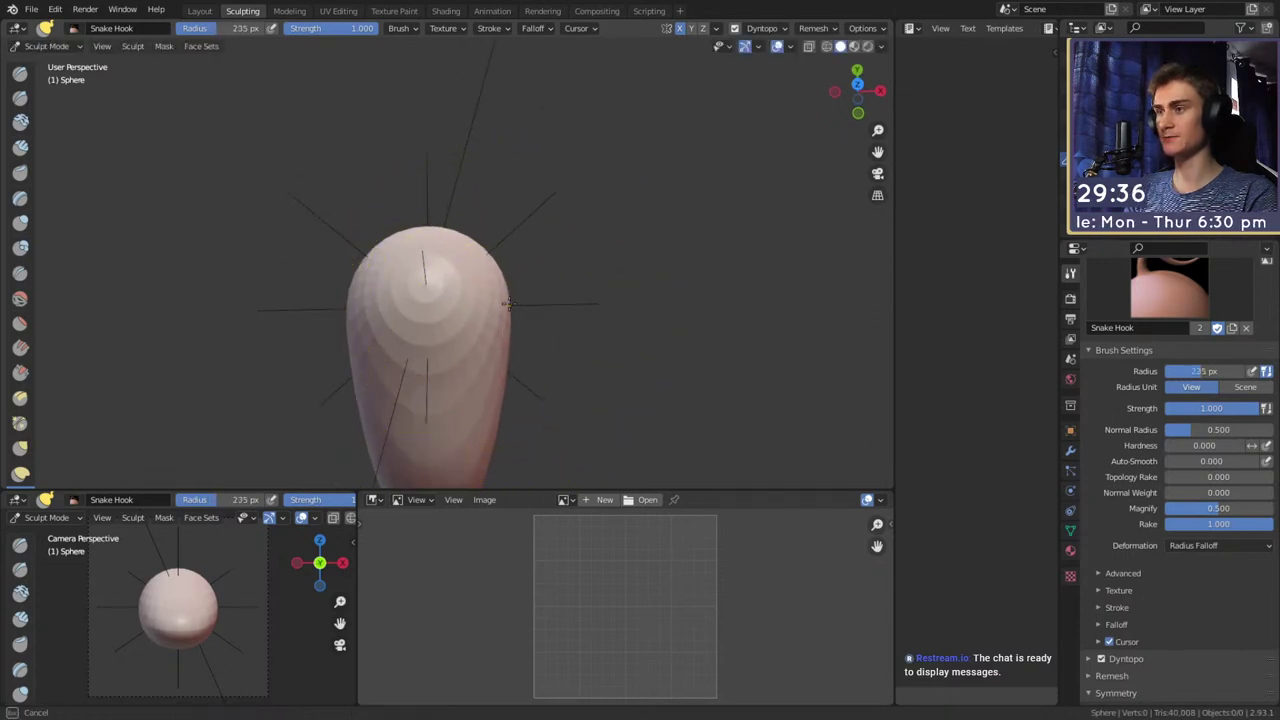
pyautogui.moveTo(528, 303); pyautogui.dragTo(533, 304)
# Pull the sides of the middle of the head outward with Snake Hook at a 153 px radius
pyautogui.keyDown('shift'); pyautogui.moveTo(534, 368); pyautogui.dragTo(529, 313, button='middle'); pyautogui.keyUp('shift')
pyautogui.press('f')
pyautogui.click(472, 329)
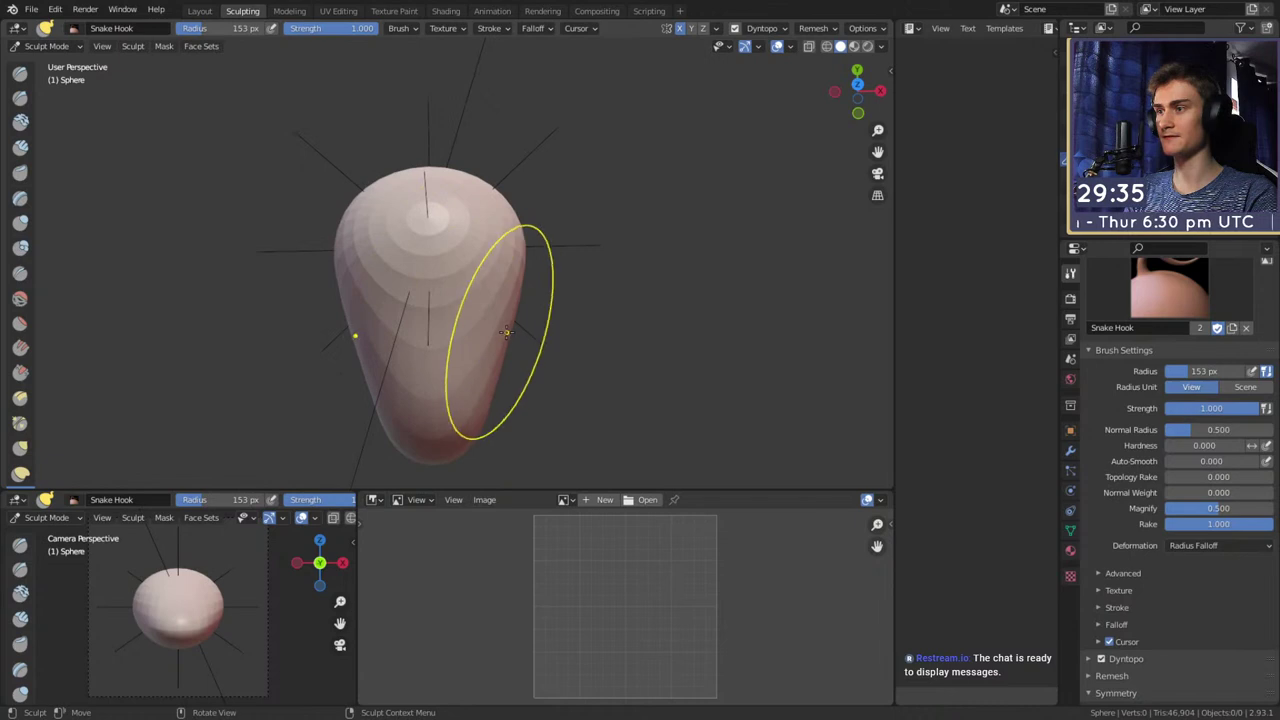
pyautogui.moveTo(502, 333); pyautogui.dragTo(515, 335)
# Refine the head's profile between skull and snout with Snake Hook at a 156 px radius
pyautogui.moveTo(518, 338)
pyautogui.keyDown('alt'); pyautogui.mouseDown()
pyautogui.moveTo(406, 228)
pyautogui.moveTo(477, 273)
pyautogui.moveTo(443, 219)
pyautogui.moveTo(491, 249)
pyautogui.moveTo(457, 203)
pyautogui.mouseUp(); pyautogui.keyUp('alt')
pyautogui.press('f')
pyautogui.click(487, 225)
pyautogui.moveTo(416, 233)
pyautogui.mouseDown(button='middle')
pyautogui.moveTo(460, 234)
pyautogui.moveTo(398, 236)
pyautogui.mouseUp(button='middle')
pyautogui.press('f')
pyautogui.click(518, 234)
pyautogui.press('f')
pyautogui.click(420, 240)
pyautogui.moveTo(400, 249); pyautogui.dragTo(404, 238)
# Switch to the Clay Strips brush, reduce its radius, and start building up clay on the snout
pyautogui.moveTo(465, 263)
pyautogui.keyDown('alt'); pyautogui.keyDown('shift'); pyautogui.mouseDown()
pyautogui.moveTo(431, 206)
pyautogui.moveTo(586, 249)
pyautogui.mouseUp(); pyautogui.keyUp('shift'); pyautogui.keyUp('alt')
pyautogui.moveTo(585, 250); pyautogui.dragTo(457, 284, button='middle')
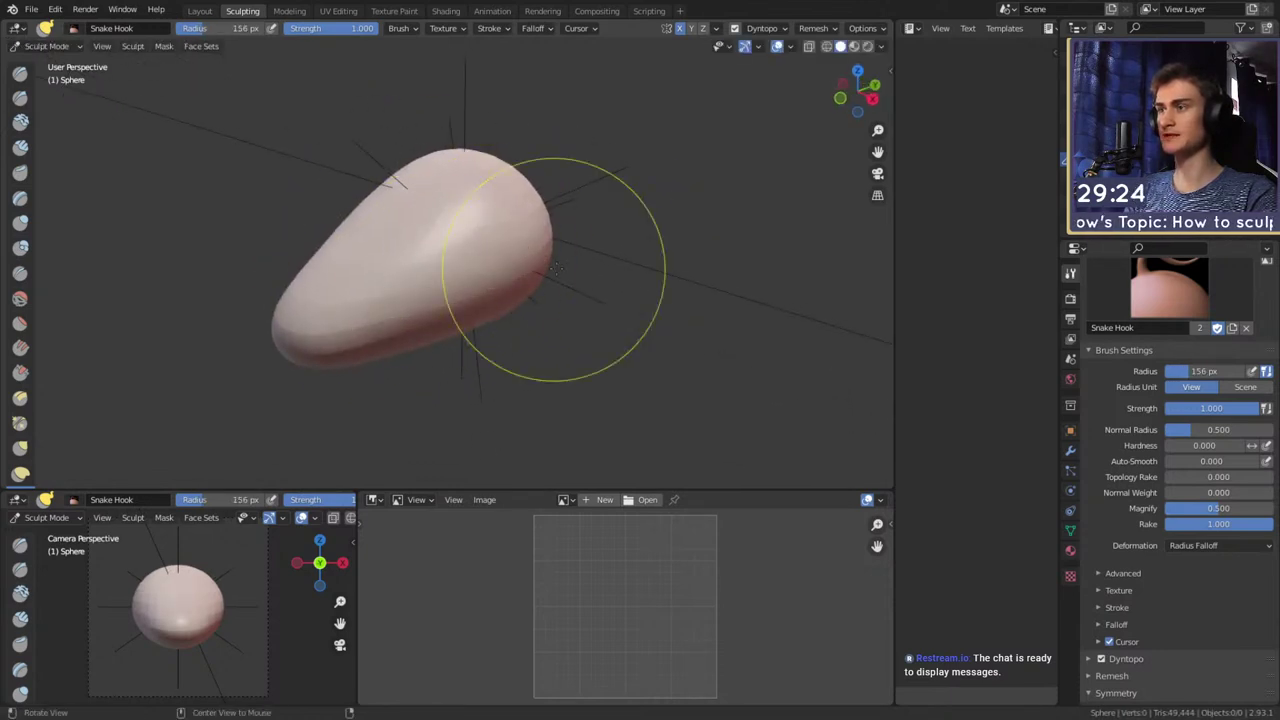
pyautogui.moveTo(557, 277); pyautogui.dragTo(558, 321, button='middle')
pyautogui.press('c')
pyautogui.press('f')
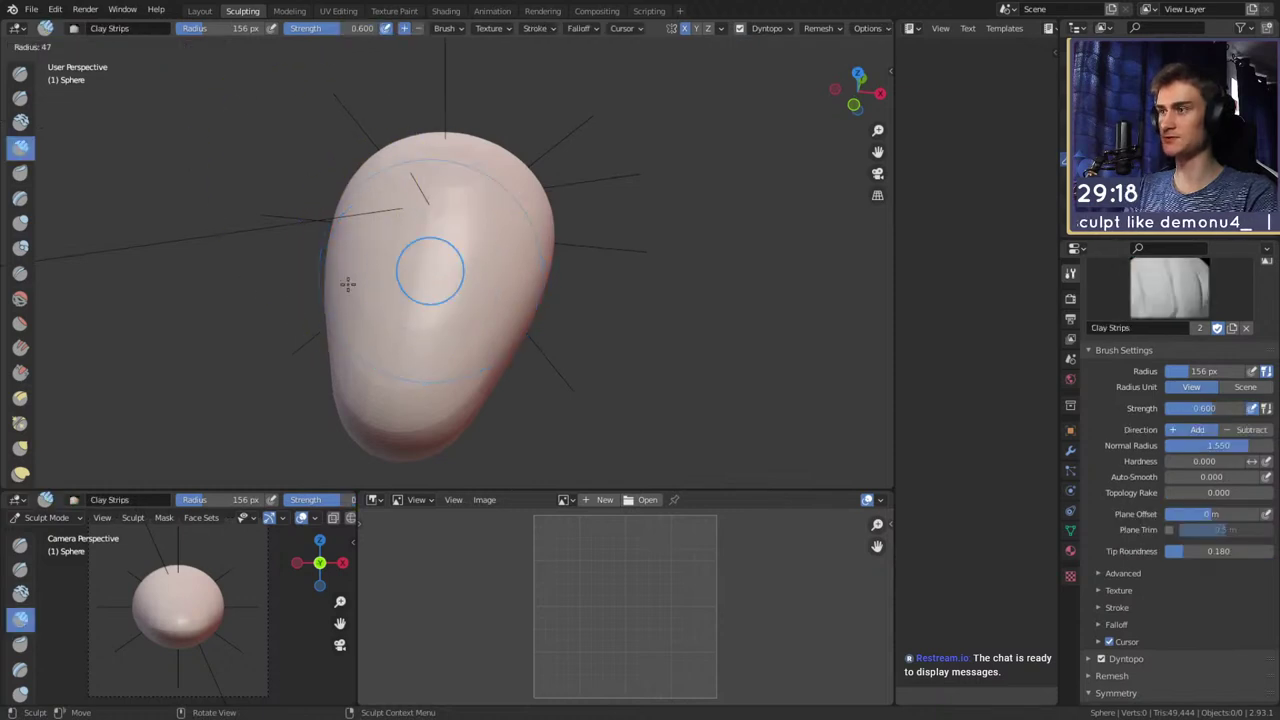
pyautogui.click(348, 283)
pyautogui.keyDown('alt'); pyautogui.keyDown('shift'); pyautogui.moveTo(445, 304); pyautogui.dragTo(448, 266); pyautogui.keyUp('shift'); pyautogui.keyUp('alt')
pyautogui.moveTo(448, 264); pyautogui.dragTo(248, 198, button='middle')
pyautogui.moveTo(472, 277); pyautogui.dragTo(403, 308, button='middle')
pyautogui.press('f')
pyautogui.click(360, 301)
pyautogui.moveTo(358, 298)
pyautogui.mouseDown()
pyautogui.moveTo(309, 277)
pyautogui.moveTo(310, 335)
pyautogui.moveTo(386, 257)
pyautogui.moveTo(396, 314)
pyautogui.moveTo(400, 266)
pyautogui.moveTo(378, 335)
pyautogui.mouseUp()
# Add more Clay Strips strokes across the front of the snout and reduce the brush radius to 36 px
pyautogui.press('f')
pyautogui.click(425, 312)
pyautogui.moveTo(458, 280)
pyautogui.mouseDown(button='middle')
pyautogui.moveTo(563, 309)
pyautogui.moveTo(506, 282)
pyautogui.mouseUp(button='middle')
pyautogui.press('f')
pyautogui.click(448, 314)
pyautogui.moveTo(478, 345)
pyautogui.mouseDown()
pyautogui.moveTo(463, 317)
pyautogui.moveTo(439, 314)
pyautogui.moveTo(403, 353)
pyautogui.mouseUp()
pyautogui.press('f')
pyautogui.click(446, 313)
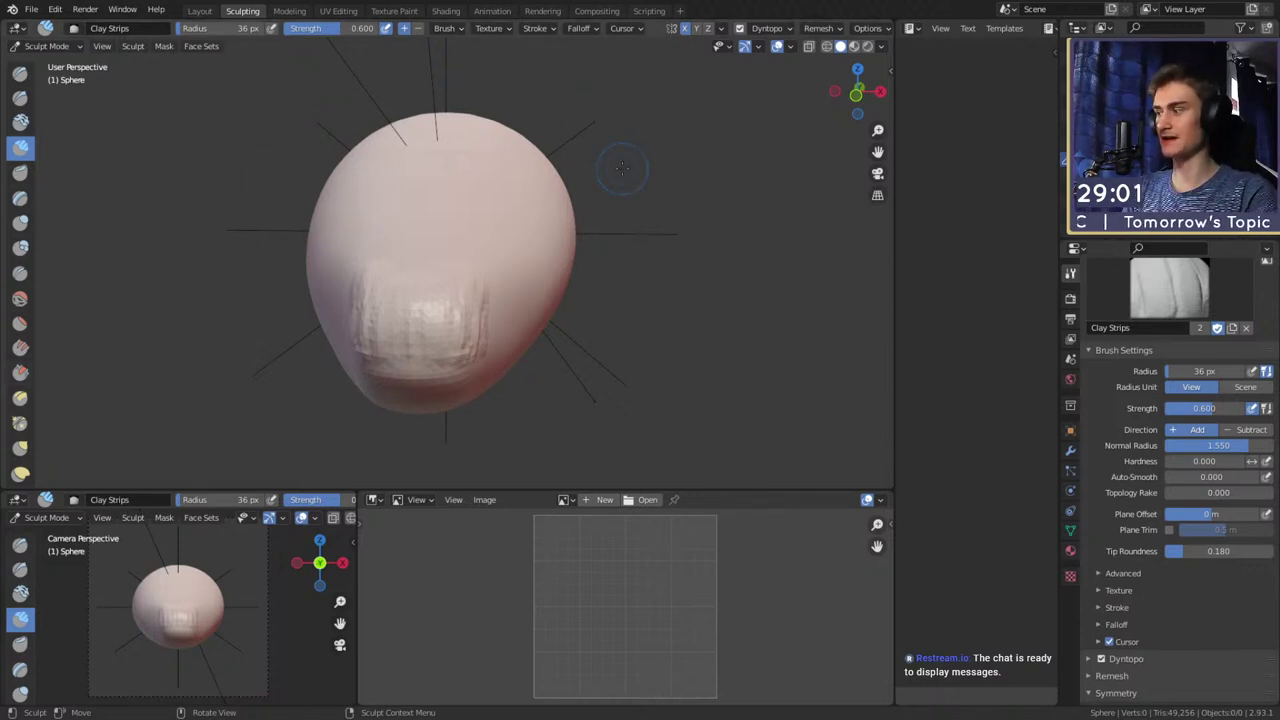
# Build up long ridges along the top of the snout toward the forehead with Clay Strips at a 36 px radius
pyautogui.moveTo(631, 300); pyautogui.dragTo(629, 333, button='middle')
pyautogui.moveTo(428, 382)
pyautogui.mouseDown()
pyautogui.moveTo(430, 335)
pyautogui.moveTo(411, 403)
pyautogui.moveTo(429, 380)
pyautogui.moveTo(409, 346)
pyautogui.mouseUp()
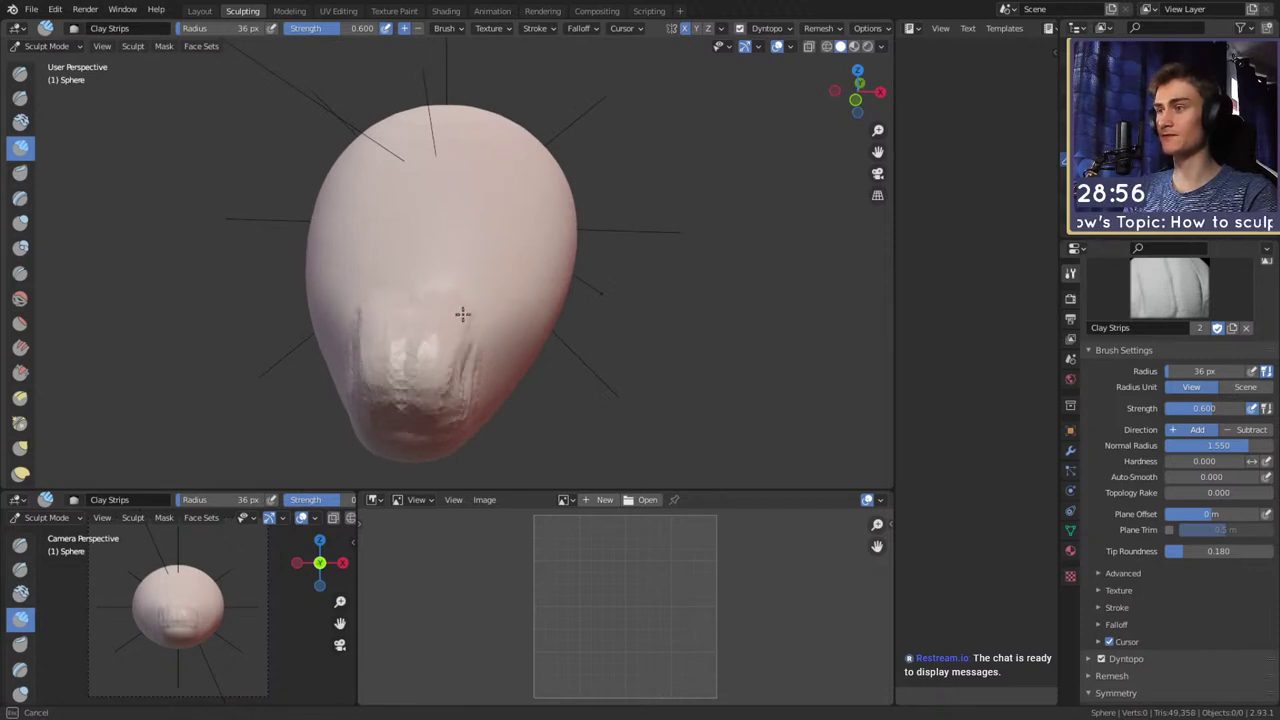
pyautogui.moveTo(450, 296); pyautogui.dragTo(435, 392, button='middle')
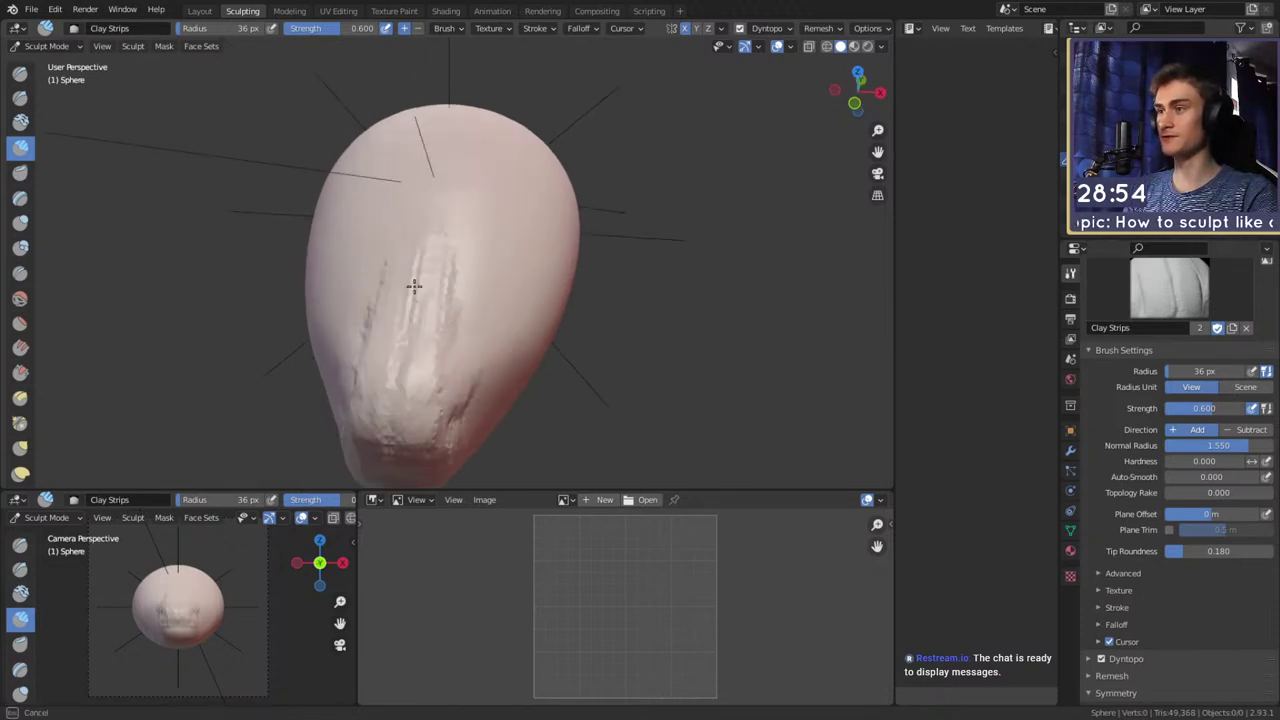
pyautogui.moveTo(440, 288); pyautogui.dragTo(380, 336, button='middle')
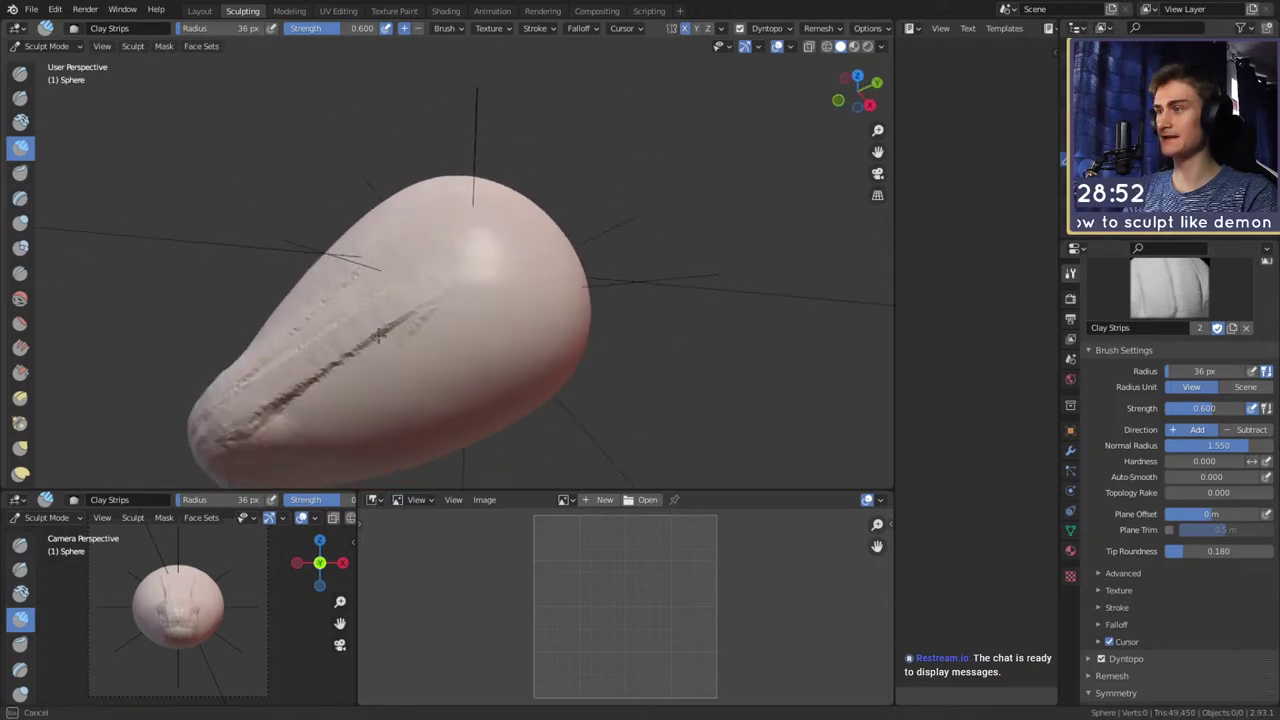
# Layer clay over the brow, crown and back of the head with Clay Strips at strength 1.000, reducing the radius to 50 px
pyautogui.moveTo(455, 276)
pyautogui.mouseDown(button='middle')
pyautogui.moveTo(543, 286)
pyautogui.moveTo(444, 280)
pyautogui.mouseUp(button='middle')
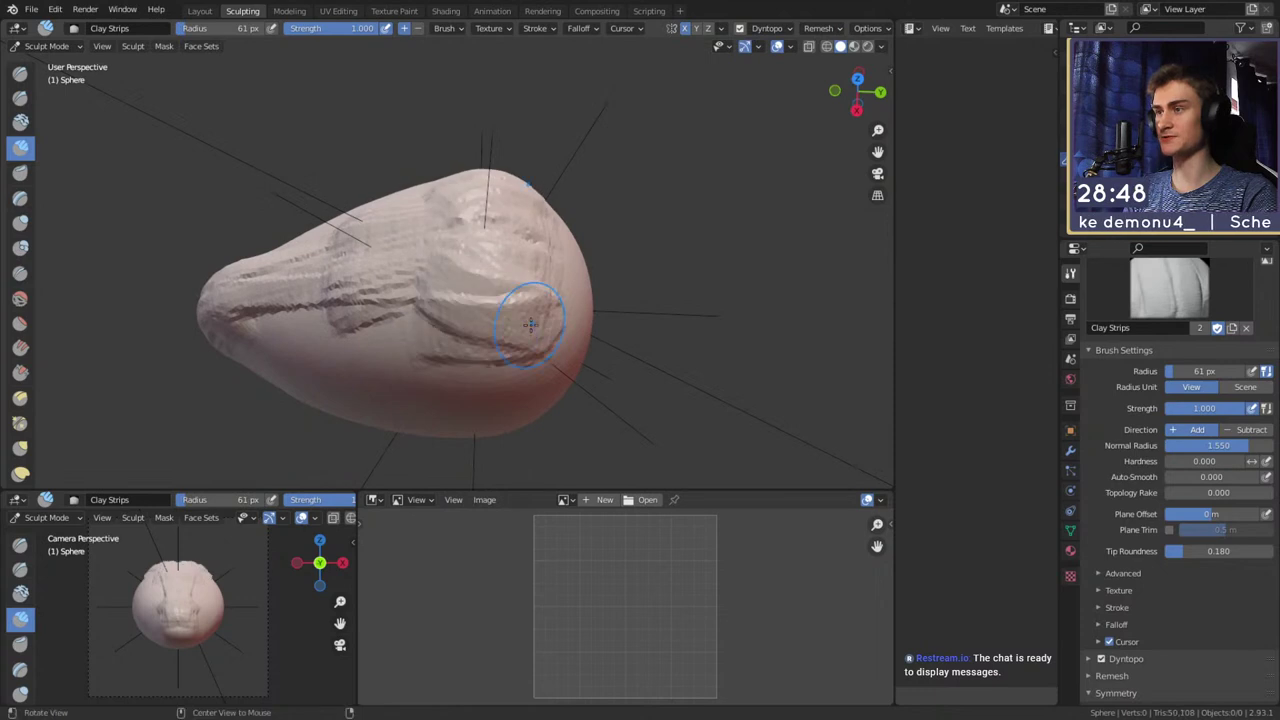
pyautogui.moveTo(530, 324); pyautogui.dragTo(455, 277, button='middle')
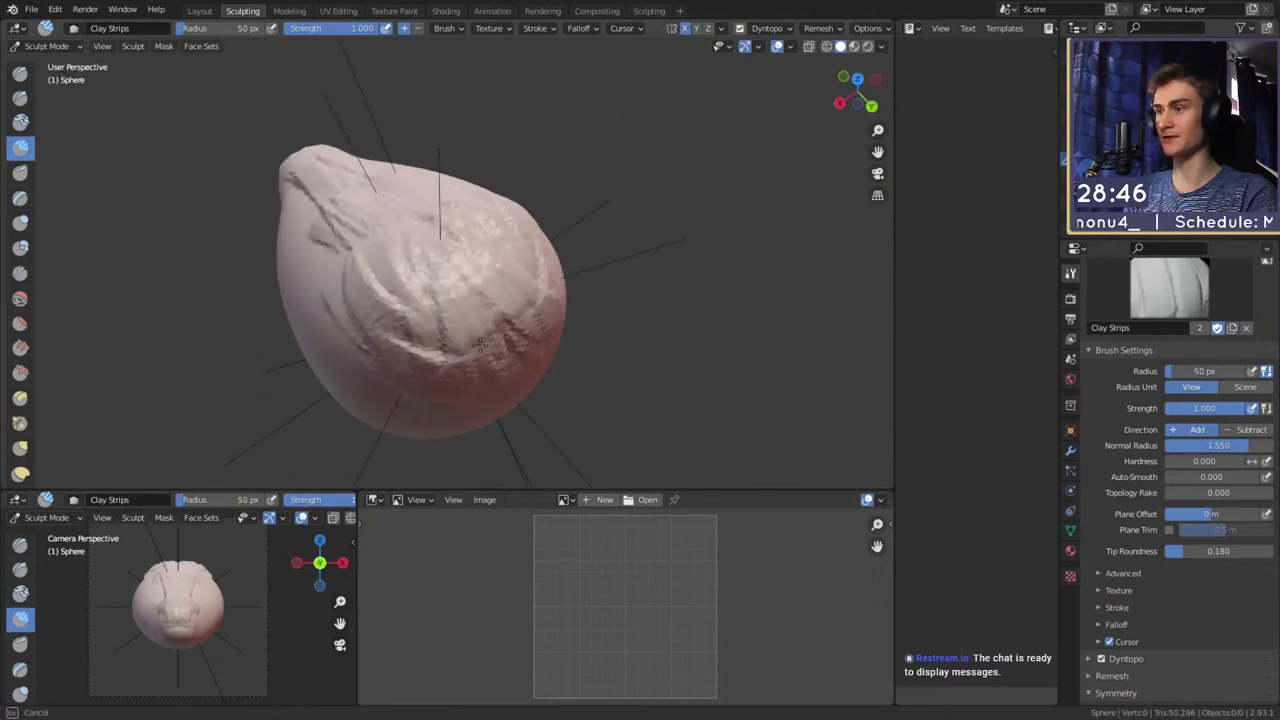
pyautogui.moveTo(480, 345); pyautogui.dragTo(532, 281, button='middle')
pyautogui.moveTo(425, 237)
pyautogui.mouseDown(button='middle')
pyautogui.moveTo(543, 237)
pyautogui.moveTo(531, 282)
pyautogui.moveTo(531, 217)
pyautogui.mouseUp(button='middle')
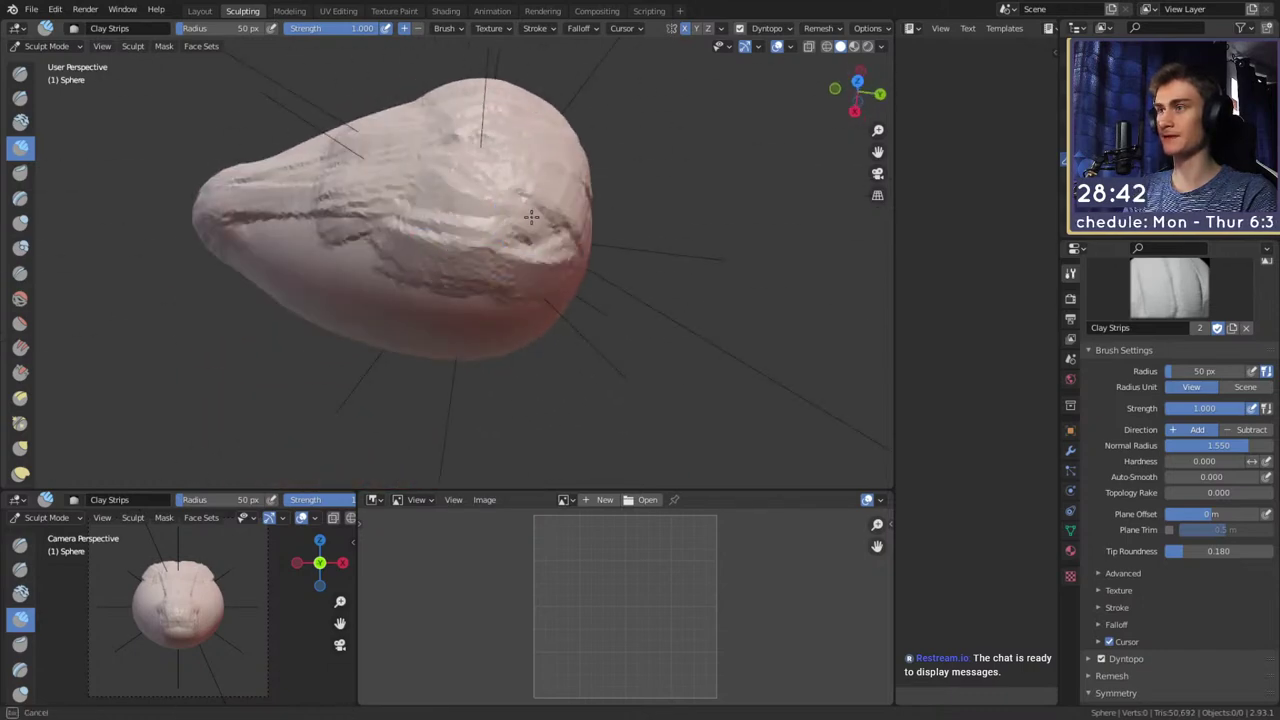
pyautogui.moveTo(530, 280); pyautogui.dragTo(458, 283, button='middle')
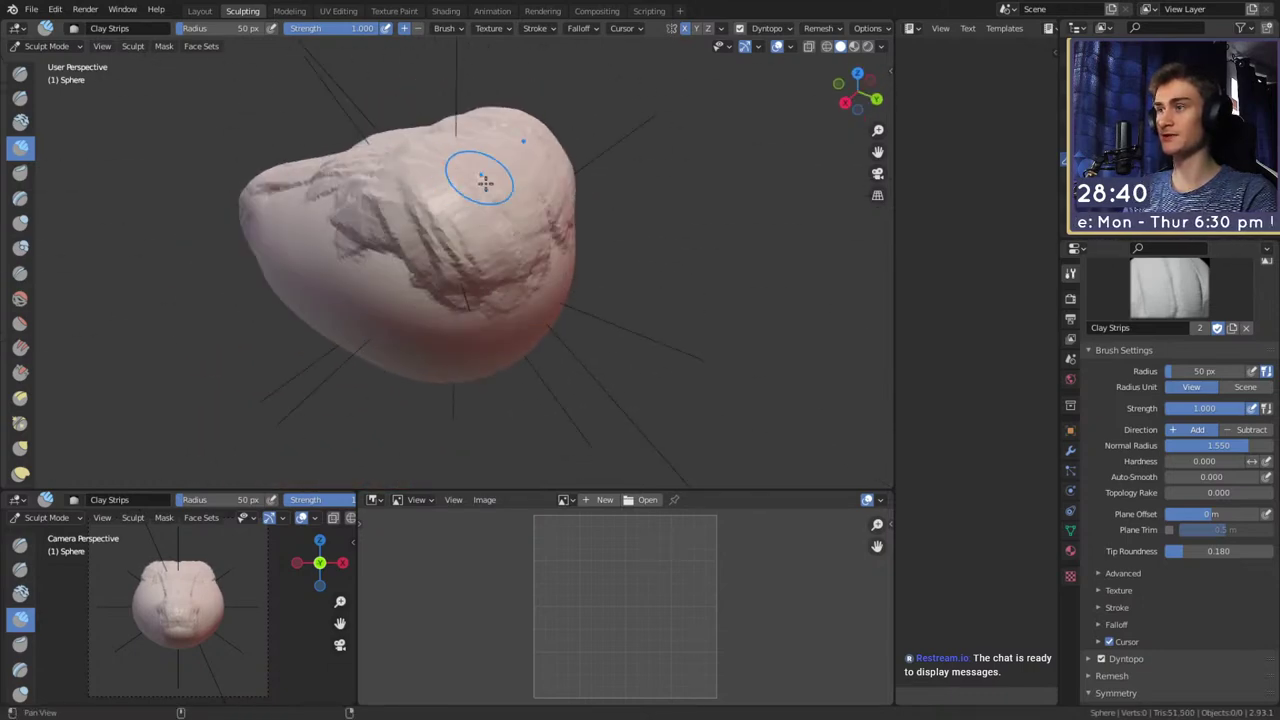
# Set the Clay Strips radius to 40 px and build up clay along the brow ridges above the eyes
pyautogui.moveTo(484, 182); pyautogui.dragTo(415, 204, button='middle')
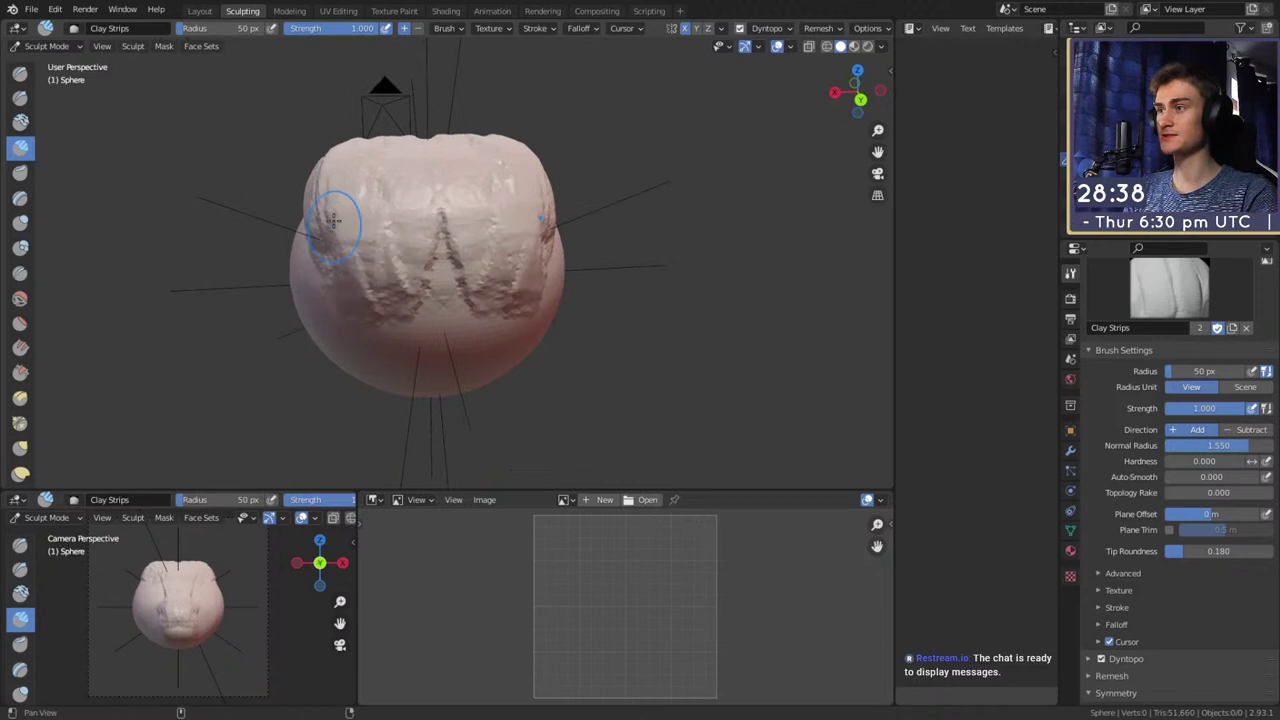
pyautogui.moveTo(333, 220)
pyautogui.mouseDown(button='middle')
pyautogui.moveTo(506, 265)
pyautogui.moveTo(509, 280)
pyautogui.moveTo(491, 251)
pyautogui.moveTo(520, 222)
pyautogui.moveTo(543, 244)
pyautogui.mouseUp(button='middle')
pyautogui.press('f')
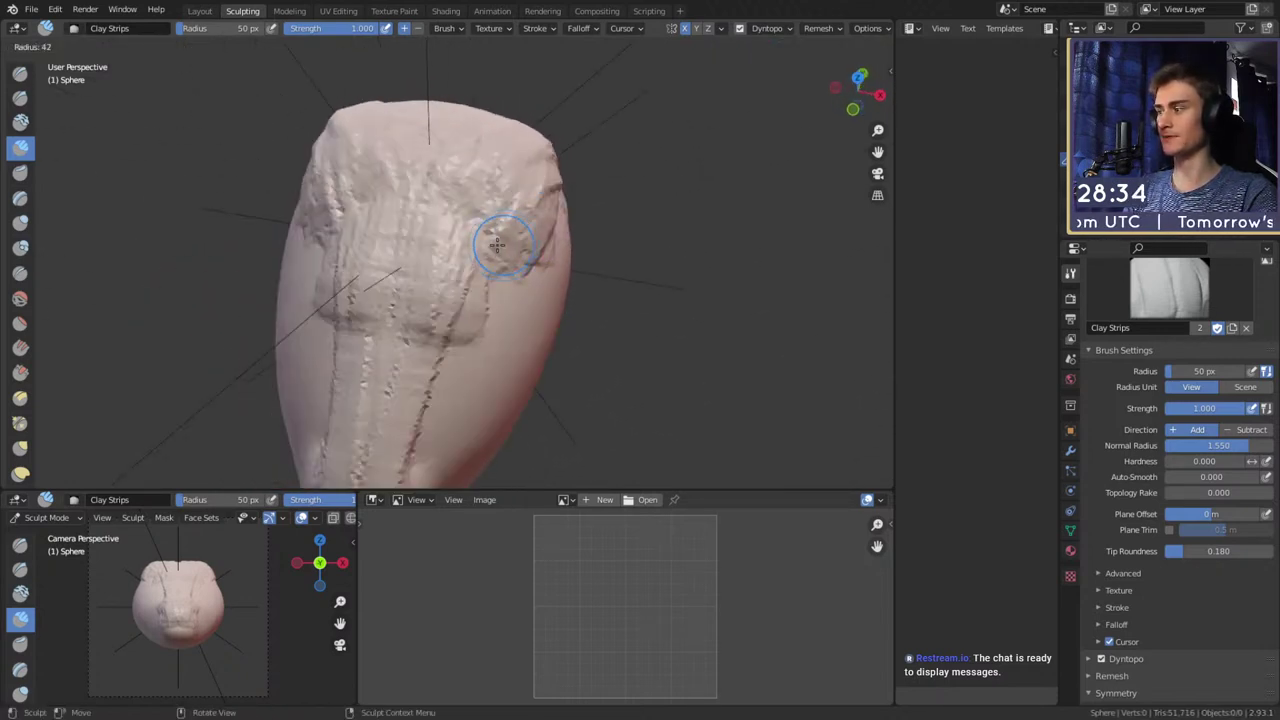
pyautogui.click(533, 246)
pyautogui.moveTo(530, 184); pyautogui.dragTo(488, 276)
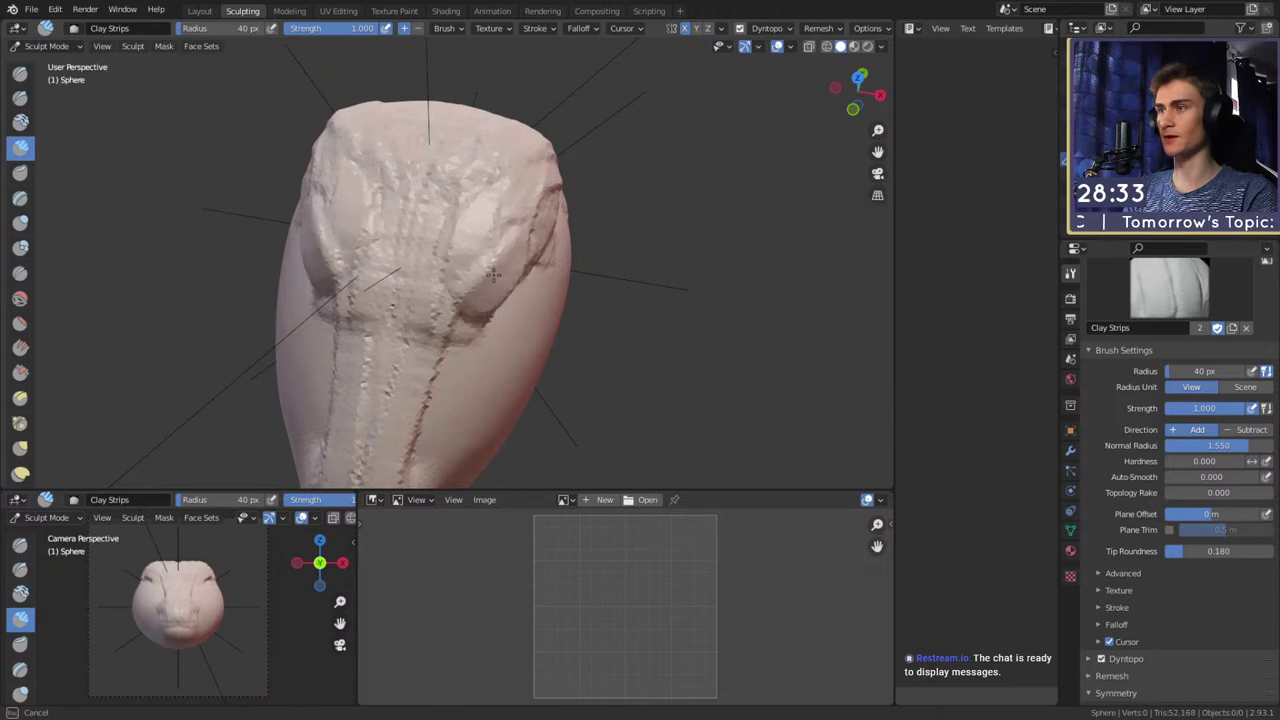
# Layer Clay Strips strokes at 40 px behind the eye area and along the cheek toward the snout
pyautogui.moveTo(469, 286)
pyautogui.mouseDown(button='middle')
pyautogui.moveTo(420, 206)
pyautogui.moveTo(543, 283)
pyautogui.moveTo(490, 291)
pyautogui.moveTo(503, 254)
pyautogui.moveTo(480, 277)
pyautogui.moveTo(473, 221)
pyautogui.mouseUp(button='middle')
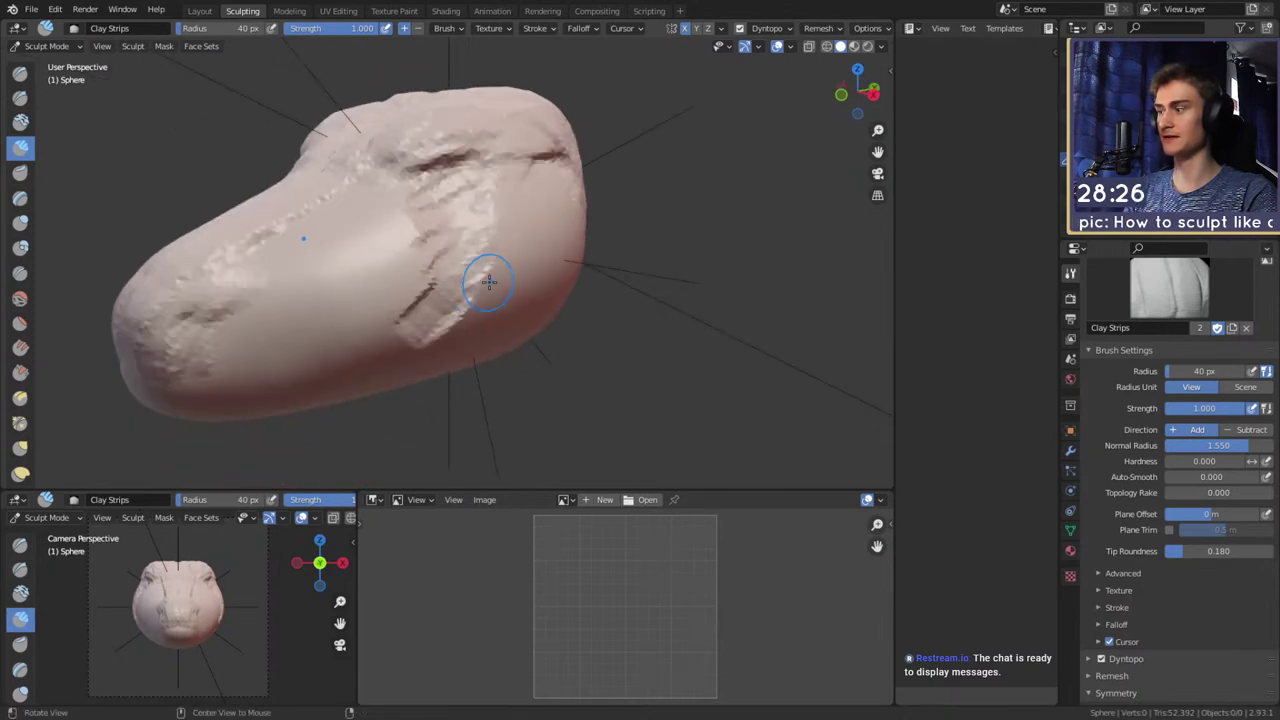
pyautogui.moveTo(488, 282)
pyautogui.mouseDown(button='middle')
pyautogui.moveTo(423, 251)
pyautogui.moveTo(465, 283)
pyautogui.mouseUp(button='middle')
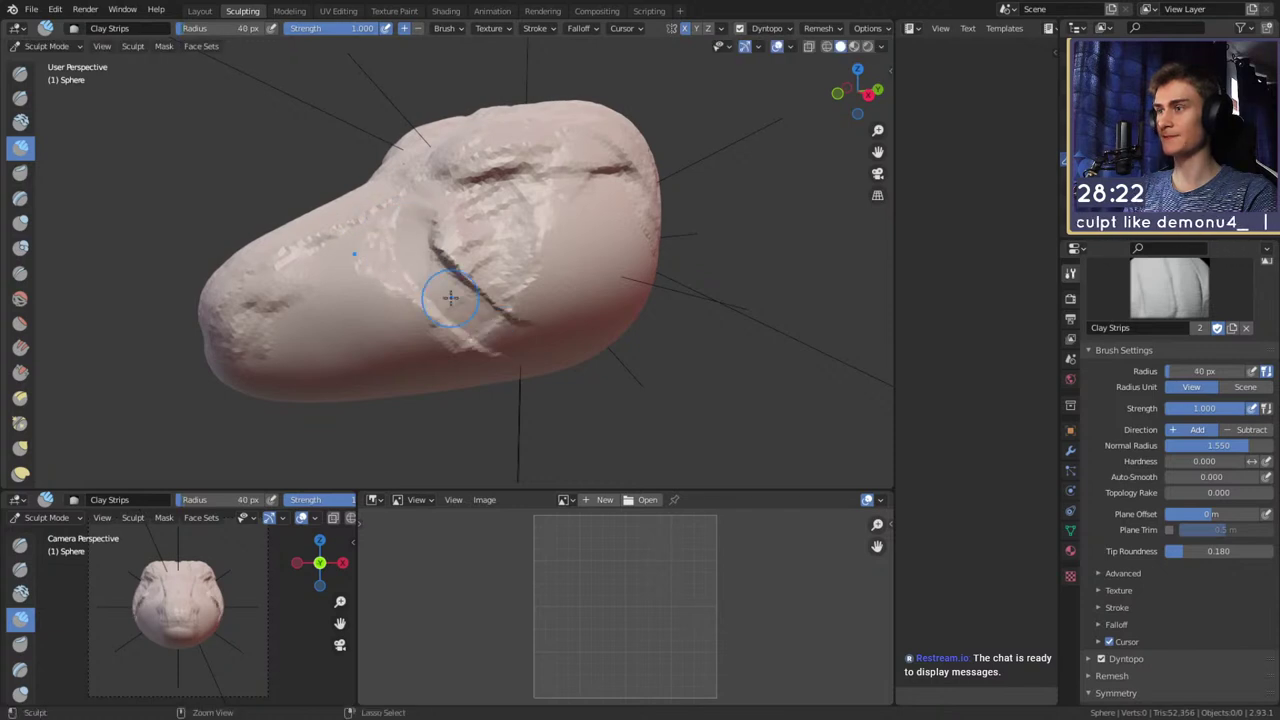
pyautogui.moveTo(419, 251)
pyautogui.mouseDown(button='middle')
pyautogui.moveTo(471, 257)
pyautogui.moveTo(428, 240)
pyautogui.mouseUp(button='middle')
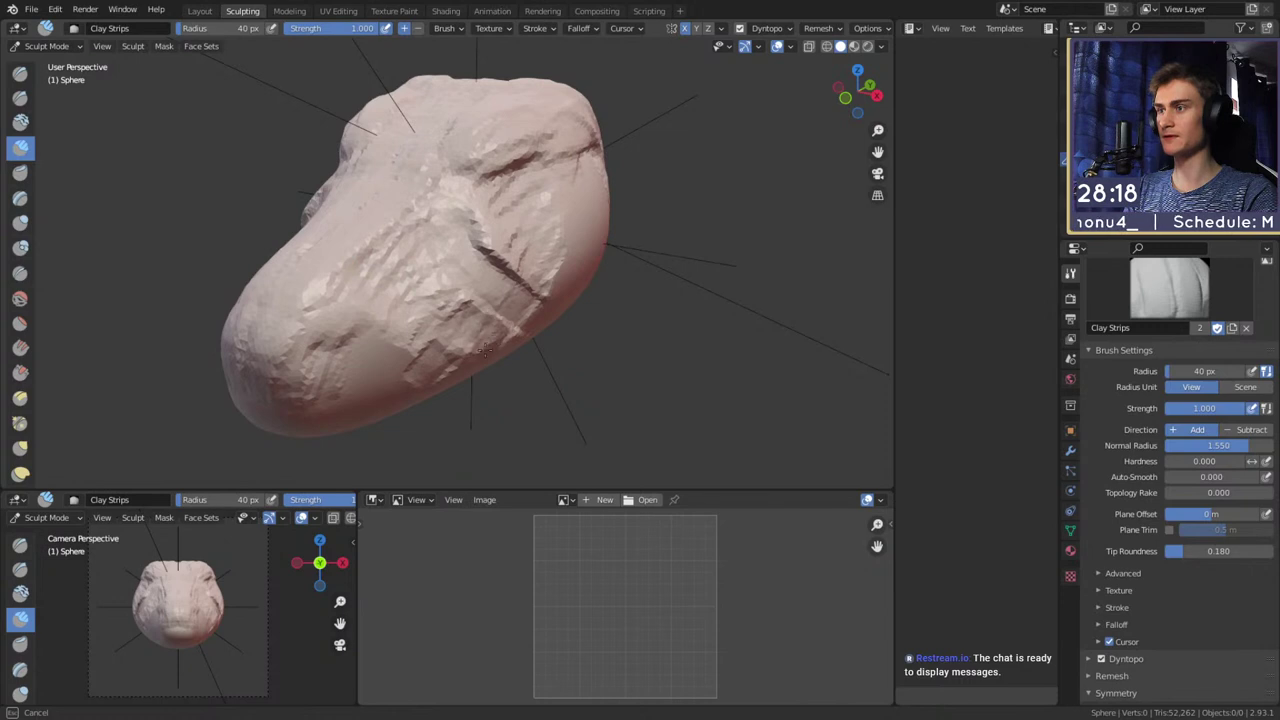
# Raise the brush radius to 109 px and smooth the cheek and side of the snout
pyautogui.press('f')
pyautogui.moveTo(468, 292)
pyautogui.mouseDown()
pyautogui.moveTo(448, 287)
pyautogui.moveTo(475, 309)
pyautogui.mouseUp()
pyautogui.click(480, 284)
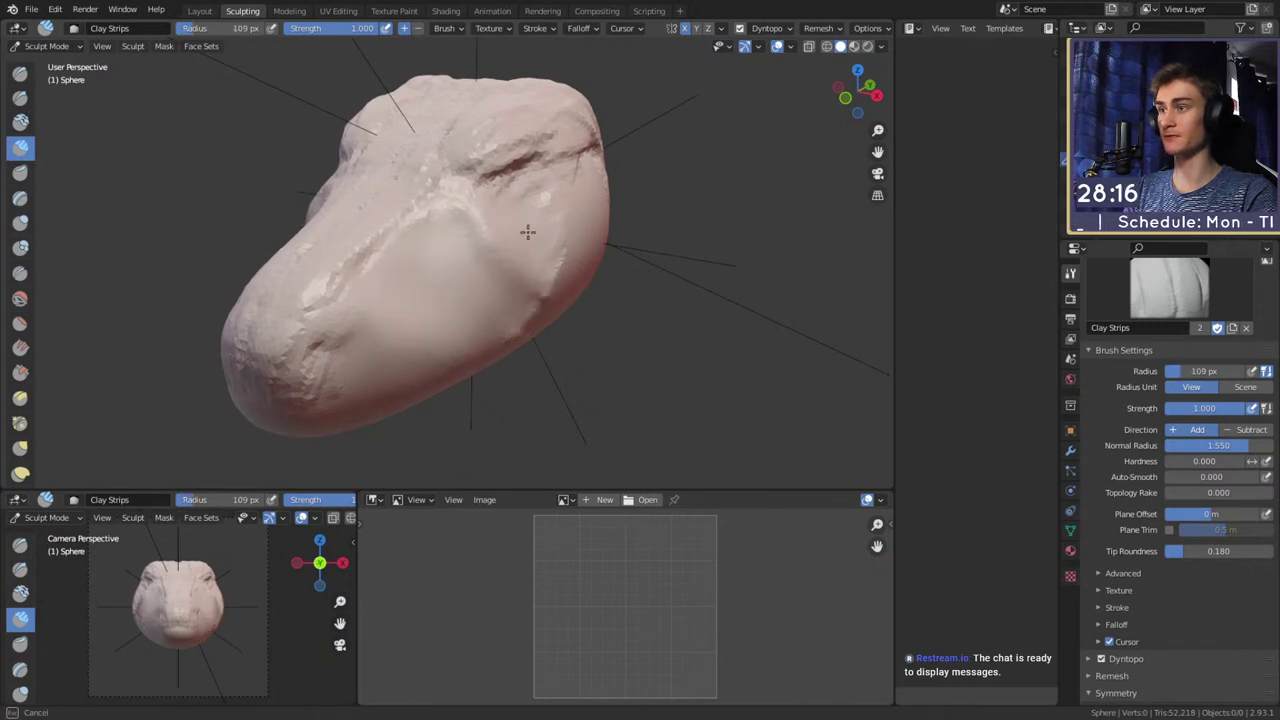
# Add clay below the eye area at a 47 px radius and smooth the cheek with a 111 px radius
pyautogui.moveTo(530, 237)
pyautogui.mouseDown(button='middle')
pyautogui.moveTo(489, 283)
pyautogui.moveTo(443, 271)
pyautogui.moveTo(471, 251)
pyautogui.mouseUp(button='middle')
pyautogui.press('f')
pyautogui.click(414, 277)
pyautogui.scroll(1, 440, 270)
pyautogui.press('f')
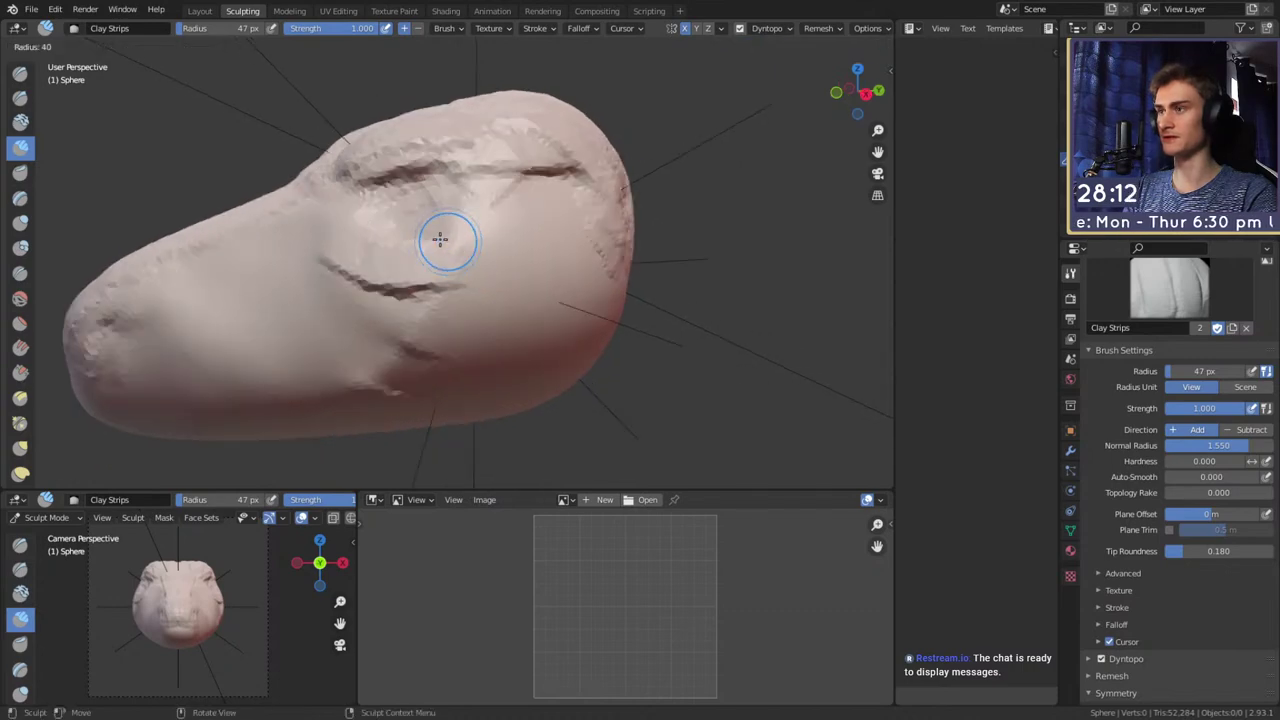
pyautogui.click(447, 250)
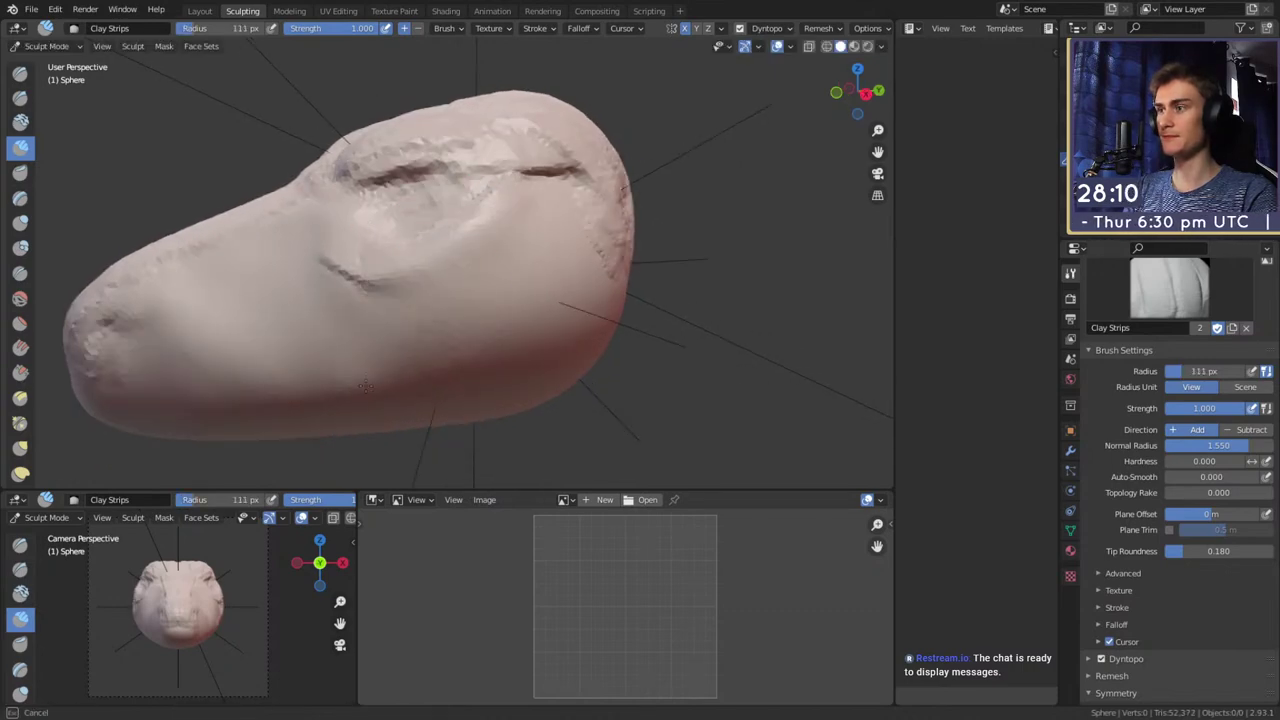
# Switch to the Grab brush, adjust its radius, and nudge the shape of the head's side
pyautogui.moveTo(365, 386)
pyautogui.mouseDown(button='middle')
pyautogui.moveTo(471, 271)
pyautogui.moveTo(550, 265)
pyautogui.moveTo(495, 296)
pyautogui.mouseUp(button='middle')
pyautogui.scroll(4, 550, 265)
pyautogui.press('g')
pyautogui.press('f')
pyautogui.click(514, 295)
pyautogui.moveTo(512, 294); pyautogui.dragTo(487, 292)
pyautogui.moveTo(486, 291)
pyautogui.mouseDown(button='middle')
pyautogui.moveTo(432, 264)
pyautogui.moveTo(491, 286)
pyautogui.moveTo(443, 249)
pyautogui.moveTo(506, 277)
pyautogui.moveTo(475, 275)
pyautogui.moveTo(262, 163)
pyautogui.mouseUp(button='middle')
# Build up clay around the nostrils on the sides of the snout with Clay Strips, reducing the radius to 36 px
pyautogui.press('c')
pyautogui.press('f')
pyautogui.click(398, 289)
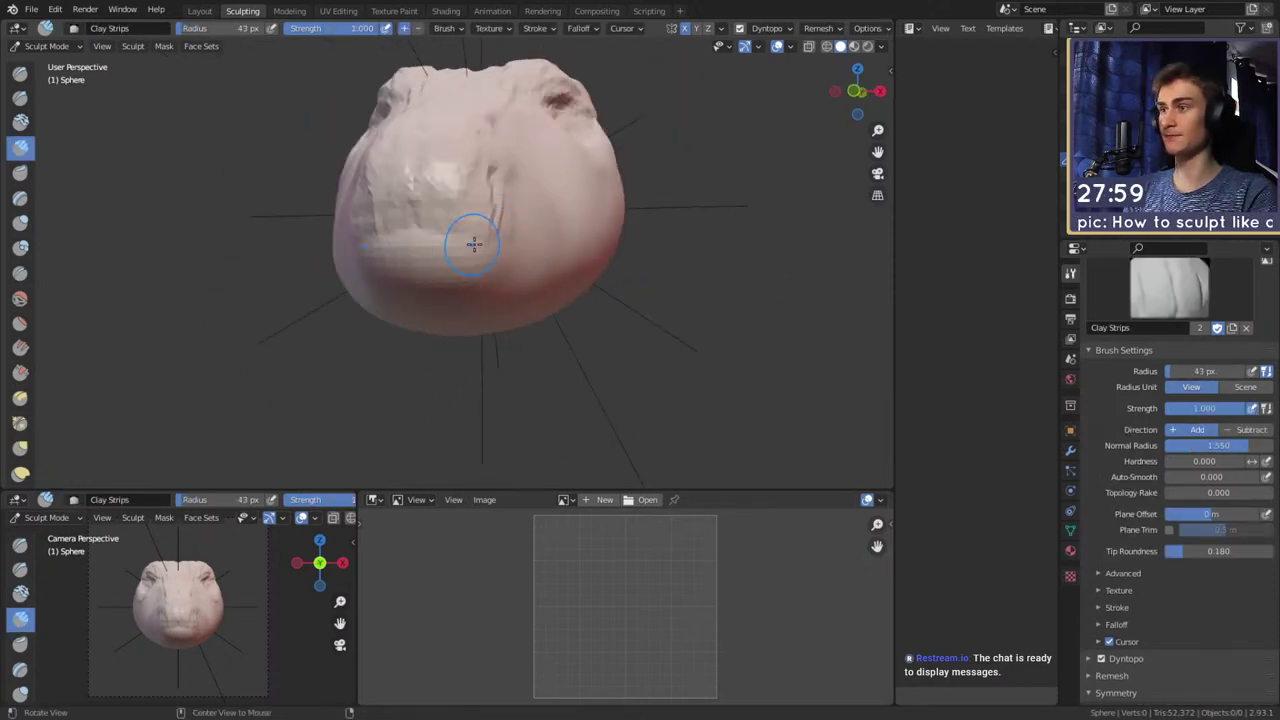
pyautogui.moveTo(474, 244)
pyautogui.mouseDown(button='middle')
pyautogui.moveTo(469, 272)
pyautogui.moveTo(491, 240)
pyautogui.moveTo(390, 231)
pyautogui.moveTo(337, 289)
pyautogui.moveTo(473, 279)
pyautogui.moveTo(439, 260)
pyautogui.mouseUp(button='middle')
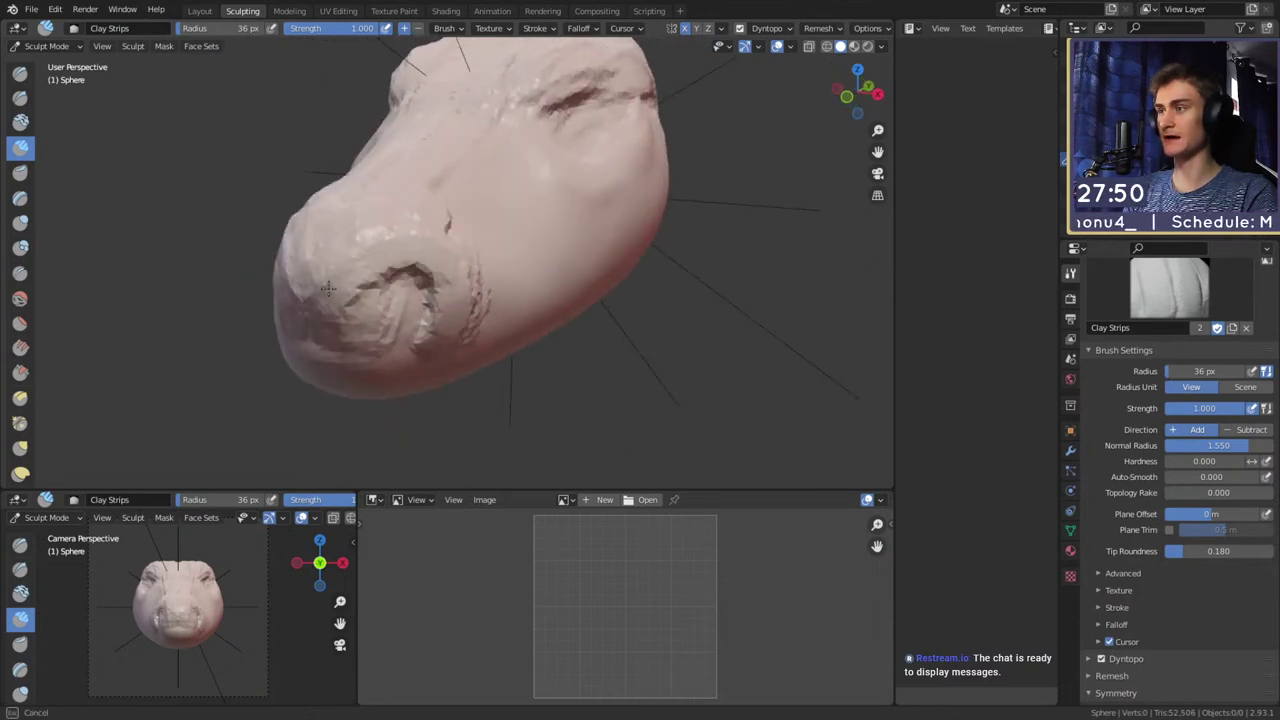
pyautogui.moveTo(314, 283)
pyautogui.mouseDown(button='middle')
pyautogui.moveTo(457, 271)
pyautogui.moveTo(424, 240)
pyautogui.moveTo(417, 262)
pyautogui.moveTo(457, 247)
pyautogui.mouseUp(button='middle')
# Refine the muzzle around the nostrils with Clay Strips at 23 px and 32 px, smoothing its lower edge
pyautogui.press('[')
pyautogui.press('[')
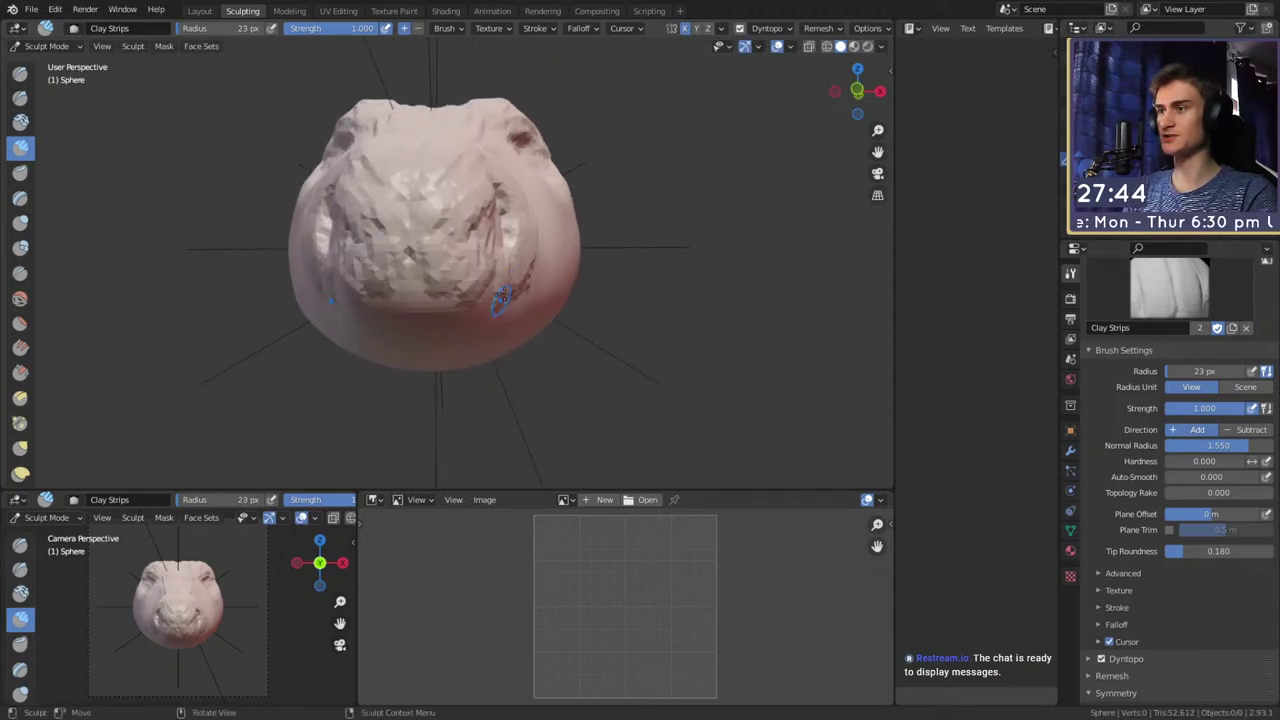
pyautogui.moveTo(502, 297); pyautogui.dragTo(408, 292, button='middle')
pyautogui.press(']')
pyautogui.press(']')
pyautogui.press(']')
pyautogui.moveTo(320, 276)
pyautogui.keyDown('shift'); pyautogui.mouseDown()
pyautogui.moveTo(292, 298)
pyautogui.moveTo(220, 290)
pyautogui.mouseUp(); pyautogui.keyUp('shift')
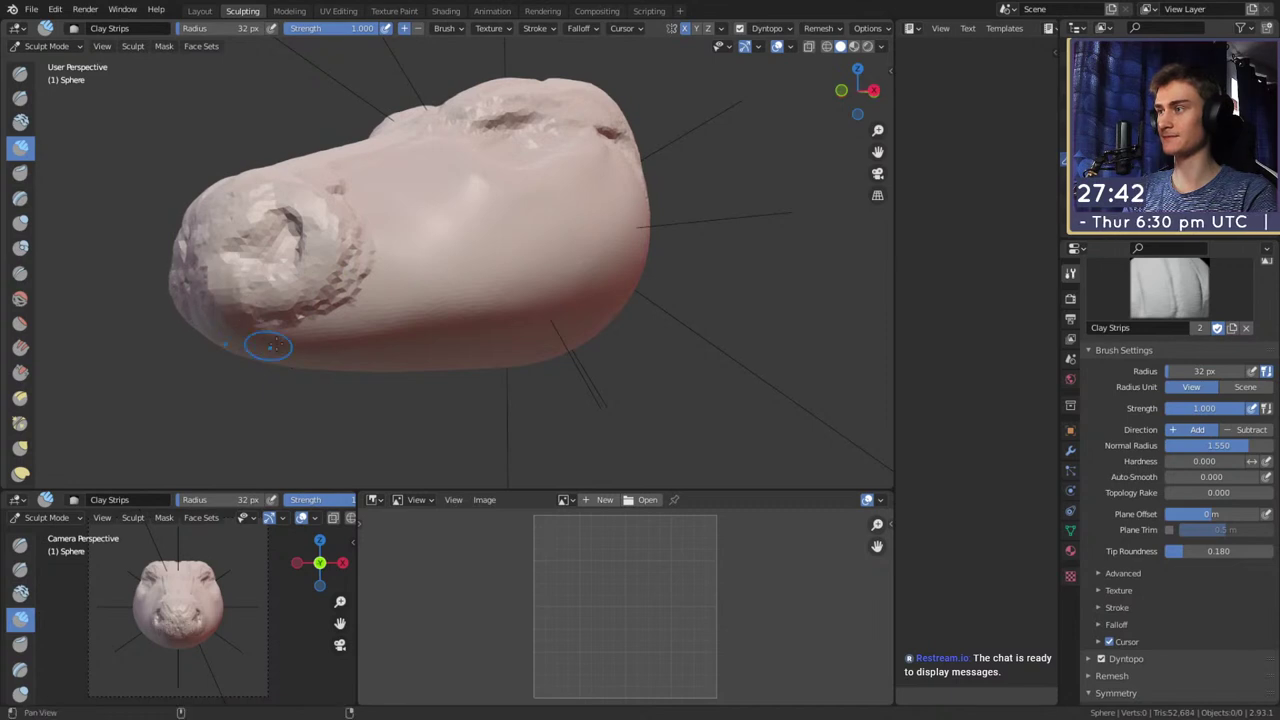
pyautogui.moveTo(272, 345); pyautogui.dragTo(400, 260, button='middle')
pyautogui.keyDown('shift'); pyautogui.moveTo(400, 260); pyautogui.dragTo(376, 226); pyautogui.keyUp('shift')
pyautogui.moveTo(460, 240)
pyautogui.mouseDown(button='middle')
pyautogui.moveTo(470, 256)
pyautogui.moveTo(453, 243)
pyautogui.mouseUp(button='middle')
# Carve a mouth line beneath the muzzle with the Crease brush at a 15 px radius and 0.250 strength
pyautogui.hotkey('shift', 'c')
pyautogui.press('f')
pyautogui.click(430, 288)
pyautogui.moveTo(443, 288); pyautogui.dragTo(447, 288)
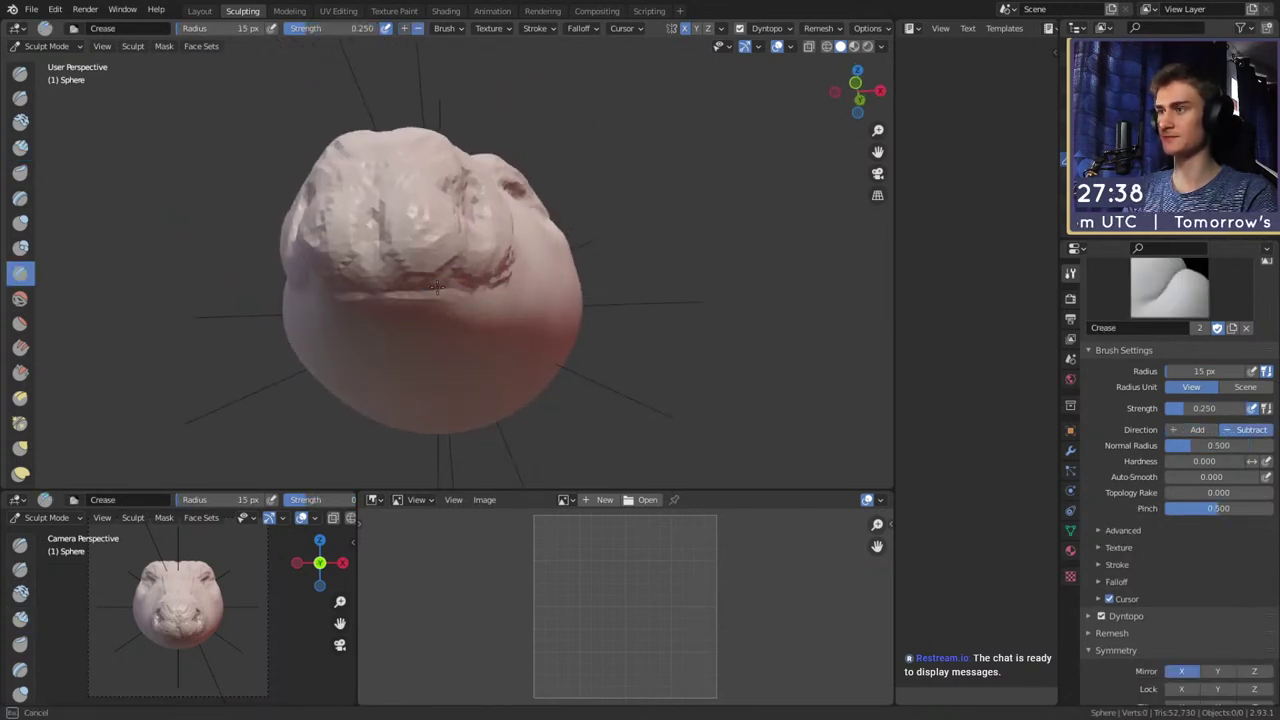
# Deepen the mouth line and extend it around the side of the snout with the Crease brush at 31 px
pyautogui.moveTo(455, 293)
pyautogui.mouseDown(button='middle')
pyautogui.moveTo(371, 331)
pyautogui.moveTo(429, 300)
pyautogui.mouseUp(button='middle')
pyautogui.moveTo(504, 282); pyautogui.dragTo(522, 283)
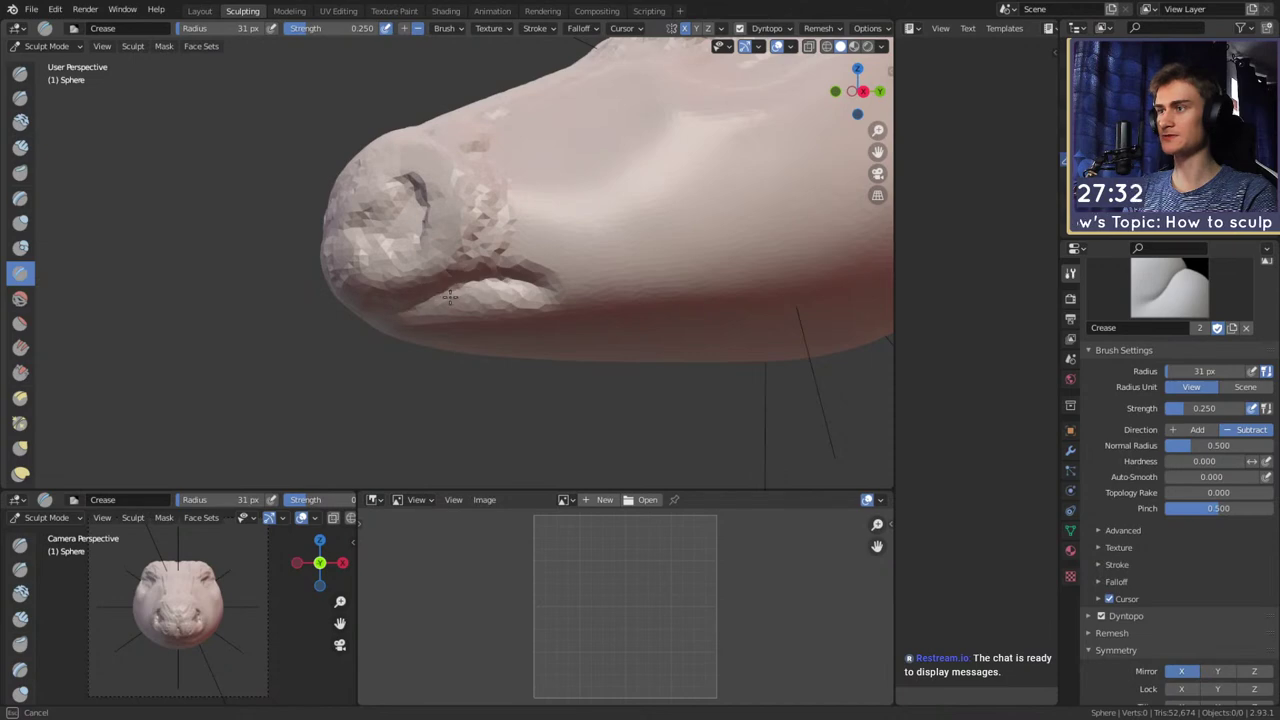
pyautogui.moveTo(450, 296)
pyautogui.mouseDown(button='middle')
pyautogui.moveTo(480, 250)
pyautogui.moveTo(592, 230)
pyautogui.moveTo(608, 237)
pyautogui.moveTo(600, 258)
pyautogui.mouseUp(button='middle')
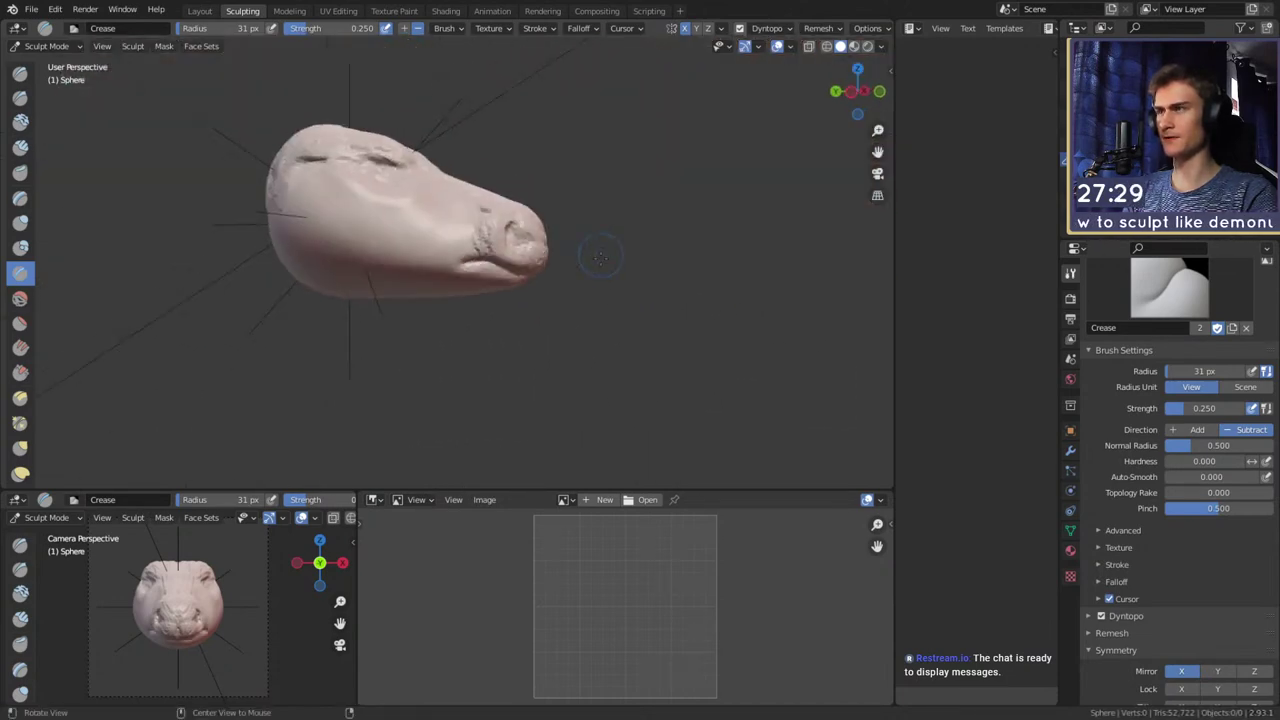
pyautogui.keyDown('alt'); pyautogui.moveTo(600, 258); pyautogui.dragTo(512, 246); pyautogui.keyUp('alt')
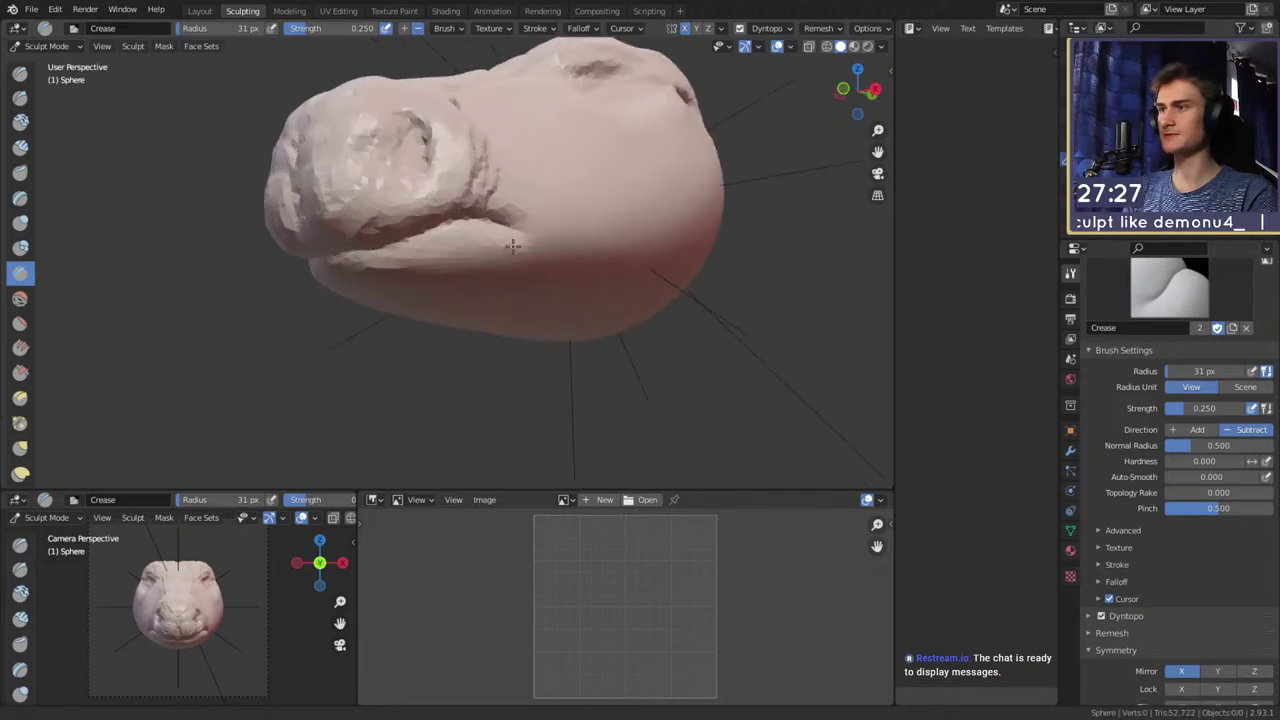
pyautogui.moveTo(512, 245); pyautogui.dragTo(514, 210, button='middle')
# Carve out the mouth opening below the muzzle with Clay Strips, starting at a 31 px radius
pyautogui.press('c')
pyautogui.moveTo(434, 279)
pyautogui.mouseDown(button='middle')
pyautogui.moveTo(494, 214)
pyautogui.moveTo(534, 206)
pyautogui.mouseUp(button='middle')
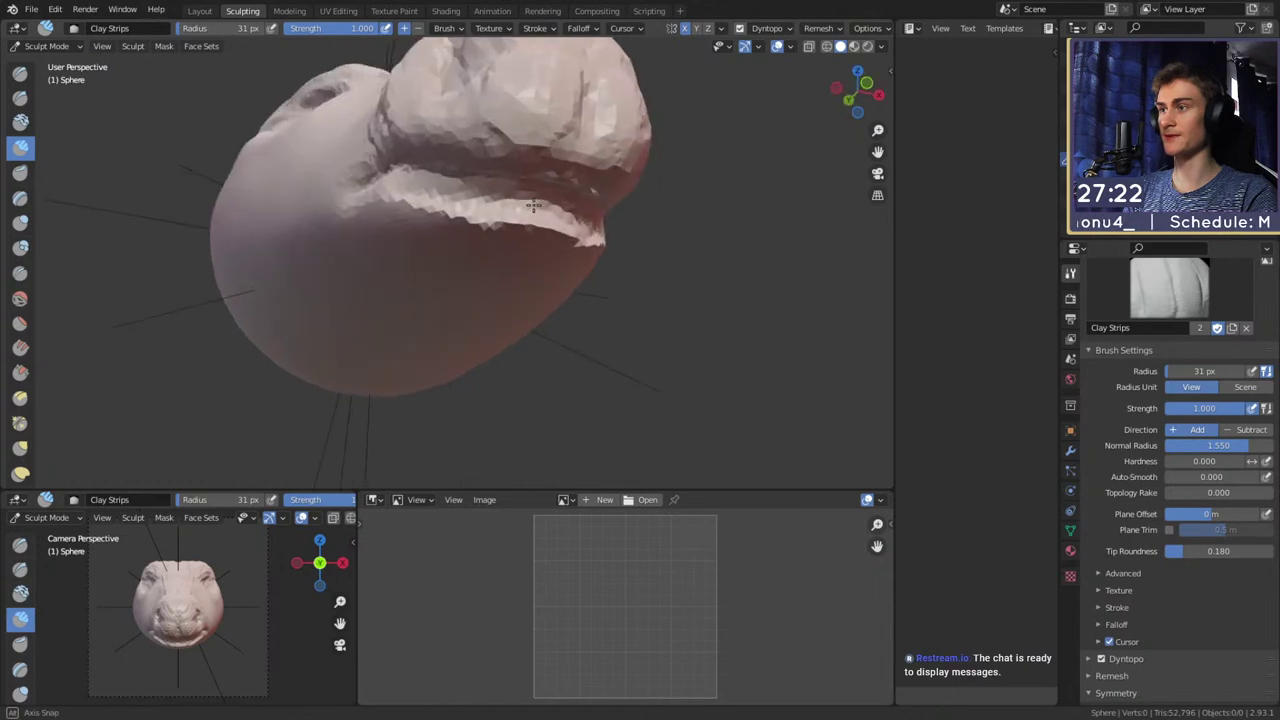
pyautogui.moveTo(512, 210); pyautogui.dragTo(469, 213)
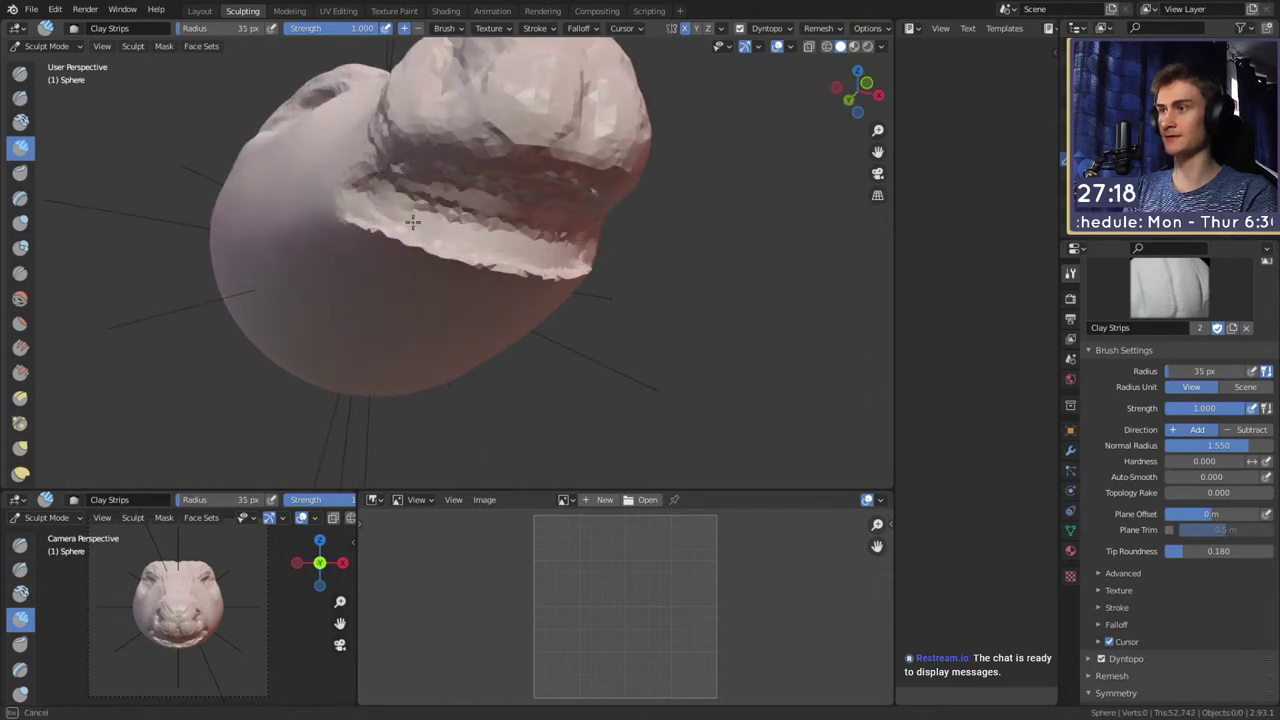
# Deepen the mouth recess under the muzzle and shape the lower jaw ledge with Clay Strips at 35 px
pyautogui.moveTo(418, 218); pyautogui.dragTo(592, 188, button='middle')
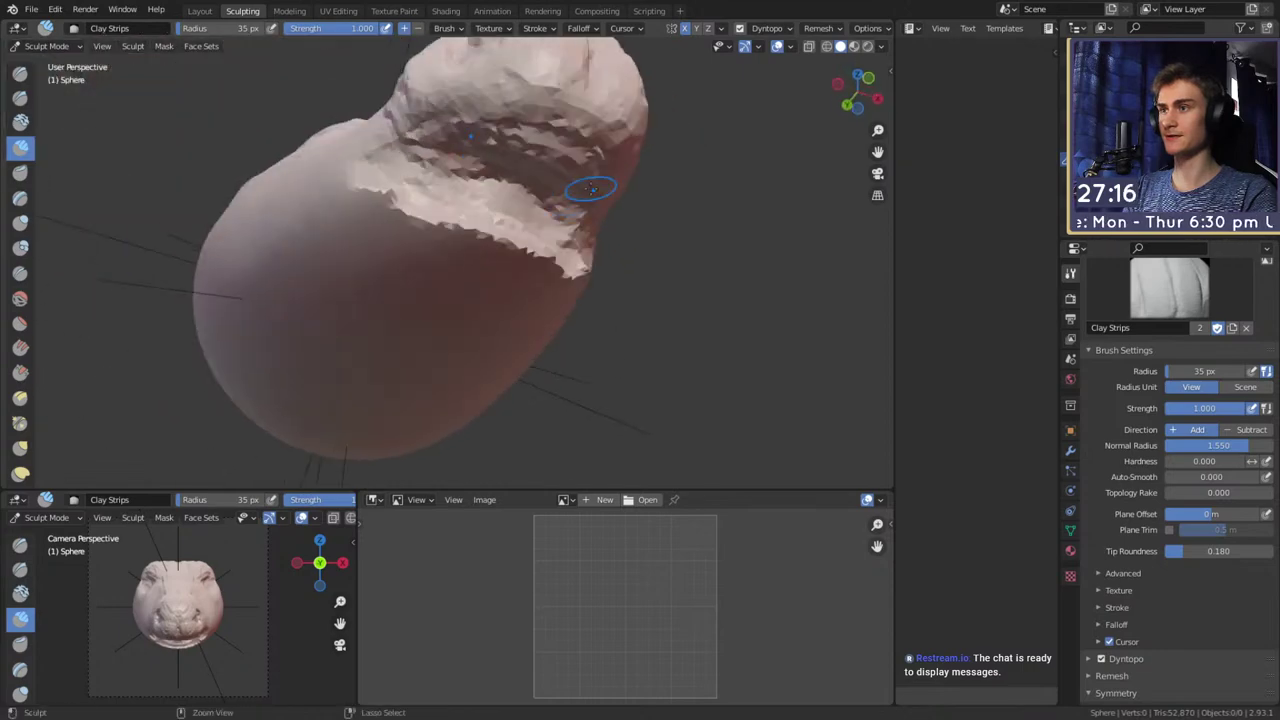
pyautogui.moveTo(562, 158)
pyautogui.mouseDown()
pyautogui.moveTo(430, 150)
pyautogui.moveTo(540, 145)
pyautogui.moveTo(470, 165)
pyautogui.moveTo(518, 176)
pyautogui.moveTo(470, 165)
pyautogui.mouseUp()
pyautogui.moveTo(470, 165)
pyautogui.mouseDown(button='middle')
pyautogui.moveTo(517, 229)
pyautogui.moveTo(452, 253)
pyautogui.mouseUp(button='middle')
pyautogui.click(470, 253)
pyautogui.moveTo(470, 253)
pyautogui.mouseDown()
pyautogui.moveTo(430, 250)
pyautogui.moveTo(497, 242)
pyautogui.mouseUp()
# Mask the lower jaw ledge with the Mask brush at a 34 px radius and 1.000 strength, and invert the mask
pyautogui.press('m')
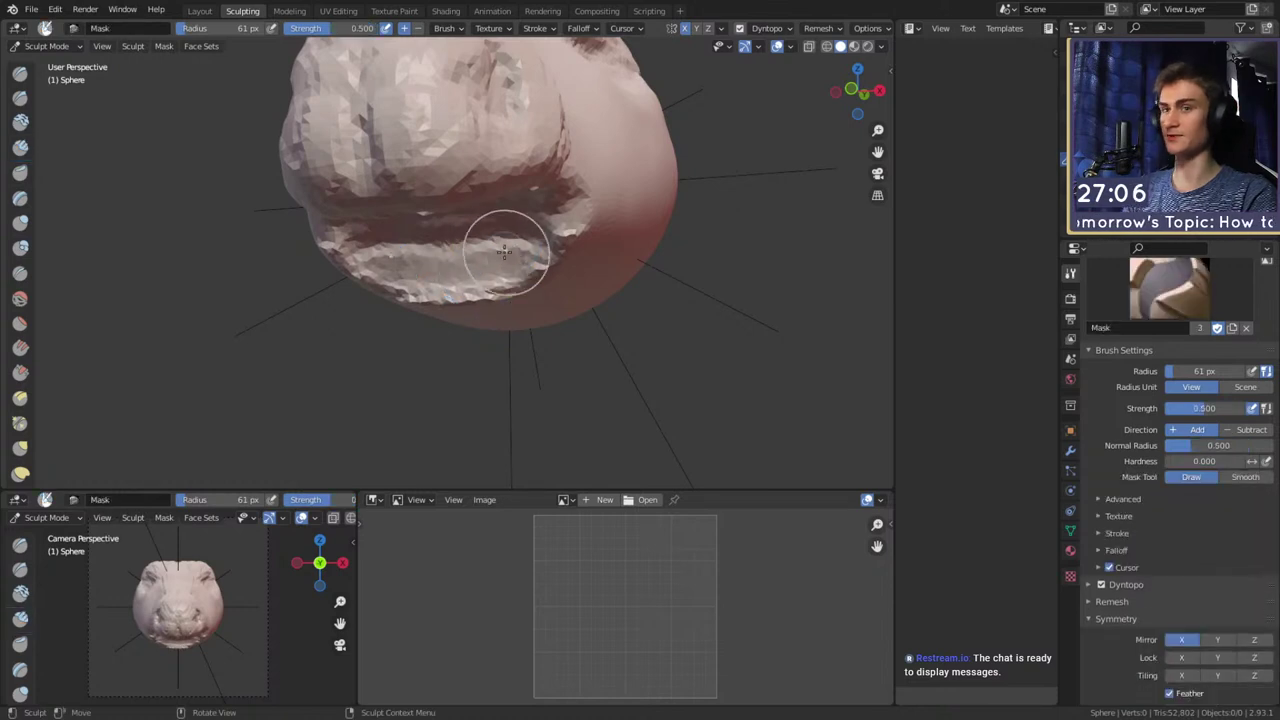
pyautogui.moveTo(508, 251); pyautogui.dragTo(540, 240, button='middle')
pyautogui.press('f')
pyautogui.click(562, 238)
pyautogui.moveTo(562, 238); pyautogui.dragTo(537, 252)
pyautogui.hotkey('shift', 'f')
pyautogui.click(600, 251)
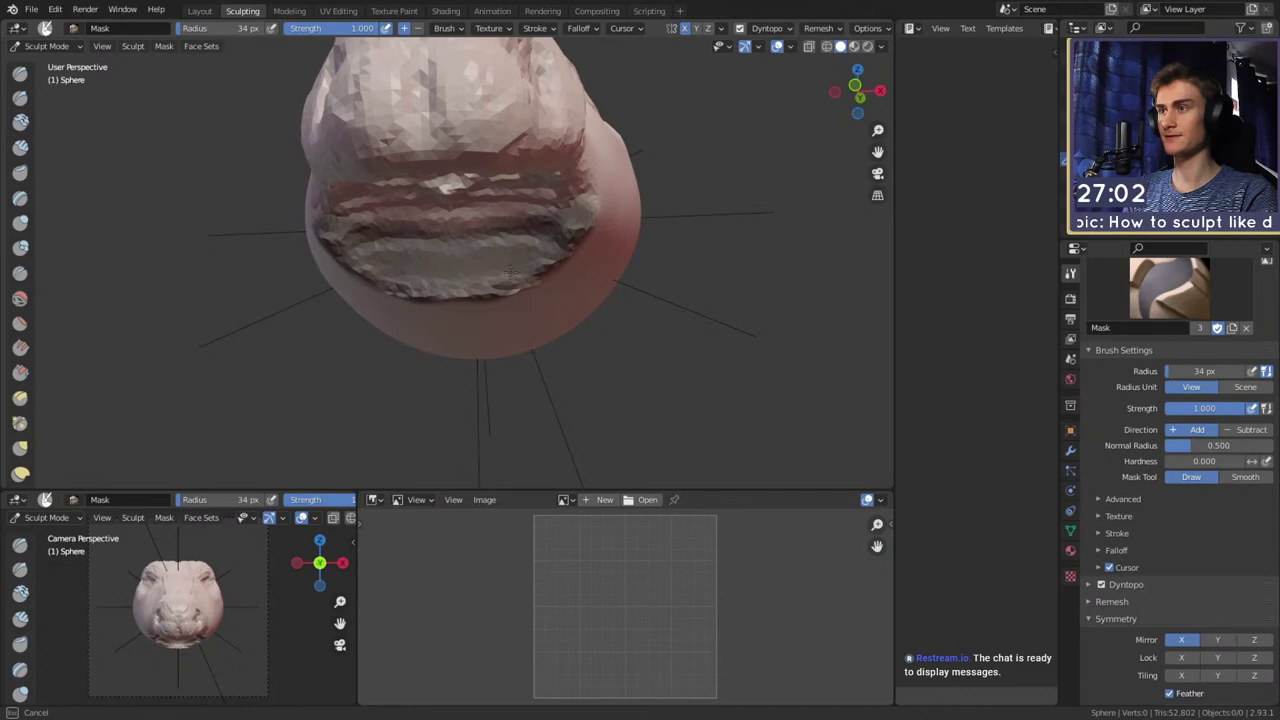
pyautogui.click(511, 270)
pyautogui.moveTo(589, 243); pyautogui.dragTo(367, 220, button='middle')
pyautogui.hotkey('ctrl', 'i')
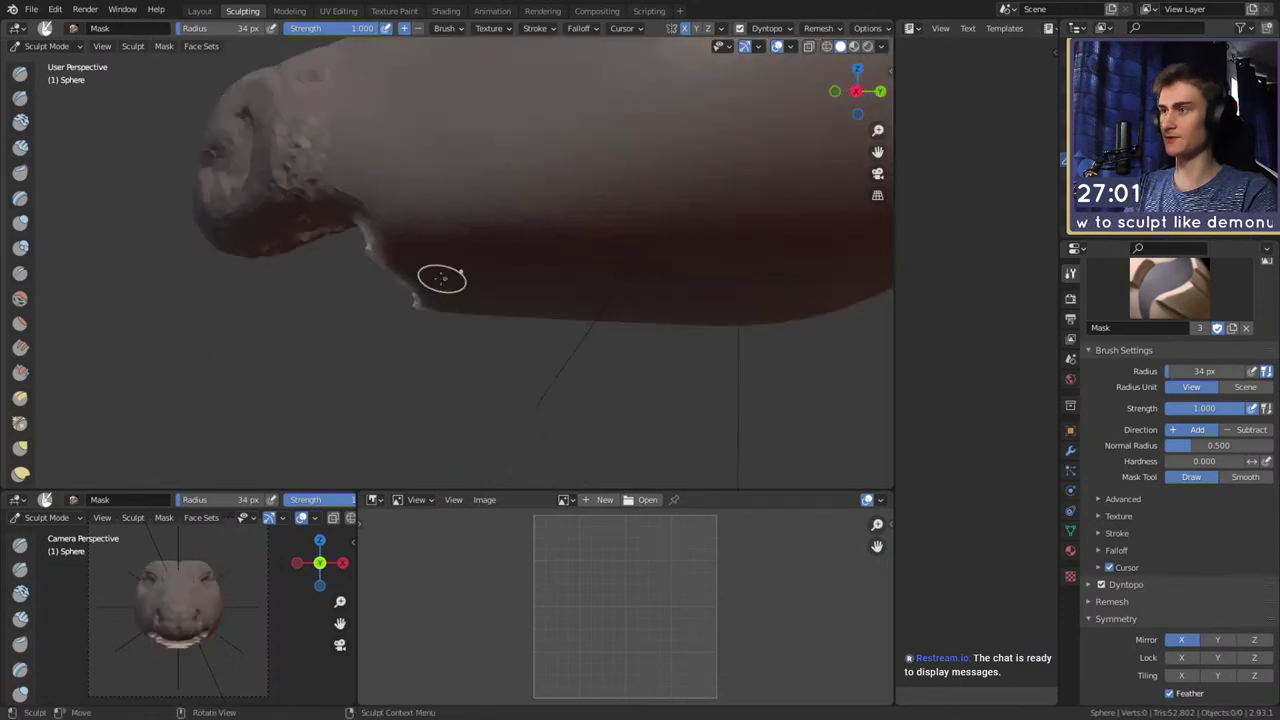
# Pull the unmasked ledge forward and down into a lower jaw with Snake Hook at a 265 px radius
pyautogui.press('k')
pyautogui.moveTo(474, 260)
pyautogui.keyDown('shift'); pyautogui.mouseDown(button='middle')
pyautogui.moveTo(579, 236)
pyautogui.moveTo(540, 266)
pyautogui.mouseUp(button='middle'); pyautogui.keyUp('shift')
pyautogui.press('f')
pyautogui.click(604, 240)
pyautogui.press('f')
pyautogui.click(562, 264)
pyautogui.press('f')
pyautogui.click(590, 264)
pyautogui.moveTo(508, 248)
pyautogui.mouseDown()
pyautogui.moveTo(408, 310)
pyautogui.moveTo(366, 315)
pyautogui.mouseUp()
pyautogui.moveTo(398, 321); pyautogui.dragTo(376, 318, button='middle')
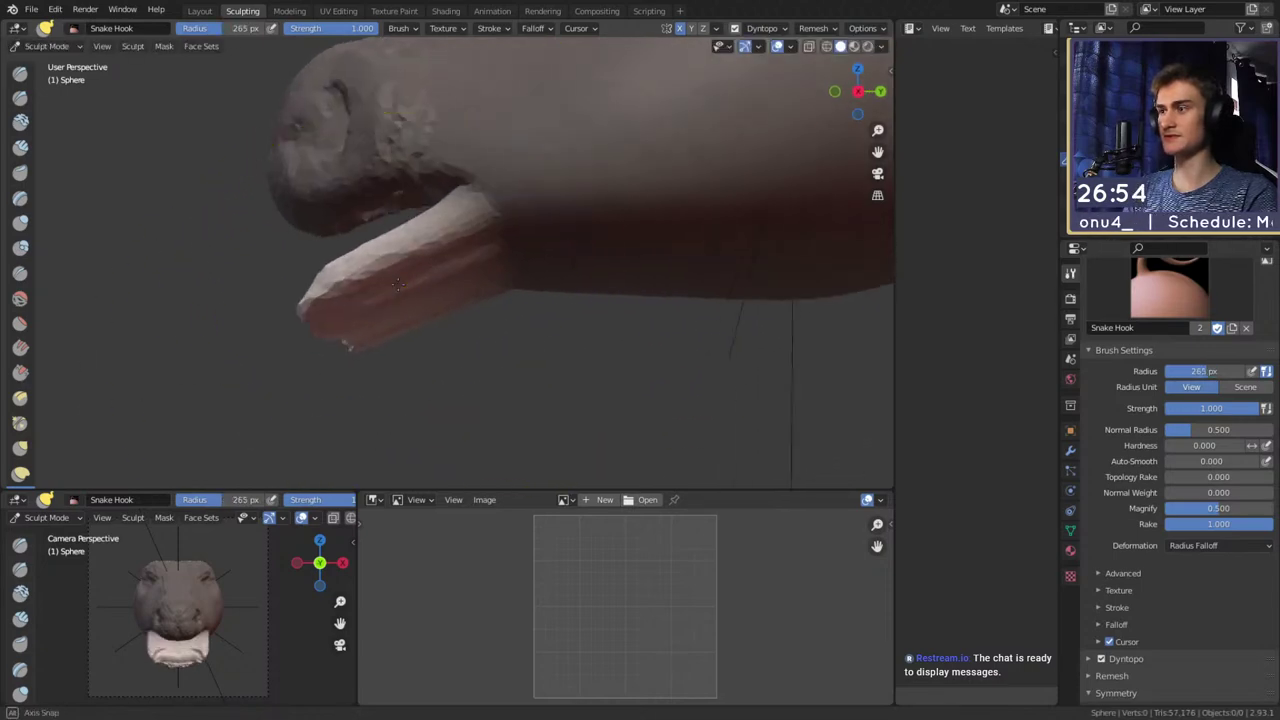
# Reshape the lower jaw's length and front profile with Snake Hook, using a 275 px radius
pyautogui.press('f')
pyautogui.click(404, 317)
pyautogui.moveTo(382, 319); pyautogui.dragTo(437, 304)
pyautogui.moveTo(437, 304); pyautogui.dragTo(608, 320, button='middle')
pyautogui.press('f')
pyautogui.click(546, 318)
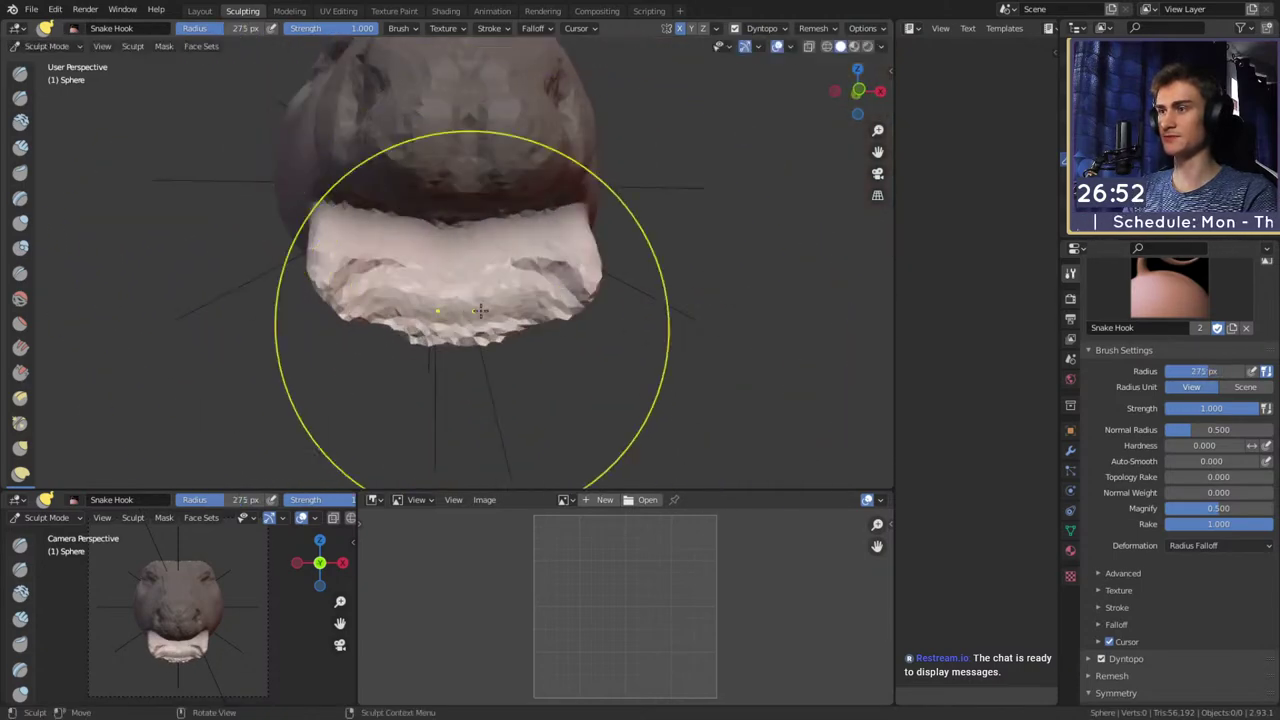
pyautogui.moveTo(552, 308)
pyautogui.mouseDown()
pyautogui.moveTo(472, 323)
pyautogui.moveTo(525, 314)
pyautogui.mouseUp()
# Narrow the lower jaw toward the chin with Snake Hook at a 297 px radius and clear the mask
pyautogui.press('f')
pyautogui.click(458, 316)
pyautogui.moveTo(560, 308); pyautogui.dragTo(412, 292, button='middle')
pyautogui.press('f')
pyautogui.click(540, 290)
pyautogui.moveTo(396, 312); pyautogui.dragTo(426, 321)
pyautogui.hotkey('alt', 'm')
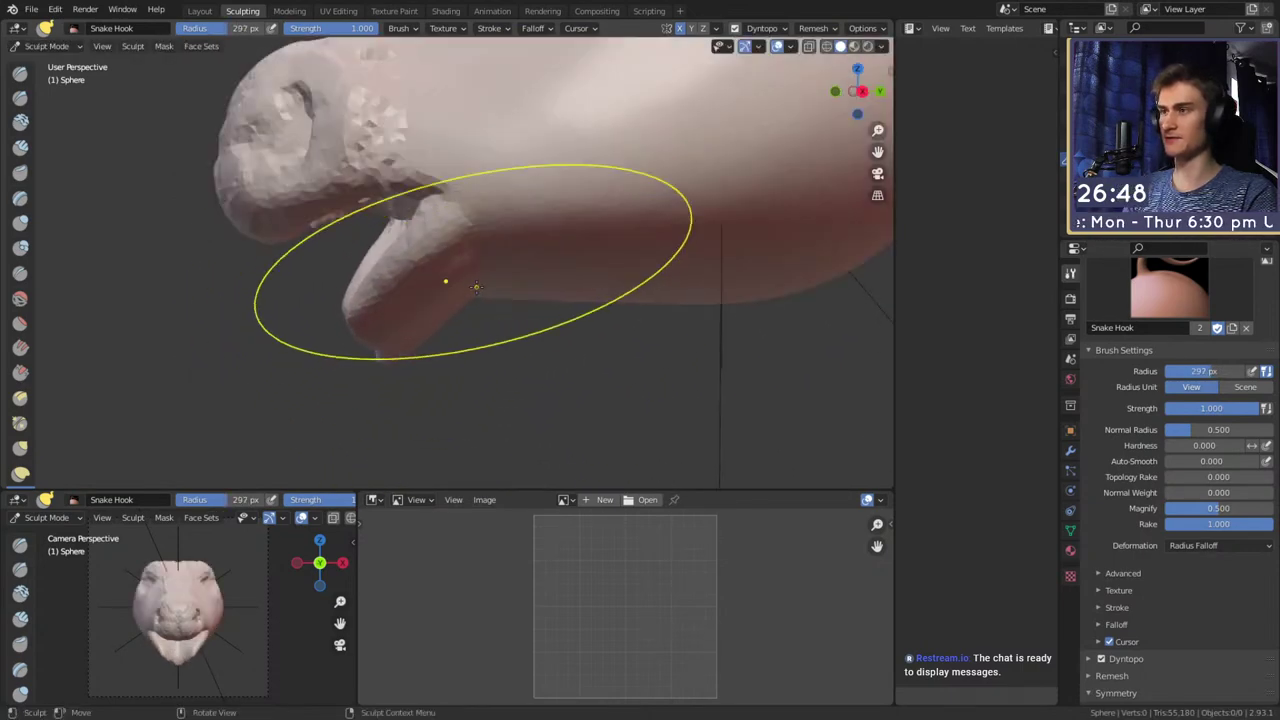
# Adjust the lower jaw's underside where it meets the head using Snake Hook
pyautogui.press('f')
pyautogui.click(450, 283)
pyautogui.moveTo(450, 283)
pyautogui.mouseDown(button='middle')
pyautogui.moveTo(471, 294)
pyautogui.moveTo(429, 277)
pyautogui.moveTo(468, 307)
pyautogui.moveTo(440, 294)
pyautogui.mouseUp(button='middle')
pyautogui.press('f')
pyautogui.click(446, 294)
pyautogui.moveTo(448, 298); pyautogui.dragTo(446, 318)
# Set the Snake Hook radius to 343 px and reposition the lower jaw beneath the snout
pyautogui.press('f')
pyautogui.click(558, 295)
pyautogui.keyDown('shift'); pyautogui.moveTo(554, 300); pyautogui.dragTo(471, 284, button='middle'); pyautogui.keyUp('shift')
pyautogui.press('f')
pyautogui.click(511, 280)
pyautogui.moveTo(516, 280); pyautogui.dragTo(486, 274)
pyautogui.scroll(-4, 484, 275)
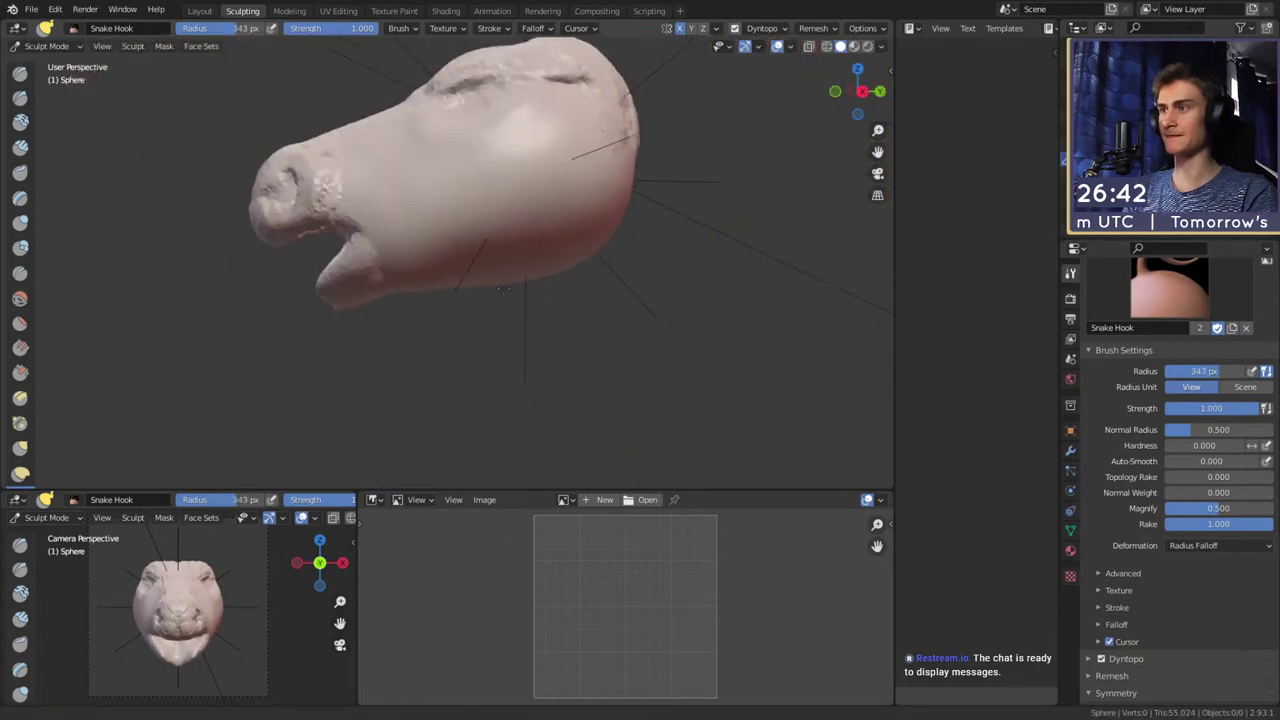
pyautogui.moveTo(484, 275); pyautogui.dragTo(622, 283, button='middle')
pyautogui.moveTo(543, 281)
pyautogui.mouseDown(button='middle')
pyautogui.moveTo(660, 278)
pyautogui.moveTo(543, 280)
pyautogui.mouseUp(button='middle')
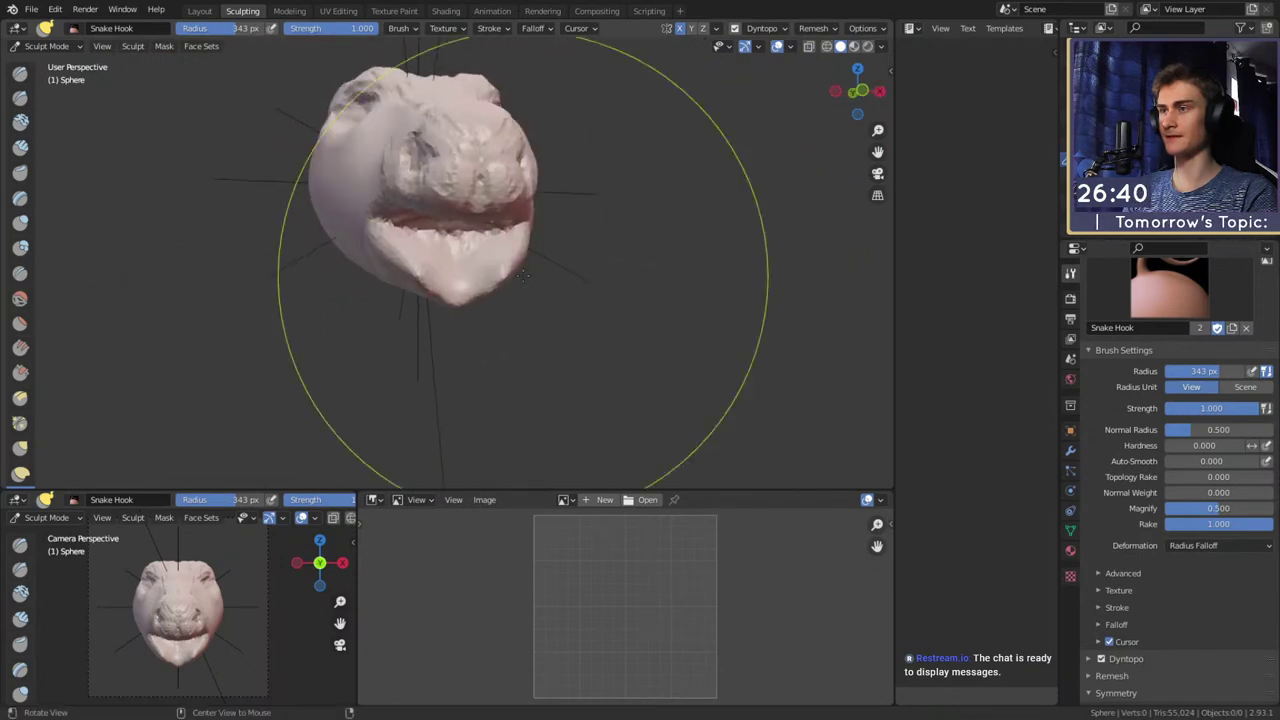
# Sculpt the inside of the mouth and lower lip with Clay Strips at a 29 px radius
pyautogui.scroll(4, 490, 278)
pyautogui.press('c')
pyautogui.moveTo(440, 290); pyautogui.dragTo(371, 307, button='middle')
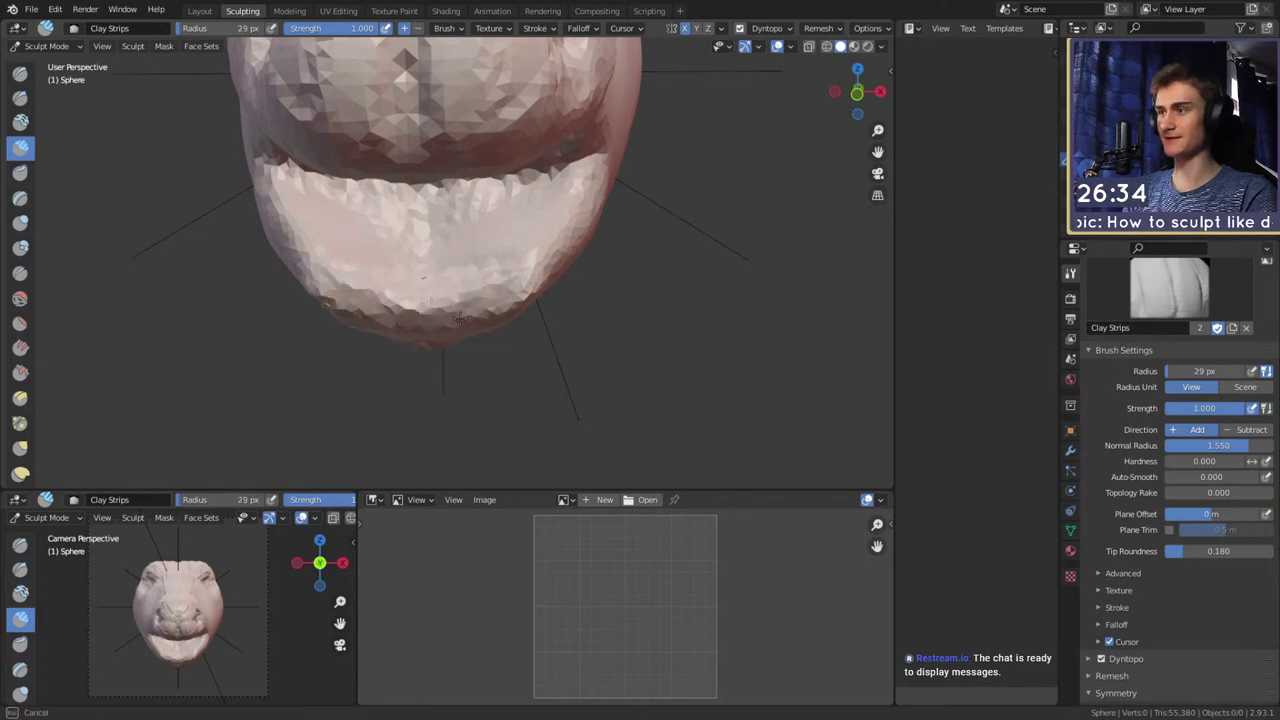
# Increase the brush radius to 135 px and smooth the underside and side of the lower jaw
pyautogui.moveTo(393, 312); pyautogui.dragTo(614, 234, button='middle')
pyautogui.press('f')
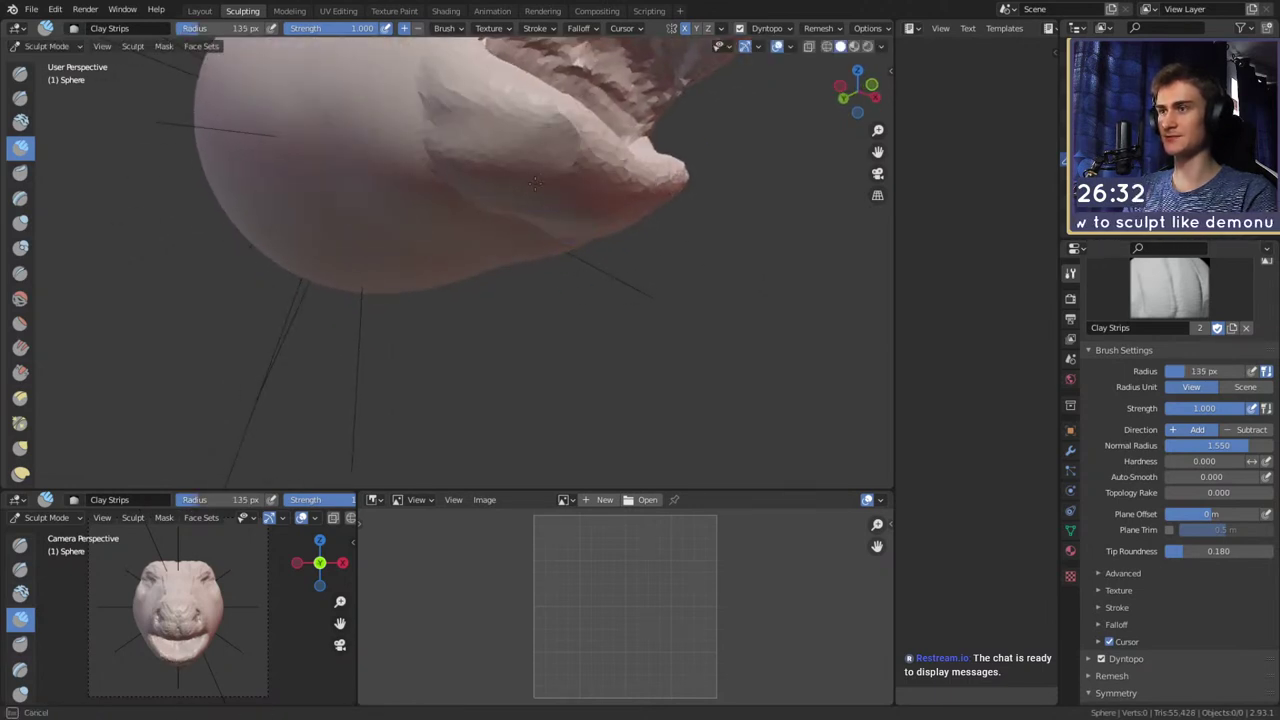
pyautogui.moveTo(564, 143); pyautogui.dragTo(471, 263, button='middle')
# Set the Clay Strips radius to 28 px and build up the rim of the lower lip
pyautogui.press('f')
pyautogui.click(342, 364)
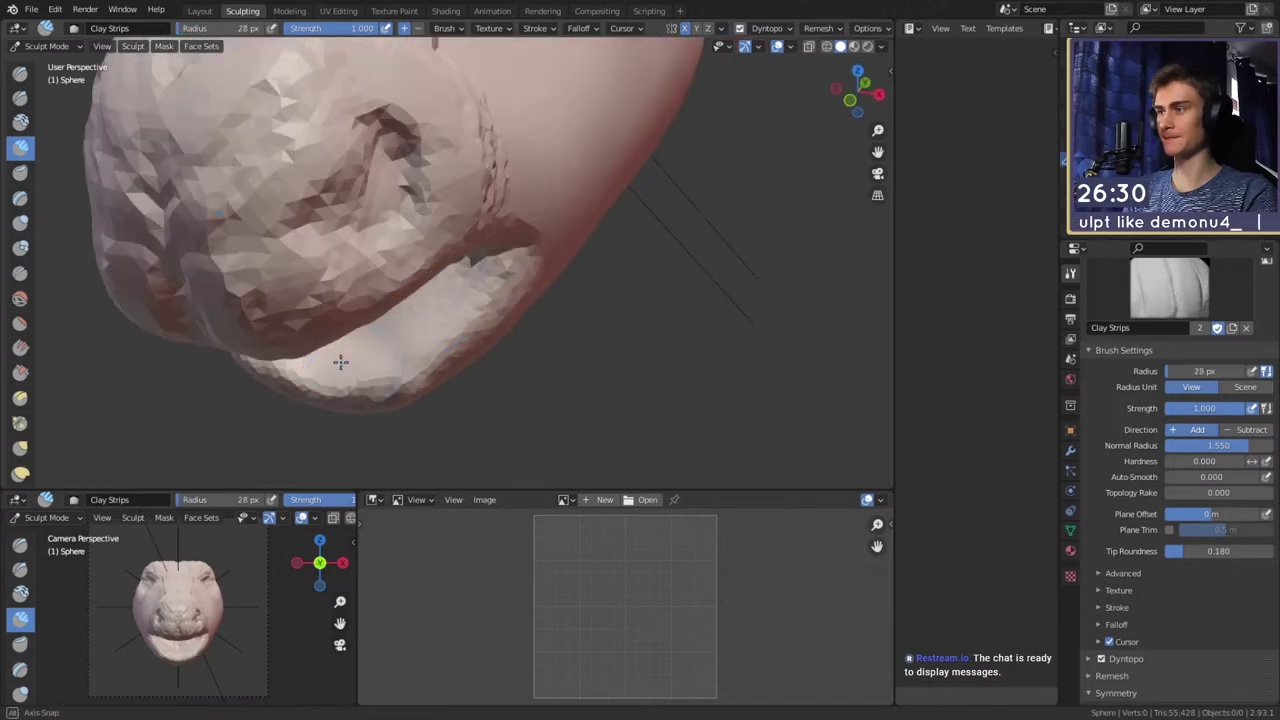
pyautogui.moveTo(340, 363); pyautogui.dragTo(407, 328, button='middle')
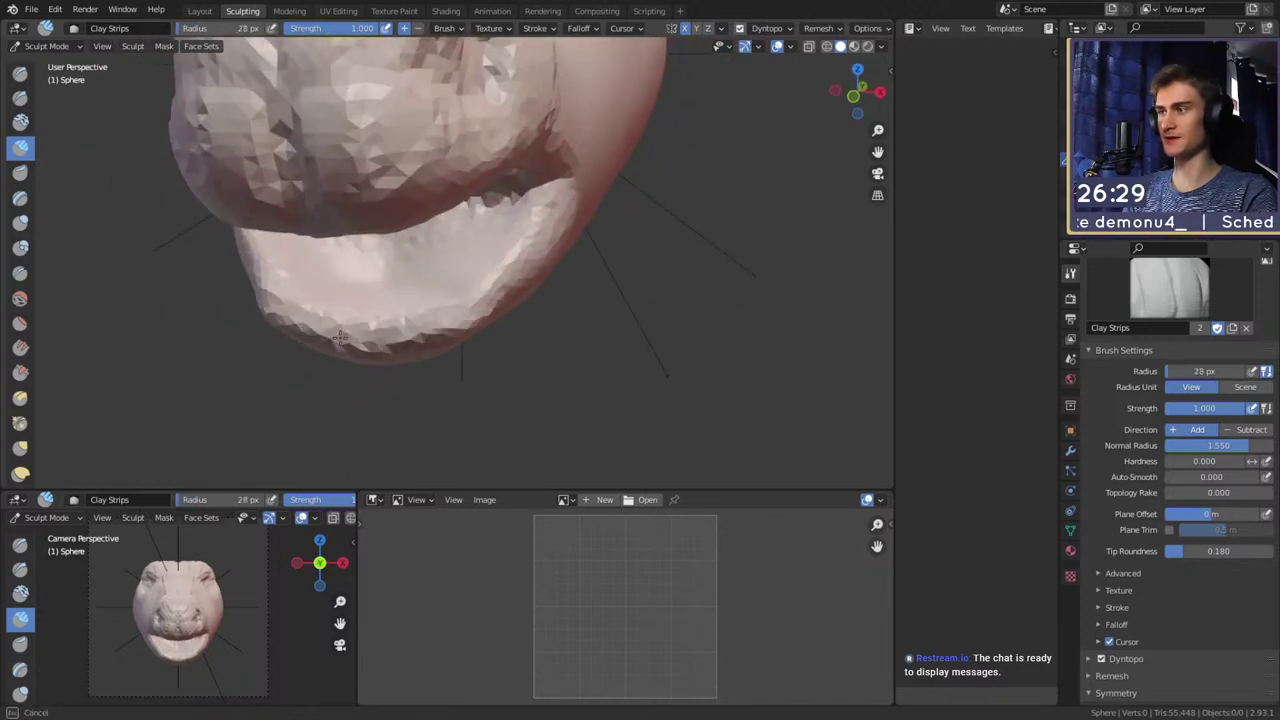
pyautogui.moveTo(340, 338); pyautogui.dragTo(270, 290)
pyautogui.moveTo(268, 294)
pyautogui.mouseDown()
pyautogui.moveTo(308, 314)
pyautogui.moveTo(264, 276)
pyautogui.mouseUp()
# Raise the brush radius to 145 px and smooth the outer edge of the lower jaw
pyautogui.moveTo(290, 300); pyautogui.dragTo(425, 303, button='middle')
pyautogui.press('f')
pyautogui.click(503, 303)
pyautogui.moveTo(395, 295); pyautogui.dragTo(349, 280)
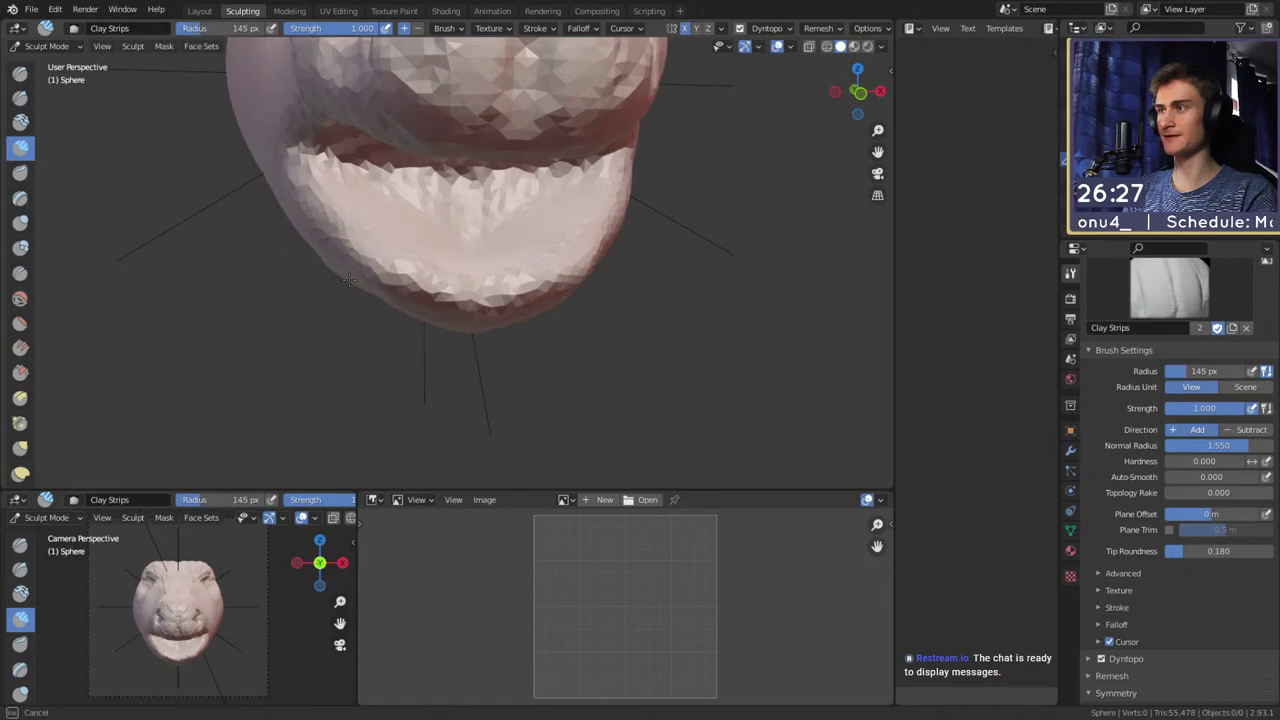
# Reshape the side of the lower jaw and mouth corner with the Grab brush at a 184 px radius
pyautogui.moveTo(349, 280); pyautogui.dragTo(467, 297, button='middle')
pyautogui.scroll(-8, 530, 250)
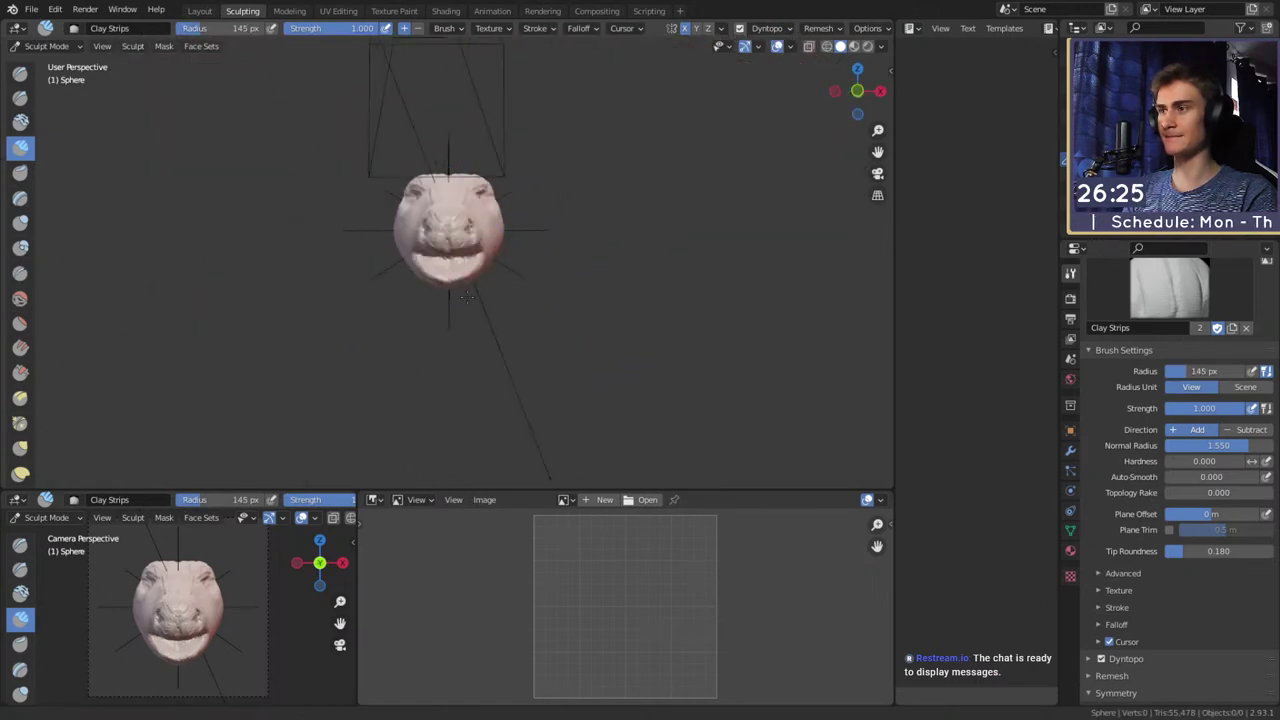
pyautogui.scroll(6, 467, 296)
pyautogui.press('g')
pyautogui.moveTo(586, 249); pyautogui.dragTo(497, 279, button='middle')
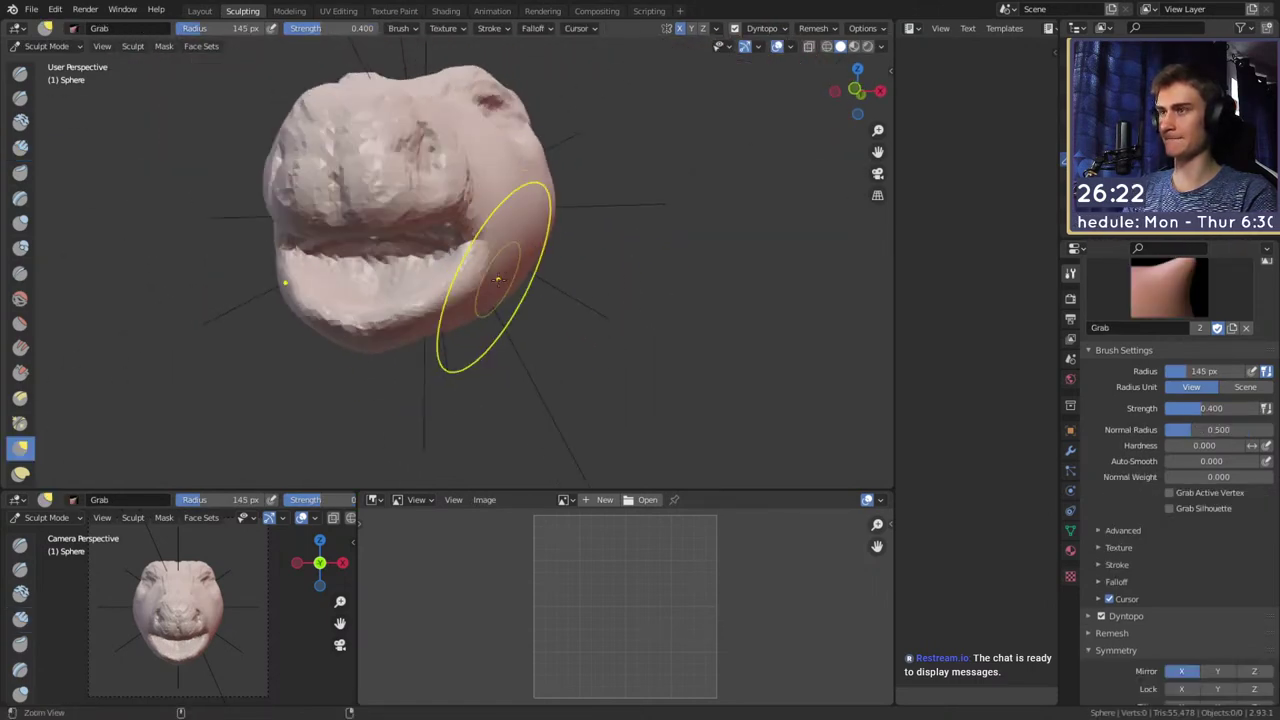
pyautogui.press('f')
pyautogui.keyDown('ctrl'); pyautogui.keyDown('alt'); pyautogui.moveTo(498, 280); pyautogui.dragTo(470, 293); pyautogui.keyUp('alt'); pyautogui.keyUp('ctrl')
pyautogui.click(612, 276)
pyautogui.keyDown('alt'); pyautogui.moveTo(515, 280); pyautogui.dragTo(453, 300); pyautogui.keyUp('alt')
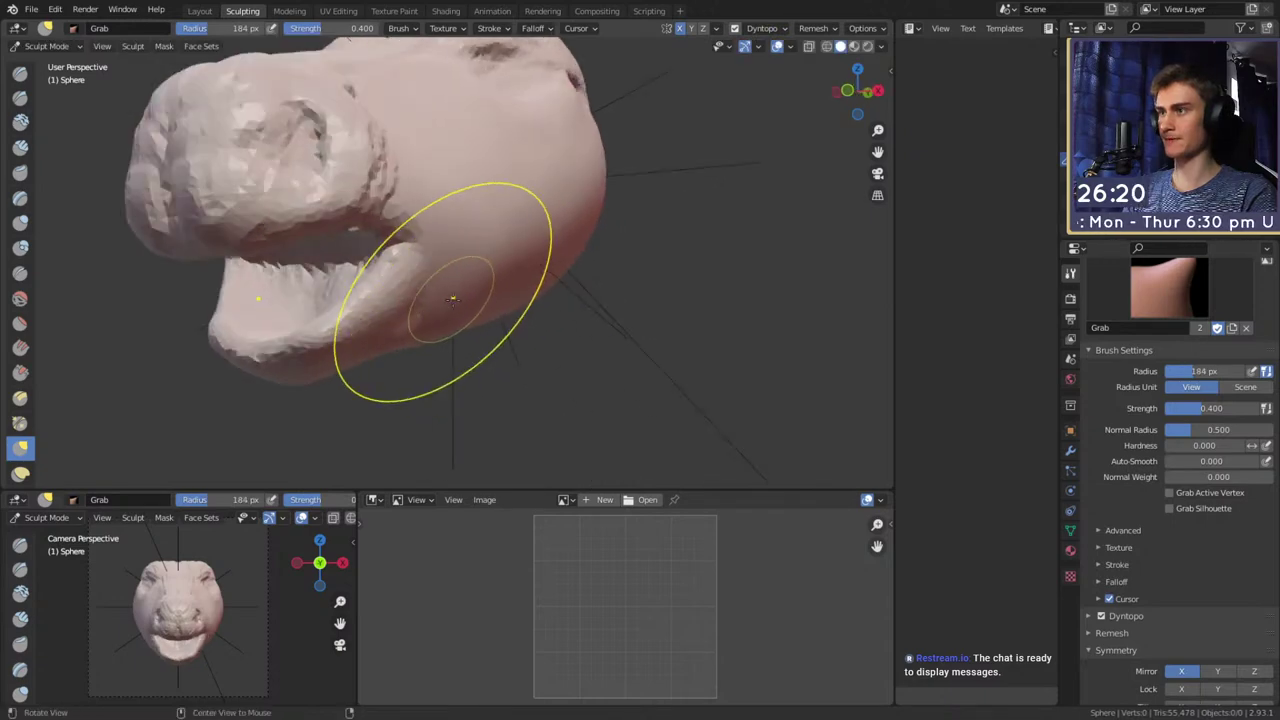
pyautogui.moveTo(452, 299)
pyautogui.mouseDown(button='middle')
pyautogui.moveTo(457, 280)
pyautogui.moveTo(480, 290)
pyautogui.moveTo(423, 306)
pyautogui.moveTo(368, 284)
pyautogui.mouseUp(button='middle')
# Build up a ridge along the side of the lower jaw with Clay Strips, ending with a 61 px radius
pyautogui.press('c')
pyautogui.press('f')
pyautogui.click(391, 285)
pyautogui.moveTo(345, 280); pyautogui.dragTo(560, 264)
pyautogui.keyDown('shift'); pyautogui.moveTo(611, 260); pyautogui.dragTo(525, 258, button='middle'); pyautogui.keyUp('shift')
pyautogui.moveTo(525, 258); pyautogui.dragTo(518, 272, button='middle')
pyautogui.press('f')
pyautogui.click(532, 256)
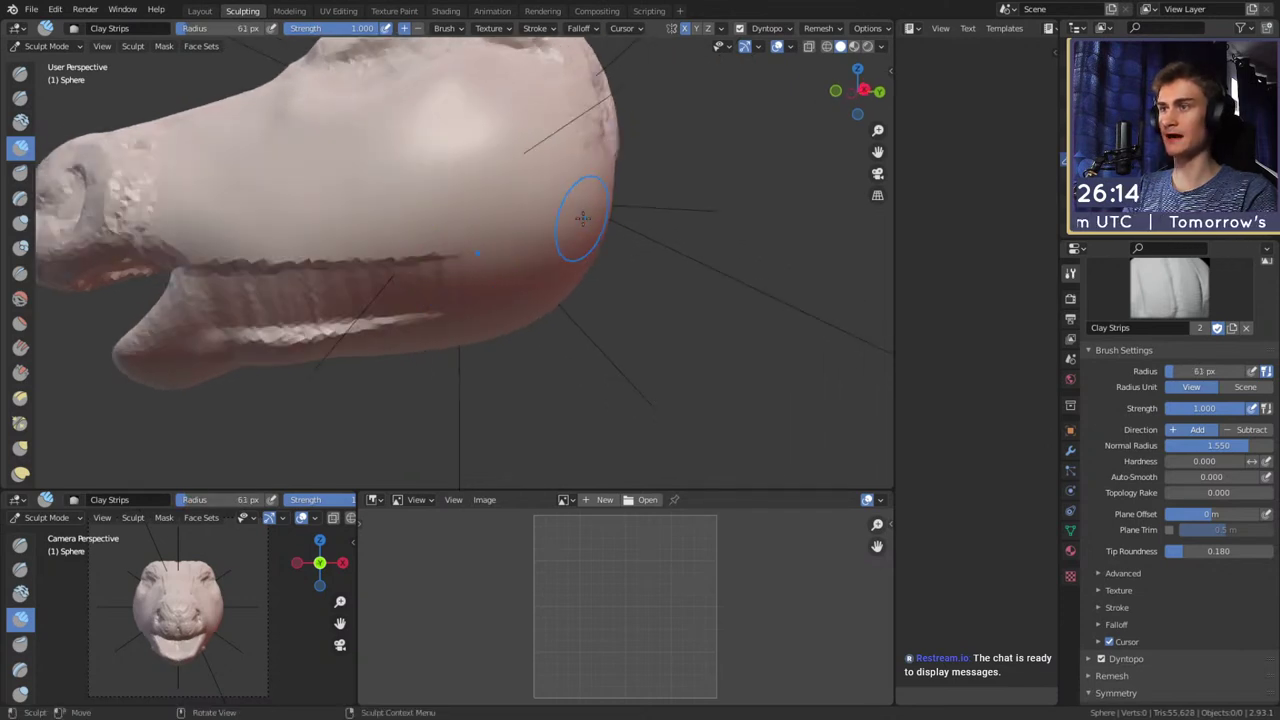
pyautogui.moveTo(583, 217); pyautogui.dragTo(571, 224, button='middle')
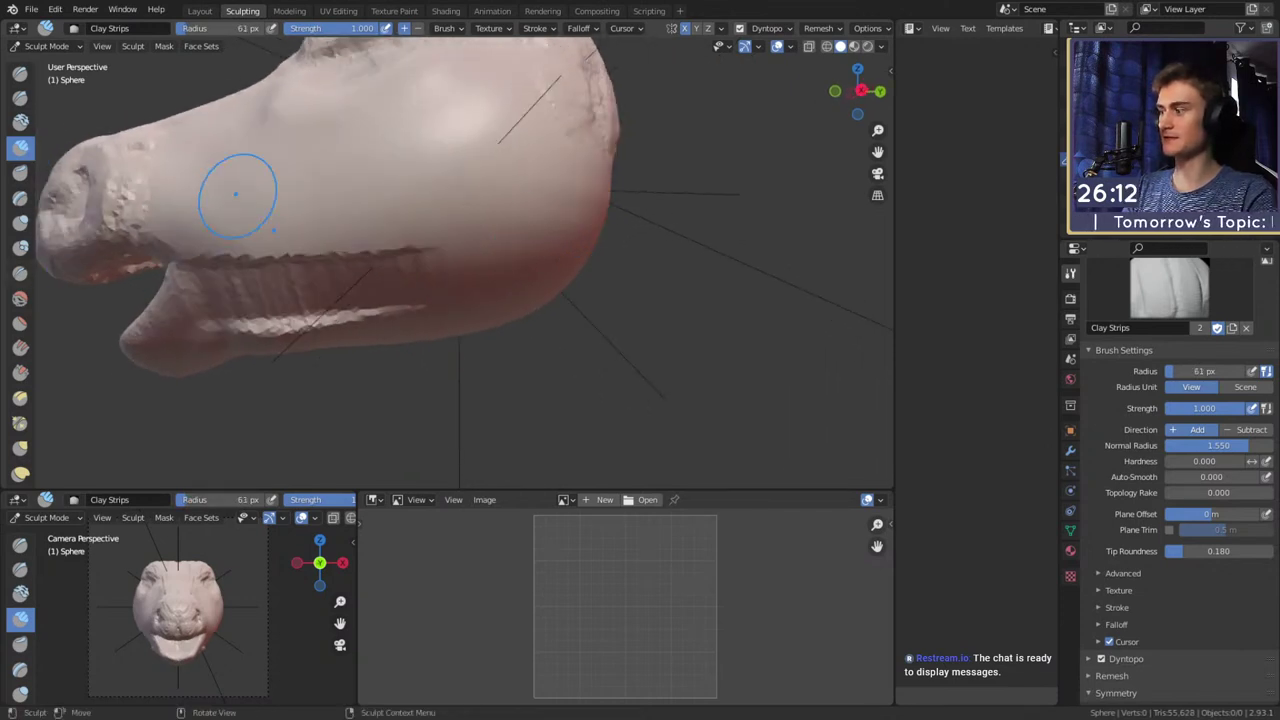
# Extend the jawline ridge around the back of the cheek with Clay Strips at a 44 px radius
pyautogui.moveTo(679, 219); pyautogui.dragTo(644, 284, button='middle')
pyautogui.press('f')
pyautogui.click(537, 243)
pyautogui.moveTo(537, 243); pyautogui.dragTo(507, 222, button='middle')
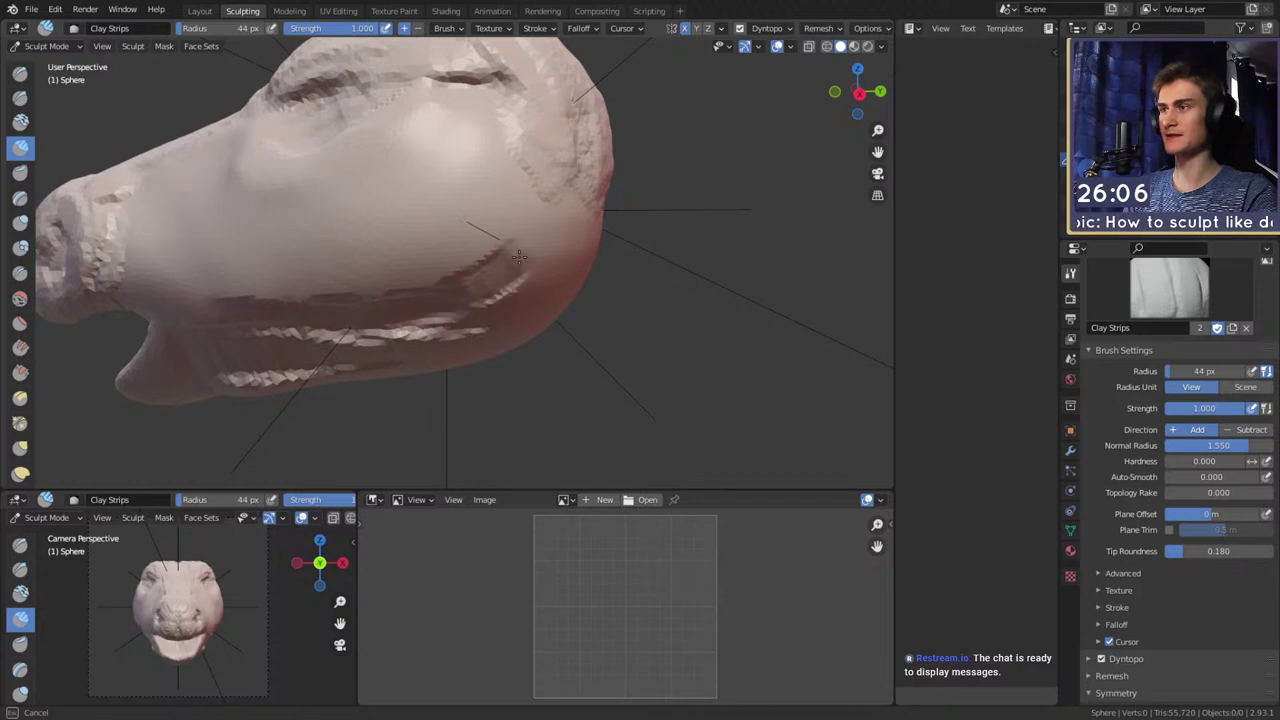
pyautogui.moveTo(547, 124); pyautogui.dragTo(536, 271)
# Smooth the jawline and adjust its shape with the Grab brush at 125 px and 94 px radii
pyautogui.press('g')
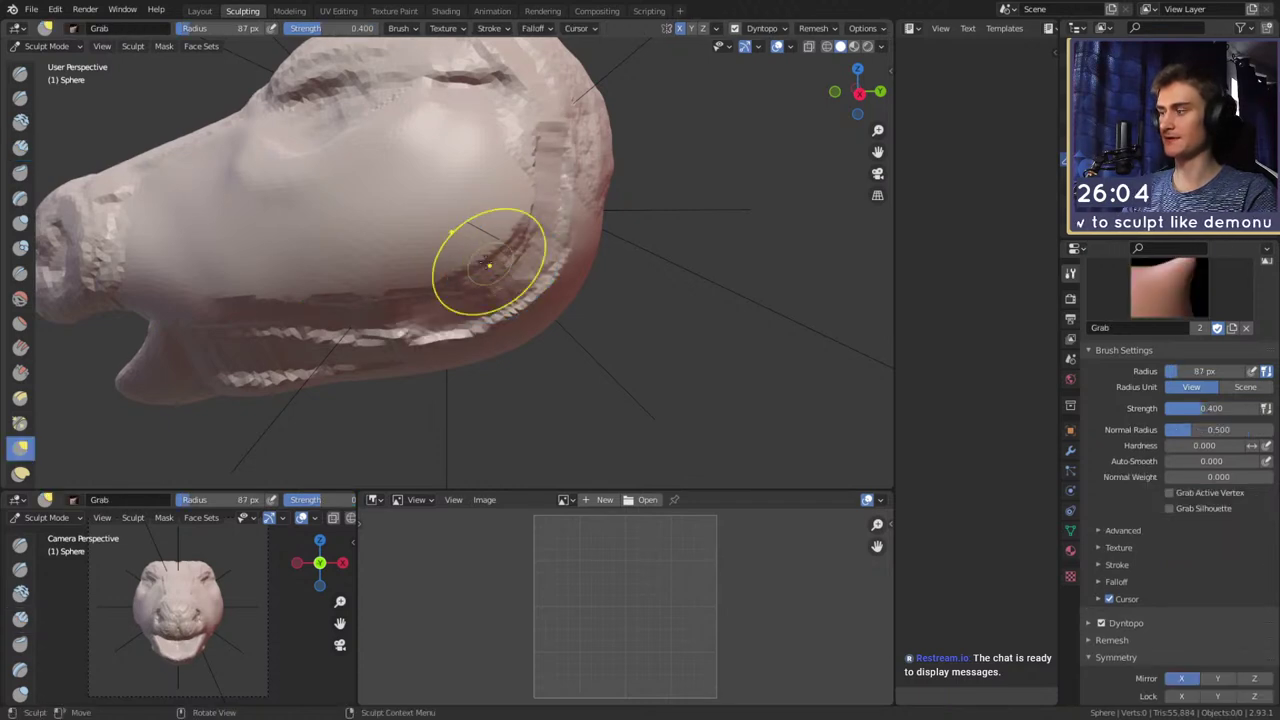
pyautogui.moveTo(493, 271); pyautogui.dragTo(490, 271)
pyautogui.press('f')
pyautogui.click(432, 280)
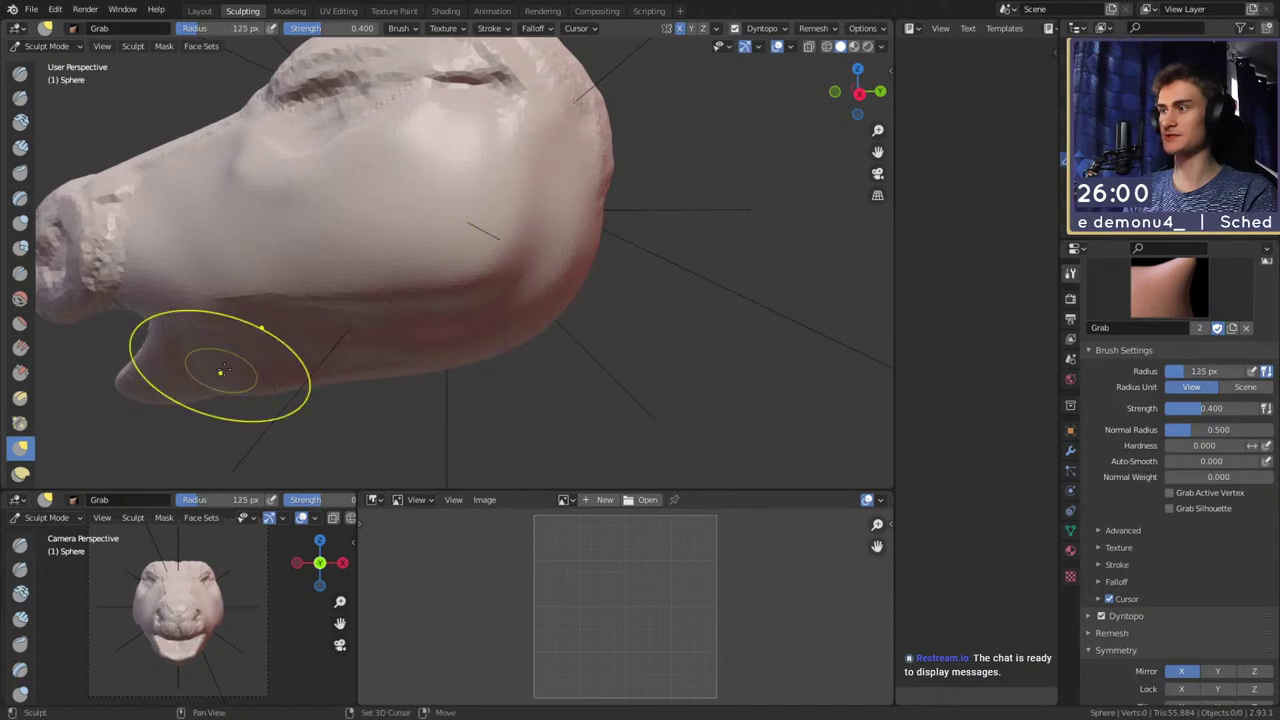
pyautogui.moveTo(220, 371); pyautogui.dragTo(452, 273, button='middle')
pyautogui.press('f')
pyautogui.click(405, 302)
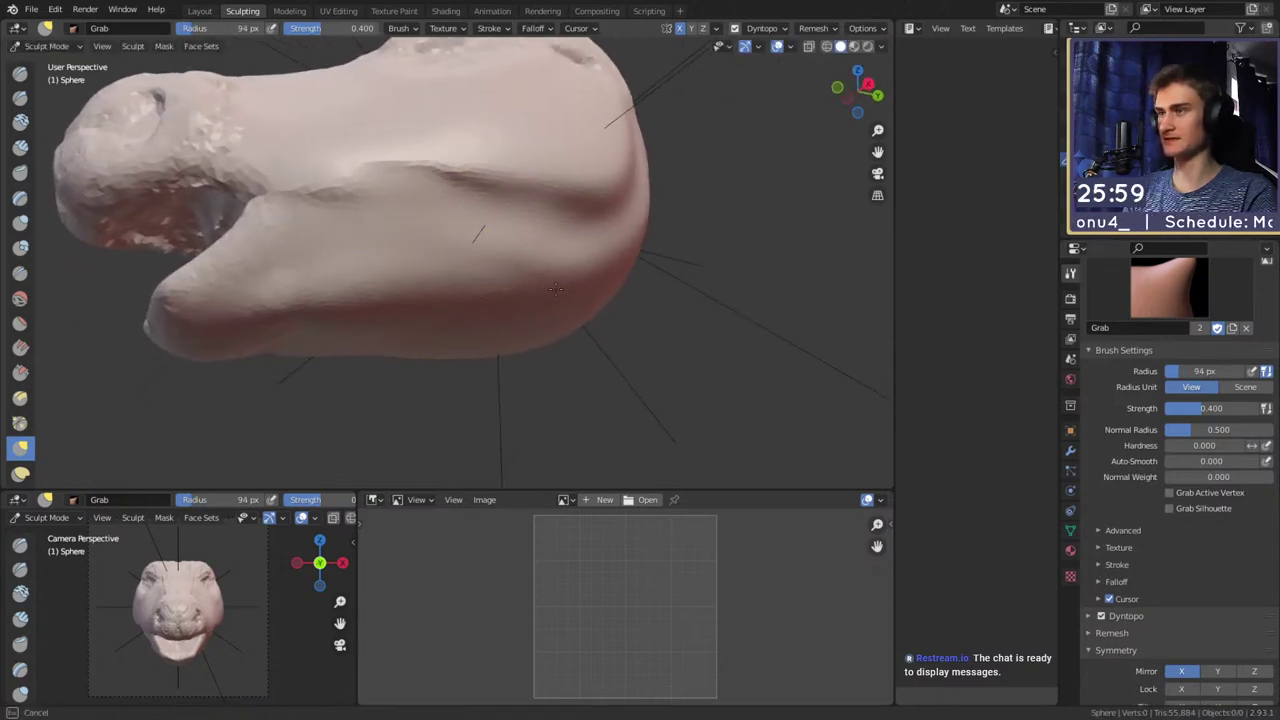
pyautogui.moveTo(556, 290)
pyautogui.mouseDown(button='middle')
pyautogui.moveTo(520, 263)
pyautogui.moveTo(571, 300)
pyautogui.moveTo(514, 270)
pyautogui.moveTo(443, 271)
pyautogui.moveTo(466, 283)
pyautogui.moveTo(459, 262)
pyautogui.mouseUp(button='middle')
# Add Clay Strips folds across the cheek above the mouth corner at a 54 px radius and smooth them
pyautogui.press('c')
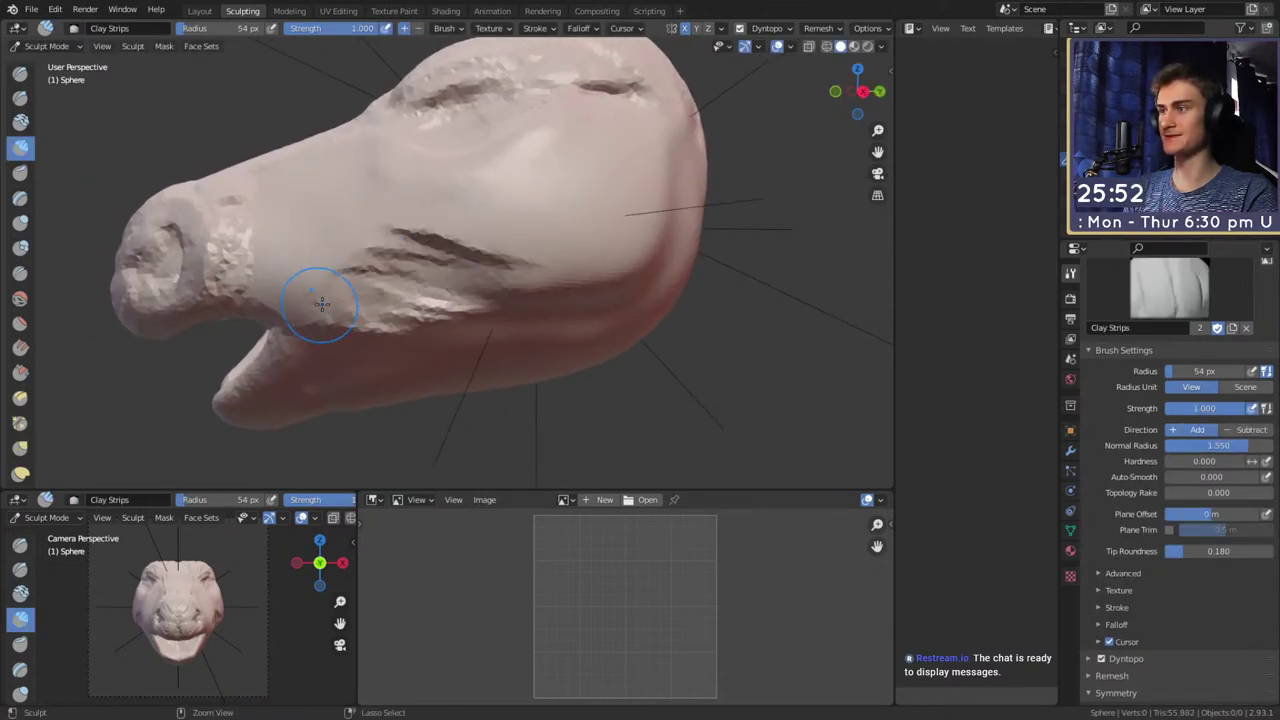
pyautogui.keyDown('shift'); pyautogui.moveTo(322, 304); pyautogui.dragTo(423, 275); pyautogui.keyUp('shift')
pyautogui.moveTo(435, 257)
pyautogui.mouseDown(button='middle')
pyautogui.moveTo(497, 308)
pyautogui.moveTo(463, 271)
pyautogui.moveTo(543, 264)
pyautogui.moveTo(540, 321)
pyautogui.moveTo(571, 297)
pyautogui.moveTo(437, 223)
pyautogui.moveTo(423, 251)
pyautogui.mouseUp(button='middle')
pyautogui.press('f')
pyautogui.click(445, 301)
# Touch up the muzzle behind the nostril with Clay Strips at 41 px and smooth the cheek at 165 px and 100 px radii
pyautogui.press('f')
pyautogui.click(400, 260)
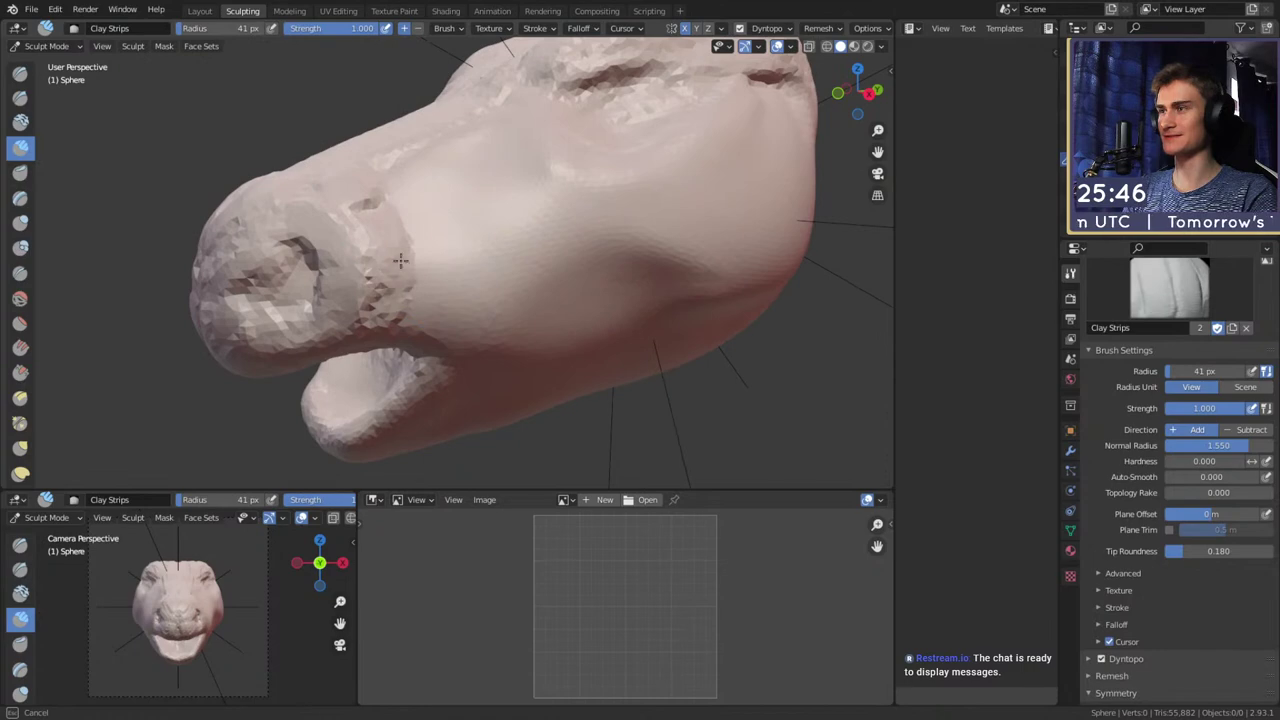
pyautogui.press('f')
pyautogui.click(548, 243)
pyautogui.moveTo(506, 242)
pyautogui.keyDown('shift'); pyautogui.mouseDown()
pyautogui.moveTo(494, 294)
pyautogui.moveTo(515, 315)
pyautogui.mouseUp(); pyautogui.keyUp('shift')
pyautogui.keyDown('shift'); pyautogui.moveTo(526, 327); pyautogui.dragTo(467, 273, button='middle'); pyautogui.keyUp('shift')
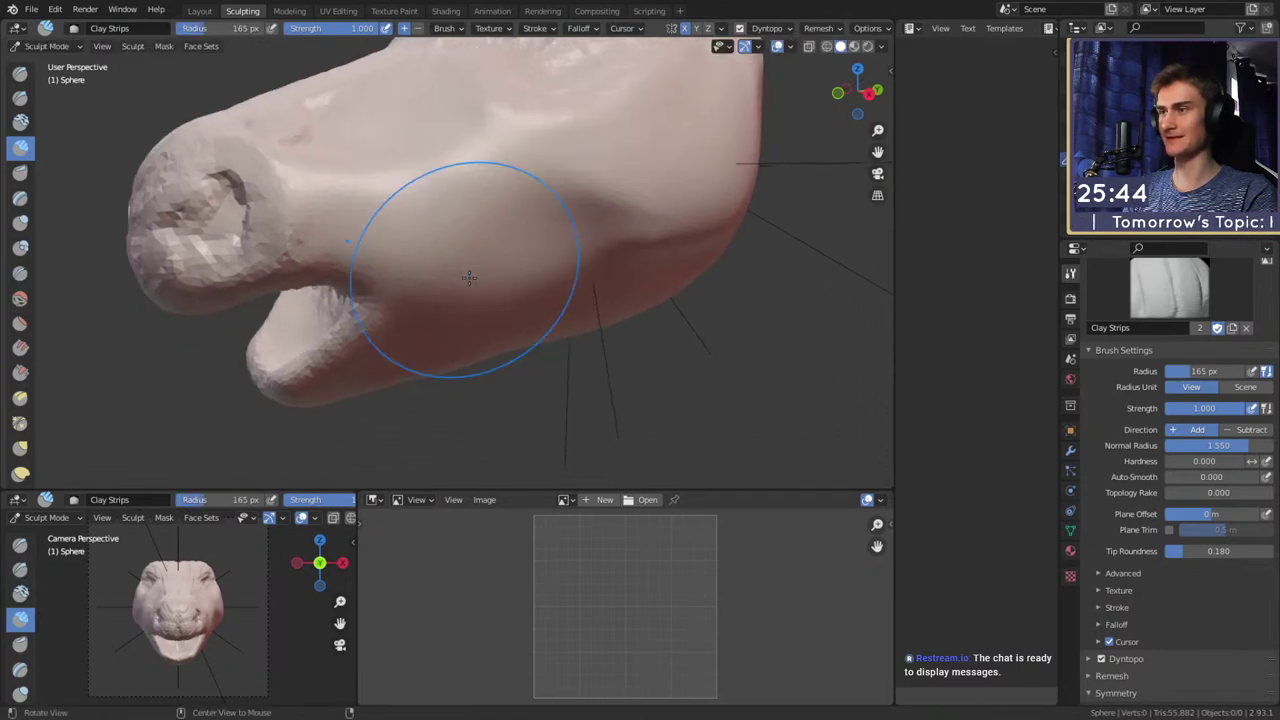
pyautogui.press('f')
pyautogui.click(420, 275)
pyautogui.keyDown('shift'); pyautogui.moveTo(424, 276); pyautogui.dragTo(438, 278); pyautogui.keyUp('shift')
# Deepen the eye socket below the brow with the Crease brush at a 45 px radius and 0.648 strength
pyautogui.scroll(-6, 508, 255)
pyautogui.moveTo(508, 255)
pyautogui.mouseDown(button='middle')
pyautogui.moveTo(552, 254)
pyautogui.moveTo(604, 310)
pyautogui.moveTo(494, 288)
pyautogui.moveTo(437, 240)
pyautogui.mouseUp(button='middle')
pyautogui.scroll(4, 604, 245)
pyautogui.moveTo(548, 268); pyautogui.dragTo(508, 257, button='middle')
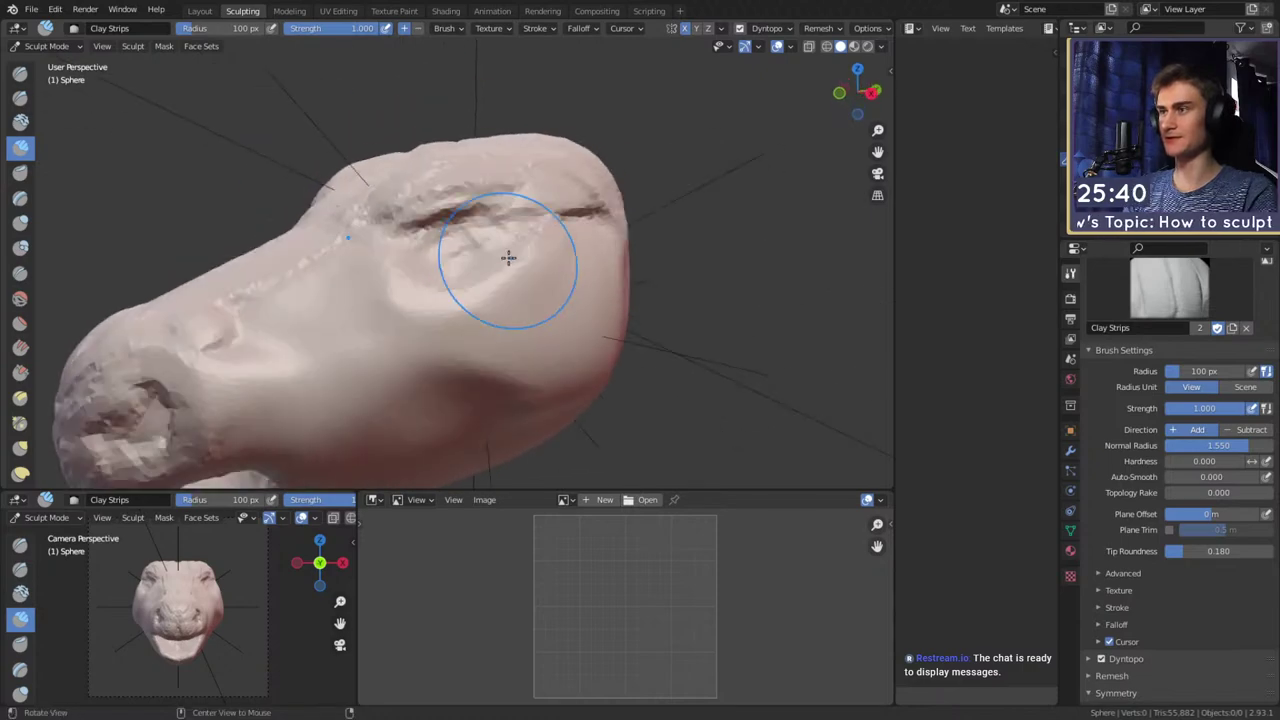
pyautogui.scroll(1, 500, 252)
pyautogui.hotkey('shift', 'c')
pyautogui.press('f')
pyautogui.click(450, 234)
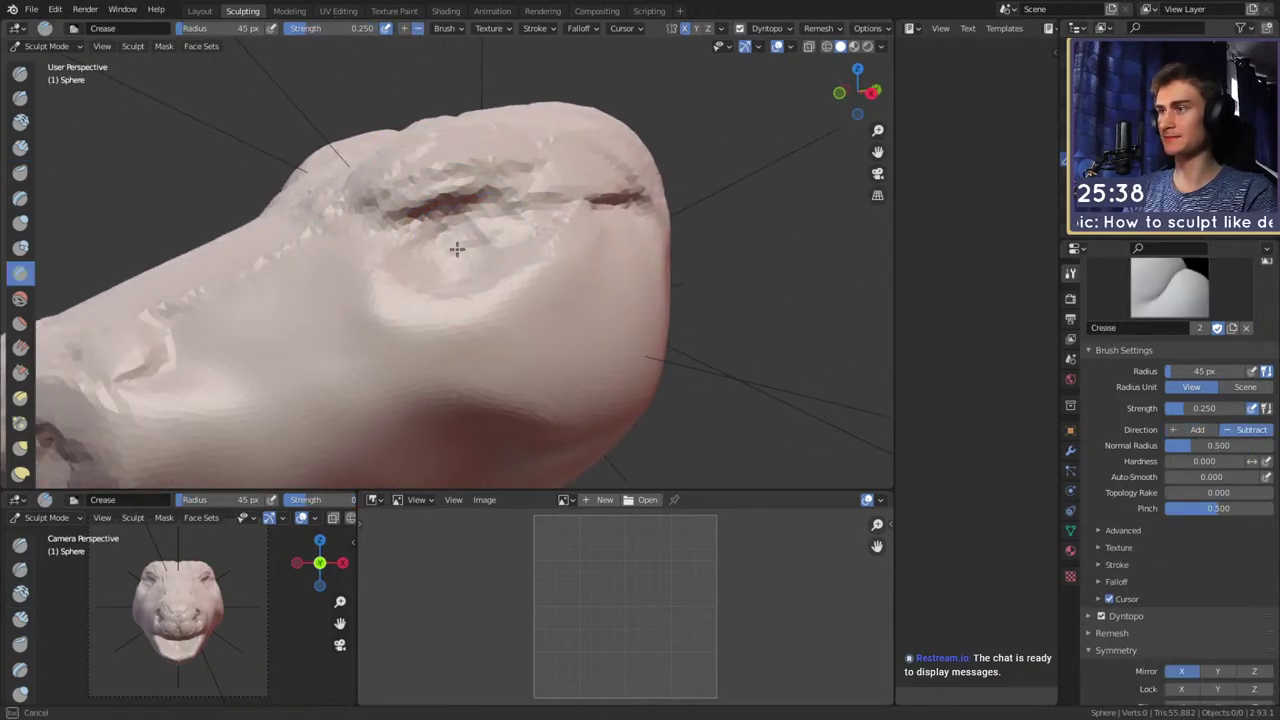
pyautogui.hotkey('shift', 'f')
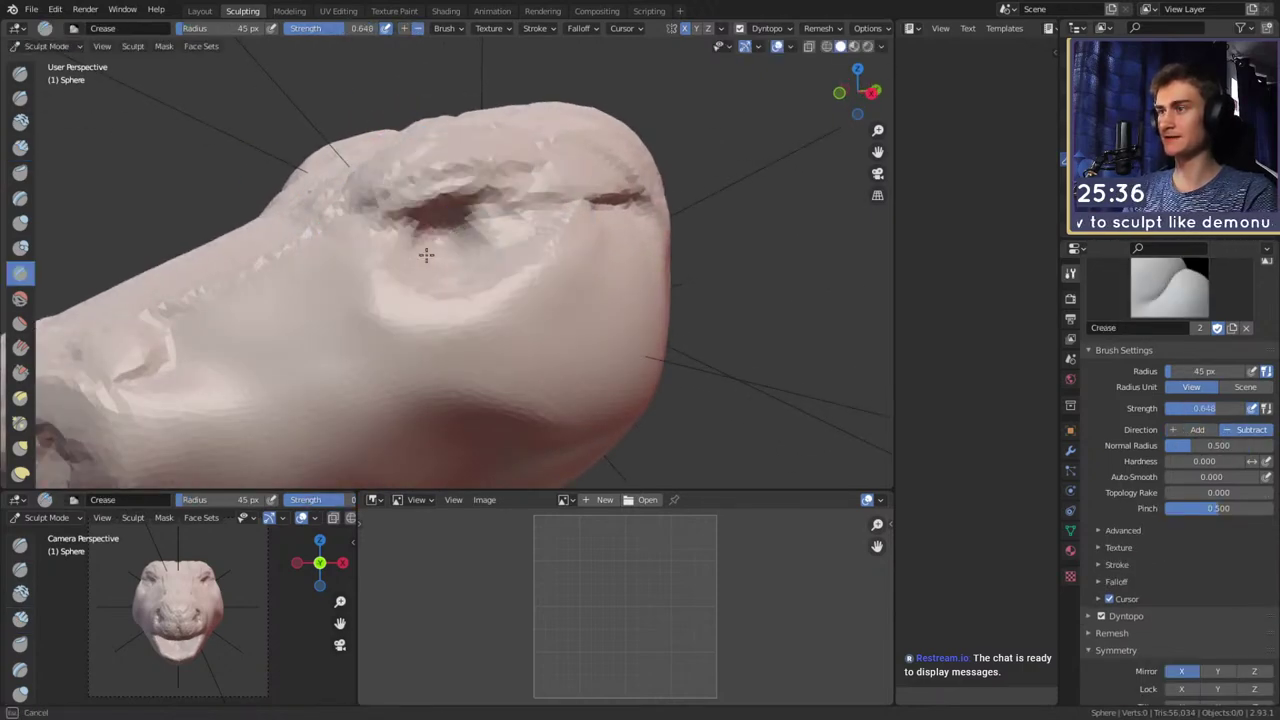
pyautogui.moveTo(457, 253)
pyautogui.mouseDown(button='middle')
pyautogui.moveTo(428, 229)
pyautogui.moveTo(563, 300)
pyautogui.moveTo(500, 280)
pyautogui.moveTo(529, 243)
pyautogui.moveTo(489, 263)
pyautogui.mouseUp(button='middle')
# Adjust the side of the head around the eye and brow with the Grab brush at a 162 px radius
pyautogui.press('g')
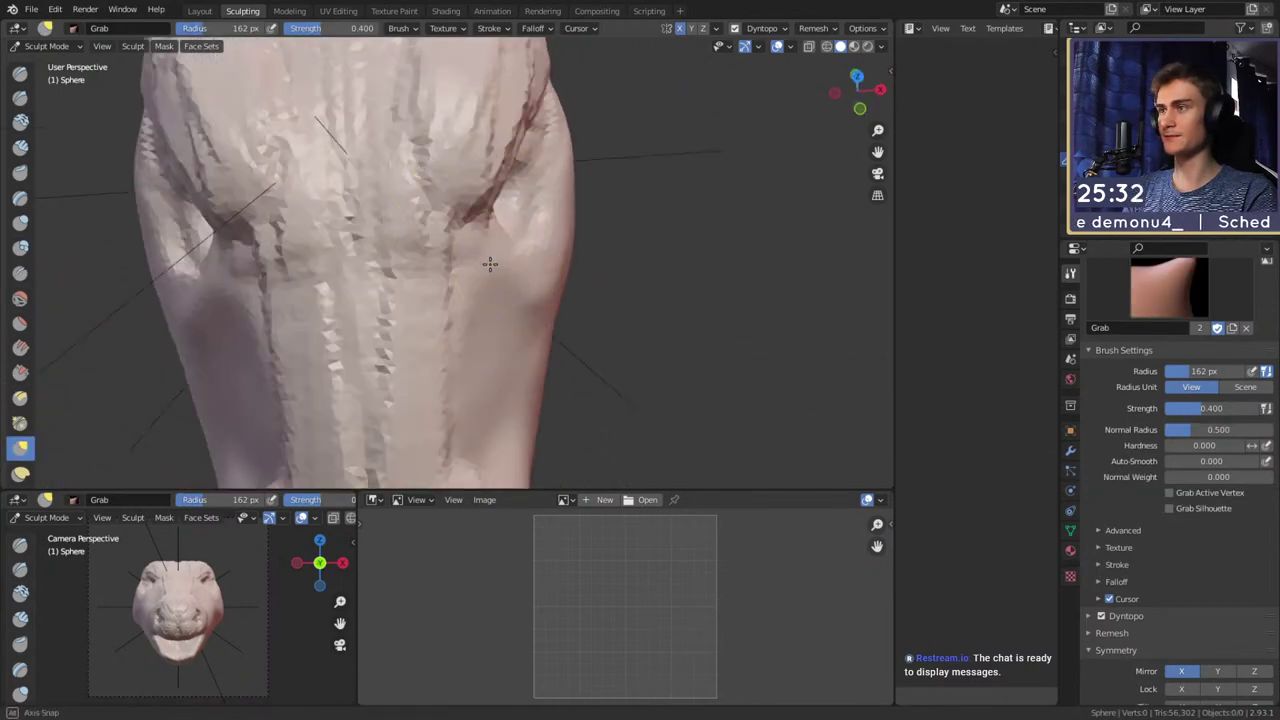
pyautogui.moveTo(500, 260); pyautogui.dragTo(484, 263)
pyautogui.moveTo(531, 288); pyautogui.dragTo(430, 257, button='middle')
# Build up the back of the head with Clay Strips and smooth it at a 162 px radius
pyautogui.scroll(-4, 449, 183)
pyautogui.moveTo(576, 283)
pyautogui.mouseDown(button='middle')
pyautogui.moveTo(506, 223)
pyautogui.moveTo(464, 249)
pyautogui.moveTo(371, 243)
pyautogui.moveTo(366, 273)
pyautogui.moveTo(433, 293)
pyautogui.mouseUp(button='middle')
pyautogui.press('c')
pyautogui.press('f')
pyautogui.click(376, 265)
pyautogui.press('f')
pyautogui.click(433, 272)
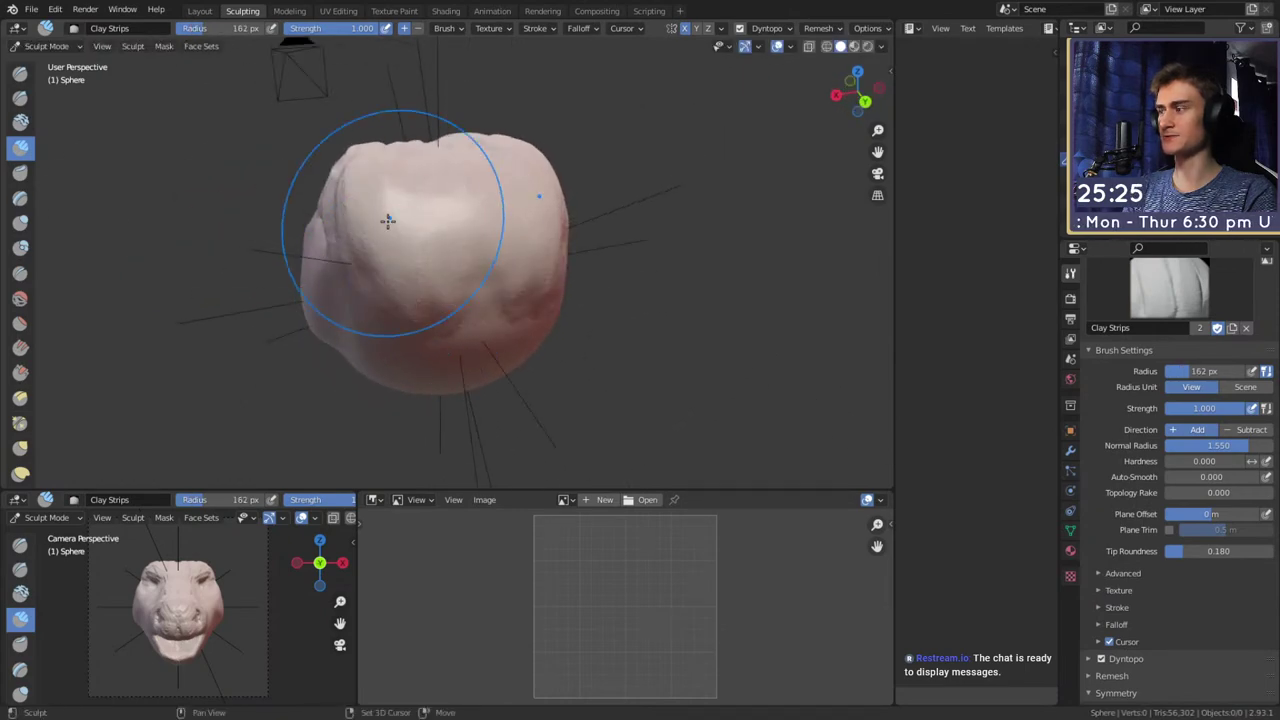
pyautogui.keyDown('alt'); pyautogui.moveTo(330, 235); pyautogui.dragTo(412, 208); pyautogui.keyUp('alt')
pyautogui.keyDown('alt'); pyautogui.keyDown('shift'); pyautogui.moveTo(412, 208); pyautogui.dragTo(467, 263); pyautogui.keyUp('shift'); pyautogui.keyUp('alt')
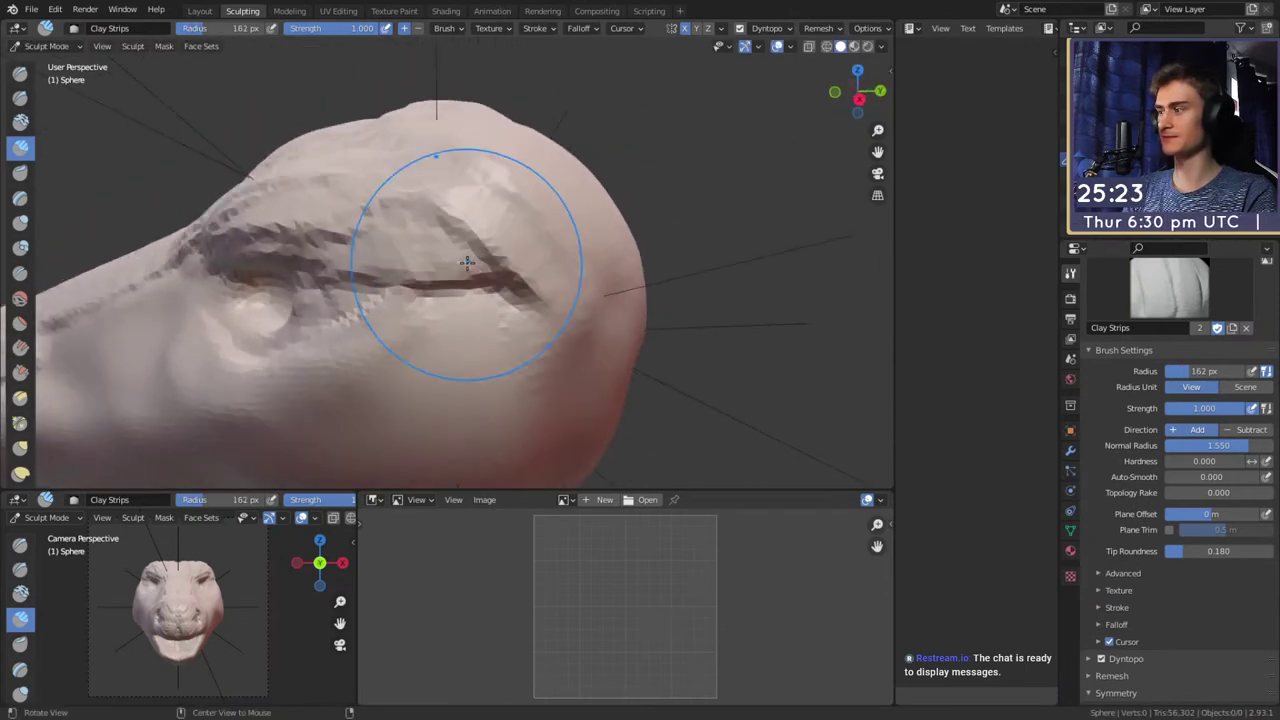
# Reduce the Clay Strips radius to 77 px and build up raised bumps on the top of the head behind the brows
pyautogui.press('[')
pyautogui.press('[')
pyautogui.press('[')
pyautogui.press('[')
pyautogui.press('[')
pyautogui.press('[')
pyautogui.press('[')
pyautogui.moveTo(414, 249)
pyautogui.mouseDown(button='middle')
pyautogui.moveTo(500, 209)
pyautogui.moveTo(390, 248)
pyautogui.mouseUp(button='middle')
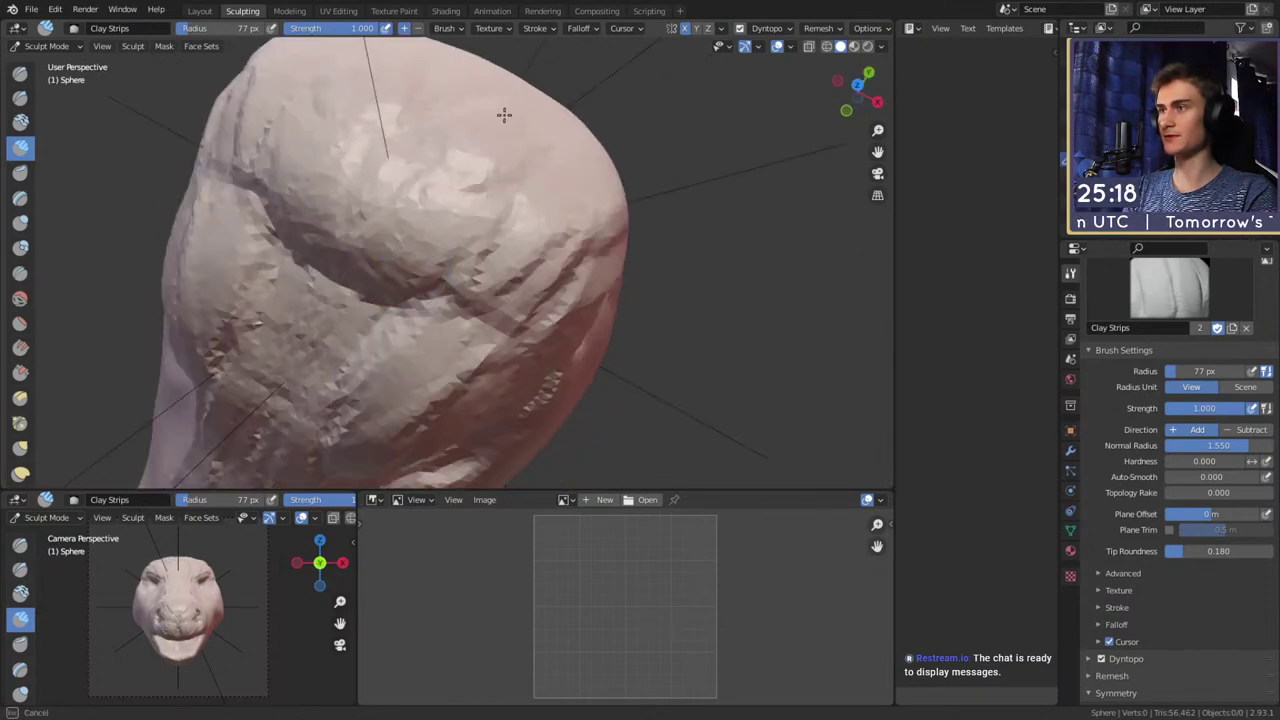
pyautogui.moveTo(598, 165)
pyautogui.mouseDown(button='middle')
pyautogui.moveTo(410, 140)
pyautogui.moveTo(505, 193)
pyautogui.moveTo(446, 149)
pyautogui.moveTo(465, 240)
pyautogui.mouseUp(button='middle')
# Carve the groove and hollow of the bump behind the brow with the Crease brush at 109 px and 106 px radii
pyautogui.hotkey('shift', 'c')
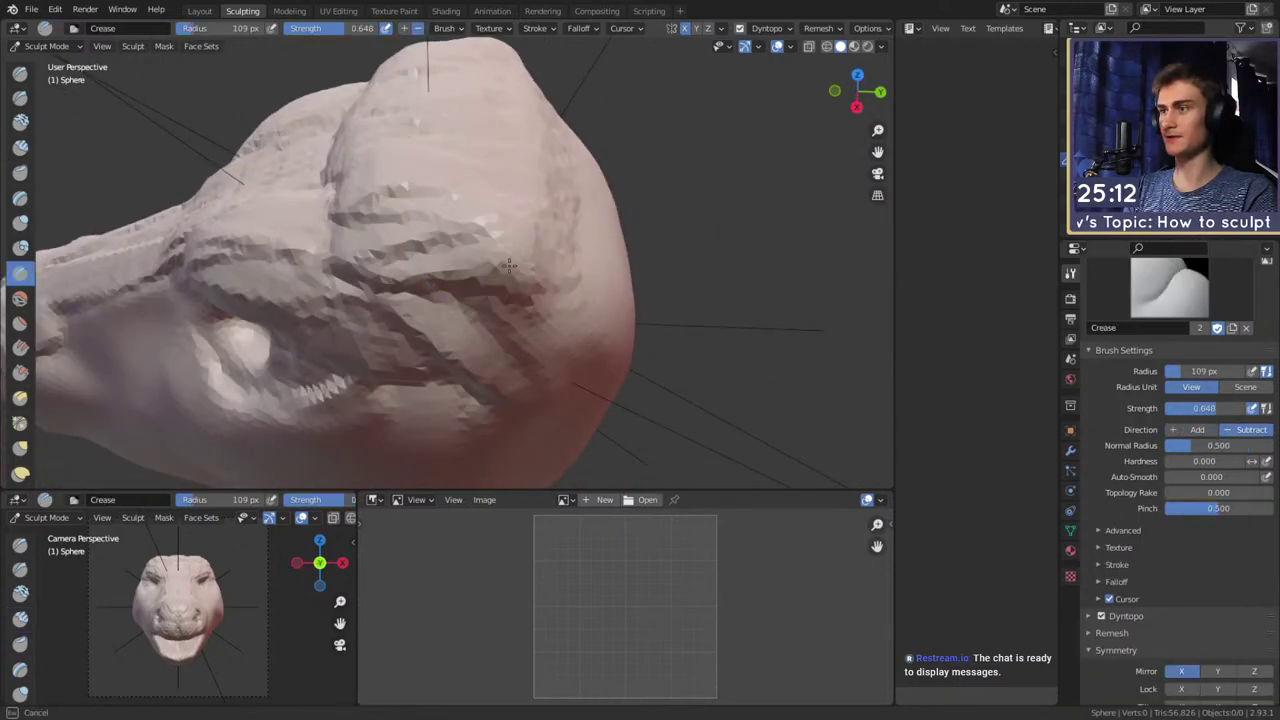
pyautogui.moveTo(344, 259); pyautogui.dragTo(500, 275)
pyautogui.moveTo(520, 265)
pyautogui.mouseDown(button='middle')
pyautogui.moveTo(545, 222)
pyautogui.moveTo(530, 173)
pyautogui.mouseUp(button='middle')
pyautogui.press('f')
pyautogui.click(512, 222)
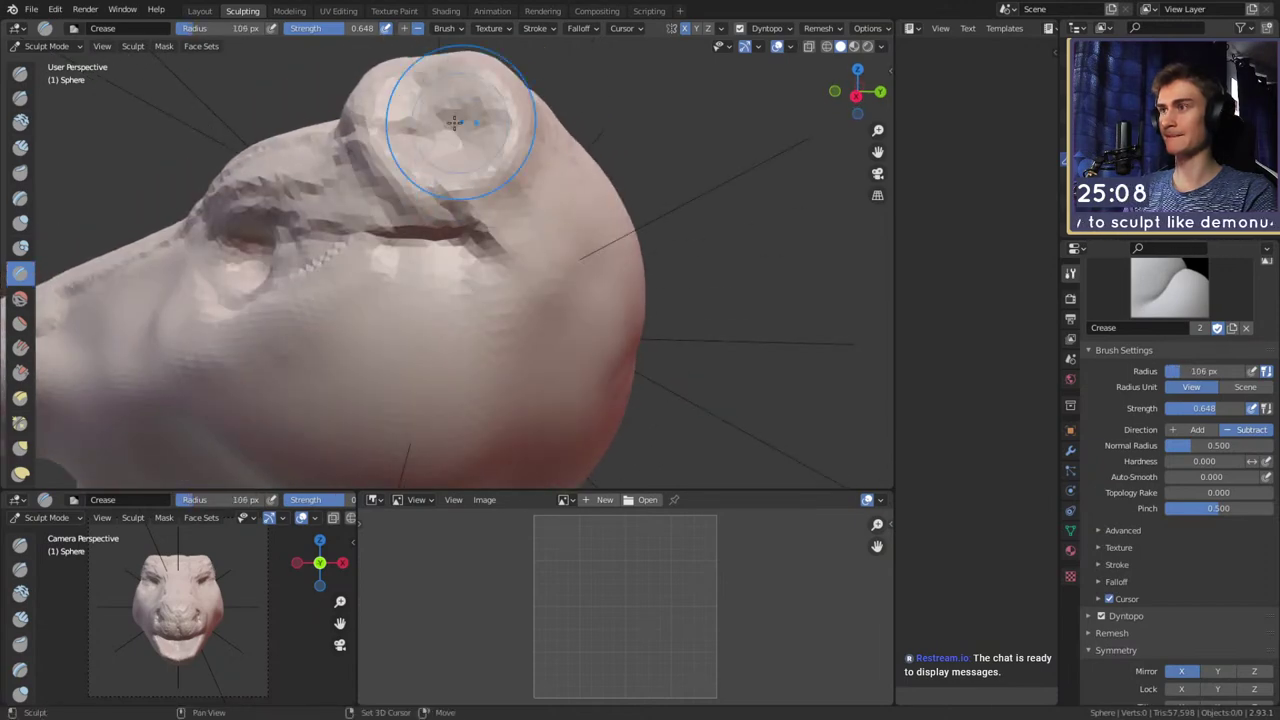
pyautogui.moveTo(448, 165)
pyautogui.mouseDown(button='middle')
pyautogui.moveTo(600, 190)
pyautogui.moveTo(640, 236)
pyautogui.mouseUp(button='middle')
# Pull the bumps on top of the head into shape with the Grab brush at a 161 px radius
pyautogui.press('g')
pyautogui.press('f')
pyautogui.click(676, 237)
pyautogui.moveTo(588, 238); pyautogui.dragTo(626, 271)
pyautogui.moveTo(640, 265)
pyautogui.mouseDown(button='middle')
pyautogui.moveTo(541, 164)
pyautogui.moveTo(554, 248)
pyautogui.moveTo(517, 280)
pyautogui.moveTo(660, 298)
pyautogui.mouseUp(button='middle')
pyautogui.scroll(-5, 541, 163)
pyautogui.scroll(5, 555, 265)
pyautogui.scroll(4, 444, 177)
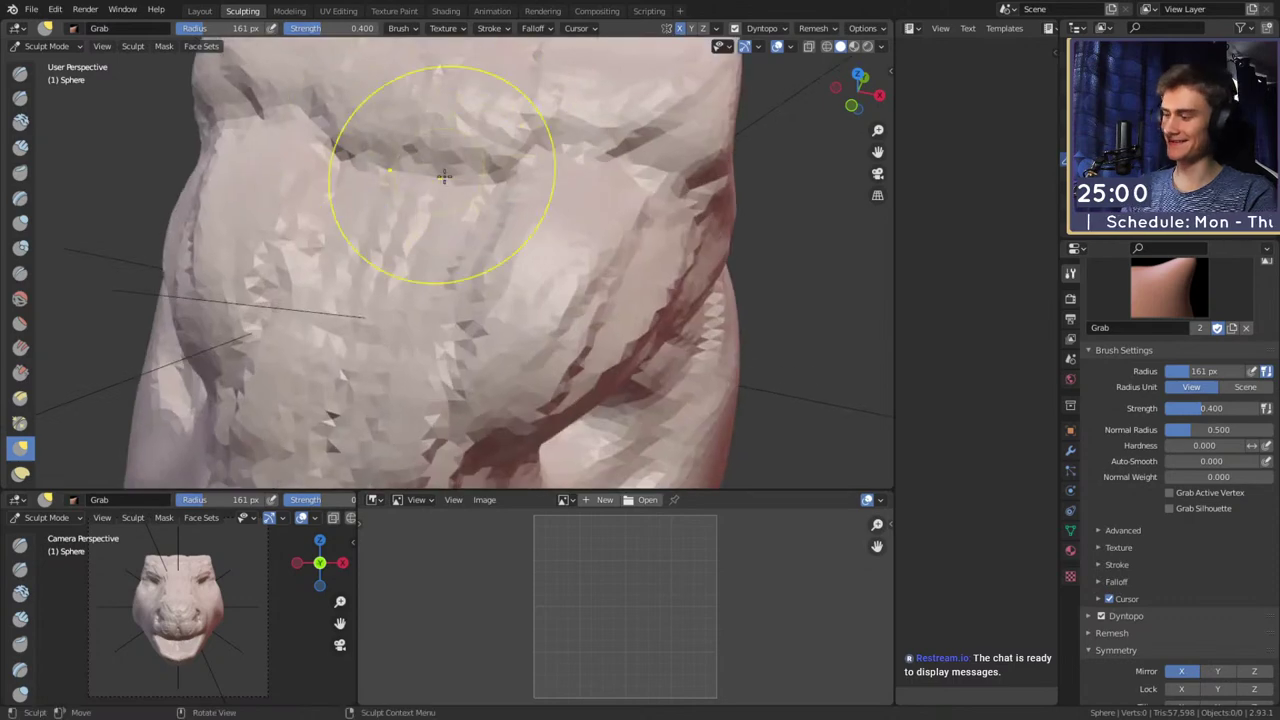
# Fill out the forehead between the bumps with Clay Strips at a 78 px radius
pyautogui.press('c')
pyautogui.moveTo(443, 176)
pyautogui.mouseDown(button='middle')
pyautogui.moveTo(508, 203)
pyautogui.moveTo(491, 178)
pyautogui.mouseUp(button='middle')
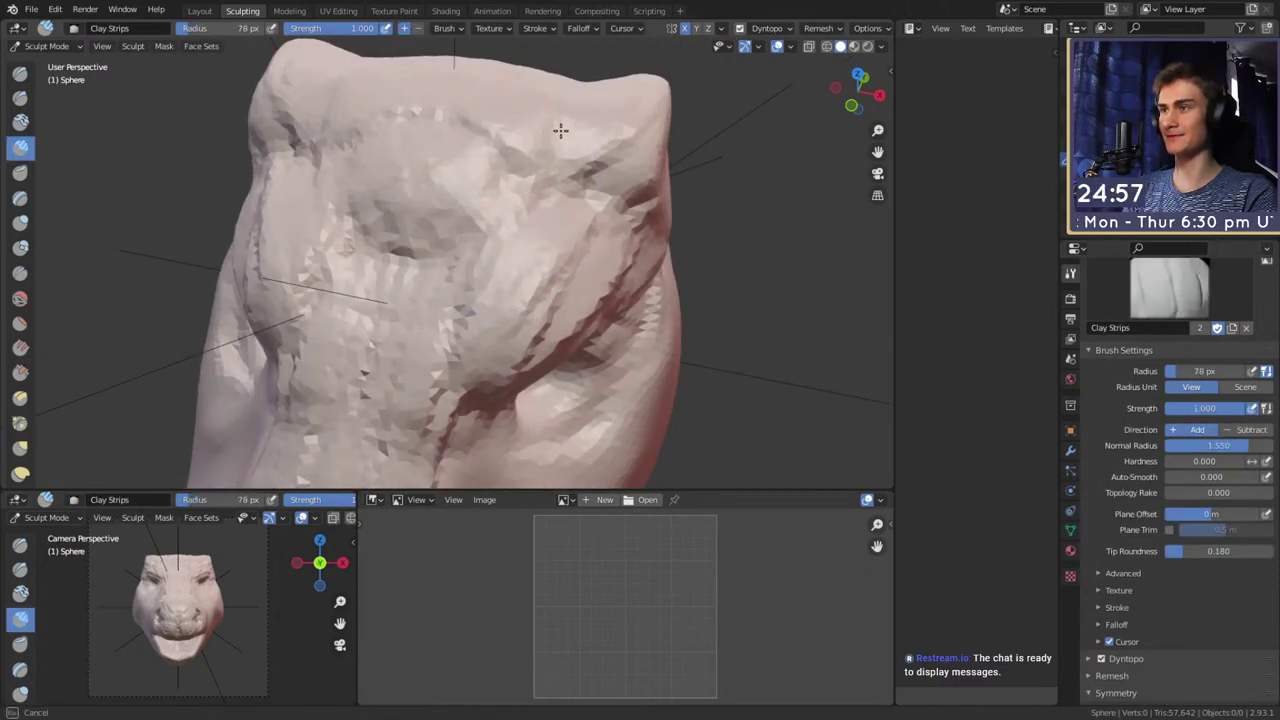
pyautogui.scroll(-4, 561, 130)
pyautogui.moveTo(561, 130)
pyautogui.mouseDown(button='middle')
pyautogui.moveTo(486, 229)
pyautogui.moveTo(474, 214)
pyautogui.moveTo(520, 220)
pyautogui.moveTo(451, 200)
pyautogui.moveTo(457, 220)
pyautogui.mouseUp(button='middle')
# Mask the whole back of the head with the Mask brush at a 52 px radius and invert the mask
pyautogui.press('m')
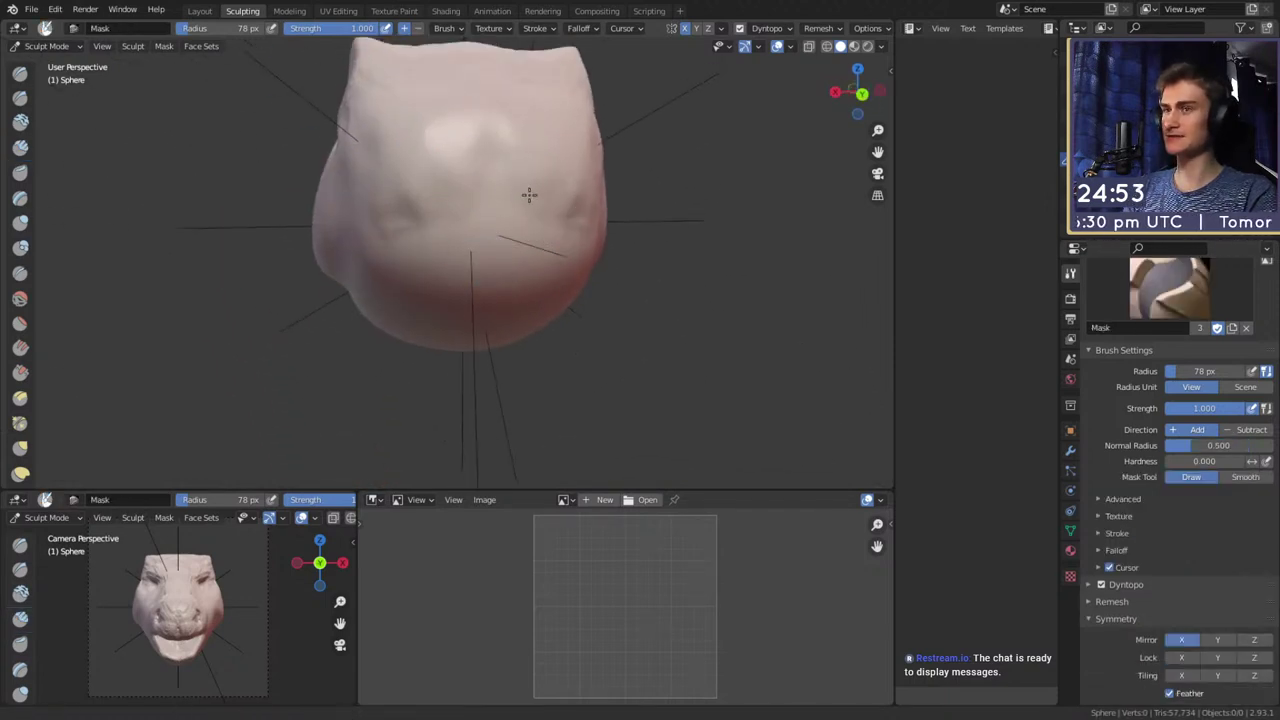
pyautogui.keyDown('shift'); pyautogui.moveTo(529, 195); pyautogui.dragTo(512, 278, button='middle'); pyautogui.keyUp('shift')
pyautogui.press('f')
pyautogui.click(444, 240)
pyautogui.moveTo(444, 240)
pyautogui.mouseDown(button='middle')
pyautogui.moveTo(429, 217)
pyautogui.moveTo(455, 221)
pyautogui.mouseUp(button='middle')
pyautogui.press('f')
pyautogui.click(453, 220)
pyautogui.moveTo(453, 222); pyautogui.dragTo(399, 248)
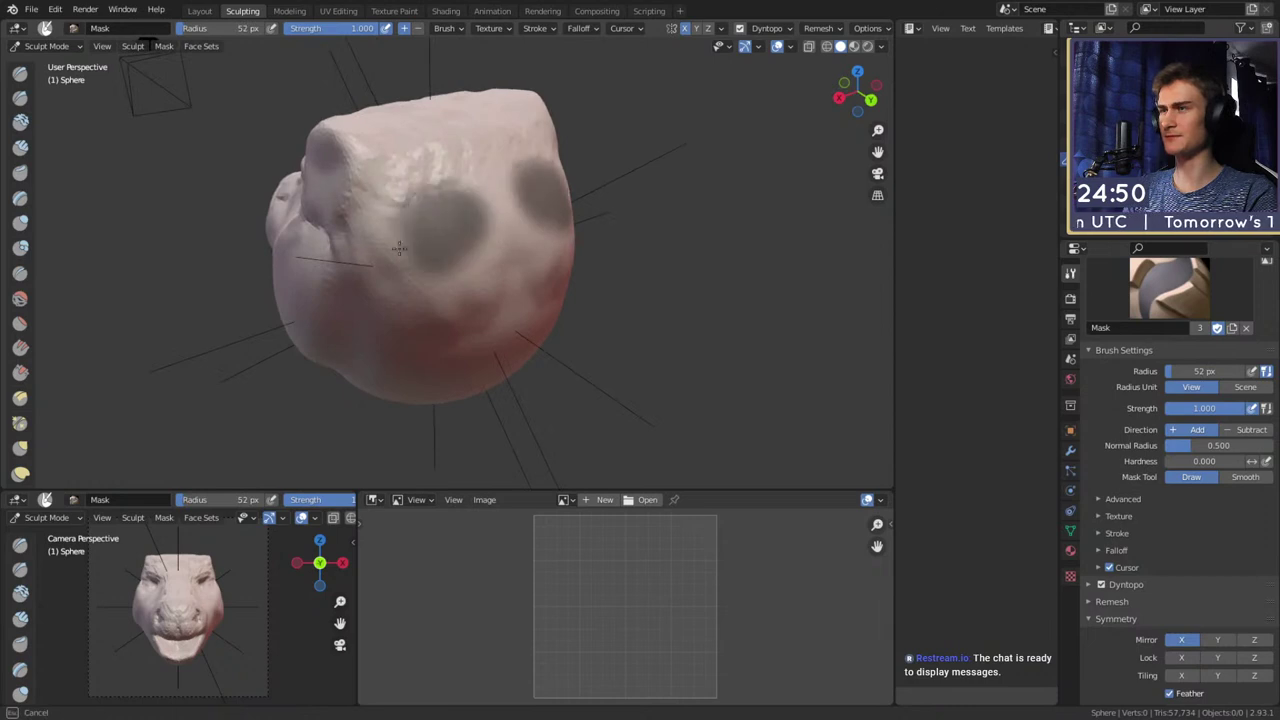
pyautogui.moveTo(472, 215); pyautogui.dragTo(428, 272, button='middle')
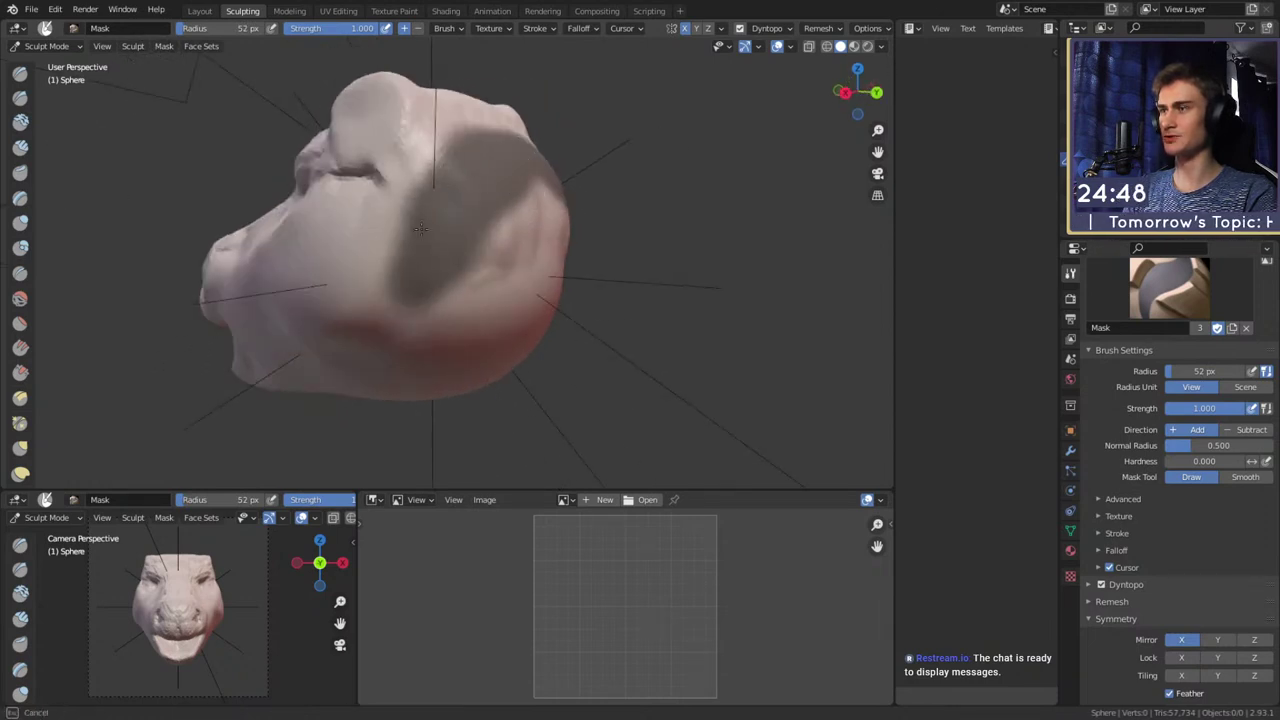
pyautogui.moveTo(420, 229); pyautogui.dragTo(498, 186, button='middle')
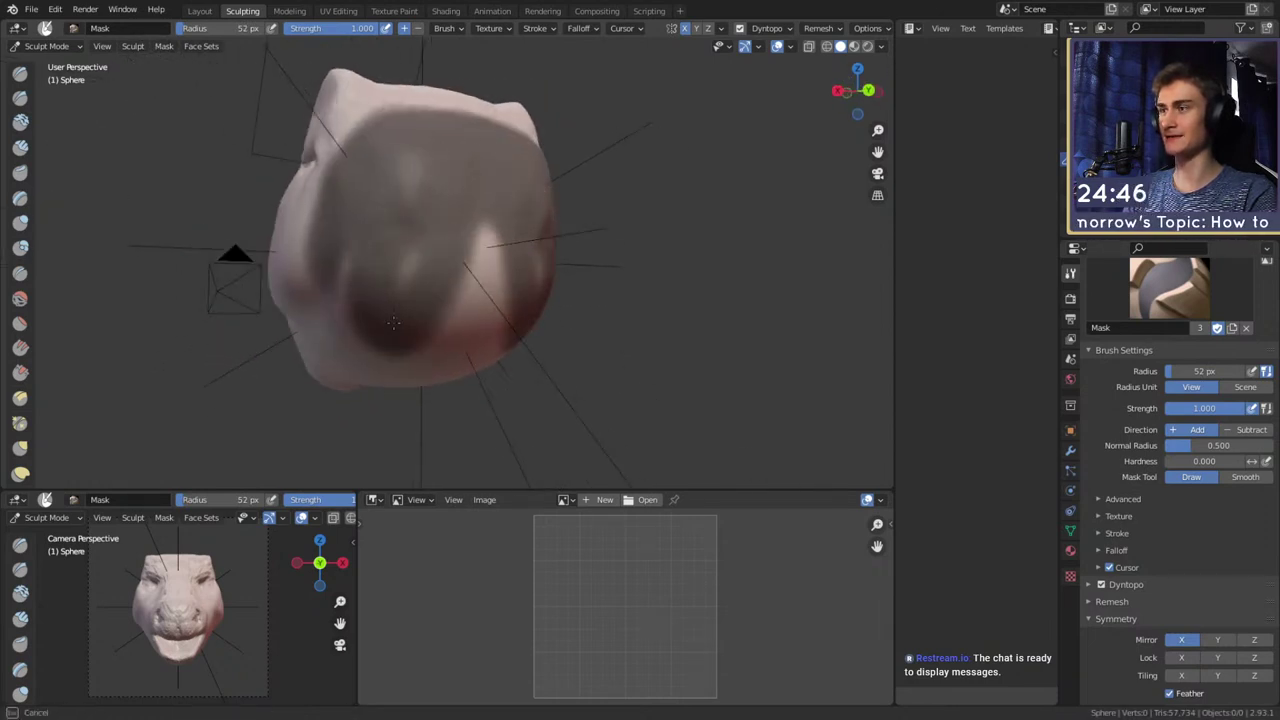
pyautogui.moveTo(393, 322); pyautogui.dragTo(436, 214, button='middle')
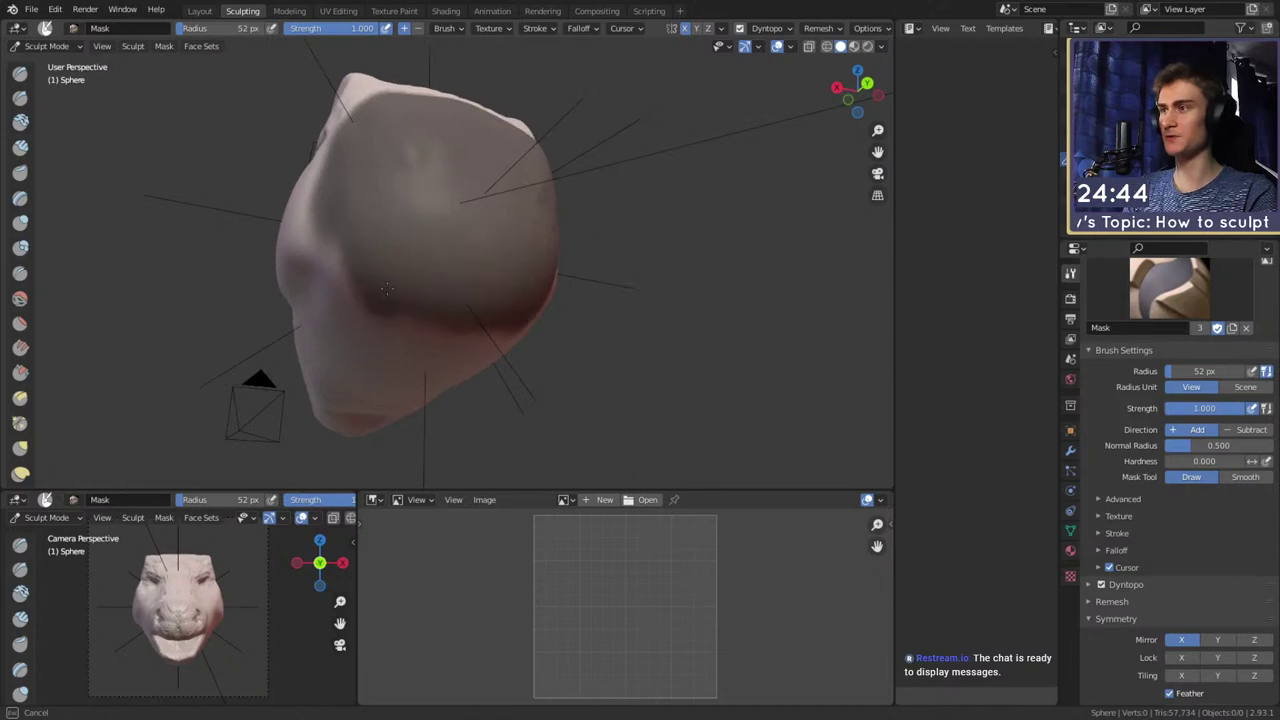
pyautogui.moveTo(373, 296)
pyautogui.mouseDown(button='middle')
pyautogui.moveTo(433, 221)
pyautogui.moveTo(540, 278)
pyautogui.moveTo(548, 296)
pyautogui.moveTo(495, 280)
pyautogui.moveTo(494, 260)
pyautogui.moveTo(562, 248)
pyautogui.mouseUp(button='middle')
pyautogui.scroll(-4, 548, 296)
pyautogui.hotkey('ctrl', 'i')
# Pull the unmasked back of the head backward into a neck with the Grab brush at a 366 px radius
pyautogui.press('g')
pyautogui.press('f')
pyautogui.click(660, 258)
pyautogui.press('f')
pyautogui.click(556, 245)
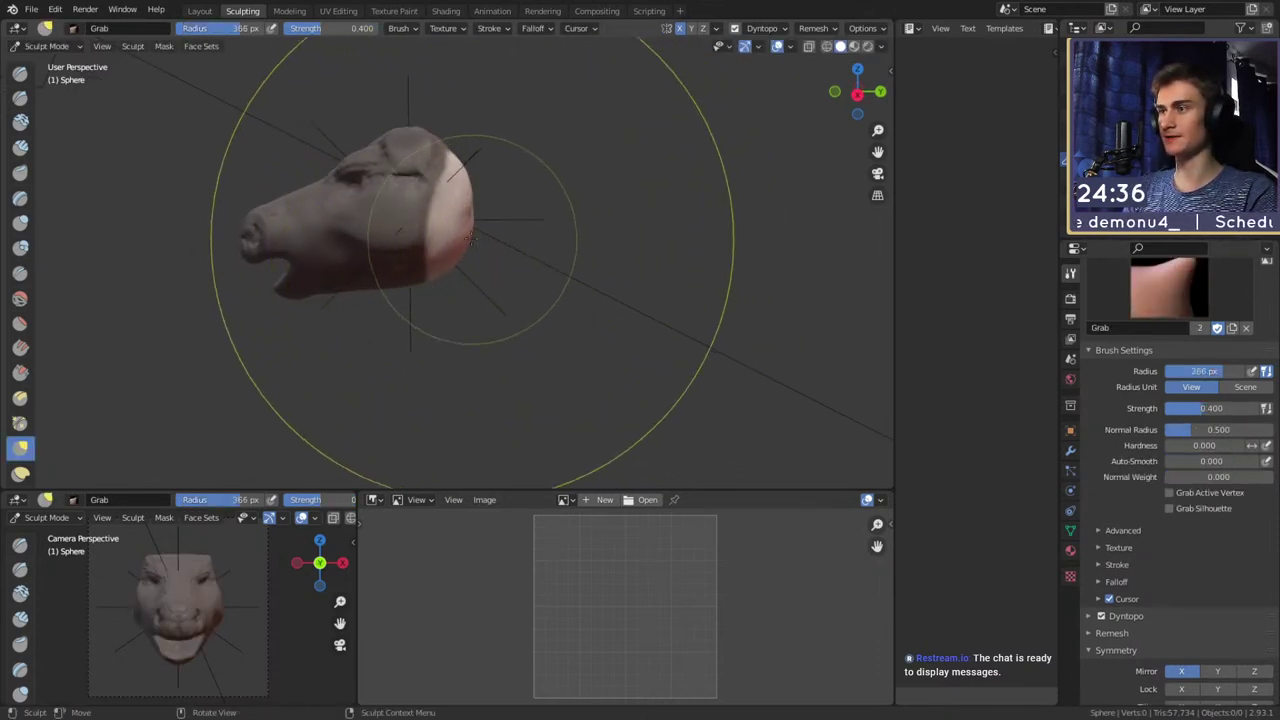
pyautogui.moveTo(440, 225); pyautogui.dragTo(548, 246)
# Set the Grab radius to 200 px and reshape the upper part of the neck stub
pyautogui.press('f')
pyautogui.click(466, 245)
pyautogui.press('f')
pyautogui.click(468, 192)
pyautogui.moveTo(481, 179); pyautogui.dragTo(484, 178)
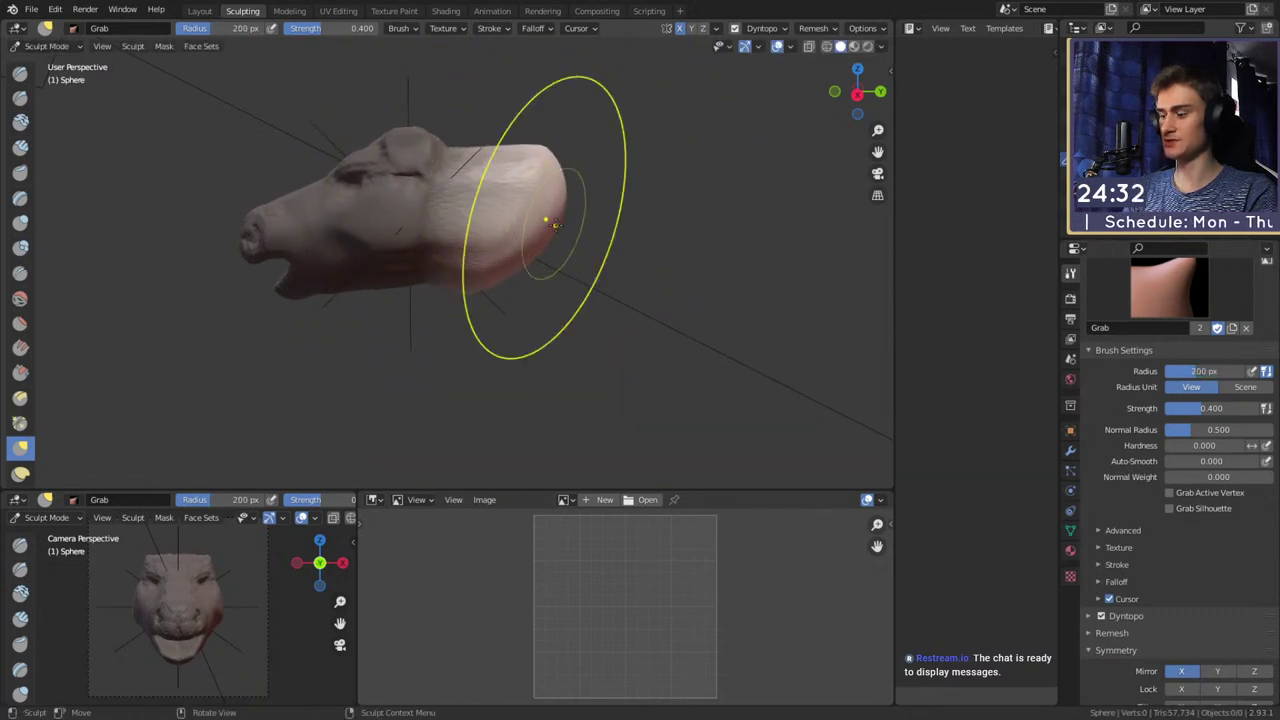
# Extend the neck backward and downward with the Snake Hook brush, using radii of 200, 131 and 183 px
pyautogui.press('k')
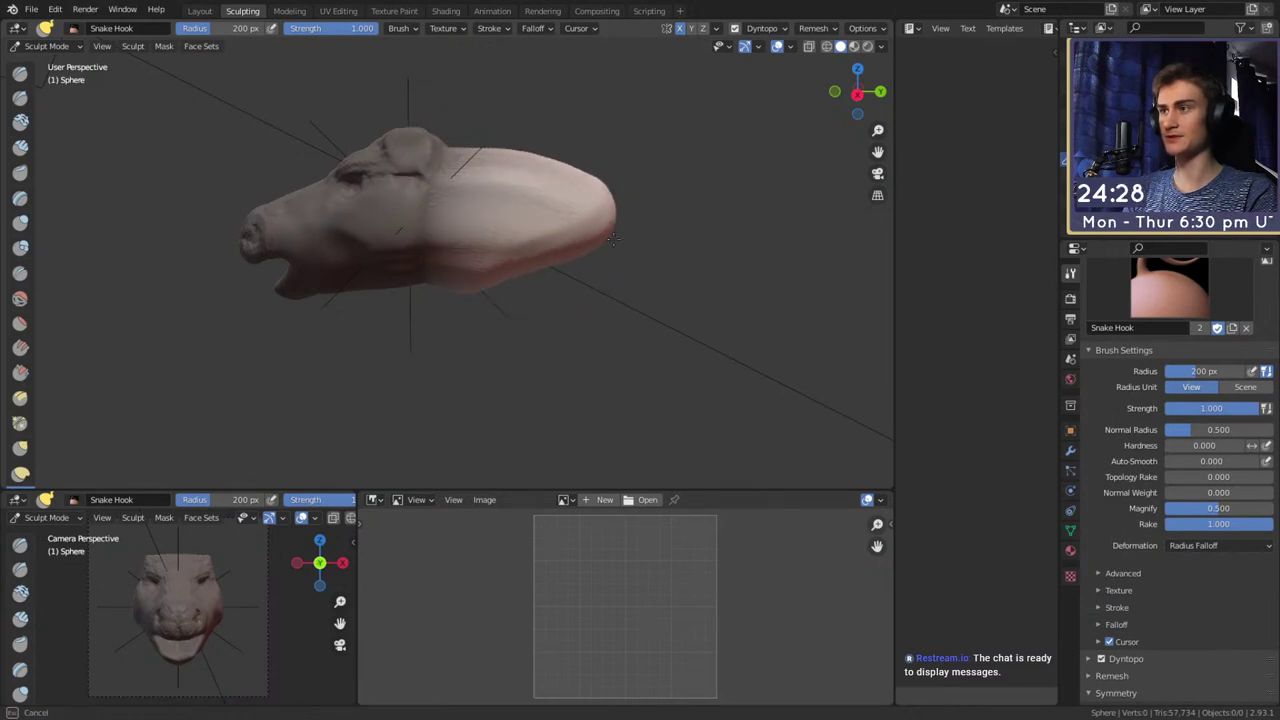
pyautogui.click(598, 302)
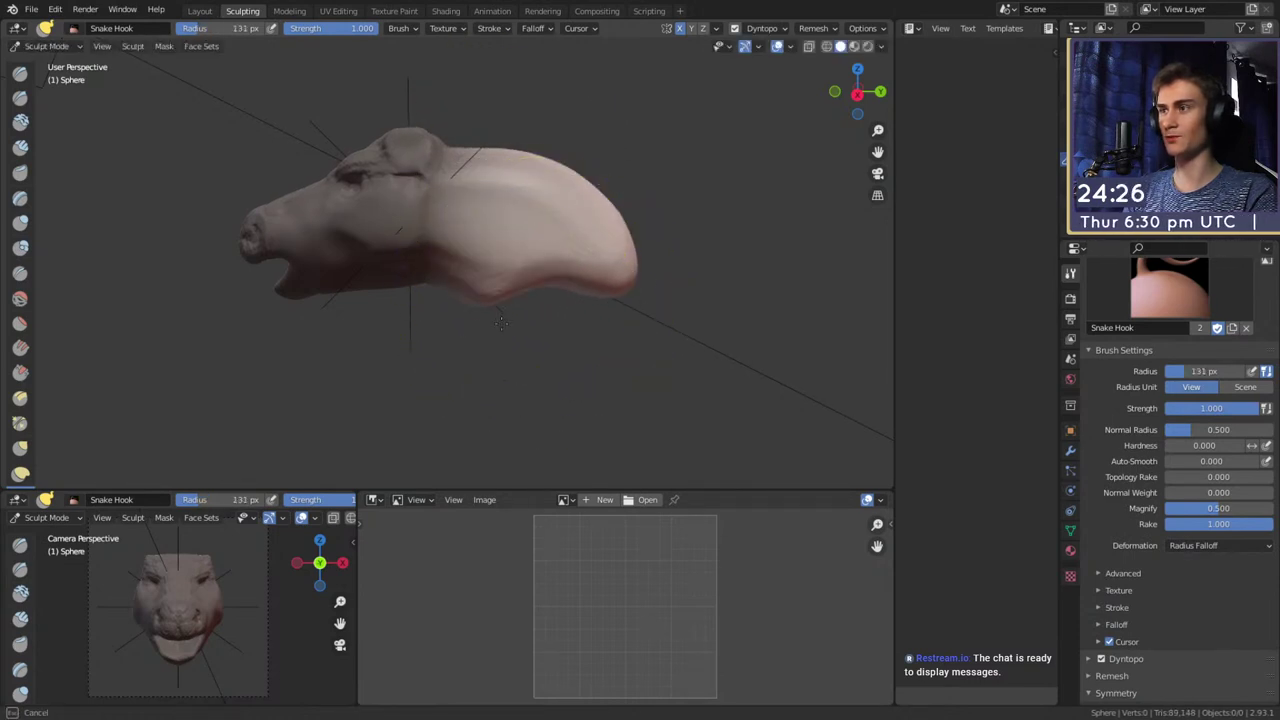
pyautogui.moveTo(501, 323); pyautogui.dragTo(508, 336)
pyautogui.press('f')
pyautogui.click(628, 320)
pyautogui.moveTo(548, 280); pyautogui.dragTo(579, 322)
# Pull the sides of the neck's end outward symmetrically with the Snake Hook brush
pyautogui.moveTo(594, 342)
pyautogui.mouseDown(button='middle')
pyautogui.moveTo(663, 314)
pyautogui.moveTo(479, 385)
pyautogui.moveTo(490, 275)
pyautogui.mouseUp(button='middle')
pyautogui.moveTo(490, 275); pyautogui.dragTo(515, 300, button='middle')
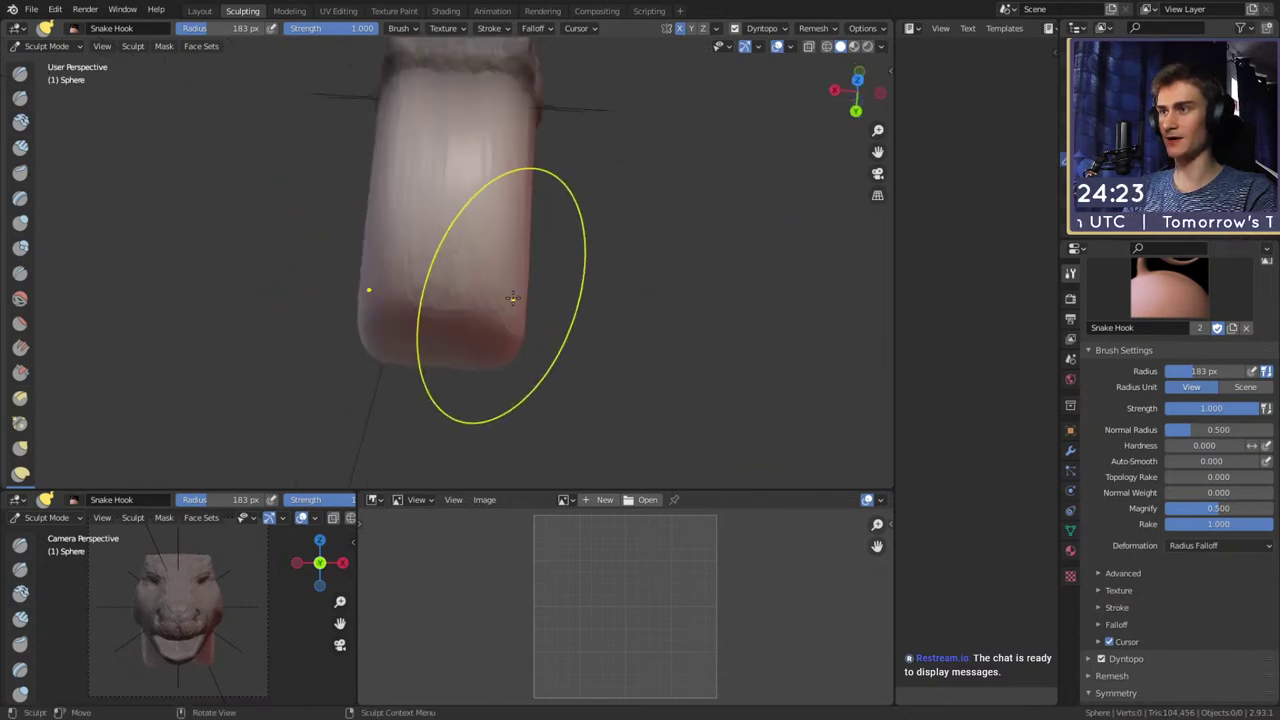
pyautogui.press('f')
pyautogui.click(560, 317)
pyautogui.moveTo(523, 306); pyautogui.dragTo(680, 304)
pyautogui.moveTo(691, 306); pyautogui.dragTo(400, 312, button='middle')
# Adjust the Snake Hook radius and stretch the widened neck base farther out into shoulders
pyautogui.moveTo(455, 270); pyautogui.dragTo(482, 322, button='middle')
pyautogui.press('f')
pyautogui.click(537, 324)
pyautogui.moveTo(519, 327); pyautogui.dragTo(602, 318)
pyautogui.moveTo(602, 314)
pyautogui.mouseDown(button='middle')
pyautogui.moveTo(604, 280)
pyautogui.moveTo(770, 190)
pyautogui.mouseUp(button='middle')
# Set the Snake Hook radius to 254 px and draw out the outer corner of the shoulder
pyautogui.moveTo(514, 286)
pyautogui.mouseDown(button='middle')
pyautogui.moveTo(724, 233)
pyautogui.moveTo(554, 168)
pyautogui.moveTo(571, 271)
pyautogui.moveTo(483, 347)
pyautogui.moveTo(448, 359)
pyautogui.moveTo(497, 312)
pyautogui.moveTo(429, 349)
pyautogui.mouseUp(button='middle')
pyautogui.press('f')
pyautogui.click(455, 338)
pyautogui.press('f')
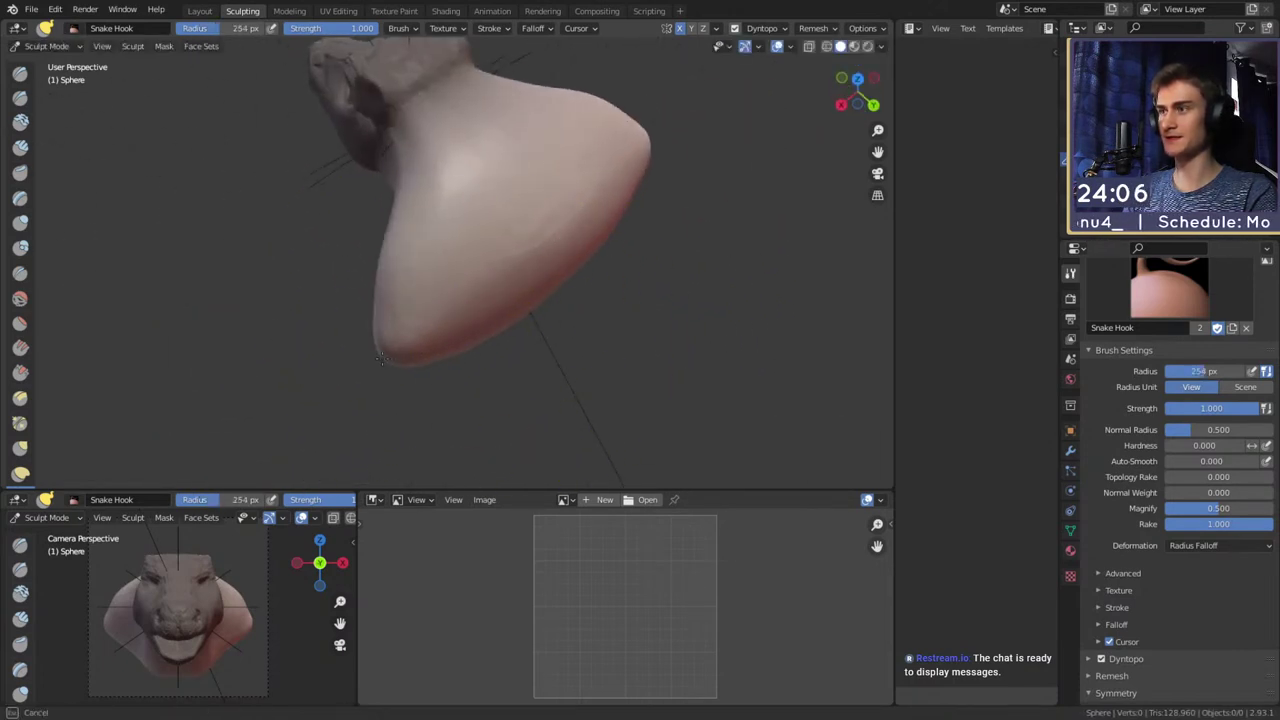
pyautogui.moveTo(390, 352); pyautogui.dragTo(385, 355)
# Set the Snake Hook radius to 174 px and pull the front of the shoulder outward
pyautogui.moveTo(385, 355); pyautogui.dragTo(690, 318, button='middle')
pyautogui.press('f')
pyautogui.click(668, 318)
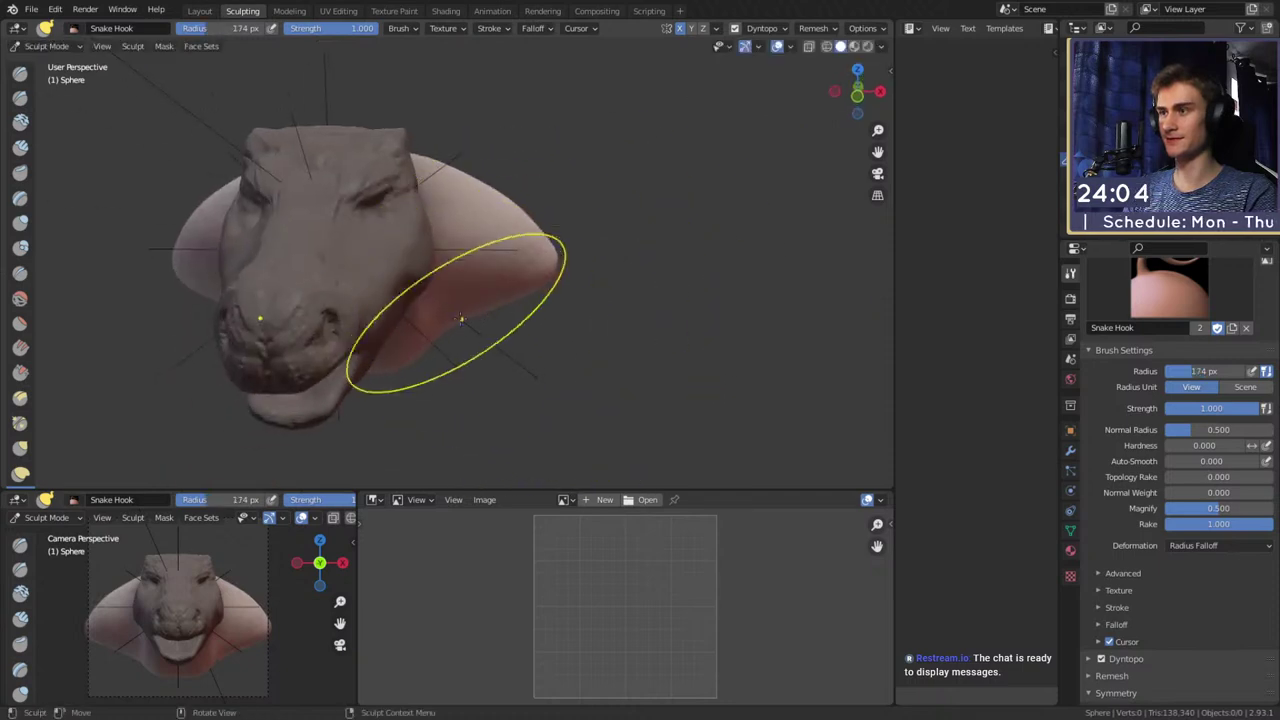
pyautogui.moveTo(510, 332)
pyautogui.mouseDown(button='middle')
pyautogui.moveTo(440, 330)
pyautogui.moveTo(539, 299)
pyautogui.moveTo(535, 326)
pyautogui.mouseUp(button='middle')
# Readjust the Snake Hook radius up to 198 px and broaden the shoulders, pulling their outer ends farther out
pyautogui.press('f')
pyautogui.click(455, 340)
pyautogui.press('f')
pyautogui.click(463, 317)
pyautogui.press('f')
pyautogui.click(529, 329)
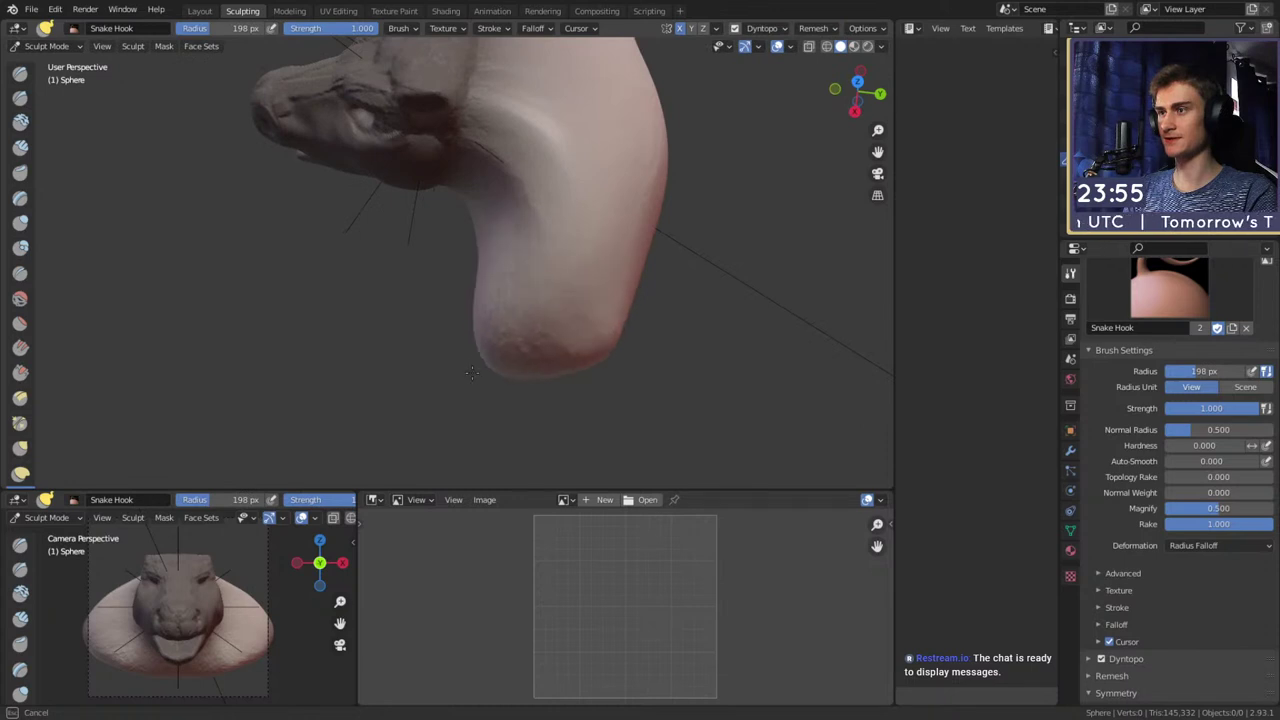
pyautogui.moveTo(472, 372)
pyautogui.mouseDown(button='middle')
pyautogui.moveTo(453, 305)
pyautogui.moveTo(651, 300)
pyautogui.moveTo(556, 365)
pyautogui.moveTo(509, 331)
pyautogui.mouseUp(button='middle')
# Build up muscle volume on the upper back with the Clay Strips brush at a 54 px radius
pyautogui.press('c')
pyautogui.moveTo(391, 286)
pyautogui.mouseDown(button='middle')
pyautogui.moveTo(565, 287)
pyautogui.moveTo(520, 289)
pyautogui.moveTo(477, 320)
pyautogui.moveTo(455, 300)
pyautogui.mouseUp(button='middle')
pyautogui.press('f')
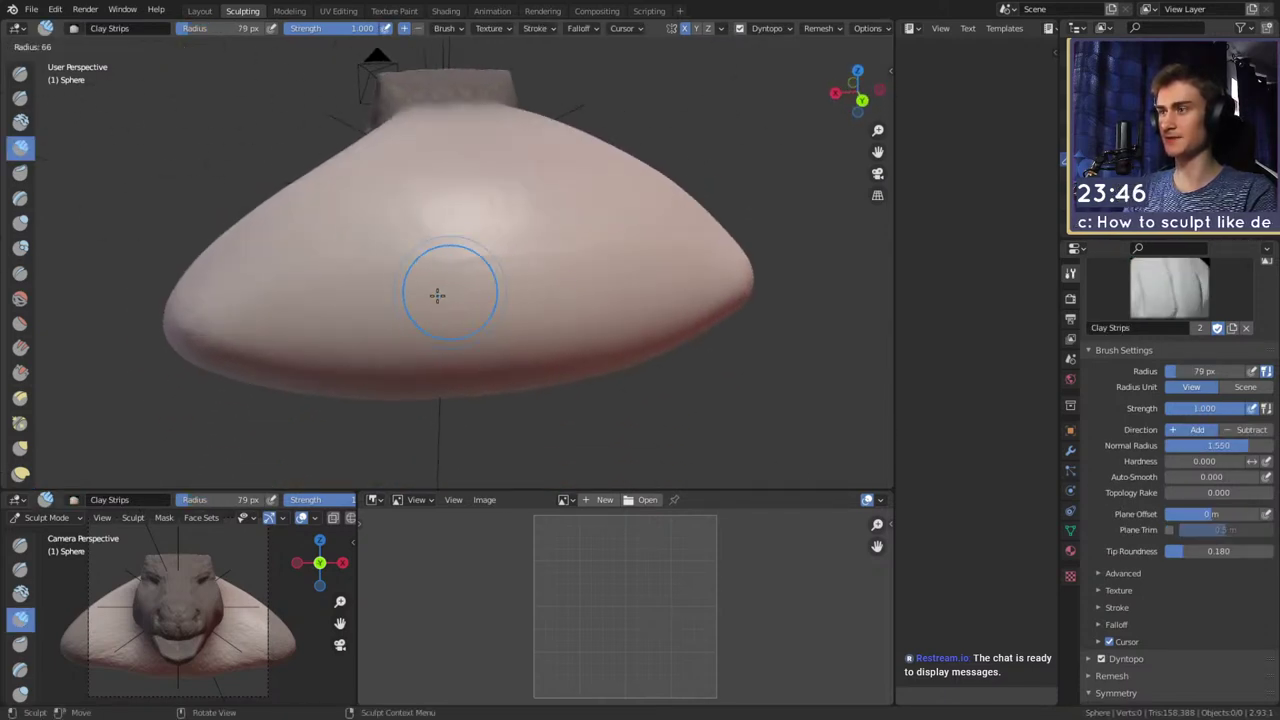
pyautogui.click(455, 352)
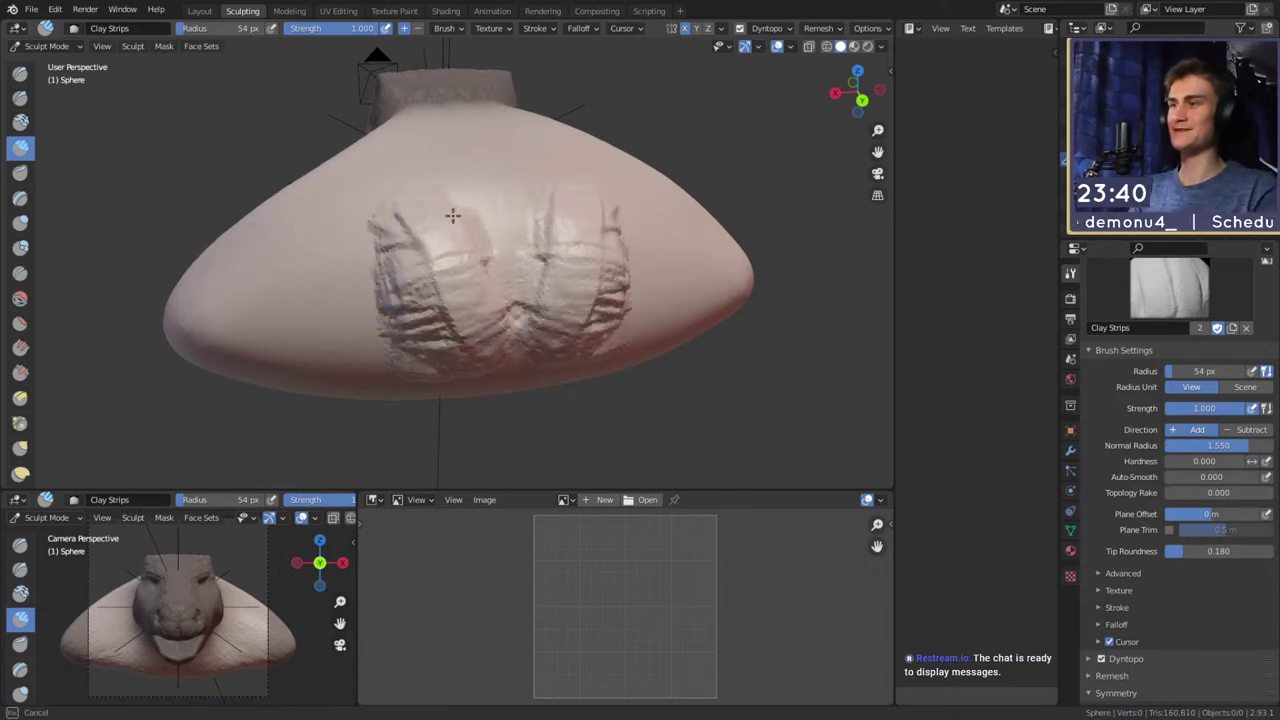
pyautogui.moveTo(453, 216); pyautogui.dragTo(460, 194)
# Set the Clay Strips radius to 42 px and lay strips from the upper back up the back of the neck
pyautogui.moveTo(466, 186); pyautogui.dragTo(490, 263, button='middle')
pyautogui.press('f')
pyautogui.click(472, 264)
pyautogui.moveTo(466, 266); pyautogui.dragTo(503, 330)
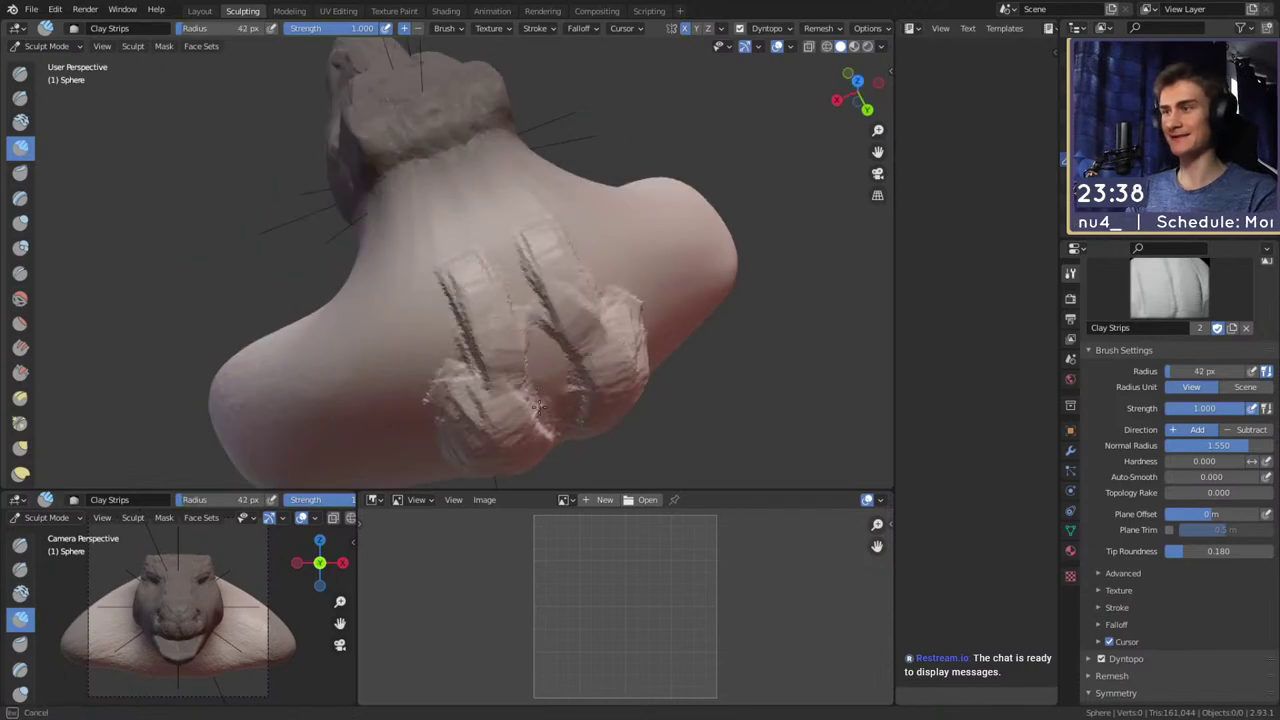
pyautogui.moveTo(539, 405); pyautogui.dragTo(493, 279)
# Add Clay Strips across the back from the spine out onto the shoulder blades at a 42 px radius
pyautogui.moveTo(427, 194); pyautogui.dragTo(502, 168, button='middle')
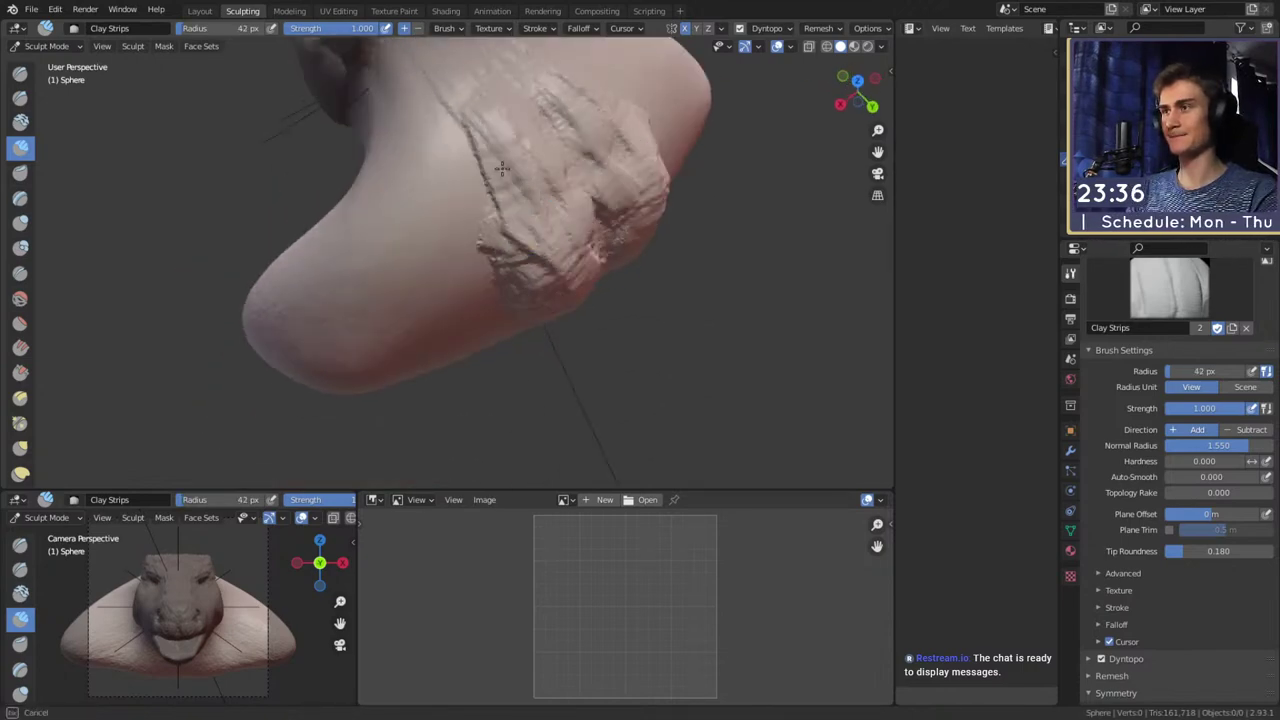
pyautogui.moveTo(581, 245); pyautogui.dragTo(598, 205)
pyautogui.moveTo(598, 228); pyautogui.dragTo(530, 195, button='middle')
pyautogui.moveTo(505, 165)
pyautogui.mouseDown()
pyautogui.moveTo(523, 80)
pyautogui.moveTo(485, 225)
pyautogui.moveTo(421, 237)
pyautogui.moveTo(380, 215)
pyautogui.moveTo(414, 171)
pyautogui.mouseUp()
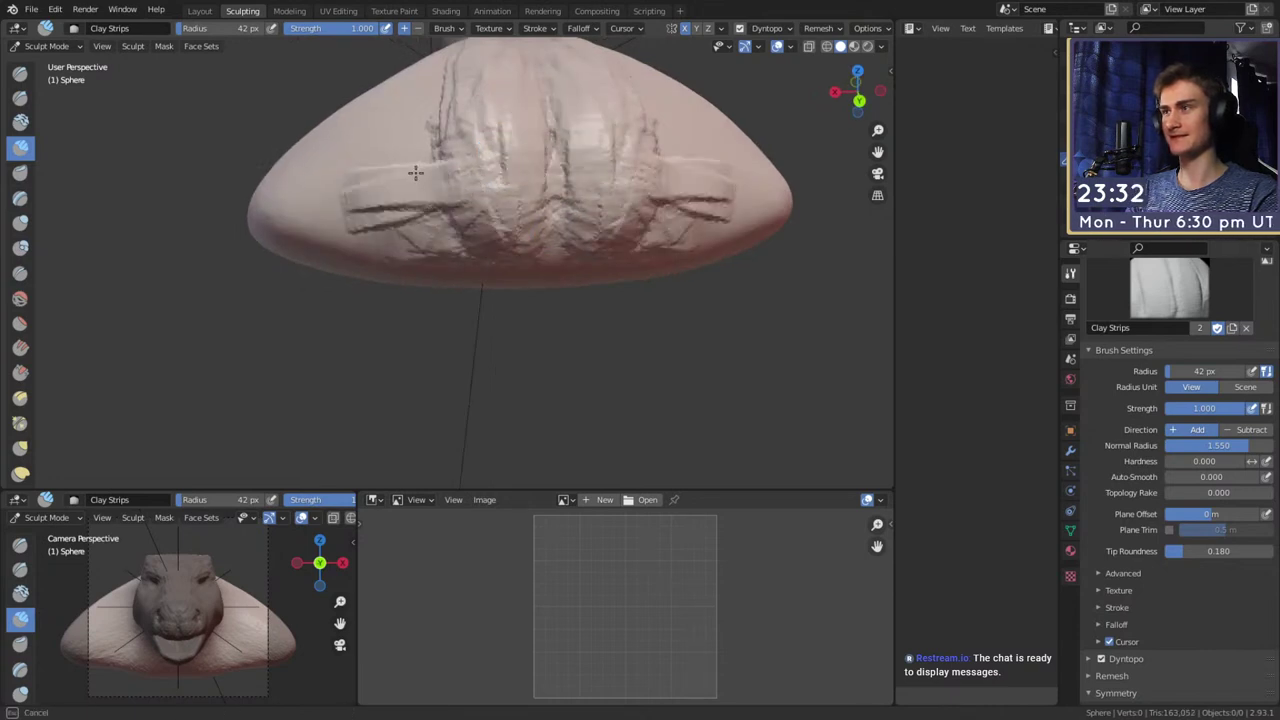
pyautogui.moveTo(414, 171); pyautogui.dragTo(538, 247, button='middle')
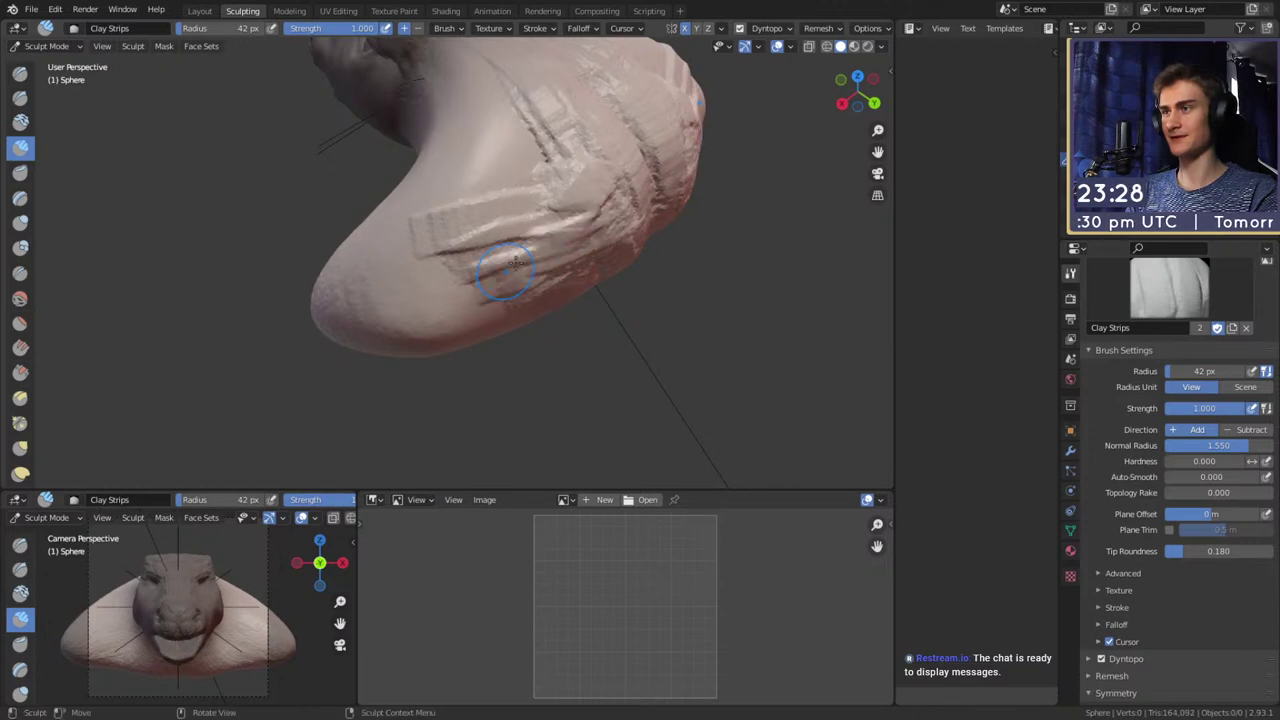
pyautogui.moveTo(515, 262); pyautogui.dragTo(612, 287, button='middle')
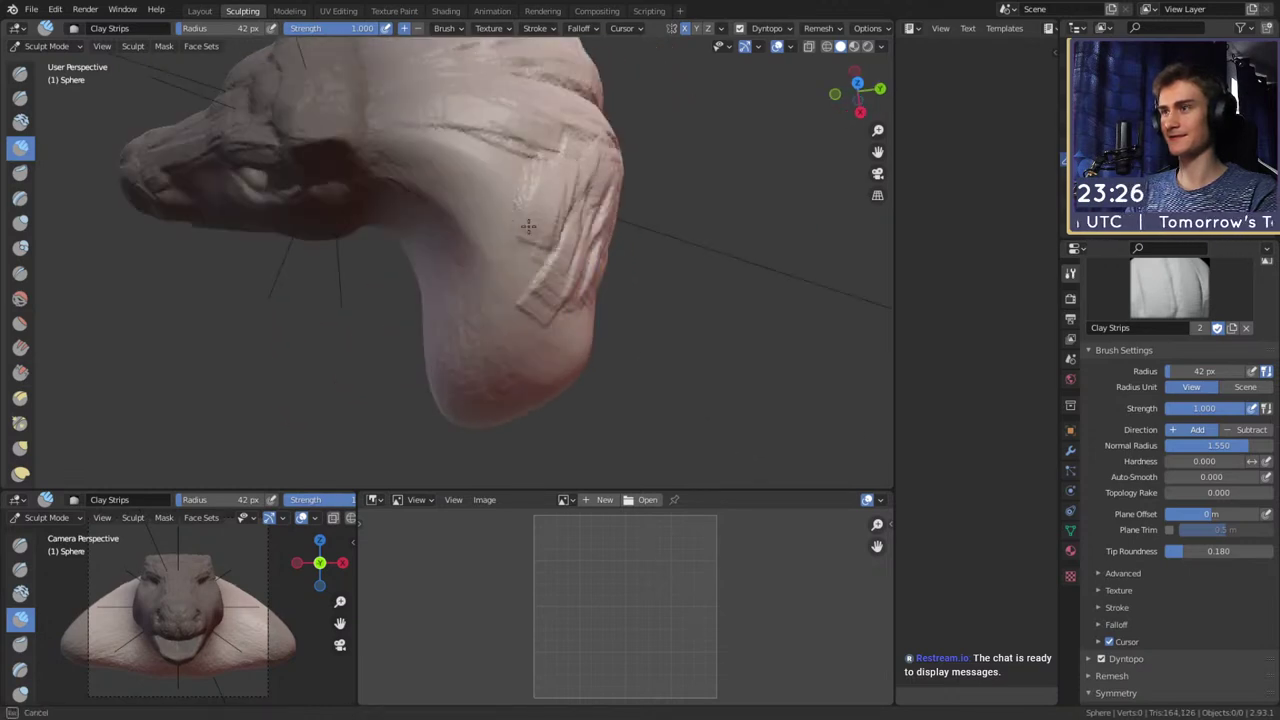
# Lay Clay Strips down the side of the neck and over the shoulder cap to suggest muscles, at a 42 px radius
pyautogui.moveTo(528, 226); pyautogui.dragTo(460, 204, button='middle')
pyautogui.moveTo(486, 302); pyautogui.dragTo(488, 296)
pyautogui.moveTo(488, 296); pyautogui.dragTo(528, 237, button='middle')
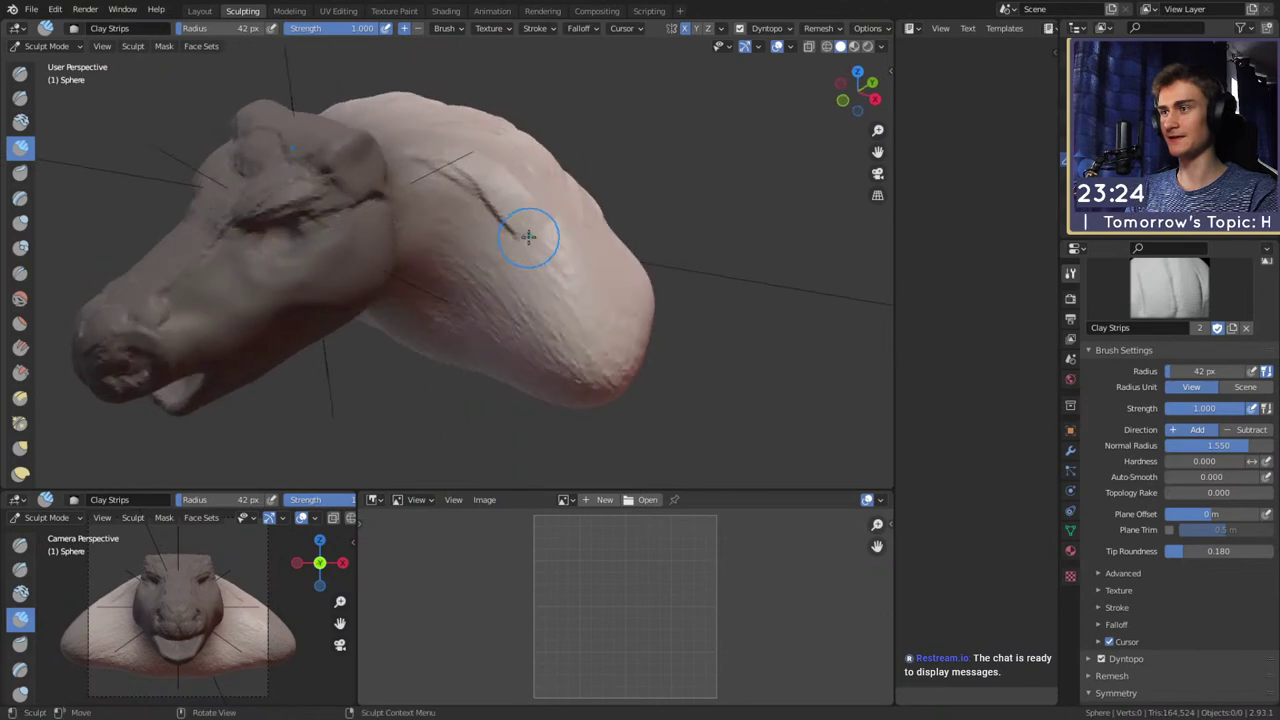
pyautogui.moveTo(565, 240); pyautogui.dragTo(572, 270)
pyautogui.moveTo(572, 270); pyautogui.dragTo(488, 262, button='middle')
pyautogui.moveTo(488, 262); pyautogui.dragTo(458, 321)
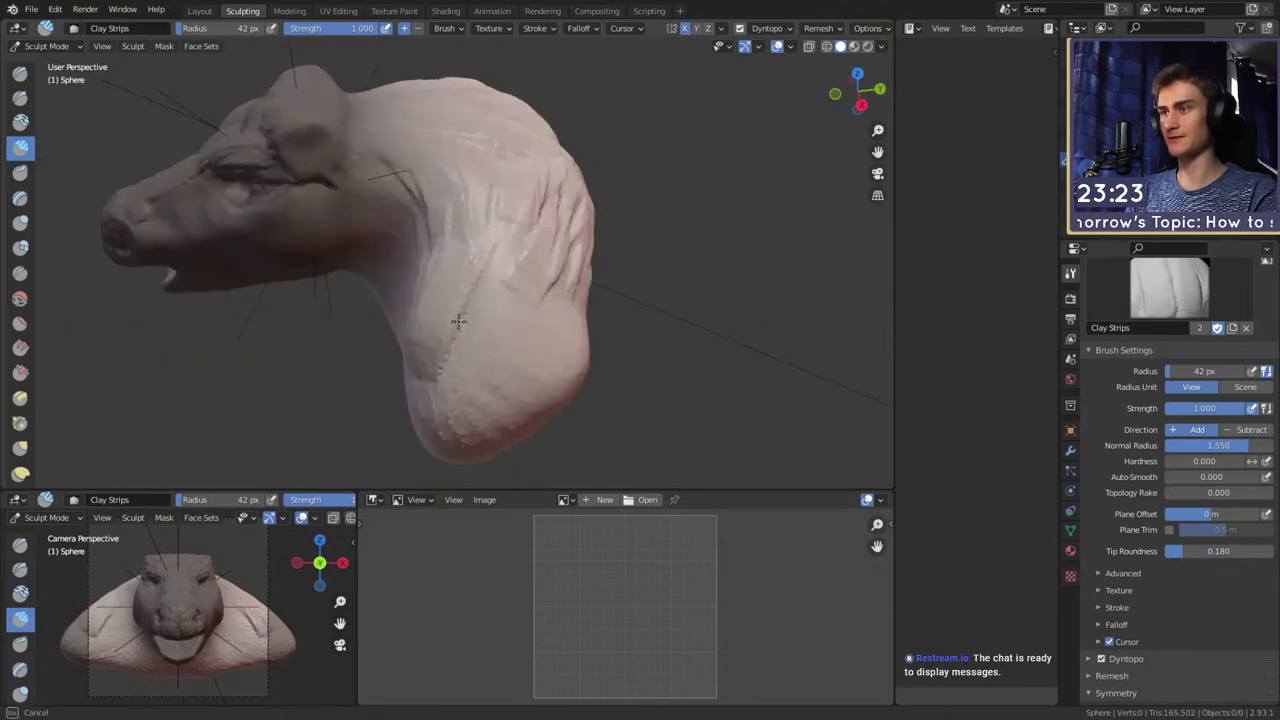
pyautogui.moveTo(474, 179); pyautogui.dragTo(433, 245, button='middle')
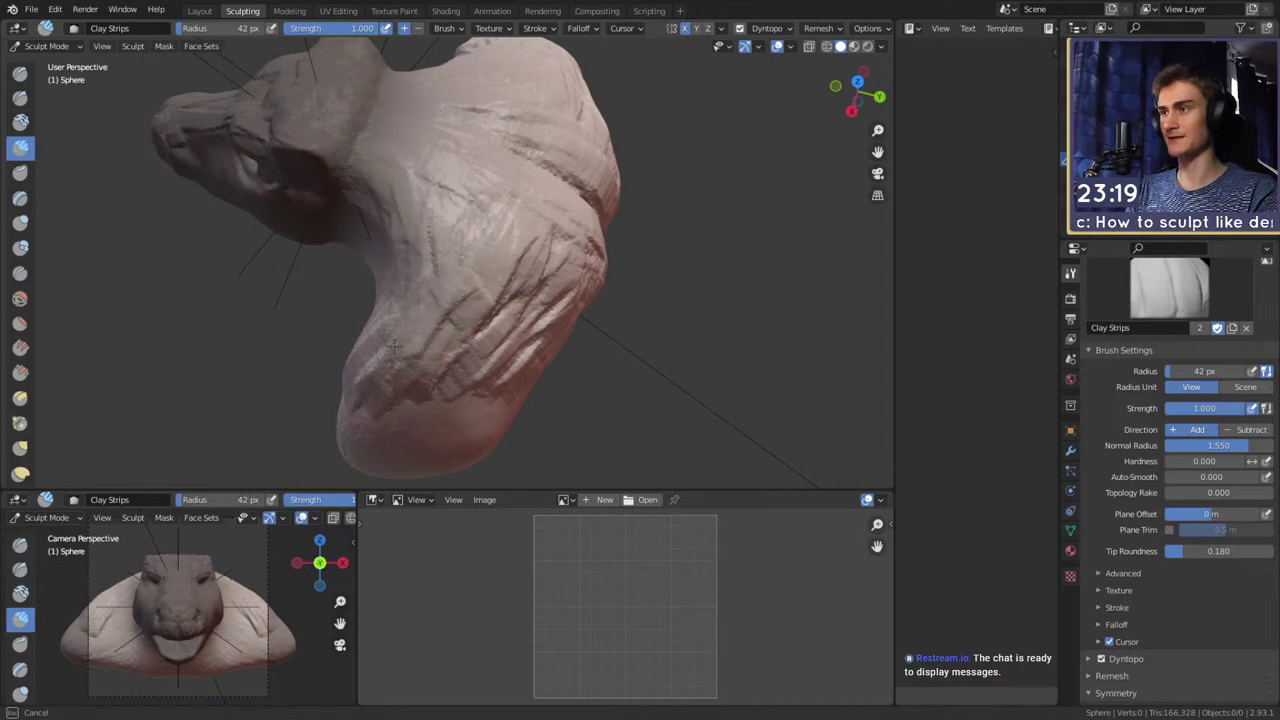
pyautogui.moveTo(393, 345)
pyautogui.mouseDown(button='middle')
pyautogui.moveTo(663, 194)
pyautogui.moveTo(556, 253)
pyautogui.mouseUp(button='middle')
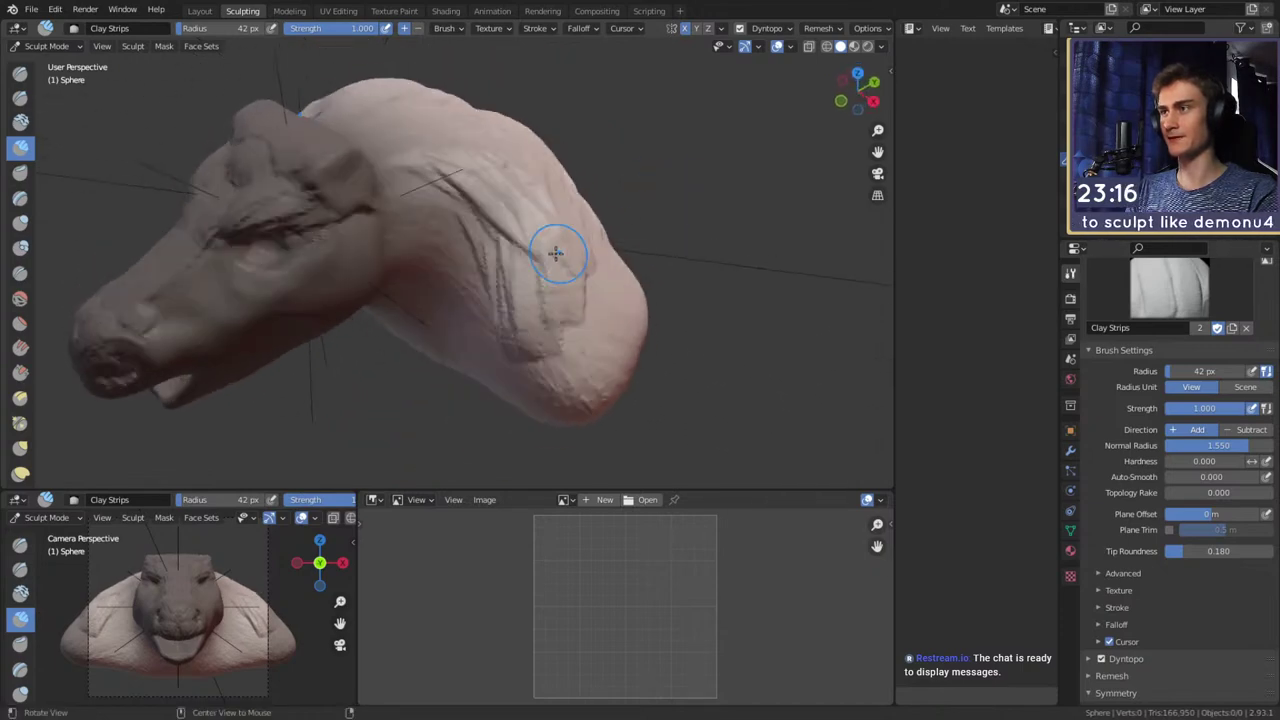
pyautogui.moveTo(525, 299)
pyautogui.mouseDown(button='middle')
pyautogui.moveTo(629, 157)
pyautogui.moveTo(490, 256)
pyautogui.moveTo(423, 277)
pyautogui.moveTo(539, 278)
pyautogui.mouseUp(button='middle')
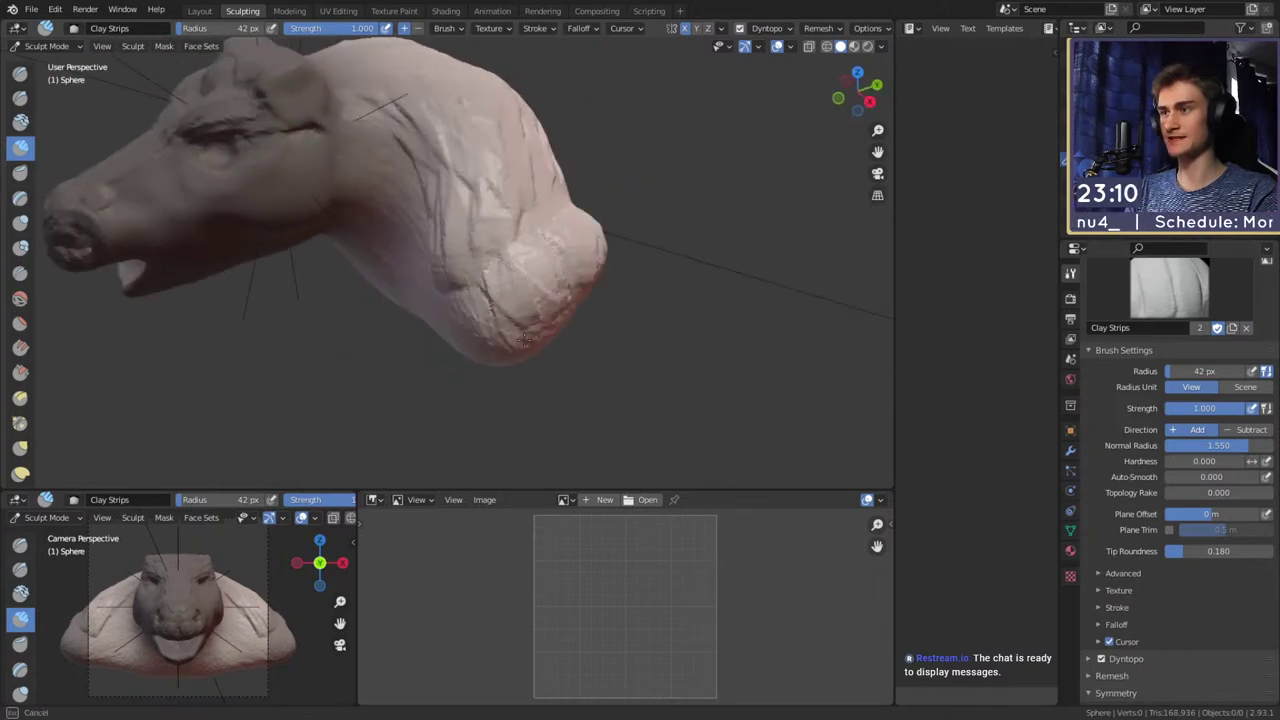
# Reshape the shoulder's outer end with the Snake Hook brush at radii of 169 and 210 px
pyautogui.moveTo(483, 341)
pyautogui.mouseDown(button='middle')
pyautogui.moveTo(524, 273)
pyautogui.moveTo(485, 298)
pyautogui.moveTo(509, 306)
pyautogui.moveTo(543, 251)
pyautogui.moveTo(567, 284)
pyautogui.moveTo(548, 285)
pyautogui.mouseUp(button='middle')
pyautogui.press('k')
pyautogui.press('f')
pyautogui.click(642, 283)
pyautogui.press('f')
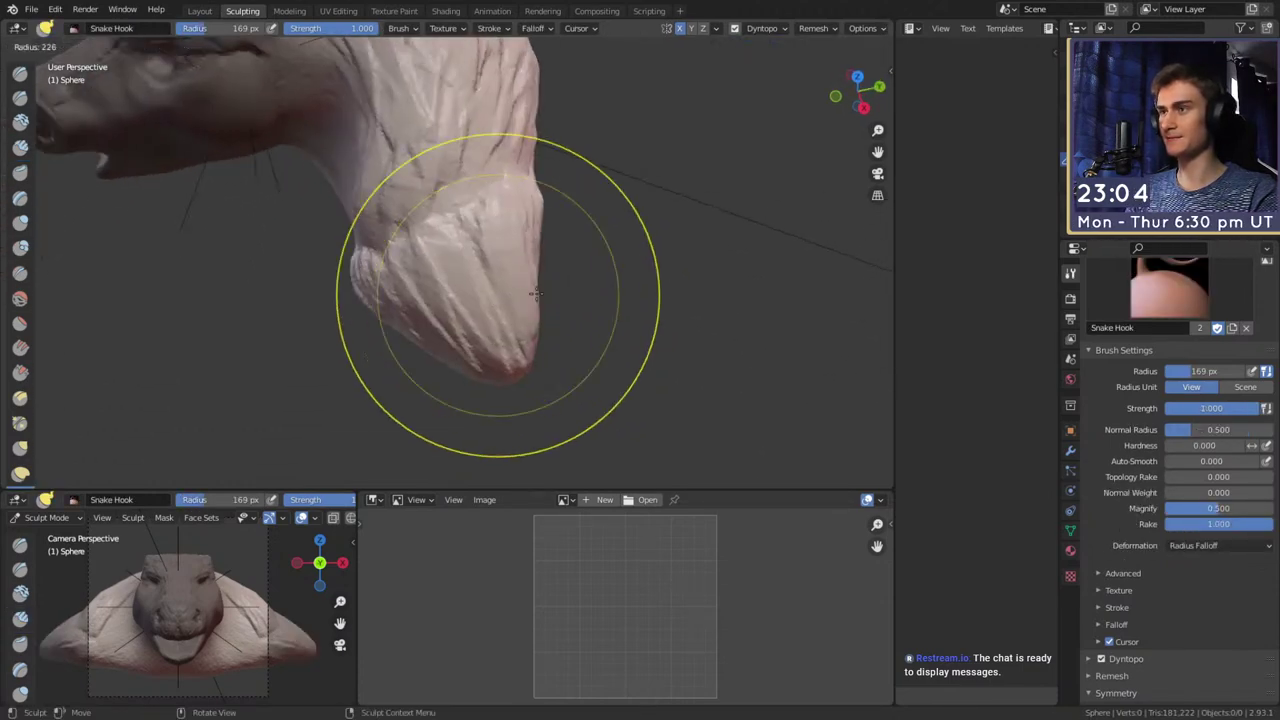
pyautogui.click(637, 297)
pyautogui.moveTo(535, 275); pyautogui.dragTo(551, 269)
# Pull the back and underside of the shoulder outward and downward with Snake Hook at a 210 px radius
pyautogui.moveTo(566, 268); pyautogui.dragTo(426, 223, button='middle')
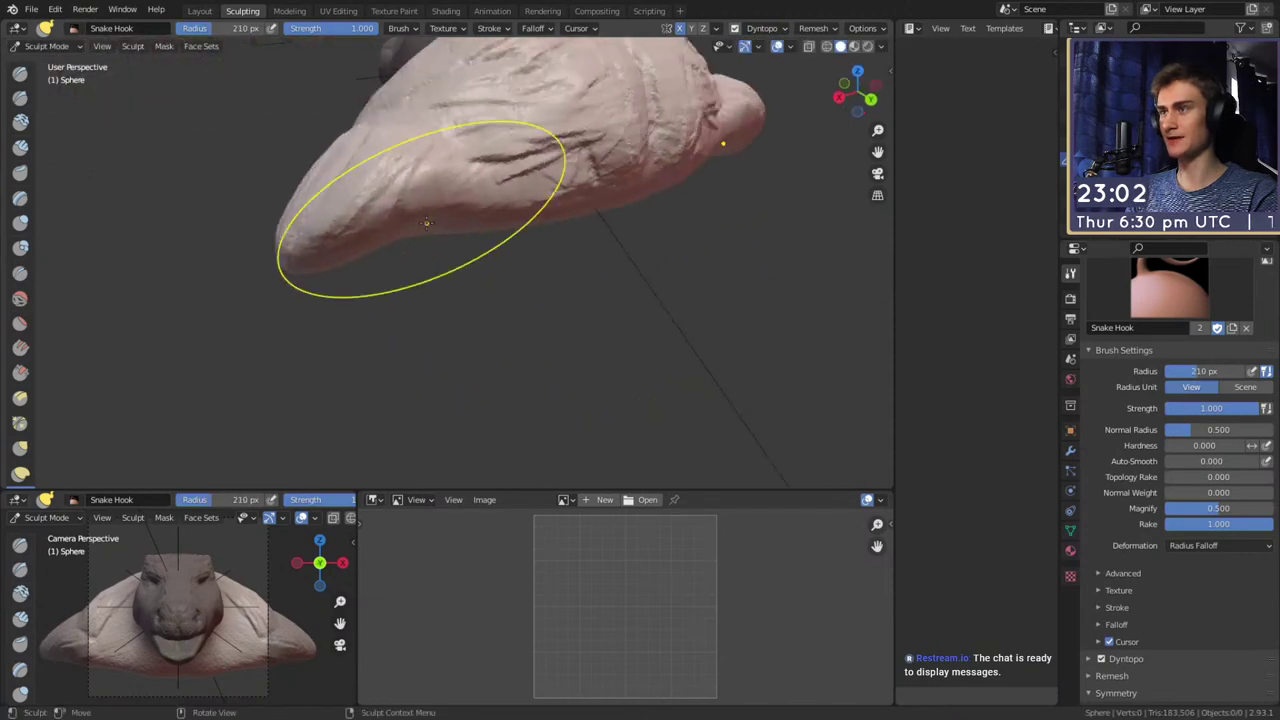
pyautogui.moveTo(409, 220); pyautogui.dragTo(383, 233)
pyautogui.moveTo(381, 233); pyautogui.dragTo(595, 195, button='middle')
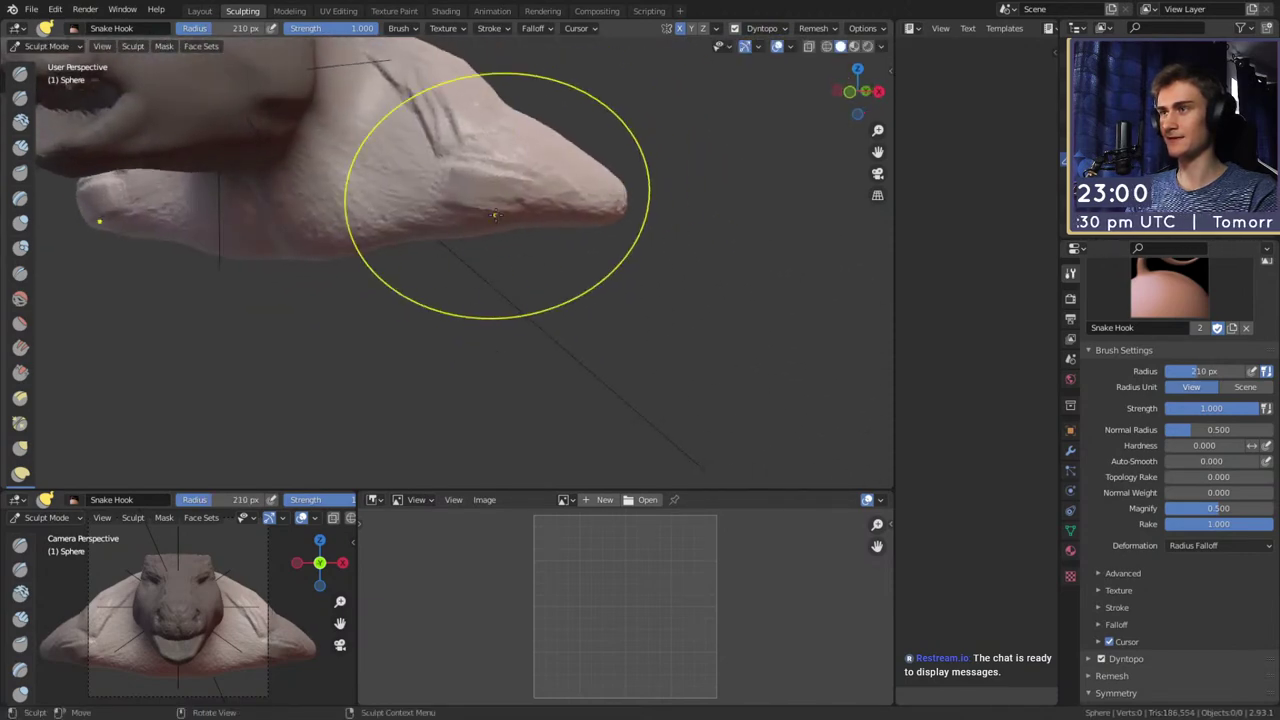
pyautogui.moveTo(497, 232); pyautogui.dragTo(492, 252)
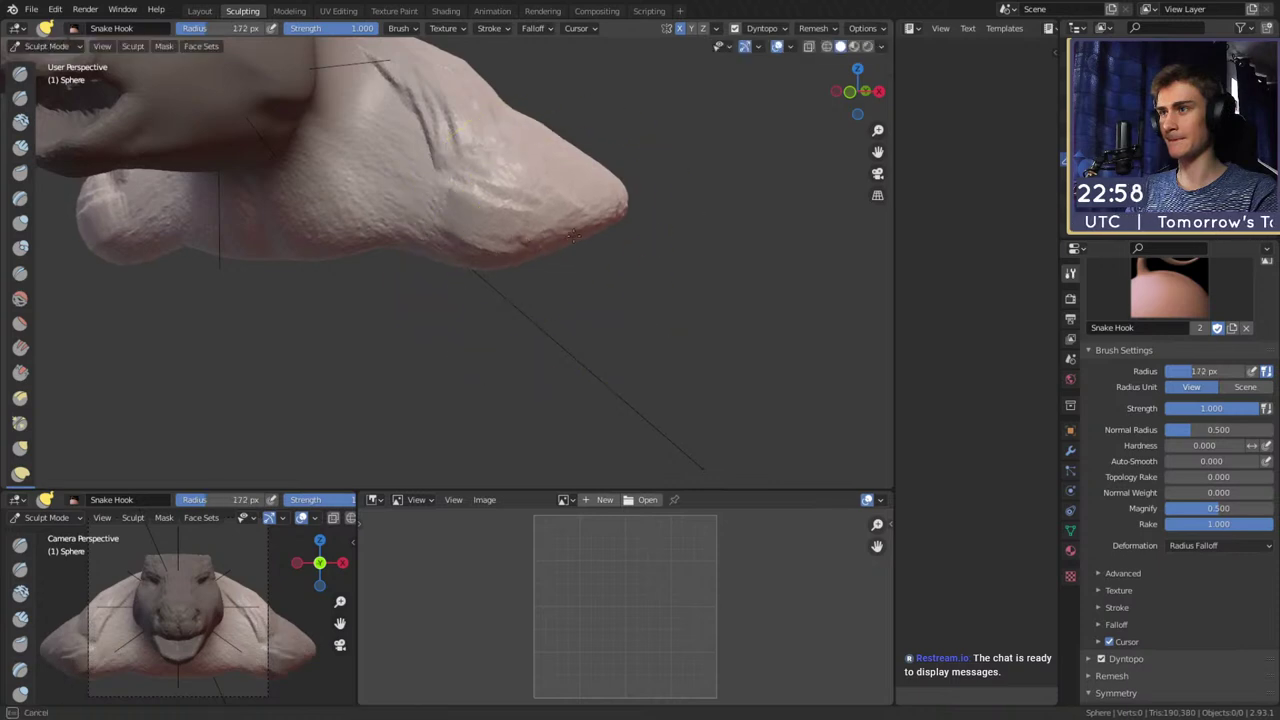
# Add Clay Strips at a 48 px radius down the front of the shoulder
pyautogui.press('c')
pyautogui.press('f')
pyautogui.click(495, 229)
pyautogui.moveTo(507, 221)
pyautogui.mouseDown(button='middle')
pyautogui.moveTo(486, 317)
pyautogui.moveTo(450, 310)
pyautogui.mouseUp(button='middle')
pyautogui.moveTo(390, 277); pyautogui.dragTo(411, 315)
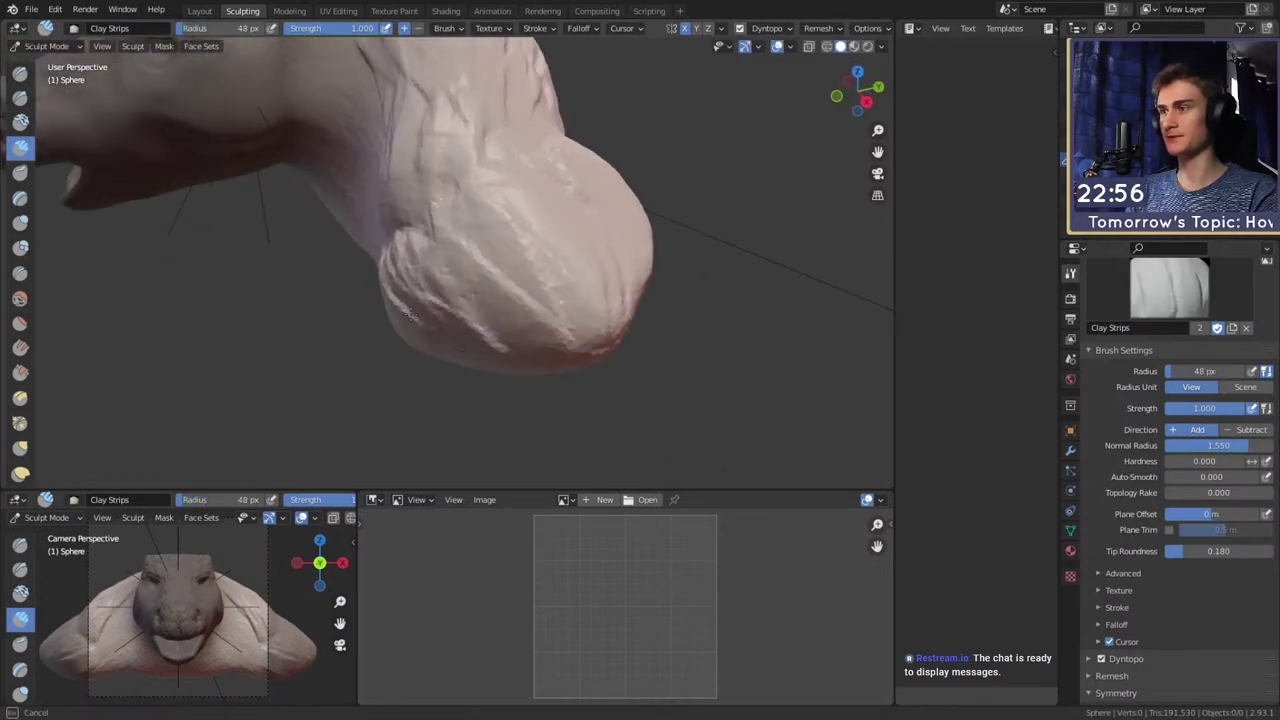
pyautogui.moveTo(604, 266); pyautogui.dragTo(582, 271, button='middle')
# Set the Snake Hook radius to 223 px and draw the shoulder's end downward into the upper arm
pyautogui.press('k')
pyautogui.moveTo(620, 353)
pyautogui.mouseDown(button='middle')
pyautogui.moveTo(608, 326)
pyautogui.moveTo(490, 245)
pyautogui.mouseUp(button='middle')
pyautogui.press('f')
pyautogui.click(582, 265)
pyautogui.moveTo(601, 272); pyautogui.dragTo(400, 262, button='middle')
pyautogui.moveTo(369, 255)
pyautogui.mouseDown()
pyautogui.moveTo(364, 296)
pyautogui.moveTo(384, 322)
pyautogui.mouseUp()
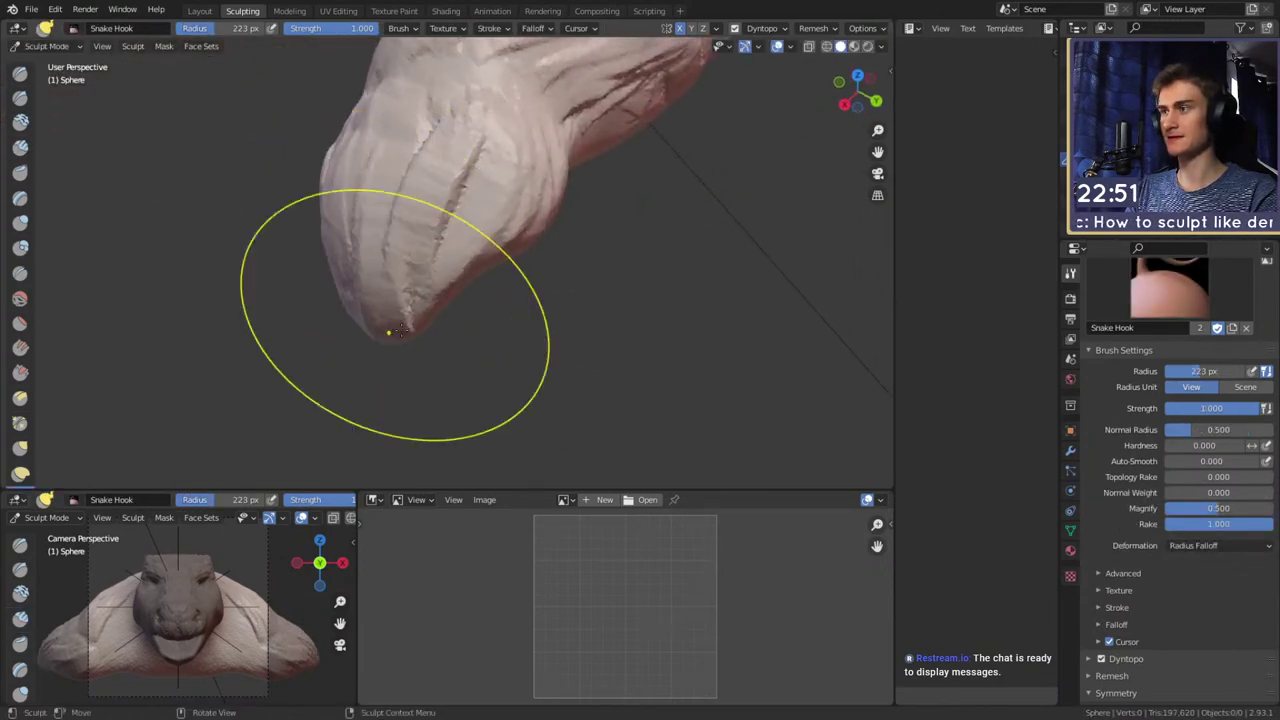
# Adjust the Snake Hook radius and stretch the upper arm's end farther down
pyautogui.moveTo(395, 316); pyautogui.dragTo(476, 280, button='middle')
pyautogui.press('f')
pyautogui.click(525, 277)
pyautogui.moveTo(343, 270); pyautogui.dragTo(350, 325)
# Enlarge the Snake Hook radius to 267 px and pull the chest's lower edge downward
pyautogui.moveTo(350, 323)
pyautogui.mouseDown(button='middle')
pyautogui.moveTo(586, 220)
pyautogui.moveTo(614, 286)
pyautogui.moveTo(497, 218)
pyautogui.mouseUp(button='middle')
pyautogui.keyDown('alt'); pyautogui.moveTo(498, 218); pyautogui.dragTo(494, 288); pyautogui.keyUp('alt')
pyautogui.press('f')
pyautogui.click(441, 276)
pyautogui.moveTo(438, 256); pyautogui.dragTo(520, 280, button='middle')
pyautogui.press('f')
pyautogui.moveTo(525, 283); pyautogui.dragTo(527, 292)
pyautogui.press('f')
pyautogui.click(563, 280)
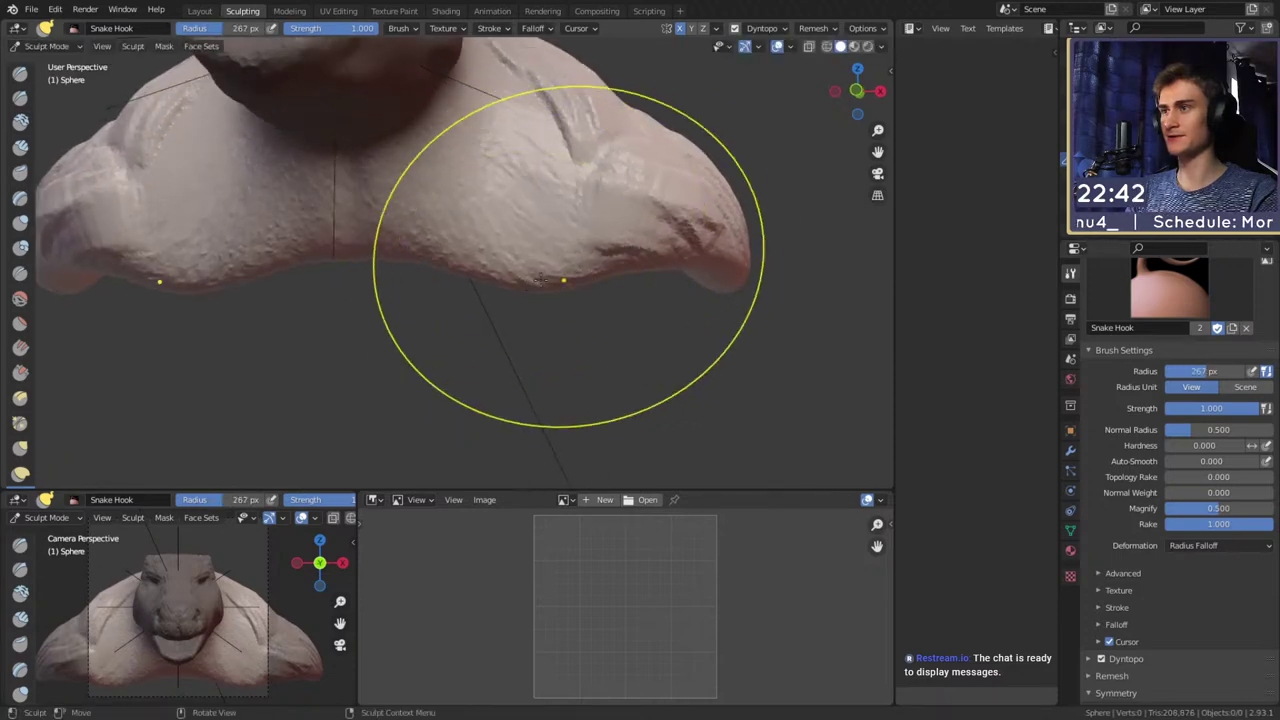
pyautogui.moveTo(412, 272); pyautogui.dragTo(420, 291)
# Set the Snake Hook radius to 205 px and pull down the middle of the chest's lower edge
pyautogui.moveTo(472, 286); pyautogui.dragTo(541, 287, button='middle')
pyautogui.press('f')
pyautogui.click(497, 287)
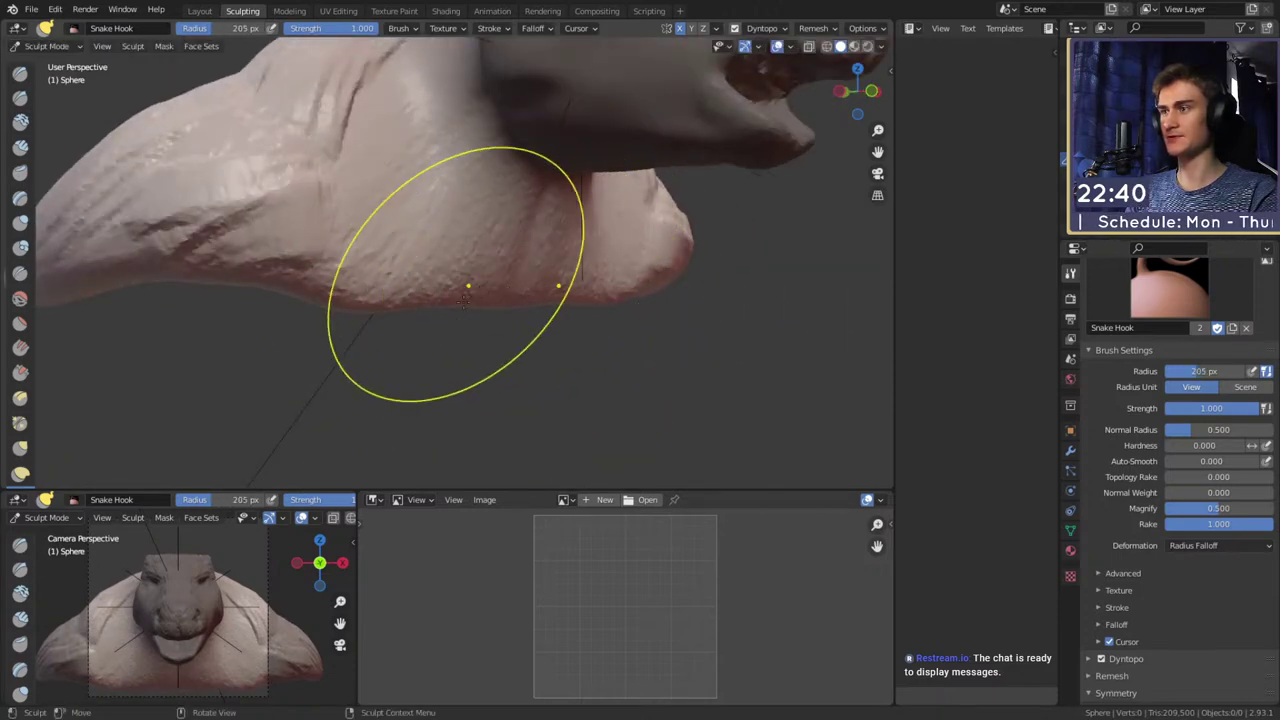
pyautogui.moveTo(466, 288); pyautogui.dragTo(460, 306)
pyautogui.moveTo(543, 298); pyautogui.dragTo(472, 300, button='middle')
pyautogui.moveTo(483, 303); pyautogui.dragTo(480, 318)
pyautogui.moveTo(480, 318); pyautogui.dragTo(423, 266, button='middle')
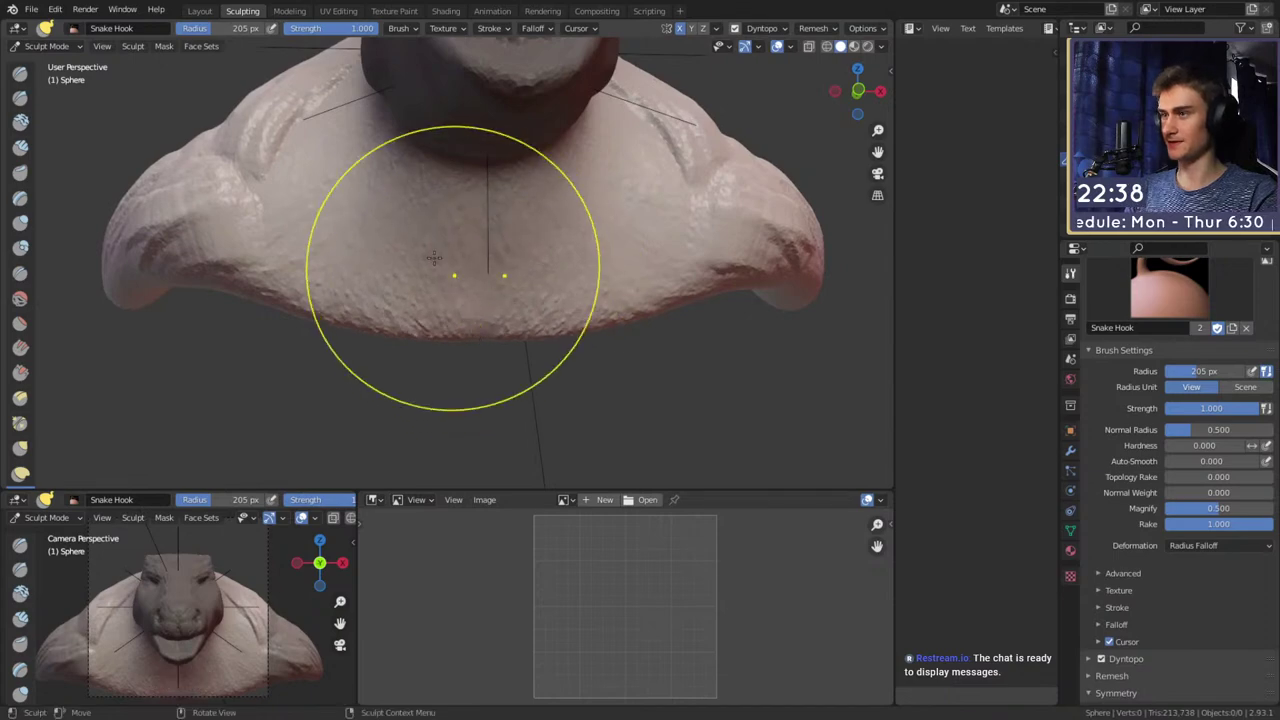
# Build up the collarbones from the shoulders to the centre of the chest with Clay Strips at a 36 px radius
pyautogui.press('c')
pyautogui.moveTo(500, 271)
pyautogui.mouseDown(button='middle')
pyautogui.moveTo(457, 286)
pyautogui.moveTo(543, 271)
pyautogui.moveTo(683, 212)
pyautogui.mouseUp(button='middle')
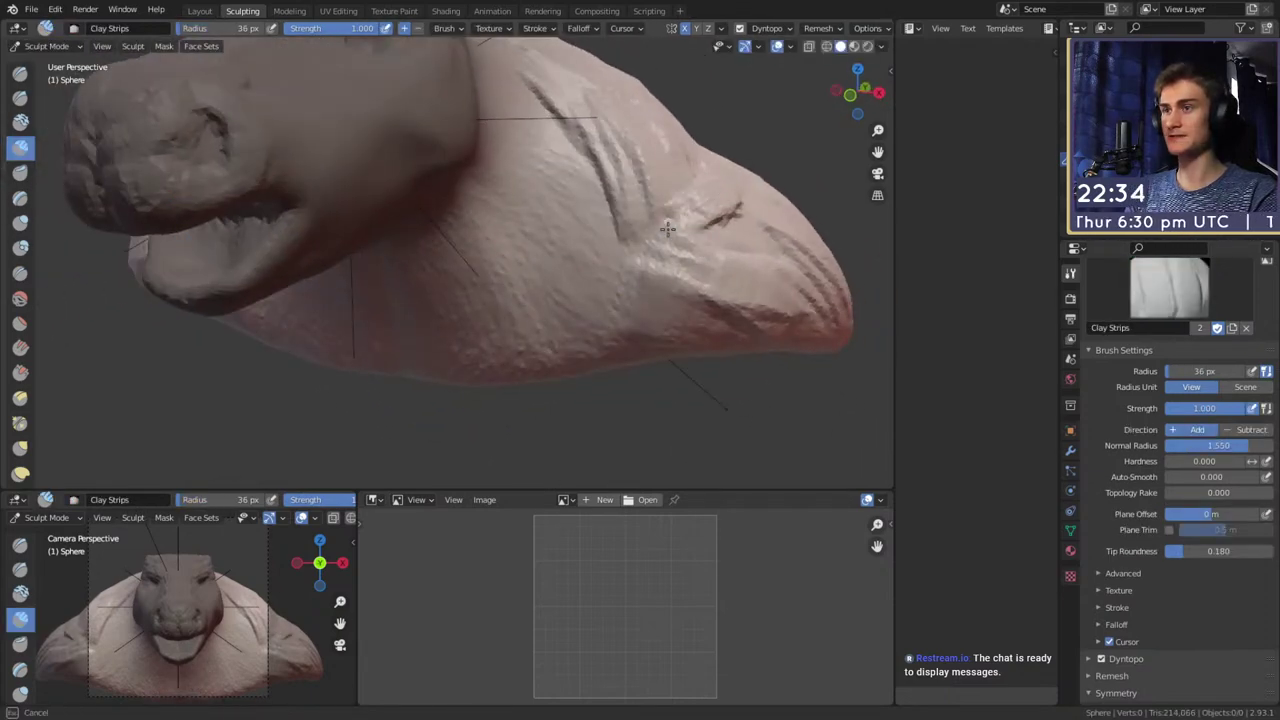
pyautogui.moveTo(591, 277); pyautogui.dragTo(563, 287)
pyautogui.moveTo(591, 277); pyautogui.dragTo(656, 261, button='middle')
pyautogui.moveTo(673, 226); pyautogui.dragTo(479, 303)
pyautogui.moveTo(498, 297); pyautogui.dragTo(474, 283, button='middle')
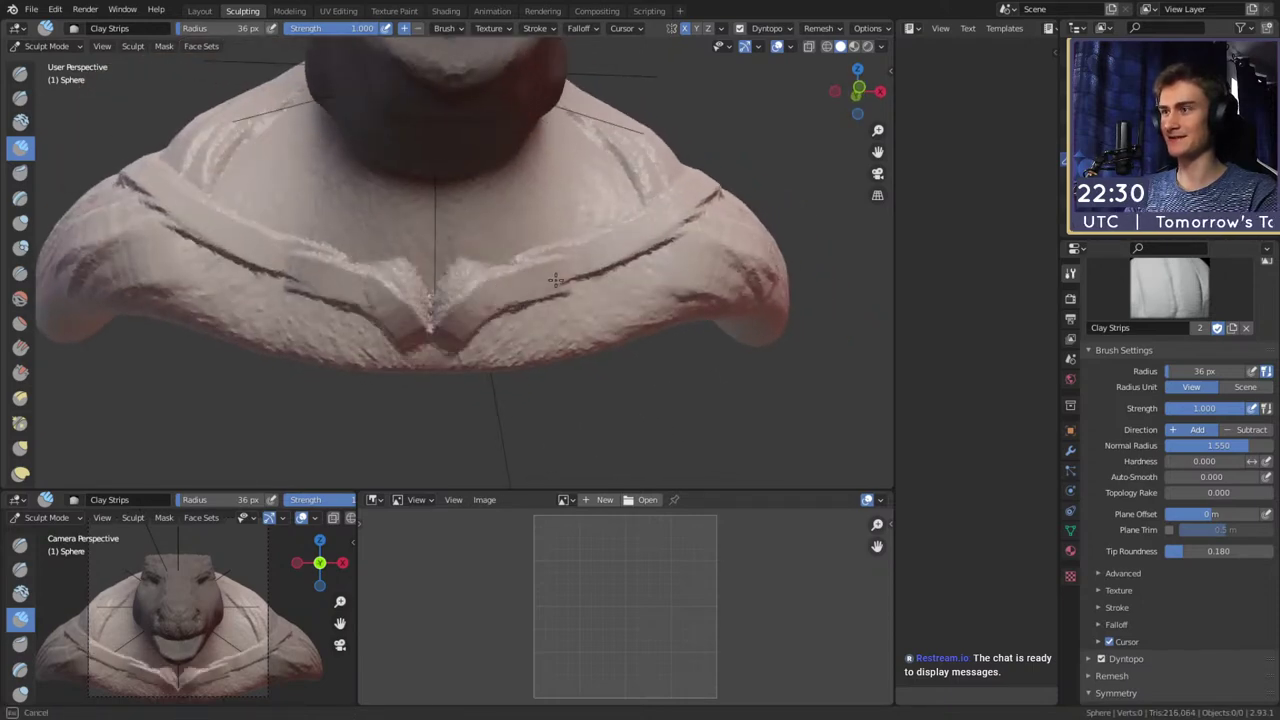
pyautogui.moveTo(597, 253); pyautogui.dragTo(628, 241)
pyautogui.moveTo(628, 241); pyautogui.dragTo(577, 260, button='middle')
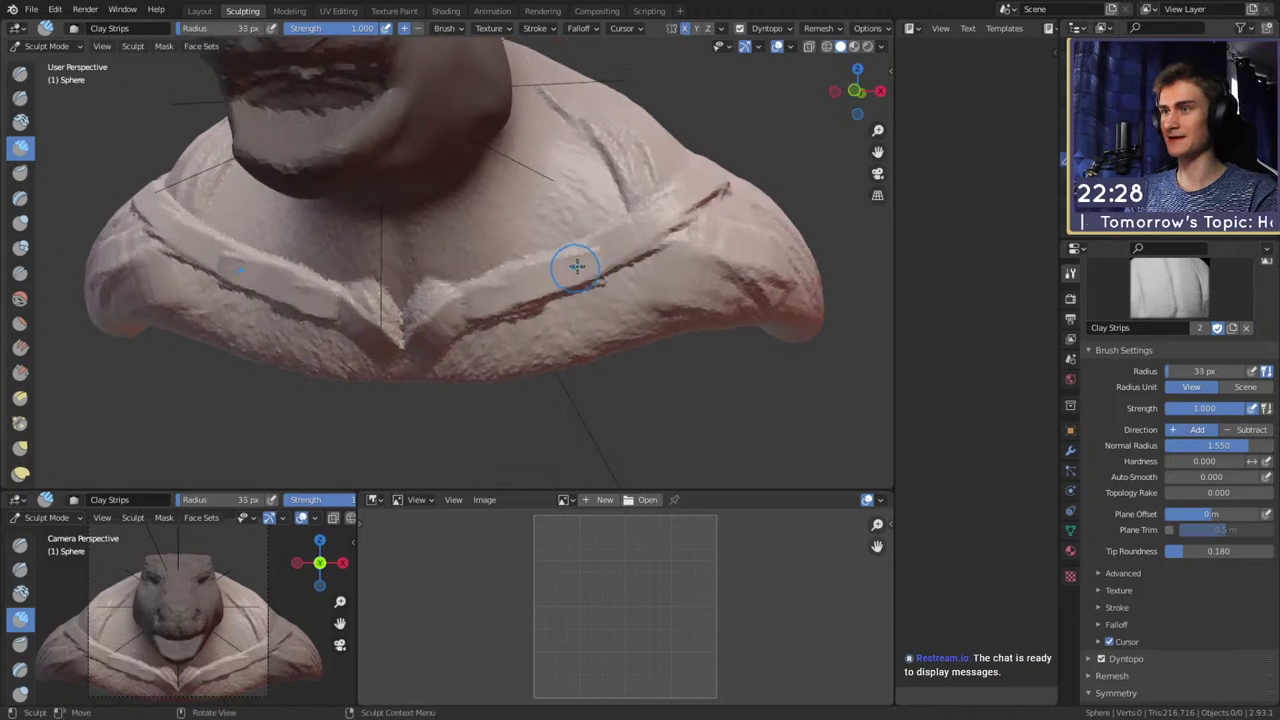
# Carve and sharpen the lower edge of the collarbones with Clay Strips, reducing the radius to 22 px
pyautogui.press('f')
pyautogui.click(557, 268)
pyautogui.keyDown('ctrl'); pyautogui.moveTo(572, 289); pyautogui.dragTo(594, 254); pyautogui.keyUp('ctrl')
pyautogui.keyDown('ctrl'); pyautogui.moveTo(473, 304); pyautogui.dragTo(480, 302); pyautogui.keyUp('ctrl')
pyautogui.press('f')
pyautogui.click(595, 264)
pyautogui.moveTo(577, 274); pyautogui.dragTo(487, 300)
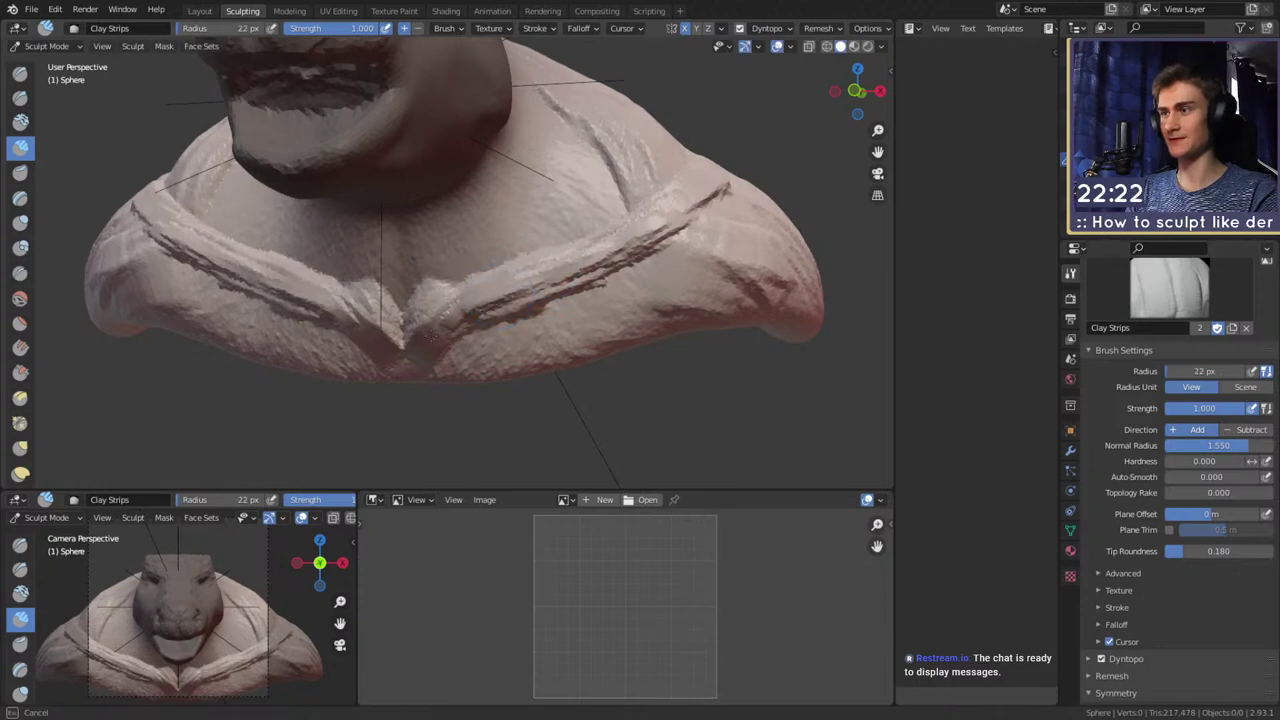
# Set the Clay Strips radius to 41 px and build up the chest muscles below the collarbones
pyautogui.moveTo(496, 311); pyautogui.dragTo(521, 283, button='middle')
pyautogui.press('f')
pyautogui.click(533, 283)
pyautogui.moveTo(512, 281)
pyautogui.mouseDown()
pyautogui.moveTo(487, 298)
pyautogui.moveTo(605, 263)
pyautogui.moveTo(482, 318)
pyautogui.mouseUp()
pyautogui.moveTo(188, 288); pyautogui.dragTo(308, 304)
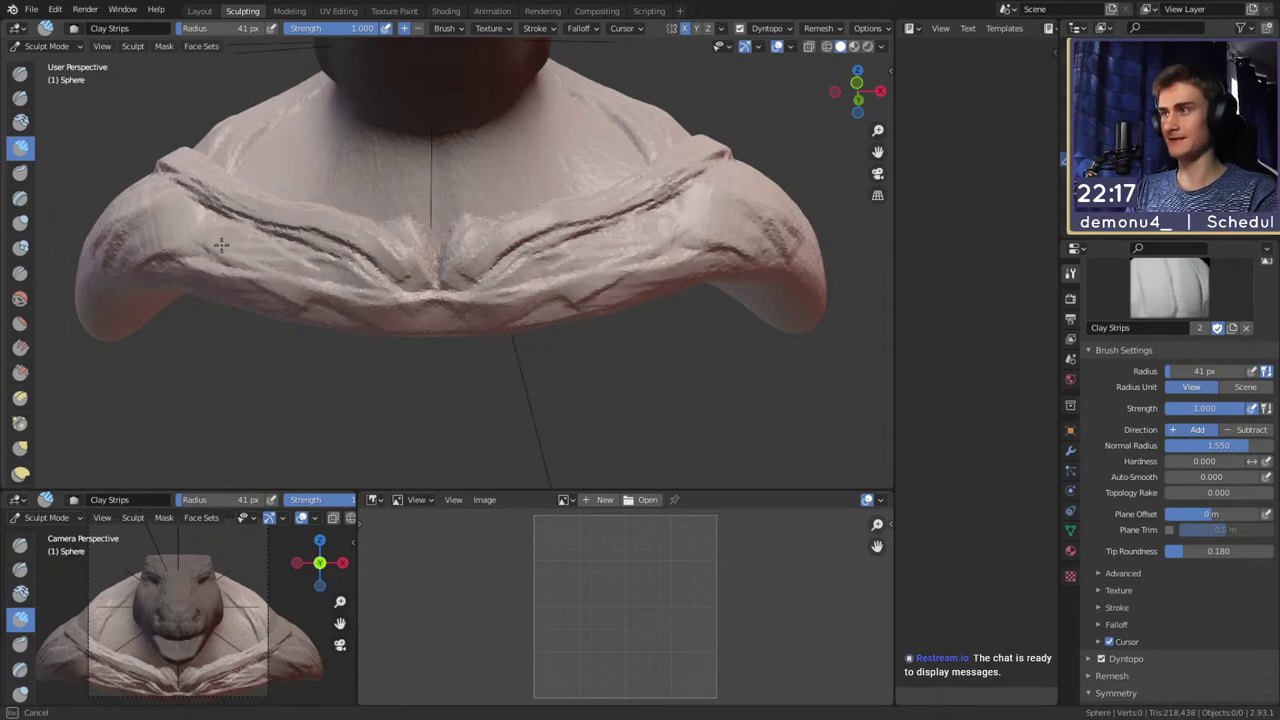
# Fill out the chest muscles toward the shoulders, and refine their lower edge with Clay Strips at a 20 px radius
pyautogui.moveTo(220, 246); pyautogui.dragTo(338, 262)
pyautogui.moveTo(180, 258); pyautogui.dragTo(320, 311)
pyautogui.press('f')
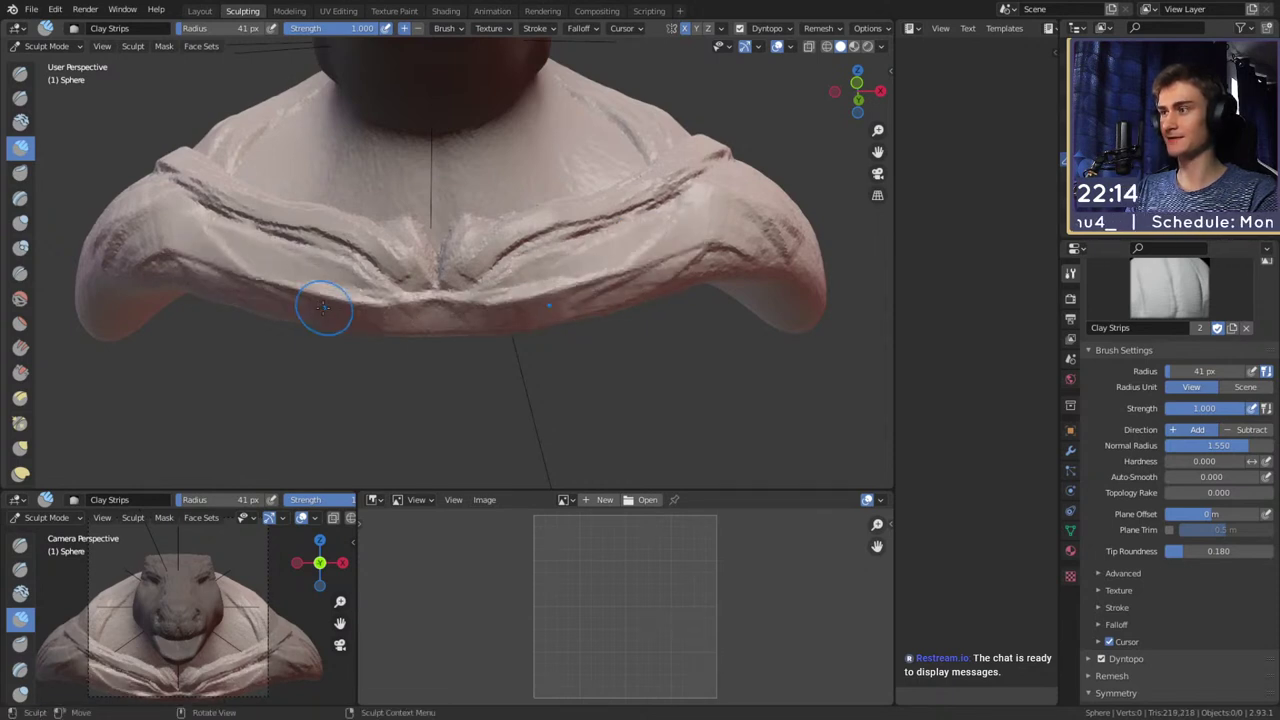
pyautogui.click(312, 309)
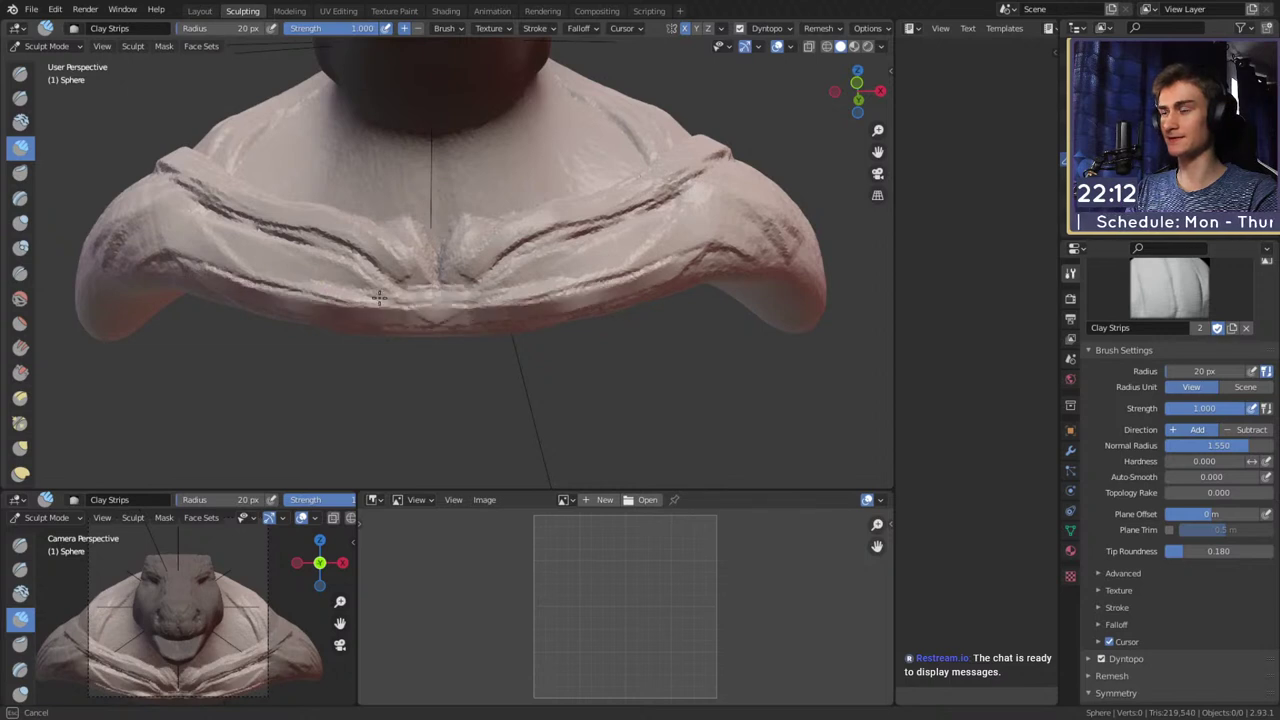
# Smooth the chest muscles below the collarbones and set the brush radius to 56 px
pyautogui.press('f')
pyautogui.click(444, 298)
pyautogui.keyDown('shift'); pyautogui.moveTo(444, 298); pyautogui.dragTo(208, 259); pyautogui.keyUp('shift')
pyautogui.moveTo(264, 293)
pyautogui.keyDown('shift'); pyautogui.mouseDown()
pyautogui.moveTo(566, 287)
pyautogui.moveTo(651, 246)
pyautogui.moveTo(664, 256)
pyautogui.mouseUp(); pyautogui.keyUp('shift')
pyautogui.moveTo(664, 256)
pyautogui.keyDown('alt'); pyautogui.mouseDown()
pyautogui.moveTo(590, 286)
pyautogui.moveTo(565, 262)
pyautogui.mouseUp(); pyautogui.keyUp('alt')
pyautogui.press('f')
pyautogui.click(585, 286)
pyautogui.keyDown('alt'); pyautogui.moveTo(565, 280); pyautogui.dragTo(487, 296); pyautogui.keyUp('alt')
# Clear the mask on the head and add a neck tendon rising from the inner collarbone with 30 px Clay Strips
pyautogui.moveTo(487, 295); pyautogui.dragTo(363, 148, button='middle')
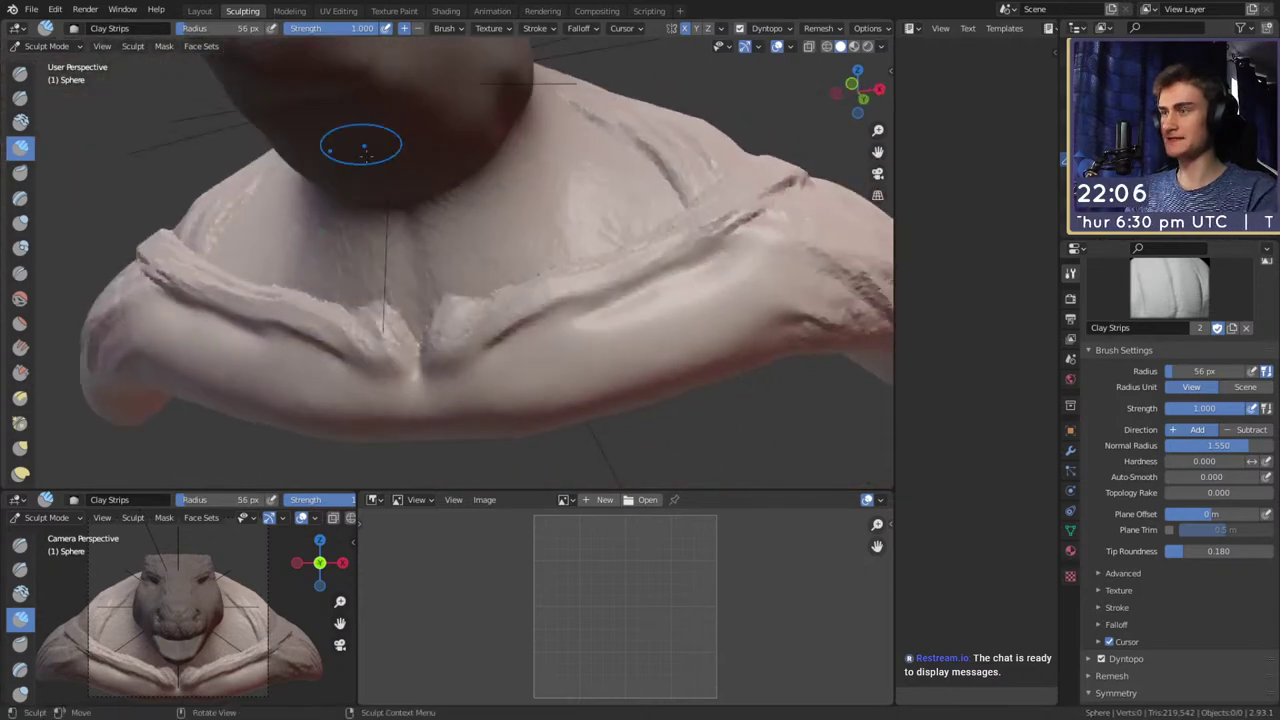
pyautogui.moveTo(532, 223); pyautogui.dragTo(486, 251, button='middle')
pyautogui.press('f')
pyautogui.click(398, 290)
pyautogui.moveTo(400, 290); pyautogui.dragTo(490, 278, button='middle')
pyautogui.moveTo(433, 336); pyautogui.dragTo(455, 265)
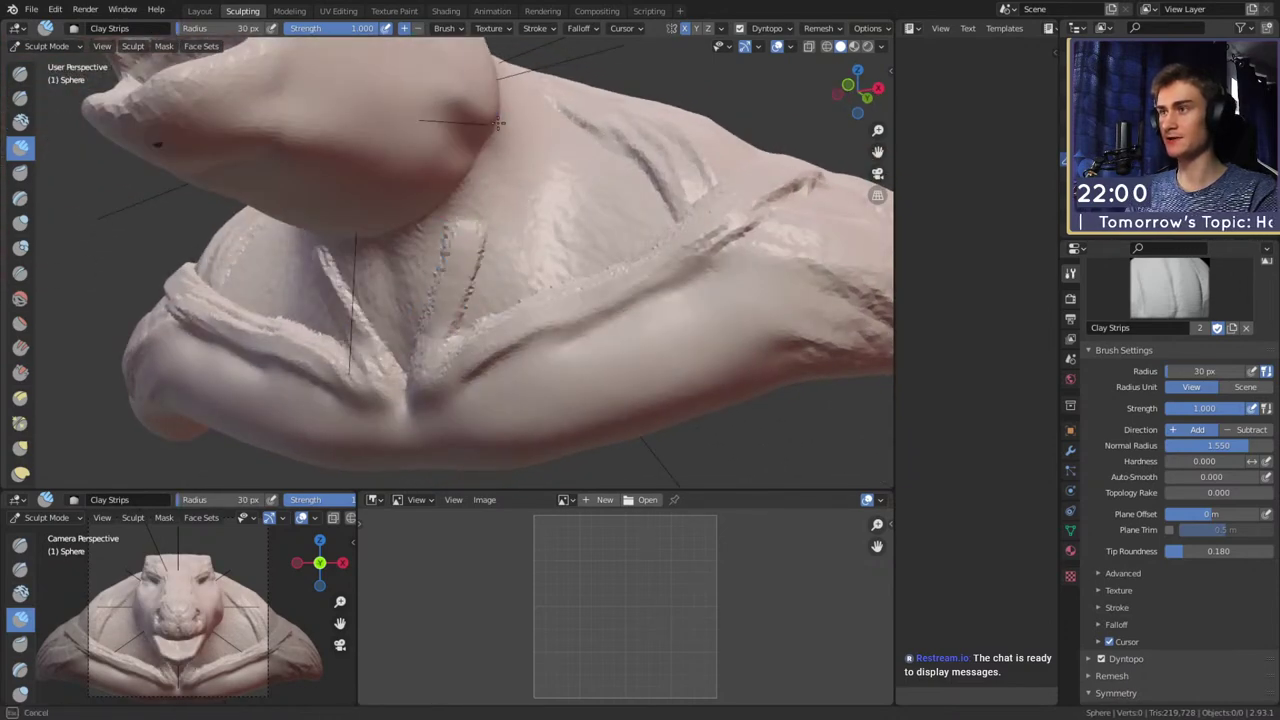
# Extend the neck tendon up behind the jaw to the base of the ear with Clay Strips
pyautogui.moveTo(498, 123); pyautogui.dragTo(501, 126)
pyautogui.moveTo(501, 126); pyautogui.dragTo(392, 228, button='middle')
pyautogui.moveTo(364, 272); pyautogui.dragTo(352, 247)
pyautogui.moveTo(336, 163); pyautogui.dragTo(398, 225, button='middle')
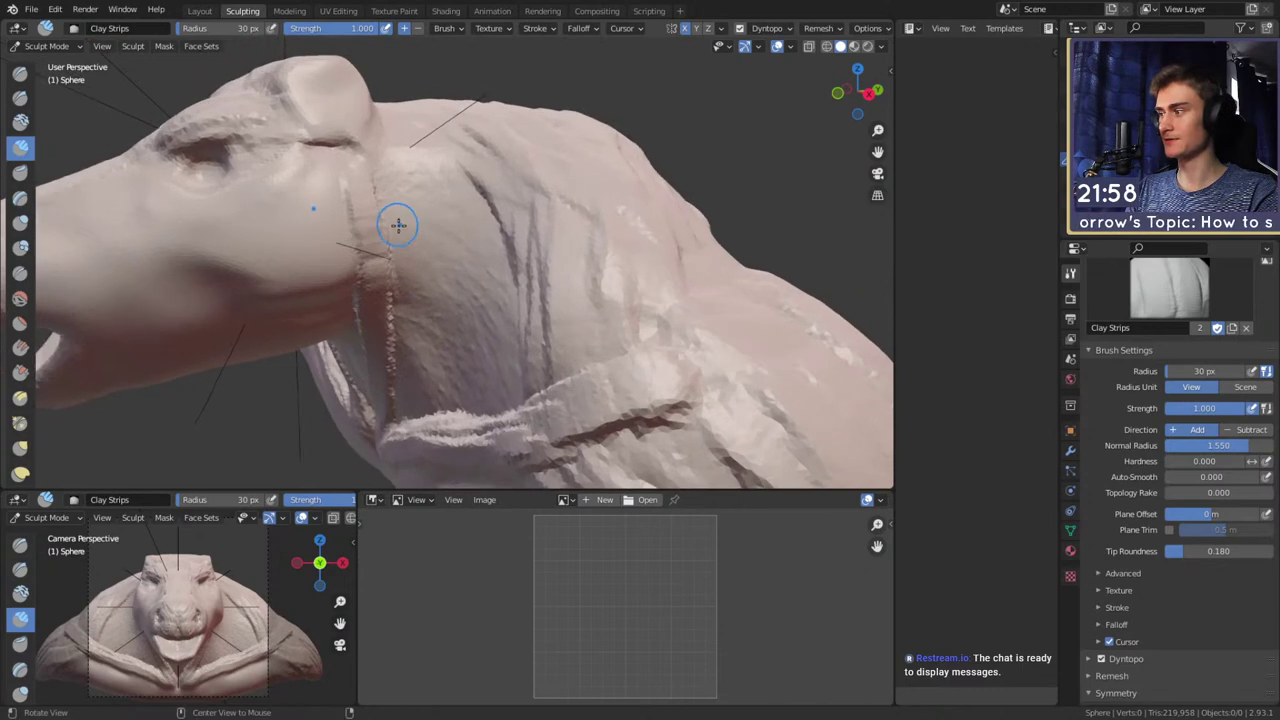
pyautogui.moveTo(451, 285); pyautogui.dragTo(399, 147, button='middle')
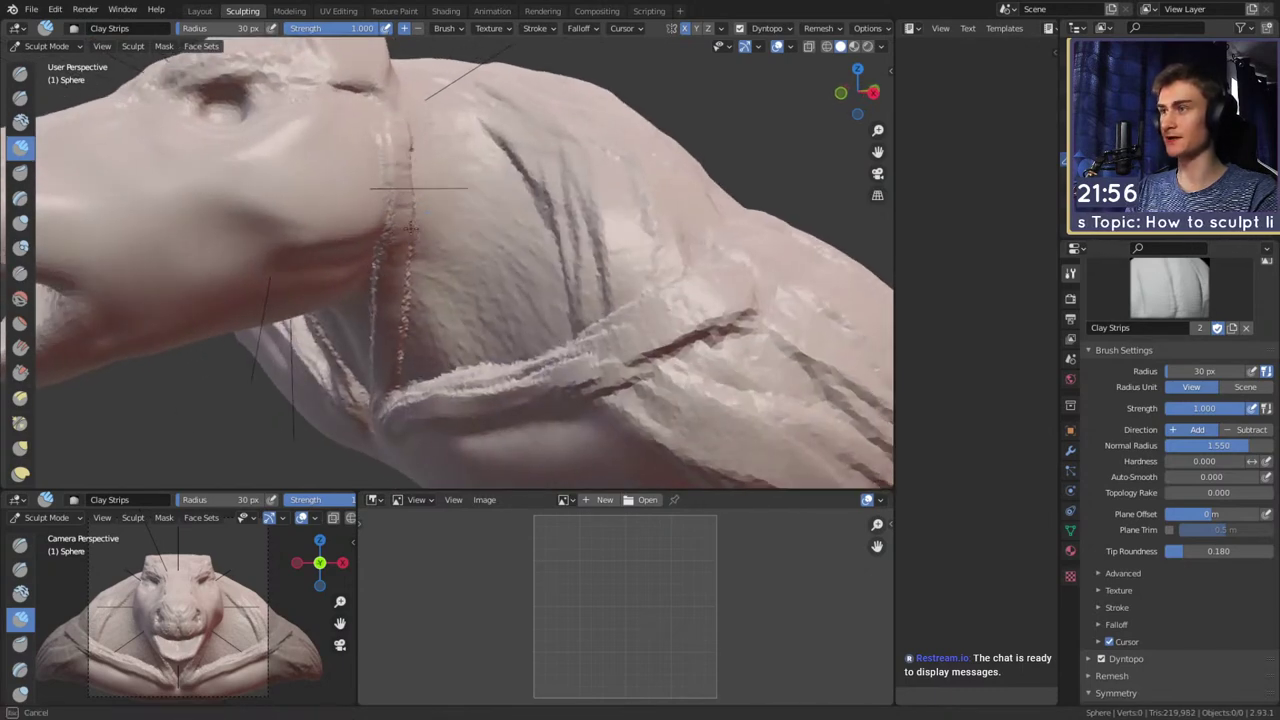
pyautogui.moveTo(411, 229); pyautogui.dragTo(407, 258)
pyautogui.moveTo(407, 258); pyautogui.dragTo(466, 163, button='middle')
# Set the Clay Strips radius to 24 px and thicken the neck tendon from behind the jaw down to the collarbone
pyautogui.press('f')
pyautogui.click(486, 163)
pyautogui.moveTo(464, 140)
pyautogui.mouseDown()
pyautogui.moveTo(450, 239)
pyautogui.moveTo(416, 310)
pyautogui.mouseUp()
pyautogui.moveTo(416, 310); pyautogui.dragTo(519, 140, button='middle')
pyautogui.moveTo(519, 140); pyautogui.dragTo(455, 270)
pyautogui.moveTo(455, 270); pyautogui.dragTo(503, 190, button='middle')
pyautogui.moveTo(503, 190); pyautogui.dragTo(447, 293)
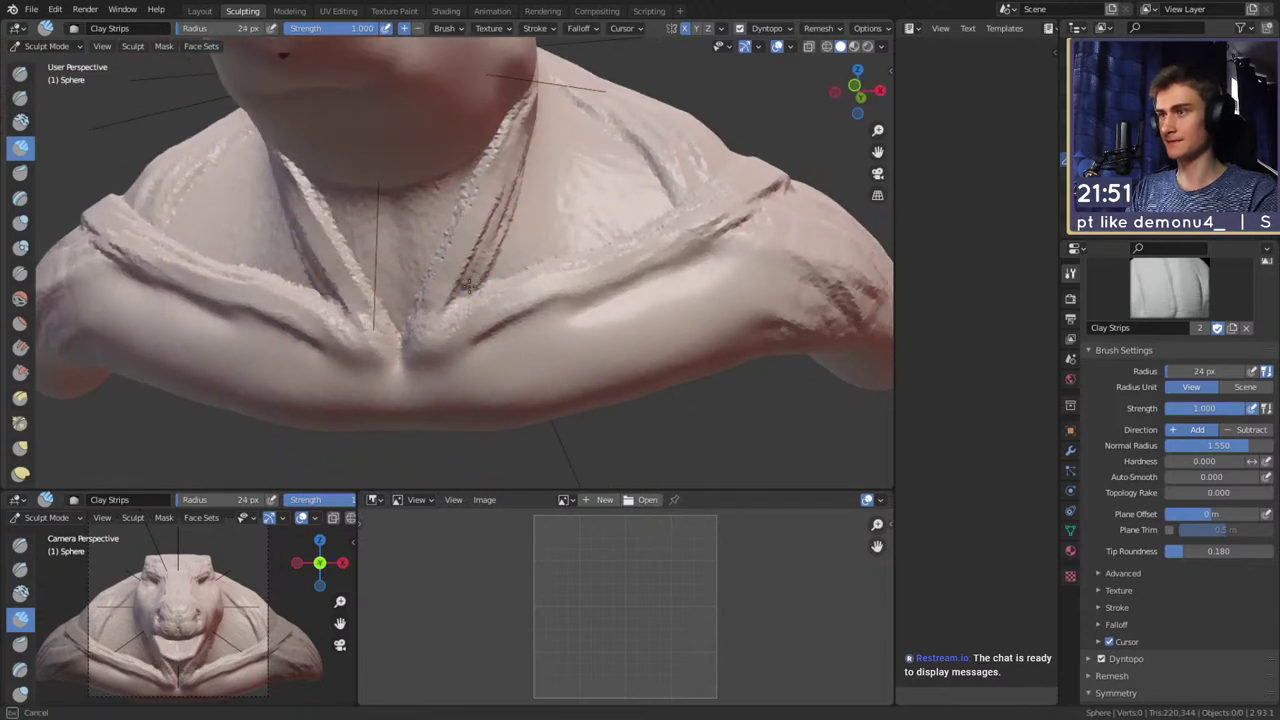
# Build up the centre of the throat between the neck tendons with Clay Strips at a 29 px radius
pyautogui.moveTo(480, 268)
pyautogui.mouseDown(button='middle')
pyautogui.moveTo(500, 291)
pyautogui.moveTo(450, 223)
pyautogui.mouseUp(button='middle')
pyautogui.press('f')
pyautogui.click(462, 223)
pyautogui.moveTo(444, 212); pyautogui.dragTo(426, 238)
pyautogui.moveTo(426, 148)
pyautogui.keyDown('shift'); pyautogui.mouseDown(button='middle')
pyautogui.moveTo(474, 223)
pyautogui.moveTo(477, 178)
pyautogui.mouseUp(button='middle'); pyautogui.keyUp('shift')
pyautogui.press('f')
pyautogui.click(478, 190)
pyautogui.moveTo(481, 196); pyautogui.dragTo(483, 212)
pyautogui.moveTo(478, 152); pyautogui.dragTo(465, 260, button='middle')
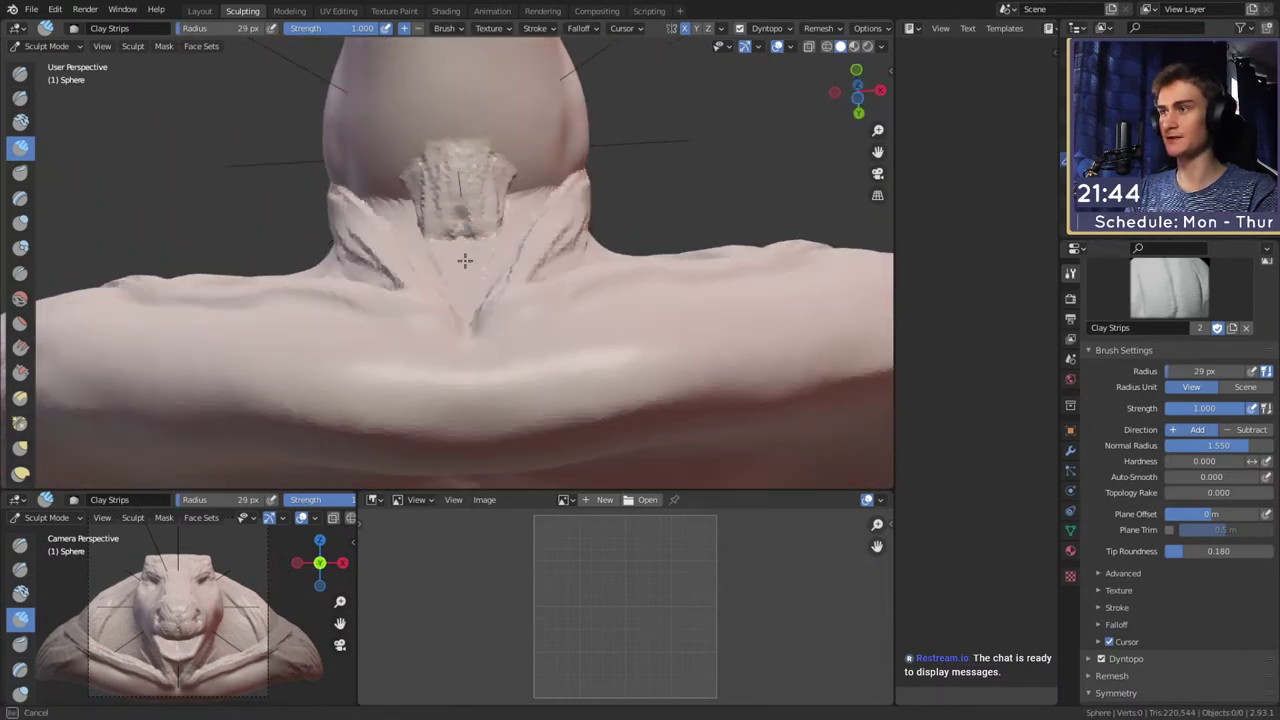
pyautogui.keyDown('shift'); pyautogui.moveTo(472, 192); pyautogui.dragTo(492, 236, button='middle'); pyautogui.keyUp('shift')
pyautogui.moveTo(472, 237); pyautogui.dragTo(458, 150)
# Set the Clay Strips radius to 24 px and extend the throat volume down to the notch between the collarbones
pyautogui.moveTo(458, 150)
pyautogui.mouseDown(button='middle')
pyautogui.moveTo(454, 165)
pyautogui.moveTo(620, 323)
pyautogui.moveTo(540, 245)
pyautogui.moveTo(448, 201)
pyautogui.mouseUp(button='middle')
pyautogui.press('f')
pyautogui.click(443, 202)
pyautogui.moveTo(445, 202); pyautogui.dragTo(448, 250)
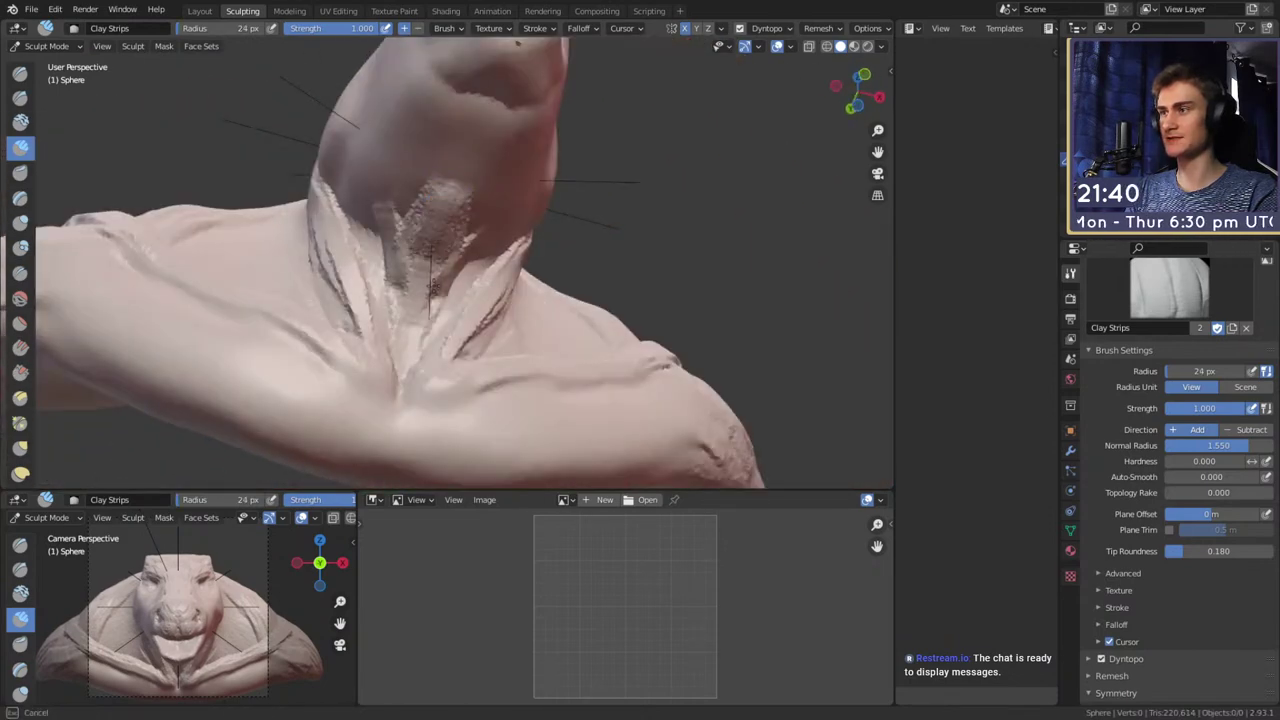
pyautogui.moveTo(458, 200)
pyautogui.mouseDown(button='middle')
pyautogui.moveTo(465, 180)
pyautogui.moveTo(610, 240)
pyautogui.moveTo(470, 205)
pyautogui.mouseUp(button='middle')
pyautogui.moveTo(466, 210); pyautogui.dragTo(453, 286)
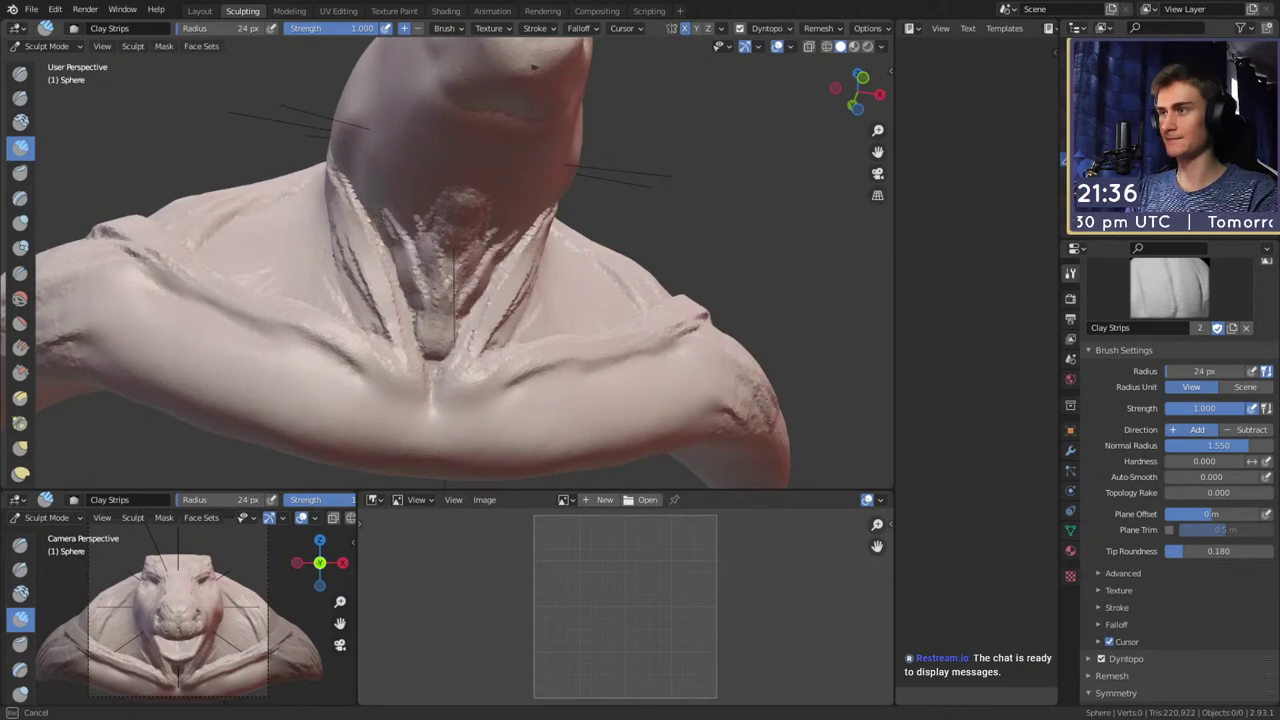
# Reduce the Clay Strips radius to 20 px and add skin folds along the sides of the throat and under the jaw
pyautogui.moveTo(463, 188); pyautogui.dragTo(540, 207, button='middle')
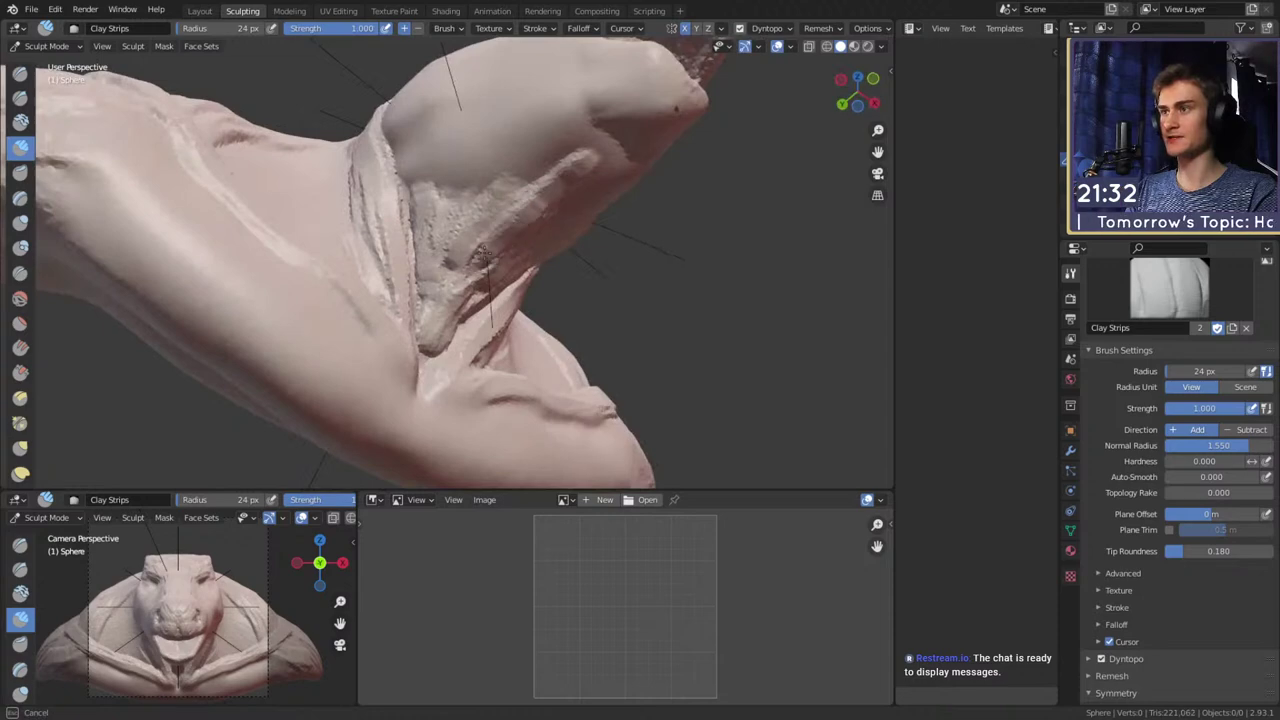
pyautogui.moveTo(482, 252); pyautogui.dragTo(553, 222, button='middle')
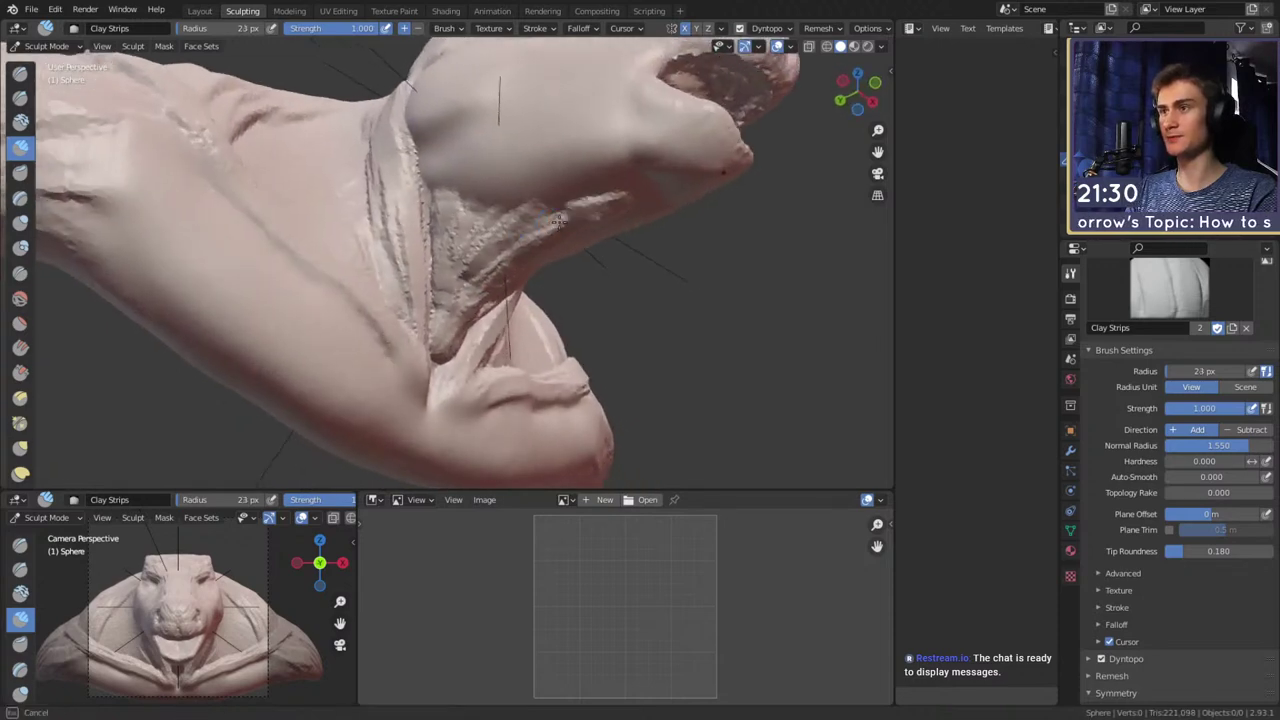
pyautogui.moveTo(562, 233); pyautogui.dragTo(582, 228)
pyautogui.moveTo(575, 225); pyautogui.dragTo(543, 190, button='middle')
pyautogui.press('[')
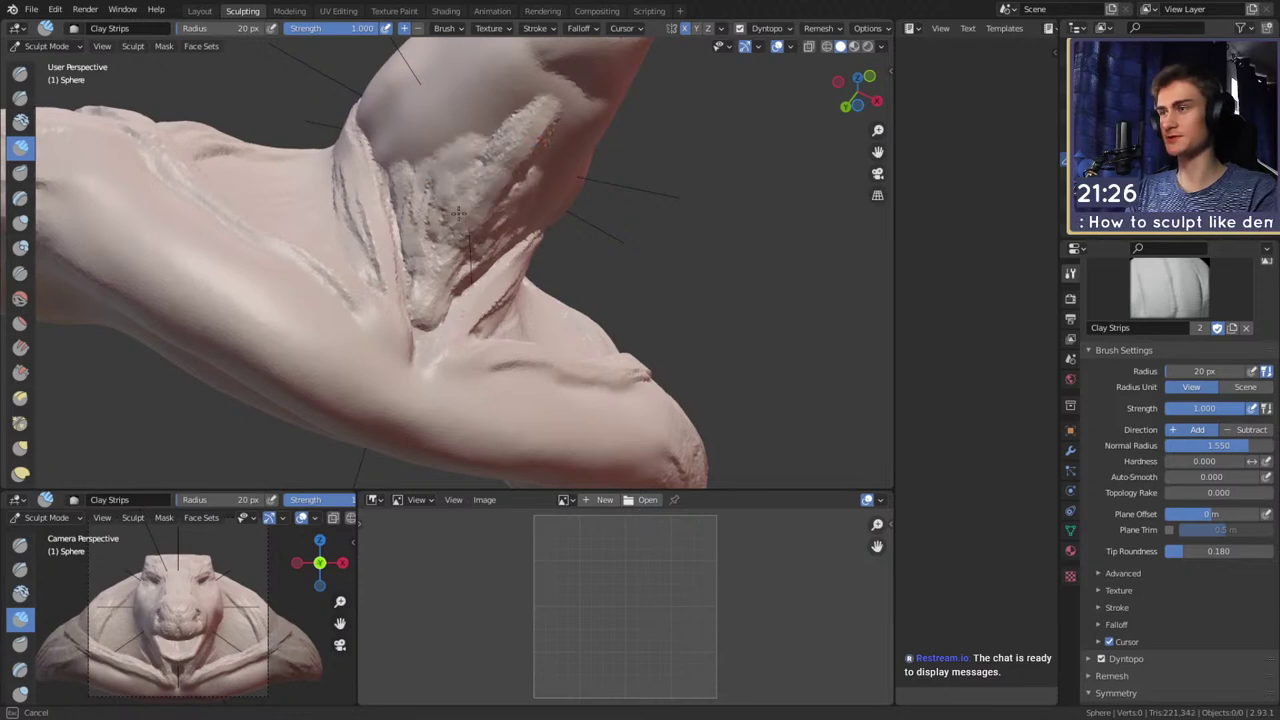
pyautogui.moveTo(424, 228)
pyautogui.mouseDown(button='middle')
pyautogui.moveTo(465, 243)
pyautogui.moveTo(443, 271)
pyautogui.moveTo(471, 220)
pyautogui.moveTo(451, 218)
pyautogui.moveTo(440, 188)
pyautogui.mouseUp(button='middle')
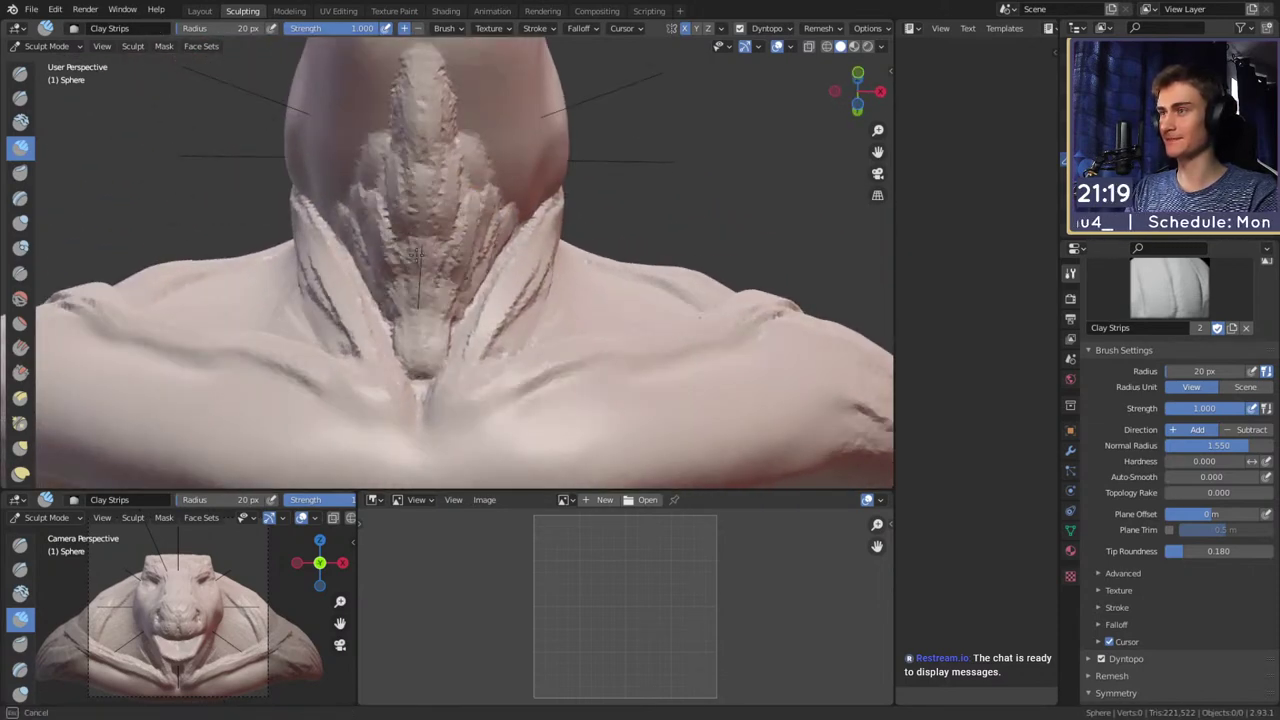
pyautogui.moveTo(432, 265); pyautogui.dragTo(551, 329, button='middle')
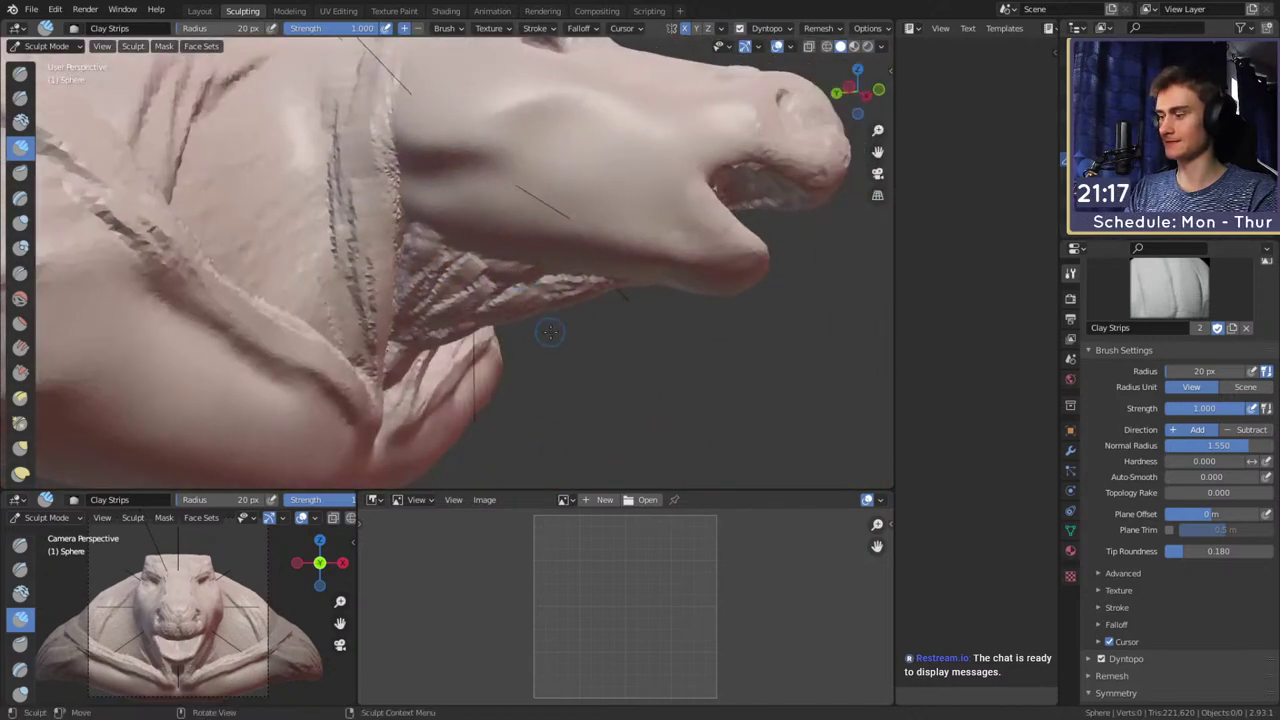
# Adjust the throat's profile beneath the jaw with the Grab brush at a 103 px radius
pyautogui.press('g')
pyautogui.press('f')
pyautogui.click(523, 331)
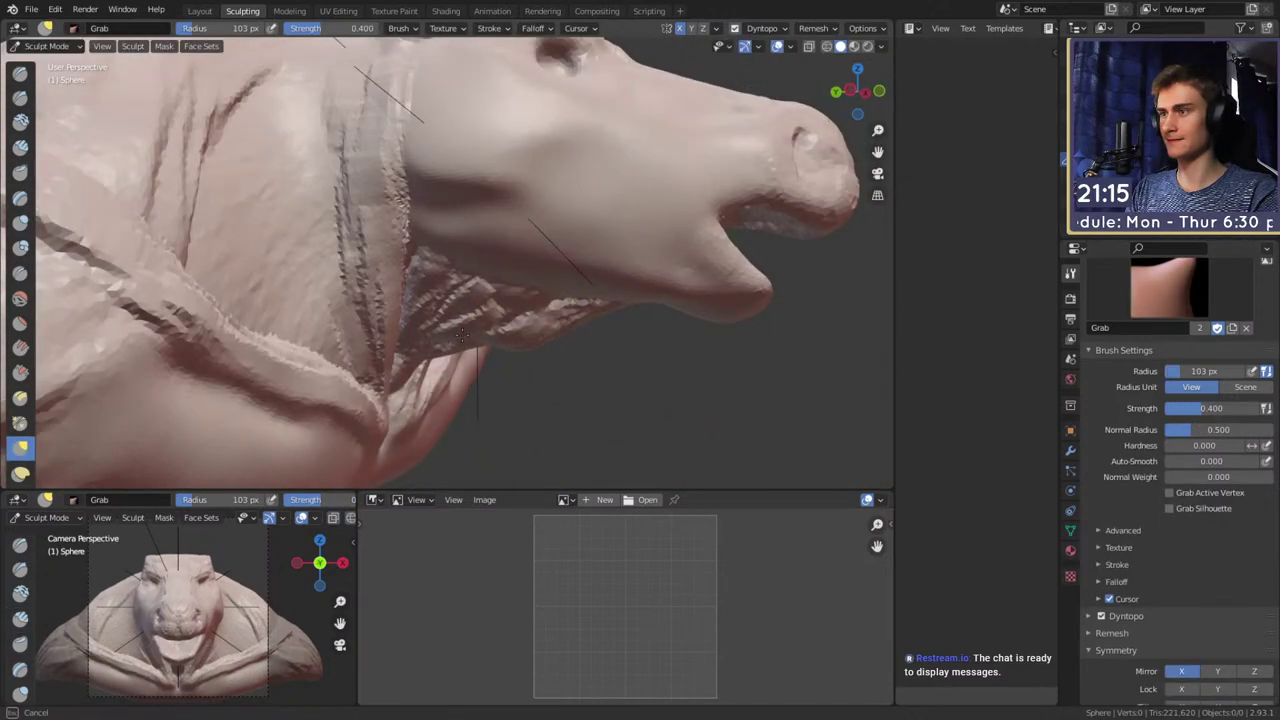
# Build muscle strands on the side of the neck down to the collarbone with 57 px Clay Strips
pyautogui.scroll(-5, 520, 241)
pyautogui.moveTo(520, 241); pyautogui.dragTo(315, 256, button='middle')
pyautogui.scroll(5, 491, 263)
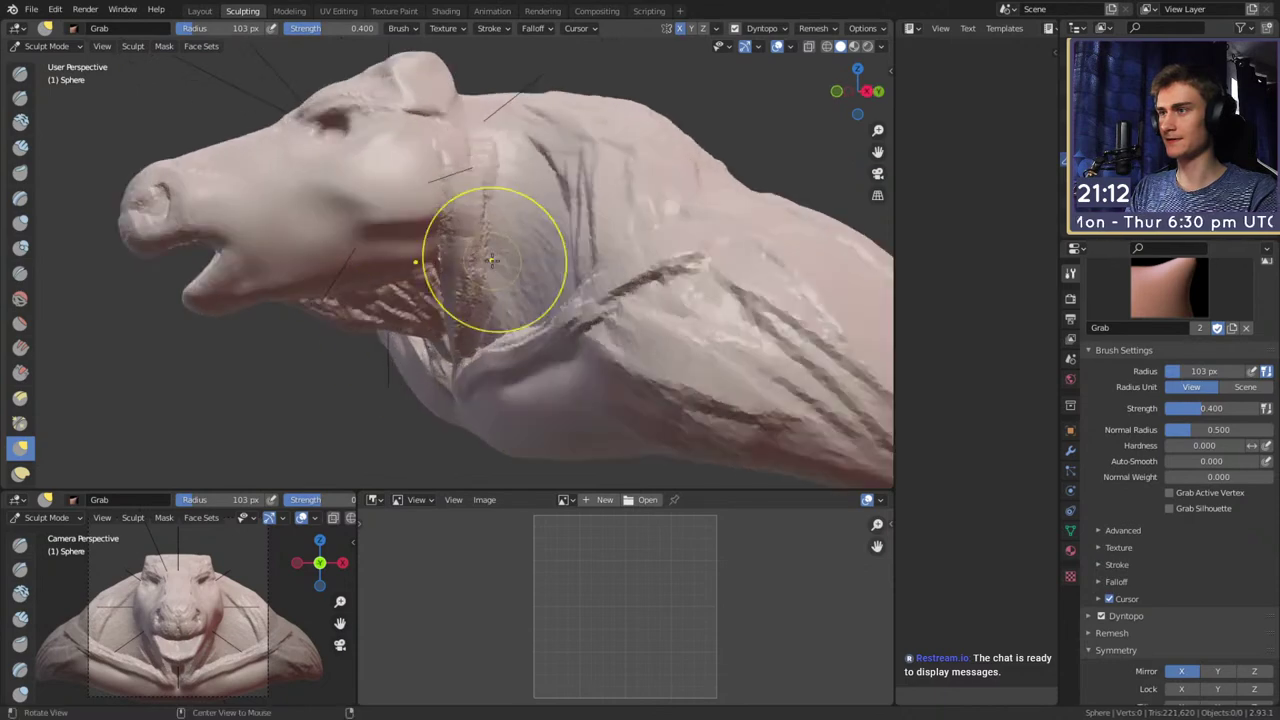
pyautogui.moveTo(491, 263); pyautogui.dragTo(543, 277, button='middle')
pyautogui.scroll(3, 538, 281)
pyautogui.press('c')
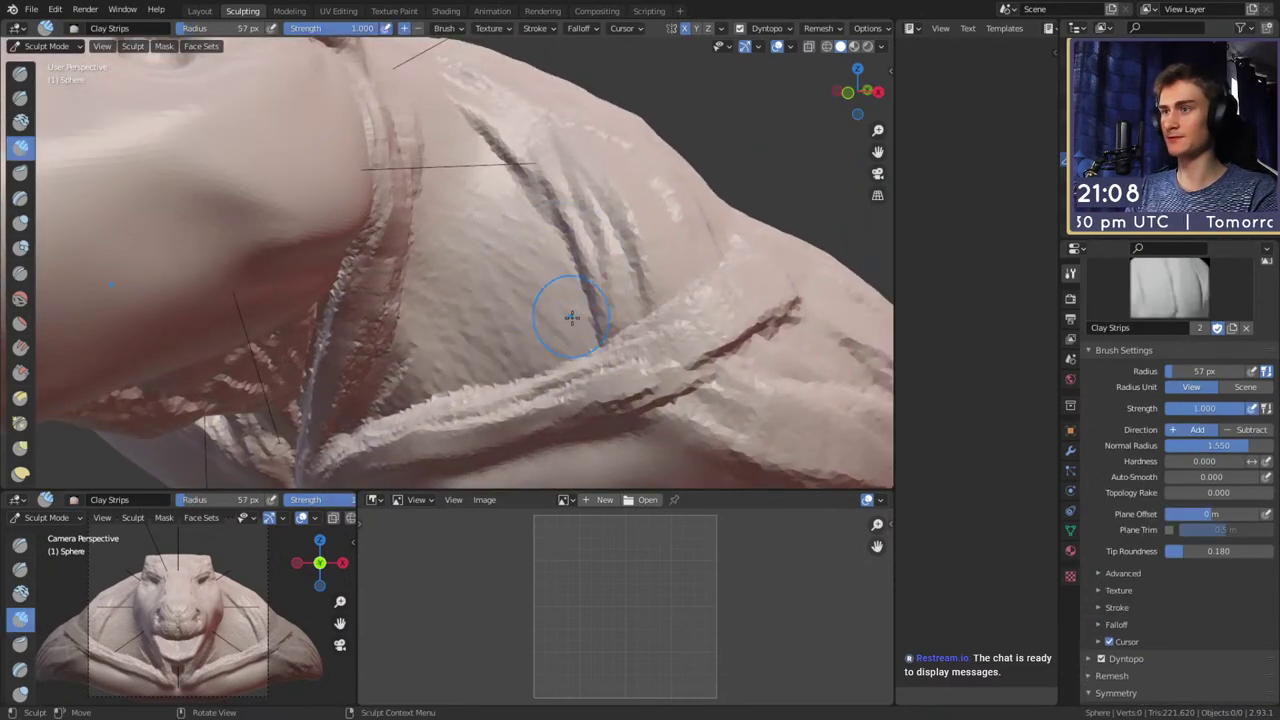
pyautogui.keyDown('shift'); pyautogui.moveTo(501, 146); pyautogui.dragTo(556, 342, button='middle'); pyautogui.keyUp('shift')
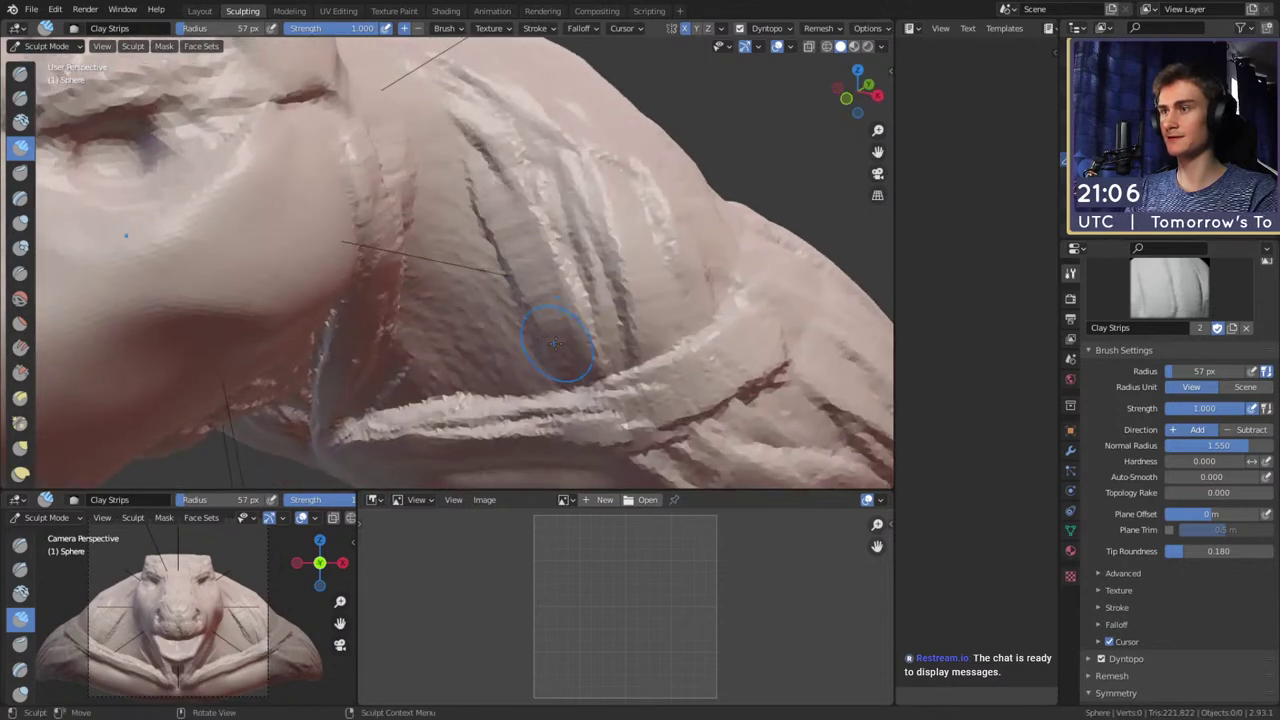
pyautogui.keyDown('shift'); pyautogui.moveTo(557, 160); pyautogui.dragTo(527, 128, button='middle'); pyautogui.keyUp('shift')
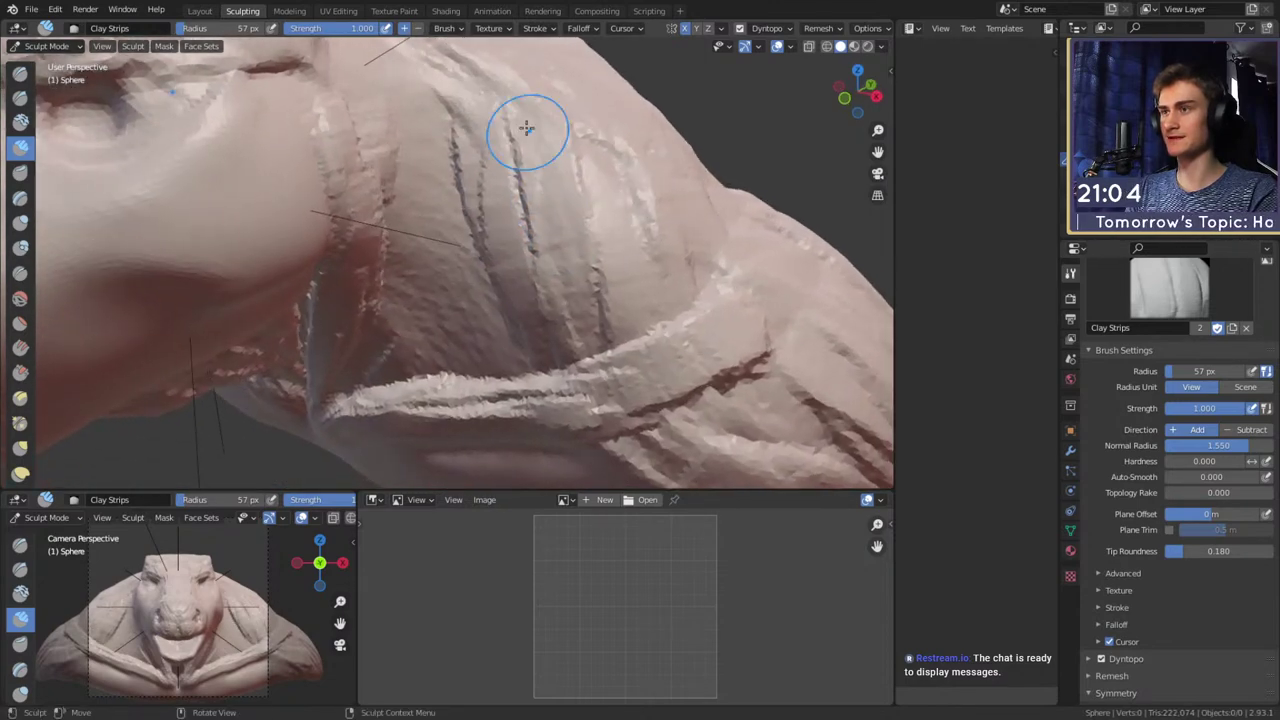
# Continue the 57 px Clay Strips muscle strands from behind the ear over the shoulder and upper back
pyautogui.moveTo(604, 177)
pyautogui.mouseDown(button='middle')
pyautogui.moveTo(586, 240)
pyautogui.moveTo(586, 156)
pyautogui.moveTo(625, 277)
pyautogui.mouseUp(button='middle')
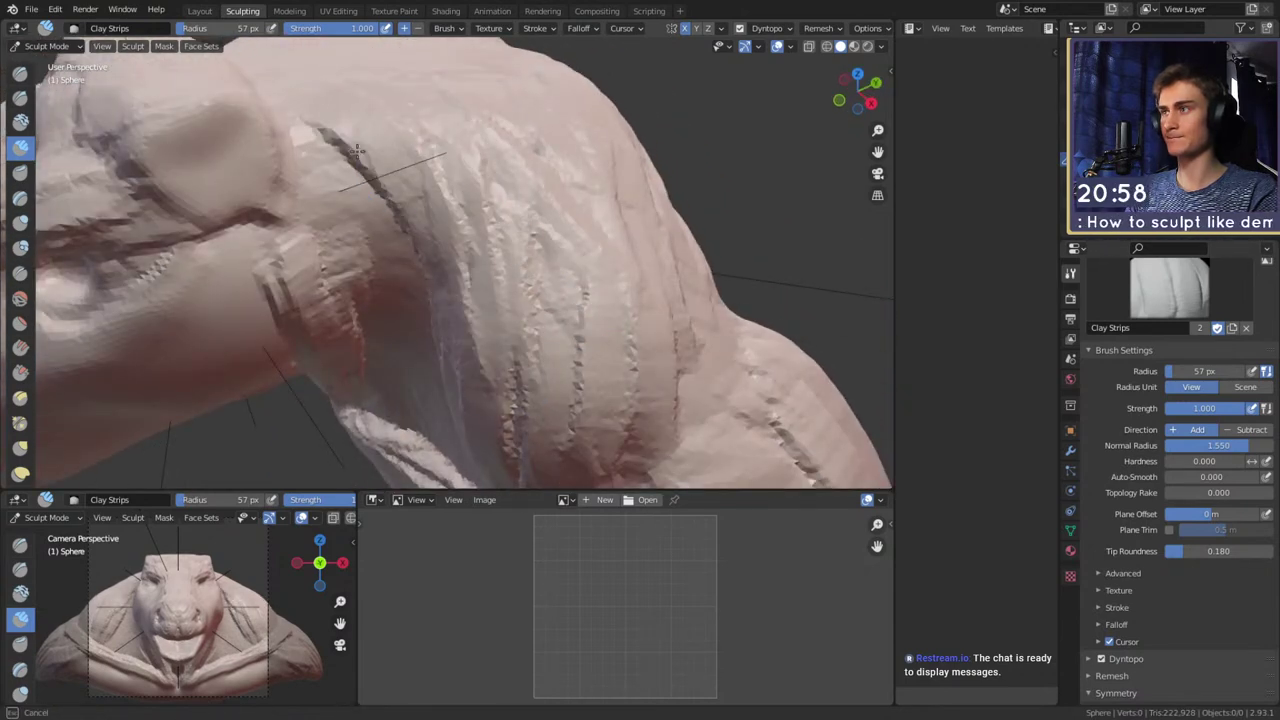
pyautogui.moveTo(523, 183); pyautogui.dragTo(462, 208, button='middle')
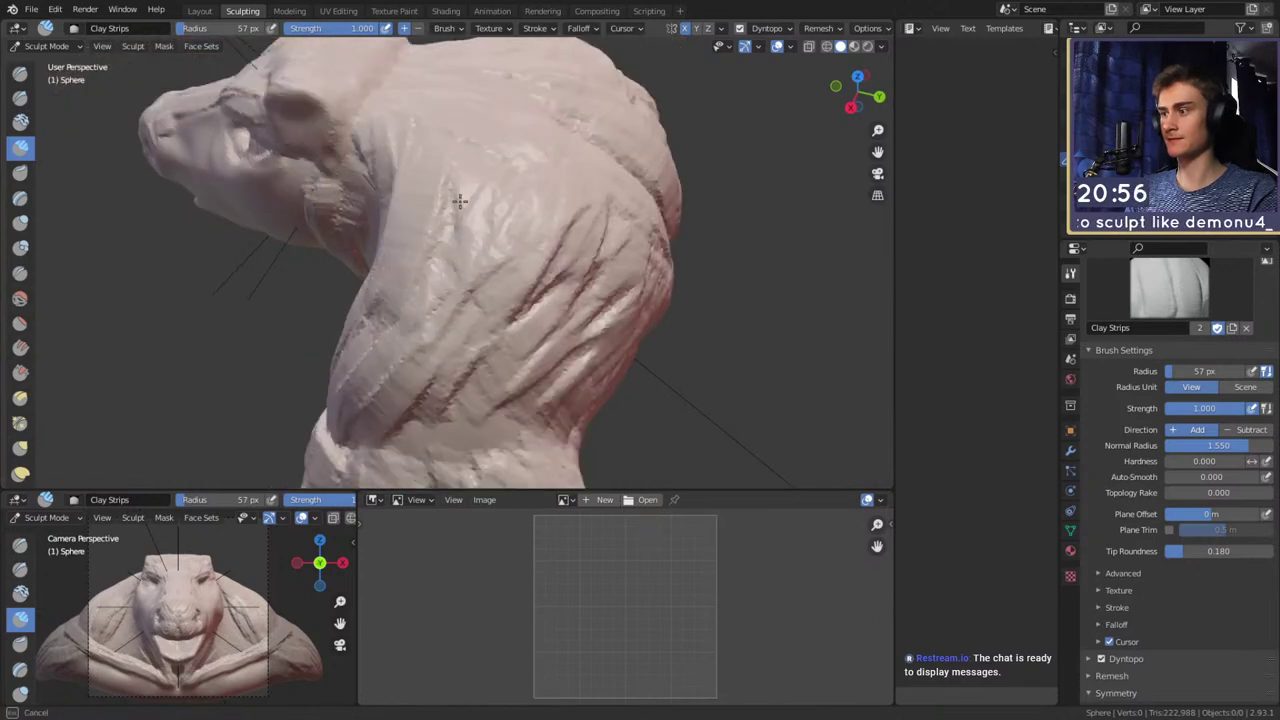
pyautogui.moveTo(452, 277)
pyautogui.mouseDown(button='middle')
pyautogui.moveTo(424, 312)
pyautogui.moveTo(391, 263)
pyautogui.mouseUp(button='middle')
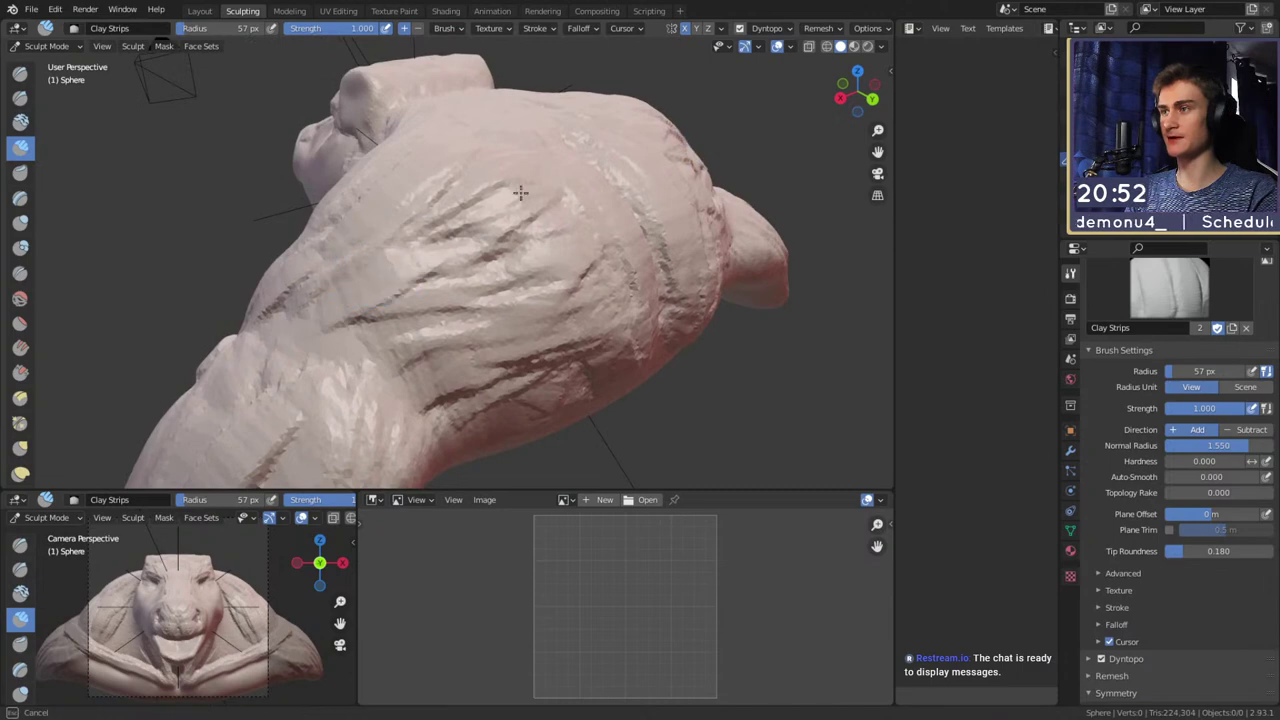
pyautogui.moveTo(520, 192); pyautogui.dragTo(442, 267, button='middle')
pyautogui.moveTo(388, 310)
pyautogui.mouseDown(button='middle')
pyautogui.moveTo(455, 287)
pyautogui.moveTo(454, 303)
pyautogui.moveTo(527, 300)
pyautogui.moveTo(474, 296)
pyautogui.moveTo(491, 308)
pyautogui.moveTo(509, 274)
pyautogui.moveTo(463, 223)
pyautogui.moveTo(436, 260)
pyautogui.mouseUp(button='middle')
# Adjust the shape of the upper back and shoulder with the Grab brush
pyautogui.press('g')
pyautogui.press('f')
pyautogui.click(503, 303)
pyautogui.press('f')
pyautogui.click(465, 290)
# Strengthen the muscles between the neck and shoulder blades with Clay Strips at a 49 px radius
pyautogui.press('c')
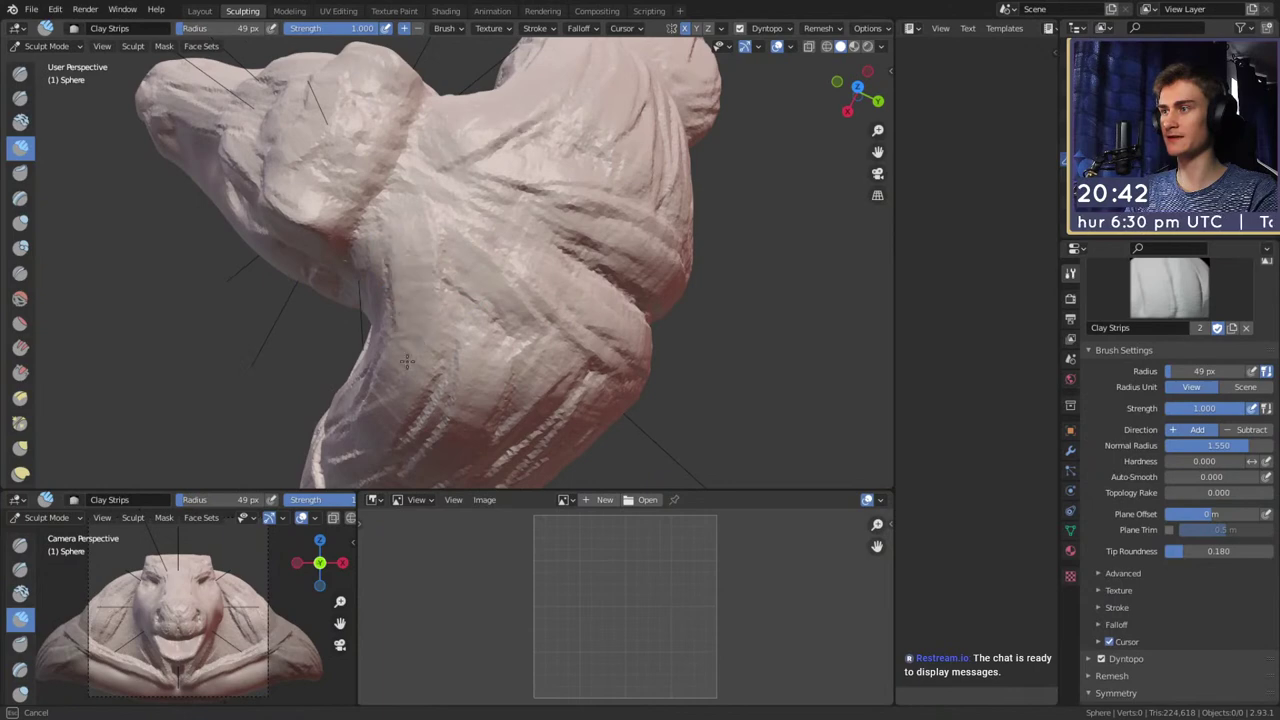
pyautogui.moveTo(546, 355); pyautogui.dragTo(391, 162, button='middle')
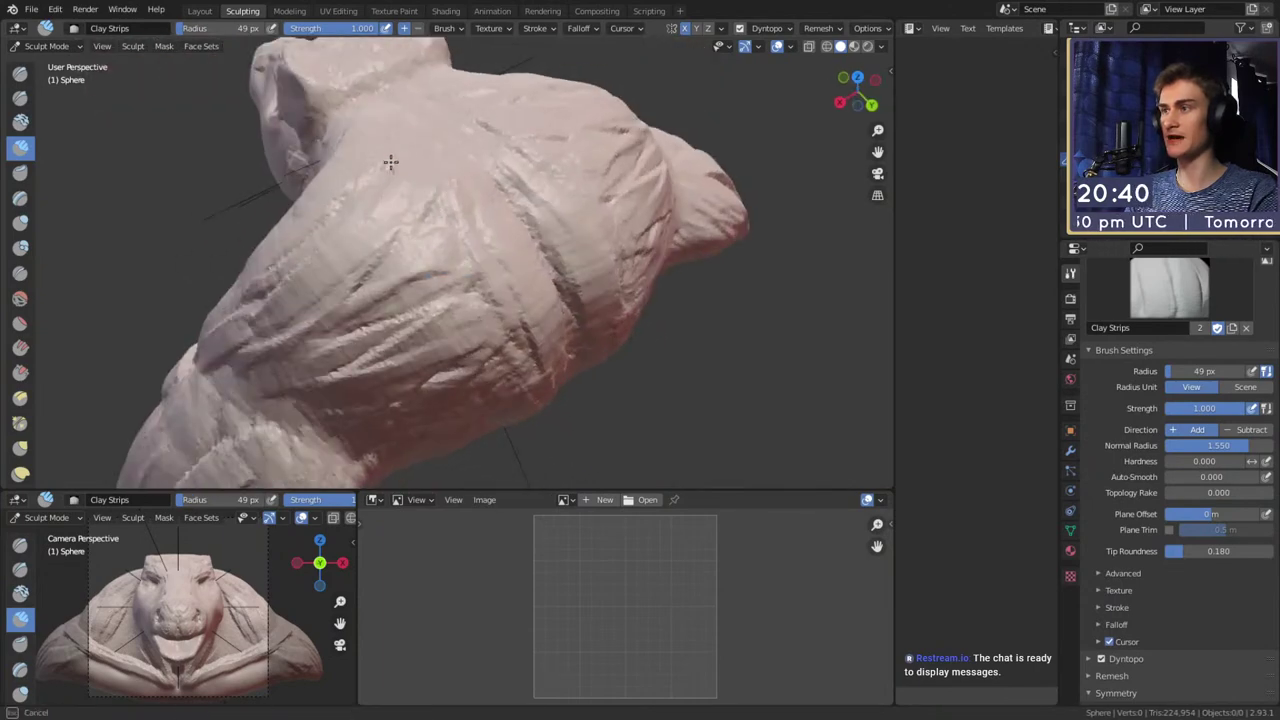
pyautogui.moveTo(497, 238)
pyautogui.mouseDown(button='middle')
pyautogui.moveTo(531, 297)
pyautogui.moveTo(453, 313)
pyautogui.mouseUp(button='middle')
pyautogui.moveTo(416, 206); pyautogui.dragTo(450, 217, button='middle')
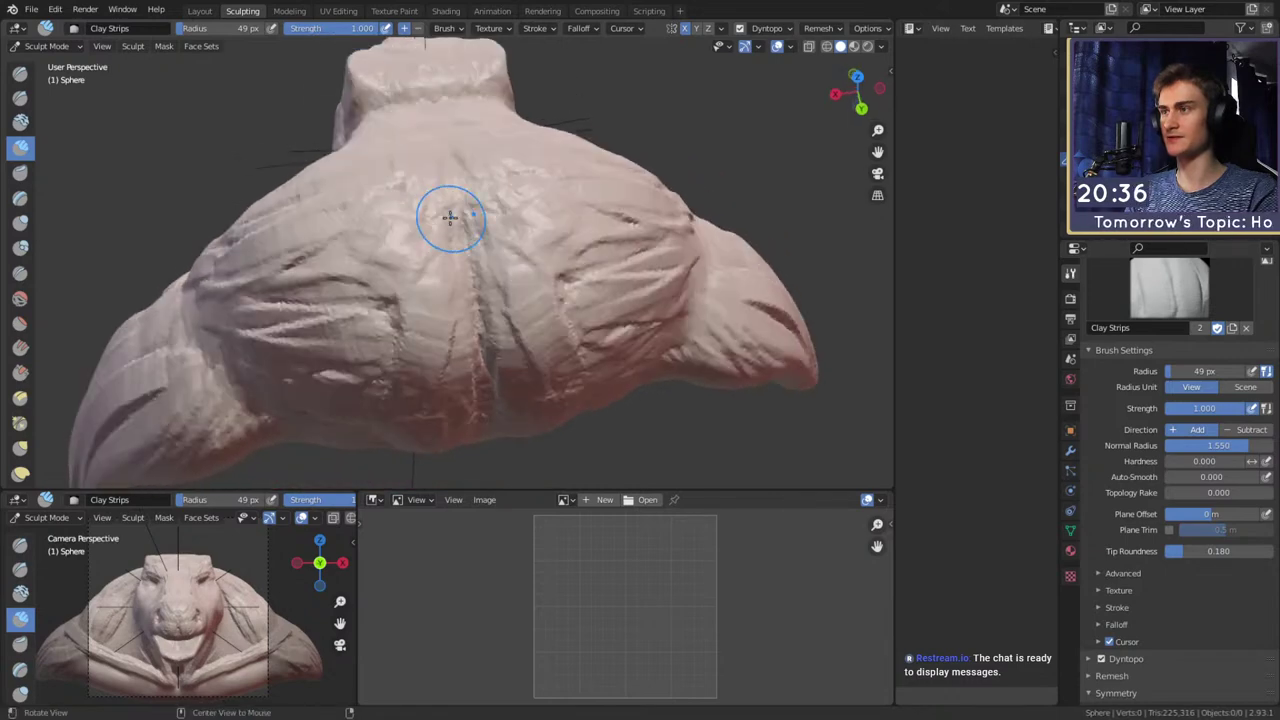
# Set the Clay Strips radius to 35 px and build up the muscles beside the spine
pyautogui.moveTo(455, 310); pyautogui.dragTo(488, 291, button='middle')
pyautogui.press('f')
pyautogui.click(479, 290)
pyautogui.moveTo(455, 250); pyautogui.dragTo(440, 284, button='middle')
pyautogui.moveTo(426, 346); pyautogui.dragTo(427, 356)
pyautogui.moveTo(465, 222); pyautogui.dragTo(472, 306, button='middle')
# Sculpt a spine ridge from the base of the skull down the back with Clay Strips at 19 px and 15 px
pyautogui.press('f')
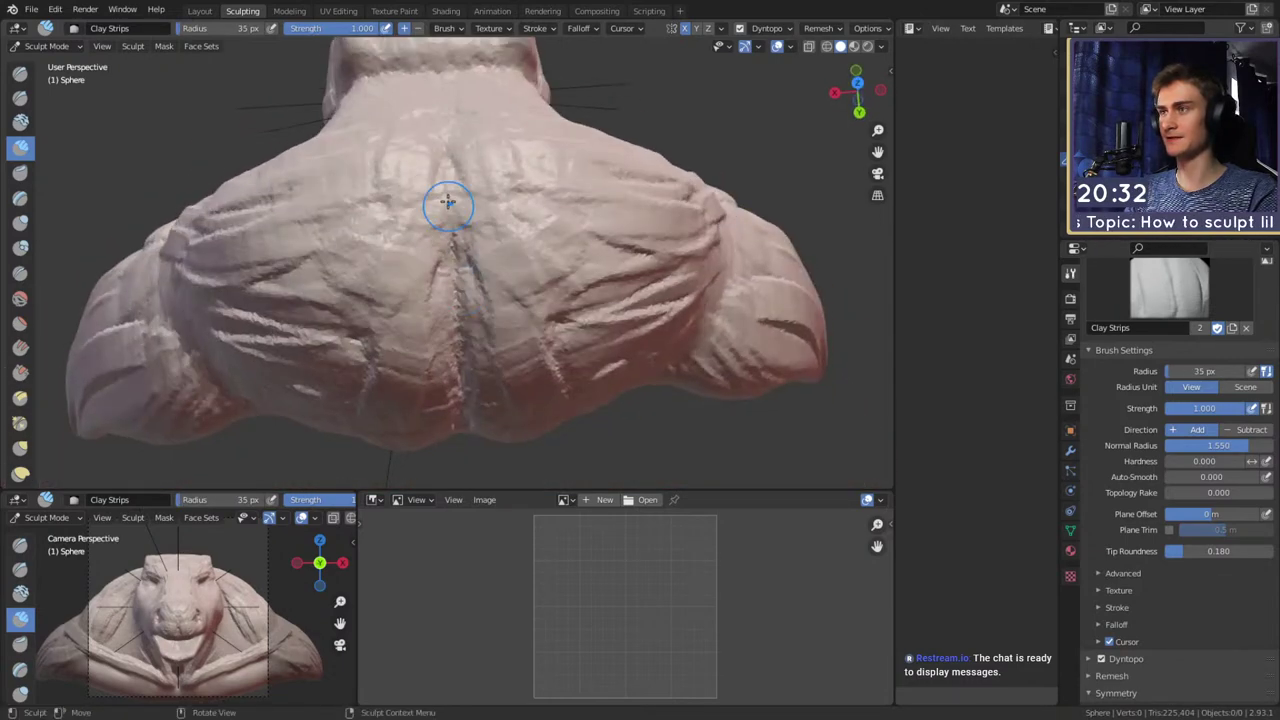
pyautogui.click(470, 206)
pyautogui.keyDown('shift'); pyautogui.moveTo(452, 108); pyautogui.dragTo(474, 250, button='middle'); pyautogui.keyUp('shift')
pyautogui.moveTo(472, 245); pyautogui.dragTo(468, 229)
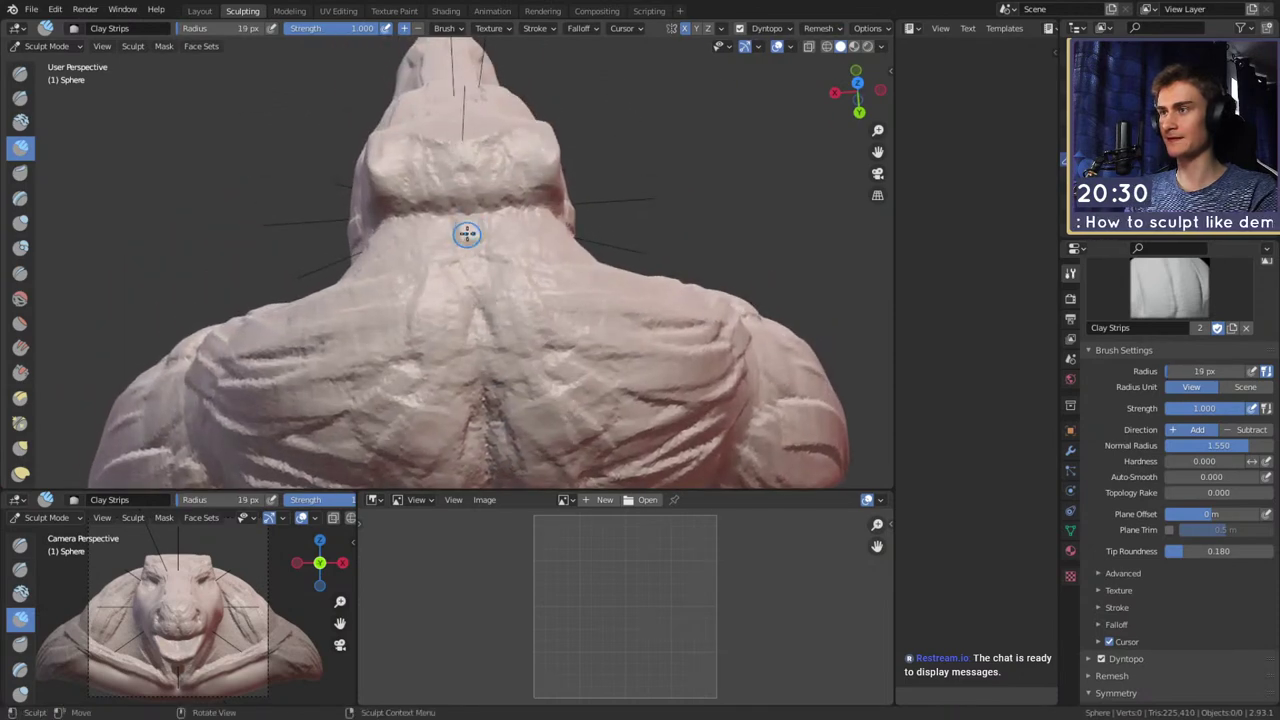
pyautogui.moveTo(467, 234)
pyautogui.mouseDown(button='middle')
pyautogui.moveTo(463, 248)
pyautogui.moveTo(472, 222)
pyautogui.mouseUp(button='middle')
pyautogui.press('f')
pyautogui.click(480, 203)
pyautogui.moveTo(465, 188); pyautogui.dragTo(466, 208)
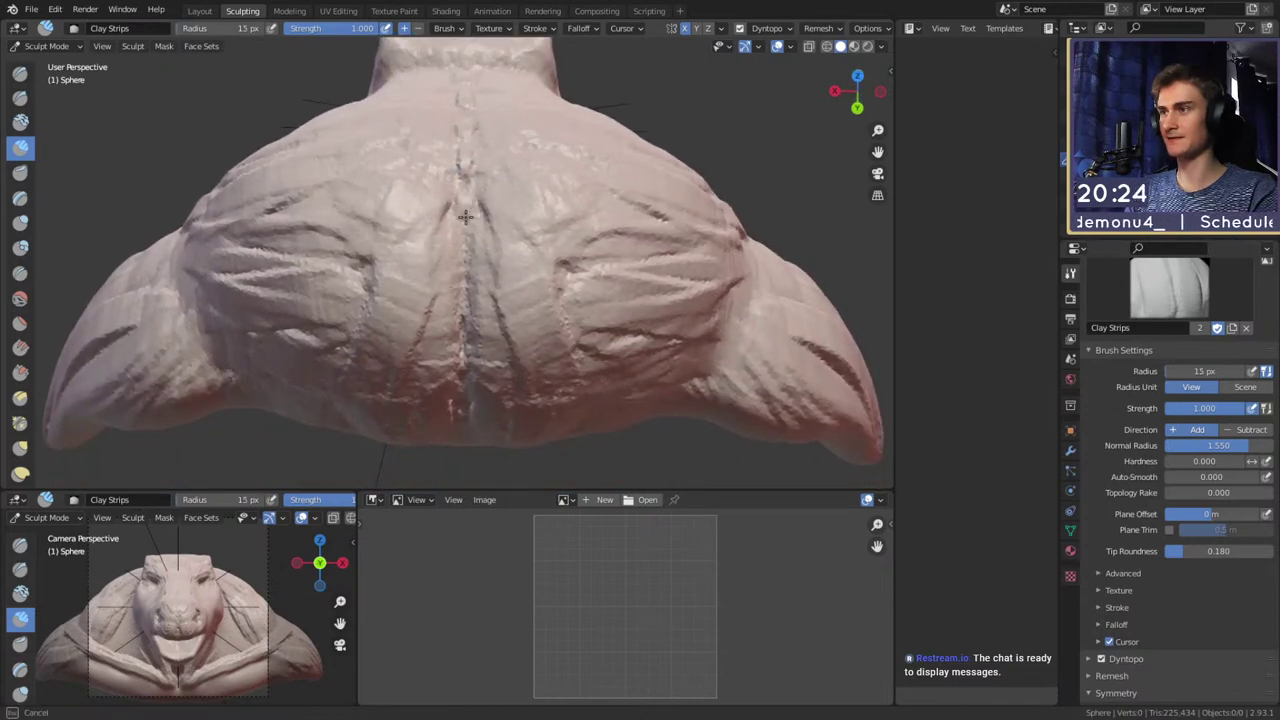
pyautogui.moveTo(472, 216)
pyautogui.mouseDown(button='middle')
pyautogui.moveTo(471, 188)
pyautogui.moveTo(462, 204)
pyautogui.mouseUp(button='middle')
# Pull the lower edge of the chest downward from the front with the Grab brush at 122 px and 112 px
pyautogui.moveTo(472, 251)
pyautogui.mouseDown(button='middle')
pyautogui.moveTo(460, 224)
pyautogui.moveTo(461, 270)
pyautogui.moveTo(615, 244)
pyautogui.moveTo(600, 194)
pyautogui.moveTo(413, 52)
pyautogui.mouseUp(button='middle')
pyautogui.press('g')
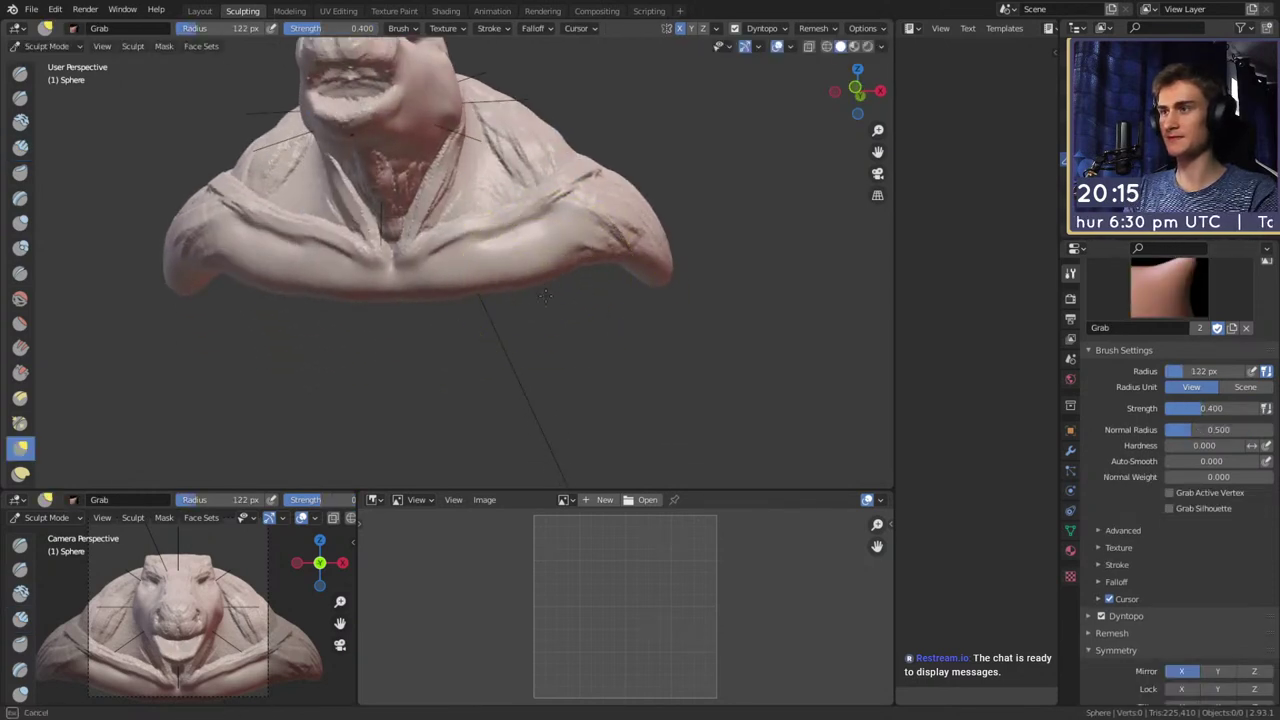
pyautogui.moveTo(480, 286)
pyautogui.mouseDown()
pyautogui.moveTo(468, 311)
pyautogui.moveTo(405, 321)
pyautogui.moveTo(416, 268)
pyautogui.mouseUp()
pyautogui.press('f')
pyautogui.click(495, 306)
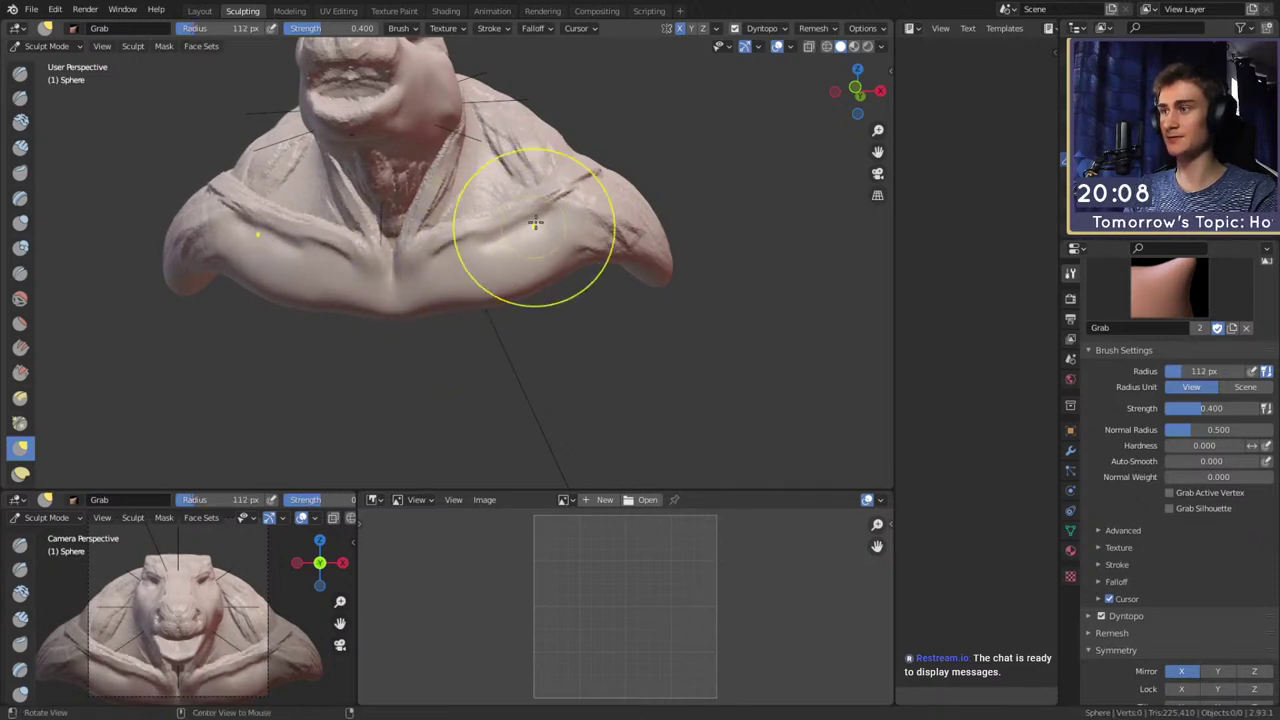
# Pull the lower outer chest downward on both sides with the Snake Hook brush at a 148 px radius
pyautogui.moveTo(531, 243); pyautogui.dragTo(563, 257, button='middle')
pyautogui.press('k')
pyautogui.press('f')
pyautogui.click(558, 329)
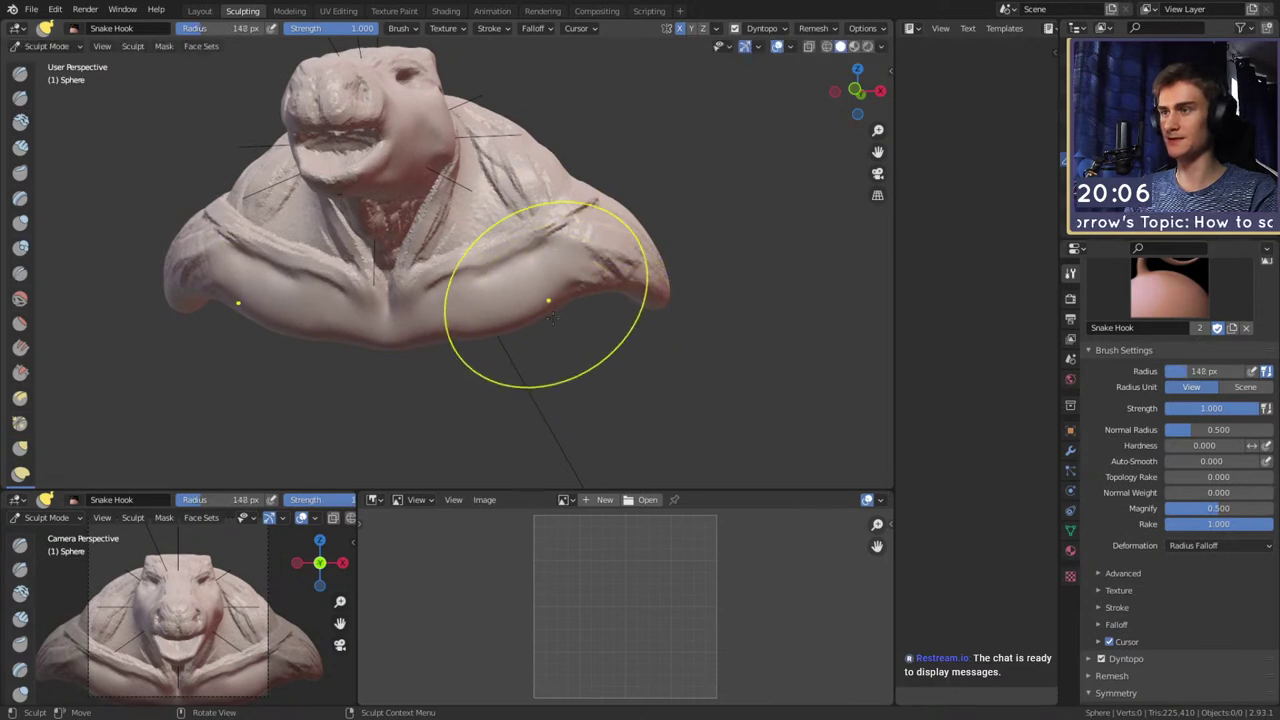
pyautogui.moveTo(549, 297); pyautogui.dragTo(562, 335)
# Extend the middle of the chest's lower edge downward with Snake Hook at 111 px and 102 px
pyautogui.press('f')
pyautogui.click(441, 351)
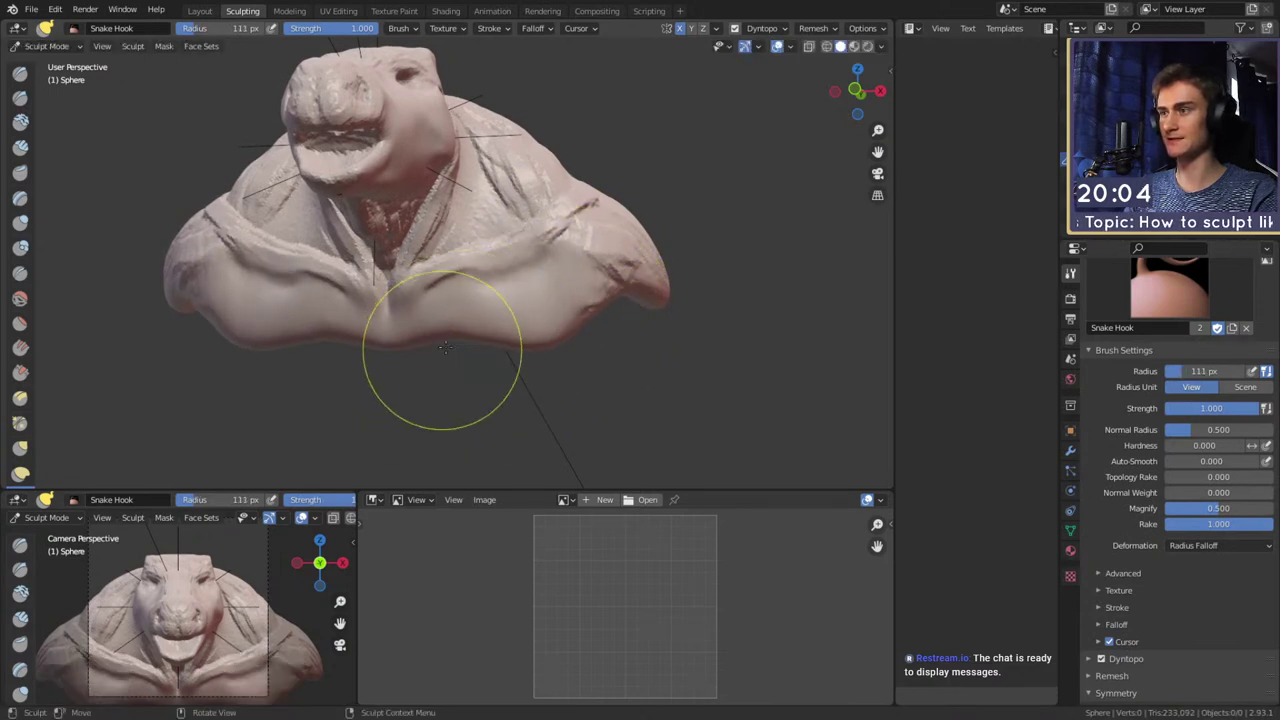
pyautogui.moveTo(463, 317)
pyautogui.mouseDown()
pyautogui.moveTo(459, 348)
pyautogui.moveTo(407, 360)
pyautogui.mouseUp()
pyautogui.press(']')
pyautogui.press(']')
pyautogui.click(387, 311)
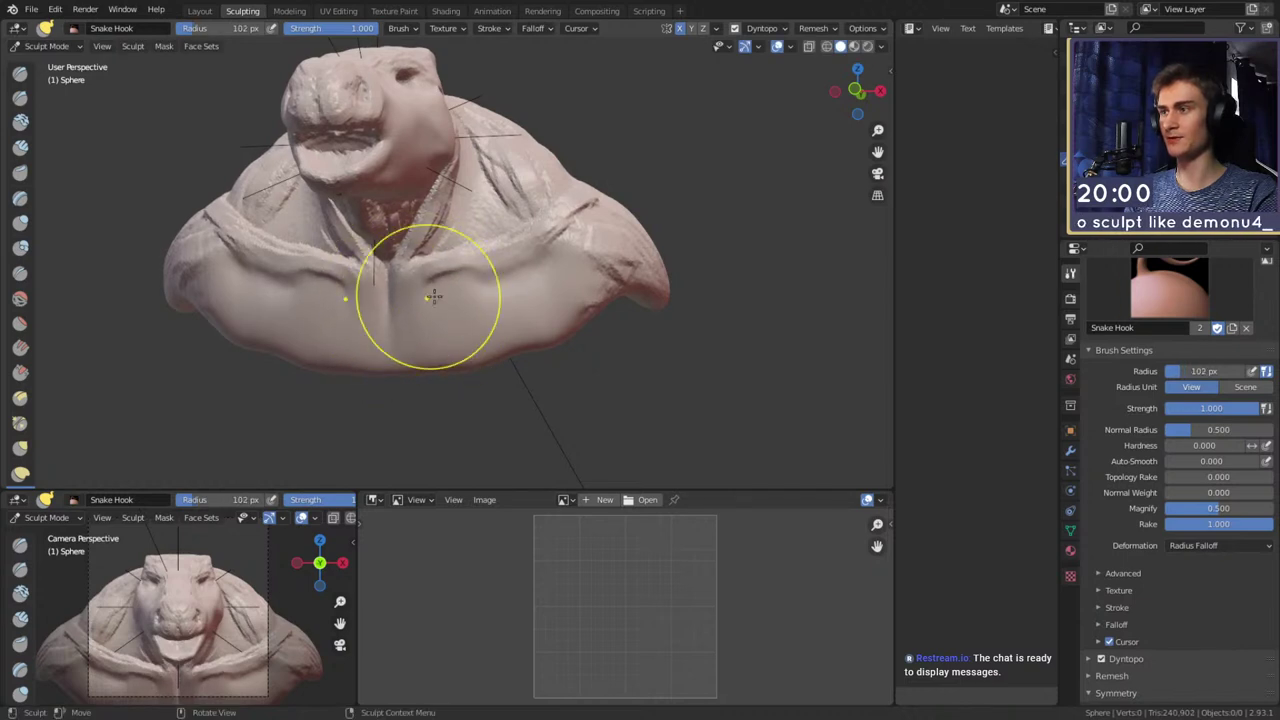
# Refine the outer chest toward the armpits with further Snake Hook pulls, varying the brush radius
pyautogui.press('f')
pyautogui.click(575, 280)
pyautogui.moveTo(512, 263)
pyautogui.mouseDown()
pyautogui.moveTo(487, 270)
pyautogui.moveTo(528, 270)
pyautogui.mouseUp()
pyautogui.press('f')
pyautogui.click(521, 284)
pyautogui.keyDown('shift'); pyautogui.moveTo(557, 271); pyautogui.dragTo(549, 226, button='middle'); pyautogui.keyUp('shift')
pyautogui.press('f')
pyautogui.click(575, 300)
pyautogui.moveTo(575, 292); pyautogui.dragTo(566, 274)
# Pull the base of the chest down from the side with Snake Hook at a 163 px radius
pyautogui.moveTo(540, 291)
pyautogui.mouseDown(button='middle')
pyautogui.moveTo(402, 297)
pyautogui.moveTo(370, 318)
pyautogui.mouseUp(button='middle')
pyautogui.press('f')
pyautogui.click(400, 312)
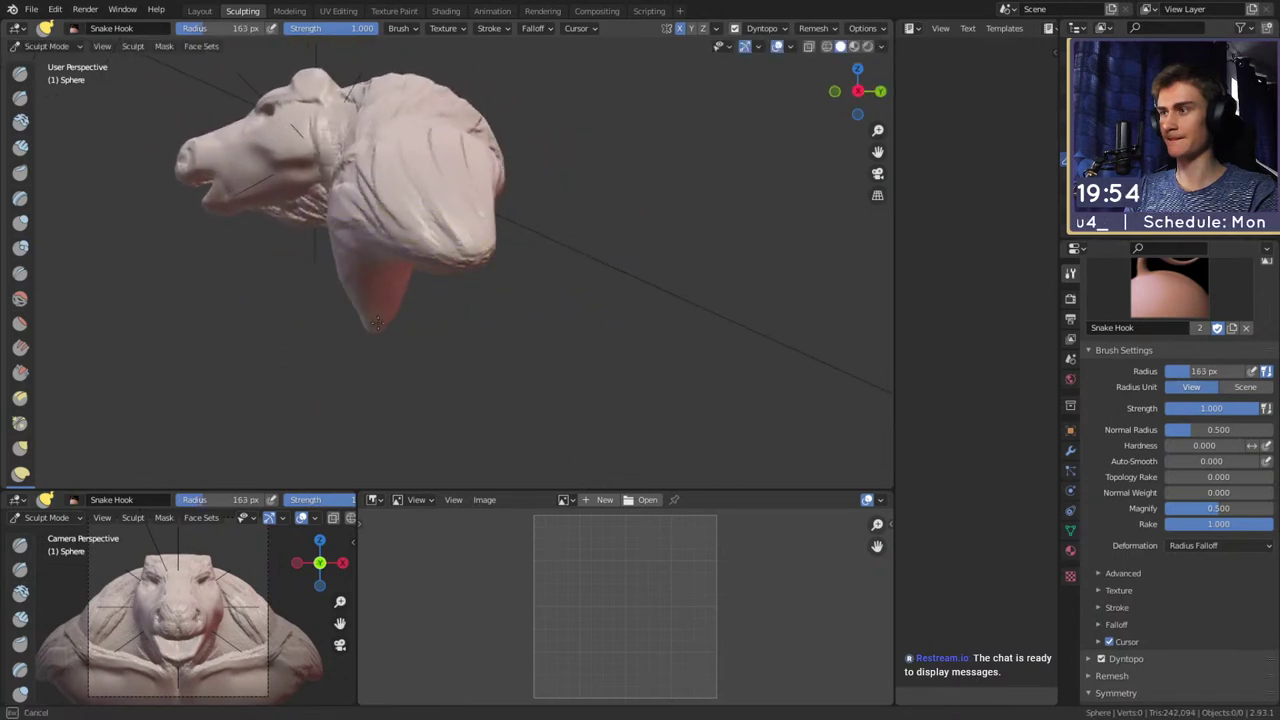
pyautogui.press('f')
pyautogui.click(363, 296)
pyautogui.moveTo(385, 308)
pyautogui.mouseDown()
pyautogui.moveTo(379, 287)
pyautogui.moveTo(650, 240)
pyautogui.moveTo(549, 269)
pyautogui.moveTo(398, 104)
pyautogui.mouseUp()
# Lay a sternum strip down the middle of the chest from the collarbone notch with 17 px Clay Strips
pyautogui.press('c')
pyautogui.press('f')
pyautogui.click(508, 212)
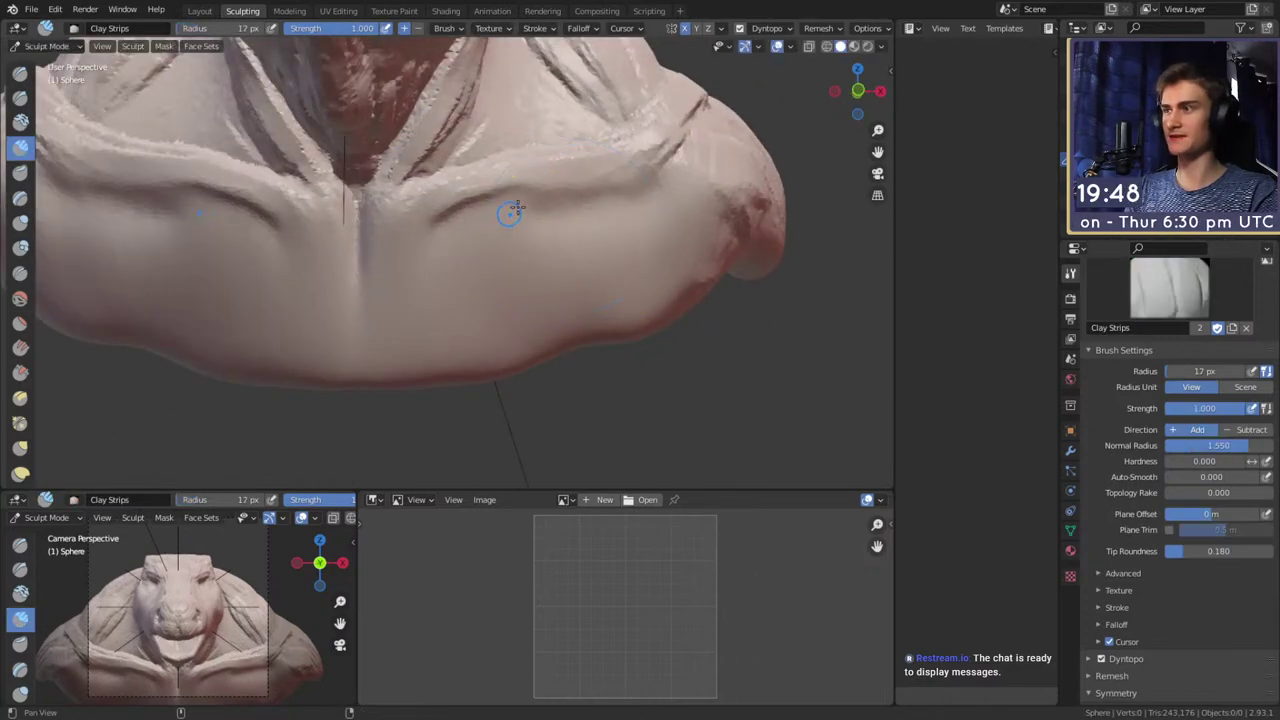
pyautogui.keyDown('alt'); pyautogui.keyDown('shift'); pyautogui.moveTo(509, 211); pyautogui.dragTo(527, 317); pyautogui.keyUp('shift'); pyautogui.keyUp('alt')
pyautogui.moveTo(527, 317)
pyautogui.keyDown('alt'); pyautogui.mouseDown()
pyautogui.moveTo(529, 291)
pyautogui.moveTo(490, 268)
pyautogui.mouseUp(); pyautogui.keyUp('alt')
pyautogui.press('f')
pyautogui.click(450, 299)
pyautogui.keyDown('alt'); pyautogui.keyDown('shift'); pyautogui.moveTo(392, 354); pyautogui.dragTo(433, 270); pyautogui.keyUp('shift'); pyautogui.keyUp('alt')
pyautogui.moveTo(403, 228); pyautogui.dragTo(401, 314)
pyautogui.moveTo(397, 380); pyautogui.dragTo(398, 422)
# Set the brush radius to 97 px and smooth the sternum strip and the chest below the collarbones
pyautogui.press('f')
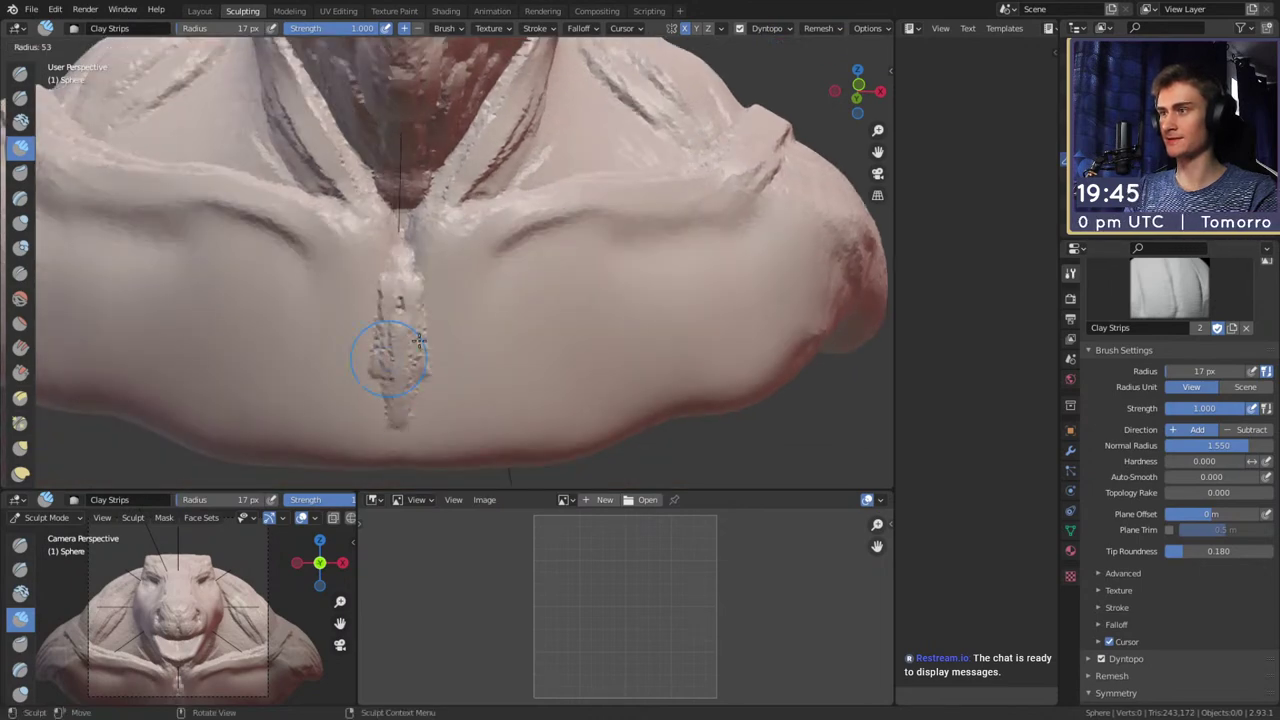
pyautogui.click(486, 357)
pyautogui.moveTo(400, 330)
pyautogui.keyDown('shift'); pyautogui.mouseDown()
pyautogui.moveTo(396, 355)
pyautogui.moveTo(317, 297)
pyautogui.moveTo(345, 388)
pyautogui.mouseUp(); pyautogui.keyUp('shift')
pyautogui.press('f')
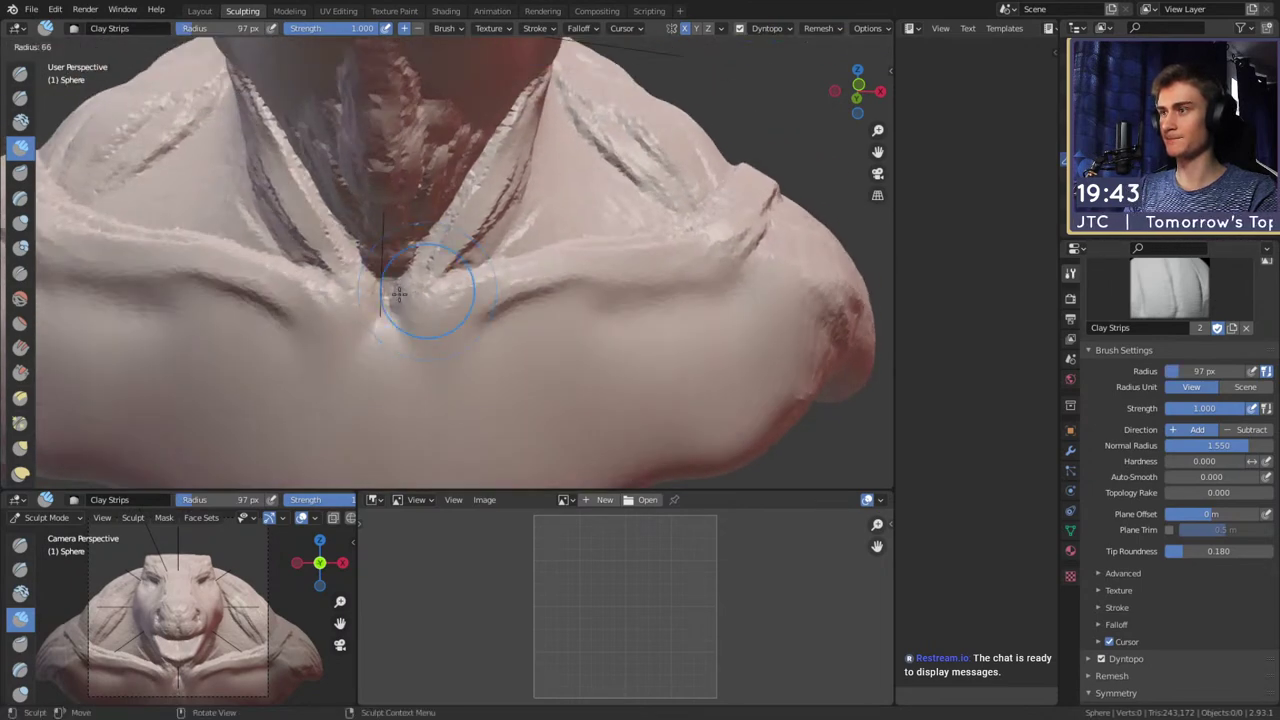
pyautogui.click(458, 300)
pyautogui.moveTo(460, 325)
pyautogui.keyDown('shift'); pyautogui.mouseDown()
pyautogui.moveTo(671, 298)
pyautogui.moveTo(640, 310)
pyautogui.mouseUp(); pyautogui.keyUp('shift')
pyautogui.press('f')
pyautogui.moveTo(510, 315)
pyautogui.keyDown('alt'); pyautogui.keyDown('shift'); pyautogui.mouseDown()
pyautogui.moveTo(470, 277)
pyautogui.moveTo(449, 229)
pyautogui.moveTo(400, 286)
pyautogui.moveTo(300, 358)
pyautogui.moveTo(325, 378)
pyautogui.moveTo(359, 361)
pyautogui.moveTo(338, 388)
pyautogui.mouseUp(); pyautogui.keyUp('shift'); pyautogui.keyUp('alt')
pyautogui.click(468, 277)
pyautogui.moveTo(425, 345)
pyautogui.keyDown('alt'); pyautogui.keyDown('shift'); pyautogui.mouseDown()
pyautogui.moveTo(365, 348)
pyautogui.moveTo(365, 323)
pyautogui.moveTo(272, 360)
pyautogui.moveTo(260, 330)
pyautogui.moveTo(251, 386)
pyautogui.moveTo(266, 372)
pyautogui.mouseUp(); pyautogui.keyUp('shift'); pyautogui.keyUp('alt')
# Define the collarbone's lower edge from the sternum to the shoulder with Clay Strips at a 19 px radius
pyautogui.press('f')
pyautogui.click(371, 337)
pyautogui.press('f')
pyautogui.click(348, 324)
pyautogui.press('f')
pyautogui.click(270, 330)
pyautogui.press('f')
pyautogui.click(378, 303)
pyautogui.moveTo(318, 317); pyautogui.dragTo(566, 265)
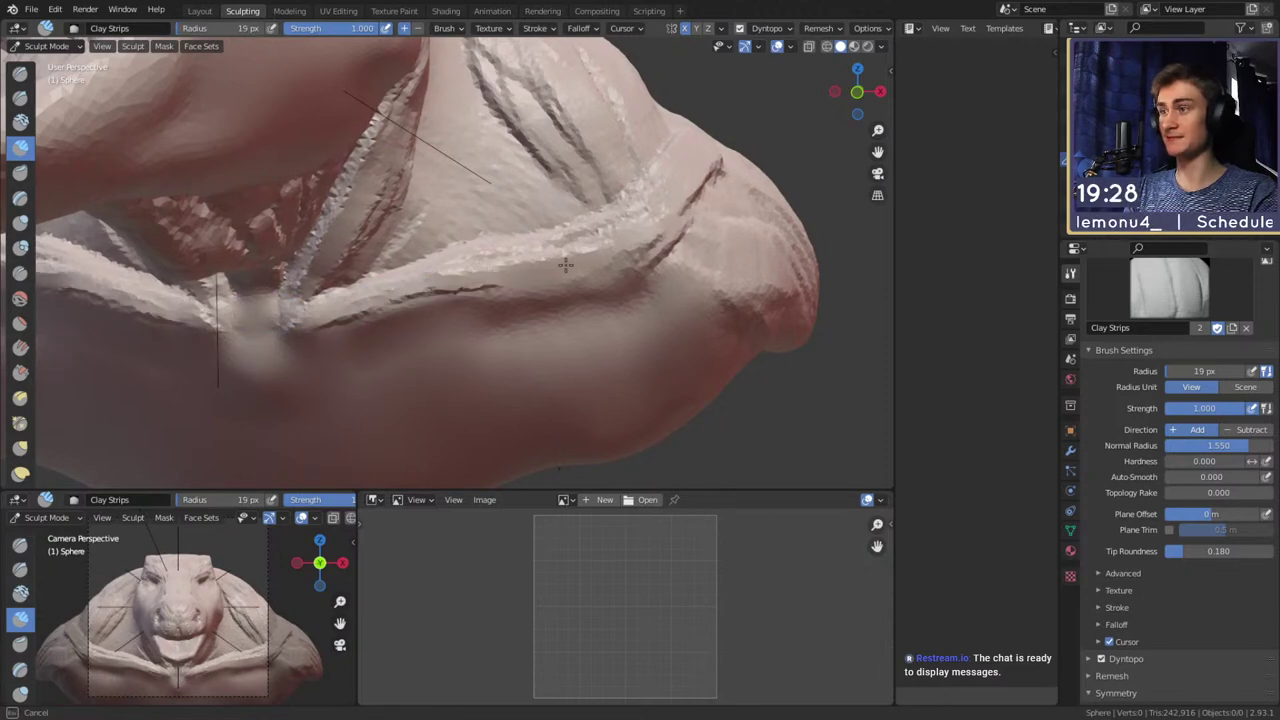
pyautogui.moveTo(565, 264); pyautogui.dragTo(512, 264, button='middle')
pyautogui.moveTo(467, 256); pyautogui.dragTo(478, 254)
# Adjust the upper chest just below the collarbone with the Grab brush
pyautogui.moveTo(478, 254)
pyautogui.mouseDown(button='middle')
pyautogui.moveTo(472, 330)
pyautogui.moveTo(480, 240)
pyautogui.moveTo(483, 300)
pyautogui.moveTo(500, 305)
pyautogui.moveTo(459, 317)
pyautogui.moveTo(529, 263)
pyautogui.moveTo(531, 304)
pyautogui.mouseUp(button='middle')
pyautogui.press('g')
pyautogui.press('f')
pyautogui.click(586, 303)
pyautogui.press('[')
pyautogui.press('[')
pyautogui.moveTo(488, 304); pyautogui.dragTo(489, 288)
# Pull the front of the chest forward into a rounder curve from below with Grab at 285 px and 247 px
pyautogui.moveTo(489, 292); pyautogui.dragTo(490, 270, button='middle')
pyautogui.press('f')
pyautogui.click(690, 296)
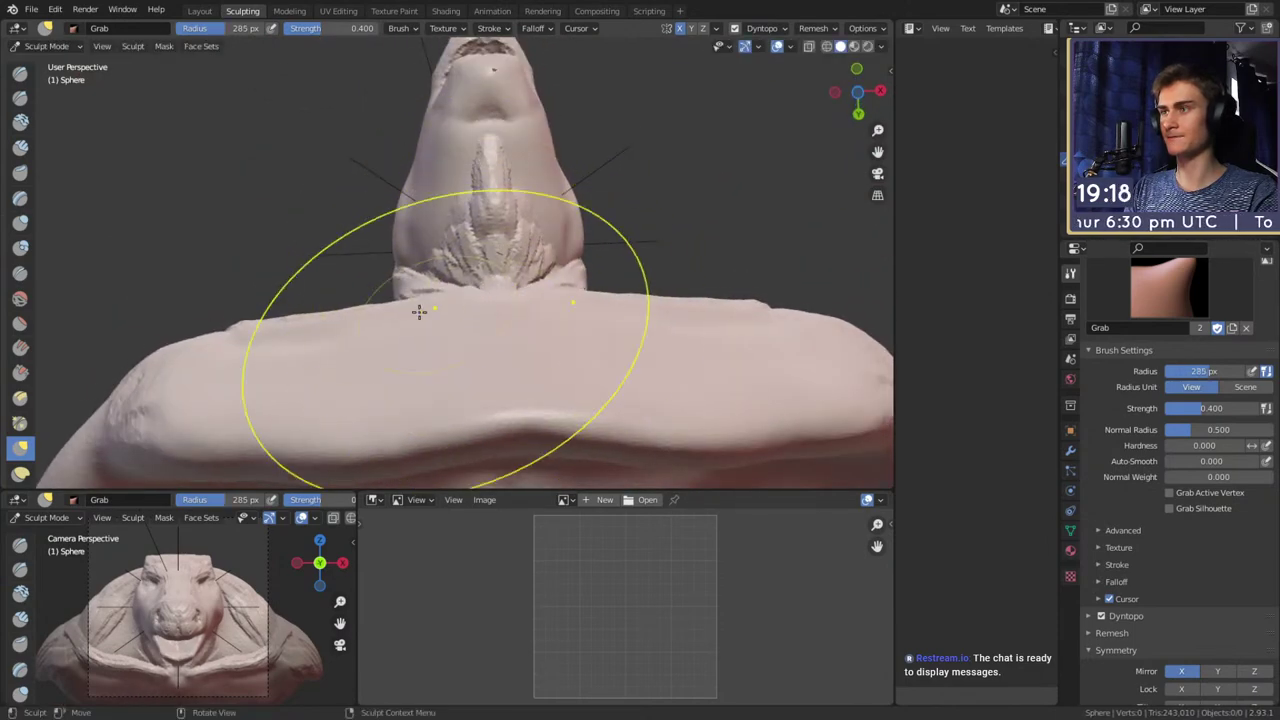
pyautogui.moveTo(373, 310); pyautogui.dragTo(373, 293)
pyautogui.moveTo(358, 302); pyautogui.dragTo(369, 288)
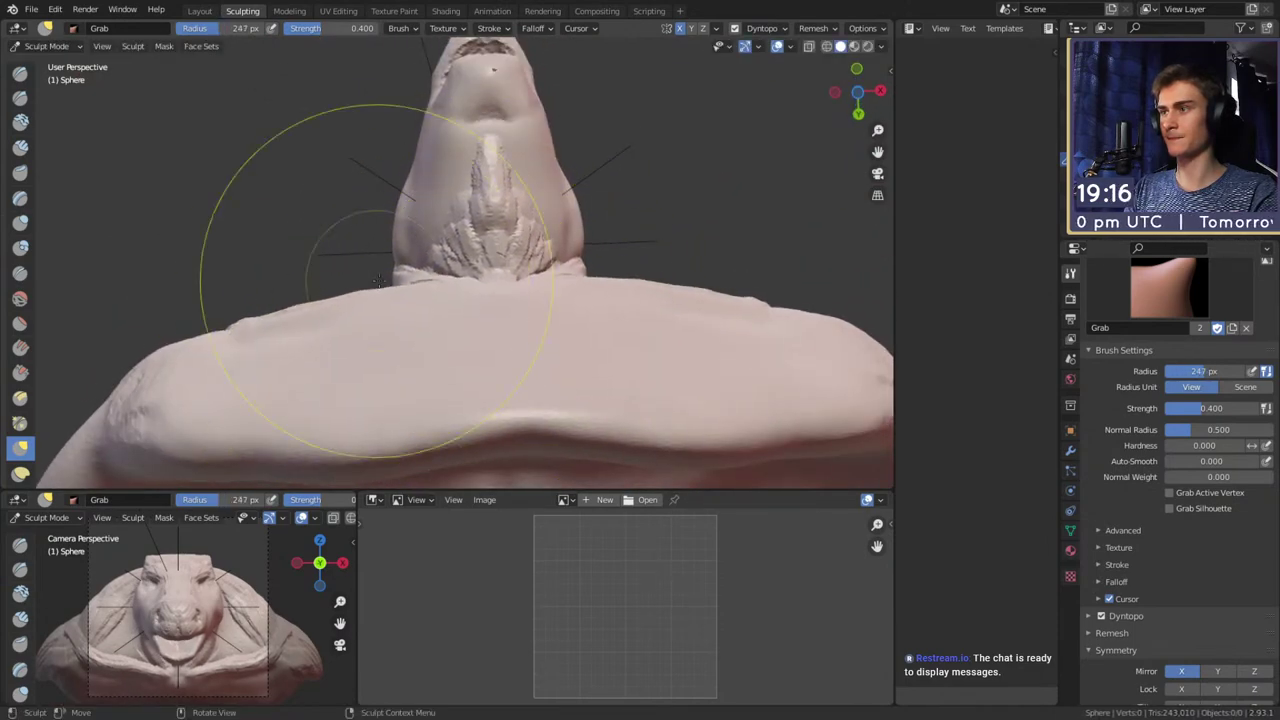
pyautogui.press('f')
pyautogui.click(480, 264)
# Carve folds into the neck hollow above the collarbone with the Crease brush at a 68 px radius
pyautogui.scroll(-2, 484, 266)
pyautogui.moveTo(486, 264)
pyautogui.mouseDown(button='middle')
pyautogui.moveTo(470, 300)
pyautogui.moveTo(441, 312)
pyautogui.mouseUp(button='middle')
pyautogui.scroll(4, 560, 294)
pyautogui.moveTo(563, 294)
pyautogui.mouseDown(button='middle')
pyautogui.moveTo(551, 280)
pyautogui.moveTo(491, 280)
pyautogui.moveTo(482, 298)
pyautogui.moveTo(508, 308)
pyautogui.moveTo(510, 334)
pyautogui.moveTo(429, 334)
pyautogui.moveTo(372, 375)
pyautogui.mouseUp(button='middle')
pyautogui.press('c')
pyautogui.press('f')
pyautogui.click(541, 279)
pyautogui.press('f')
pyautogui.click(457, 281)
pyautogui.scroll(1, 510, 334)
pyautogui.hotkey('shift', 'c')
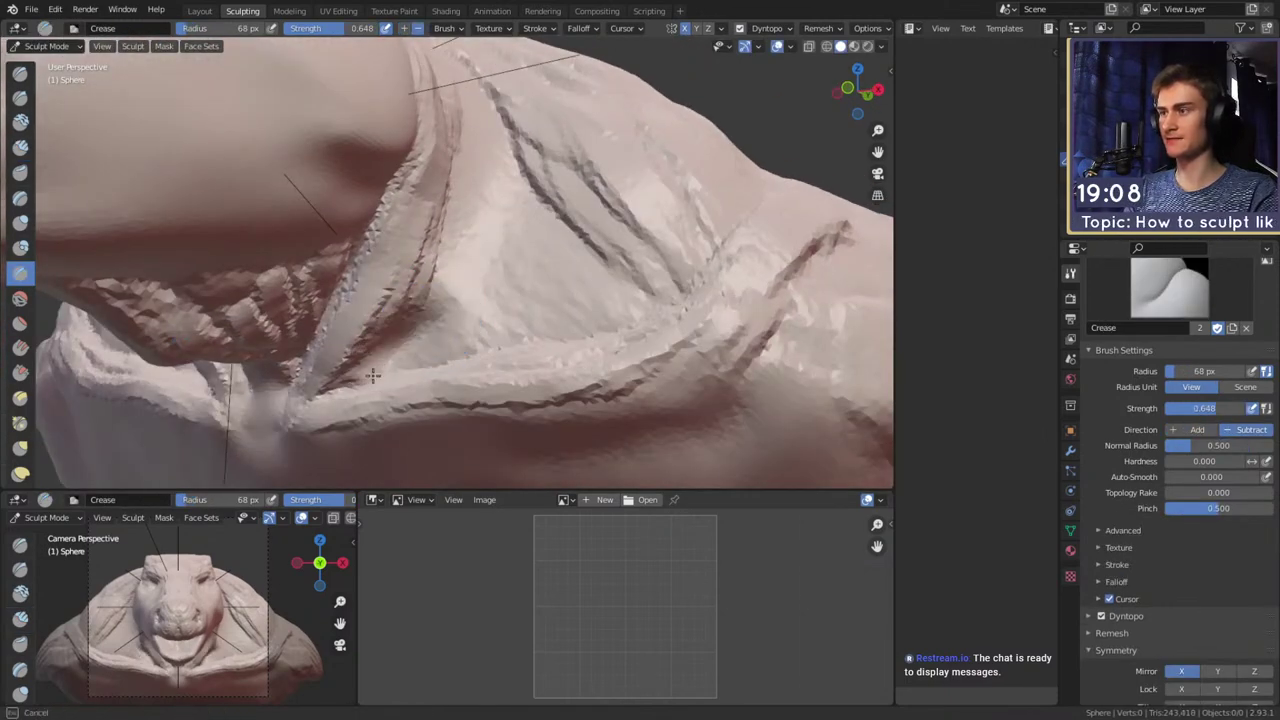
pyautogui.moveTo(496, 305)
pyautogui.mouseDown(button='middle')
pyautogui.moveTo(500, 266)
pyautogui.moveTo(485, 255)
pyautogui.mouseUp(button='middle')
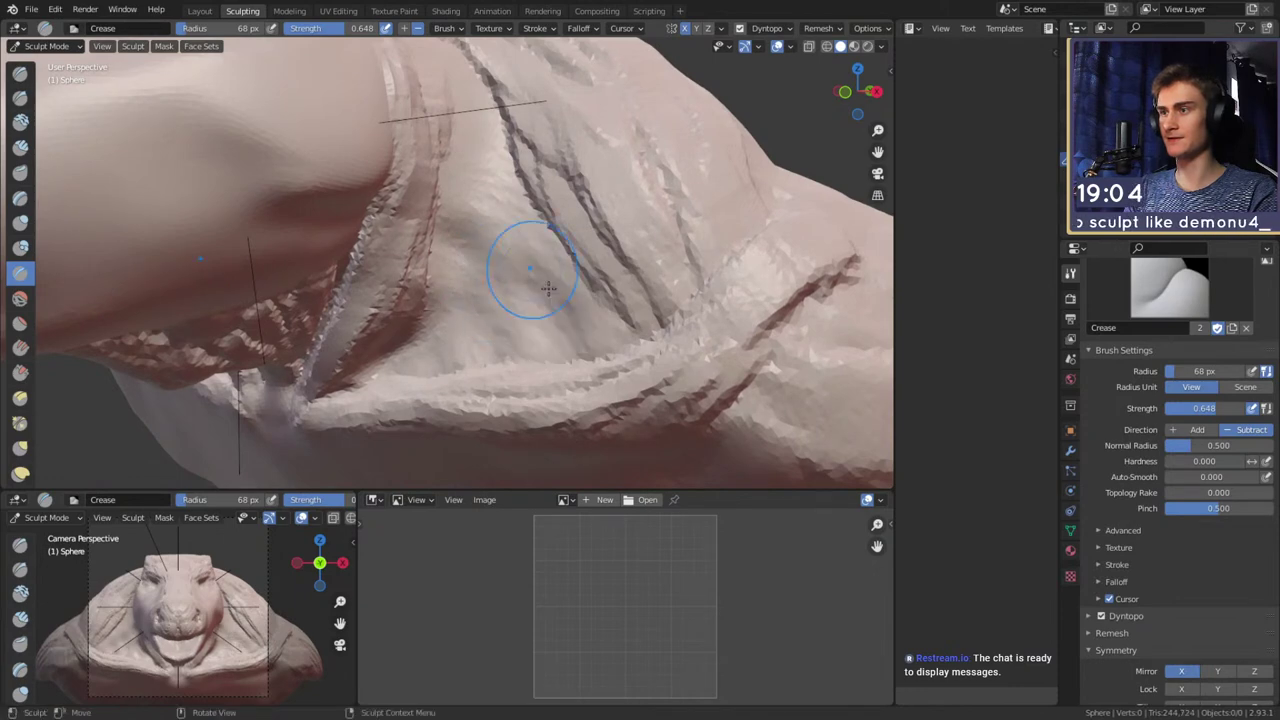
pyautogui.moveTo(481, 87); pyautogui.dragTo(517, 143)
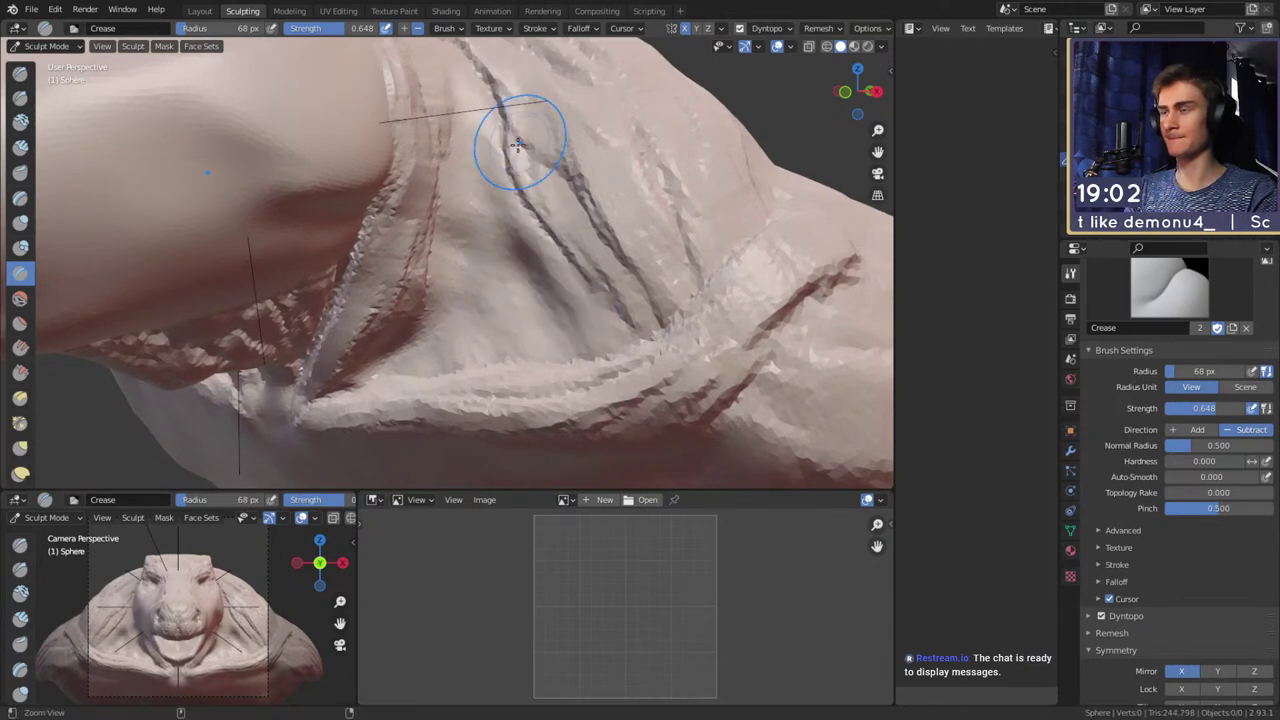
# Set the Crease radius to 34 px and refine the grooves between the muscle strands on the side of the neck
pyautogui.scroll(-2, 517, 143)
pyautogui.moveTo(517, 143); pyautogui.dragTo(472, 175, button='middle')
pyautogui.press('f')
pyautogui.click(455, 167)
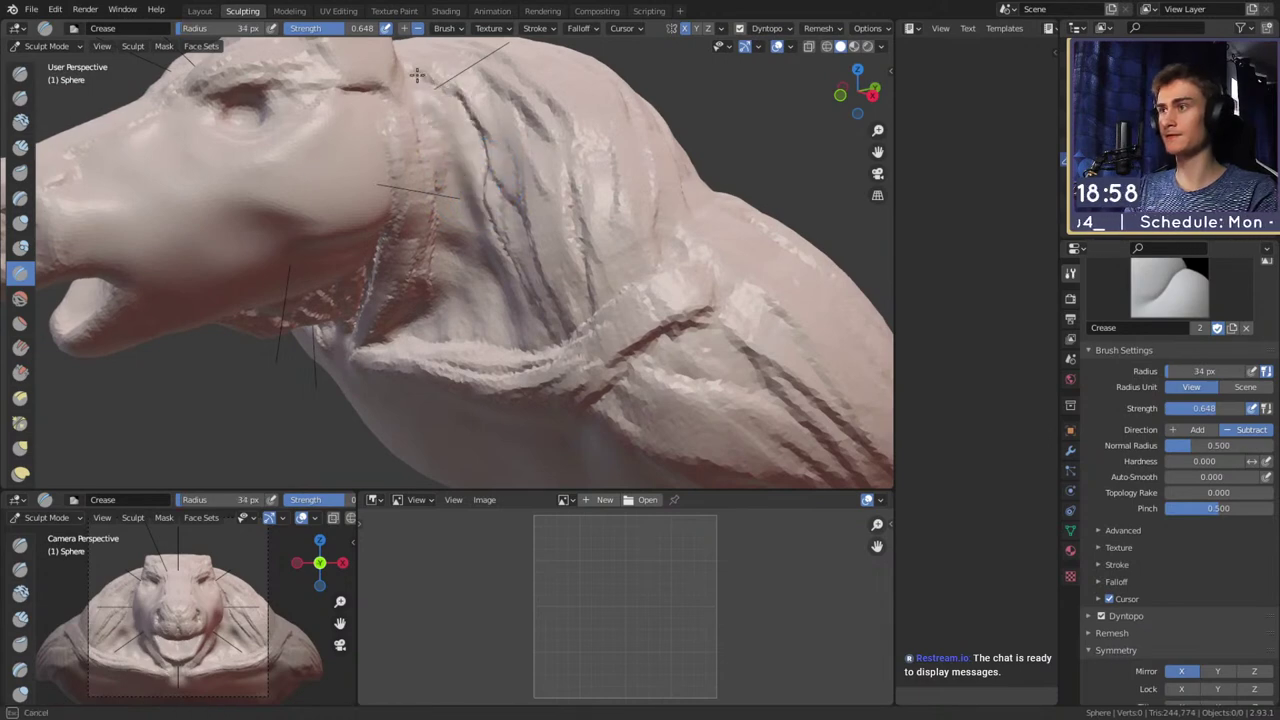
pyautogui.scroll(-5, 522, 260)
pyautogui.moveTo(601, 256)
pyautogui.mouseDown(button='middle')
pyautogui.moveTo(563, 257)
pyautogui.moveTo(514, 286)
pyautogui.moveTo(535, 277)
pyautogui.mouseUp(button='middle')
pyautogui.scroll(8, 464, 218)
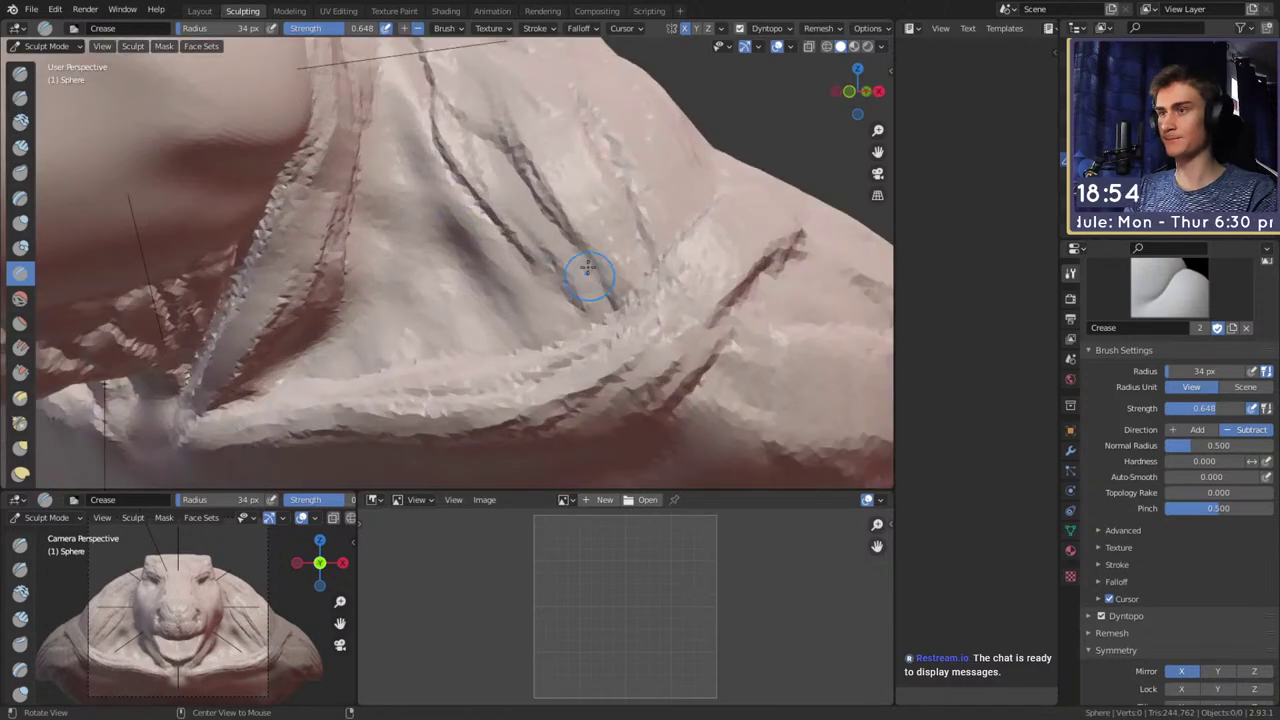
# Pull the underside of the shoulder near the armpit downward with Snake Hook at a 121 px radius
pyautogui.scroll(-6, 589, 270)
pyautogui.moveTo(640, 289); pyautogui.dragTo(590, 187, button='middle')
pyautogui.press('c')
pyautogui.scroll(-4, 608, 263)
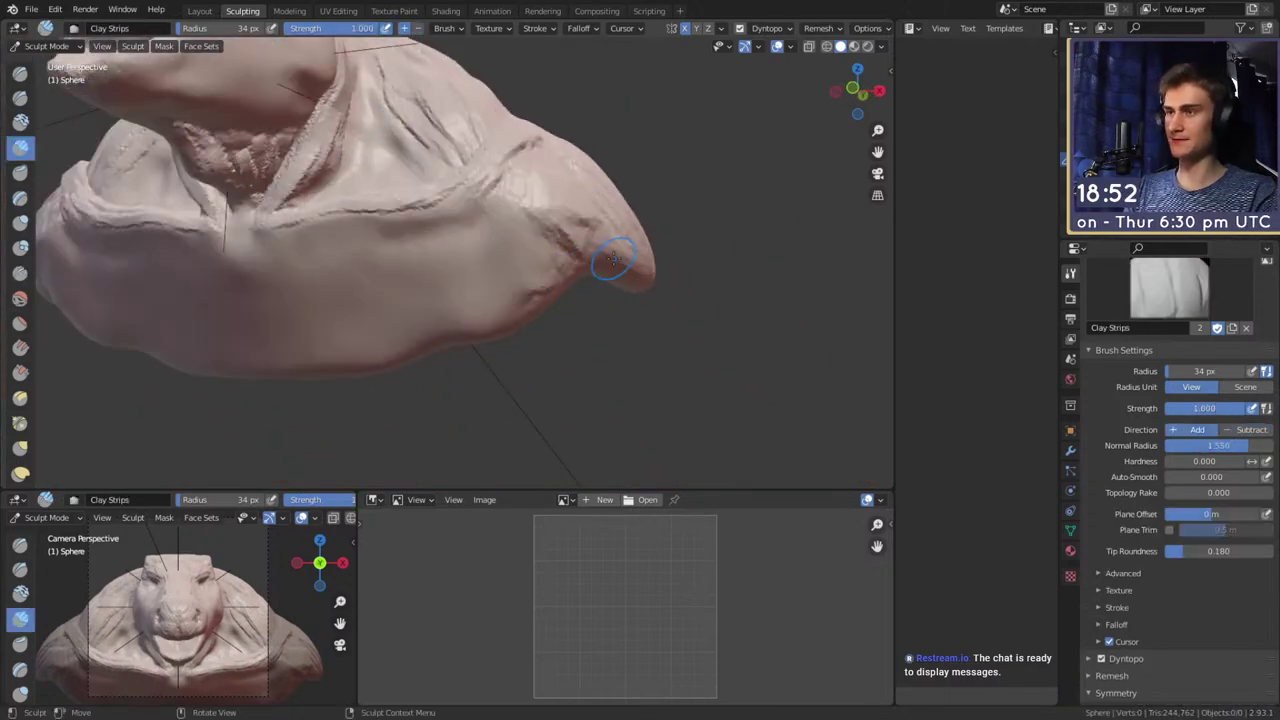
pyautogui.moveTo(608, 263)
pyautogui.mouseDown(button='middle')
pyautogui.moveTo(513, 261)
pyautogui.moveTo(570, 255)
pyautogui.mouseUp(button='middle')
pyautogui.scroll(6, 600, 250)
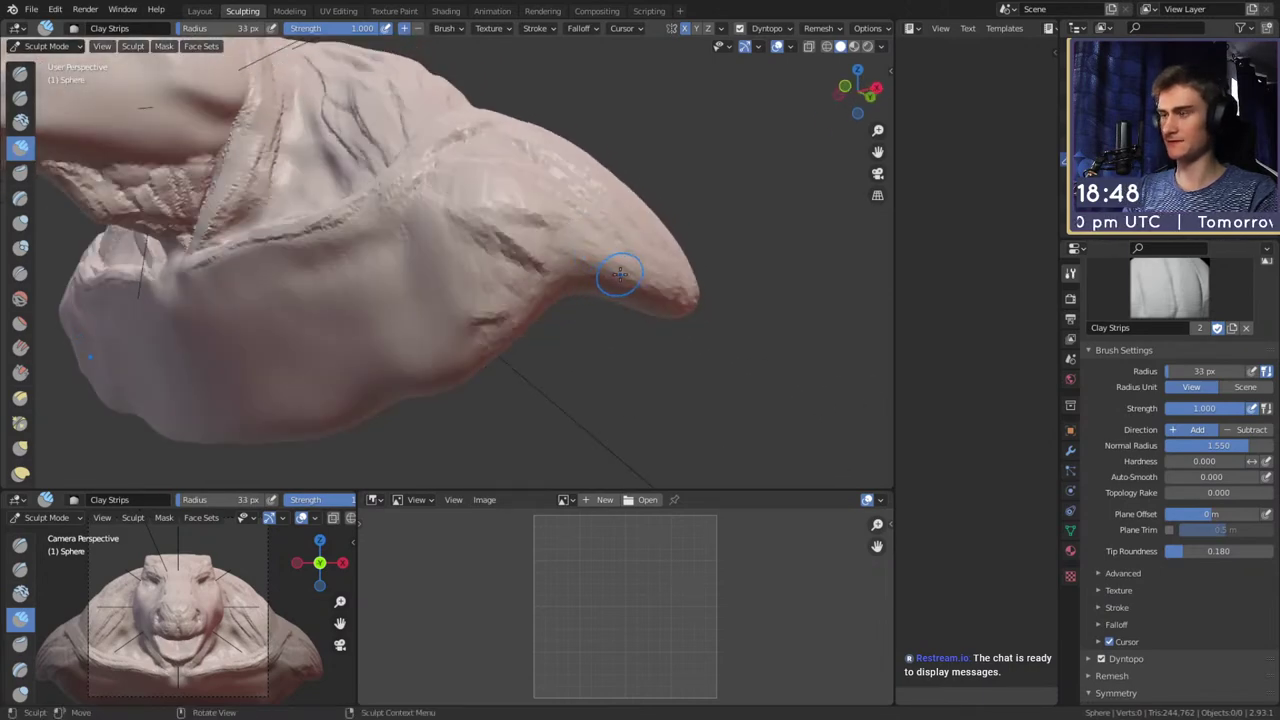
pyautogui.press('k')
pyautogui.moveTo(614, 297)
pyautogui.mouseDown(button='middle')
pyautogui.moveTo(576, 322)
pyautogui.moveTo(527, 301)
pyautogui.mouseUp(button='middle')
pyautogui.press('f')
pyautogui.click(574, 323)
pyautogui.press('f')
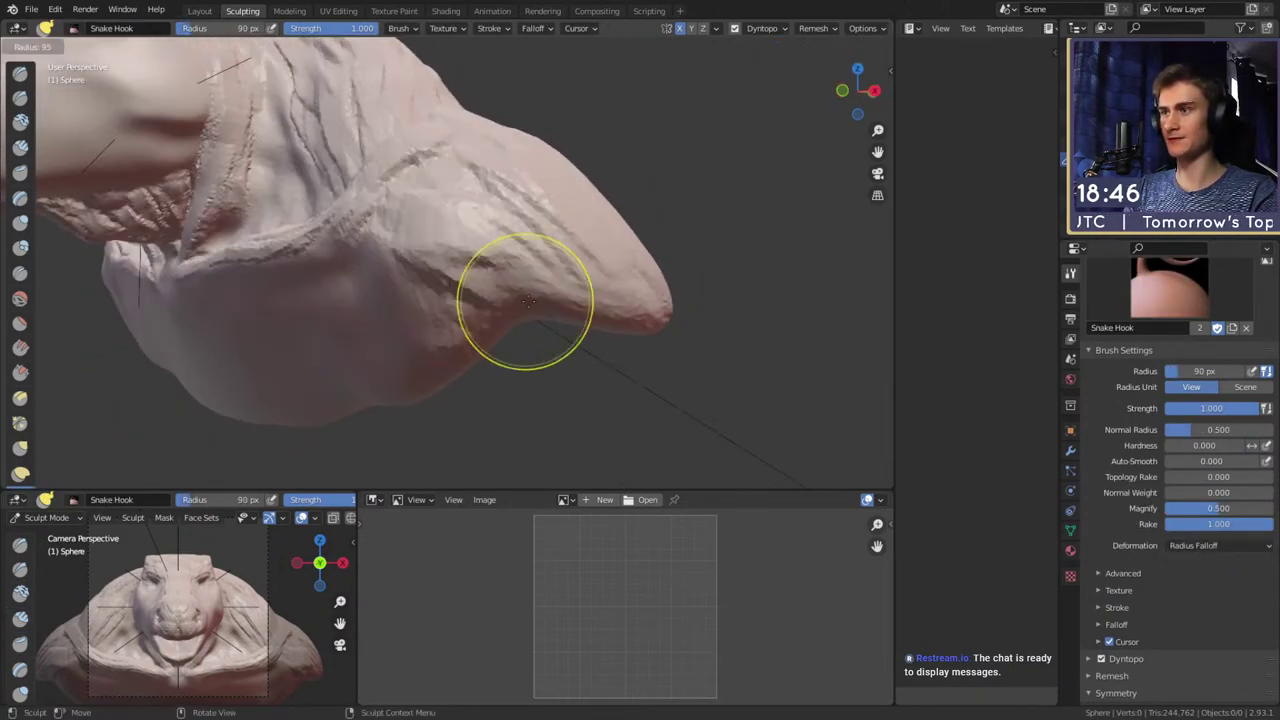
pyautogui.click(525, 324)
pyautogui.moveTo(589, 321); pyautogui.dragTo(597, 333)
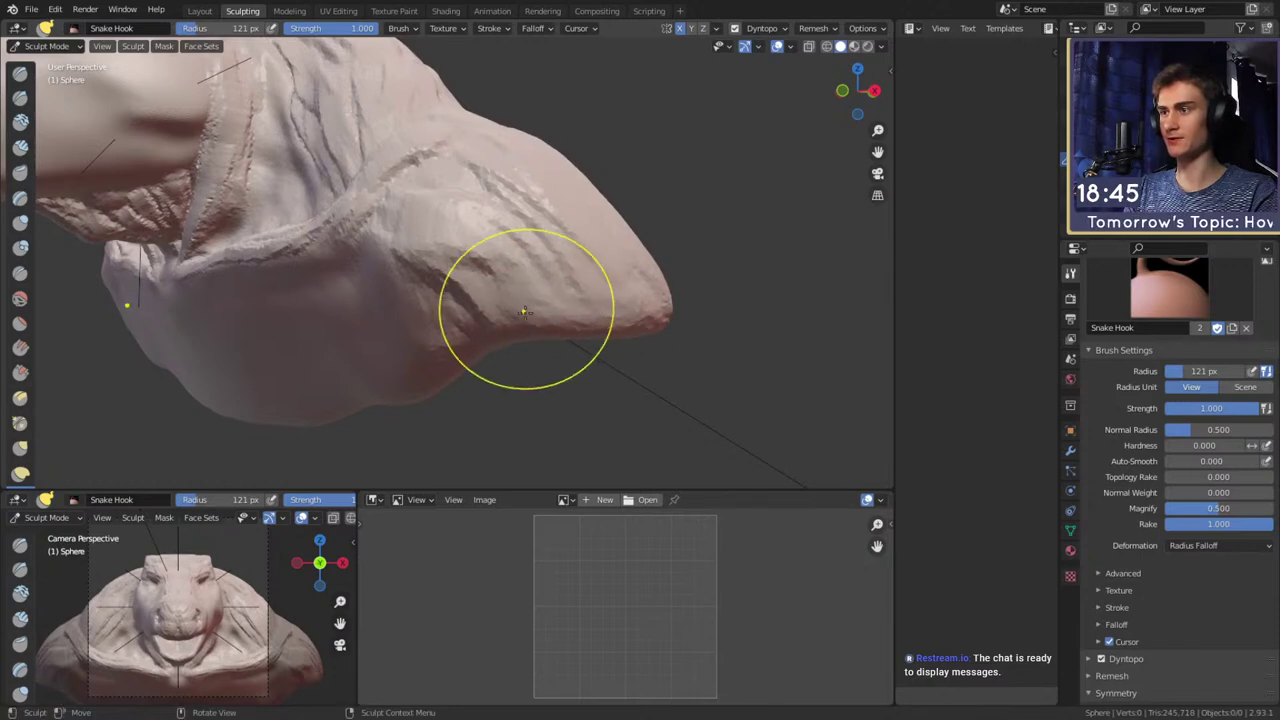
# Build up muscle strands below the collarbone from the upper chest to the shoulder with Clay Strips at a 27 px radius
pyautogui.press('c')
pyautogui.moveTo(528, 320); pyautogui.dragTo(631, 320, button='middle')
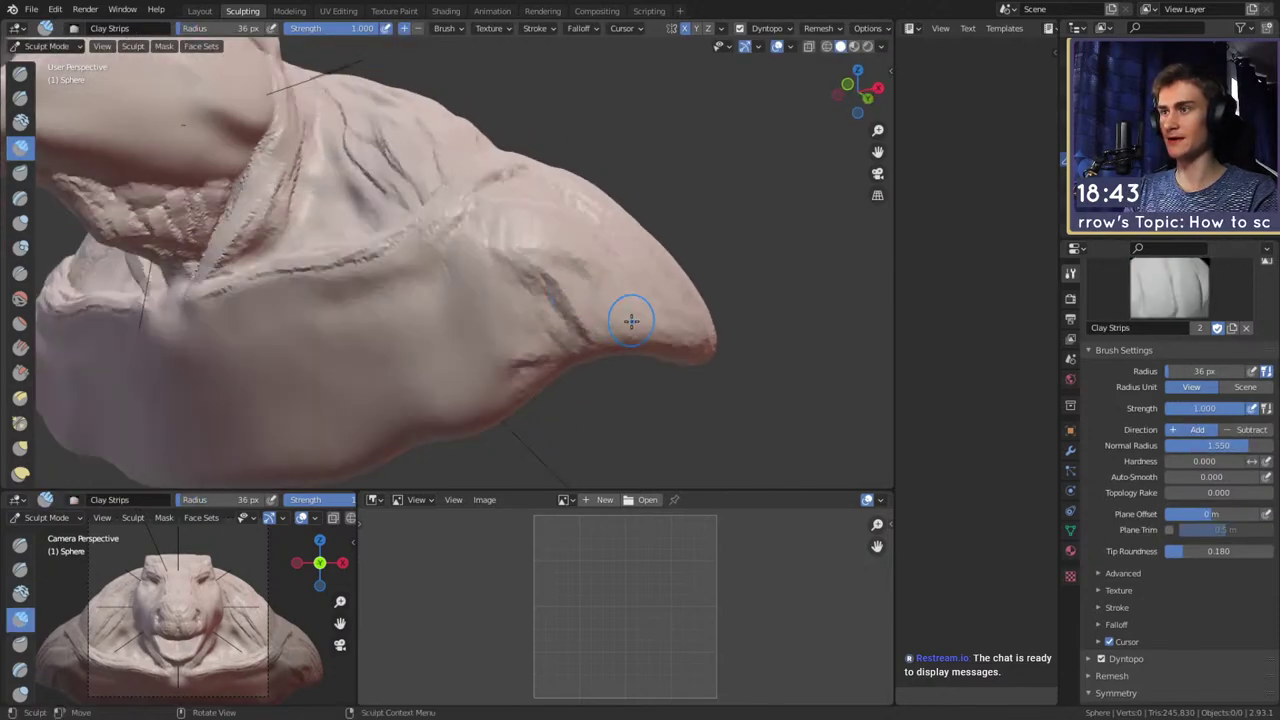
pyautogui.moveTo(397, 283); pyautogui.dragTo(510, 246, button='middle')
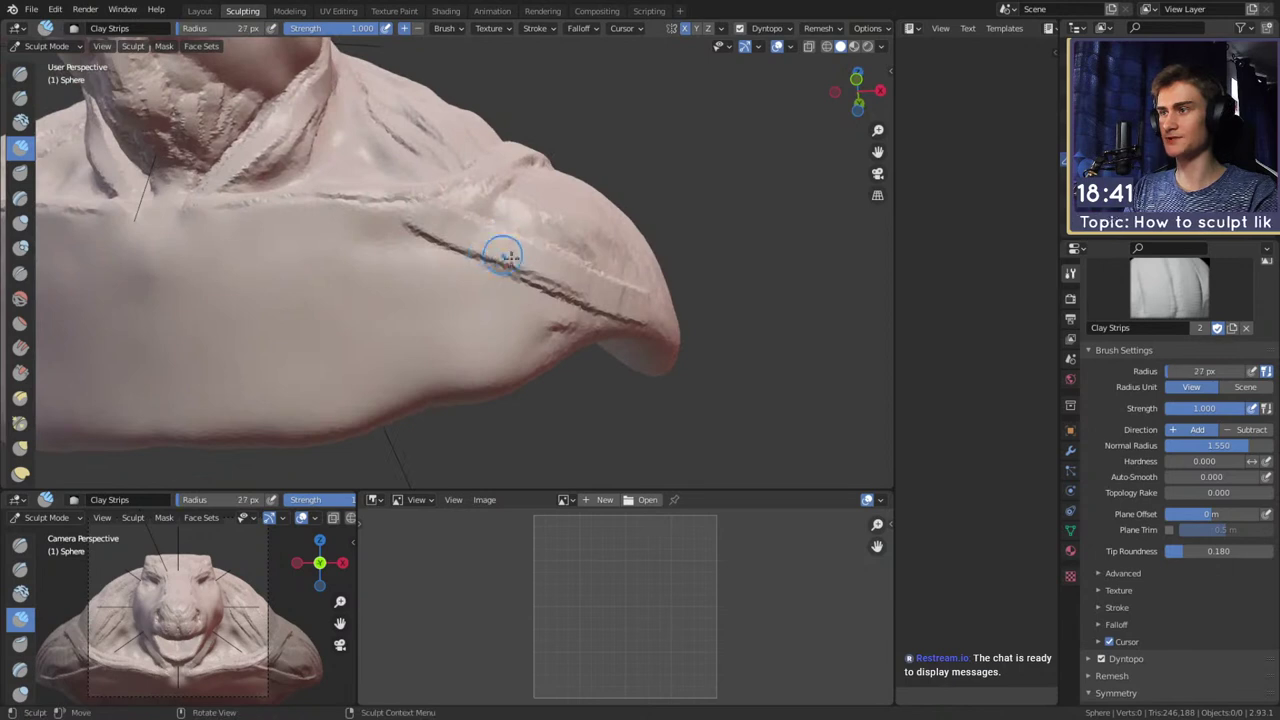
pyautogui.moveTo(386, 228); pyautogui.dragTo(384, 220)
pyautogui.moveTo(486, 246)
pyautogui.mouseDown(button='middle')
pyautogui.moveTo(491, 237)
pyautogui.moveTo(508, 272)
pyautogui.mouseUp(button='middle')
pyautogui.moveTo(514, 278)
pyautogui.mouseDown()
pyautogui.moveTo(346, 263)
pyautogui.moveTo(342, 279)
pyautogui.mouseUp()
pyautogui.keyDown('shift'); pyautogui.moveTo(544, 309); pyautogui.dragTo(490, 292, button='middle'); pyautogui.keyUp('shift')
pyautogui.moveTo(460, 290); pyautogui.dragTo(388, 276)
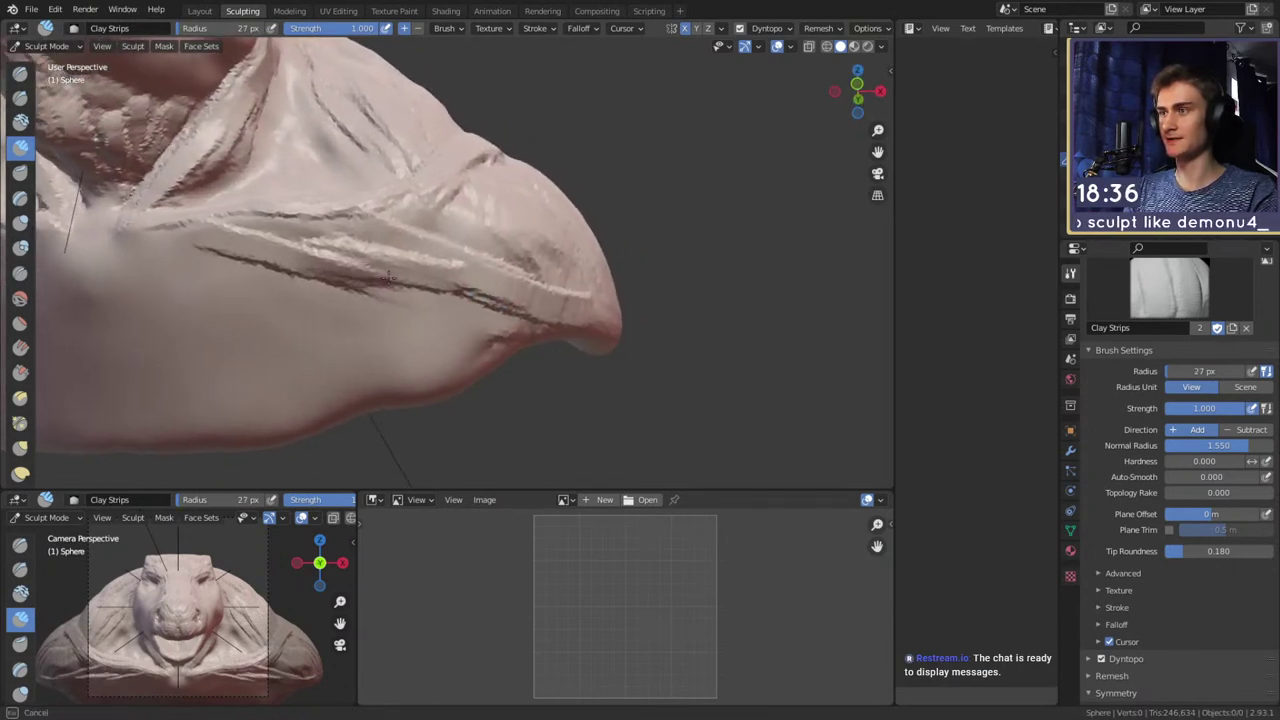
# Extend the Clay Strips muscle strands across the front of the shoulder toward its tip
pyautogui.moveTo(533, 297); pyautogui.dragTo(292, 246, button='middle')
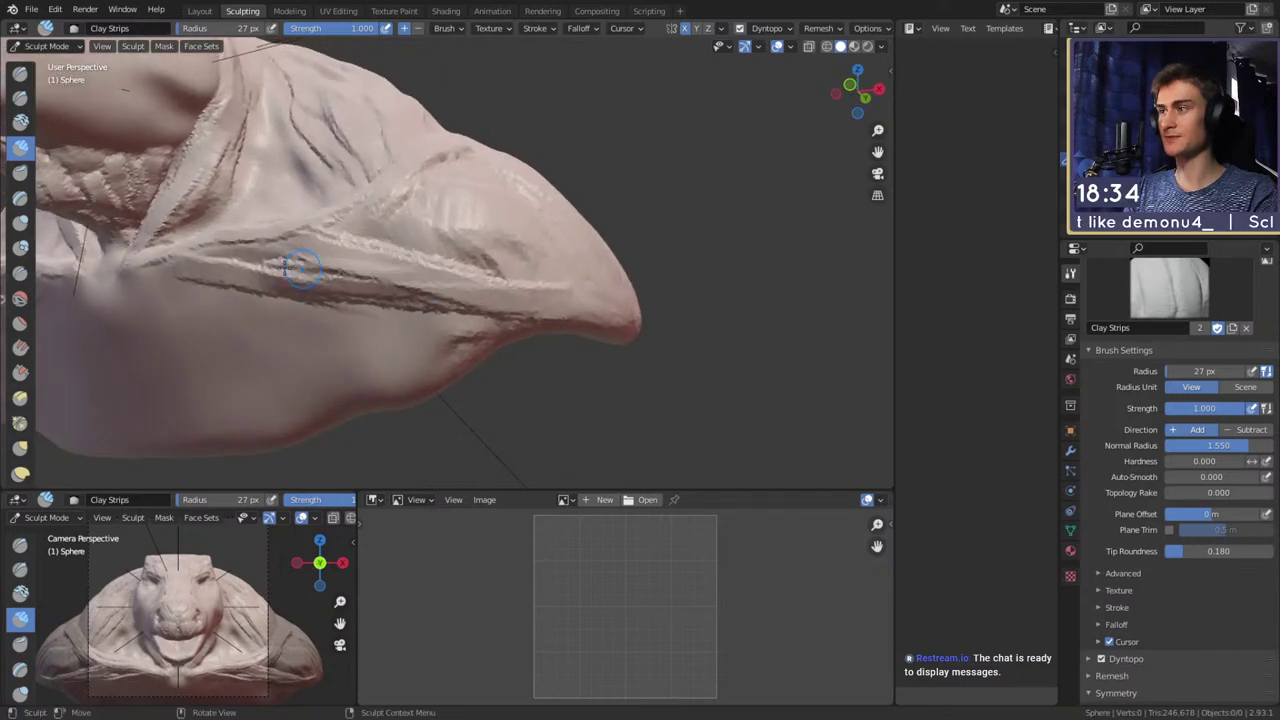
pyautogui.moveTo(521, 305); pyautogui.dragTo(516, 303)
pyautogui.keyDown('shift'); pyautogui.moveTo(514, 299); pyautogui.dragTo(484, 313, button='middle'); pyautogui.keyUp('shift')
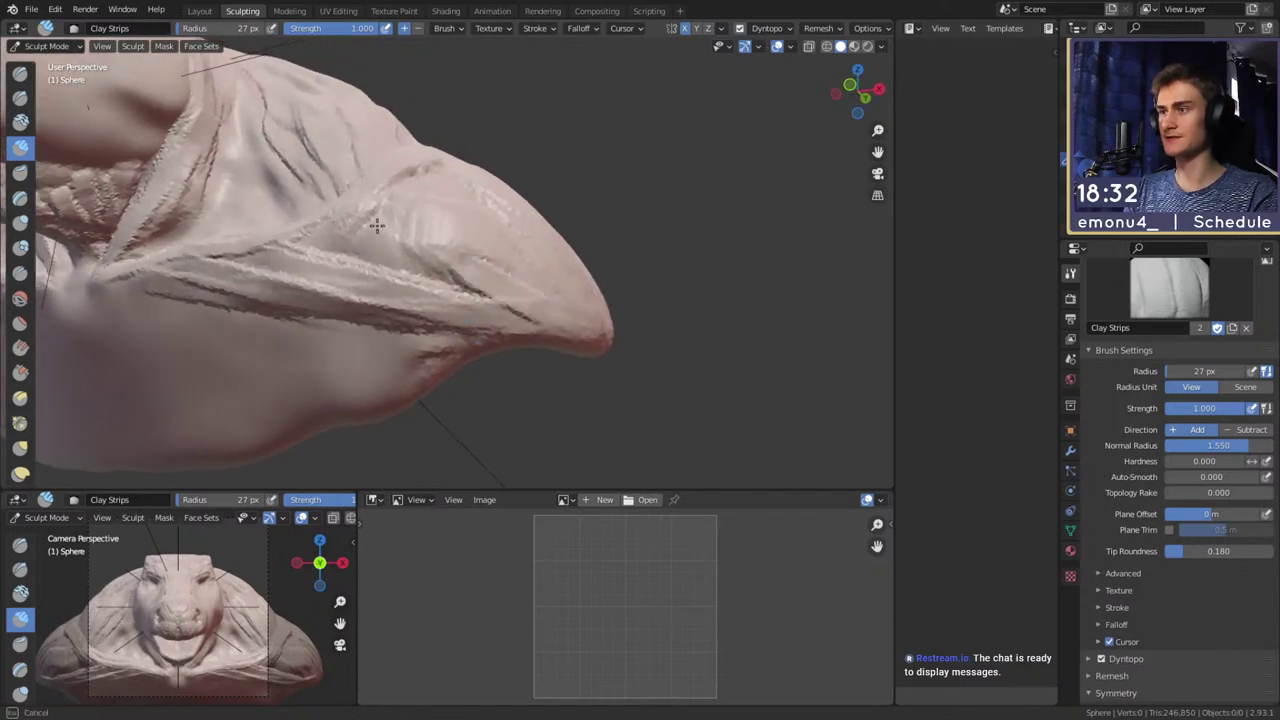
pyautogui.moveTo(352, 232); pyautogui.dragTo(383, 287, button='middle')
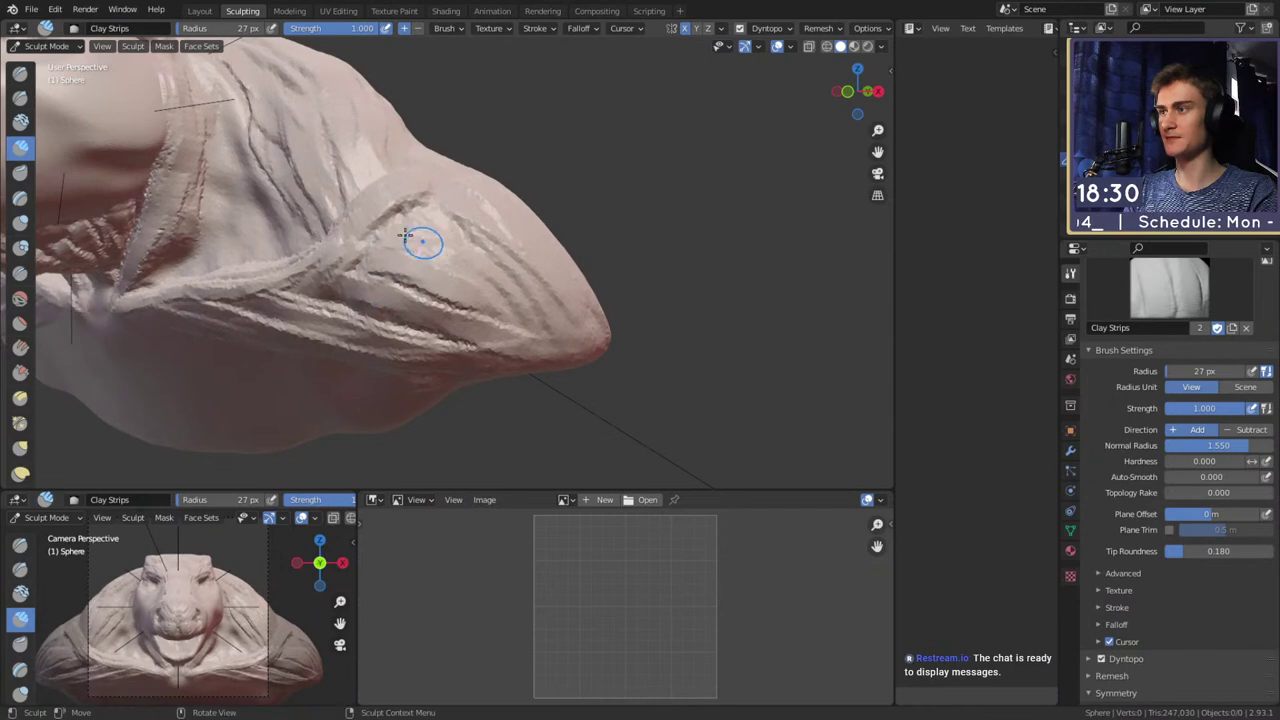
pyautogui.moveTo(468, 295); pyautogui.dragTo(544, 350)
# Add finer muscle fibres to the front of the shoulder with Clay Strips at a 19 px radius
pyautogui.moveTo(540, 352); pyautogui.dragTo(448, 274, button='middle')
pyautogui.press('f')
pyautogui.click(460, 274)
pyautogui.moveTo(456, 284); pyautogui.dragTo(422, 252)
pyautogui.moveTo(426, 250); pyautogui.dragTo(472, 306, button='middle')
pyautogui.press('f')
pyautogui.click(446, 330)
pyautogui.moveTo(455, 342); pyautogui.dragTo(467, 350)
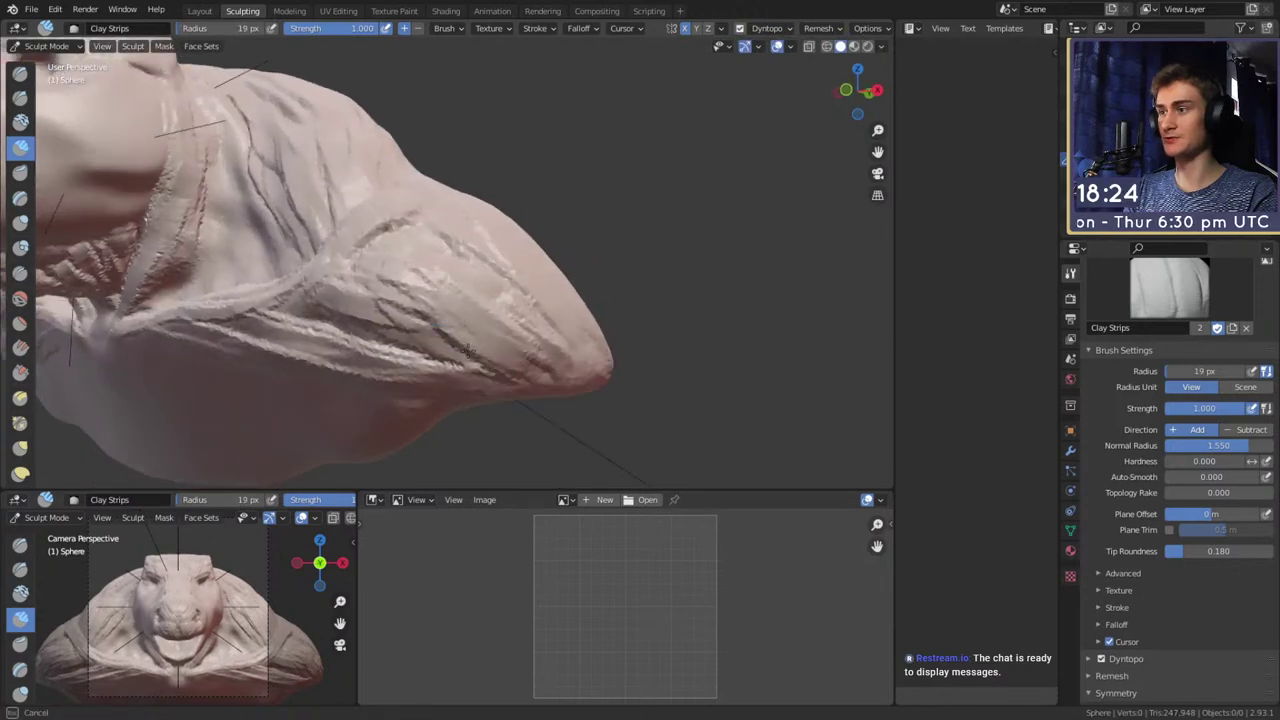
# Thicken the shoulder muscle toward its outer tip with Clay Strips at 46 px and 45 px
pyautogui.press('f')
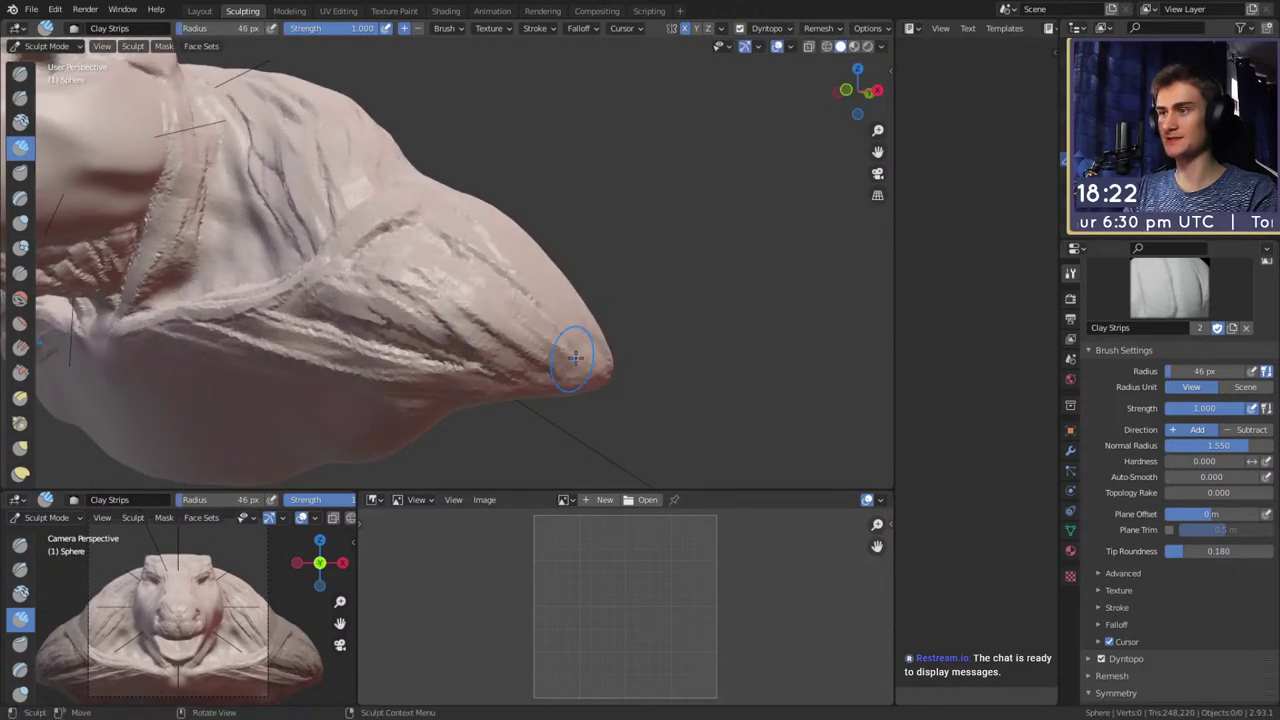
pyautogui.press('f')
pyautogui.moveTo(483, 343)
pyautogui.mouseDown(button='middle')
pyautogui.moveTo(443, 300)
pyautogui.moveTo(360, 338)
pyautogui.moveTo(418, 316)
pyautogui.moveTo(436, 333)
pyautogui.moveTo(486, 277)
pyautogui.moveTo(495, 300)
pyautogui.mouseUp(button='middle')
pyautogui.moveTo(472, 372); pyautogui.dragTo(476, 284, button='middle')
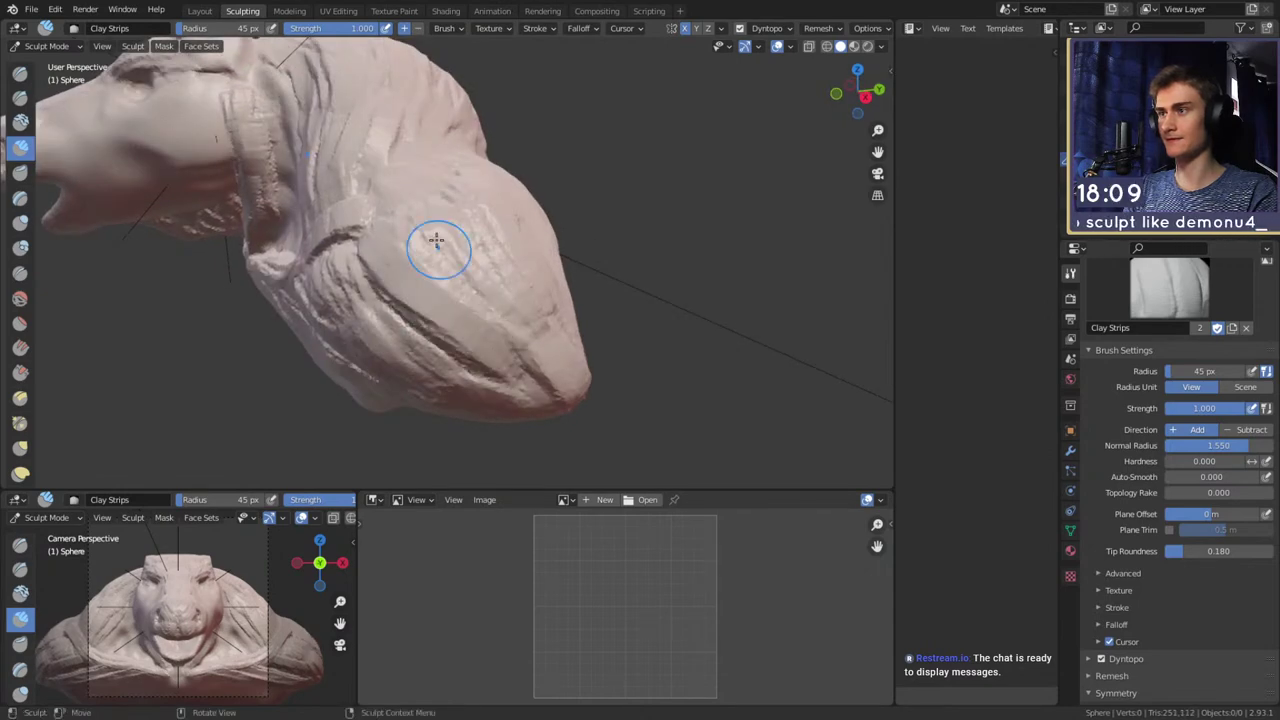
# Build up the top and outer side of the shoulder in muscle bundles with Clay Strips at a 42 px radius
pyautogui.moveTo(436, 240); pyautogui.dragTo(481, 311, button='middle')
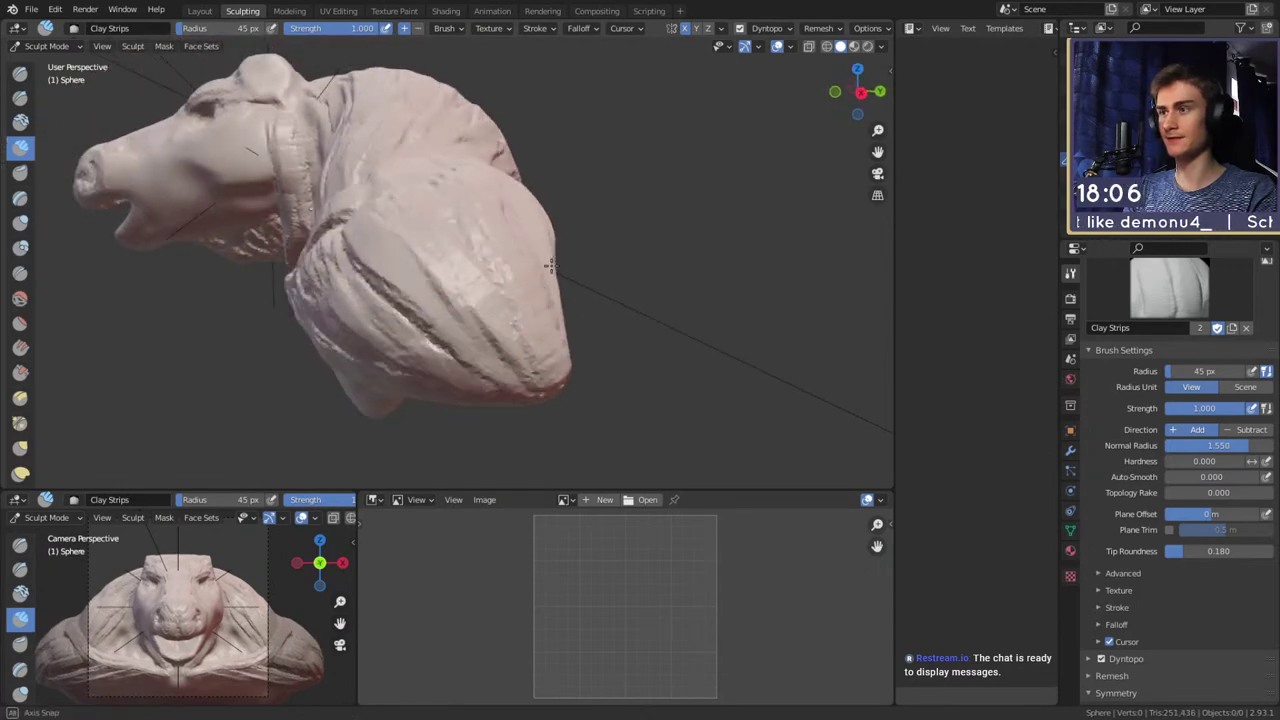
pyautogui.moveTo(549, 265); pyautogui.dragTo(537, 315, button='middle')
pyautogui.moveTo(421, 238); pyautogui.dragTo(380, 272, button='middle')
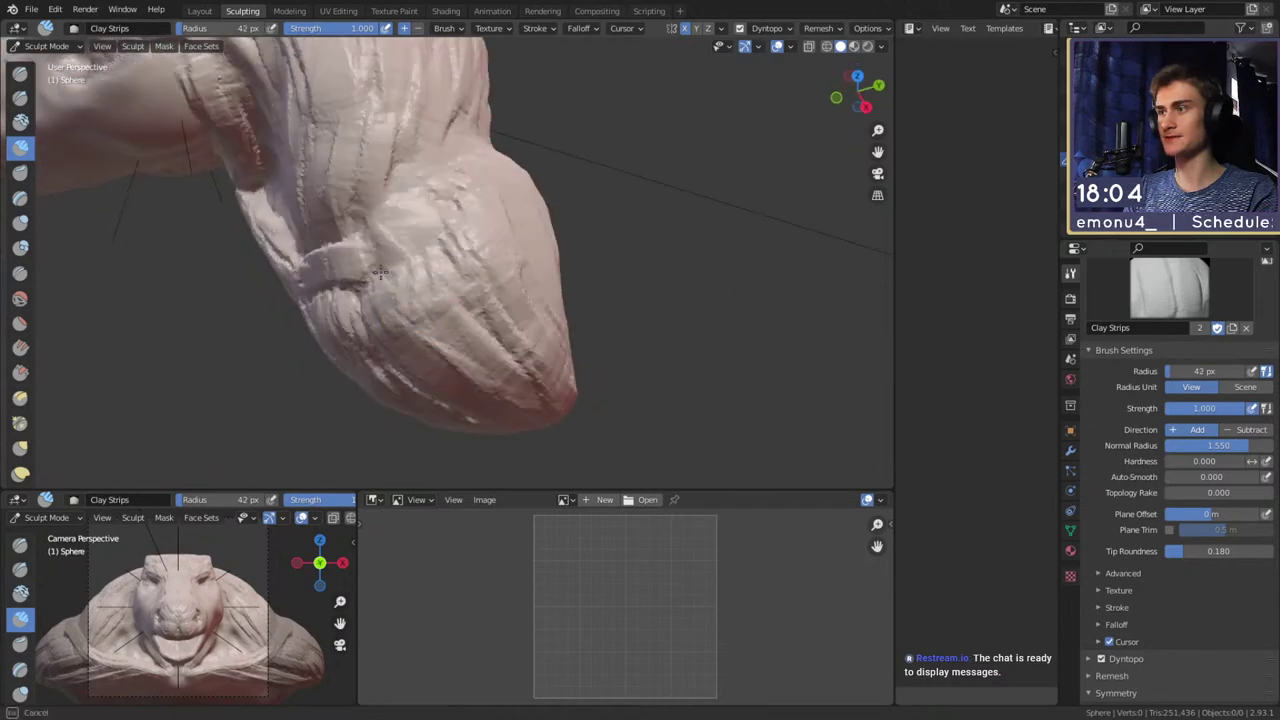
pyautogui.moveTo(497, 247); pyautogui.dragTo(497, 238, button='middle')
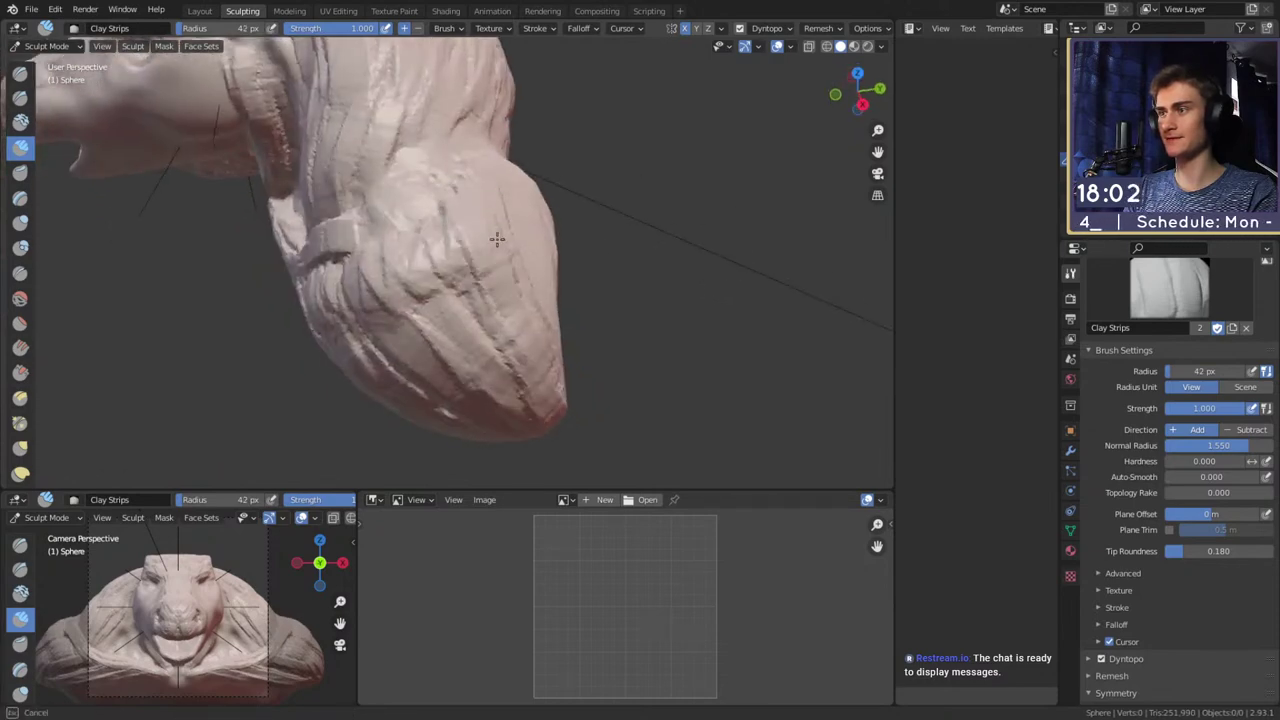
pyautogui.moveTo(468, 297)
pyautogui.mouseDown(button='middle')
pyautogui.moveTo(511, 263)
pyautogui.moveTo(481, 279)
pyautogui.mouseUp(button='middle')
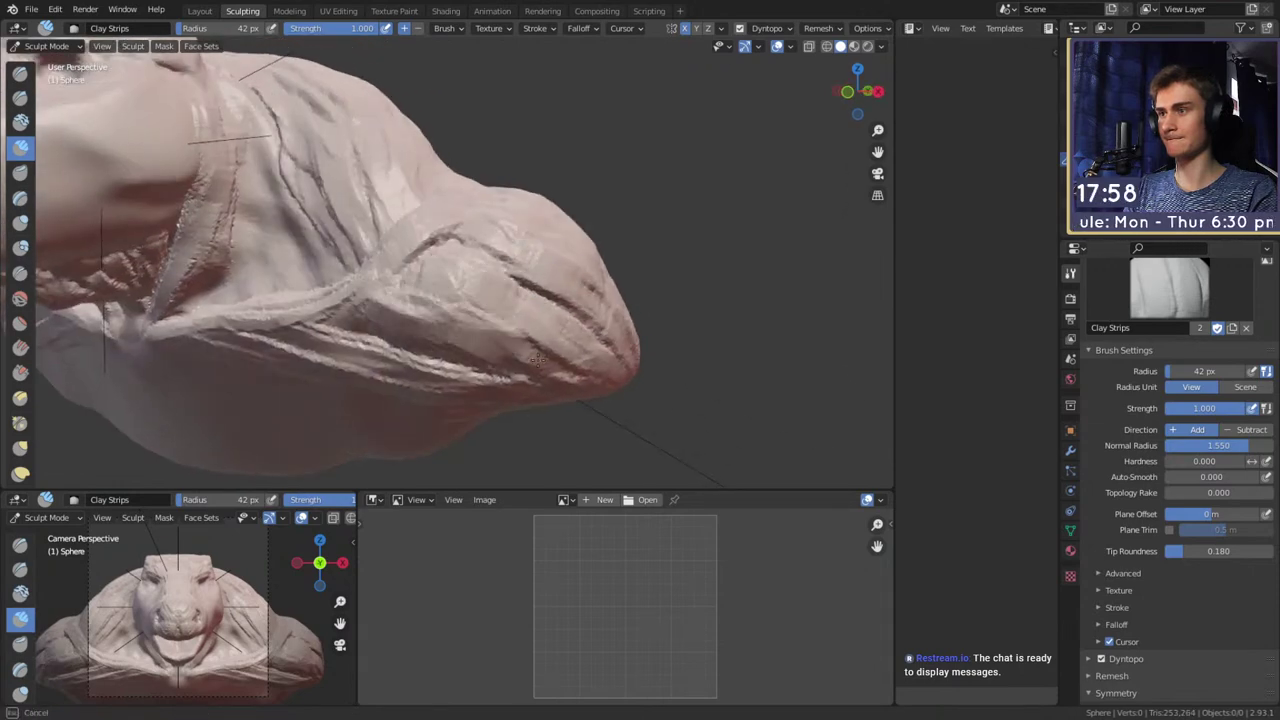
# Add a chest muscle strand running inward from the armpit with a resized Clay Strips brush
pyautogui.moveTo(529, 315)
pyautogui.mouseDown(button='middle')
pyautogui.moveTo(540, 357)
pyautogui.moveTo(471, 291)
pyautogui.mouseUp(button='middle')
pyautogui.press('f')
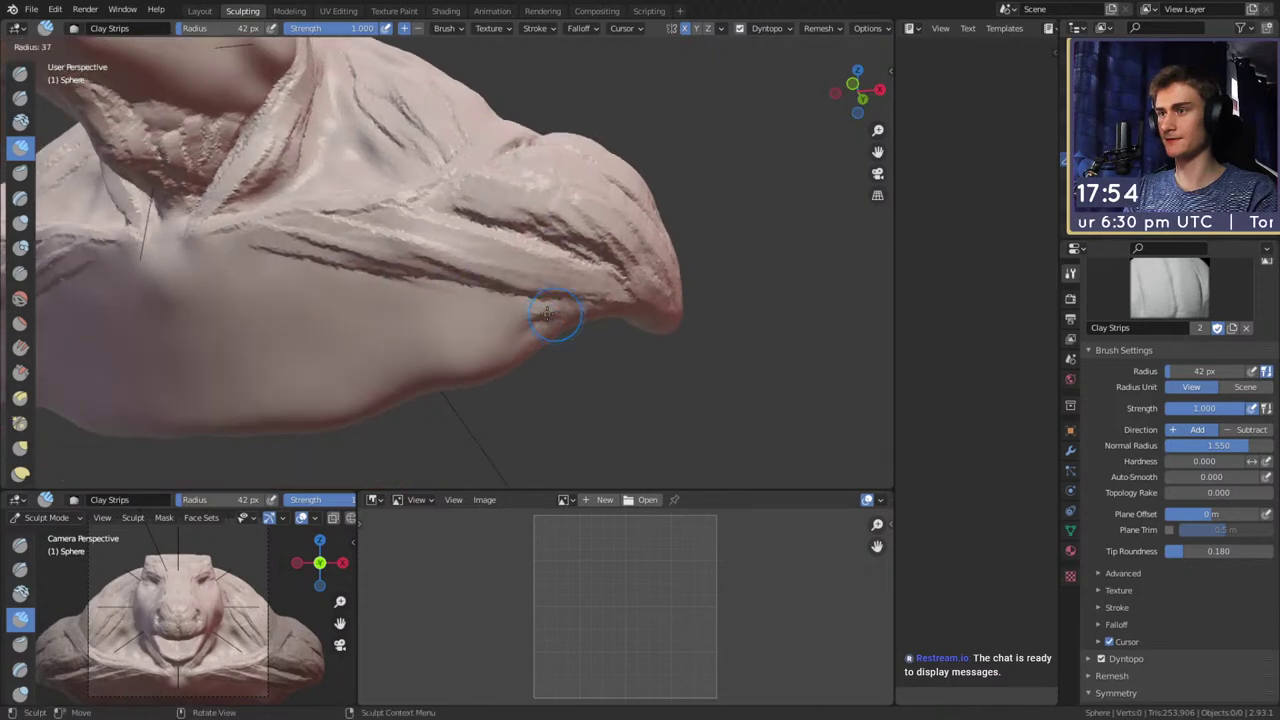
pyautogui.click(591, 314)
pyautogui.moveTo(588, 314); pyautogui.dragTo(368, 306)
# Build up muscle strands on the back of the shoulder with Clay Strips at a 36 px radius
pyautogui.moveTo(515, 250)
pyautogui.mouseDown(button='middle')
pyautogui.moveTo(500, 303)
pyautogui.moveTo(470, 310)
pyautogui.moveTo(409, 283)
pyautogui.moveTo(372, 292)
pyautogui.mouseUp(button='middle')
pyautogui.press('f')
pyautogui.click(467, 287)
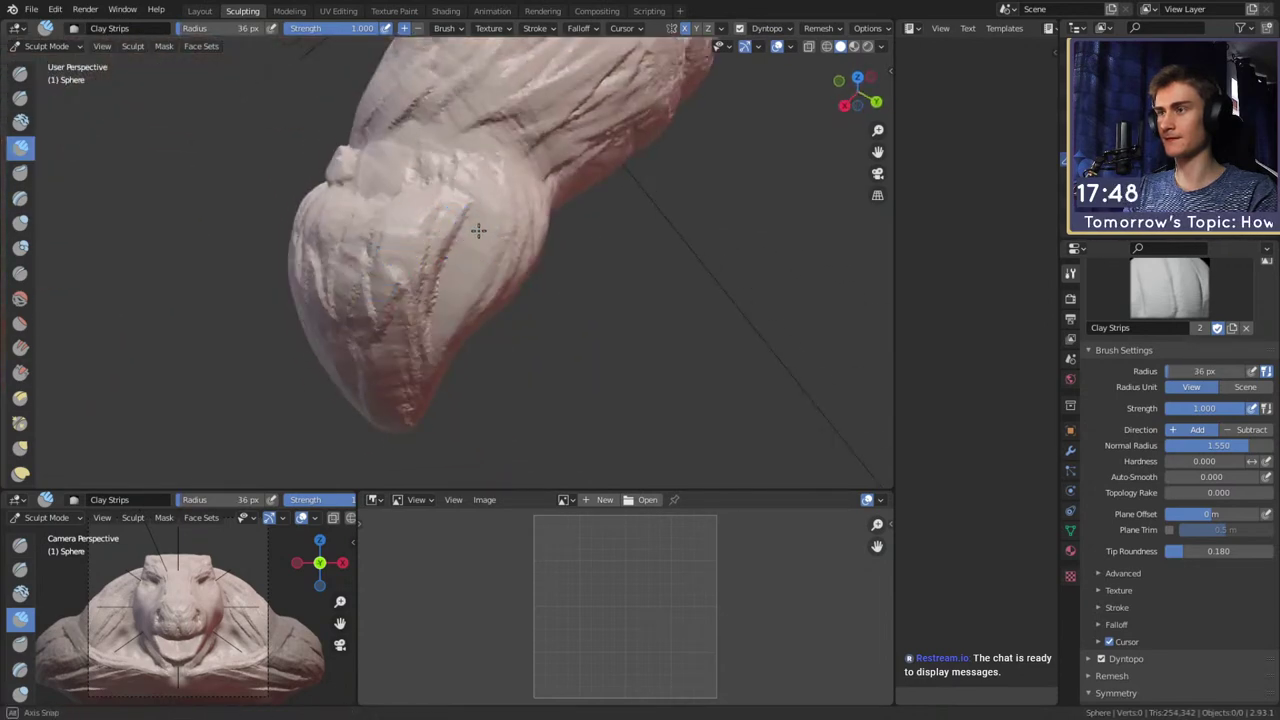
pyautogui.moveTo(474, 223); pyautogui.dragTo(452, 215, button='middle')
pyautogui.press('f')
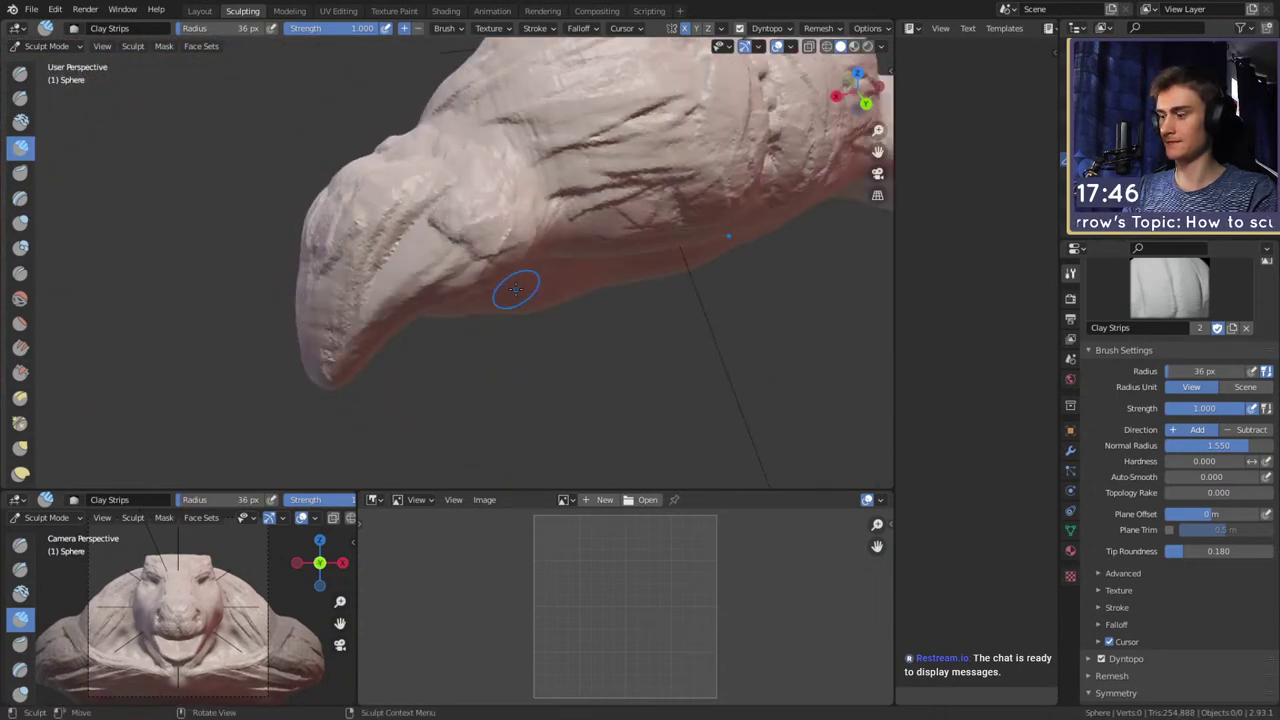
# Reshape the rear of the shoulder with Snake Hook at 123 px and fill it in with Clay Strips at 32 px
pyautogui.press('k')
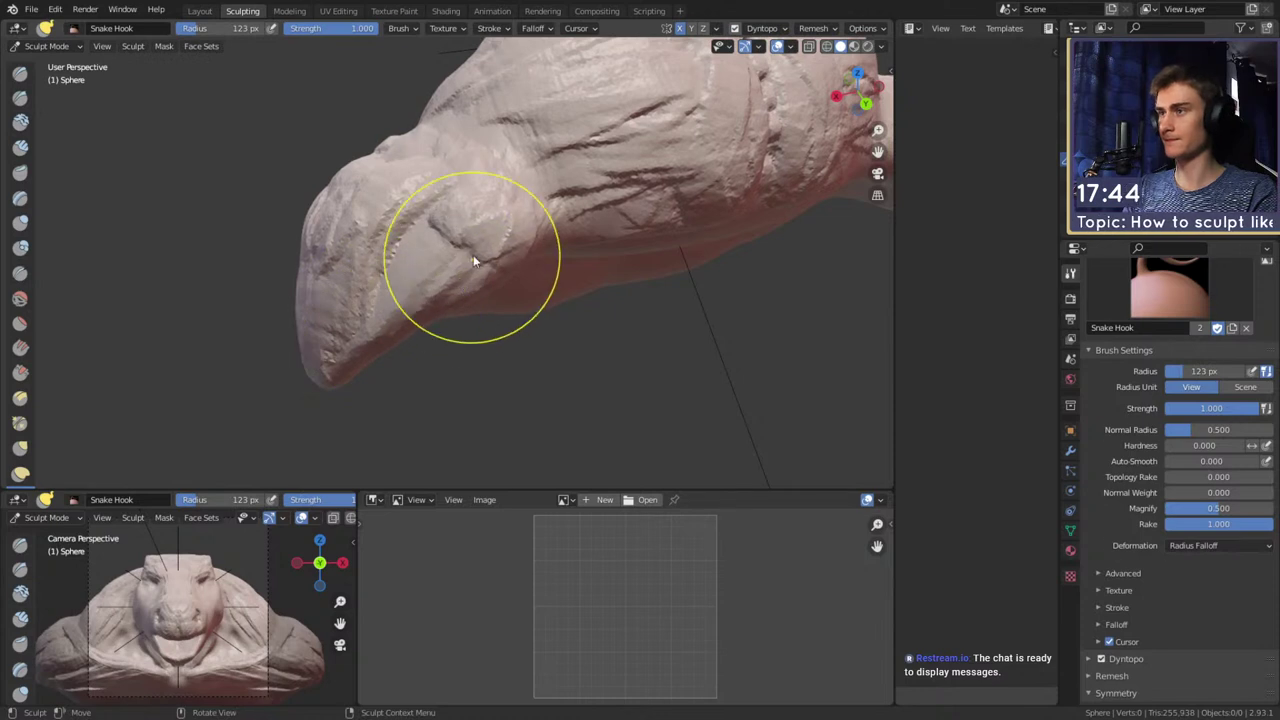
pyautogui.press('c')
pyautogui.press('f')
pyautogui.click(509, 242)
pyautogui.moveTo(486, 264); pyautogui.dragTo(504, 264)
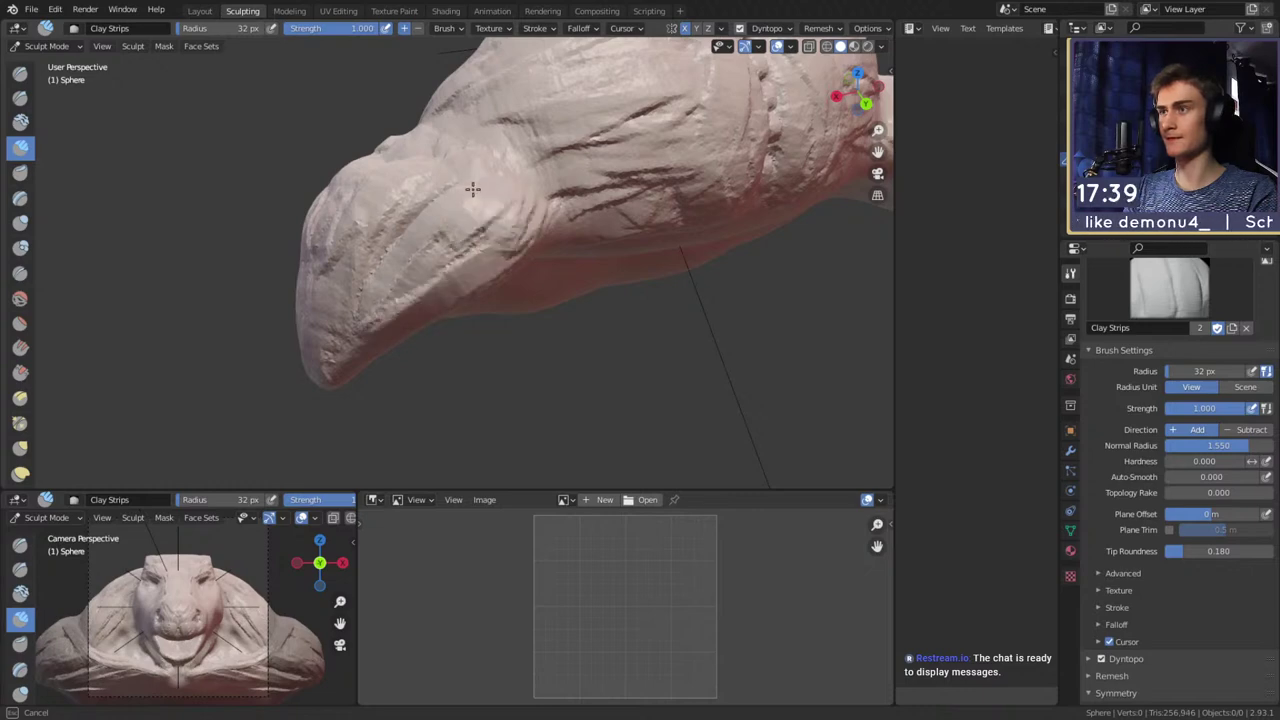
# Adjust the transition between the back and the rear of the shoulder with Snake Hook at 191 px and 116 px
pyautogui.moveTo(473, 188)
pyautogui.mouseDown(button='middle')
pyautogui.moveTo(480, 271)
pyautogui.moveTo(471, 243)
pyautogui.moveTo(675, 280)
pyautogui.moveTo(563, 294)
pyautogui.moveTo(501, 321)
pyautogui.moveTo(526, 320)
pyautogui.moveTo(486, 297)
pyautogui.mouseUp(button='middle')
pyautogui.press('m')
pyautogui.press('k')
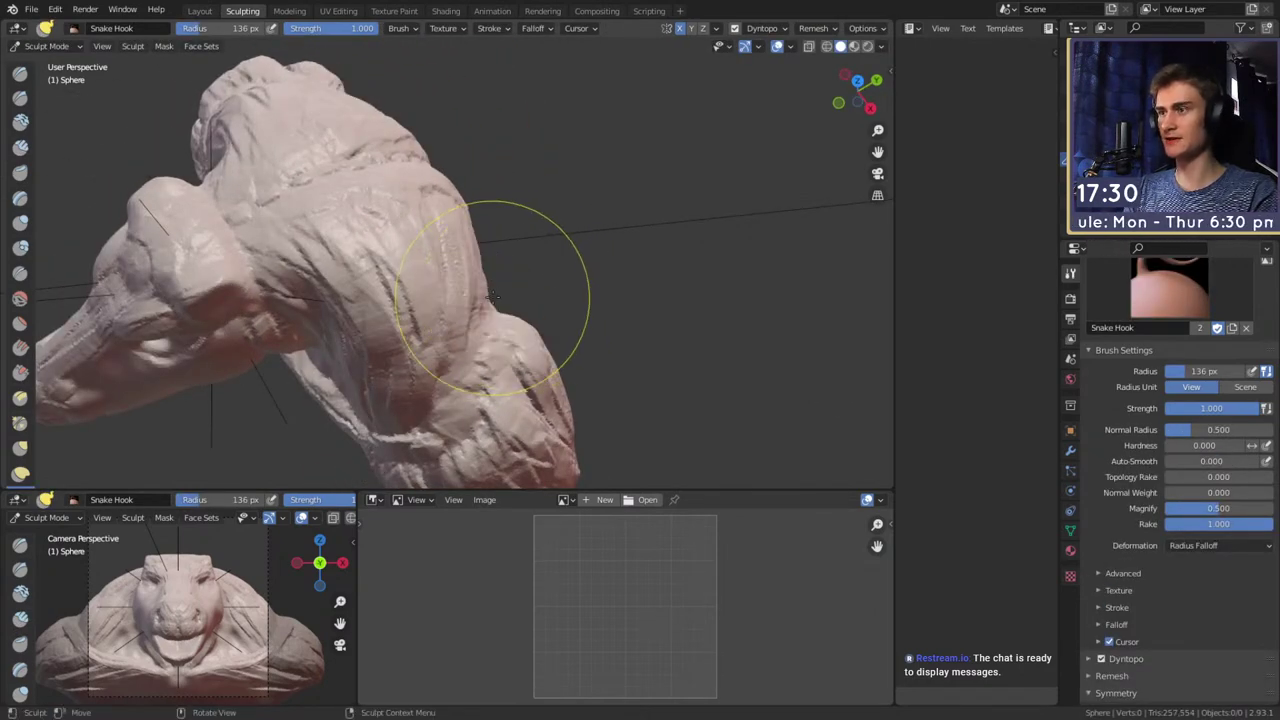
pyautogui.press('f')
pyautogui.click(622, 296)
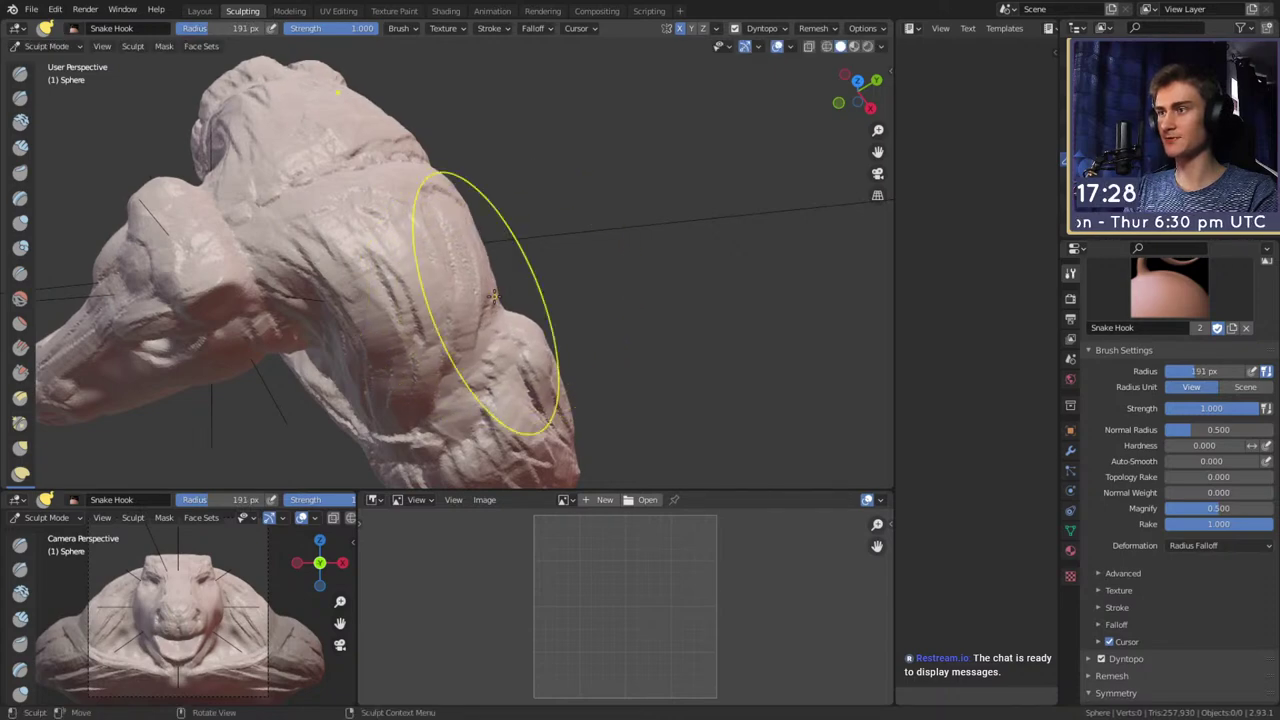
pyautogui.moveTo(522, 294); pyautogui.dragTo(443, 265, button='middle')
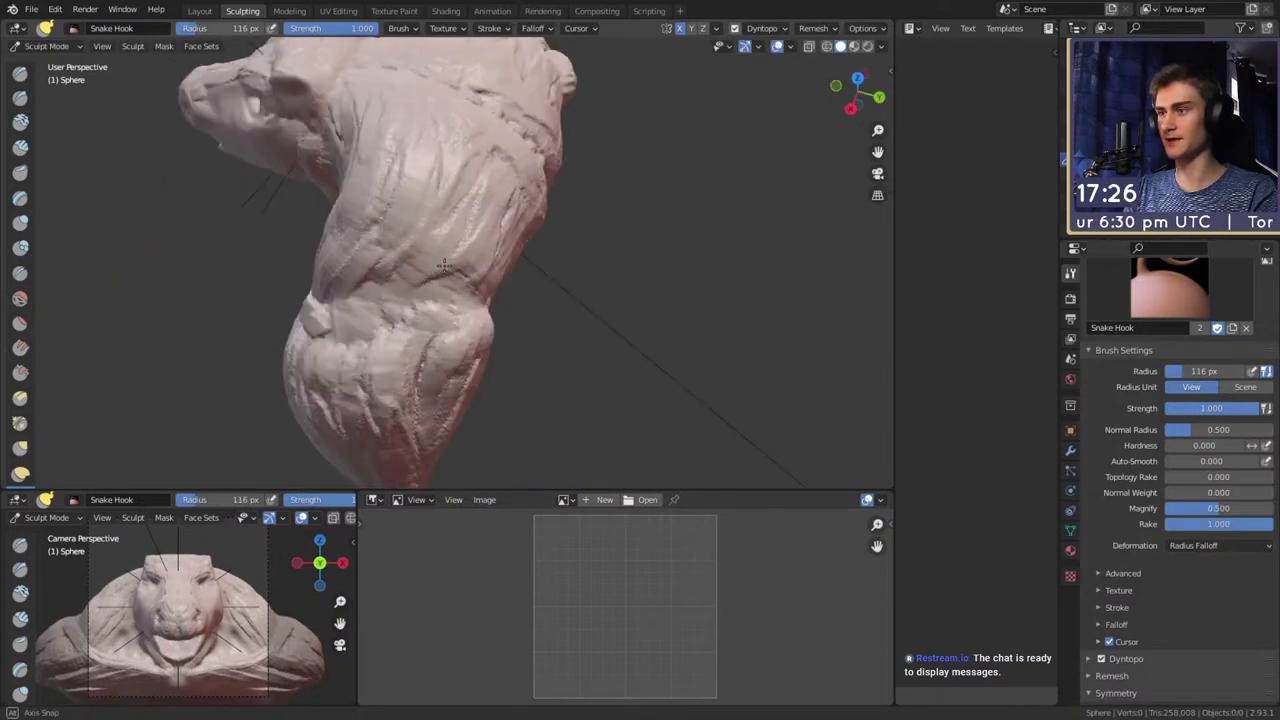
# Pull the lower edge of the chest down into two rounded pectorals with Snake Hook at 155 px and 201 px
pyautogui.moveTo(477, 337)
pyautogui.mouseDown(button='middle')
pyautogui.moveTo(540, 217)
pyautogui.moveTo(498, 229)
pyautogui.mouseUp(button='middle')
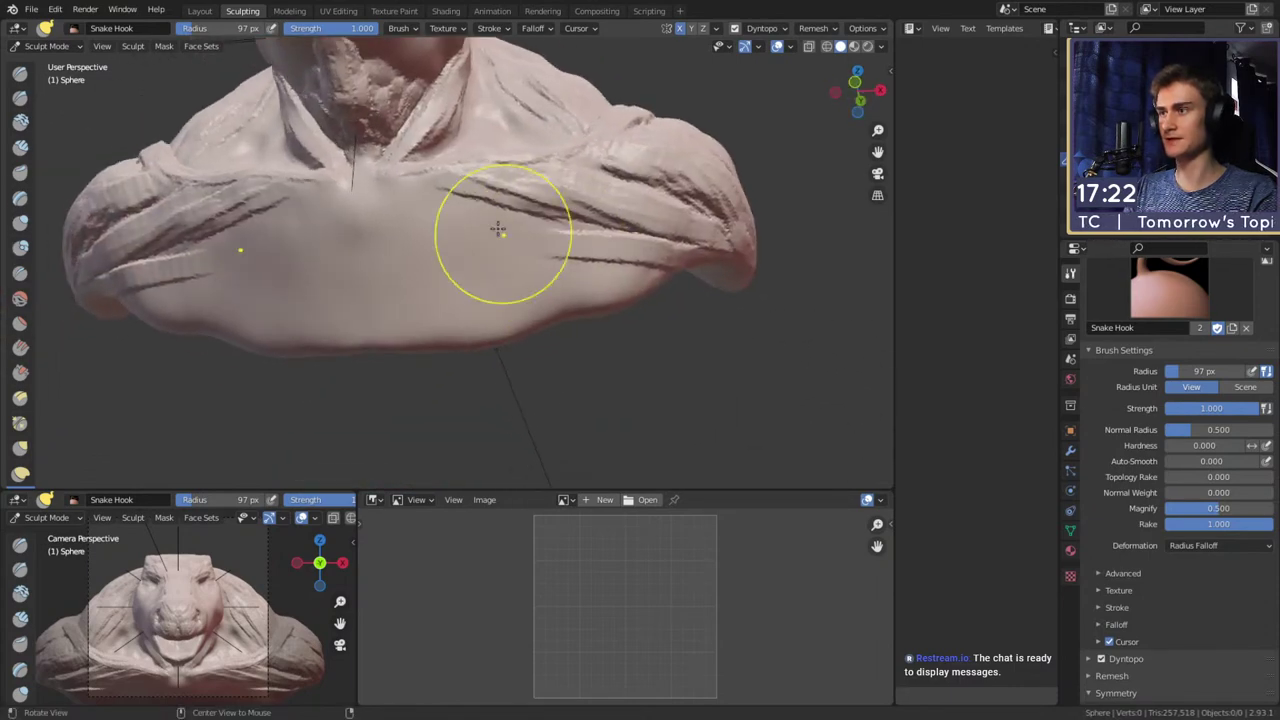
pyautogui.press('f')
pyautogui.click(612, 329)
pyautogui.moveTo(612, 285); pyautogui.dragTo(626, 290, button='middle')
pyautogui.moveTo(566, 314); pyautogui.dragTo(578, 346)
pyautogui.press('f')
pyautogui.click(668, 346)
pyautogui.press('f')
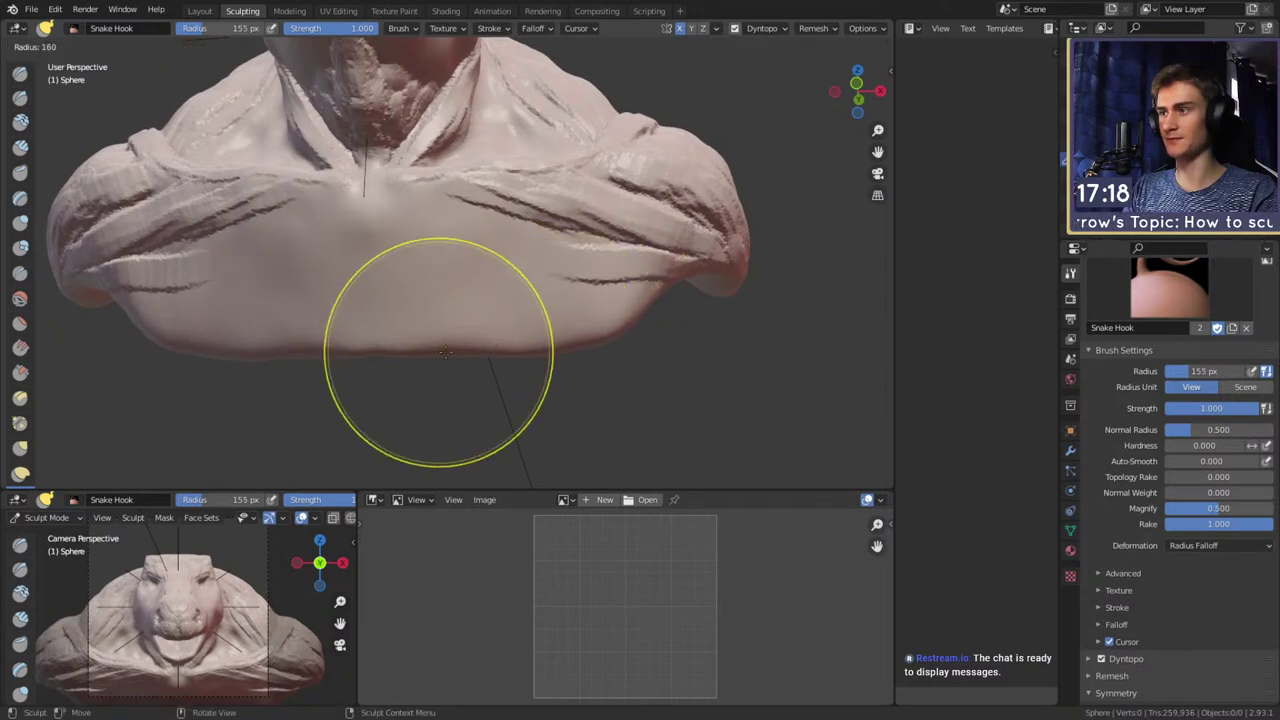
pyautogui.click(571, 352)
pyautogui.moveTo(464, 336); pyautogui.dragTo(472, 355)
pyautogui.moveTo(513, 346)
pyautogui.mouseDown()
pyautogui.moveTo(518, 368)
pyautogui.moveTo(561, 366)
pyautogui.mouseUp()
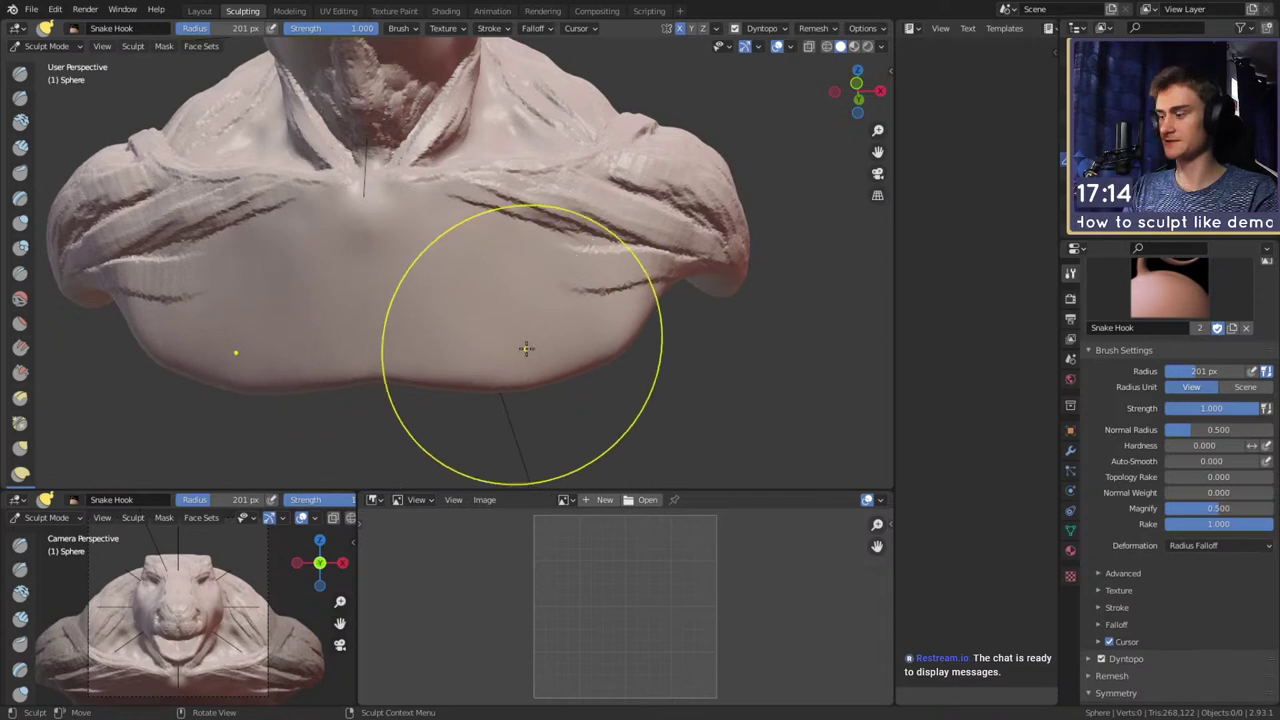
# Lay Clay Strips strokes at 41 px below the inner collarbone and along the outer lower edge of the chest
pyautogui.press('c')
pyautogui.moveTo(420, 340)
pyautogui.mouseDown(button='middle')
pyautogui.moveTo(489, 313)
pyautogui.moveTo(429, 286)
pyautogui.moveTo(580, 309)
pyautogui.moveTo(603, 289)
pyautogui.moveTo(500, 251)
pyautogui.mouseUp(button='middle')
pyautogui.scroll(2, 529, 279)
pyautogui.press('f')
pyautogui.click(560, 271)
pyautogui.scroll(1, 516, 246)
pyautogui.press('[')
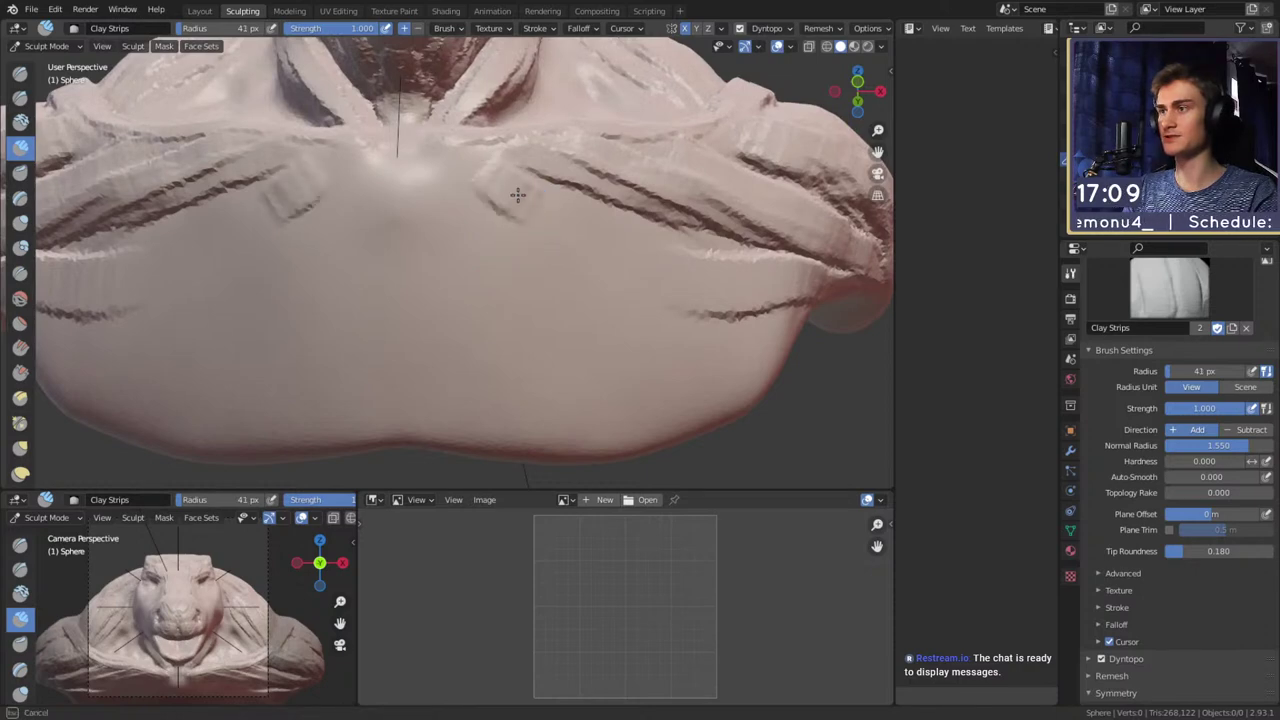
pyautogui.moveTo(517, 195)
pyautogui.mouseDown(button='middle')
pyautogui.moveTo(577, 214)
pyautogui.moveTo(735, 200)
pyautogui.mouseUp(button='middle')
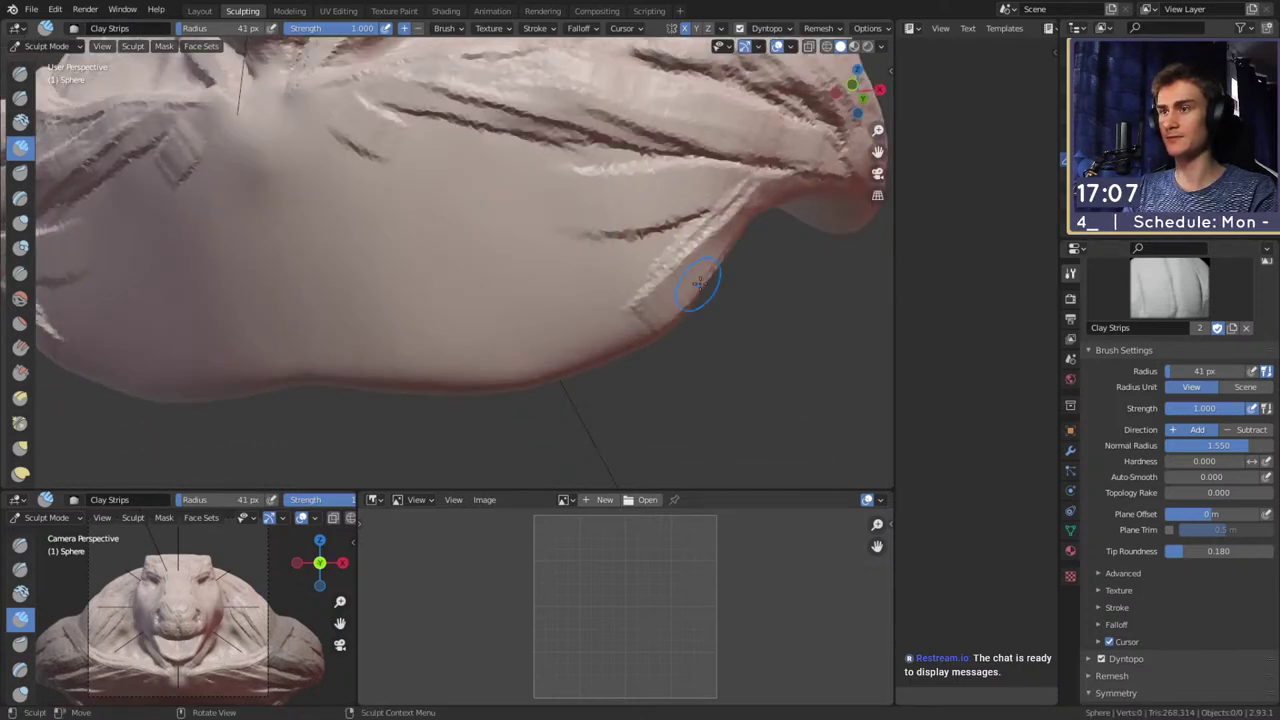
pyautogui.moveTo(580, 335)
pyautogui.mouseDown(button='middle')
pyautogui.moveTo(523, 334)
pyautogui.moveTo(567, 346)
pyautogui.mouseUp(button='middle')
# Build up muscle strands along the sternum and across the upper pectorals with Clay Strips at 58 px
pyautogui.press('f')
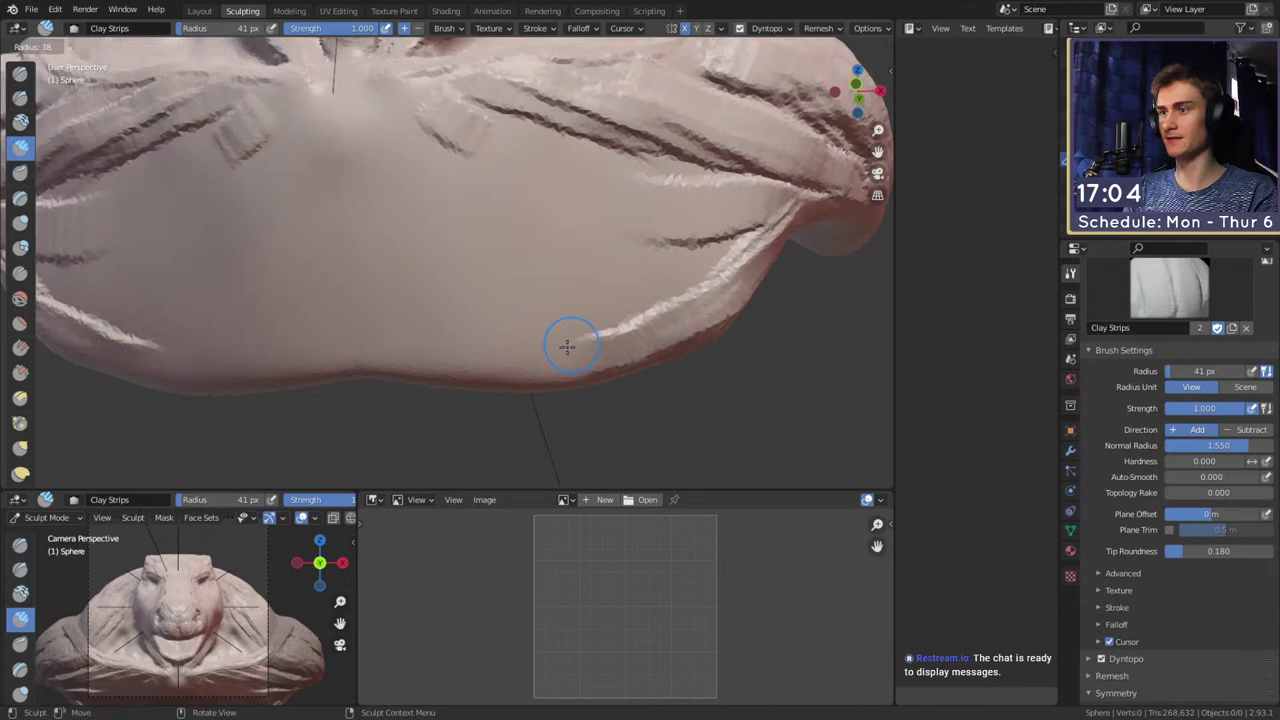
pyautogui.click(564, 346)
pyautogui.moveTo(592, 347)
pyautogui.mouseDown()
pyautogui.moveTo(547, 358)
pyautogui.moveTo(381, 343)
pyautogui.moveTo(400, 325)
pyautogui.mouseUp()
pyautogui.moveTo(530, 363)
pyautogui.mouseDown()
pyautogui.moveTo(405, 309)
pyautogui.moveTo(471, 303)
pyautogui.moveTo(386, 257)
pyautogui.moveTo(488, 370)
pyautogui.moveTo(365, 266)
pyautogui.moveTo(400, 225)
pyautogui.moveTo(410, 235)
pyautogui.moveTo(378, 125)
pyautogui.moveTo(550, 148)
pyautogui.mouseUp()
pyautogui.keyDown('shift'); pyautogui.moveTo(604, 187); pyautogui.dragTo(569, 203, button='middle'); pyautogui.keyUp('shift')
pyautogui.moveTo(479, 174); pyautogui.dragTo(578, 200)
pyautogui.moveTo(410, 182); pyautogui.dragTo(545, 218)
pyautogui.moveTo(415, 205); pyautogui.dragTo(537, 242)
pyautogui.moveTo(406, 236)
pyautogui.mouseDown()
pyautogui.moveTo(522, 266)
pyautogui.moveTo(540, 300)
pyautogui.moveTo(430, 220)
pyautogui.moveTo(420, 330)
pyautogui.moveTo(628, 315)
pyautogui.mouseUp()
# Add Clay Strips strands across the lower pectorals toward the armpit and smooth the inner chest beside the sternum
pyautogui.moveTo(628, 315); pyautogui.dragTo(622, 336, button='middle')
pyautogui.moveTo(420, 350)
pyautogui.mouseDown()
pyautogui.moveTo(672, 276)
pyautogui.moveTo(550, 358)
pyautogui.mouseUp()
pyautogui.moveTo(628, 336); pyautogui.dragTo(631, 294, button='middle')
pyautogui.moveTo(632, 268)
pyautogui.mouseDown()
pyautogui.moveTo(515, 330)
pyautogui.moveTo(350, 305)
pyautogui.mouseUp()
pyautogui.moveTo(350, 305); pyautogui.dragTo(410, 340, button='middle')
pyautogui.moveTo(410, 340)
pyautogui.mouseDown()
pyautogui.moveTo(530, 395)
pyautogui.moveTo(660, 345)
pyautogui.moveTo(545, 320)
pyautogui.moveTo(586, 278)
pyautogui.moveTo(609, 266)
pyautogui.moveTo(660, 300)
pyautogui.mouseUp()
pyautogui.moveTo(453, 240)
pyautogui.keyDown('shift'); pyautogui.mouseDown()
pyautogui.moveTo(410, 225)
pyautogui.moveTo(430, 270)
pyautogui.moveTo(530, 307)
pyautogui.moveTo(705, 330)
pyautogui.moveTo(700, 300)
pyautogui.moveTo(605, 418)
pyautogui.moveTo(455, 385)
pyautogui.moveTo(535, 360)
pyautogui.moveTo(605, 362)
pyautogui.moveTo(402, 308)
pyautogui.moveTo(380, 277)
pyautogui.moveTo(426, 266)
pyautogui.mouseUp(); pyautogui.keyUp('shift')
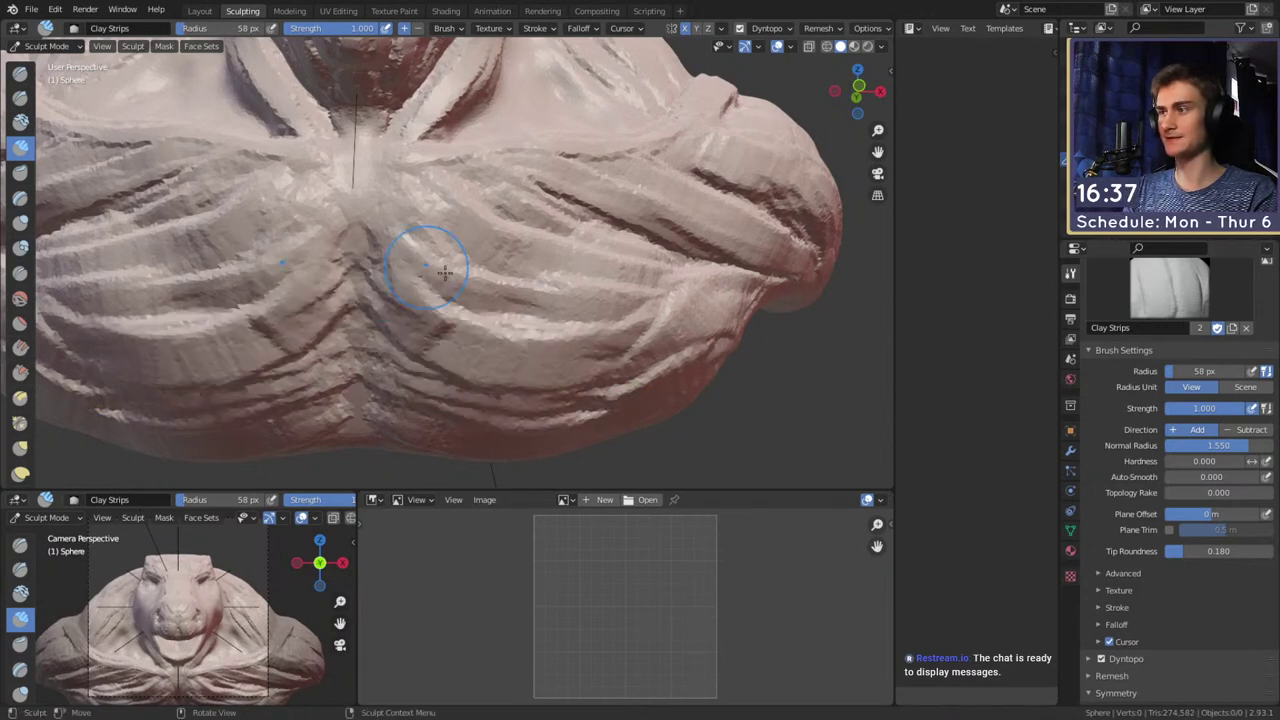
# Layer strands fanning outward from the sternum over the middle of the pectorals, reducing Clay Strips to 39 px
pyautogui.scroll(-6, 426, 266)
pyautogui.moveTo(430, 270)
pyautogui.mouseDown(button='middle')
pyautogui.moveTo(637, 330)
pyautogui.moveTo(445, 290)
pyautogui.moveTo(509, 283)
pyautogui.moveTo(506, 260)
pyautogui.mouseUp(button='middle')
pyautogui.scroll(4, 460, 290)
pyautogui.scroll(1, 506, 257)
pyautogui.press('f')
pyautogui.click(480, 235)
pyautogui.moveTo(454, 209); pyautogui.dragTo(555, 257)
pyautogui.moveTo(406, 240)
pyautogui.mouseDown()
pyautogui.moveTo(469, 237)
pyautogui.moveTo(435, 260)
pyautogui.mouseUp()
pyautogui.moveTo(550, 275)
pyautogui.mouseDown(button='middle')
pyautogui.moveTo(560, 260)
pyautogui.moveTo(433, 243)
pyautogui.mouseUp(button='middle')
pyautogui.press('f')
pyautogui.click(424, 240)
pyautogui.moveTo(368, 228); pyautogui.dragTo(530, 235)
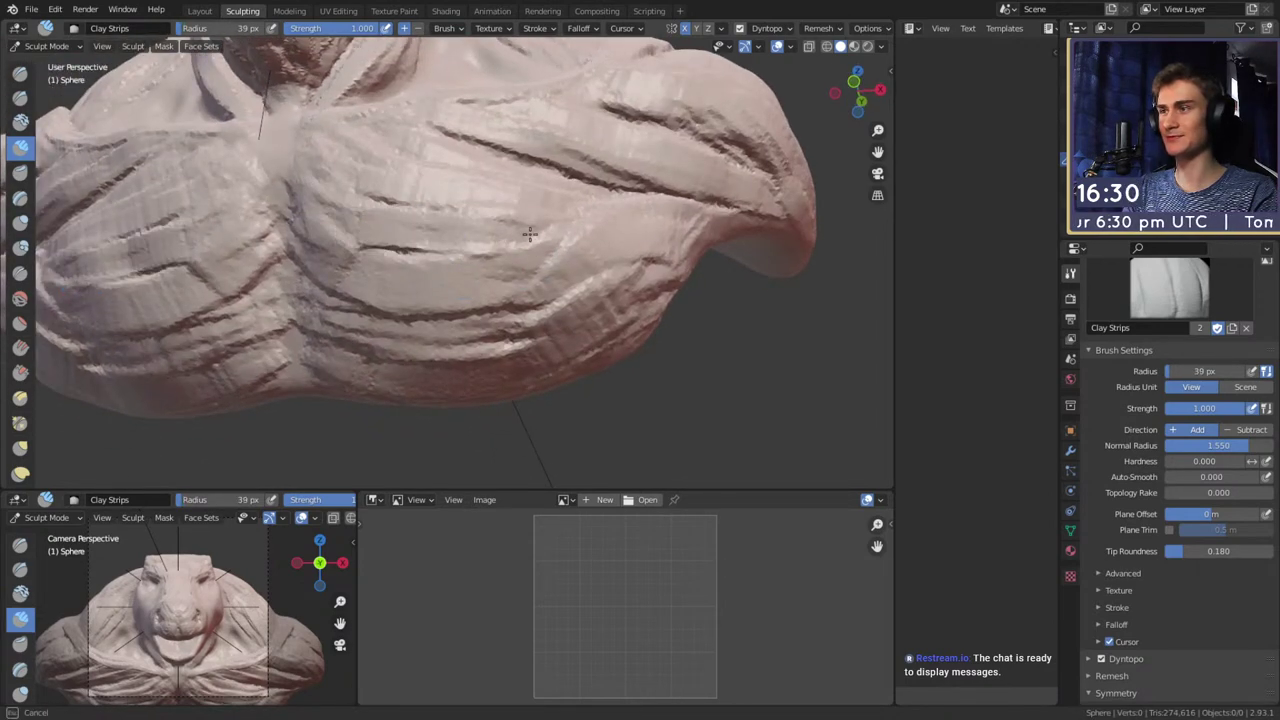
# Fill the gaps between the strands on the lower and outer pectorals with Clay Strips at 39 px
pyautogui.moveTo(485, 262); pyautogui.dragTo(478, 220, button='middle')
pyautogui.moveTo(375, 261)
pyautogui.mouseDown()
pyautogui.moveTo(568, 296)
pyautogui.moveTo(400, 278)
pyautogui.mouseUp()
pyautogui.moveTo(400, 278)
pyautogui.mouseDown()
pyautogui.moveTo(586, 251)
pyautogui.moveTo(450, 287)
pyautogui.mouseUp()
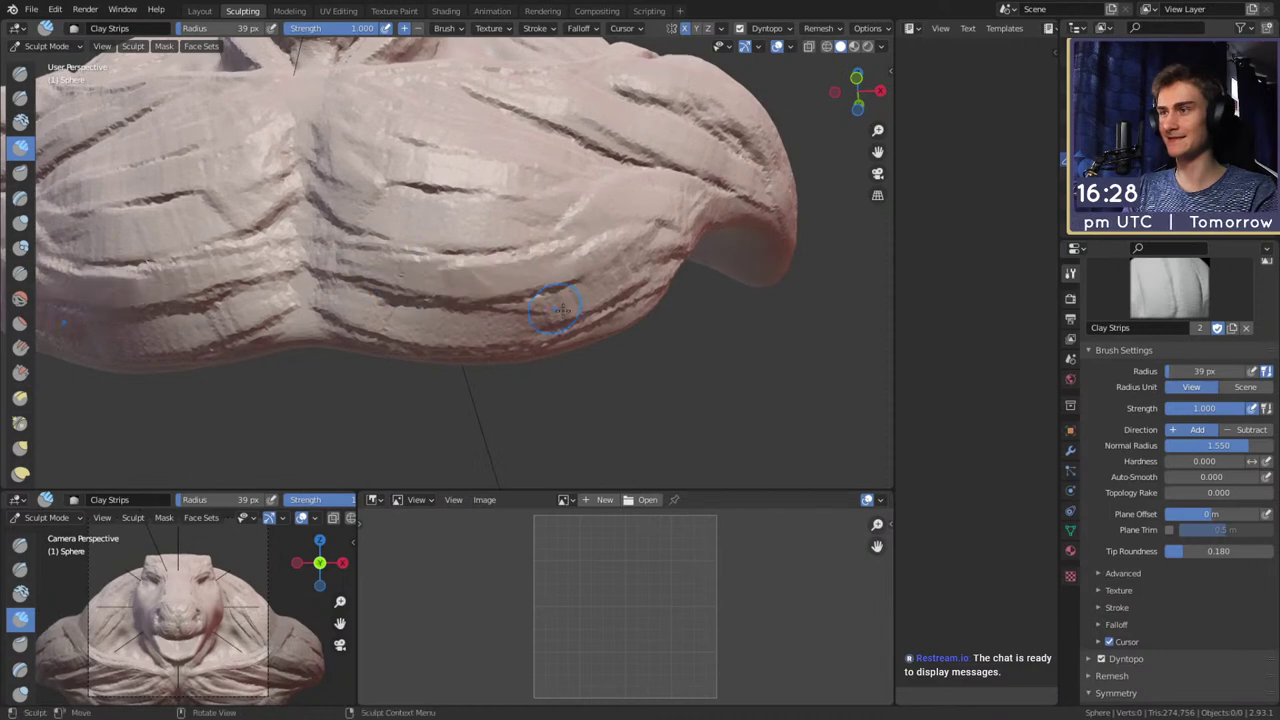
pyautogui.moveTo(545, 300)
pyautogui.mouseDown()
pyautogui.moveTo(350, 308)
pyautogui.moveTo(525, 315)
pyautogui.mouseUp()
pyautogui.moveTo(525, 315)
pyautogui.mouseDown()
pyautogui.moveTo(419, 342)
pyautogui.moveTo(678, 258)
pyautogui.mouseUp()
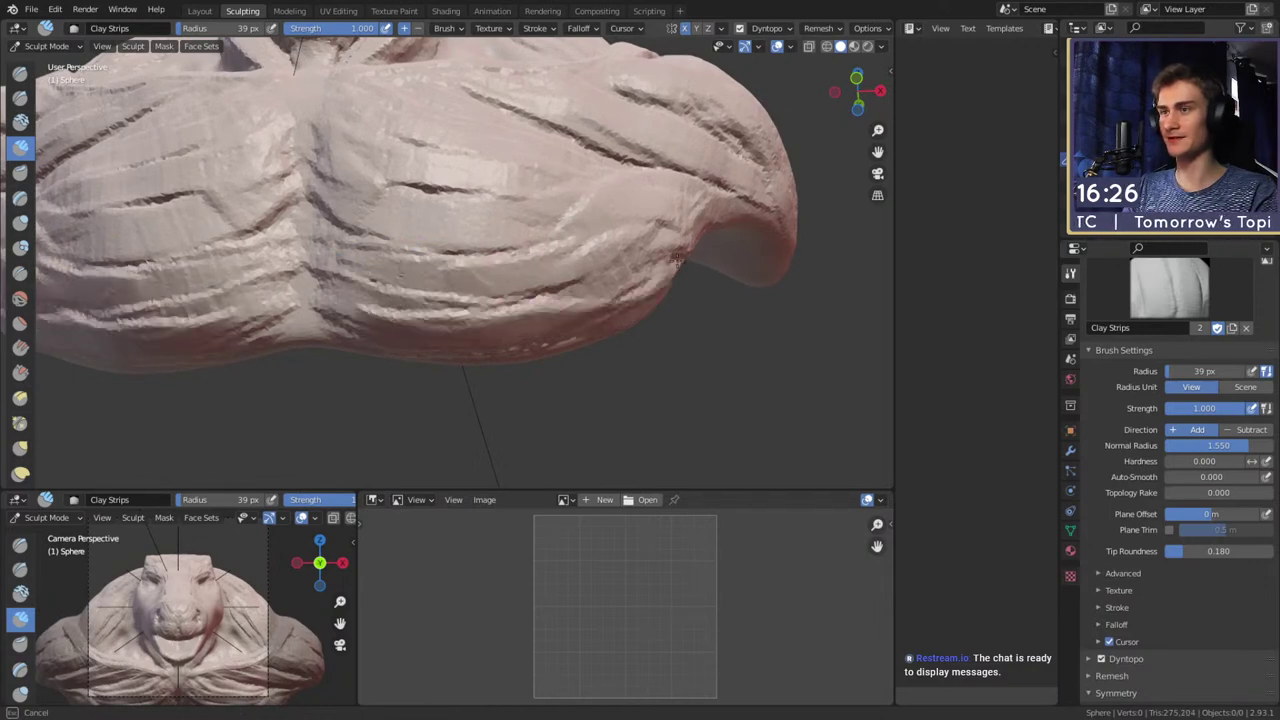
pyautogui.moveTo(516, 293)
pyautogui.mouseDown()
pyautogui.moveTo(488, 268)
pyautogui.moveTo(510, 250)
pyautogui.mouseUp()
pyautogui.moveTo(470, 255)
pyautogui.keyDown('shift'); pyautogui.mouseDown(button='middle')
pyautogui.moveTo(568, 323)
pyautogui.moveTo(562, 355)
pyautogui.mouseUp(button='middle'); pyautogui.keyUp('shift')
pyautogui.moveTo(512, 405)
pyautogui.mouseDown()
pyautogui.moveTo(455, 395)
pyautogui.moveTo(470, 345)
pyautogui.moveTo(439, 311)
pyautogui.mouseUp()
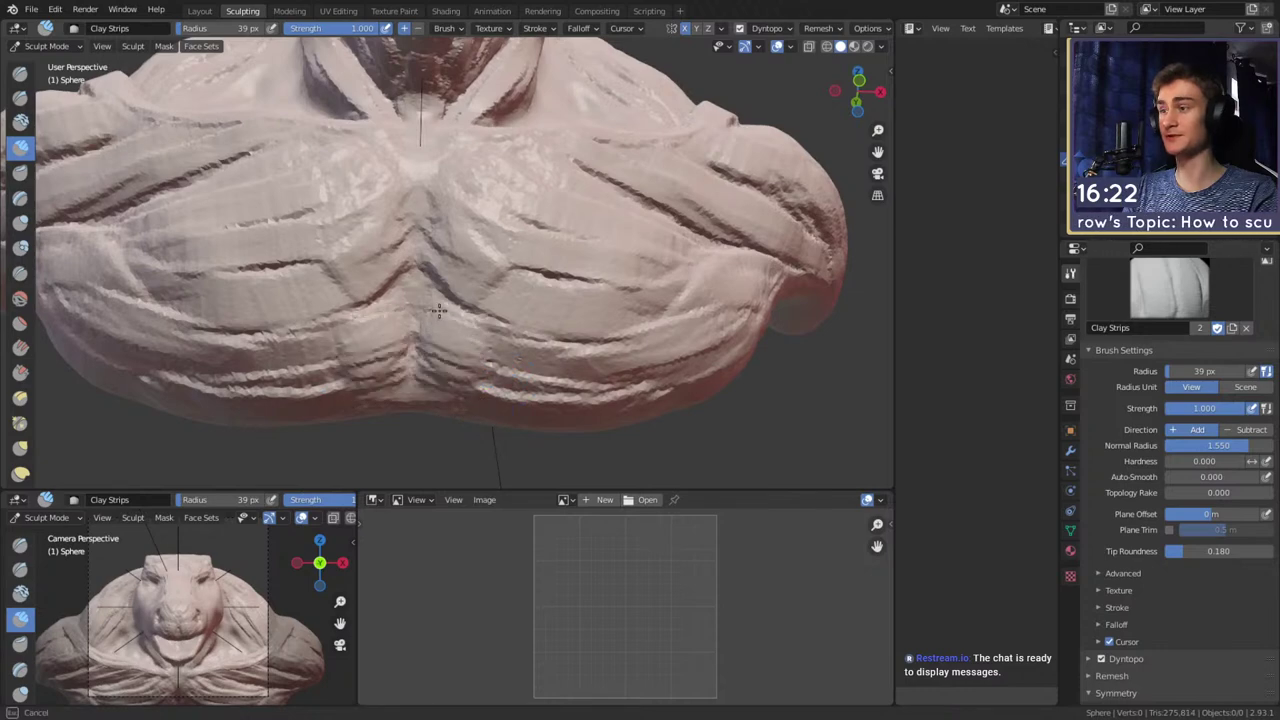
# Sculpt finer muscle fibers from the sternum across the upper pectoral to the armpit with Clay Strips at 39 px
pyautogui.moveTo(494, 228)
pyautogui.mouseDown()
pyautogui.moveTo(595, 300)
pyautogui.moveTo(585, 340)
pyautogui.mouseUp()
pyautogui.moveTo(585, 340); pyautogui.dragTo(583, 305, button='middle')
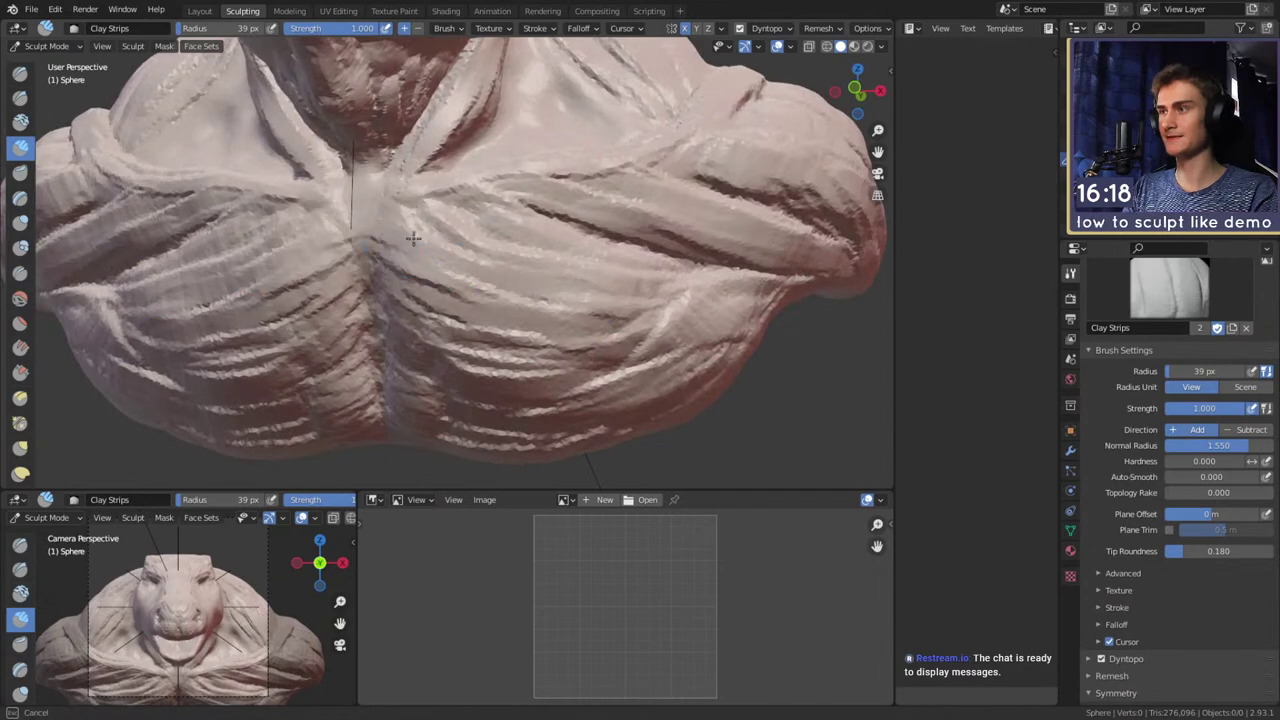
pyautogui.moveTo(413, 238); pyautogui.dragTo(680, 265)
pyautogui.moveTo(680, 265); pyautogui.dragTo(650, 238, button='middle')
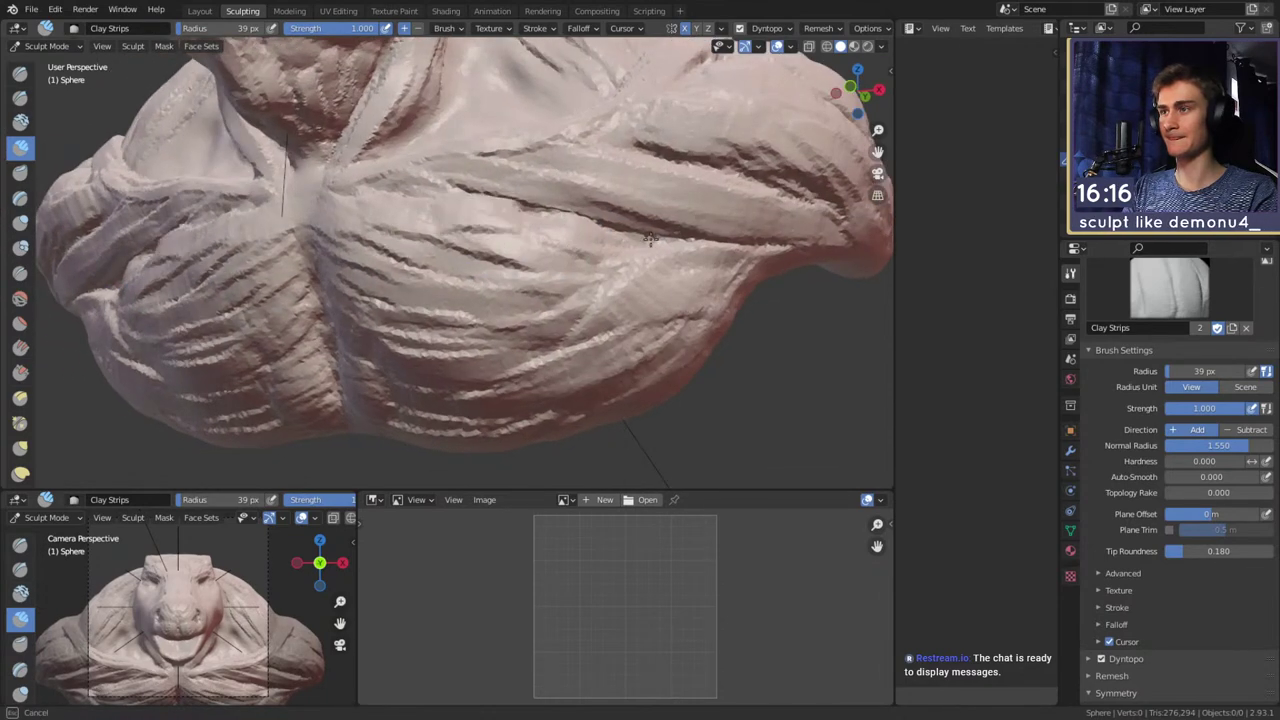
pyautogui.moveTo(650, 238)
pyautogui.mouseDown()
pyautogui.moveTo(598, 236)
pyautogui.moveTo(567, 288)
pyautogui.moveTo(490, 310)
pyautogui.mouseUp()
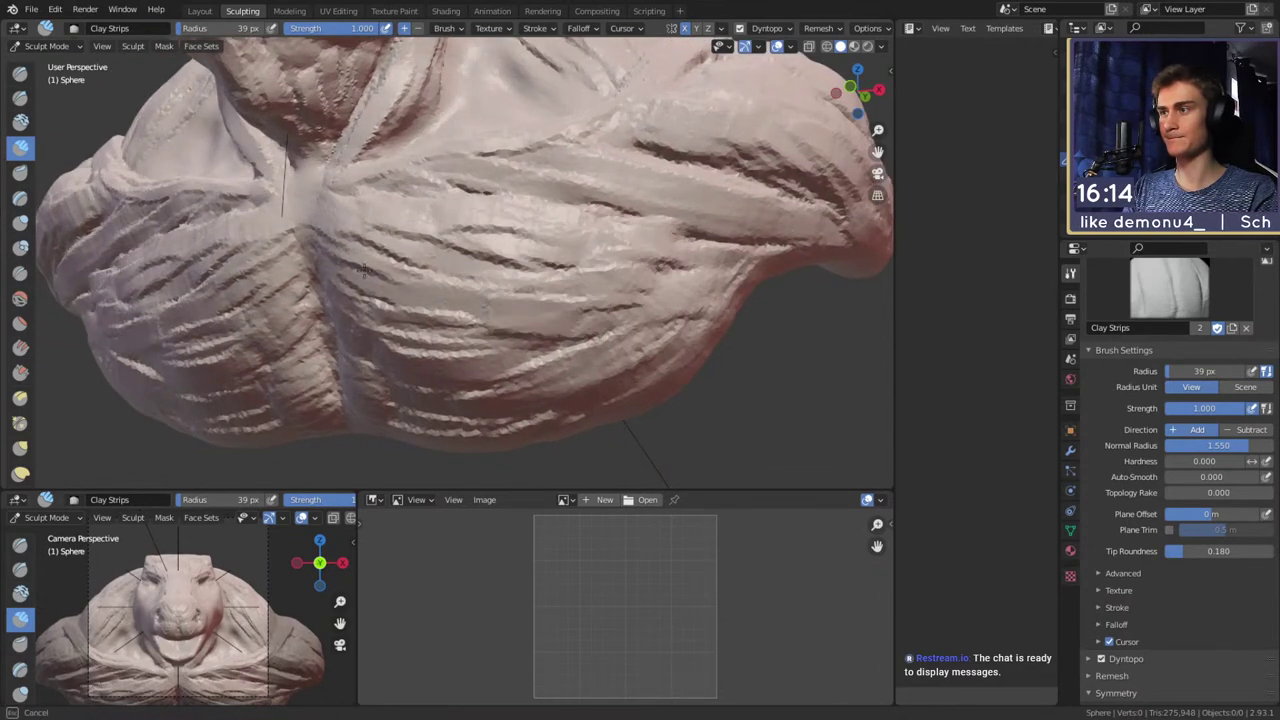
pyautogui.moveTo(364, 268); pyautogui.dragTo(606, 337)
# Add muscle fibers along the underside and inner edge of the pectorals with Clay Strips at 39 px
pyautogui.moveTo(660, 330); pyautogui.dragTo(591, 264, button='middle')
pyautogui.moveTo(478, 350)
pyautogui.mouseDown()
pyautogui.moveTo(650, 310)
pyautogui.moveTo(618, 340)
pyautogui.moveTo(642, 322)
pyautogui.mouseUp()
pyautogui.moveTo(612, 294)
pyautogui.mouseDown()
pyautogui.moveTo(518, 335)
pyautogui.moveTo(628, 260)
pyautogui.mouseUp()
pyautogui.moveTo(634, 280); pyautogui.dragTo(615, 222, button='middle')
pyautogui.moveTo(445, 345)
pyautogui.mouseDown()
pyautogui.moveTo(585, 324)
pyautogui.moveTo(535, 328)
pyautogui.mouseUp()
pyautogui.moveTo(500, 325); pyautogui.dragTo(542, 318, button='middle')
pyautogui.moveTo(478, 292)
pyautogui.mouseDown()
pyautogui.moveTo(432, 325)
pyautogui.moveTo(418, 380)
pyautogui.mouseUp()
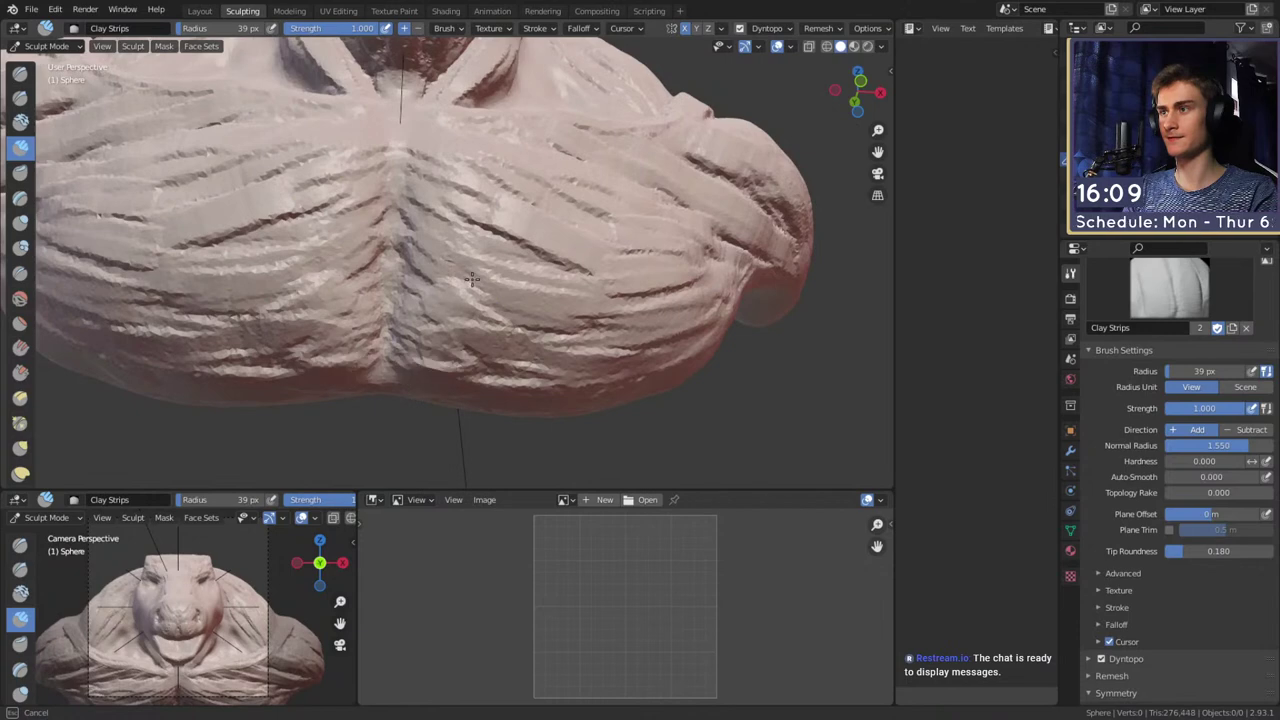
pyautogui.moveTo(472, 279); pyautogui.dragTo(486, 262)
pyautogui.moveTo(460, 212); pyautogui.dragTo(514, 258)
# Smooth the chest fibers into rounded pectorals with a 123 px and an 83 px radius
pyautogui.scroll(-5, 514, 270)
pyautogui.moveTo(515, 285)
pyautogui.mouseDown(button='middle')
pyautogui.moveTo(640, 318)
pyautogui.moveTo(509, 346)
pyautogui.mouseUp(button='middle')
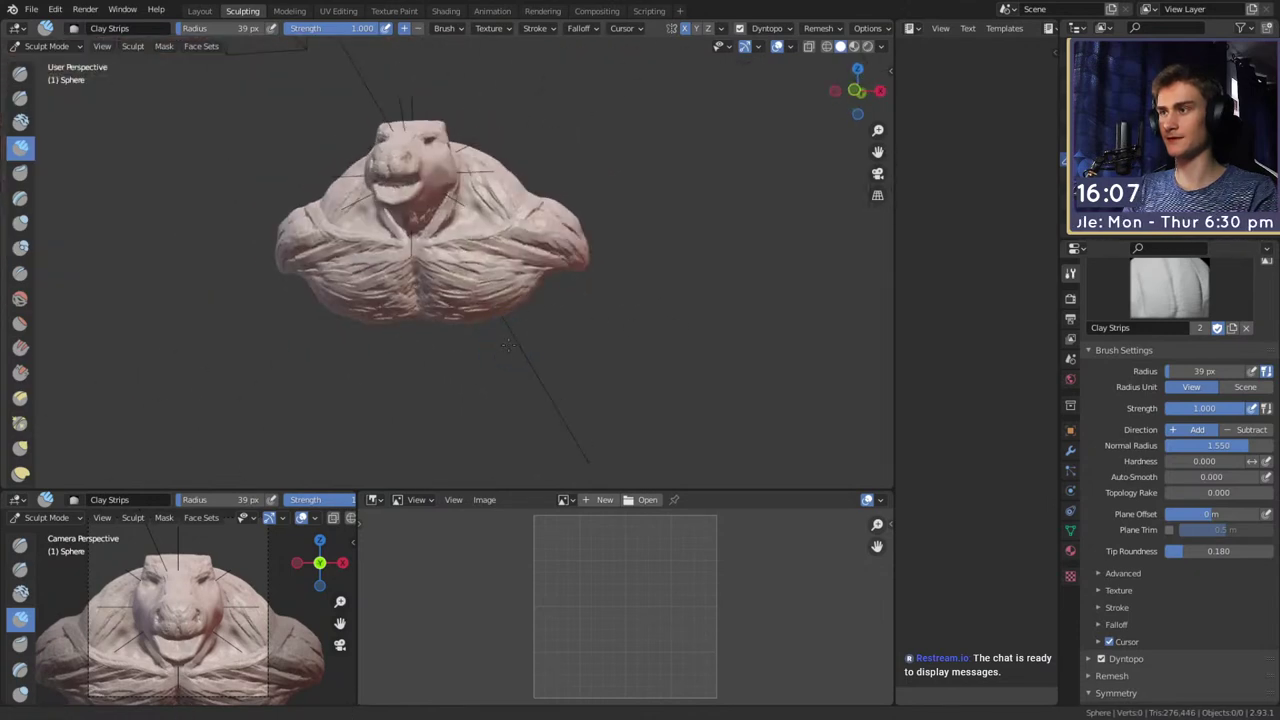
pyautogui.scroll(5, 508, 344)
pyautogui.press('f')
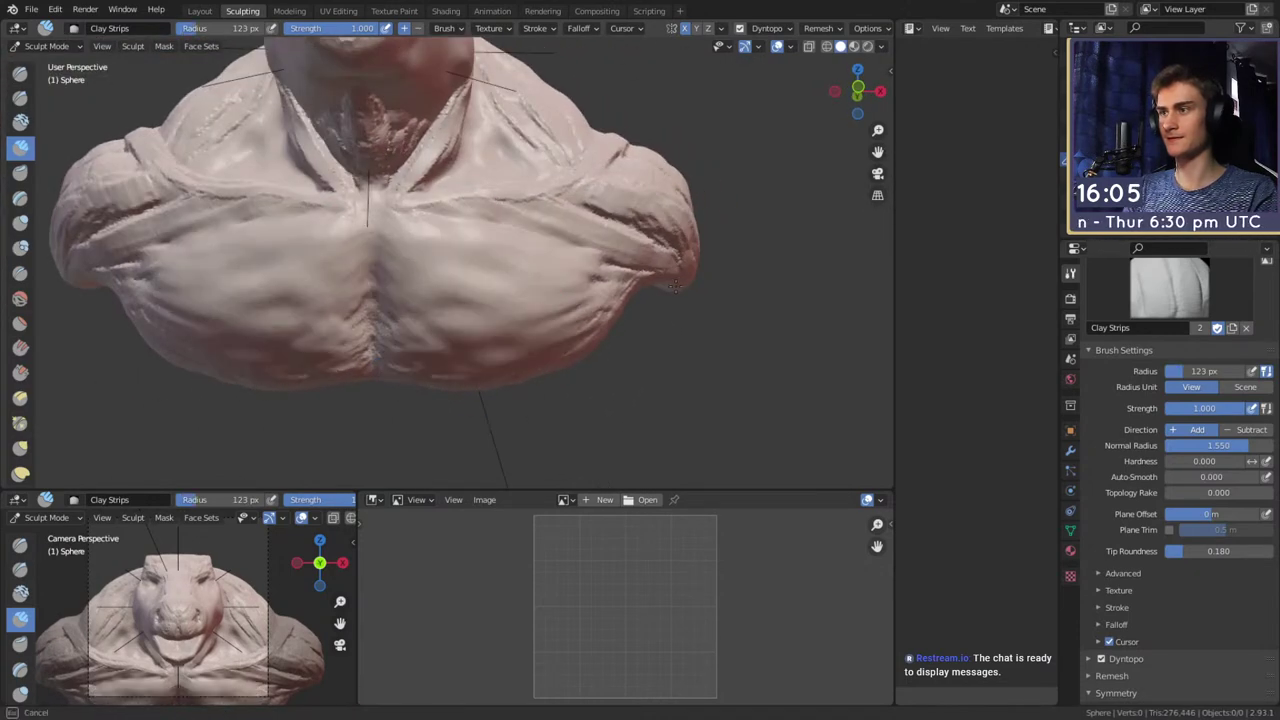
pyautogui.keyDown('shift'); pyautogui.moveTo(570, 317); pyautogui.dragTo(611, 272); pyautogui.keyUp('shift')
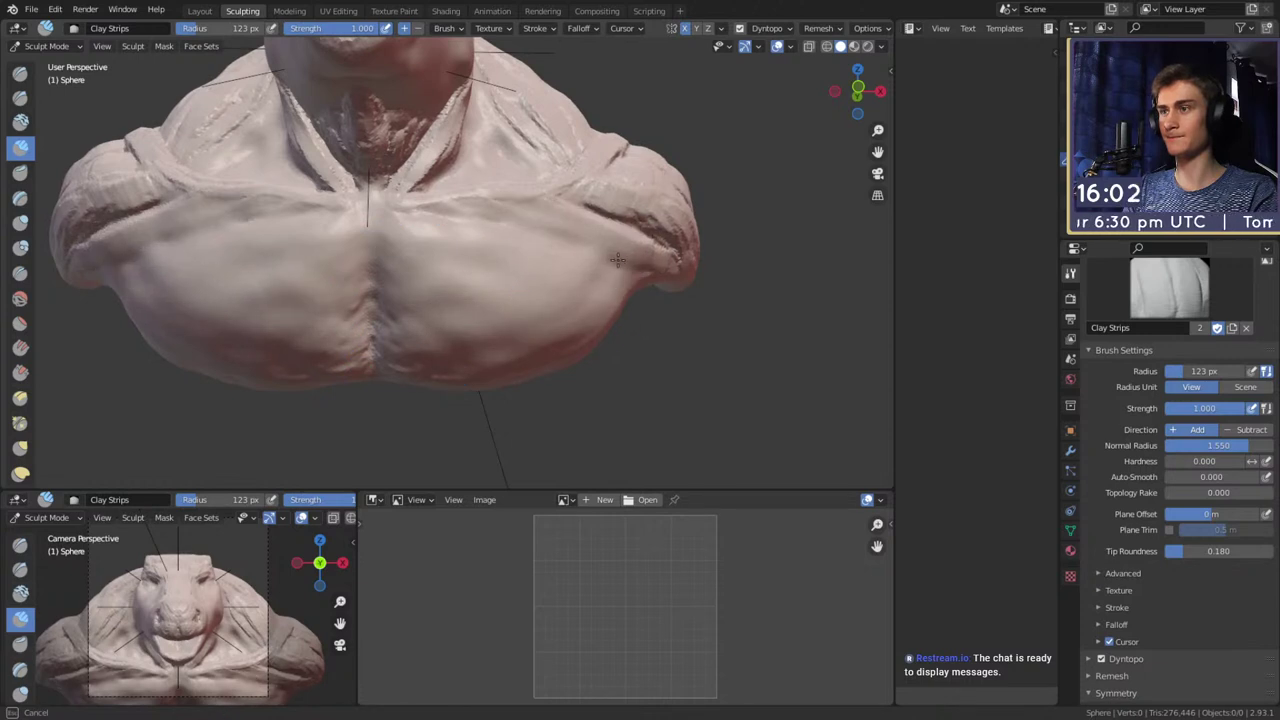
pyautogui.moveTo(617, 260); pyautogui.dragTo(535, 292, button='middle')
pyautogui.press('f')
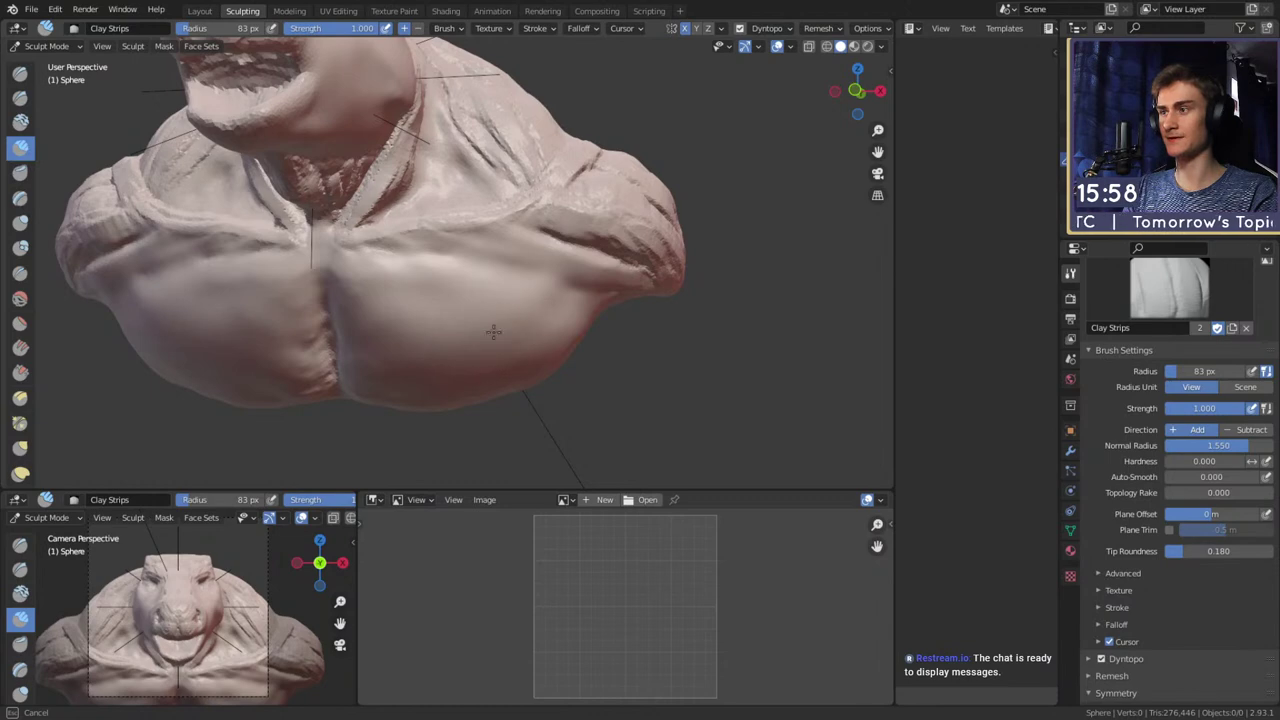
# Fill the groove between the pectorals with Clay Strips at 25 px and smooth it at 115 px
pyautogui.press('f')
pyautogui.click(371, 294)
pyautogui.keyDown('alt'); pyautogui.moveTo(402, 298); pyautogui.dragTo(476, 308); pyautogui.keyUp('alt')
pyautogui.keyDown('ctrl'); pyautogui.keyDown('alt'); pyautogui.moveTo(476, 308); pyautogui.dragTo(465, 278); pyautogui.keyUp('alt'); pyautogui.keyUp('ctrl')
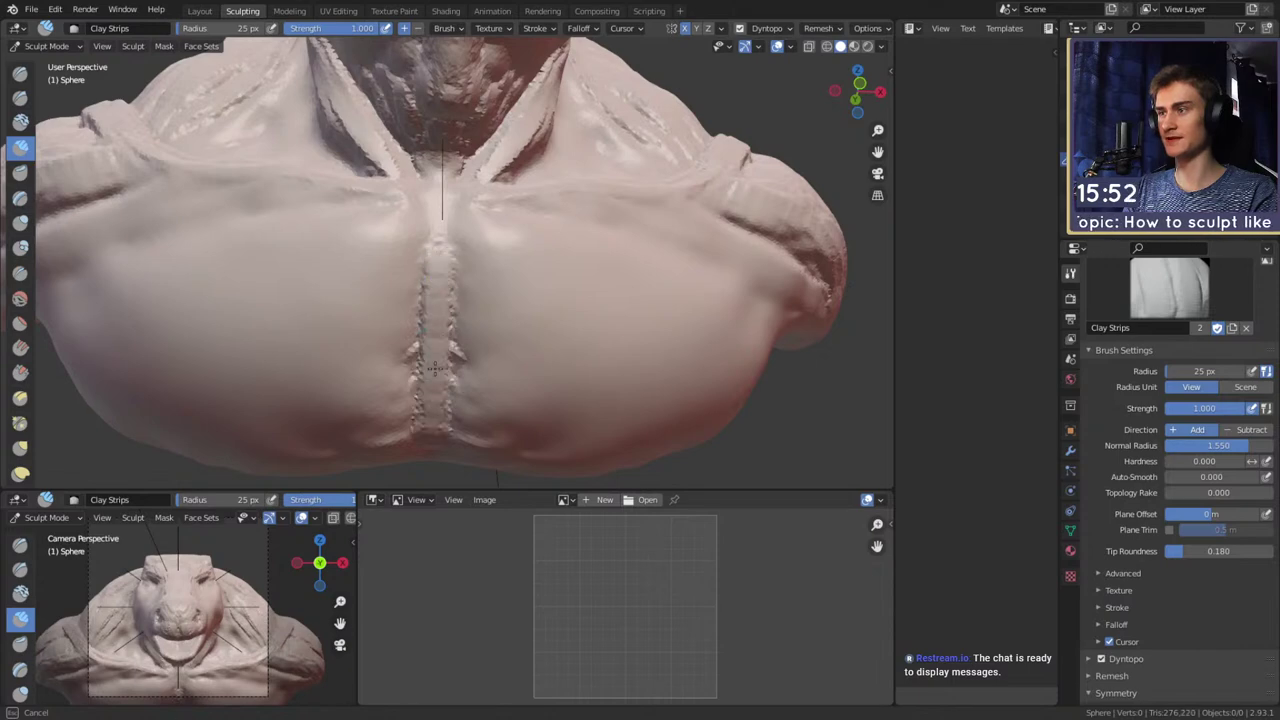
pyautogui.moveTo(435, 369); pyautogui.dragTo(431, 388)
pyautogui.press('f')
pyautogui.click(506, 271)
pyautogui.keyDown('shift'); pyautogui.moveTo(470, 262); pyautogui.dragTo(468, 305); pyautogui.keyUp('shift')
# Adjust the center and lower edge of the pectorals with Grab at 115 px and 132 px
pyautogui.scroll(-5, 525, 310)
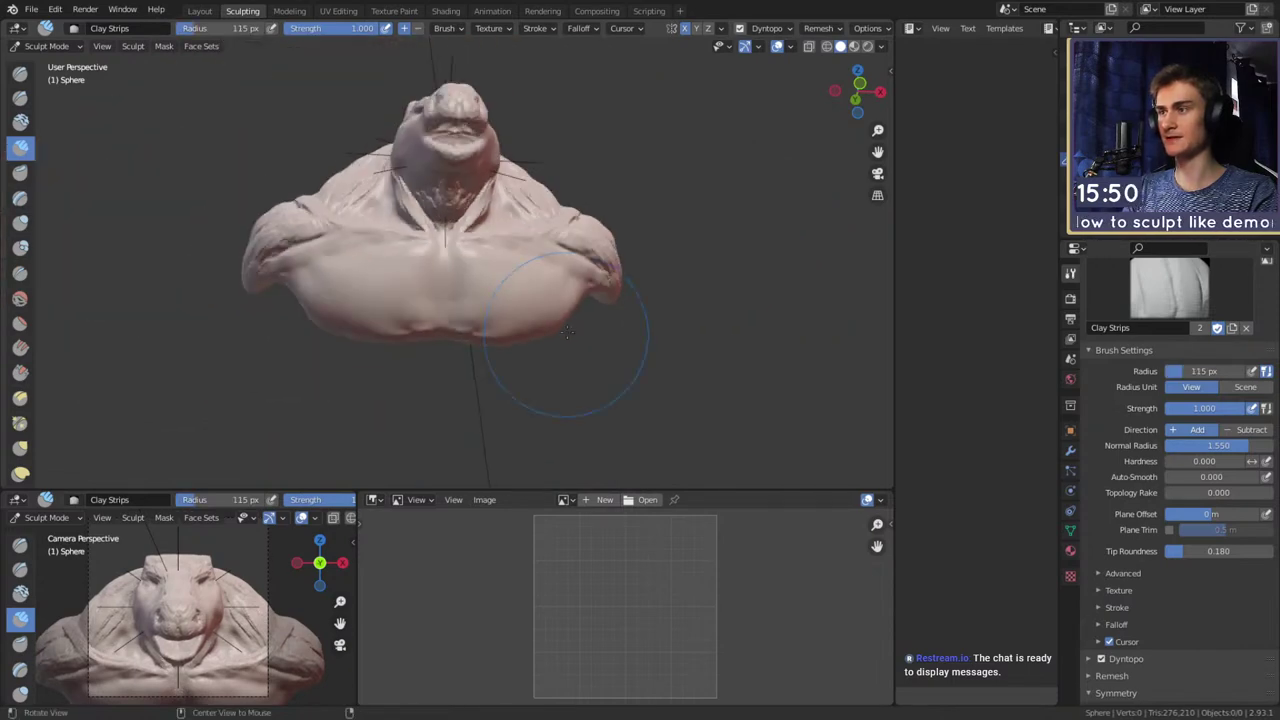
pyautogui.scroll(5, 523, 280)
pyautogui.press('g')
pyautogui.moveTo(476, 290); pyautogui.dragTo(461, 289)
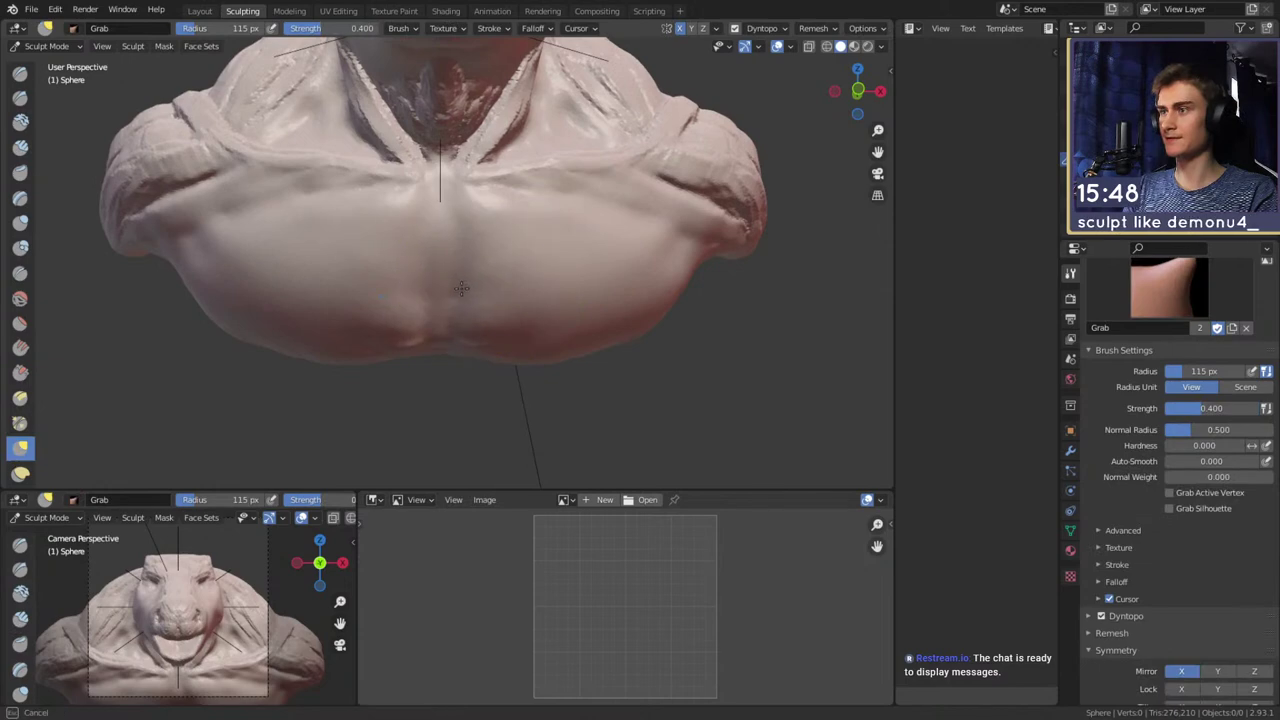
pyautogui.moveTo(510, 309); pyautogui.dragTo(475, 288, button='middle')
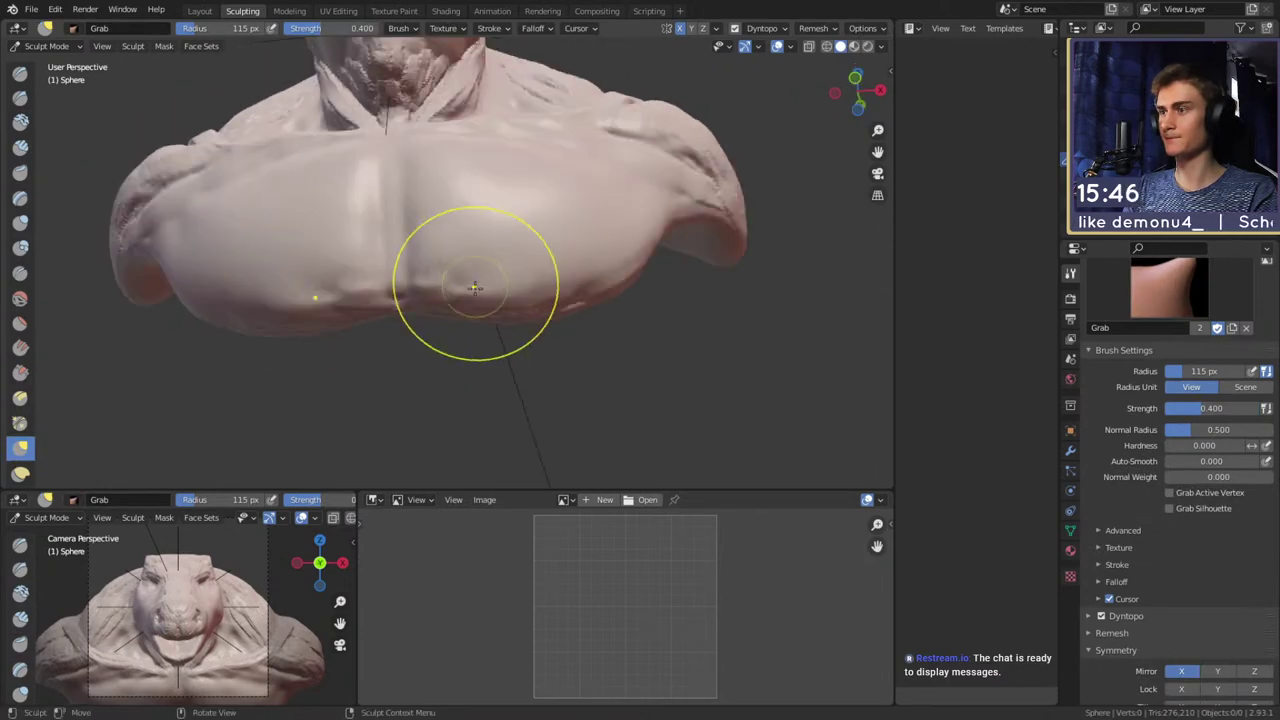
pyautogui.moveTo(558, 199)
pyautogui.mouseDown(button='middle')
pyautogui.moveTo(486, 371)
pyautogui.moveTo(563, 331)
pyautogui.moveTo(478, 288)
pyautogui.mouseUp(button='middle')
pyautogui.click(525, 290)
pyautogui.moveTo(505, 298); pyautogui.dragTo(488, 221)
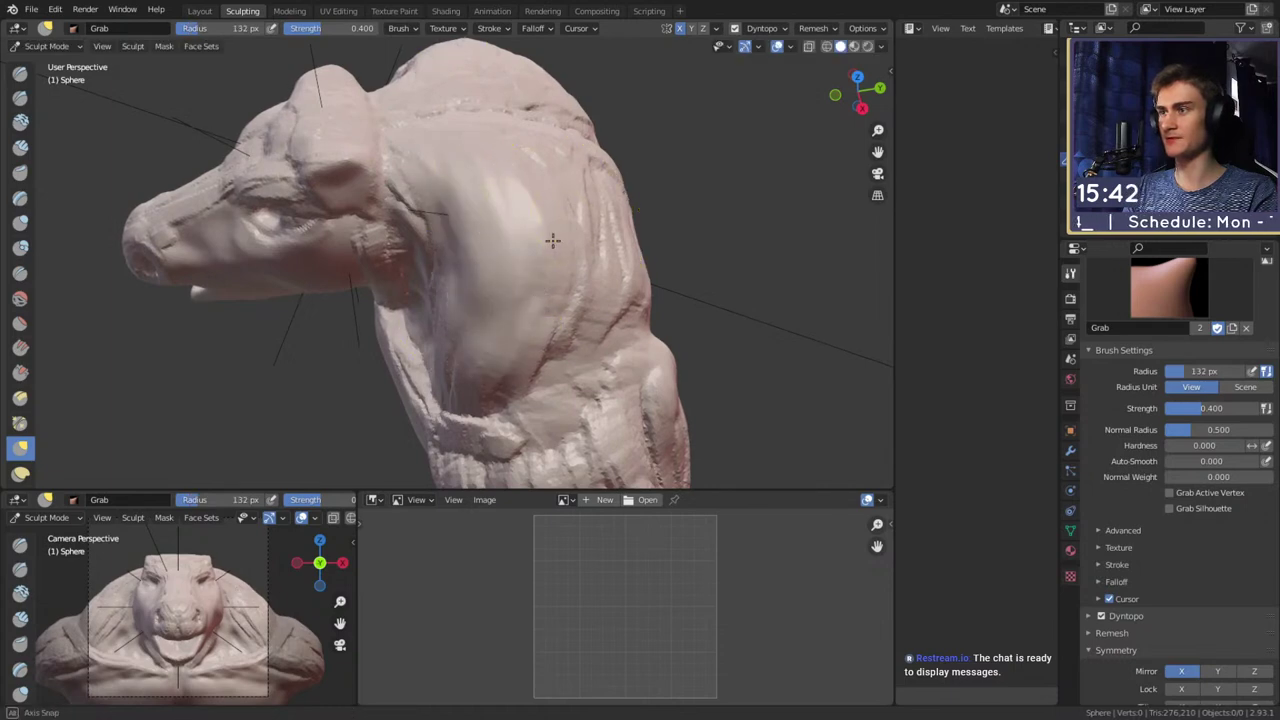
# Smooth the muscle strands on the back and shoulders at a 148 px radius
pyautogui.moveTo(553, 240); pyautogui.dragTo(577, 362, button='middle')
pyautogui.moveTo(512, 302); pyautogui.dragTo(418, 320, button='middle')
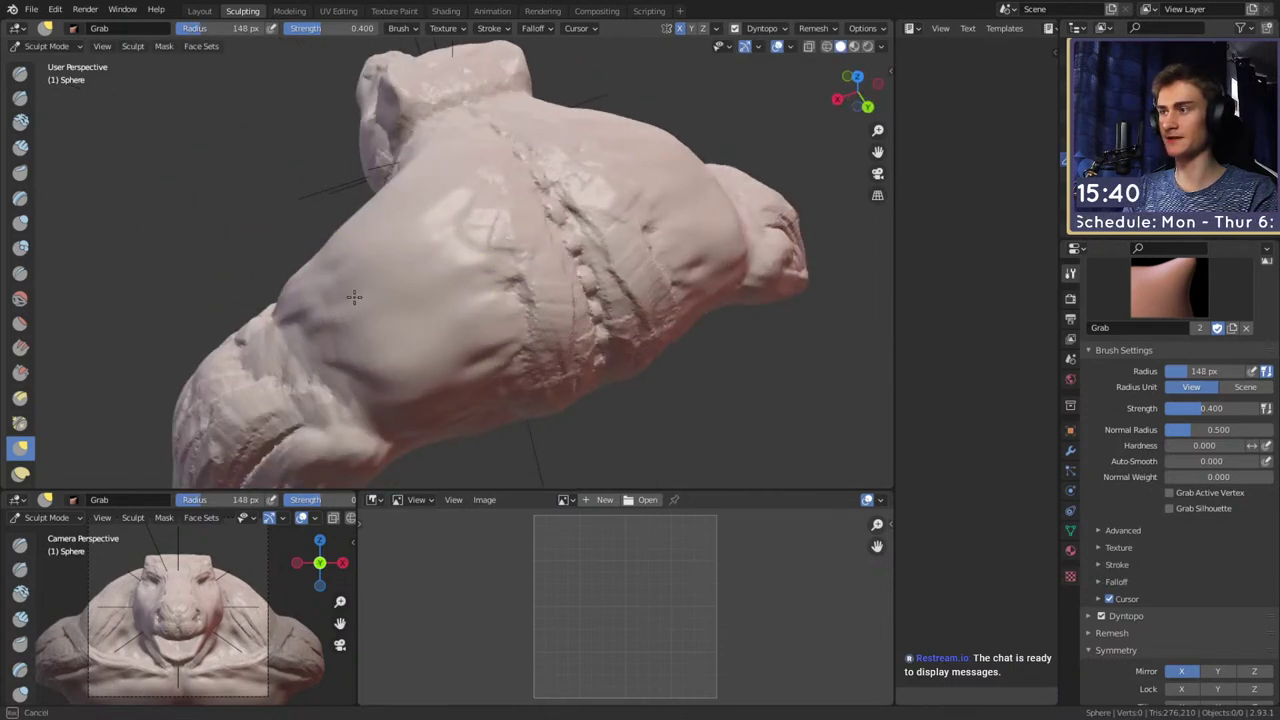
pyautogui.moveTo(476, 150)
pyautogui.mouseDown(button='middle')
pyautogui.moveTo(617, 206)
pyautogui.moveTo(517, 163)
pyautogui.moveTo(547, 210)
pyautogui.mouseUp(button='middle')
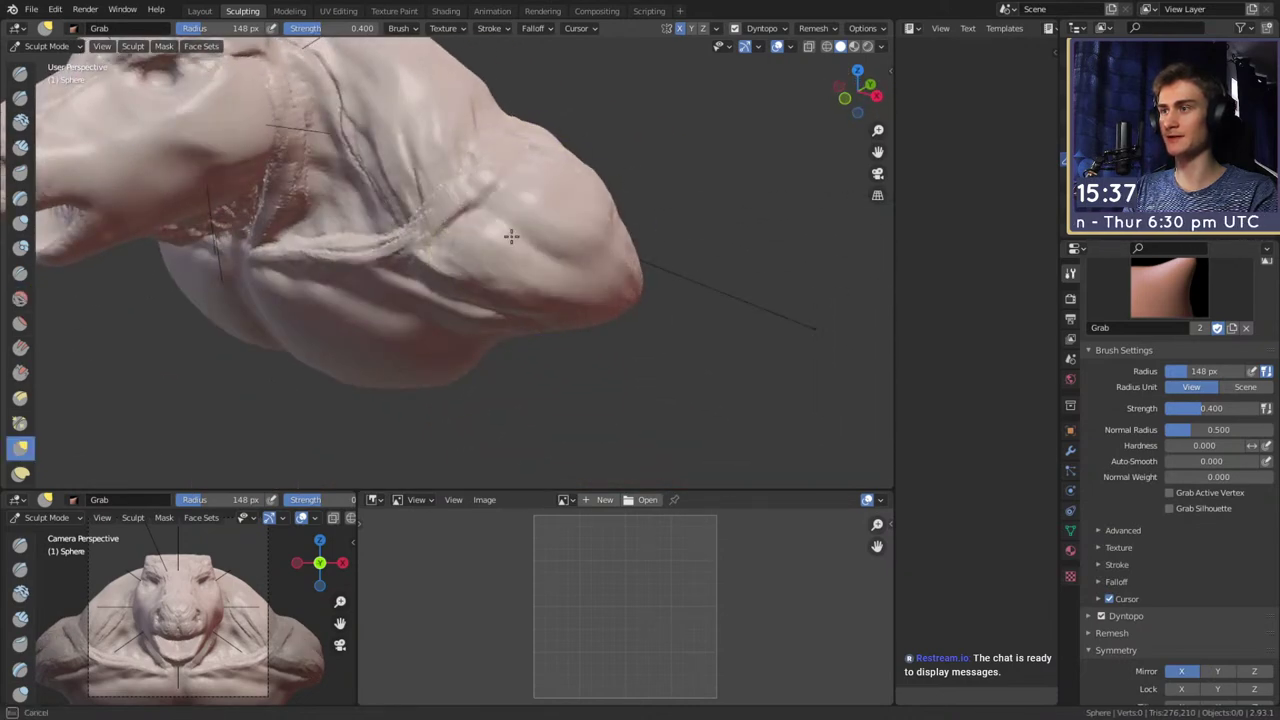
pyautogui.moveTo(468, 216); pyautogui.dragTo(543, 277, button='middle')
# Switch to the Crease brush and smooth the throat, neck tendons and collarbone at 148 px
pyautogui.scroll(2, 543, 277)
pyautogui.hotkey('shift', 'c')
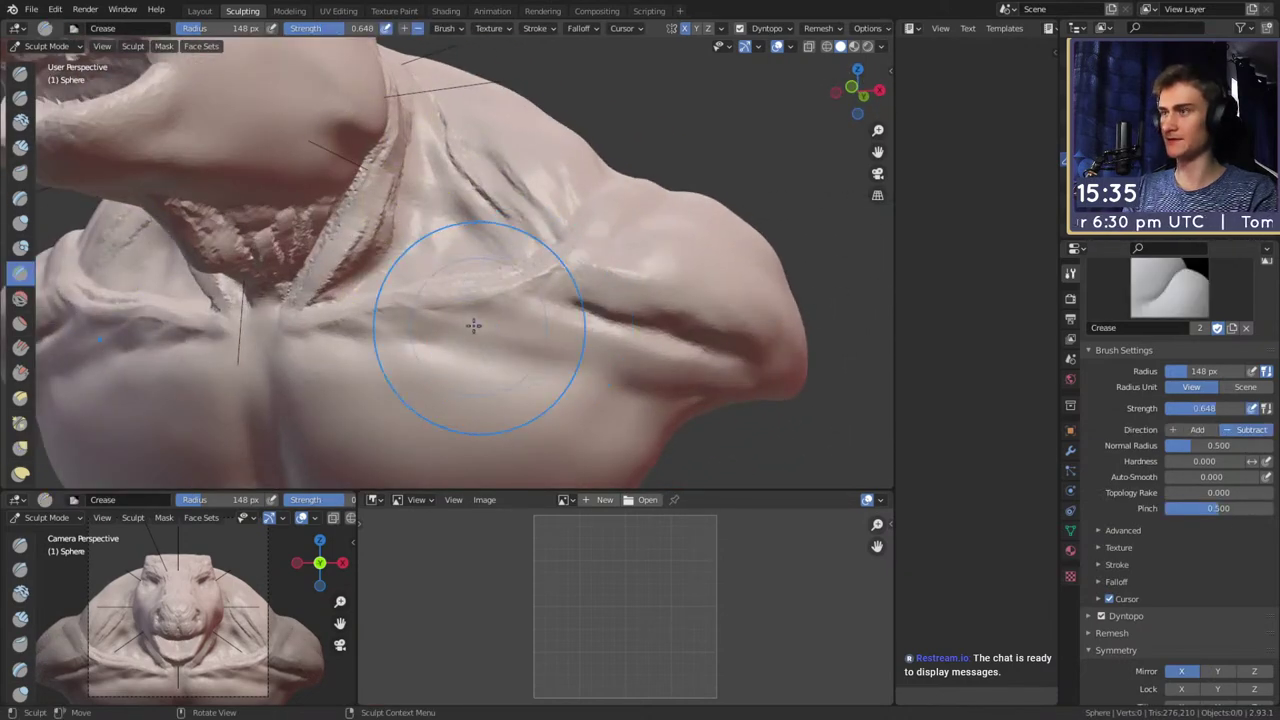
pyautogui.moveTo(477, 326)
pyautogui.mouseDown(button='middle')
pyautogui.moveTo(529, 267)
pyautogui.moveTo(426, 86)
pyautogui.moveTo(500, 195)
pyautogui.moveTo(478, 92)
pyautogui.mouseUp(button='middle')
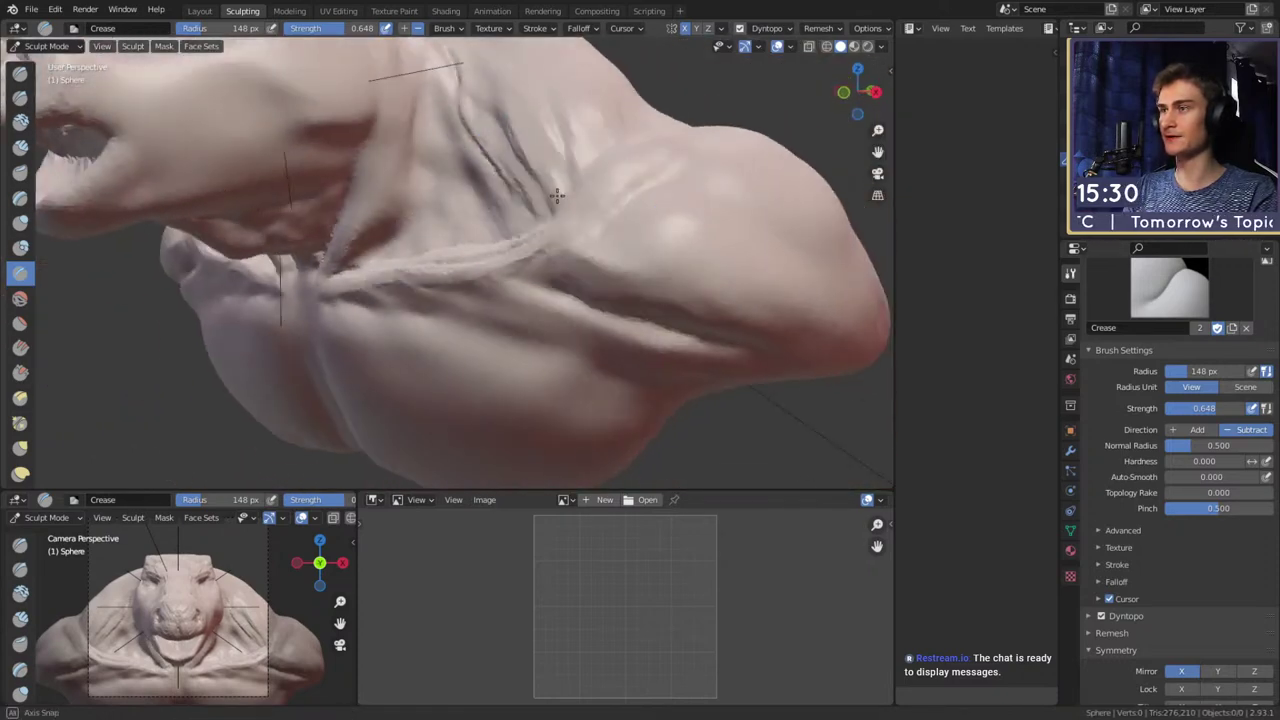
pyautogui.moveTo(564, 172); pyautogui.dragTo(298, 119, button='middle')
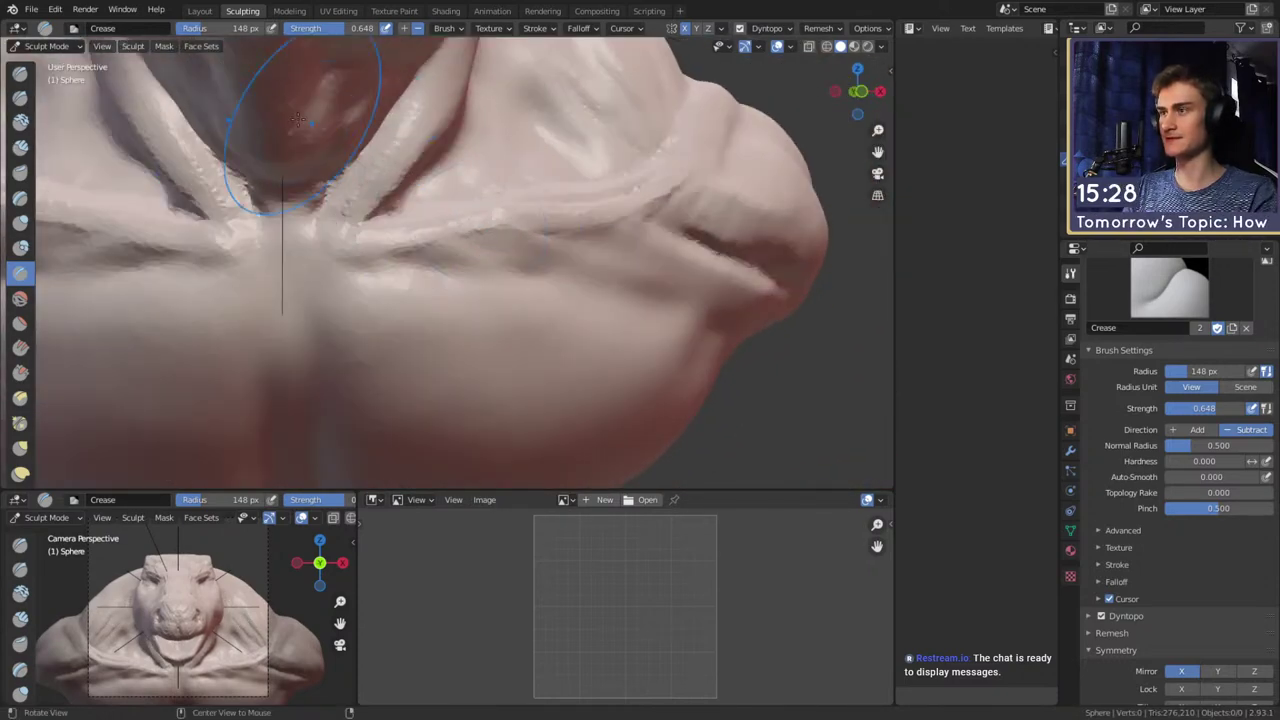
# Crease the junction between the neck tendons and the inner collarbone at 37 px
pyautogui.press('f')
pyautogui.click(378, 248)
pyautogui.moveTo(383, 240)
pyautogui.keyDown('shift'); pyautogui.mouseDown(button='middle')
pyautogui.moveTo(468, 271)
pyautogui.moveTo(458, 240)
pyautogui.mouseUp(button='middle'); pyautogui.keyUp('shift')
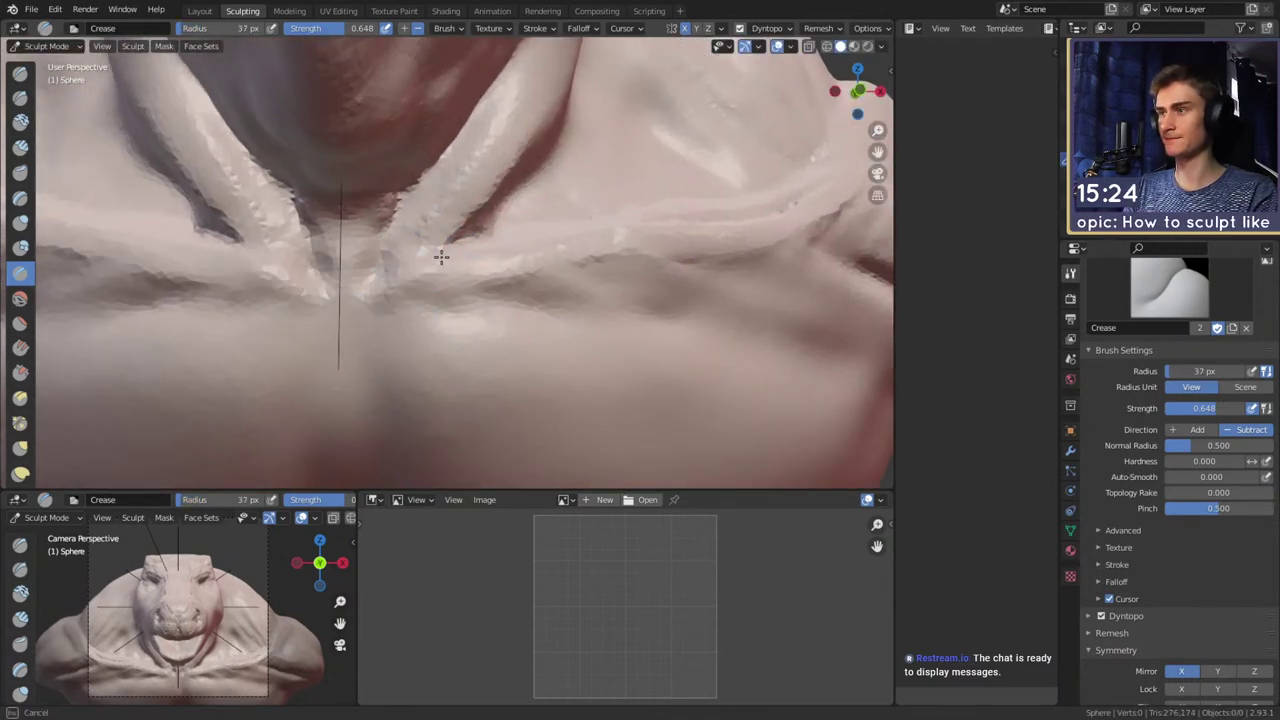
pyautogui.moveTo(589, 254); pyautogui.dragTo(429, 266, button='middle')
# Carve along the collarbone with Crease at 56 px and lower the brush strength to 0.170
pyautogui.press('f')
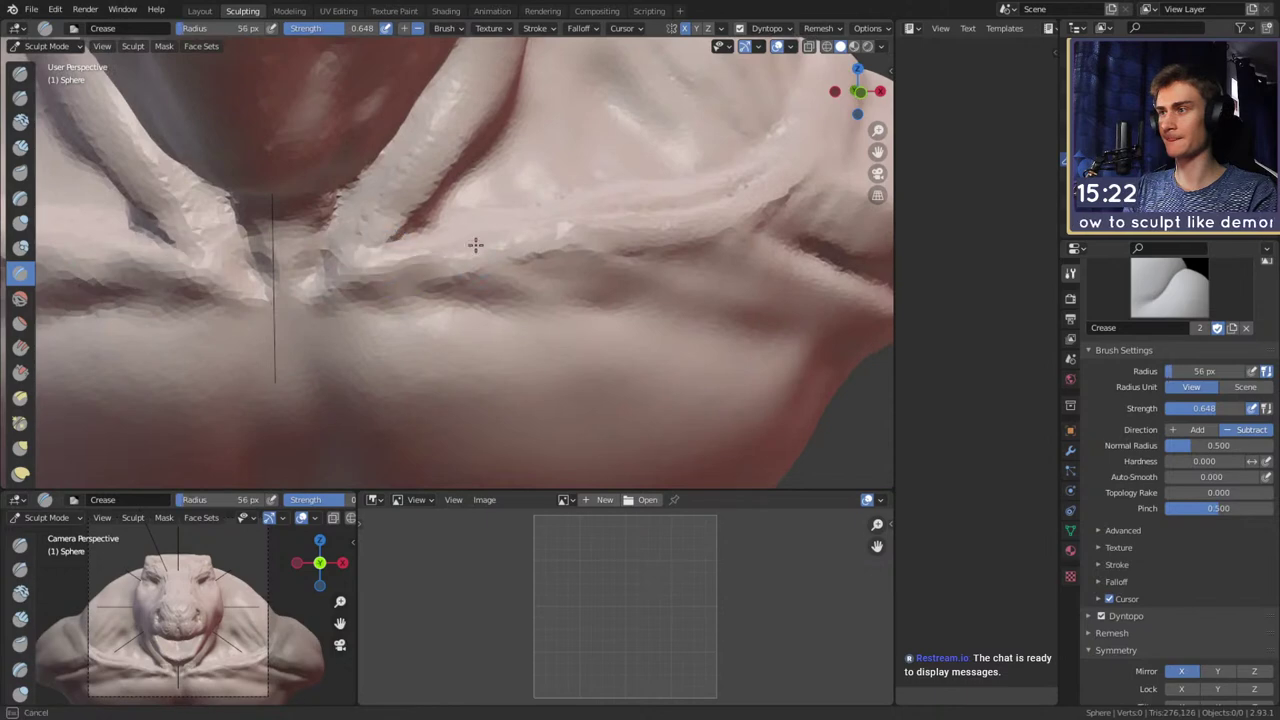
pyautogui.hotkey('shift', 'f')
pyautogui.click(708, 223)
pyautogui.moveTo(551, 237); pyautogui.dragTo(454, 280, button='middle')
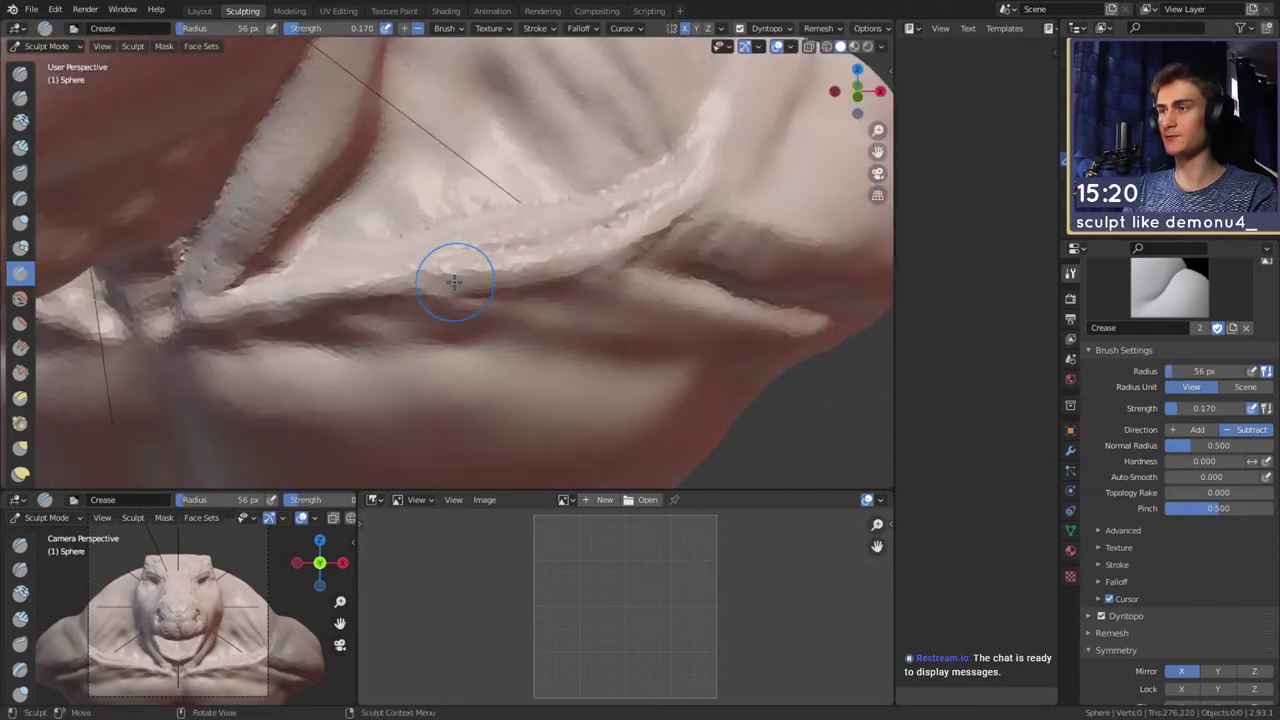
# Define and soften the outer collarbone where it runs into the shoulder with Crease at 100 px and 70 px
pyautogui.press('f')
pyautogui.click(446, 276)
pyautogui.moveTo(669, 188)
pyautogui.mouseDown(button='middle')
pyautogui.moveTo(560, 229)
pyautogui.moveTo(681, 176)
pyautogui.mouseUp(button='middle')
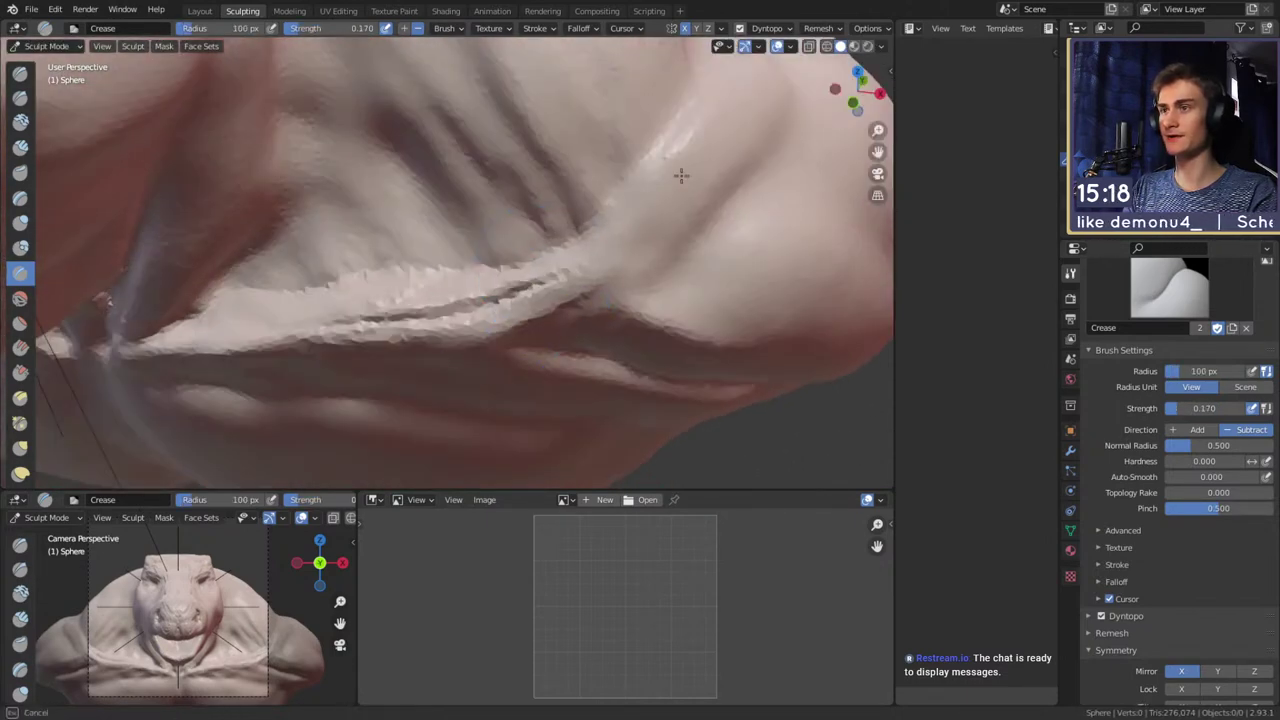
pyautogui.moveTo(748, 89); pyautogui.dragTo(692, 150)
pyautogui.press('f')
pyautogui.click(629, 226)
pyautogui.moveTo(622, 229)
pyautogui.mouseDown()
pyautogui.moveTo(749, 111)
pyautogui.moveTo(772, 112)
pyautogui.mouseUp()
pyautogui.moveTo(778, 115)
pyautogui.mouseDown(button='middle')
pyautogui.moveTo(577, 254)
pyautogui.moveTo(525, 250)
pyautogui.mouseUp(button='middle')
pyautogui.moveTo(500, 250); pyautogui.dragTo(568, 215)
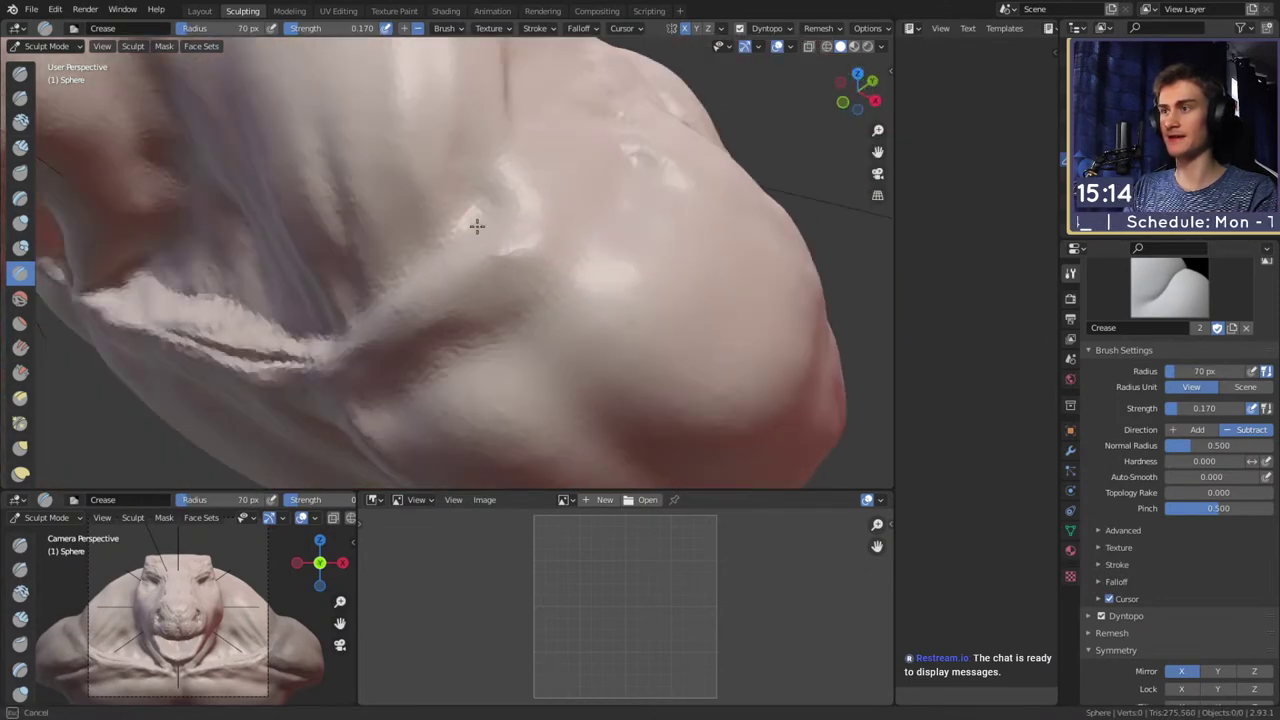
# Reshape the top and rear of the shoulder with Grab at 169 px and 180 px
pyautogui.moveTo(537, 197)
pyautogui.keyDown('ctrl'); pyautogui.mouseDown(button='middle')
pyautogui.moveTo(608, 263)
pyautogui.moveTo(660, 228)
pyautogui.moveTo(543, 254)
pyautogui.moveTo(523, 280)
pyautogui.moveTo(543, 234)
pyautogui.moveTo(524, 238)
pyautogui.mouseUp(button='middle'); pyautogui.keyUp('ctrl')
pyautogui.press('g')
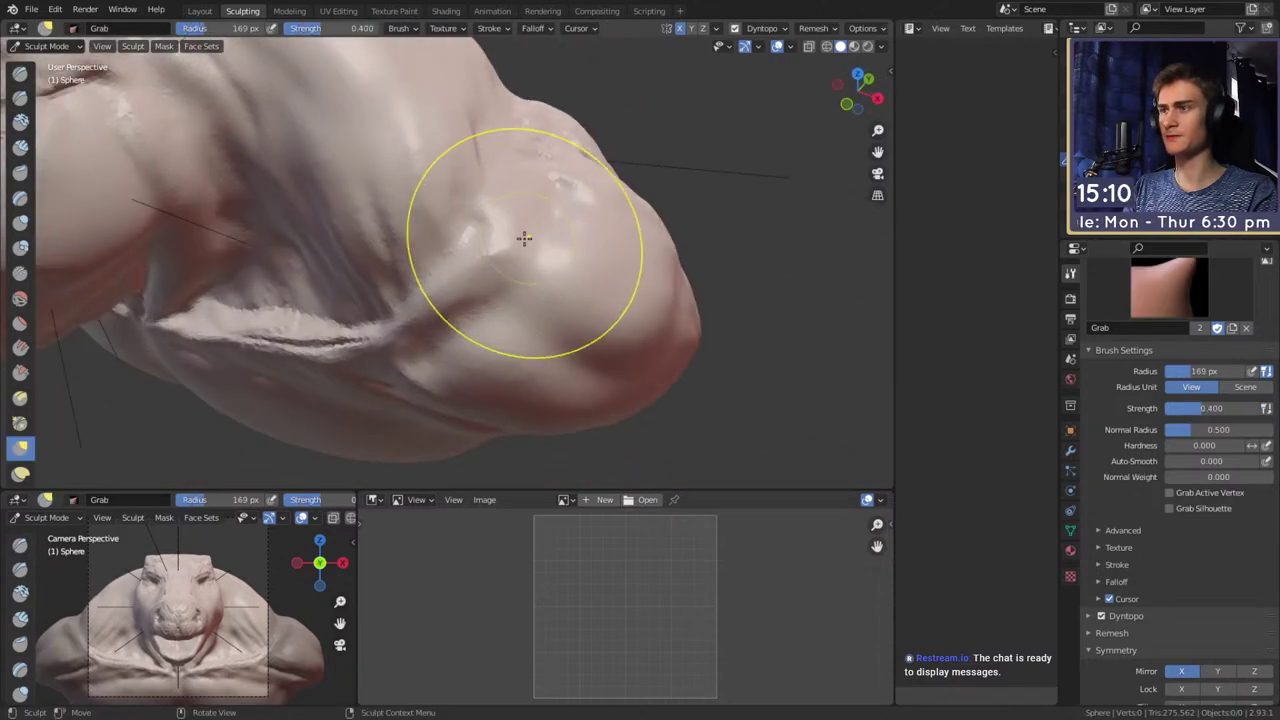
pyautogui.moveTo(548, 216)
pyautogui.keyDown('alt'); pyautogui.mouseDown()
pyautogui.moveTo(506, 243)
pyautogui.moveTo(546, 269)
pyautogui.moveTo(544, 226)
pyautogui.mouseUp(); pyautogui.keyUp('alt')
pyautogui.press('f')
pyautogui.click(511, 257)
pyautogui.moveTo(544, 226); pyautogui.dragTo(527, 227, button='middle')
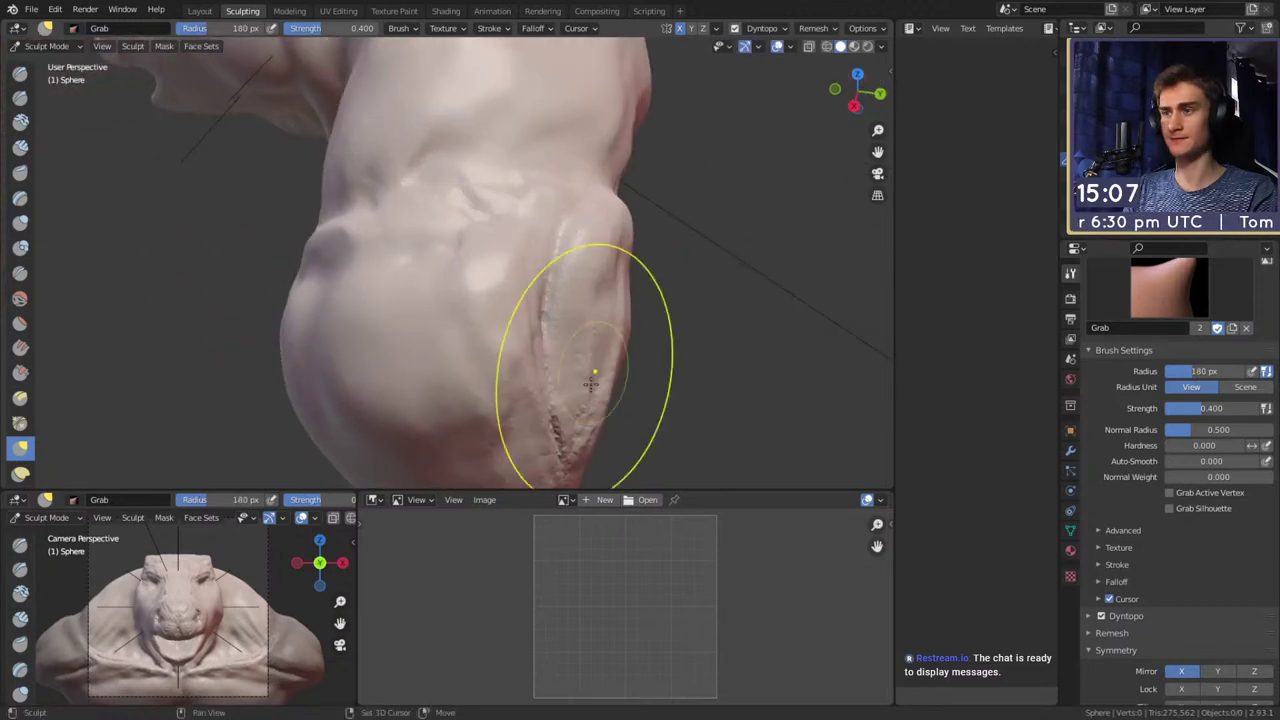
pyautogui.moveTo(591, 383); pyautogui.dragTo(521, 303)
pyautogui.keyDown('ctrl'); pyautogui.keyDown('alt'); pyautogui.moveTo(560, 196); pyautogui.dragTo(525, 258); pyautogui.keyUp('alt'); pyautogui.keyUp('ctrl')
pyautogui.moveTo(480, 240)
pyautogui.keyDown('alt'); pyautogui.mouseDown()
pyautogui.moveTo(583, 251)
pyautogui.moveTo(590, 277)
pyautogui.mouseUp(); pyautogui.keyUp('alt')
# Carve the hollow between the neck tendon and the inner collarbone with Crease at 48 px and 55 px
pyautogui.press('c')
pyautogui.moveTo(520, 250)
pyautogui.mouseDown(button='middle')
pyautogui.moveTo(441, 258)
pyautogui.moveTo(745, 248)
pyautogui.moveTo(586, 214)
pyautogui.mouseUp(button='middle')
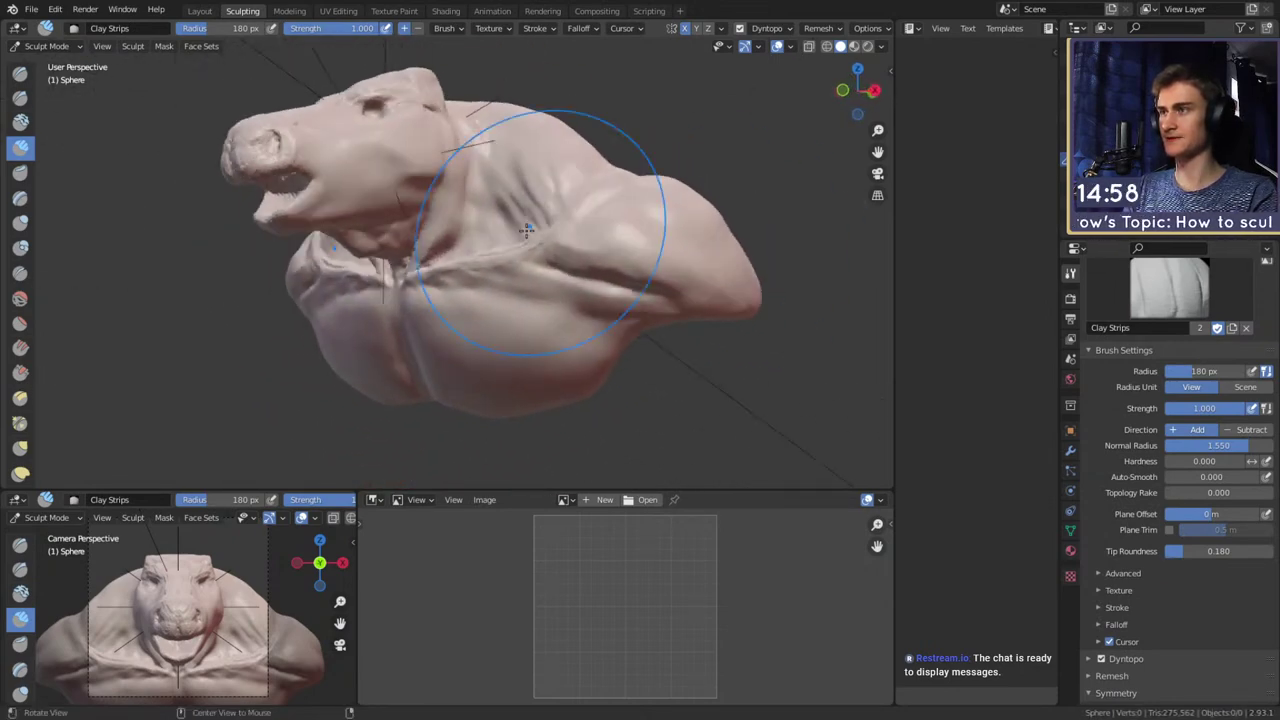
pyautogui.scroll(6, 509, 223)
pyautogui.hotkey('shift', 'c')
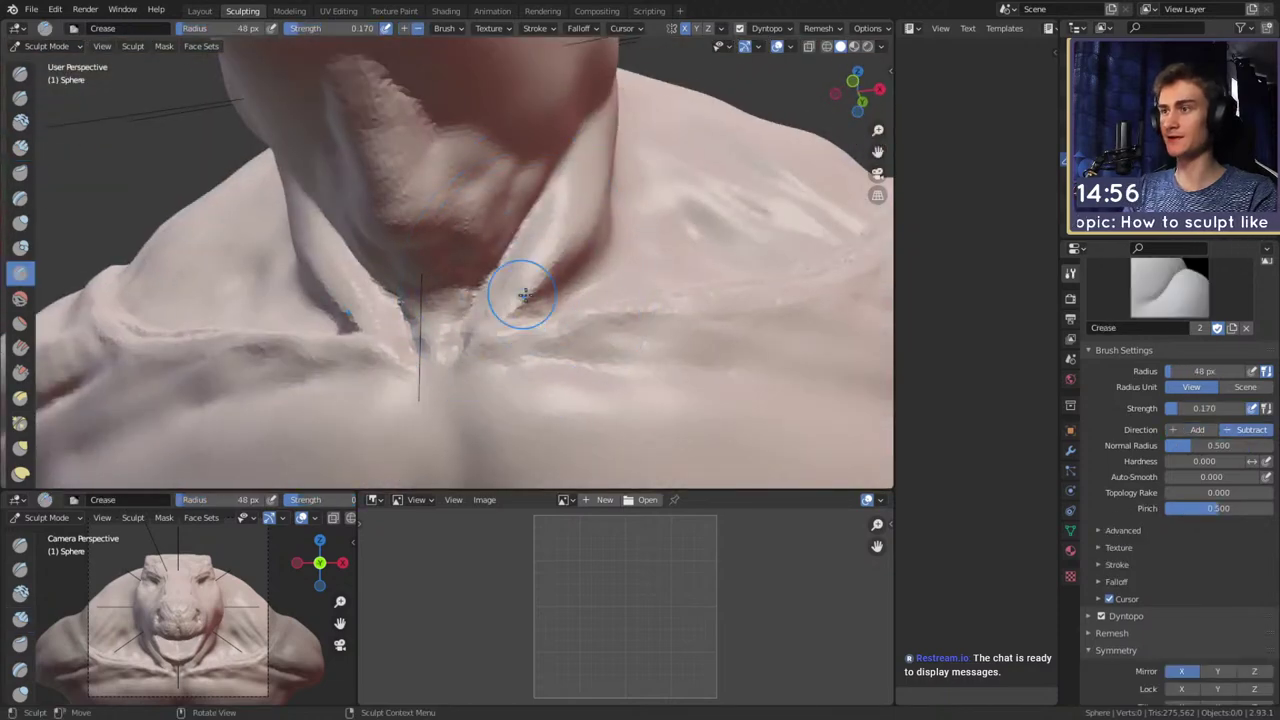
pyautogui.moveTo(621, 157); pyautogui.dragTo(550, 241, button='middle')
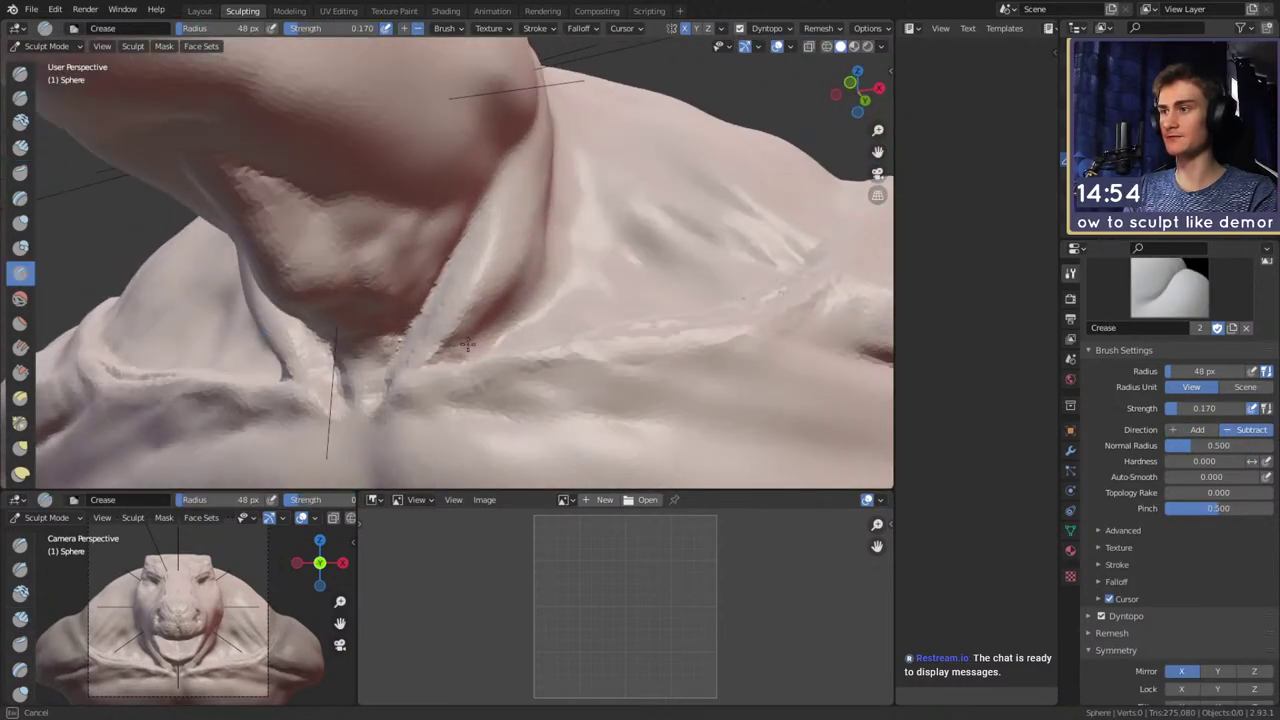
pyautogui.moveTo(483, 314); pyautogui.dragTo(483, 313, button='middle')
pyautogui.moveTo(505, 315); pyautogui.dragTo(500, 318)
pyautogui.moveTo(500, 312); pyautogui.dragTo(470, 305, button='middle')
pyautogui.press('f')
pyautogui.click(420, 328)
pyautogui.keyDown('shift'); pyautogui.moveTo(409, 204); pyautogui.dragTo(430, 283, button='middle'); pyautogui.keyUp('shift')
pyautogui.press('f')
pyautogui.click(418, 284)
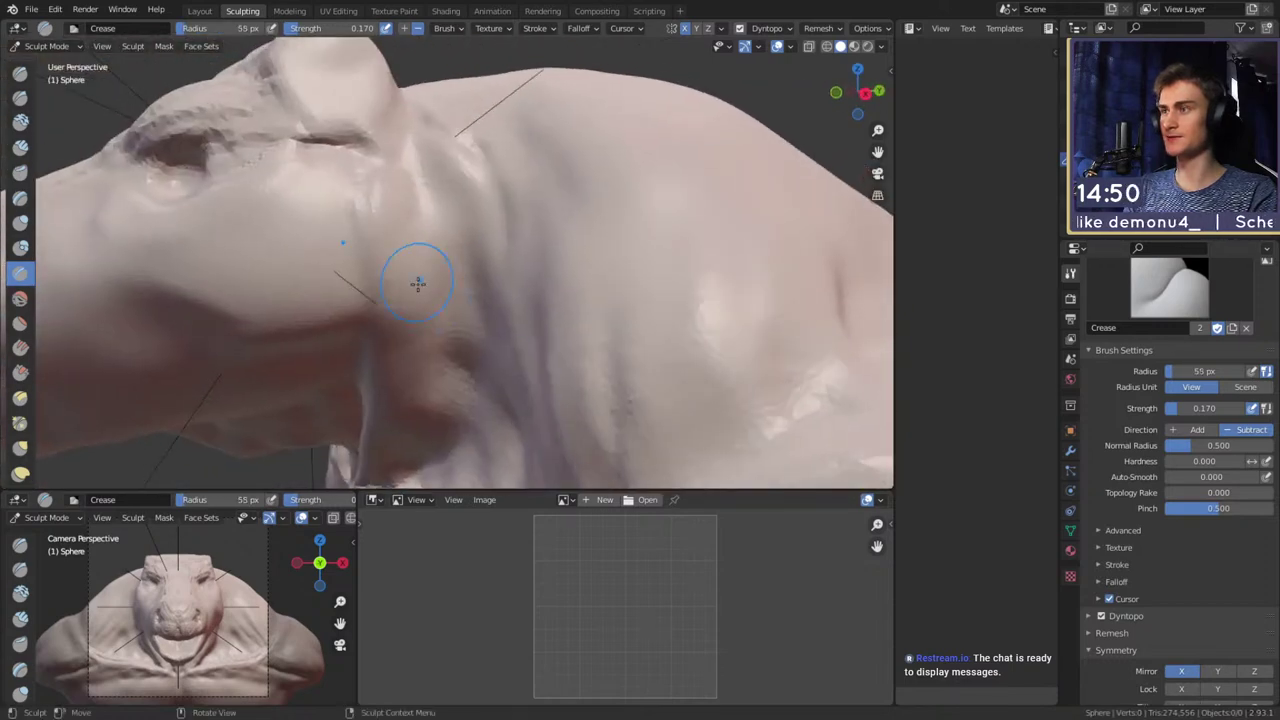
# Reshape the side of the head and the rear jaw with Grab at 258 px and 224 px
pyautogui.moveTo(389, 195)
pyautogui.mouseDown(button='middle')
pyautogui.moveTo(514, 300)
pyautogui.moveTo(594, 300)
pyautogui.moveTo(660, 163)
pyautogui.moveTo(588, 276)
pyautogui.mouseUp(button='middle')
pyautogui.scroll(-8, 660, 163)
pyautogui.moveTo(480, 319)
pyautogui.mouseDown(button='middle')
pyautogui.moveTo(523, 229)
pyautogui.moveTo(457, 186)
pyautogui.mouseUp(button='middle')
pyautogui.press('g')
pyautogui.moveTo(538, 278); pyautogui.dragTo(540, 315, button='middle')
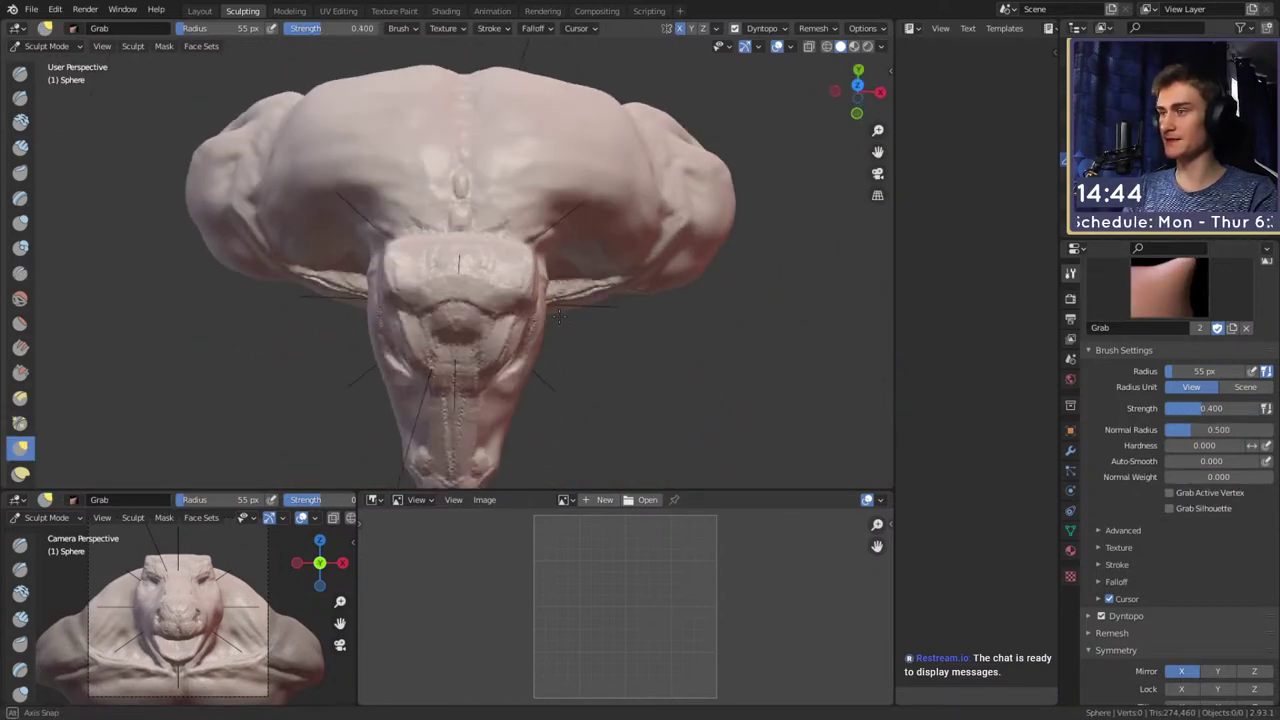
pyautogui.press('f')
pyautogui.click(605, 319)
pyautogui.moveTo(645, 340); pyautogui.dragTo(615, 308, button='middle')
pyautogui.press('f')
pyautogui.click(668, 308)
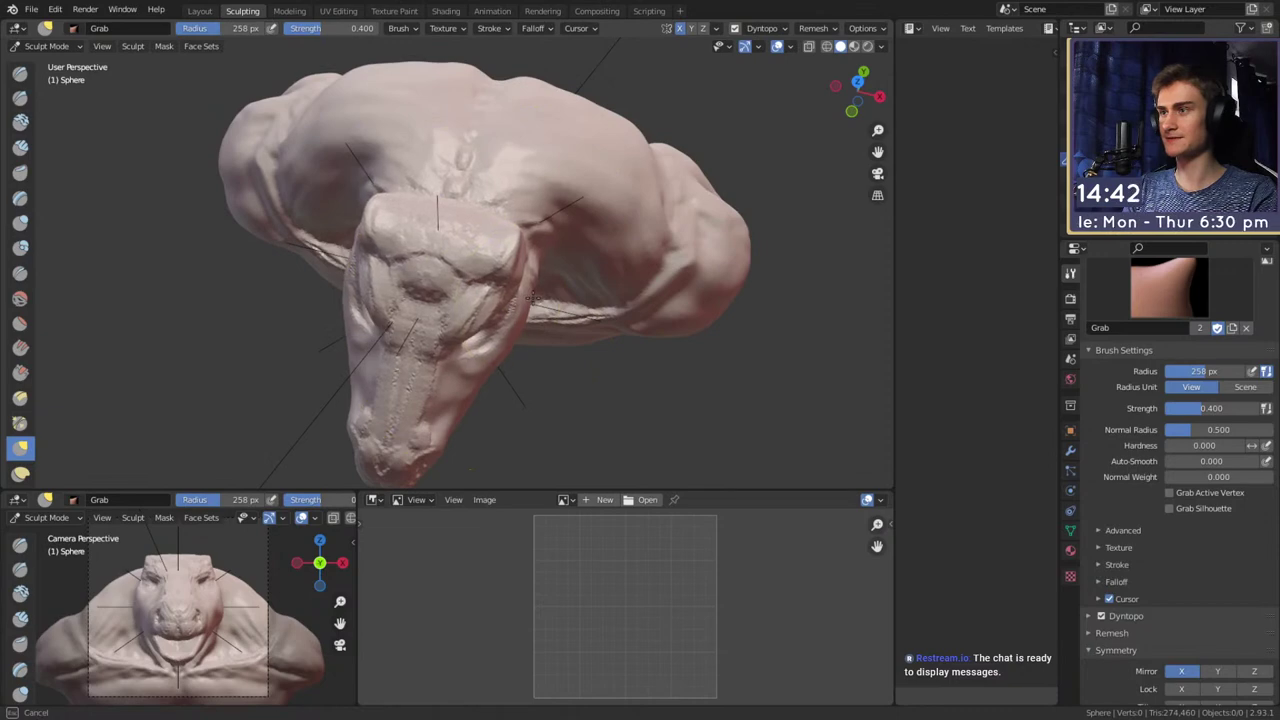
pyautogui.press('f')
pyautogui.click(512, 300)
pyautogui.moveTo(530, 300)
pyautogui.keyDown('alt'); pyautogui.keyDown('shift'); pyautogui.mouseDown()
pyautogui.moveTo(588, 225)
pyautogui.moveTo(525, 125)
pyautogui.moveTo(465, 123)
pyautogui.mouseUp(); pyautogui.keyUp('shift'); pyautogui.keyUp('alt')
pyautogui.keyDown('alt'); pyautogui.keyDown('shift'); pyautogui.moveTo(465, 123); pyautogui.dragTo(373, 247); pyautogui.keyUp('shift'); pyautogui.keyUp('alt')
pyautogui.moveTo(373, 245)
pyautogui.mouseDown(button='middle')
pyautogui.moveTo(491, 314)
pyautogui.moveTo(528, 224)
pyautogui.moveTo(600, 215)
pyautogui.moveTo(486, 229)
pyautogui.moveTo(547, 273)
pyautogui.moveTo(543, 251)
pyautogui.moveTo(430, 190)
pyautogui.mouseUp(button='middle')
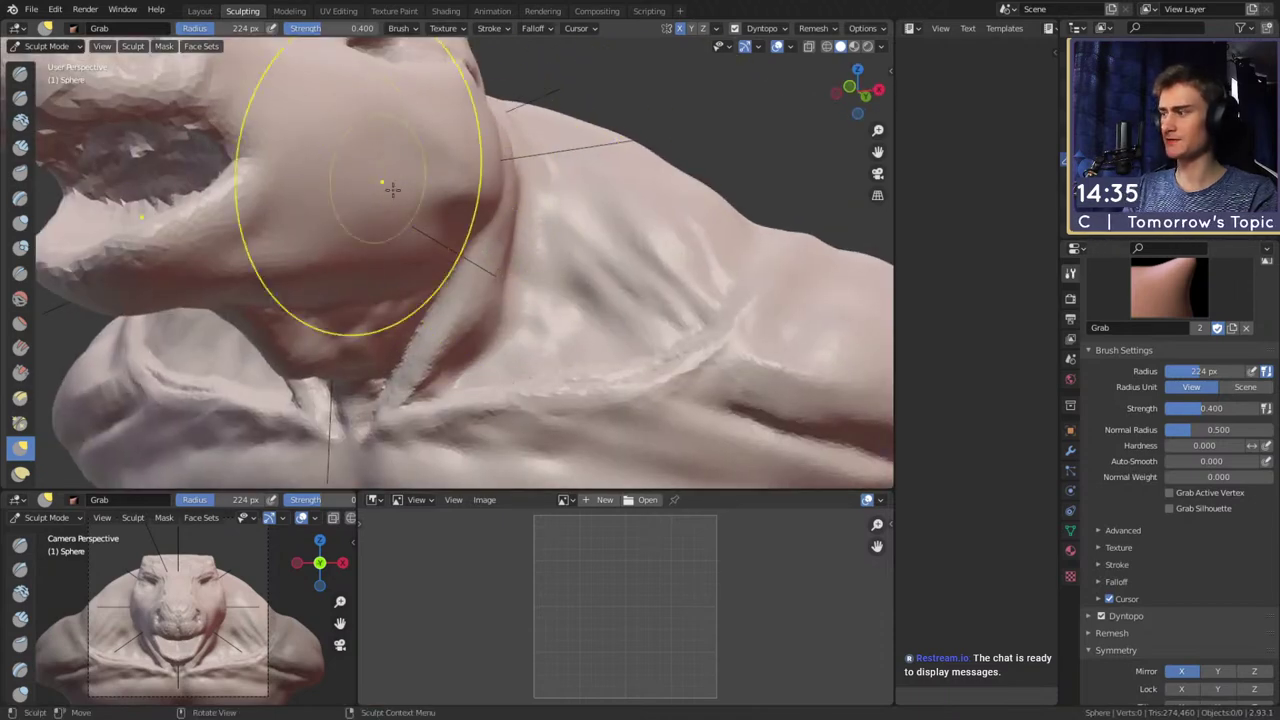
# Build up the transition between the rear jaw and the neck with Clay Strips at 44 px and 65 px
pyautogui.press('c')
pyautogui.moveTo(525, 252)
pyautogui.mouseDown(button='middle')
pyautogui.moveTo(471, 273)
pyautogui.moveTo(420, 268)
pyautogui.mouseUp(button='middle')
pyautogui.keyDown('ctrl'); pyautogui.moveTo(470, 262); pyautogui.dragTo(489, 206, button='middle'); pyautogui.keyUp('ctrl')
pyautogui.press('f')
pyautogui.click(458, 203)
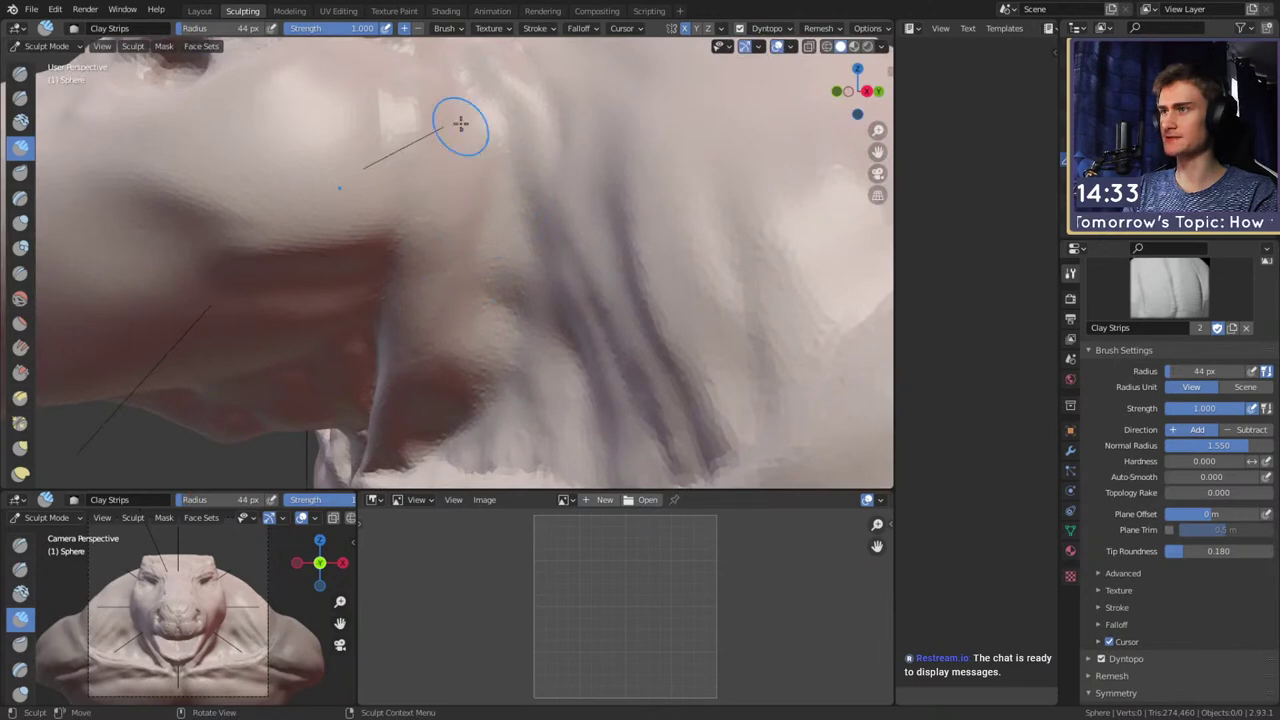
pyautogui.moveTo(464, 138); pyautogui.dragTo(534, 296)
pyautogui.moveTo(484, 194)
pyautogui.mouseDown()
pyautogui.moveTo(533, 324)
pyautogui.moveTo(497, 217)
pyautogui.mouseUp()
pyautogui.press('f')
pyautogui.click(580, 284)
pyautogui.keyDown('ctrl'); pyautogui.moveTo(497, 217); pyautogui.dragTo(544, 294, button='middle'); pyautogui.keyUp('ctrl')
pyautogui.moveTo(508, 262)
pyautogui.mouseDown(button='middle')
pyautogui.moveTo(627, 272)
pyautogui.moveTo(557, 229)
pyautogui.moveTo(640, 240)
pyautogui.moveTo(472, 252)
pyautogui.moveTo(400, 206)
pyautogui.moveTo(428, 186)
pyautogui.moveTo(373, 71)
pyautogui.mouseUp(button='middle')
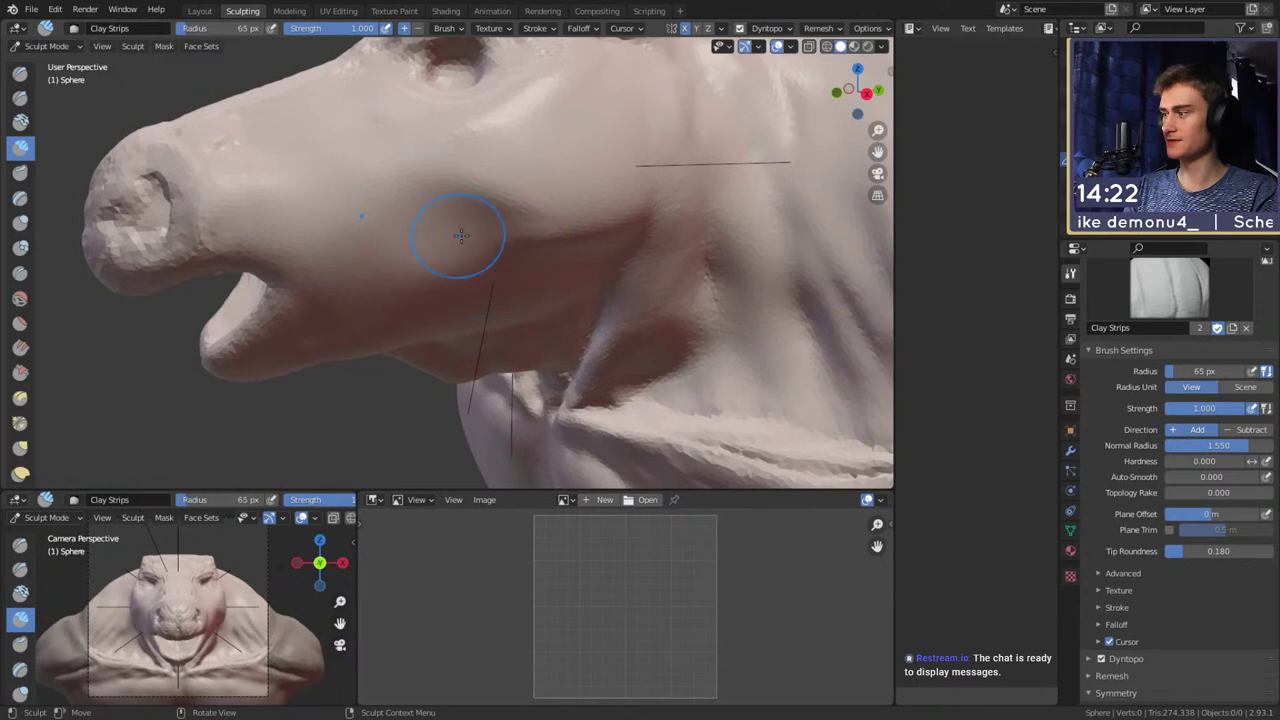
# Pull the side of the head outward with a very large Grab brush
pyautogui.moveTo(461, 235); pyautogui.dragTo(523, 288, button='middle')
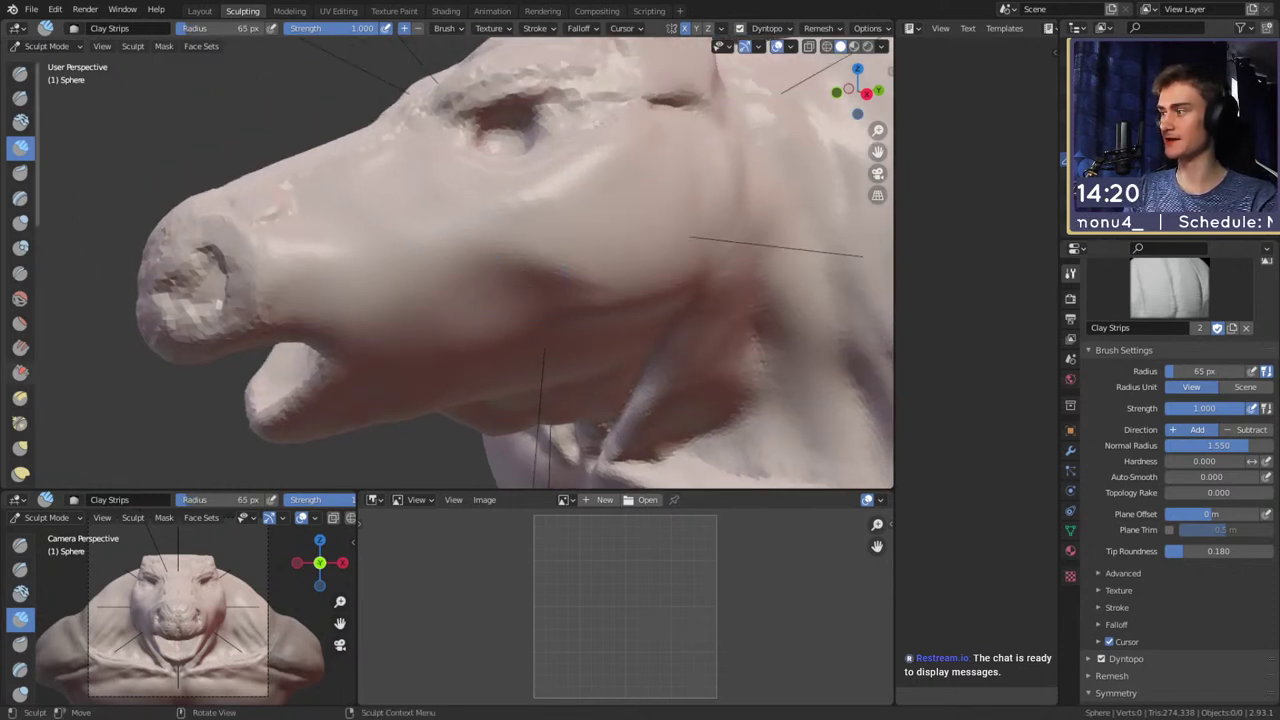
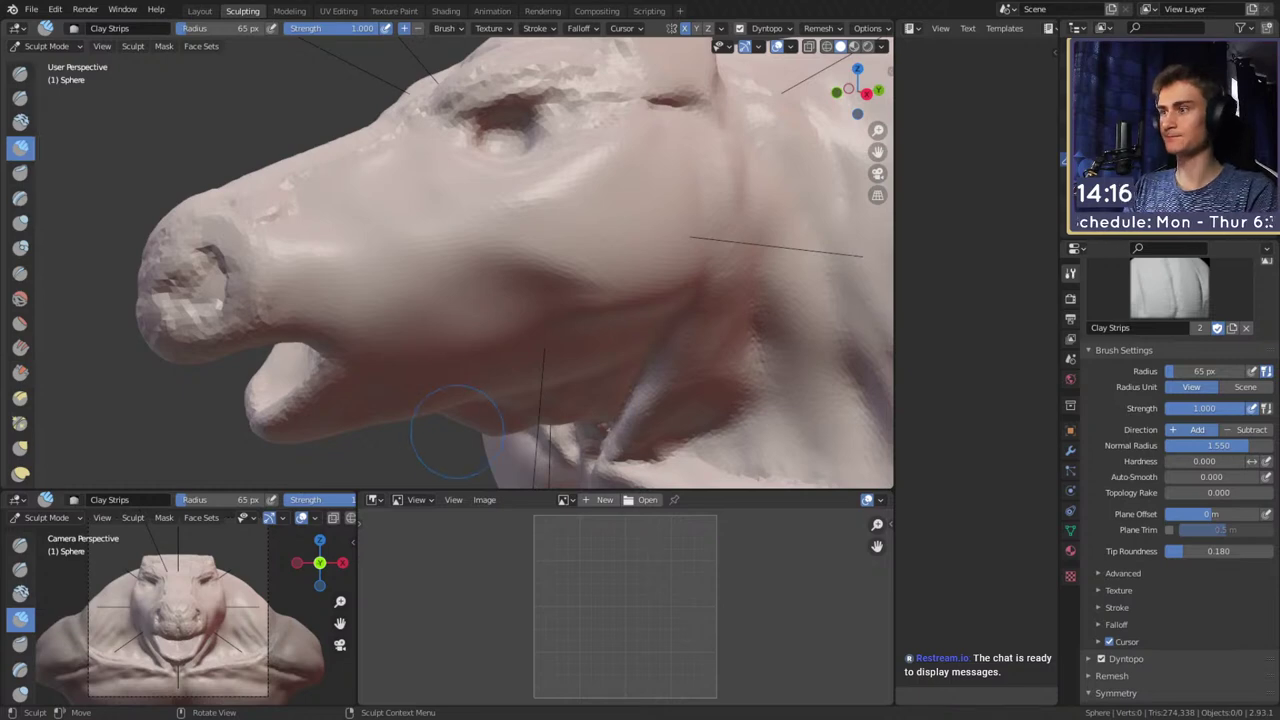
pyautogui.moveTo(455, 430)
pyautogui.mouseDown(button='middle')
pyautogui.moveTo(449, 463)
pyautogui.moveTo(523, 309)
pyautogui.moveTo(486, 297)
pyautogui.moveTo(523, 298)
pyautogui.mouseUp(button='middle')
pyautogui.press('g')
pyautogui.moveTo(471, 243)
pyautogui.mouseDown(button='middle')
pyautogui.moveTo(540, 305)
pyautogui.moveTo(345, 251)
pyautogui.mouseUp(button='middle')
pyautogui.moveTo(345, 251)
pyautogui.keyDown('alt'); pyautogui.mouseDown()
pyautogui.moveTo(466, 243)
pyautogui.moveTo(500, 325)
pyautogui.mouseUp(); pyautogui.keyUp('alt')
pyautogui.press('f')
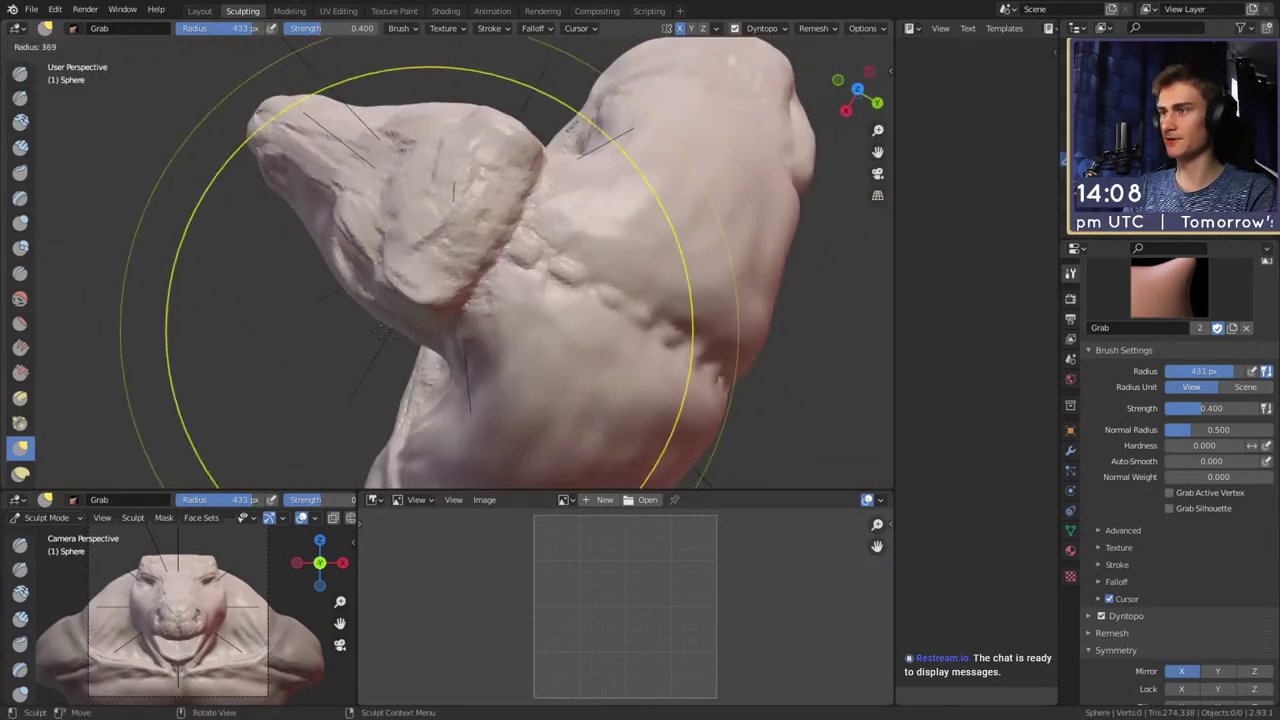
pyautogui.click(655, 337)
pyautogui.moveTo(425, 295); pyautogui.dragTo(371, 341)
# Widen the tip of the muzzle around the nostrils with Grab at 242 px
pyautogui.moveTo(396, 338); pyautogui.dragTo(648, 305, button='middle')
pyautogui.press('f')
pyautogui.click(690, 317)
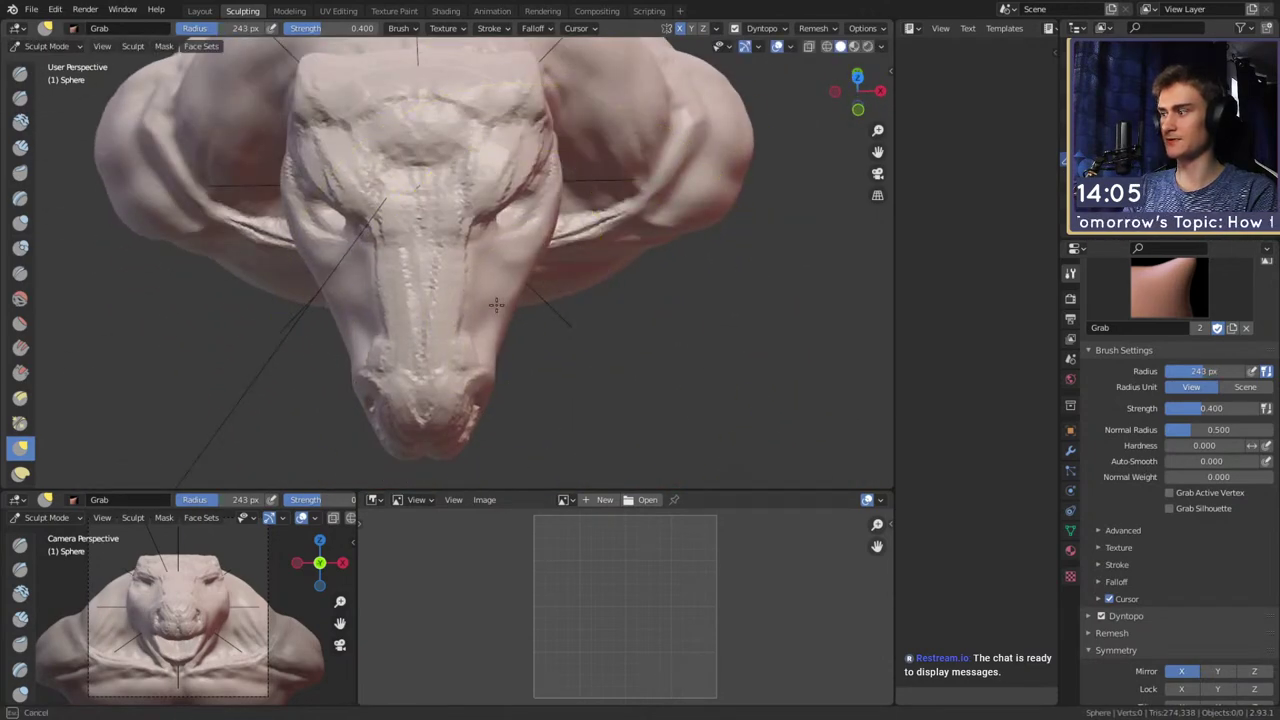
pyautogui.keyDown('shift'); pyautogui.moveTo(497, 303); pyautogui.dragTo(497, 254, button='middle'); pyautogui.keyUp('shift')
pyautogui.press('f')
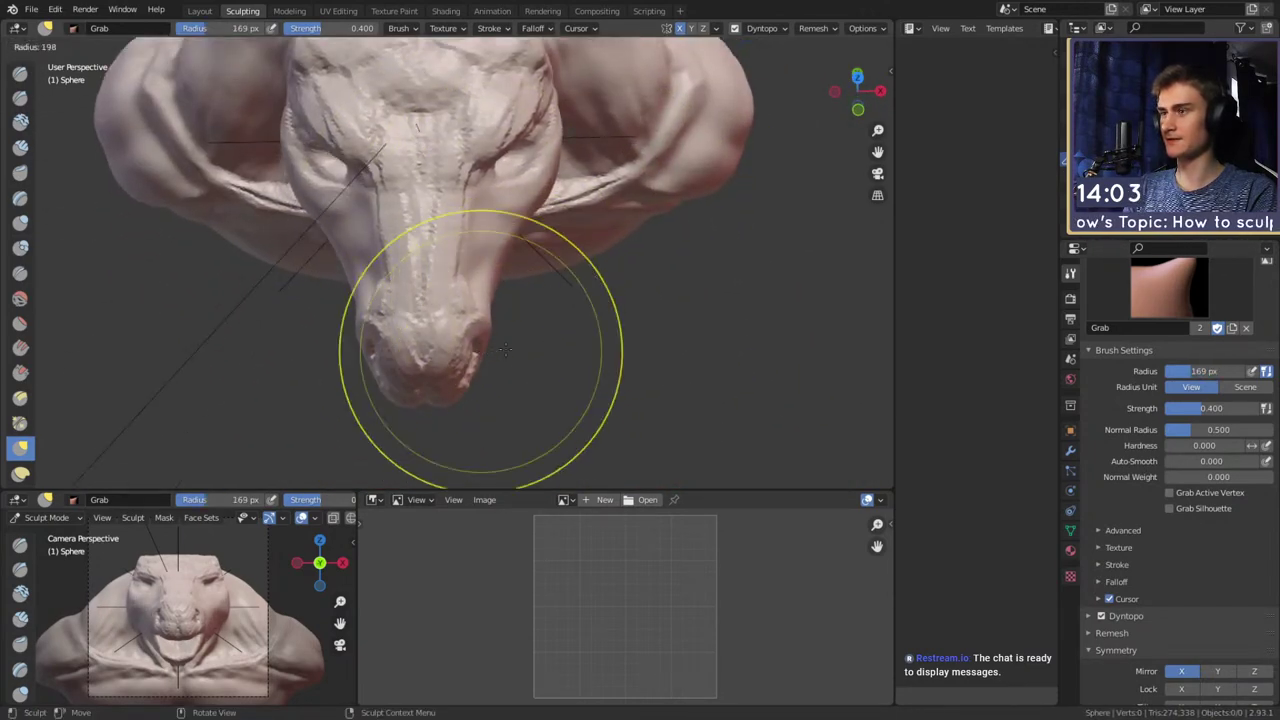
pyautogui.click(640, 349)
pyautogui.moveTo(486, 348); pyautogui.dragTo(490, 348)
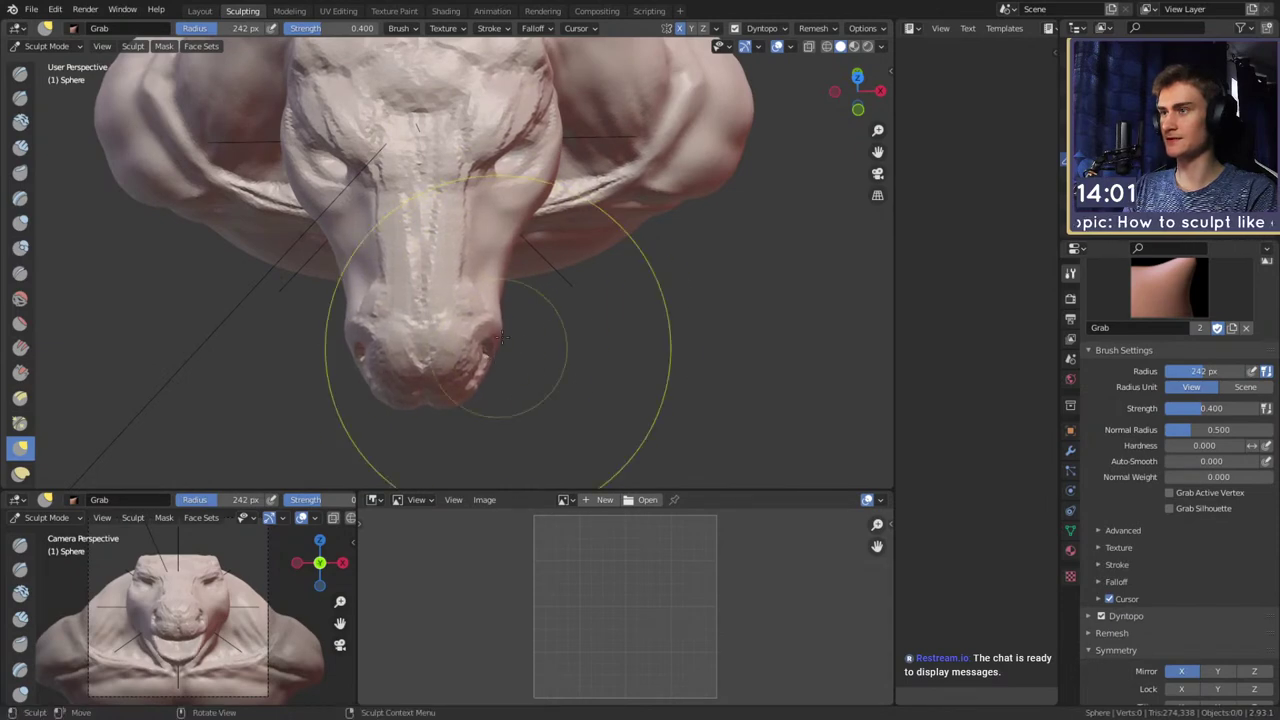
# Reshape the open lower jaw with Grab at 211 px and 140 px
pyautogui.moveTo(500, 338)
pyautogui.mouseDown(button='middle')
pyautogui.moveTo(518, 340)
pyautogui.moveTo(414, 229)
pyautogui.moveTo(509, 300)
pyautogui.moveTo(486, 309)
pyautogui.moveTo(616, 253)
pyautogui.moveTo(557, 271)
pyautogui.moveTo(603, 293)
pyautogui.mouseUp(button='middle')
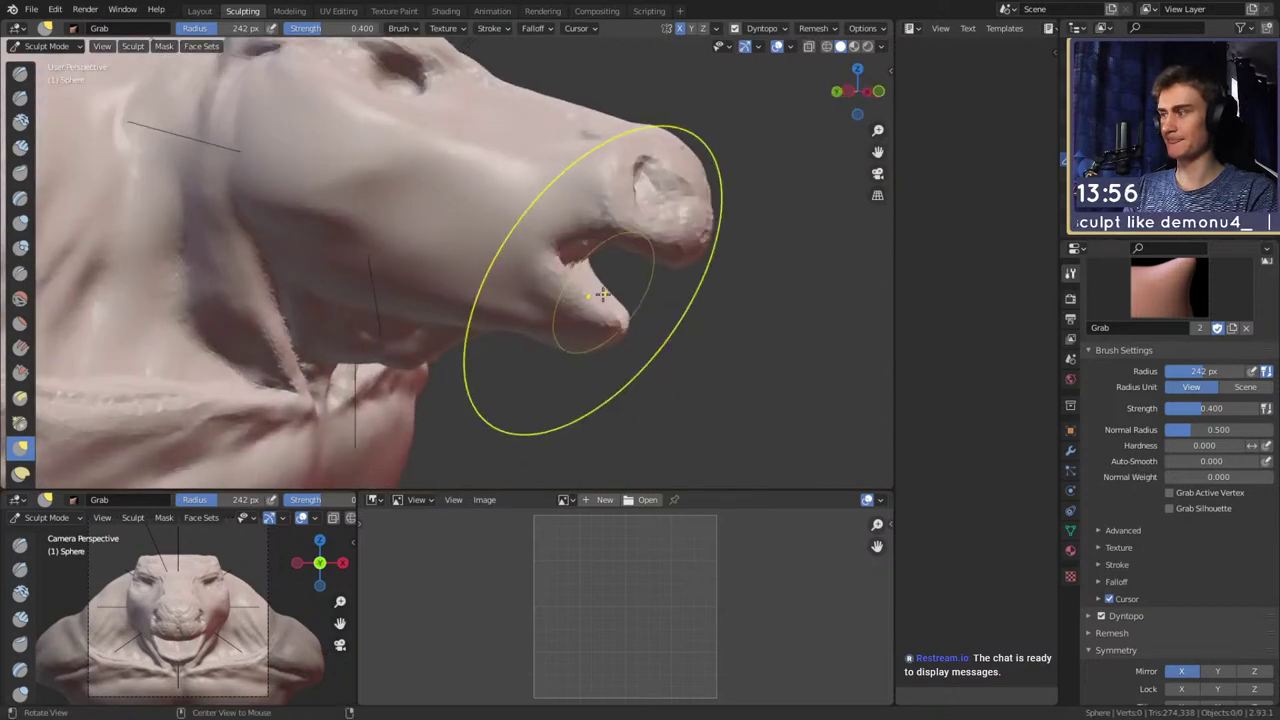
pyautogui.moveTo(519, 287)
pyautogui.mouseDown(button='middle')
pyautogui.moveTo(540, 279)
pyautogui.moveTo(486, 306)
pyautogui.moveTo(408, 263)
pyautogui.moveTo(429, 271)
pyautogui.mouseUp(button='middle')
pyautogui.press('f')
pyautogui.click(524, 276)
pyautogui.press('f')
pyautogui.click(500, 279)
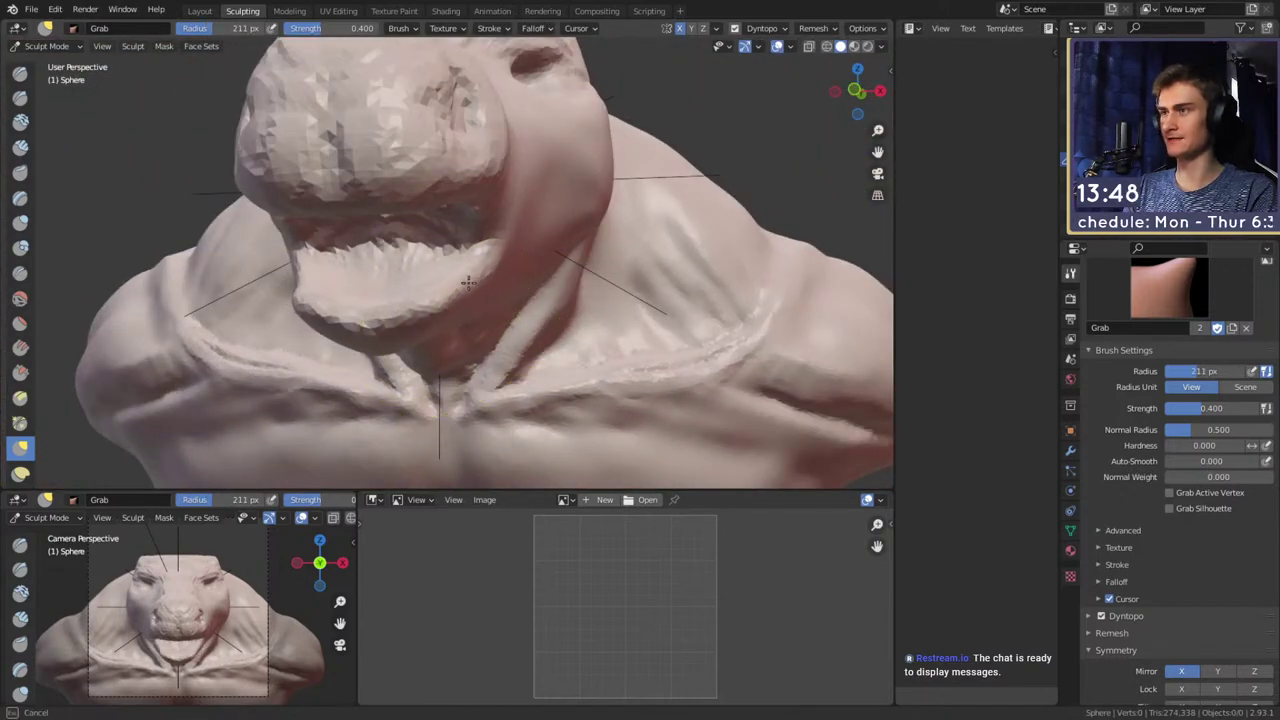
pyautogui.moveTo(500, 288)
pyautogui.mouseDown(button='middle')
pyautogui.moveTo(457, 286)
pyautogui.moveTo(517, 309)
pyautogui.moveTo(576, 305)
pyautogui.moveTo(463, 306)
pyautogui.moveTo(337, 149)
pyautogui.mouseUp(button='middle')
pyautogui.press('f')
pyautogui.click(466, 286)
# Build up the rim of the lower lip with Clay Strips at 44 px and 24 px
pyautogui.press('c')
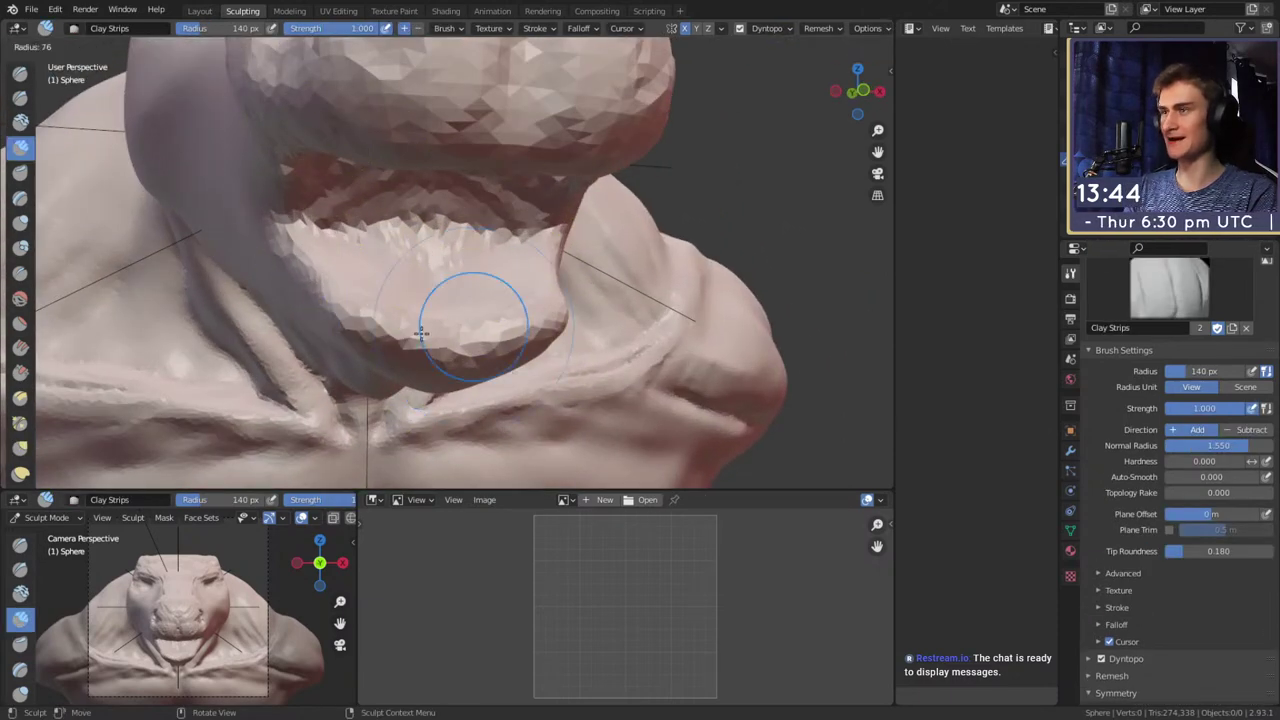
pyautogui.moveTo(471, 329); pyautogui.dragTo(431, 290, button='middle')
pyautogui.press('f')
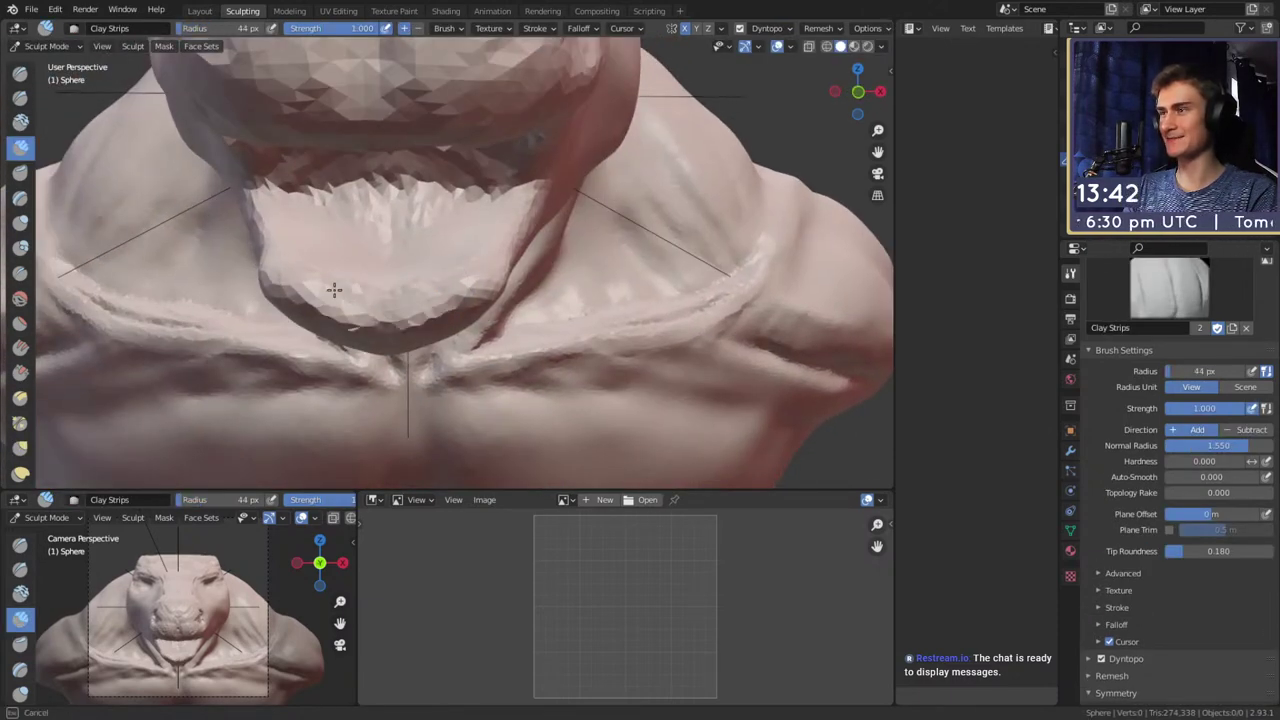
pyautogui.moveTo(323, 301); pyautogui.dragTo(336, 299)
pyautogui.moveTo(340, 288); pyautogui.dragTo(402, 290, button='middle')
pyautogui.press('f')
pyautogui.click(467, 331)
pyautogui.moveTo(469, 327)
pyautogui.mouseDown(button='middle')
pyautogui.moveTo(543, 266)
pyautogui.moveTo(390, 352)
pyautogui.mouseUp(button='middle')
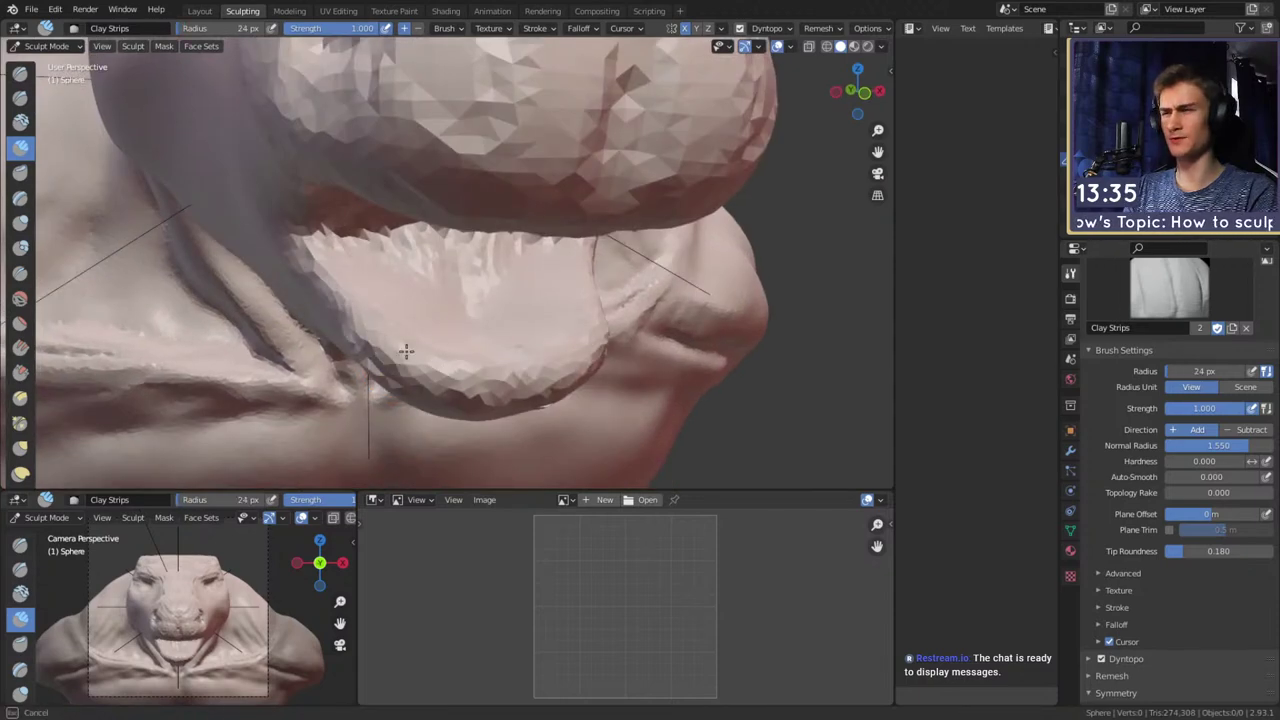
pyautogui.moveTo(400, 352); pyautogui.dragTo(410, 345)
# Thicken the front of the lower lip with Clay Strips at 36 px
pyautogui.moveTo(410, 335)
pyautogui.mouseDown(button='middle')
pyautogui.moveTo(420, 274)
pyautogui.moveTo(440, 272)
pyautogui.mouseUp(button='middle')
pyautogui.press('f')
pyautogui.click(455, 274)
pyautogui.moveTo(437, 267); pyautogui.dragTo(453, 303)
pyautogui.moveTo(453, 305); pyautogui.dragTo(448, 258, button='middle')
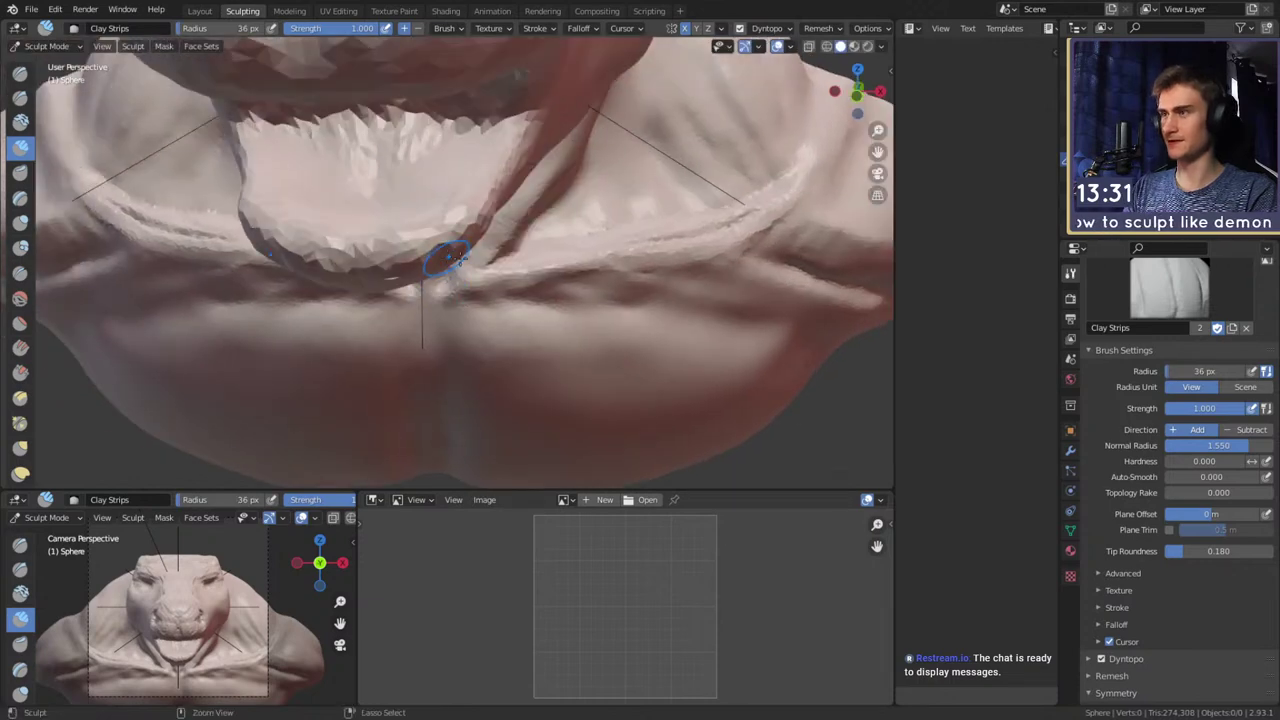
# Reshape the corner of the mouth with Grab at 116 px
pyautogui.keyDown('shift'); pyautogui.moveTo(495, 172); pyautogui.dragTo(500, 240, button='middle'); pyautogui.keyUp('shift')
pyautogui.moveTo(500, 240)
pyautogui.mouseDown(button='middle')
pyautogui.moveTo(531, 246)
pyautogui.moveTo(534, 277)
pyautogui.moveTo(605, 272)
pyautogui.moveTo(478, 279)
pyautogui.moveTo(482, 258)
pyautogui.moveTo(586, 229)
pyautogui.moveTo(474, 253)
pyautogui.mouseUp(button='middle')
pyautogui.press('g')
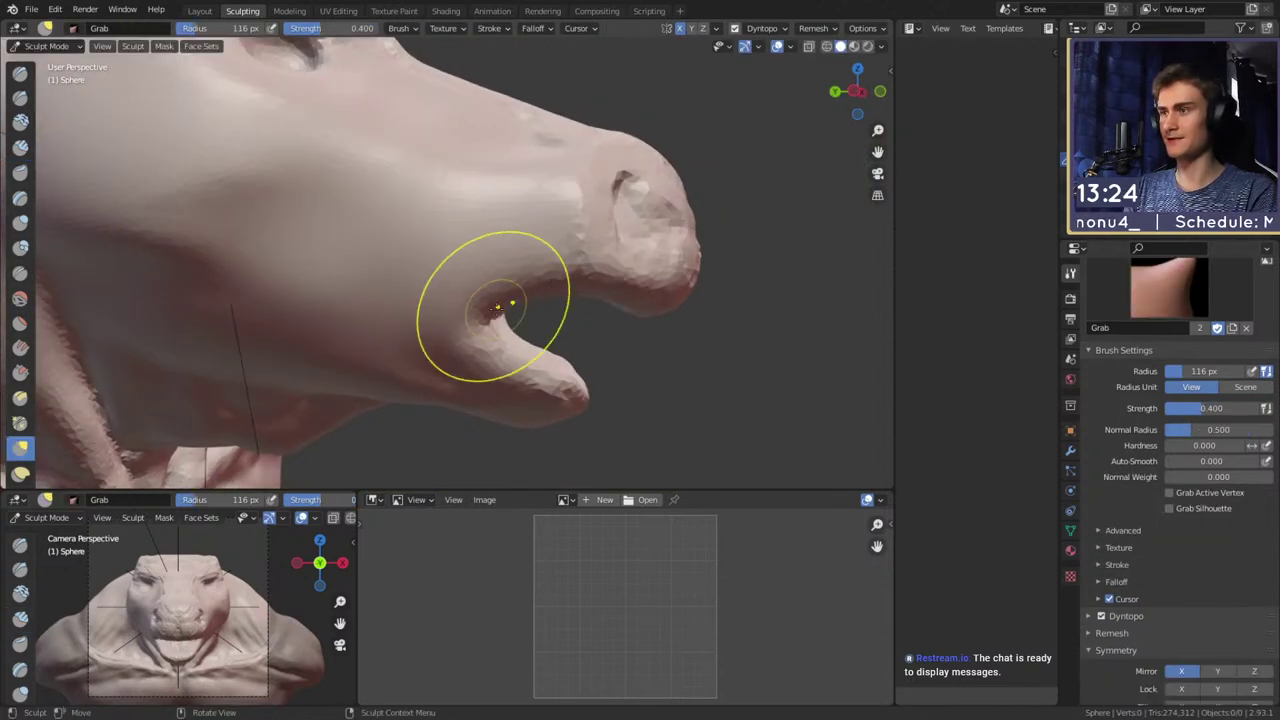
pyautogui.moveTo(497, 305)
pyautogui.mouseDown(button='middle')
pyautogui.moveTo(429, 300)
pyautogui.moveTo(480, 309)
pyautogui.moveTo(474, 318)
pyautogui.moveTo(425, 233)
pyautogui.mouseUp(button='middle')
# Add Clay Strips folds at the mouth corner at 26 px and above the upper lip at 42 px
pyautogui.press('c')
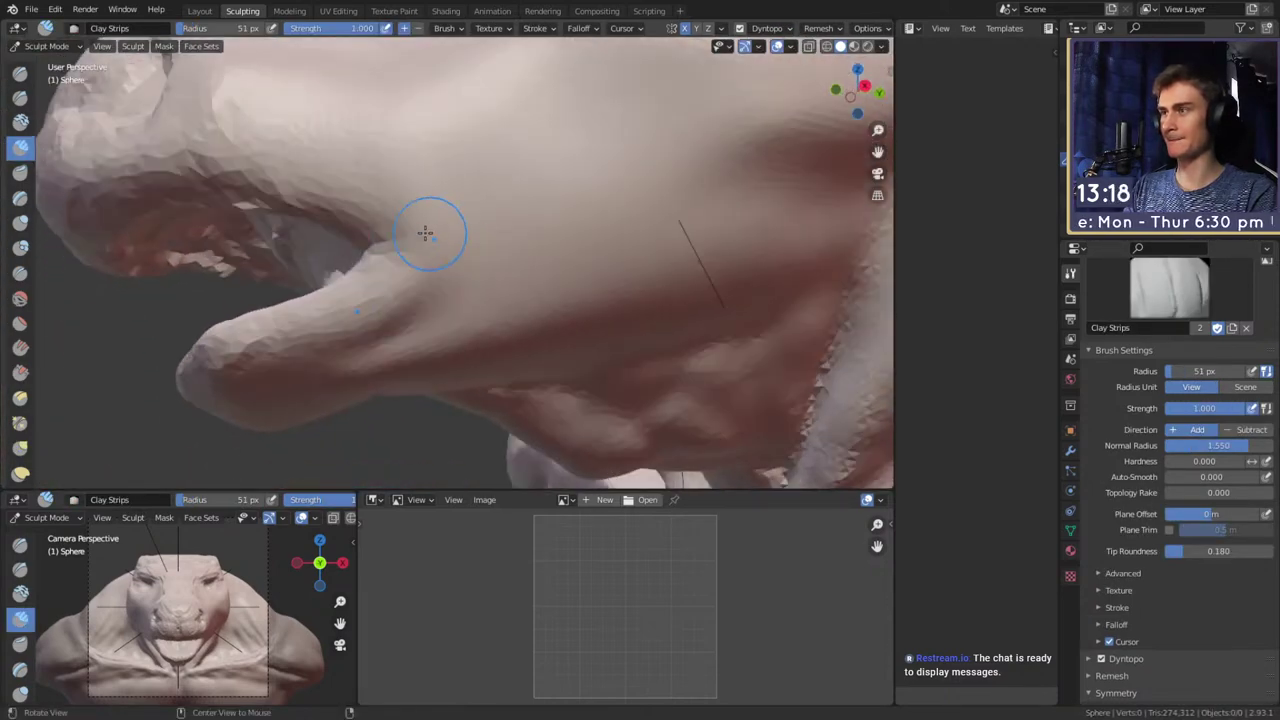
pyautogui.moveTo(485, 266); pyautogui.dragTo(480, 280, button='middle')
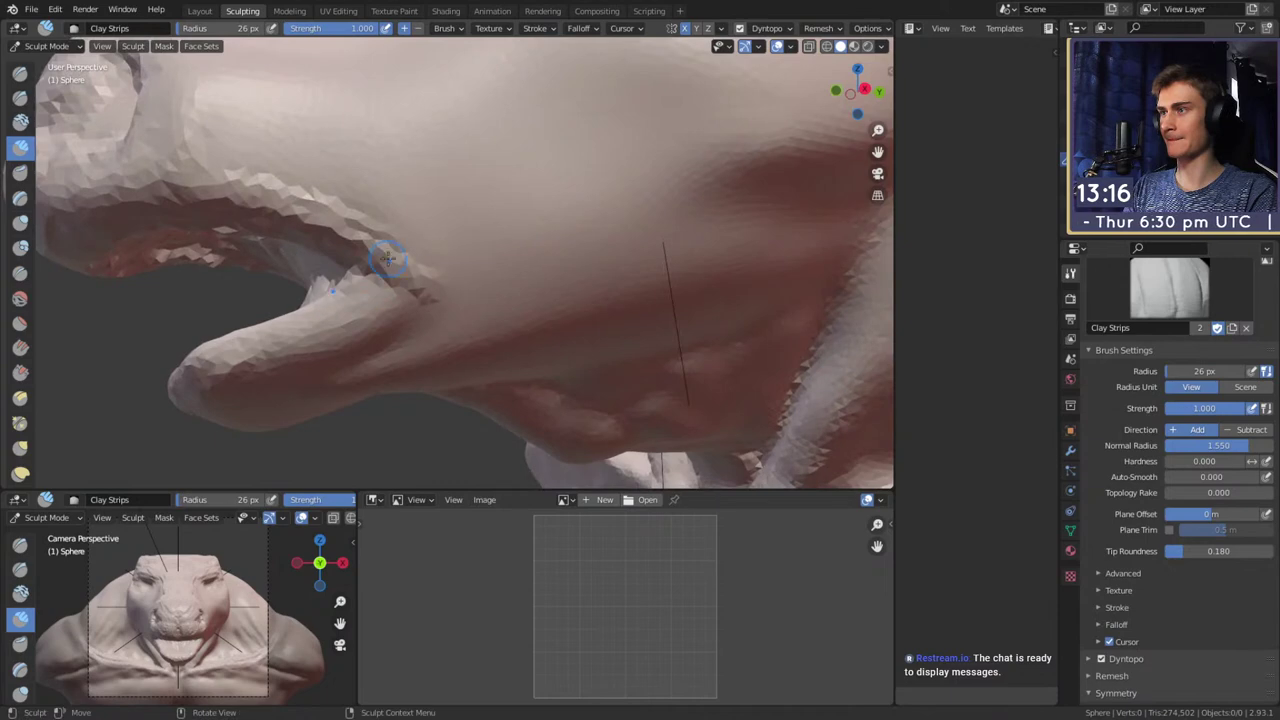
pyautogui.moveTo(391, 263); pyautogui.dragTo(442, 298)
pyautogui.keyDown('shift'); pyautogui.moveTo(362, 168); pyautogui.dragTo(396, 238, button='middle'); pyautogui.keyUp('shift')
pyautogui.press('f')
pyautogui.click(368, 224)
pyautogui.moveTo(312, 208)
pyautogui.mouseDown()
pyautogui.moveTo(460, 286)
pyautogui.moveTo(377, 224)
pyautogui.mouseUp()
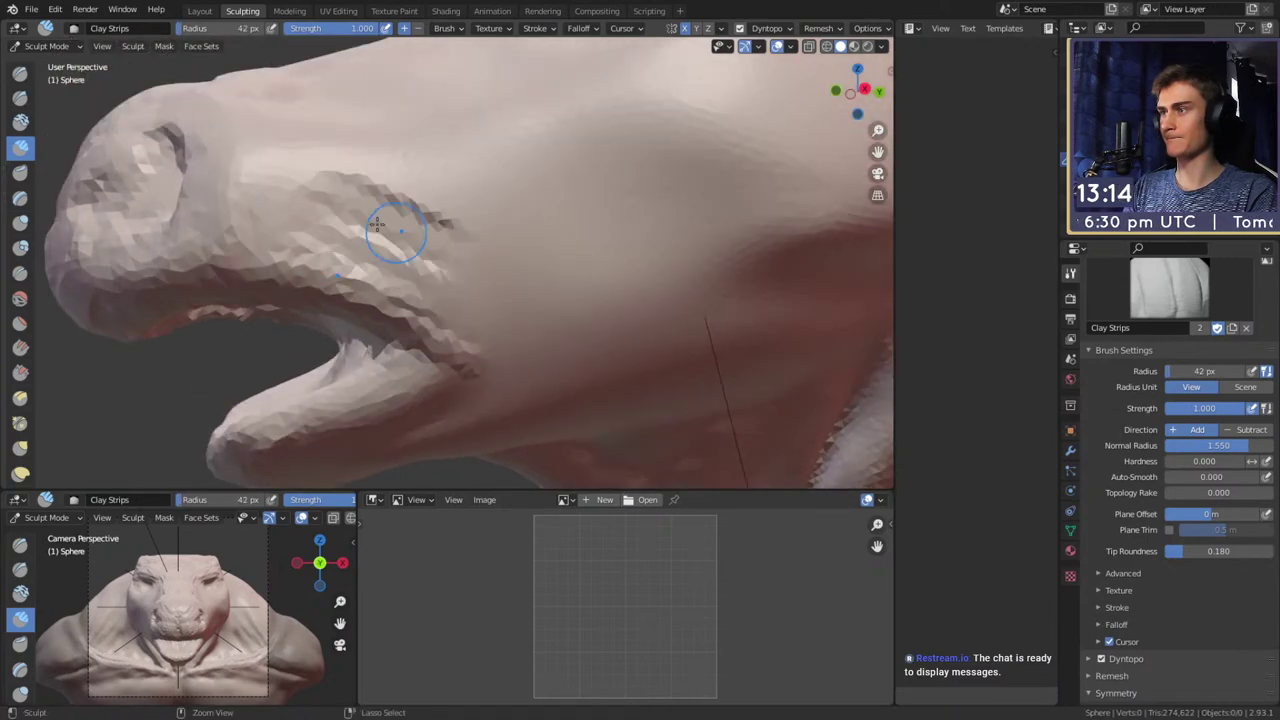
# Add strips behind the nostril at 42 px and smooth the upper lip and cheek at 118 px
pyautogui.moveTo(534, 351)
pyautogui.mouseDown(button='middle')
pyautogui.moveTo(447, 299)
pyautogui.moveTo(440, 312)
pyautogui.mouseUp(button='middle')
pyautogui.moveTo(293, 262); pyautogui.dragTo(284, 316)
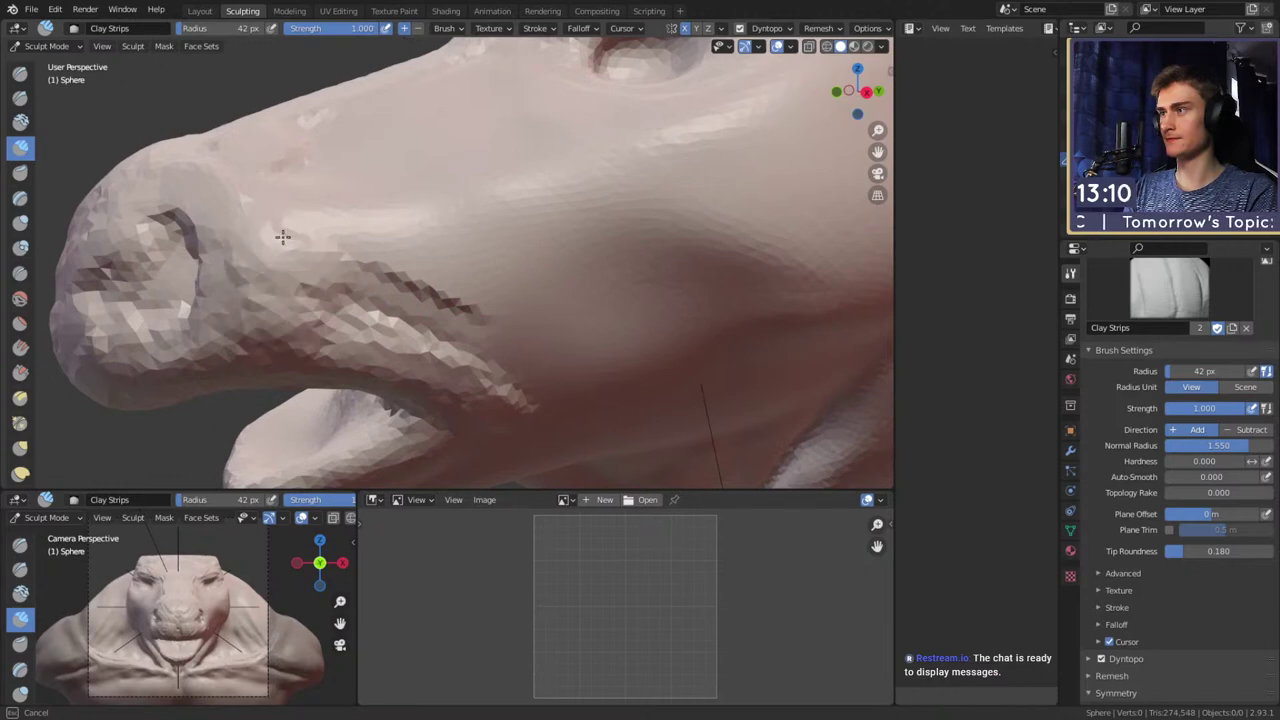
pyautogui.moveTo(283, 237); pyautogui.dragTo(242, 302)
pyautogui.press('f')
pyautogui.click(362, 263)
pyautogui.moveTo(306, 263)
pyautogui.keyDown('shift'); pyautogui.mouseDown()
pyautogui.moveTo(337, 300)
pyautogui.moveTo(495, 345)
pyautogui.mouseUp(); pyautogui.keyUp('shift')
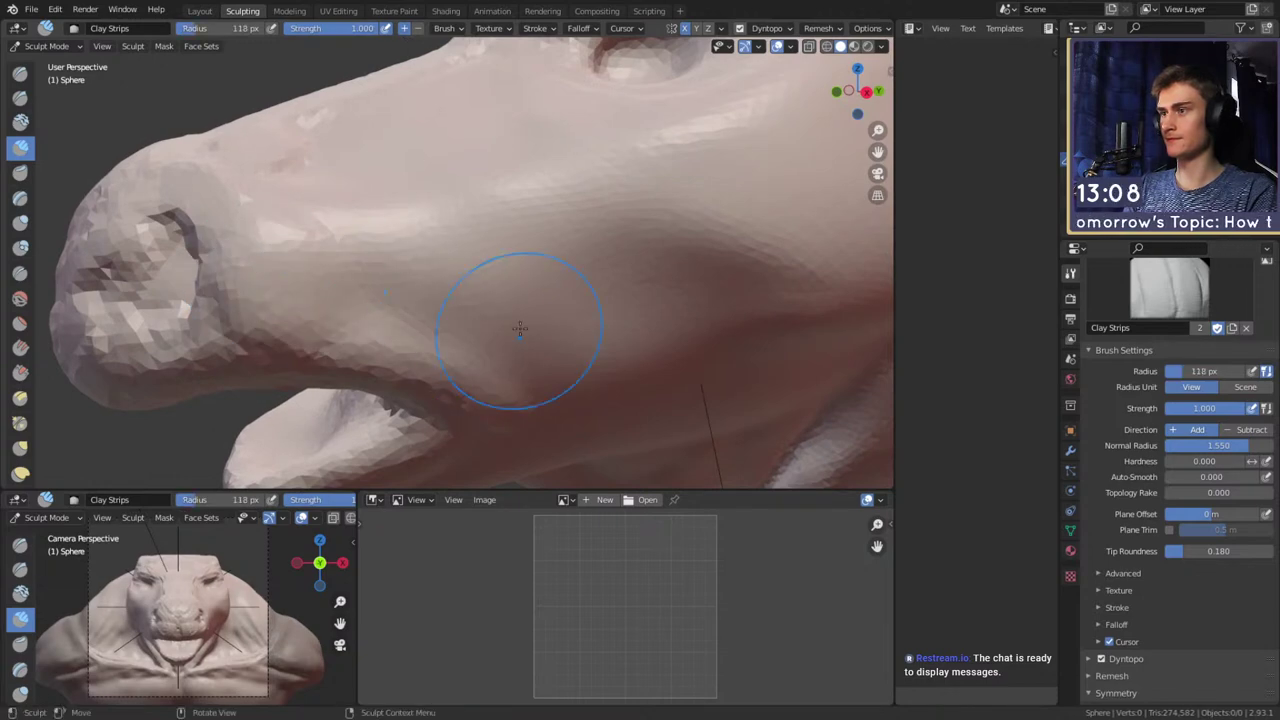
# Build up the front of the muzzle between the nostrils with Clay Strips at 46 px
pyautogui.moveTo(520, 328)
pyautogui.mouseDown(button='middle')
pyautogui.moveTo(496, 299)
pyautogui.moveTo(497, 275)
pyautogui.mouseUp(button='middle')
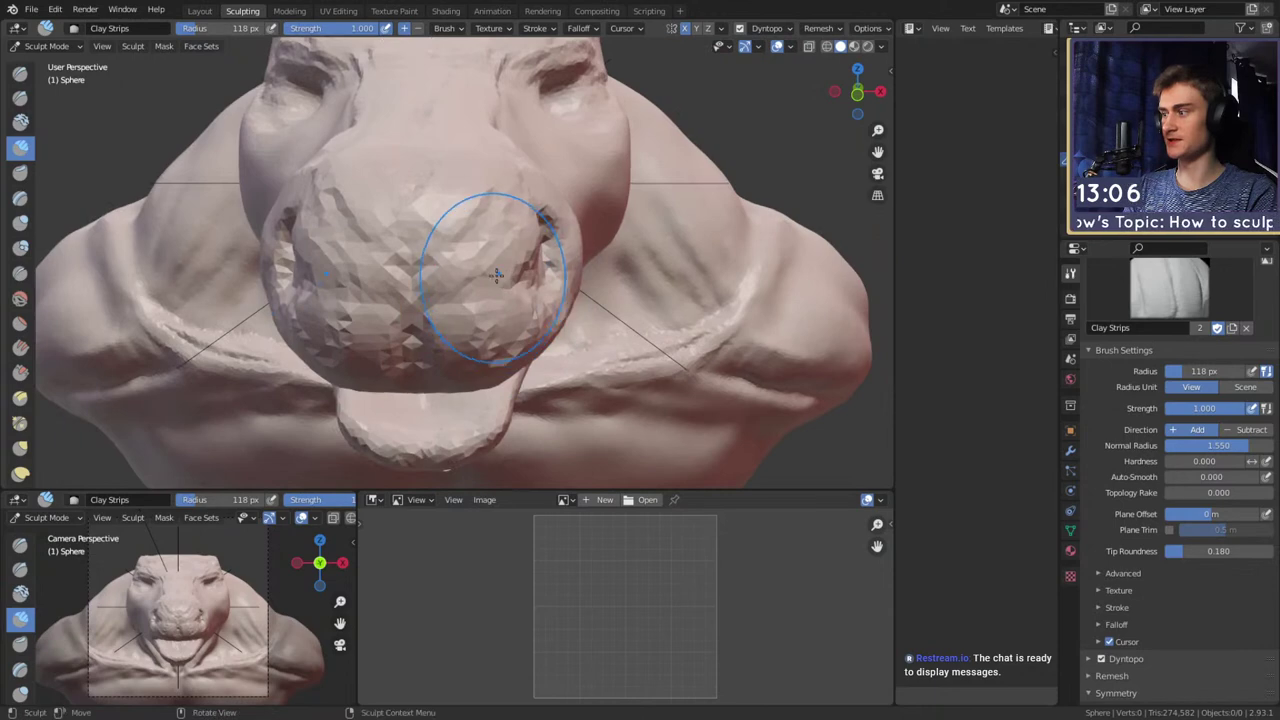
pyautogui.press('f')
pyautogui.click(434, 258)
pyautogui.moveTo(452, 205); pyautogui.dragTo(486, 260, button='middle')
pyautogui.press('f')
pyautogui.click(480, 263)
pyautogui.moveTo(500, 270); pyautogui.dragTo(524, 274)
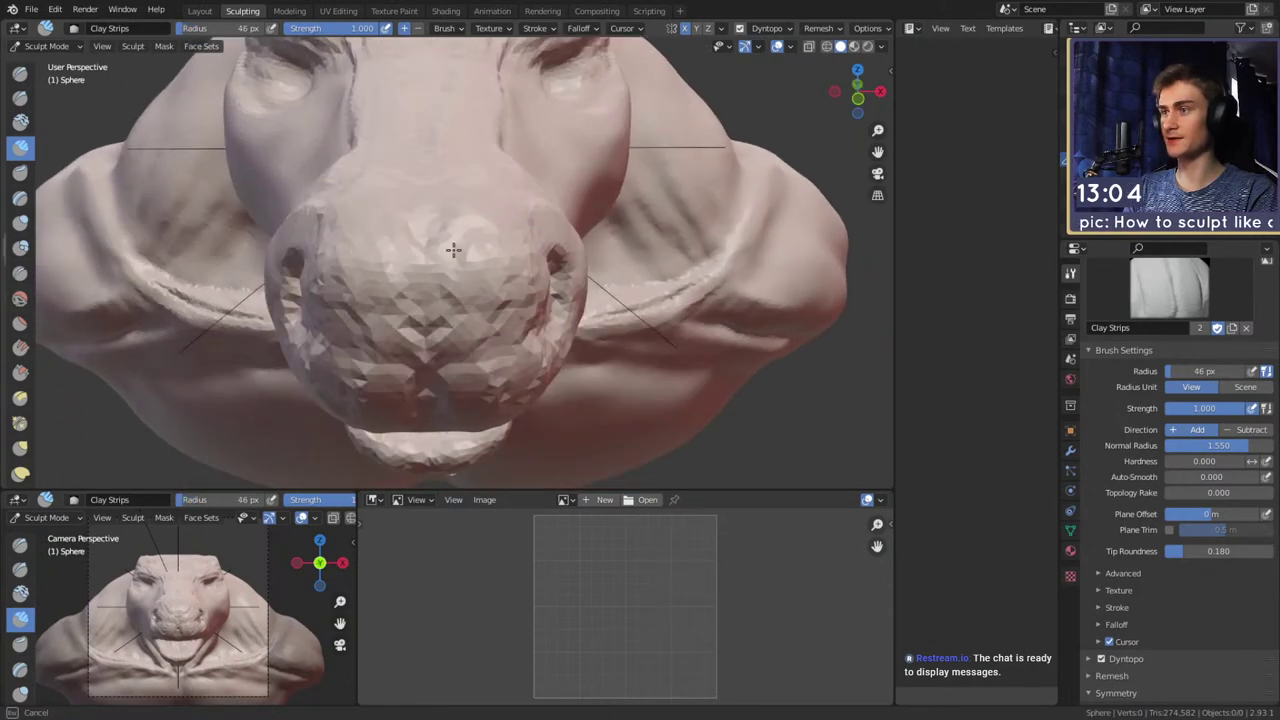
# Crease the inner nostril edge at 85 px and refine the nose front with Clay Strips at 46 px and 37 px
pyautogui.moveTo(453, 249)
pyautogui.mouseDown(button='middle')
pyautogui.moveTo(423, 280)
pyautogui.moveTo(526, 251)
pyautogui.mouseUp(button='middle')
pyautogui.hotkey('shift', 'c')
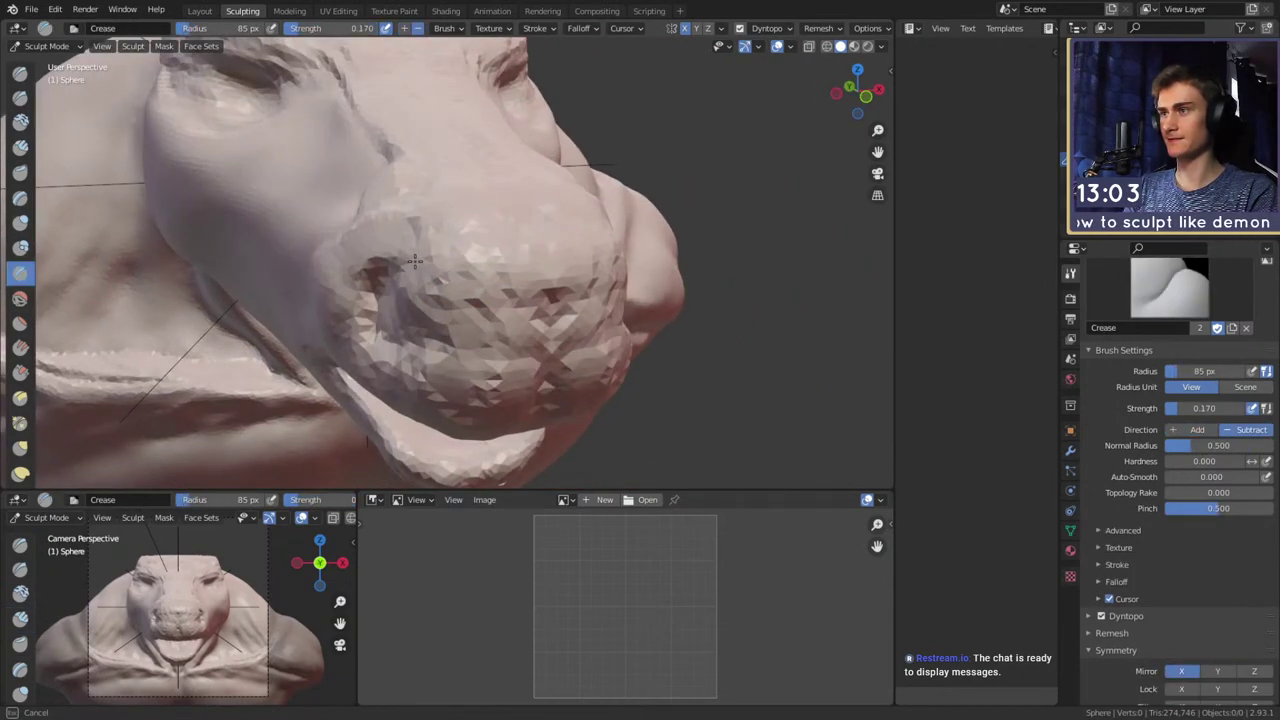
pyautogui.press('c')
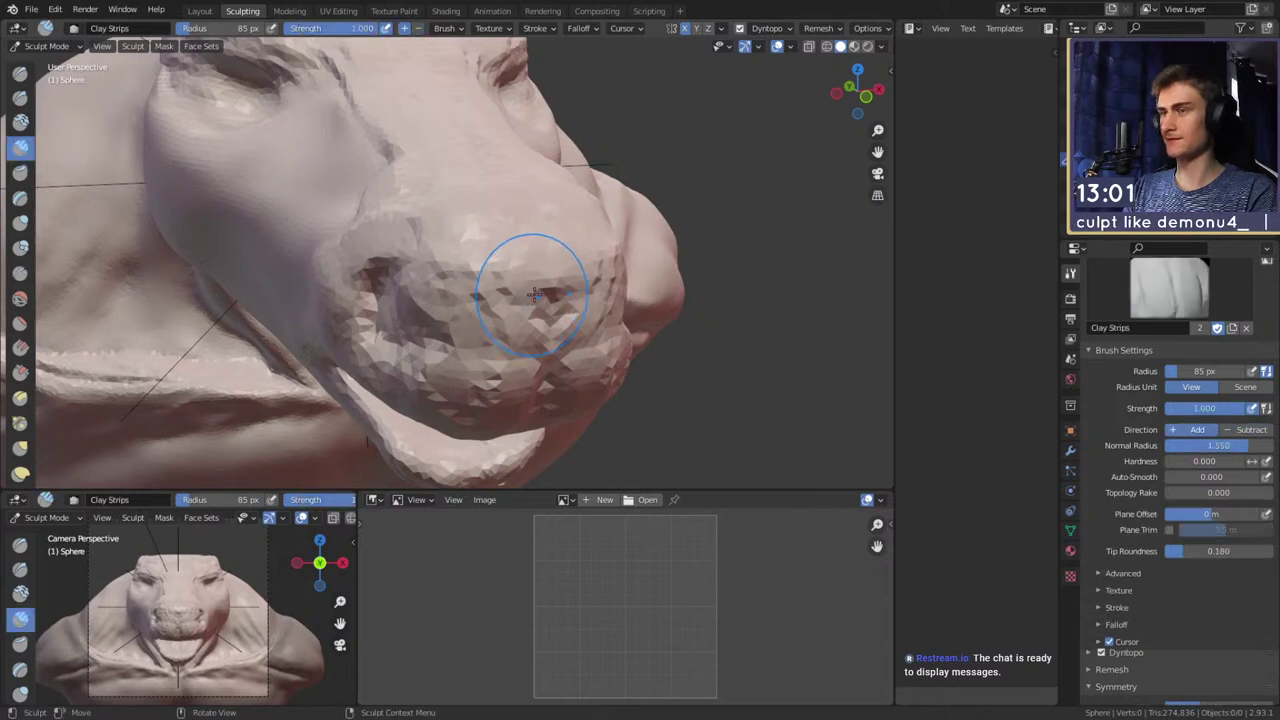
pyautogui.moveTo(470, 353); pyautogui.dragTo(476, 290, button='middle')
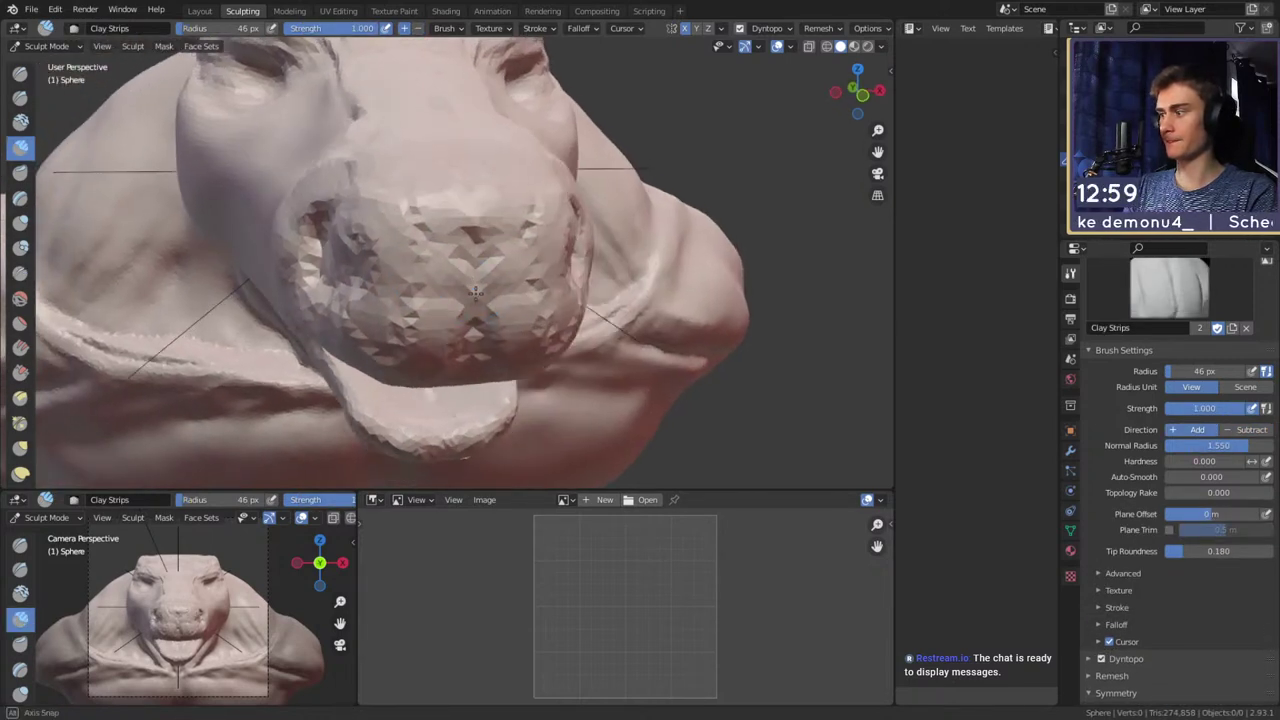
pyautogui.press('f')
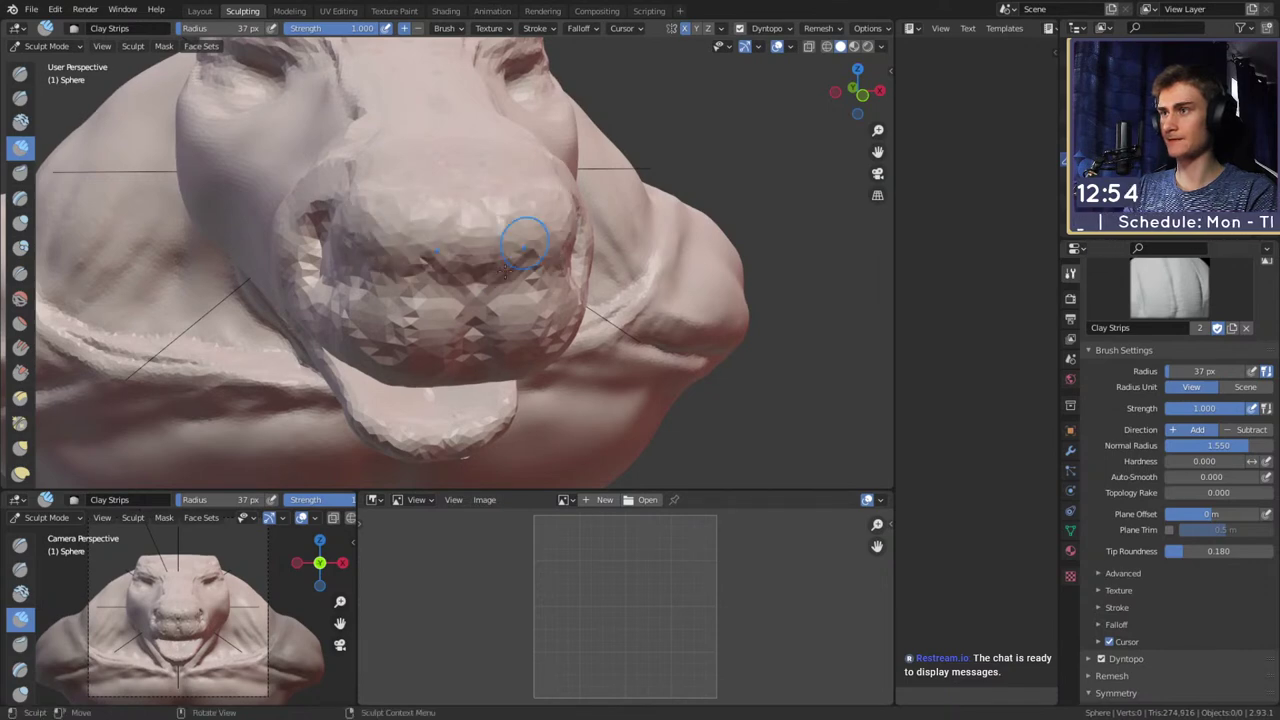
# Deepen the nostril opening with Crease at 34 px and strength 0.461
pyautogui.moveTo(433, 281)
pyautogui.mouseDown(button='middle')
pyautogui.moveTo(500, 229)
pyautogui.moveTo(429, 223)
pyautogui.moveTo(386, 239)
pyautogui.mouseUp(button='middle')
pyautogui.hotkey('shift', 'c')
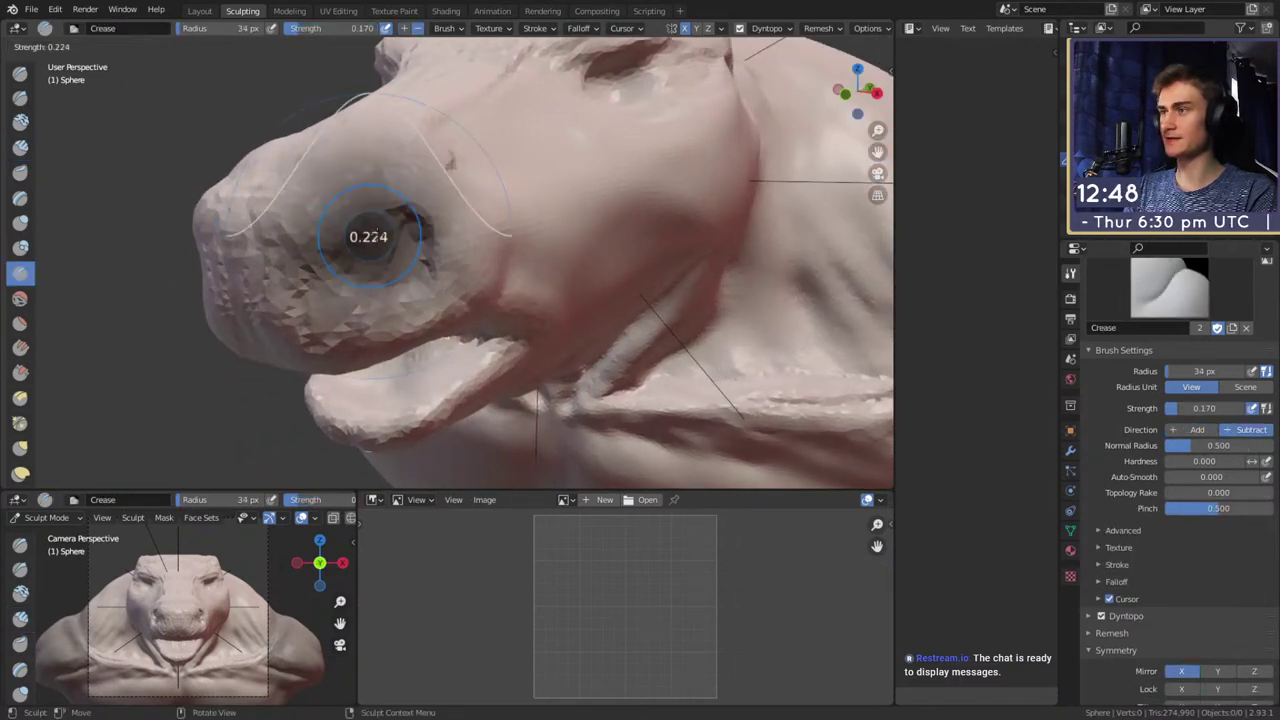
pyautogui.click(396, 244)
pyautogui.moveTo(369, 244); pyautogui.dragTo(421, 227, button='middle')
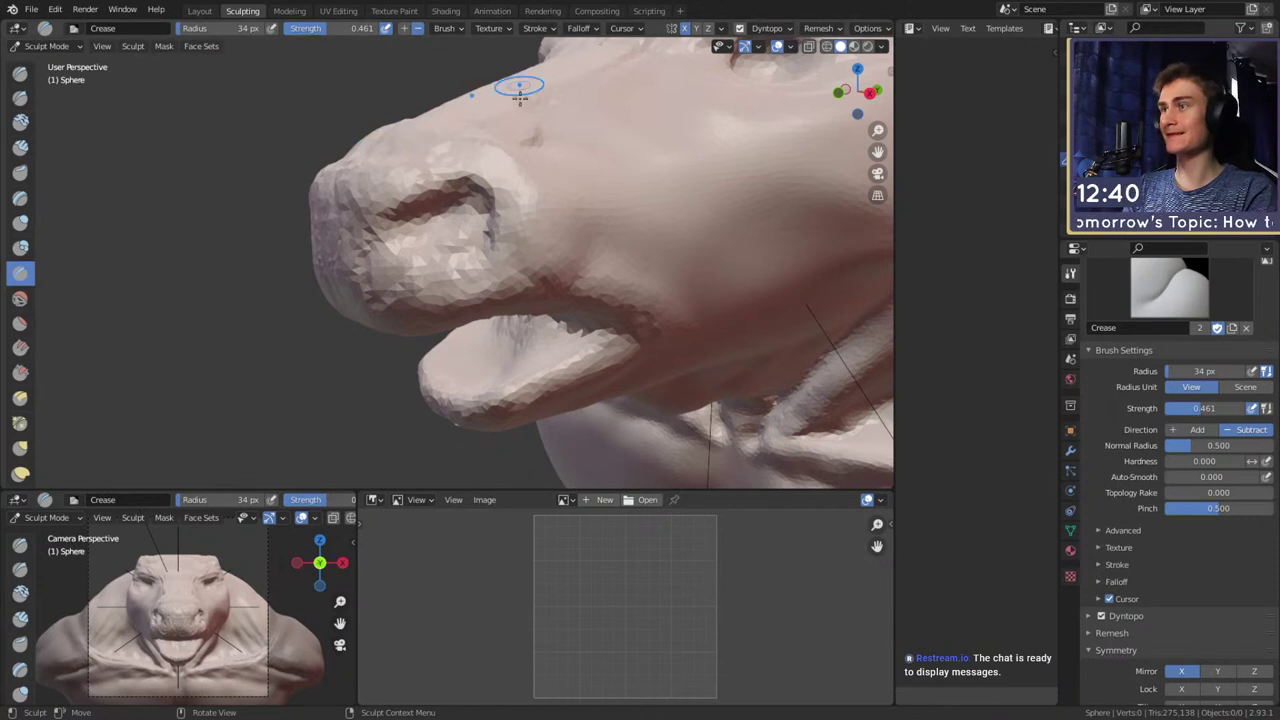
# Reshape the nostril's rear edge with Grab, enlarging the brush radius from 34 px to 107 px
pyautogui.moveTo(519, 88); pyautogui.dragTo(435, 258, button='middle')
pyautogui.press('g')
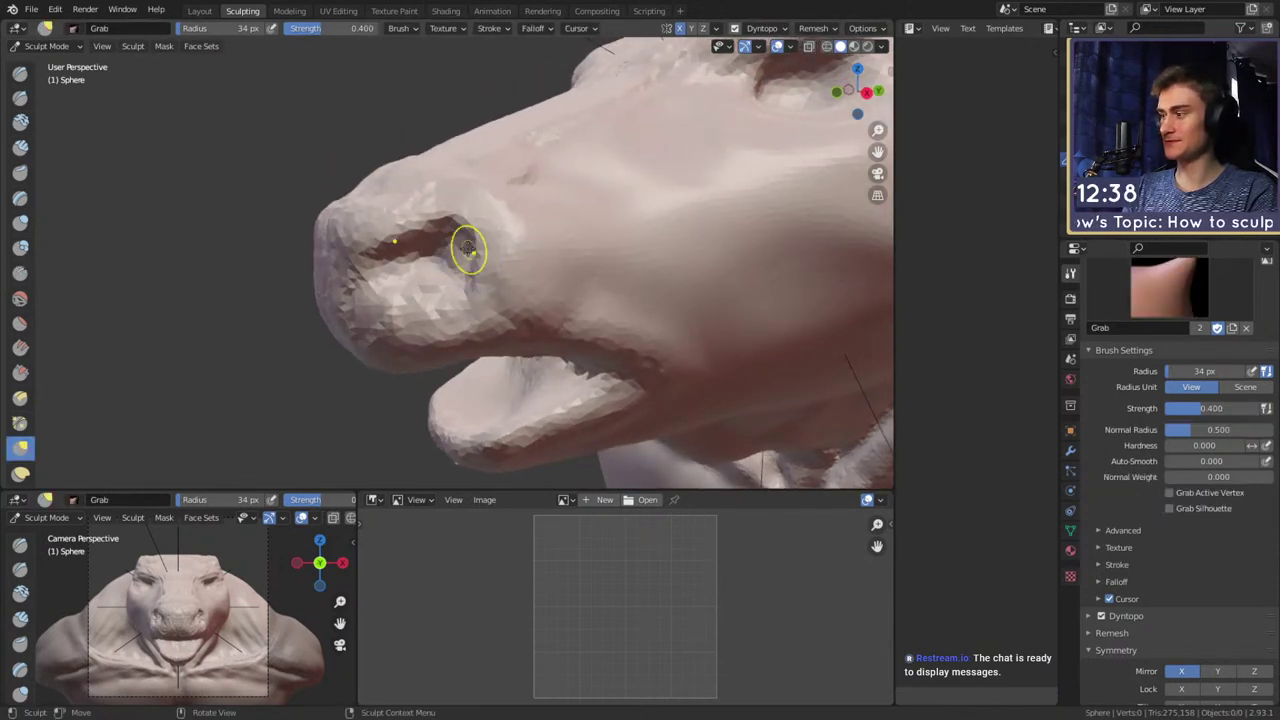
pyautogui.moveTo(454, 243); pyautogui.dragTo(460, 244)
pyautogui.press('f')
pyautogui.click(519, 244)
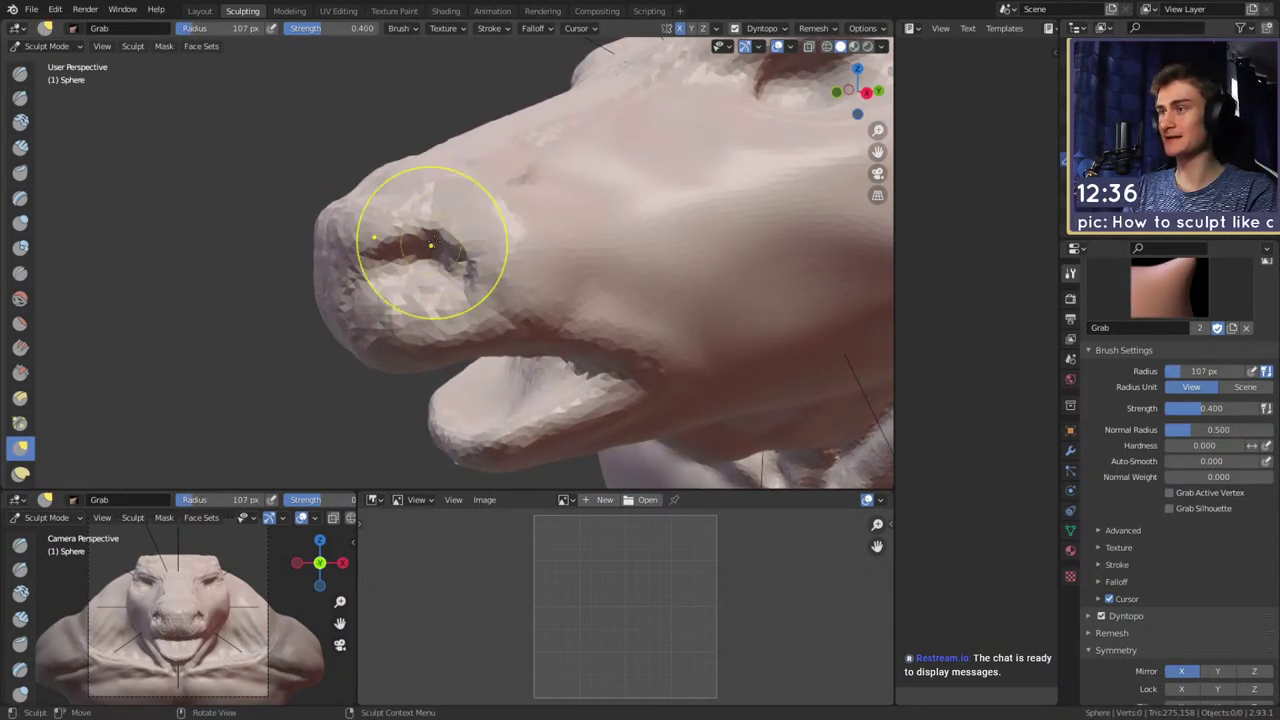
pyautogui.moveTo(446, 238)
pyautogui.keyDown('shift'); pyautogui.mouseDown(button='middle')
pyautogui.moveTo(397, 263)
pyautogui.moveTo(492, 294)
pyautogui.moveTo(408, 294)
pyautogui.moveTo(347, 271)
pyautogui.moveTo(438, 274)
pyautogui.mouseUp(button='middle'); pyautogui.keyUp('shift')
# Refine the nostril edge with Crease at 87 px and strength 0.461
pyautogui.hotkey('shift', 'c')
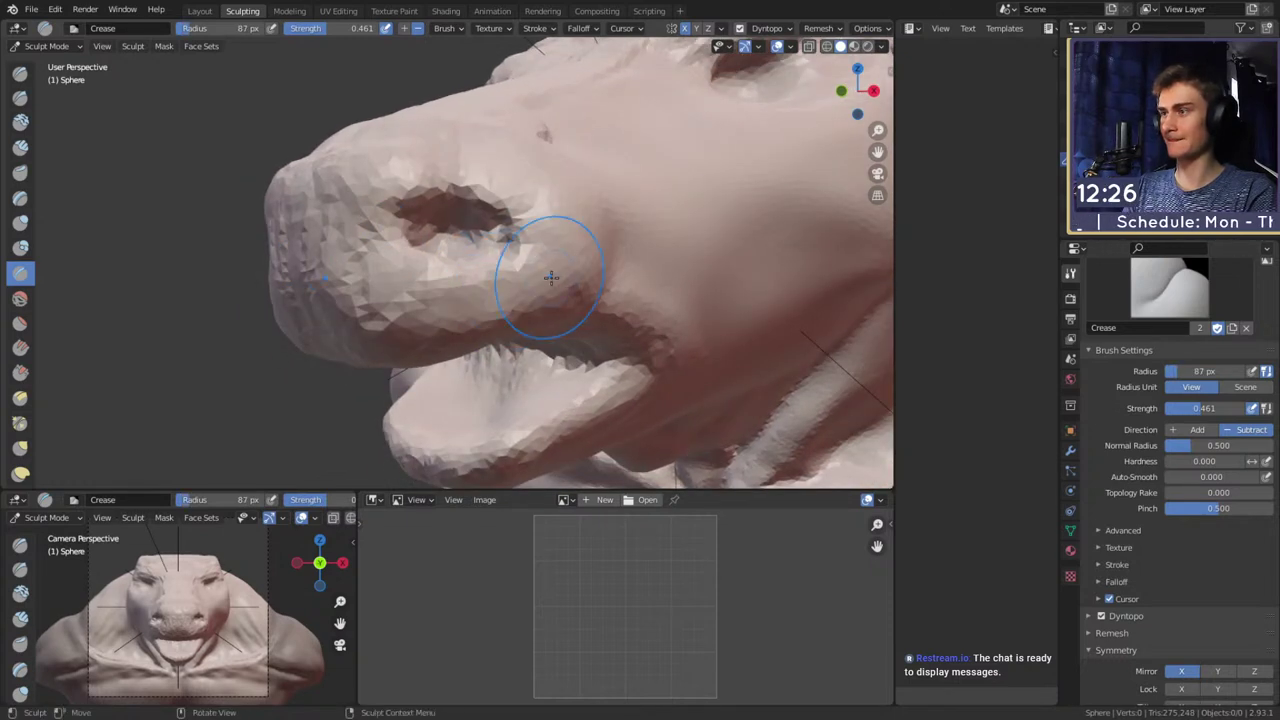
pyautogui.press('c')
pyautogui.moveTo(508, 243); pyautogui.dragTo(664, 204, button='middle')
pyautogui.scroll(-4, 660, 198)
pyautogui.moveTo(612, 252)
pyautogui.mouseDown(button='middle')
pyautogui.moveTo(583, 266)
pyautogui.moveTo(676, 228)
pyautogui.moveTo(543, 286)
pyautogui.moveTo(429, 240)
pyautogui.mouseUp(button='middle')
# Adjust the width and shape of the muzzle around the nostrils with Grab at 180 px and 149 px
pyautogui.press('g')
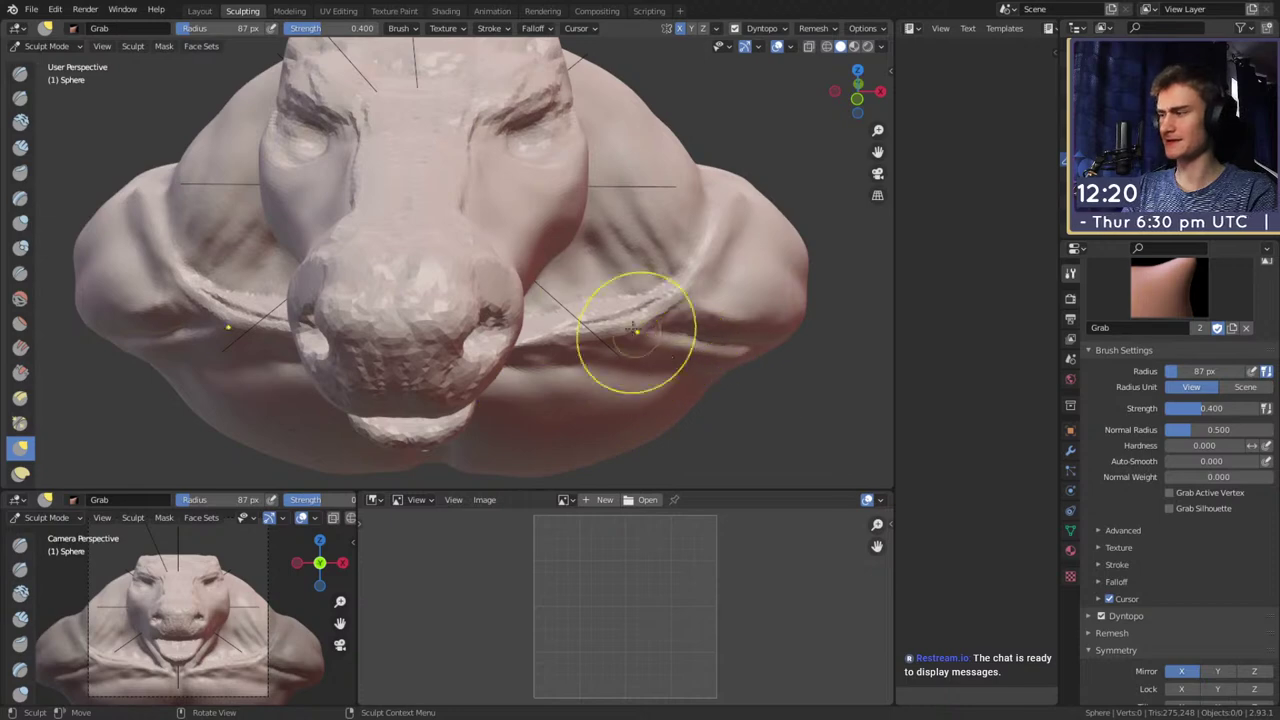
pyautogui.moveTo(634, 323); pyautogui.dragTo(511, 280, button='middle')
pyautogui.press('f')
pyautogui.click(512, 290)
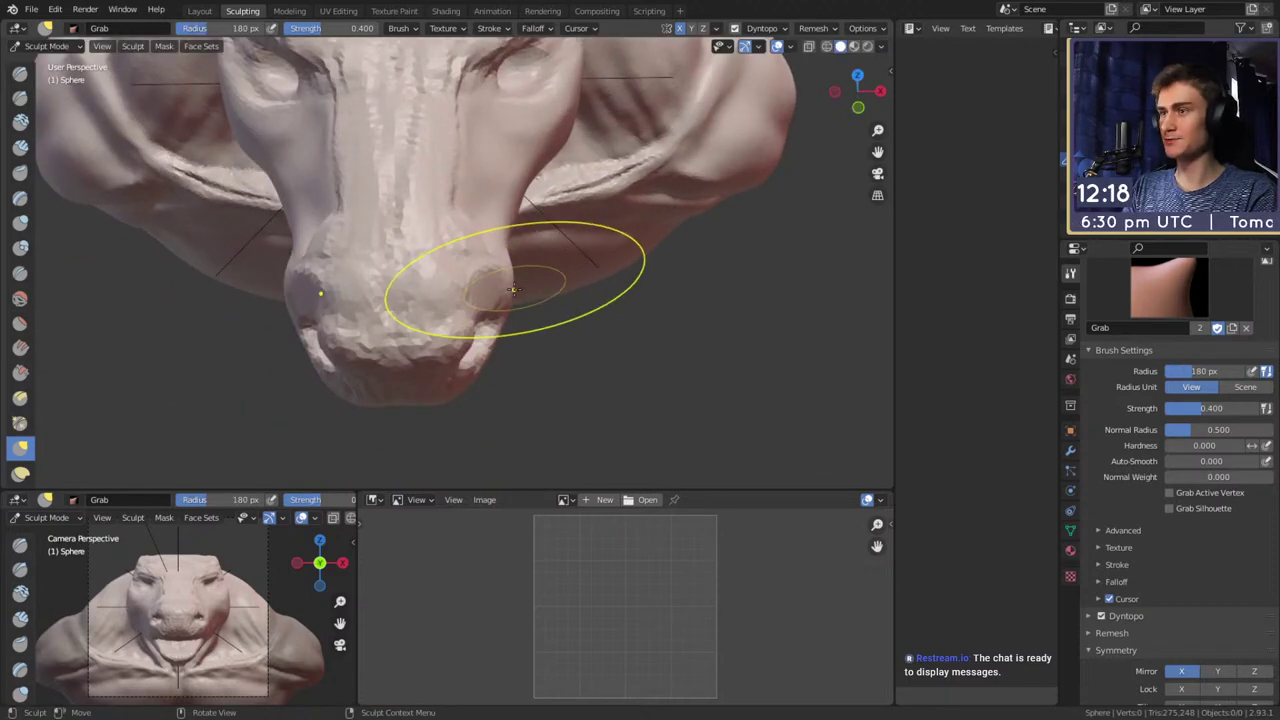
pyautogui.press('f')
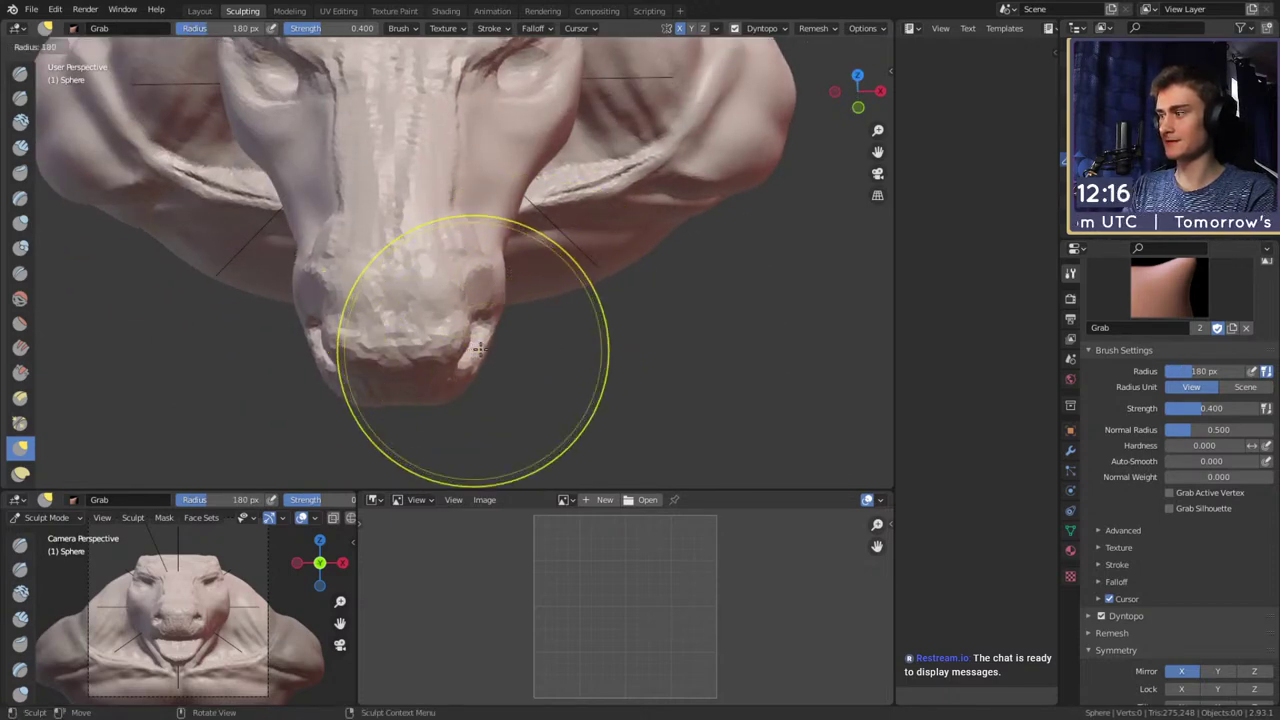
pyautogui.click(579, 350)
pyautogui.keyDown('alt'); pyautogui.moveTo(487, 363); pyautogui.dragTo(395, 262); pyautogui.keyUp('alt')
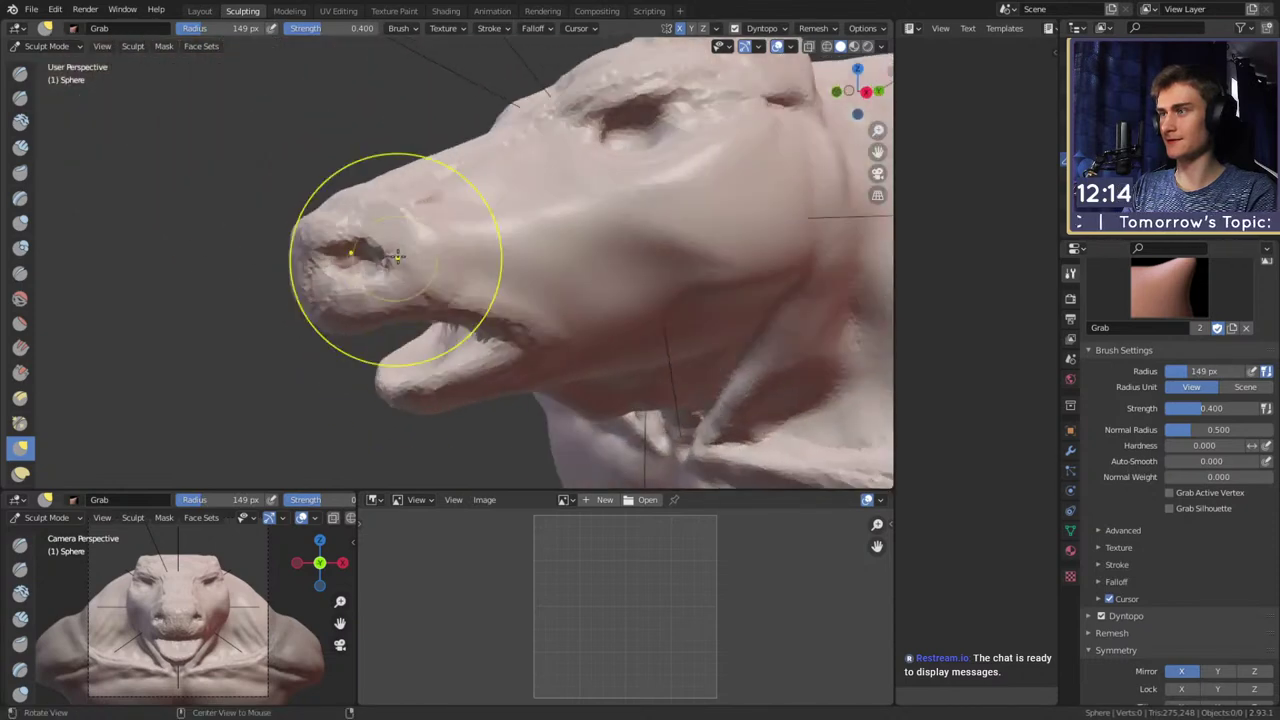
pyautogui.moveTo(522, 238)
pyautogui.keyDown('alt'); pyautogui.keyDown('shift'); pyautogui.mouseDown()
pyautogui.moveTo(446, 274)
pyautogui.moveTo(431, 240)
pyautogui.mouseUp(); pyautogui.keyUp('shift'); pyautogui.keyUp('alt')
# Add Clay Strips at 38 px along the side of the snout below the eye and smooth them at 59 px
pyautogui.press('c')
pyautogui.moveTo(473, 297)
pyautogui.mouseDown(button='middle')
pyautogui.moveTo(429, 243)
pyautogui.moveTo(408, 262)
pyautogui.mouseUp(button='middle')
pyautogui.press('f')
pyautogui.click(377, 274)
pyautogui.moveTo(368, 246); pyautogui.dragTo(380, 225)
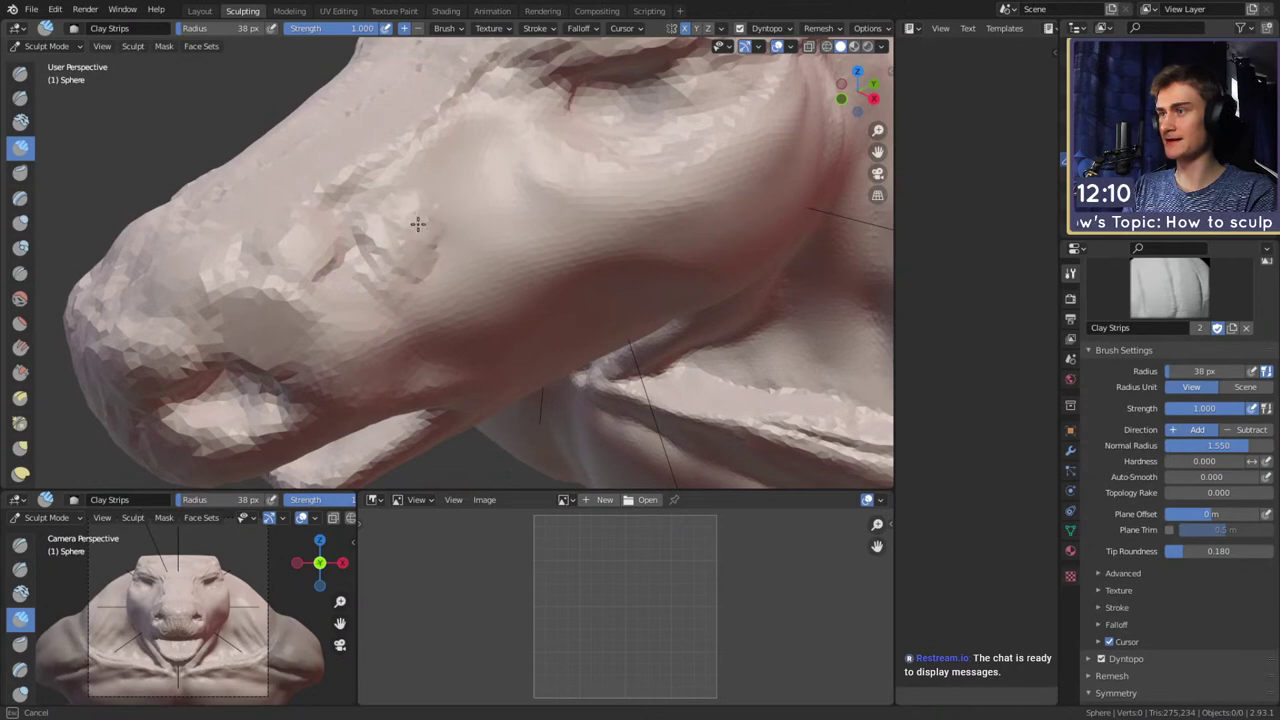
pyautogui.keyDown('alt'); pyautogui.moveTo(477, 278); pyautogui.dragTo(396, 236); pyautogui.keyUp('alt')
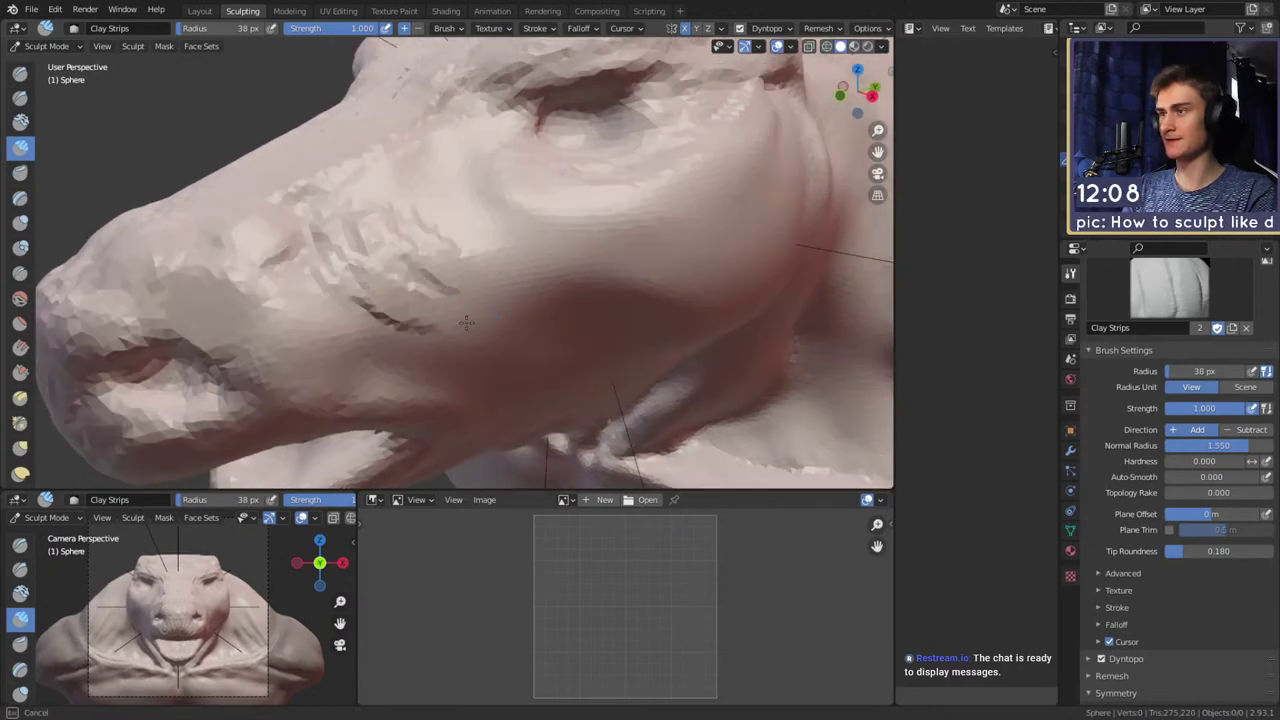
pyautogui.moveTo(466, 323); pyautogui.dragTo(470, 312)
pyautogui.press('f')
pyautogui.click(508, 293)
pyautogui.moveTo(430, 275)
pyautogui.keyDown('shift'); pyautogui.mouseDown()
pyautogui.moveTo(372, 250)
pyautogui.moveTo(423, 263)
pyautogui.moveTo(423, 300)
pyautogui.mouseUp(); pyautogui.keyUp('shift')
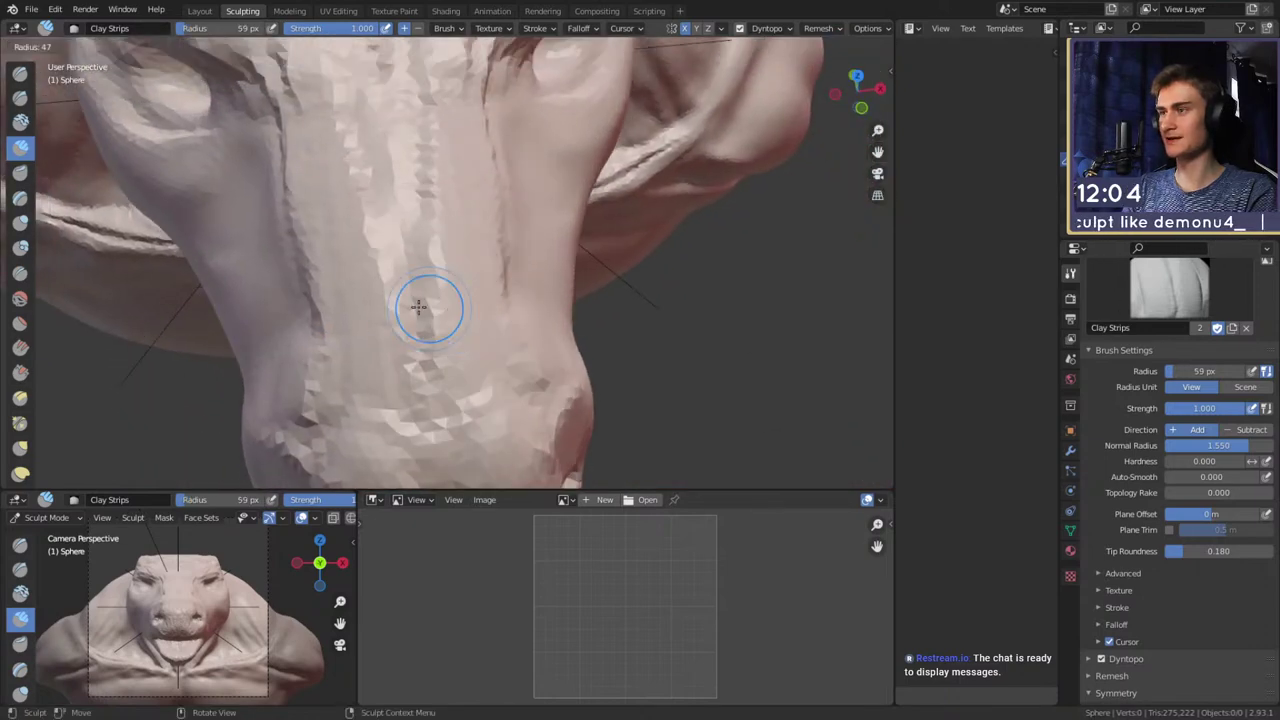
# Smooth the bridge of the snout at 177 px and the forehead at 122 px
pyautogui.press('f')
pyautogui.moveTo(372, 180)
pyautogui.mouseDown()
pyautogui.moveTo(363, 309)
pyautogui.moveTo(358, 135)
pyautogui.mouseUp()
pyautogui.keyDown('alt'); pyautogui.keyDown('shift'); pyautogui.moveTo(372, 140); pyautogui.dragTo(426, 455); pyautogui.keyUp('shift'); pyautogui.keyUp('alt')
pyautogui.keyDown('ctrl'); pyautogui.keyDown('alt'); pyautogui.moveTo(436, 250); pyautogui.dragTo(444, 318); pyautogui.keyUp('alt'); pyautogui.keyUp('ctrl')
pyautogui.press('f')
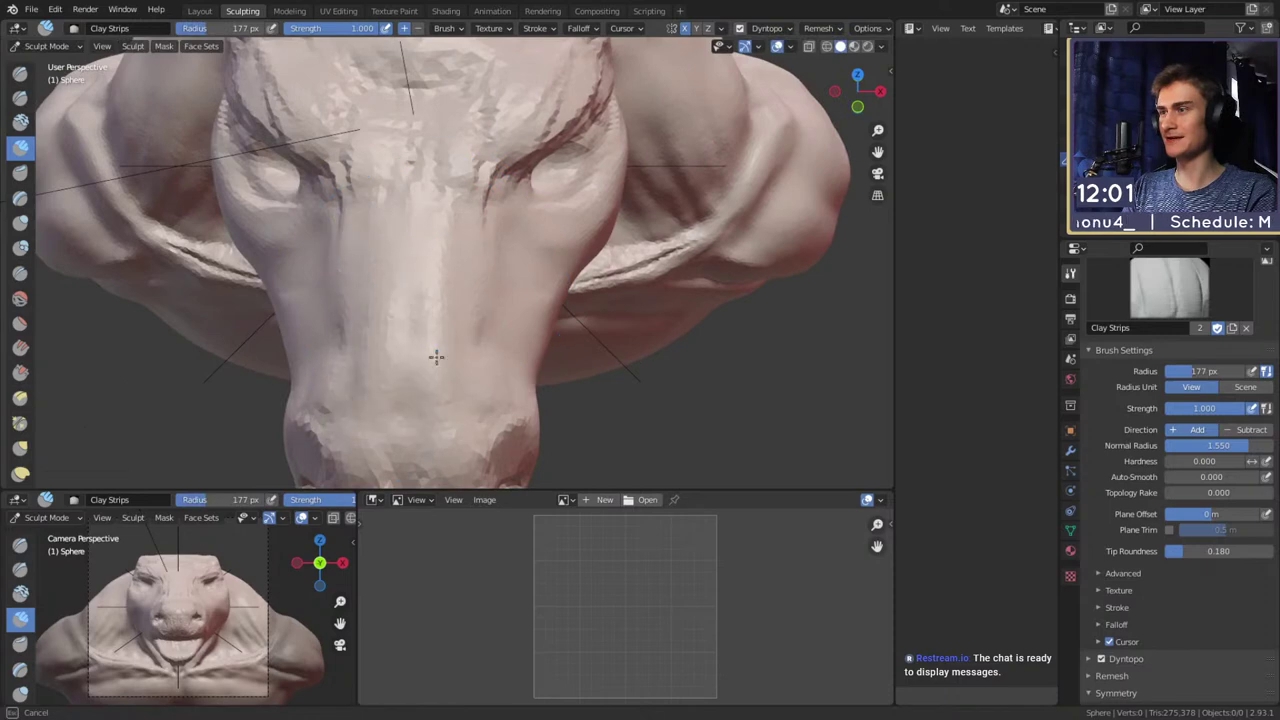
pyautogui.moveTo(425, 245); pyautogui.dragTo(420, 263)
pyautogui.keyDown('shift'); pyautogui.moveTo(424, 168); pyautogui.dragTo(424, 312, button='middle'); pyautogui.keyUp('shift')
pyautogui.press('f')
pyautogui.moveTo(440, 278); pyautogui.dragTo(457, 250)
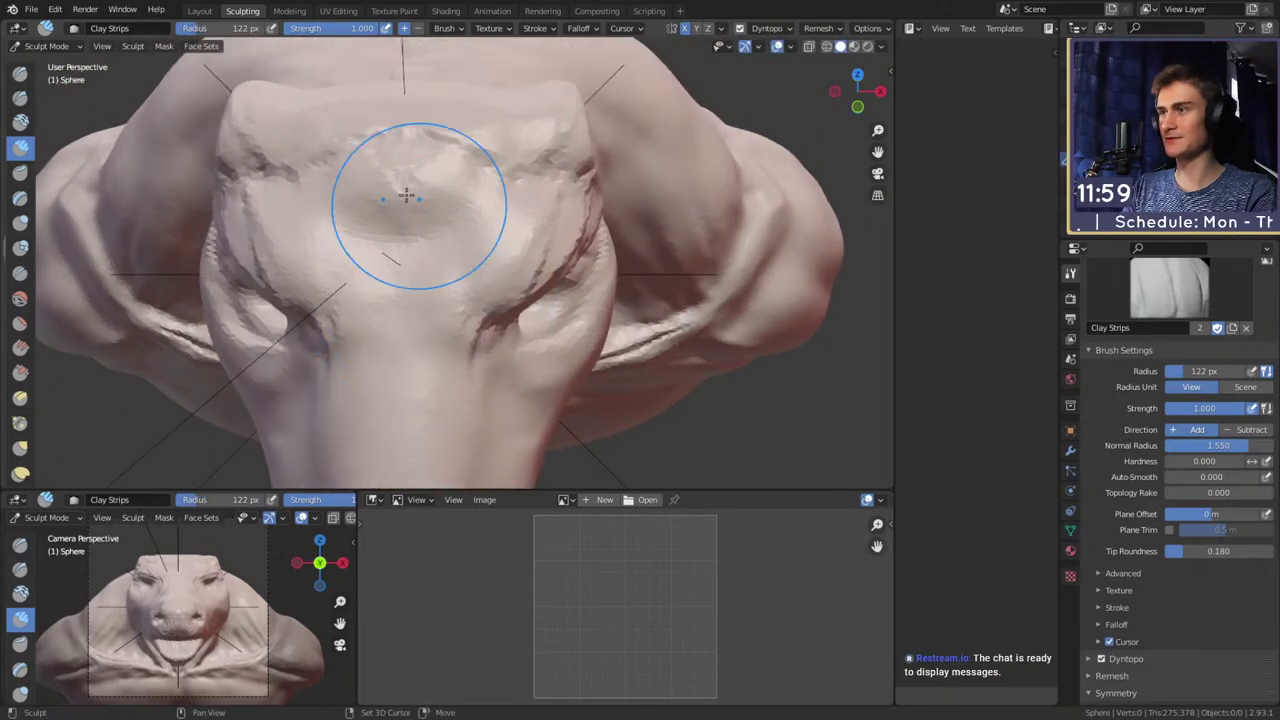
# Build up the inner end of the brow beside the eye with Clay Strips at 31 px
pyautogui.moveTo(542, 221)
pyautogui.keyDown('alt'); pyautogui.mouseDown()
pyautogui.moveTo(434, 194)
pyautogui.moveTo(429, 243)
pyautogui.moveTo(409, 260)
pyautogui.moveTo(458, 284)
pyautogui.moveTo(491, 267)
pyautogui.moveTo(472, 302)
pyautogui.moveTo(435, 265)
pyautogui.moveTo(455, 300)
pyautogui.mouseUp(); pyautogui.keyUp('alt')
pyautogui.press('f')
pyautogui.click(446, 268)
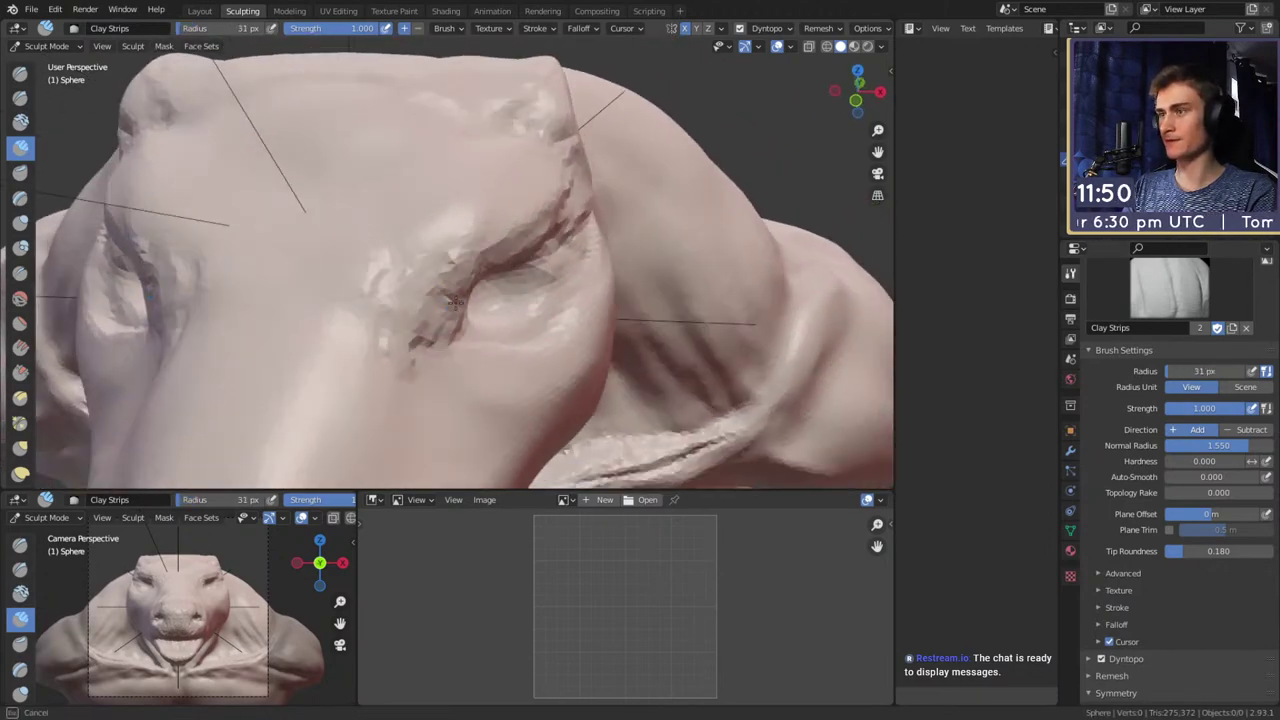
pyautogui.press('f')
pyautogui.moveTo(389, 249); pyautogui.dragTo(428, 312)
pyautogui.click(403, 254)
# Thicken the brow ridges above the eyes with Clay Strips at 56 px and 45 px
pyautogui.moveTo(473, 234)
pyautogui.keyDown('alt'); pyautogui.mouseDown()
pyautogui.moveTo(480, 257)
pyautogui.moveTo(465, 273)
pyautogui.mouseUp(); pyautogui.keyUp('alt')
pyautogui.moveTo(342, 265)
pyautogui.keyDown('alt'); pyautogui.mouseDown()
pyautogui.moveTo(427, 296)
pyautogui.moveTo(360, 251)
pyautogui.moveTo(348, 206)
pyautogui.moveTo(450, 249)
pyautogui.moveTo(396, 229)
pyautogui.moveTo(361, 282)
pyautogui.mouseUp(); pyautogui.keyUp('alt')
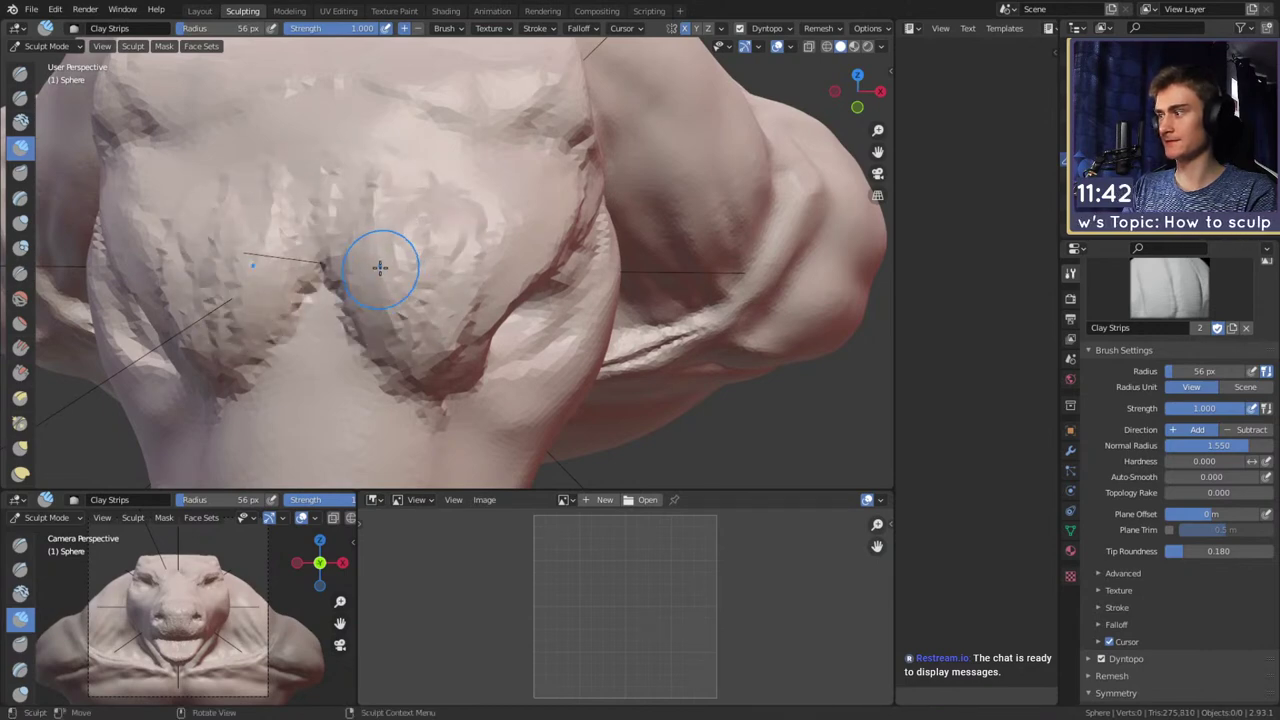
pyautogui.keyDown('alt'); pyautogui.moveTo(509, 260); pyautogui.dragTo(456, 261); pyautogui.keyUp('alt')
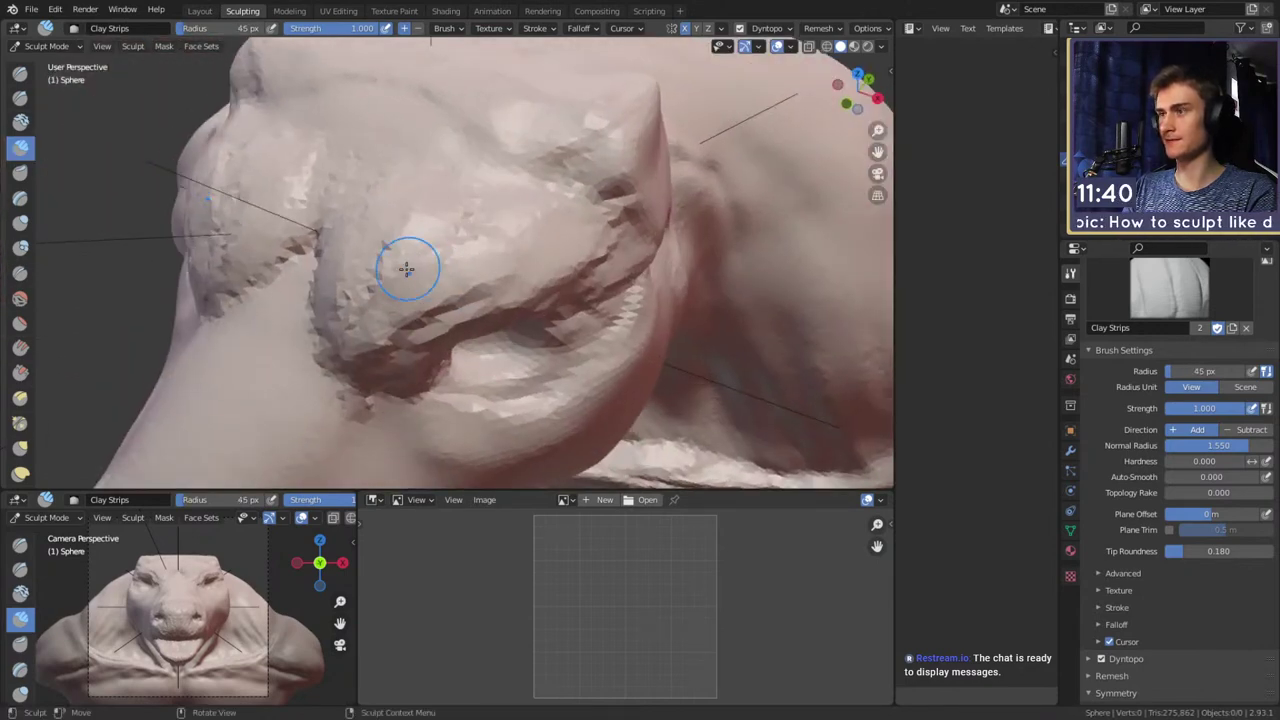
pyautogui.moveTo(533, 244); pyautogui.dragTo(497, 307, button='middle')
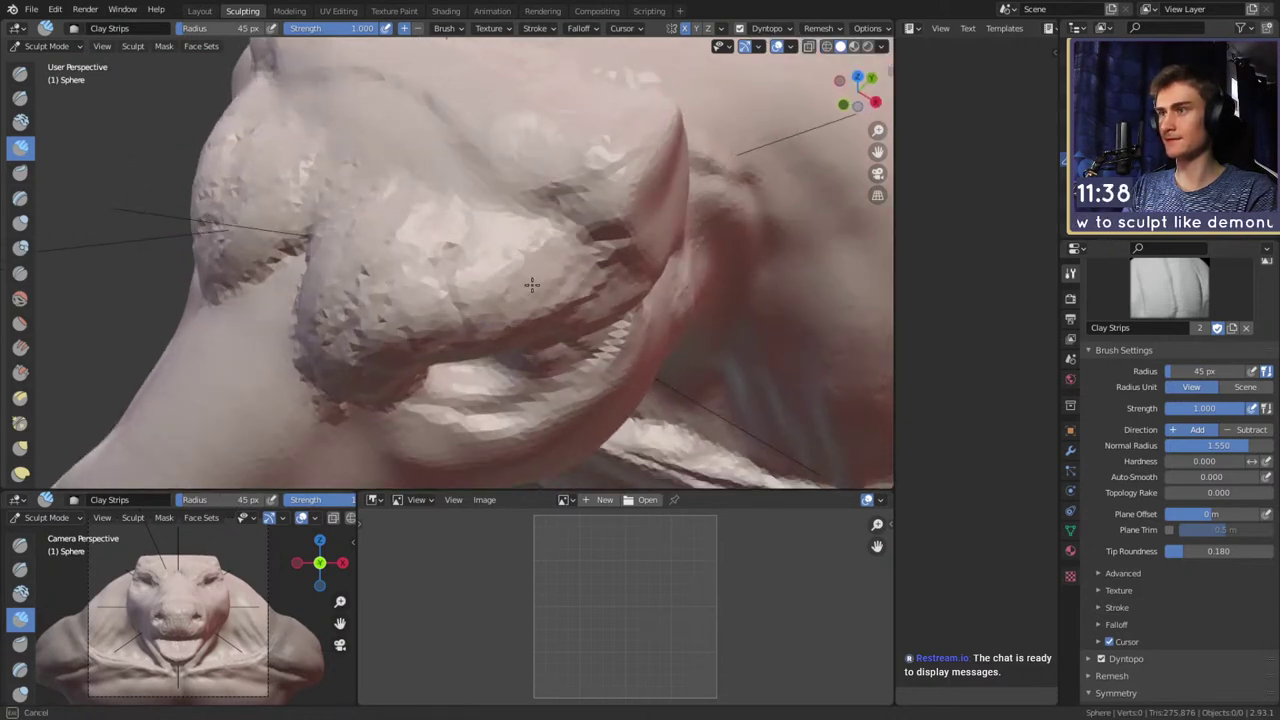
pyautogui.moveTo(428, 238)
pyautogui.mouseDown()
pyautogui.moveTo(335, 165)
pyautogui.moveTo(363, 137)
pyautogui.moveTo(520, 270)
pyautogui.mouseUp()
# Smooth the brow ridges, fill the gap between them at 52 px, and blend the area at 129 px
pyautogui.press('f')
pyautogui.click(501, 171)
pyautogui.moveTo(339, 360); pyautogui.dragTo(503, 226, button='middle')
pyautogui.press('f')
pyautogui.click(297, 277)
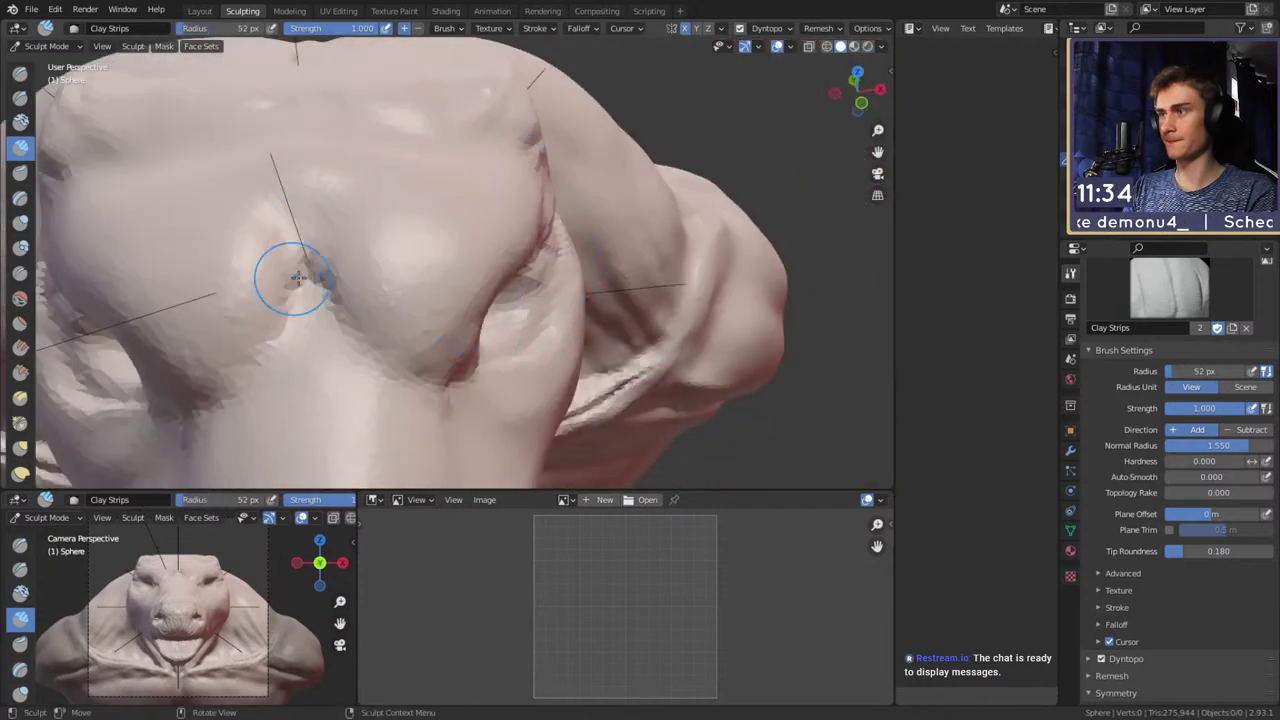
pyautogui.moveTo(297, 277)
pyautogui.mouseDown()
pyautogui.moveTo(375, 325)
pyautogui.moveTo(328, 201)
pyautogui.mouseUp()
pyautogui.press('f')
pyautogui.click(428, 312)
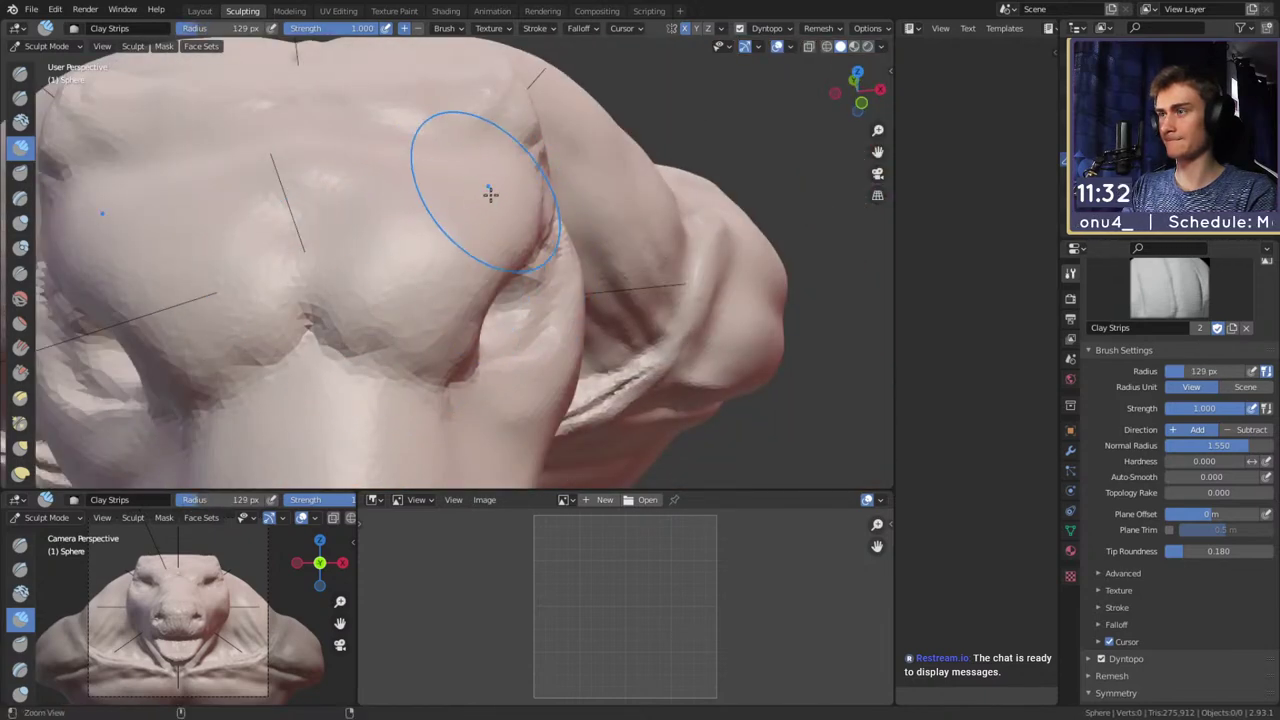
# Add a vertical band of Clay Strips at 56 px across the inner brow ridge
pyautogui.moveTo(489, 193)
pyautogui.mouseDown(button='middle')
pyautogui.moveTo(557, 257)
pyautogui.moveTo(443, 251)
pyautogui.moveTo(557, 343)
pyautogui.moveTo(542, 213)
pyautogui.moveTo(520, 300)
pyautogui.mouseUp(button='middle')
pyautogui.scroll(1, 520, 300)
pyautogui.press('f')
pyautogui.click(423, 294)
pyautogui.moveTo(423, 300); pyautogui.dragTo(445, 325)
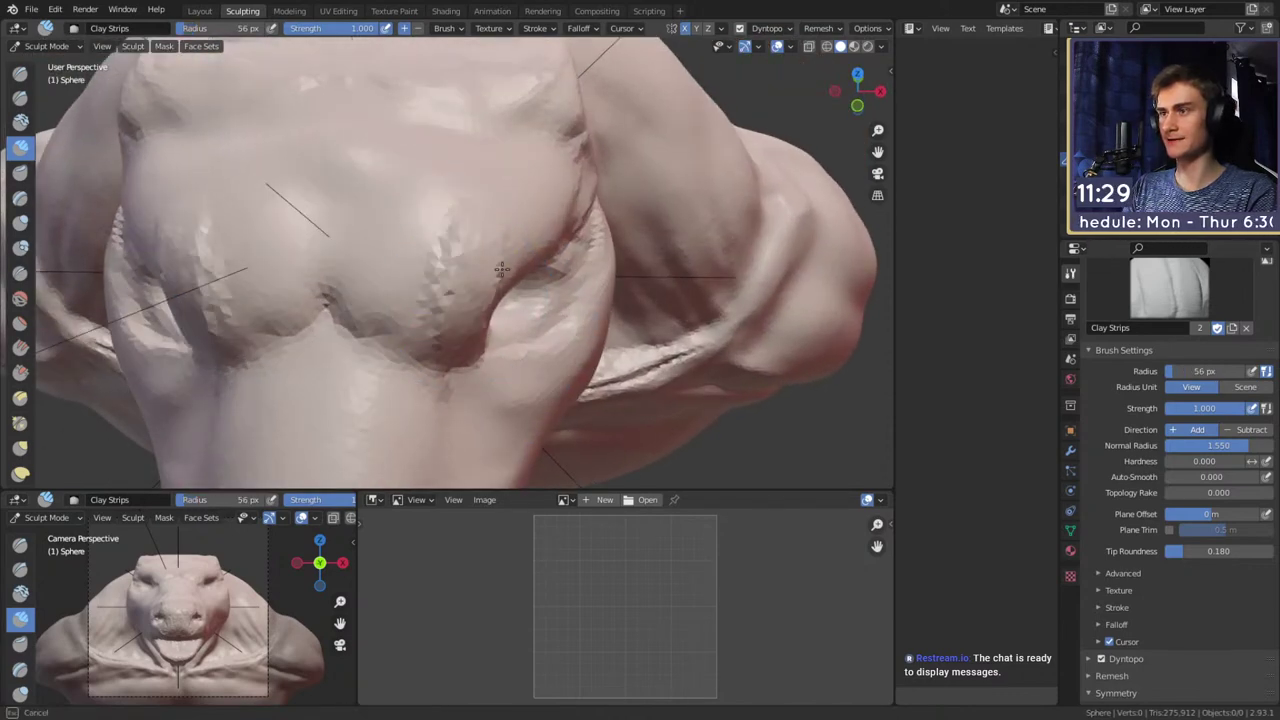
# Reshape the outer eye and temple area with Grab at 216 px and strength 0.400
pyautogui.moveTo(575, 248); pyautogui.dragTo(497, 203, button='middle')
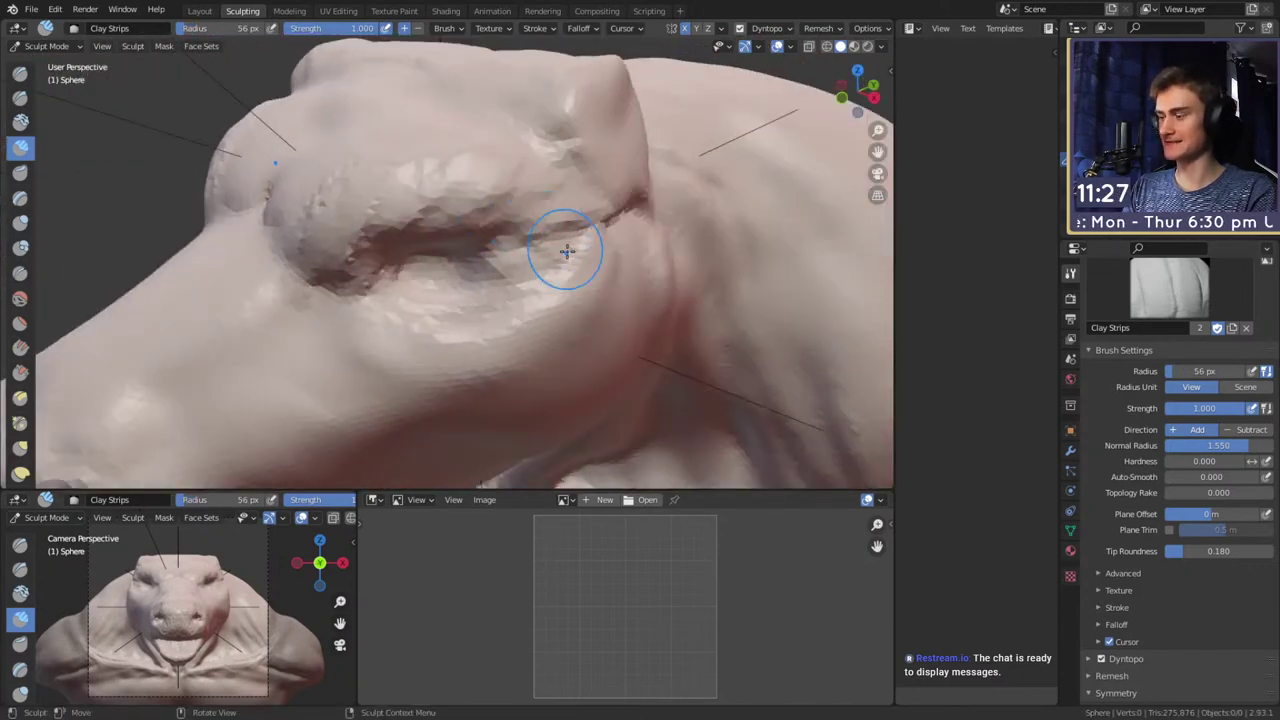
pyautogui.press('g')
pyautogui.moveTo(560, 257)
pyautogui.mouseDown(button='middle')
pyautogui.moveTo(537, 260)
pyautogui.moveTo(545, 252)
pyautogui.mouseUp(button='middle')
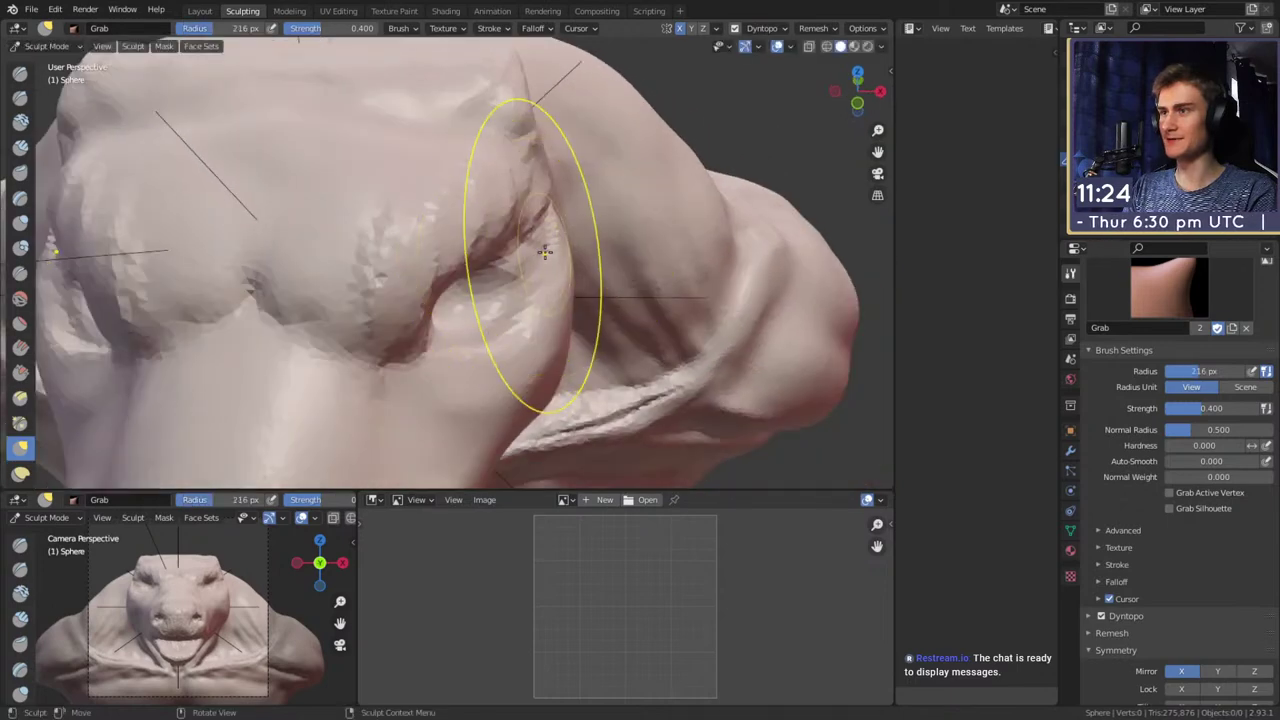
pyautogui.moveTo(545, 252); pyautogui.dragTo(530, 232)
pyautogui.moveTo(530, 262)
pyautogui.mouseDown(button='middle')
pyautogui.moveTo(534, 246)
pyautogui.moveTo(545, 320)
pyautogui.mouseUp(button='middle')
pyautogui.moveTo(575, 365)
pyautogui.mouseDown(button='middle')
pyautogui.moveTo(455, 360)
pyautogui.moveTo(494, 271)
pyautogui.moveTo(388, 226)
pyautogui.mouseUp(button='middle')
# Pull up the raised rear corners of the skull with Grab at 310 px and 252 px
pyautogui.press('f')
pyautogui.click(451, 204)
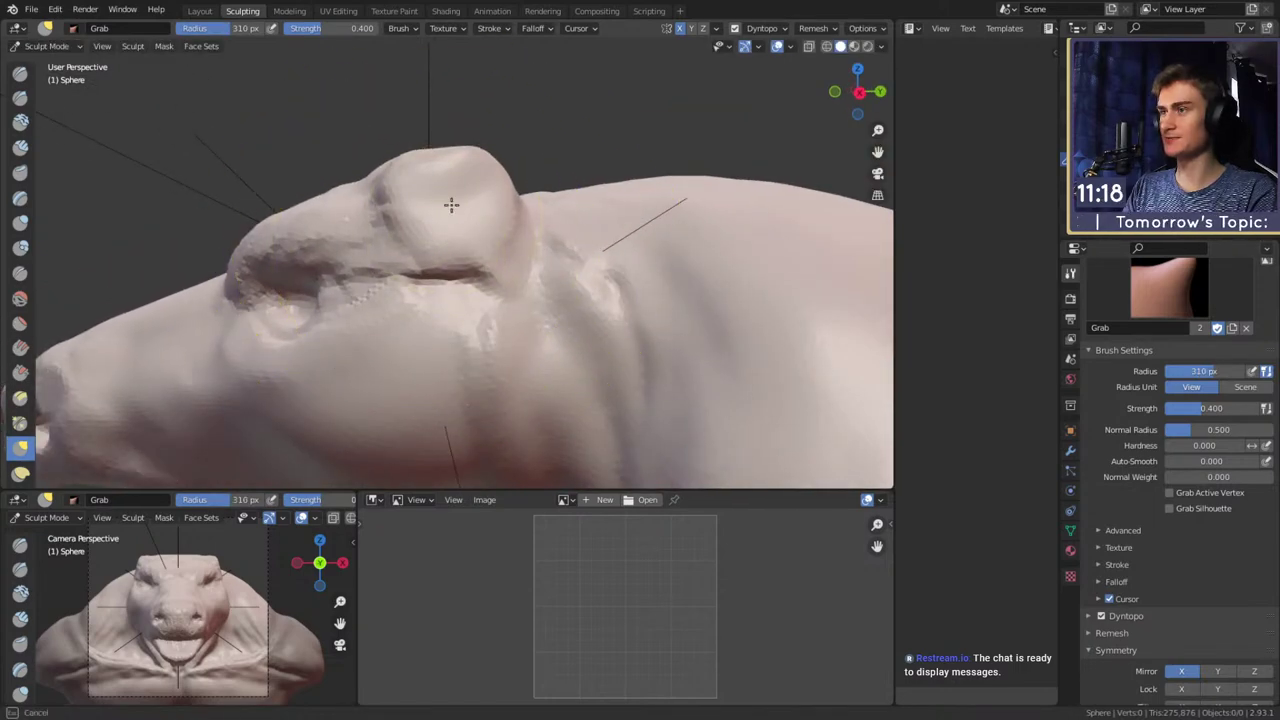
pyautogui.moveTo(453, 186); pyautogui.dragTo(455, 183)
pyautogui.moveTo(446, 187)
pyautogui.mouseDown(button='middle')
pyautogui.moveTo(451, 269)
pyautogui.moveTo(457, 240)
pyautogui.mouseUp(button='middle')
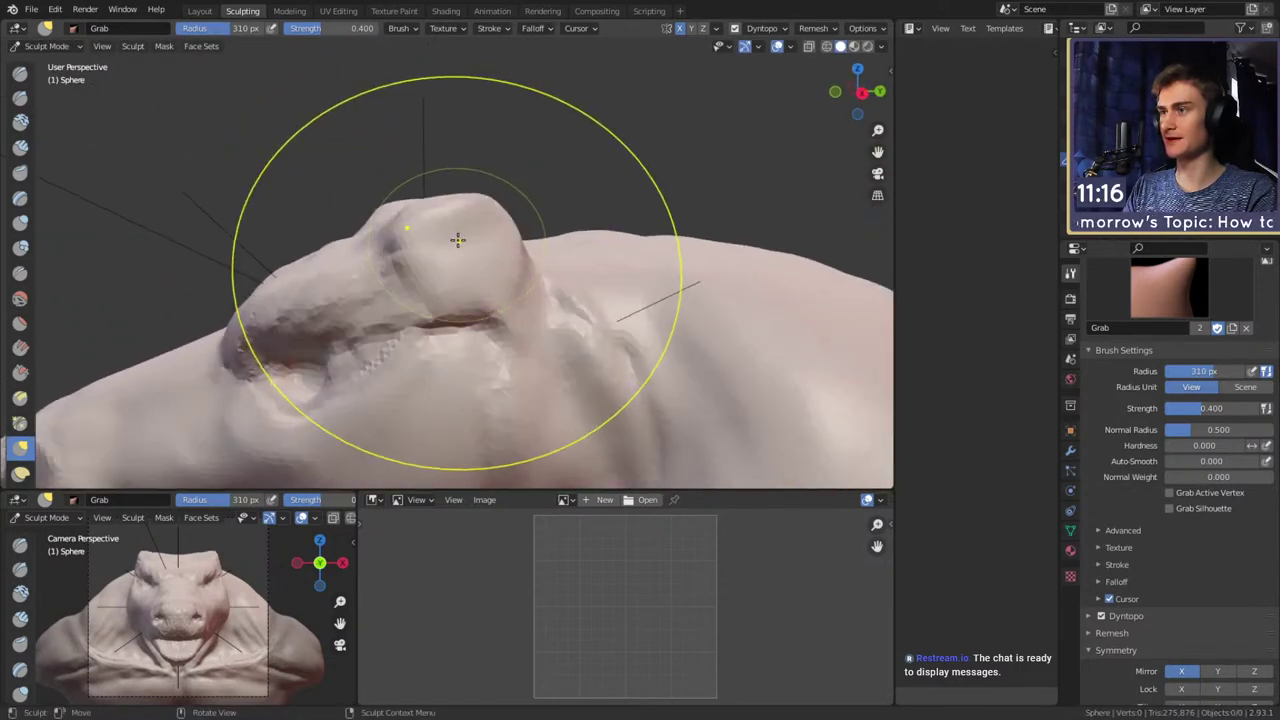
pyautogui.press('f')
pyautogui.click(450, 241)
pyautogui.moveTo(452, 244); pyautogui.dragTo(452, 241)
pyautogui.moveTo(451, 240)
pyautogui.mouseDown(button='middle')
pyautogui.moveTo(434, 226)
pyautogui.moveTo(400, 330)
pyautogui.moveTo(479, 239)
pyautogui.mouseUp(button='middle')
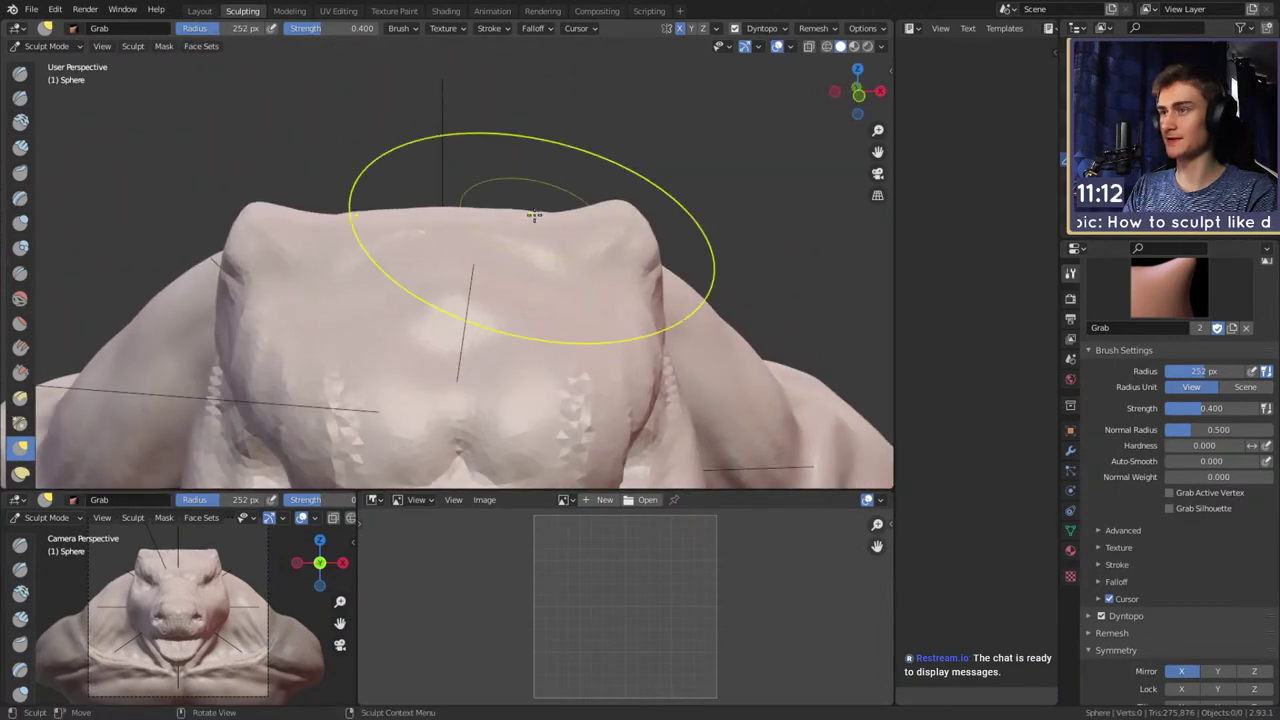
pyautogui.moveTo(447, 168)
pyautogui.mouseDown(button='middle')
pyautogui.moveTo(571, 280)
pyautogui.moveTo(457, 226)
pyautogui.mouseUp(button='middle')
# Try masking a curved strip on the side of the head behind the eye at 55 px and 40 px
pyautogui.press('m')
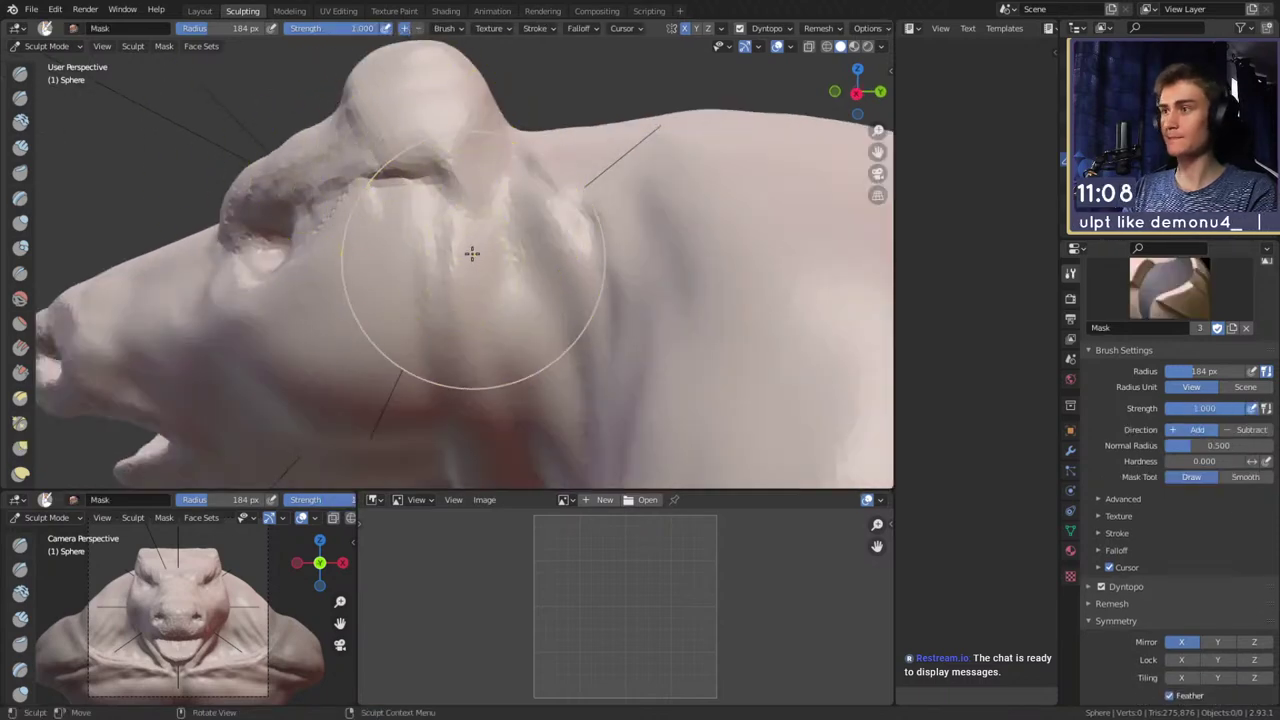
pyautogui.moveTo(371, 263)
pyautogui.mouseDown(button='middle')
pyautogui.moveTo(431, 257)
pyautogui.moveTo(463, 226)
pyautogui.moveTo(419, 209)
pyautogui.mouseUp(button='middle')
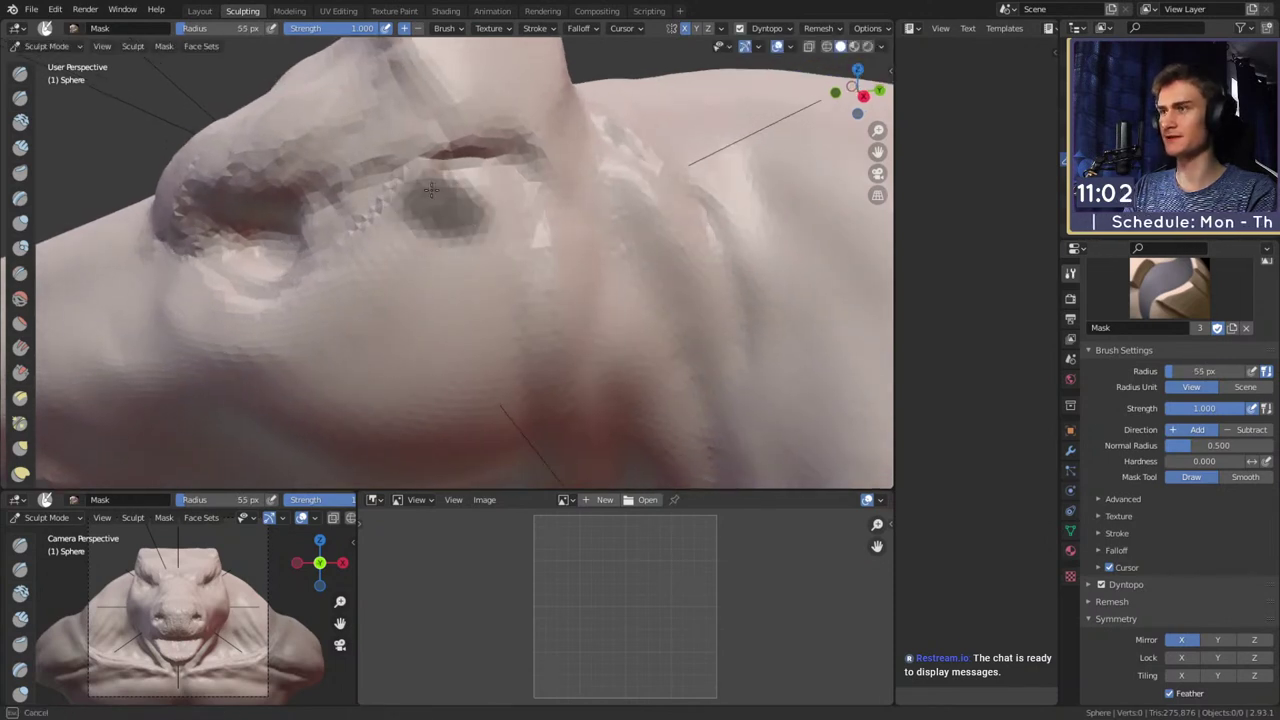
pyautogui.click(472, 236)
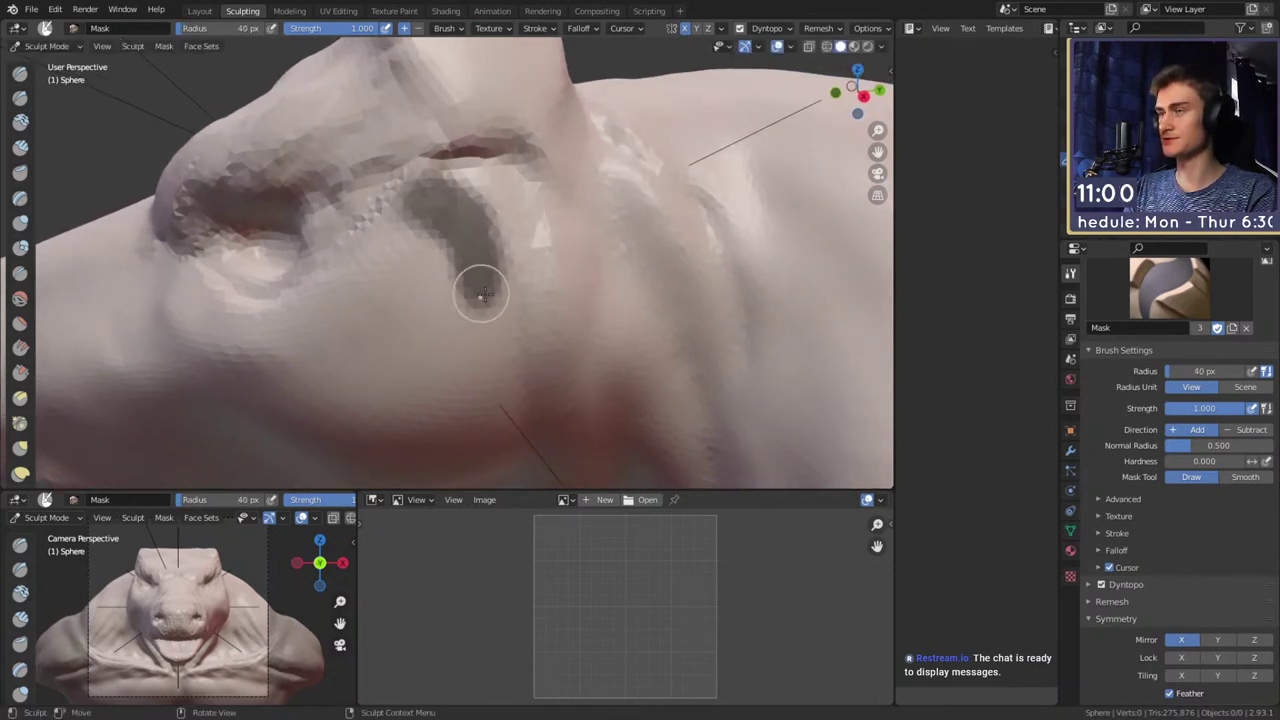
pyautogui.moveTo(440, 194); pyautogui.dragTo(447, 197)
pyautogui.scroll(-5, 531, 192)
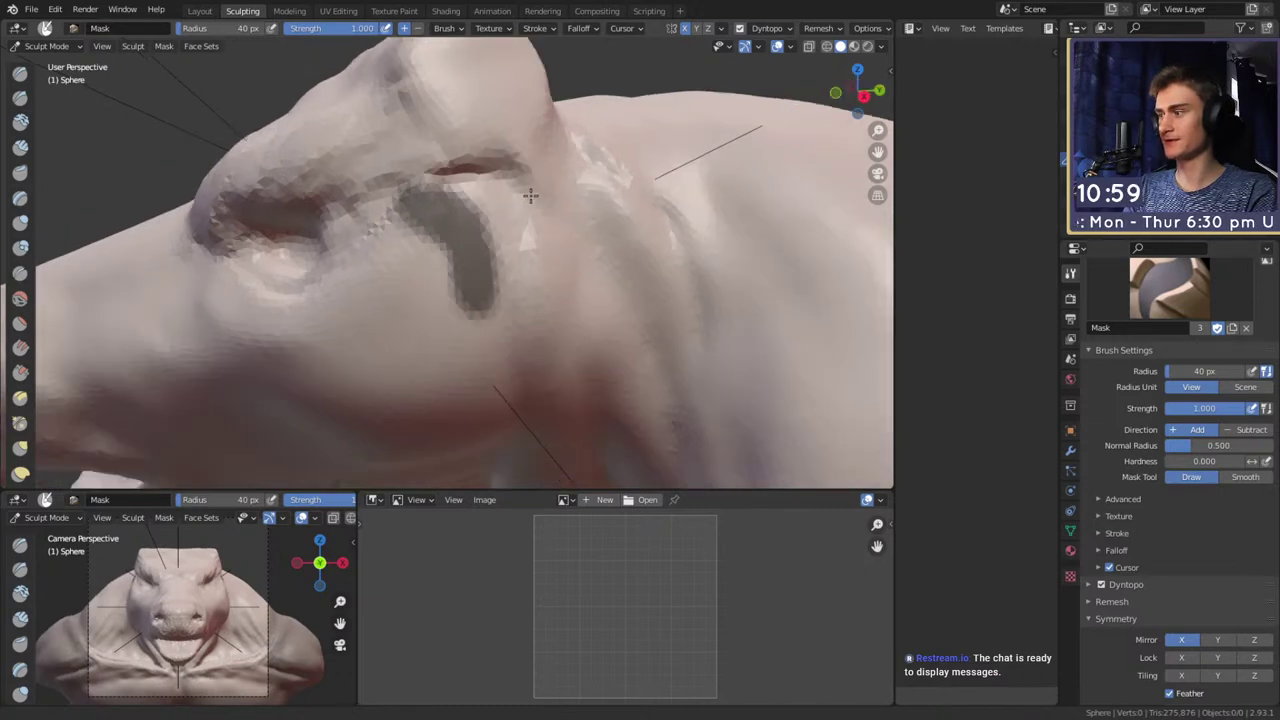
pyautogui.moveTo(517, 217)
pyautogui.mouseDown(button='middle')
pyautogui.moveTo(626, 202)
pyautogui.moveTo(508, 198)
pyautogui.moveTo(501, 229)
pyautogui.mouseUp(button='middle')
pyautogui.scroll(3, 508, 197)
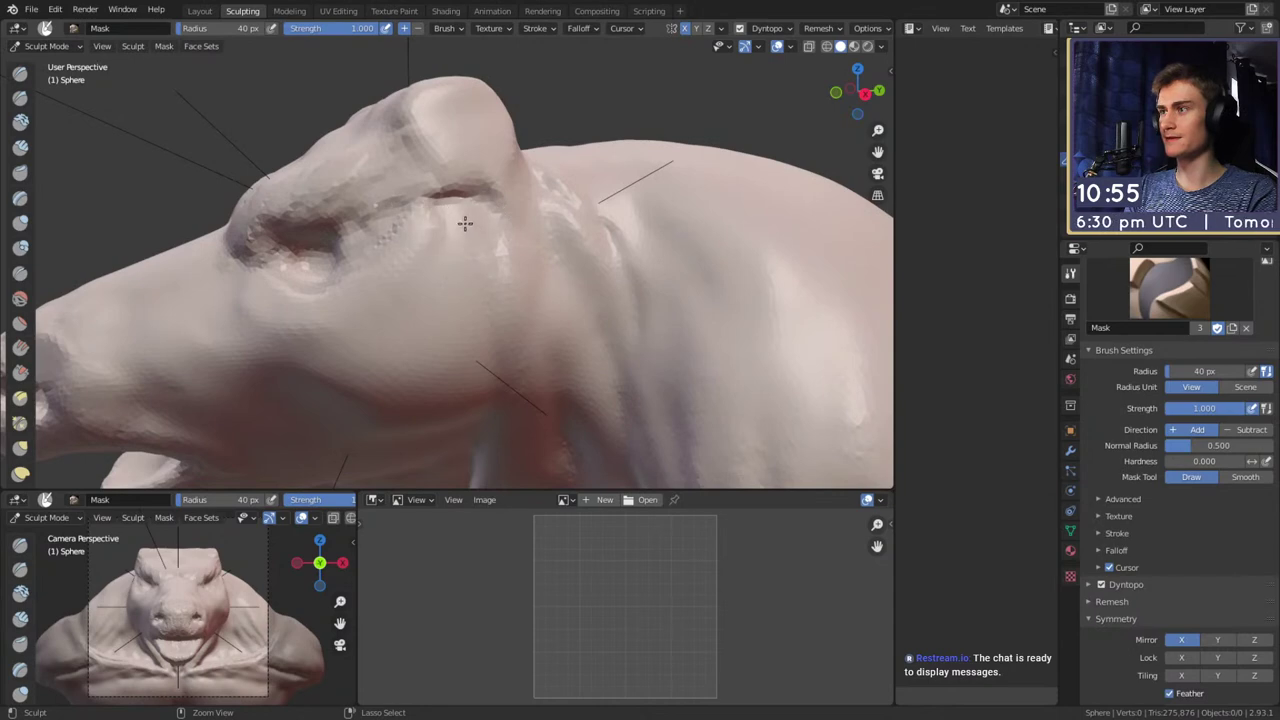
# Reshape the eye socket and lower lid in side view with Grab, starting at 213 px
pyautogui.press('f')
pyautogui.click(423, 218)
pyautogui.keyDown('shift'); pyautogui.moveTo(414, 242); pyautogui.dragTo(494, 206, button='middle'); pyautogui.keyUp('shift')
pyautogui.press('g')
pyautogui.press('f')
pyautogui.click(375, 222)
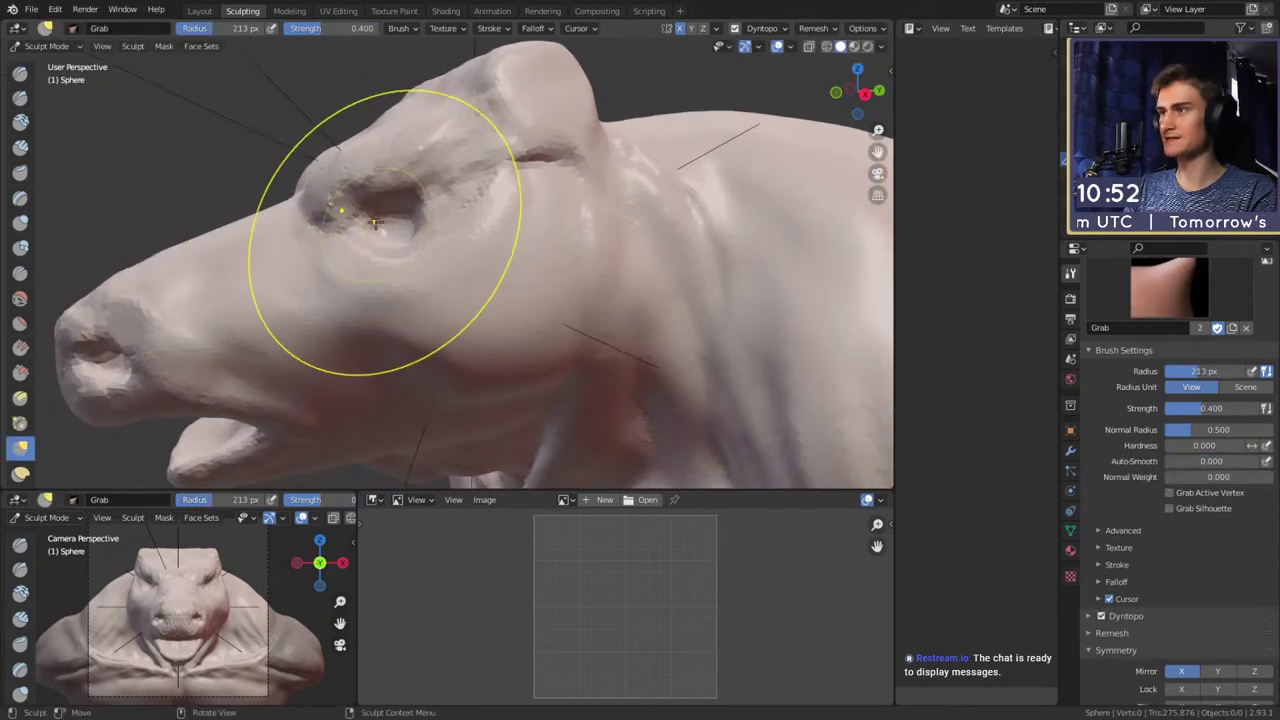
pyautogui.press('f')
pyautogui.click(420, 240)
pyautogui.moveTo(408, 284); pyautogui.dragTo(400, 266)
pyautogui.press('f')
pyautogui.click(345, 228)
pyautogui.moveTo(395, 197)
pyautogui.keyDown('shift'); pyautogui.mouseDown(button='middle')
pyautogui.moveTo(387, 266)
pyautogui.moveTo(520, 254)
pyautogui.moveTo(480, 204)
pyautogui.moveTo(400, 223)
pyautogui.moveTo(357, 214)
pyautogui.moveTo(531, 288)
pyautogui.mouseUp(button='middle'); pyautogui.keyUp('shift')
# Narrow the eye opening and adjust the surrounding socket with Grab at 215 px and 248 px
pyautogui.press('f')
pyautogui.click(464, 204)
pyautogui.press('f')
pyautogui.click(385, 231)
pyautogui.press('f')
pyautogui.click(405, 208)
pyautogui.scroll(-9, 408, 206)
pyautogui.scroll(9, 525, 230)
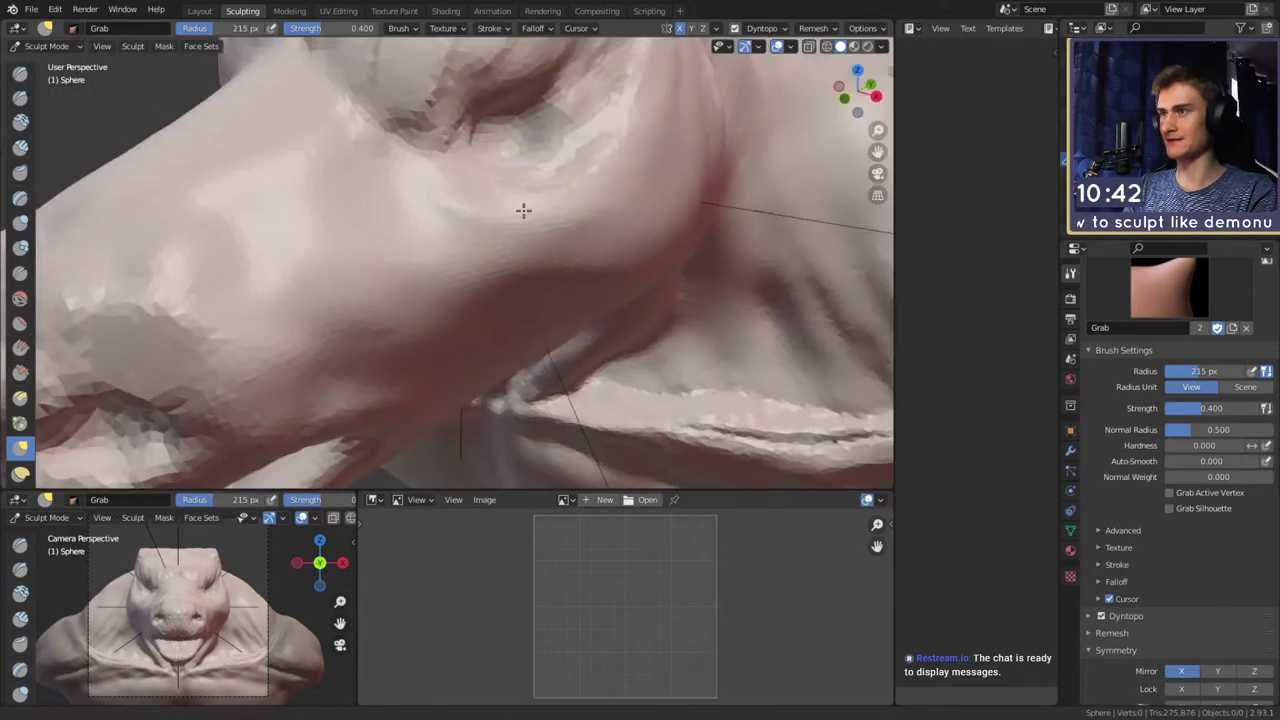
pyautogui.moveTo(523, 211)
pyautogui.mouseDown(button='middle')
pyautogui.moveTo(423, 230)
pyautogui.moveTo(468, 272)
pyautogui.moveTo(457, 243)
pyautogui.moveTo(470, 236)
pyautogui.mouseUp(button='middle')
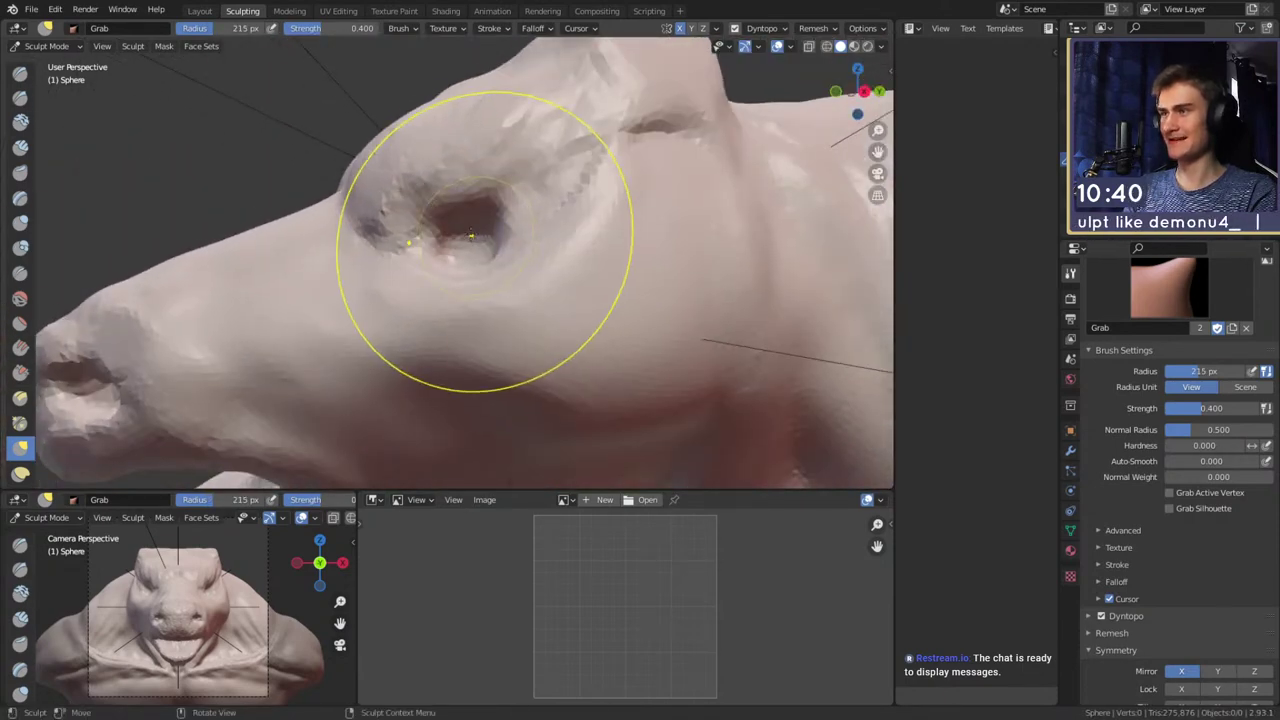
pyautogui.press('f')
pyautogui.click(494, 249)
pyautogui.moveTo(448, 240); pyautogui.dragTo(458, 250)
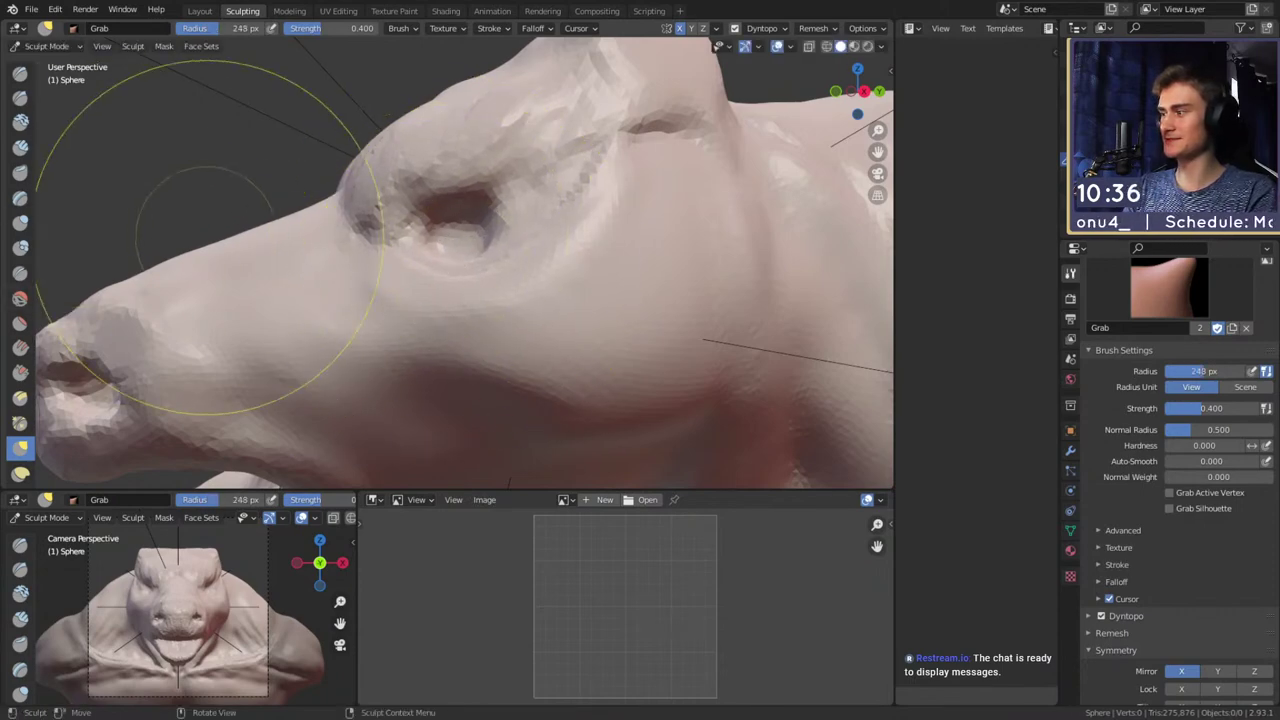
# Build up and flatten the upper bridge of the muzzle between the eyes with Clay Strips at 53 px and 91 px
pyautogui.scroll(-5, 430, 275)
pyautogui.keyDown('alt'); pyautogui.moveTo(468, 293); pyautogui.dragTo(449, 295); pyautogui.keyUp('alt')
pyautogui.moveTo(449, 294)
pyautogui.mouseDown(button='middle')
pyautogui.moveTo(460, 257)
pyautogui.moveTo(529, 266)
pyautogui.moveTo(517, 249)
pyautogui.moveTo(407, 222)
pyautogui.moveTo(494, 229)
pyautogui.mouseUp(button='middle')
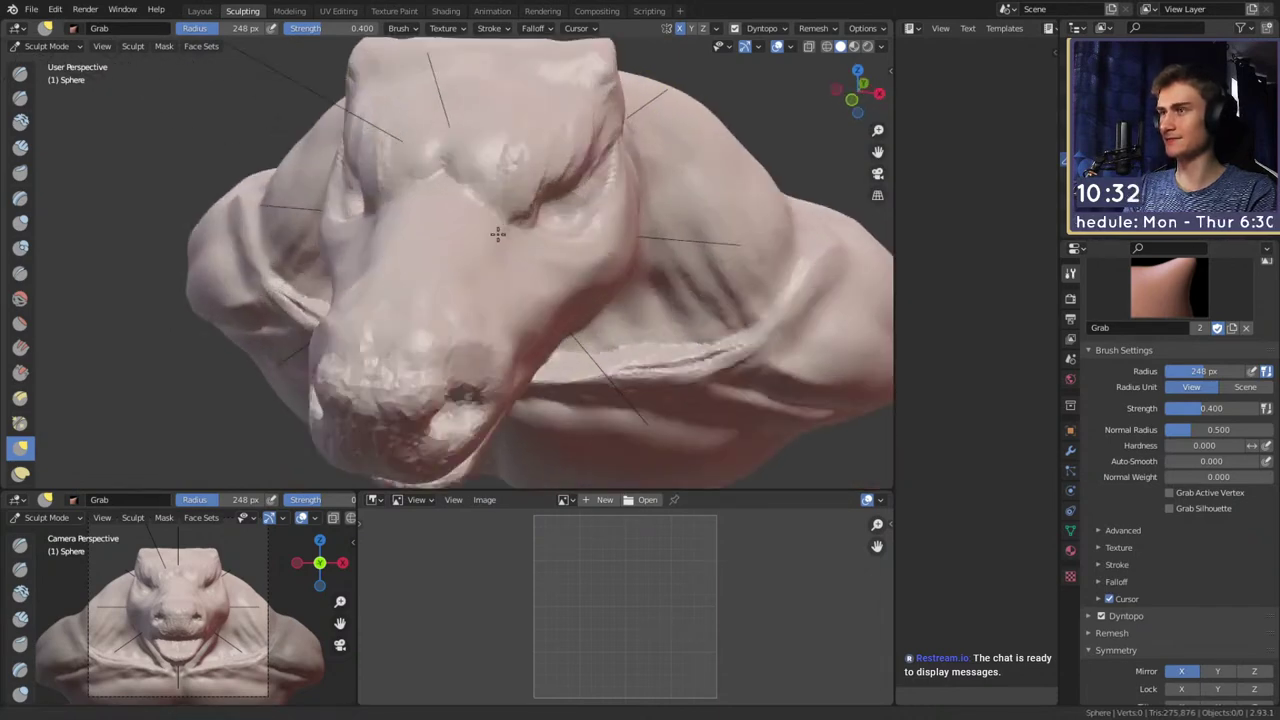
pyautogui.press('c')
pyautogui.scroll(3, 457, 240)
pyautogui.press('f')
pyautogui.click(412, 236)
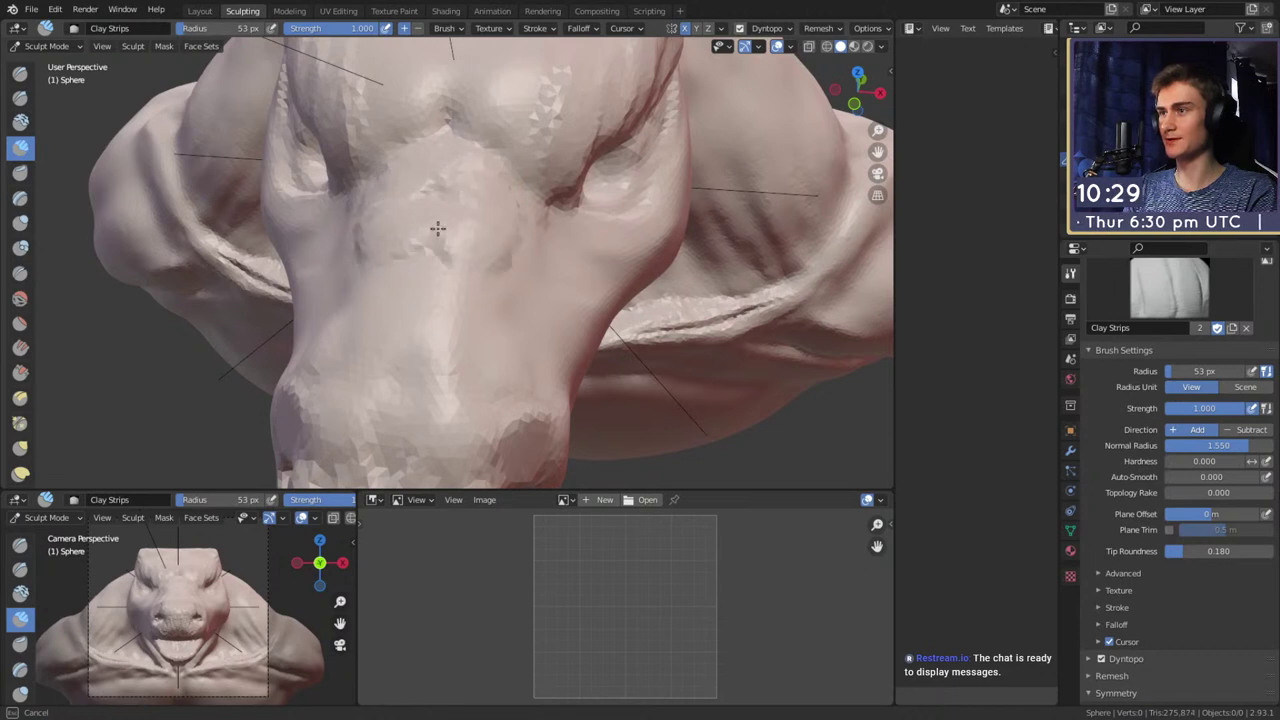
pyautogui.moveTo(437, 229); pyautogui.dragTo(524, 208)
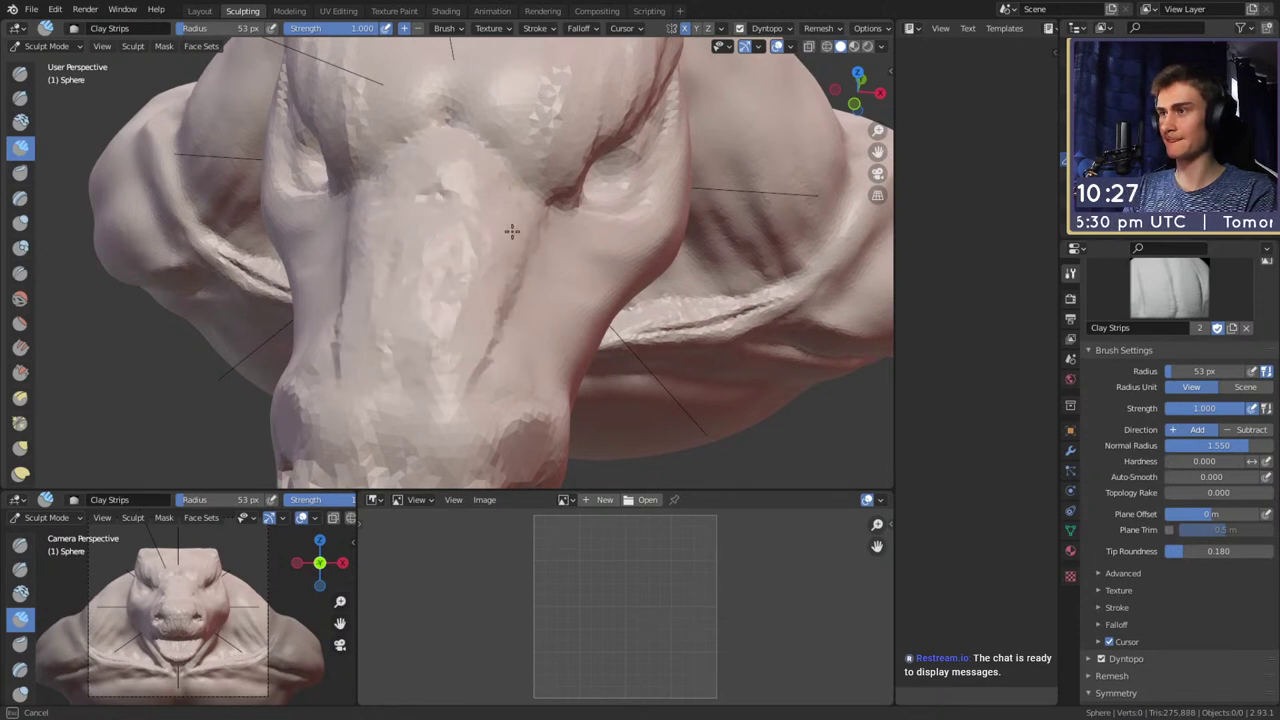
pyautogui.moveTo(462, 374); pyautogui.dragTo(529, 319)
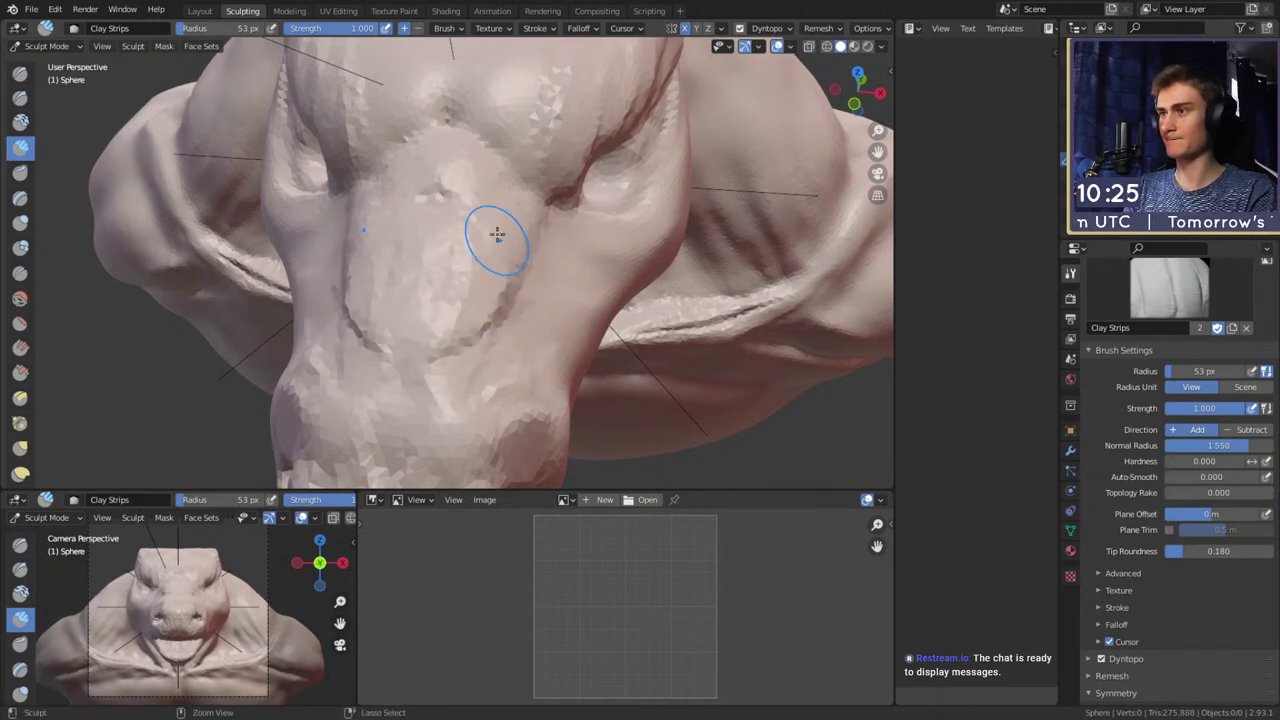
pyautogui.press('f')
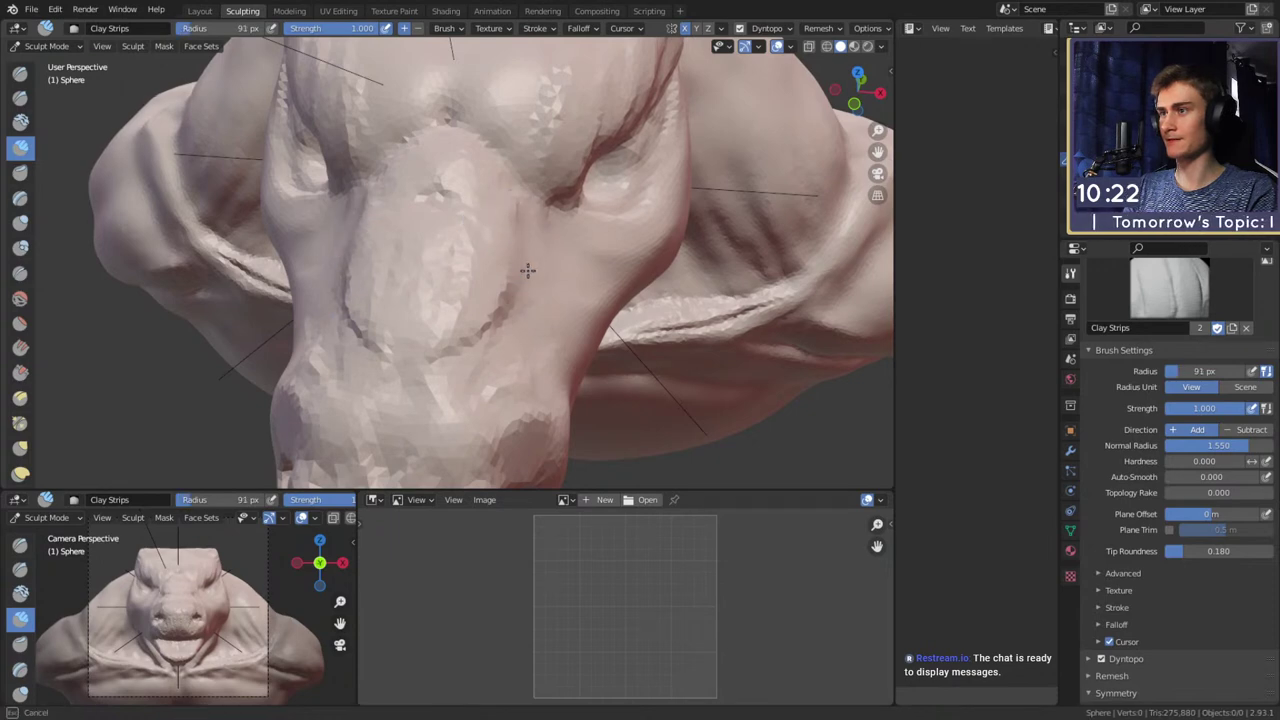
pyautogui.click(466, 285)
# Add a raised strip along the muzzle bridge with Clay Strips at 39 px and smooth it
pyautogui.scroll(-4, 508, 238)
pyautogui.moveTo(508, 238)
pyautogui.mouseDown(button='middle')
pyautogui.moveTo(469, 246)
pyautogui.moveTo(466, 266)
pyautogui.moveTo(483, 254)
pyautogui.mouseUp(button='middle')
pyautogui.scroll(4, 483, 254)
pyautogui.press('f')
pyautogui.click(450, 224)
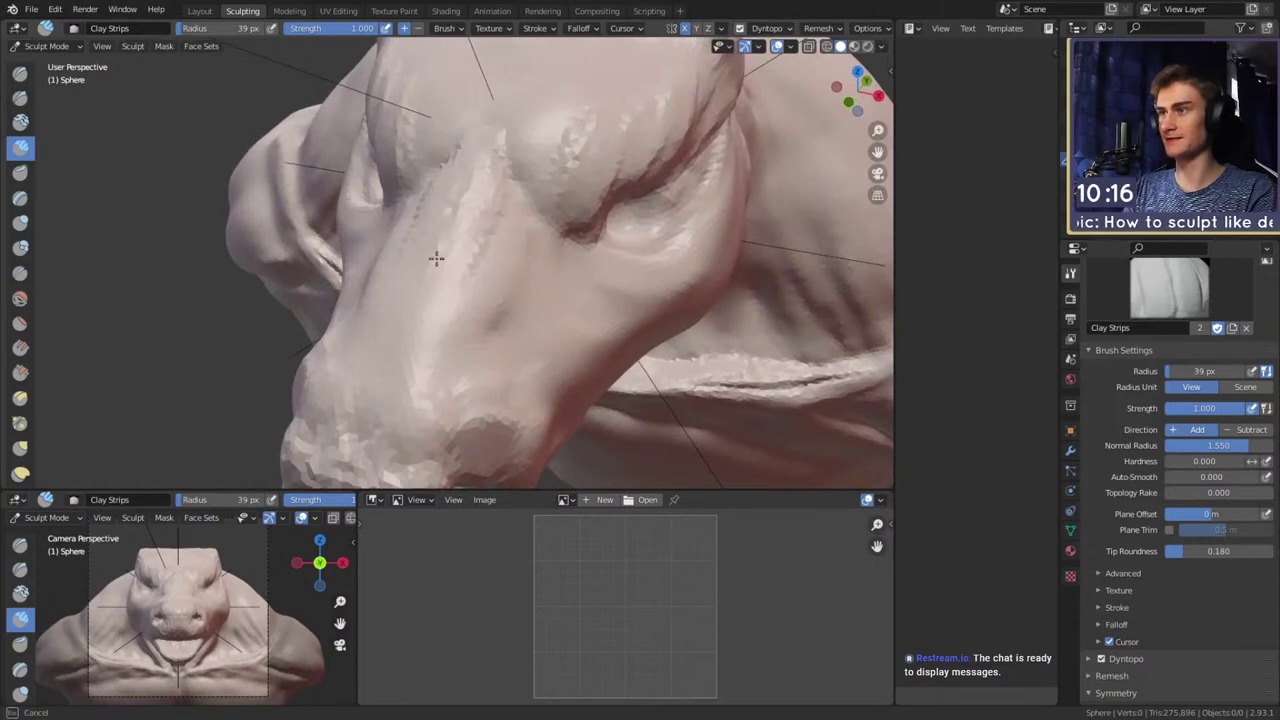
pyautogui.keyDown('shift'); pyautogui.moveTo(419, 282); pyautogui.dragTo(424, 262); pyautogui.keyUp('shift')
# Extend the bridge ridge up the forehead between the brows with Clay Strips at 33 px
pyautogui.moveTo(434, 216); pyautogui.dragTo(476, 240, button='middle')
pyautogui.press('f')
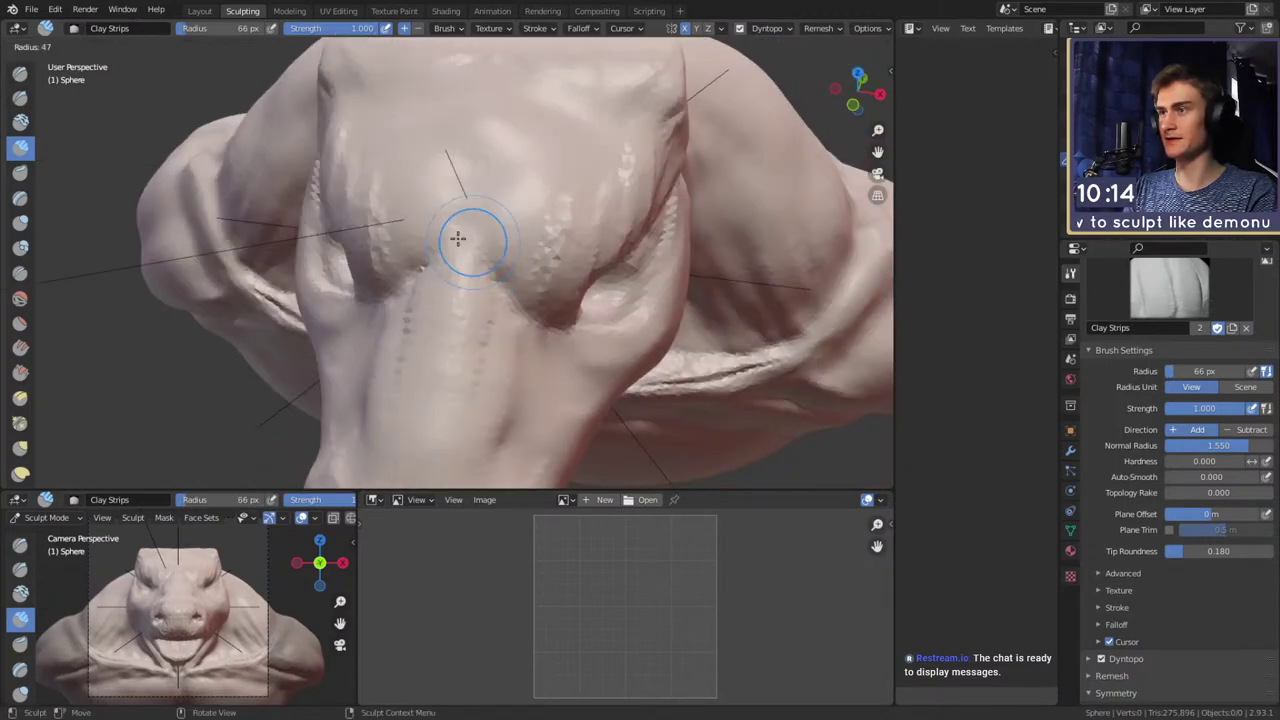
pyautogui.click(450, 236)
pyautogui.moveTo(462, 226); pyautogui.dragTo(479, 209)
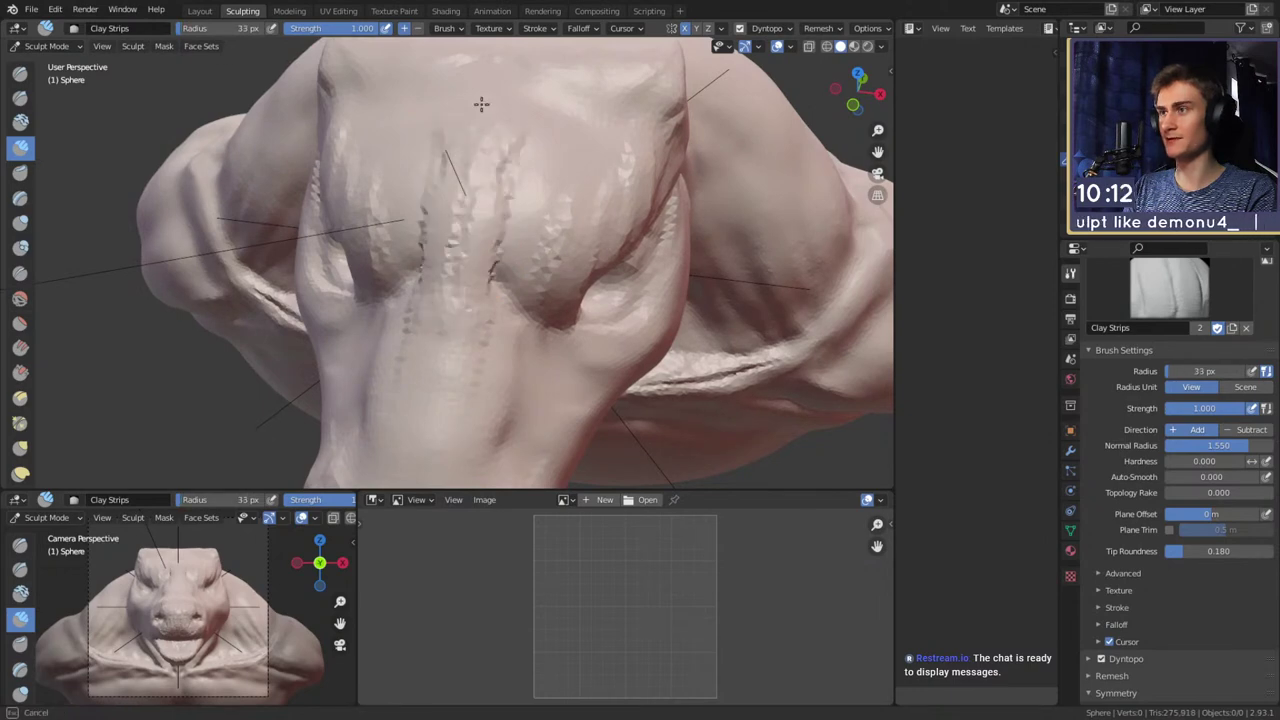
# Refine and smooth the transition from forehead to muzzle bridge between the brows with Clay Strips
pyautogui.scroll(-4, 521, 224)
pyautogui.moveTo(521, 224)
pyautogui.mouseDown(button='middle')
pyautogui.moveTo(457, 217)
pyautogui.moveTo(531, 297)
pyautogui.mouseUp(button='middle')
pyautogui.scroll(4, 531, 297)
pyautogui.press('f')
pyautogui.click(413, 219)
pyautogui.press('f')
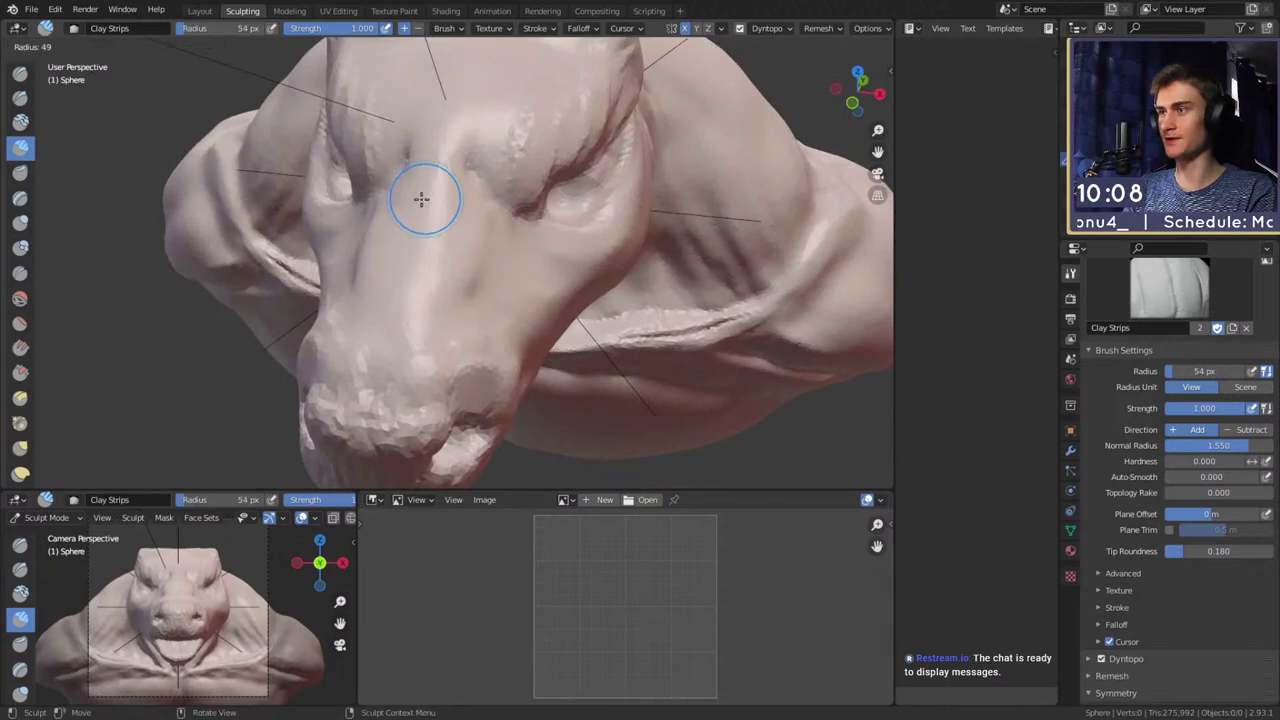
pyautogui.click(420, 200)
pyautogui.moveTo(422, 212); pyautogui.dragTo(424, 248)
pyautogui.press('f')
pyautogui.click(442, 224)
# Adjust the brow and eye socket from the front and side with Grab
pyautogui.moveTo(535, 268)
pyautogui.mouseDown(button='middle')
pyautogui.moveTo(466, 214)
pyautogui.moveTo(543, 286)
pyautogui.moveTo(476, 222)
pyautogui.moveTo(480, 266)
pyautogui.moveTo(480, 234)
pyautogui.moveTo(470, 248)
pyautogui.moveTo(494, 260)
pyautogui.moveTo(557, 263)
pyautogui.moveTo(545, 298)
pyautogui.moveTo(536, 240)
pyautogui.moveTo(516, 272)
pyautogui.mouseUp(button='middle')
pyautogui.press('g')
pyautogui.press('f')
pyautogui.scroll(3, 526, 286)
pyautogui.press('f')
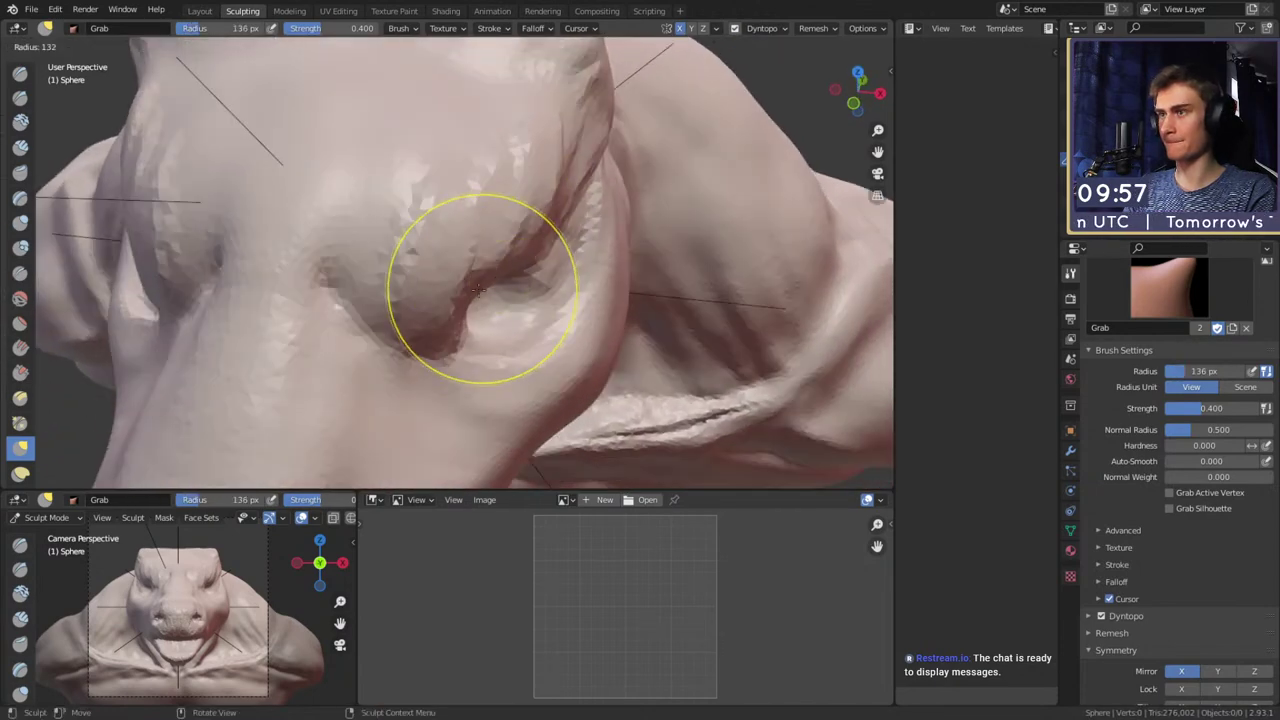
pyautogui.click(588, 284)
pyautogui.moveTo(508, 286); pyautogui.dragTo(500, 282)
pyautogui.moveTo(494, 278)
pyautogui.mouseDown(button='middle')
pyautogui.moveTo(432, 232)
pyautogui.moveTo(378, 220)
pyautogui.moveTo(392, 200)
pyautogui.mouseUp(button='middle')
pyautogui.press('f')
pyautogui.click(362, 199)
pyautogui.moveTo(352, 196); pyautogui.dragTo(343, 194)
# Build up the brow above the eye with Clay Strips at 32 px and smooth it at 133 px
pyautogui.press('c')
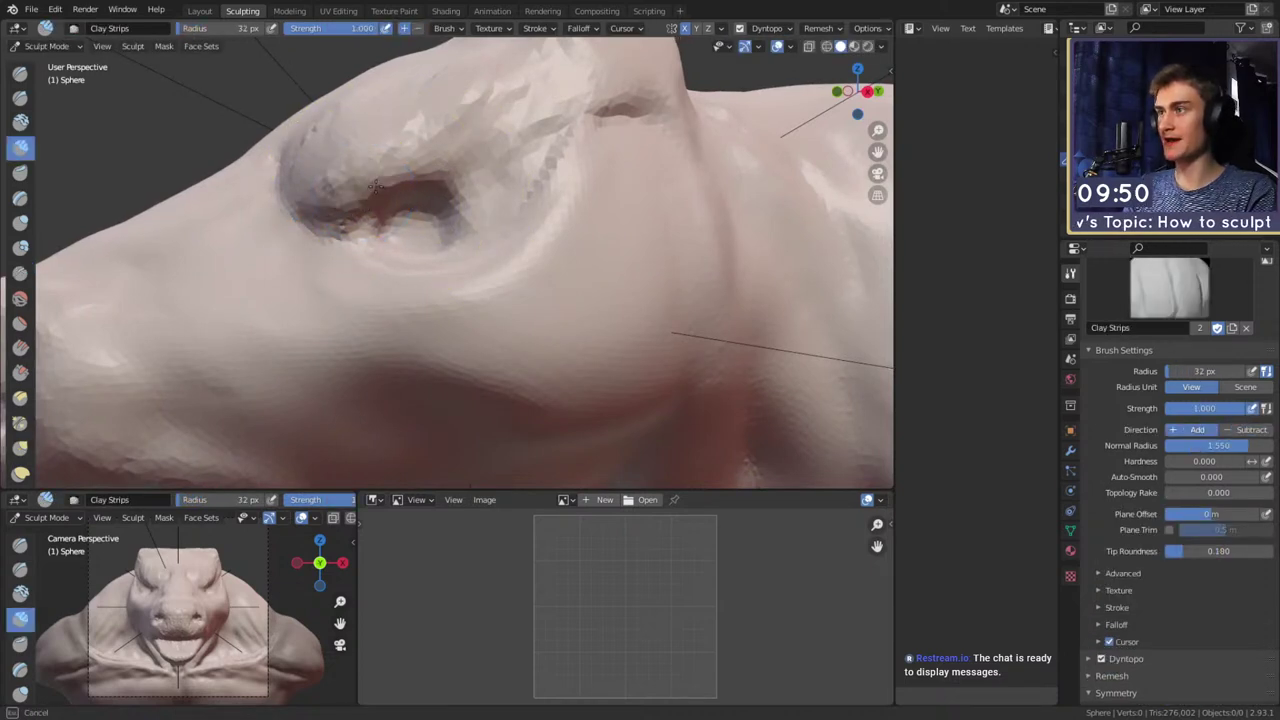
pyautogui.moveTo(308, 173); pyautogui.dragTo(312, 180)
pyautogui.moveTo(340, 186); pyautogui.dragTo(416, 206, button='middle')
pyautogui.moveTo(430, 194); pyautogui.dragTo(482, 166)
pyautogui.moveTo(484, 152); pyautogui.dragTo(530, 178, button='middle')
pyautogui.press('f')
pyautogui.click(390, 277)
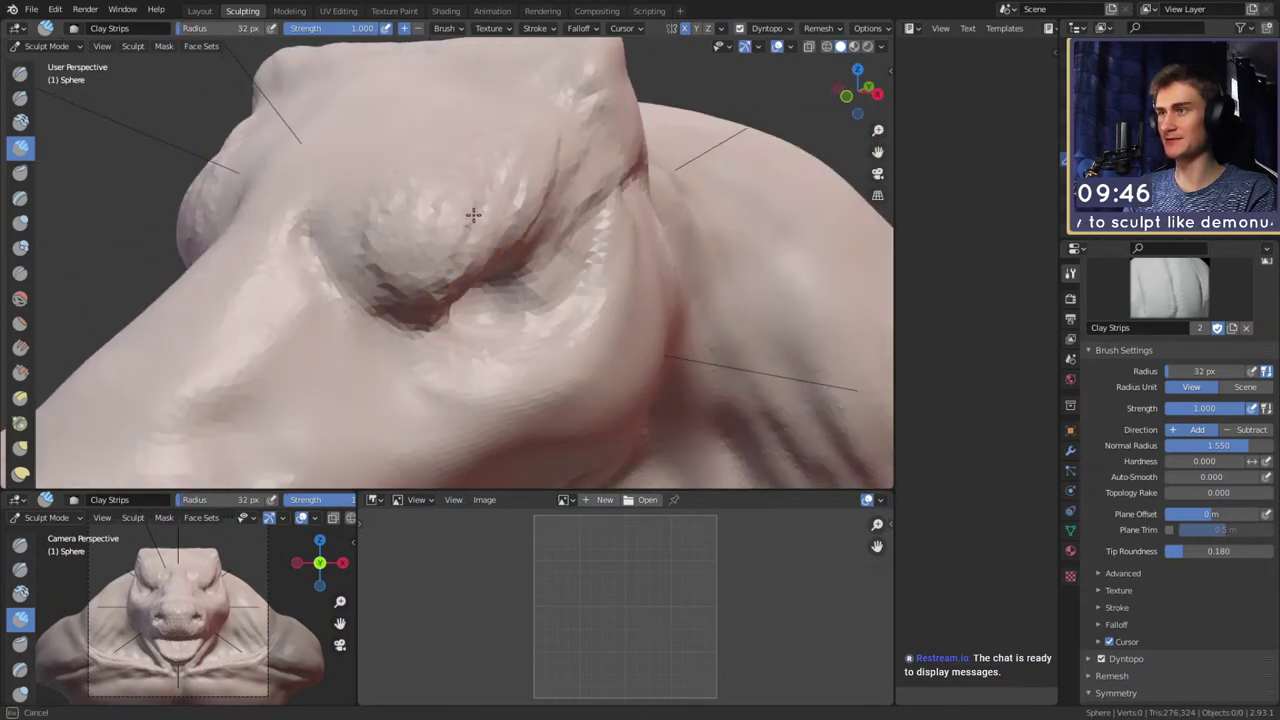
pyautogui.press('f')
pyautogui.click(511, 177)
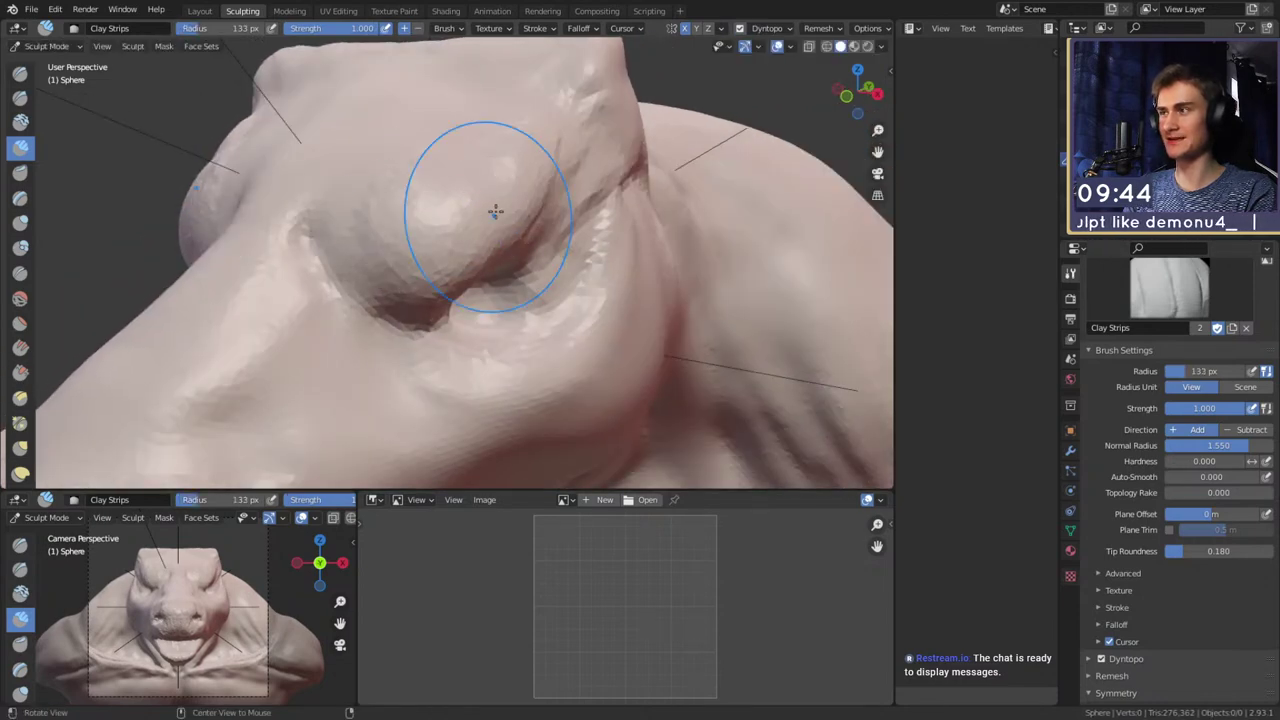
# Adjust the cheekbone beside and below the eye with Grab at 133 px and 273 px
pyautogui.keyDown('ctrl'); pyautogui.keyDown('alt'); pyautogui.moveTo(495, 212); pyautogui.dragTo(479, 344); pyautogui.keyUp('alt'); pyautogui.keyUp('ctrl')
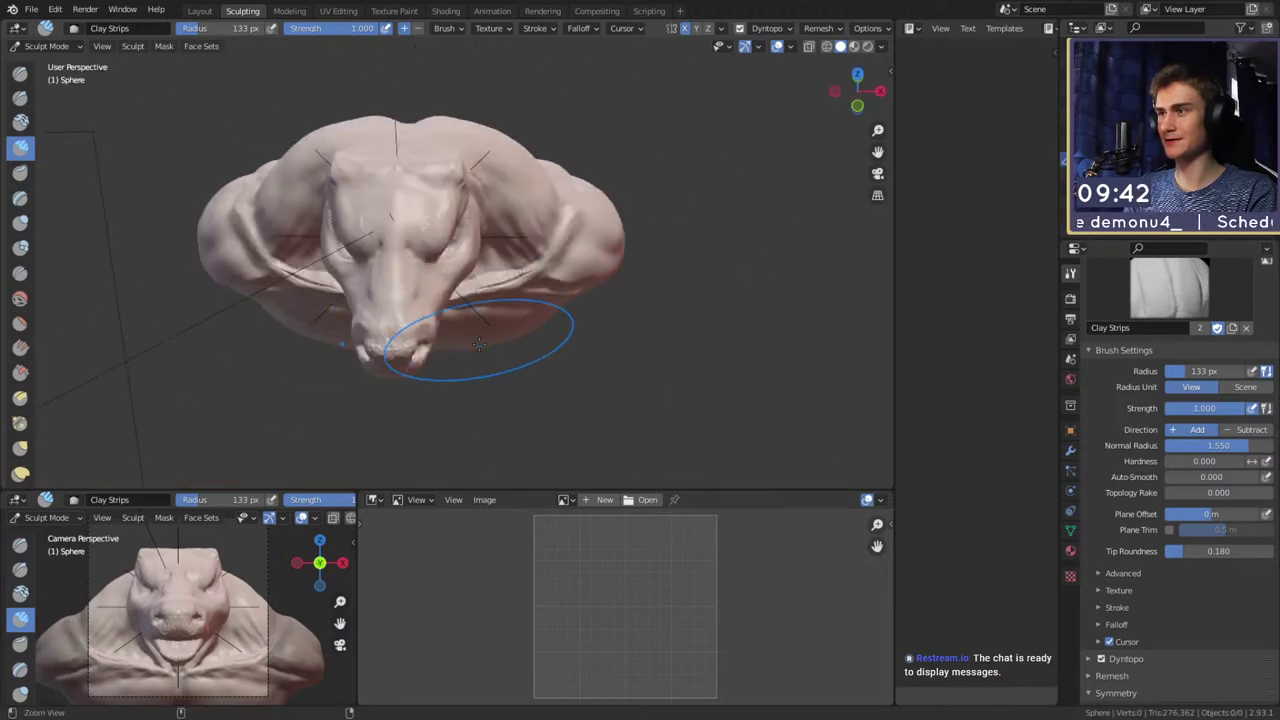
pyautogui.scroll(6, 514, 251)
pyautogui.press('g')
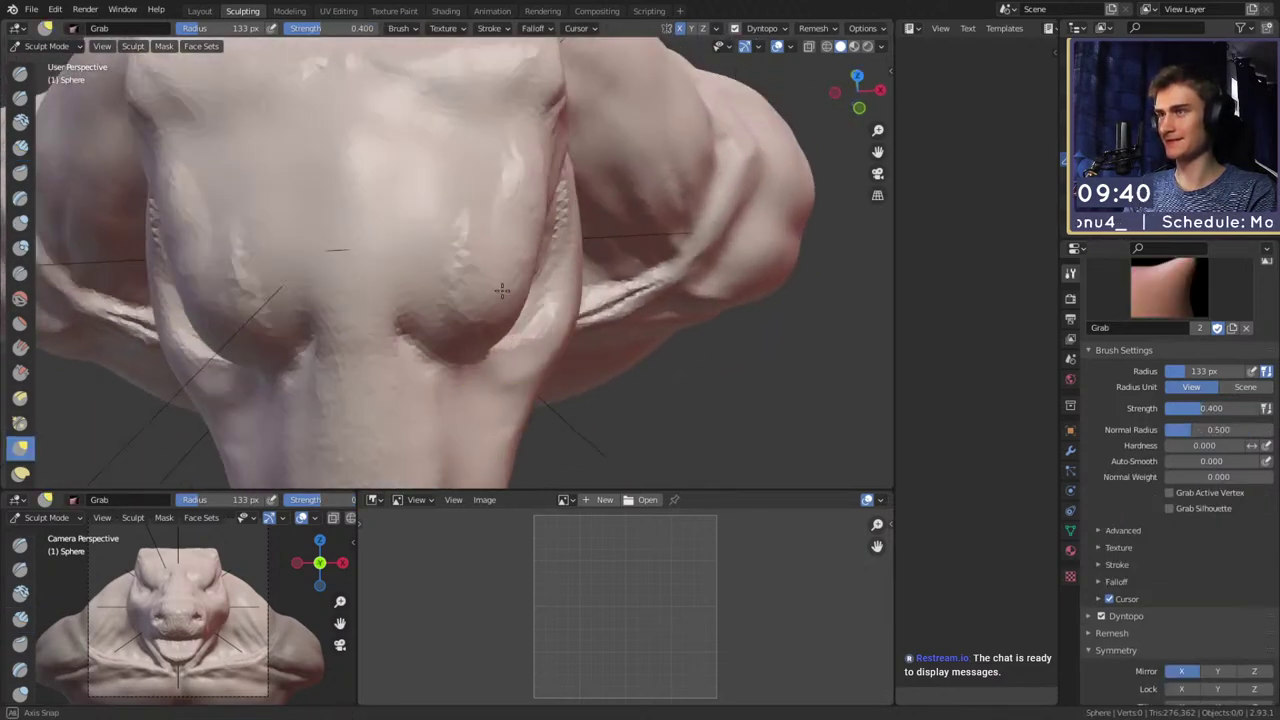
pyautogui.moveTo(502, 291)
pyautogui.mouseDown(button='middle')
pyautogui.moveTo(406, 217)
pyautogui.moveTo(506, 206)
pyautogui.moveTo(549, 235)
pyautogui.moveTo(536, 248)
pyautogui.mouseUp(button='middle')
pyautogui.scroll(2, 500, 206)
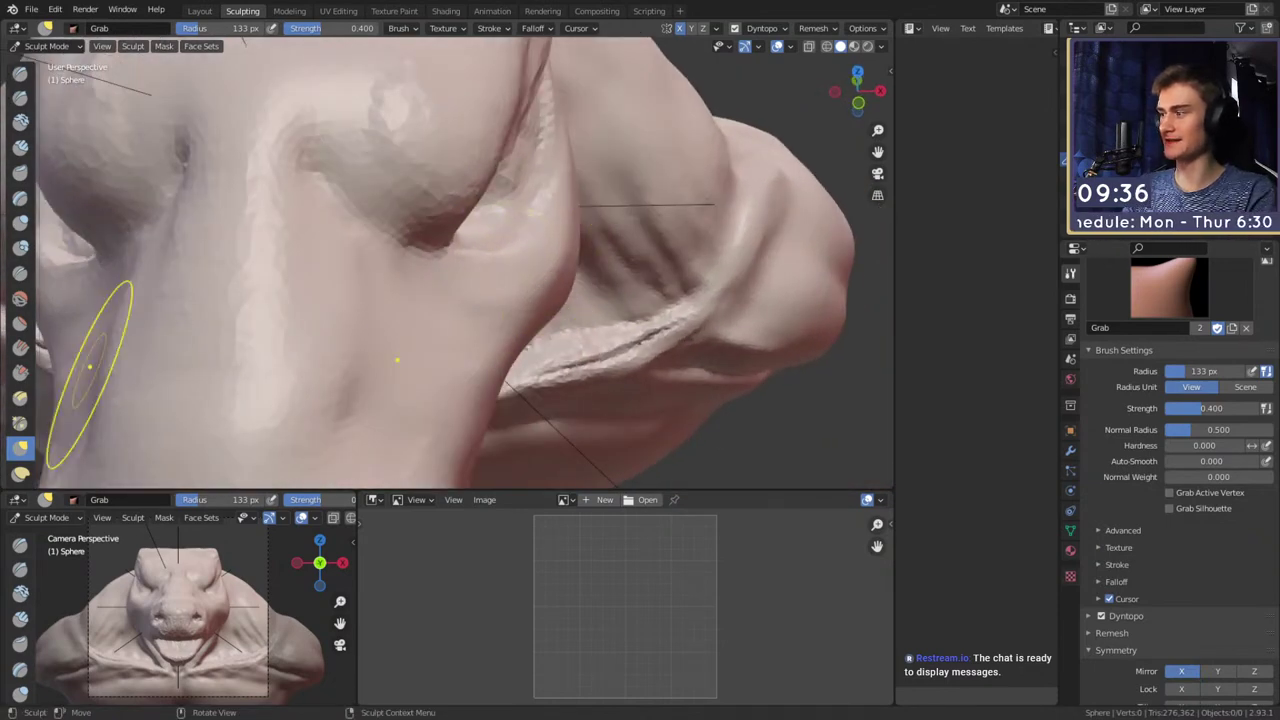
pyautogui.moveTo(758, 417)
pyautogui.mouseDown(button='middle')
pyautogui.moveTo(511, 229)
pyautogui.moveTo(526, 255)
pyautogui.mouseUp(button='middle')
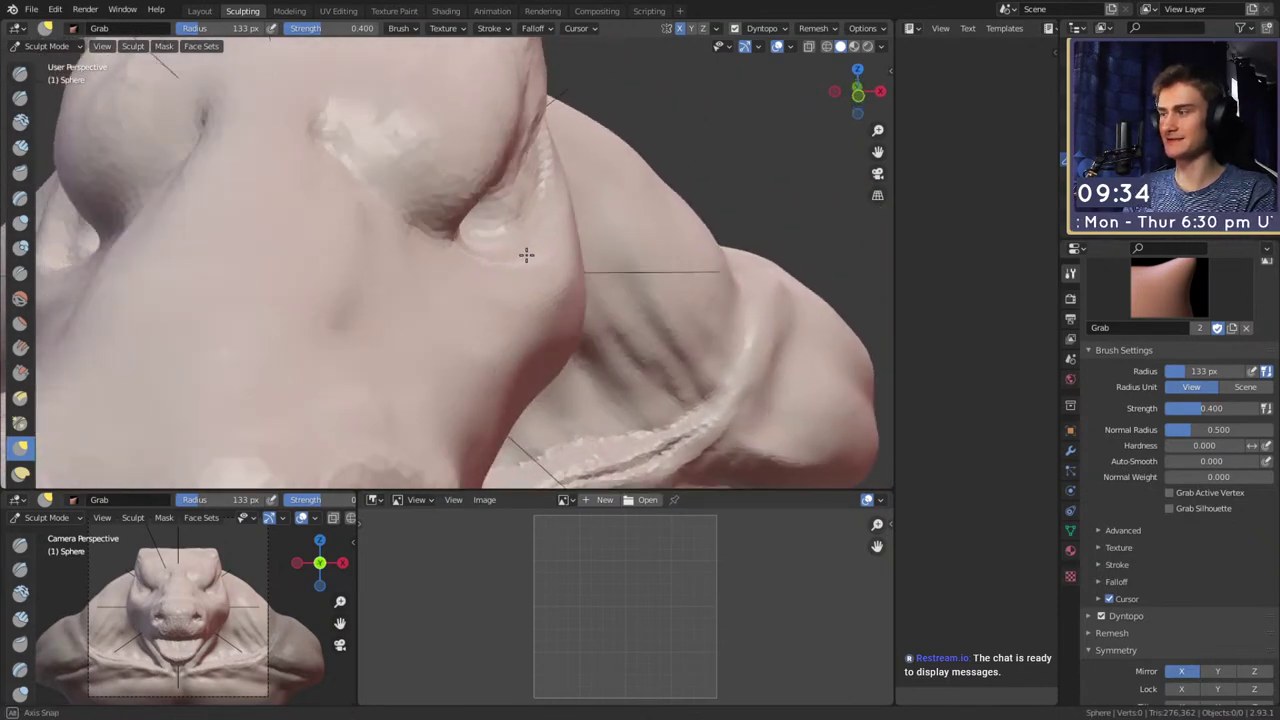
pyautogui.keyDown('alt'); pyautogui.moveTo(528, 279); pyautogui.dragTo(520, 285); pyautogui.keyUp('alt')
pyautogui.press('f')
pyautogui.click(585, 299)
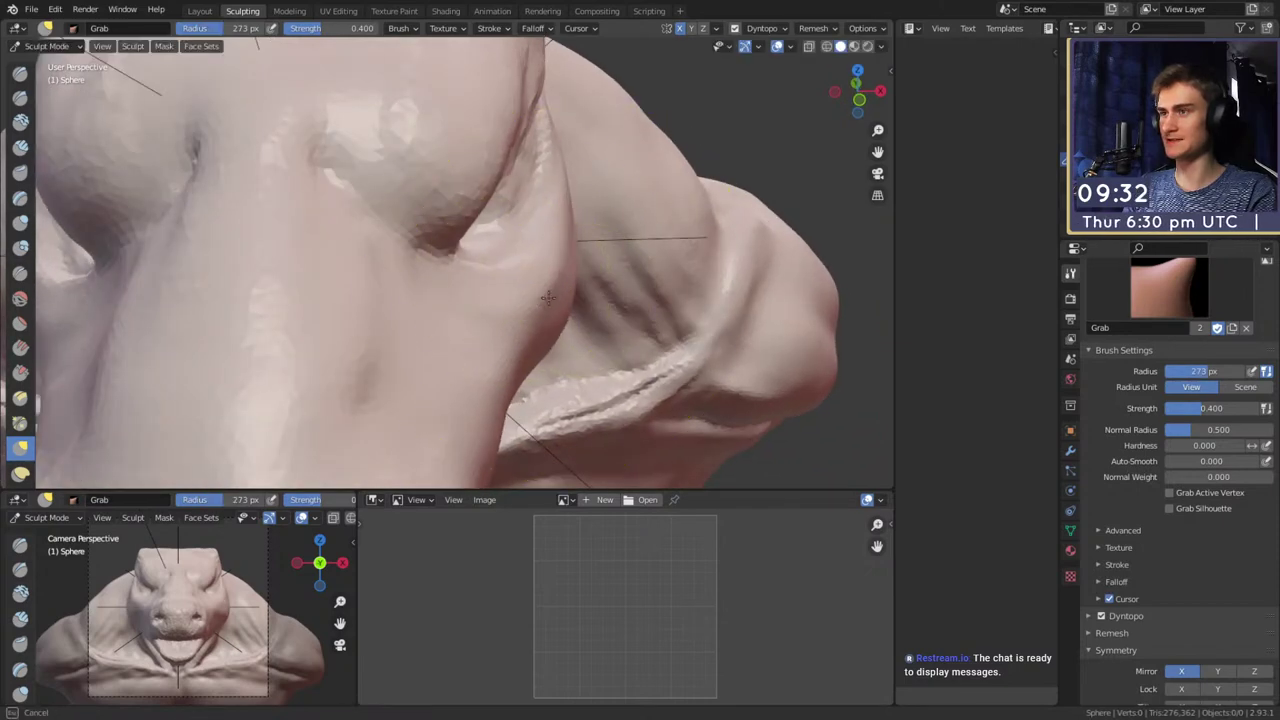
pyautogui.moveTo(548, 298)
pyautogui.keyDown('ctrl'); pyautogui.mouseDown(button='middle')
pyautogui.moveTo(552, 332)
pyautogui.moveTo(457, 263)
pyautogui.moveTo(560, 237)
pyautogui.moveTo(561, 253)
pyautogui.moveTo(508, 263)
pyautogui.moveTo(457, 234)
pyautogui.moveTo(507, 328)
pyautogui.mouseUp(button='middle'); pyautogui.keyUp('ctrl')
# Adjust the side of the head behind the eye in side view with Grab, ending at 160 px
pyautogui.scroll(-5, 524, 231)
pyautogui.moveTo(524, 231)
pyautogui.mouseDown(button='middle')
pyautogui.moveTo(481, 297)
pyautogui.moveTo(491, 214)
pyautogui.moveTo(491, 286)
pyautogui.moveTo(514, 260)
pyautogui.moveTo(489, 300)
pyautogui.moveTo(500, 354)
pyautogui.moveTo(466, 279)
pyautogui.mouseUp(button='middle')
pyautogui.press('f')
pyautogui.click(425, 278)
pyautogui.press('f')
pyautogui.click(543, 254)
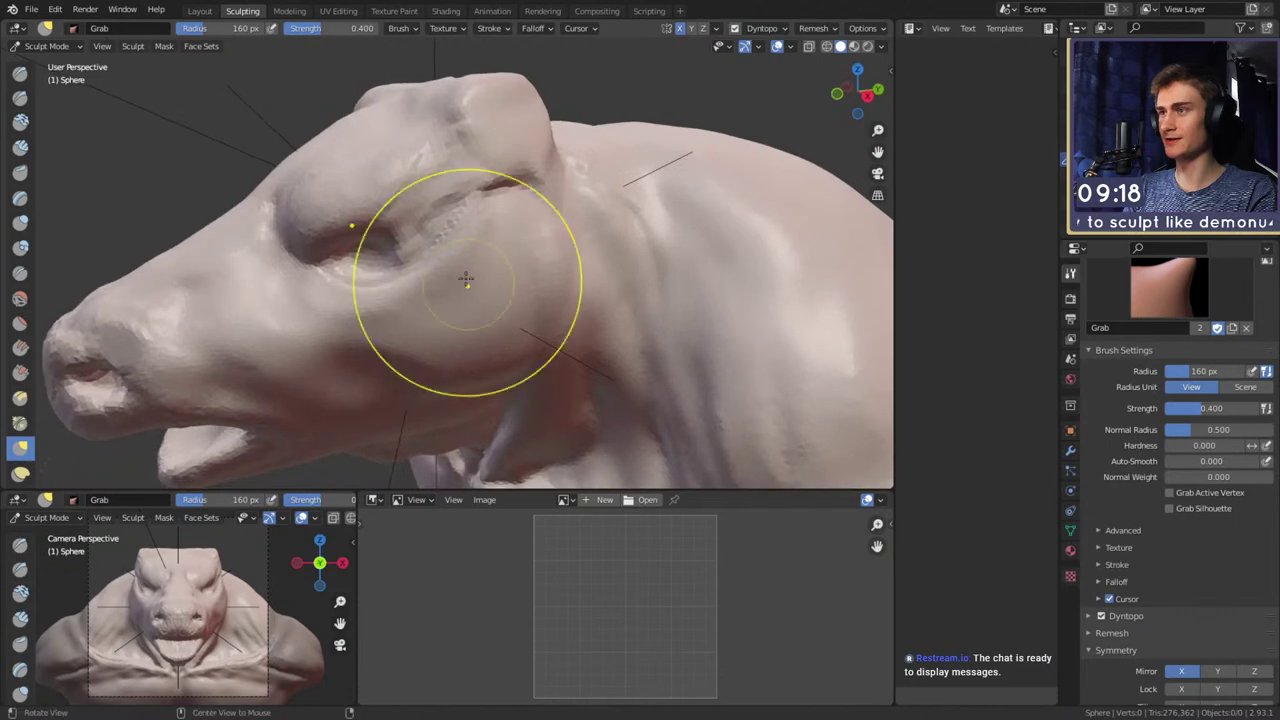
# Mask a patch for the ear behind the eye with the Mask brush at 29 px and invert the mask
pyautogui.press('m')
pyautogui.scroll(4, 450, 230)
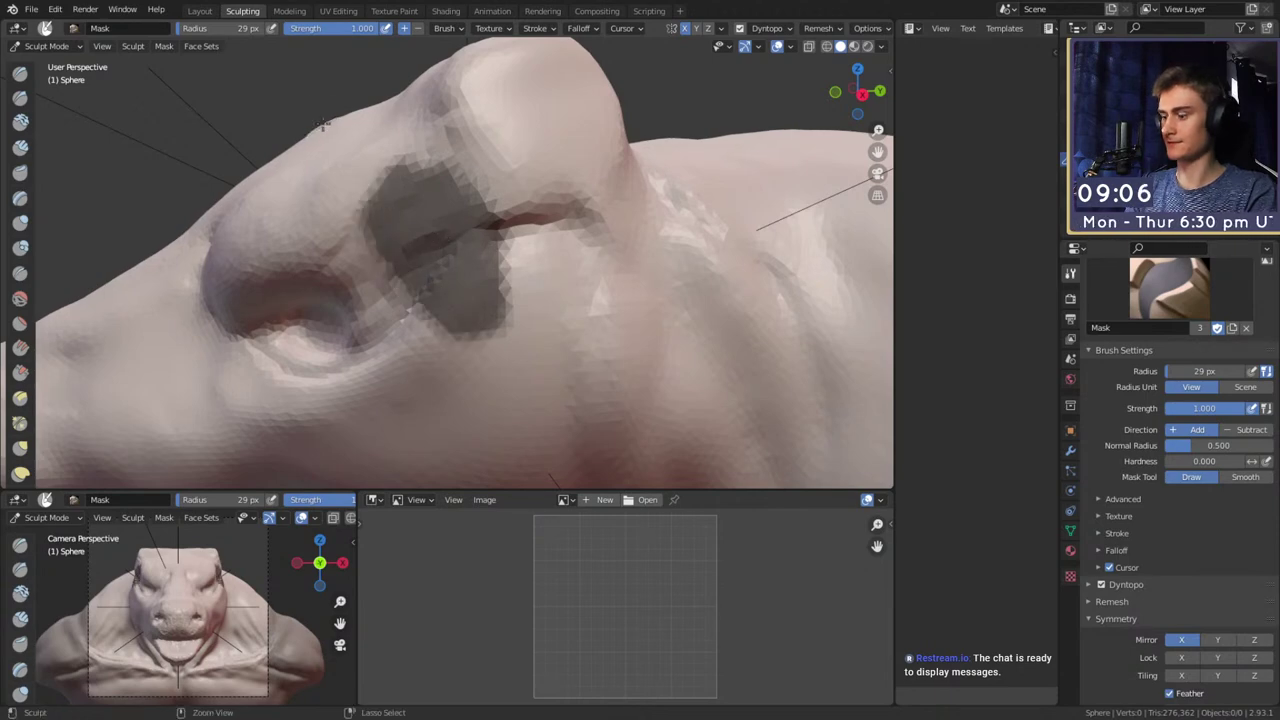
pyautogui.hotkey('ctrl', 'i')
# Pull the ears out sideways from the unmasked patches with Snake Hook at 199 px and bend their tips downward
pyautogui.press('k')
pyautogui.keyDown('alt'); pyautogui.moveTo(460, 222); pyautogui.dragTo(587, 230); pyautogui.keyUp('alt')
pyautogui.moveTo(587, 230)
pyautogui.keyDown('ctrl'); pyautogui.keyDown('alt'); pyautogui.mouseDown()
pyautogui.moveTo(587, 286)
pyautogui.moveTo(557, 243)
pyautogui.moveTo(496, 230)
pyautogui.mouseUp(); pyautogui.keyUp('alt'); pyautogui.keyUp('ctrl')
pyautogui.press('f')
pyautogui.click(656, 244)
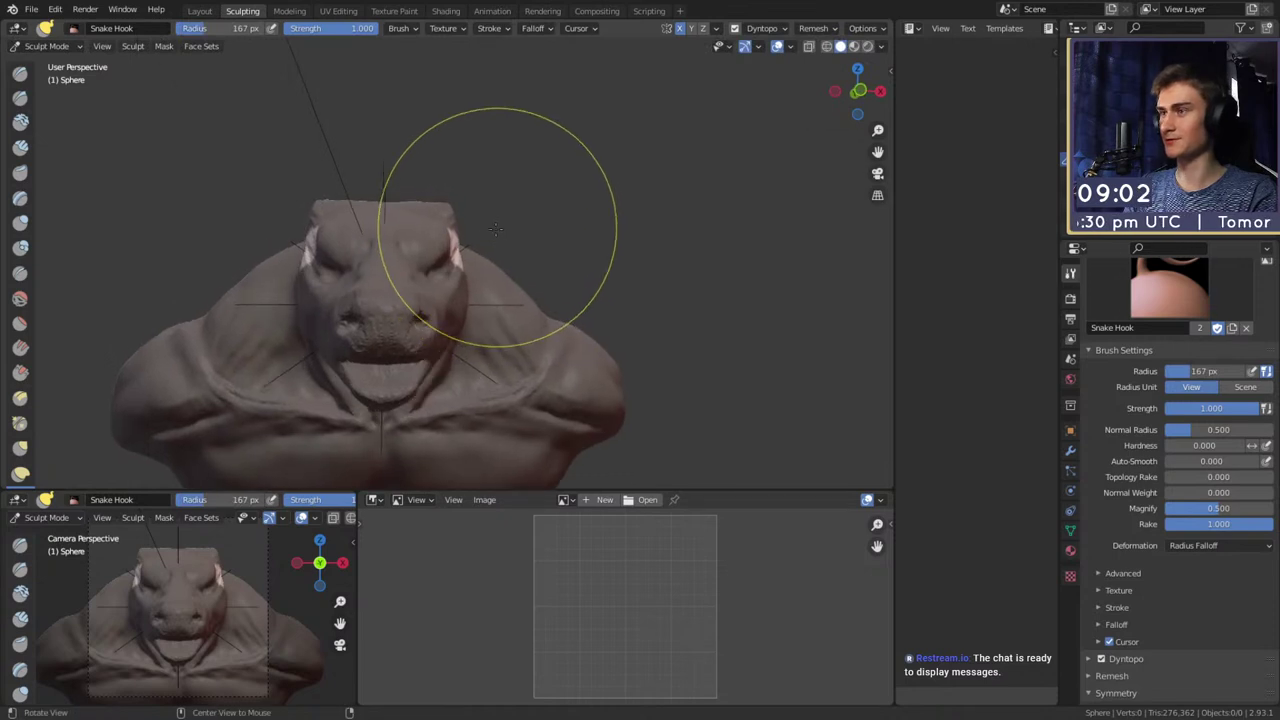
pyautogui.press('f')
pyautogui.click(465, 245)
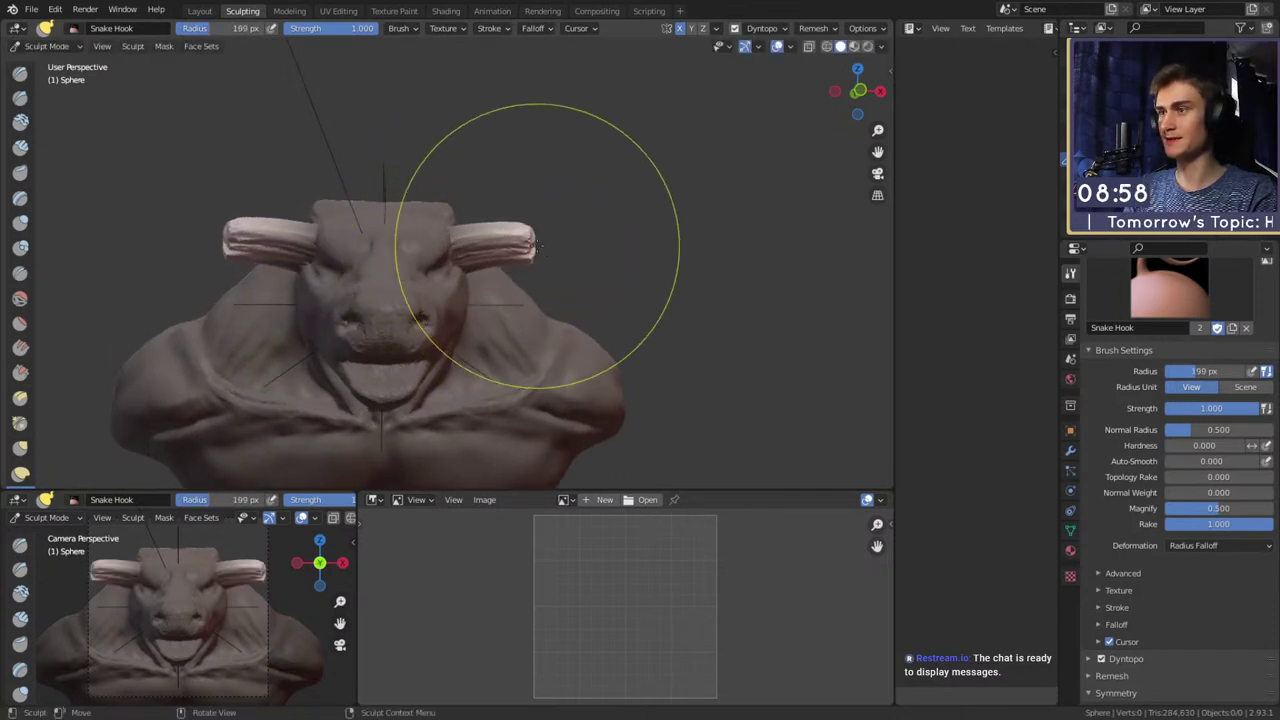
pyautogui.moveTo(527, 246); pyautogui.dragTo(540, 258)
pyautogui.moveTo(537, 264); pyautogui.dragTo(546, 274)
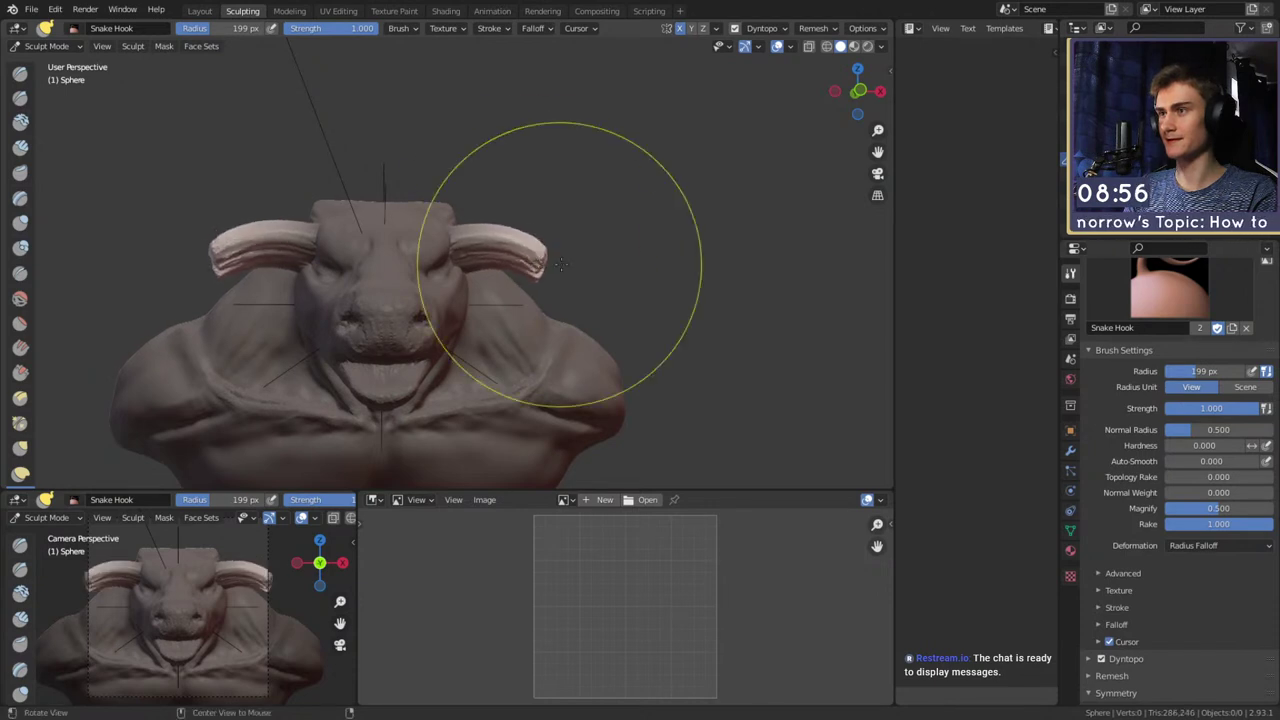
# Smooth the ears into rounded shapes at 84 px and clear the mask
pyautogui.moveTo(560, 264)
pyautogui.mouseDown(button='middle')
pyautogui.moveTo(489, 277)
pyautogui.moveTo(465, 262)
pyautogui.moveTo(509, 286)
pyautogui.moveTo(418, 241)
pyautogui.mouseUp(button='middle')
pyautogui.scroll(4, 489, 277)
pyautogui.press('f')
pyautogui.click(592, 243)
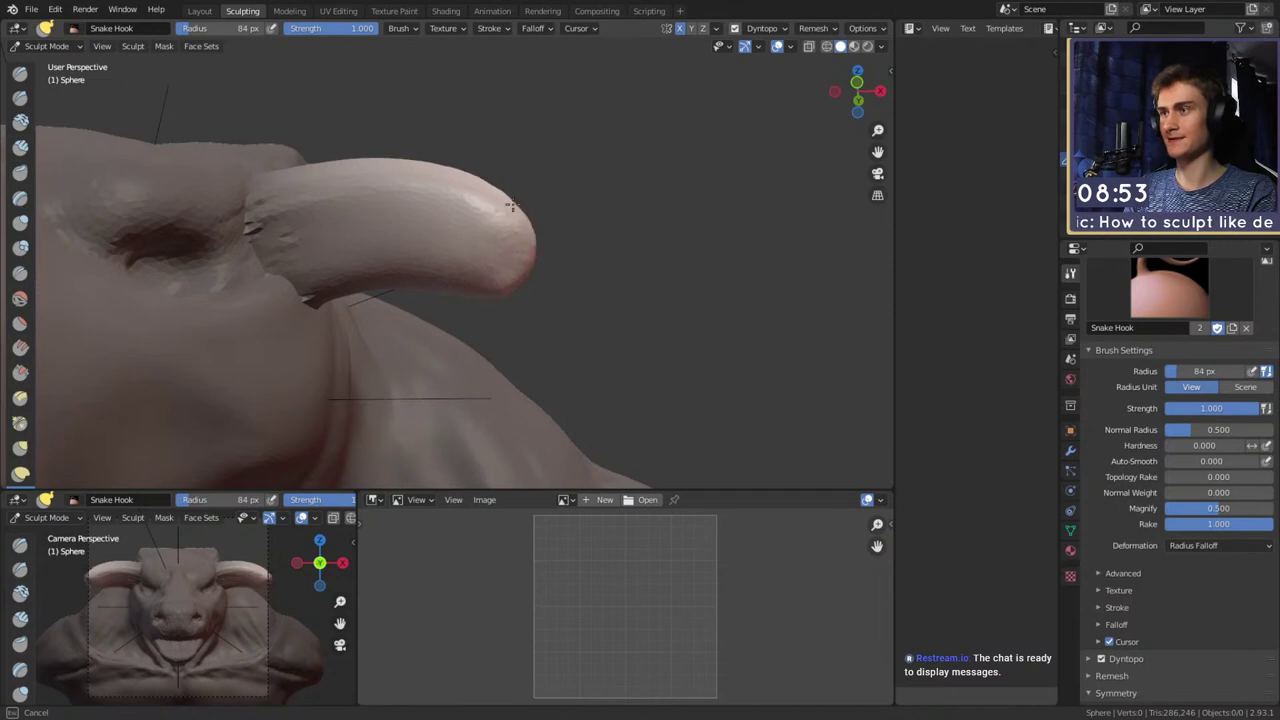
pyautogui.moveTo(489, 226); pyautogui.dragTo(557, 263, button='middle')
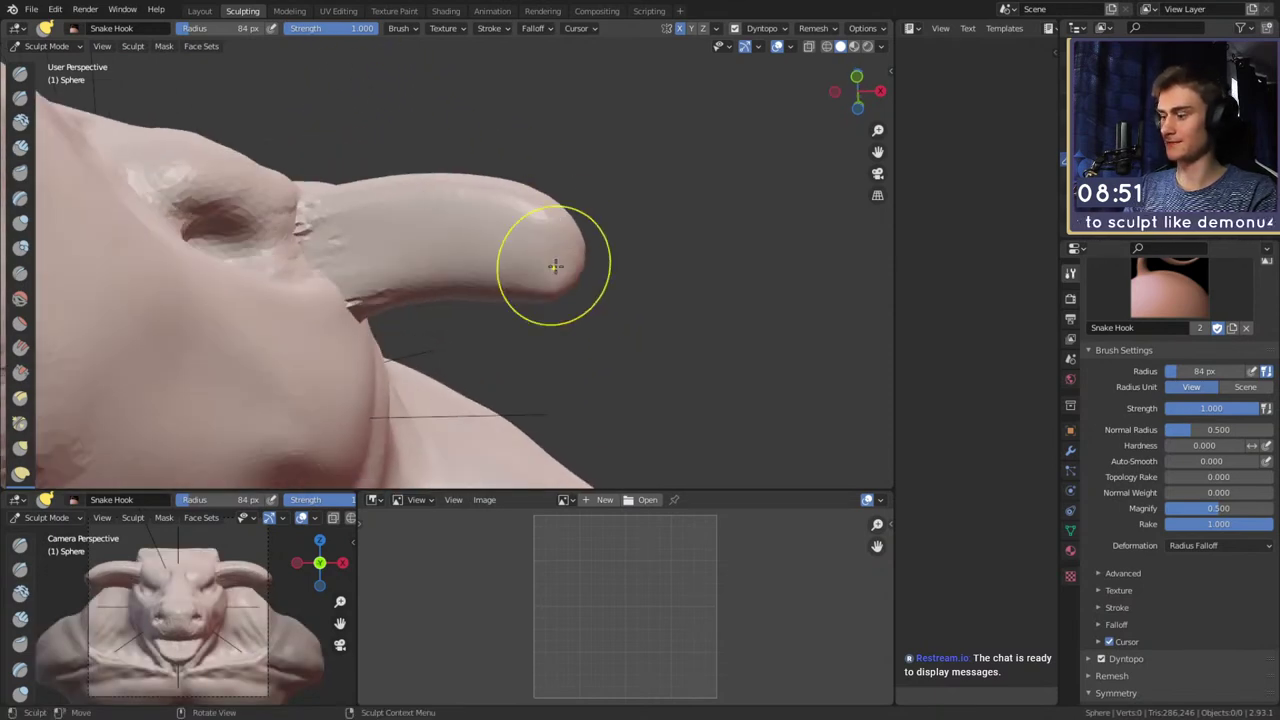
# Widen the ears into broader paddle shapes with Snake Hook at 160 px and 130 px
pyautogui.press('f')
pyautogui.click(478, 304)
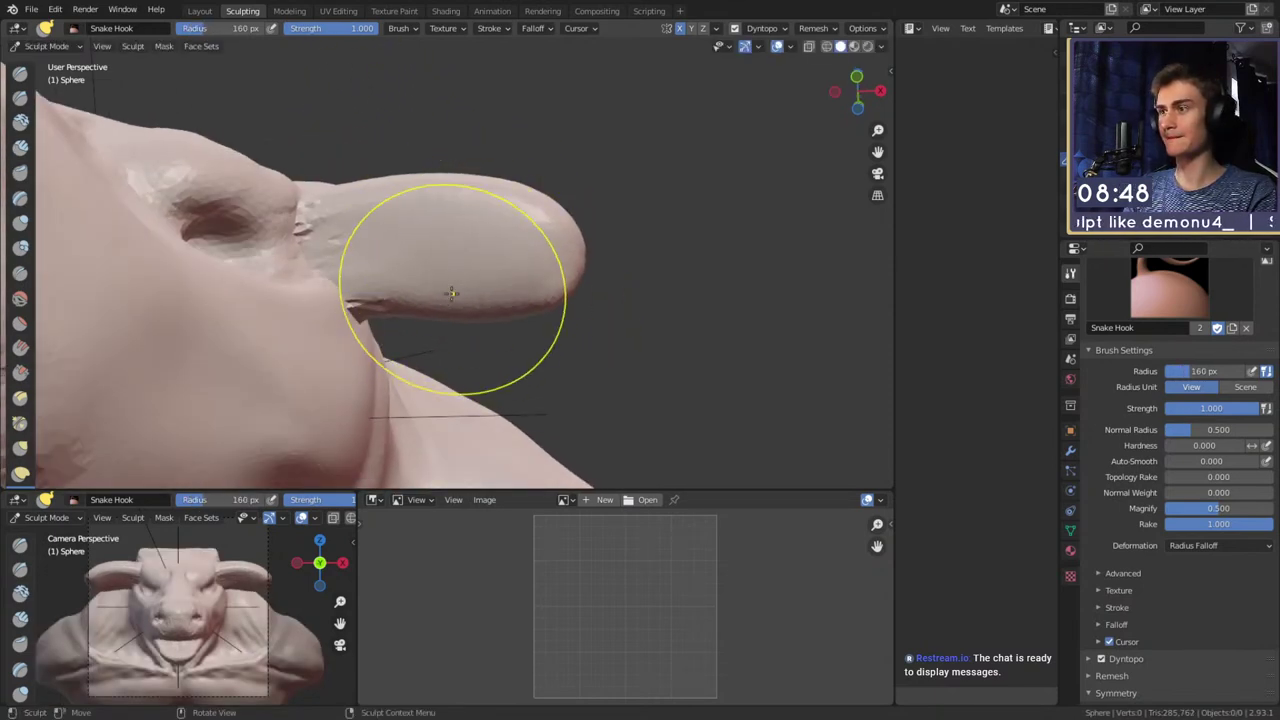
pyautogui.moveTo(491, 208)
pyautogui.mouseDown(button='middle')
pyautogui.moveTo(450, 300)
pyautogui.moveTo(466, 334)
pyautogui.moveTo(449, 326)
pyautogui.moveTo(503, 263)
pyautogui.moveTo(509, 303)
pyautogui.moveTo(409, 269)
pyautogui.mouseUp(button='middle')
pyautogui.press('f')
pyautogui.click(463, 347)
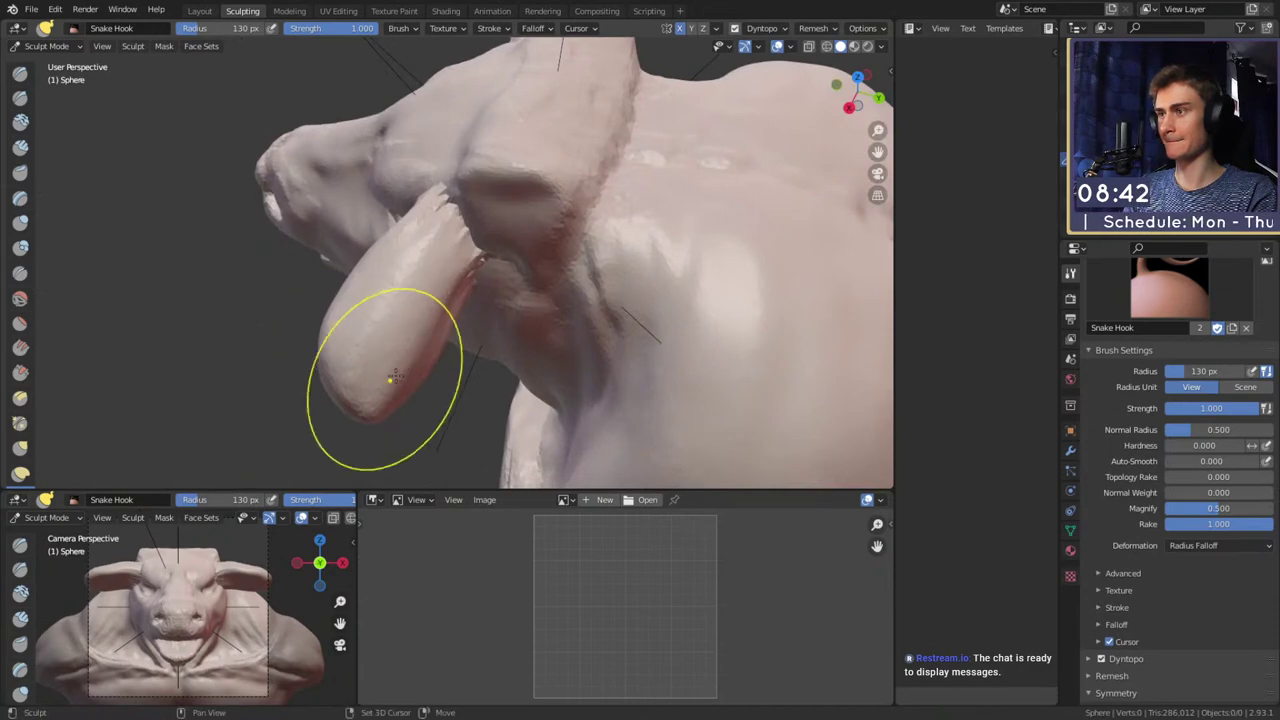
# Carve a hollow along the inside of the ear with Crease at 55 px and 43 px
pyautogui.moveTo(391, 374)
pyautogui.mouseDown(button='middle')
pyautogui.moveTo(445, 318)
pyautogui.moveTo(563, 260)
pyautogui.moveTo(503, 267)
pyautogui.mouseUp(button='middle')
pyautogui.hotkey('shift', 'c')
pyautogui.moveTo(414, 294)
pyautogui.mouseDown(button='middle')
pyautogui.moveTo(451, 251)
pyautogui.moveTo(386, 280)
pyautogui.moveTo(413, 230)
pyautogui.moveTo(402, 251)
pyautogui.mouseUp(button='middle')
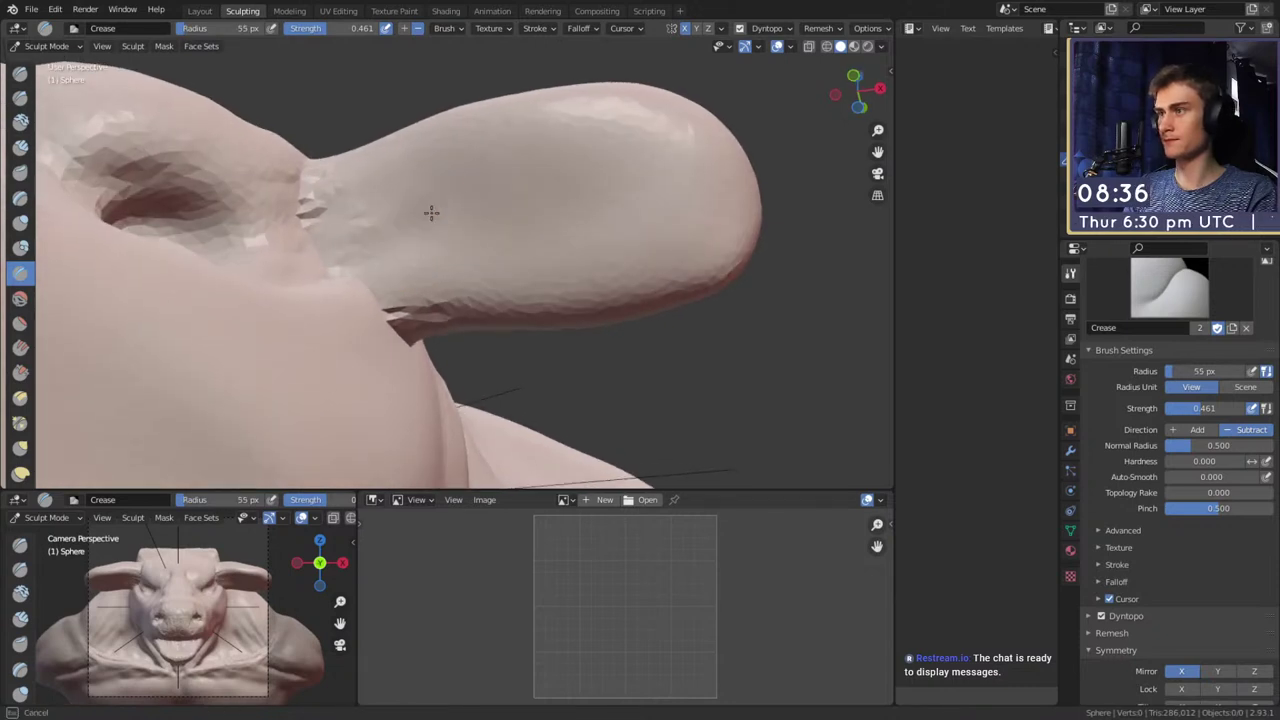
pyautogui.moveTo(589, 140)
pyautogui.mouseDown()
pyautogui.moveTo(694, 134)
pyautogui.moveTo(486, 220)
pyautogui.mouseUp()
pyautogui.moveTo(486, 220); pyautogui.dragTo(526, 209, button='middle')
pyautogui.press('f')
pyautogui.click(598, 192)
pyautogui.moveTo(572, 187); pyautogui.dragTo(491, 199)
pyautogui.moveTo(386, 266)
pyautogui.mouseDown()
pyautogui.moveTo(690, 235)
pyautogui.moveTo(657, 263)
pyautogui.moveTo(447, 266)
pyautogui.moveTo(650, 220)
pyautogui.moveTo(560, 206)
pyautogui.mouseUp()
# Deepen and widen the inner ear hollow toward the tip with Crease at 60 px
pyautogui.press('f')
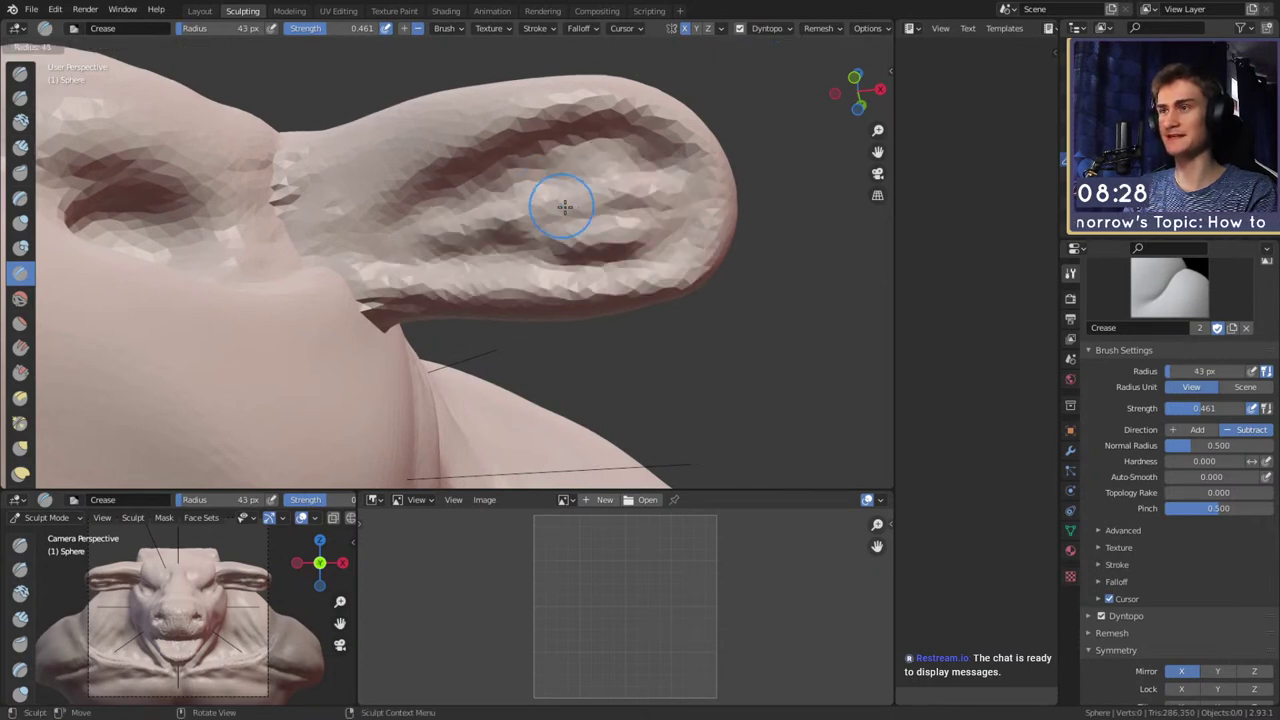
pyautogui.click(626, 206)
pyautogui.moveTo(640, 206)
pyautogui.mouseDown()
pyautogui.moveTo(610, 189)
pyautogui.moveTo(480, 205)
pyautogui.moveTo(386, 240)
pyautogui.moveTo(555, 254)
pyautogui.moveTo(684, 221)
pyautogui.moveTo(615, 168)
pyautogui.moveTo(545, 175)
pyautogui.moveTo(486, 214)
pyautogui.moveTo(613, 203)
pyautogui.moveTo(671, 240)
pyautogui.mouseUp()
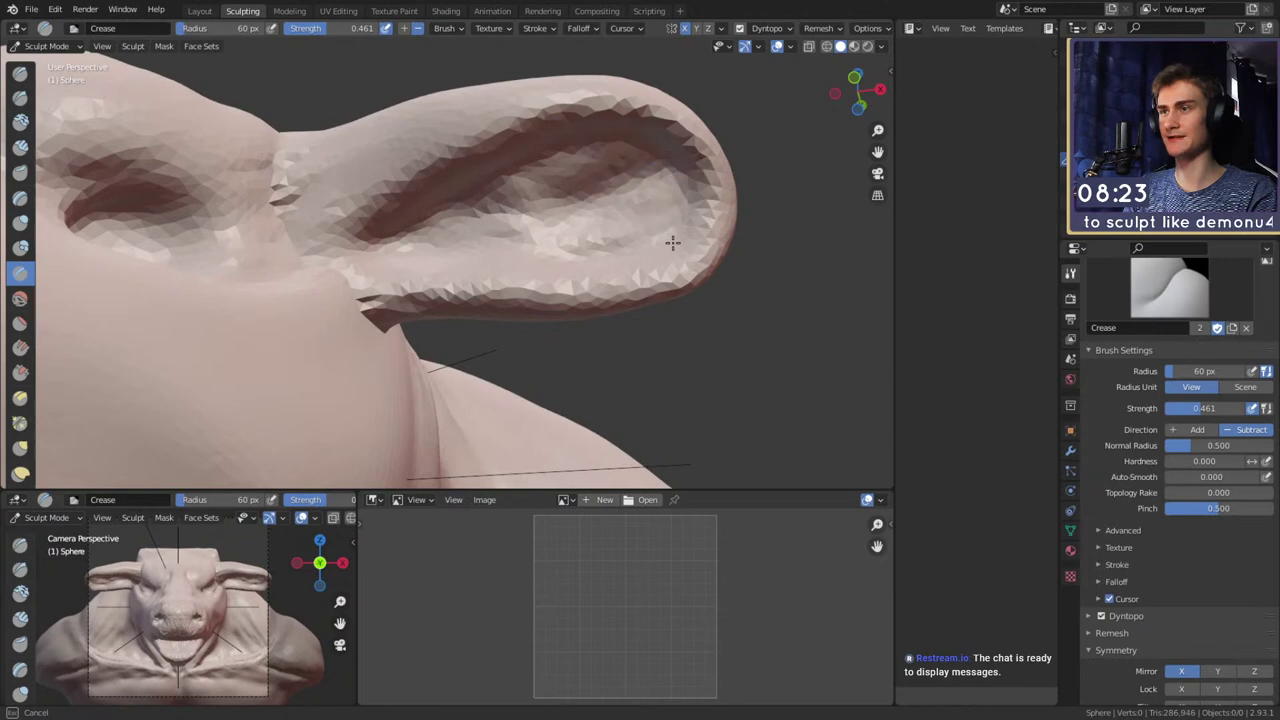
# Expand the Crease brush's Advanced settings and enable Front Faces Only
pyautogui.moveTo(671, 240); pyautogui.dragTo(490, 291, button='middle')
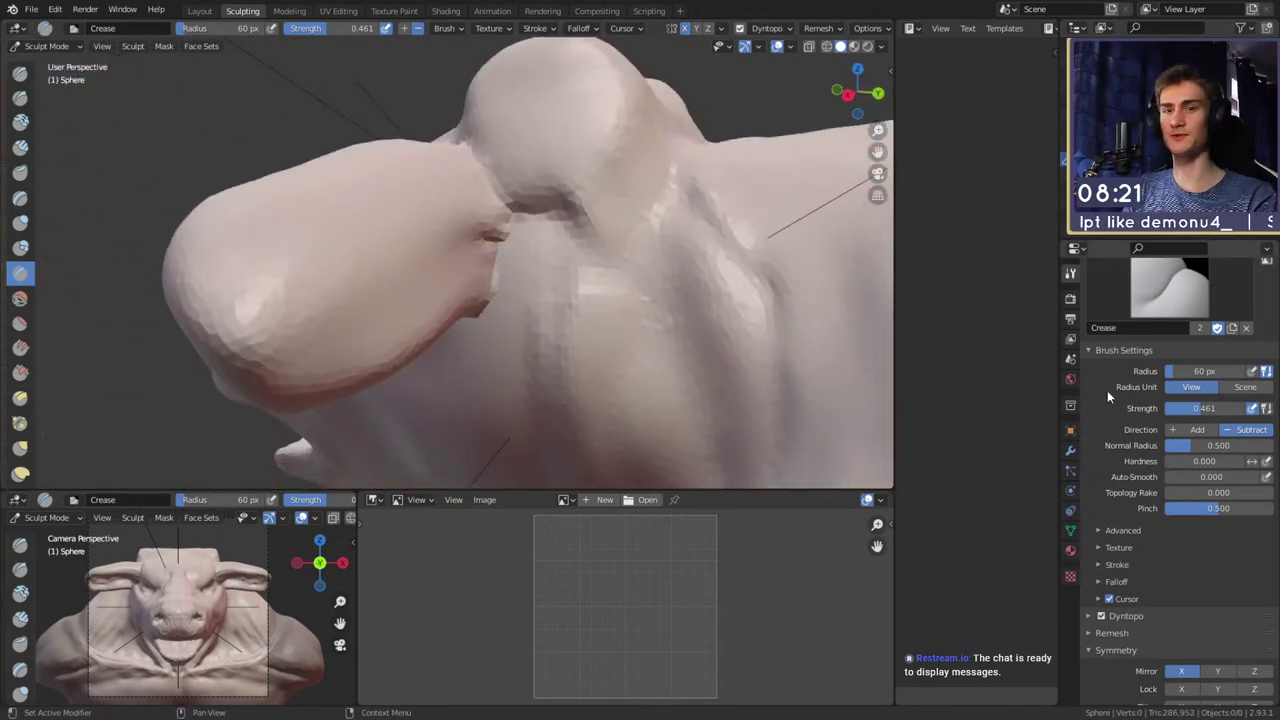
pyautogui.scroll(-2, 1108, 399)
pyautogui.click(1096, 472)
pyautogui.scroll(-3, 1189, 549)
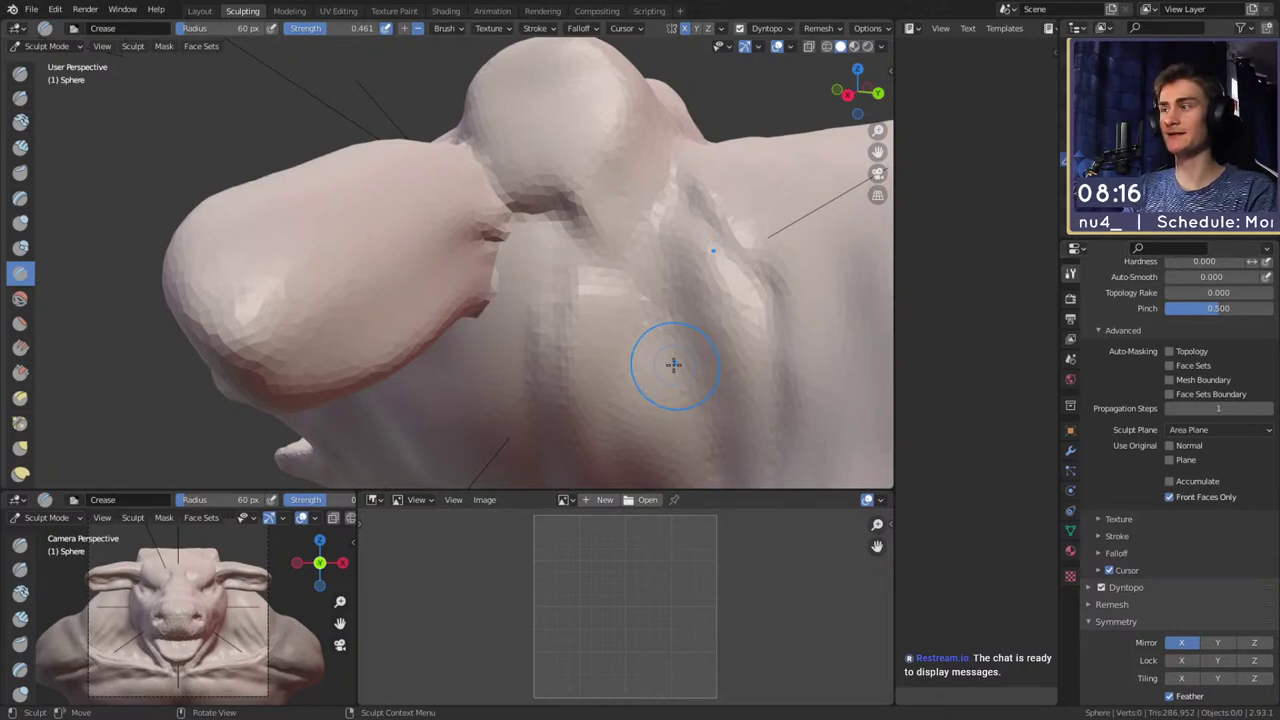
# Carve the inner ear hollow down toward the ear's base with Crease at 48 px and 68 px
pyautogui.moveTo(674, 365)
pyautogui.mouseDown(button='middle')
pyautogui.moveTo(531, 291)
pyautogui.moveTo(380, 274)
pyautogui.moveTo(554, 206)
pyautogui.moveTo(543, 229)
pyautogui.moveTo(365, 232)
pyautogui.moveTo(407, 265)
pyautogui.mouseUp(button='middle')
pyautogui.press('[')
pyautogui.press('[')
pyautogui.moveTo(368, 79); pyautogui.dragTo(400, 182, button='middle')
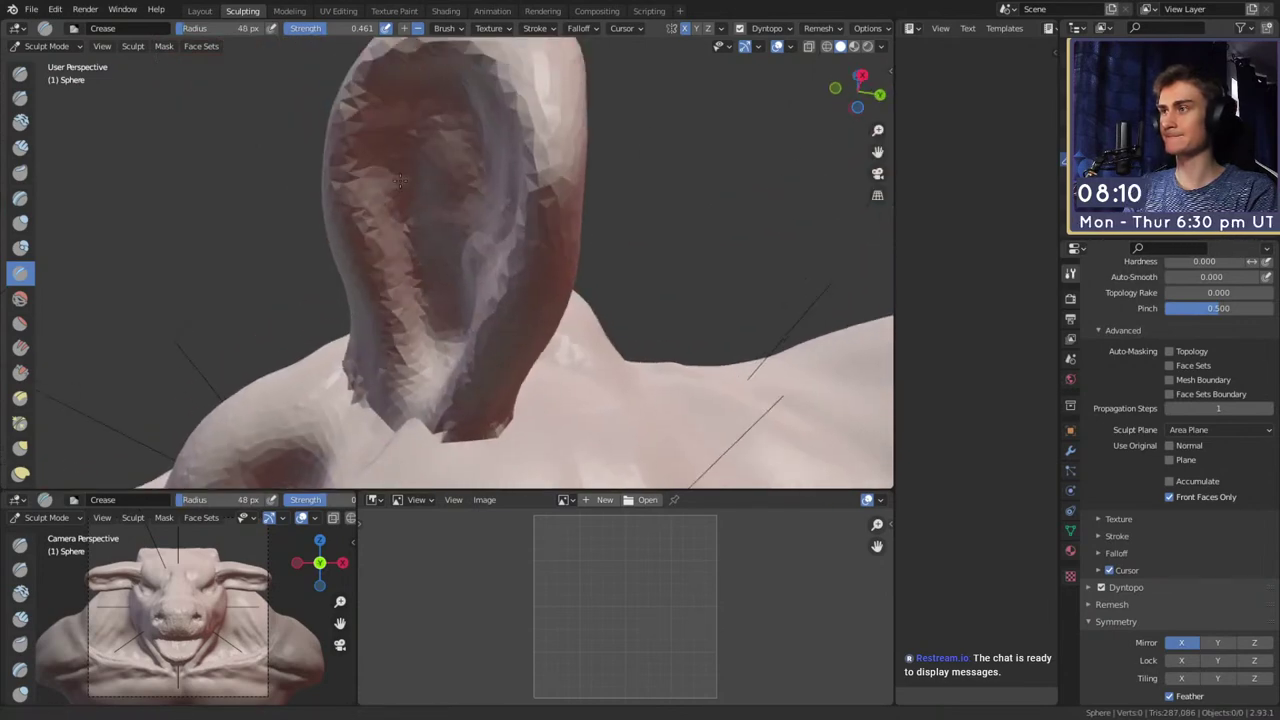
pyautogui.moveTo(449, 248); pyautogui.dragTo(426, 328, button='middle')
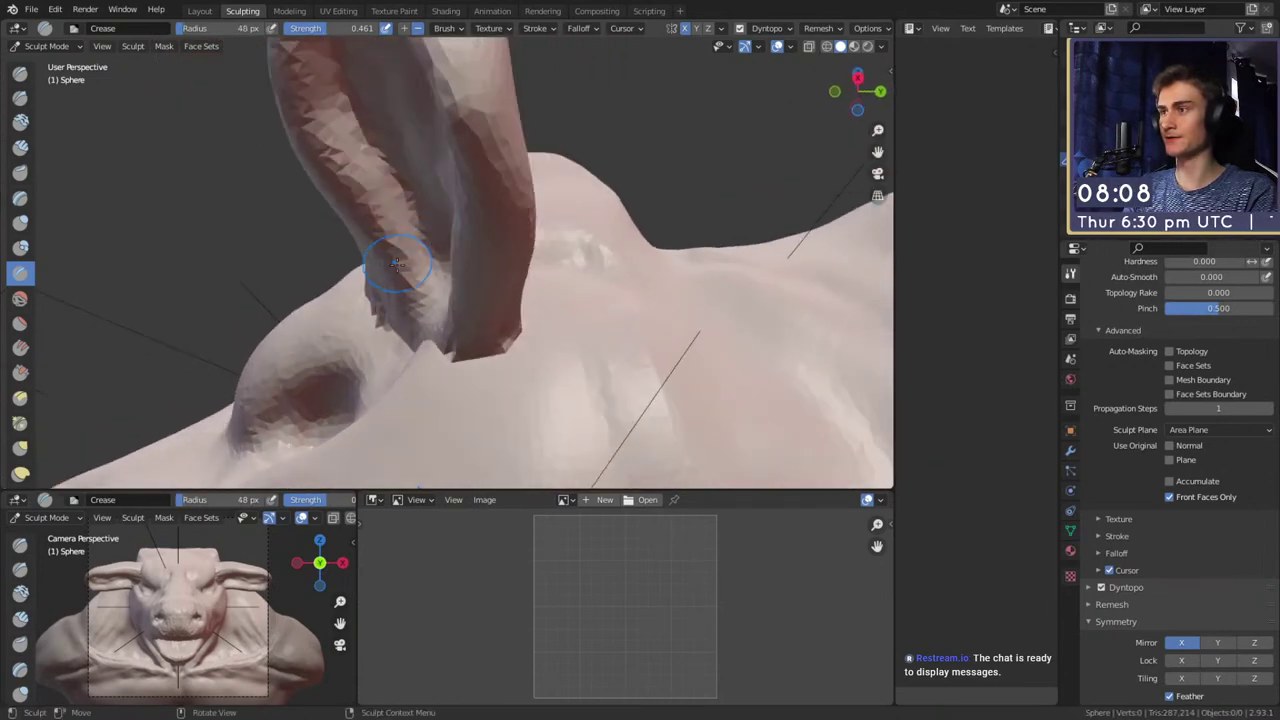
pyautogui.press(']')
pyautogui.press(']')
pyautogui.press(']')
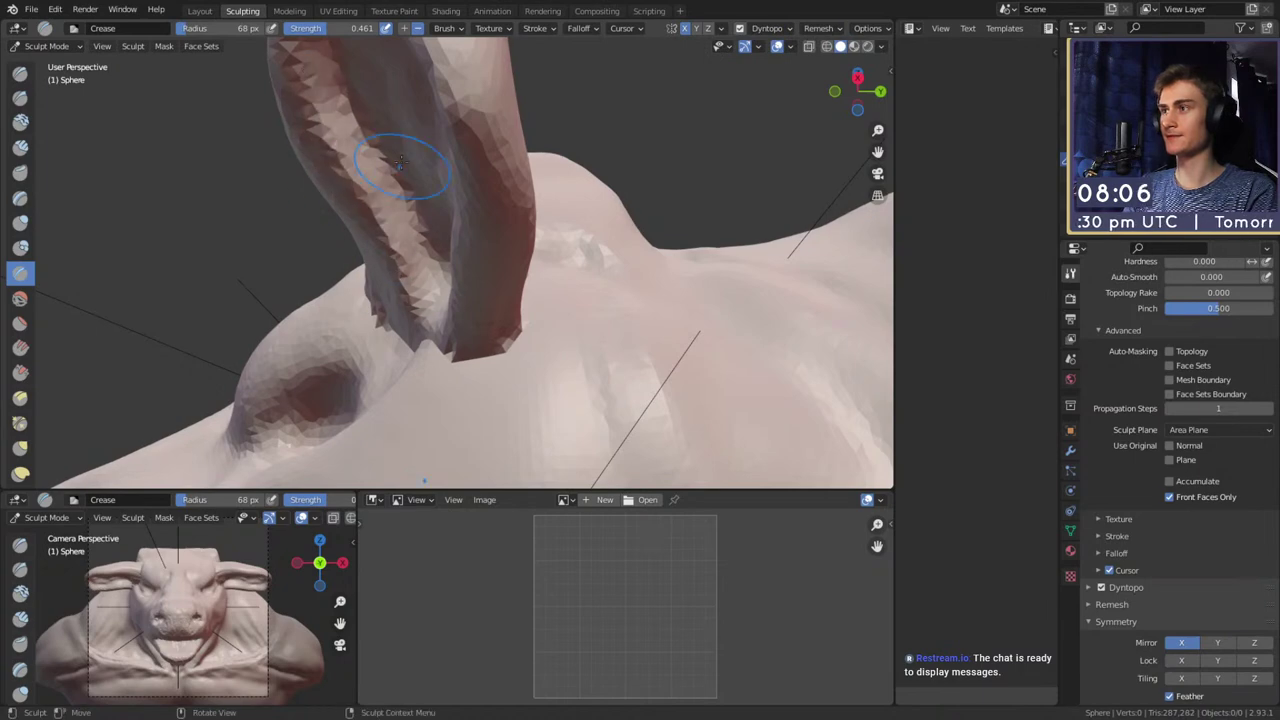
# Carve the inner ear hollow between its two rims with Crease at 54 px
pyautogui.moveTo(400, 160); pyautogui.dragTo(475, 158, button='middle')
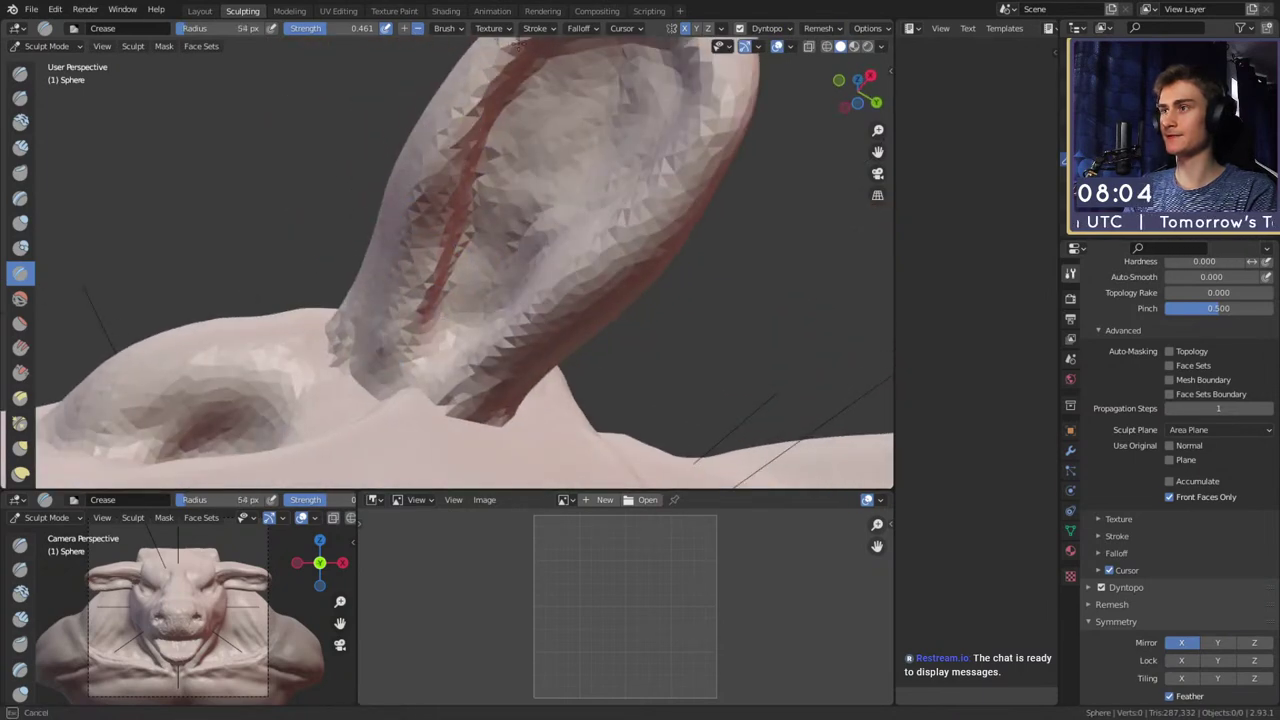
pyautogui.moveTo(516, 46)
pyautogui.mouseDown(button='middle')
pyautogui.moveTo(529, 137)
pyautogui.moveTo(384, 349)
pyautogui.mouseUp(button='middle')
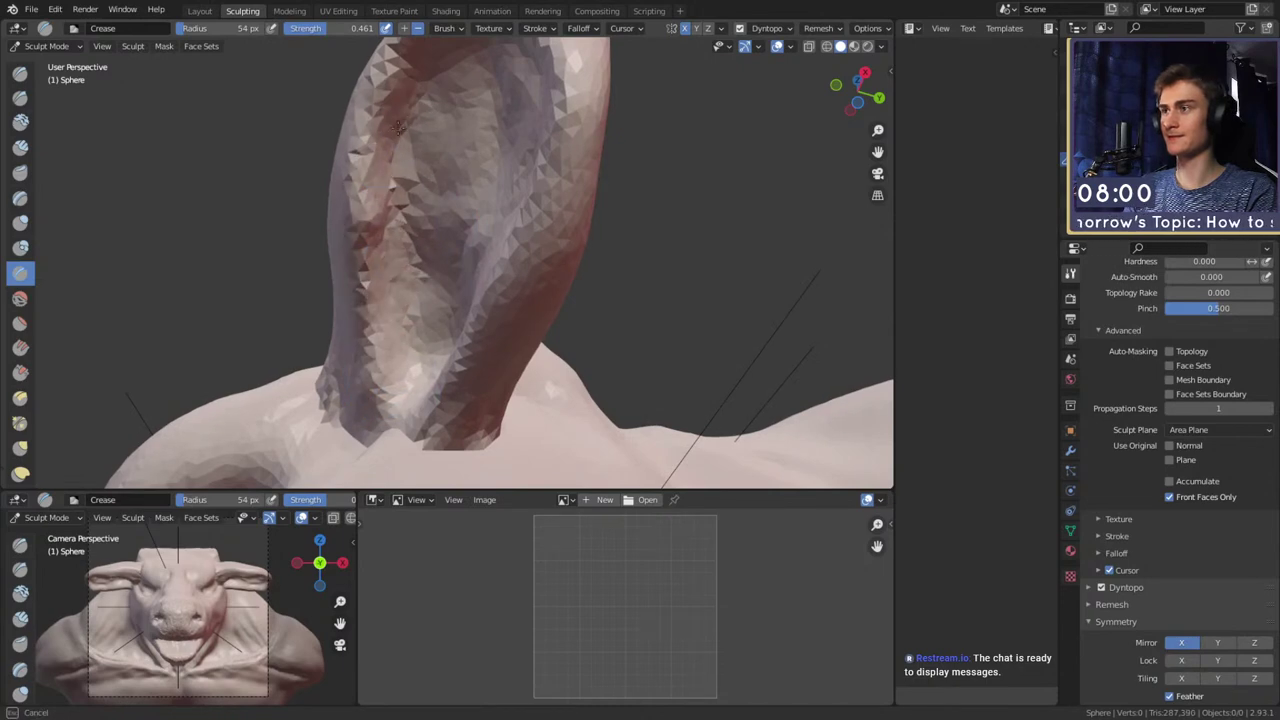
pyautogui.moveTo(397, 128)
pyautogui.mouseDown(button='middle')
pyautogui.moveTo(557, 334)
pyautogui.moveTo(470, 256)
pyautogui.moveTo(485, 243)
pyautogui.mouseUp(button='middle')
# Reshape the ear's outer tip into a more pointed form with Grab at 152 px and 128 px
pyautogui.press('g')
pyautogui.press('f')
pyautogui.click(452, 237)
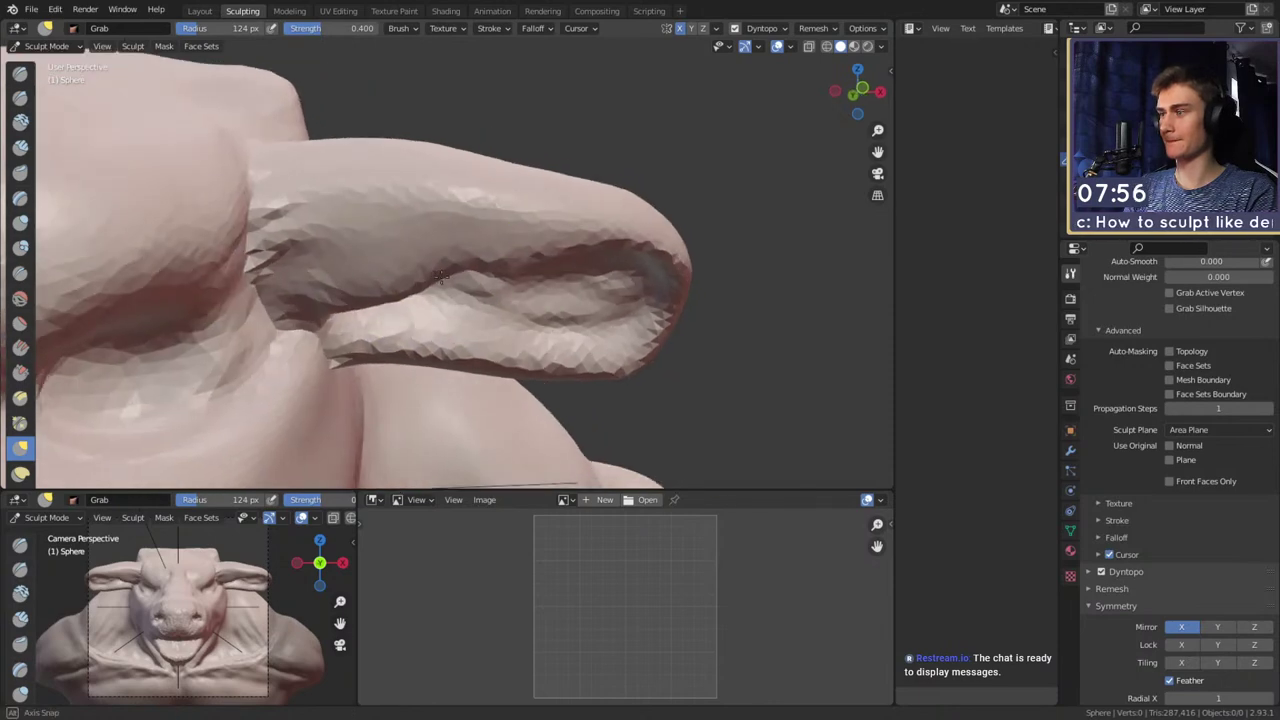
pyautogui.press('f')
pyautogui.click(436, 262)
pyautogui.moveTo(530, 288); pyautogui.dragTo(470, 300, button='middle')
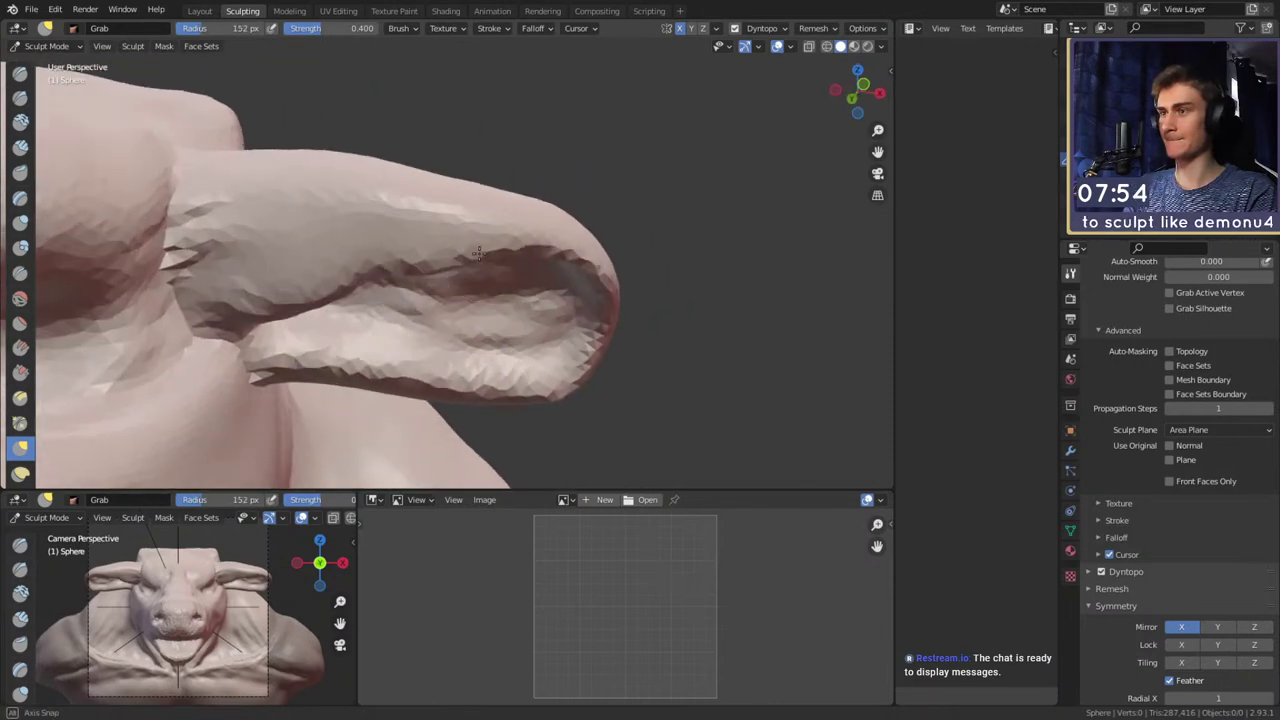
pyautogui.moveTo(585, 272); pyautogui.dragTo(578, 264)
pyautogui.keyDown('shift'); pyautogui.moveTo(588, 272); pyautogui.dragTo(532, 263, button='middle'); pyautogui.keyUp('shift')
pyautogui.press('f')
pyautogui.click(524, 260)
pyautogui.moveTo(536, 257); pyautogui.dragTo(544, 237)
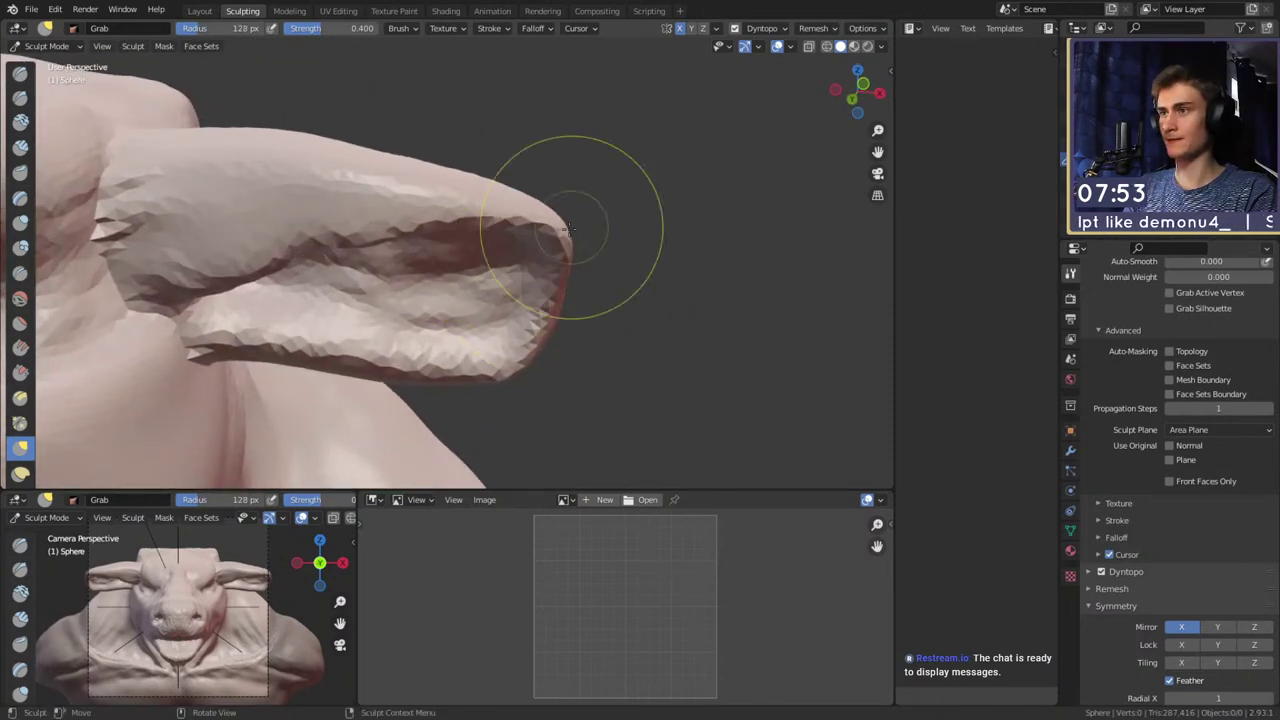
# Refine and smooth the ear's lower rim with Grab at 170 px, 158 px and 138 px
pyautogui.keyDown('shift'); pyautogui.moveTo(558, 235); pyautogui.dragTo(570, 160, button='middle'); pyautogui.keyUp('shift')
pyautogui.press('f')
pyautogui.click(525, 288)
pyautogui.press('f')
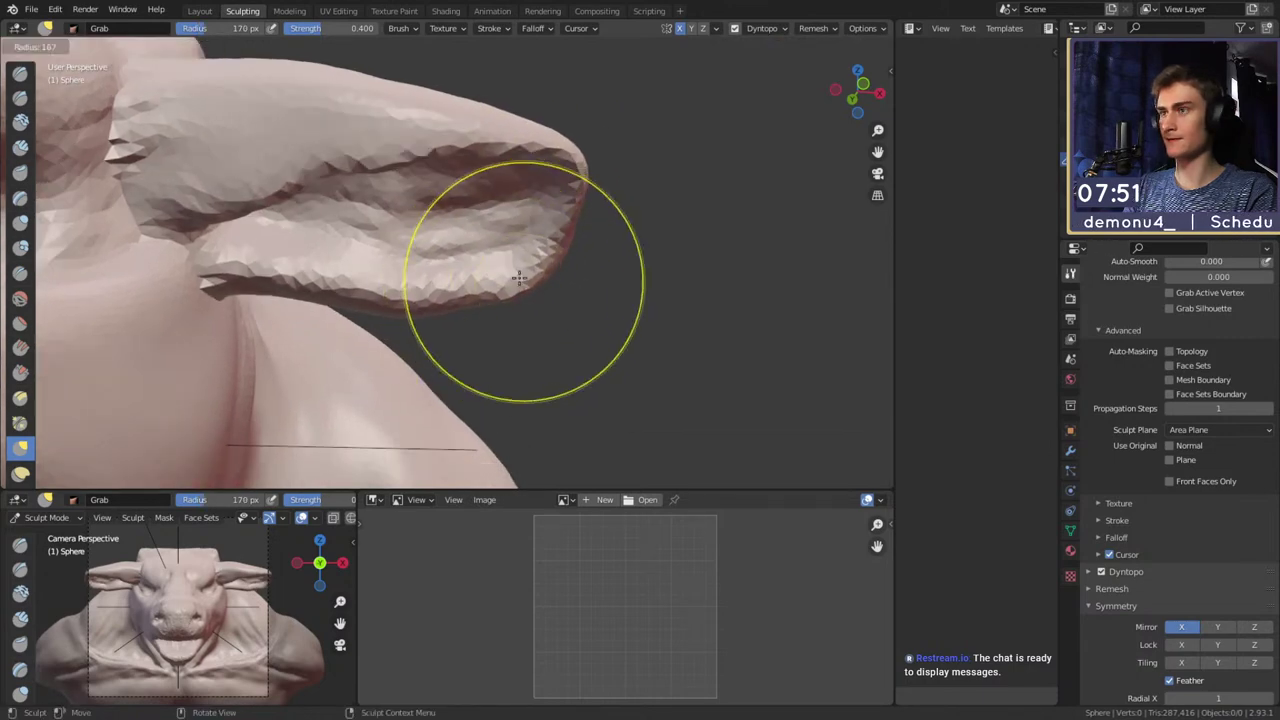
pyautogui.click(511, 273)
pyautogui.press('f')
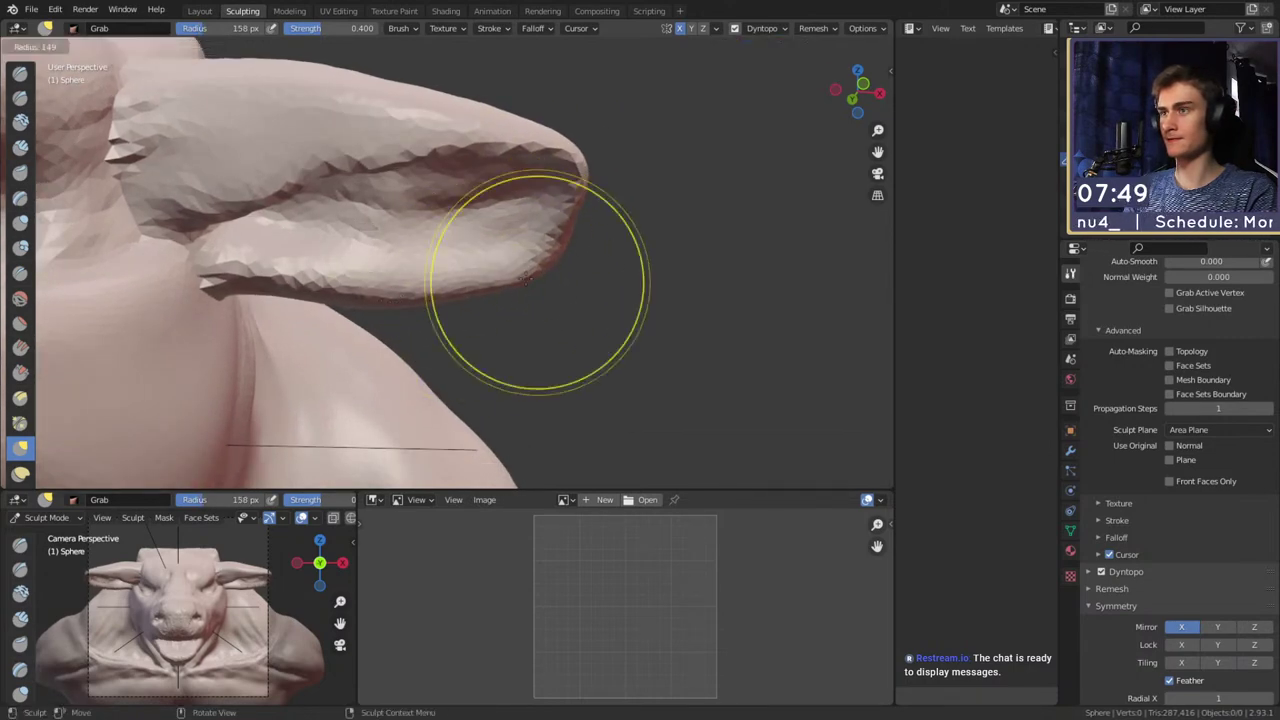
pyautogui.click(500, 290)
pyautogui.moveTo(500, 290)
pyautogui.mouseDown(button='middle')
pyautogui.moveTo(424, 281)
pyautogui.moveTo(398, 299)
pyautogui.mouseUp(button='middle')
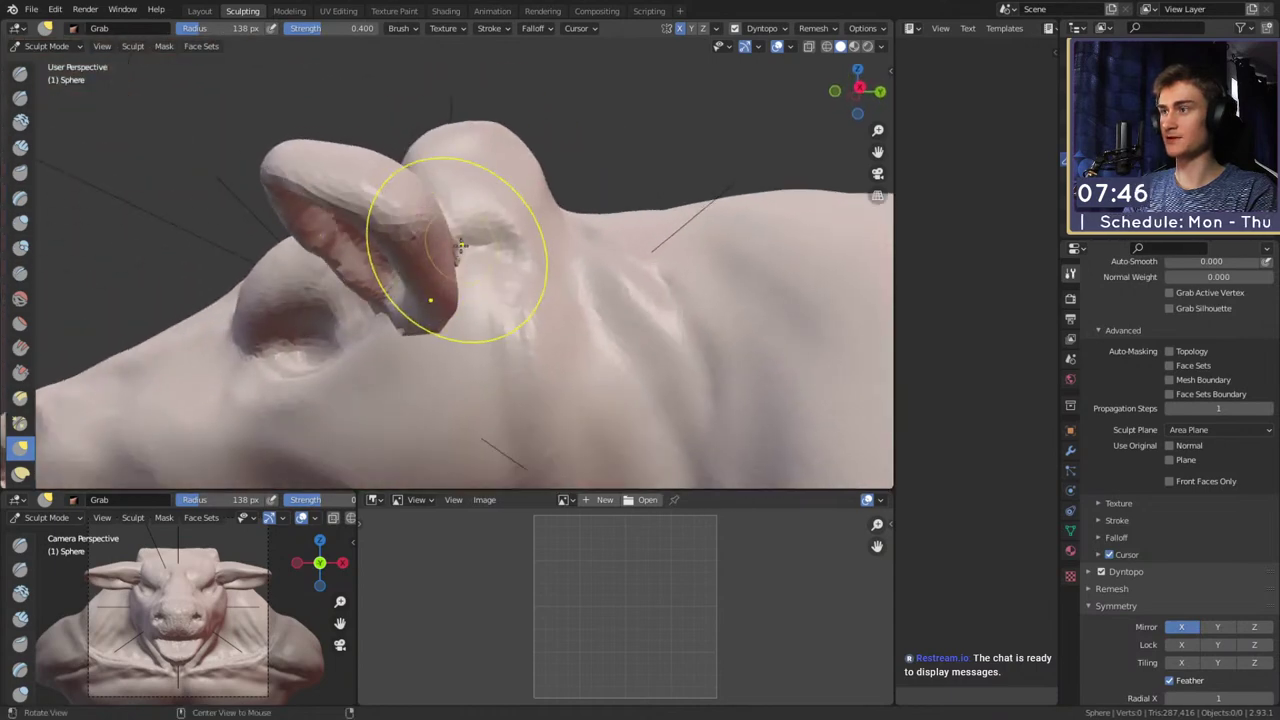
pyautogui.press('f')
pyautogui.click(372, 268)
pyautogui.moveTo(457, 249)
pyautogui.mouseDown(button='middle')
pyautogui.moveTo(426, 268)
pyautogui.moveTo(443, 186)
pyautogui.mouseUp(button='middle')
# Deepen the inner ear hollow and define its rim with Crease at 78 px and 53 px
pyautogui.hotkey('shift', 'c')
pyautogui.moveTo(436, 137); pyautogui.dragTo(345, 178)
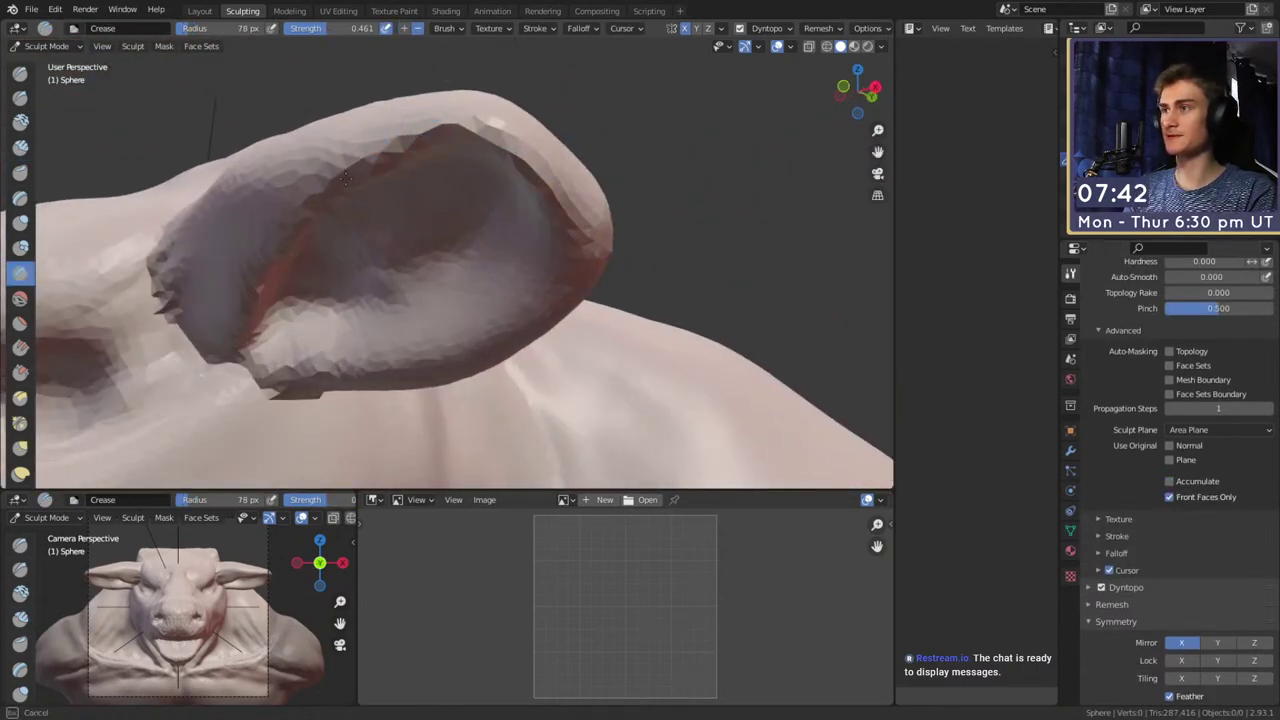
pyautogui.moveTo(589, 262); pyautogui.dragTo(560, 187, button='middle')
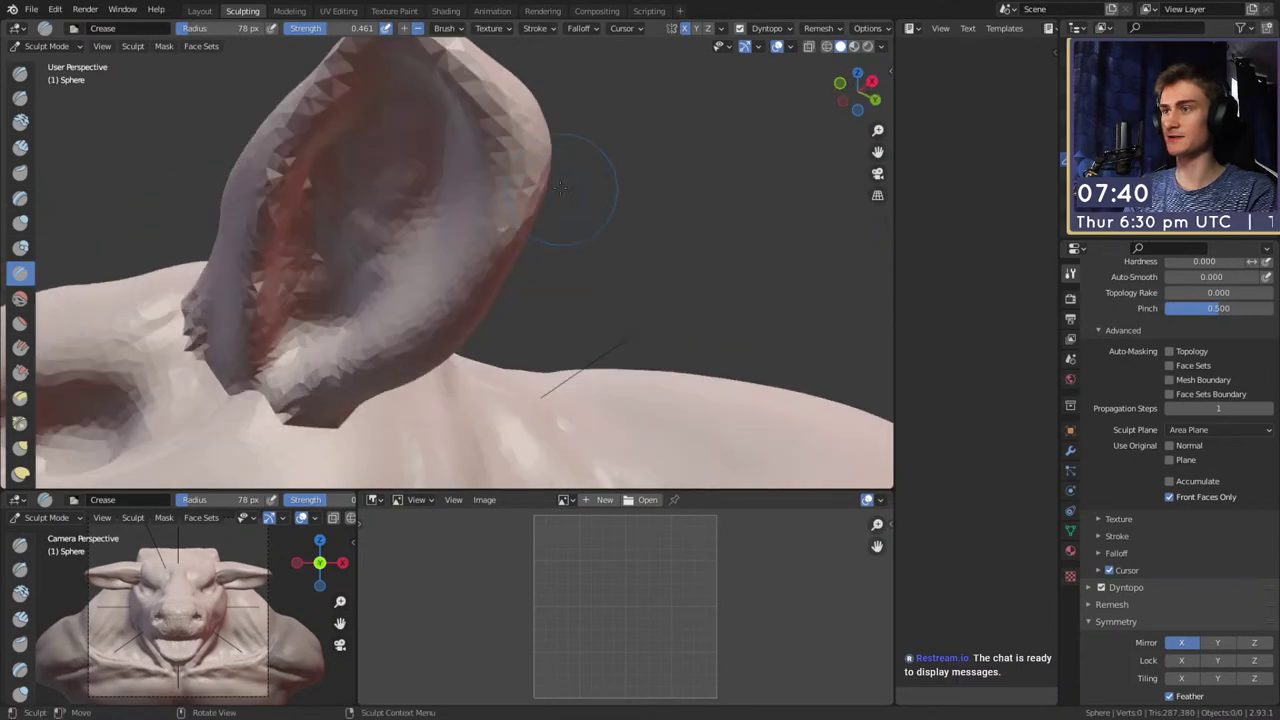
pyautogui.keyDown('shift'); pyautogui.moveTo(509, 231); pyautogui.dragTo(551, 191, button='middle'); pyautogui.keyUp('shift')
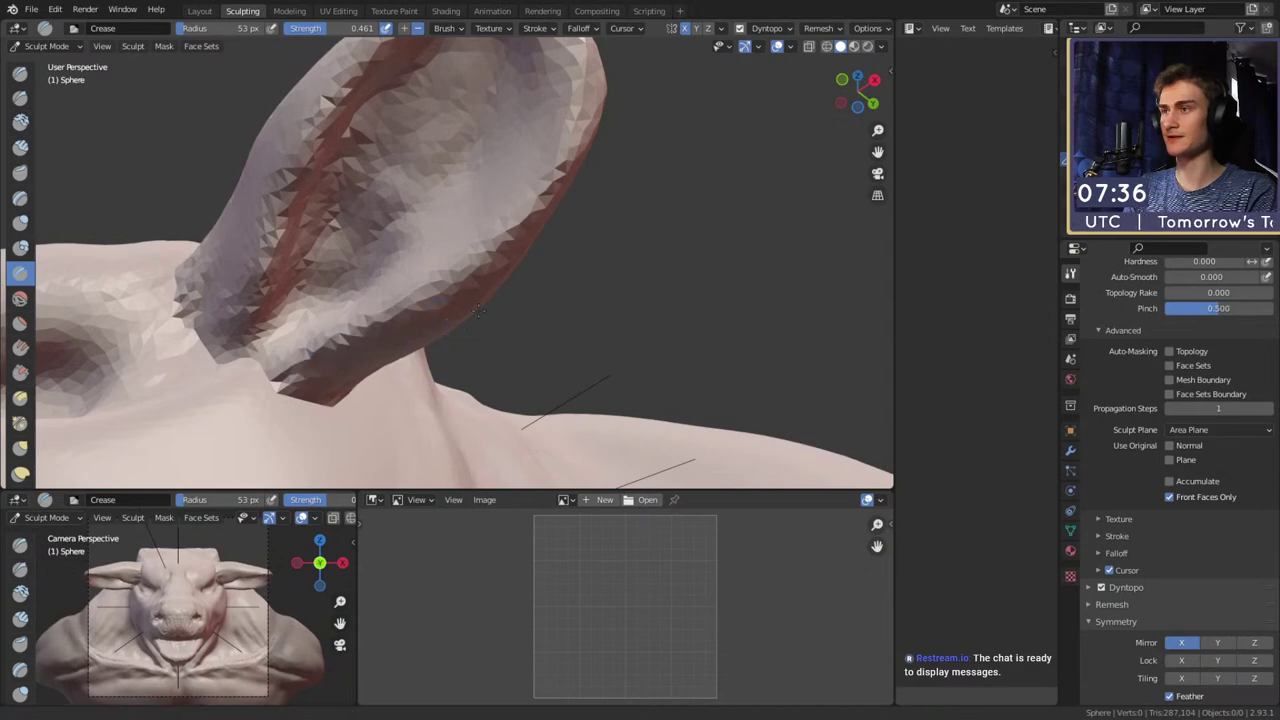
# Smooth and refine the back of the ear with Clay Strips at 56 px and 77 px
pyautogui.moveTo(478, 311)
pyautogui.mouseDown(button='middle')
pyautogui.moveTo(329, 311)
pyautogui.moveTo(377, 358)
pyautogui.mouseUp(button='middle')
pyautogui.press('c')
pyautogui.keyDown('shift'); pyautogui.moveTo(276, 262); pyautogui.dragTo(353, 298); pyautogui.keyUp('shift')
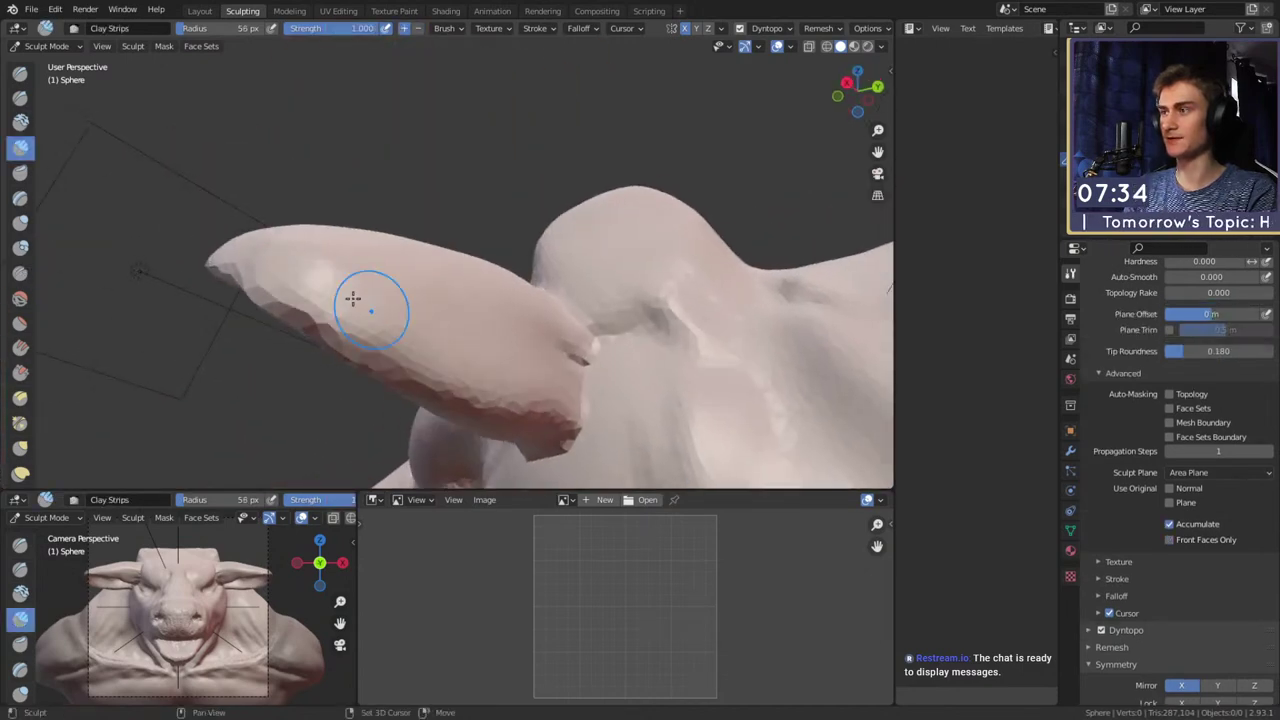
pyautogui.moveTo(336, 267)
pyautogui.mouseDown(button='middle')
pyautogui.moveTo(417, 354)
pyautogui.moveTo(423, 240)
pyautogui.mouseUp(button='middle')
pyautogui.press('f')
pyautogui.click(292, 330)
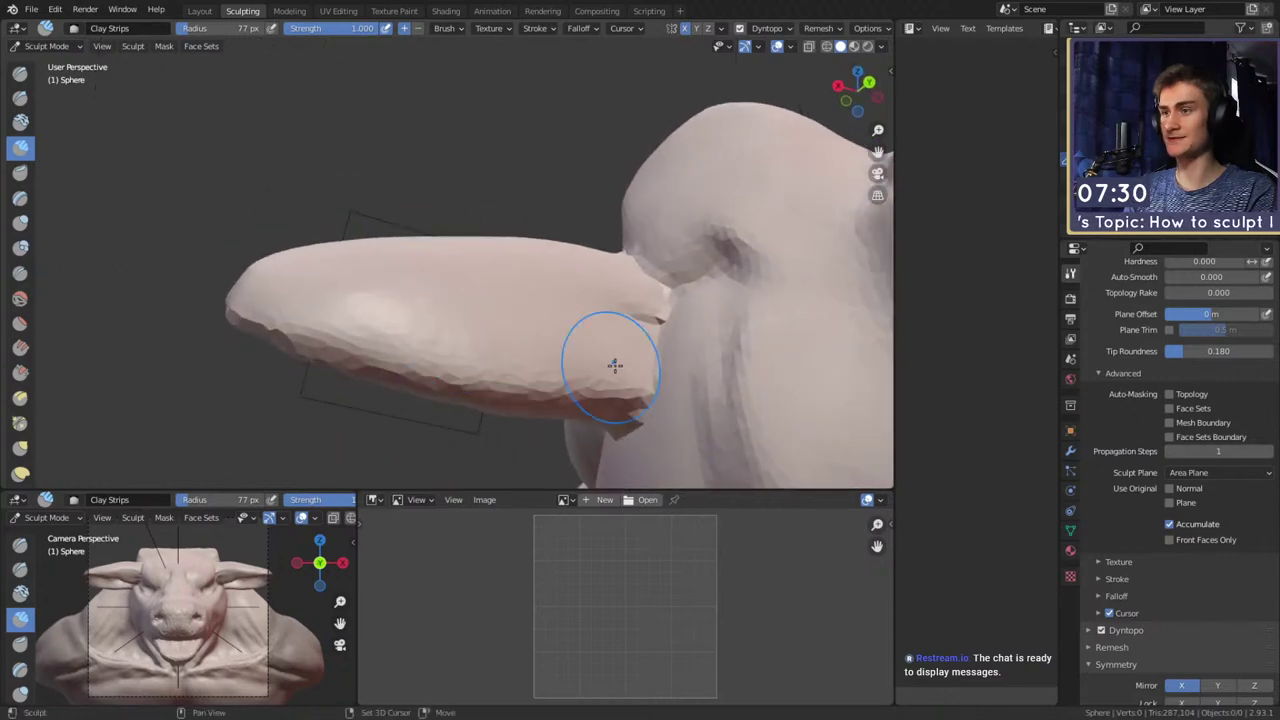
# Hollow the inner ear further with Clay Strips at 36 px and Crease at 76 px and 60 px
pyautogui.moveTo(351, 300)
pyautogui.mouseDown(button='middle')
pyautogui.moveTo(471, 300)
pyautogui.moveTo(543, 337)
pyautogui.moveTo(566, 280)
pyautogui.moveTo(528, 252)
pyautogui.moveTo(540, 220)
pyautogui.mouseUp(button='middle')
pyautogui.press('f')
pyautogui.click(539, 280)
pyautogui.moveTo(588, 198)
pyautogui.keyDown('ctrl'); pyautogui.mouseDown()
pyautogui.moveTo(445, 208)
pyautogui.moveTo(416, 226)
pyautogui.mouseUp(); pyautogui.keyUp('ctrl')
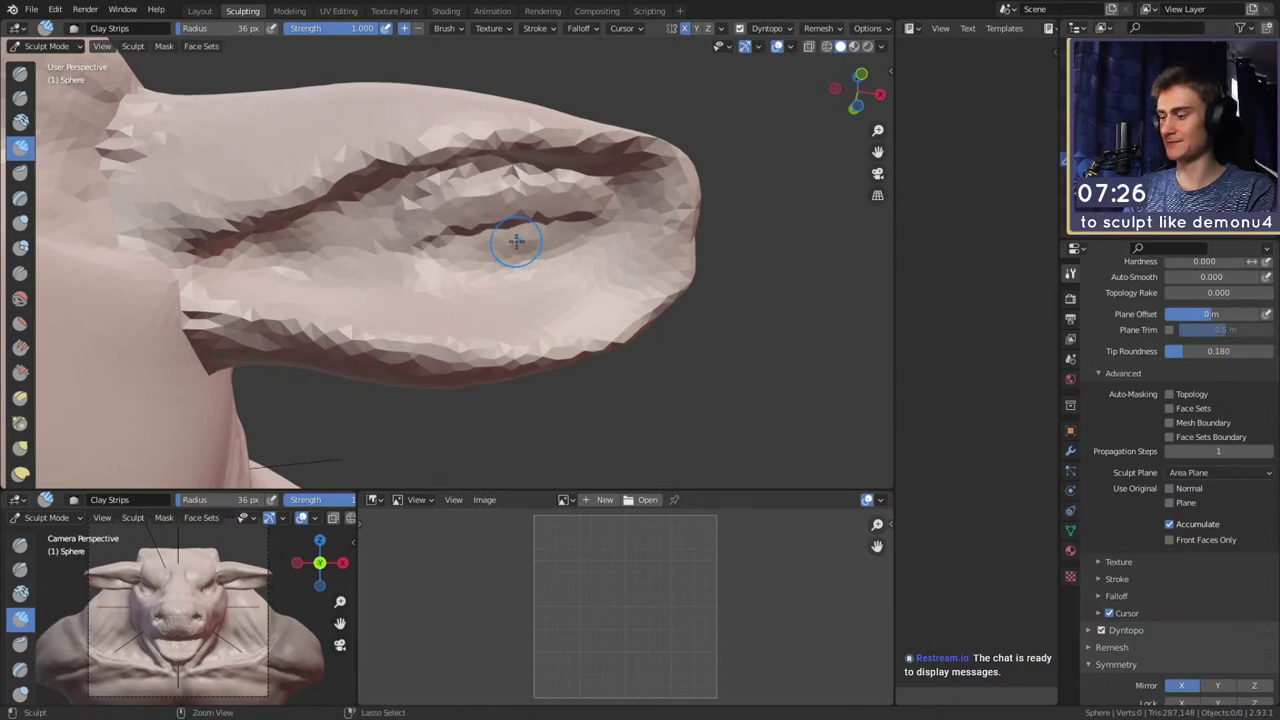
pyautogui.hotkey('shift', 'c')
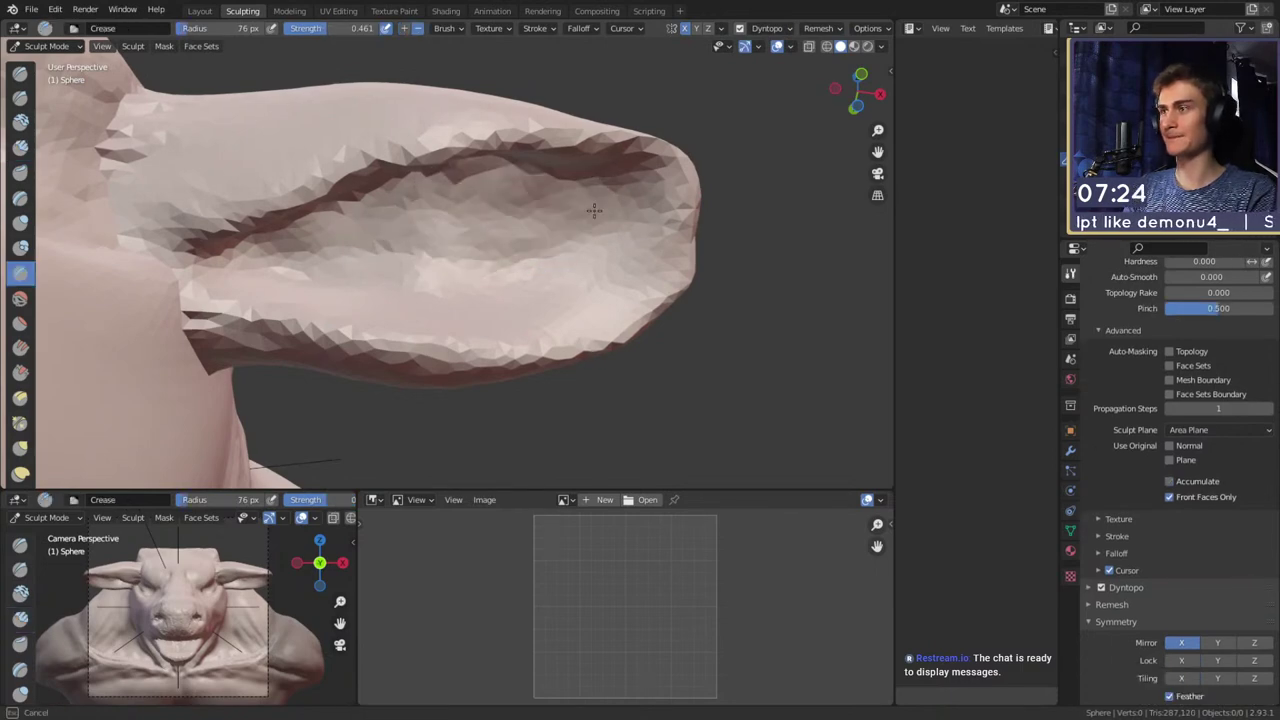
pyautogui.moveTo(594, 210)
pyautogui.mouseDown(button='middle')
pyautogui.moveTo(428, 214)
pyautogui.moveTo(367, 307)
pyautogui.mouseUp(button='middle')
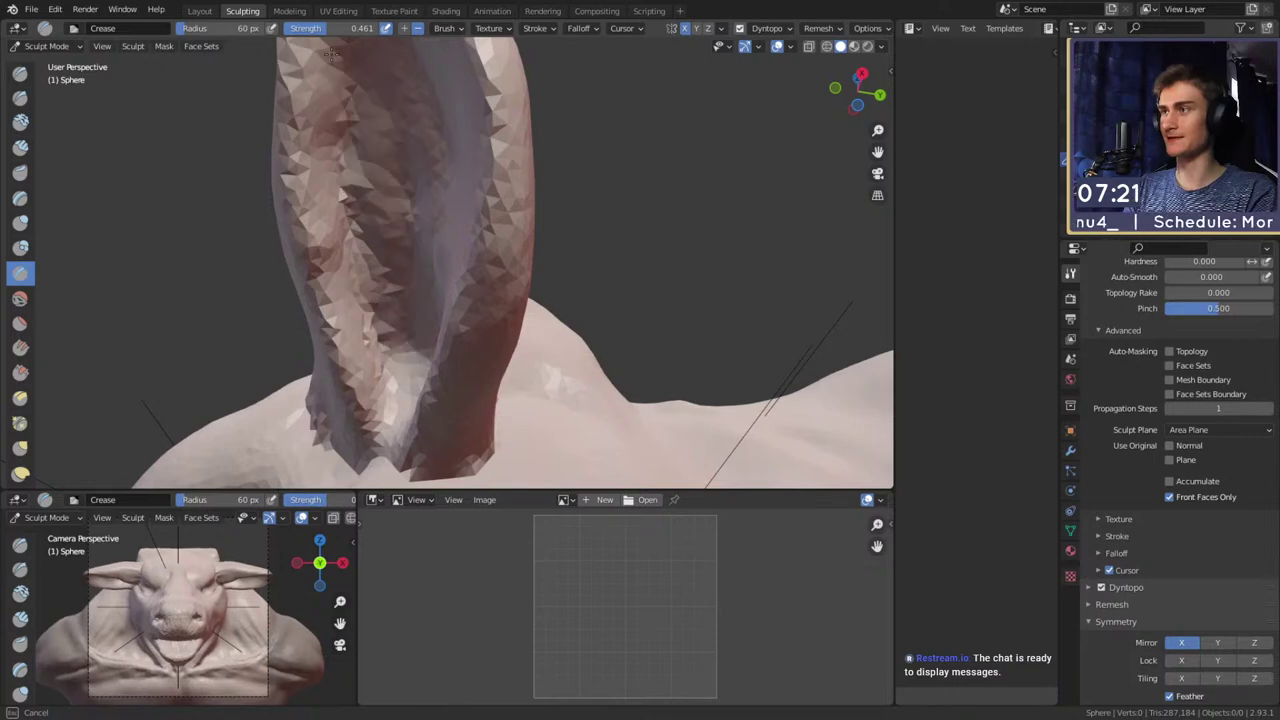
# Pull the ear's outer end downward with Snake Hook, starting at 159 px
pyautogui.moveTo(353, 225)
pyautogui.mouseDown(button='middle')
pyautogui.moveTo(474, 343)
pyautogui.moveTo(551, 289)
pyautogui.moveTo(514, 286)
pyautogui.moveTo(534, 251)
pyautogui.mouseUp(button='middle')
pyautogui.press('k')
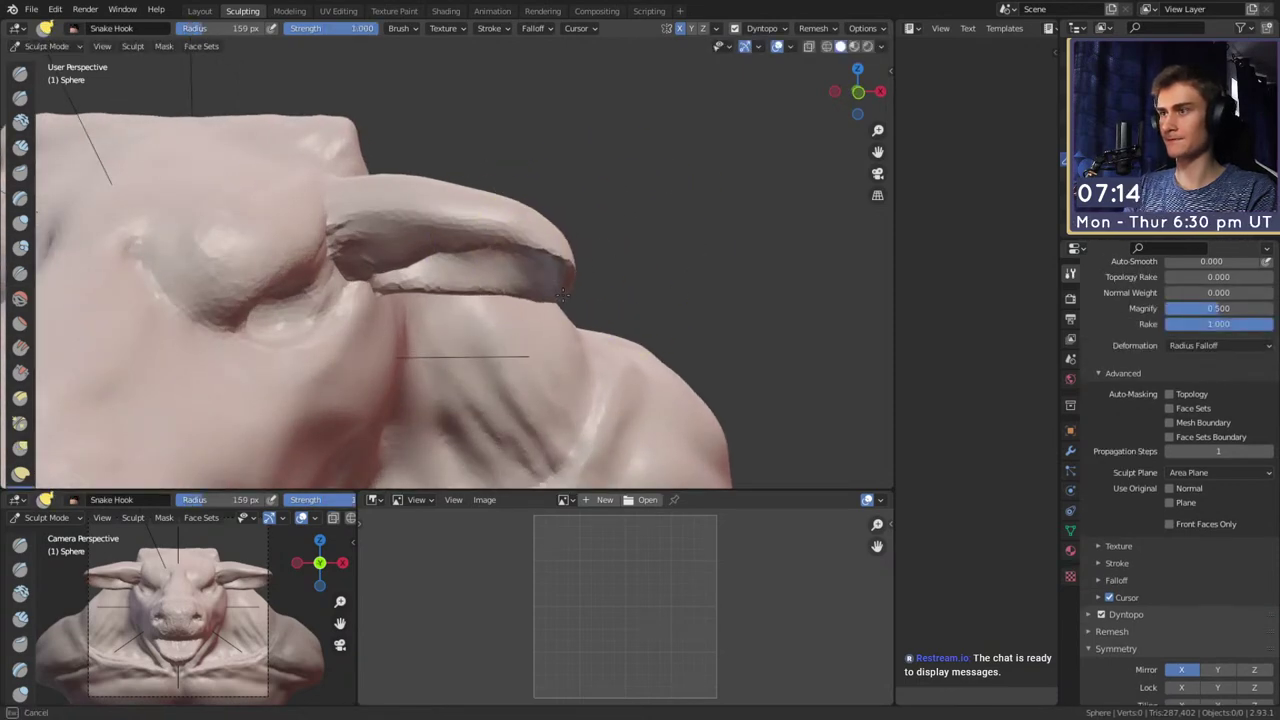
pyautogui.scroll(-6, 561, 257)
pyautogui.moveTo(509, 309)
pyautogui.mouseDown(button='middle')
pyautogui.moveTo(571, 257)
pyautogui.moveTo(548, 236)
pyautogui.mouseUp(button='middle')
pyautogui.scroll(5, 571, 257)
pyautogui.press('f')
pyautogui.click(585, 228)
pyautogui.moveTo(602, 232); pyautogui.dragTo(541, 237)
# Bend the ear into a drooping curve along its upper edge with Snake Hook at 154 px
pyautogui.moveTo(541, 237)
pyautogui.mouseDown(button='middle')
pyautogui.moveTo(390, 308)
pyautogui.moveTo(464, 262)
pyautogui.moveTo(648, 224)
pyautogui.mouseUp(button='middle')
pyautogui.scroll(4, 386, 311)
pyautogui.press('f')
pyautogui.click(628, 223)
pyautogui.moveTo(492, 270); pyautogui.dragTo(481, 219, button='middle')
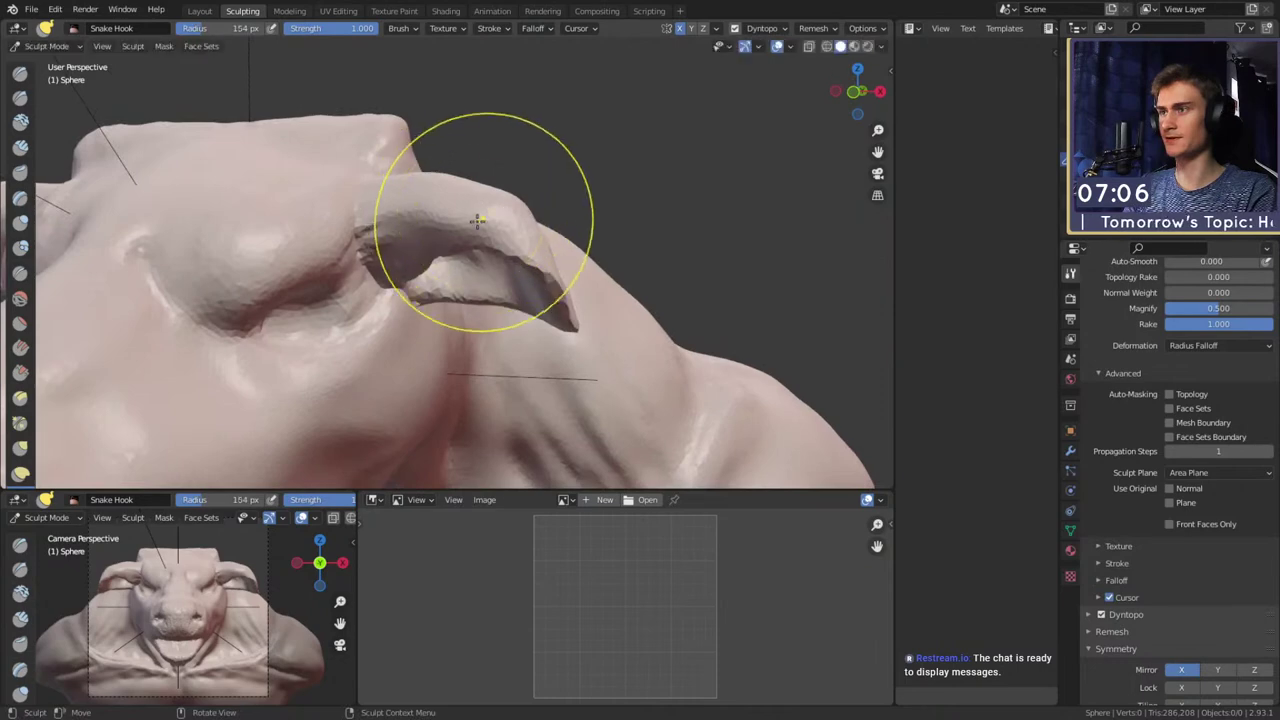
pyautogui.moveTo(481, 219); pyautogui.dragTo(477, 227)
# Smooth the top and back of the bent ear and adjust its outline with Snake Hook at 98 px
pyautogui.moveTo(476, 227); pyautogui.dragTo(471, 289, button='middle')
pyautogui.press('f')
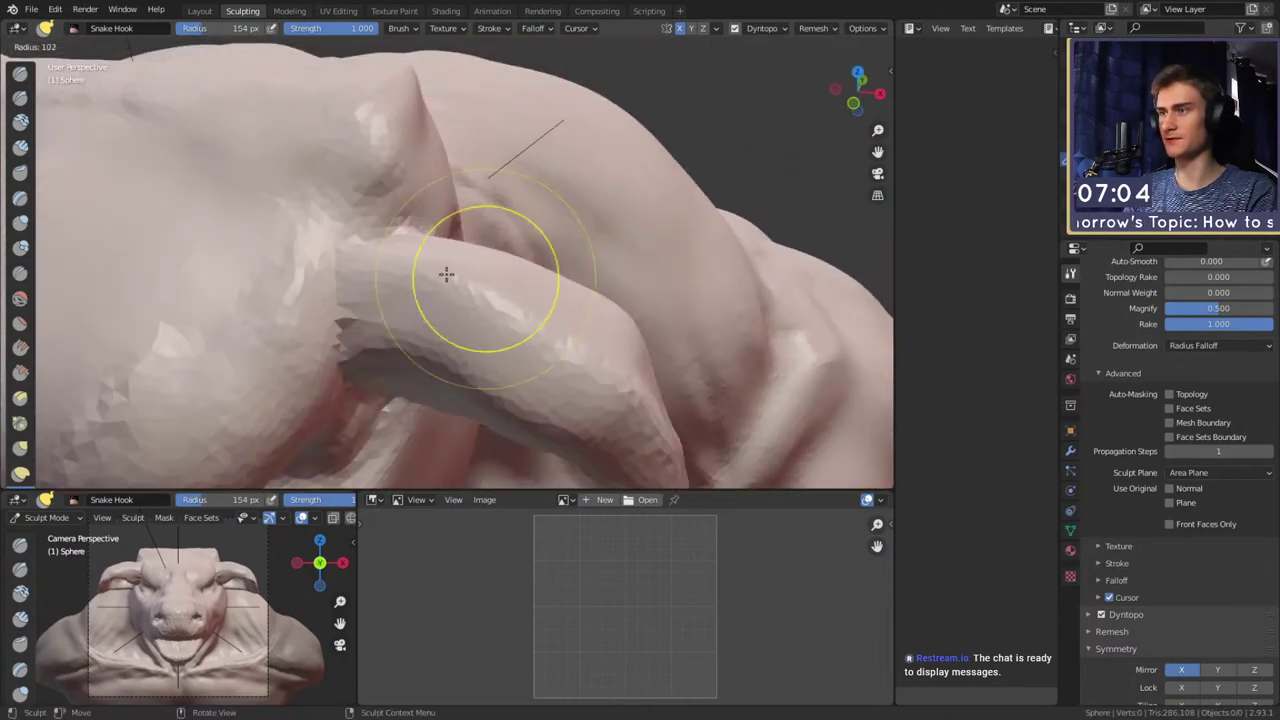
pyautogui.click(480, 288)
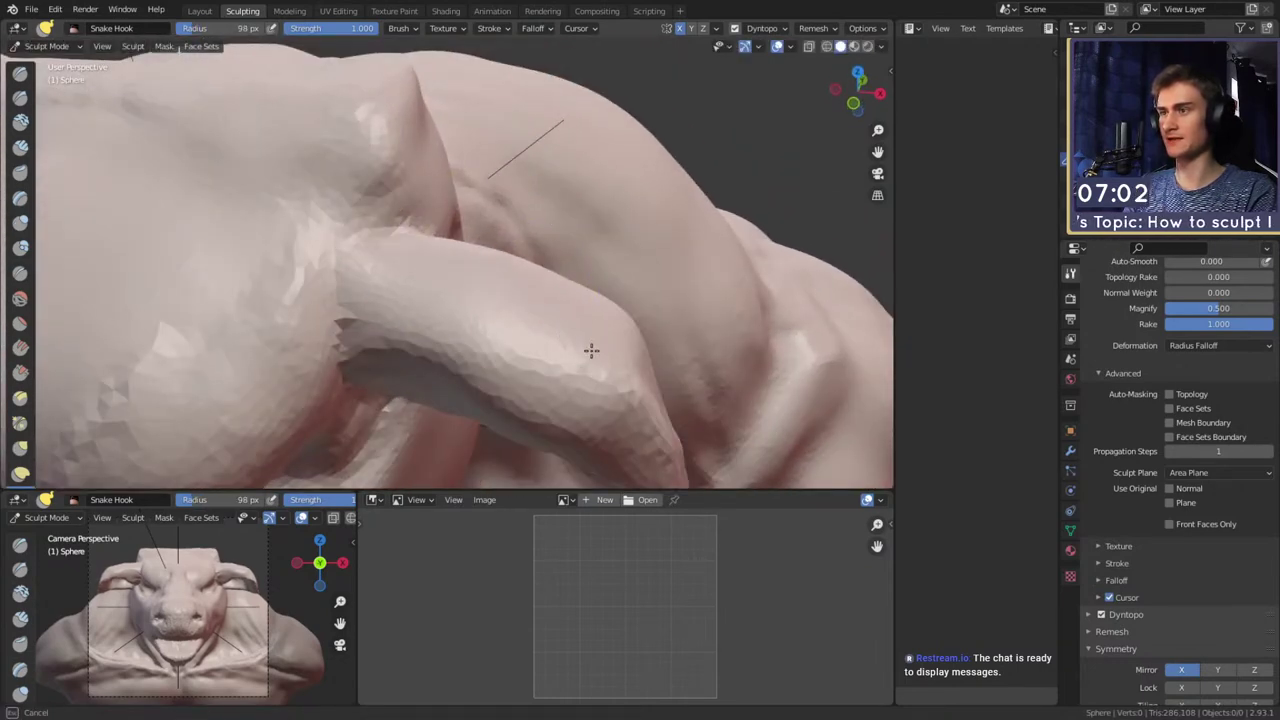
pyautogui.moveTo(591, 350)
pyautogui.mouseDown(button='middle')
pyautogui.moveTo(563, 323)
pyautogui.moveTo(380, 271)
pyautogui.mouseUp(button='middle')
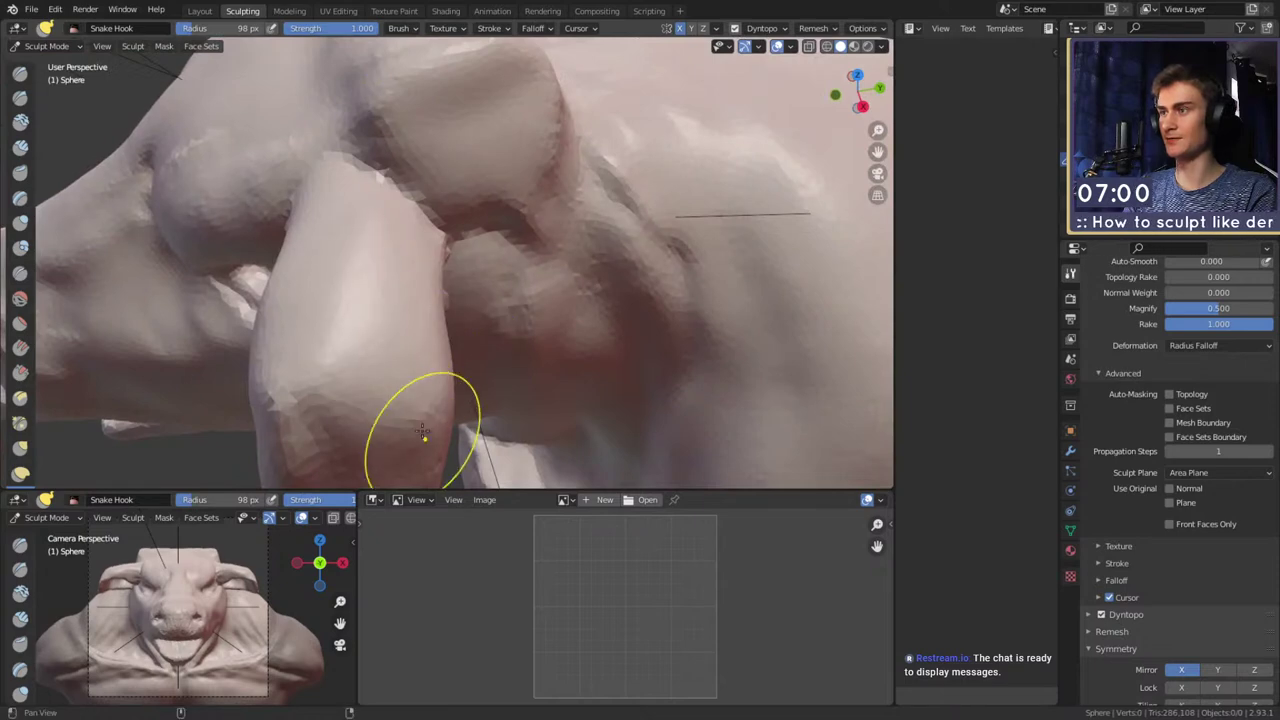
pyautogui.moveTo(424, 433); pyautogui.dragTo(418, 354, button='middle')
pyautogui.moveTo(326, 274); pyautogui.dragTo(332, 268)
# Adjust the ear's upper rim and inner opening with Snake Hook at 133 px and 130 px
pyautogui.moveTo(430, 185)
pyautogui.keyDown('ctrl'); pyautogui.mouseDown(button='middle')
pyautogui.moveTo(434, 294)
pyautogui.moveTo(515, 286)
pyautogui.moveTo(517, 197)
pyautogui.moveTo(457, 256)
pyautogui.mouseUp(button='middle'); pyautogui.keyUp('ctrl')
pyautogui.moveTo(457, 256); pyautogui.dragTo(469, 237, button='middle')
pyautogui.press('f')
pyautogui.click(505, 242)
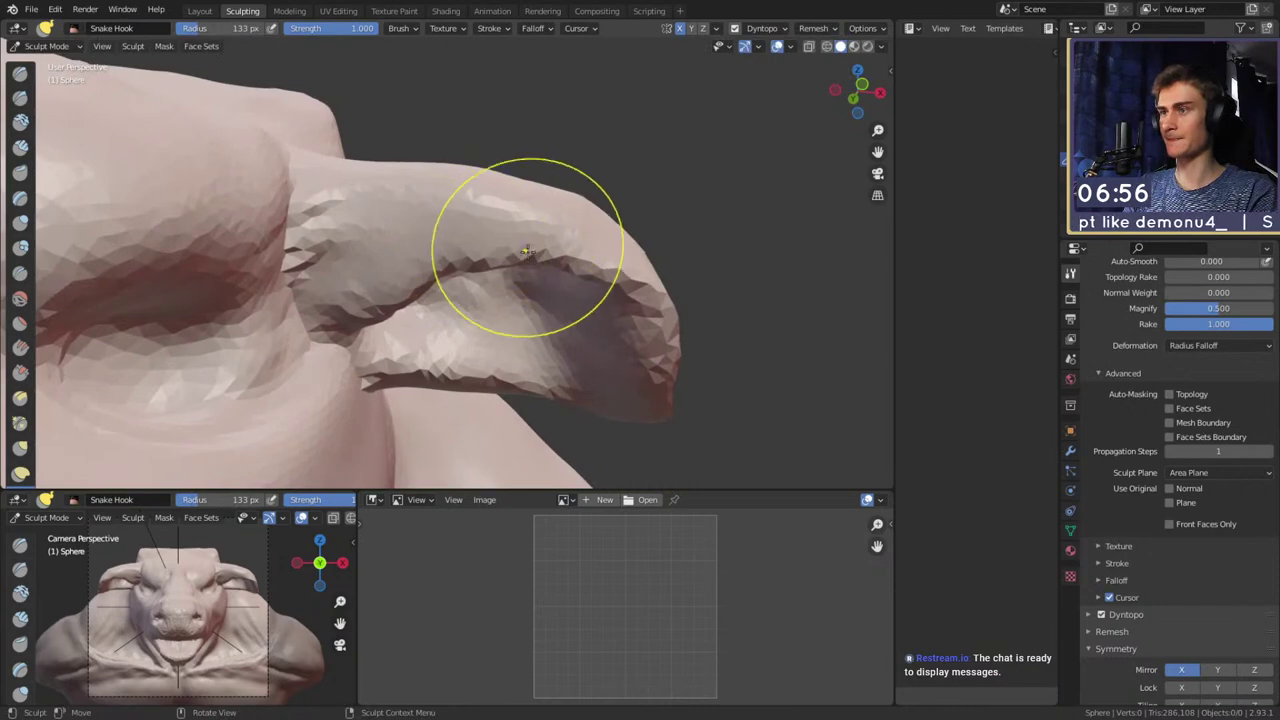
pyautogui.press('f')
pyautogui.click(541, 267)
pyautogui.press('f')
pyautogui.click(363, 314)
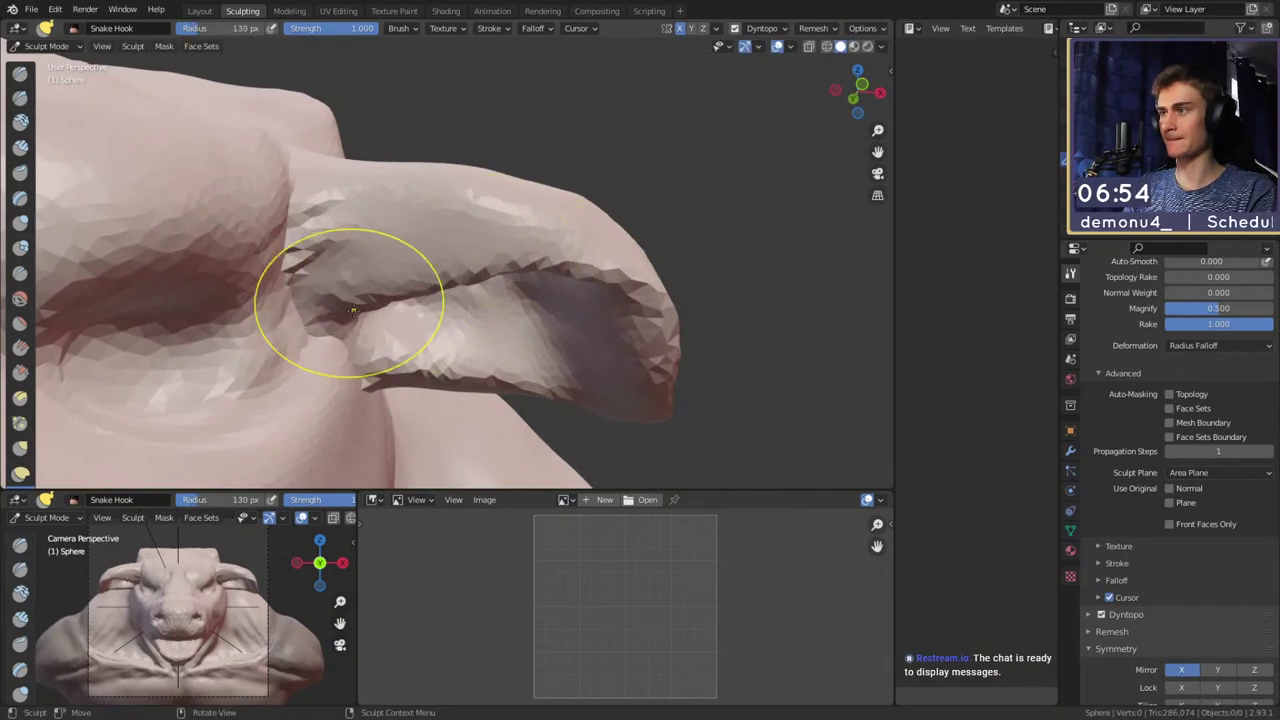
# Blend the ear's base into the head beside the brow with Clay Strips at 39 px
pyautogui.press('c')
pyautogui.moveTo(386, 271); pyautogui.dragTo(360, 264, button='middle')
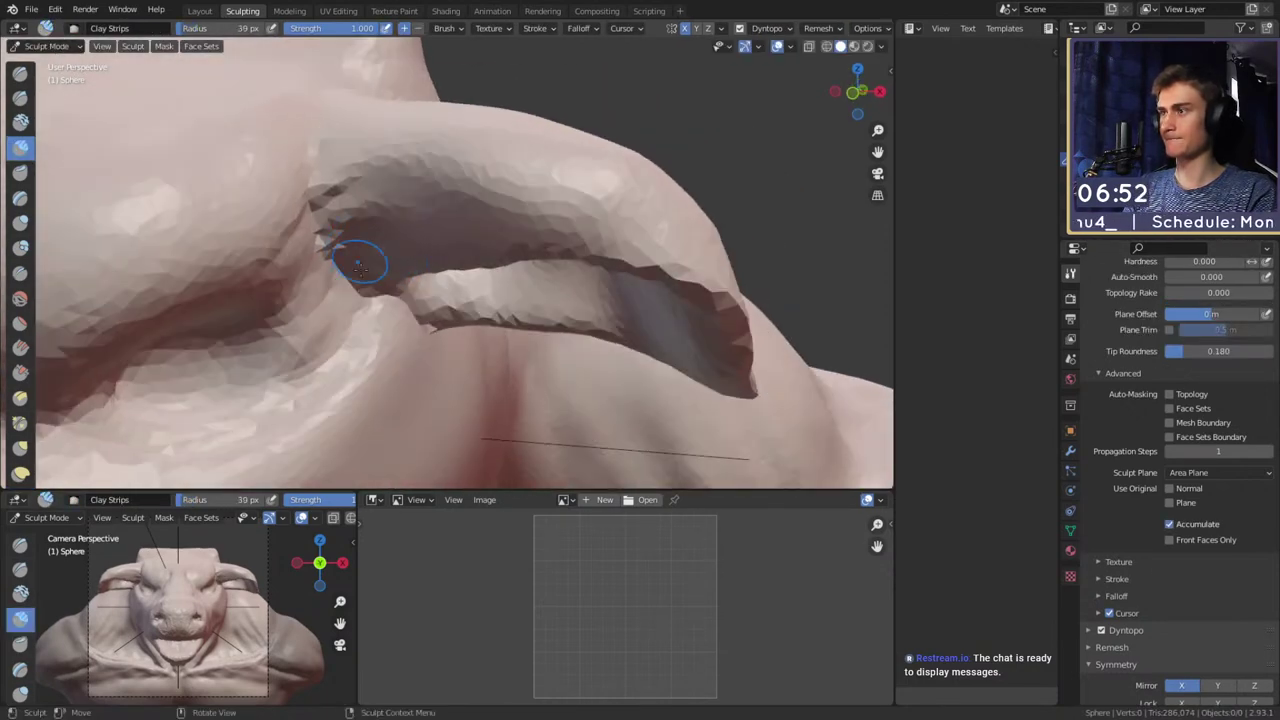
pyautogui.moveTo(350, 167); pyautogui.dragTo(331, 287, button='middle')
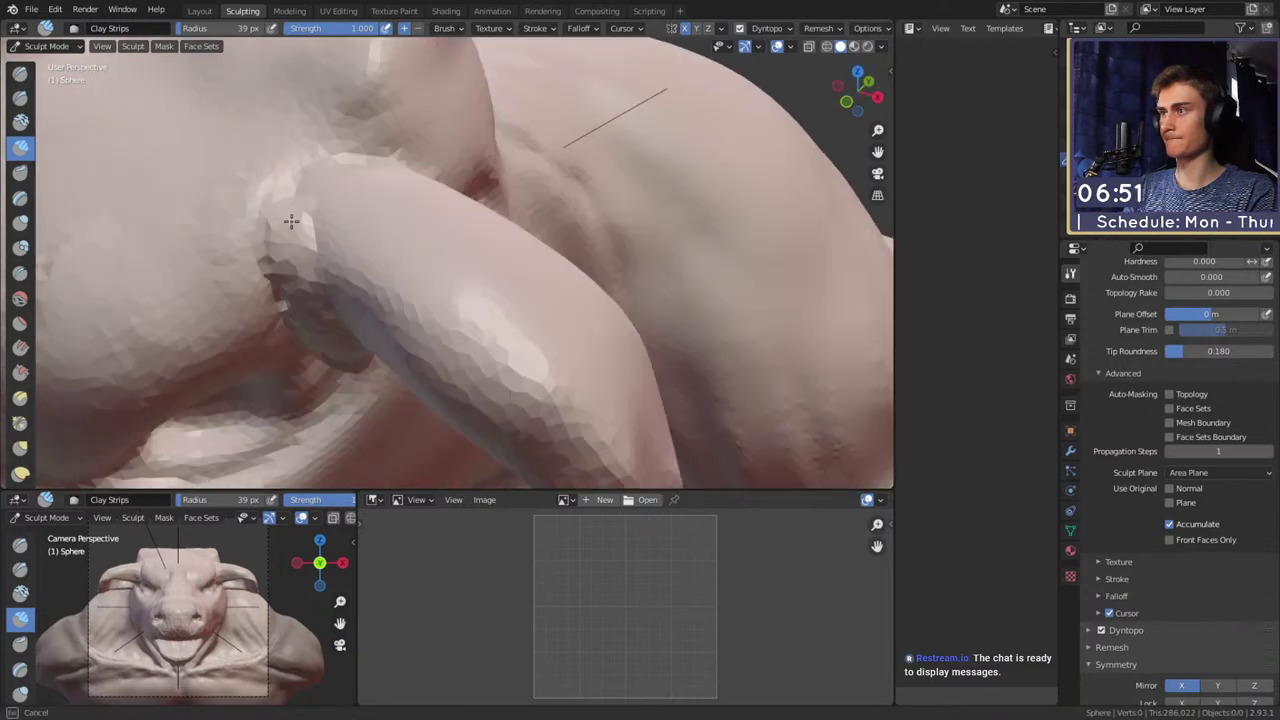
pyautogui.moveTo(362, 177); pyautogui.dragTo(304, 208, button='middle')
pyautogui.moveTo(384, 239)
pyautogui.mouseDown(button='middle')
pyautogui.moveTo(341, 215)
pyautogui.moveTo(410, 200)
pyautogui.moveTo(443, 214)
pyautogui.moveTo(408, 262)
pyautogui.moveTo(421, 269)
pyautogui.mouseUp(button='middle')
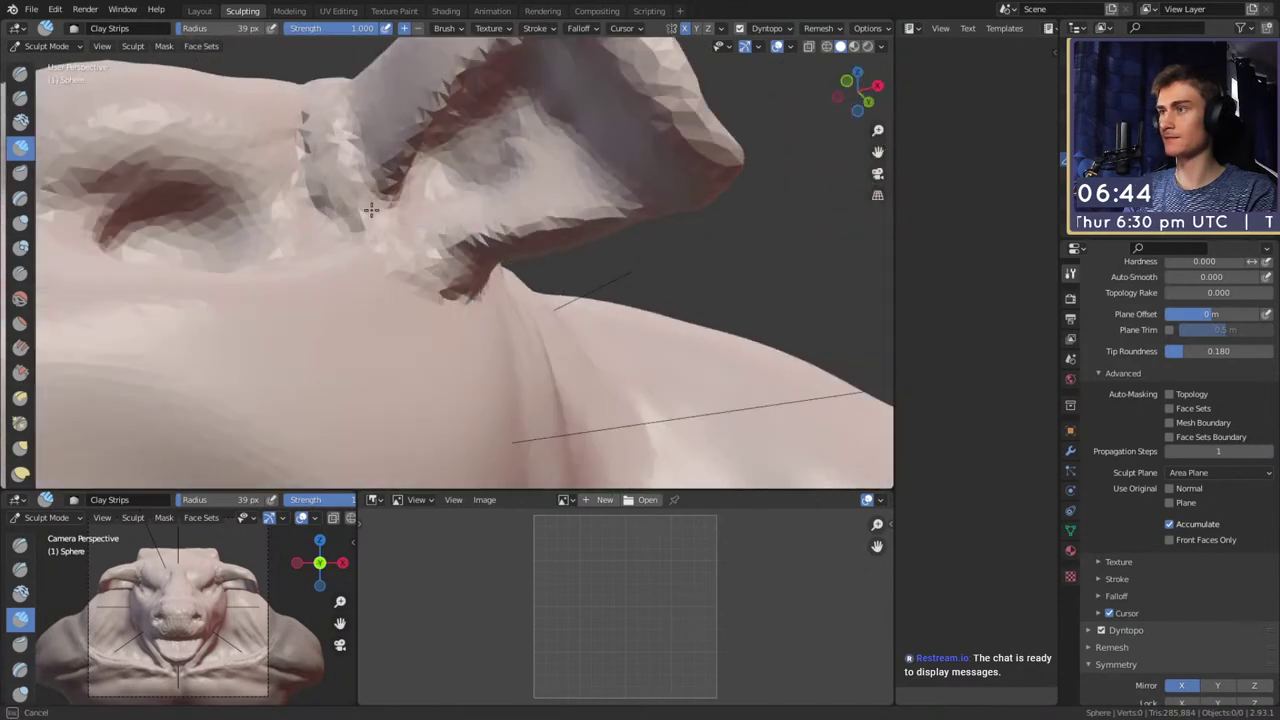
pyautogui.moveTo(371, 210); pyautogui.dragTo(335, 205)
pyautogui.press('f')
pyautogui.click(342, 197)
pyautogui.moveTo(437, 284)
pyautogui.mouseDown(button='middle')
pyautogui.moveTo(430, 250)
pyautogui.moveTo(420, 266)
pyautogui.moveTo(434, 214)
pyautogui.moveTo(323, 167)
pyautogui.mouseUp(button='middle')
# Round the horn stump's flat end above the ear with Grab at 217 px and 168 px
pyautogui.moveTo(291, 236)
pyautogui.mouseDown(button='middle')
pyautogui.moveTo(470, 229)
pyautogui.moveTo(462, 222)
pyautogui.mouseUp(button='middle')
pyautogui.keyDown('shift'); pyautogui.moveTo(515, 308); pyautogui.dragTo(463, 255, button='middle'); pyautogui.keyUp('shift')
pyautogui.press('g')
pyautogui.press('f')
pyautogui.click(458, 262)
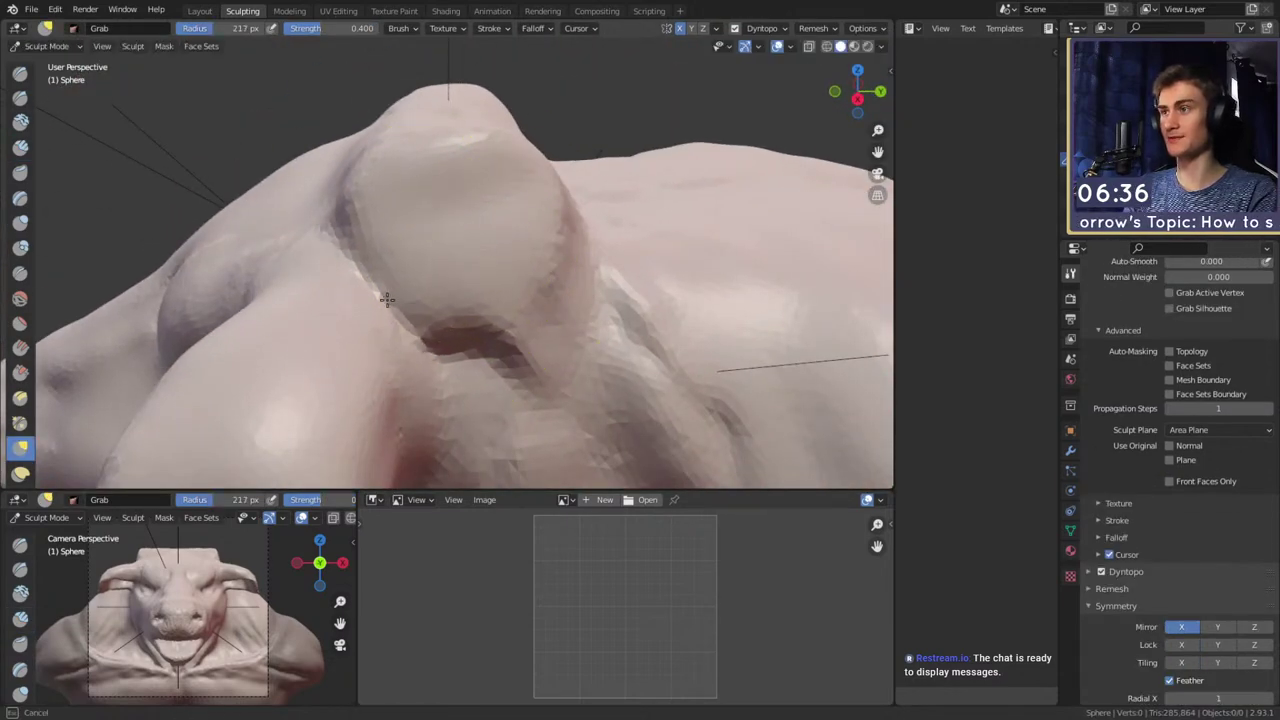
pyautogui.moveTo(387, 300); pyautogui.dragTo(393, 296)
pyautogui.moveTo(469, 222)
pyautogui.mouseDown()
pyautogui.moveTo(471, 160)
pyautogui.moveTo(469, 172)
pyautogui.mouseUp()
pyautogui.press('f')
pyautogui.click(450, 160)
pyautogui.moveTo(534, 251)
pyautogui.mouseDown()
pyautogui.moveTo(503, 320)
pyautogui.moveTo(457, 343)
pyautogui.moveTo(375, 300)
pyautogui.mouseUp()
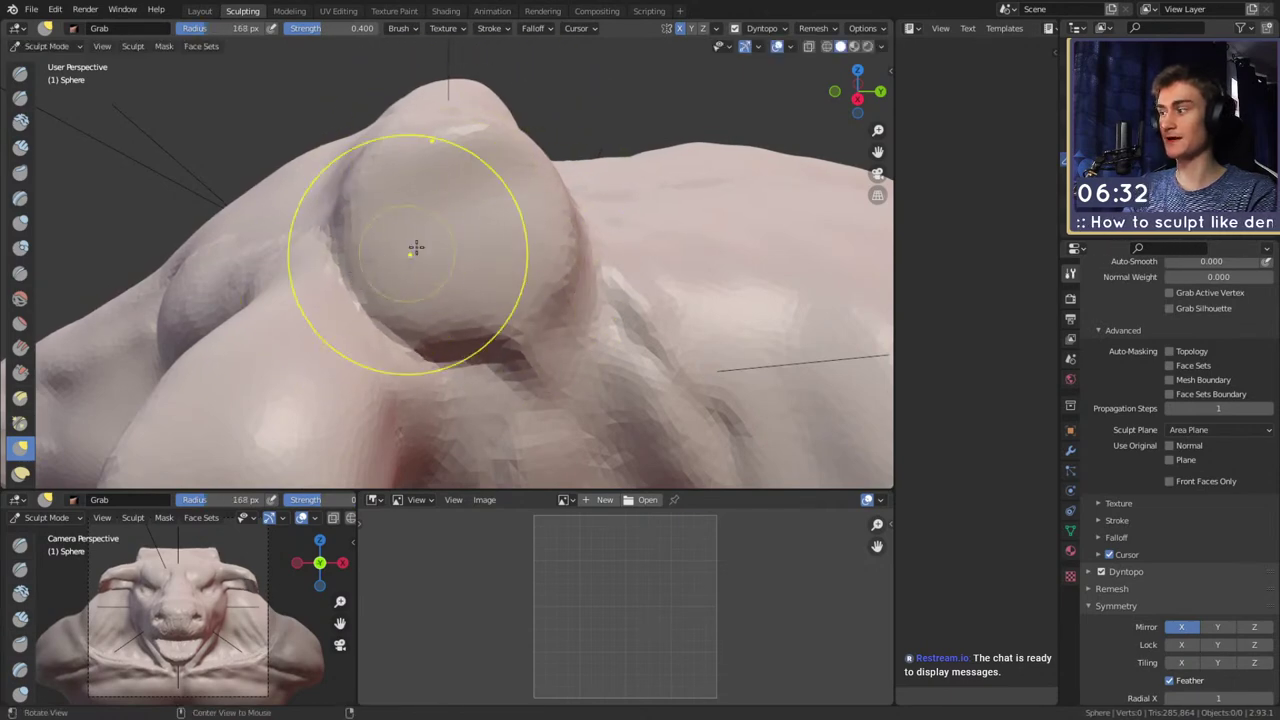
# Adjust the horn stump's end from above with Grab at 130 px
pyautogui.moveTo(416, 247); pyautogui.dragTo(464, 318, button='middle')
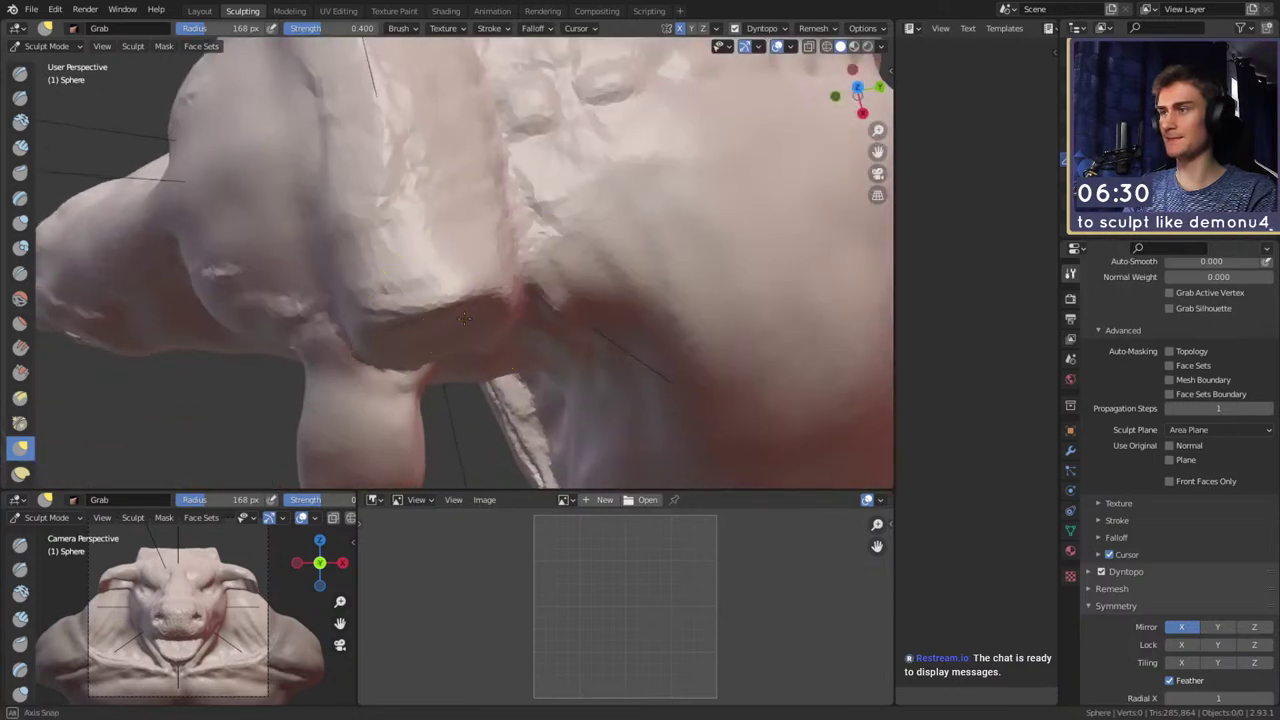
pyautogui.press('f')
pyautogui.click(440, 317)
pyautogui.moveTo(436, 315); pyautogui.dragTo(418, 319)
# Try to pull the horn stump's end out with Snake Hook at 130 px
pyautogui.press('k')
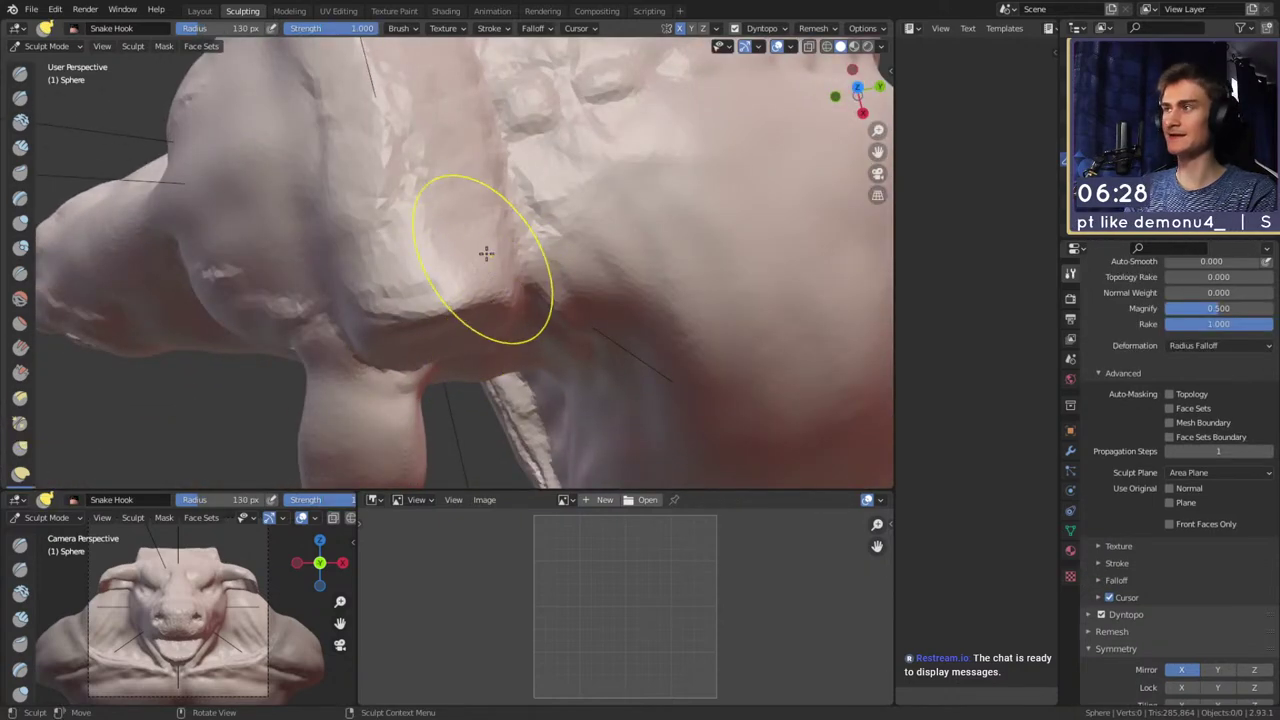
pyautogui.moveTo(486, 251)
pyautogui.mouseDown(button='middle')
pyautogui.moveTo(494, 197)
pyautogui.moveTo(460, 237)
pyautogui.mouseUp(button='middle')
pyautogui.moveTo(489, 193)
pyautogui.mouseDown()
pyautogui.moveTo(365, 230)
pyautogui.moveTo(400, 295)
pyautogui.moveTo(523, 240)
pyautogui.mouseUp()
pyautogui.hotkey('ctrl', 'z')
# Mask the horn stump's round end at 51 px and invert the mask
pyautogui.press('m')
pyautogui.press('f')
pyautogui.click(486, 210)
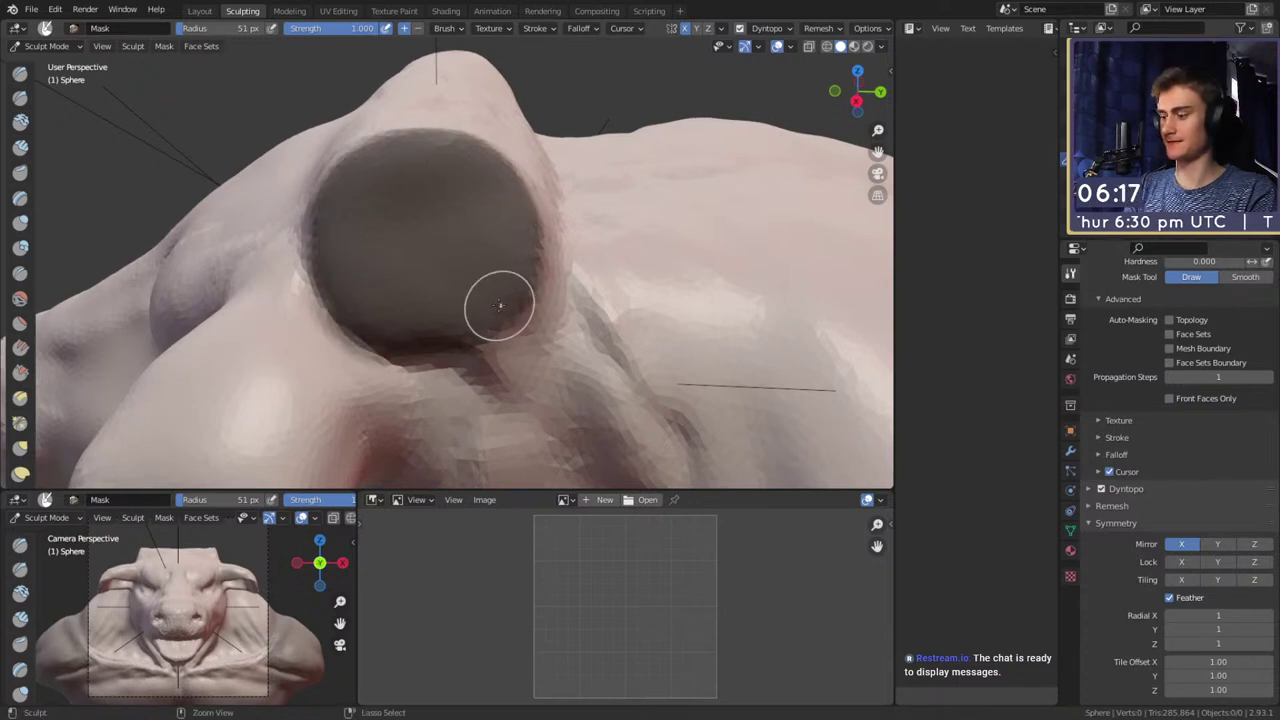
pyautogui.hotkey('ctrl', 'i')
# Clean up the mask along the lower edge of the horn stump's round end with Mask at 18 px
pyautogui.press('k')
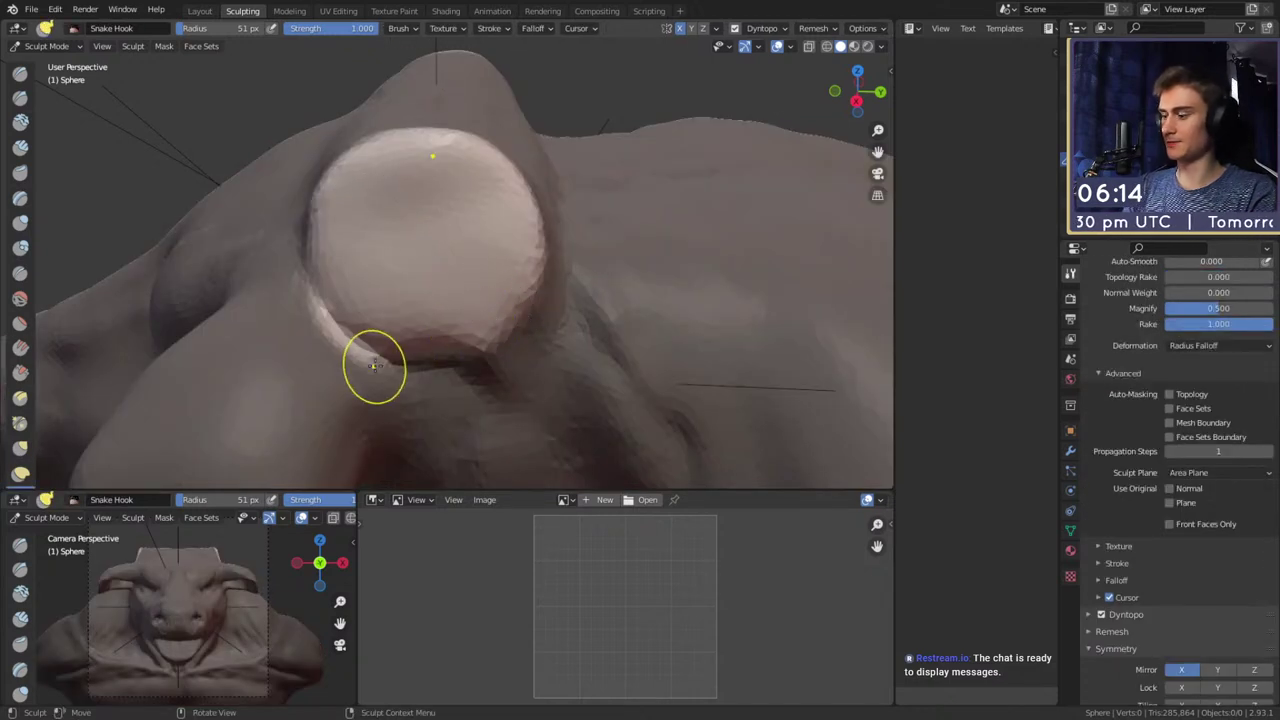
pyautogui.press('m')
pyautogui.press('f')
pyautogui.click(382, 364)
pyautogui.keyDown('ctrl'); pyautogui.moveTo(384, 375); pyautogui.dragTo(299, 305); pyautogui.keyUp('ctrl')
pyautogui.hotkey('ctrl', 'z')
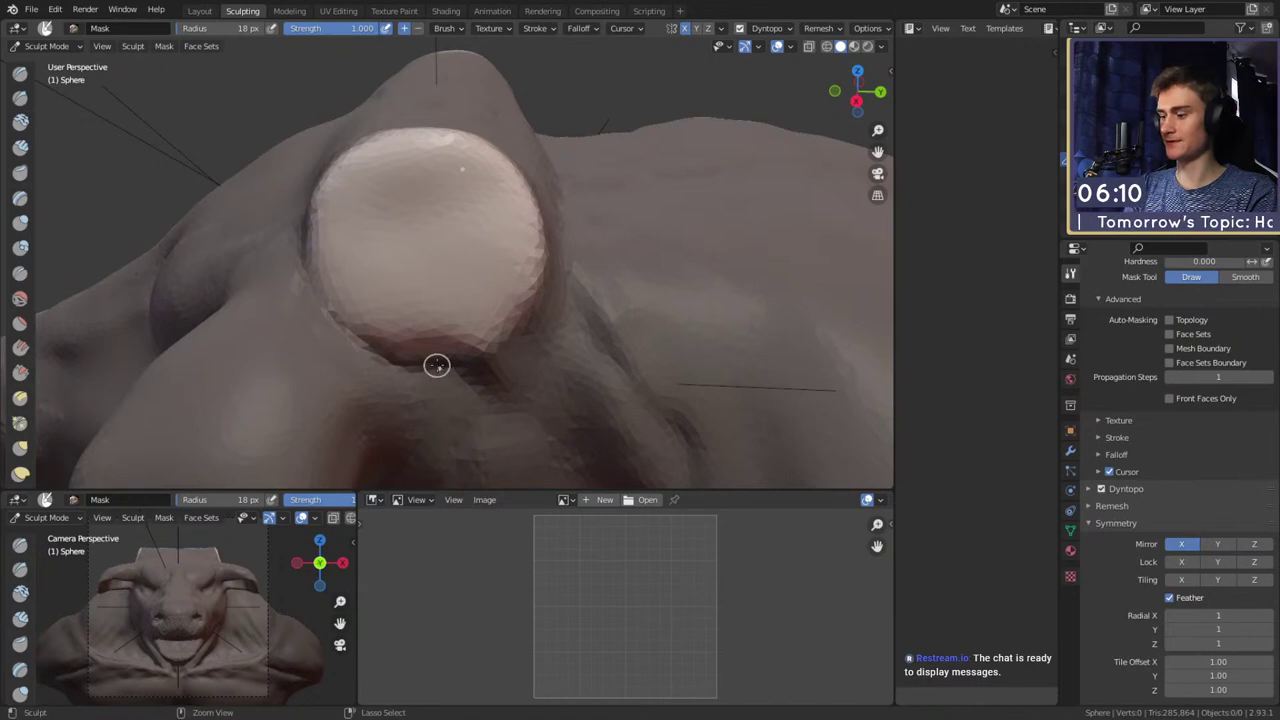
# Pull the unmasked ends of the horn stumps out into long curved horns with Snake Hook at 181 px
pyautogui.press('k')
pyautogui.moveTo(513, 240)
pyautogui.keyDown('ctrl'); pyautogui.keyDown('alt'); pyautogui.mouseDown()
pyautogui.moveTo(610, 296)
pyautogui.moveTo(391, 354)
pyautogui.moveTo(463, 323)
pyautogui.mouseUp(); pyautogui.keyUp('alt'); pyautogui.keyUp('ctrl')
pyautogui.press('f')
pyautogui.click(486, 243)
pyautogui.keyDown('alt'); pyautogui.moveTo(486, 243); pyautogui.dragTo(595, 290); pyautogui.keyUp('alt')
pyautogui.keyDown('alt'); pyautogui.moveTo(543, 243); pyautogui.dragTo(505, 312); pyautogui.keyUp('alt')
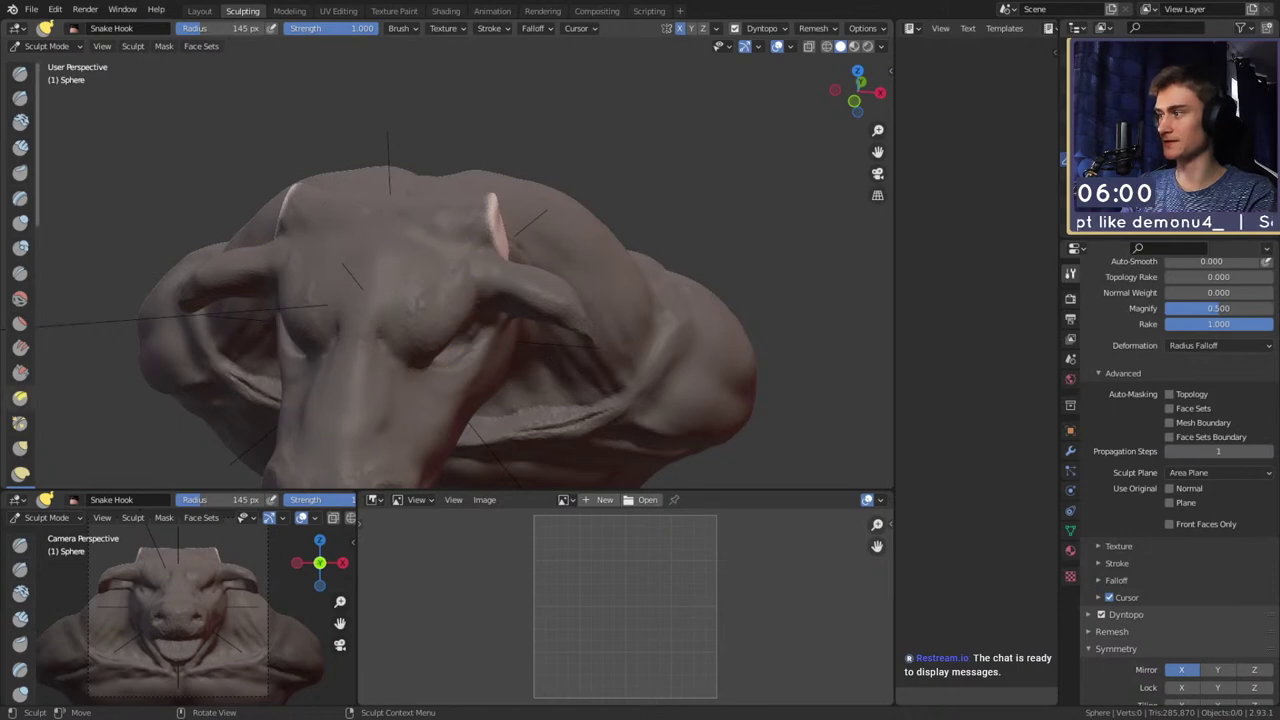
pyautogui.moveTo(564, 219)
pyautogui.mouseDown(button='middle')
pyautogui.moveTo(457, 257)
pyautogui.moveTo(523, 330)
pyautogui.moveTo(512, 274)
pyautogui.moveTo(449, 303)
pyautogui.mouseUp(button='middle')
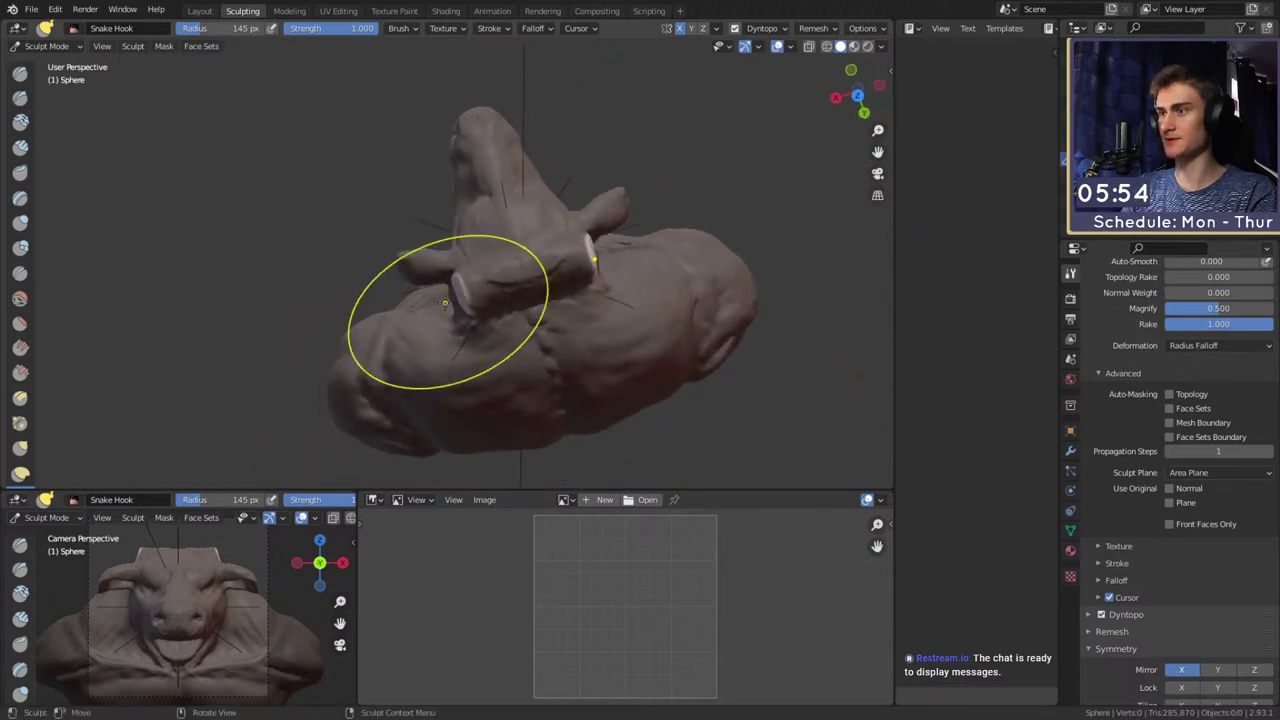
pyautogui.press('f')
pyautogui.click(464, 302)
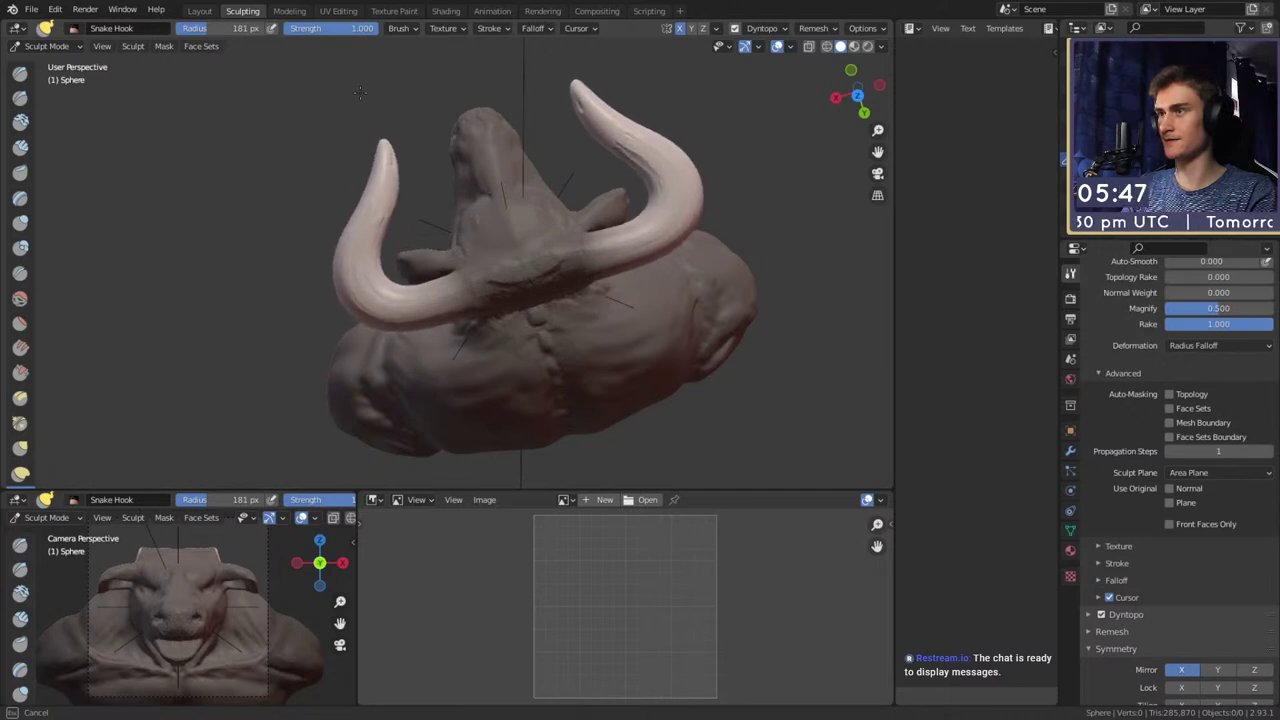
# Refine the curve of the newly pulled horns with short Snake Hook strokes from different angles
pyautogui.moveTo(386, 158)
pyautogui.mouseDown(button='middle')
pyautogui.moveTo(435, 243)
pyautogui.moveTo(354, 247)
pyautogui.moveTo(440, 228)
pyautogui.mouseUp(button='middle')
pyautogui.scroll(2, 354, 247)
pyautogui.press('f')
pyautogui.click(608, 220)
pyautogui.moveTo(448, 228); pyautogui.dragTo(438, 243)
pyautogui.moveTo(471, 226); pyautogui.dragTo(440, 248, button='middle')
pyautogui.press('f')
pyautogui.click(476, 248)
pyautogui.moveTo(399, 256); pyautogui.dragTo(405, 287)
# Adjust the forward sweep of the horns with Snake Hook at 152 px
pyautogui.moveTo(369, 264)
pyautogui.keyDown('shift'); pyautogui.mouseDown(button='middle')
pyautogui.moveTo(443, 280)
pyautogui.moveTo(507, 249)
pyautogui.mouseUp(button='middle'); pyautogui.keyUp('shift')
pyautogui.press('f')
pyautogui.click(441, 250)
pyautogui.moveTo(488, 268); pyautogui.dragTo(472, 266)
pyautogui.moveTo(463, 263); pyautogui.dragTo(428, 251, button='middle')
pyautogui.press('f')
pyautogui.click(371, 250)
# Bend the horn tips upward from the side with Snake Hook
pyautogui.moveTo(350, 244); pyautogui.dragTo(365, 241, button='middle')
pyautogui.press('[')
pyautogui.press('[')
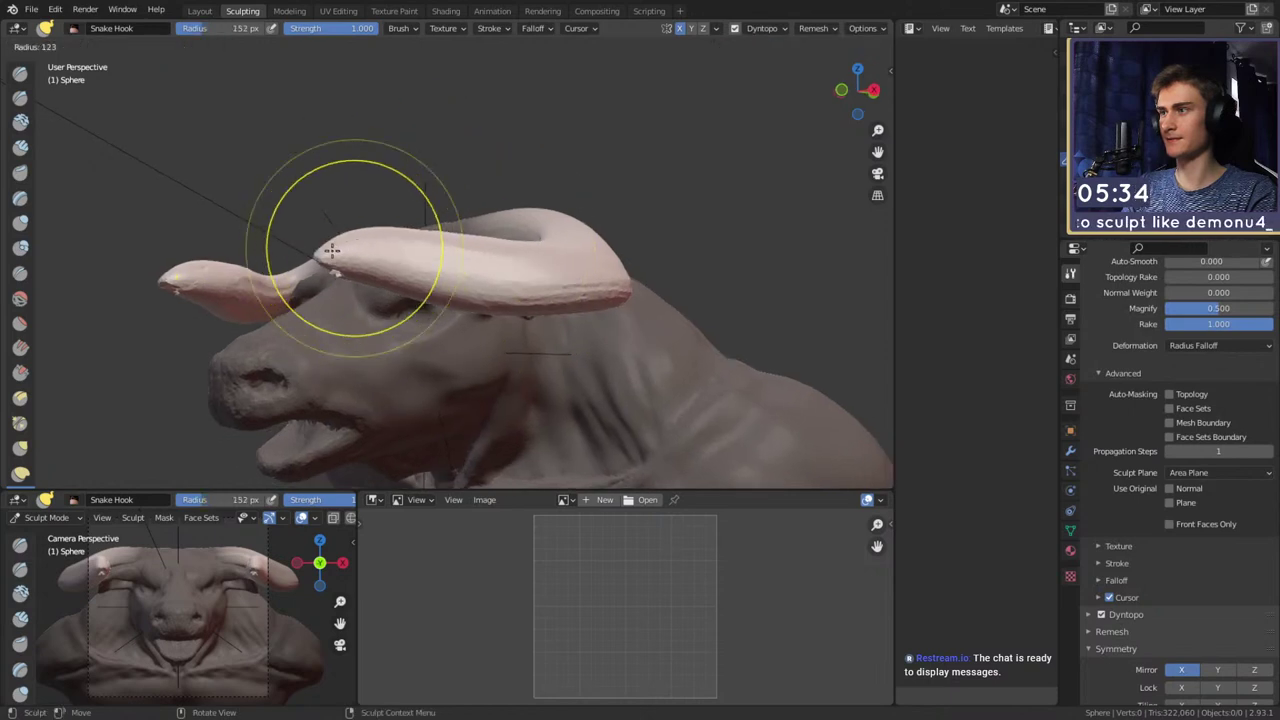
pyautogui.press('f')
pyautogui.moveTo(321, 225)
pyautogui.mouseDown()
pyautogui.moveTo(326, 211)
pyautogui.moveTo(356, 231)
pyautogui.mouseUp()
pyautogui.click(354, 241)
pyautogui.press('[')
pyautogui.press('[')
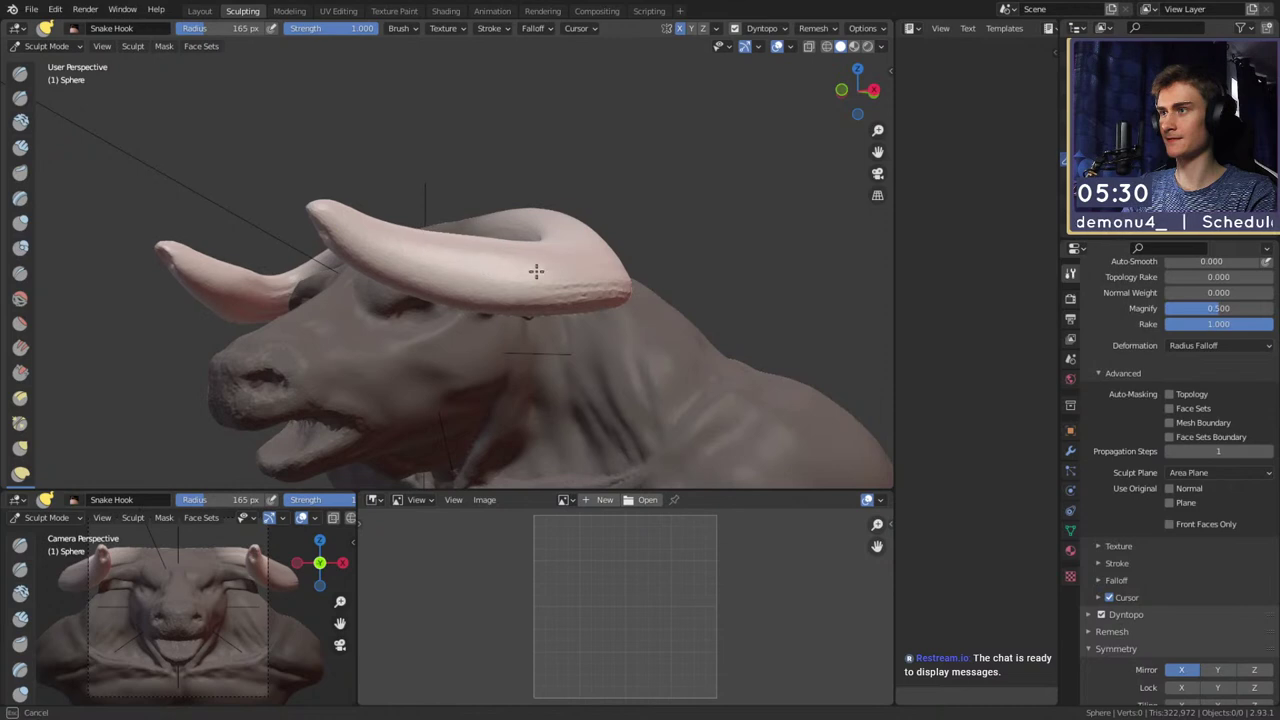
# Smooth the rough outer bend of the horn and adjust its curve with Snake Hook at 167 px
pyautogui.keyDown('shift'); pyautogui.moveTo(537, 271); pyautogui.dragTo(573, 275); pyautogui.keyUp('shift')
pyautogui.moveTo(580, 275)
pyautogui.mouseDown(button='middle')
pyautogui.moveTo(614, 275)
pyautogui.moveTo(523, 275)
pyautogui.moveTo(498, 289)
pyautogui.moveTo(482, 267)
pyautogui.mouseUp(button='middle')
pyautogui.press('f')
pyautogui.click(447, 274)
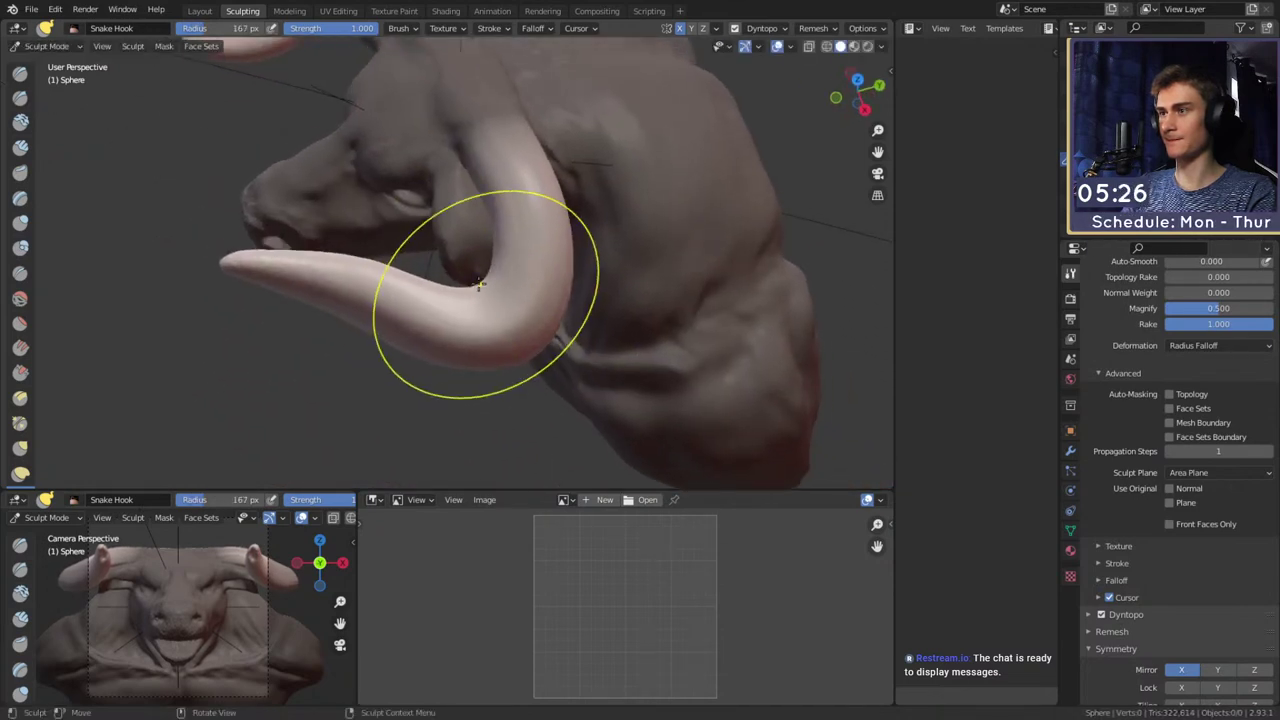
pyautogui.moveTo(378, 278); pyautogui.dragTo(253, 226, button='middle')
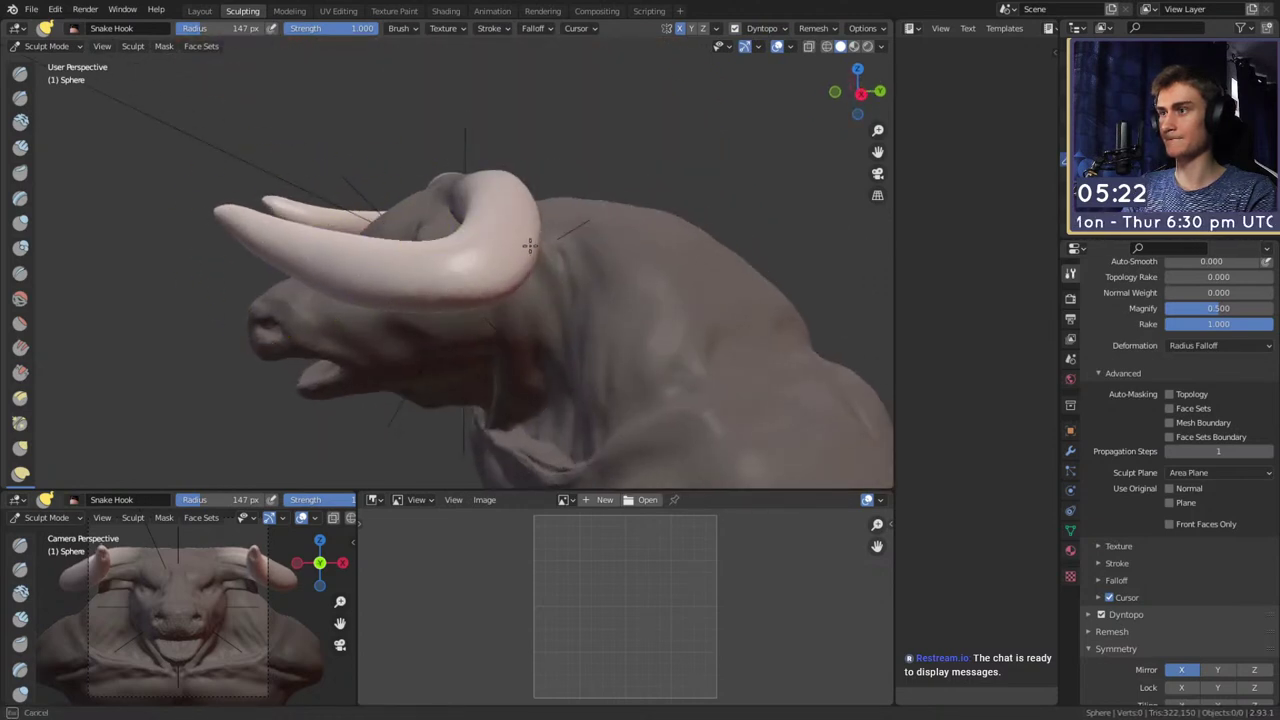
# Reshape the rear bend of the horn near its base with Snake Hook, starting at 147 px
pyautogui.moveTo(530, 245); pyautogui.dragTo(530, 241)
pyautogui.moveTo(526, 245); pyautogui.dragTo(494, 217, button='middle')
pyautogui.press('f')
pyautogui.click(494, 217)
pyautogui.moveTo(497, 216); pyautogui.dragTo(491, 223)
# Refine the middle section of the horn from the side with a larger Snake Hook brush
pyautogui.moveTo(491, 223)
pyautogui.mouseDown(button='middle')
pyautogui.moveTo(443, 277)
pyautogui.moveTo(455, 285)
pyautogui.moveTo(443, 300)
pyautogui.moveTo(423, 286)
pyautogui.moveTo(446, 262)
pyautogui.moveTo(397, 263)
pyautogui.moveTo(471, 271)
pyautogui.moveTo(455, 278)
pyautogui.mouseUp(button='middle')
pyautogui.press('f')
pyautogui.click(476, 251)
pyautogui.press('f')
pyautogui.click(486, 277)
pyautogui.press('f')
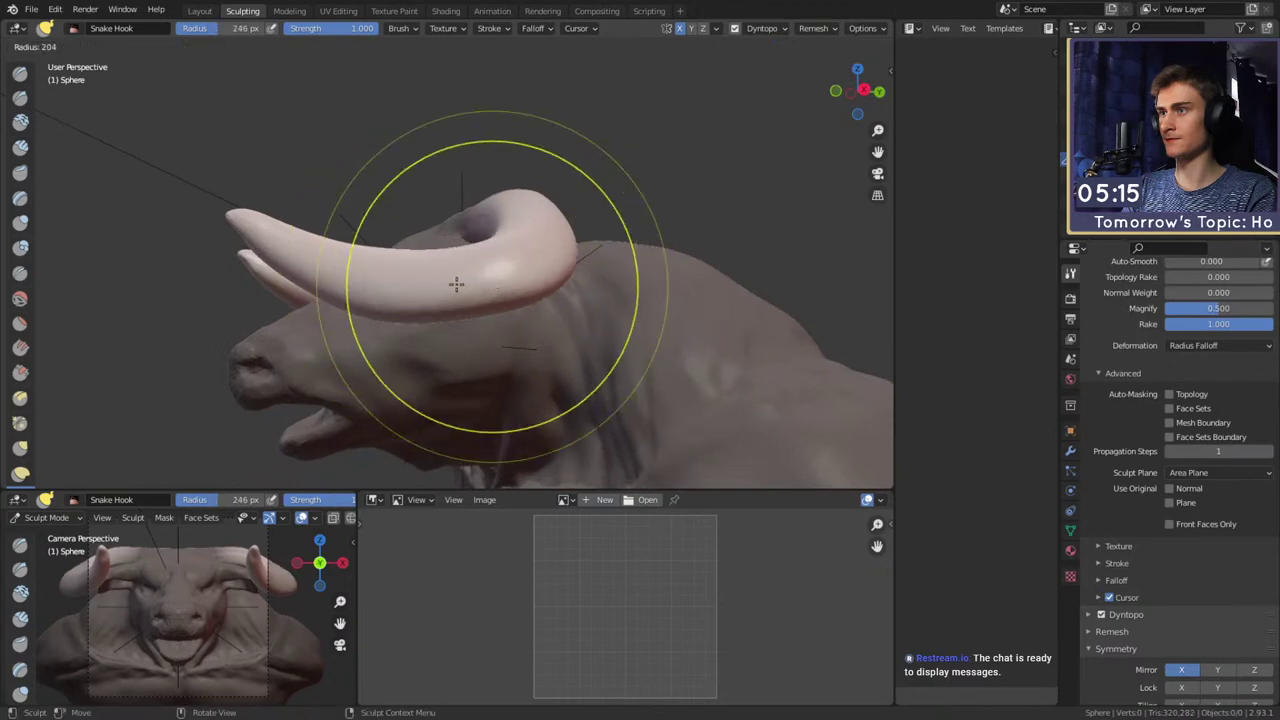
pyautogui.click(441, 283)
pyautogui.moveTo(502, 290); pyautogui.dragTo(509, 291)
# Even out the horn's whole sweep from several angles with Snake Hook at 159 to 210 px
pyautogui.moveTo(508, 290)
pyautogui.mouseDown(button='middle')
pyautogui.moveTo(520, 266)
pyautogui.moveTo(470, 280)
pyautogui.moveTo(505, 335)
pyautogui.mouseUp(button='middle')
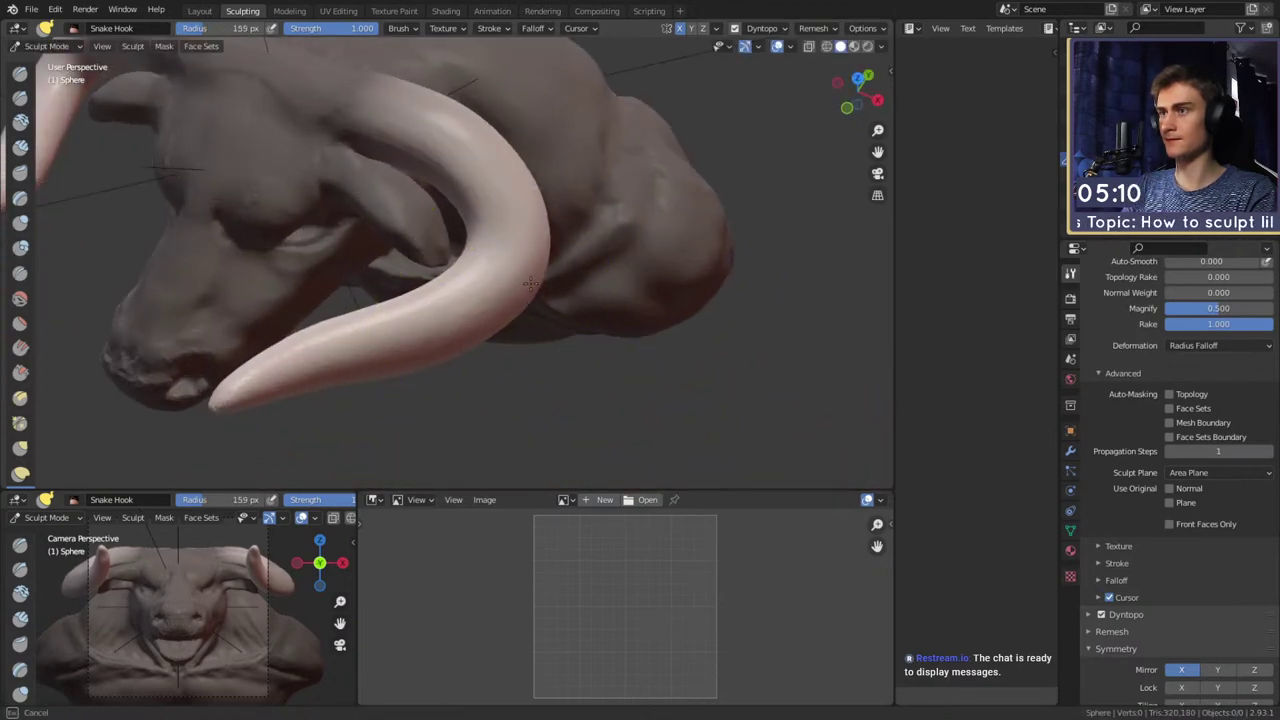
pyautogui.moveTo(465, 262)
pyautogui.mouseDown(button='middle')
pyautogui.moveTo(457, 250)
pyautogui.moveTo(471, 257)
pyautogui.moveTo(391, 251)
pyautogui.moveTo(471, 300)
pyautogui.moveTo(392, 332)
pyautogui.mouseUp(button='middle')
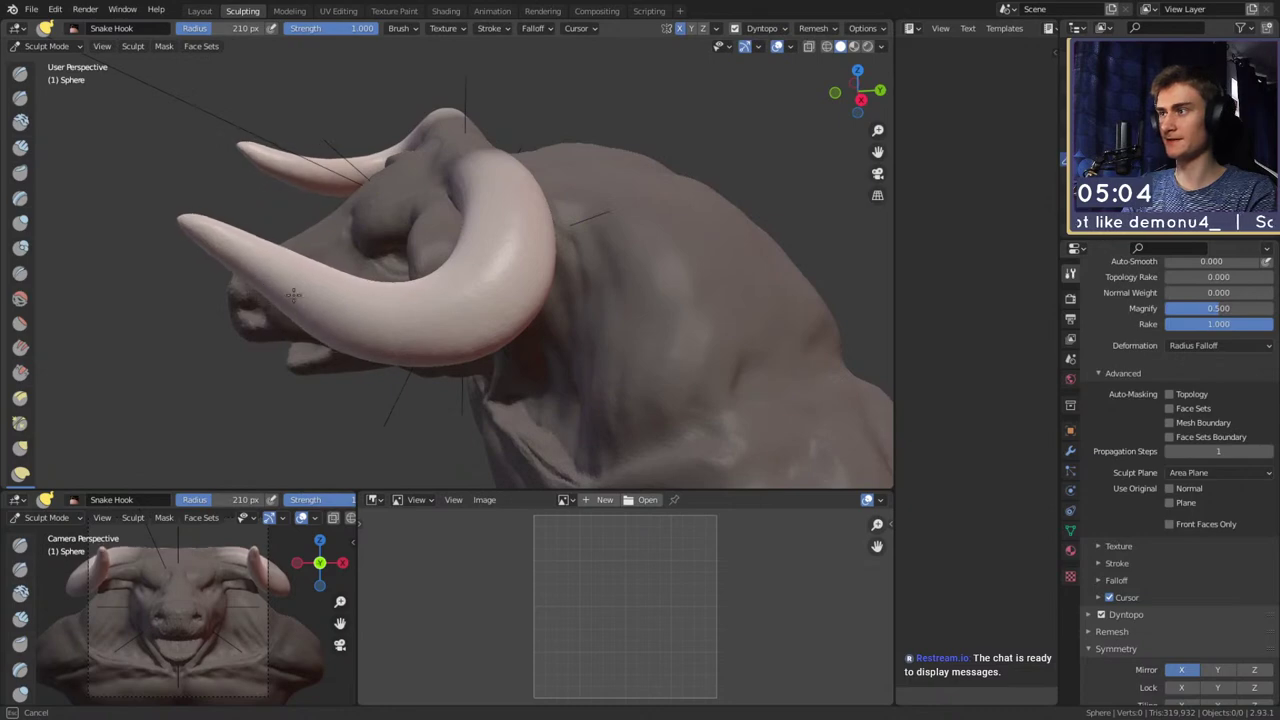
pyautogui.moveTo(486, 334); pyautogui.dragTo(495, 236, button='middle')
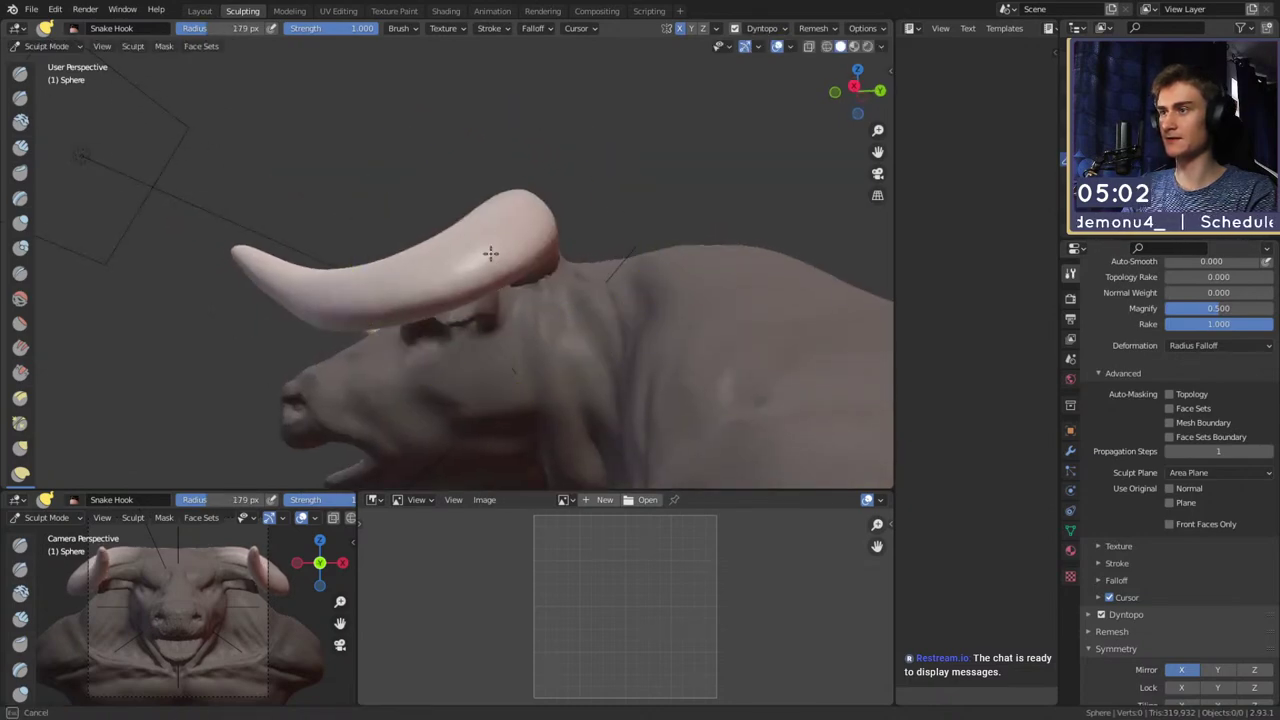
# Clear the mask and build up the ridge between the horn bases above the forehead with Clay Strips at 64 px
pyautogui.moveTo(423, 273)
pyautogui.mouseDown(button='middle')
pyautogui.moveTo(457, 214)
pyautogui.moveTo(515, 235)
pyautogui.moveTo(491, 275)
pyautogui.moveTo(335, 97)
pyautogui.mouseUp(button='middle')
pyautogui.press('c')
pyautogui.scroll(5, 466, 311)
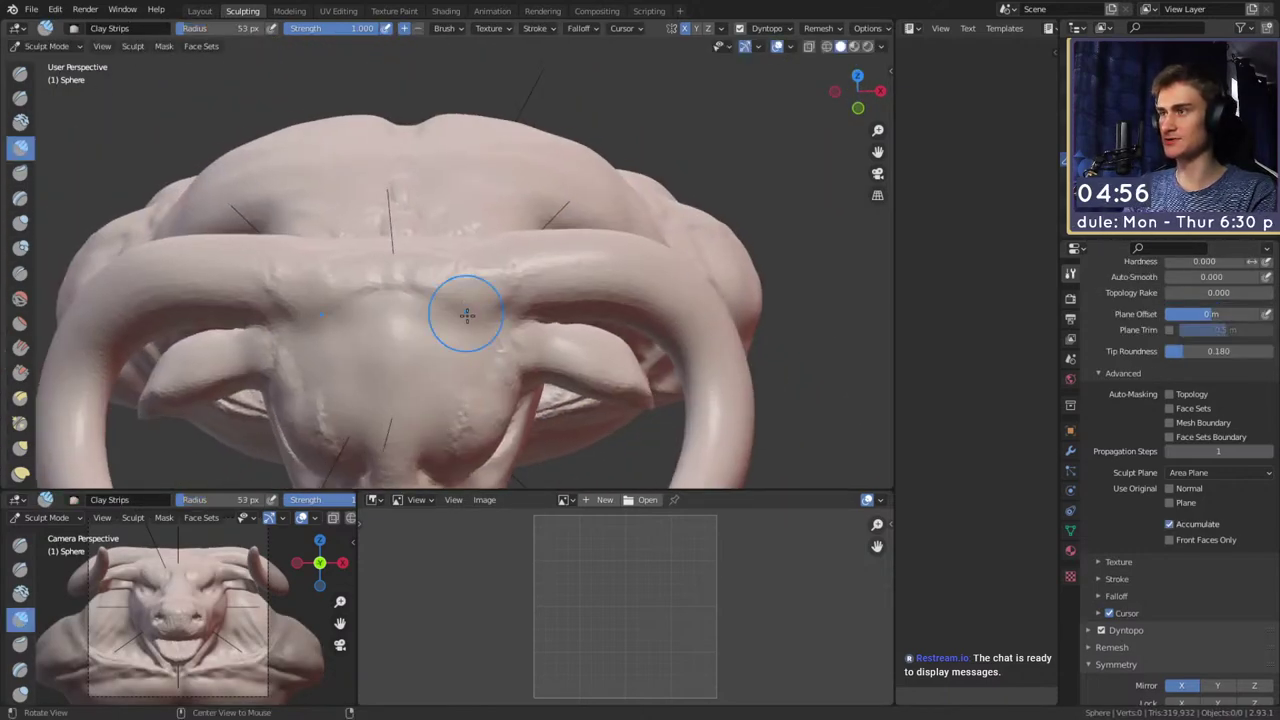
pyautogui.moveTo(468, 306)
pyautogui.keyDown('alt'); pyautogui.keyDown('shift'); pyautogui.mouseDown()
pyautogui.moveTo(466, 258)
pyautogui.moveTo(491, 284)
pyautogui.moveTo(455, 298)
pyautogui.moveTo(358, 274)
pyautogui.moveTo(458, 314)
pyautogui.mouseUp(); pyautogui.keyUp('shift'); pyautogui.keyUp('alt')
pyautogui.press('f')
pyautogui.click(474, 266)
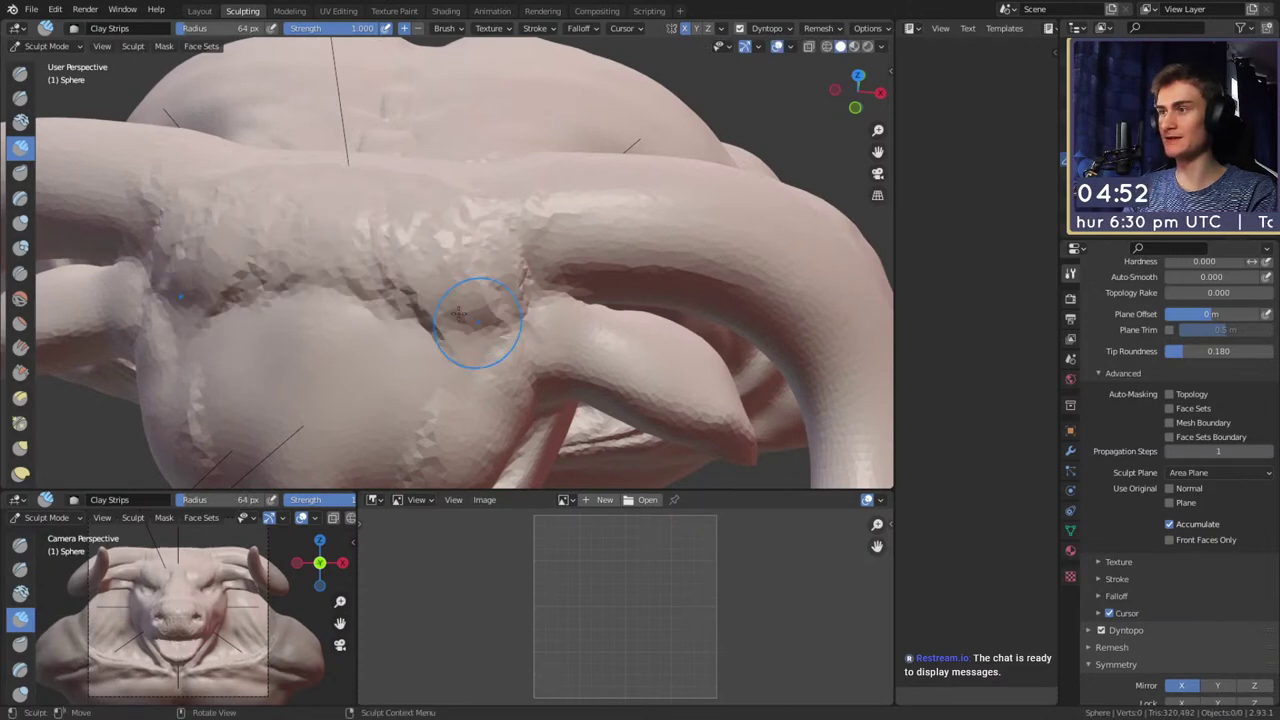
pyautogui.moveTo(357, 297); pyautogui.dragTo(262, 297, button='middle')
pyautogui.moveTo(397, 266); pyautogui.dragTo(295, 270)
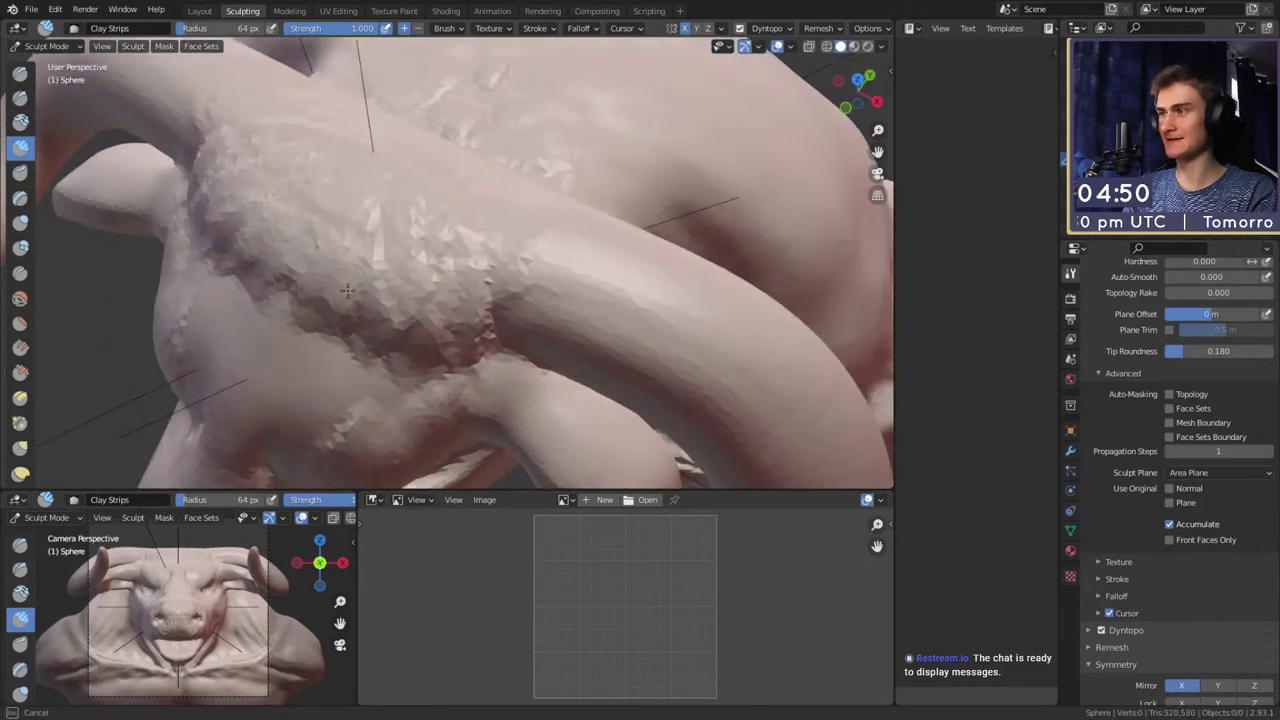
# Build up rough hair clumps on the crown between the horns using the Clay Strips brush at a 64 px radius
pyautogui.moveTo(390, 240)
pyautogui.mouseDown(button='middle')
pyautogui.moveTo(295, 247)
pyautogui.moveTo(397, 218)
pyautogui.mouseUp(button='middle')
pyautogui.moveTo(405, 150); pyautogui.dragTo(405, 261)
pyautogui.moveTo(444, 190); pyautogui.dragTo(454, 290)
pyautogui.keyDown('shift'); pyautogui.moveTo(484, 226); pyautogui.dragTo(449, 214, button='middle'); pyautogui.keyUp('shift')
pyautogui.moveTo(447, 218); pyautogui.dragTo(382, 312)
pyautogui.moveTo(354, 275)
pyautogui.mouseDown()
pyautogui.moveTo(326, 335)
pyautogui.moveTo(342, 368)
pyautogui.mouseUp()
pyautogui.moveTo(390, 270)
pyautogui.mouseDown()
pyautogui.moveTo(414, 300)
pyautogui.moveTo(415, 395)
pyautogui.mouseUp()
pyautogui.moveTo(420, 272); pyautogui.dragTo(434, 320)
pyautogui.moveTo(472, 190); pyautogui.dragTo(448, 250)
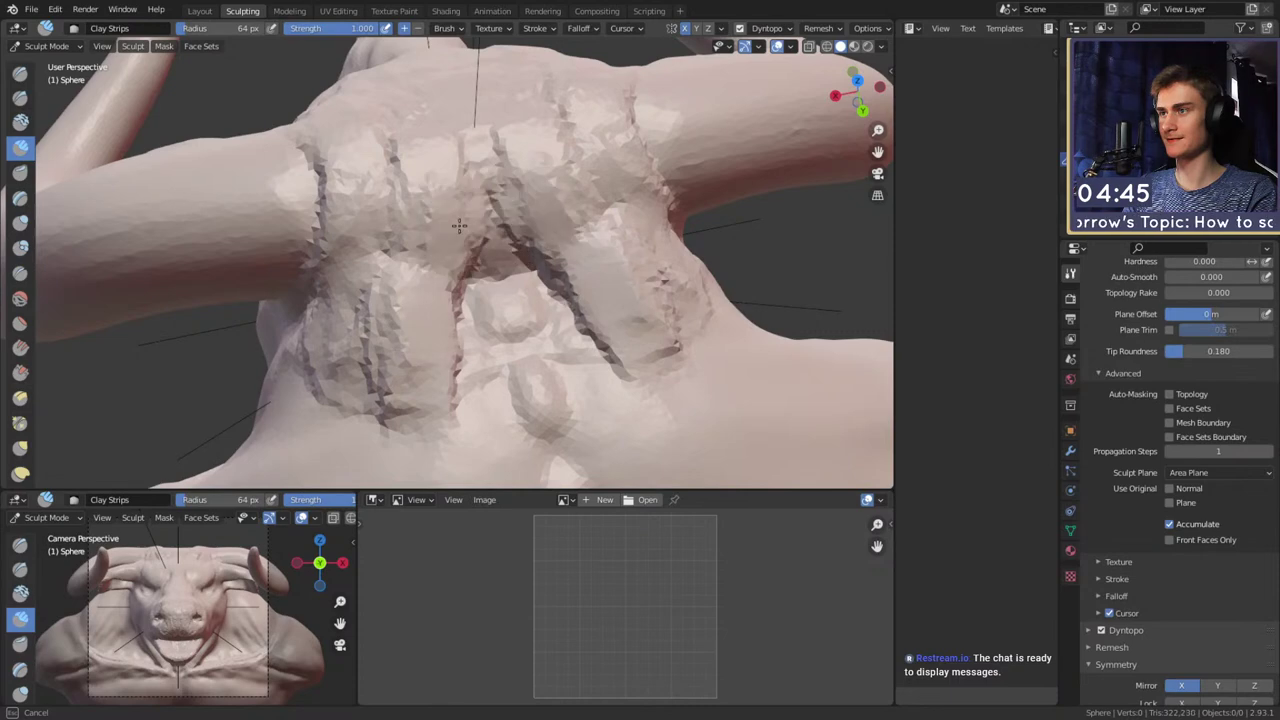
# Extend the hair clumps from the crown down toward the forehead with long Clay Strips strokes
pyautogui.moveTo(440, 205)
pyautogui.mouseDown()
pyautogui.moveTo(371, 334)
pyautogui.moveTo(325, 385)
pyautogui.moveTo(338, 418)
pyautogui.moveTo(362, 385)
pyautogui.mouseUp()
pyautogui.moveTo(480, 142); pyautogui.dragTo(490, 186, button='middle')
pyautogui.moveTo(440, 198); pyautogui.dragTo(373, 338)
pyautogui.moveTo(376, 335)
pyautogui.mouseDown(button='middle')
pyautogui.moveTo(646, 240)
pyautogui.moveTo(479, 138)
pyautogui.mouseUp(button='middle')
pyautogui.moveTo(479, 138); pyautogui.dragTo(440, 256)
pyautogui.moveTo(472, 205)
pyautogui.mouseDown()
pyautogui.moveTo(438, 268)
pyautogui.moveTo(351, 334)
pyautogui.mouseUp()
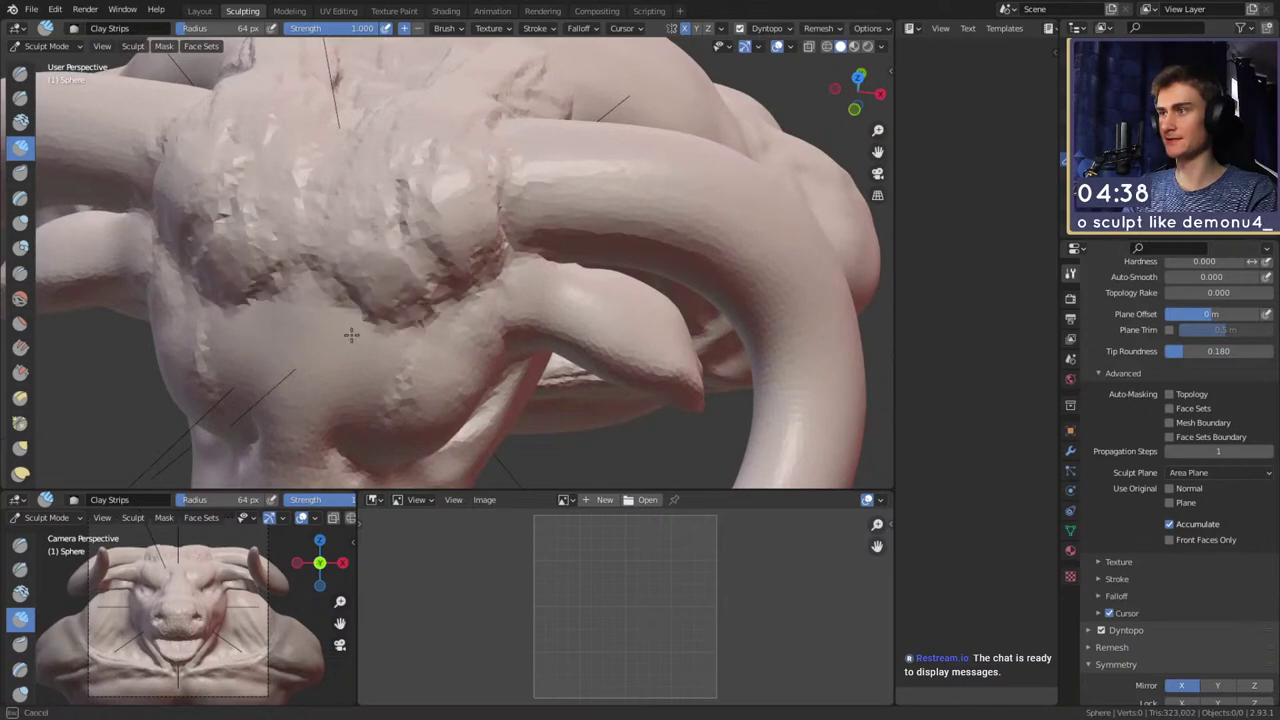
# Reduce the Clay Strips radius to 33 px and add a finer hair strand at the tuft's front edge
pyautogui.moveTo(351, 334); pyautogui.dragTo(477, 184, button='middle')
pyautogui.press('f')
pyautogui.click(457, 177)
pyautogui.moveTo(457, 160); pyautogui.dragTo(446, 206)
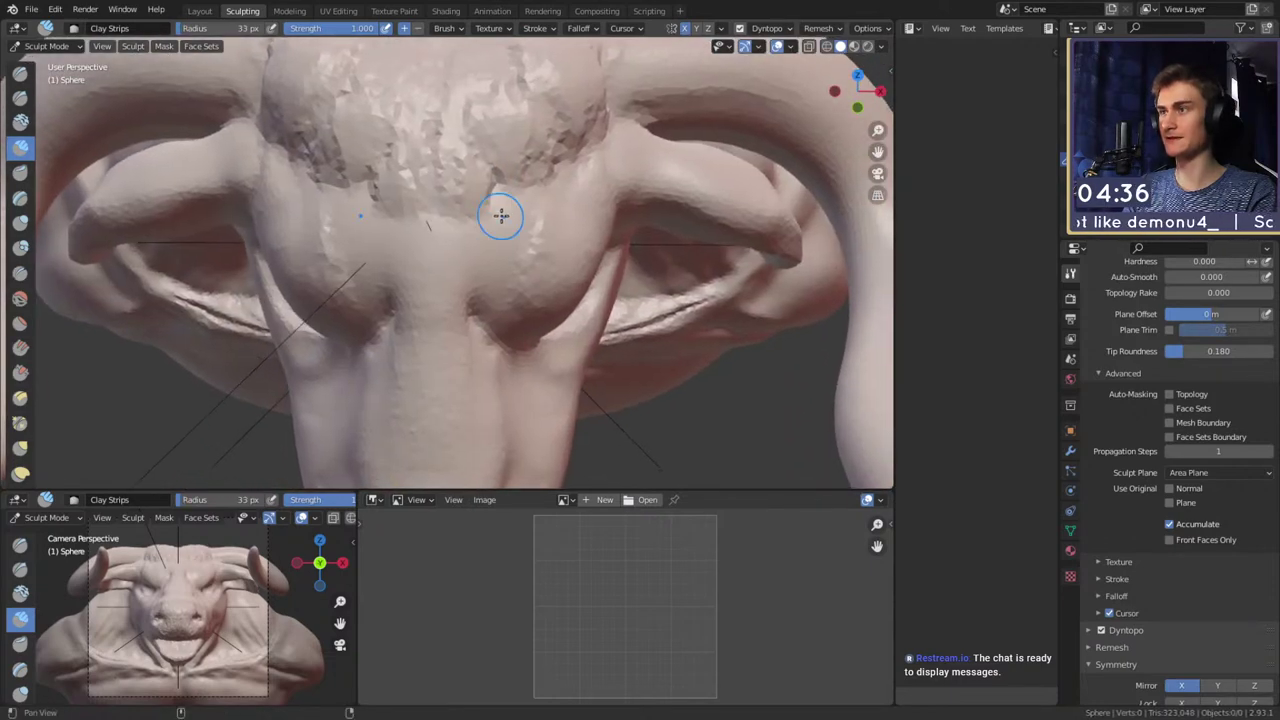
pyautogui.scroll(-6, 500, 214)
pyautogui.moveTo(500, 214)
pyautogui.mouseDown(button='middle')
pyautogui.moveTo(508, 248)
pyautogui.moveTo(530, 247)
pyautogui.mouseUp(button='middle')
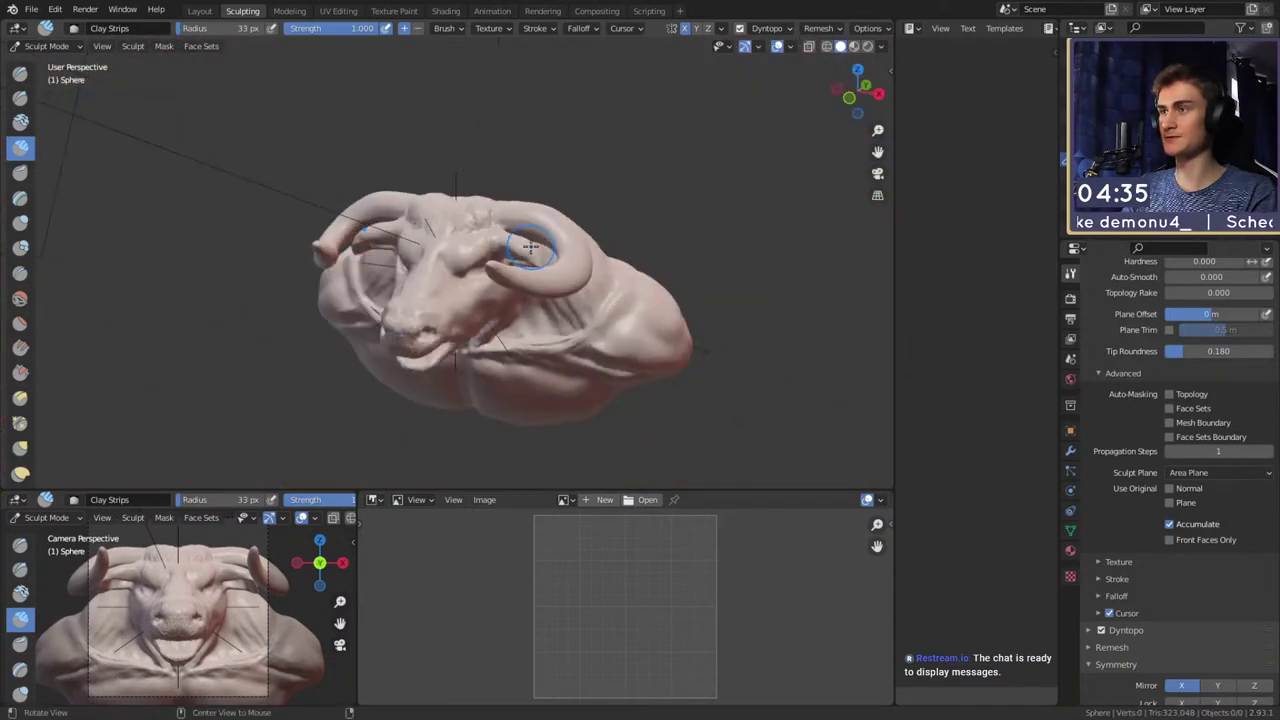
# Save the file quick_sketch_day_150.blend and expand the Dyntopo settings
pyautogui.click(30, 12)
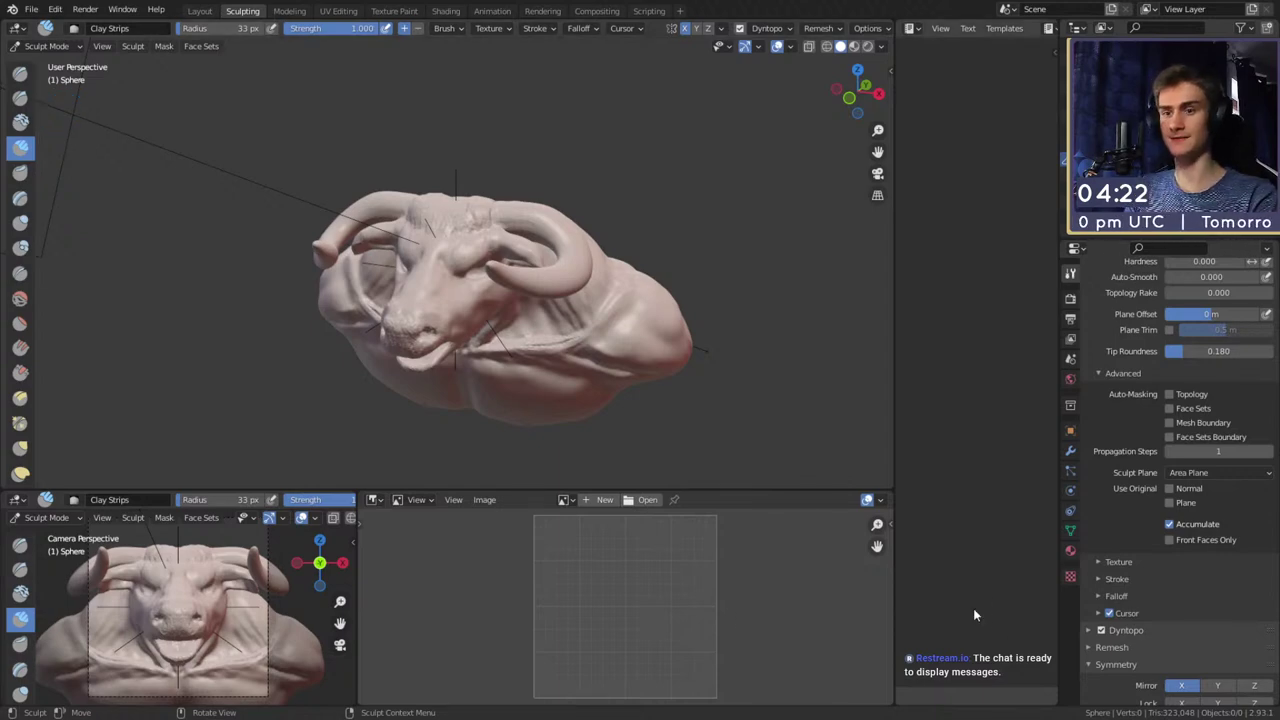
pyautogui.scroll(-5, 1195, 540)
pyautogui.hotkey('ctrl', 's')
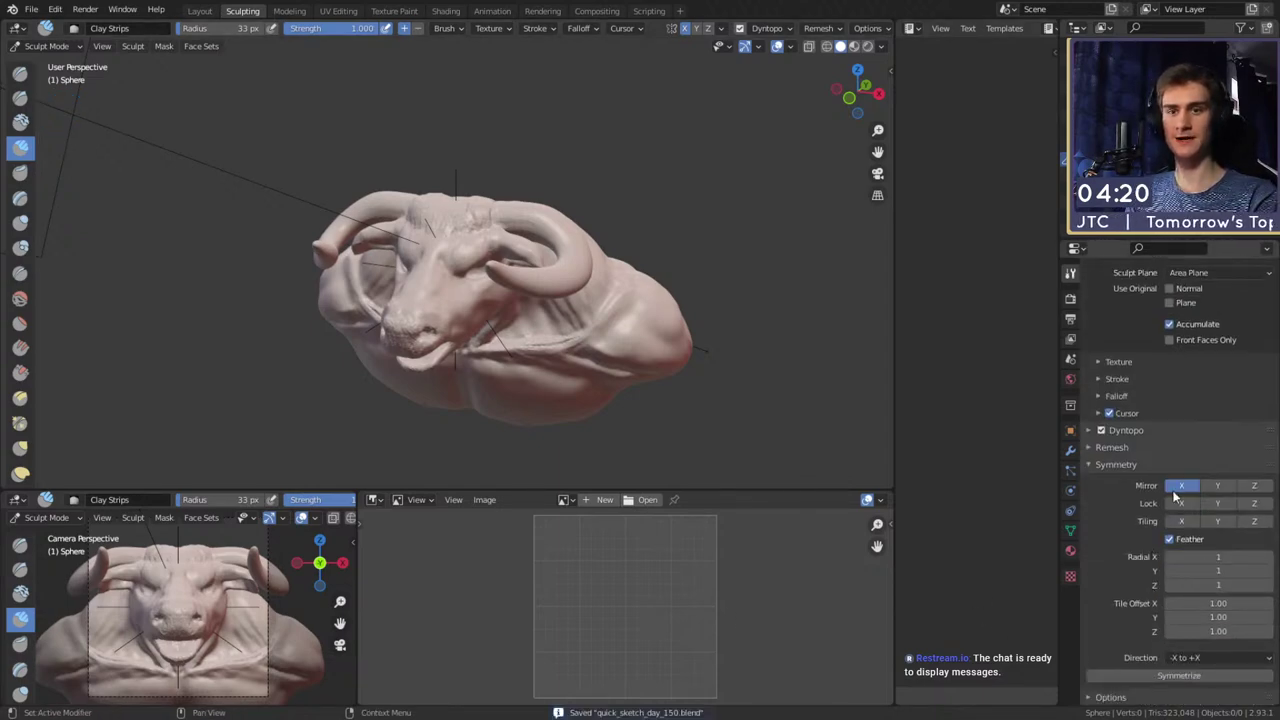
pyautogui.scroll(6, 1110, 479)
pyautogui.scroll(-7, 1141, 508)
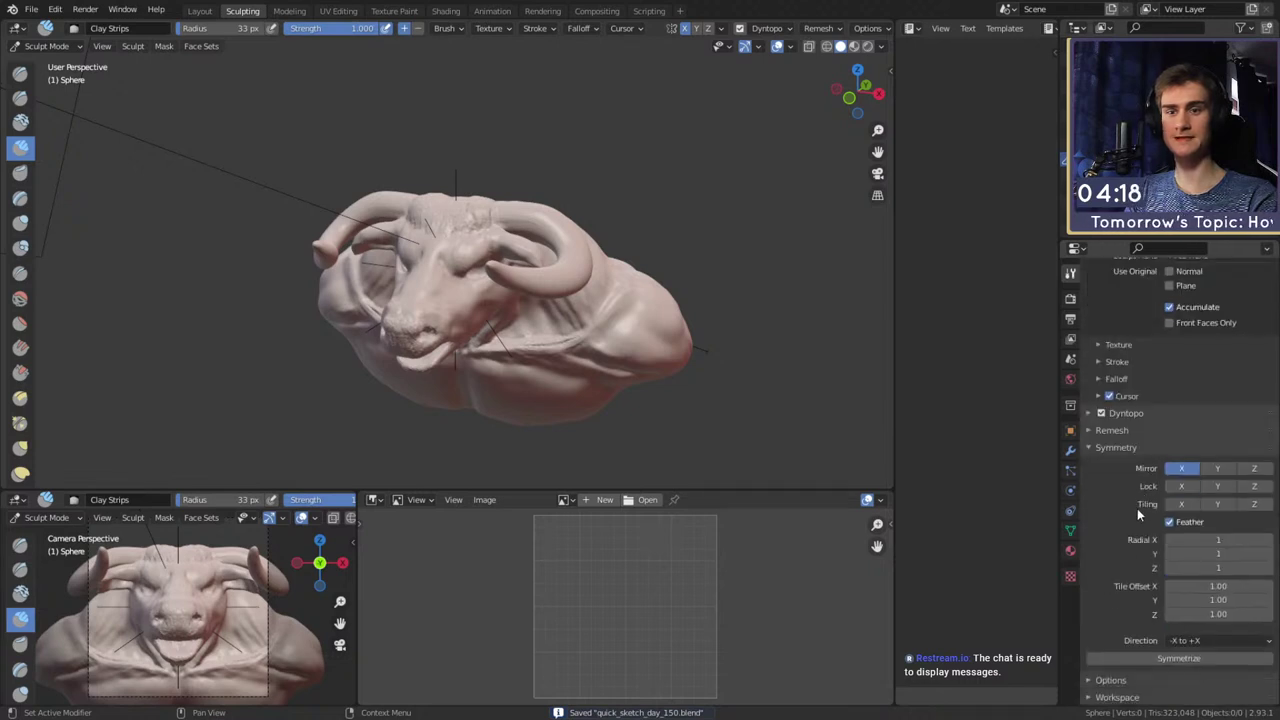
pyautogui.click(1090, 416)
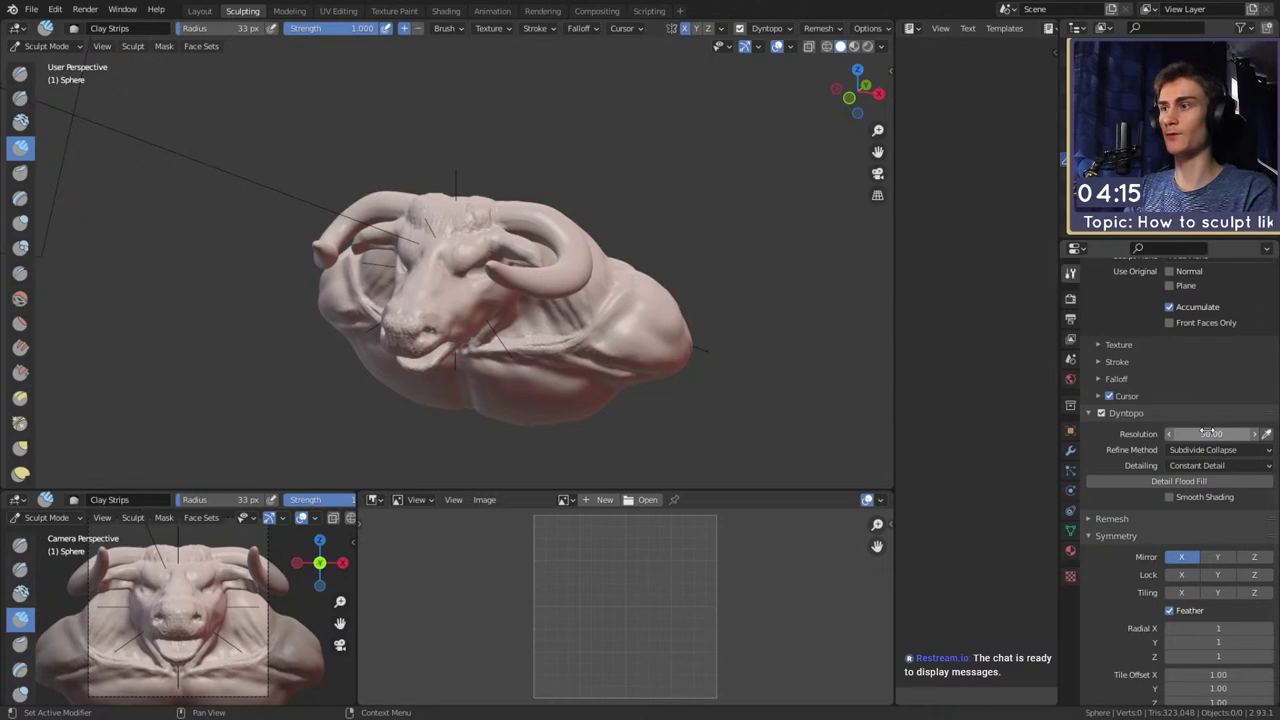
# Sculpt a fold beneath the eye, a cheekbone ridge and long folds across the cheek using Clay Strips
pyautogui.moveTo(575, 275); pyautogui.dragTo(523, 300, button='middle')
pyautogui.scroll(5, 517, 263)
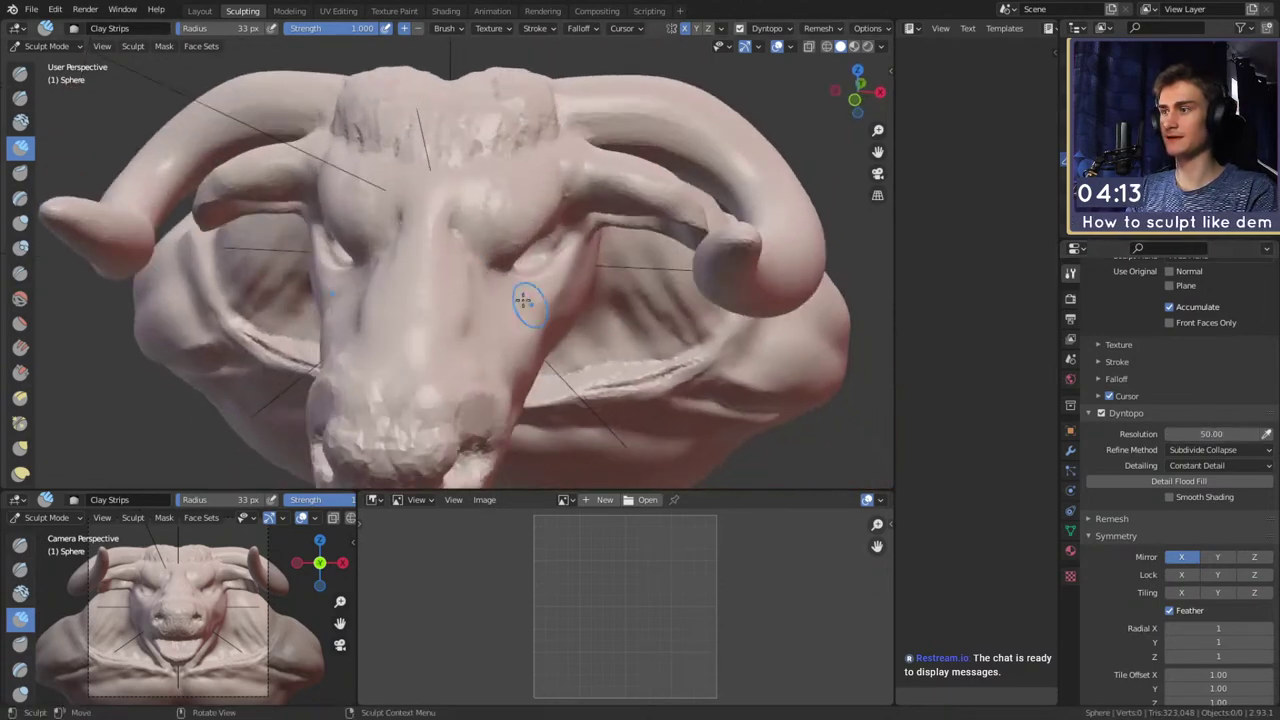
pyautogui.moveTo(469, 244)
pyautogui.mouseDown(button='middle')
pyautogui.moveTo(409, 240)
pyautogui.moveTo(429, 220)
pyautogui.moveTo(471, 251)
pyautogui.mouseUp(button='middle')
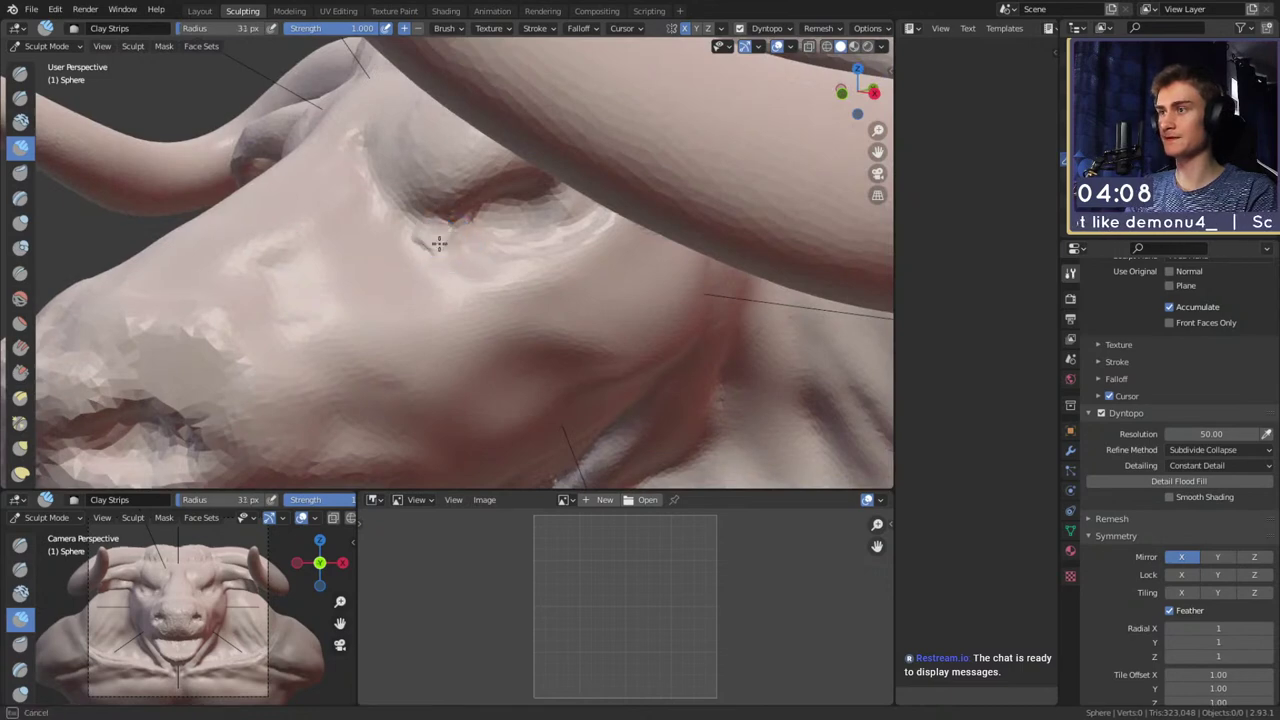
pyautogui.moveTo(463, 294)
pyautogui.mouseDown(button='middle')
pyautogui.moveTo(404, 203)
pyautogui.moveTo(442, 236)
pyautogui.mouseUp(button='middle')
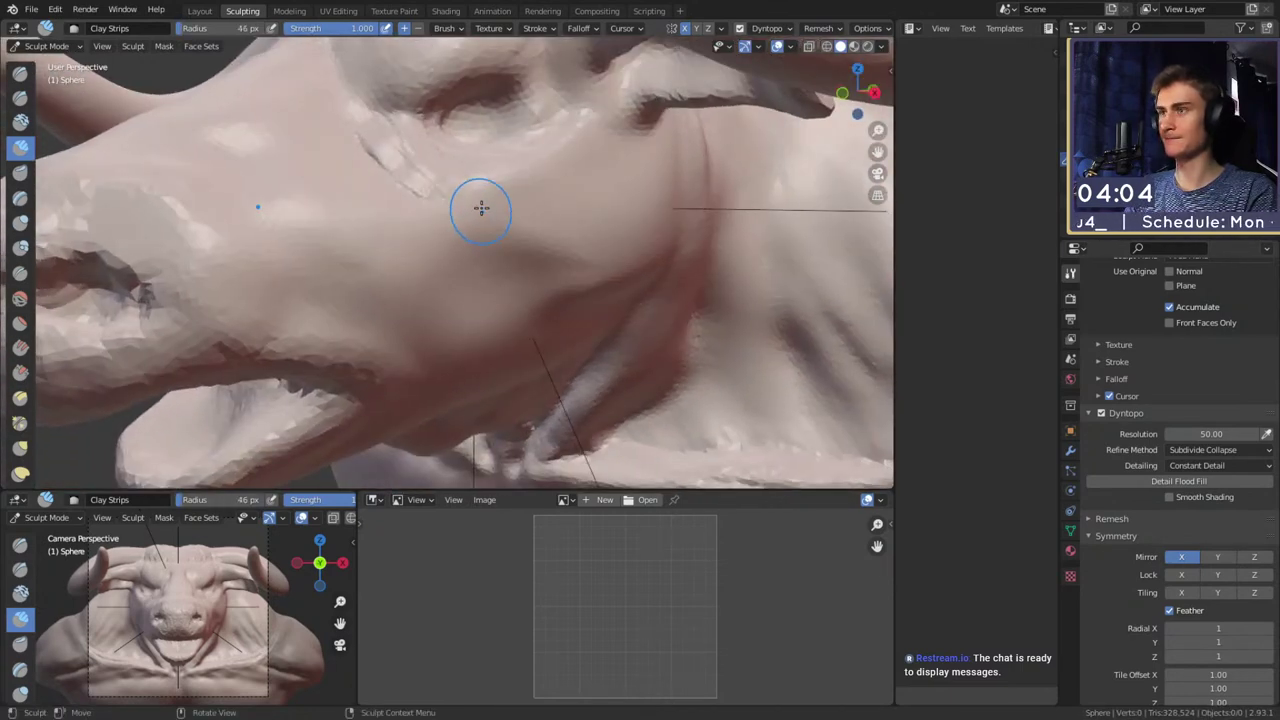
pyautogui.moveTo(481, 208); pyautogui.dragTo(583, 265)
pyautogui.moveTo(537, 284)
pyautogui.mouseDown(button='middle')
pyautogui.moveTo(532, 250)
pyautogui.moveTo(427, 324)
pyautogui.mouseUp(button='middle')
pyautogui.moveTo(452, 328)
pyautogui.mouseDown()
pyautogui.moveTo(585, 278)
pyautogui.moveTo(584, 252)
pyautogui.mouseUp()
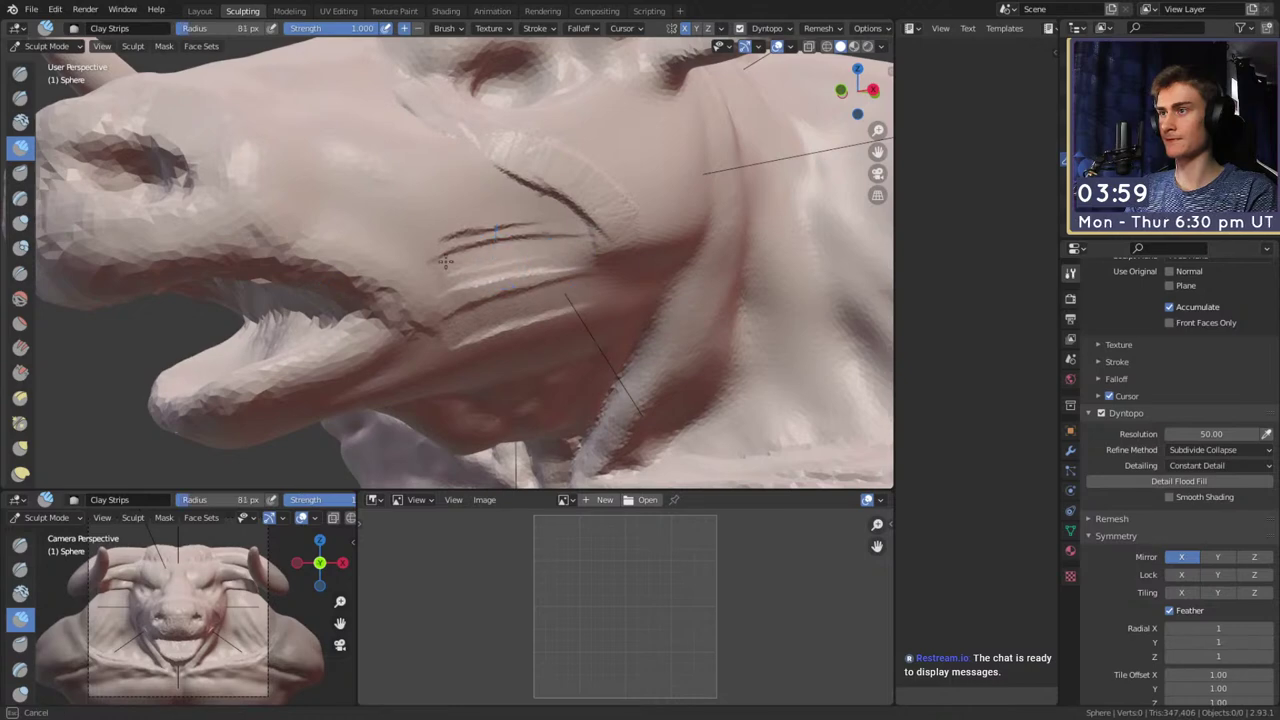
# Set the Clay Strips radius to 20 px and raise a thin lip ridge along the upper mouth edge to its corner
pyautogui.press('f')
pyautogui.click(530, 316)
pyautogui.press('f')
pyautogui.click(441, 323)
pyautogui.keyDown('alt'); pyautogui.moveTo(438, 323); pyautogui.dragTo(525, 307); pyautogui.keyUp('alt')
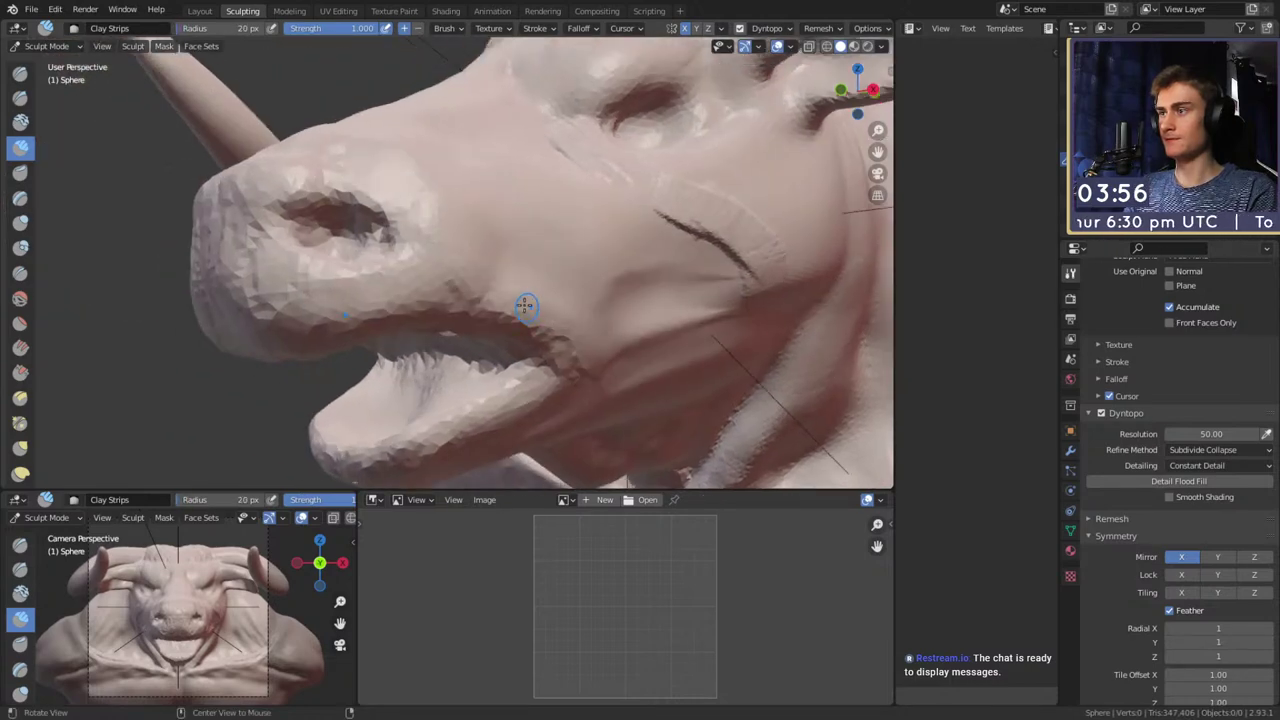
pyautogui.moveTo(526, 306); pyautogui.dragTo(323, 281, button='middle')
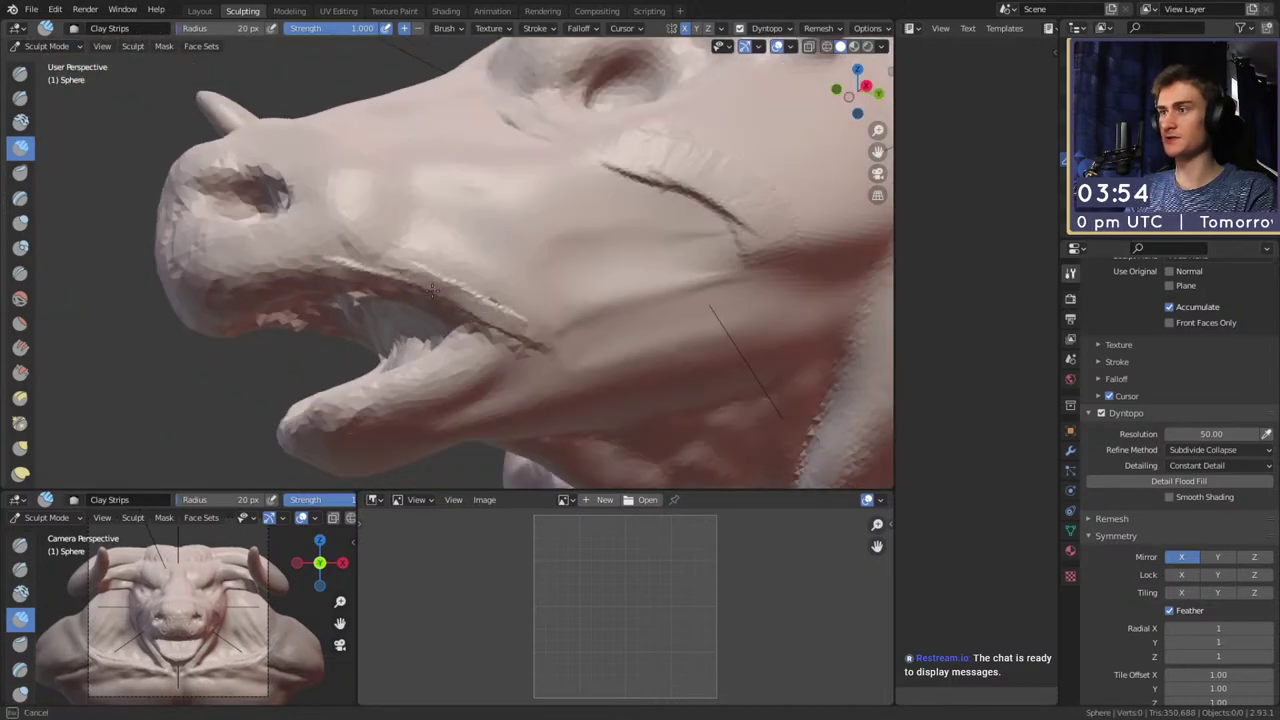
# Add vertical wrinkles across the front of the muzzle with Clay Strips at a 29 px radius
pyautogui.moveTo(480, 302); pyautogui.dragTo(516, 242, button='middle')
pyautogui.moveTo(413, 188)
pyautogui.mouseDown()
pyautogui.moveTo(360, 198)
pyautogui.moveTo(419, 203)
pyautogui.mouseUp()
pyautogui.moveTo(435, 151); pyautogui.dragTo(457, 243, button='middle')
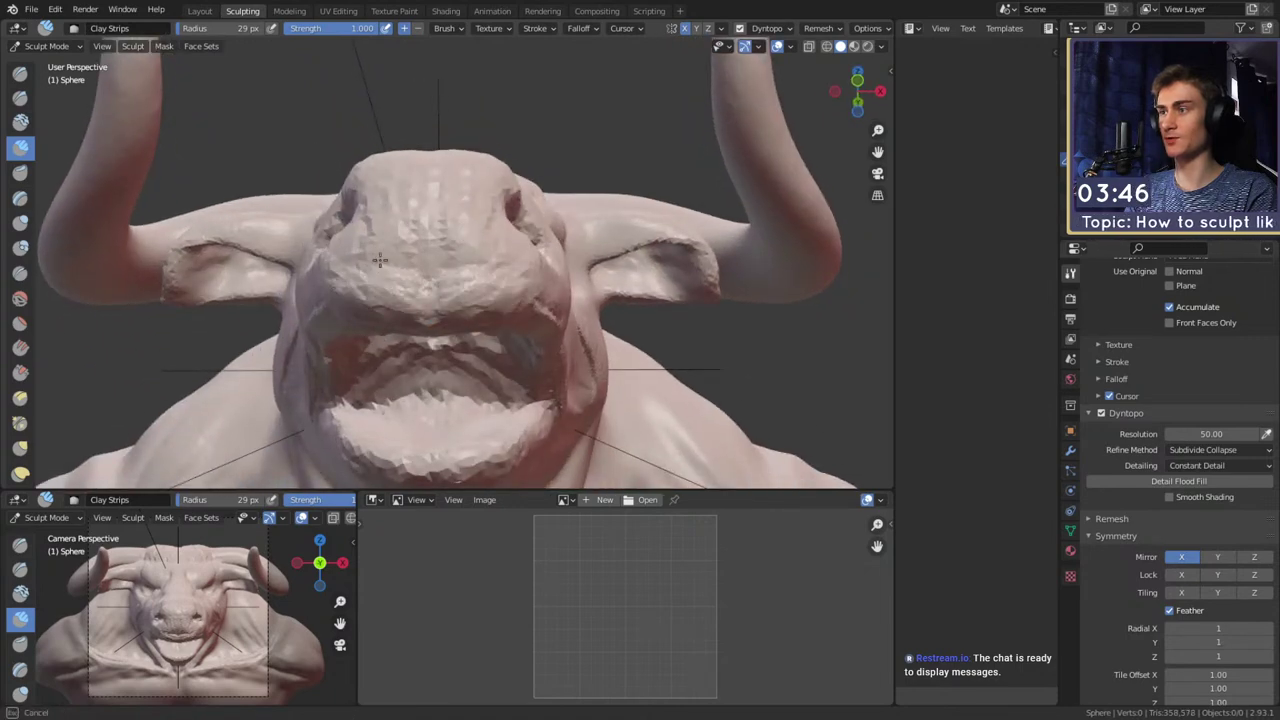
pyautogui.moveTo(423, 229); pyautogui.dragTo(443, 330, button='middle')
pyautogui.moveTo(462, 310)
pyautogui.mouseDown()
pyautogui.moveTo(446, 194)
pyautogui.moveTo(437, 322)
pyautogui.mouseUp()
pyautogui.moveTo(444, 200); pyautogui.dragTo(451, 355, button='middle')
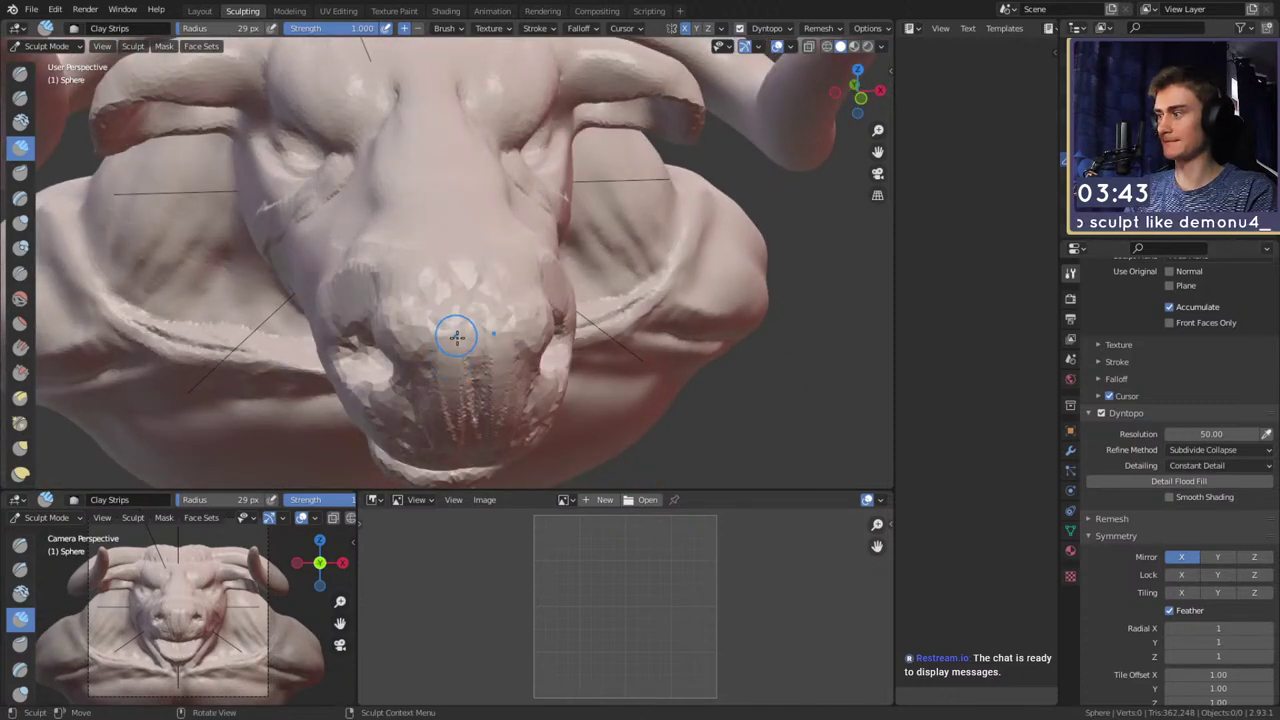
pyautogui.moveTo(475, 373)
pyautogui.mouseDown()
pyautogui.moveTo(455, 388)
pyautogui.moveTo(430, 372)
pyautogui.mouseUp()
pyautogui.moveTo(430, 372); pyautogui.dragTo(475, 277, button='middle')
pyautogui.moveTo(490, 365); pyautogui.dragTo(439, 263)
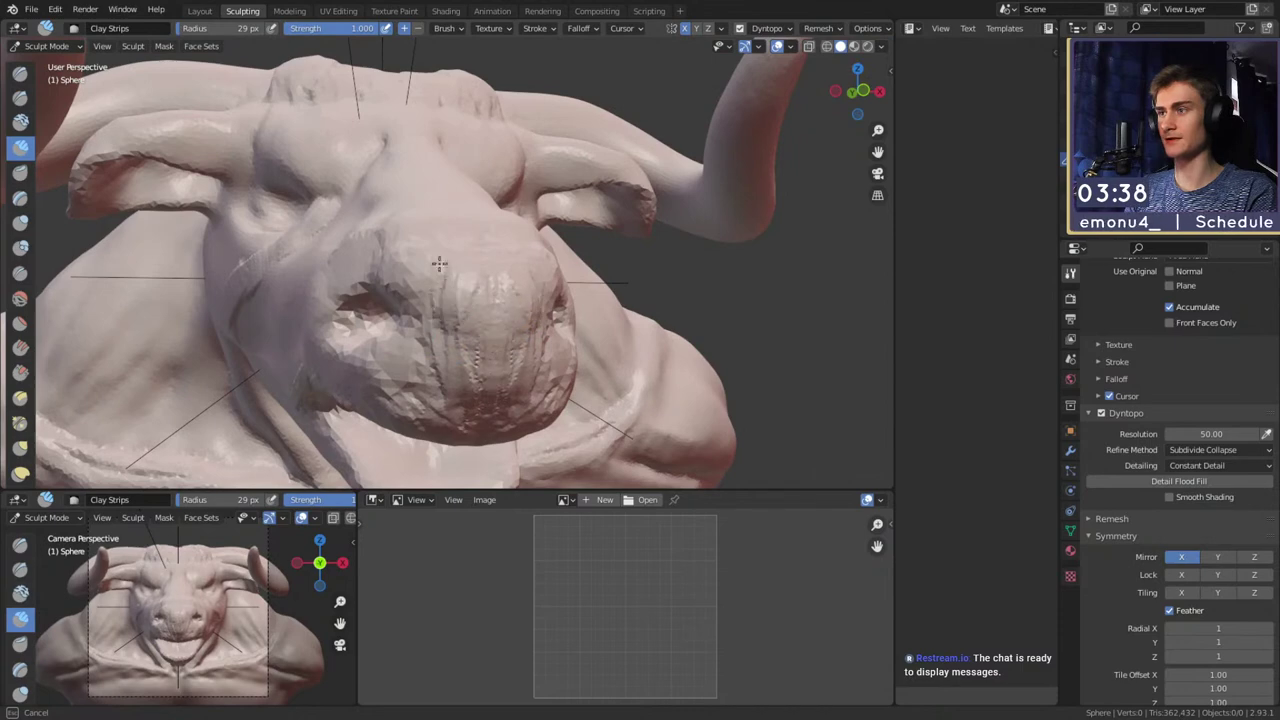
# Build up folds around the nostril and down the side of the muzzle with Clay Strips at 27 to 33 px
pyautogui.moveTo(453, 288); pyautogui.dragTo(487, 291, button='middle')
pyautogui.moveTo(487, 310); pyautogui.dragTo(483, 315)
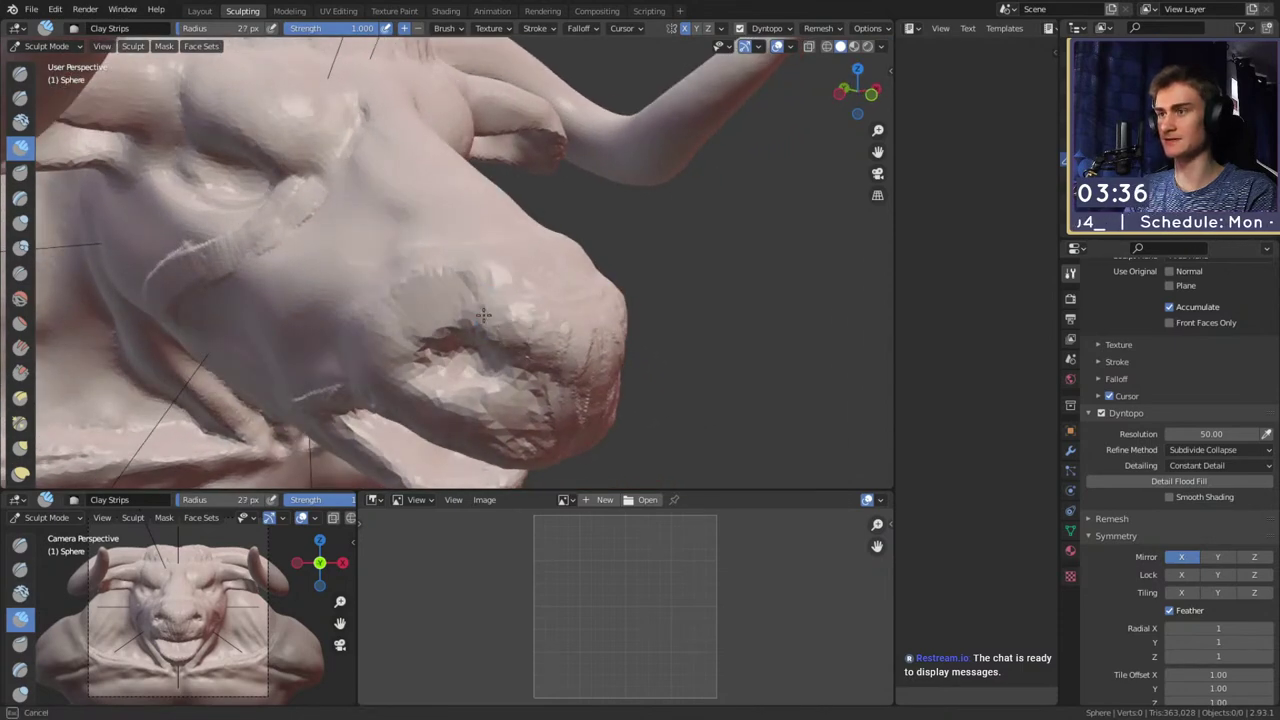
pyautogui.moveTo(496, 319)
pyautogui.mouseDown(button='middle')
pyautogui.moveTo(443, 308)
pyautogui.moveTo(422, 328)
pyautogui.mouseUp(button='middle')
pyautogui.moveTo(422, 328)
pyautogui.mouseDown()
pyautogui.moveTo(431, 346)
pyautogui.moveTo(486, 345)
pyautogui.mouseUp()
pyautogui.moveTo(464, 338)
pyautogui.mouseDown(button='middle')
pyautogui.moveTo(485, 262)
pyautogui.moveTo(541, 291)
pyautogui.moveTo(550, 315)
pyautogui.moveTo(542, 298)
pyautogui.mouseUp(button='middle')
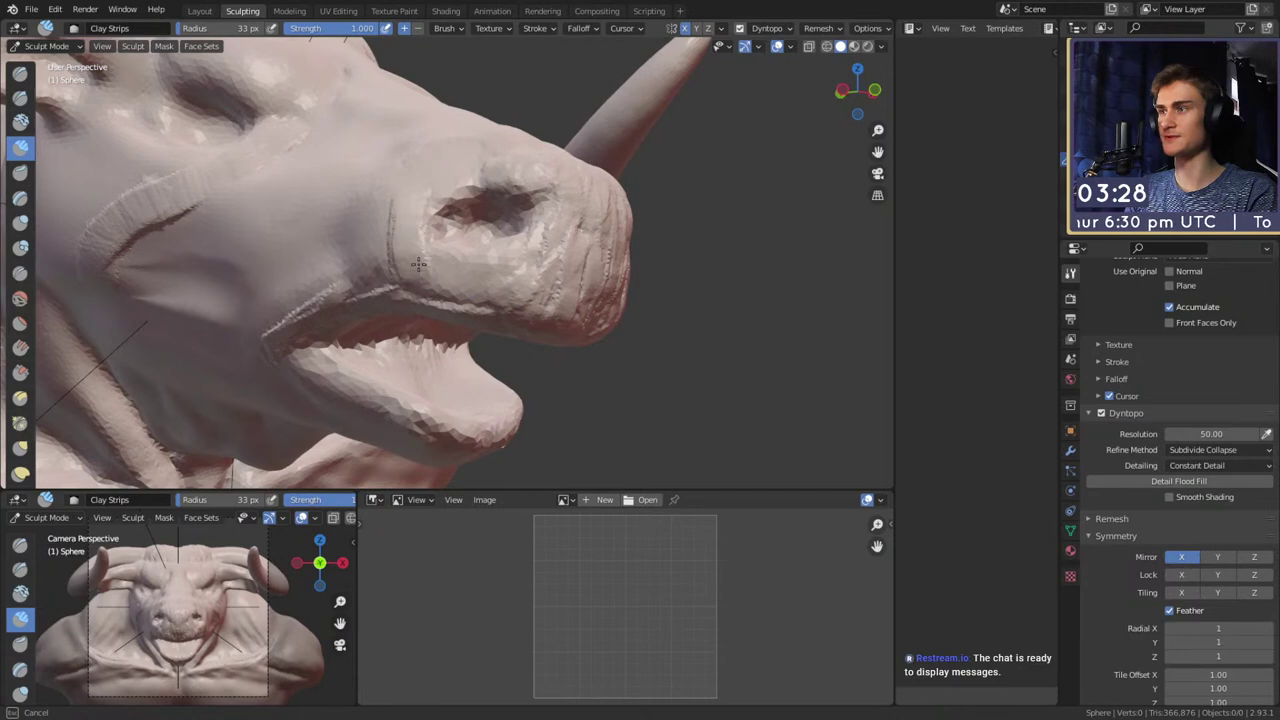
pyautogui.moveTo(378, 206); pyautogui.dragTo(448, 284, button='middle')
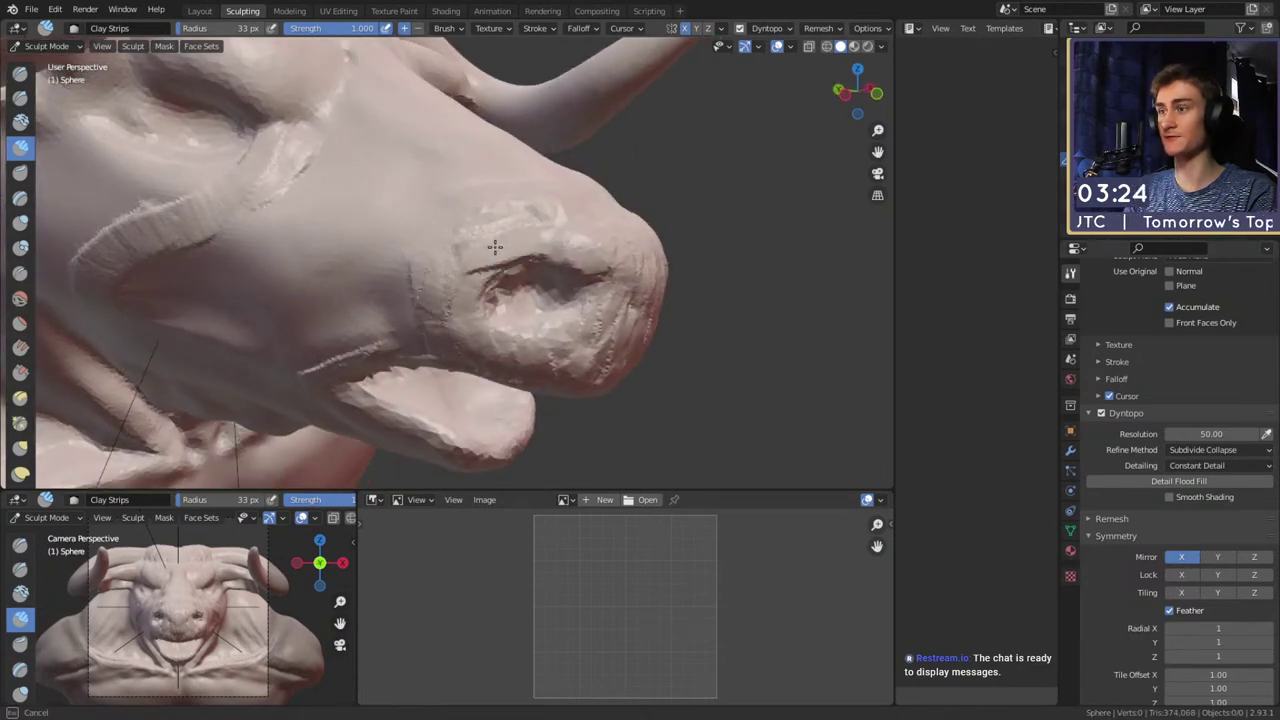
pyautogui.moveTo(512, 215)
pyautogui.mouseDown()
pyautogui.moveTo(480, 240)
pyautogui.moveTo(543, 274)
pyautogui.mouseUp()
pyautogui.moveTo(543, 274)
pyautogui.mouseDown(button='middle')
pyautogui.moveTo(449, 237)
pyautogui.moveTo(449, 290)
pyautogui.moveTo(403, 277)
pyautogui.moveTo(471, 300)
pyautogui.moveTo(429, 286)
pyautogui.moveTo(488, 259)
pyautogui.mouseUp(button='middle')
# Carve the inner rim of the nostril with the Crease brush at 33 to 38 px
pyautogui.hotkey('shift', 'c')
pyautogui.moveTo(488, 259); pyautogui.dragTo(468, 249)
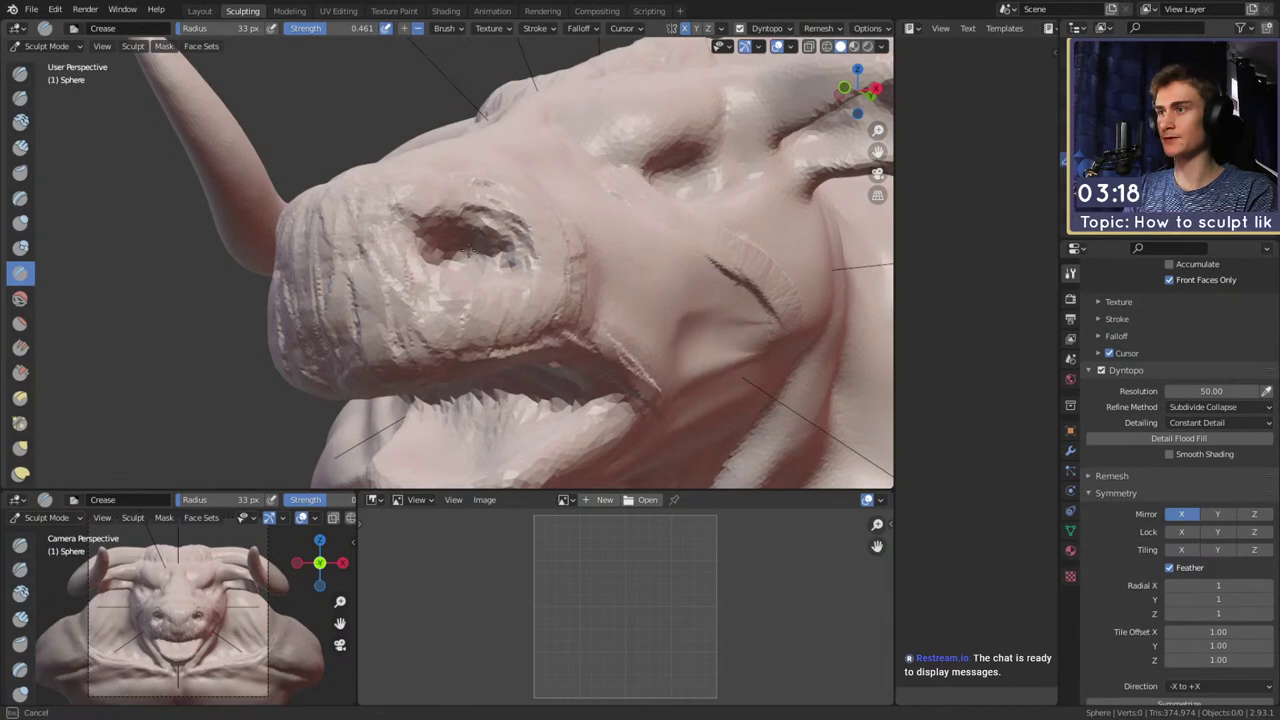
pyautogui.moveTo(472, 261)
pyautogui.mouseDown(button='middle')
pyautogui.moveTo(399, 314)
pyautogui.moveTo(435, 204)
pyautogui.mouseUp(button='middle')
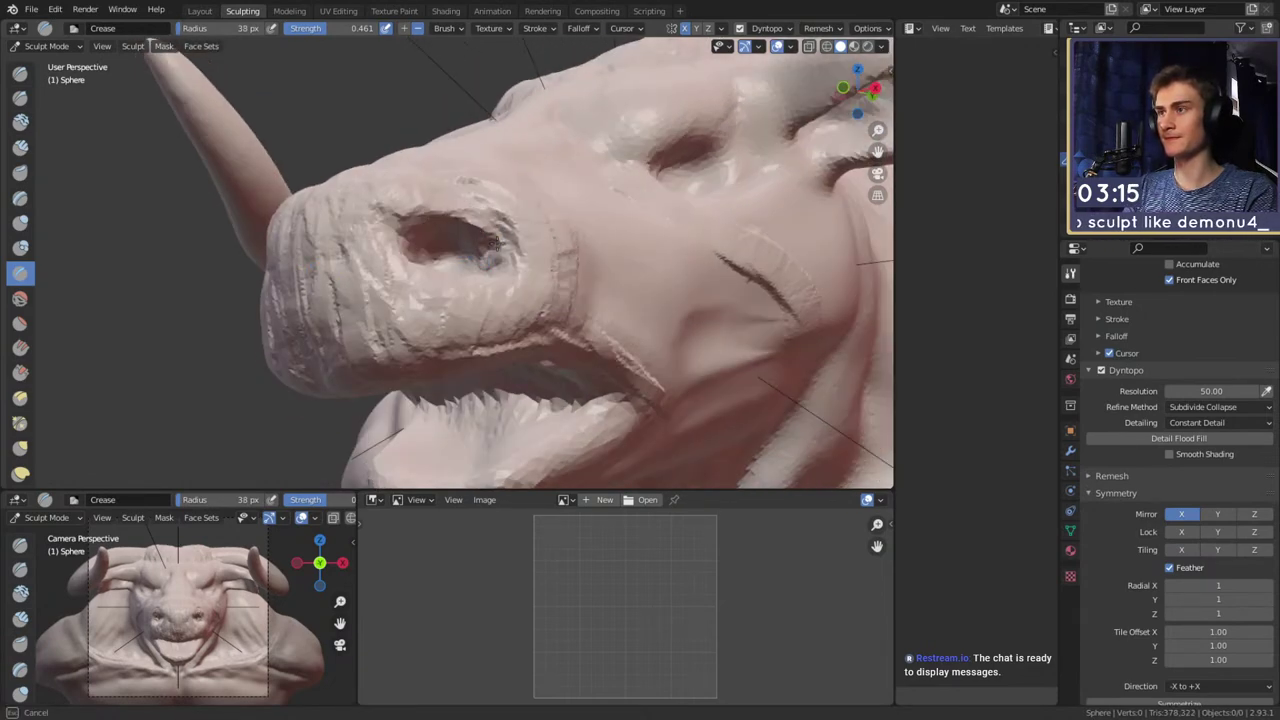
pyautogui.moveTo(492, 240); pyautogui.dragTo(503, 271)
# Lay long Clay Strips along the bridge of the snout up to the brow at a 39 px radius
pyautogui.moveTo(503, 271)
pyautogui.mouseDown(button='middle')
pyautogui.moveTo(478, 322)
pyautogui.moveTo(380, 306)
pyautogui.moveTo(410, 300)
pyautogui.moveTo(463, 357)
pyautogui.mouseUp(button='middle')
pyautogui.press('g')
pyautogui.press('c')
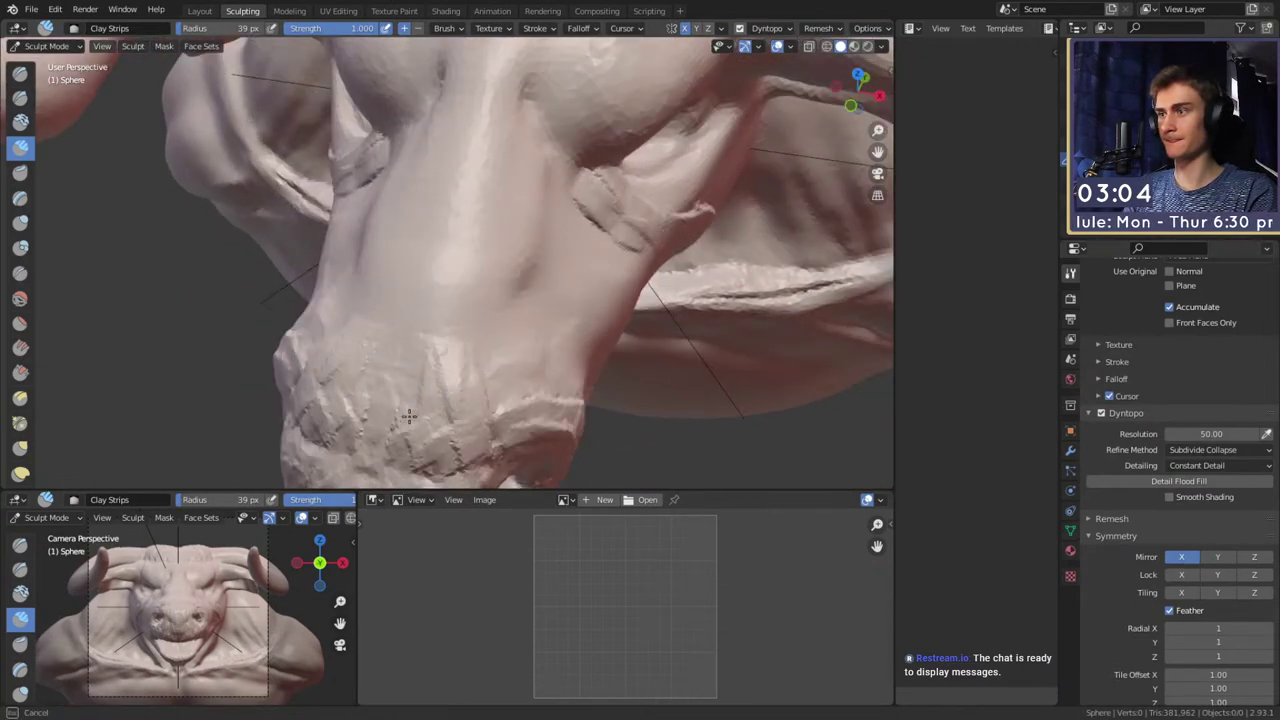
pyautogui.moveTo(409, 417); pyautogui.dragTo(443, 349)
pyautogui.moveTo(530, 214); pyautogui.dragTo(526, 160)
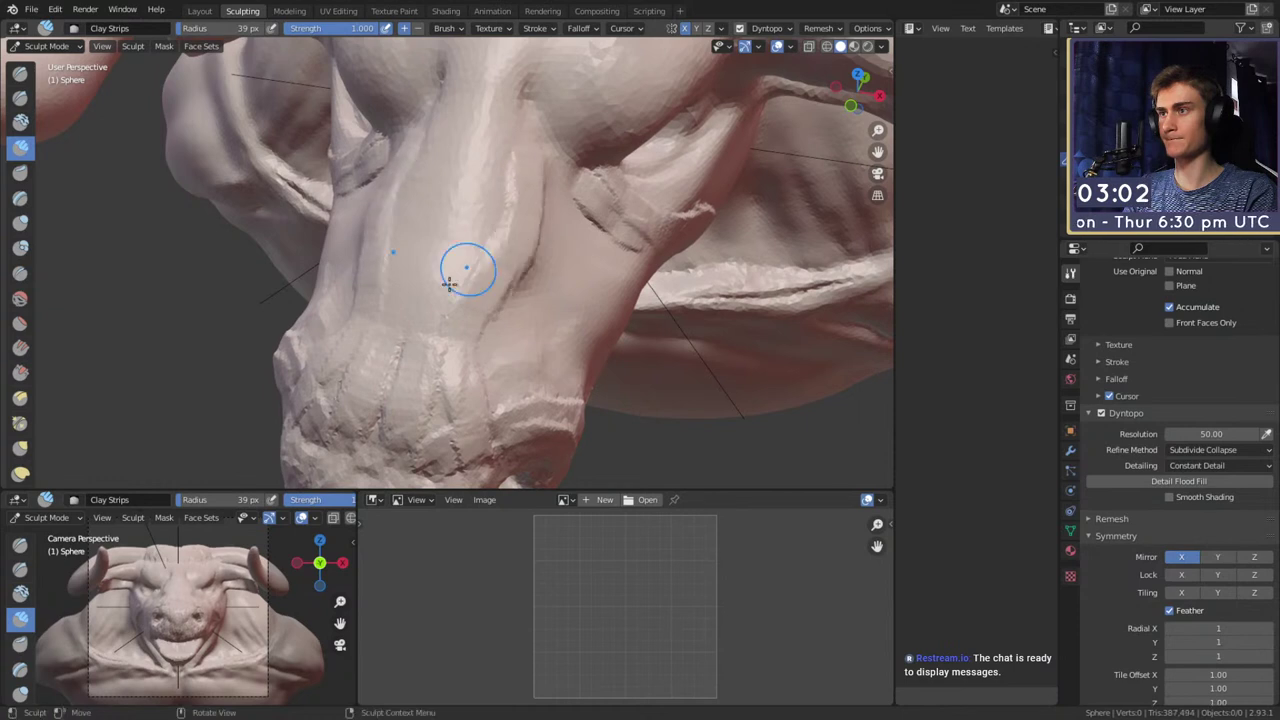
pyautogui.moveTo(454, 283)
pyautogui.mouseDown()
pyautogui.moveTo(494, 126)
pyautogui.moveTo(469, 146)
pyautogui.moveTo(478, 118)
pyautogui.mouseUp()
pyautogui.keyDown('shift'); pyautogui.moveTo(479, 116); pyautogui.dragTo(468, 185, button='middle'); pyautogui.keyUp('shift')
pyautogui.moveTo(466, 317); pyautogui.dragTo(480, 184)
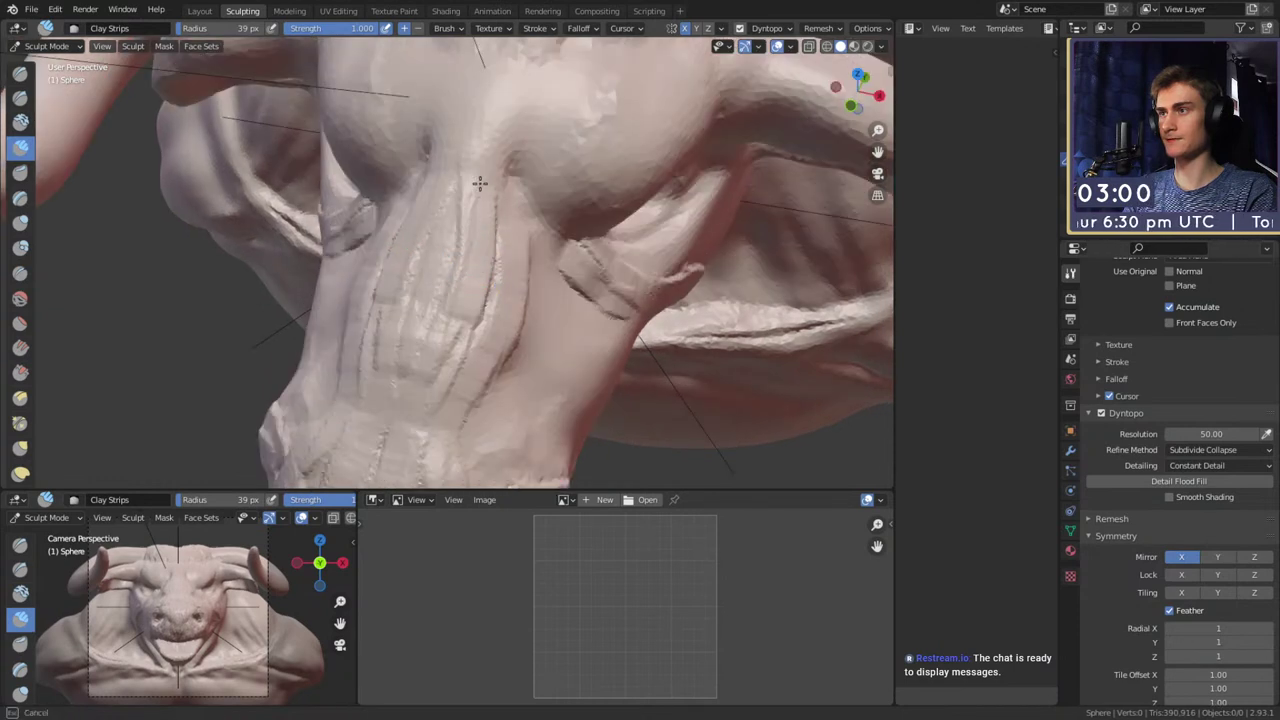
# Carve a line down the side of the snout bridge with the Crease brush
pyautogui.hotkey('shift', 'c')
pyautogui.moveTo(516, 243)
pyautogui.mouseDown()
pyautogui.moveTo(500, 309)
pyautogui.moveTo(503, 286)
pyautogui.moveTo(524, 328)
pyautogui.moveTo(476, 425)
pyautogui.mouseUp()
pyautogui.moveTo(476, 425)
pyautogui.mouseDown(button='middle')
pyautogui.moveTo(463, 297)
pyautogui.moveTo(474, 251)
pyautogui.moveTo(466, 272)
pyautogui.mouseUp(button='middle')
# Add folds running down from the inner eye corner along the snout with Clay Strips at a 35 px radius
pyautogui.press('c')
pyautogui.press('f')
pyautogui.click(492, 197)
pyautogui.moveTo(468, 168); pyautogui.dragTo(516, 281)
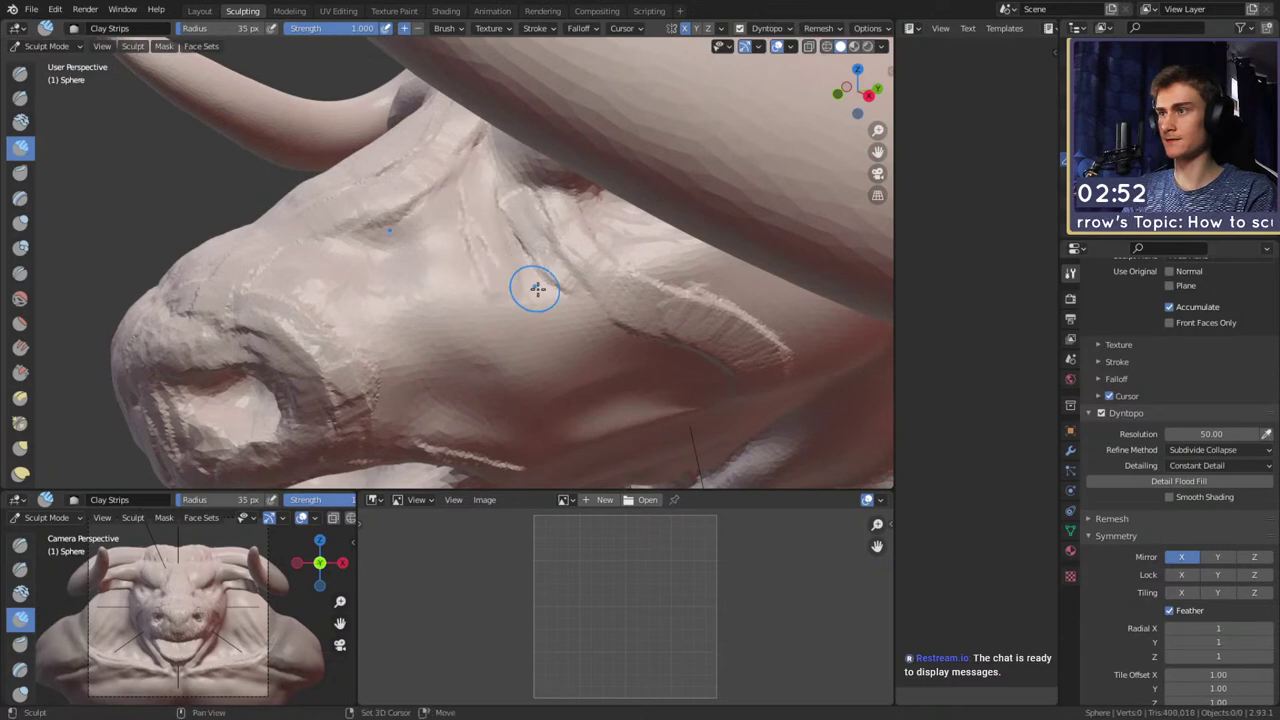
pyautogui.moveTo(537, 289); pyautogui.dragTo(525, 240, button='middle')
pyautogui.moveTo(387, 190); pyautogui.dragTo(465, 168)
pyautogui.moveTo(472, 214); pyautogui.dragTo(465, 180, button='middle')
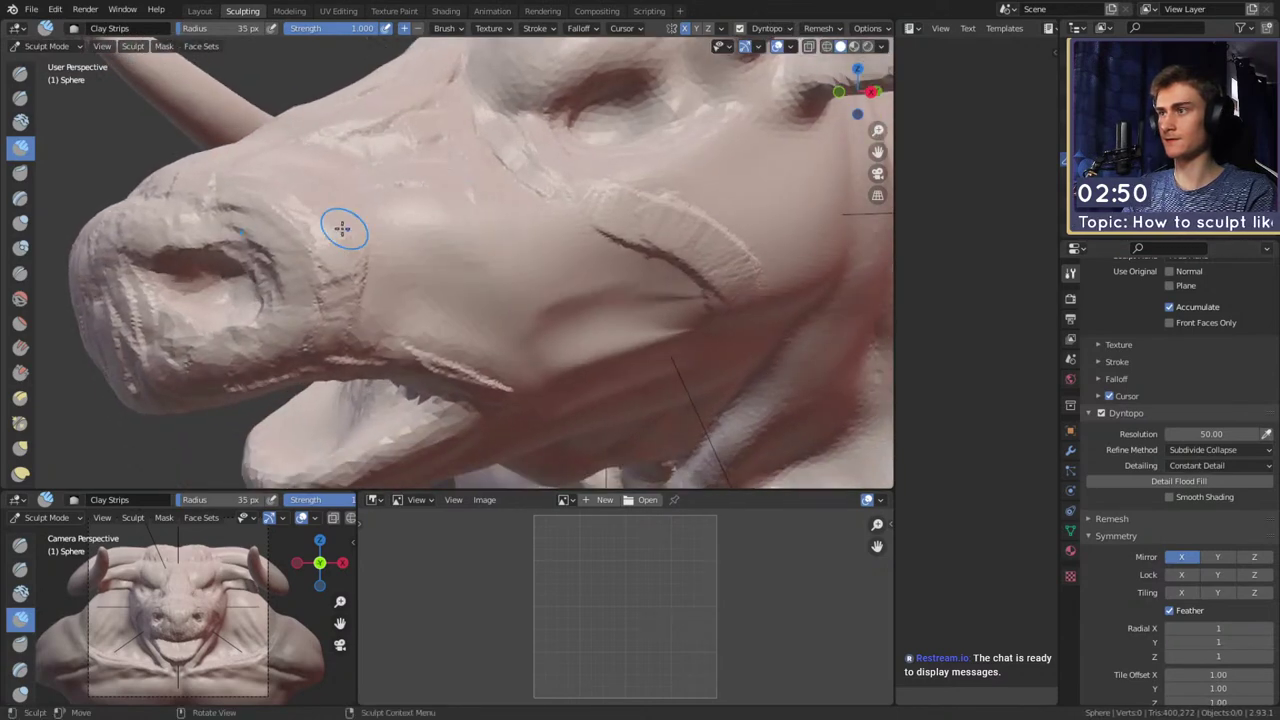
# Sculpt lengthwise wrinkles across the cheek between the muzzle and the cheekbone with Clay Strips at 35 px
pyautogui.moveTo(346, 226); pyautogui.dragTo(564, 221)
pyautogui.moveTo(394, 268)
pyautogui.mouseDown()
pyautogui.moveTo(474, 274)
pyautogui.moveTo(503, 313)
pyautogui.mouseUp()
pyautogui.moveTo(474, 275); pyautogui.dragTo(553, 278)
pyautogui.moveTo(537, 255); pyautogui.dragTo(500, 236, button='middle')
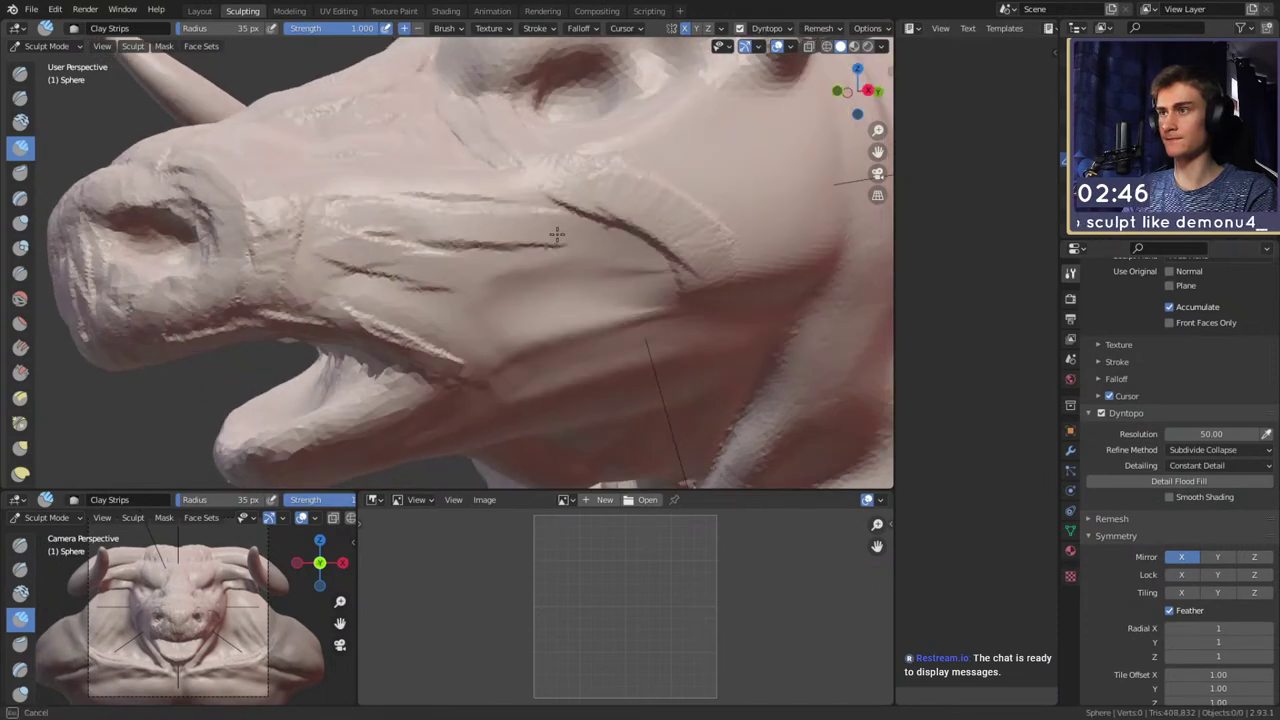
pyautogui.moveTo(622, 262); pyautogui.dragTo(656, 275)
pyautogui.moveTo(530, 302); pyautogui.dragTo(631, 296)
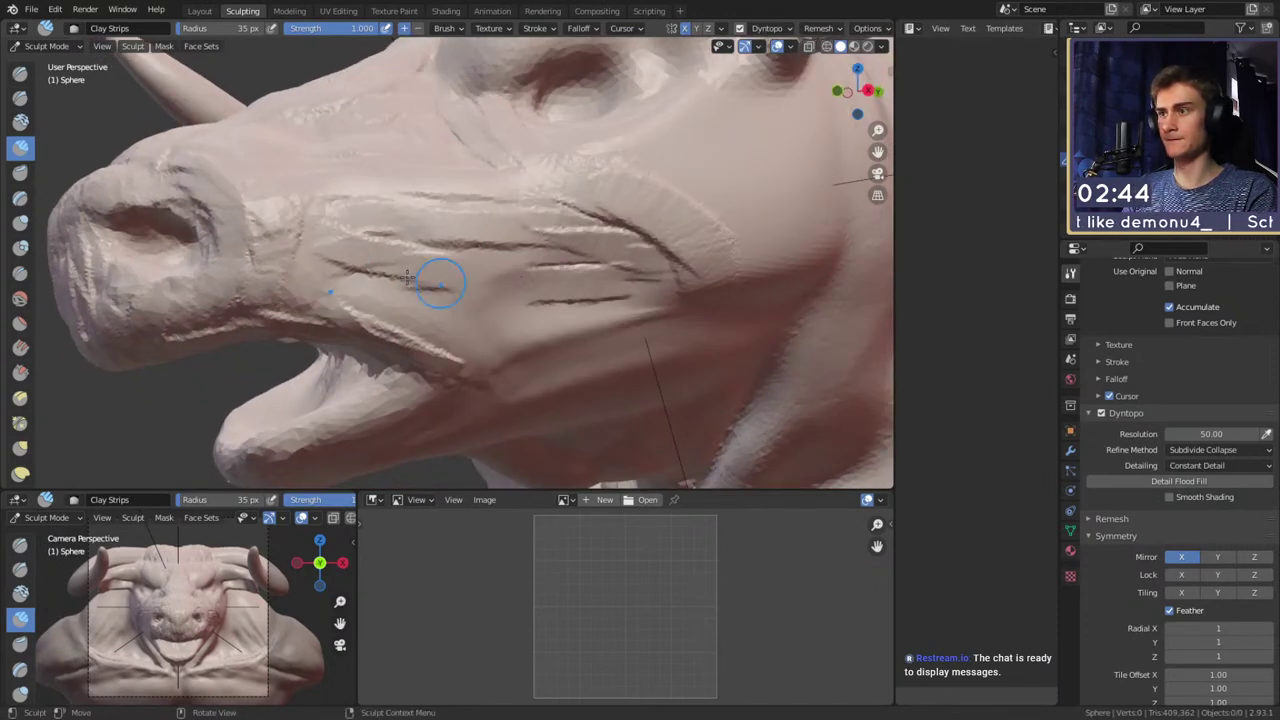
pyautogui.moveTo(418, 287); pyautogui.dragTo(552, 278)
pyautogui.moveTo(332, 304)
pyautogui.mouseDown()
pyautogui.moveTo(411, 318)
pyautogui.moveTo(308, 288)
pyautogui.mouseUp()
# Add finer wrinkles between the cheek folds above the mouth corner with Clay Strips at 16 to 19 px
pyautogui.moveTo(355, 250)
pyautogui.mouseDown(button='middle')
pyautogui.moveTo(523, 229)
pyautogui.moveTo(595, 315)
pyautogui.moveTo(457, 294)
pyautogui.mouseUp(button='middle')
pyautogui.scroll(-8, 523, 229)
pyautogui.scroll(8, 465, 272)
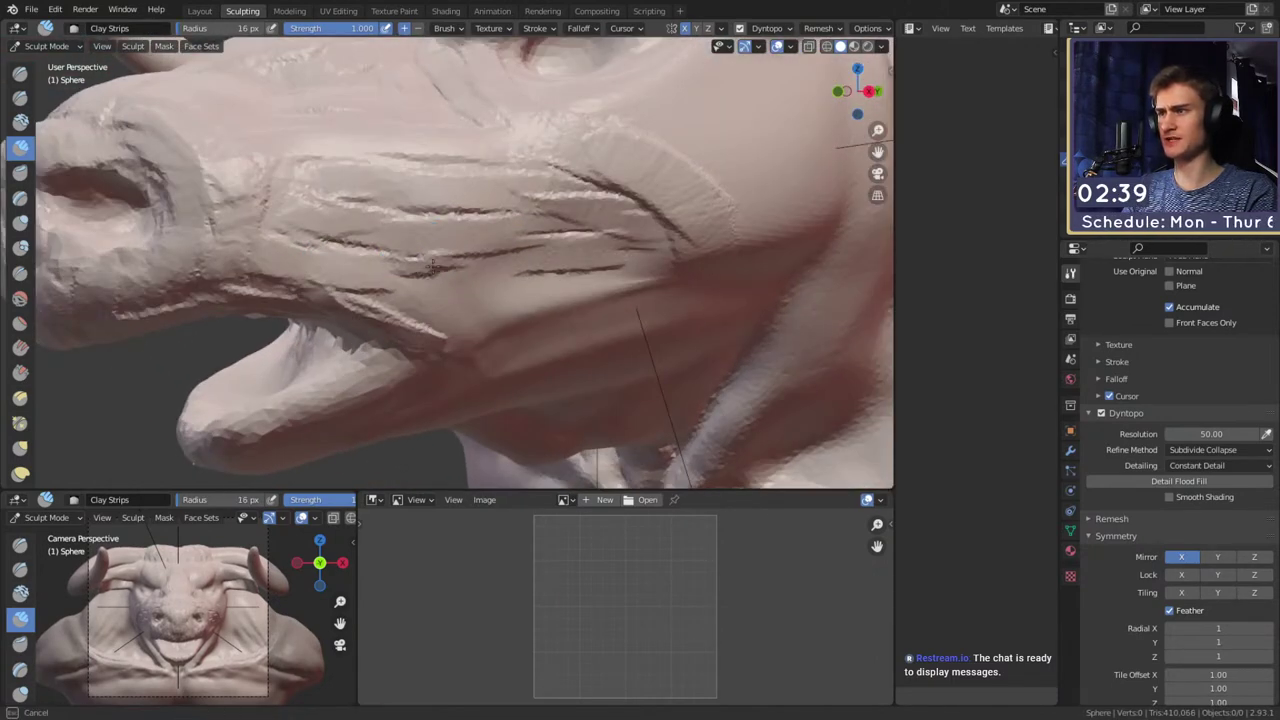
pyautogui.moveTo(432, 265)
pyautogui.mouseDown()
pyautogui.moveTo(346, 268)
pyautogui.moveTo(428, 245)
pyautogui.mouseUp()
pyautogui.press('f')
pyautogui.click(394, 262)
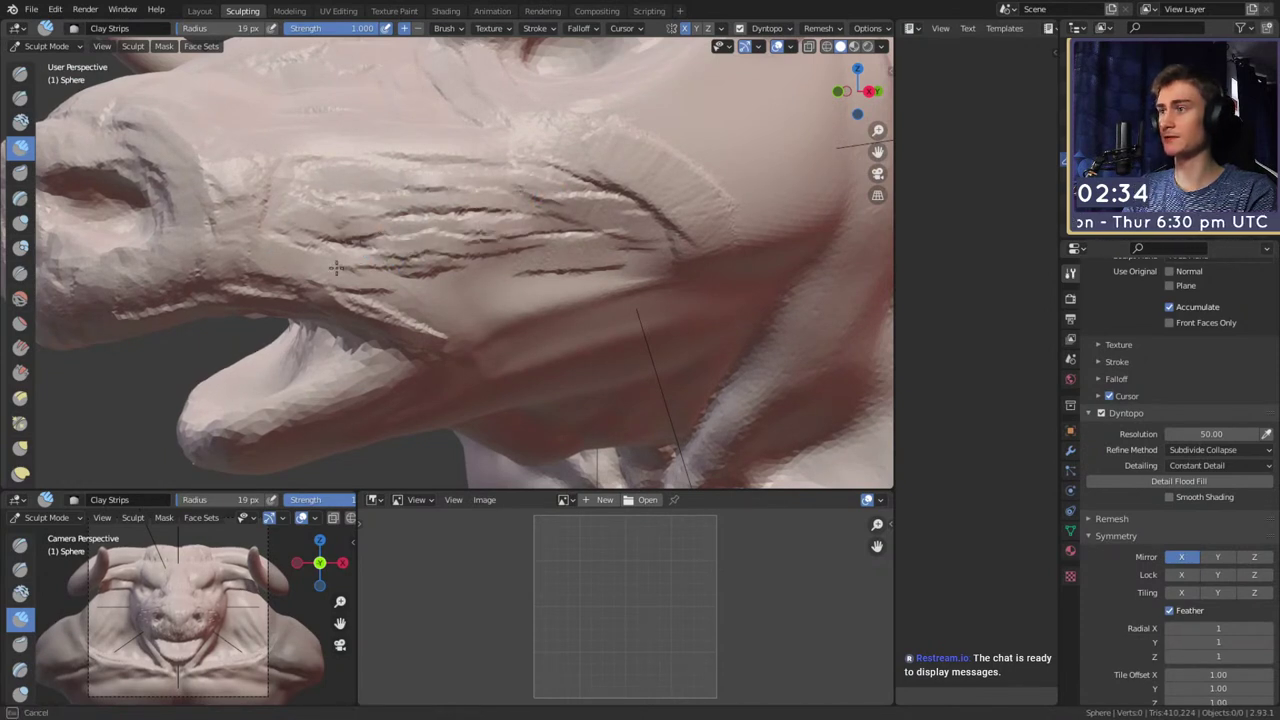
pyautogui.moveTo(554, 286); pyautogui.dragTo(505, 258, button='middle')
pyautogui.moveTo(474, 246)
pyautogui.mouseDown()
pyautogui.moveTo(443, 277)
pyautogui.moveTo(371, 271)
pyautogui.moveTo(470, 270)
pyautogui.moveTo(452, 238)
pyautogui.mouseUp()
pyautogui.moveTo(487, 272)
pyautogui.mouseDown(button='middle')
pyautogui.moveTo(520, 340)
pyautogui.moveTo(514, 237)
pyautogui.mouseUp(button='middle')
# Set the Clay Strips radius to 27 px and sculpt curved ridges around the inside of the upper lip
pyautogui.press('f')
pyautogui.click(515, 244)
pyautogui.moveTo(515, 243)
pyautogui.mouseDown()
pyautogui.moveTo(540, 275)
pyautogui.moveTo(530, 222)
pyautogui.moveTo(475, 182)
pyautogui.moveTo(438, 197)
pyautogui.mouseUp()
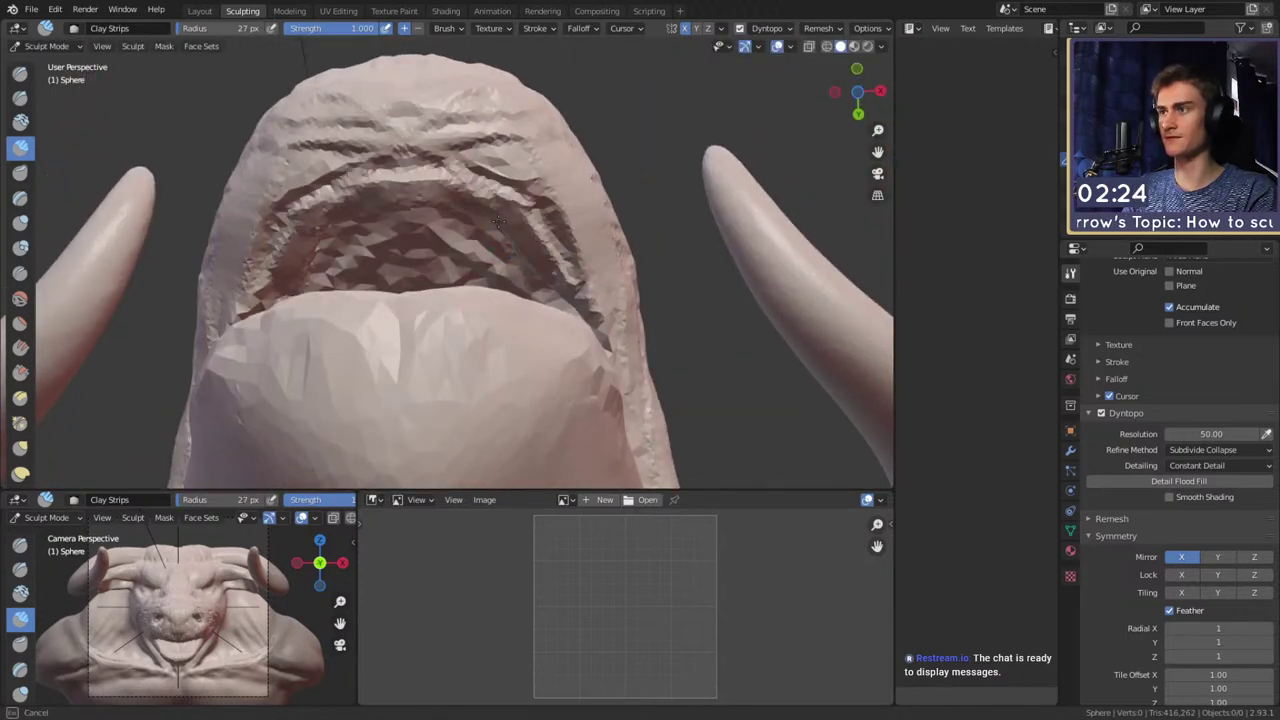
pyautogui.moveTo(524, 247)
pyautogui.mouseDown()
pyautogui.moveTo(490, 185)
pyautogui.moveTo(535, 232)
pyautogui.moveTo(537, 283)
pyautogui.mouseUp()
# Thicken the curved gum ridge inside the upper jaw and build up the roof of the mouth with Clay Strips
pyautogui.moveTo(537, 283); pyautogui.dragTo(352, 203, button='middle')
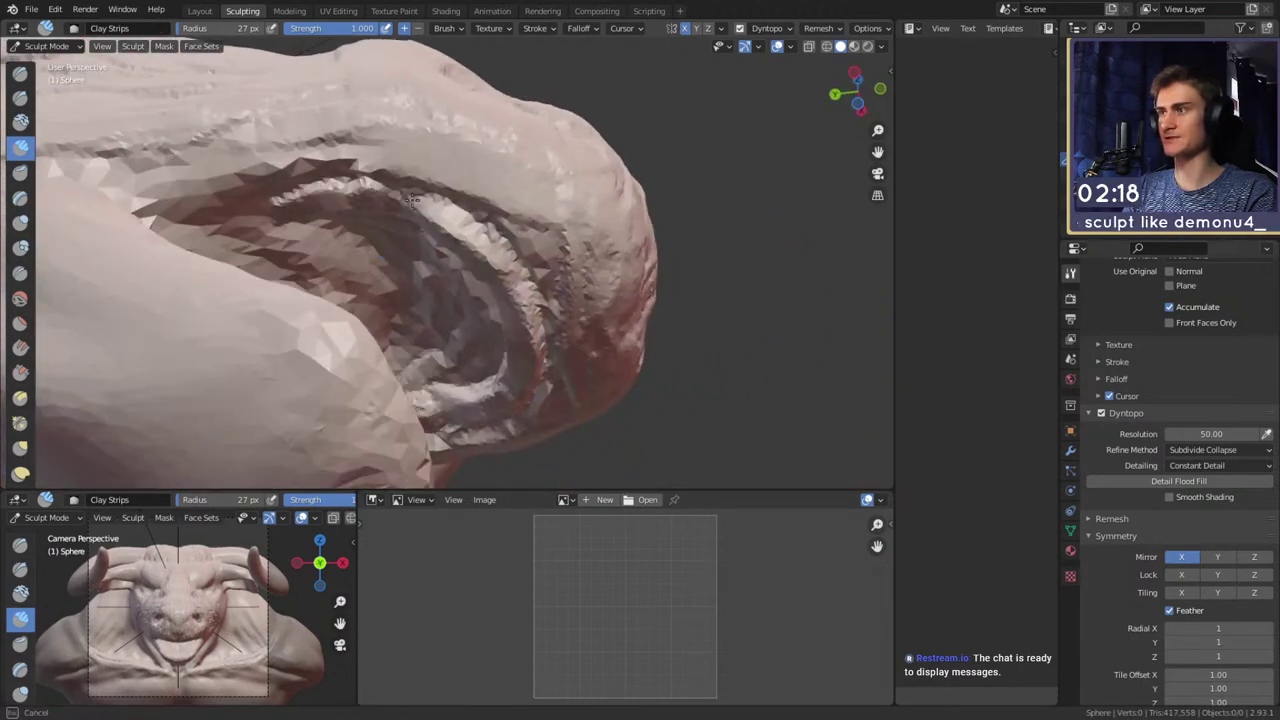
pyautogui.moveTo(451, 231); pyautogui.dragTo(473, 243)
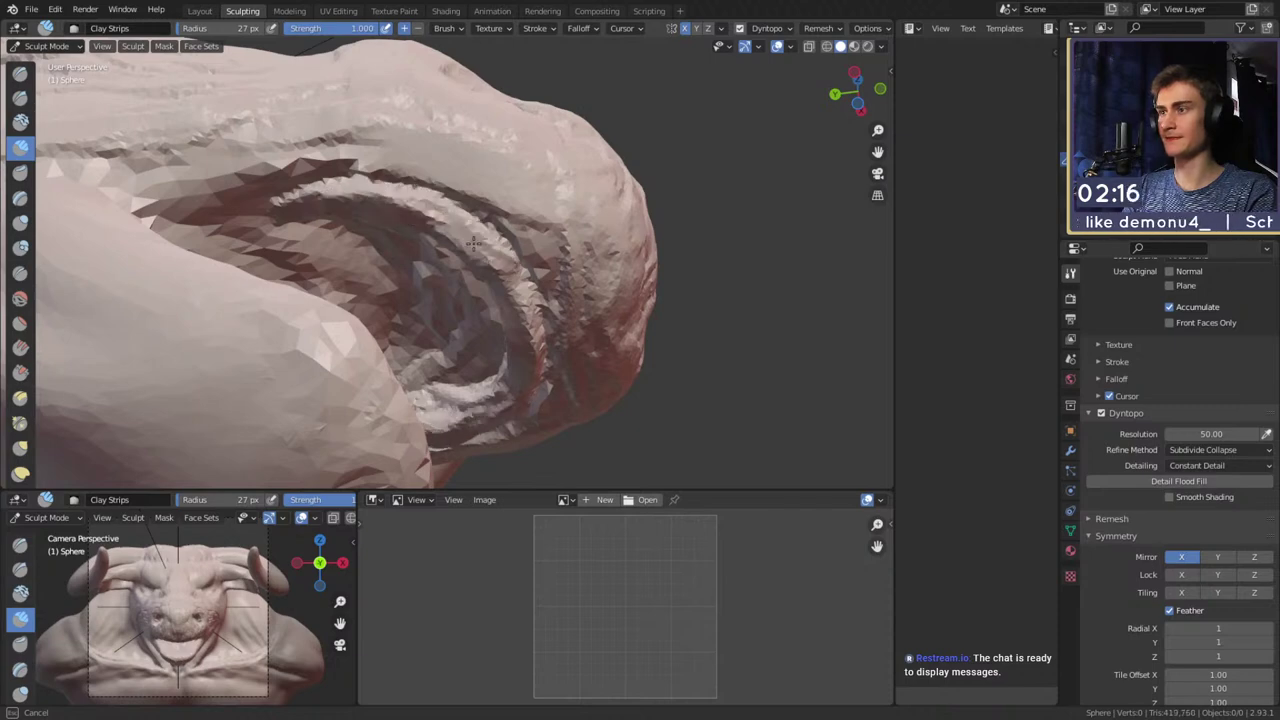
pyautogui.moveTo(505, 291)
pyautogui.mouseDown(button='middle')
pyautogui.moveTo(516, 400)
pyautogui.moveTo(546, 345)
pyautogui.mouseUp(button='middle')
pyautogui.moveTo(524, 300); pyautogui.dragTo(451, 390, button='middle')
pyautogui.moveTo(431, 363); pyautogui.dragTo(450, 391)
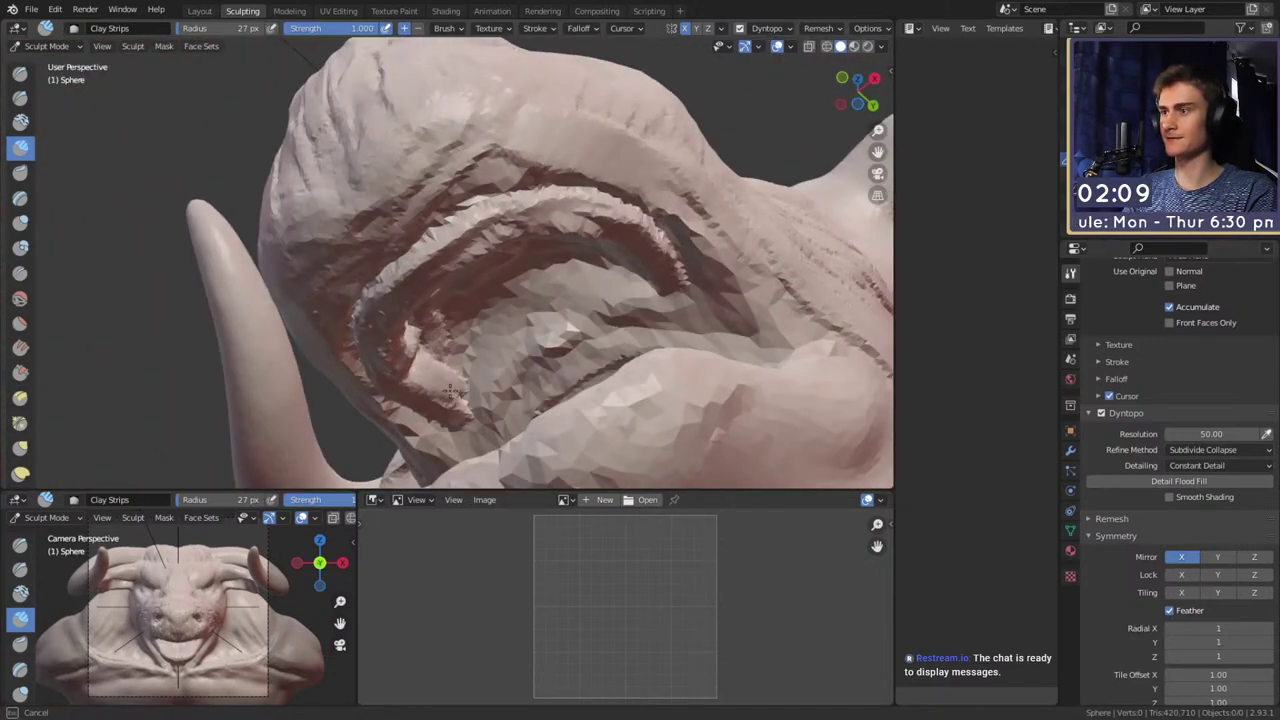
# Extend both ends of the upper gum ridge and sculpt the inner upper lip around it with Clay Strips at 27 px
pyautogui.moveTo(423, 380)
pyautogui.mouseDown(button='middle')
pyautogui.moveTo(430, 362)
pyautogui.moveTo(438, 372)
pyautogui.moveTo(395, 385)
pyautogui.mouseUp(button='middle')
pyautogui.moveTo(395, 385)
pyautogui.mouseDown()
pyautogui.moveTo(373, 352)
pyautogui.moveTo(378, 305)
pyautogui.moveTo(395, 335)
pyautogui.moveTo(410, 280)
pyautogui.mouseUp()
pyautogui.moveTo(376, 345); pyautogui.dragTo(376, 328)
pyautogui.moveTo(374, 328); pyautogui.dragTo(347, 292, button='middle')
pyautogui.moveTo(347, 292)
pyautogui.mouseDown()
pyautogui.moveTo(358, 256)
pyautogui.moveTo(488, 241)
pyautogui.moveTo(396, 247)
pyautogui.moveTo(335, 275)
pyautogui.mouseUp()
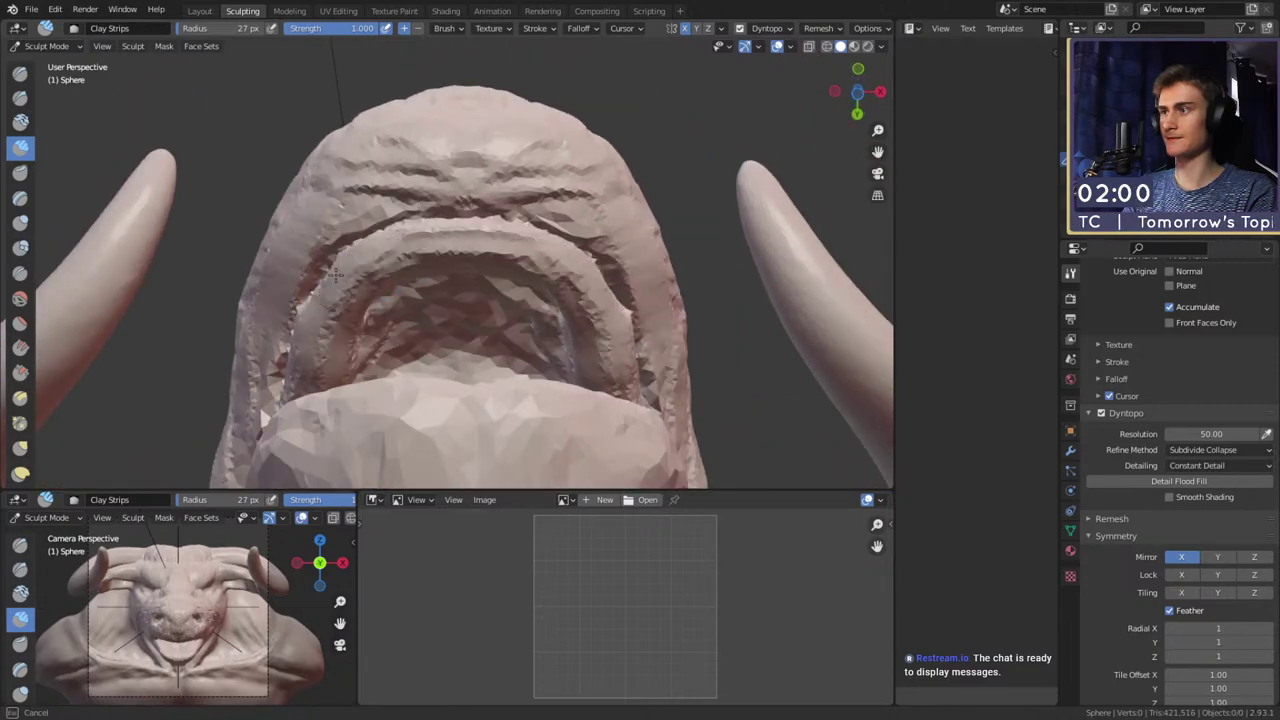
pyautogui.moveTo(525, 188)
pyautogui.mouseDown(button='middle')
pyautogui.moveTo(457, 297)
pyautogui.moveTo(577, 196)
pyautogui.mouseUp(button='middle')
pyautogui.moveTo(595, 274); pyautogui.dragTo(570, 223)
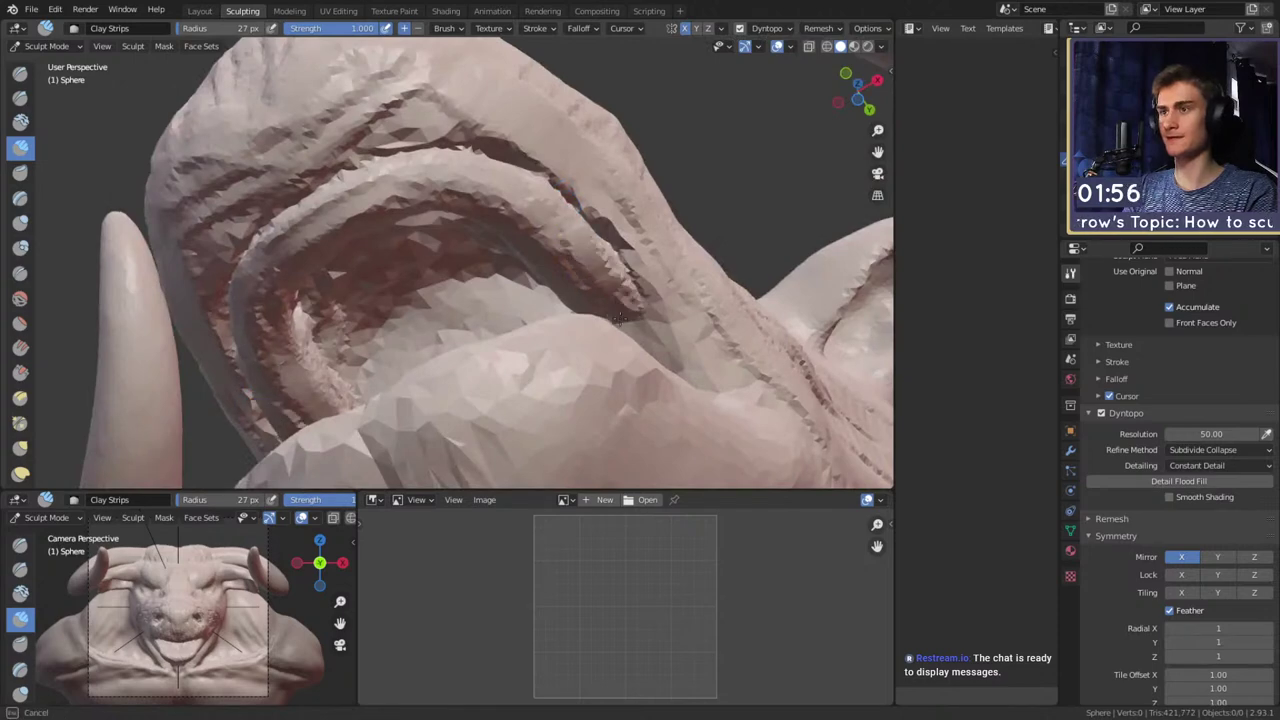
pyautogui.moveTo(619, 318); pyautogui.dragTo(596, 397, button='middle')
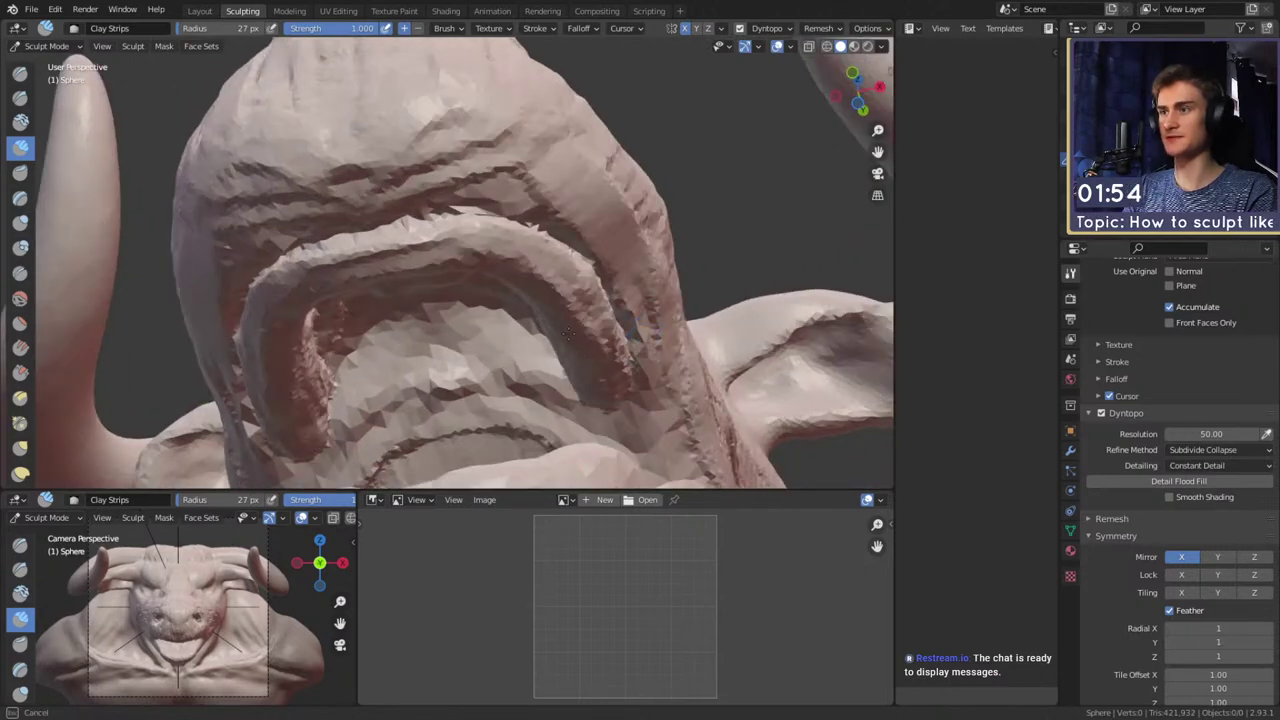
pyautogui.moveTo(568, 332)
pyautogui.mouseDown()
pyautogui.moveTo(520, 255)
pyautogui.moveTo(465, 210)
pyautogui.mouseUp()
pyautogui.moveTo(465, 210)
pyautogui.mouseDown(button='middle')
pyautogui.moveTo(542, 257)
pyautogui.moveTo(580, 252)
pyautogui.moveTo(491, 266)
pyautogui.moveTo(449, 251)
pyautogui.mouseUp(button='middle')
# Set the Clay Strips radius to 31 px and build up the rim and front of the lower lip
pyautogui.scroll(4, 580, 252)
pyautogui.press('f')
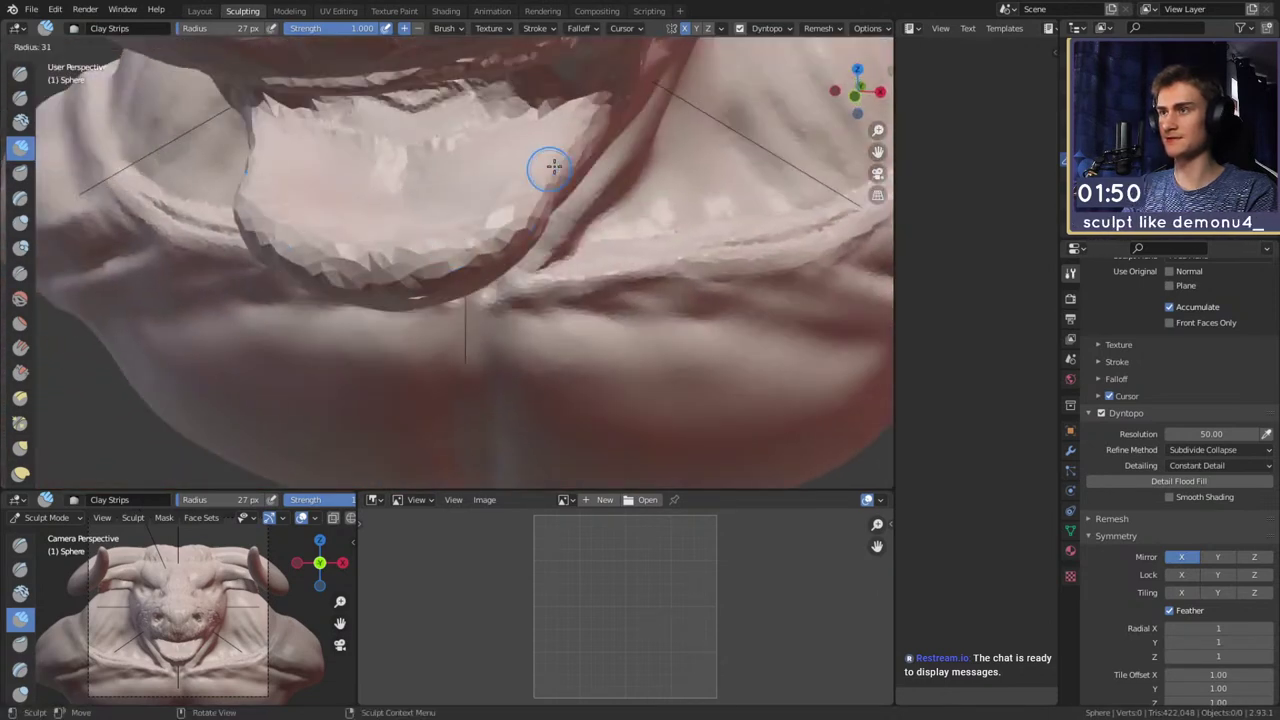
pyautogui.click(553, 167)
pyautogui.moveTo(551, 177)
pyautogui.mouseDown(button='middle')
pyautogui.moveTo(554, 251)
pyautogui.moveTo(517, 313)
pyautogui.mouseUp(button='middle')
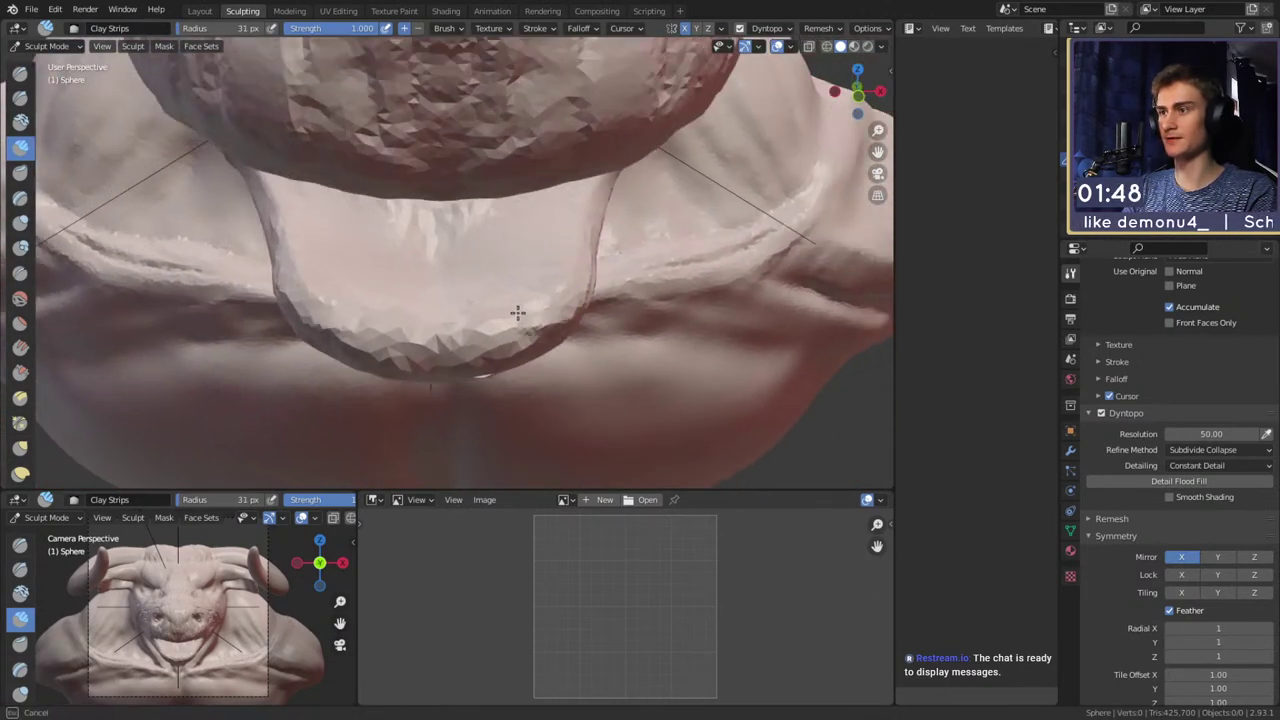
pyautogui.moveTo(517, 313)
pyautogui.mouseDown()
pyautogui.moveTo(467, 317)
pyautogui.moveTo(452, 346)
pyautogui.mouseUp()
pyautogui.moveTo(456, 347); pyautogui.dragTo(490, 270, button='middle')
pyautogui.moveTo(508, 270)
pyautogui.mouseDown()
pyautogui.moveTo(447, 287)
pyautogui.moveTo(552, 269)
pyautogui.mouseUp()
pyautogui.moveTo(415, 309)
pyautogui.mouseDown()
pyautogui.moveTo(512, 286)
pyautogui.moveTo(424, 288)
pyautogui.moveTo(490, 303)
pyautogui.mouseUp()
pyautogui.moveTo(495, 308); pyautogui.dragTo(460, 243, button='middle')
pyautogui.moveTo(395, 247)
pyautogui.mouseDown()
pyautogui.moveTo(488, 220)
pyautogui.moveTo(386, 236)
pyautogui.moveTo(488, 208)
pyautogui.moveTo(478, 230)
pyautogui.mouseUp()
# Set the Clay Strips radius to 53 px and sculpt lengthwise folds along the side and underside of the lower jaw
pyautogui.press('f')
pyautogui.click(438, 246)
pyautogui.moveTo(486, 240)
pyautogui.mouseDown(button='middle')
pyautogui.moveTo(319, 333)
pyautogui.moveTo(287, 328)
pyautogui.mouseUp(button='middle')
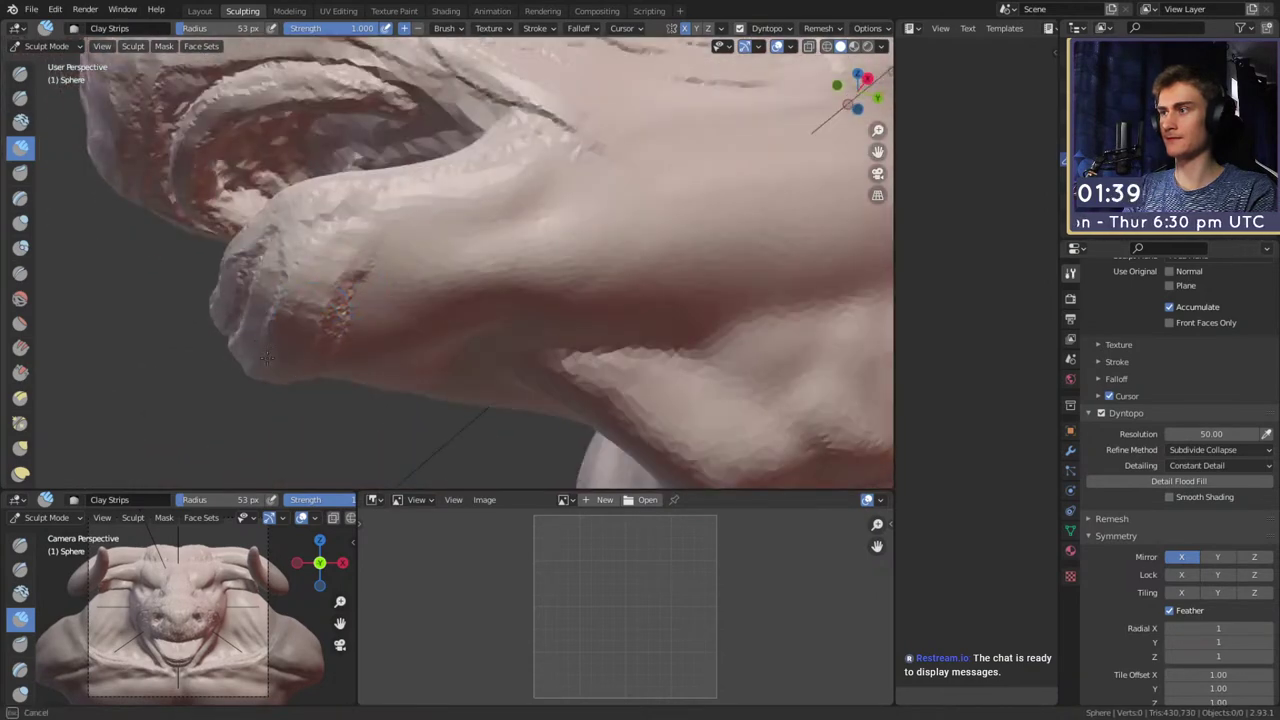
pyautogui.moveTo(347, 334)
pyautogui.mouseDown()
pyautogui.moveTo(382, 315)
pyautogui.moveTo(428, 347)
pyautogui.mouseUp()
pyautogui.moveTo(428, 349); pyautogui.dragTo(368, 272, button='middle')
pyautogui.moveTo(368, 272)
pyautogui.mouseDown()
pyautogui.moveTo(400, 282)
pyautogui.moveTo(408, 264)
pyautogui.moveTo(516, 306)
pyautogui.moveTo(500, 328)
pyautogui.moveTo(625, 342)
pyautogui.mouseUp()
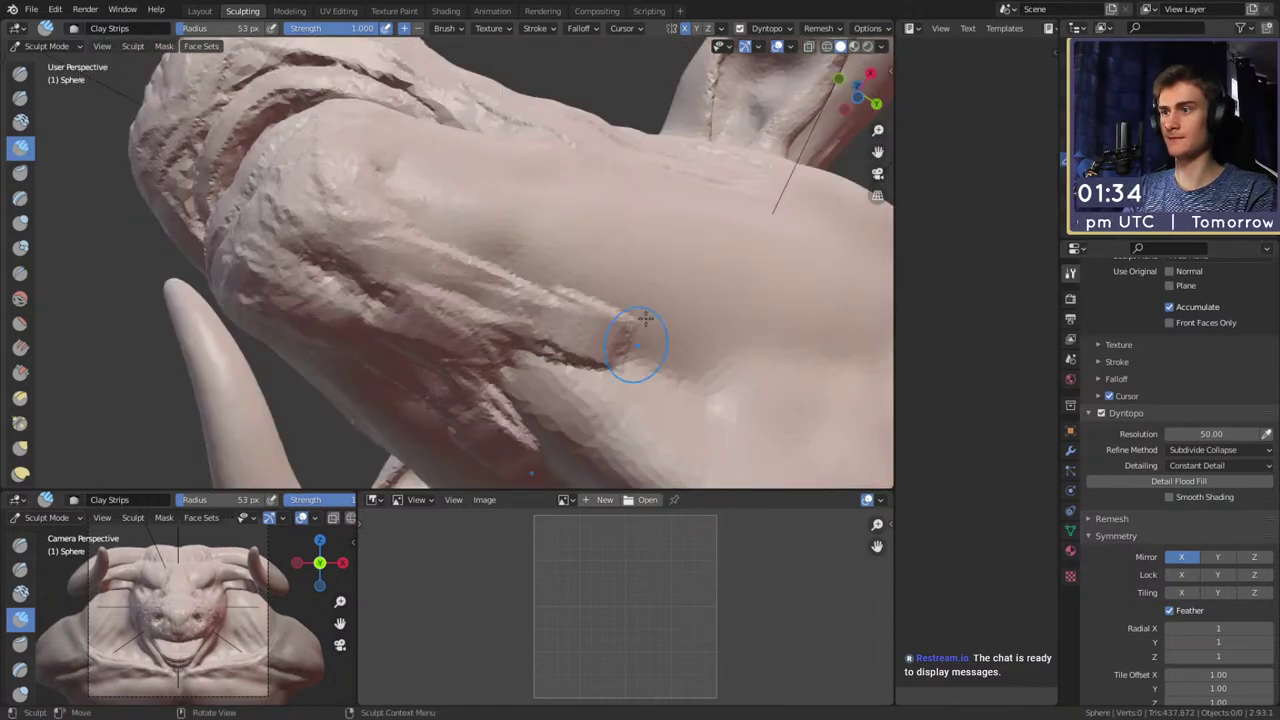
pyautogui.moveTo(634, 346); pyautogui.dragTo(570, 416, button='middle')
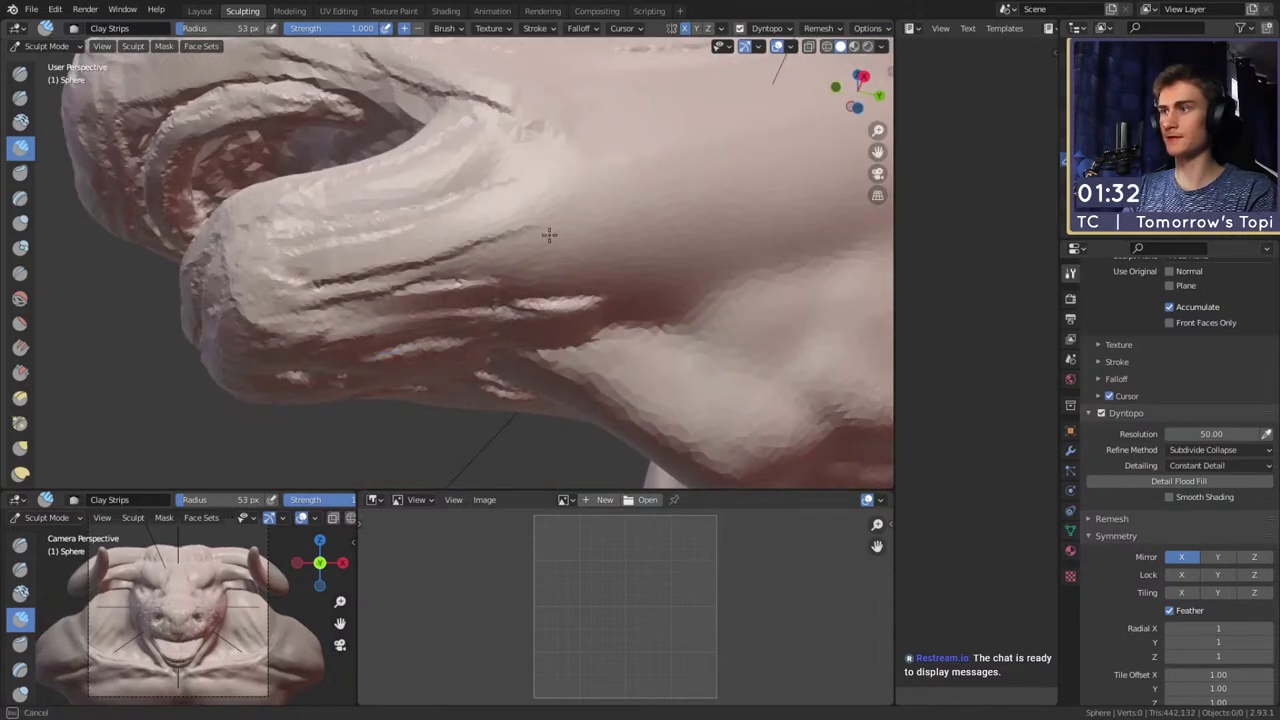
pyautogui.moveTo(662, 245)
pyautogui.mouseDown()
pyautogui.moveTo(729, 297)
pyautogui.moveTo(622, 256)
pyautogui.mouseUp()
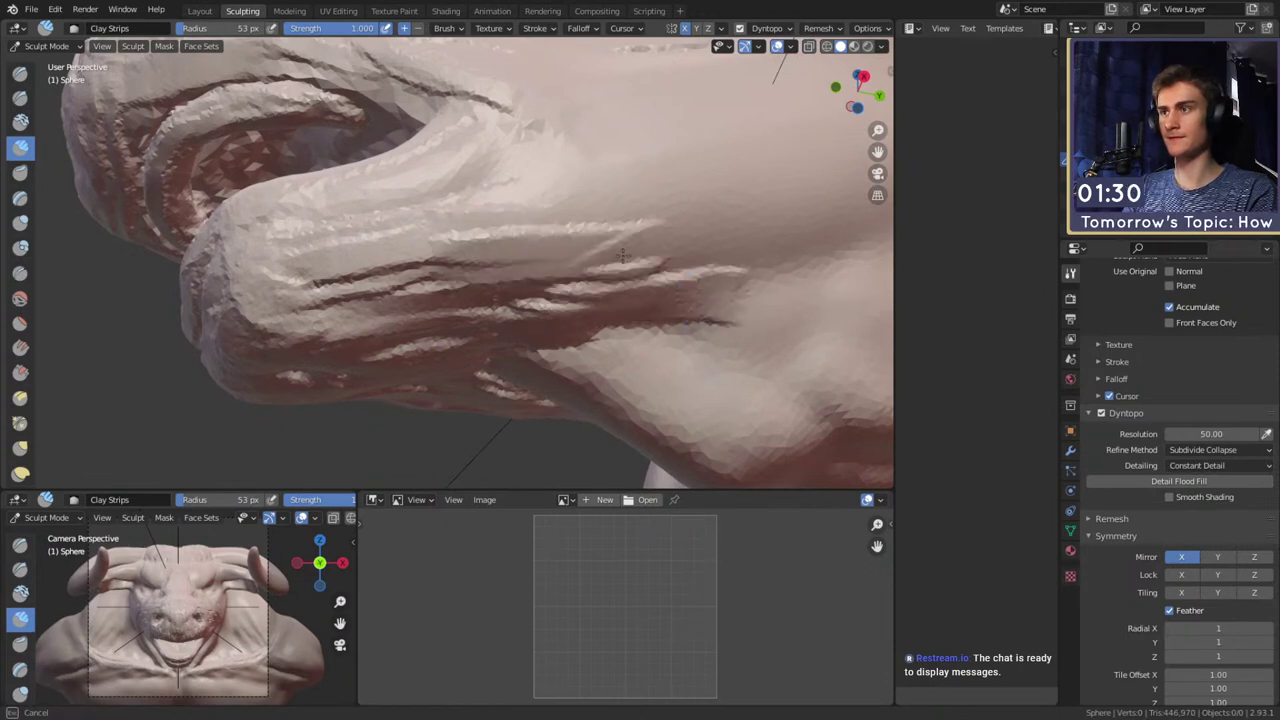
# Set the Clay Strips radius to 17 px and add finer wrinkles along the lower jaw near the mouth corner
pyautogui.moveTo(537, 206)
pyautogui.mouseDown(button='middle')
pyautogui.moveTo(614, 206)
pyautogui.moveTo(594, 309)
pyautogui.mouseUp(button='middle')
pyautogui.keyDown('alt'); pyautogui.moveTo(594, 309); pyautogui.dragTo(485, 239); pyautogui.keyUp('alt')
pyautogui.scroll(5, 620, 257)
pyautogui.press('f')
pyautogui.moveTo(485, 239); pyautogui.dragTo(497, 273, button='middle')
pyautogui.click(493, 252)
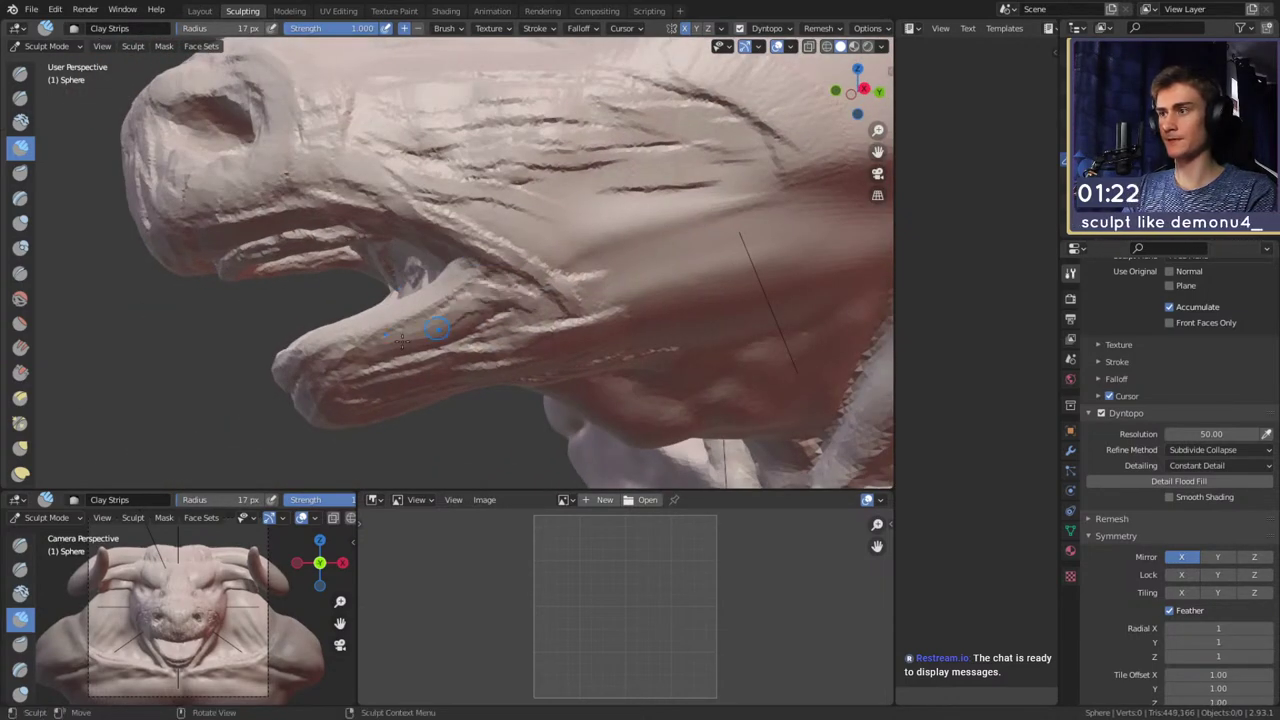
pyautogui.keyDown('shift'); pyautogui.moveTo(588, 314); pyautogui.dragTo(310, 332, button='middle'); pyautogui.keyUp('shift')
# Set the Clay Strips radius to 58 px and build up a rounded, tapered tongue on the mouth floor
pyautogui.scroll(-6, 400, 330)
pyautogui.moveTo(400, 330); pyautogui.dragTo(534, 323, button='middle')
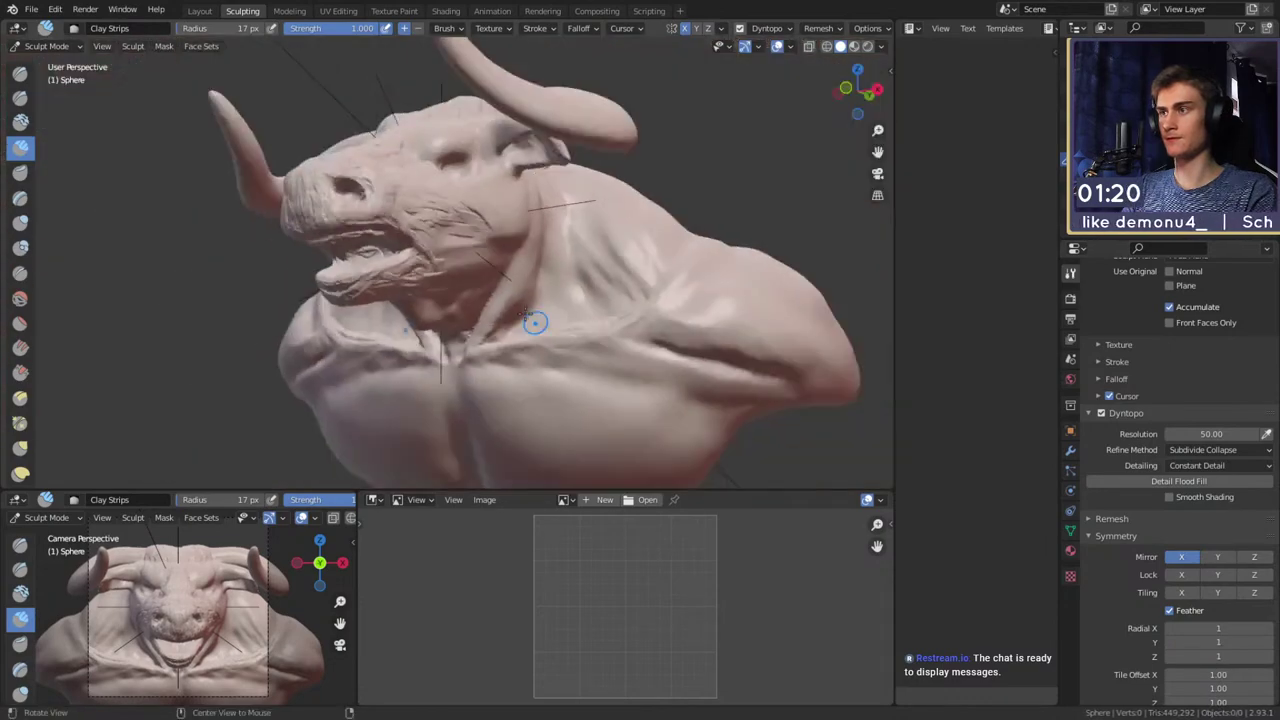
pyautogui.moveTo(610, 300)
pyautogui.mouseDown(button='middle')
pyautogui.moveTo(530, 265)
pyautogui.moveTo(517, 247)
pyautogui.moveTo(535, 225)
pyautogui.mouseUp(button='middle')
pyautogui.scroll(8, 540, 210)
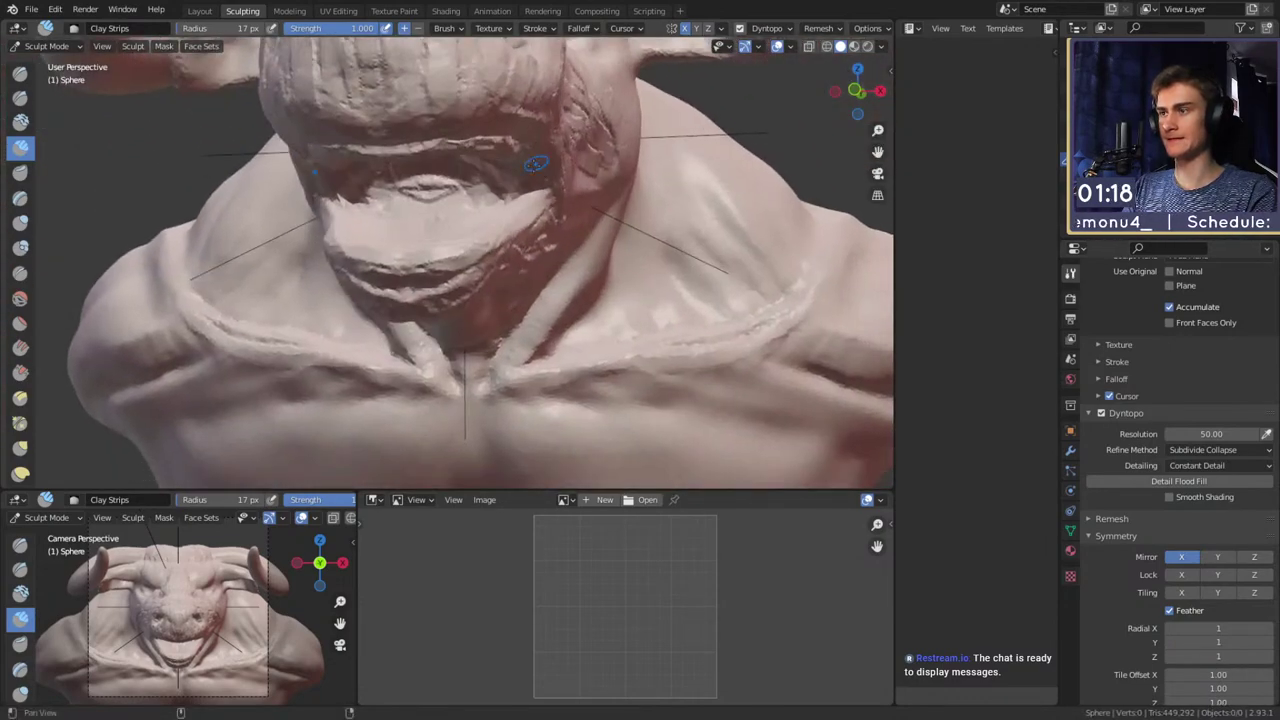
pyautogui.press('f')
pyautogui.click(470, 210)
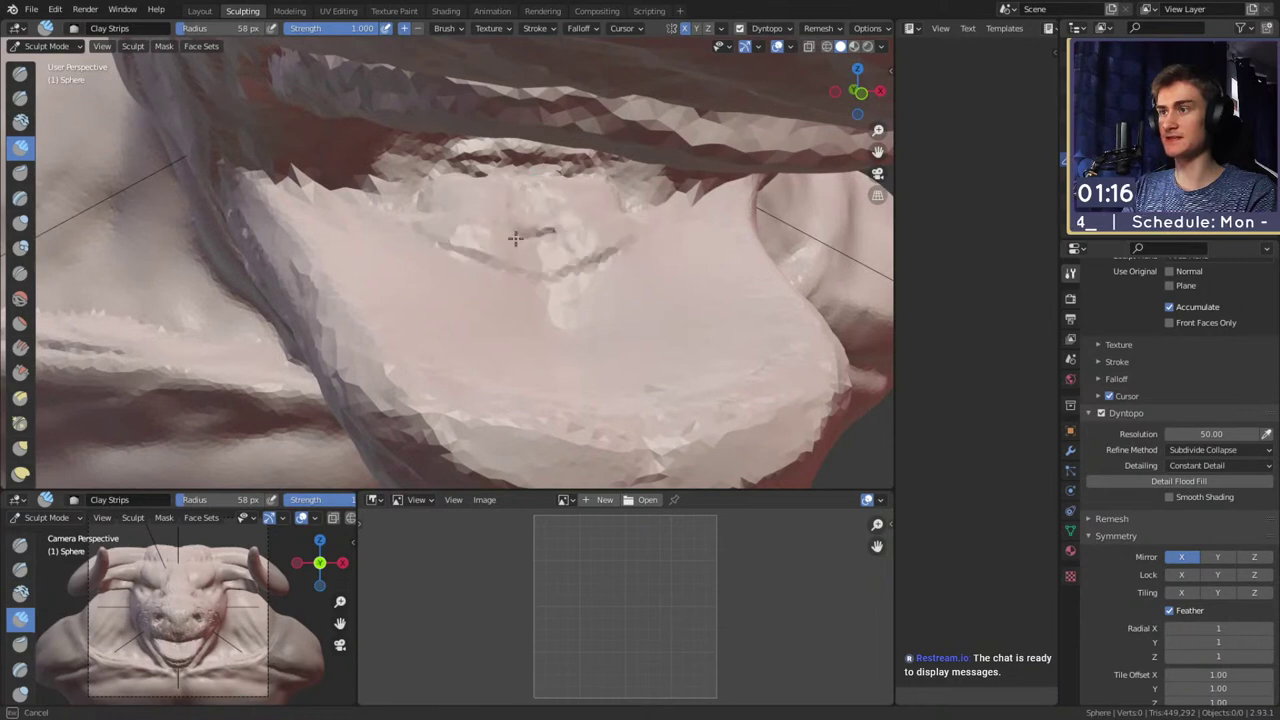
pyautogui.moveTo(473, 255)
pyautogui.mouseDown(button='middle')
pyautogui.moveTo(466, 220)
pyautogui.moveTo(429, 191)
pyautogui.mouseUp(button='middle')
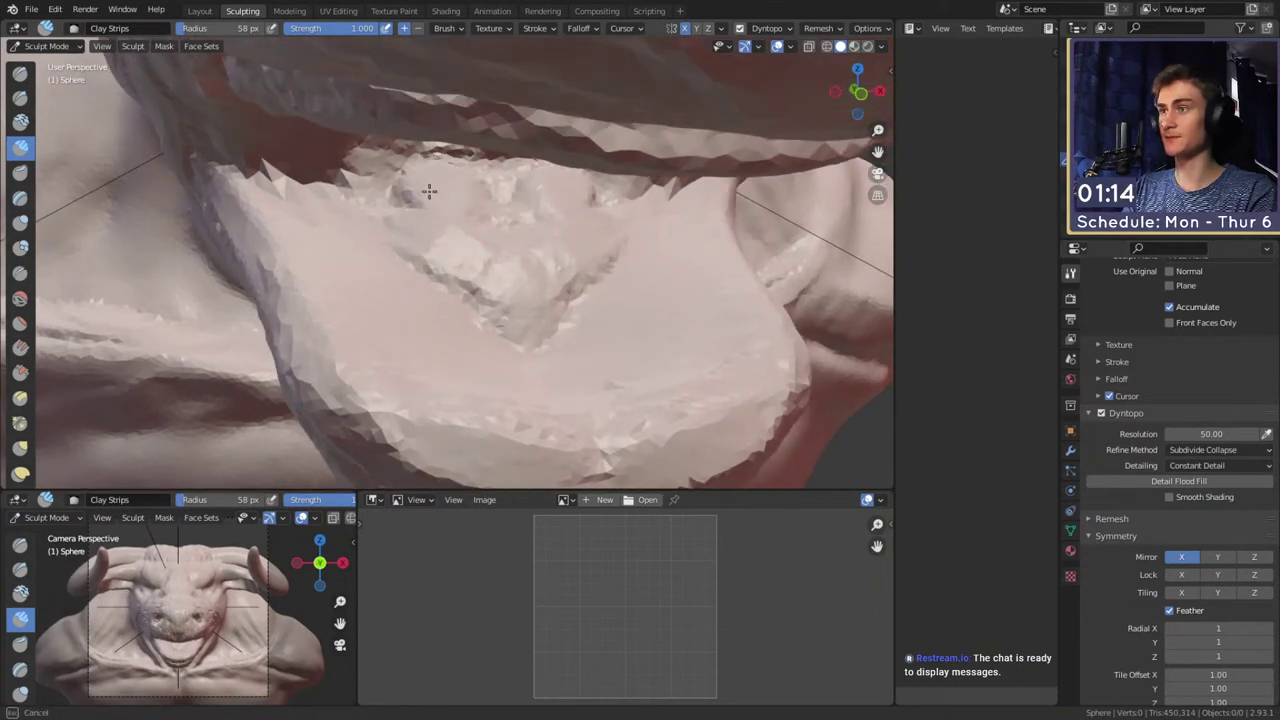
pyautogui.moveTo(544, 322); pyautogui.dragTo(386, 182)
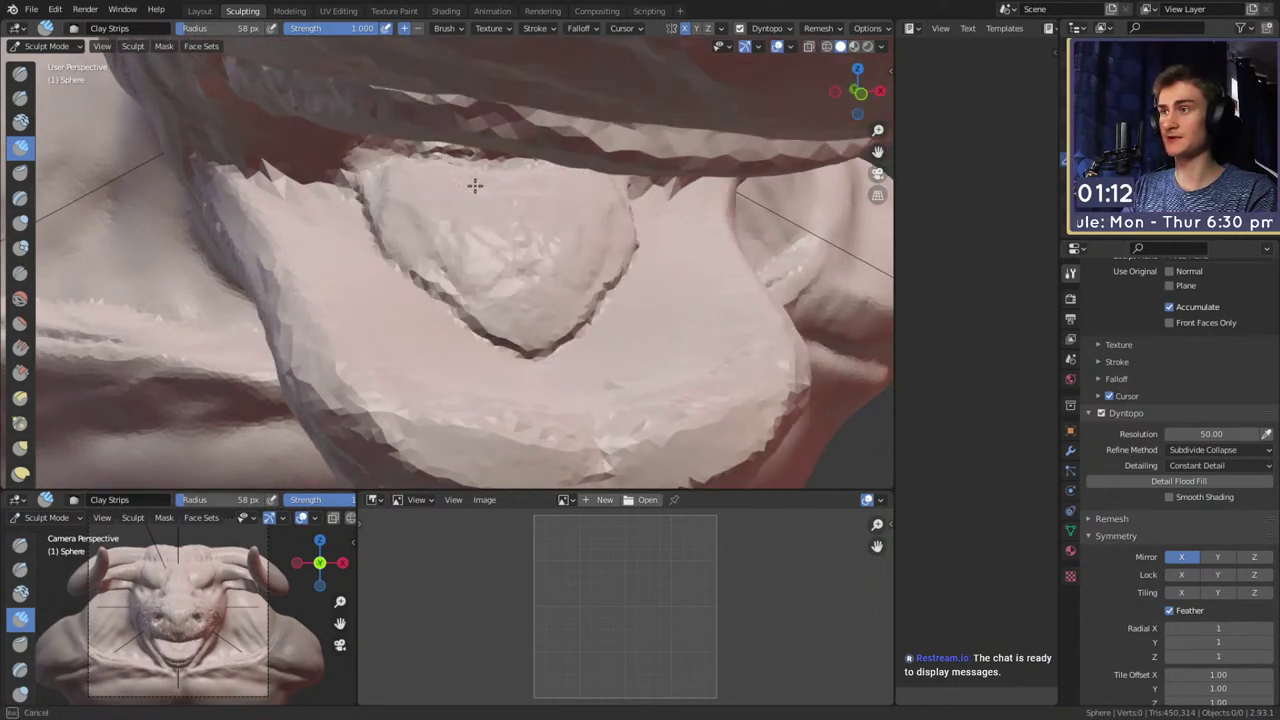
pyautogui.moveTo(475, 186); pyautogui.dragTo(492, 240)
pyautogui.moveTo(520, 315)
pyautogui.mouseDown(button='middle')
pyautogui.moveTo(515, 225)
pyautogui.moveTo(534, 280)
pyautogui.mouseUp(button='middle')
pyautogui.scroll(3, 515, 225)
pyautogui.keyDown('shift'); pyautogui.moveTo(420, 290); pyautogui.dragTo(455, 235, button='middle'); pyautogui.keyUp('shift')
pyautogui.moveTo(358, 170)
pyautogui.mouseDown()
pyautogui.moveTo(330, 250)
pyautogui.moveTo(517, 91)
pyautogui.moveTo(554, 83)
pyautogui.mouseUp()
# Set the Clay Strips radius to 34 px and sculpt a curved gum ridge inside the lower lip in front of the tongue
pyautogui.scroll(-5, 554, 84)
pyautogui.scroll(1, 526, 207)
pyautogui.moveTo(529, 194)
pyautogui.mouseDown(button='middle')
pyautogui.moveTo(500, 217)
pyautogui.moveTo(457, 214)
pyautogui.moveTo(563, 208)
pyautogui.mouseUp(button='middle')
pyautogui.press('f')
pyautogui.click(479, 216)
pyautogui.scroll(3, 457, 214)
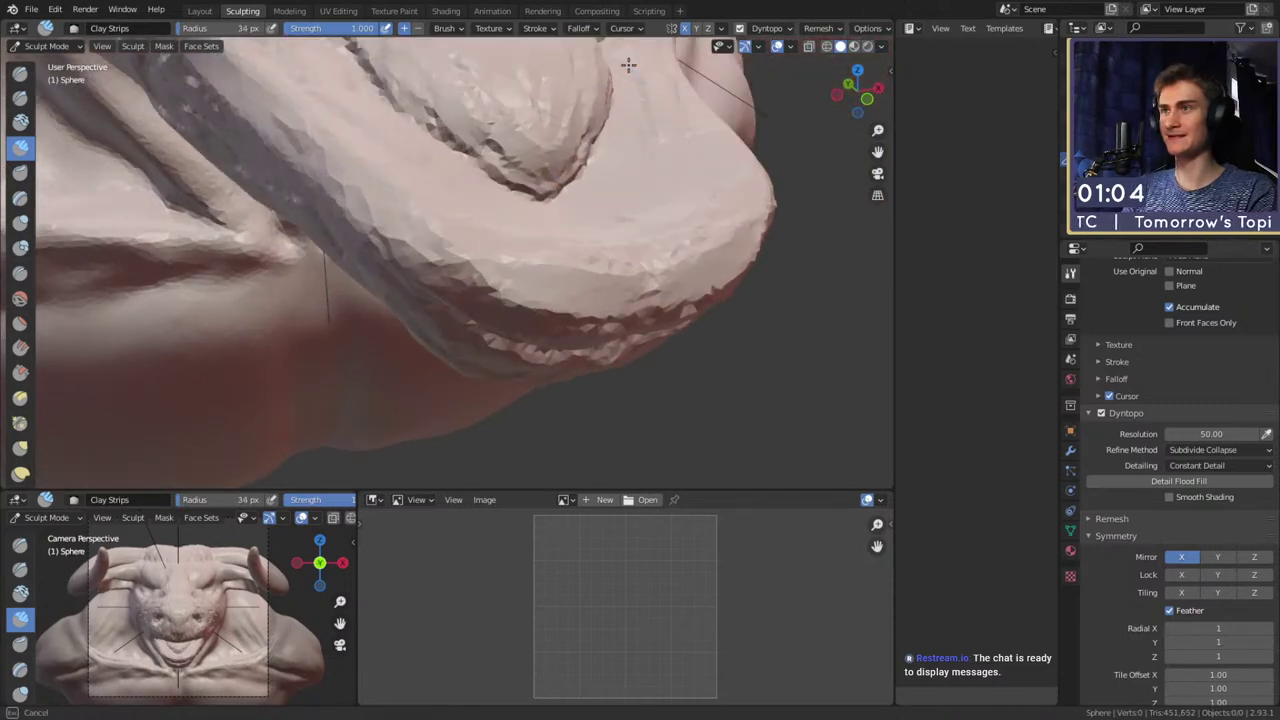
pyautogui.moveTo(689, 147); pyautogui.dragTo(720, 272, button='middle')
pyautogui.moveTo(680, 279); pyautogui.dragTo(702, 277)
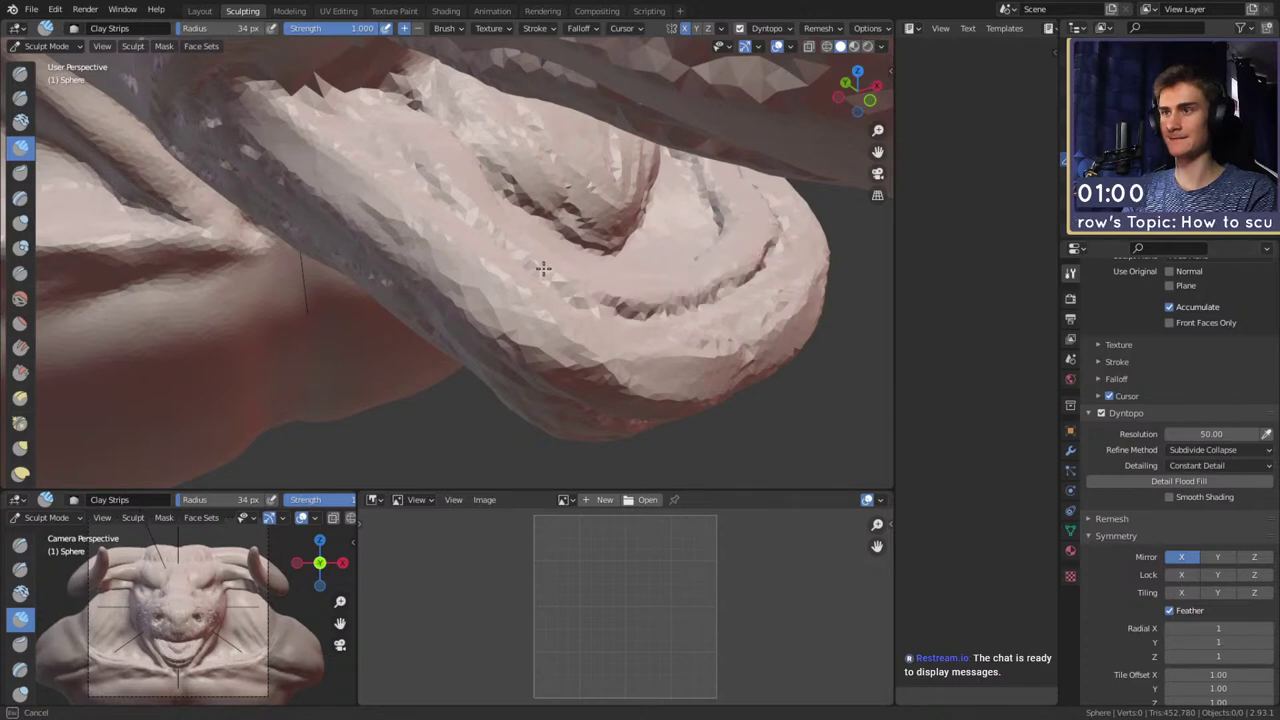
pyautogui.moveTo(543, 268)
pyautogui.mouseDown()
pyautogui.moveTo(517, 229)
pyautogui.moveTo(718, 246)
pyautogui.mouseUp()
pyautogui.moveTo(663, 290); pyautogui.dragTo(551, 280)
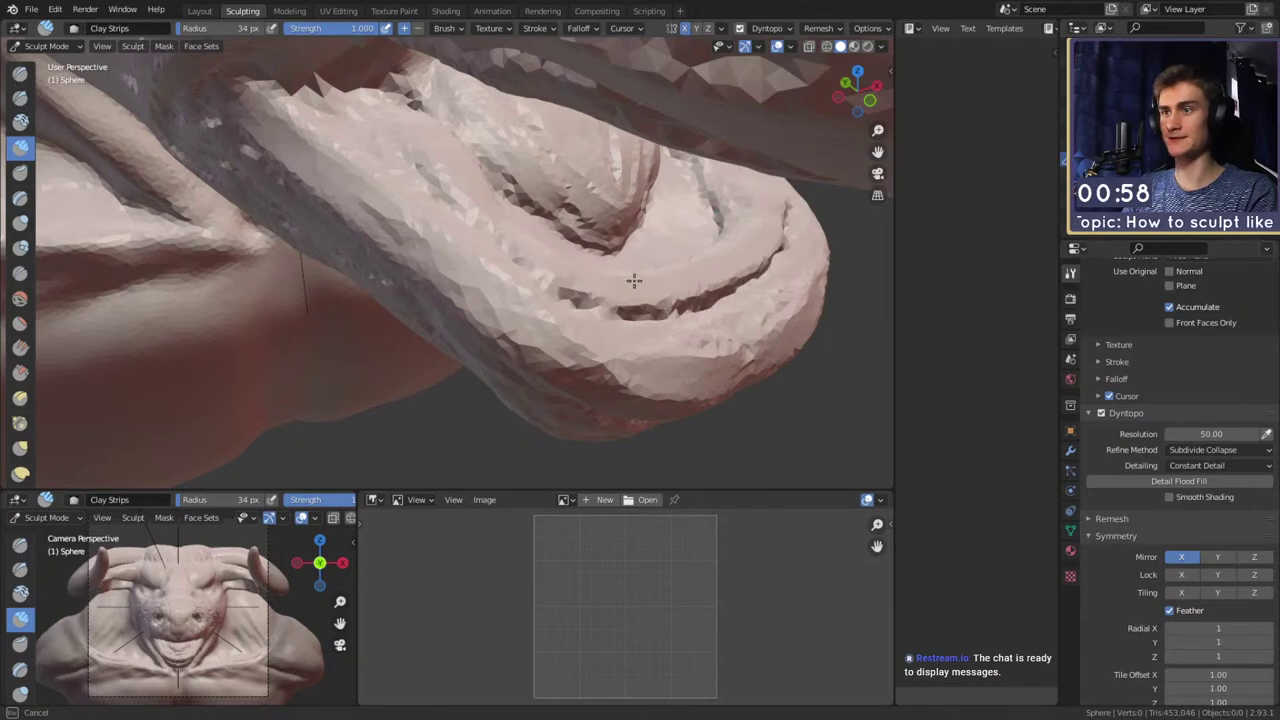
# Extend the lower gum ridge back along both sides of the tongue and thicken it with Clay Strips at 34 px
pyautogui.moveTo(551, 280)
pyautogui.mouseDown(button='middle')
pyautogui.moveTo(551, 263)
pyautogui.moveTo(427, 262)
pyautogui.mouseUp(button='middle')
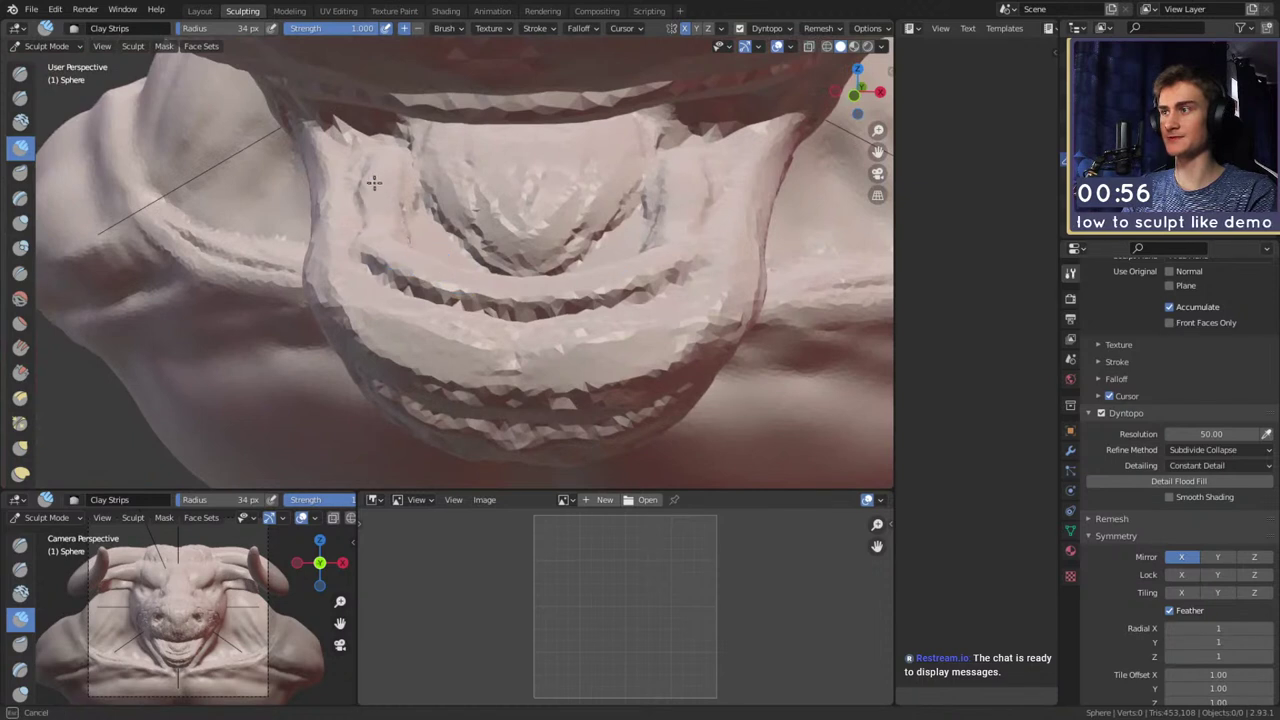
pyautogui.moveTo(379, 159)
pyautogui.mouseDown()
pyautogui.moveTo(385, 262)
pyautogui.moveTo(539, 290)
pyautogui.mouseUp()
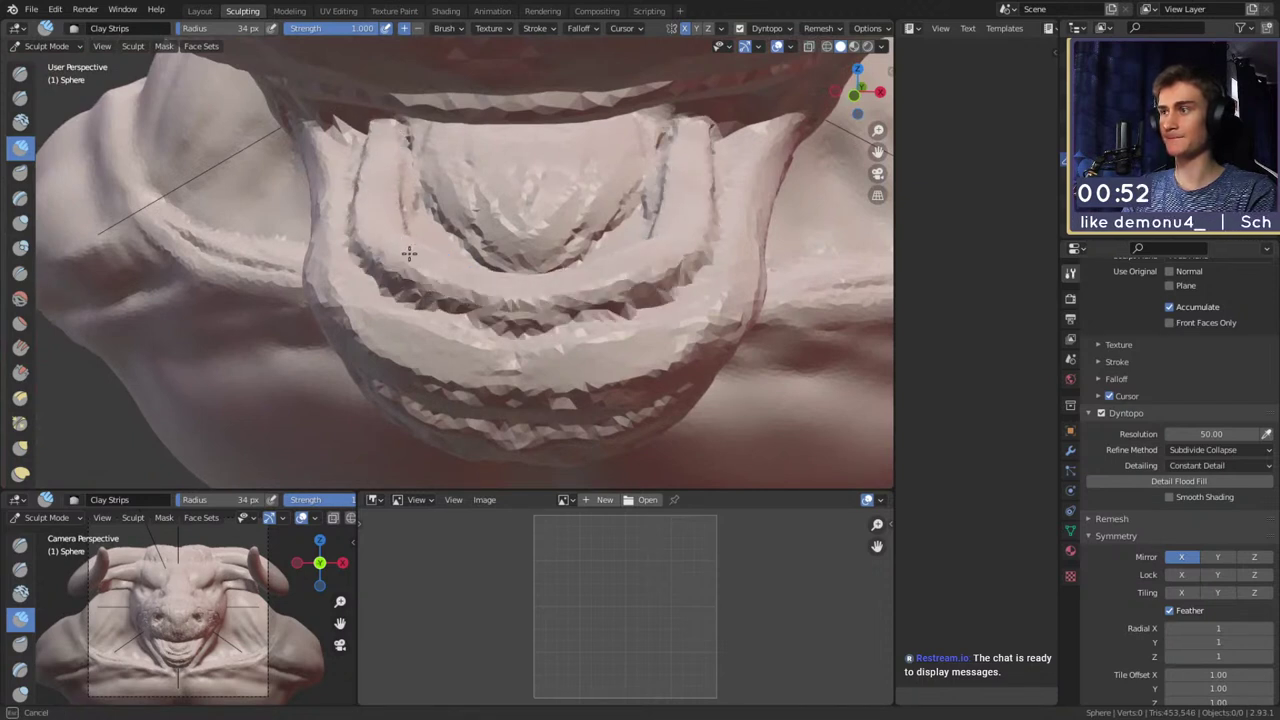
pyautogui.moveTo(376, 207)
pyautogui.mouseDown()
pyautogui.moveTo(375, 220)
pyautogui.moveTo(451, 266)
pyautogui.mouseUp()
pyautogui.moveTo(451, 266); pyautogui.dragTo(244, 331, button='middle')
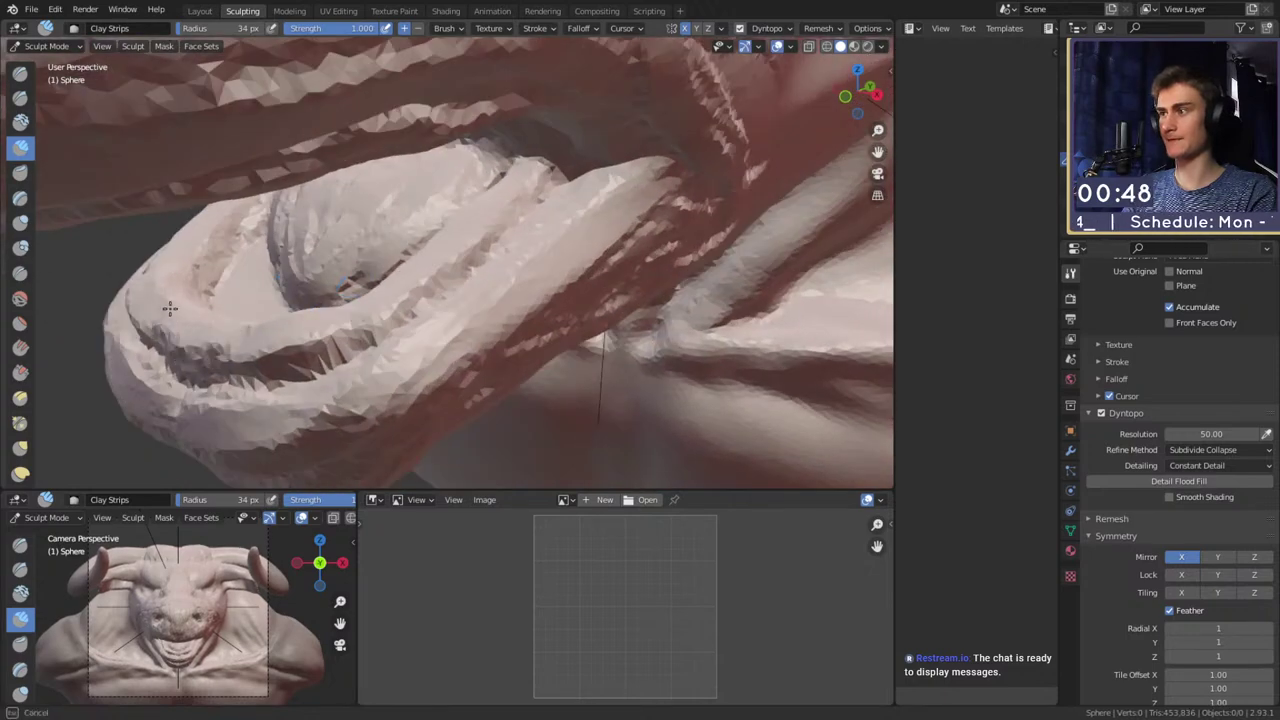
pyautogui.moveTo(223, 263); pyautogui.dragTo(471, 266, button='middle')
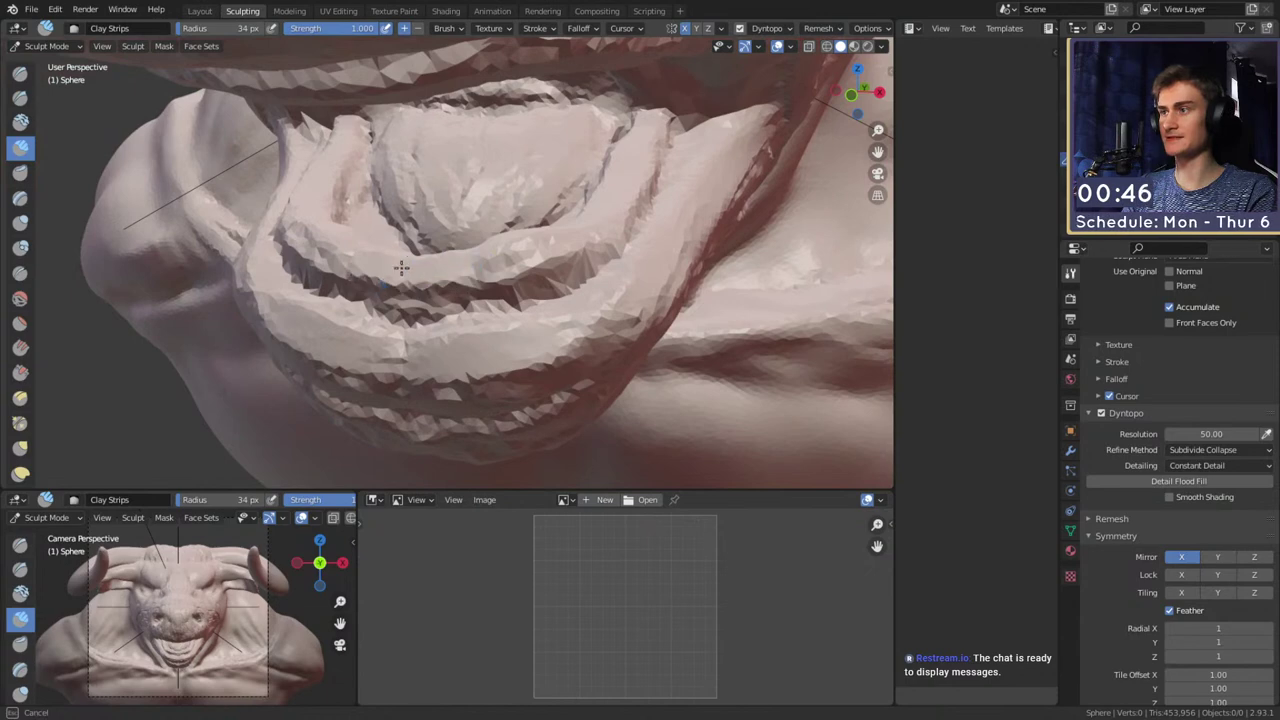
pyautogui.moveTo(357, 129); pyautogui.dragTo(319, 202)
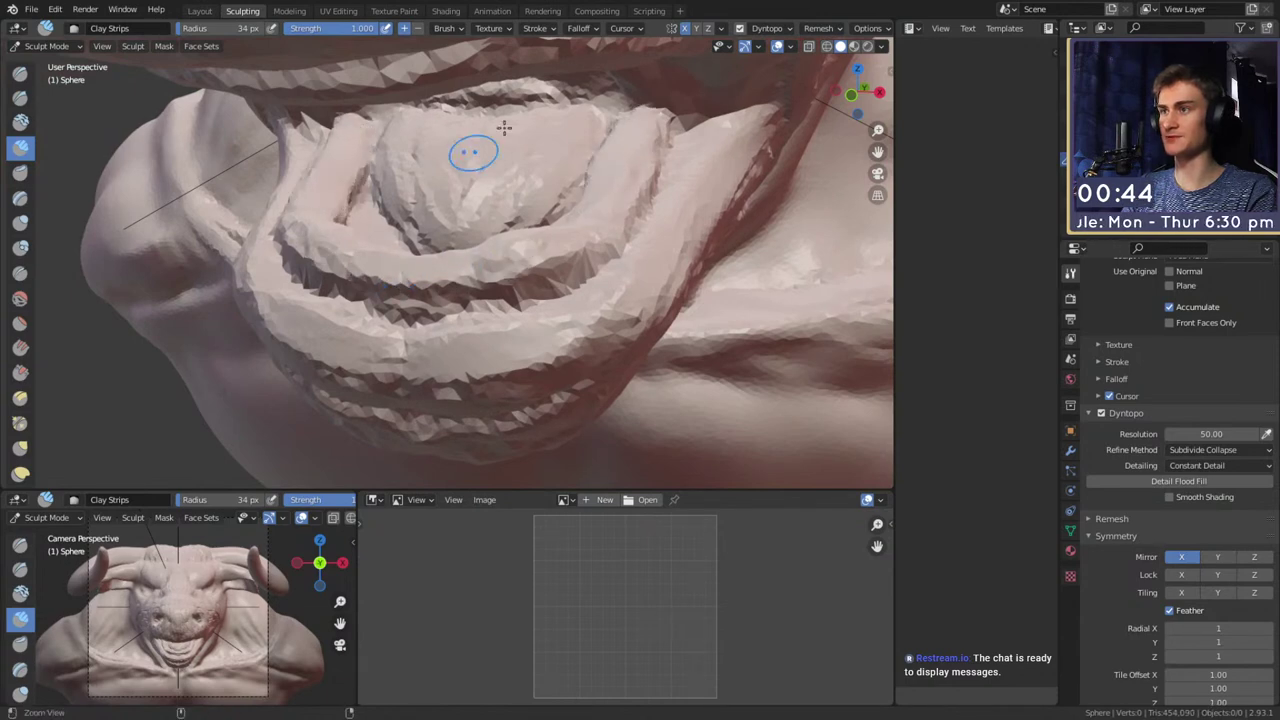
# Sculpt vertical folds over the brow above the eye with Clay Strips at 57 and 37 px
pyautogui.keyDown('ctrl'); pyautogui.moveTo(504, 128); pyautogui.dragTo(565, 240, button='middle'); pyautogui.keyUp('ctrl')
pyautogui.moveTo(565, 240)
pyautogui.mouseDown(button='middle')
pyautogui.moveTo(537, 260)
pyautogui.moveTo(432, 268)
pyautogui.moveTo(531, 289)
pyautogui.moveTo(484, 179)
pyautogui.moveTo(517, 283)
pyautogui.mouseUp(button='middle')
pyautogui.hotkey('shift', 'c')
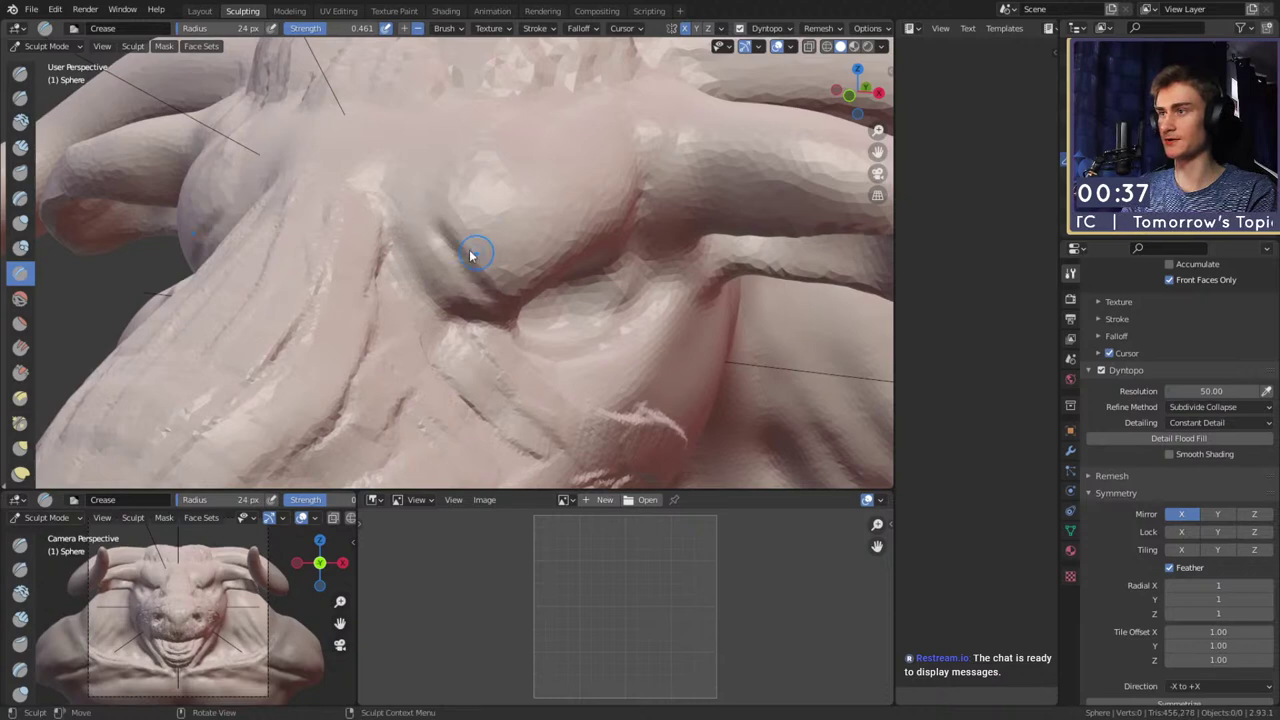
pyautogui.press('c')
pyautogui.moveTo(474, 234)
pyautogui.mouseDown()
pyautogui.moveTo(482, 272)
pyautogui.moveTo(540, 206)
pyautogui.moveTo(519, 231)
pyautogui.moveTo(537, 238)
pyautogui.mouseUp()
pyautogui.moveTo(537, 238); pyautogui.dragTo(586, 212, button='middle')
pyautogui.press('f')
pyautogui.click(534, 303)
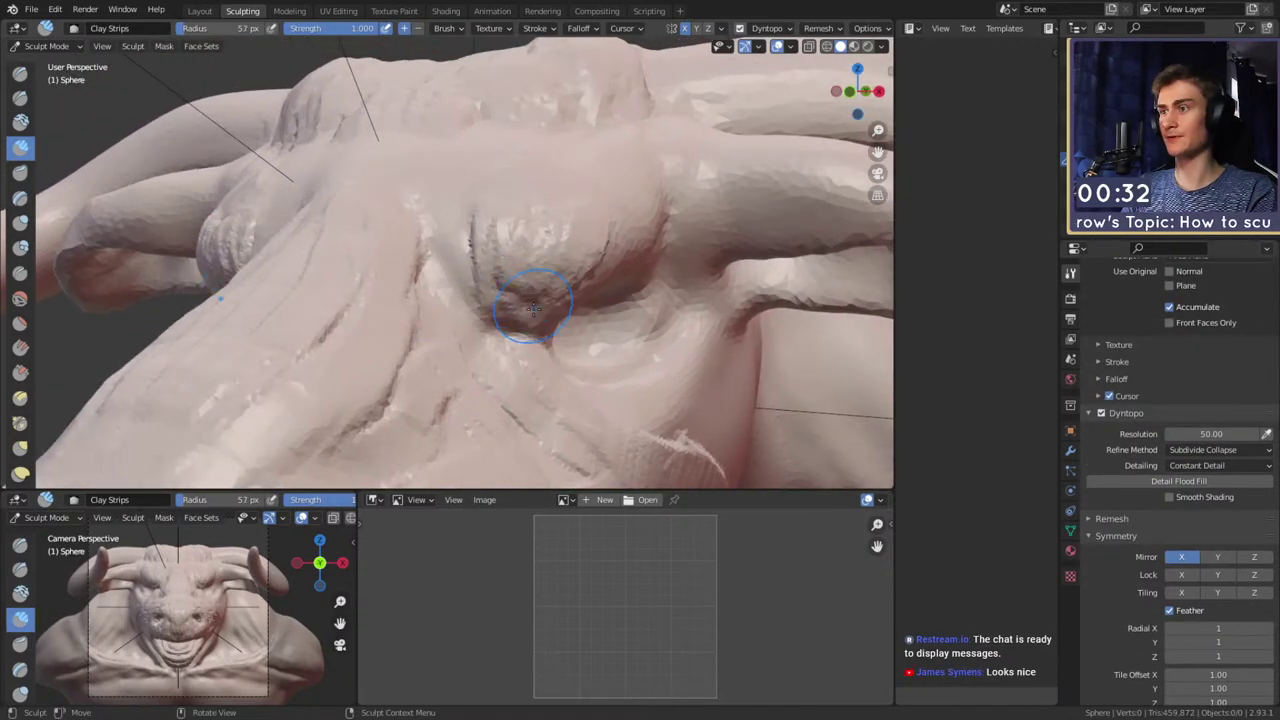
pyautogui.press('f')
pyautogui.click(534, 301)
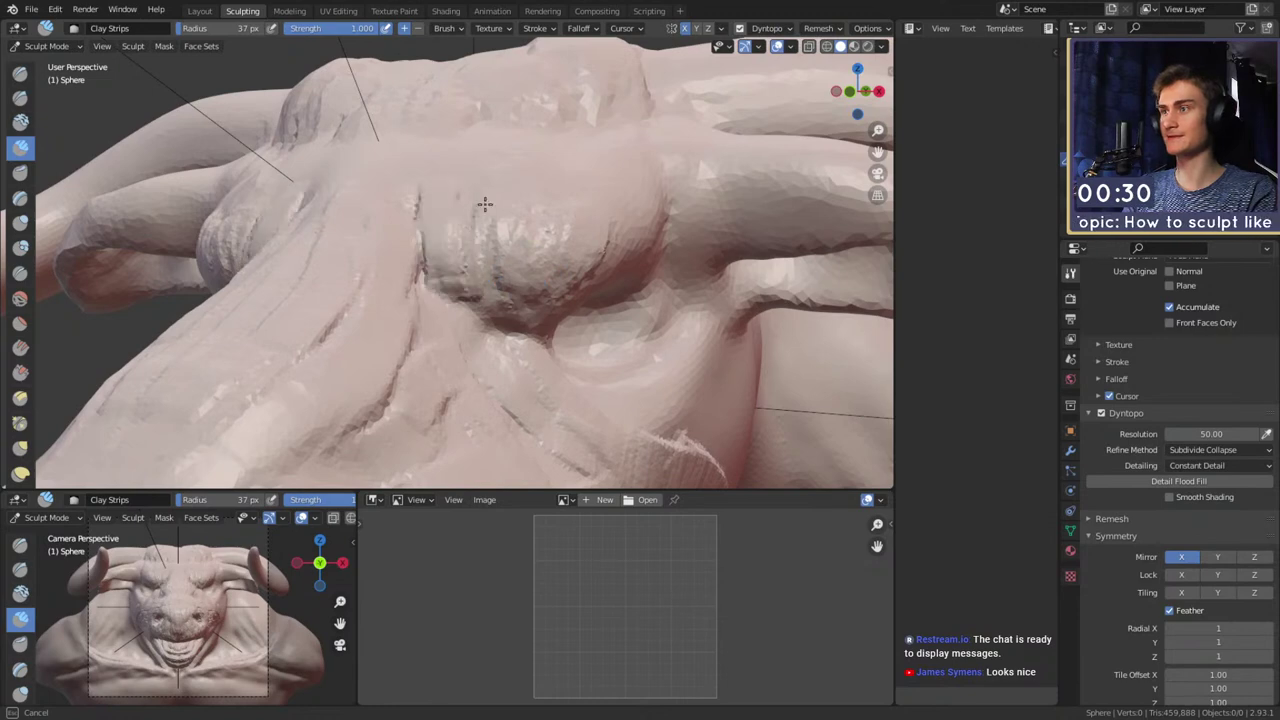
# Carry the brow folds upward onto the forehead below the hair with Clay Strips at 60 px
pyautogui.moveTo(484, 204); pyautogui.dragTo(443, 337, button='middle')
pyautogui.moveTo(573, 211)
pyautogui.mouseDown(button='middle')
pyautogui.moveTo(543, 271)
pyautogui.moveTo(534, 191)
pyautogui.moveTo(585, 243)
pyautogui.mouseUp(button='middle')
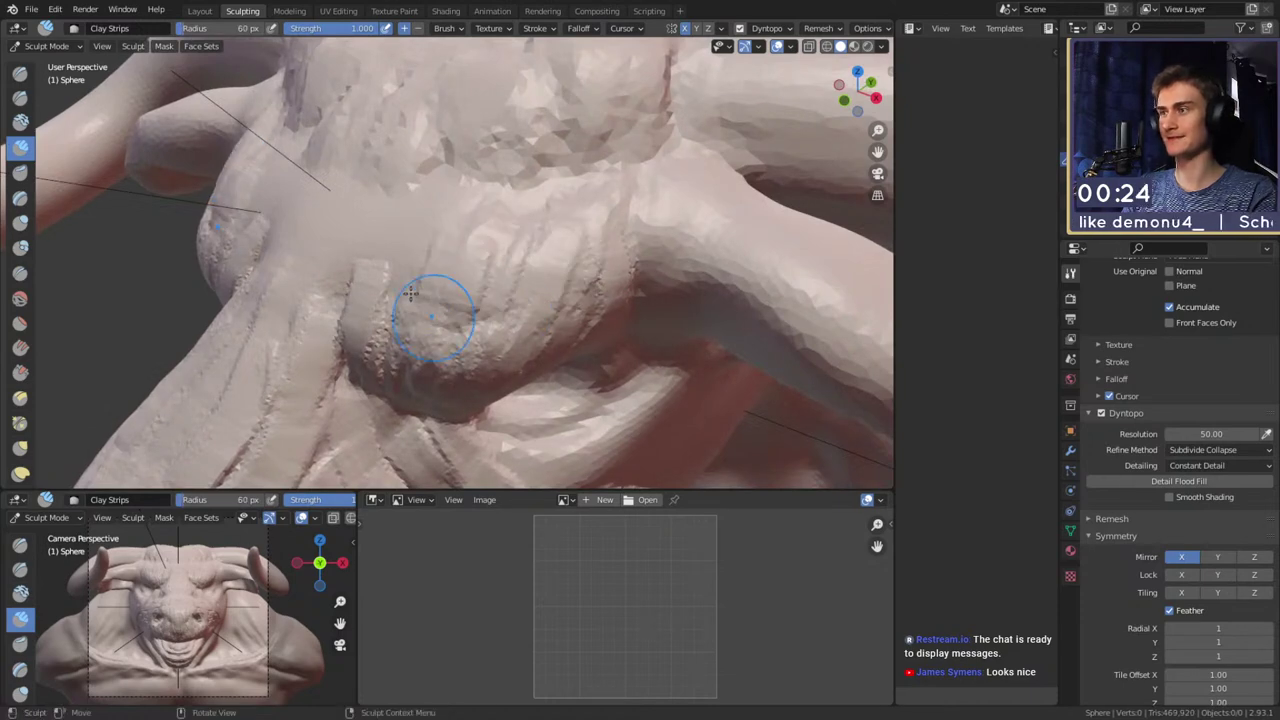
pyautogui.moveTo(411, 291)
pyautogui.mouseDown()
pyautogui.moveTo(334, 194)
pyautogui.moveTo(497, 182)
pyautogui.mouseUp()
pyautogui.keyDown('shift'); pyautogui.moveTo(522, 209); pyautogui.dragTo(449, 231, button='middle'); pyautogui.keyUp('shift')
pyautogui.moveTo(406, 182); pyautogui.dragTo(449, 223)
pyautogui.moveTo(546, 198); pyautogui.dragTo(588, 155)
# Sculpt wrinkles around the outer eye corner and below the eye with Clay Strips at 31 px
pyautogui.scroll(-6, 586, 240)
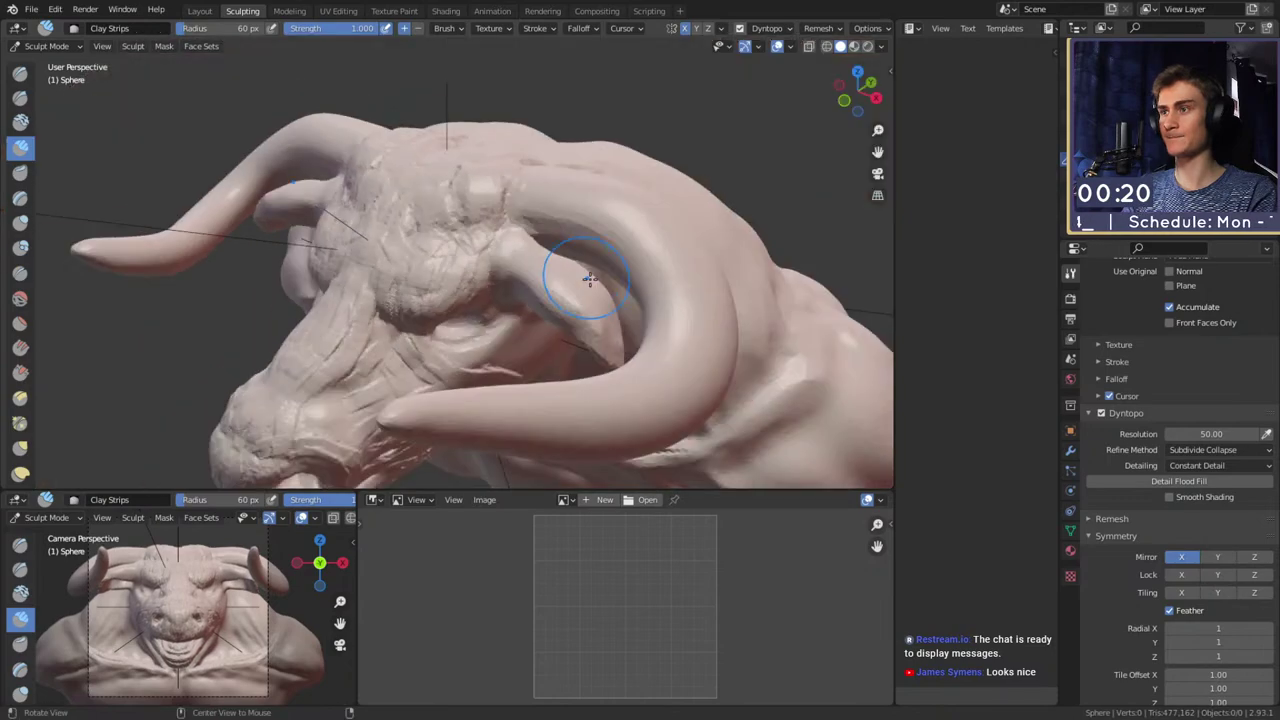
pyautogui.moveTo(580, 274)
pyautogui.mouseDown(button='middle')
pyautogui.moveTo(608, 145)
pyautogui.moveTo(593, 250)
pyautogui.moveTo(500, 209)
pyautogui.moveTo(480, 223)
pyautogui.moveTo(509, 206)
pyautogui.moveTo(506, 264)
pyautogui.moveTo(481, 226)
pyautogui.mouseUp(button='middle')
pyautogui.scroll(4, 500, 209)
pyautogui.scroll(2, 509, 206)
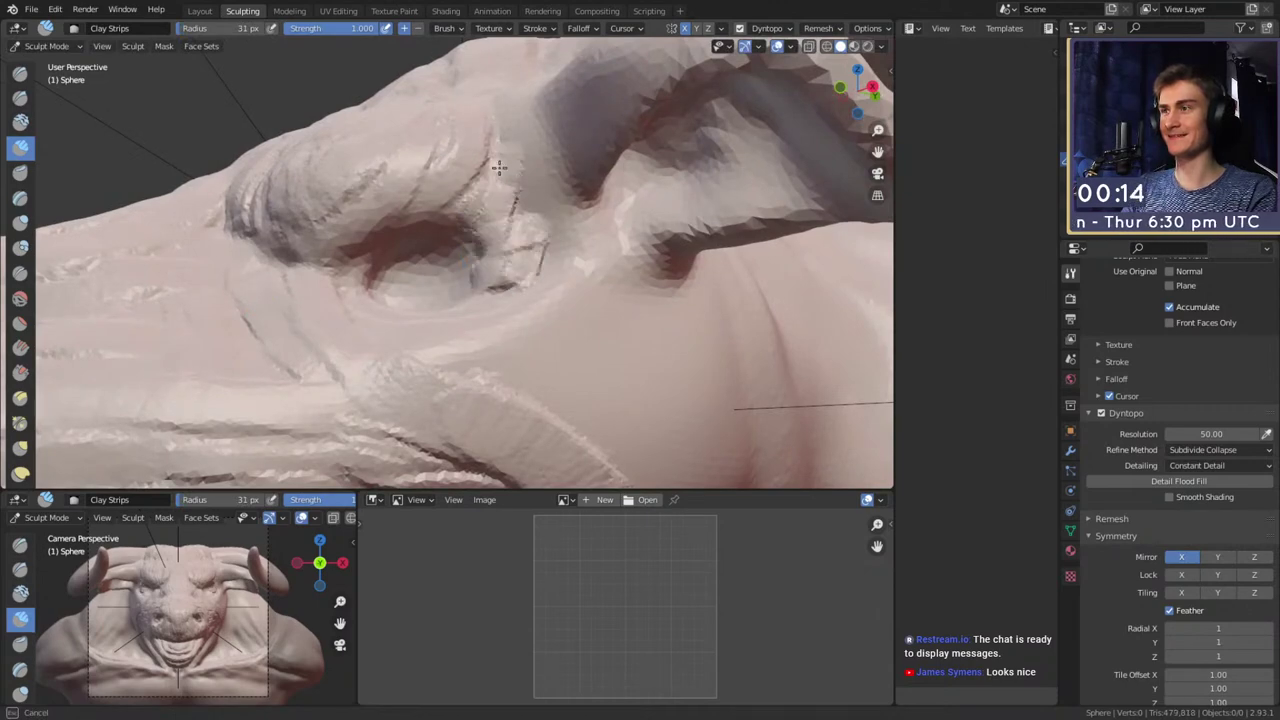
pyautogui.moveTo(498, 168); pyautogui.dragTo(523, 203, button='middle')
pyautogui.moveTo(551, 305); pyautogui.dragTo(571, 196, button='middle')
pyautogui.scroll(-6, 571, 196)
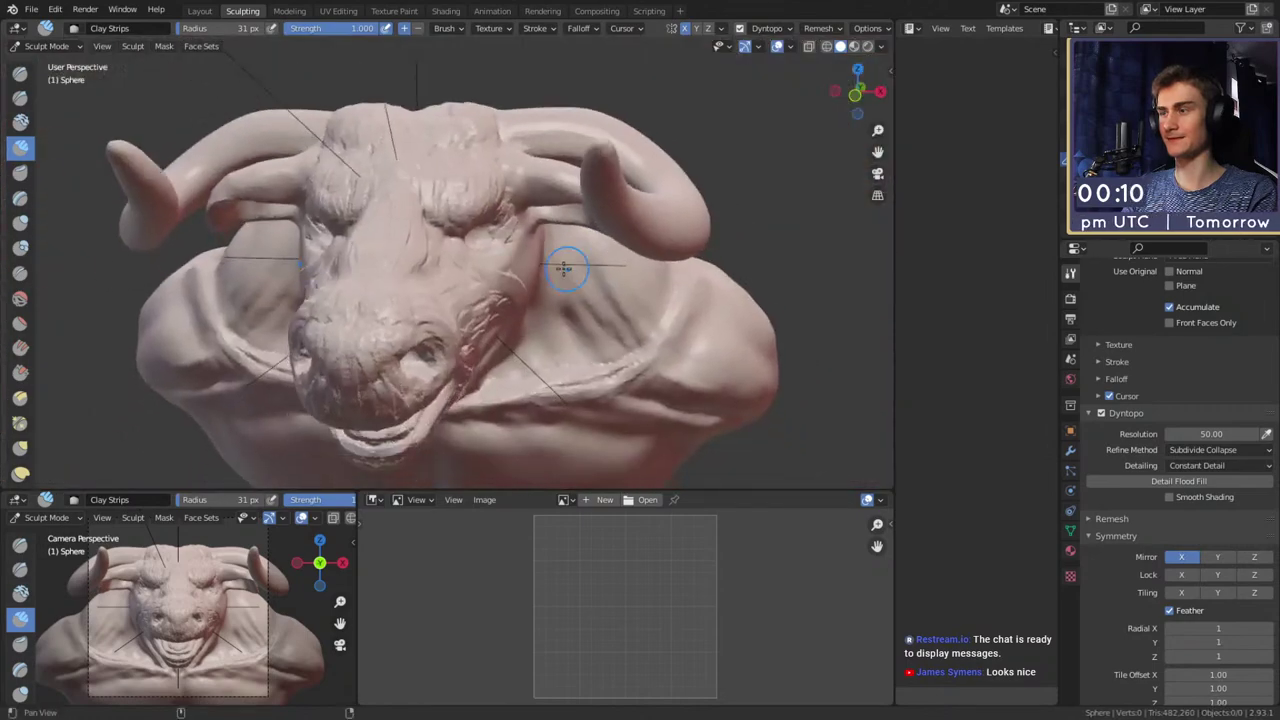
pyautogui.moveTo(566, 263); pyautogui.dragTo(476, 305, button='middle')
pyautogui.scroll(5, 476, 305)
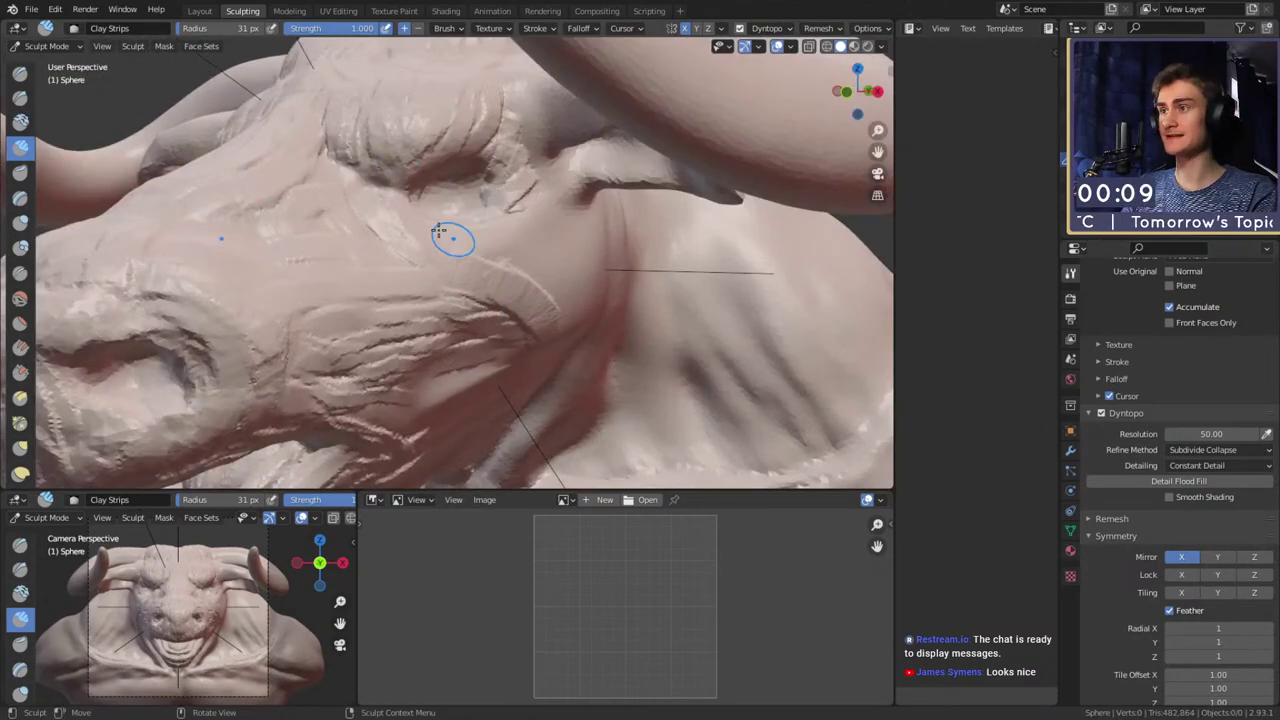
pyautogui.moveTo(485, 194)
pyautogui.mouseDown(button='middle')
pyautogui.moveTo(457, 200)
pyautogui.moveTo(509, 251)
pyautogui.moveTo(486, 240)
pyautogui.mouseUp(button='middle')
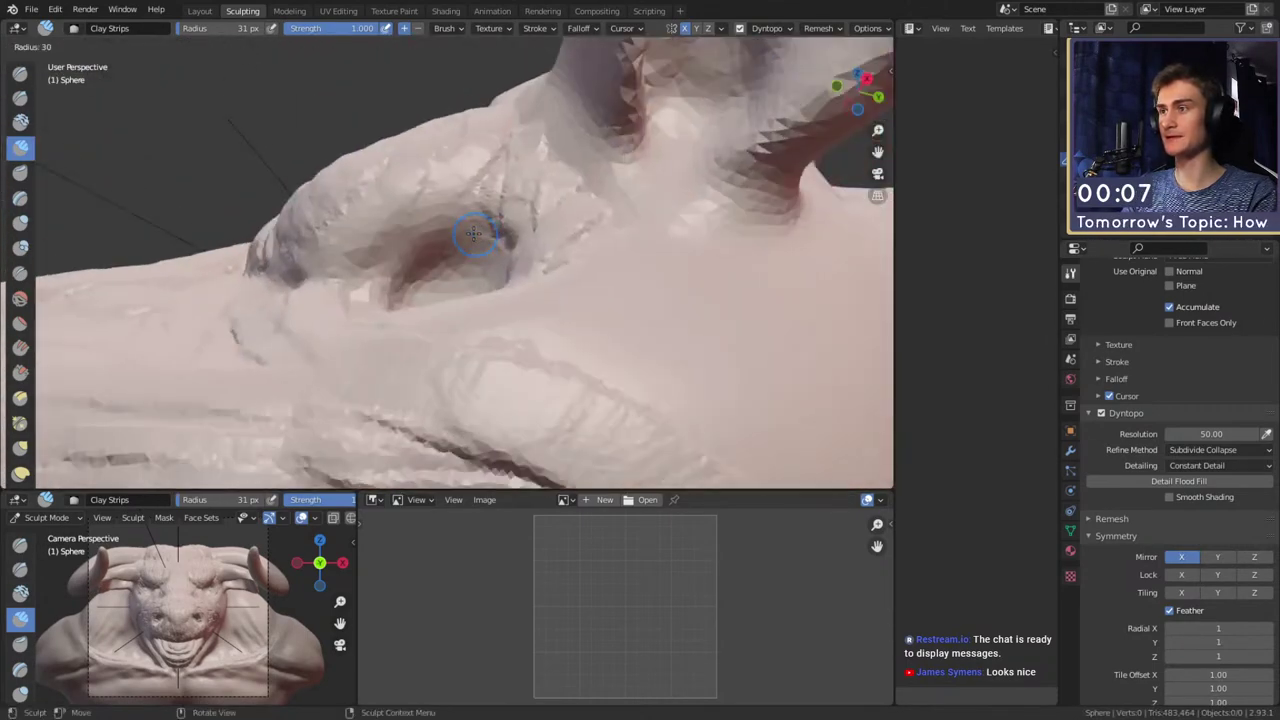
# Sharpen the crease of the eye opening beneath the brow with the Crease brush at 34 and 59 px
pyautogui.hotkey('shift', 'c')
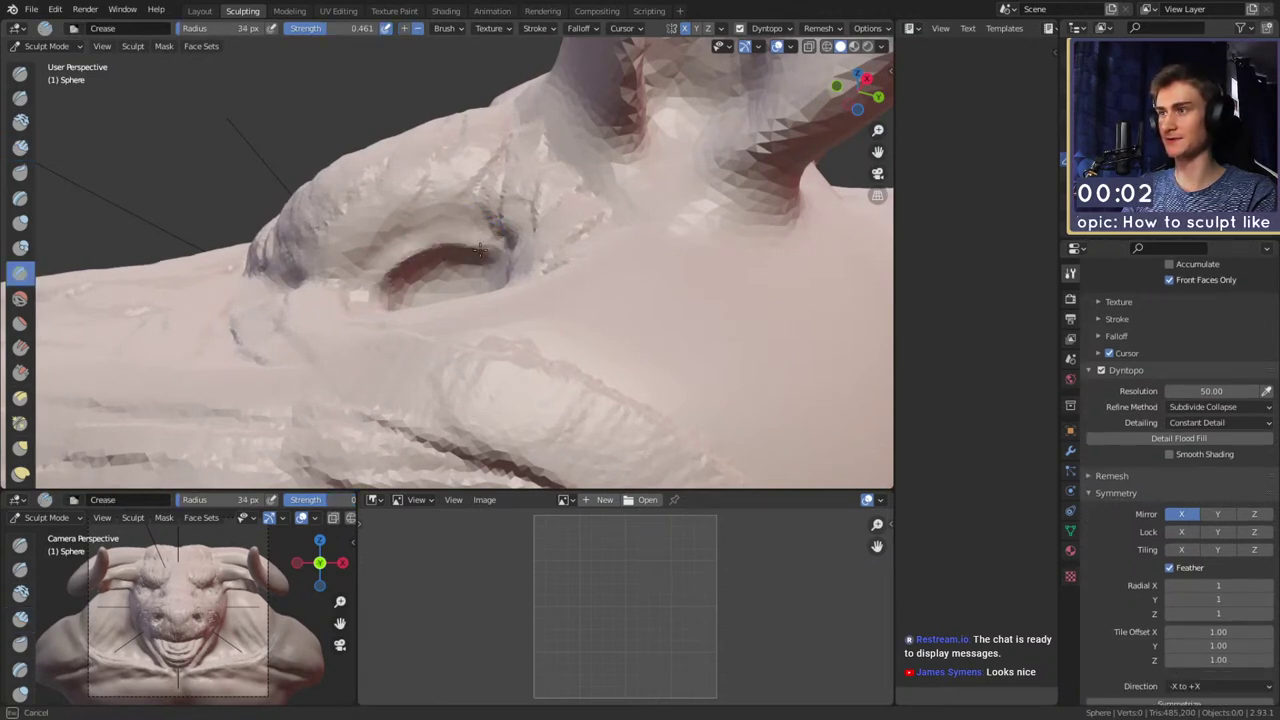
pyautogui.press('f')
pyautogui.click(436, 246)
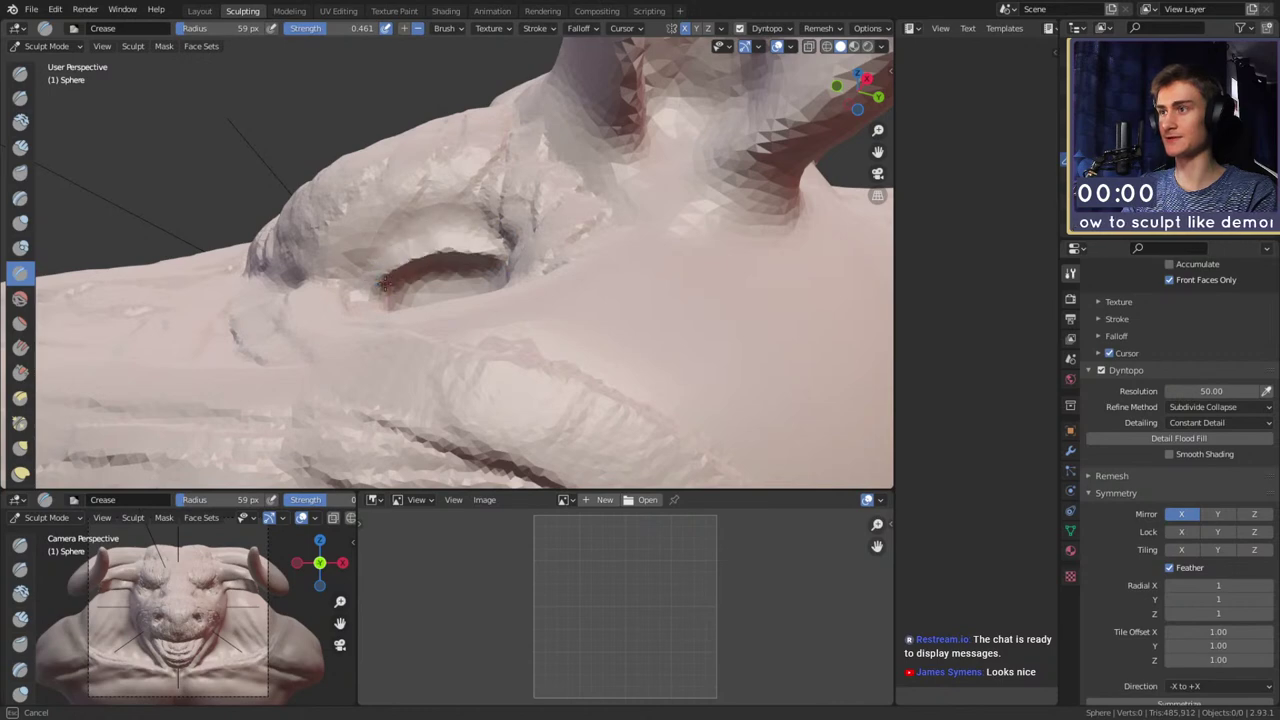
pyautogui.moveTo(385, 284); pyautogui.dragTo(469, 294)
pyautogui.moveTo(469, 294)
pyautogui.mouseDown(button='middle')
pyautogui.moveTo(495, 262)
pyautogui.moveTo(477, 189)
pyautogui.moveTo(466, 214)
pyautogui.mouseUp(button='middle')
# Deepen the slit of the eye with the Crease brush at 71 px and build up the lower eyelid with Clay Strips at 44 px
pyautogui.press('g')
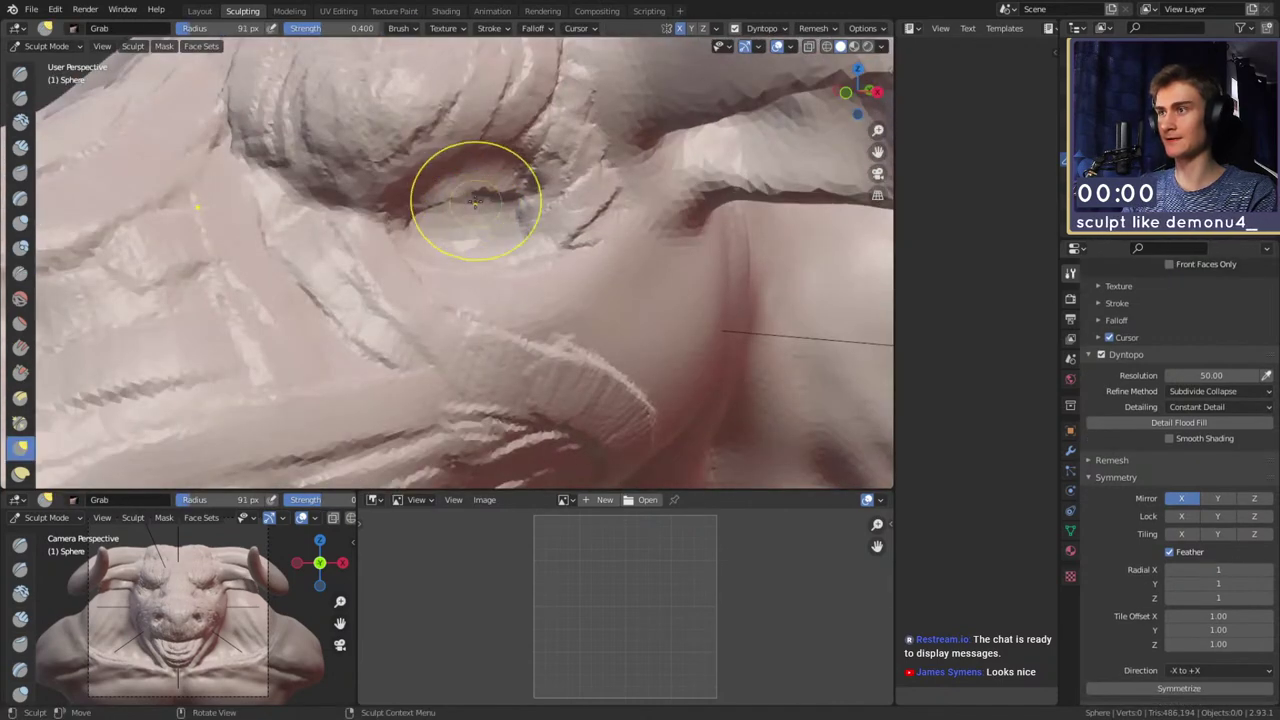
pyautogui.hotkey('shift', 'c')
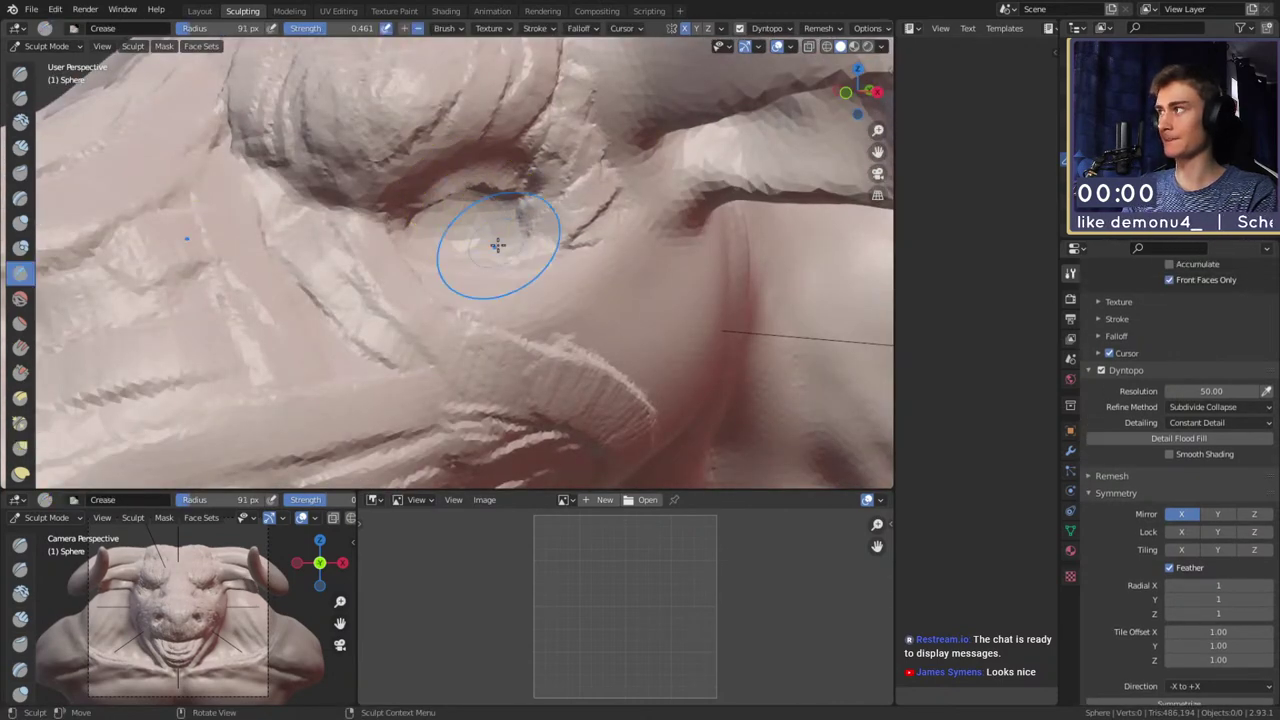
pyautogui.moveTo(491, 243)
pyautogui.mouseDown(button='middle')
pyautogui.moveTo(486, 229)
pyautogui.moveTo(508, 230)
pyautogui.mouseUp(button='middle')
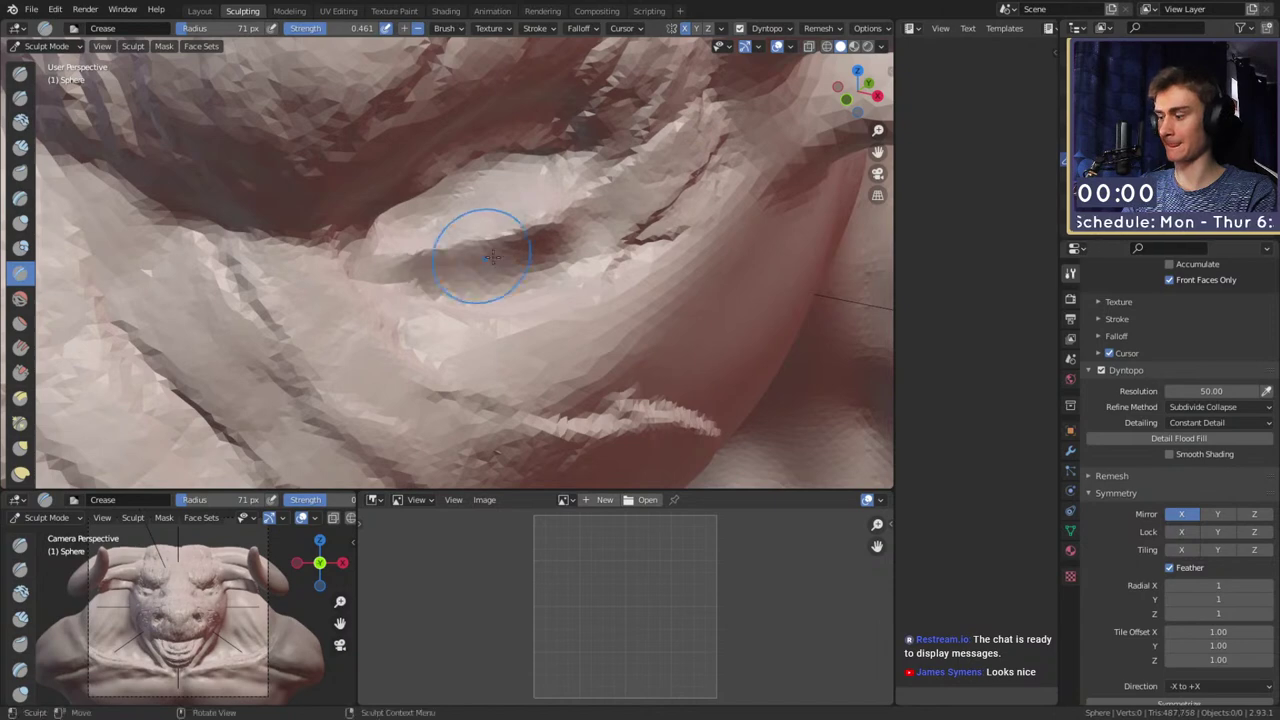
pyautogui.press('c')
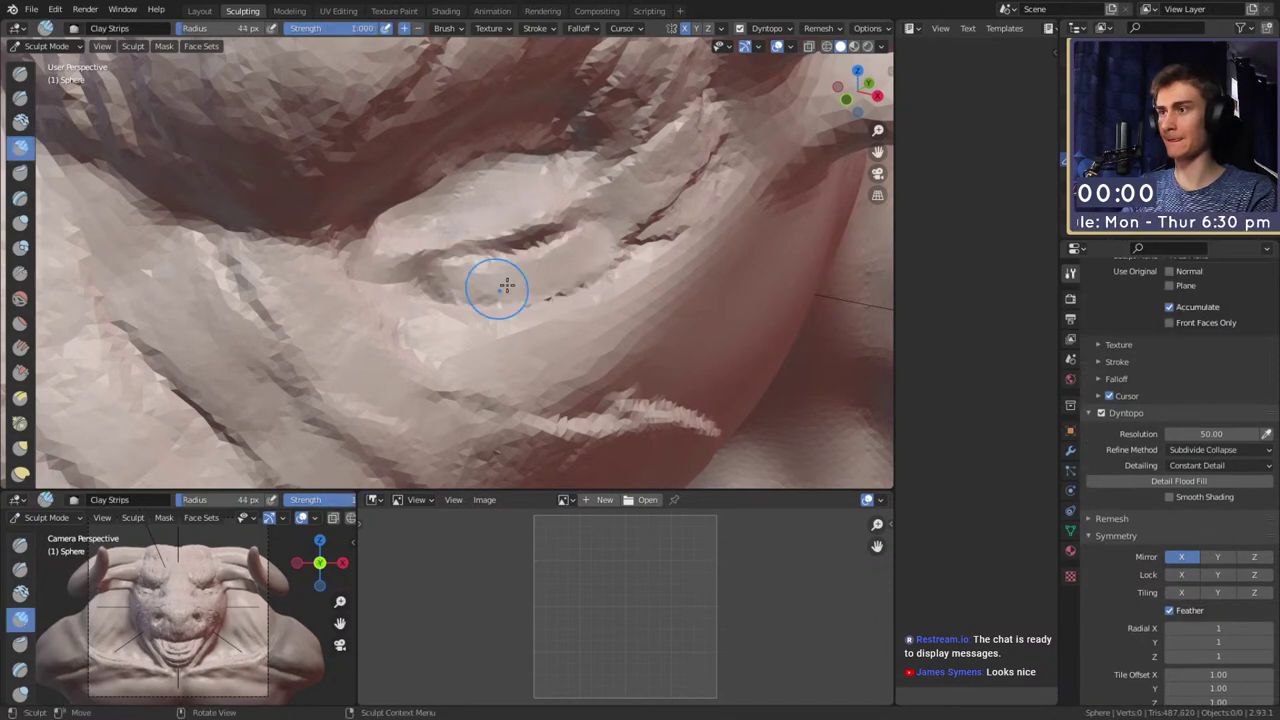
# Reshape the upper and lower eyelids with the Grab brush at 144 and 165 px
pyautogui.moveTo(507, 286)
pyautogui.mouseDown(button='middle')
pyautogui.moveTo(469, 189)
pyautogui.moveTo(461, 254)
pyautogui.mouseUp(button='middle')
pyautogui.press('g')
pyautogui.press('f')
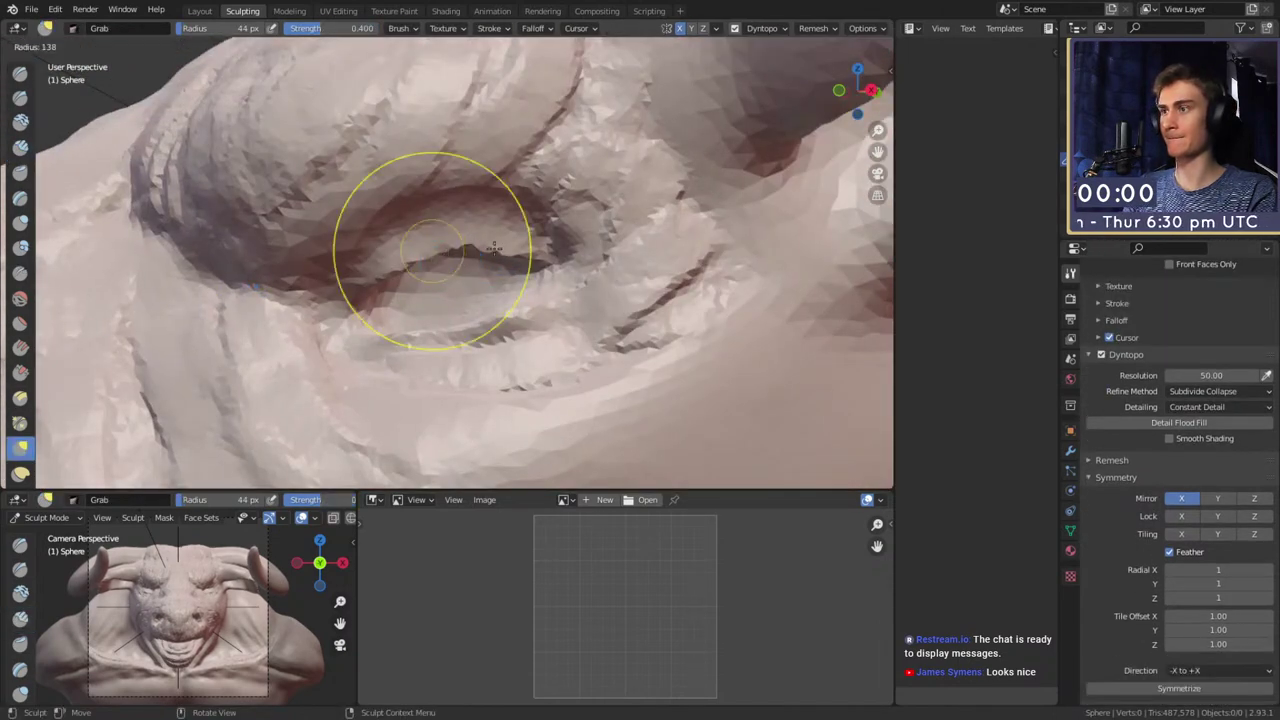
pyautogui.click(496, 249)
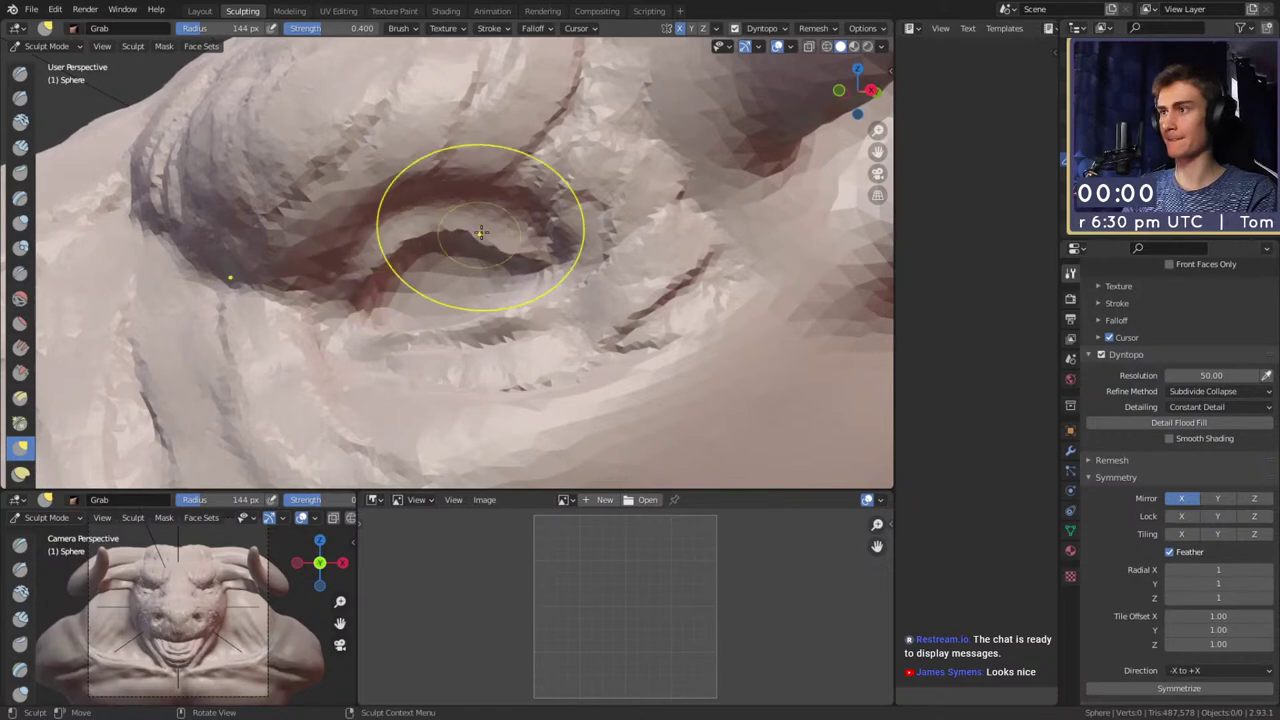
pyautogui.keyDown('shift'); pyautogui.moveTo(481, 232); pyautogui.dragTo(484, 260, button='middle'); pyautogui.keyUp('shift')
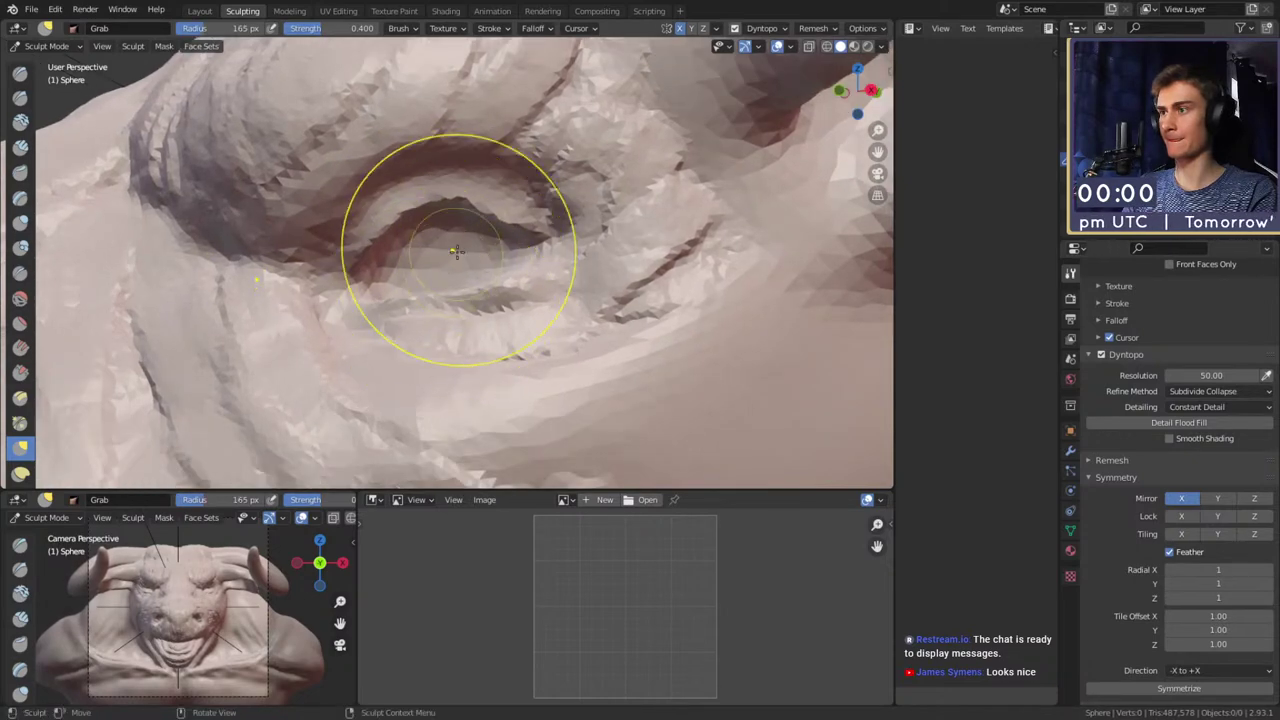
pyautogui.moveTo(453, 322); pyautogui.dragTo(455, 316)
# Adjust the shape of the eye opening from several angles with the Grab brush at 124 px
pyautogui.scroll(-12, 500, 350)
pyautogui.moveTo(524, 366); pyautogui.dragTo(606, 312, button='middle')
pyautogui.scroll(7, 584, 210)
pyautogui.moveTo(582, 200)
pyautogui.keyDown('alt'); pyautogui.mouseDown()
pyautogui.moveTo(450, 118)
pyautogui.moveTo(500, 283)
pyautogui.moveTo(550, 250)
pyautogui.moveTo(445, 272)
pyautogui.mouseUp(); pyautogui.keyUp('alt')
pyautogui.press('f')
pyautogui.click(555, 248)
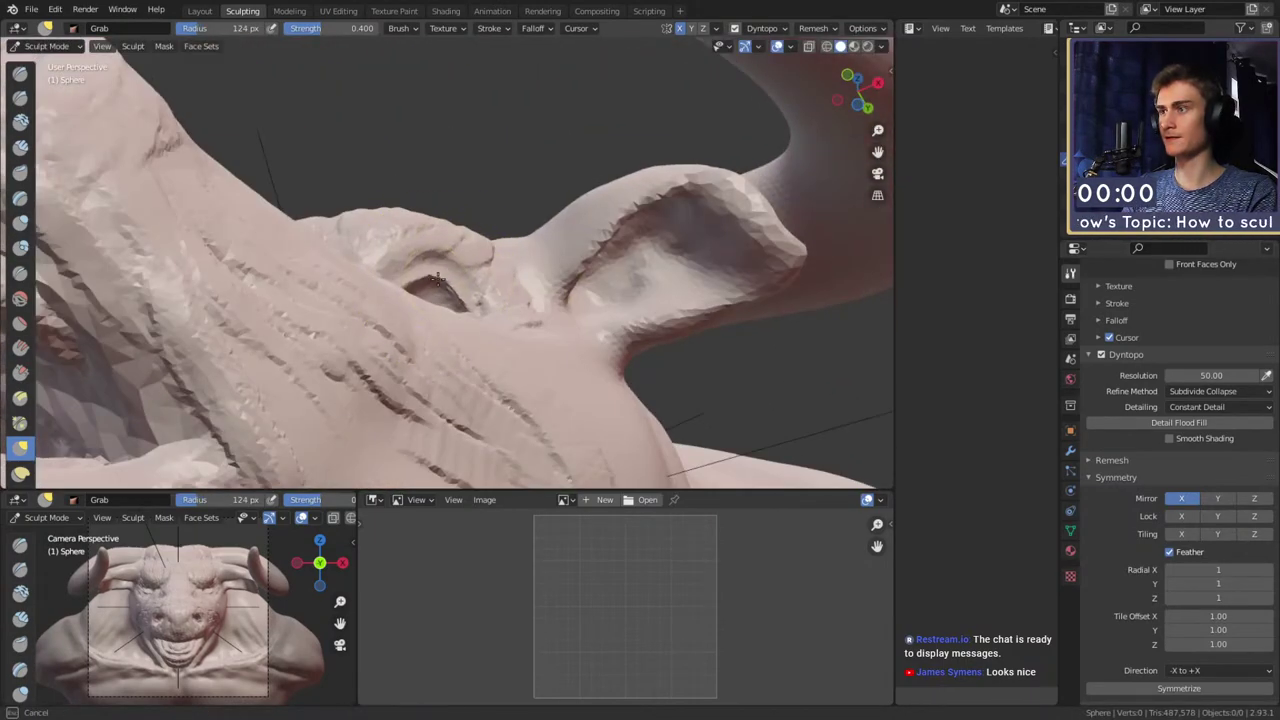
pyautogui.moveTo(435, 281)
pyautogui.mouseDown(button='middle')
pyautogui.moveTo(481, 360)
pyautogui.moveTo(472, 340)
pyautogui.moveTo(486, 414)
pyautogui.moveTo(463, 314)
pyautogui.moveTo(509, 257)
pyautogui.moveTo(500, 280)
pyautogui.moveTo(443, 271)
pyautogui.moveTo(538, 280)
pyautogui.moveTo(523, 237)
pyautogui.mouseUp(button='middle')
pyautogui.scroll(-4, 538, 280)
pyautogui.scroll(4, 523, 237)
pyautogui.moveTo(568, 276)
pyautogui.mouseDown(button='middle')
pyautogui.moveTo(566, 323)
pyautogui.moveTo(450, 294)
pyautogui.mouseUp(button='middle')
pyautogui.press('c')
pyautogui.moveTo(571, 314)
pyautogui.mouseDown(button='middle')
pyautogui.moveTo(586, 290)
pyautogui.moveTo(548, 330)
pyautogui.mouseUp(button='middle')
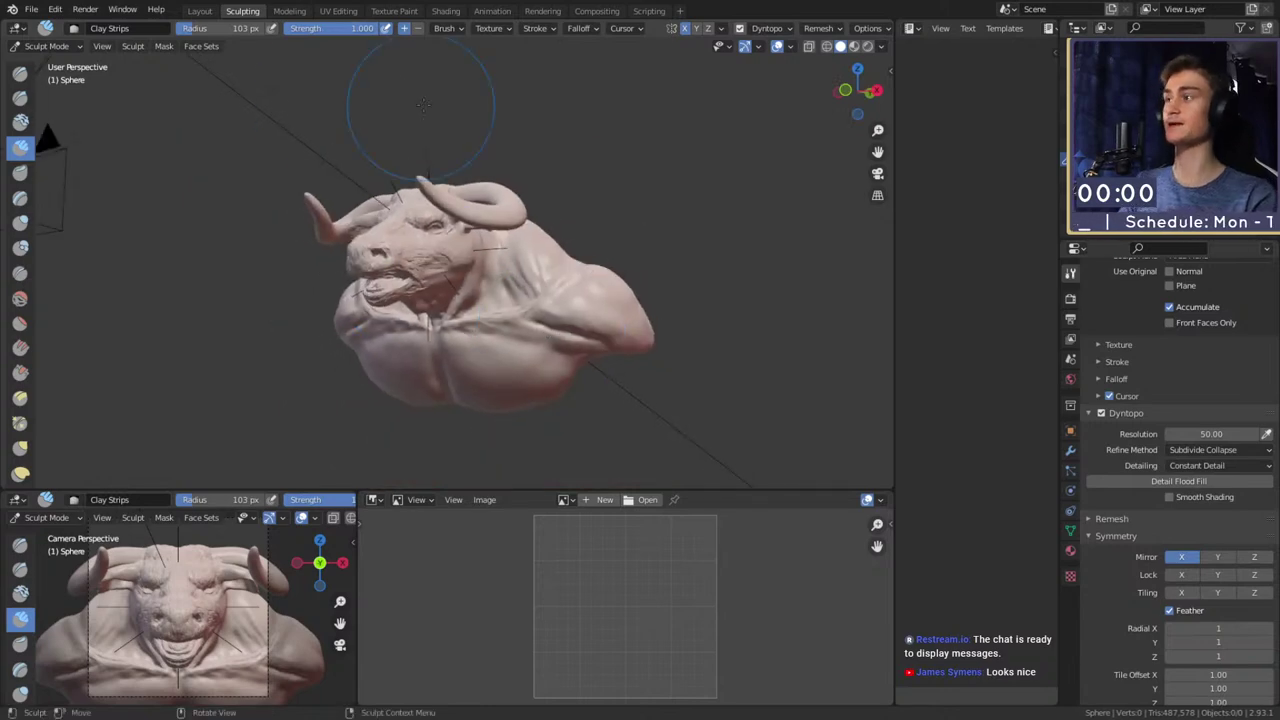
# Switch to the Layout workspace for adding separate objects to the bust
pyautogui.hotkey('ctrl', 'pageup')
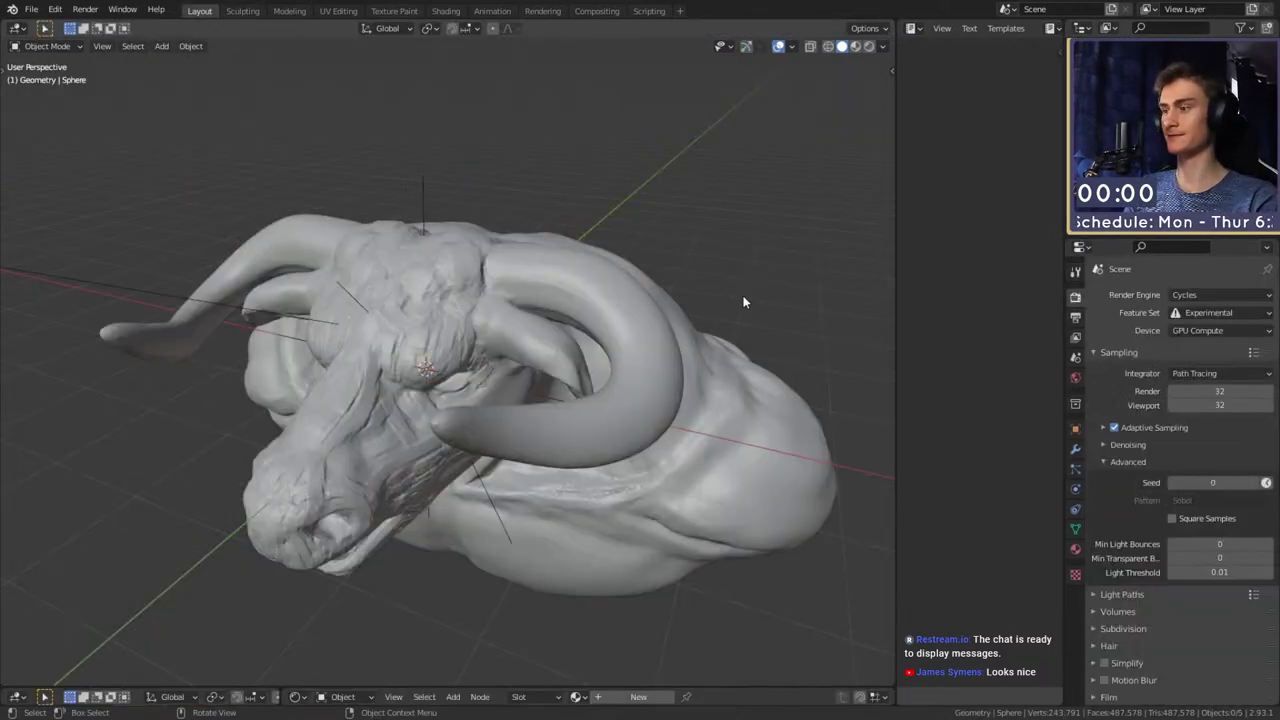
pyautogui.moveTo(512, 299); pyautogui.dragTo(425, 352, button='middle')
pyautogui.hotkey('shift', 'a')
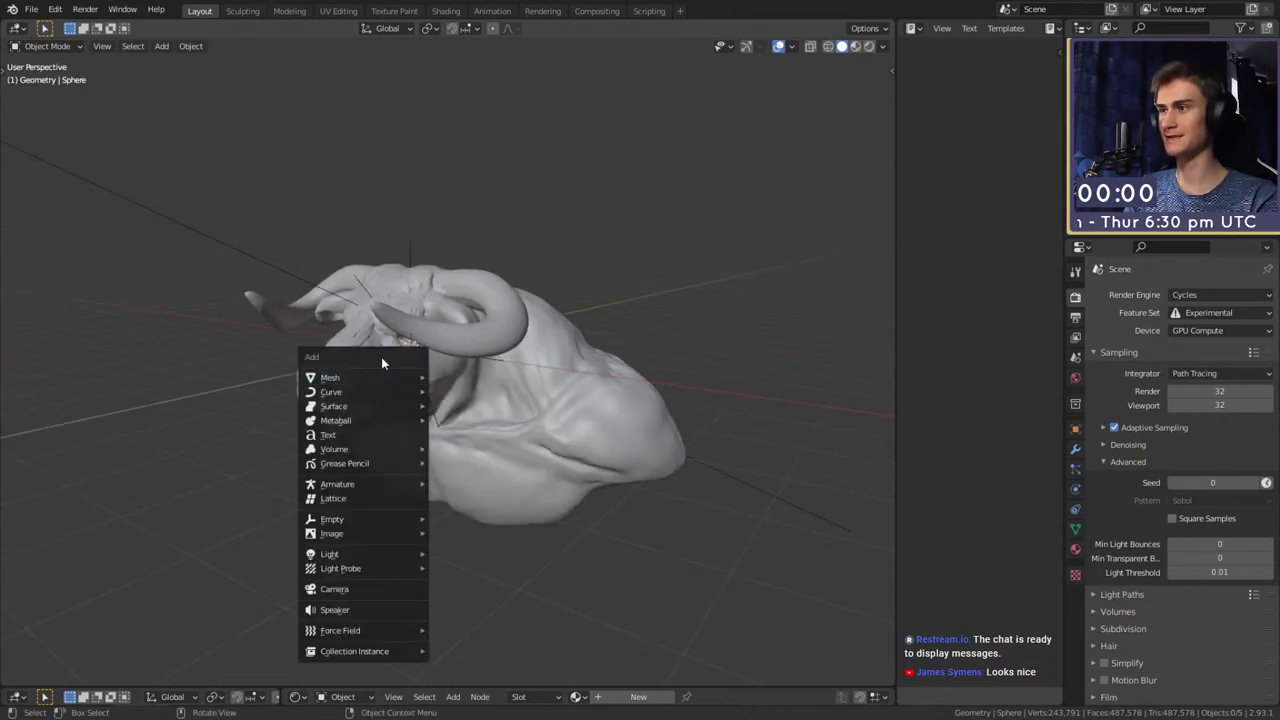
pyautogui.moveTo(359, 379)
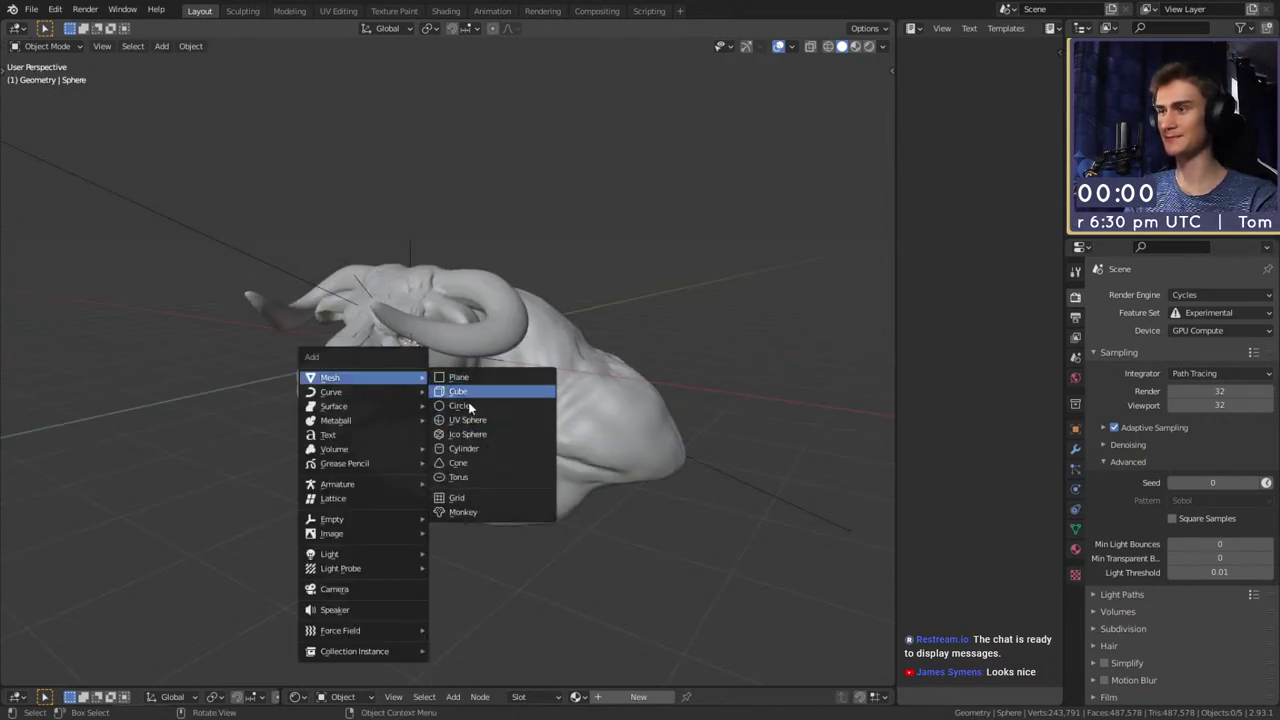
pyautogui.press('Escape')
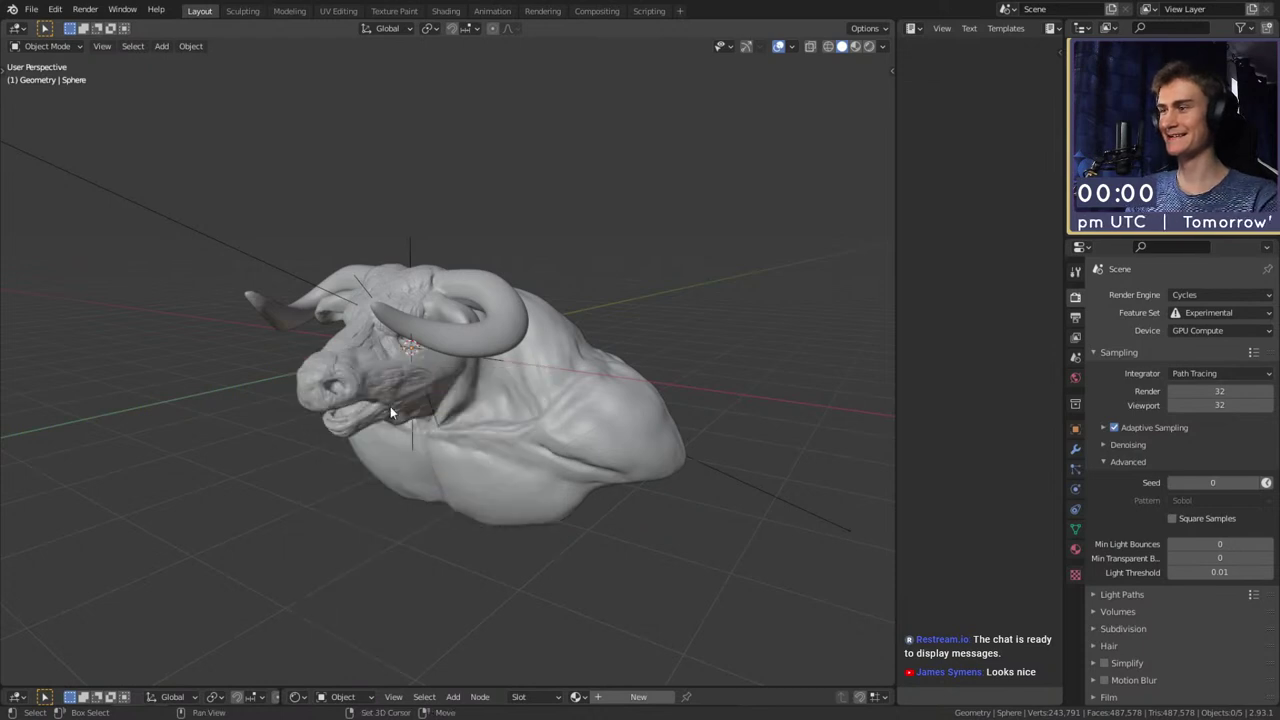
# Add a UV sphere for the eyeball and move it out beside the bull's head
pyautogui.hotkey('shift', 'a')
pyautogui.moveTo(390, 405)
pyautogui.click(488, 449)
pyautogui.moveTo(488, 449); pyautogui.dragTo(576, 443, button='middle')
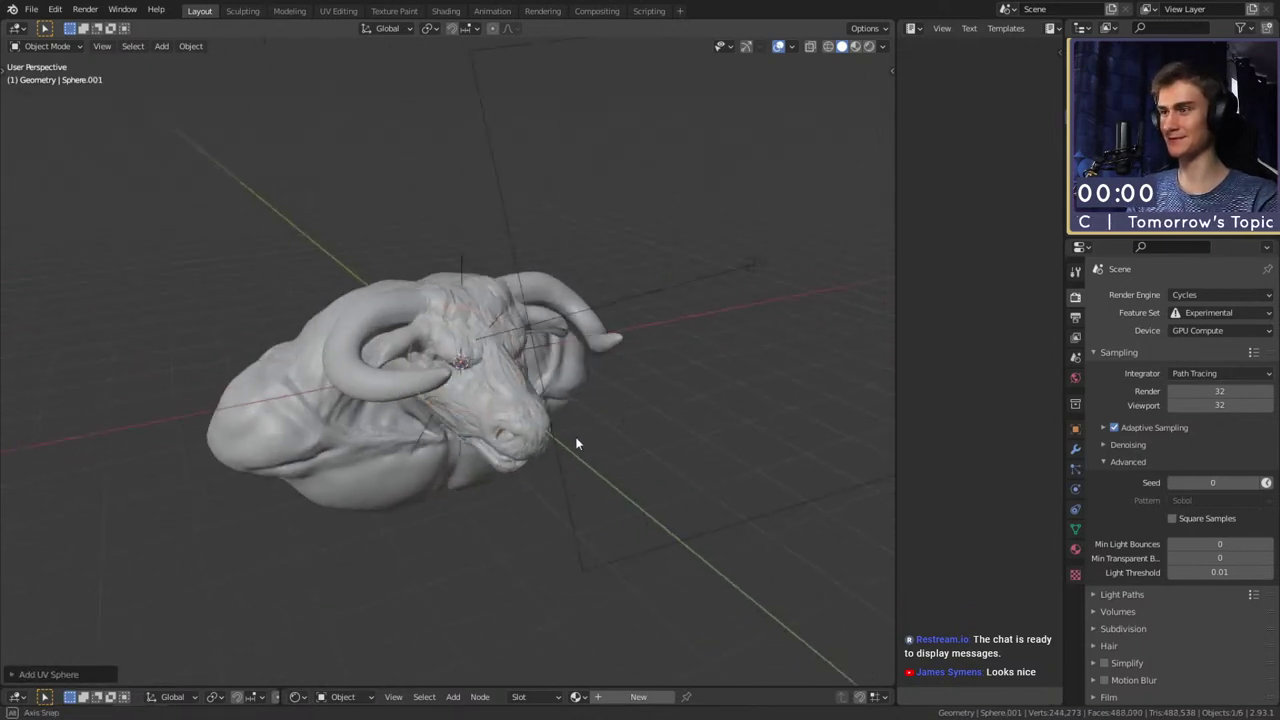
pyautogui.press('g')
pyautogui.click(715, 426)
pyautogui.moveTo(715, 426); pyautogui.dragTo(558, 391, button='middle')
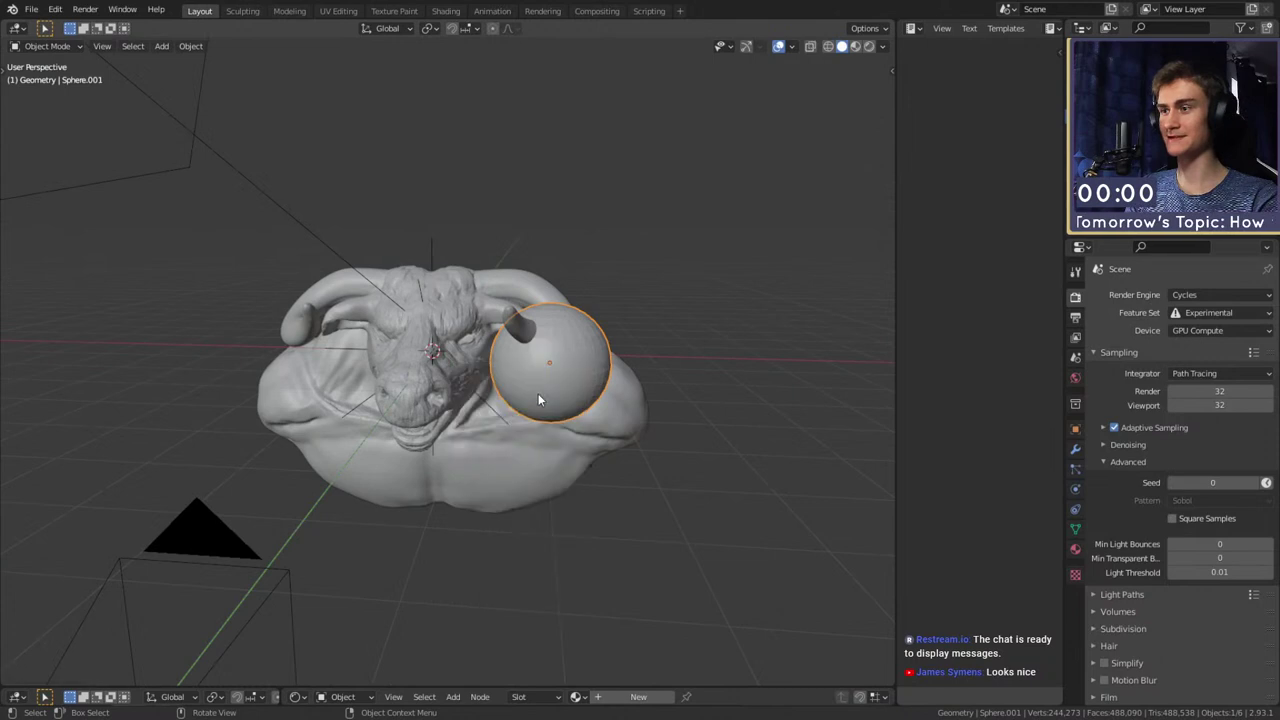
# Add a Mirror modifier on the X axis to the UV sphere, with the bull bust as the mirror object
pyautogui.click(1075, 448)
pyautogui.click(1156, 293)
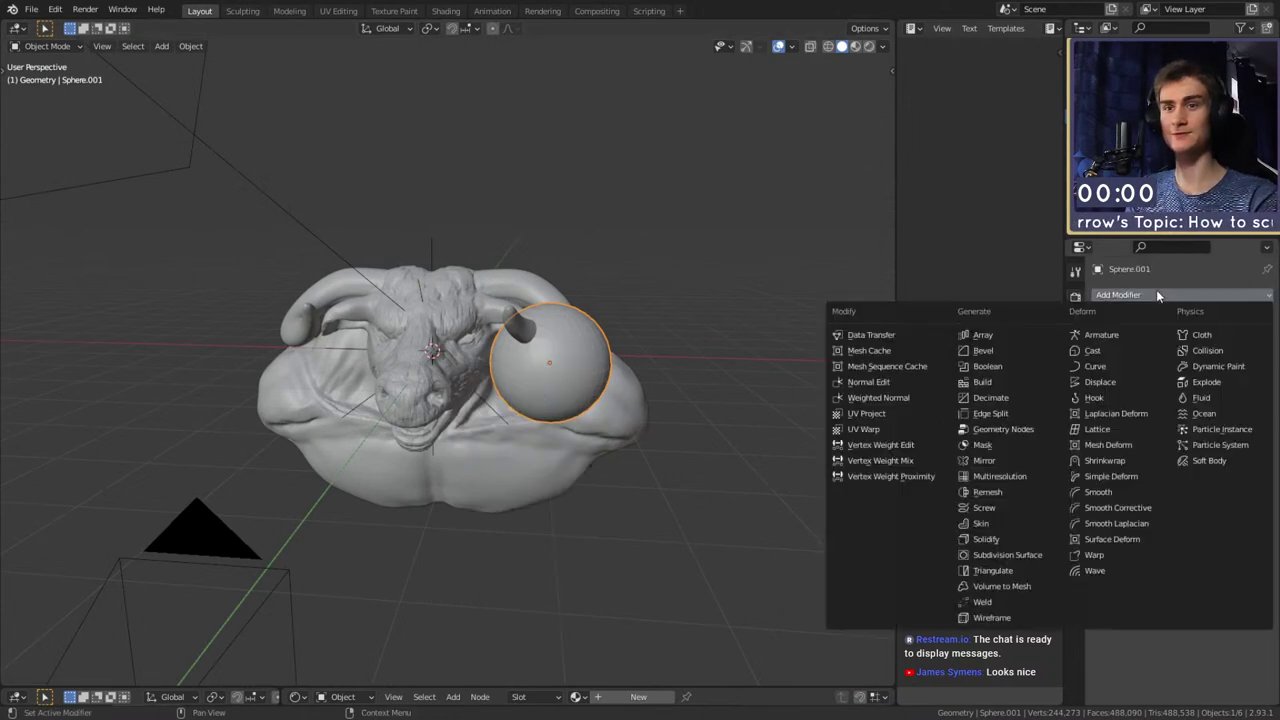
pyautogui.click(986, 461)
pyautogui.click(1248, 393)
pyautogui.click(422, 310)
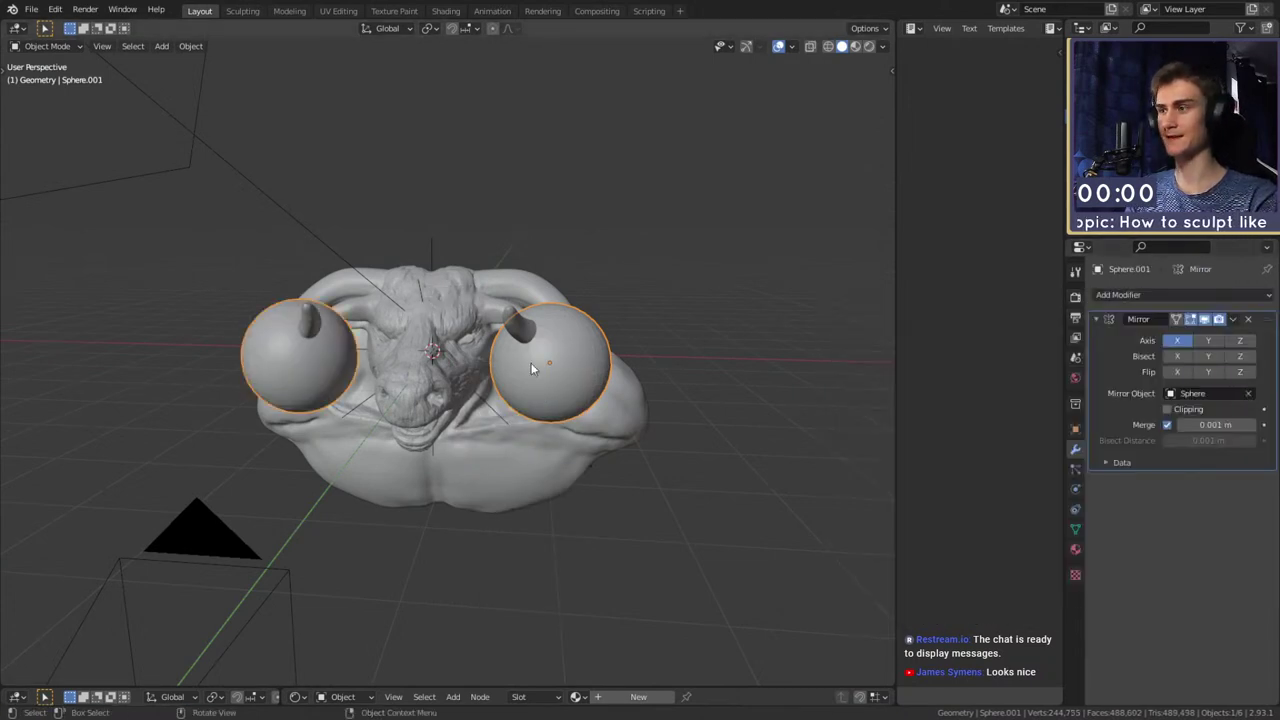
# Scale the mirrored spheres down to eyeball size and move them in beside the head
pyautogui.click(626, 387)
pyautogui.hotkey('ctrl', 'z')
pyautogui.press('s')
pyautogui.click(636, 389)
pyautogui.press('g')
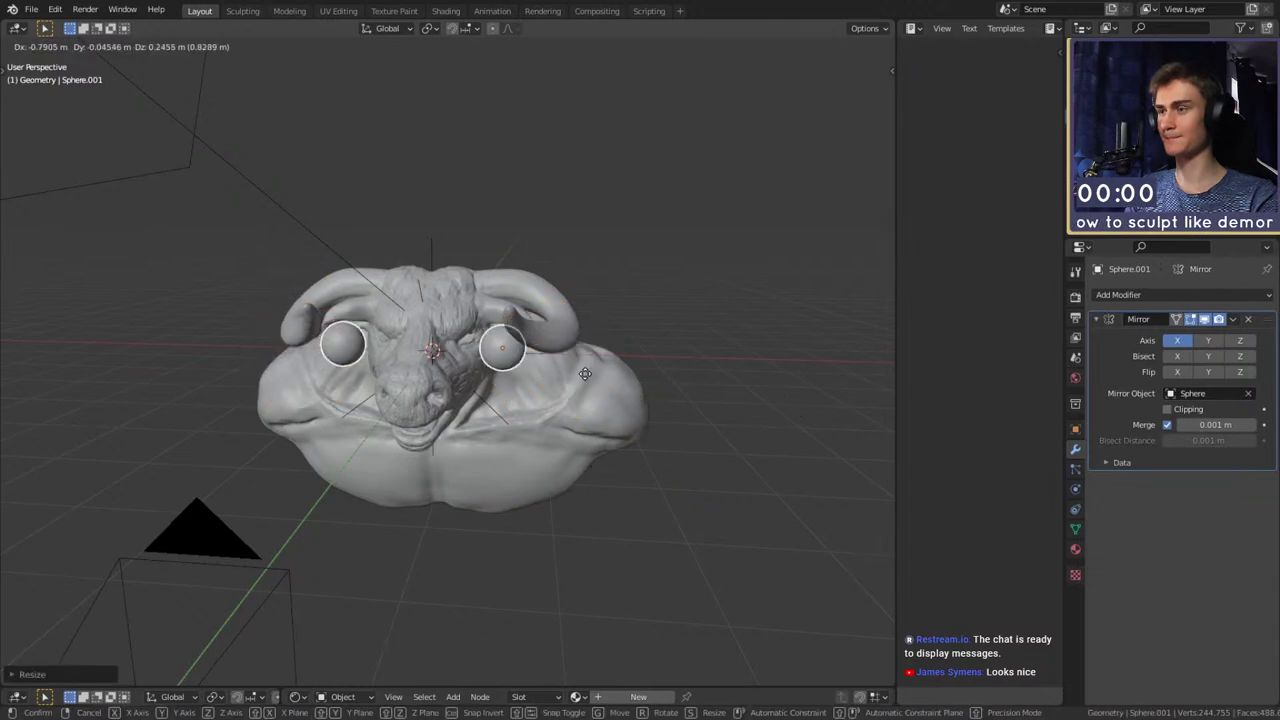
pyautogui.click(564, 371)
pyautogui.moveTo(610, 371); pyautogui.dragTo(382, 415, button='middle')
pyautogui.press('s')
pyautogui.click(410, 374)
# Move the eyeball sphere into the bull's eye socket behind the eyelids
pyautogui.scroll(7, 420, 371)
pyautogui.press('KP_0')
pyautogui.press('KP_0')
pyautogui.press('KP_Decimal')
pyautogui.press('g')
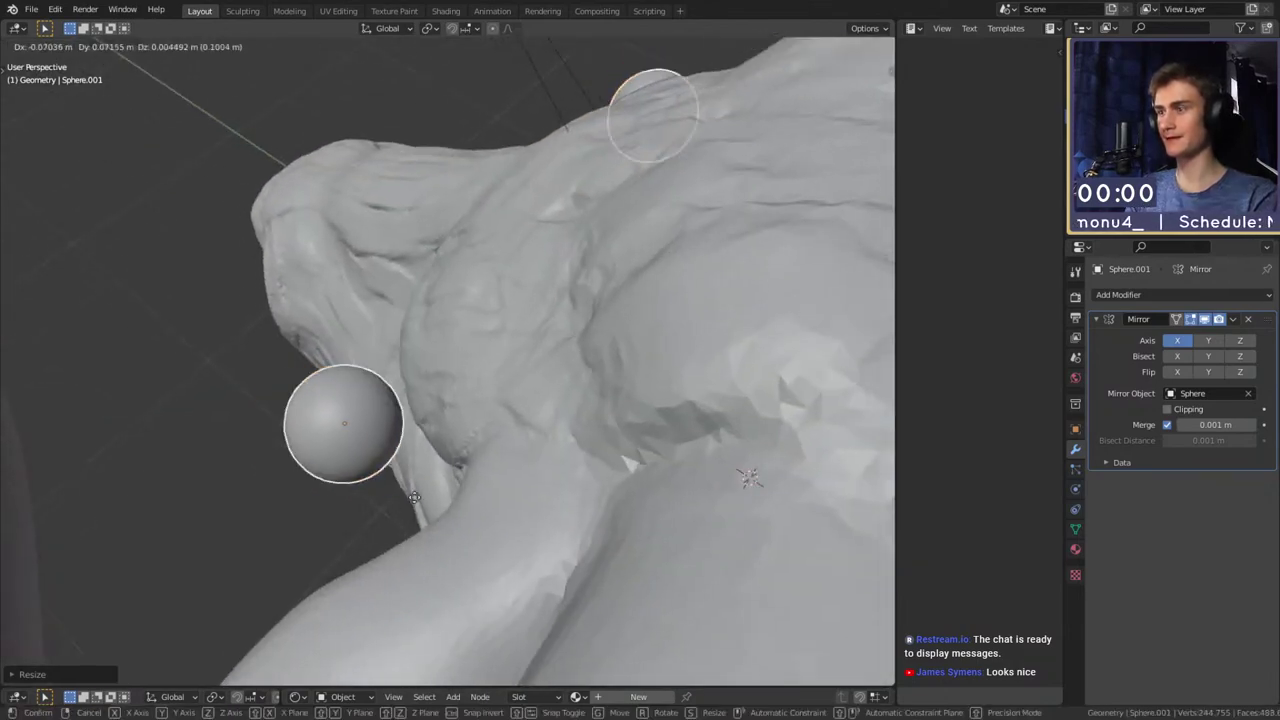
pyautogui.click(544, 515)
pyautogui.moveTo(544, 516); pyautogui.dragTo(672, 406, button='middle')
pyautogui.press('g')
pyautogui.click(577, 435)
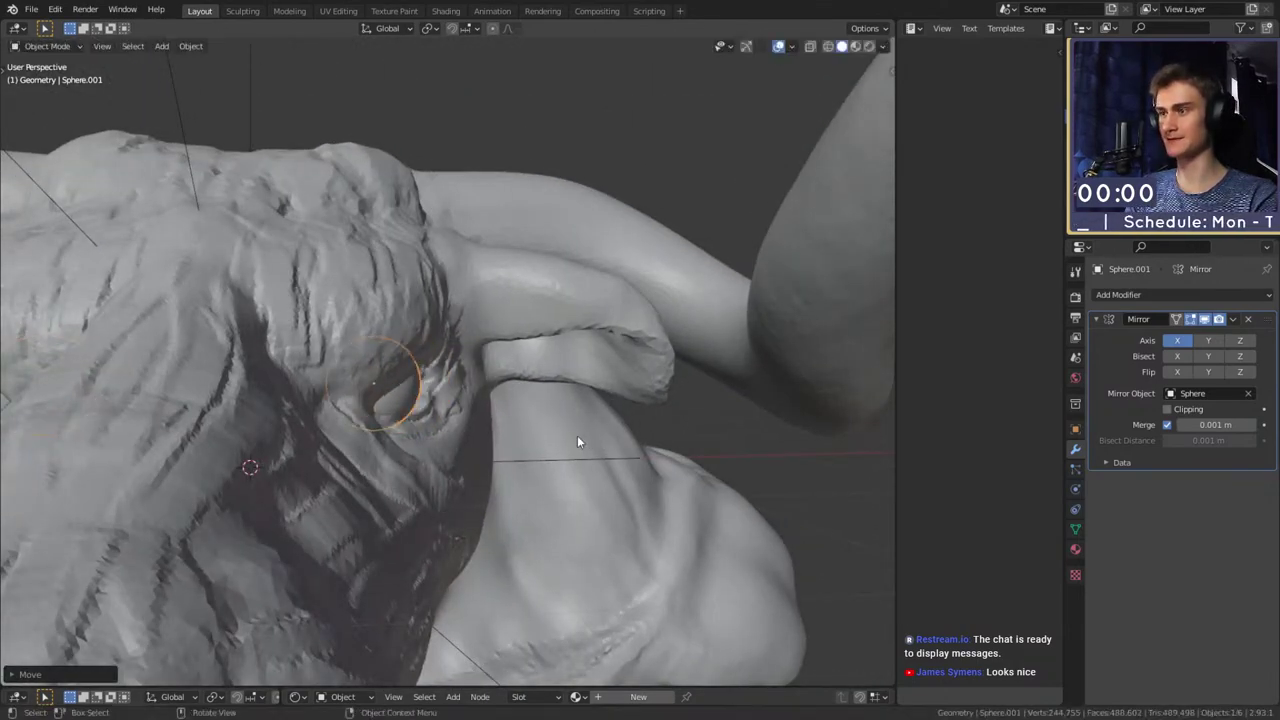
# Fine-tune the eyeball's position inside the socket from different viewing angles
pyautogui.moveTo(577, 435); pyautogui.dragTo(428, 410, button='middle')
pyautogui.press('g')
pyautogui.click(544, 411)
pyautogui.moveTo(544, 411)
pyautogui.mouseDown(button='middle')
pyautogui.moveTo(629, 442)
pyautogui.moveTo(600, 425)
pyautogui.moveTo(508, 416)
pyautogui.moveTo(618, 420)
pyautogui.moveTo(506, 414)
pyautogui.moveTo(612, 424)
pyautogui.moveTo(507, 459)
pyautogui.moveTo(526, 475)
pyautogui.moveTo(550, 451)
pyautogui.moveTo(537, 407)
pyautogui.moveTo(466, 385)
pyautogui.moveTo(486, 422)
pyautogui.moveTo(542, 443)
pyautogui.moveTo(523, 416)
pyautogui.mouseUp(button='middle')
pyautogui.press('g')
pyautogui.click(510, 417)
pyautogui.press('g')
pyautogui.click(620, 420)
# Deselect the eyeballs and save the file
pyautogui.scroll(-7, 507, 459)
pyautogui.scroll(-5, 507, 456)
pyautogui.click(550, 451)
pyautogui.scroll(4, 550, 451)
pyautogui.scroll(-4, 542, 443)
pyautogui.click(30, 10)
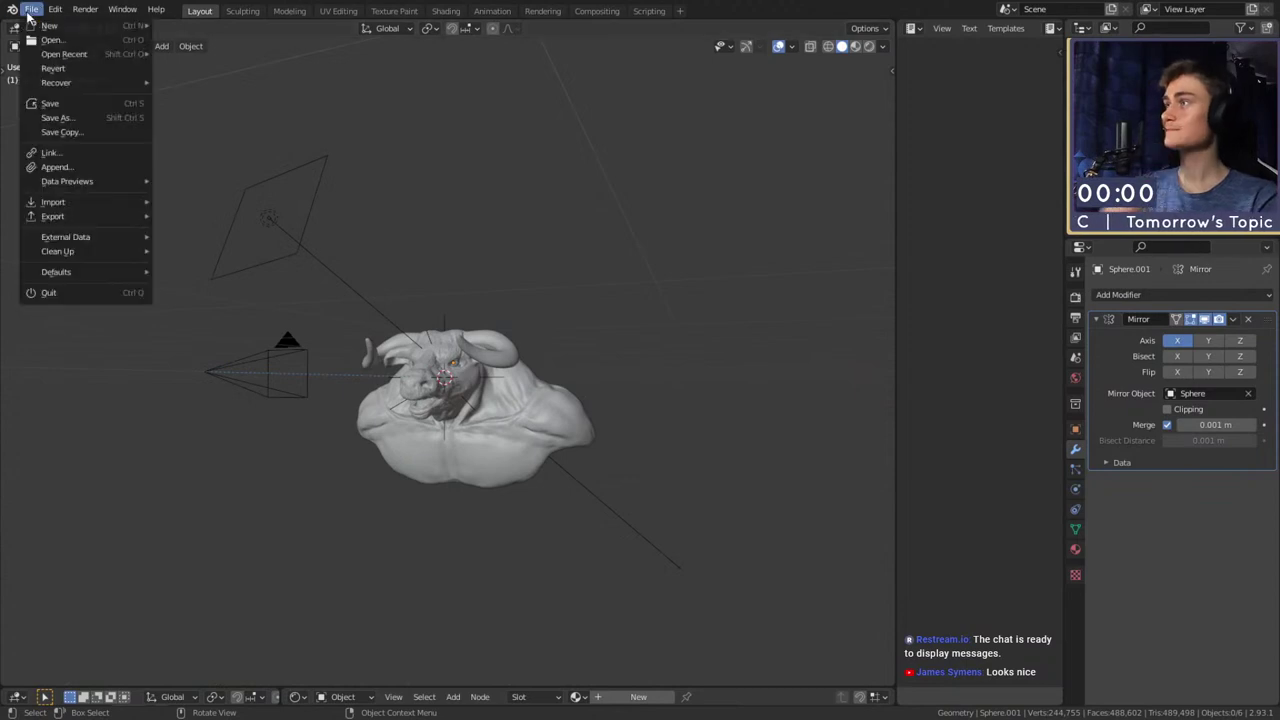
pyautogui.click(60, 108)
# Delete the area light that stands in front of the bust
pyautogui.scroll(-3, 506, 440)
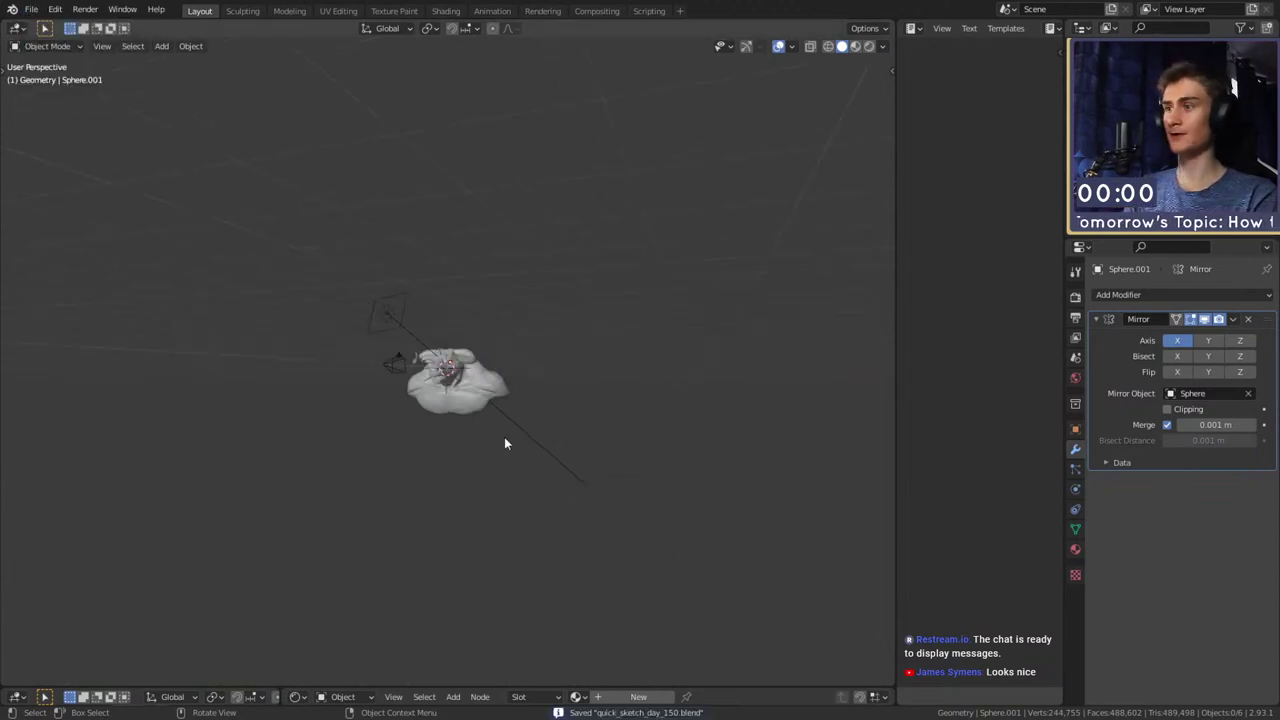
pyautogui.scroll(3, 506, 440)
pyautogui.moveTo(506, 440); pyautogui.dragTo(448, 410, button='middle')
pyautogui.click(206, 222)
pyautogui.moveTo(362, 326); pyautogui.dragTo(472, 433, button='middle')
pyautogui.press('Delete')
pyautogui.scroll(-3, 488, 394)
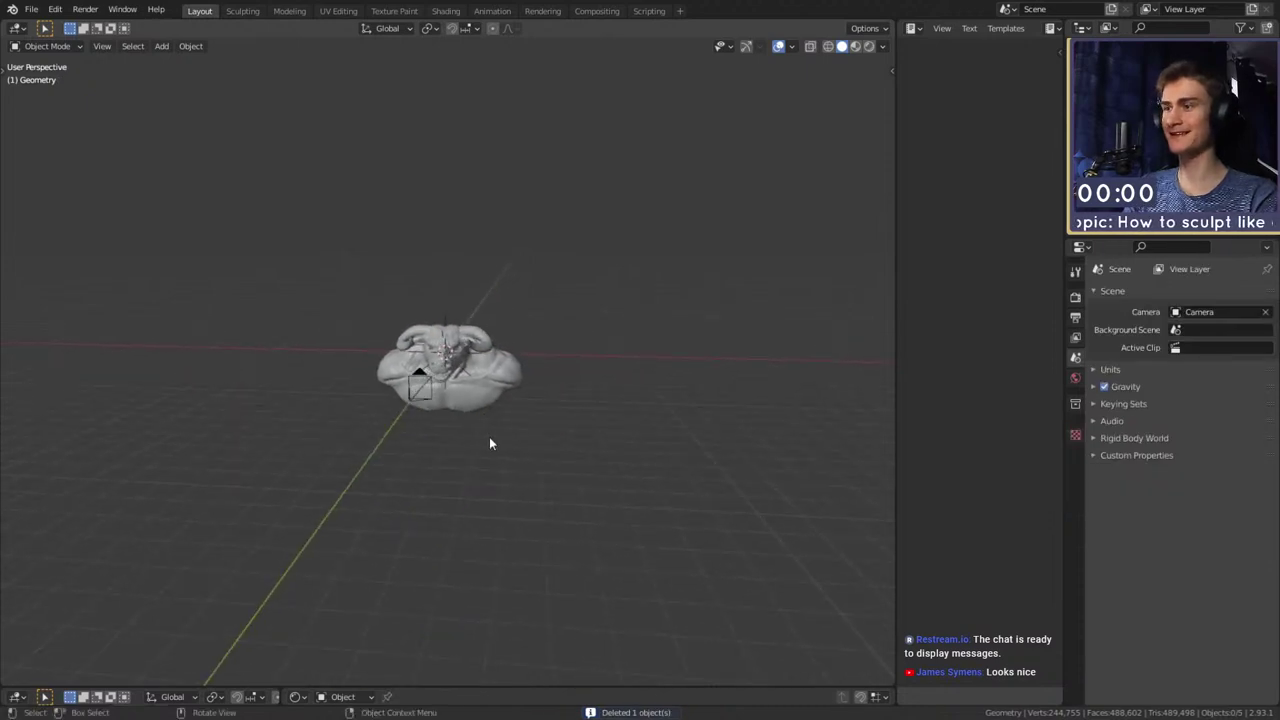
pyautogui.scroll(3, 490, 443)
# Select the camera and move it sideways to the other side of the bust's front
pyautogui.click(366, 388)
pyautogui.moveTo(452, 482); pyautogui.dragTo(478, 476, button='middle')
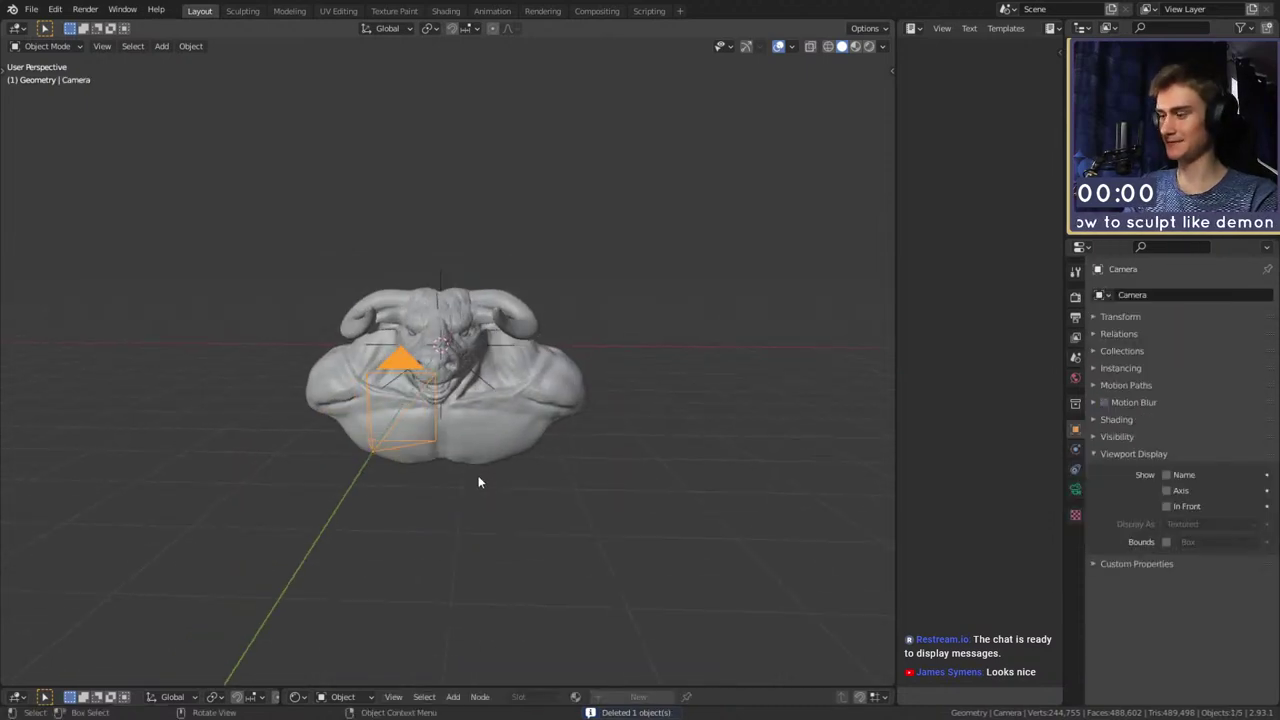
pyautogui.press('g')
pyautogui.click(857, 365)
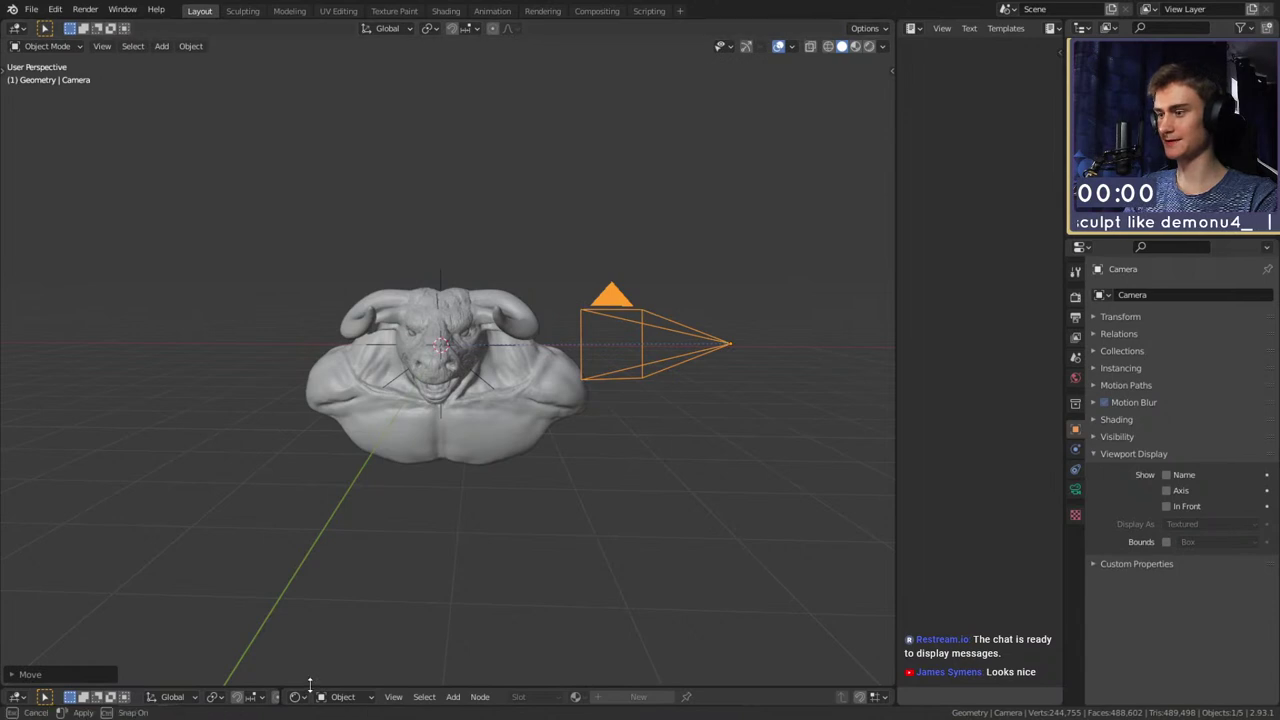
# Enlarge the small camera viewport and the shader editor, and switch the camera viewport to Rendered shading
pyautogui.moveTo(311, 687); pyautogui.dragTo(388, 420)
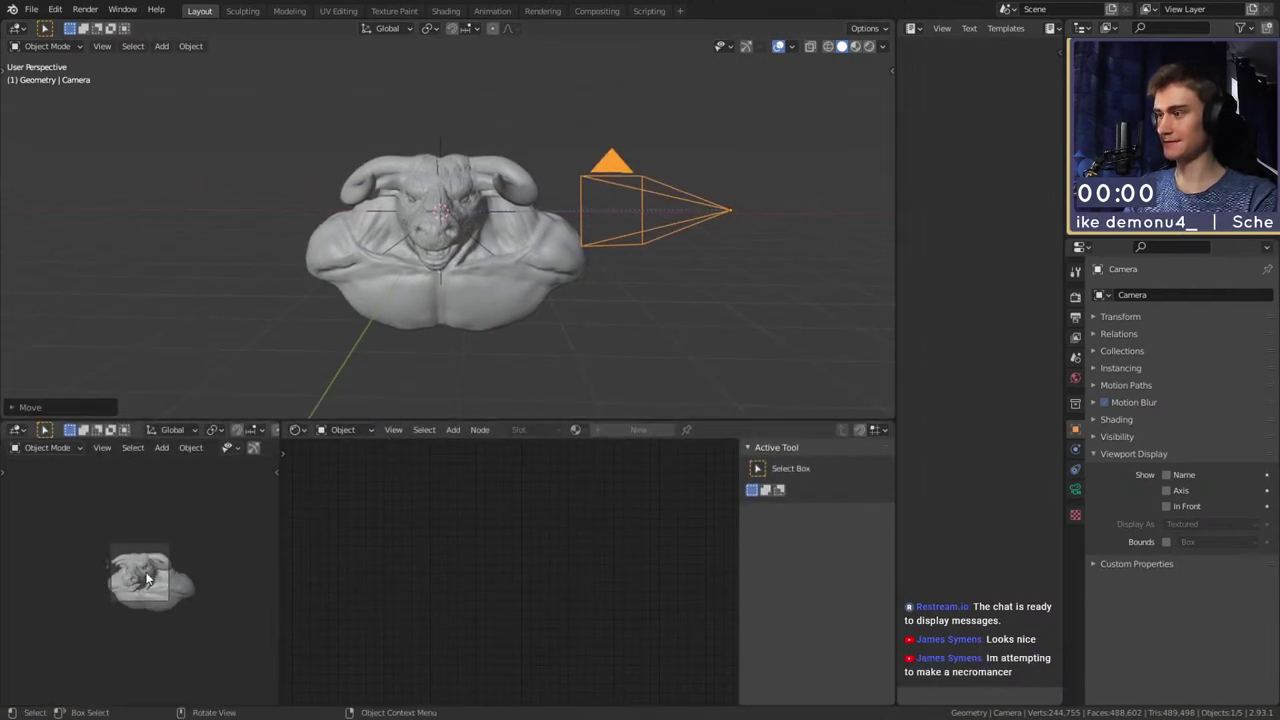
pyautogui.press('z')
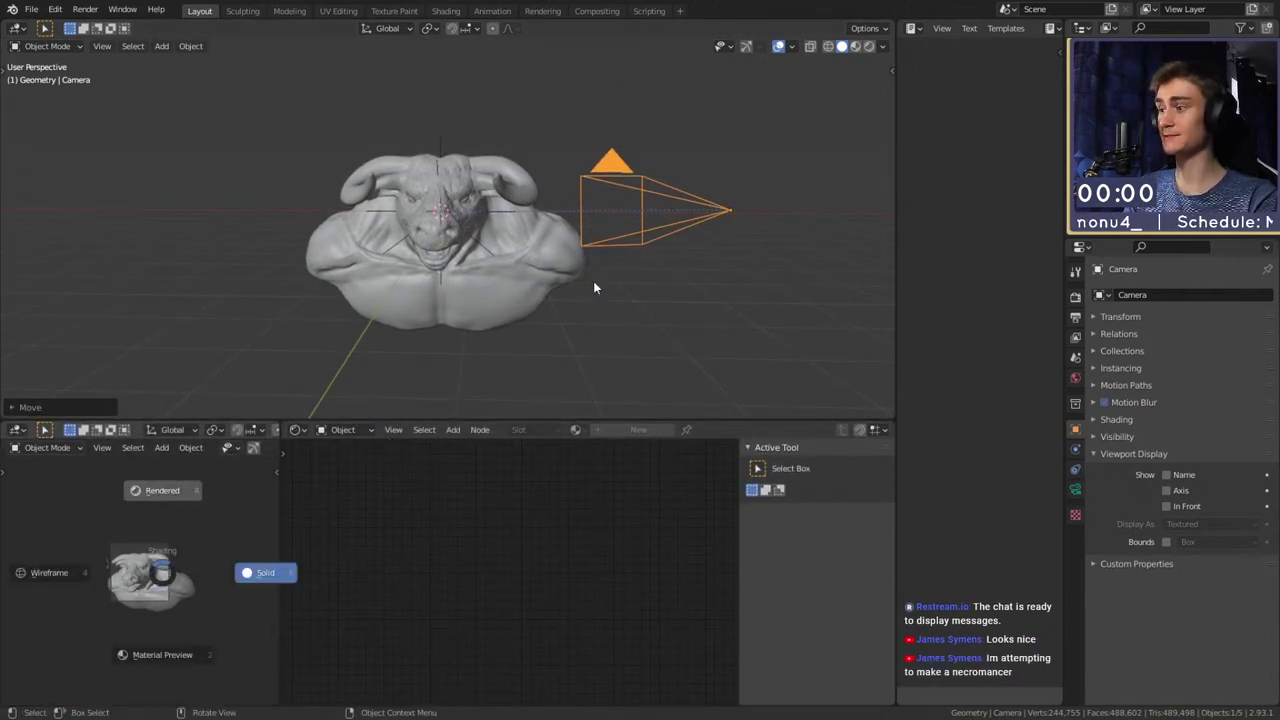
pyautogui.scroll(-3, 593, 288)
pyautogui.moveTo(593, 288)
pyautogui.mouseDown(button='middle')
pyautogui.moveTo(571, 299)
pyautogui.moveTo(485, 254)
pyautogui.mouseUp(button='middle')
# Save the changed scene under its existing file name
pyautogui.scroll(2, 571, 299)
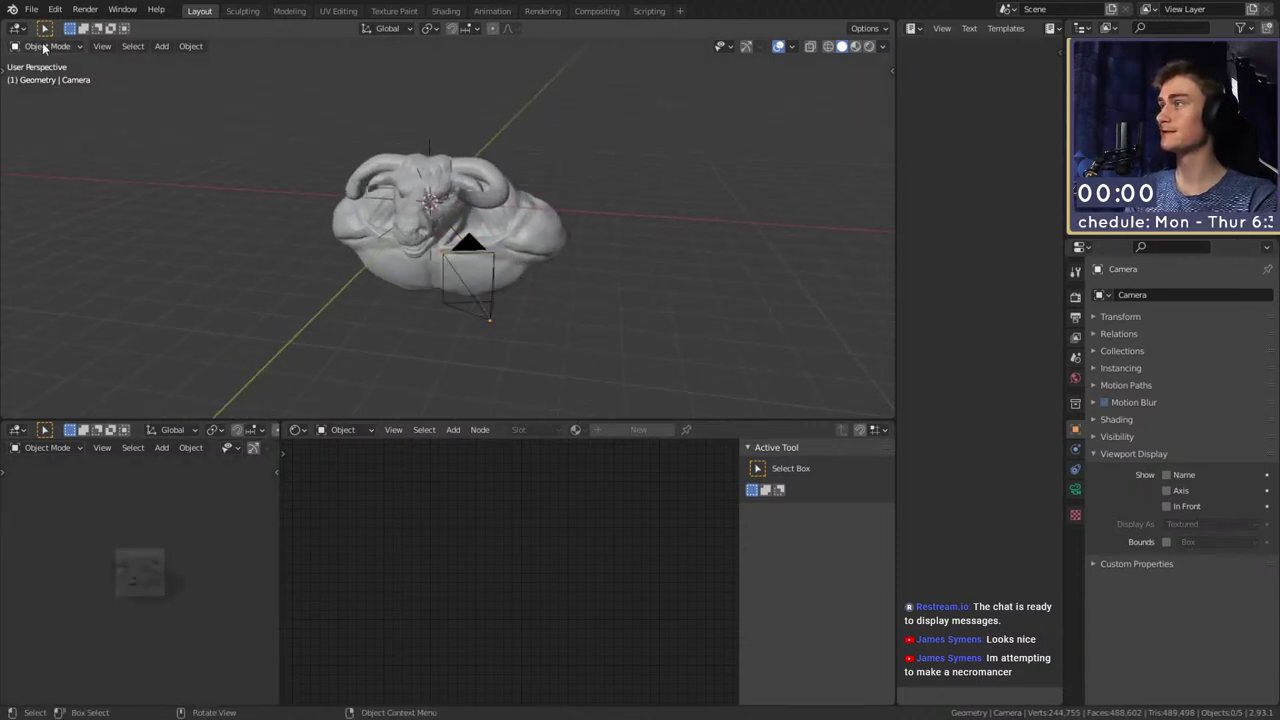
pyautogui.click(32, 10)
pyautogui.click(52, 104)
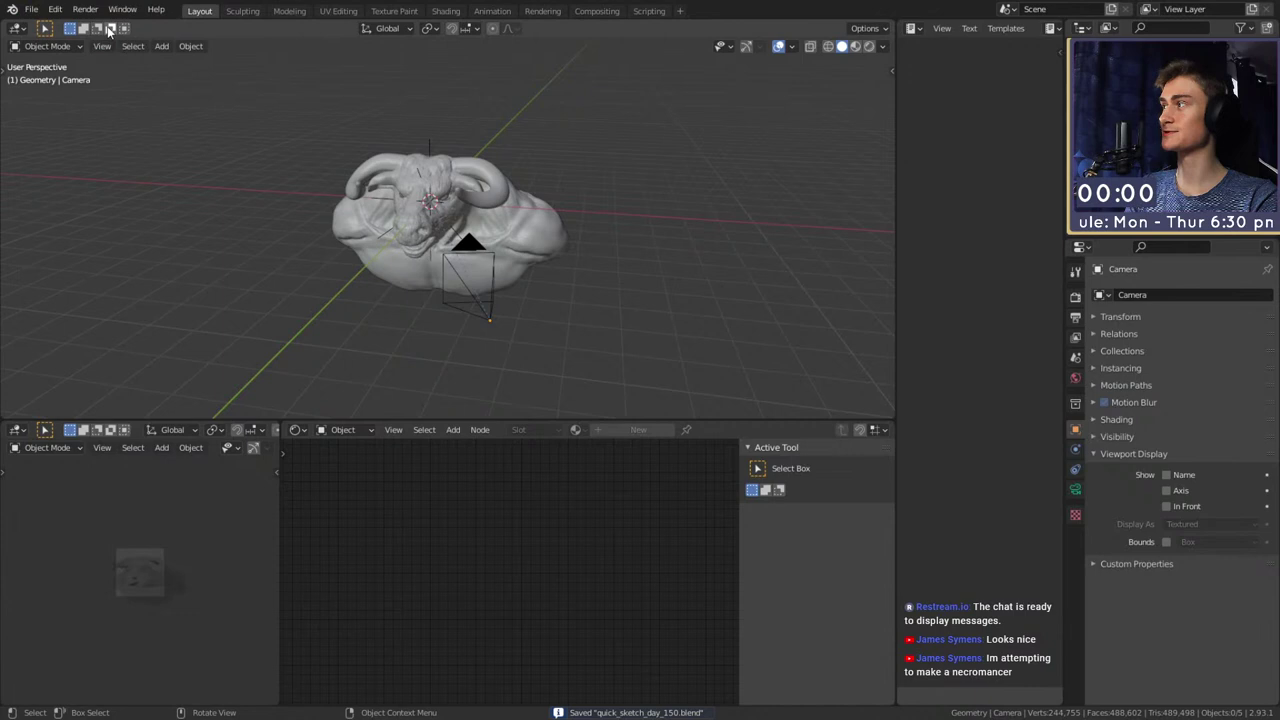
pyautogui.click(32, 10)
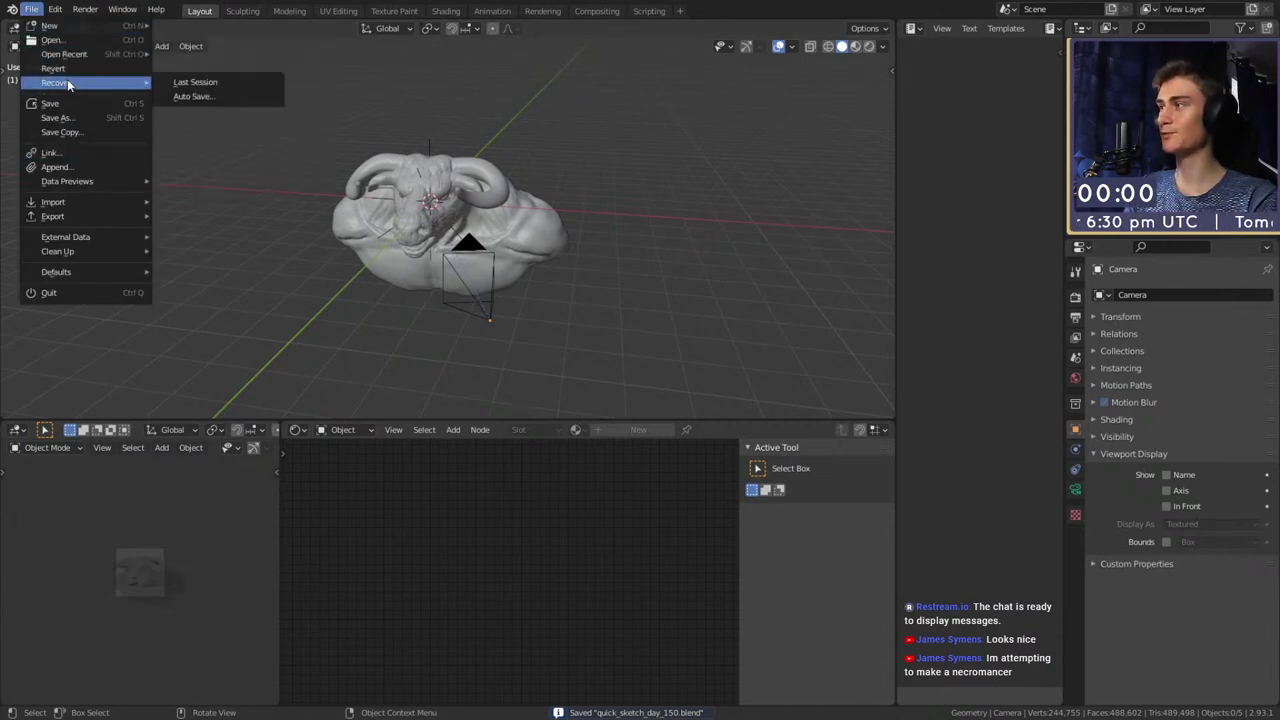
pyautogui.click(68, 133)
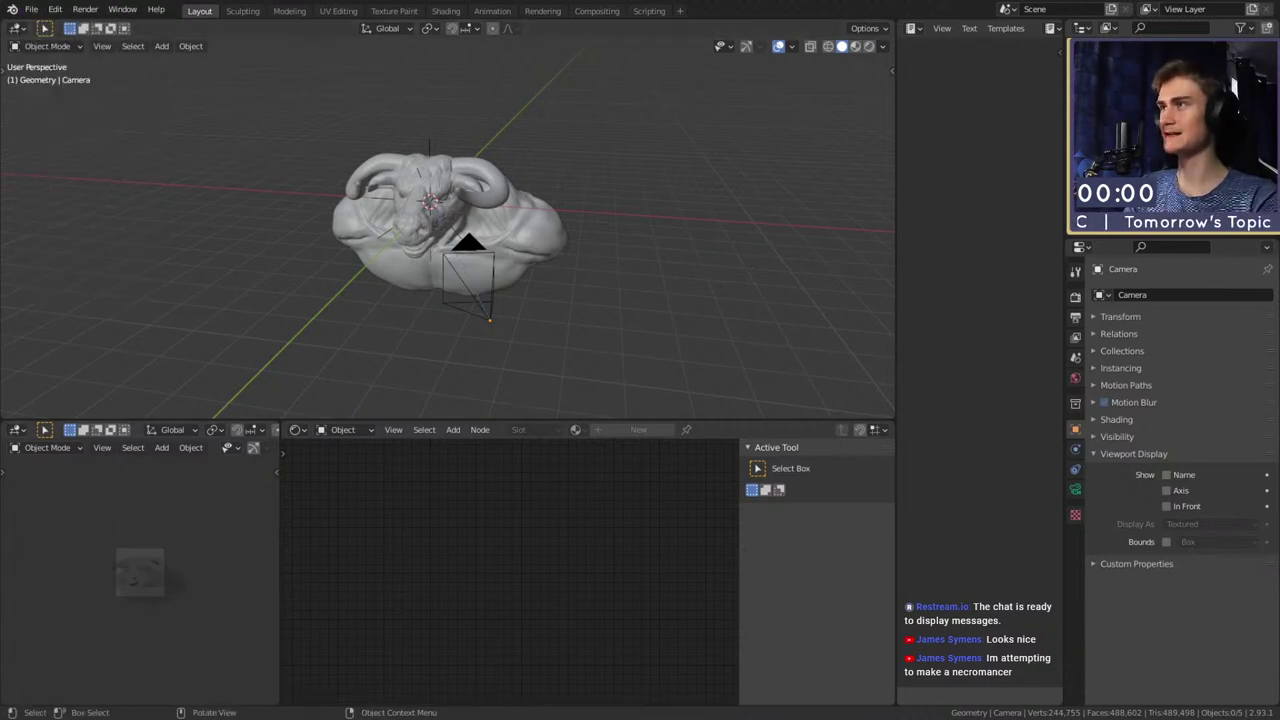
pyautogui.click(32, 10)
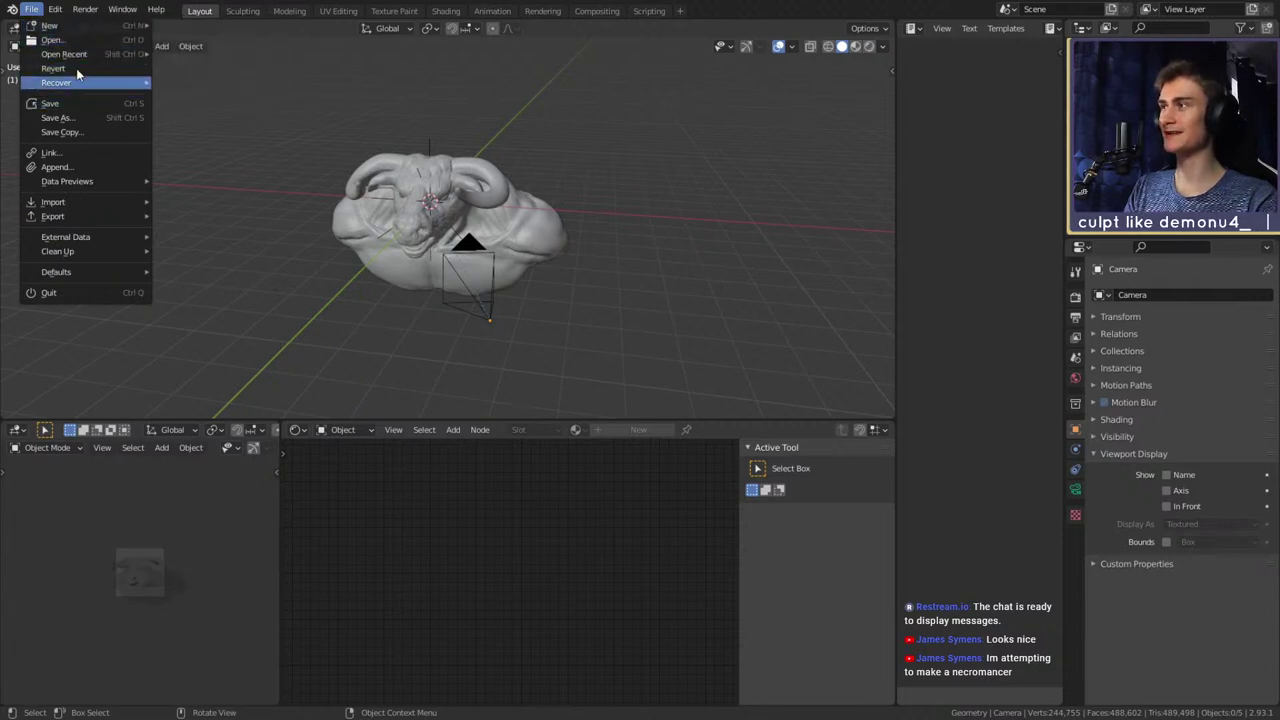
pyautogui.moveTo(87, 33)
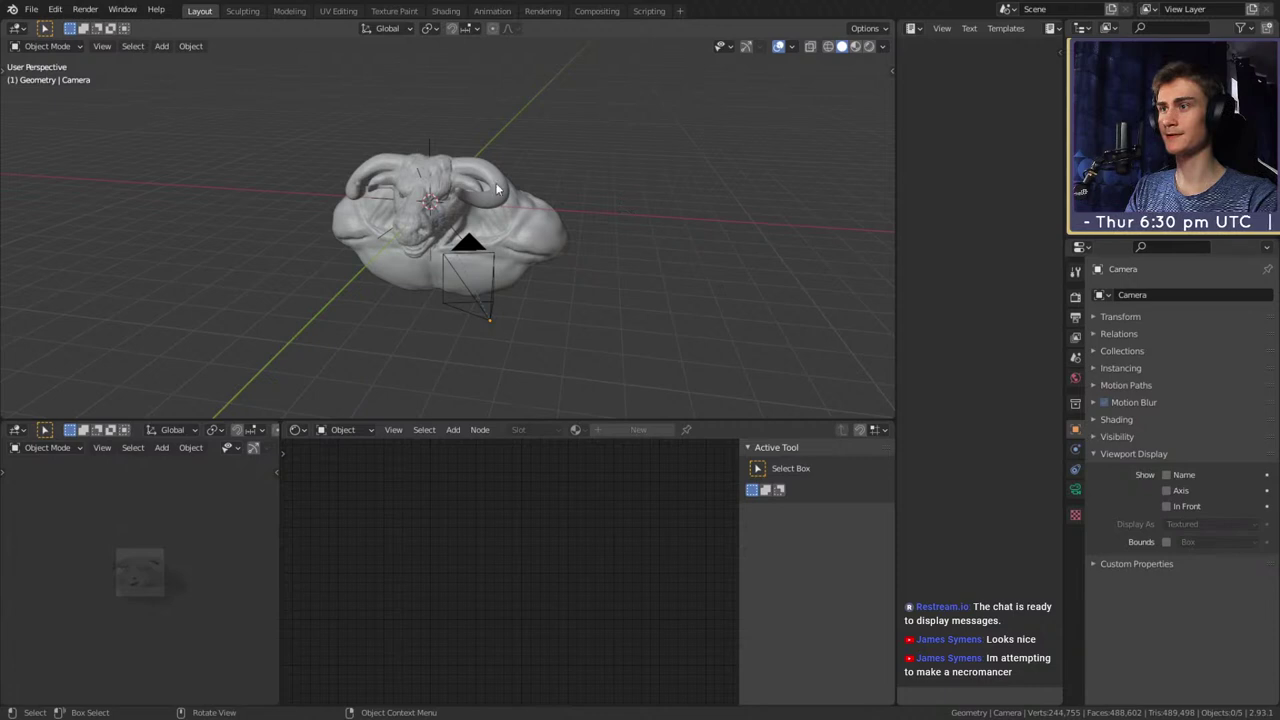
# Reveal all hidden objects in the scene, including the backdrop and the lights around the bust
pyautogui.hotkey('alt', 'h')
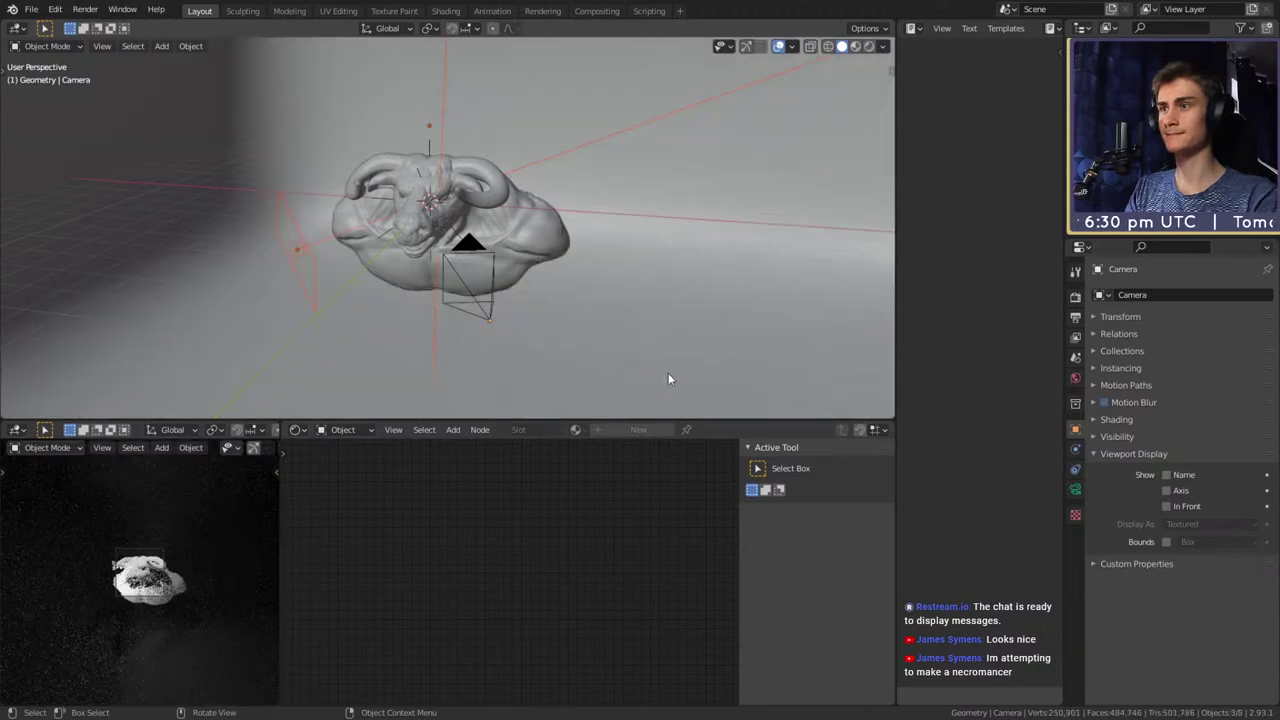
pyautogui.scroll(-3, 518, 249)
pyautogui.scroll(5, 518, 249)
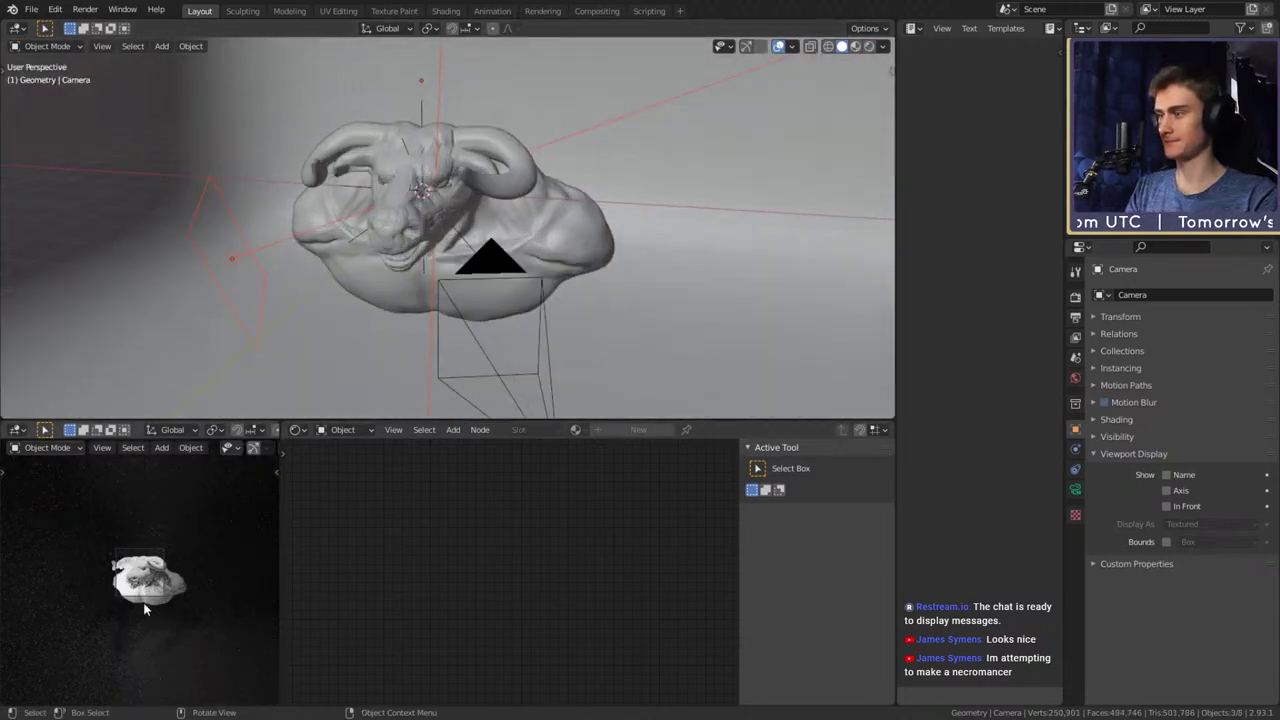
# Select the camera and move it back from the bust along its local Z axis
pyautogui.moveTo(720, 300); pyautogui.dragTo(559, 210, button='middle')
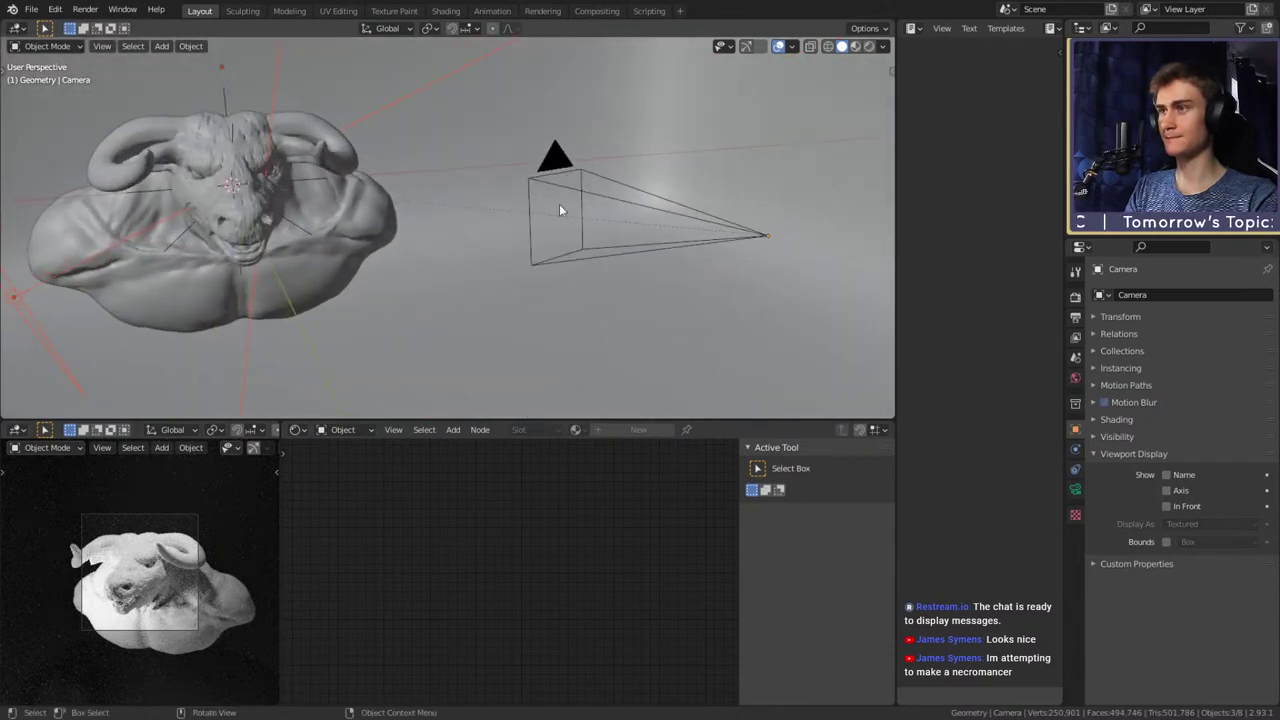
pyautogui.click(668, 203)
pyautogui.keyDown('shift'); pyautogui.moveTo(695, 258); pyautogui.dragTo(602, 280, button='middle'); pyautogui.keyUp('shift')
pyautogui.press('g')
pyautogui.press('z')
pyautogui.press('z')
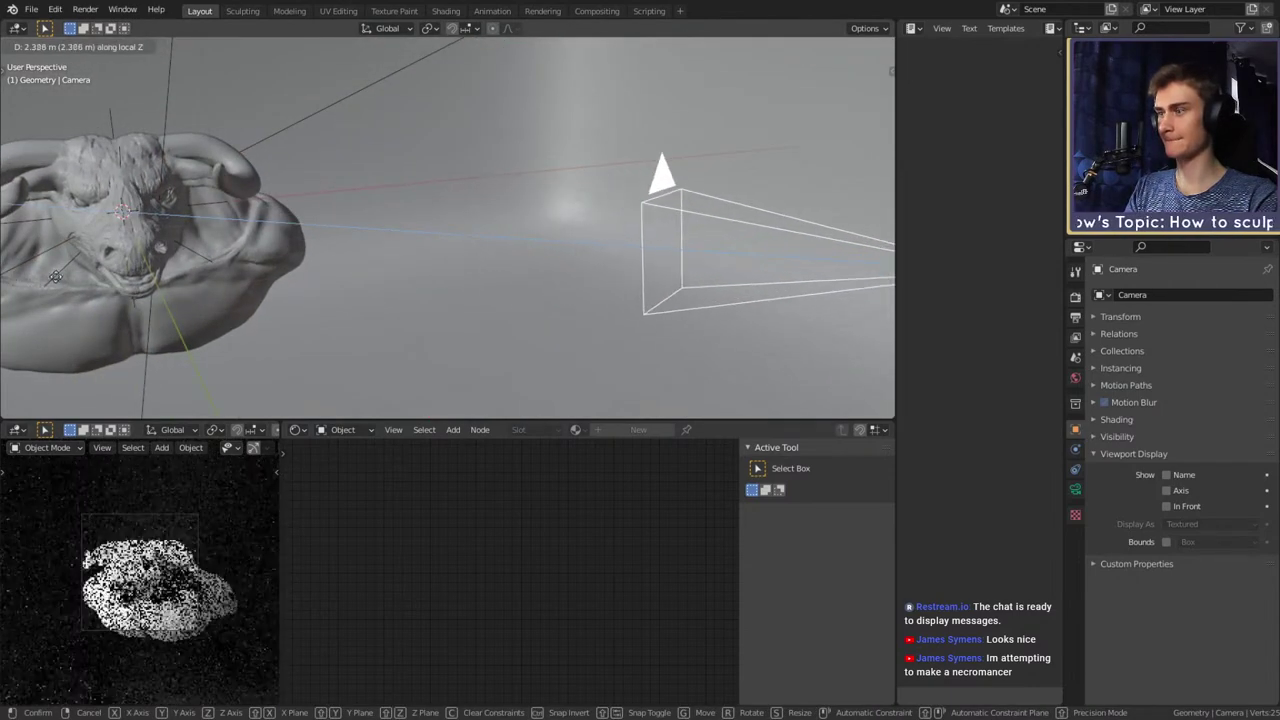
pyautogui.click(216, 275)
# Lower the camera along the global Z axis so it looks up at the bust
pyautogui.moveTo(216, 275); pyautogui.dragTo(643, 289, button='middle')
pyautogui.press('g')
pyautogui.press('z')
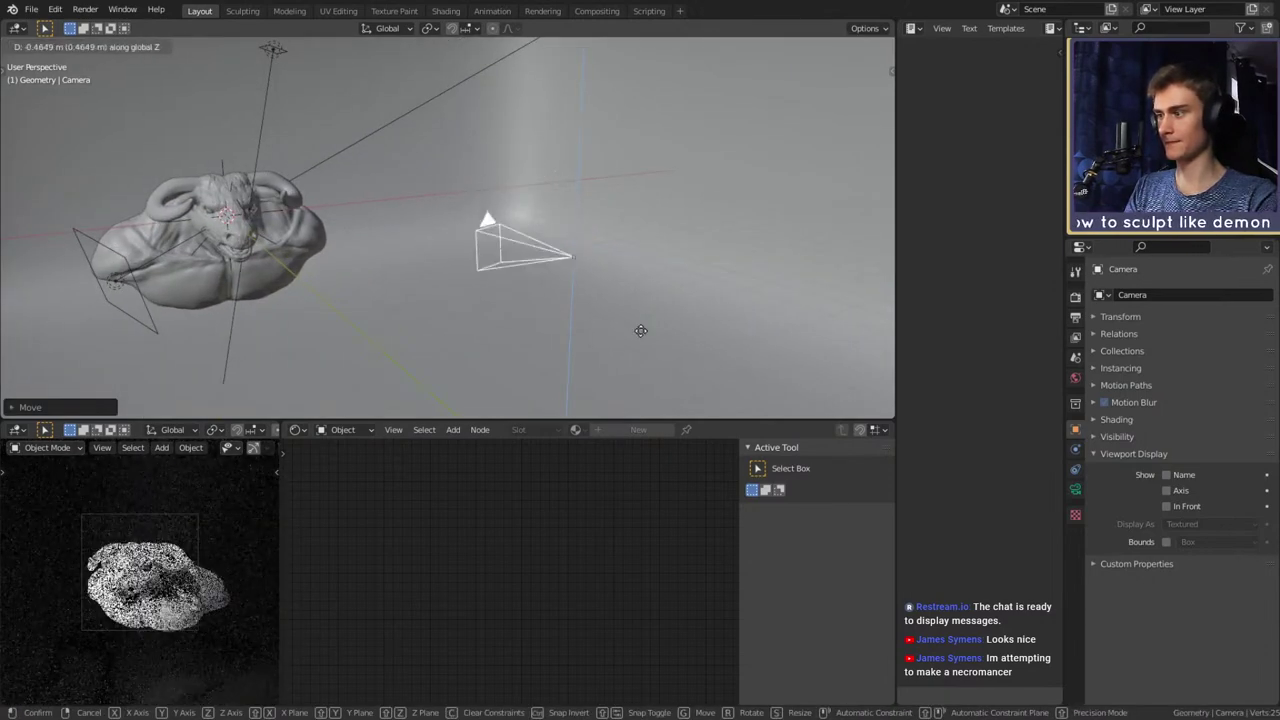
pyautogui.click(631, 39)
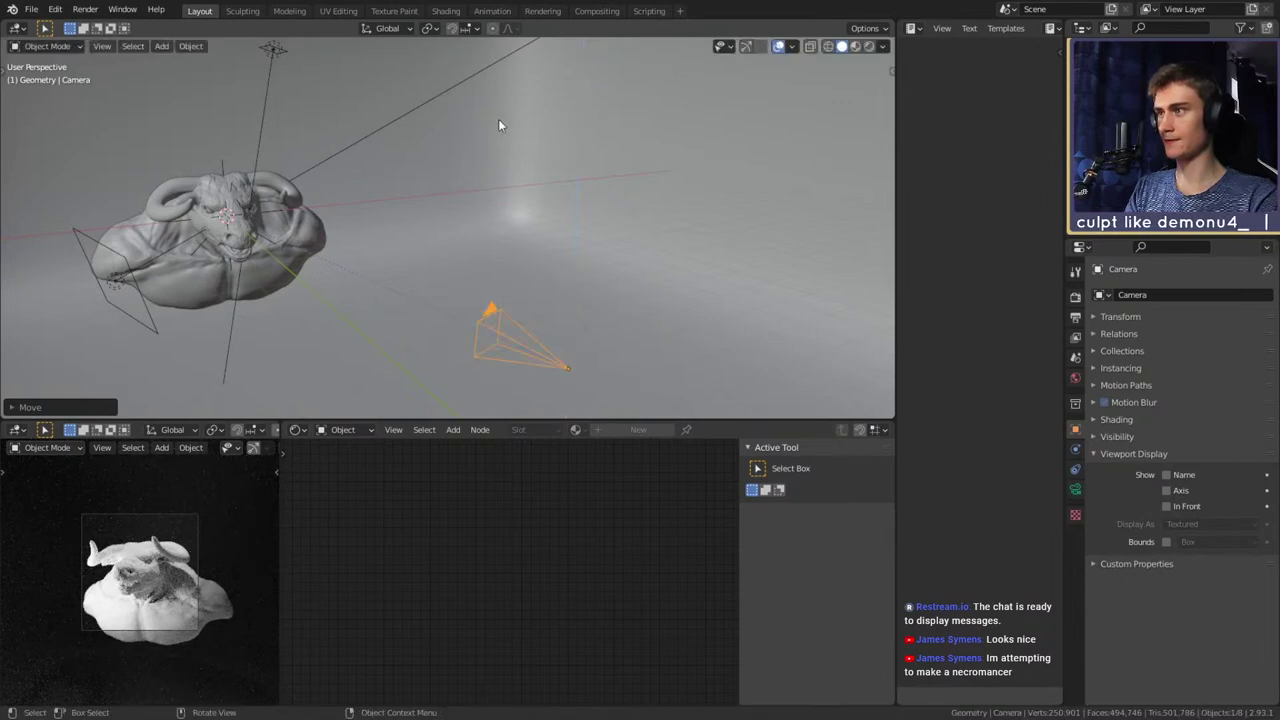
# Move the camera twice in the horizontal plane, with global Z locked, farther round to the side of the bust
pyautogui.moveTo(534, 286); pyautogui.dragTo(485, 270, button='middle')
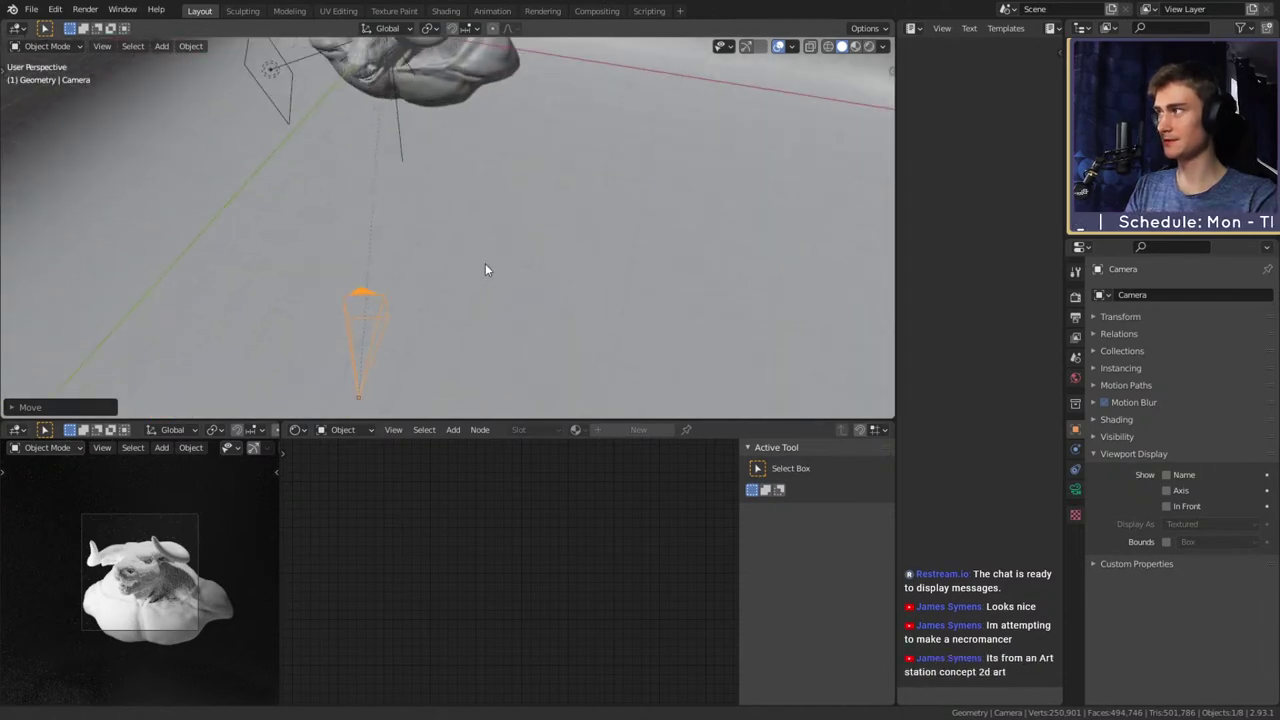
pyautogui.press('g')
pyautogui.hotkey('shift', 'z')
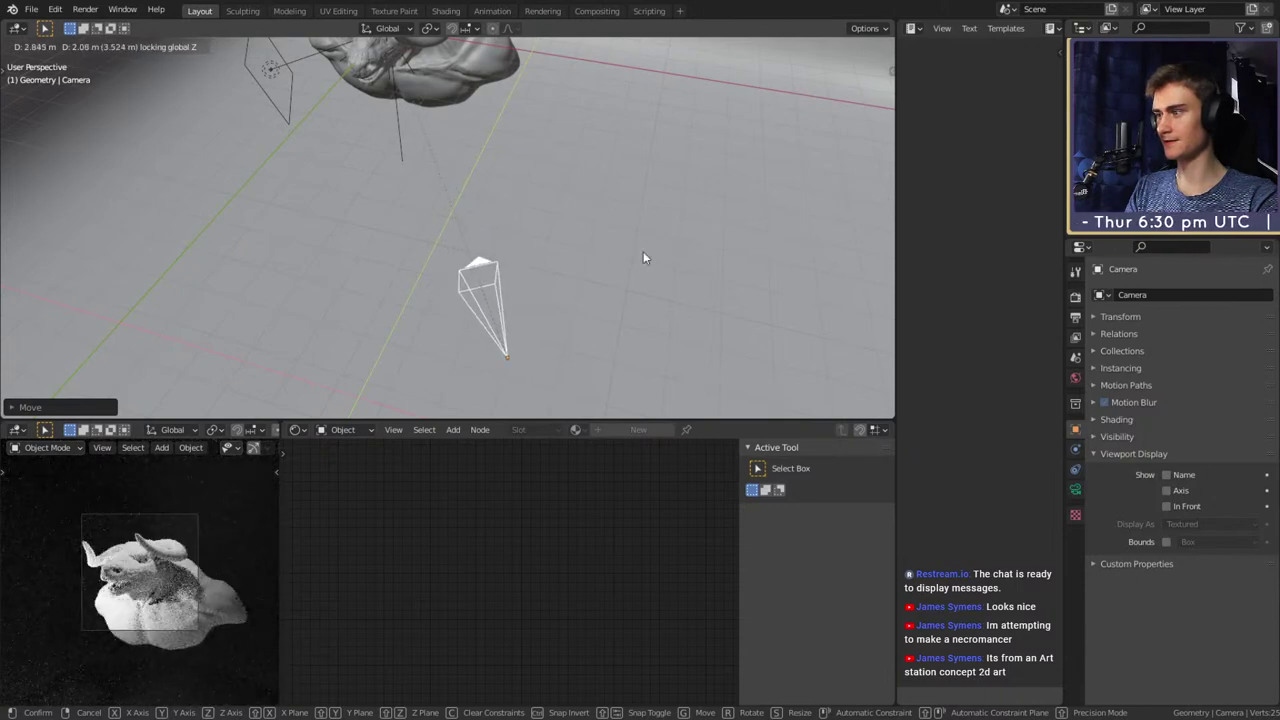
pyautogui.click(643, 252)
pyautogui.moveTo(641, 262); pyautogui.dragTo(559, 252, button='middle')
pyautogui.press('g')
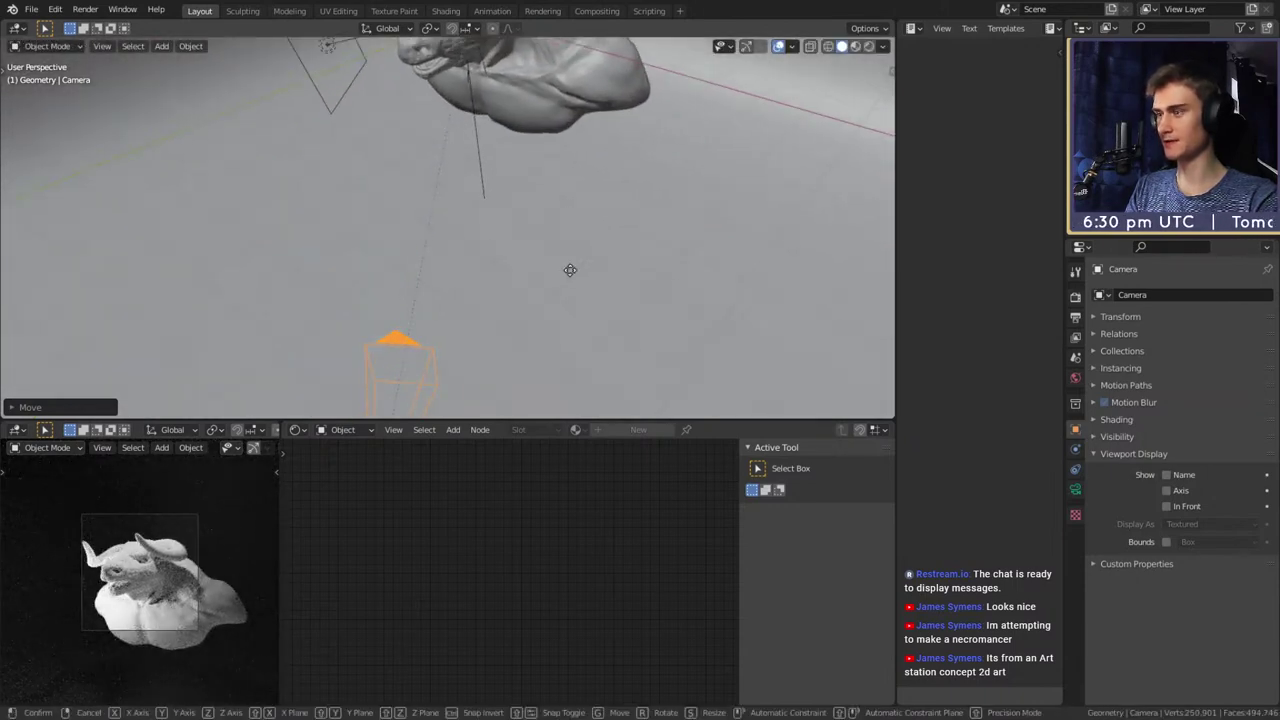
pyautogui.press('g')
pyautogui.hotkey('shift', 'z')
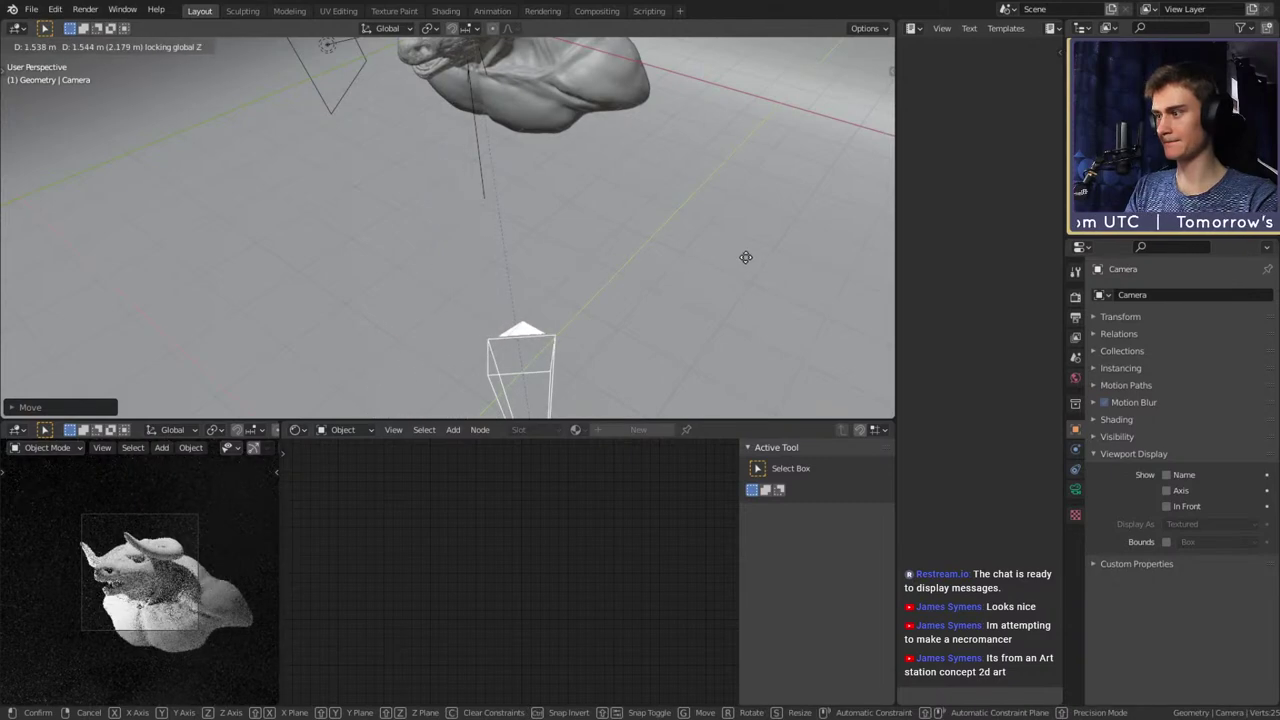
pyautogui.click(640, 252)
# Select the Focus empty at the bust's head and shift it horizontally with global Z locked to adjust the framing
pyautogui.moveTo(608, 228); pyautogui.dragTo(525, 294, button='middle')
pyautogui.click(458, 250)
pyautogui.scroll(-5, 549, 246)
pyautogui.press('g')
pyautogui.hotkey('shift', 'z')
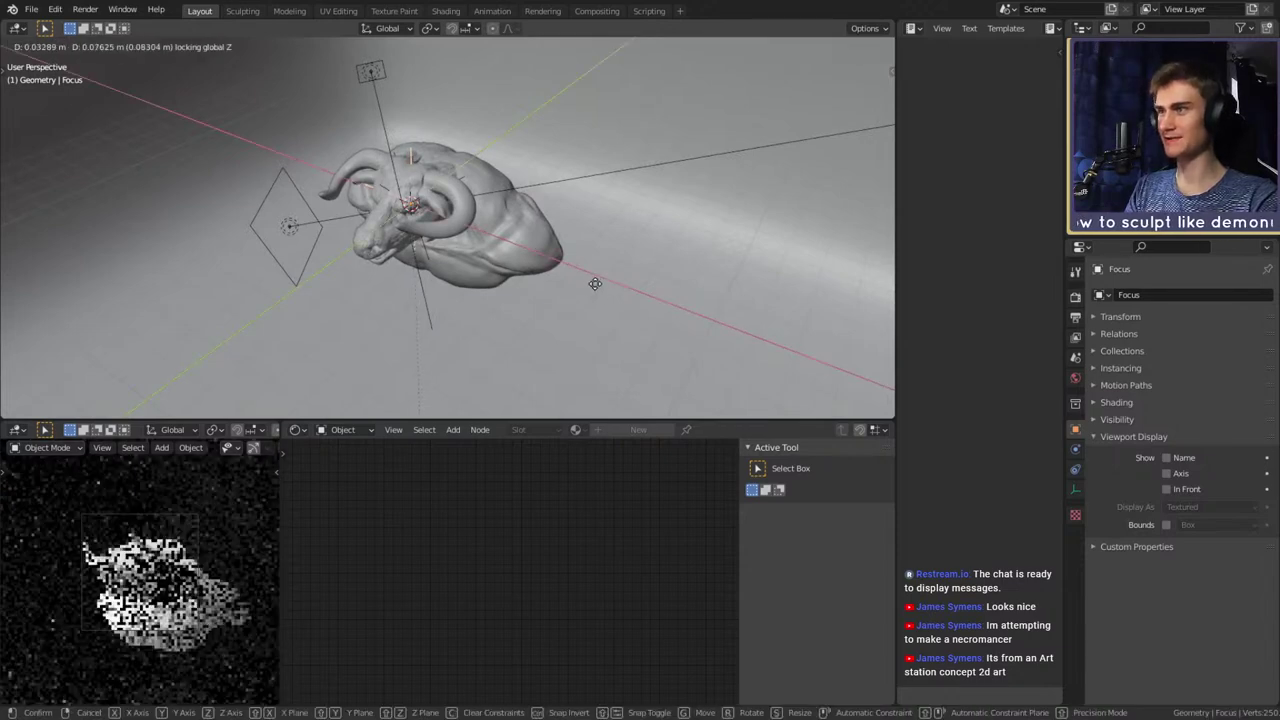
pyautogui.click(558, 329)
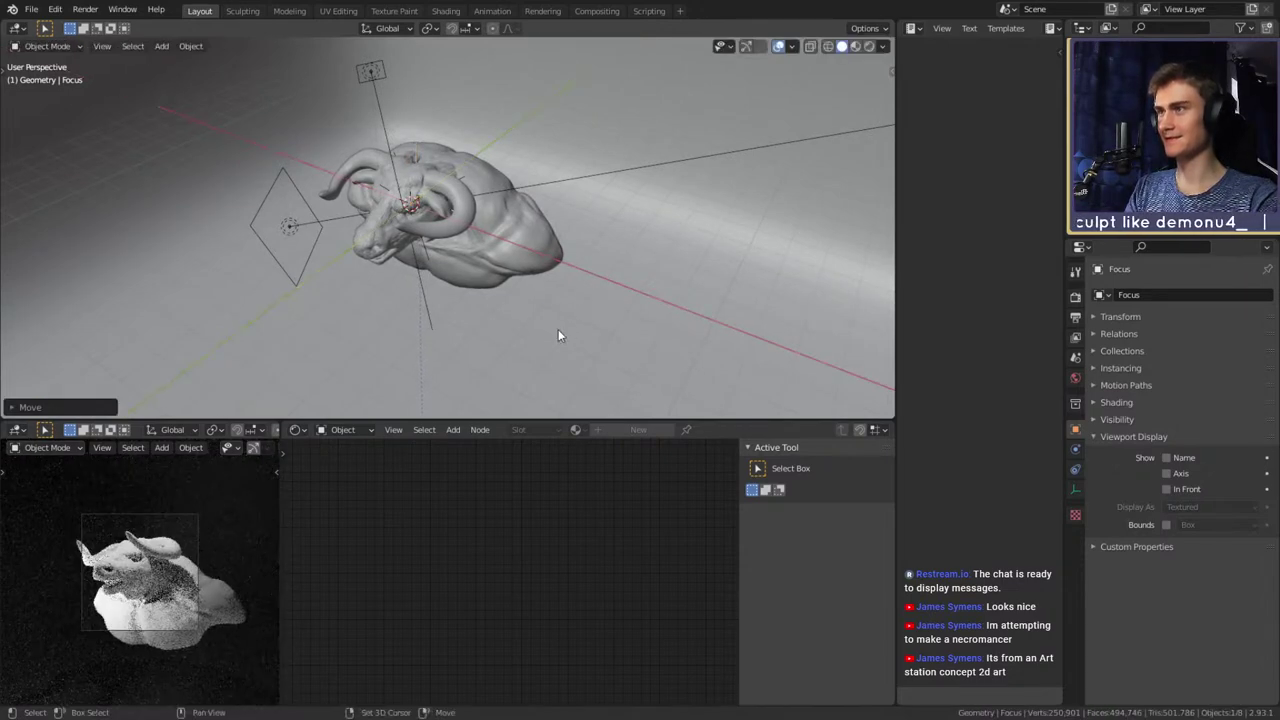
# Select the mirrored eyeball object in the bull's eye socket and create a new material for it
pyautogui.moveTo(558, 329); pyautogui.dragTo(593, 223, button='middle')
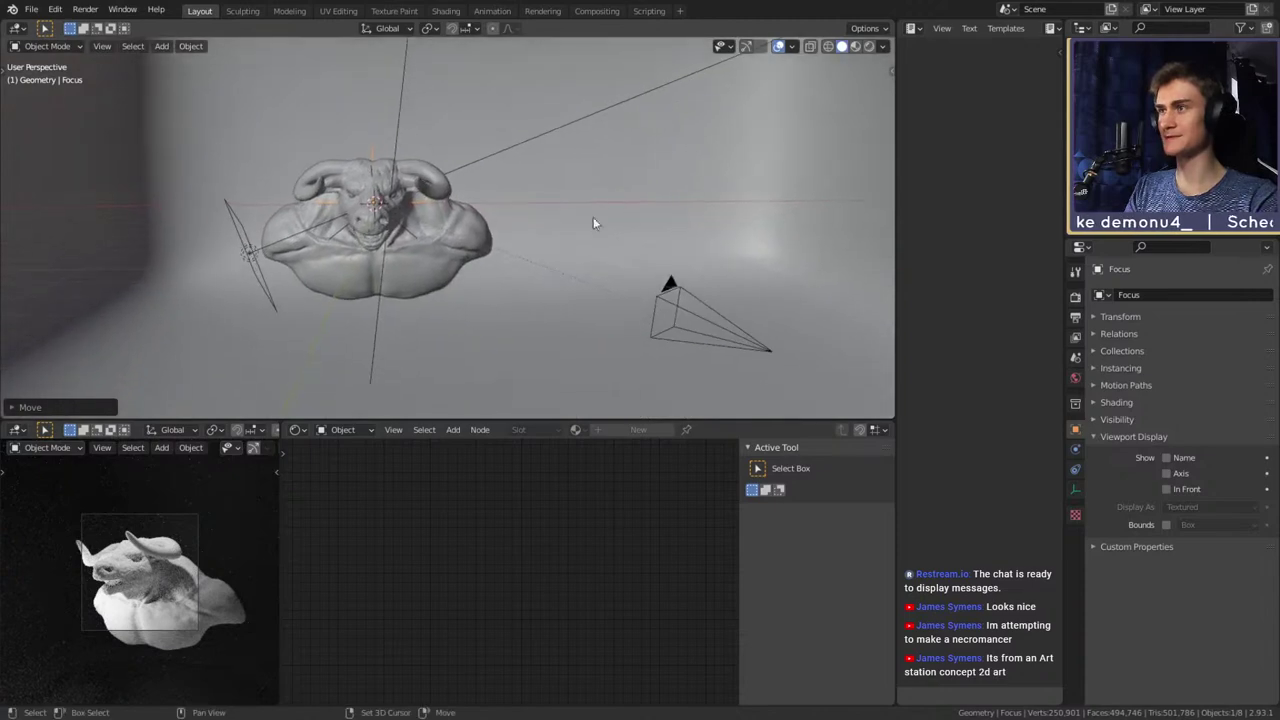
pyautogui.press('KP_Decimal')
pyautogui.scroll(-8, 491, 278)
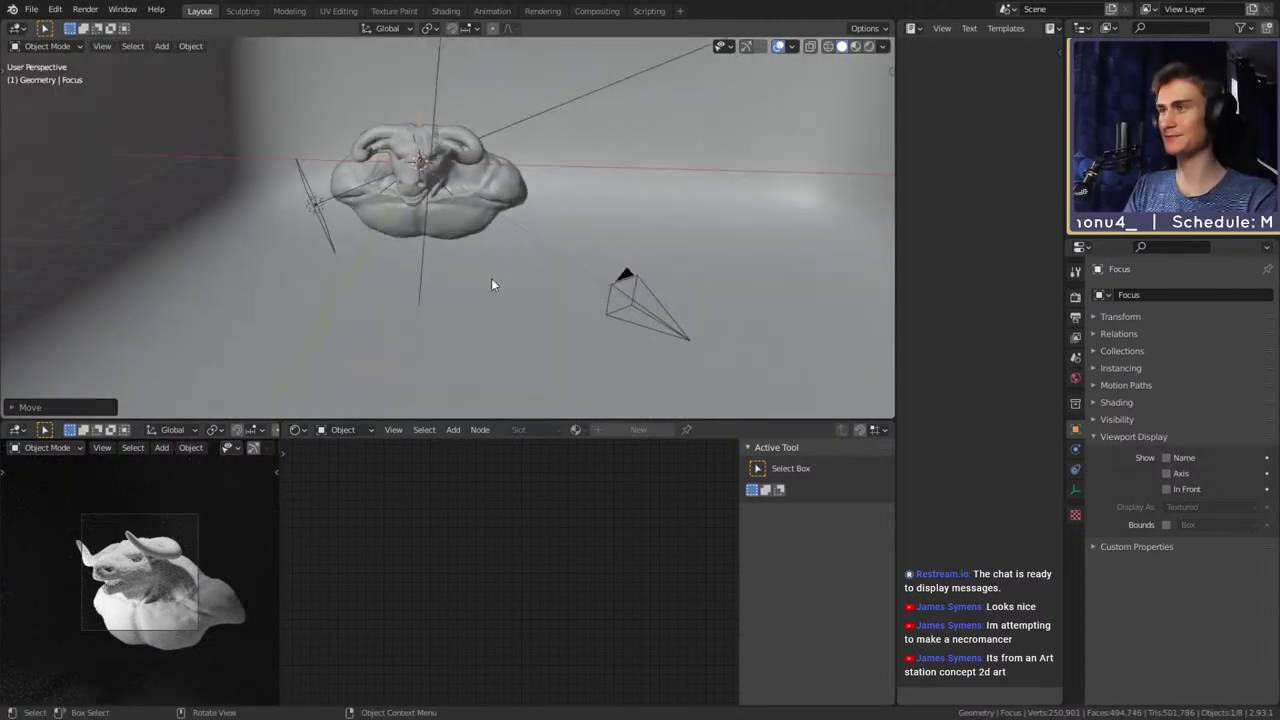
pyautogui.moveTo(491, 278); pyautogui.dragTo(479, 243, button='middle')
pyautogui.scroll(5, 479, 243)
pyautogui.keyDown('shift'); pyautogui.moveTo(479, 243); pyautogui.dragTo(526, 196, button='middle'); pyautogui.keyUp('shift')
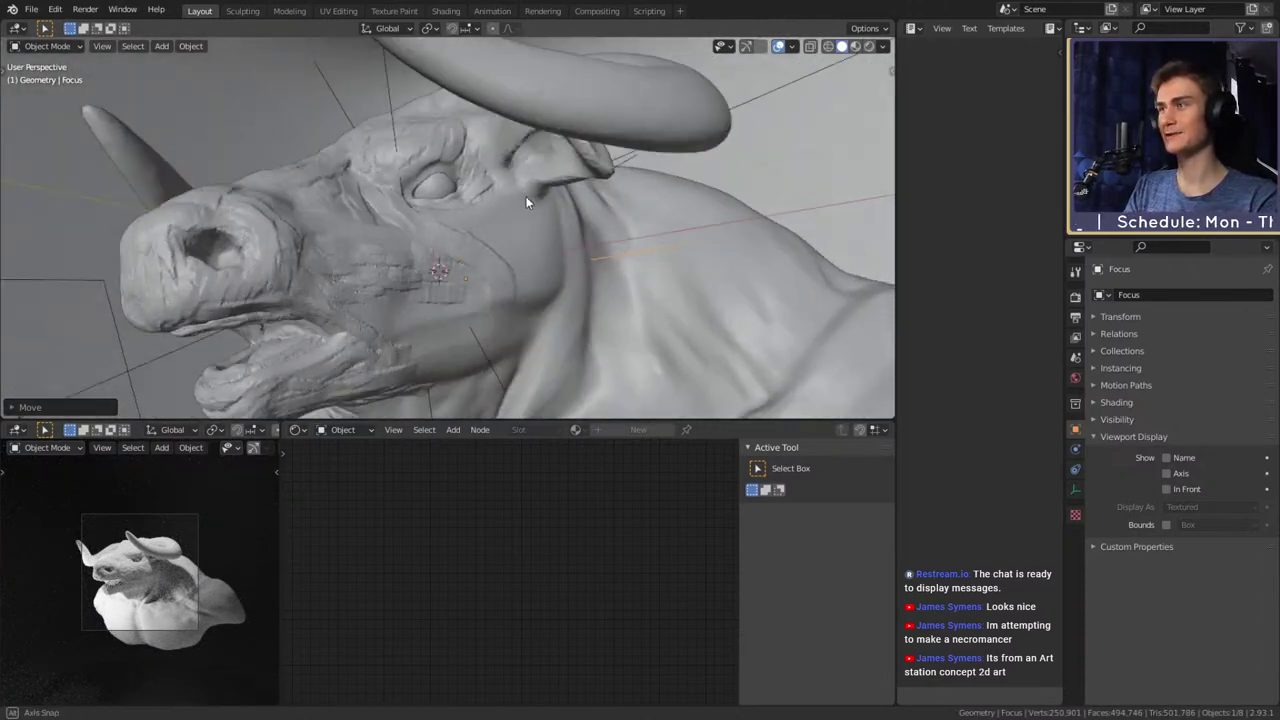
pyautogui.scroll(4, 526, 196)
pyautogui.click(437, 164)
pyautogui.click(640, 429)
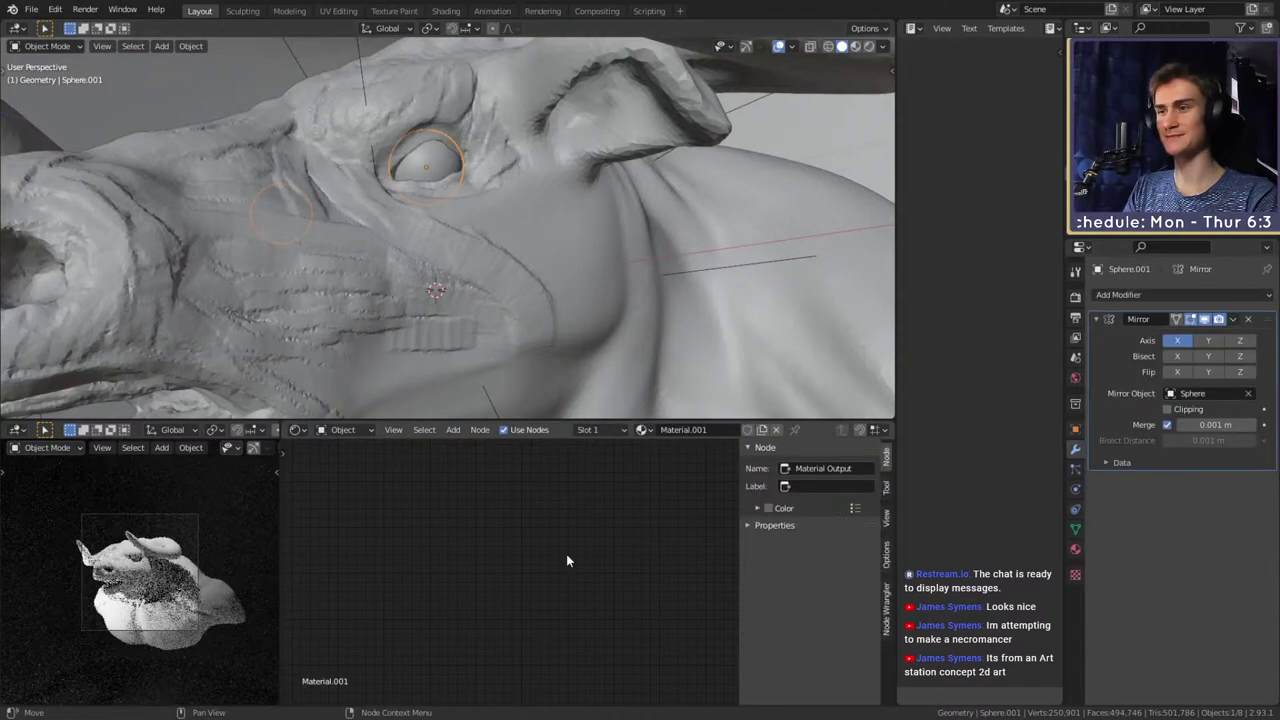
# Set the Base Color of the eyeball material's Principled BSDF to near-black
pyautogui.scroll(-4, 551, 548)
pyautogui.moveTo(441, 567); pyautogui.dragTo(643, 530, button='middle')
pyautogui.scroll(3, 642, 606)
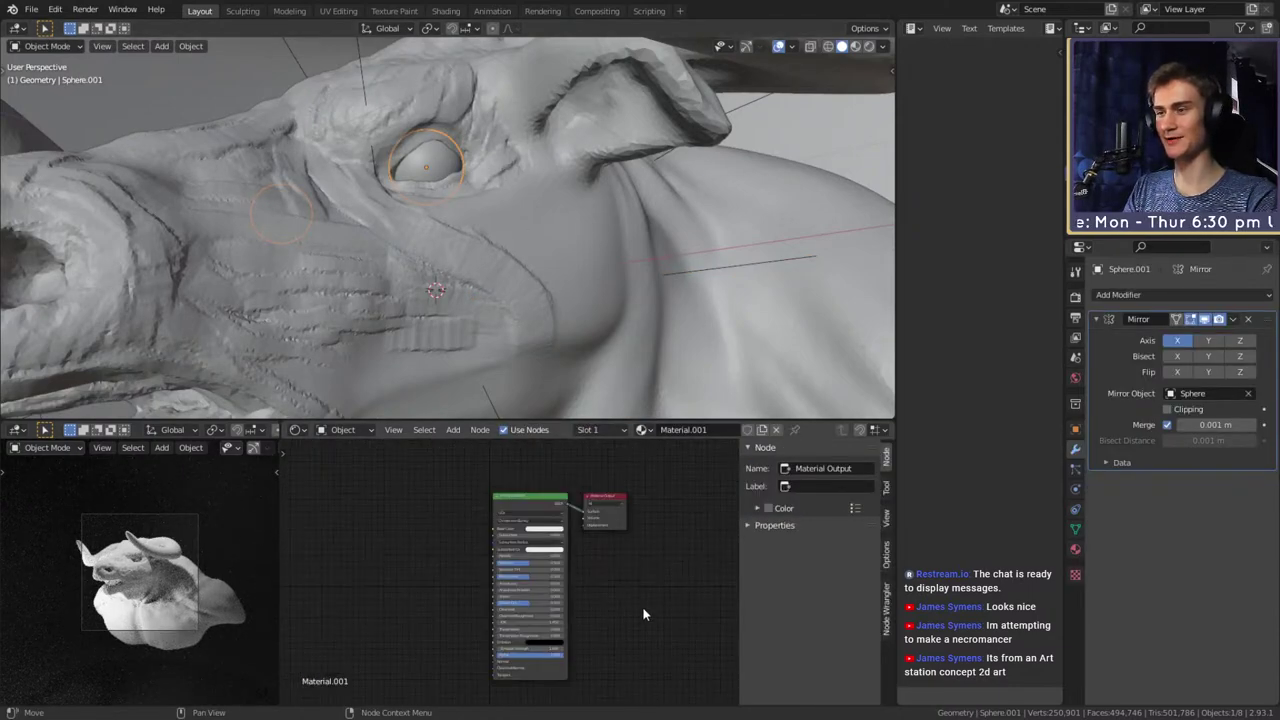
pyautogui.scroll(2, 610, 561)
pyautogui.moveTo(642, 606); pyautogui.dragTo(612, 607, button='middle')
pyautogui.scroll(1, 610, 566)
pyautogui.scroll(4, 612, 607)
pyautogui.moveTo(572, 525); pyautogui.dragTo(625, 597, button='middle')
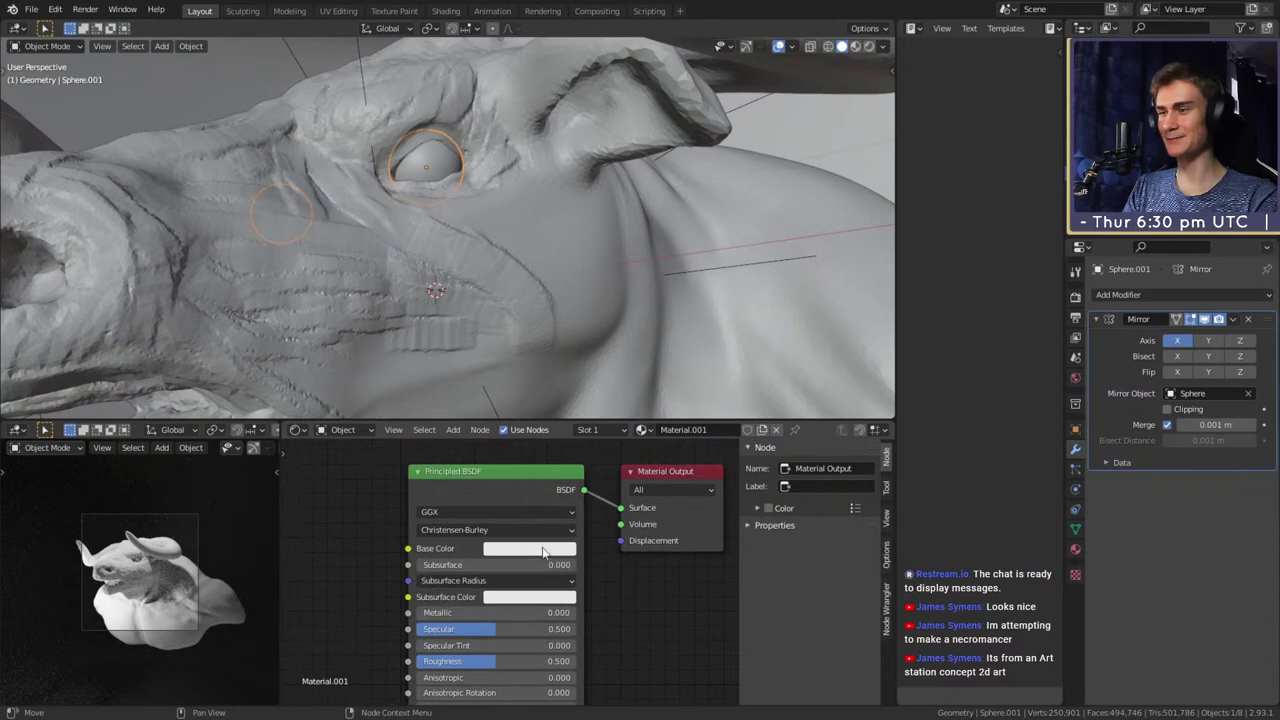
pyautogui.click(522, 550)
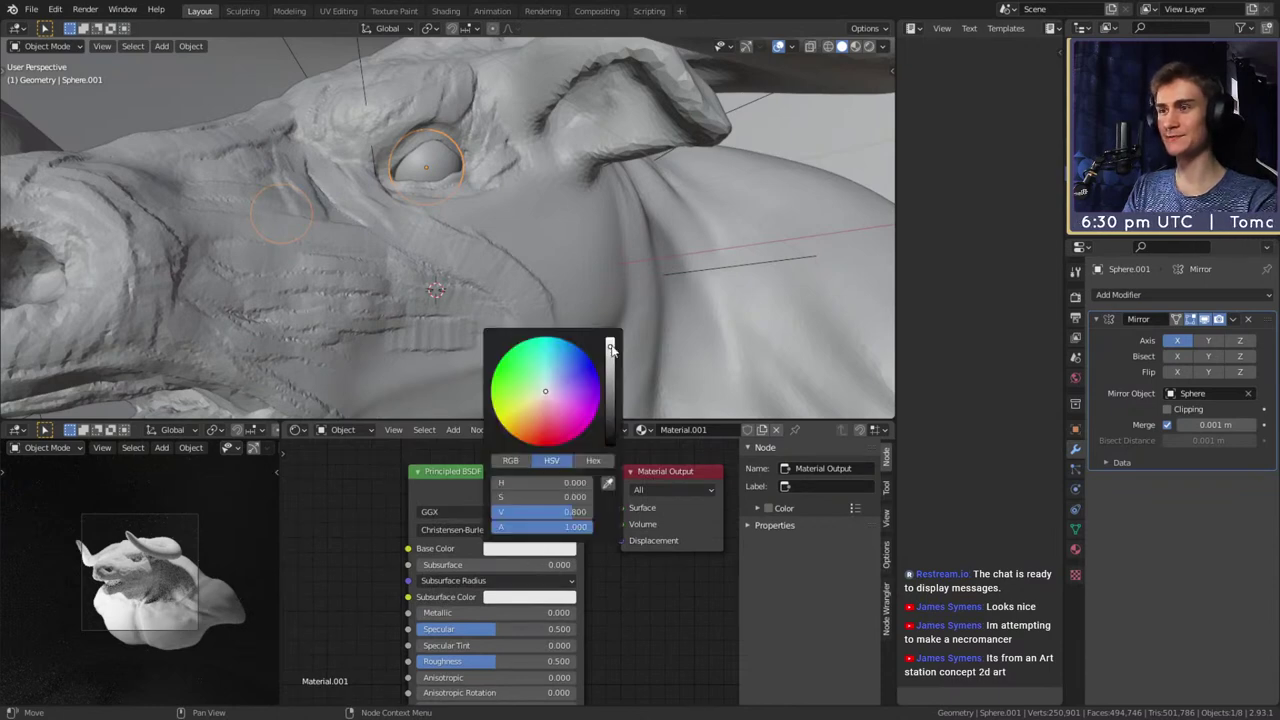
pyautogui.moveTo(612, 347); pyautogui.dragTo(610, 441)
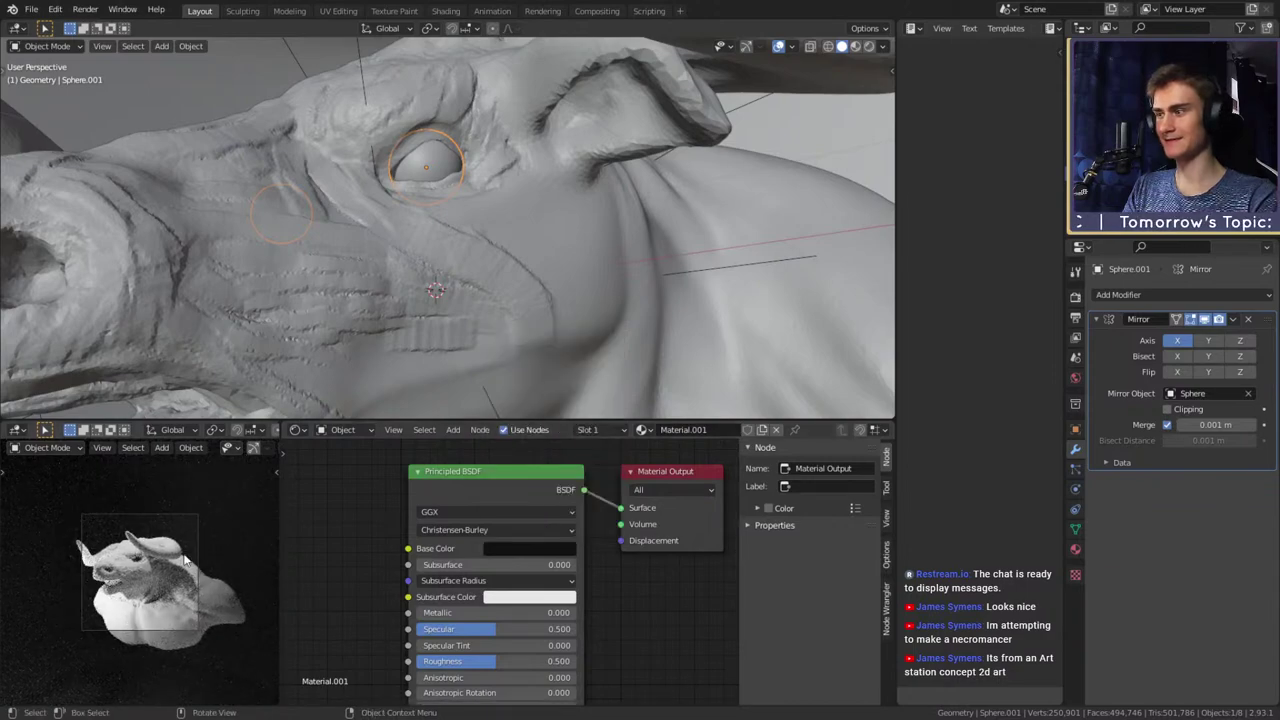
# Set the eyeball material's Roughness to 0 while checking the eye in the rendered camera view
pyautogui.scroll(10, 170, 548)
pyautogui.scroll(-3, 619, 632)
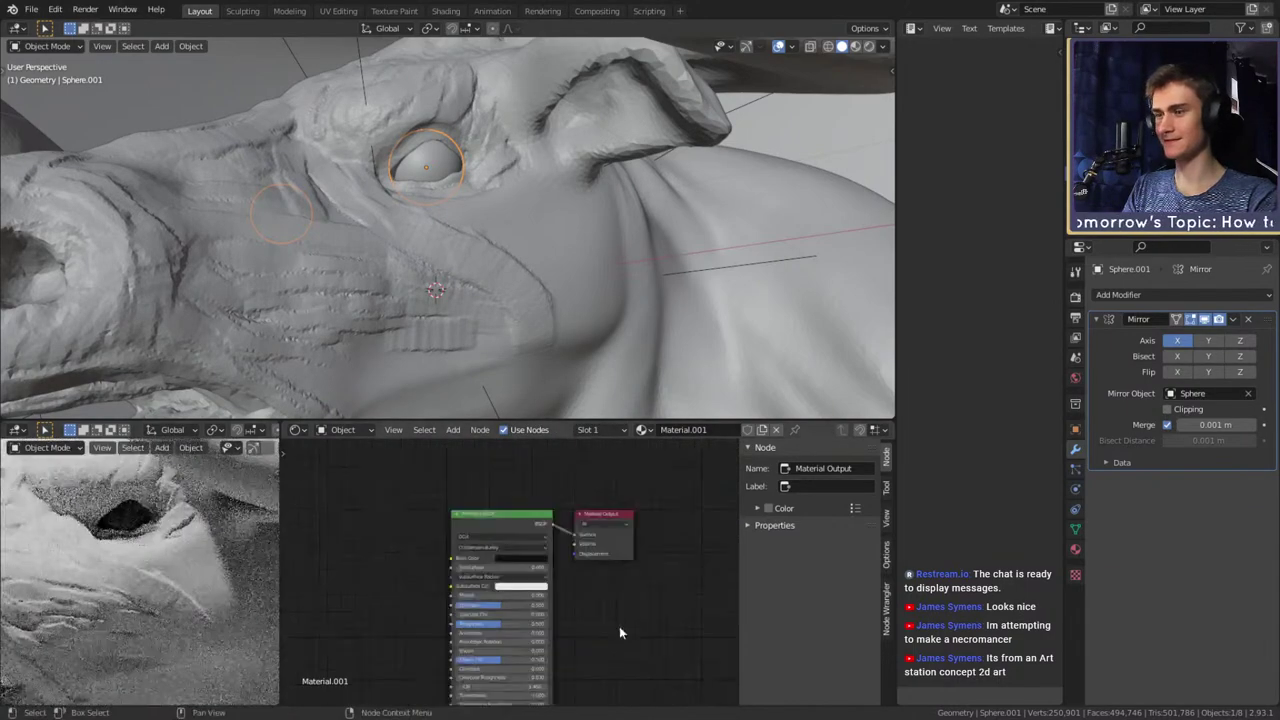
pyautogui.scroll(4, 642, 517)
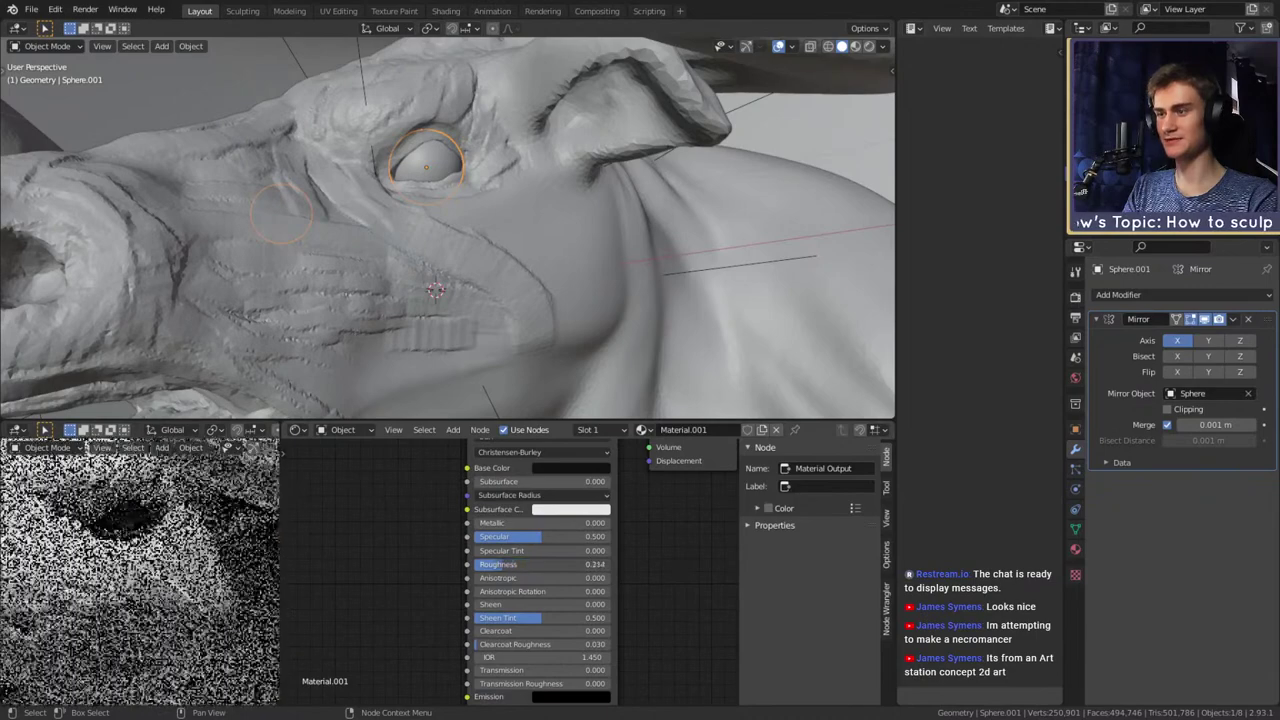
pyautogui.scroll(-4, 200, 540)
pyautogui.scroll(-3, 171, 589)
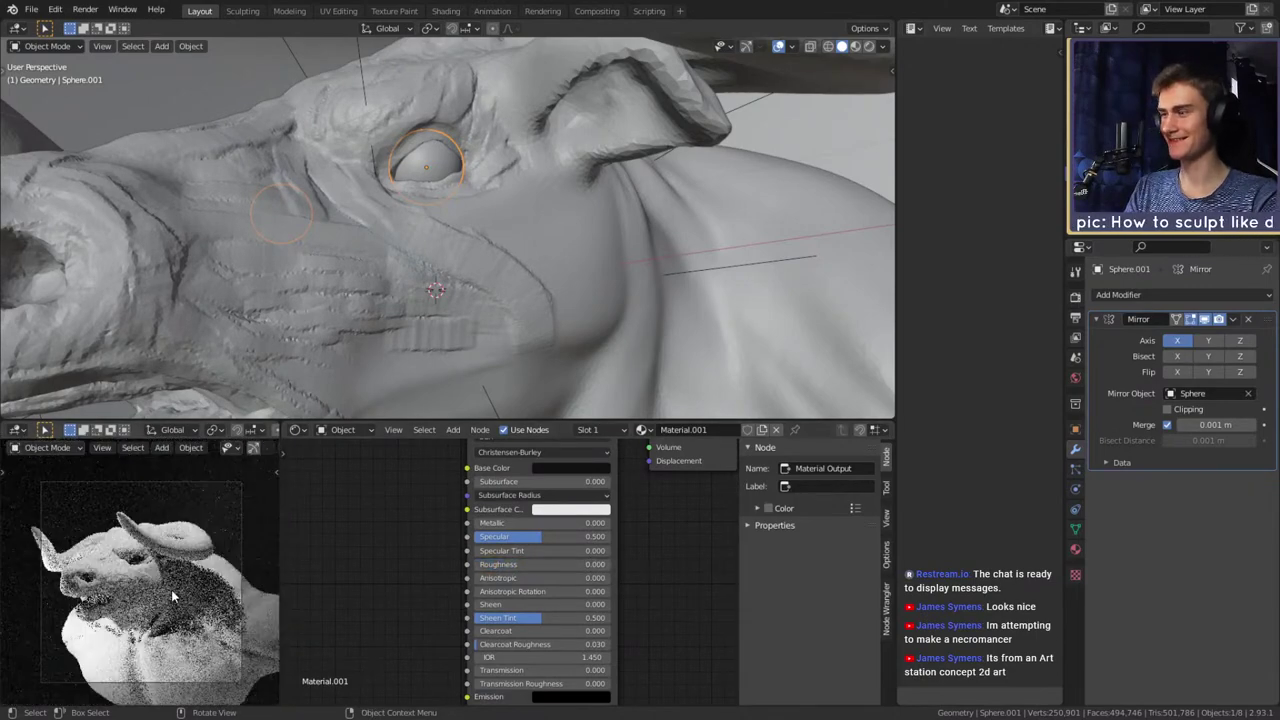
# Set the transform pivot to 3D Cursor and rotate the overhead area light about -13° around global Y
pyautogui.scroll(-8, 385, 278)
pyautogui.moveTo(411, 276); pyautogui.dragTo(604, 227, button='middle')
pyautogui.click(436, 114)
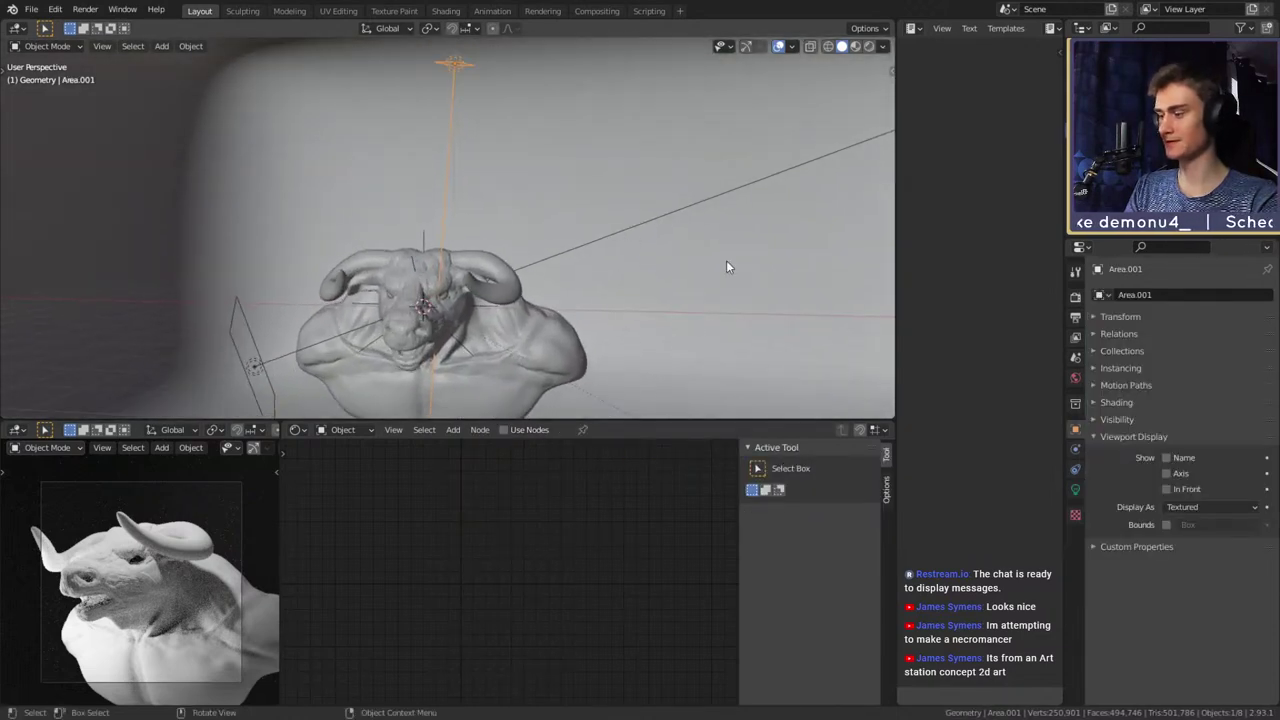
pyautogui.click(431, 30)
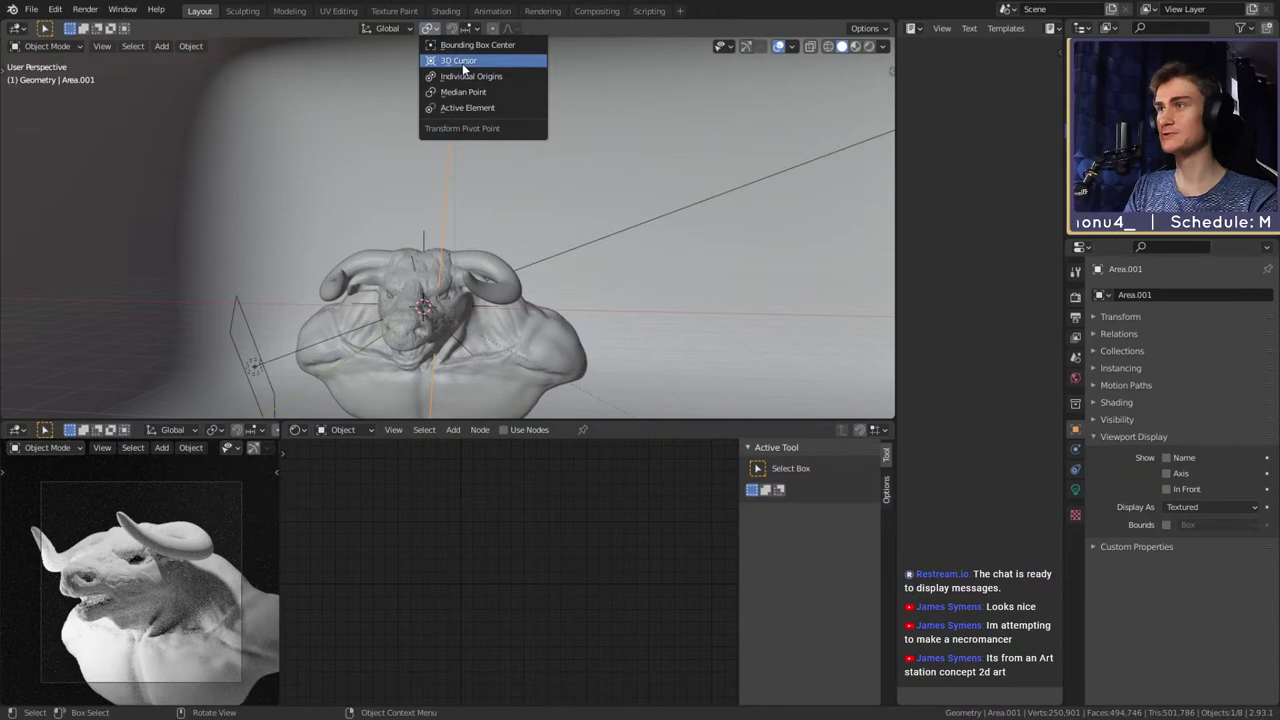
pyautogui.click(460, 60)
pyautogui.press('r')
pyautogui.press('y')
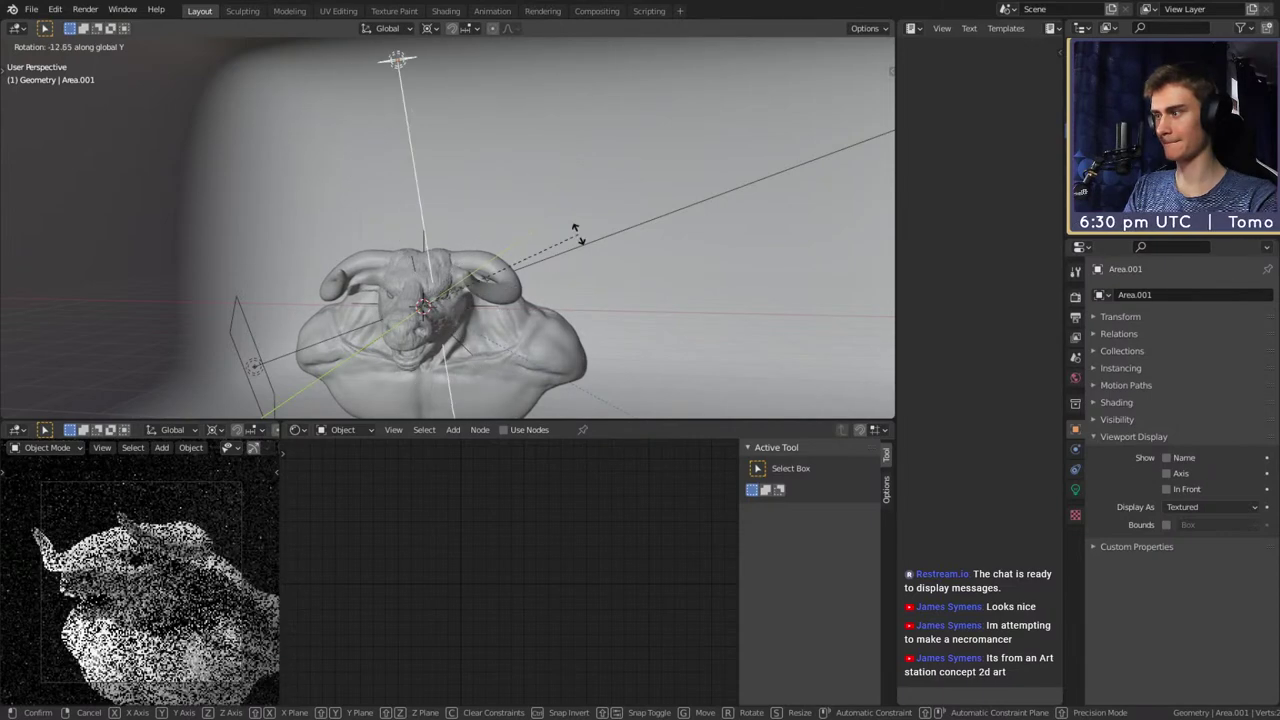
pyautogui.click(578, 235)
# Rotate the overhead area light slightly around the global X axis above the bust
pyautogui.moveTo(635, 236); pyautogui.dragTo(540, 246, button='middle')
pyautogui.press('r')
pyautogui.press('x')
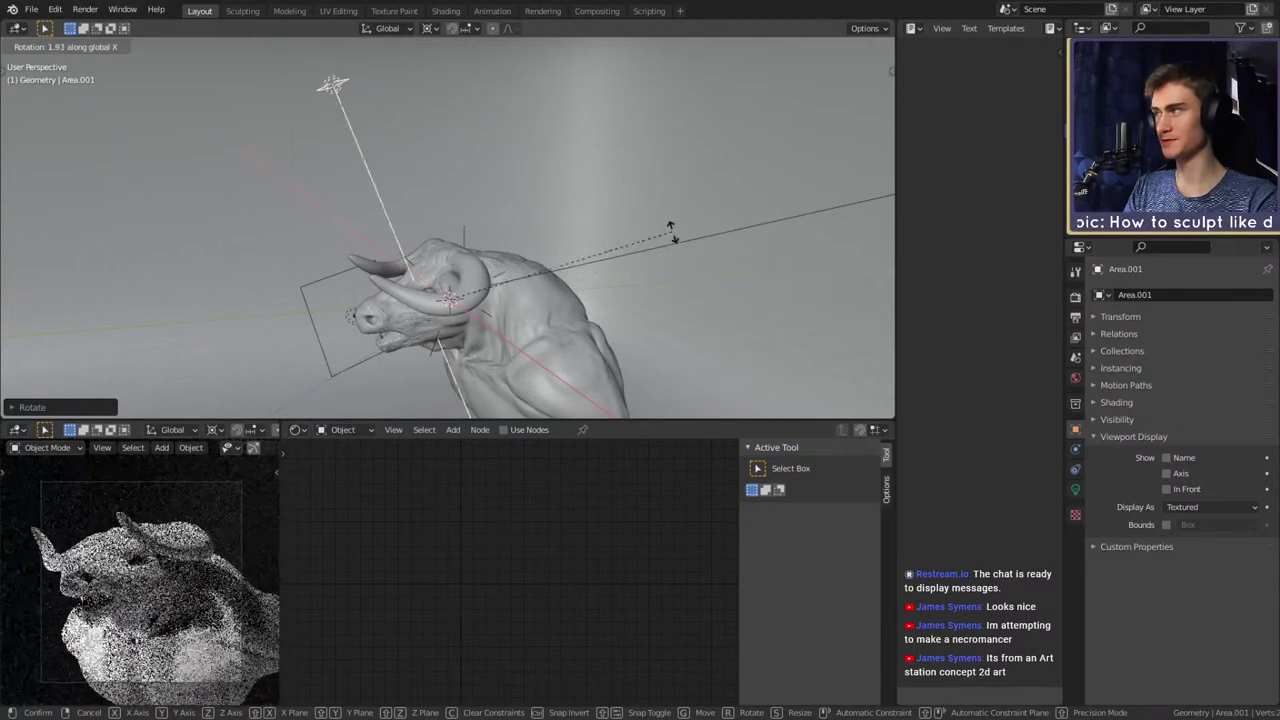
pyautogui.click(670, 267)
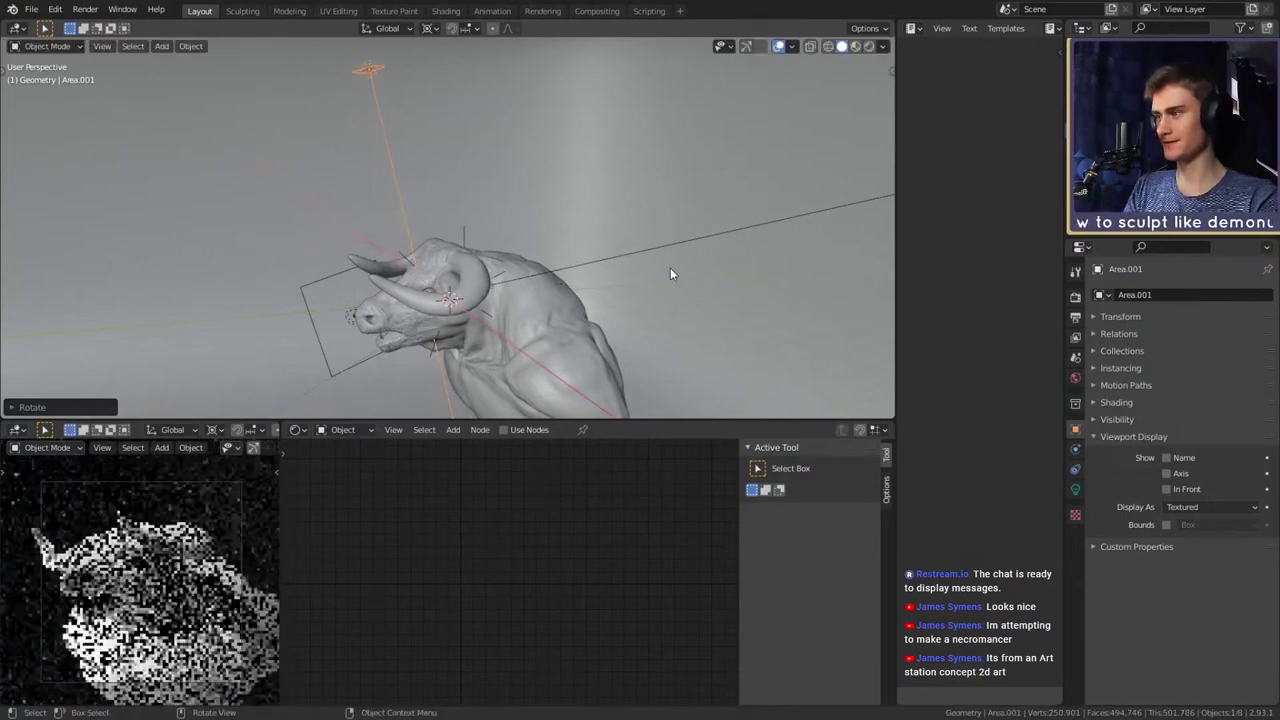
# Select the area light beside the bust and swing it around global Z to the back of the bust
pyautogui.moveTo(670, 267); pyautogui.dragTo(690, 274, button='middle')
pyautogui.click(265, 292)
pyautogui.moveTo(265, 292); pyautogui.dragTo(640, 277, button='middle')
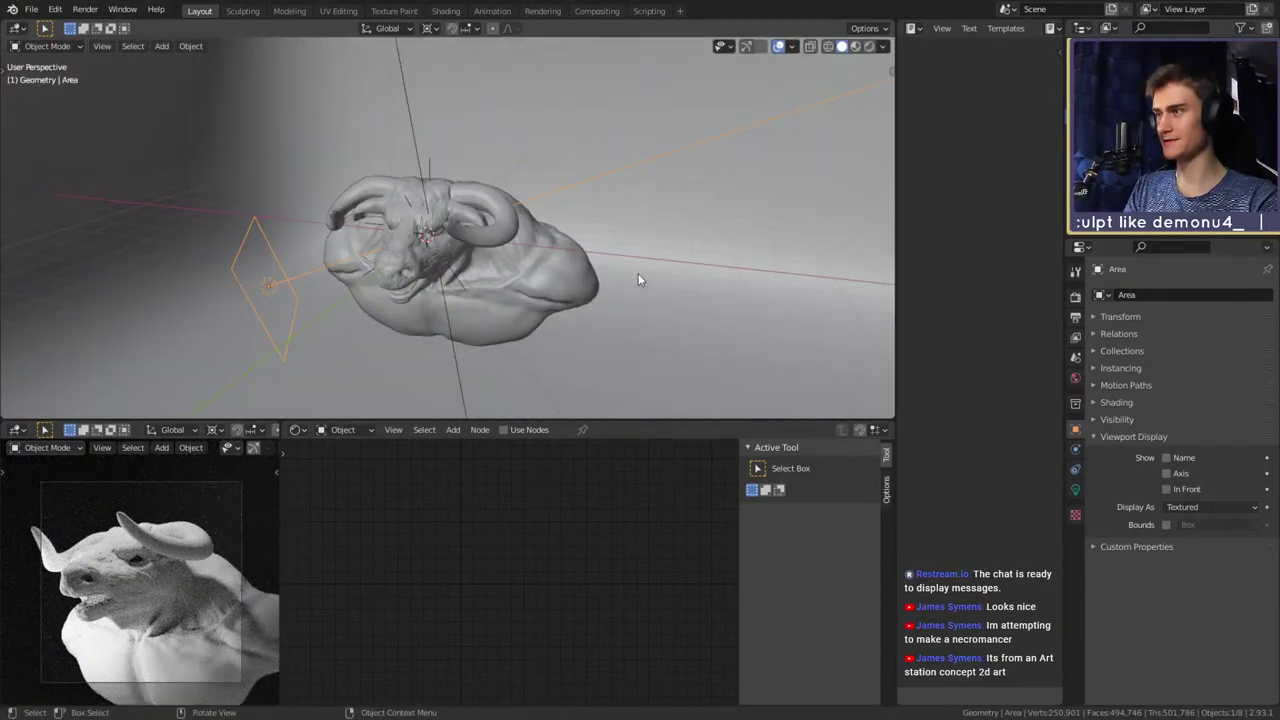
pyautogui.press('r')
pyautogui.press('z')
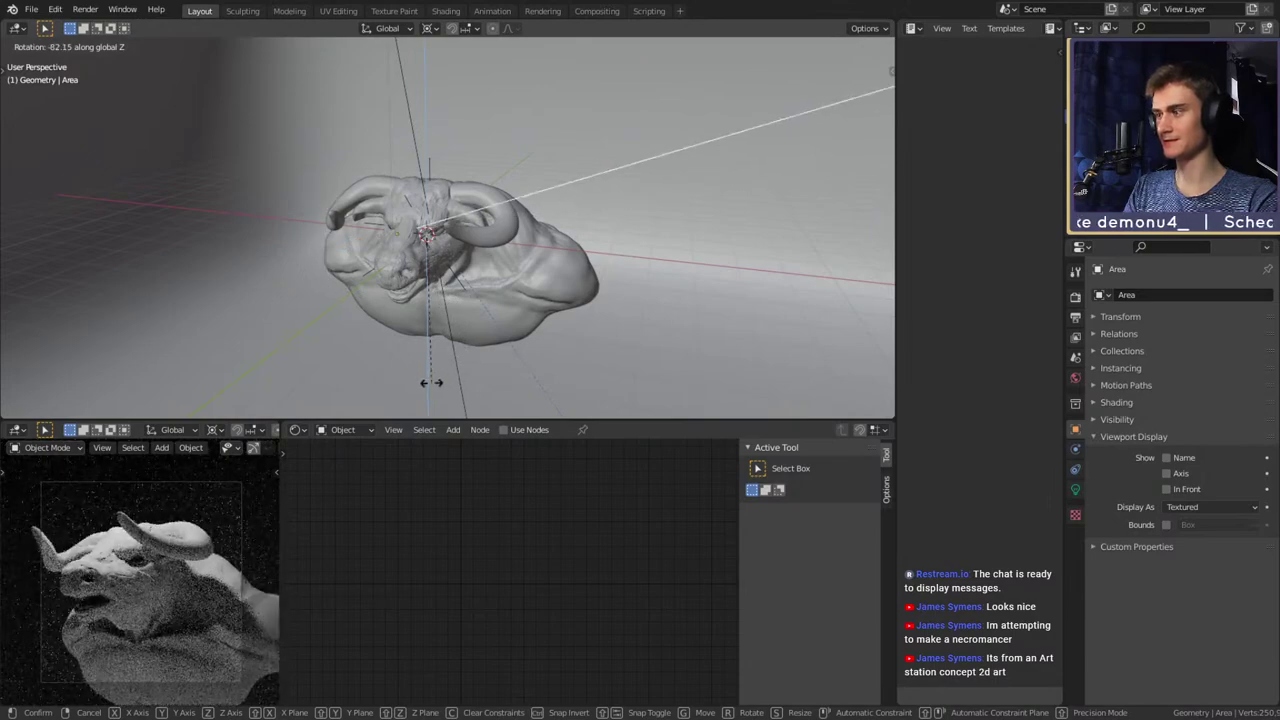
pyautogui.click(92, 320)
# Rotate the area light behind the bust around the global X axis to adjust its height
pyautogui.moveTo(94, 288); pyautogui.dragTo(596, 283, button='middle')
pyautogui.press('r')
pyautogui.press('x')
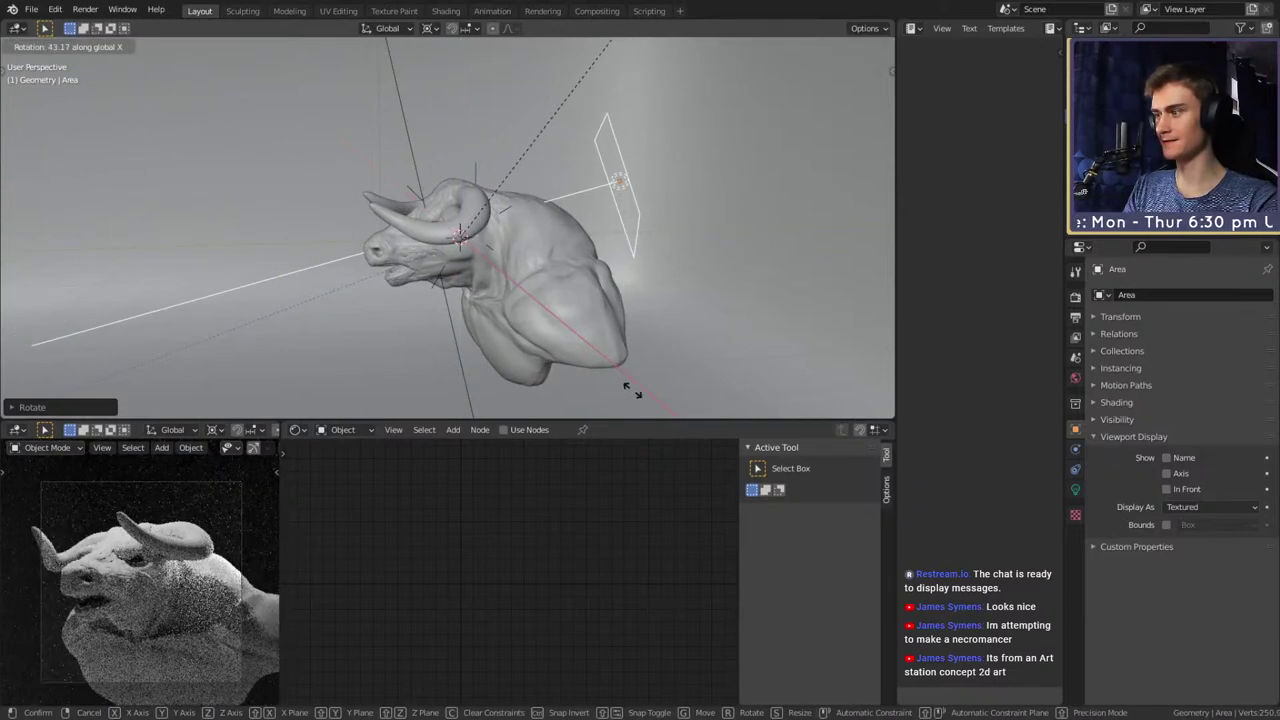
pyautogui.click(474, 301)
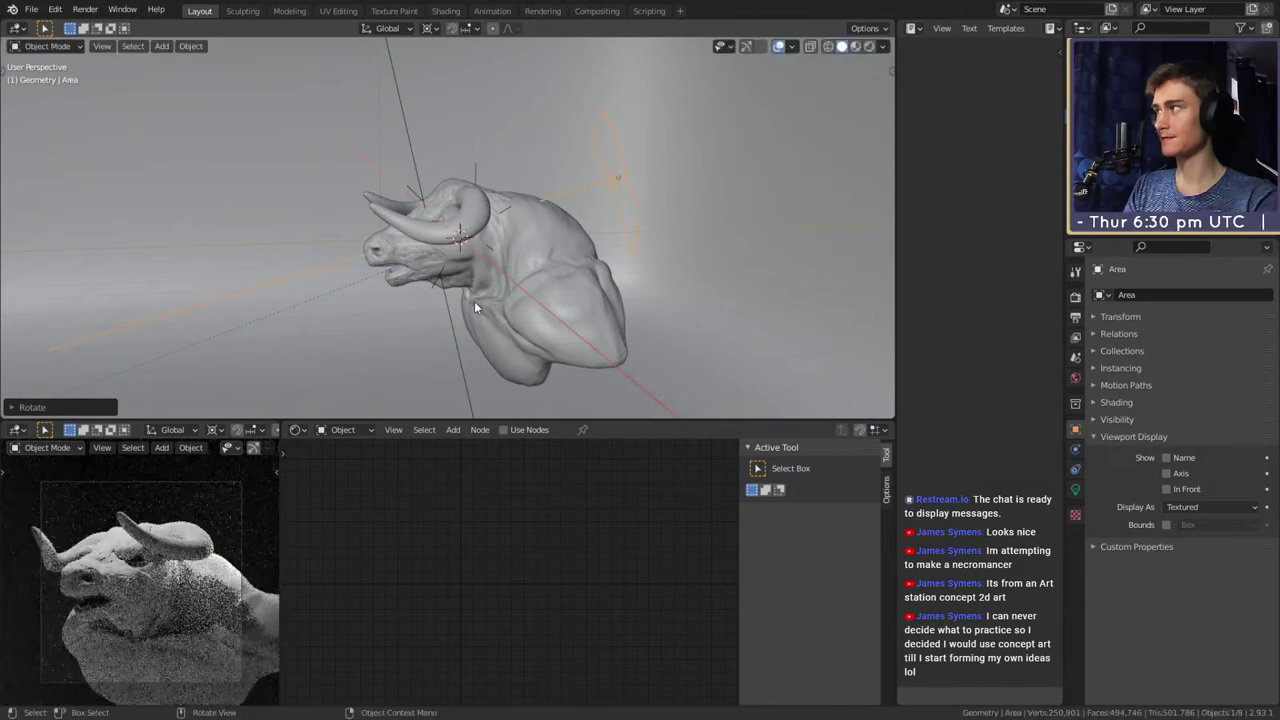
# Duplicate the rear area light in place and trackball-rotate the copy around the 3D cursor to the bust's front side
pyautogui.moveTo(525, 325); pyautogui.dragTo(566, 244, button='middle')
pyautogui.hotkey('shift', 'd')
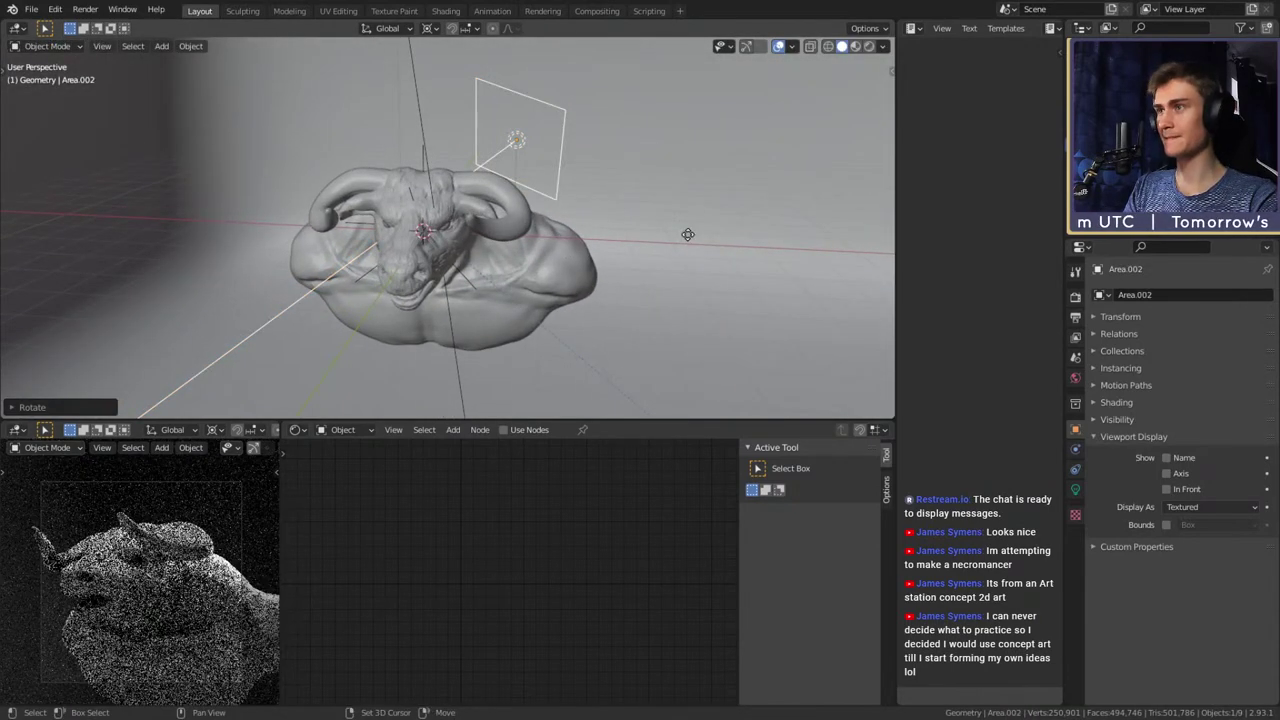
pyautogui.rightClick(687, 231)
pyautogui.moveTo(687, 232); pyautogui.dragTo(695, 239, button='middle')
pyautogui.press('r')
pyautogui.press('r')
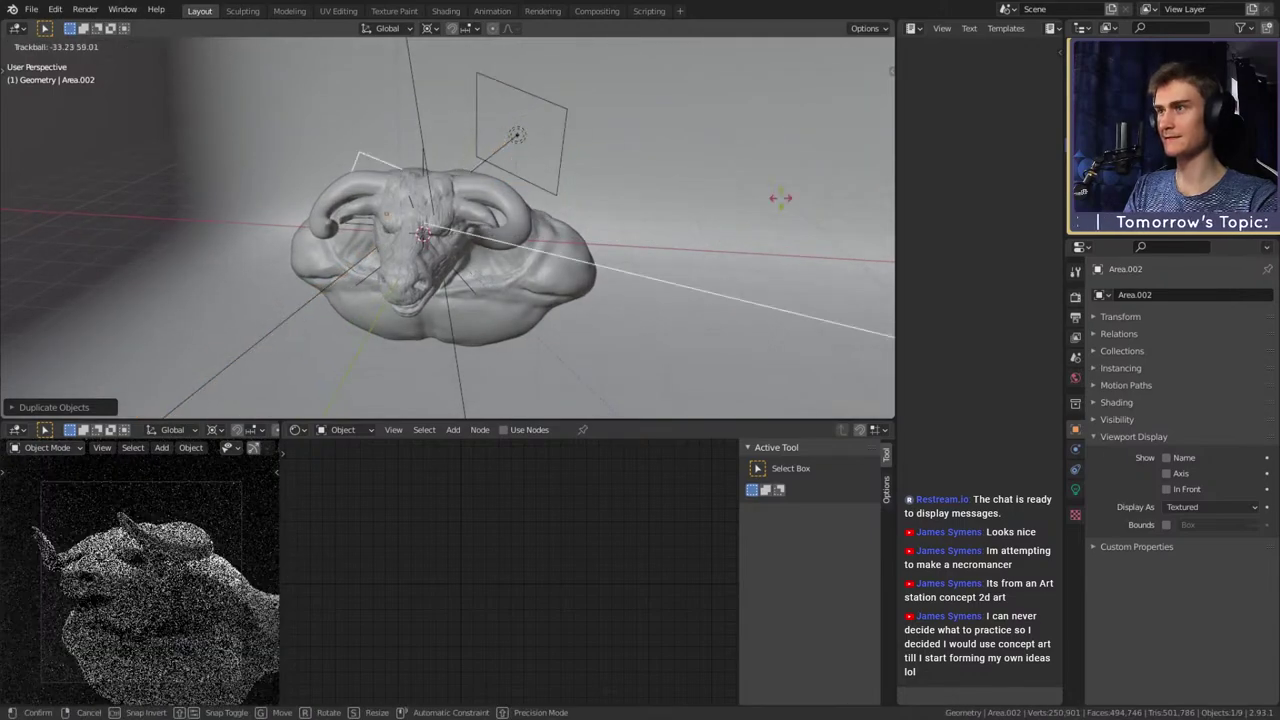
pyautogui.click(831, 101)
# Rotate the duplicated area light in the view plane and around global Z to place it beside the bust's chest
pyautogui.moveTo(831, 101); pyautogui.dragTo(672, 134, button='middle')
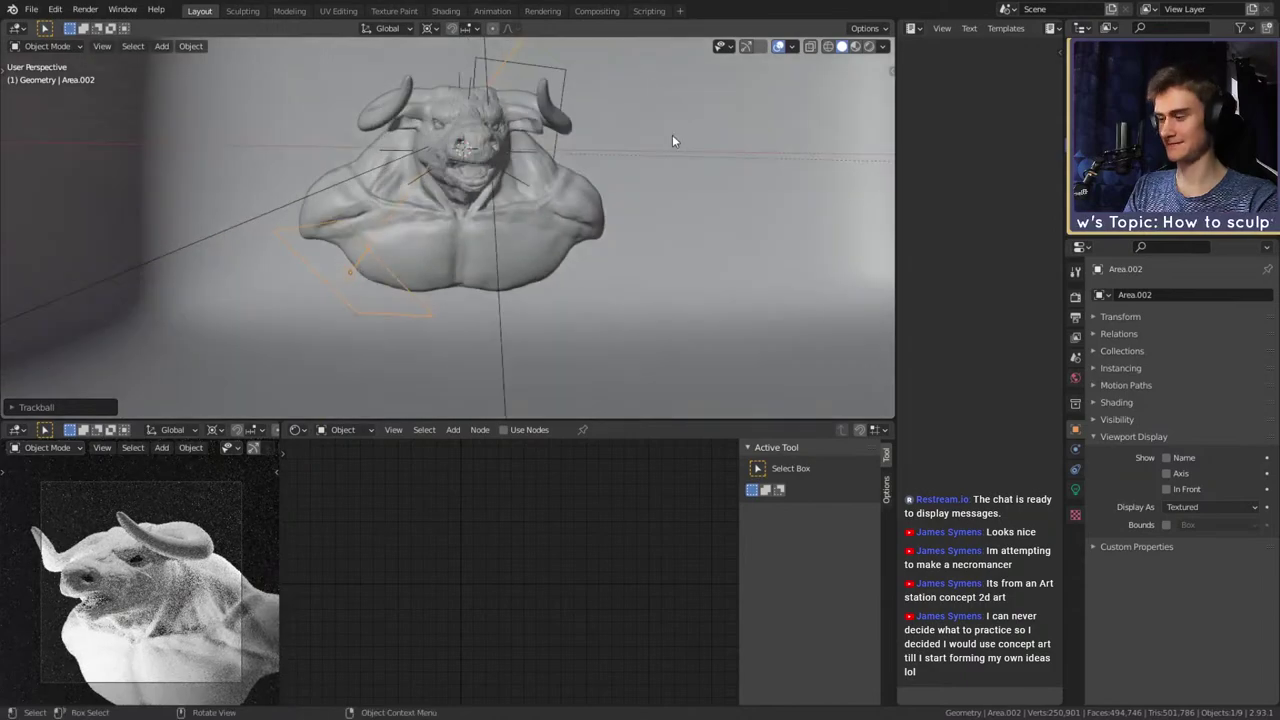
pyautogui.press('r')
pyautogui.click(597, 220)
pyautogui.moveTo(597, 220); pyautogui.dragTo(683, 283, button='middle')
pyautogui.press('r')
pyautogui.press('z')
pyautogui.click(740, 312)
# Scale up the duplicated area light from the 3D cursor, making it larger and farther from the bust
pyautogui.moveTo(611, 257); pyautogui.dragTo(568, 249, button='middle')
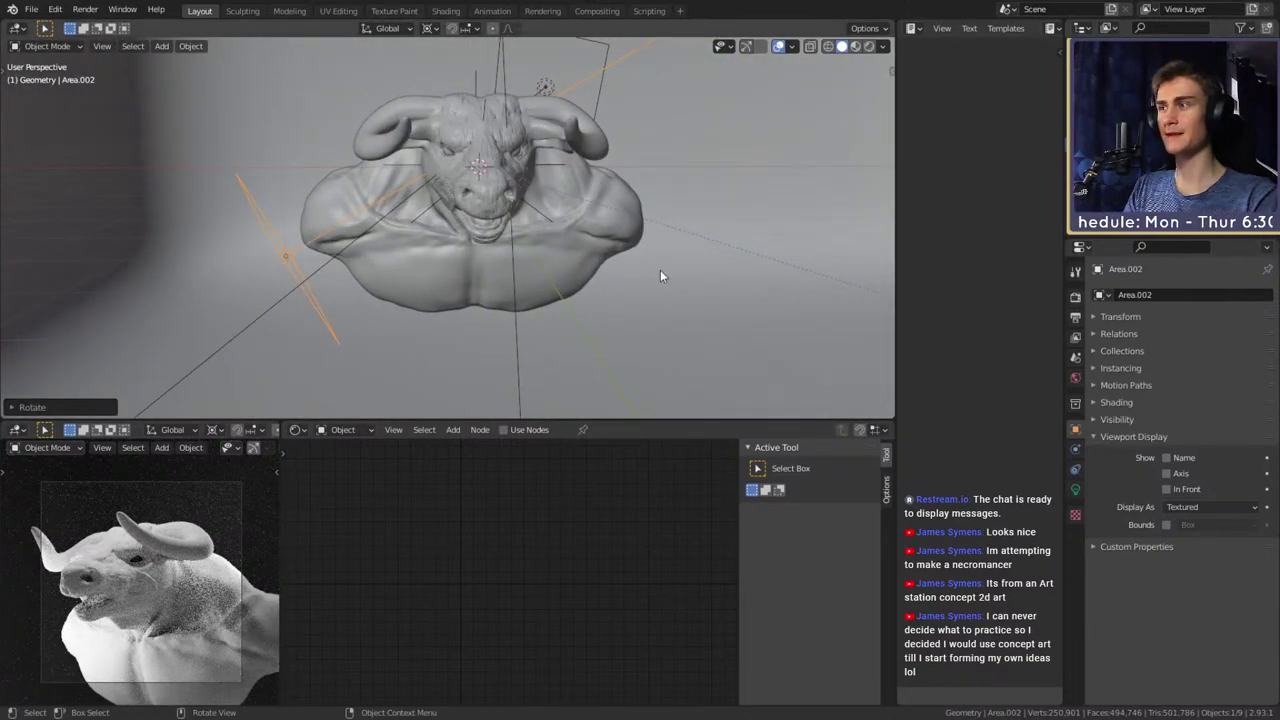
pyautogui.press('s')
pyautogui.click(703, 269)
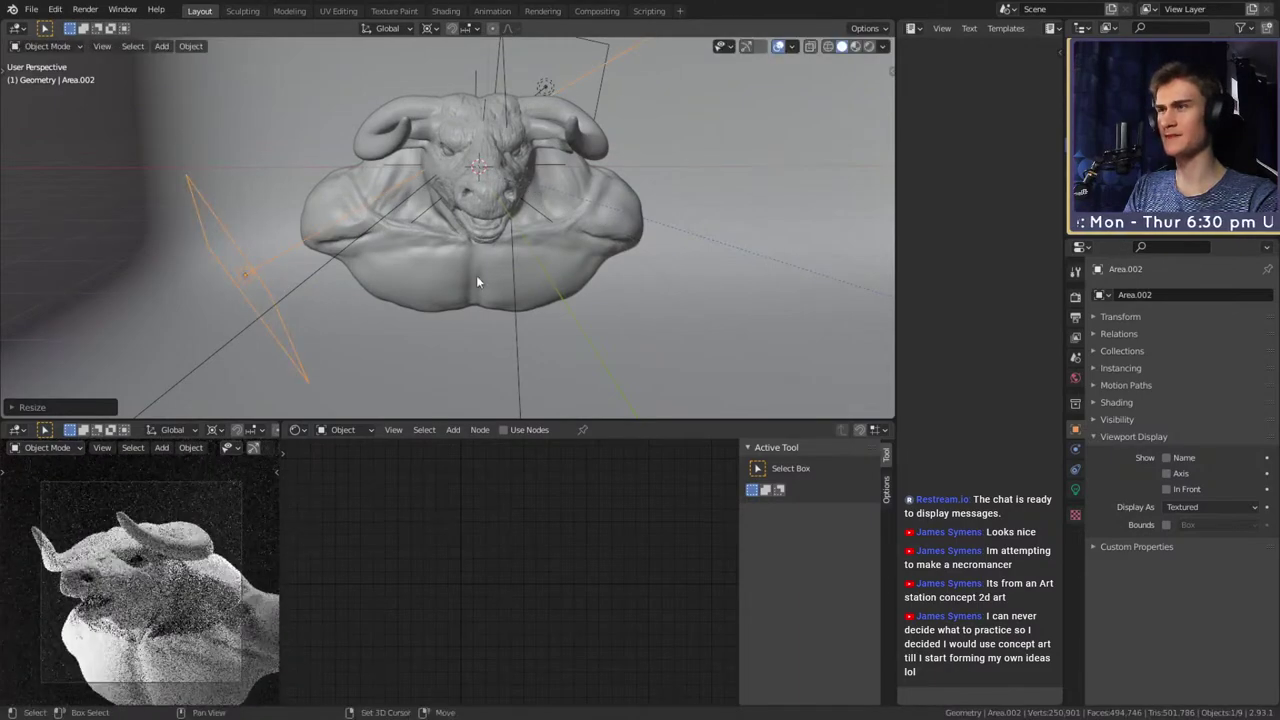
# Trackball-rotate the duplicated area light around the 3D cursor to refine its position beside the bust's chest
pyautogui.moveTo(476, 275); pyautogui.dragTo(638, 236, button='middle')
pyautogui.press('r')
pyautogui.press('r')
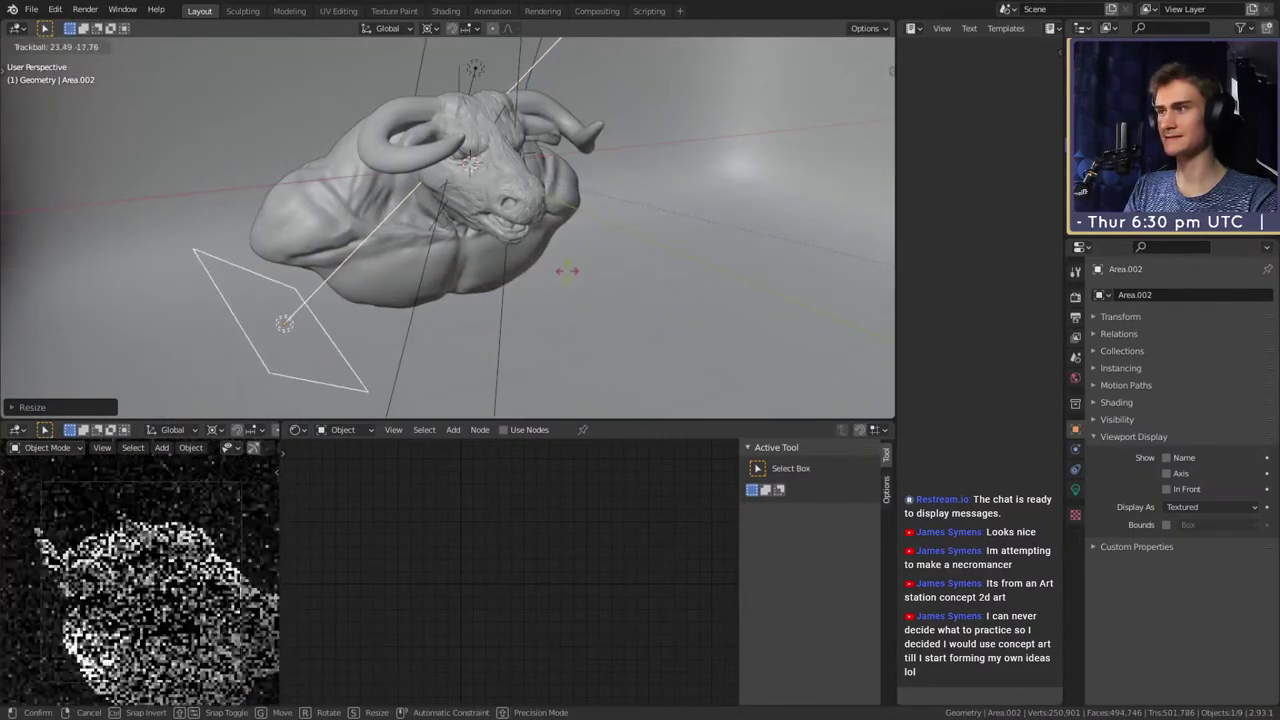
pyautogui.click(562, 279)
pyautogui.moveTo(562, 279); pyautogui.dragTo(513, 248, button='middle')
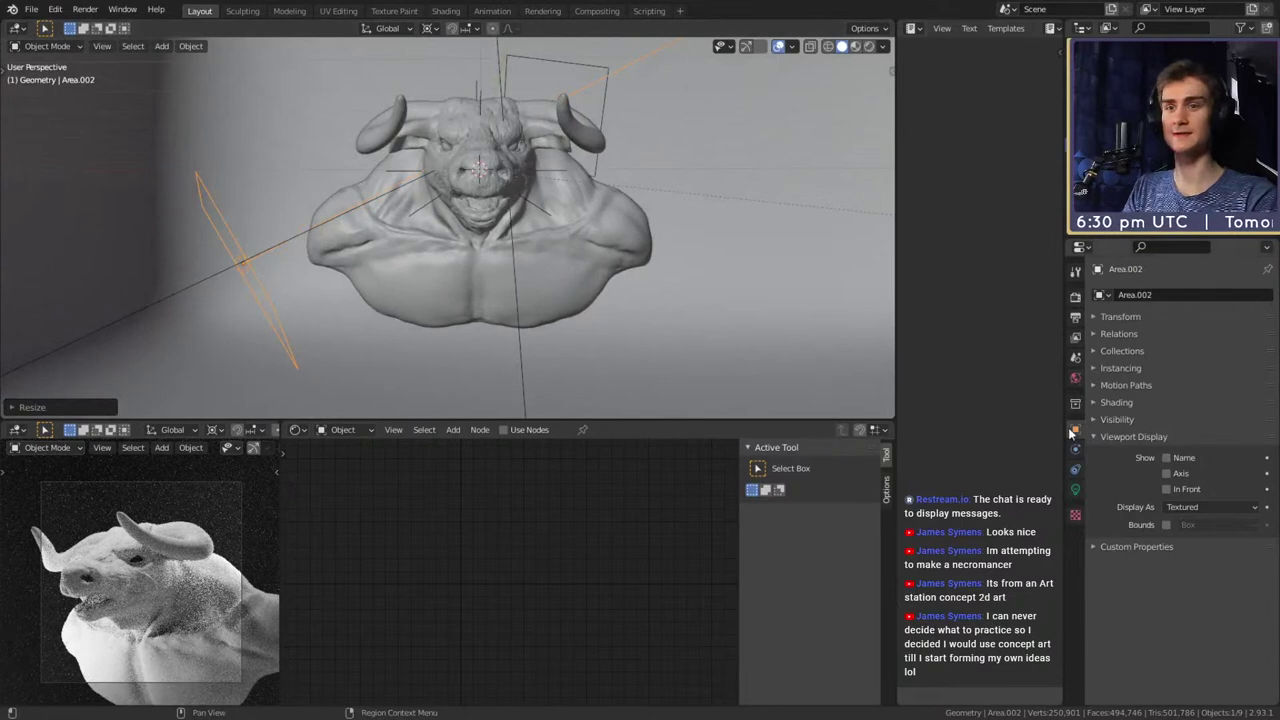
# Set the duplicated area light's power to 100 W
pyautogui.click(1076, 489)
pyautogui.click(1203, 388)
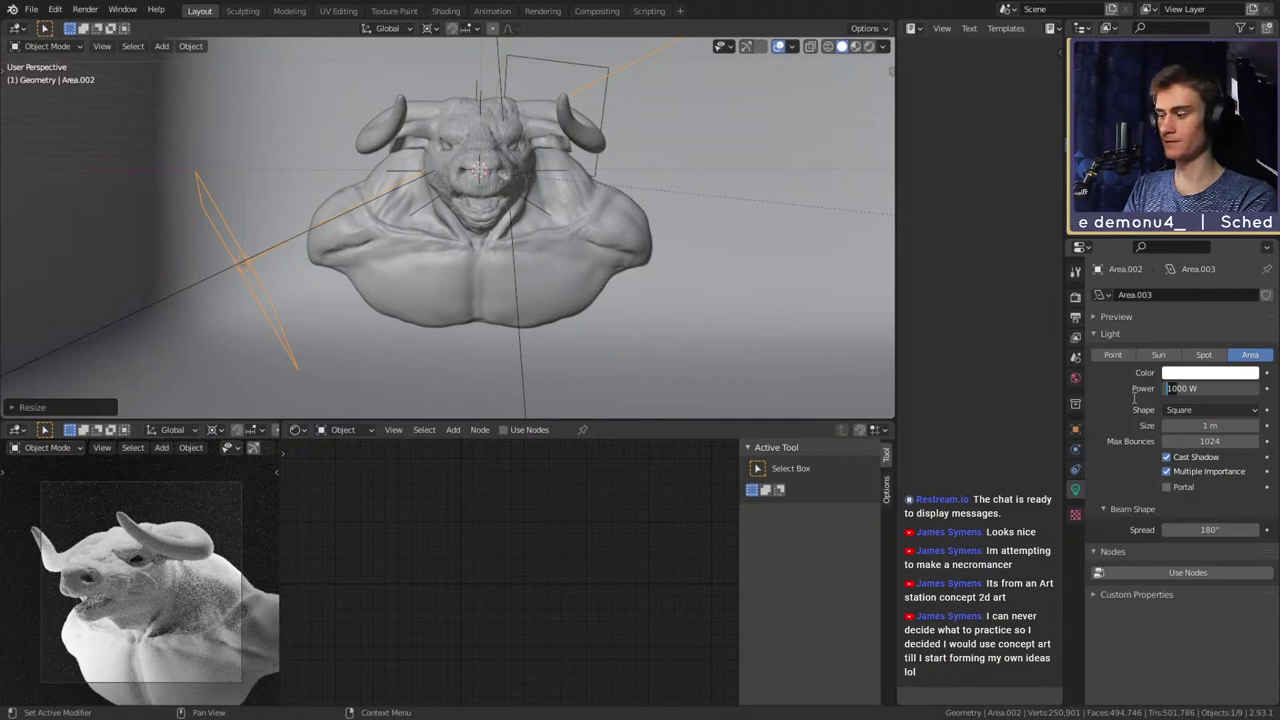
pyautogui.press('Return')
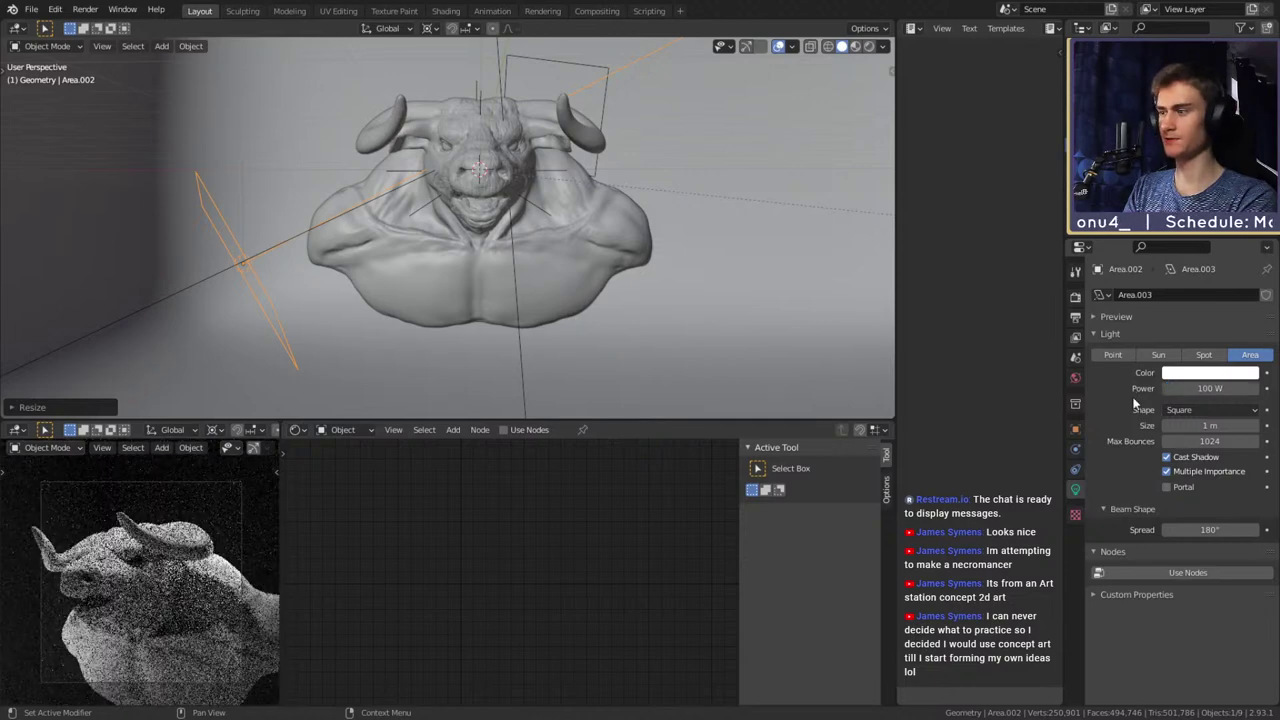
# Try a power of 250 W on the area light and set it back to 100 W
pyautogui.doubleClick(1203, 390)
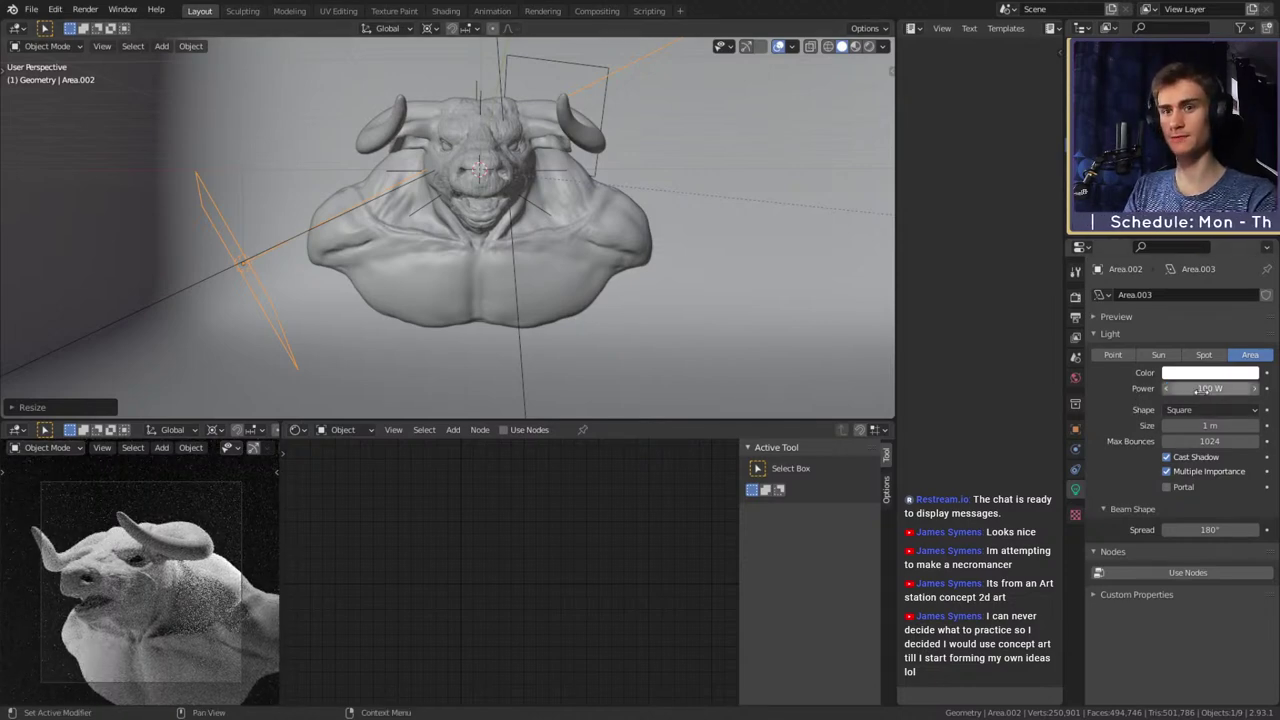
pyautogui.write('250')
pyautogui.press('Return')
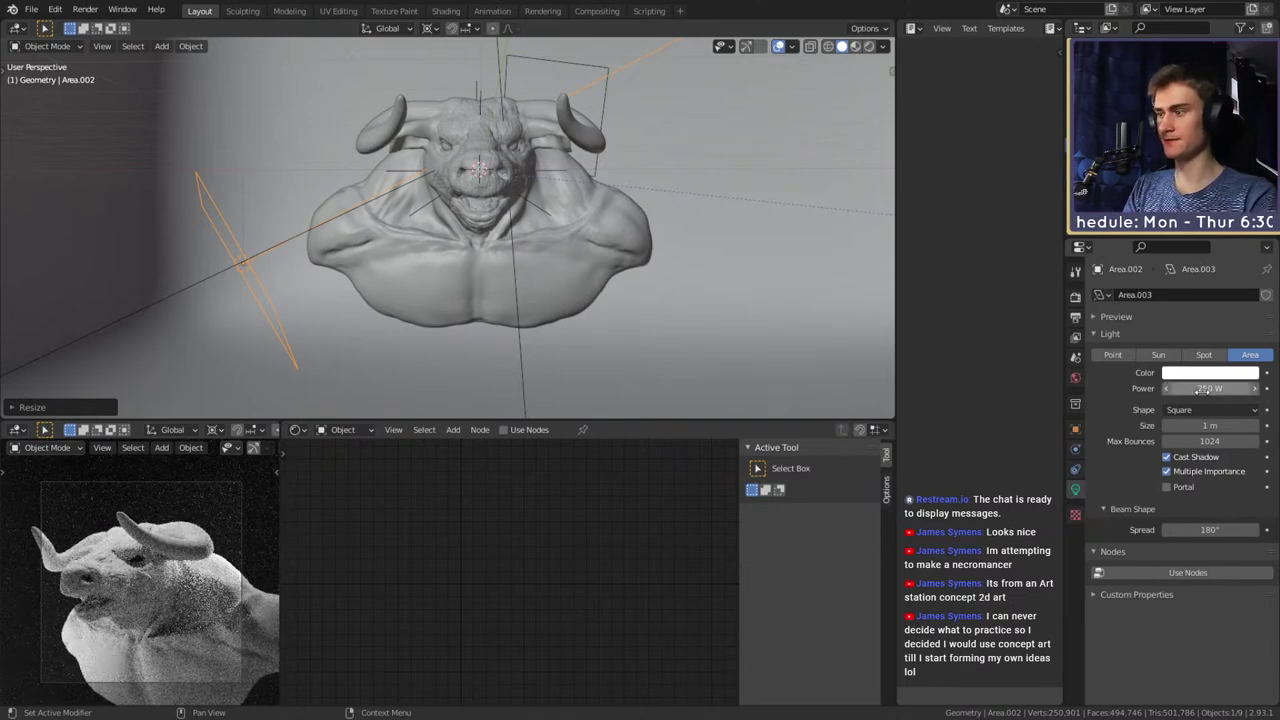
pyautogui.doubleClick(1203, 390)
pyautogui.write('100')
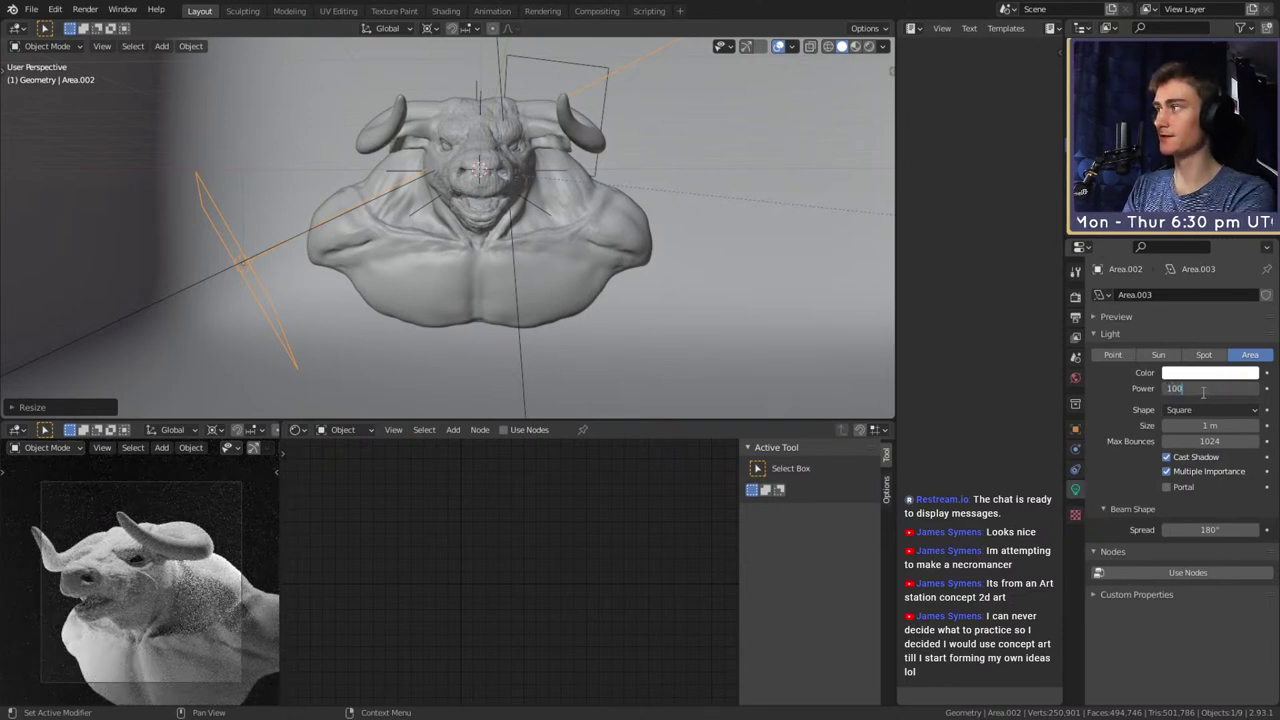
pyautogui.press('Return')
# Rotate the area light around the 3D cursor by about -16° on global Y, and turn it around global Z toward the bust's front
pyautogui.press('r')
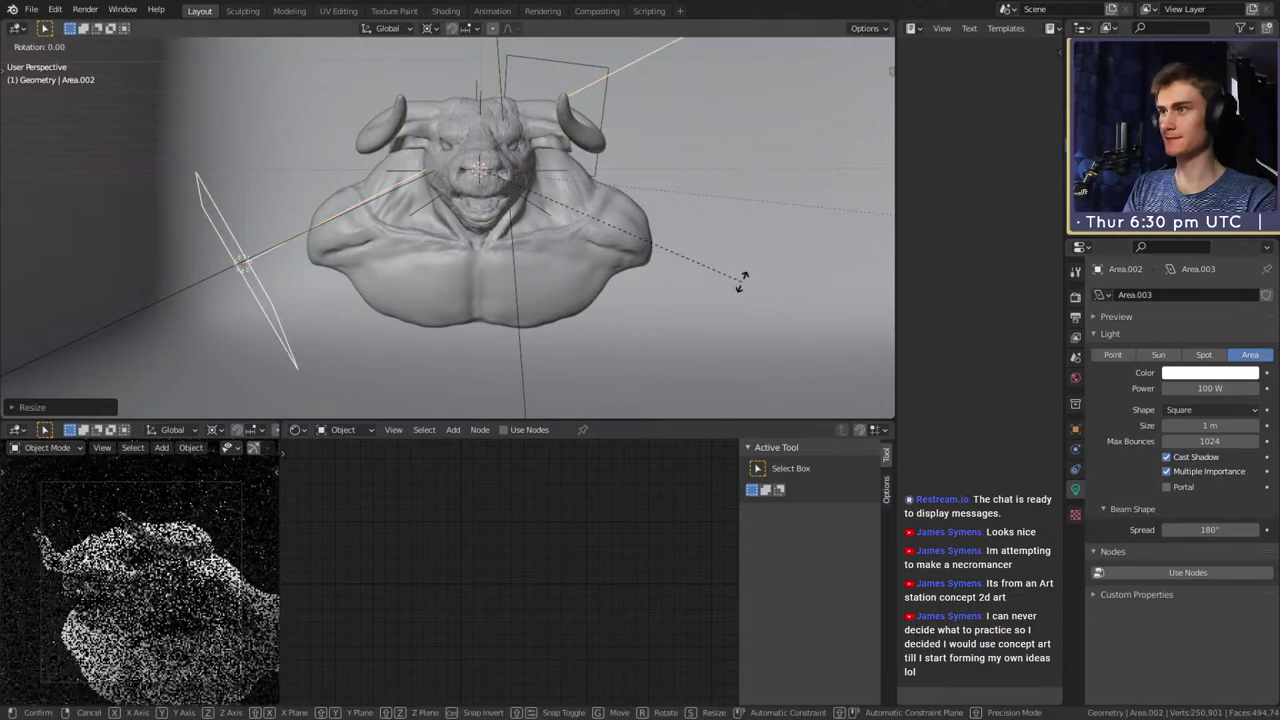
pyautogui.press('x')
pyautogui.press('y')
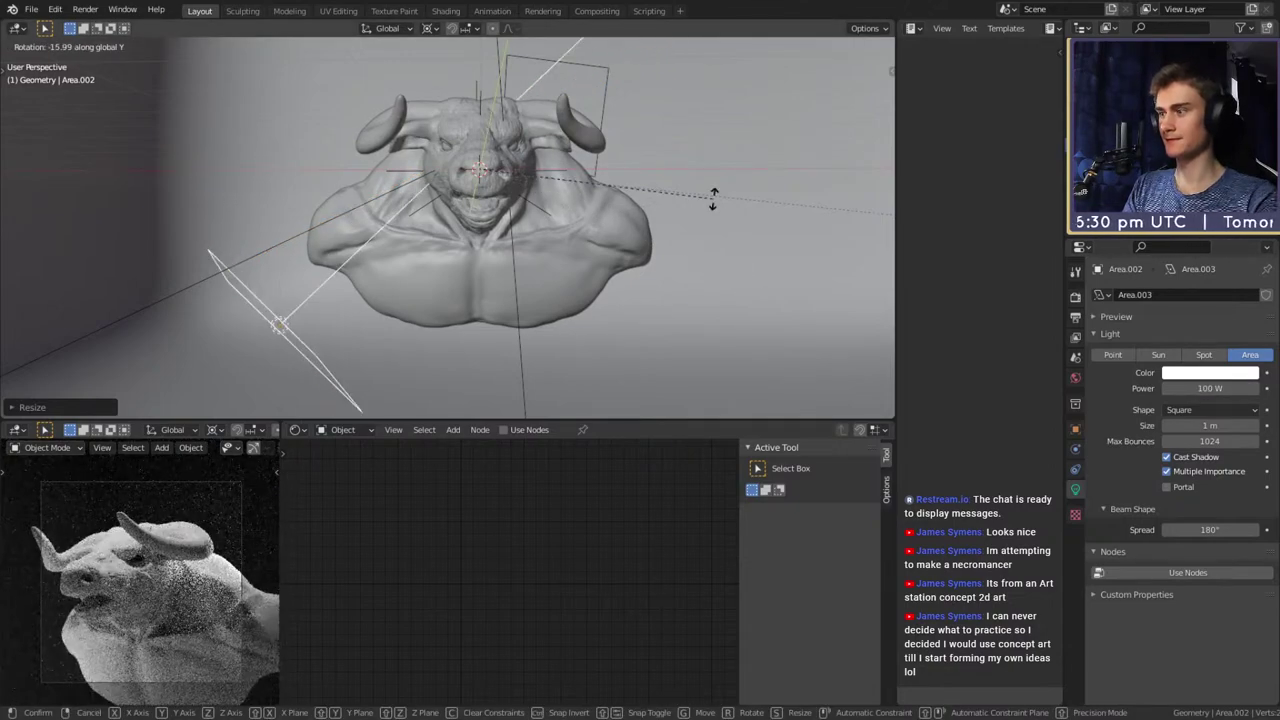
pyautogui.click(713, 199)
pyautogui.moveTo(713, 215); pyautogui.dragTo(740, 260, button='middle')
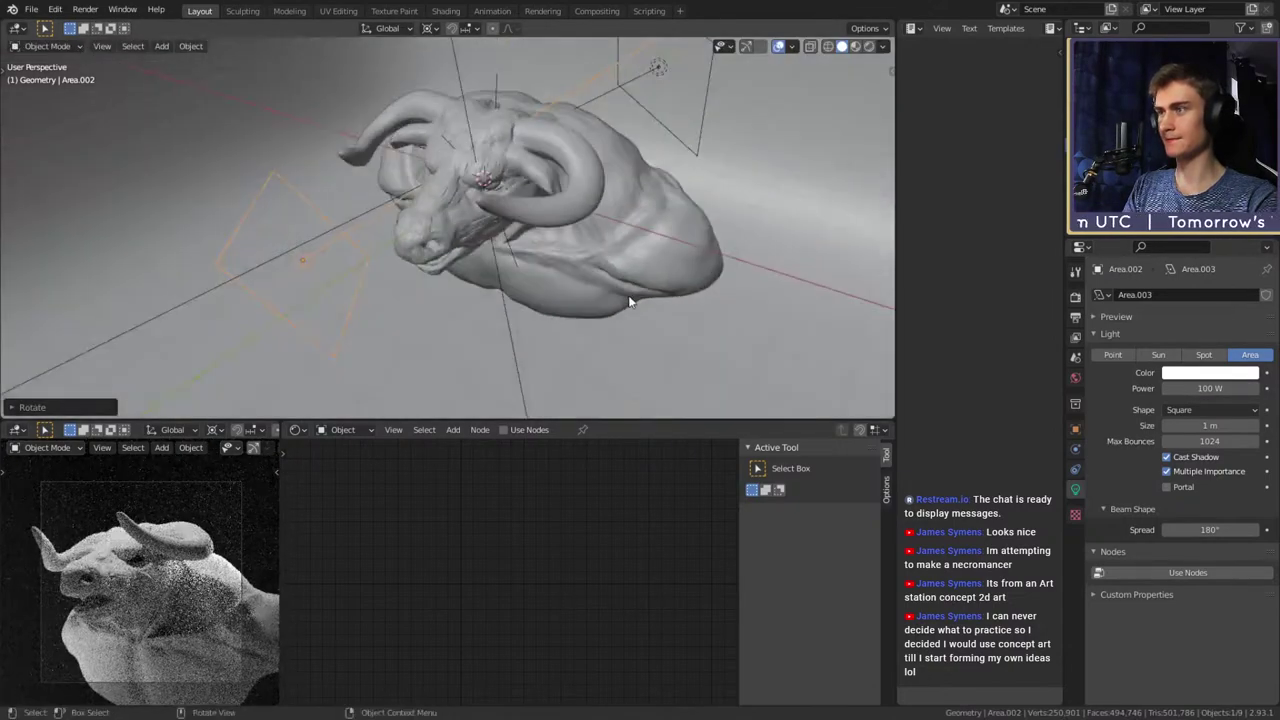
pyautogui.press('r')
pyautogui.press('z')
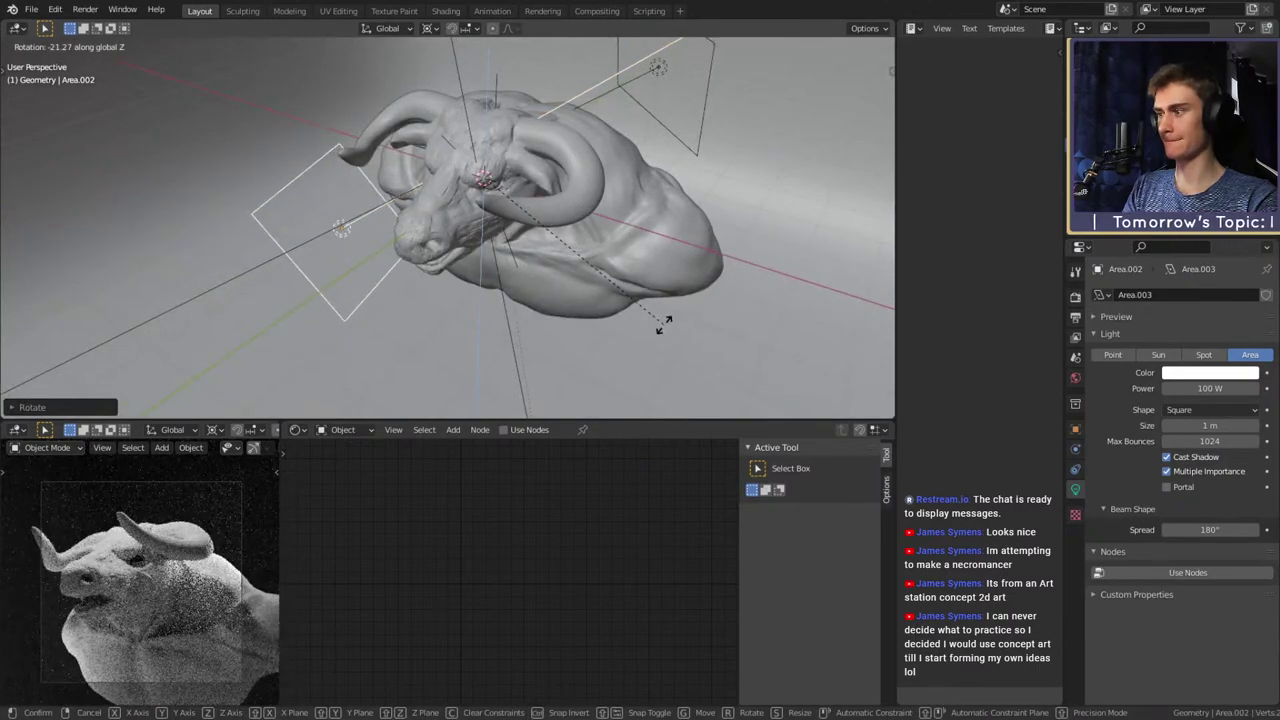
pyautogui.click(731, 200)
pyautogui.moveTo(731, 200); pyautogui.dragTo(566, 258, button='middle')
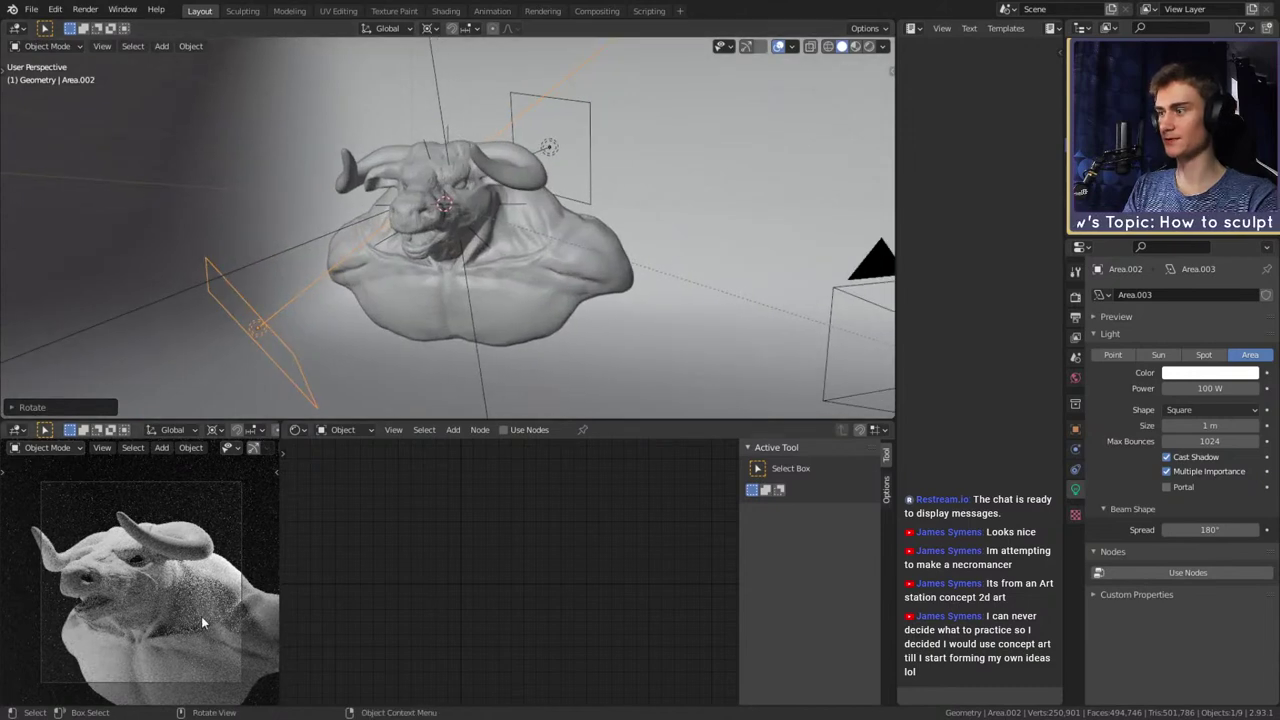
# Inspect the lighting on the bust in the rendered preview and save the blend file
pyautogui.scroll(6, 201, 616)
pyautogui.scroll(-6, 197, 621)
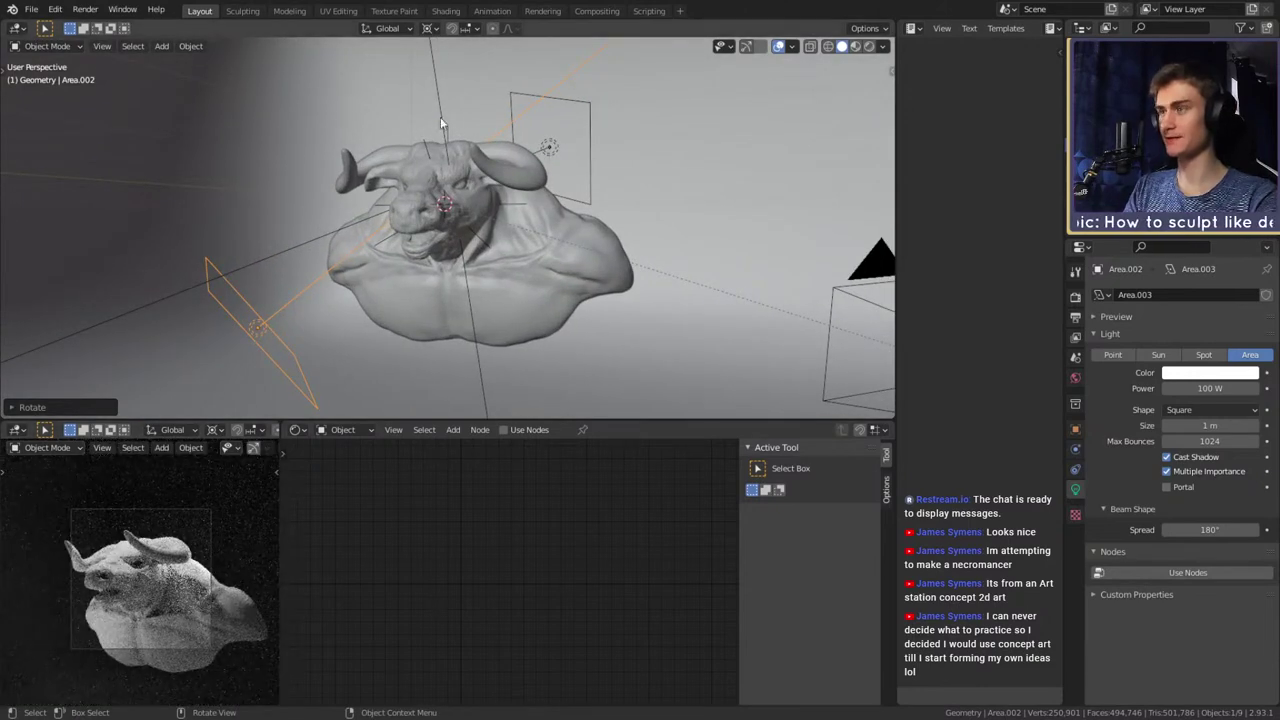
pyautogui.moveTo(440, 117); pyautogui.dragTo(539, 230, button='middle')
pyautogui.scroll(5, 480, 255)
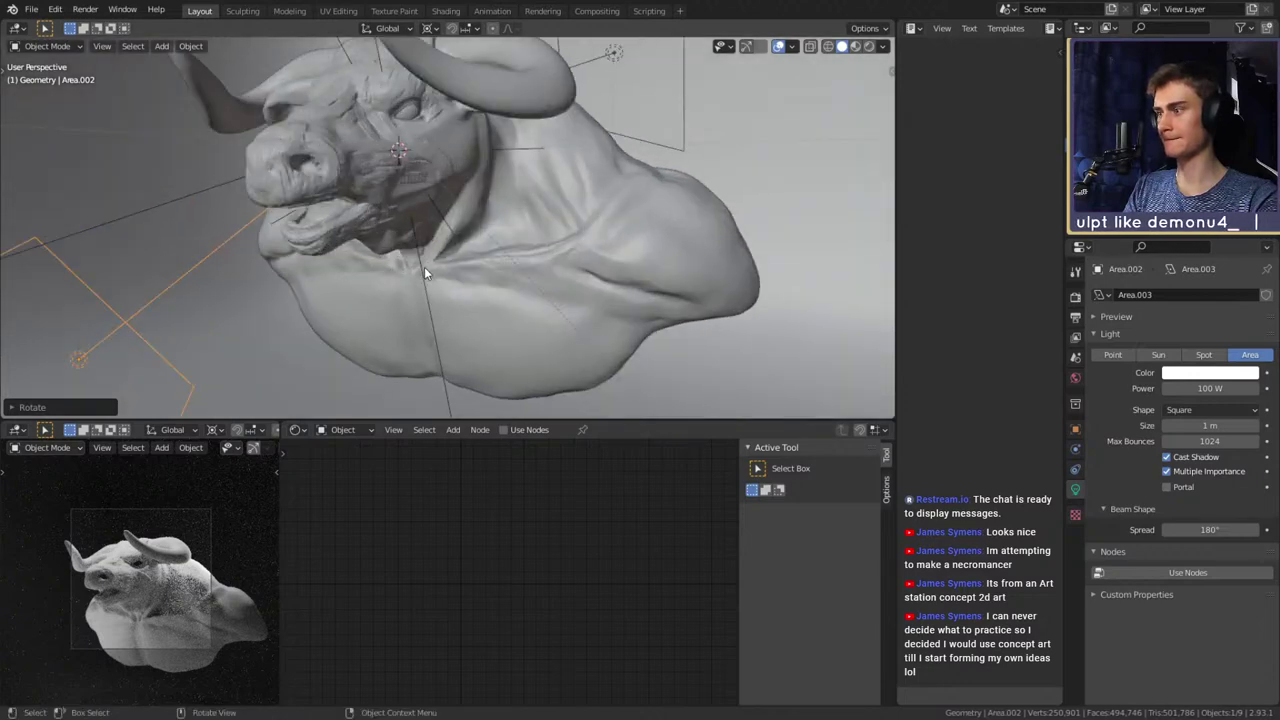
pyautogui.scroll(-5, 424, 267)
pyautogui.click(34, 10)
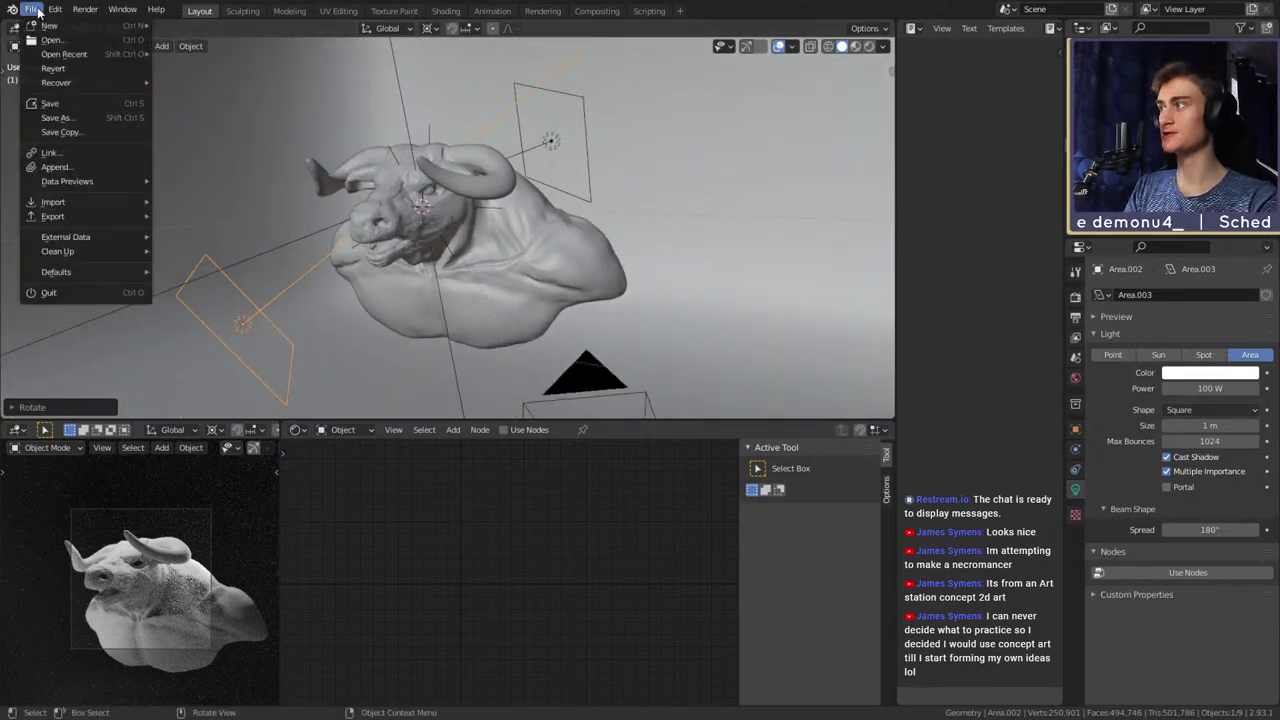
pyautogui.click(48, 105)
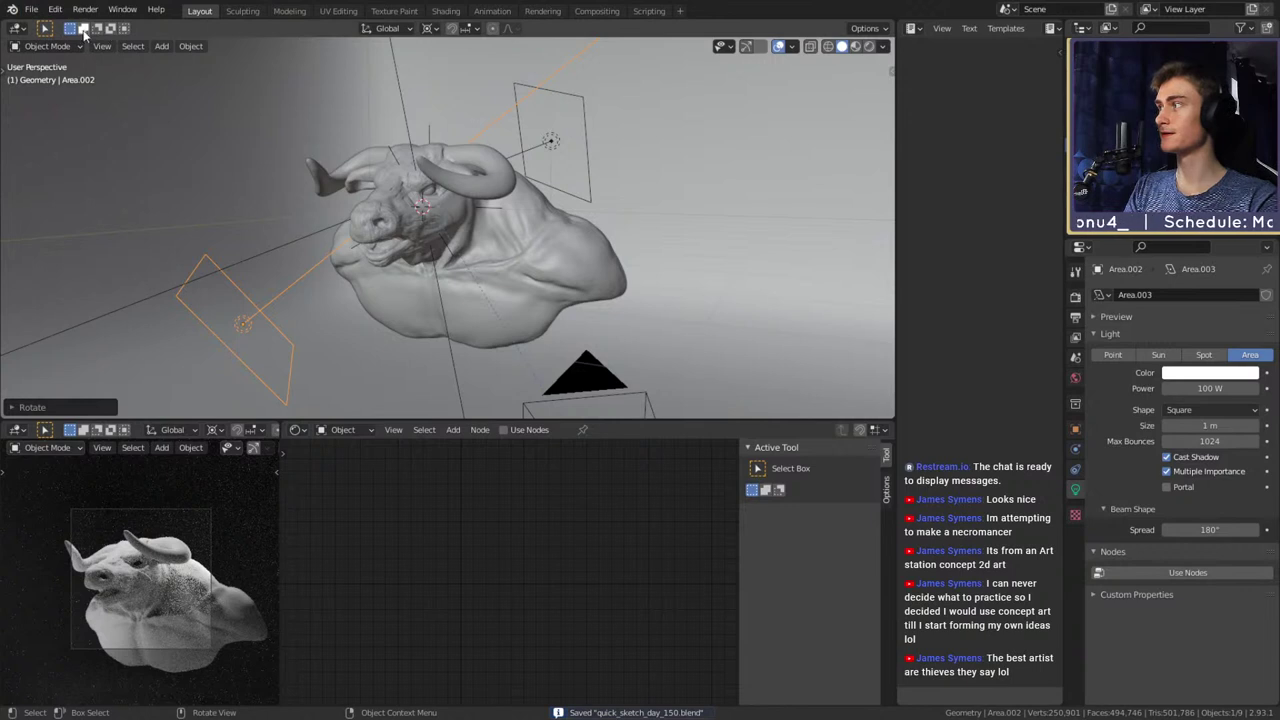
pyautogui.click(32, 9)
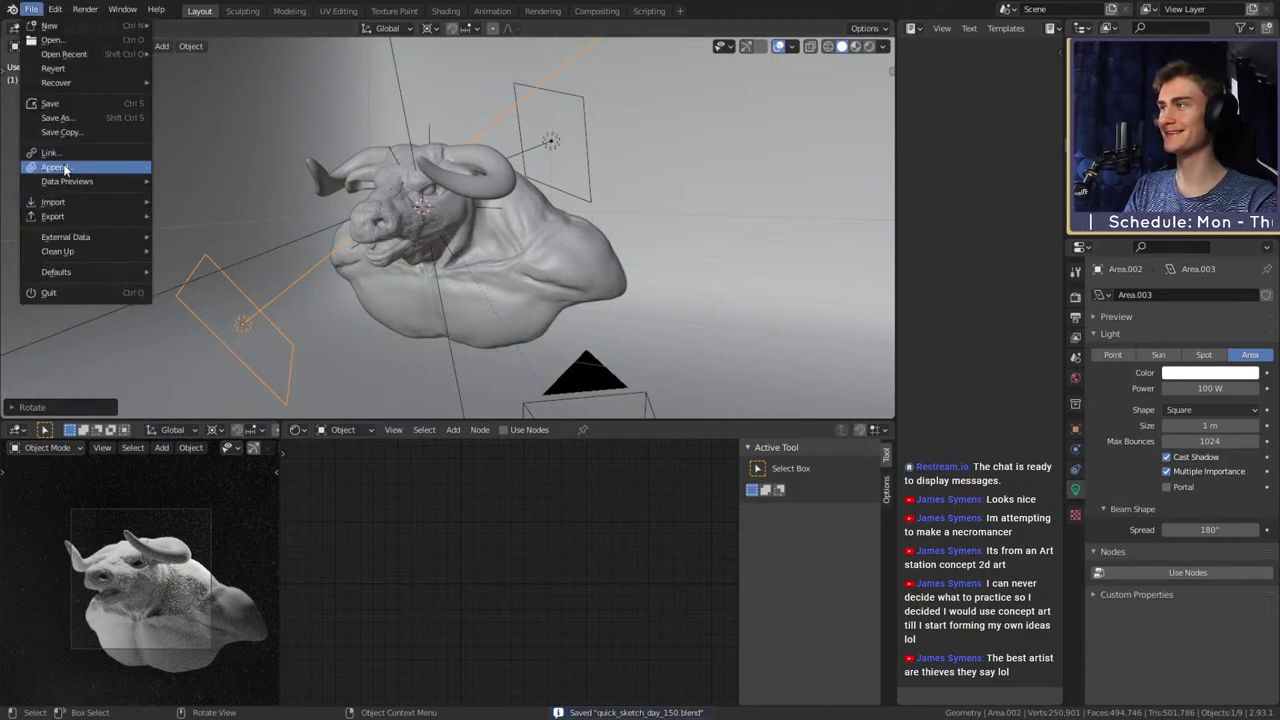
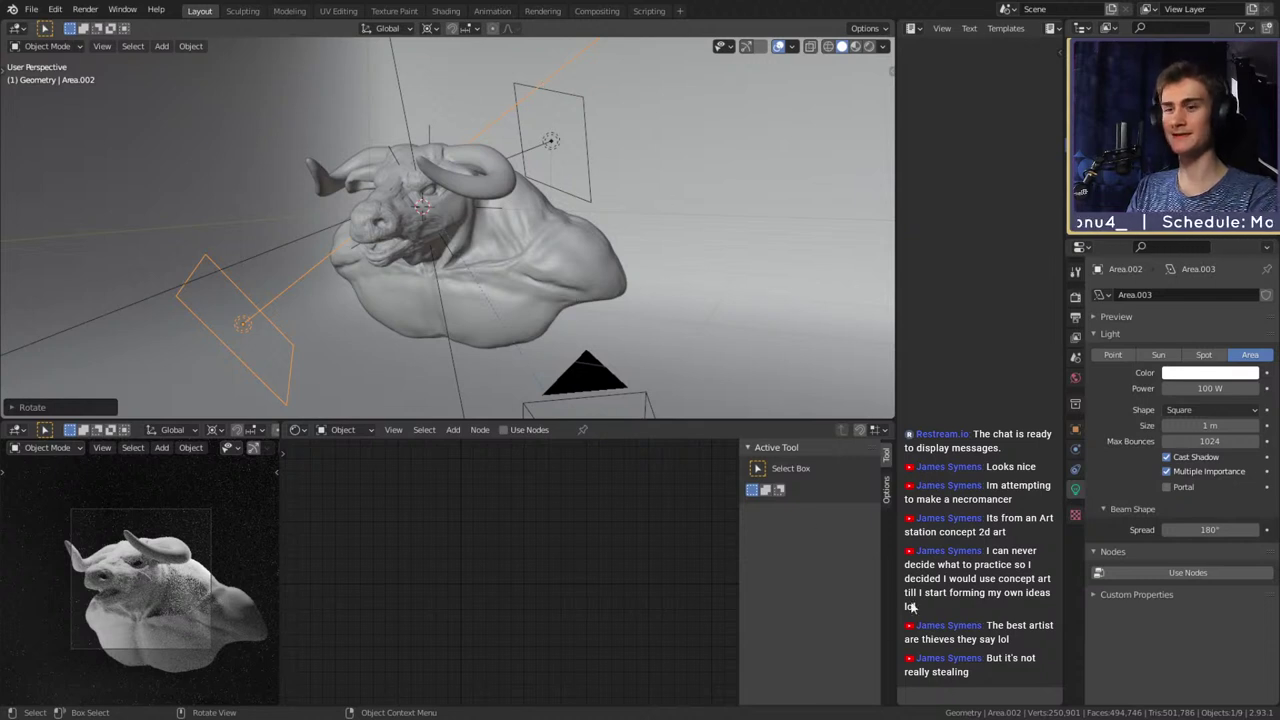
# Assign the existing Material.002 to the bust and link the lower ColorRamp's Color output to the Principled BSDF's Base Color
pyautogui.click(589, 332)
pyautogui.moveTo(589, 332); pyautogui.dragTo(525, 290, button='middle')
pyautogui.click(557, 237)
pyautogui.moveTo(618, 242); pyautogui.dragTo(591, 262, button='middle')
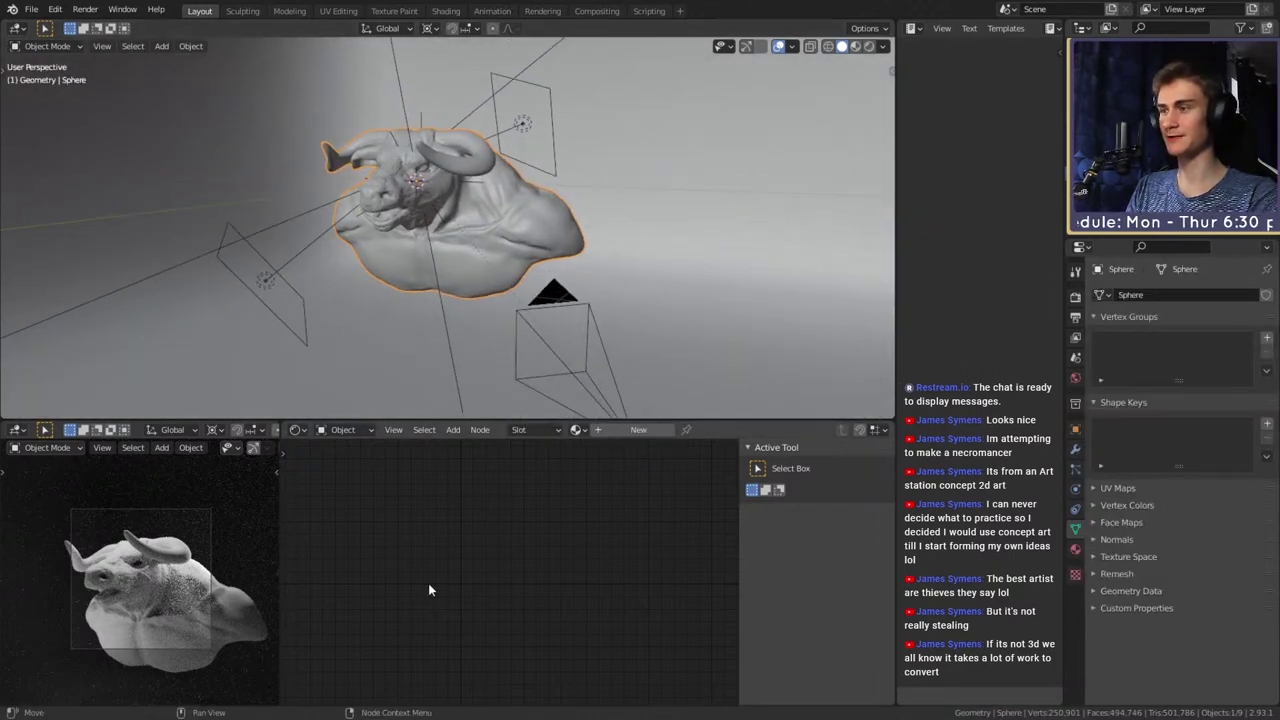
pyautogui.click(577, 434)
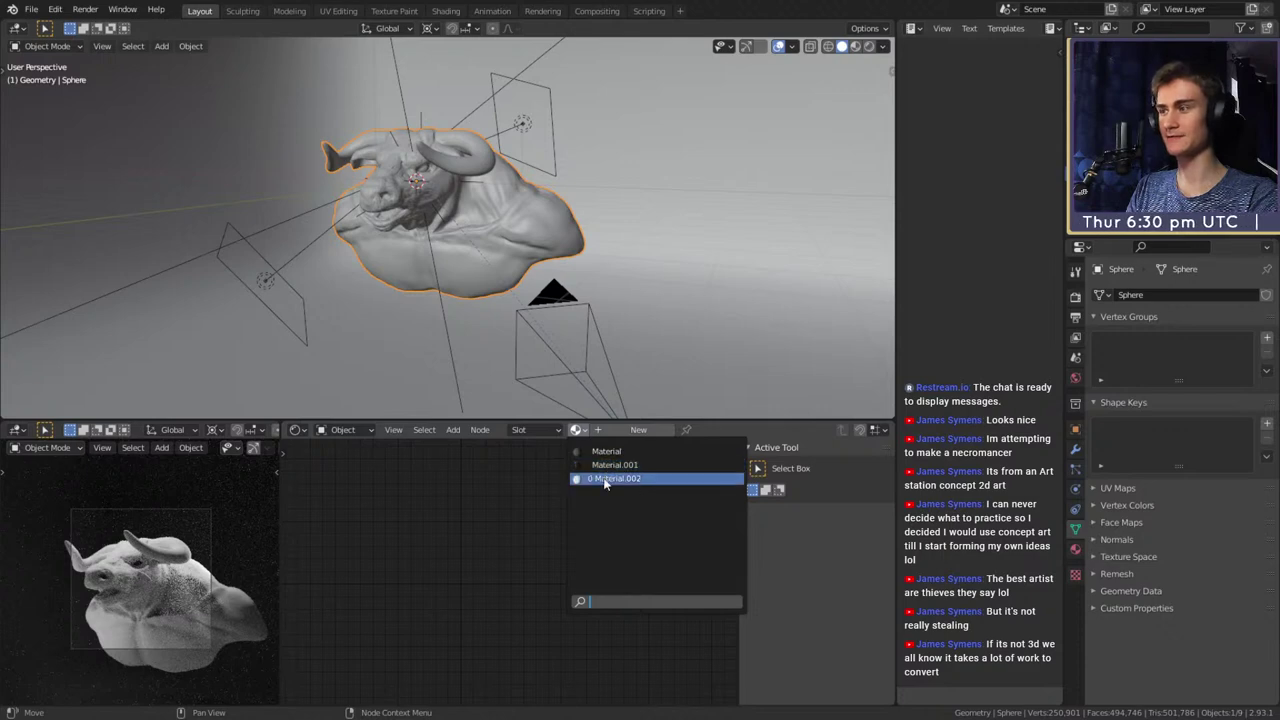
pyautogui.press('Return')
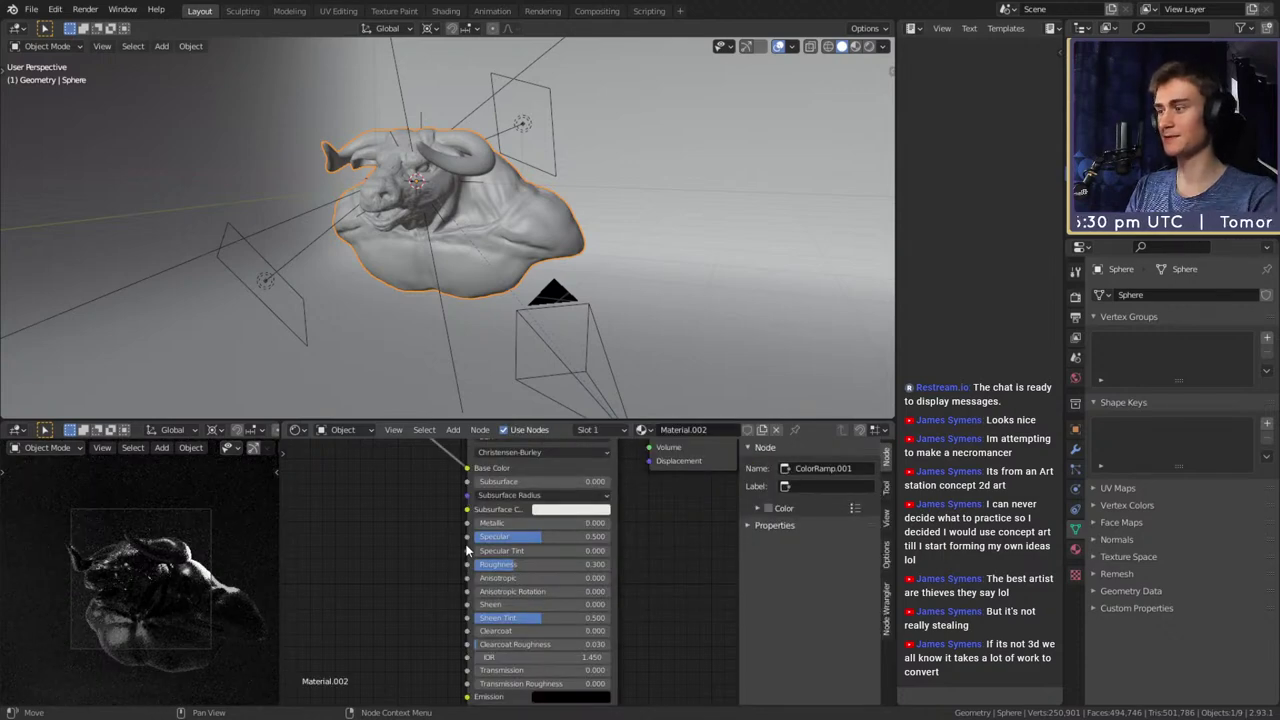
pyautogui.scroll(2, 421, 545)
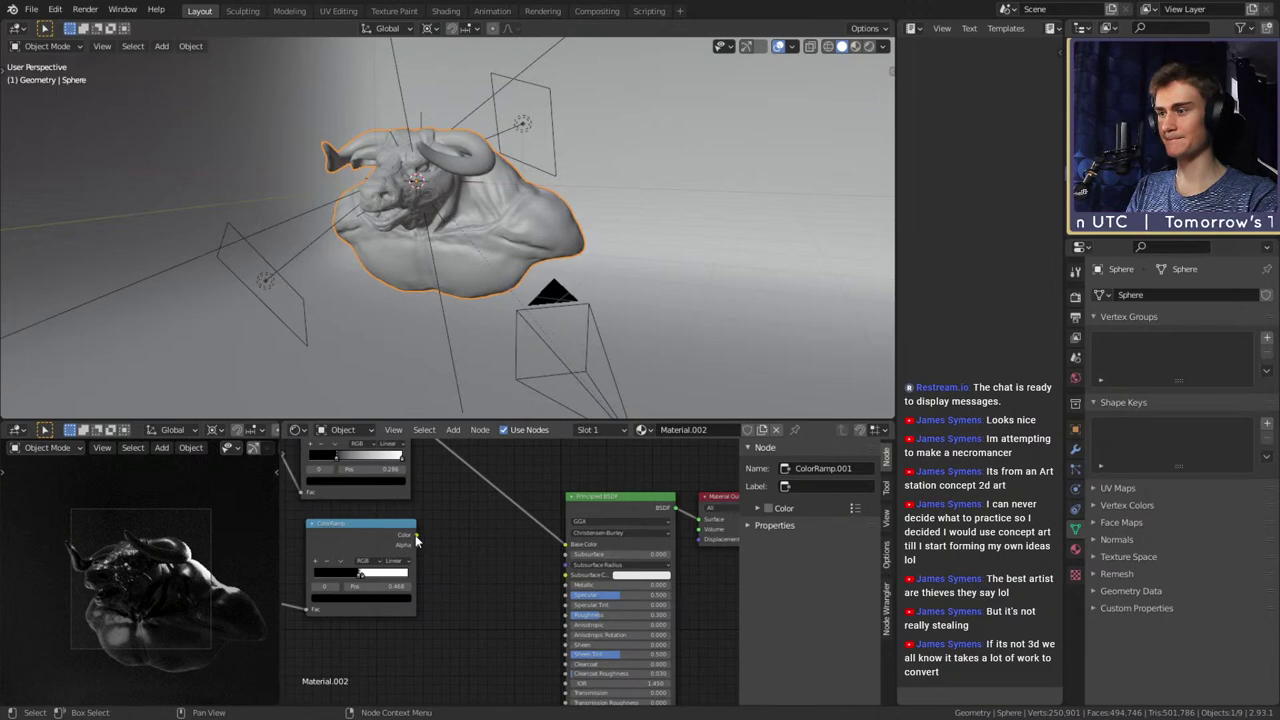
pyautogui.moveTo(415, 535); pyautogui.dragTo(565, 544)
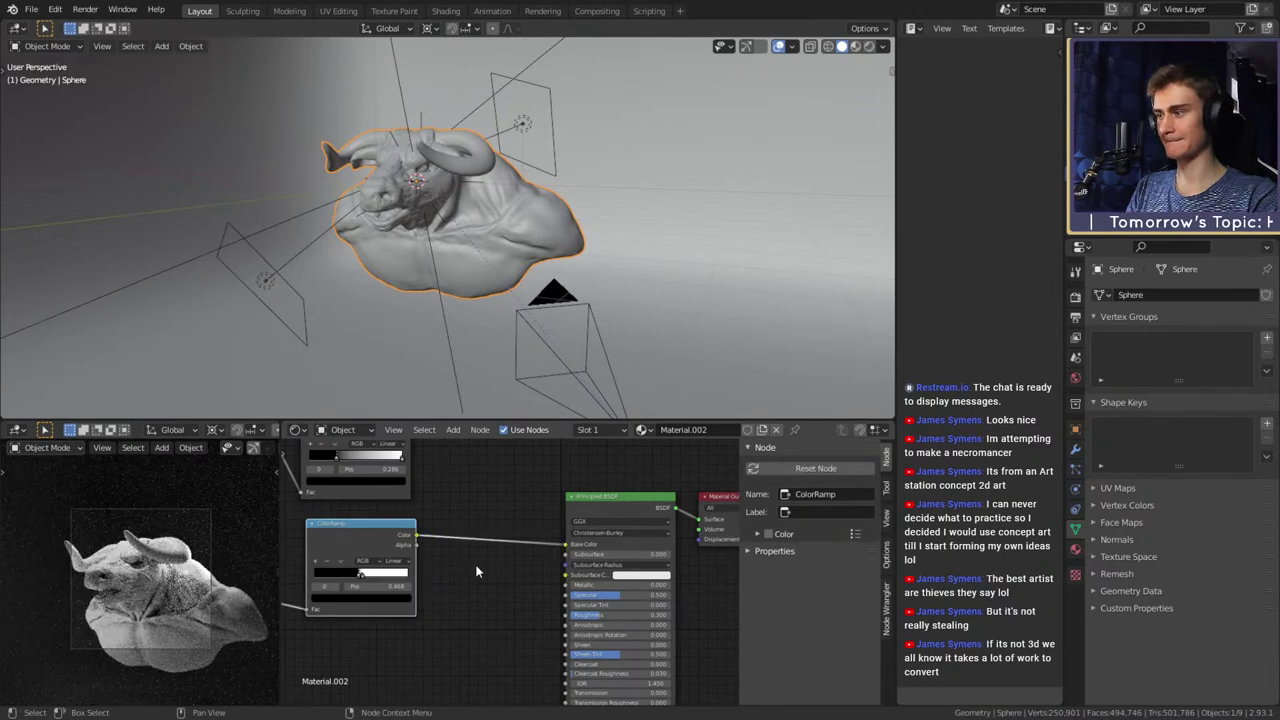
# Move the Focus empty horizontally with global Z locked, about -0.38 m in X and -0.22 m in Y
pyautogui.moveTo(518, 230)
pyautogui.mouseDown(button='middle')
pyautogui.moveTo(562, 267)
pyautogui.moveTo(485, 234)
pyautogui.moveTo(473, 250)
pyautogui.moveTo(555, 297)
pyautogui.mouseUp(button='middle')
pyautogui.scroll(2, 552, 245)
pyautogui.scroll(2, 485, 236)
pyautogui.click(441, 228)
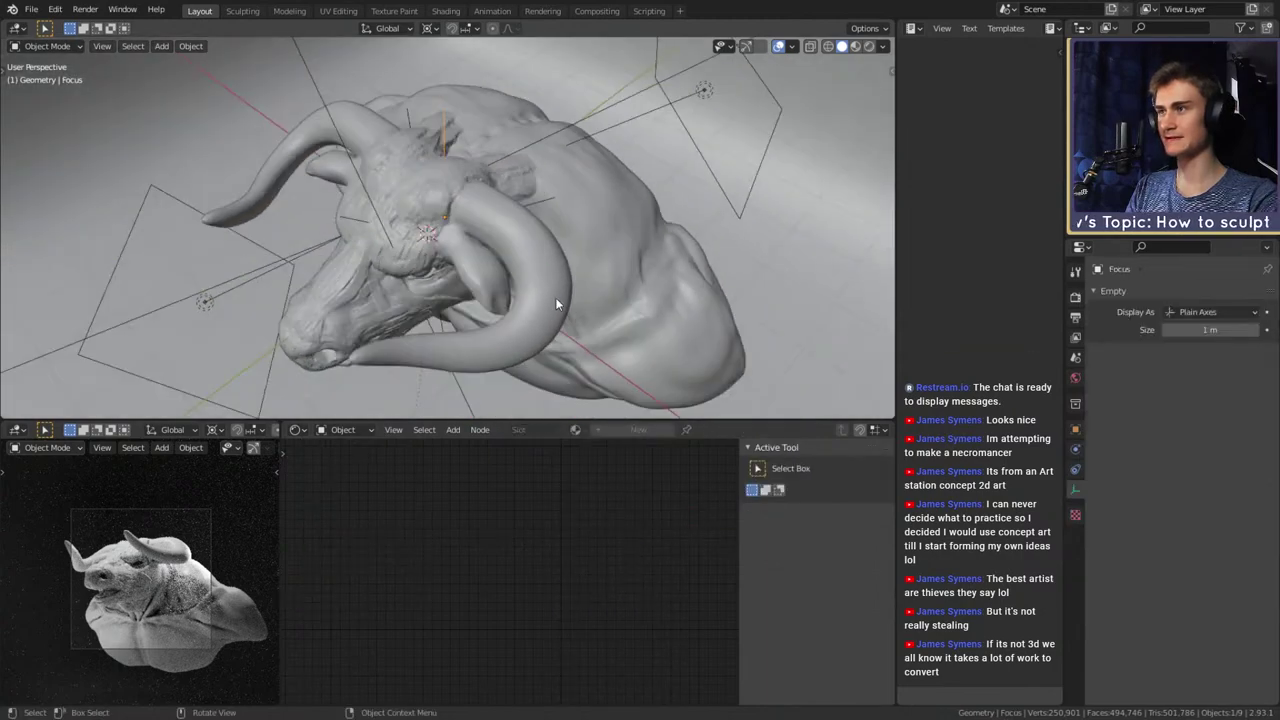
pyautogui.press('g')
pyautogui.hotkey('shift', 'z')
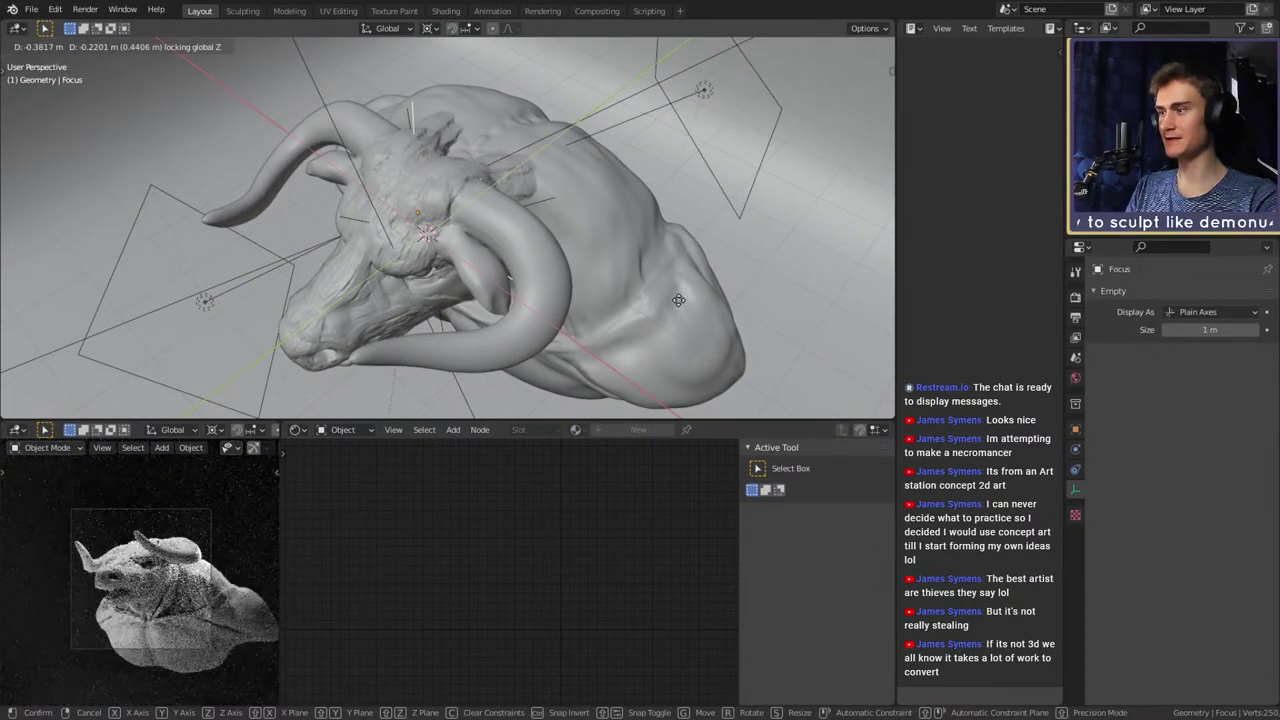
pyautogui.click(676, 300)
# Move the camera back from the bust by about 1 m along its local Z axis
pyautogui.moveTo(680, 338); pyautogui.dragTo(640, 257, button='middle')
pyautogui.click(469, 214)
pyautogui.press('g')
pyautogui.press('z')
pyautogui.press('z')
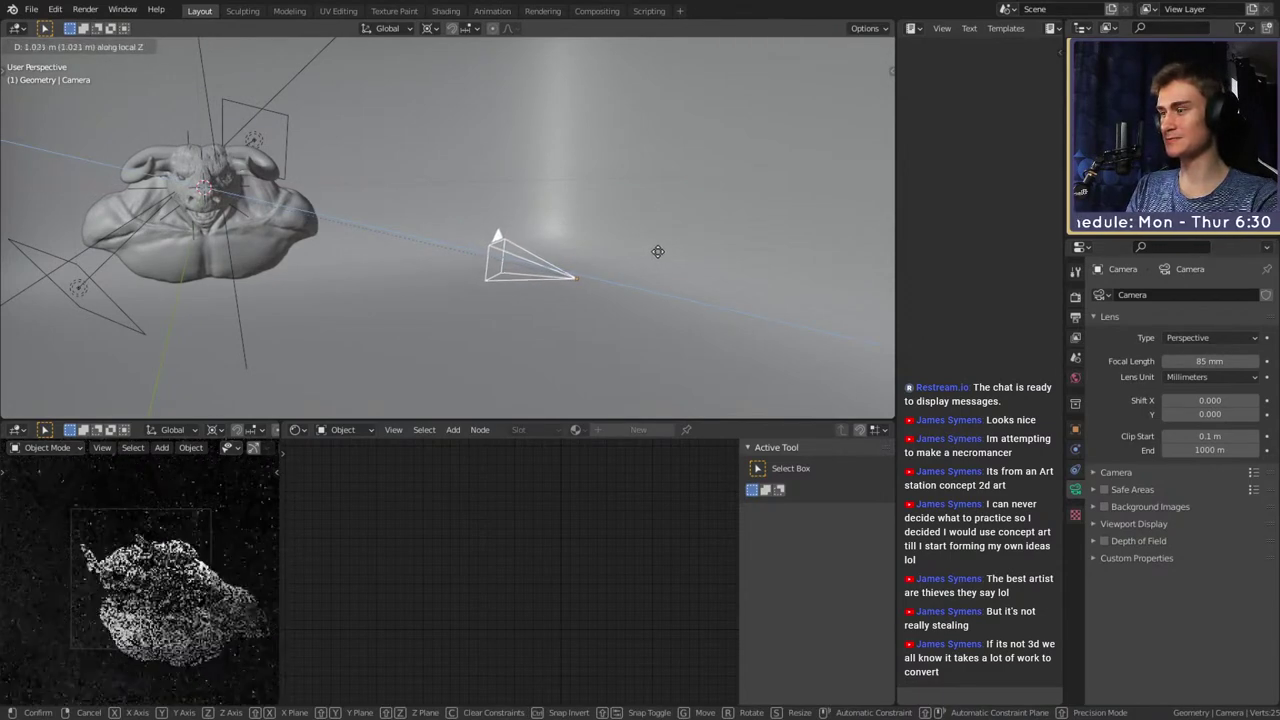
pyautogui.click(668, 253)
# Shift the Focus empty horizontally with global Z locked, about 0.3 m in X and 0.24 m in Y
pyautogui.moveTo(443, 223); pyautogui.dragTo(675, 306, button='middle')
pyautogui.click(543, 265)
pyautogui.press('g')
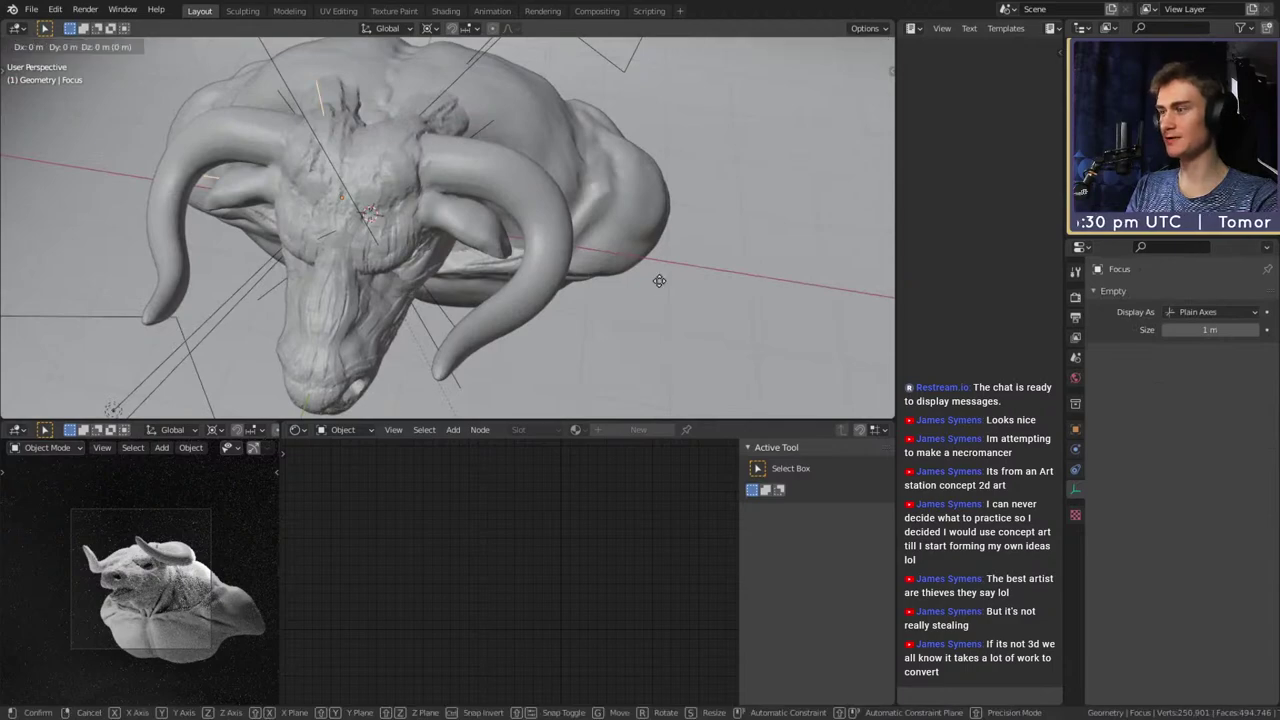
pyautogui.hotkey('shift', 'z')
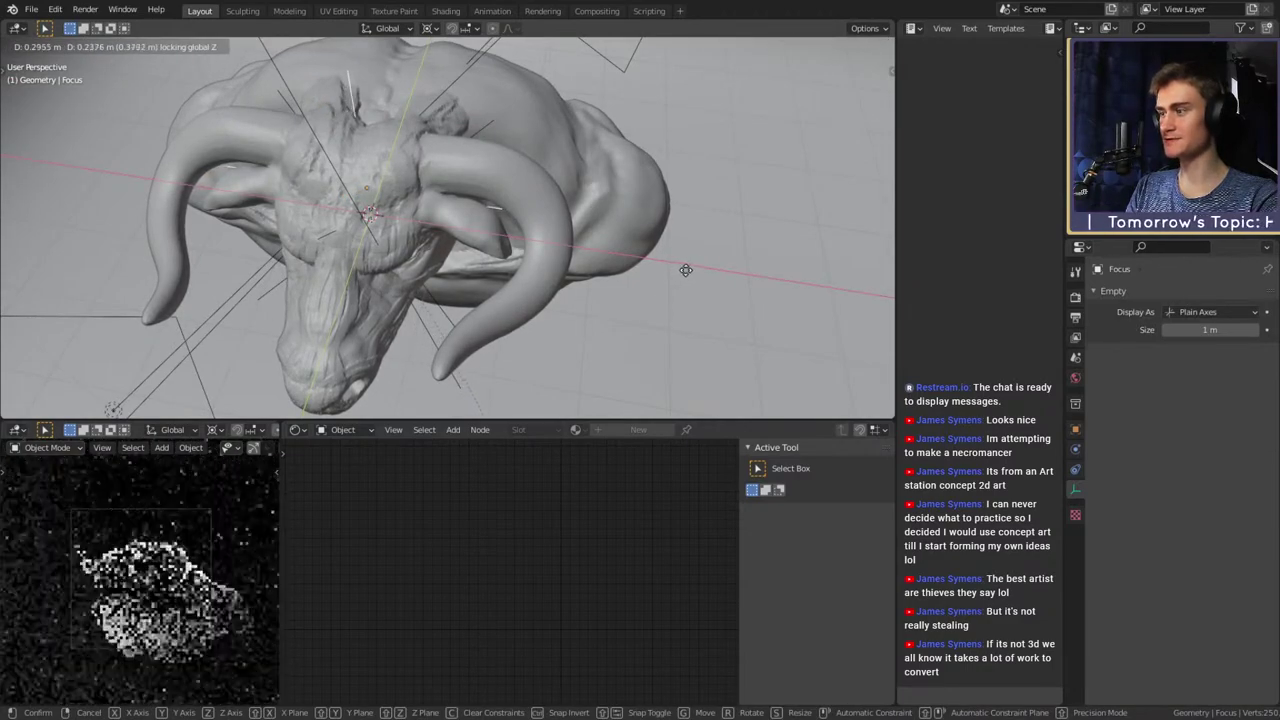
pyautogui.click(686, 276)
# Lower the Focus empty along global Z in two moves, by about 0.25 m and about 0.31 m
pyautogui.press('g')
pyautogui.press('z')
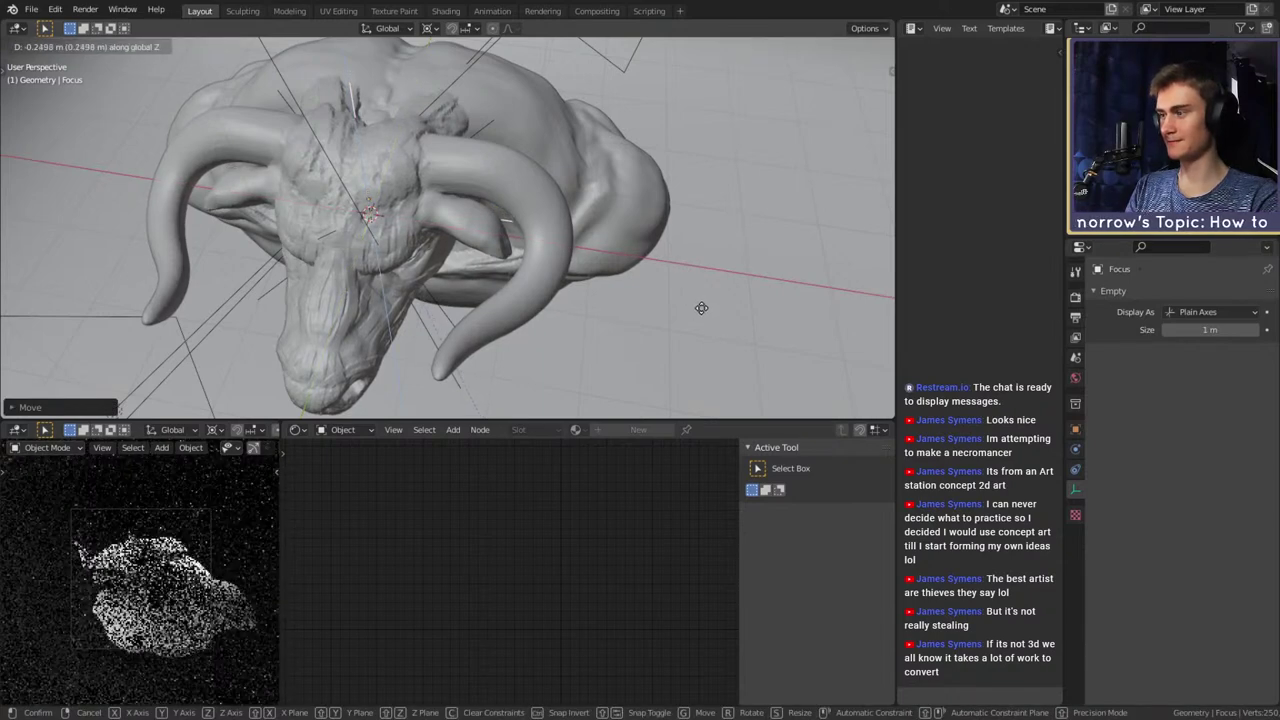
pyautogui.click(701, 312)
pyautogui.scroll(-4, 645, 314)
pyautogui.moveTo(645, 314); pyautogui.dragTo(628, 238, button='middle')
pyautogui.scroll(3, 620, 262)
pyautogui.press('g')
pyautogui.press('z')
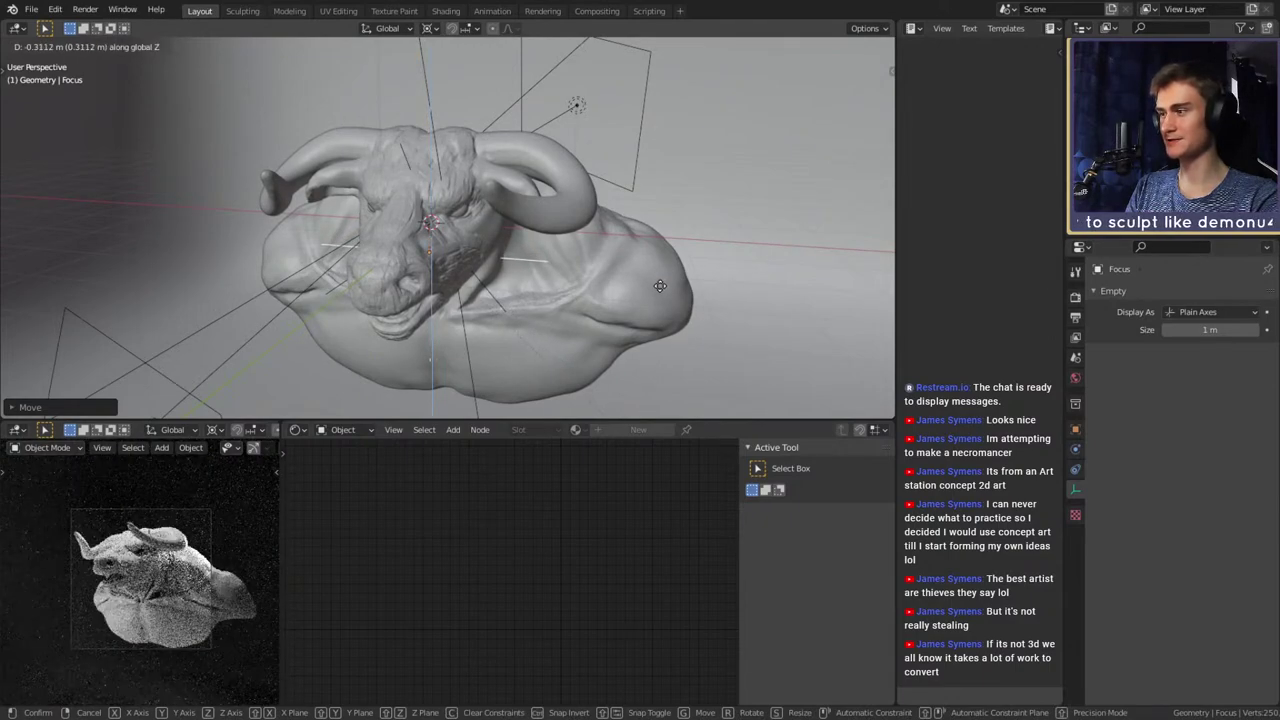
pyautogui.click(660, 283)
# Move the Focus empty with global Z locked, about 0.34 m in X and 0.52 m in Y, to recentre the bust
pyautogui.moveTo(660, 284); pyautogui.dragTo(633, 297, button='middle')
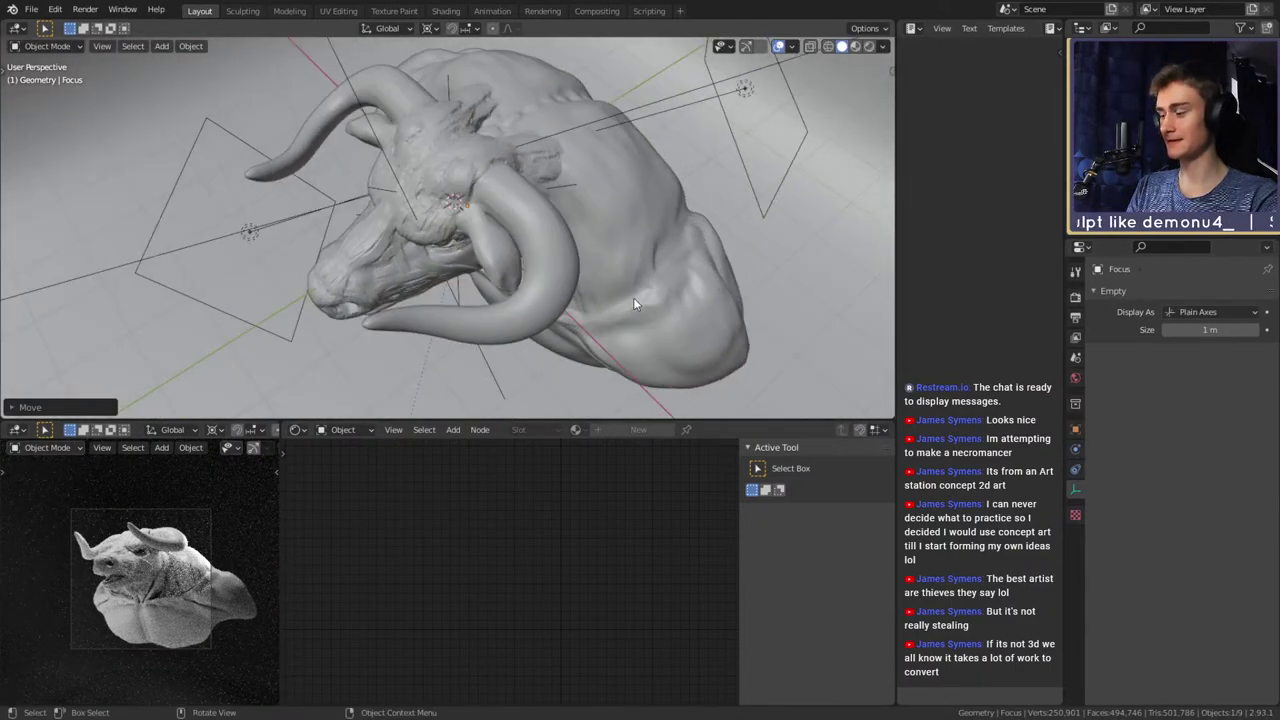
pyautogui.press('g')
pyautogui.hotkey('shift', 'z')
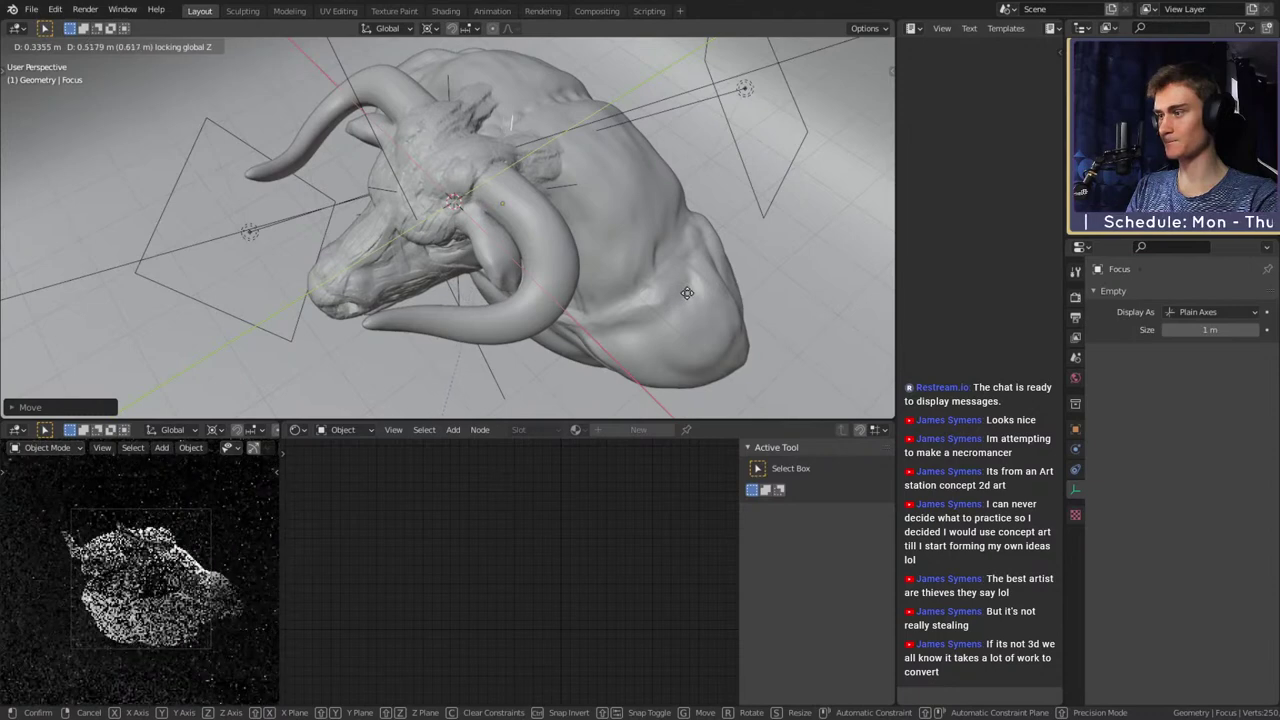
pyautogui.click(686, 289)
# Select the camera and move it further back from the bust by about 0.74 m along its local Z axis
pyautogui.moveTo(686, 289); pyautogui.dragTo(317, 245, button='middle')
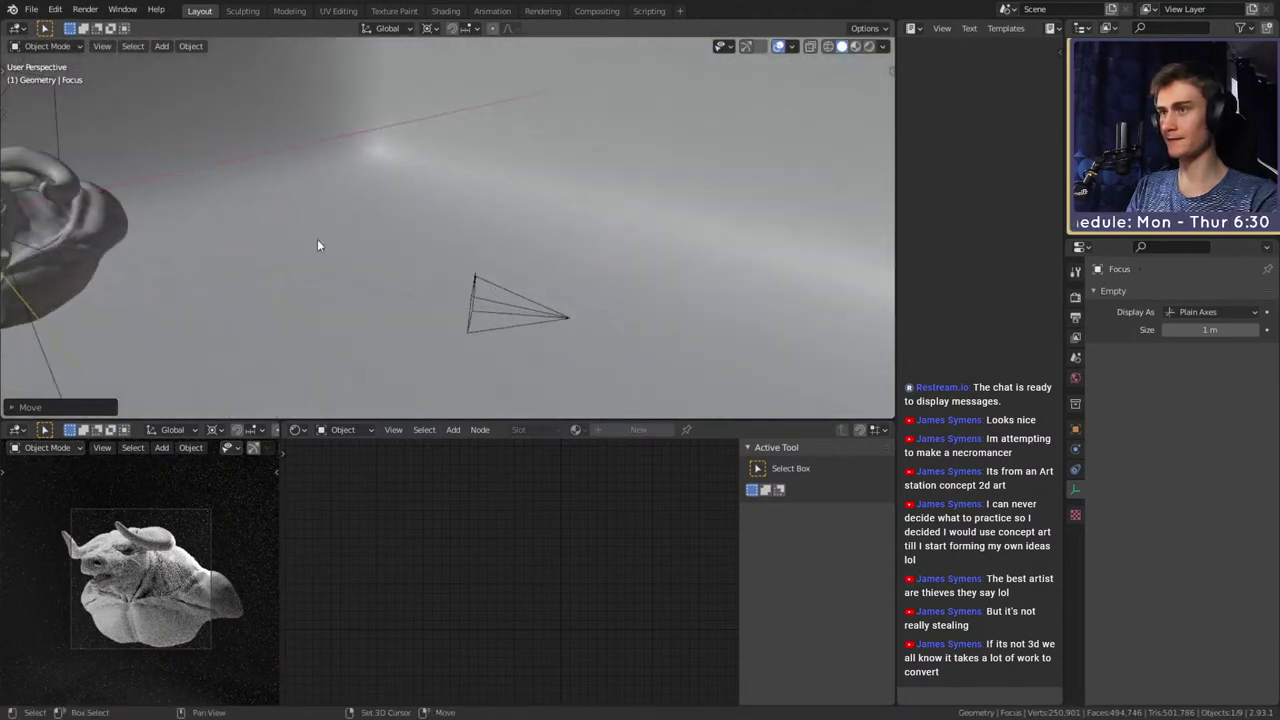
pyautogui.click(464, 284)
pyautogui.click(475, 281)
pyautogui.moveTo(477, 283); pyautogui.dragTo(573, 288, button='middle')
pyautogui.press('g')
pyautogui.press('z')
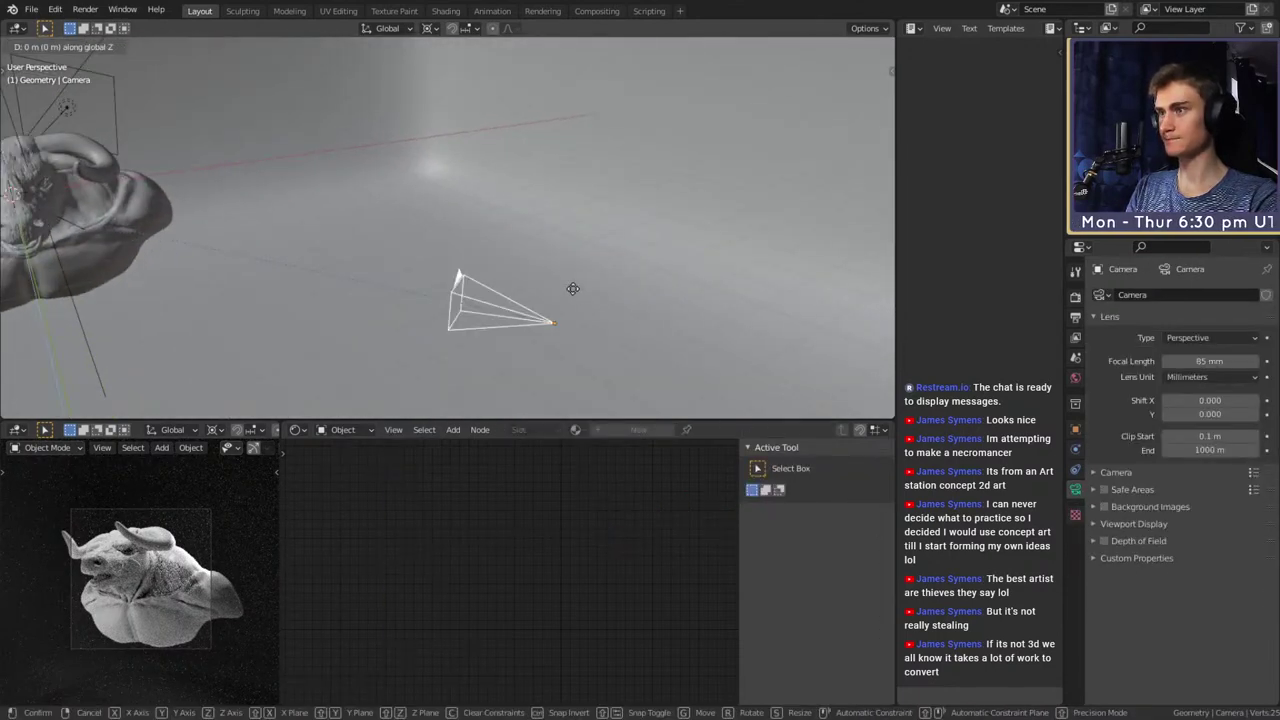
pyautogui.press('z')
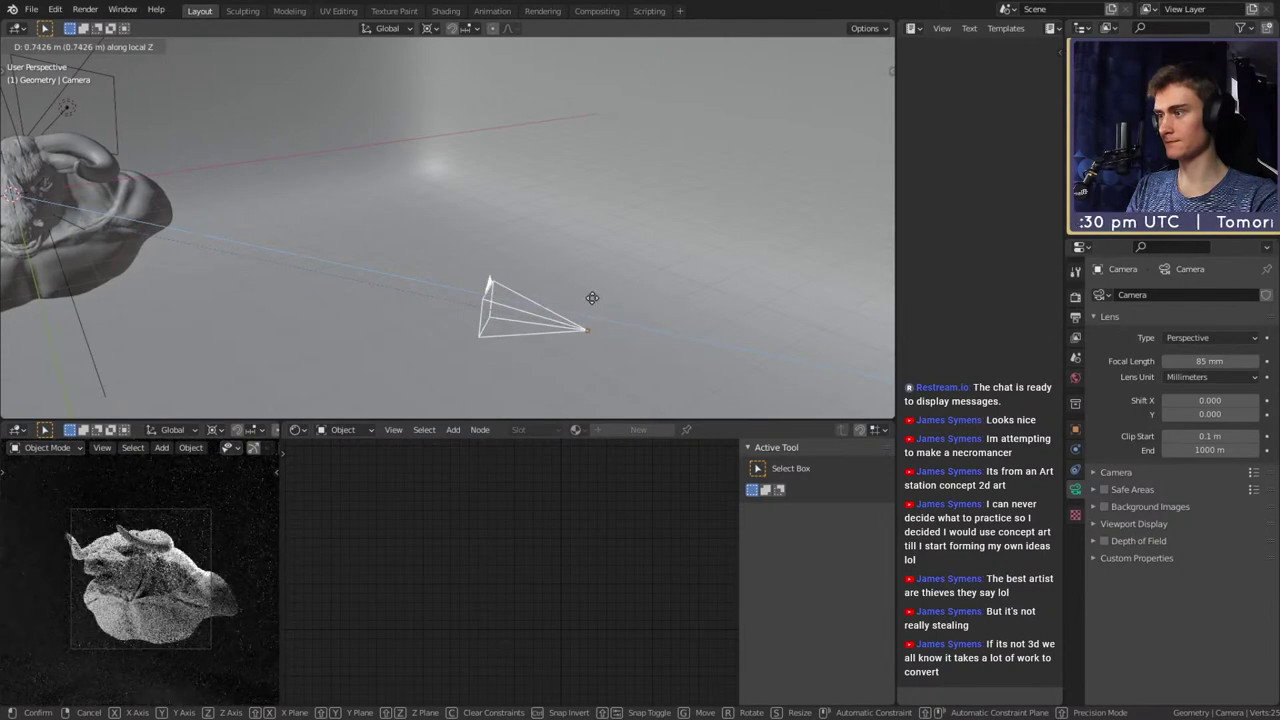
pyautogui.click(574, 300)
# Select the Focus empty and move it with global Z locked, about -0.45 m in X and -0.22 m in Y
pyautogui.keyDown('shift'); pyautogui.moveTo(350, 250); pyautogui.dragTo(593, 258, button='middle'); pyautogui.keyUp('shift')
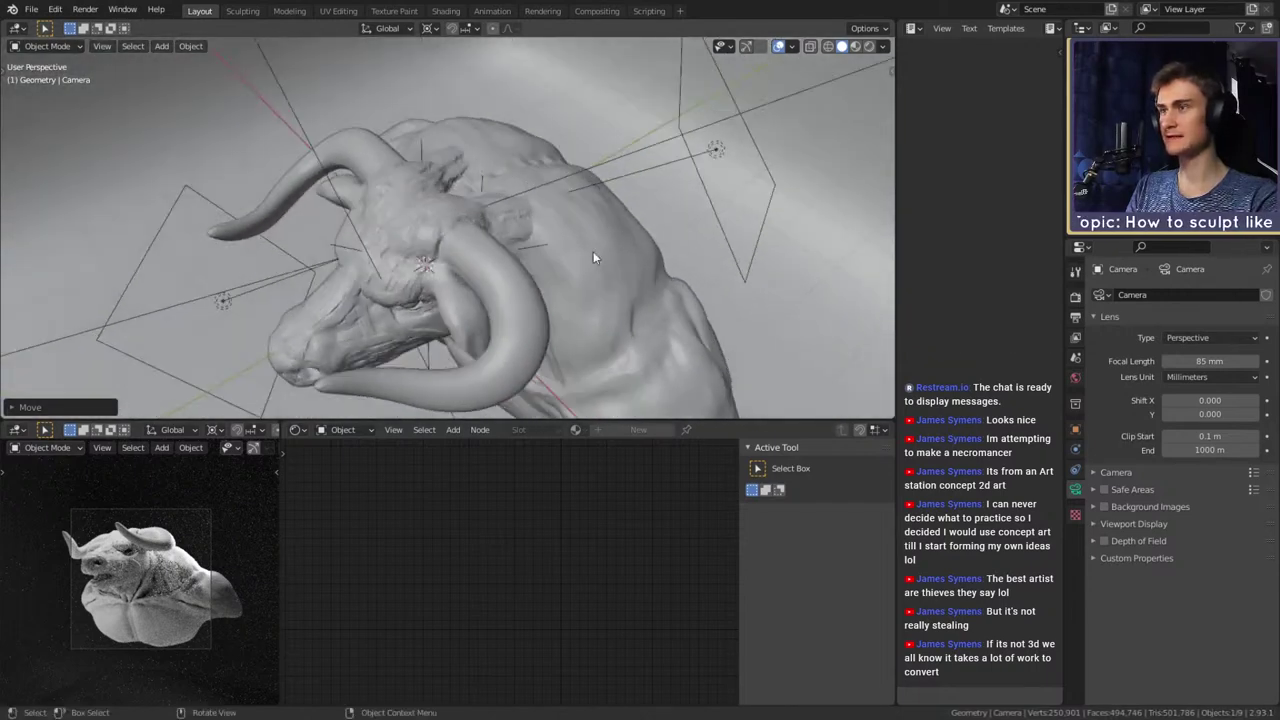
pyautogui.click(482, 180)
pyautogui.moveTo(482, 180)
pyautogui.mouseDown(button='middle')
pyautogui.moveTo(550, 266)
pyautogui.moveTo(493, 161)
pyautogui.moveTo(553, 279)
pyautogui.moveTo(447, 175)
pyautogui.moveTo(517, 254)
pyautogui.moveTo(563, 194)
pyautogui.moveTo(565, 221)
pyautogui.moveTo(673, 276)
pyautogui.mouseUp(button='middle')
pyautogui.click(478, 151)
pyautogui.click(441, 172)
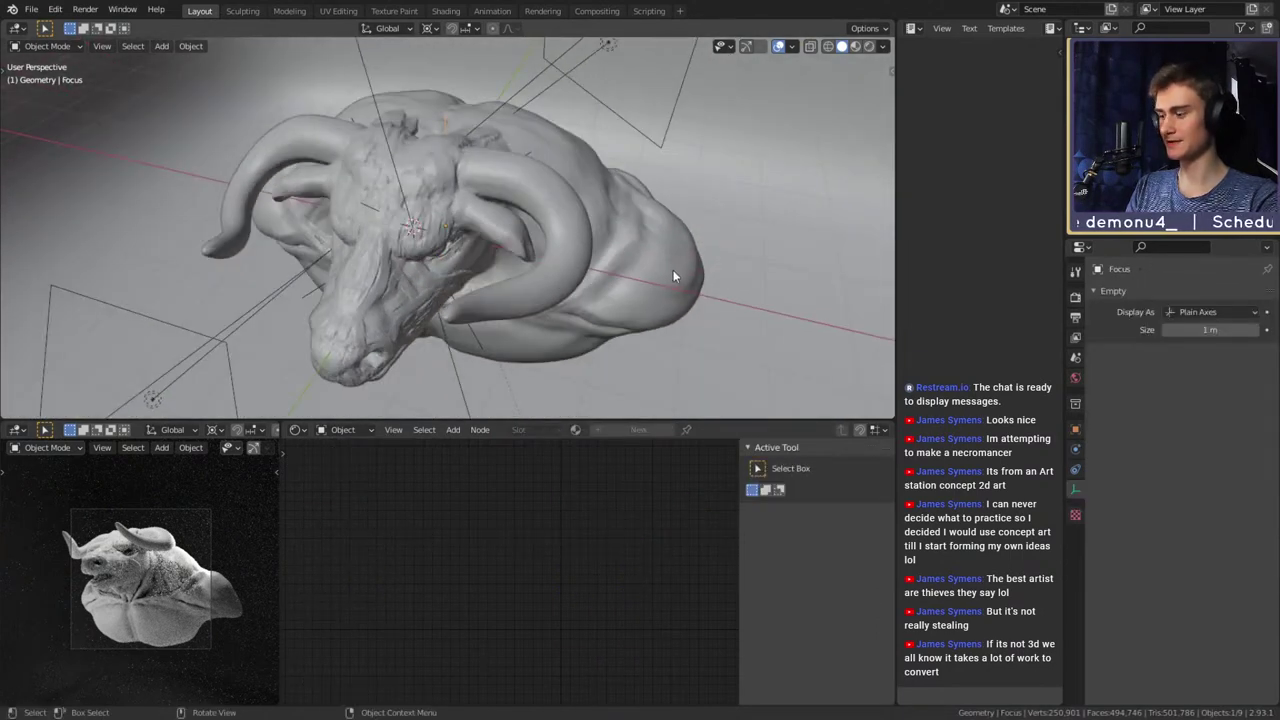
pyautogui.press('g')
pyautogui.hotkey('shift', 'z')
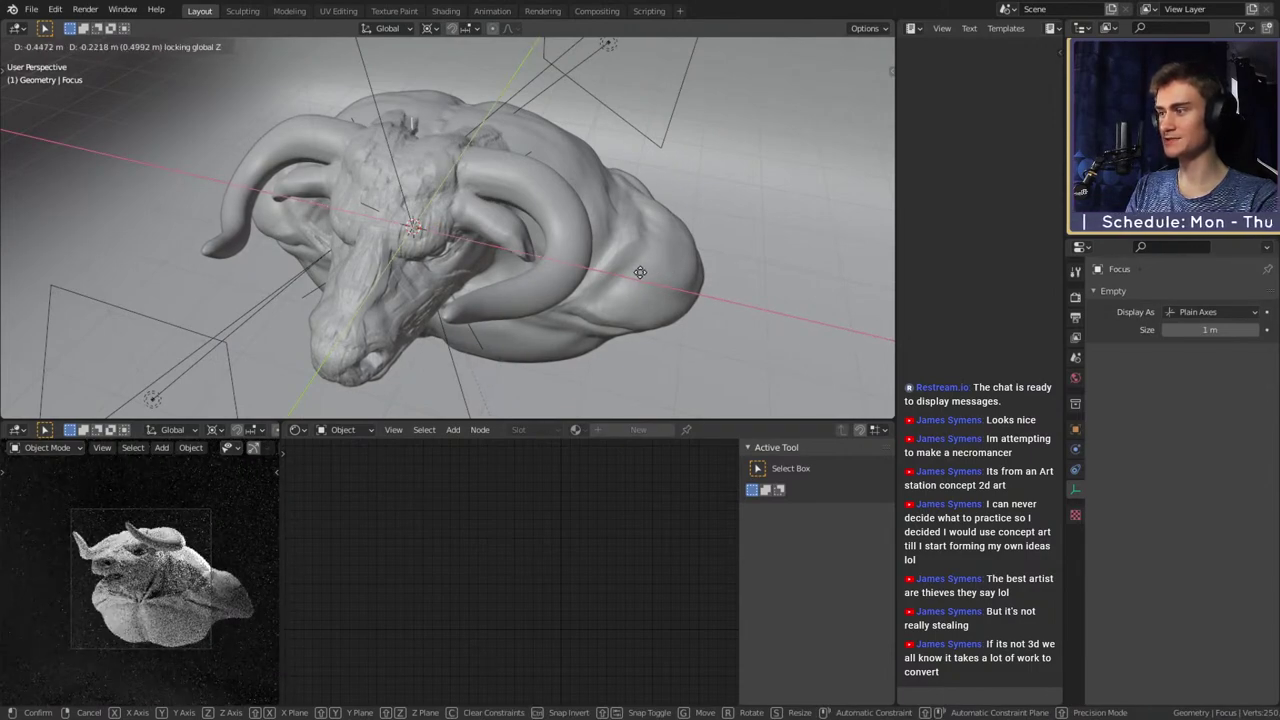
pyautogui.click(640, 272)
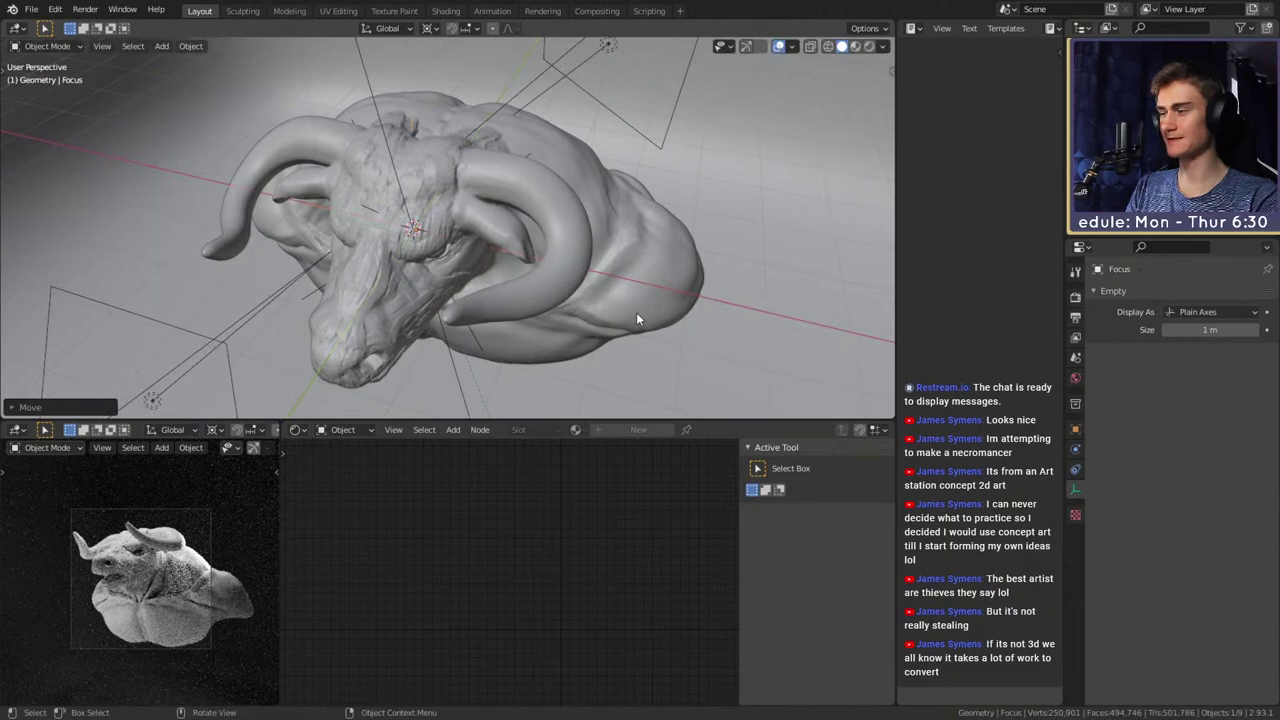
# Adjust the Focus empty's position with two free moves, the first about 0.18 m and mostly downward
pyautogui.moveTo(636, 312); pyautogui.dragTo(603, 253, button='middle')
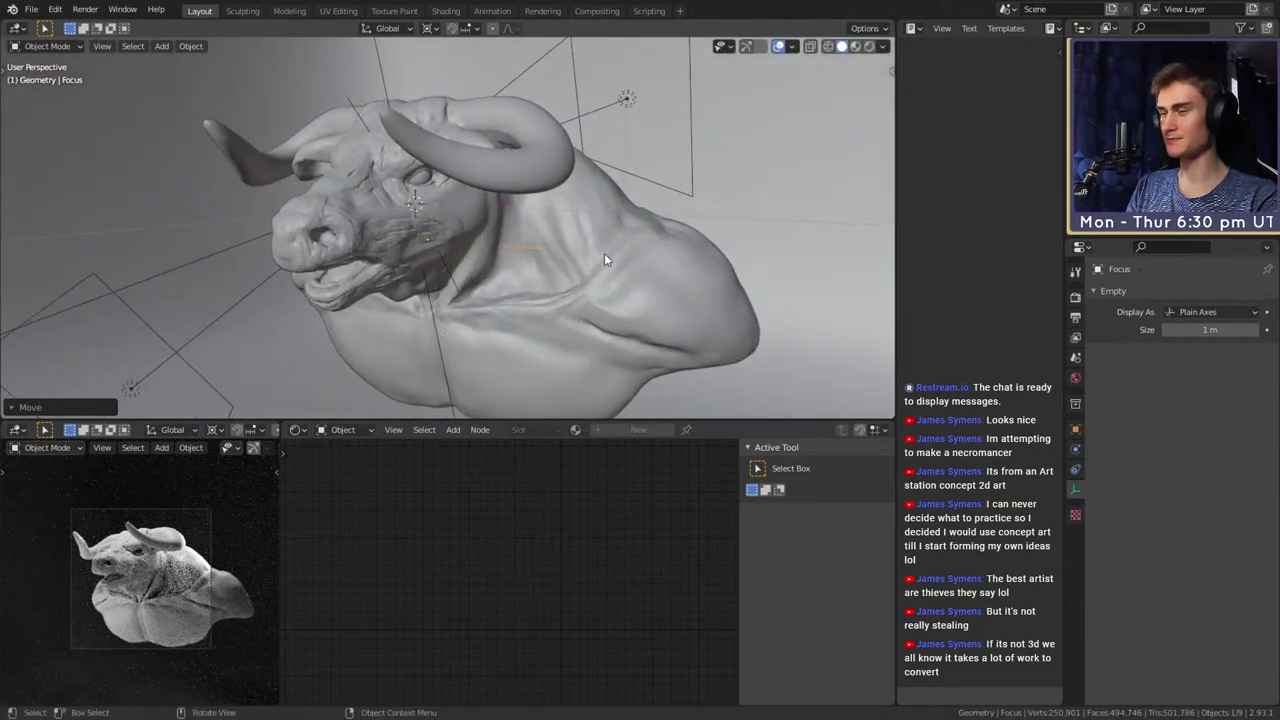
pyautogui.press('g')
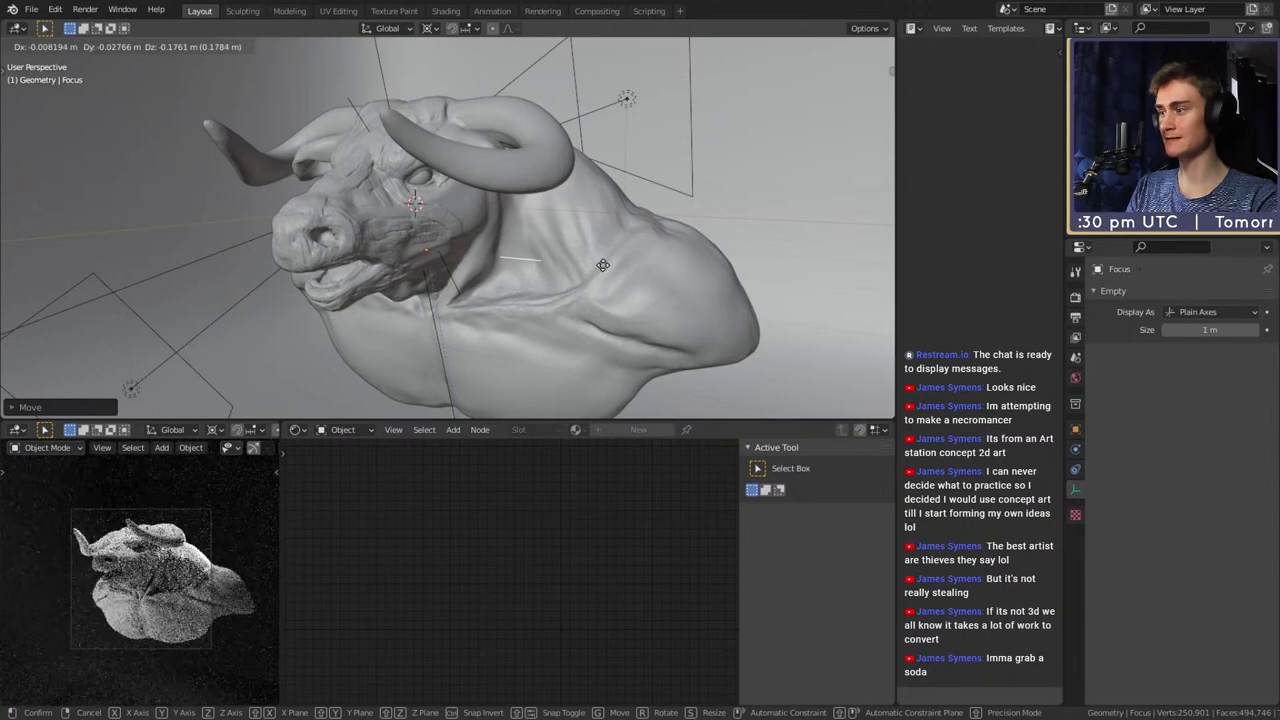
pyautogui.click(603, 265)
pyautogui.moveTo(603, 267)
pyautogui.mouseDown(button='middle')
pyautogui.moveTo(600, 247)
pyautogui.moveTo(639, 268)
pyautogui.moveTo(634, 289)
pyautogui.moveTo(626, 297)
pyautogui.moveTo(620, 271)
pyautogui.moveTo(560, 320)
pyautogui.moveTo(543, 266)
pyautogui.moveTo(631, 268)
pyautogui.moveTo(591, 272)
pyautogui.mouseUp(button='middle')
pyautogui.scroll(-3, 612, 260)
pyautogui.scroll(1, 566, 256)
pyautogui.press('g')
pyautogui.click(624, 267)
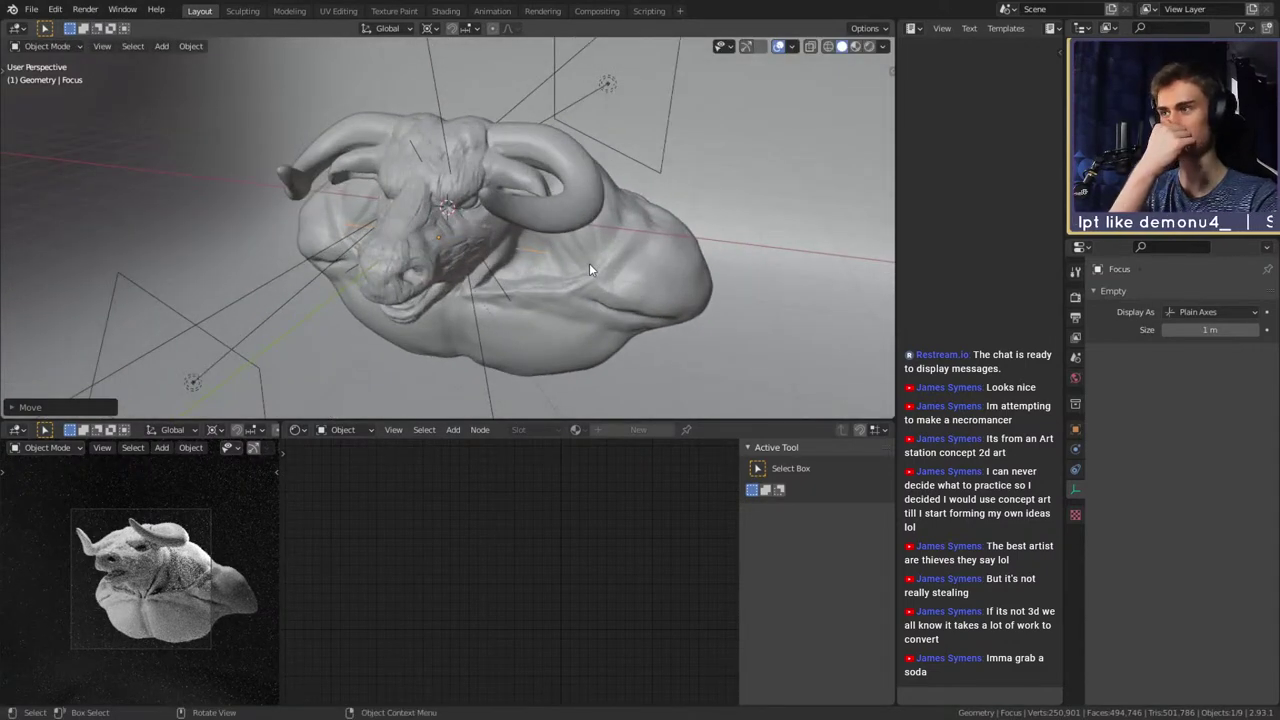
# Save the scene file
pyautogui.moveTo(589, 264); pyautogui.dragTo(550, 247, button='middle')
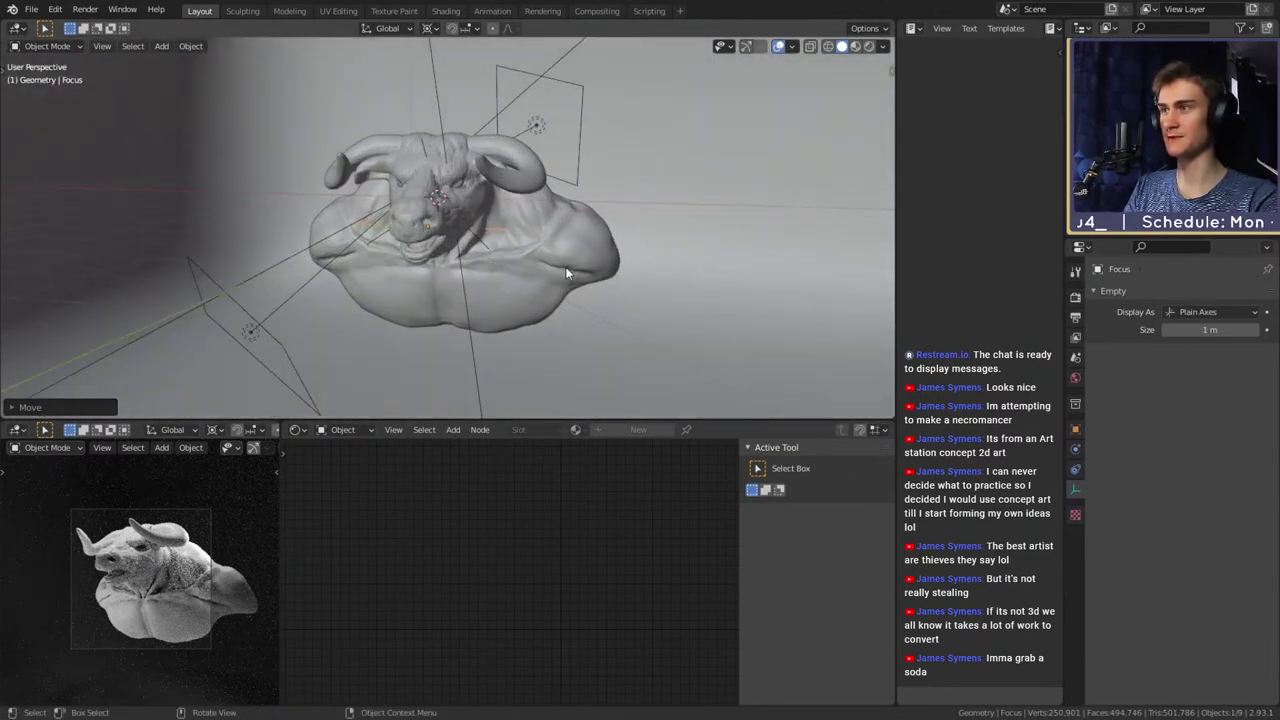
pyautogui.click(33, 10)
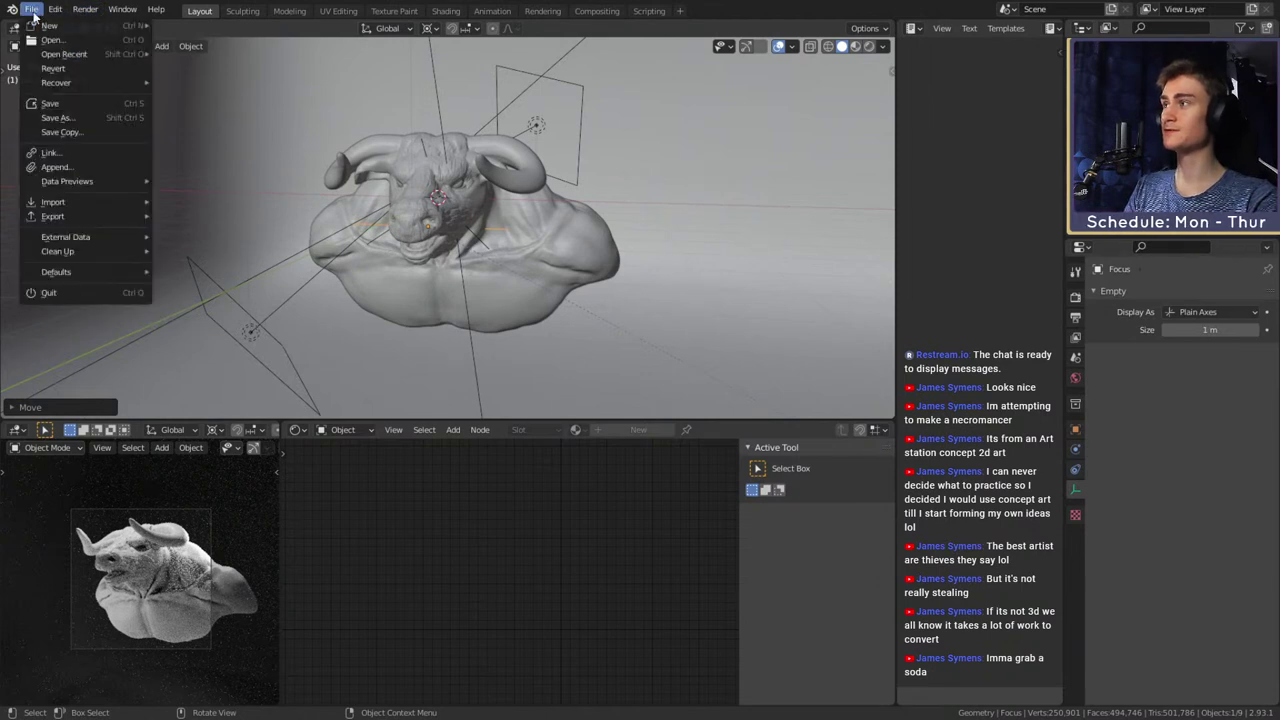
pyautogui.click(50, 103)
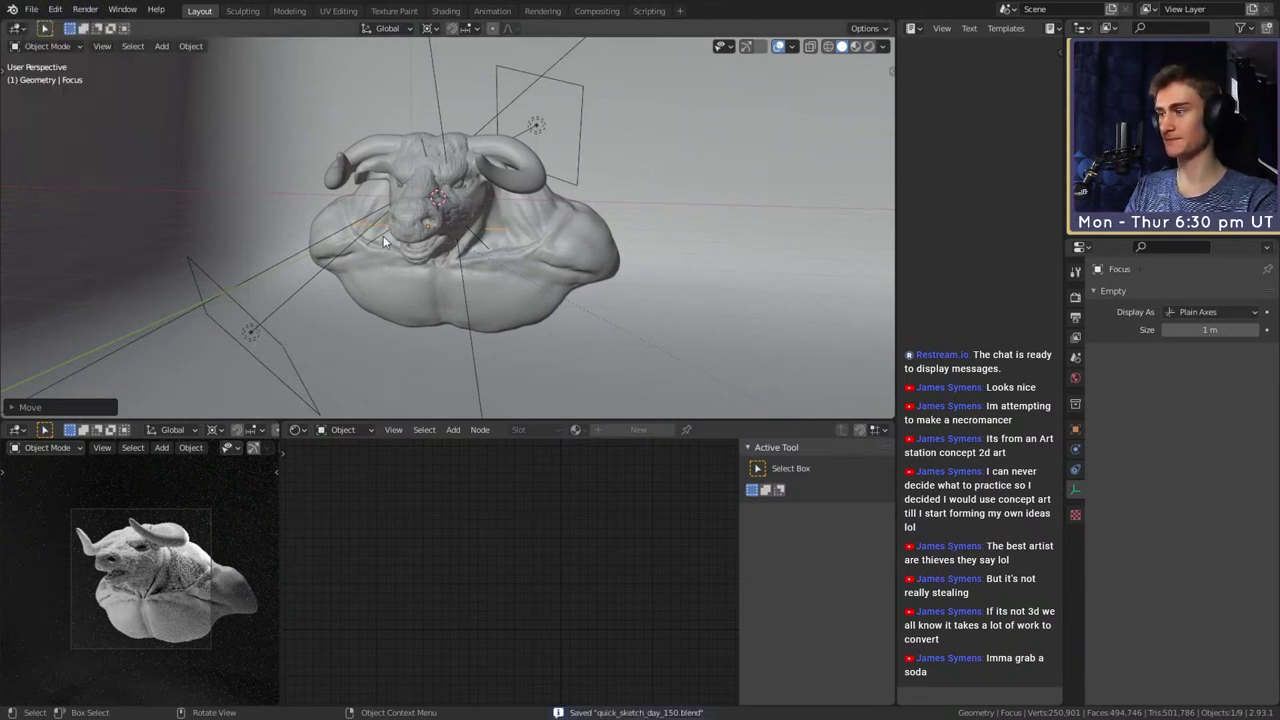
# Shift the Focus empty with global Z locked, about 0.17 m in X and 0.03 m in Y
pyautogui.moveTo(383, 235); pyautogui.dragTo(513, 254, button='middle')
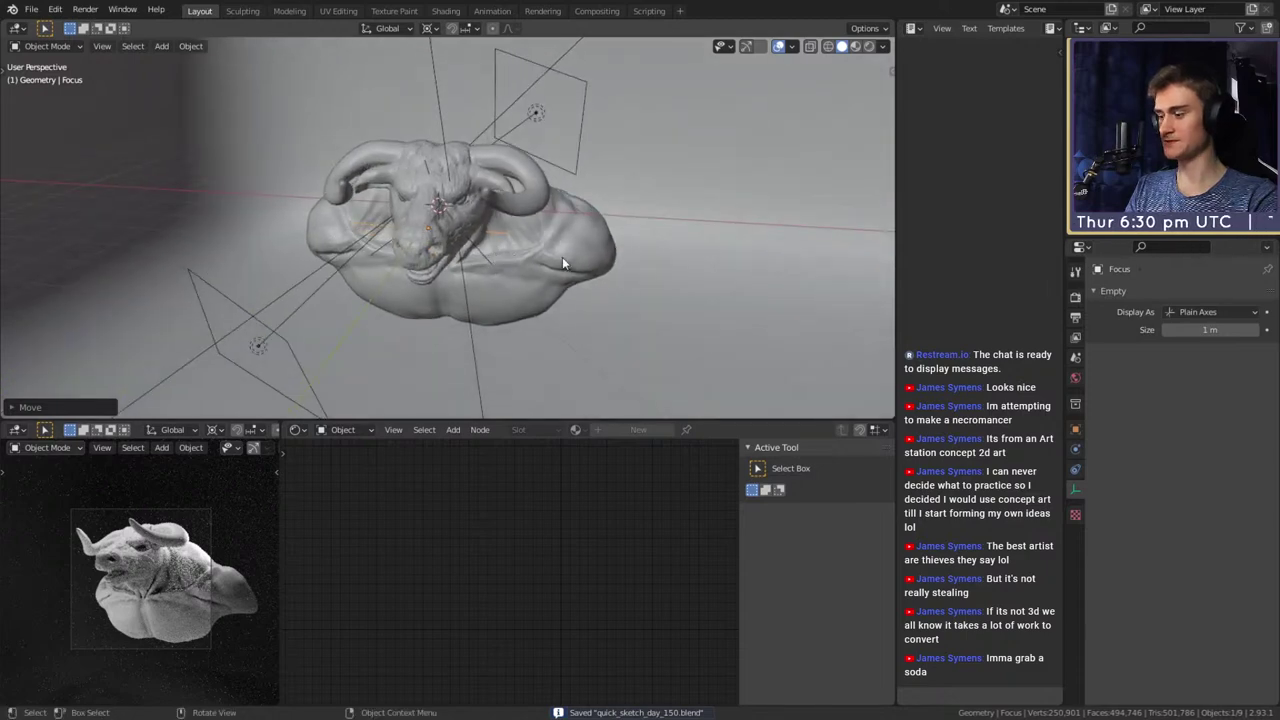
pyautogui.press('g')
pyautogui.hotkey('shift', 'z')
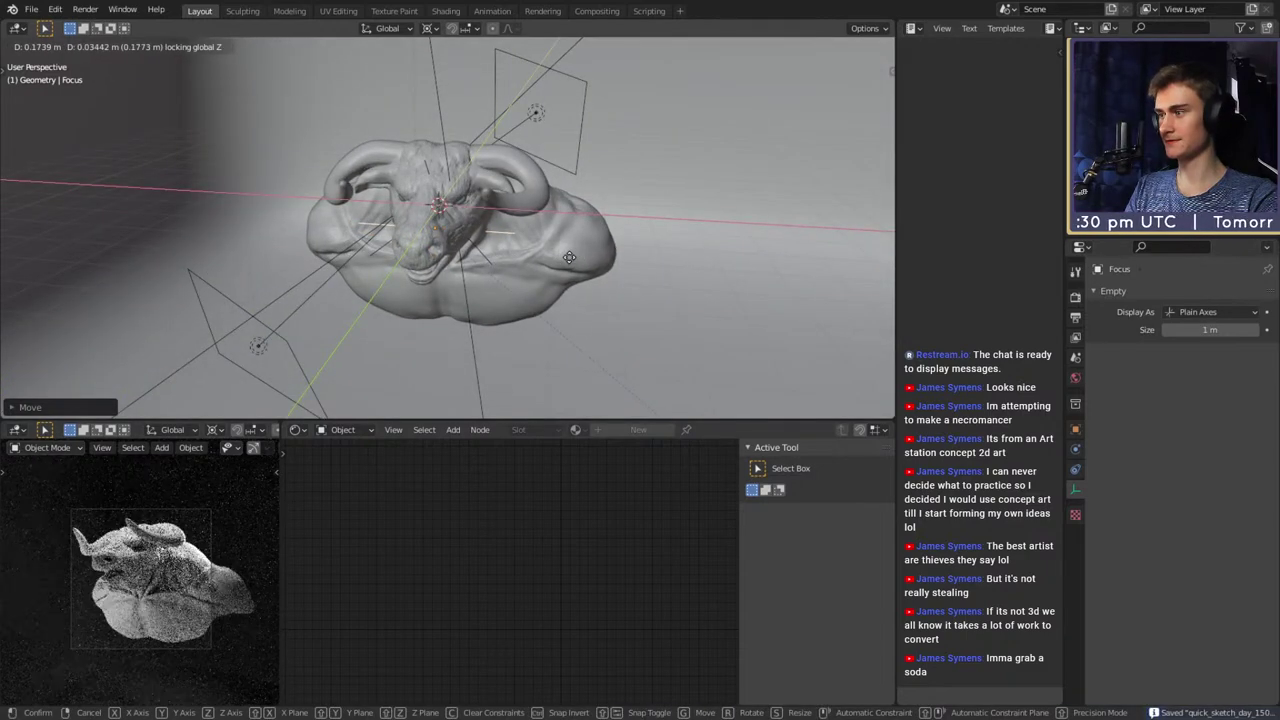
pyautogui.click(569, 257)
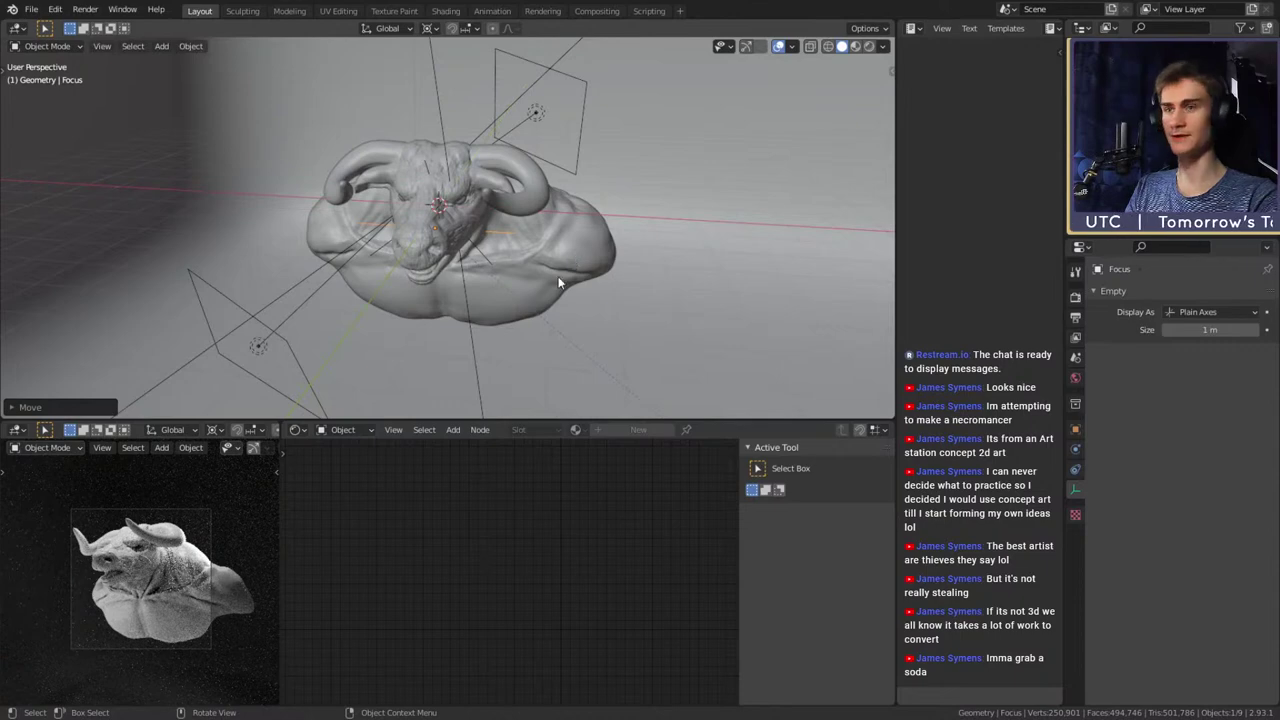
# Select the bust and rework its base-colour ColorRamp to run white to black, with the first stop at 0.495
pyautogui.moveTo(548, 294); pyautogui.dragTo(591, 246, button='middle')
pyautogui.click(543, 294)
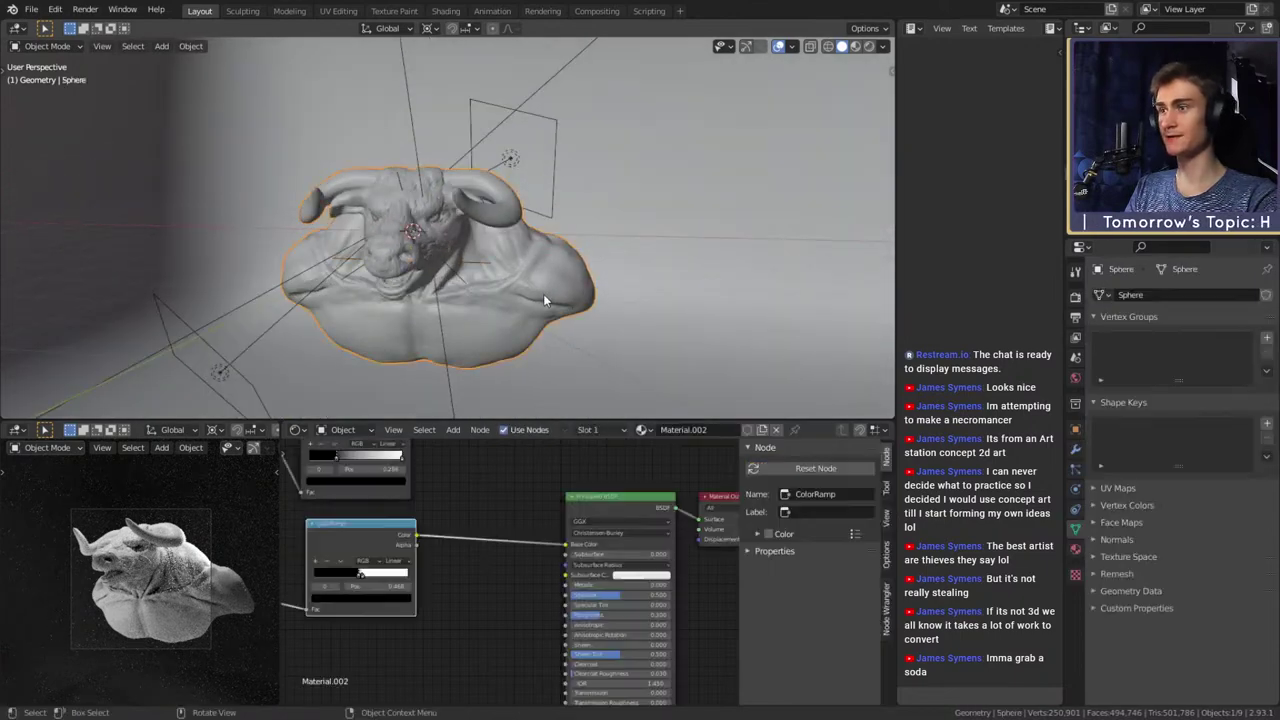
pyautogui.scroll(5, 392, 546)
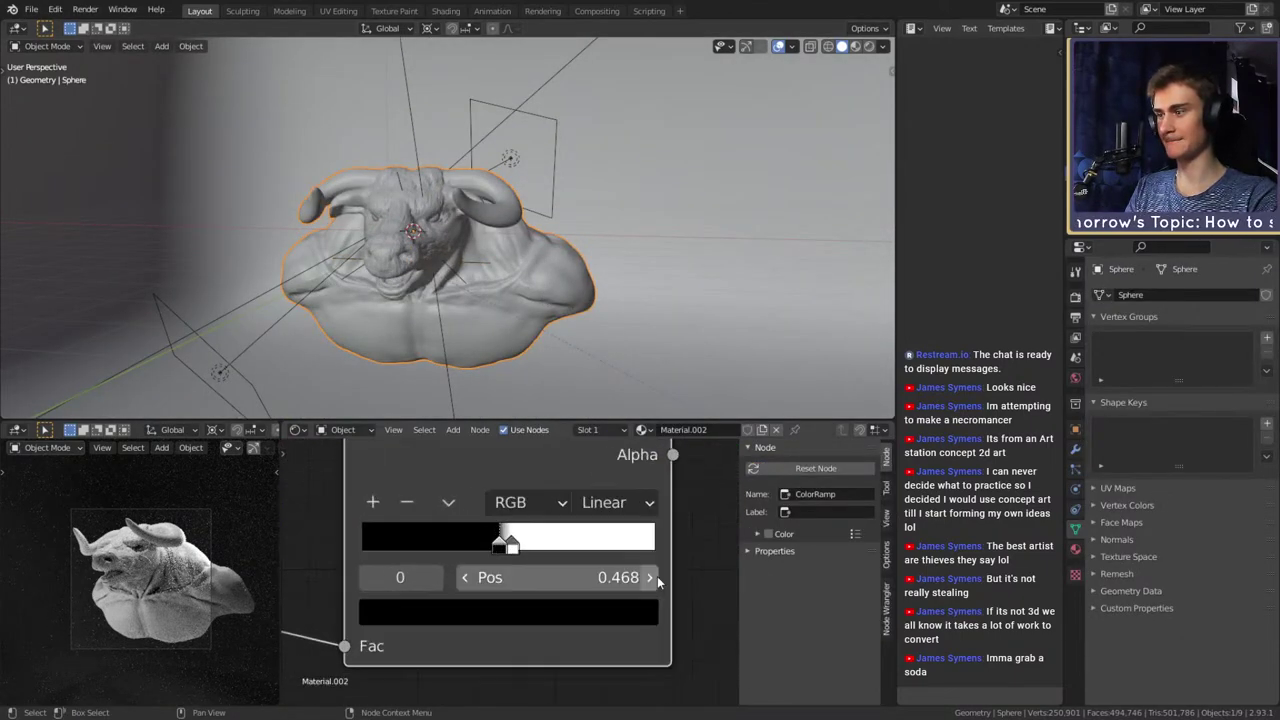
pyautogui.moveTo(502, 552)
pyautogui.mouseDown()
pyautogui.moveTo(530, 548)
pyautogui.moveTo(521, 554)
pyautogui.mouseUp()
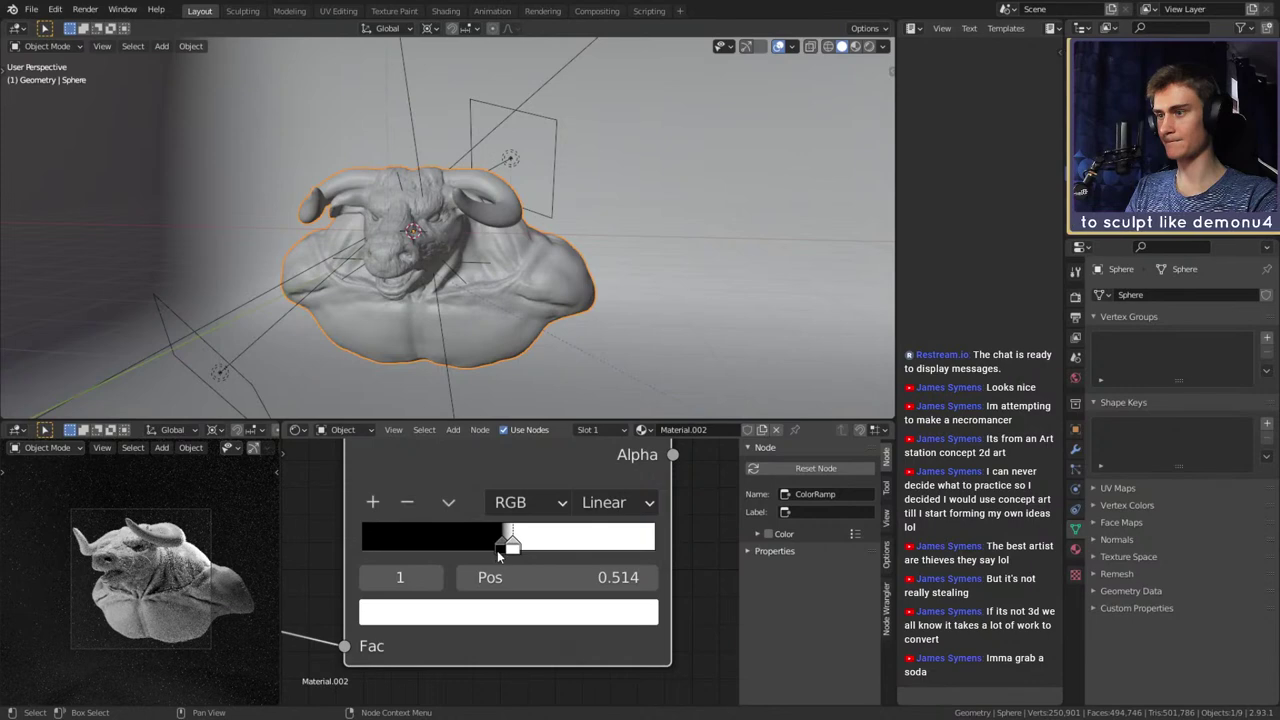
pyautogui.moveTo(500, 545)
pyautogui.mouseDown()
pyautogui.moveTo(516, 550)
pyautogui.moveTo(489, 545)
pyautogui.moveTo(558, 548)
pyautogui.moveTo(505, 548)
pyautogui.mouseUp()
# Check the bust's head in the rendered preview and set the ColorRamp's black stop to position 0.518
pyautogui.scroll(8, 157, 574)
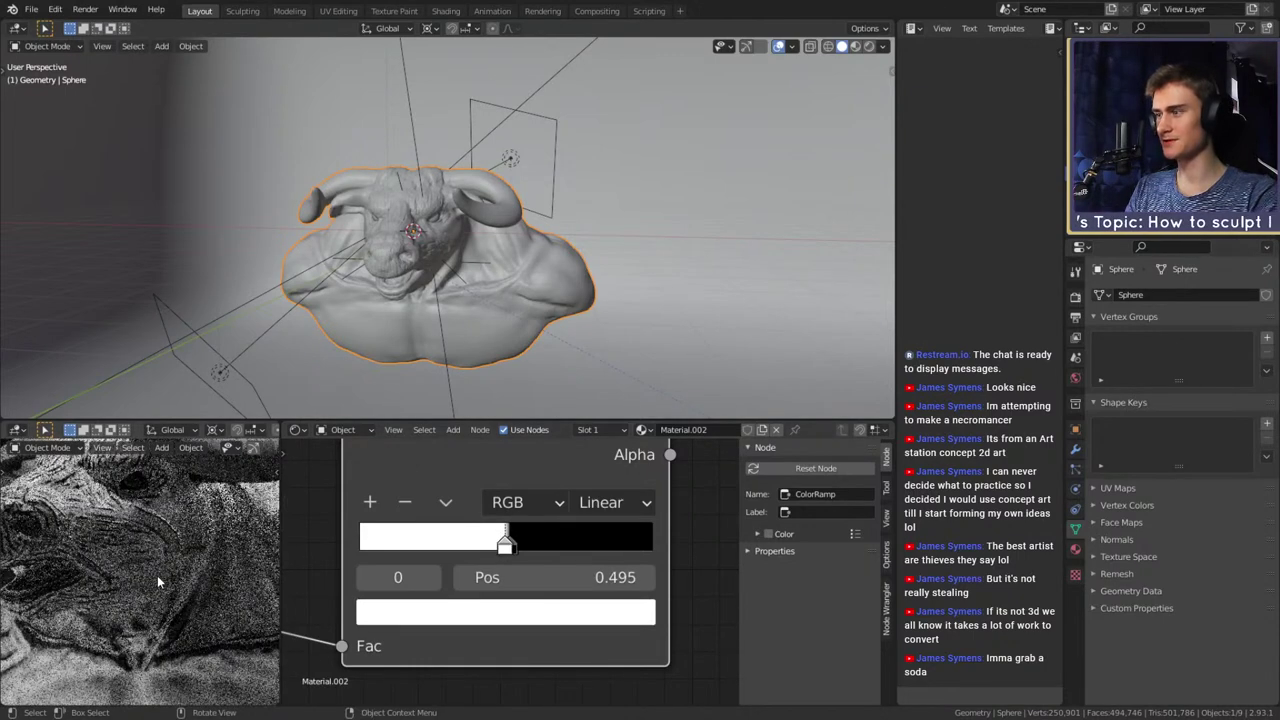
pyautogui.keyDown('shift'); pyautogui.moveTo(132, 513); pyautogui.dragTo(194, 581, button='middle'); pyautogui.keyUp('shift')
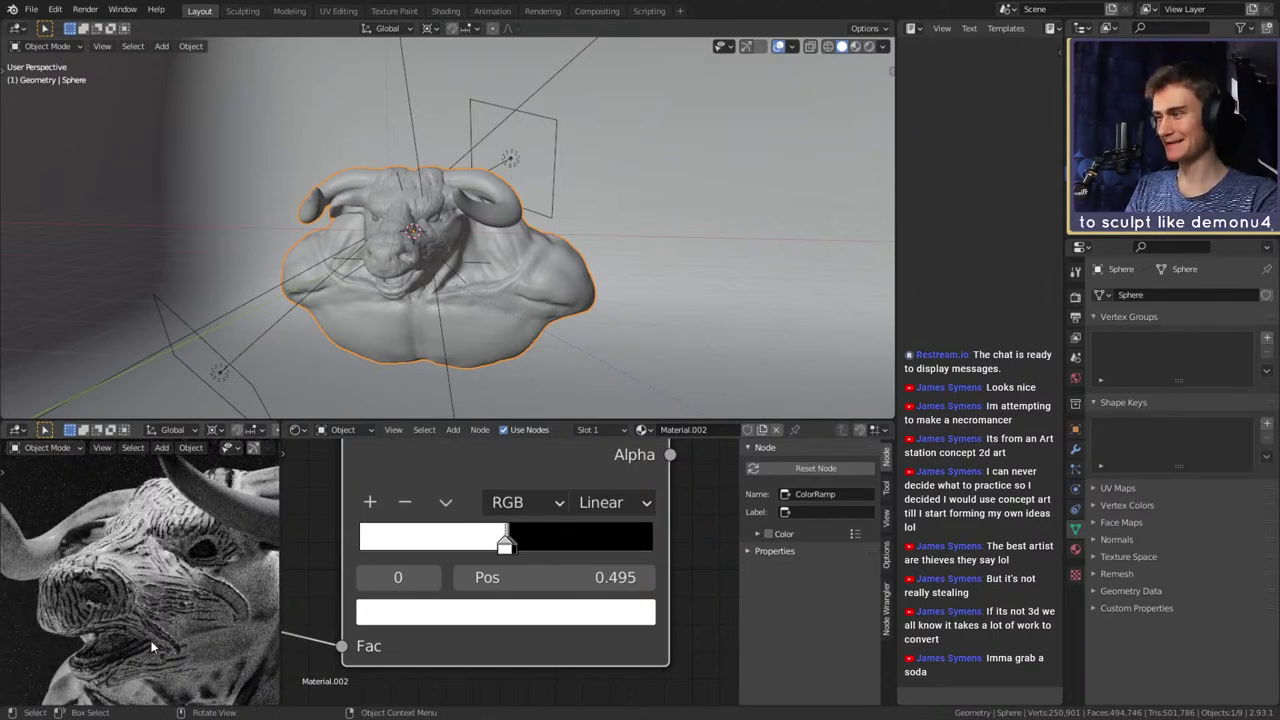
pyautogui.scroll(-2, 144, 625)
pyautogui.moveTo(171, 624)
pyautogui.keyDown('shift'); pyautogui.mouseDown(button='middle')
pyautogui.moveTo(117, 569)
pyautogui.moveTo(156, 581)
pyautogui.moveTo(167, 605)
pyautogui.mouseUp(button='middle'); pyautogui.keyUp('shift')
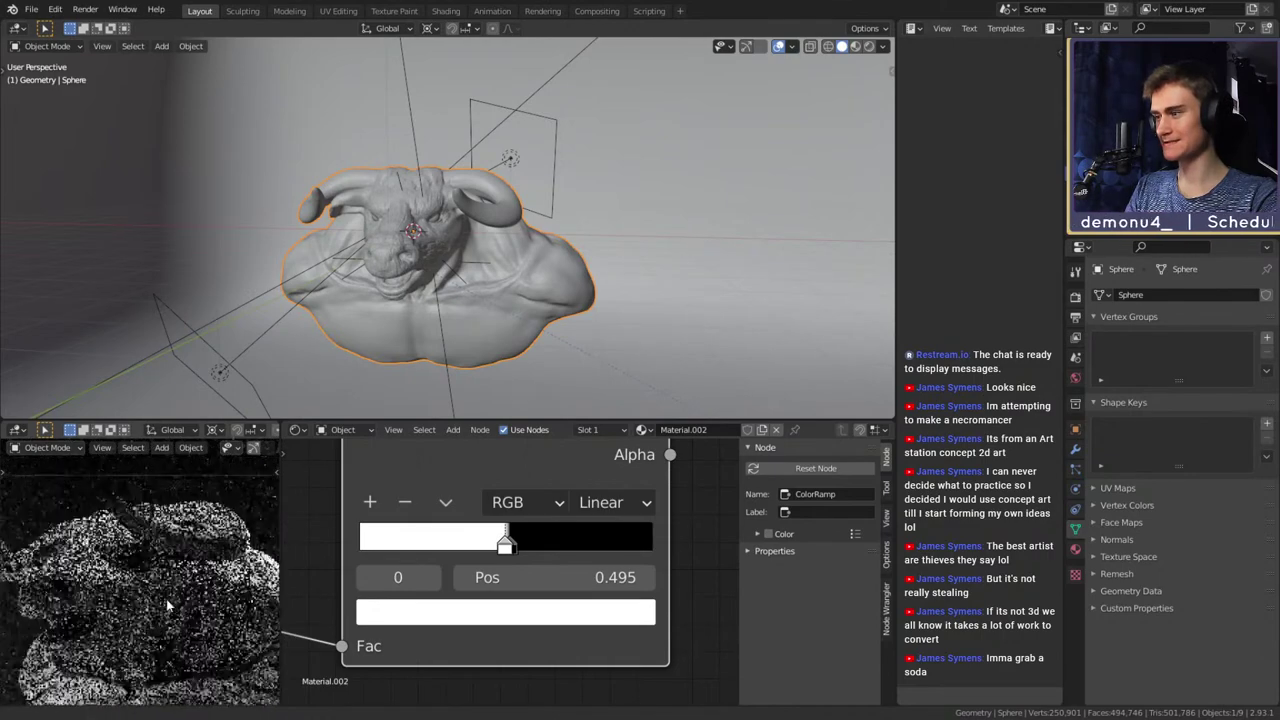
pyautogui.click(517, 549)
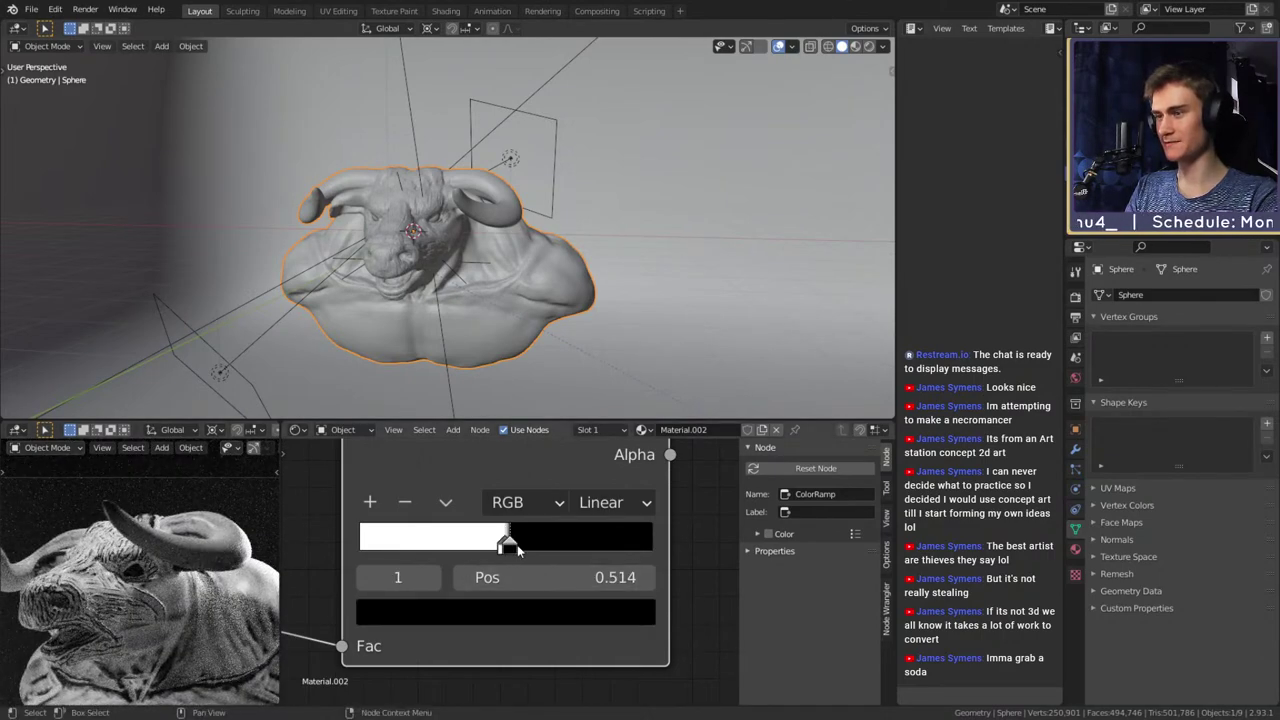
pyautogui.moveTo(517, 549); pyautogui.dragTo(503, 549)
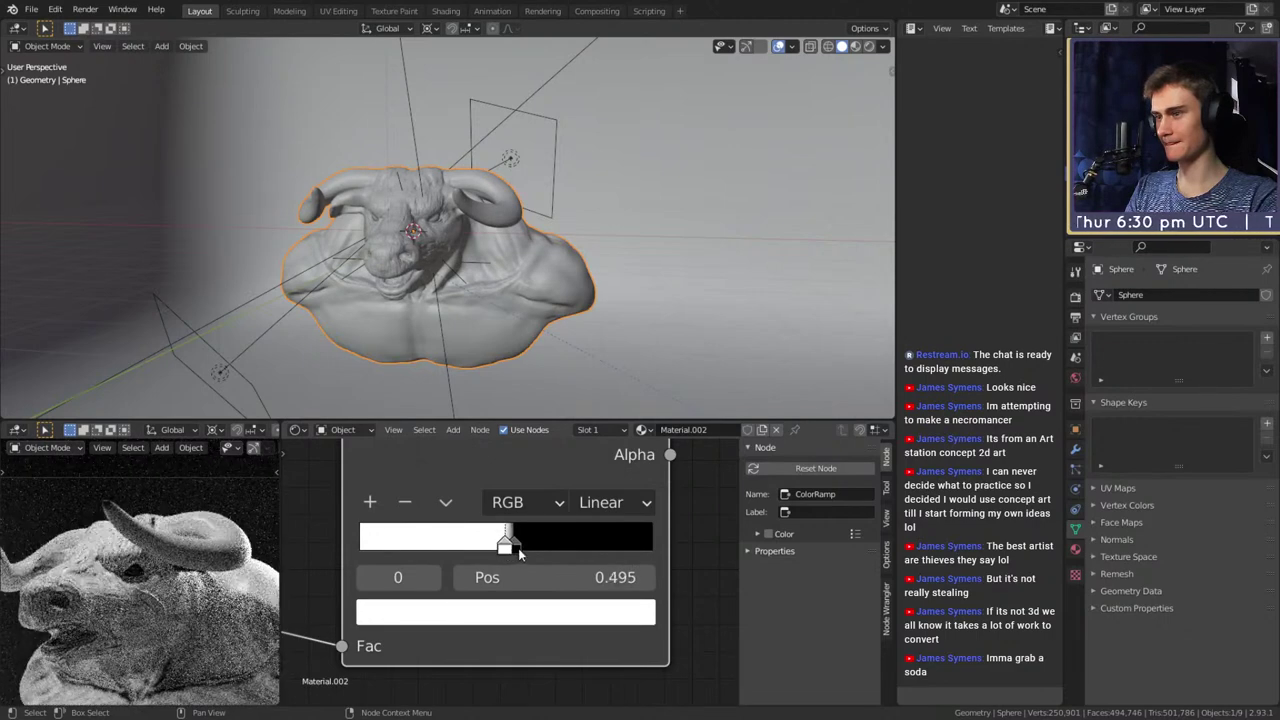
pyautogui.click(518, 548)
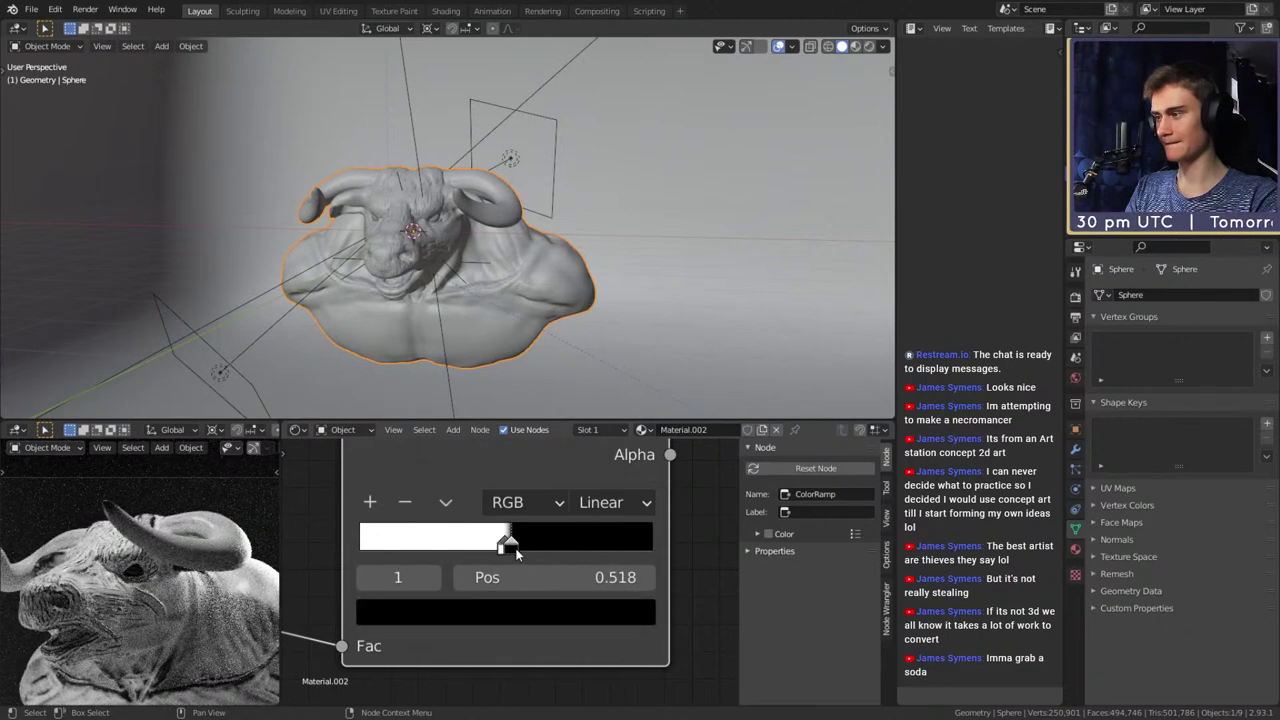
pyautogui.scroll(-4, 128, 622)
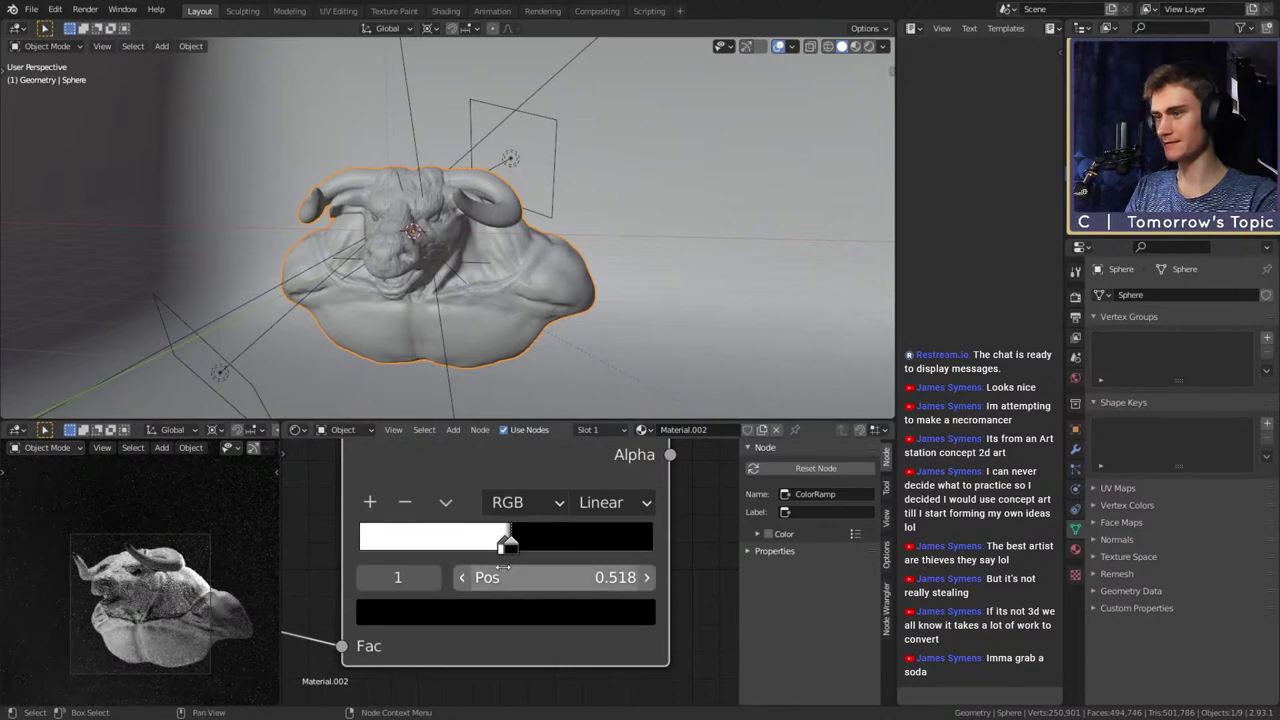
# Try a slightly darker grey on the ColorRamp's white stop and return it to white
pyautogui.click(501, 541)
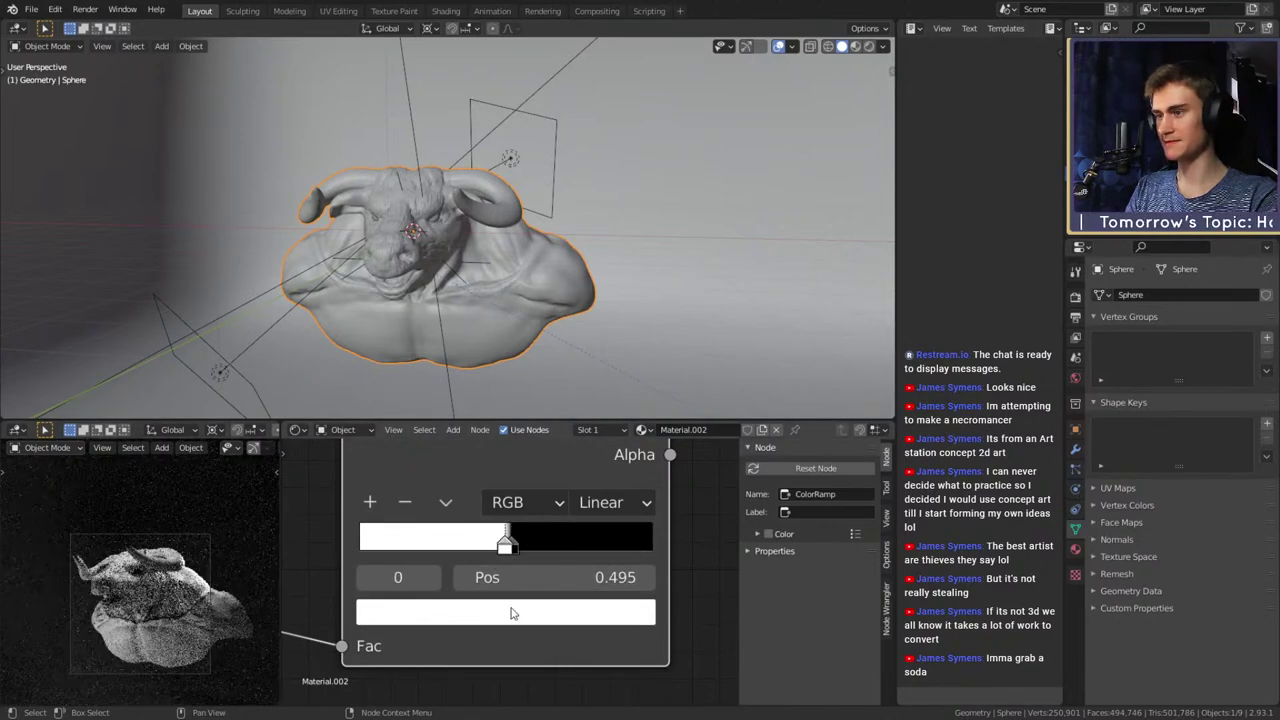
pyautogui.click(590, 612)
pyautogui.moveTo(593, 222); pyautogui.dragTo(592, 229)
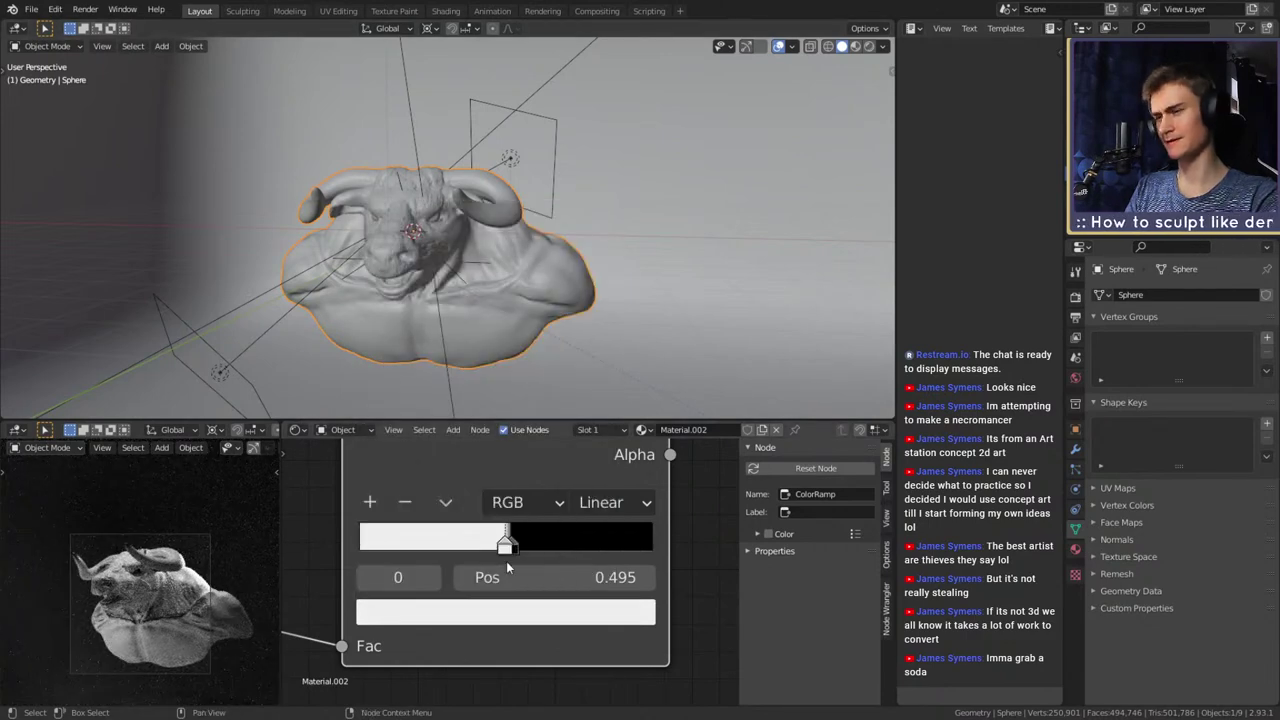
pyautogui.click(502, 613)
pyautogui.moveTo(595, 229); pyautogui.dragTo(593, 221)
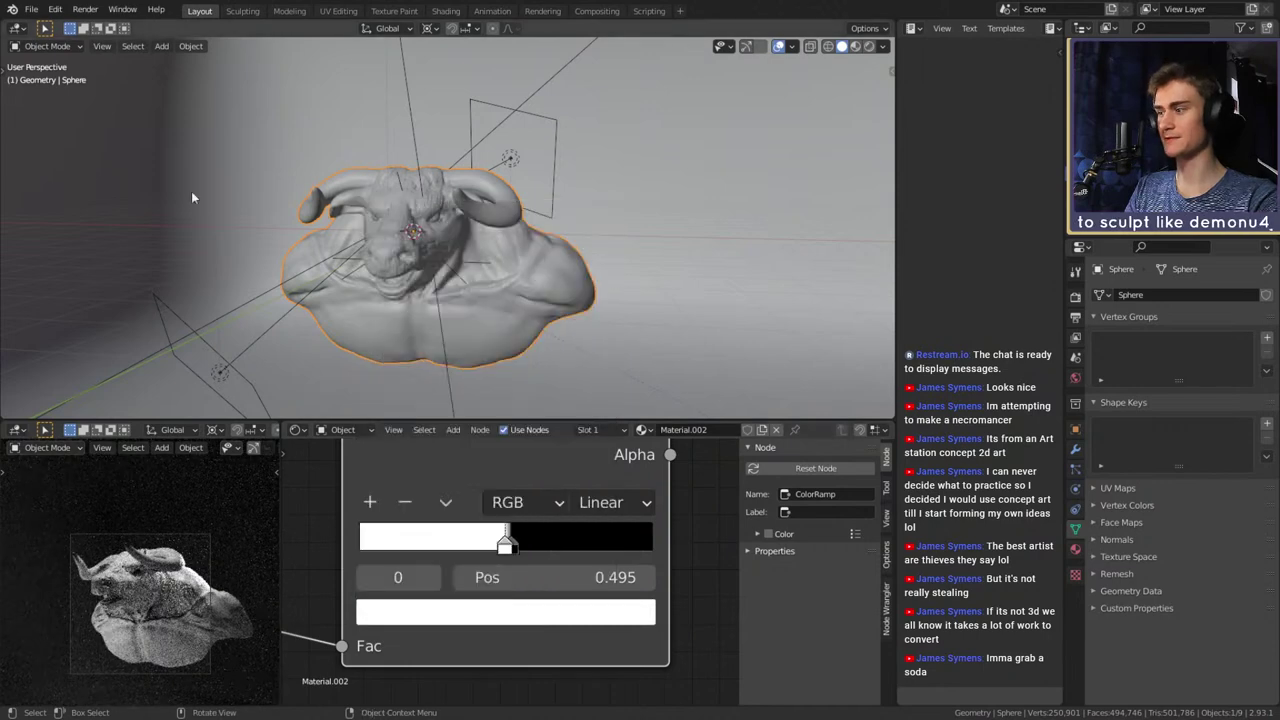
# Save the scene file and set the render resolution percentage to 50%
pyautogui.click(31, 9)
pyautogui.click(61, 103)
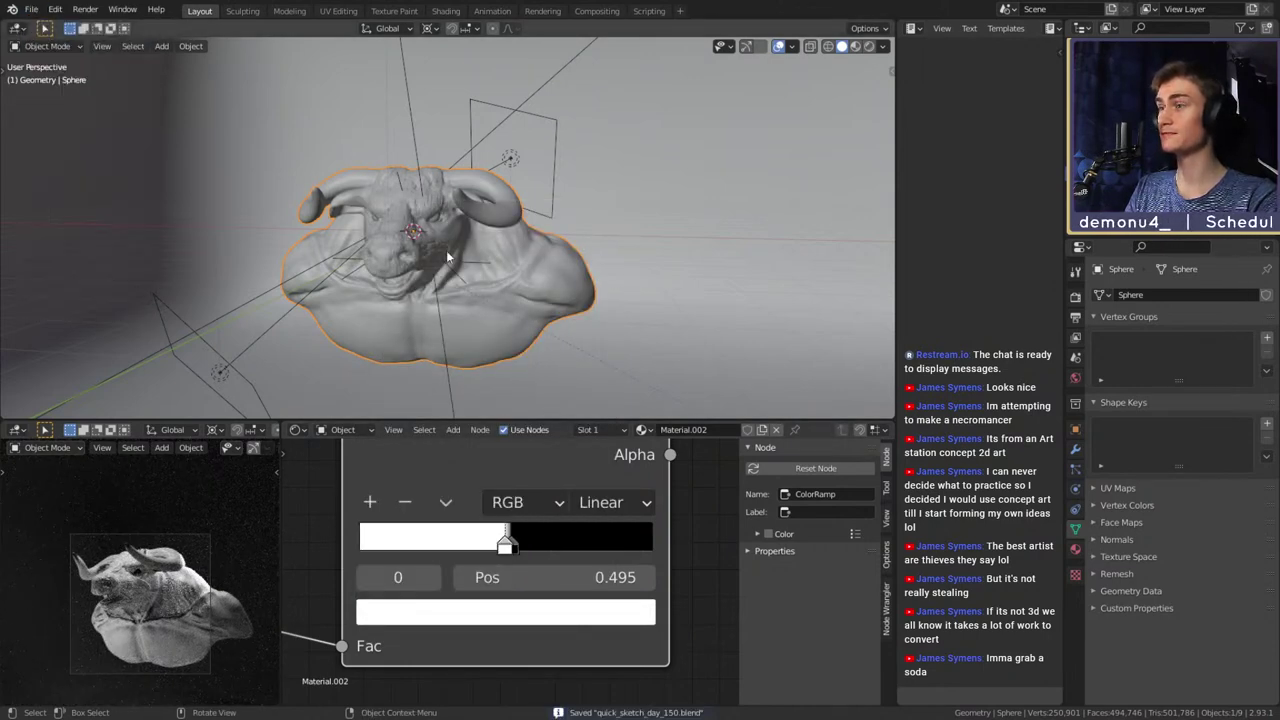
pyautogui.moveTo(470, 300); pyautogui.dragTo(435, 285, button='middle')
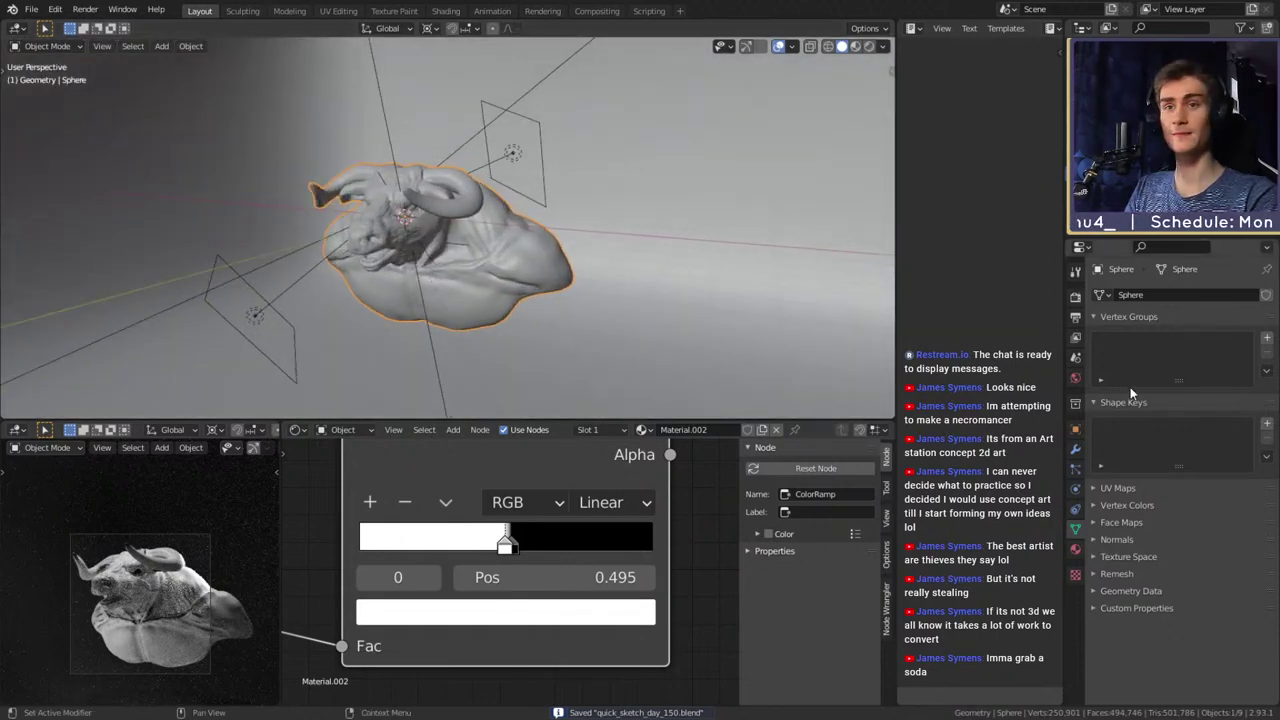
pyautogui.click(1075, 317)
pyautogui.click(1225, 341)
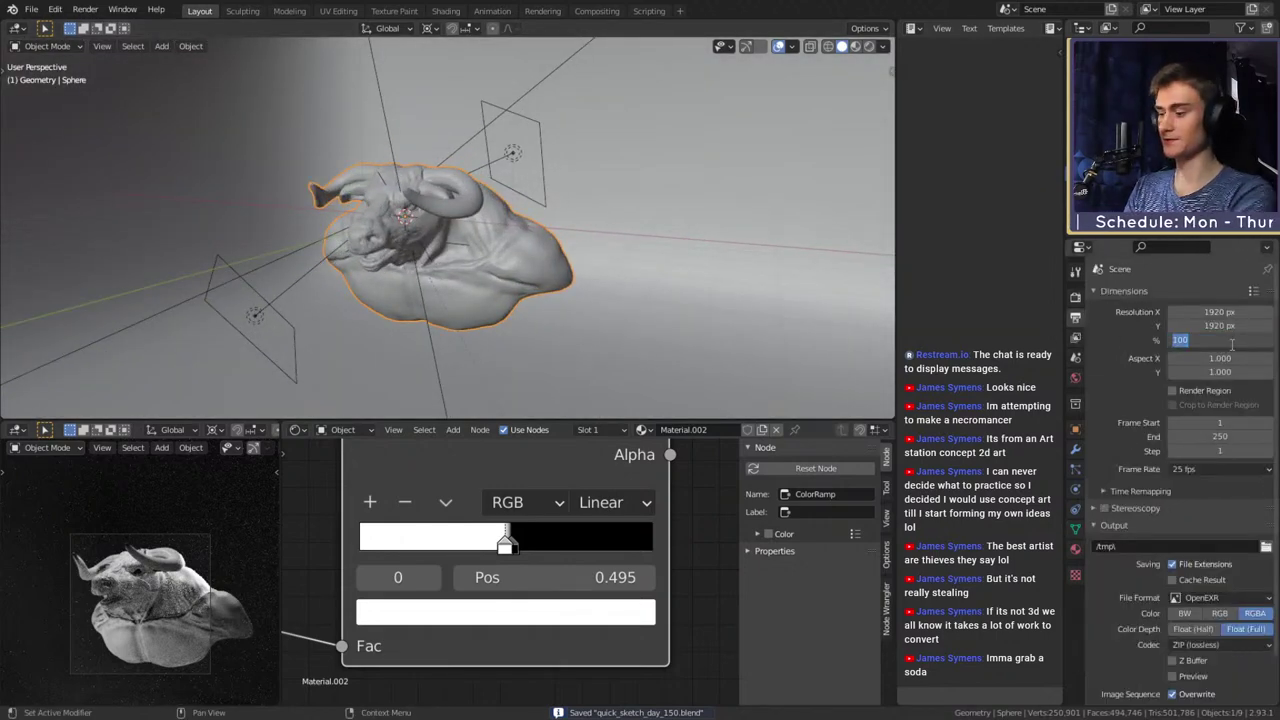
pyautogui.write('50')
pyautogui.press('Return')
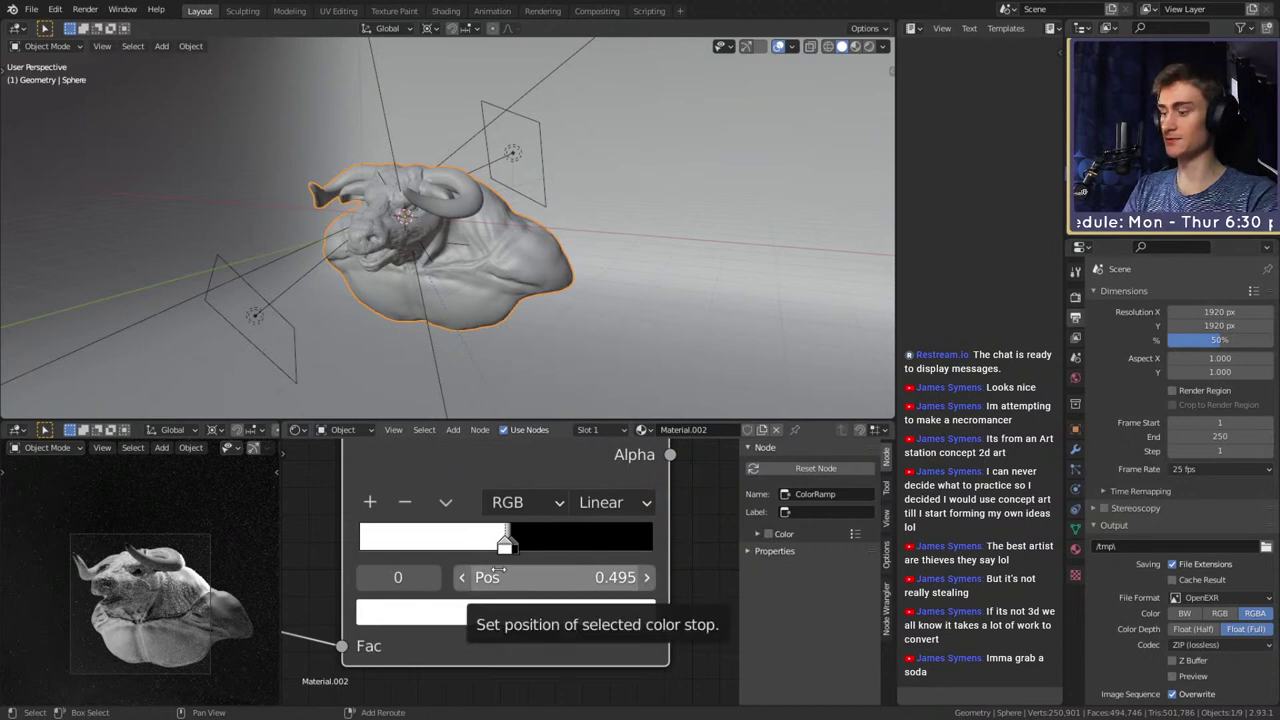
# Bring up the compositing node tree and the Cycles render settings, and save the scene file
pyautogui.hotkey('shift', 'F3')
pyautogui.moveTo(604, 568); pyautogui.dragTo(524, 566, button='middle')
pyautogui.moveTo(720, 573); pyautogui.dragTo(512, 570, button='middle')
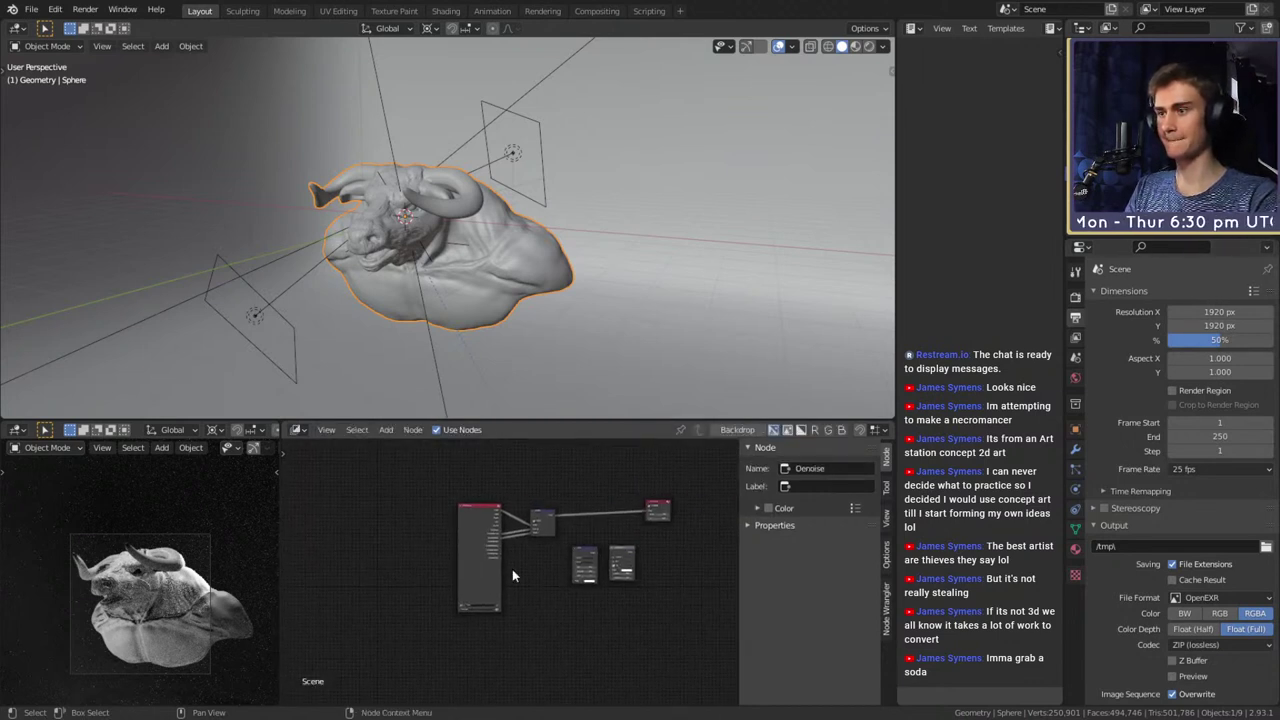
pyautogui.click(1076, 297)
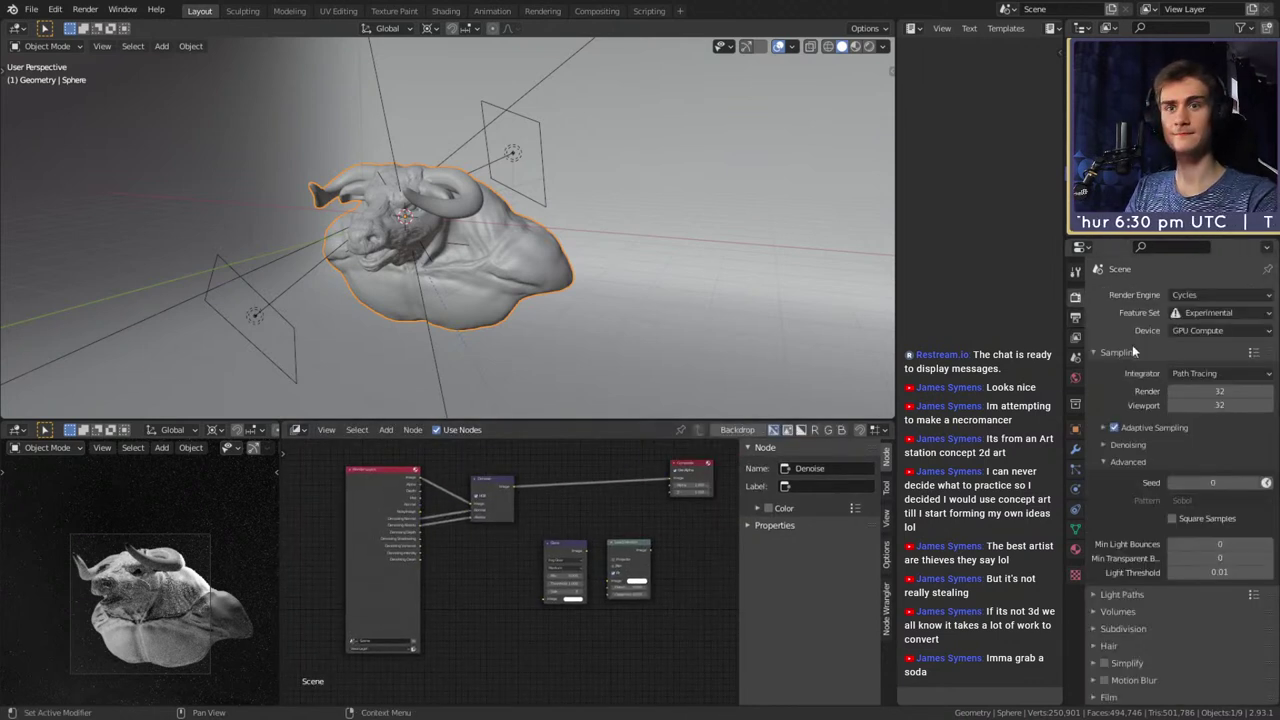
pyautogui.click(32, 9)
pyautogui.click(52, 104)
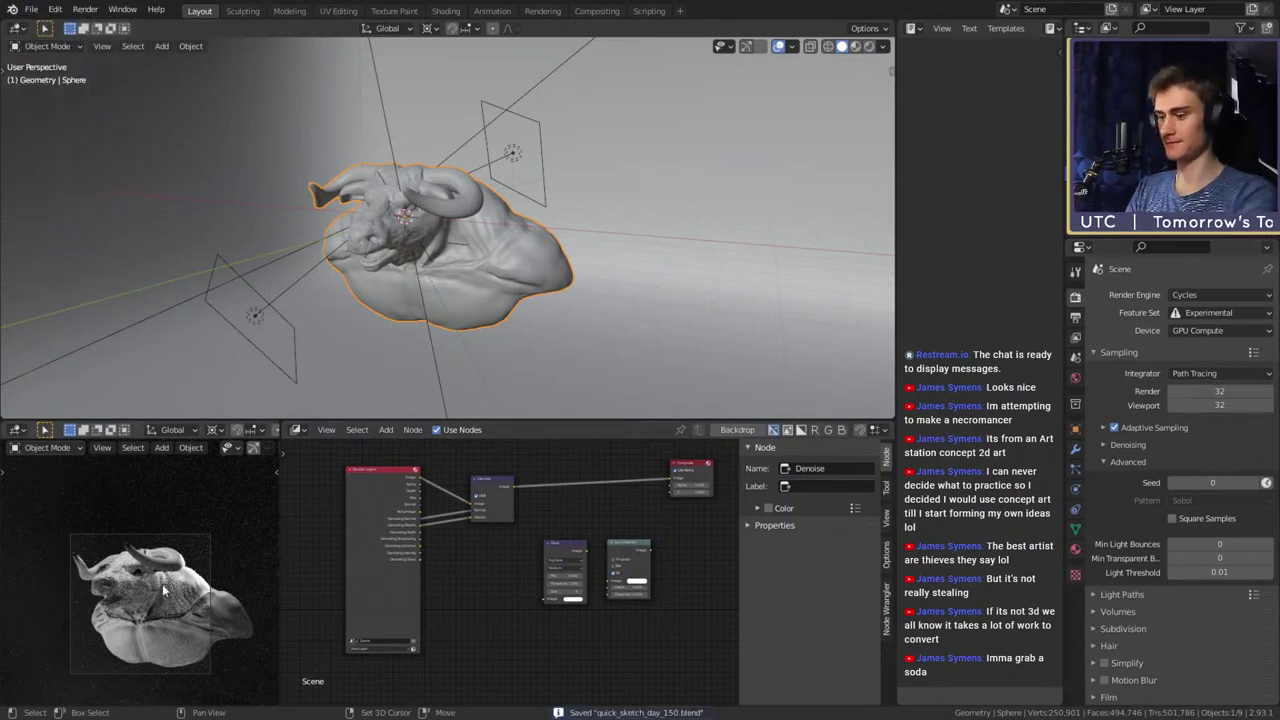
# Replace the camera preview with an image view of the Render Result and render a test image
pyautogui.hotkey('shift', 'F10')
pyautogui.click(166, 430)
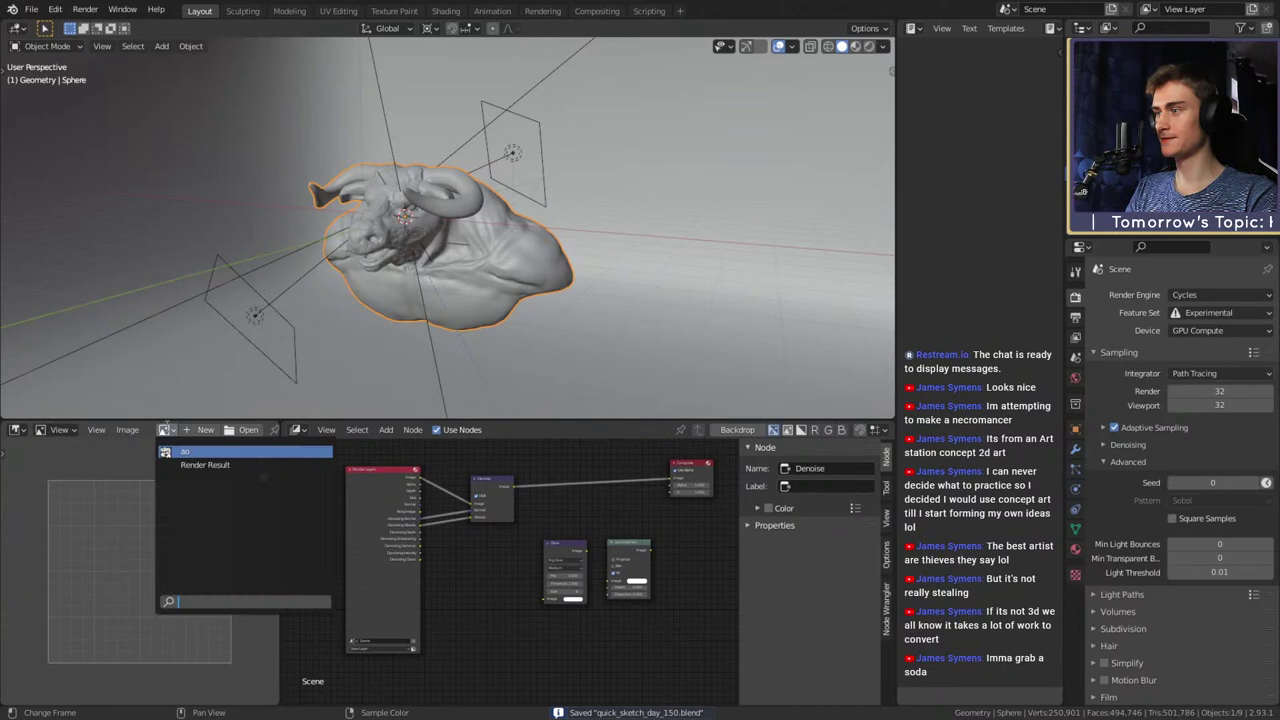
pyautogui.click(205, 472)
pyautogui.press('F12')
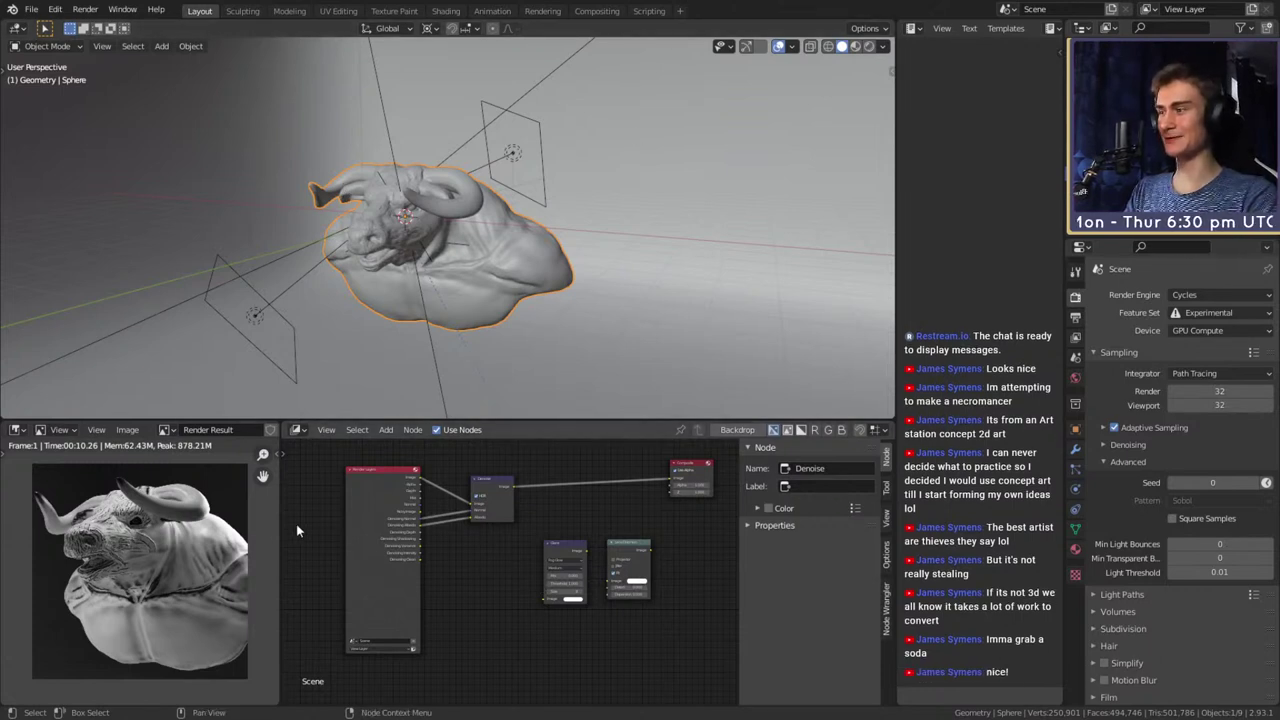
# Return to the camera preview and the bust's material nodes, and flip the ColorRamp
pyautogui.hotkey('shift', 'F5')
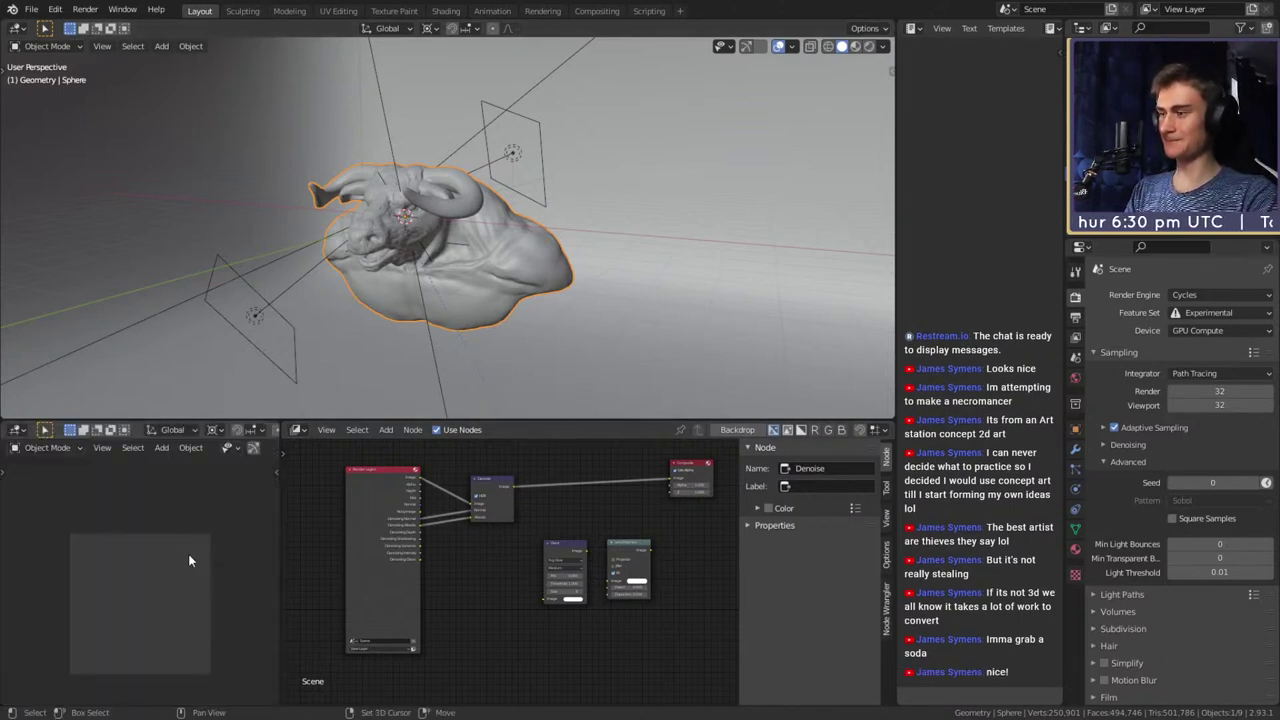
pyautogui.hotkey('shift', 'F3')
pyautogui.hotkey('shift', 'F3')
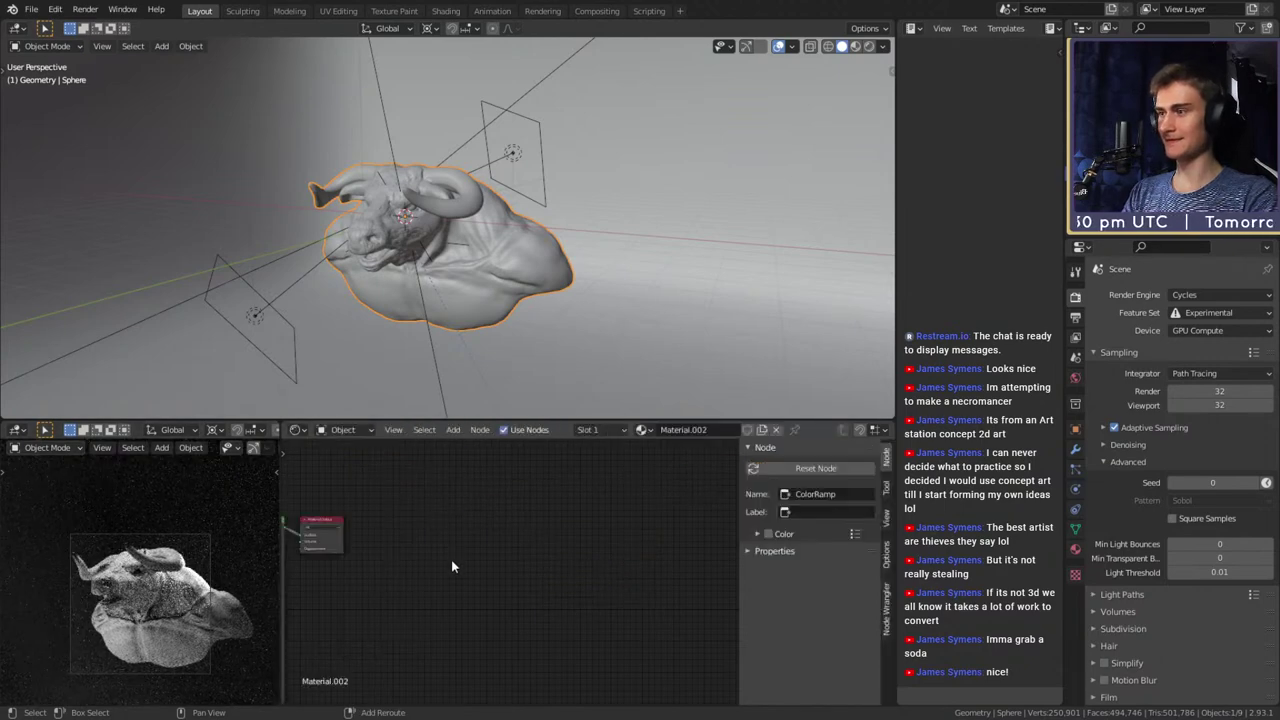
pyautogui.scroll(-3, 451, 560)
pyautogui.moveTo(451, 562); pyautogui.dragTo(602, 597, button='middle')
pyautogui.scroll(3, 497, 604)
pyautogui.moveTo(300, 597); pyautogui.dragTo(520, 590, button='middle')
pyautogui.scroll(5, 495, 593)
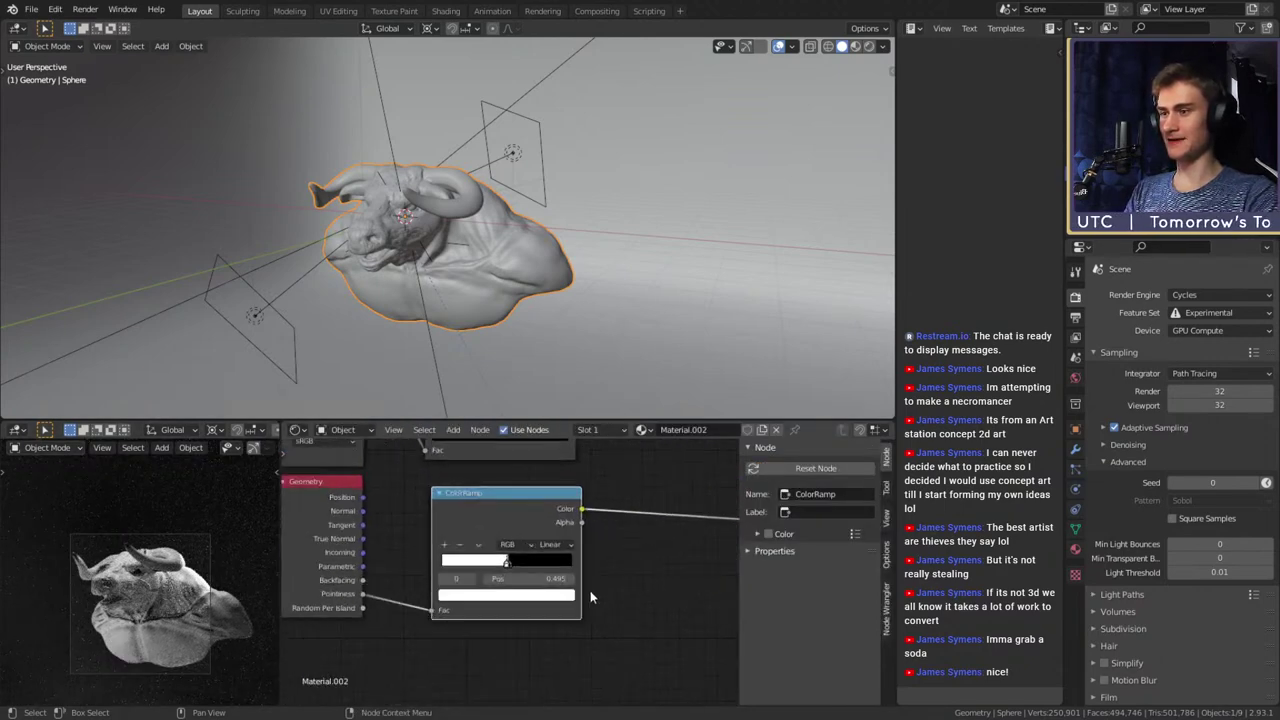
pyautogui.click(450, 522)
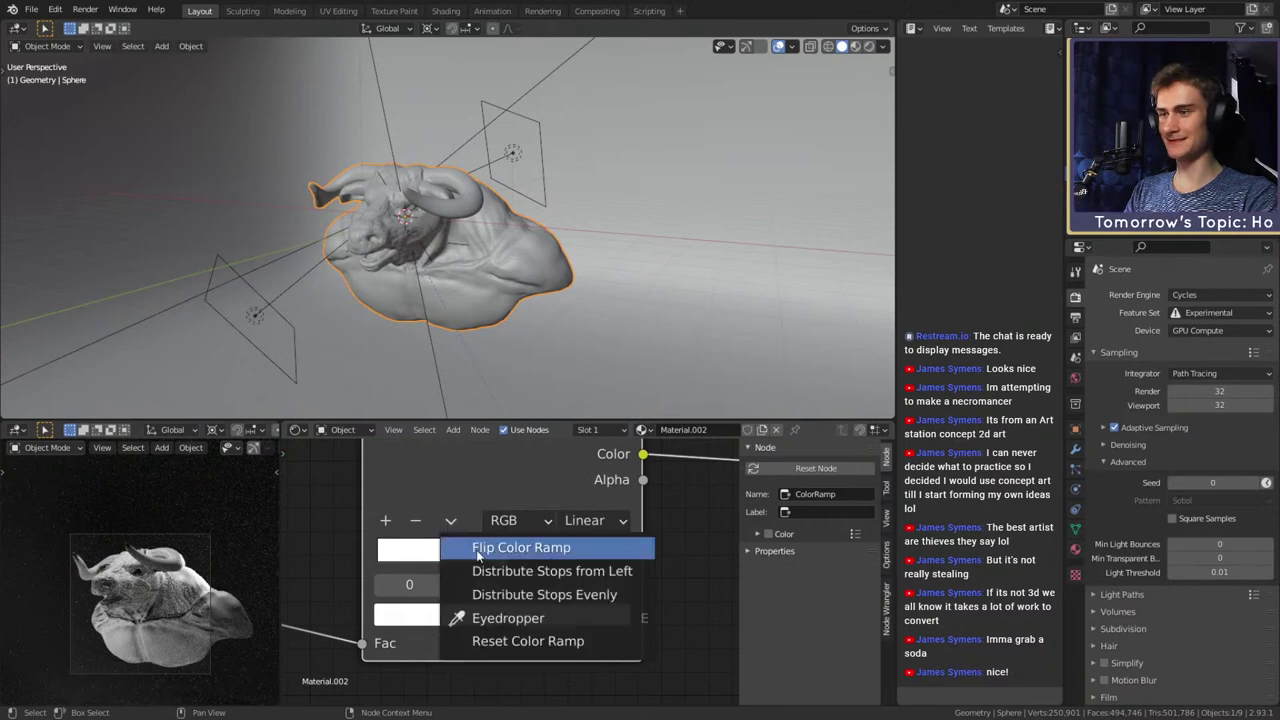
pyautogui.click(530, 543)
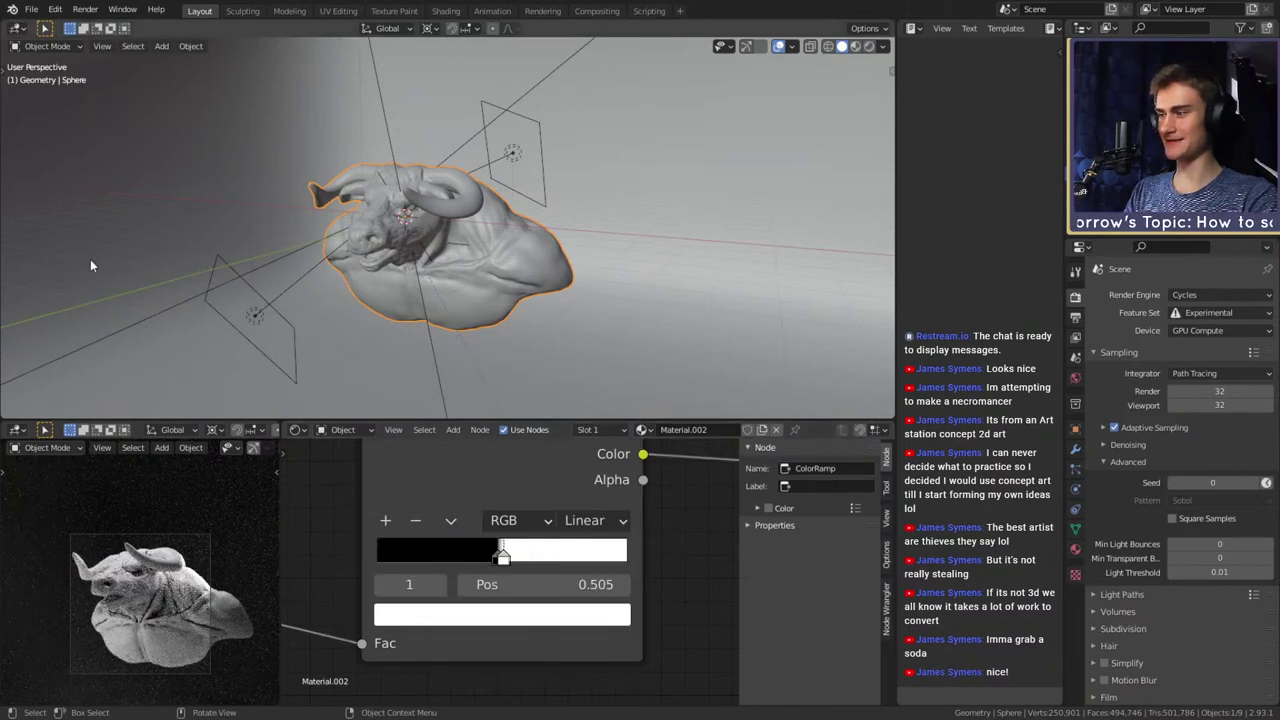
# Adjust the flipped ColorRamp's stops, setting the white stop to position 0.518
pyautogui.moveTo(503, 566); pyautogui.dragTo(511, 563)
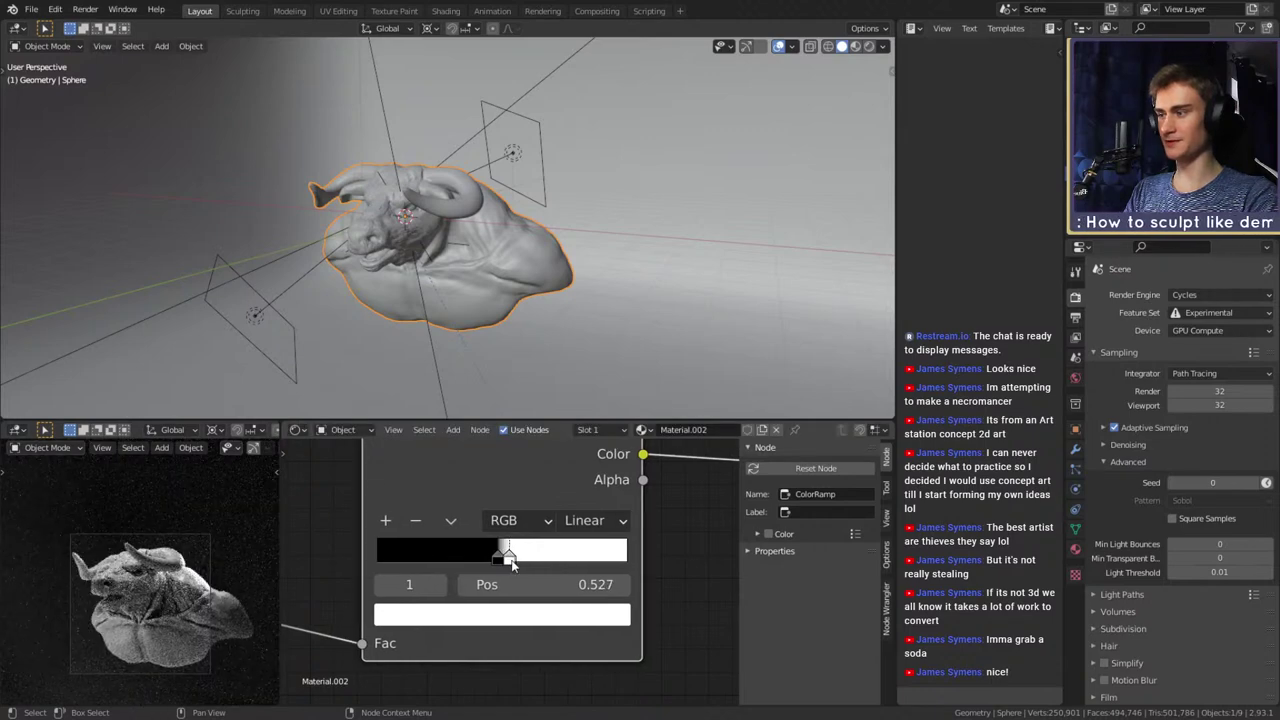
pyautogui.click(499, 558)
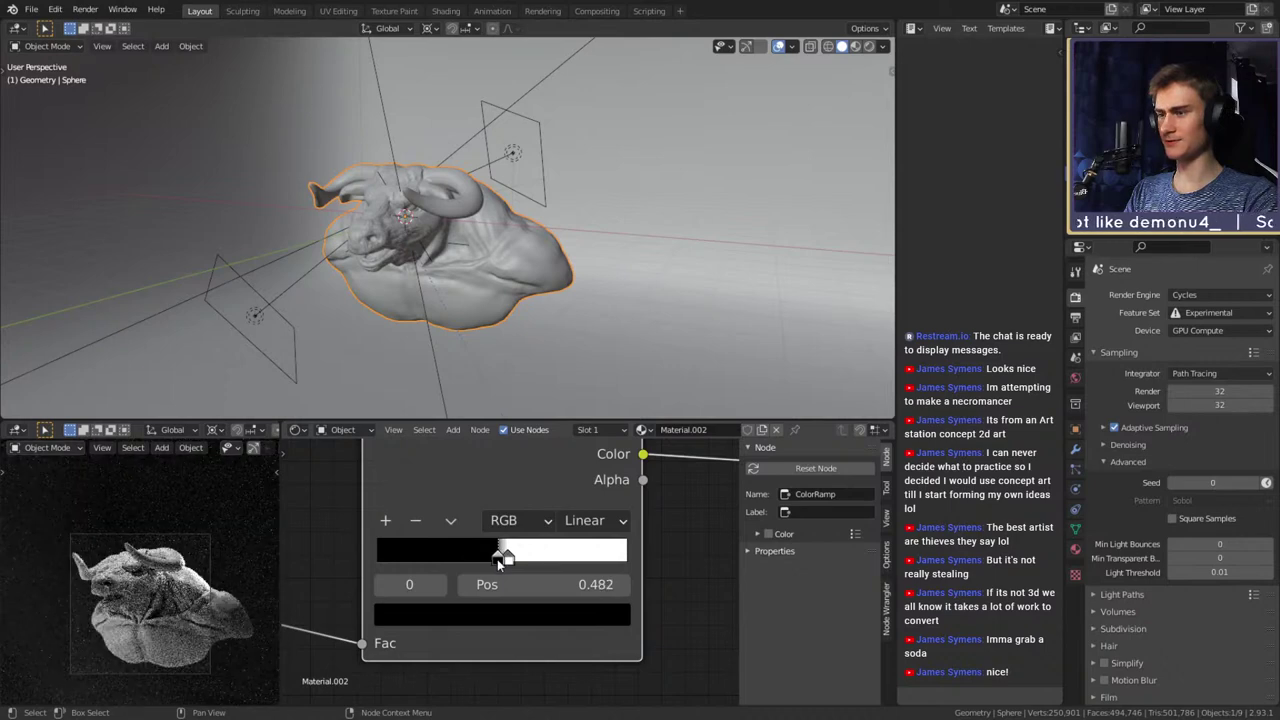
pyautogui.moveTo(499, 560); pyautogui.dragTo(510, 559)
# Render the image again with the flipped ColorRamp and show the Render Result in place of the camera preview
pyautogui.click(86, 10)
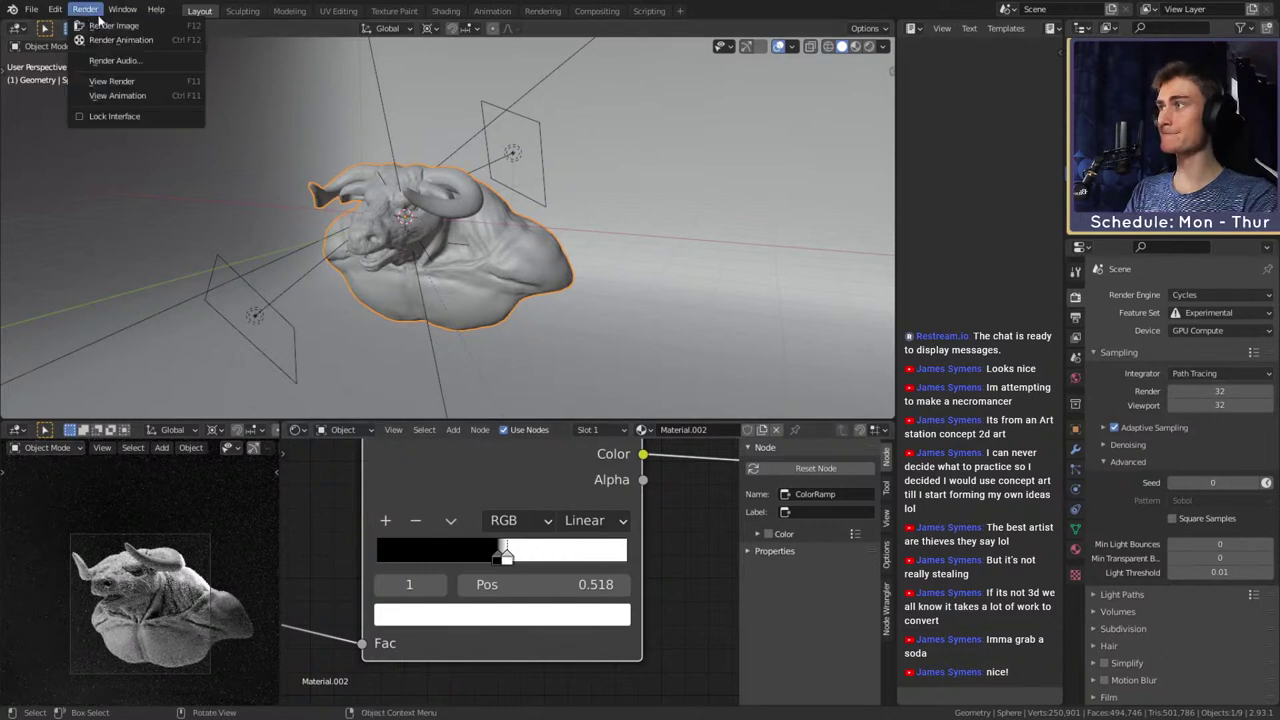
pyautogui.click(110, 25)
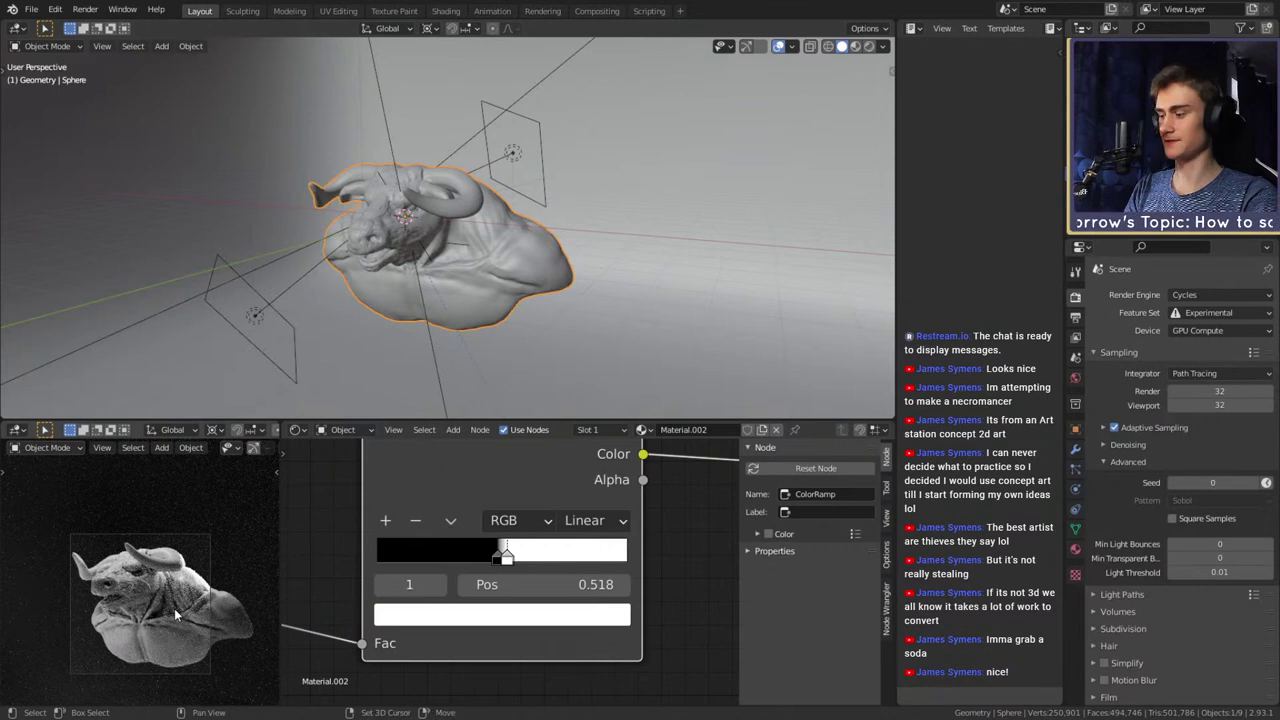
pyautogui.hotkey('shift', 'F10')
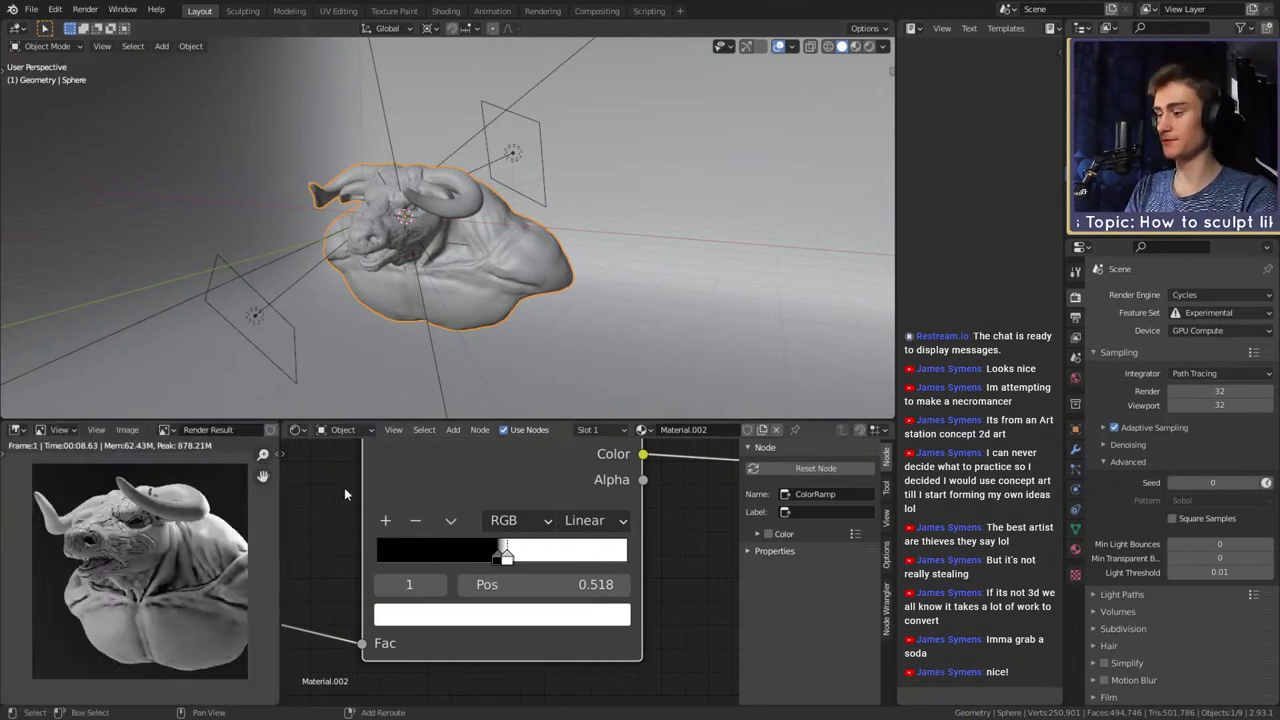
# Insert the Glare node between the Denoise and Composite nodes in the compositing node tree
pyautogui.hotkey('shift', 'F3')
pyautogui.press('Home')
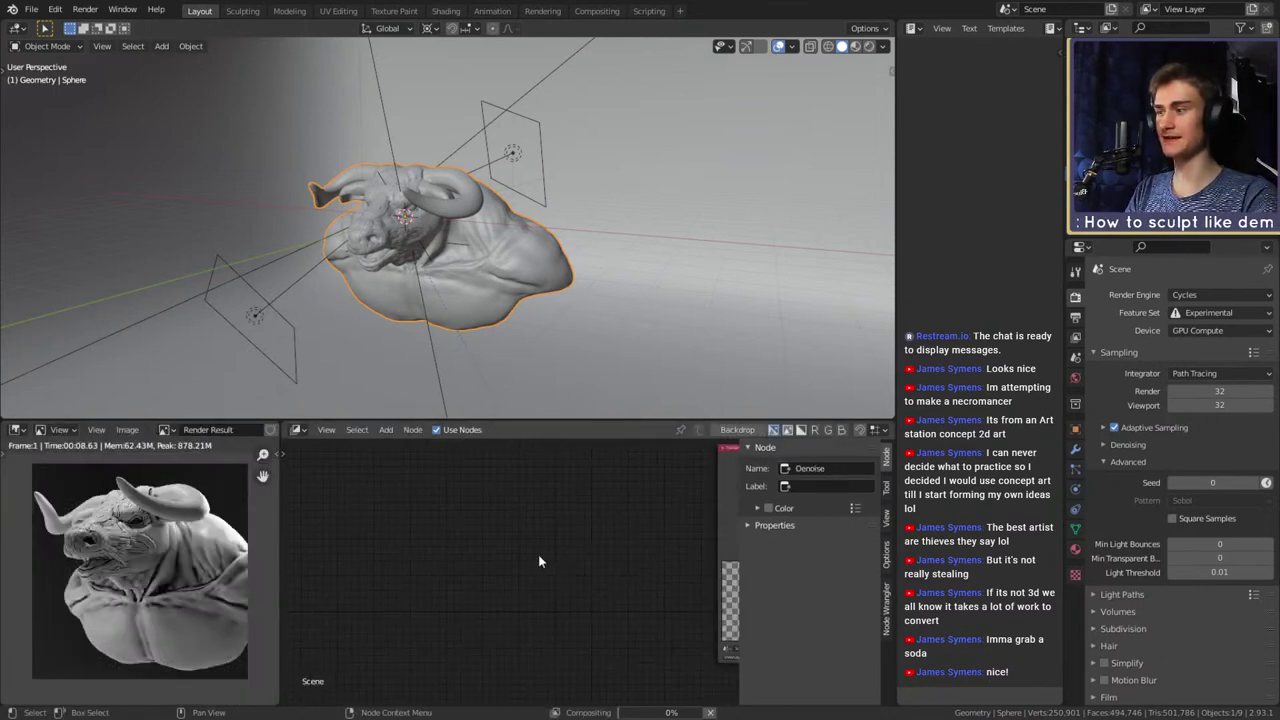
pyautogui.scroll(6, 511, 567)
pyautogui.moveTo(720, 566); pyautogui.dragTo(526, 563, button='middle')
pyautogui.scroll(8, 532, 561)
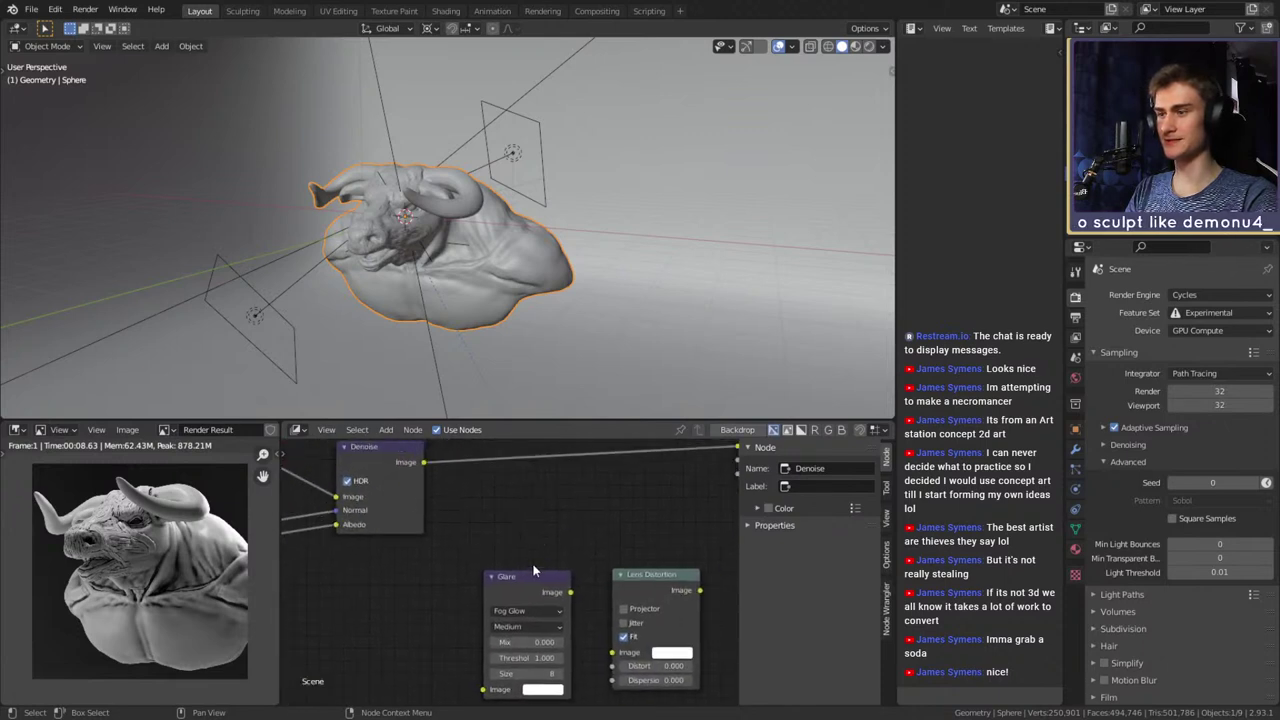
pyautogui.moveTo(524, 572); pyautogui.dragTo(523, 457)
pyautogui.moveTo(594, 517); pyautogui.dragTo(594, 569, button='middle')
pyautogui.moveTo(518, 515); pyautogui.dragTo(515, 478)
pyautogui.scroll(3, 580, 567)
pyautogui.scroll(1, 595, 570)
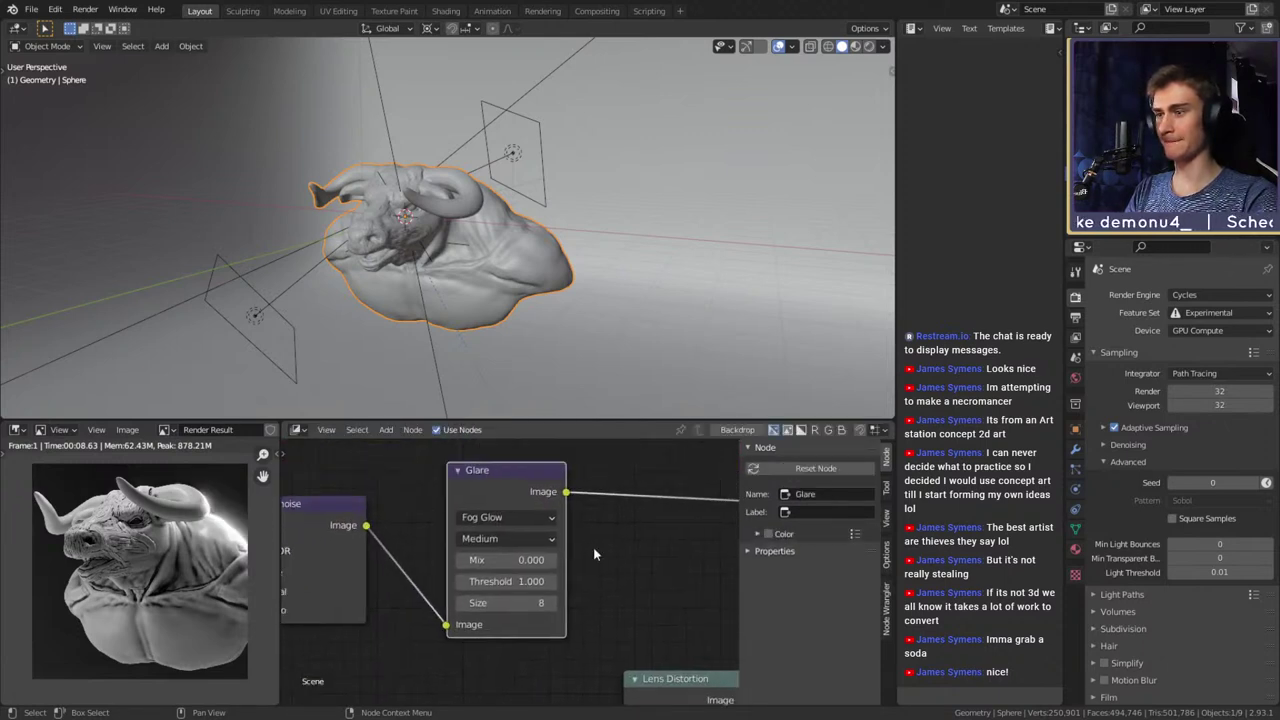
# Try threshold values of 2 and 3 on the Glare node
pyautogui.click(500, 581)
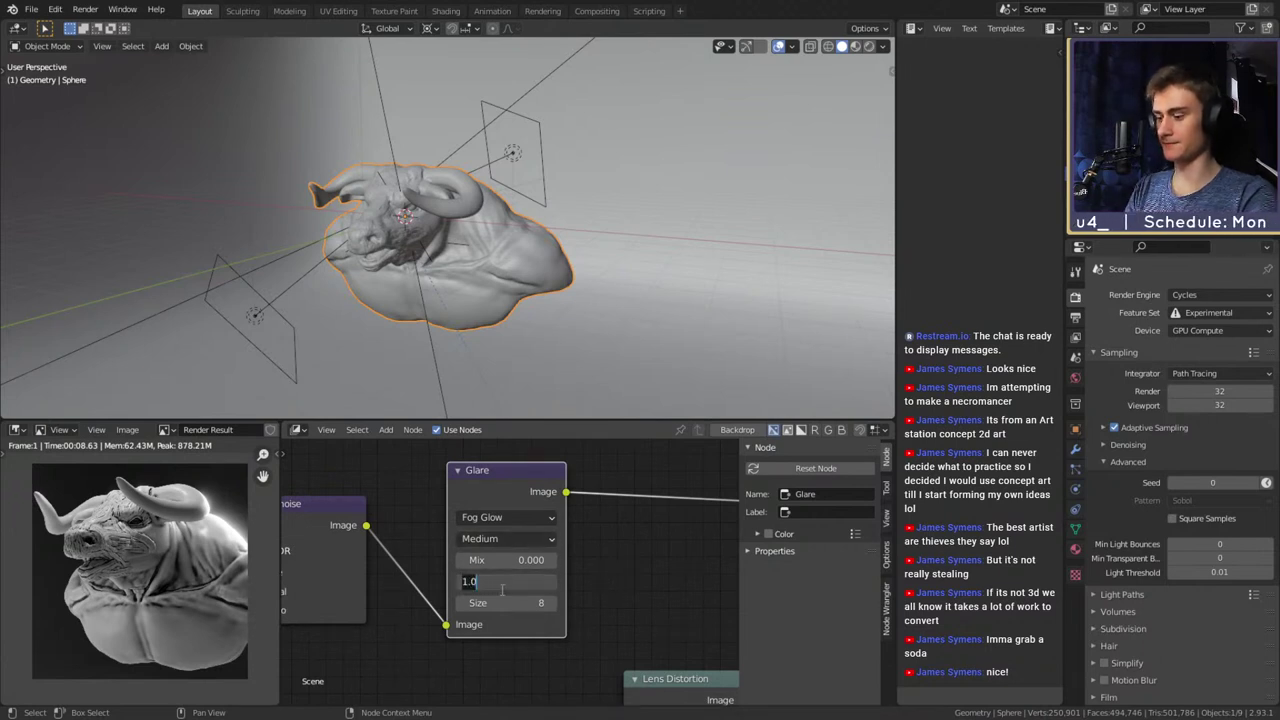
pyautogui.write('2')
pyautogui.press('Return')
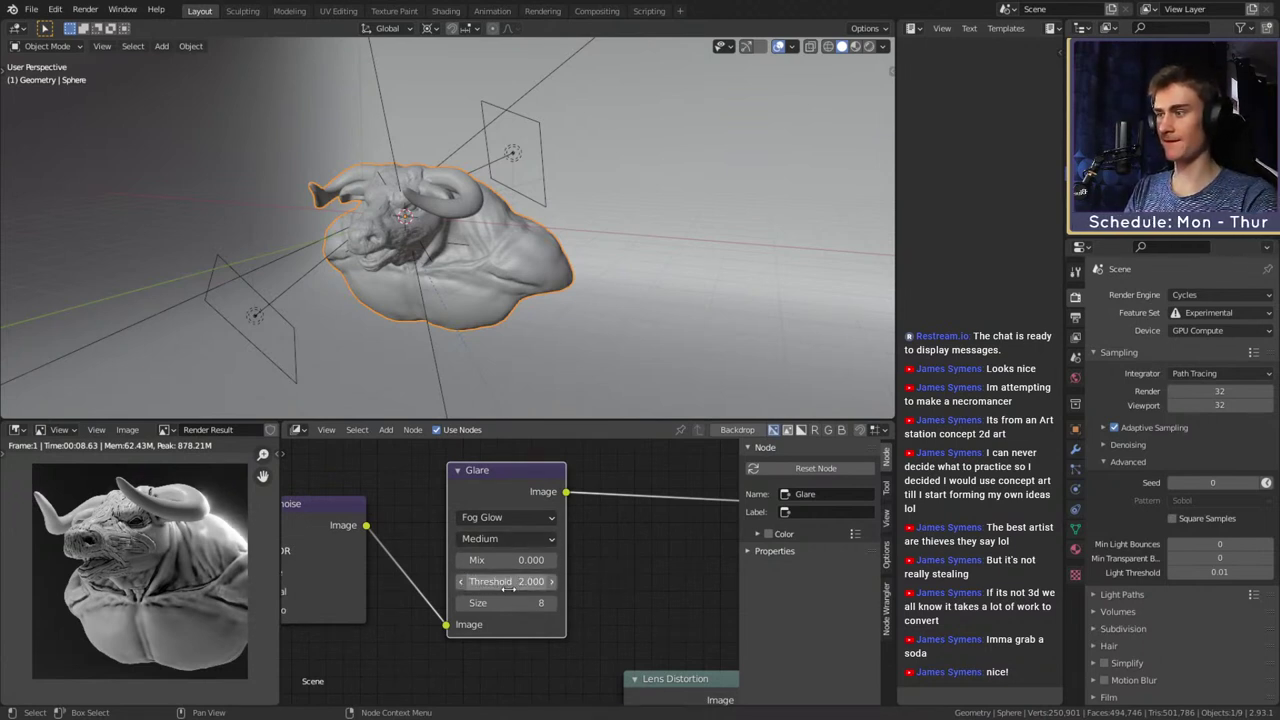
pyautogui.click(512, 578)
pyautogui.write('3')
pyautogui.press('Return')
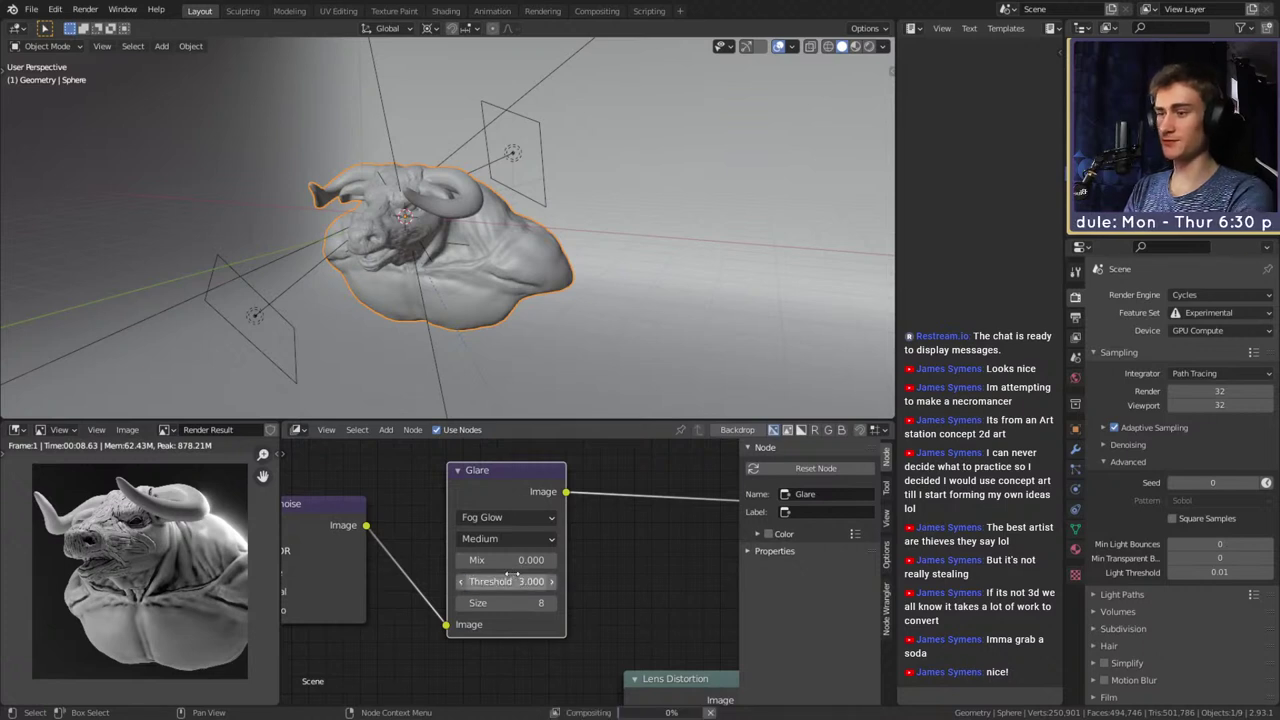
# Set the Glare node's quality to High and its threshold to 4
pyautogui.click(508, 538)
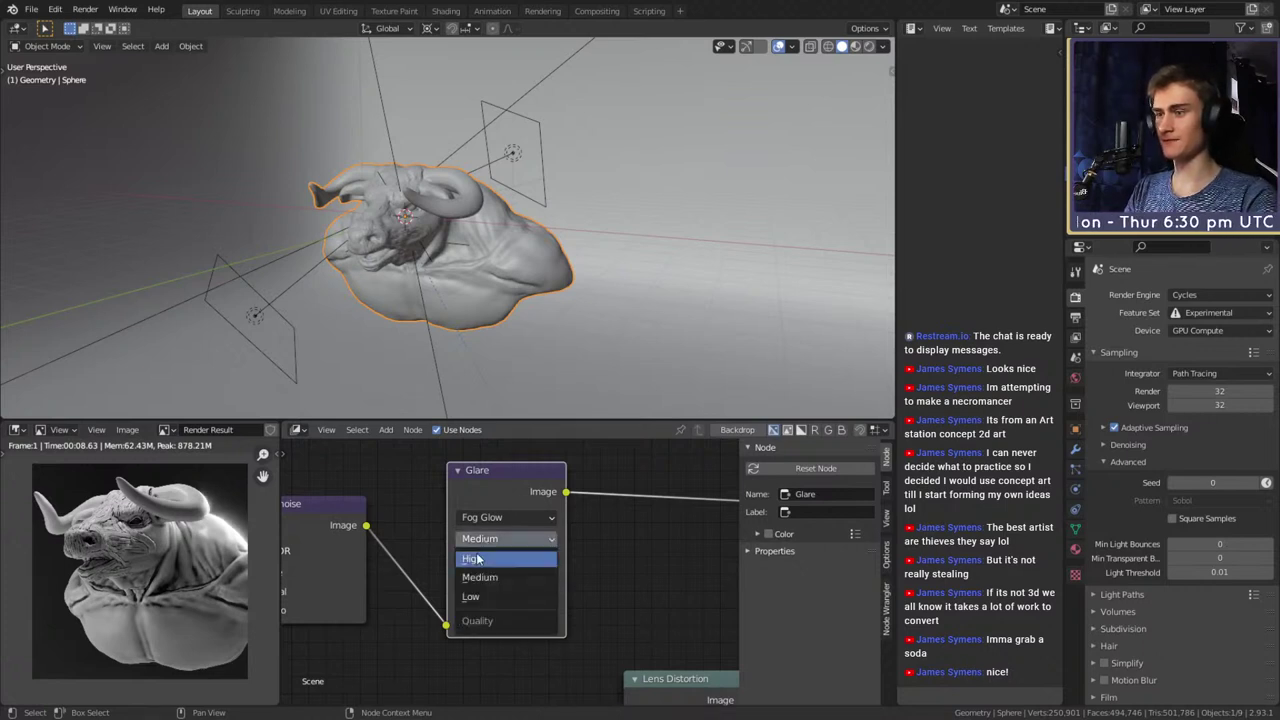
pyautogui.click(508, 559)
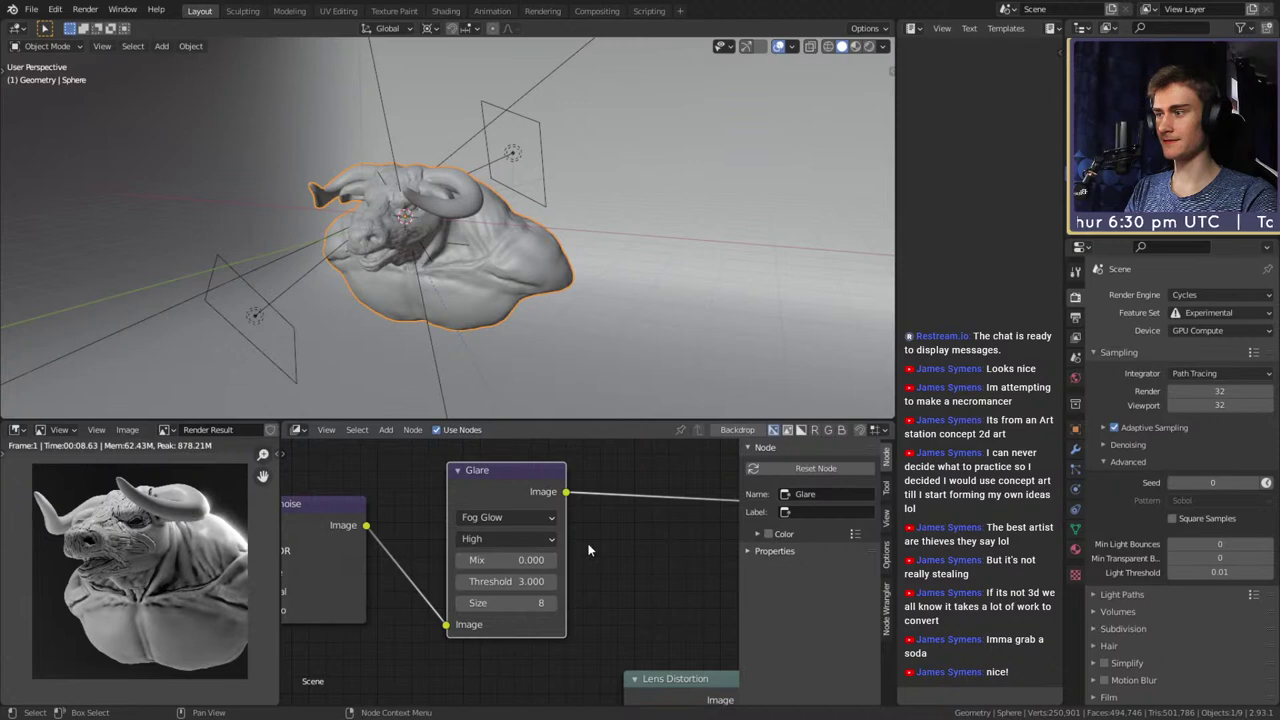
pyautogui.click(510, 583)
pyautogui.write('4')
pyautogui.press('Return')
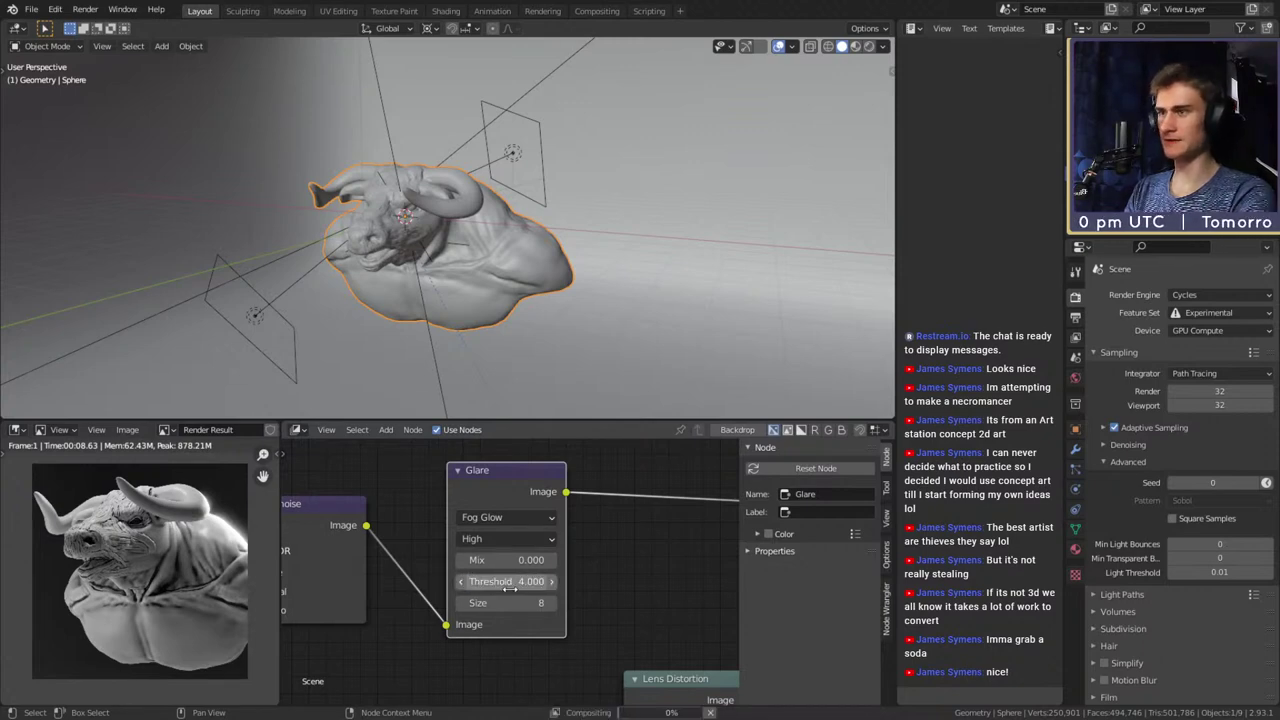
# Save the scene file with the adjusted Glare settings
pyautogui.moveTo(580, 257)
pyautogui.mouseDown(button='middle')
pyautogui.moveTo(471, 220)
pyautogui.moveTo(563, 267)
pyautogui.moveTo(530, 300)
pyautogui.mouseUp(button='middle')
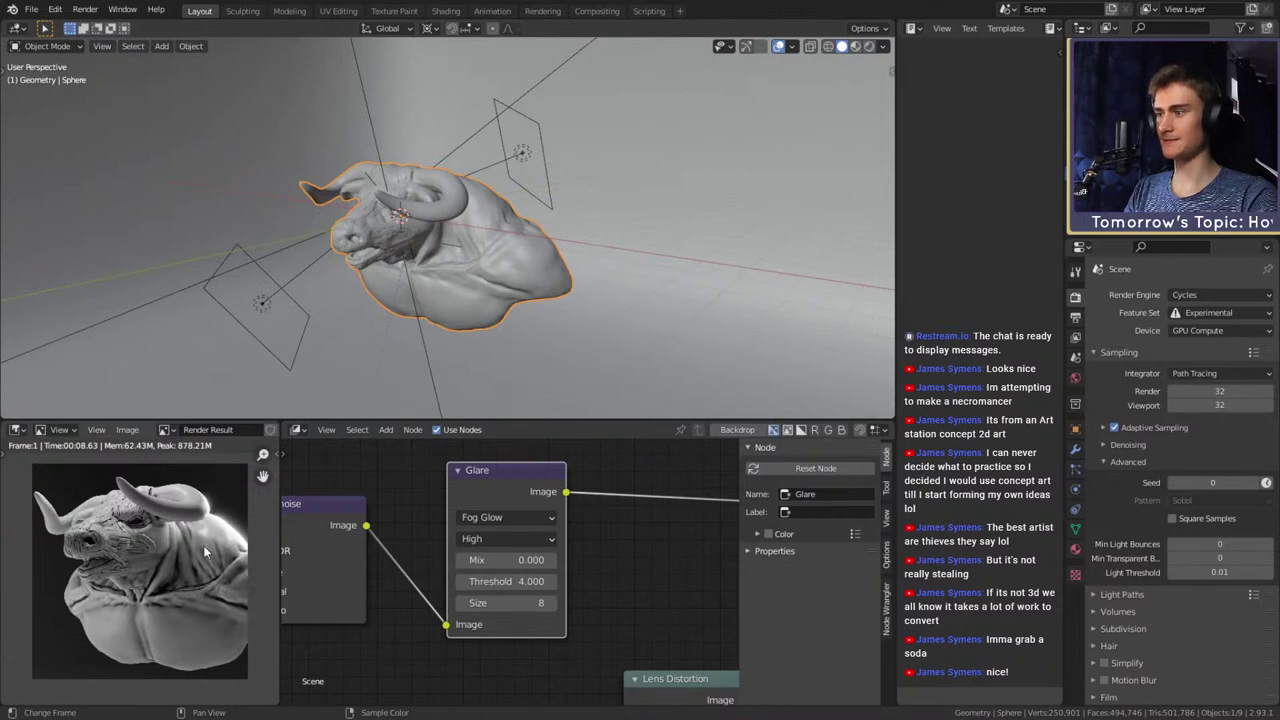
pyautogui.click(31, 9)
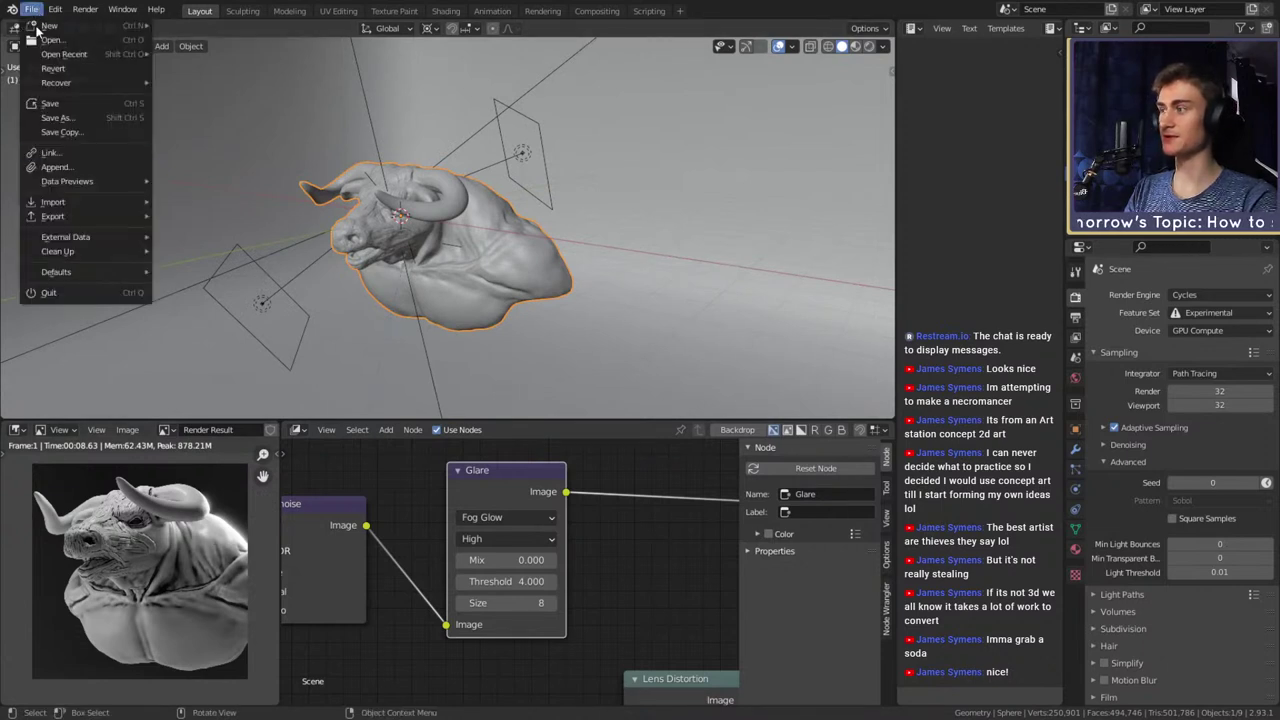
pyautogui.click(50, 103)
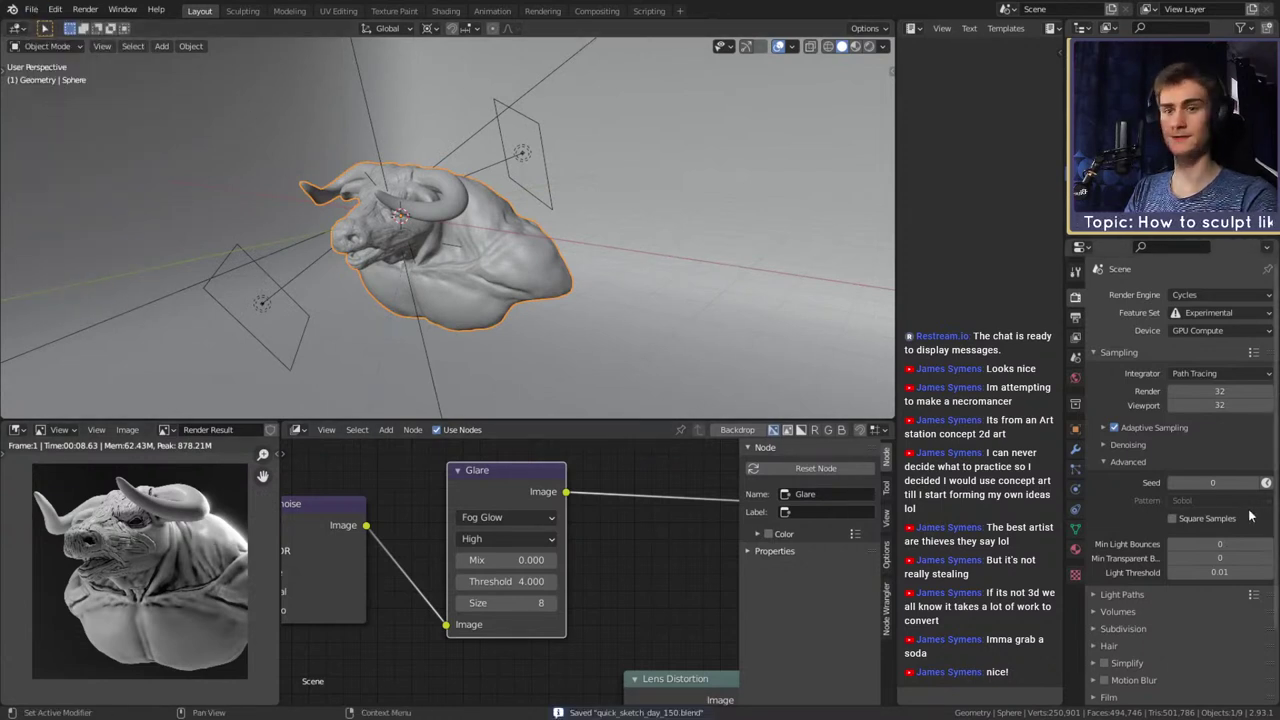
# Set the Cycles render samples to 256
pyautogui.click(1075, 316)
pyautogui.click(1075, 297)
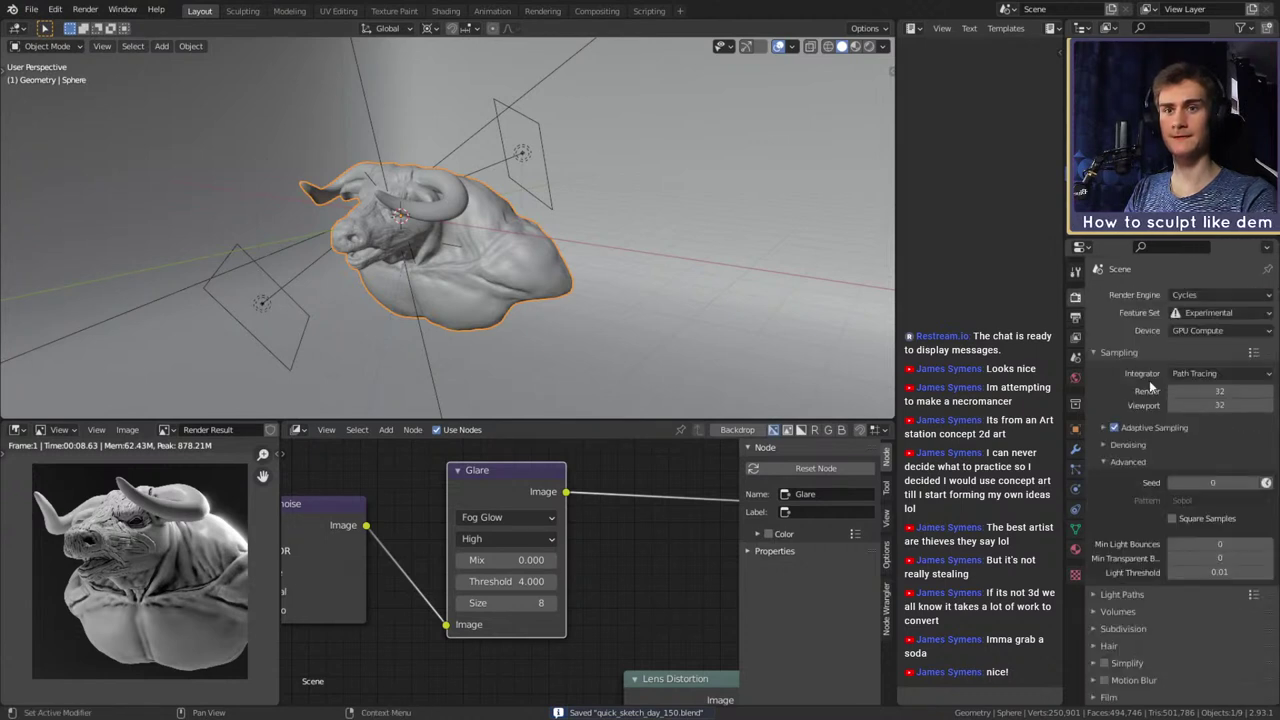
pyautogui.click(1202, 390)
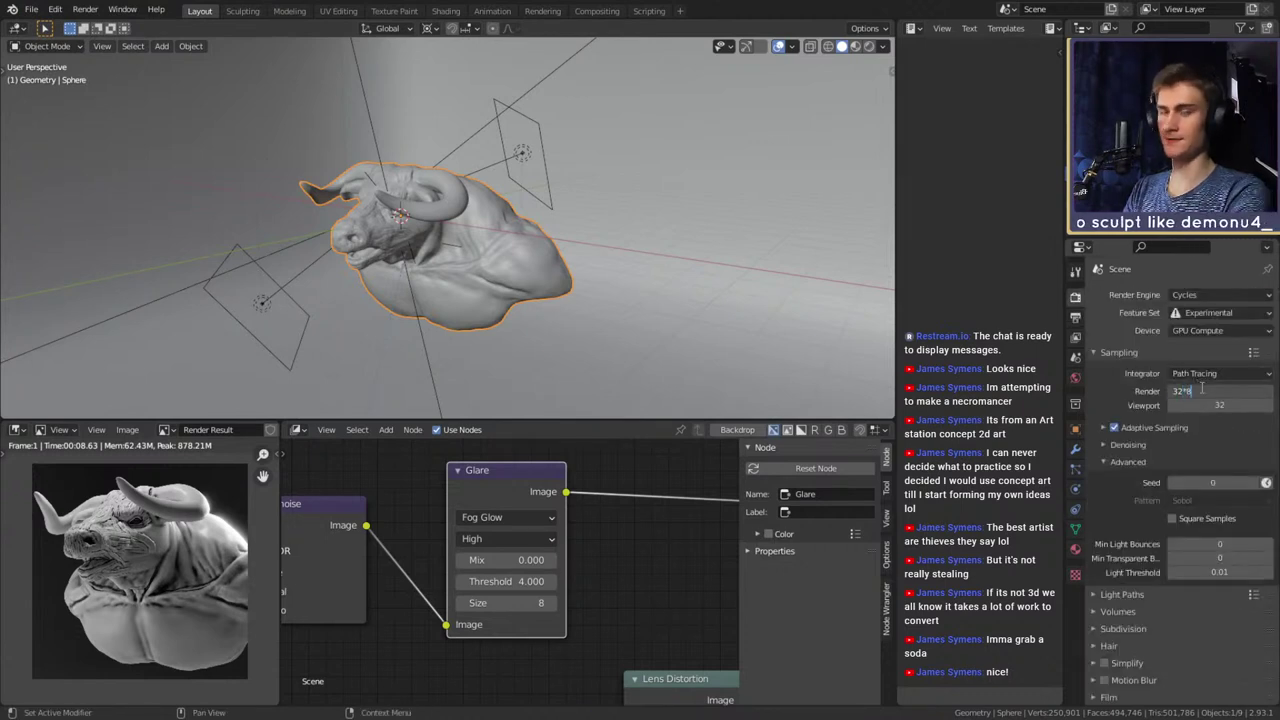
pyautogui.write('256')
pyautogui.press('Return')
# Set the render resolution percentage to 100% and save the scene file
pyautogui.click(1075, 316)
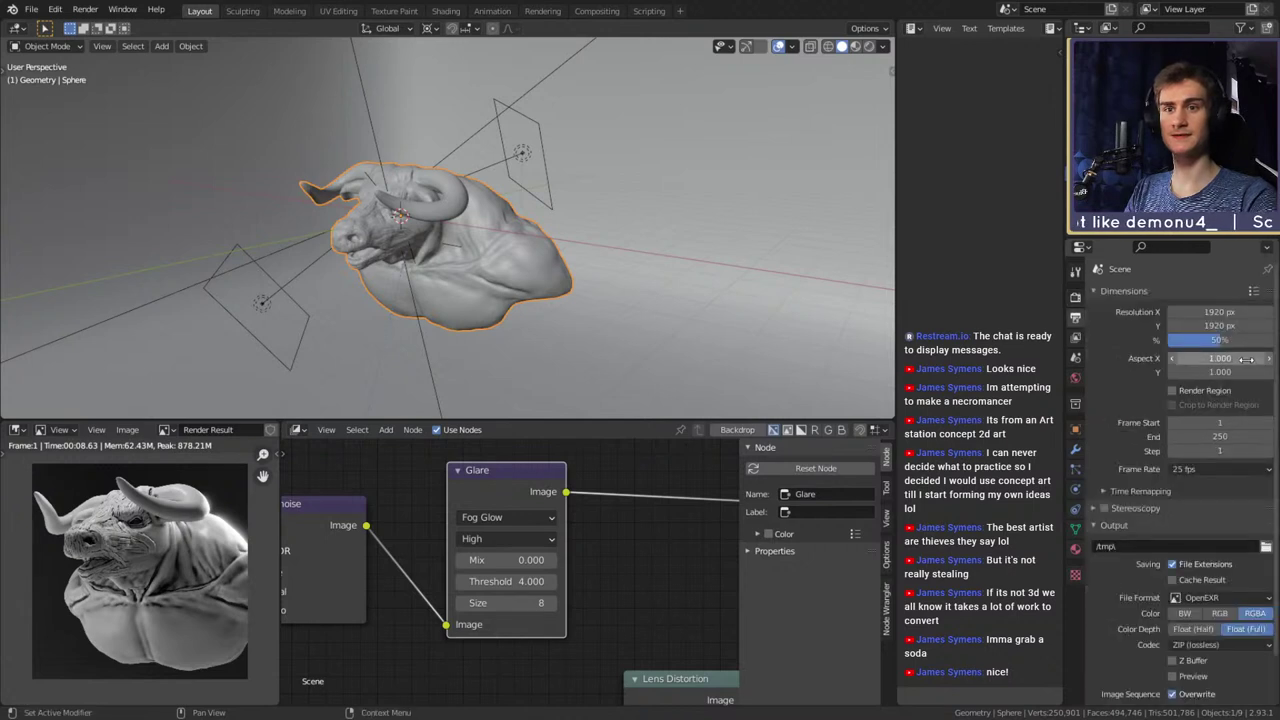
pyautogui.click(31, 9)
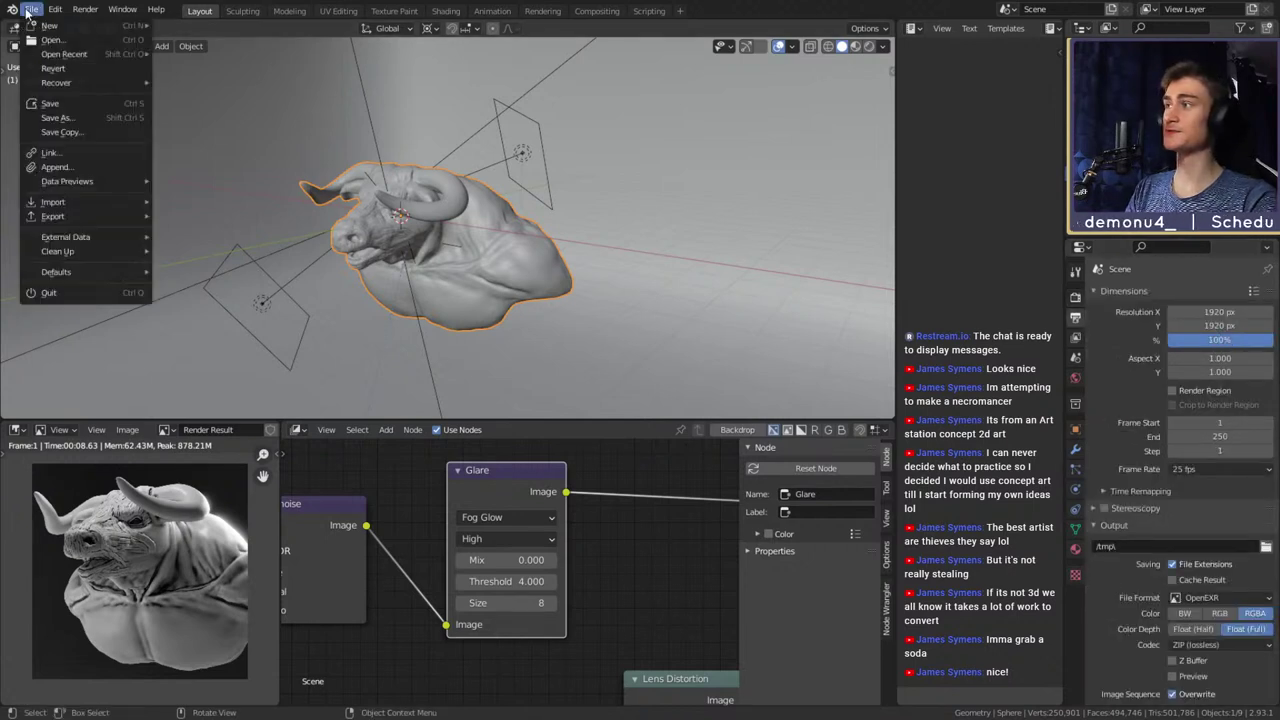
pyautogui.click(60, 103)
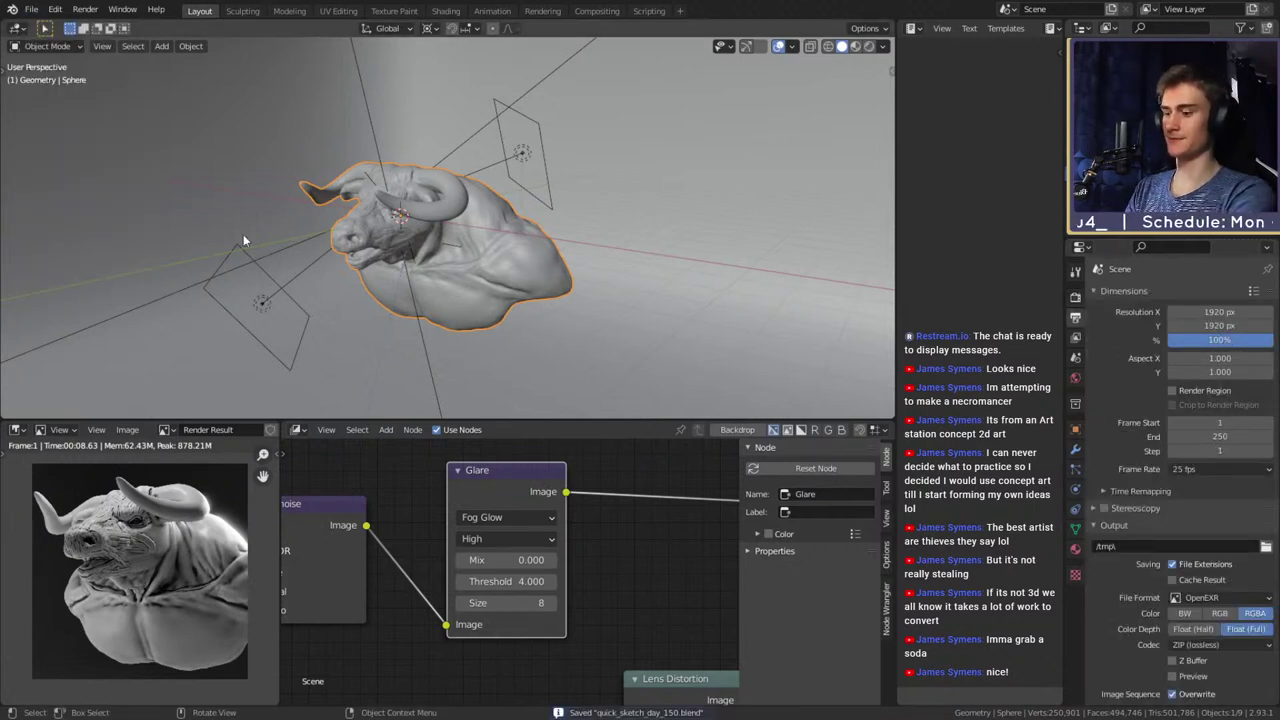
# Render the final full-resolution image of the bust and save the scene file
pyautogui.press('F12')
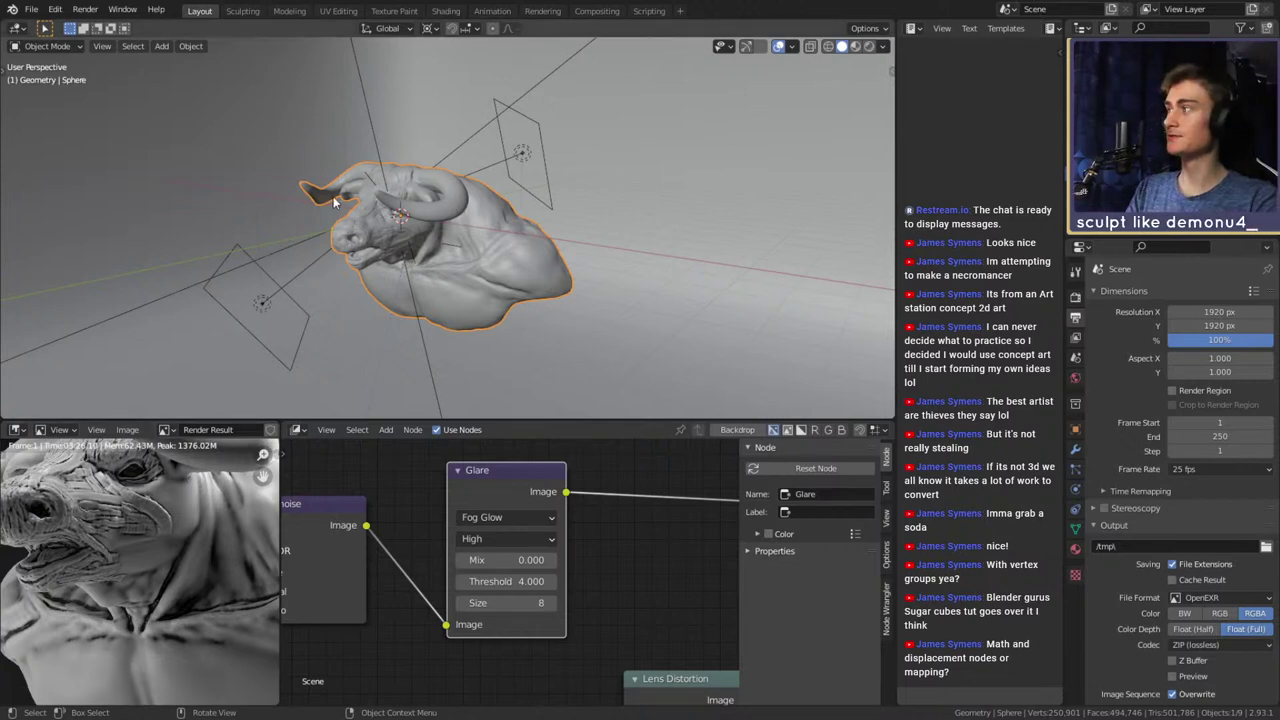
pyautogui.moveTo(519, 265); pyautogui.dragTo(533, 265, button='middle')
pyautogui.click(31, 9)
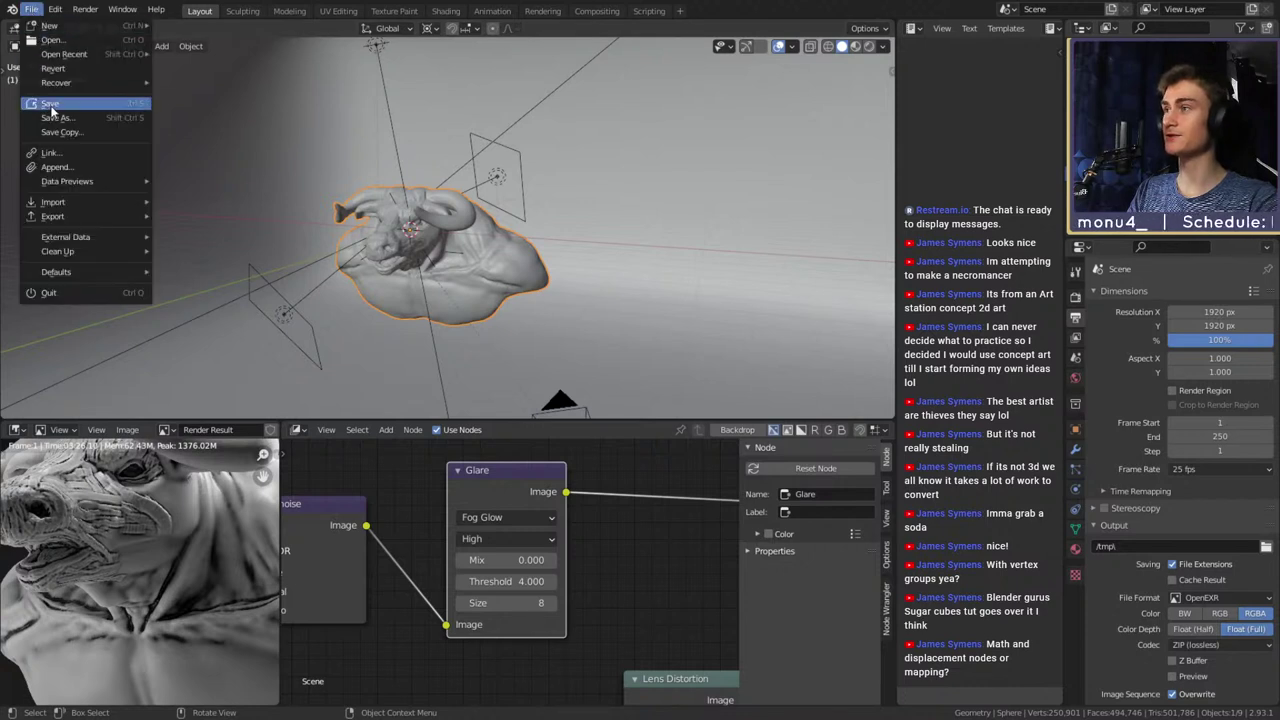
pyautogui.click(50, 104)
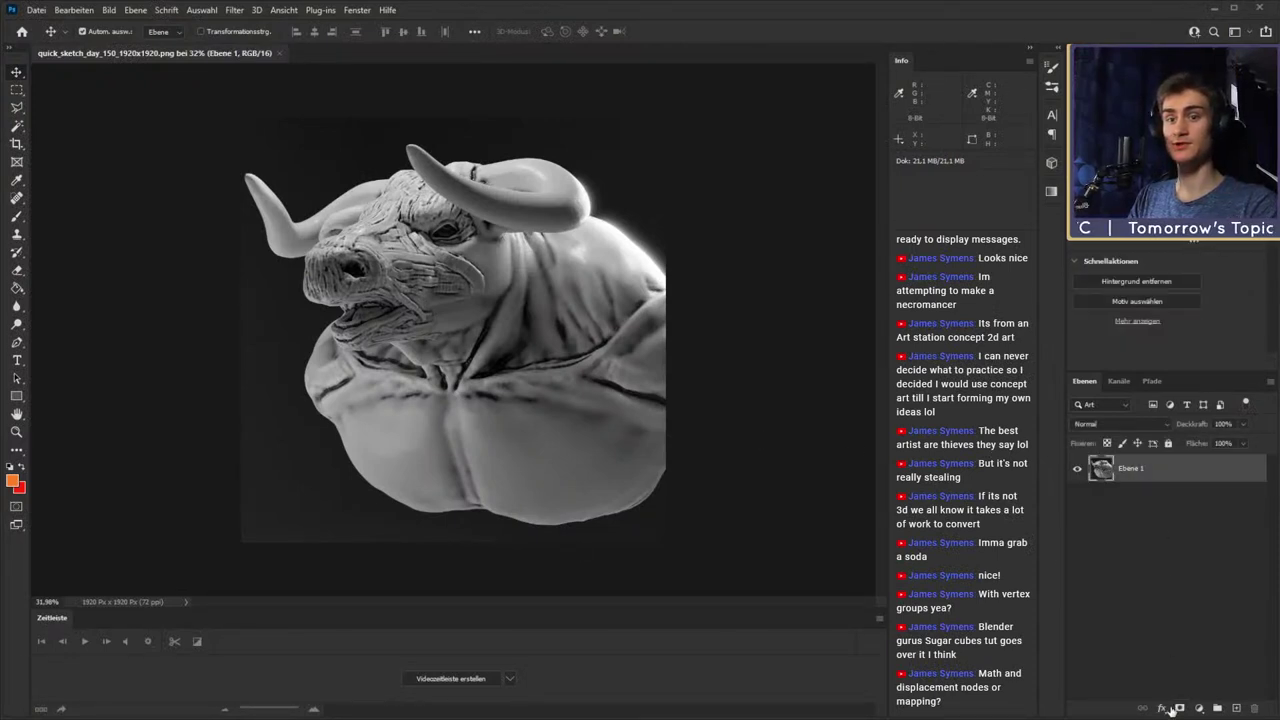
# Add a Brightness/Contrast adjustment layer above the rendered bull image and compare its effect by toggling the layer's visibility
pyautogui.click(1210, 489)
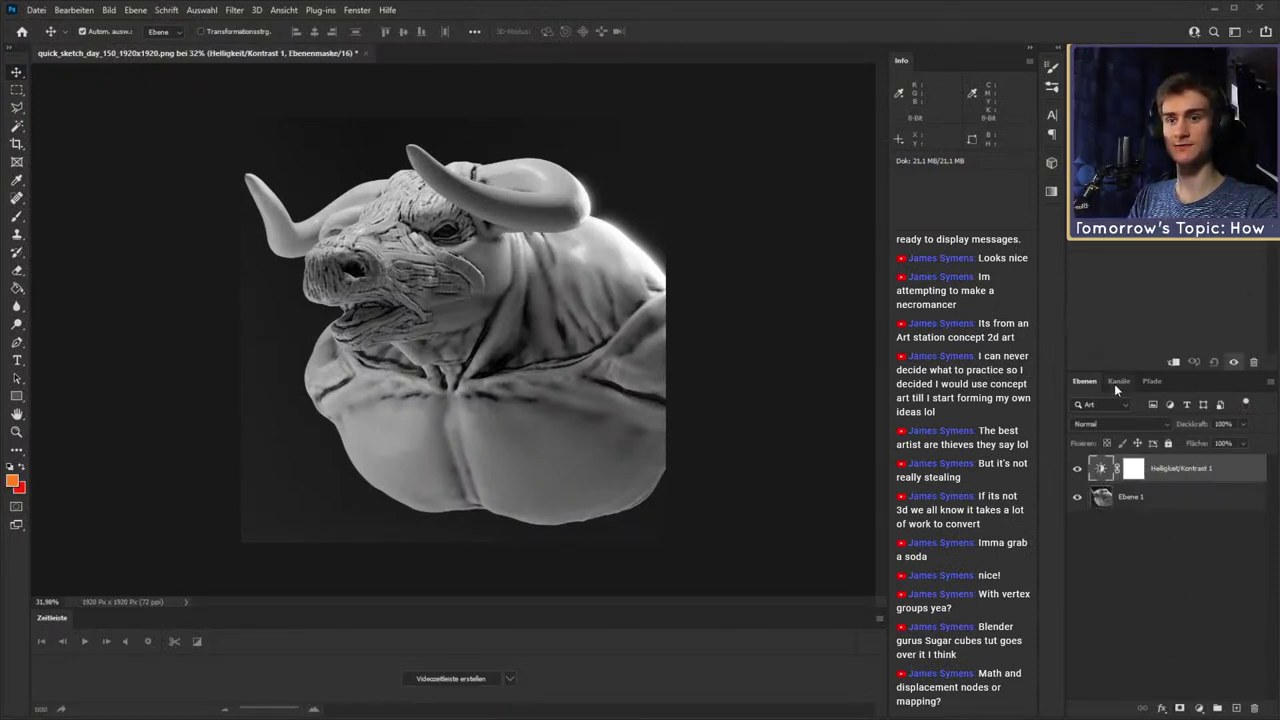
pyautogui.click(1071, 471)
pyautogui.click(1070, 471)
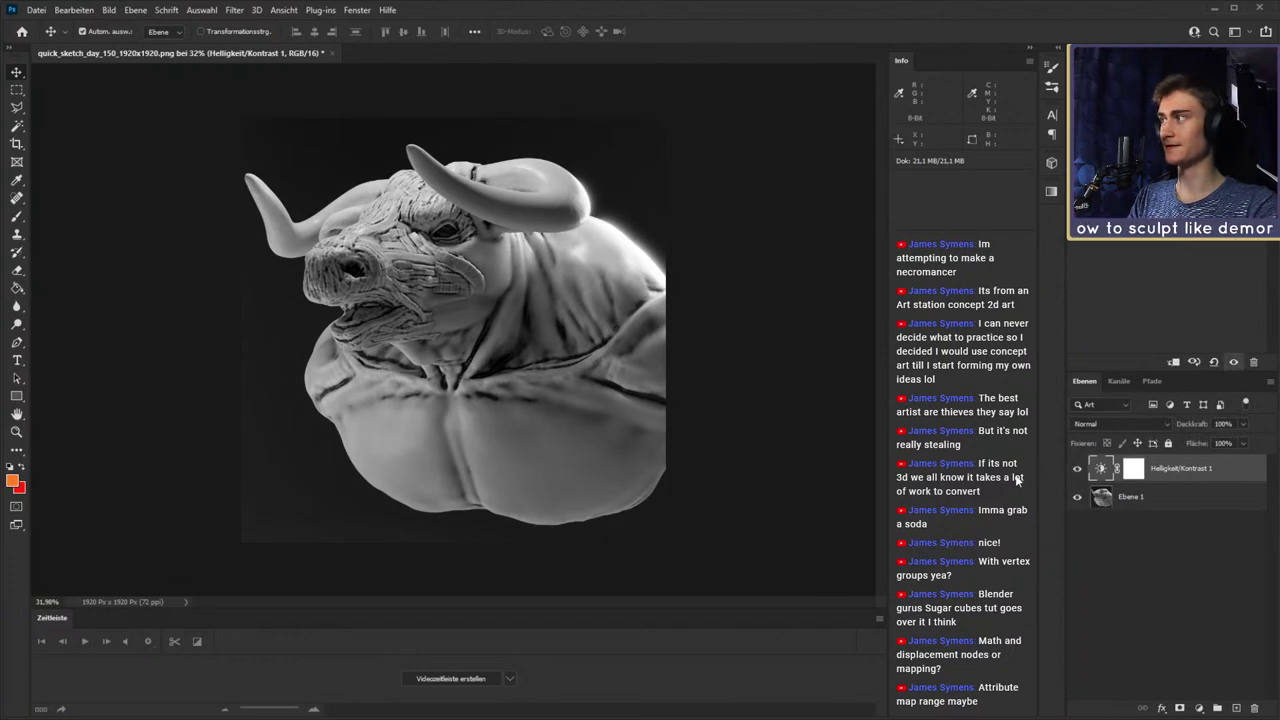
pyautogui.click(1178, 548)
pyautogui.click(1183, 482)
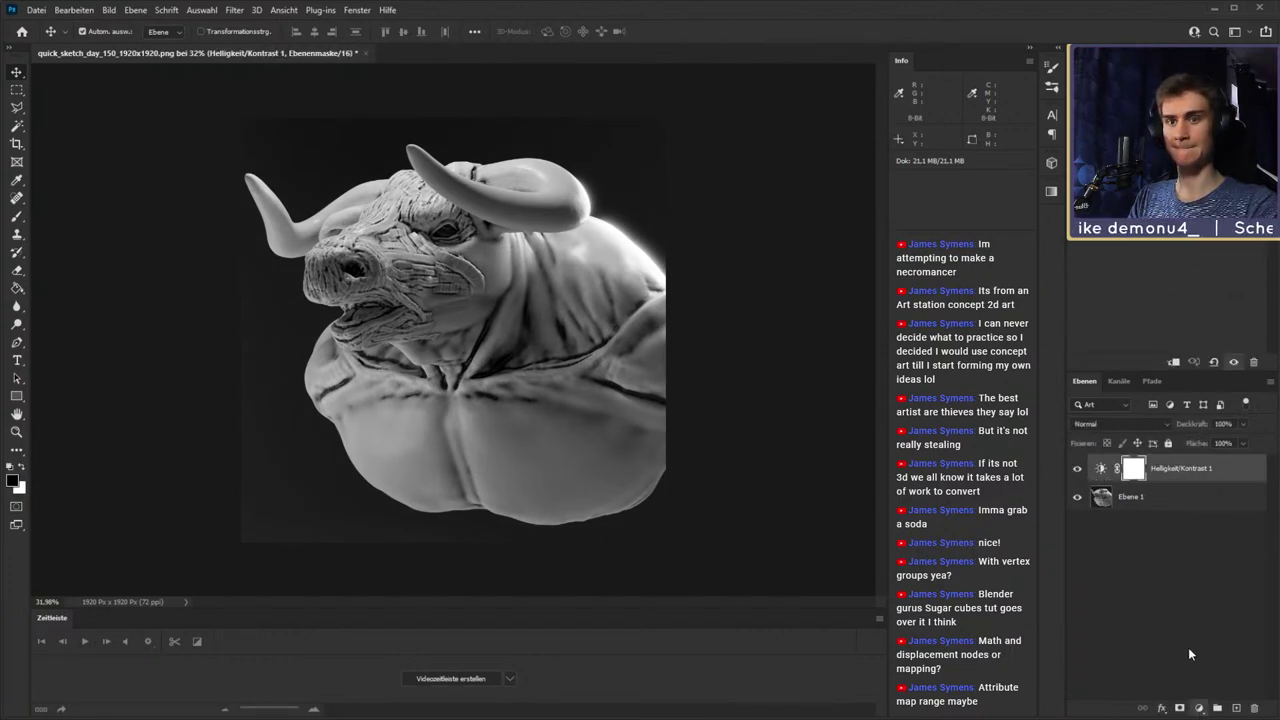
# Add a Selective Color adjustment layer above Brightness/Contrast and tune it with the Absolute method to darken the background slightly
pyautogui.click(1200, 703)
pyautogui.click(1146, 589)
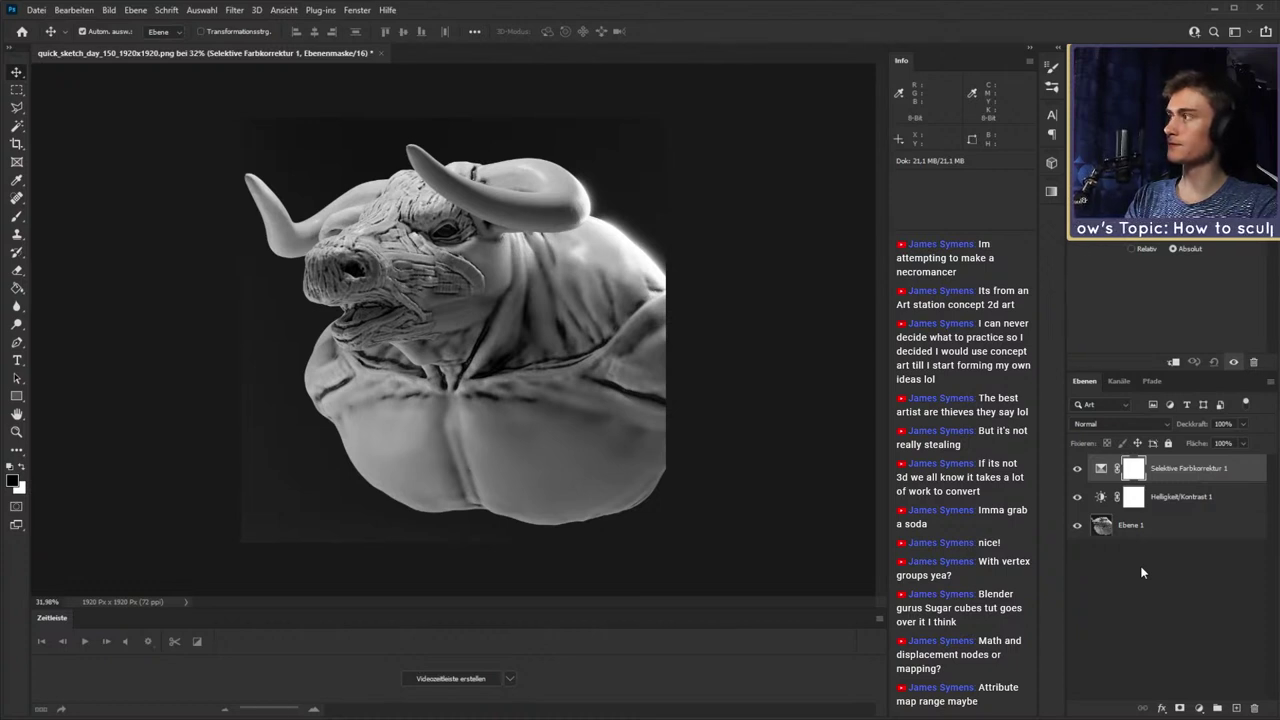
pyautogui.click(1105, 474)
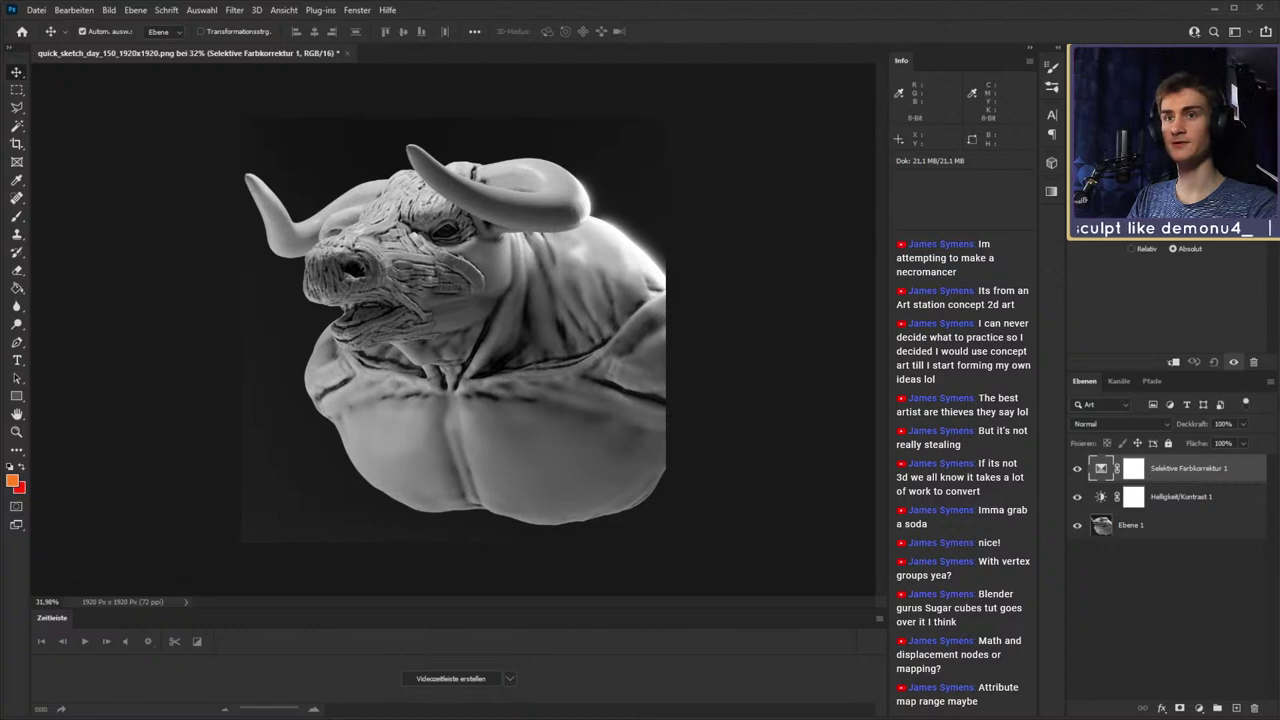
pyautogui.click(1134, 468)
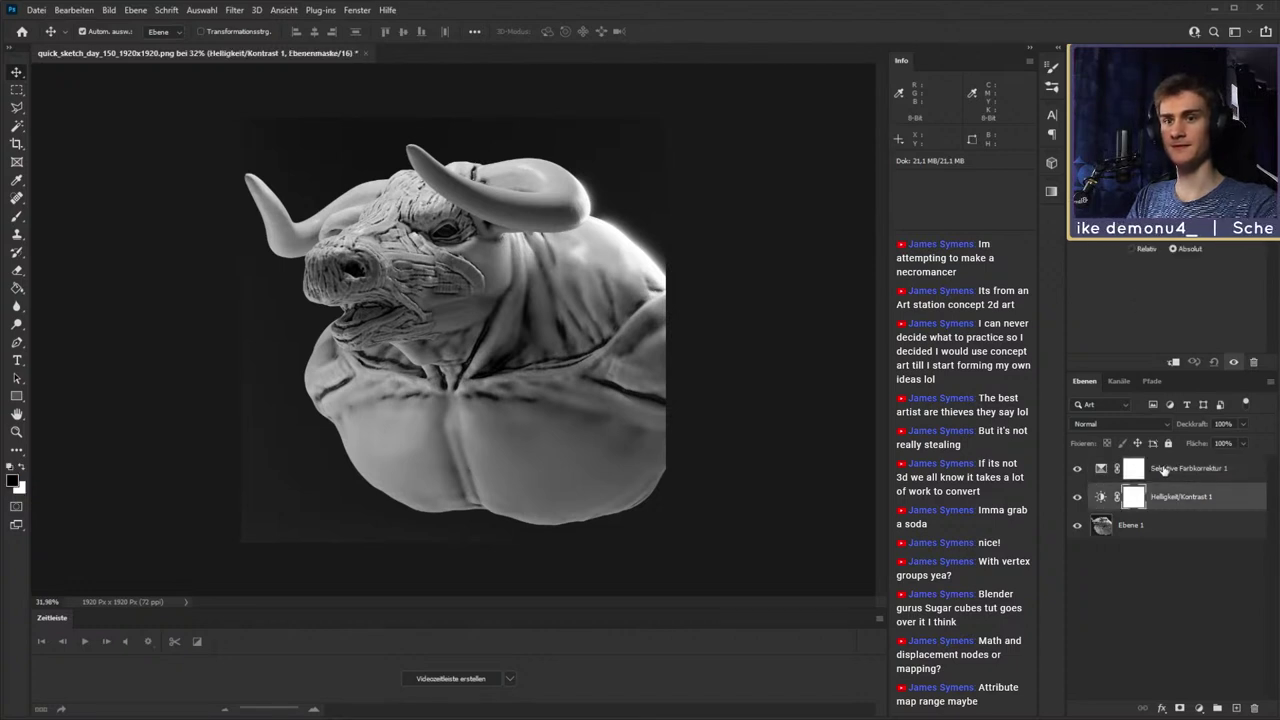
pyautogui.click(1101, 468)
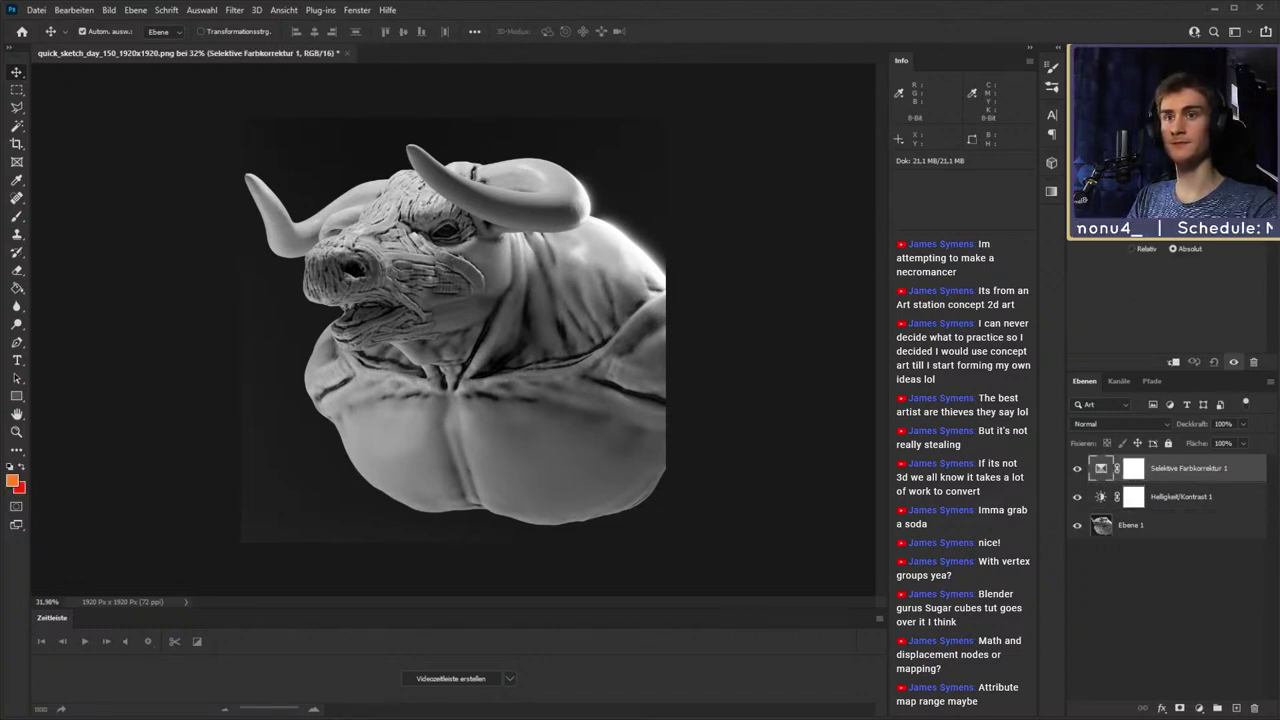
pyautogui.click(1173, 248)
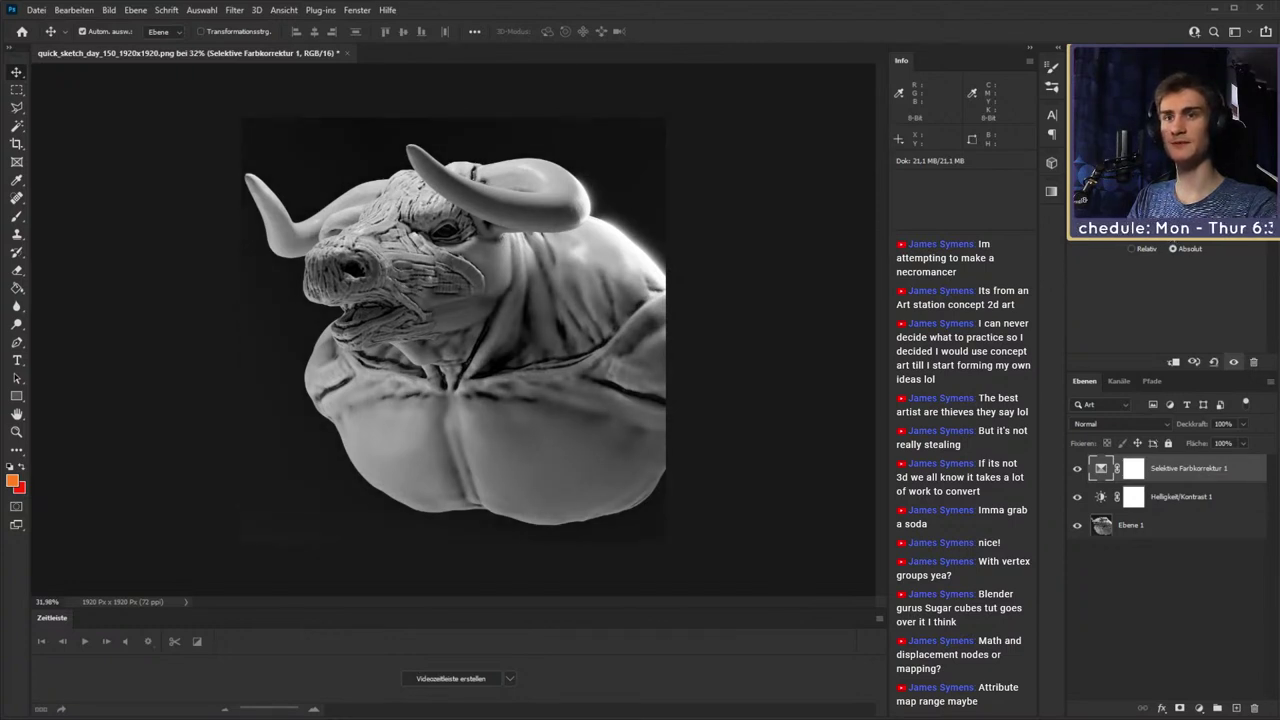
pyautogui.moveTo(1172, 238); pyautogui.dragTo(1167, 240)
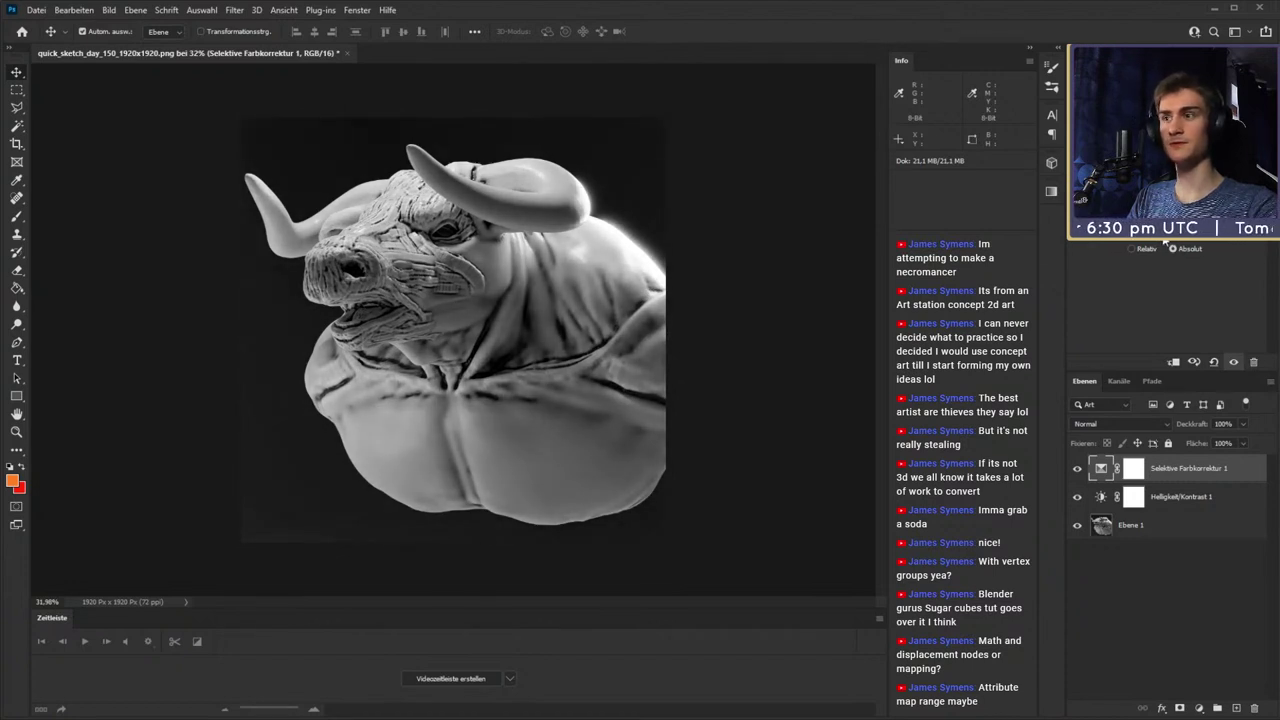
pyautogui.moveTo(1165, 240); pyautogui.dragTo(1163, 242)
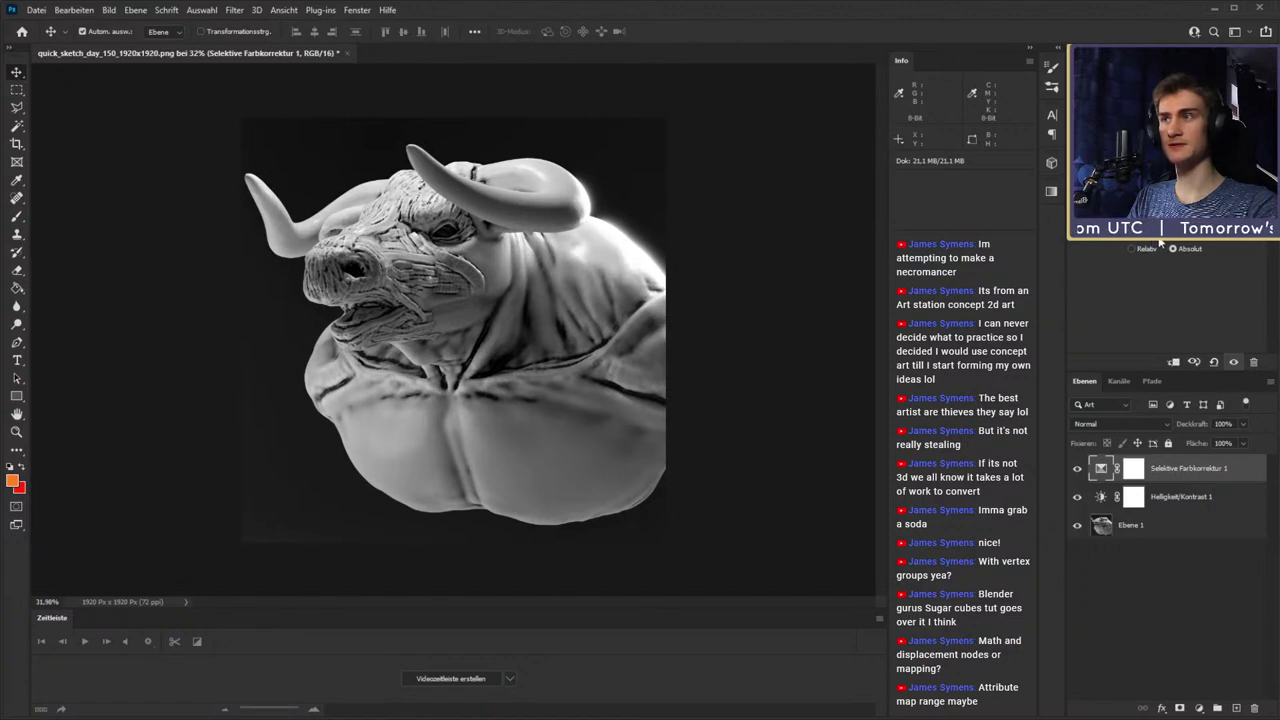
pyautogui.click(1127, 561)
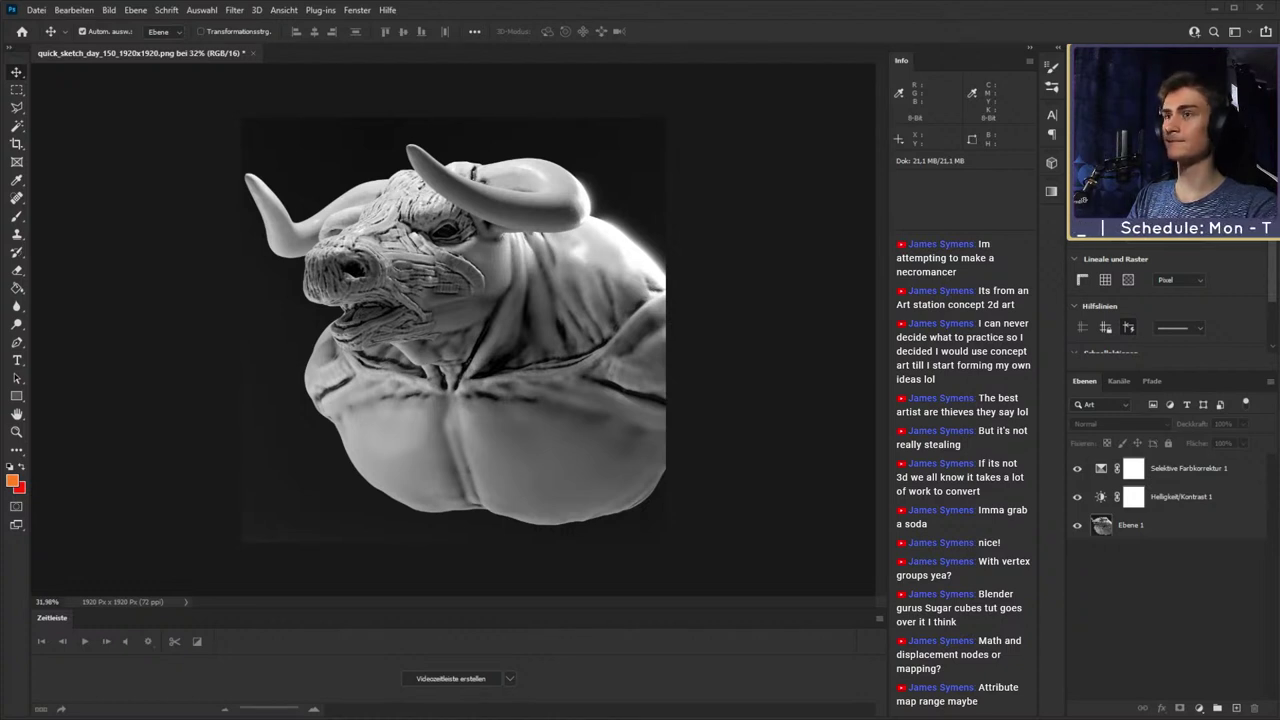
# Place the SmudgesLarge001_OVERLAY_VAR2_3K texture over the whole canvas as the topmost layer
pyautogui.moveTo(0, 151); pyautogui.dragTo(386, 151)
pyautogui.click(730, 37)
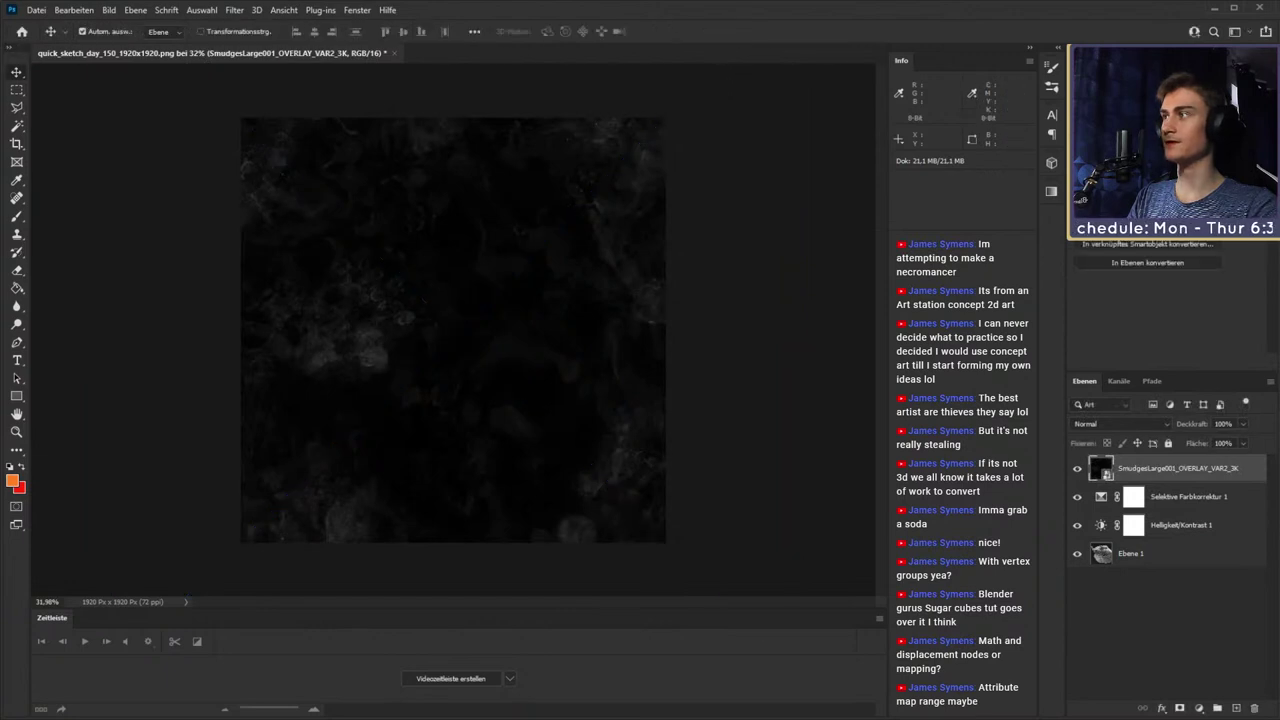
pyautogui.click(1150, 577)
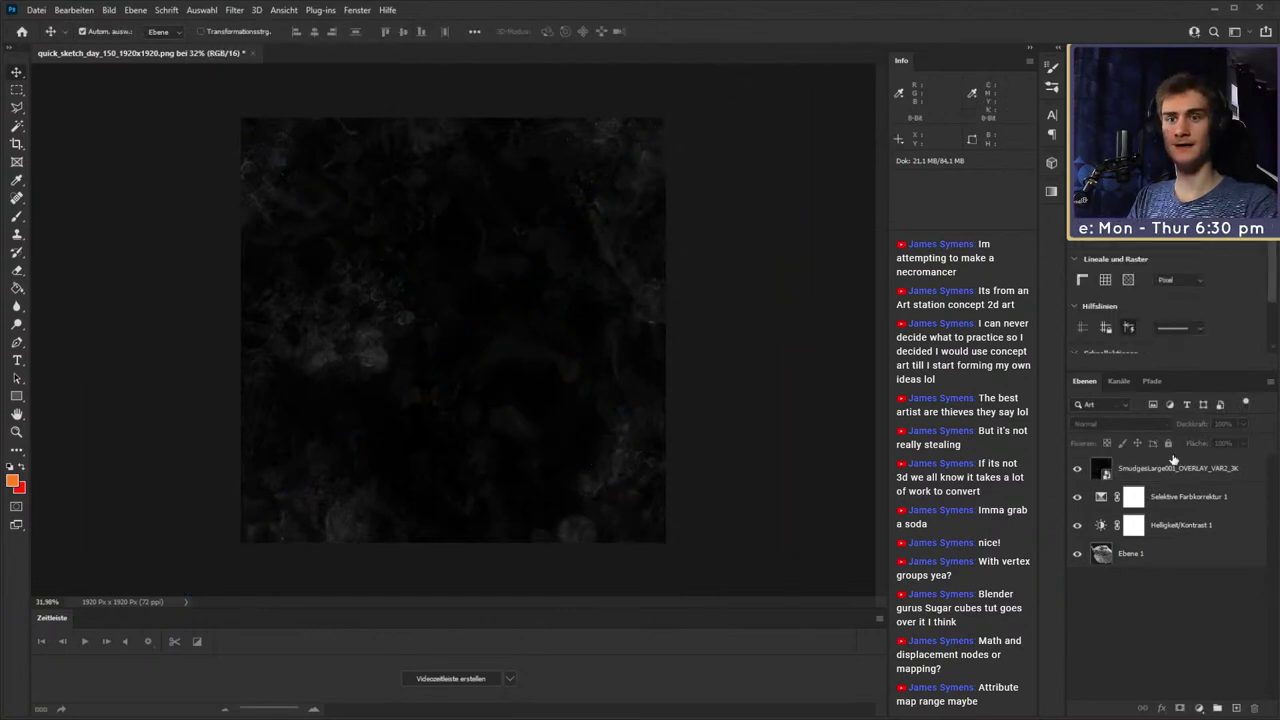
# Set the smudge overlay layer's opacity to 50% and its blend mode to Aufhellen (Lighten)
pyautogui.click(1188, 465)
pyautogui.press('5')
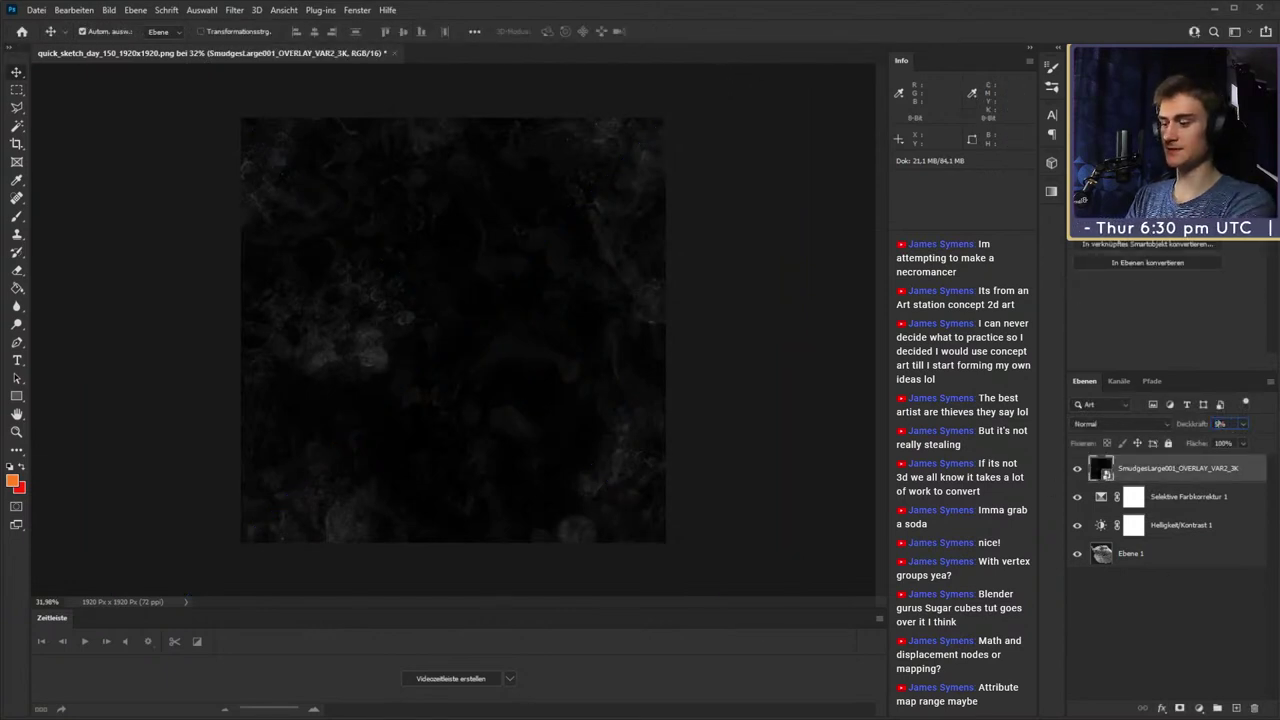
pyautogui.click(1087, 422)
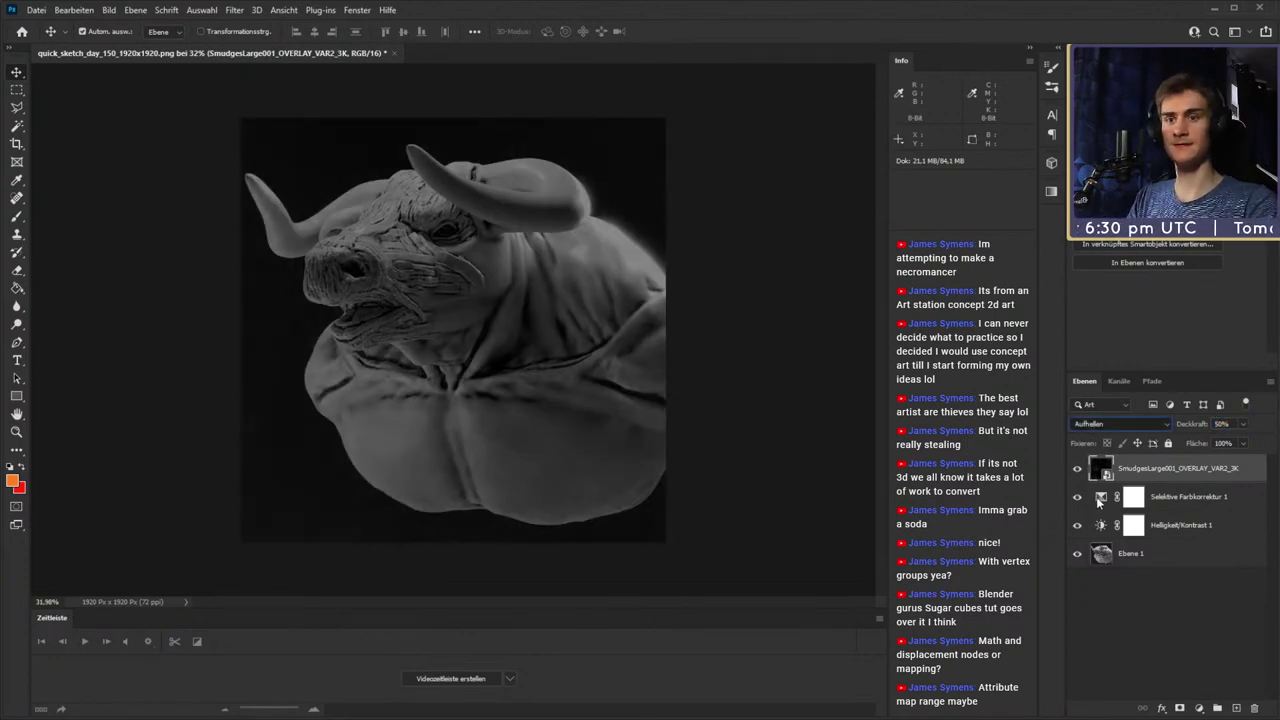
pyautogui.click(1100, 510)
pyautogui.click(1138, 626)
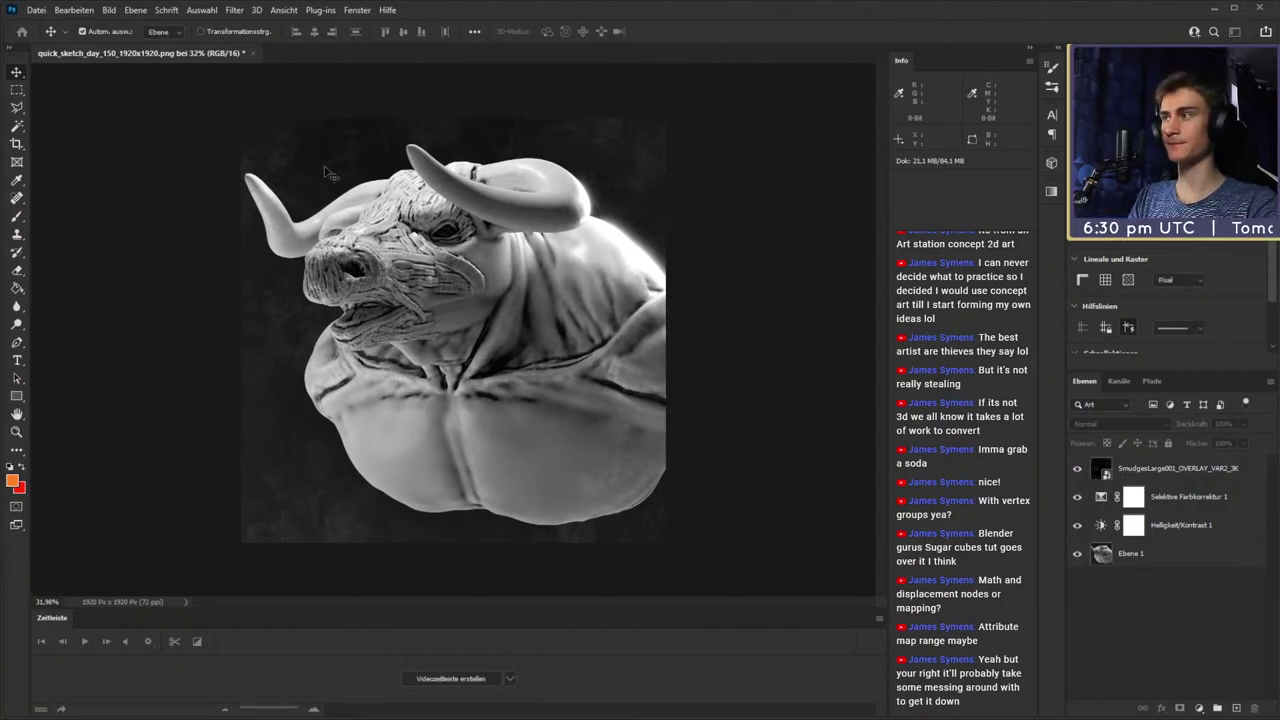
# Save the layered image as quick_sketch_day_150_1920x1920.psd, undo the last change and save the document again
pyautogui.hotkey('ctrl', 's')
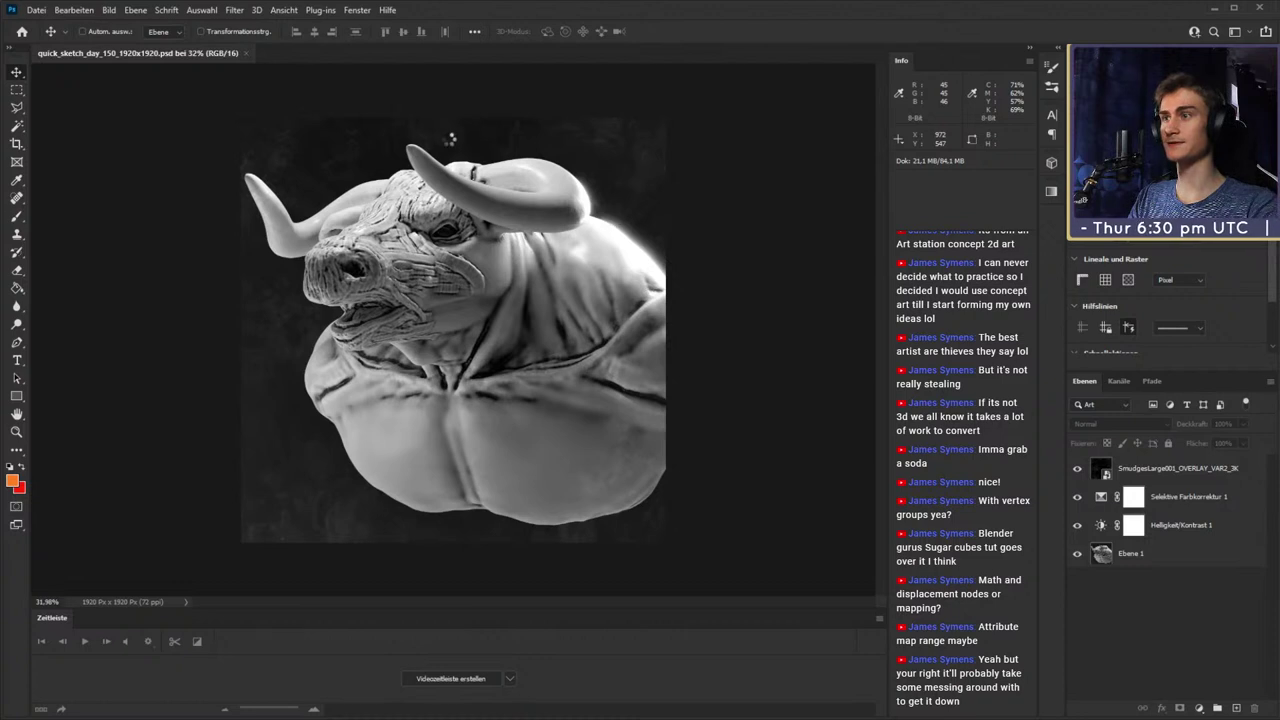
pyautogui.hotkey('ctrl', 'z')
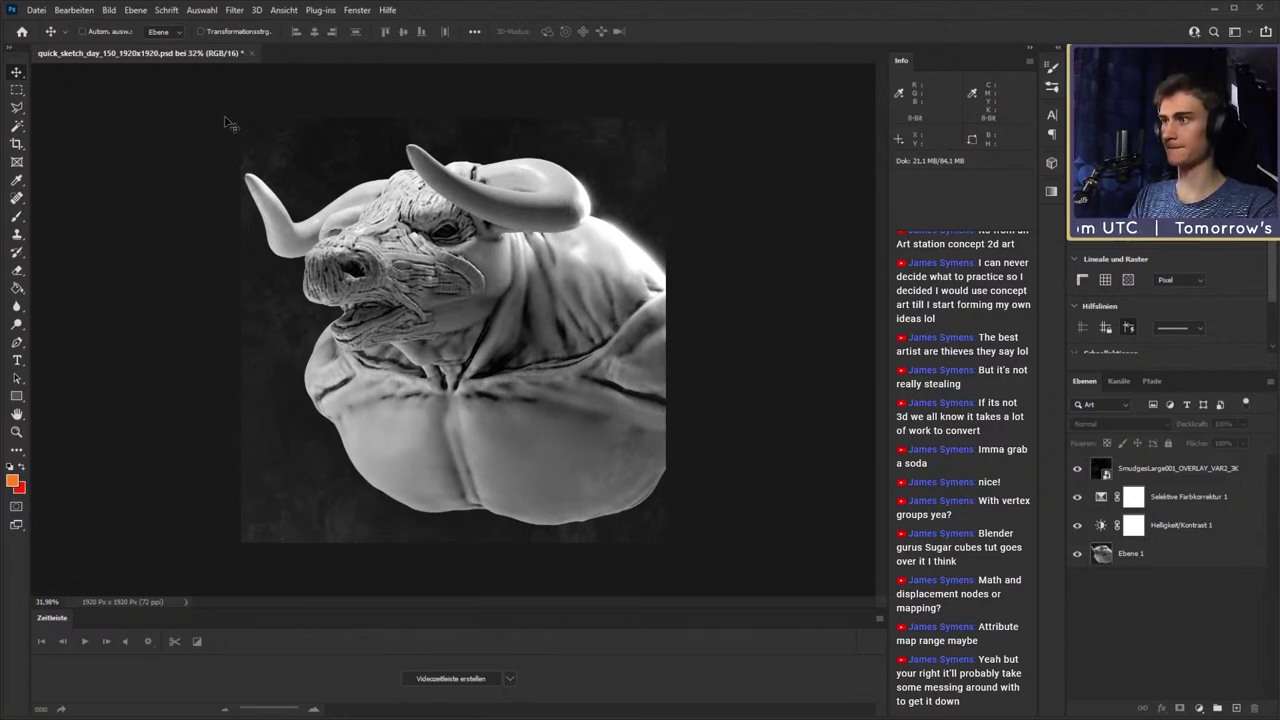
pyautogui.hotkey('ctrl', 's')
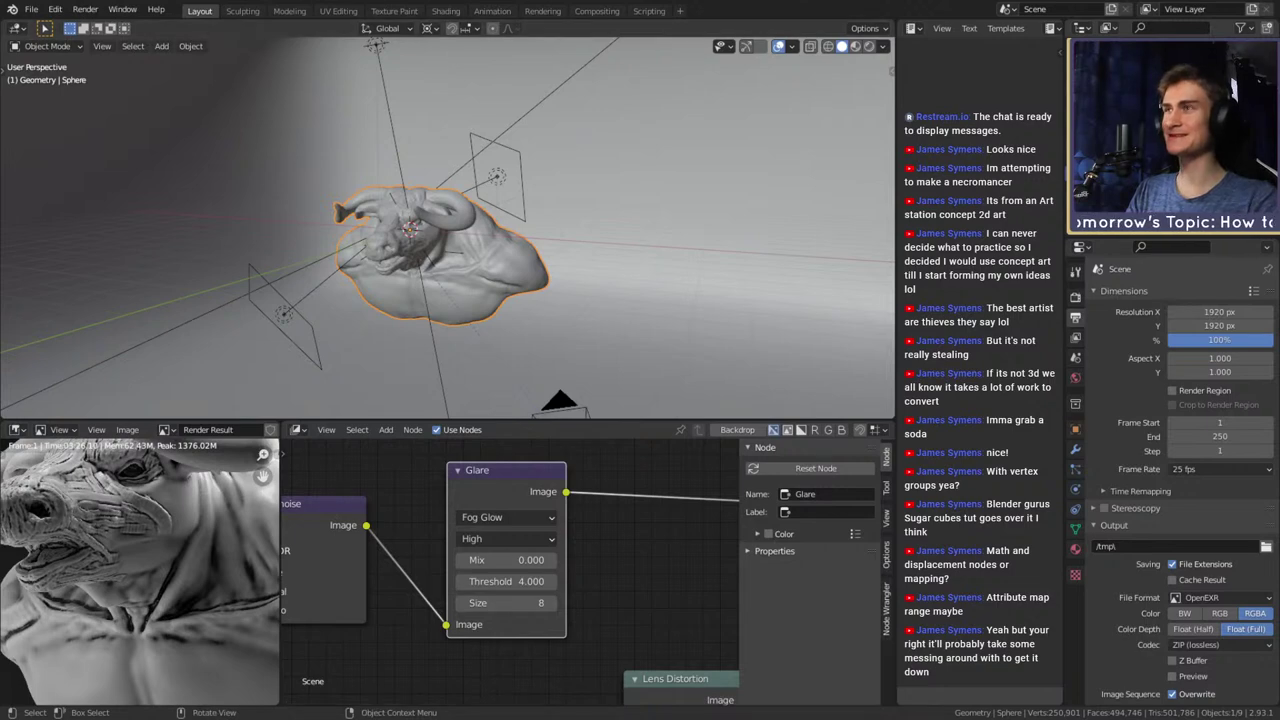
# Switch to Blender and save the bull bust scene file
pyautogui.scroll(10, 436, 297)
pyautogui.scroll(-10, 426, 309)
pyautogui.moveTo(487, 322)
pyautogui.mouseDown(button='middle')
pyautogui.moveTo(509, 247)
pyautogui.moveTo(522, 285)
pyautogui.moveTo(529, 246)
pyautogui.mouseUp(button='middle')
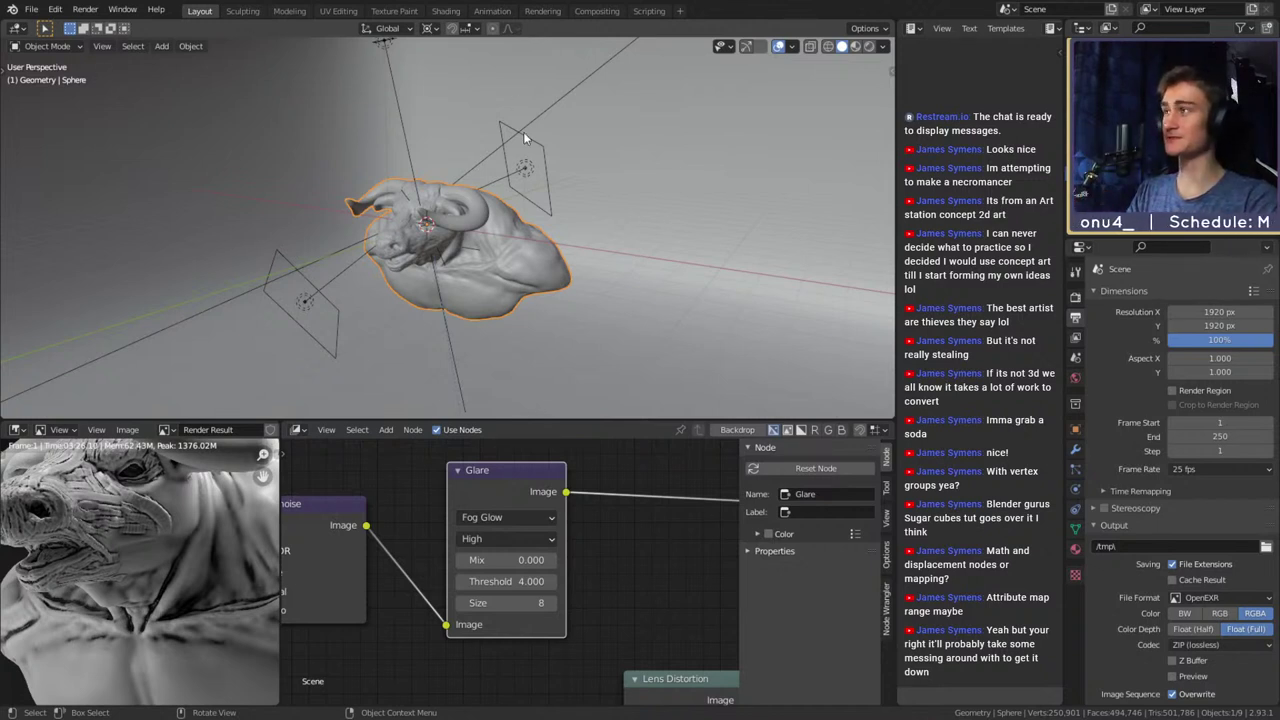
pyautogui.hotkey('ctrl', 's')
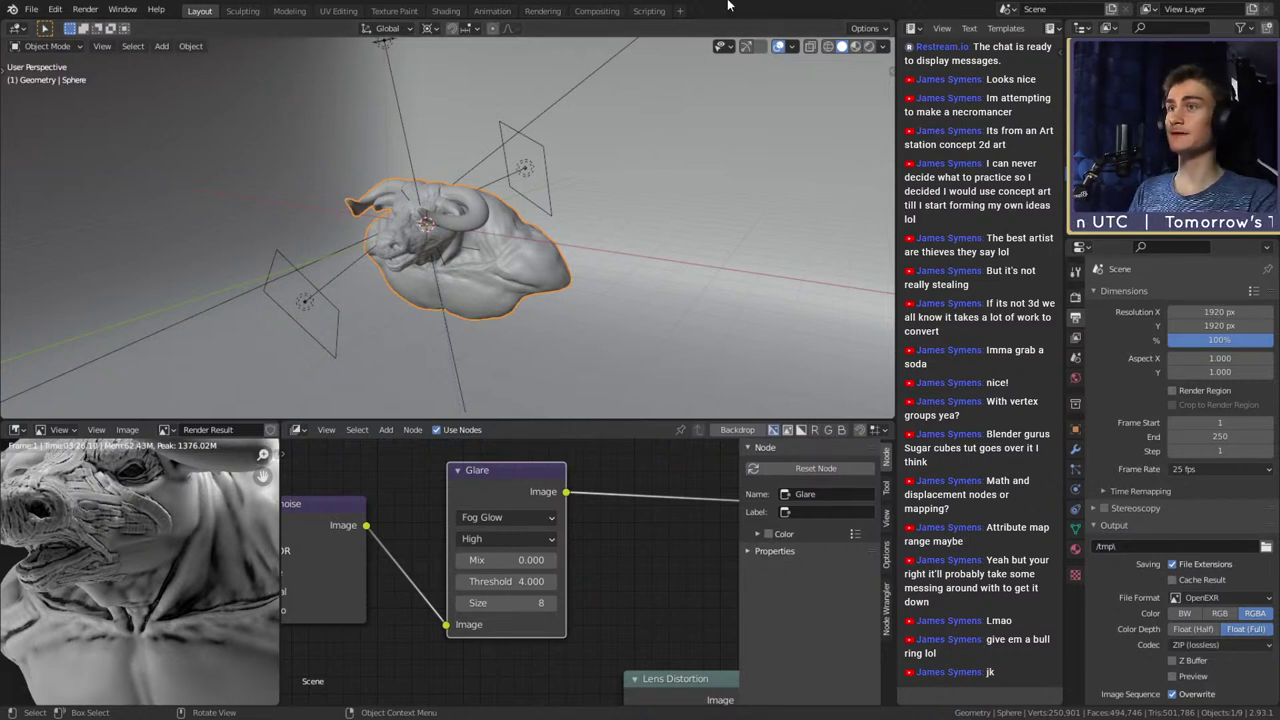
# Start a new Blender scene file in place of the bull bust scene
pyautogui.click(31, 9)
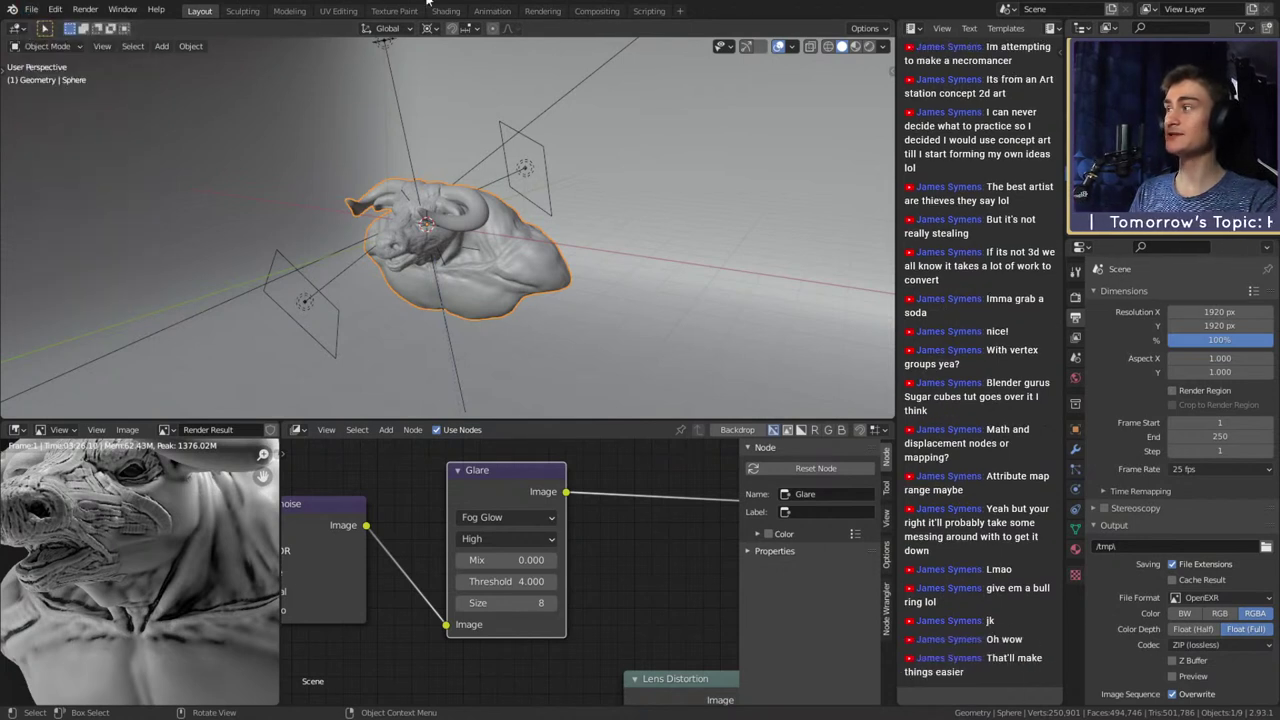
pyautogui.click(31, 9)
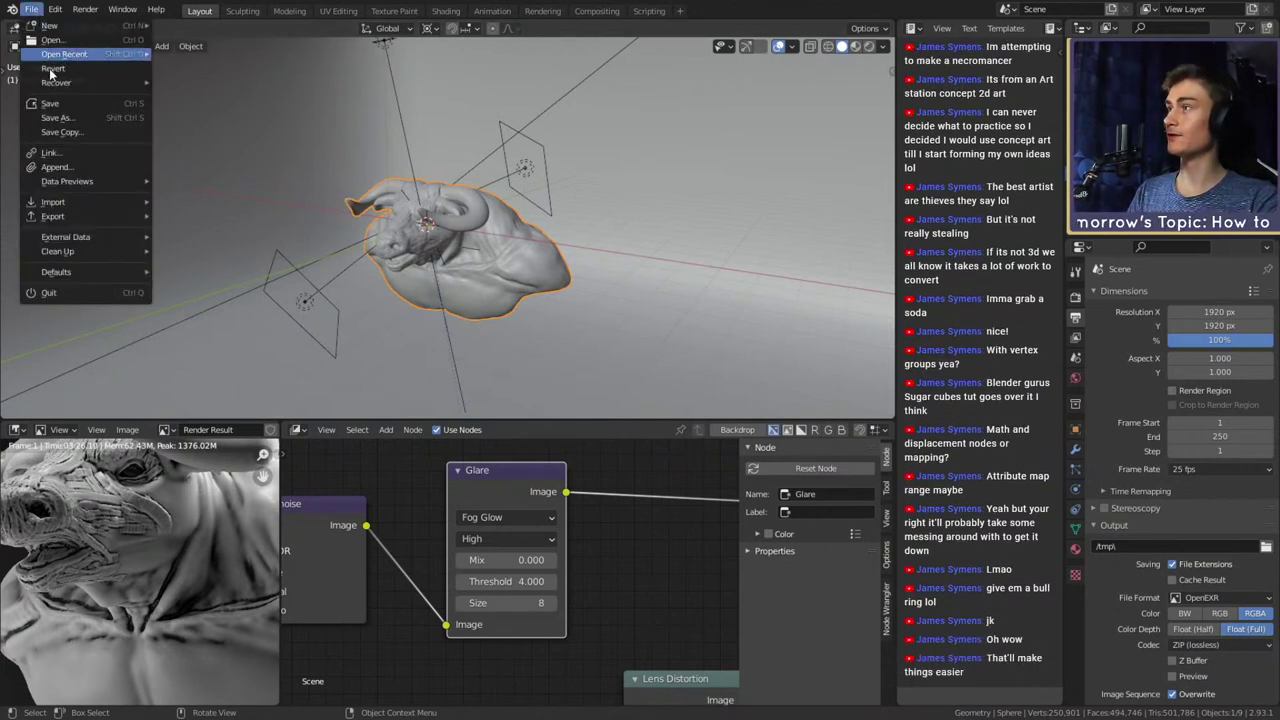
pyautogui.moveTo(70, 53)
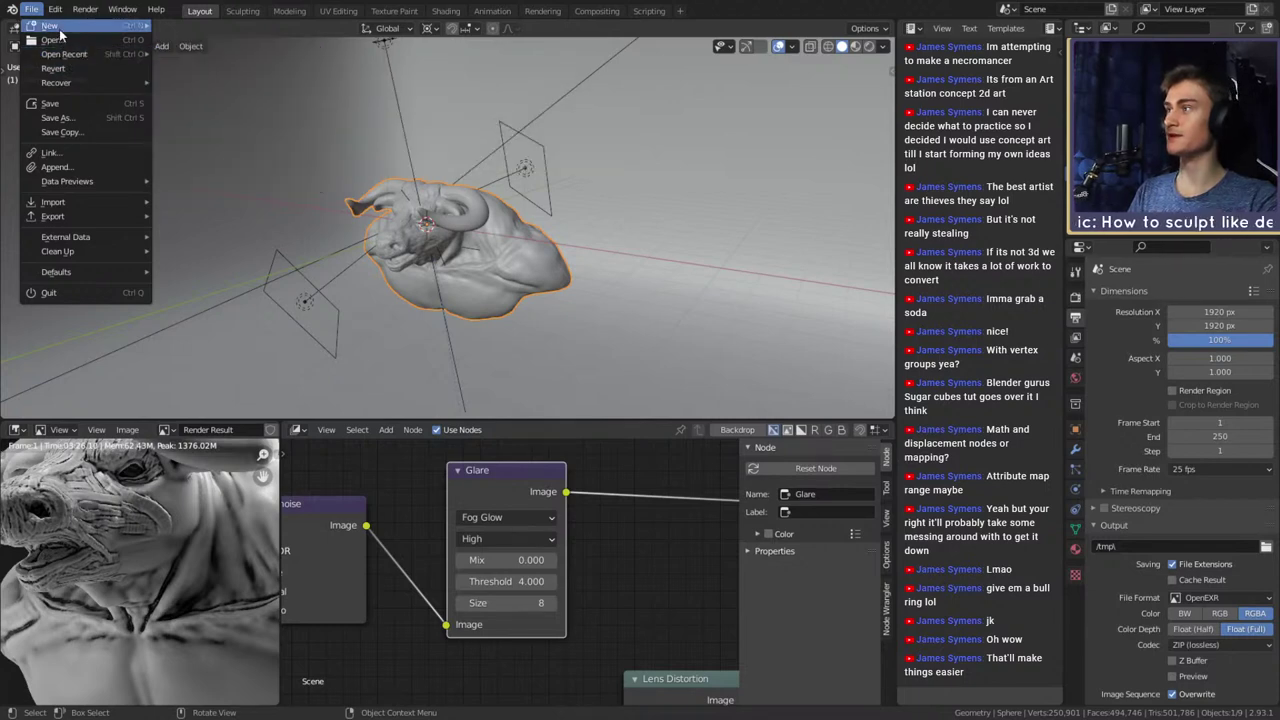
pyautogui.click(205, 37)
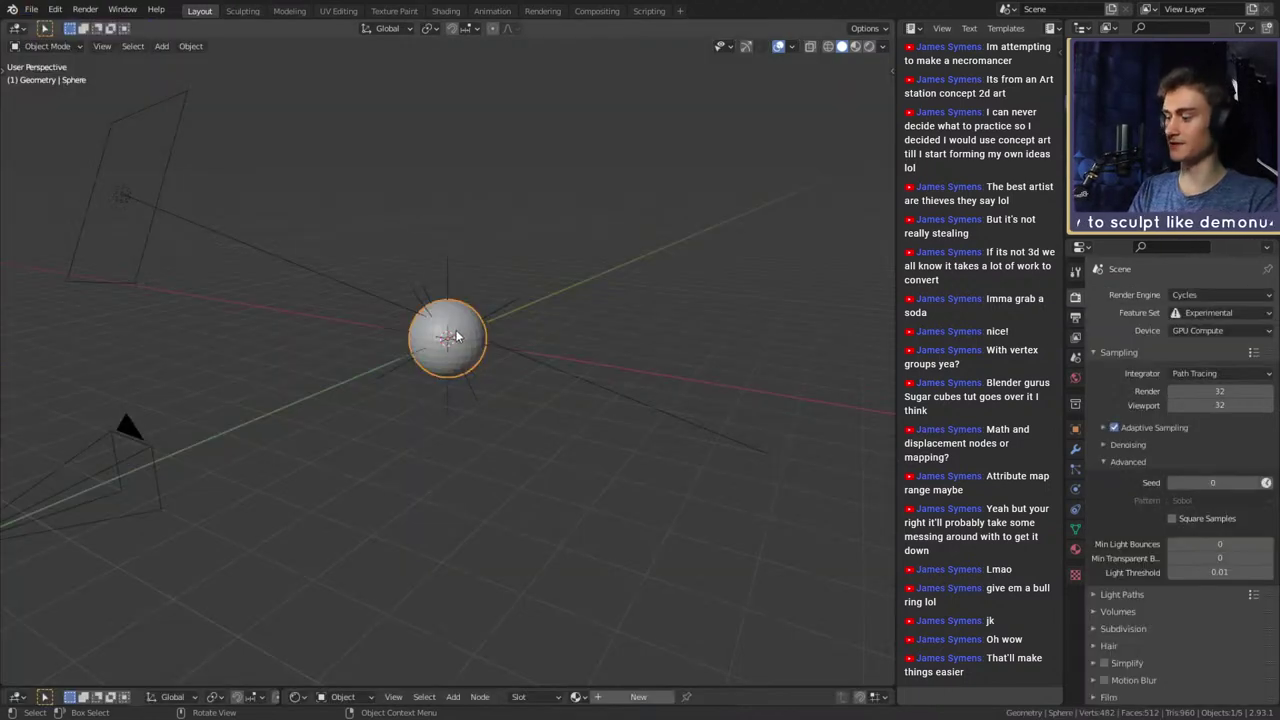
# Delete the default sphere and add a plane mesh at the world origin
pyautogui.press('Delete')
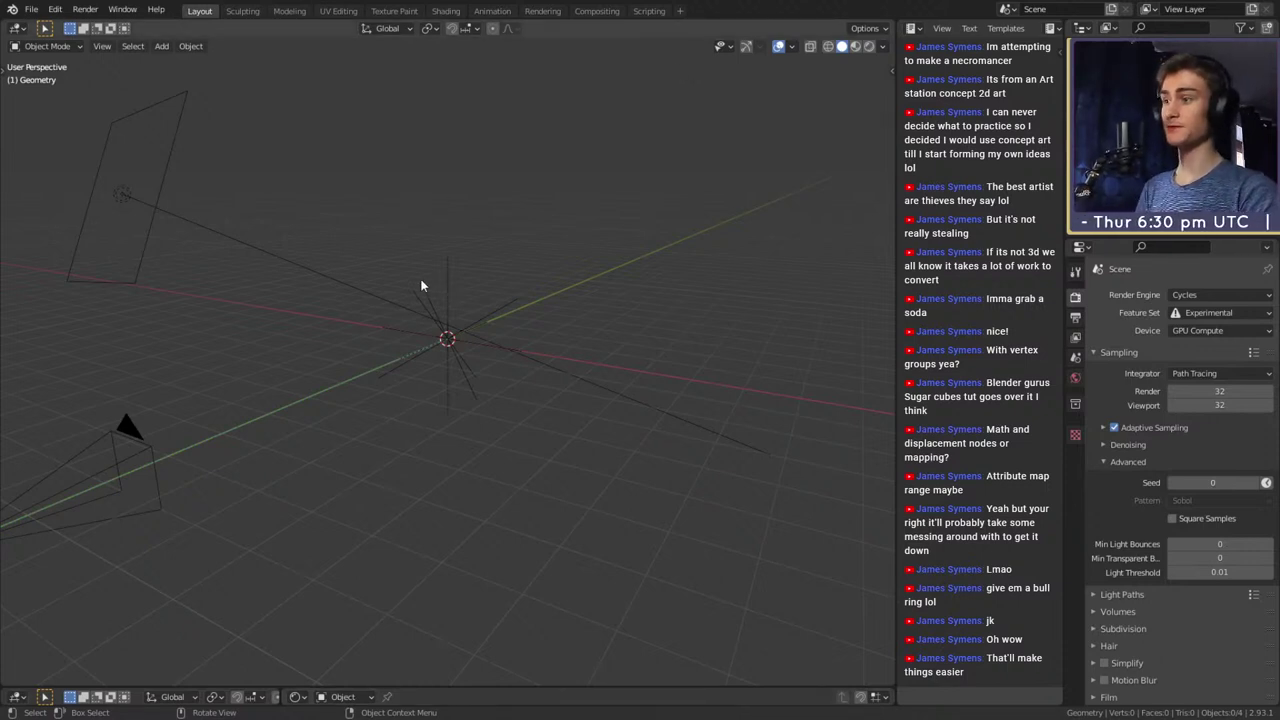
pyautogui.hotkey('shift', 'a')
pyautogui.moveTo(400, 379)
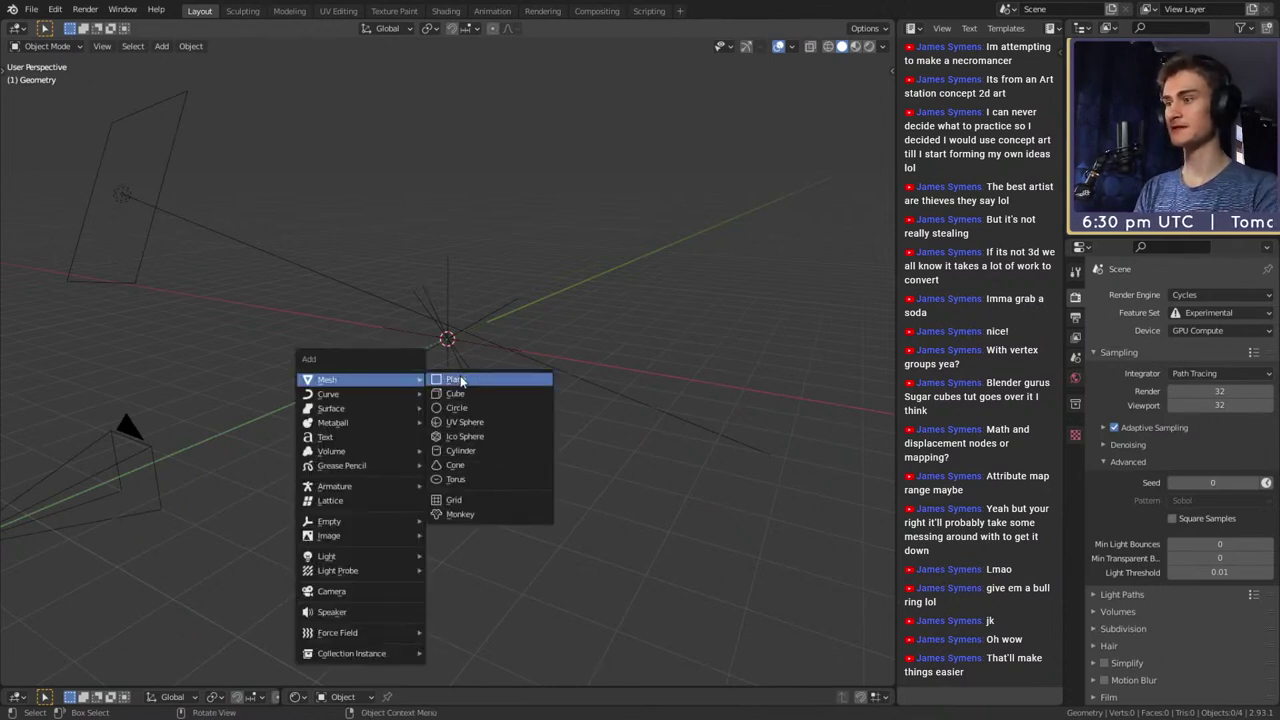
pyautogui.click(460, 375)
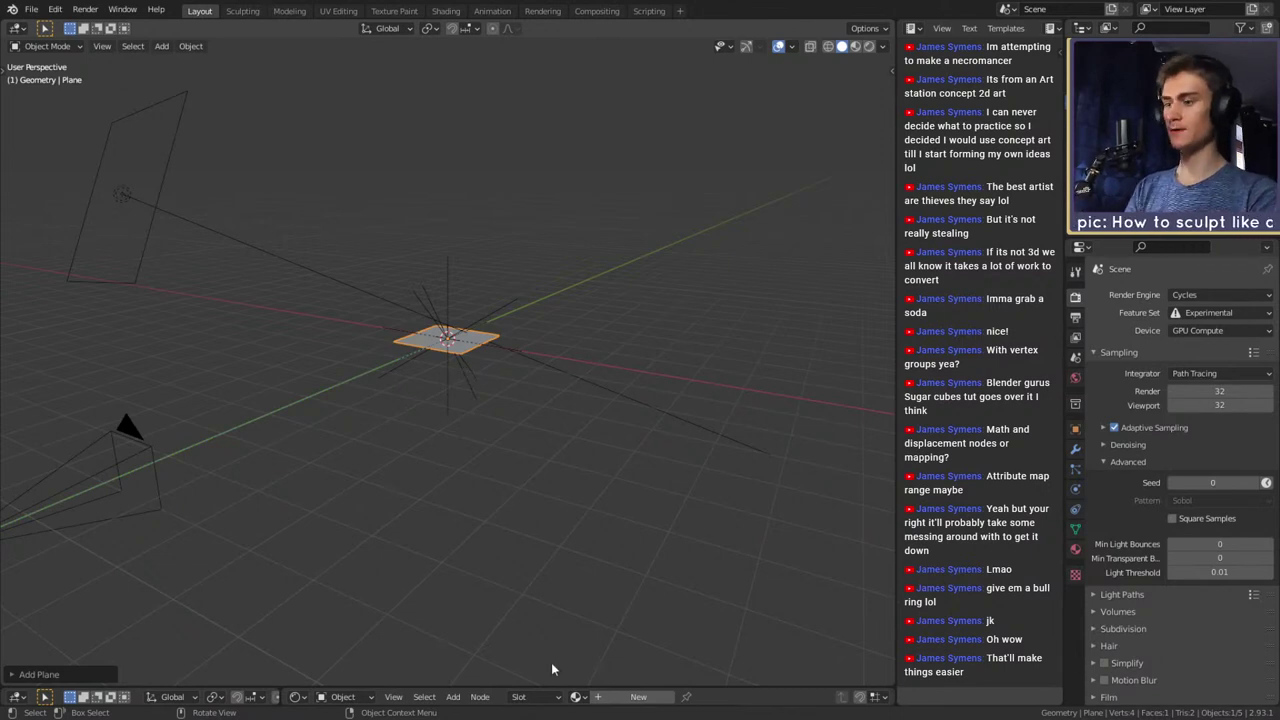
# Enlarge the area below the 3D viewport, change it to an Image Editor and open Screenshot 2021-06-30 175519.png
pyautogui.moveTo(556, 686); pyautogui.dragTo(537, 412)
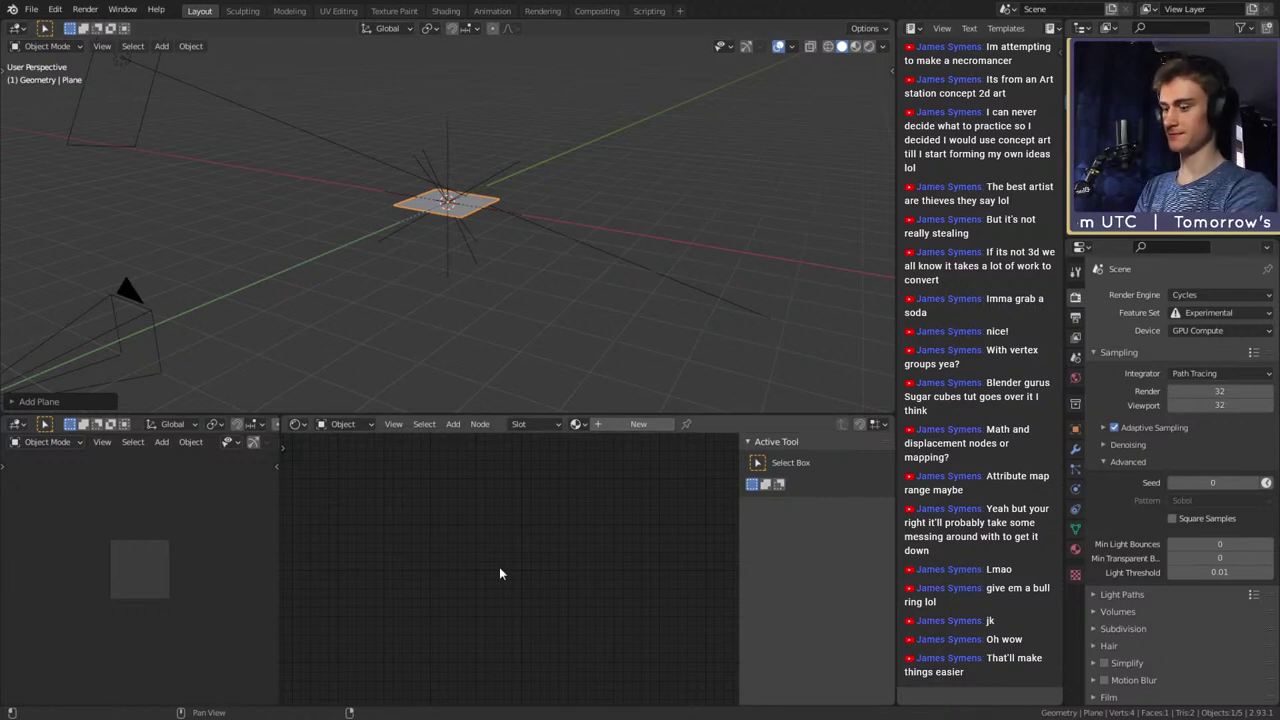
pyautogui.hotkey('shift', 'F10')
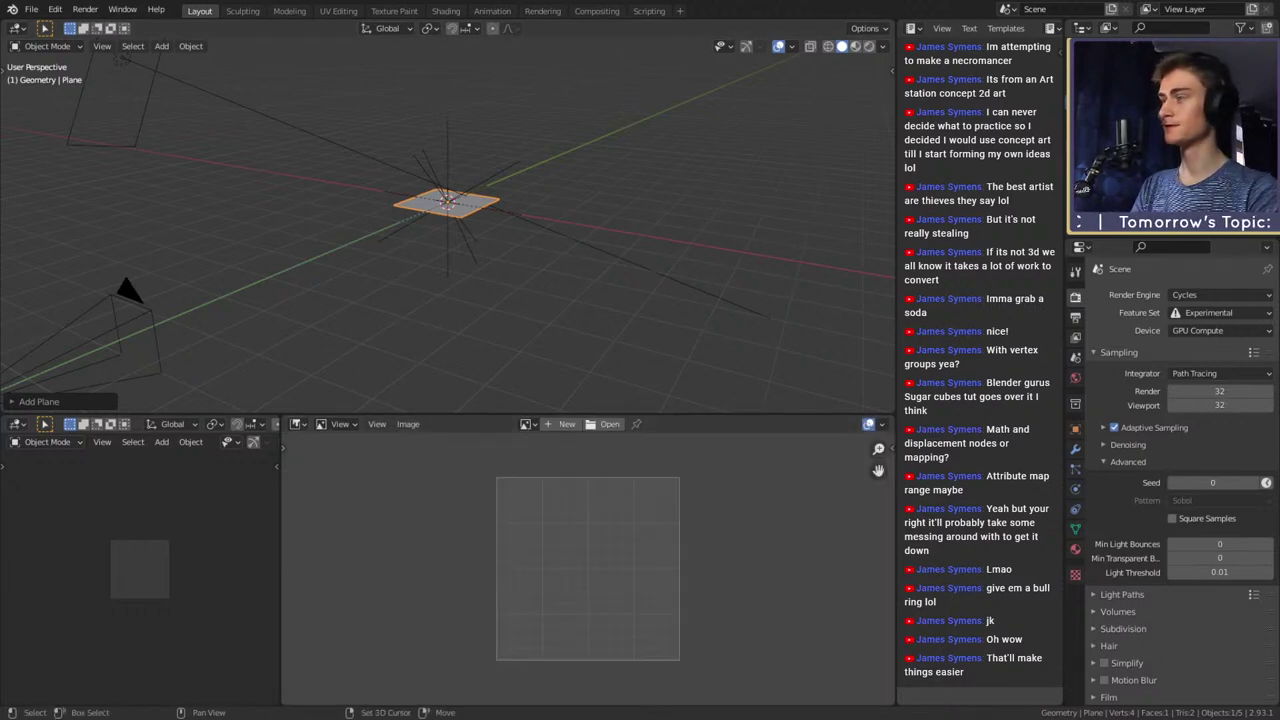
pyautogui.press('Return')
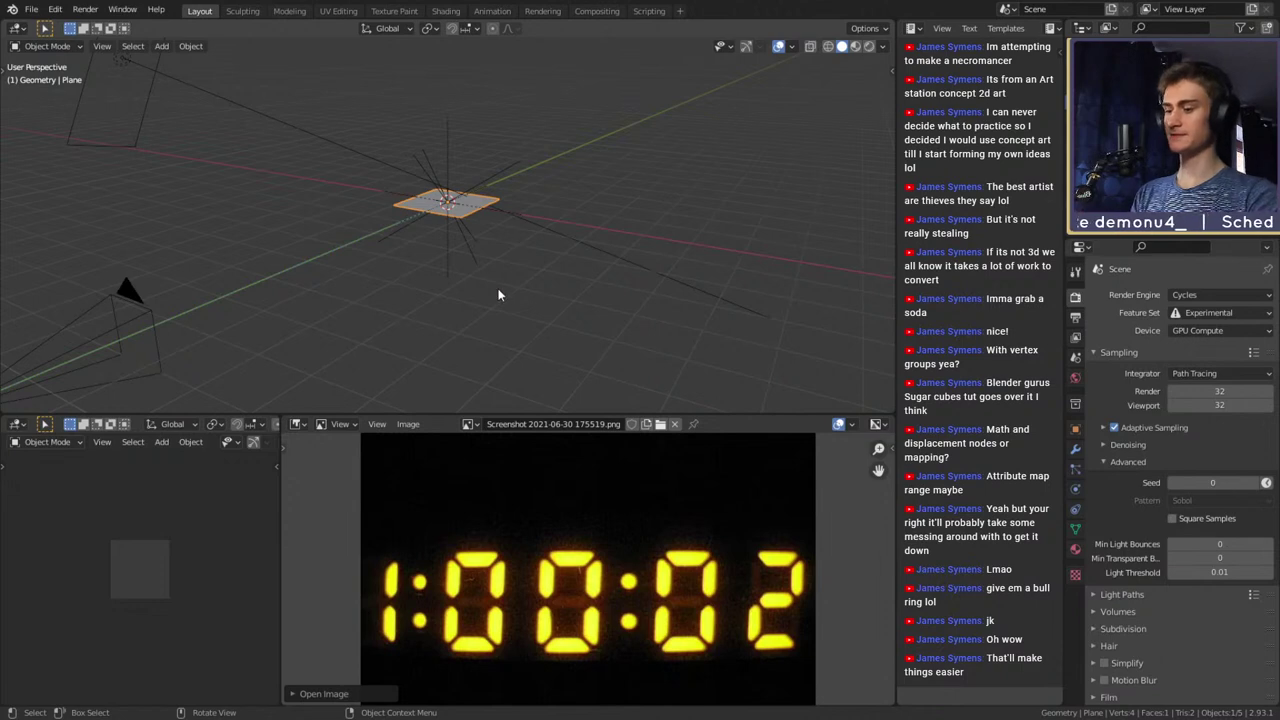
# Delete one of the scene's default objects other than the plane and select the plane, viewed from above
pyautogui.moveTo(500, 291); pyautogui.dragTo(562, 275, button='middle')
pyautogui.press('Delete')
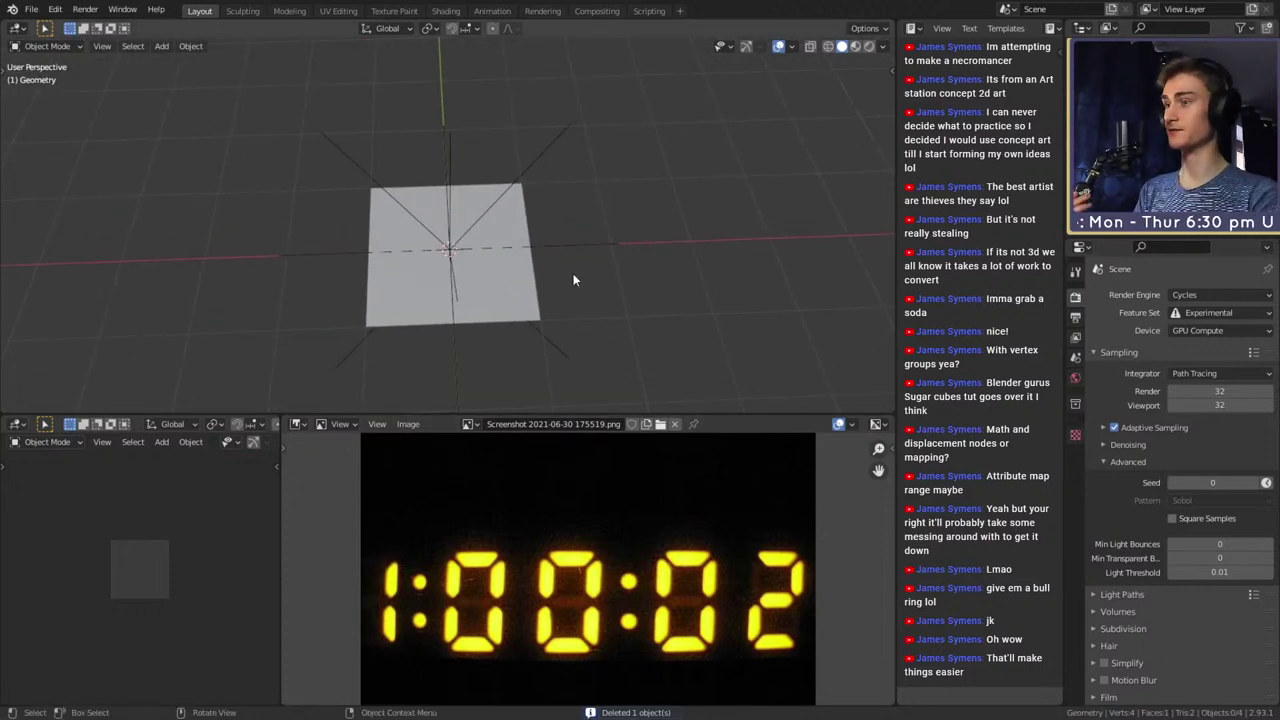
pyautogui.click(529, 274)
pyautogui.scroll(-3, 529, 274)
pyautogui.moveTo(541, 258); pyautogui.dragTo(539, 303, button='middle')
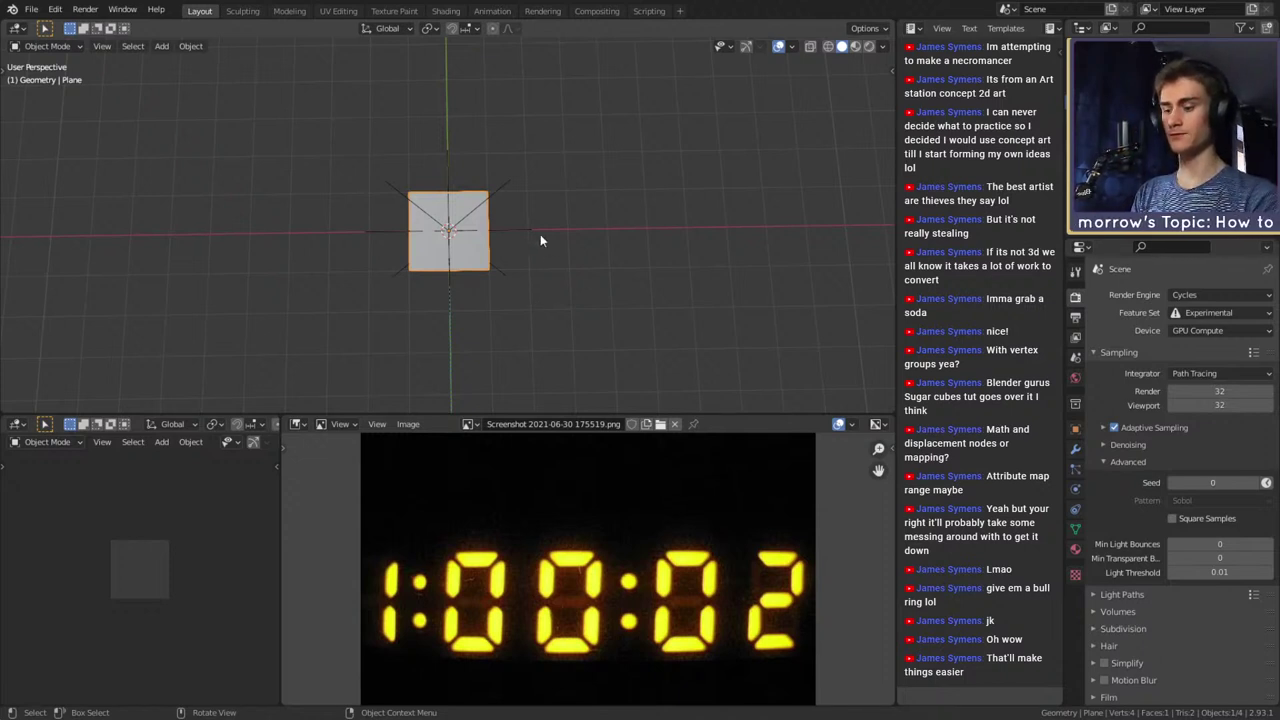
pyautogui.scroll(6, 540, 240)
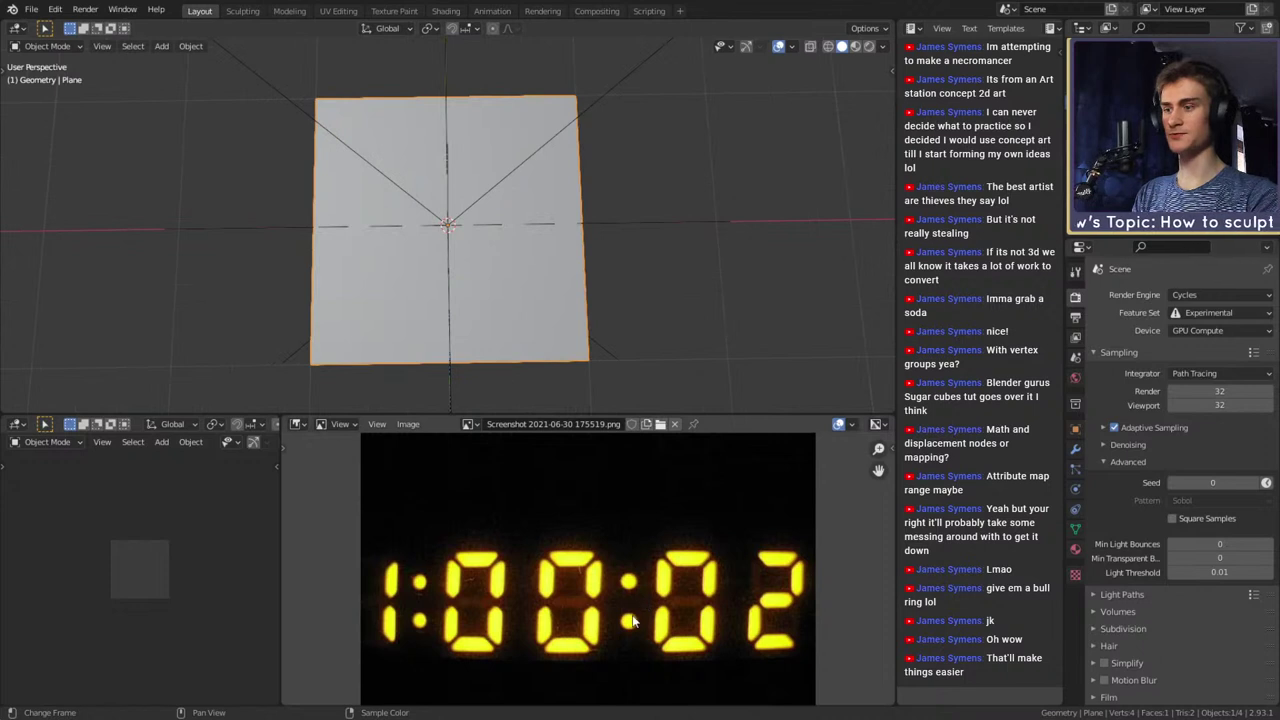
pyautogui.scroll(-6, 530, 220)
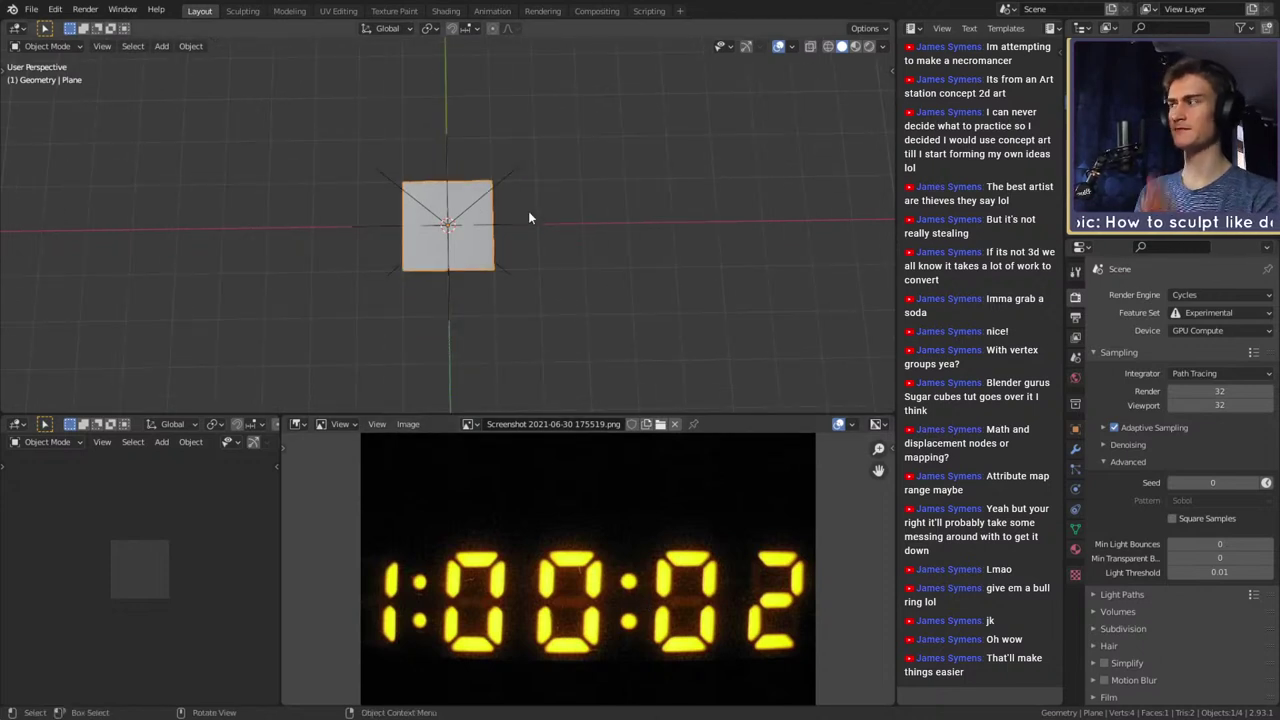
pyautogui.scroll(3, 528, 214)
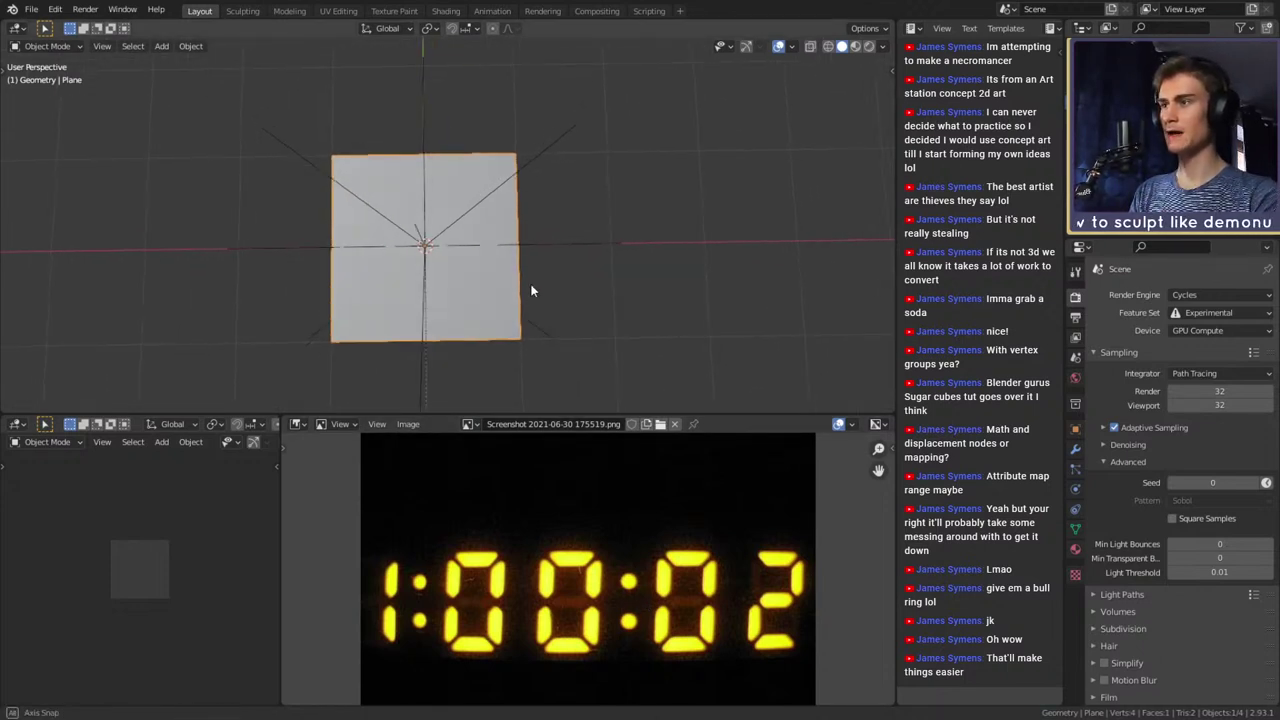
pyautogui.moveTo(510, 234); pyautogui.dragTo(555, 247, button='middle')
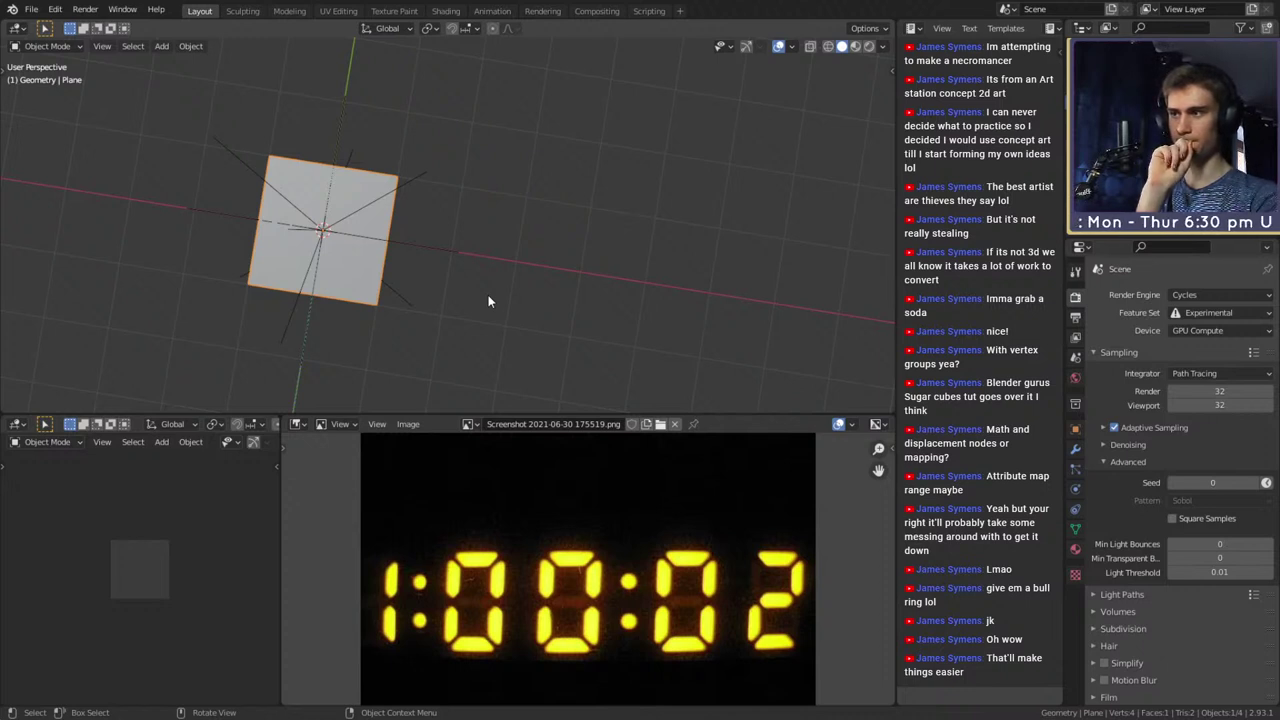
pyautogui.moveTo(403, 243); pyautogui.dragTo(488, 208, button='middle')
pyautogui.moveTo(492, 206); pyautogui.dragTo(393, 220, button='middle')
pyautogui.scroll(2, 488, 211)
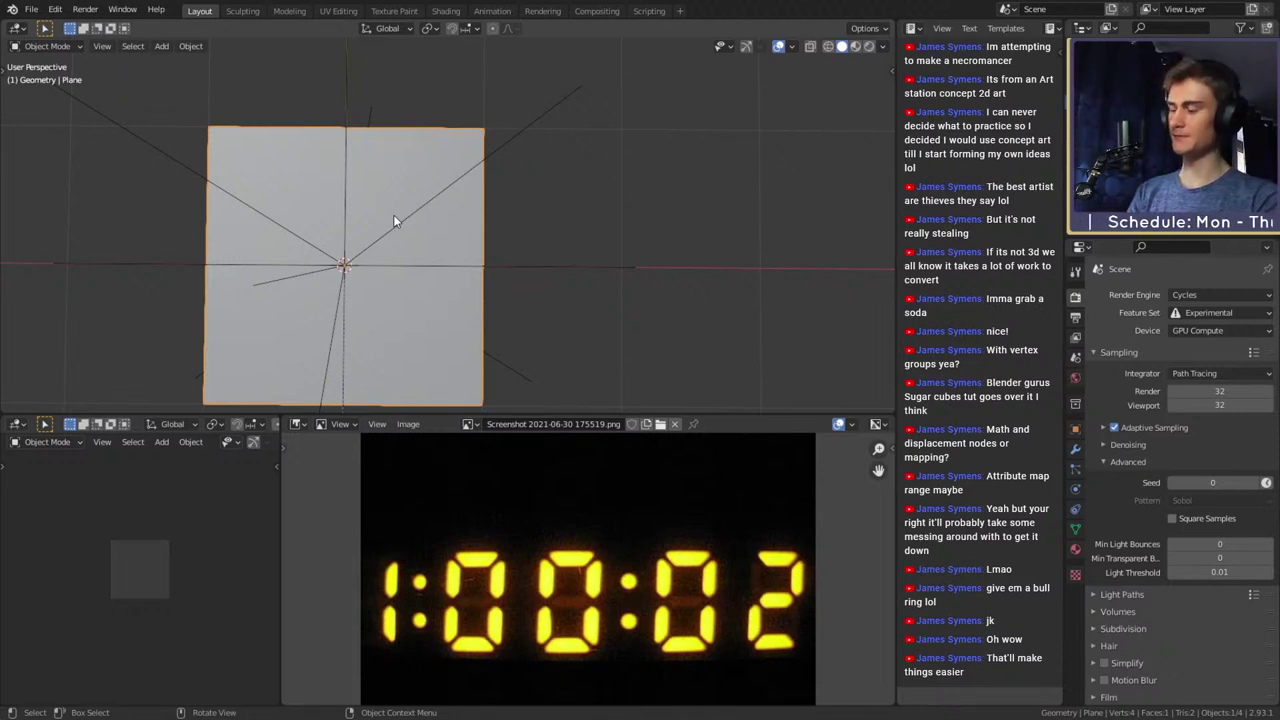
pyautogui.scroll(-7, 393, 214)
pyautogui.scroll(5, 460, 279)
pyautogui.keyDown('shift'); pyautogui.moveTo(460, 279); pyautogui.dragTo(531, 229, button='middle'); pyautogui.keyUp('shift')
pyautogui.click(582, 209)
pyautogui.click(514, 225)
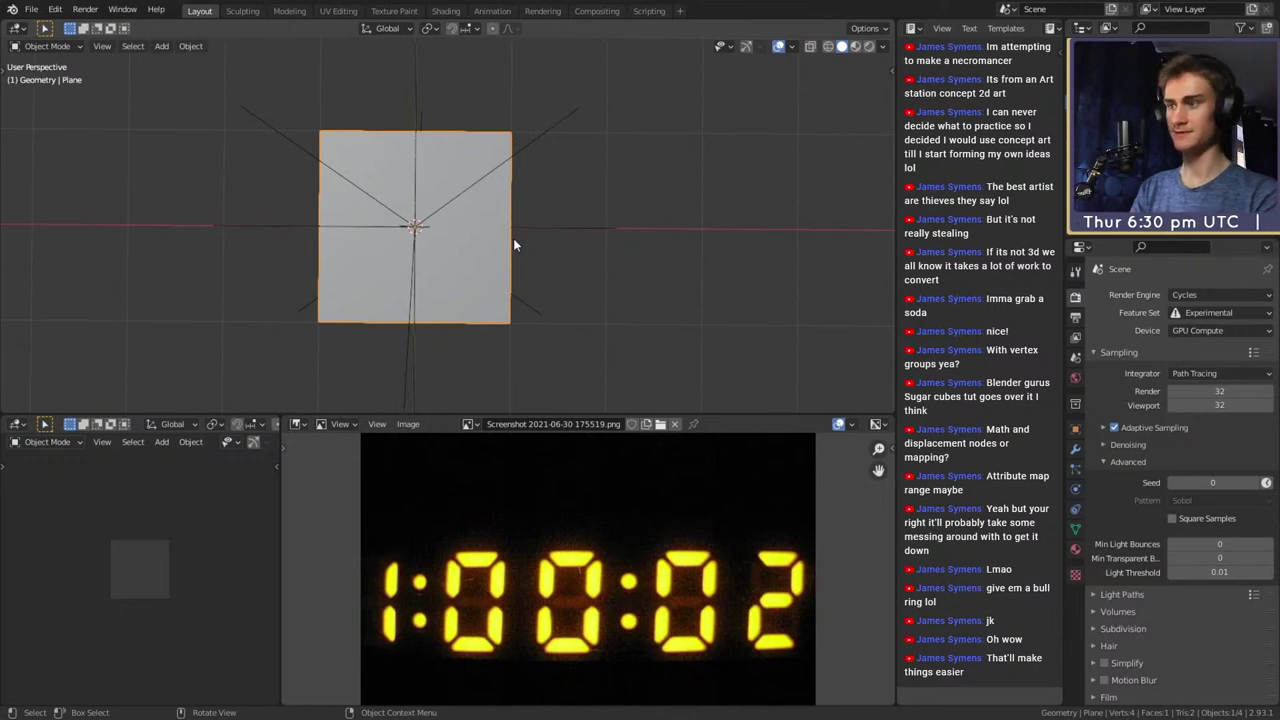
# Stretch the plane along the X axis to about 2.5 times its width and apply the object transform
pyautogui.scroll(-3, 497, 248)
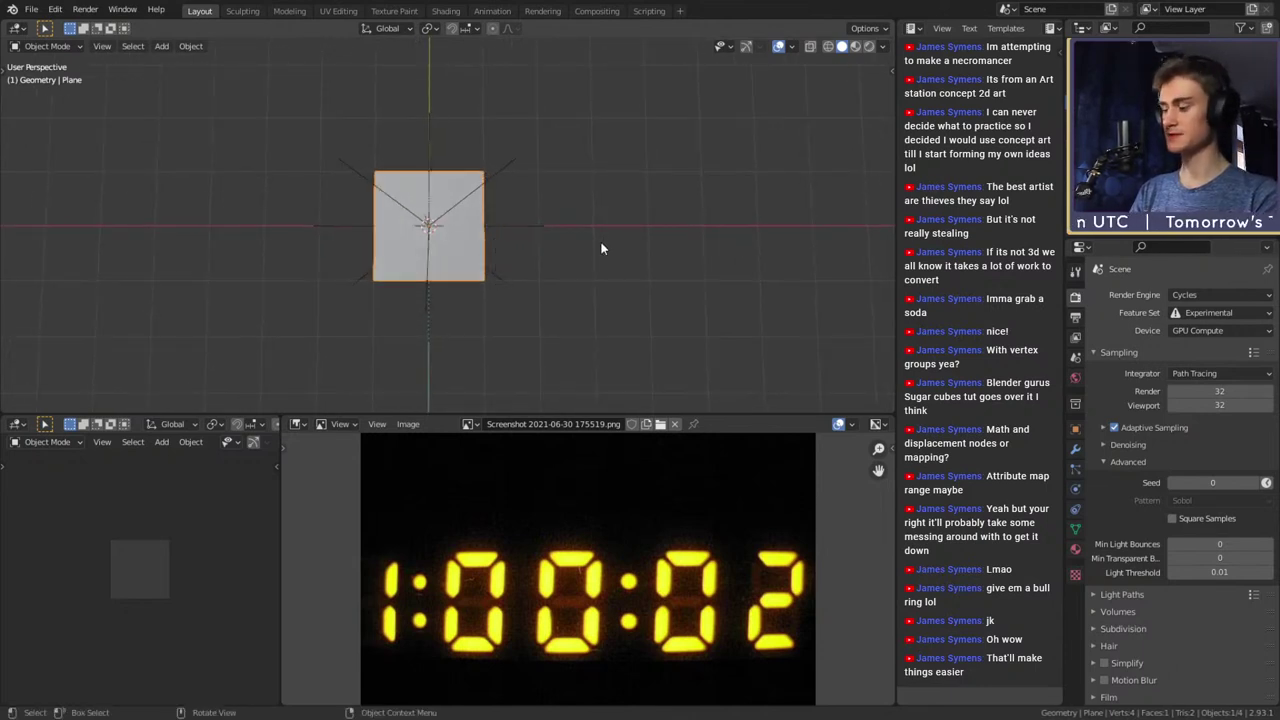
pyautogui.press('s')
pyautogui.press('x')
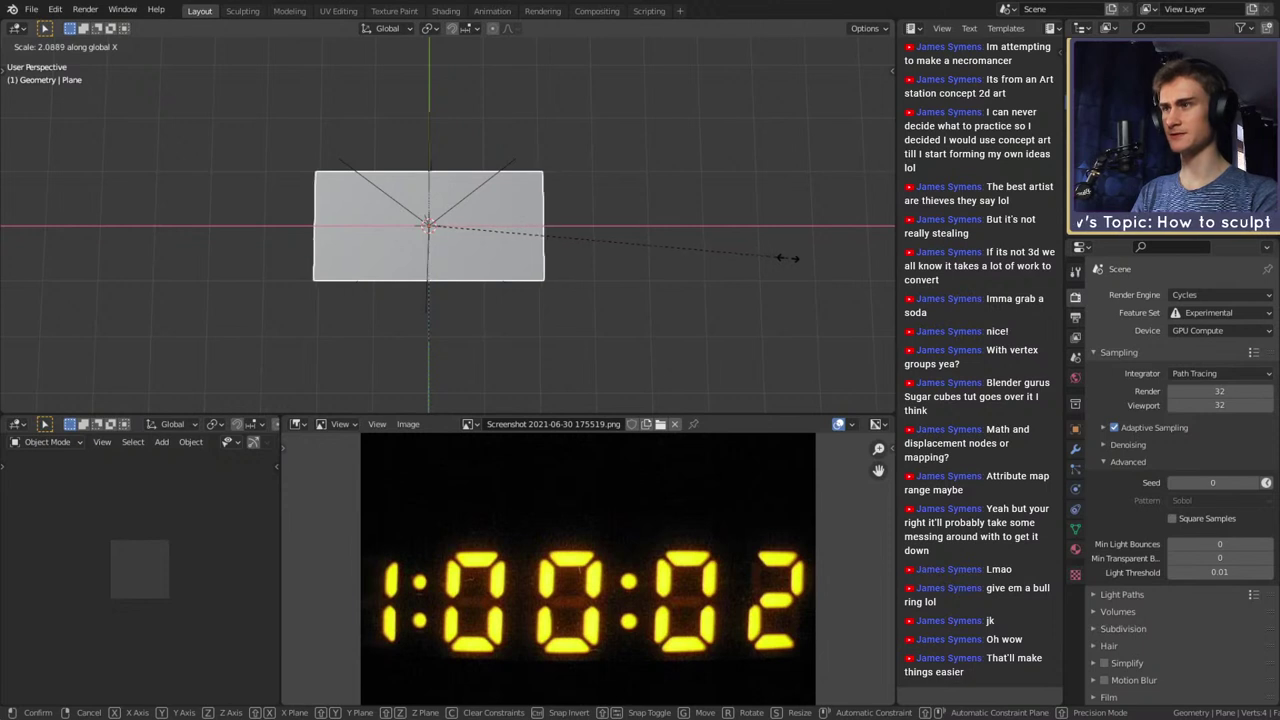
pyautogui.click(858, 255)
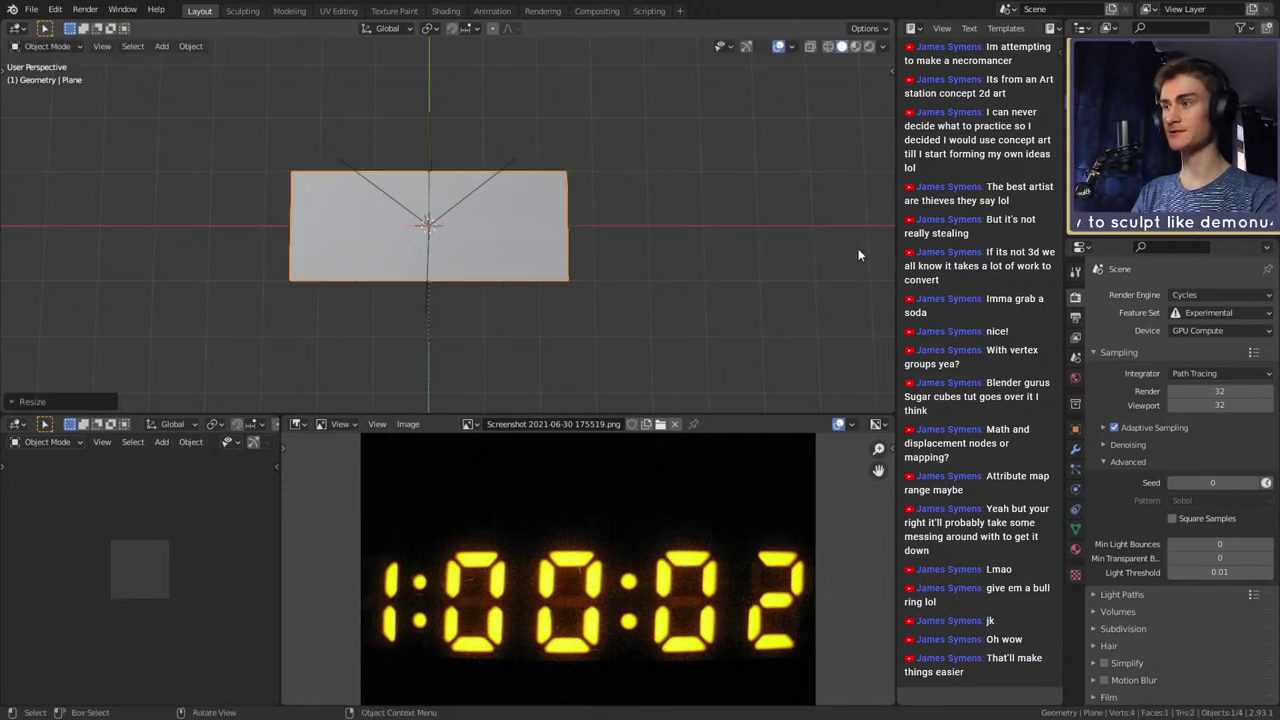
pyautogui.moveTo(540, 229); pyautogui.dragTo(560, 268, button='middle')
pyautogui.hotkey('ctrl', 'a')
pyautogui.click(610, 289)
pyautogui.hotkey('alt', 'a')
pyautogui.click(618, 206)
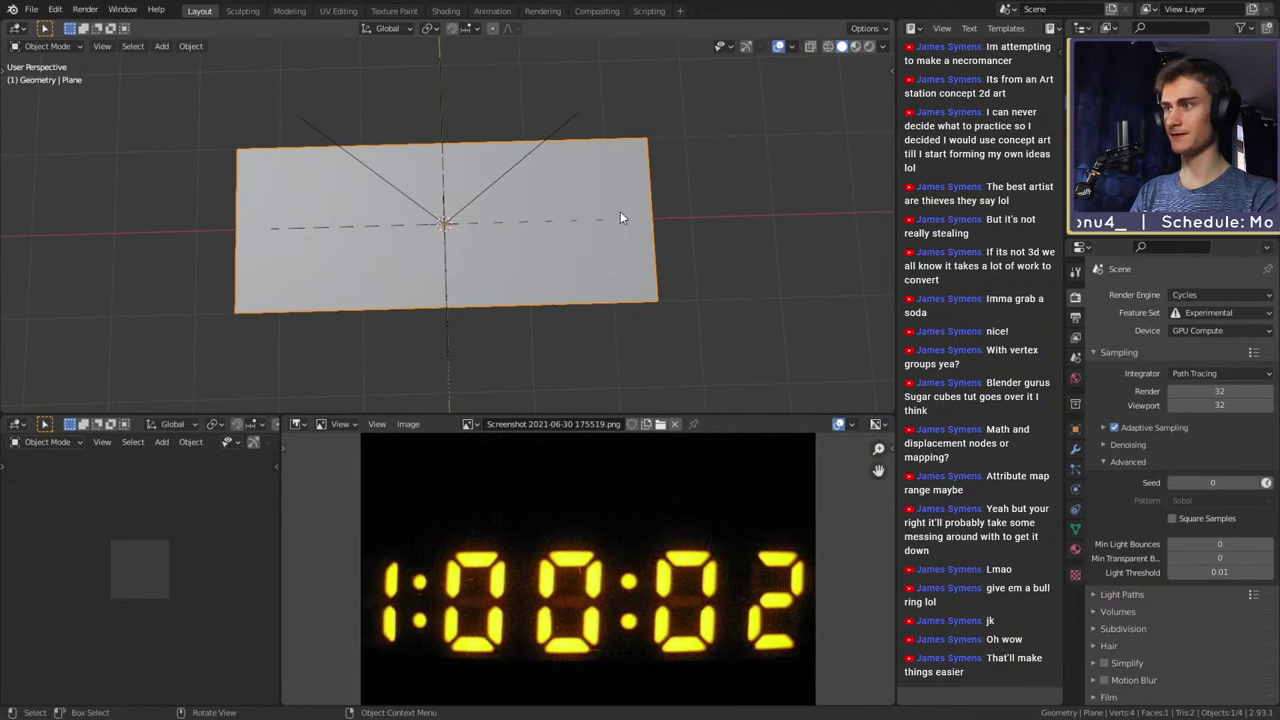
# Check the plane's UV layout in the small area beside the reference image, and restore that area to a 3D viewport
pyautogui.hotkey('shift', 'F10')
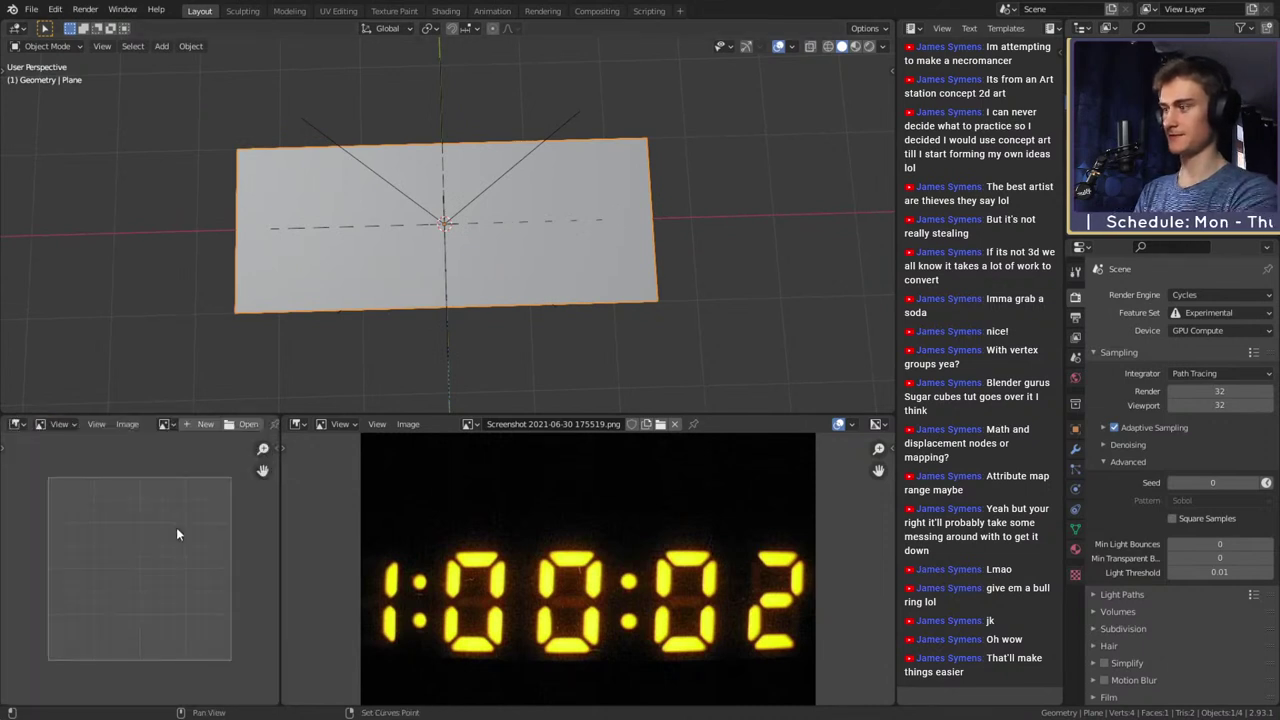
pyautogui.hotkey('shift', 'F10')
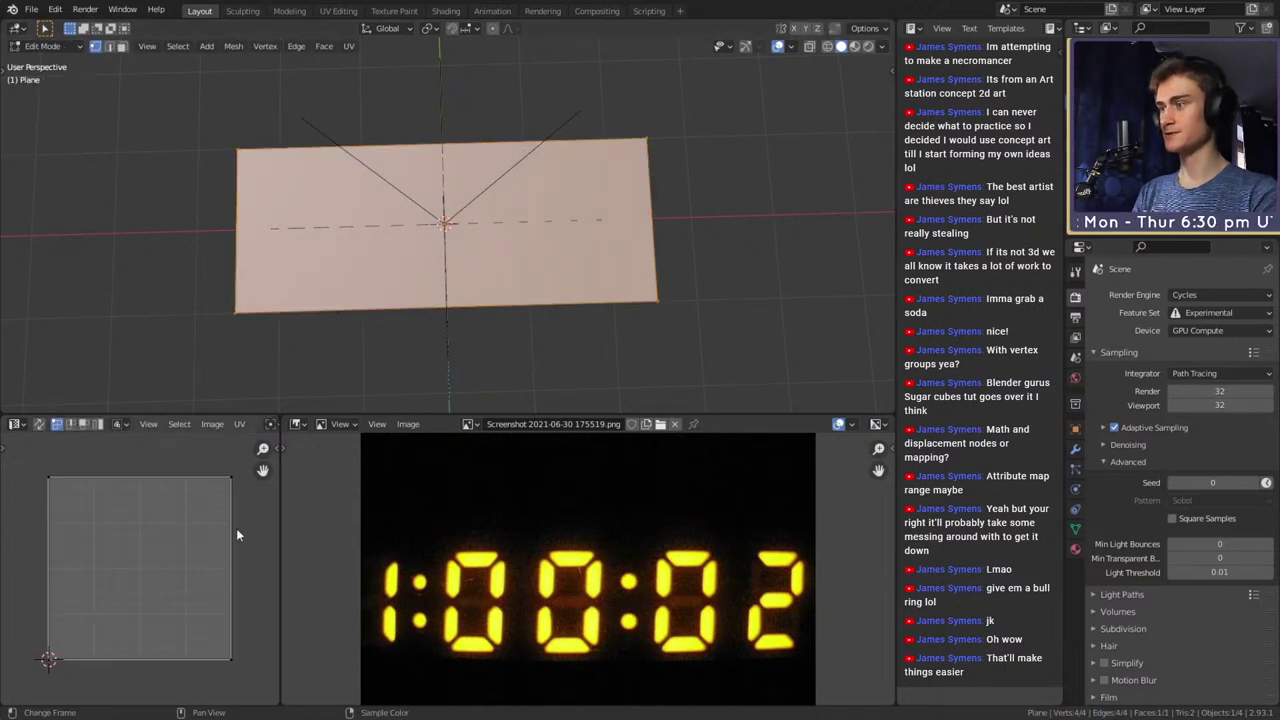
pyautogui.press('shift')
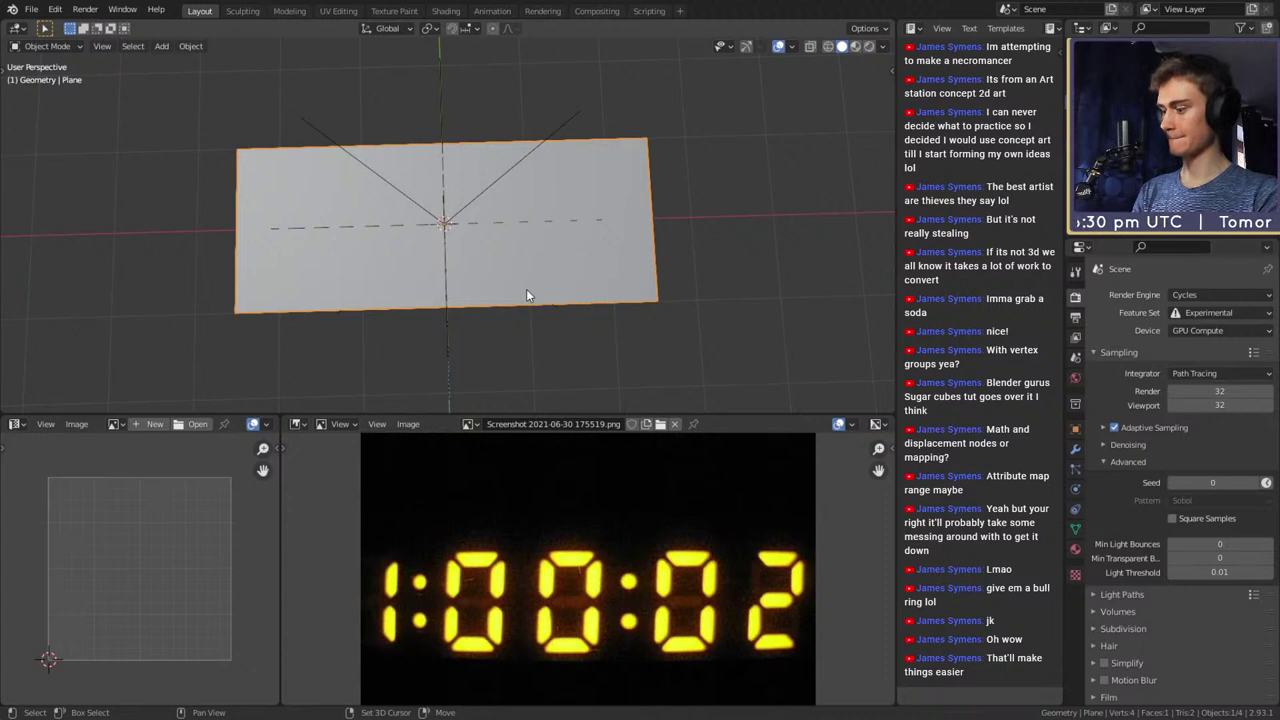
pyautogui.hotkey('shift', 'F5')
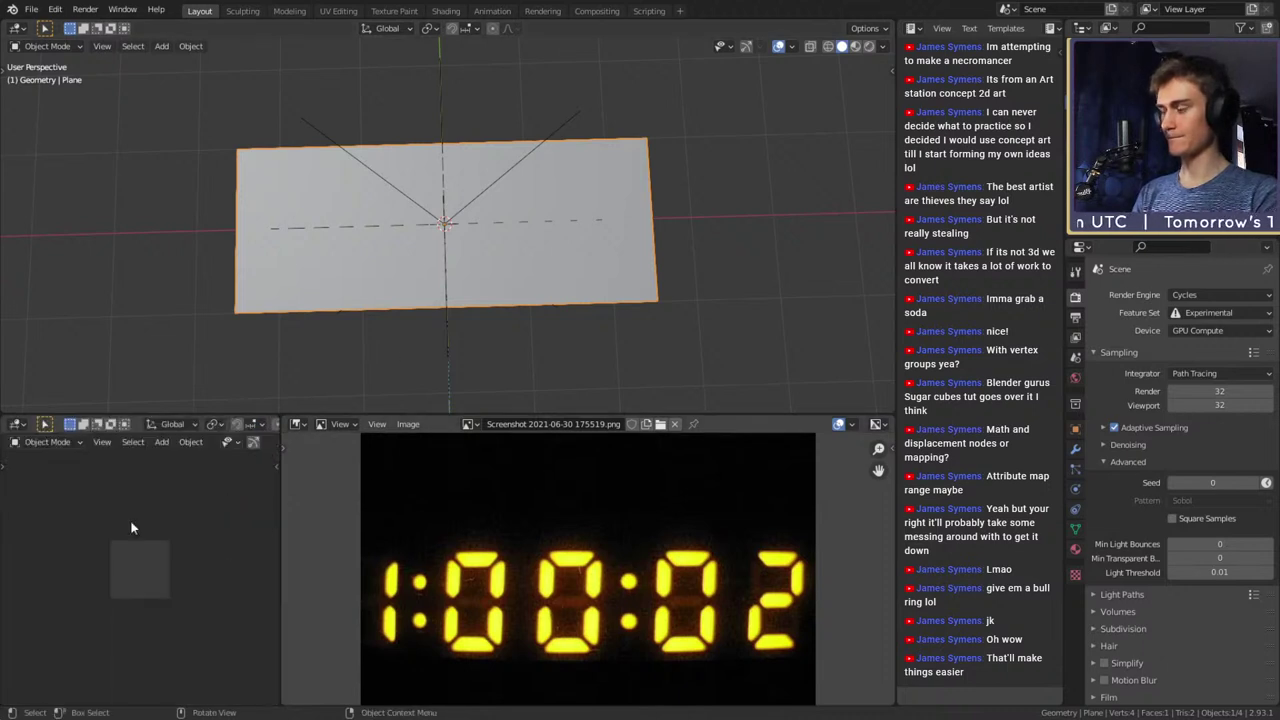
pyautogui.scroll(-4, 478, 182)
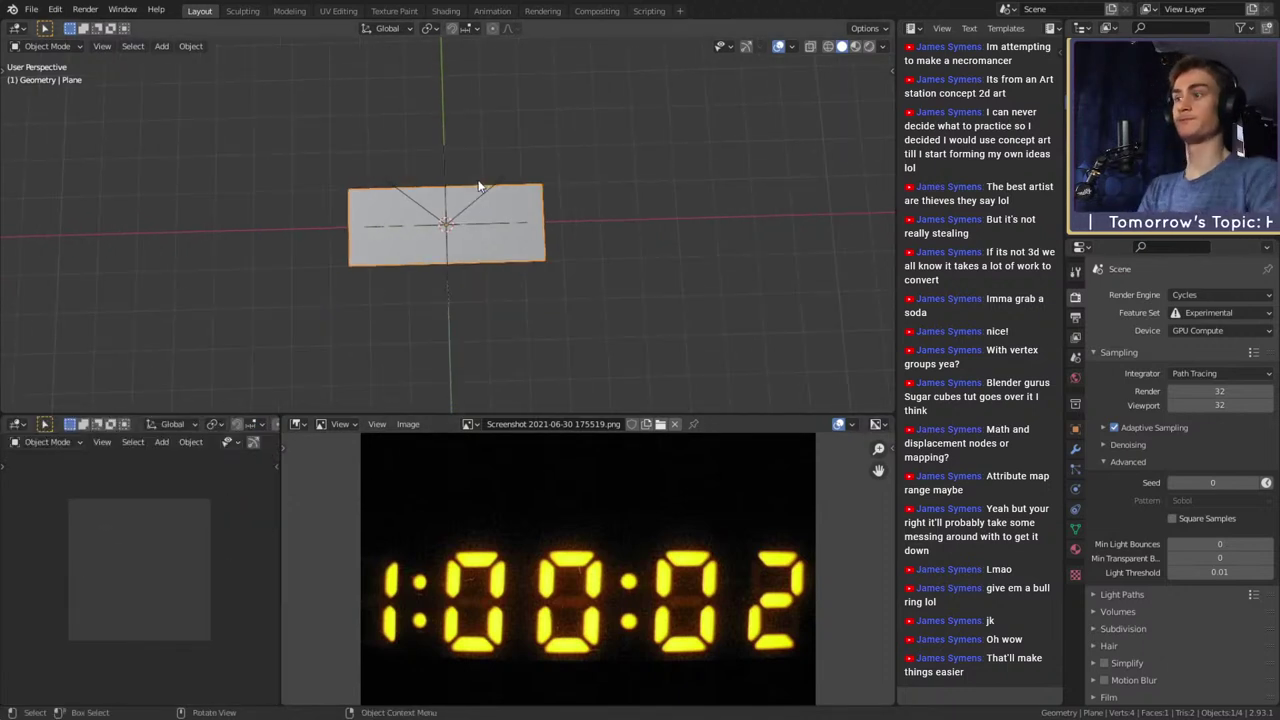
pyautogui.scroll(-3, 476, 240)
pyautogui.click(390, 279)
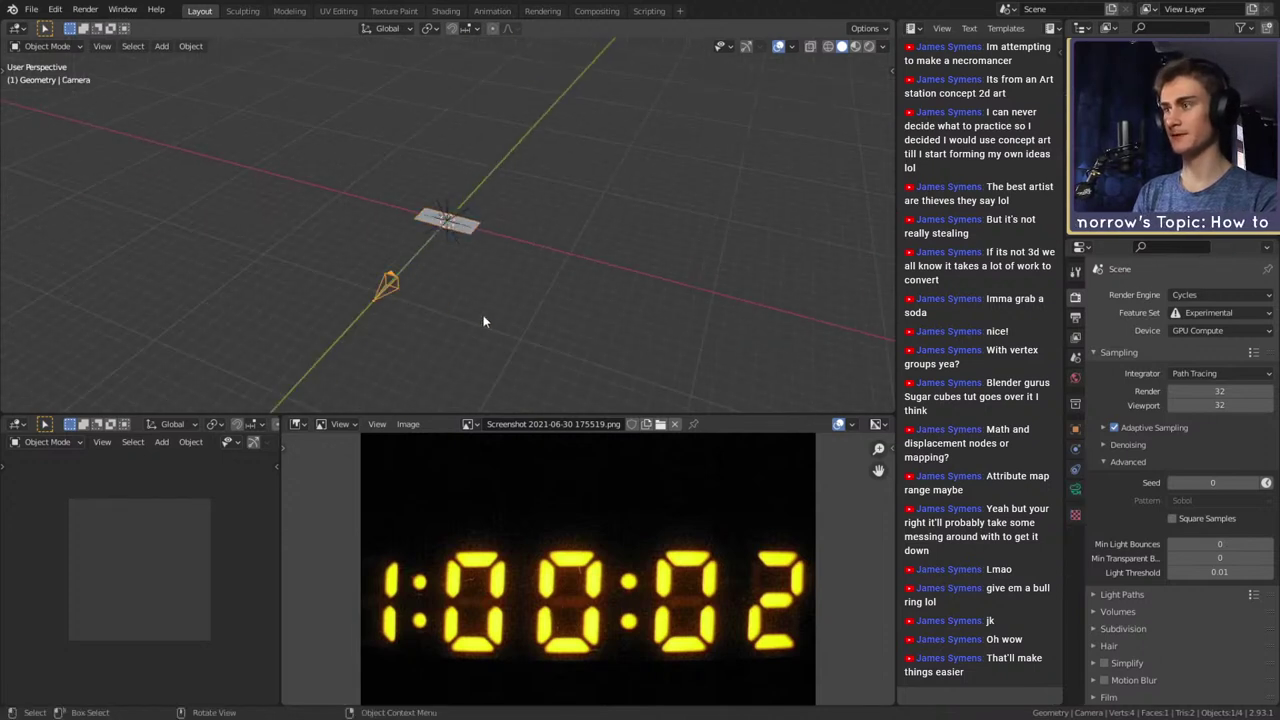
pyautogui.moveTo(390, 279); pyautogui.dragTo(551, 329, button='middle')
pyautogui.scroll(6, 512, 266)
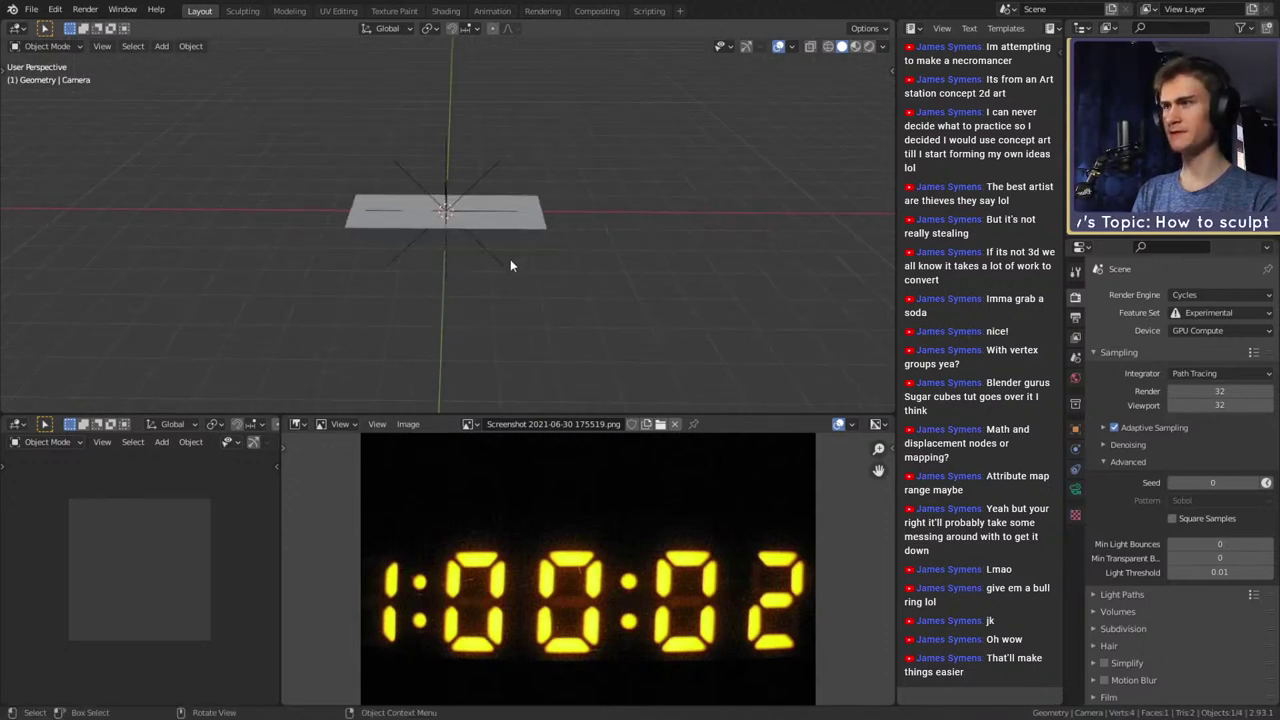
pyautogui.moveTo(511, 264); pyautogui.dragTo(713, 172, button='middle')
pyautogui.click(598, 192)
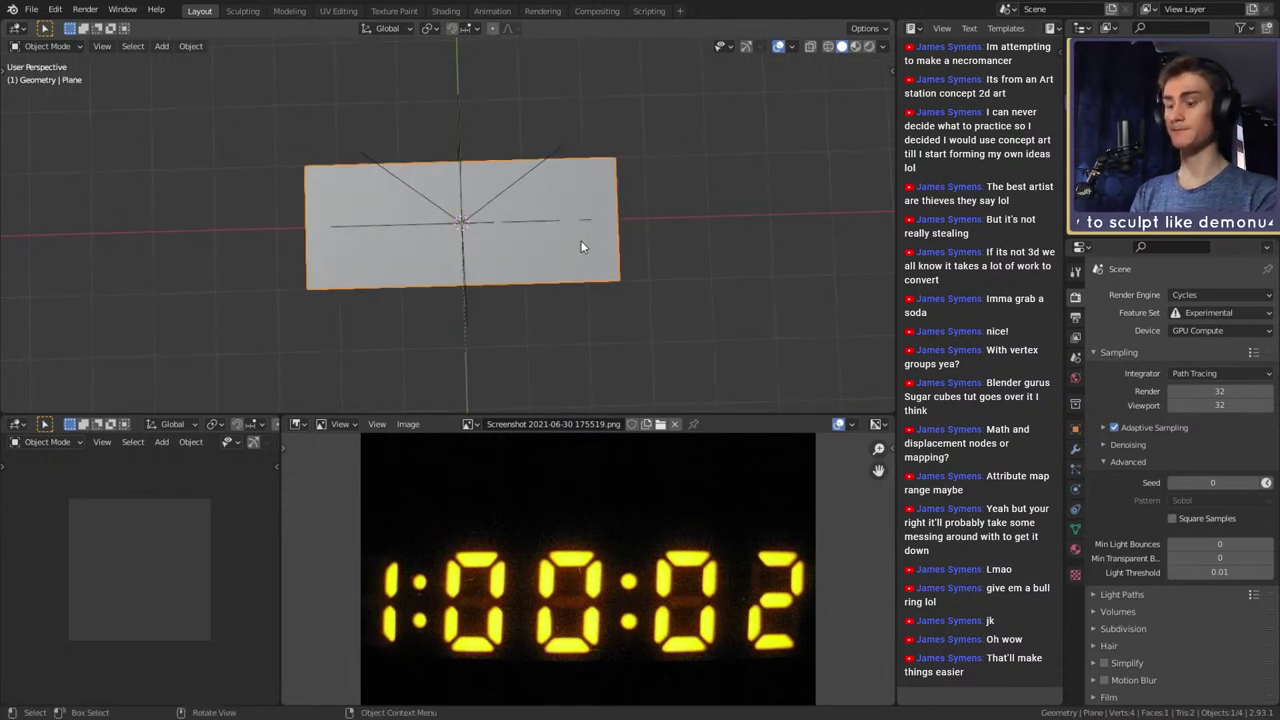
pyautogui.scroll(3, 443, 229)
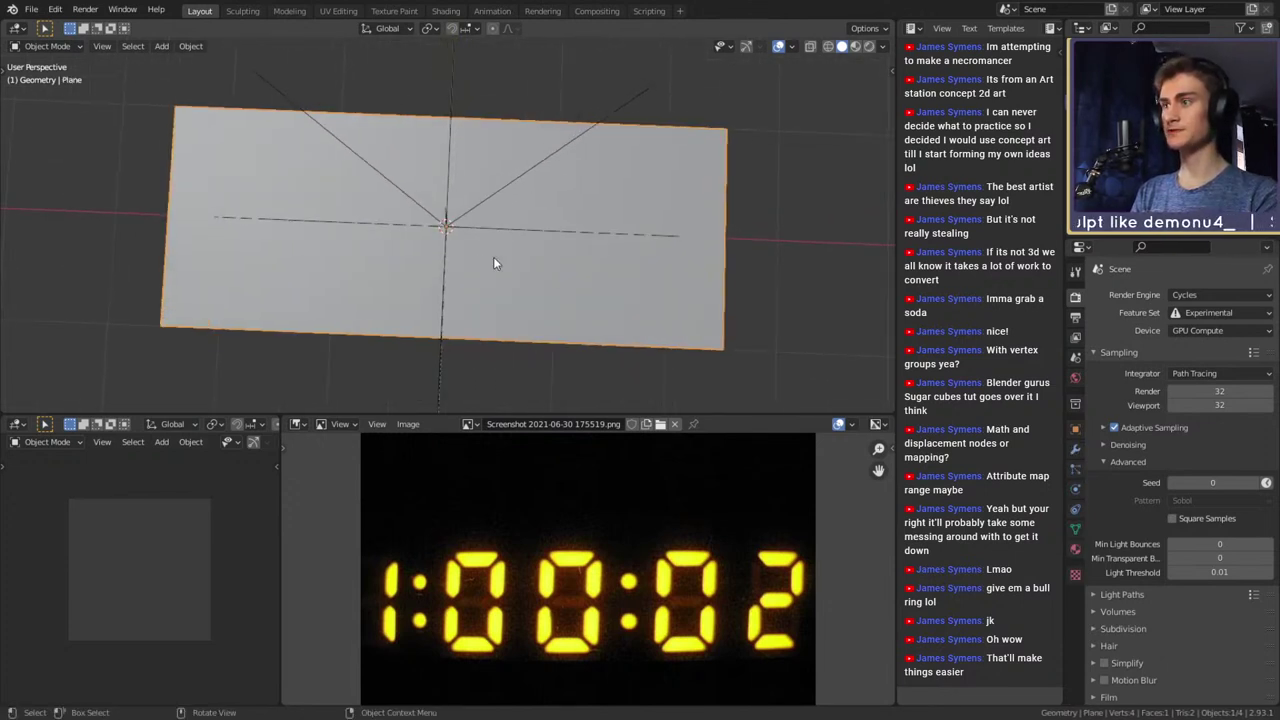
pyautogui.moveTo(493, 263); pyautogui.dragTo(508, 266, button='middle')
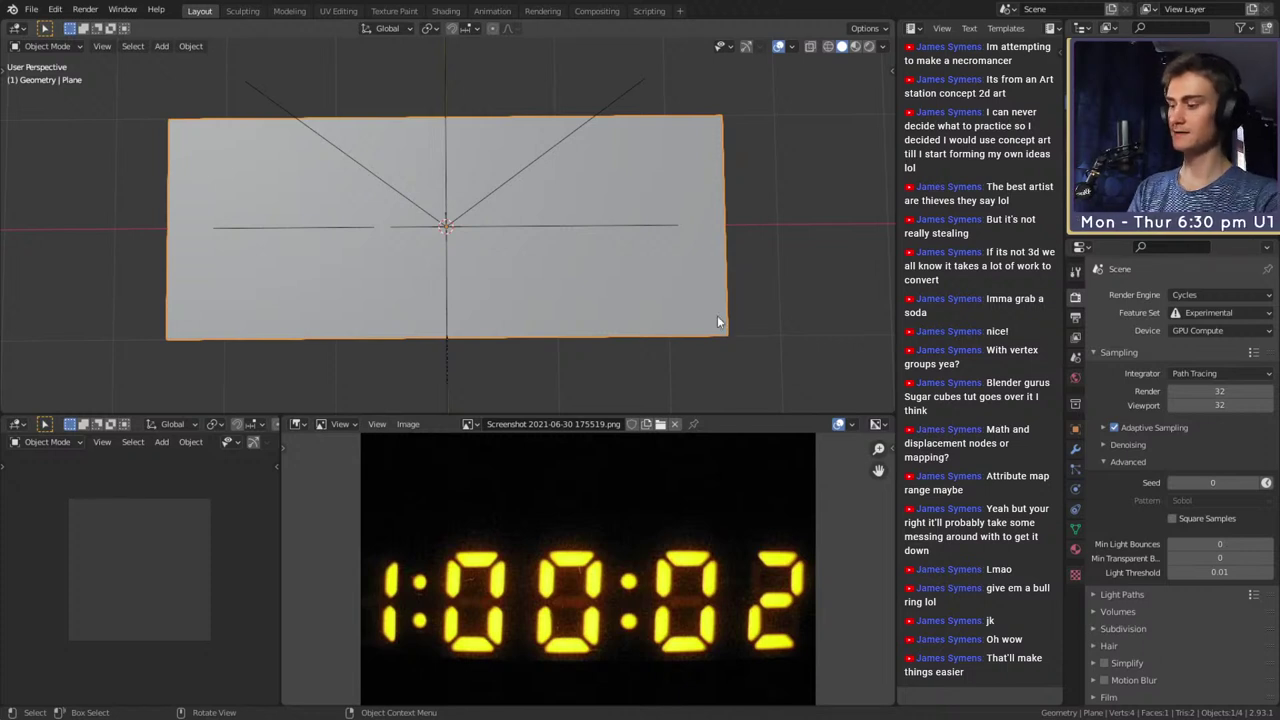
pyautogui.scroll(-4, 468, 250)
pyautogui.scroll(2, 465, 260)
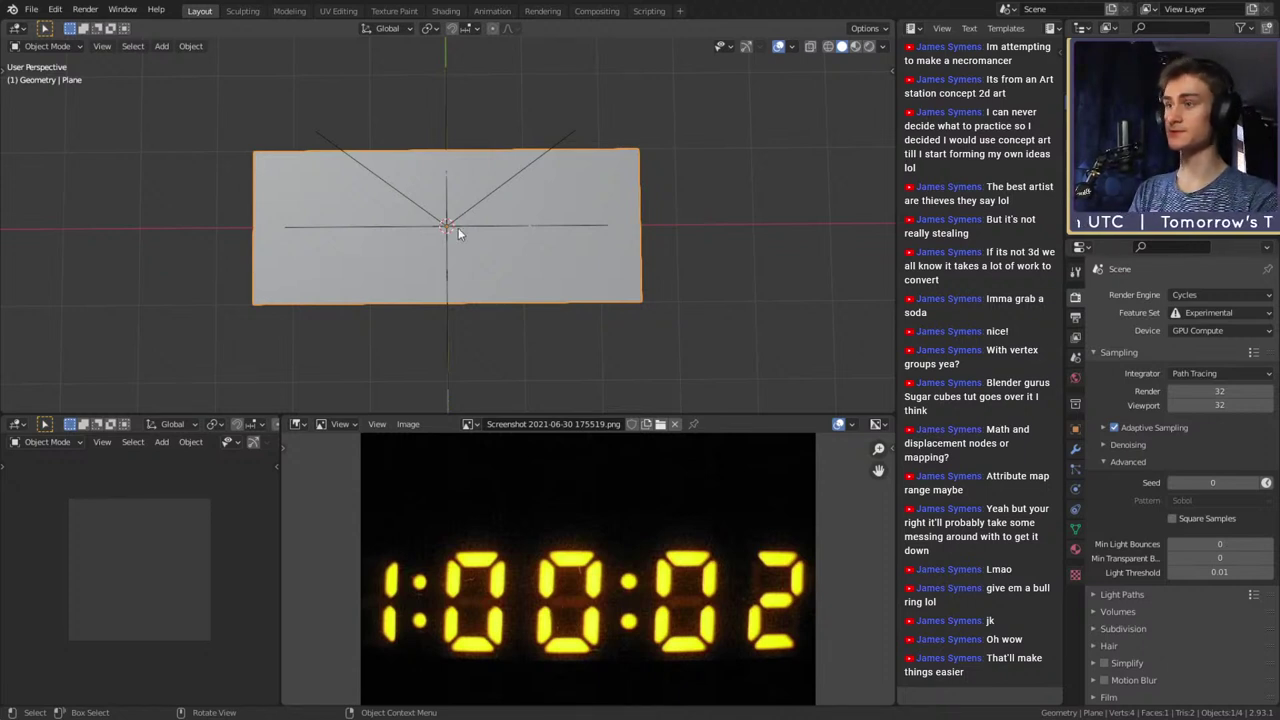
pyautogui.scroll(-5, 450, 224)
pyautogui.scroll(4, 483, 272)
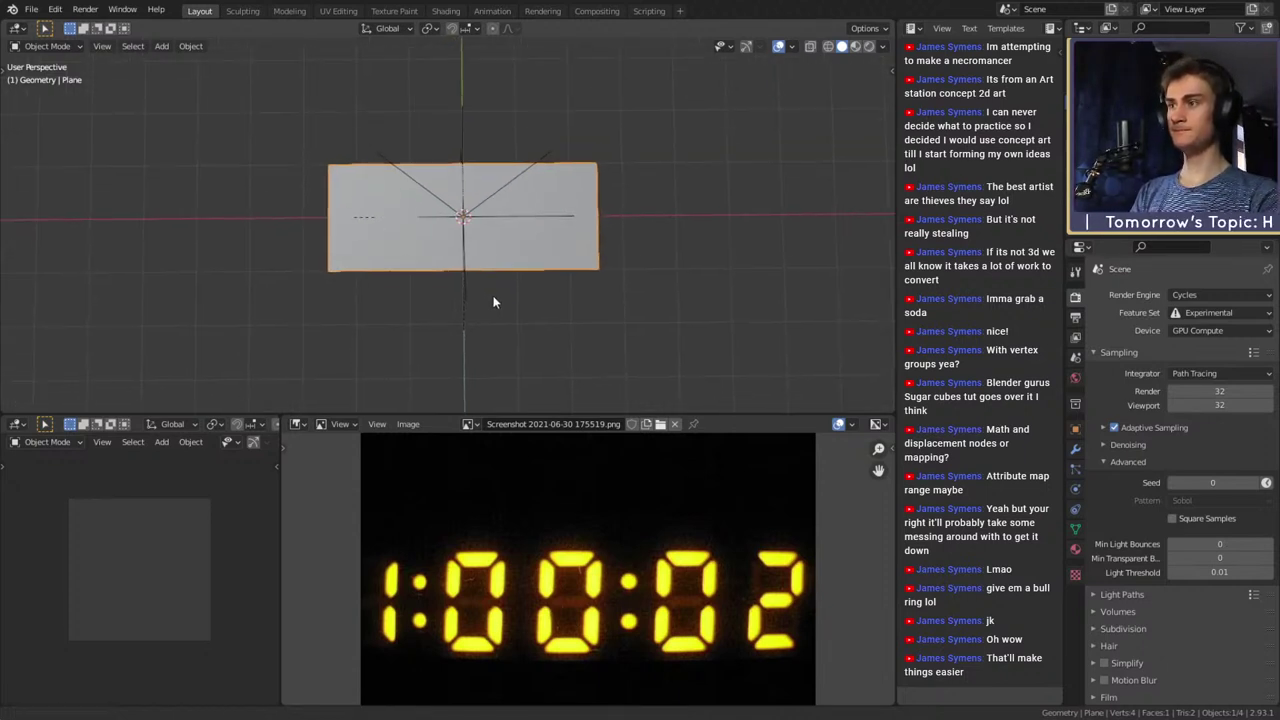
pyautogui.moveTo(526, 309); pyautogui.dragTo(521, 289, button='middle')
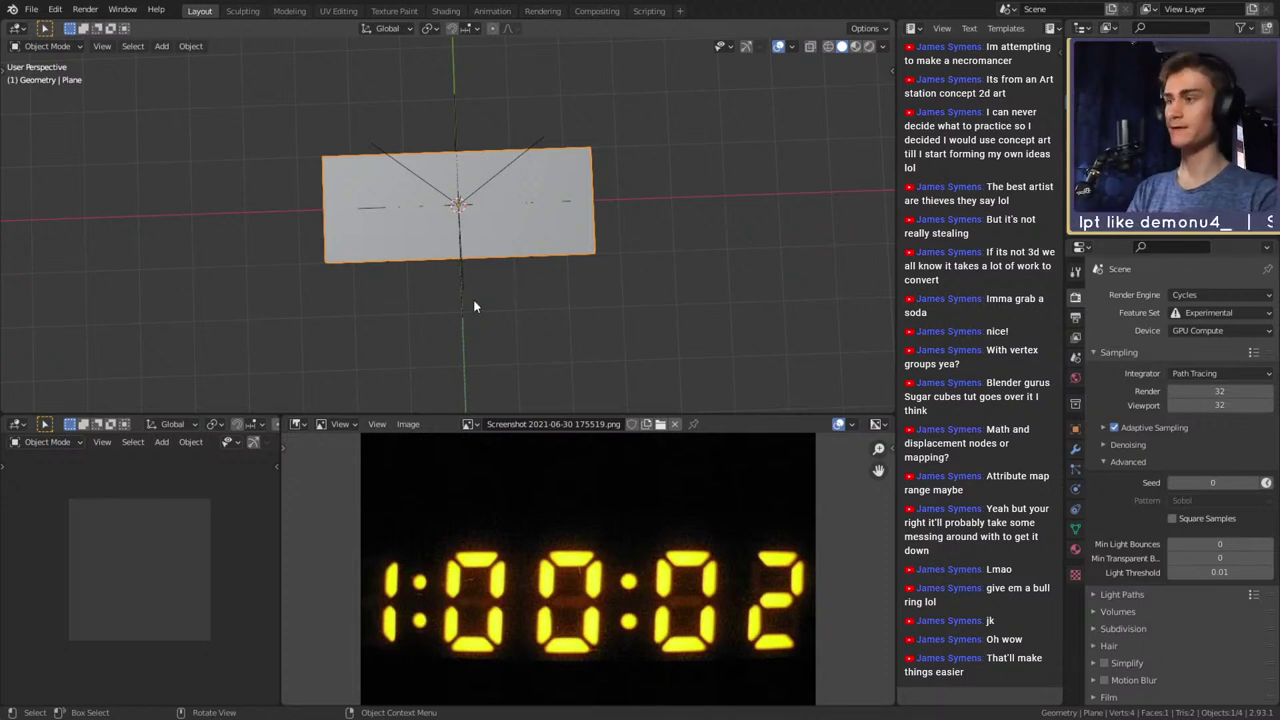
pyautogui.scroll(-3, 490, 298)
pyautogui.moveTo(493, 297); pyautogui.dragTo(497, 279, button='middle')
pyautogui.scroll(4, 497, 279)
pyautogui.click(636, 194)
pyautogui.click(585, 213)
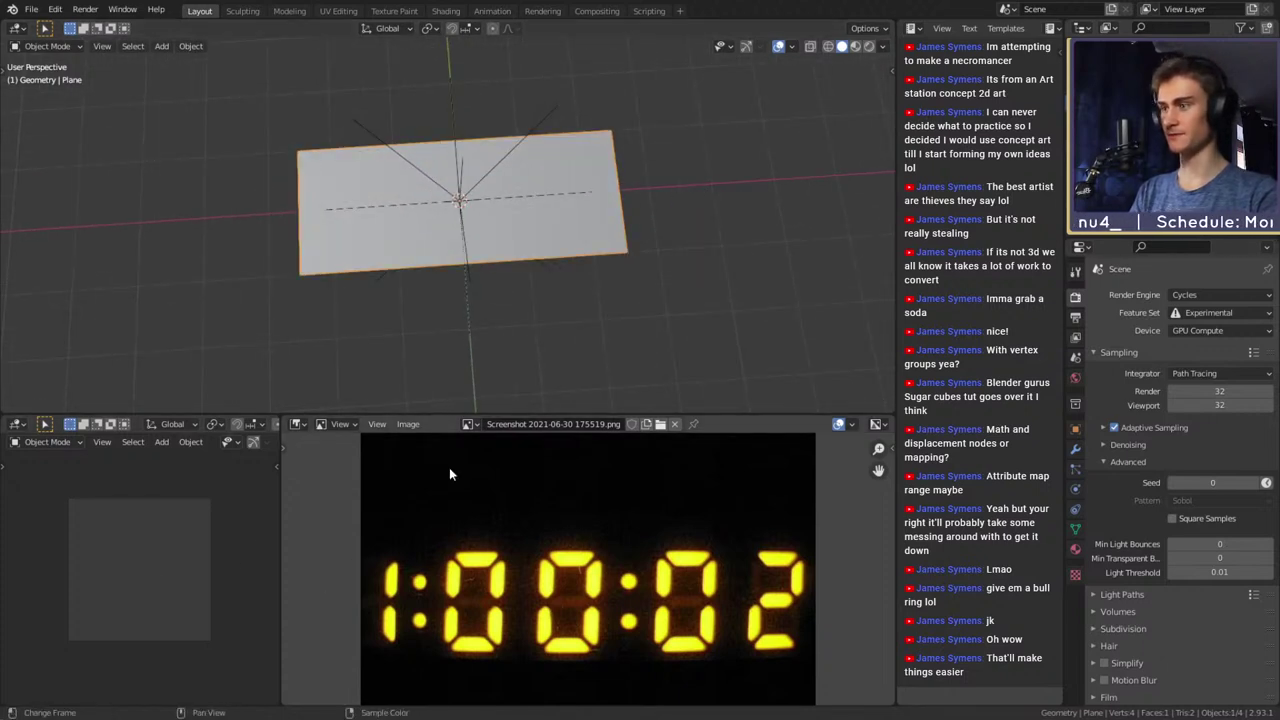
# Change the small area beside the reference to a UV Editor and display Screenshot 2021-06-30 175519.png in it
pyautogui.hotkey('shift', 'F10')
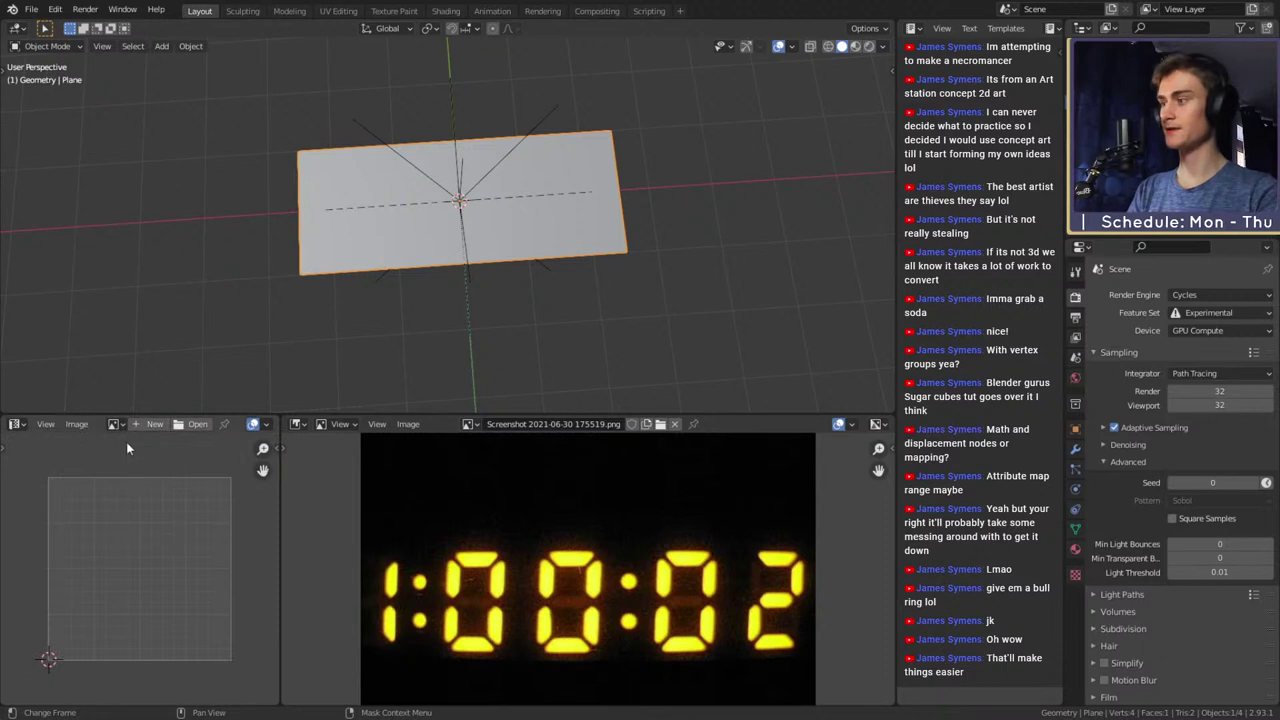
pyautogui.click(114, 424)
pyautogui.click(160, 459)
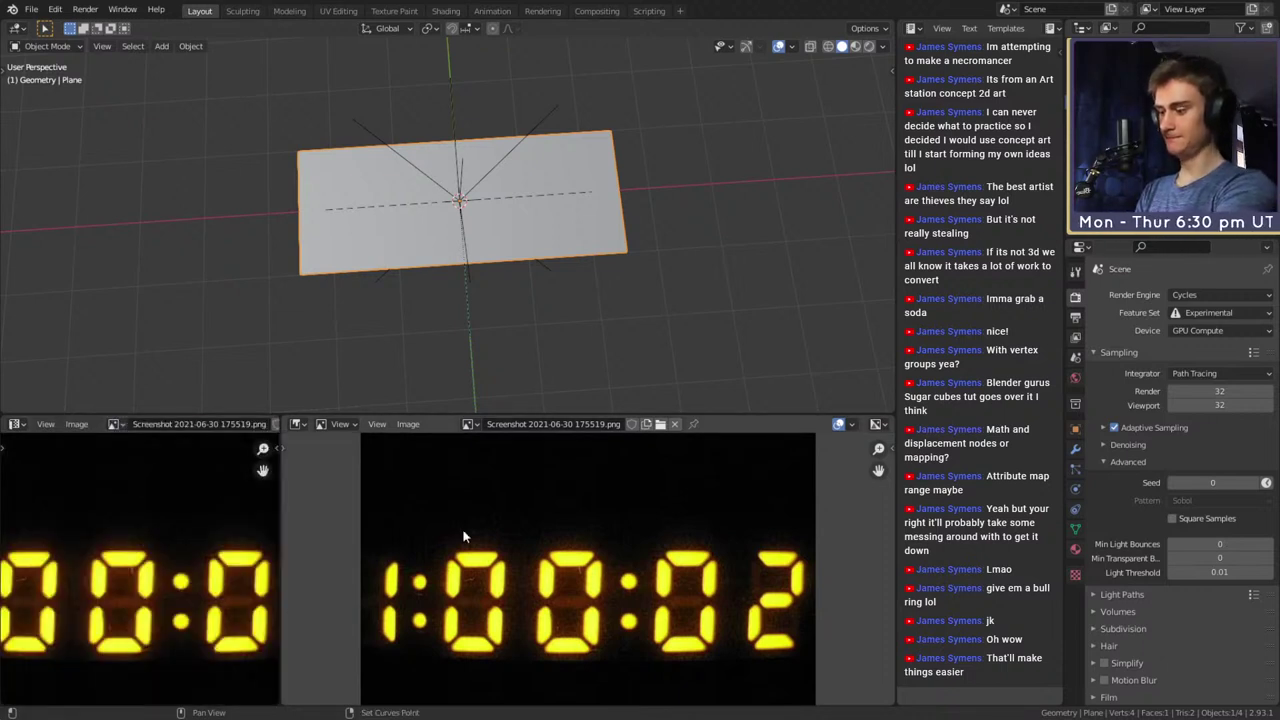
# Change the larger reference image area to a Shader Editor and set the main 3D viewport to Material Preview shading
pyautogui.hotkey('shift', 'F3')
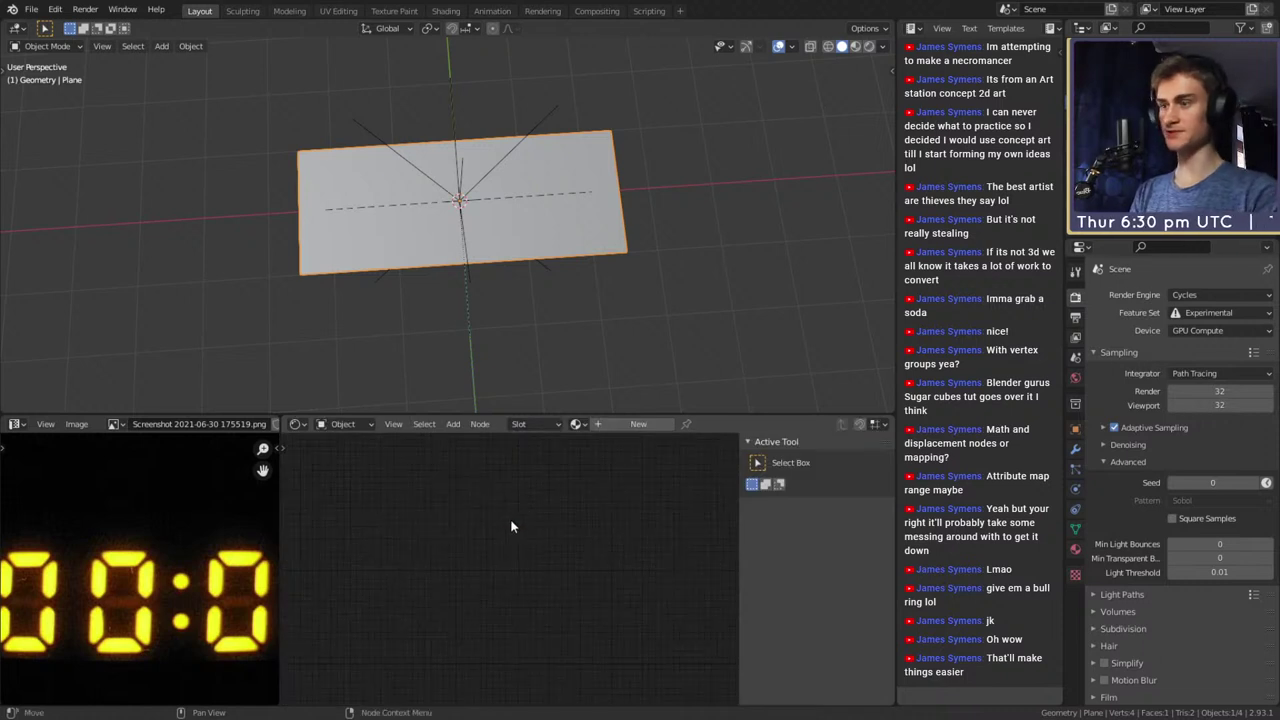
pyautogui.press('z')
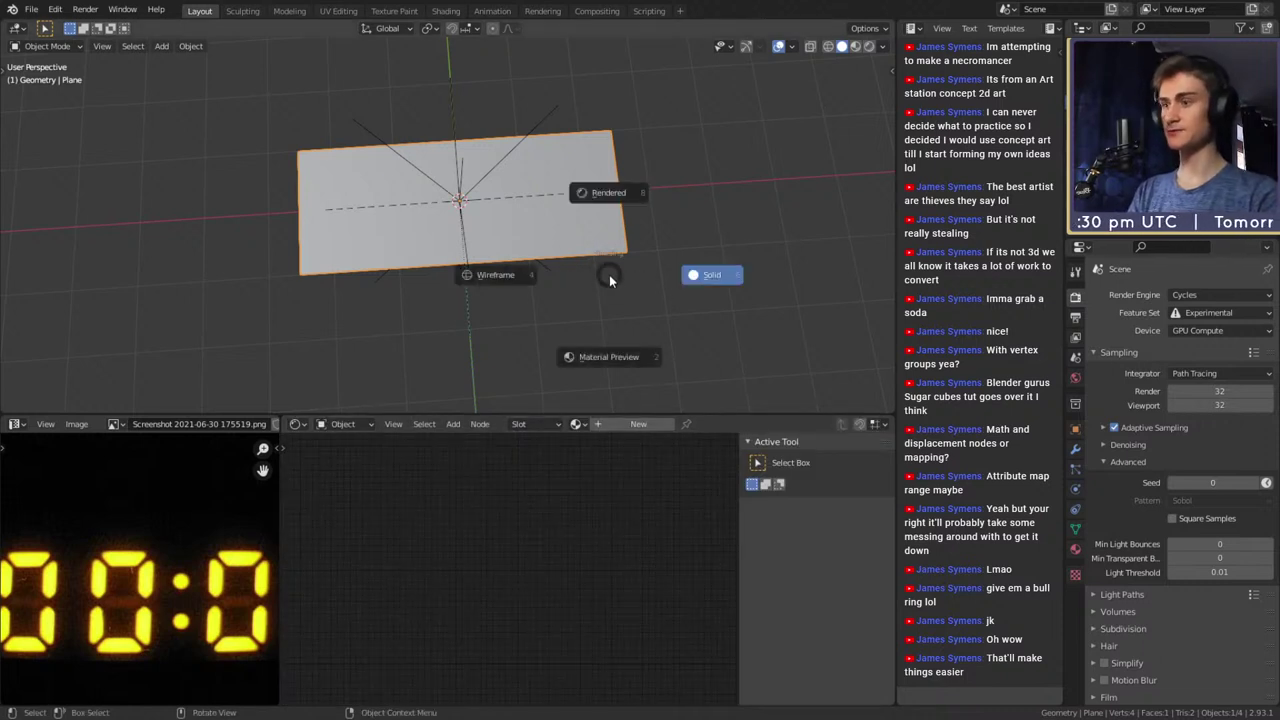
pyautogui.click(609, 356)
pyautogui.moveTo(551, 283)
pyautogui.mouseDown(button='middle')
pyautogui.moveTo(508, 289)
pyautogui.moveTo(550, 281)
pyautogui.mouseUp(button='middle')
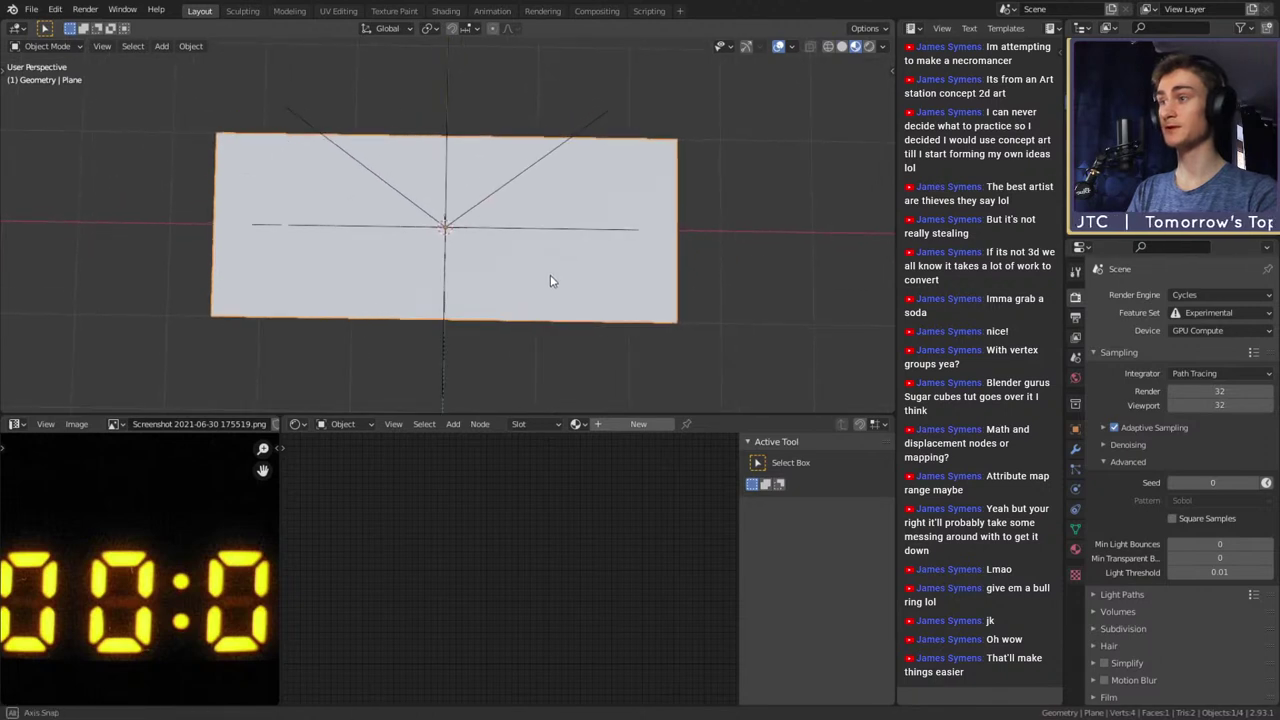
# Create a new material for the plane and select its Principled BSDF node
pyautogui.click(640, 424)
pyautogui.scroll(-12, 575, 550)
pyautogui.scroll(6, 604, 561)
pyautogui.moveTo(490, 572); pyautogui.dragTo(627, 566, button='middle')
pyautogui.scroll(6, 685, 548)
pyautogui.scroll(3, 627, 560)
pyautogui.click(505, 457)
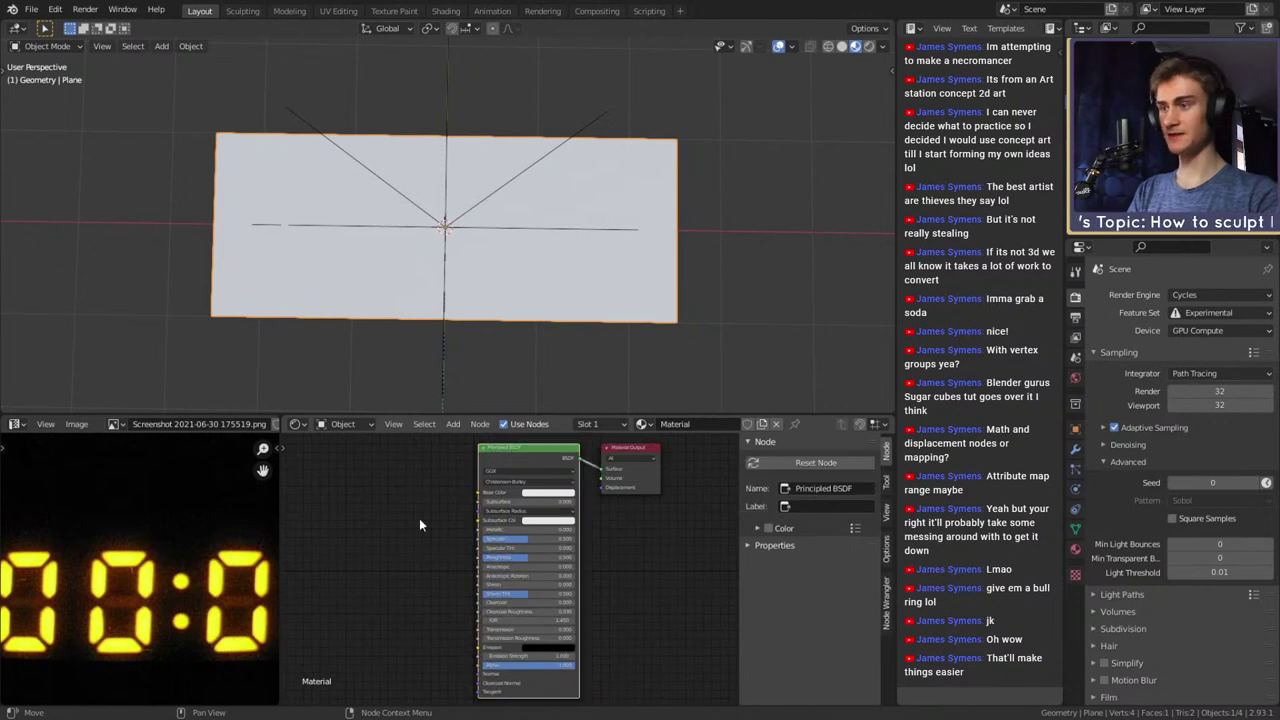
# Add a Gradient Texture node to the material and preview its color output directly on the plane
pyautogui.moveTo(368, 513); pyautogui.dragTo(533, 516, button='middle')
pyautogui.hotkey('shift', 'a')
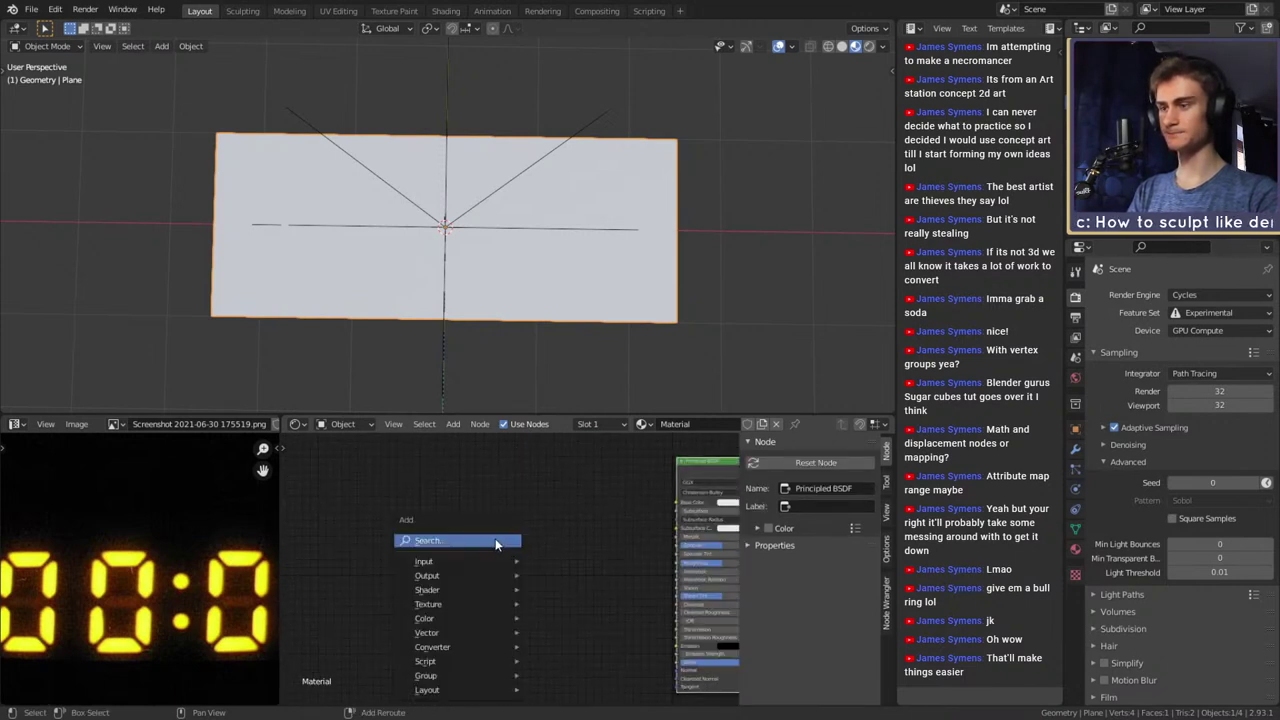
pyautogui.moveTo(427, 593)
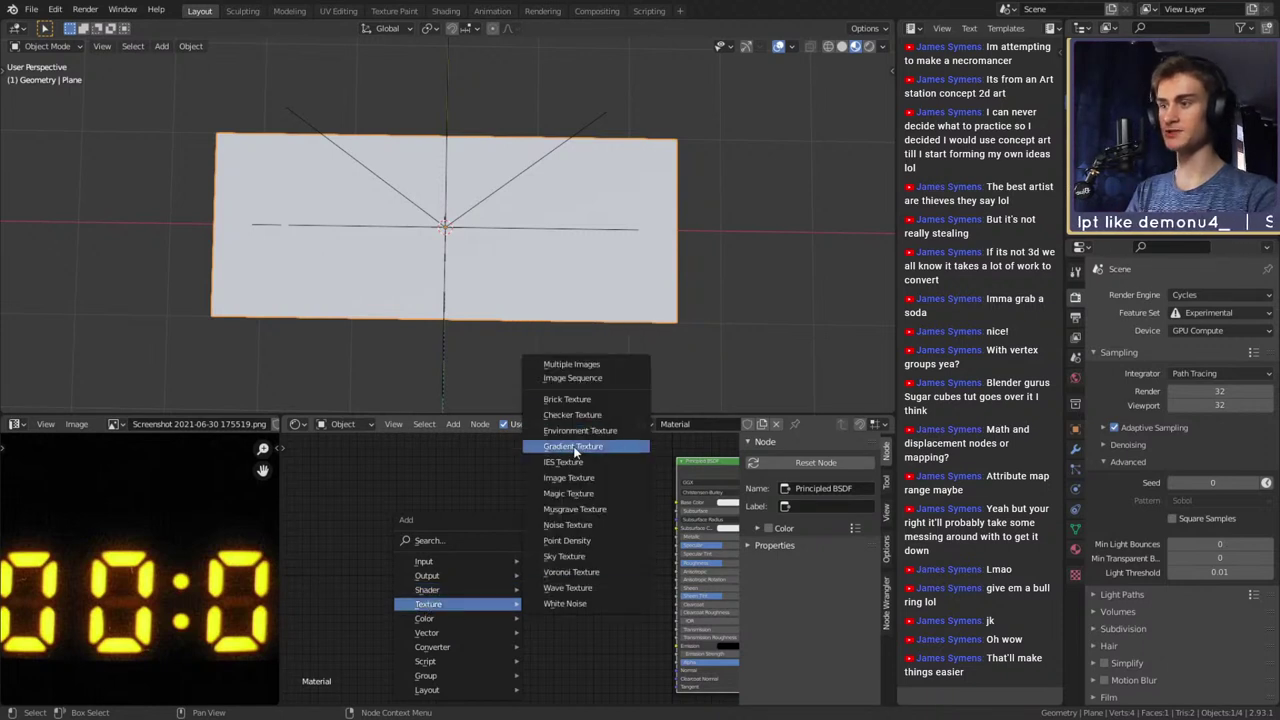
pyautogui.click(572, 450)
pyautogui.click(437, 519)
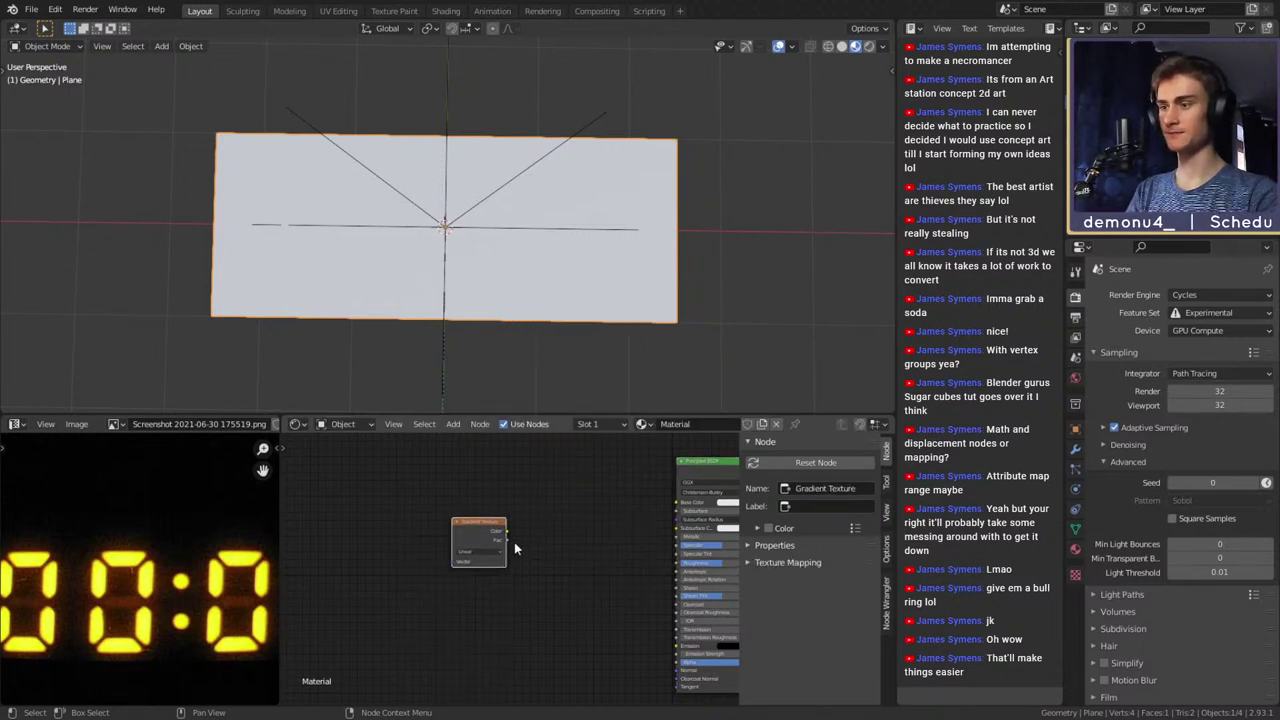
pyautogui.keyDown('ctrl'); pyautogui.keyDown('shift'); pyautogui.click(500, 535); pyautogui.keyUp('shift'); pyautogui.keyUp('ctrl')
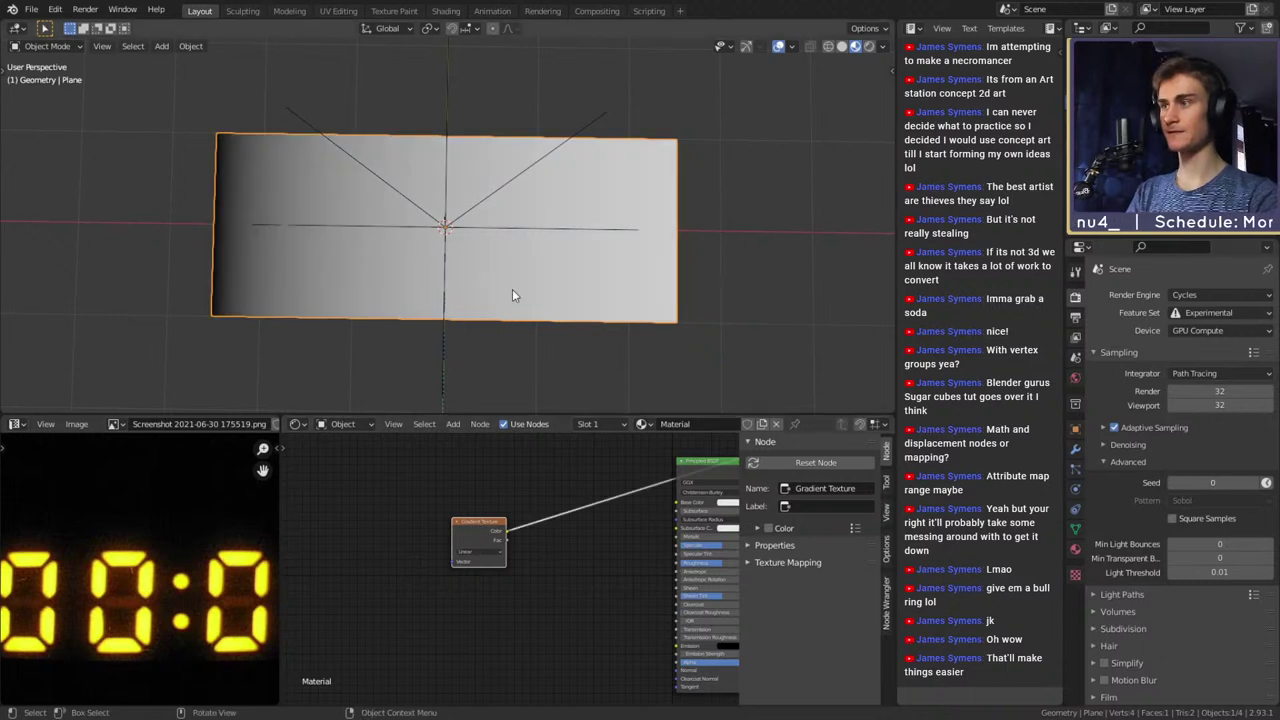
pyautogui.moveTo(512, 289); pyautogui.dragTo(563, 306, button='middle')
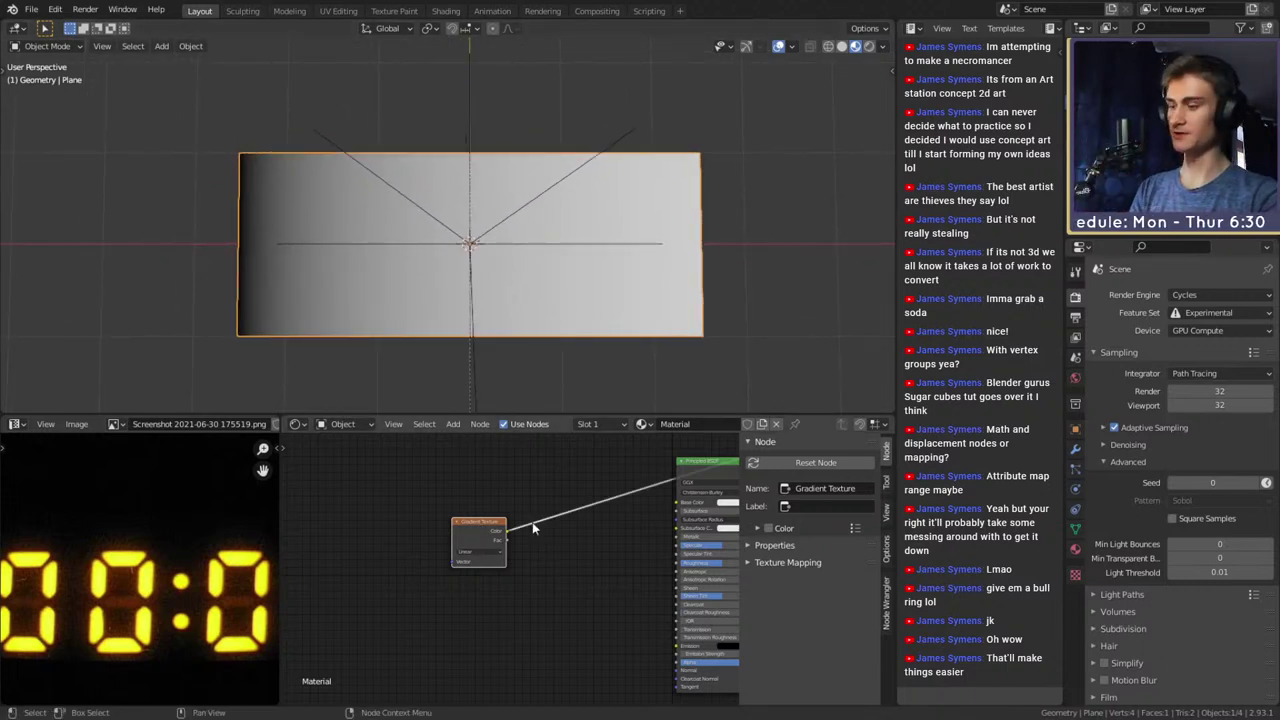
# Insert a ColorRamp node on the Gradient Texture's color link and set its interpolation to Constant
pyautogui.moveTo(543, 557); pyautogui.dragTo(589, 561, button='middle')
pyautogui.hotkey('shift', 'a')
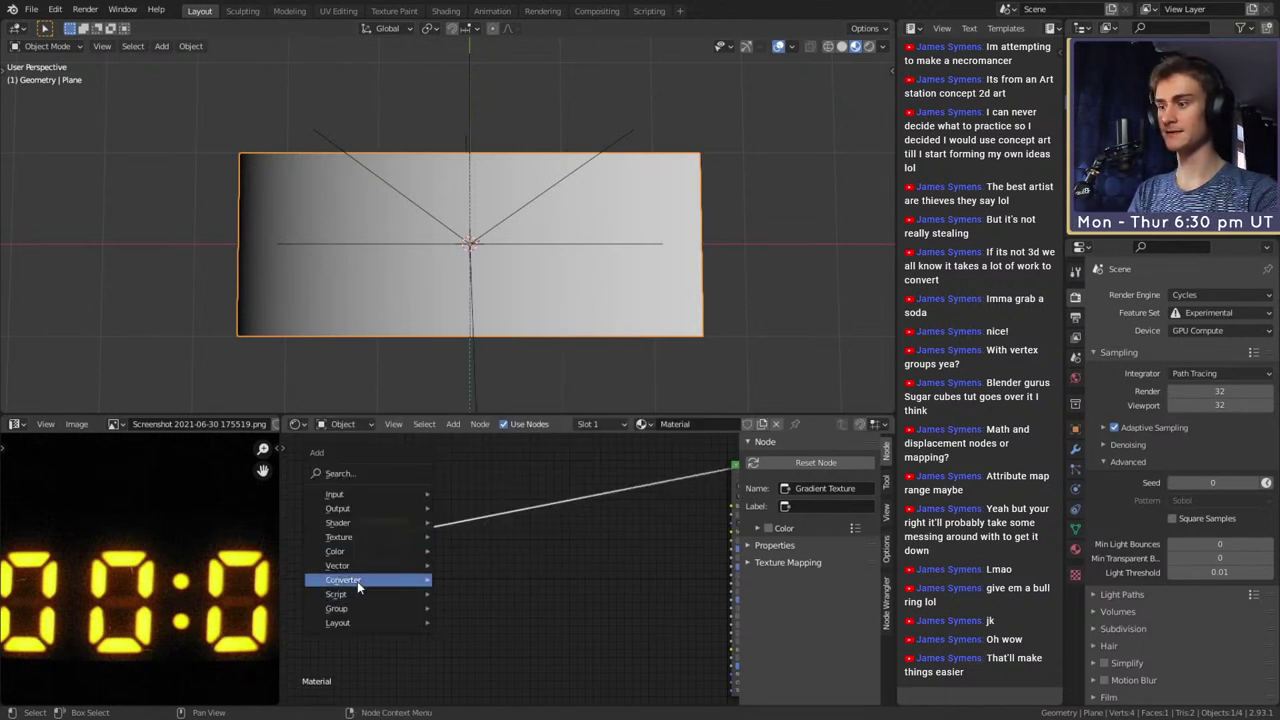
pyautogui.moveTo(357, 580)
pyautogui.click(473, 406)
pyautogui.click(616, 537)
pyautogui.click(567, 515)
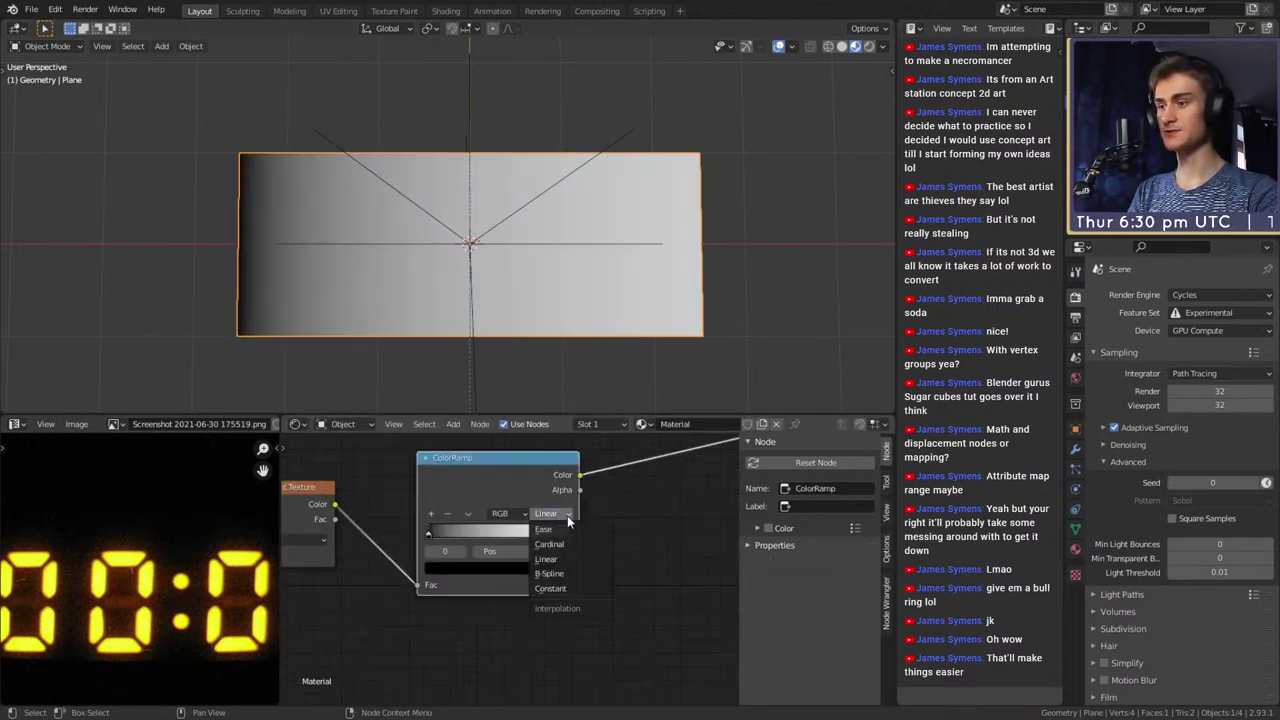
pyautogui.click(551, 588)
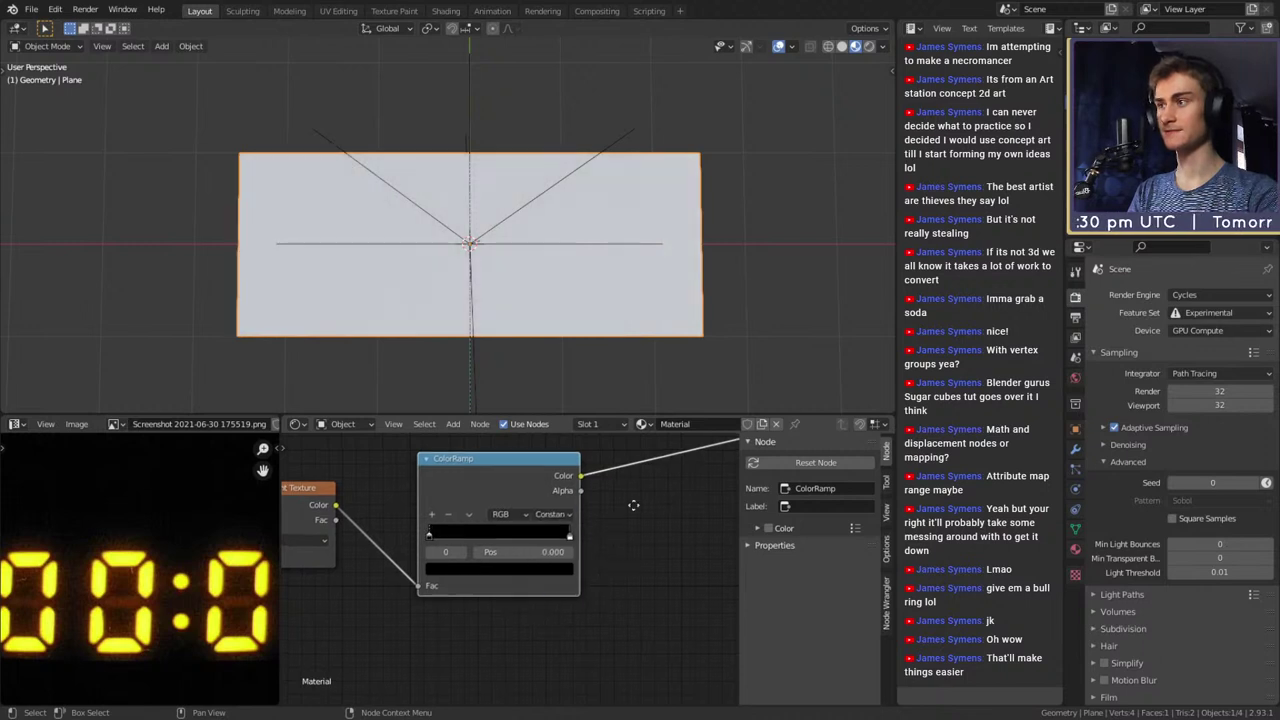
# Try the ramp's white stop at position 0.223, and return it to the far end of the ramp
pyautogui.scroll(2, 663, 526)
pyautogui.moveTo(637, 545); pyautogui.dragTo(482, 556)
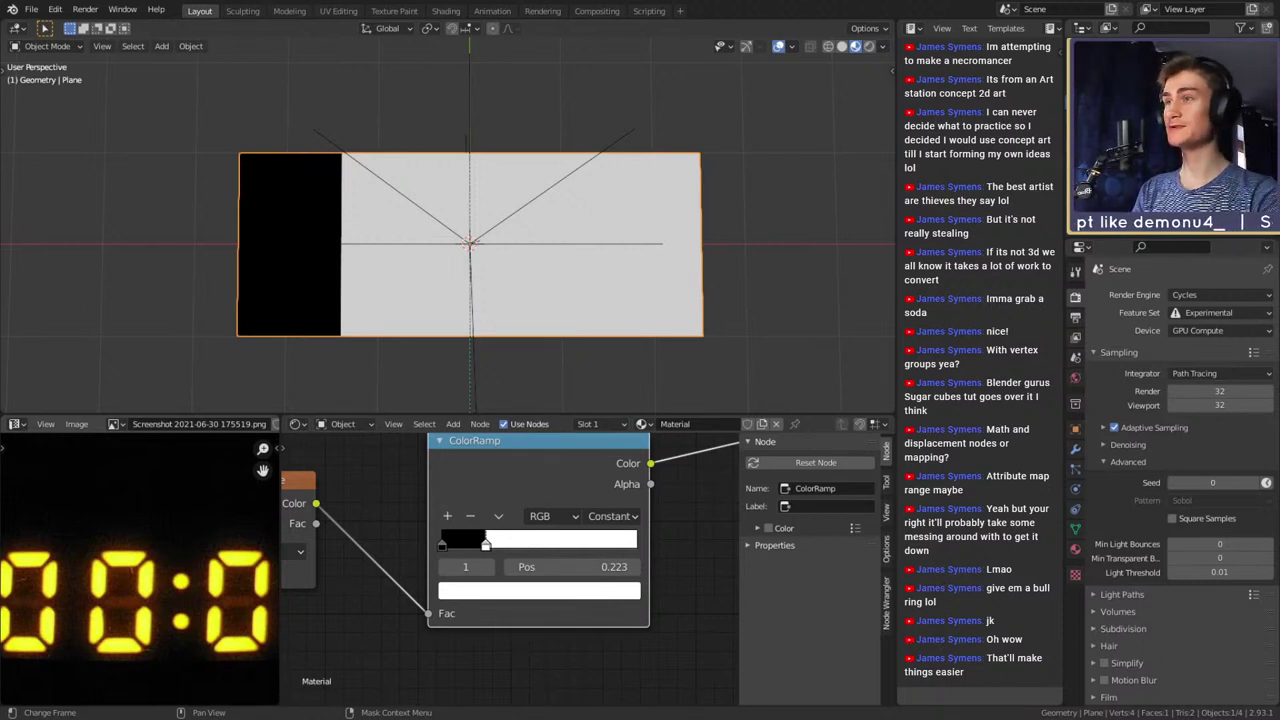
pyautogui.scroll(-1, 750, 570)
pyautogui.scroll(1, 691, 554)
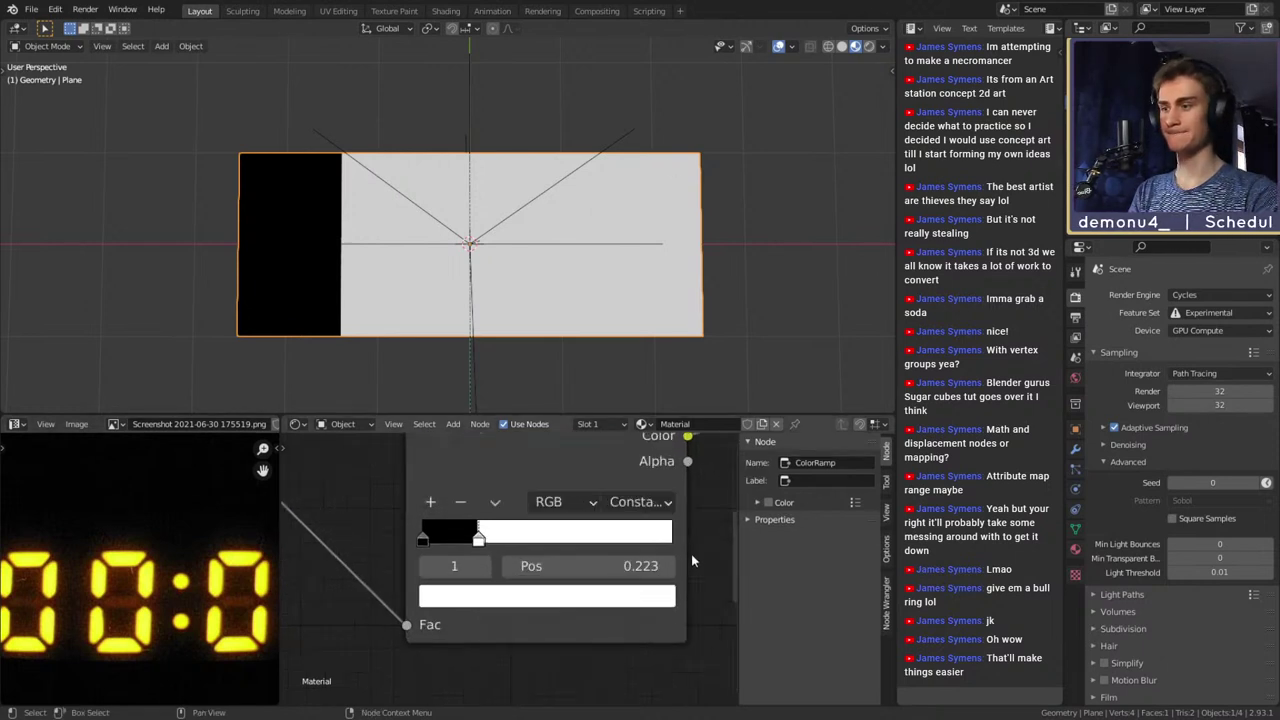
pyautogui.moveTo(691, 555); pyautogui.dragTo(665, 566, button='middle')
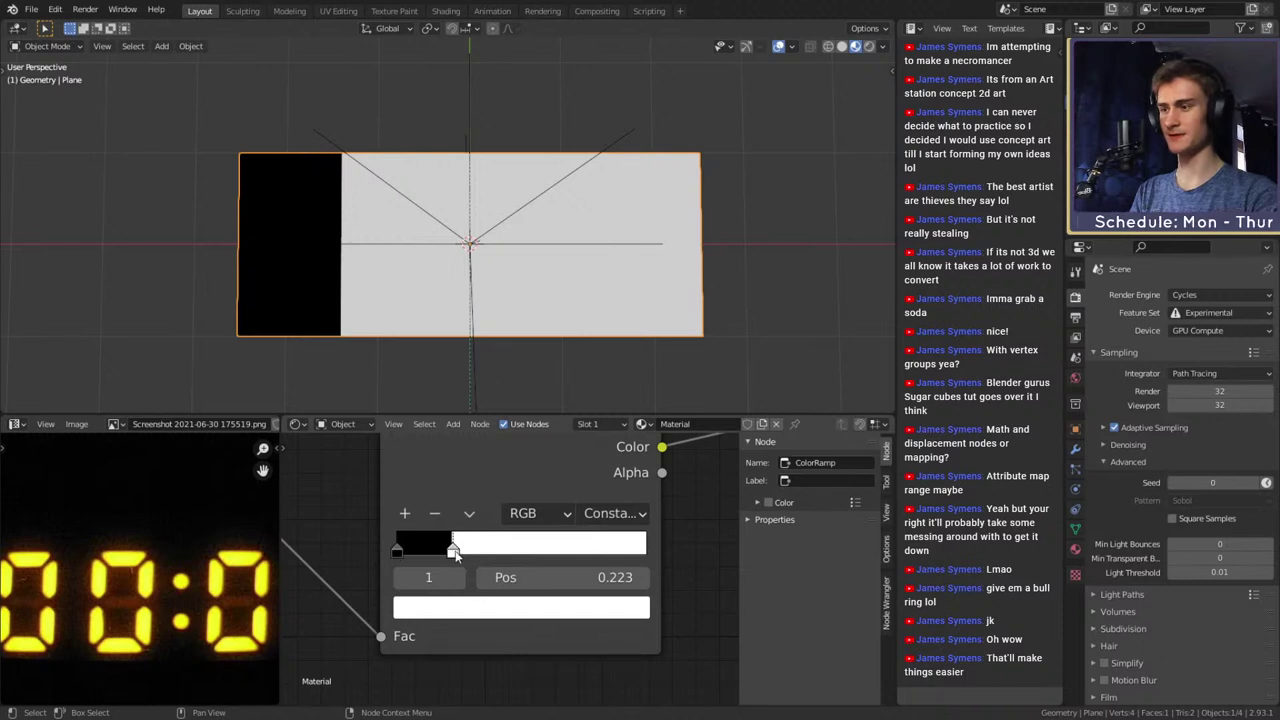
pyautogui.moveTo(453, 551); pyautogui.dragTo(646, 551)
# Move the ramp's black stop to position 0.150 and recolor it bright light blue at full value
pyautogui.moveTo(397, 552); pyautogui.dragTo(435, 550)
pyautogui.click(461, 608)
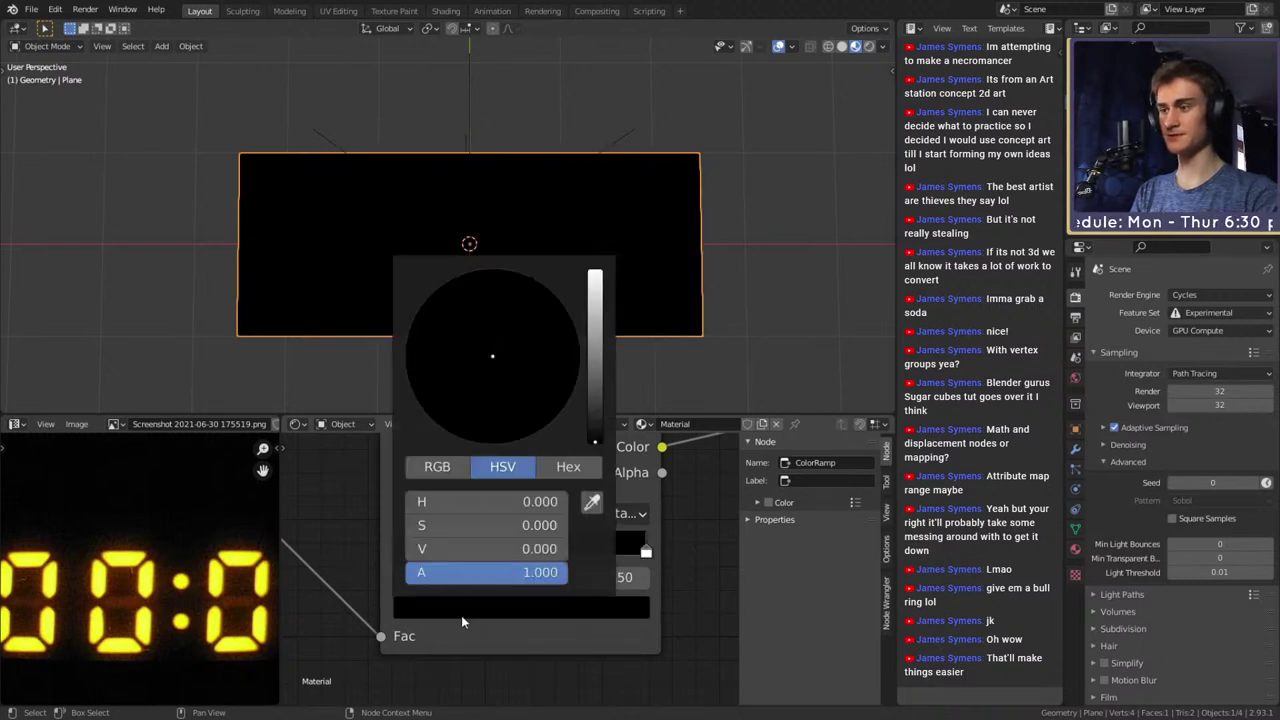
pyautogui.moveTo(594, 412); pyautogui.dragTo(595, 269)
pyautogui.moveTo(540, 296); pyautogui.dragTo(531, 278)
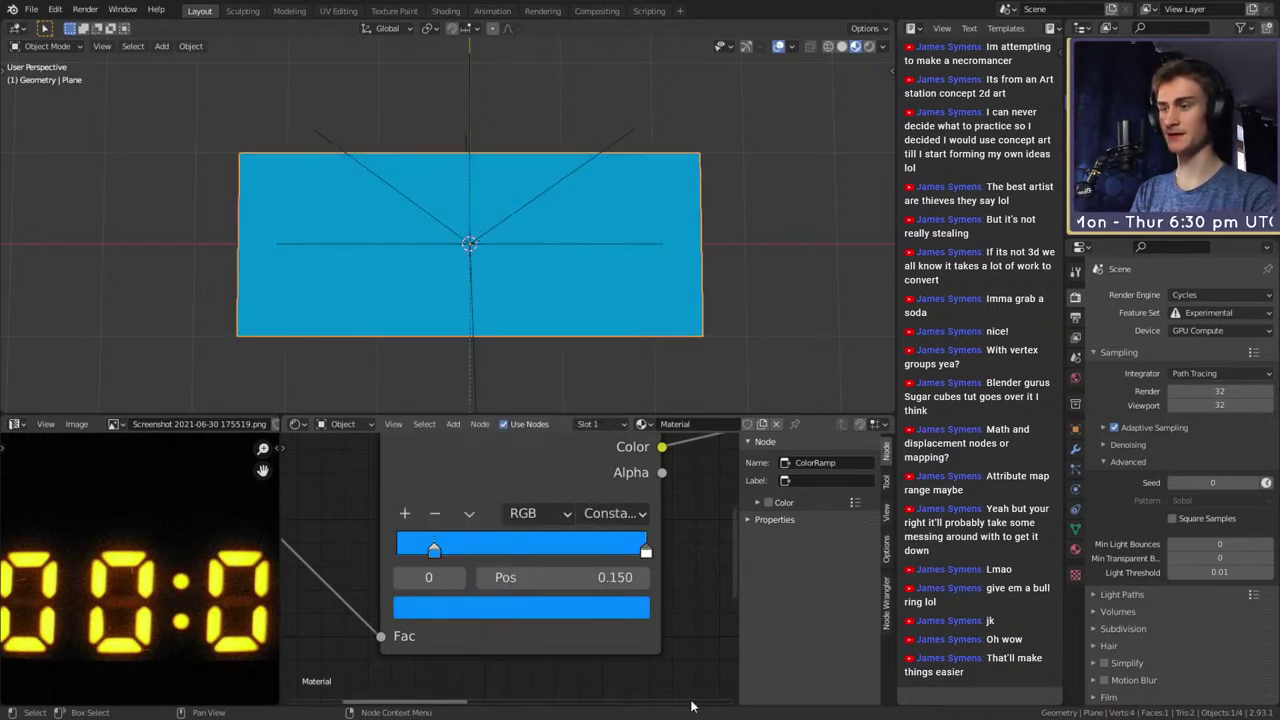
# Add three stops to the color ramp and spread the upper two to about 0.6 and 0.784
pyautogui.moveTo(646, 556); pyautogui.dragTo(680, 565)
pyautogui.click(524, 607)
pyautogui.click(405, 514)
pyautogui.click(405, 514)
pyautogui.click(405, 514)
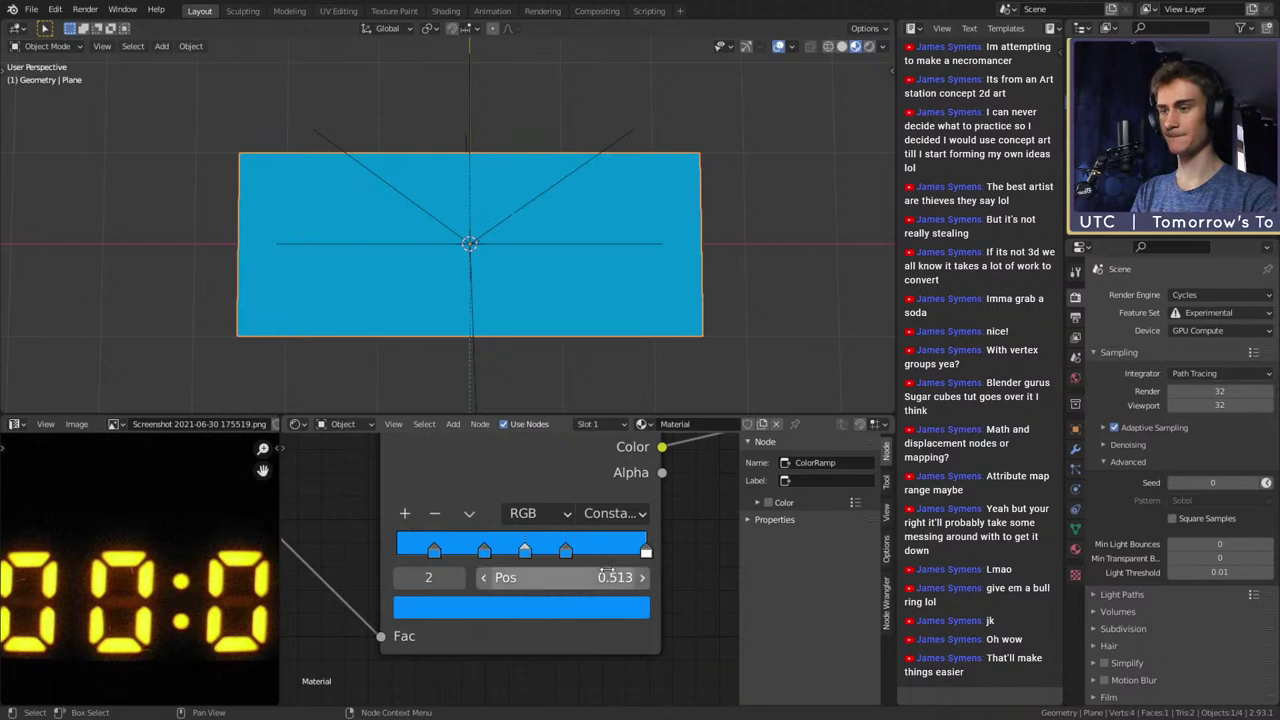
pyautogui.click(567, 551)
pyautogui.moveTo(573, 553); pyautogui.dragTo(601, 553)
pyautogui.moveTo(530, 553); pyautogui.dragTo(554, 555)
# Color the three added ramp stops red, magenta and deep blue in order, making distinct bands on the plane
pyautogui.click(487, 556)
pyautogui.click(502, 605)
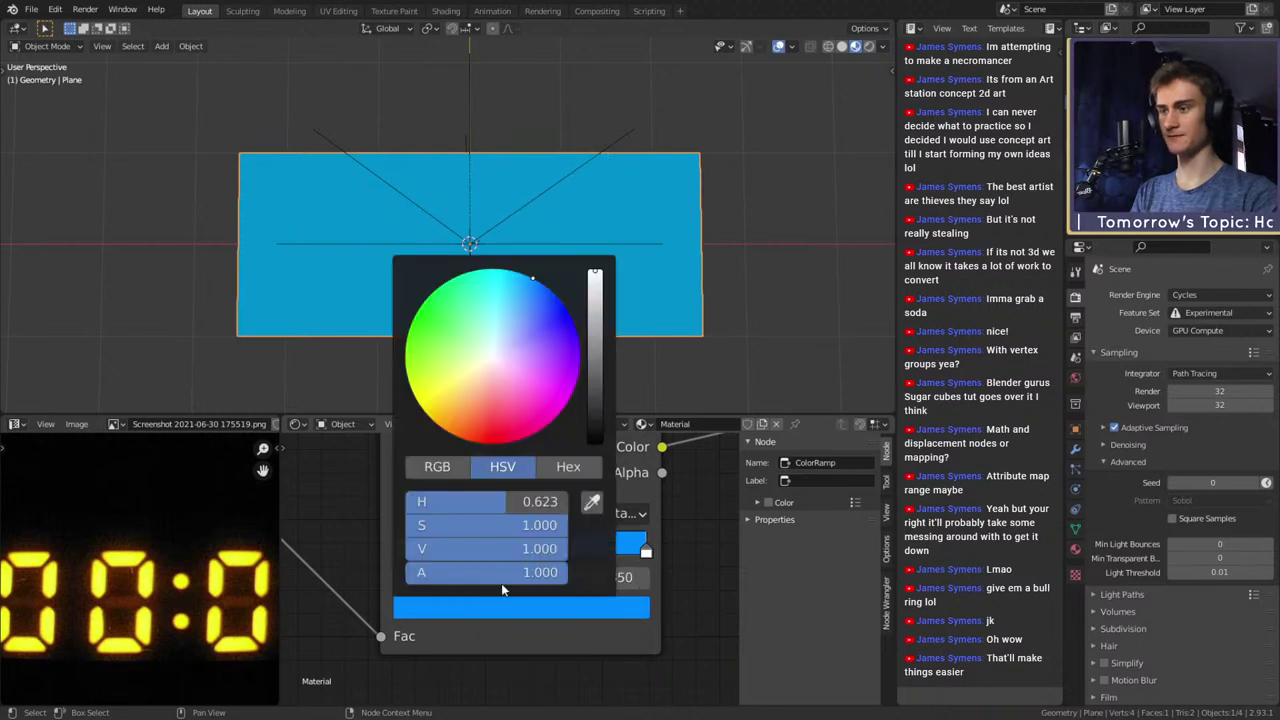
pyautogui.click(498, 441)
pyautogui.moveTo(498, 443); pyautogui.dragTo(497, 444)
pyautogui.click(548, 556)
pyautogui.click(559, 607)
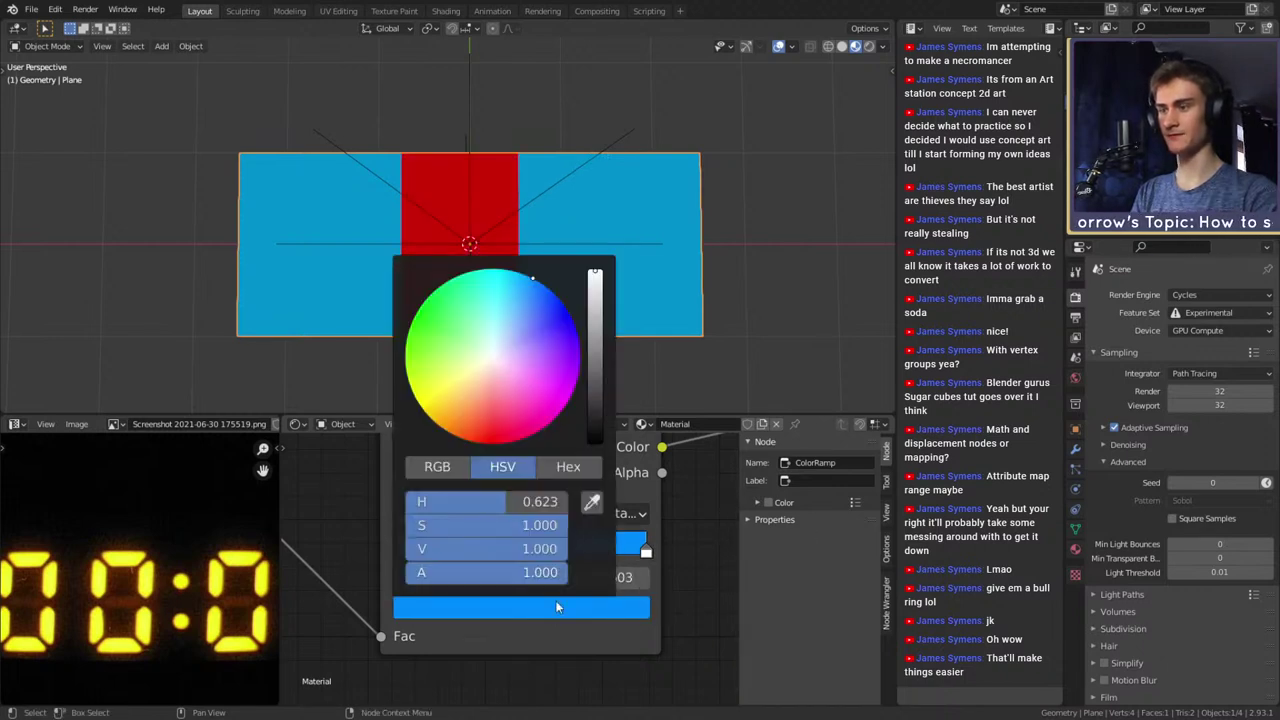
pyautogui.click(569, 398)
pyautogui.click(592, 551)
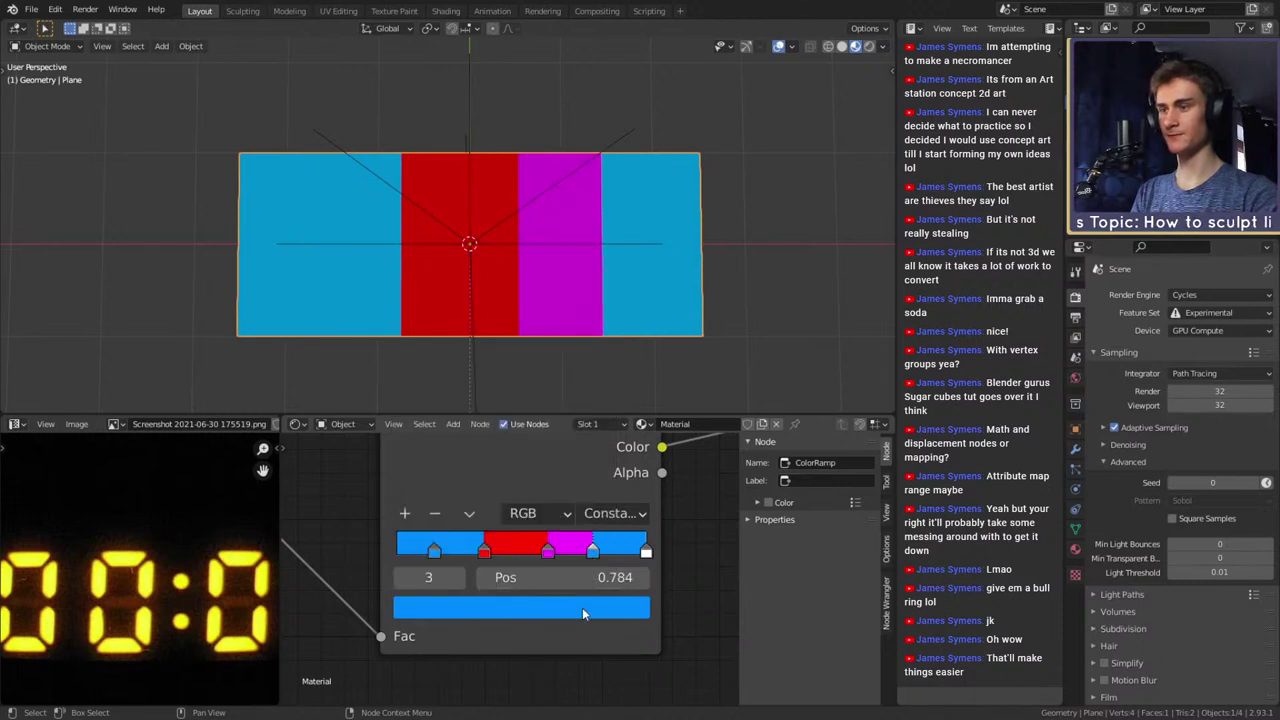
pyautogui.click(582, 607)
pyautogui.click(538, 335)
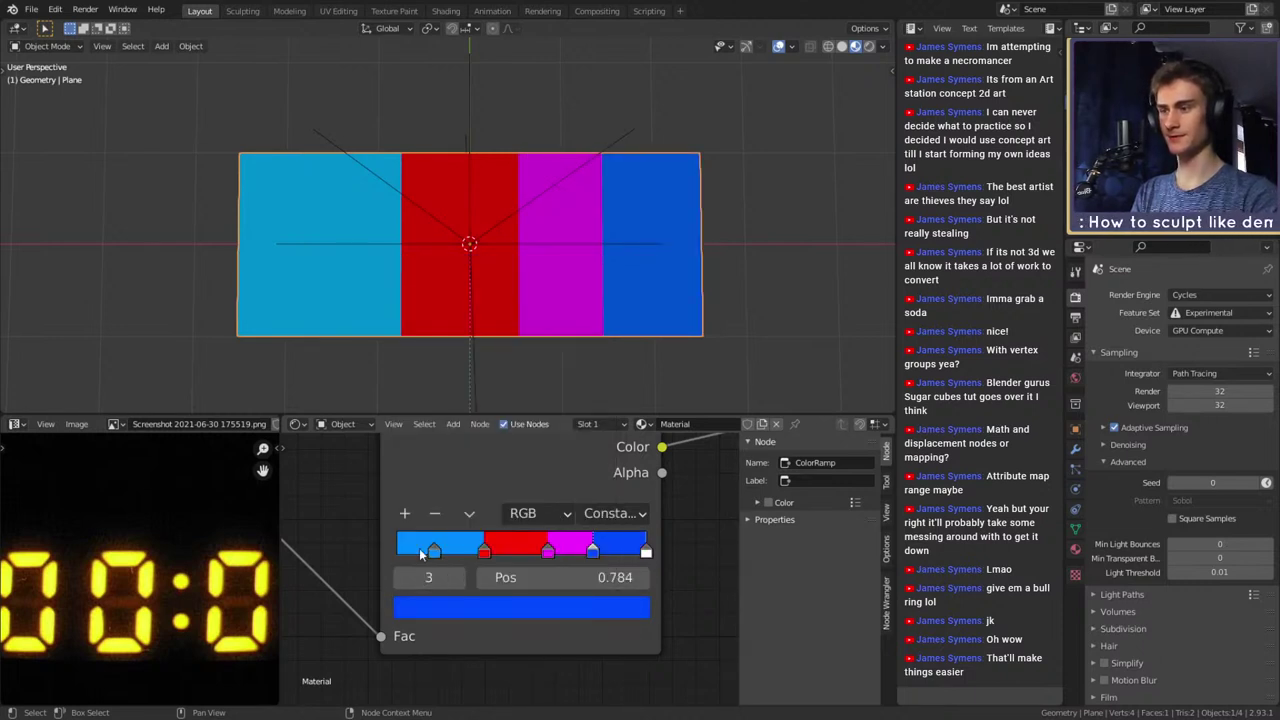
# Set the position of the light blue first stop to 0.2125
pyautogui.moveTo(433, 551); pyautogui.dragTo(431, 552)
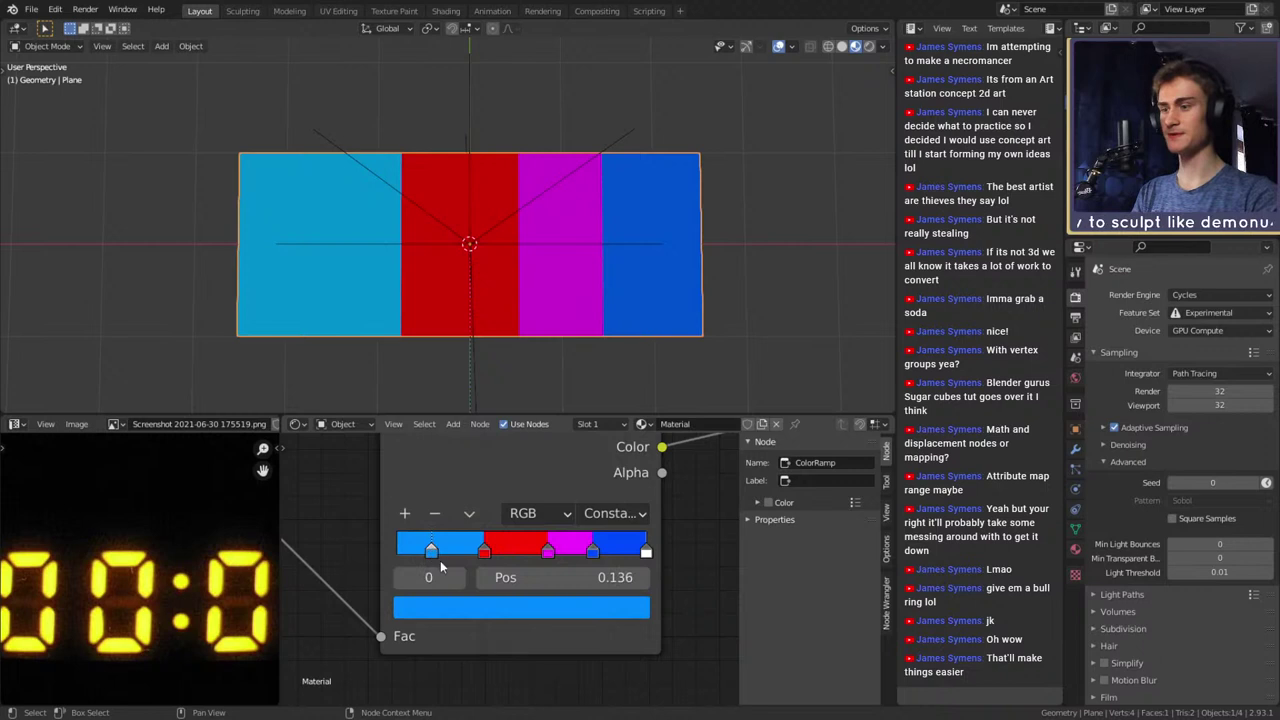
pyautogui.doubleClick(558, 589)
pyautogui.press('BackSpace')
pyautogui.write('.25')
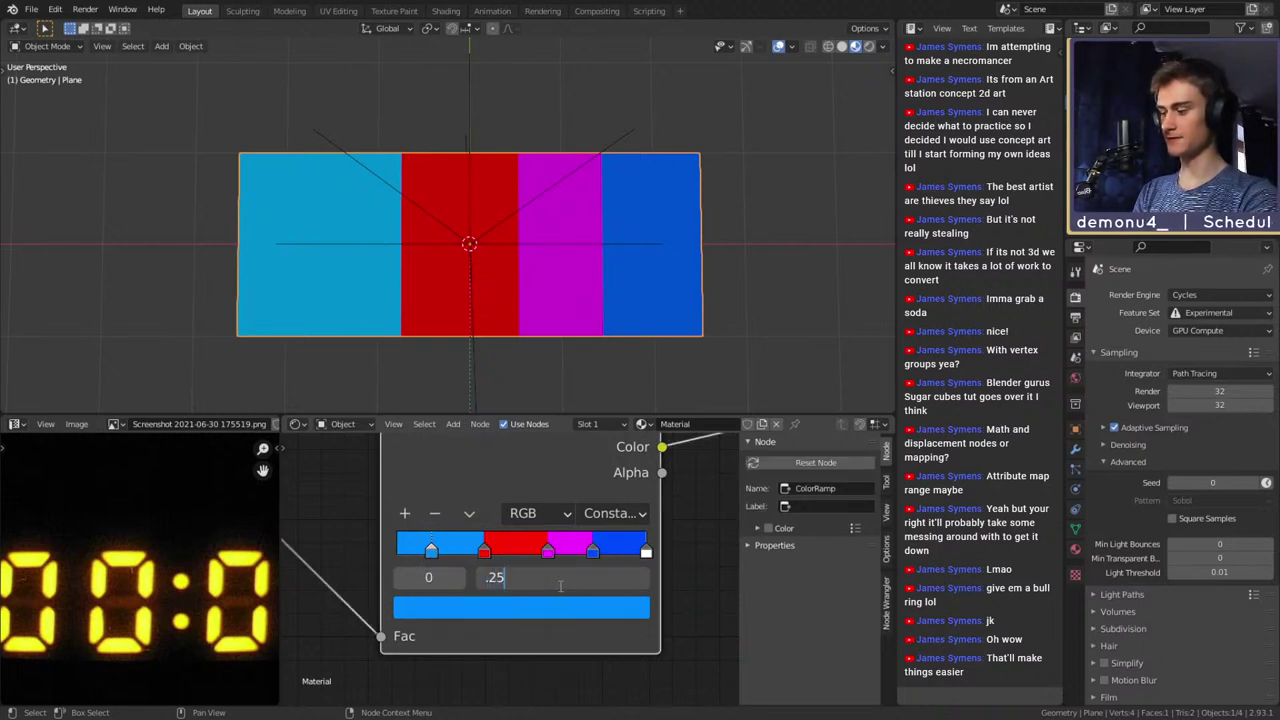
pyautogui.write('25')
pyautogui.press('Return')
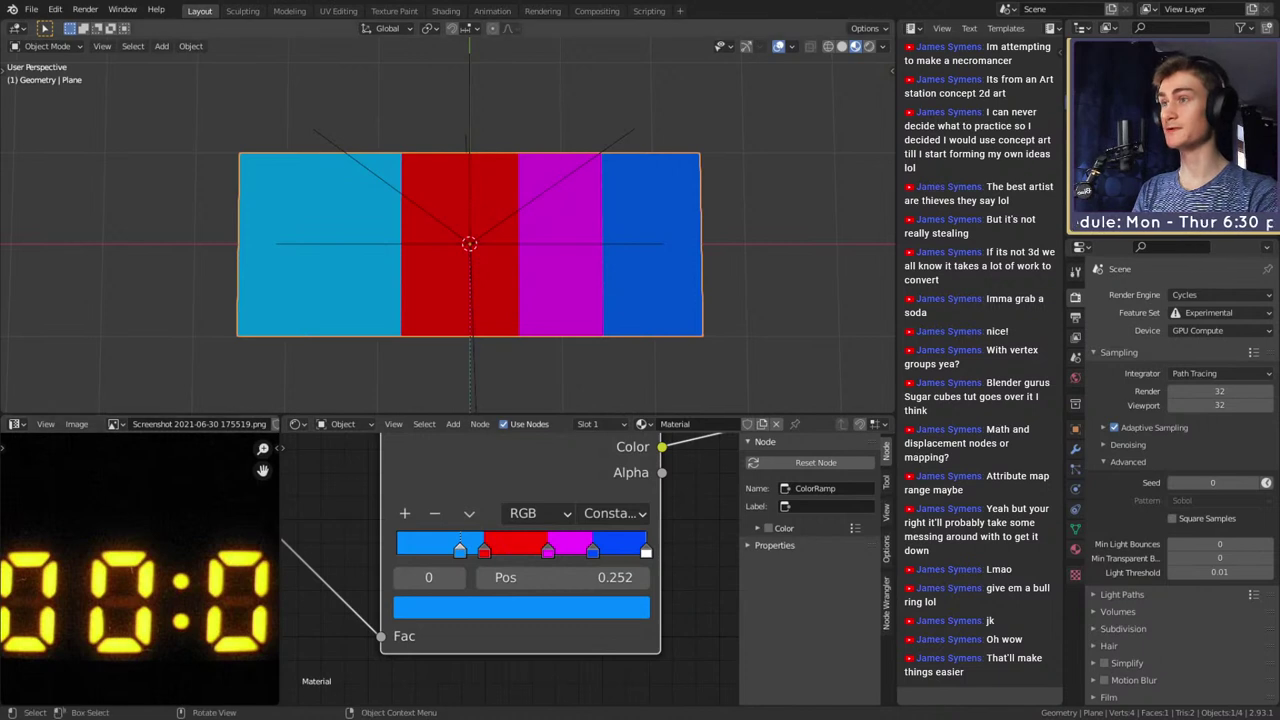
pyautogui.click(510, 577)
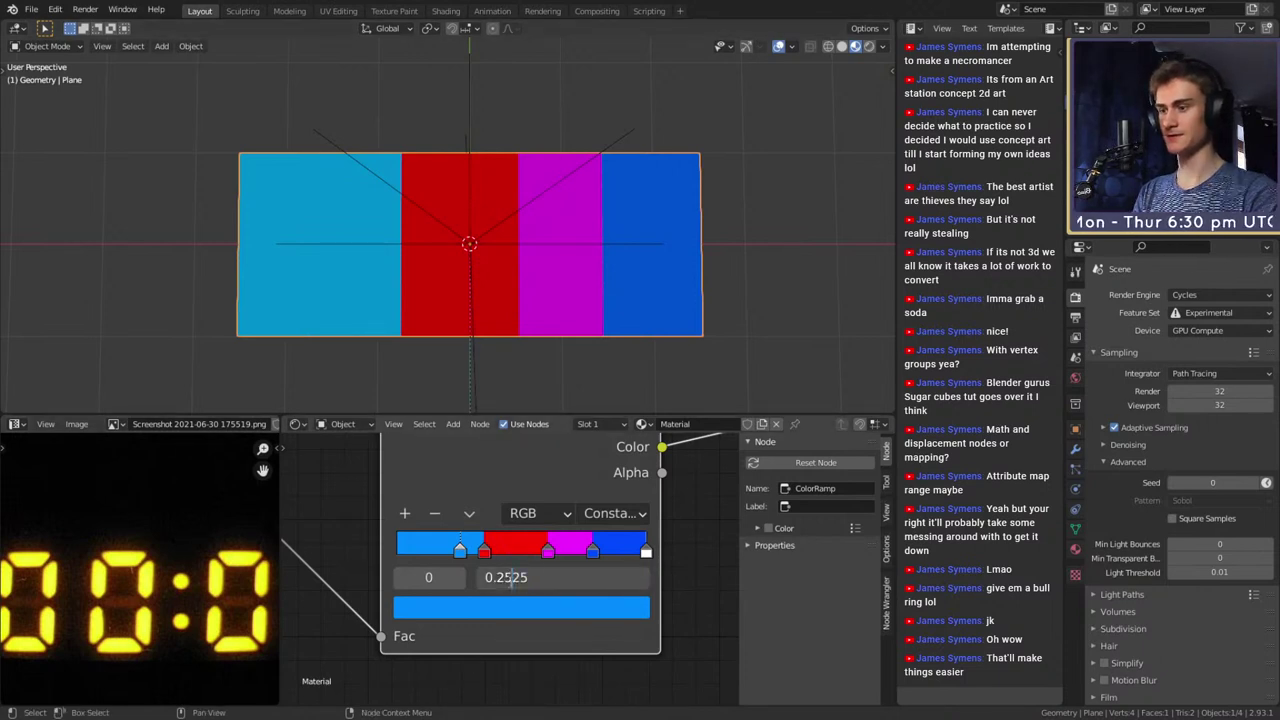
pyautogui.press('BackSpace')
pyautogui.write('1')
pyautogui.press('Return')
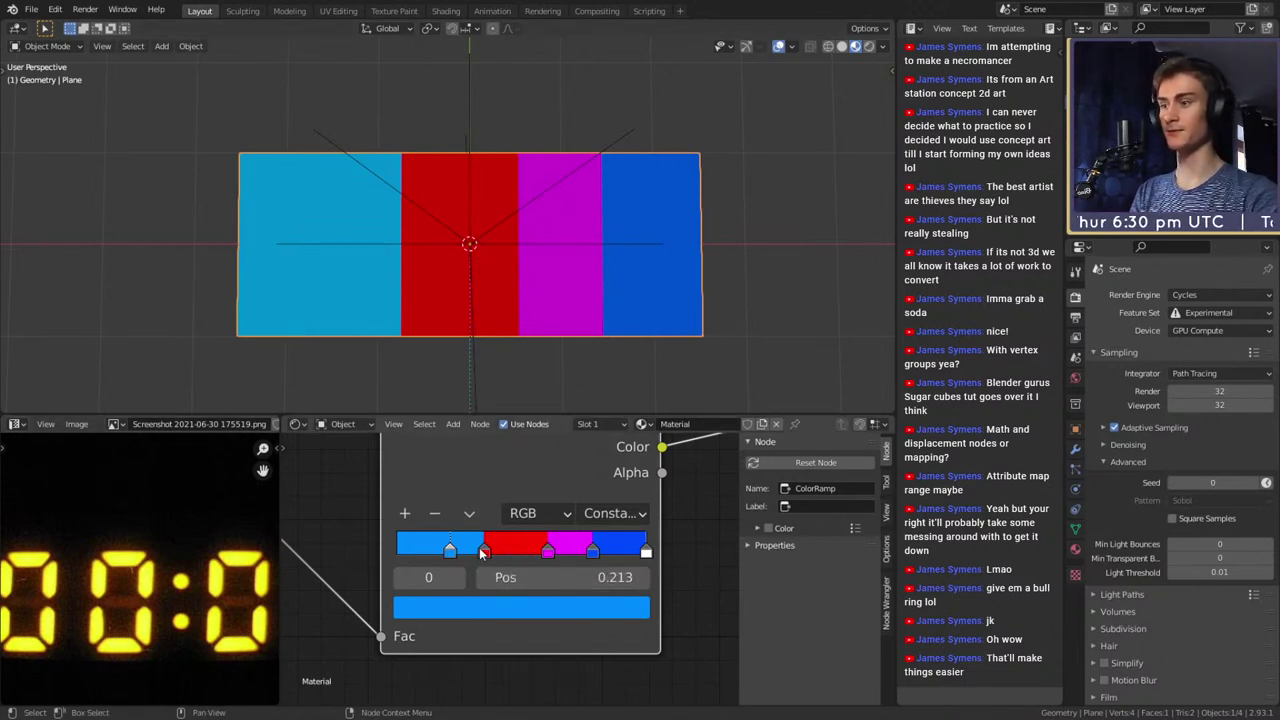
# Set the red stop's position to twice the first stop's spacing, .2125*2
pyautogui.click(484, 549)
pyautogui.click(510, 577)
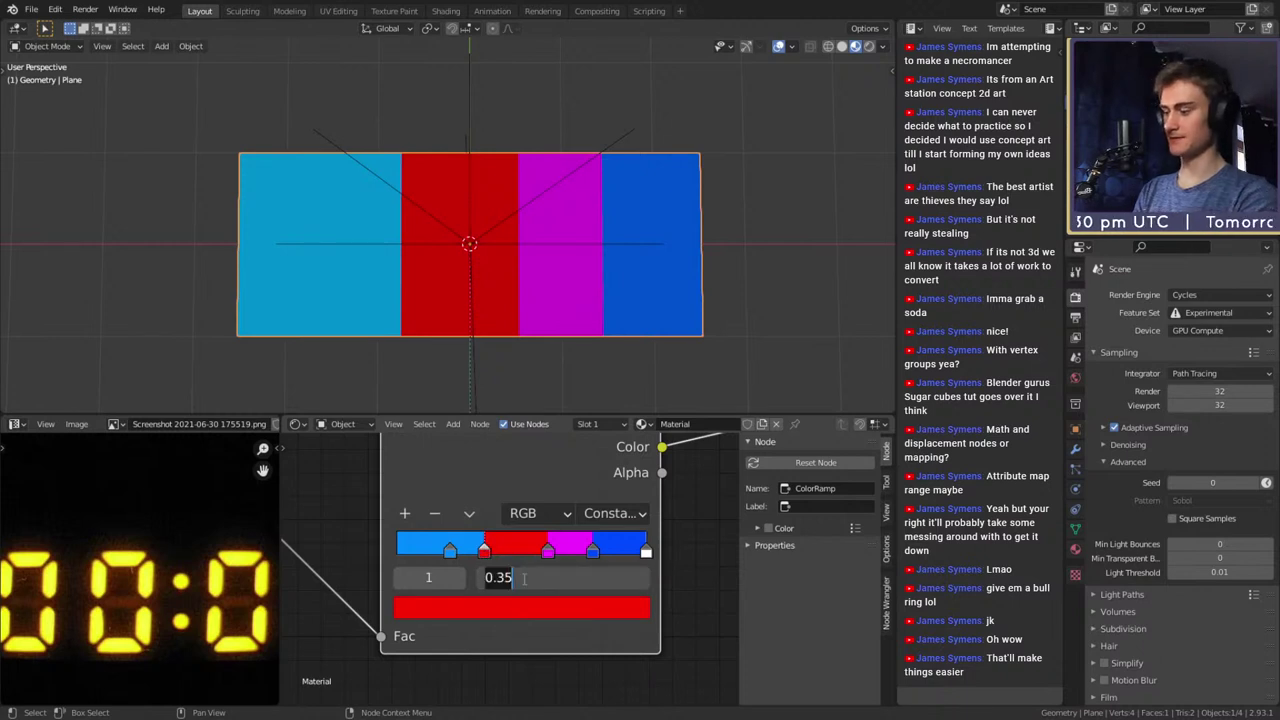
pyautogui.write('.20')
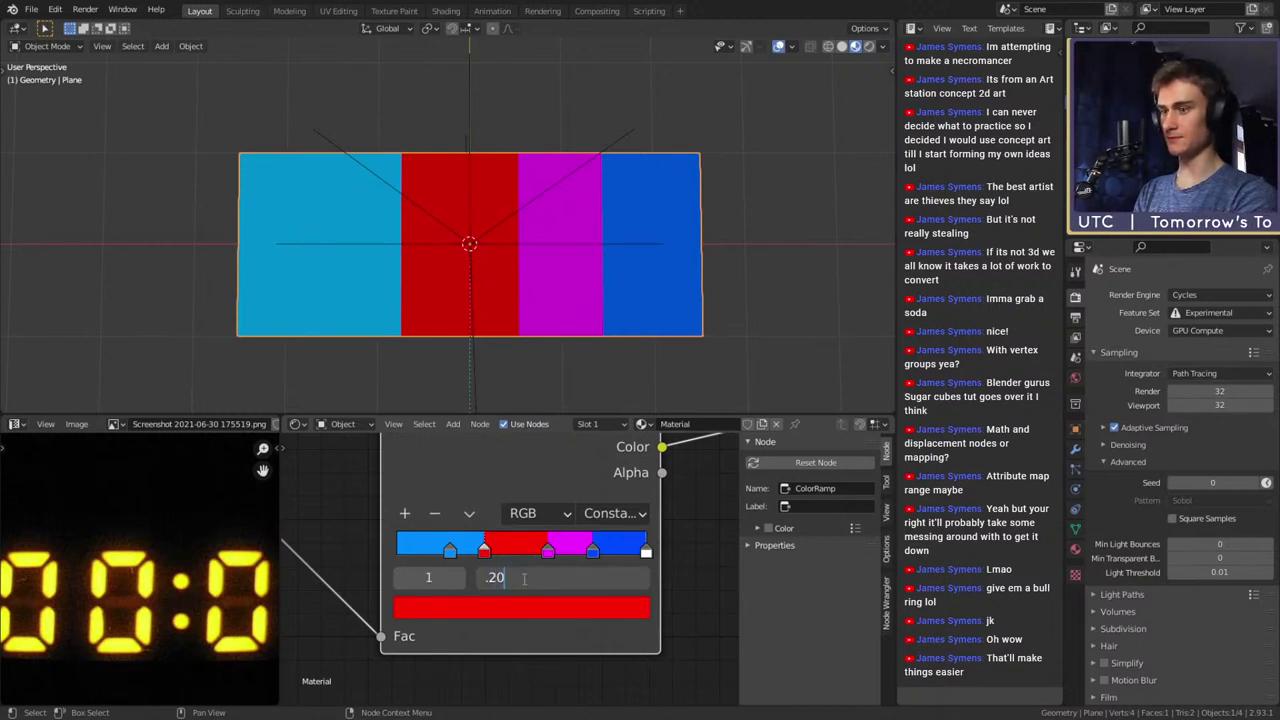
pyautogui.press('BackSpace')
pyautogui.write('125*2')
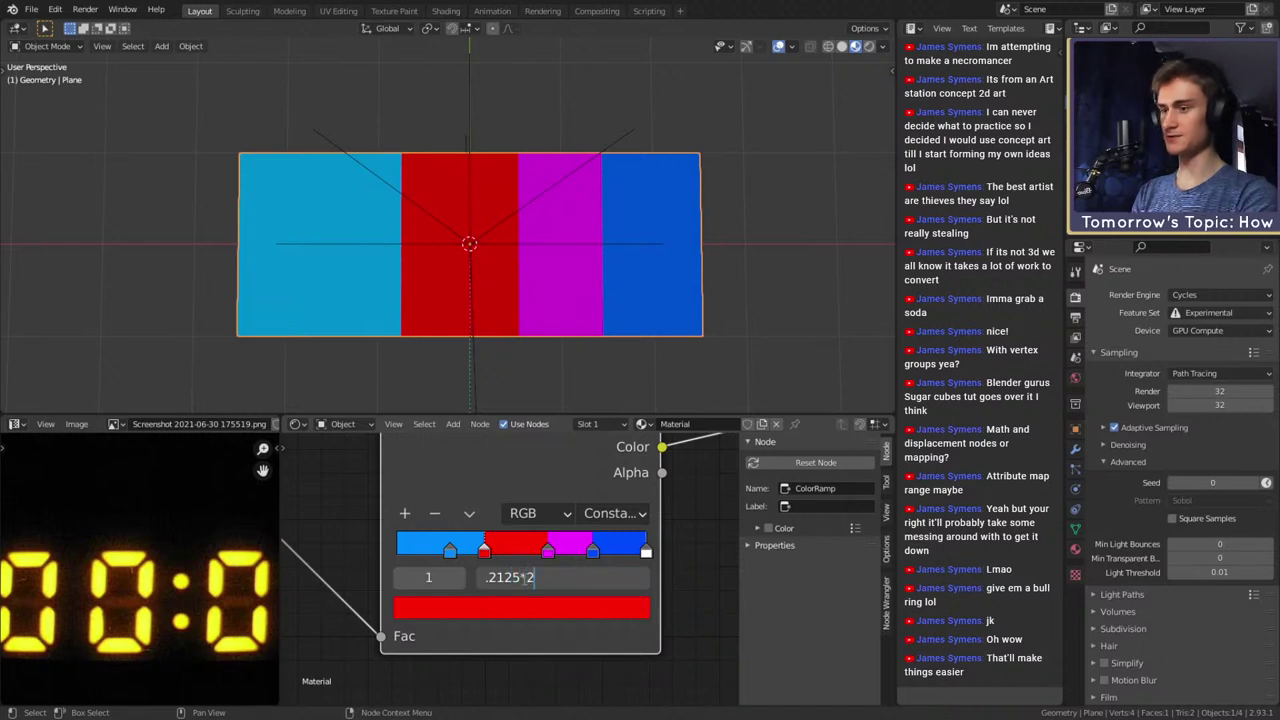
pyautogui.press('Return')
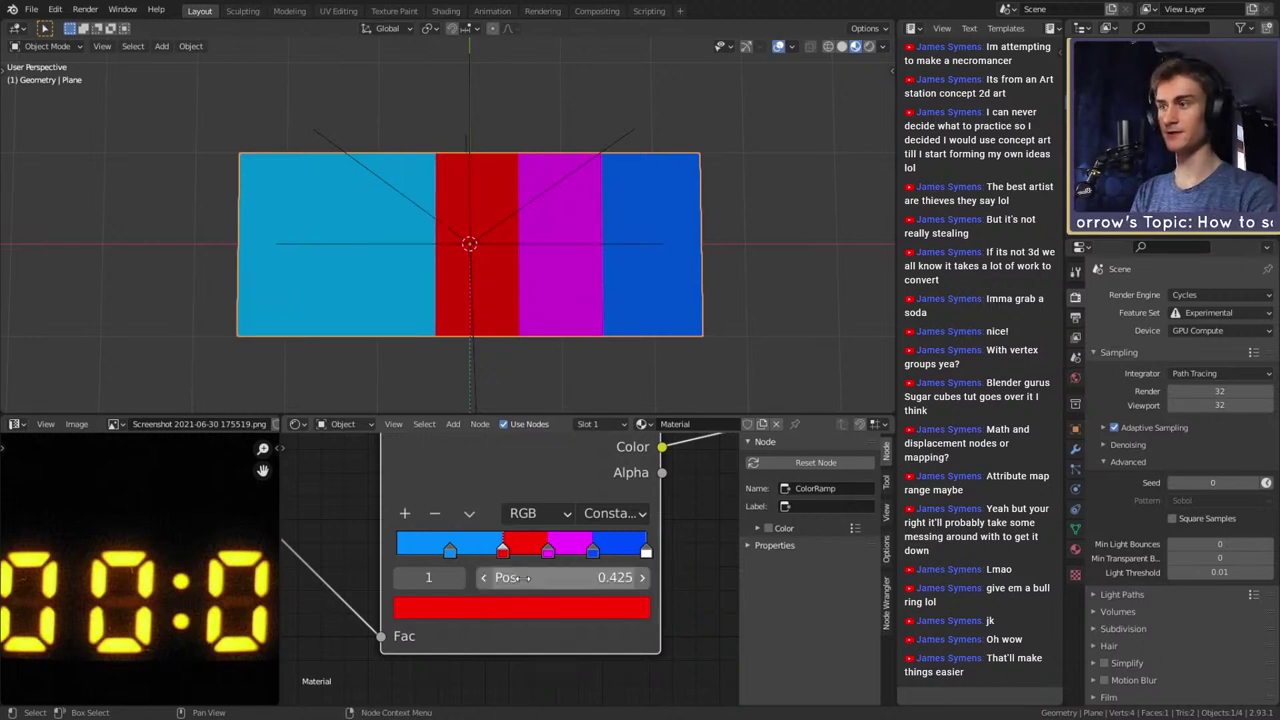
# Remove the white stop at the far end of the color ramp
pyautogui.click(646, 550)
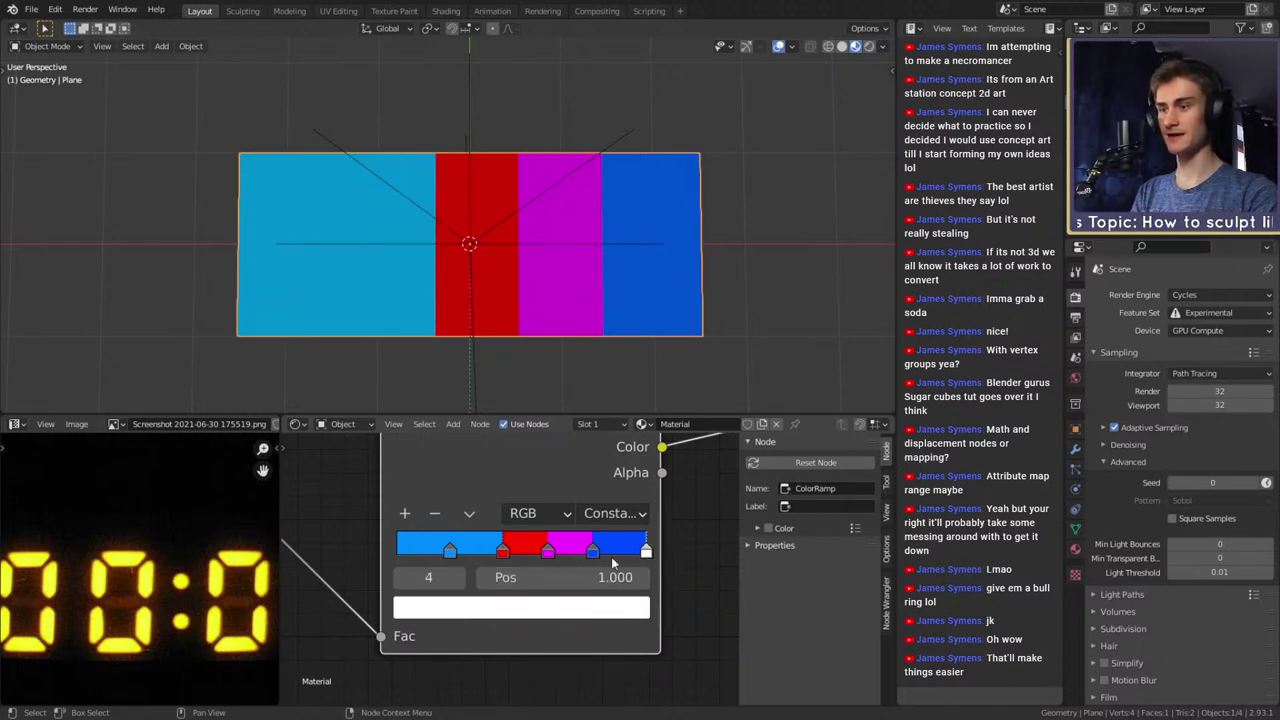
pyautogui.moveTo(604, 552); pyautogui.dragTo(597, 560)
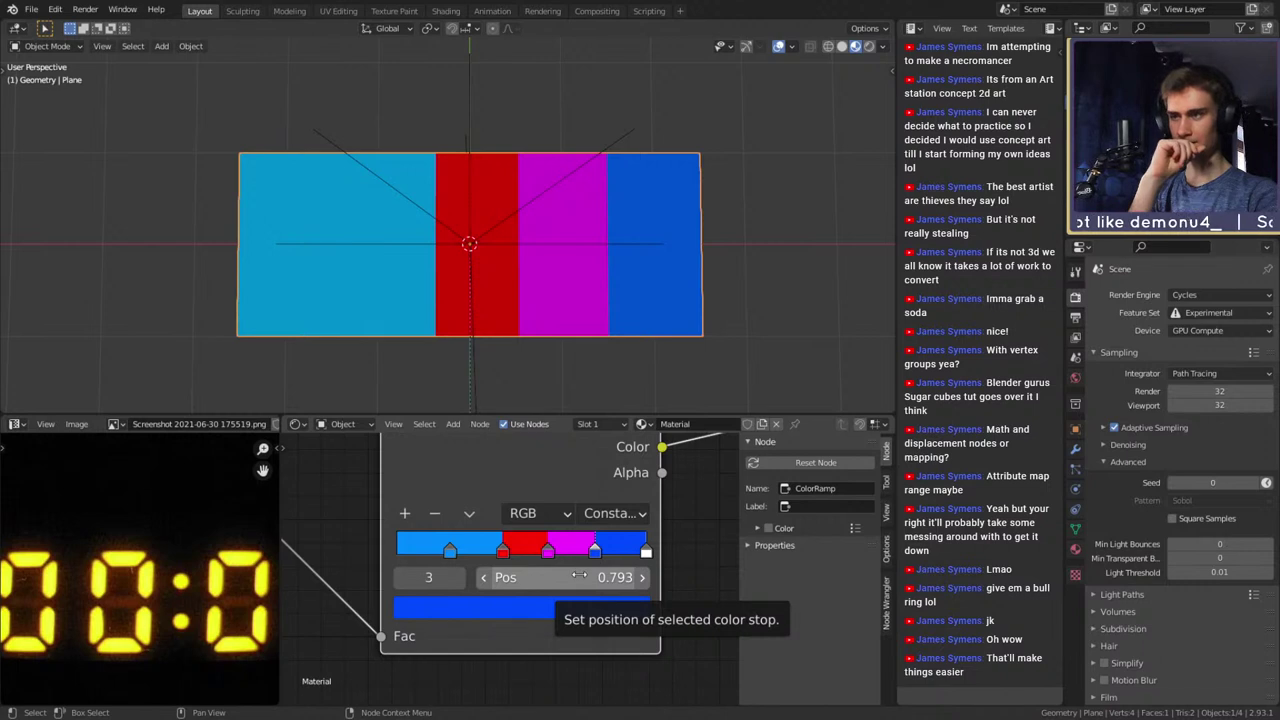
pyautogui.click(648, 553)
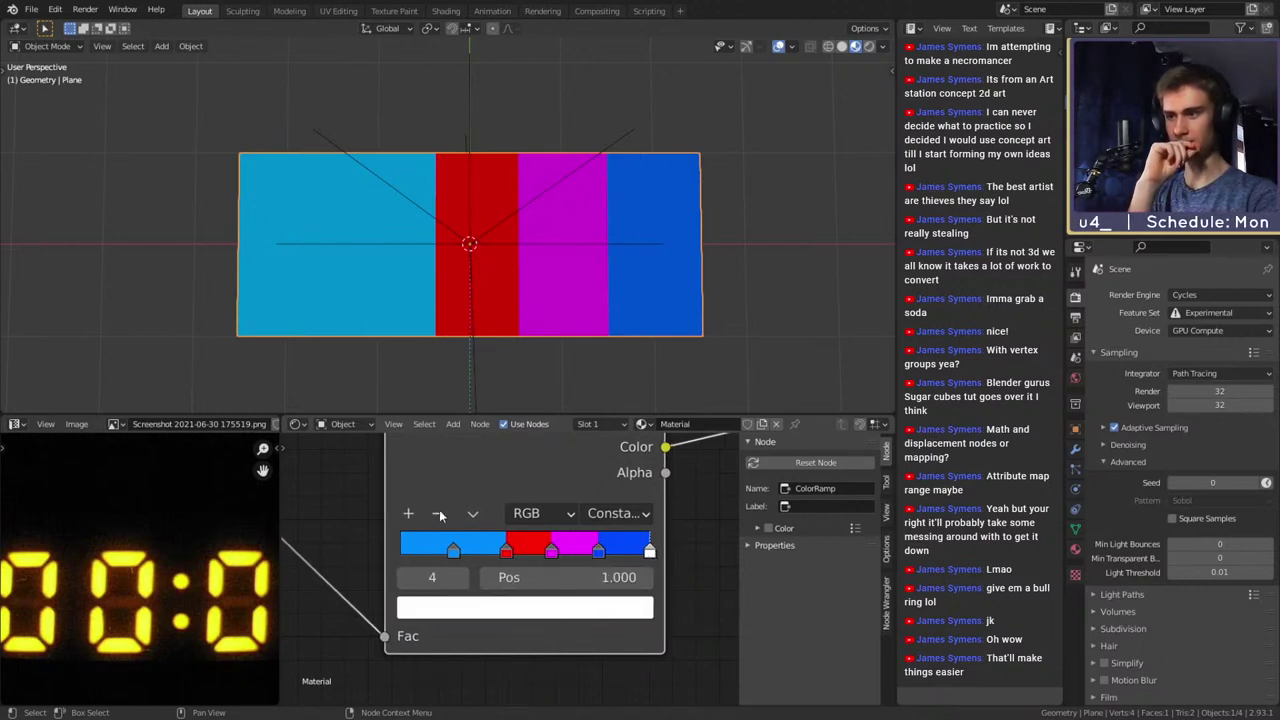
# Set the deep blue stop's position to 0.7875
pyautogui.click(598, 555)
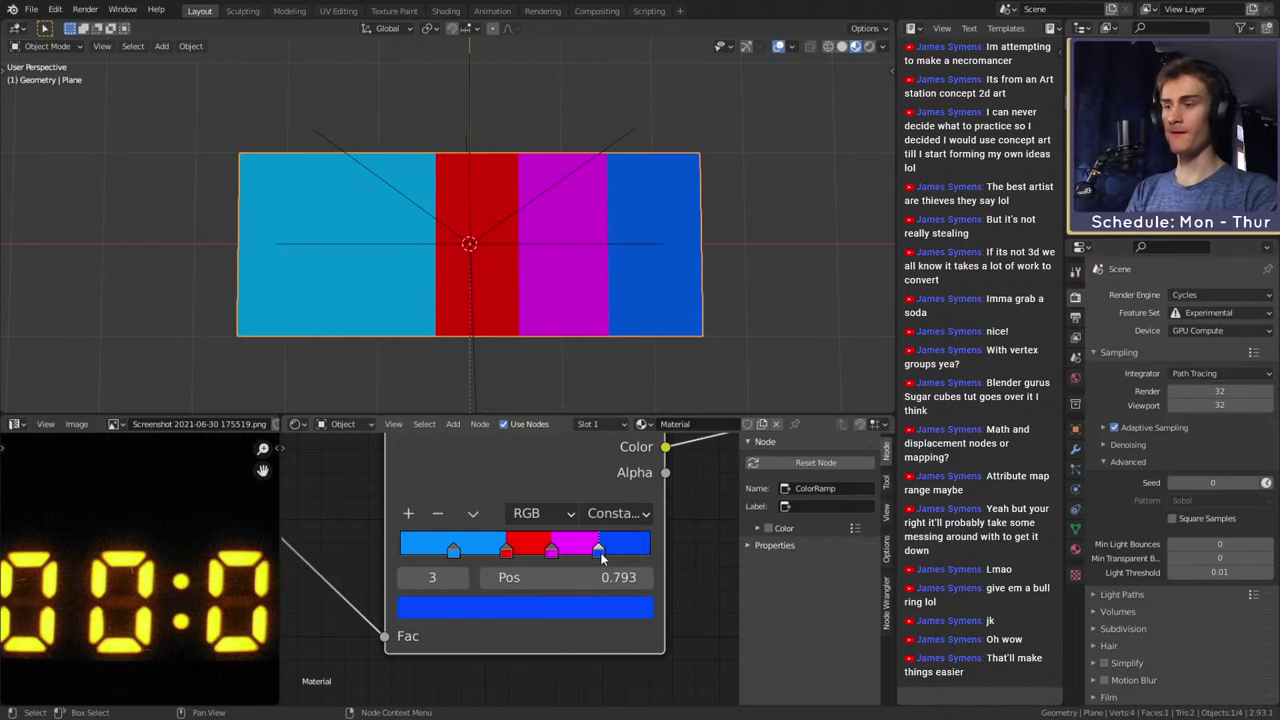
pyautogui.click(577, 576)
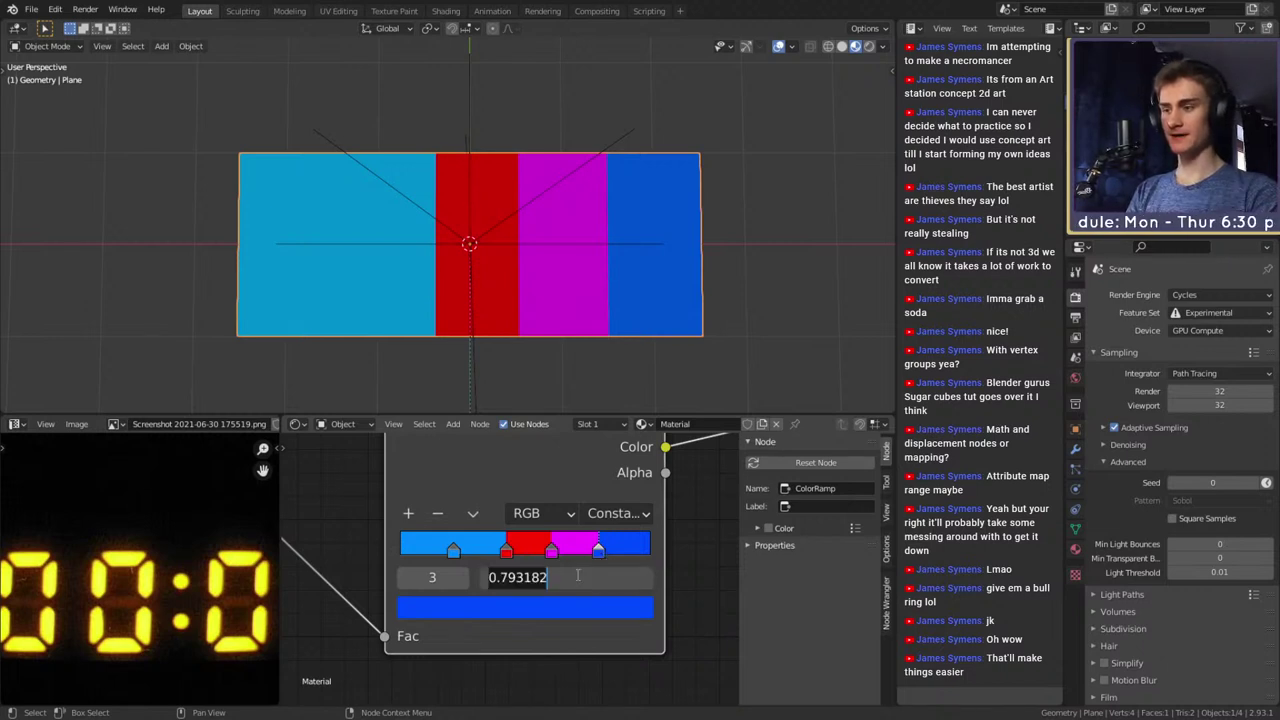
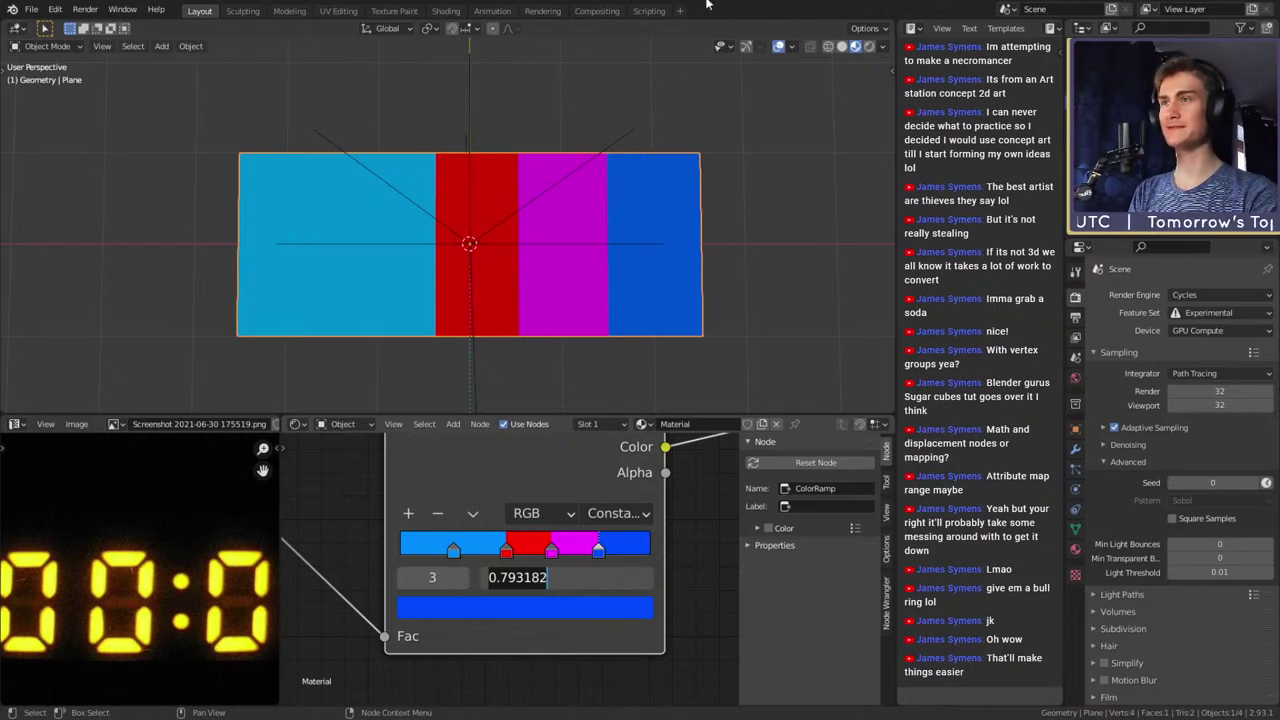
pyautogui.moveTo(600, 578); pyautogui.dragTo(404, 580)
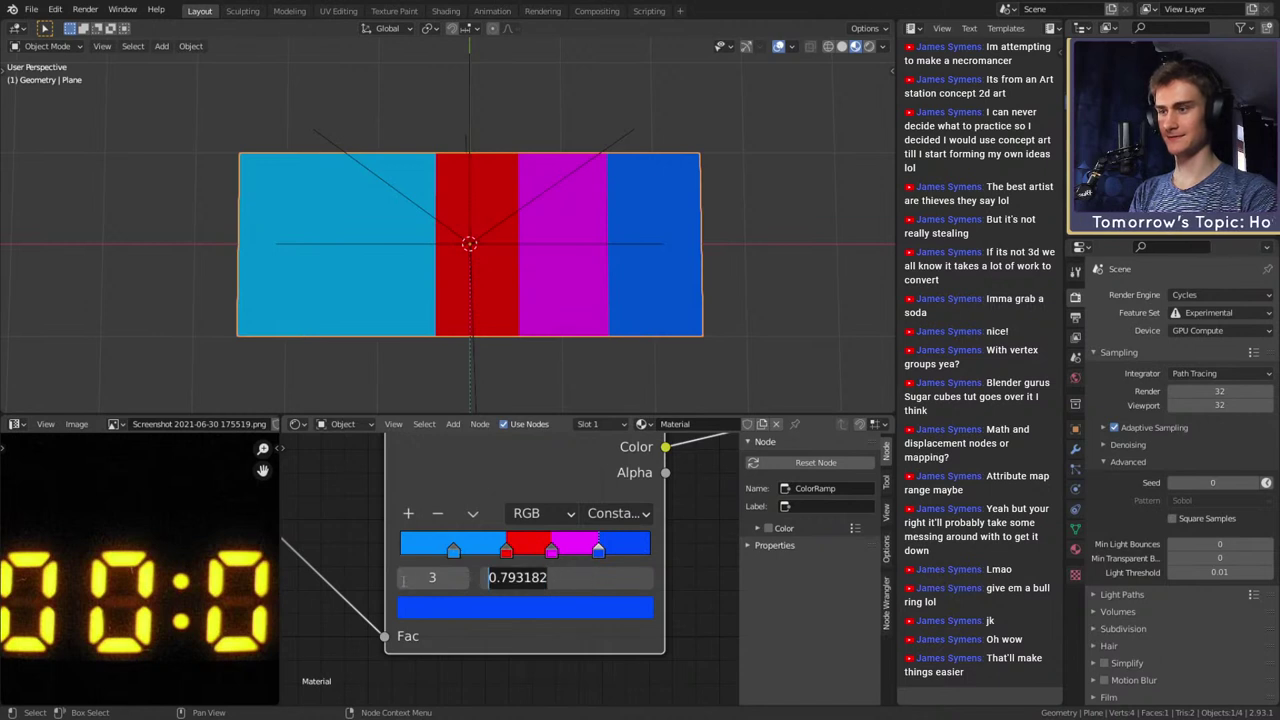
pyautogui.press('BackSpace')
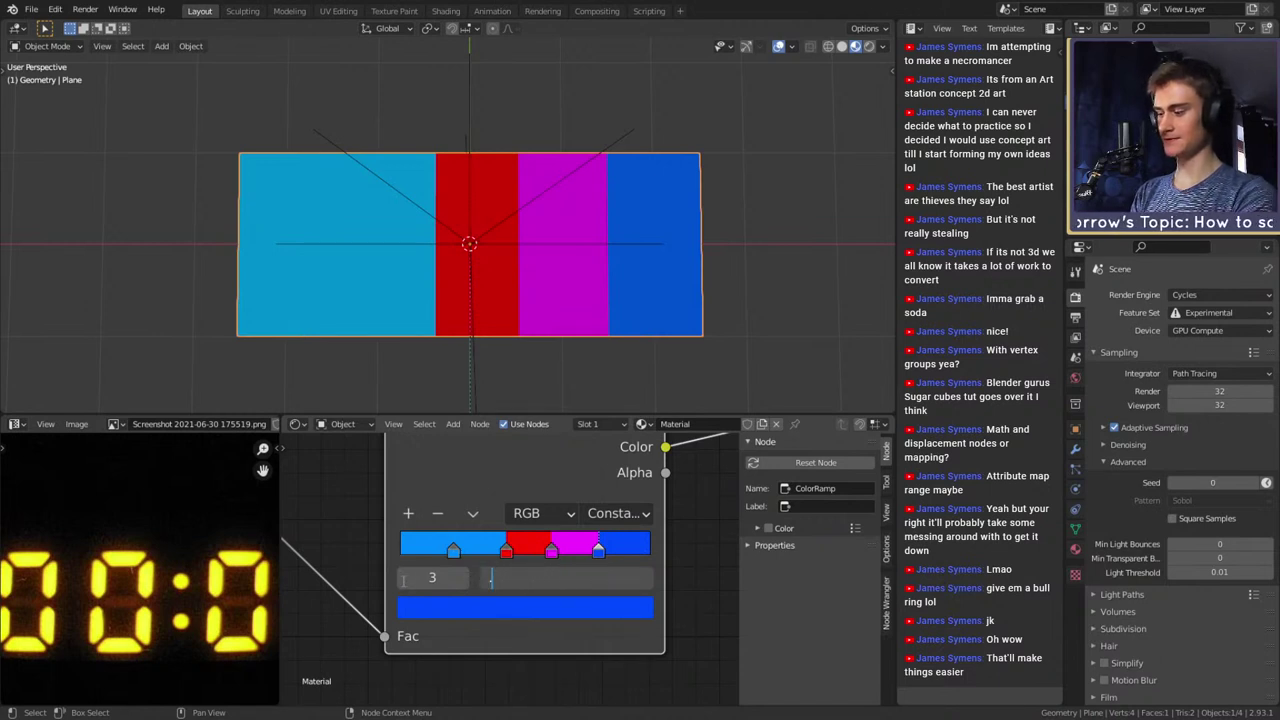
pyautogui.write('.7875')
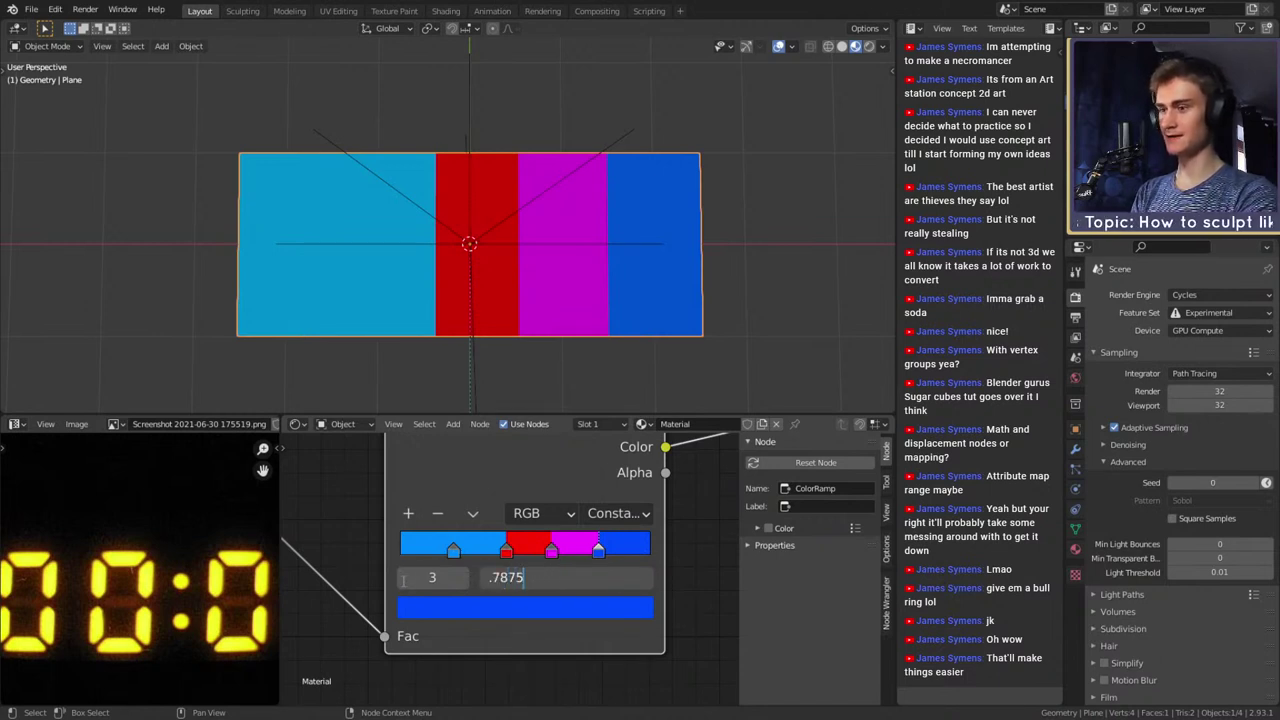
pyautogui.press('Return')
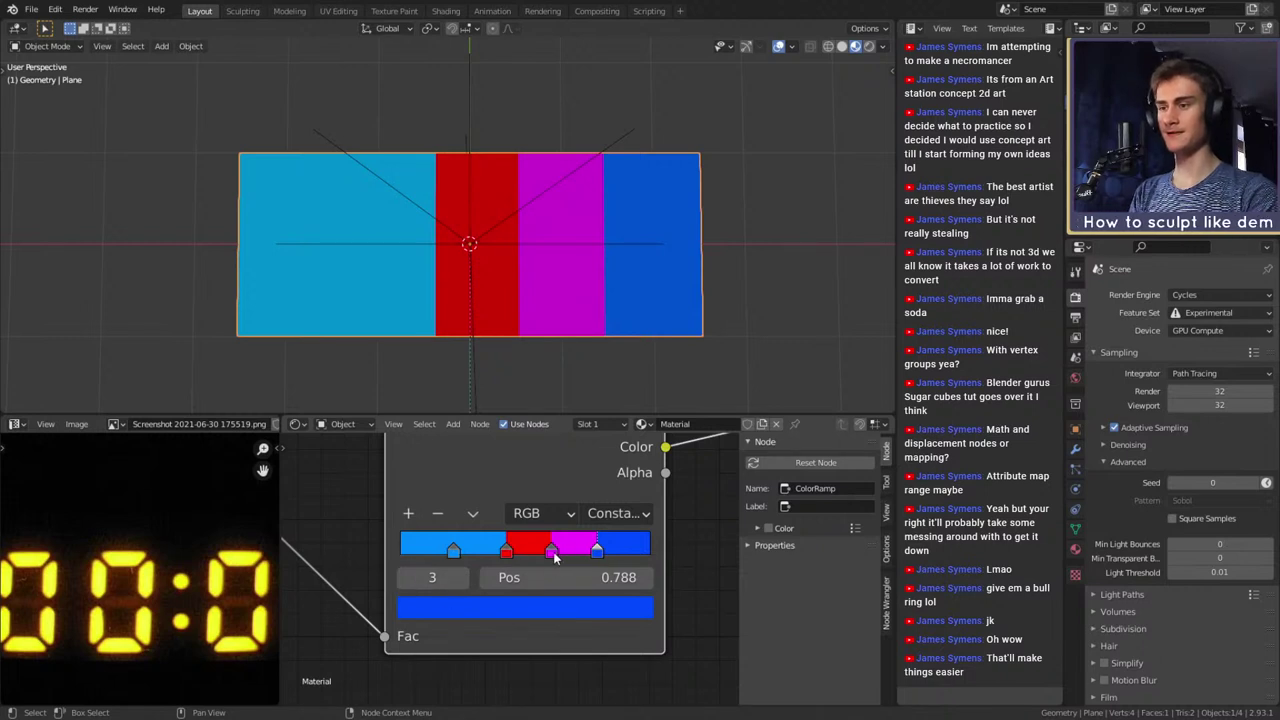
# Set the magenta stop's position to .7875-.2125
pyautogui.click(552, 551)
pyautogui.click(551, 577)
pyautogui.press('BackSpace')
pyautogui.write('.')
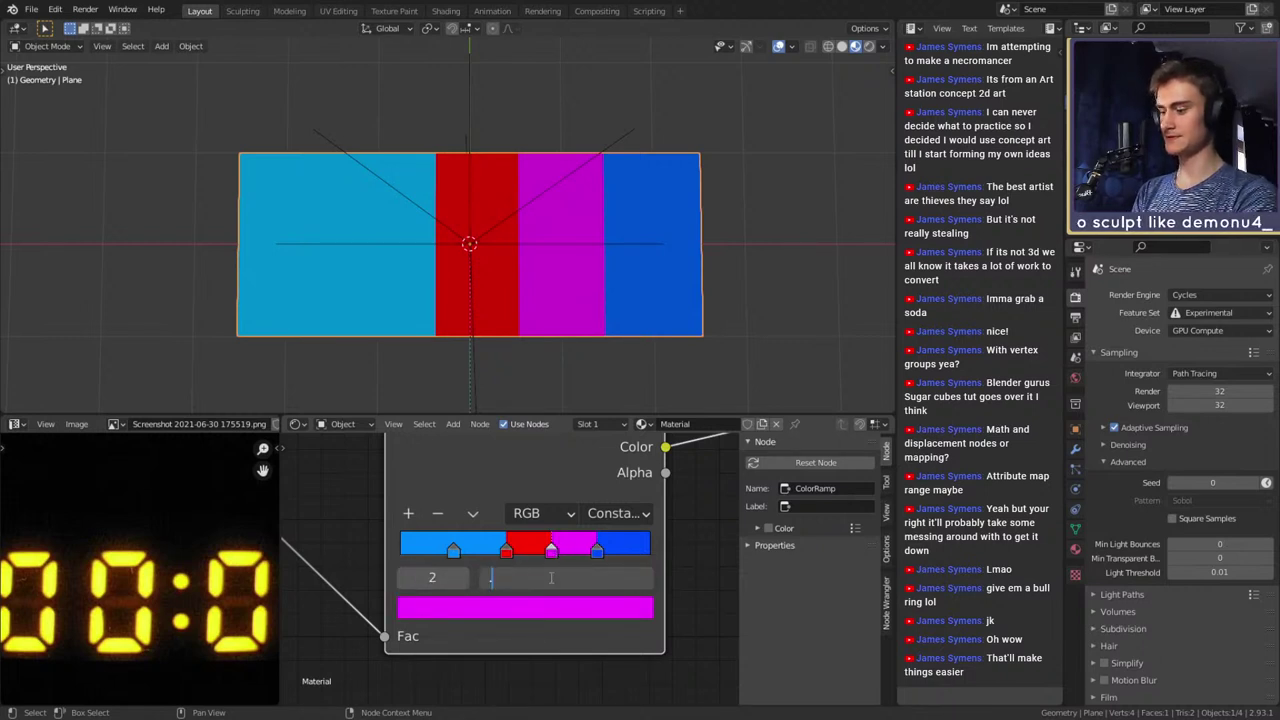
pyautogui.write('7875')
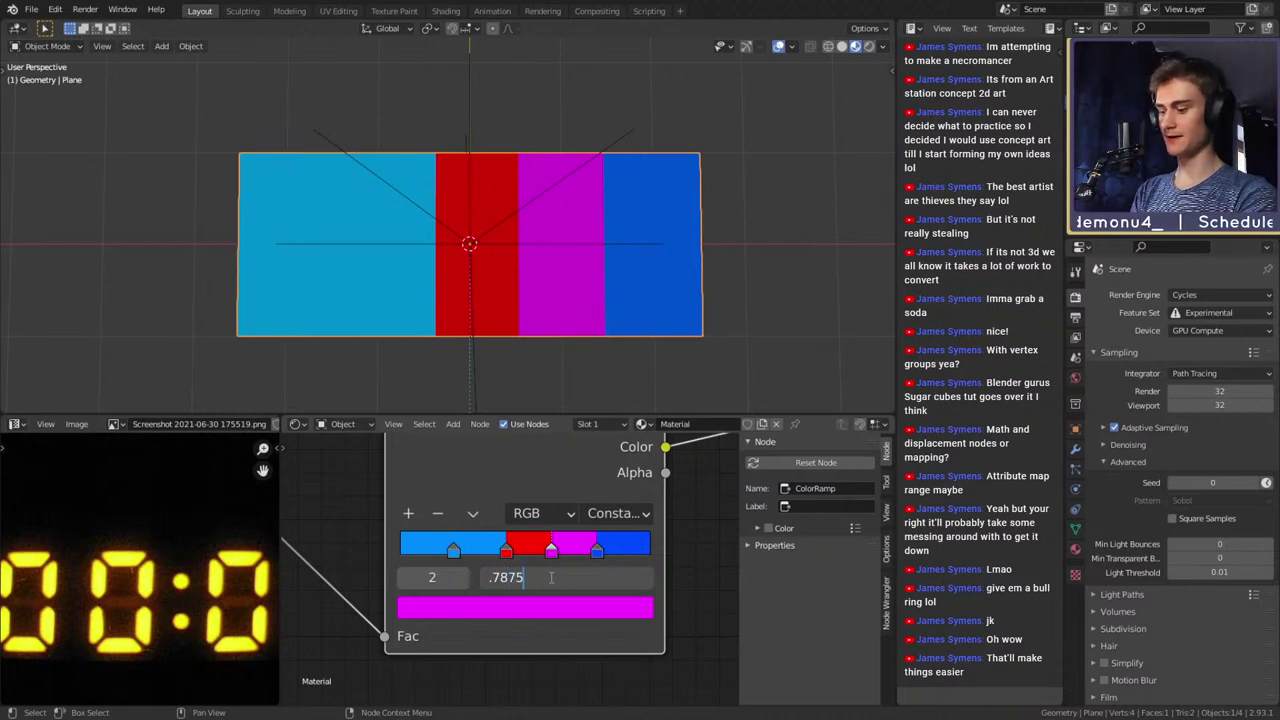
pyautogui.write('-')
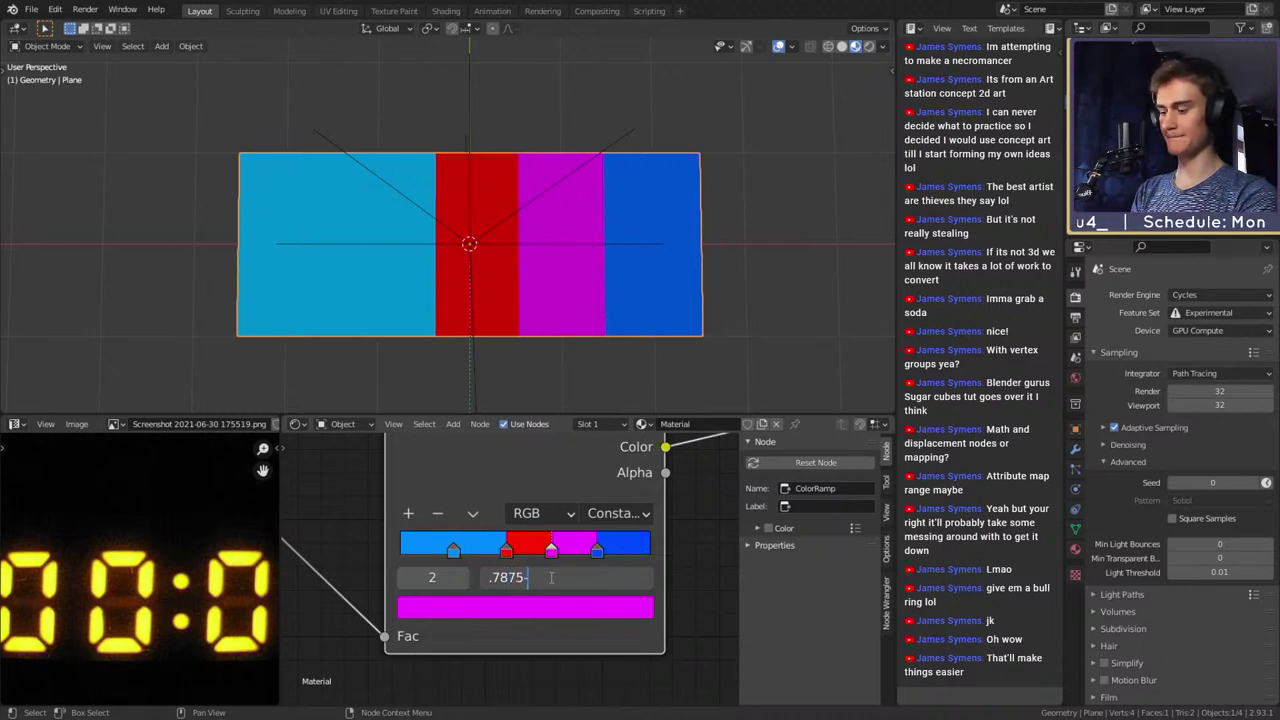
pyautogui.write('.')
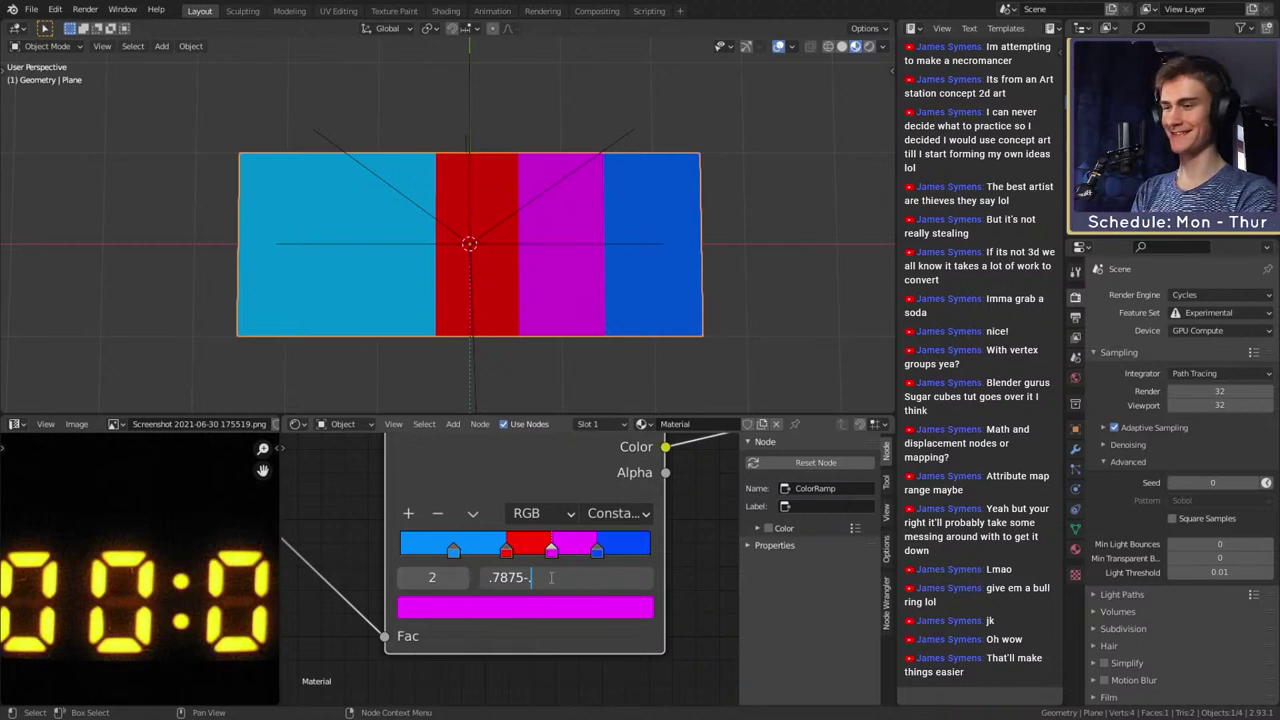
pyautogui.write('2')
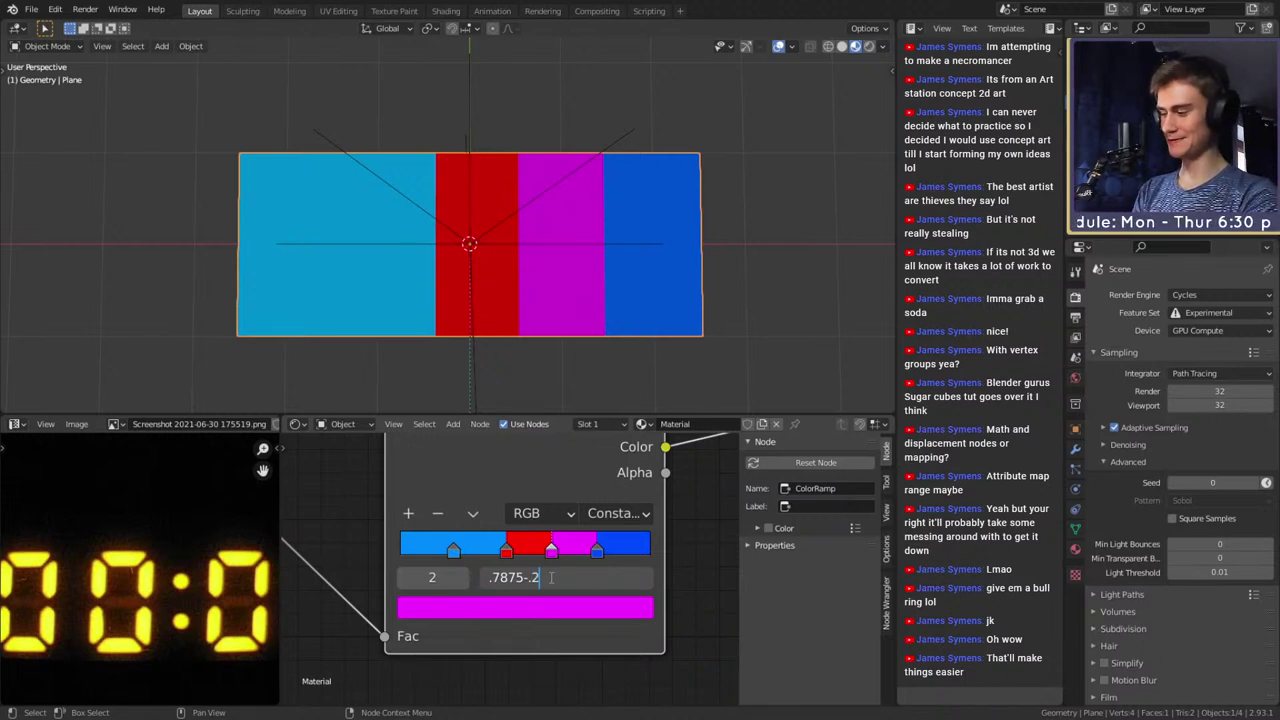
pyautogui.write('125')
pyautogui.press('Return')
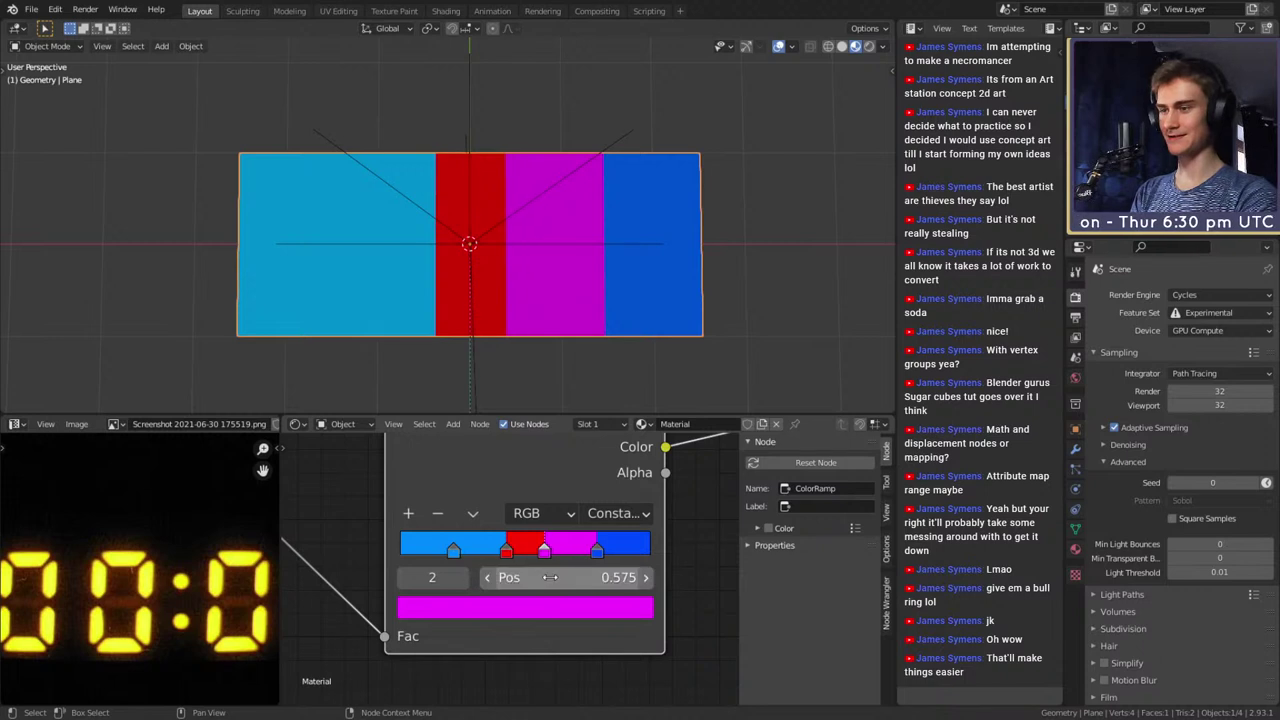
pyautogui.scroll(-7, 508, 200)
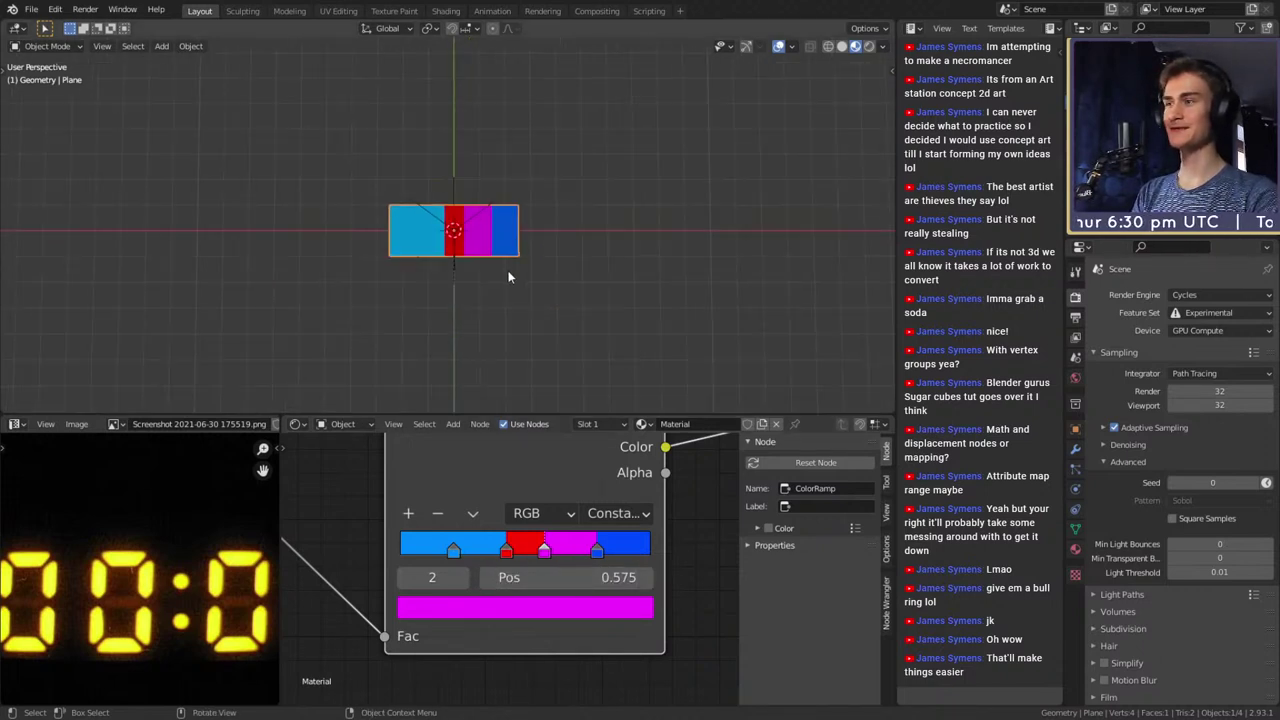
pyautogui.scroll(6, 505, 272)
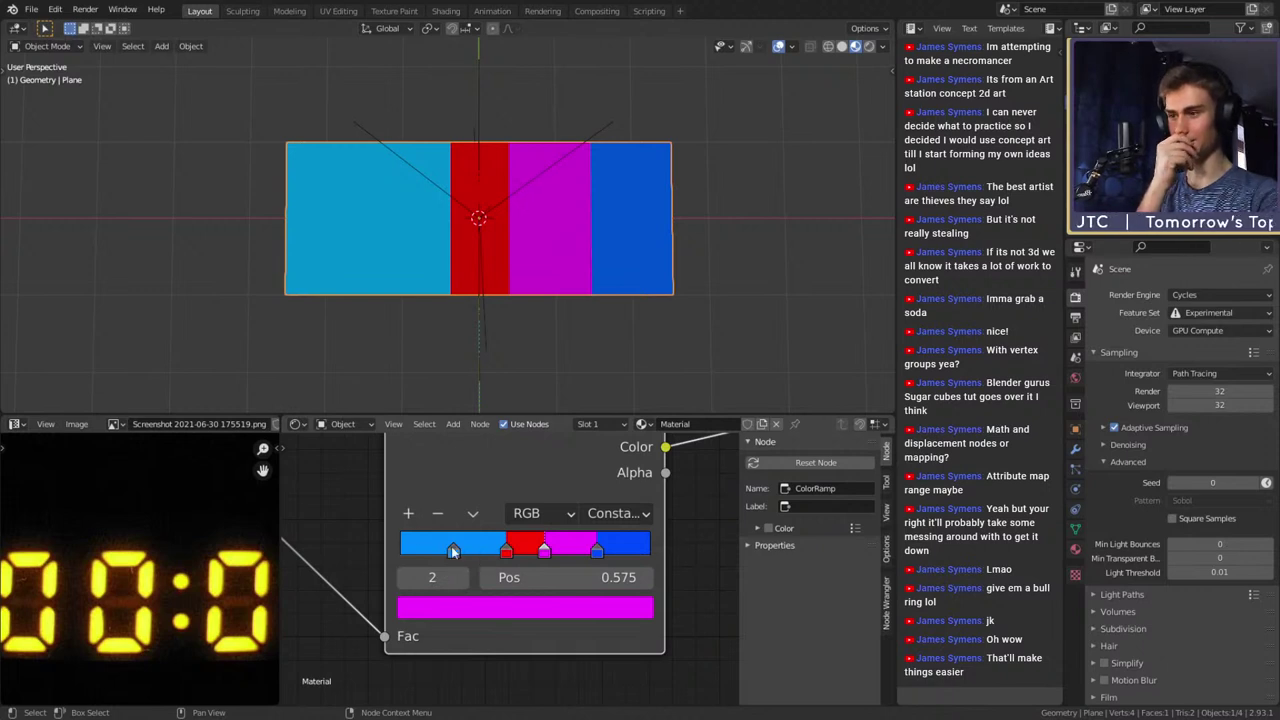
# Add a color stop to the ramp, moving the light blue stop to 0 and placing the new stop at about 0.236
pyautogui.click(408, 513)
pyautogui.moveTo(526, 559); pyautogui.dragTo(378, 557)
pyautogui.moveTo(494, 557); pyautogui.dragTo(459, 555)
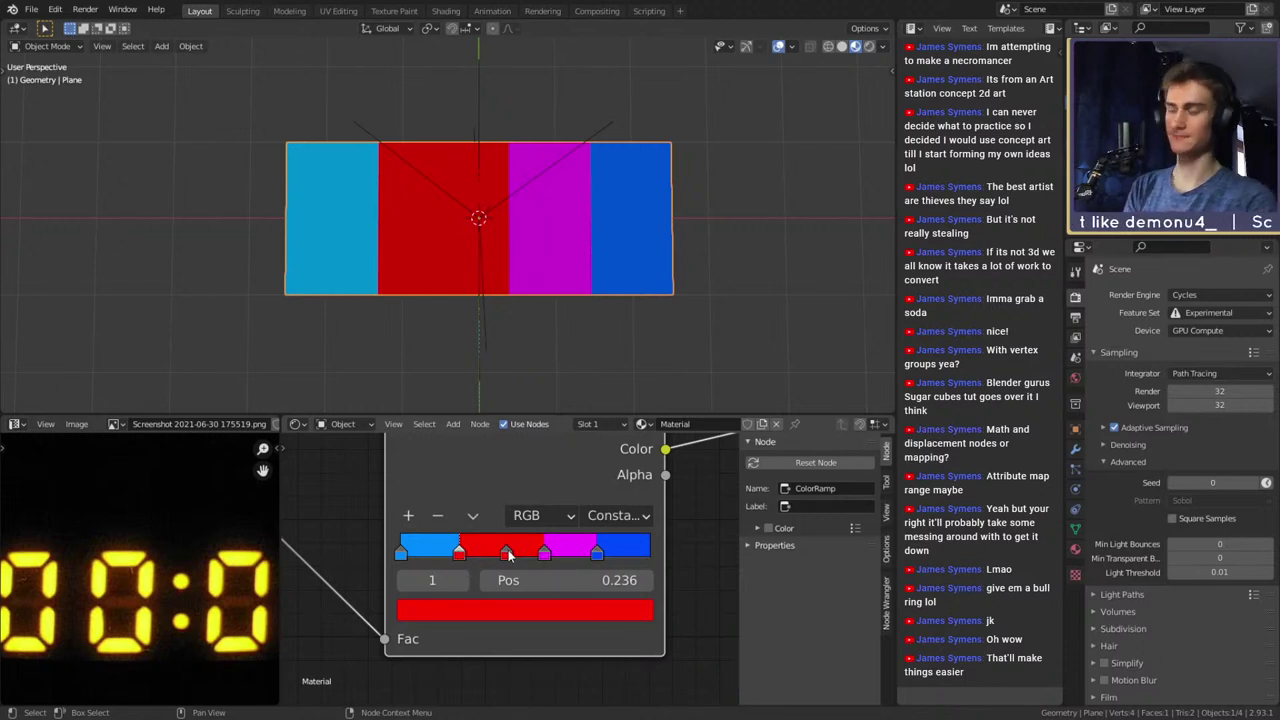
# Recolor the new second stop bright green and set its position to 0.213
pyautogui.click(493, 615)
pyautogui.moveTo(520, 428); pyautogui.dragTo(413, 332)
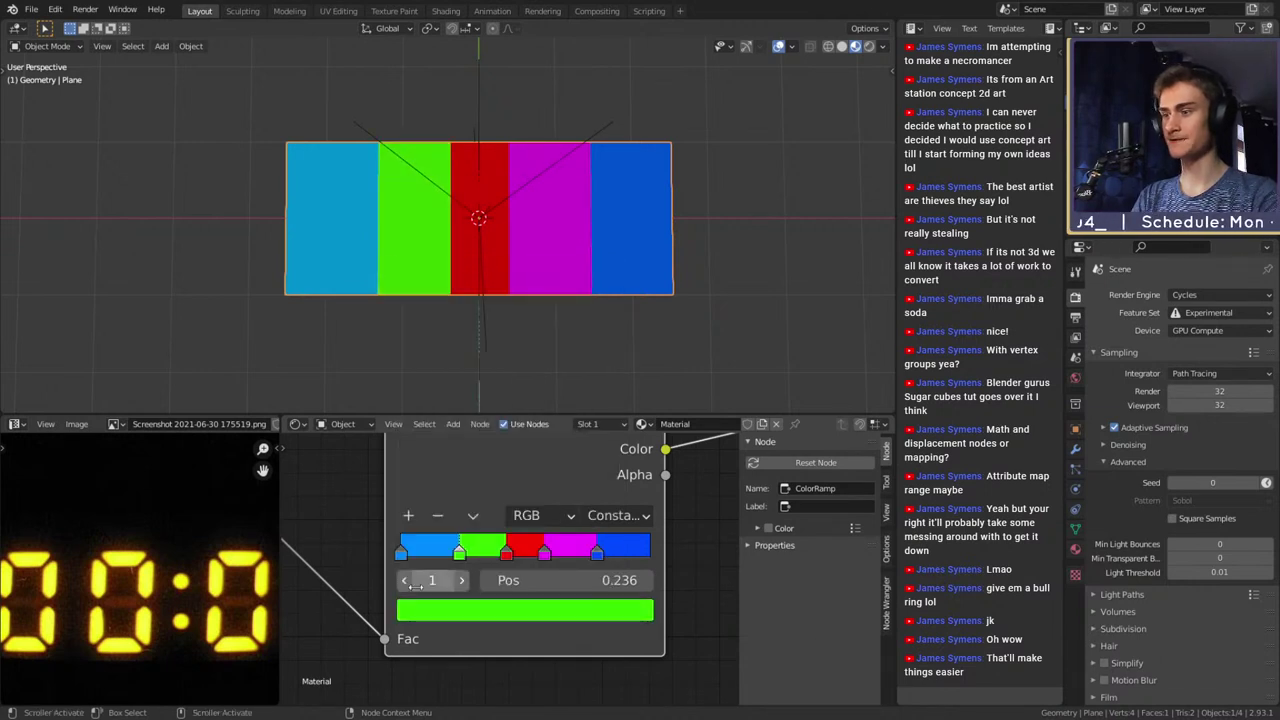
pyautogui.moveTo(461, 556); pyautogui.dragTo(458, 556)
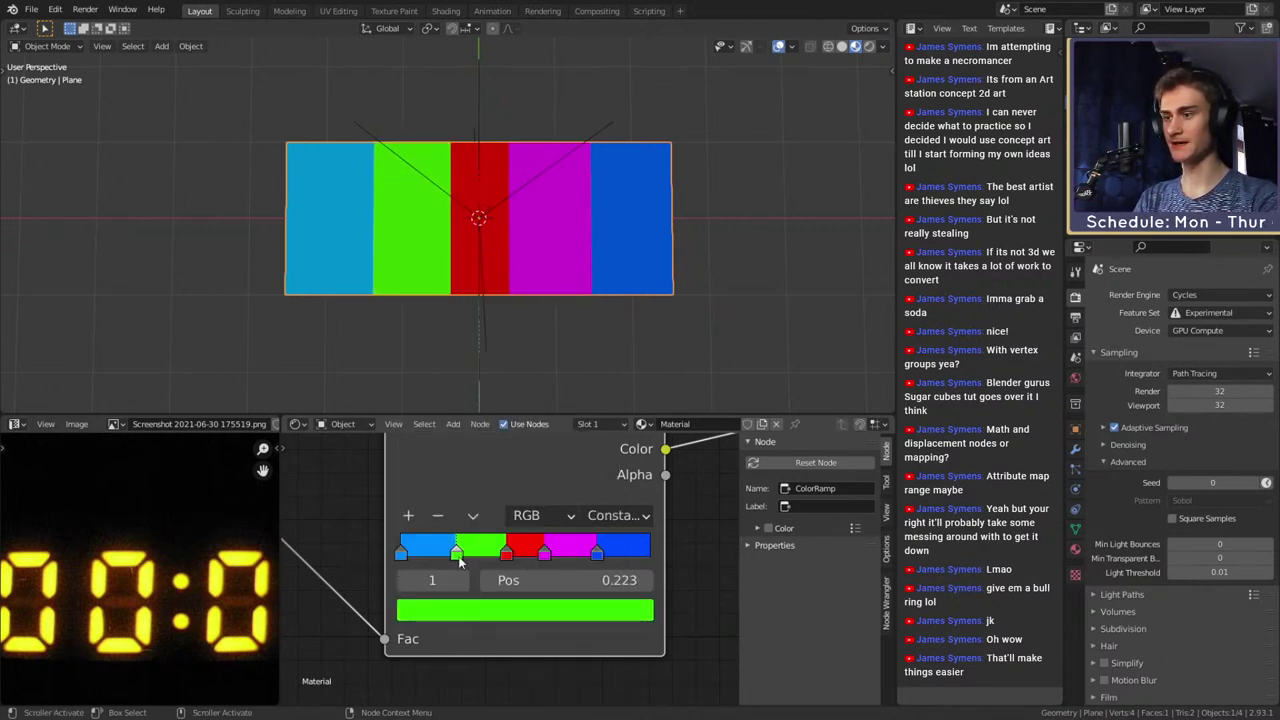
pyautogui.click(577, 584)
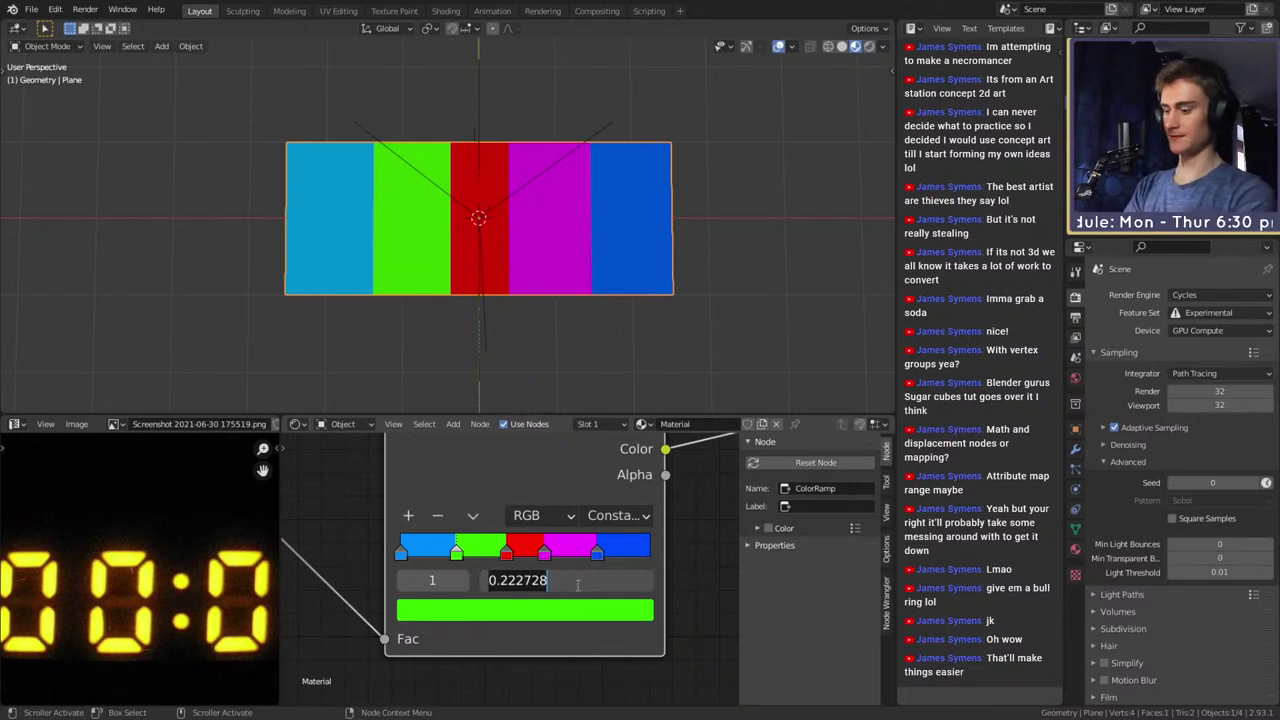
pyautogui.write('.21')
pyautogui.write('3')
pyautogui.press('Return')
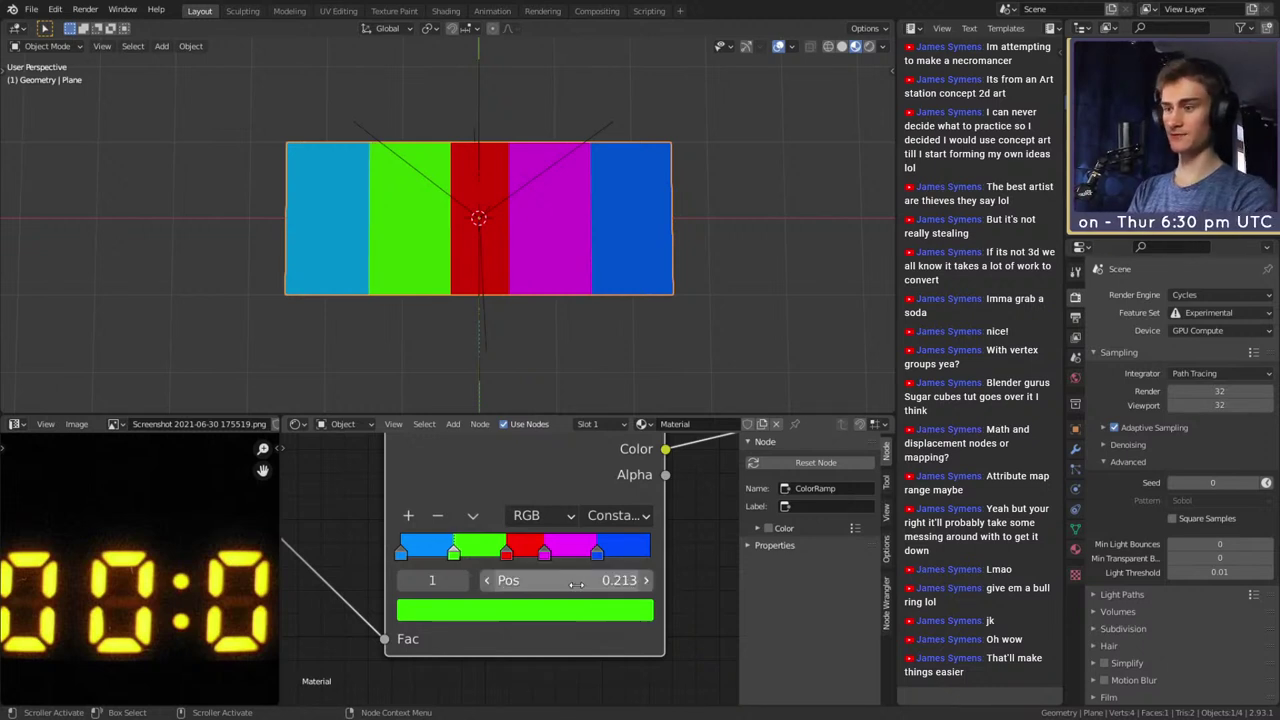
pyautogui.scroll(-5, 464, 241)
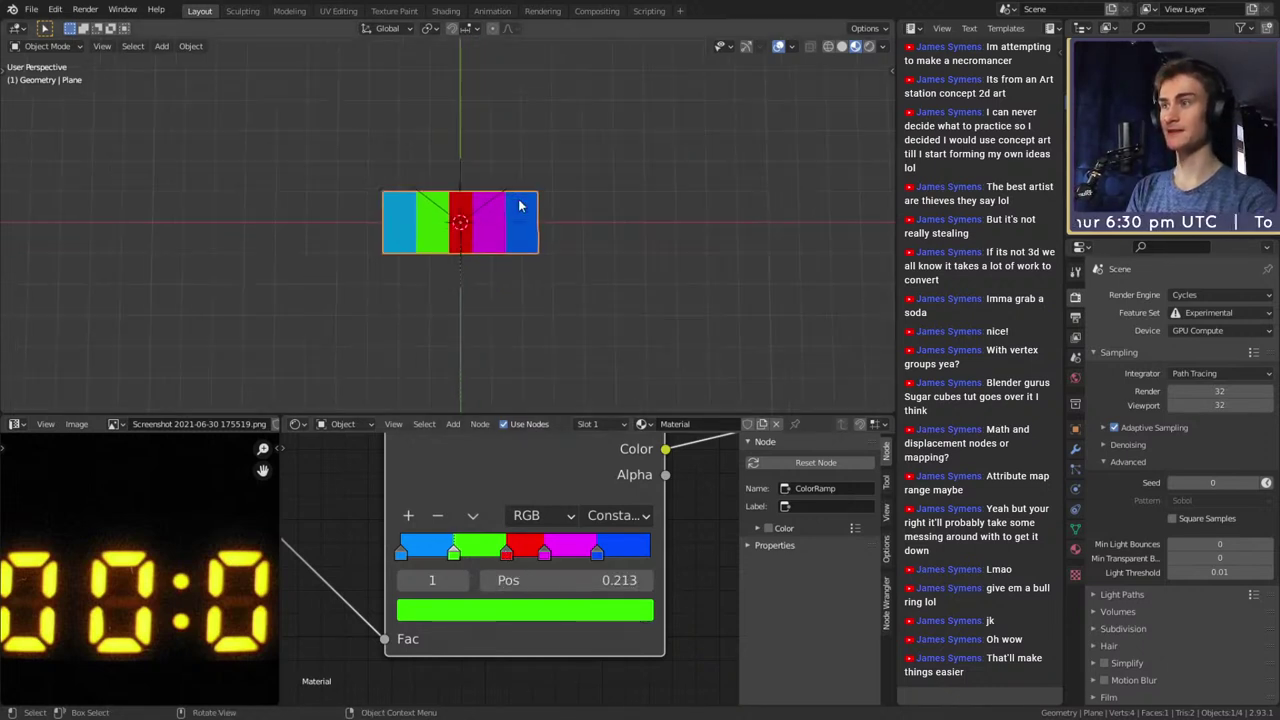
pyautogui.scroll(5, 464, 241)
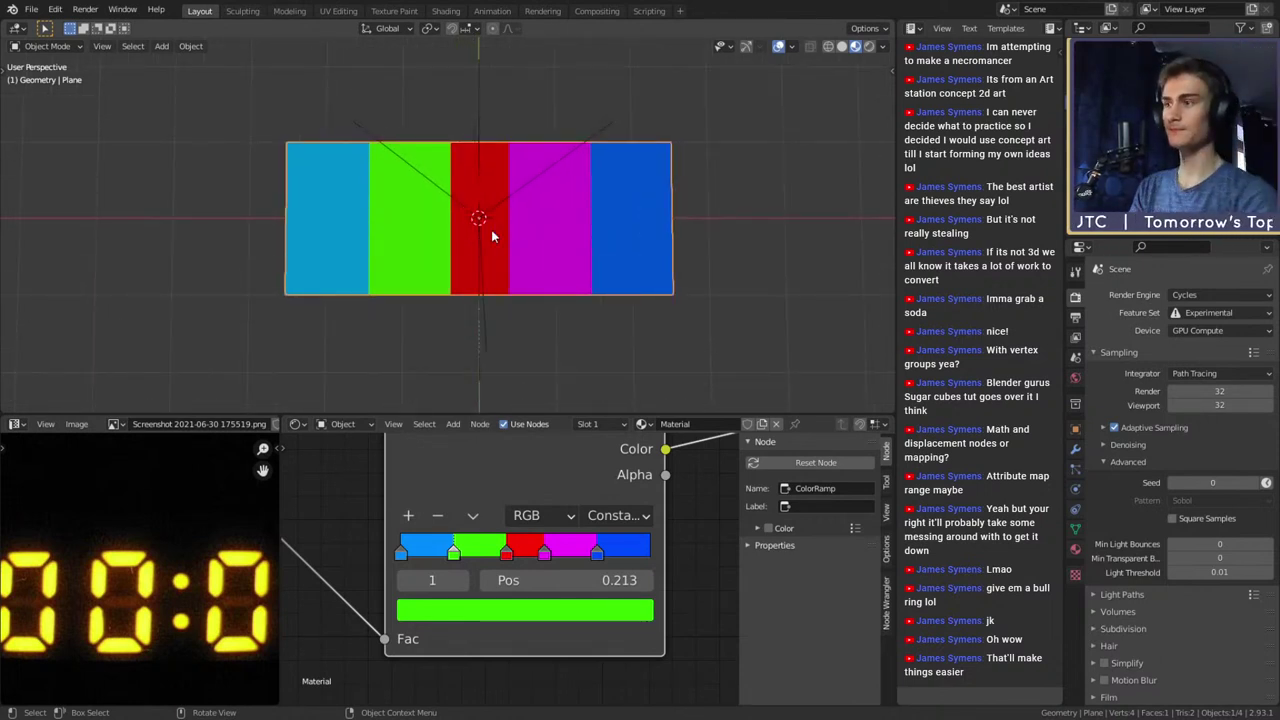
pyautogui.scroll(-5, 630, 605)
pyautogui.scroll(4, 674, 565)
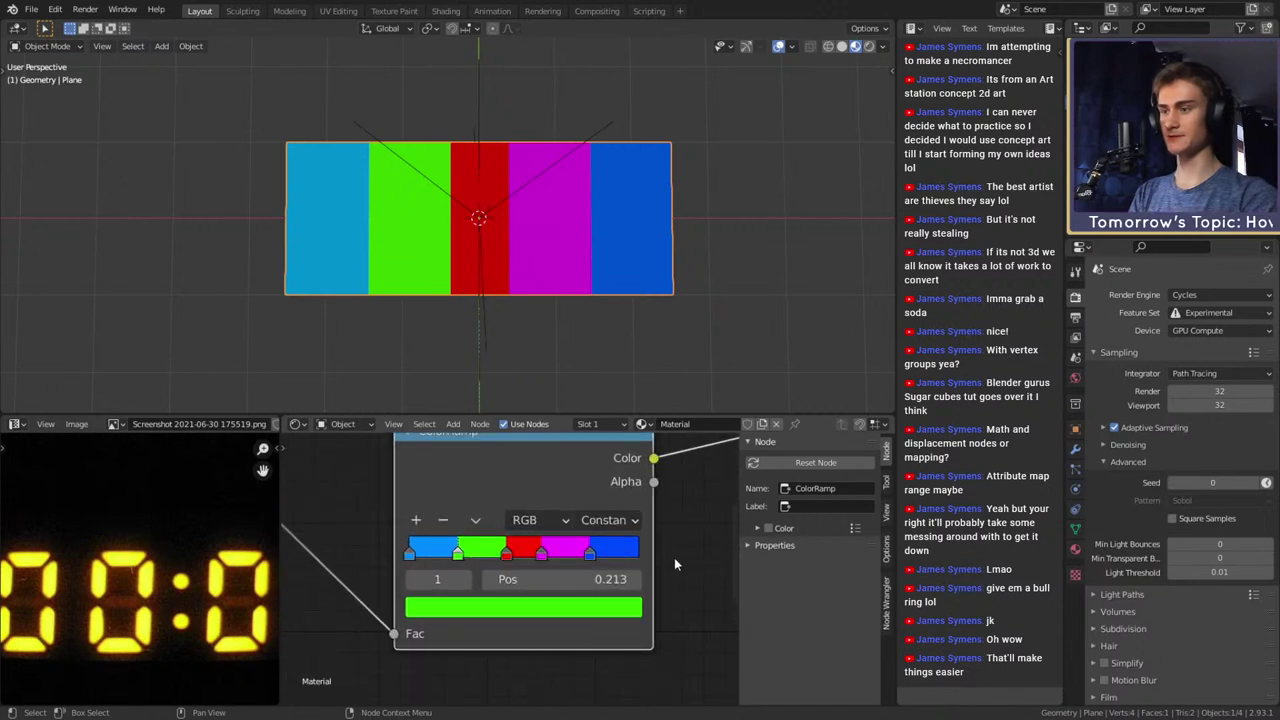
# Turn the first stop grey by setting its HSV value to 0.212 and its saturation to 0
pyautogui.scroll(2, 555, 570)
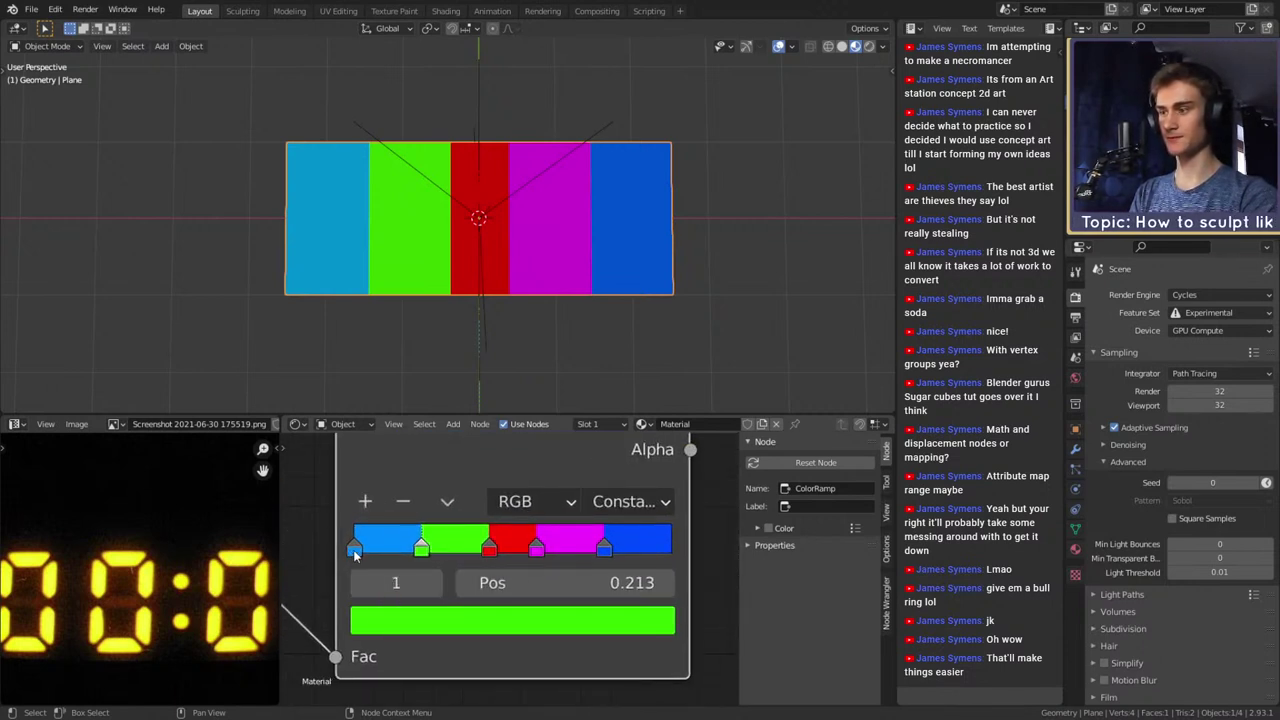
pyautogui.click(355, 552)
pyautogui.click(496, 621)
pyautogui.click(583, 452)
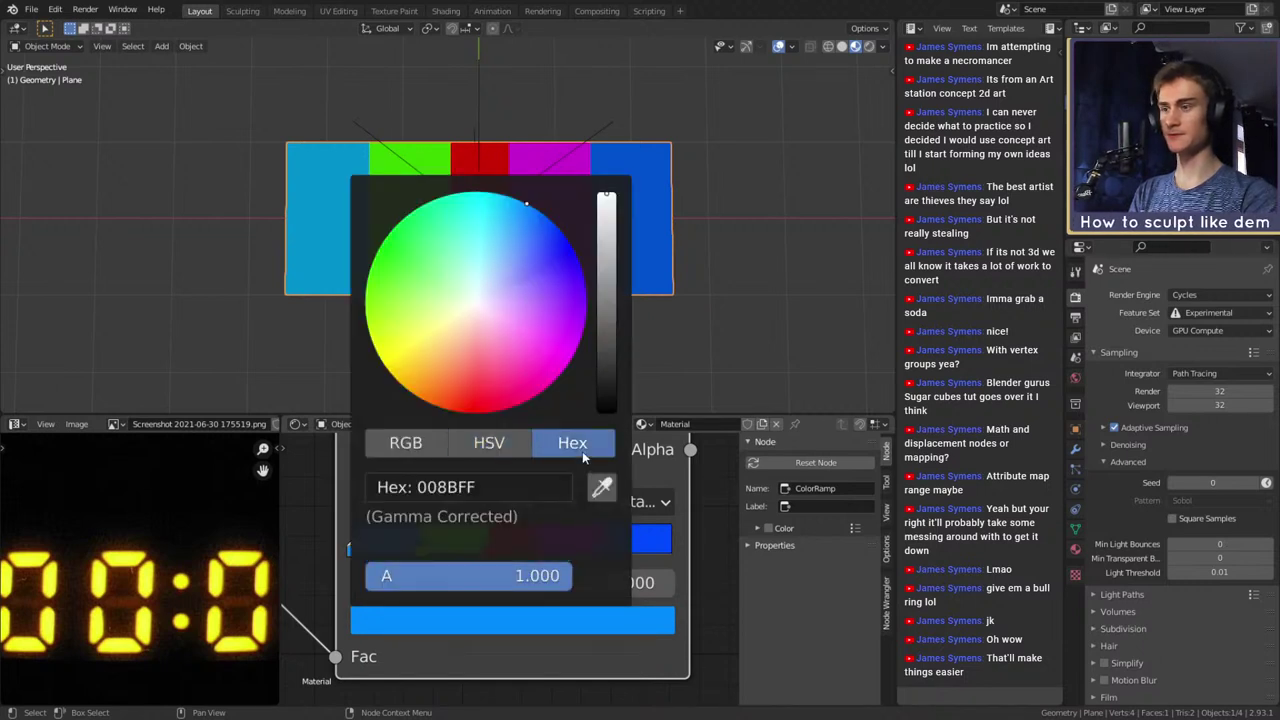
pyautogui.click(489, 442)
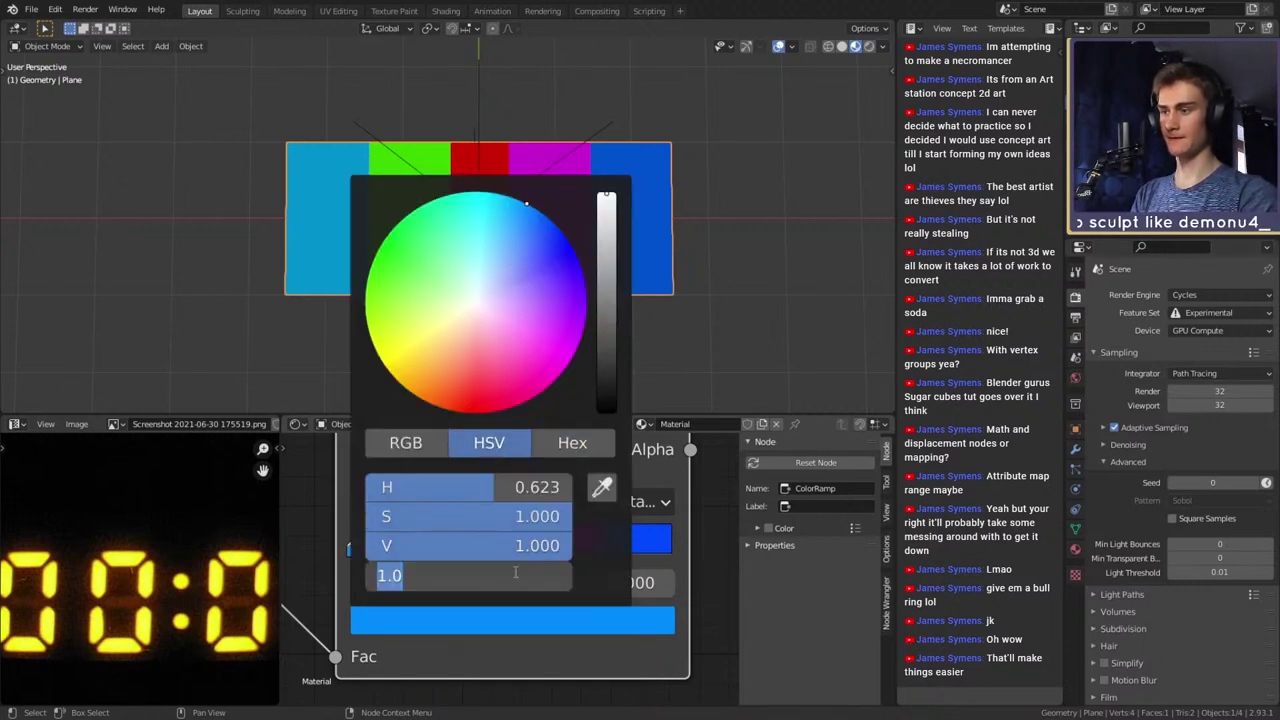
pyautogui.click(503, 552)
pyautogui.write('.')
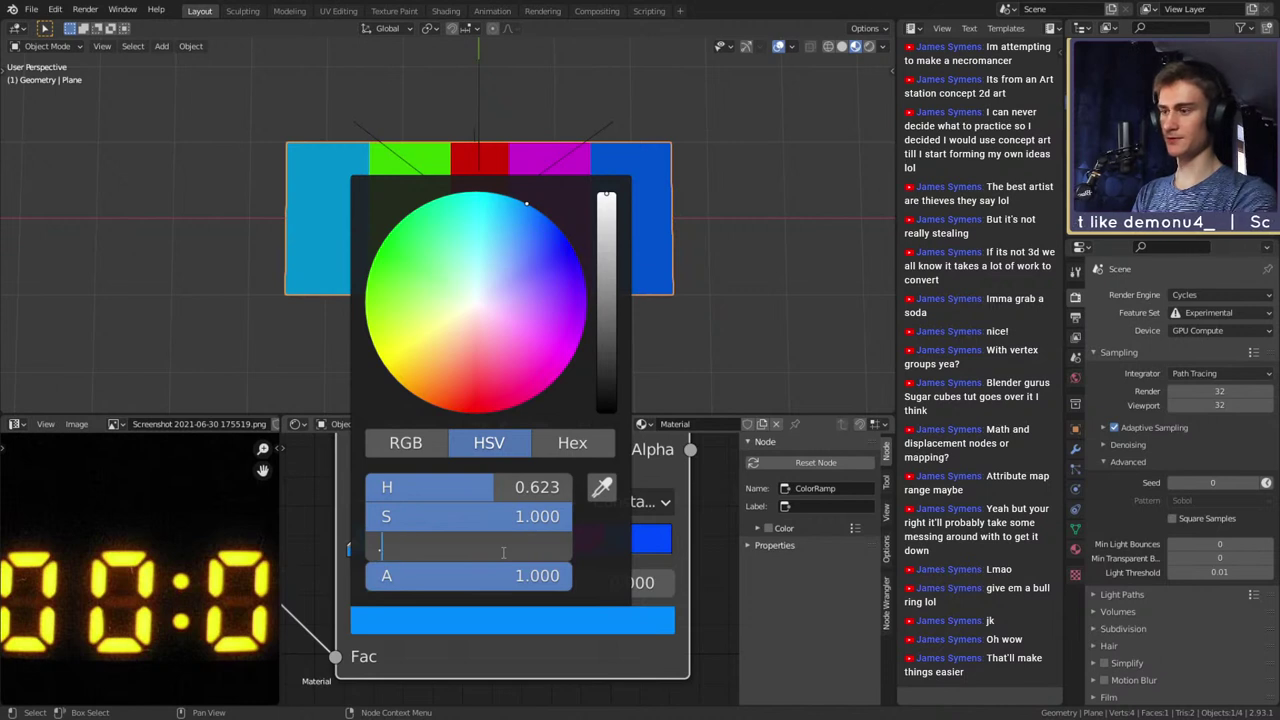
pyautogui.write('212')
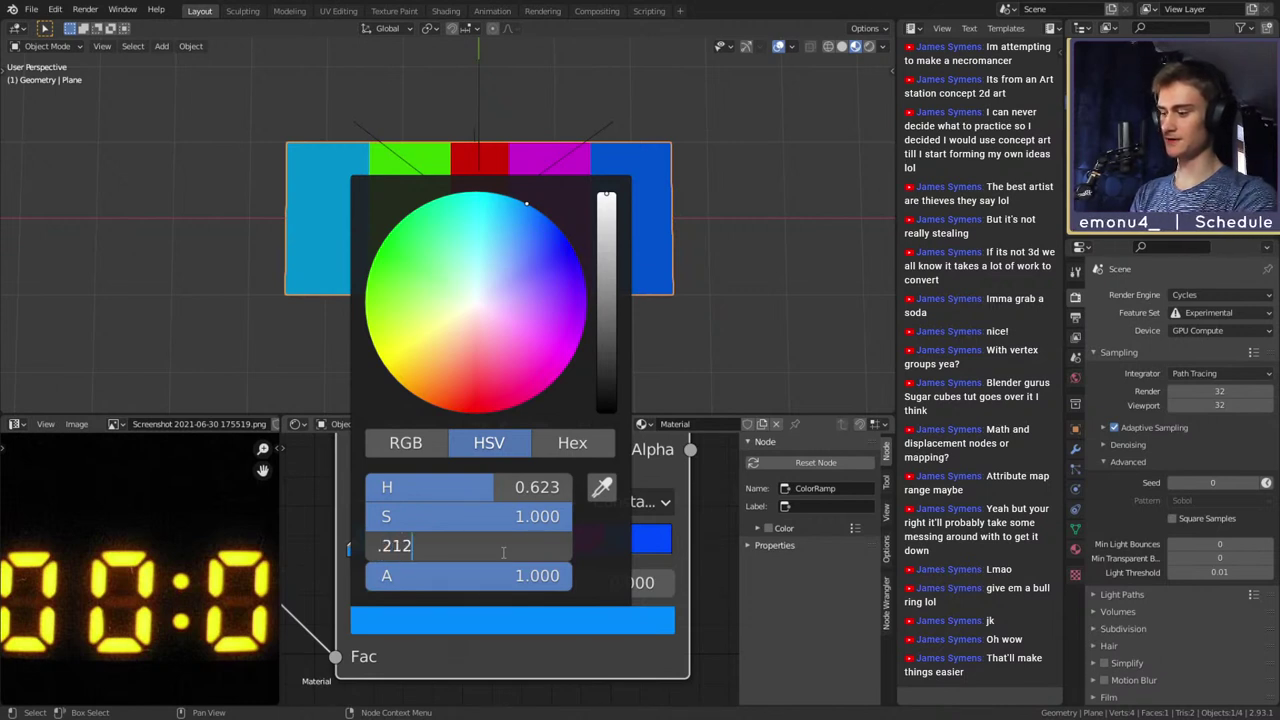
pyautogui.press('Return')
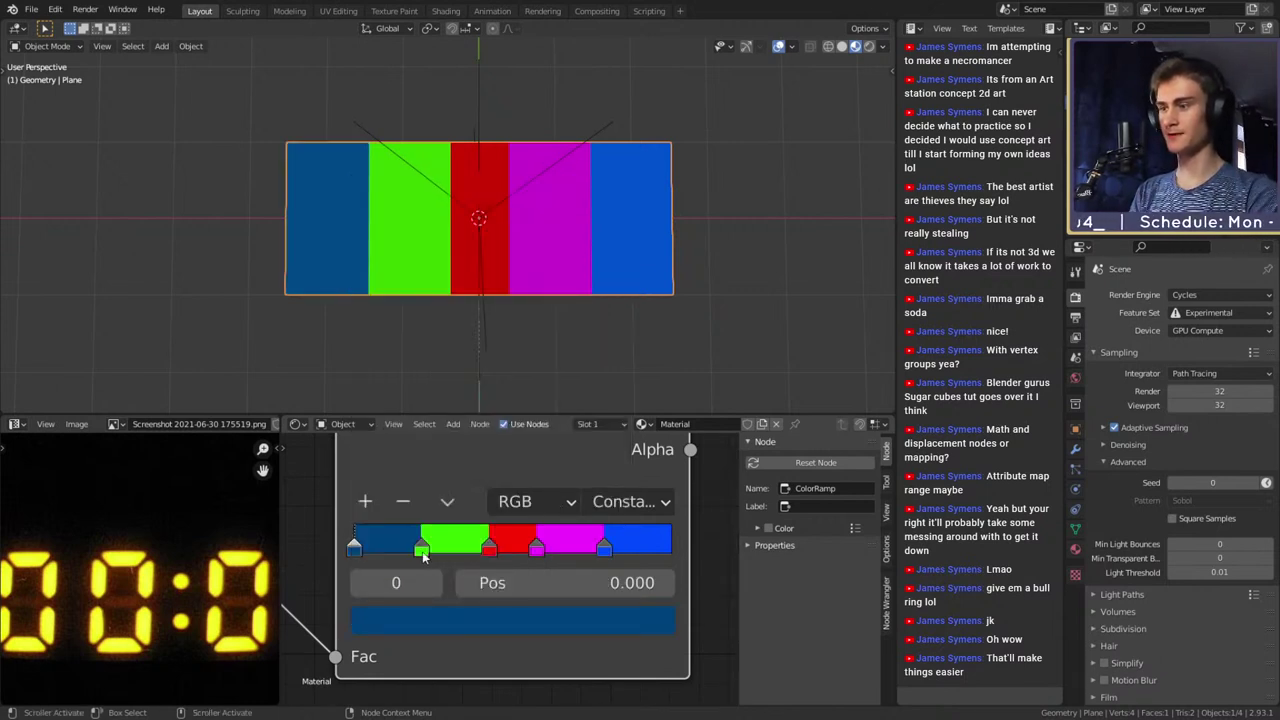
pyautogui.click(482, 627)
pyautogui.moveTo(505, 515); pyautogui.dragTo(318, 515)
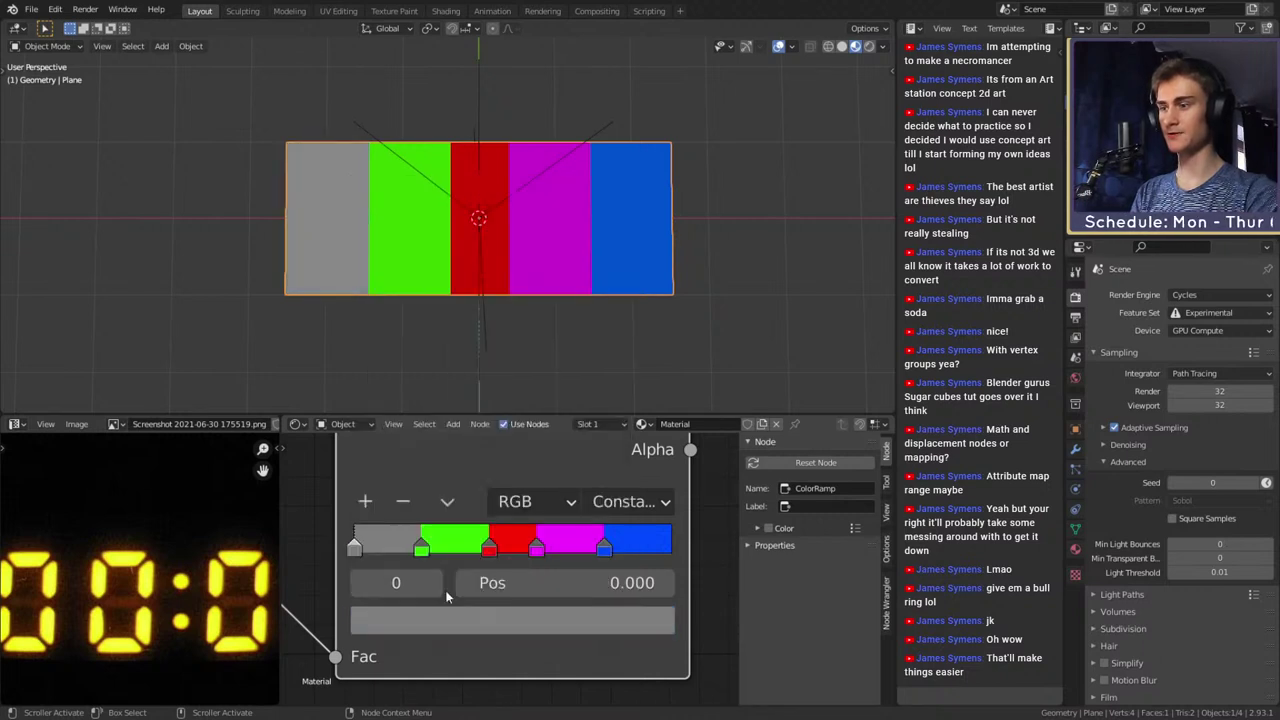
pyautogui.click(440, 586)
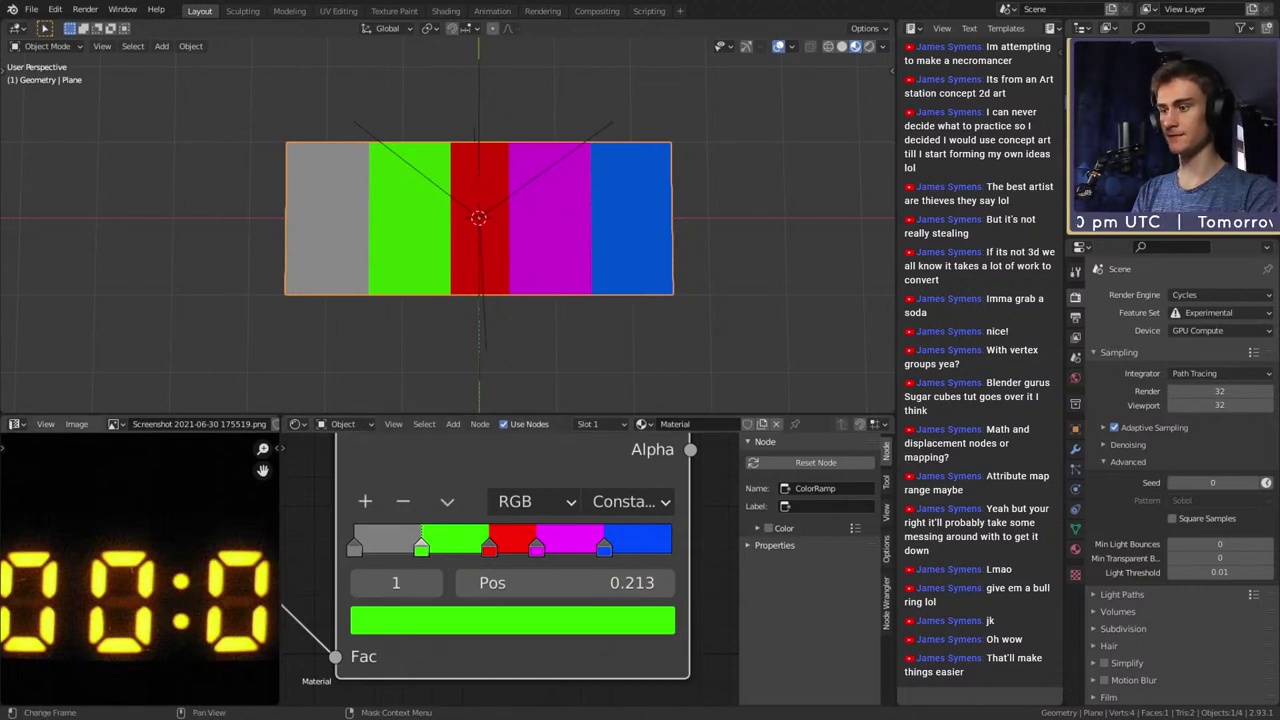
pyautogui.click(475, 628)
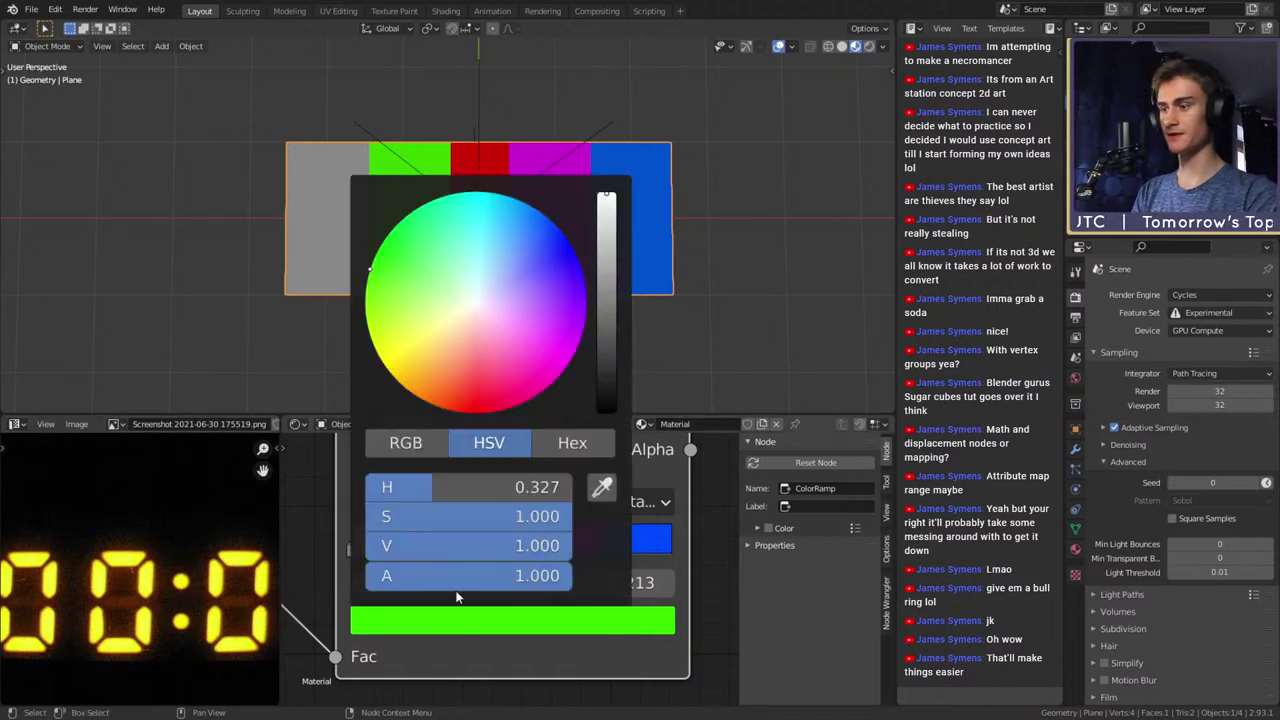
pyautogui.click(456, 545)
pyautogui.press('Return')
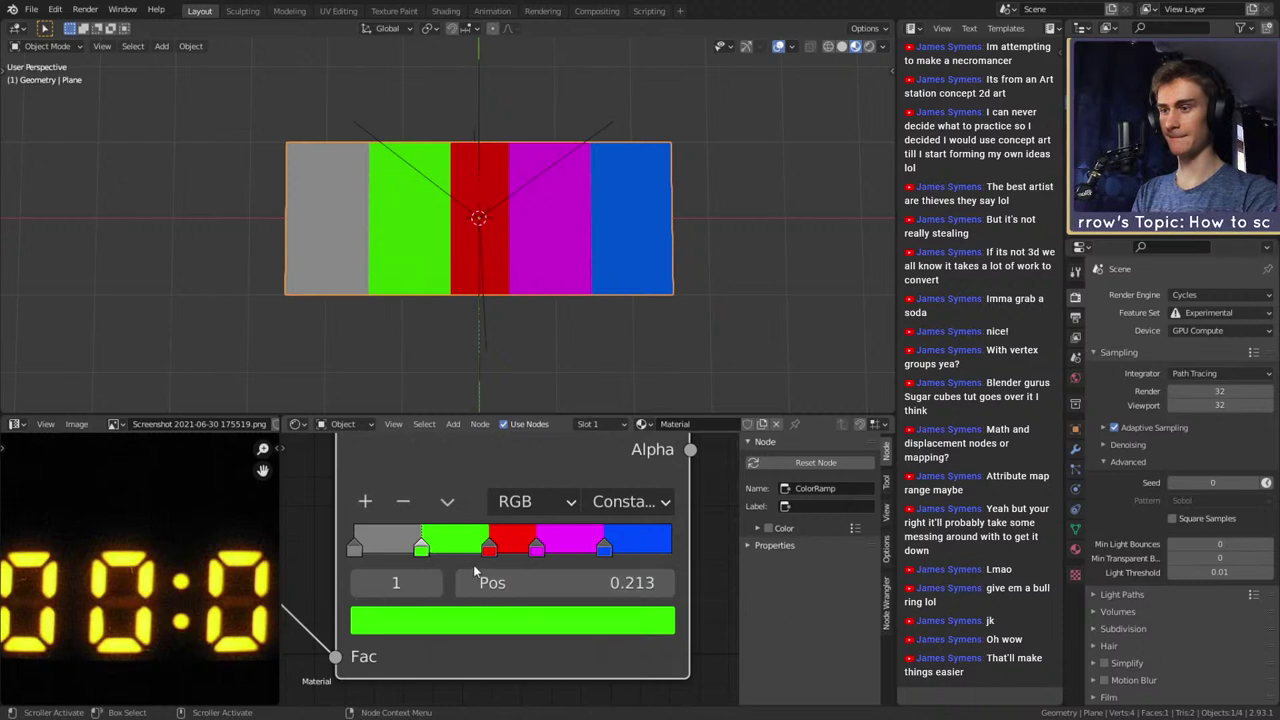
pyautogui.click(490, 550)
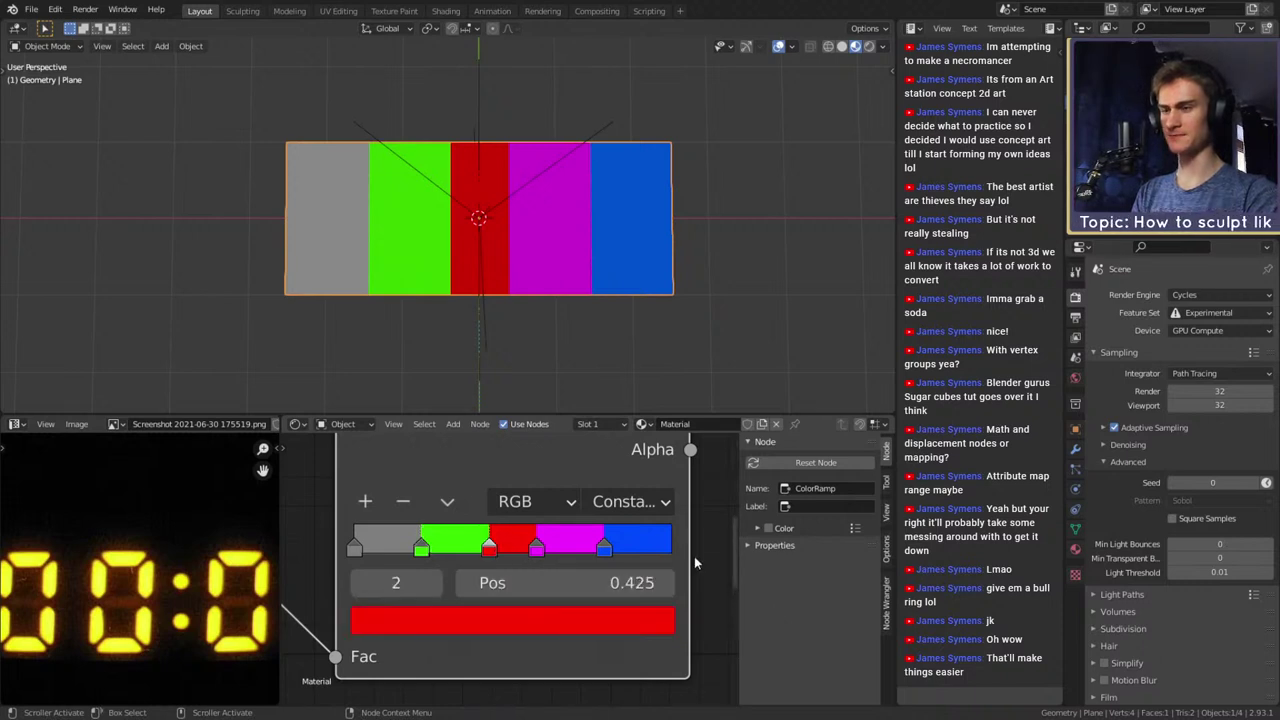
# Make the first stop black by lowering its HSV value to 0
pyautogui.click(355, 548)
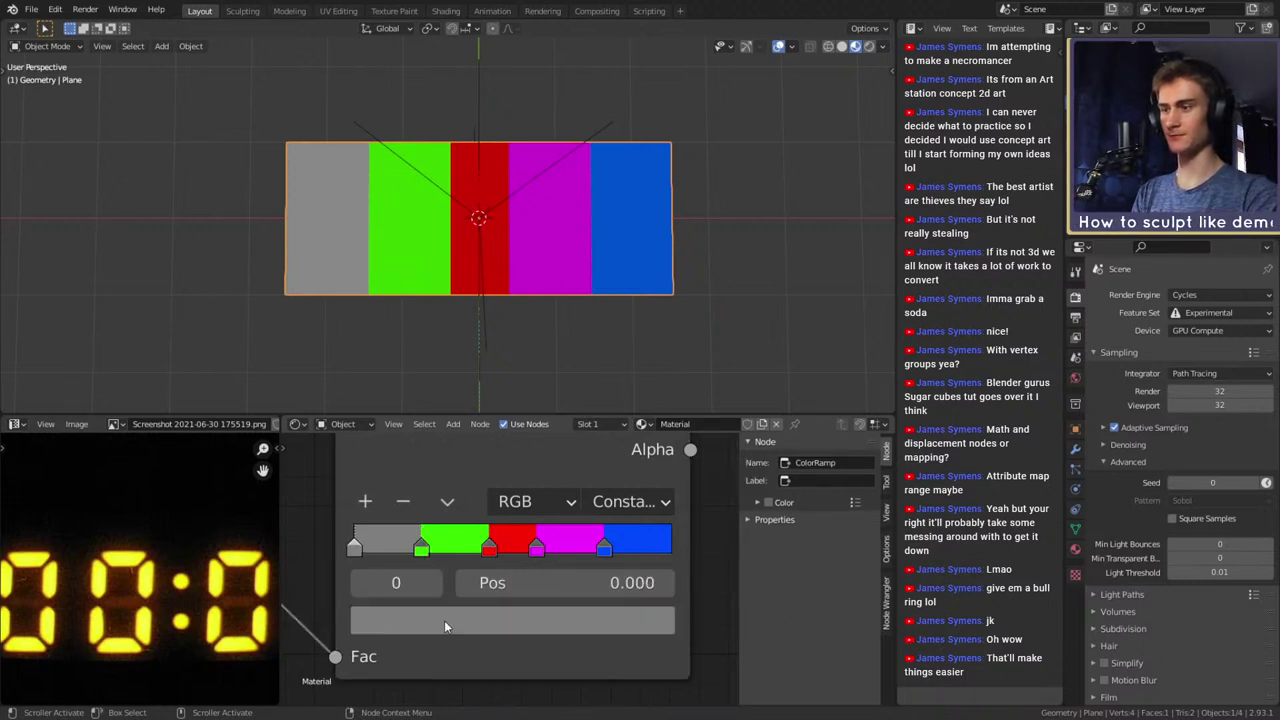
pyautogui.click(438, 628)
pyautogui.moveTo(481, 551); pyautogui.dragTo(374, 552)
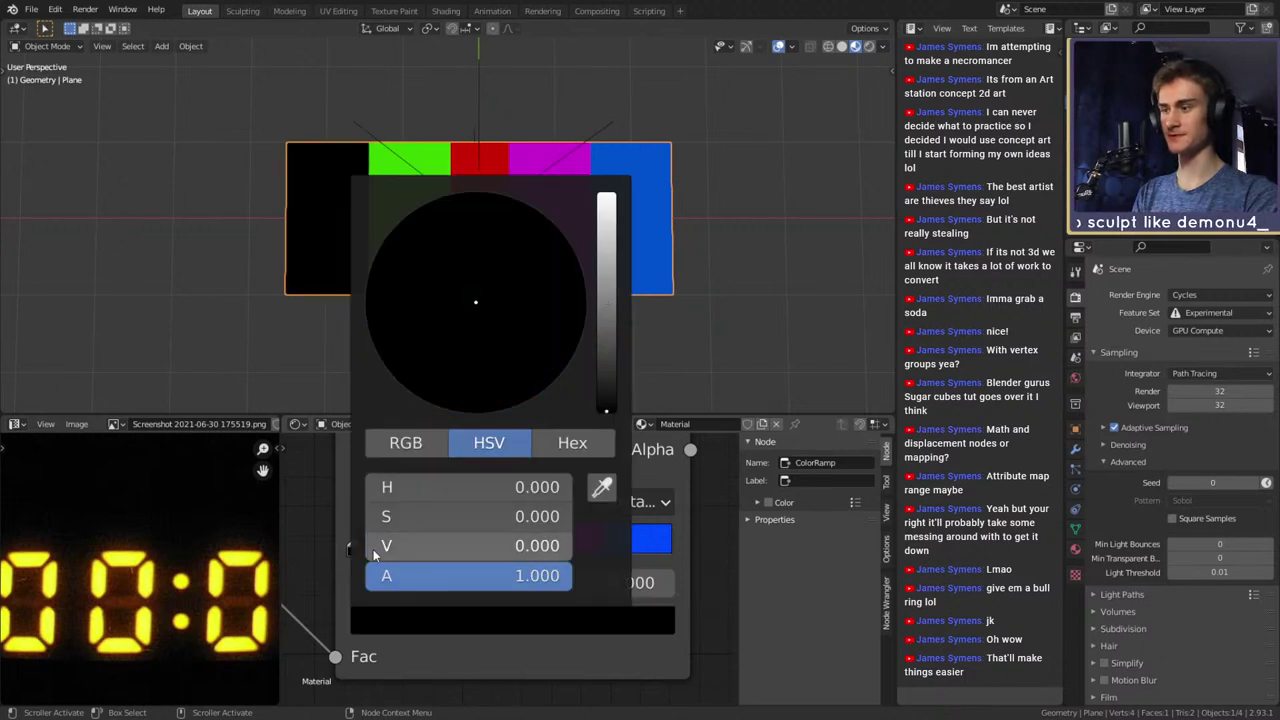
# Turn the green stop grey by setting its HSV value to .2125 and its saturation to 0
pyautogui.click(421, 548)
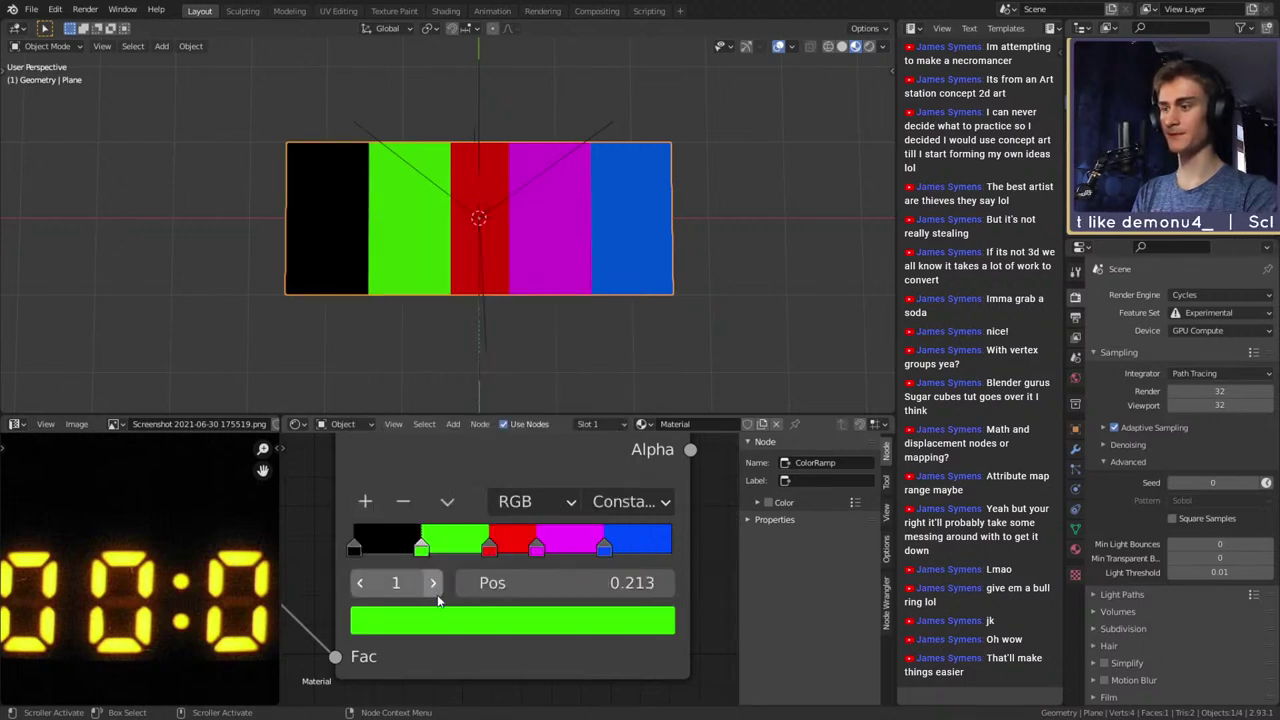
pyautogui.click(446, 620)
pyautogui.click(457, 546)
pyautogui.press('BackSpace')
pyautogui.write('.22')
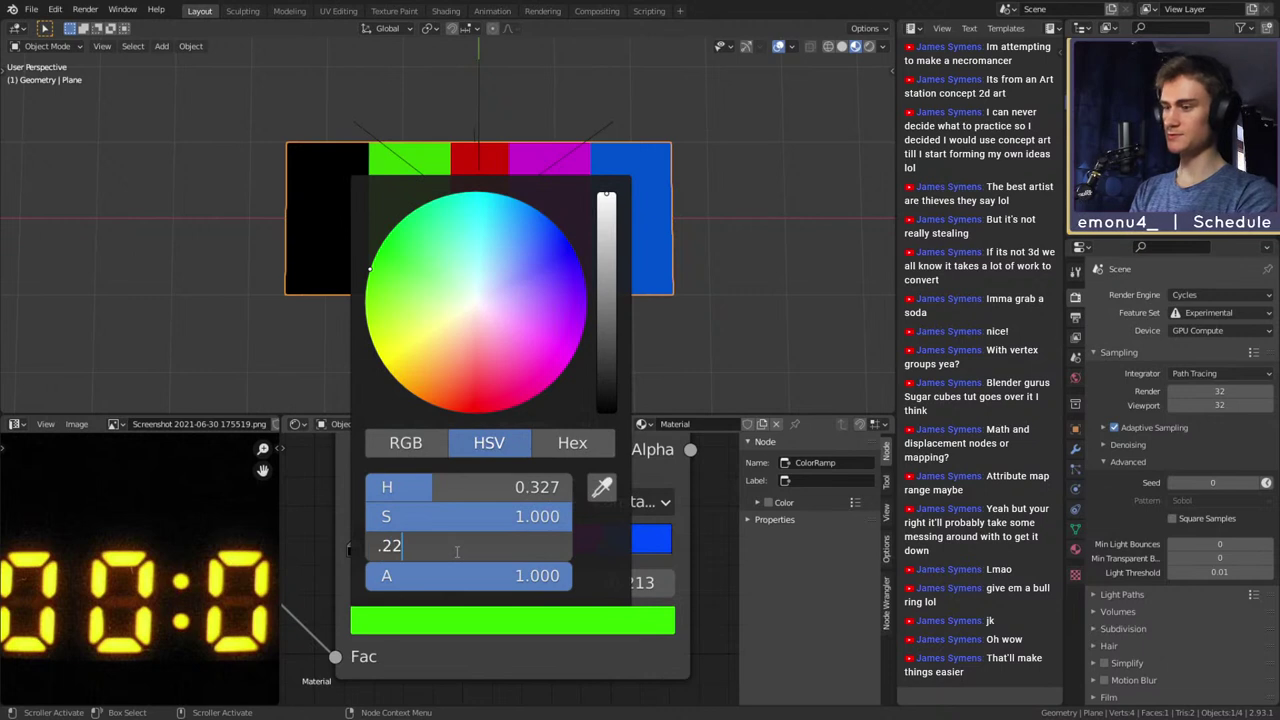
pyautogui.press('BackSpace')
pyautogui.write('125')
pyautogui.press('Return')
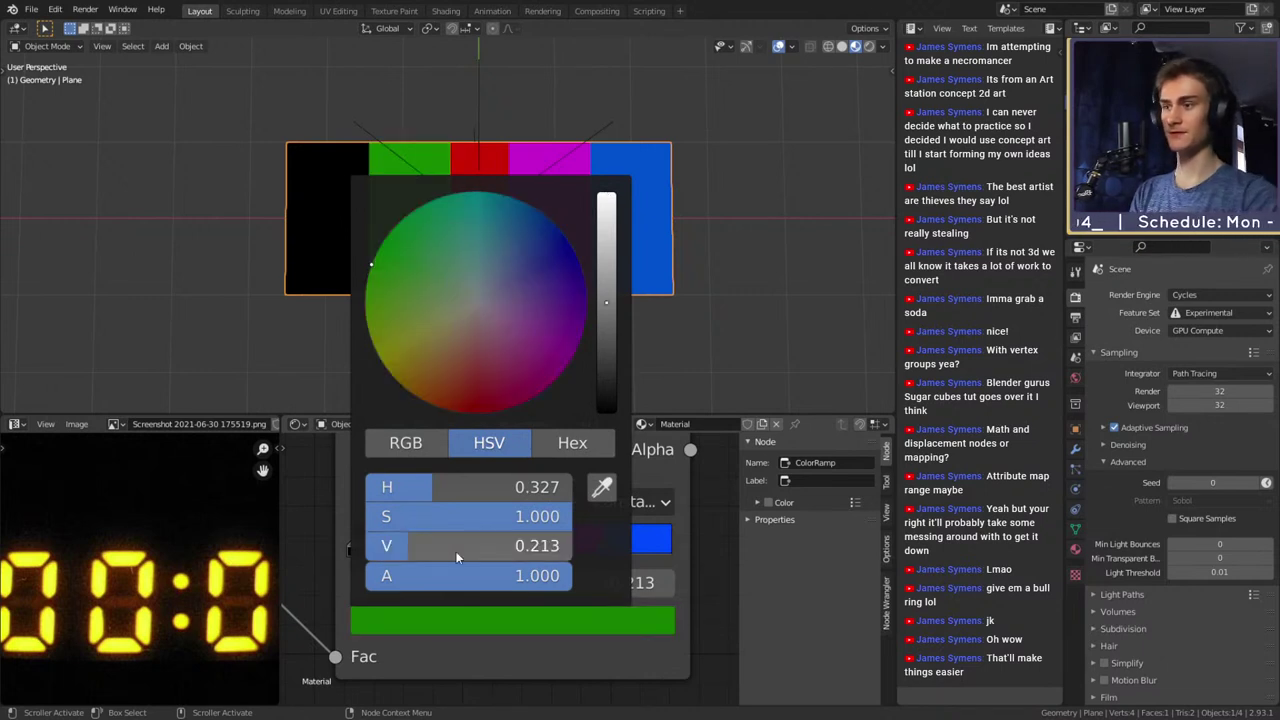
pyautogui.click(475, 612)
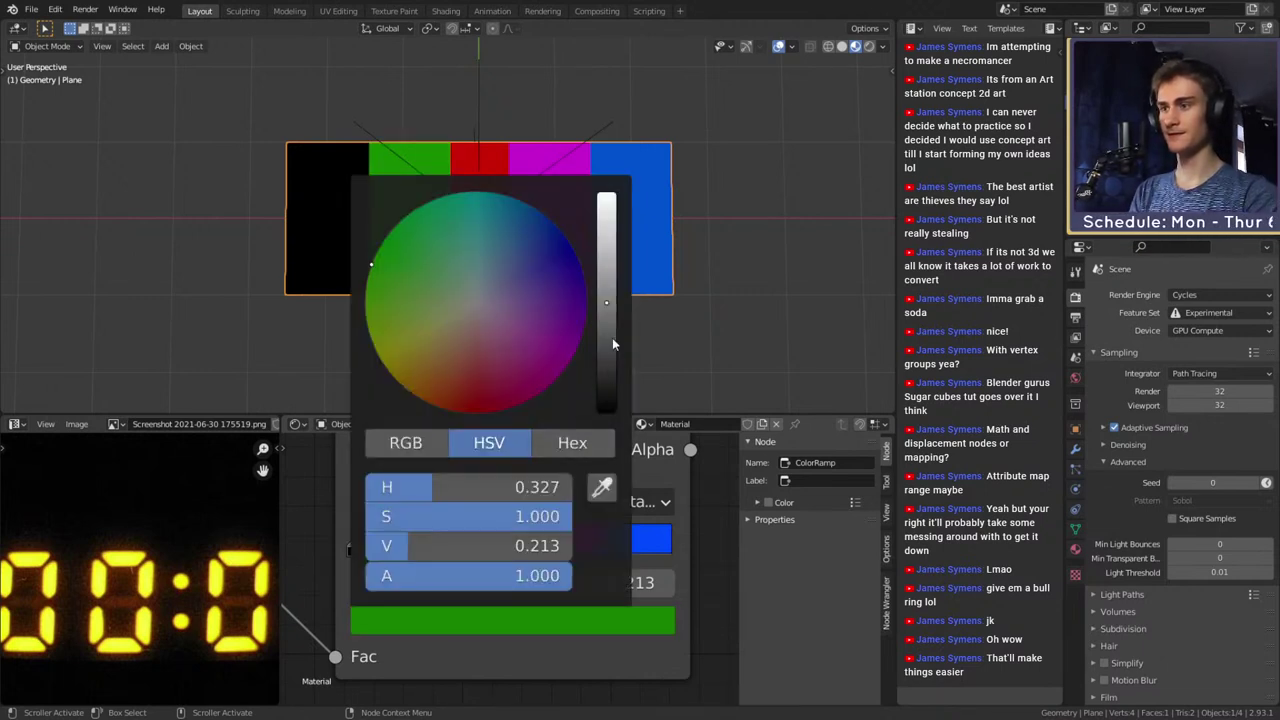
pyautogui.moveTo(468, 520); pyautogui.dragTo(420, 524)
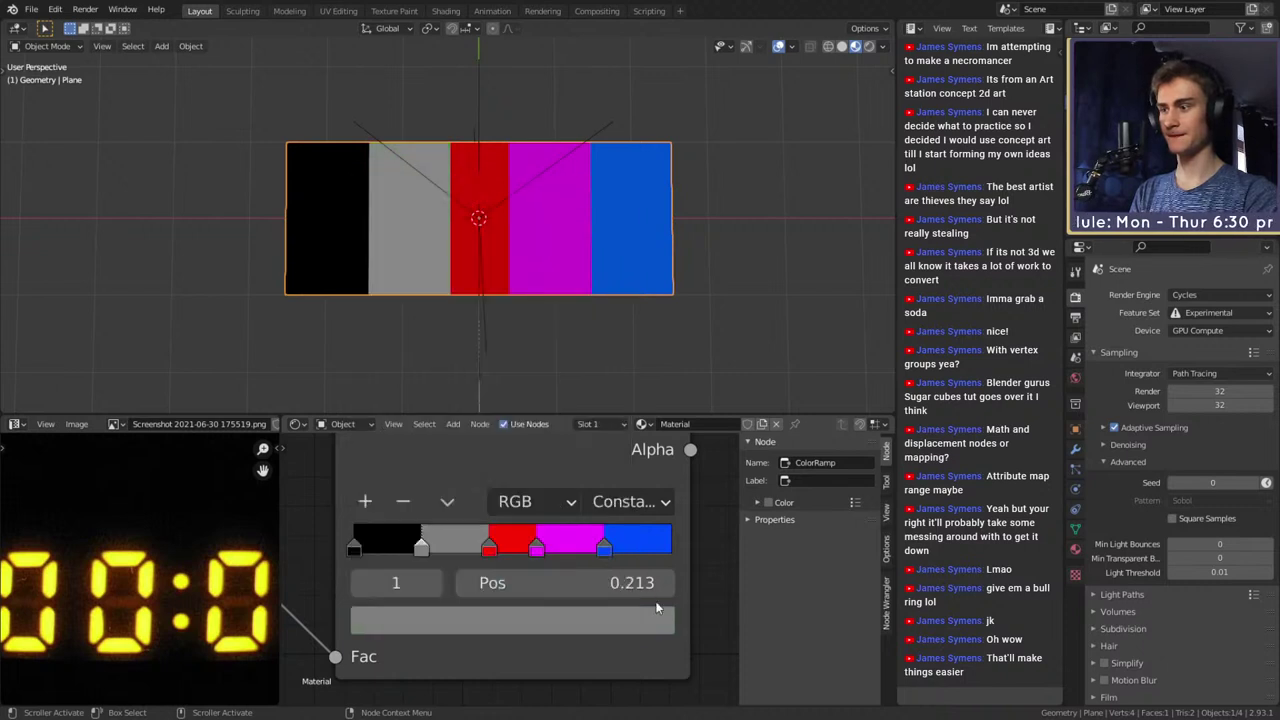
# Turn the red stop grey by setting its HSV value to 0.425 and its saturation to 0
pyautogui.click(489, 547)
pyautogui.click(486, 625)
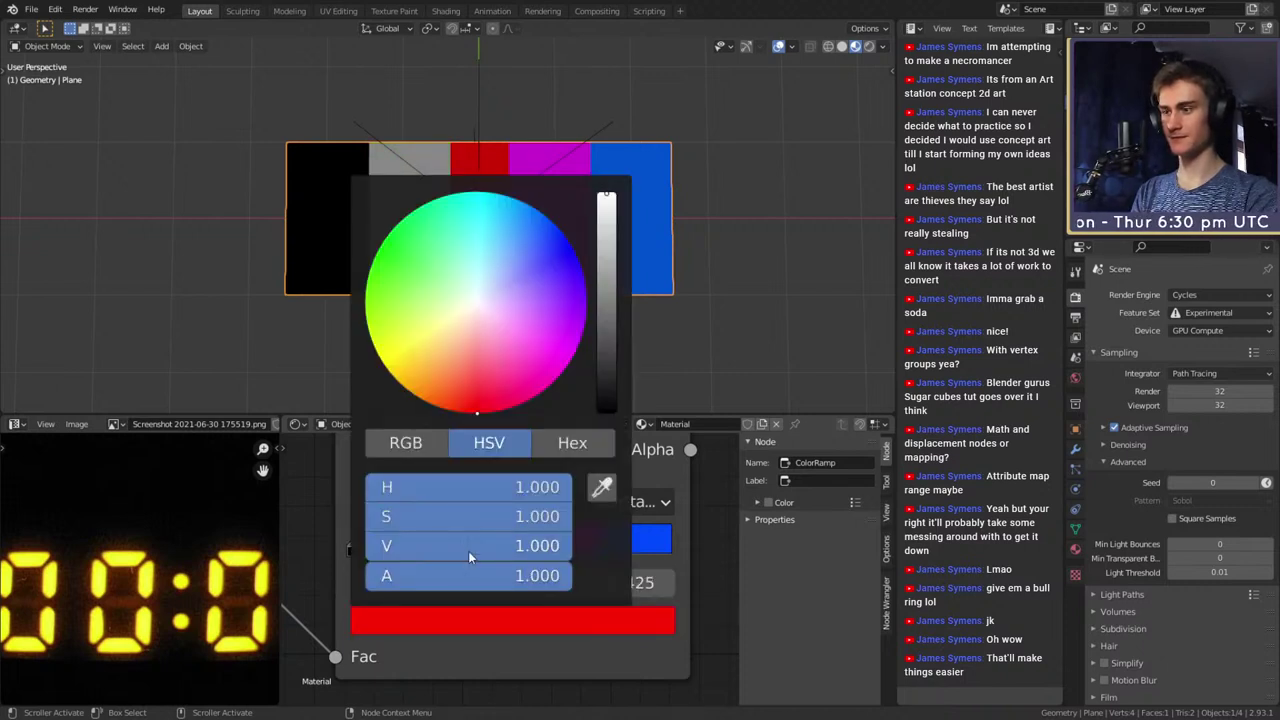
pyautogui.click(468, 548)
pyautogui.press('Return')
pyautogui.click(477, 545)
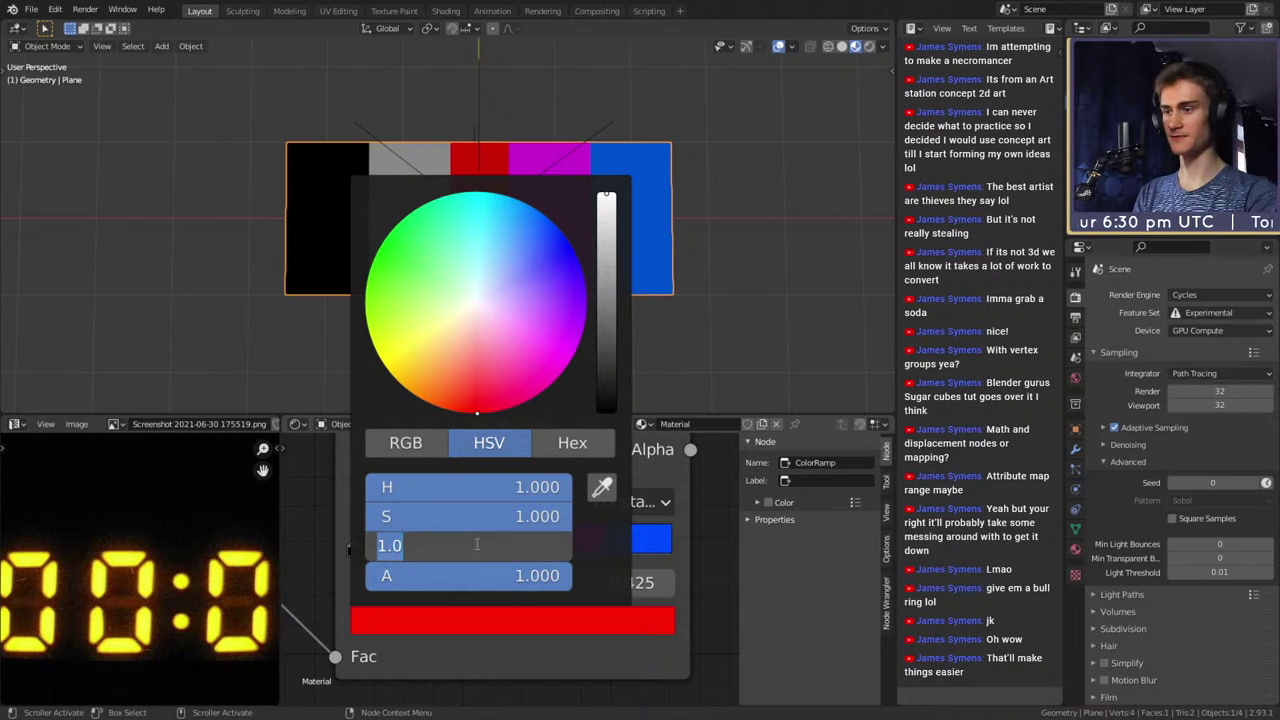
pyautogui.press('Return')
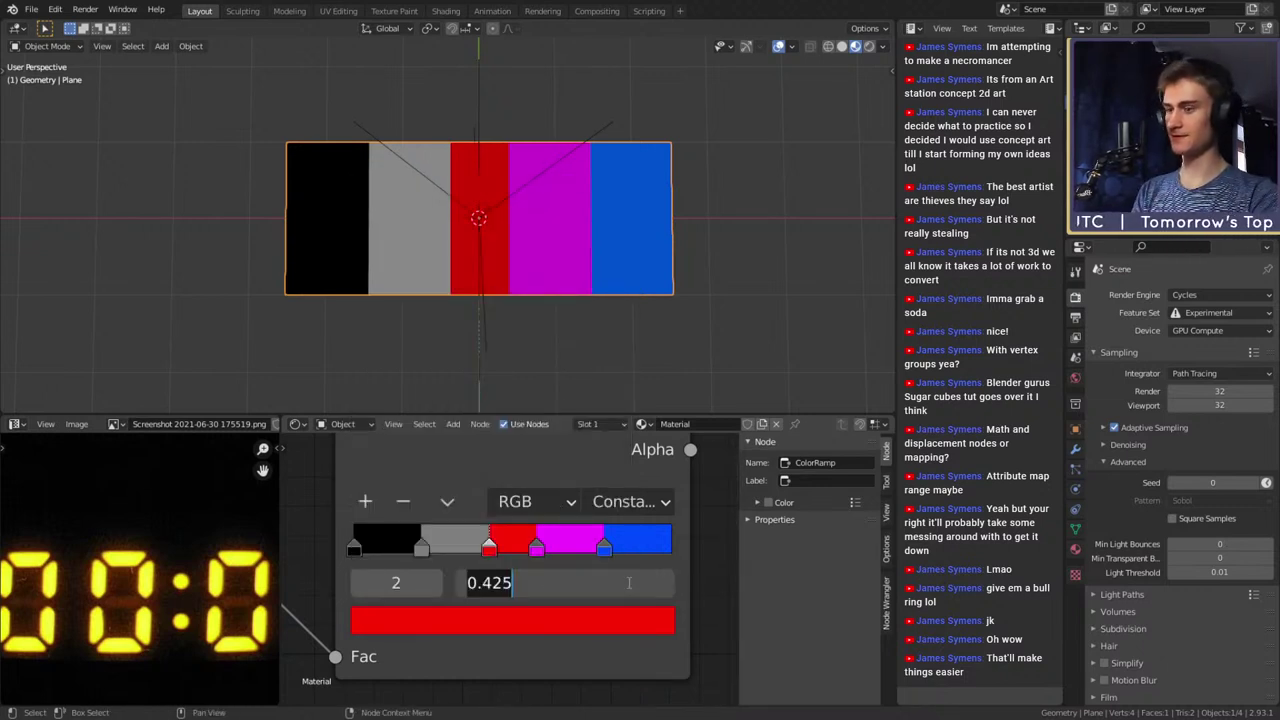
pyautogui.click(489, 619)
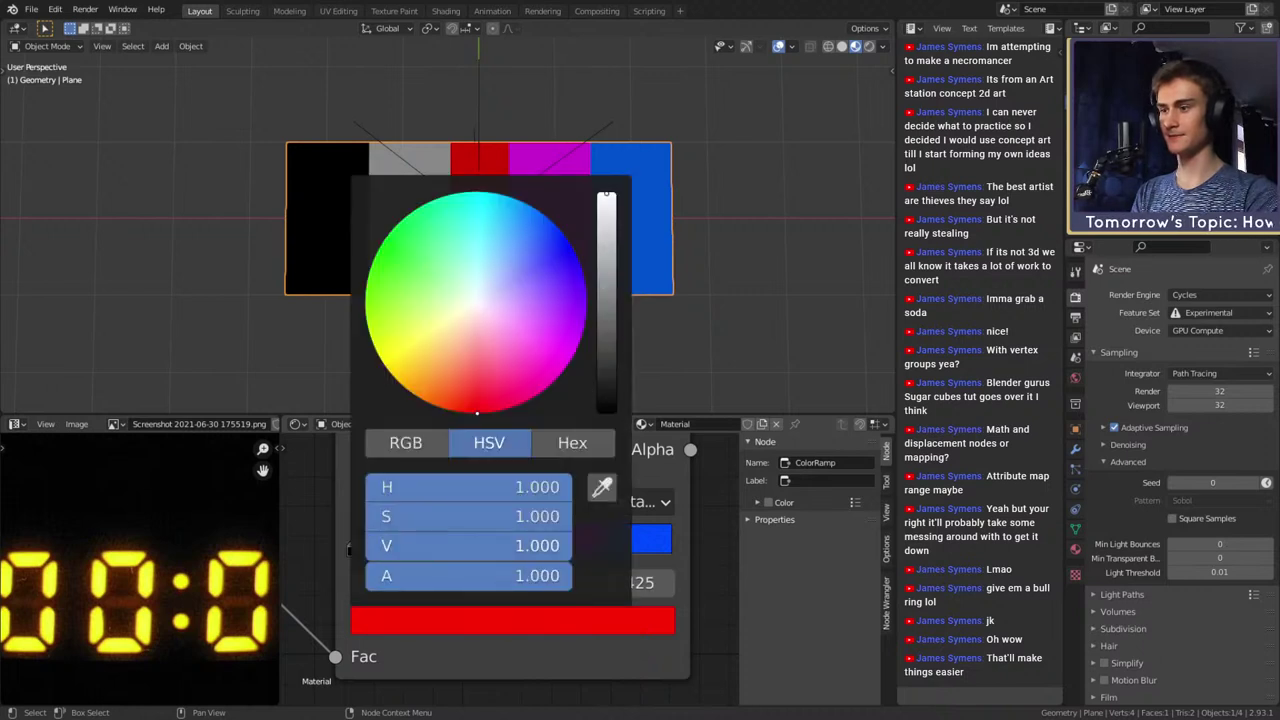
pyautogui.click(497, 548)
pyautogui.write('0.425')
pyautogui.press('Return')
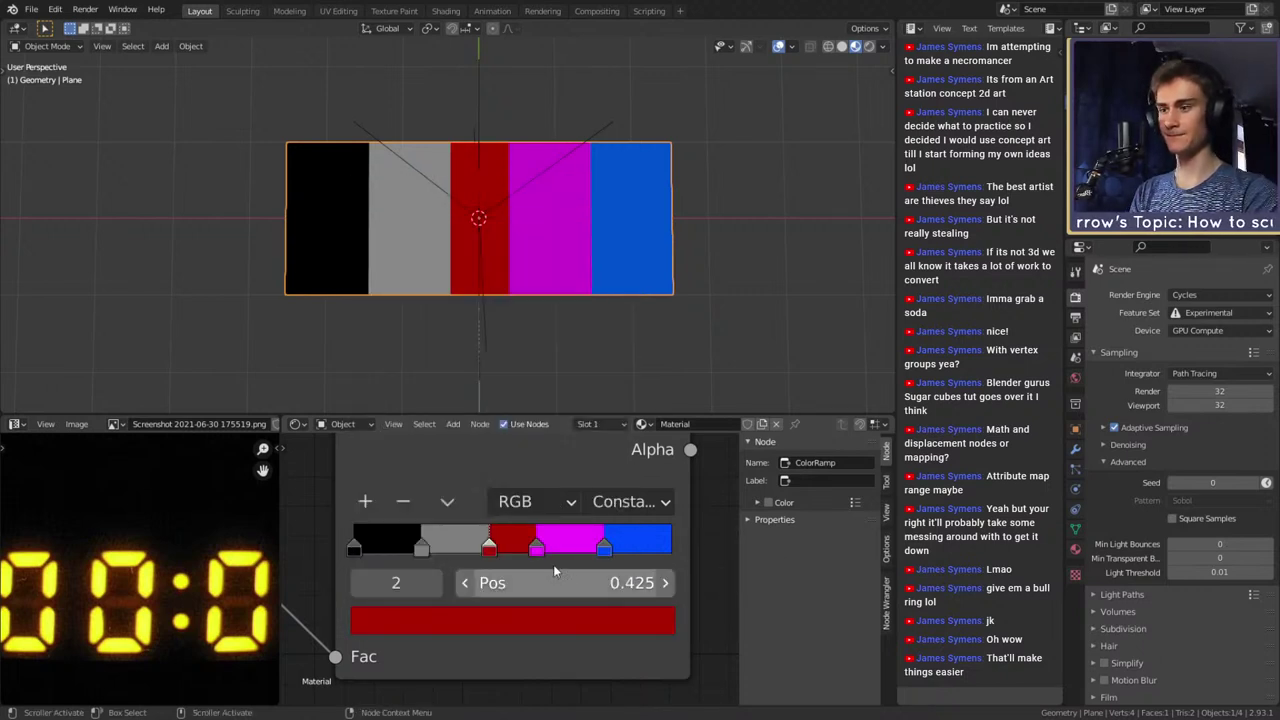
pyautogui.click(513, 615)
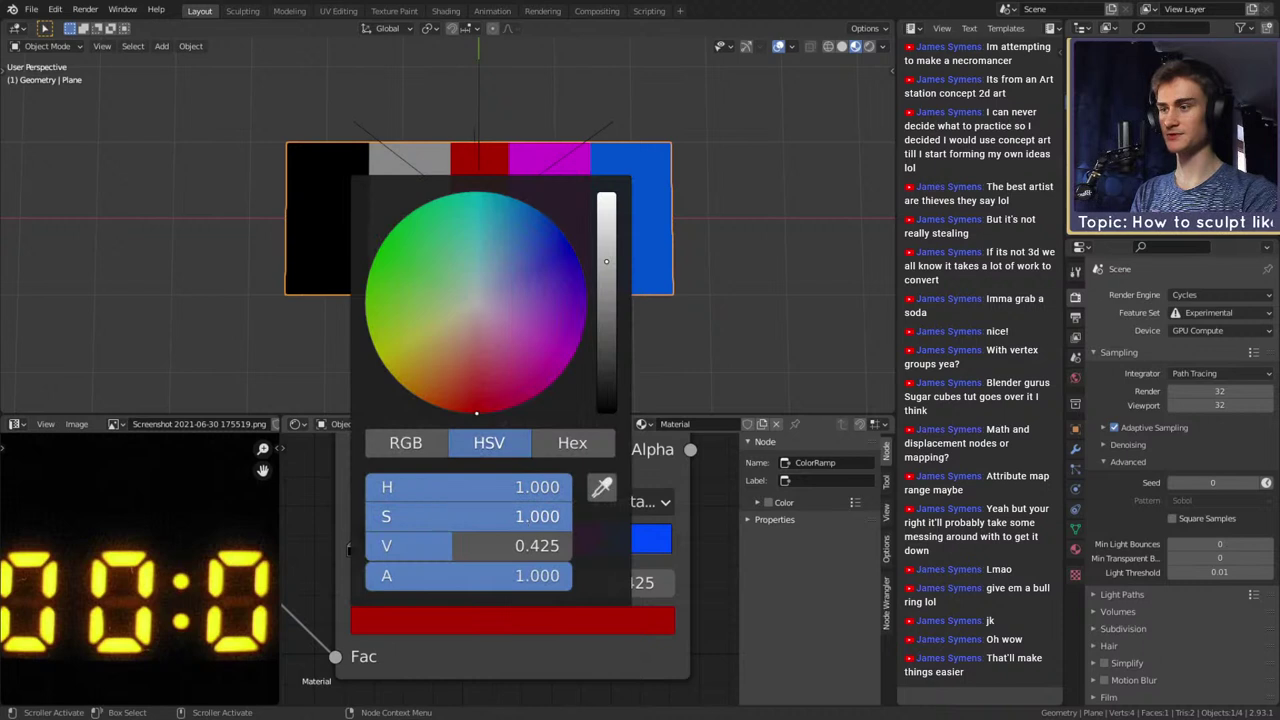
# Turn the magenta stop grey by setting its HSV value to 0.575 and its saturation to 0
pyautogui.click(542, 558)
pyautogui.click(550, 622)
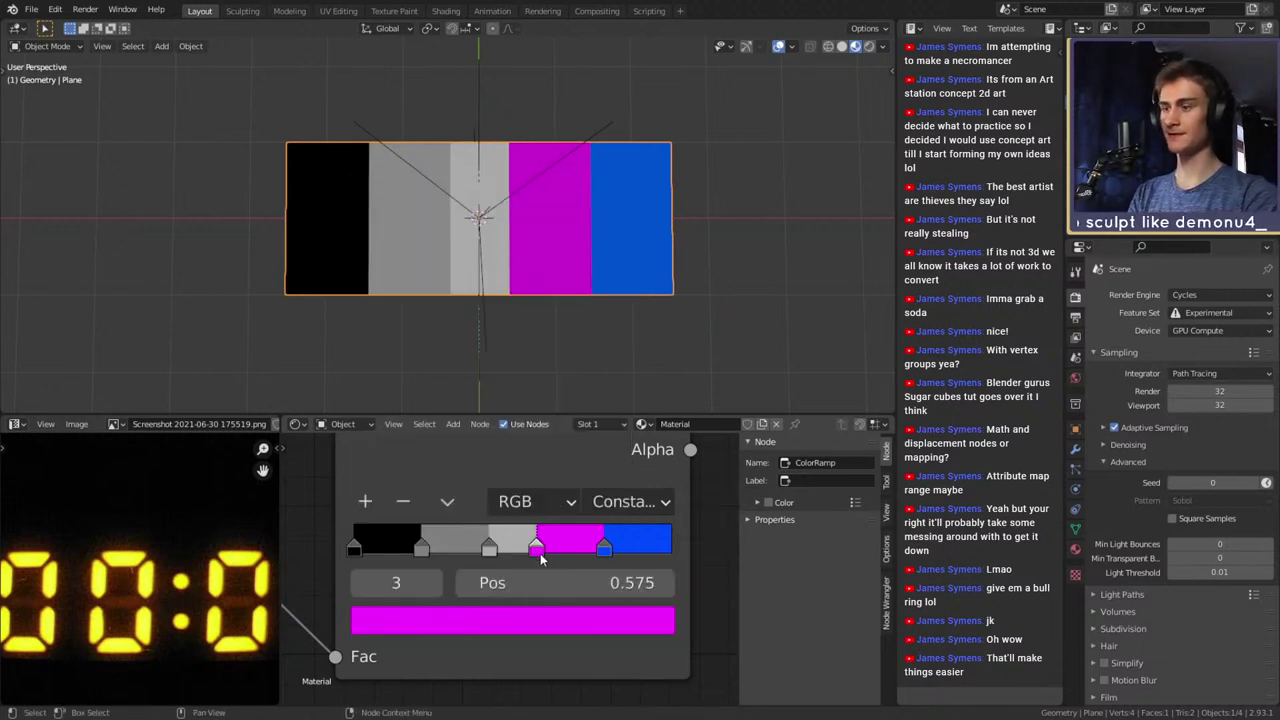
pyautogui.click(557, 622)
pyautogui.moveTo(557, 547); pyautogui.dragTo(457, 547)
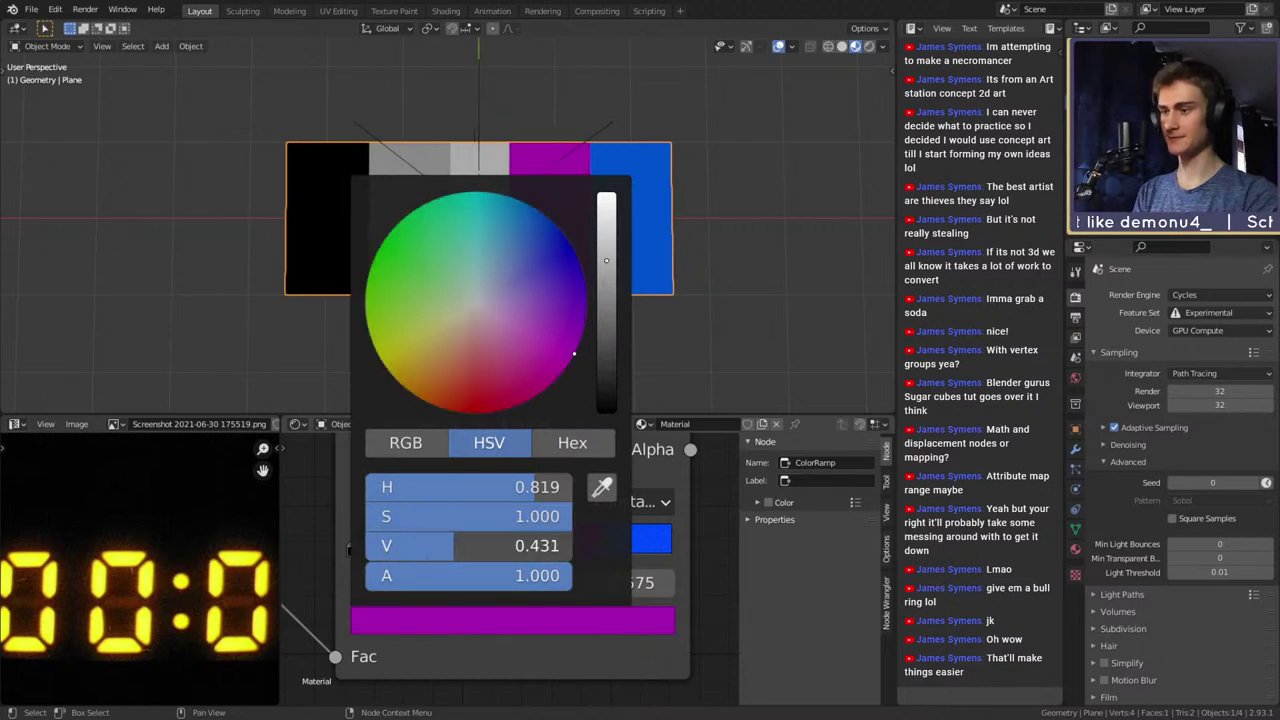
pyautogui.click(495, 549)
pyautogui.write('0.575')
pyautogui.press('Return')
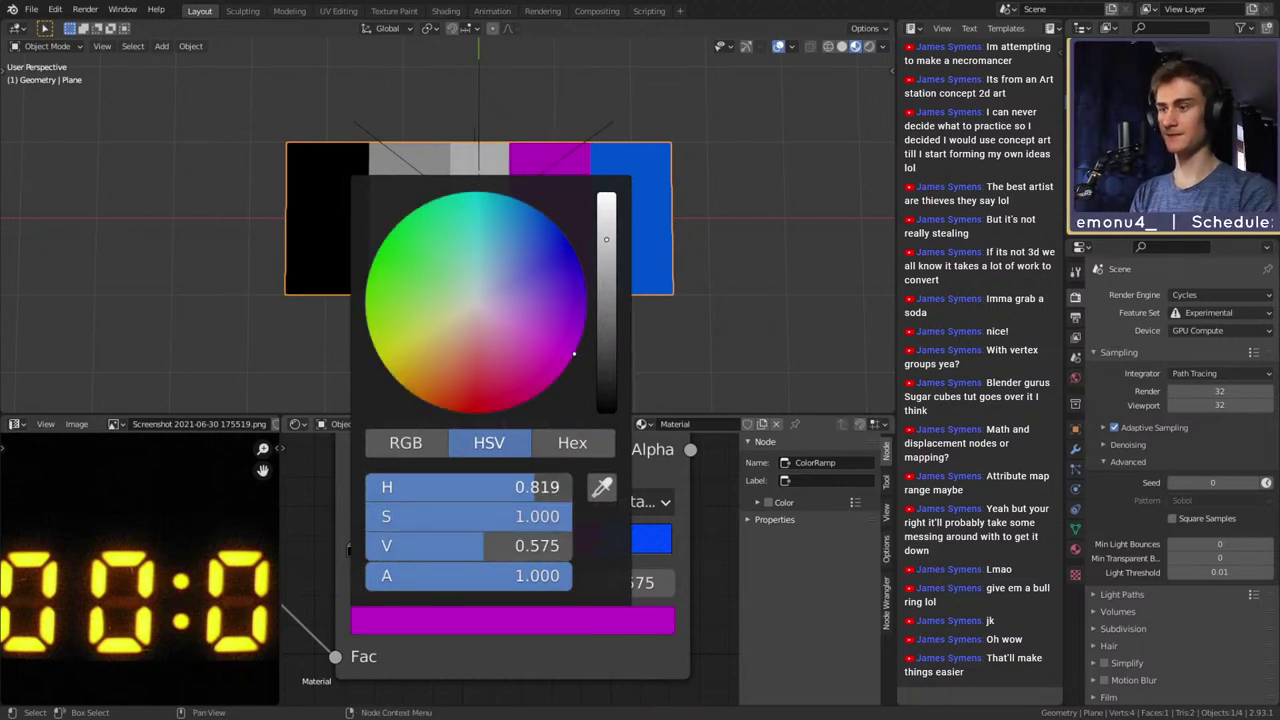
pyautogui.moveTo(560, 487); pyautogui.dragTo(597, 487)
pyautogui.moveTo(538, 516); pyautogui.dragTo(365, 516)
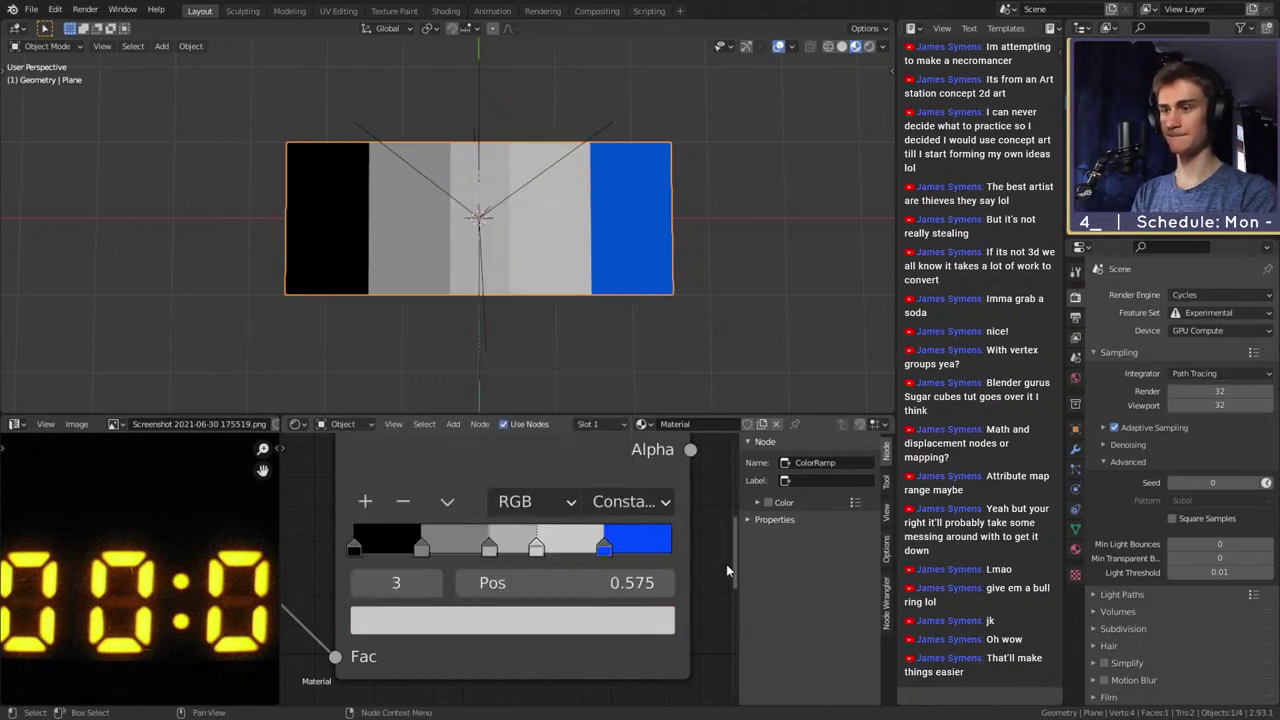
# Turn the blue stop grey by setting its saturation to 0 and copying its position, 0.7875, into its HSV value
pyautogui.click(604, 546)
pyautogui.click(600, 583)
pyautogui.hotkey('ctrl', 'c')
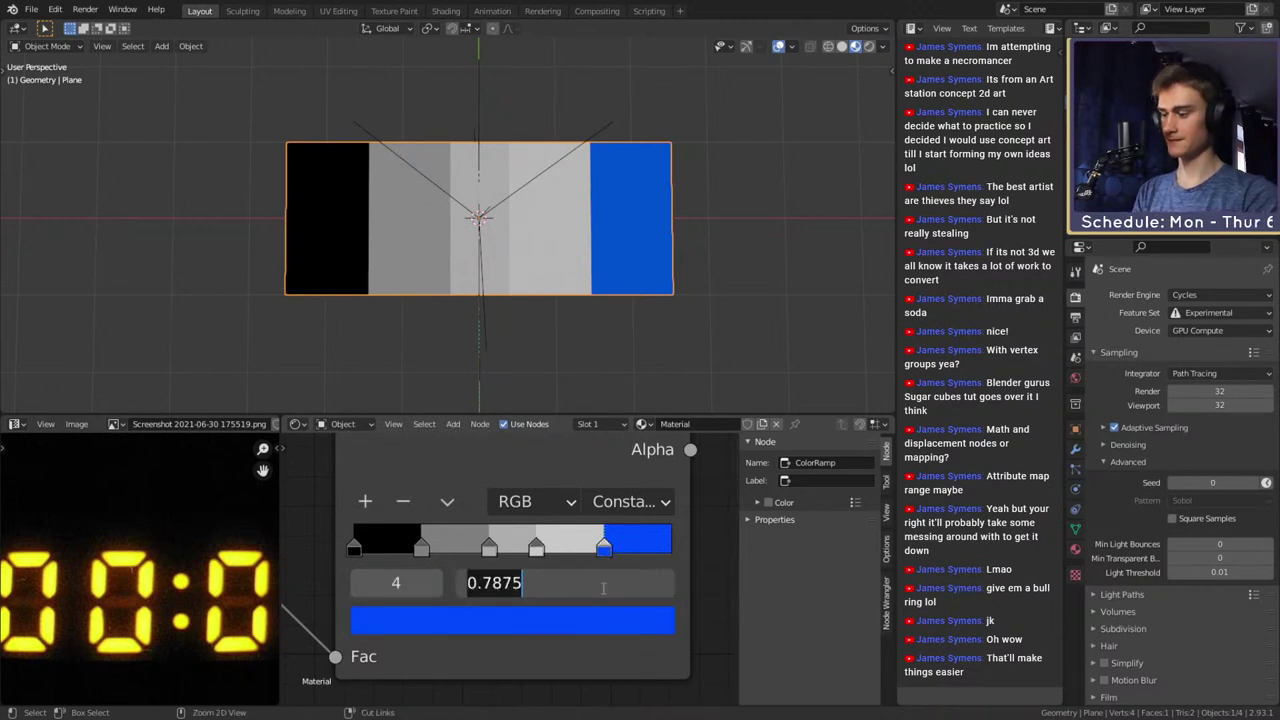
pyautogui.press('Return')
pyautogui.click(574, 623)
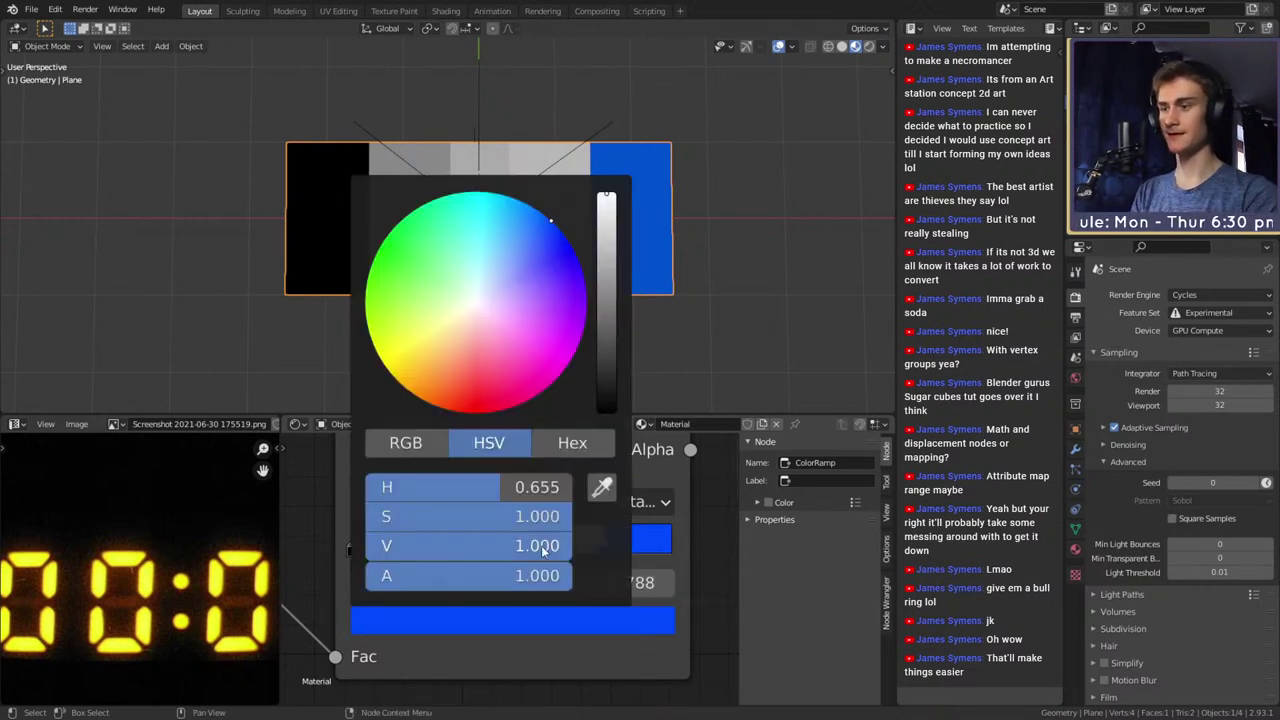
pyautogui.moveTo(545, 518); pyautogui.dragTo(368, 520)
pyautogui.click(498, 536)
pyautogui.hotkey('ctrl', 'v')
pyautogui.press('Return')
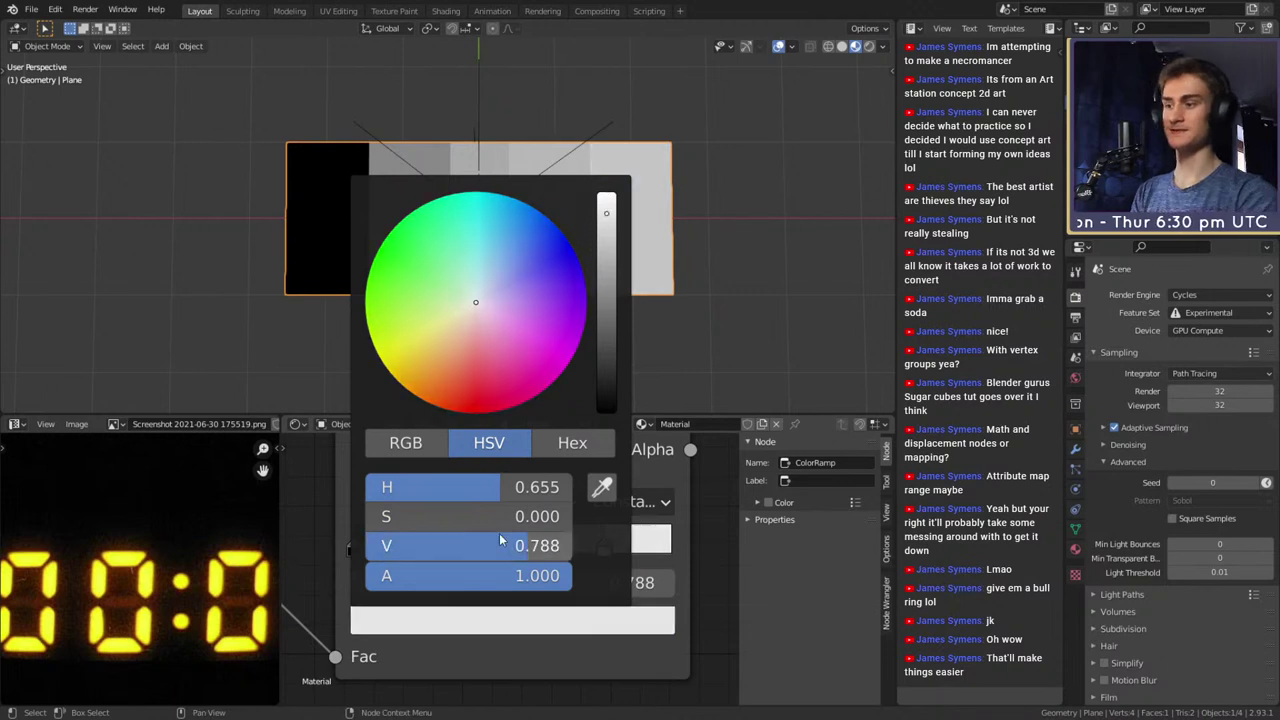
pyautogui.scroll(-2, 650, 480)
pyautogui.scroll(-4, 560, 274)
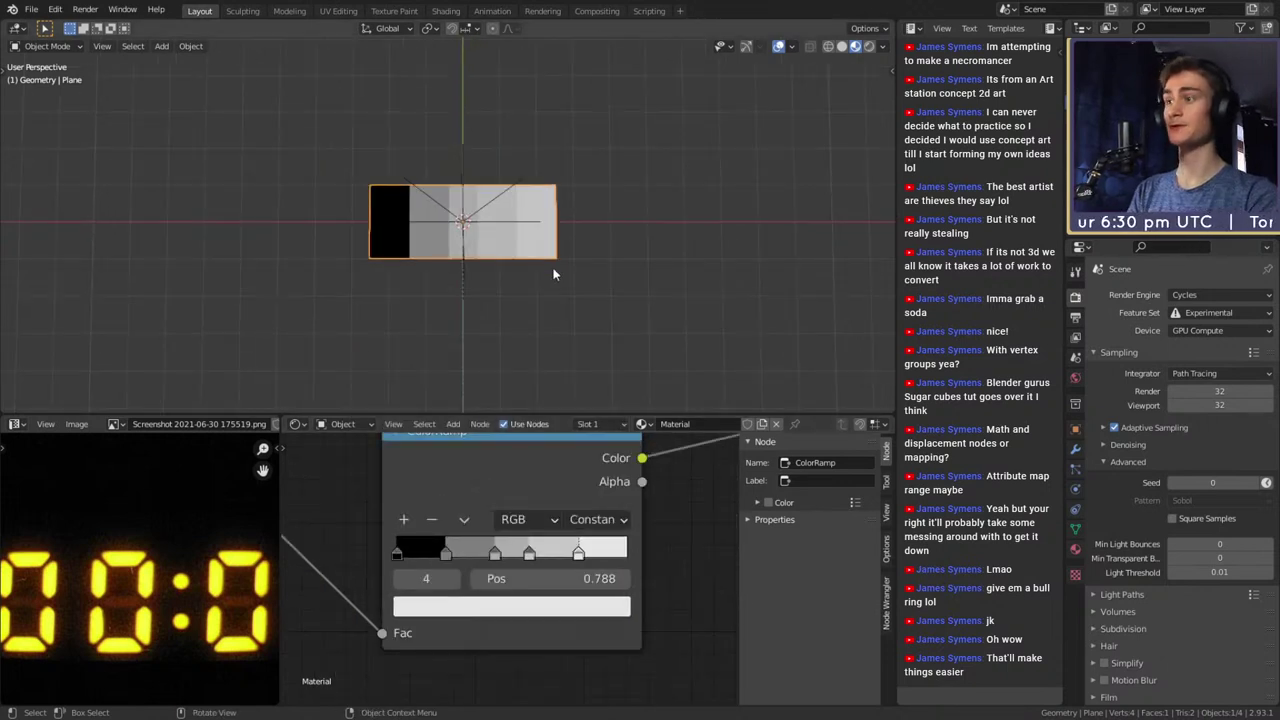
pyautogui.scroll(5, 557, 272)
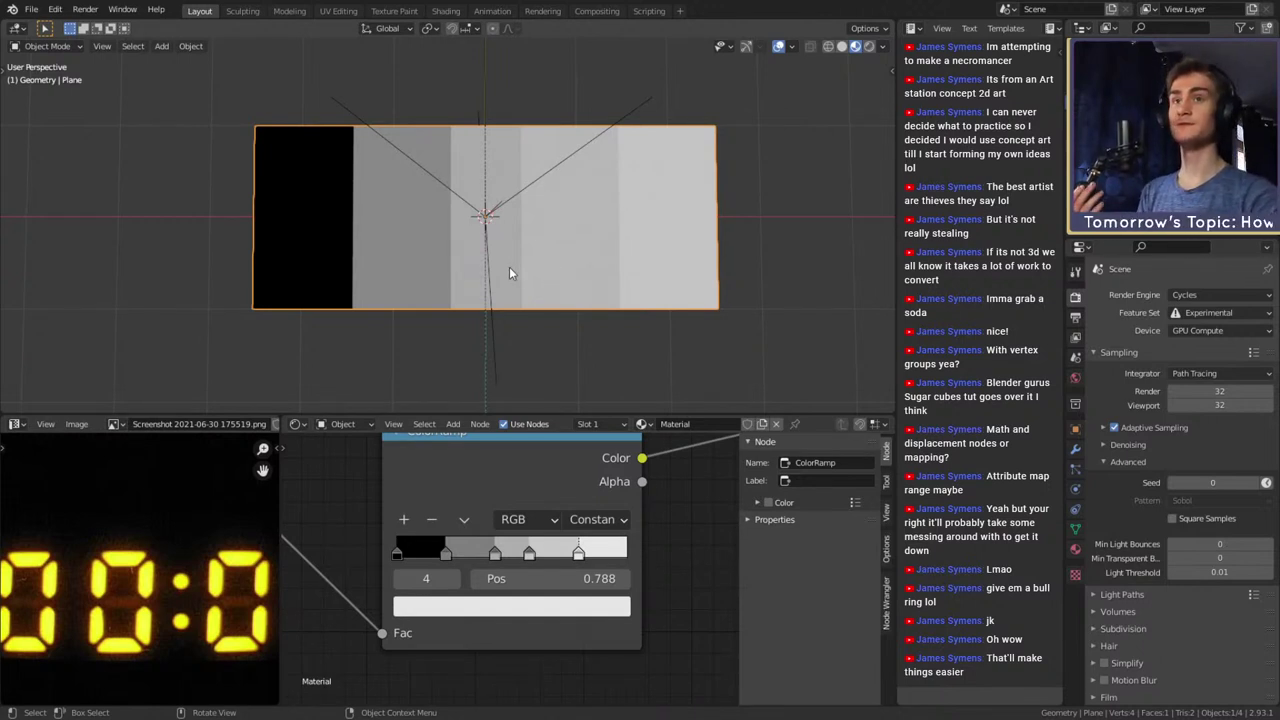
pyautogui.scroll(-5, 480, 248)
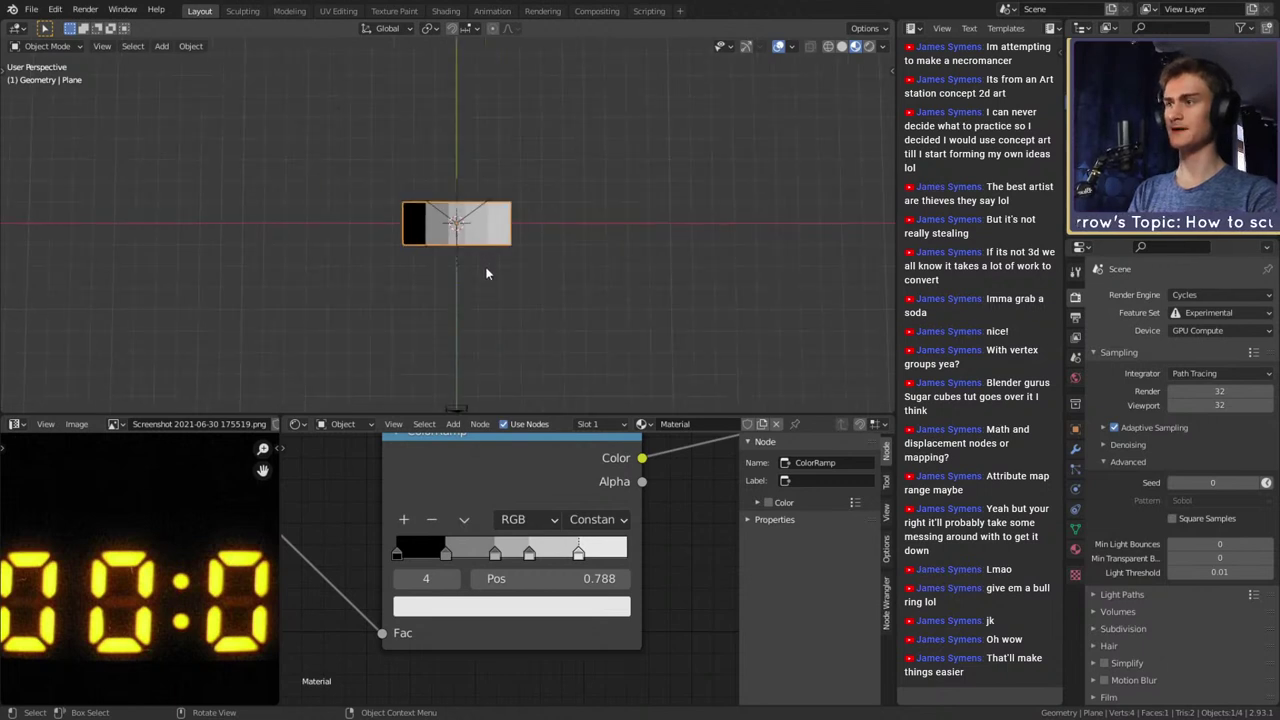
pyautogui.scroll(6, 486, 271)
pyautogui.scroll(-2, 545, 268)
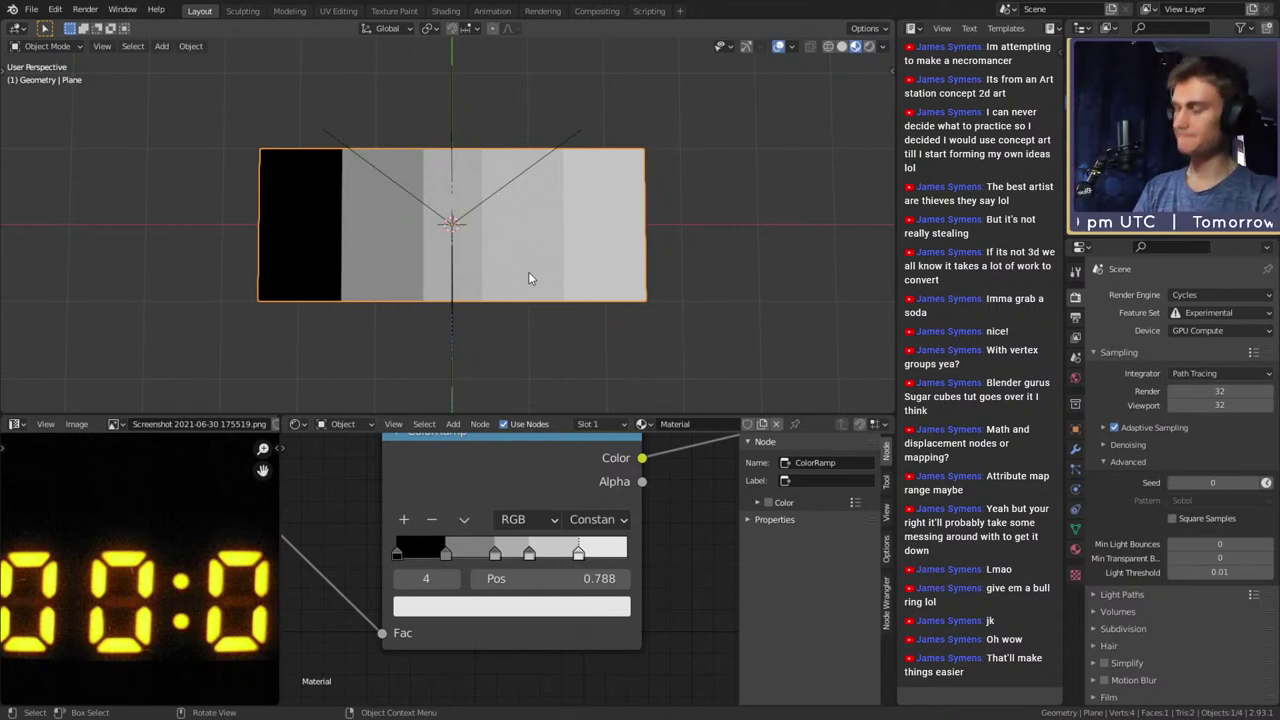
# Move the ColorRamp and Gradient Texture nodes upward, side by side, into the empty space above the Principled shader's level
pyautogui.scroll(-6, 641, 552)
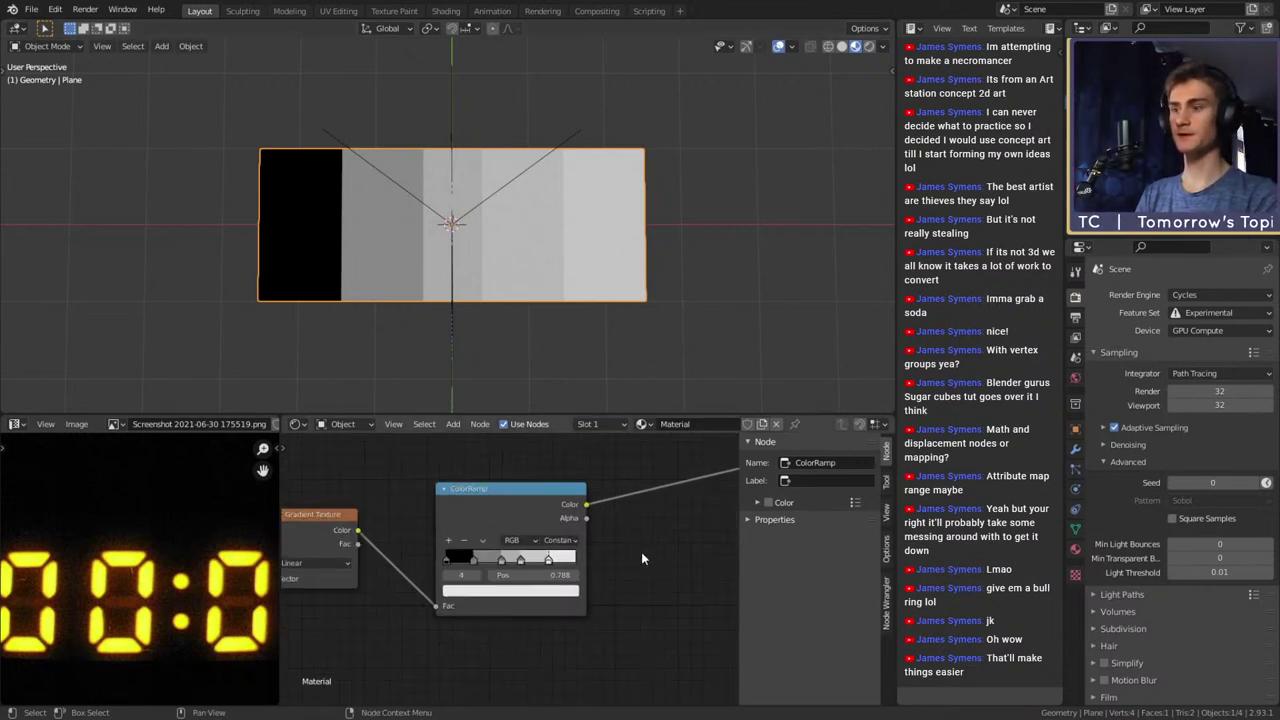
pyautogui.click(514, 527)
pyautogui.moveTo(527, 492); pyautogui.dragTo(383, 580)
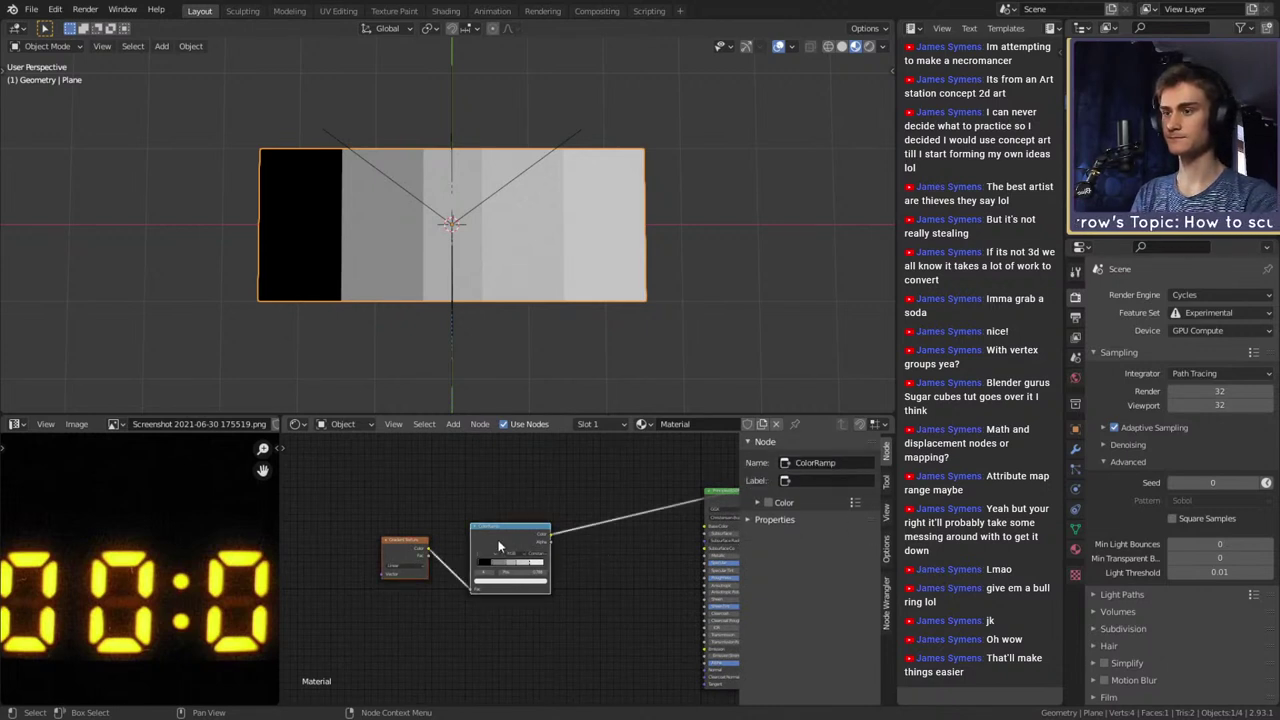
pyautogui.press('g')
pyautogui.click(513, 475)
pyautogui.hotkey('alt', 'a')
pyautogui.moveTo(420, 487); pyautogui.dragTo(449, 472)
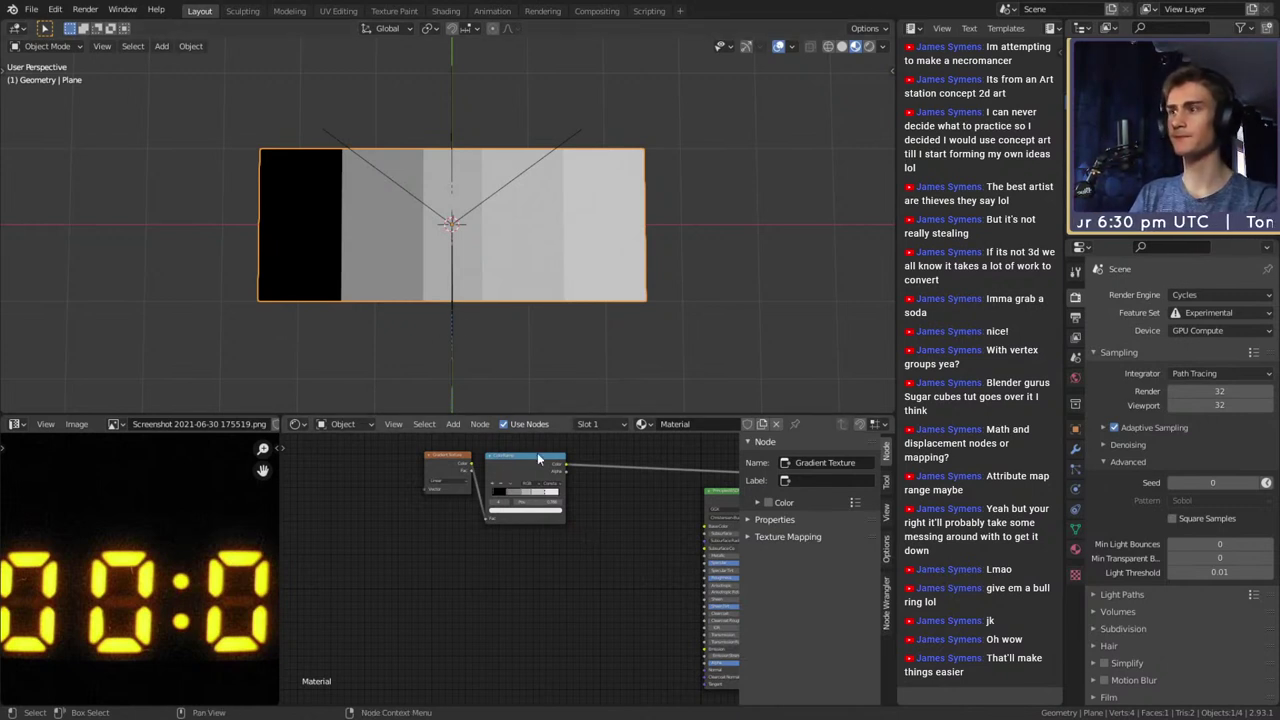
pyautogui.scroll(-6, 509, 297)
pyautogui.scroll(6, 527, 291)
pyautogui.scroll(-6, 527, 291)
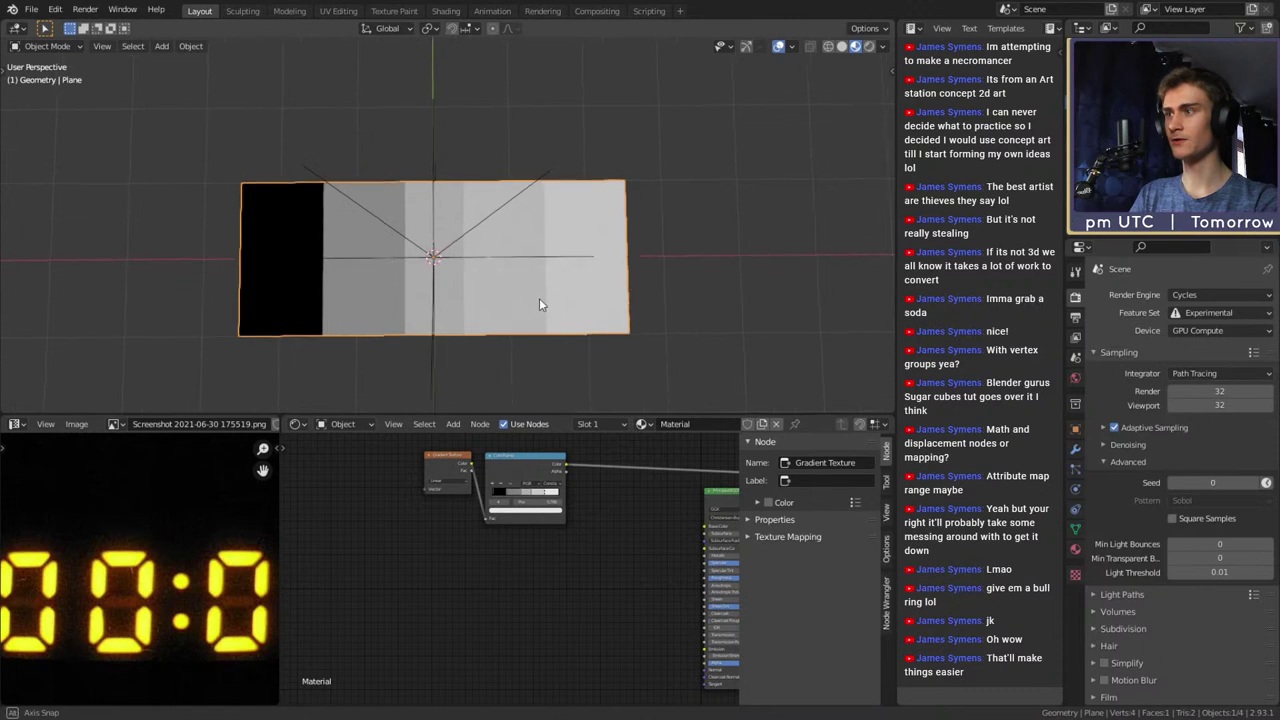
pyautogui.scroll(4, 468, 314)
pyautogui.moveTo(494, 289); pyautogui.dragTo(482, 258, button='middle')
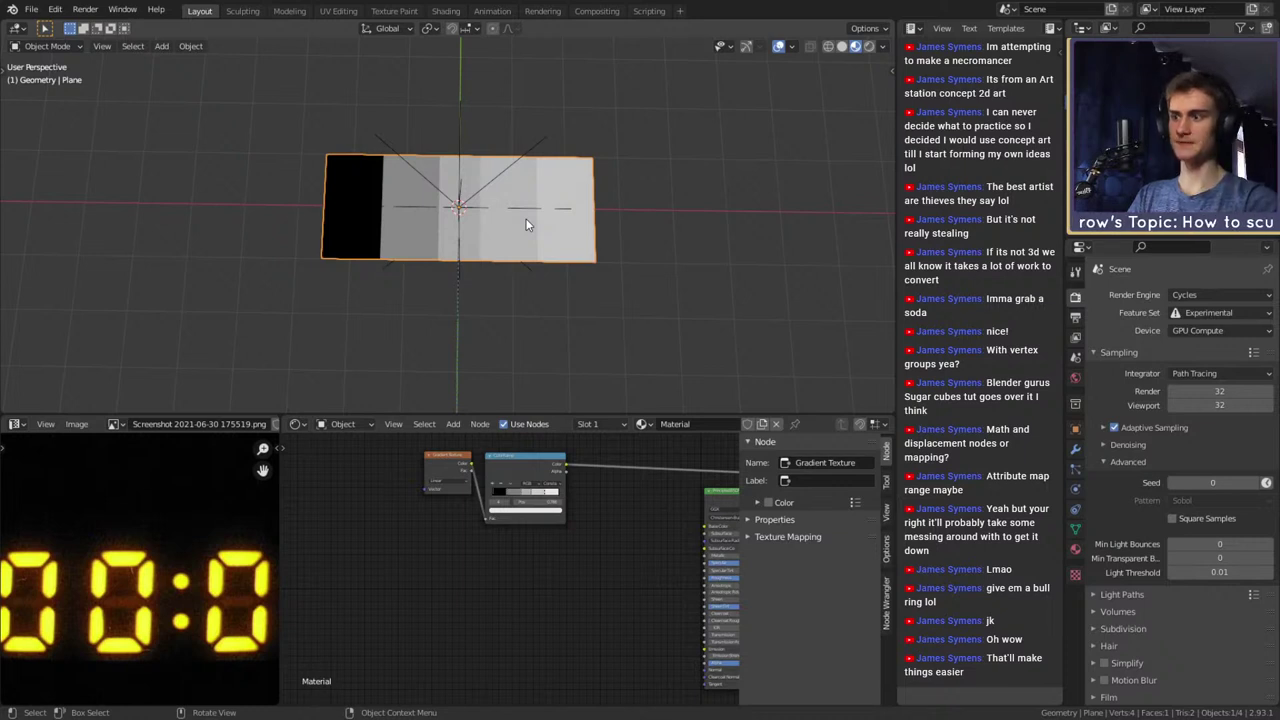
pyautogui.scroll(-6, 496, 584)
pyautogui.moveTo(542, 574); pyautogui.dragTo(604, 585, button='middle')
pyautogui.scroll(5, 518, 588)
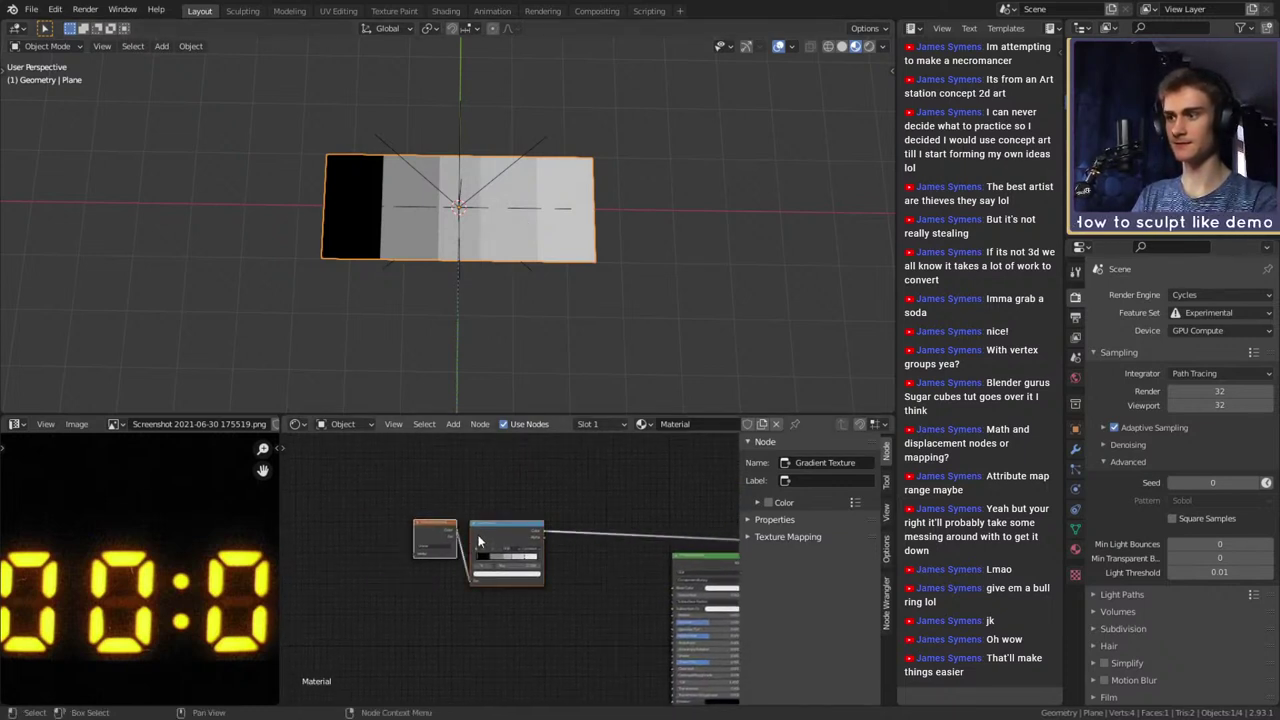
pyautogui.moveTo(478, 541); pyautogui.dragTo(486, 569)
pyautogui.moveTo(655, 525); pyautogui.dragTo(618, 502, button='middle')
pyautogui.click(587, 506)
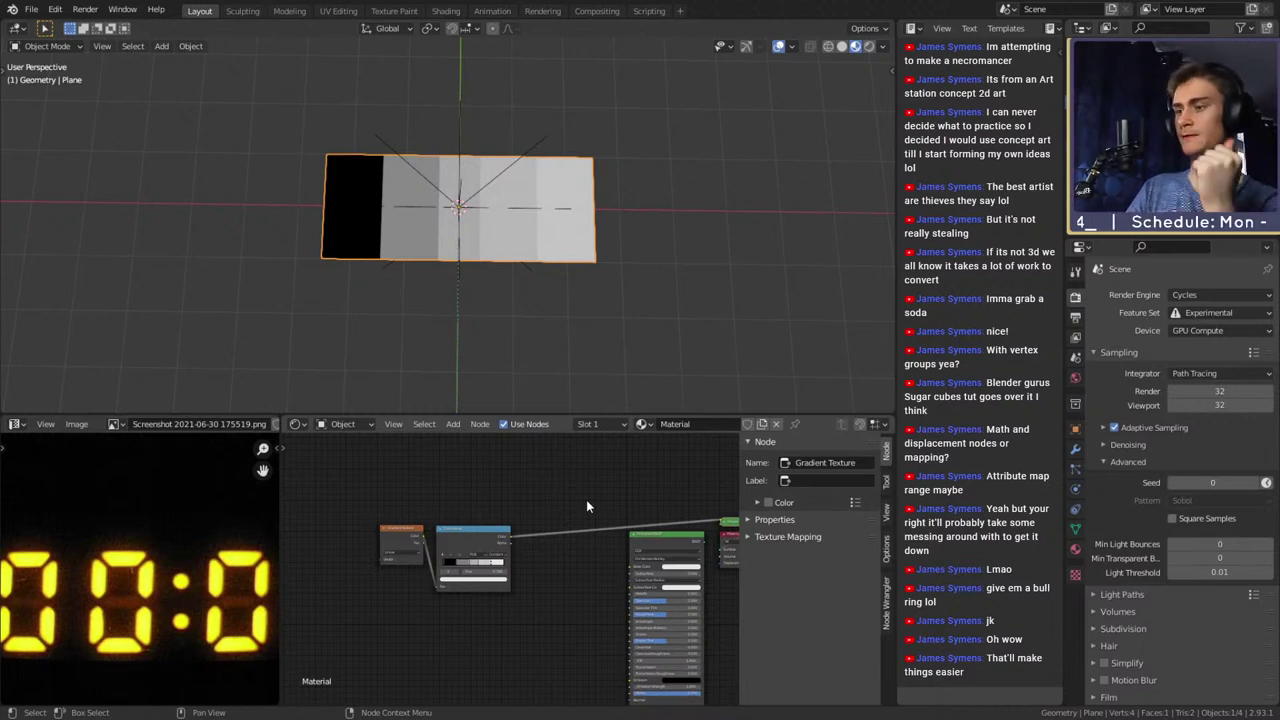
# Duplicate the striped plane and place the copy directly below the original in the viewport
pyautogui.moveTo(591, 291); pyautogui.dragTo(661, 226, button='middle')
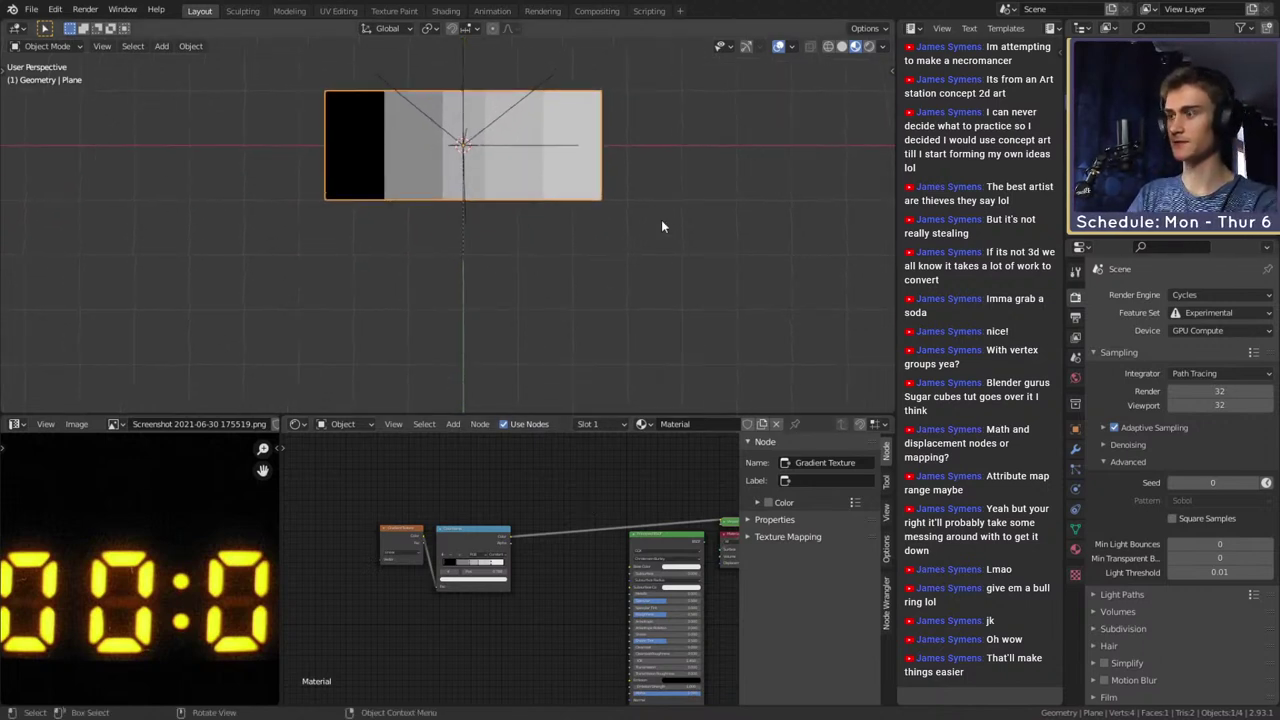
pyautogui.hotkey('shift', 'd')
pyautogui.click(667, 369)
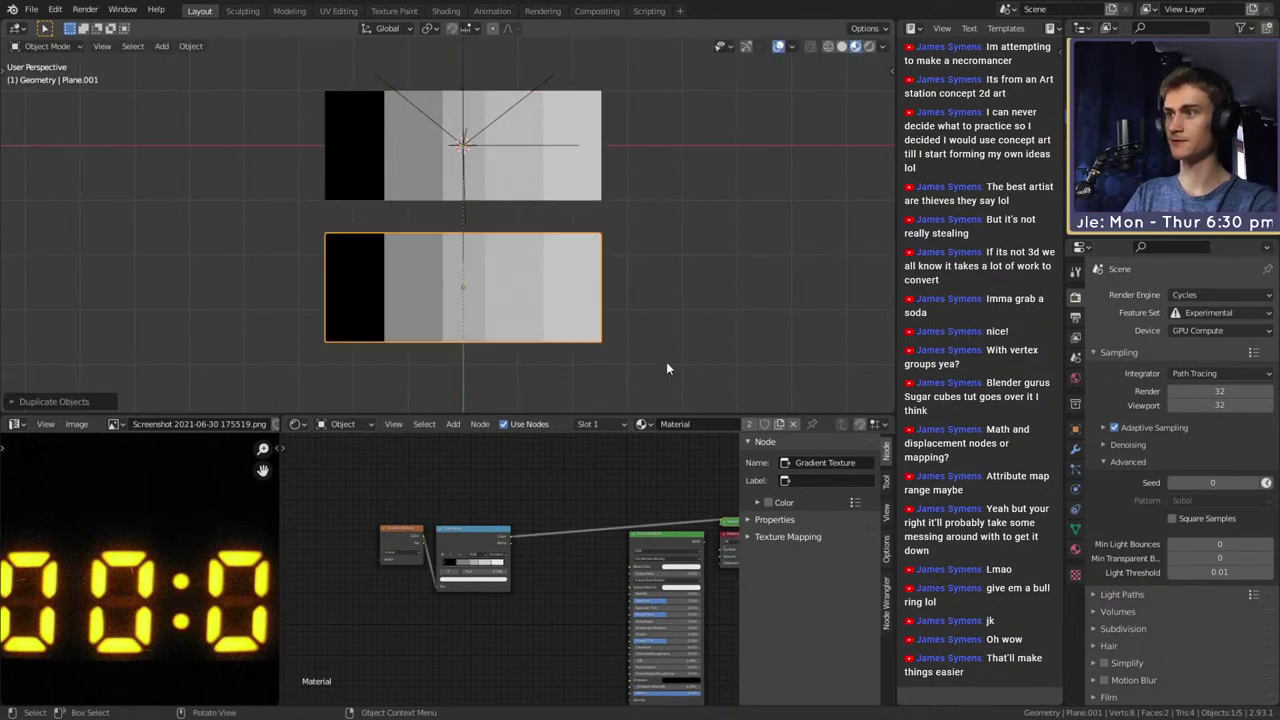
# Stretch the duplicated plane along X to about 12.1 m wide and apply its scale
pyautogui.press('s')
pyautogui.press('x')
pyautogui.click(229, 324)
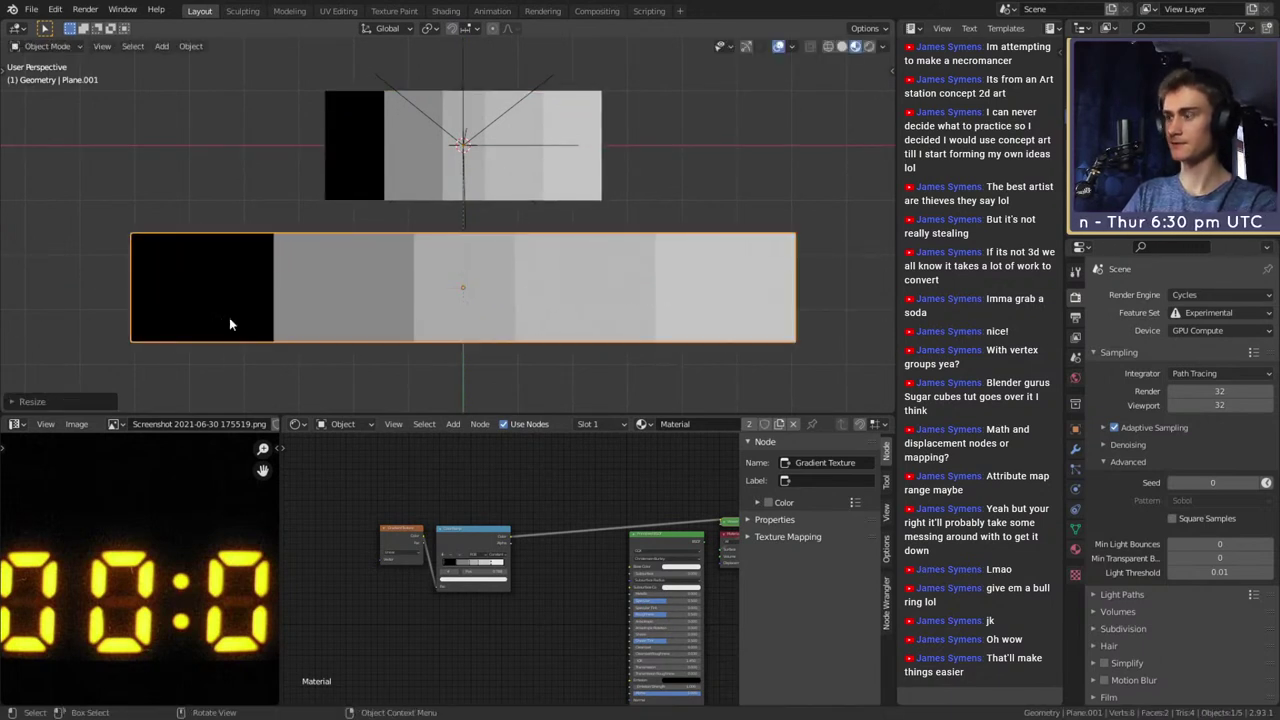
pyautogui.hotkey('ctrl', 'a')
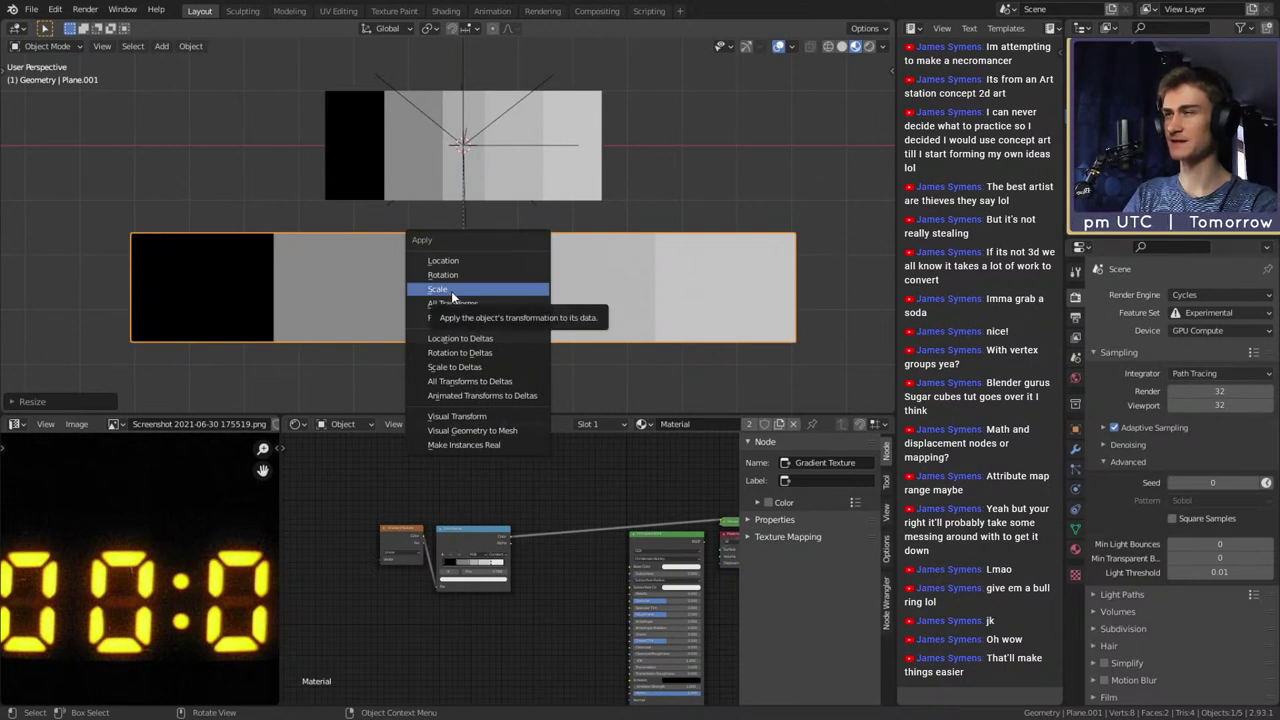
pyautogui.click(451, 291)
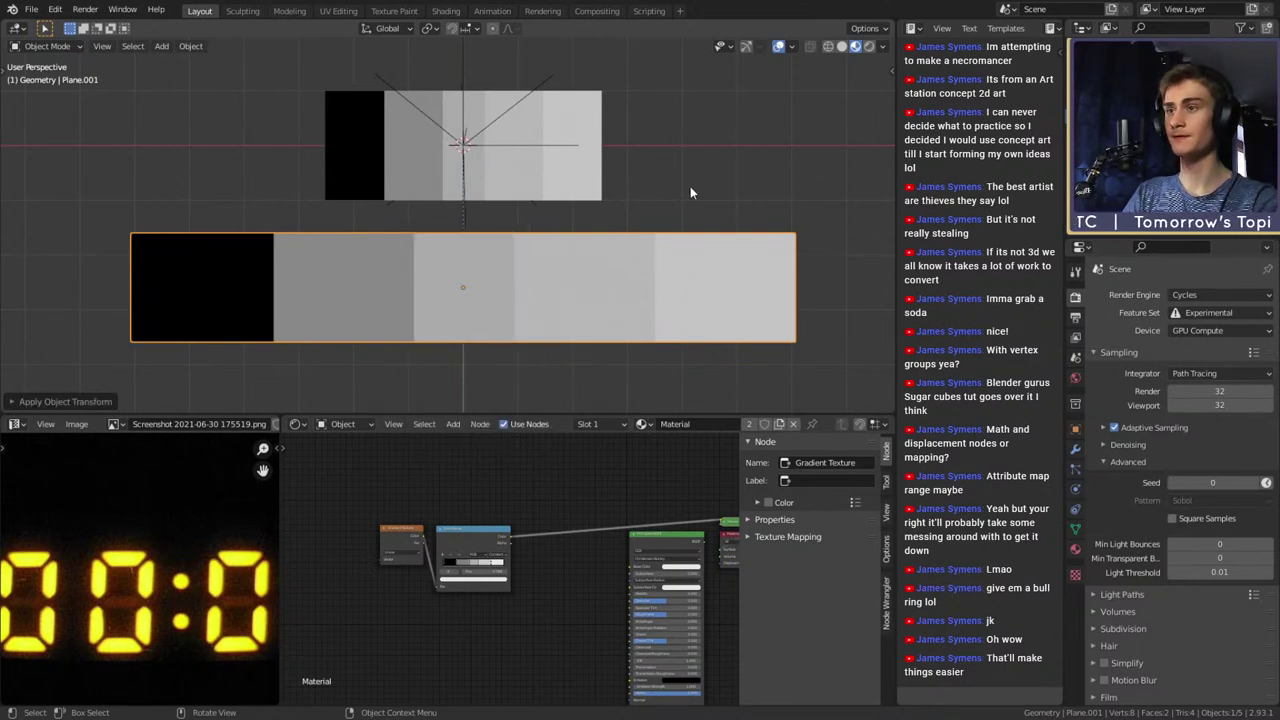
# Unlink the shared material from the wide plane and create a new material for it
pyautogui.click(794, 424)
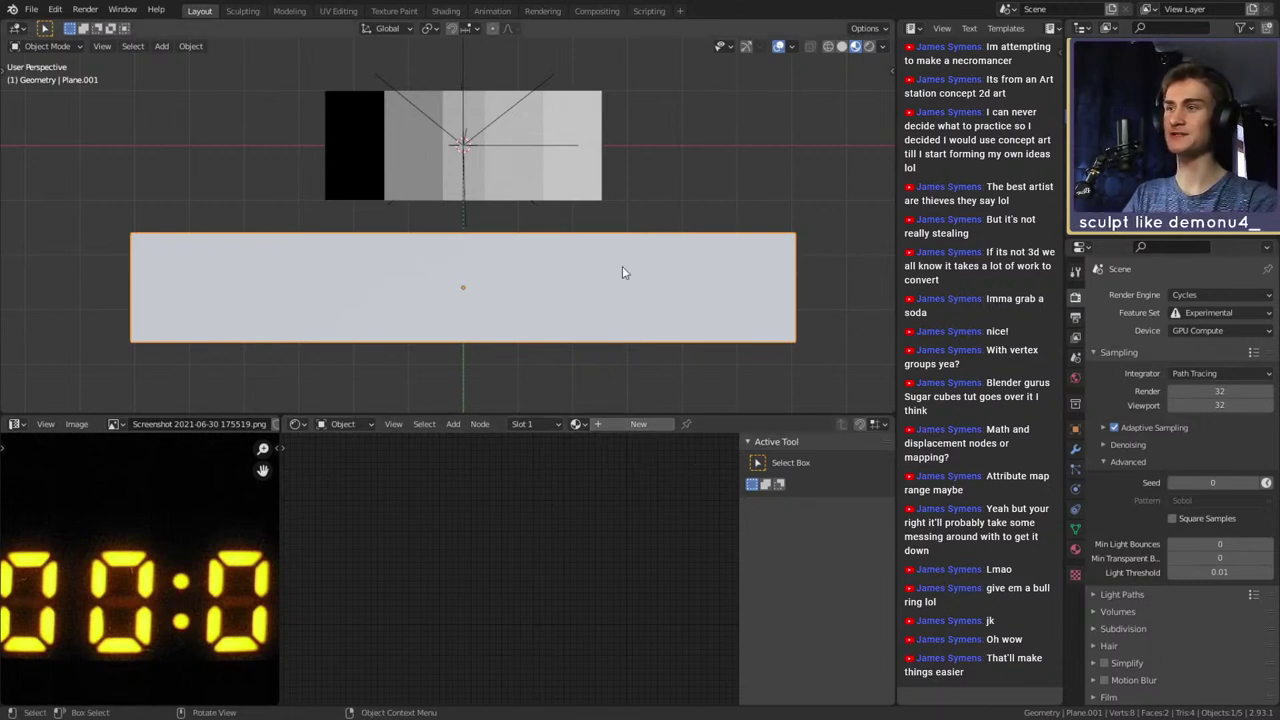
pyautogui.hotkey('ctrl', 'z')
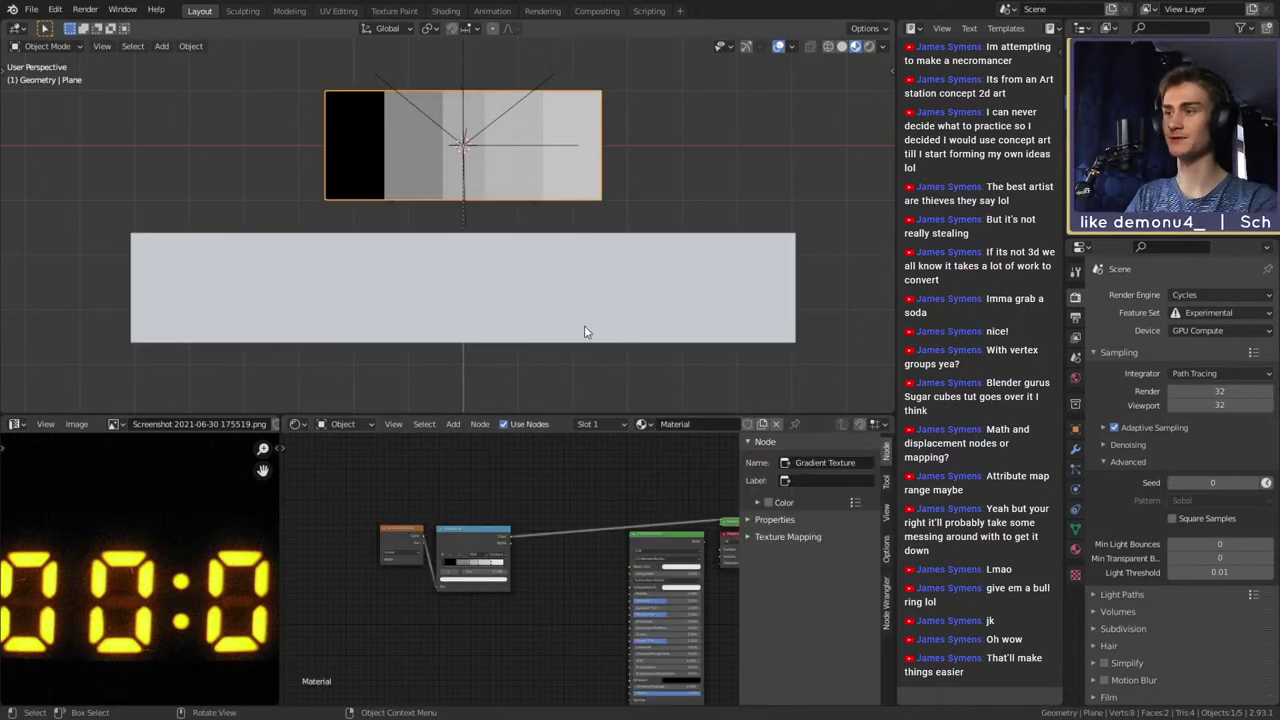
pyautogui.hotkey('ctrl', 'shift', 'z')
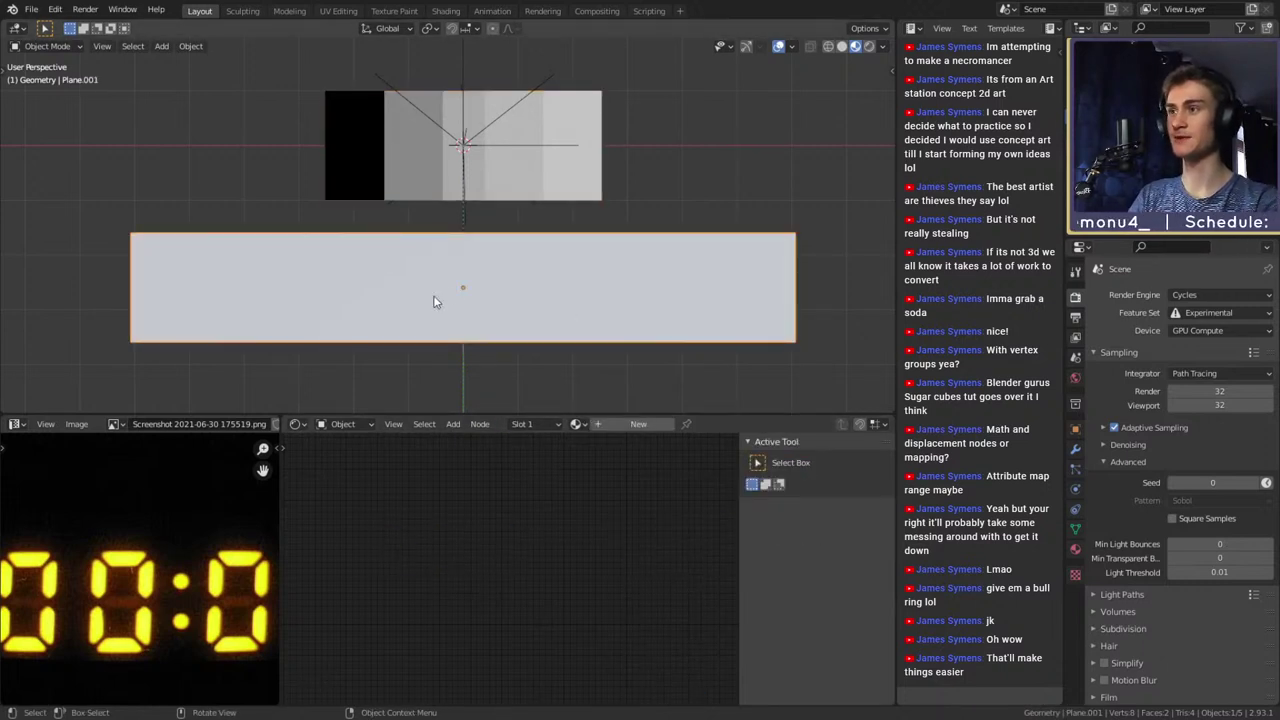
pyautogui.click(613, 421)
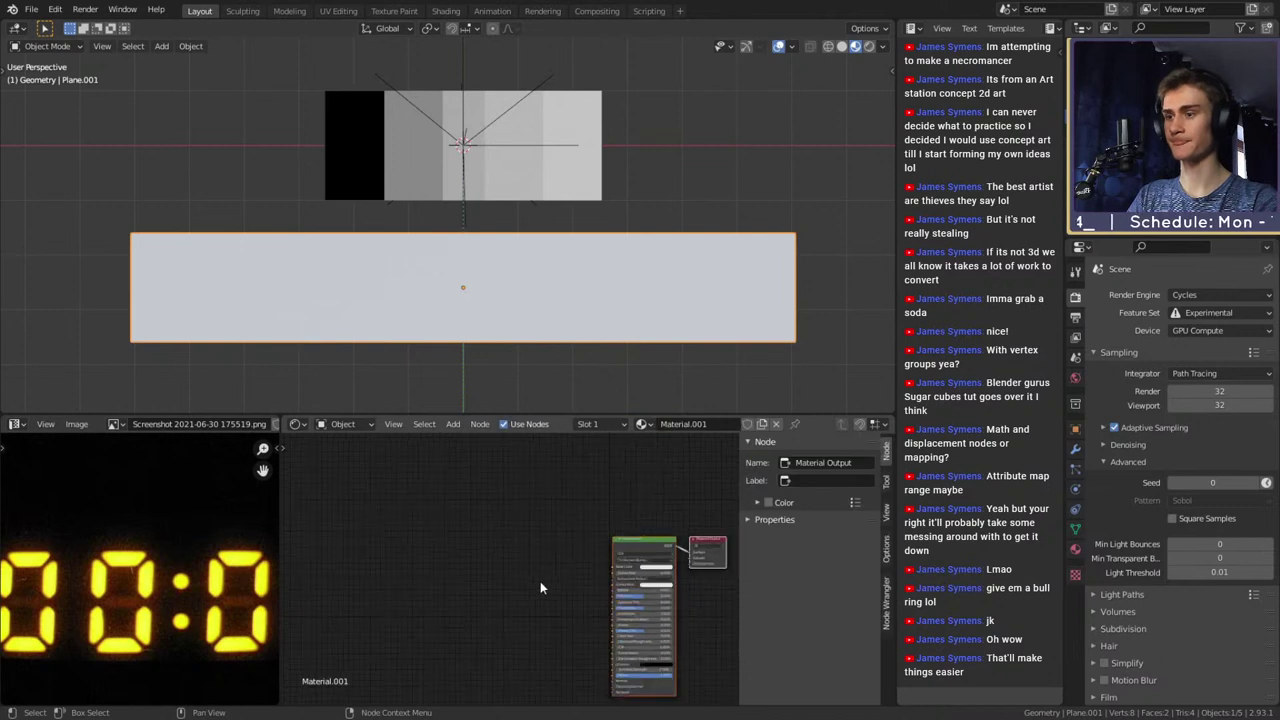
# Add a Gradient Texture node to the new material and preview its output on the wide plane
pyautogui.scroll(3, 508, 576)
pyautogui.hotkey('shift', 'a')
pyautogui.hotkey('shift', 'a')
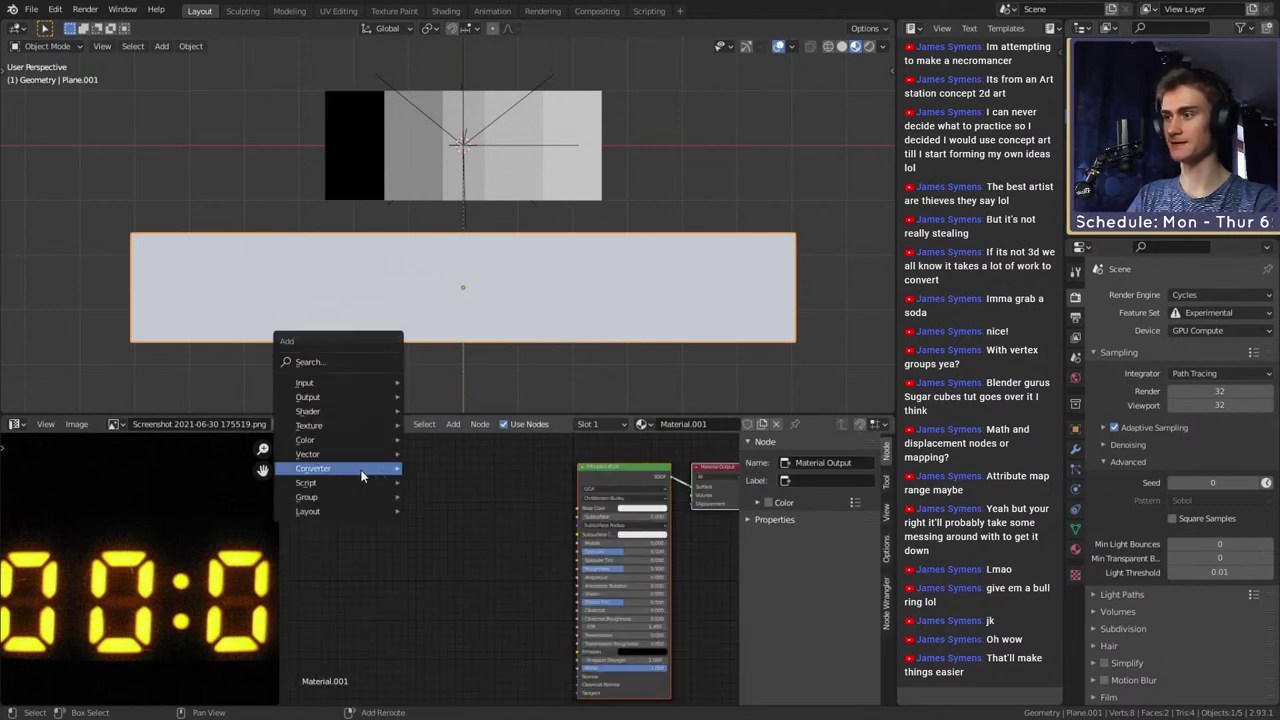
pyautogui.moveTo(320, 425)
pyautogui.click(460, 510)
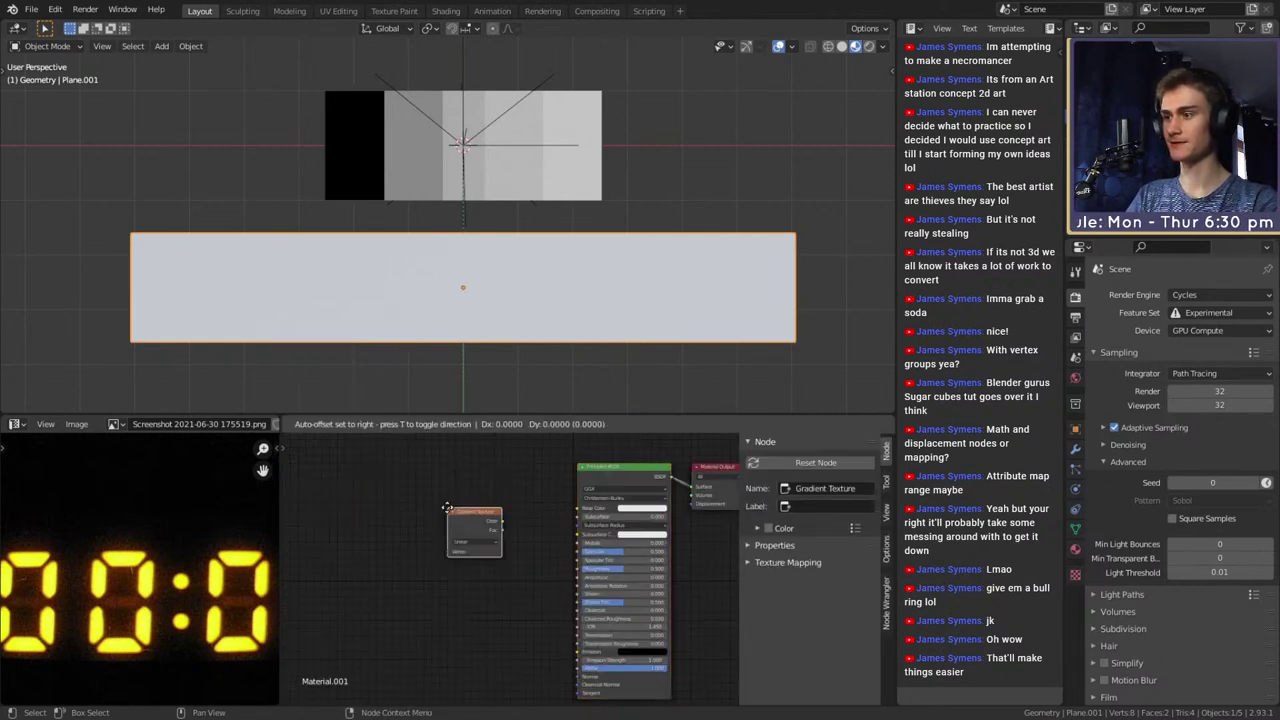
pyautogui.keyDown('ctrl'); pyautogui.keyDown('shift'); pyautogui.click(386, 522); pyautogui.keyUp('shift'); pyautogui.keyUp('ctrl')
pyautogui.moveTo(446, 528); pyautogui.dragTo(644, 545, button='middle')
pyautogui.scroll(-2, 500, 560)
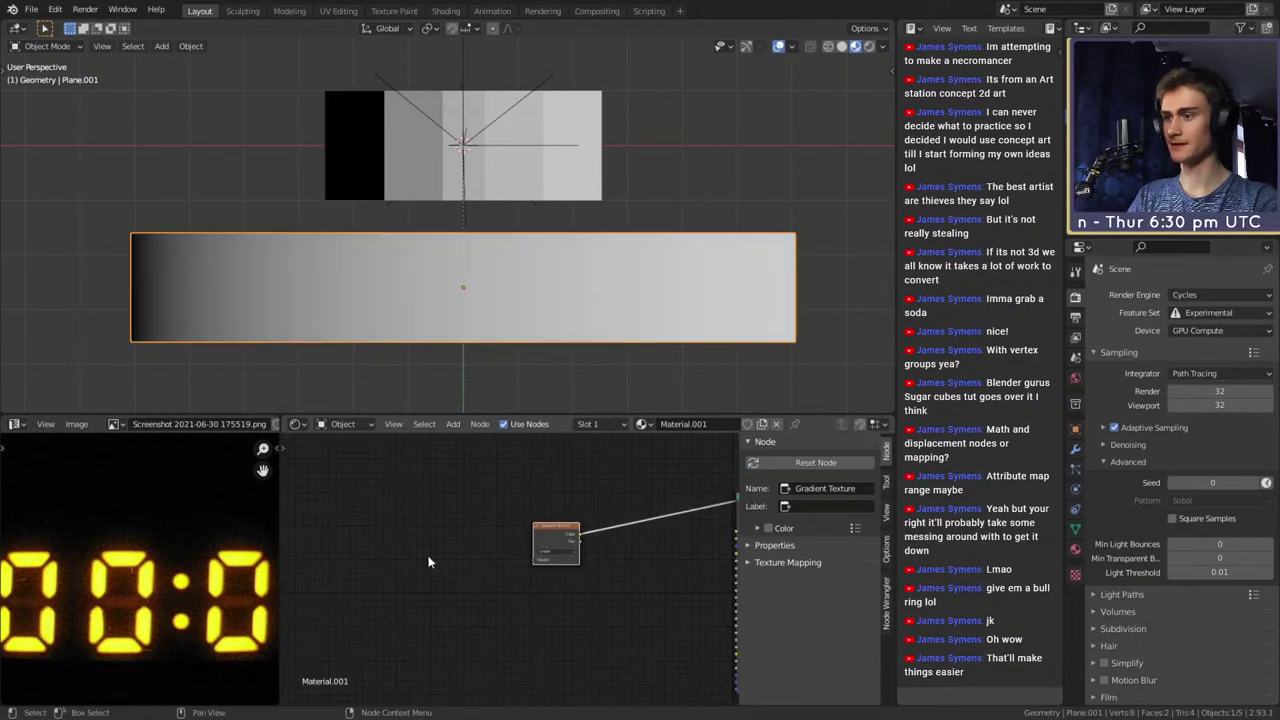
# Add Texture Coordinate and Mapping nodes to the gradient and connect the Object coordinates to the Mapping vector input
pyautogui.hotkey('ctrl', 't')
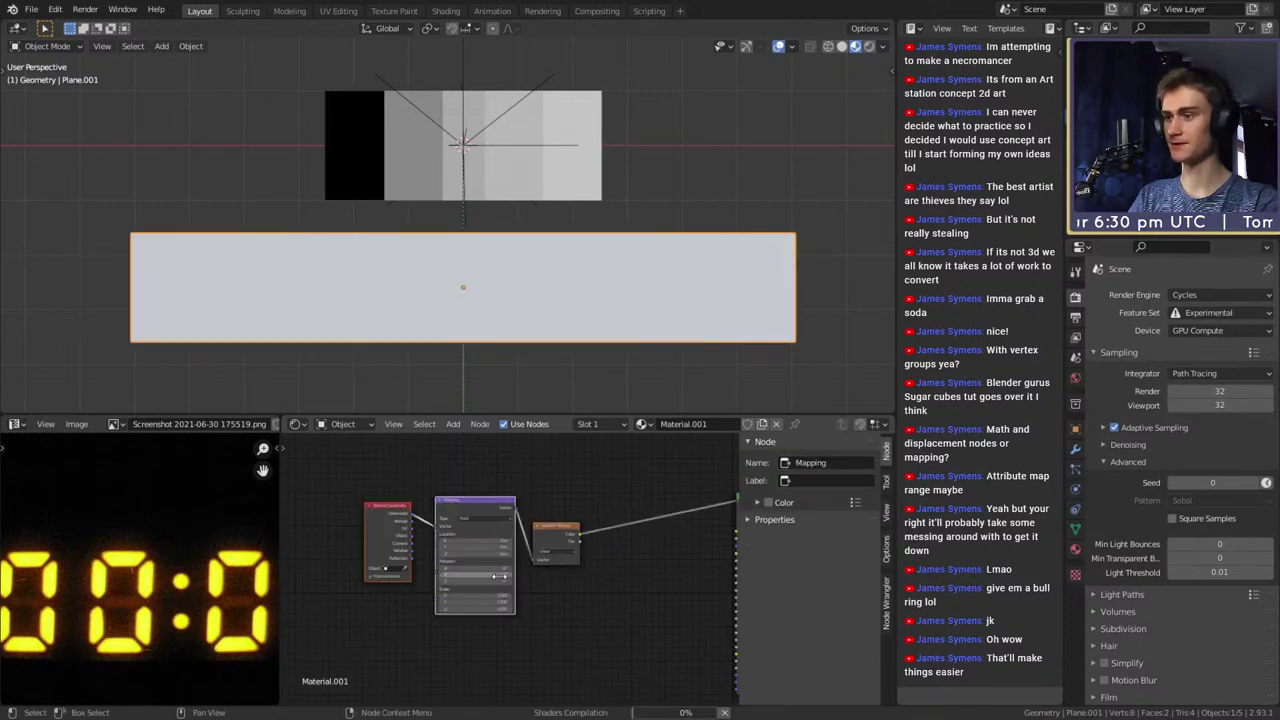
pyautogui.scroll(1, 529, 604)
pyautogui.moveTo(358, 530); pyautogui.dragTo(412, 550, button='middle')
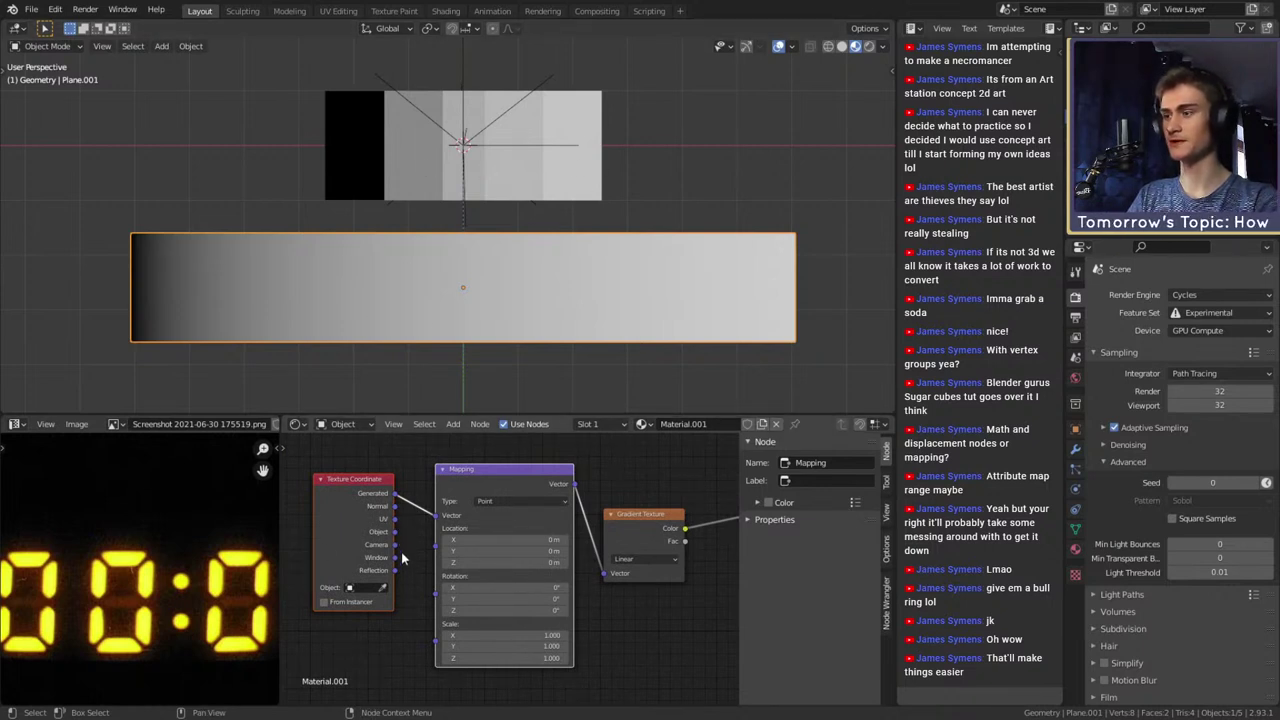
pyautogui.moveTo(395, 532); pyautogui.dragTo(437, 515)
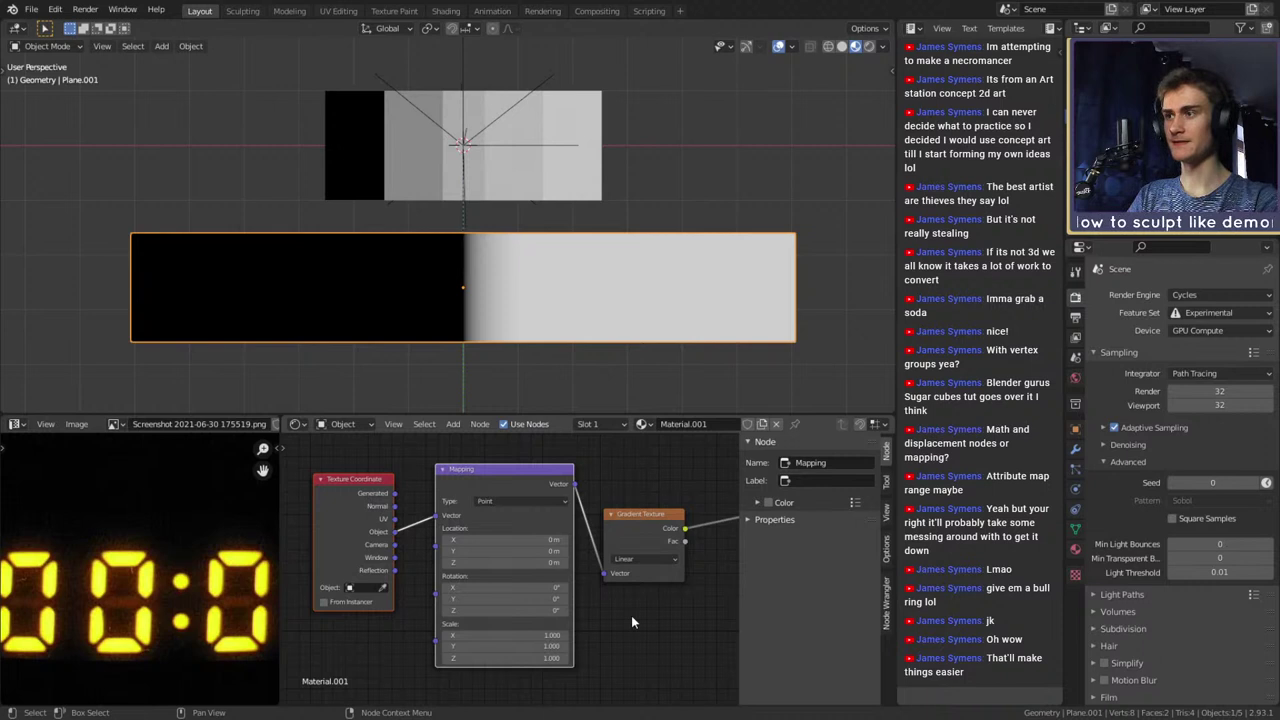
# Set the Mapping node's X location to 6.08 m to shift the gradient's start to the plane's outer edge
pyautogui.scroll(-2, 623, 613)
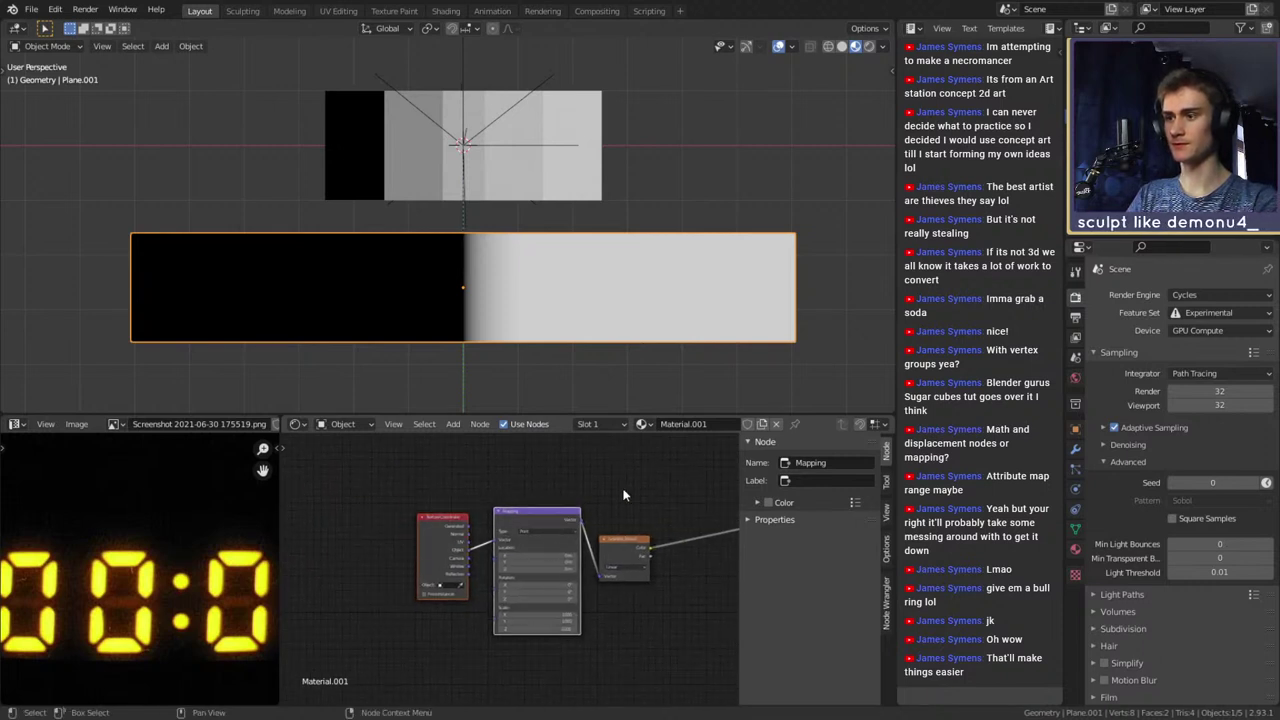
pyautogui.moveTo(624, 548); pyautogui.dragTo(510, 552, button='middle')
pyautogui.scroll(6, 496, 624)
pyautogui.moveTo(493, 623); pyautogui.dragTo(652, 593, button='middle')
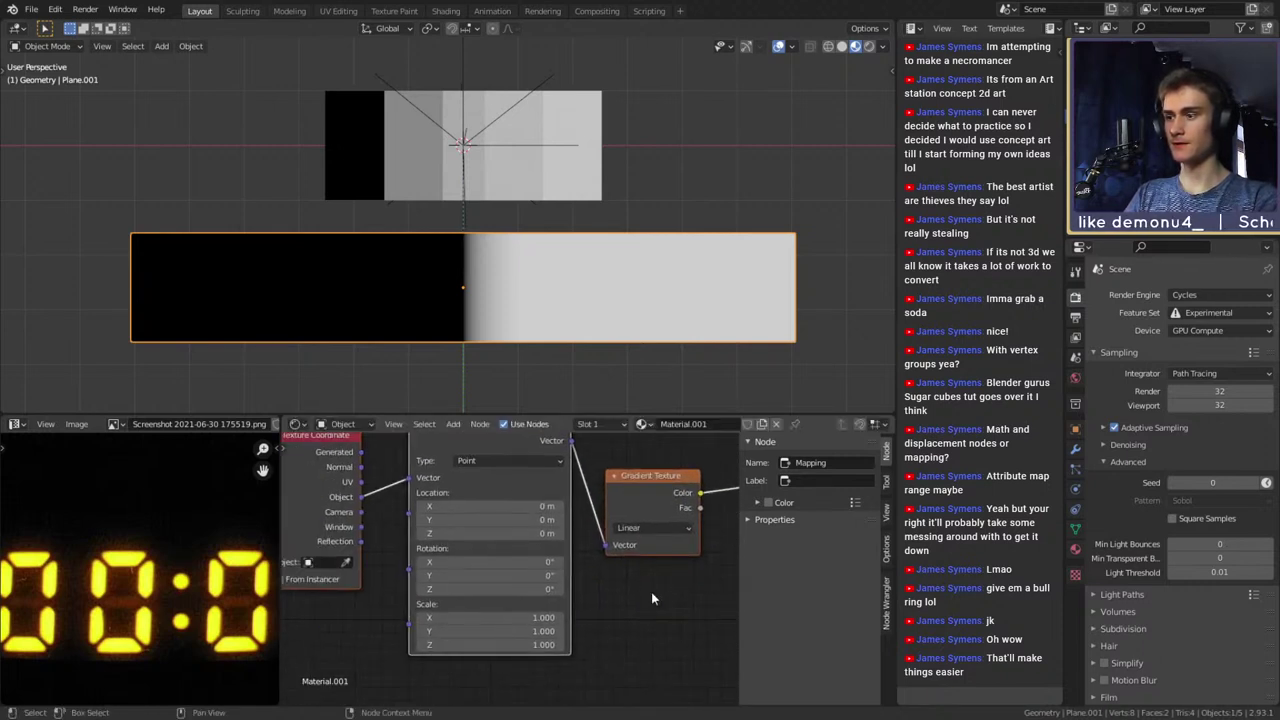
pyautogui.moveTo(494, 506); pyautogui.dragTo(590, 506)
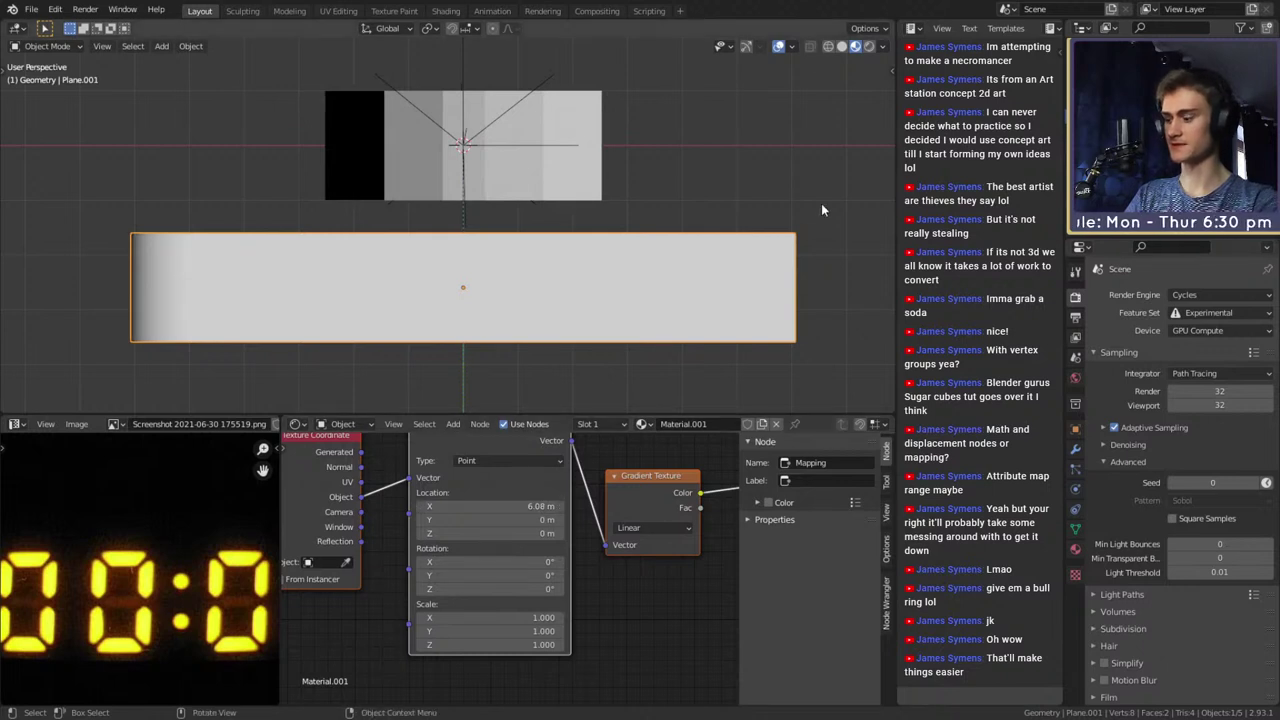
# Check the wide plane's transform values and dimensions
pyautogui.press('n')
pyautogui.click(890, 65)
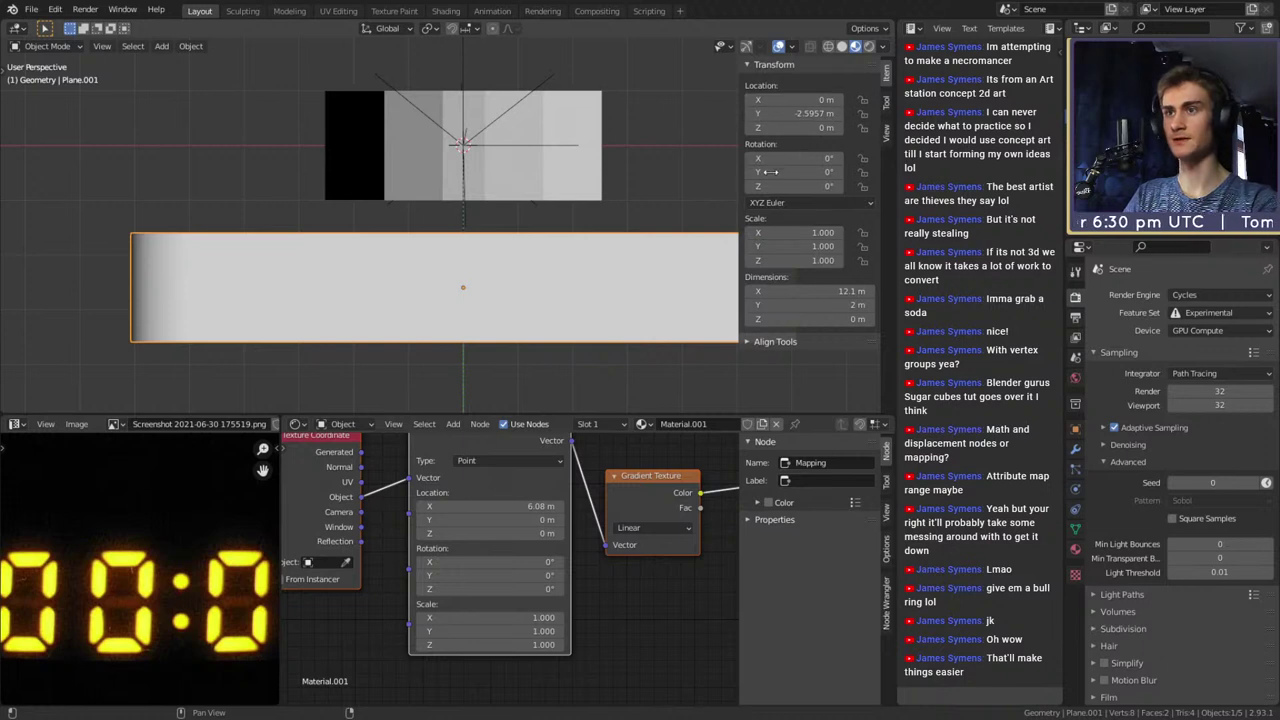
pyautogui.press('n')
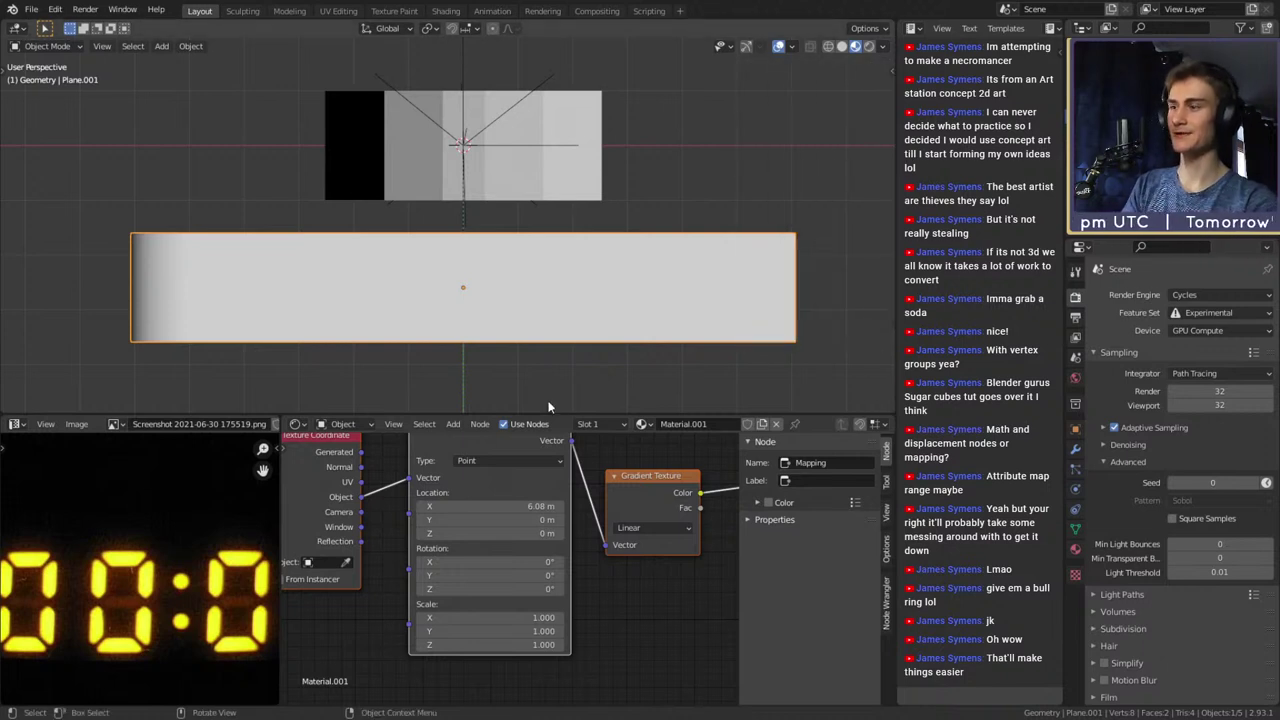
pyautogui.scroll(-3, 598, 631)
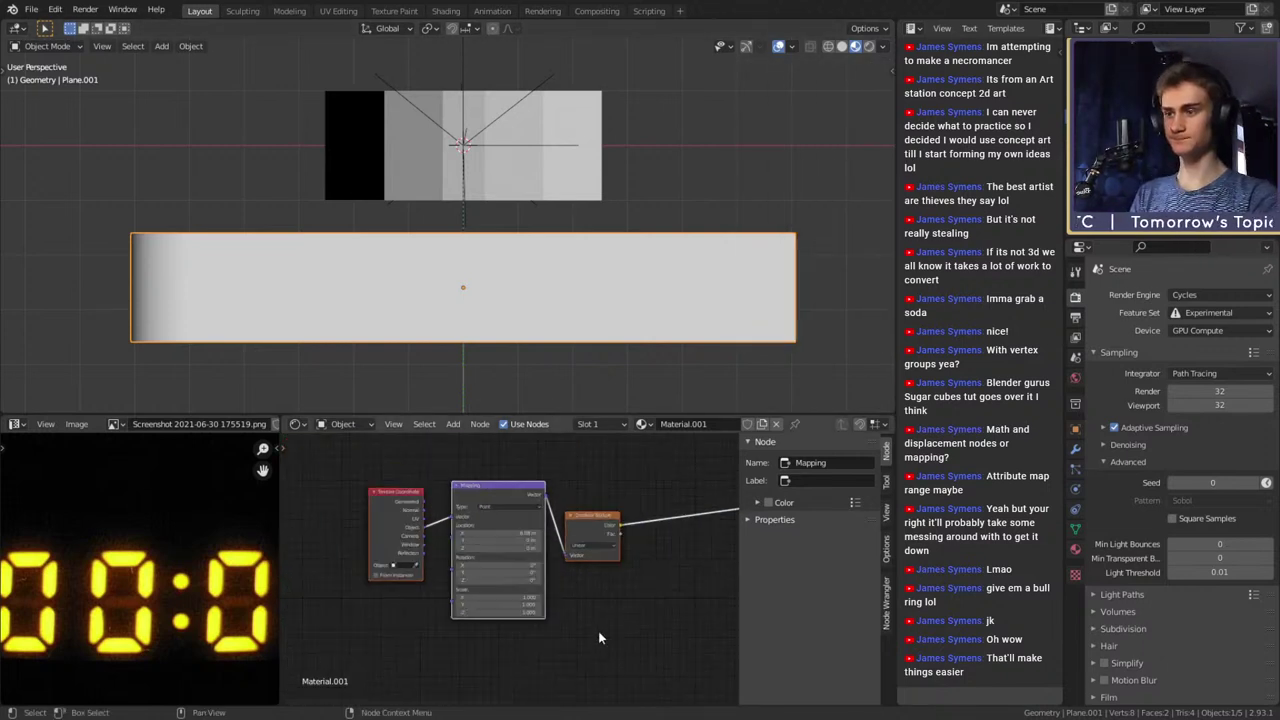
pyautogui.moveTo(562, 500); pyautogui.dragTo(438, 540)
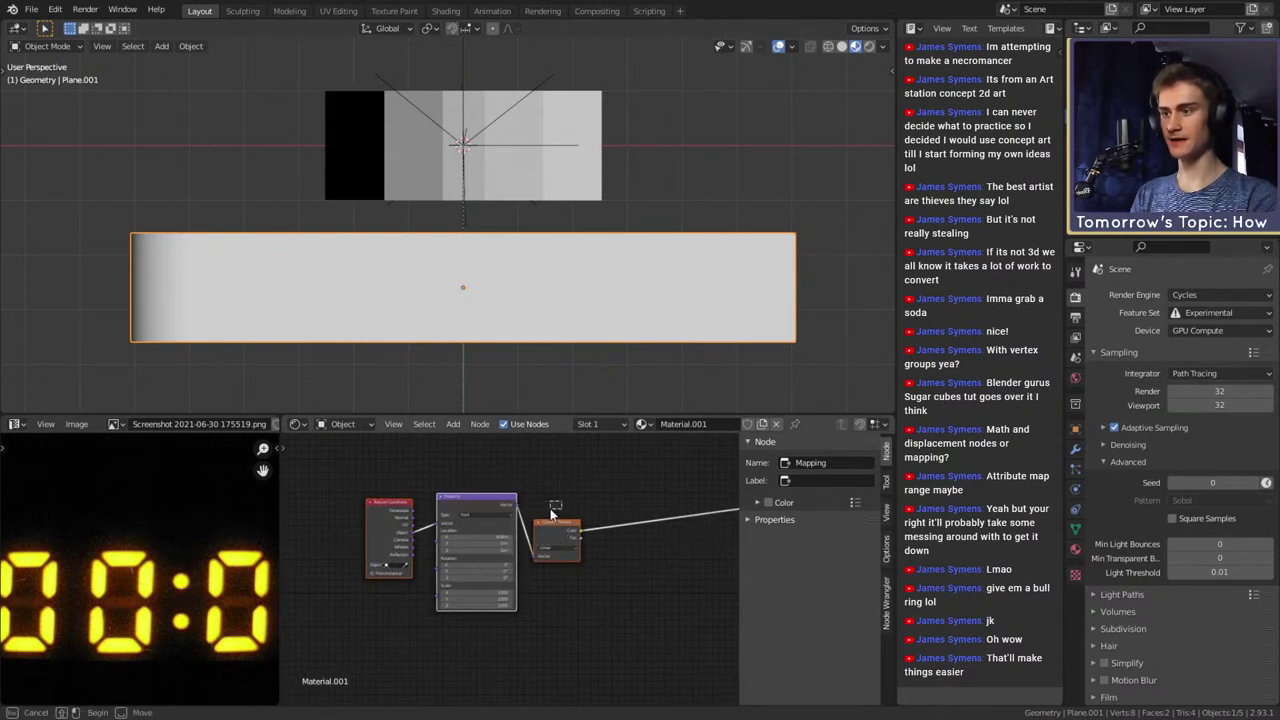
pyautogui.scroll(2, 533, 494)
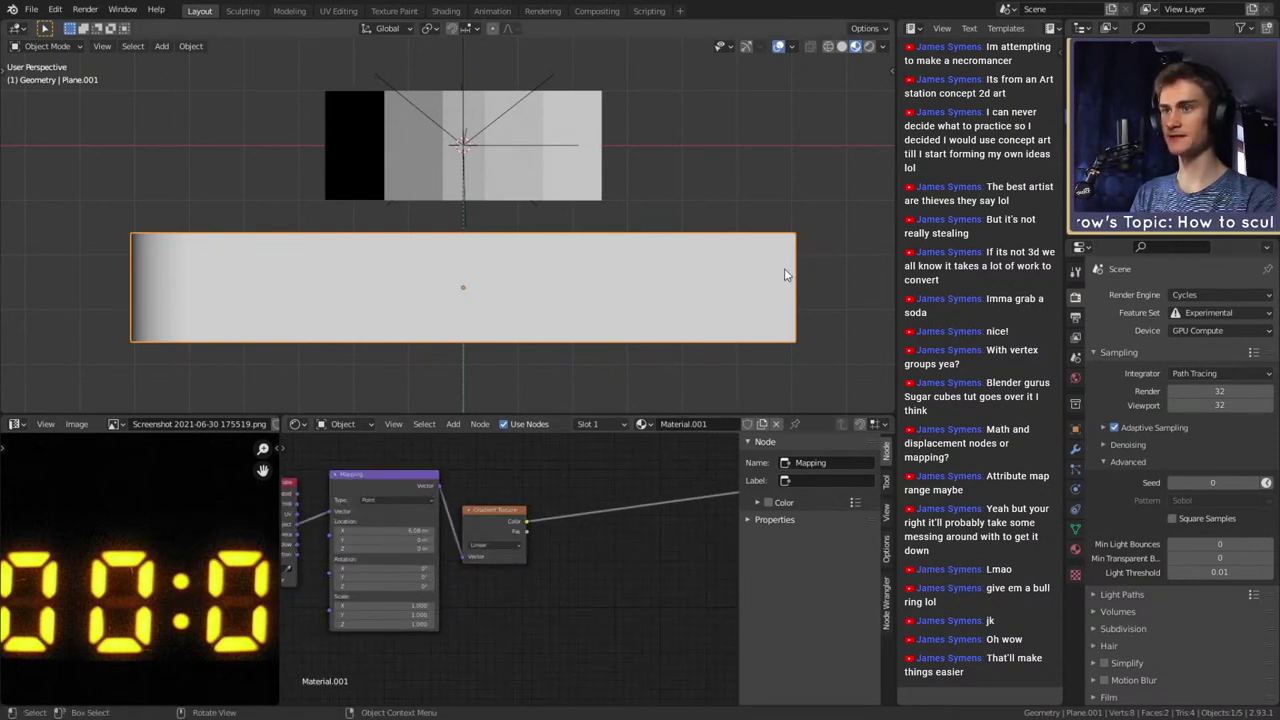
pyautogui.scroll(5, 590, 580)
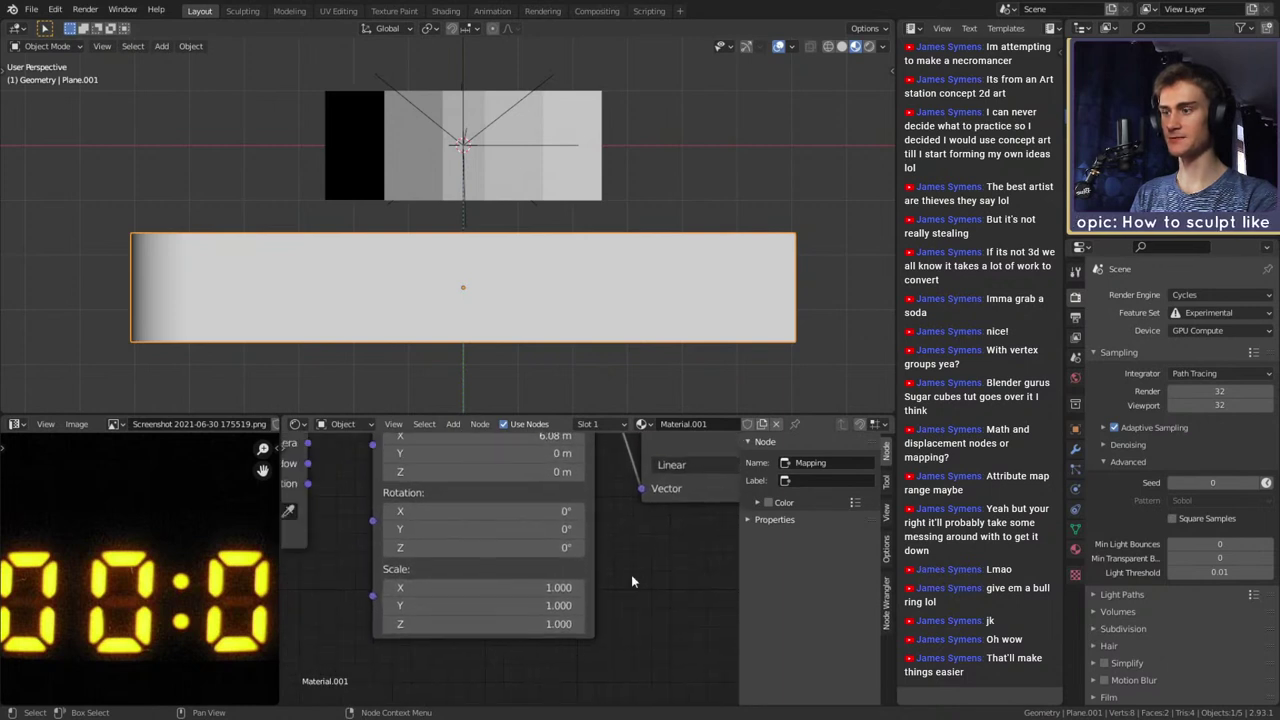
# Reset the Mapping node's X location to 0 m and reduce its X scale to 0.030
pyautogui.moveTo(470, 587)
pyautogui.mouseDown()
pyautogui.moveTo(520, 587)
pyautogui.moveTo(410, 587)
pyautogui.moveTo(469, 578)
pyautogui.mouseUp()
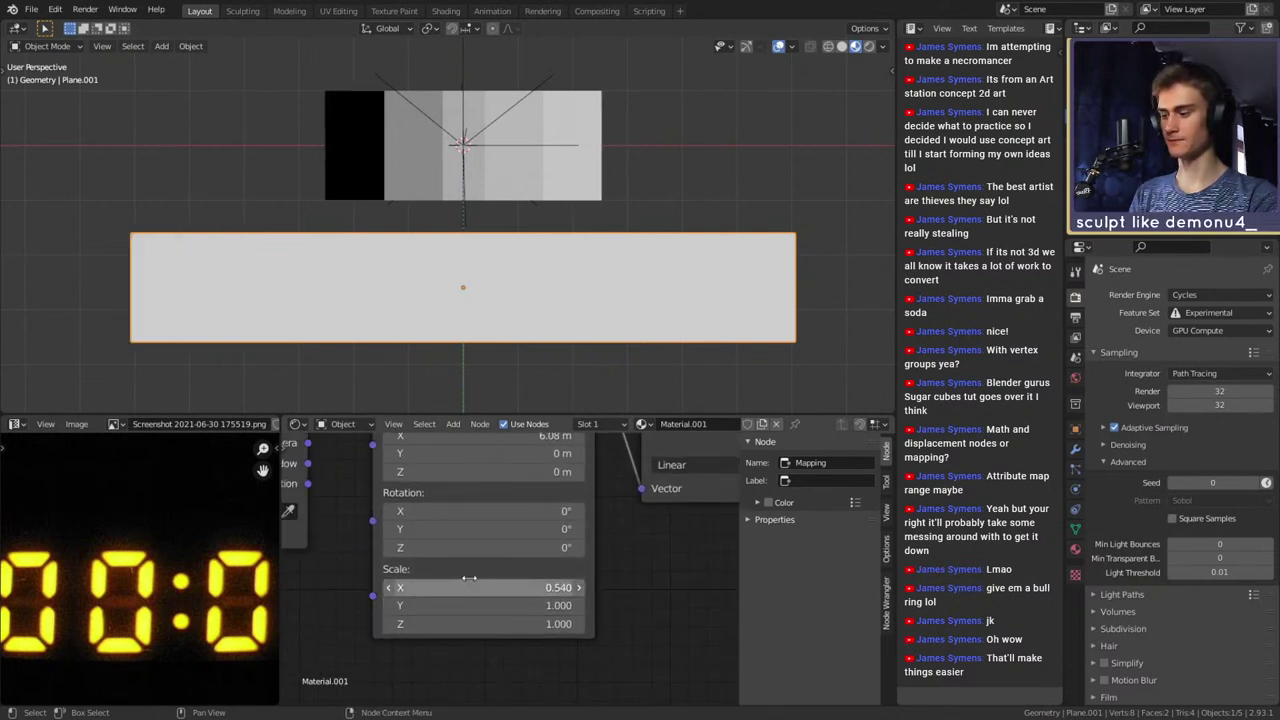
pyautogui.hotkey('ctrl', 'z')
pyautogui.click(497, 438)
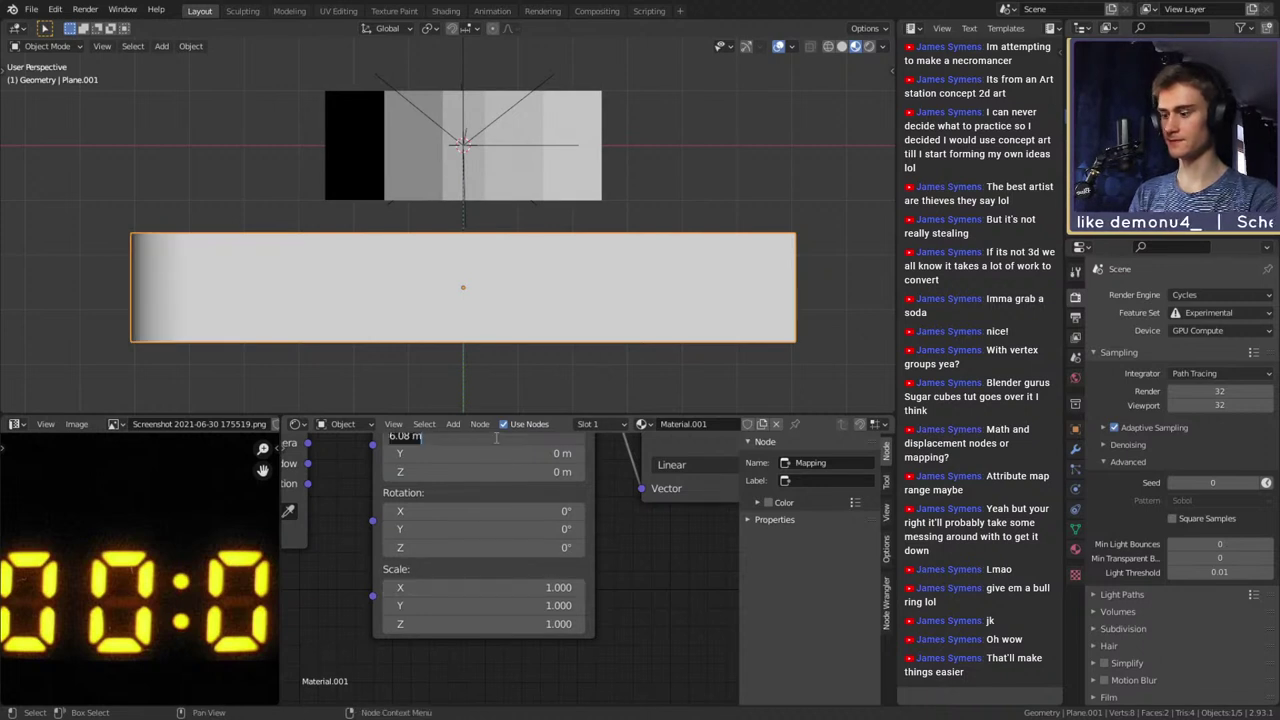
pyautogui.write('0')
pyautogui.press('Return')
pyautogui.keyDown('shift'); pyautogui.moveTo(507, 582); pyautogui.dragTo(418, 587); pyautogui.keyUp('shift')
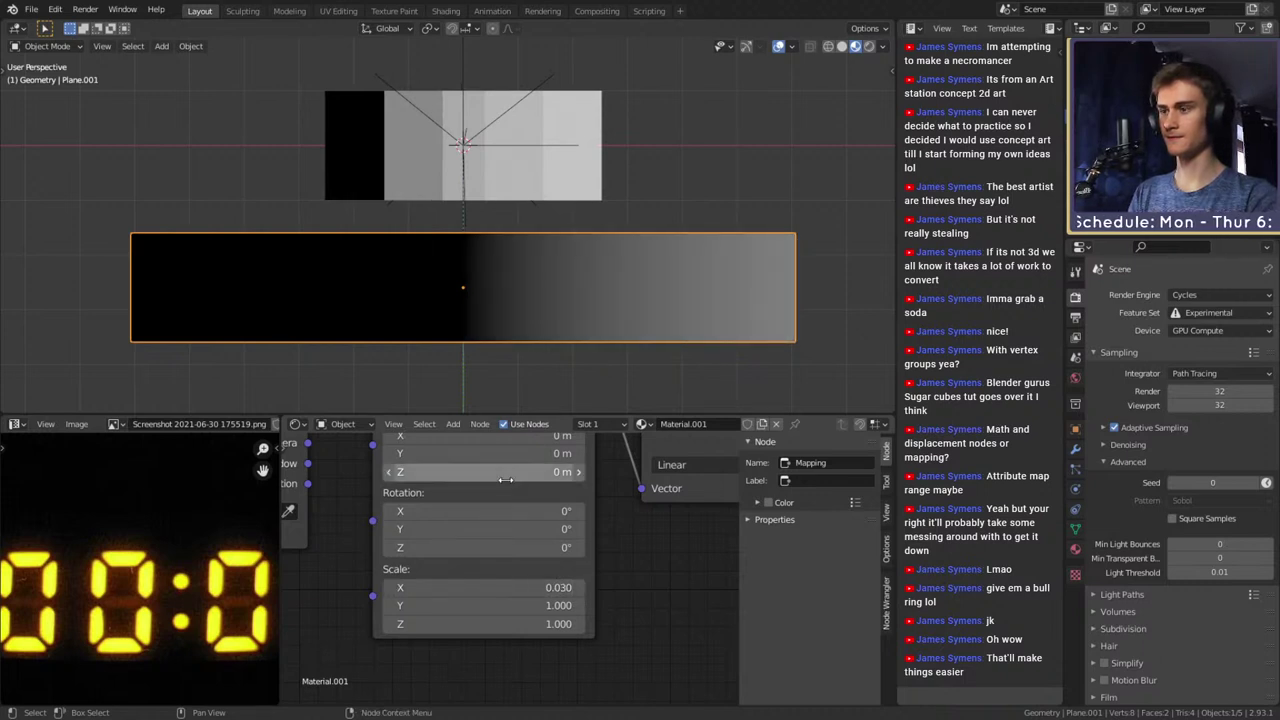
# Set the Mapping node's X scale to 0.110 and X location to 0.67 m so the gradient starts at the plane's outer edge
pyautogui.moveTo(640, 513); pyautogui.dragTo(637, 579, button='middle')
pyautogui.moveTo(469, 503); pyautogui.dragTo(507, 503)
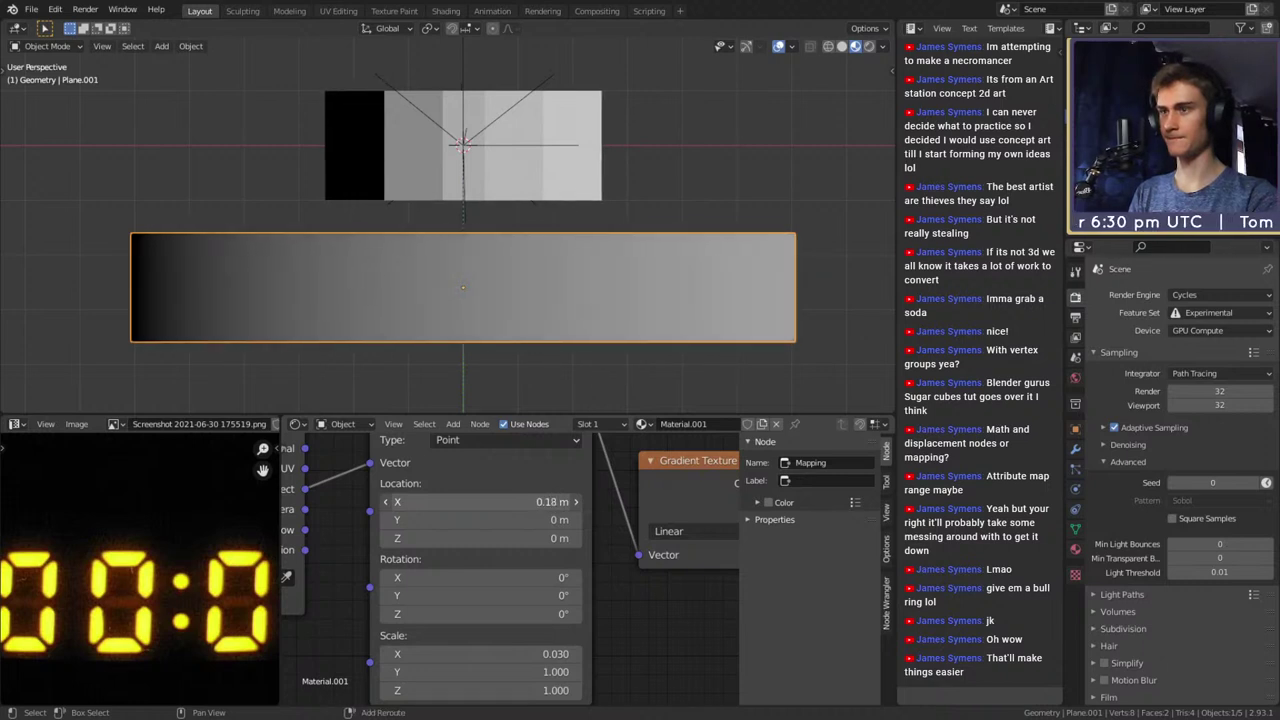
pyautogui.moveTo(471, 652); pyautogui.dragTo(482, 652)
pyautogui.moveTo(480, 502); pyautogui.dragTo(554, 502)
pyautogui.moveTo(495, 654); pyautogui.dragTo(499, 654)
pyautogui.moveTo(494, 502)
pyautogui.mouseDown()
pyautogui.moveTo(524, 502)
pyautogui.moveTo(480, 502)
pyautogui.moveTo(510, 502)
pyautogui.moveTo(507, 512)
pyautogui.mouseUp()
# Add a ColorRamp node on the link after the Gradient Texture's Color output
pyautogui.scroll(-6, 641, 592)
pyautogui.moveTo(612, 597); pyautogui.dragTo(427, 555, button='middle')
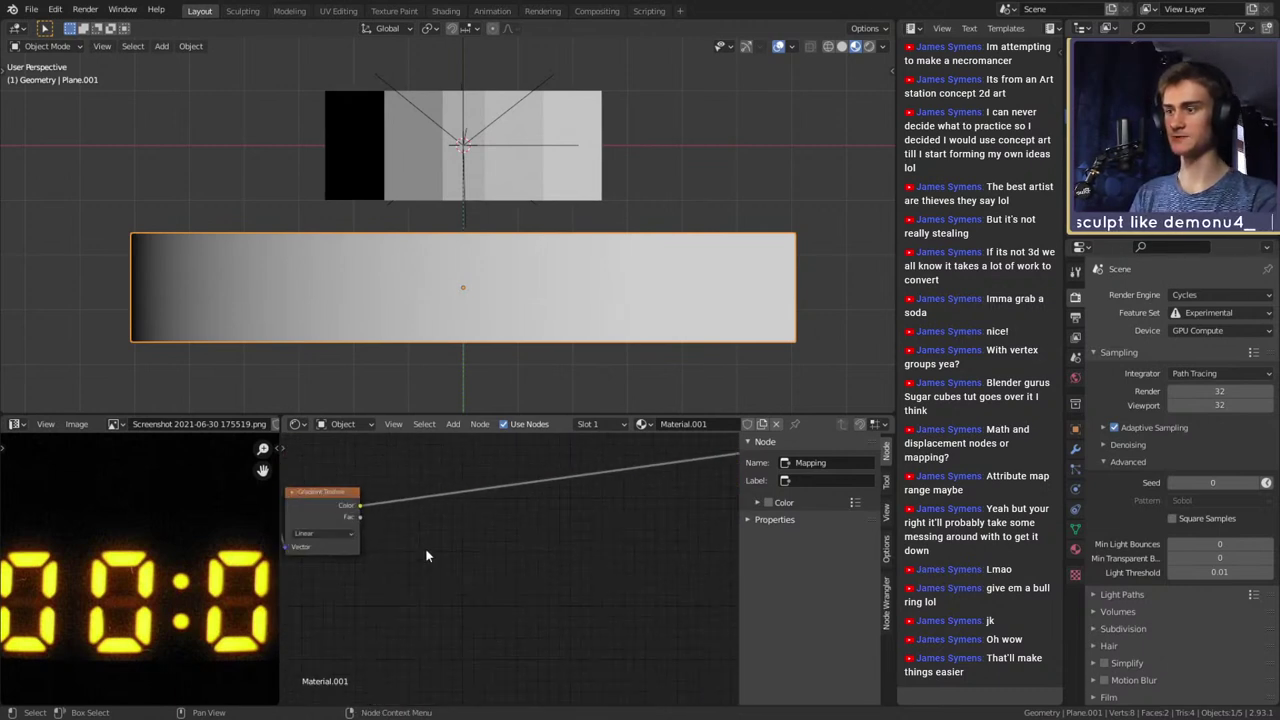
pyautogui.hotkey('shift', 'a')
pyautogui.moveTo(394, 558)
pyautogui.click(516, 388)
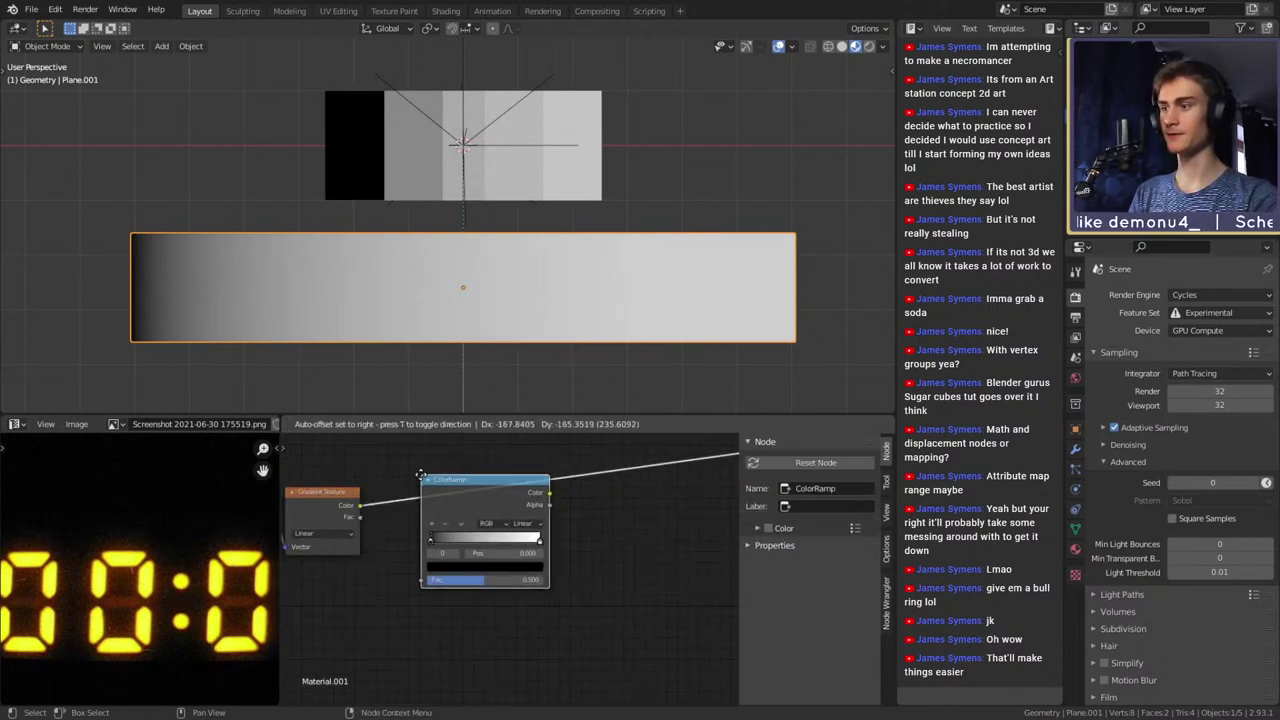
pyautogui.click(421, 476)
# Colour the ColorRamp's first stop red and its last stop cyan
pyautogui.scroll(3, 506, 560)
pyautogui.click(420, 611)
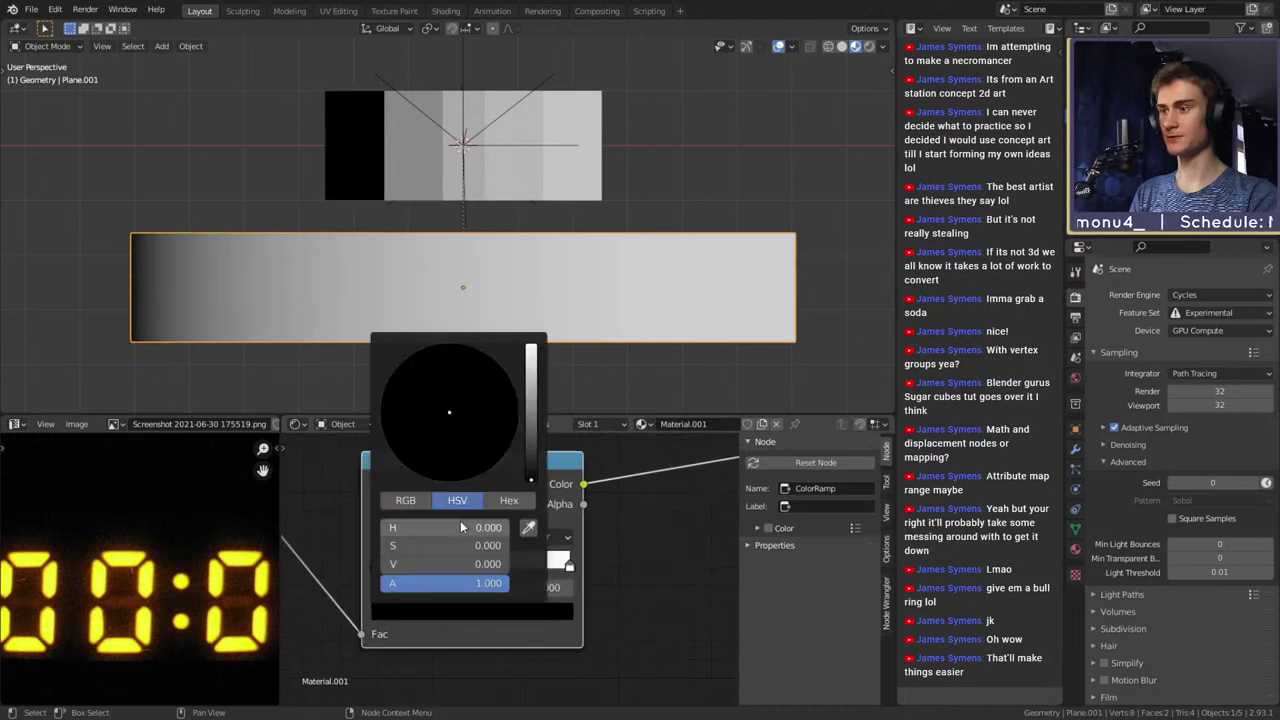
pyautogui.moveTo(531, 412); pyautogui.dragTo(531, 343)
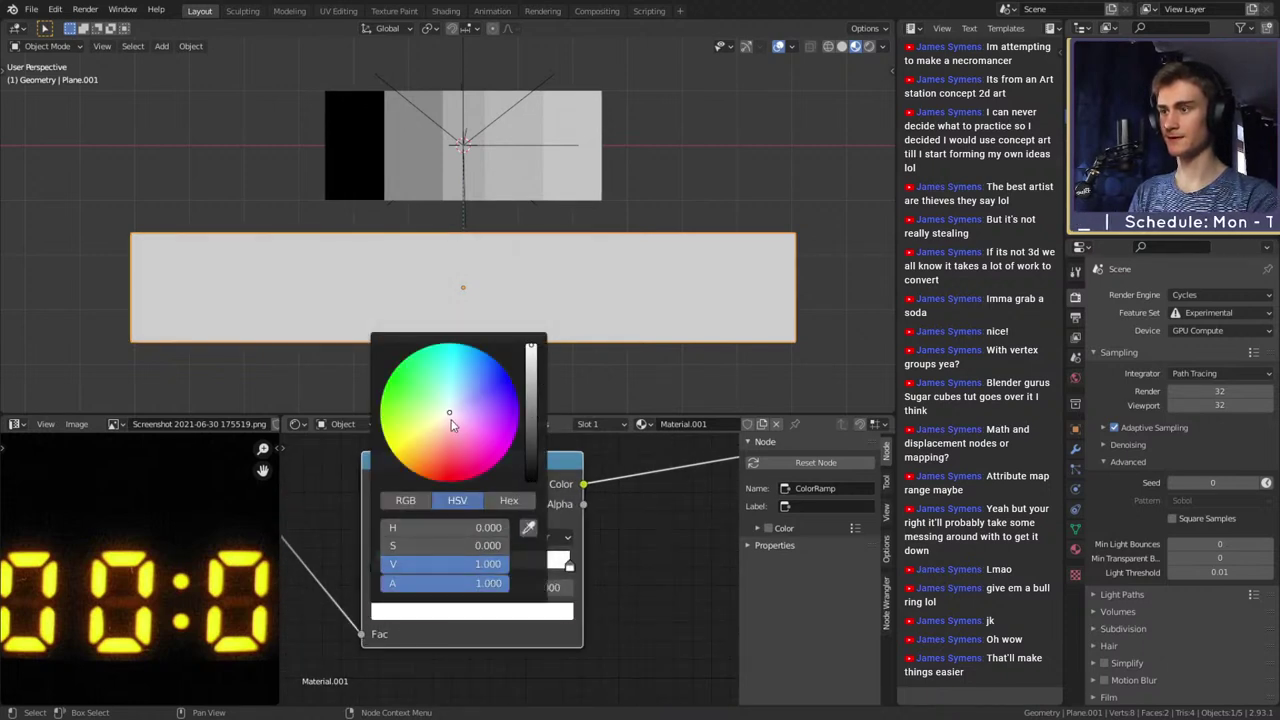
pyautogui.moveTo(451, 425); pyautogui.dragTo(453, 479)
pyautogui.click(569, 564)
pyautogui.click(552, 612)
pyautogui.moveTo(458, 405); pyautogui.dragTo(460, 350)
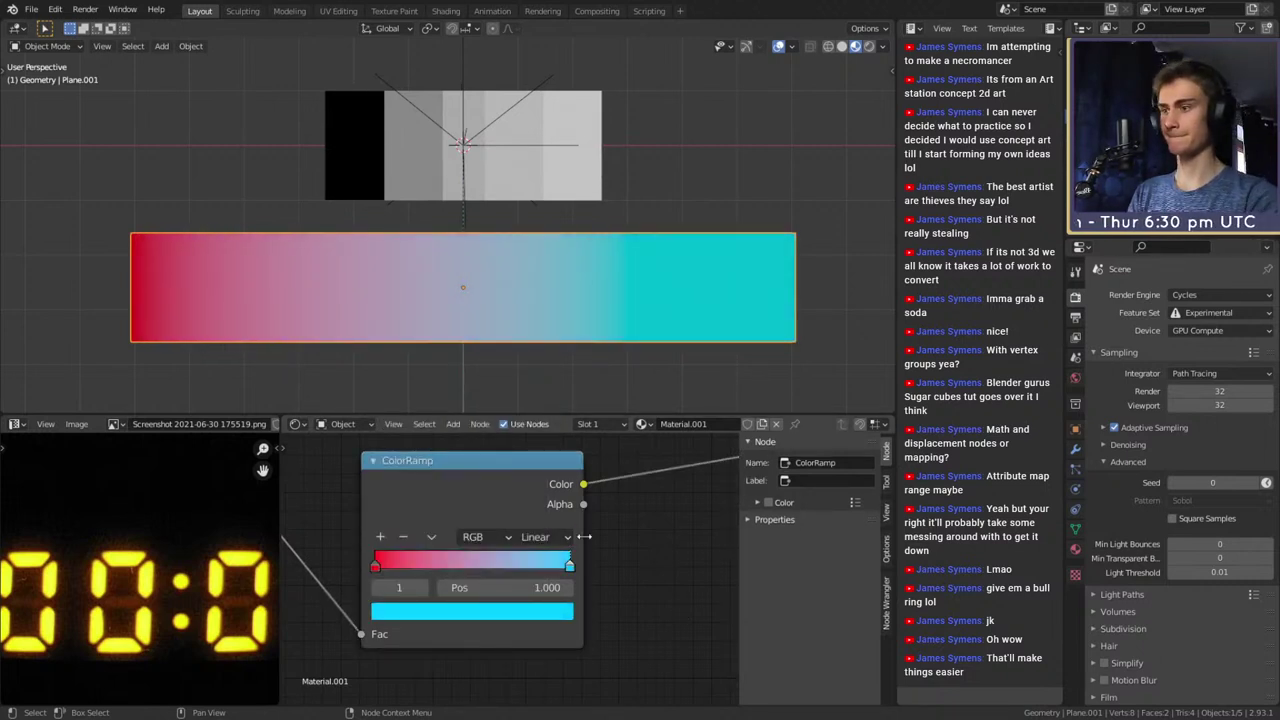
# Switch the ColorRamp interpolation to Constant and move the cyan stop to position 0.995
pyautogui.scroll(-2, 582, 556)
pyautogui.scroll(1, 584, 559)
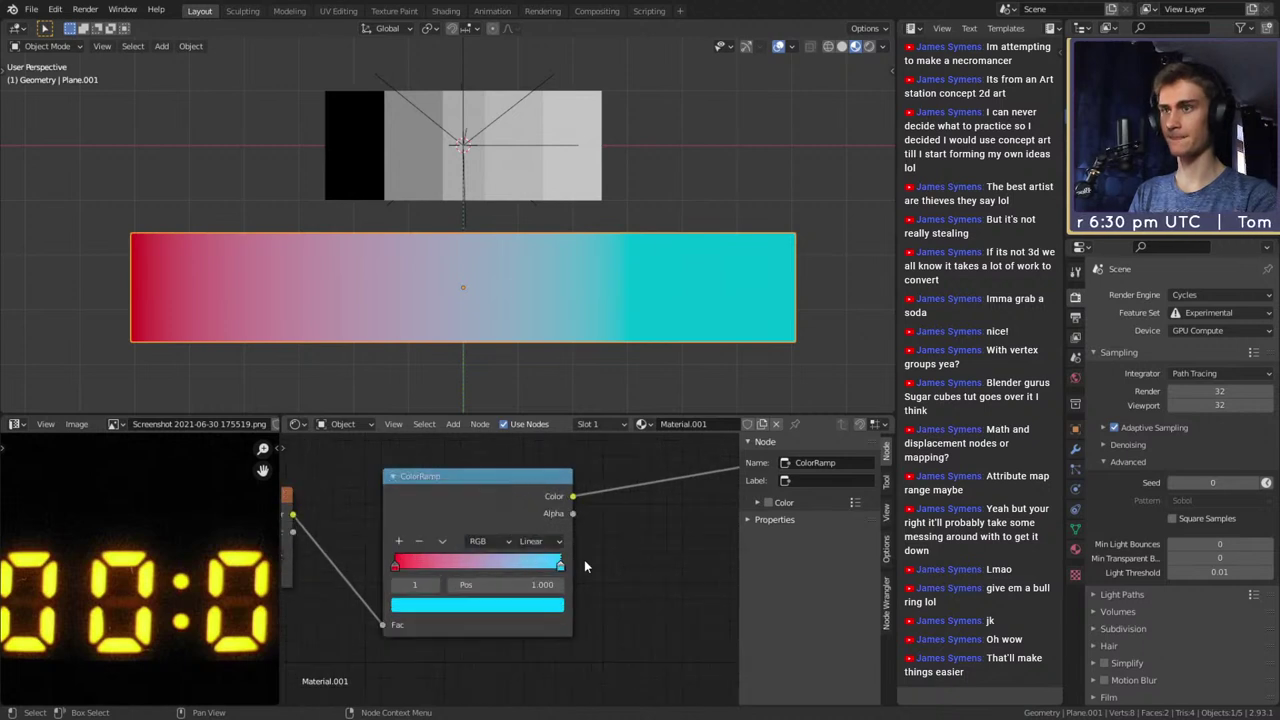
pyautogui.moveTo(367, 482); pyautogui.dragTo(440, 523, button='middle')
pyautogui.scroll(-5, 596, 530)
pyautogui.scroll(4, 505, 562)
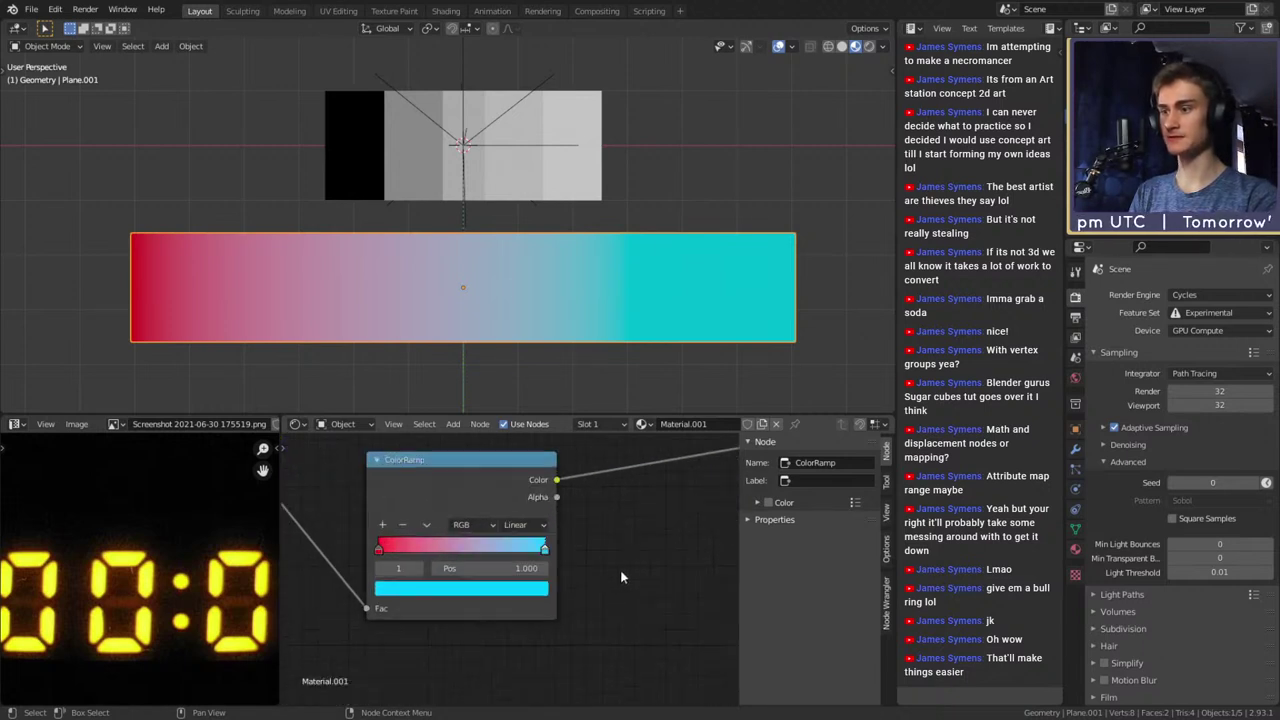
pyautogui.click(530, 503)
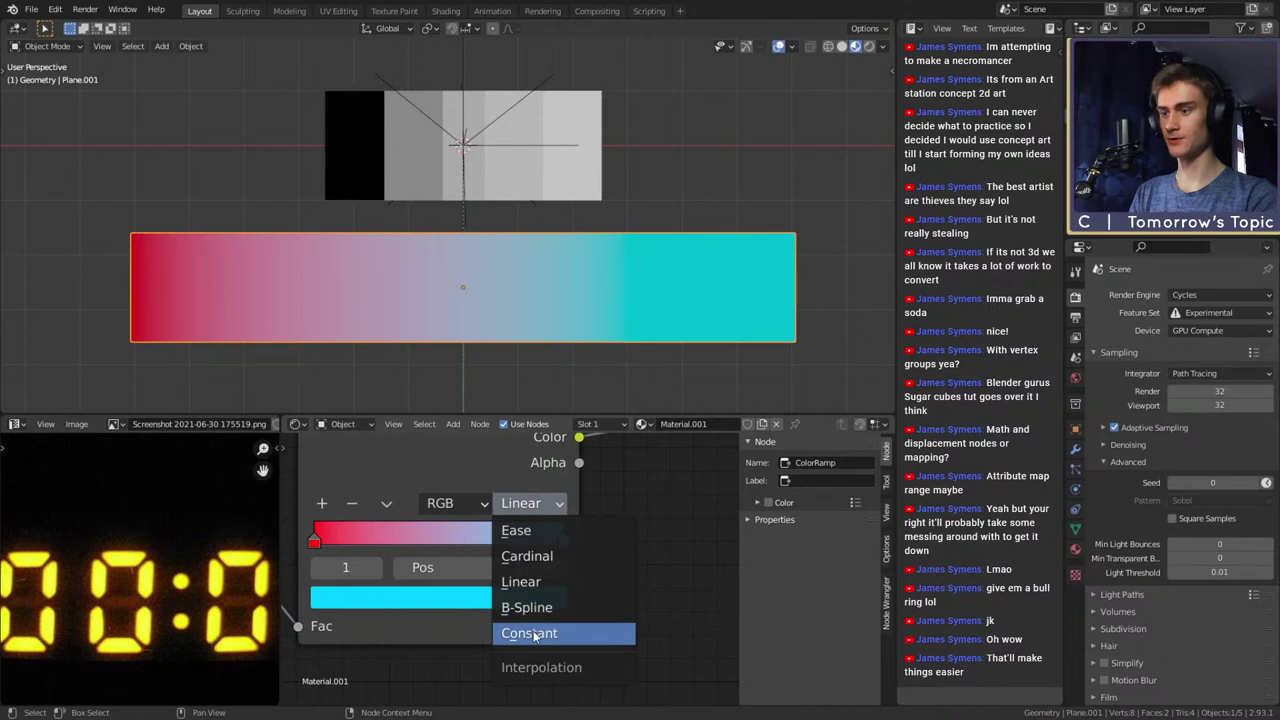
pyautogui.click(537, 633)
pyautogui.scroll(2, 636, 579)
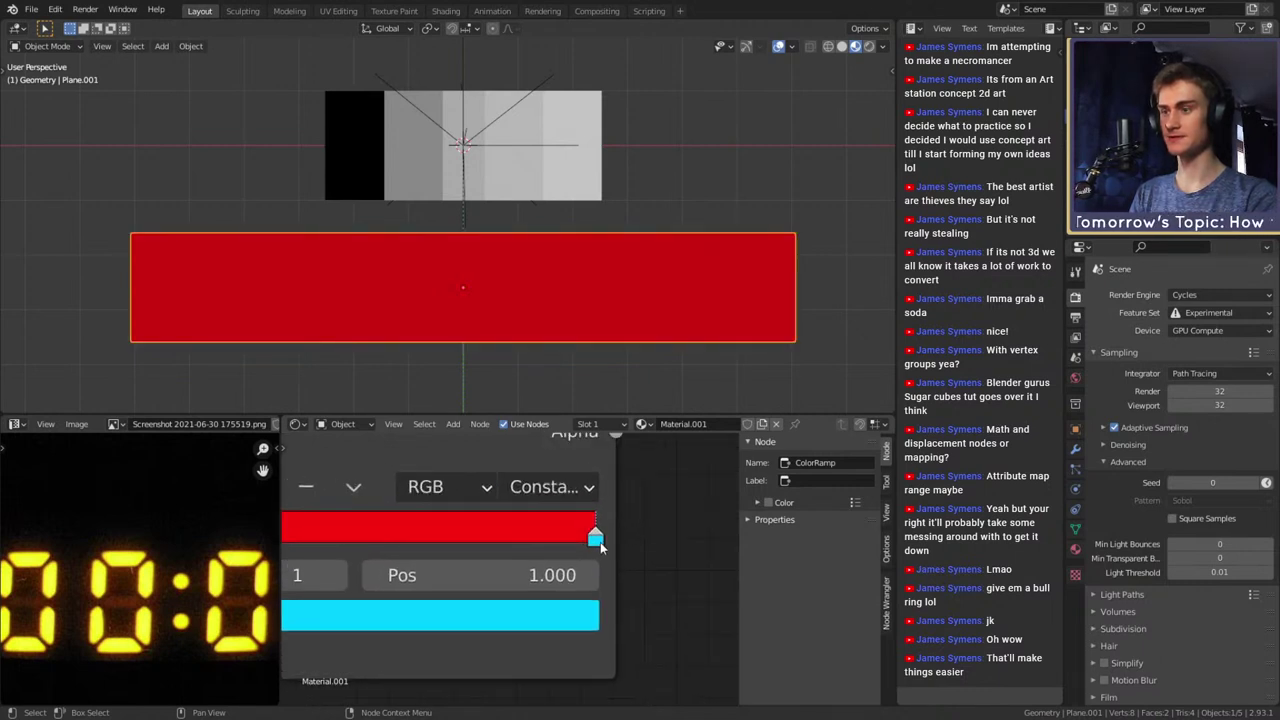
pyautogui.moveTo(596, 541); pyautogui.dragTo(592, 540)
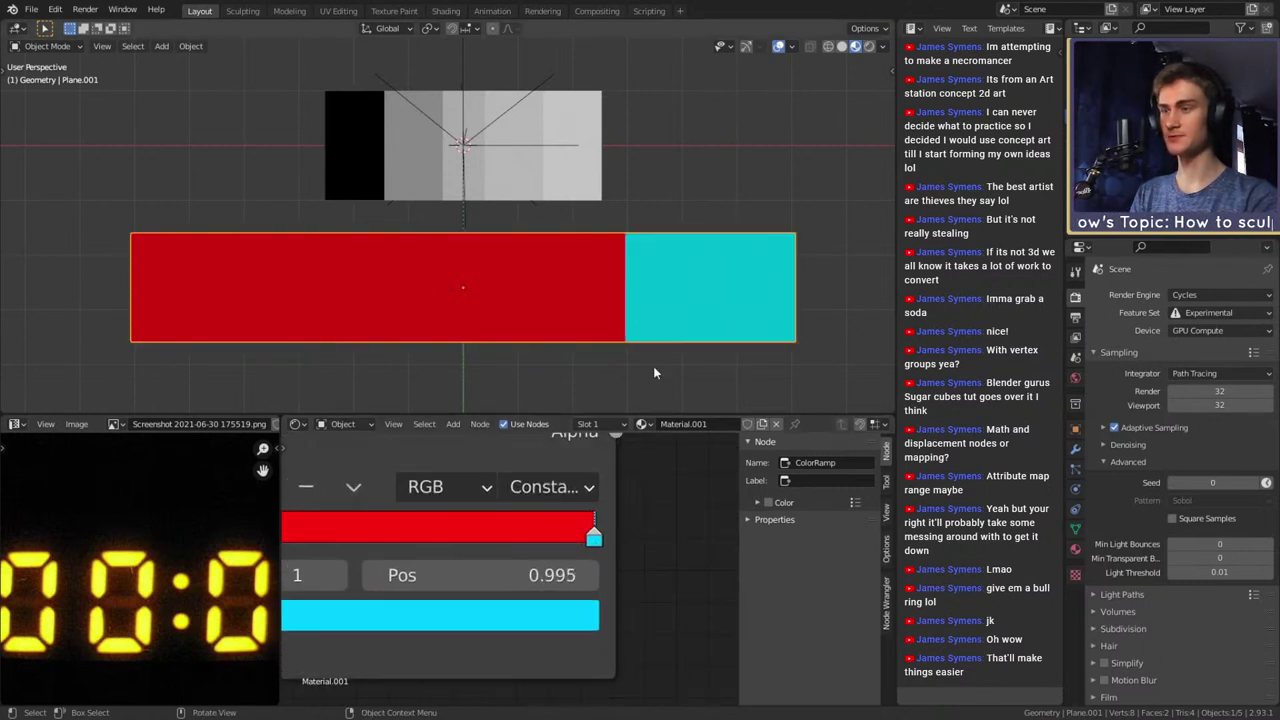
# Reduce the Mapping node's X scale to 0.070 to narrow the cyan section on the wide plane
pyautogui.scroll(-8, 646, 551)
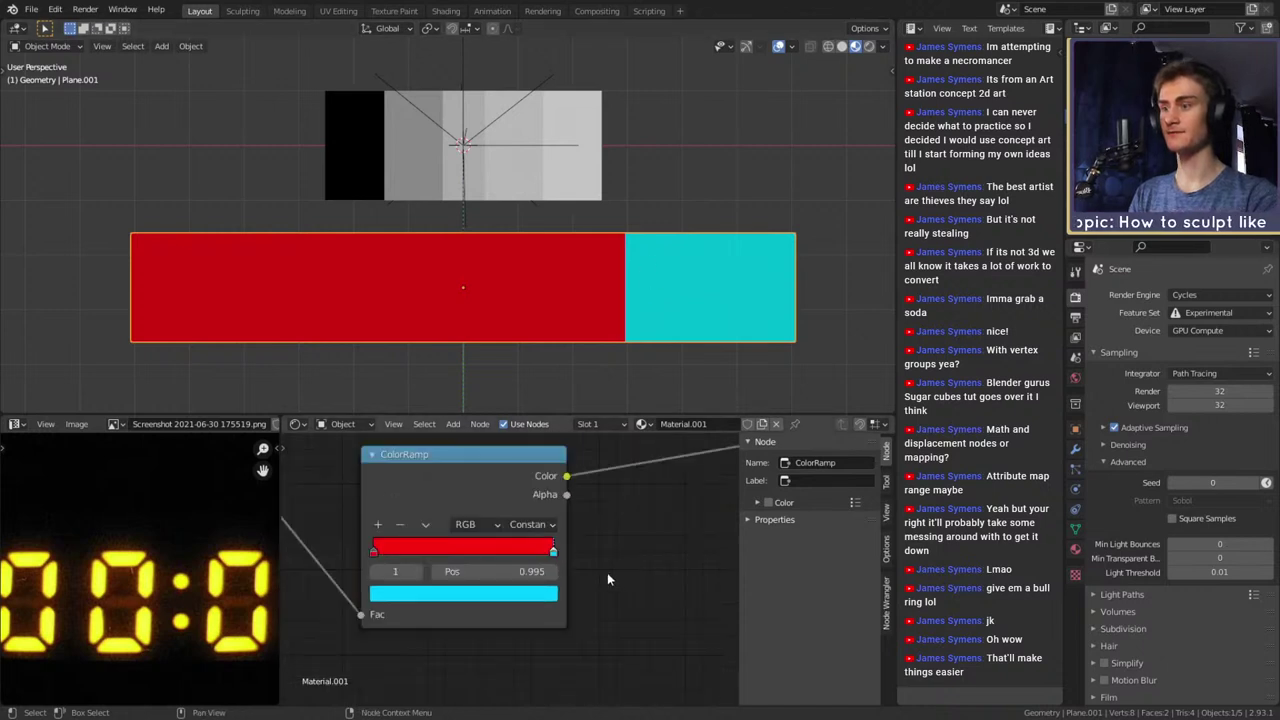
pyautogui.scroll(3, 560, 578)
pyautogui.scroll(4, 560, 581)
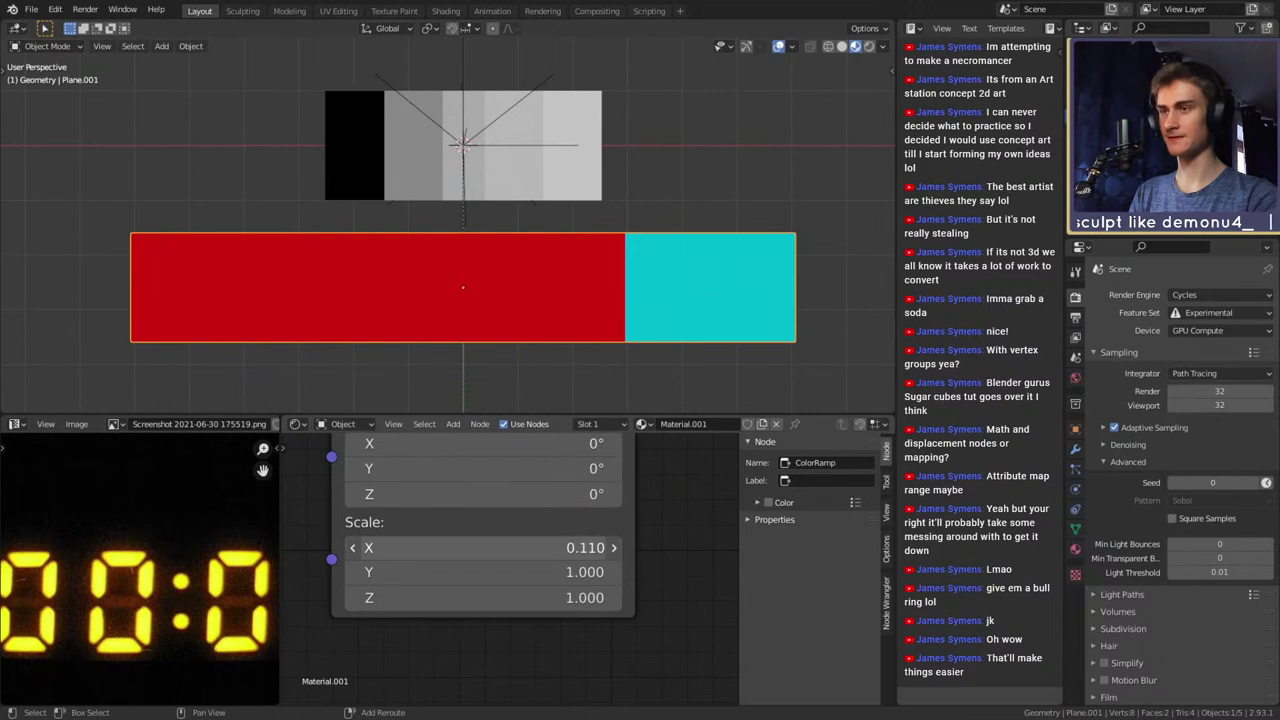
pyautogui.moveTo(480, 547); pyautogui.dragTo(438, 547)
pyautogui.scroll(-4, 660, 529)
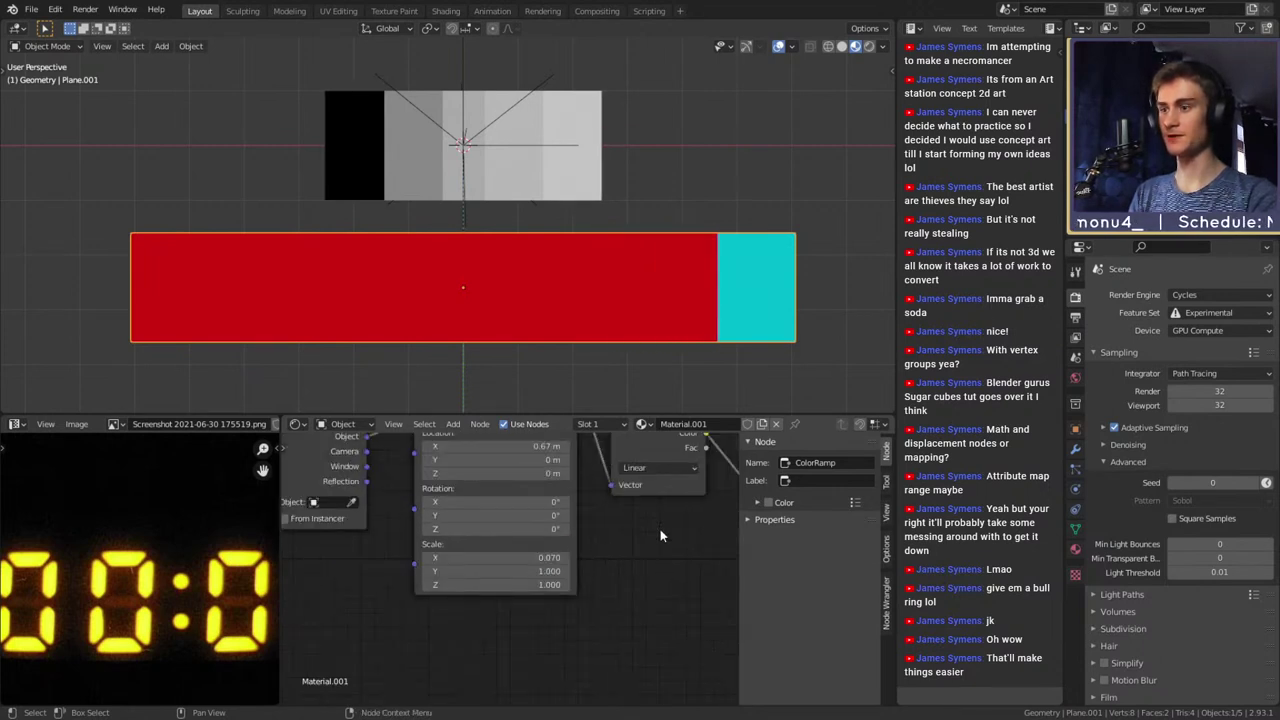
# Add a colour stop at the very start of the ColorRamp and colour it lime green with hue 0.281
pyautogui.scroll(5, 490, 560)
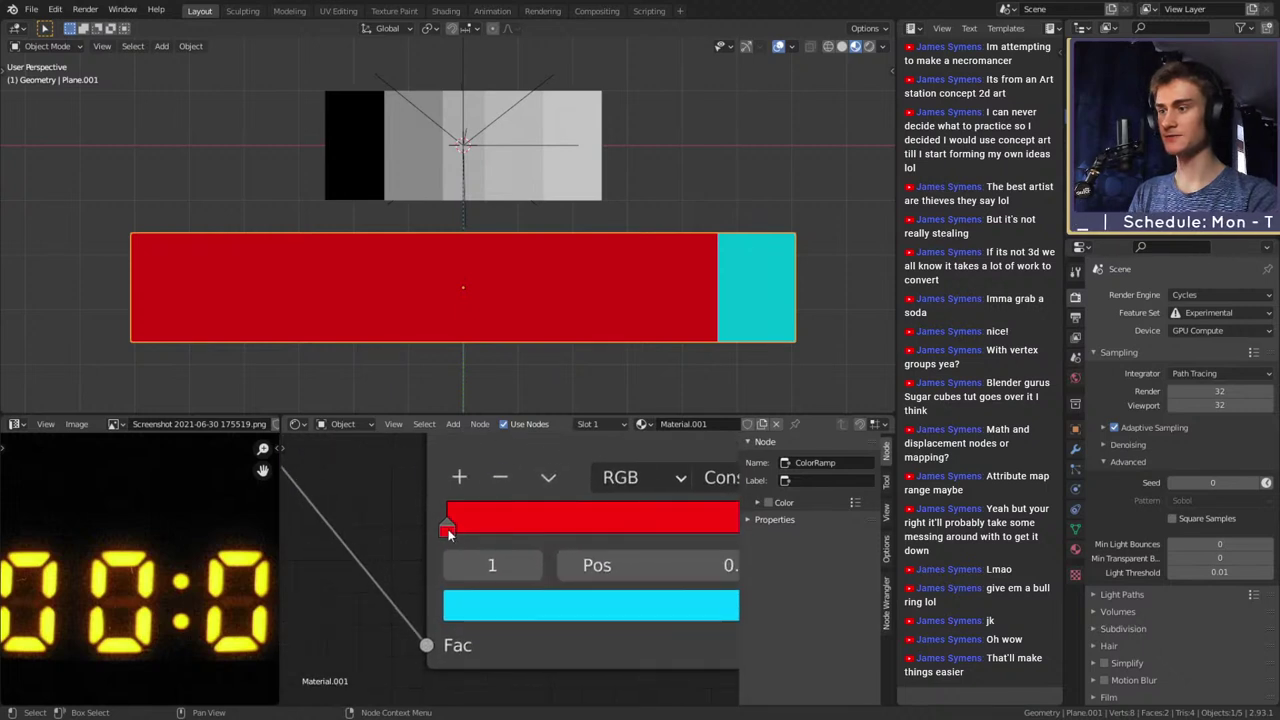
pyautogui.click(455, 527)
pyautogui.moveTo(455, 533); pyautogui.dragTo(417, 537)
pyautogui.scroll(-1, 585, 504)
pyautogui.click(498, 596)
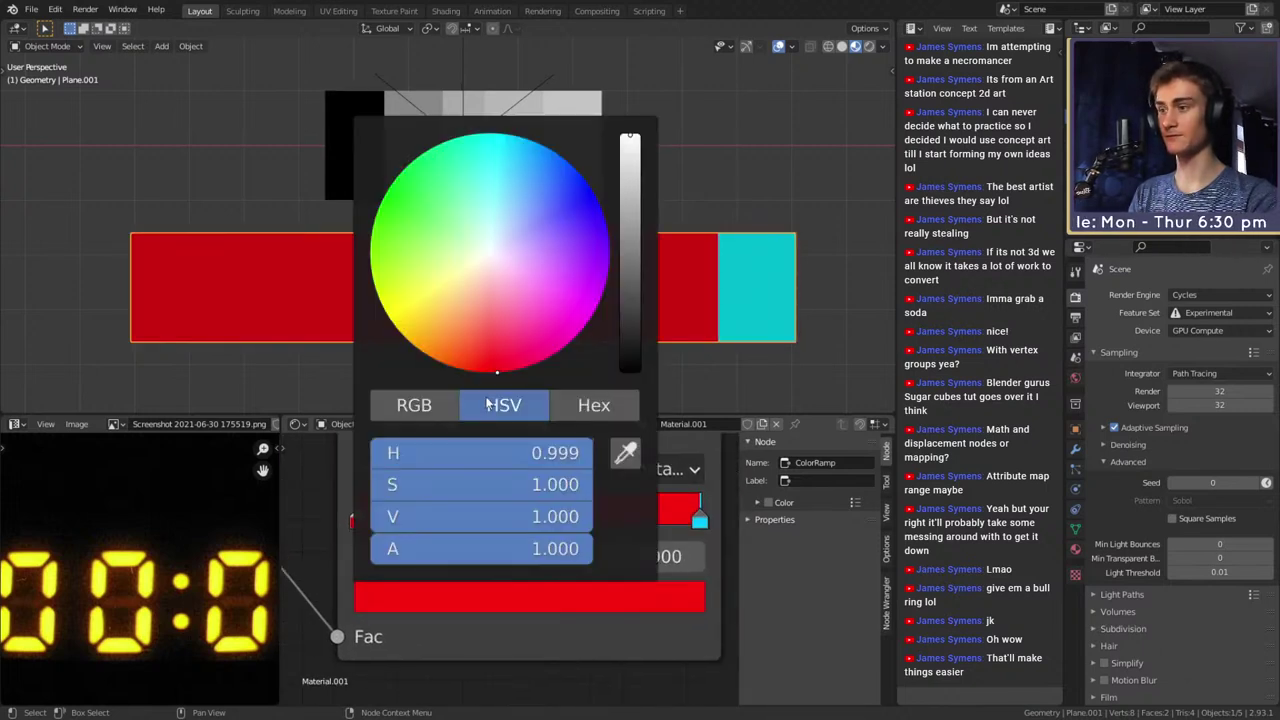
pyautogui.moveTo(492, 352); pyautogui.dragTo(372, 229)
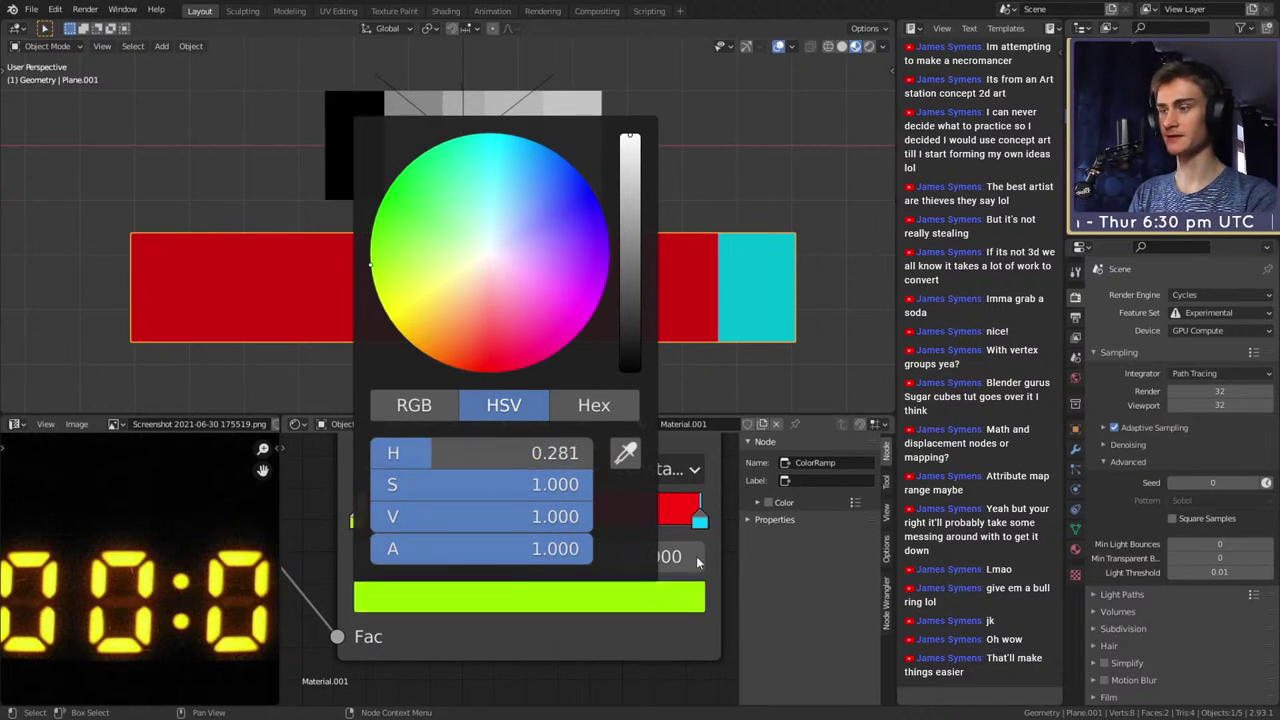
# Adjust the Mapping node to X scale 0.080 and X location 0.51 m, leaving a thin lime strip at the plane's edge
pyautogui.moveTo(418, 634); pyautogui.dragTo(790, 641, button='middle')
pyautogui.scroll(2, 529, 576)
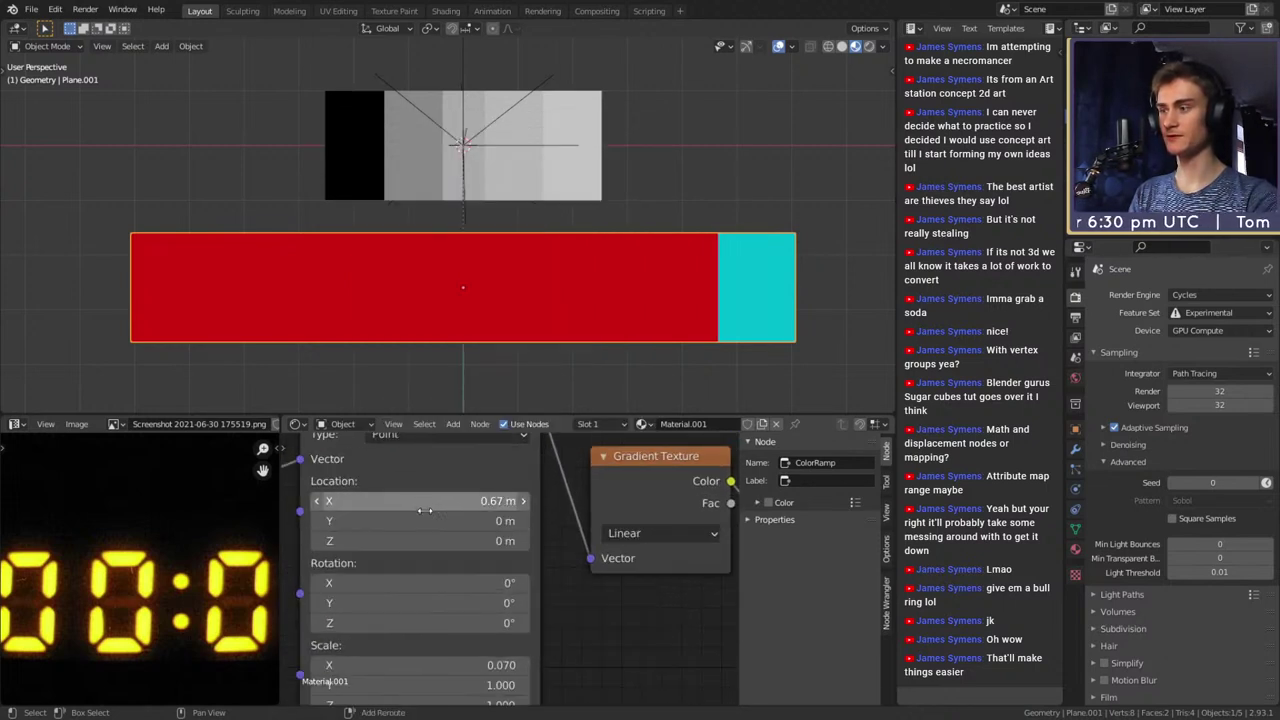
pyautogui.moveTo(418, 501)
pyautogui.keyDown('shift'); pyautogui.mouseDown()
pyautogui.moveTo(462, 501)
pyautogui.moveTo(440, 501)
pyautogui.mouseUp(); pyautogui.keyUp('shift')
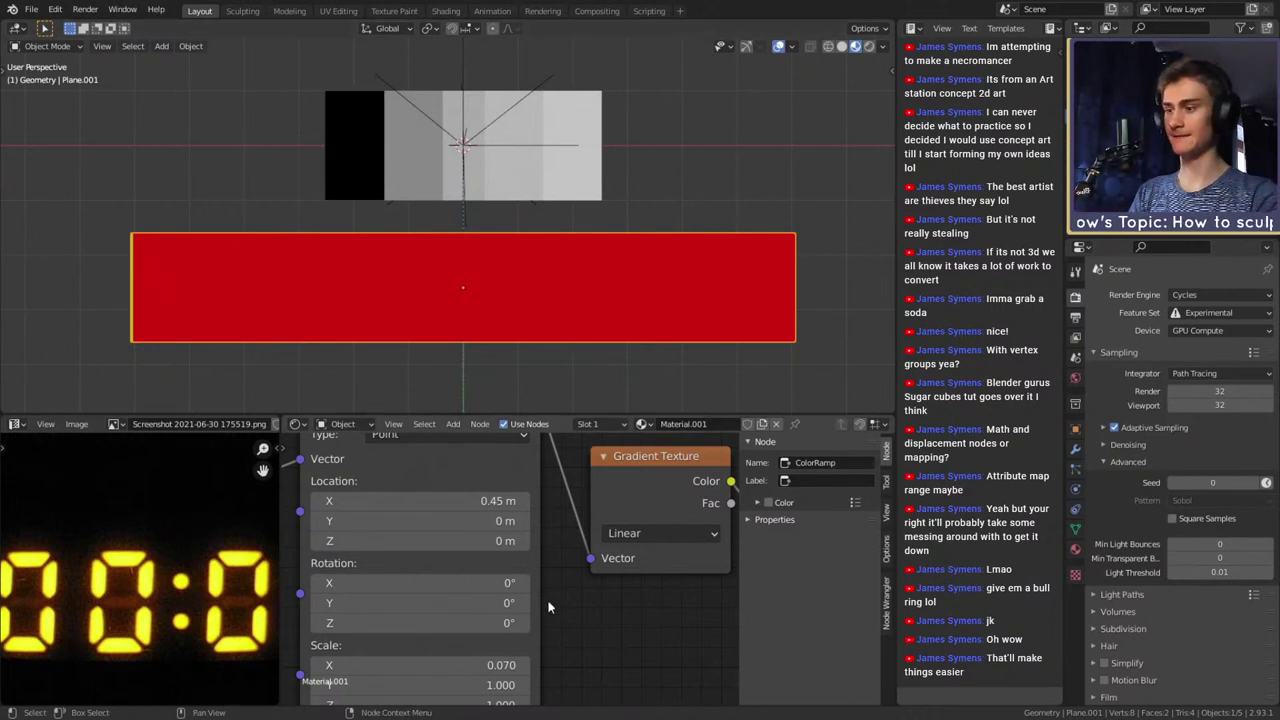
pyautogui.scroll(-1, 556, 606)
pyautogui.moveTo(583, 603); pyautogui.dragTo(610, 535, button='middle')
pyautogui.moveTo(460, 588)
pyautogui.mouseDown()
pyautogui.moveTo(490, 588)
pyautogui.moveTo(453, 580)
pyautogui.mouseUp()
pyautogui.moveTo(453, 580); pyautogui.dragTo(460, 634, button='middle')
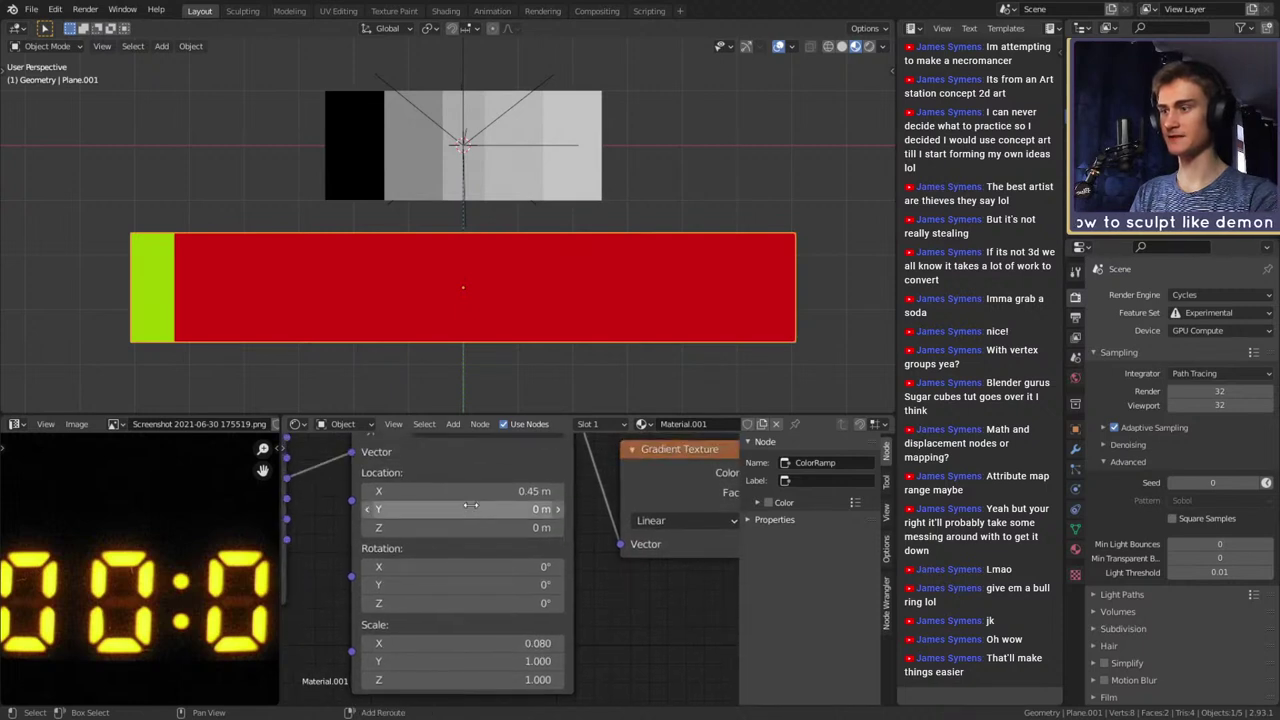
pyautogui.moveTo(450, 491); pyautogui.dragTo(472, 491)
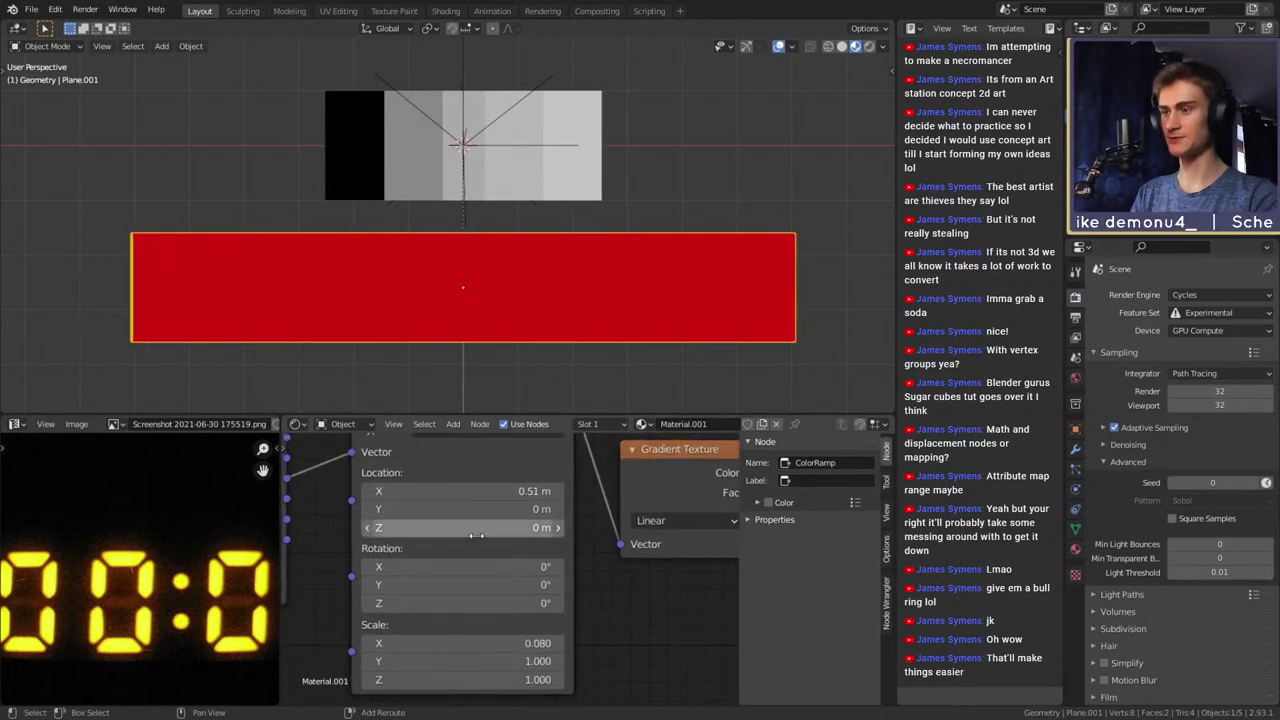
# Try X scale values of 0.079 and 0.076 on the Mapping node
pyautogui.click(470, 643)
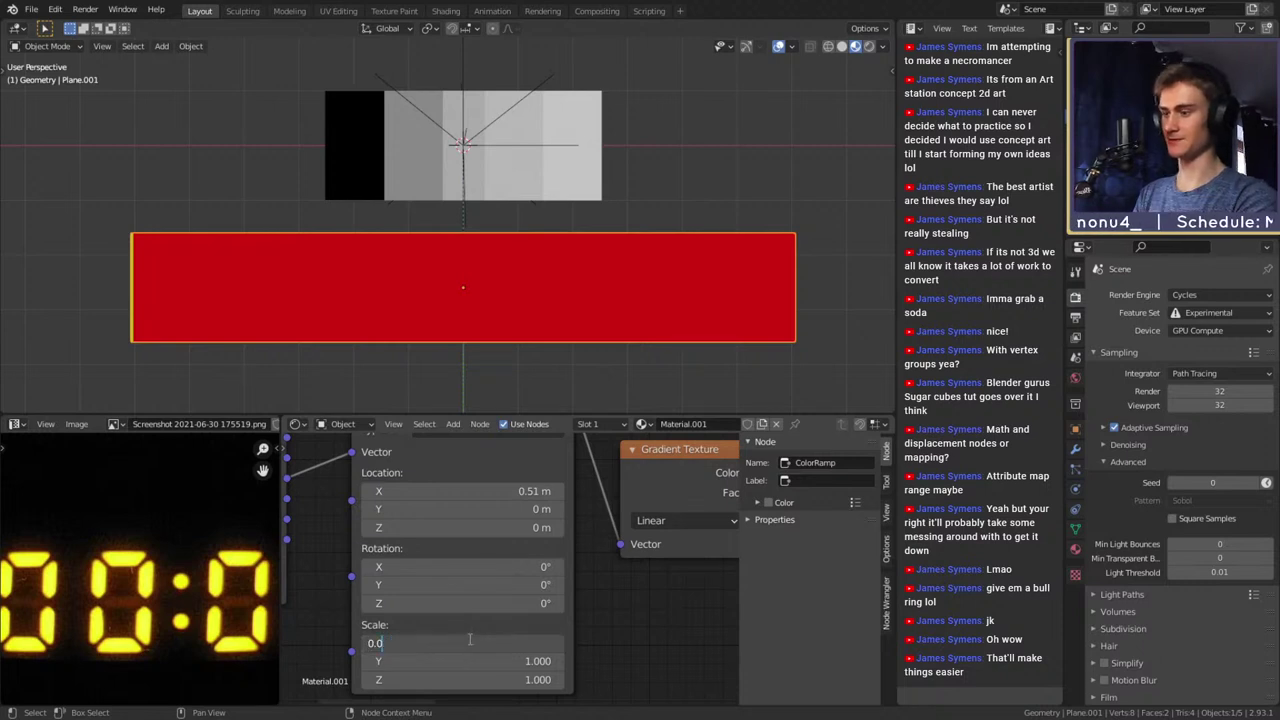
pyautogui.write('79')
pyautogui.press('Return')
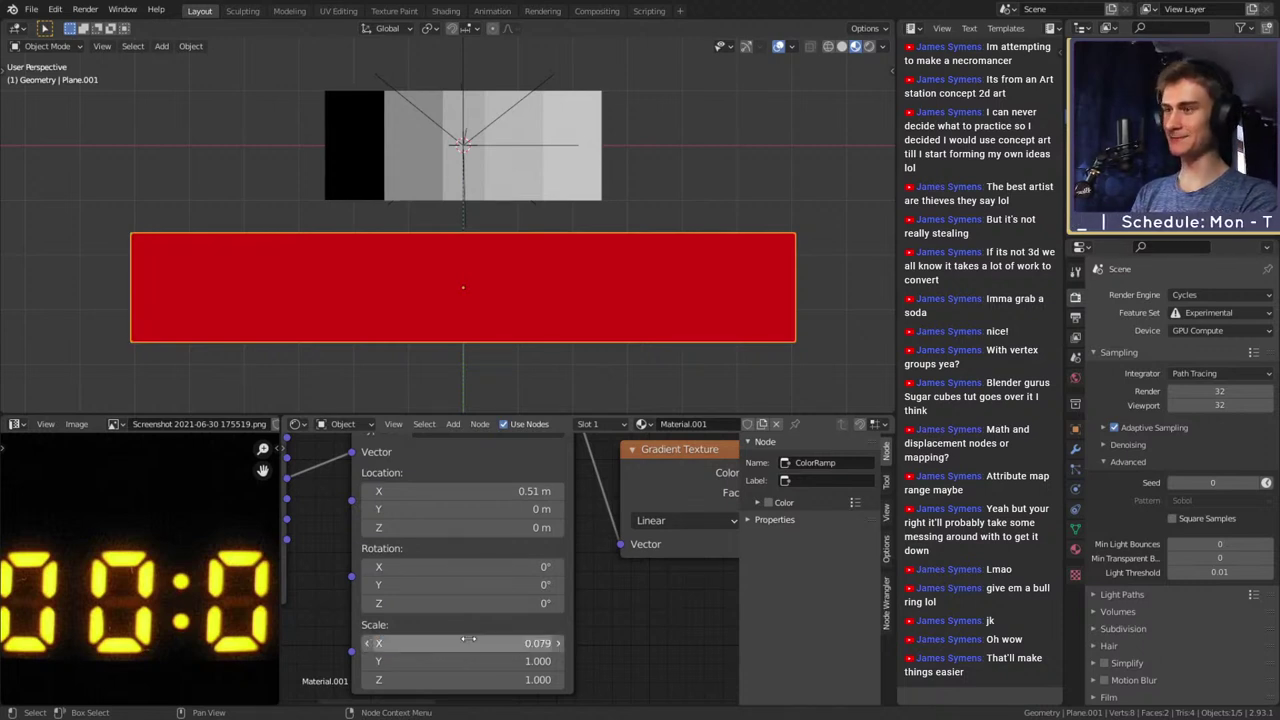
pyautogui.moveTo(460, 491)
pyautogui.mouseDown()
pyautogui.moveTo(474, 491)
pyautogui.moveTo(453, 492)
pyautogui.mouseUp()
pyautogui.click(468, 643)
pyautogui.click(468, 642)
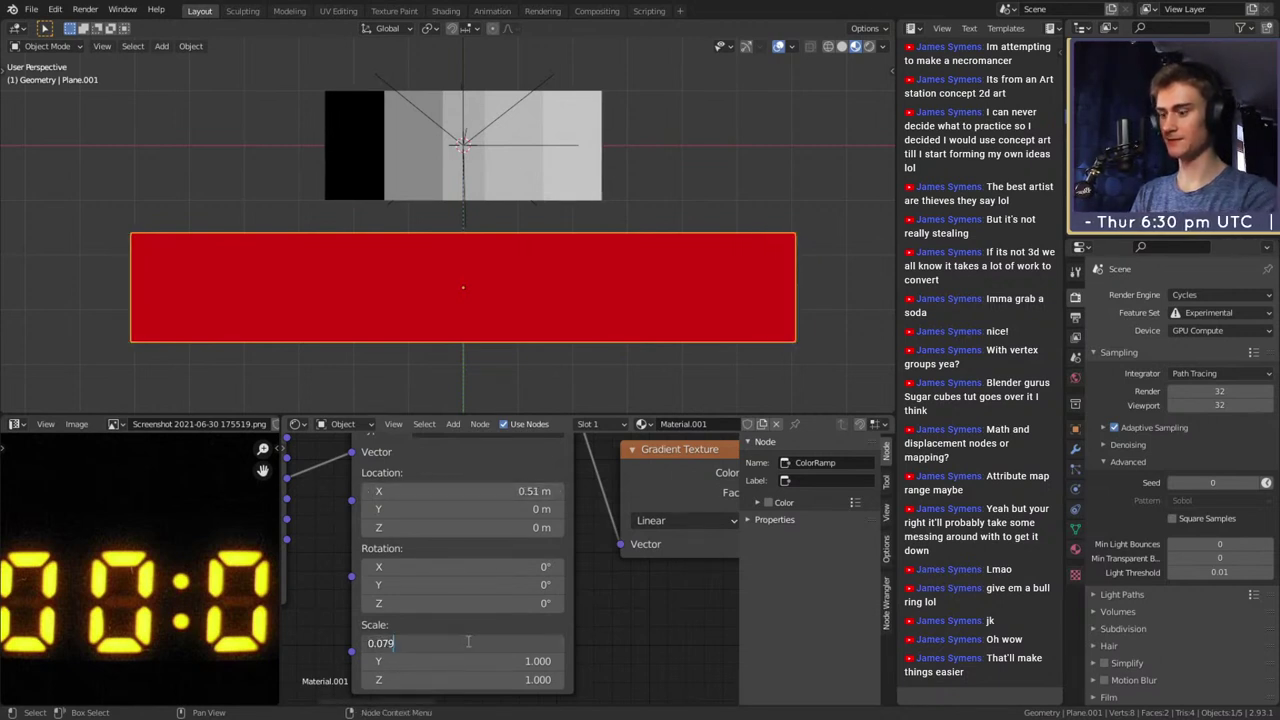
pyautogui.write('6')
pyautogui.press('Return')
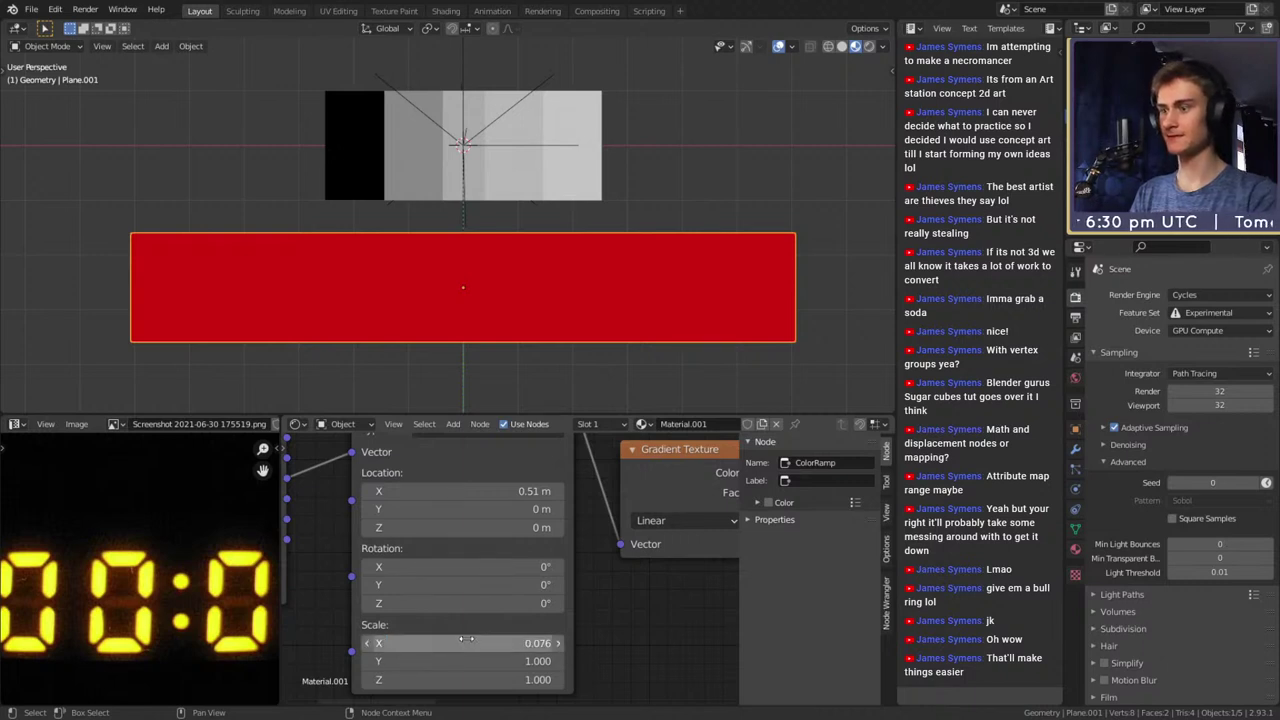
# Set the Mapping node's X scale to 0.081 and readjust its X location to 0.51 m
pyautogui.moveTo(466, 491); pyautogui.dragTo(482, 491)
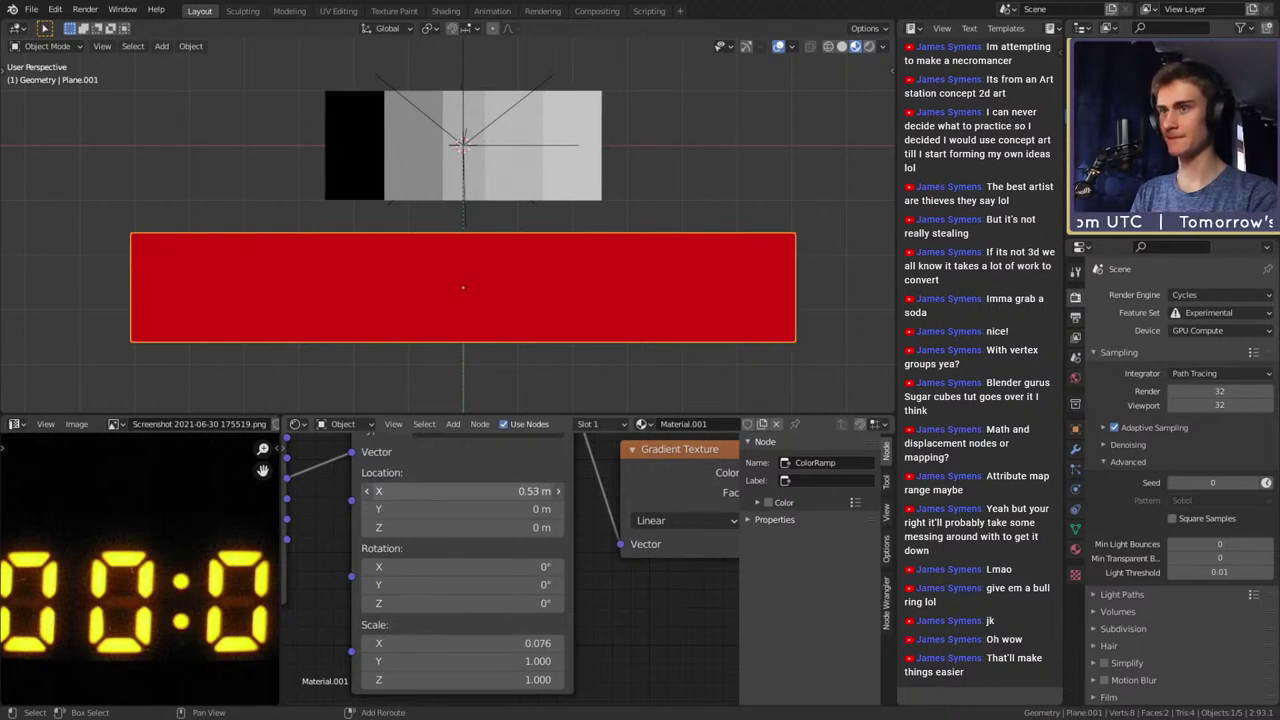
pyautogui.click(472, 643)
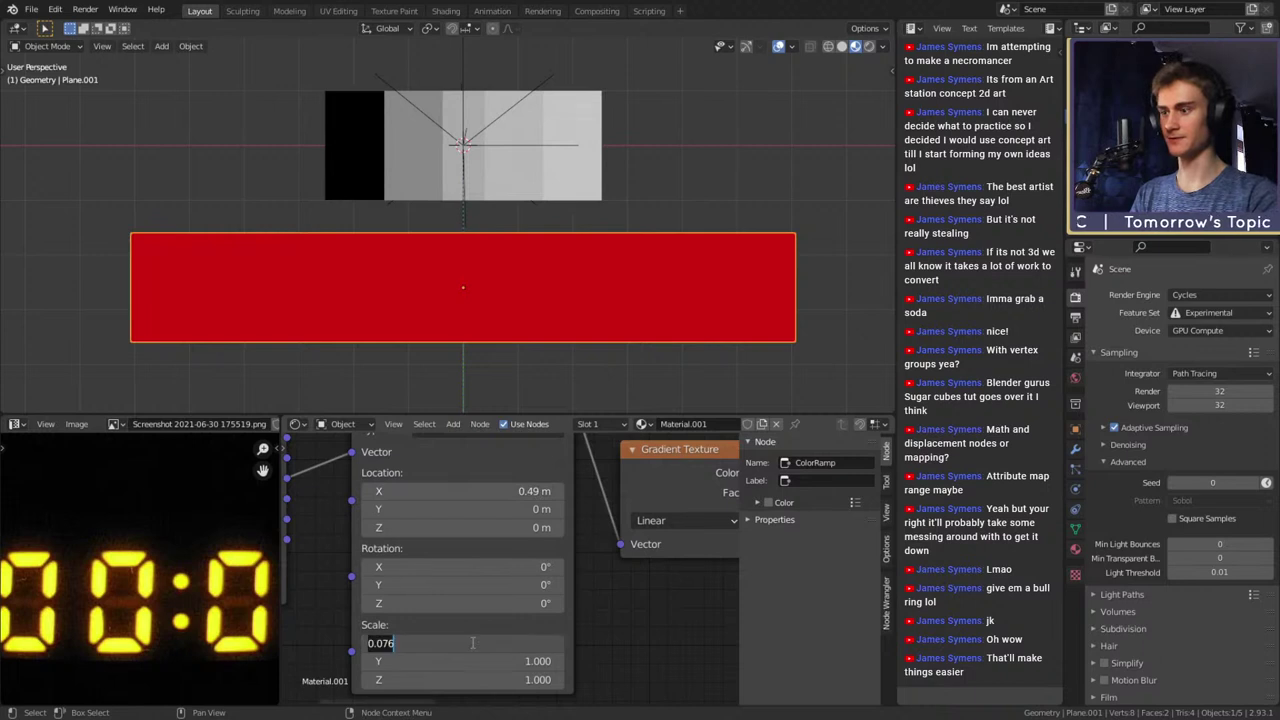
pyautogui.click(473, 643)
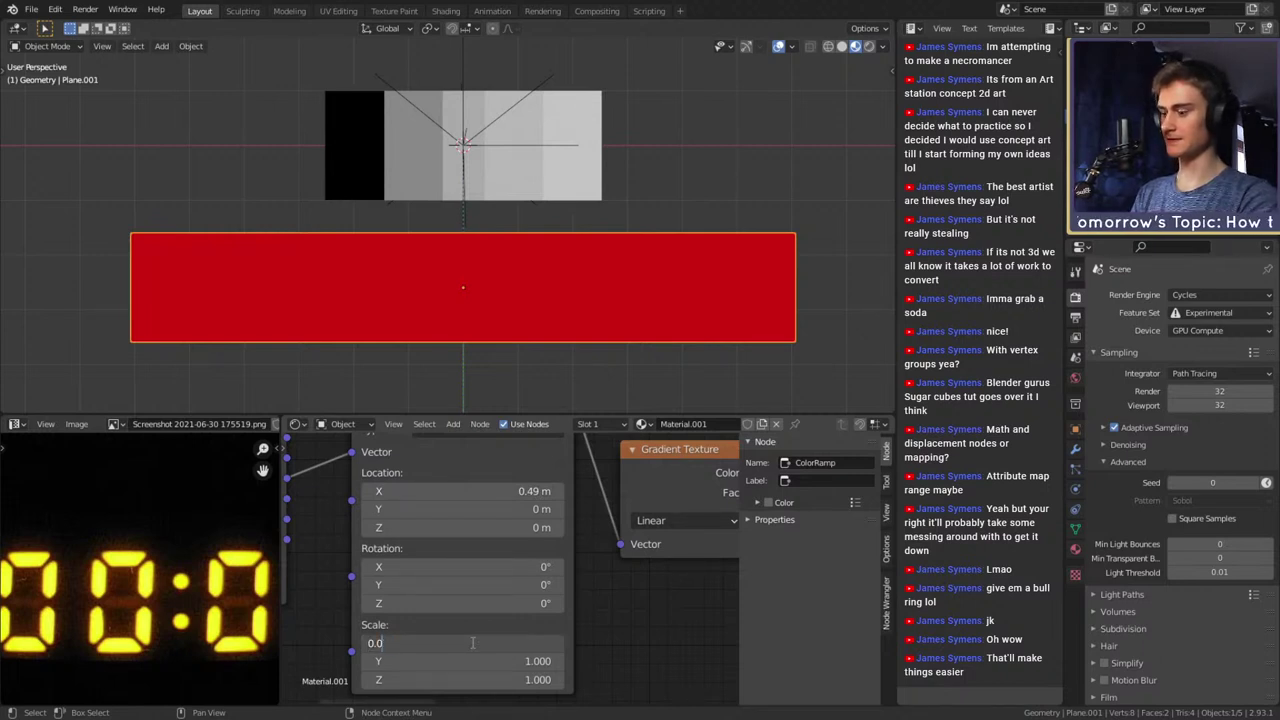
pyautogui.write('81')
pyautogui.press('Return')
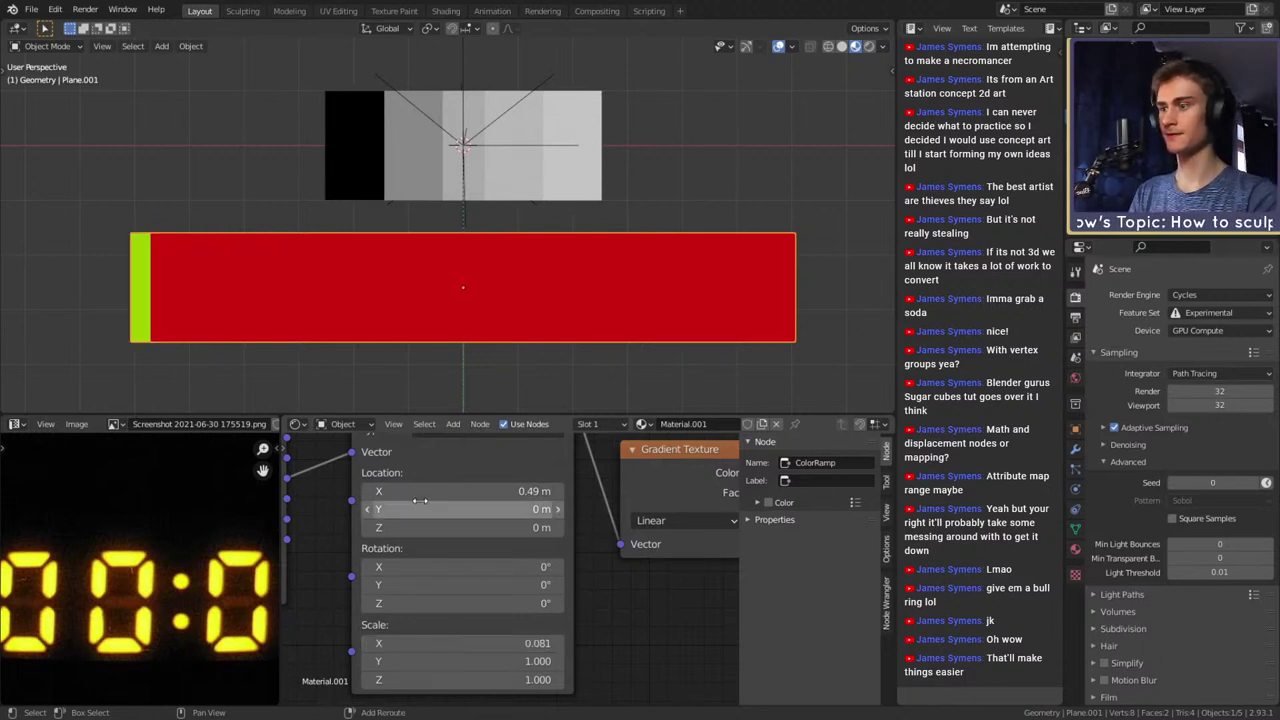
pyautogui.keyDown('shift'); pyautogui.moveTo(421, 491); pyautogui.dragTo(468, 491); pyautogui.keyUp('shift')
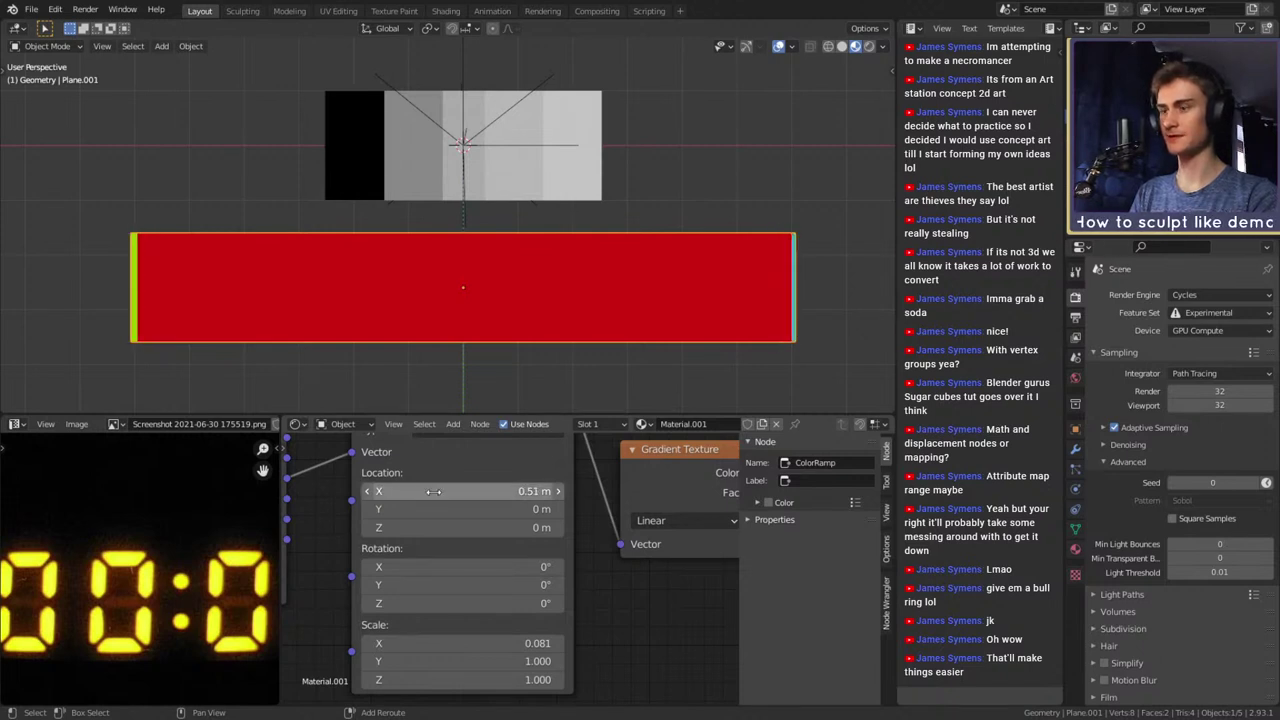
# Refine the Mapping node's X scale to 0.0805
pyautogui.doubleClick(468, 646)
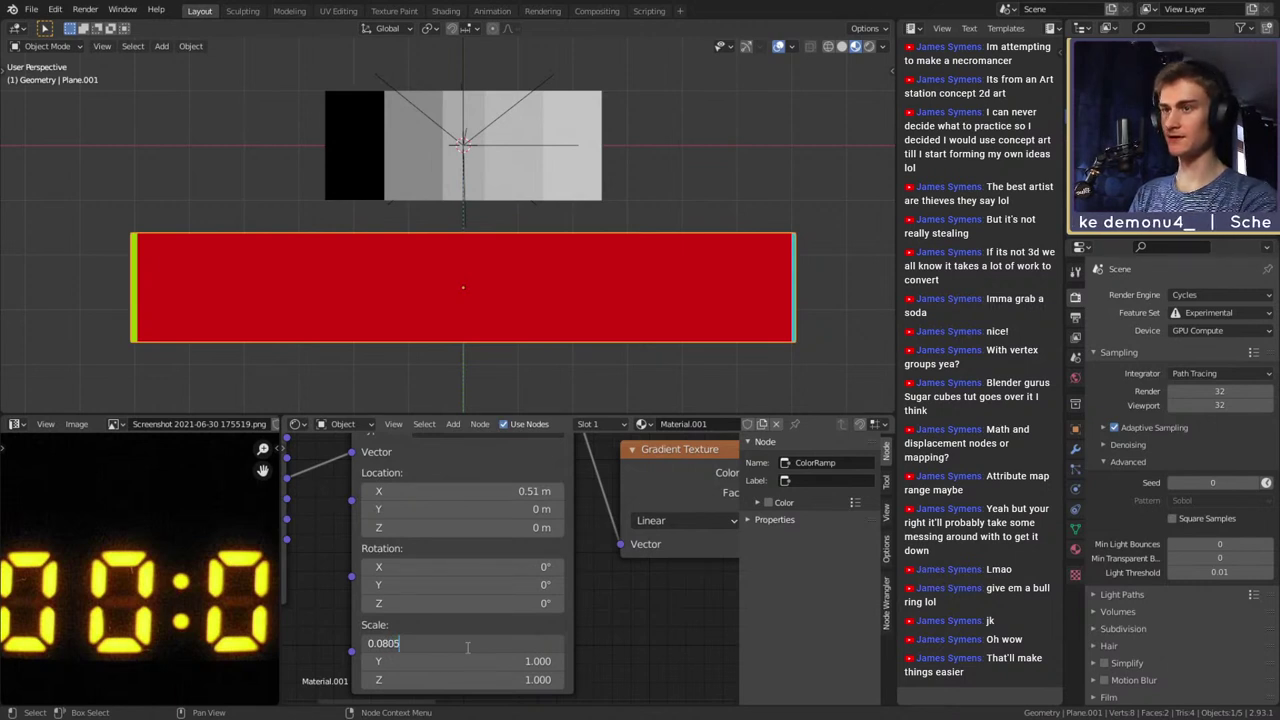
pyautogui.write('0.0805')
pyautogui.press('Return')
# Try an X scale of 0.080 on the Mapping node, then refine it to 0.0803
pyautogui.doubleClick(466, 645)
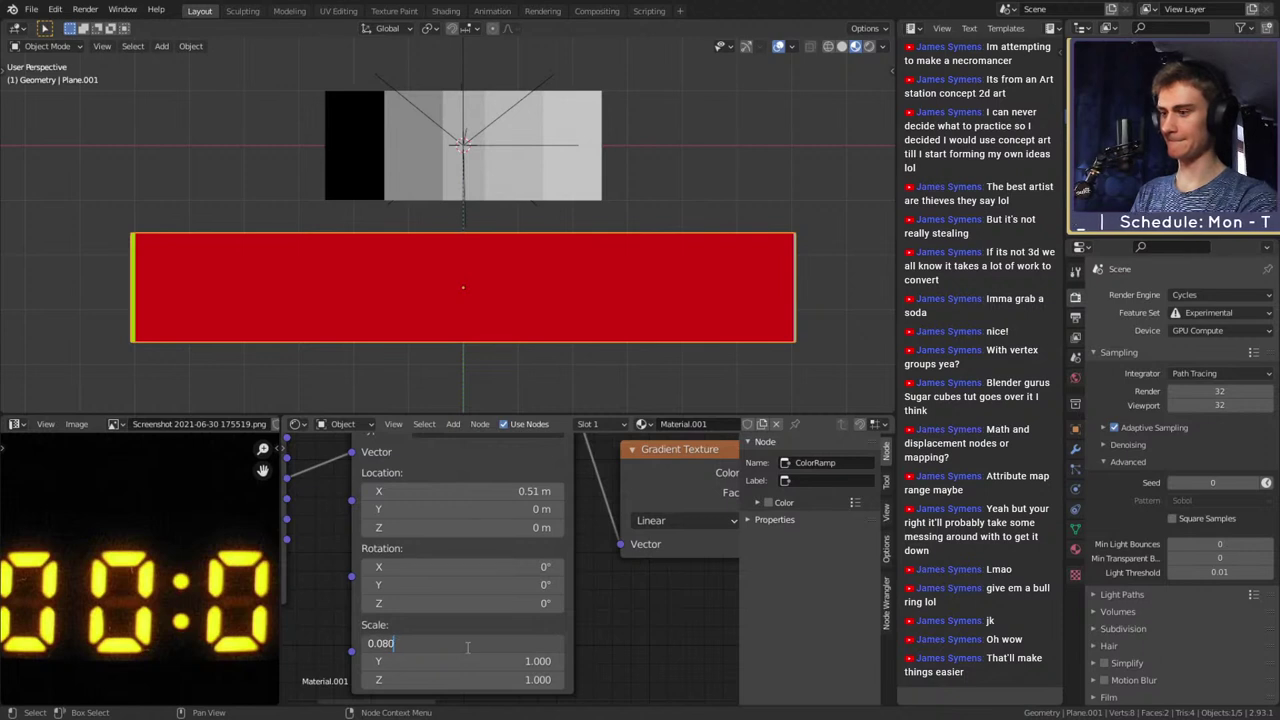
pyautogui.press('Return')
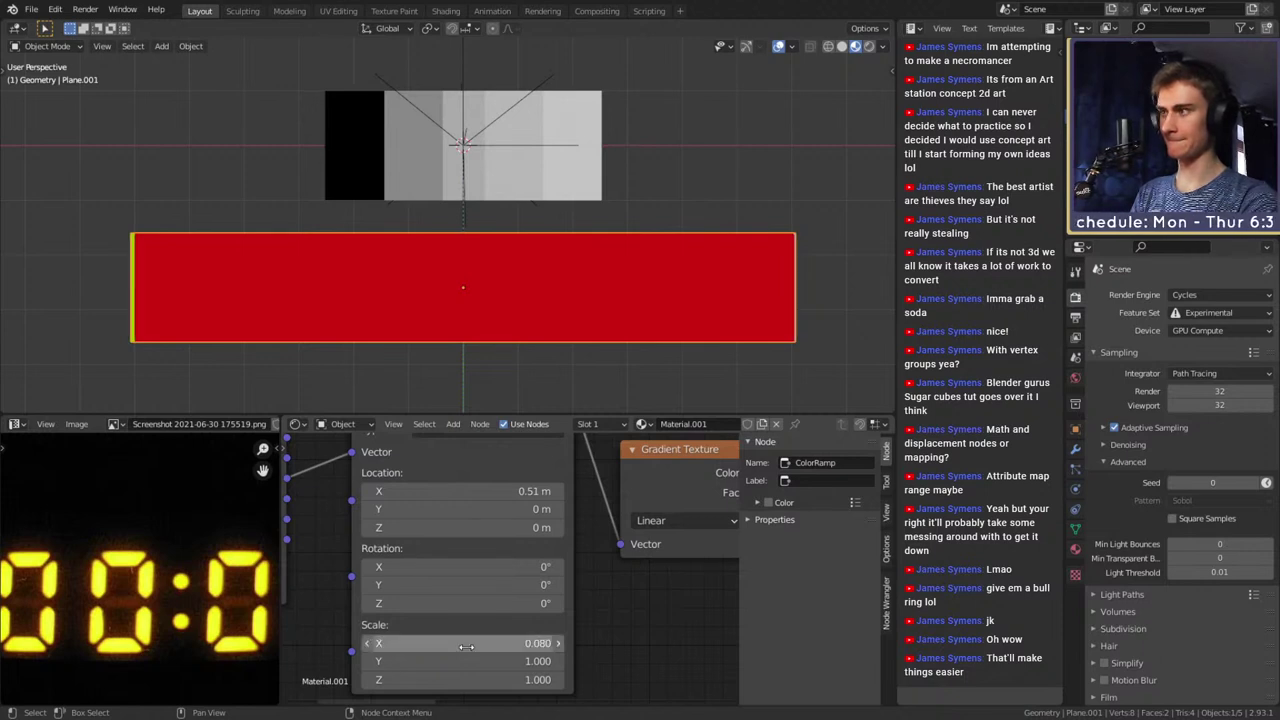
pyautogui.doubleClick(466, 645)
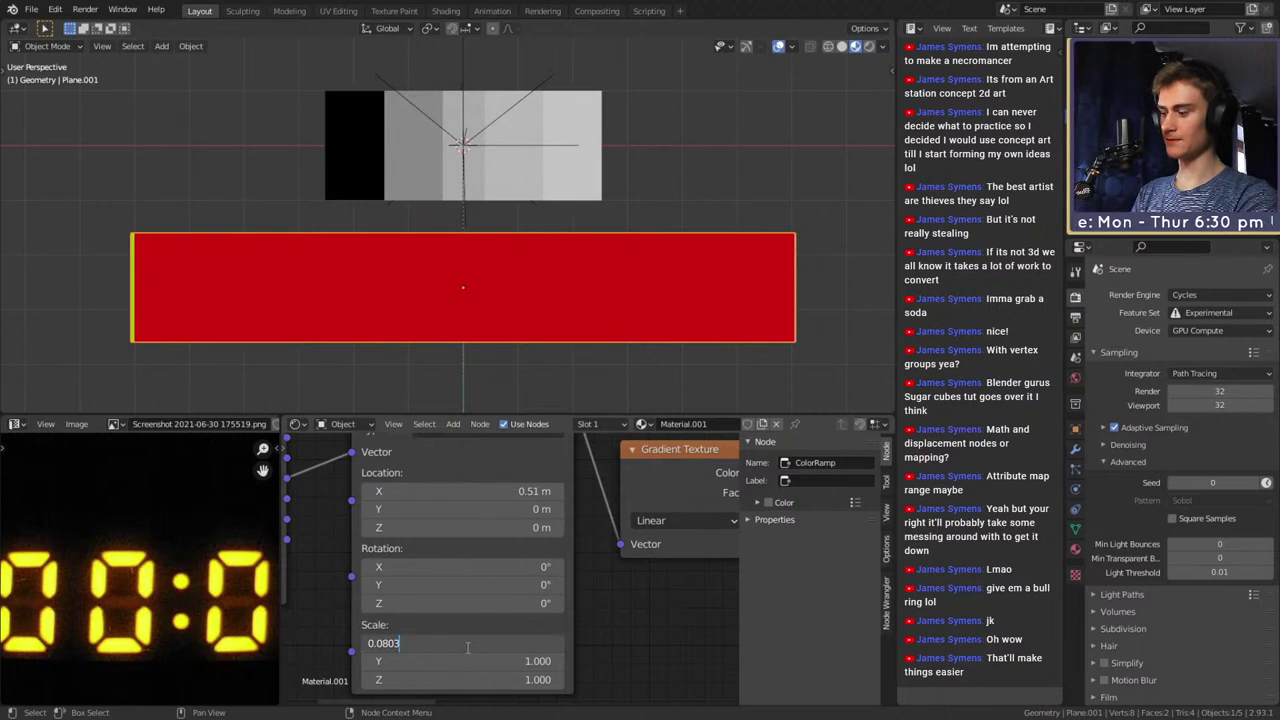
pyautogui.press('Return')
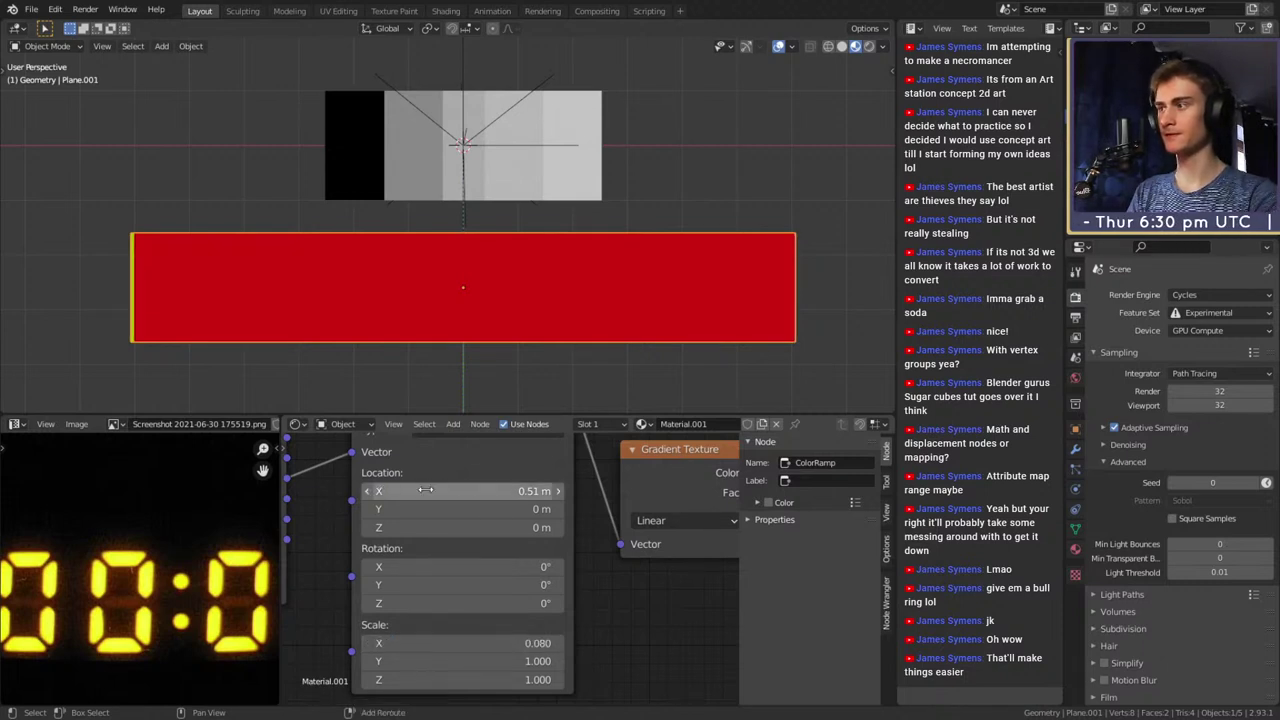
# Try X location values of 0.52, 0.521 and 0.519 m on the Mapping node
pyautogui.moveTo(426, 490); pyautogui.dragTo(434, 490)
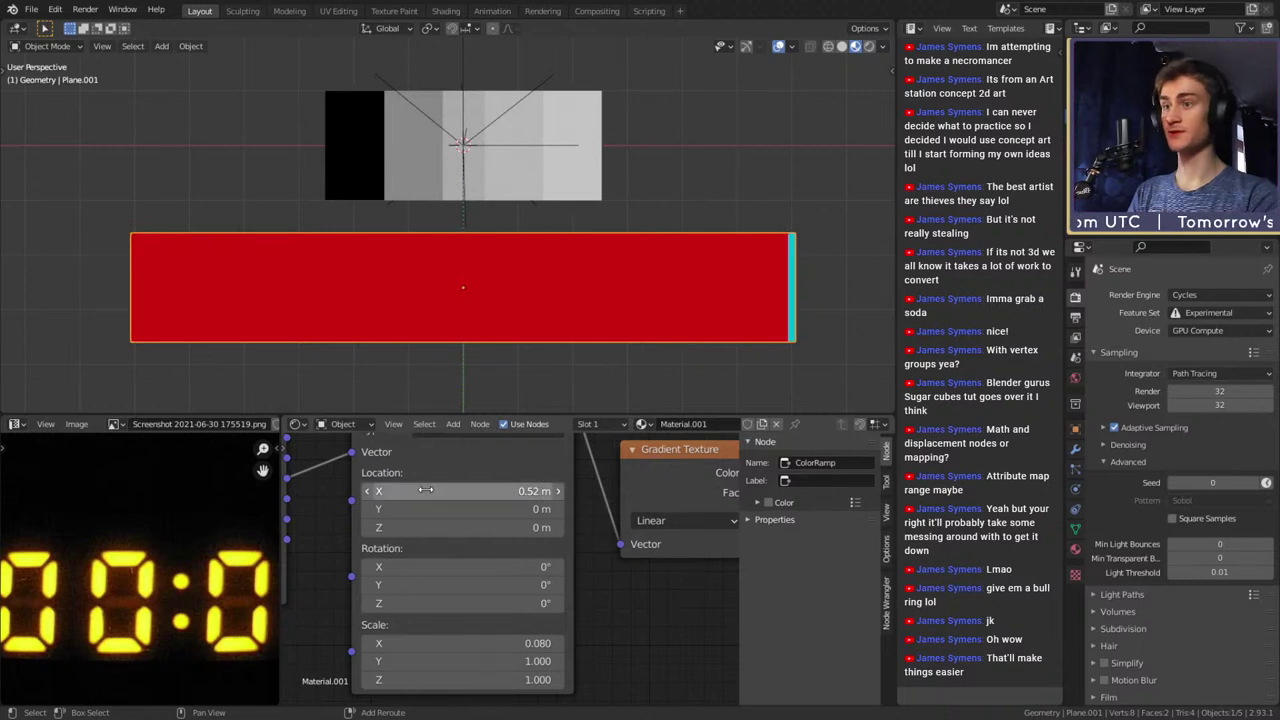
pyautogui.click(465, 490)
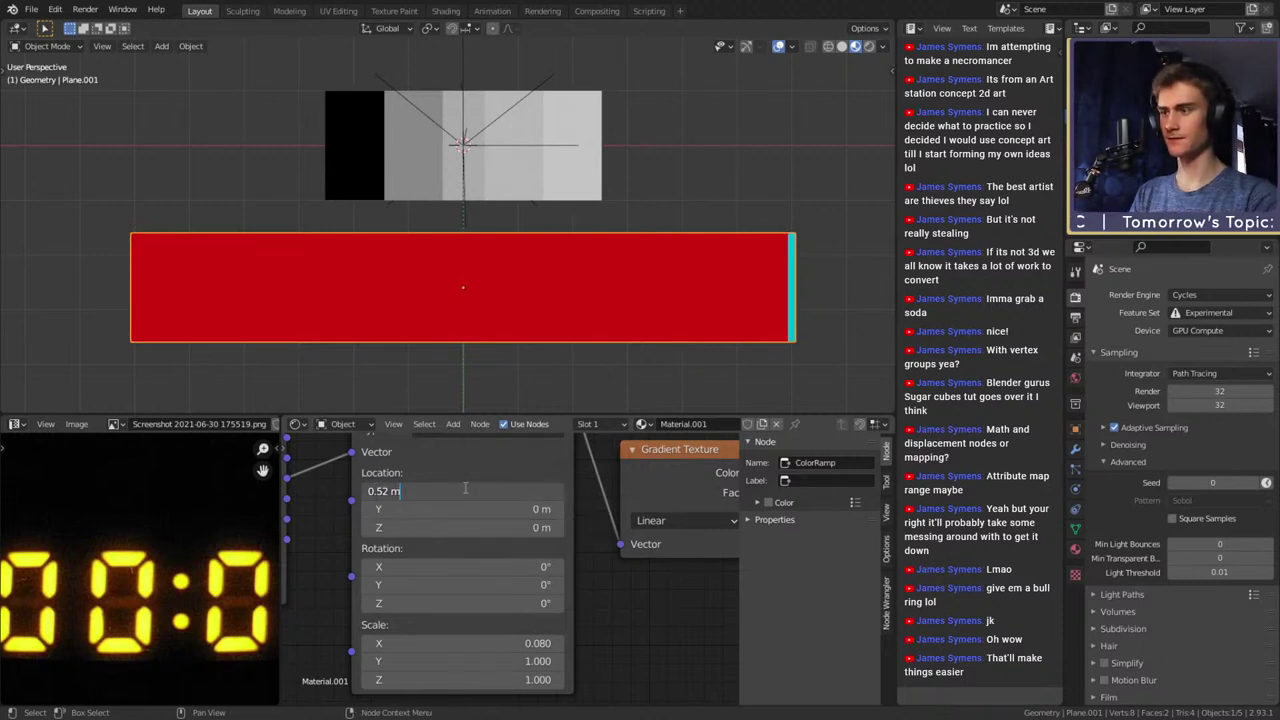
pyautogui.write('1')
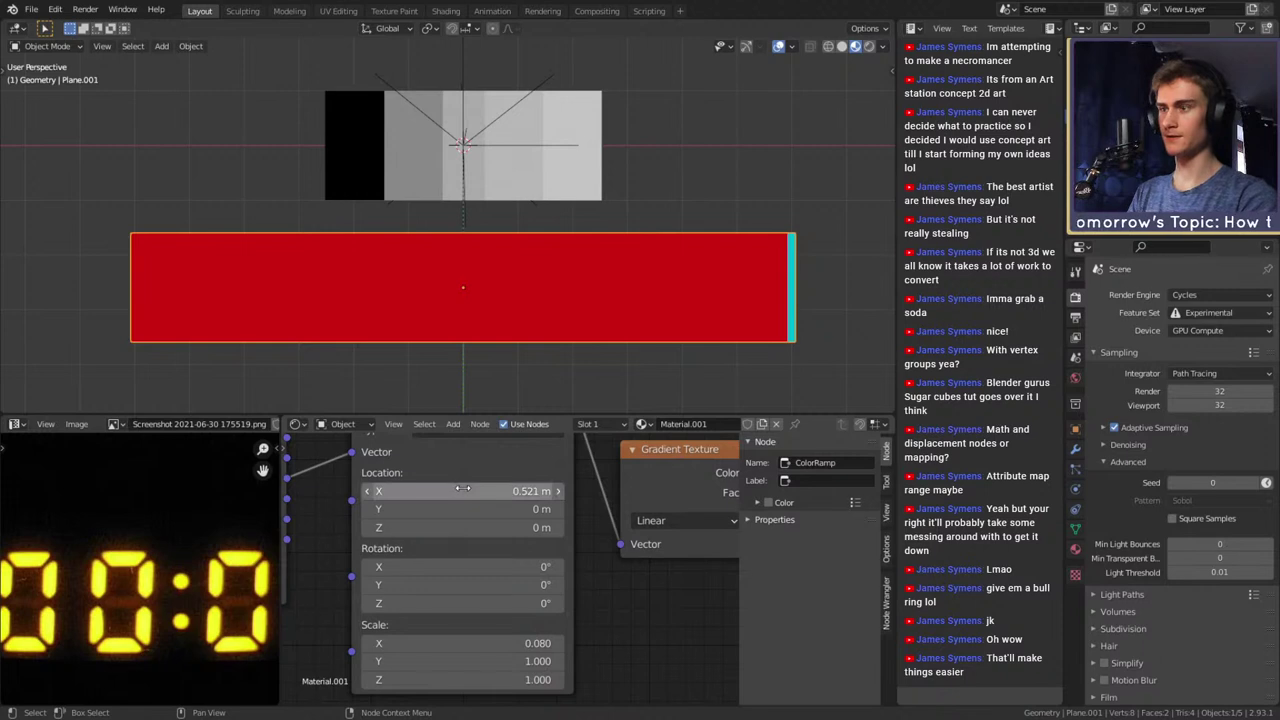
pyautogui.hotkey('ctrl', 'a')
pyautogui.press('Left')
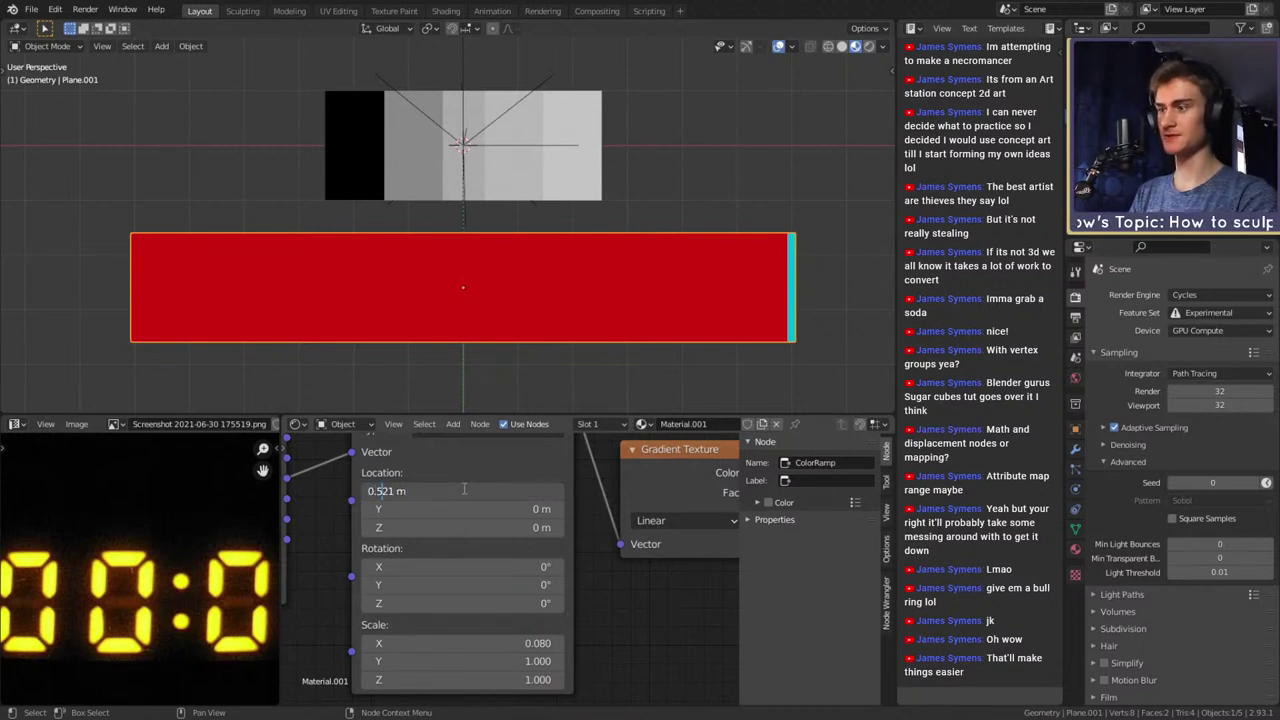
pyautogui.write('9')
pyautogui.press('Return')
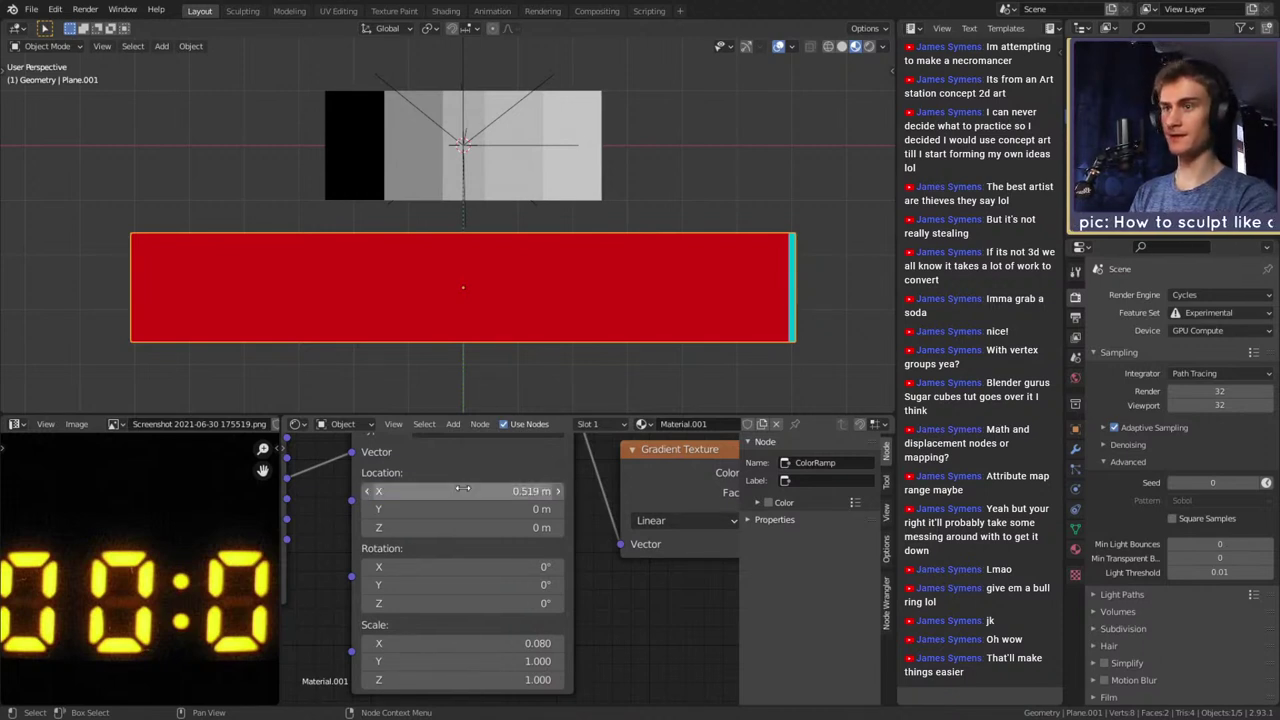
# Set the Mapping node's X location to 0.512 m
pyautogui.click(463, 489)
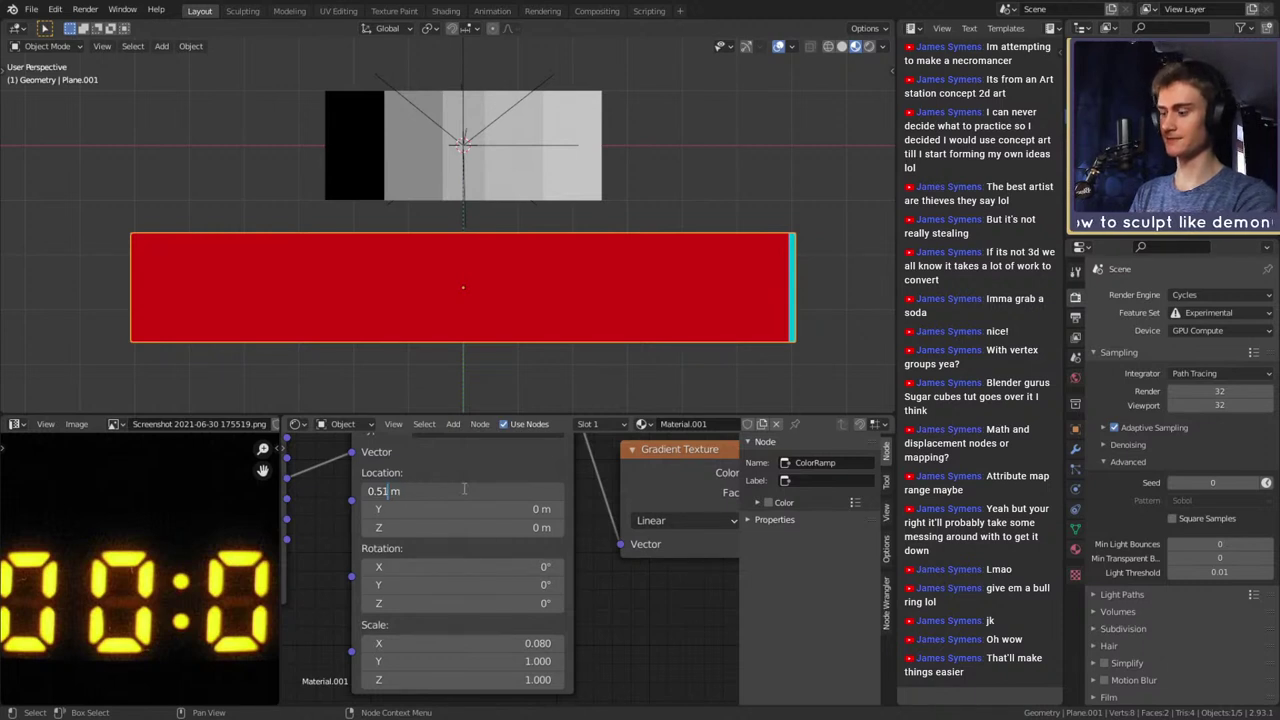
pyautogui.press('End')
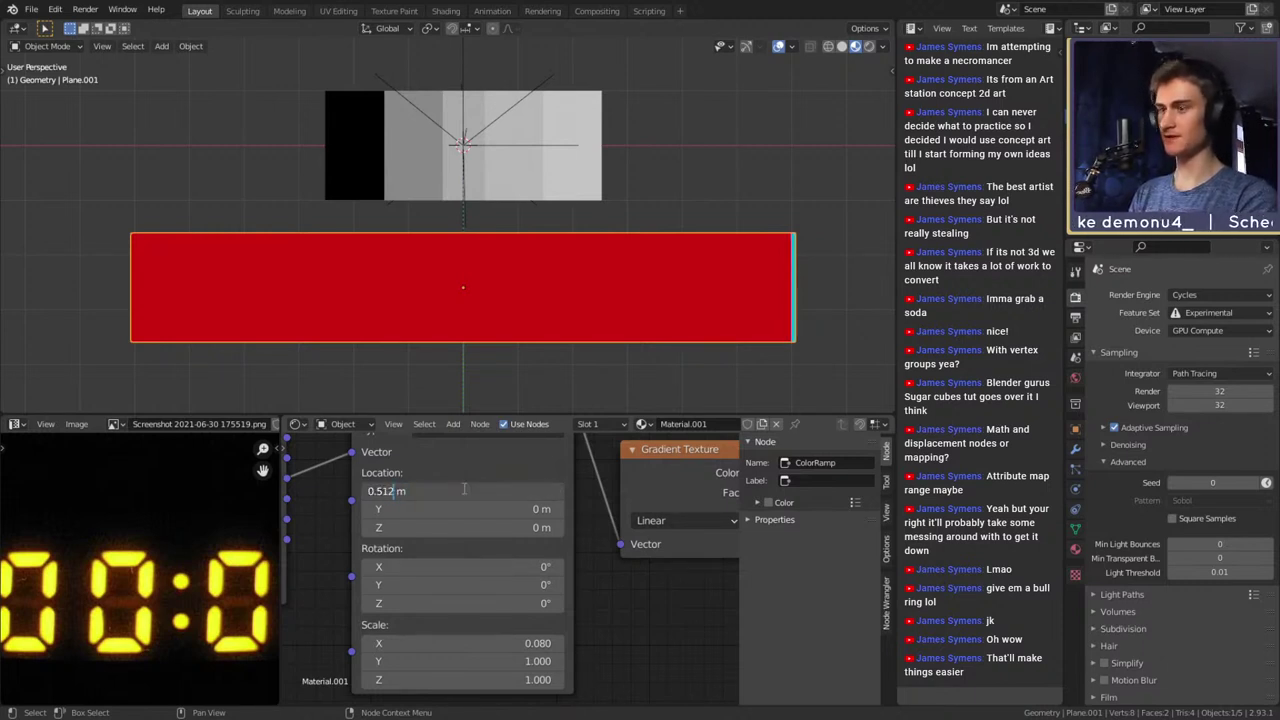
pyautogui.press('Return')
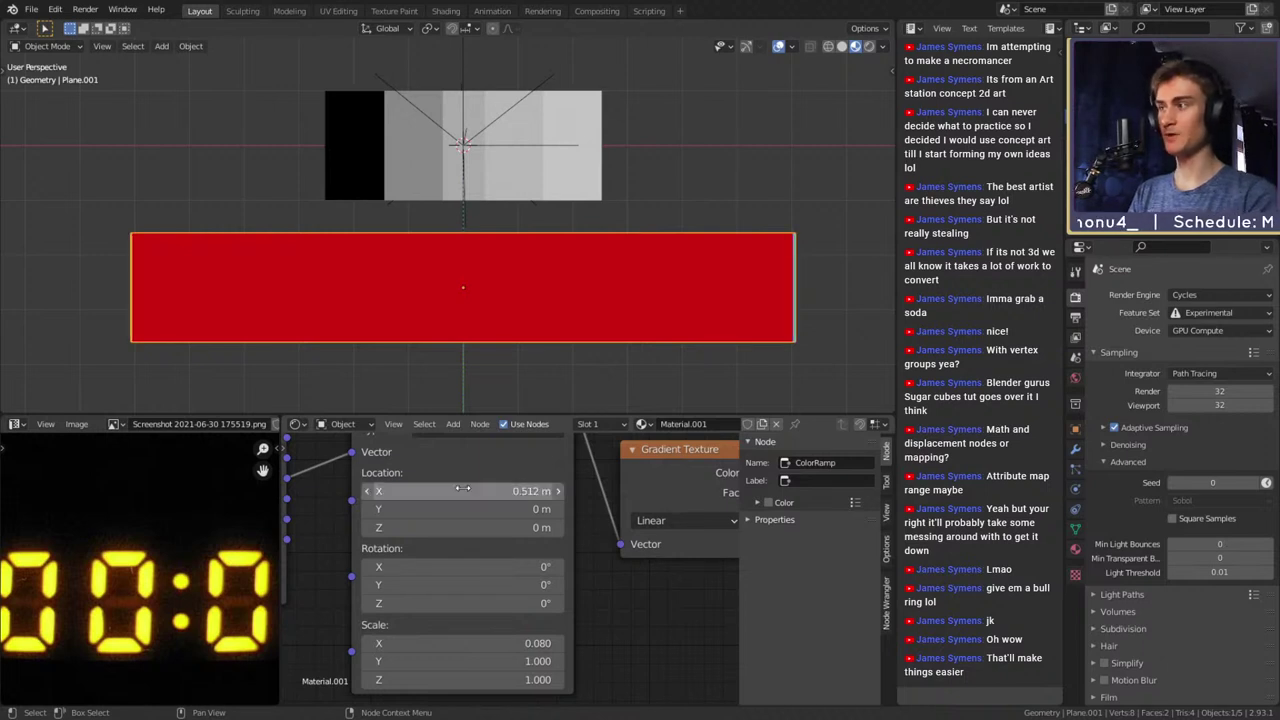
pyautogui.scroll(-6, 469, 274)
pyautogui.scroll(6, 517, 289)
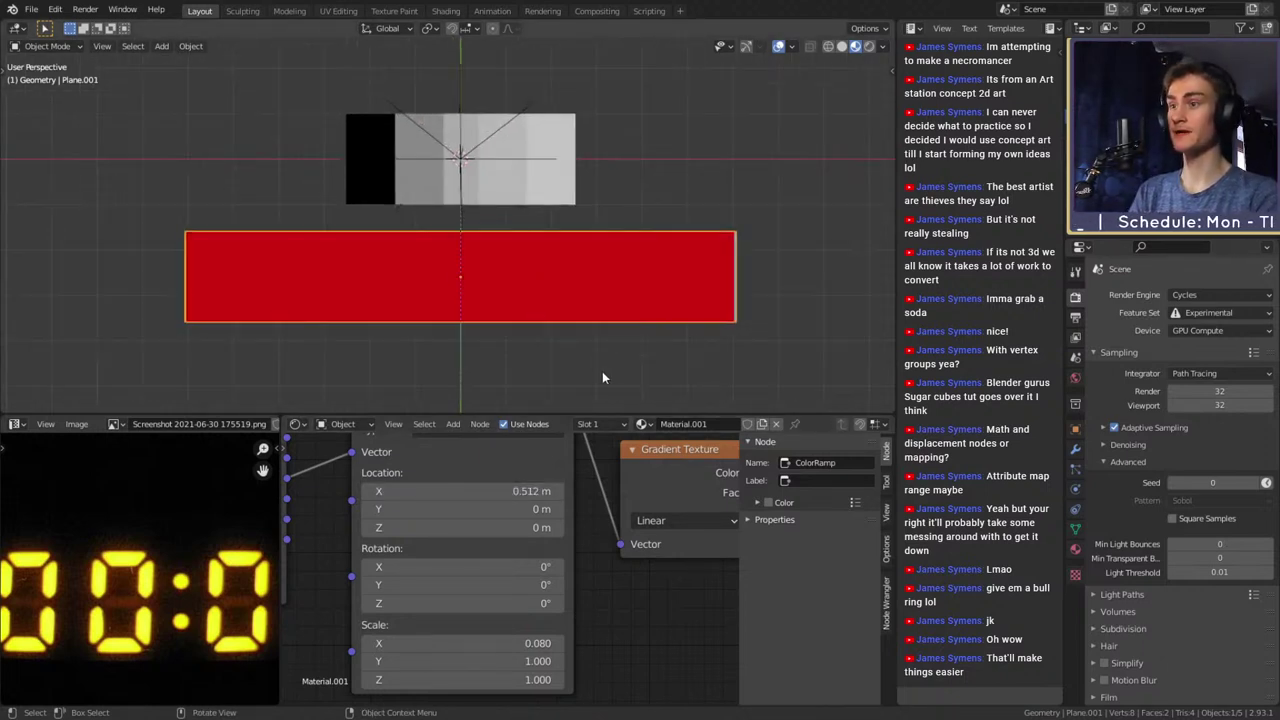
pyautogui.scroll(-3, 686, 625)
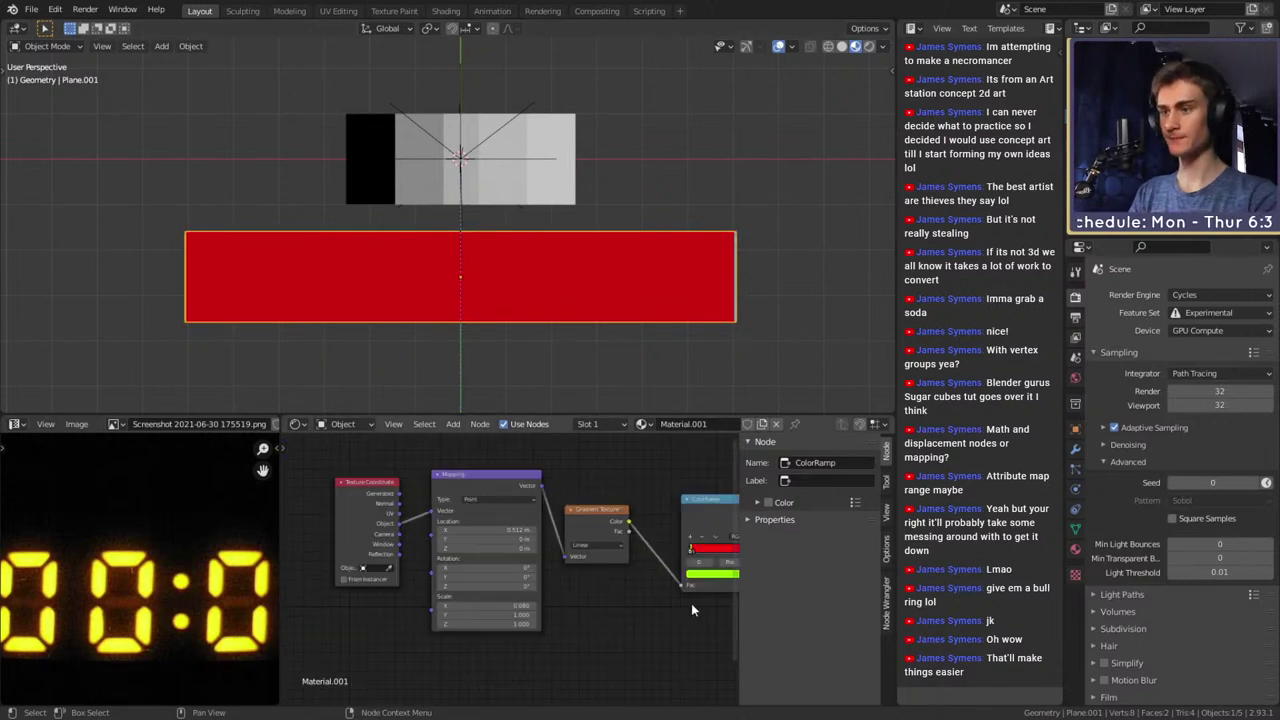
# Replace the coloured ColorRamp node with a new default ColorRamp beside the Gradient Texture node
pyautogui.moveTo(691, 603); pyautogui.dragTo(443, 616, button='middle')
pyautogui.scroll(2, 510, 568)
pyautogui.click(486, 522)
pyautogui.press('x')
pyautogui.scroll(-2, 492, 549)
pyautogui.moveTo(492, 549); pyautogui.dragTo(526, 566, button='middle')
pyautogui.hotkey('shift', 'a')
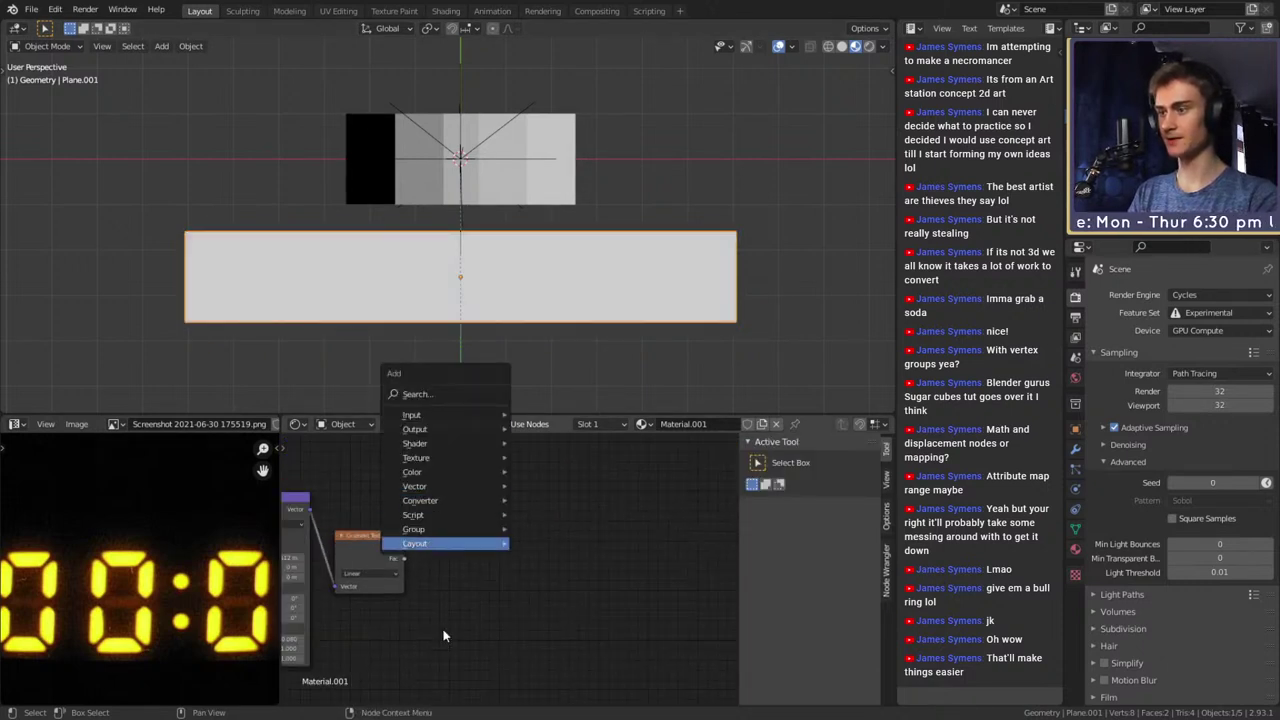
pyautogui.press('Escape')
pyautogui.hotkey('shift', 'a')
pyautogui.moveTo(414, 498)
pyautogui.click(515, 328)
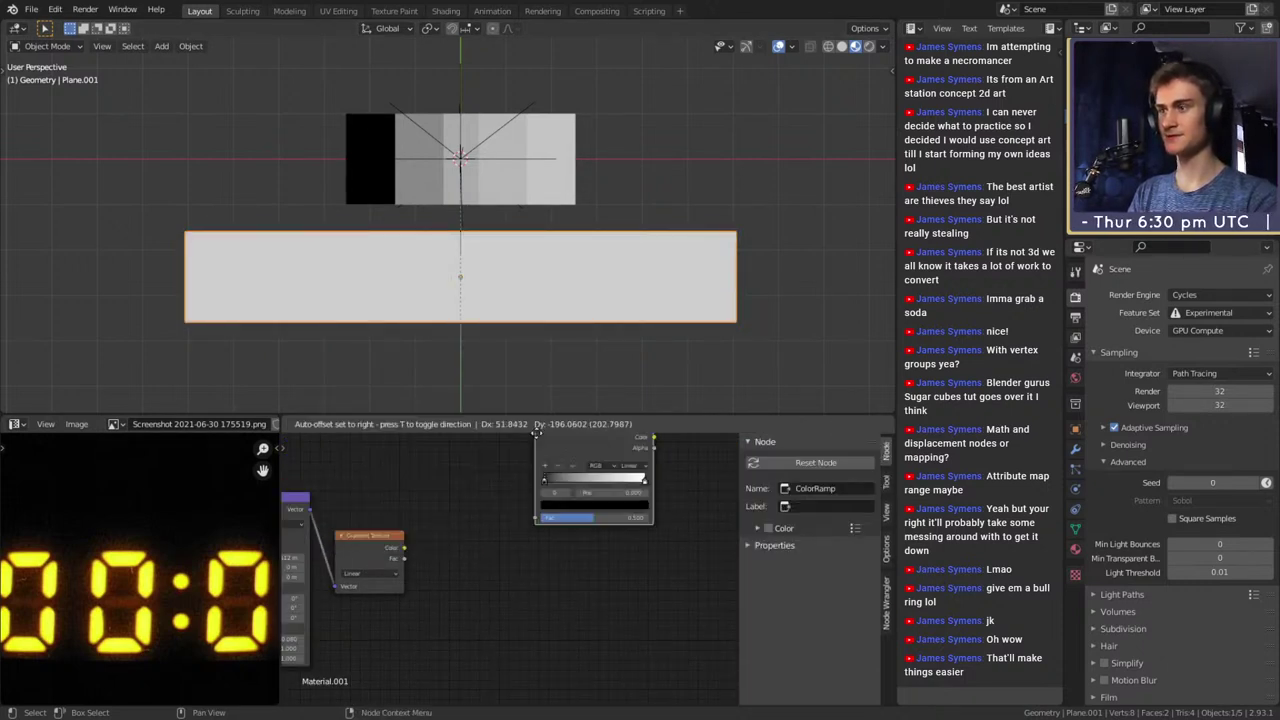
pyautogui.click(447, 506)
# Connect the Gradient Texture's Color to the ColorRamp's Fac, and the ColorRamp's Color to the viewer node beside Material Output
pyautogui.moveTo(405, 553); pyautogui.dragTo(459, 578)
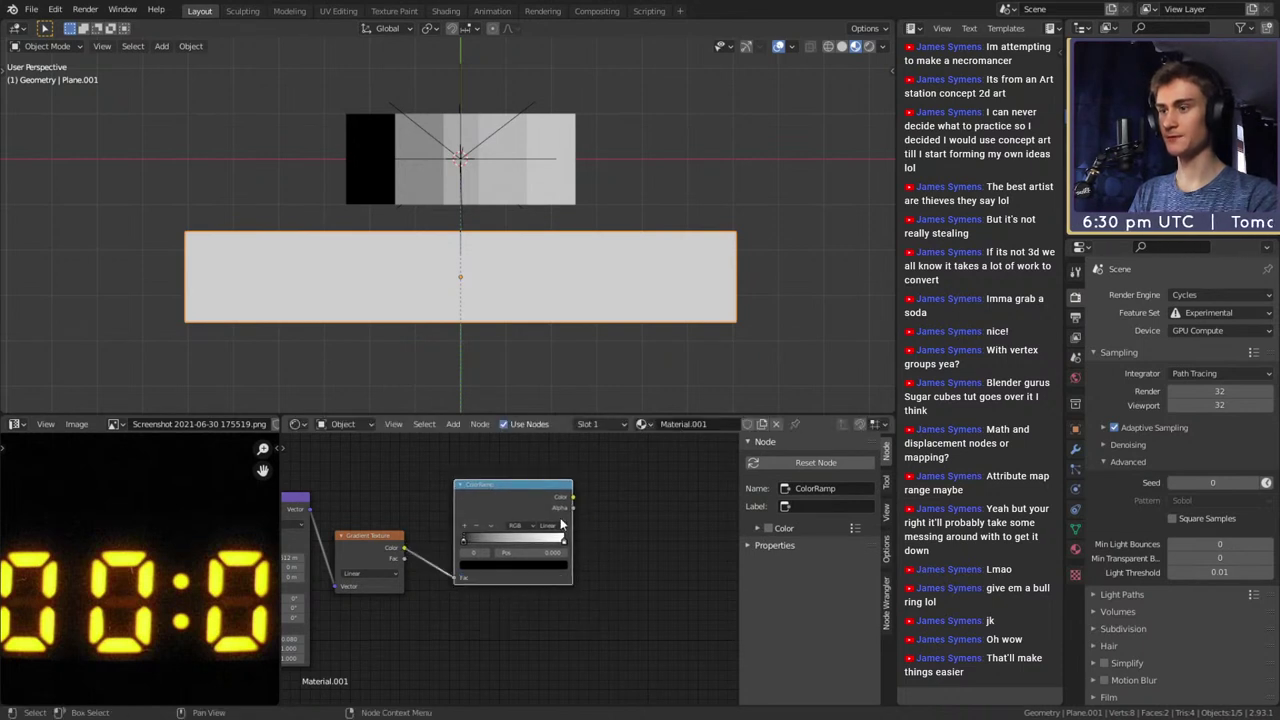
pyautogui.moveTo(523, 500); pyautogui.dragTo(528, 521)
pyautogui.scroll(-6, 646, 510)
pyautogui.moveTo(646, 510); pyautogui.dragTo(444, 542, button='middle')
pyautogui.scroll(5, 443, 546)
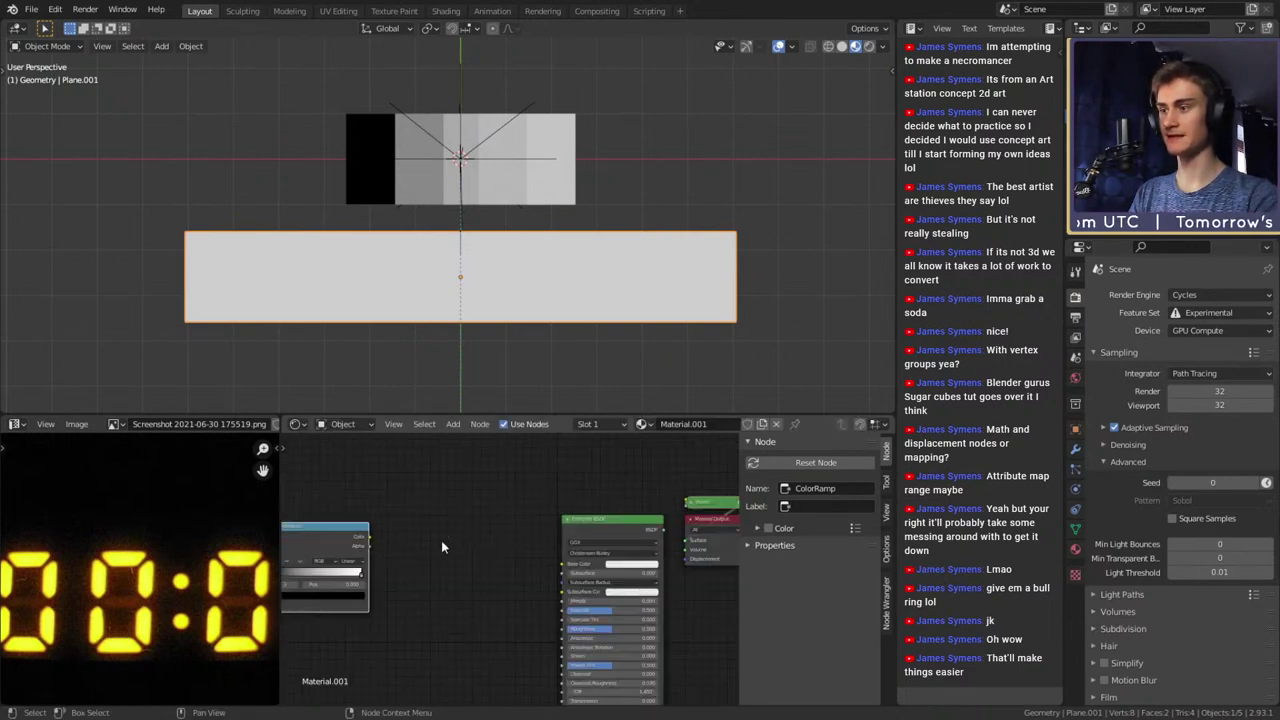
pyautogui.moveTo(369, 540); pyautogui.dragTo(690, 502)
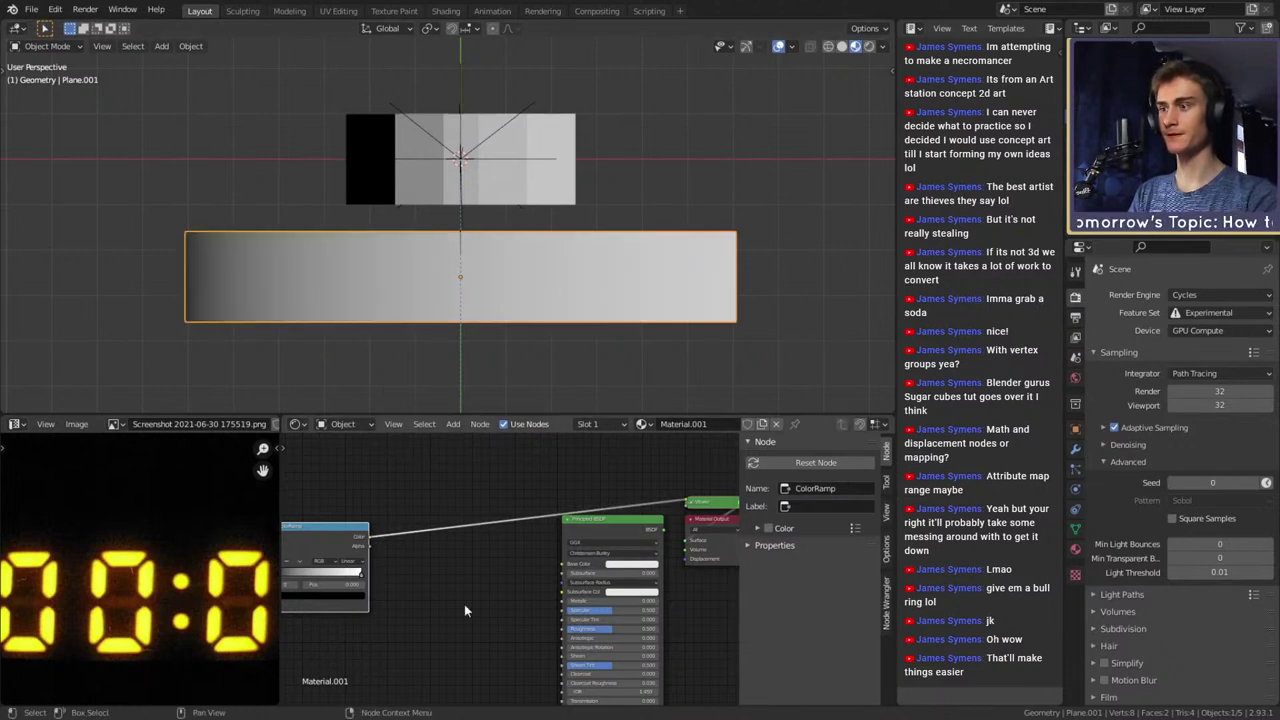
# Reposition the gradient nodes and set the new ColorRamp's interpolation to Constant
pyautogui.moveTo(464, 604); pyautogui.dragTo(641, 599, button='middle')
pyautogui.moveTo(588, 477); pyautogui.dragTo(350, 575)
pyautogui.moveTo(587, 519); pyautogui.dragTo(464, 476)
pyautogui.click(542, 565)
pyautogui.scroll(4, 541, 565)
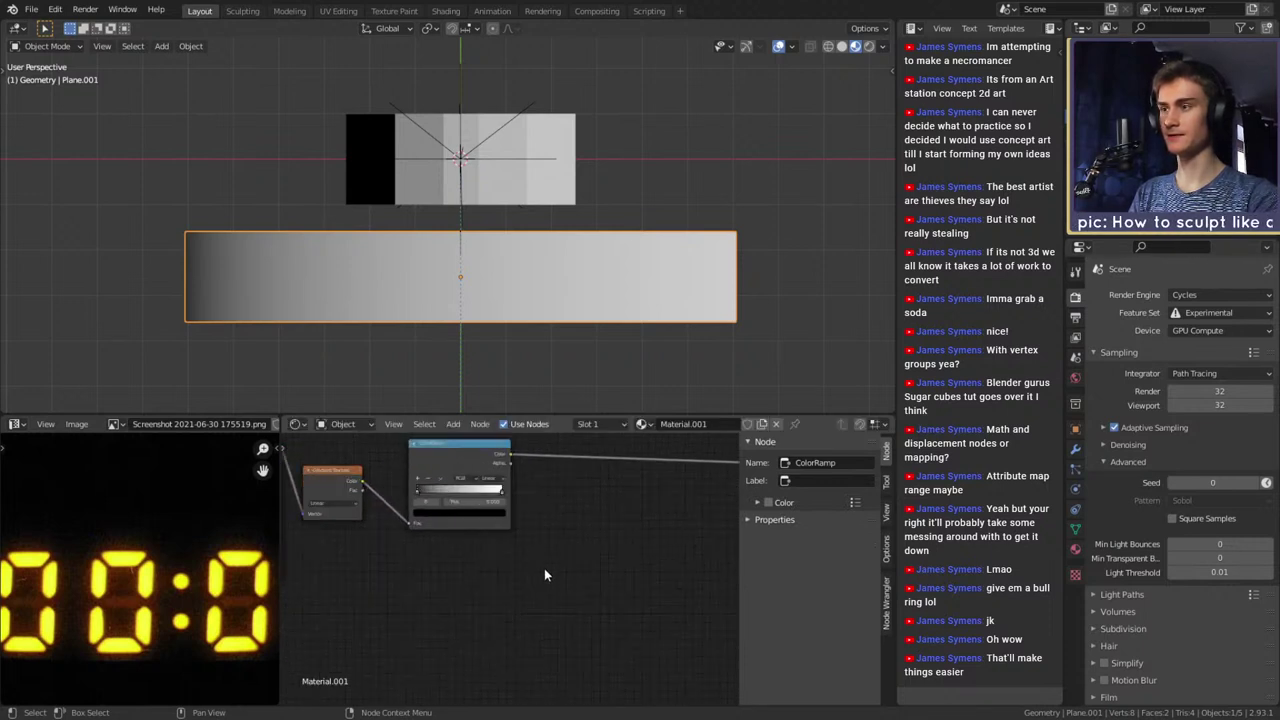
pyautogui.click(552, 535)
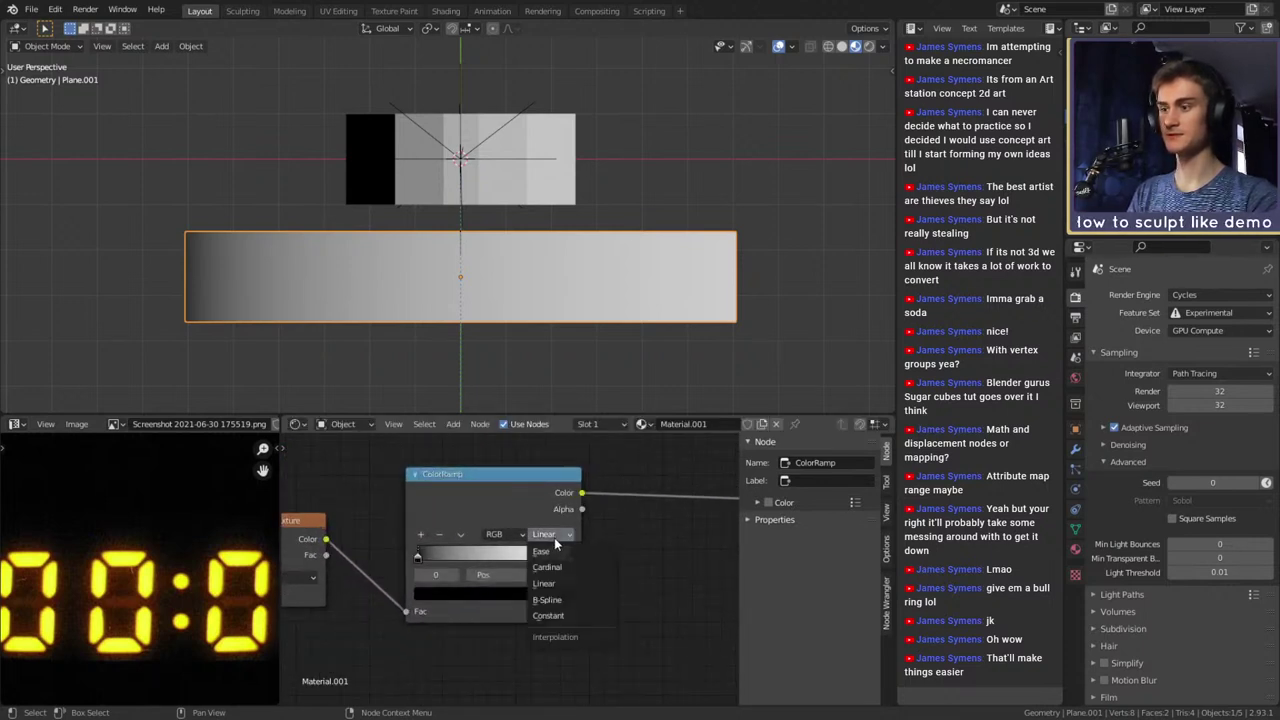
pyautogui.click(548, 615)
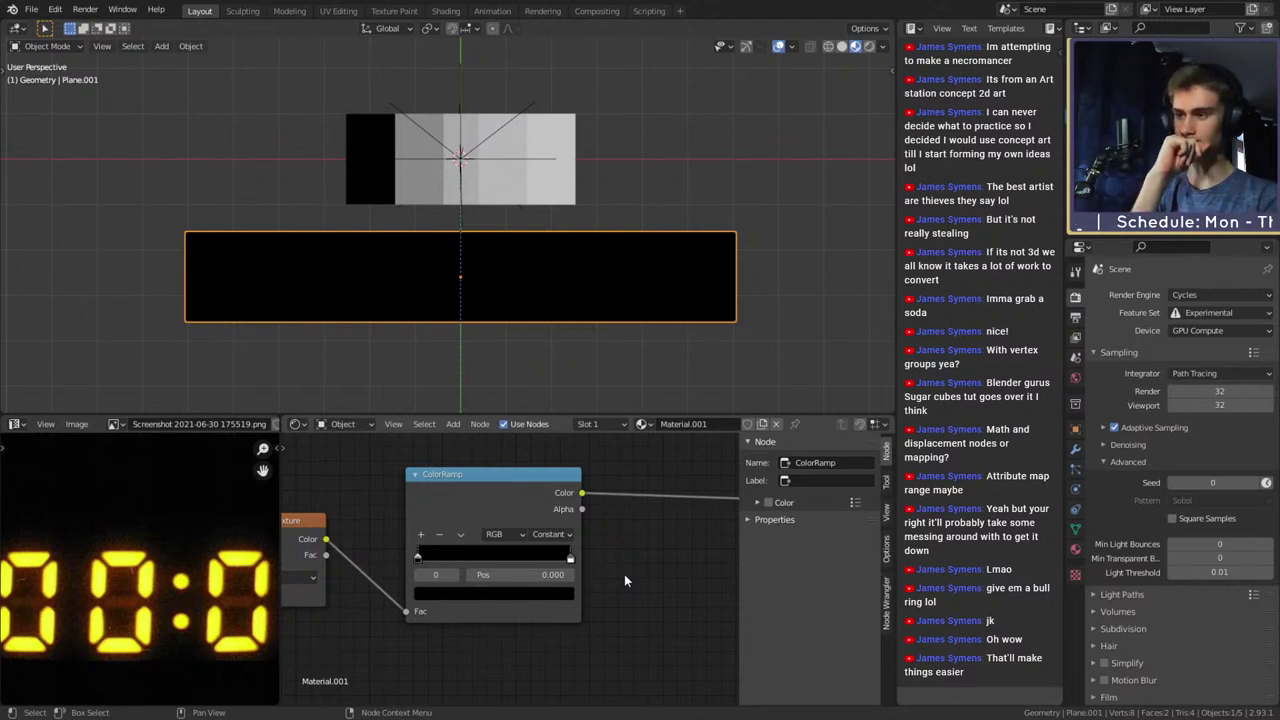
pyautogui.scroll(-2, 103, 605)
pyautogui.scroll(3, 124, 605)
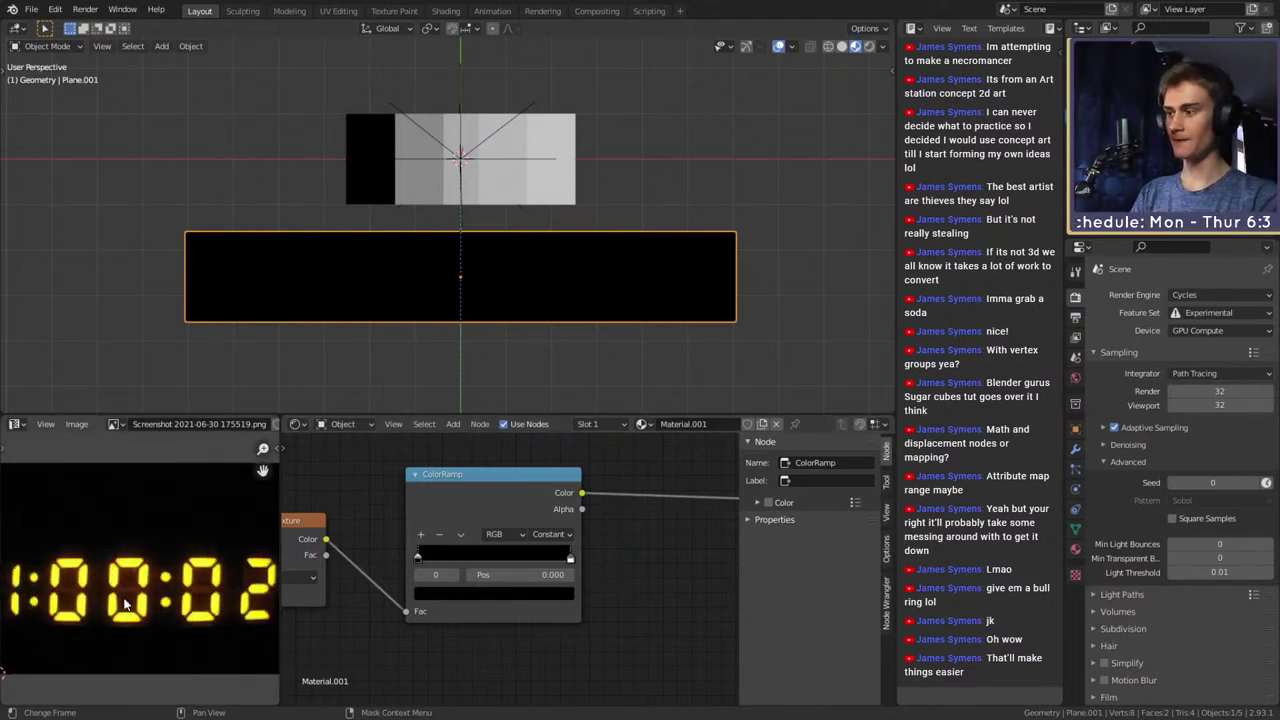
pyautogui.moveTo(124, 605); pyautogui.dragTo(142, 597, button='middle')
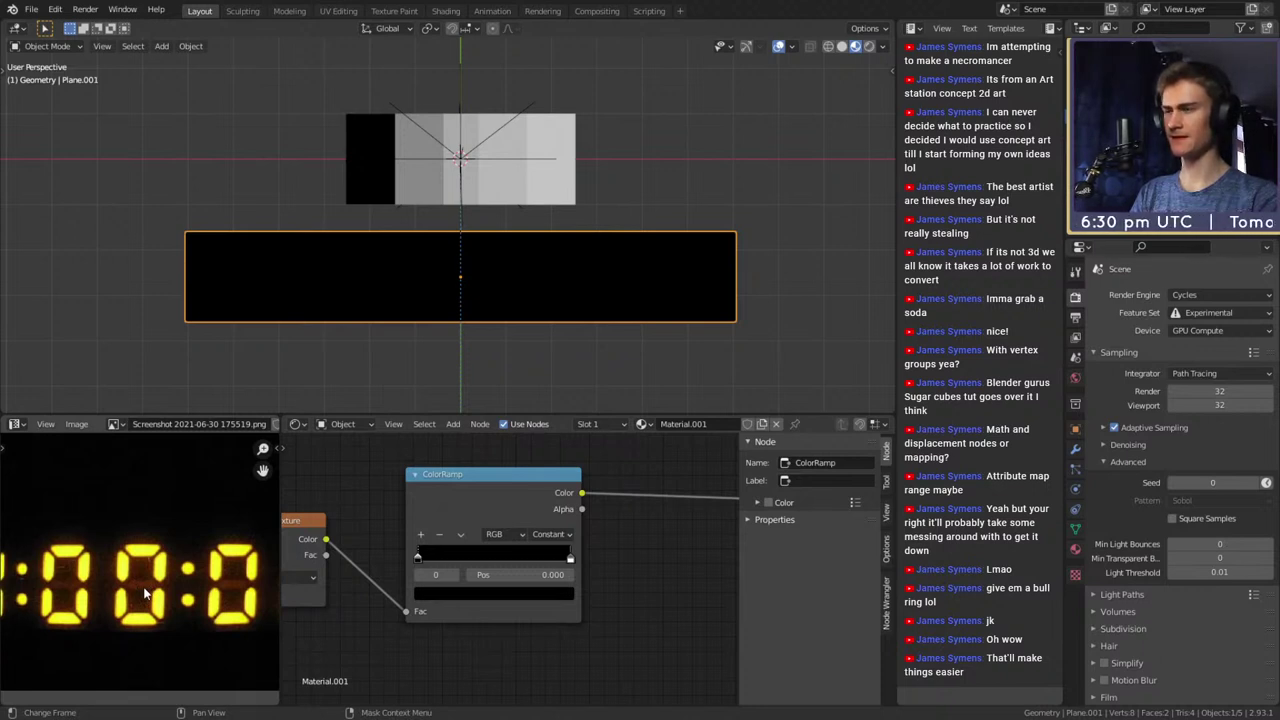
pyautogui.scroll(-3, 599, 552)
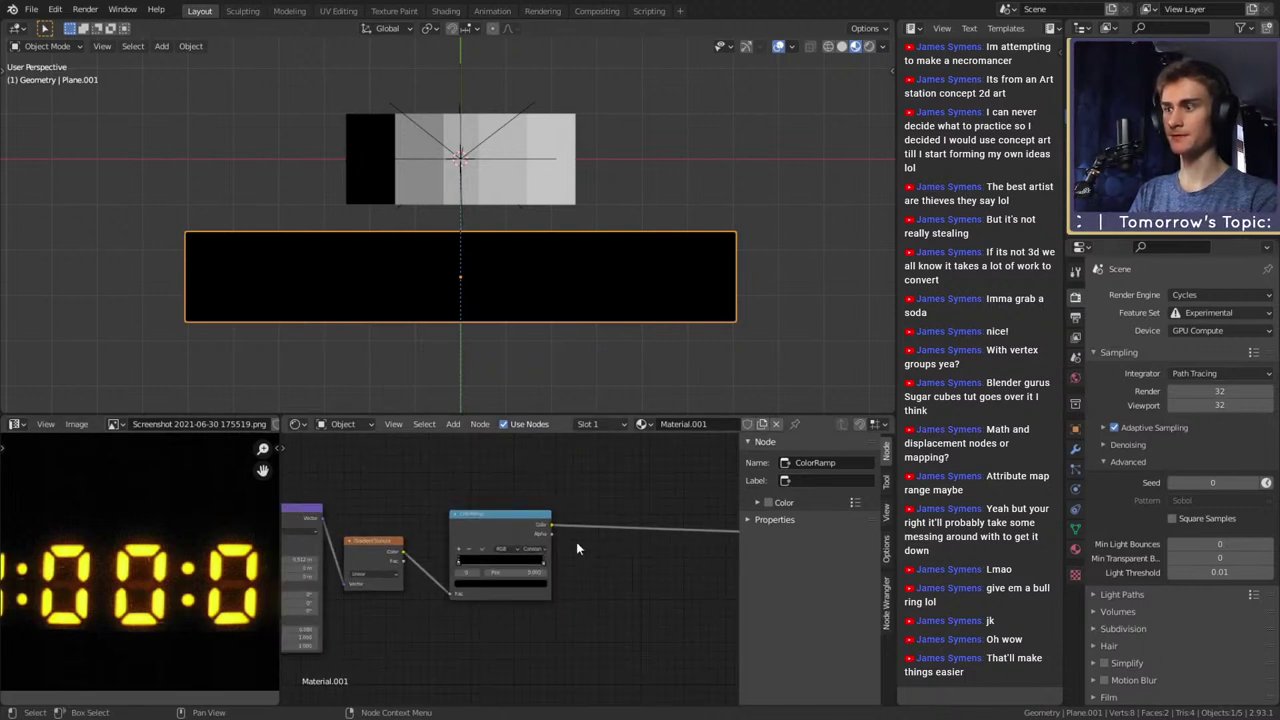
pyautogui.scroll(2, 470, 550)
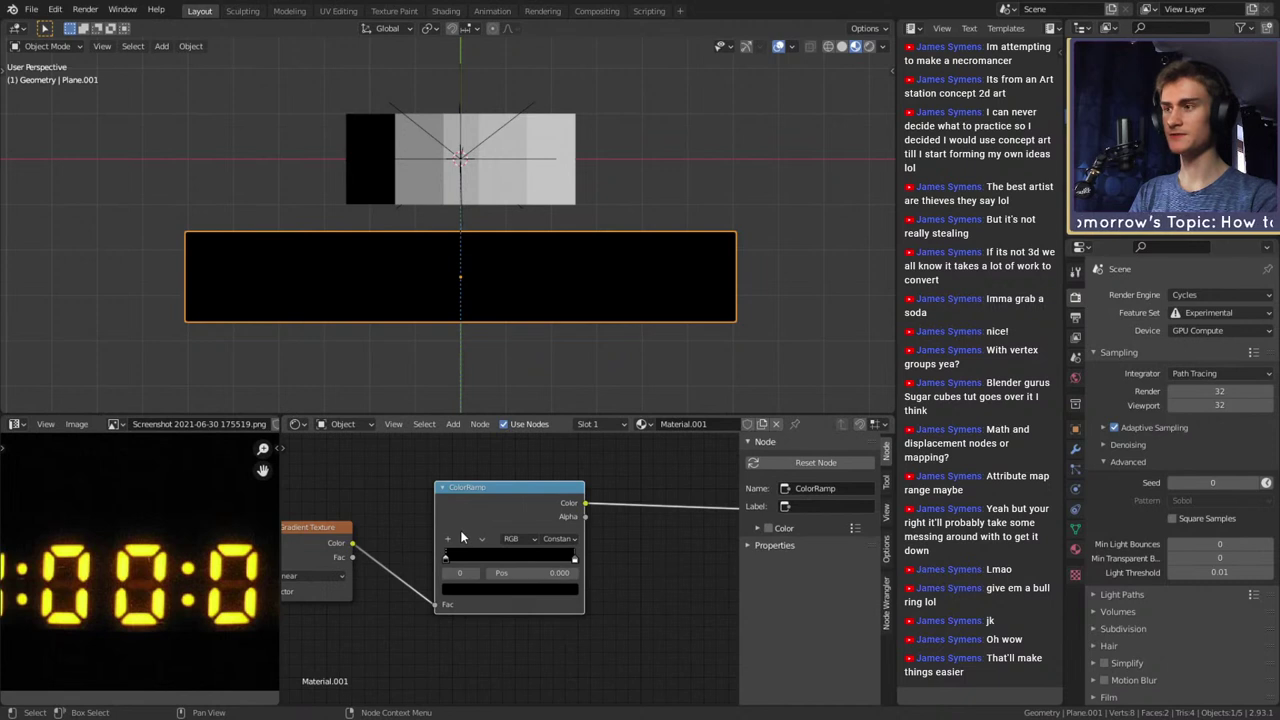
pyautogui.scroll(-3, 460, 538)
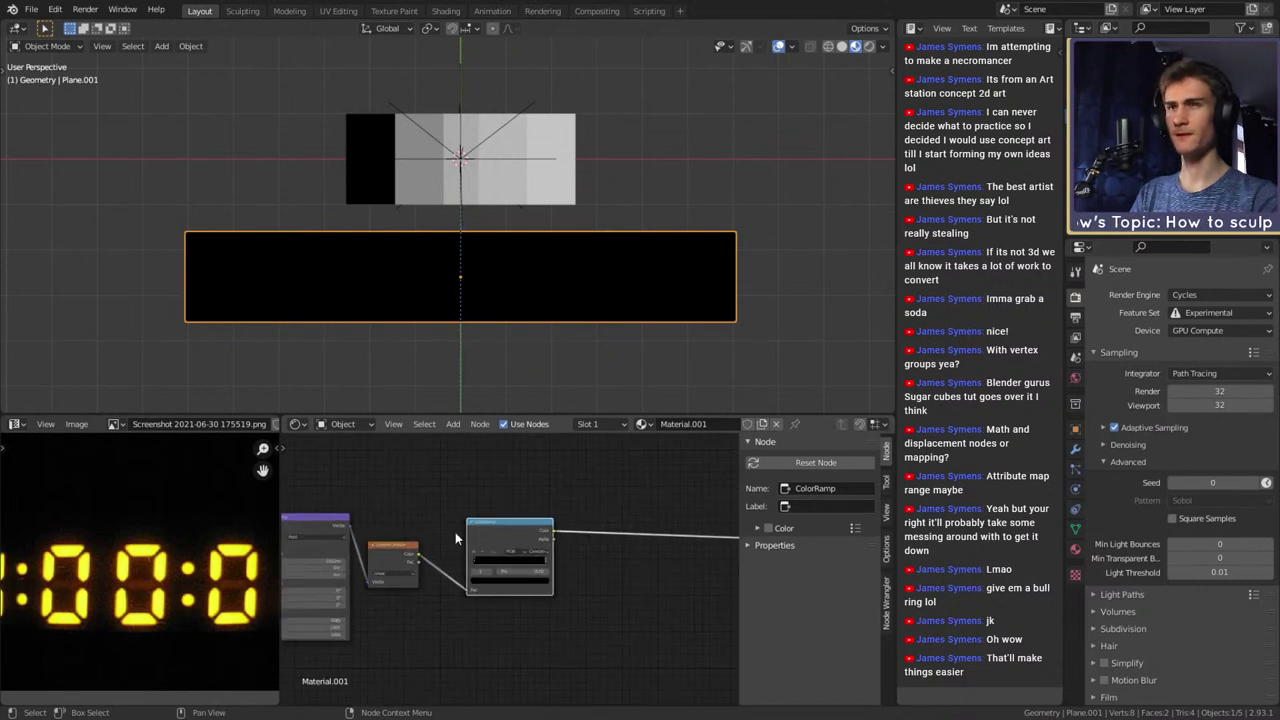
pyautogui.scroll(5, 455, 540)
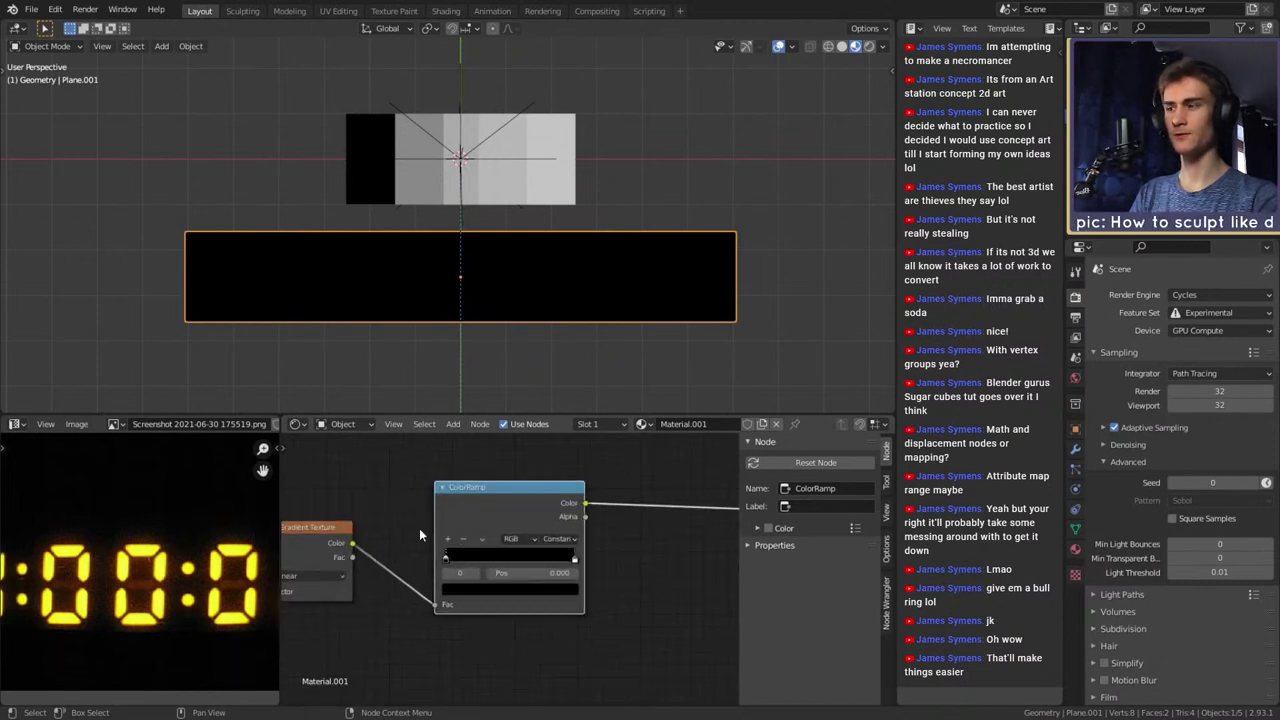
# Move the Gradient Texture and ColorRamp nodes upward to free space in the node graph
pyautogui.moveTo(489, 538); pyautogui.dragTo(492, 488)
pyautogui.scroll(-5, 507, 545)
pyautogui.moveTo(542, 503); pyautogui.dragTo(514, 500, button='middle')
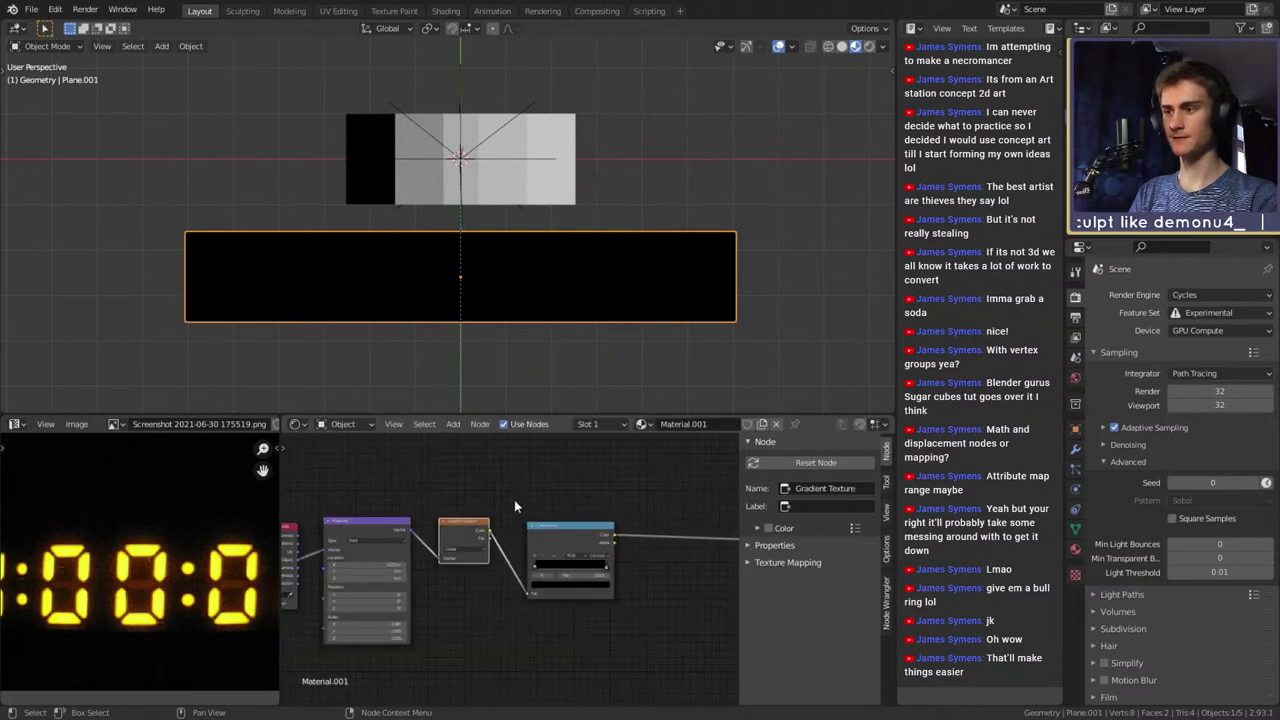
pyautogui.moveTo(588, 481); pyautogui.dragTo(350, 556)
pyautogui.moveTo(574, 527); pyautogui.dragTo(528, 450)
pyautogui.click(629, 523)
pyautogui.moveTo(629, 523); pyautogui.dragTo(480, 527, button='middle')
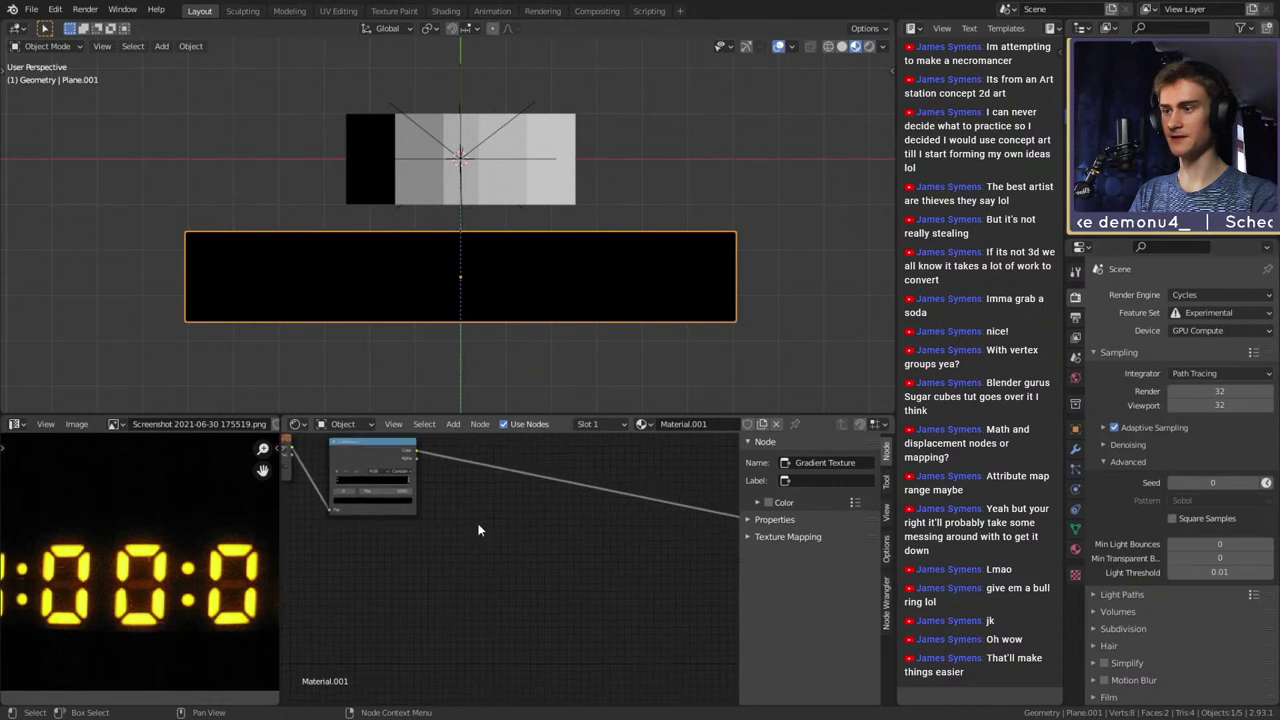
pyautogui.scroll(4, 480, 528)
pyautogui.moveTo(565, 545); pyautogui.dragTo(710, 565, button='middle')
# Move the Texture Coordinate and Mapping nodes down, below the gradient nodes
pyautogui.scroll(-6, 404, 550)
pyautogui.moveTo(377, 473); pyautogui.dragTo(324, 502)
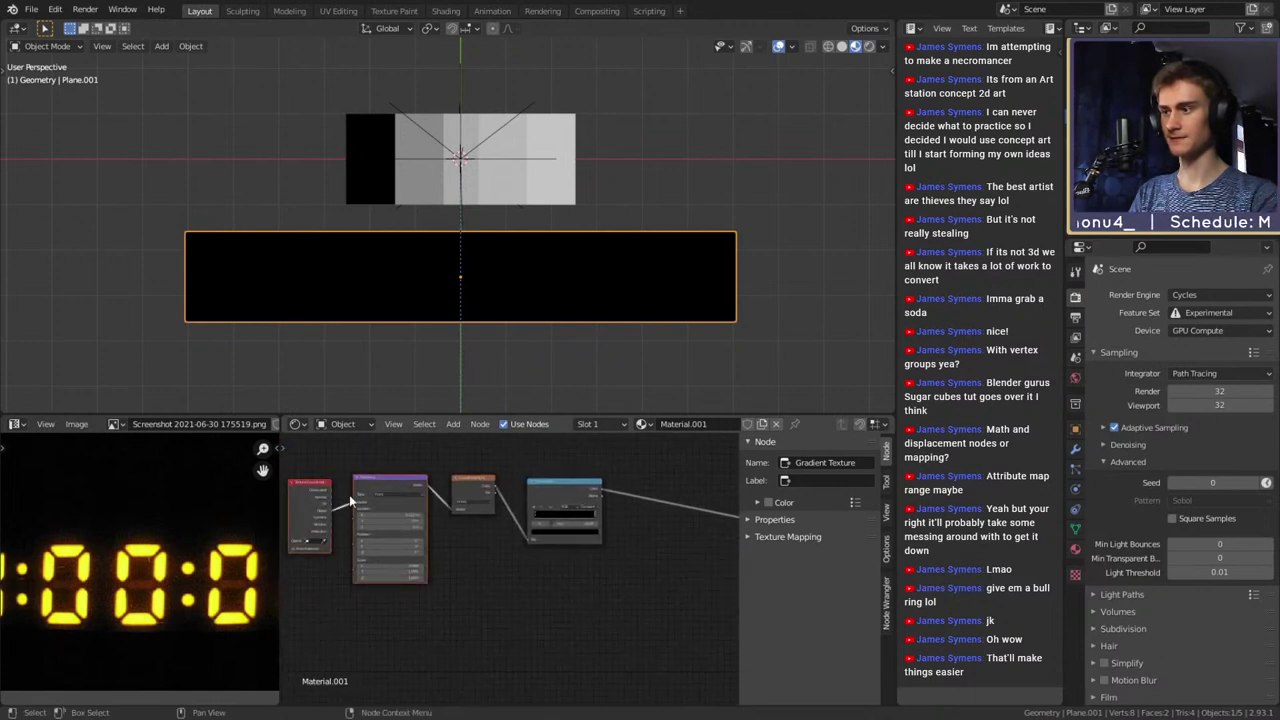
pyautogui.press('g')
pyautogui.click(326, 616)
pyautogui.click(560, 621)
# Add a Brick Texture node and connect the Mapping node's Vector output to its Vector input
pyautogui.hotkey('shift', 'a')
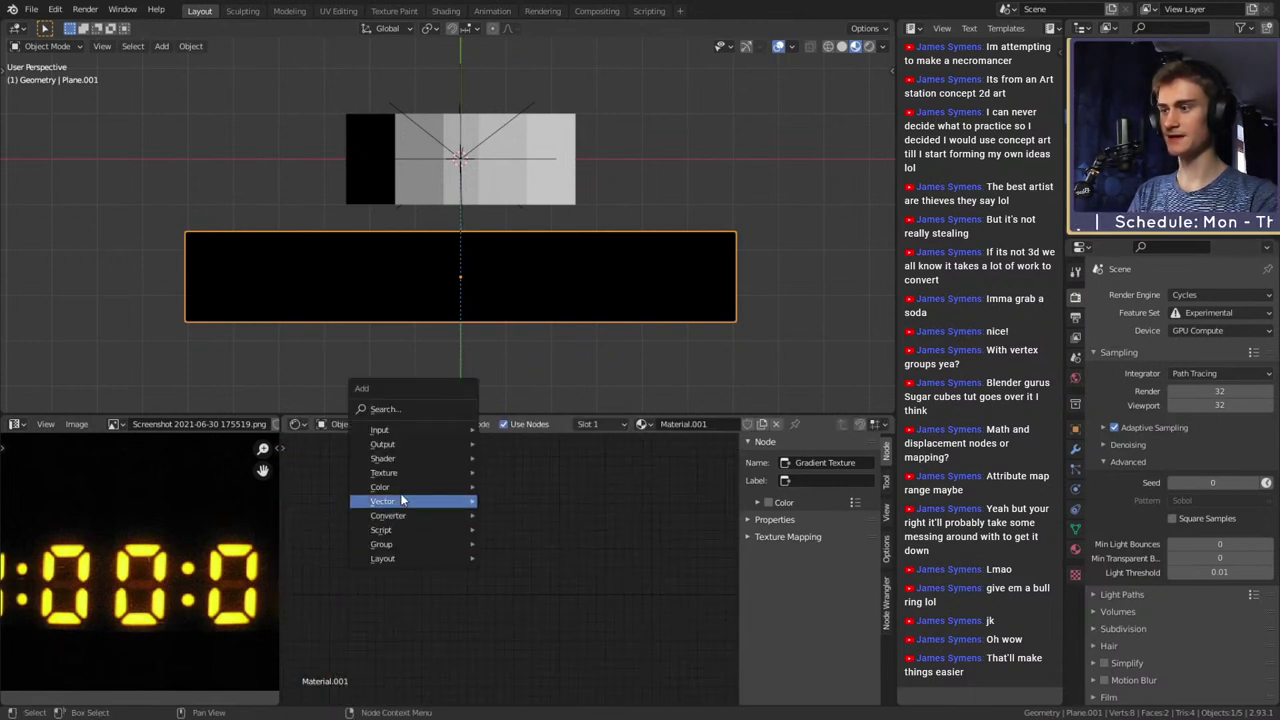
pyautogui.moveTo(420, 472)
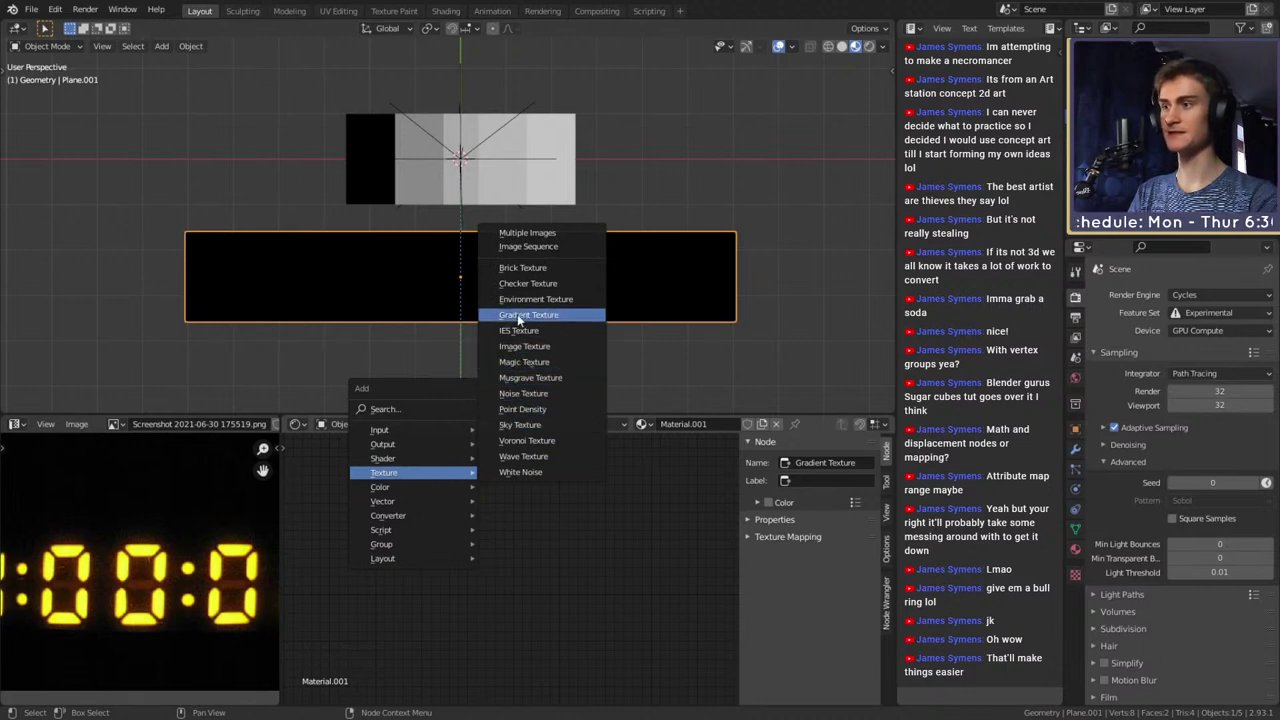
pyautogui.click(530, 268)
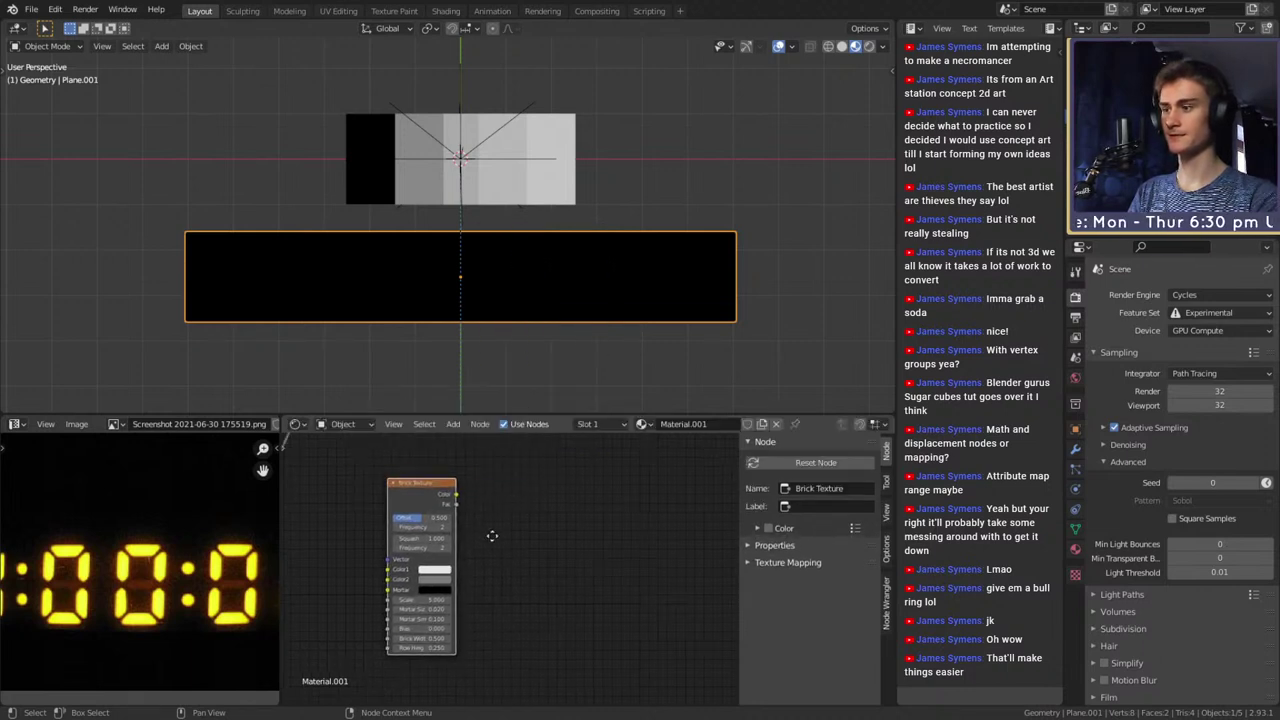
pyautogui.moveTo(408, 553); pyautogui.dragTo(543, 597)
pyautogui.moveTo(651, 576); pyautogui.dragTo(480, 585, button='middle')
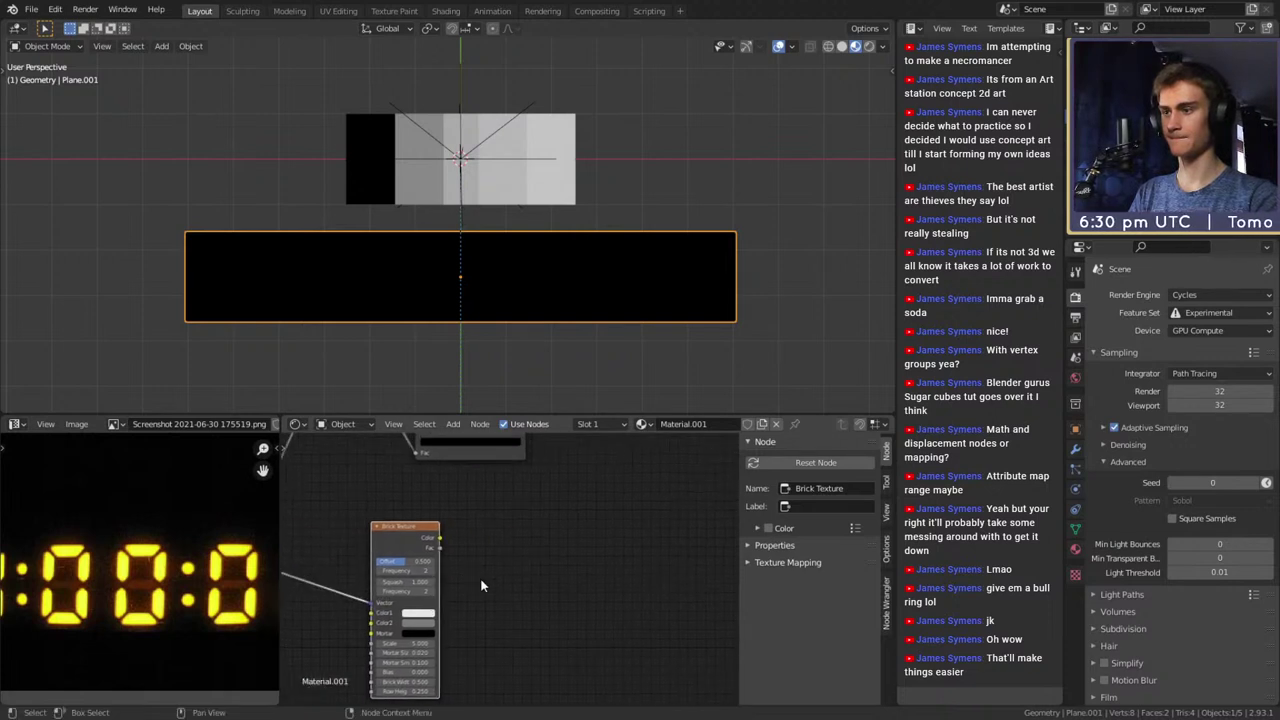
# Preview the Brick Texture on the wide plane and set its Scale to 1.4 and Mortar Size to 0.07
pyautogui.keyDown('ctrl'); pyautogui.keyDown('shift'); pyautogui.click(411, 526); pyautogui.keyUp('shift'); pyautogui.keyUp('ctrl')
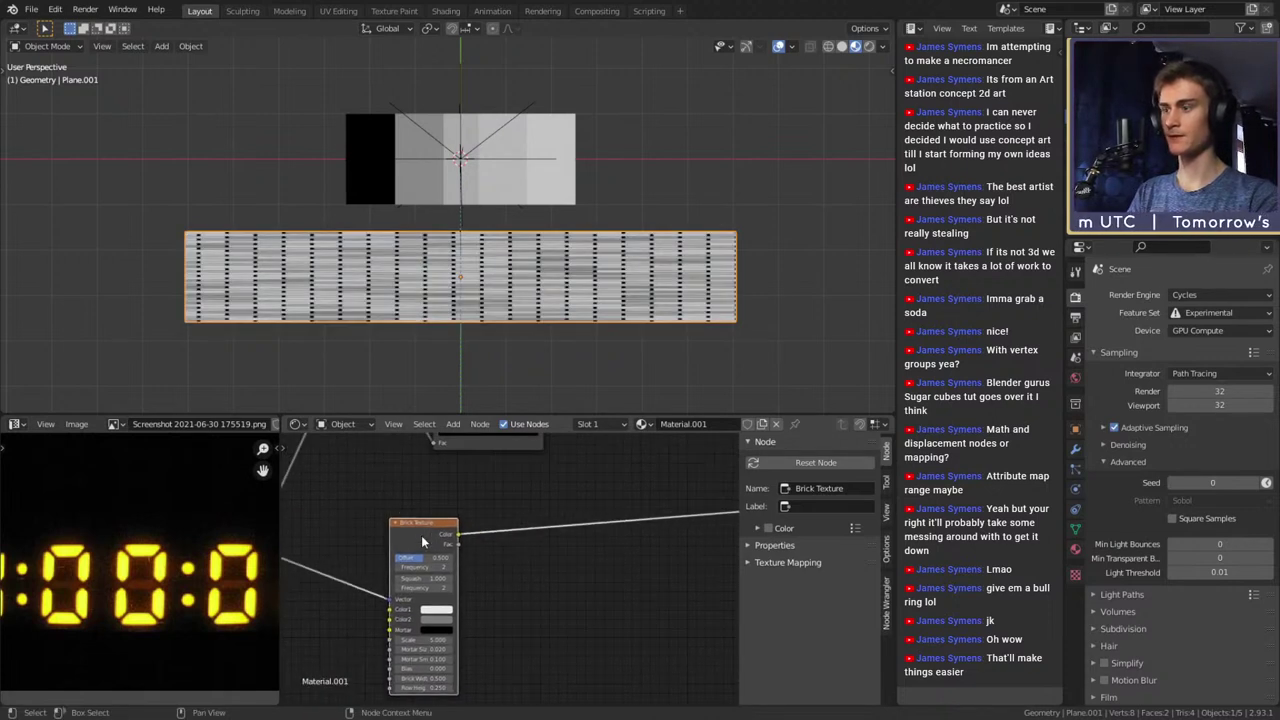
pyautogui.scroll(3, 571, 507)
pyautogui.scroll(2, 587, 542)
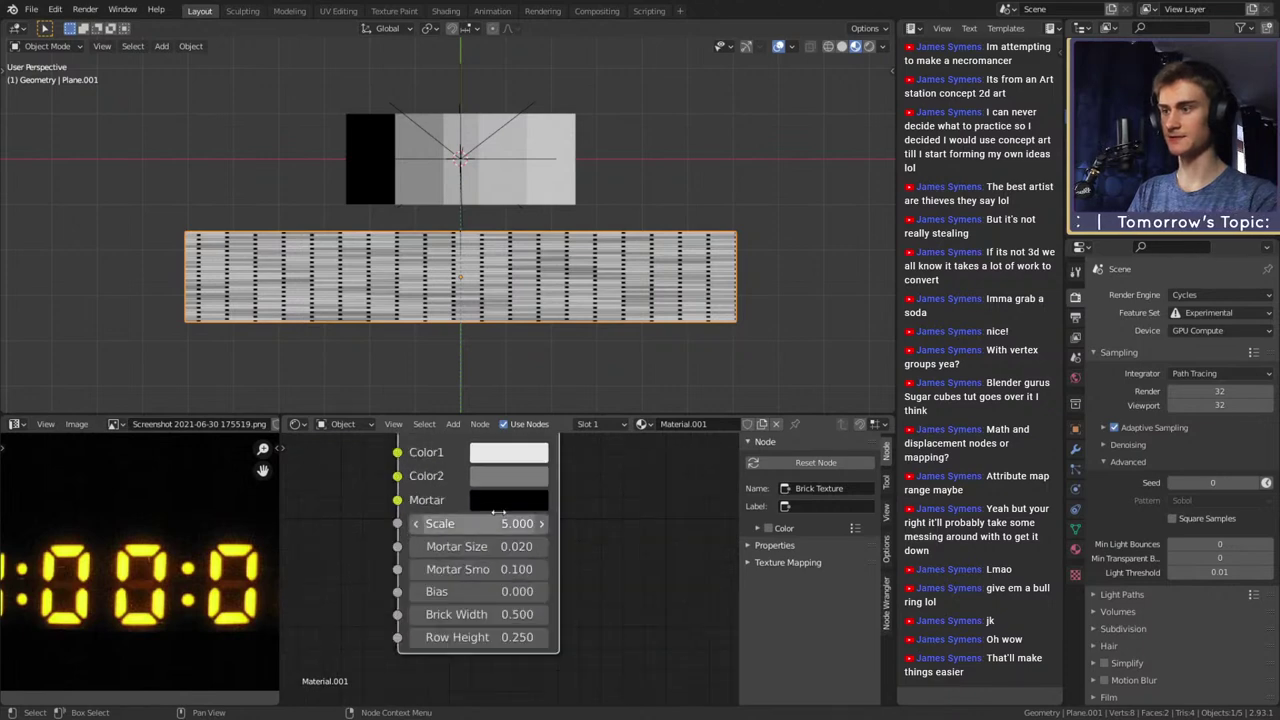
pyautogui.moveTo(456, 521); pyautogui.dragTo(490, 546)
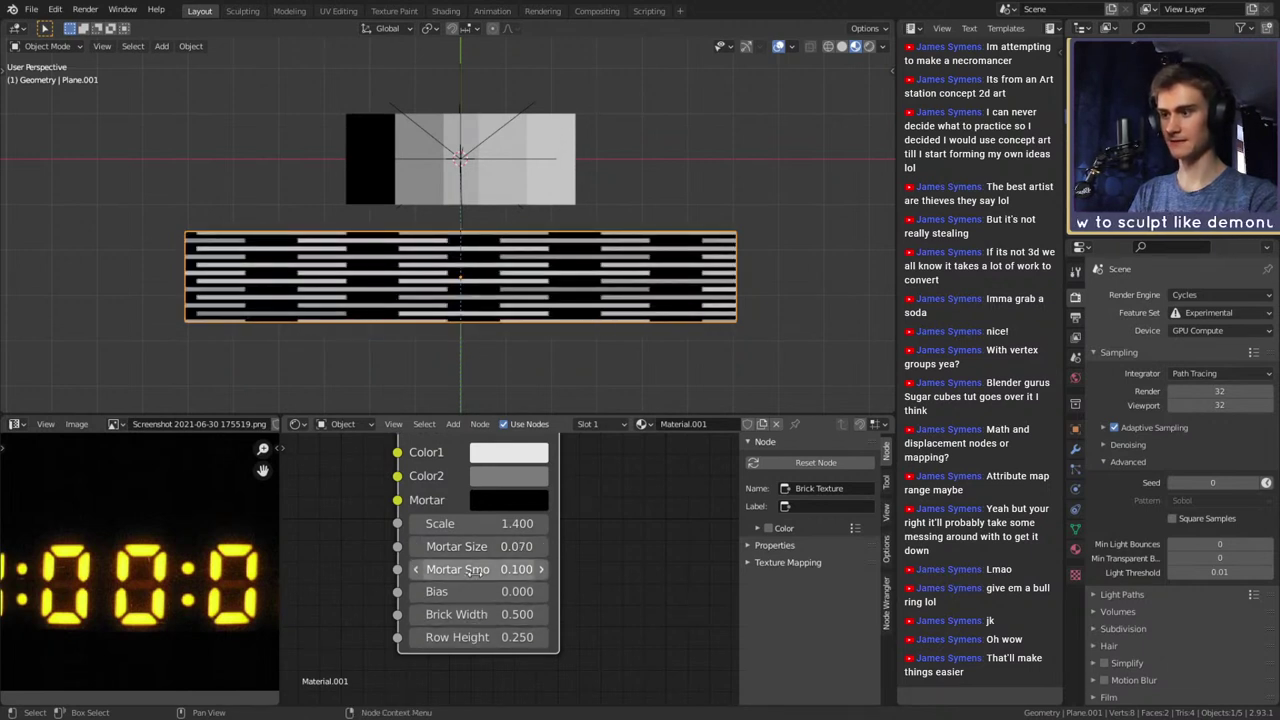
# Set the Brick Texture's Offset to 0 so the brick columns line up
pyautogui.moveTo(587, 540); pyautogui.dragTo(592, 633, button='middle')
pyautogui.moveTo(592, 504); pyautogui.dragTo(592, 572, button='middle')
pyautogui.moveTo(486, 488); pyautogui.dragTo(416, 488)
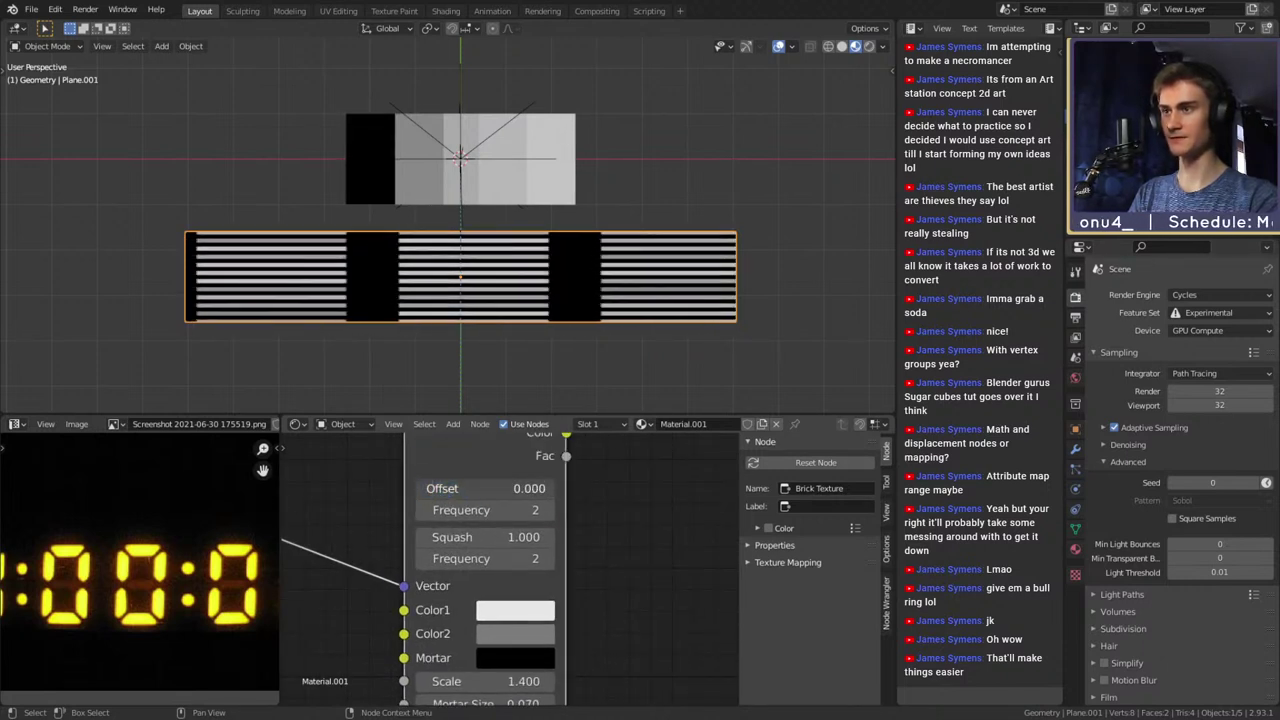
# Keep Squash at 1, set its Frequency to 3, and test an offset Frequency of 3 before restoring it to 2
pyautogui.moveTo(602, 556); pyautogui.dragTo(588, 534, button='middle')
pyautogui.moveTo(500, 507); pyautogui.dragTo(525, 530)
pyautogui.doubleClick(509, 508)
pyautogui.write('1')
pyautogui.press('Return')
pyautogui.click(543, 533)
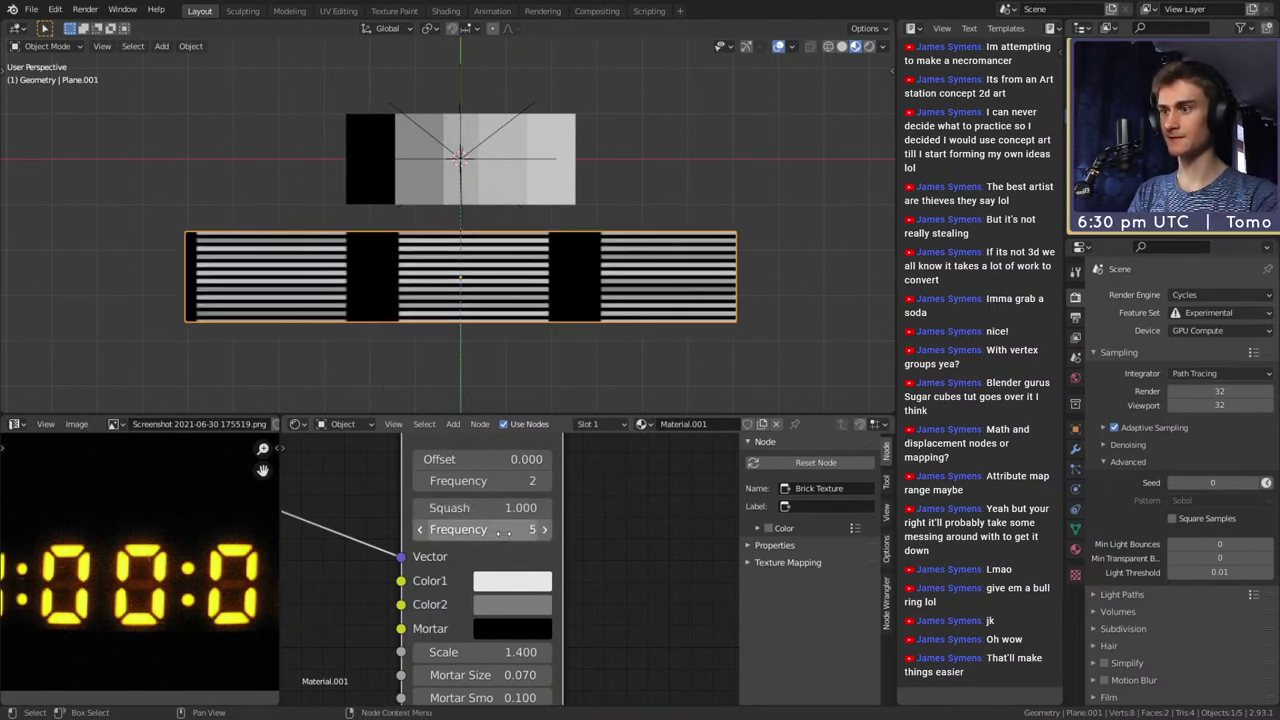
pyautogui.click(423, 530)
pyautogui.click(423, 530)
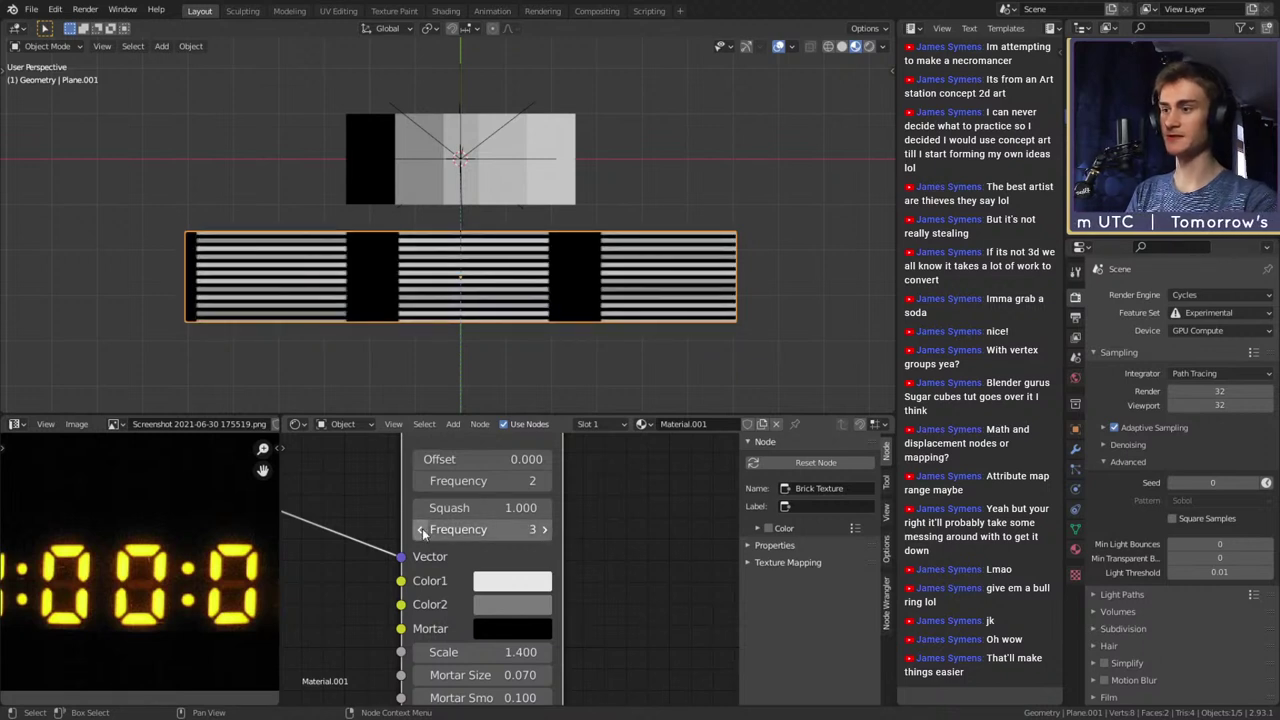
pyautogui.click(545, 482)
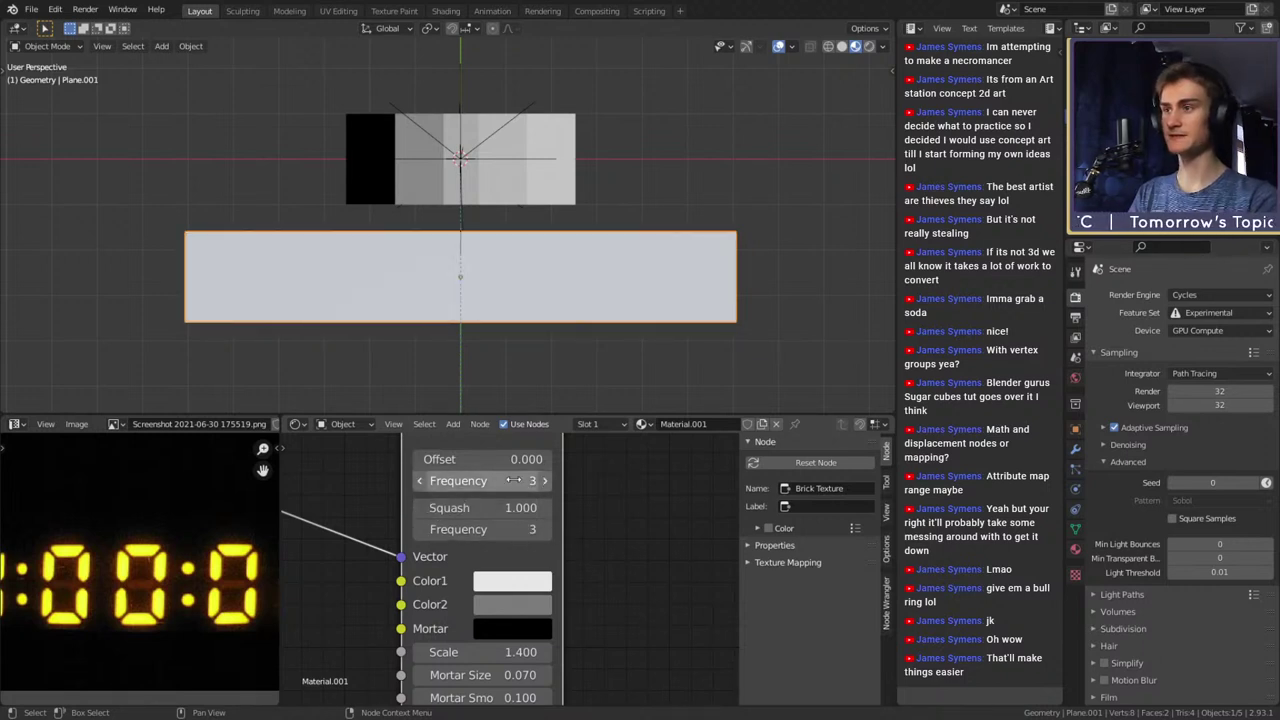
pyautogui.click(423, 481)
# Try reducing the Brick Texture's Mortar Size to 0.03 and down to 0
pyautogui.moveTo(595, 601); pyautogui.dragTo(584, 486, button='middle')
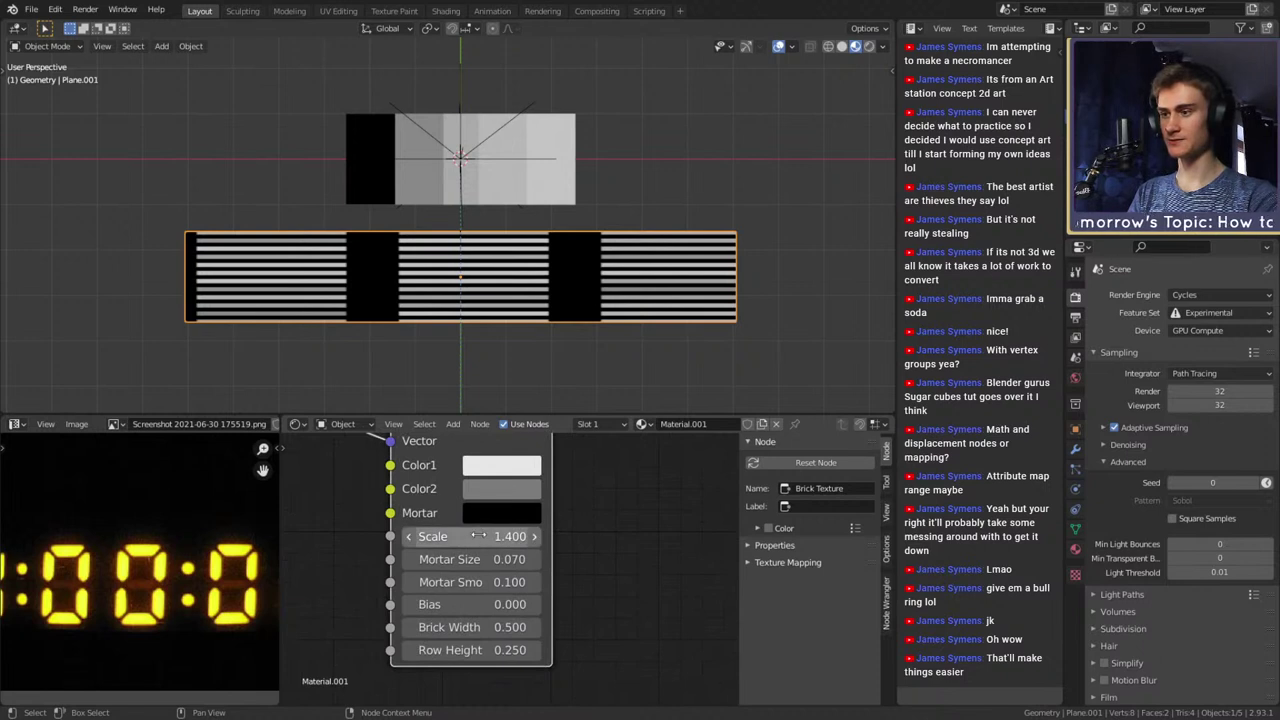
pyautogui.moveTo(466, 560); pyautogui.dragTo(440, 560)
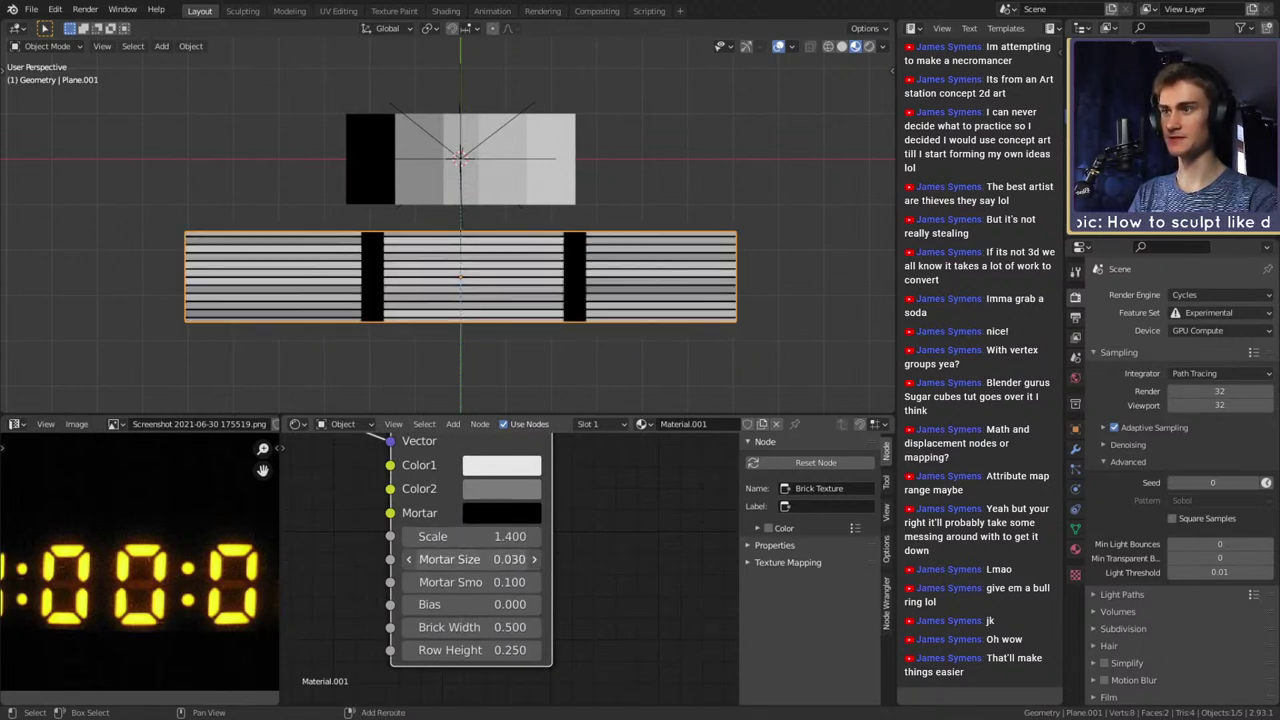
pyautogui.click(409, 560)
pyautogui.click(409, 560)
pyautogui.click(409, 560)
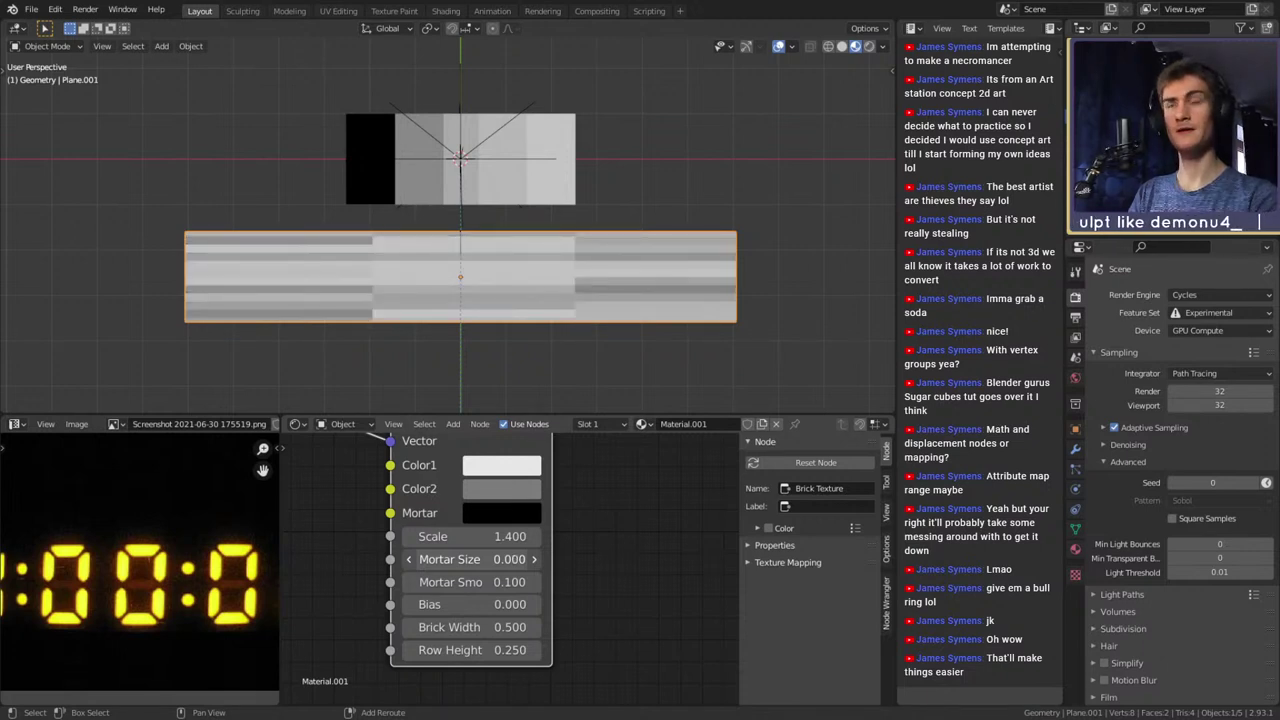
# Set the Brick Texture's Mortar Size to 0.07, Mortar Smooth to 0.01 and Bias to -1
pyautogui.moveTo(476, 560); pyautogui.dragTo(449, 604)
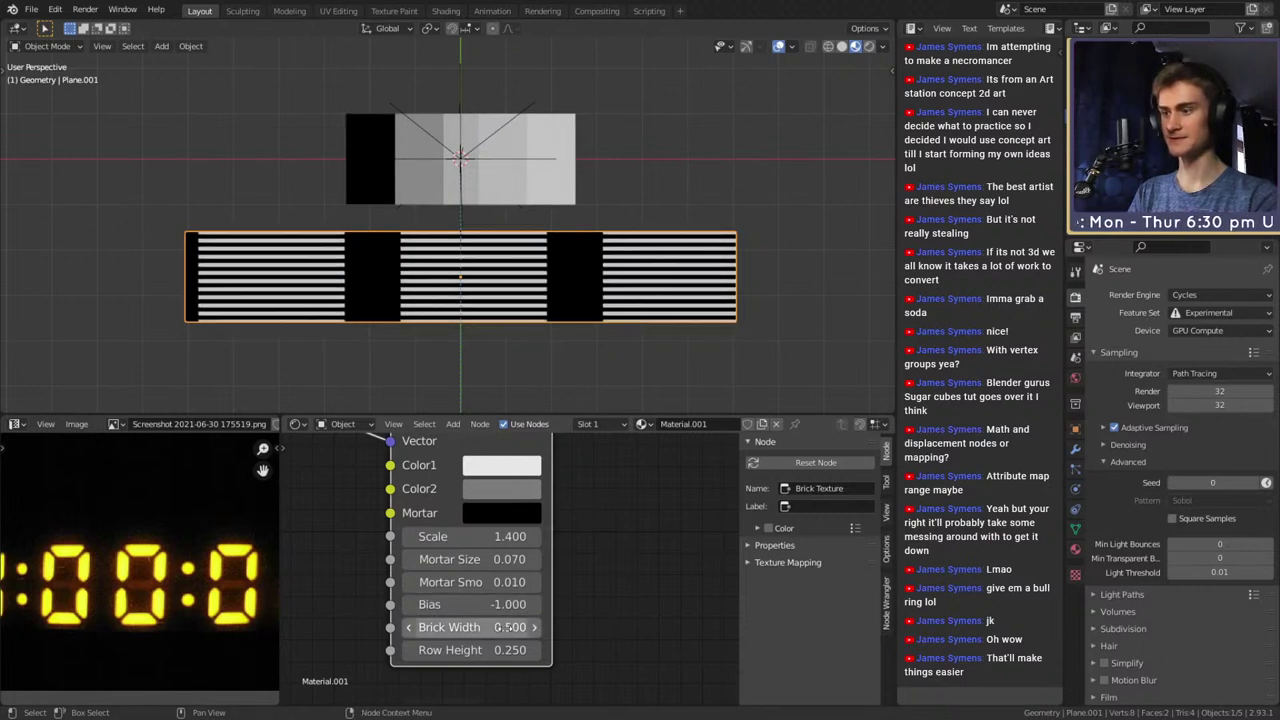
pyautogui.click(476, 606)
pyautogui.write('-1.0')
pyautogui.press('Return')
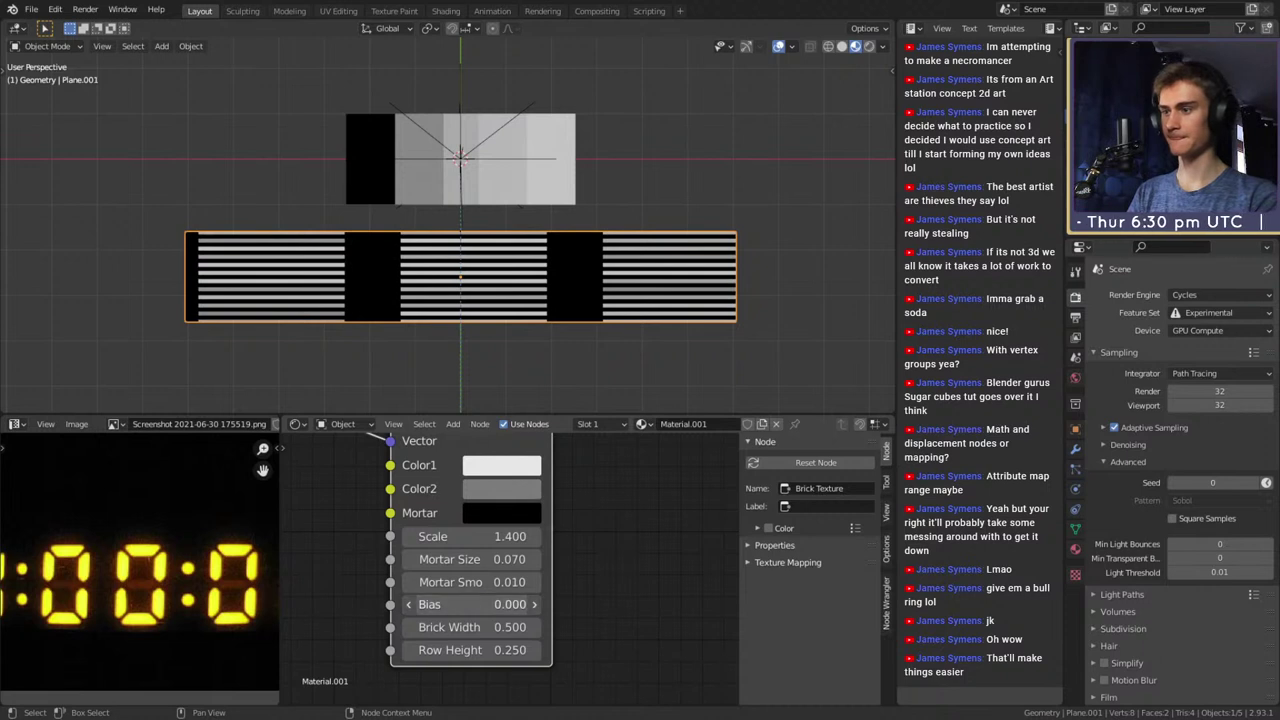
# Set the Brick Texture's Brick Width to 0.21 and Row Height to 0.44, and compare with the timer reference image
pyautogui.moveTo(470, 627); pyautogui.dragTo(440, 650)
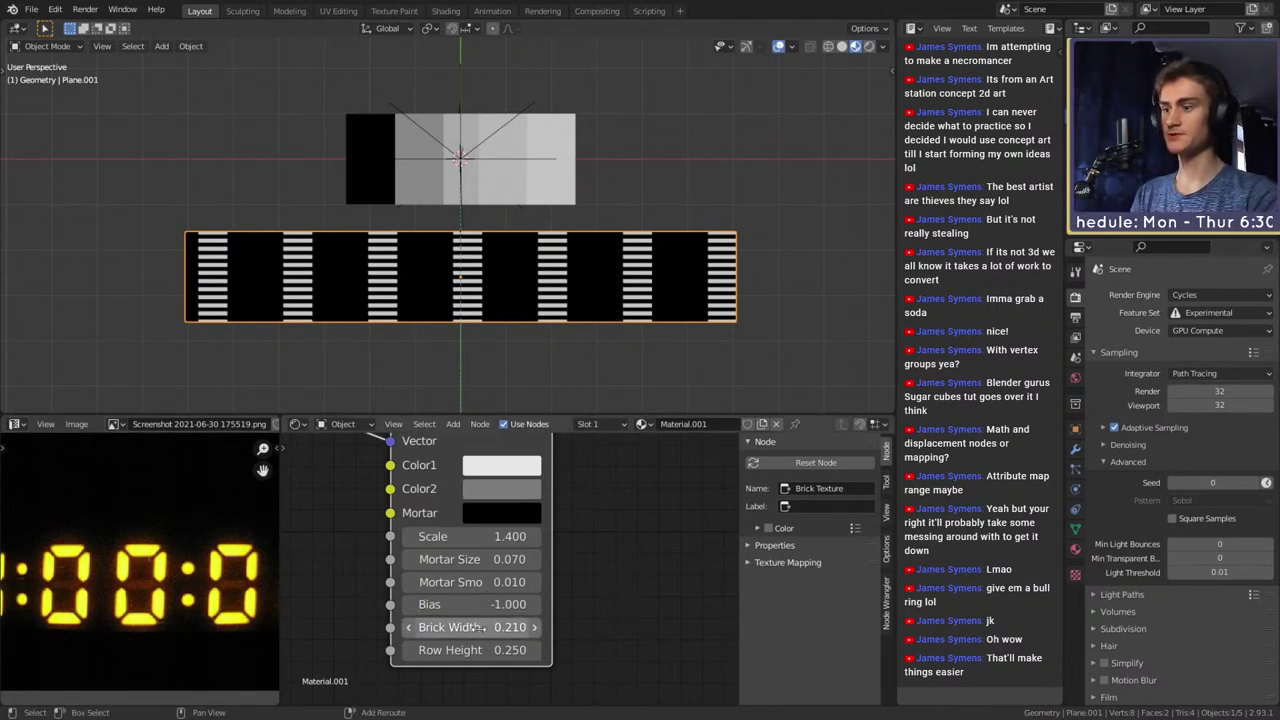
pyautogui.moveTo(450, 650); pyautogui.dragTo(577, 603)
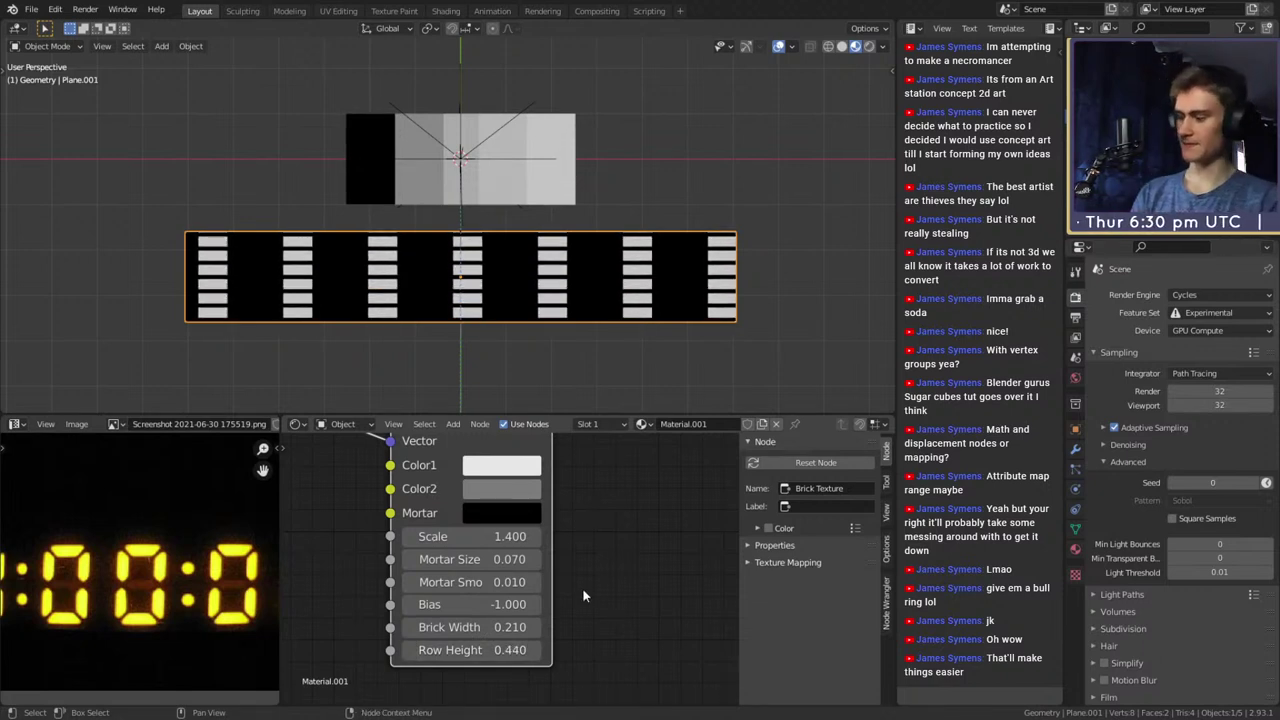
pyautogui.scroll(-4, 111, 533)
pyautogui.scroll(3, 115, 535)
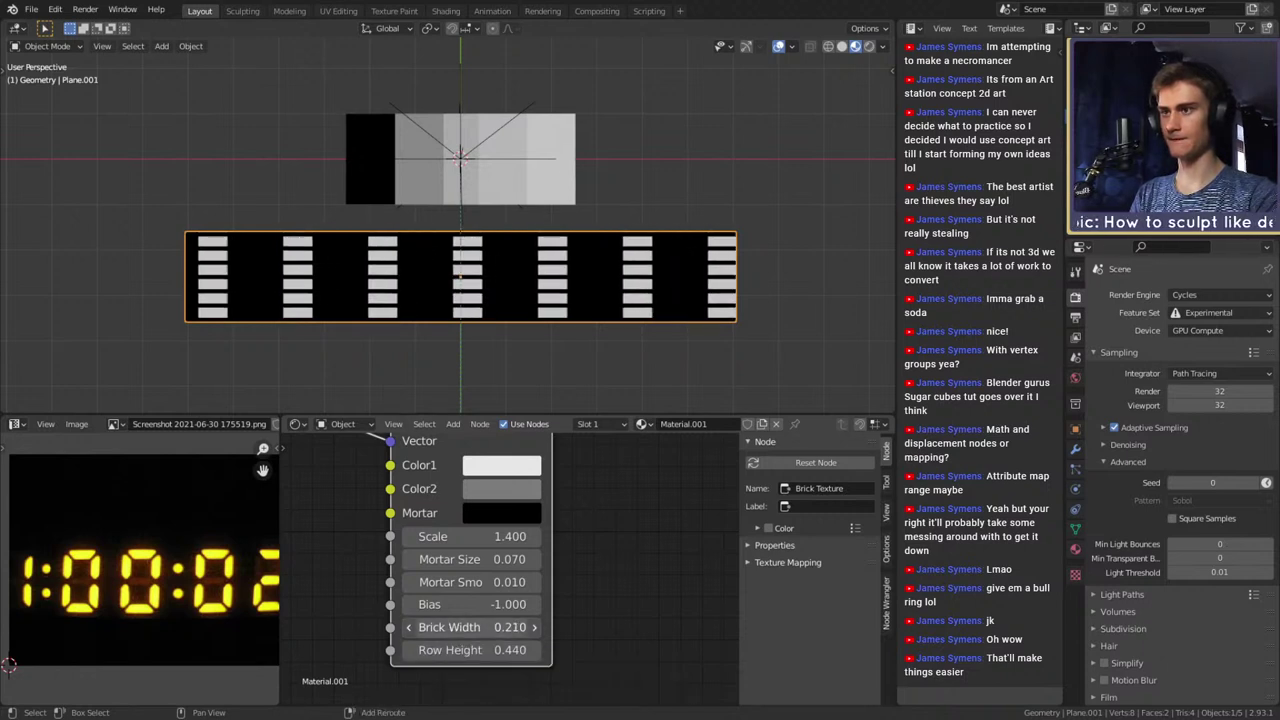
# Test Brick Widths of 0.16 and 0.37, and settle on 0.15 with Mortar Size 0.03 and Mortar Smooth 0
pyautogui.moveTo(472, 627); pyautogui.dragTo(447, 627)
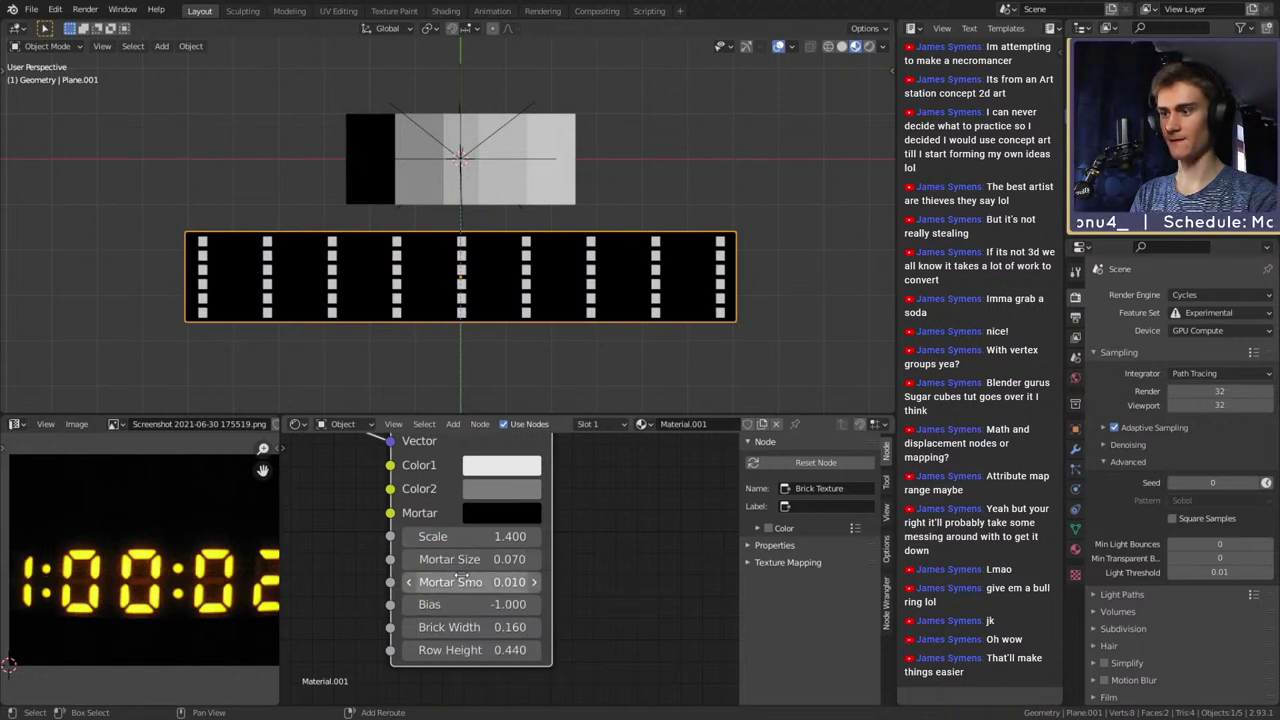
pyautogui.moveTo(455, 627); pyautogui.dragTo(581, 627)
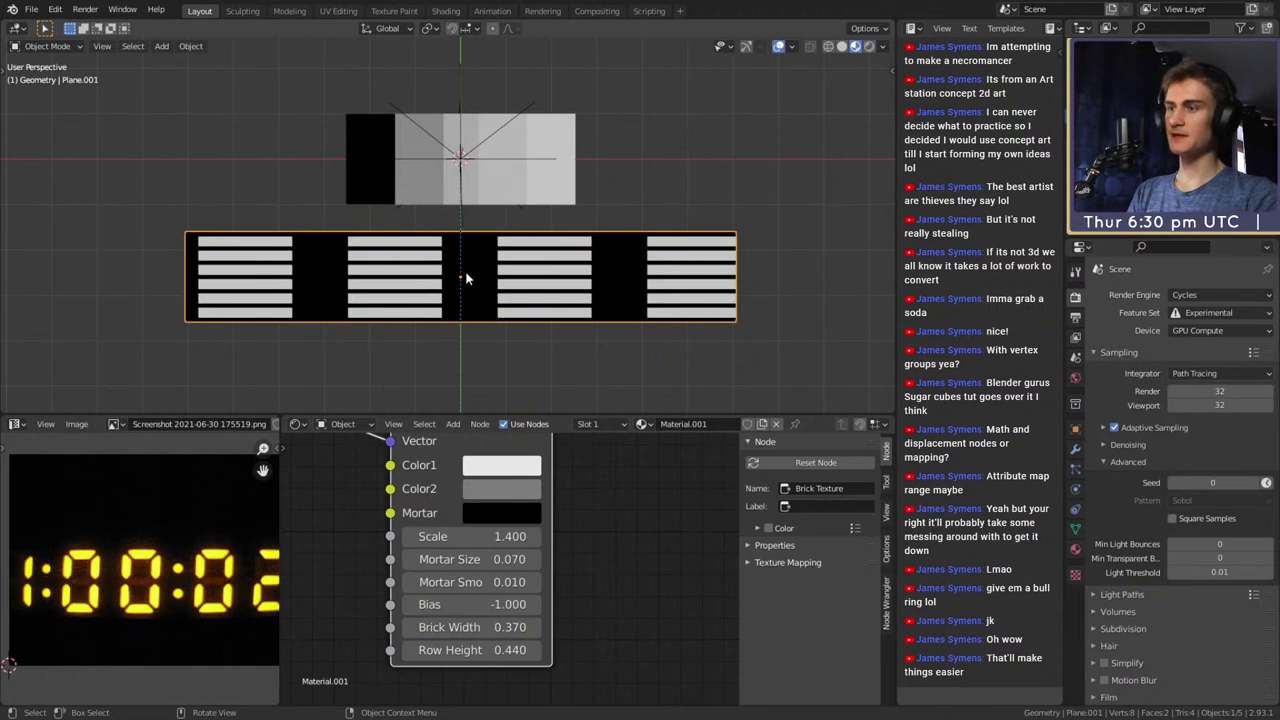
pyautogui.moveTo(477, 651); pyautogui.dragTo(478, 651)
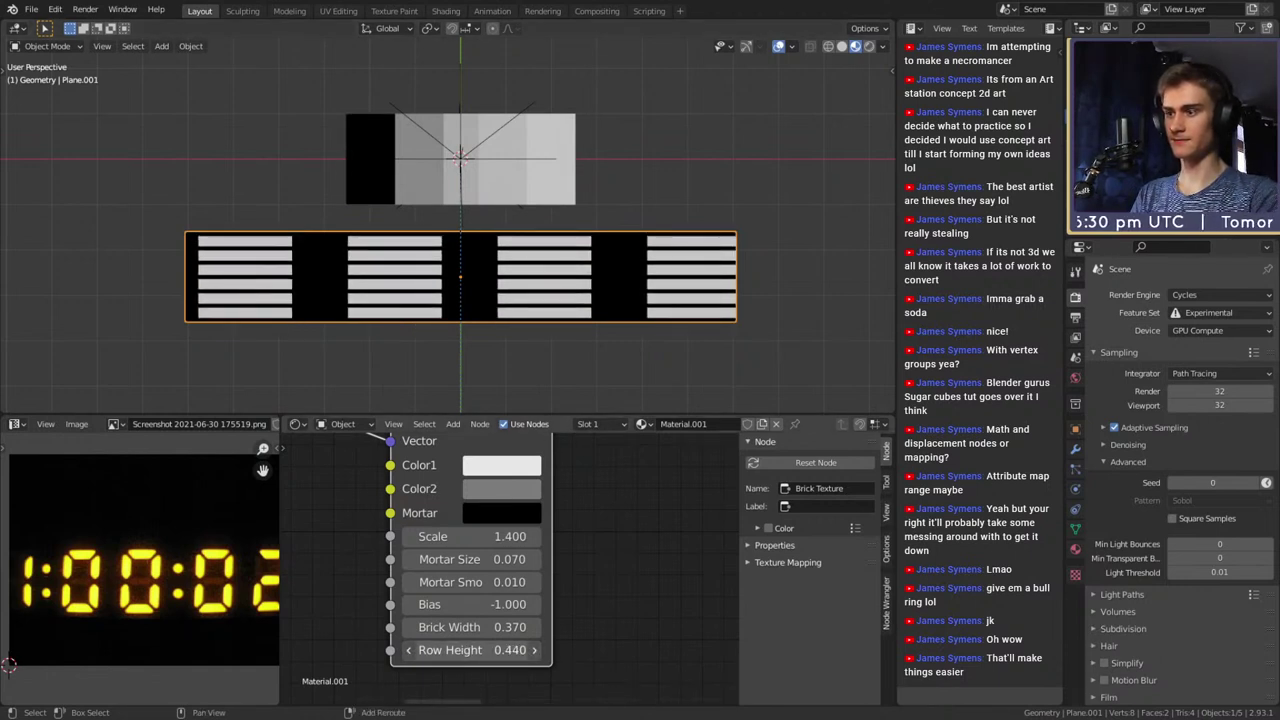
pyautogui.moveTo(470, 582); pyautogui.dragTo(470, 559)
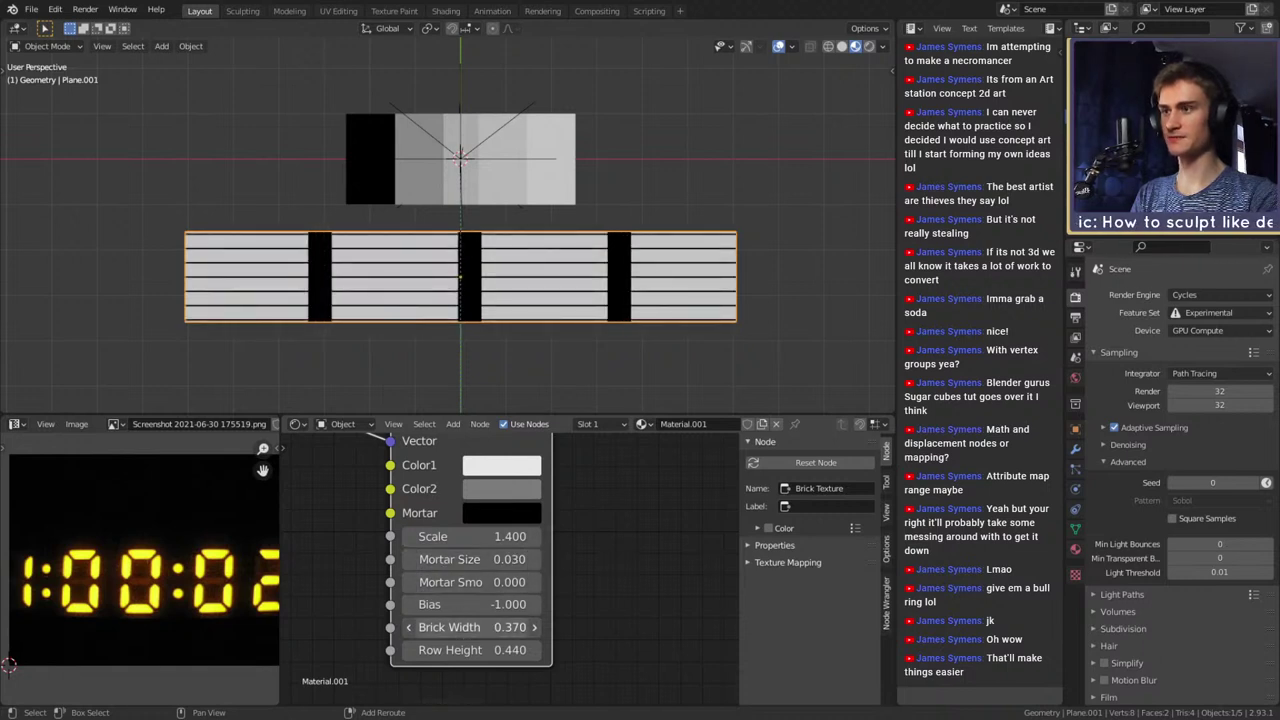
pyautogui.moveTo(467, 627); pyautogui.dragTo(467, 620)
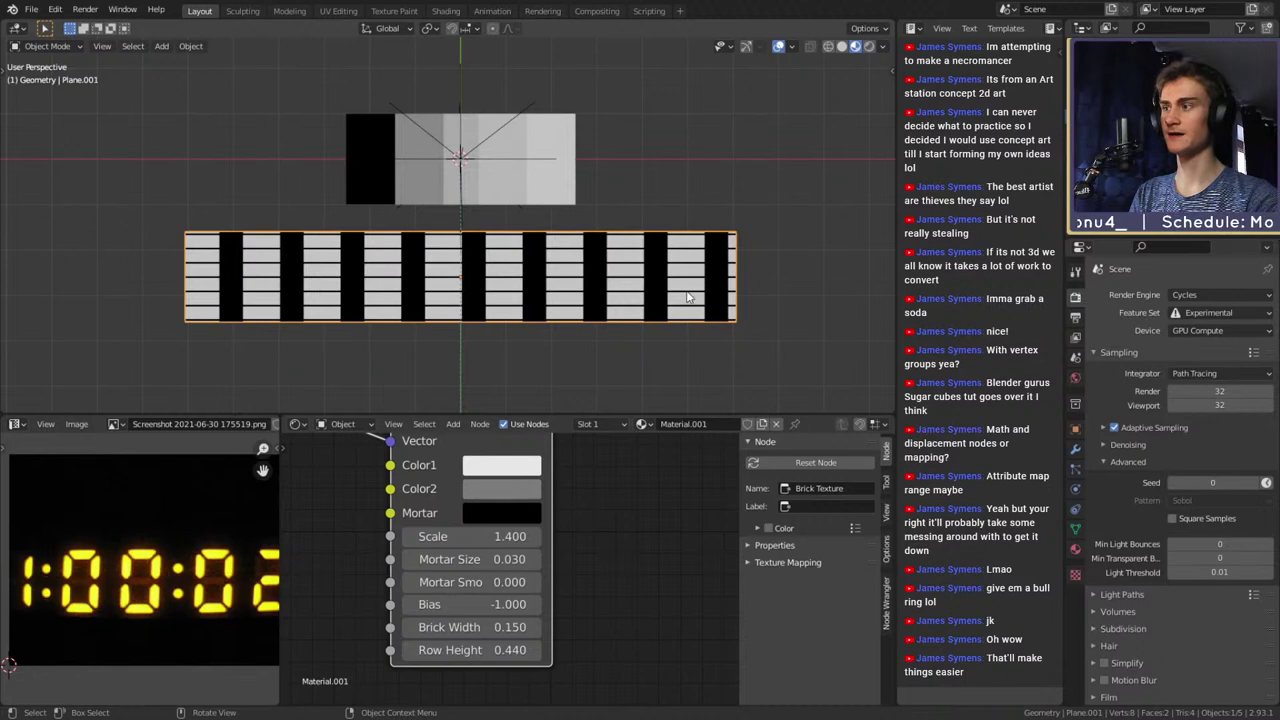
# Duplicate the Texture Coordinate and Mapping nodes below the originals and connect the copied Mapping to the Brick Texture's Vector input
pyautogui.moveTo(597, 512); pyautogui.dragTo(617, 606, button='middle')
pyautogui.scroll(-8, 617, 606)
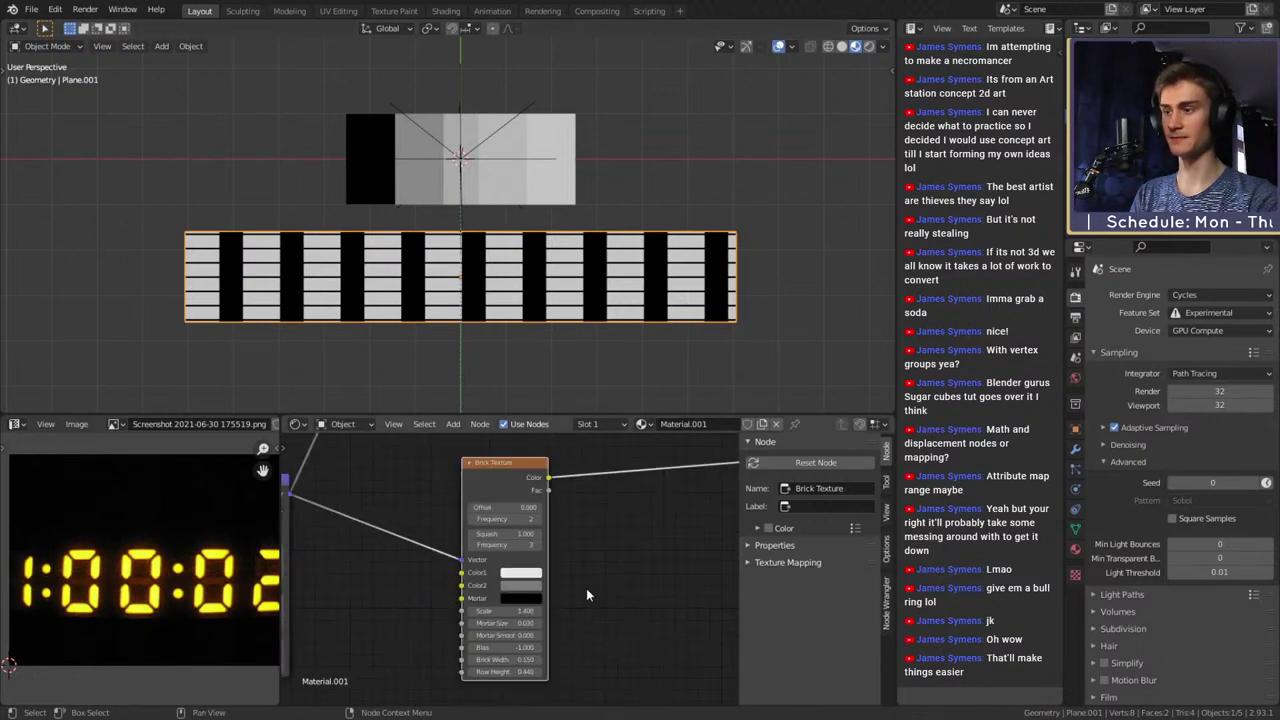
pyautogui.moveTo(406, 569); pyautogui.dragTo(540, 563, button='middle')
pyautogui.scroll(3, 539, 563)
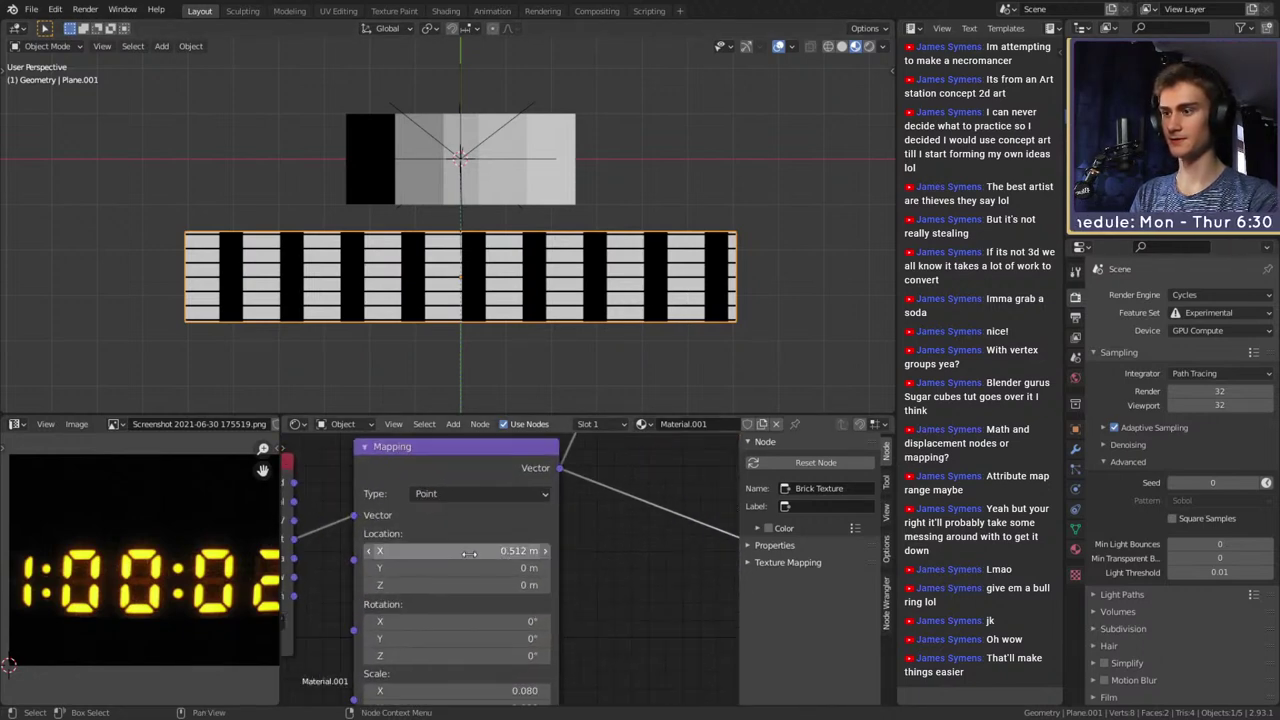
pyautogui.scroll(-3, 580, 556)
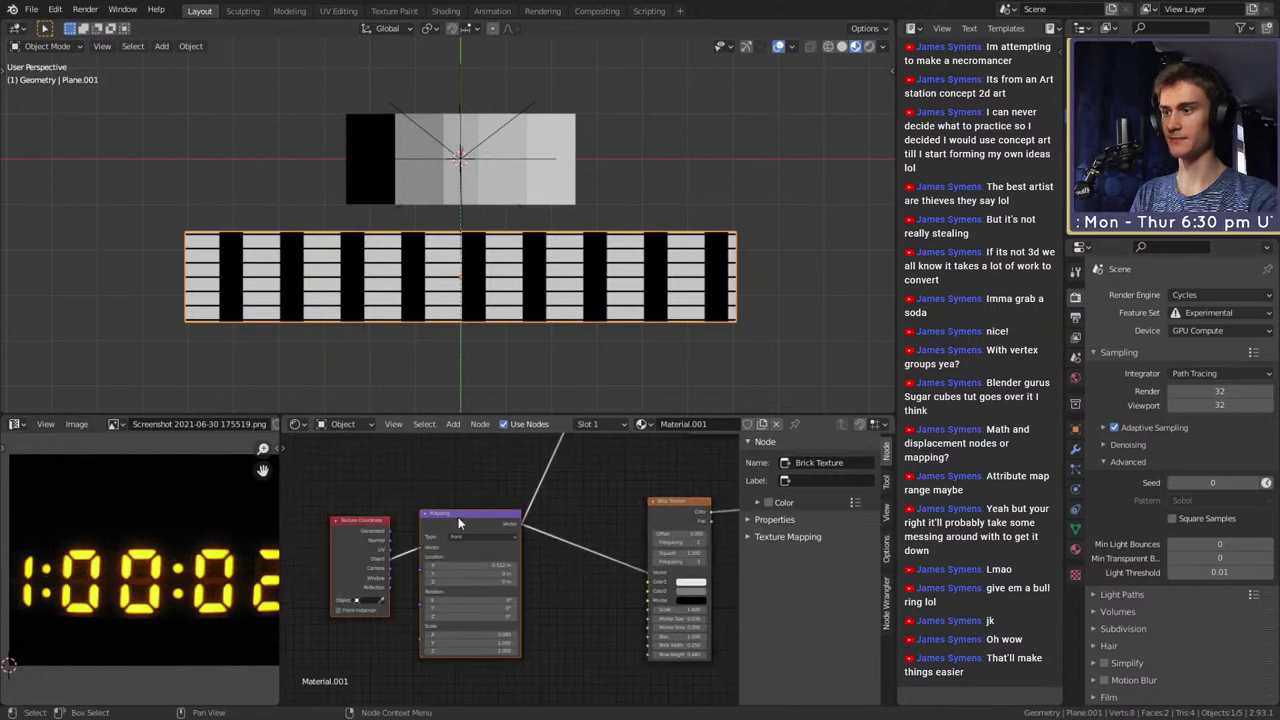
pyautogui.moveTo(458, 517); pyautogui.dragTo(434, 450)
pyautogui.hotkey('shift', 'd')
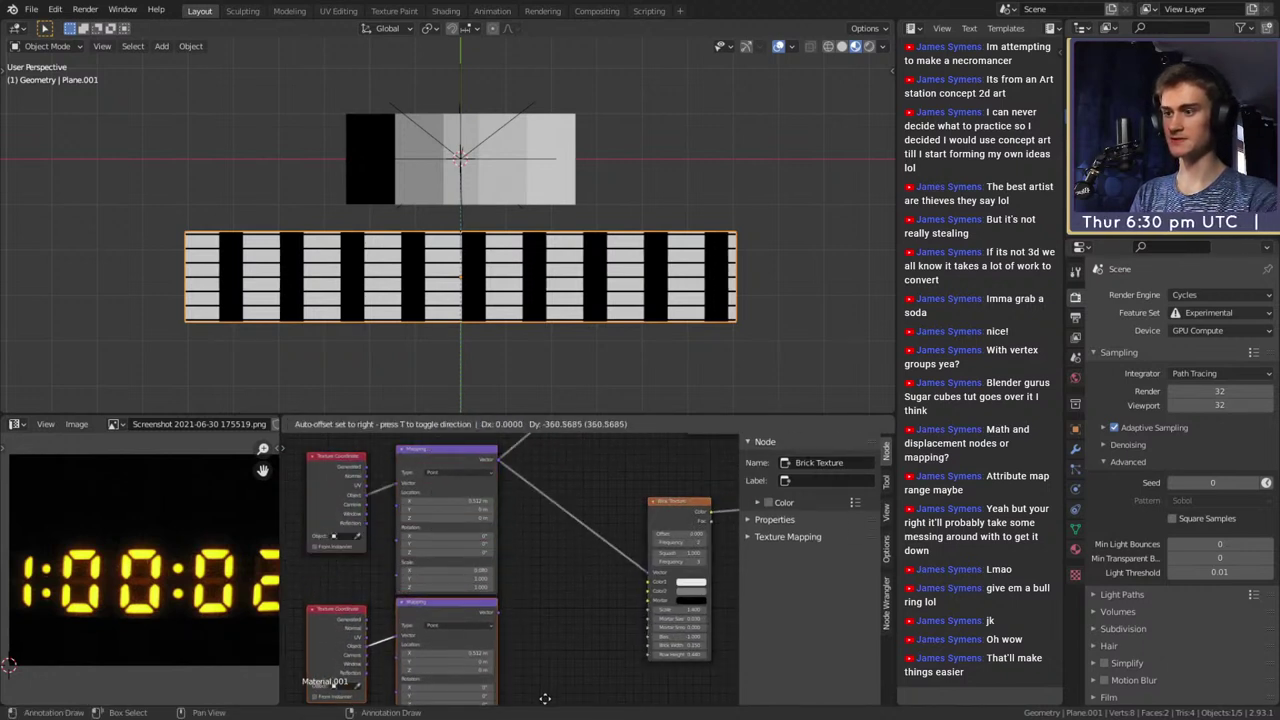
pyautogui.click(546, 697)
pyautogui.moveTo(559, 508); pyautogui.dragTo(573, 570, button='middle')
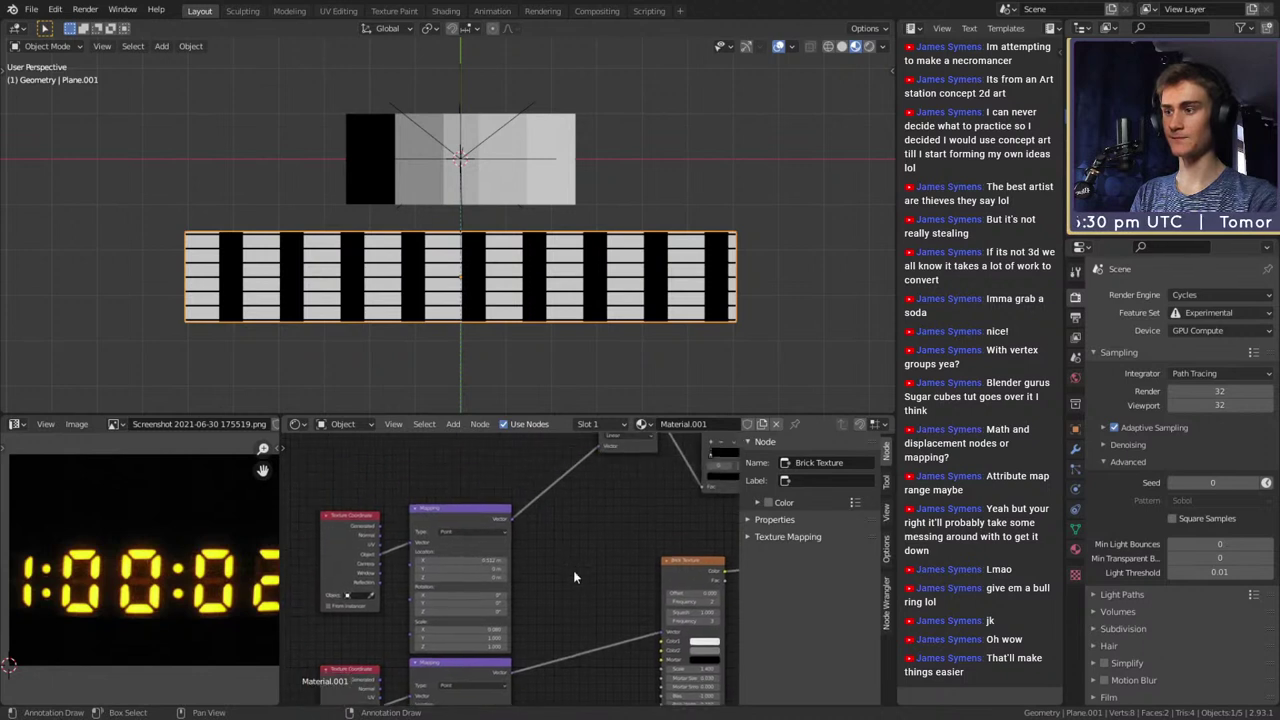
pyautogui.moveTo(455, 456); pyautogui.dragTo(324, 545)
pyautogui.moveTo(456, 514); pyautogui.dragTo(466, 440)
# Set the duplicated Mapping node's X Location to 0.482 m to shift the brick columns along the plane
pyautogui.moveTo(566, 588); pyautogui.dragTo(609, 380, button='middle')
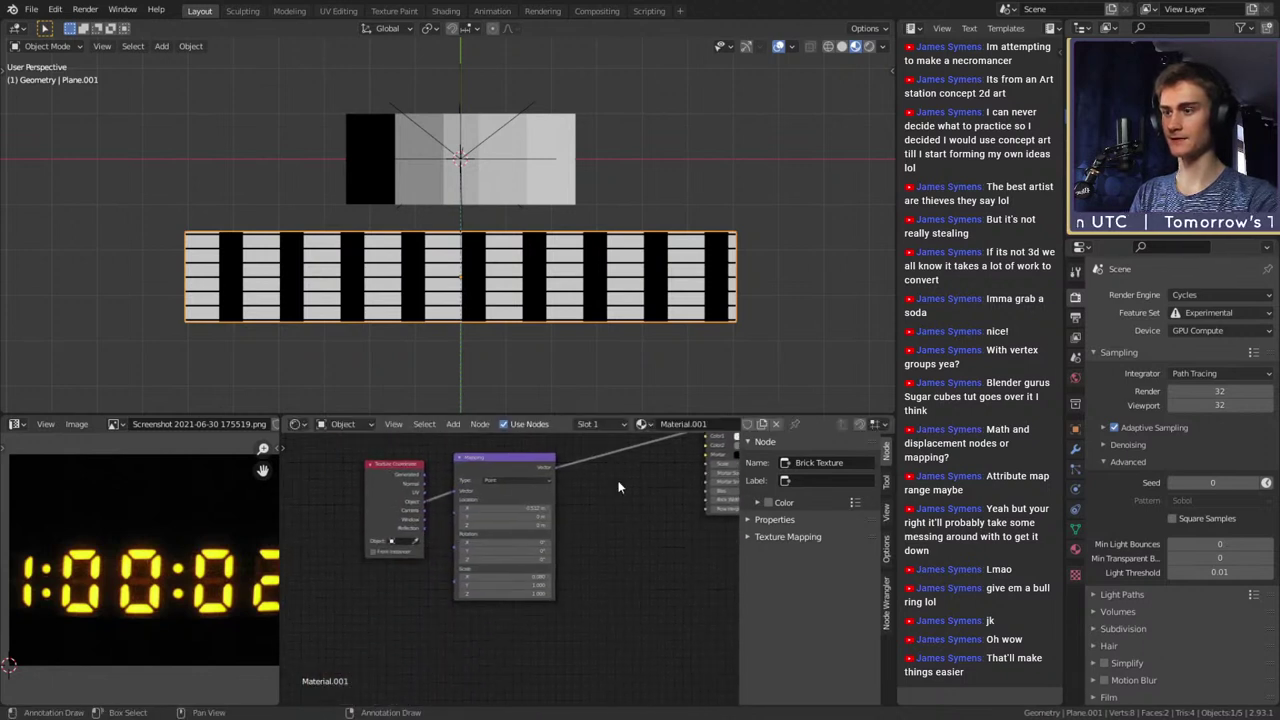
pyautogui.scroll(4, 619, 490)
pyautogui.moveTo(495, 516); pyautogui.dragTo(465, 516)
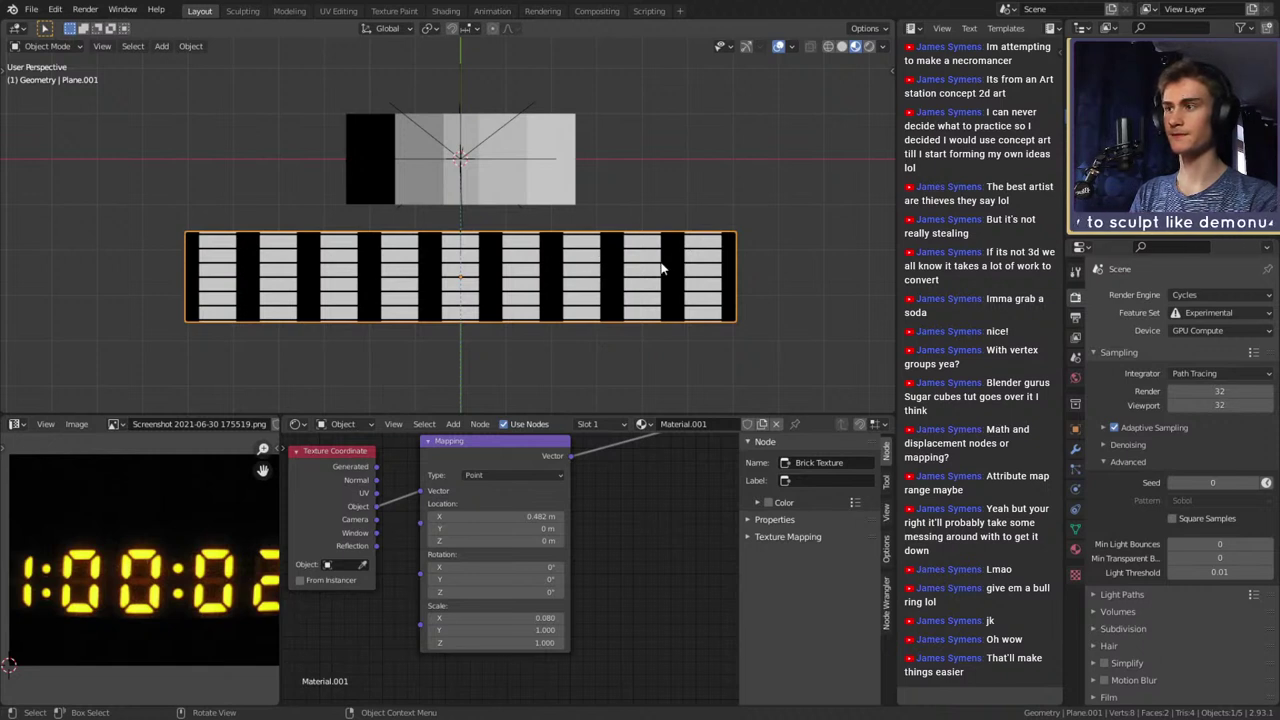
# Reduce the Brick Texture's Row Height through 0.37 and 0.33 to 0.29
pyautogui.scroll(-2, 596, 546)
pyautogui.moveTo(596, 546); pyautogui.dragTo(520, 551, button='middle')
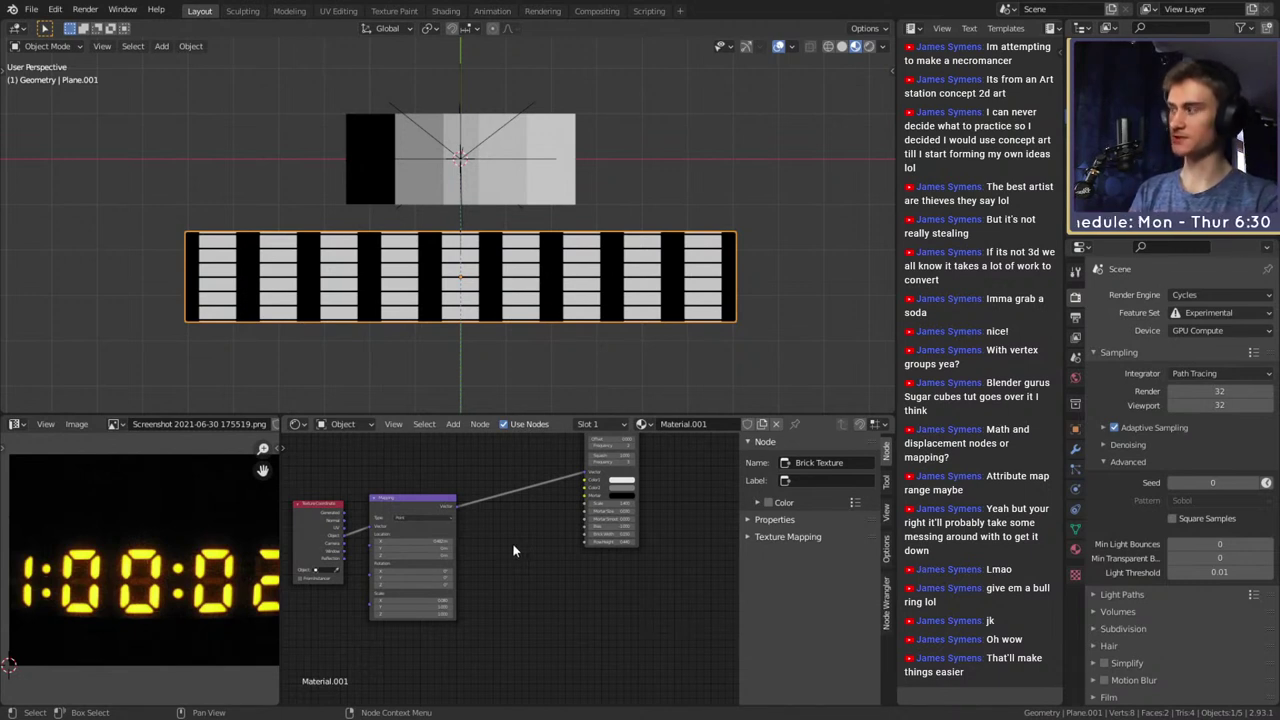
pyautogui.moveTo(512, 542); pyautogui.dragTo(436, 533, button='middle')
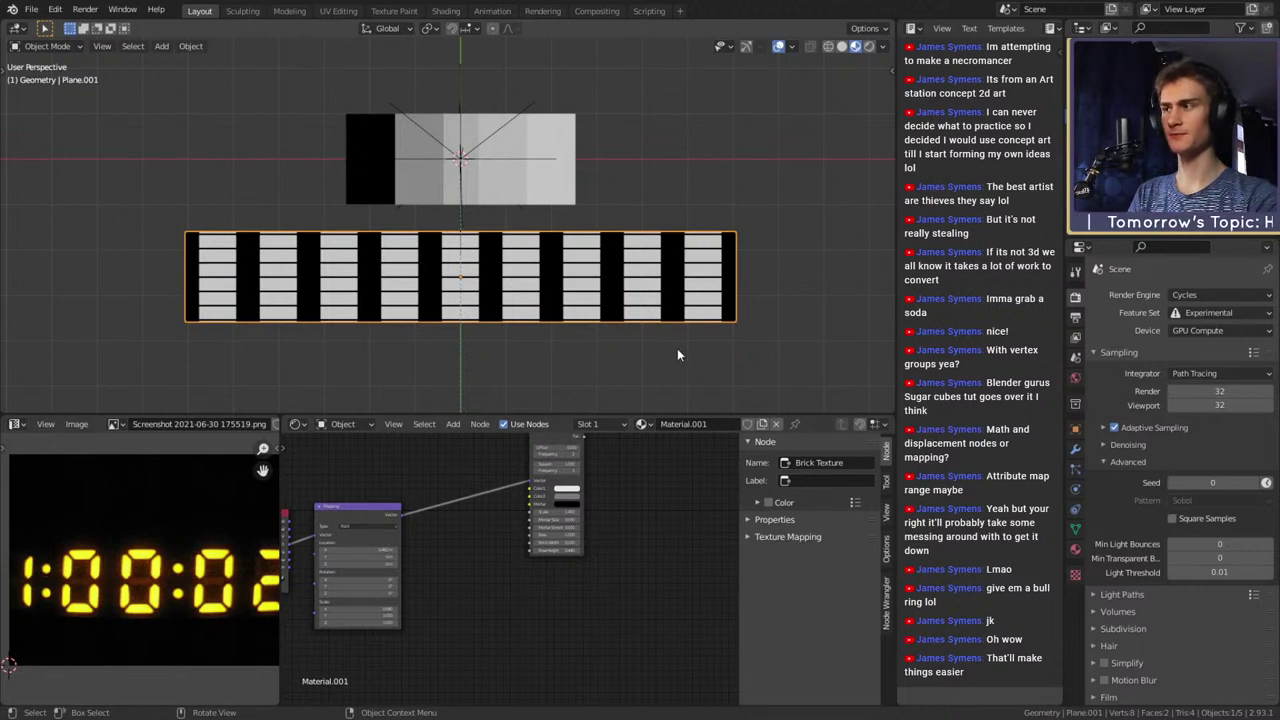
pyautogui.scroll(5, 610, 575)
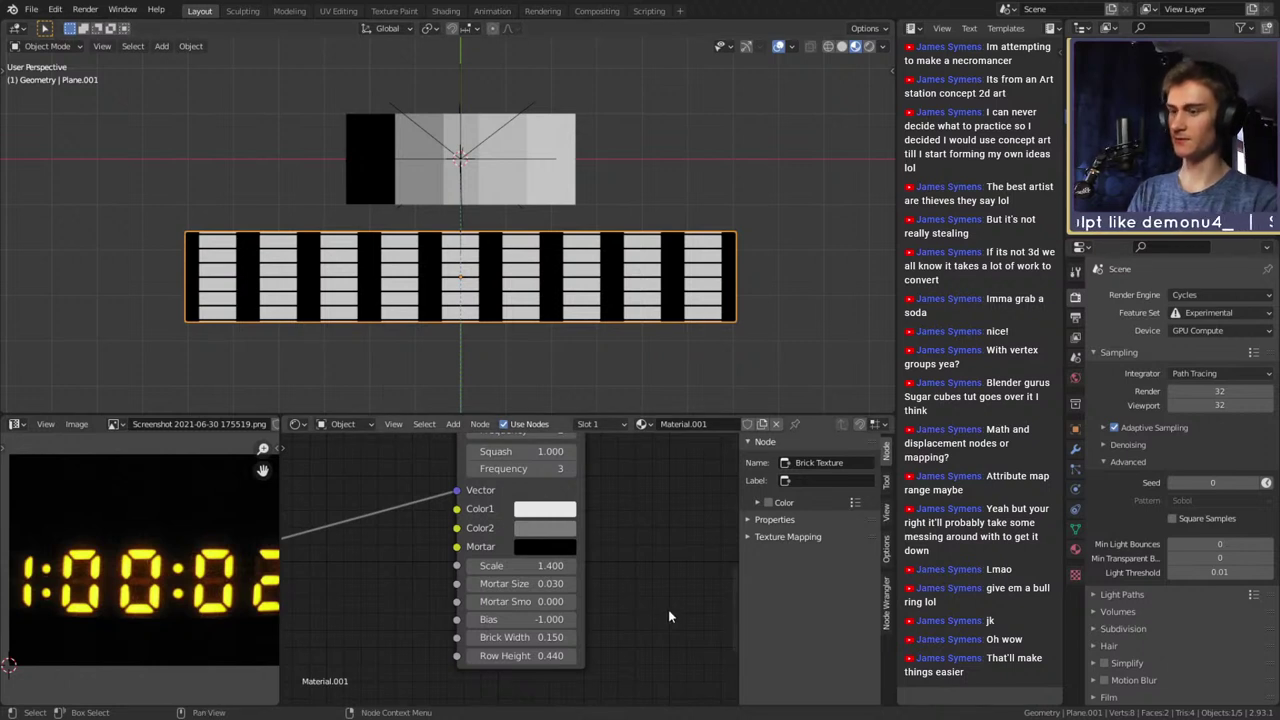
pyautogui.moveTo(669, 616); pyautogui.dragTo(664, 527, button='middle')
pyautogui.scroll(2, 662, 527)
pyautogui.keyDown('shift'); pyautogui.moveTo(560, 531); pyautogui.dragTo(565, 530); pyautogui.keyUp('shift')
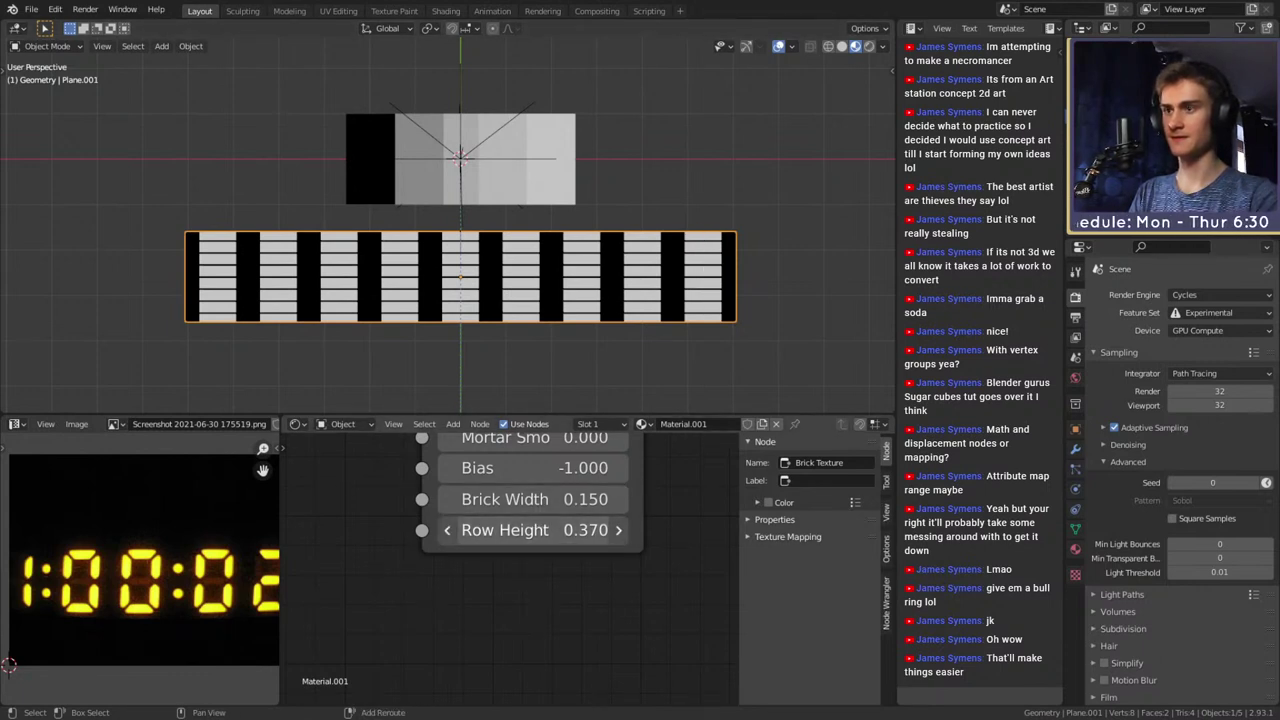
pyautogui.moveTo(530, 530); pyautogui.dragTo(490, 530)
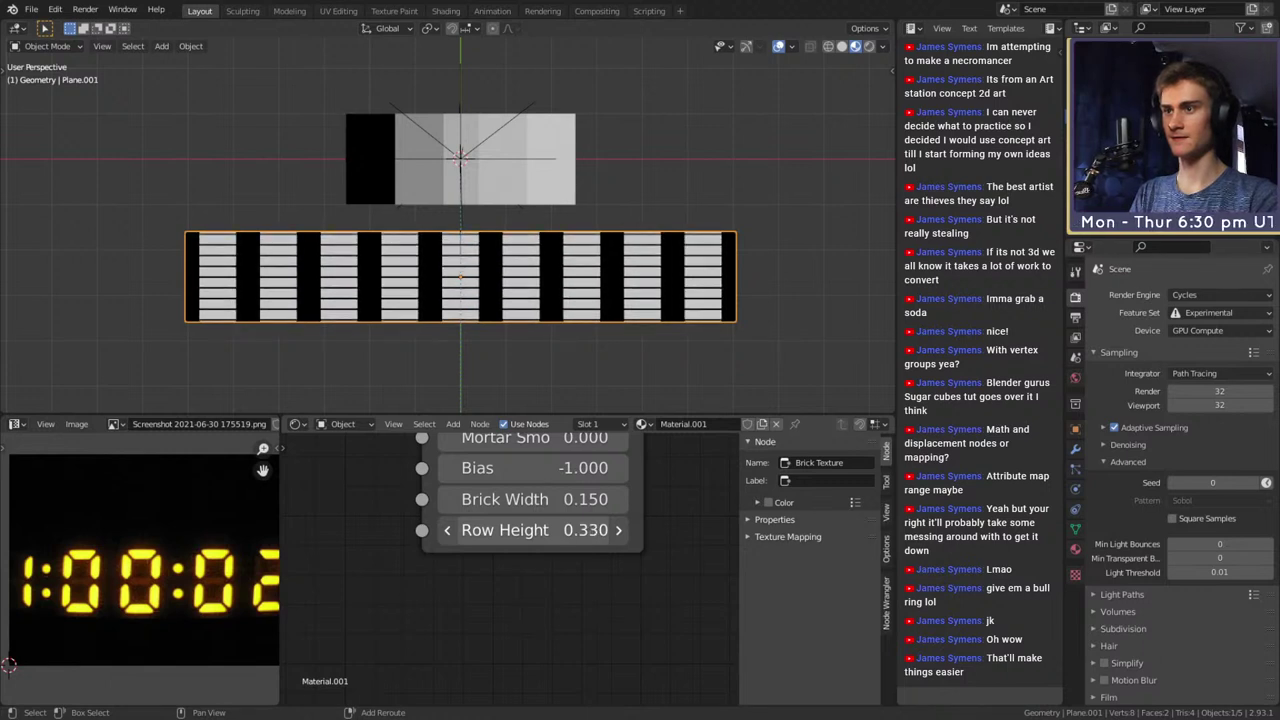
pyautogui.scroll(-6, 455, 583)
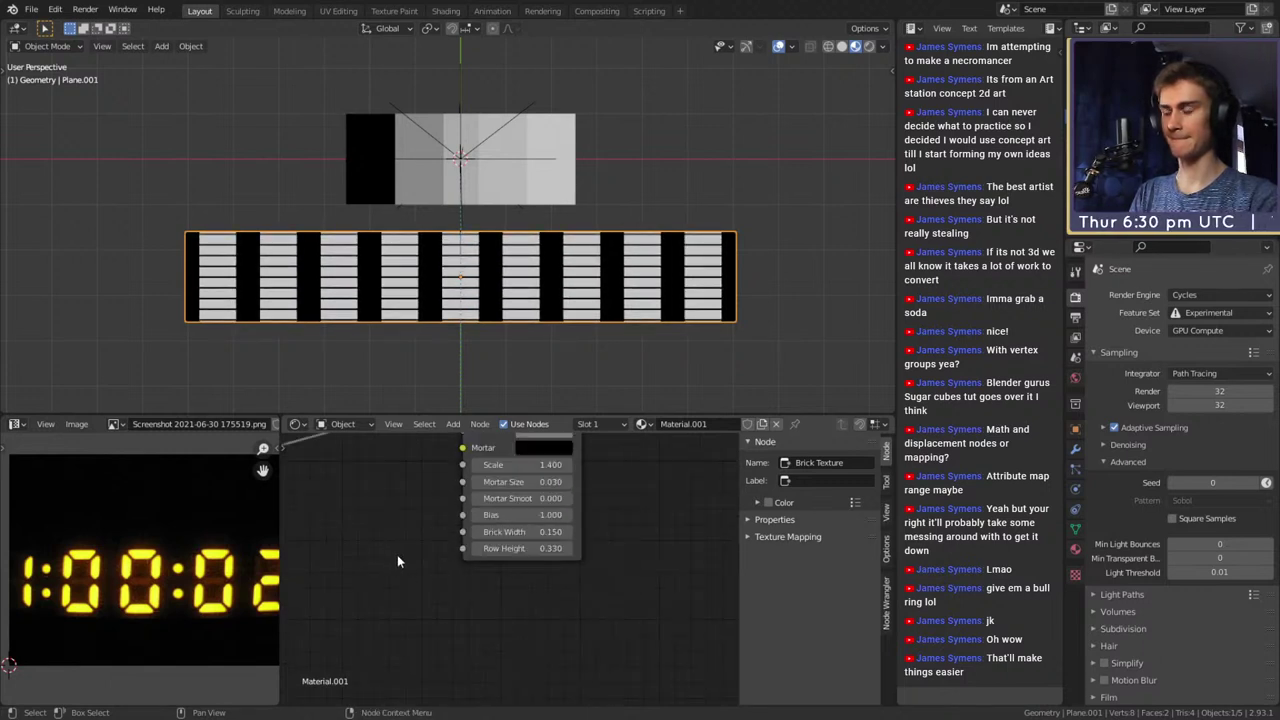
pyautogui.scroll(3, 519, 583)
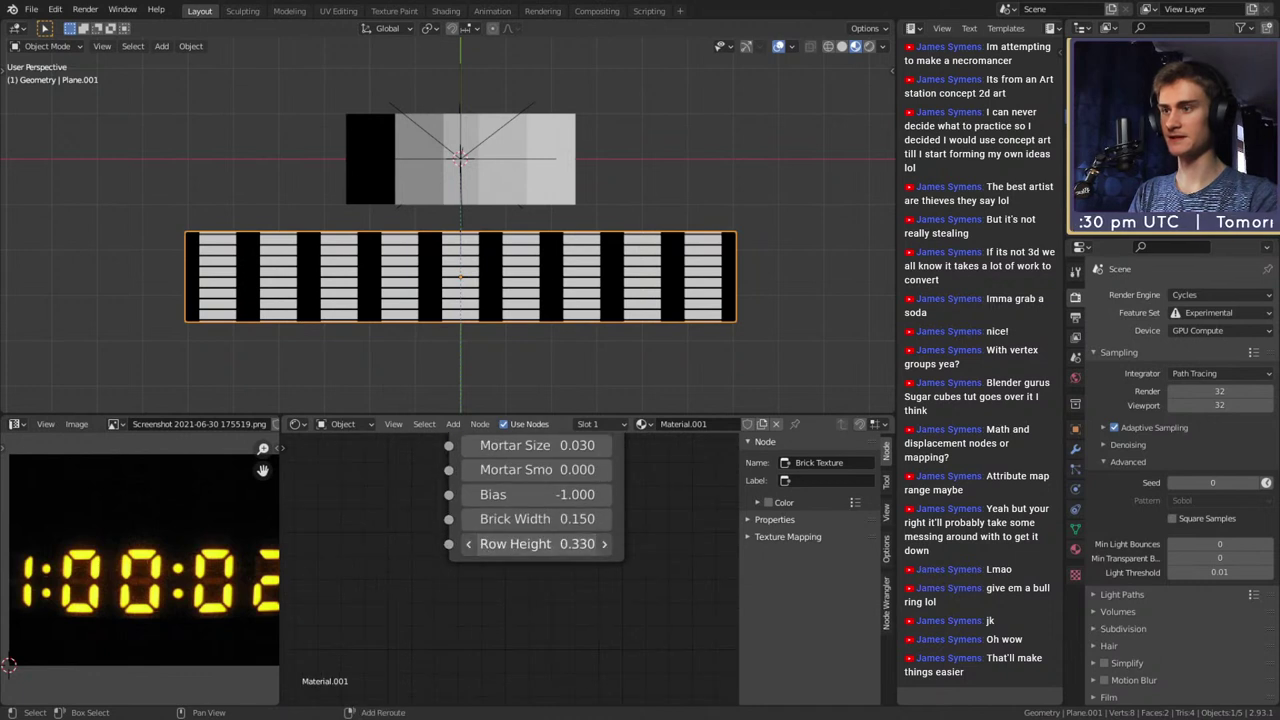
pyautogui.moveTo(530, 543); pyautogui.dragTo(490, 543)
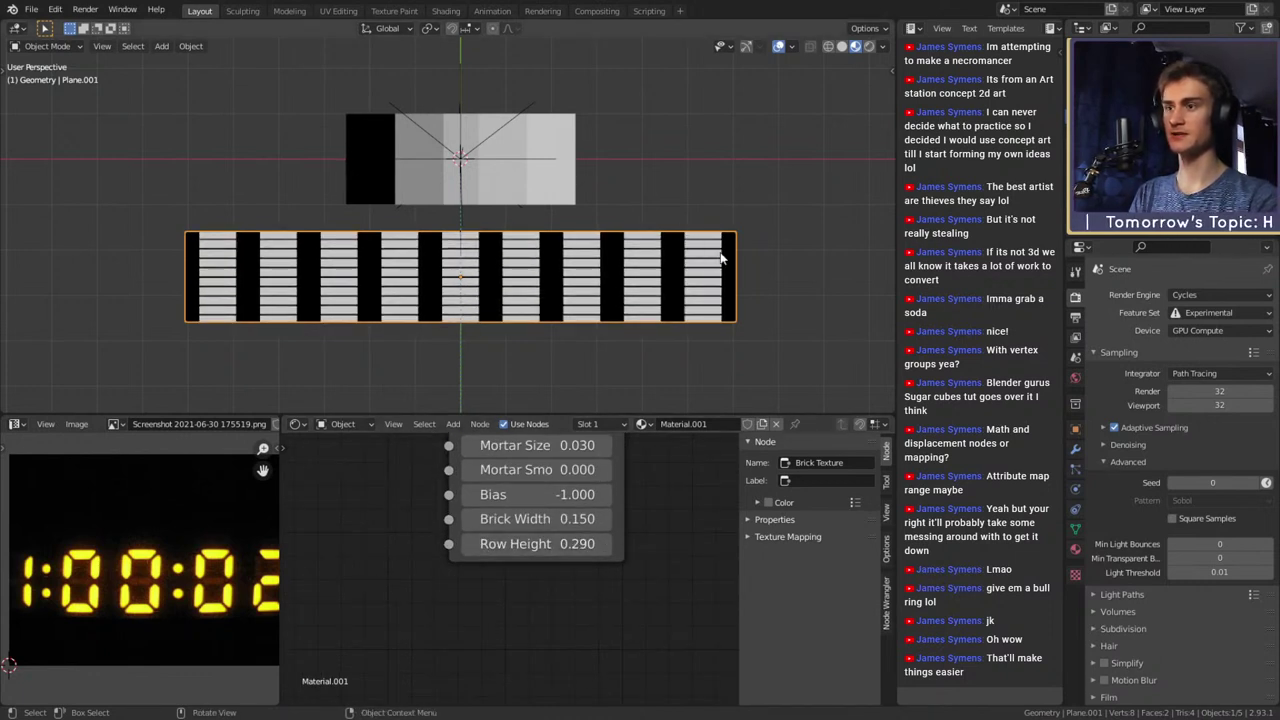
# Raise the Brick Texture's Row Height to 0.31 and settle on 0.34
pyautogui.scroll(-3, 650, 535)
pyautogui.scroll(3, 690, 298)
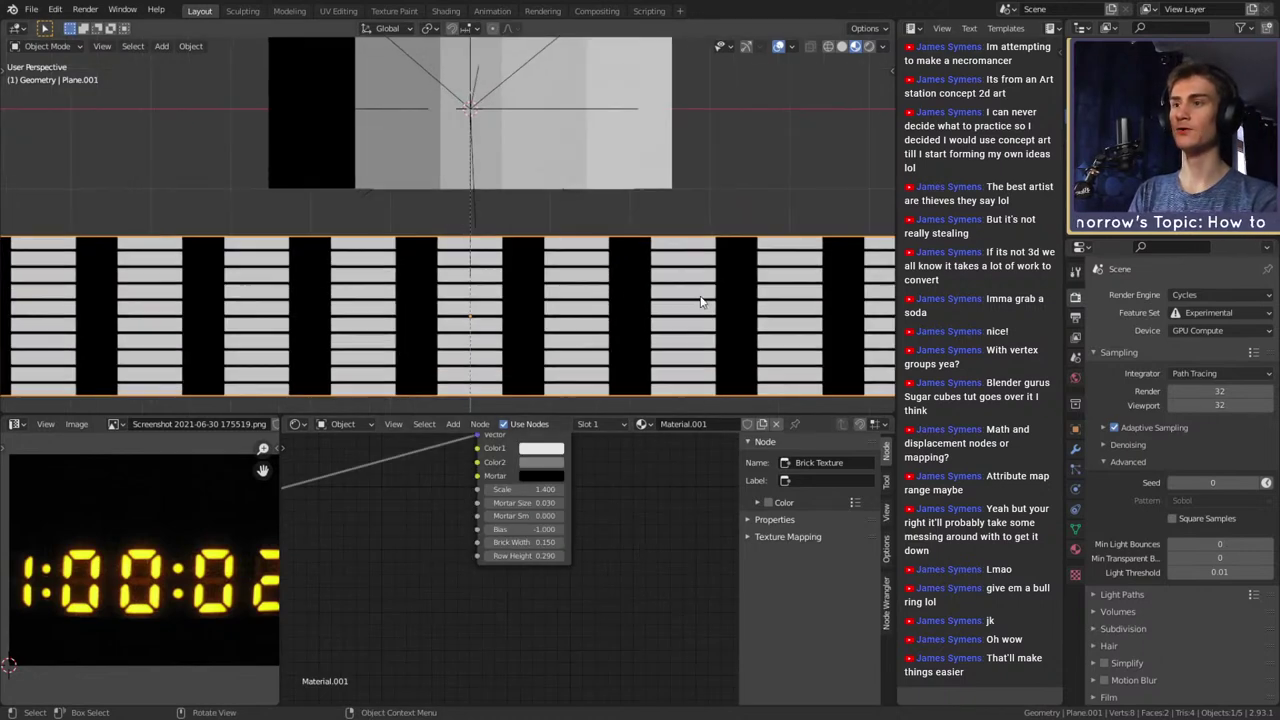
pyautogui.keyDown('shift'); pyautogui.moveTo(824, 296); pyautogui.dragTo(606, 248, button='middle'); pyautogui.keyUp('shift')
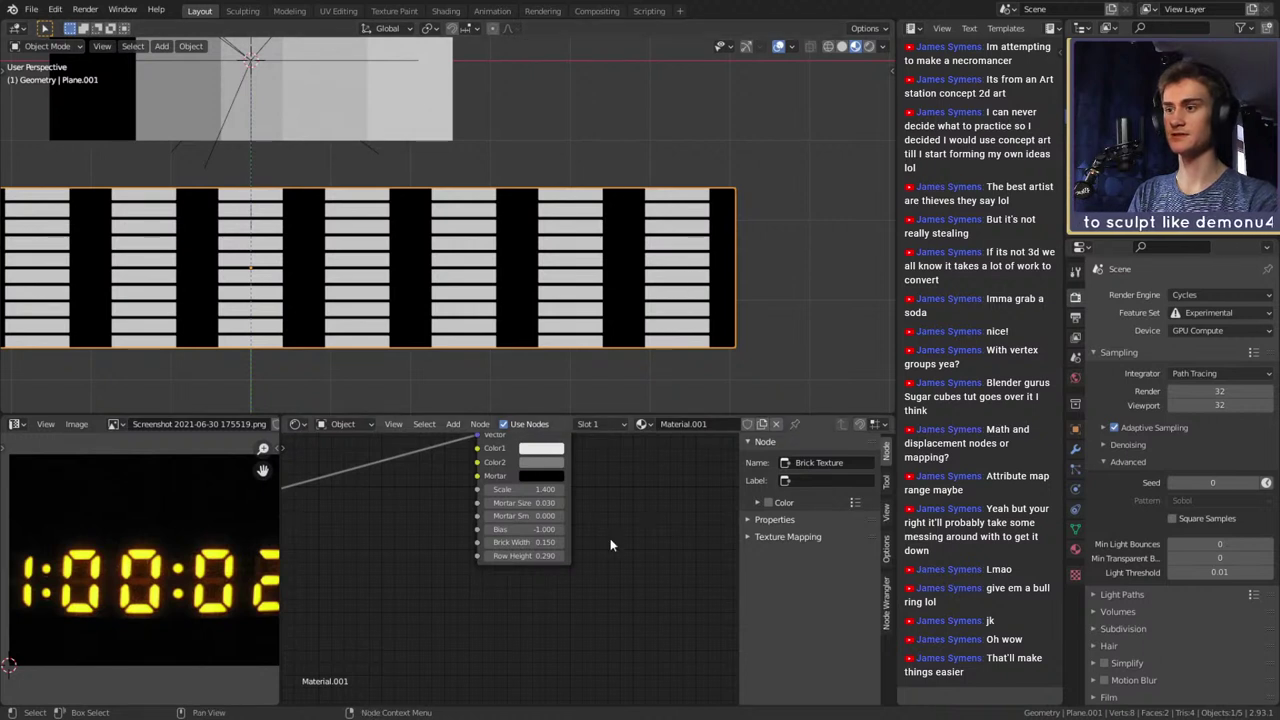
pyautogui.scroll(2, 563, 571)
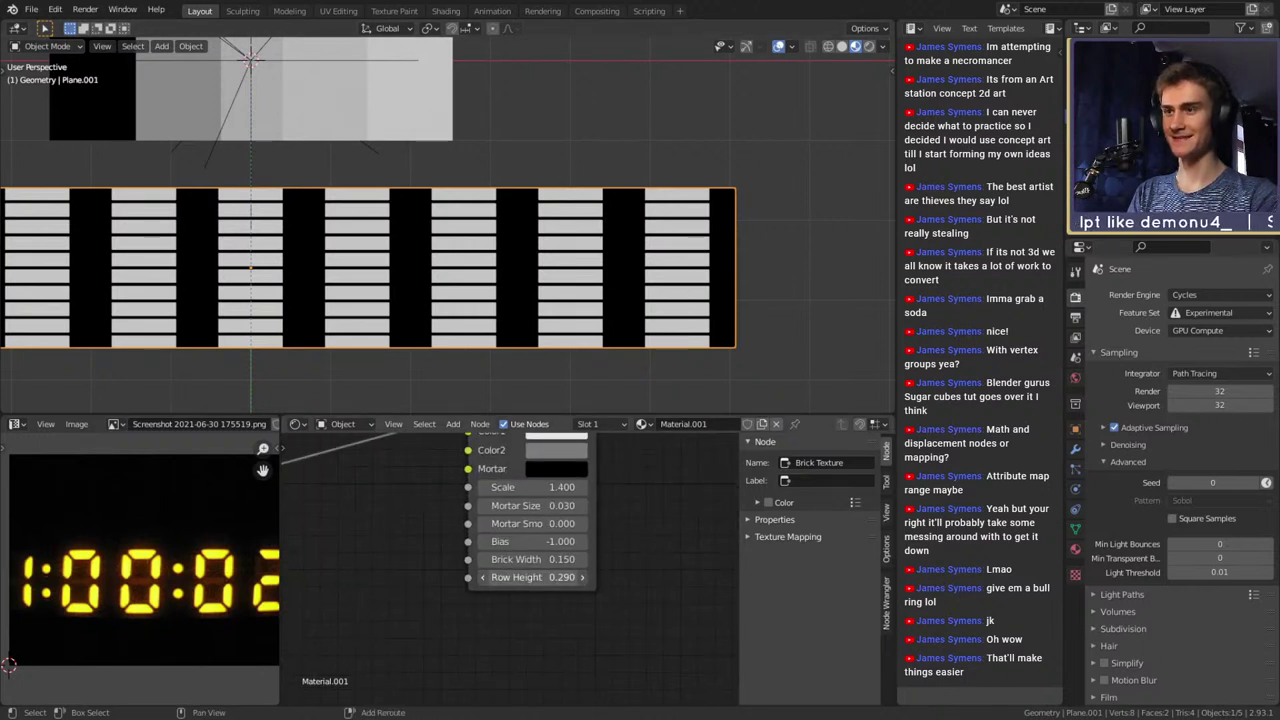
pyautogui.moveTo(558, 577); pyautogui.dragTo(578, 577)
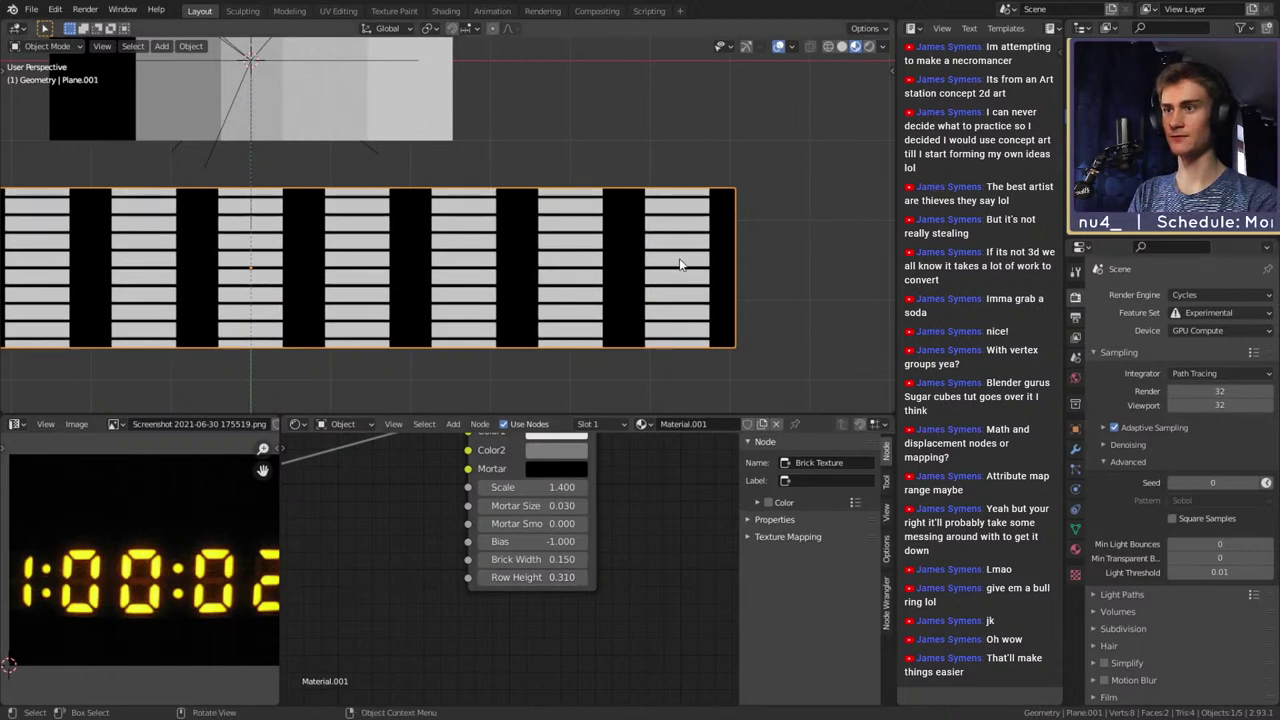
pyautogui.moveTo(560, 577); pyautogui.dragTo(575, 577)
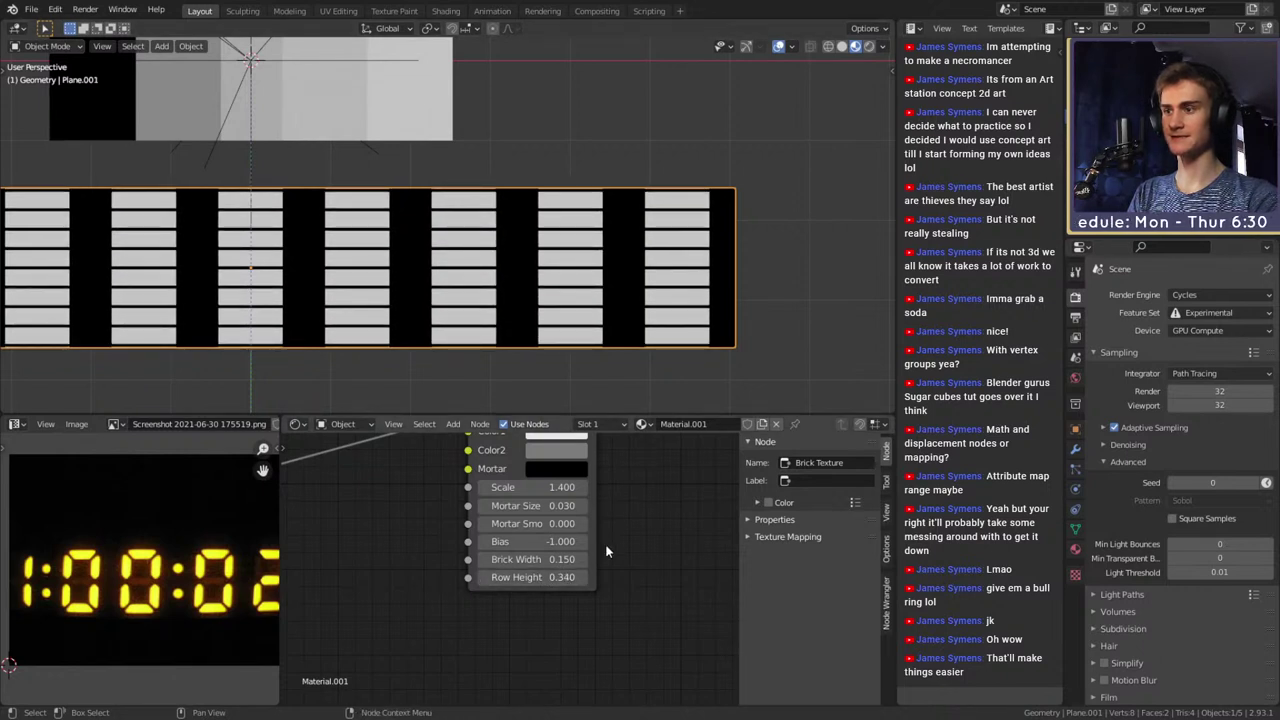
# Shift the brick rows vertically with the Mapping node's Y Location, trying 0.18 m and settling on 0.11 m
pyautogui.scroll(-5, 490, 574)
pyautogui.moveTo(426, 535); pyautogui.dragTo(588, 530, button='middle')
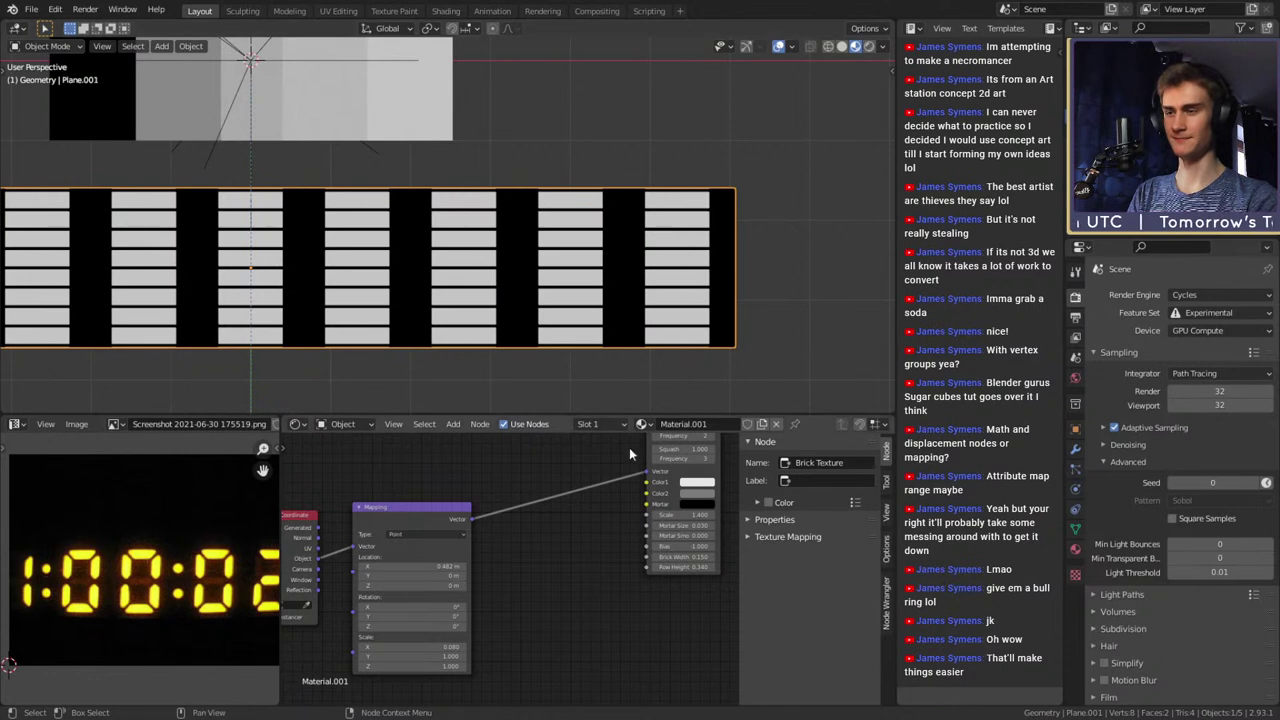
pyautogui.scroll(-4, 557, 546)
pyautogui.scroll(3, 510, 541)
pyautogui.moveTo(557, 546); pyautogui.dragTo(603, 558, button='middle')
pyautogui.scroll(4, 569, 571)
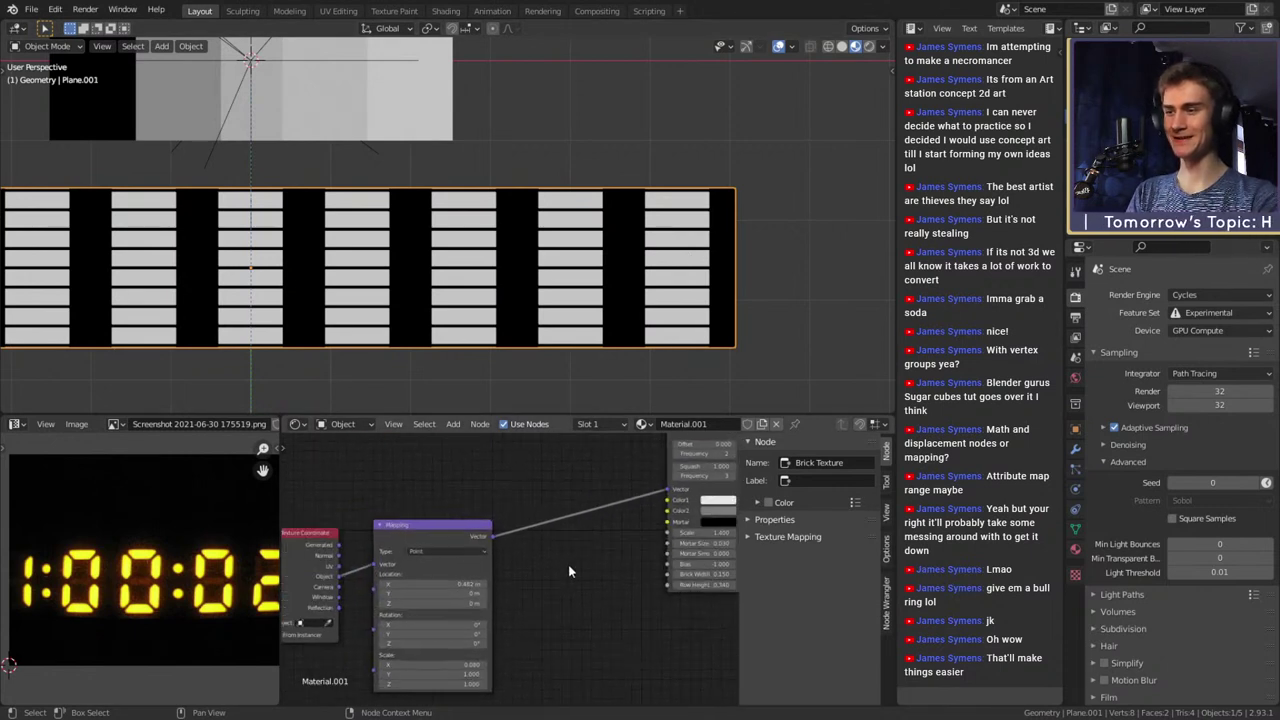
pyautogui.moveTo(528, 575); pyautogui.dragTo(626, 531, button='middle')
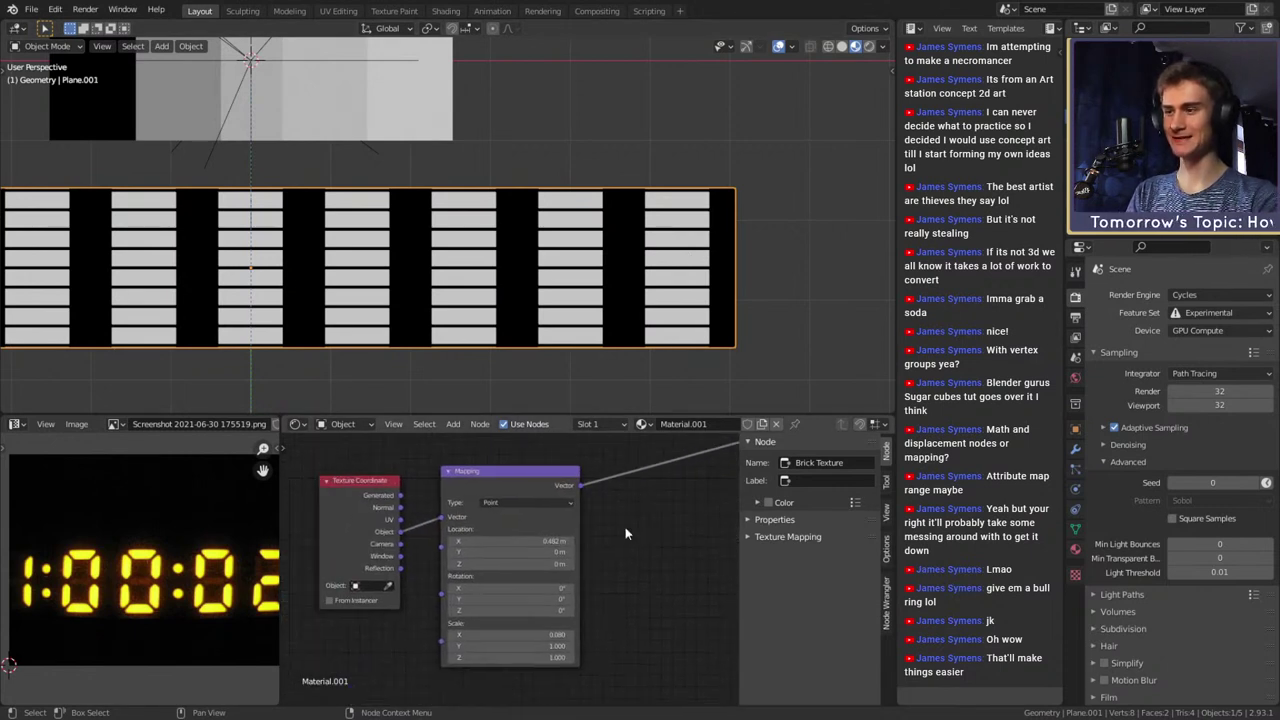
pyautogui.moveTo(511, 564)
pyautogui.mouseDown()
pyautogui.moveTo(569, 564)
pyautogui.moveTo(505, 551)
pyautogui.moveTo(521, 551)
pyautogui.mouseUp()
pyautogui.click(511, 564)
pyautogui.write('0')
pyautogui.press('Return')
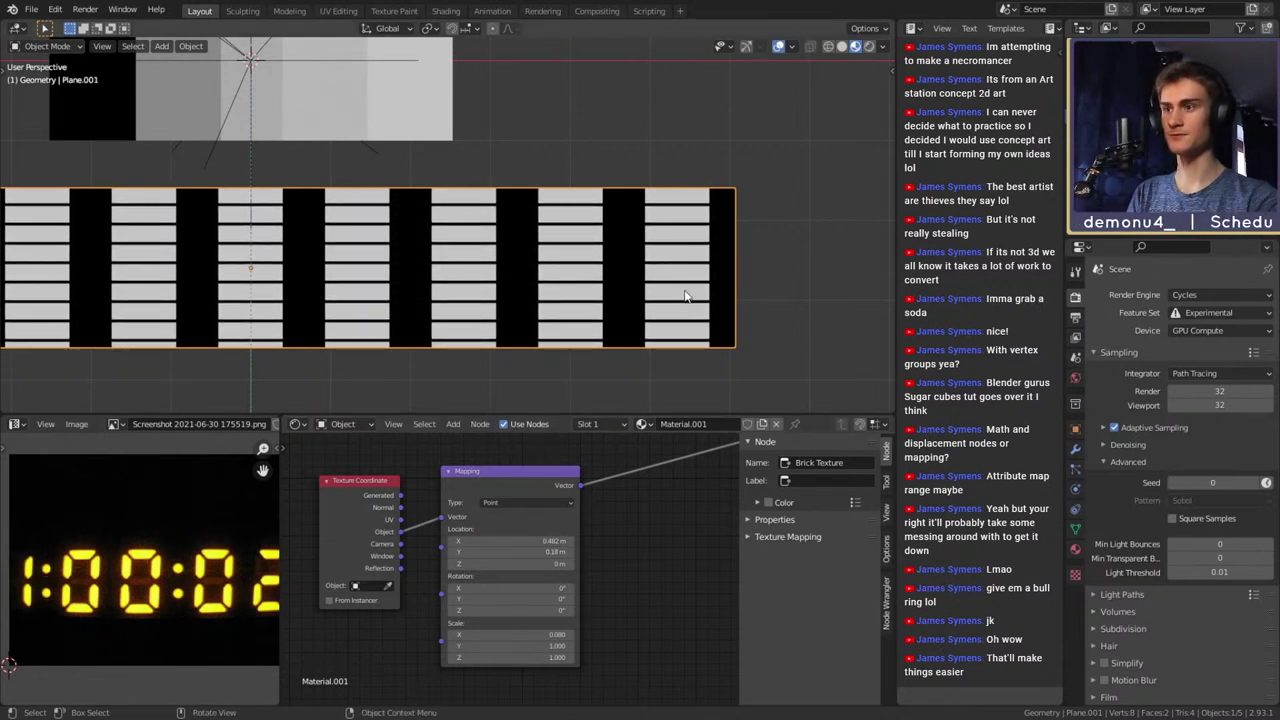
pyautogui.moveTo(595, 563); pyautogui.dragTo(585, 569, button='middle')
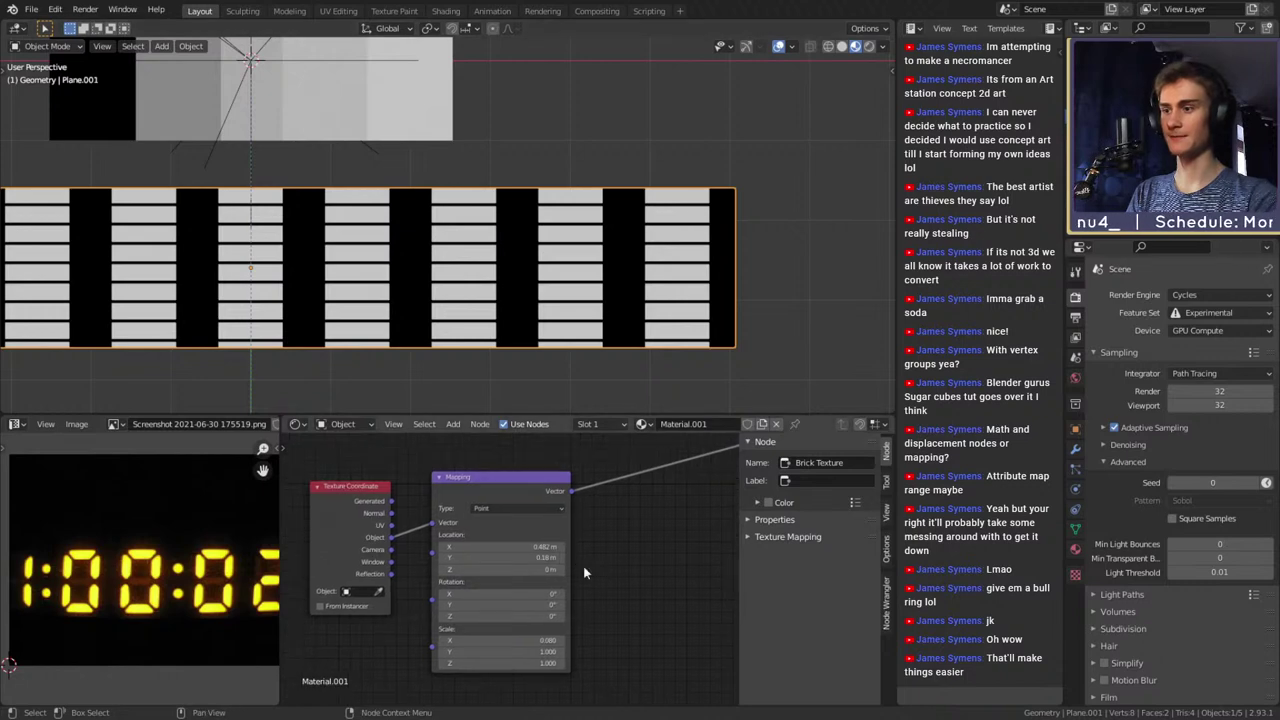
pyautogui.moveTo(513, 558); pyautogui.dragTo(502, 557)
pyautogui.scroll(-5, 497, 273)
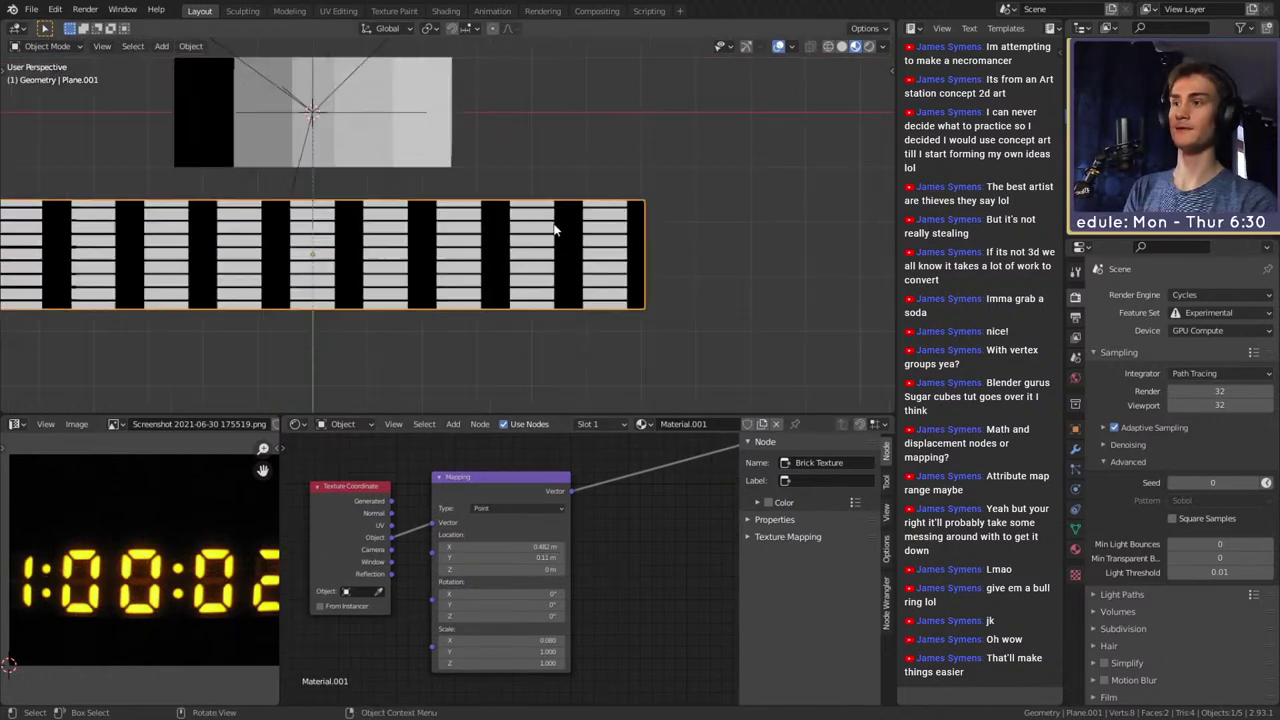
pyautogui.scroll(6, 497, 273)
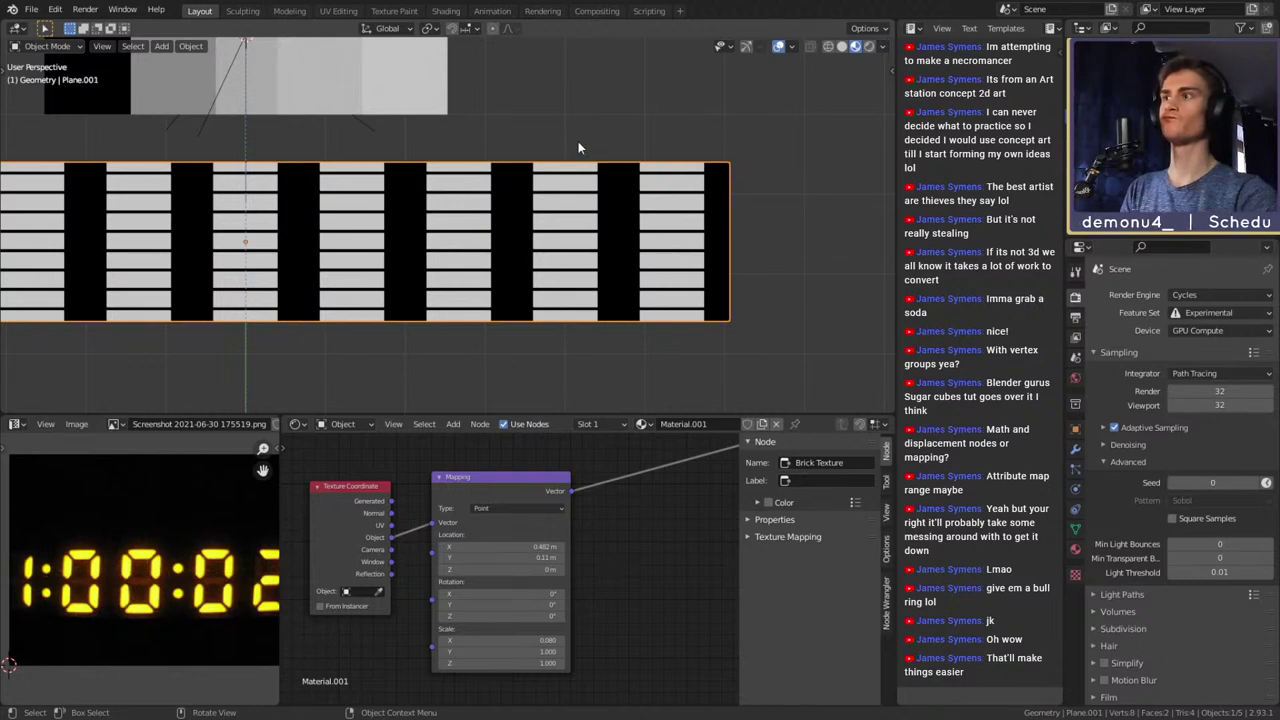
pyautogui.scroll(-8, 576, 142)
pyautogui.scroll(5, 492, 242)
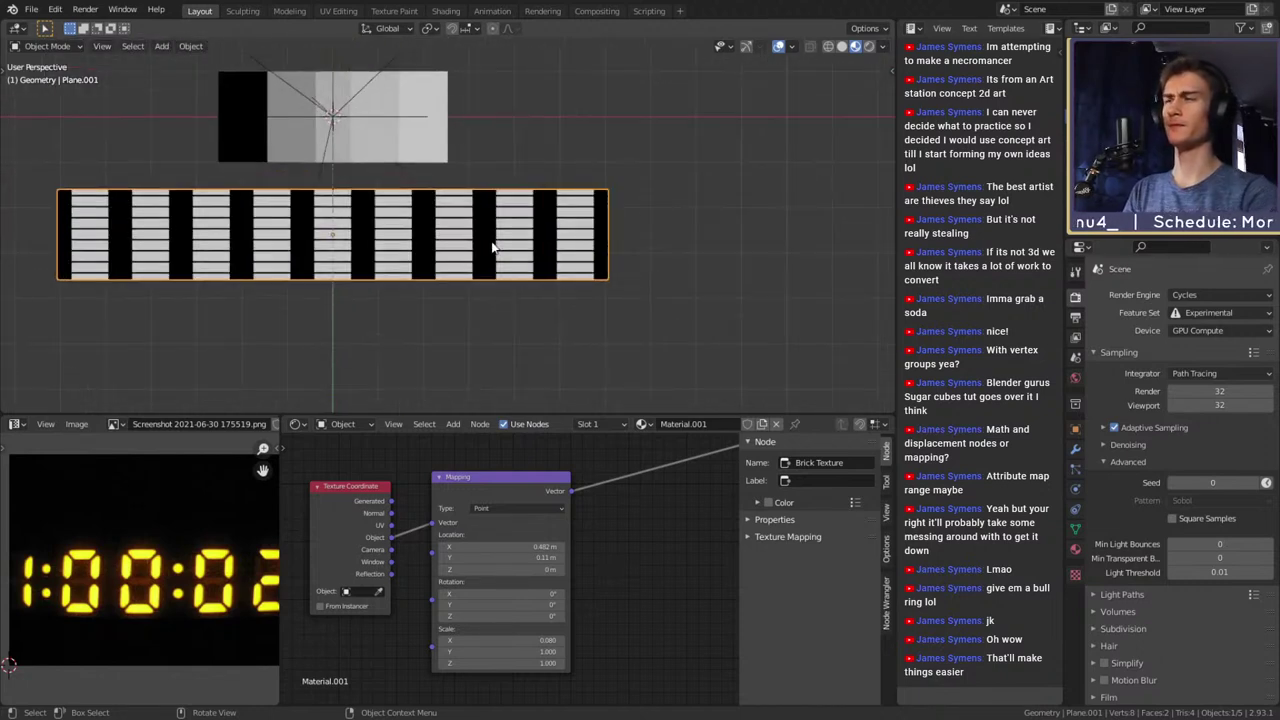
# Tidy the brick node chain by moving the Brick Texture close to its Mapping and Texture Coordinate nodes
pyautogui.scroll(-4, 609, 543)
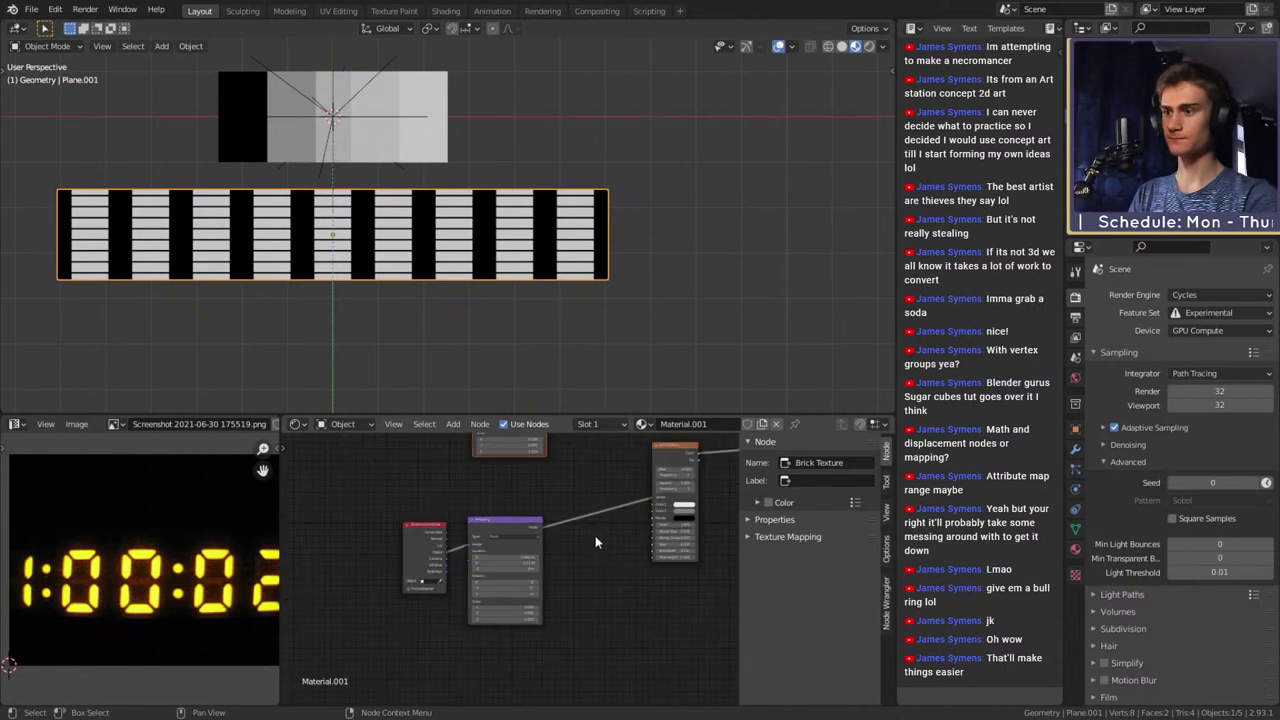
pyautogui.moveTo(489, 569); pyautogui.dragTo(476, 542)
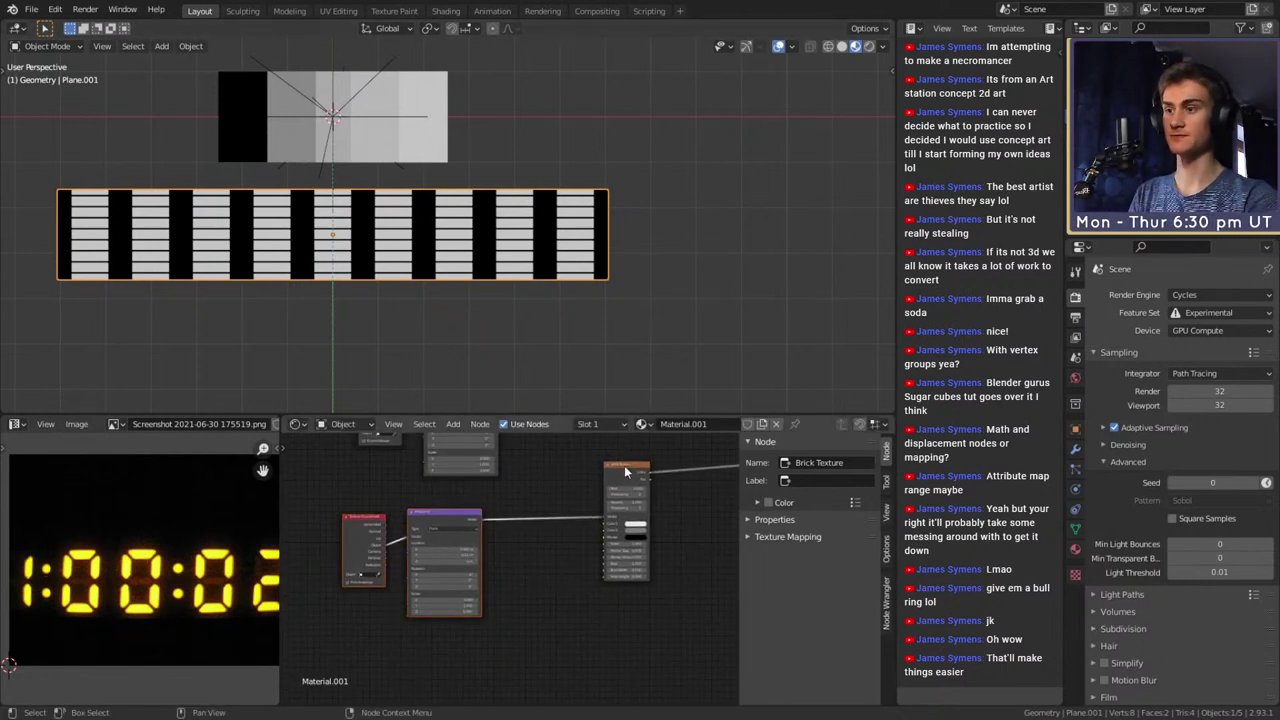
pyautogui.moveTo(617, 464); pyautogui.dragTo(371, 537)
pyautogui.keyDown('shift'); pyautogui.click(540, 508); pyautogui.keyUp('shift')
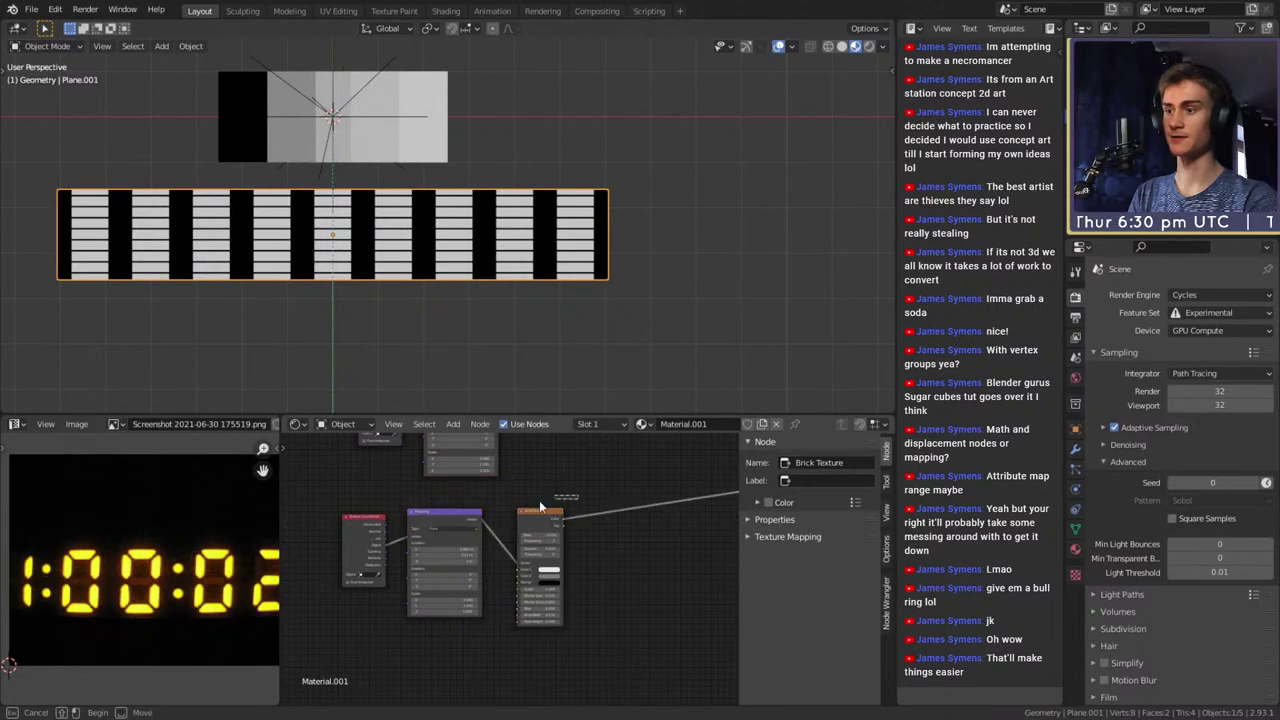
pyautogui.keyDown('shift'); pyautogui.click(540, 510); pyautogui.keyUp('shift')
pyautogui.moveTo(545, 521); pyautogui.dragTo(464, 518)
pyautogui.click(580, 526)
pyautogui.moveTo(580, 552)
pyautogui.mouseDown(button='middle')
pyautogui.moveTo(496, 564)
pyautogui.moveTo(580, 544)
pyautogui.moveTo(597, 555)
pyautogui.mouseUp(button='middle')
pyautogui.scroll(5, 496, 564)
pyautogui.scroll(-5, 545, 560)
pyautogui.moveTo(520, 560); pyautogui.dragTo(592, 550, button='middle')
# Examine the original Gradient Texture and ColorRamp node chain above the Brick Texture nodes
pyautogui.hotkey('shift', 'a')
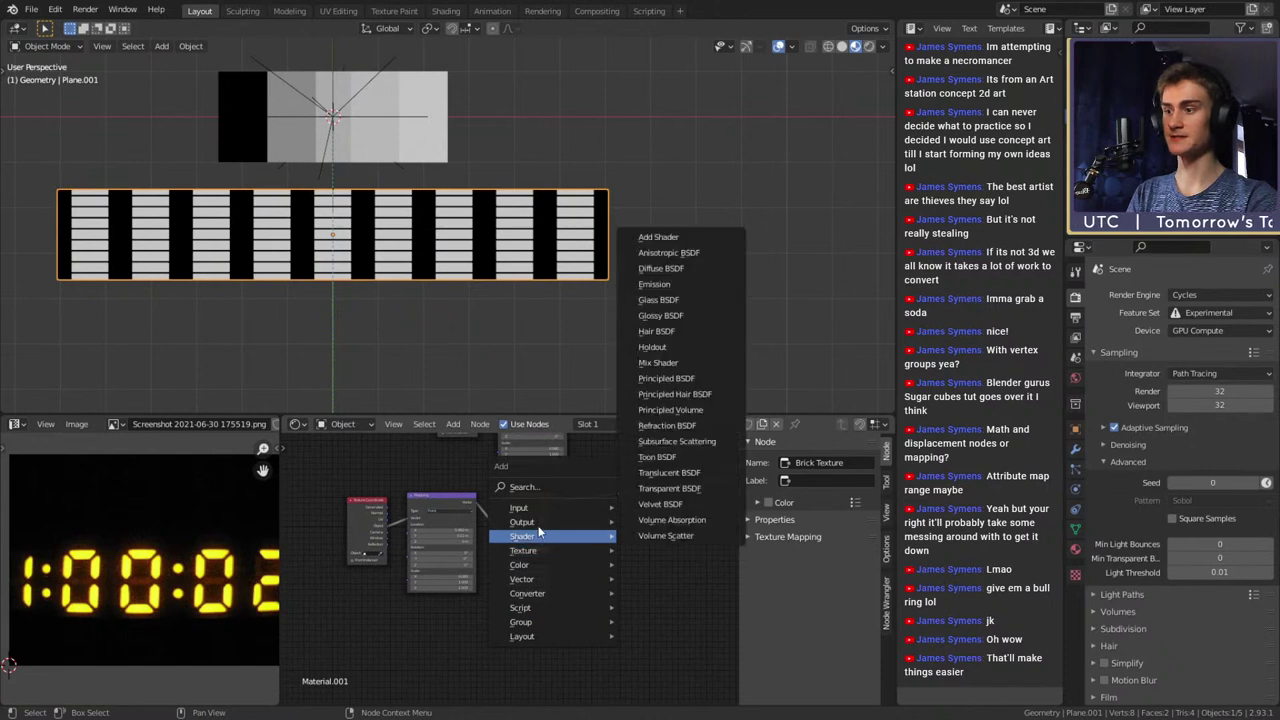
pyautogui.moveTo(529, 538)
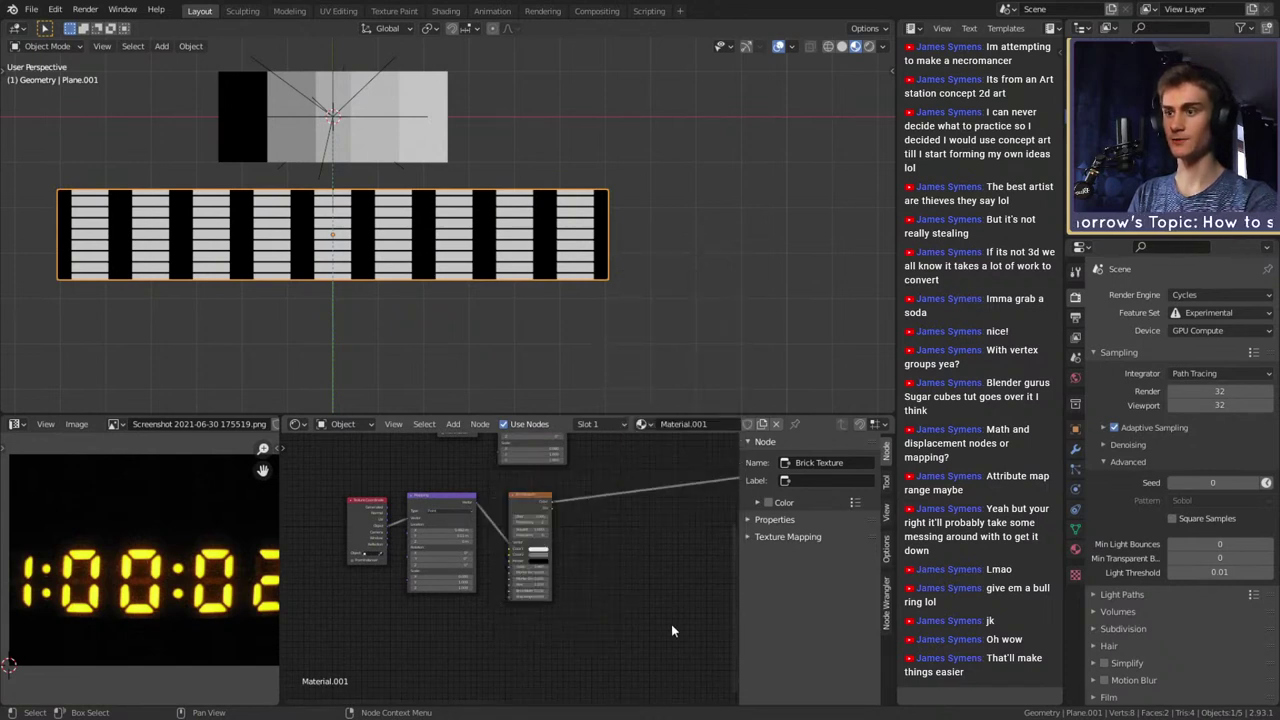
pyautogui.moveTo(635, 473); pyautogui.dragTo(610, 606, button='middle')
pyautogui.moveTo(614, 533); pyautogui.dragTo(542, 538, button='middle')
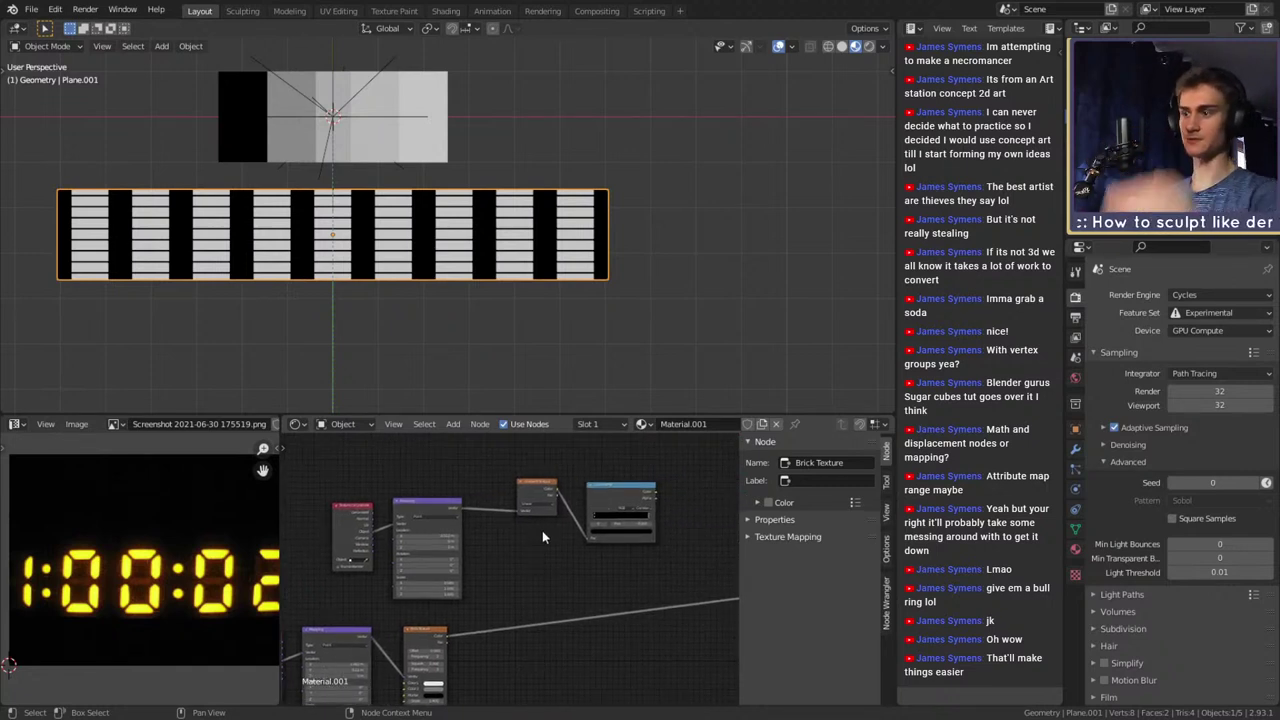
pyautogui.moveTo(610, 484); pyautogui.dragTo(322, 556)
pyautogui.click(603, 472)
pyautogui.moveTo(588, 519); pyautogui.dragTo(549, 460)
pyautogui.moveTo(490, 668); pyautogui.dragTo(606, 539, button='middle')
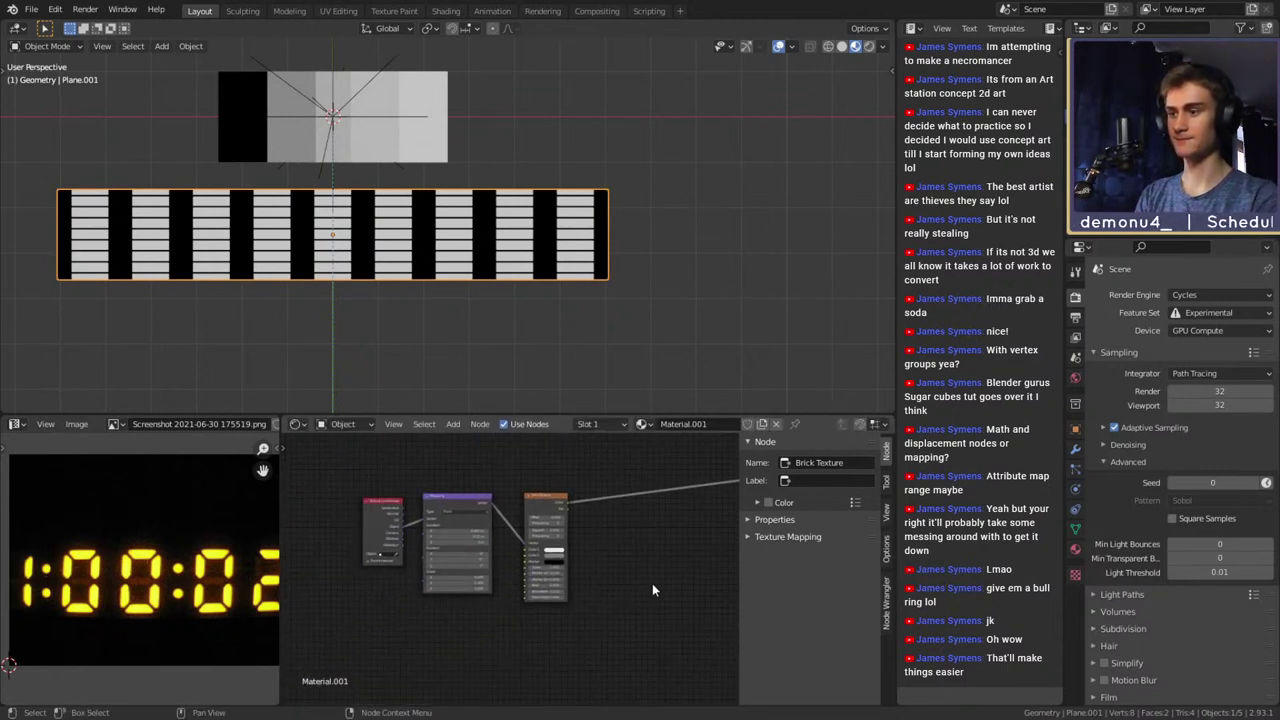
# Add a second Gradient Texture node and place it directly below the Brick Texture
pyautogui.moveTo(652, 583); pyautogui.dragTo(650, 569, button='middle')
pyautogui.hotkey('shift', 'a')
pyautogui.moveTo(580, 572)
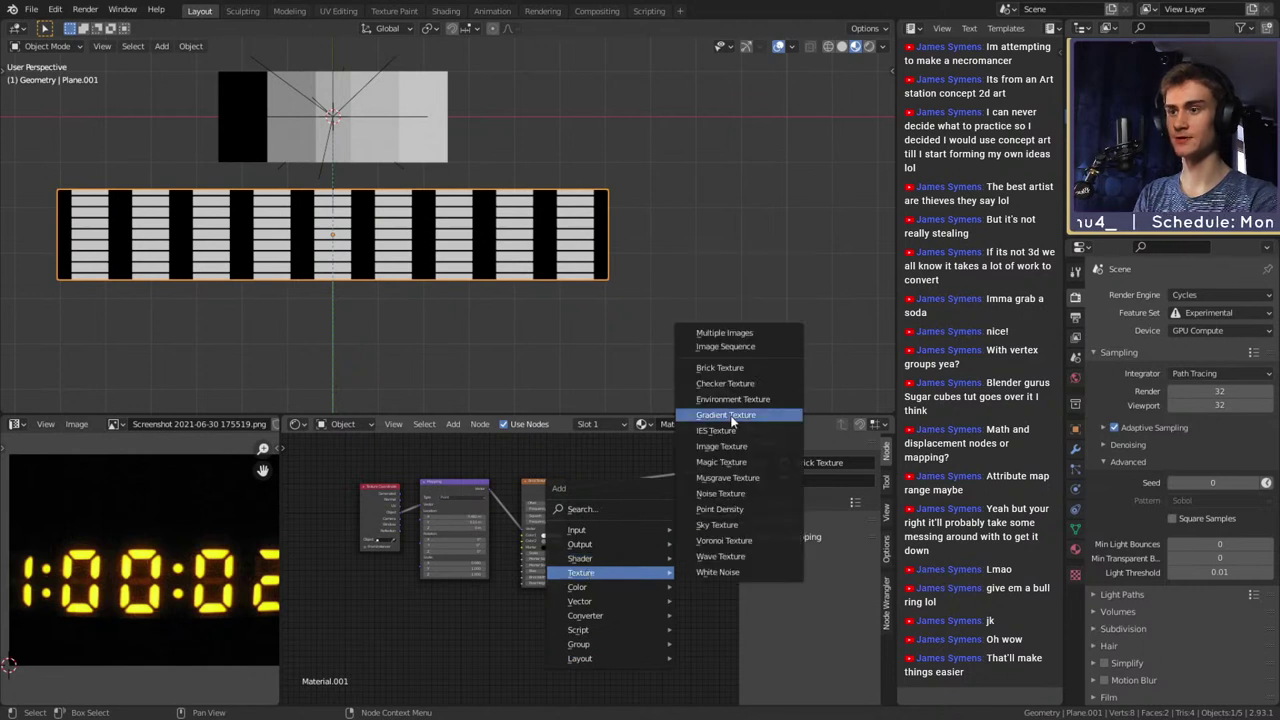
pyautogui.click(735, 420)
pyautogui.click(527, 598)
pyautogui.scroll(3, 527, 598)
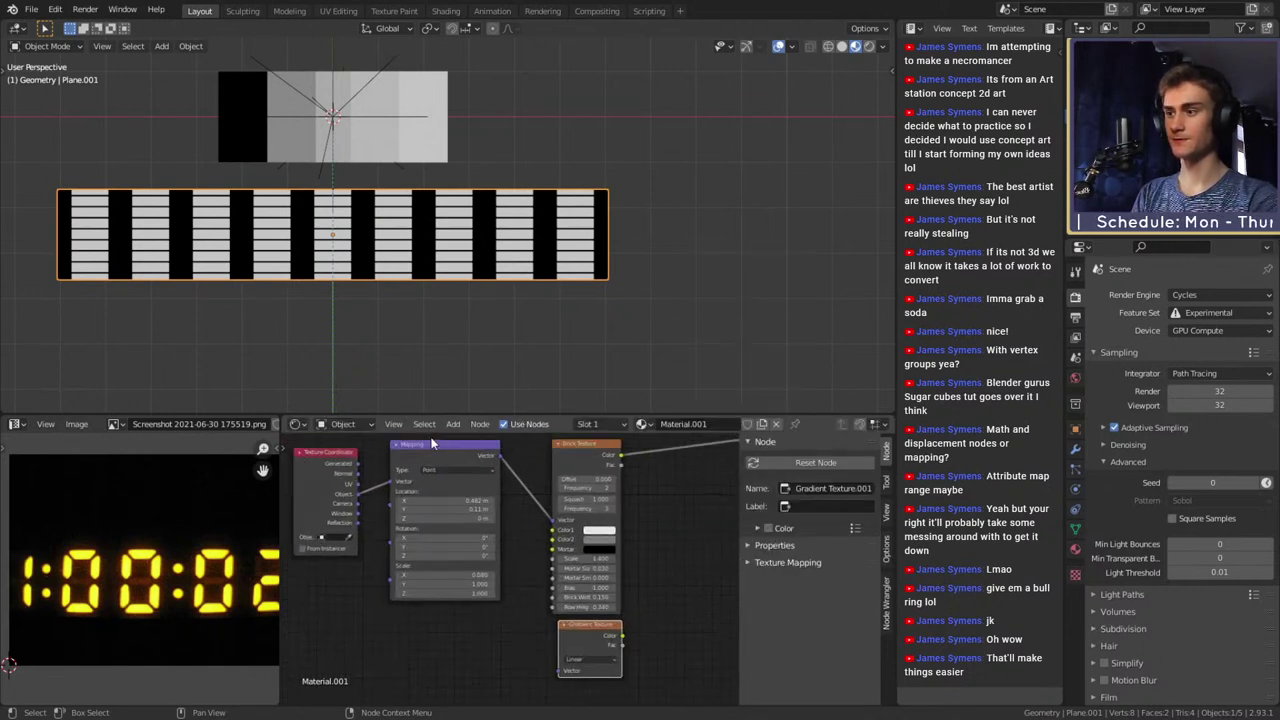
# Reposition the brick chain's Texture Coordinate and Mapping nodes so they line up beside the Brick Texture
pyautogui.press('g')
pyautogui.click(377, 551)
pyautogui.click(519, 600)
pyautogui.scroll(1, 522, 600)
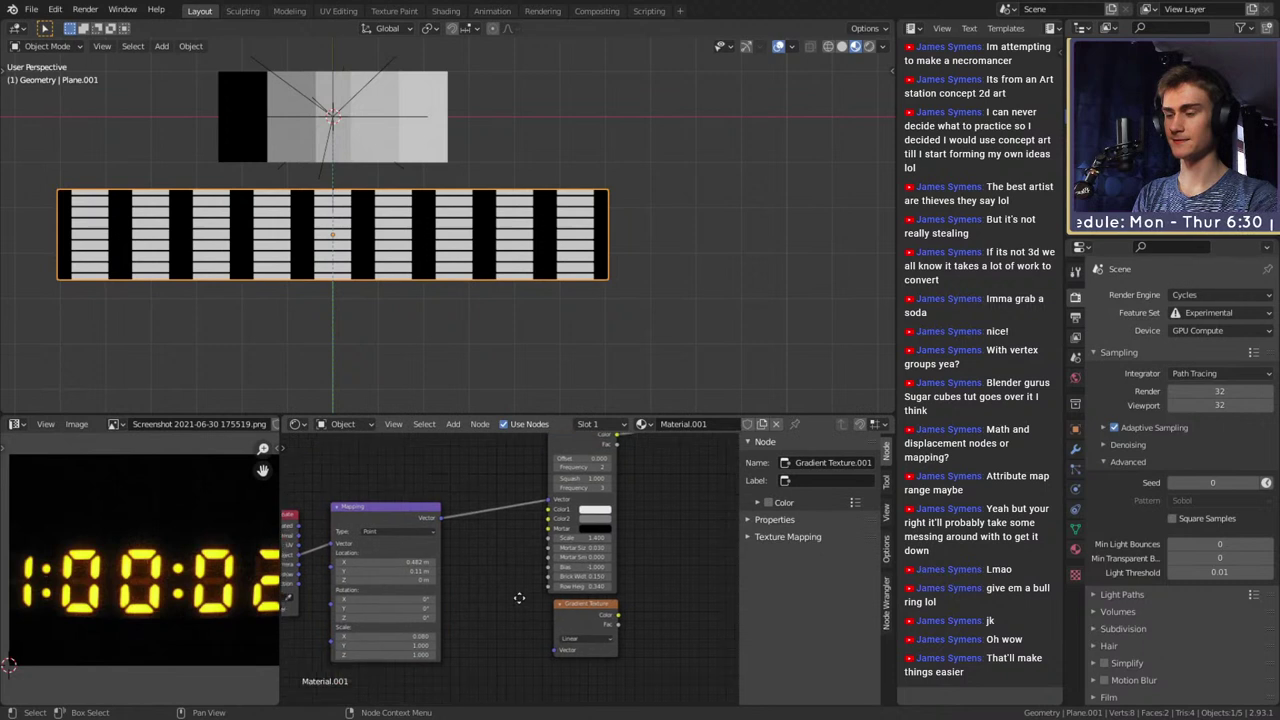
pyautogui.moveTo(519, 597); pyautogui.dragTo(598, 605, button='middle')
pyautogui.scroll(-3, 471, 577)
pyautogui.scroll(-2, 598, 605)
pyautogui.moveTo(543, 497); pyautogui.dragTo(443, 595)
pyautogui.press('g')
pyautogui.click(448, 530)
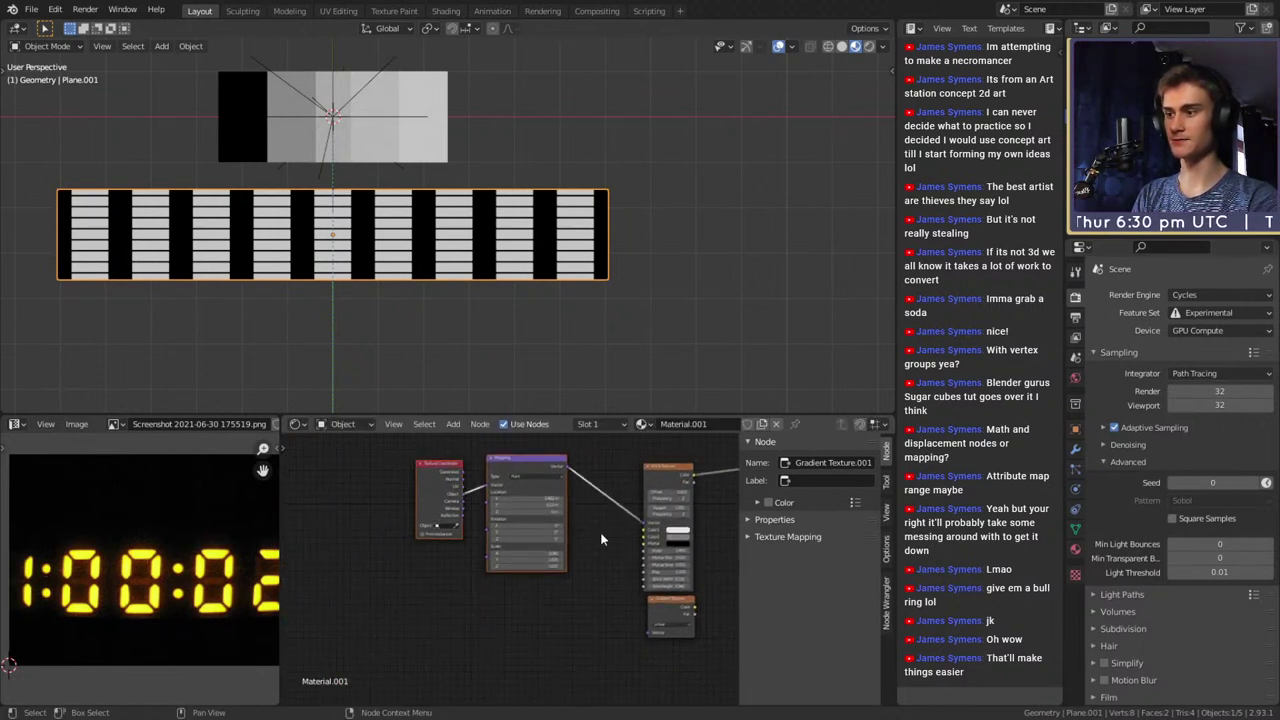
pyautogui.moveTo(564, 527); pyautogui.dragTo(522, 474, button='middle')
pyautogui.hotkey('shift', 'd')
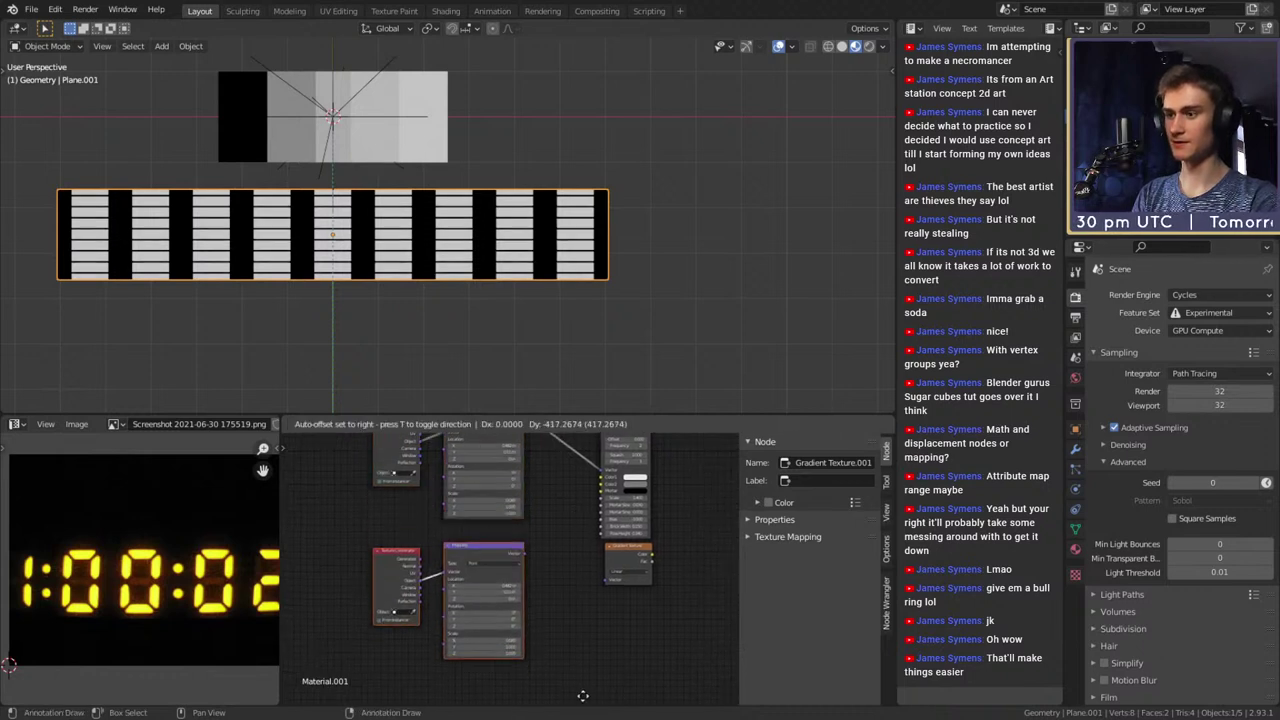
pyautogui.click(583, 682)
pyautogui.scroll(3, 573, 615)
pyautogui.click(494, 526)
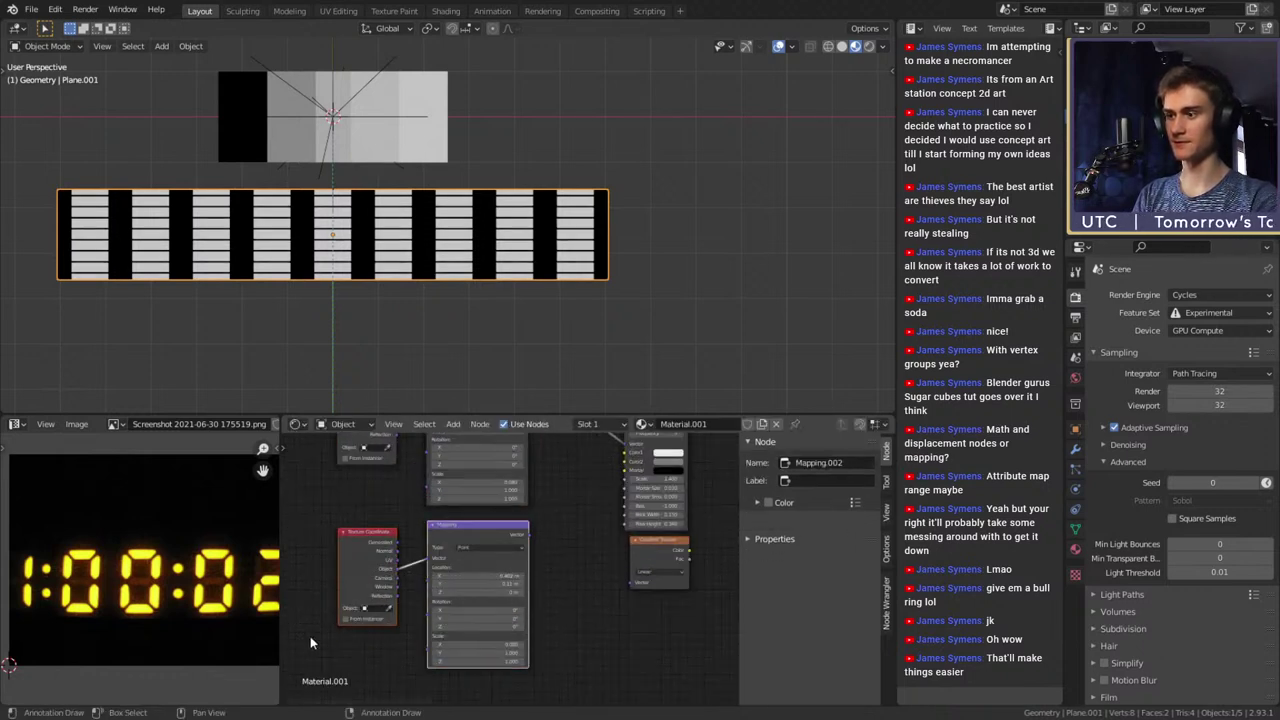
pyautogui.press('x')
# Preview the new Gradient Texture on the plane and give it its own Mapping and Texture Coordinate nodes
pyautogui.moveTo(650, 567); pyautogui.dragTo(566, 571, button='middle')
pyautogui.keyDown('ctrl'); pyautogui.keyDown('shift'); pyautogui.click(580, 555); pyautogui.keyUp('shift'); pyautogui.keyUp('ctrl')
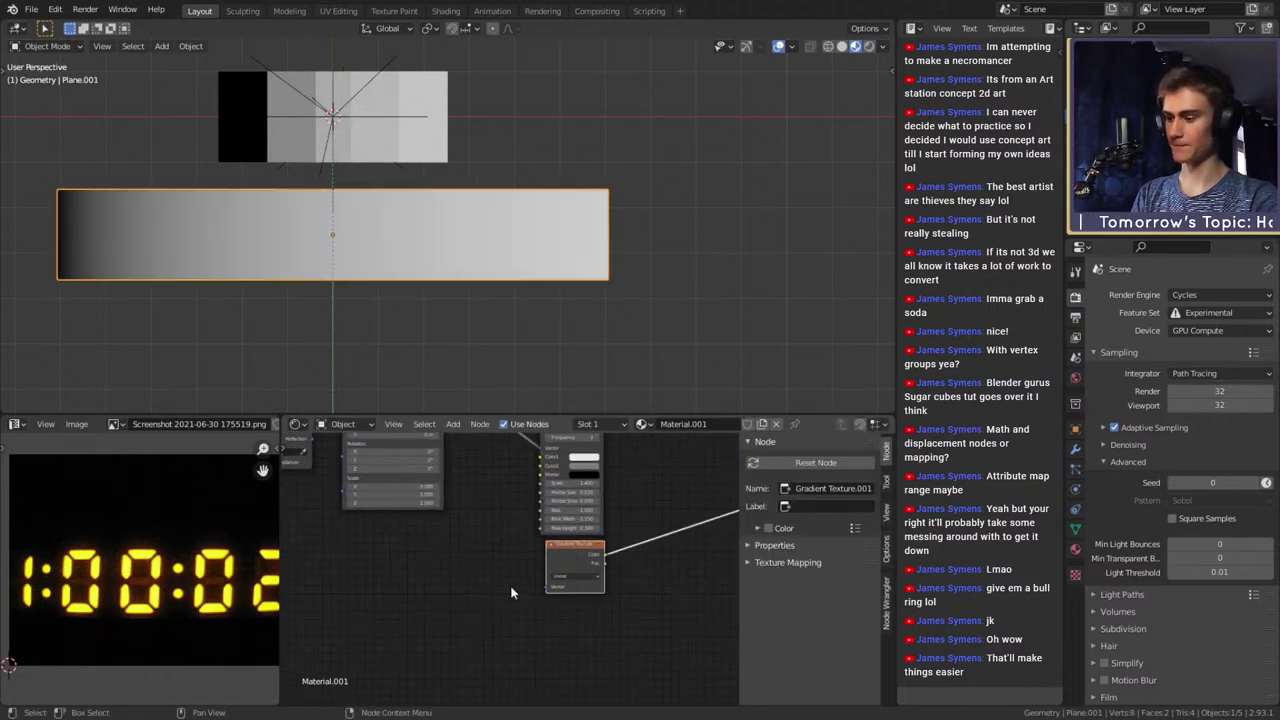
pyautogui.hotkey('ctrl', 'shift', 'z')
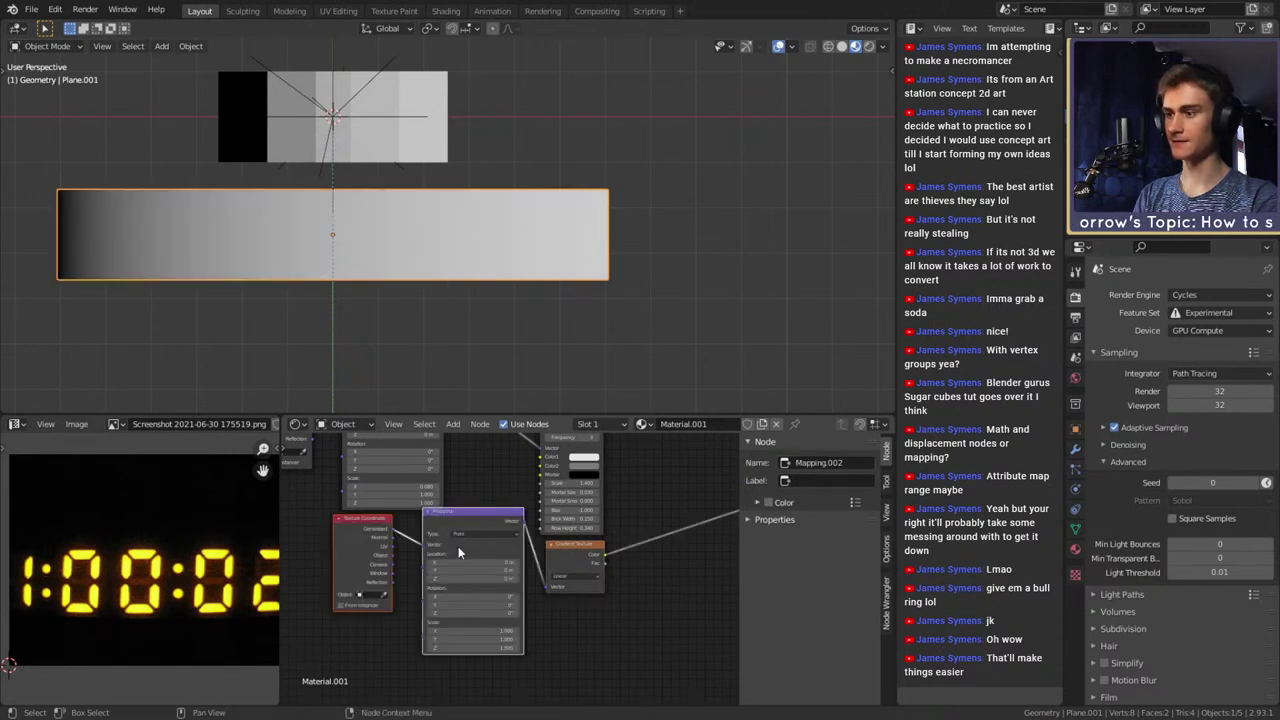
pyautogui.moveTo(469, 521); pyautogui.dragTo(387, 532)
pyautogui.click(490, 606)
pyautogui.moveTo(506, 605); pyautogui.dragTo(658, 601, button='middle')
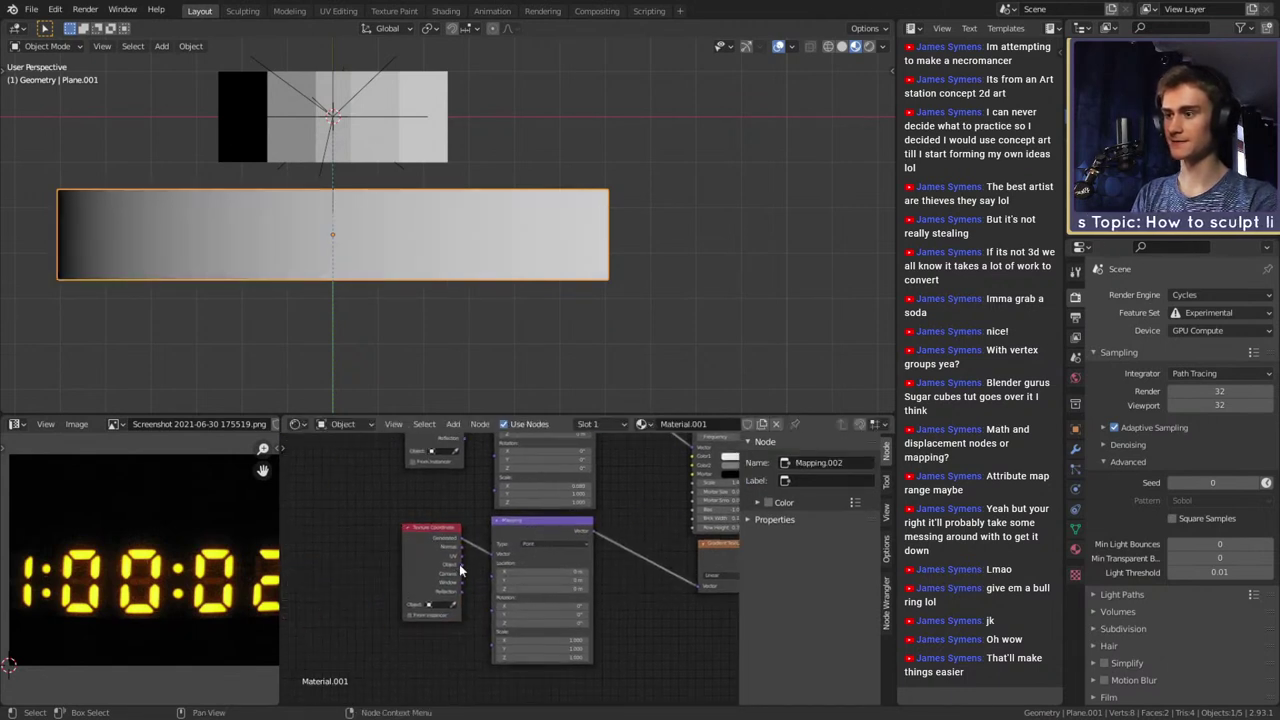
# Drive the new gradient's Mapping node from the Texture Coordinate's Object output
pyautogui.moveTo(461, 566); pyautogui.dragTo(493, 556)
pyautogui.moveTo(605, 595); pyautogui.dragTo(425, 581, button='middle')
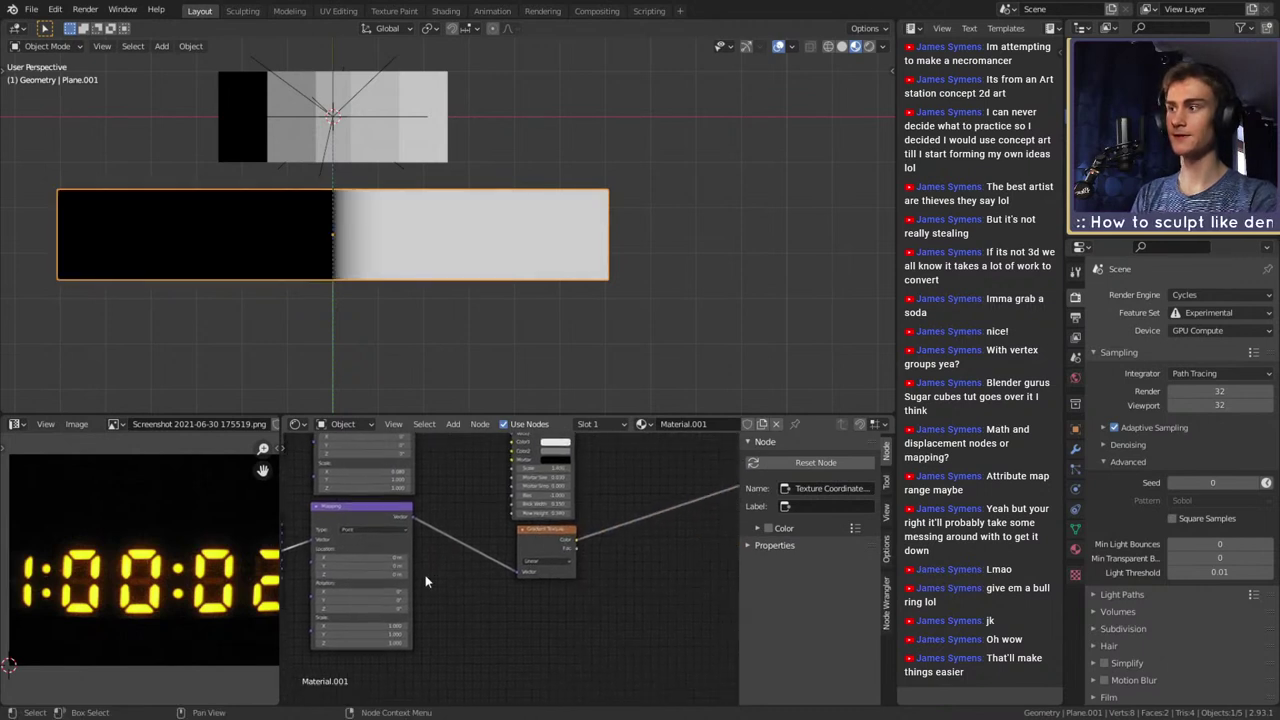
pyautogui.scroll(2, 630, 552)
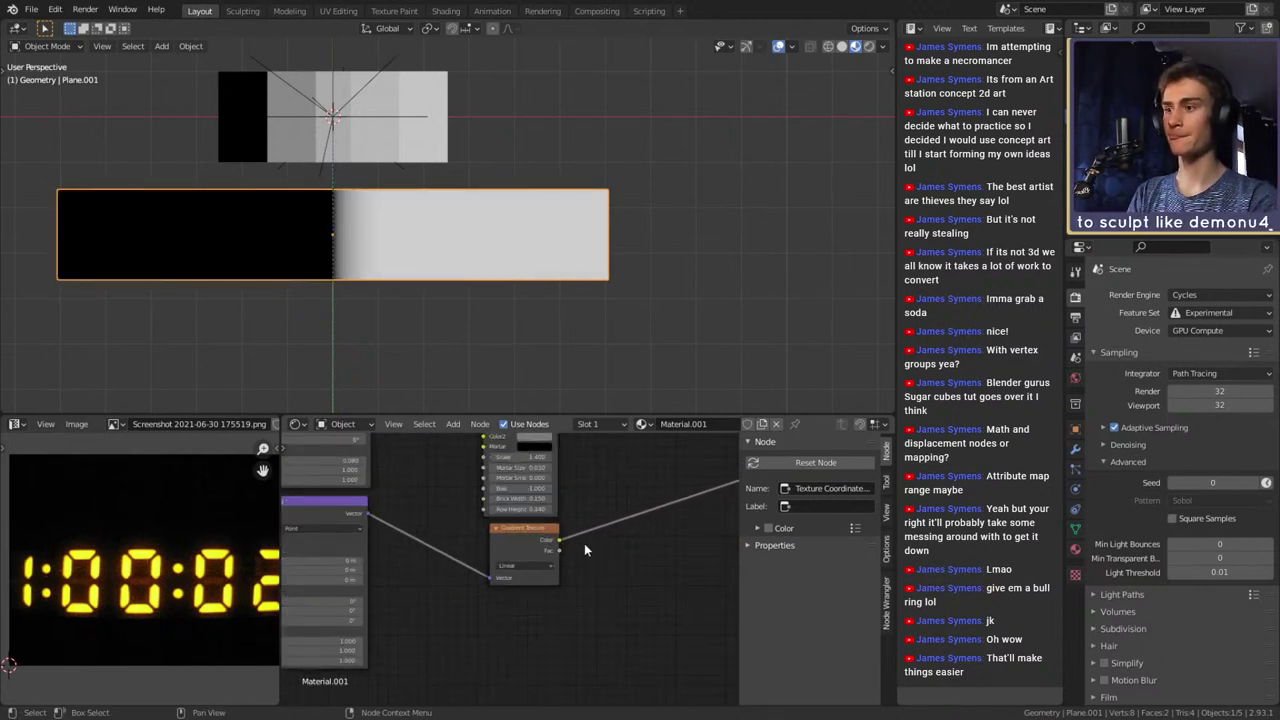
pyautogui.scroll(3, 584, 543)
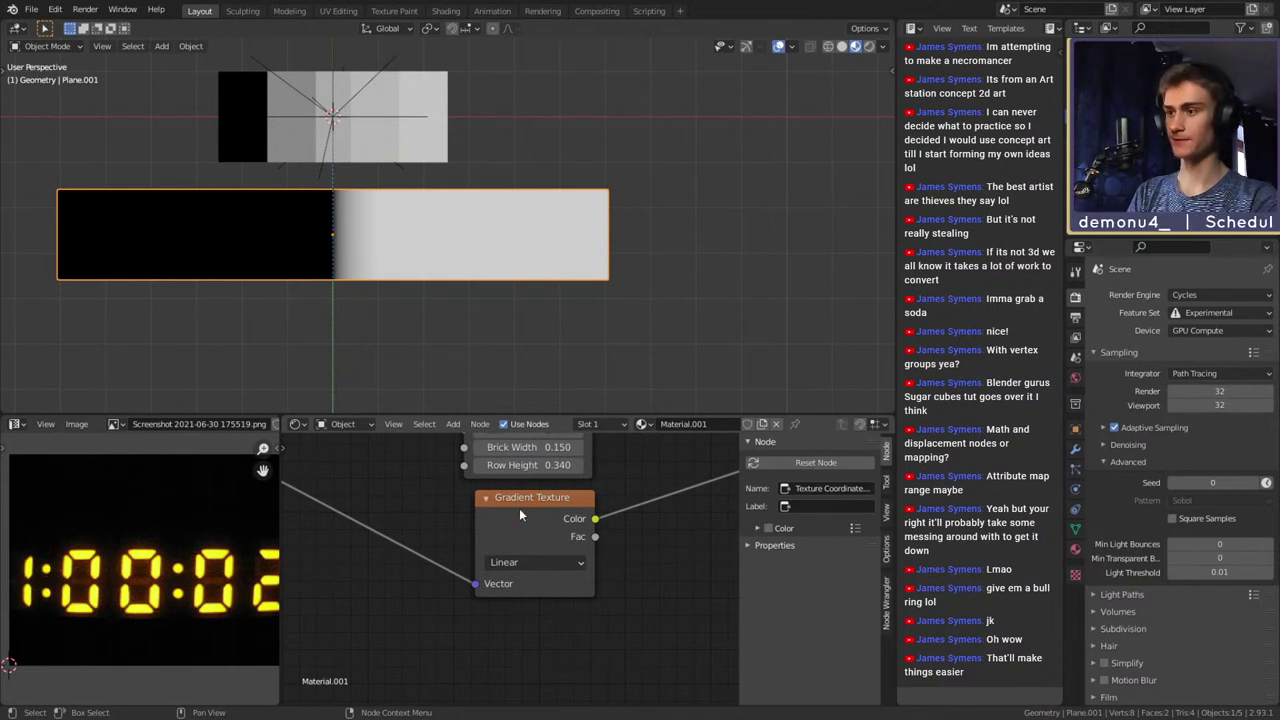
# Nudge the new Gradient Texture node beneath the Brick Texture and widen it slightly on both sides
pyautogui.moveTo(519, 511); pyautogui.dragTo(511, 513)
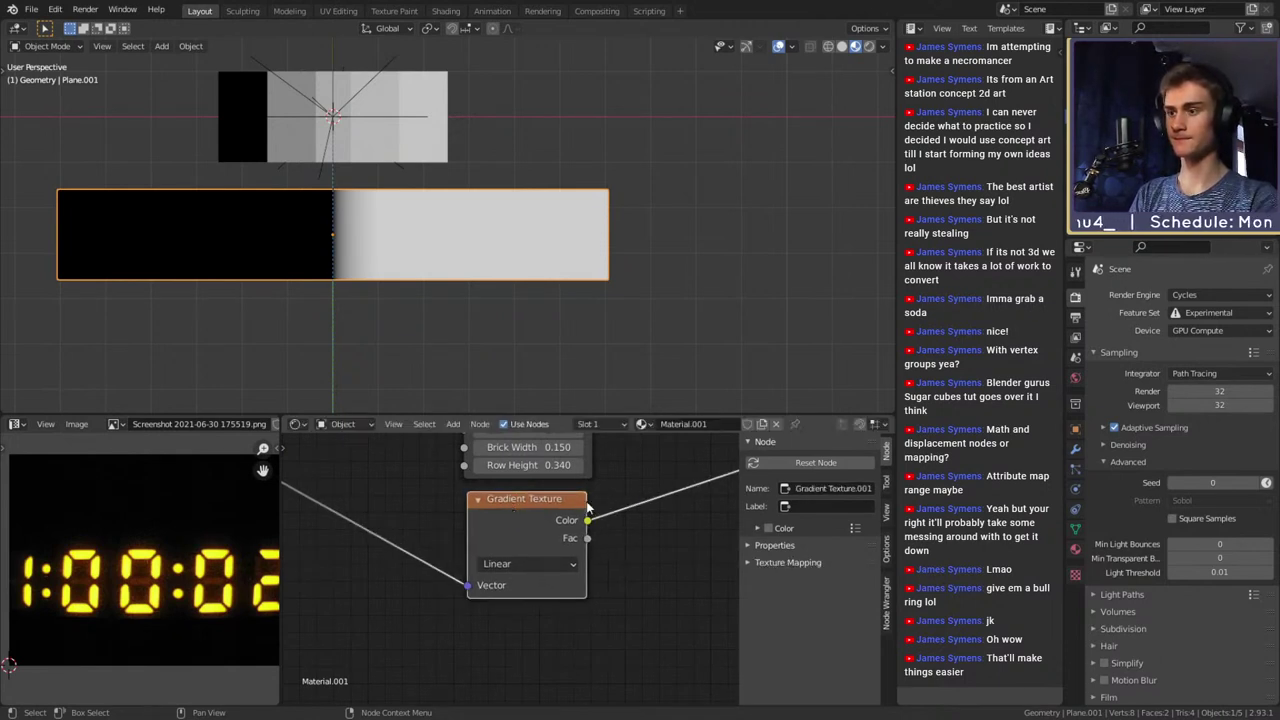
pyautogui.moveTo(588, 508); pyautogui.dragTo(592, 510)
pyautogui.moveTo(467, 519); pyautogui.dragTo(461, 520)
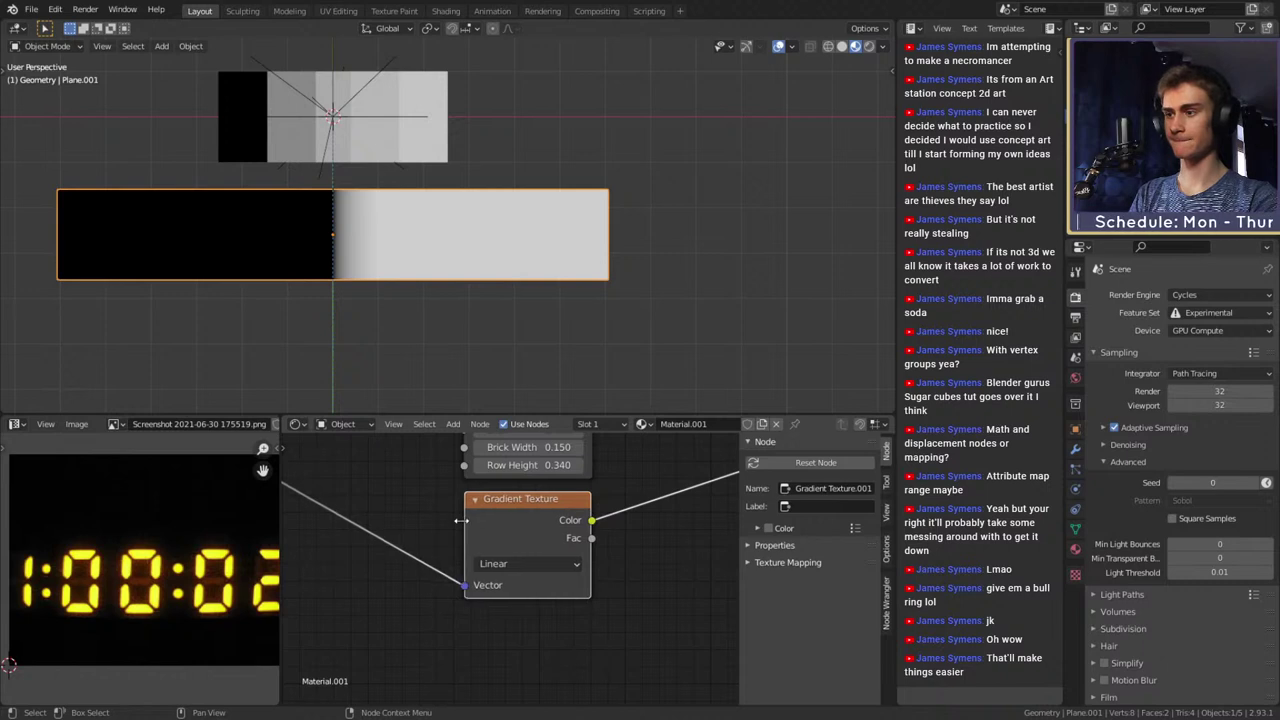
pyautogui.scroll(-2, 600, 578)
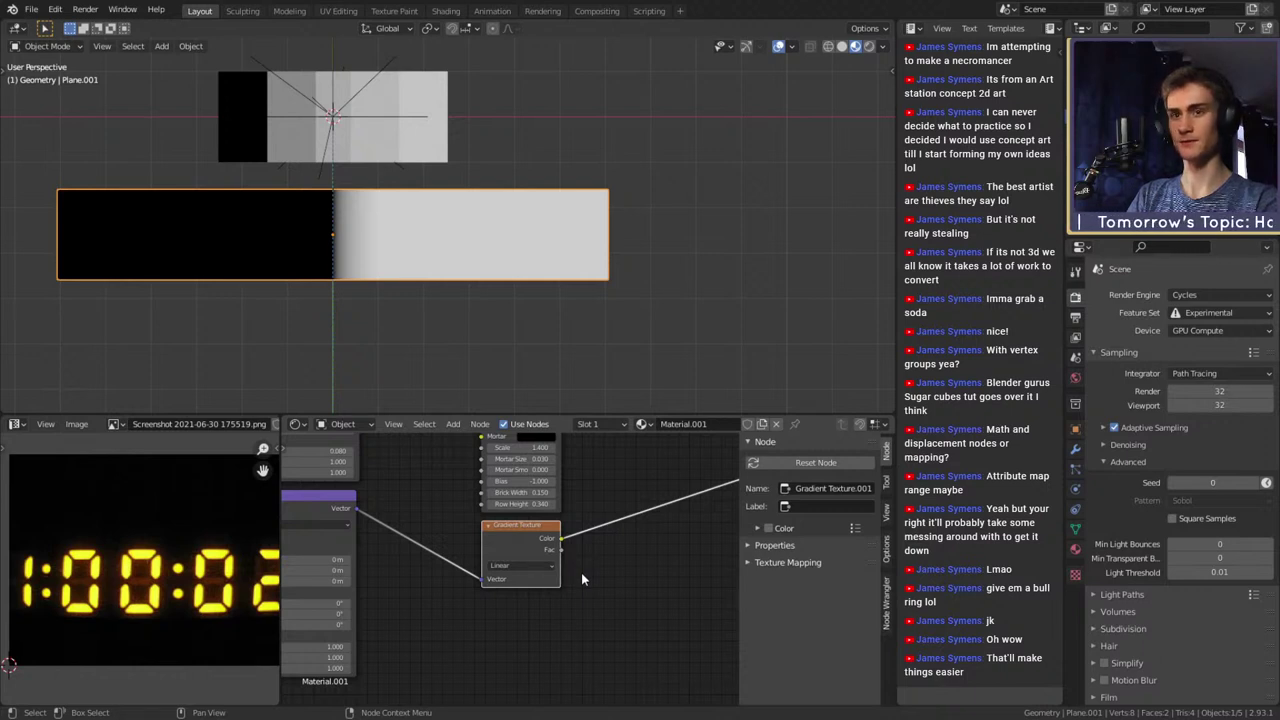
pyautogui.scroll(2, 578, 575)
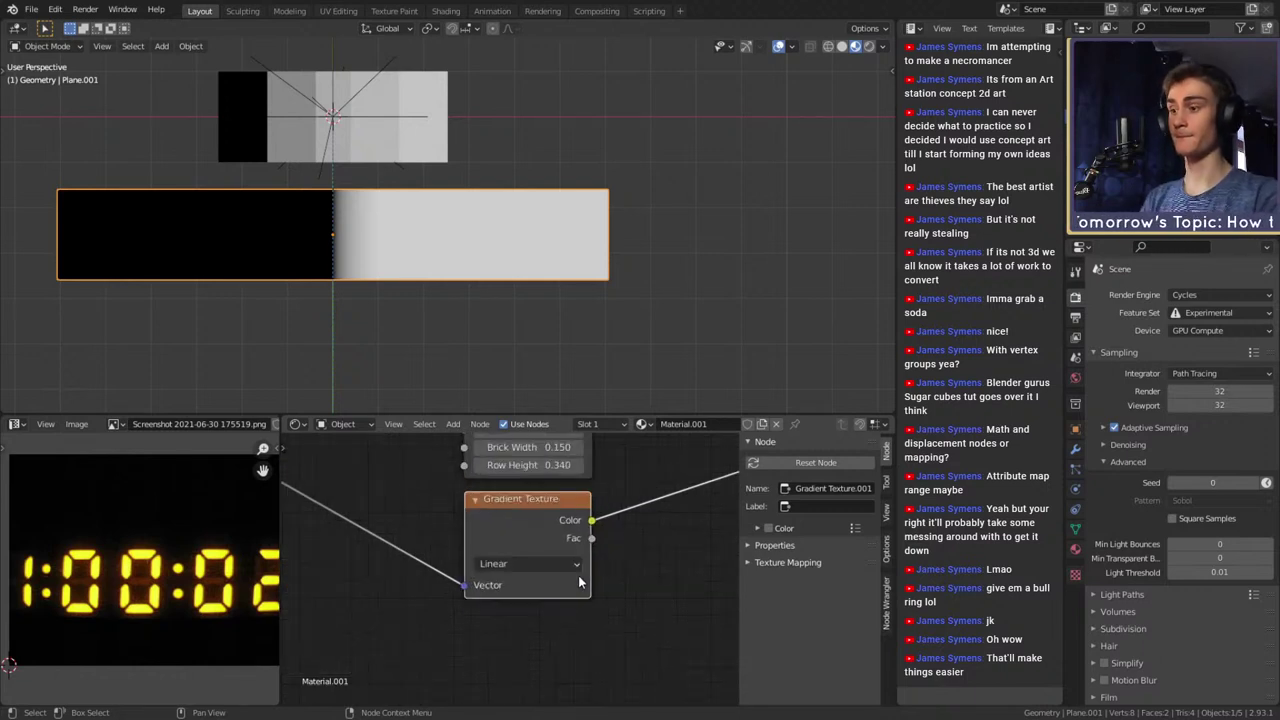
pyautogui.moveTo(498, 510); pyautogui.dragTo(503, 510)
pyautogui.click(503, 510)
pyautogui.scroll(2, 530, 560)
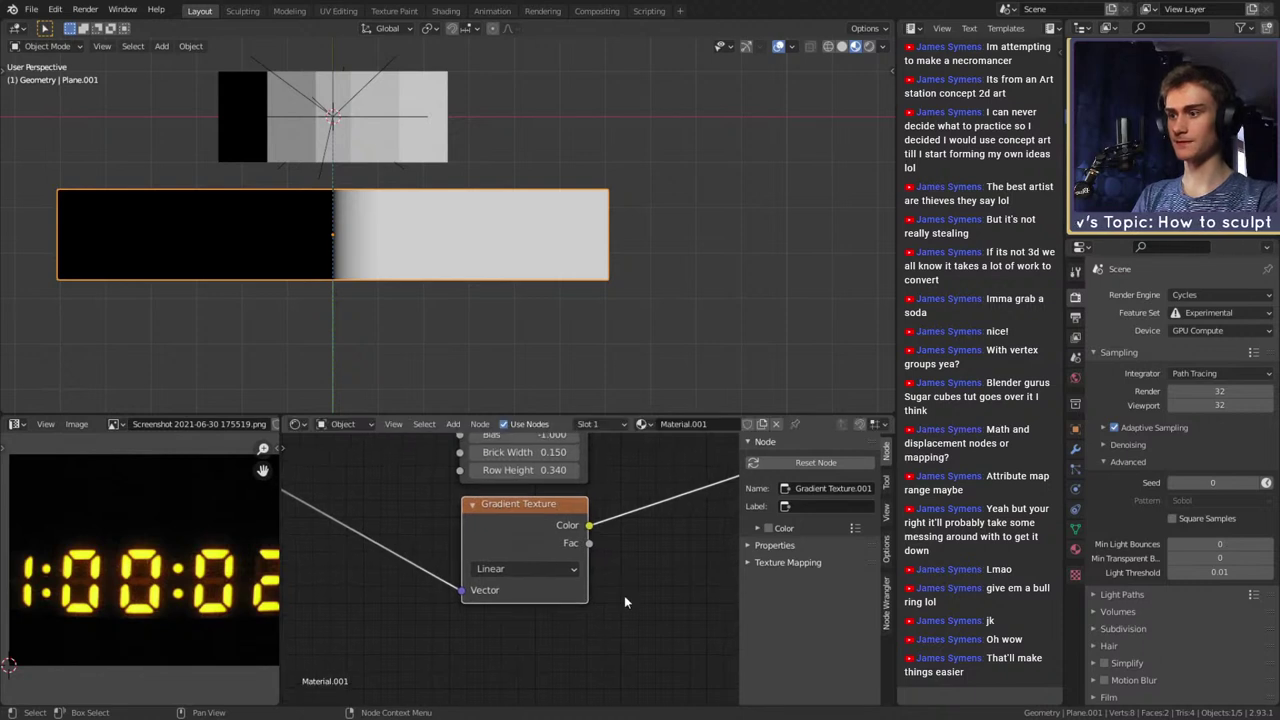
pyautogui.click(536, 571)
pyautogui.scroll(-6, 620, 570)
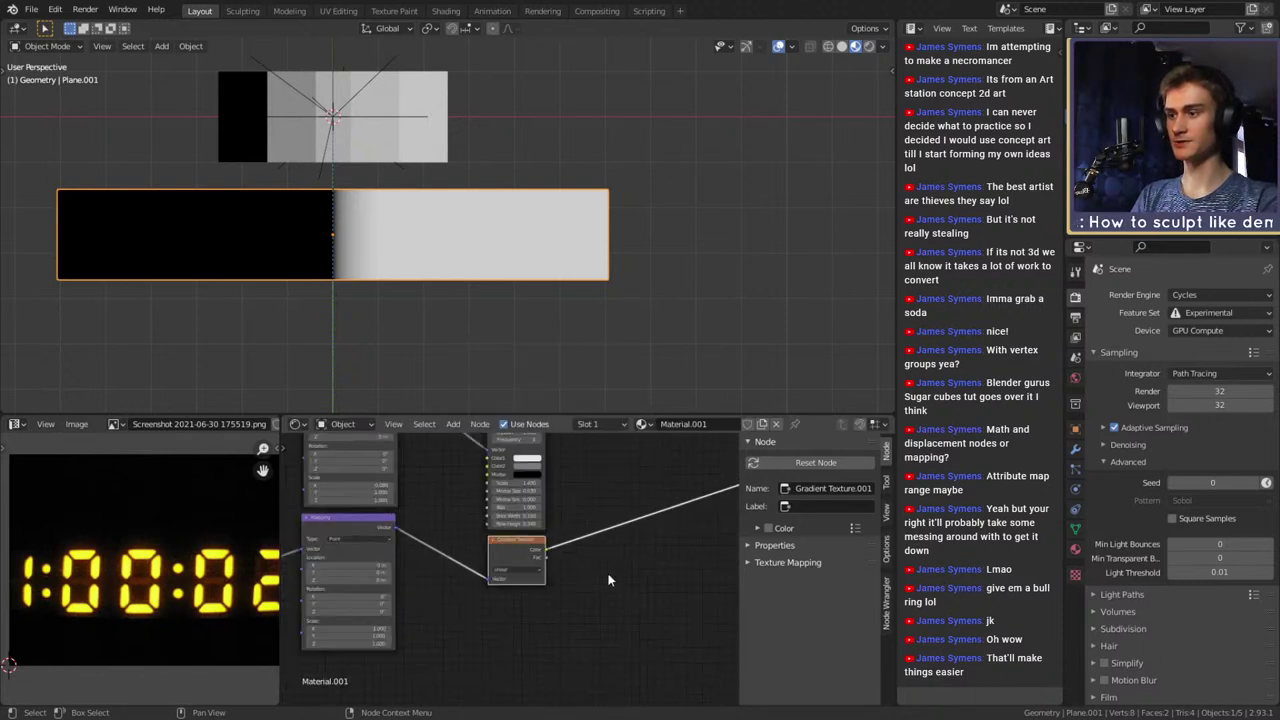
# Rotate the new gradient's Mapping node 90° about Z
pyautogui.moveTo(606, 568); pyautogui.dragTo(645, 594, button='middle')
pyautogui.scroll(7, 503, 648)
pyautogui.moveTo(487, 600); pyautogui.dragTo(604, 592, button='middle')
pyautogui.scroll(2, 590, 600)
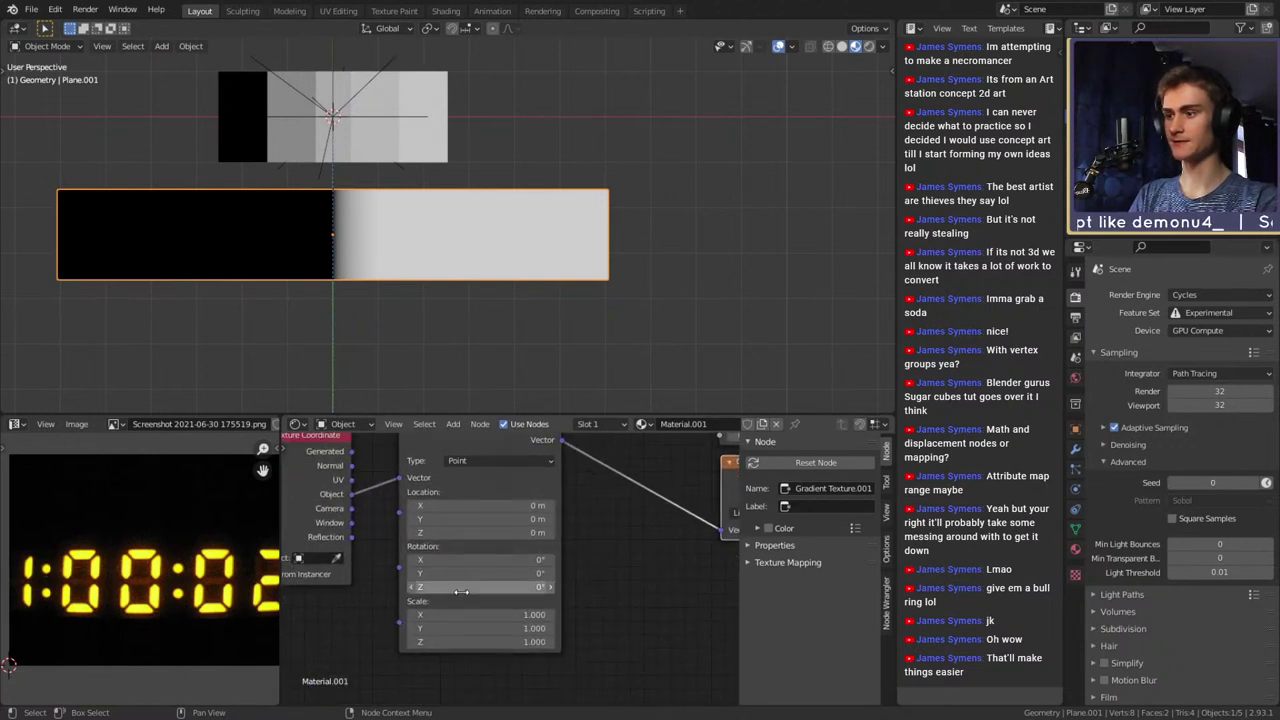
pyautogui.moveTo(461, 588); pyautogui.dragTo(544, 588)
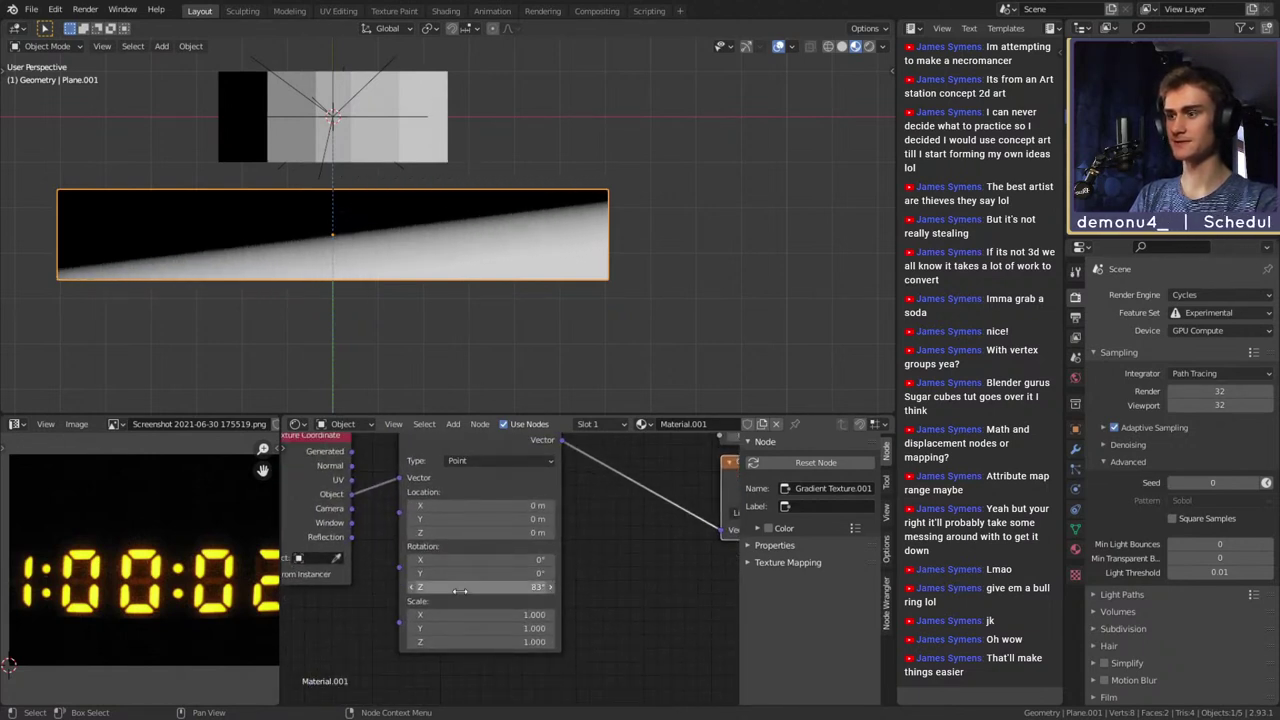
pyautogui.click(461, 588)
pyautogui.press('Return')
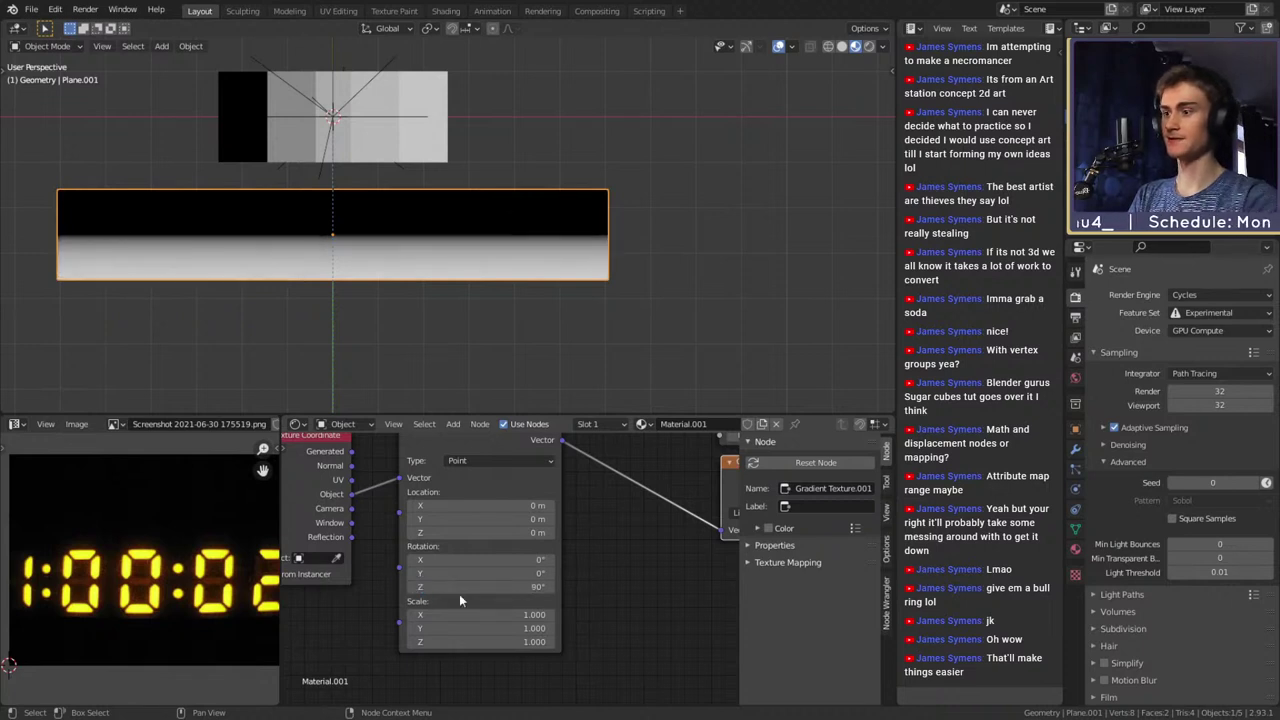
# Keep the Mapping node's Y Location at 0 and raise its X Location until the gradient starts at the plane's upper edge
pyautogui.keyDown('shift'); pyautogui.moveTo(470, 519); pyautogui.dragTo(550, 507); pyautogui.keyUp('shift')
pyautogui.click(463, 520)
pyautogui.write('0')
pyautogui.click(453, 506)
pyautogui.scroll(-4, 575, 560)
pyautogui.moveTo(626, 580); pyautogui.dragTo(474, 573, button='middle')
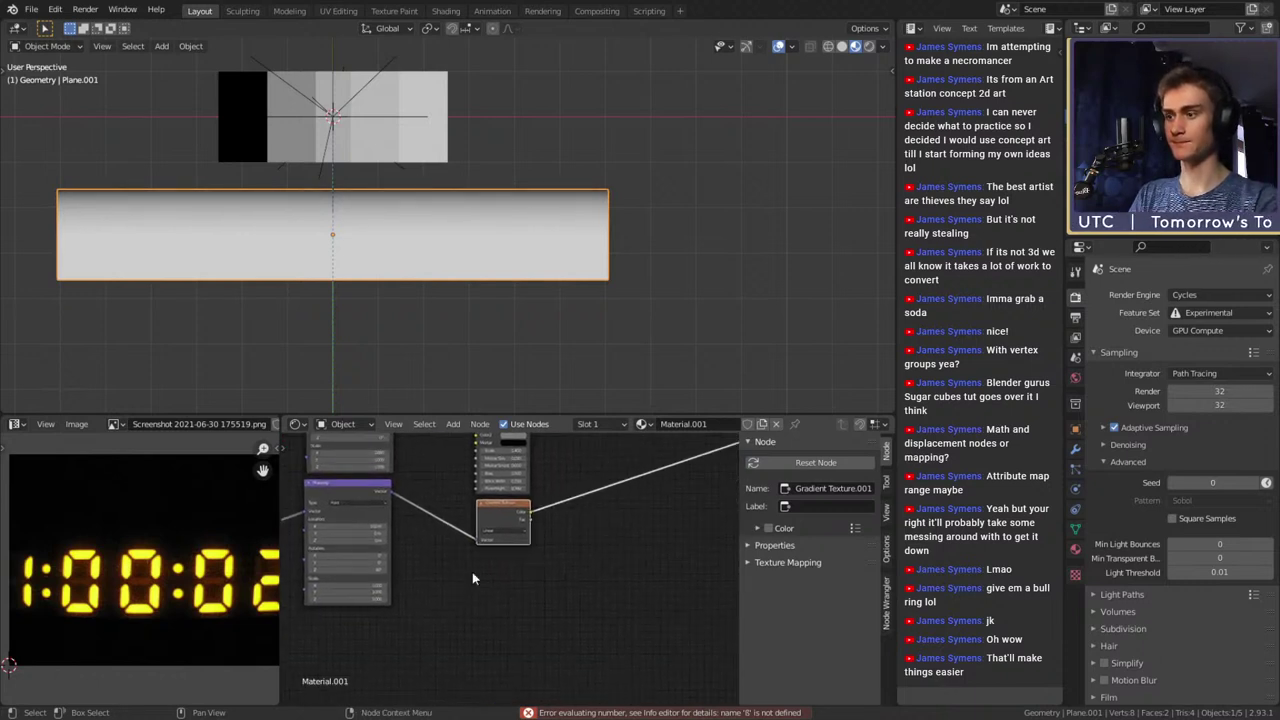
# Insert a ColorRamp node after the new Gradient Texture and set its interpolation to Constant
pyautogui.moveTo(597, 526); pyautogui.dragTo(506, 601, button='middle')
pyautogui.scroll(3, 505, 599)
pyautogui.hotkey('shift', 'a')
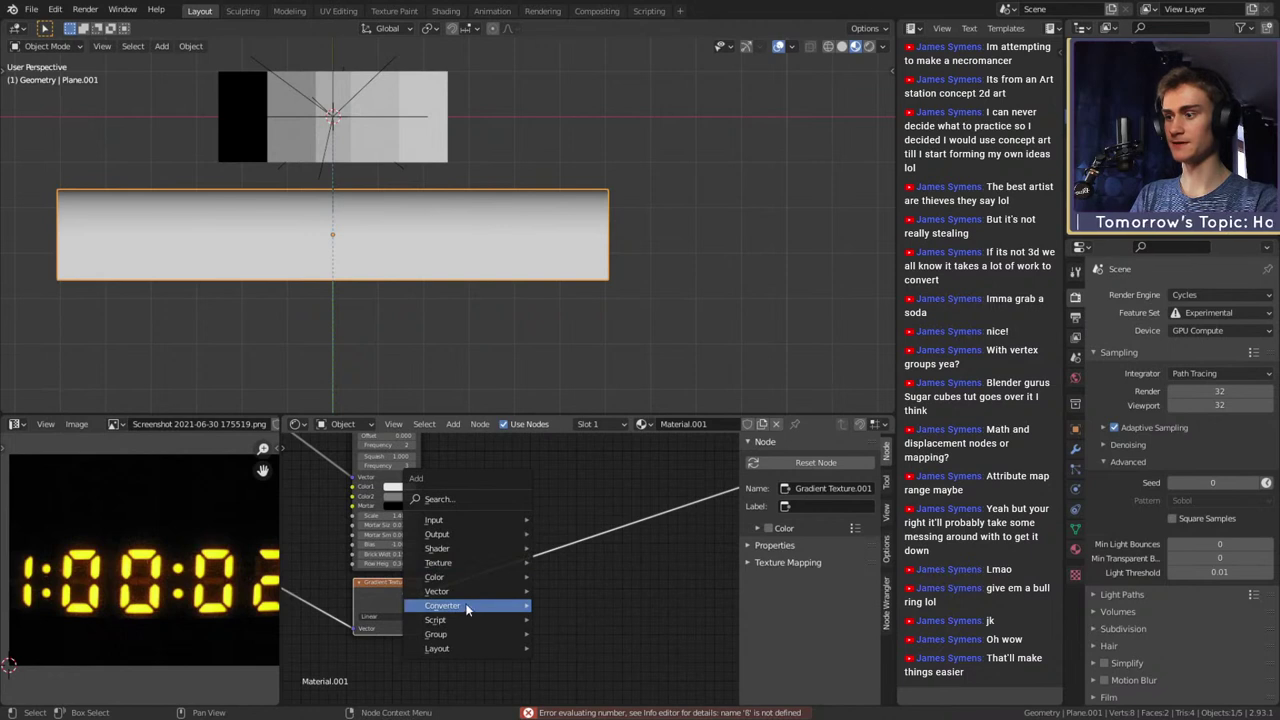
pyautogui.moveTo(515, 605)
pyautogui.click(565, 431)
pyautogui.click(484, 551)
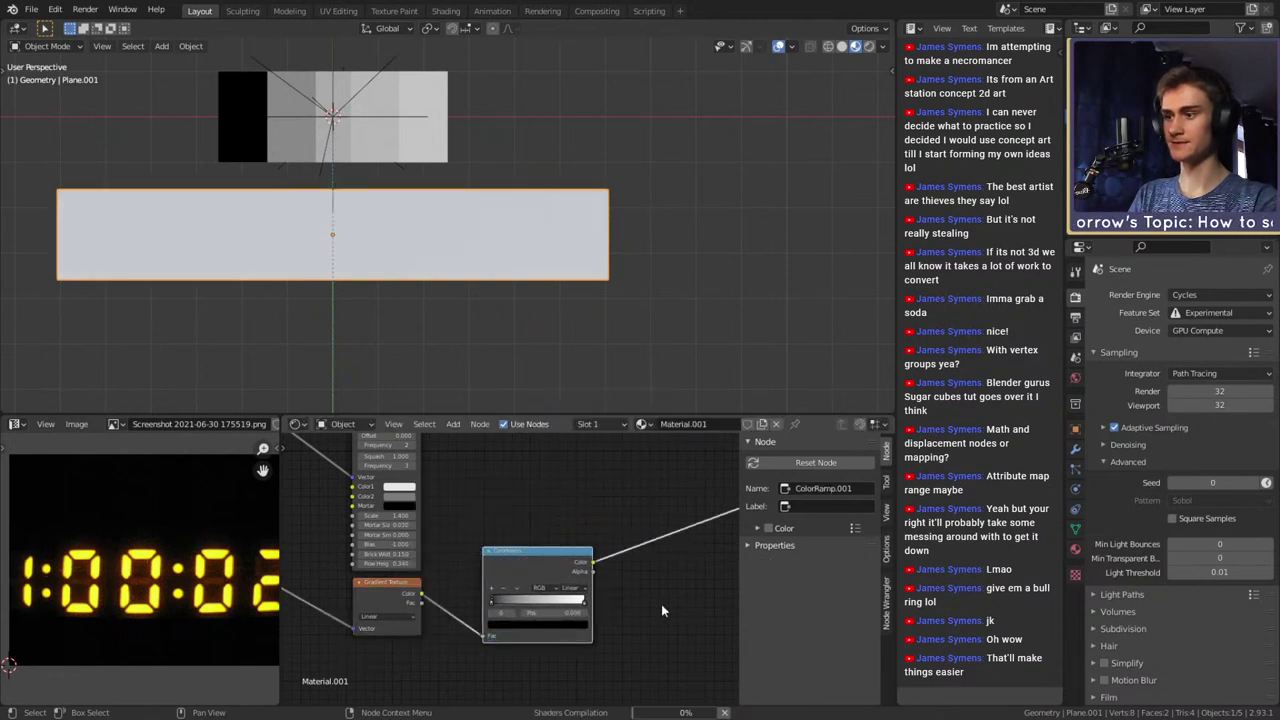
pyautogui.scroll(2, 656, 585)
pyautogui.click(593, 568)
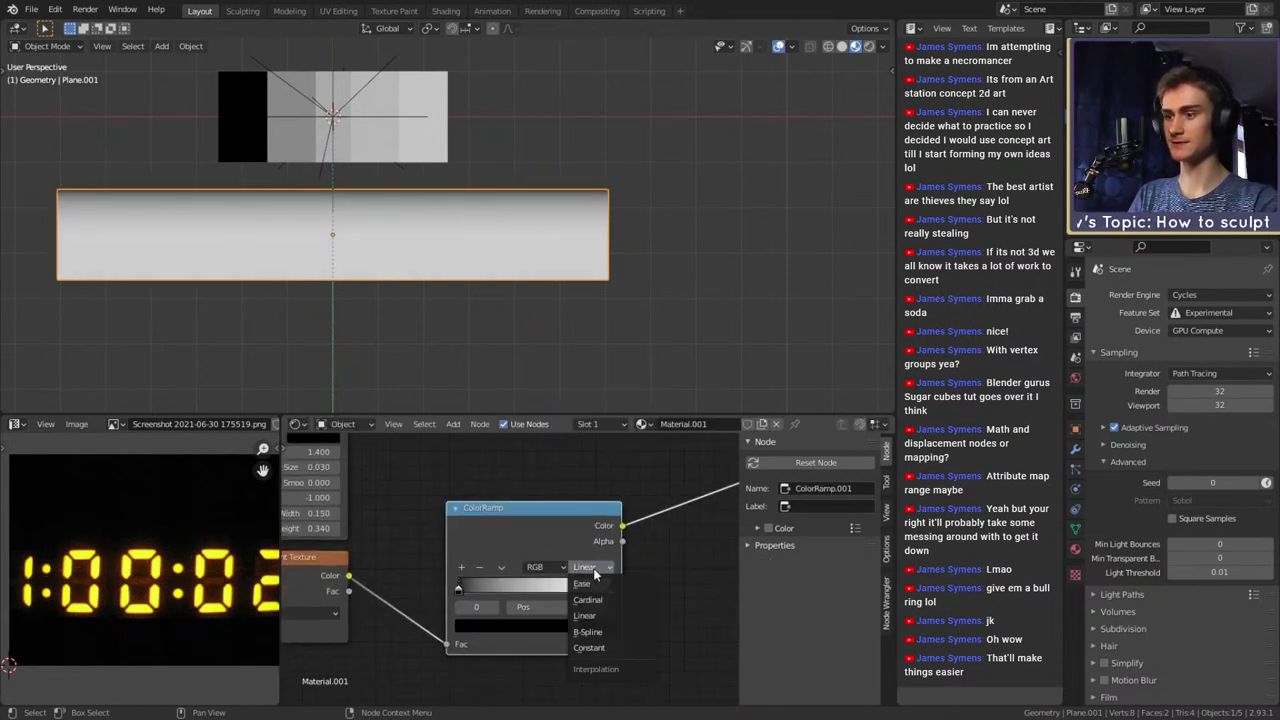
pyautogui.click(589, 647)
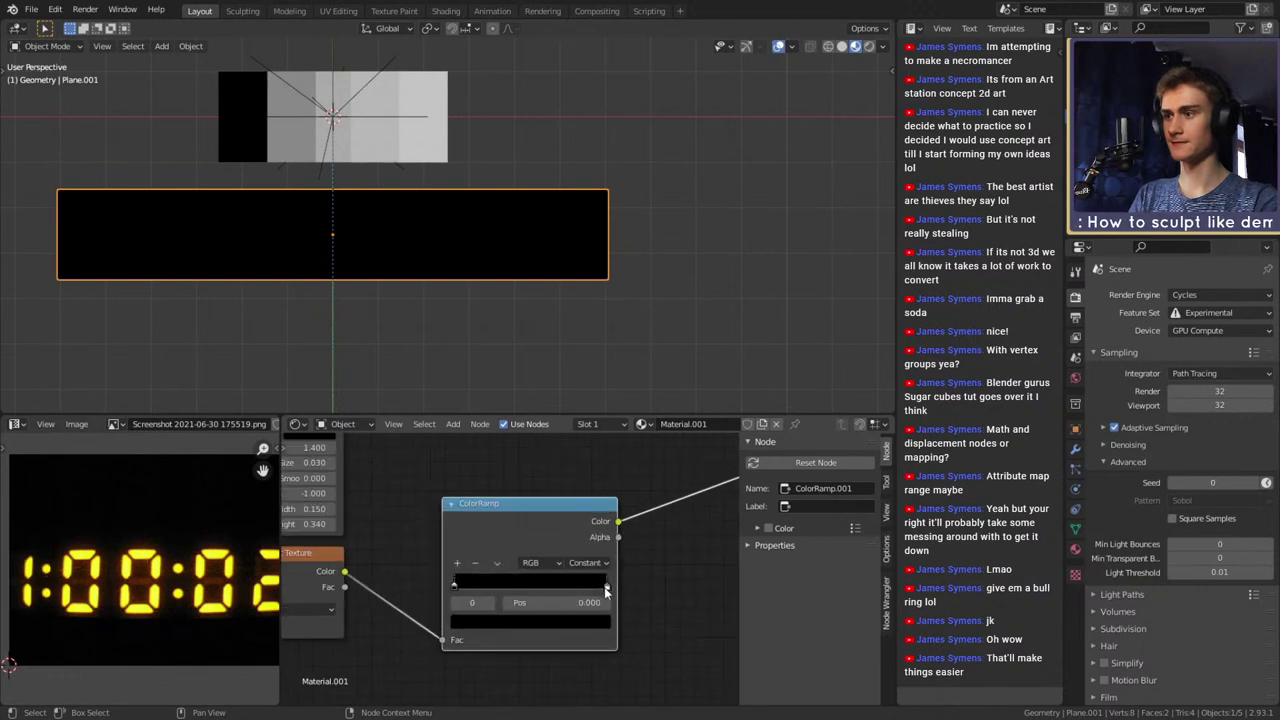
# Move the ColorRamp's white stop to position 0.995
pyautogui.moveTo(605, 591)
pyautogui.mouseDown()
pyautogui.moveTo(578, 590)
pyautogui.moveTo(612, 590)
pyautogui.mouseUp()
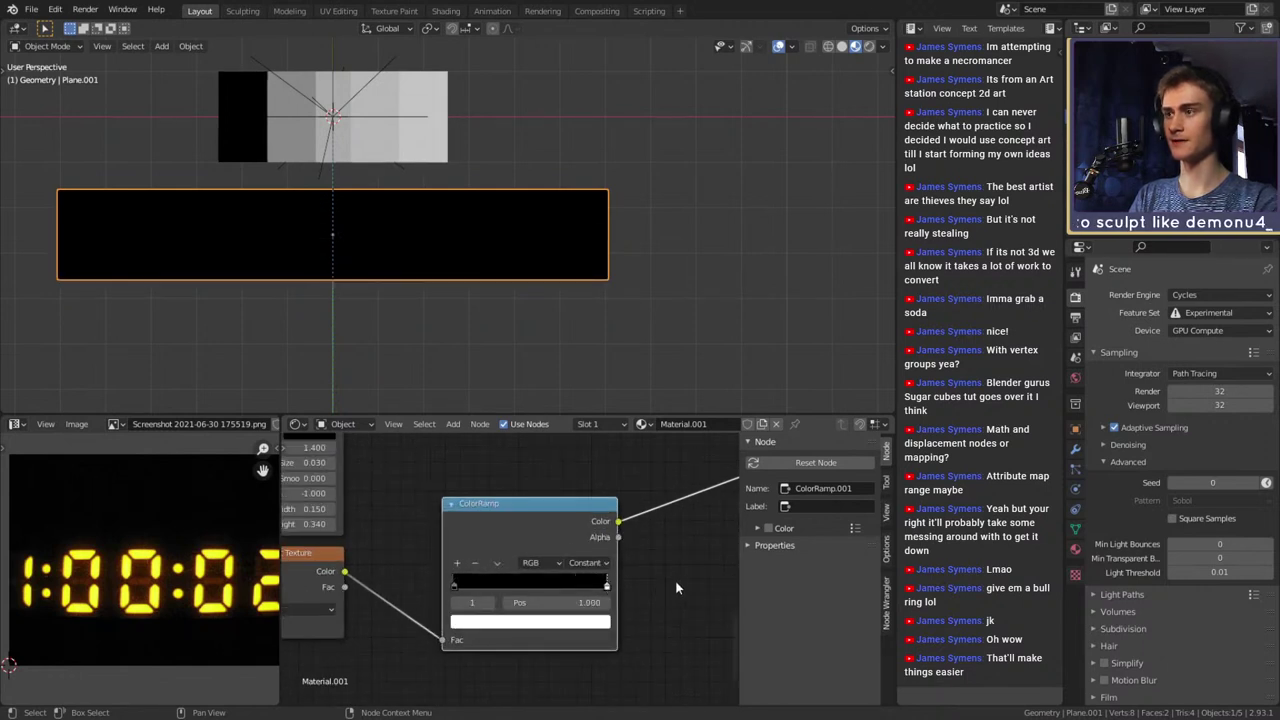
pyautogui.scroll(-4, 676, 588)
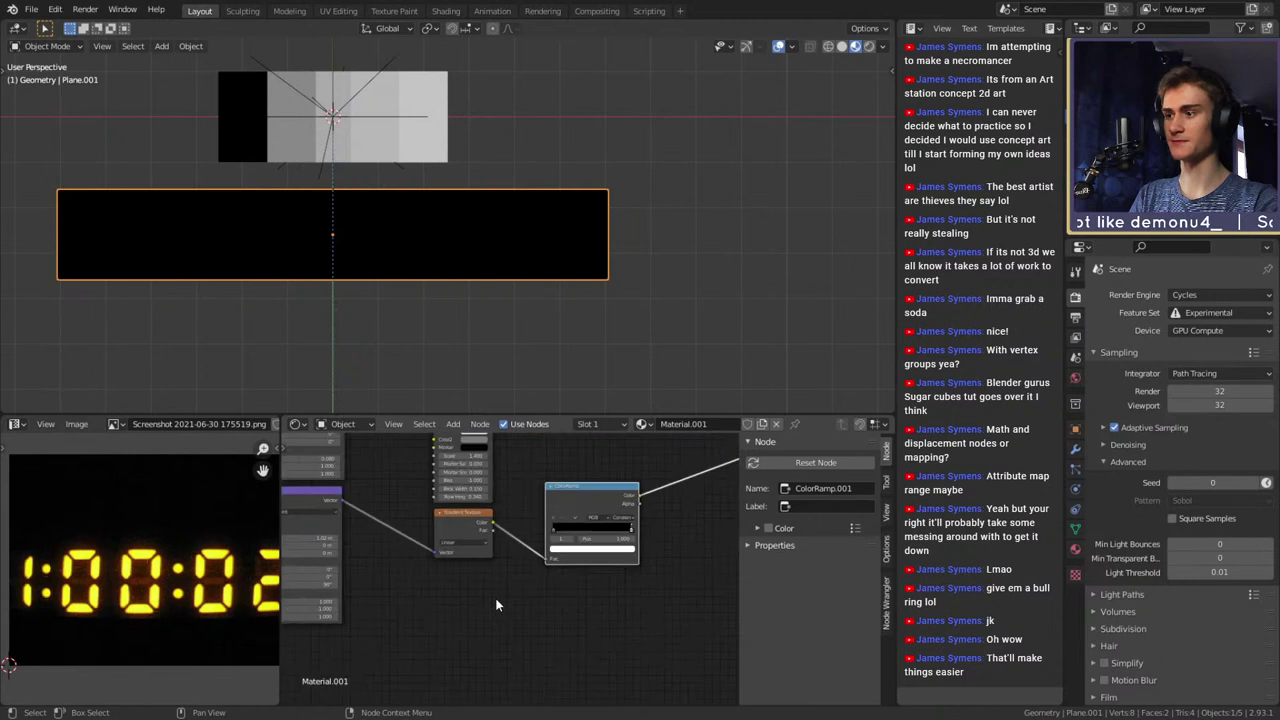
pyautogui.scroll(4, 496, 604)
pyautogui.moveTo(552, 590); pyautogui.dragTo(429, 598, button='middle')
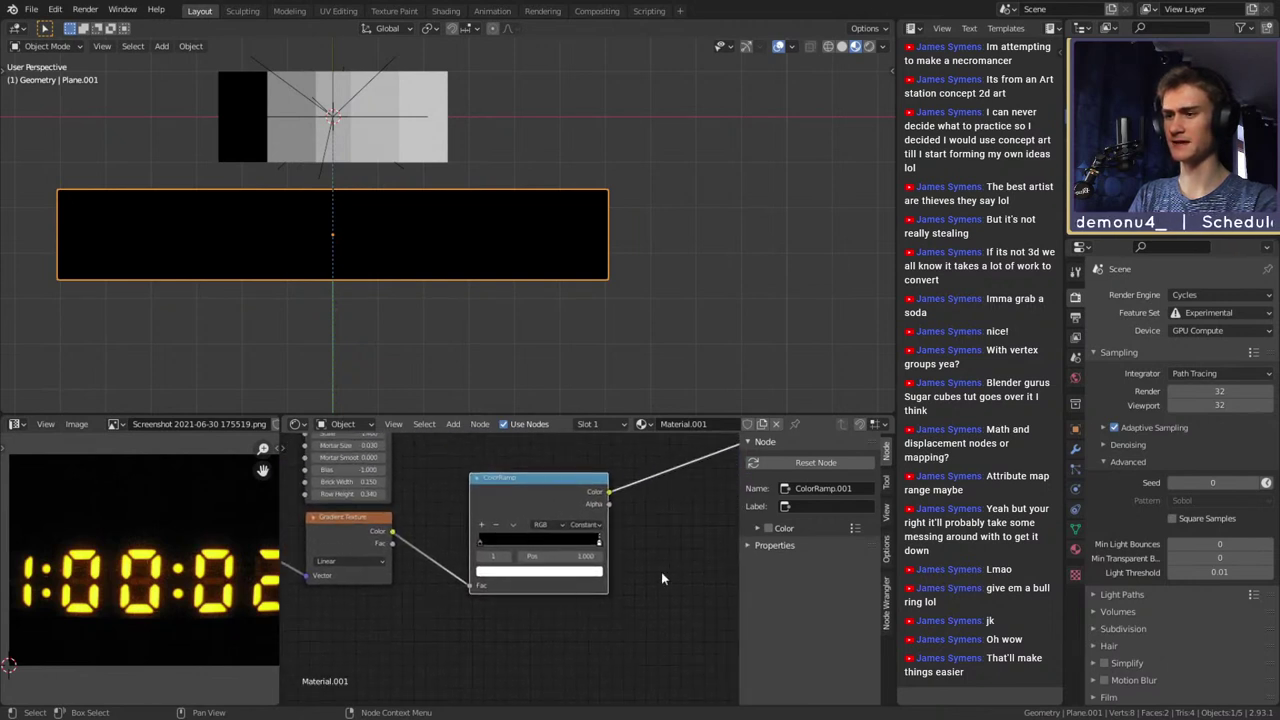
pyautogui.scroll(10, 660, 568)
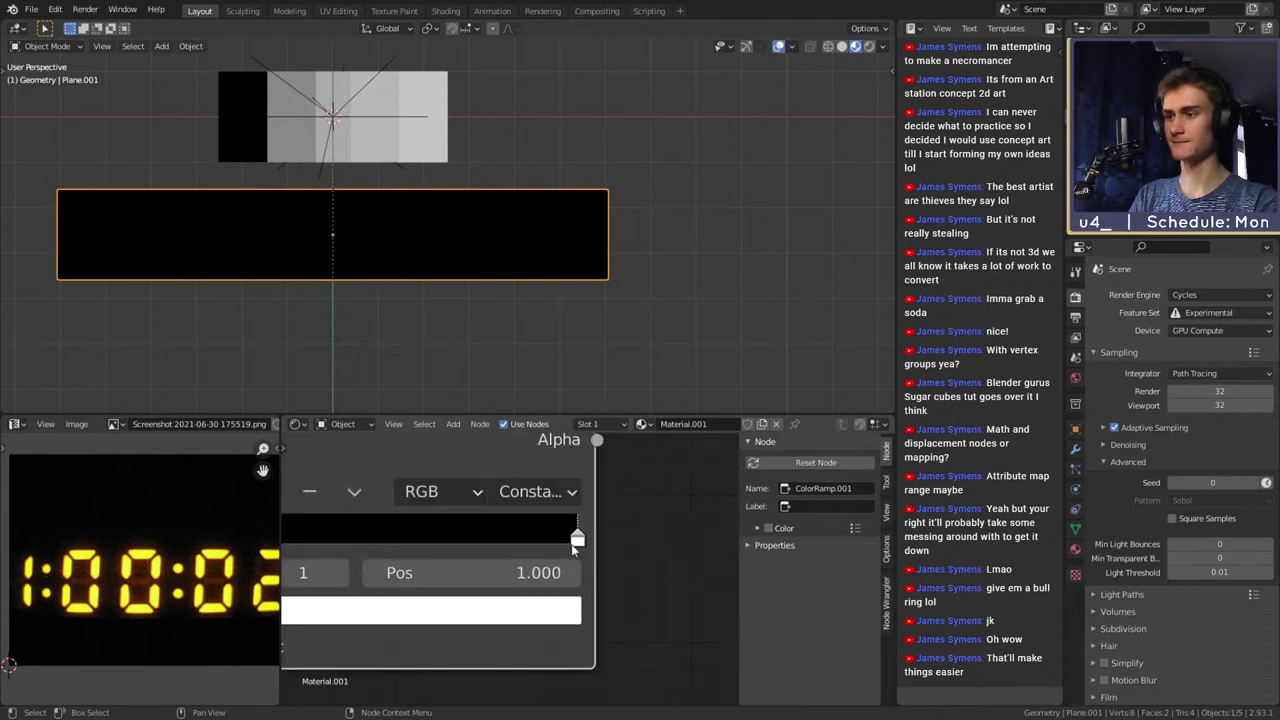
pyautogui.moveTo(582, 540); pyautogui.dragTo(581, 541)
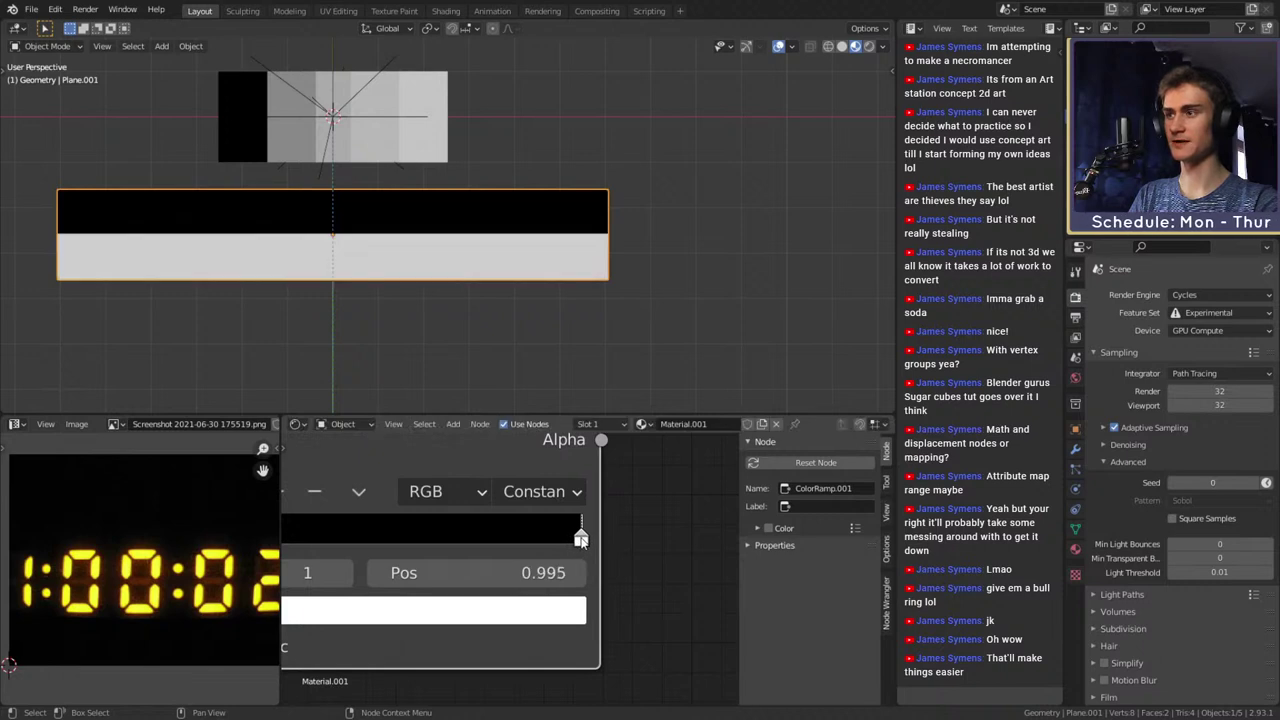
# Make the ColorRamp's first stop white and add a black stop right beside it at position 0.023
pyautogui.keyDown('ctrl'); pyautogui.scroll(3, 581, 541); pyautogui.keyUp('ctrl')
pyautogui.click(399, 540)
pyautogui.click(400, 495)
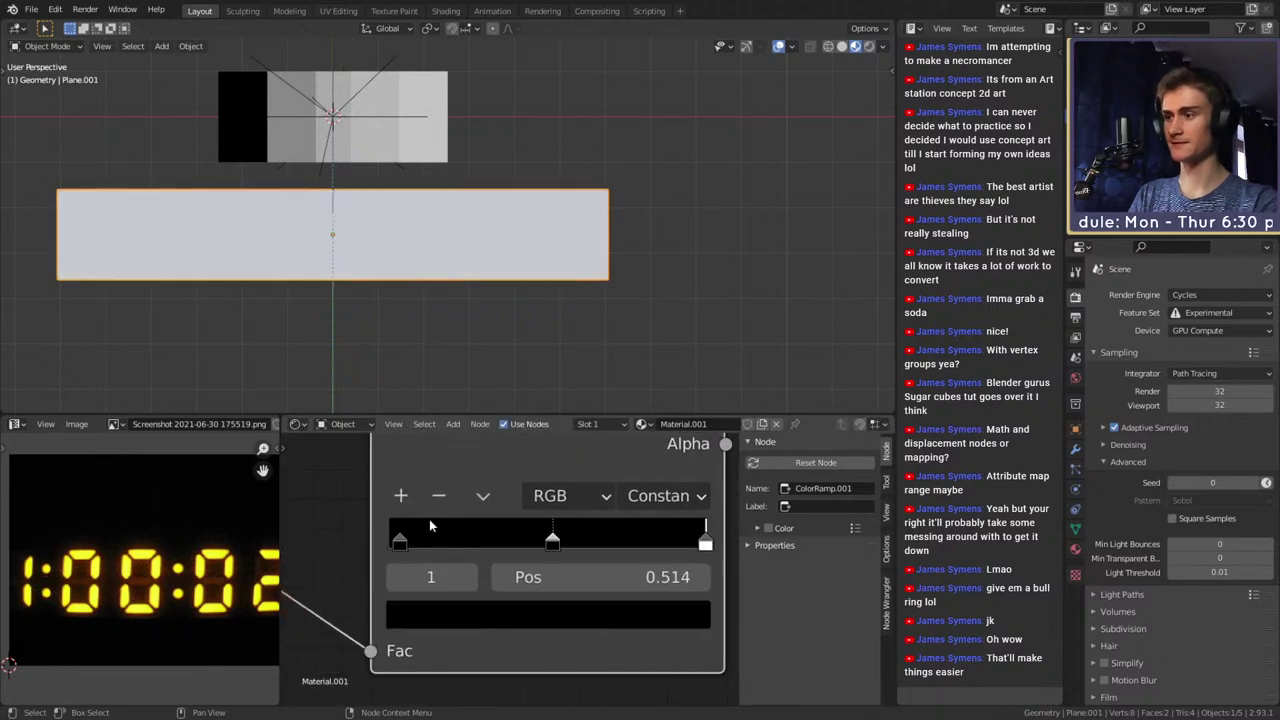
pyautogui.click(451, 546)
pyautogui.click(481, 611)
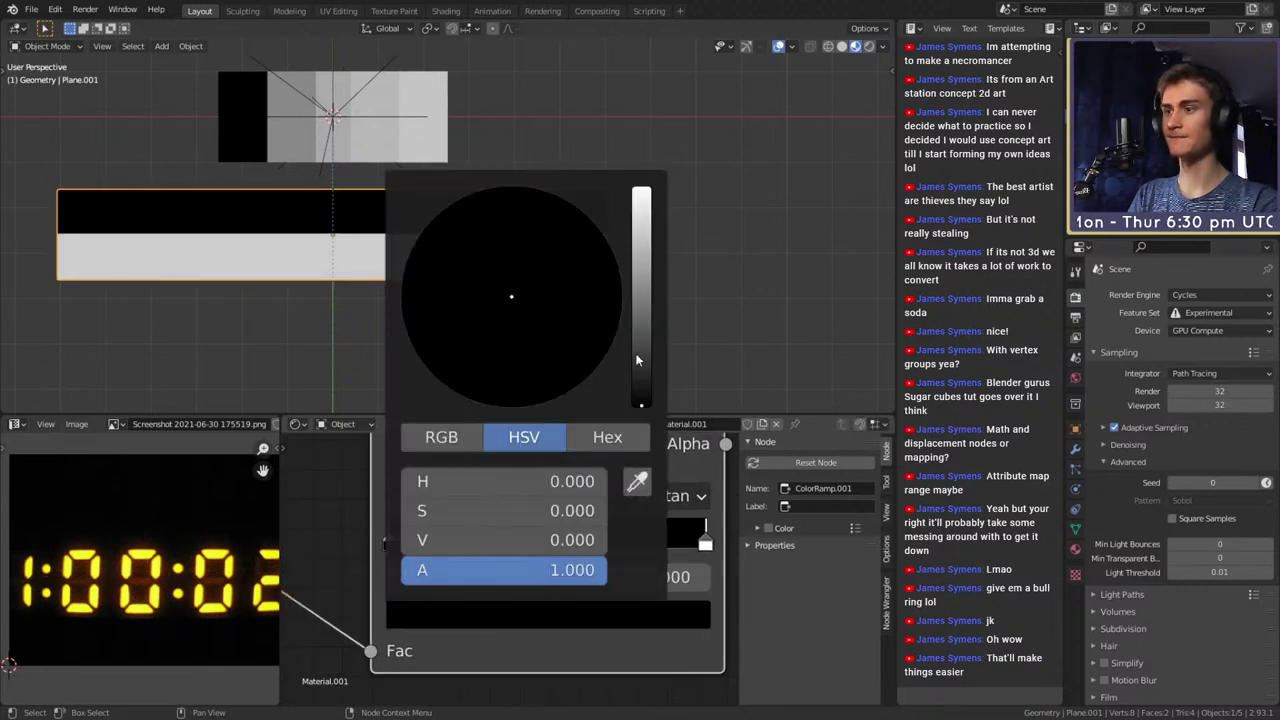
pyautogui.moveTo(637, 360); pyautogui.dragTo(641, 182)
pyautogui.scroll(-3, 420, 548)
pyautogui.scroll(3, 345, 545)
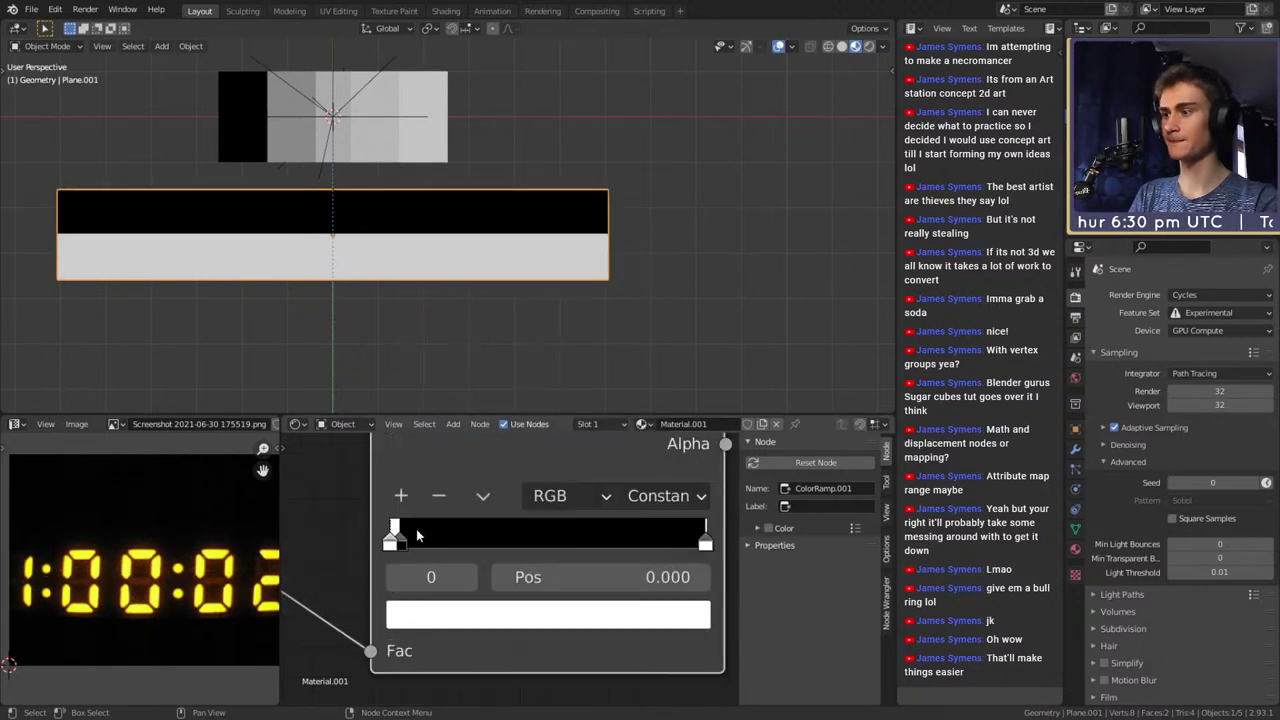
pyautogui.moveTo(404, 545); pyautogui.dragTo(399, 547)
pyautogui.scroll(-5, 386, 634)
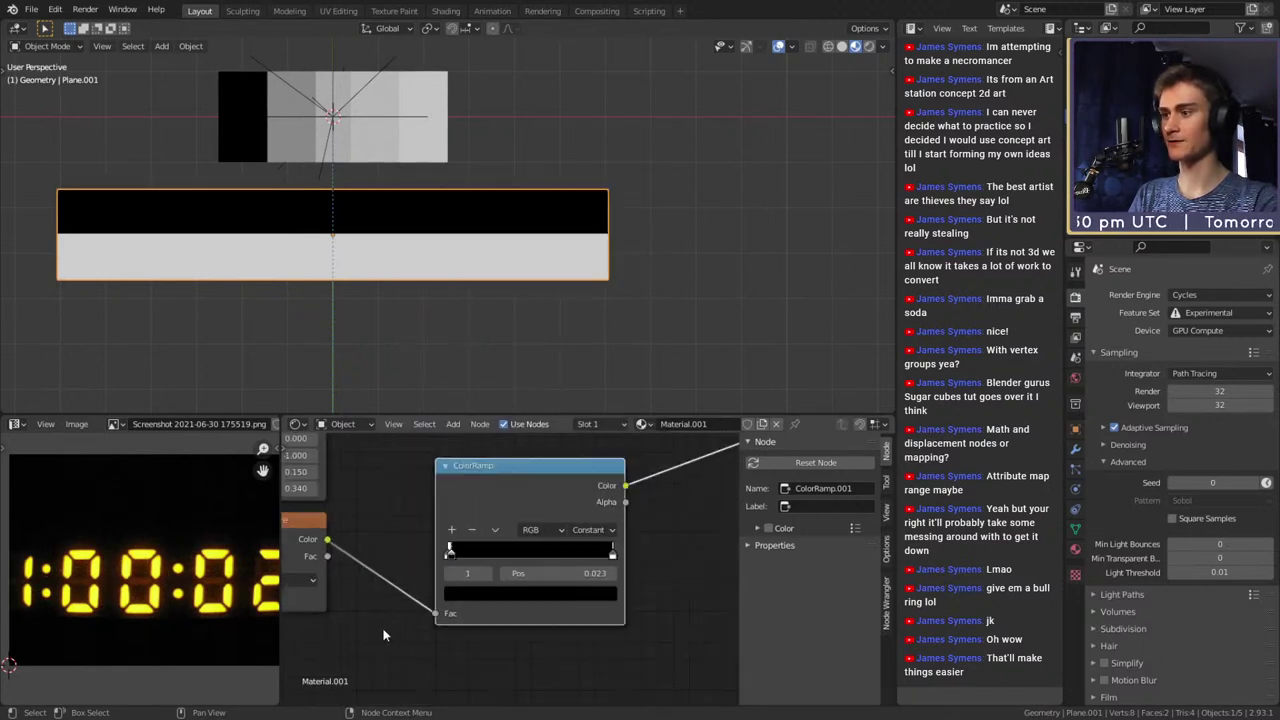
# Set the X Location of the new gradient's Mapping node to 1 m
pyautogui.moveTo(335, 654); pyautogui.dragTo(665, 616, button='middle')
pyautogui.moveTo(368, 598); pyautogui.dragTo(565, 571, button='middle')
pyautogui.moveTo(459, 508); pyautogui.dragTo(449, 508)
pyautogui.click(466, 508)
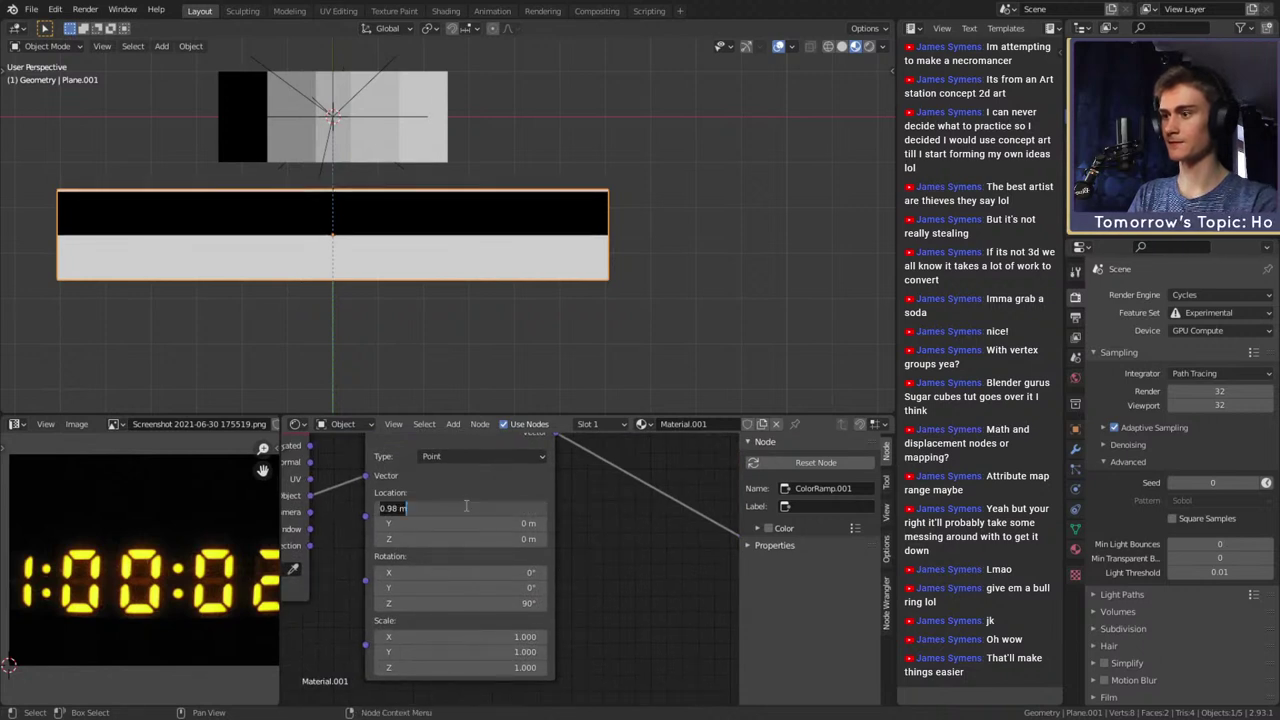
pyautogui.write('1')
pyautogui.press('Return')
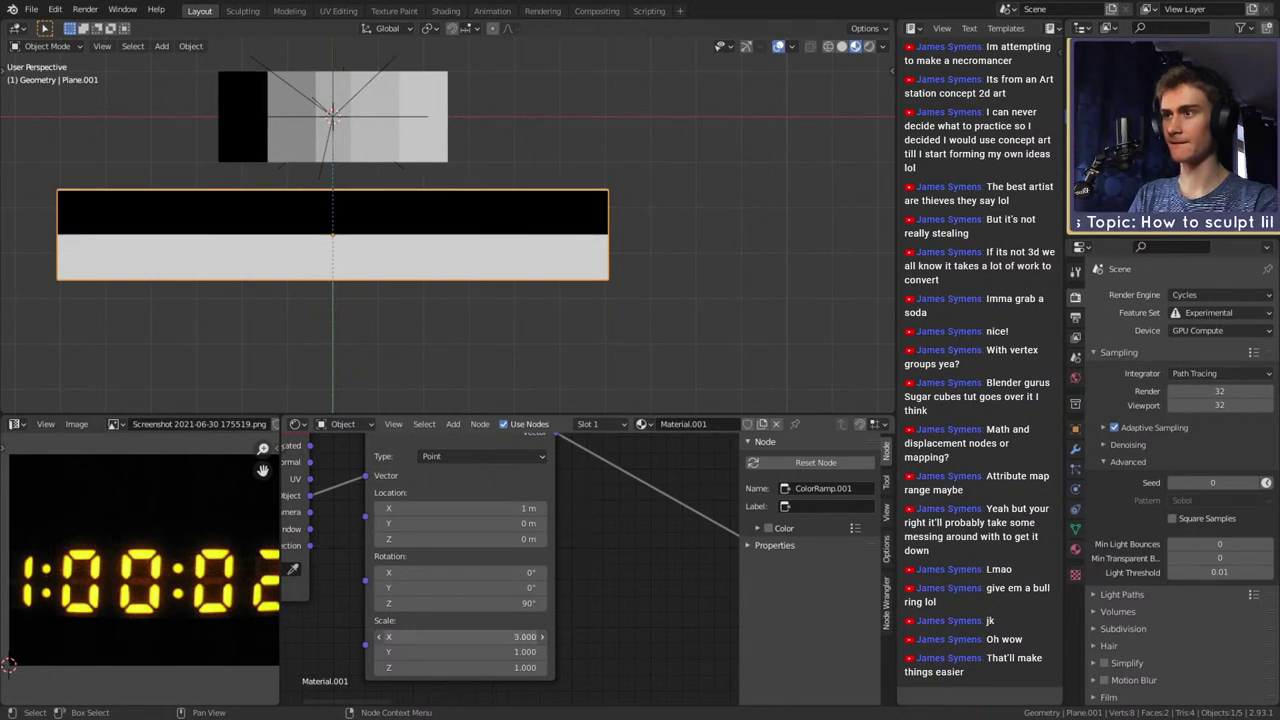
# Set the gradient Mapping node's X Scale to 0 and Y Scale to 0.5, and lower its X Location to about 0.51 m
pyautogui.click(456, 637)
pyautogui.write('3.60')
pyautogui.press('Return')
pyautogui.moveTo(457, 652)
pyautogui.mouseDown()
pyautogui.moveTo(520, 652)
pyautogui.moveTo(430, 651)
pyautogui.moveTo(460, 651)
pyautogui.mouseUp()
pyautogui.click(446, 651)
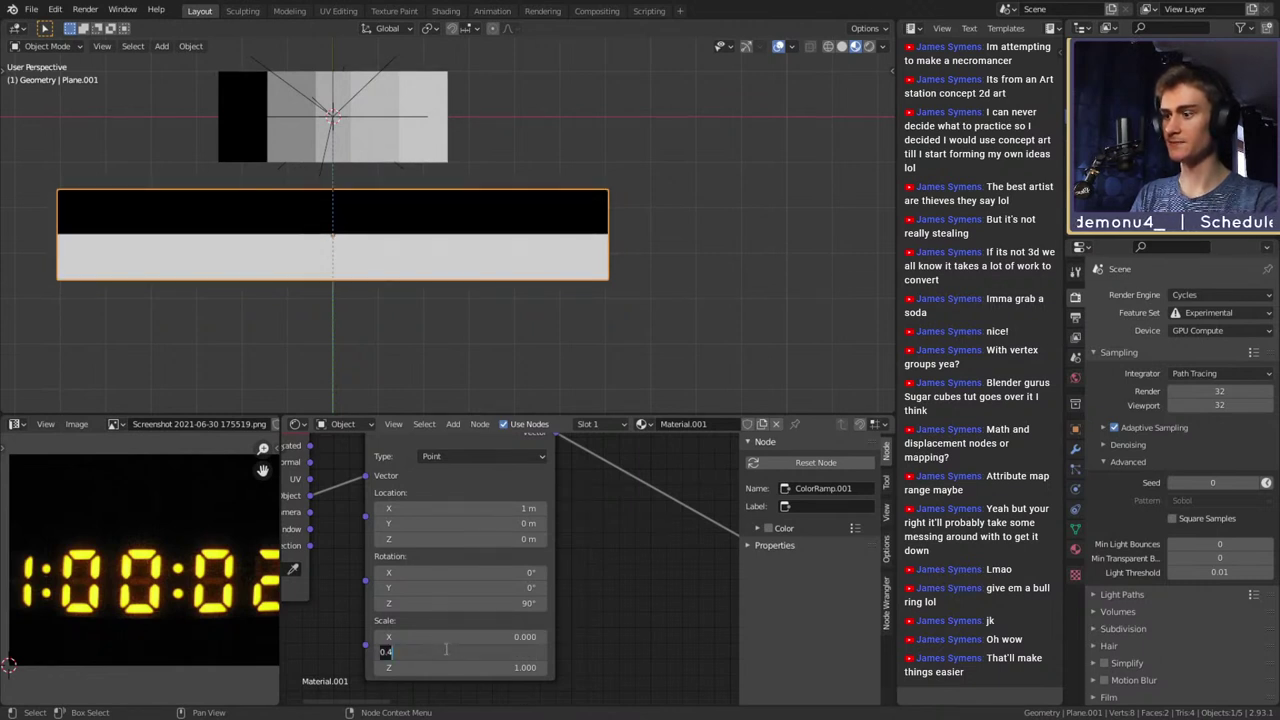
pyautogui.press('BackSpace')
pyautogui.write('.5')
pyautogui.press('Return')
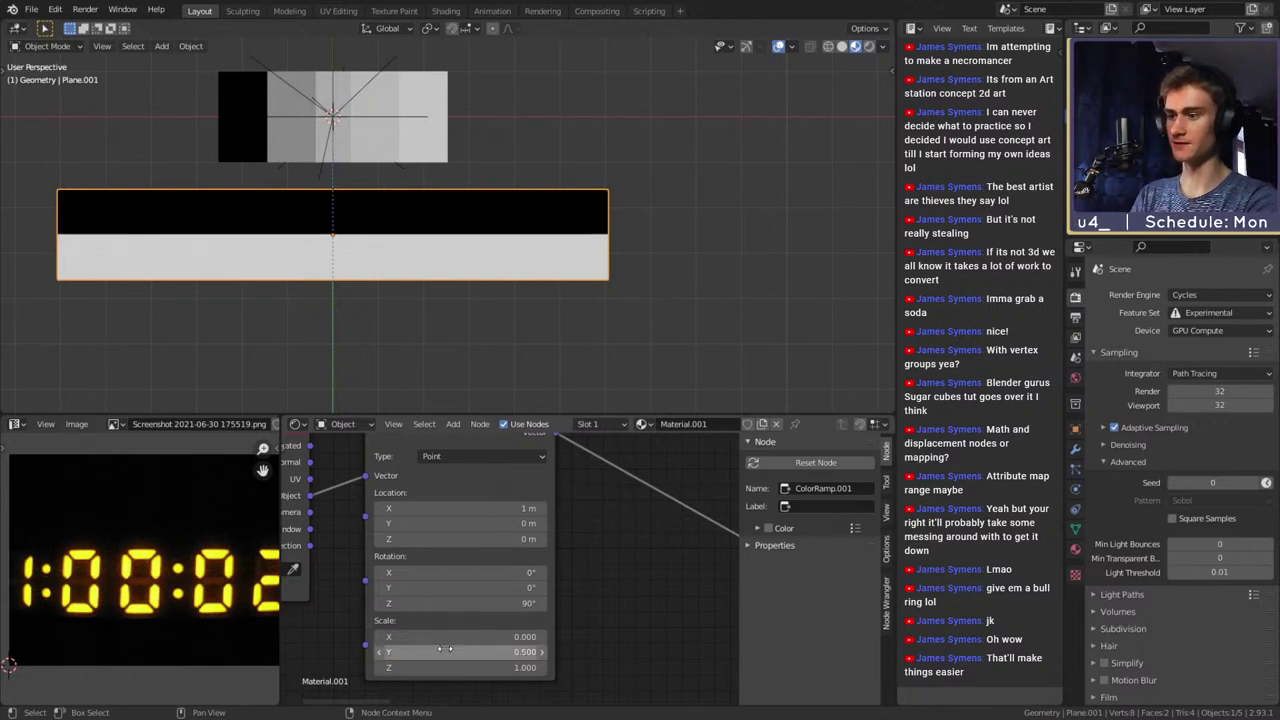
pyautogui.moveTo(460, 508); pyautogui.dragTo(369, 508)
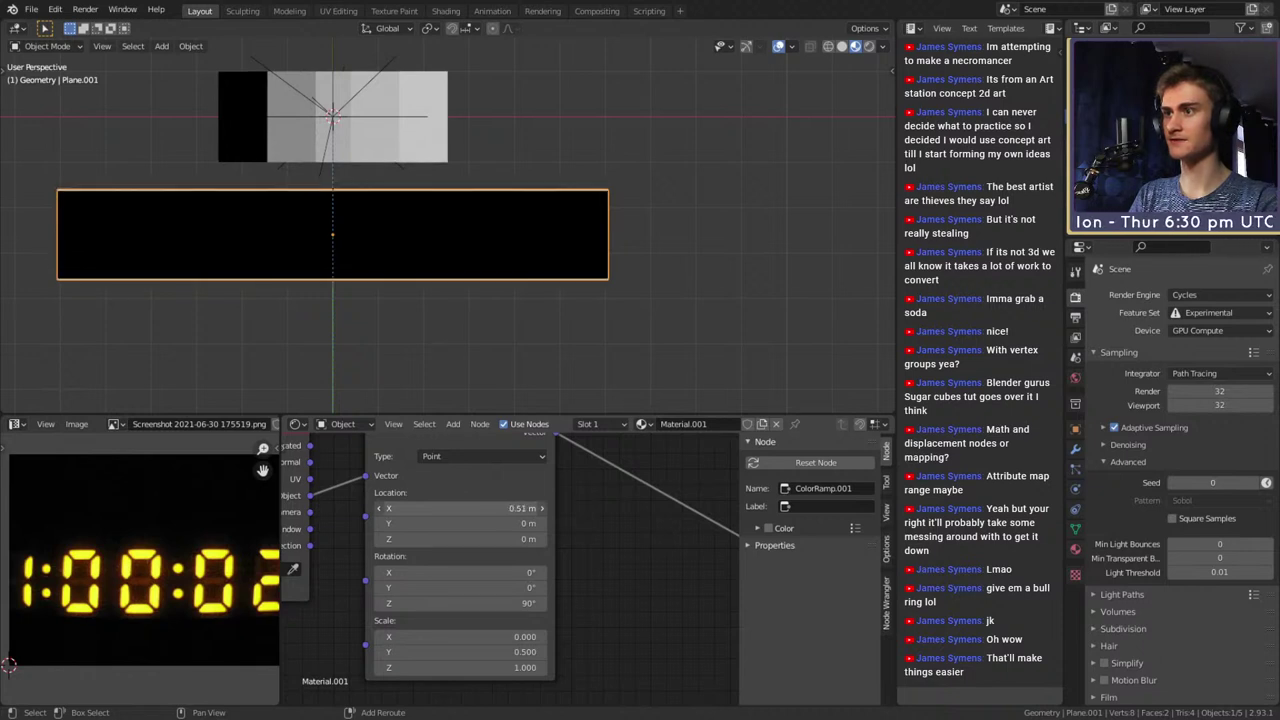
# Delete the ColorRamp node that follows the new Gradient Texture
pyautogui.scroll(-7, 597, 543)
pyautogui.moveTo(700, 598); pyautogui.dragTo(480, 680, button='middle')
pyautogui.scroll(5, 548, 617)
pyautogui.press('x')
pyautogui.scroll(-4, 552, 579)
pyautogui.moveTo(470, 556); pyautogui.dragTo(588, 570, button='middle')
# Add a fresh ColorRamp node next to the new Gradient Texture and feed the gradient into its Fac input
pyautogui.hotkey('shift', 'a')
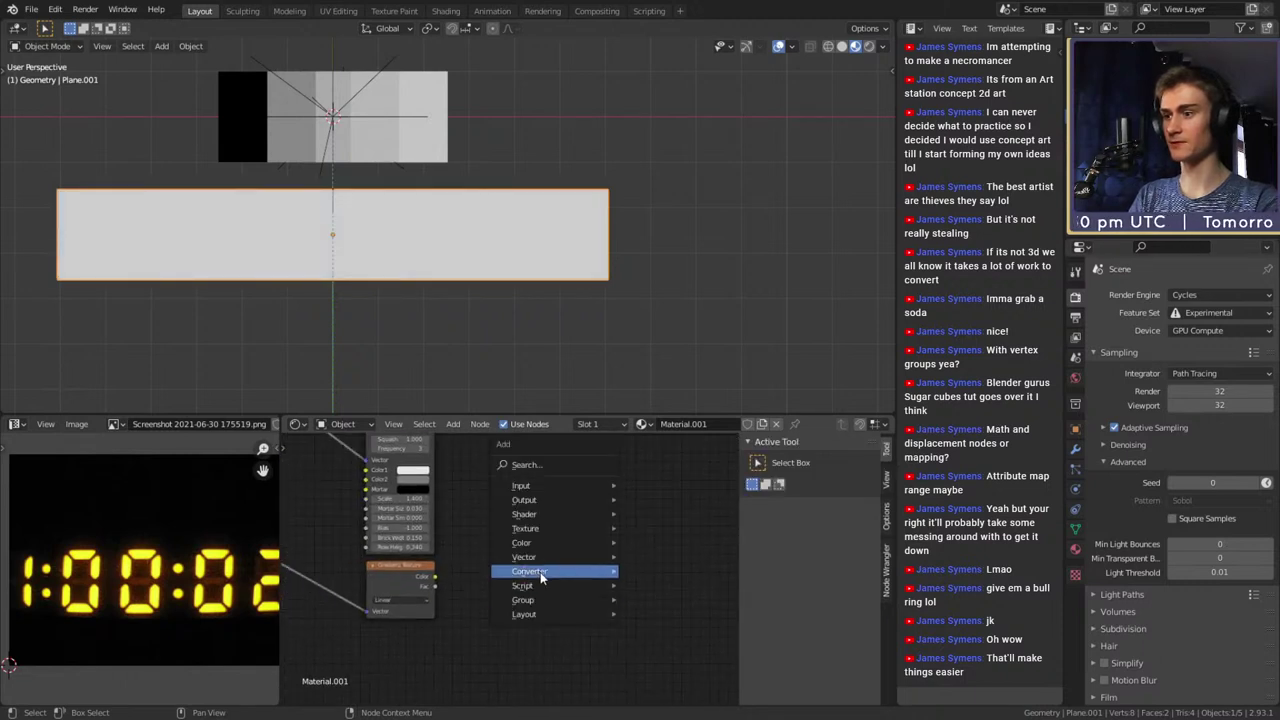
pyautogui.moveTo(542, 572)
pyautogui.click(651, 400)
pyautogui.click(465, 553)
pyautogui.moveTo(435, 578); pyautogui.dragTo(516, 626)
pyautogui.scroll(-3, 618, 521)
pyautogui.moveTo(435, 622); pyautogui.dragTo(487, 615)
pyautogui.scroll(2, 489, 598)
pyautogui.hotkey('shift', 'a')
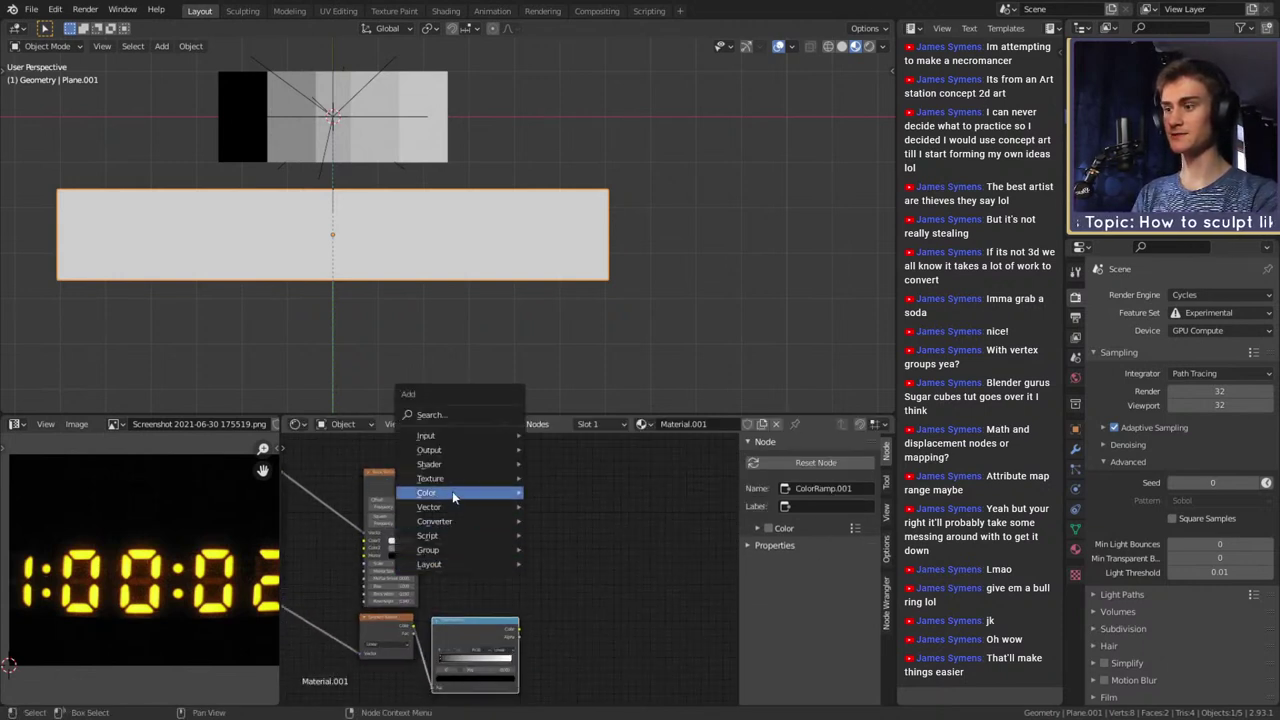
pyautogui.moveTo(452, 491)
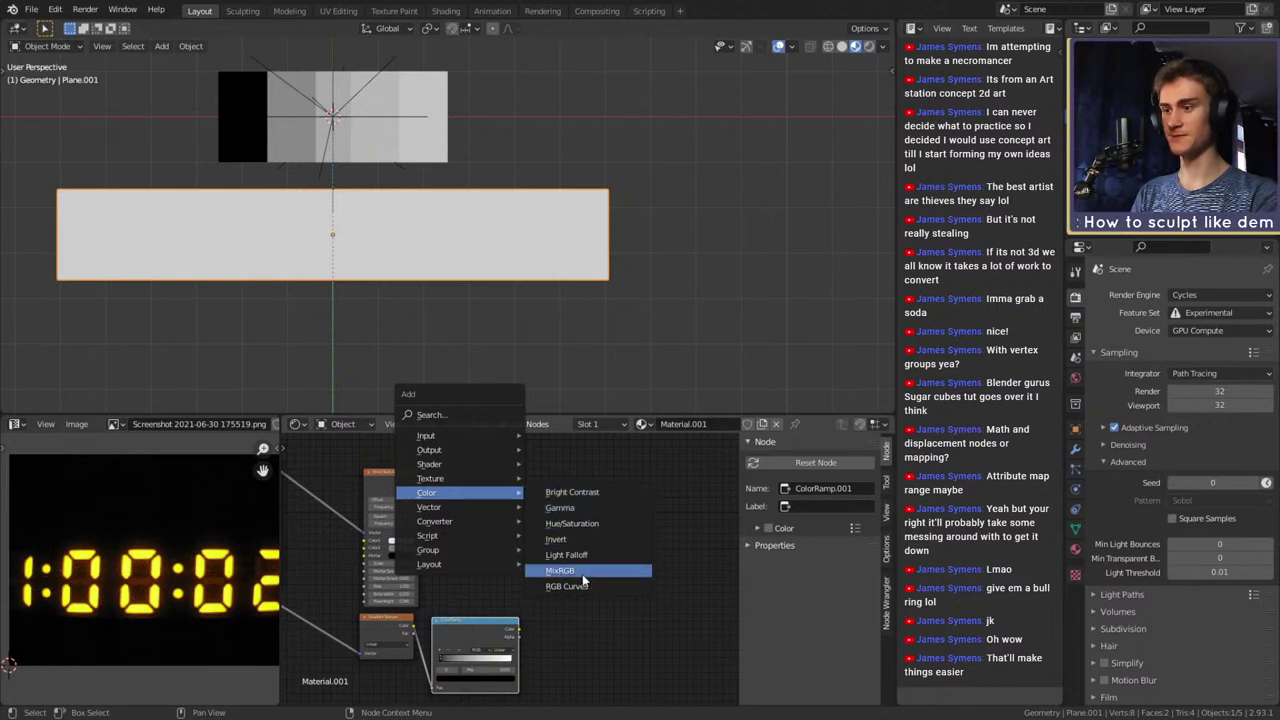
pyautogui.press('Escape')
# Set the fresh ColorRamp's interpolation to Constant and preview the node on the plane
pyautogui.scroll(2, 648, 557)
pyautogui.scroll(2, 645, 552)
pyautogui.click(612, 501)
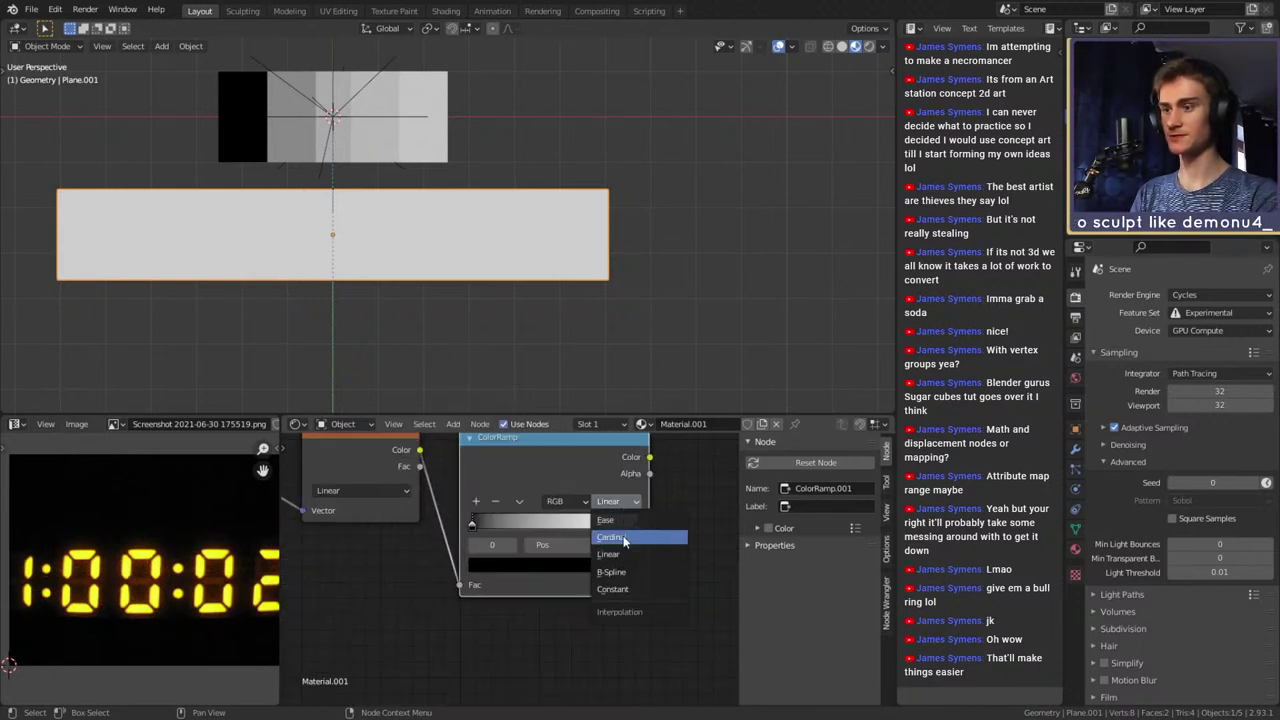
pyautogui.click(630, 588)
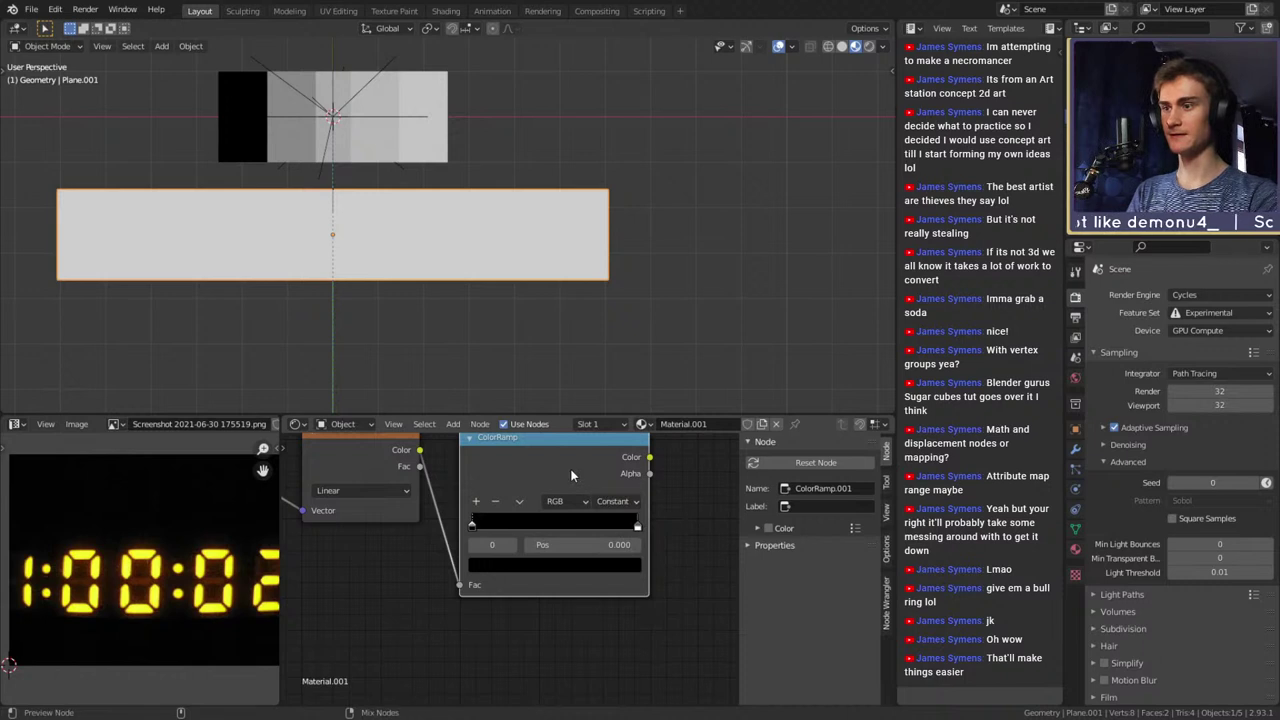
pyautogui.moveTo(643, 543); pyautogui.dragTo(619, 565, button='middle')
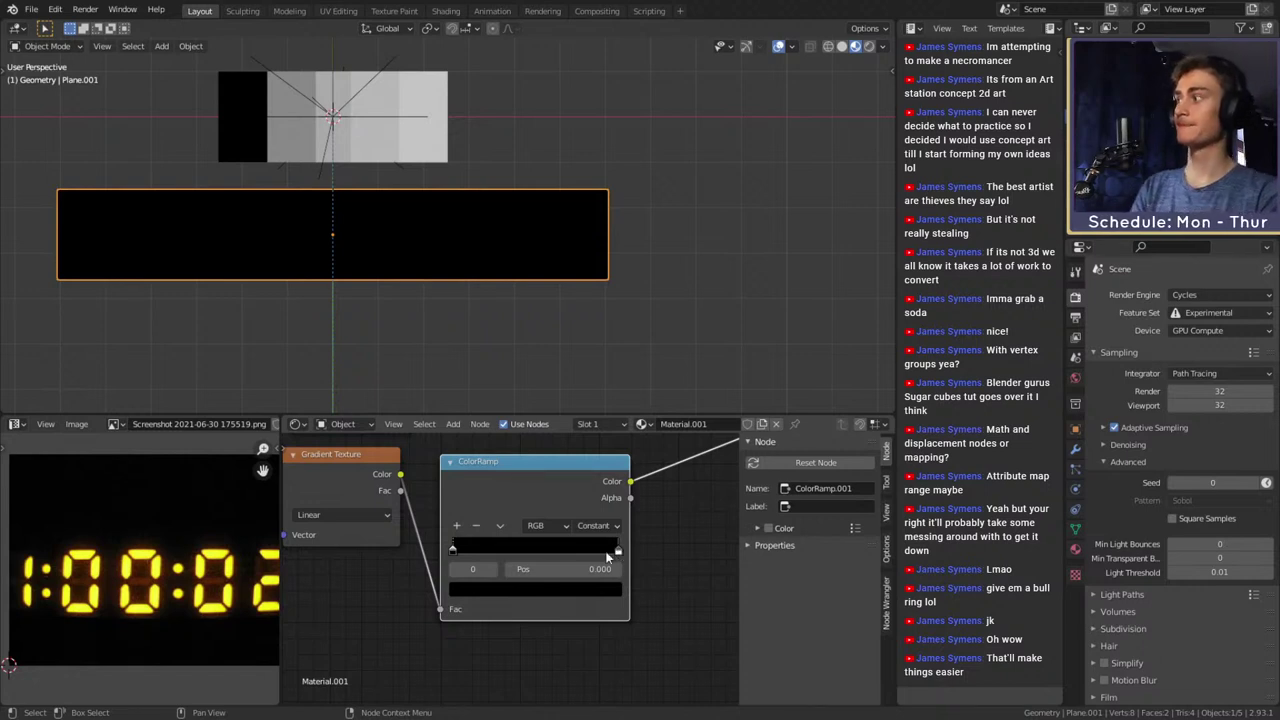
# Add a MixRGB node to the empty area beside the Brick Texture, above the ColorRamp's output link
pyautogui.scroll(-5, 625, 584)
pyautogui.moveTo(624, 584); pyautogui.dragTo(551, 606, button='middle')
pyautogui.hotkey('shift', 'a')
pyautogui.moveTo(500, 526)
pyautogui.moveTo(466, 494)
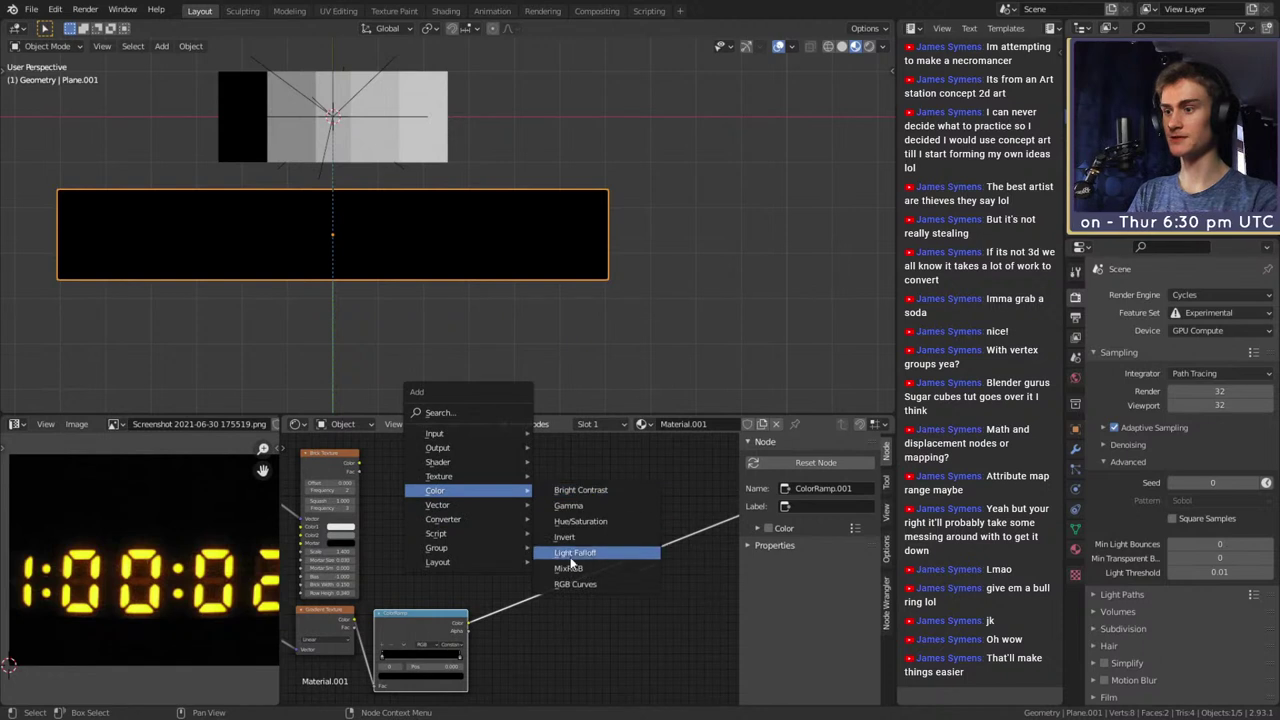
pyautogui.click(572, 568)
pyautogui.click(536, 472)
pyautogui.moveTo(454, 500); pyautogui.dragTo(494, 541, button='middle')
pyautogui.scroll(3, 470, 522)
pyautogui.scroll(-2, 565, 550)
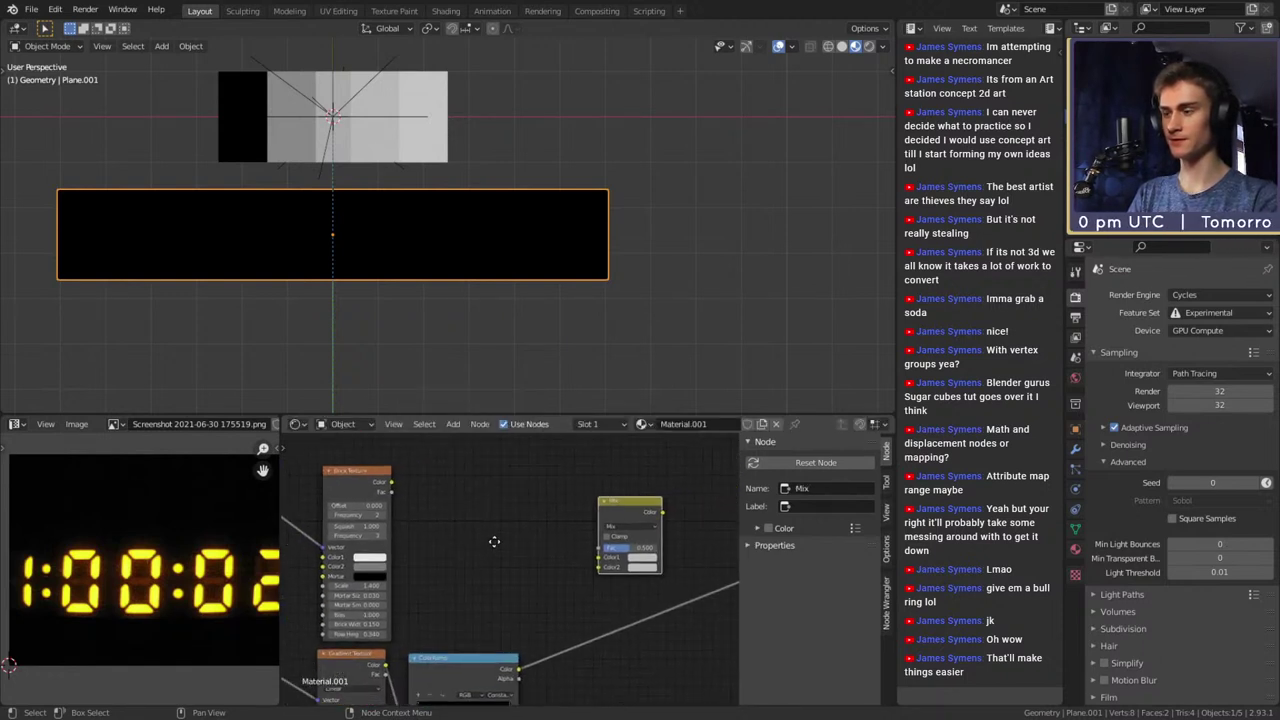
# Feed the Brick Texture's Color into the Mix node's Color1 and the ColorRamp's Color into its Color2
pyautogui.click(356, 487)
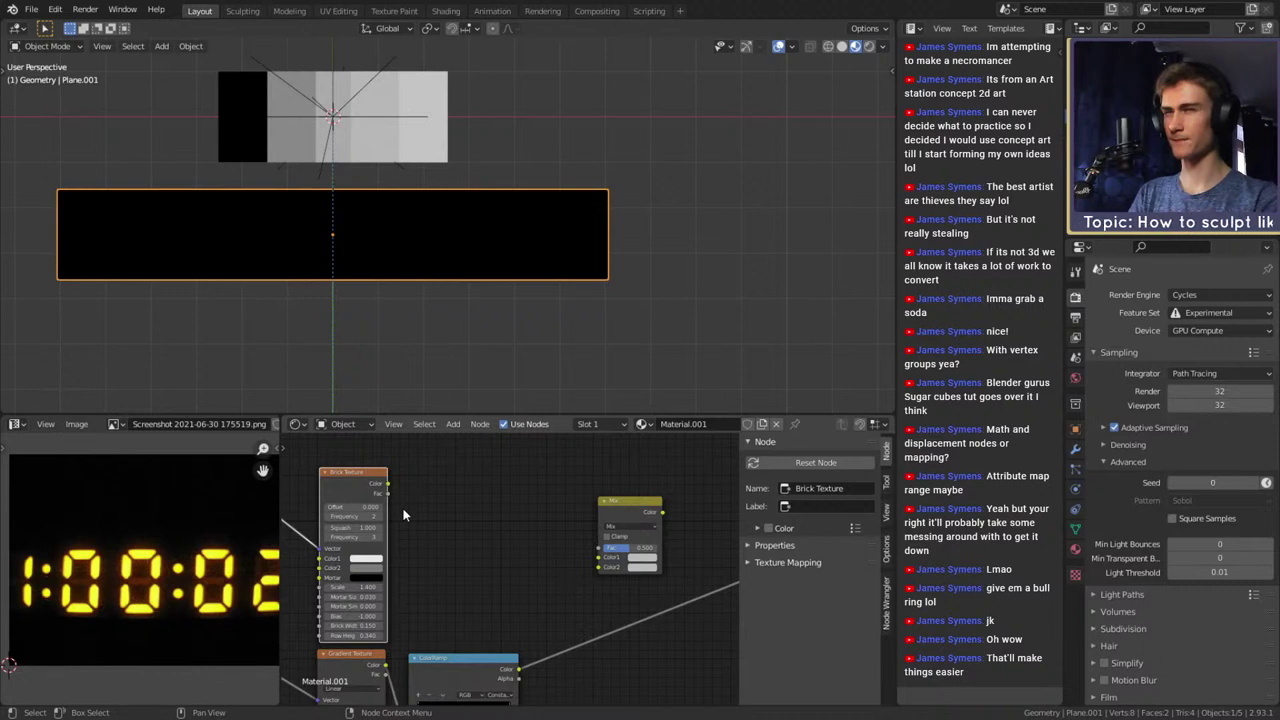
pyautogui.moveTo(404, 515); pyautogui.dragTo(442, 520, button='middle')
pyautogui.scroll(4, 517, 544)
pyautogui.scroll(-4, 454, 517)
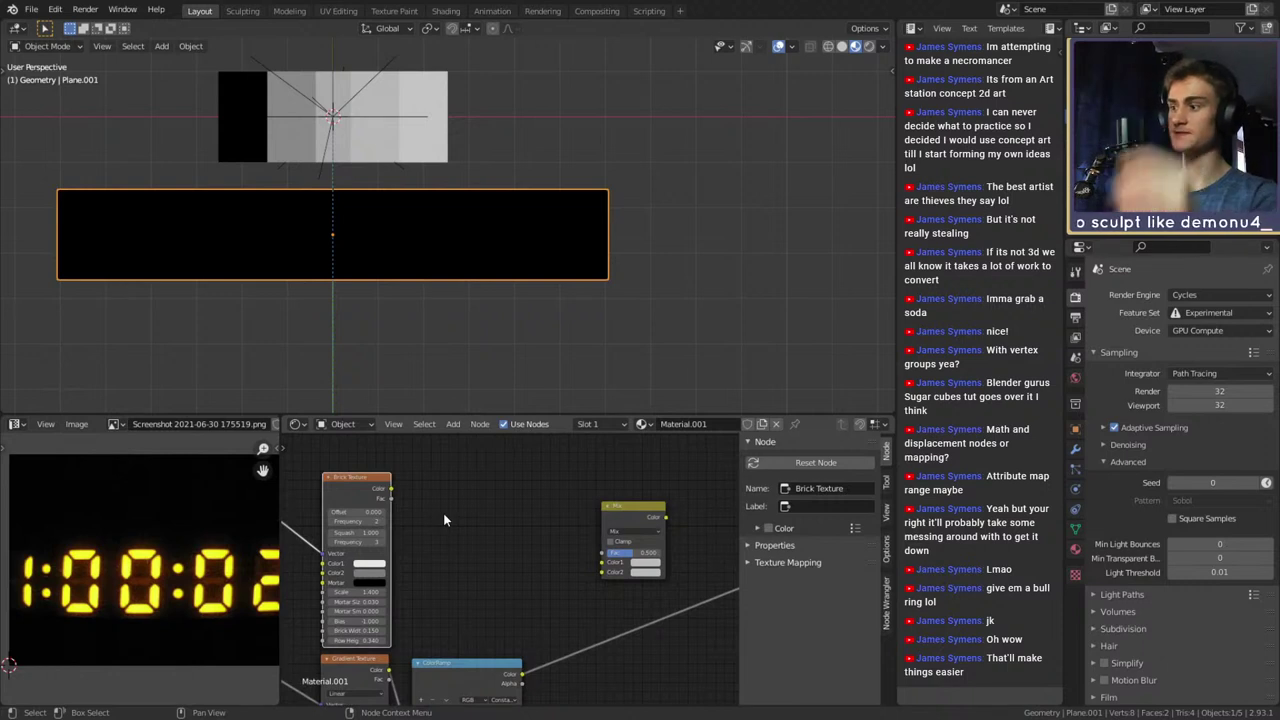
pyautogui.scroll(2, 462, 533)
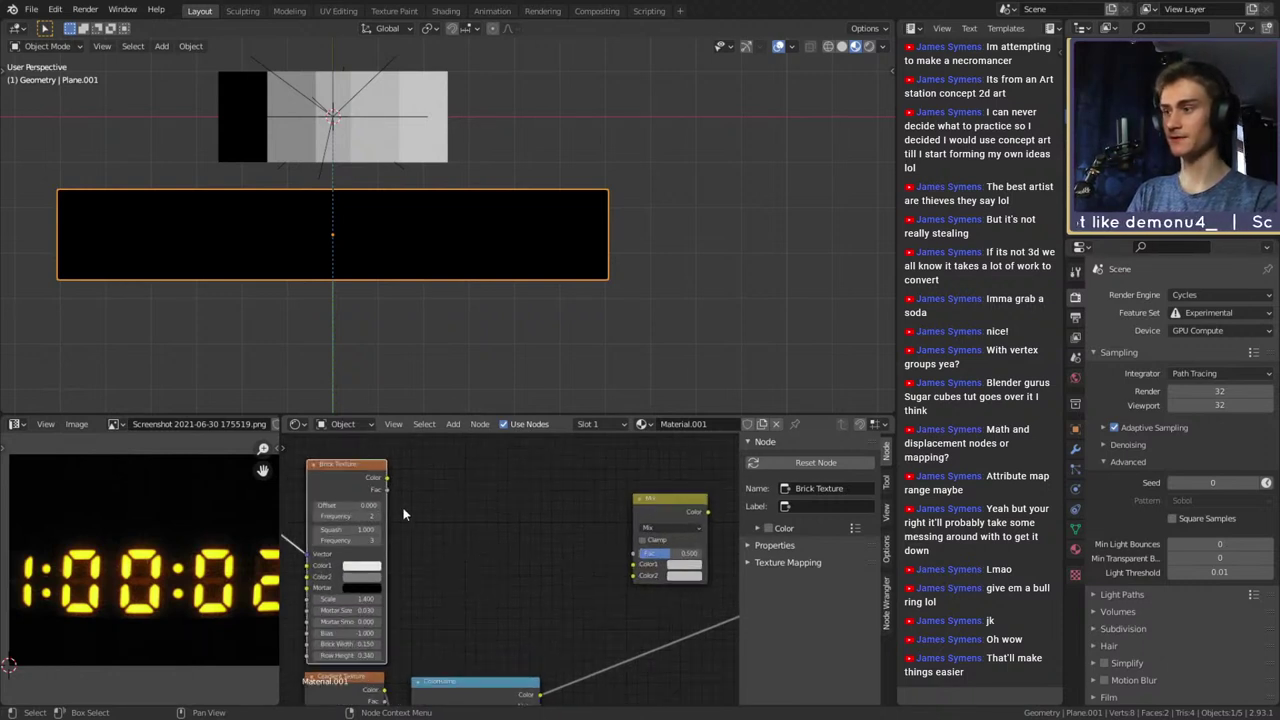
pyautogui.moveTo(388, 480); pyautogui.dragTo(636, 564)
pyautogui.moveTo(623, 592); pyautogui.dragTo(585, 540, button='middle')
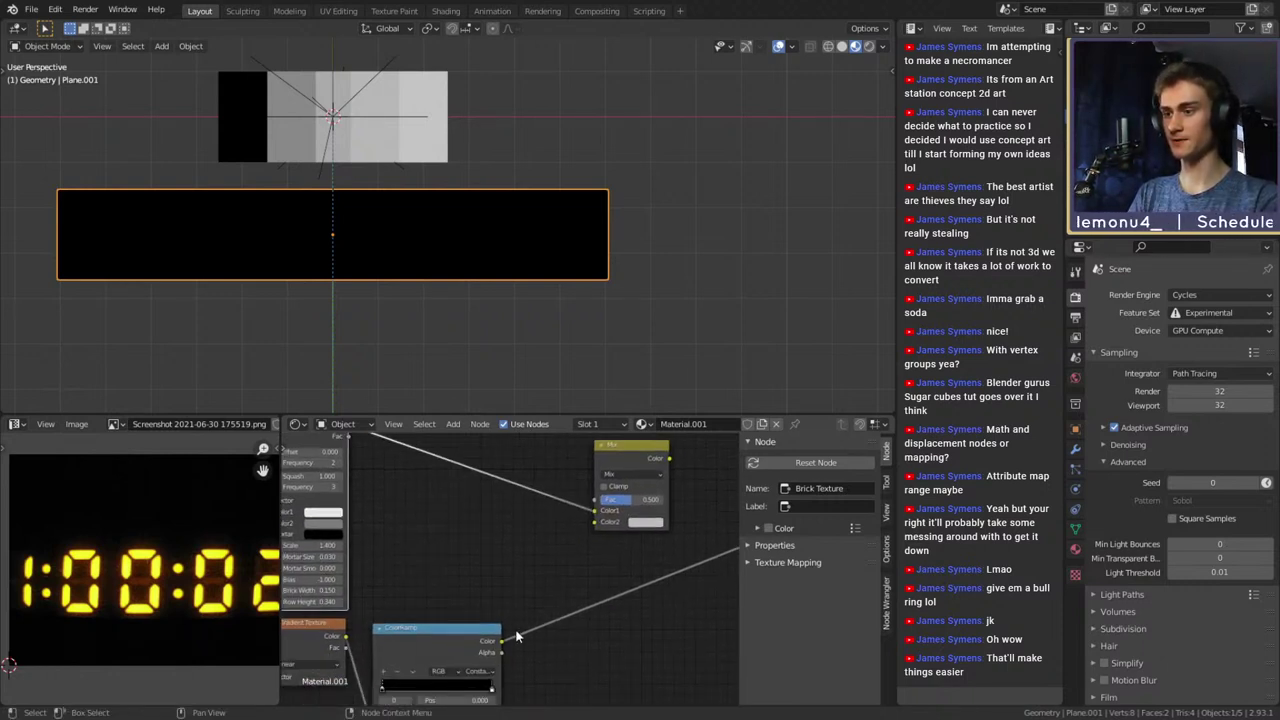
pyautogui.moveTo(503, 642); pyautogui.dragTo(595, 523)
pyautogui.moveTo(613, 515); pyautogui.dragTo(599, 529, button='middle')
pyautogui.moveTo(611, 471); pyautogui.dragTo(604, 497)
# Set the Mix node's blending mode to Multiply and preview its output on the wide plane
pyautogui.click(610, 515)
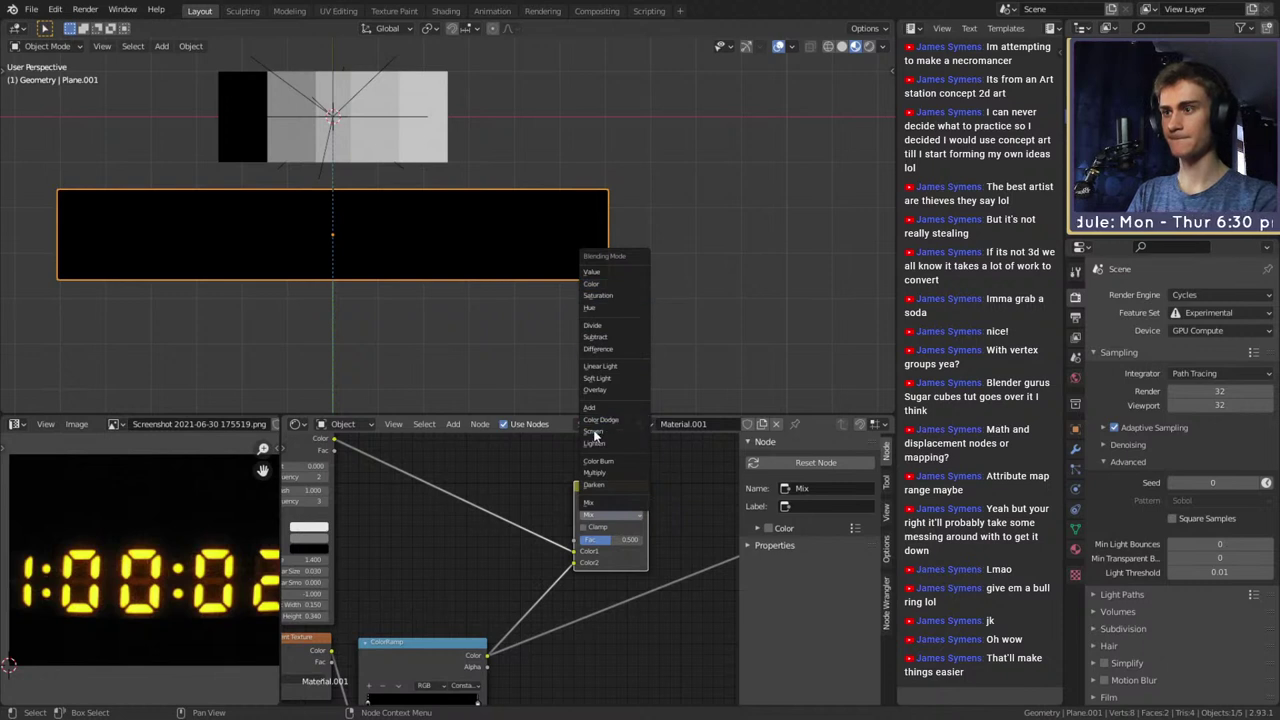
pyautogui.click(594, 472)
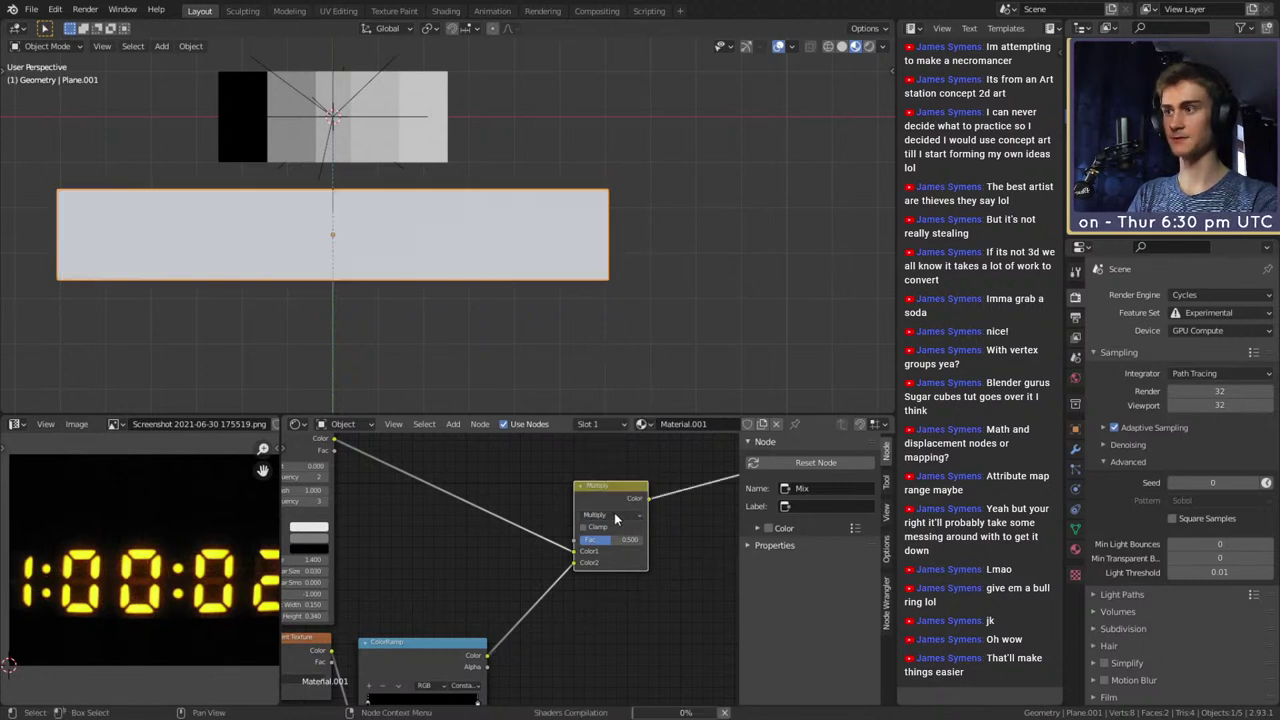
pyautogui.scroll(-1, 582, 621)
pyautogui.scroll(-2, 583, 622)
pyautogui.moveTo(565, 630); pyautogui.dragTo(596, 618, button='middle')
pyautogui.scroll(2, 640, 556)
pyautogui.scroll(3, 596, 614)
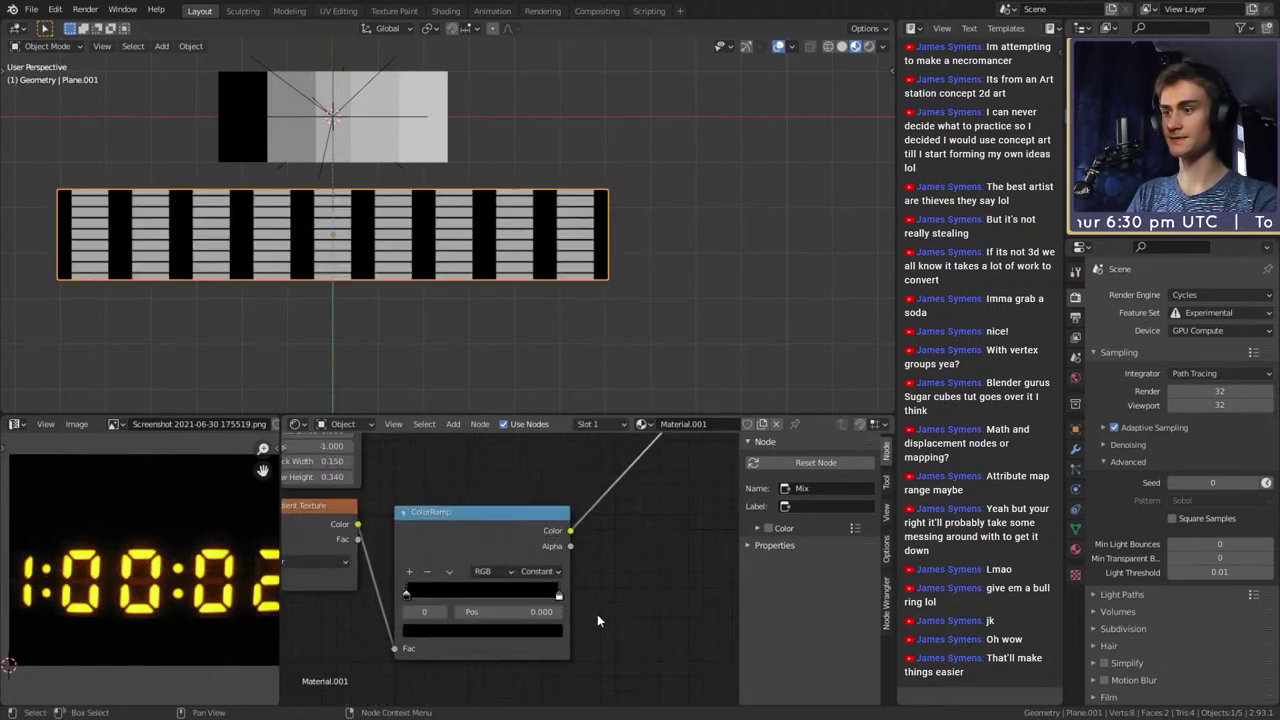
# Move the ColorRamp's white stop to 0.545 and raise the Multiply node's Fac to its maximum
pyautogui.moveTo(573, 606); pyautogui.dragTo(483, 611)
pyautogui.moveTo(623, 526); pyautogui.dragTo(461, 656, button='middle')
pyautogui.moveTo(651, 484); pyautogui.dragTo(566, 574, button='middle')
pyautogui.moveTo(562, 540); pyautogui.dragTo(624, 540)
# Move the ColorRamp's white stop to 0.073 and add a black stop at position 0.936
pyautogui.moveTo(364, 675); pyautogui.dragTo(632, 466, button='middle')
pyautogui.scroll(2, 628, 524)
pyautogui.moveTo(626, 584); pyautogui.dragTo(658, 512, button='middle')
pyautogui.scroll(2, 658, 516)
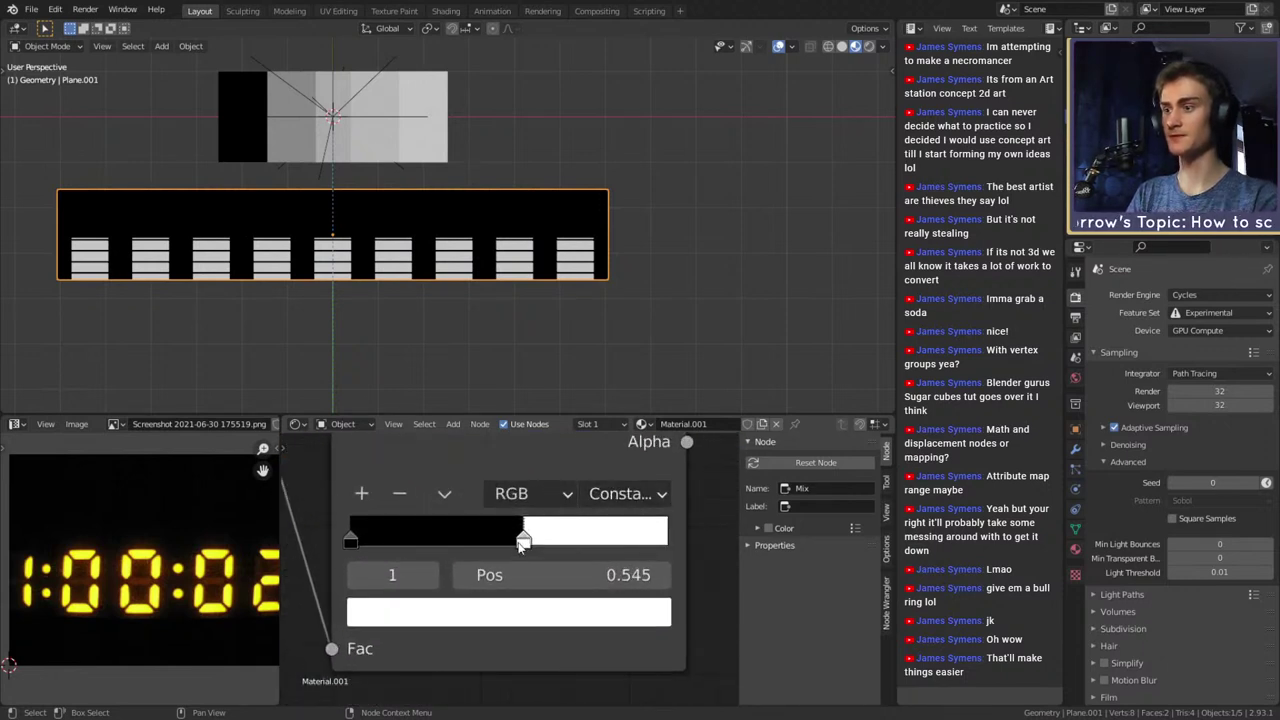
pyautogui.moveTo(521, 548); pyautogui.dragTo(367, 554)
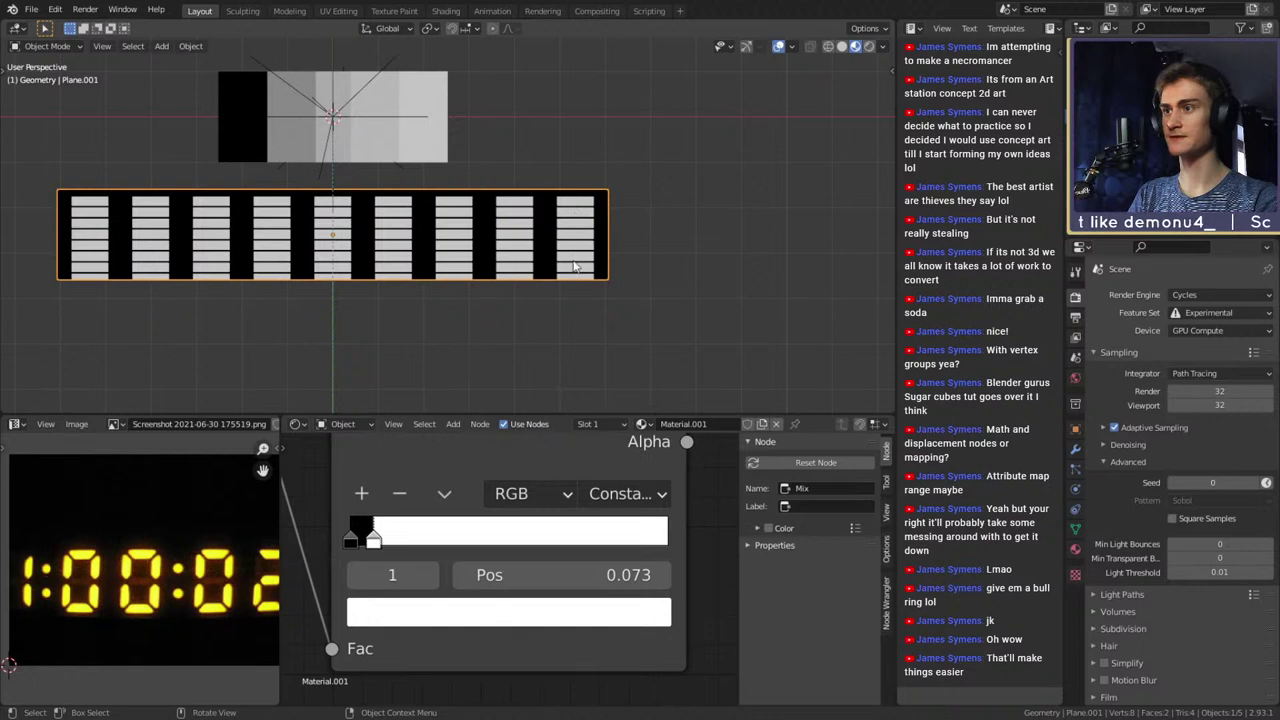
pyautogui.click(361, 493)
pyautogui.moveTo(359, 539); pyautogui.dragTo(656, 523)
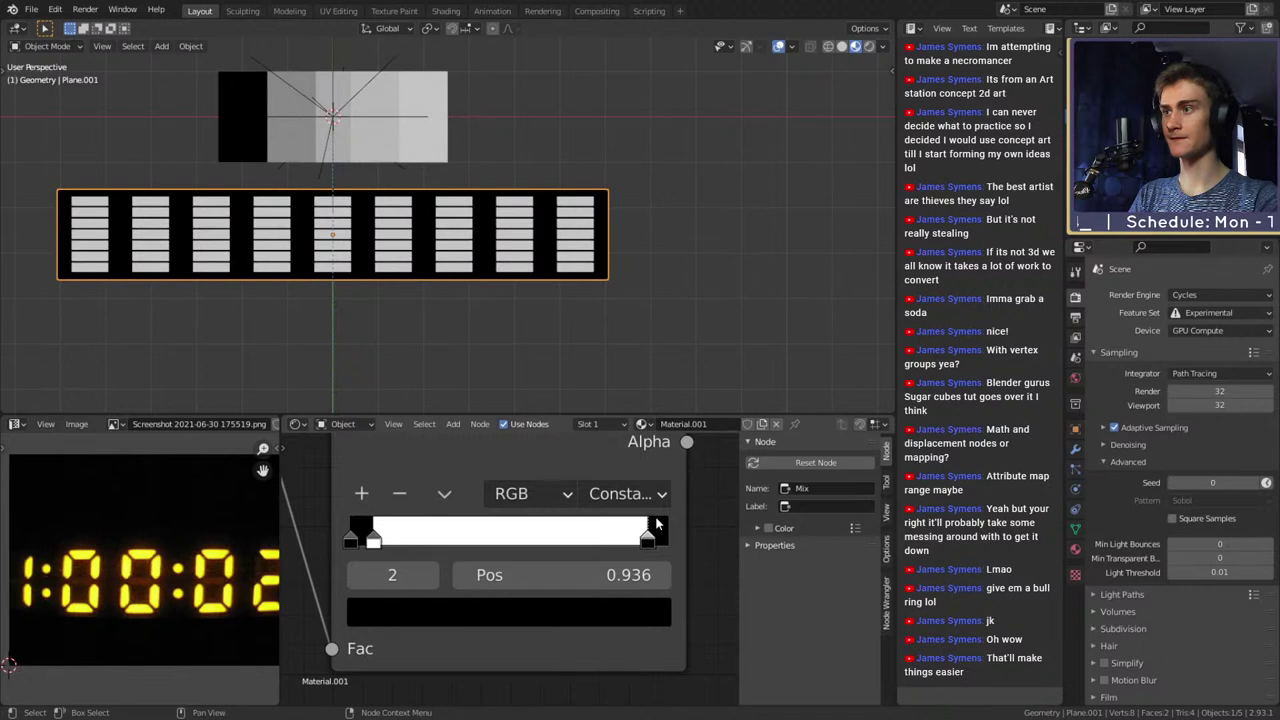
# Add two stops between the ColorRamp's white and last black stops, placing one at 0.198 and making it black
pyautogui.click(361, 493)
pyautogui.moveTo(511, 540); pyautogui.dragTo(432, 541)
pyautogui.click(361, 493)
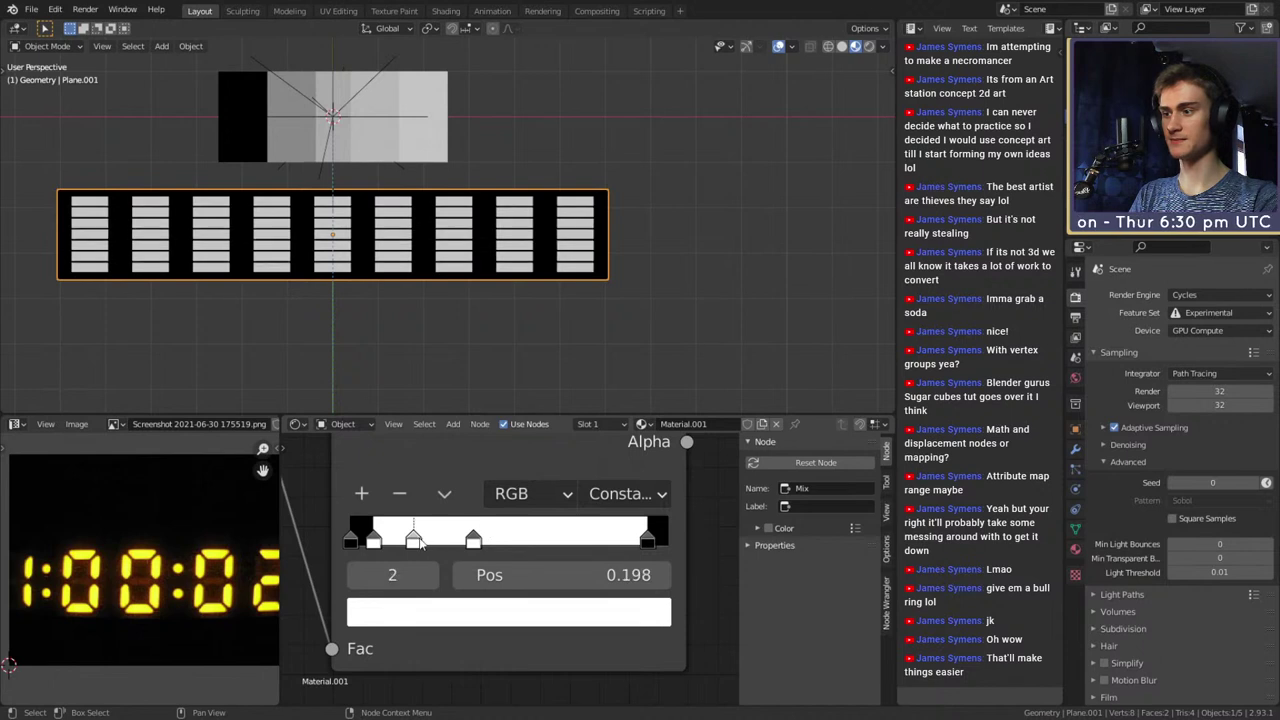
pyautogui.click(500, 612)
pyautogui.moveTo(603, 214); pyautogui.dragTo(603, 400)
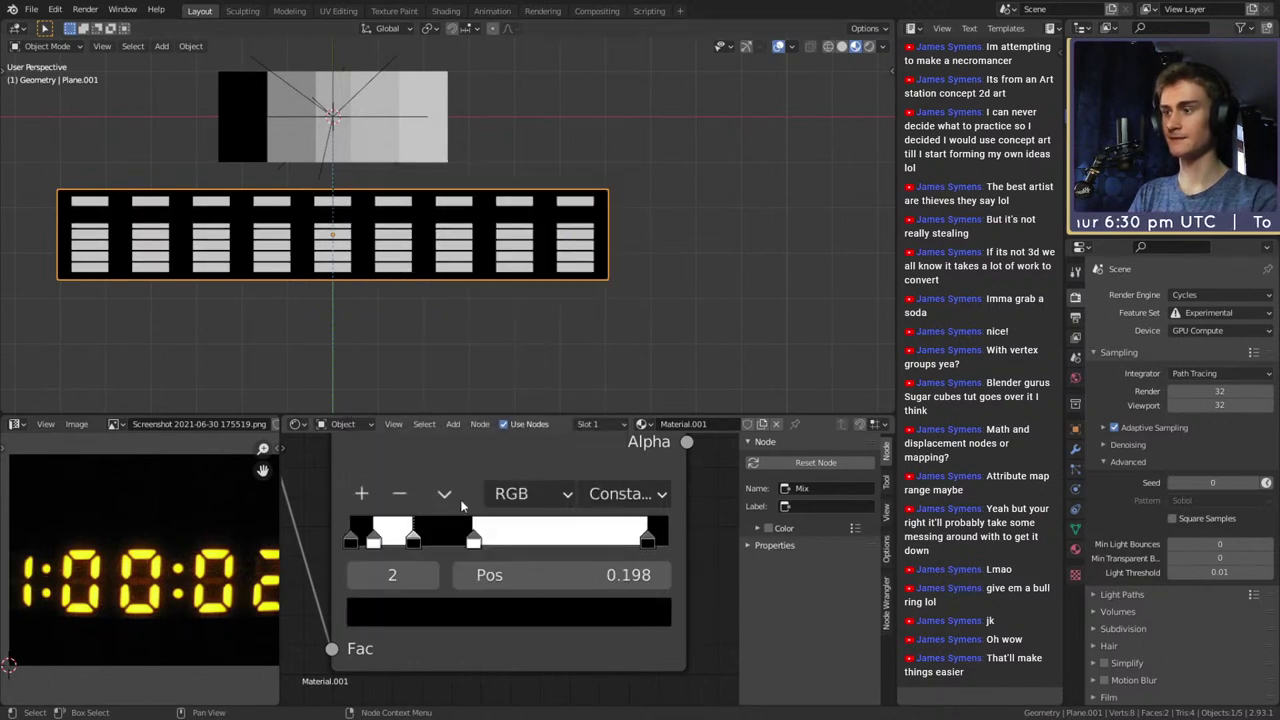
# Add further alternating stops to the ColorRamp to form three separate white bands, with the last white stop at 0.803
pyautogui.moveTo(414, 547); pyautogui.dragTo(606, 539)
pyautogui.click(359, 496)
pyautogui.click(359, 496)
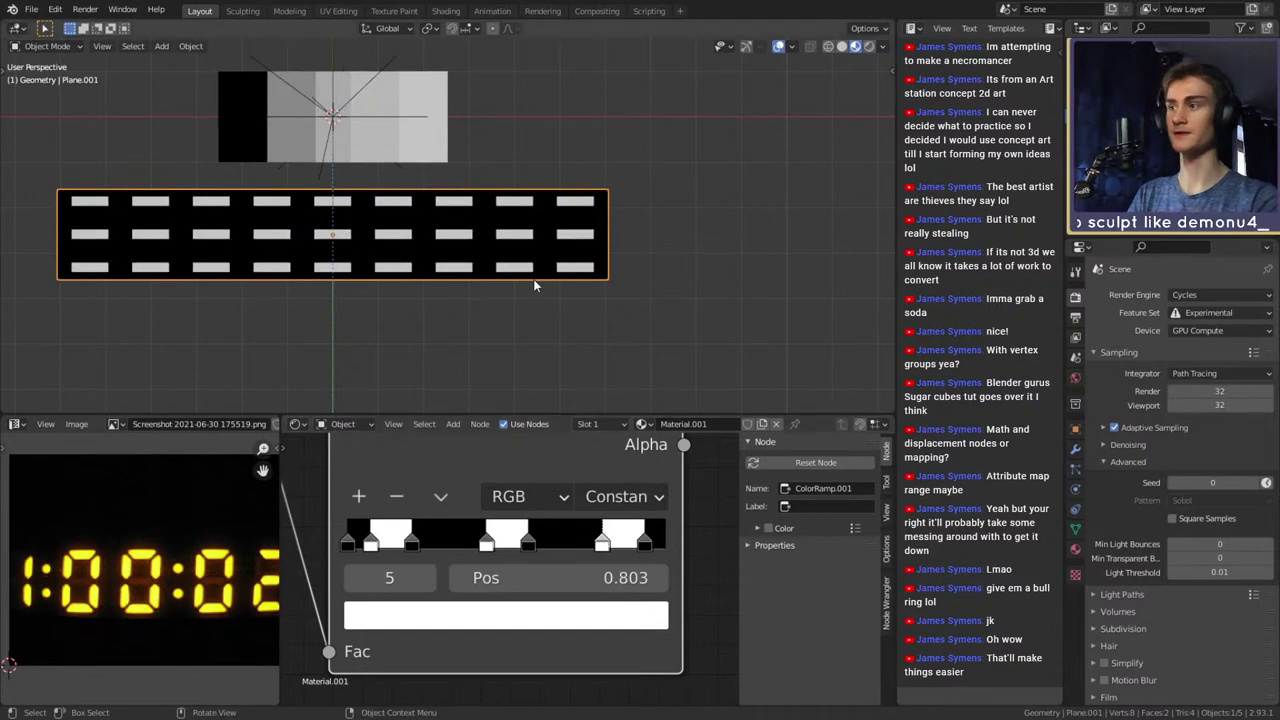
# Examine the rows of brick segments on the wide plane
pyautogui.scroll(-5, 524, 263)
pyautogui.scroll(5, 524, 263)
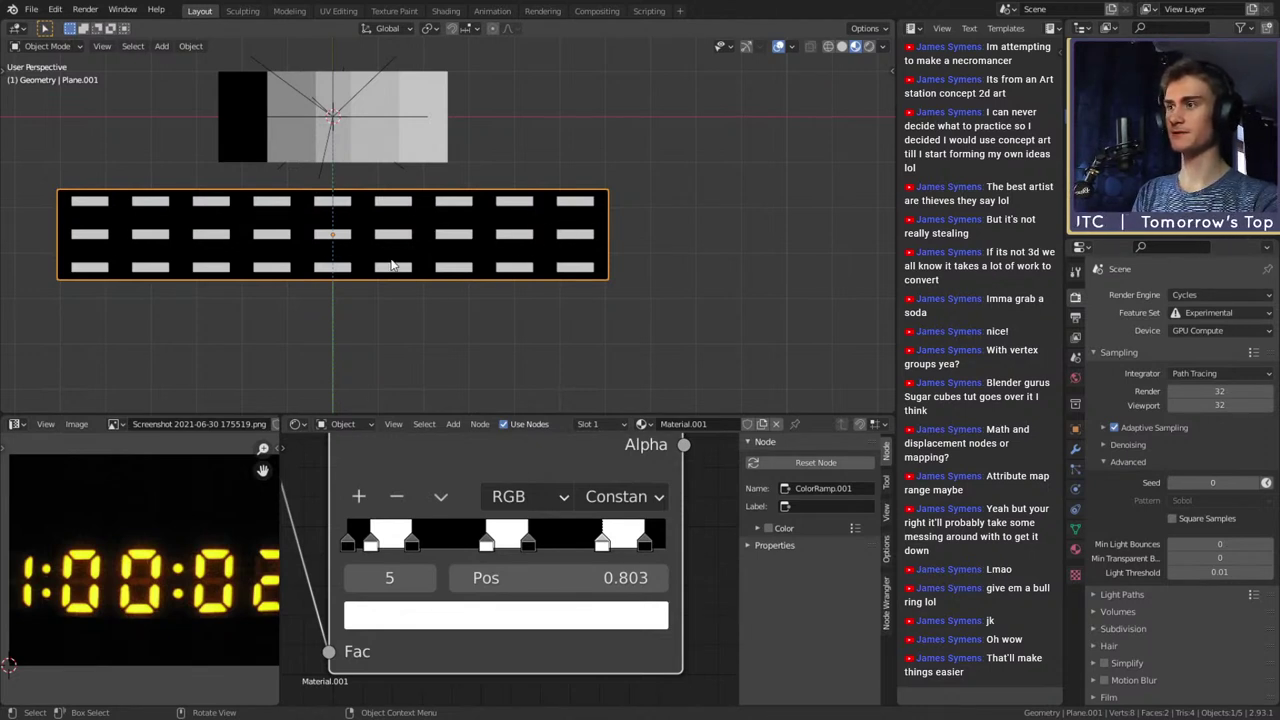
pyautogui.scroll(-1, 390, 265)
pyautogui.keyDown('shift'); pyautogui.moveTo(396, 285); pyautogui.dragTo(503, 276, button='middle'); pyautogui.keyUp('shift')
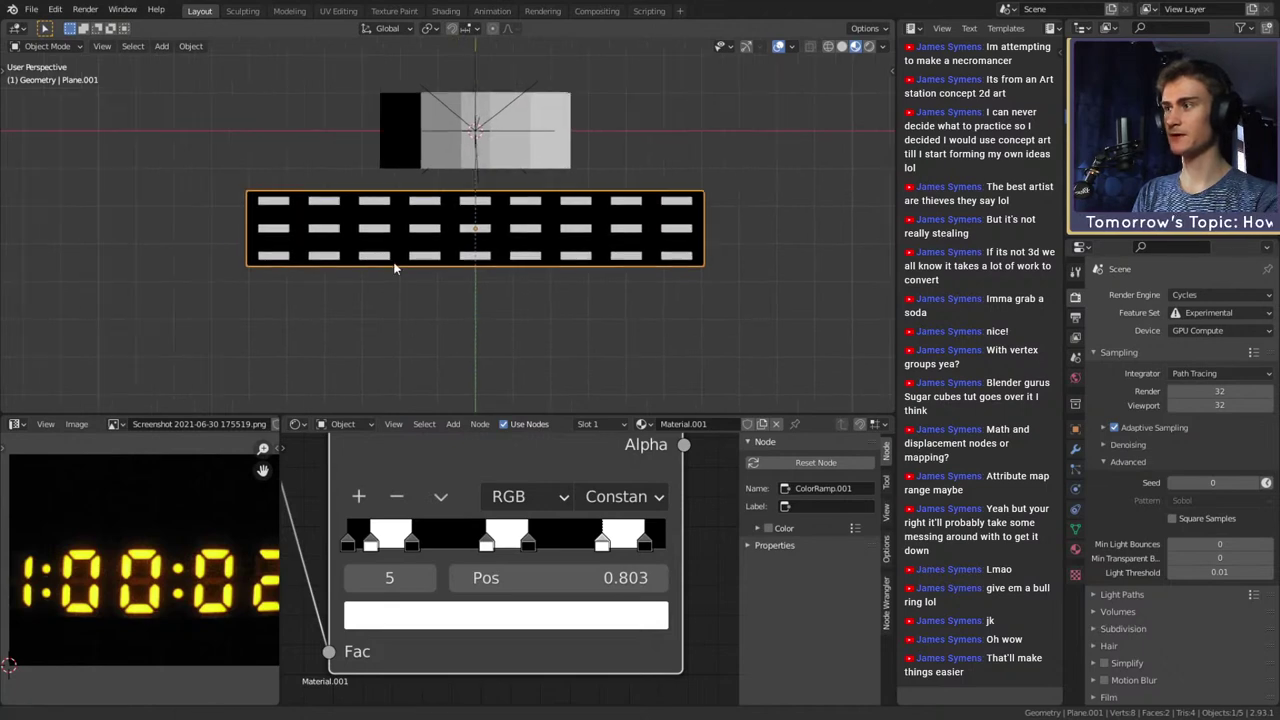
pyautogui.scroll(2, 400, 280)
pyautogui.scroll(-4, 541, 278)
pyautogui.keyDown('shift'); pyautogui.moveTo(541, 278); pyautogui.dragTo(519, 266, button='middle'); pyautogui.keyUp('shift')
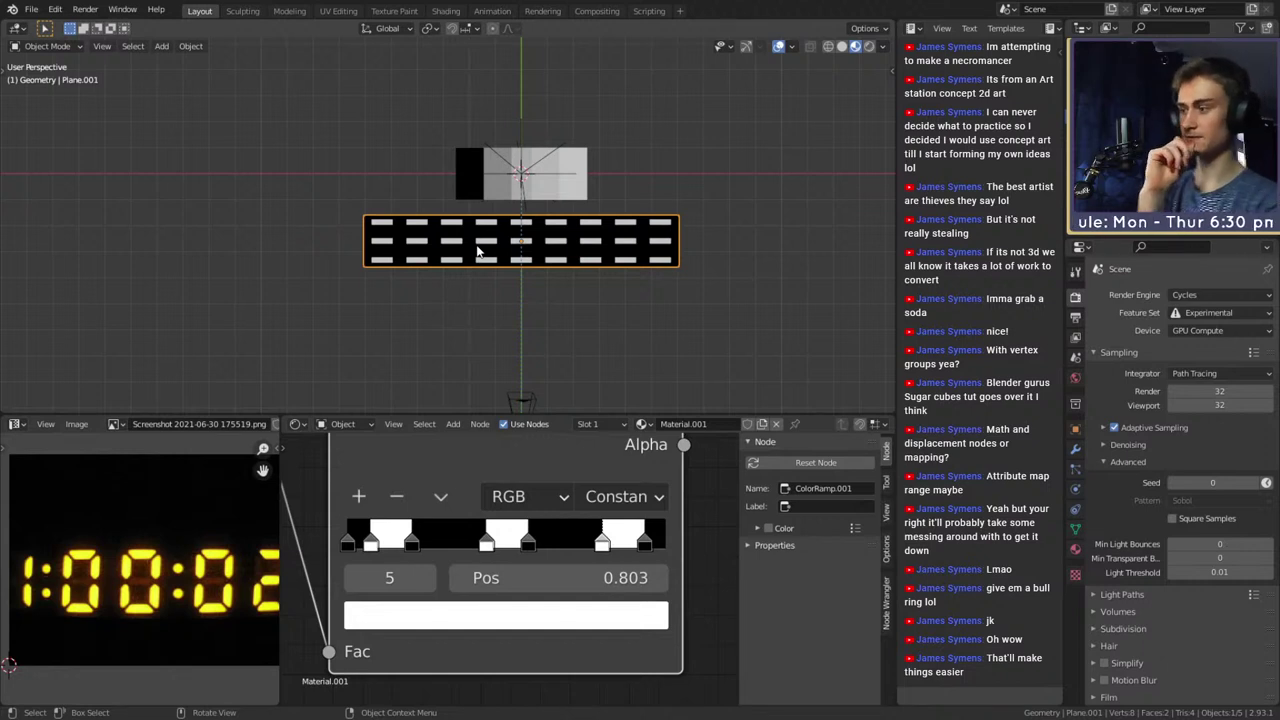
pyautogui.scroll(-4, 698, 533)
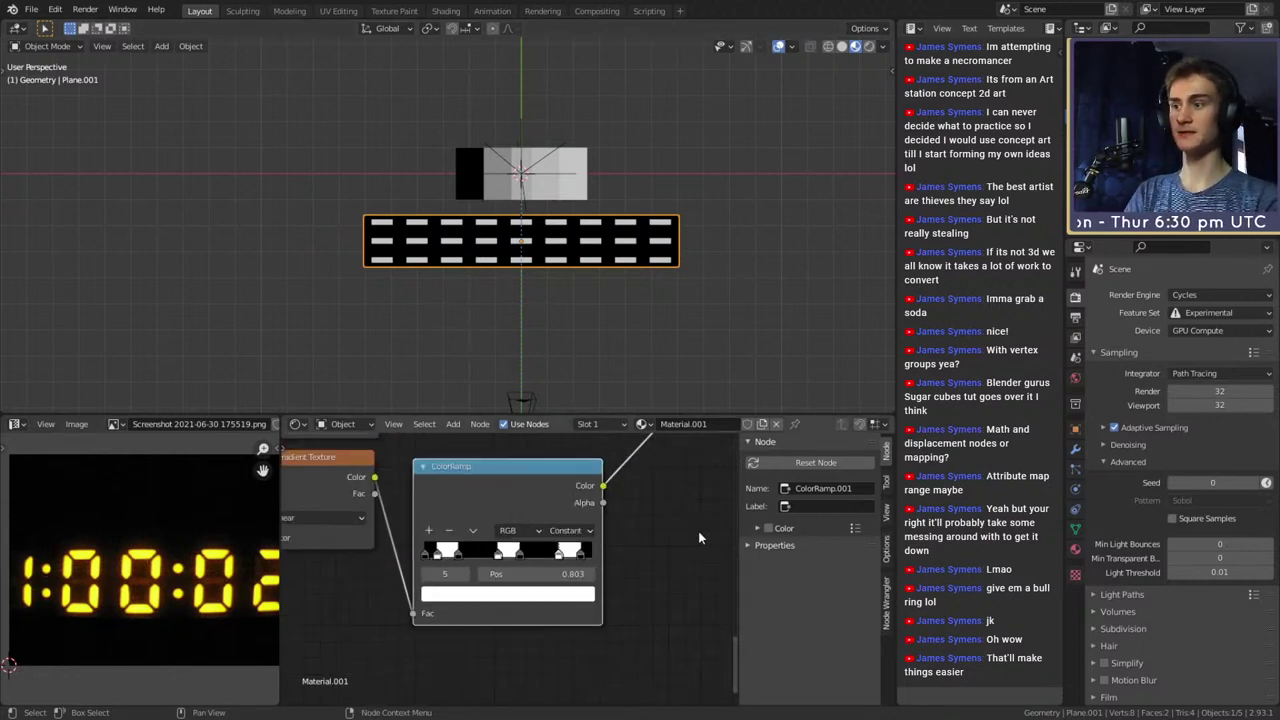
# Nudge the three-band ColorRamp node upward and slightly reposition the Multiply node
pyautogui.moveTo(637, 547); pyautogui.dragTo(642, 603, button='middle')
pyautogui.moveTo(451, 541); pyautogui.dragTo(449, 494)
pyautogui.scroll(-3, 613, 535)
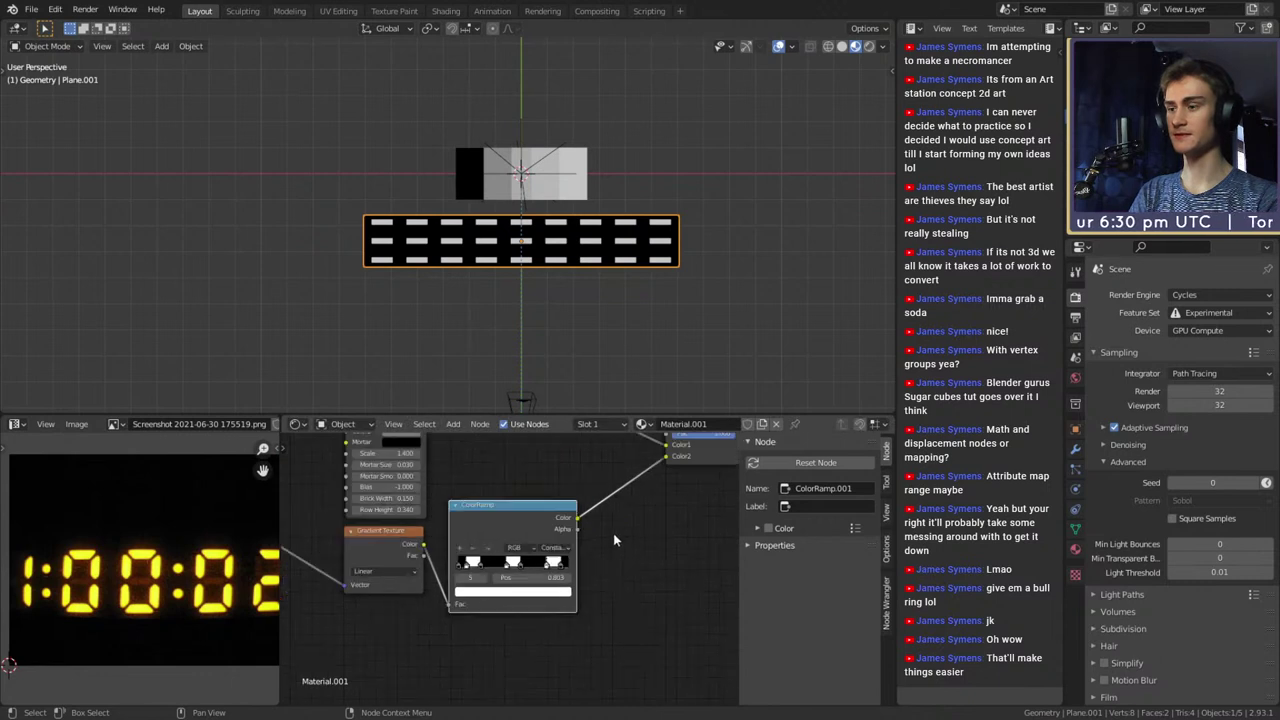
pyautogui.moveTo(648, 537); pyautogui.dragTo(599, 545, button='middle')
pyautogui.scroll(2, 599, 548)
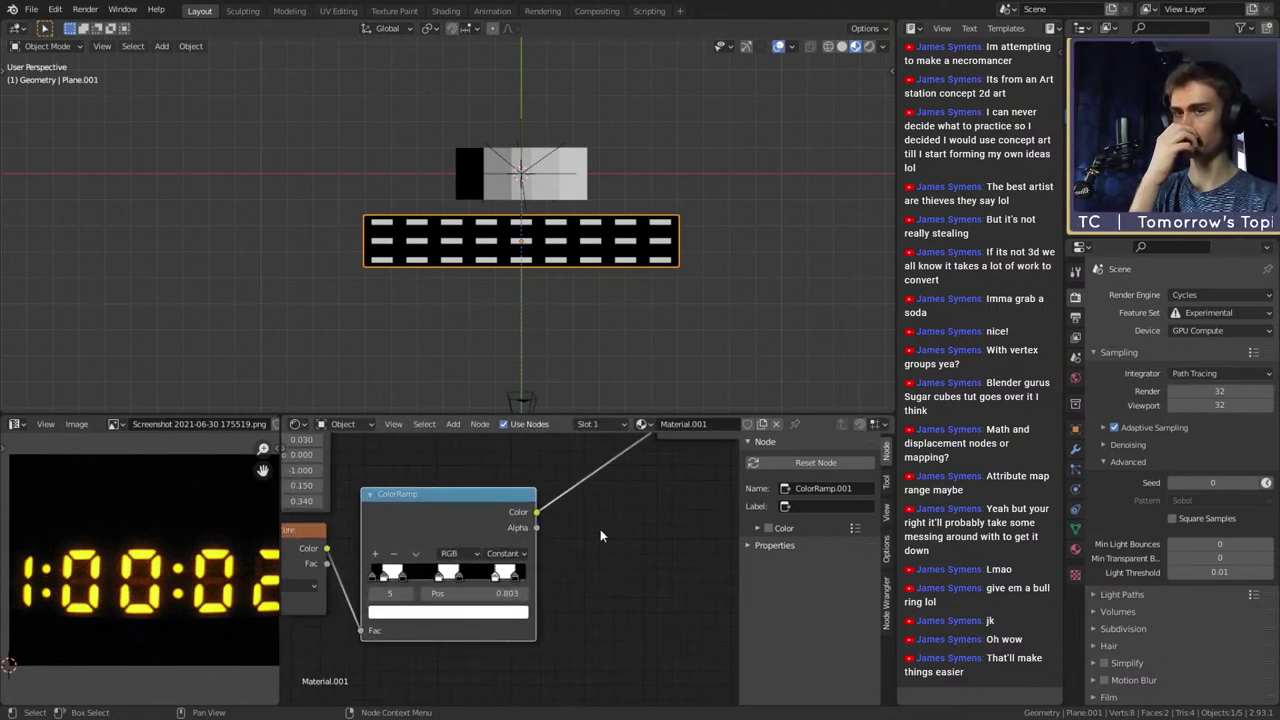
pyautogui.scroll(-3, 573, 566)
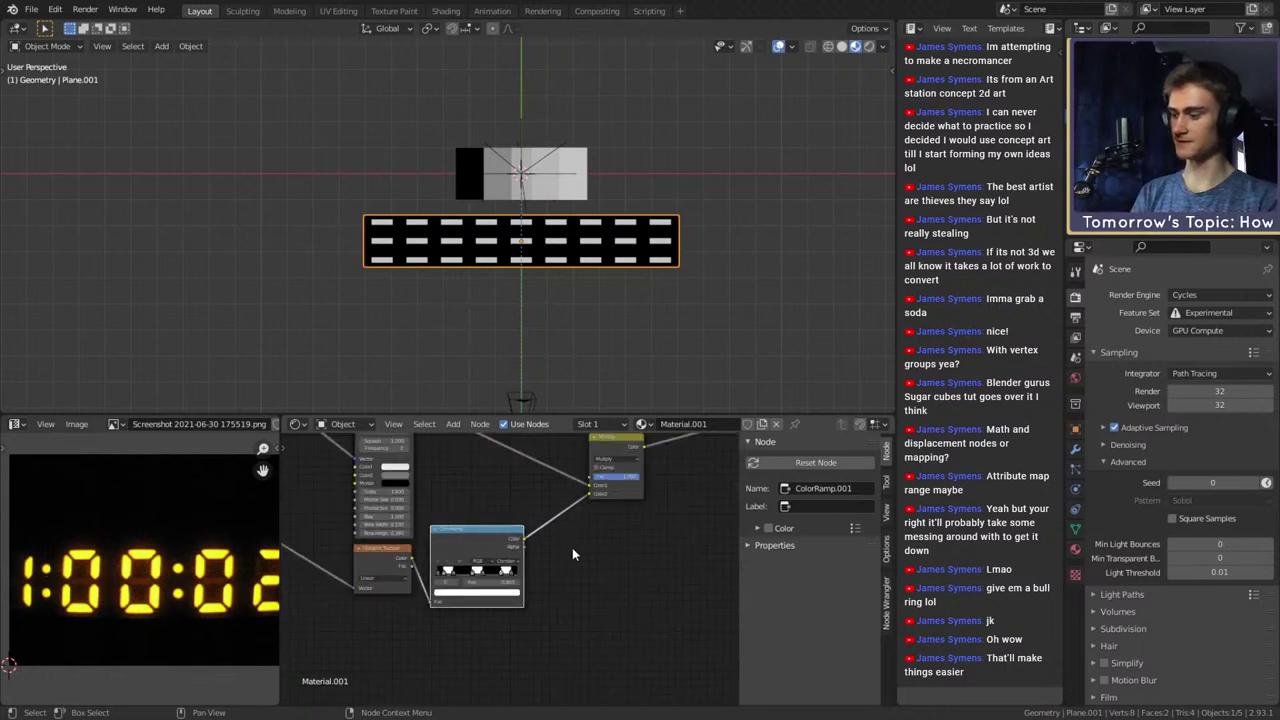
pyautogui.moveTo(585, 536); pyautogui.dragTo(529, 563, button='middle')
pyautogui.moveTo(561, 475)
pyautogui.mouseDown()
pyautogui.moveTo(576, 466)
pyautogui.moveTo(563, 471)
pyautogui.mouseUp()
pyautogui.scroll(-4, 540, 562)
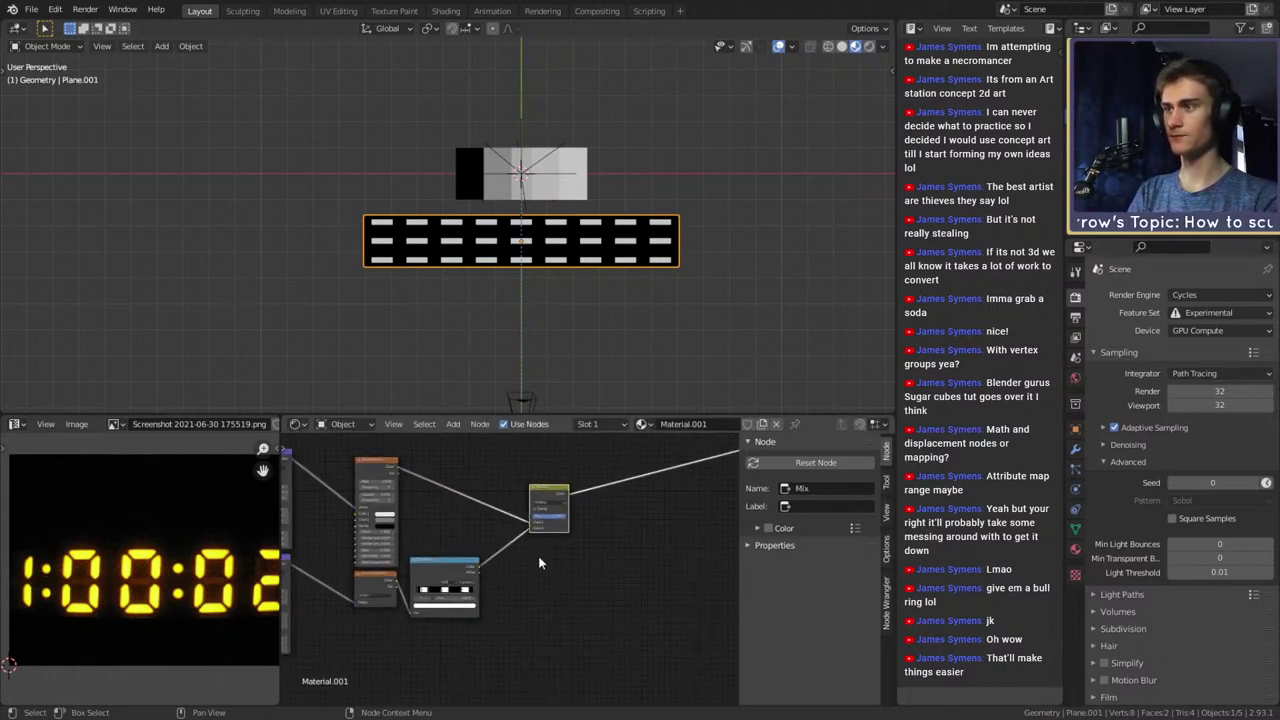
# Rearrange the node tree, spacing the gradient branch apart below the brick branch and moving the Multiply node
pyautogui.moveTo(539, 558); pyautogui.dragTo(691, 566, button='middle')
pyautogui.moveTo(629, 643); pyautogui.dragTo(498, 570)
pyautogui.moveTo(581, 566); pyautogui.dragTo(533, 556)
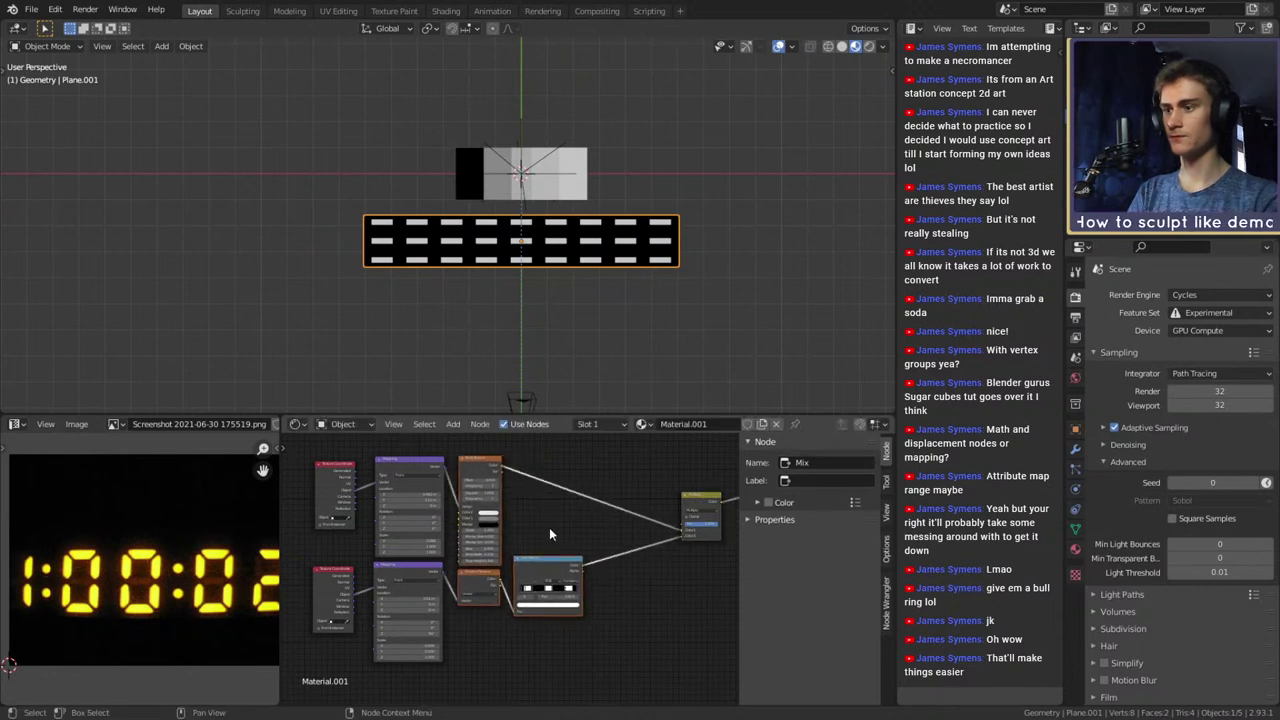
pyautogui.moveTo(704, 497); pyautogui.dragTo(630, 464)
pyautogui.moveTo(627, 657); pyautogui.dragTo(567, 607)
pyautogui.moveTo(642, 554); pyautogui.dragTo(521, 553)
pyautogui.moveTo(624, 536)
pyautogui.mouseDown(button='middle')
pyautogui.moveTo(474, 563)
pyautogui.moveTo(537, 540)
pyautogui.mouseUp(button='middle')
pyautogui.scroll(1, 532, 558)
pyautogui.scroll(-2, 537, 540)
pyautogui.moveTo(460, 639); pyautogui.dragTo(629, 569, button='middle')
pyautogui.moveTo(579, 609); pyautogui.dragTo(403, 525)
pyautogui.moveTo(581, 514); pyautogui.dragTo(510, 529)
pyautogui.scroll(3, 608, 543)
pyautogui.moveTo(608, 543); pyautogui.dragTo(571, 577, button='middle')
# Add a MixRGB node and insert it into the link between the three-band ColorRamp and the Multiply node
pyautogui.hotkey('shift', 'a')
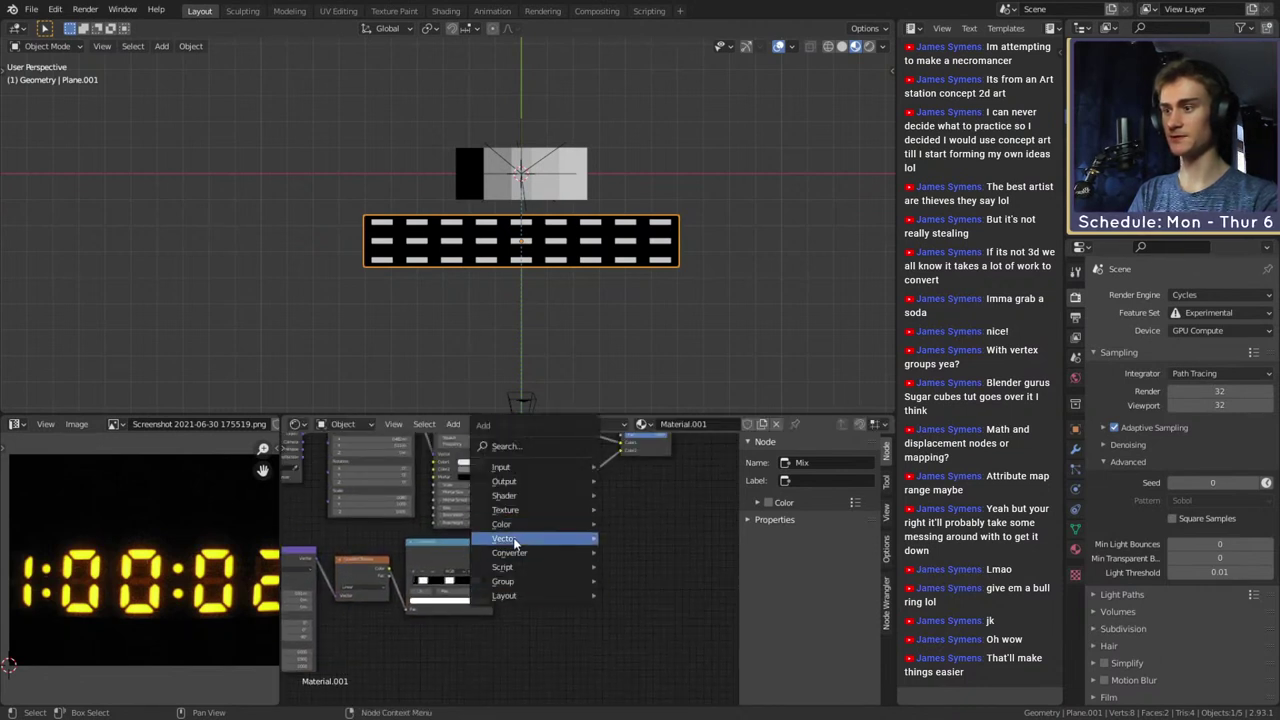
pyautogui.moveTo(580, 524)
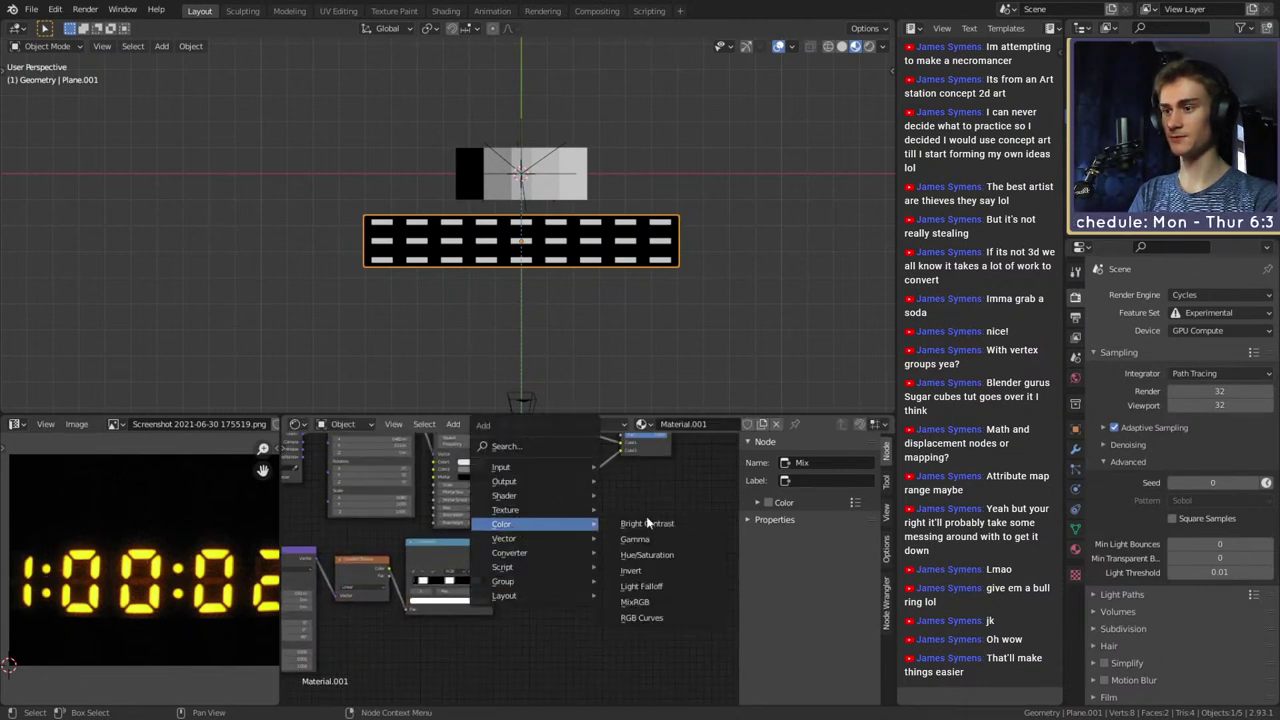
pyautogui.click(640, 603)
pyautogui.click(580, 520)
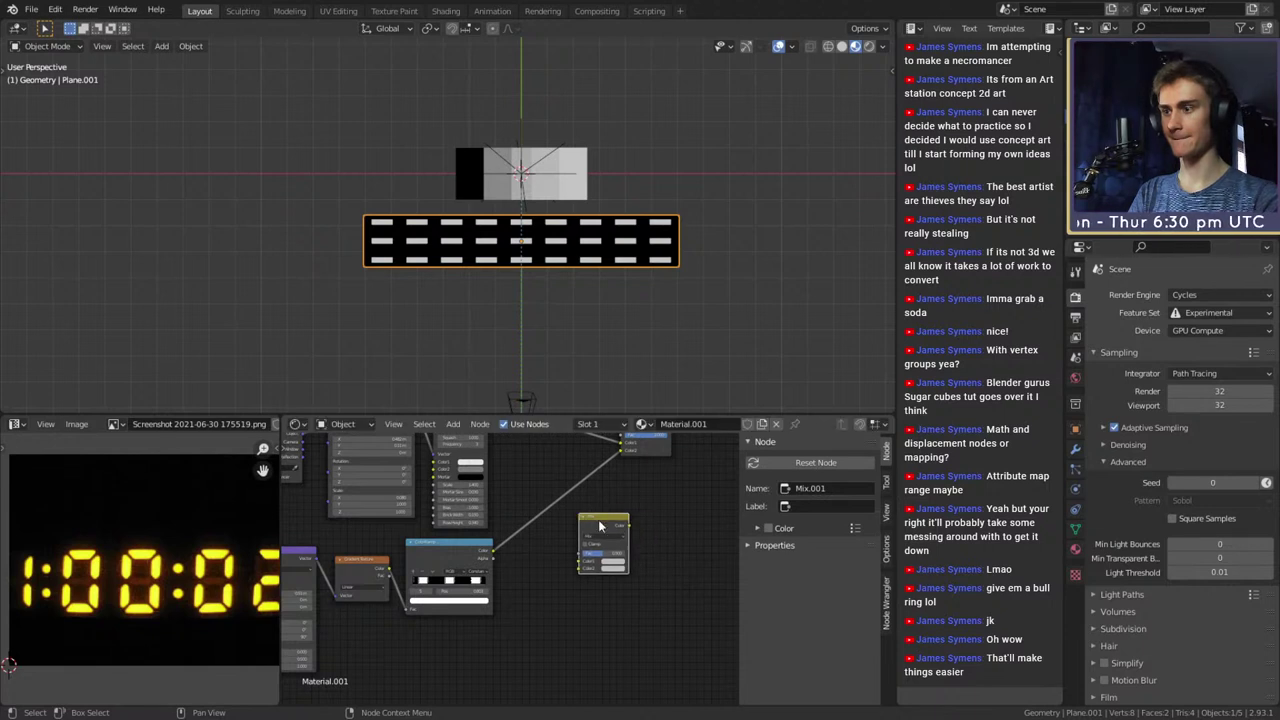
pyautogui.moveTo(600, 526); pyautogui.dragTo(561, 504)
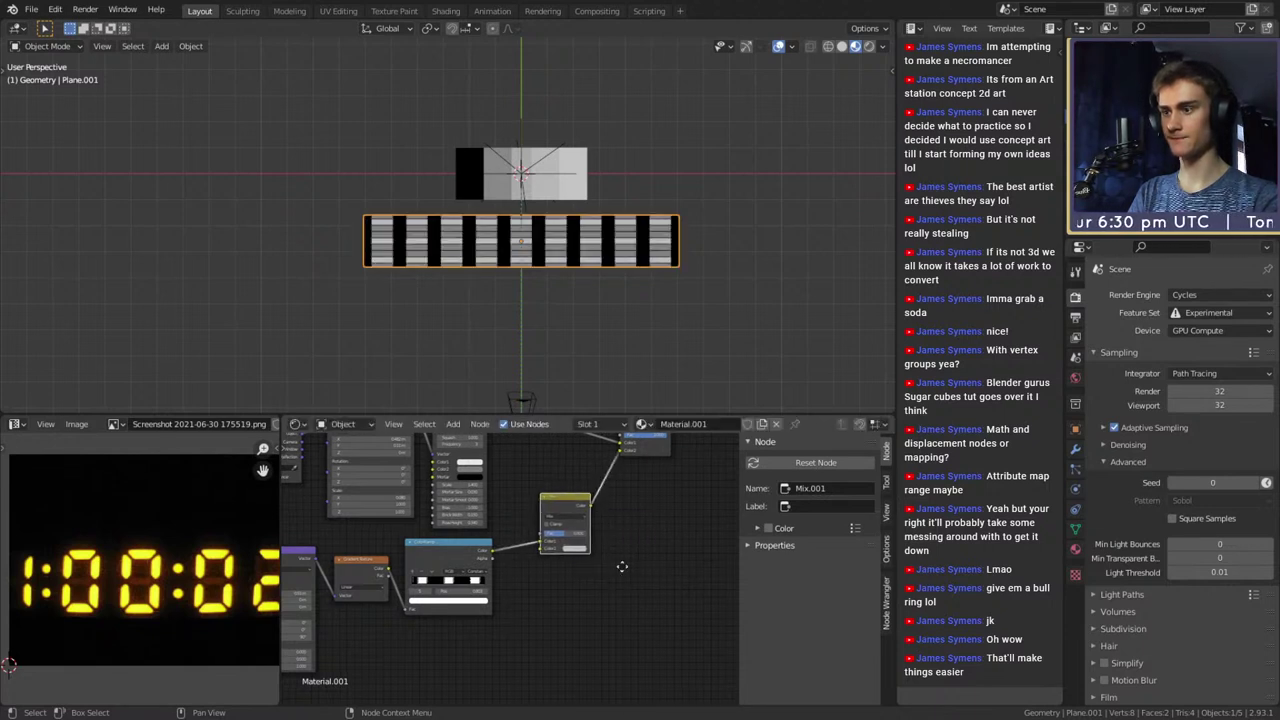
# Set the inserted Mix node's Color2 to black and its Fac to 1.000, and move the node lower
pyautogui.click(576, 548)
pyautogui.click(625, 493)
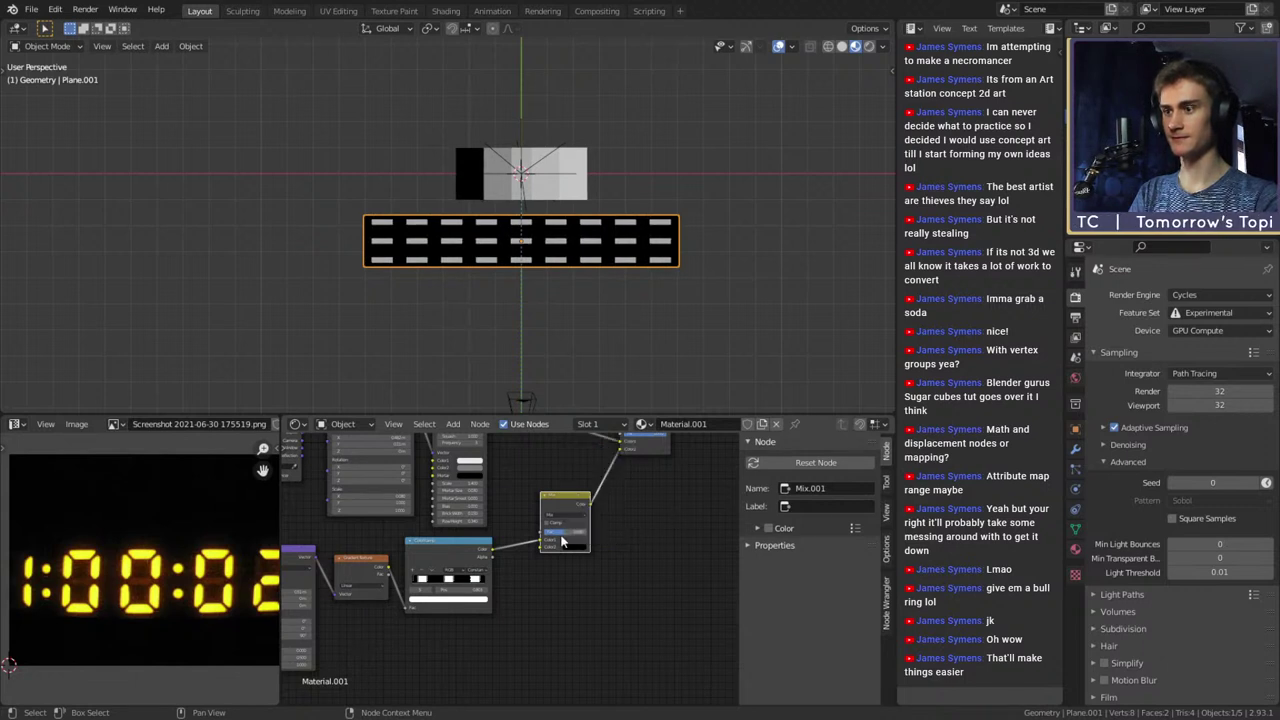
pyautogui.moveTo(563, 533); pyautogui.dragTo(590, 533)
pyautogui.click(576, 548)
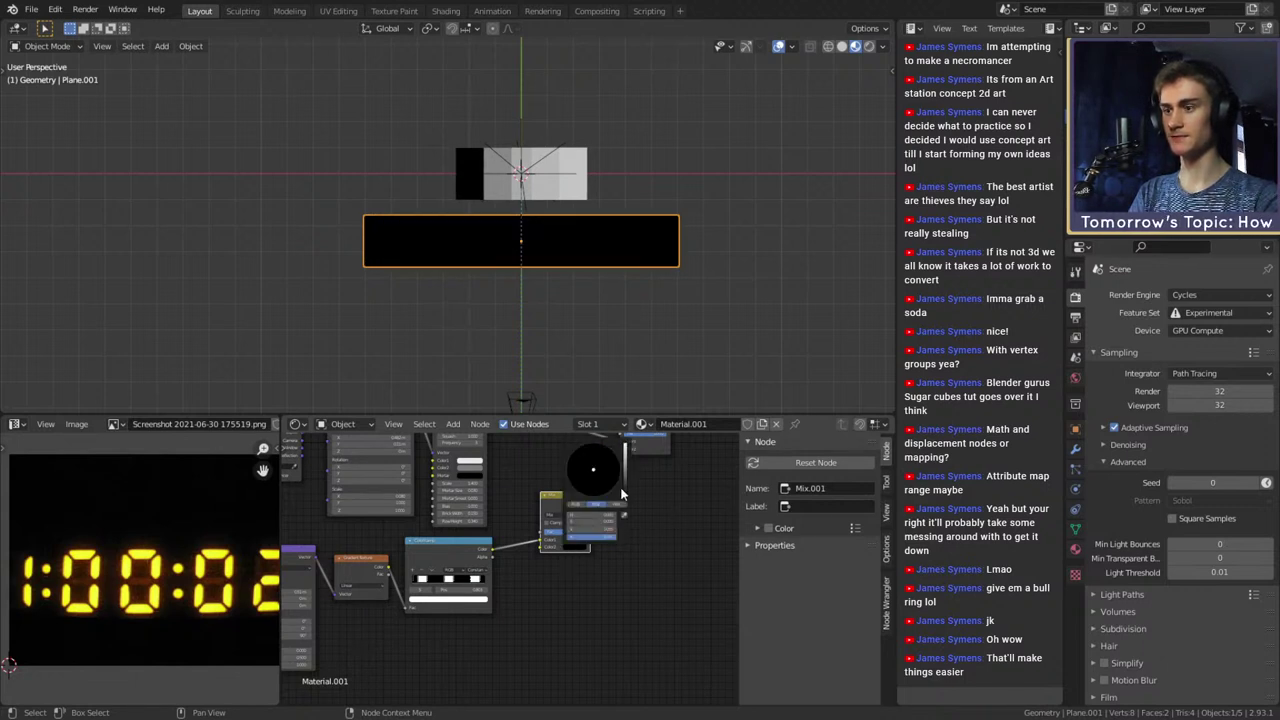
pyautogui.moveTo(625, 493); pyautogui.dragTo(574, 552)
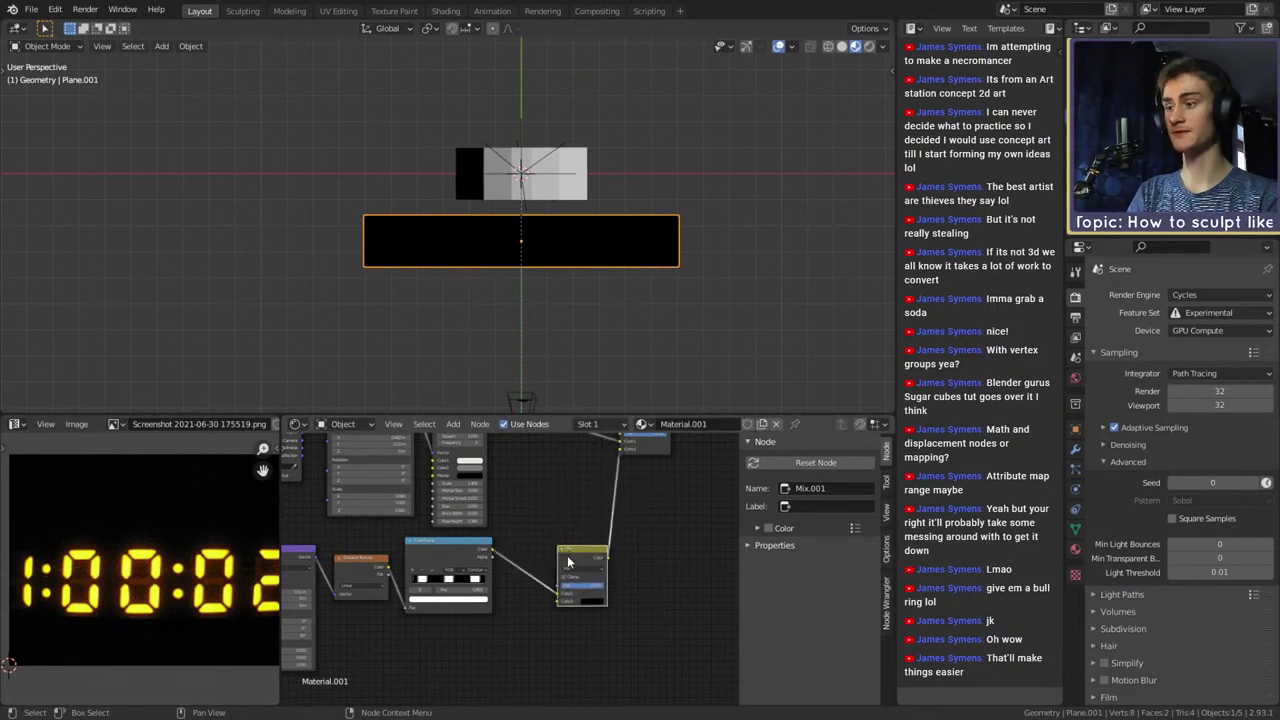
# Duplicate the spare gradient branch with its Texture Coordinate, Mapping and ColorRamp nodes, placing the copy below the three-band branch
pyautogui.scroll(-3, 574, 562)
pyautogui.moveTo(545, 584); pyautogui.dragTo(589, 537, button='middle')
pyautogui.moveTo(583, 467); pyautogui.dragTo(491, 628, button='middle')
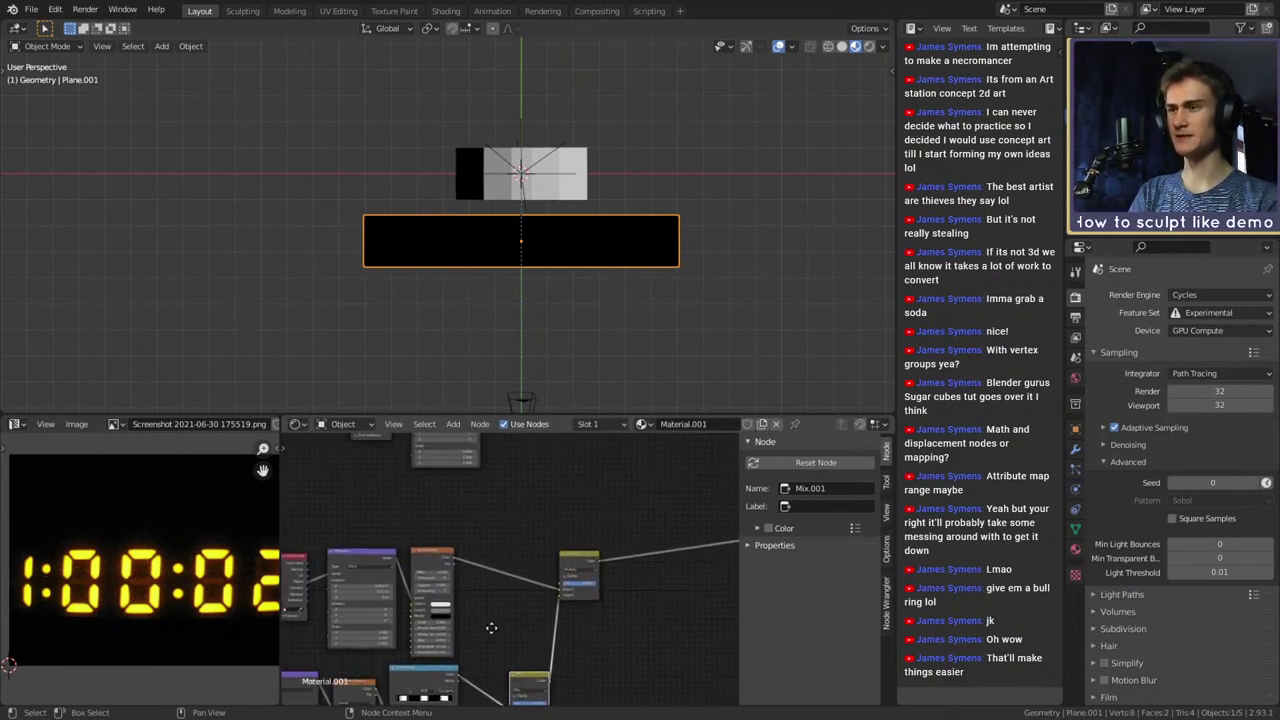
pyautogui.moveTo(526, 492); pyautogui.dragTo(537, 658, button='middle')
pyautogui.moveTo(645, 488); pyautogui.dragTo(385, 591)
pyautogui.scroll(-2, 520, 590)
pyautogui.moveTo(562, 637); pyautogui.dragTo(604, 440, button='middle')
pyautogui.hotkey('shift', 'd')
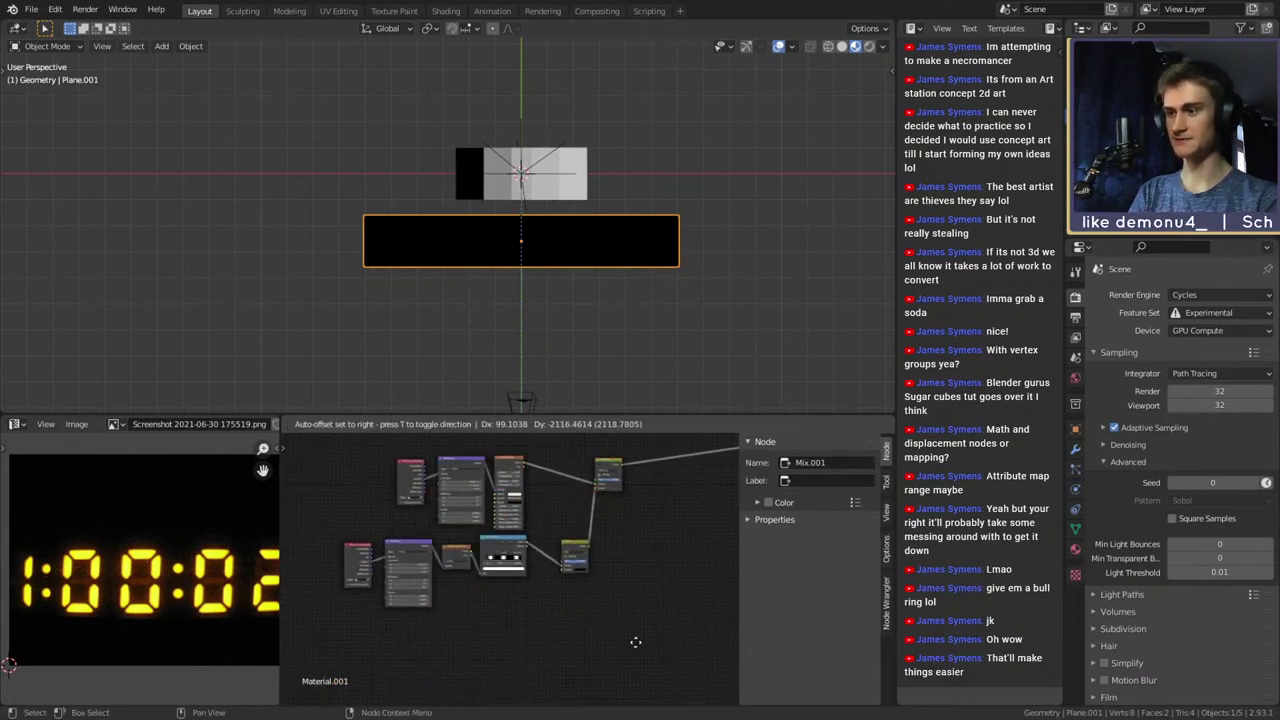
pyautogui.click(508, 513)
# Feed the duplicated ColorRamp's Color into the inserted Mix node's Color2 and pull the ramp's white stop inward from its end
pyautogui.scroll(4, 605, 645)
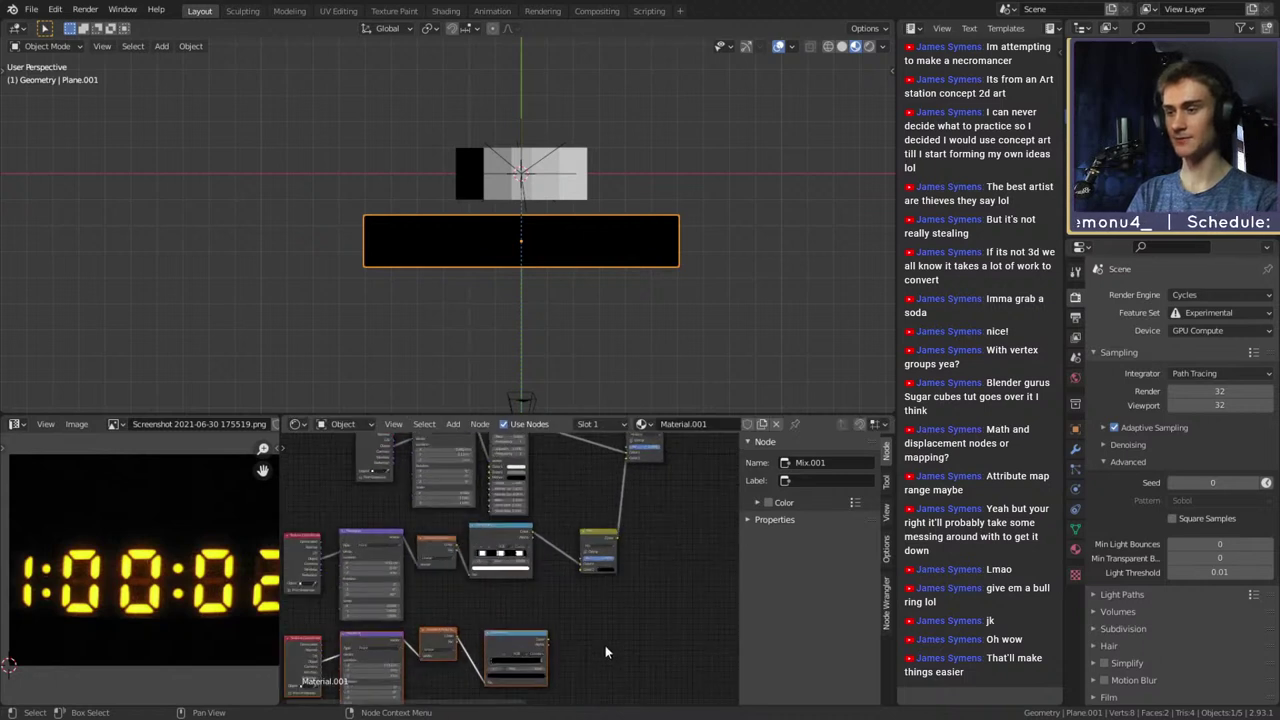
pyautogui.moveTo(523, 593); pyautogui.dragTo(563, 508)
pyautogui.scroll(2, 570, 560)
pyautogui.scroll(2, 576, 602)
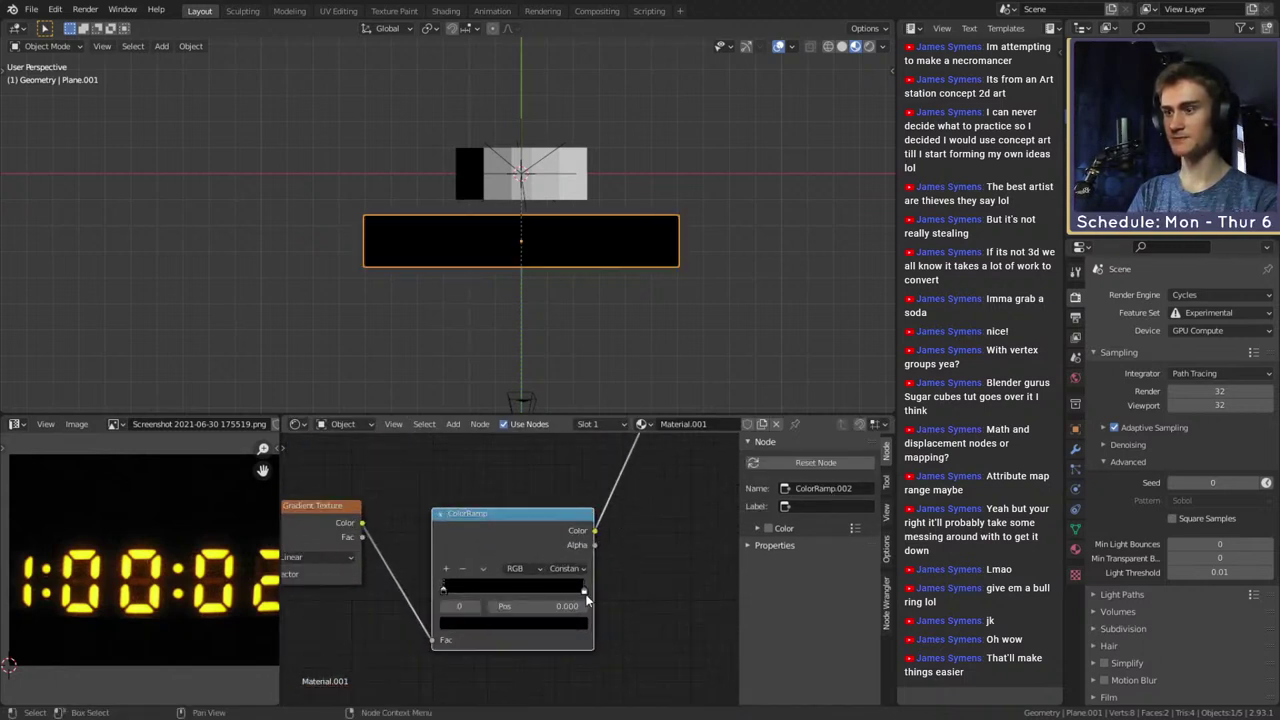
pyautogui.moveTo(586, 592); pyautogui.dragTo(556, 596)
# Swap the inserted Mix node's inputs so the duplicated ColorRamp feeds Color1 and the three-band ColorRamp feeds Color2
pyautogui.moveTo(602, 504); pyautogui.dragTo(568, 602, button='middle')
pyautogui.moveTo(641, 505); pyautogui.dragTo(588, 606, button='middle')
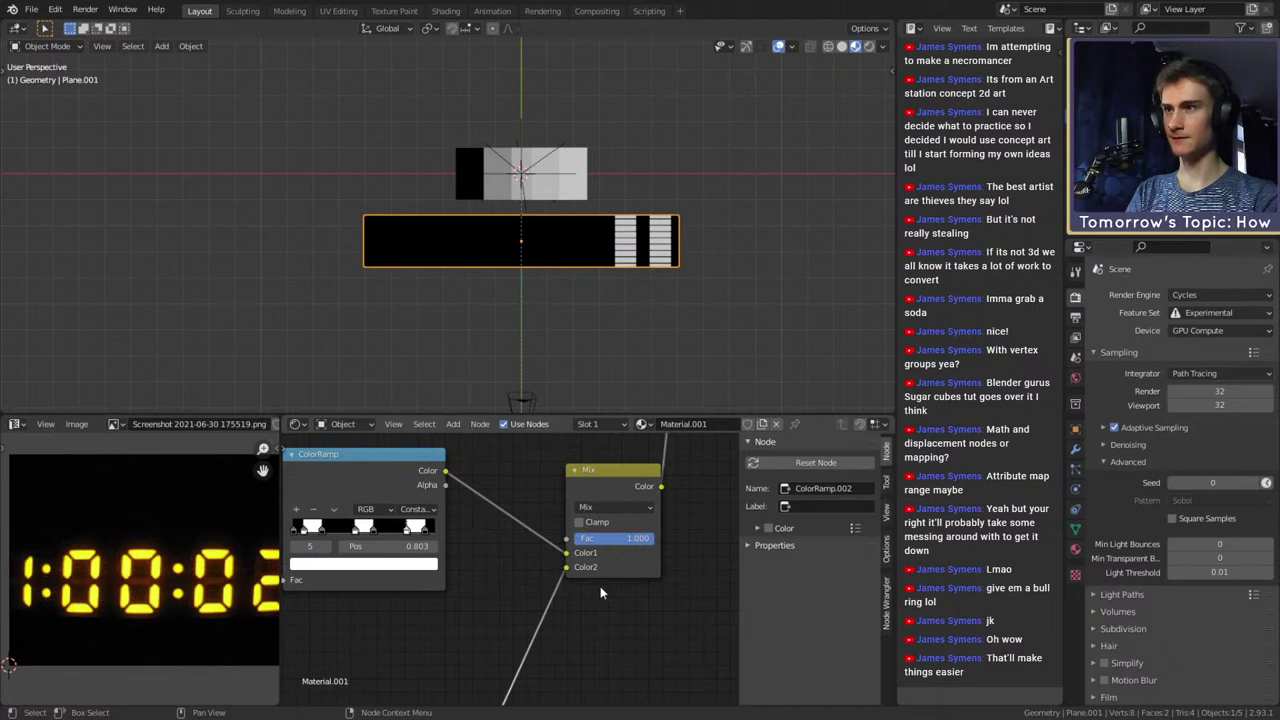
pyautogui.moveTo(566, 568); pyautogui.dragTo(566, 553)
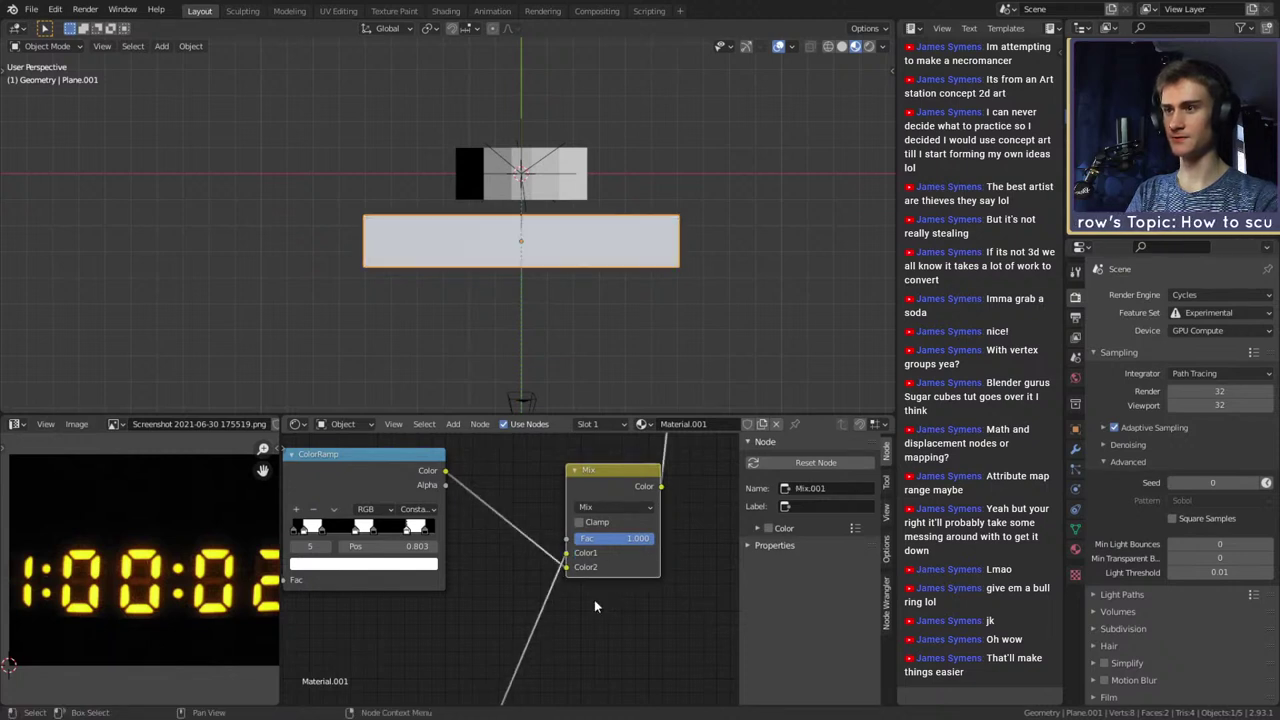
# Swap the inserted Mix node's inputs back so the three-band ColorRamp feeds Color1 and the duplicated ColorRamp feeds Color2
pyautogui.scroll(-4, 595, 600)
pyautogui.moveTo(545, 624); pyautogui.dragTo(571, 575, button='middle')
pyautogui.scroll(3, 570, 575)
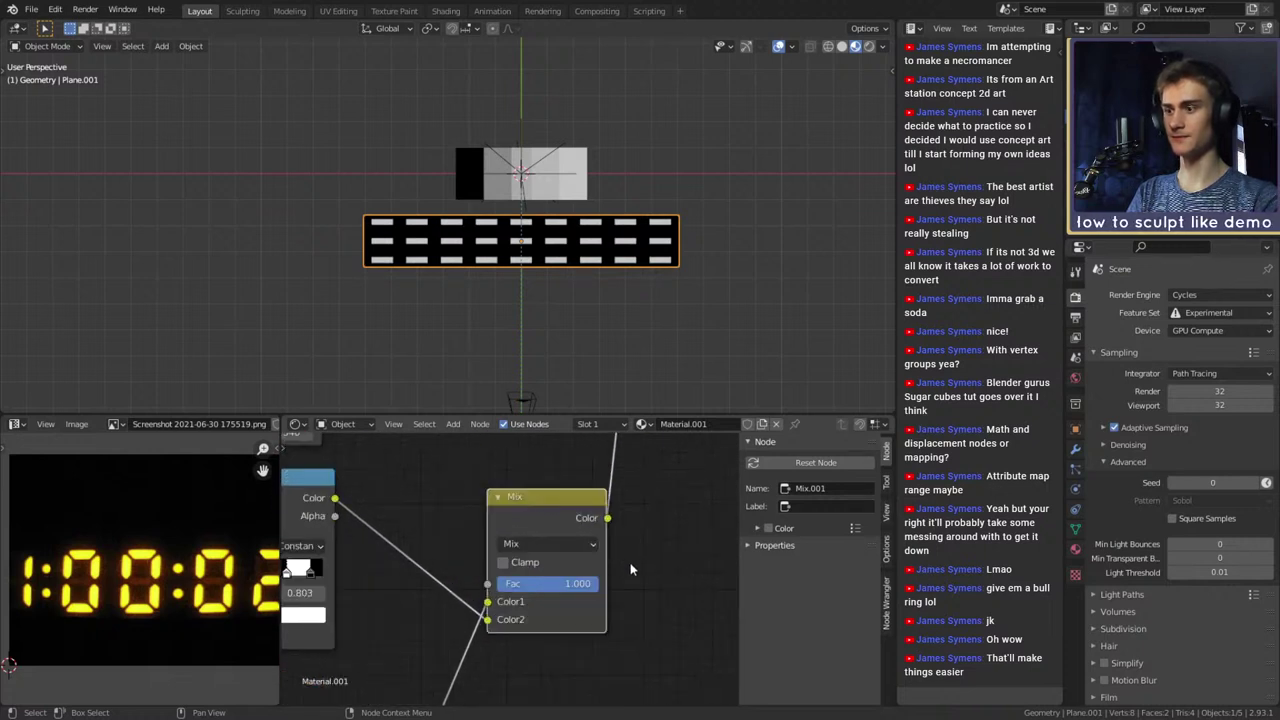
pyautogui.moveTo(489, 613); pyautogui.dragTo(487, 603)
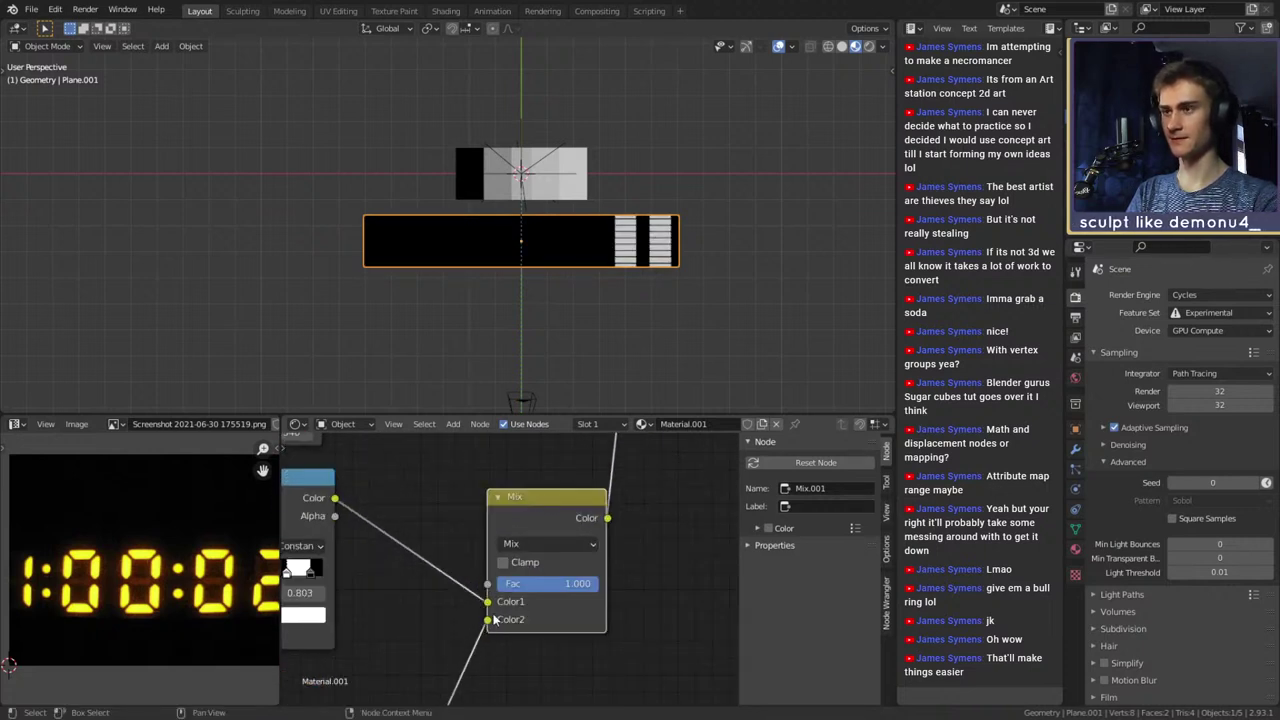
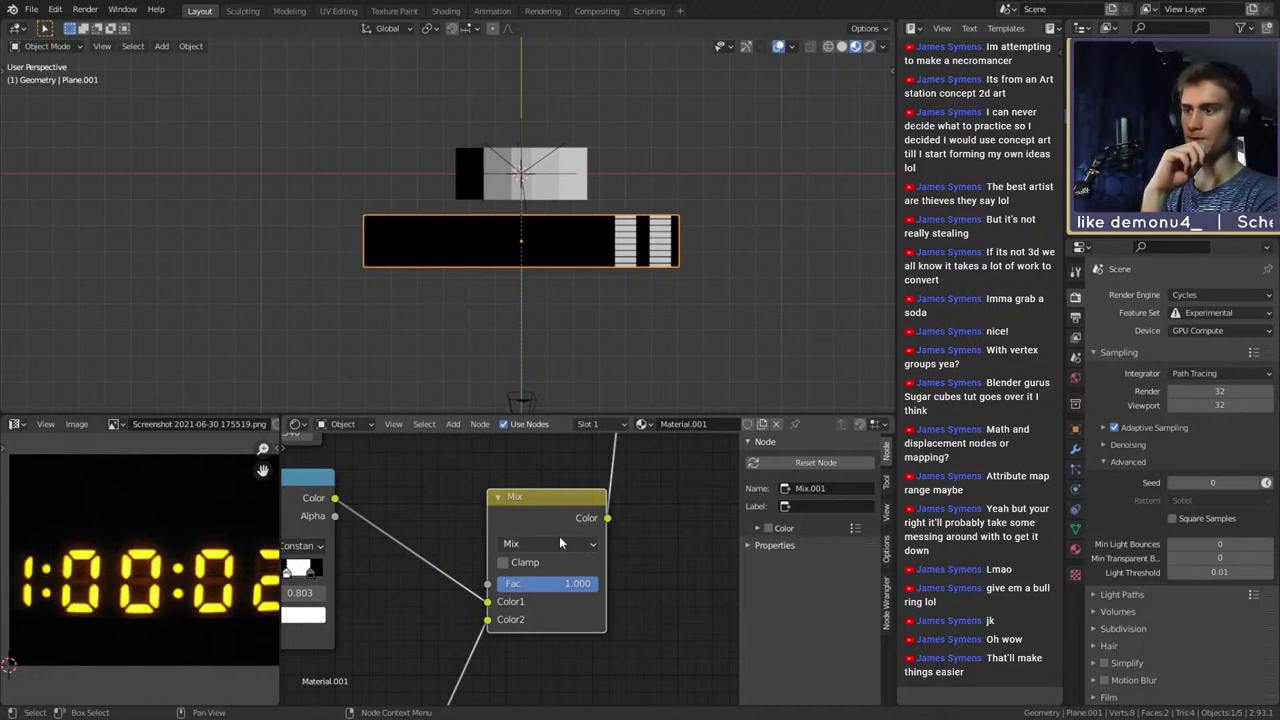
# Duplicate the brick branch with its Texture Coordinate, Mapping and Brick Texture nodes, placing the copy below the gradient branches
pyautogui.scroll(-6, 559, 536)
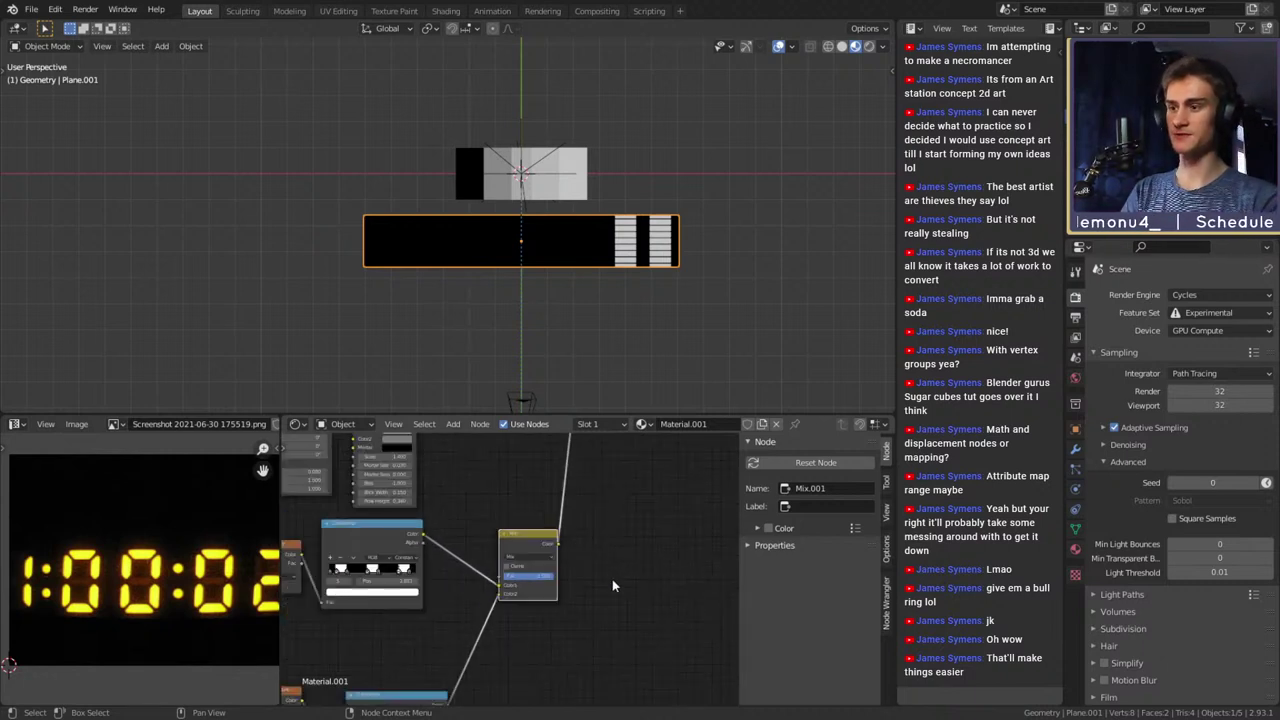
pyautogui.moveTo(592, 528); pyautogui.dragTo(602, 577, button='middle')
pyautogui.scroll(4, 590, 577)
pyautogui.moveTo(516, 577); pyautogui.dragTo(566, 615, button='middle')
pyautogui.scroll(-2, 611, 578)
pyautogui.moveTo(531, 525); pyautogui.dragTo(335, 606)
pyautogui.moveTo(556, 594); pyautogui.dragTo(437, 559, button='middle')
pyautogui.moveTo(528, 496); pyautogui.dragTo(360, 536)
pyautogui.moveTo(426, 572); pyautogui.dragTo(568, 565, button='middle')
pyautogui.click(613, 522)
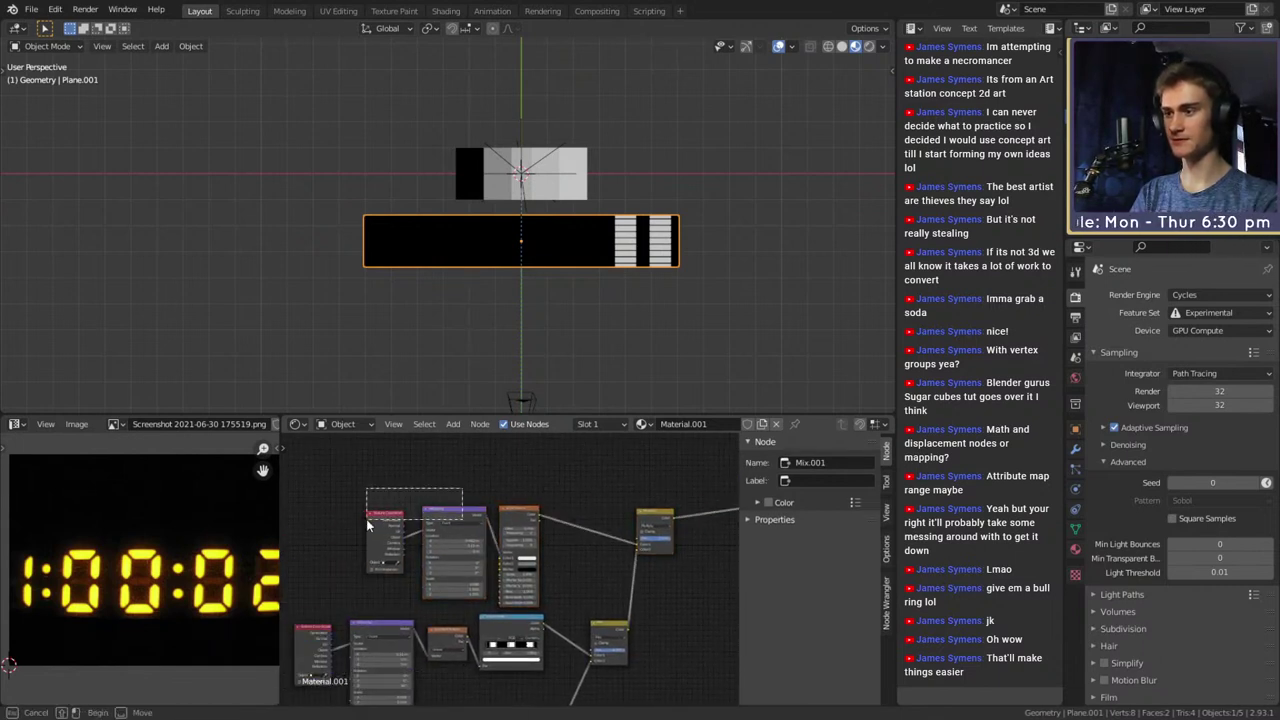
pyautogui.scroll(-1, 428, 514)
pyautogui.scroll(-1, 562, 587)
pyautogui.moveTo(562, 587); pyautogui.dragTo(538, 507, button='middle')
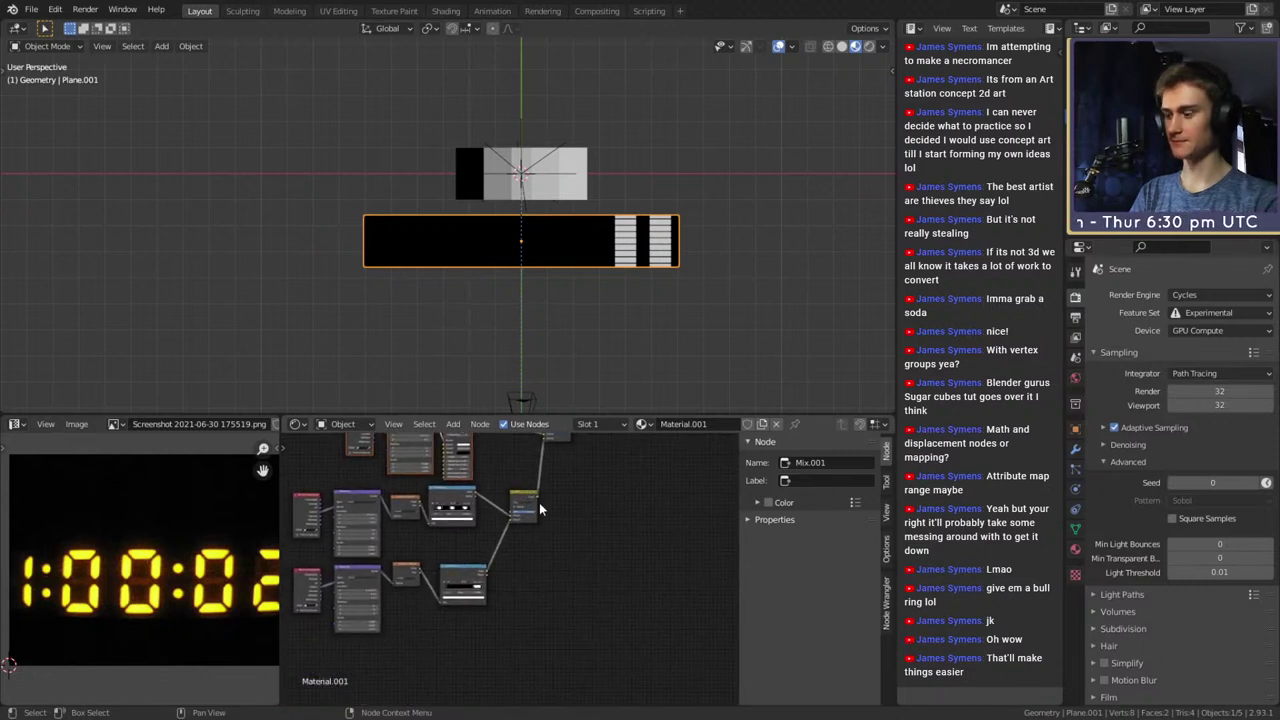
pyautogui.hotkey('shift', 'd')
pyautogui.click(594, 505)
# Preview the duplicated Brick Texture's output on the wide plane
pyautogui.moveTo(572, 617); pyautogui.dragTo(641, 512, button='middle')
pyautogui.scroll(5, 615, 563)
pyautogui.click(615, 563)
pyautogui.click(571, 492)
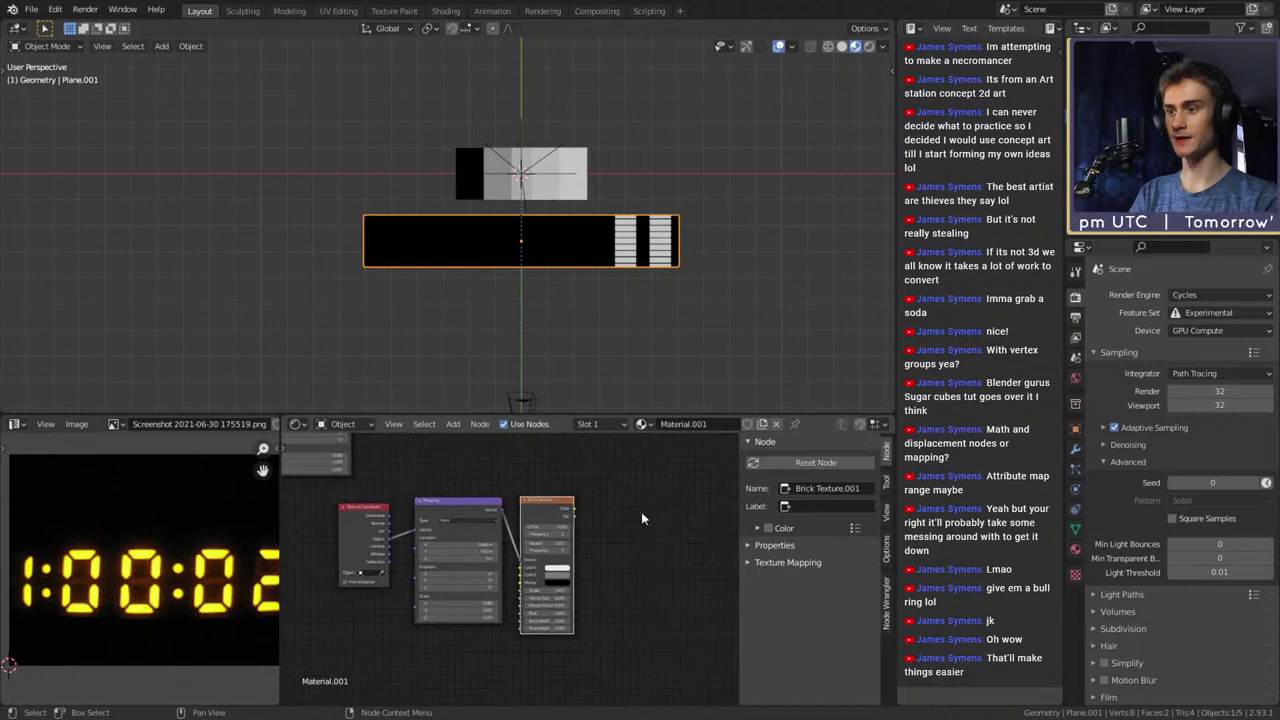
pyautogui.keyDown('ctrl'); pyautogui.keyDown('shift'); pyautogui.click(562, 522); pyautogui.keyUp('shift'); pyautogui.keyUp('ctrl')
pyautogui.moveTo(615, 568); pyautogui.dragTo(713, 508, button='middle')
pyautogui.scroll(4, 667, 535)
pyautogui.moveTo(514, 608); pyautogui.dragTo(519, 657, button='middle')
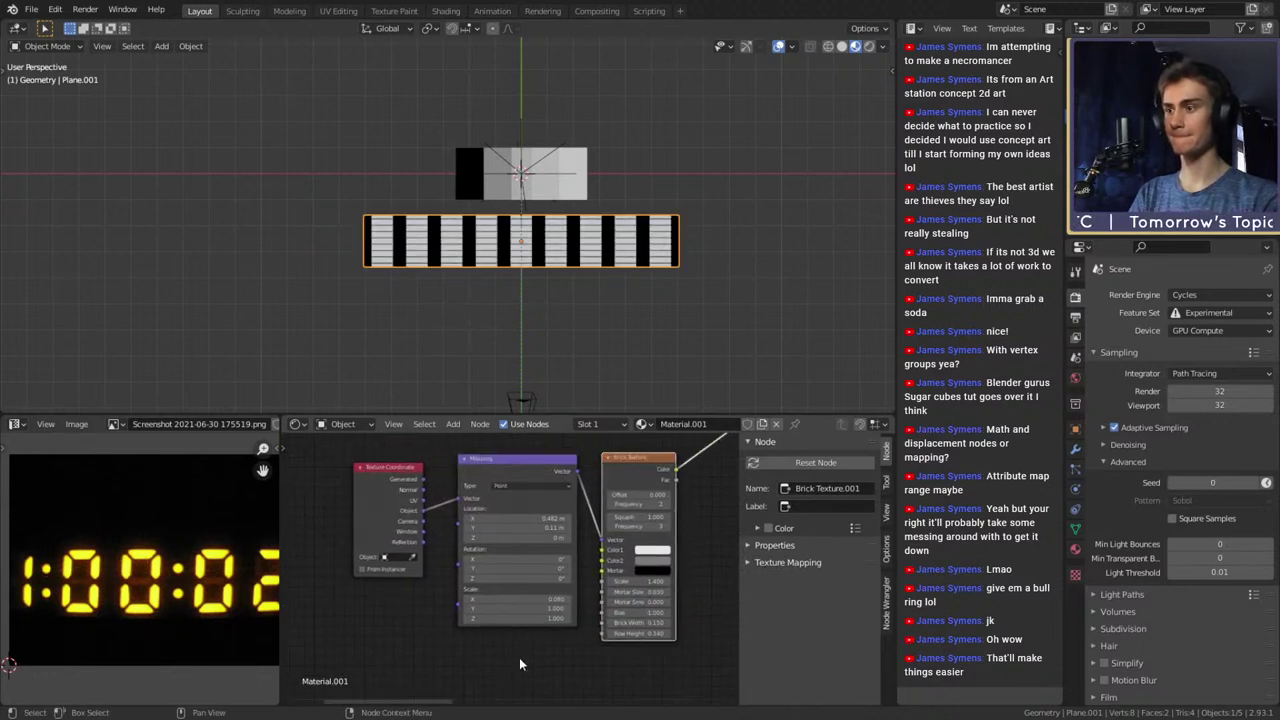
# Move the duplicated brick branch's Texture Coordinate node farther left of its Mapping node to make room between them
pyautogui.click(378, 477)
pyautogui.click(500, 467)
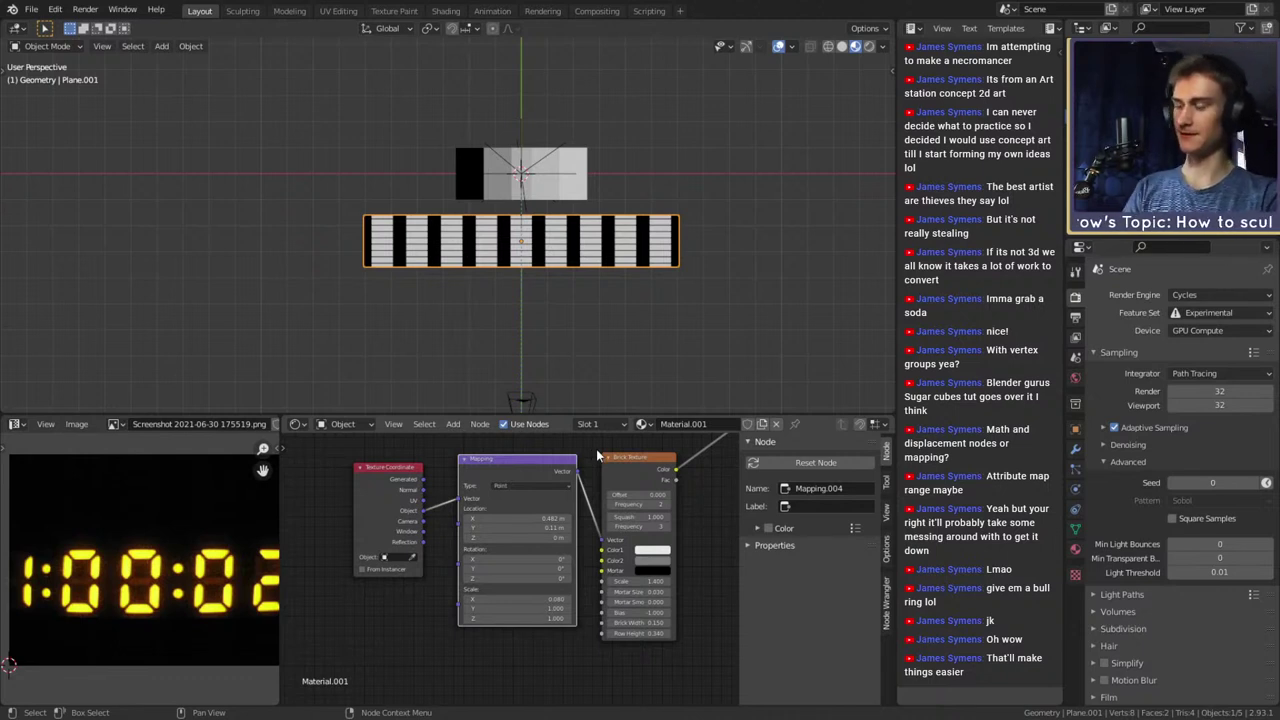
pyautogui.scroll(-1, 421, 488)
pyautogui.moveTo(421, 488); pyautogui.dragTo(322, 478)
# Duplicate the three-band gradient branch from Texture Coordinate through ColorRamp and place the copy below the duplicated brick branch
pyautogui.moveTo(414, 564); pyautogui.dragTo(536, 615, button='middle')
pyautogui.scroll(-4, 540, 610)
pyautogui.moveTo(604, 513); pyautogui.dragTo(520, 604, button='middle')
pyautogui.moveTo(580, 604); pyautogui.dragTo(317, 535)
pyautogui.moveTo(530, 604); pyautogui.dragTo(571, 504, button='middle')
pyautogui.moveTo(643, 485); pyautogui.dragTo(613, 629, button='middle')
pyautogui.moveTo(601, 516); pyautogui.dragTo(621, 560, button='middle')
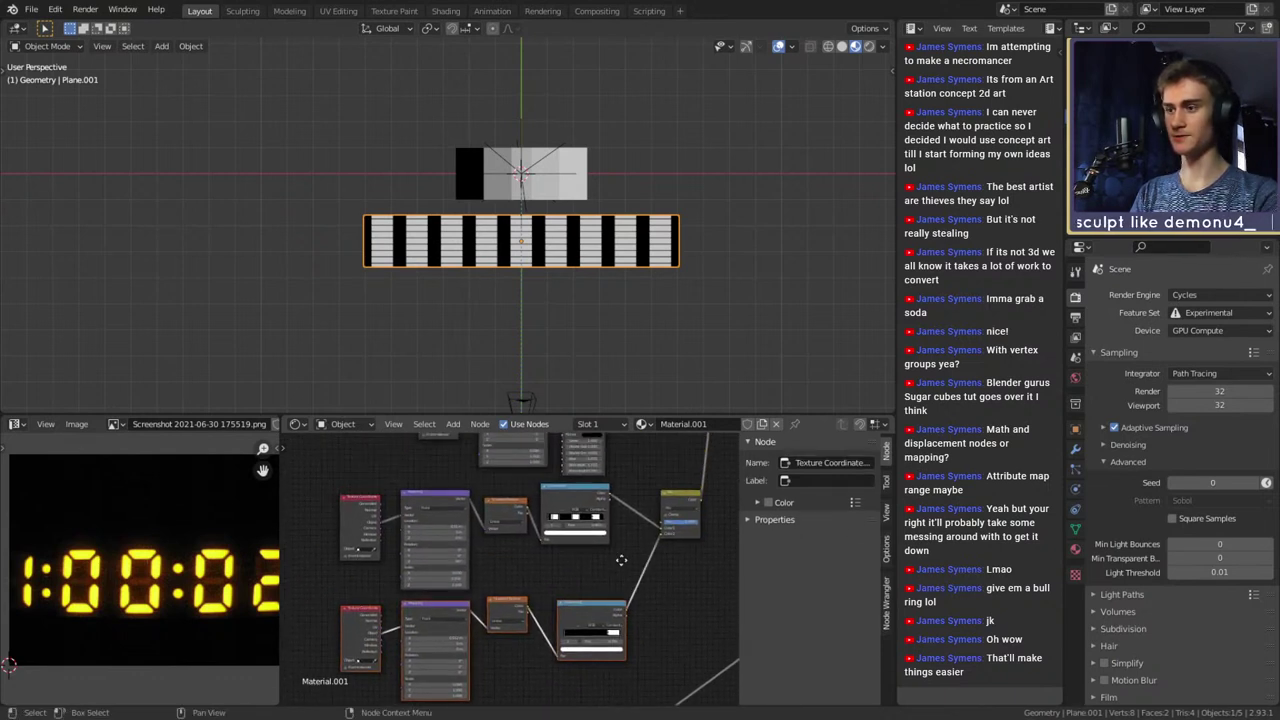
pyautogui.moveTo(636, 488); pyautogui.dragTo(303, 555)
pyautogui.moveTo(606, 575); pyautogui.dragTo(595, 454, button='middle')
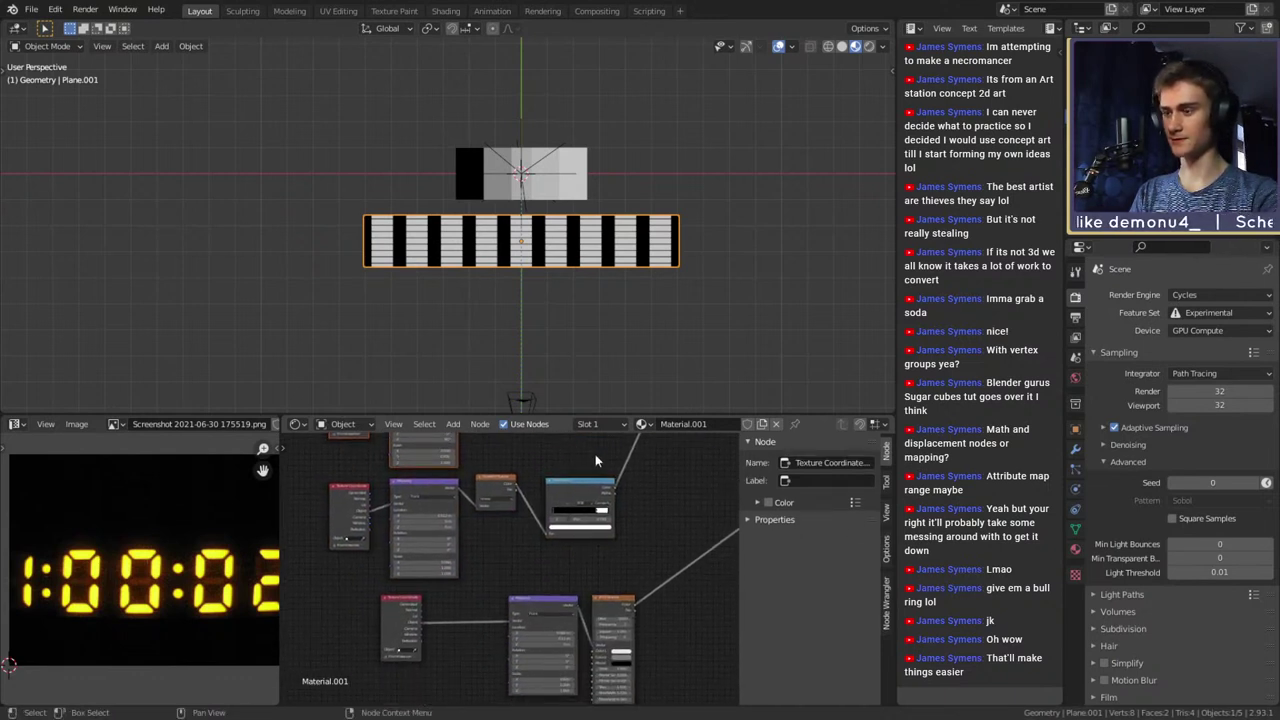
pyautogui.hotkey('shift', 'd')
pyautogui.click(549, 569)
# Replace the copied branch's three-band ColorRamp with a new ColorRamp fed by the Gradient Texture, and set its interpolation to Constant
pyautogui.scroll(3, 554, 615)
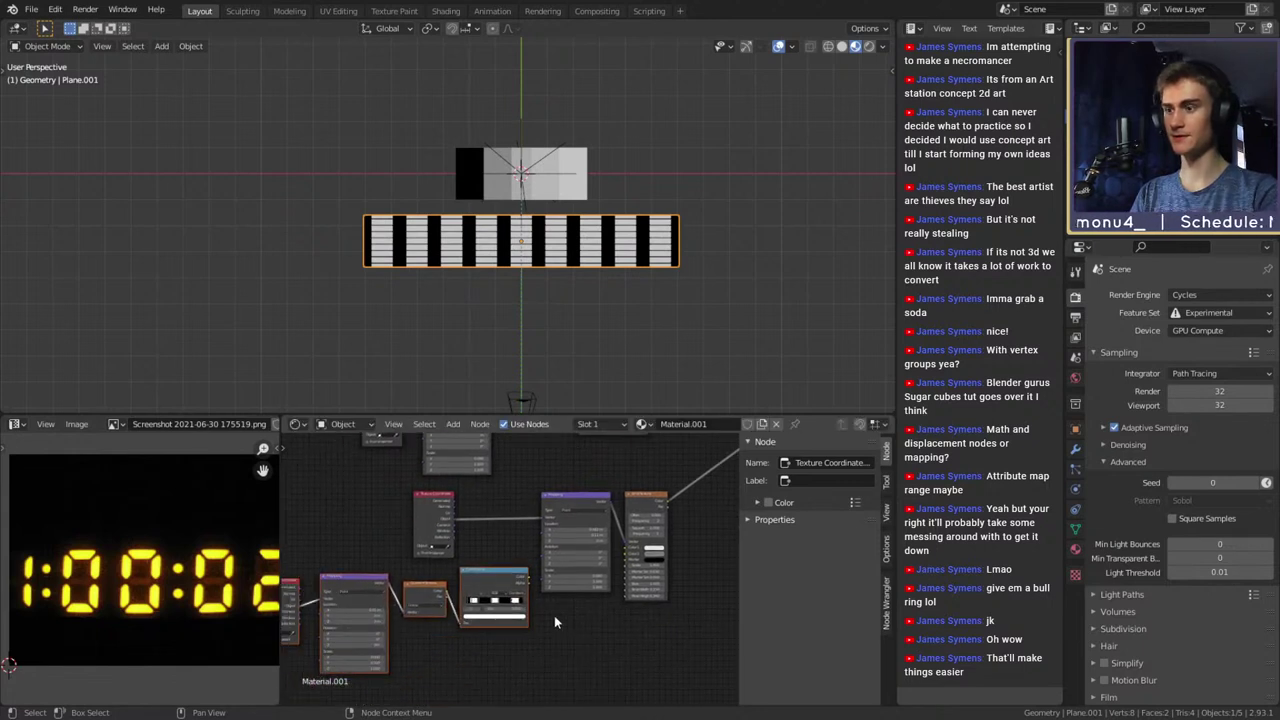
pyautogui.moveTo(573, 650); pyautogui.dragTo(591, 602, button='middle')
pyautogui.click(485, 524)
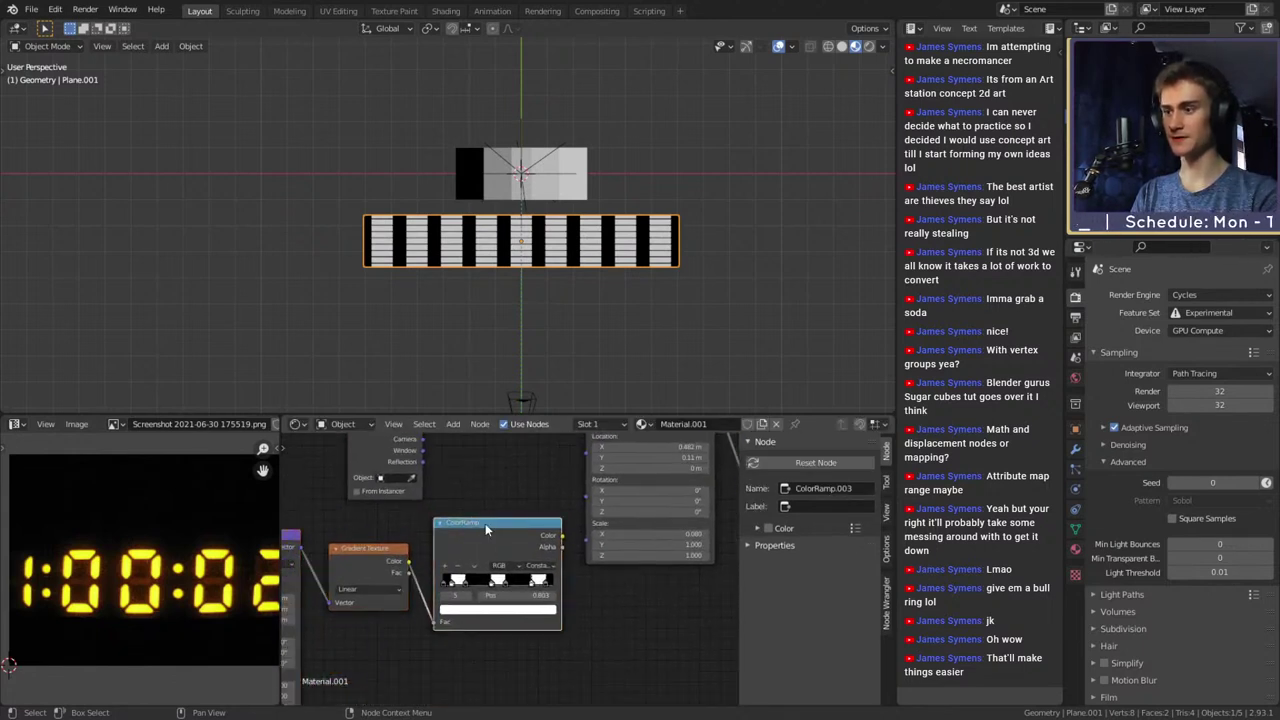
pyautogui.press('x')
pyautogui.moveTo(485, 566); pyautogui.dragTo(513, 581, button='middle')
pyautogui.hotkey('shift', 'a')
pyautogui.moveTo(477, 604)
pyautogui.click(590, 468)
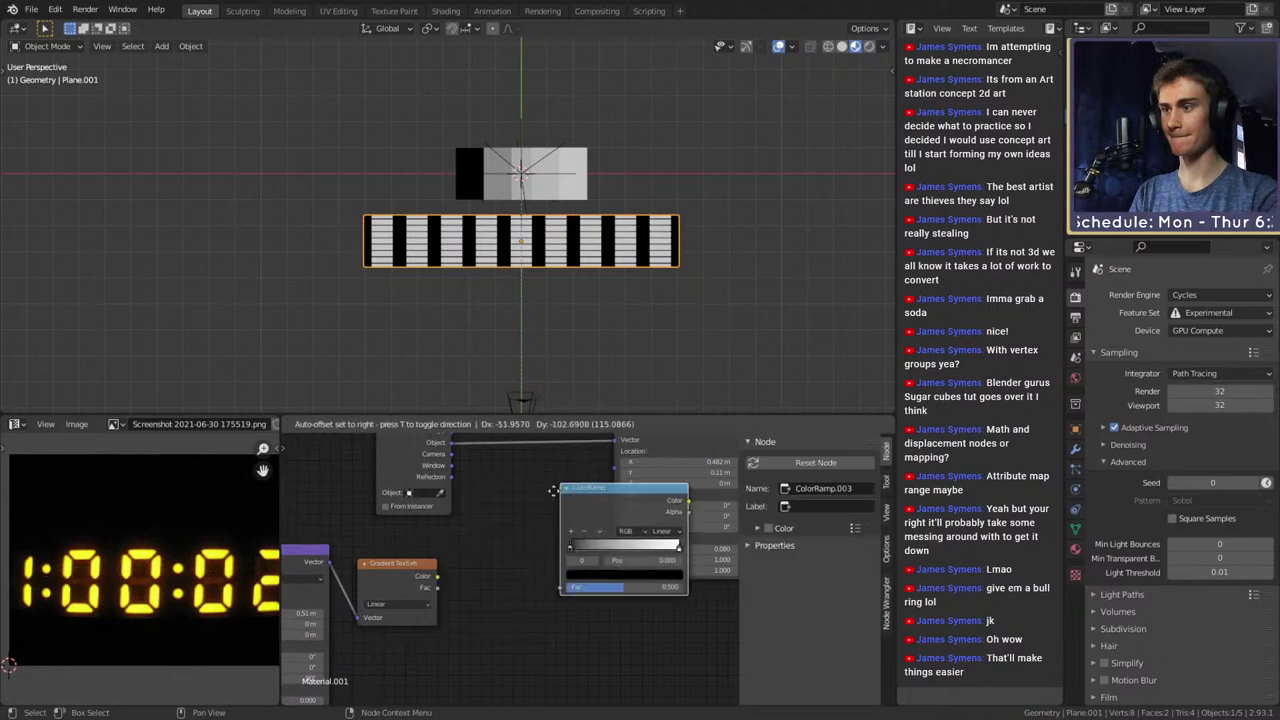
pyautogui.click(443, 548)
pyautogui.moveTo(447, 583); pyautogui.dragTo(471, 634)
pyautogui.click(568, 578)
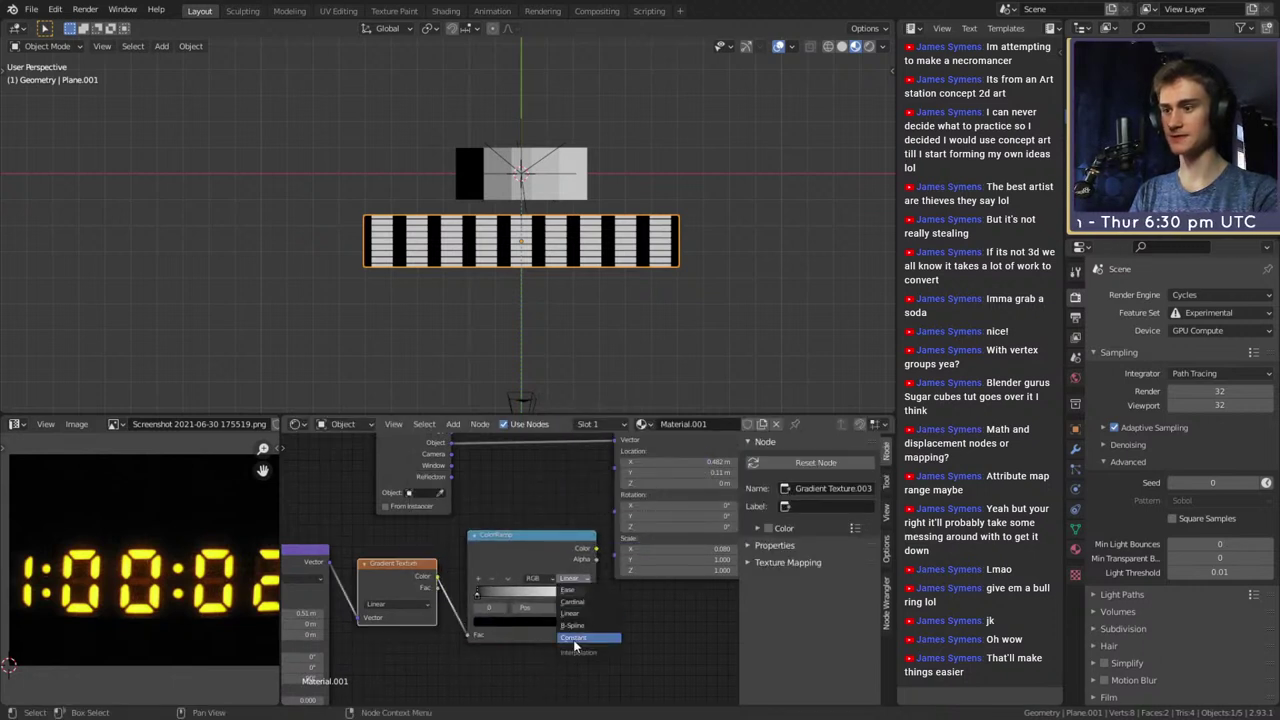
pyautogui.click(576, 640)
# Shift the whole copied gradient branch to the left, away from the duplicated brick branch's Mapping node
pyautogui.scroll(-3, 575, 638)
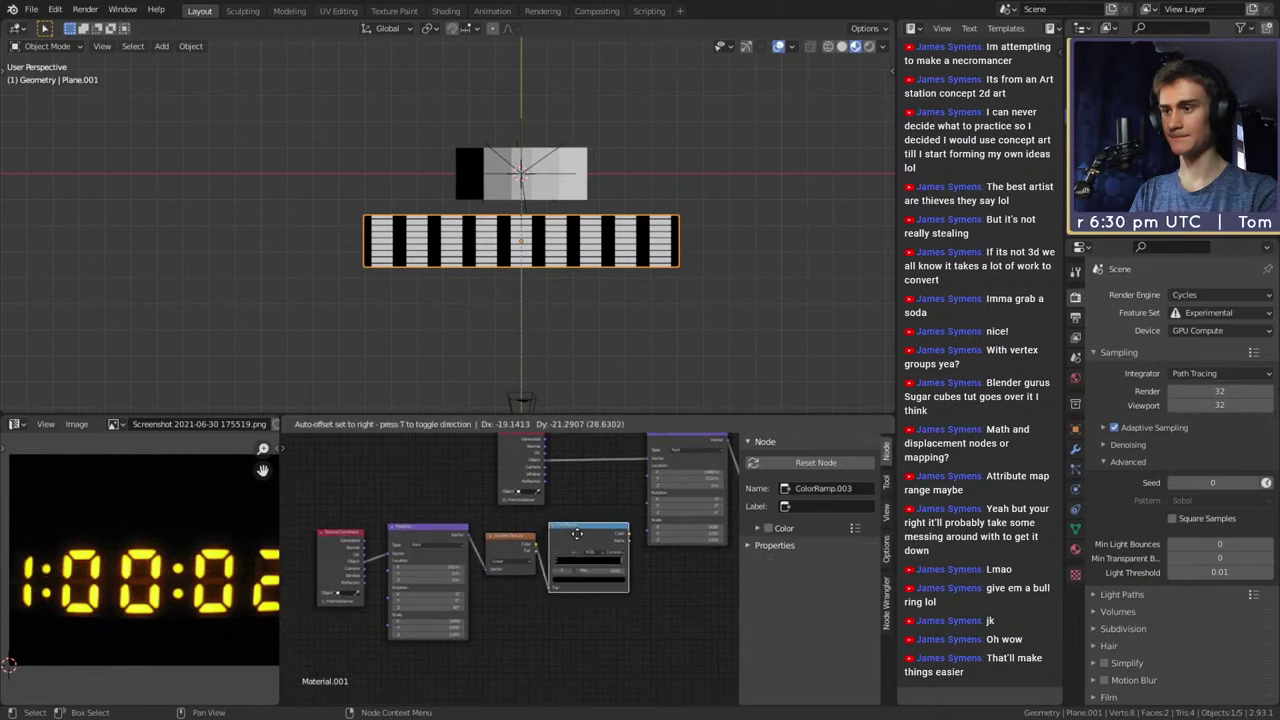
pyautogui.moveTo(578, 630); pyautogui.dragTo(290, 547)
pyautogui.press('g')
pyautogui.click(630, 550)
pyautogui.click(608, 553)
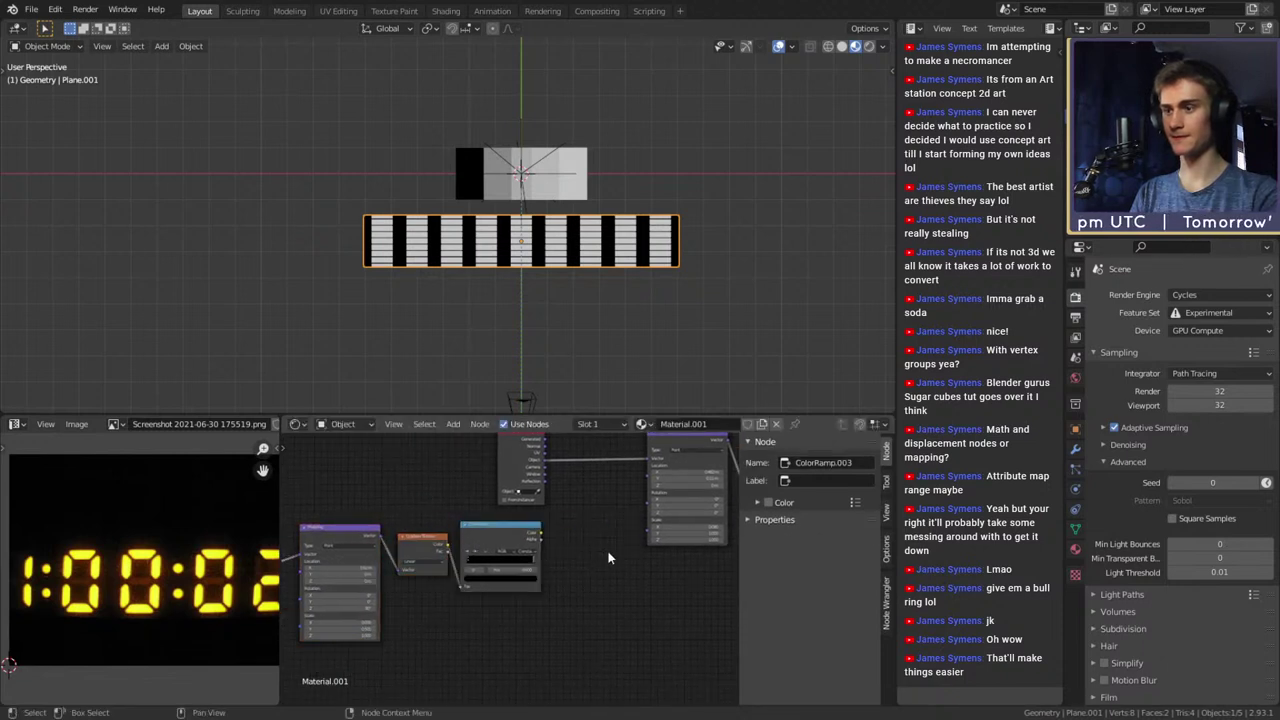
# Connect the new ColorRamp's Color to the Scale input of the duplicated brick branch's Mapping node
pyautogui.scroll(5, 589, 547)
pyautogui.moveTo(589, 547); pyautogui.dragTo(521, 594, button='middle')
pyautogui.scroll(2, 521, 598)
pyautogui.moveTo(420, 575); pyautogui.dragTo(652, 573)
pyautogui.scroll(-2, 520, 592)
pyautogui.moveTo(520, 589); pyautogui.dragTo(628, 548, button='middle')
# Pull the new ColorRamp's white stop inward to position 0.218
pyautogui.scroll(2, 634, 545)
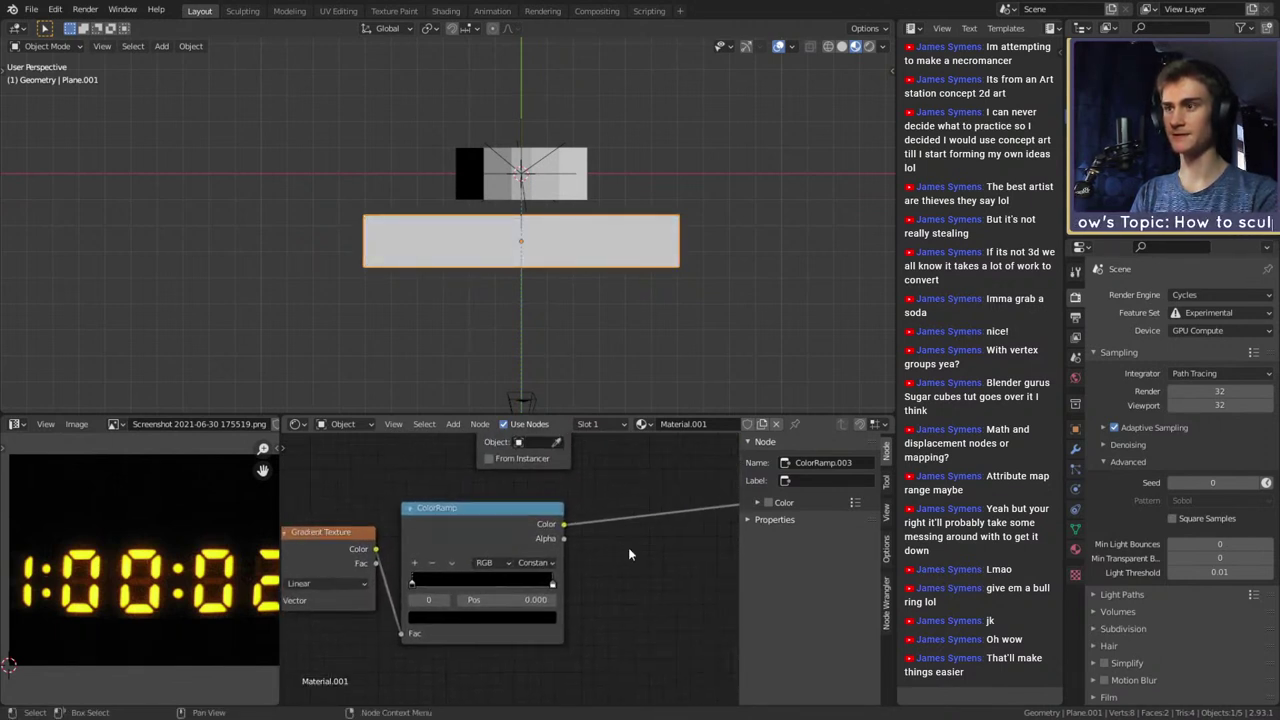
pyautogui.scroll(1, 628, 553)
pyautogui.moveTo(601, 586); pyautogui.dragTo(450, 601)
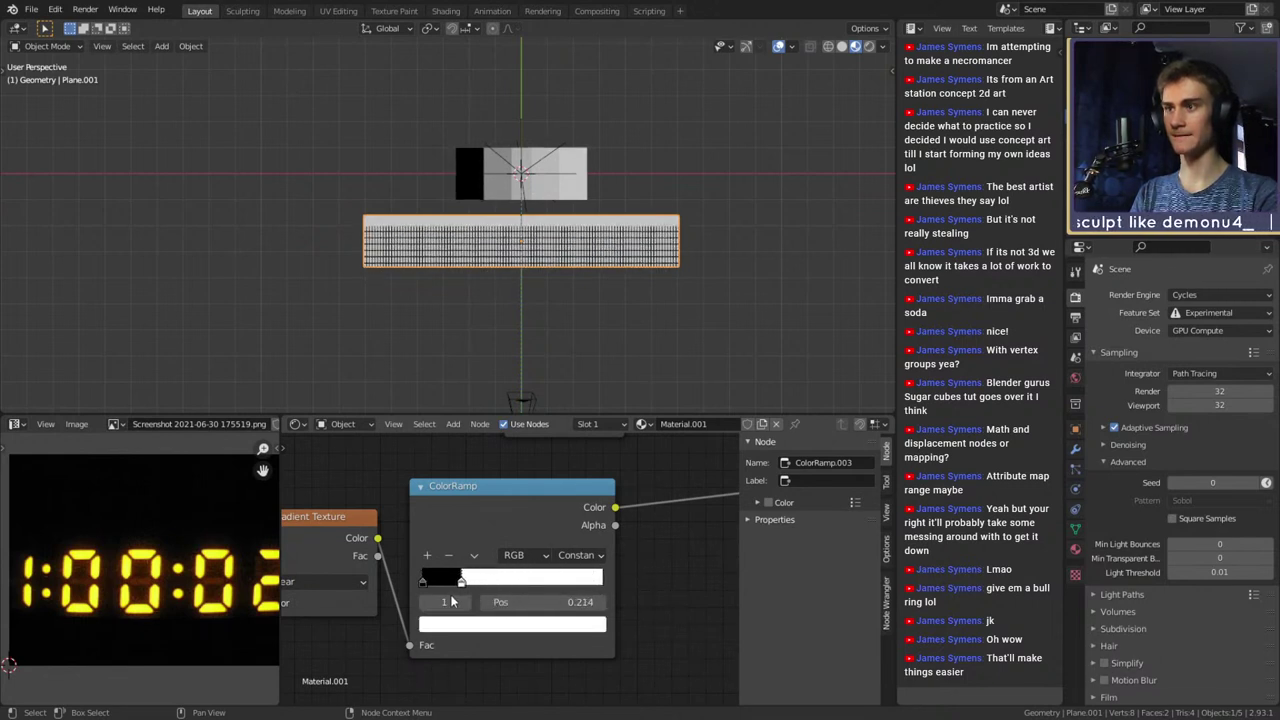
pyautogui.scroll(5, 629, 206)
pyautogui.keyDown('shift'); pyautogui.moveTo(700, 286); pyautogui.dragTo(603, 248, button='middle'); pyautogui.keyUp('shift')
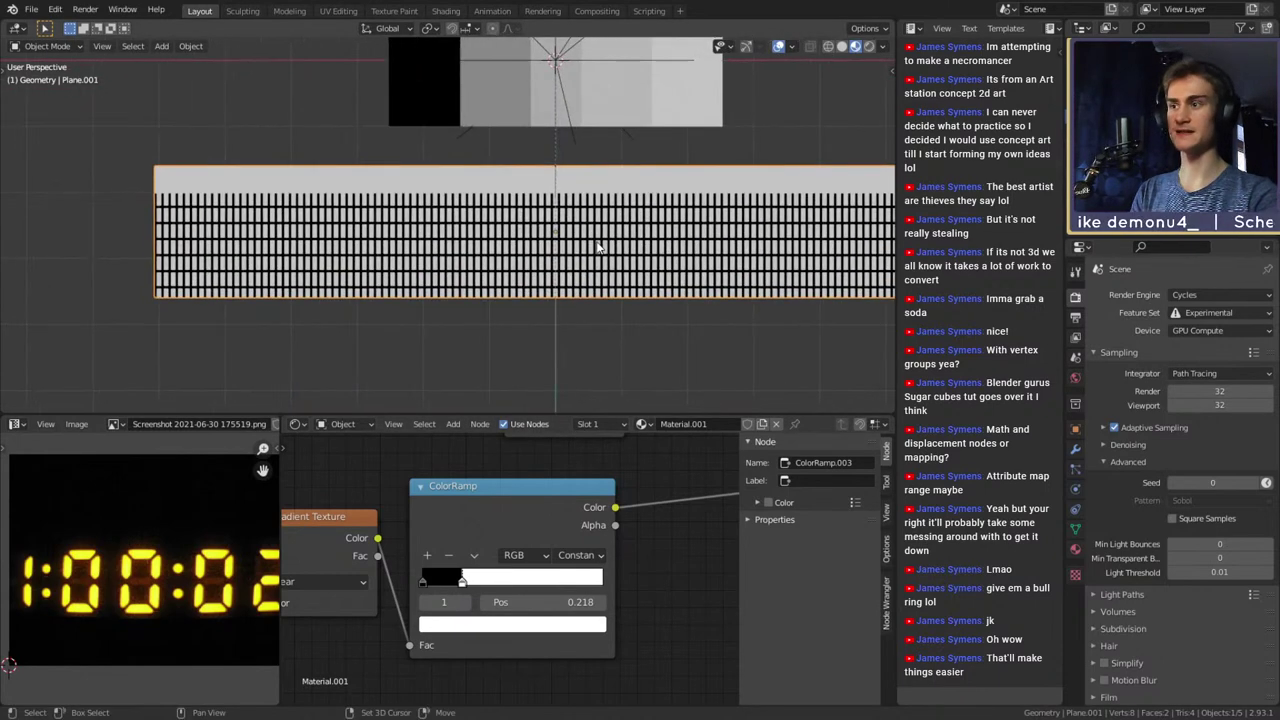
# Disconnect the new ColorRamp from the Scale input of the duplicated brick branch's Mapping node
pyautogui.scroll(-3, 636, 548)
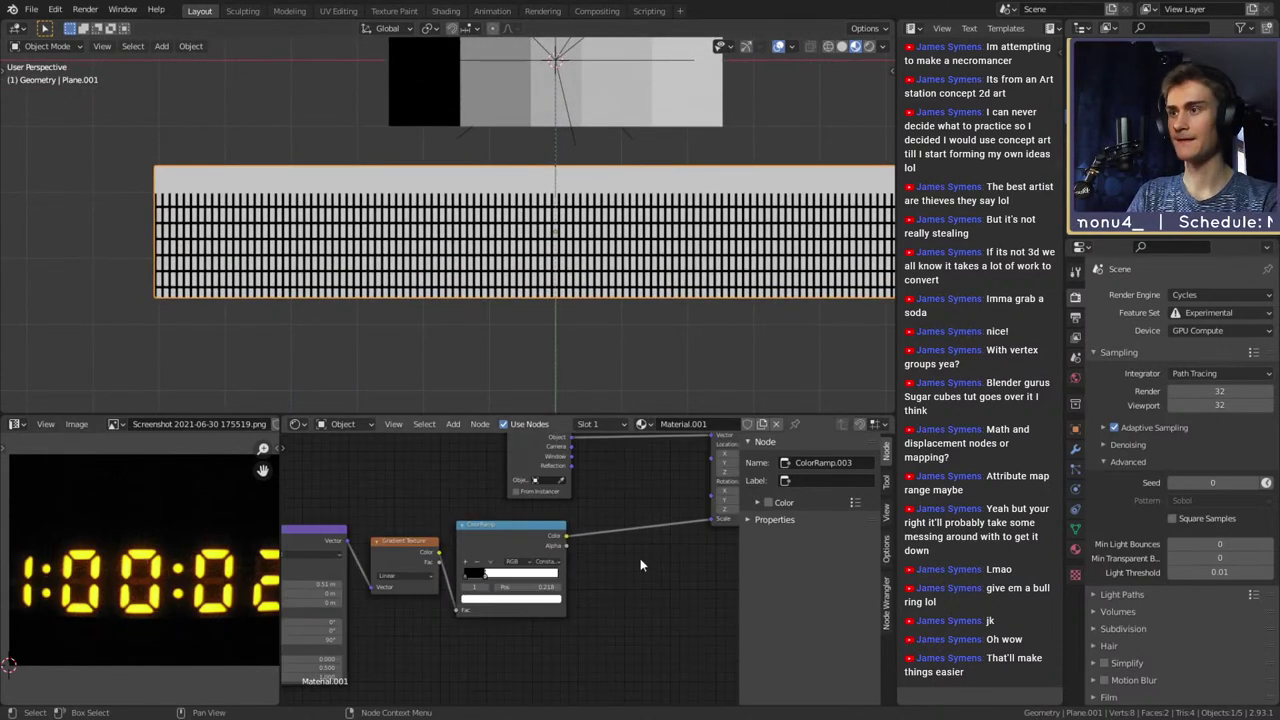
pyautogui.moveTo(652, 565); pyautogui.dragTo(470, 608, button='middle')
pyautogui.scroll(6, 470, 608)
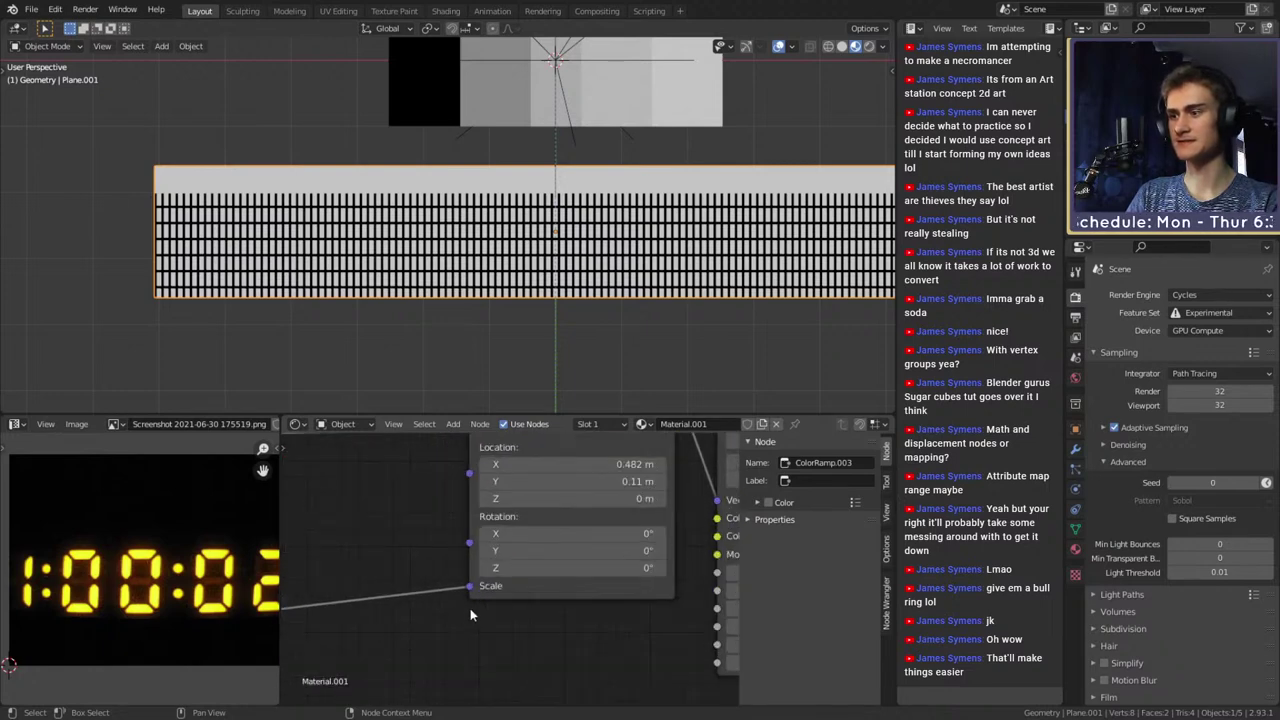
pyautogui.moveTo(471, 588); pyautogui.dragTo(535, 614)
# Try a Y Scale of 0.780 on the duplicated brick branch's Mapping node and undo the change
pyautogui.click(585, 603)
pyautogui.write('0.16')
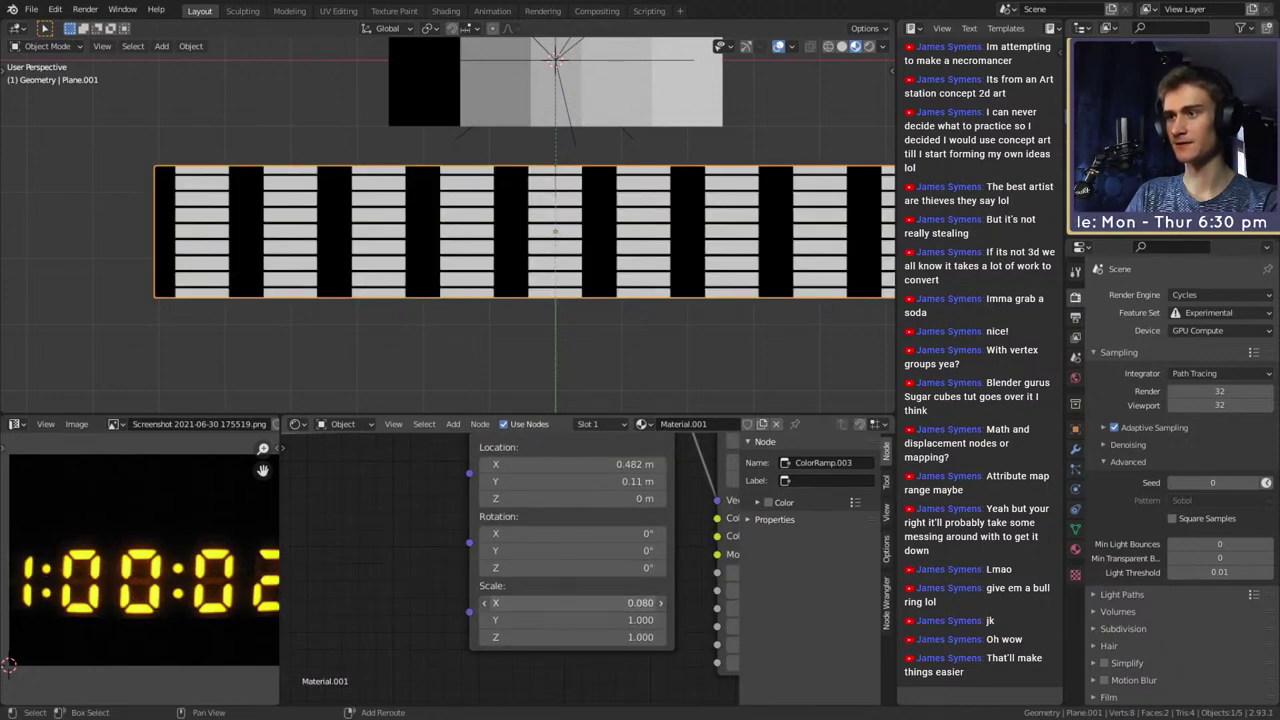
pyautogui.press('Return')
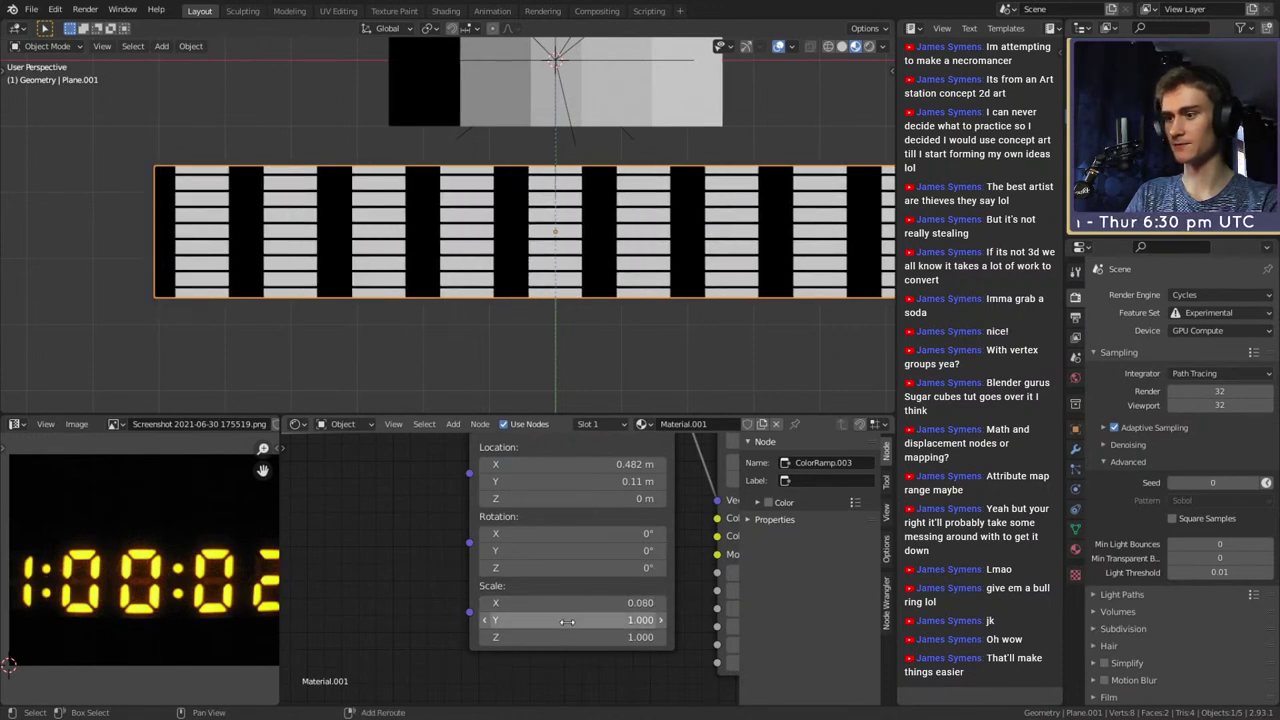
pyautogui.moveTo(573, 620); pyautogui.dragTo(490, 620)
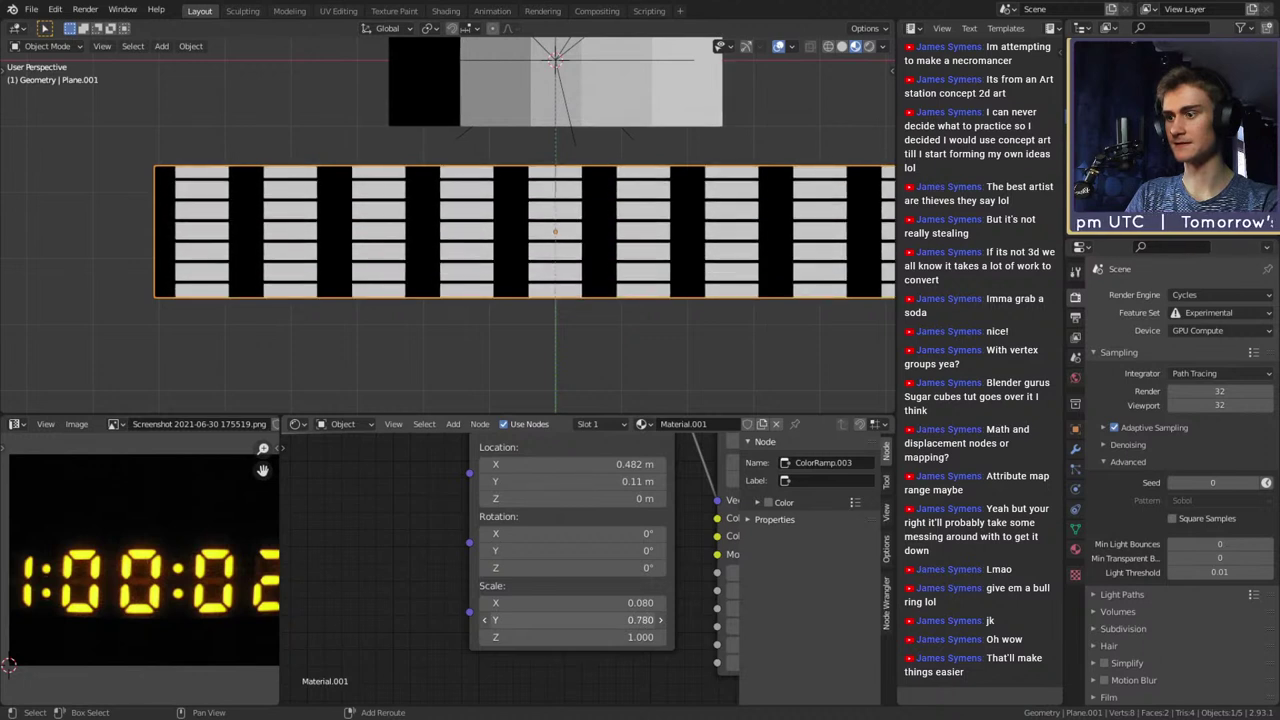
pyautogui.hotkey('ctrl', 'z')
# Move the copied gradient branch lower and the brick branch's Texture Coordinate node up and left to free space between them
pyautogui.scroll(-8, 520, 580)
pyautogui.moveTo(360, 670); pyautogui.dragTo(587, 648, button='middle')
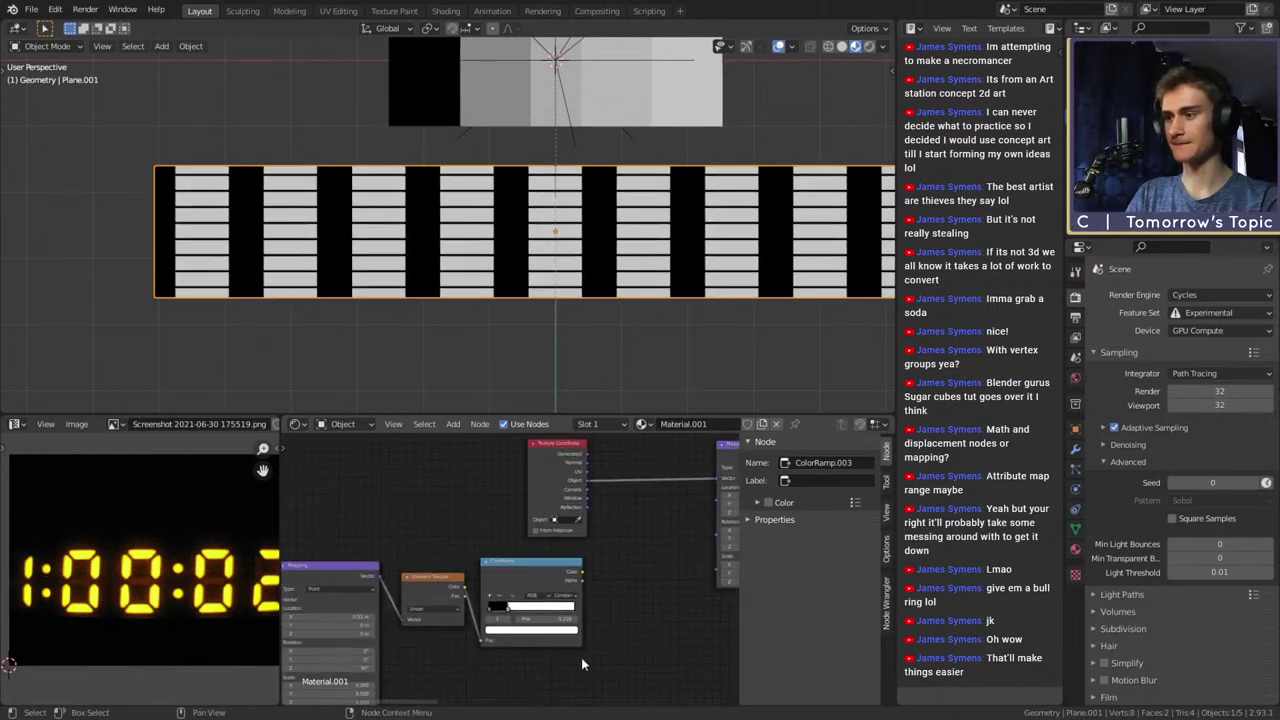
pyautogui.moveTo(544, 676); pyautogui.dragTo(305, 606)
pyautogui.moveTo(510, 575); pyautogui.dragTo(470, 644)
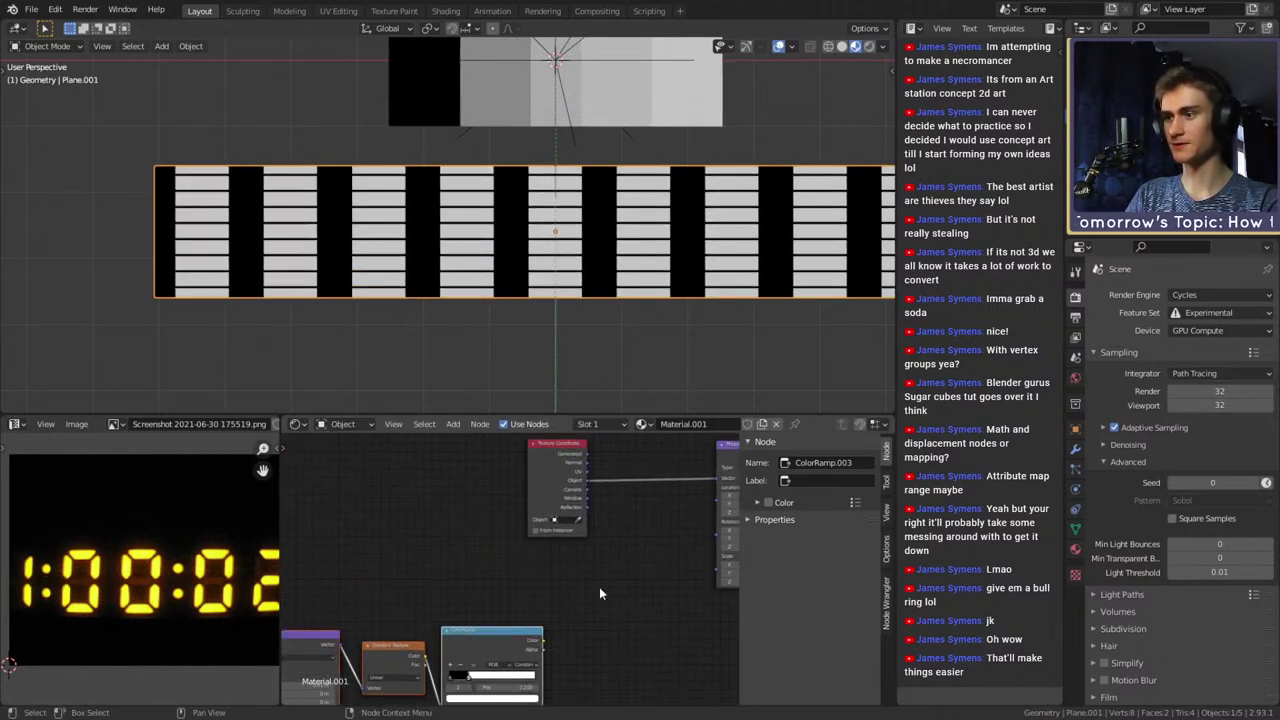
pyautogui.moveTo(545, 483); pyautogui.dragTo(477, 462)
# Add a Combine XYZ node between the brick branch's Texture Coordinate node and the new ColorRamp
pyautogui.moveTo(582, 608); pyautogui.dragTo(516, 587, button='middle')
pyautogui.hotkey('shift', 'a')
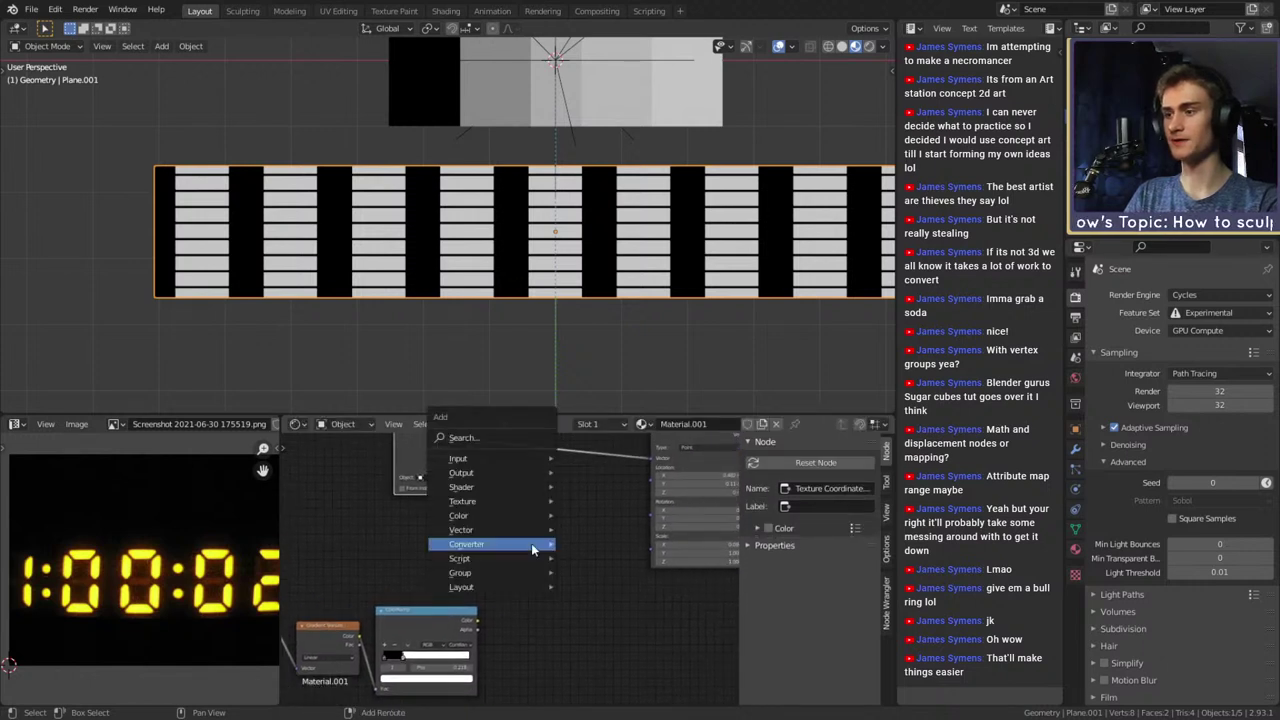
pyautogui.moveTo(473, 497)
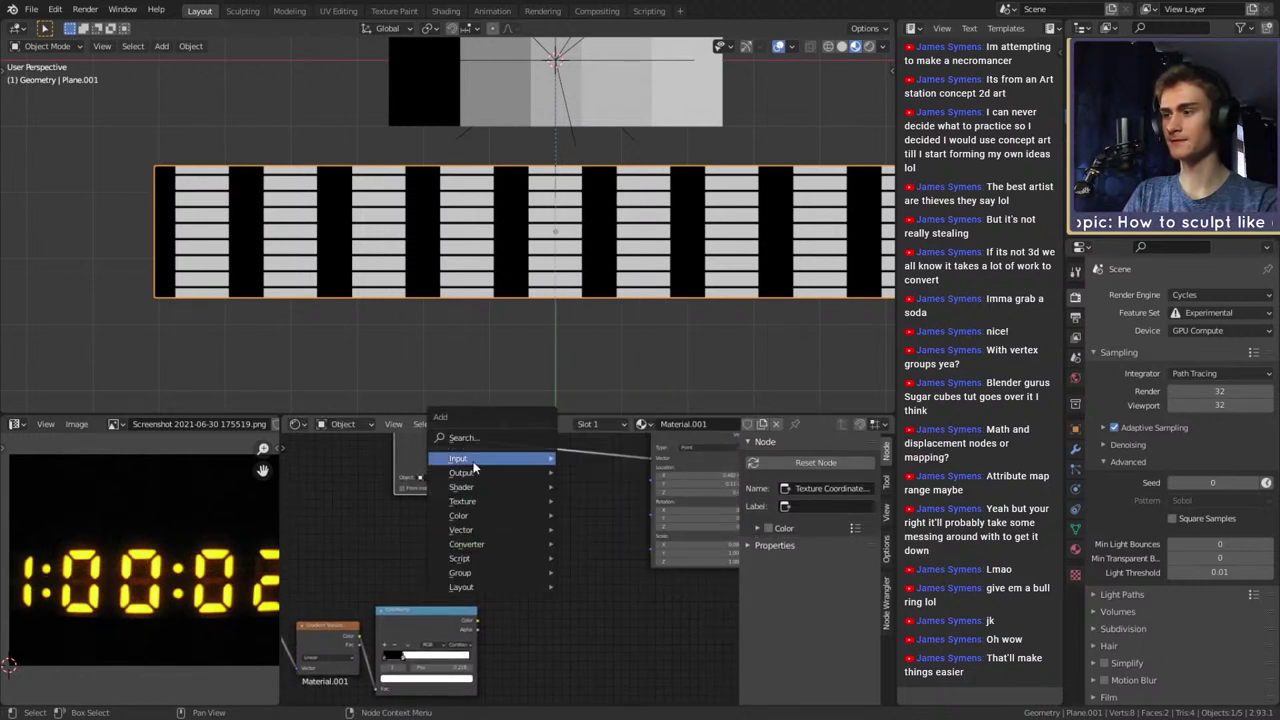
pyautogui.moveTo(468, 533)
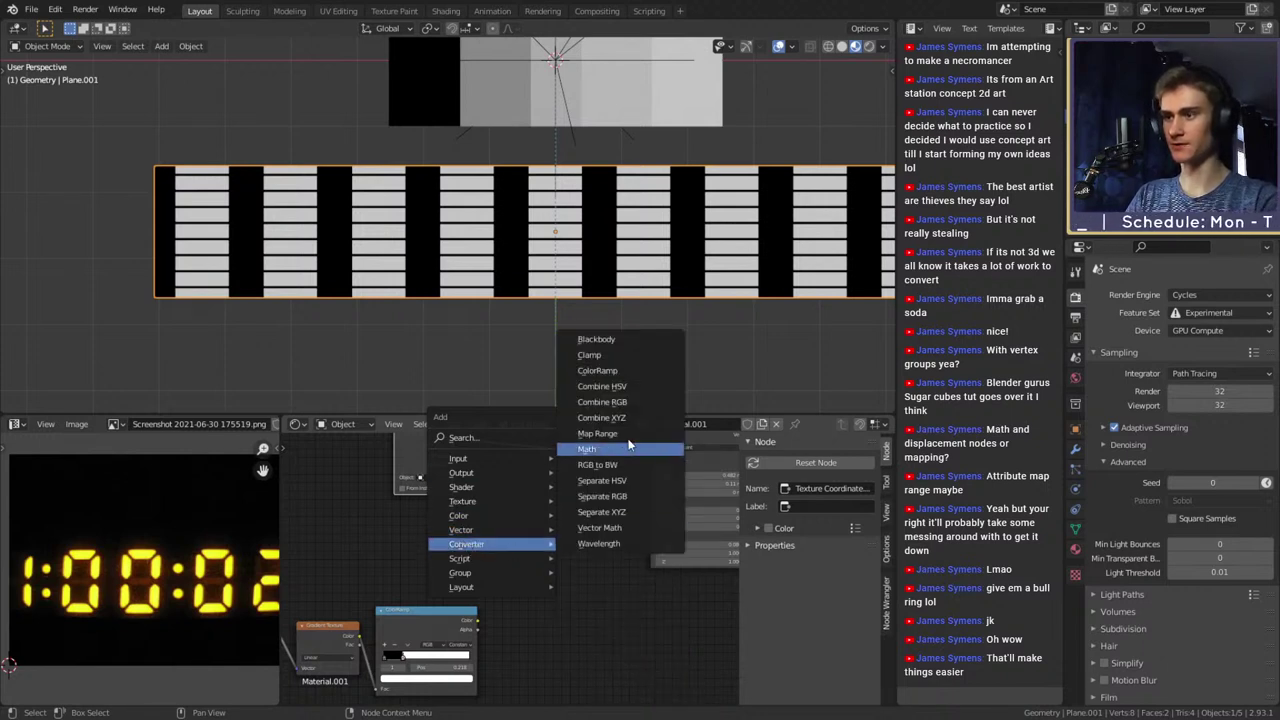
pyautogui.click(624, 417)
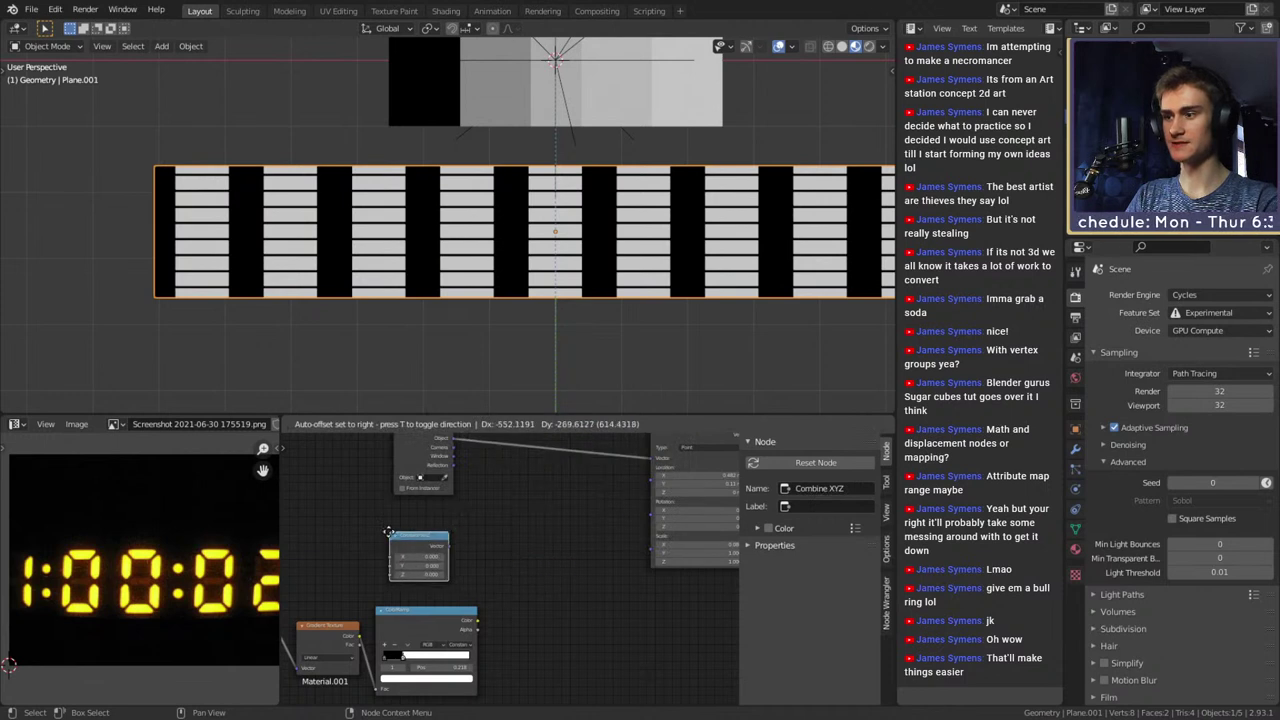
pyautogui.click(389, 532)
# Add a Separate XYZ node above the new ColorRamp and place the Combine XYZ node to its right
pyautogui.hotkey('shift', 'a')
pyautogui.moveTo(410, 540)
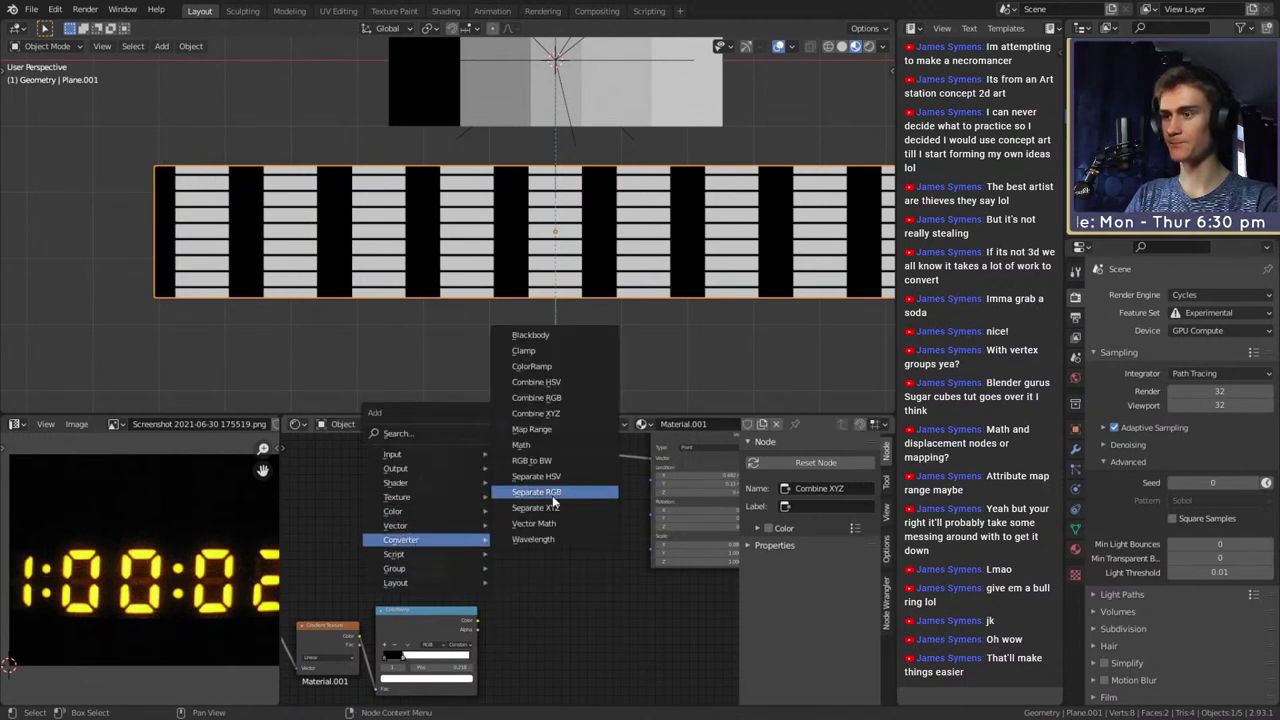
pyautogui.click(553, 509)
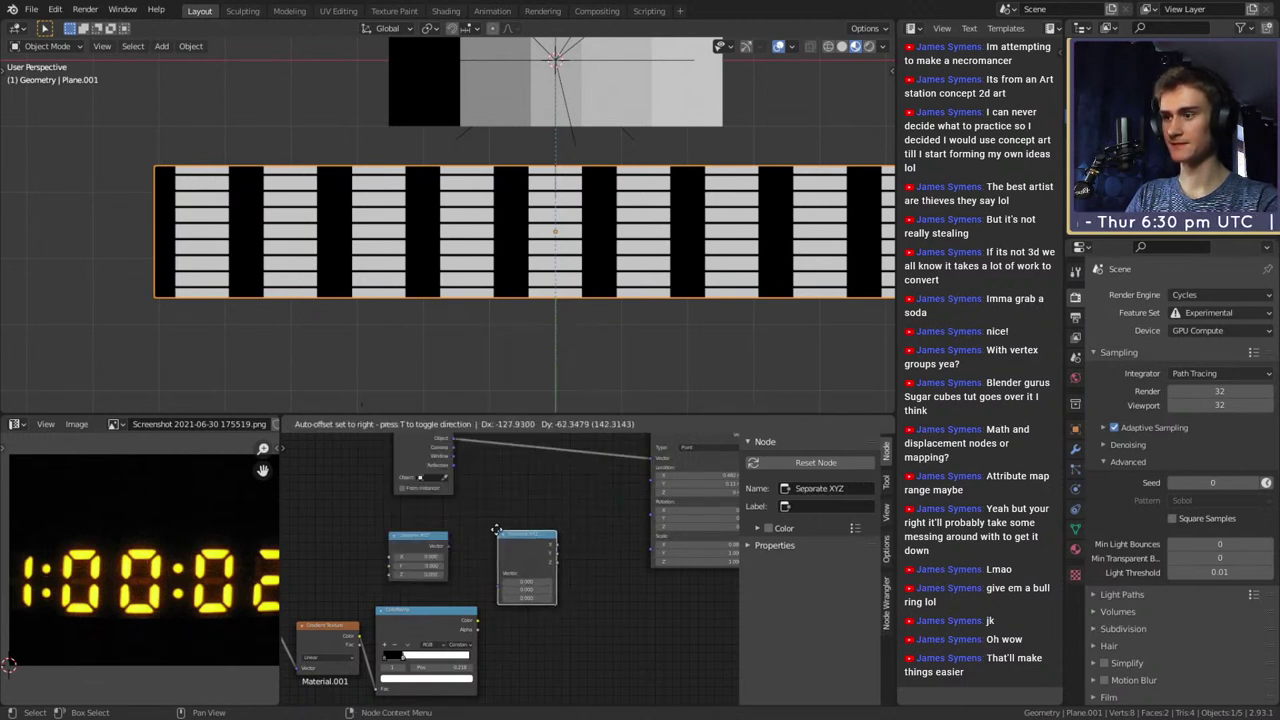
pyautogui.moveTo(525, 548); pyautogui.dragTo(445, 541)
pyautogui.moveTo(598, 574); pyautogui.dragTo(520, 532)
pyautogui.scroll(3, 557, 583)
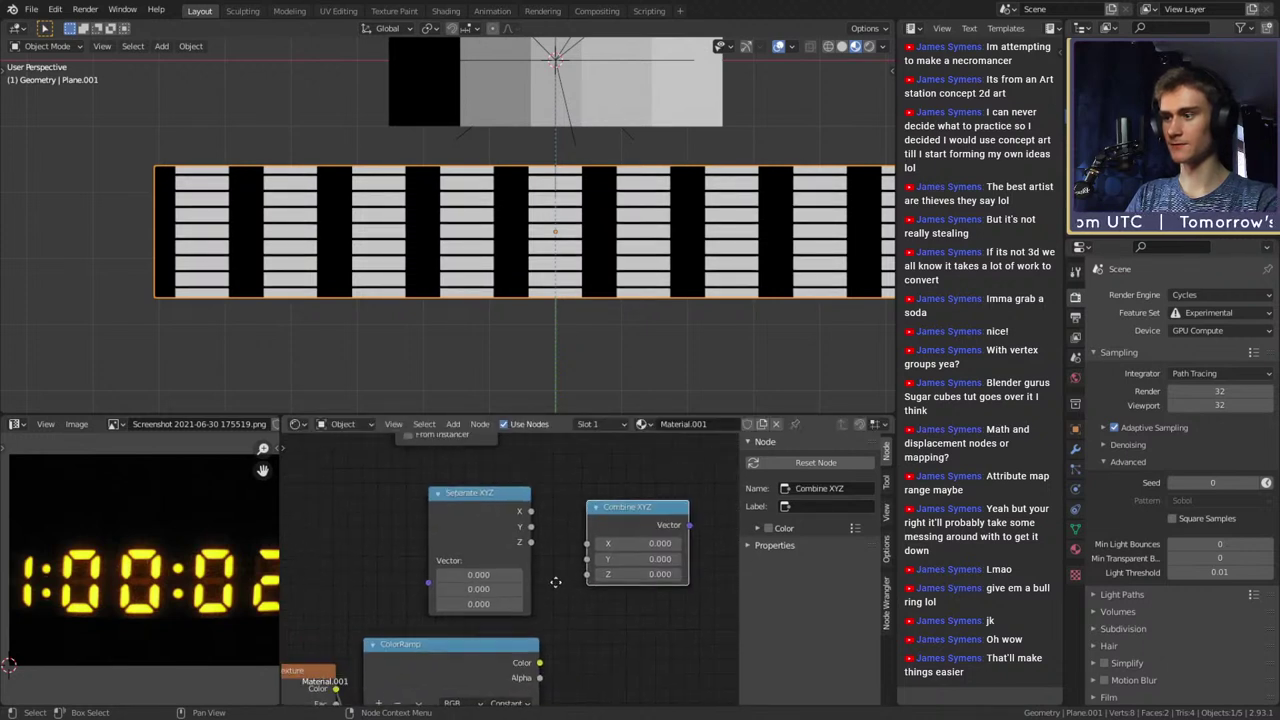
pyautogui.moveTo(650, 579); pyautogui.dragTo(571, 580, button='middle')
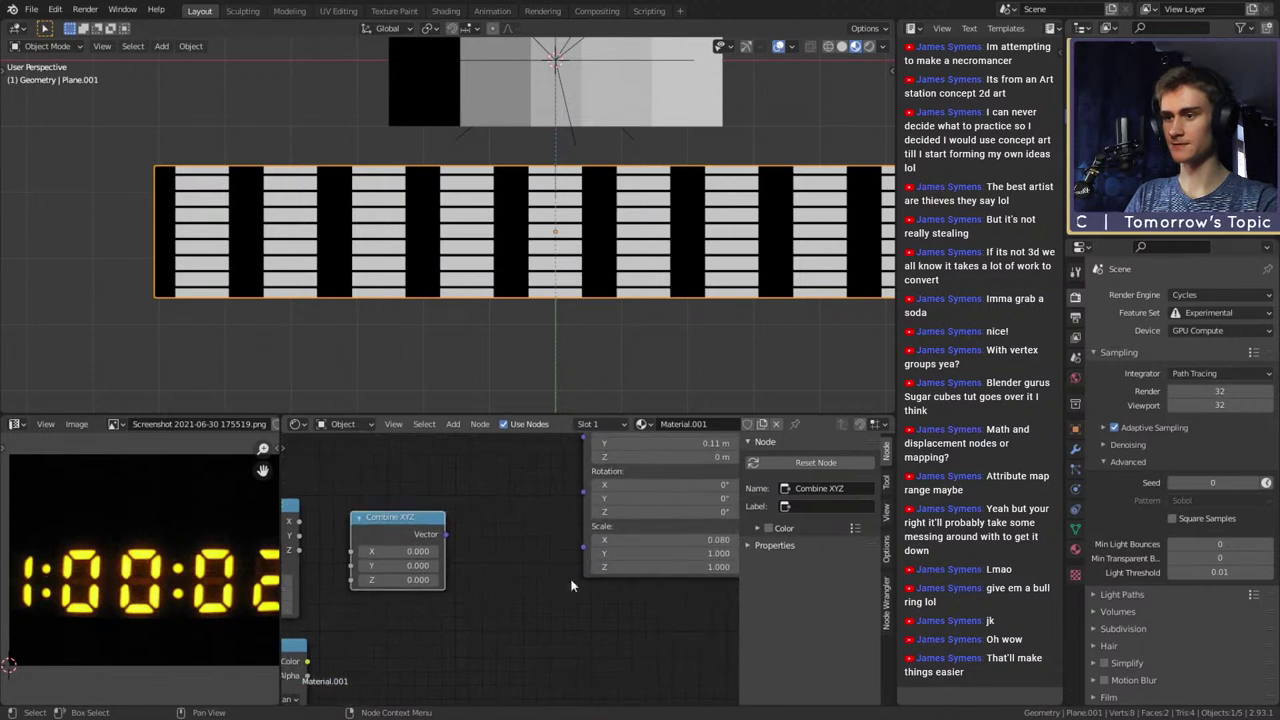
# Copy the brick branch Mapping node's Scale values of 0.080, 1.000 and 1.000 into the Separate XYZ node's vector
pyautogui.keyDown('ctrl'); pyautogui.hscroll(-4, 446, 573); pyautogui.keyUp('ctrl')
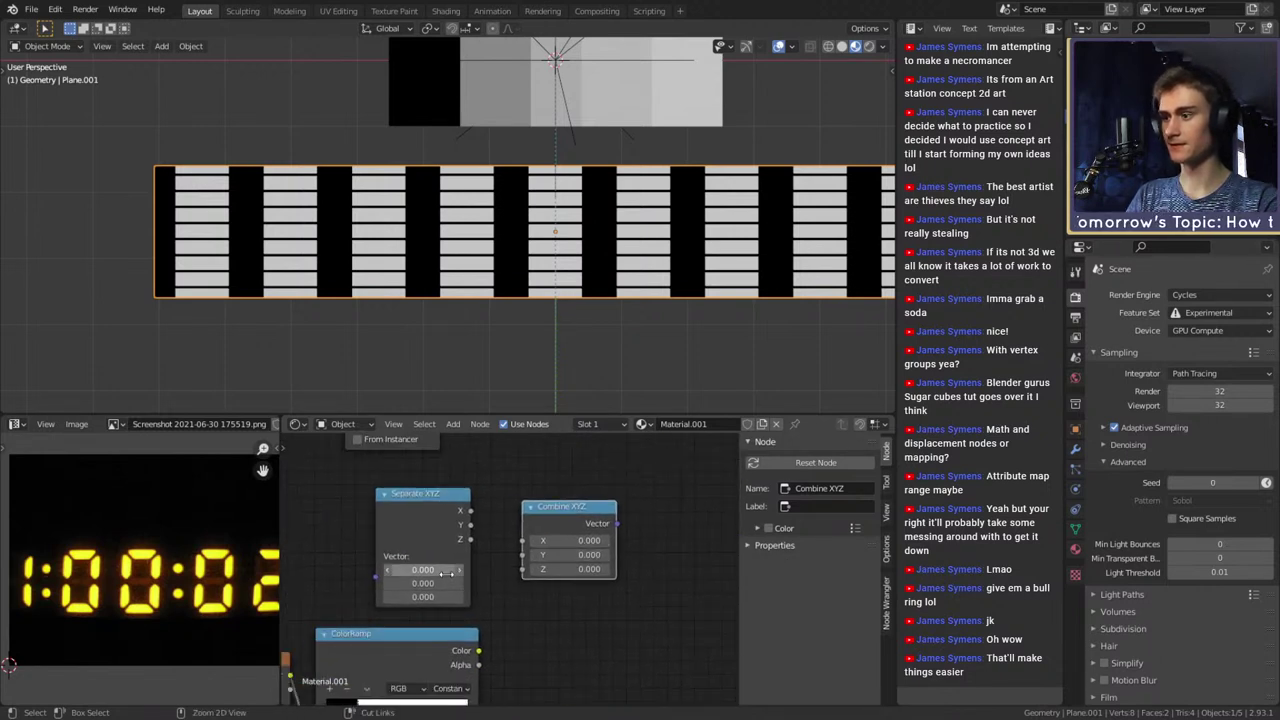
pyautogui.keyDown('ctrl'); pyautogui.hscroll(5, 494, 578); pyautogui.keyUp('ctrl')
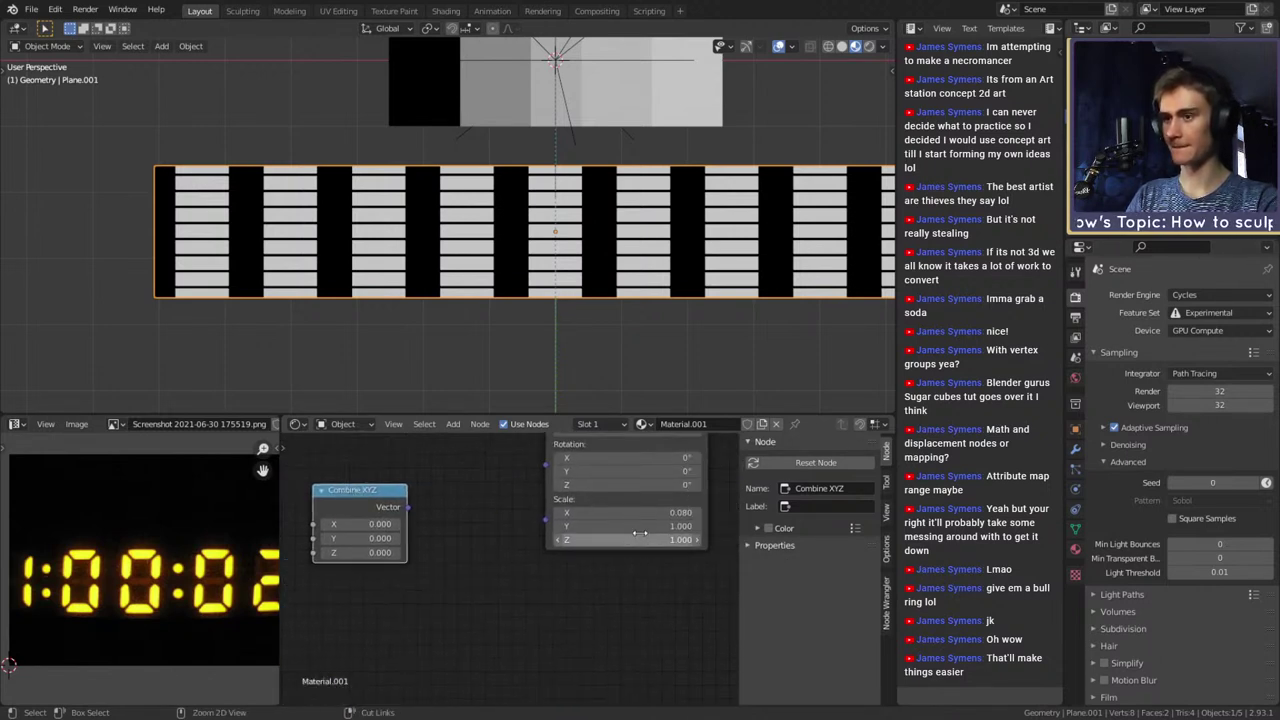
pyautogui.keyDown('ctrl'); pyautogui.hscroll(-5, 634, 540); pyautogui.keyUp('ctrl')
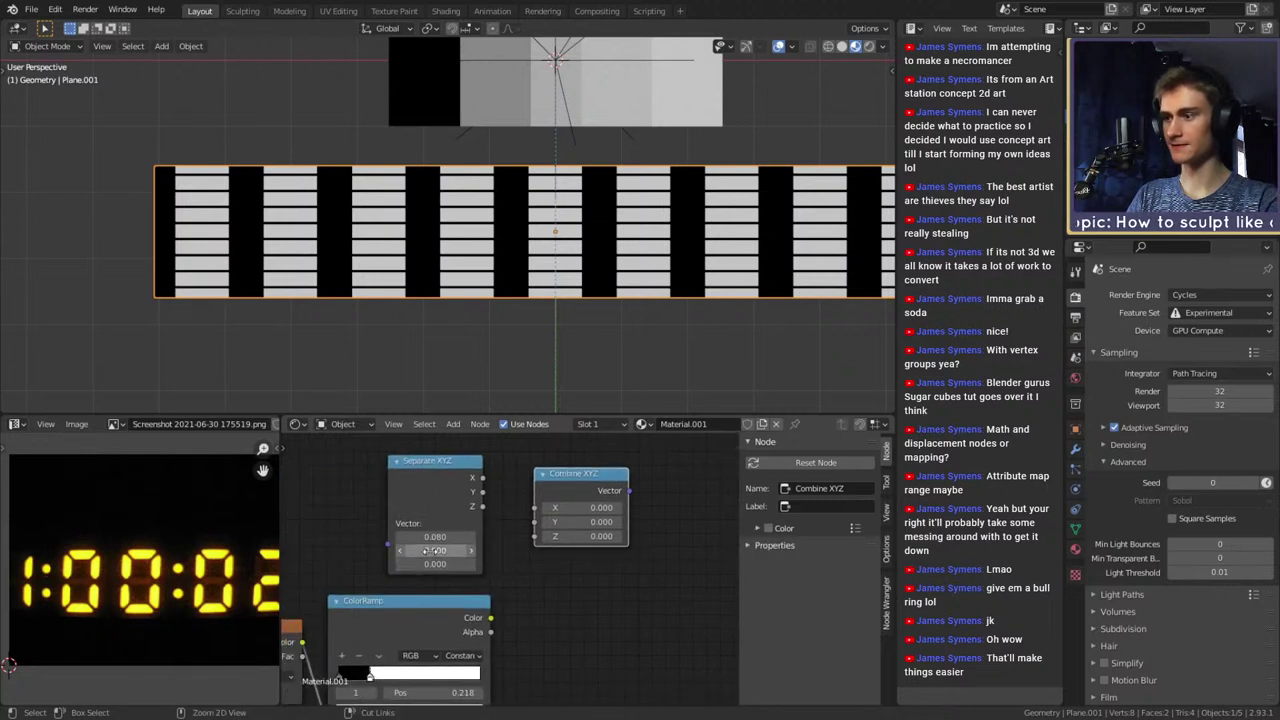
pyautogui.keyDown('ctrl'); pyautogui.hscroll(5, 640, 550); pyautogui.keyUp('ctrl')
pyautogui.keyDown('ctrl'); pyautogui.hscroll(-4, 630, 560); pyautogui.keyUp('ctrl')
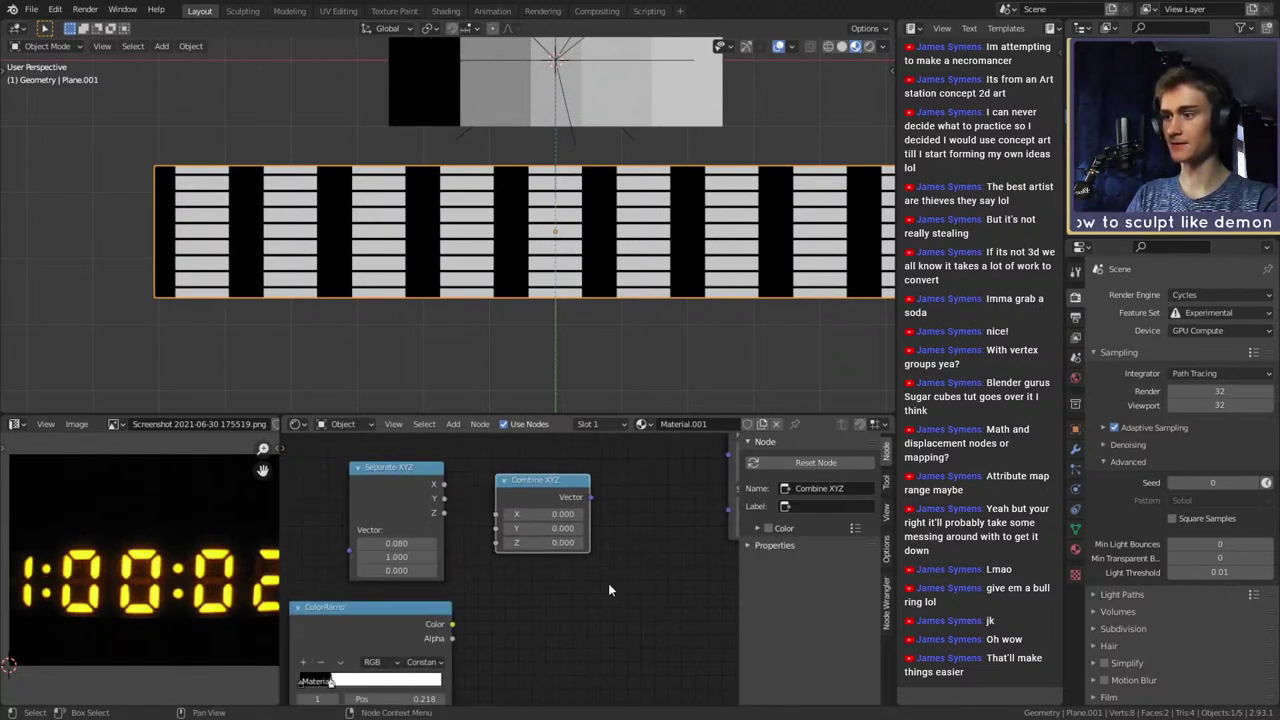
# Spread the Separate XYZ and Combine XYZ nodes apart and link Combine XYZ's Vector output to the Mapping node's Scale input
pyautogui.moveTo(541, 561); pyautogui.dragTo(501, 588, button='middle')
pyautogui.moveTo(478, 513); pyautogui.dragTo(566, 508)
pyautogui.moveTo(354, 511); pyautogui.dragTo(312, 508)
pyautogui.moveTo(629, 535); pyautogui.dragTo(559, 546, button='middle')
pyautogui.moveTo(565, 527); pyautogui.dragTo(615, 547)
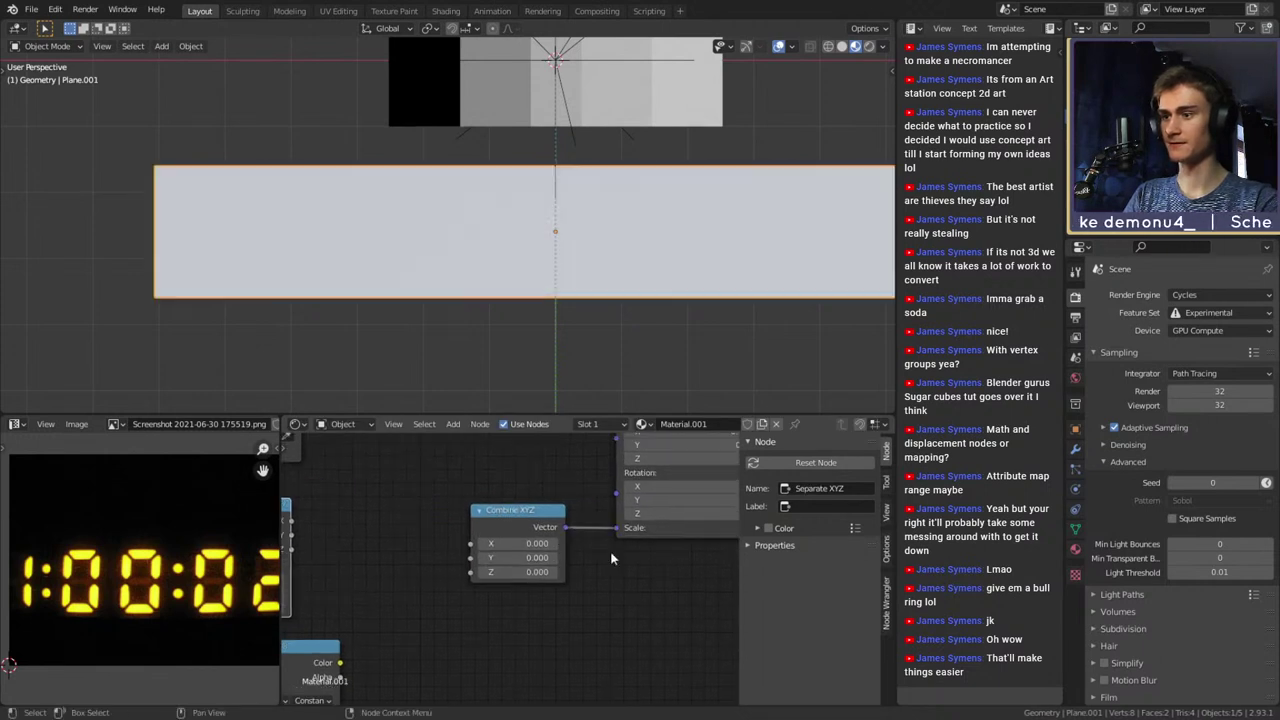
# Link Separate XYZ's X, Y and Z outputs to the matching Combine XYZ inputs and move both nodes slightly up and right
pyautogui.scroll(-2, 470, 575)
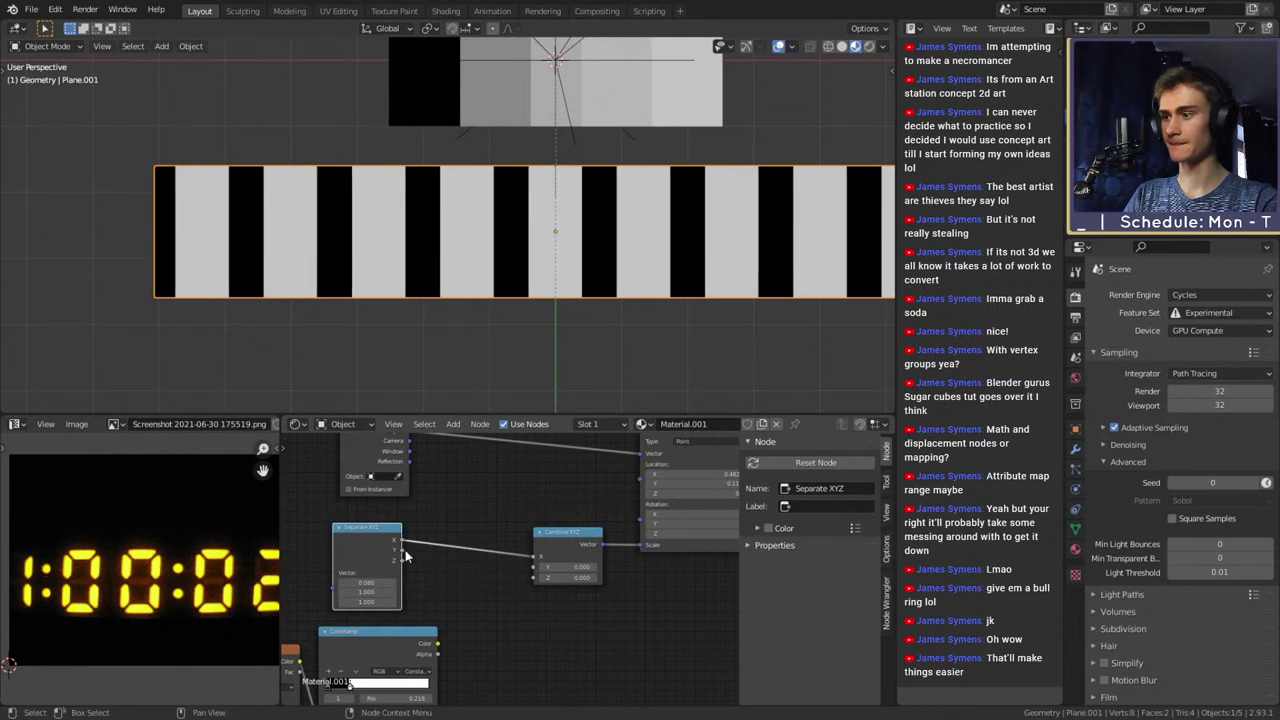
pyautogui.moveTo(531, 573); pyautogui.dragTo(528, 581)
pyautogui.moveTo(384, 553); pyautogui.dragTo(369, 554)
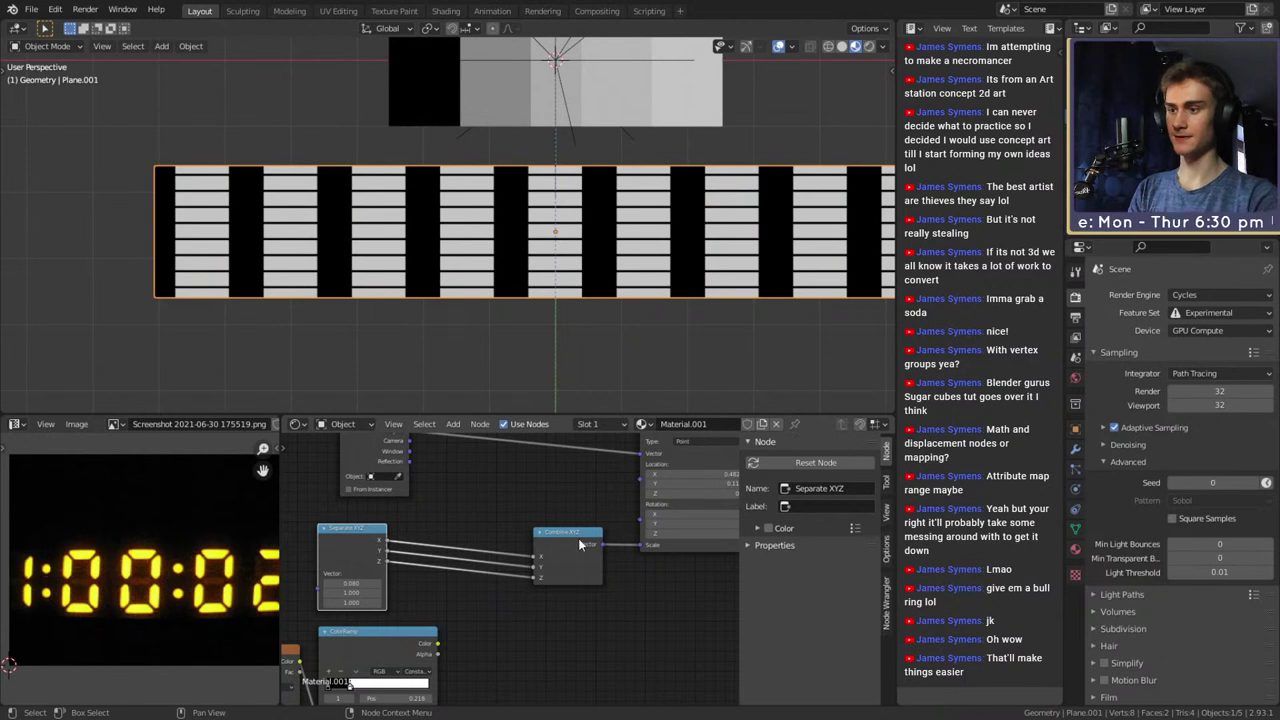
pyautogui.moveTo(578, 538); pyautogui.dragTo(588, 530)
pyautogui.moveTo(327, 544); pyautogui.dragTo(344, 529)
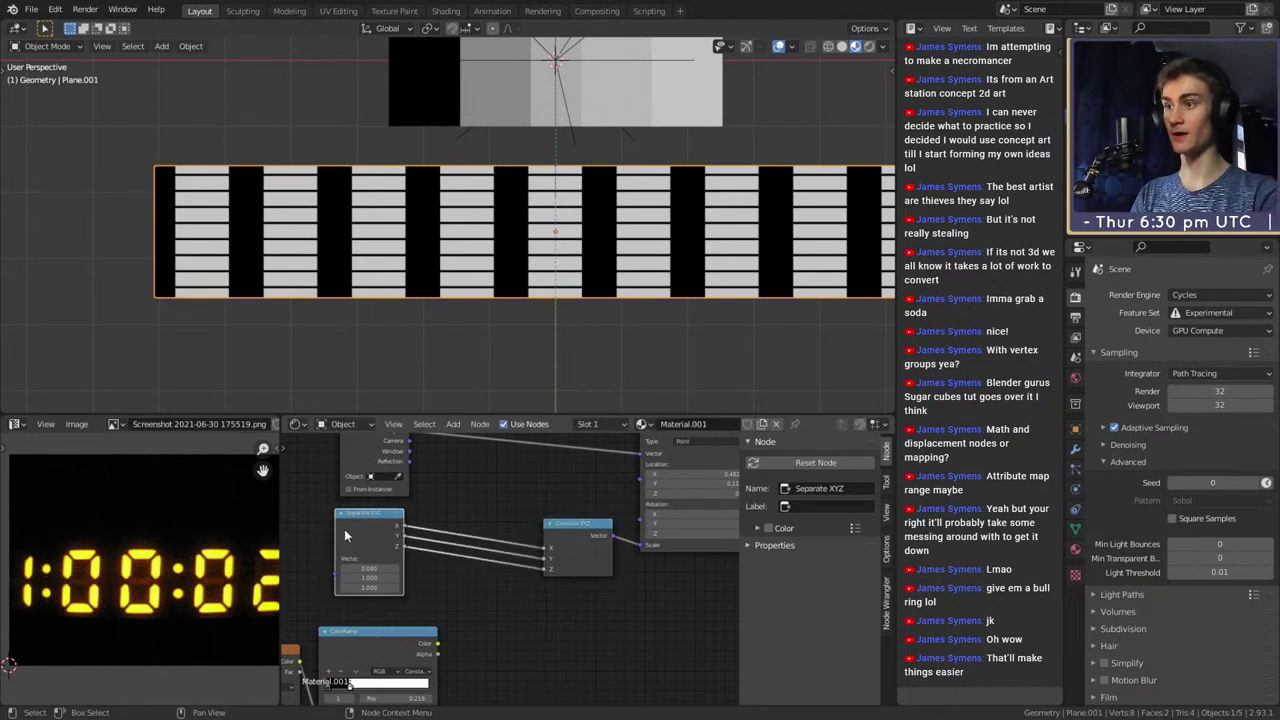
# Move the Combine XYZ, Mapping and Brick Texture nodes right to widen the gap after Separate XYZ
pyautogui.scroll(-4, 438, 601)
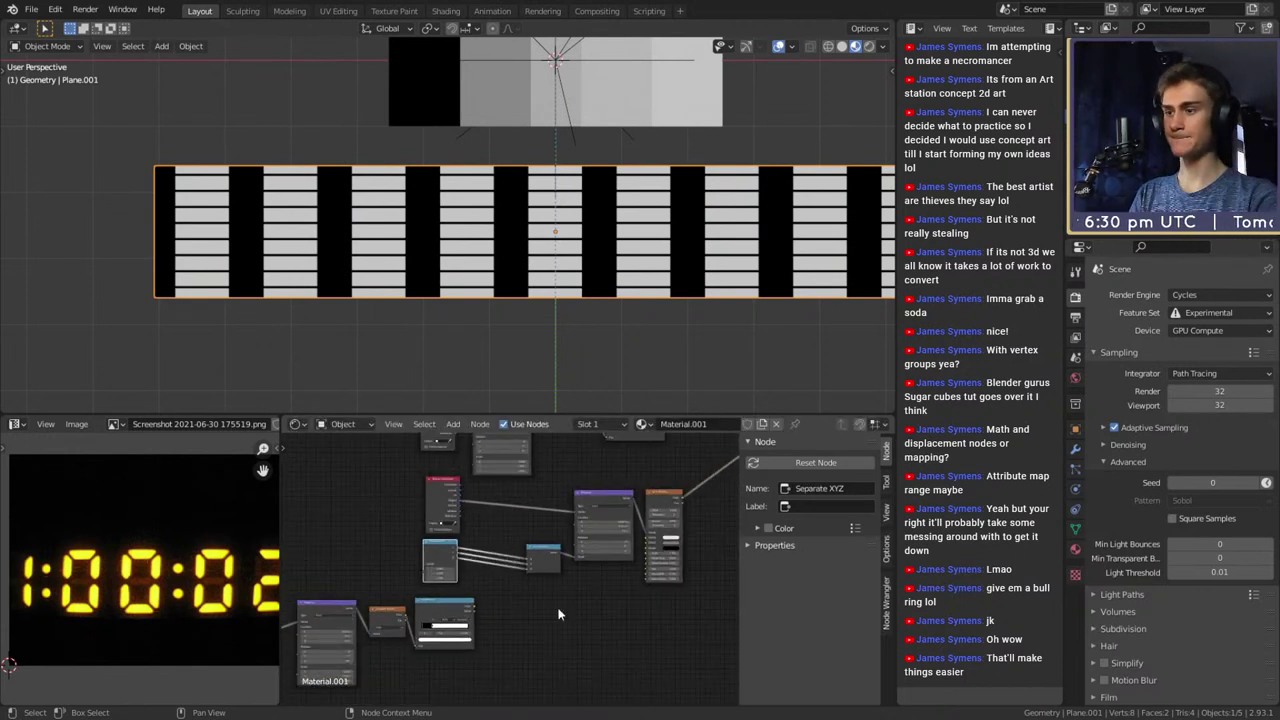
pyautogui.press('g')
pyautogui.click(466, 605)
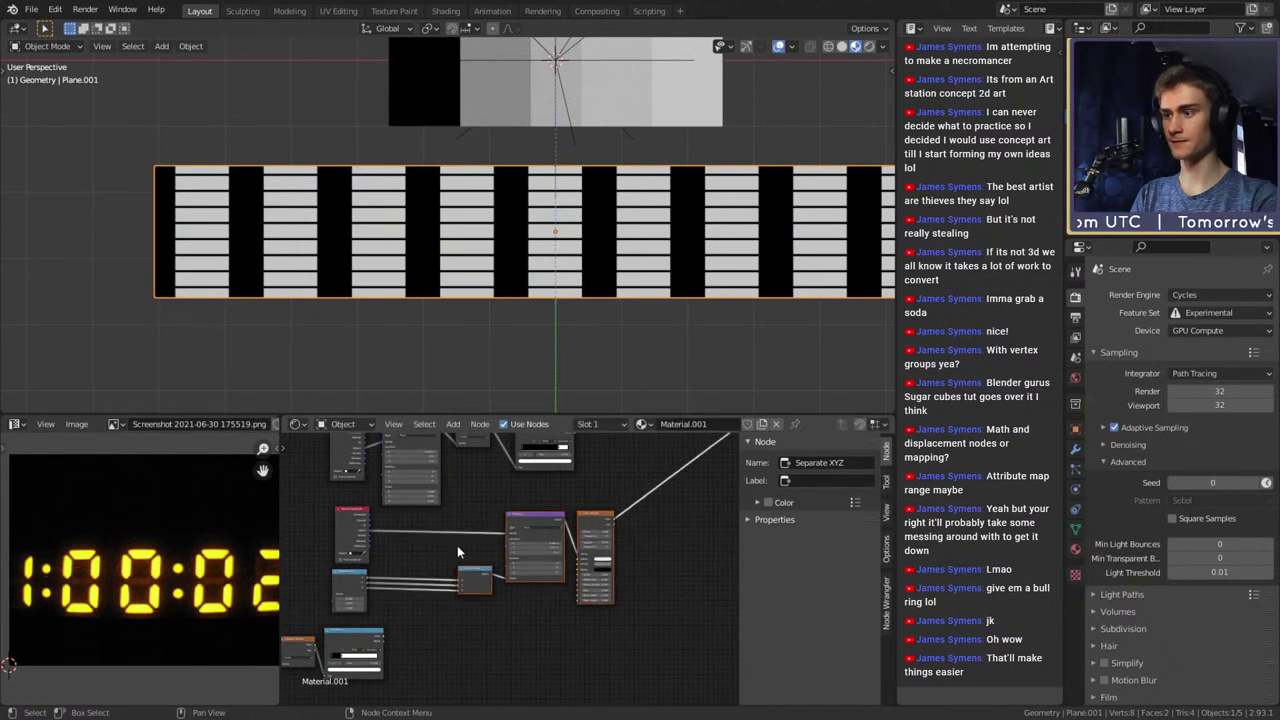
# Move the copied gradient branch, from Texture Coordinate to ColorRamp, slightly up and left beneath the Separate XYZ node
pyautogui.moveTo(457, 630); pyautogui.dragTo(590, 568, button='middle')
pyautogui.scroll(3, 515, 590)
pyautogui.scroll(-5, 571, 612)
pyautogui.moveTo(562, 627); pyautogui.dragTo(599, 610, button='middle')
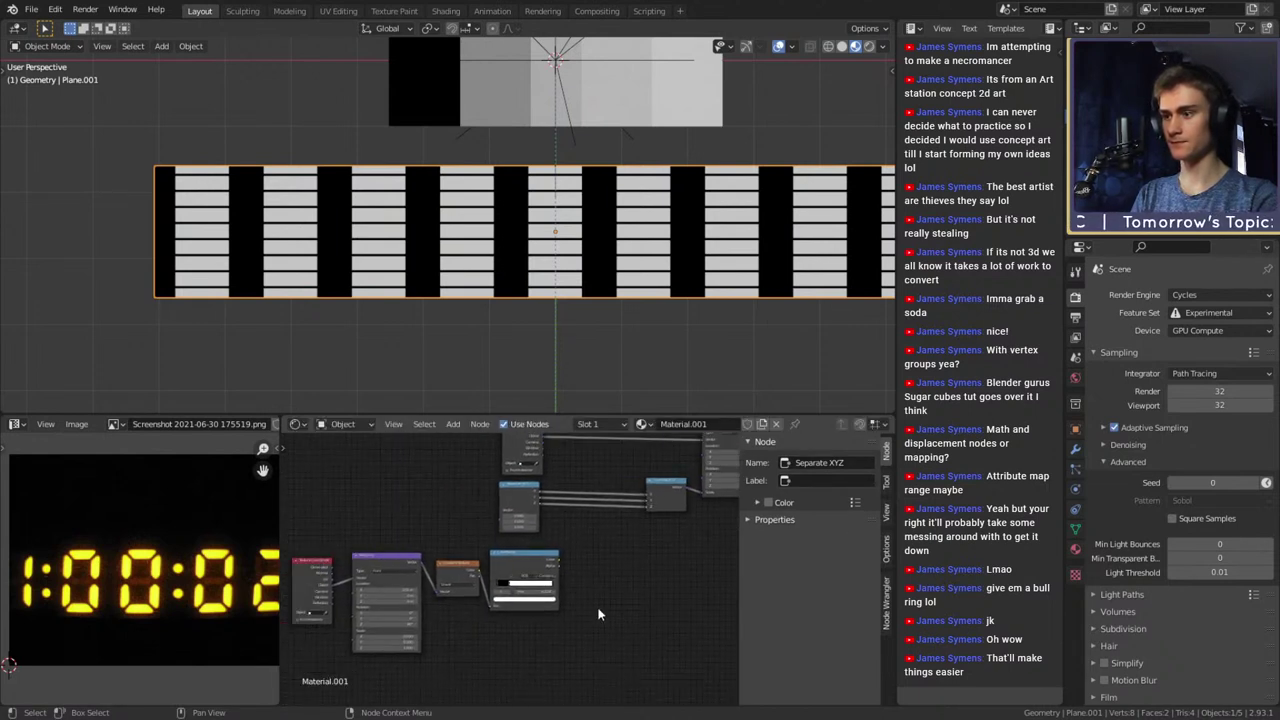
pyautogui.moveTo(600, 575); pyautogui.dragTo(290, 698)
pyautogui.press('g')
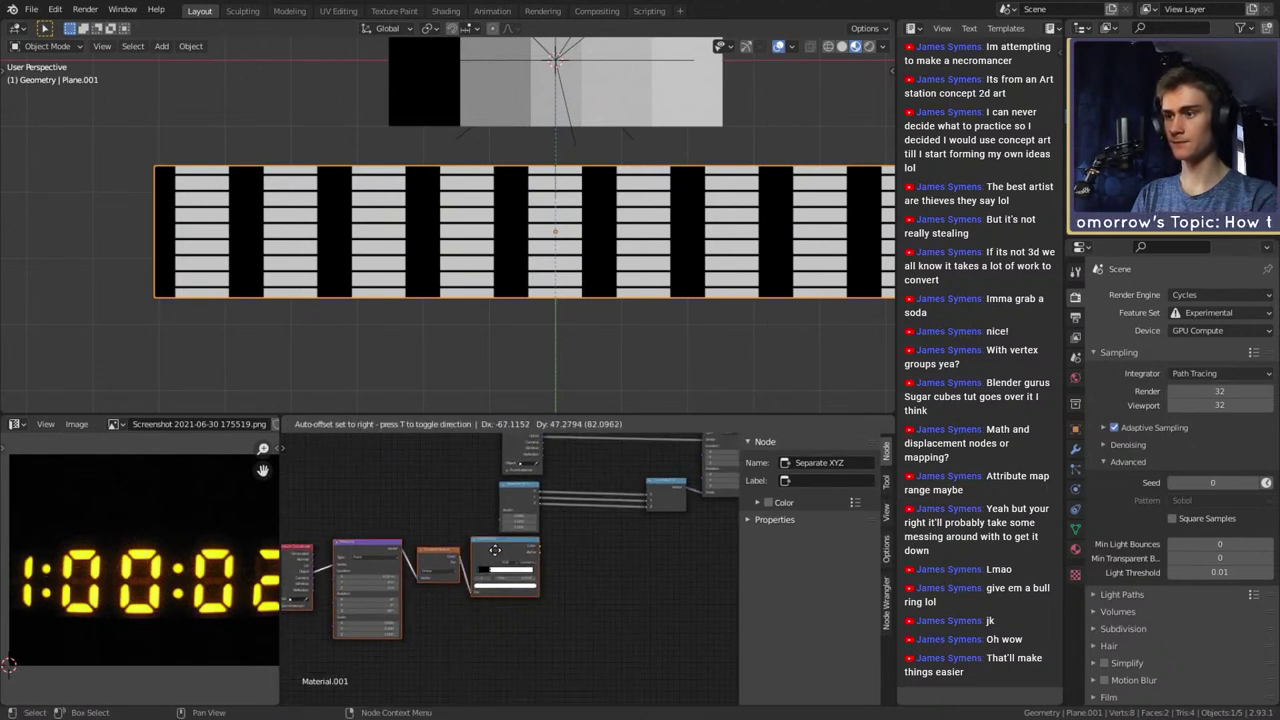
pyautogui.click(496, 555)
pyautogui.click(583, 569)
# Nudge the Combine XYZ and Separate XYZ nodes slightly up and right to tidy their connections
pyautogui.scroll(6, 587, 570)
pyautogui.scroll(3, 587, 575)
pyautogui.scroll(-5, 407, 582)
pyautogui.moveTo(422, 577); pyautogui.dragTo(459, 574, button='middle')
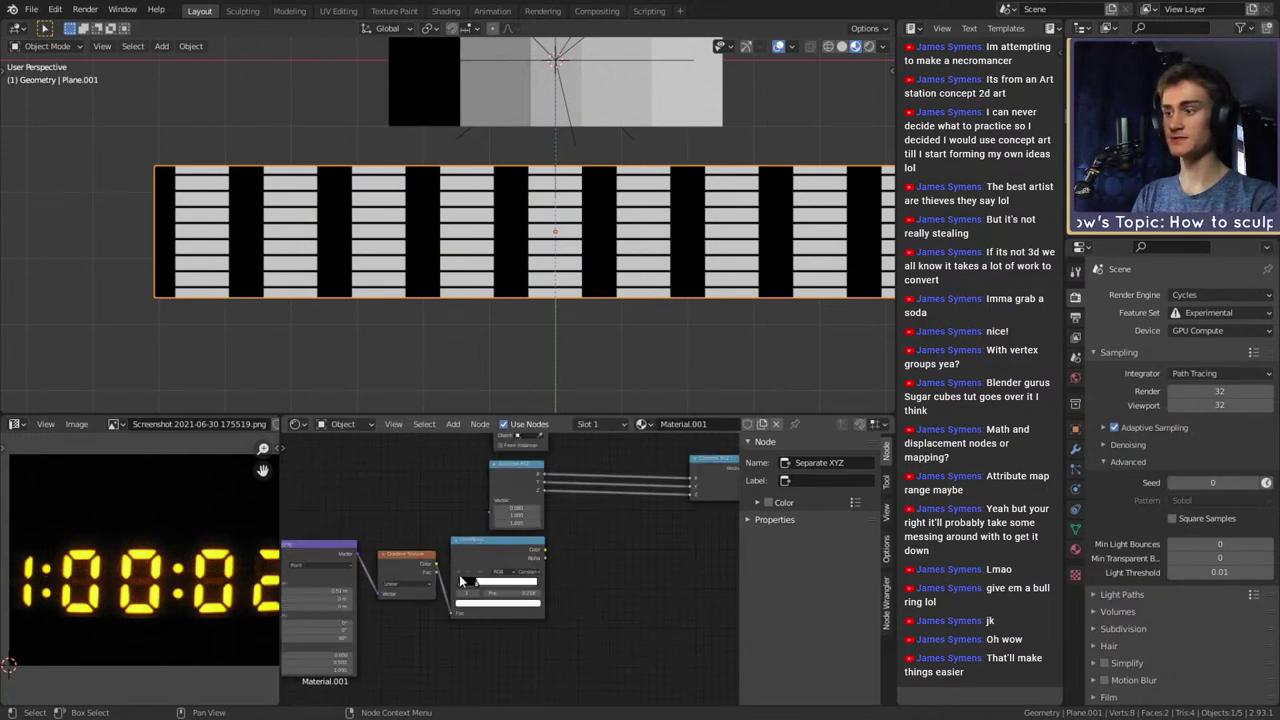
pyautogui.moveTo(627, 556); pyautogui.dragTo(503, 600, button='middle')
pyautogui.scroll(2, 503, 600)
pyautogui.scroll(2, 505, 598)
pyautogui.moveTo(549, 543); pyautogui.dragTo(494, 594, button='middle')
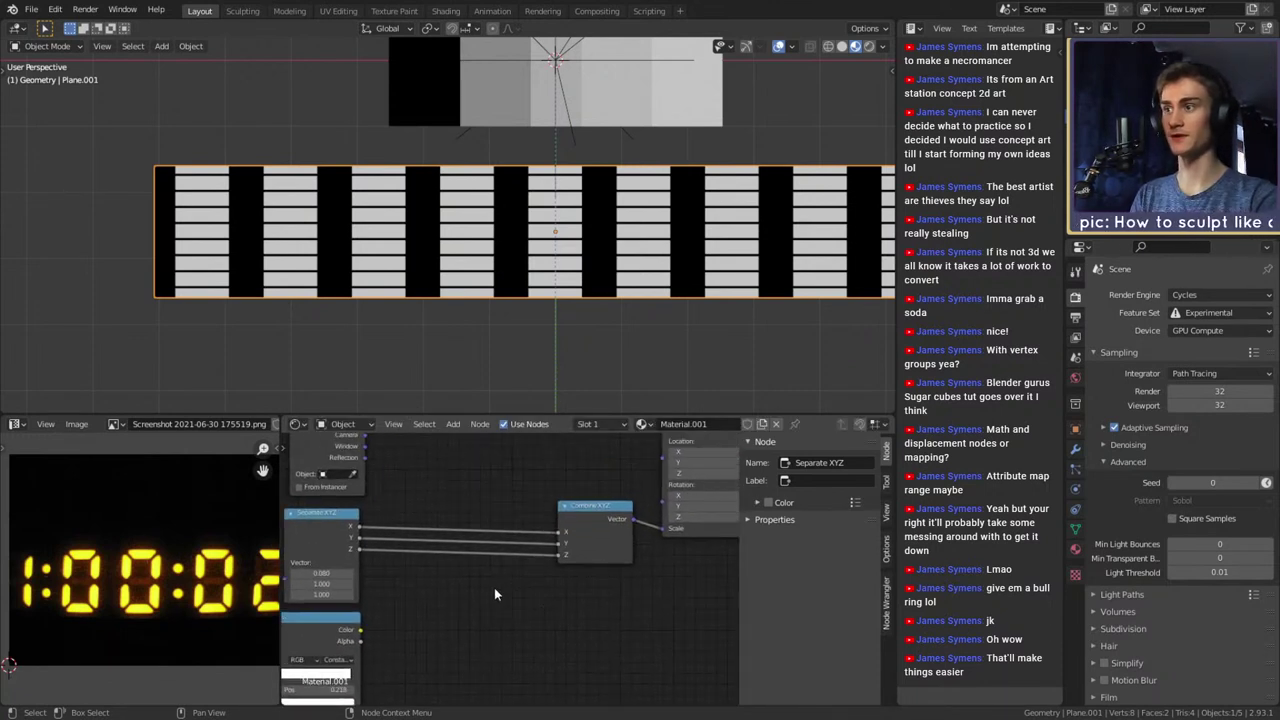
pyautogui.moveTo(552, 560); pyautogui.dragTo(558, 560, button='middle')
pyautogui.moveTo(590, 523); pyautogui.dragTo(596, 516)
pyautogui.moveTo(368, 556); pyautogui.dragTo(535, 554, button='middle')
pyautogui.moveTo(481, 540)
pyautogui.mouseDown()
pyautogui.moveTo(450, 538)
pyautogui.moveTo(485, 537)
pyautogui.mouseUp()
pyautogui.moveTo(544, 588); pyautogui.dragTo(478, 589, button='middle')
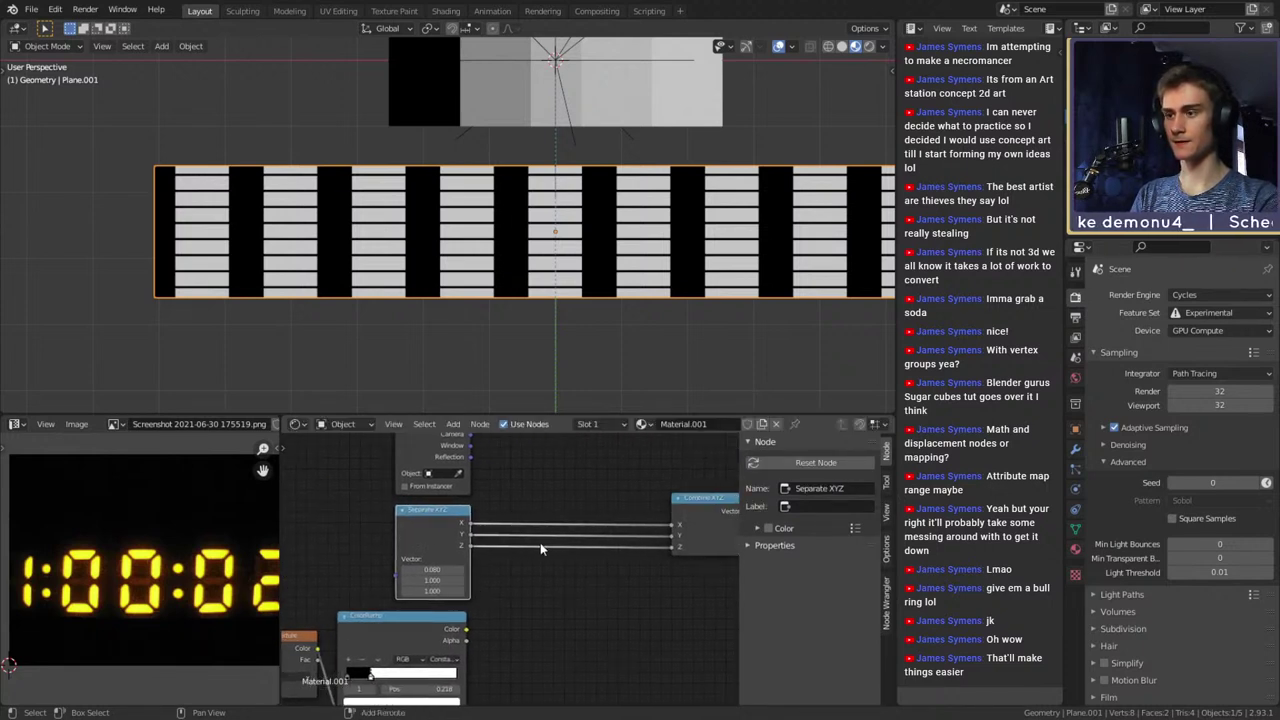
# Add a Math node below the links between Separate XYZ and Combine XYZ
pyautogui.moveTo(540, 548); pyautogui.dragTo(518, 526, button='middle')
pyautogui.hotkey('shift', 'a')
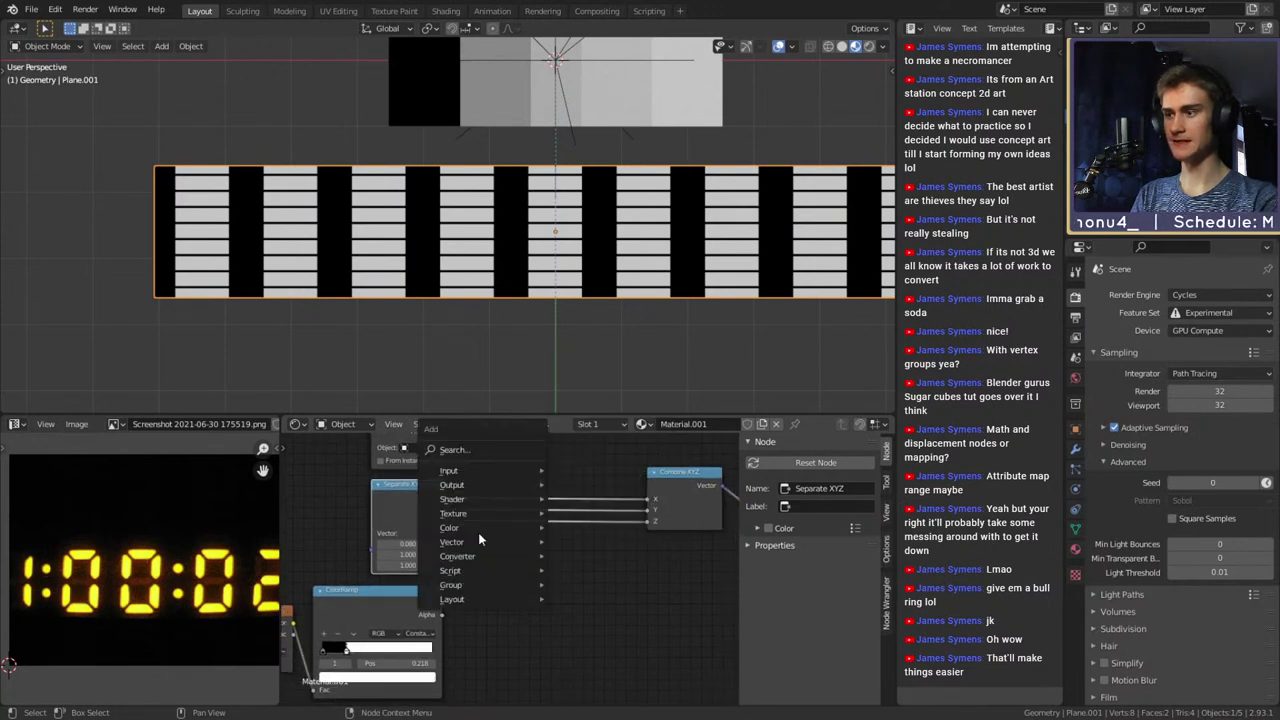
pyautogui.moveTo(478, 532)
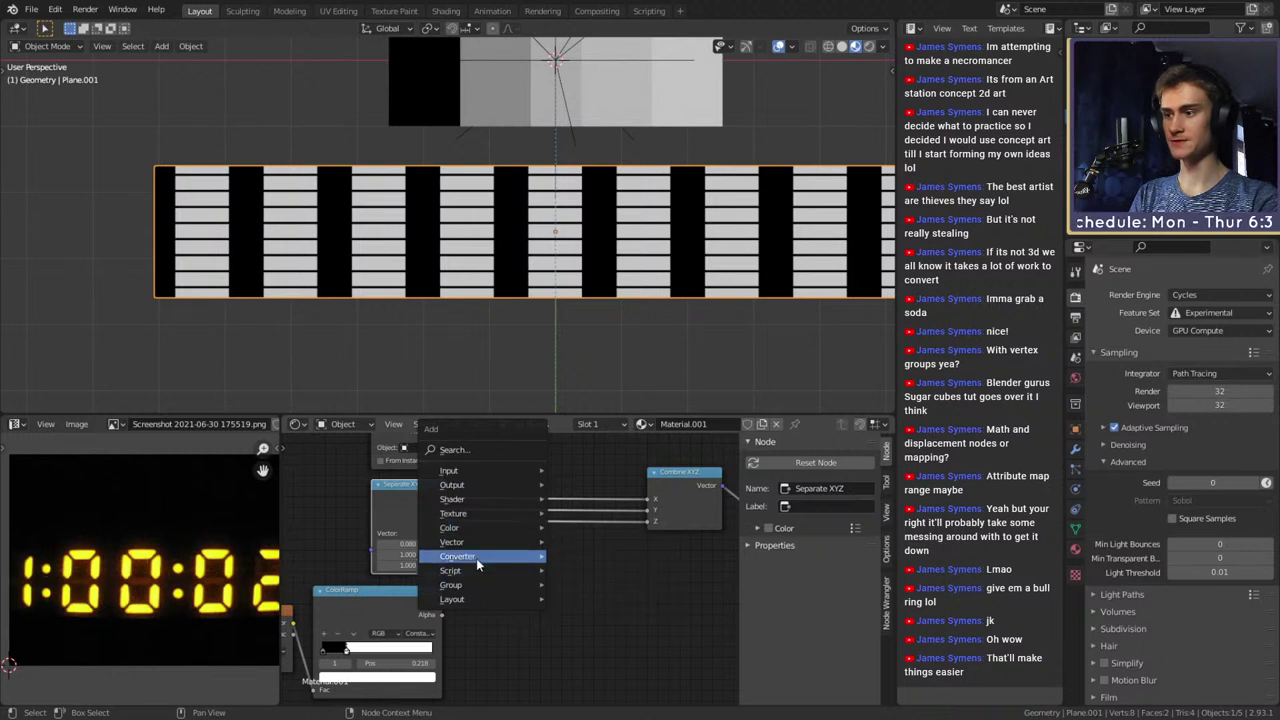
pyautogui.moveTo(476, 557)
pyautogui.click(592, 463)
pyautogui.click(563, 550)
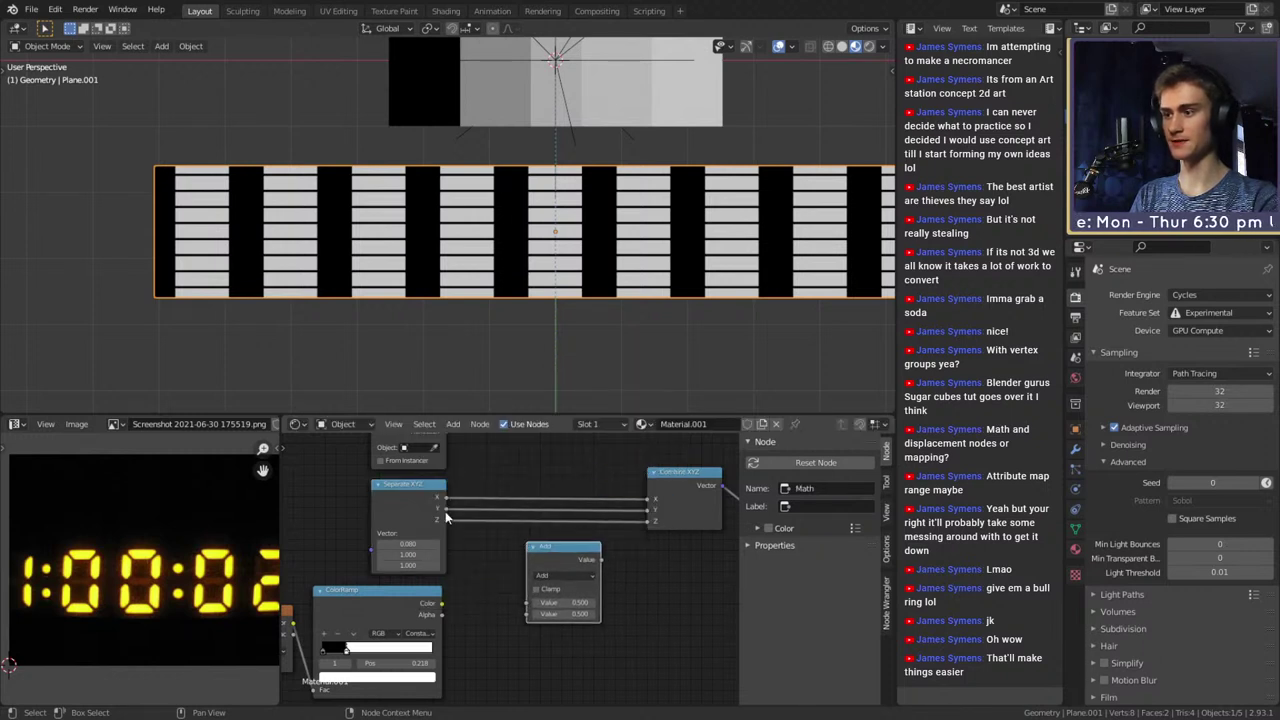
# Route Separate XYZ's Y output through the Math node into Combine XYZ's Y input, using the Add operation
pyautogui.moveTo(497, 598); pyautogui.dragTo(527, 603)
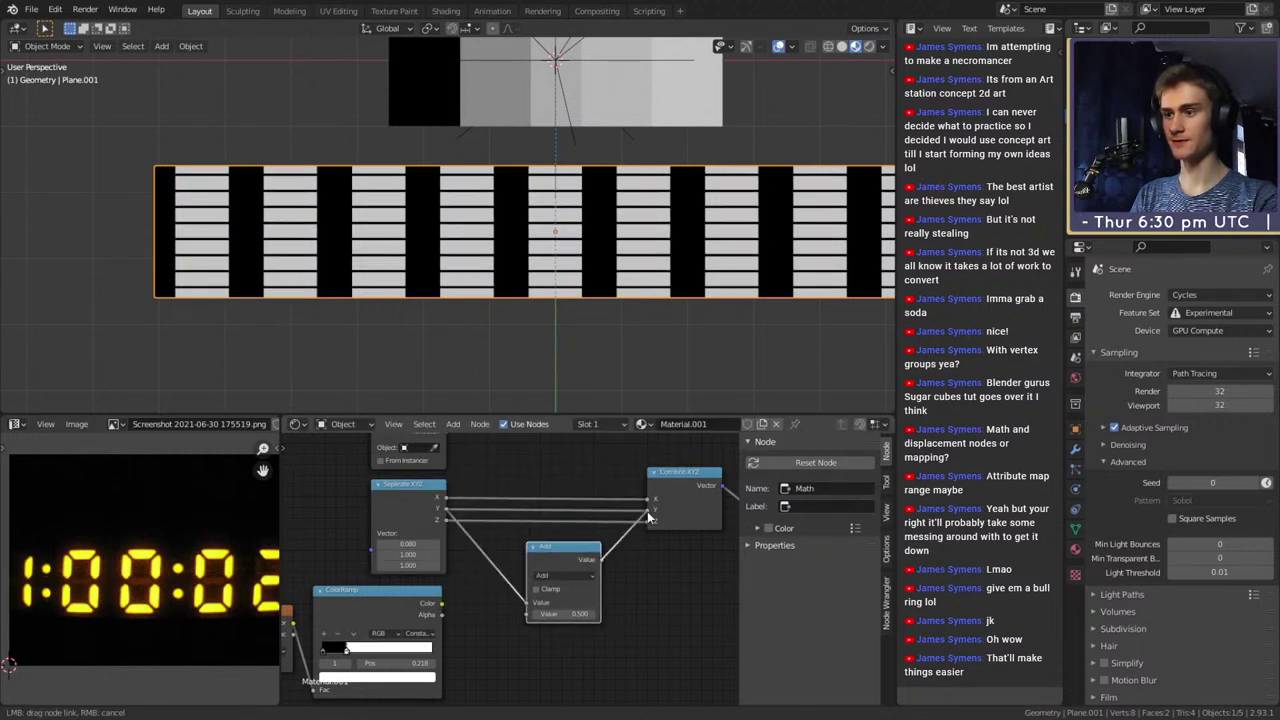
pyautogui.moveTo(650, 517); pyautogui.dragTo(651, 512)
pyautogui.scroll(3, 650, 542)
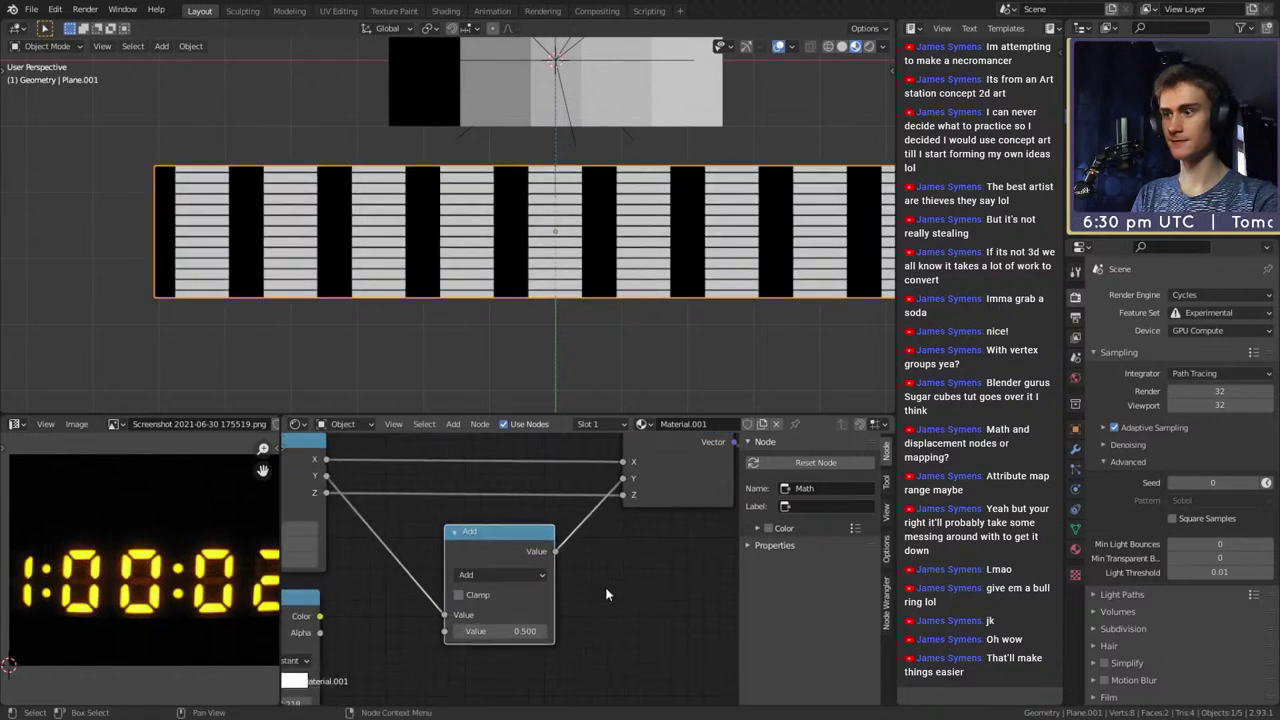
pyautogui.click(505, 575)
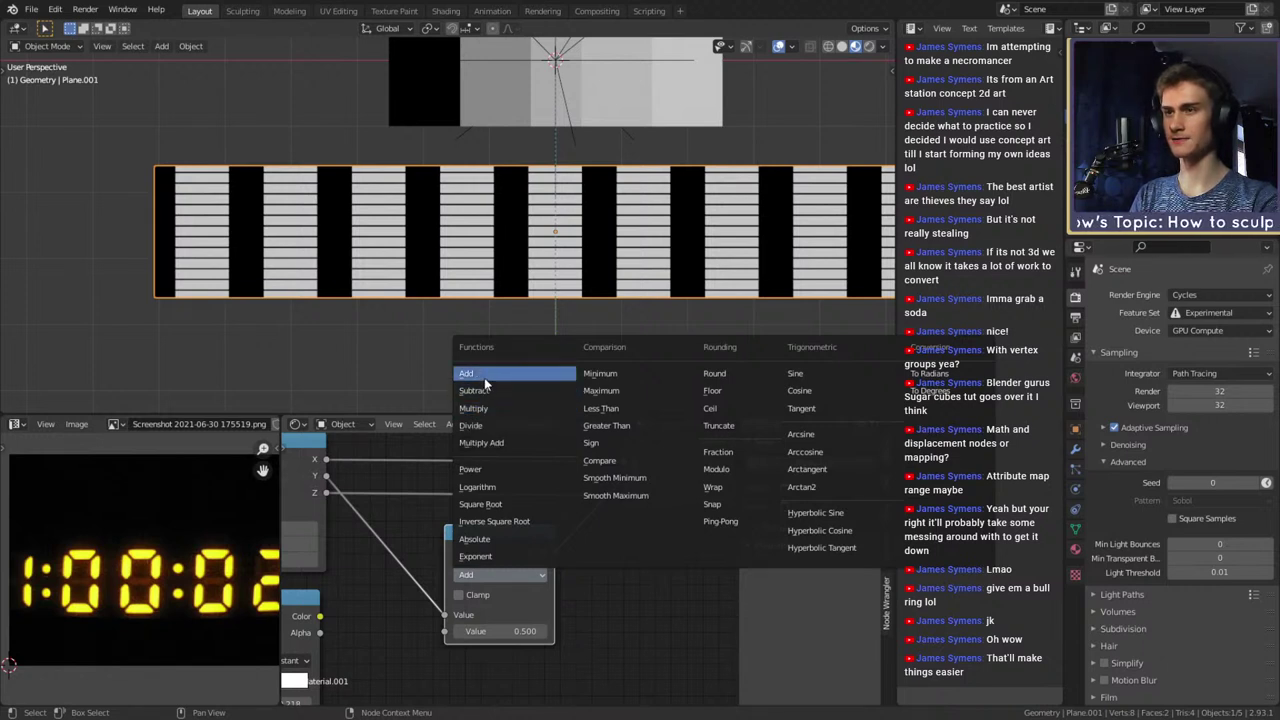
pyautogui.click(489, 377)
# Try a value of -0.100 in the Add node's second input and undo the change
pyautogui.scroll(-3, 612, 600)
pyautogui.moveTo(616, 602); pyautogui.dragTo(647, 603, button='middle')
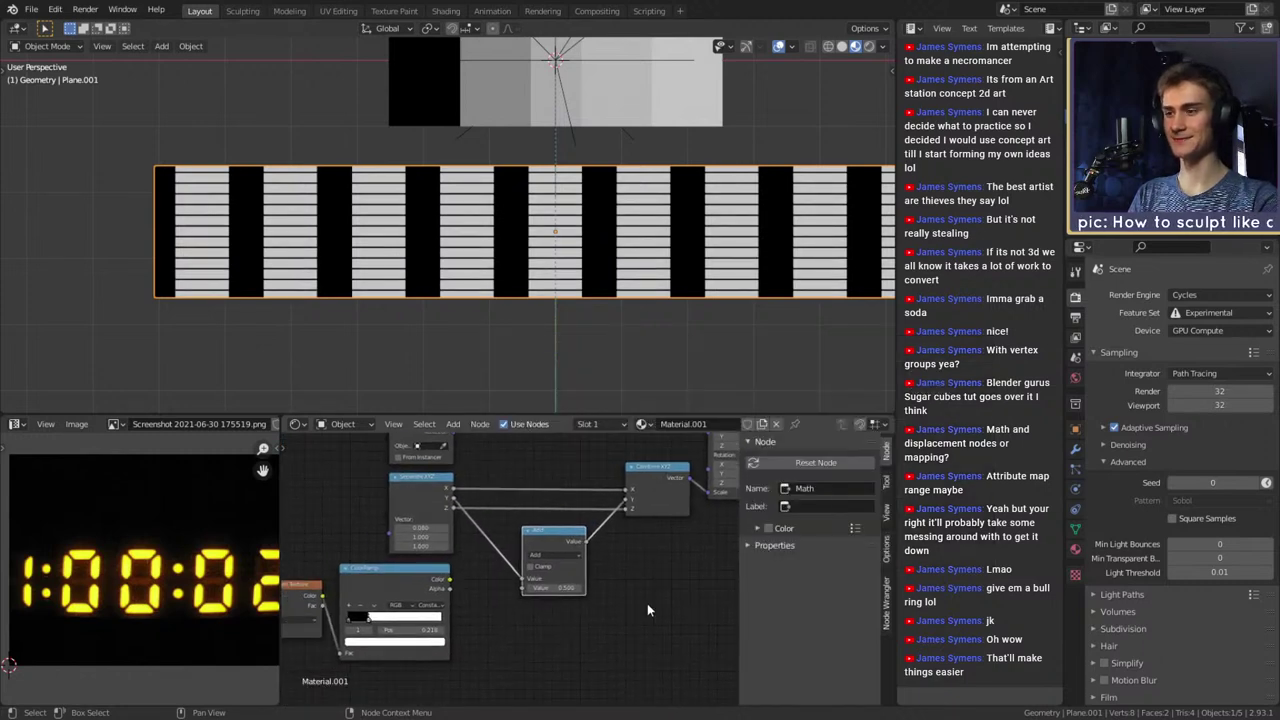
pyautogui.scroll(2, 645, 603)
pyautogui.moveTo(488, 607); pyautogui.dragTo(467, 599, button='middle')
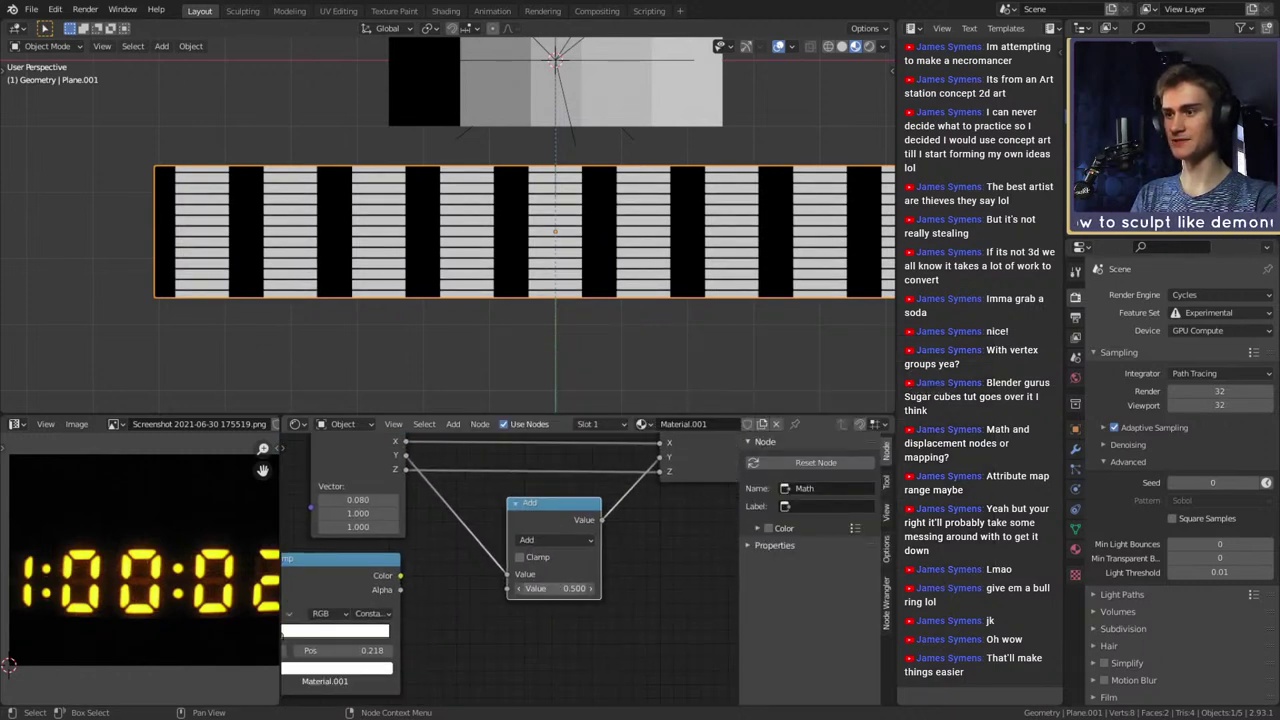
pyautogui.keyDown('ctrl'); pyautogui.moveTo(560, 588); pyautogui.dragTo(500, 588); pyautogui.keyUp('ctrl')
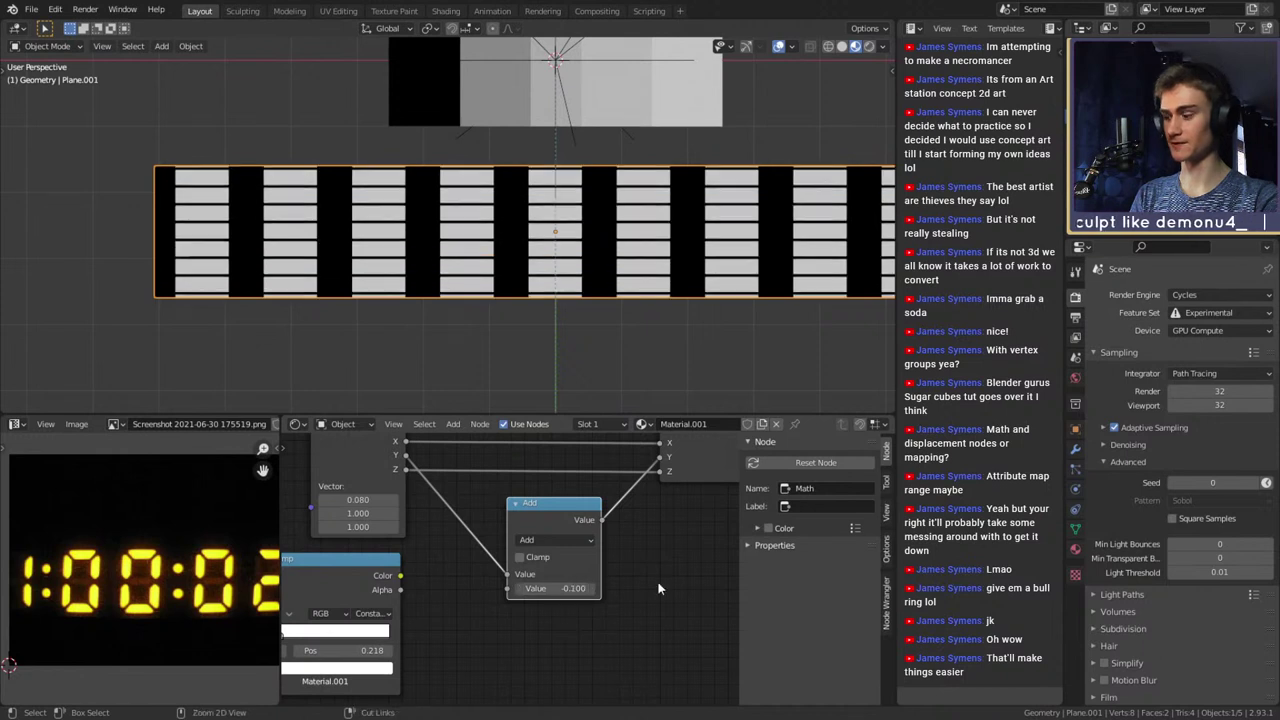
pyautogui.hotkey('ctrl', 'z')
# Connect the copied gradient's ColorRamp Color output to the Add node's second value and move the ramp's white stop to 0.523
pyautogui.scroll(-4, 552, 670)
pyautogui.moveTo(550, 670); pyautogui.dragTo(705, 598, button='middle')
pyautogui.moveTo(583, 651); pyautogui.dragTo(402, 570)
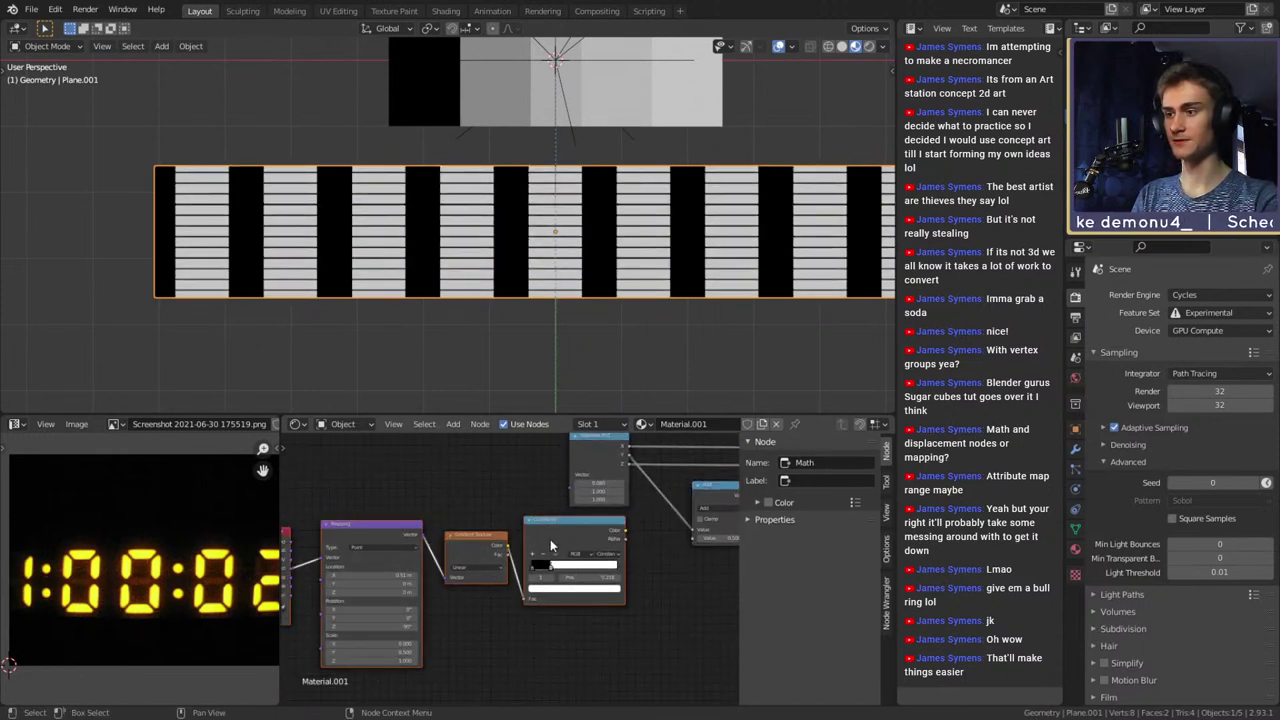
pyautogui.scroll(3, 661, 579)
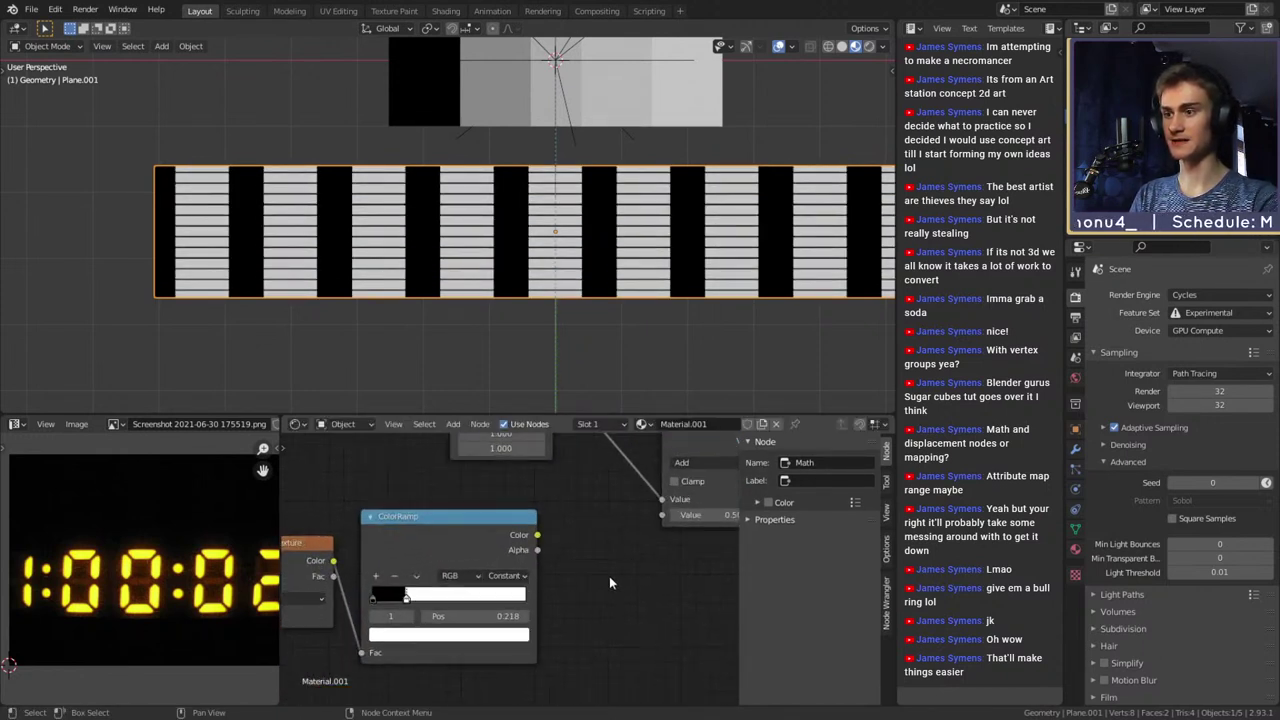
pyautogui.moveTo(609, 583); pyautogui.dragTo(549, 603, button='middle')
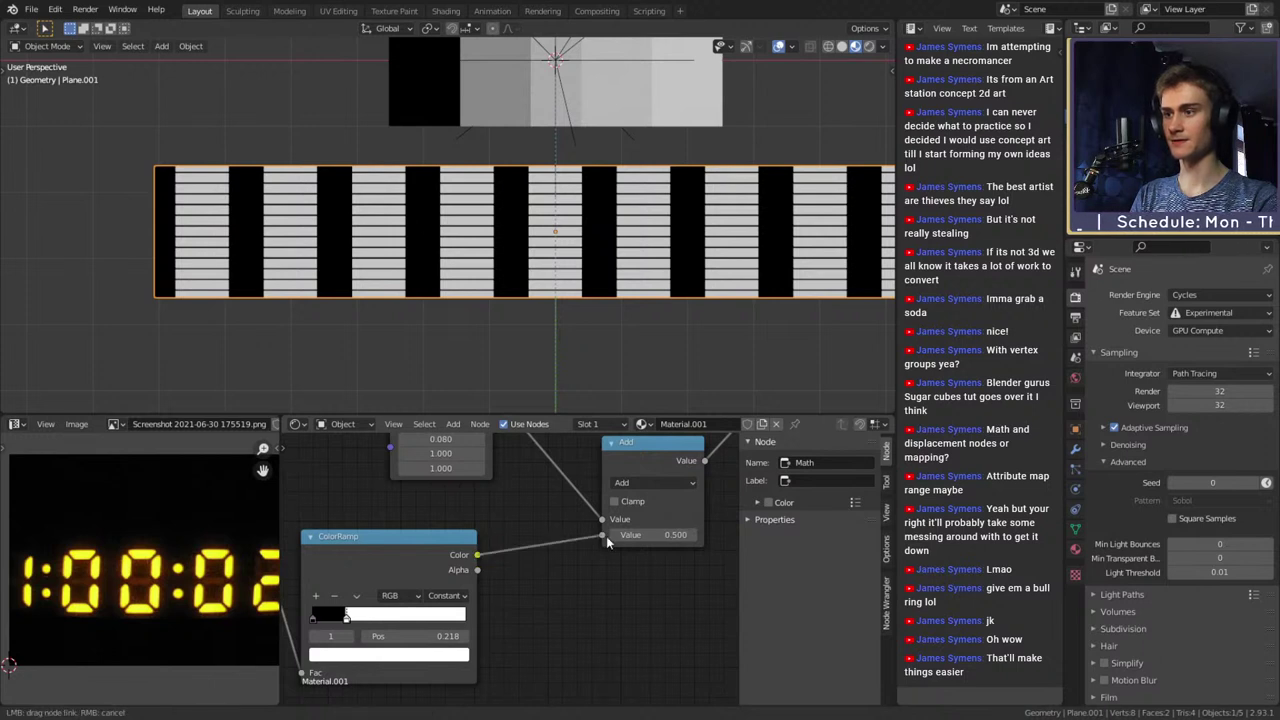
pyautogui.moveTo(606, 536); pyautogui.dragTo(606, 536)
pyautogui.moveTo(387, 593); pyautogui.dragTo(471, 556, button='middle')
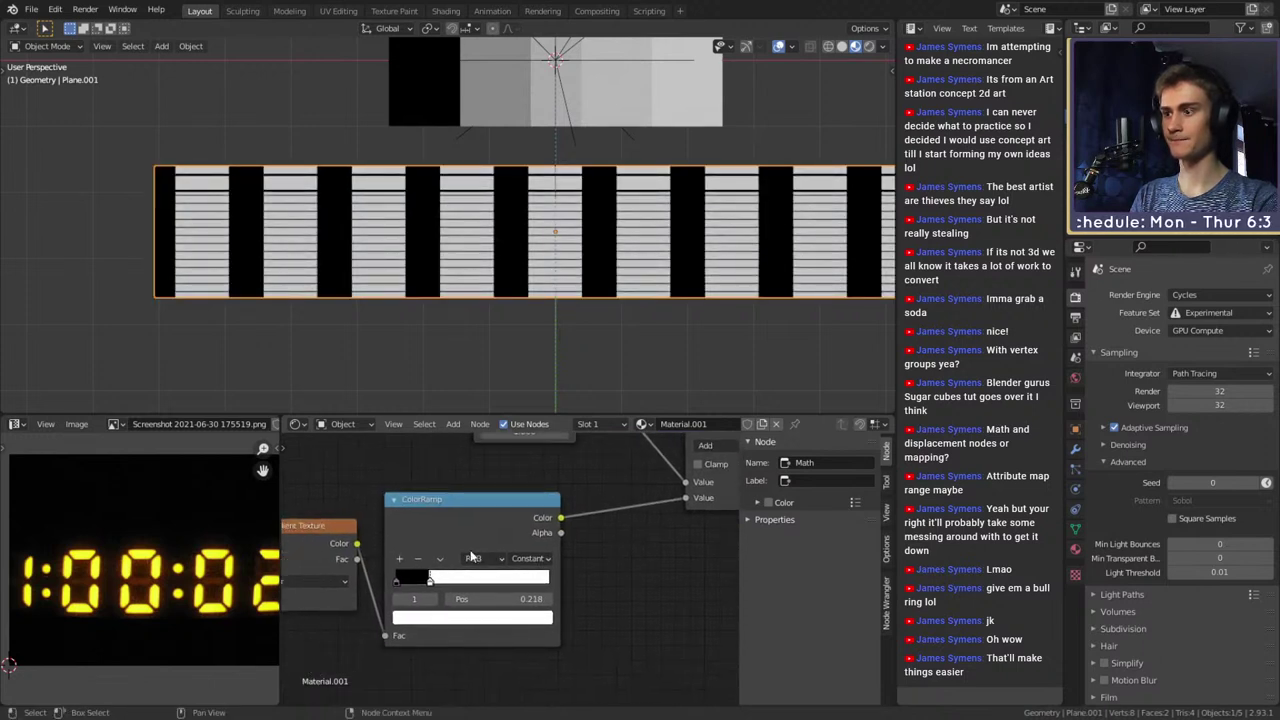
pyautogui.moveTo(432, 580); pyautogui.dragTo(487, 569)
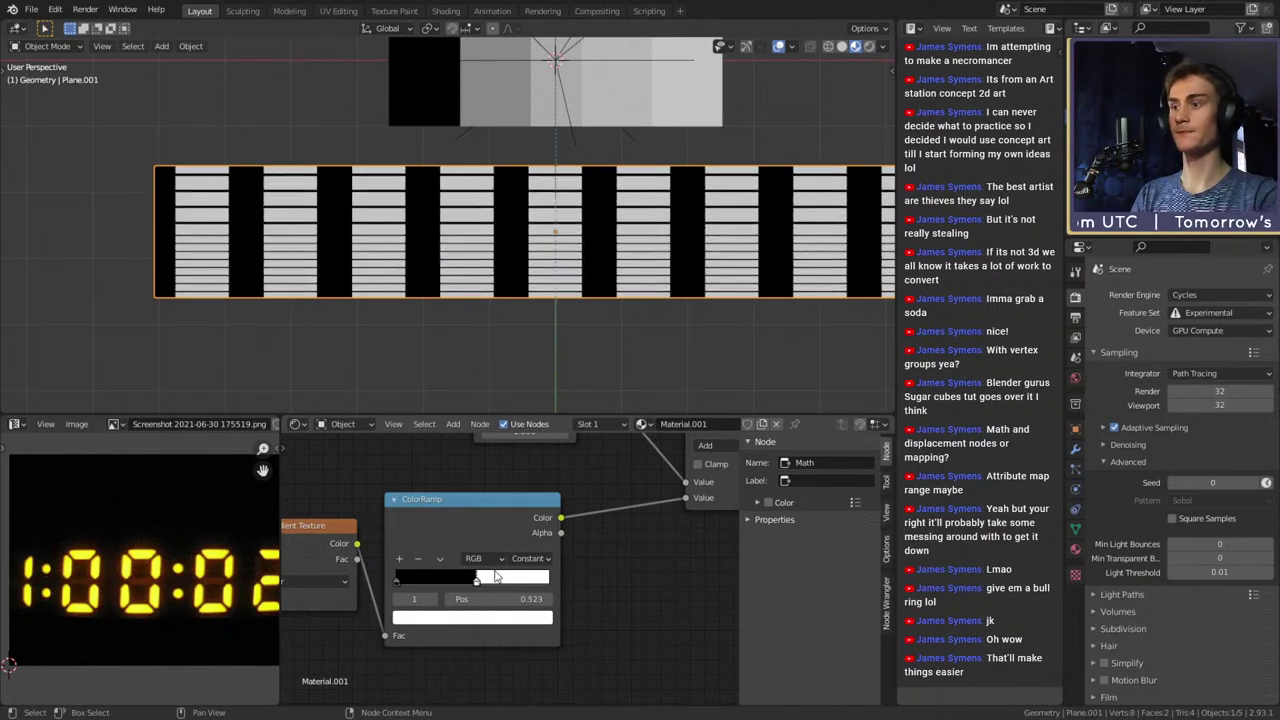
# Examine the copied gradient branch and how its ColorRamp feeds the Add node
pyautogui.scroll(-12, 585, 554)
pyautogui.moveTo(564, 586); pyautogui.dragTo(635, 541, button='middle')
pyautogui.scroll(3, 617, 570)
pyautogui.moveTo(585, 600); pyautogui.dragTo(328, 502)
pyautogui.moveTo(586, 502); pyautogui.dragTo(543, 511, button='middle')
pyautogui.scroll(7, 650, 543)
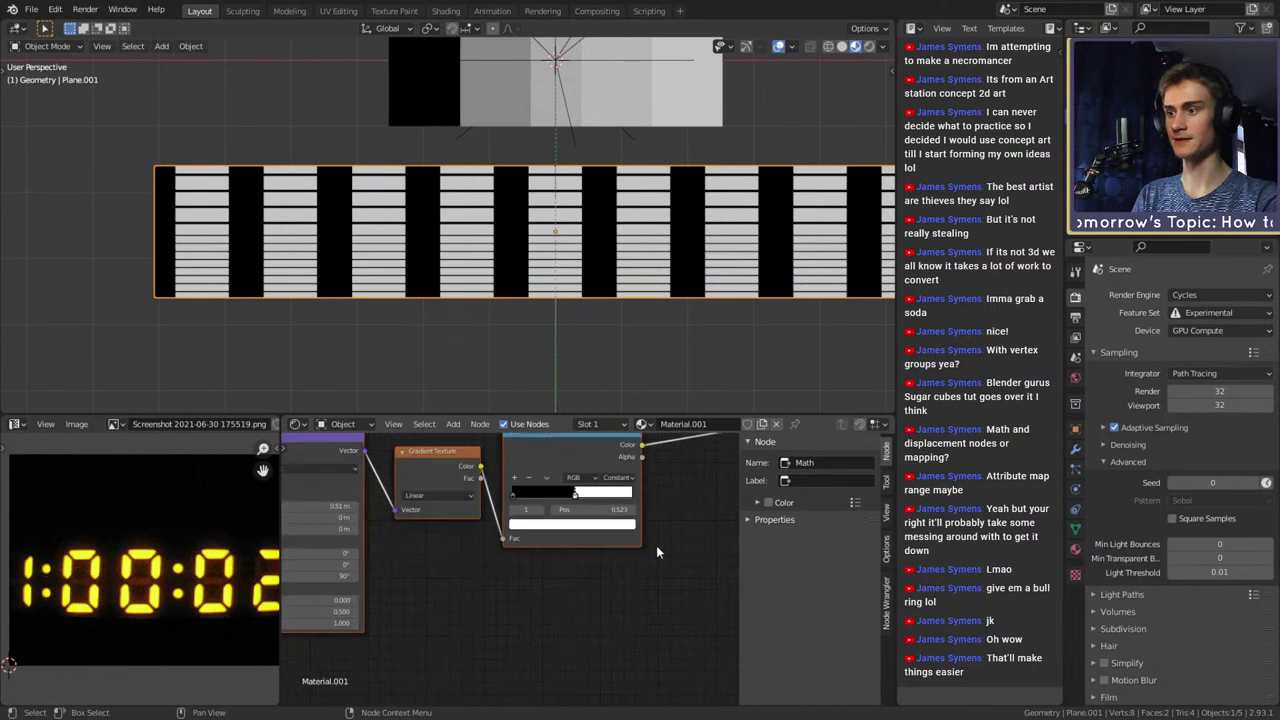
pyautogui.moveTo(656, 545); pyautogui.dragTo(495, 627, button='middle')
pyautogui.scroll(3, 556, 566)
pyautogui.moveTo(590, 533); pyautogui.dragTo(523, 597, button='middle')
pyautogui.scroll(-6, 594, 523)
pyautogui.scroll(6, 526, 590)
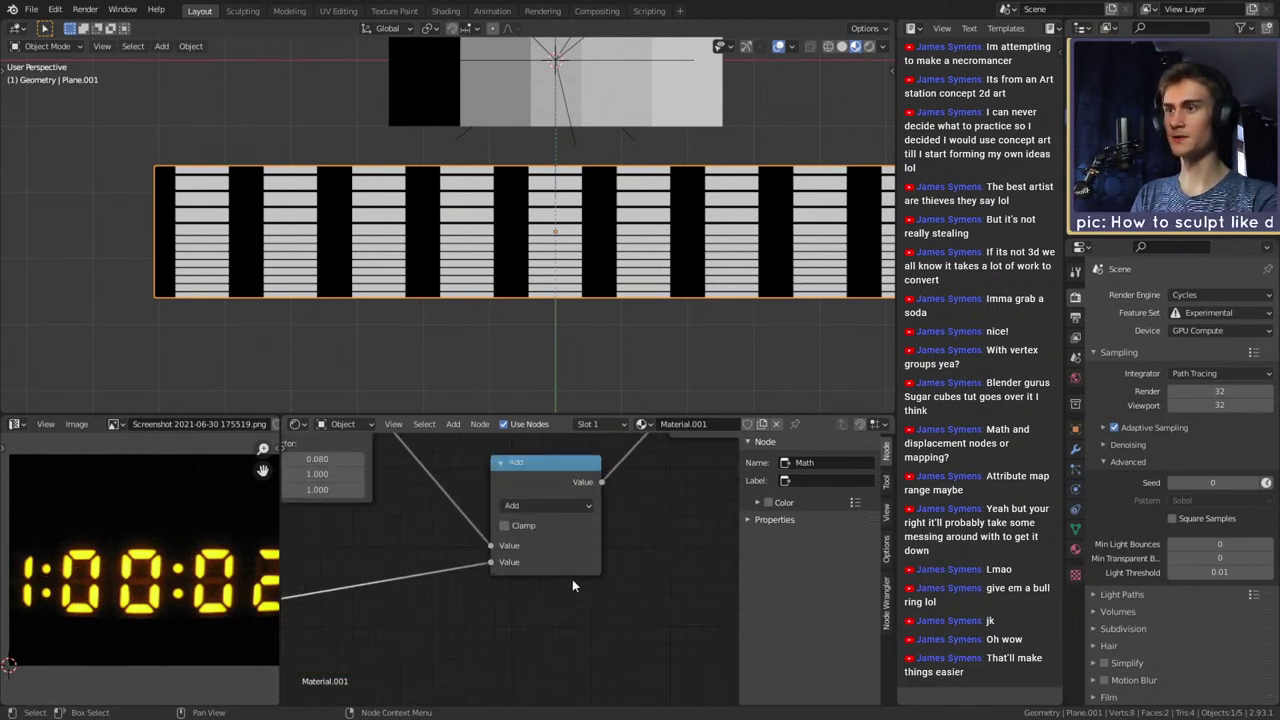
pyautogui.scroll(-4, 469, 608)
pyautogui.moveTo(443, 599); pyautogui.dragTo(674, 531, button='middle')
pyautogui.scroll(2, 510, 588)
pyautogui.scroll(-3, 510, 588)
pyautogui.moveTo(607, 614); pyautogui.dragTo(342, 511)
pyautogui.click(606, 520)
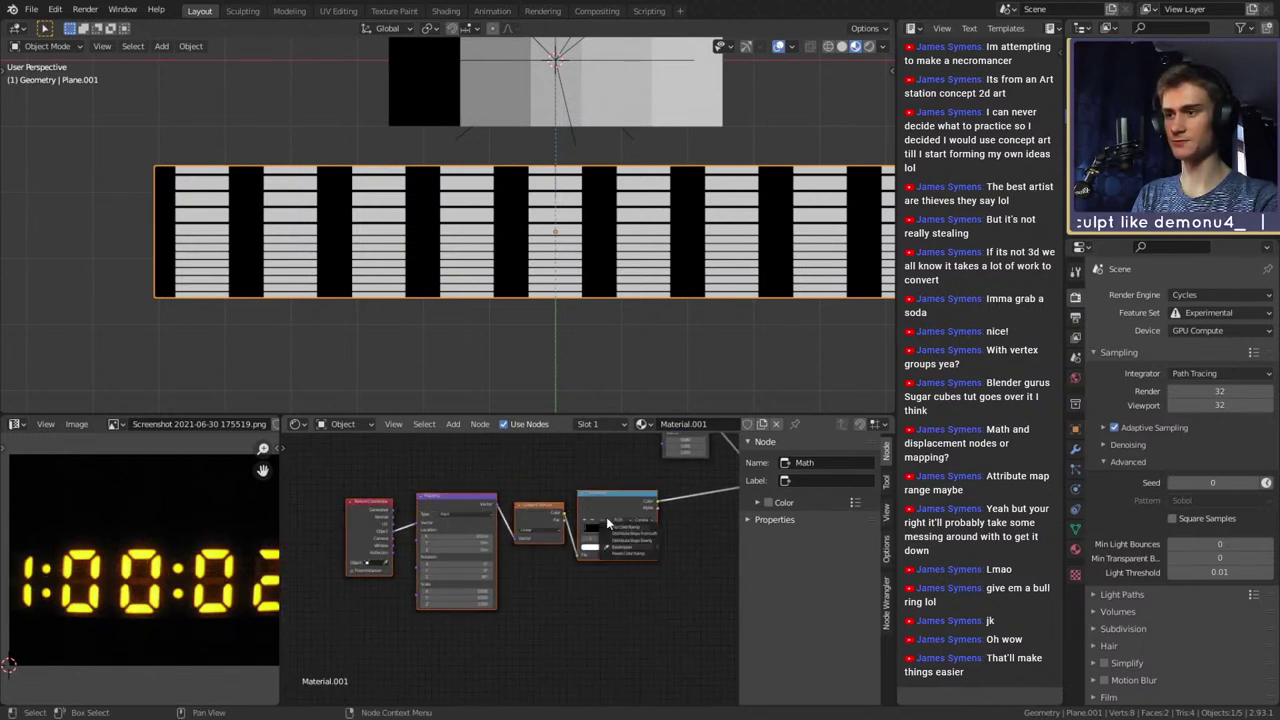
pyautogui.moveTo(659, 529); pyautogui.dragTo(480, 573, button='middle')
pyautogui.scroll(6, 484, 573)
pyautogui.hotkey('shift', 'a')
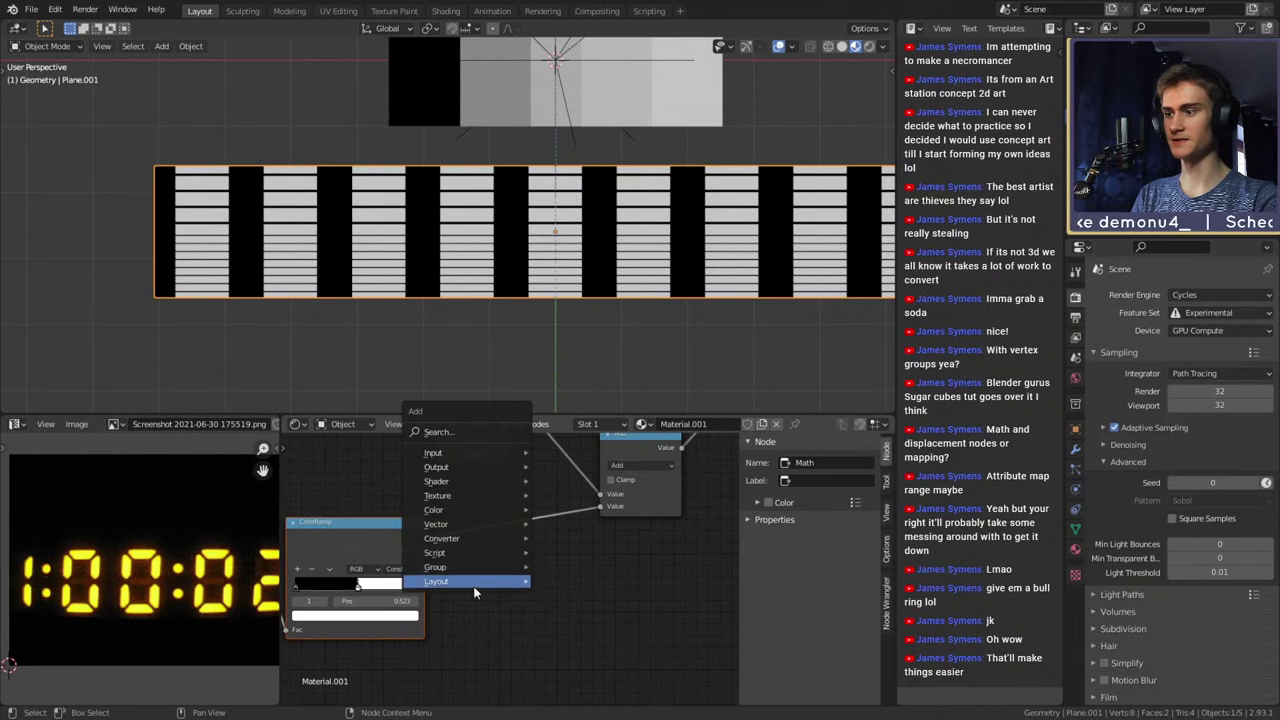
pyautogui.moveTo(487, 546)
pyautogui.click(579, 443)
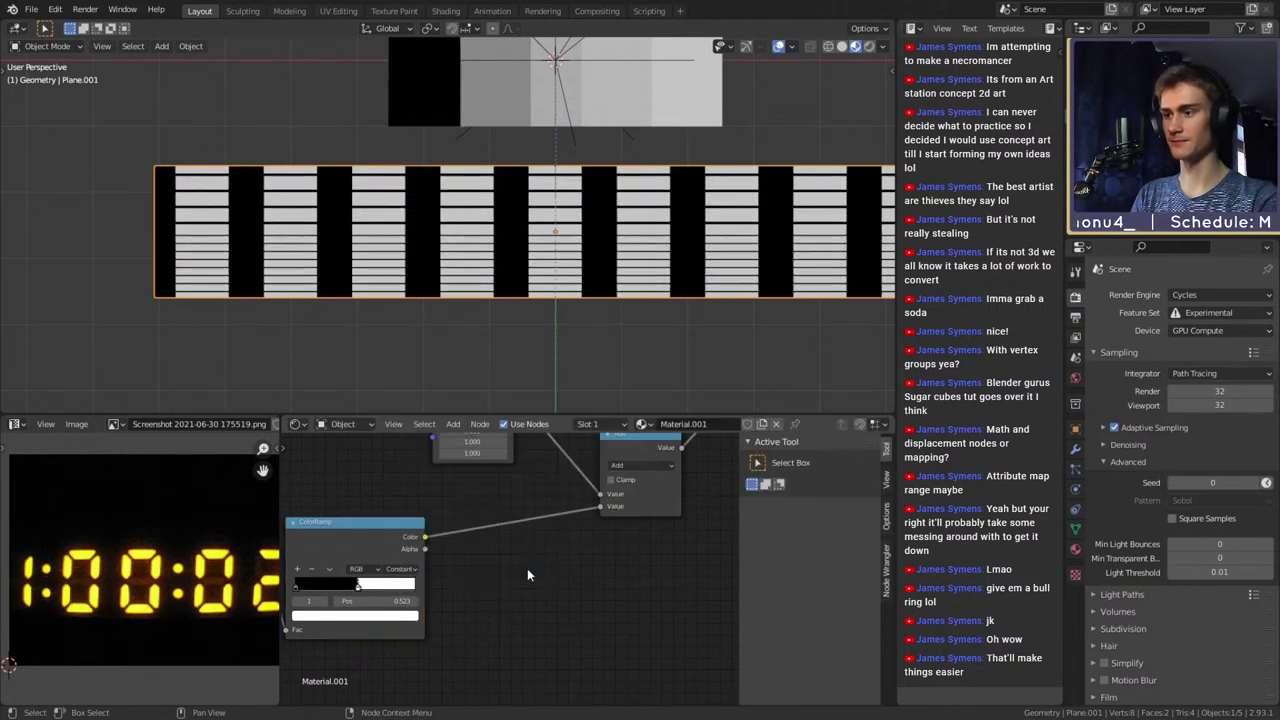
# Insert a Math node set to Multiply between the copied gradient's ColorRamp and the Add node
pyautogui.hotkey('shift', 'a')
pyautogui.moveTo(500, 568)
pyautogui.click(582, 474)
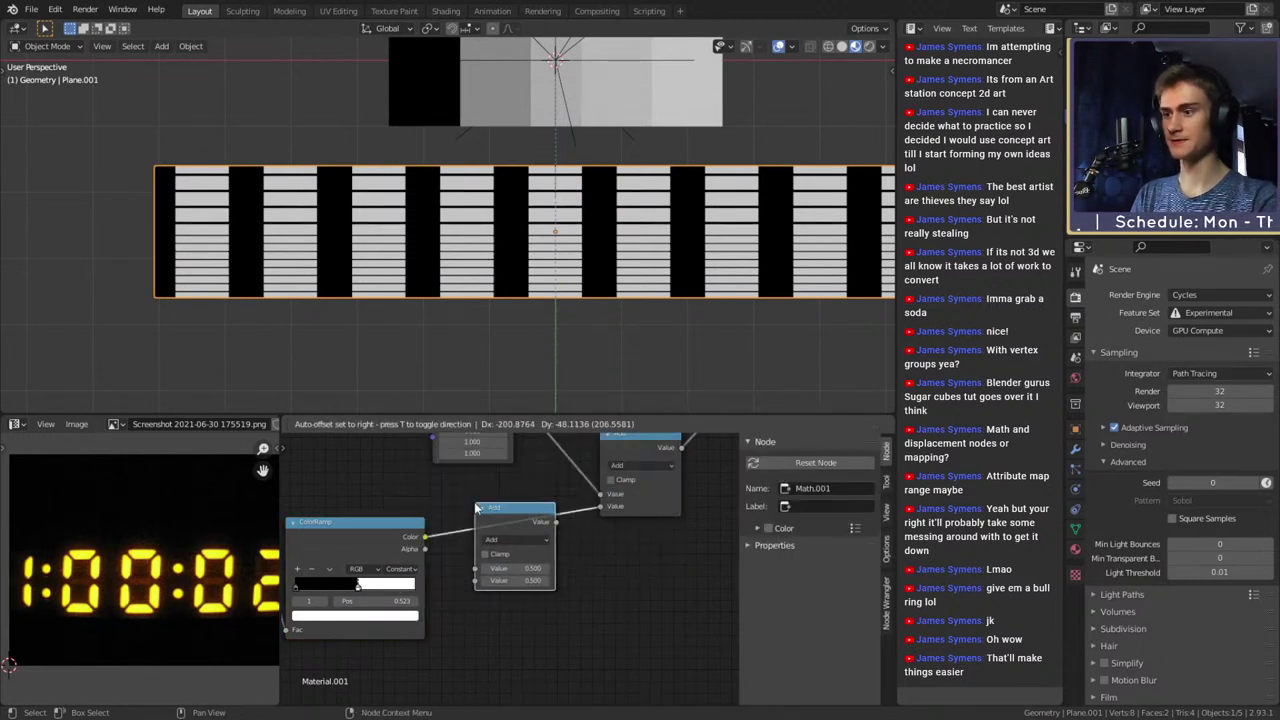
pyautogui.scroll(2, 600, 570)
pyautogui.click(528, 530)
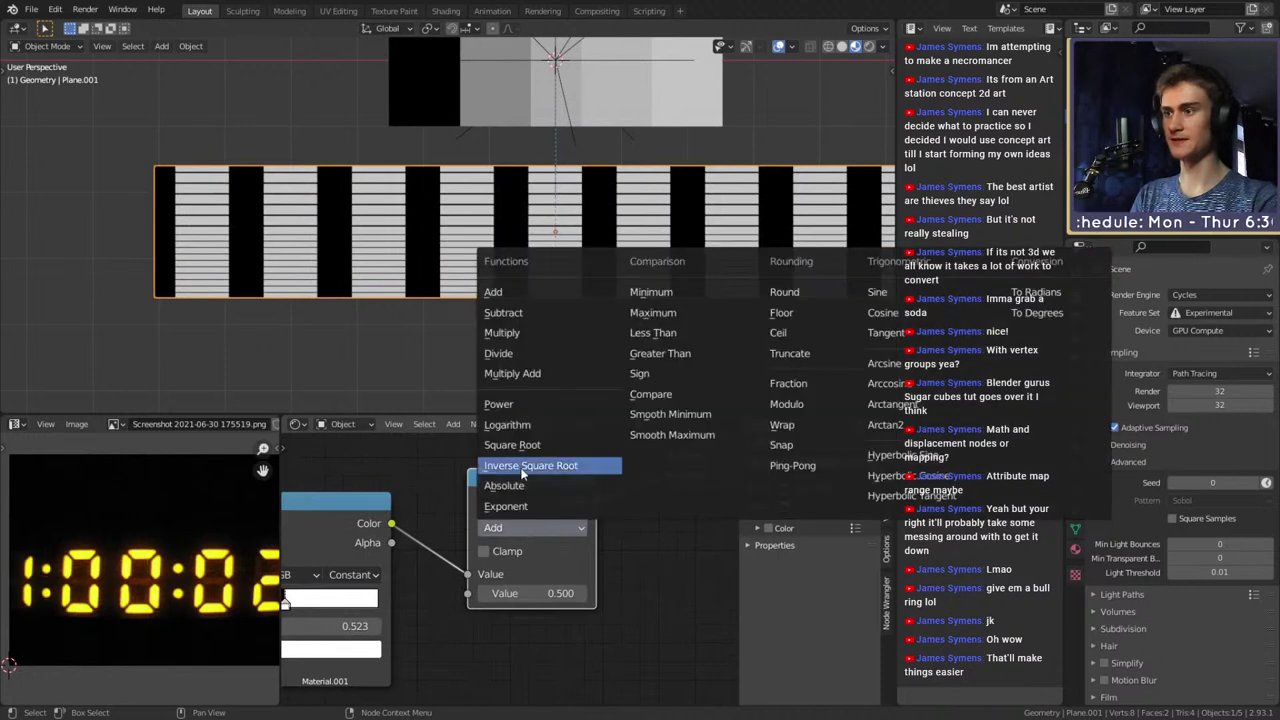
pyautogui.click(512, 330)
pyautogui.scroll(-1, 633, 565)
pyautogui.scroll(2, 633, 565)
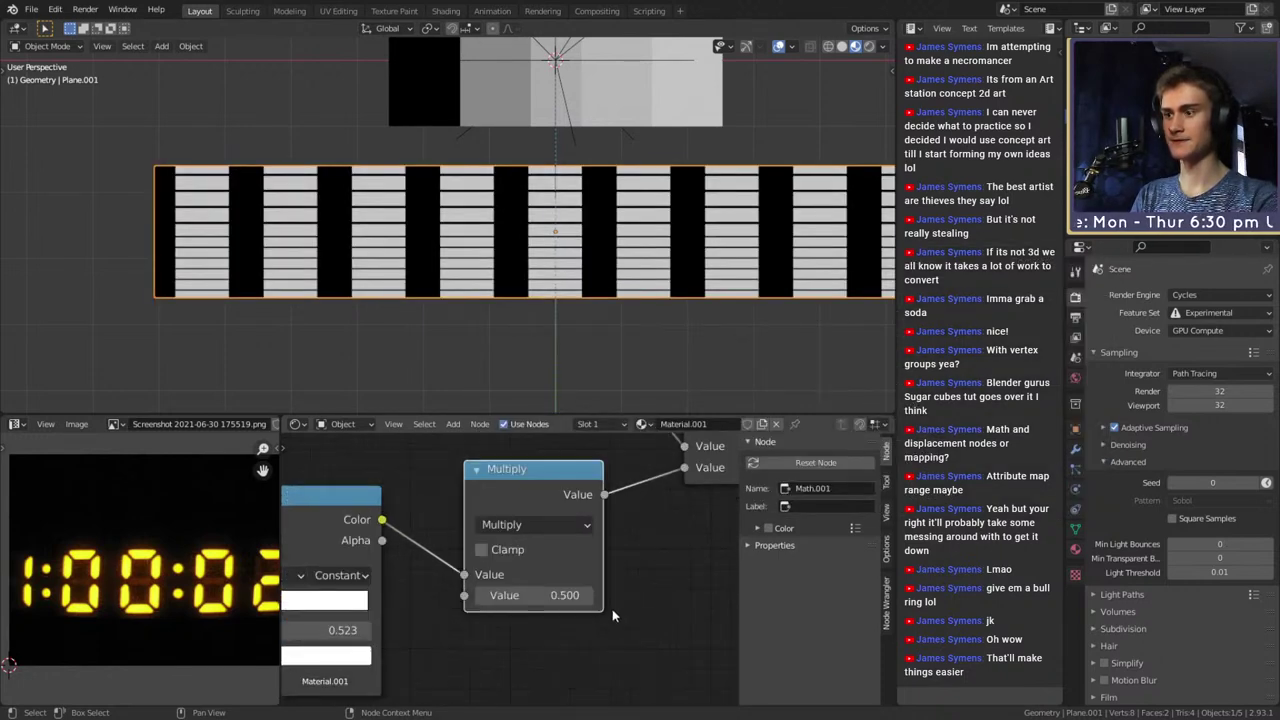
# Shift the copied gradient branch, including its Multiply node, away from the Add node to make room for another node
pyautogui.scroll(-2, 604, 598)
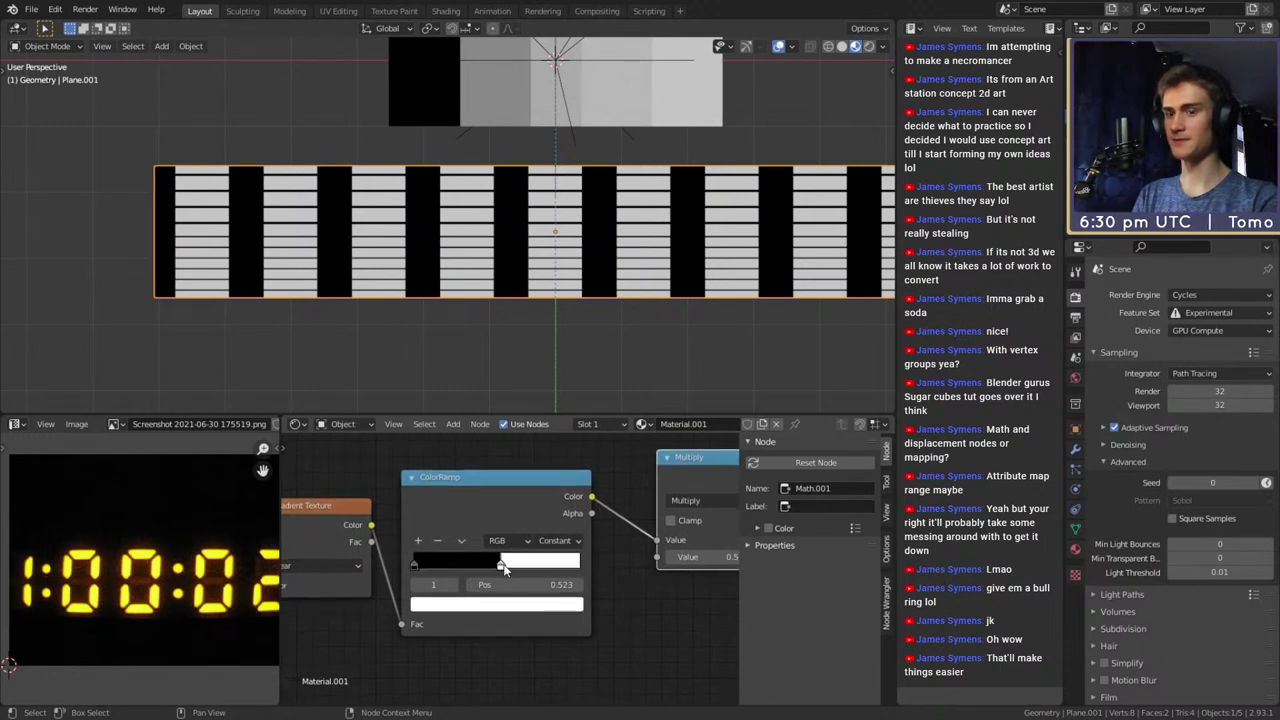
pyautogui.scroll(-3, 652, 592)
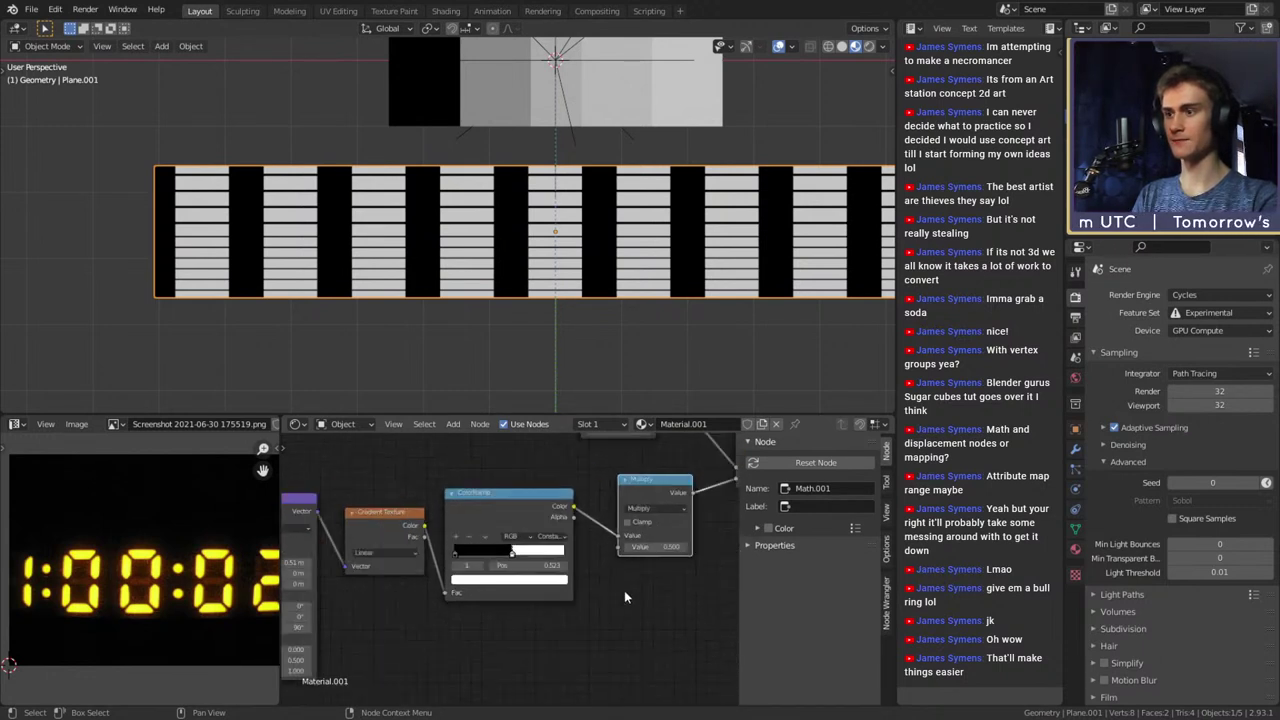
pyautogui.moveTo(592, 630); pyautogui.dragTo(284, 516)
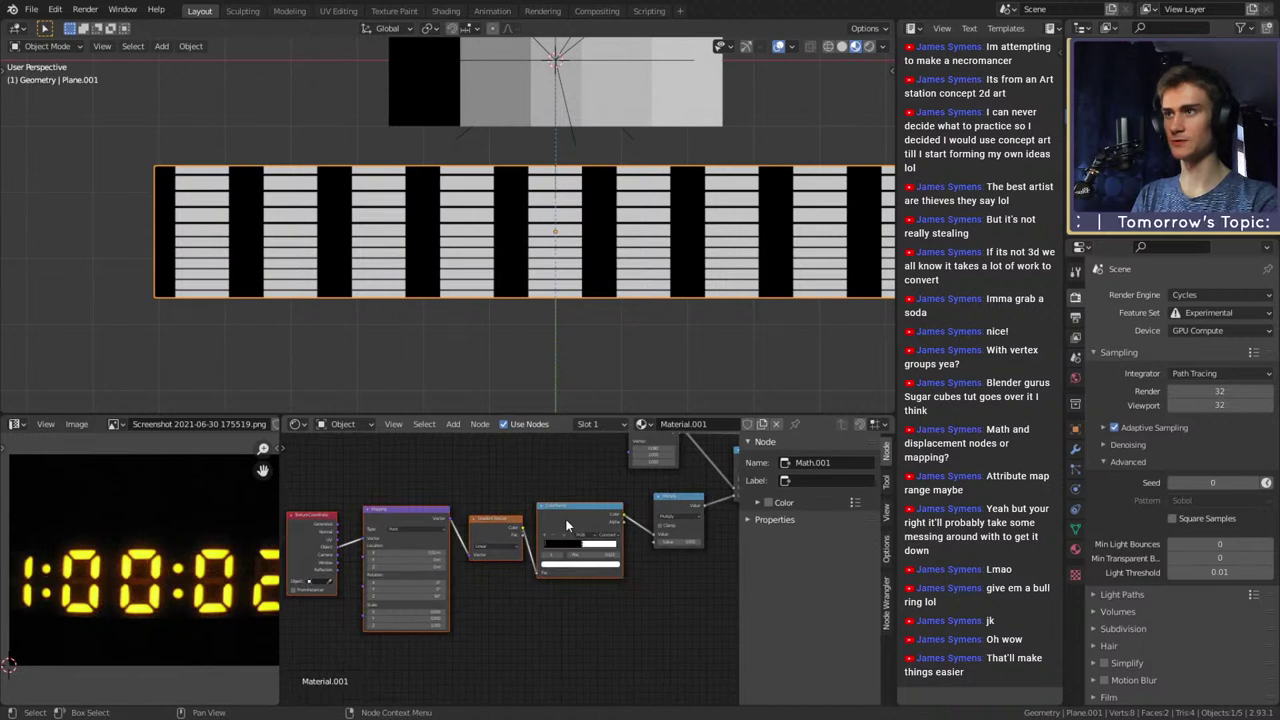
pyautogui.moveTo(678, 595); pyautogui.dragTo(628, 603, button='middle')
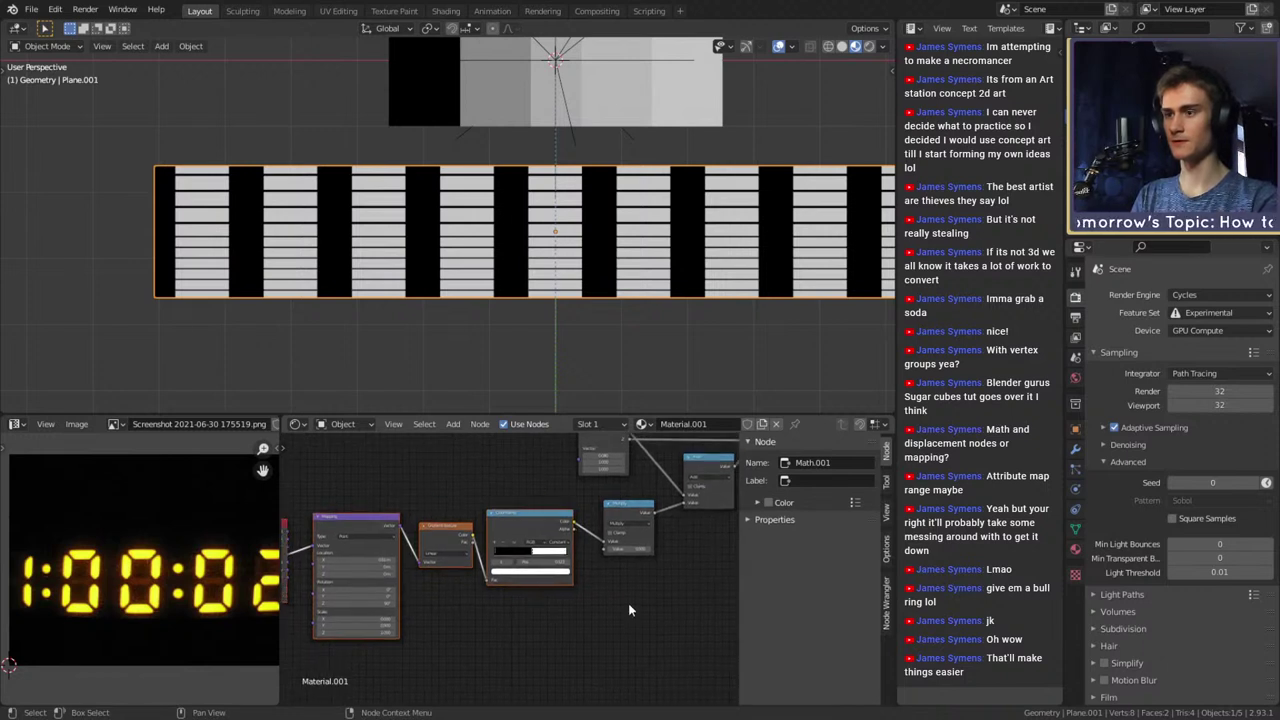
pyautogui.moveTo(635, 643); pyautogui.dragTo(283, 517)
pyautogui.moveTo(623, 512); pyautogui.dragTo(565, 513)
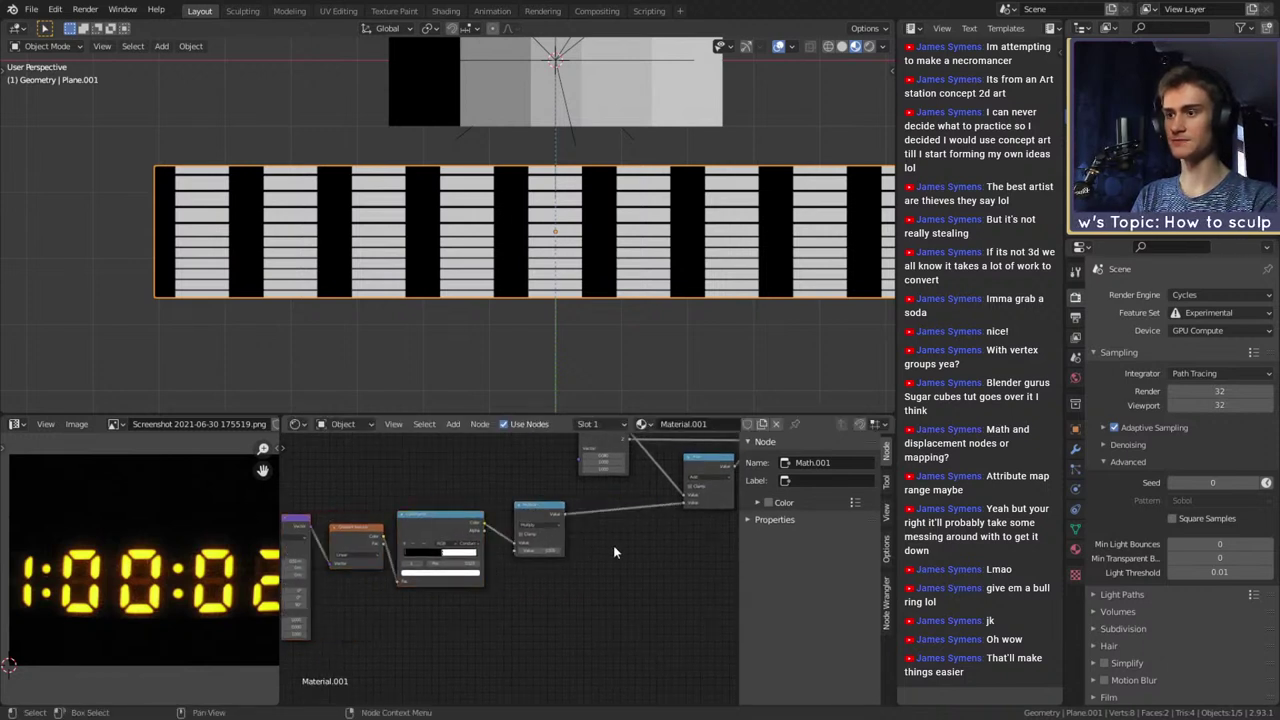
pyautogui.click(613, 545)
# Insert a second Math node using Add between the gradient branch's Multiply node and the final Add node
pyautogui.scroll(3, 613, 545)
pyautogui.hotkey('shift', 'a')
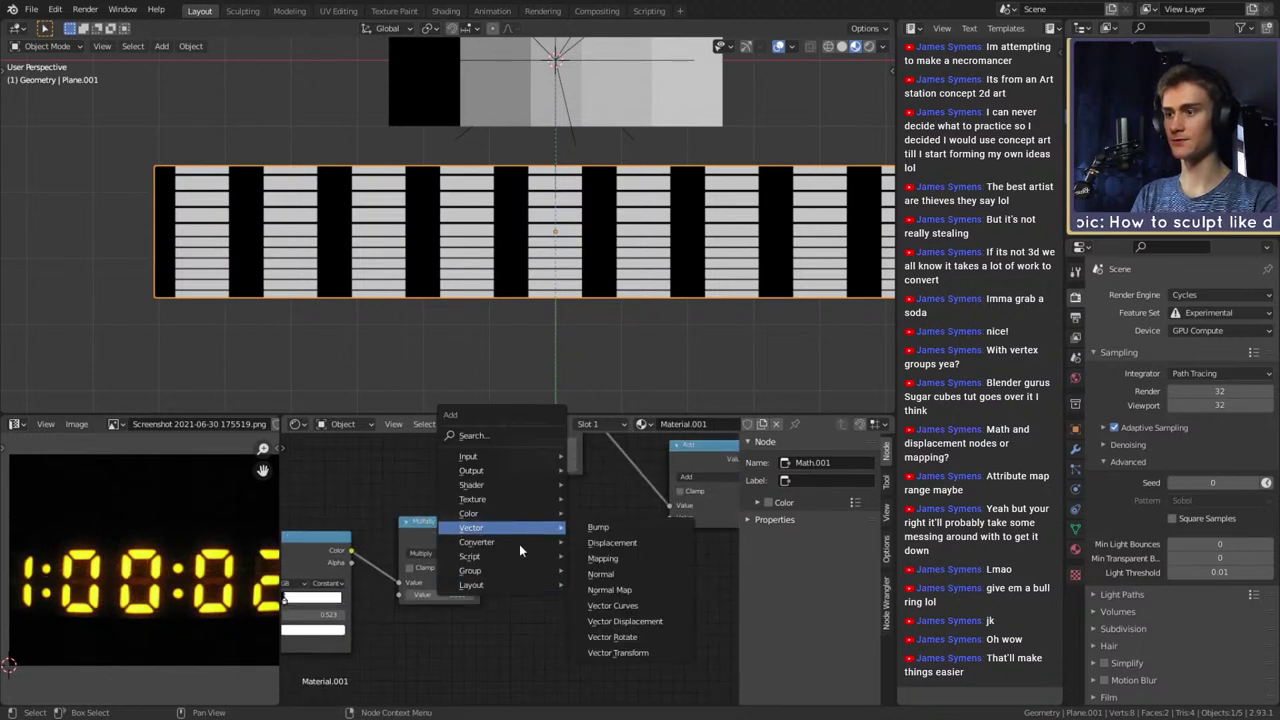
pyautogui.moveTo(481, 543)
pyautogui.click(597, 446)
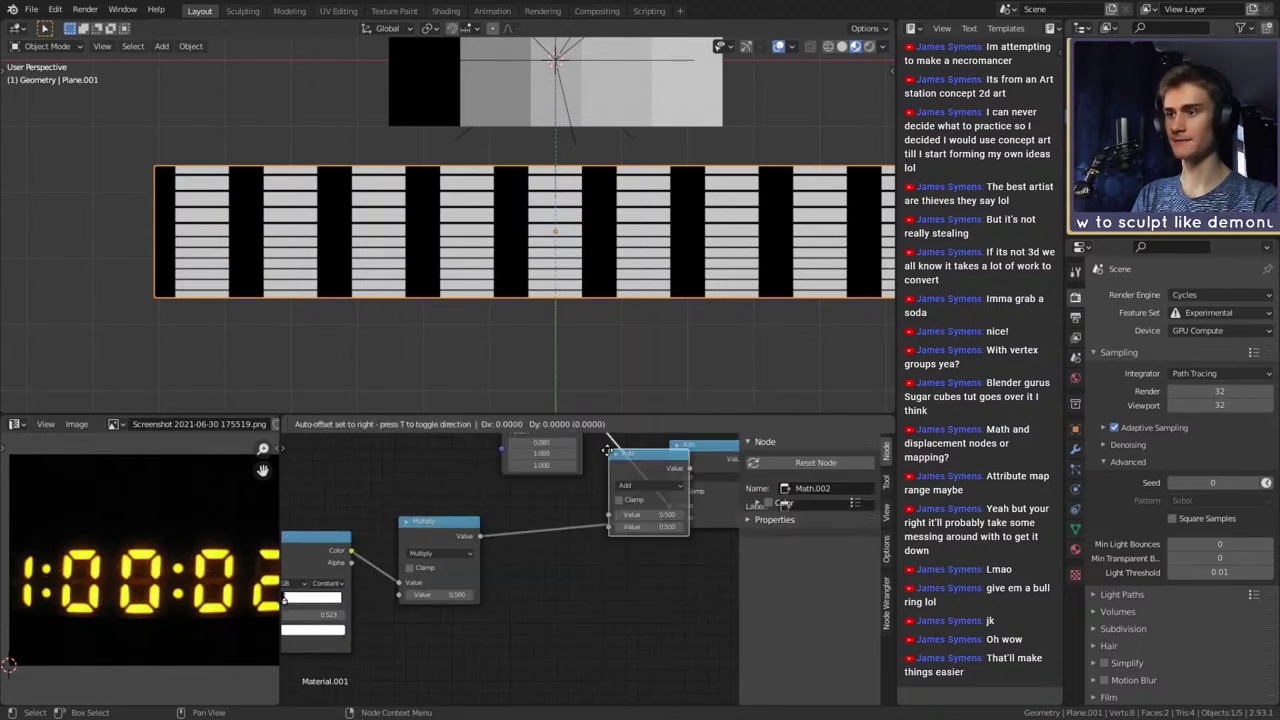
pyautogui.click(569, 548)
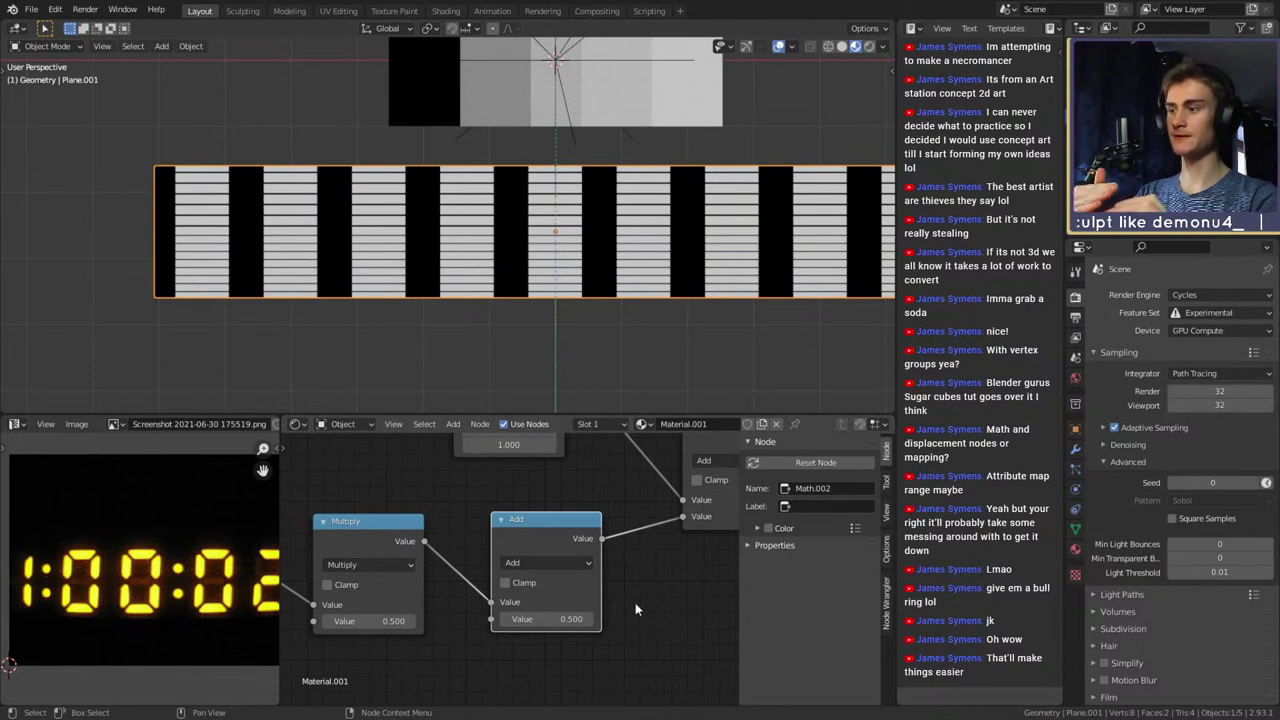
# Set the second value of the newly inserted Add node to 1
pyautogui.moveTo(458, 548); pyautogui.dragTo(620, 542, button='middle')
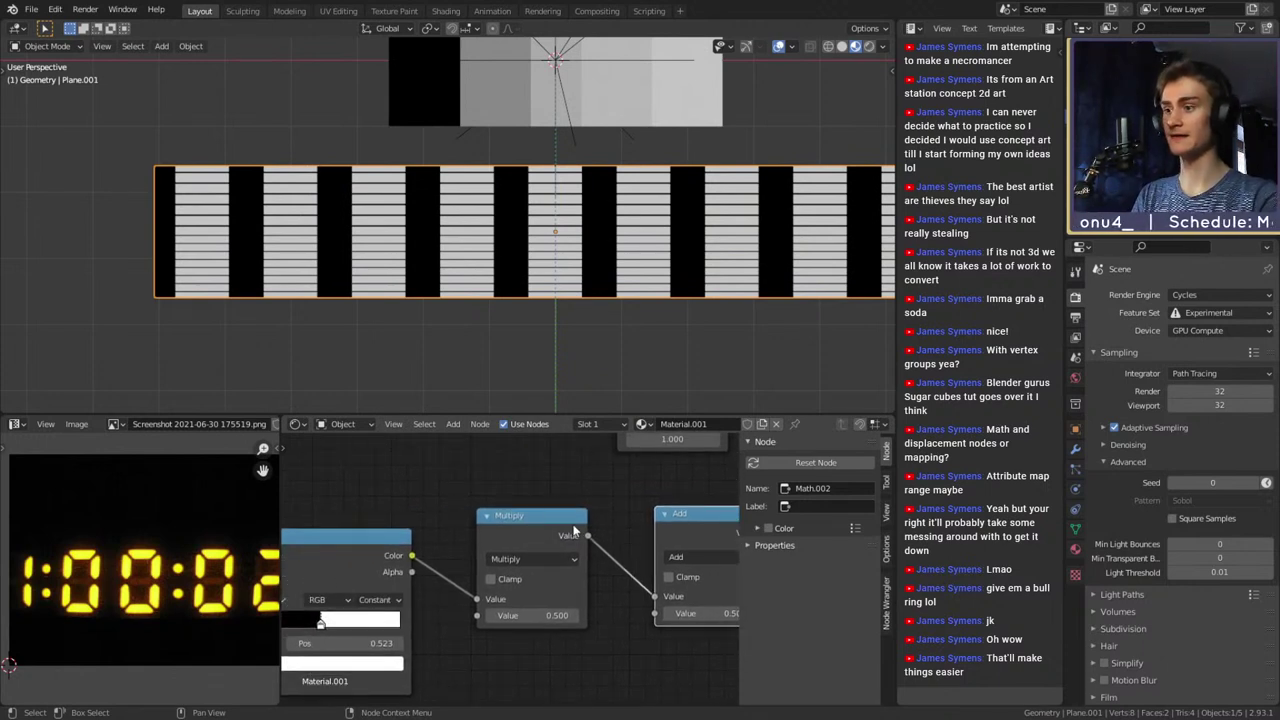
pyautogui.moveTo(577, 528); pyautogui.dragTo(694, 487, button='middle')
pyautogui.moveTo(627, 620); pyautogui.dragTo(553, 628, button='middle')
pyautogui.scroll(3, 560, 630)
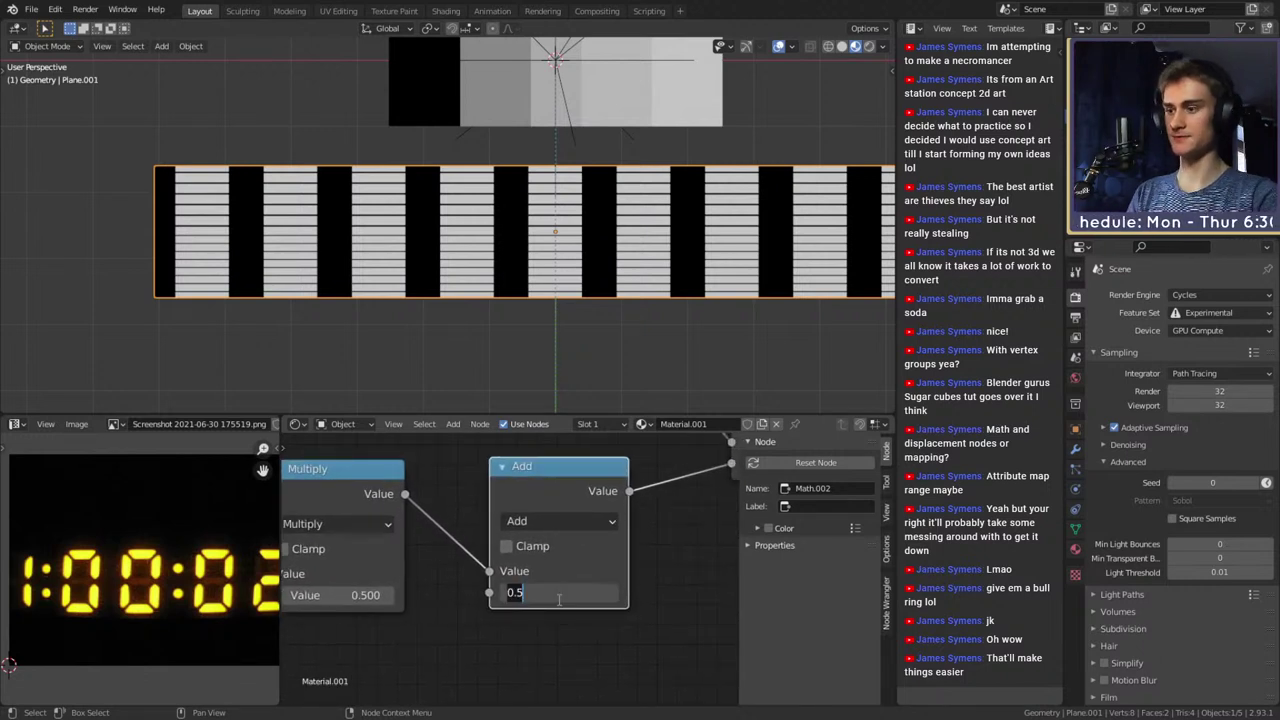
pyautogui.write('1')
pyautogui.press('Return')
pyautogui.scroll(-9, 505, 606)
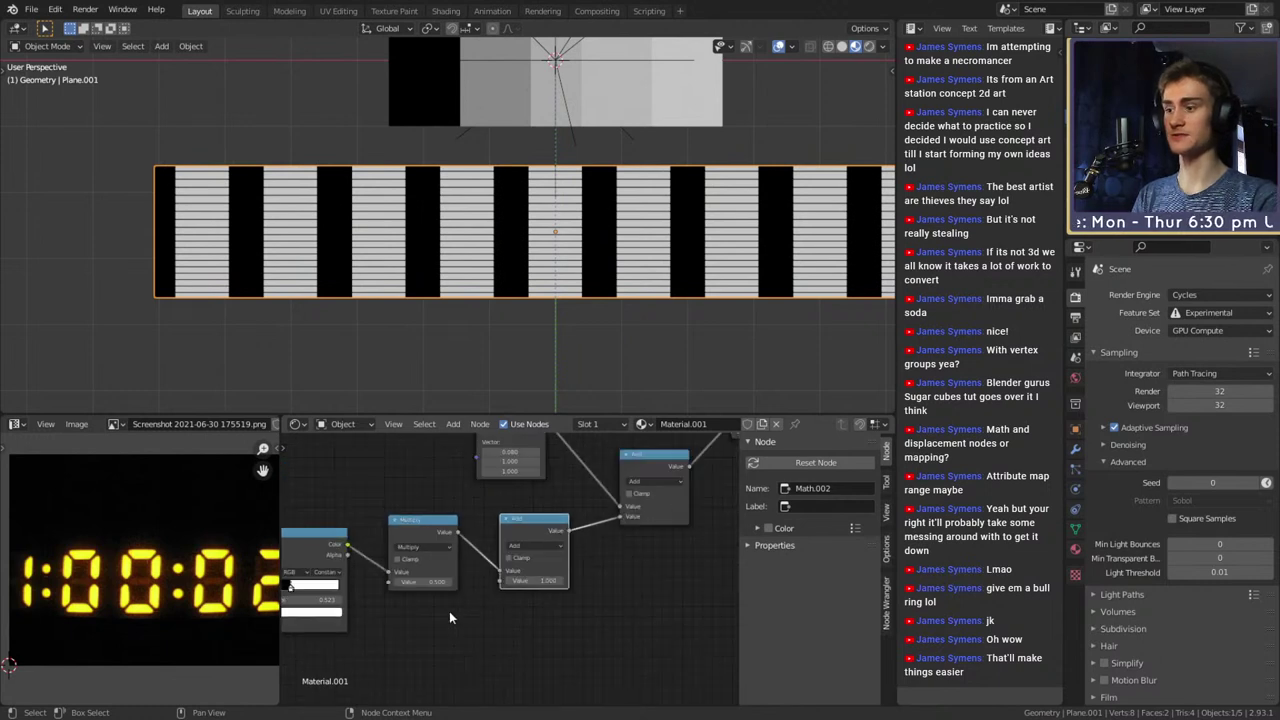
# Try a value of -1.300 in the gradient branch's Multiply node
pyautogui.moveTo(449, 606); pyautogui.dragTo(517, 574, button='middle')
pyautogui.scroll(5, 520, 575)
pyautogui.scroll(2, 521, 575)
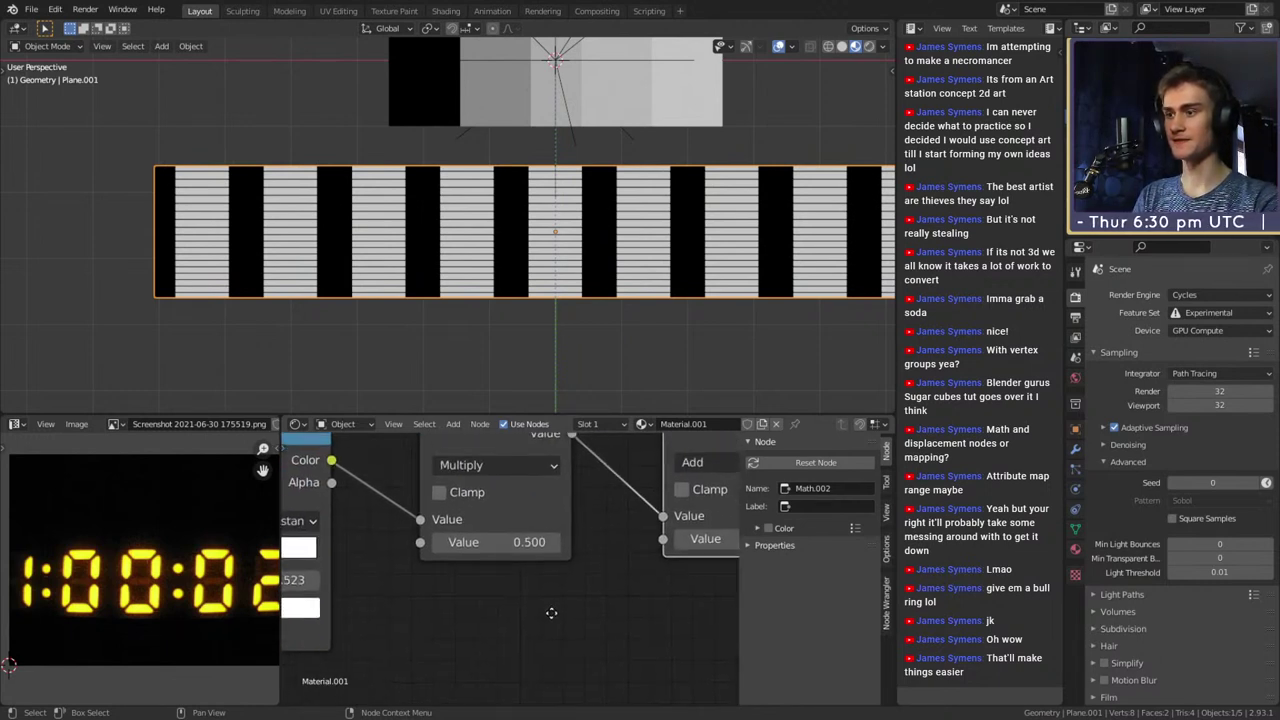
pyautogui.moveTo(500, 545); pyautogui.dragTo(425, 545)
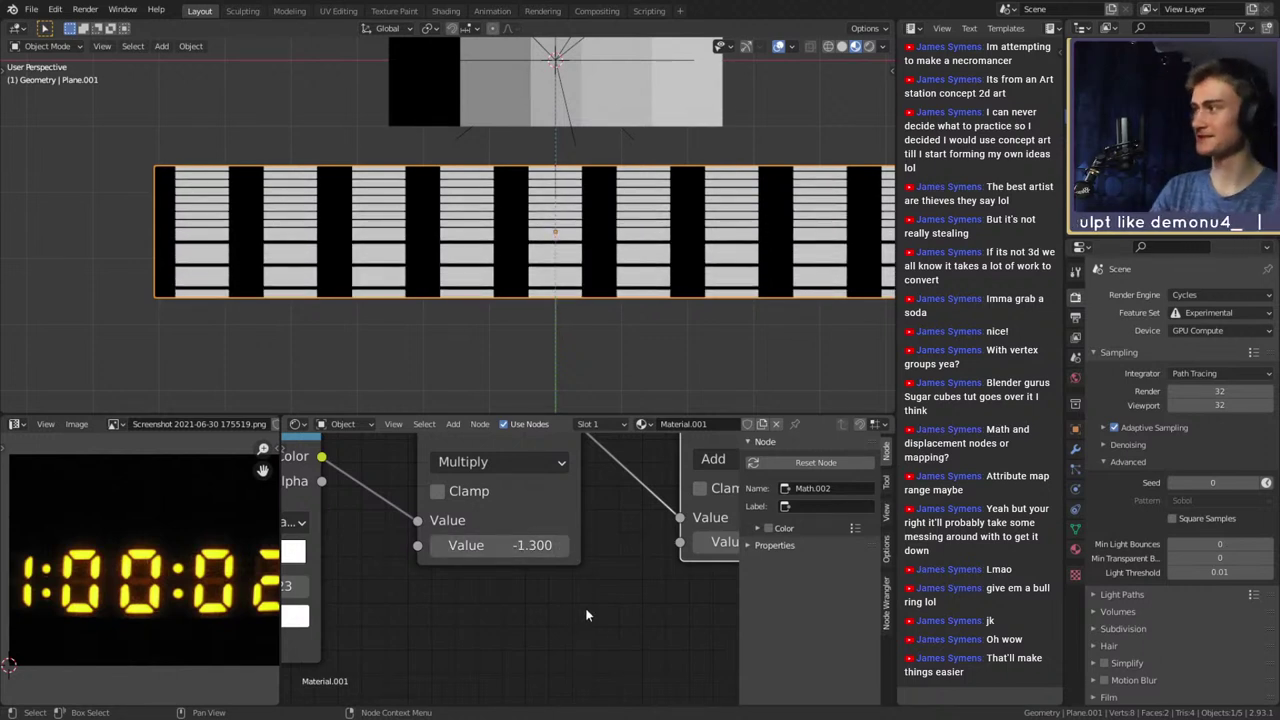
pyautogui.scroll(-3, 600, 578)
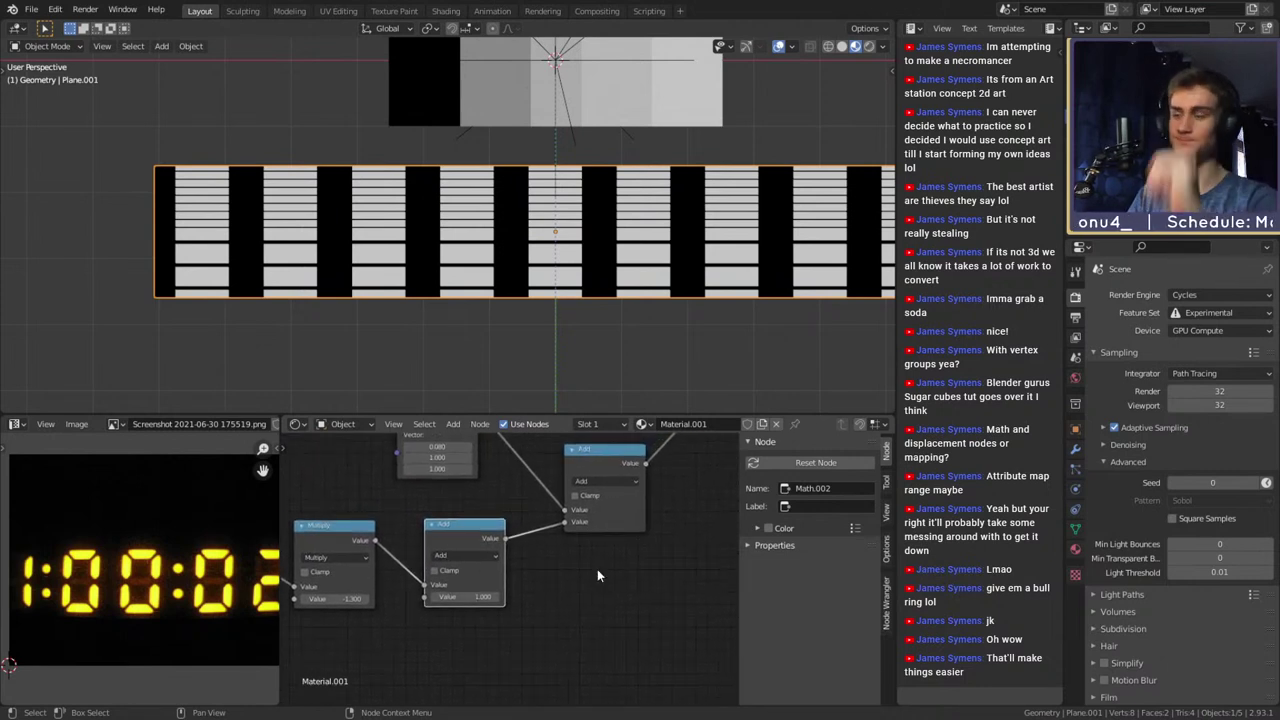
# Try moving the white stop of the copied gradient's ColorRamp to 0.664
pyautogui.moveTo(520, 508); pyautogui.dragTo(500, 566, button='middle')
pyautogui.moveTo(517, 638); pyautogui.dragTo(663, 547, button='middle')
pyautogui.moveTo(464, 638); pyautogui.dragTo(733, 617, button='middle')
pyautogui.scroll(-3, 546, 620)
pyautogui.scroll(2, 504, 612)
pyautogui.scroll(1, 503, 608)
pyautogui.scroll(5, 619, 613)
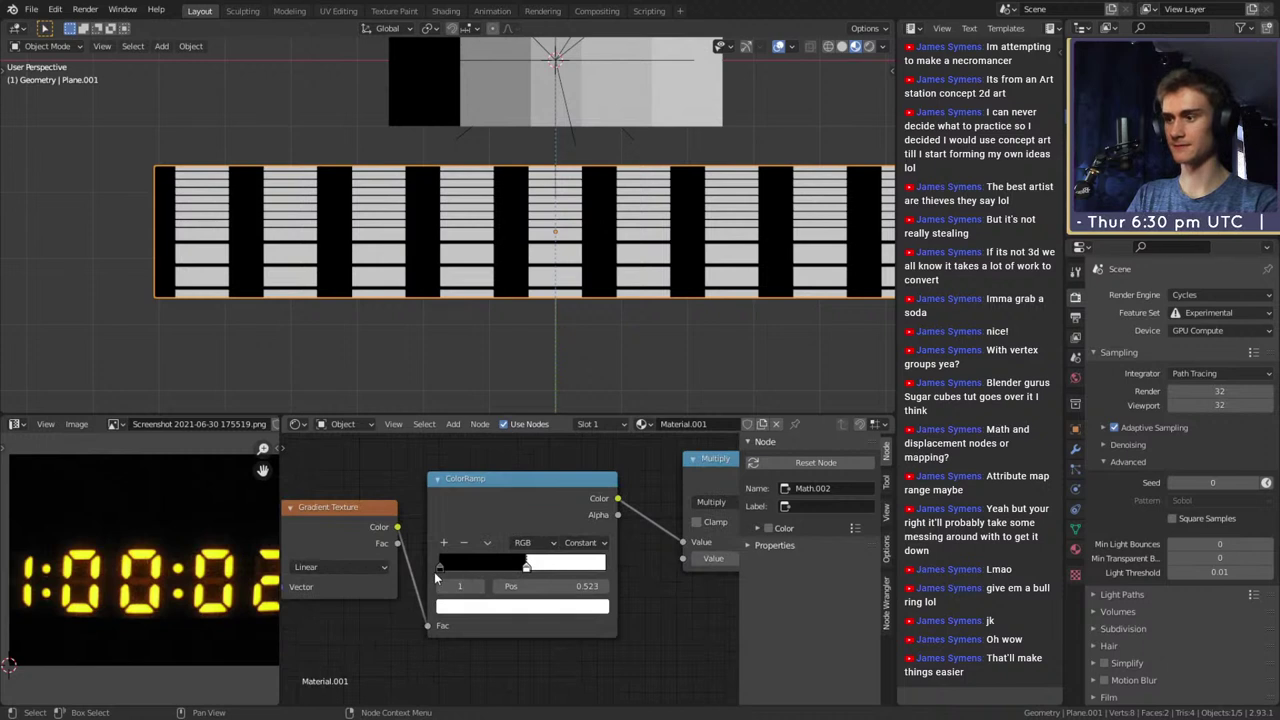
pyautogui.moveTo(442, 570); pyautogui.dragTo(549, 569)
# Change the Math node feeding Combine XYZ's Y input from Add to Multiply
pyautogui.moveTo(611, 620)
pyautogui.mouseDown(button='middle')
pyautogui.moveTo(473, 623)
pyautogui.moveTo(523, 607)
pyautogui.moveTo(505, 613)
pyautogui.mouseUp(button='middle')
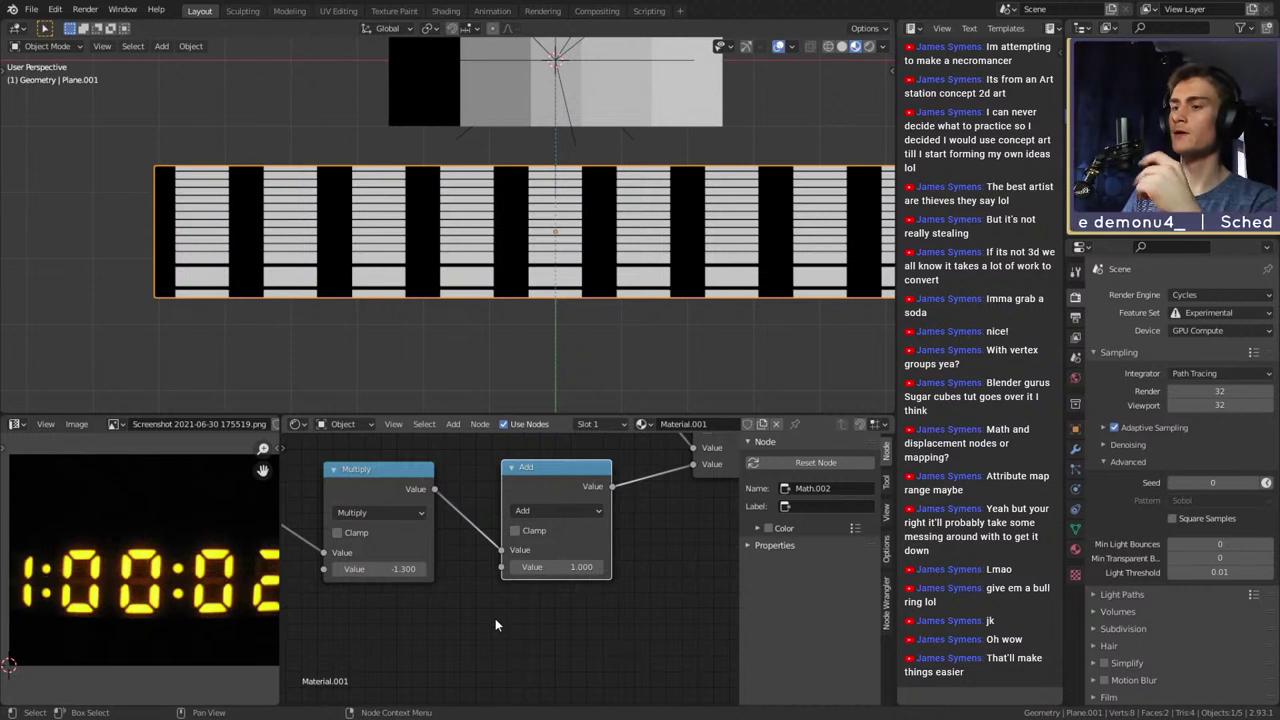
pyautogui.scroll(-6, 540, 650)
pyautogui.moveTo(634, 562); pyautogui.dragTo(545, 644, button='middle')
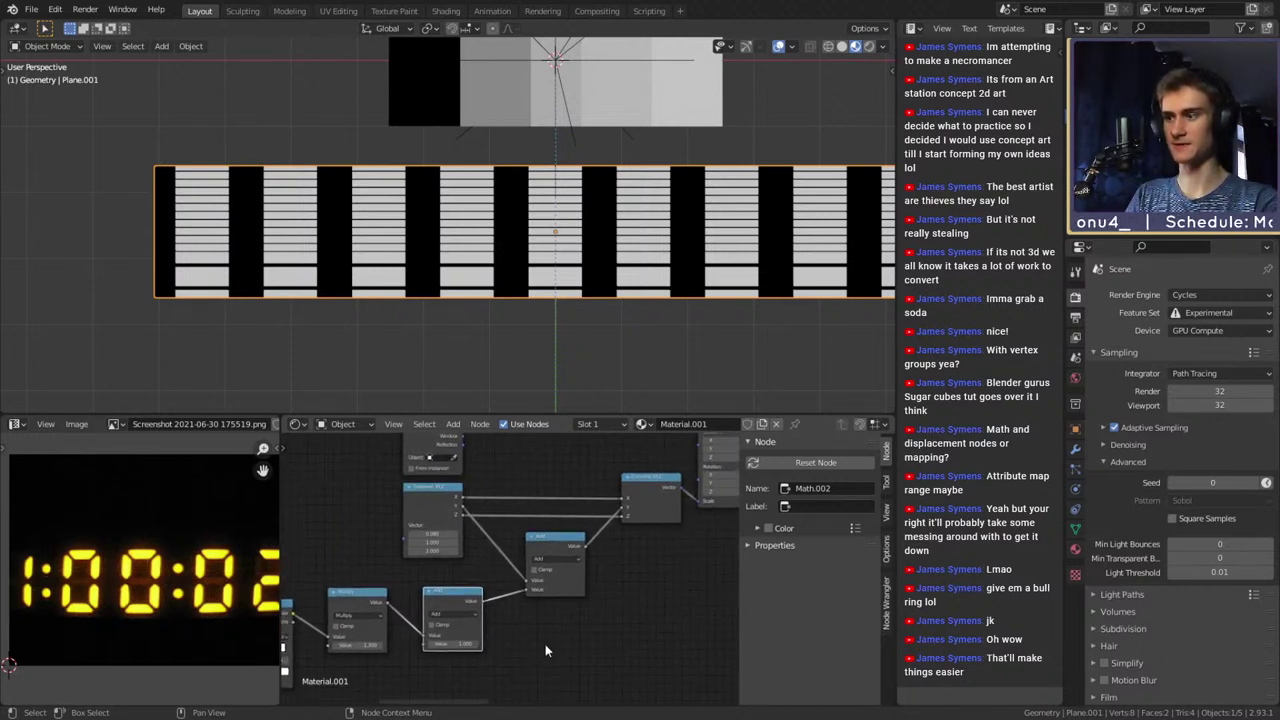
pyautogui.scroll(5, 545, 644)
pyautogui.moveTo(451, 559); pyautogui.dragTo(483, 571, button='middle')
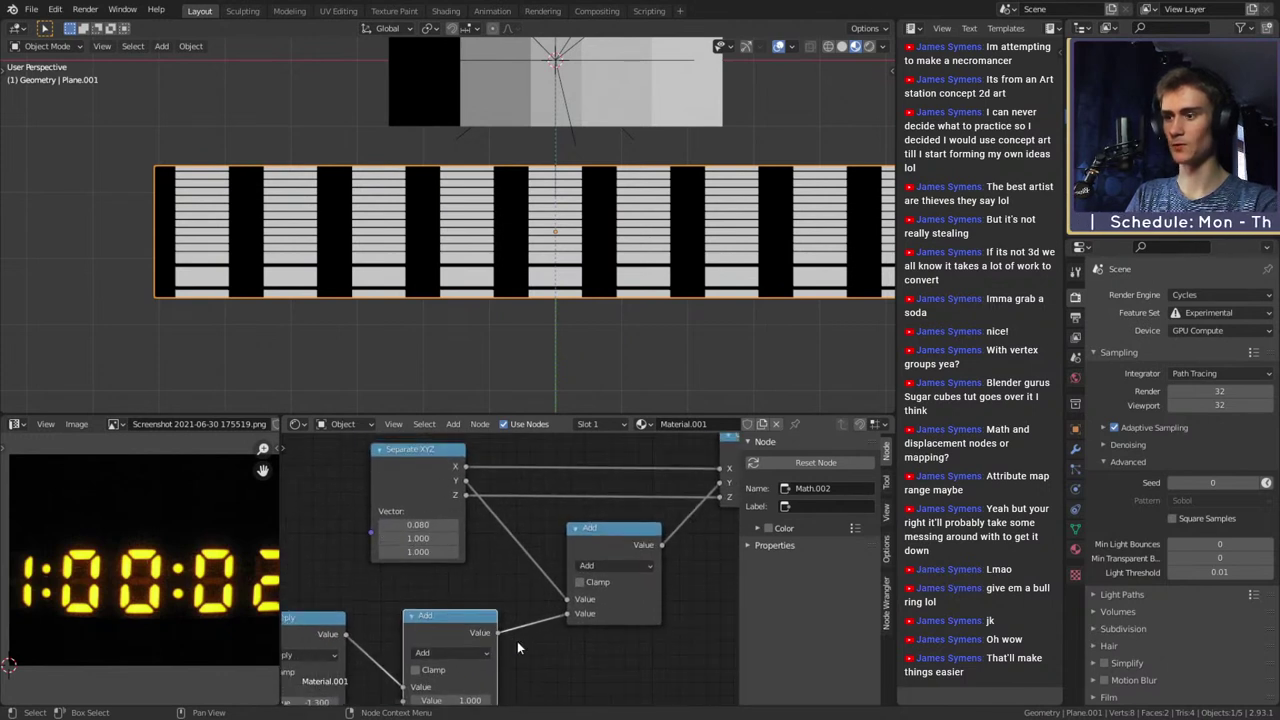
pyautogui.moveTo(522, 648); pyautogui.dragTo(522, 577, button='middle')
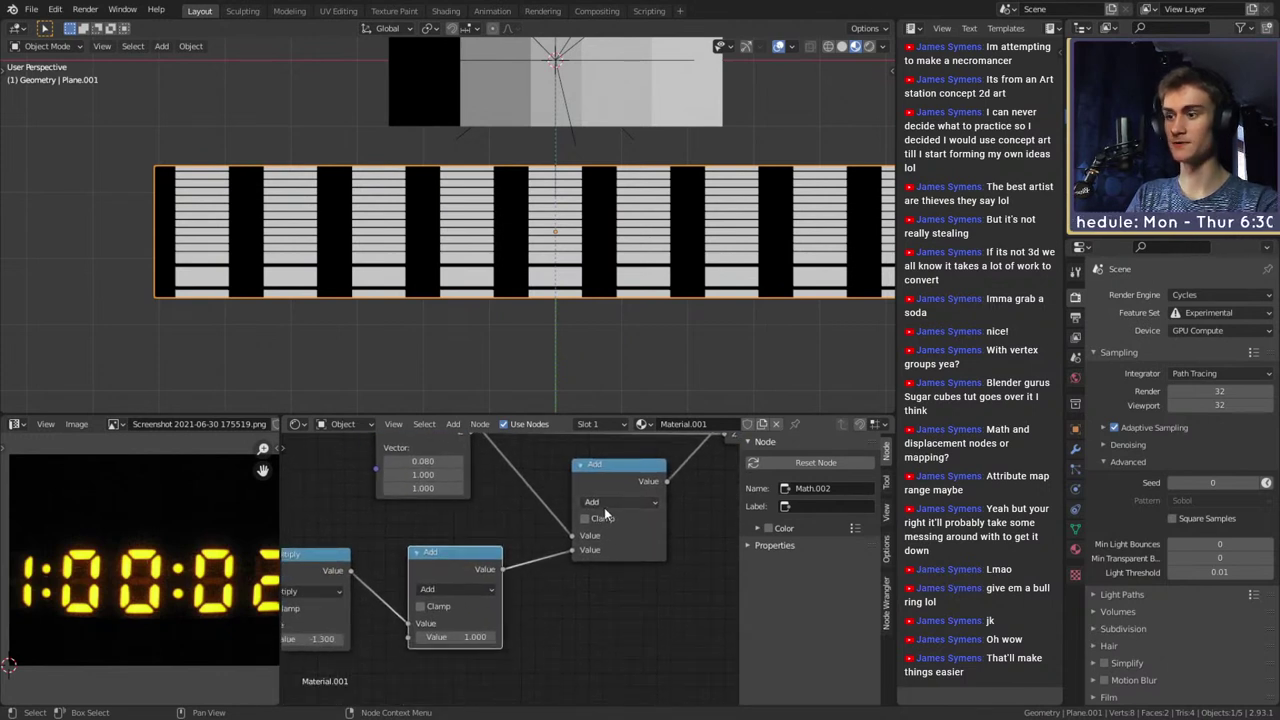
pyautogui.moveTo(528, 528); pyautogui.dragTo(531, 570, button='middle')
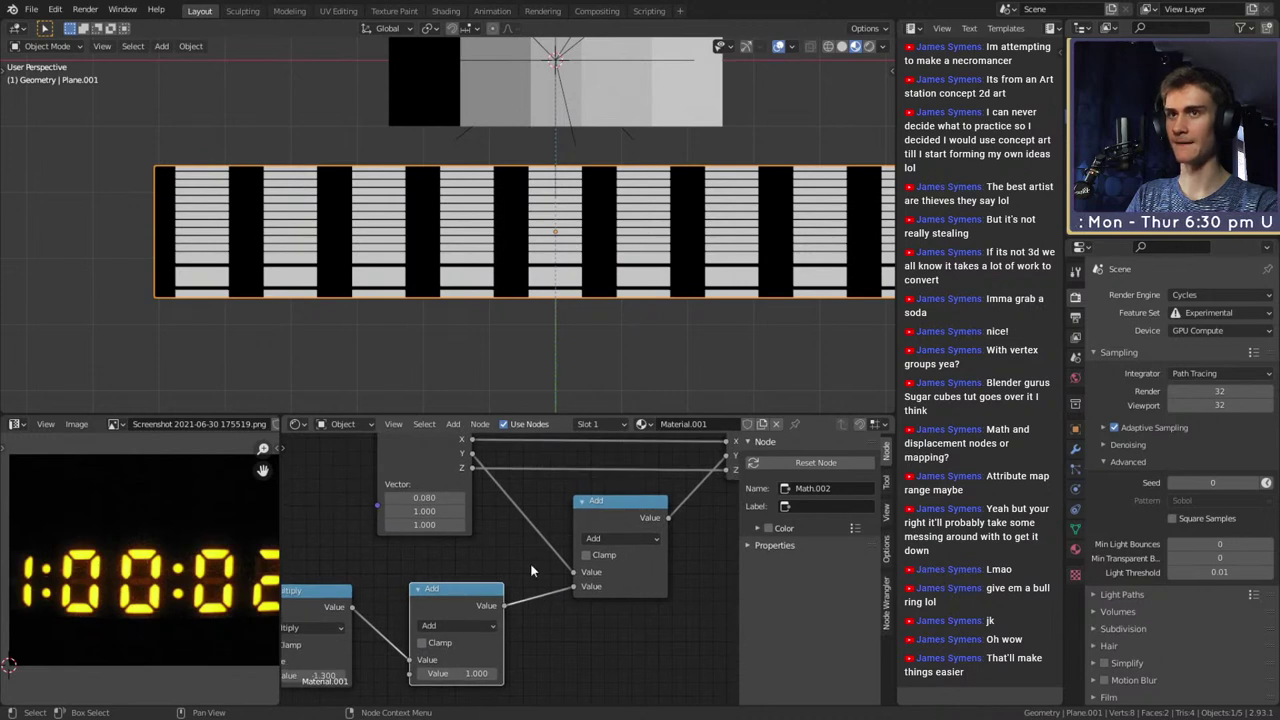
pyautogui.scroll(1, 531, 570)
pyautogui.click(541, 546)
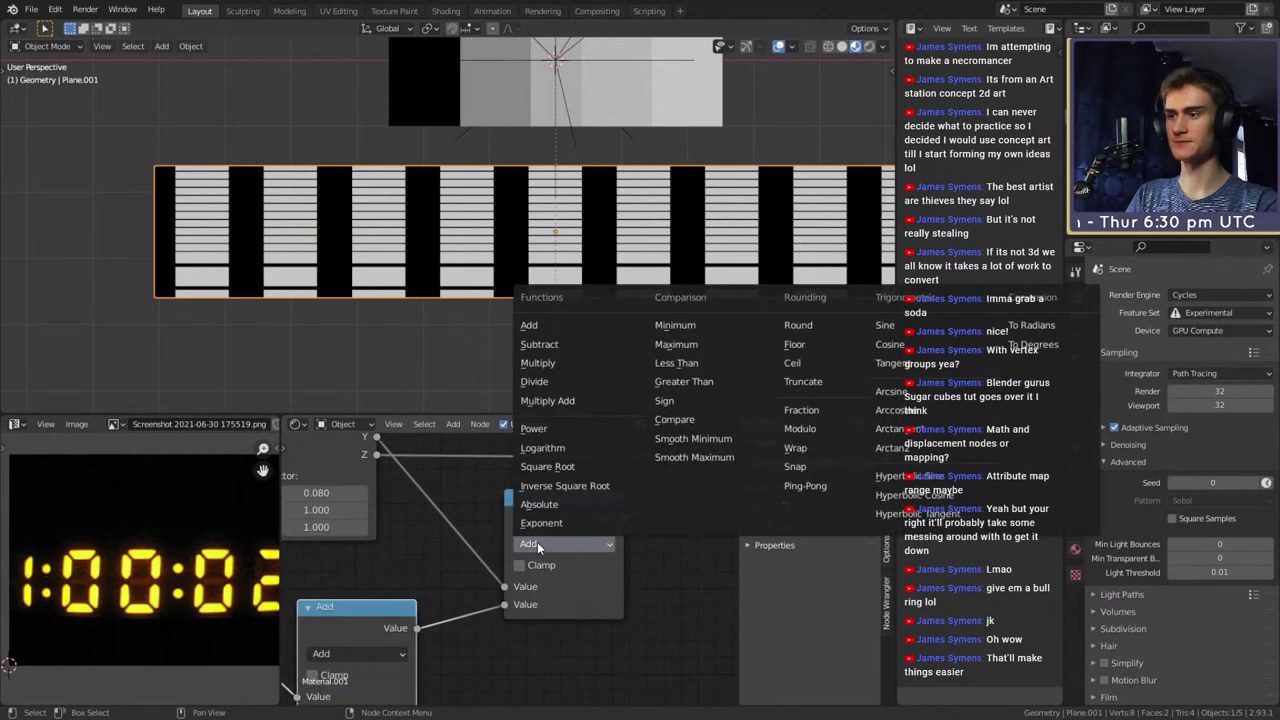
pyautogui.click(547, 363)
pyautogui.scroll(-3, 450, 535)
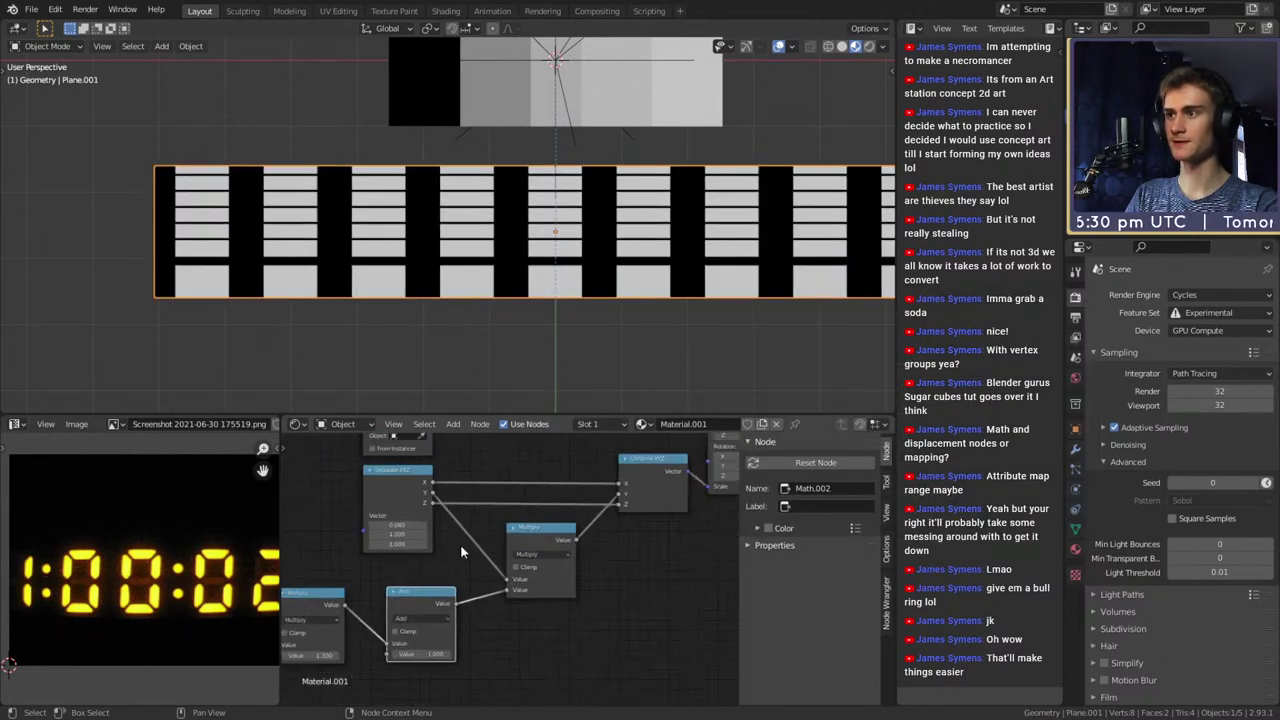
# Try a value of -0.100 in the Multiply node after the copied gradient's ColorRamp
pyautogui.moveTo(484, 620); pyautogui.dragTo(673, 541, button='middle')
pyautogui.scroll(2, 500, 632)
pyautogui.scroll(2, 598, 606)
pyautogui.moveTo(494, 637); pyautogui.dragTo(555, 577, button='middle')
pyautogui.scroll(-2, 581, 592)
pyautogui.moveTo(557, 555); pyautogui.dragTo(561, 555)
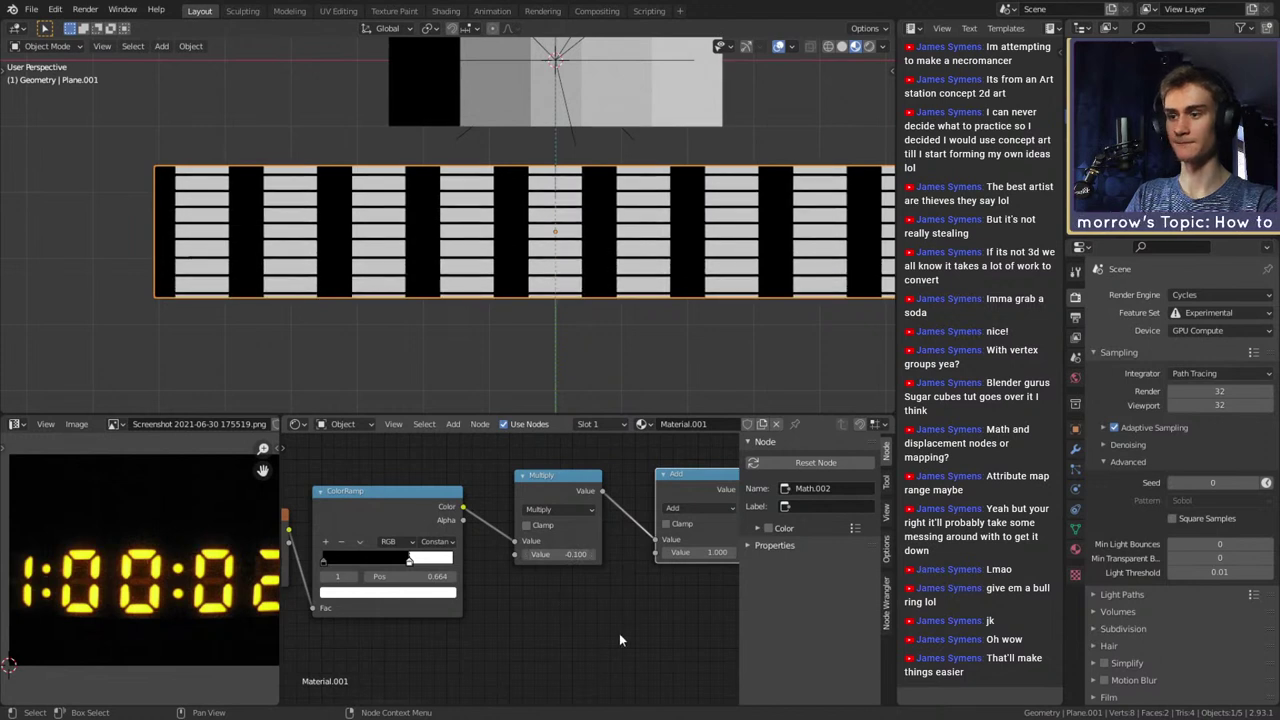
# Try the ColorRamp's white stop at 0.586 together with a value of -0.380 in the following Multiply node
pyautogui.scroll(-3, 535, 620)
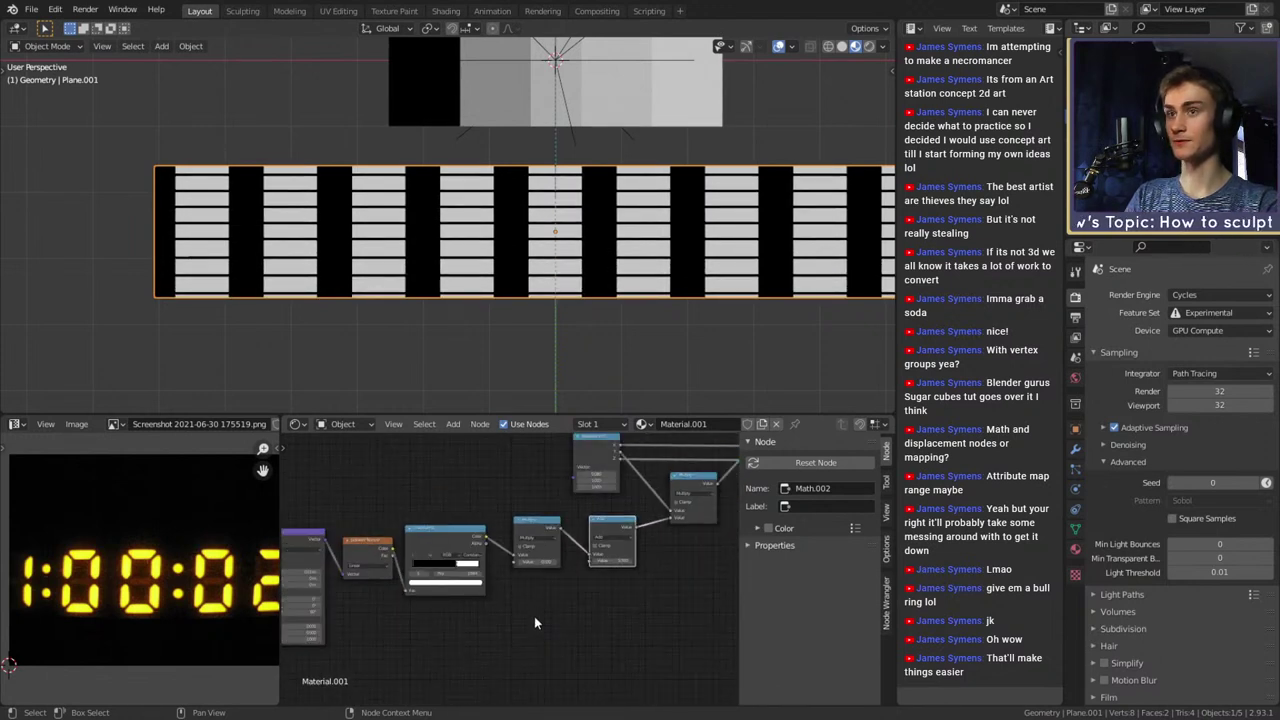
pyautogui.scroll(5, 583, 602)
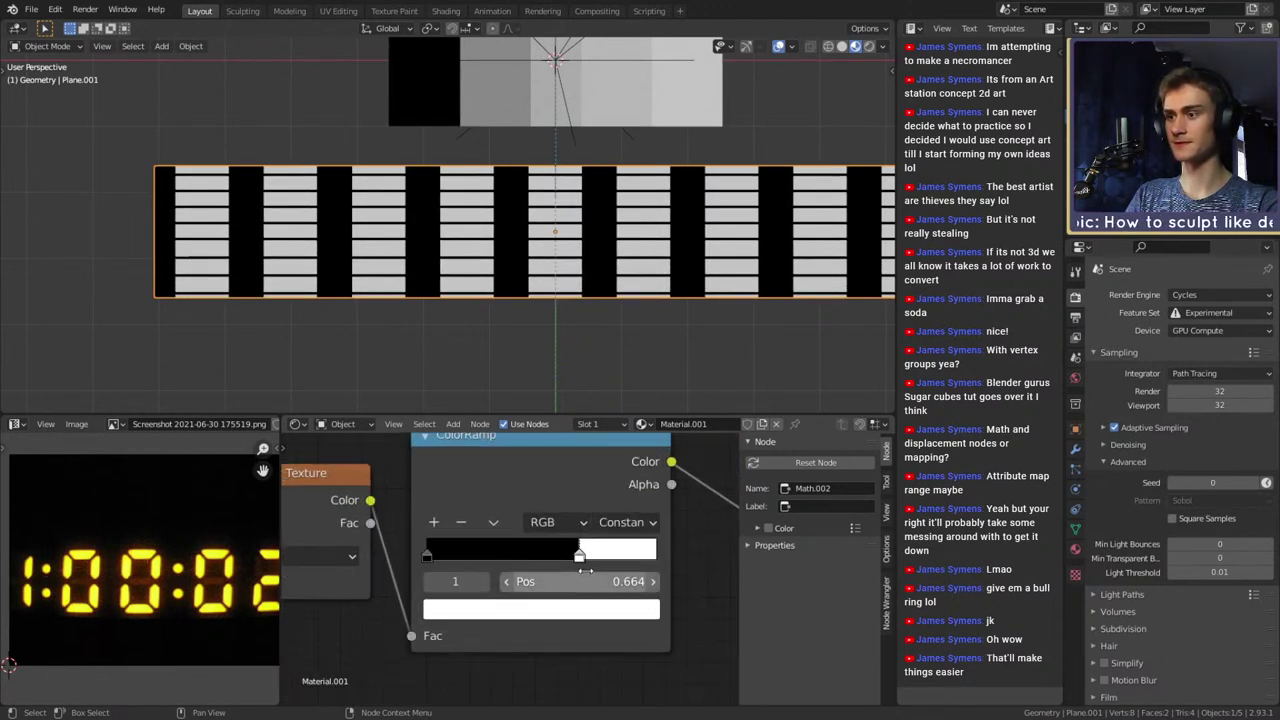
pyautogui.moveTo(585, 571); pyautogui.dragTo(558, 571)
pyautogui.moveTo(675, 580); pyautogui.dragTo(400, 607, button='middle')
pyautogui.keyDown('shift'); pyautogui.moveTo(573, 572); pyautogui.dragTo(624, 575); pyautogui.keyUp('shift')
pyautogui.keyDown('ctrl'); pyautogui.hscroll(-5, 570, 585); pyautogui.keyUp('ctrl')
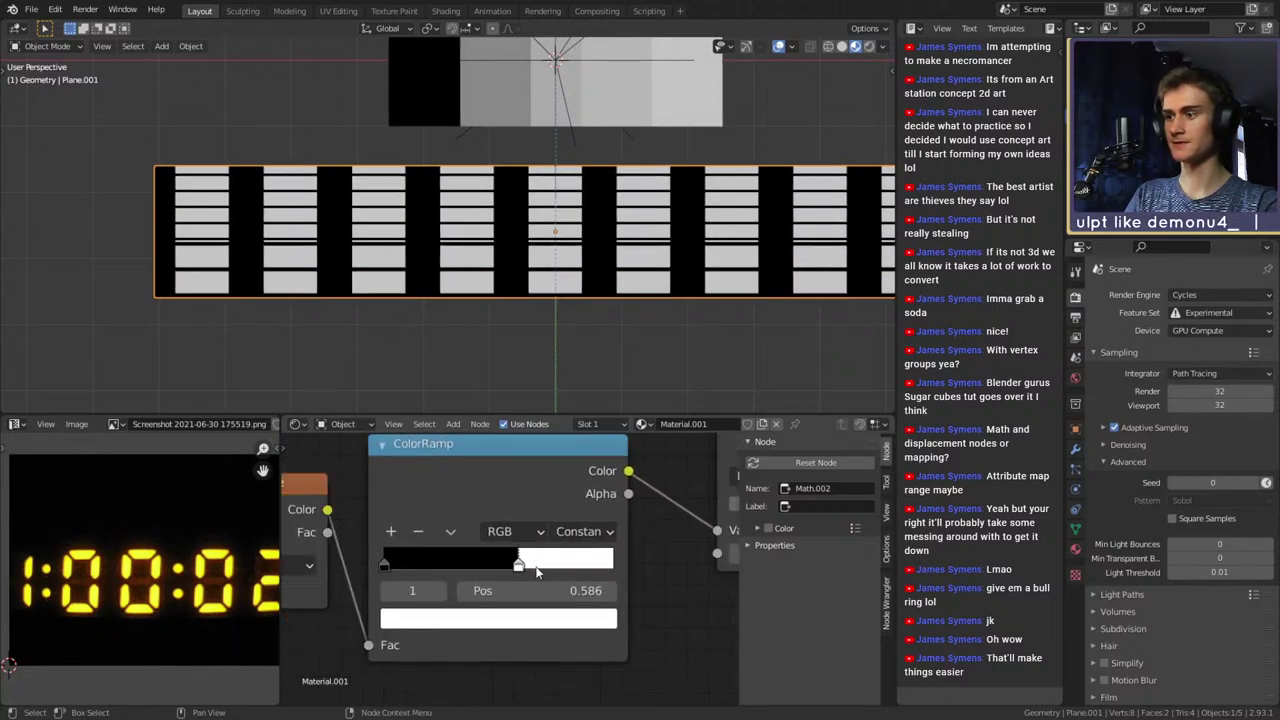
# Try the ColorRamp's white stop at 0.191 and adjust the following Multiply node's value
pyautogui.moveTo(519, 566); pyautogui.dragTo(421, 577)
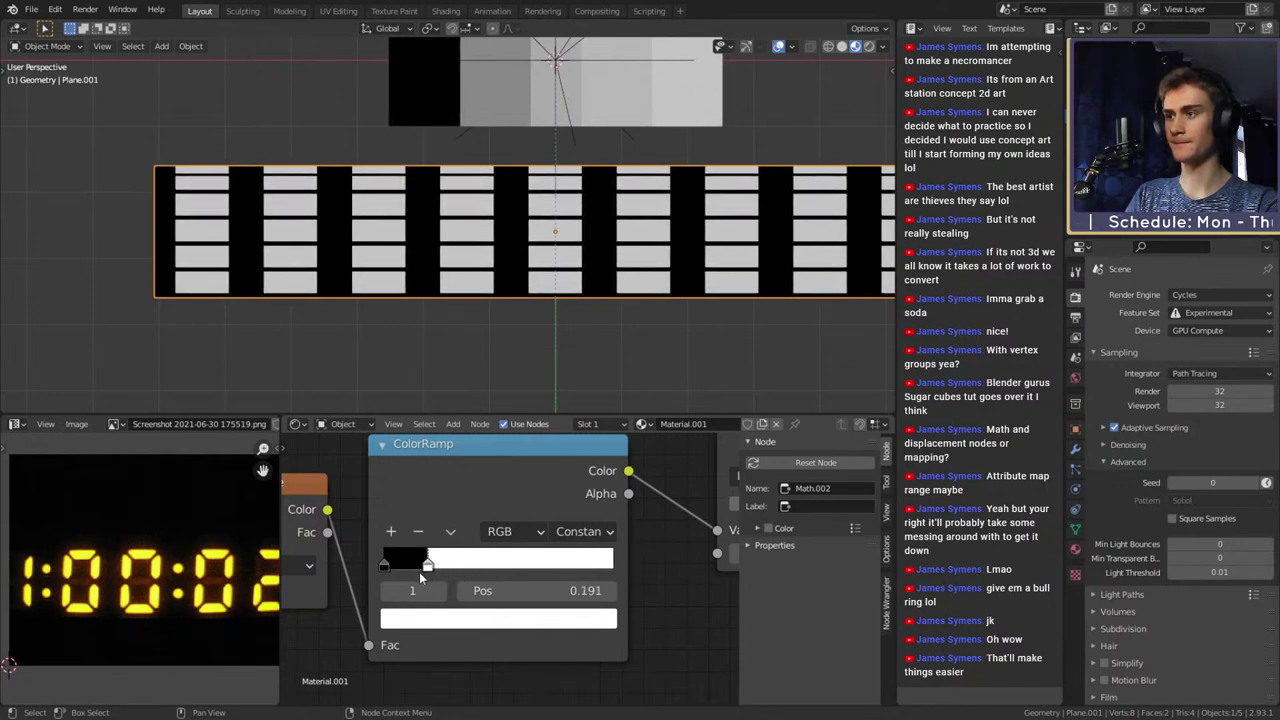
pyautogui.moveTo(650, 610); pyautogui.dragTo(423, 606, button='middle')
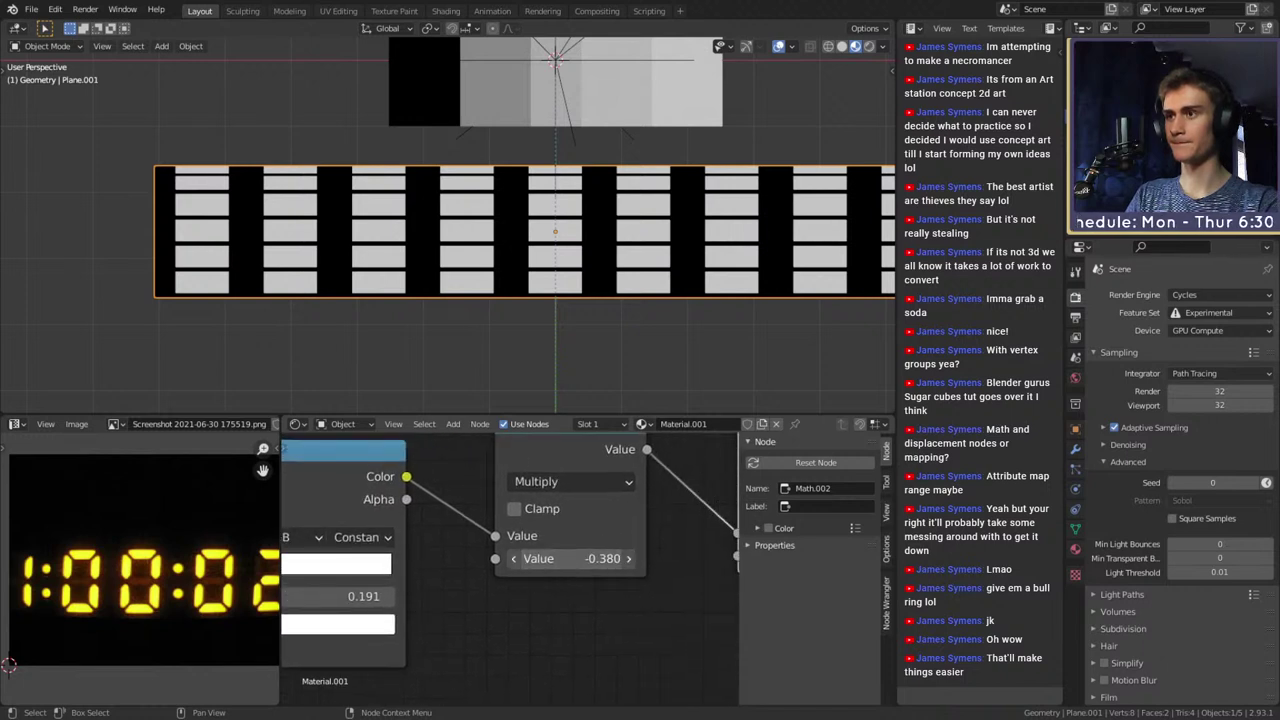
pyautogui.moveTo(570, 558); pyautogui.dragTo(483, 590)
pyautogui.moveTo(483, 590); pyautogui.dragTo(689, 592, button='middle')
# Set the gradient branch's Multiply value to -0.540 and fine-tune the ColorRamp's white stop to 0.227
pyautogui.moveTo(413, 573); pyautogui.dragTo(422, 576)
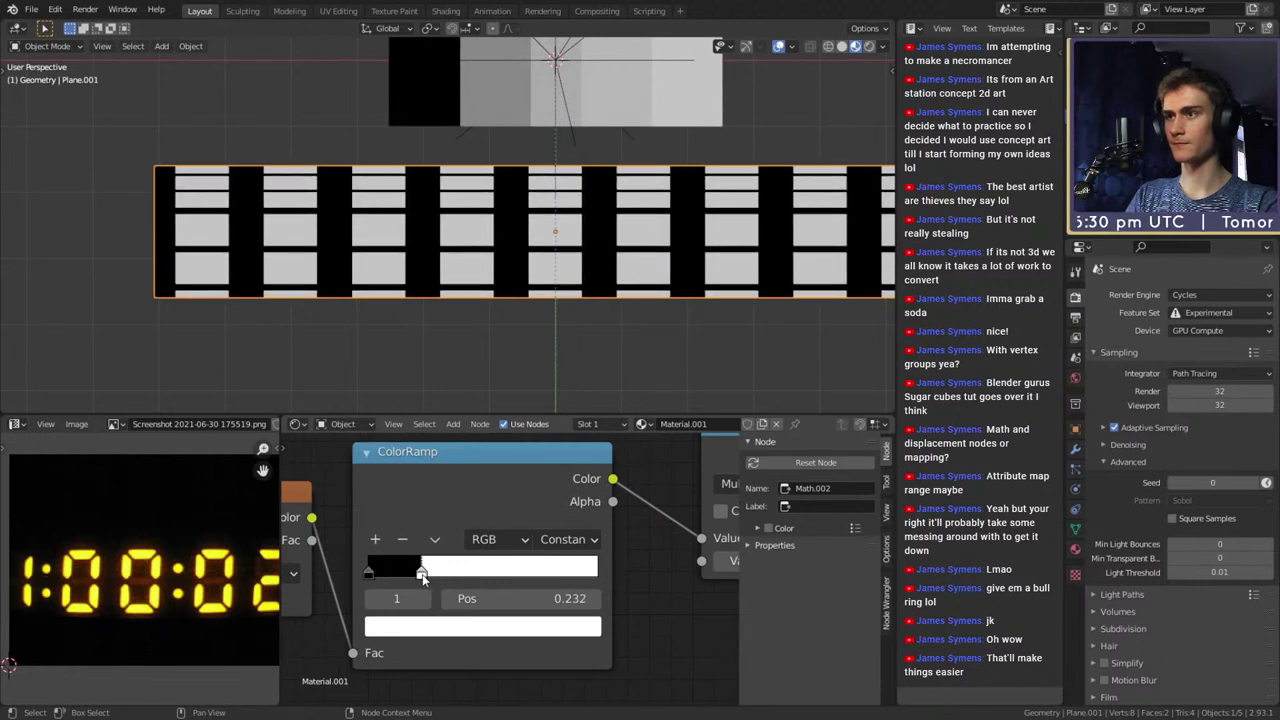
pyautogui.moveTo(662, 590); pyautogui.dragTo(499, 588, button='middle')
pyautogui.moveTo(603, 566); pyautogui.dragTo(566, 595)
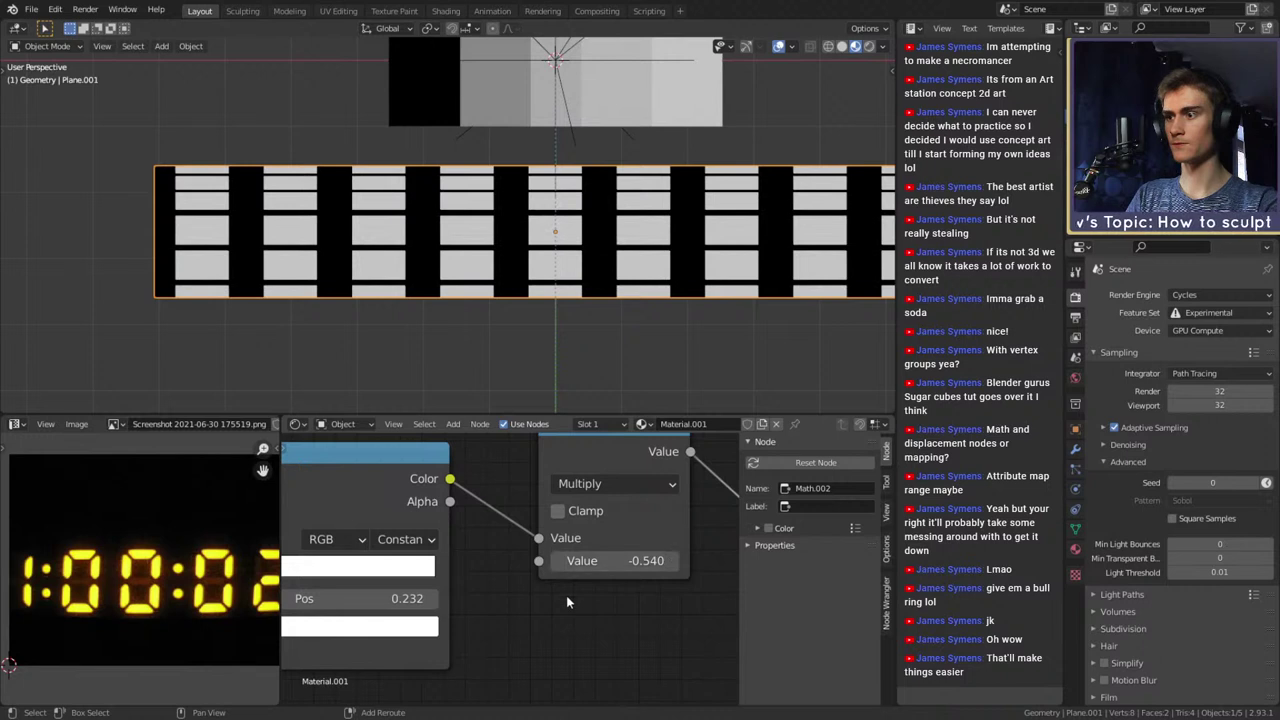
pyautogui.scroll(-4, 510, 605)
pyautogui.moveTo(498, 613); pyautogui.dragTo(613, 618, button='middle')
pyautogui.scroll(4, 510, 571)
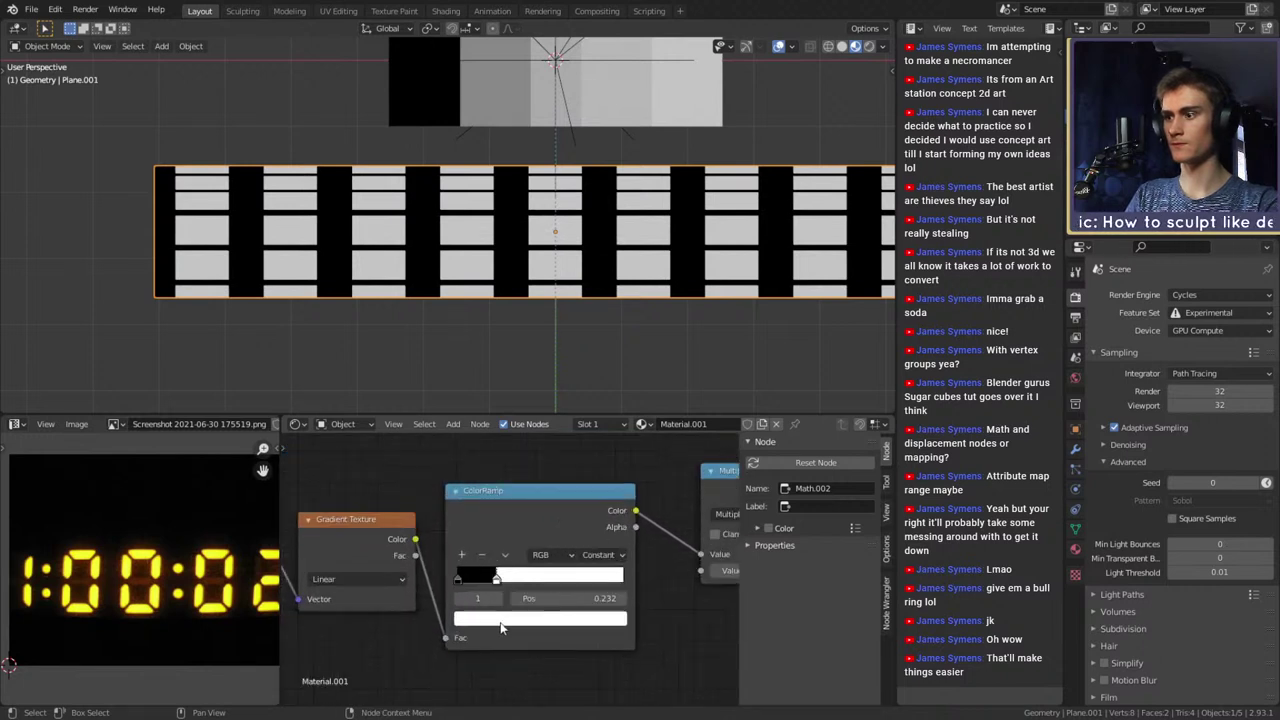
pyautogui.moveTo(489, 584)
pyautogui.mouseDown()
pyautogui.moveTo(522, 585)
pyautogui.moveTo(471, 585)
pyautogui.moveTo(487, 585)
pyautogui.mouseUp()
pyautogui.scroll(-3, 487, 585)
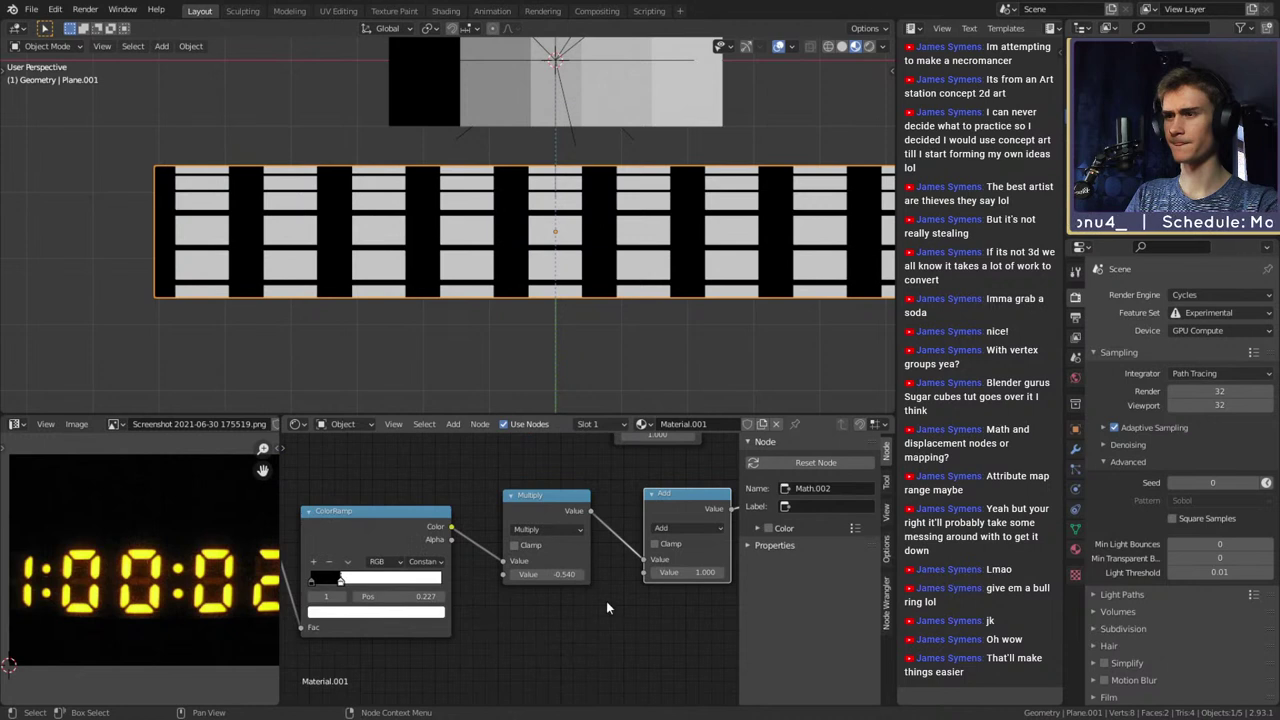
# Examine the Combine XYZ and Mapping scale setup and its effect across the plane's brick pattern
pyautogui.moveTo(606, 603); pyautogui.dragTo(379, 641, button='middle')
pyautogui.moveTo(523, 606); pyautogui.dragTo(403, 695, button='middle')
pyautogui.scroll(-5, 680, 573)
pyautogui.moveTo(680, 573); pyautogui.dragTo(526, 638, button='middle')
pyautogui.scroll(5, 526, 637)
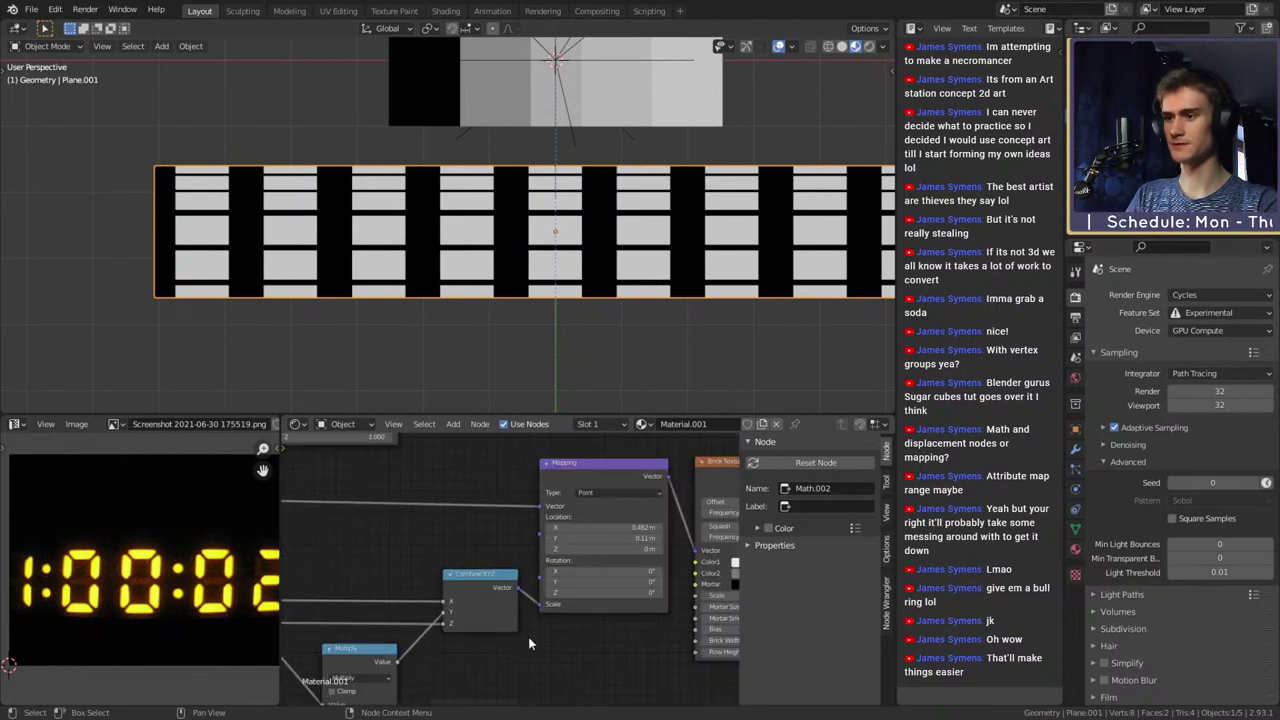
pyautogui.click(436, 601)
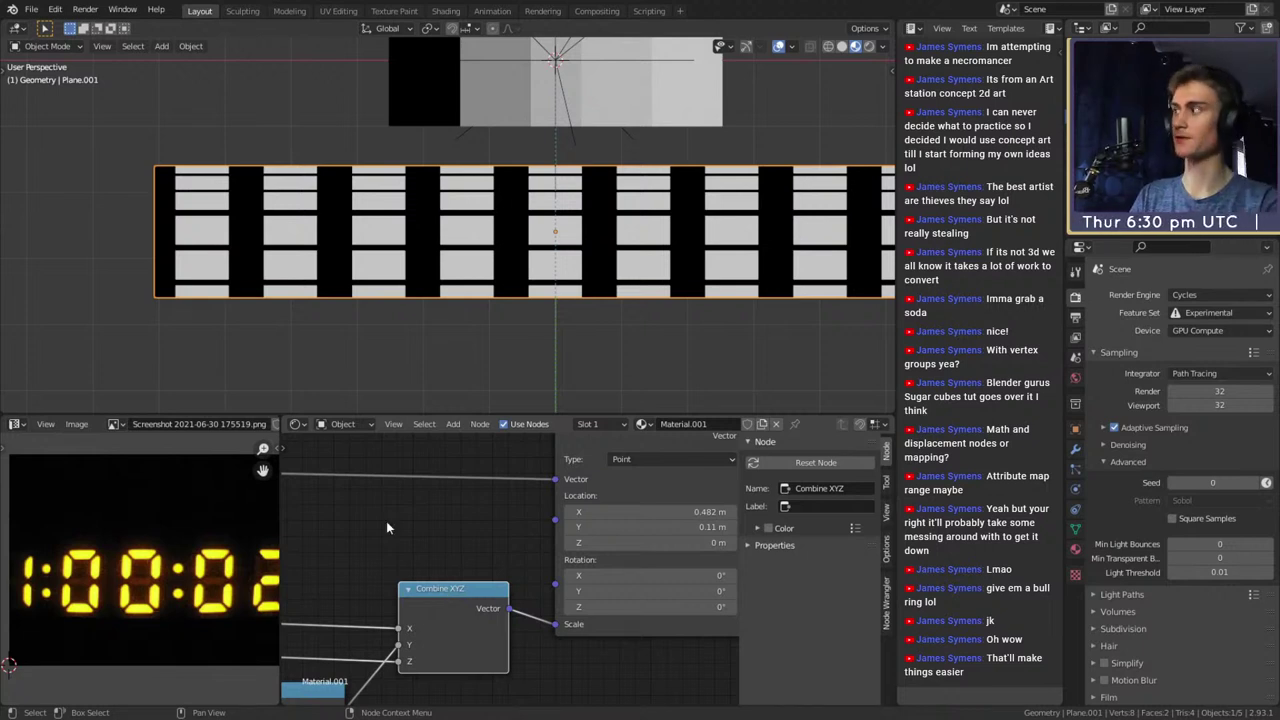
pyautogui.scroll(-6, 386, 521)
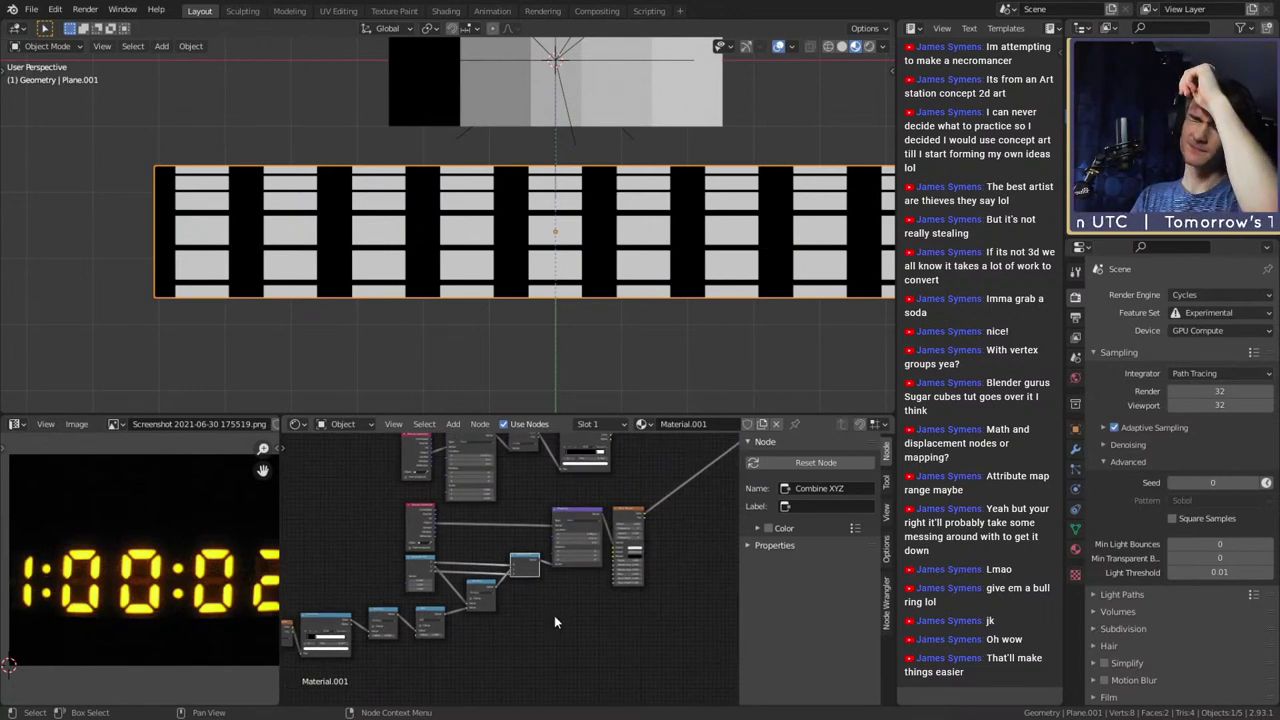
pyautogui.scroll(-2, 553, 621)
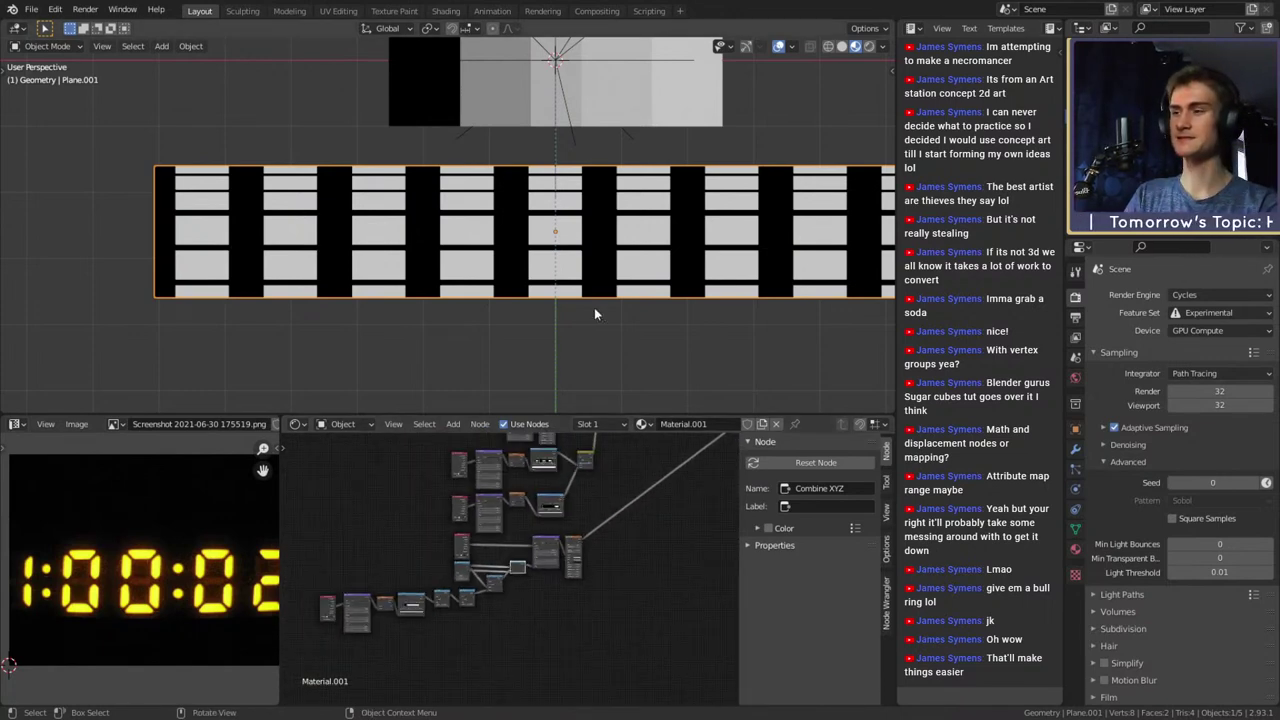
pyautogui.scroll(-4, 616, 324)
pyautogui.scroll(2, 610, 316)
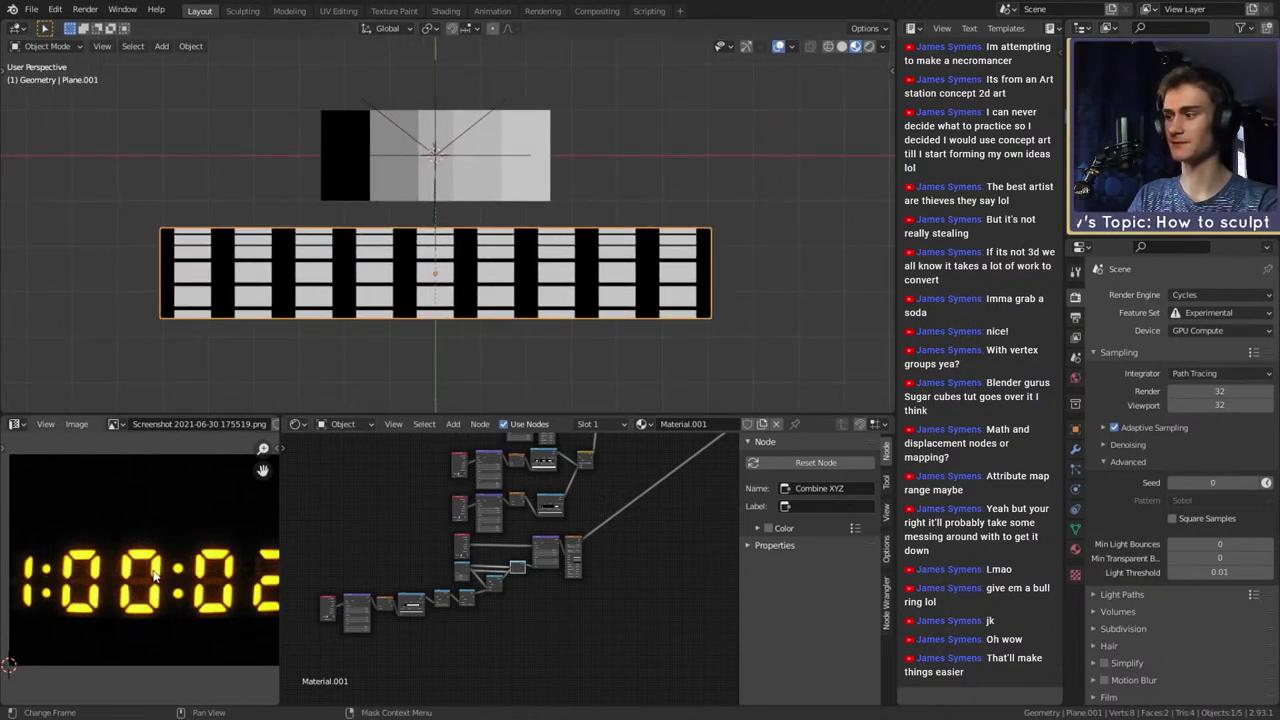
# Delete the lowest node branch with the Mapping scale math, Combine XYZ and its Brick Texture
pyautogui.scroll(6, 506, 591)
pyautogui.moveTo(530, 626); pyautogui.dragTo(583, 607, button='middle')
pyautogui.scroll(-5, 605, 597)
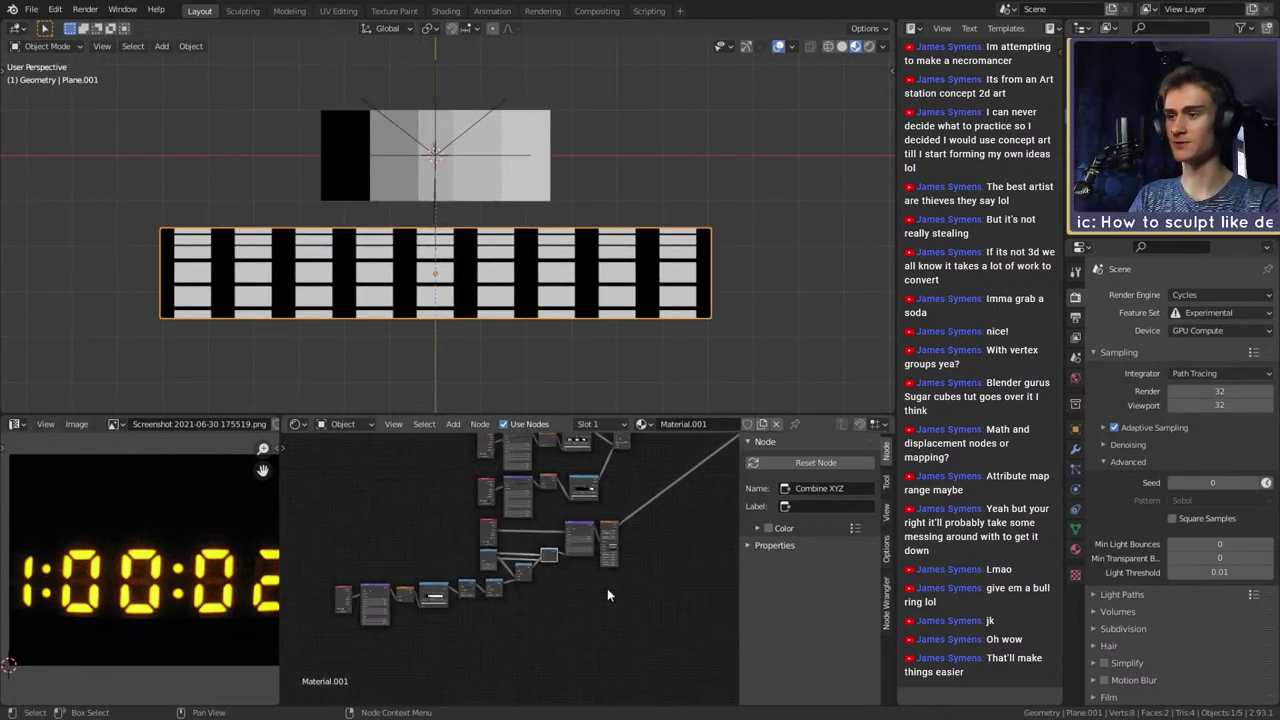
pyautogui.moveTo(632, 536); pyautogui.dragTo(316, 631)
pyautogui.press('x')
# Display the output of the mix node combining the remaining Brick Texture with the gradient masks on the plane
pyautogui.moveTo(640, 498); pyautogui.dragTo(551, 554, button='middle')
pyautogui.scroll(4, 551, 554)
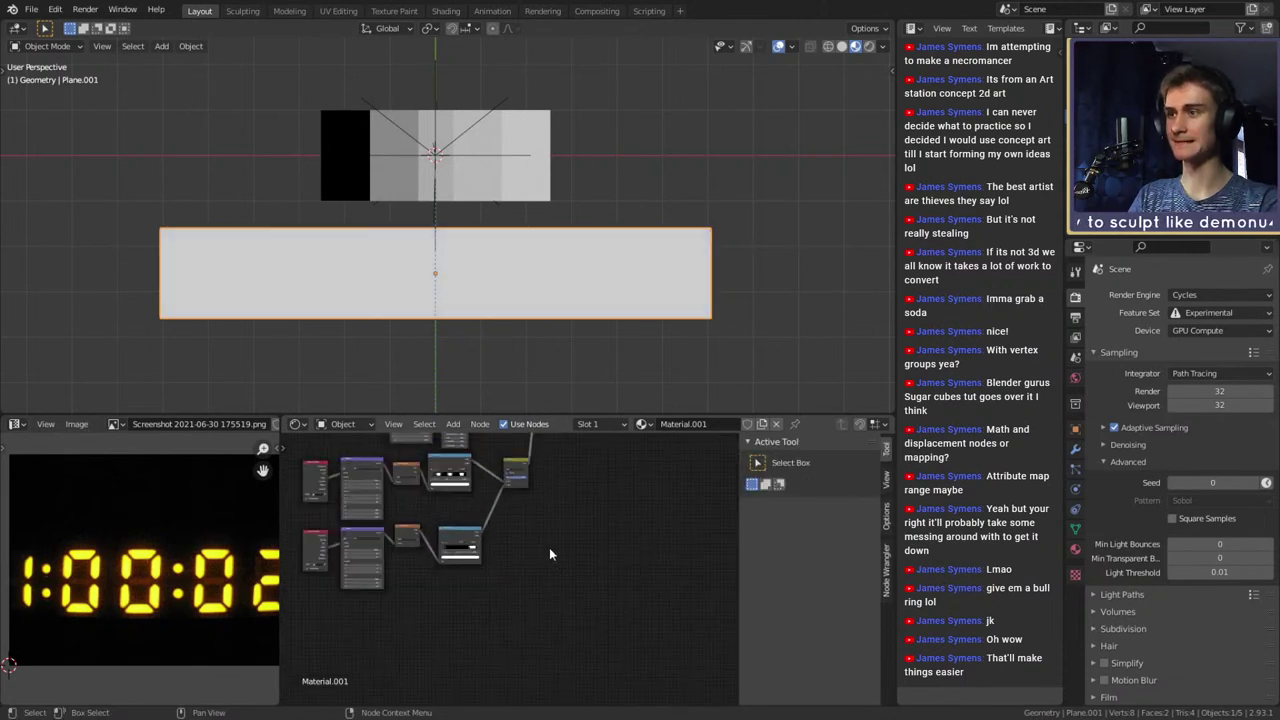
pyautogui.moveTo(566, 508); pyautogui.dragTo(509, 590, button='middle')
pyautogui.scroll(4, 509, 590)
pyautogui.hotkey('ctrl', 'z')
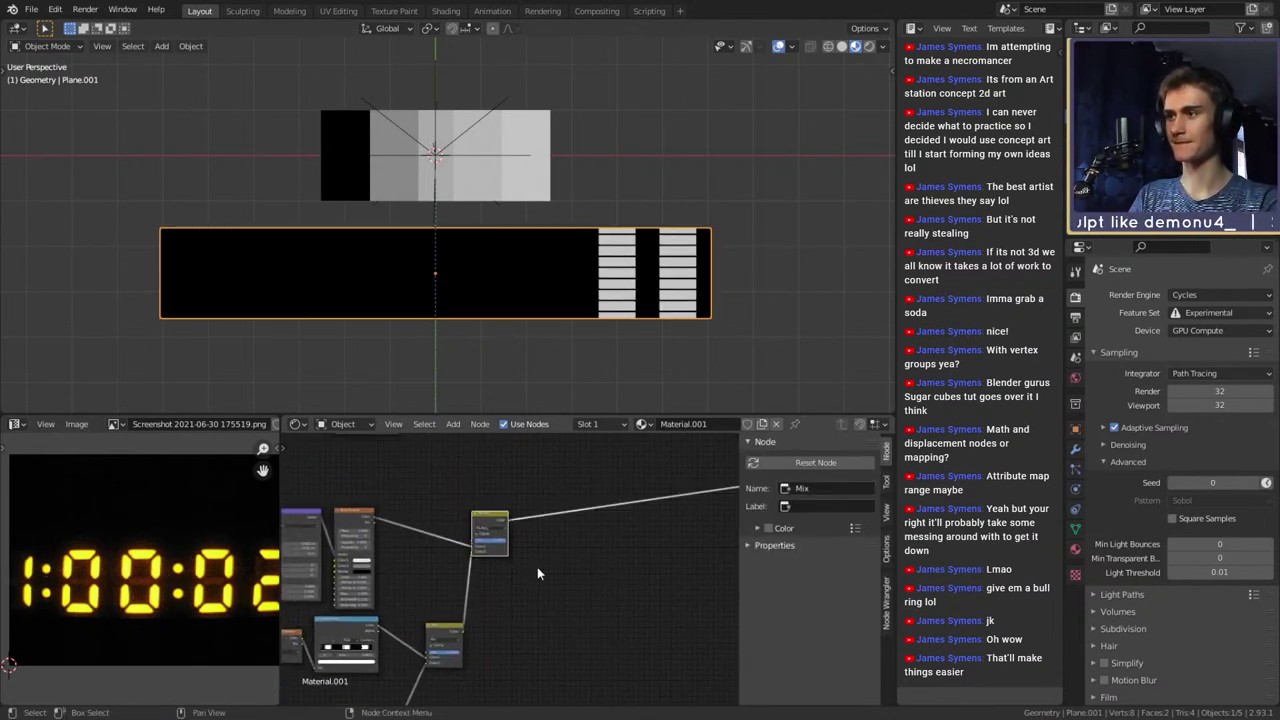
# Try the Add blend mode on the mix node that joins the two gradient ColorRamps
pyautogui.scroll(-3, 538, 564)
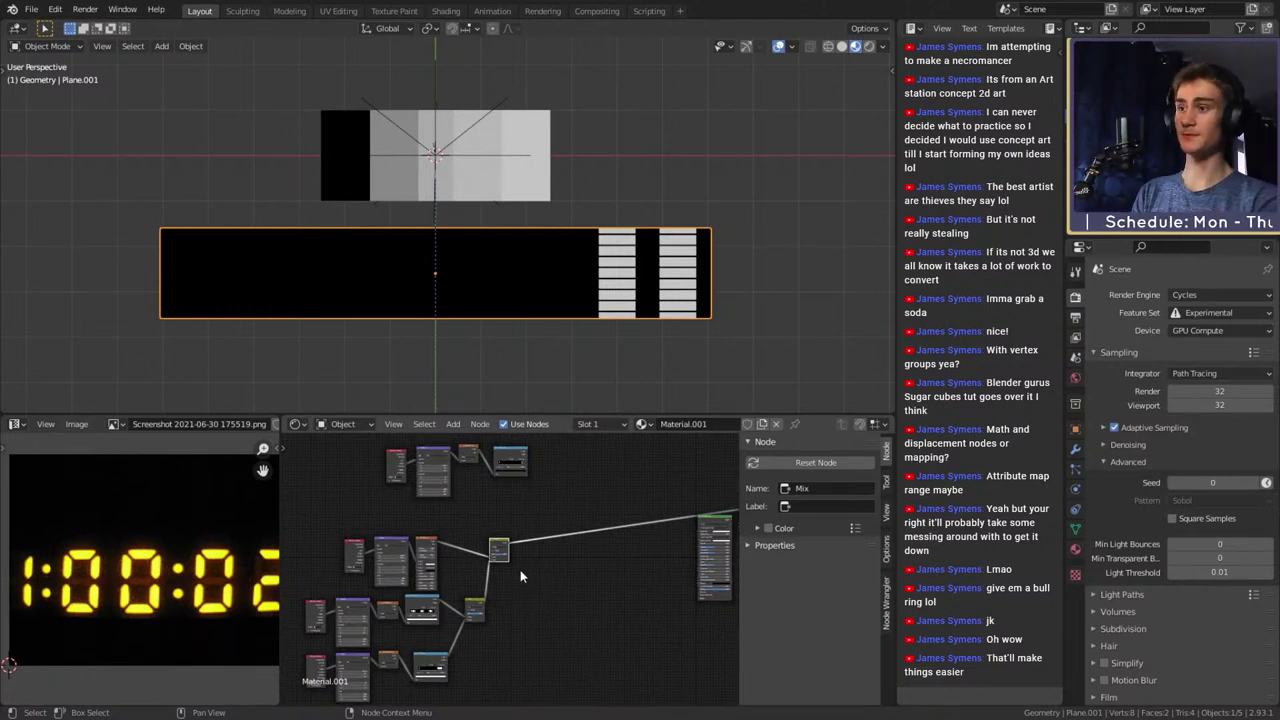
pyautogui.scroll(5, 535, 596)
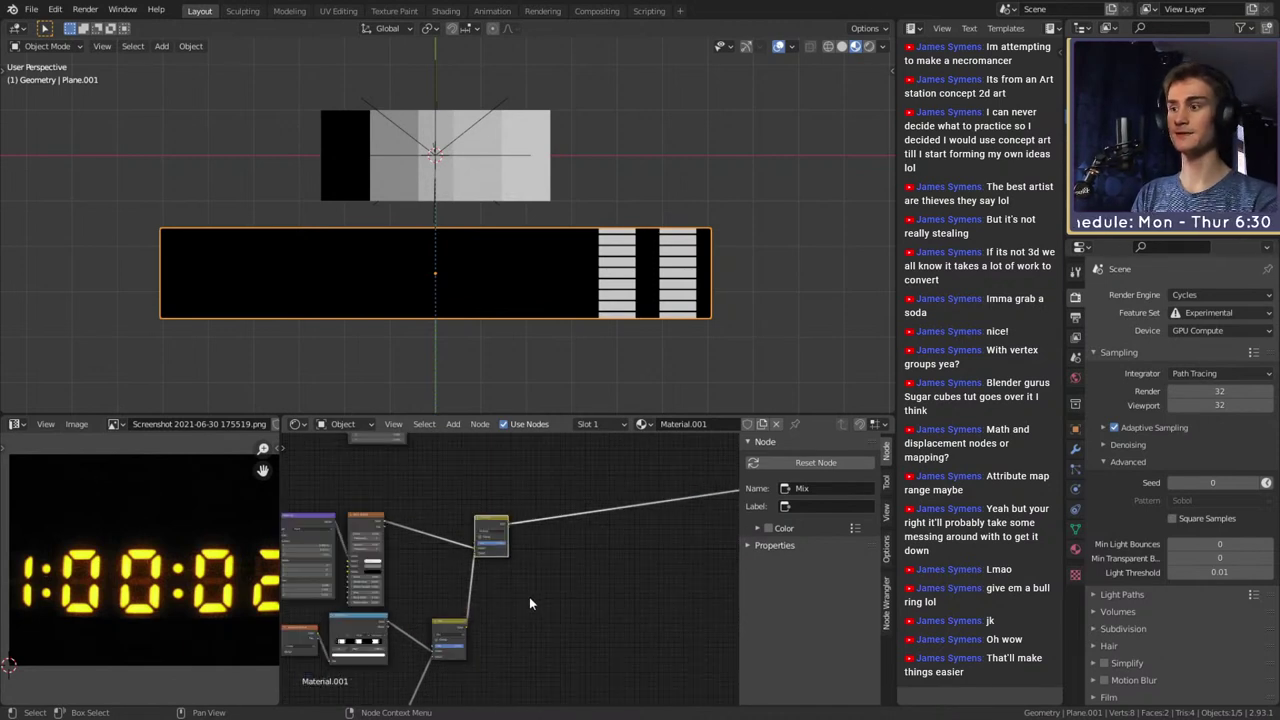
pyautogui.moveTo(514, 594); pyautogui.dragTo(566, 564, button='middle')
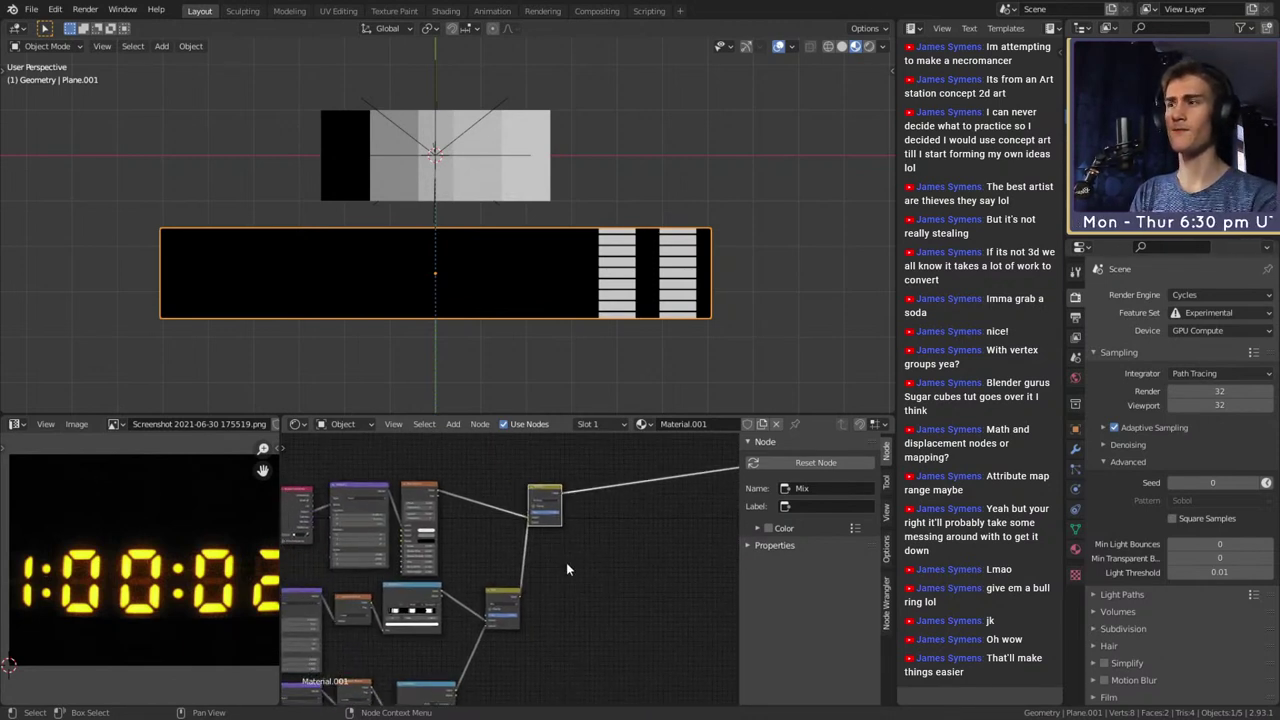
pyautogui.scroll(6, 566, 570)
pyautogui.scroll(5, 605, 498)
pyautogui.moveTo(560, 630); pyautogui.dragTo(600, 563, button='middle')
pyautogui.scroll(5, 600, 563)
pyautogui.scroll(-8, 526, 642)
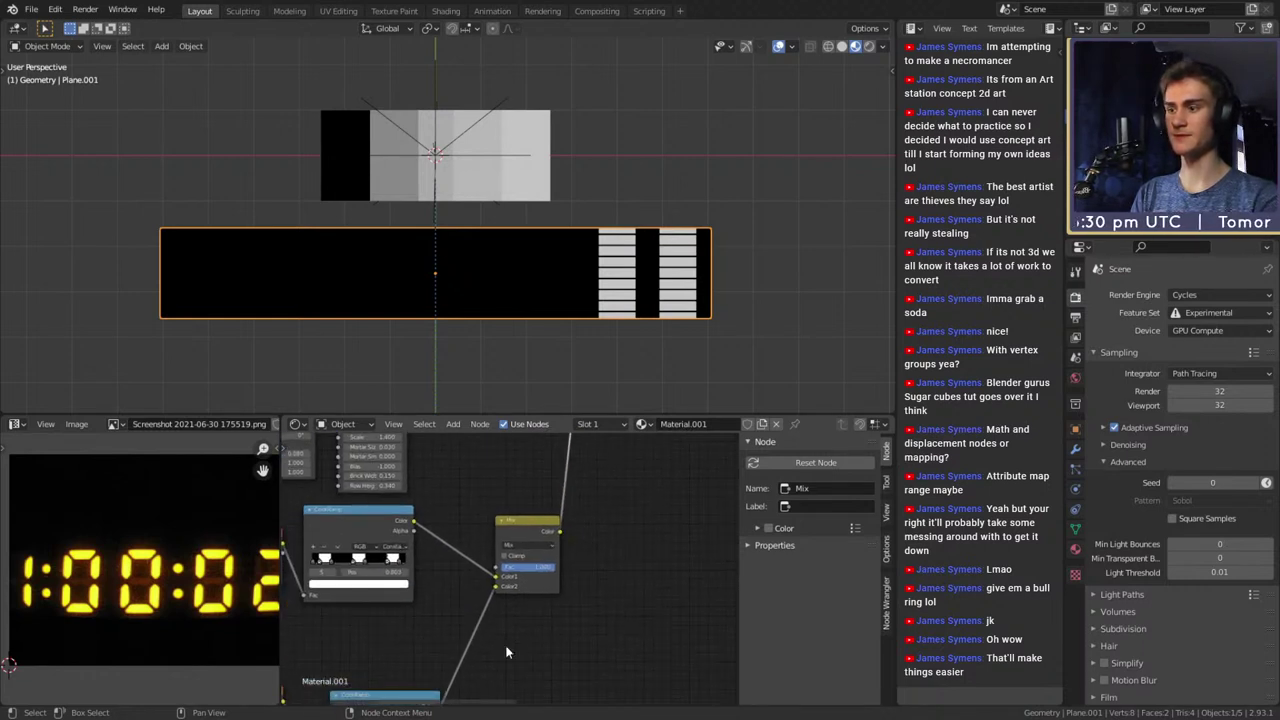
pyautogui.scroll(4, 506, 652)
pyautogui.moveTo(519, 596); pyautogui.dragTo(535, 625, button='middle')
pyautogui.scroll(-7, 594, 520)
pyautogui.scroll(9, 552, 584)
pyautogui.moveTo(561, 548); pyautogui.dragTo(655, 541, button='middle')
pyautogui.click(545, 562)
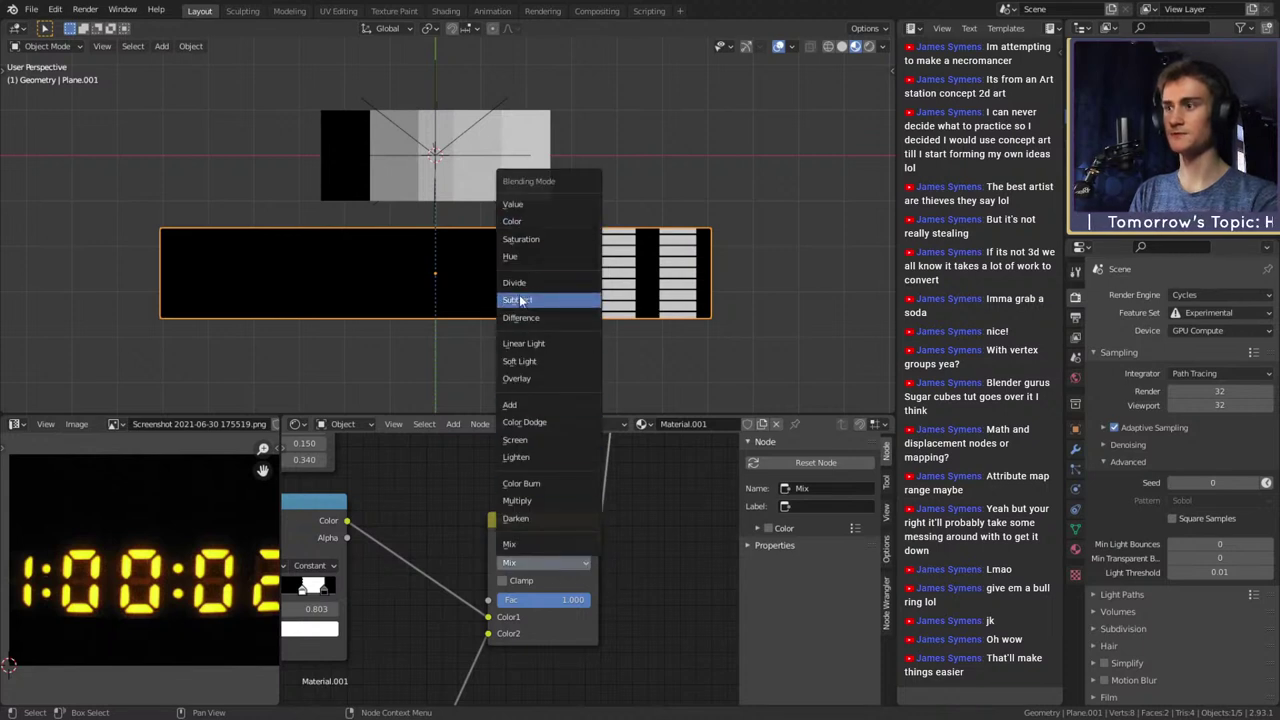
pyautogui.click(503, 408)
# Try the lower gradient ColorRamp's white stop at smaller positions, ending at 0.641
pyautogui.scroll(-8, 652, 587)
pyautogui.moveTo(636, 620); pyautogui.dragTo(642, 532, button='middle')
pyautogui.scroll(5, 642, 532)
pyautogui.moveTo(608, 599); pyautogui.dragTo(646, 575, button='middle')
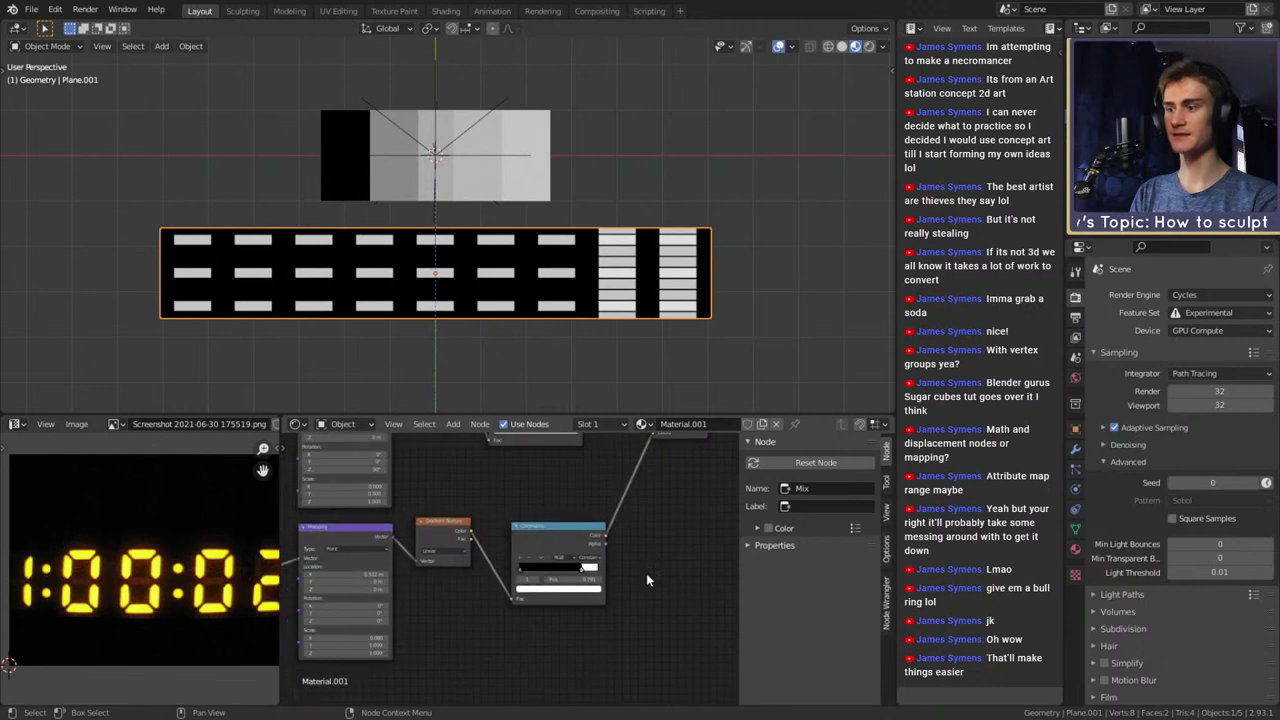
pyautogui.scroll(4, 620, 570)
pyautogui.moveTo(572, 584)
pyautogui.mouseDown()
pyautogui.moveTo(515, 588)
pyautogui.moveTo(566, 588)
pyautogui.mouseUp()
pyautogui.scroll(-3, 497, 629)
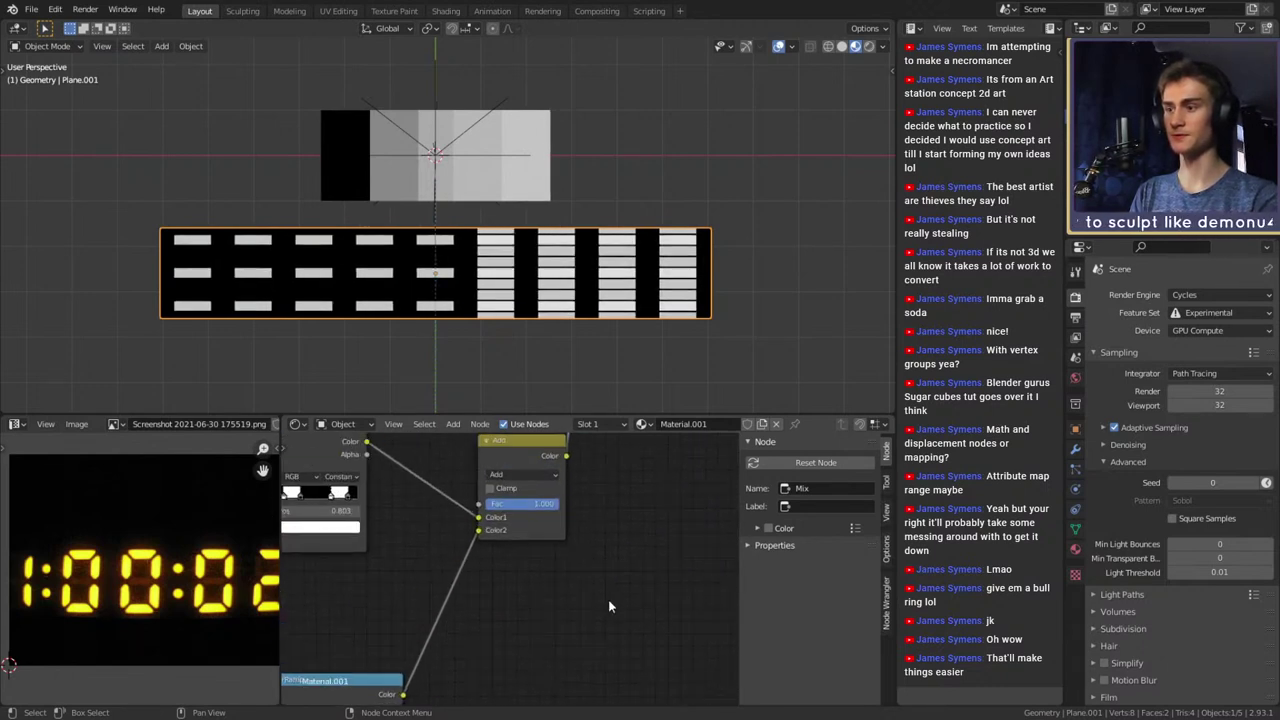
pyautogui.scroll(-4, 500, 608)
pyautogui.moveTo(466, 620); pyautogui.dragTo(692, 515, button='middle')
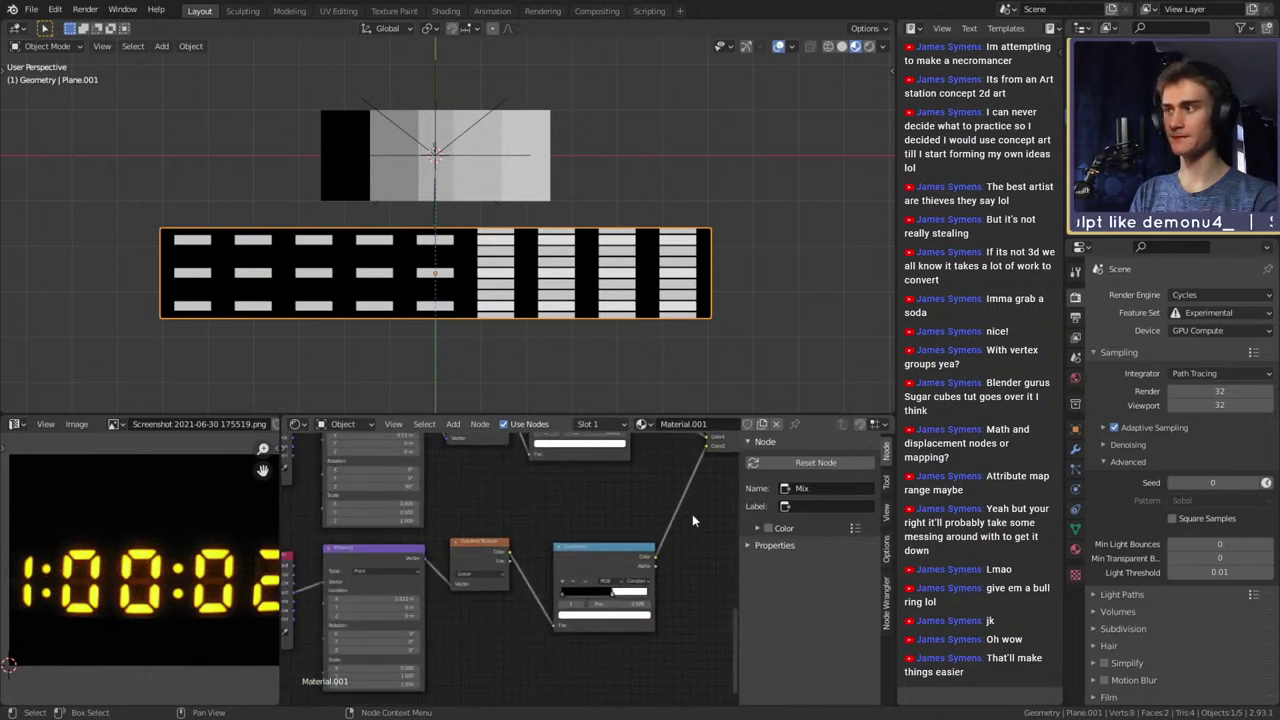
pyautogui.scroll(4, 606, 600)
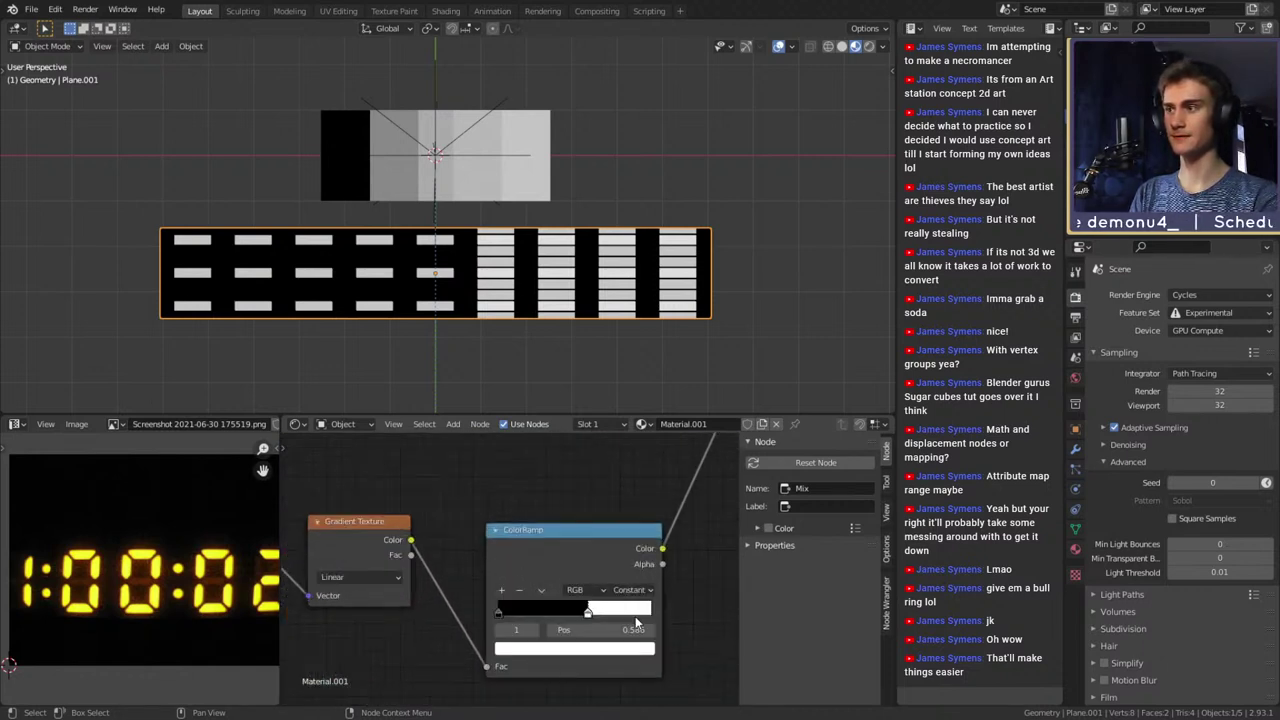
pyautogui.scroll(1, 613, 585)
pyautogui.moveTo(536, 590); pyautogui.dragTo(546, 593)
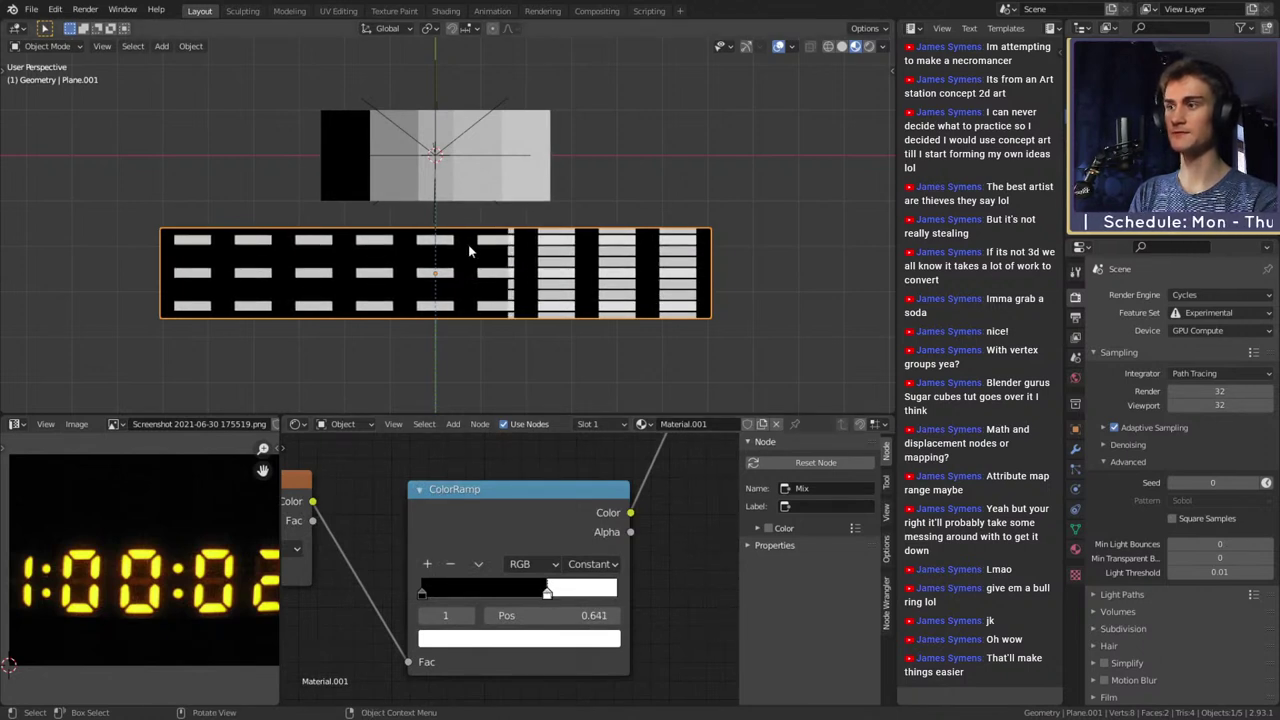
# Set the blend mode of the mix node joining the two gradient ColorRamps to Multiply
pyautogui.scroll(-7, 672, 578)
pyautogui.moveTo(456, 632); pyautogui.dragTo(370, 622, button='middle')
pyautogui.scroll(7, 511, 572)
pyautogui.scroll(-7, 474, 570)
pyautogui.moveTo(573, 553); pyautogui.dragTo(398, 476, button='middle')
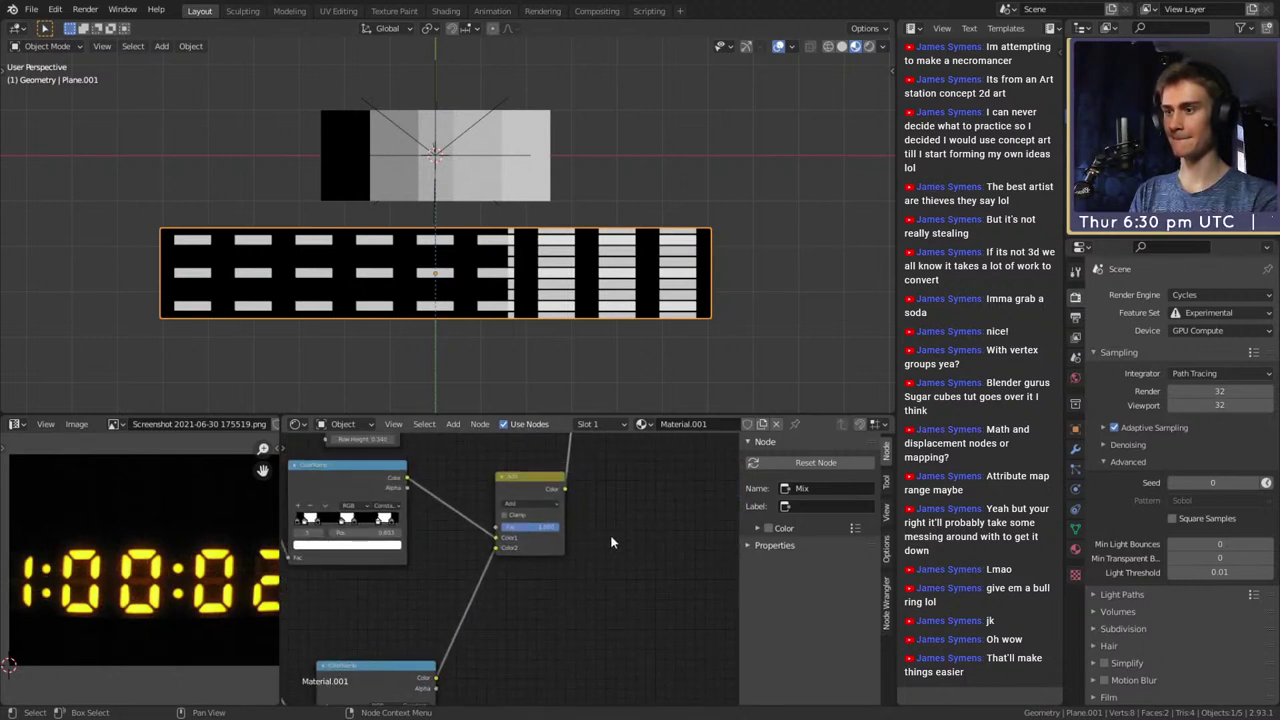
pyautogui.scroll(6, 548, 594)
pyautogui.scroll(-2, 547, 598)
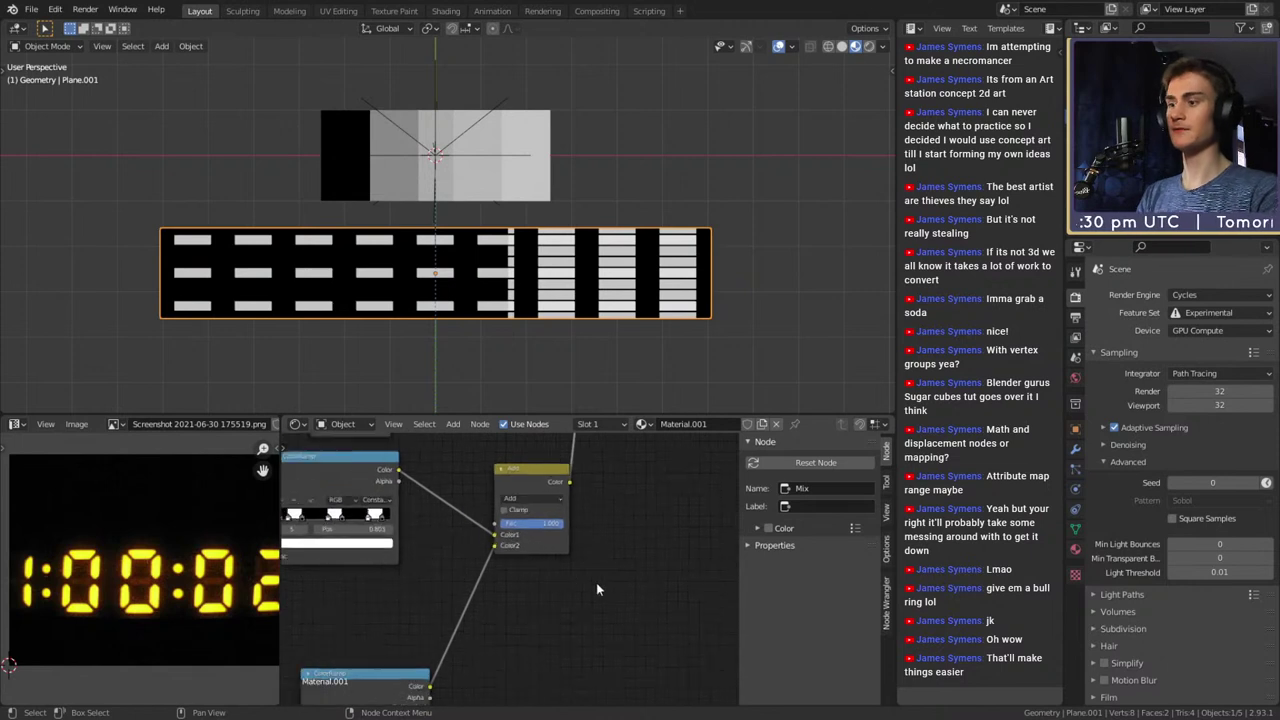
pyautogui.scroll(3, 656, 553)
pyautogui.click(518, 510)
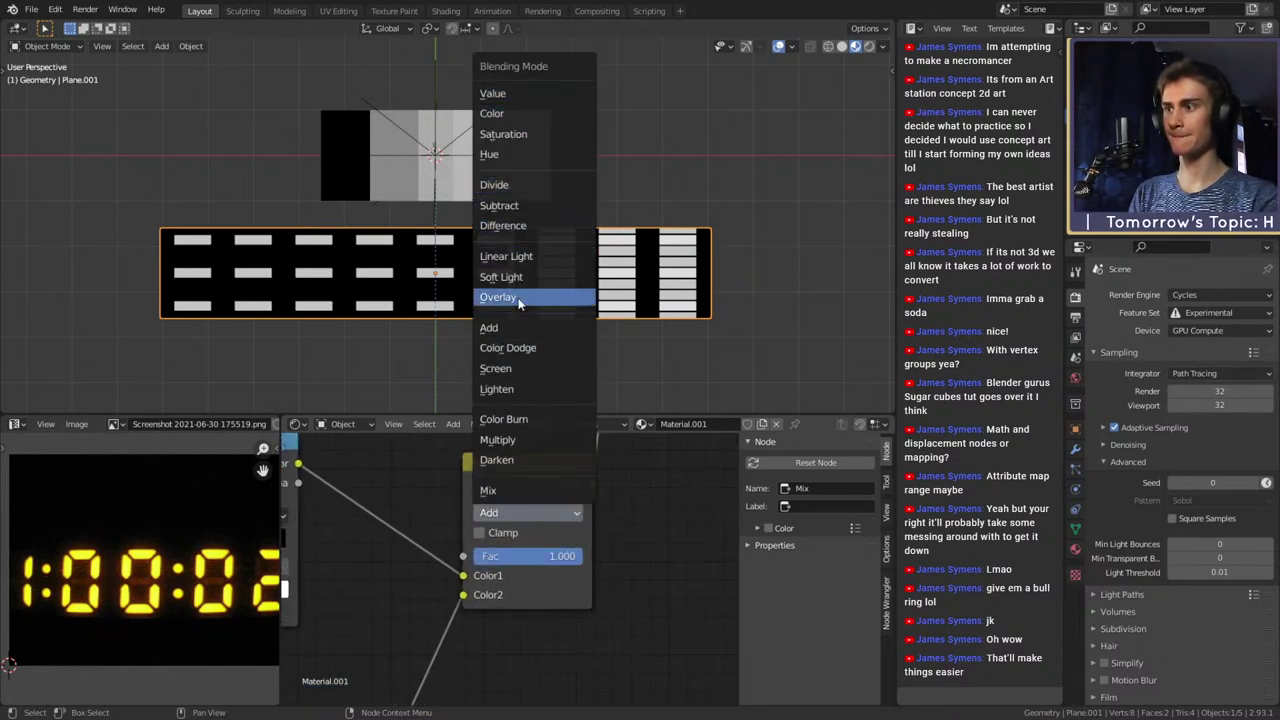
pyautogui.click(503, 441)
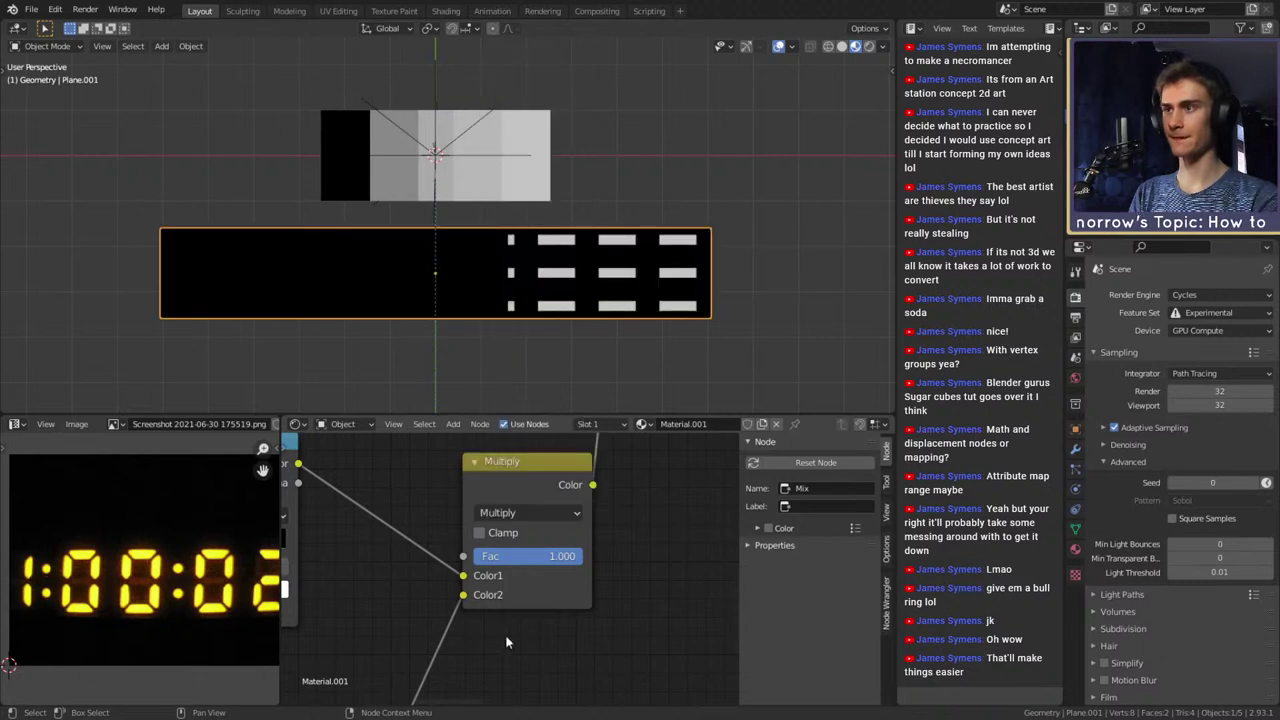
# Move the lower gradient ColorRamp's white stop to 0.141
pyautogui.scroll(-2, 506, 638)
pyautogui.moveTo(460, 668); pyautogui.dragTo(606, 528, button='middle')
pyautogui.scroll(3, 606, 528)
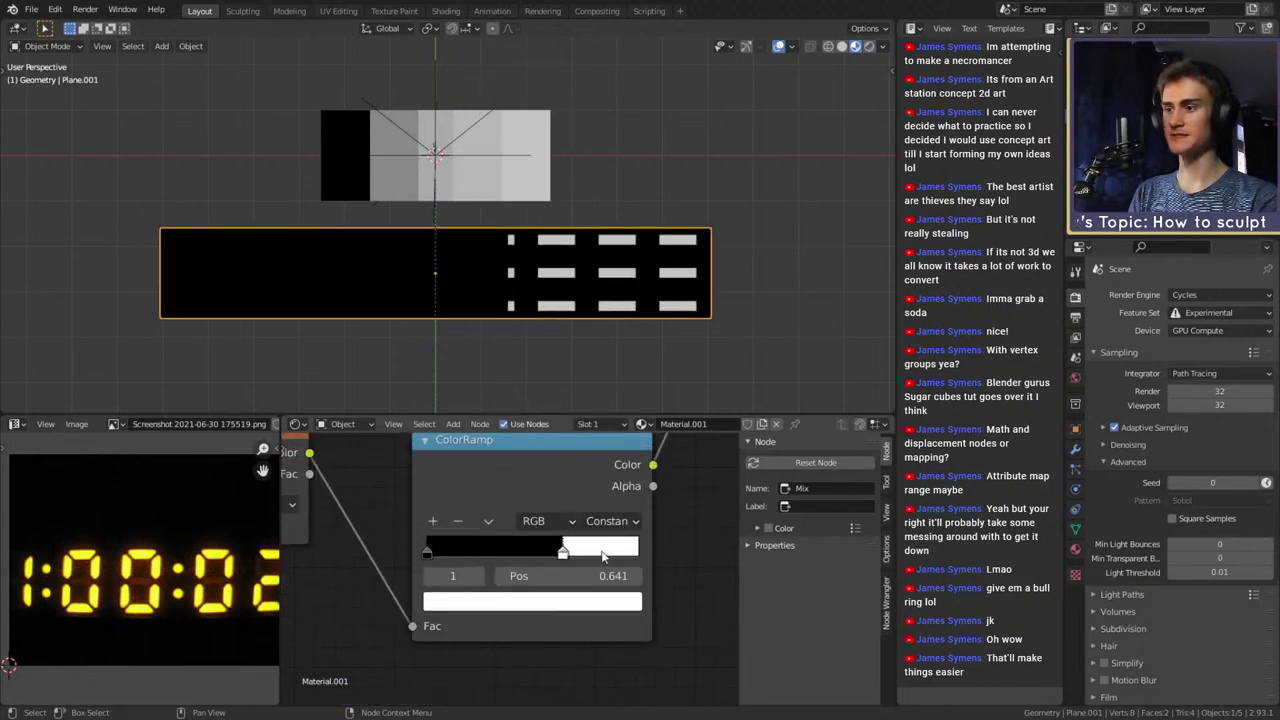
pyautogui.moveTo(565, 557); pyautogui.dragTo(407, 565)
pyautogui.moveTo(523, 556); pyautogui.dragTo(454, 565)
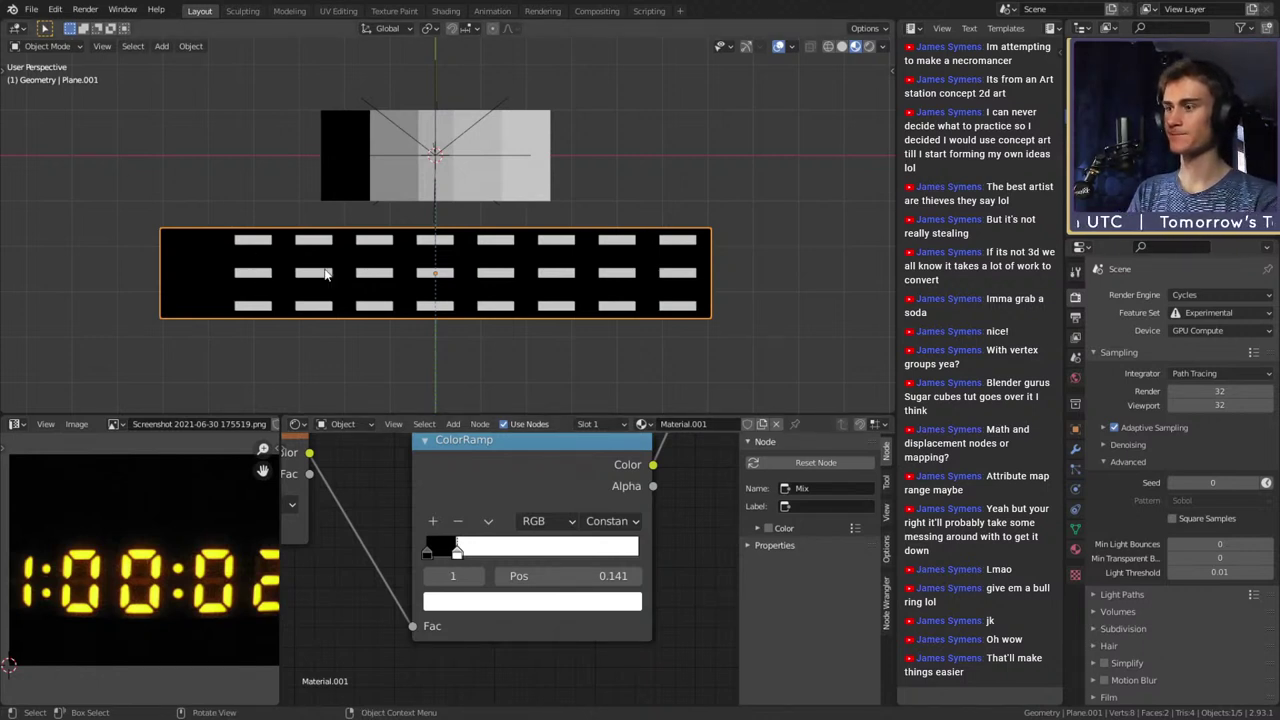
# Try an additional black stop on the lower gradient's ColorRamp at 0.357, 0.557 and 1.000
pyautogui.click(433, 525)
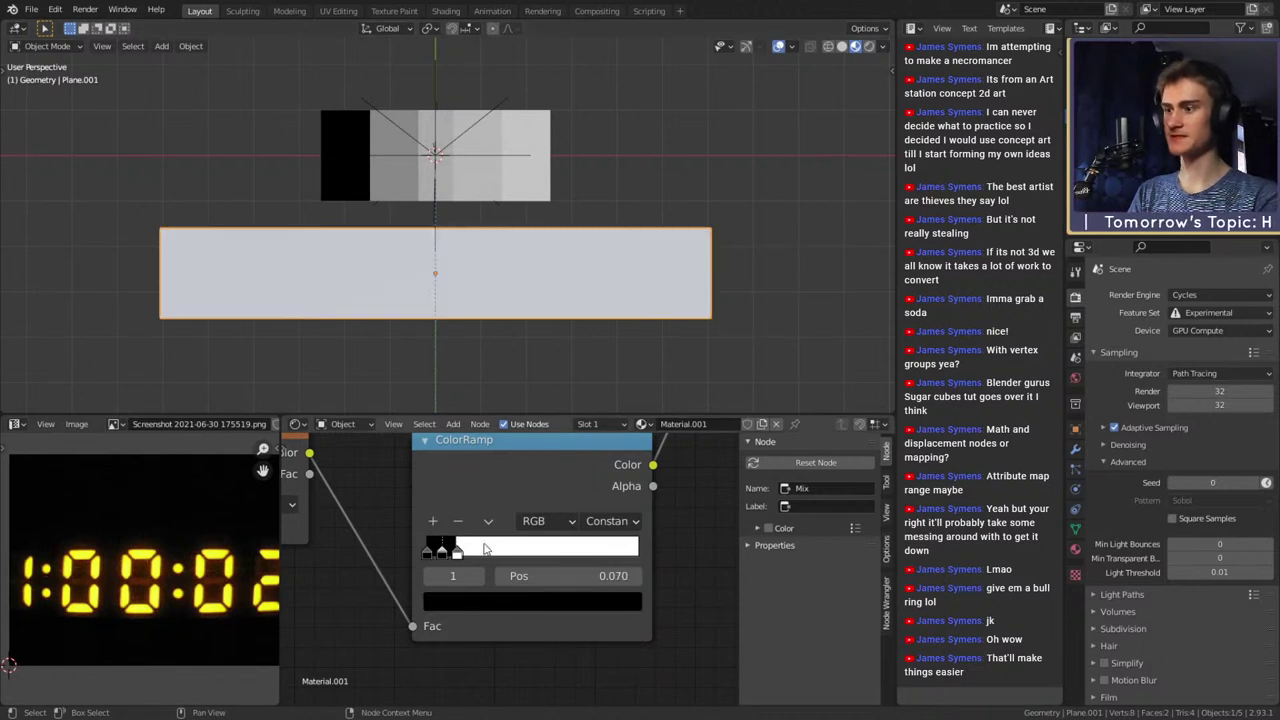
pyautogui.moveTo(443, 553); pyautogui.dragTo(506, 553)
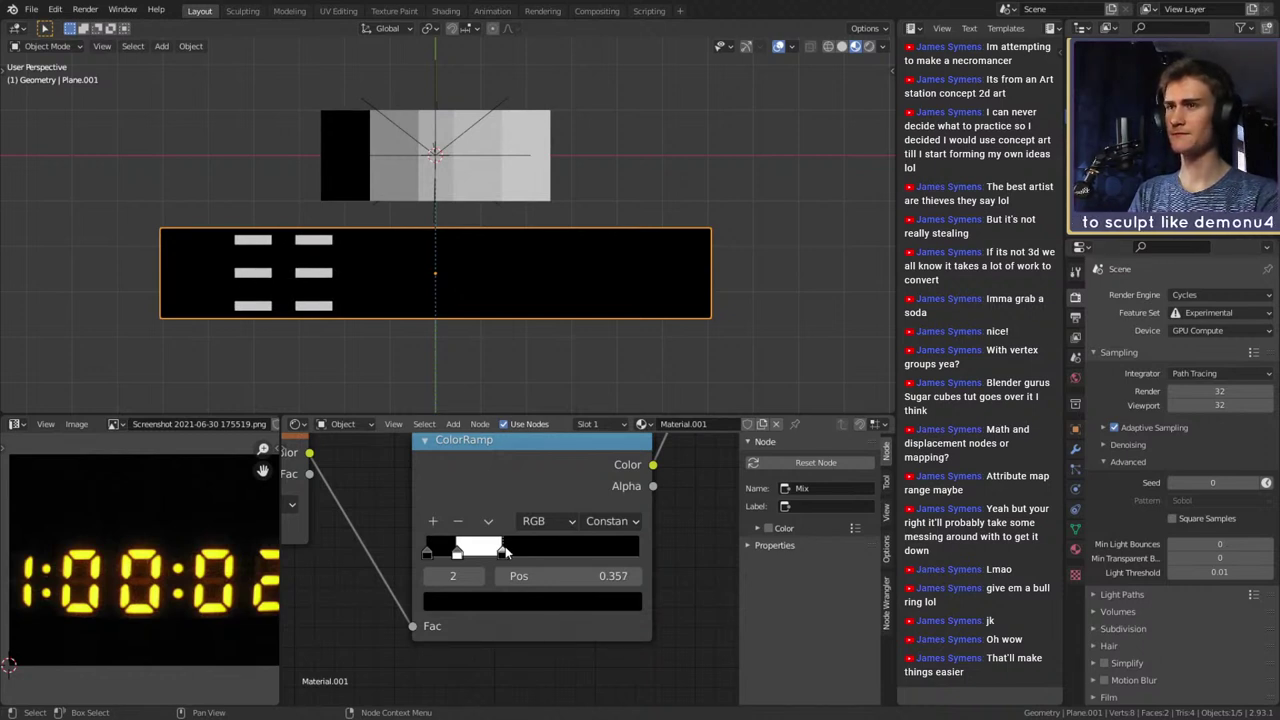
pyautogui.moveTo(506, 553); pyautogui.dragTo(549, 547)
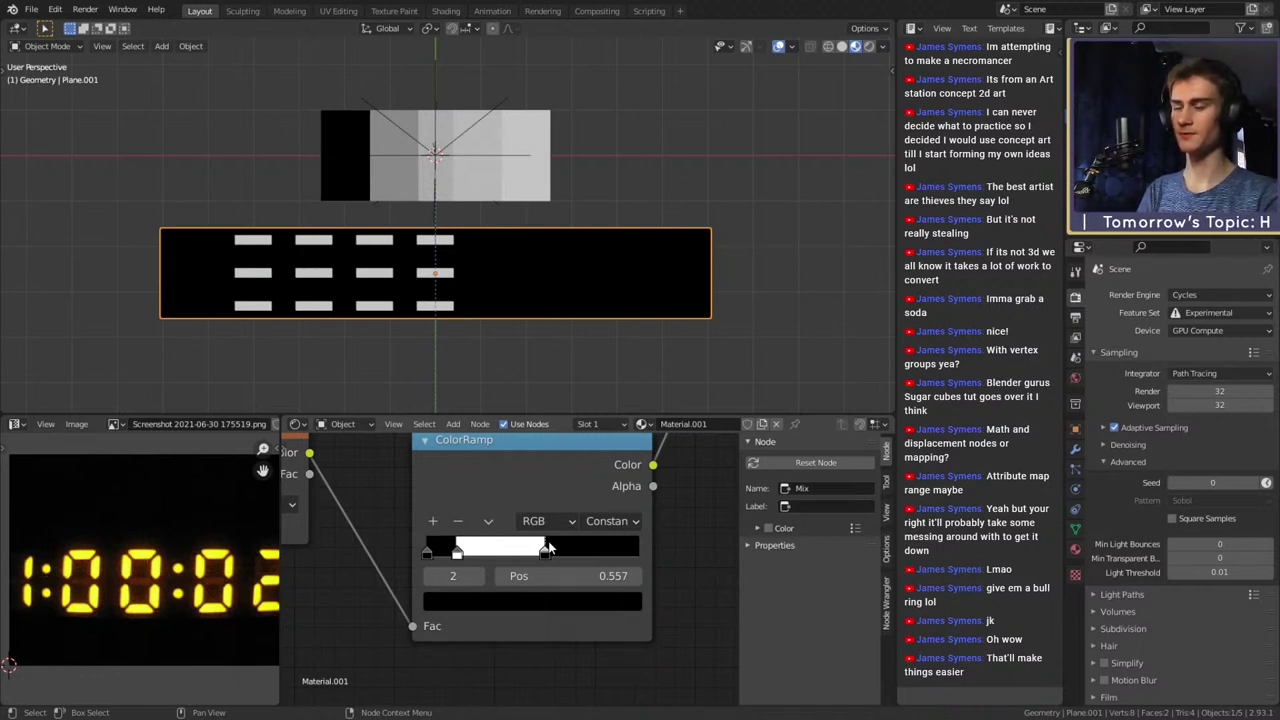
pyautogui.moveTo(545, 557); pyautogui.dragTo(644, 552)
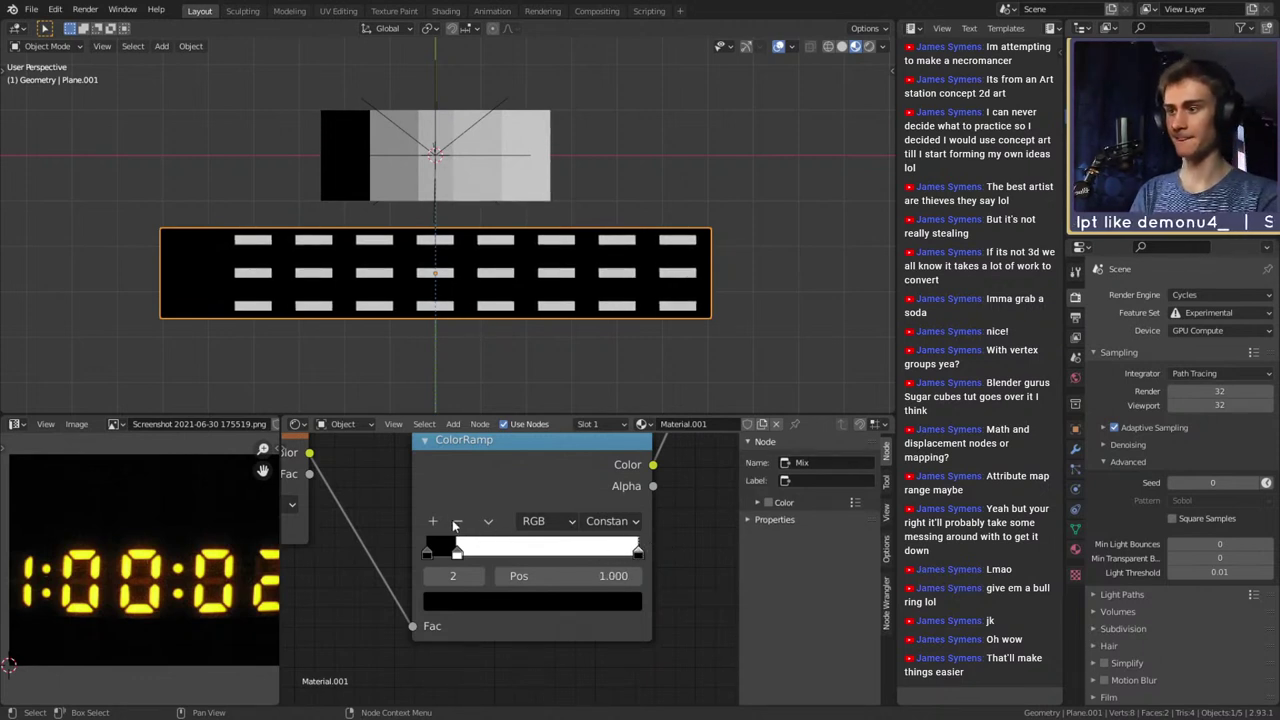
pyautogui.click(457, 551)
# Select the whole lower gradient branch, from Texture Coordinate to ColorRamp, and shift its nodes slightly
pyautogui.scroll(-5, 618, 551)
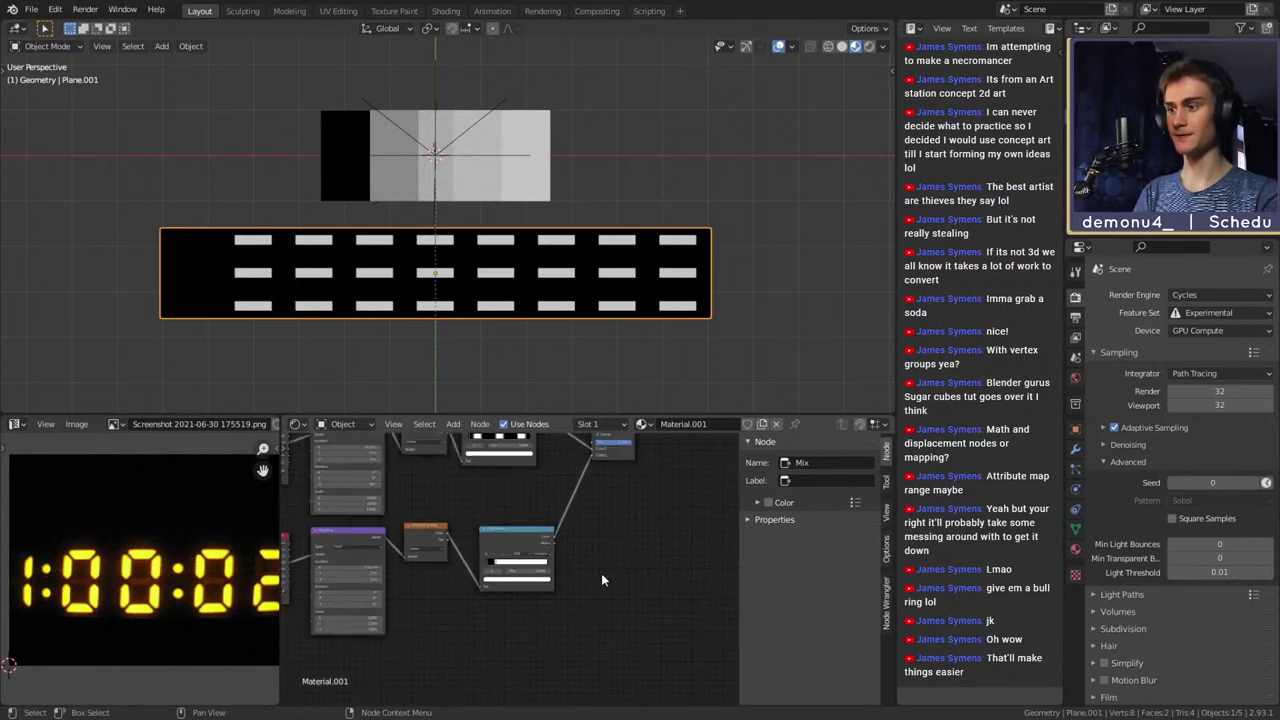
pyautogui.moveTo(601, 573); pyautogui.dragTo(651, 571, button='middle')
pyautogui.click(547, 537)
pyautogui.moveTo(547, 537); pyautogui.dragTo(540, 533)
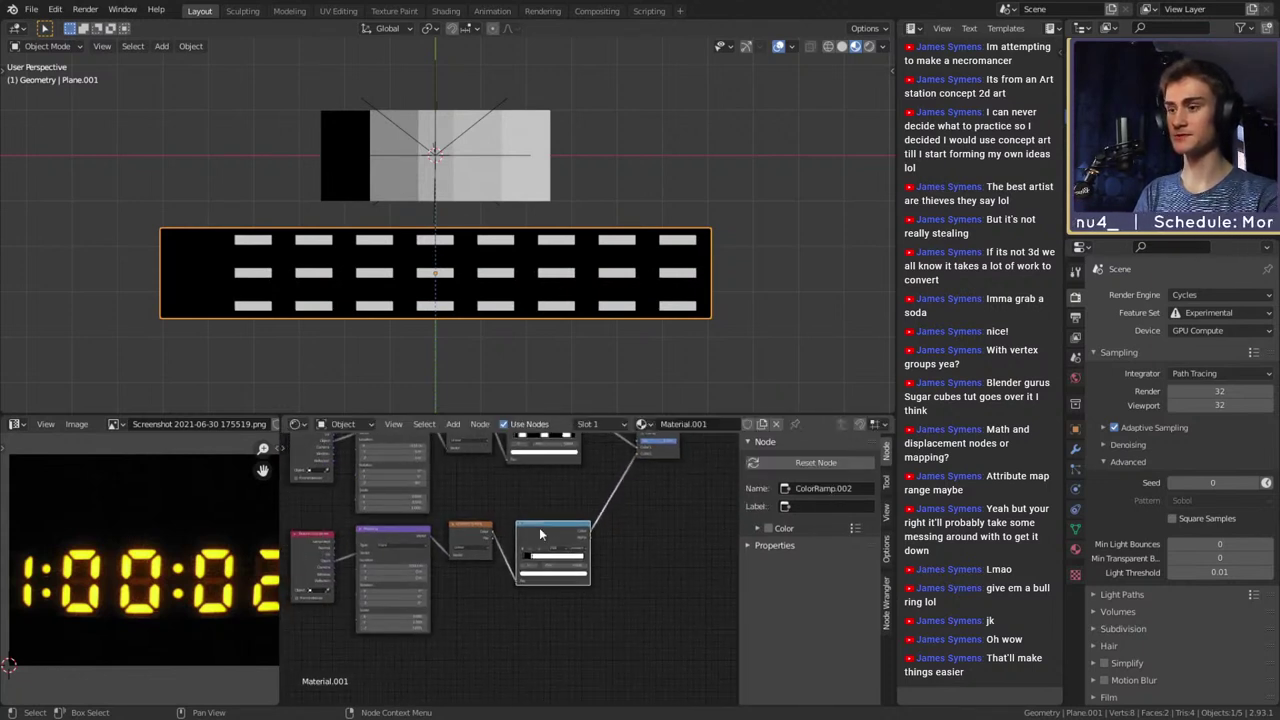
pyautogui.moveTo(552, 627); pyautogui.dragTo(306, 533)
pyautogui.moveTo(574, 541); pyautogui.dragTo(570, 542)
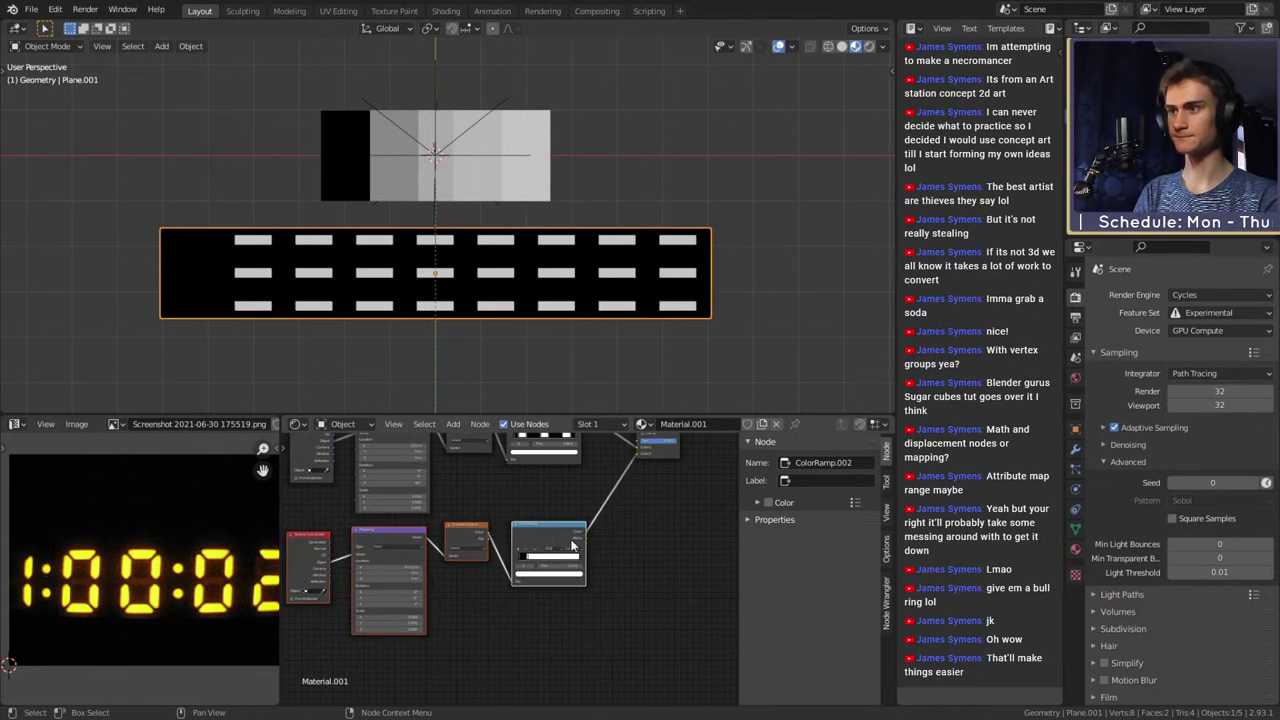
pyautogui.click(646, 545)
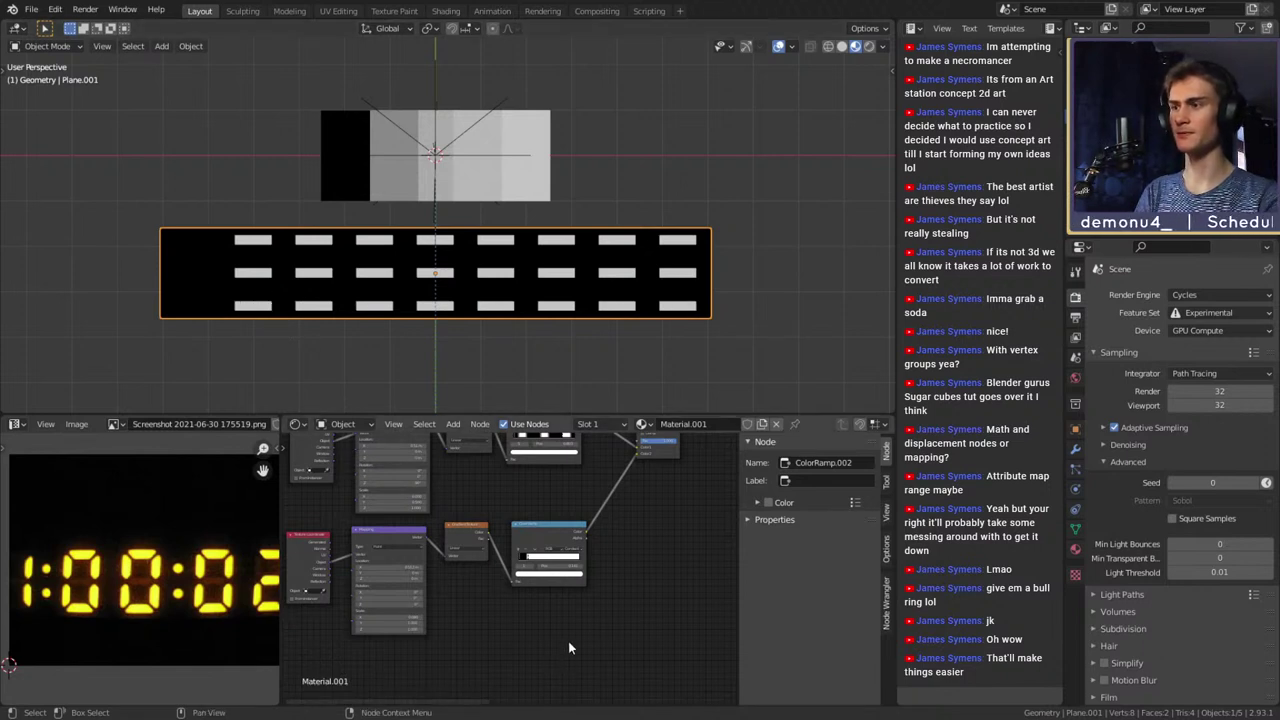
pyautogui.scroll(5, 508, 642)
pyautogui.scroll(-5, 508, 642)
pyautogui.moveTo(513, 628); pyautogui.dragTo(559, 608, button='middle')
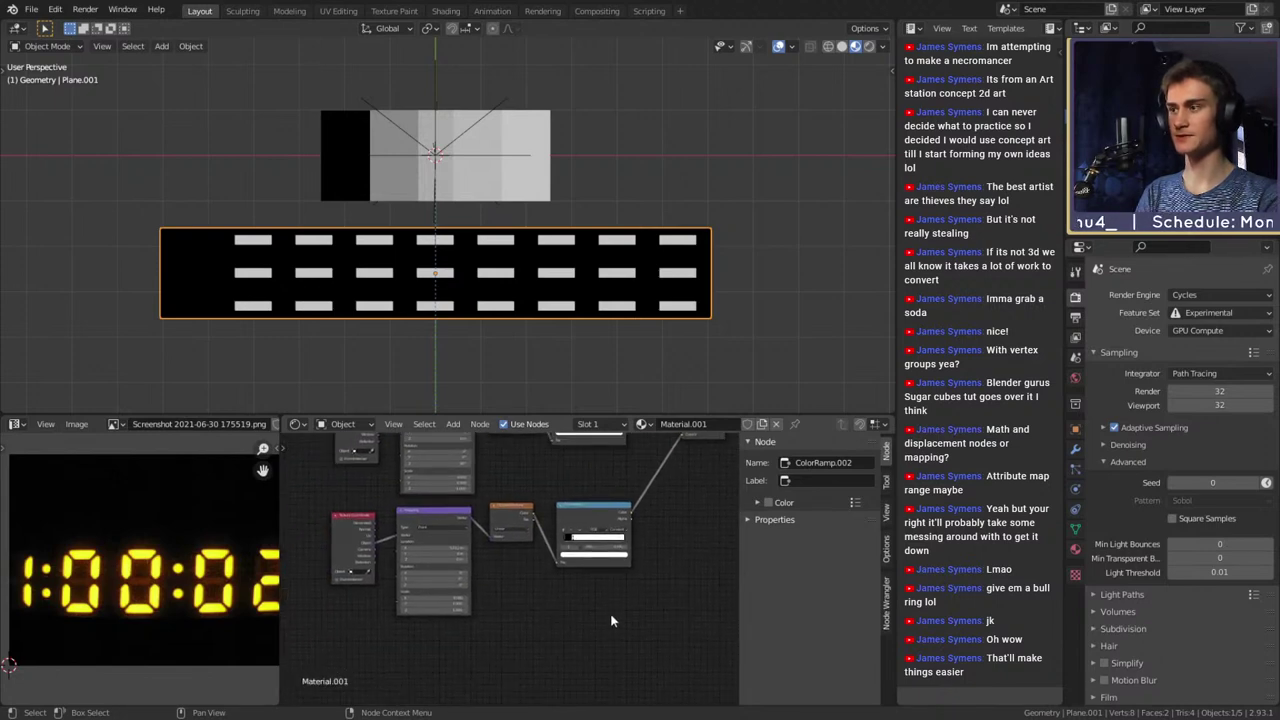
pyautogui.moveTo(692, 516); pyautogui.dragTo(675, 623, button='middle')
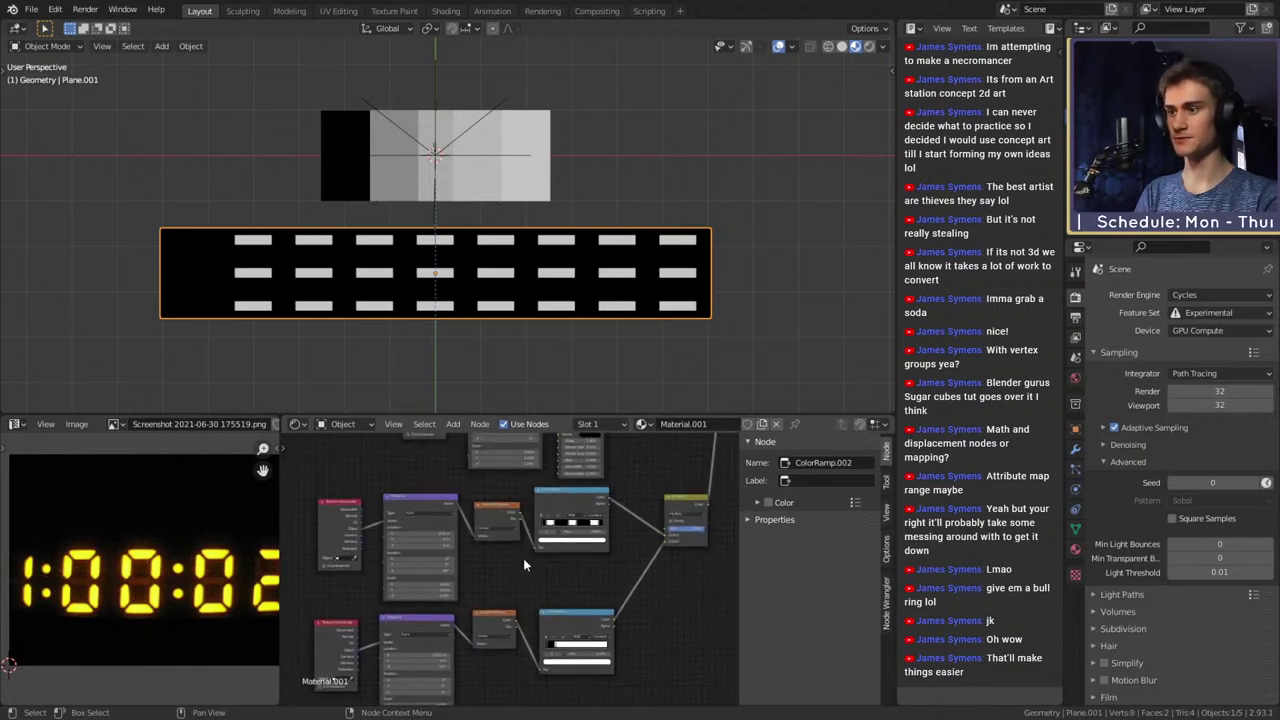
pyautogui.scroll(3, 533, 576)
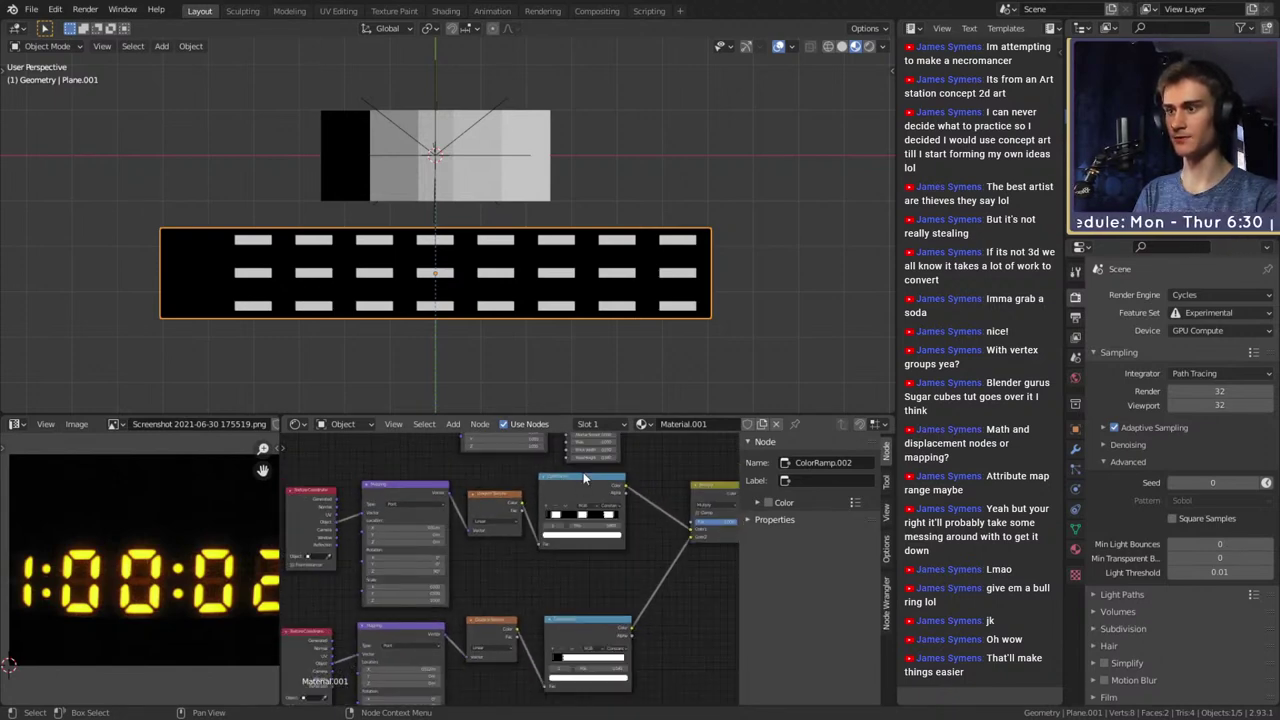
# Preview the upper gradient branch's Gradient Texture on the plane, and switch the preview back to the final mix node combining bricks and gradients
pyautogui.moveTo(530, 557); pyautogui.dragTo(520, 600, button='middle')
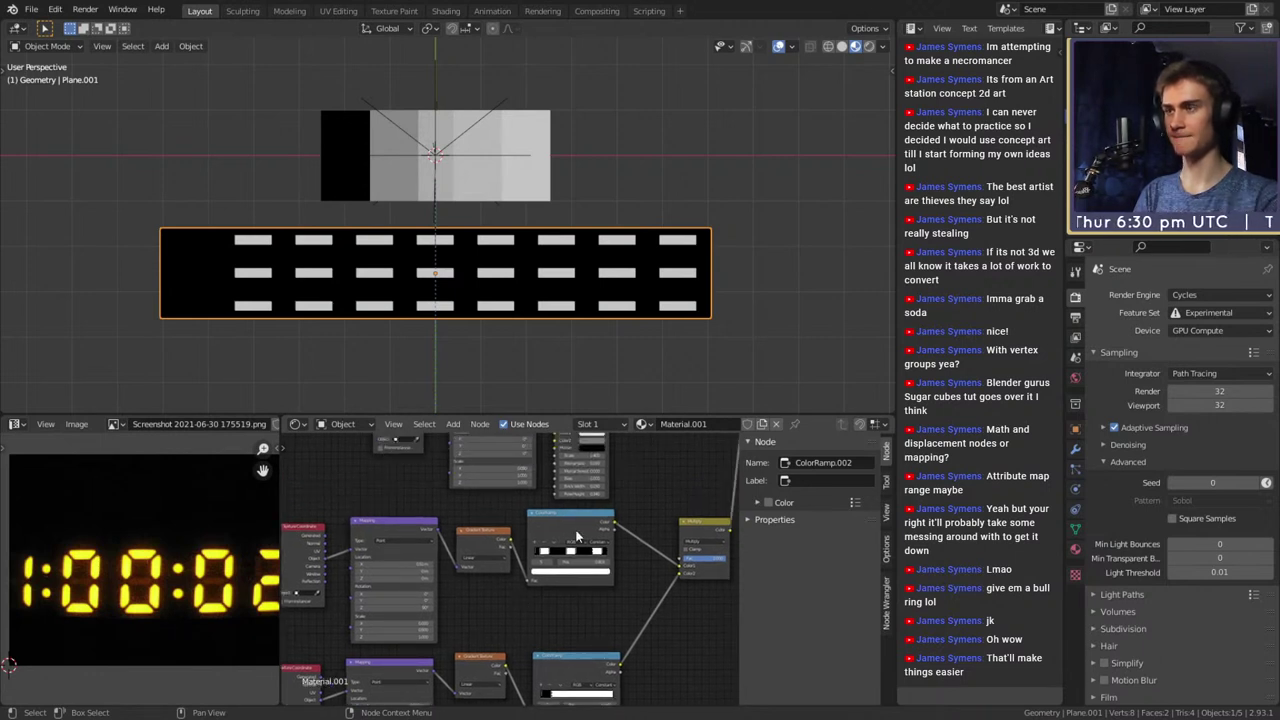
pyautogui.keyDown('ctrl'); pyautogui.keyDown('shift'); pyautogui.click(483, 544); pyautogui.keyUp('shift'); pyautogui.keyUp('ctrl')
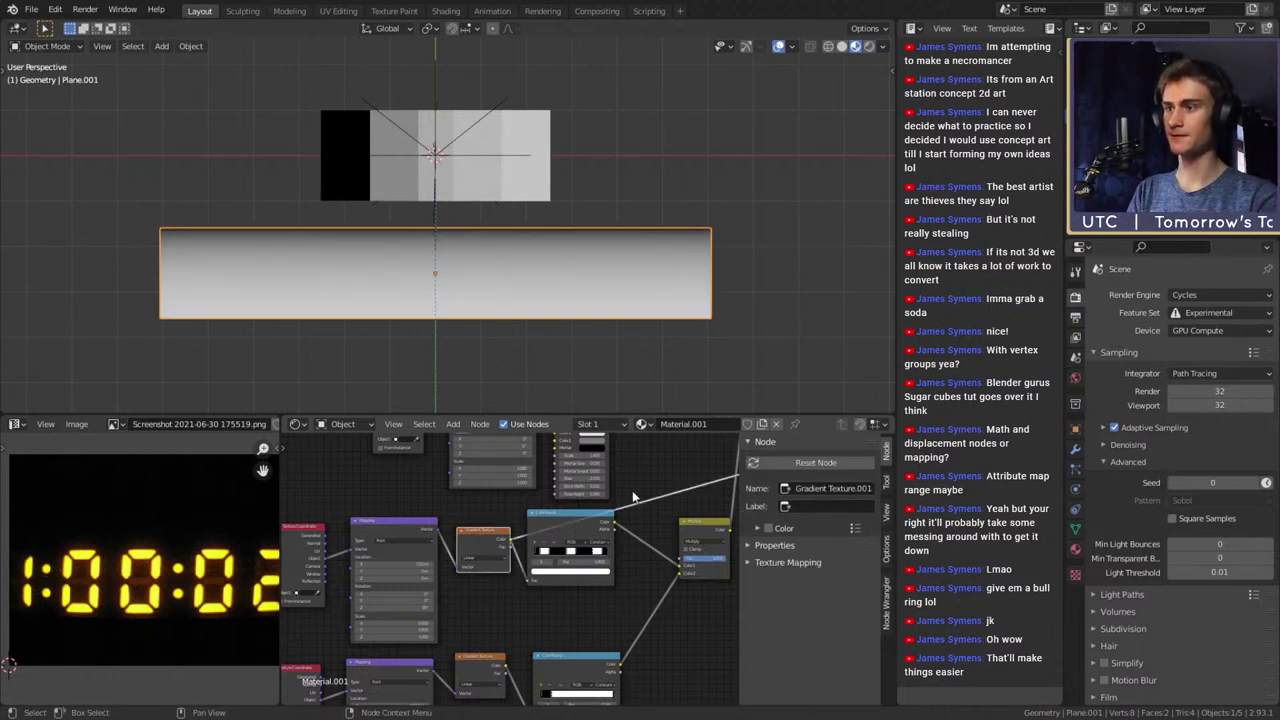
pyautogui.scroll(-3, 514, 534)
pyautogui.keyDown('ctrl'); pyautogui.keyDown('shift'); pyautogui.click(499, 521); pyautogui.keyUp('shift'); pyautogui.keyUp('ctrl')
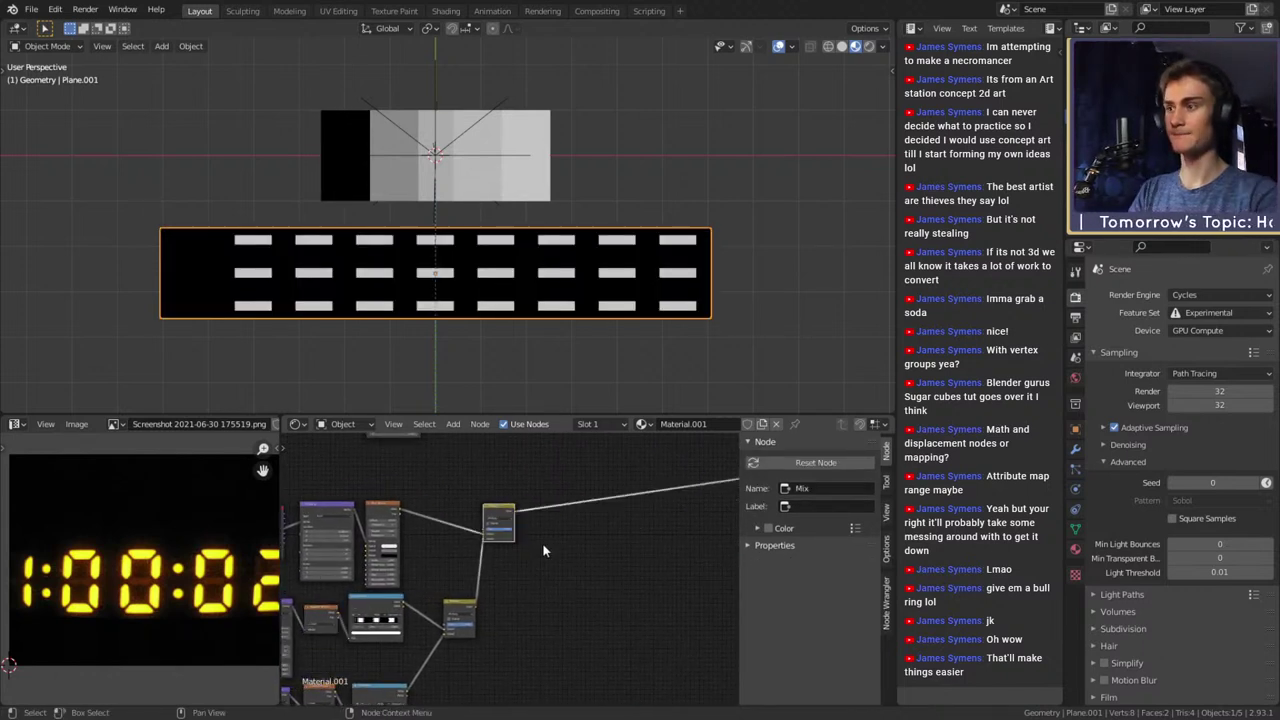
# Duplicate the upper gradient branch, from Texture Coordinate to ColorRamp, and place the copy below the lower gradient branch
pyautogui.moveTo(464, 694); pyautogui.dragTo(628, 568, button='middle')
pyautogui.moveTo(535, 527); pyautogui.dragTo(376, 488)
pyautogui.hotkey('shift', 'd')
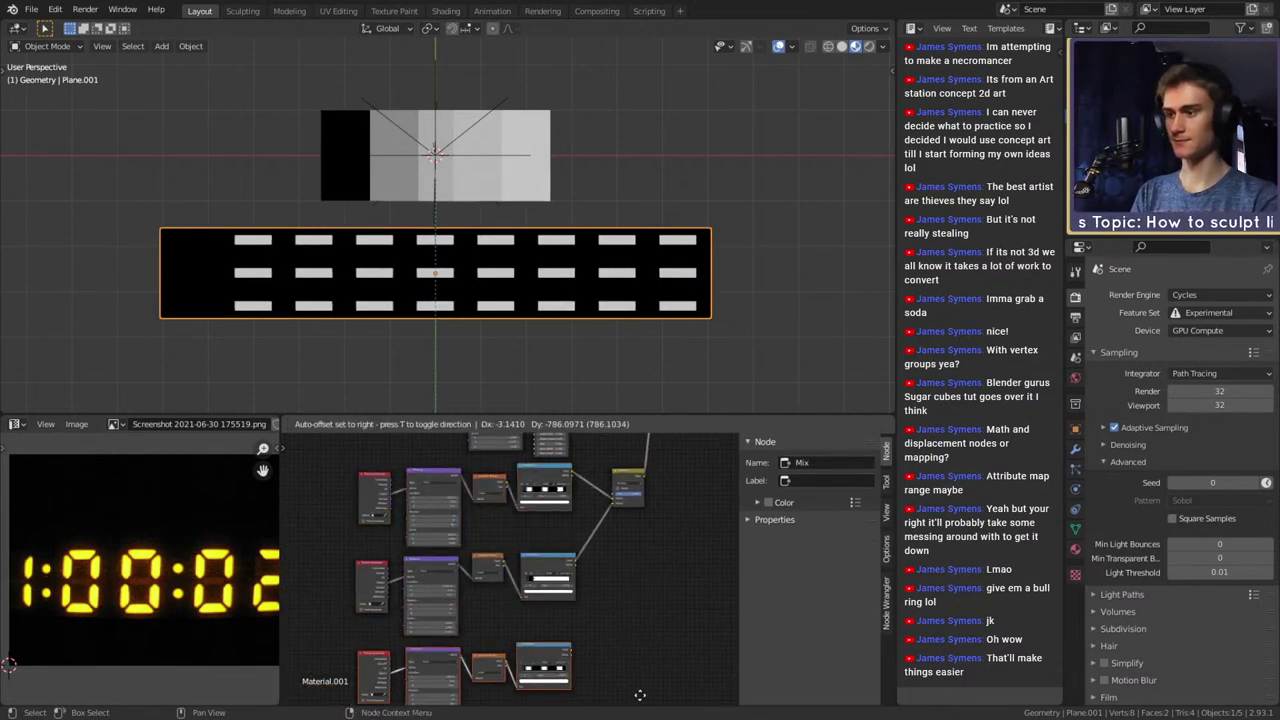
pyautogui.click(640, 695)
# Shift all three gradient branches together with their Multiply node away from the final mix node to make room in the node tree
pyautogui.scroll(-4, 609, 636)
pyautogui.moveTo(609, 632); pyautogui.dragTo(605, 540, button='middle')
pyautogui.scroll(4, 605, 524)
pyautogui.moveTo(640, 445); pyautogui.dragTo(532, 588, button='middle')
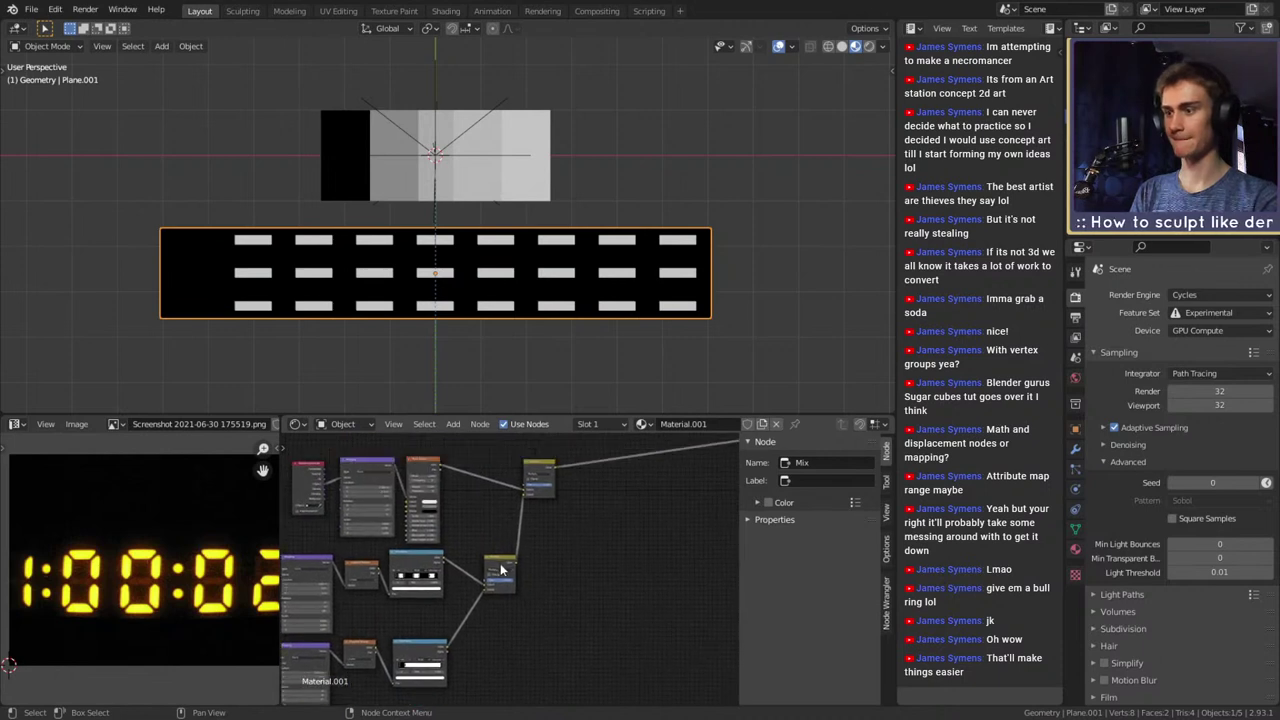
pyautogui.scroll(-2, 502, 568)
pyautogui.press('b')
pyautogui.moveTo(528, 660); pyautogui.dragTo(365, 503)
pyautogui.moveTo(558, 686); pyautogui.dragTo(341, 499)
pyautogui.moveTo(540, 502); pyautogui.dragTo(493, 498)
pyautogui.click(560, 569)
pyautogui.moveTo(546, 604); pyautogui.dragTo(614, 603, button='middle')
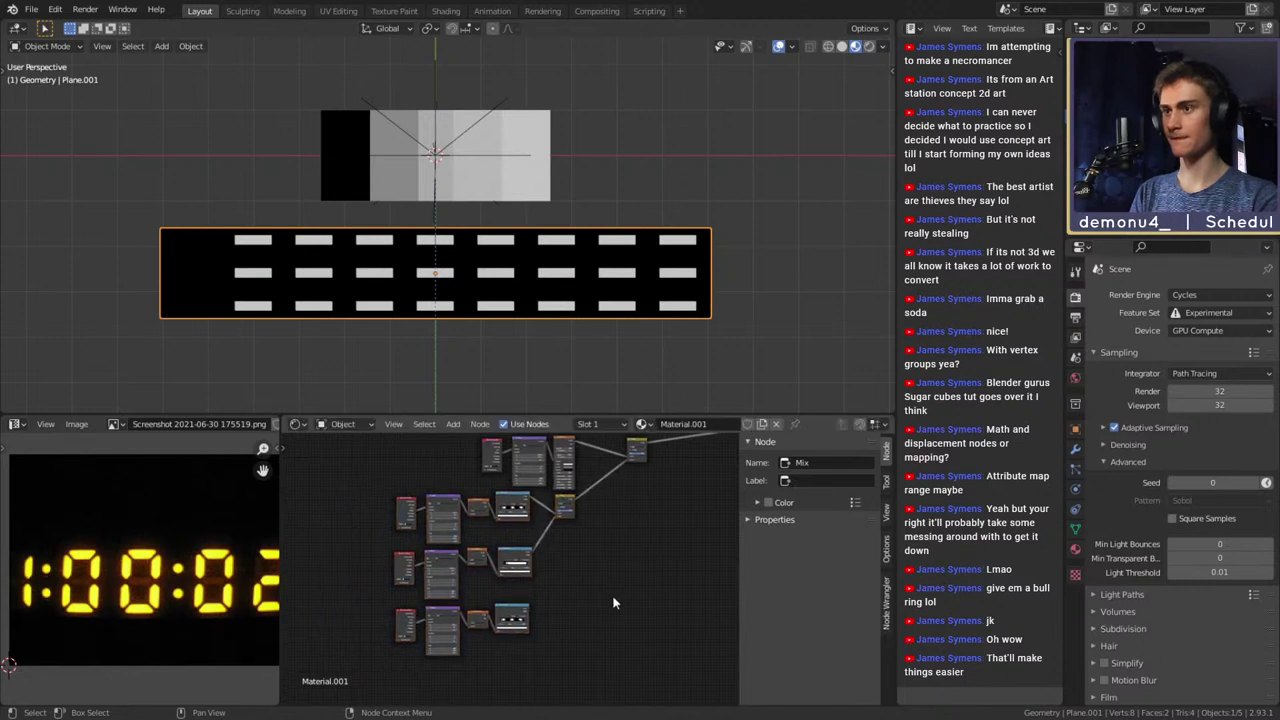
# Shift the three lower rows of gradient nodes to the left and move their Mix node back beside them
pyautogui.scroll(2, 614, 603)
pyautogui.scroll(-2, 540, 675)
pyautogui.press('b')
pyautogui.moveTo(507, 672); pyautogui.dragTo(349, 474)
pyautogui.moveTo(508, 487); pyautogui.dragTo(453, 485)
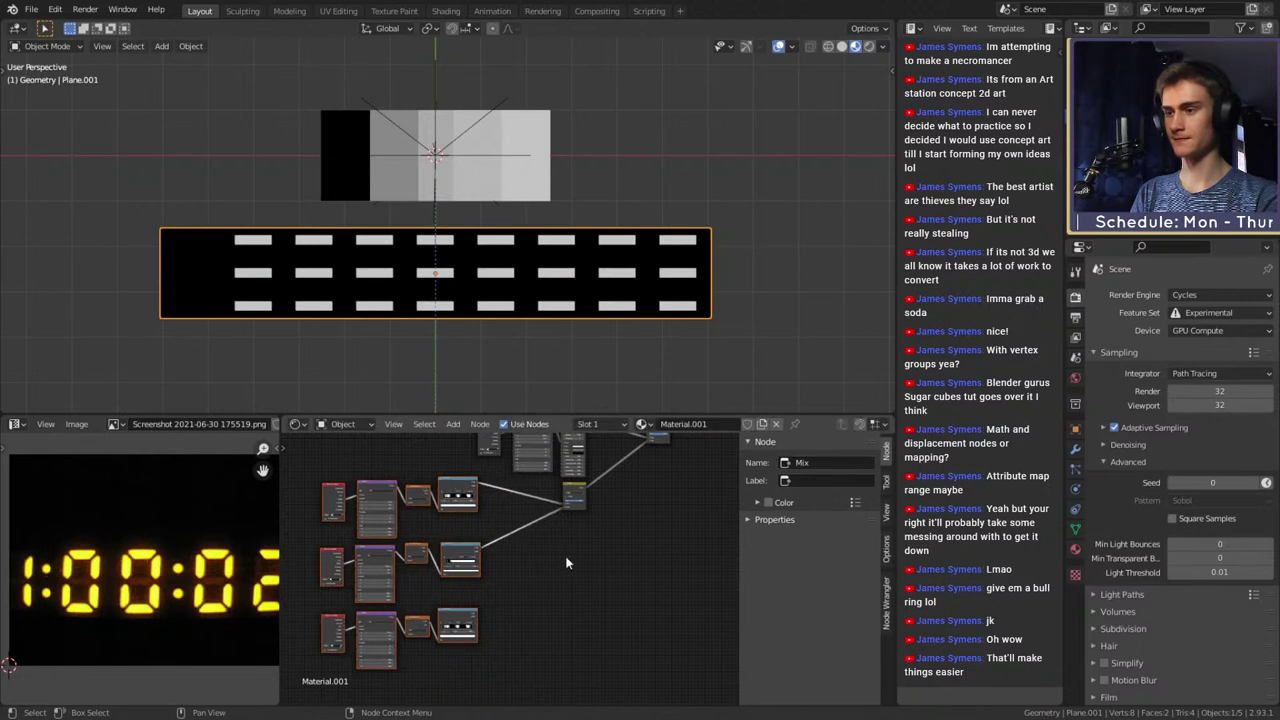
pyautogui.moveTo(576, 485); pyautogui.dragTo(518, 483)
pyautogui.click(574, 551)
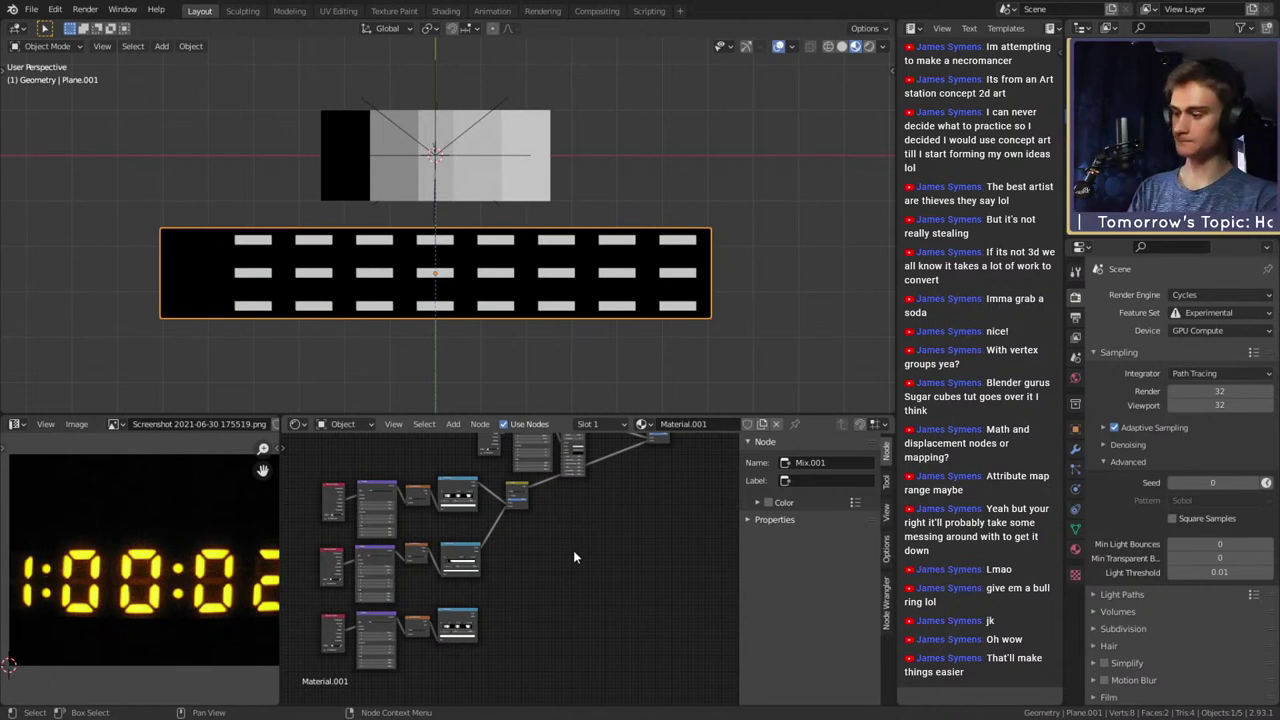
# Remove the bottom row's ColorRamp and insert a fresh ColorRamp on the link after its Gradient Texture
pyautogui.scroll(5, 548, 637)
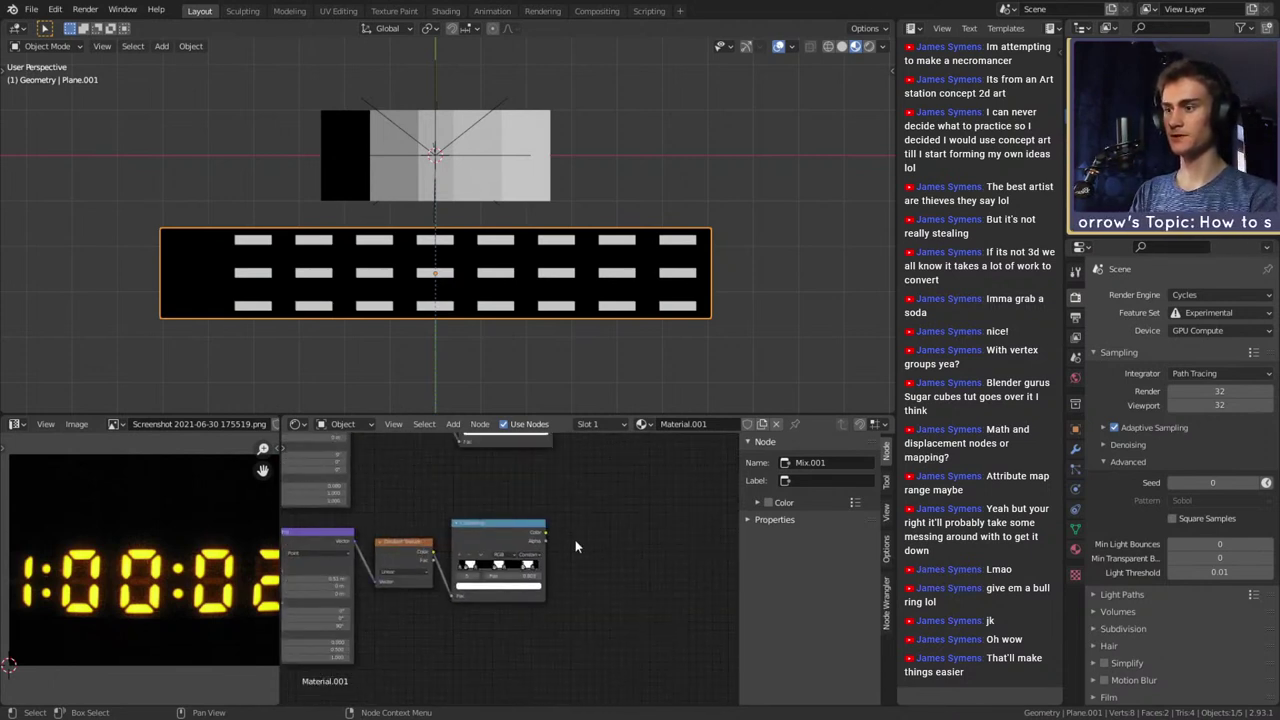
pyautogui.click(497, 530)
pyautogui.hotkey('ctrl', 'x')
pyautogui.scroll(1, 482, 535)
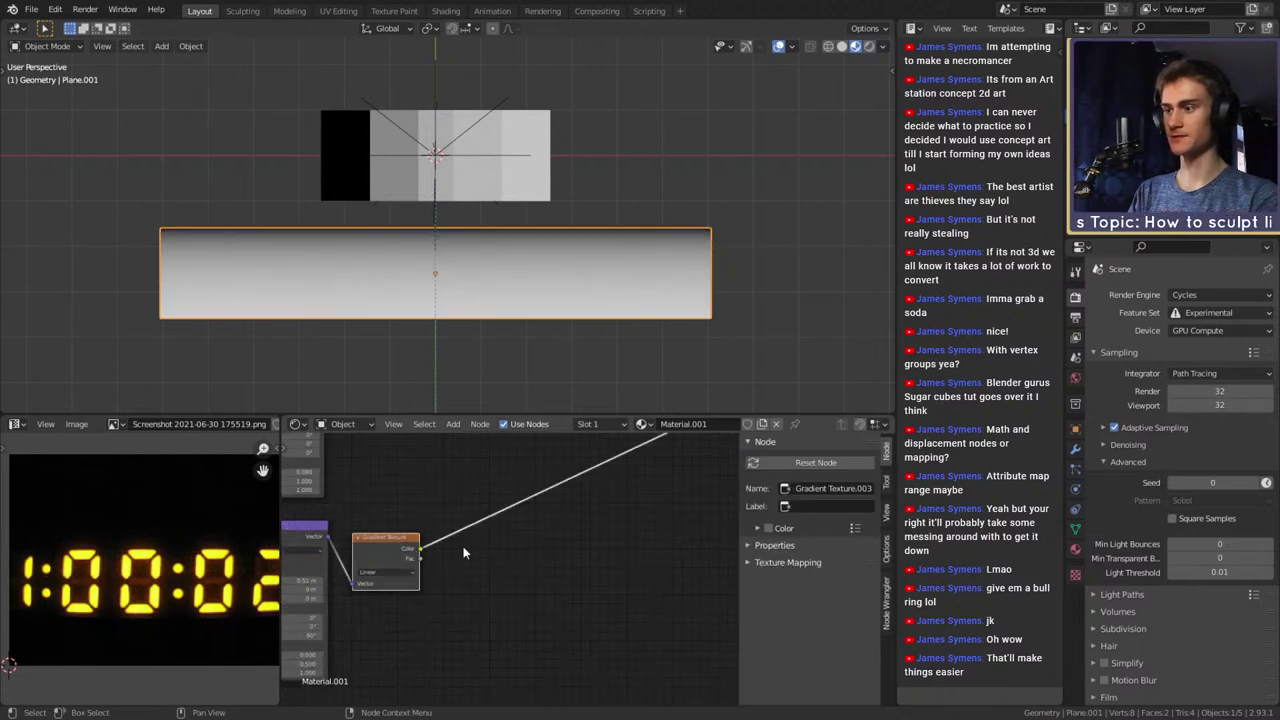
pyautogui.hotkey('shift', 'a')
pyautogui.moveTo(440, 557)
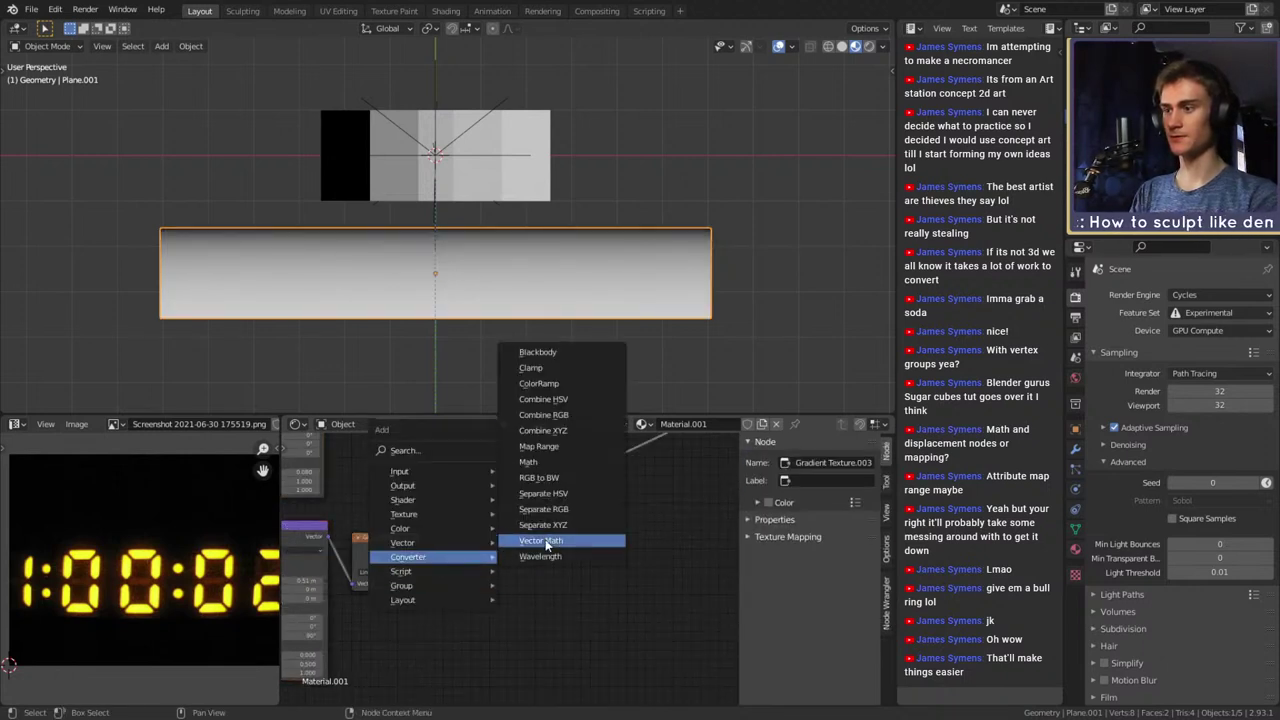
pyautogui.click(539, 383)
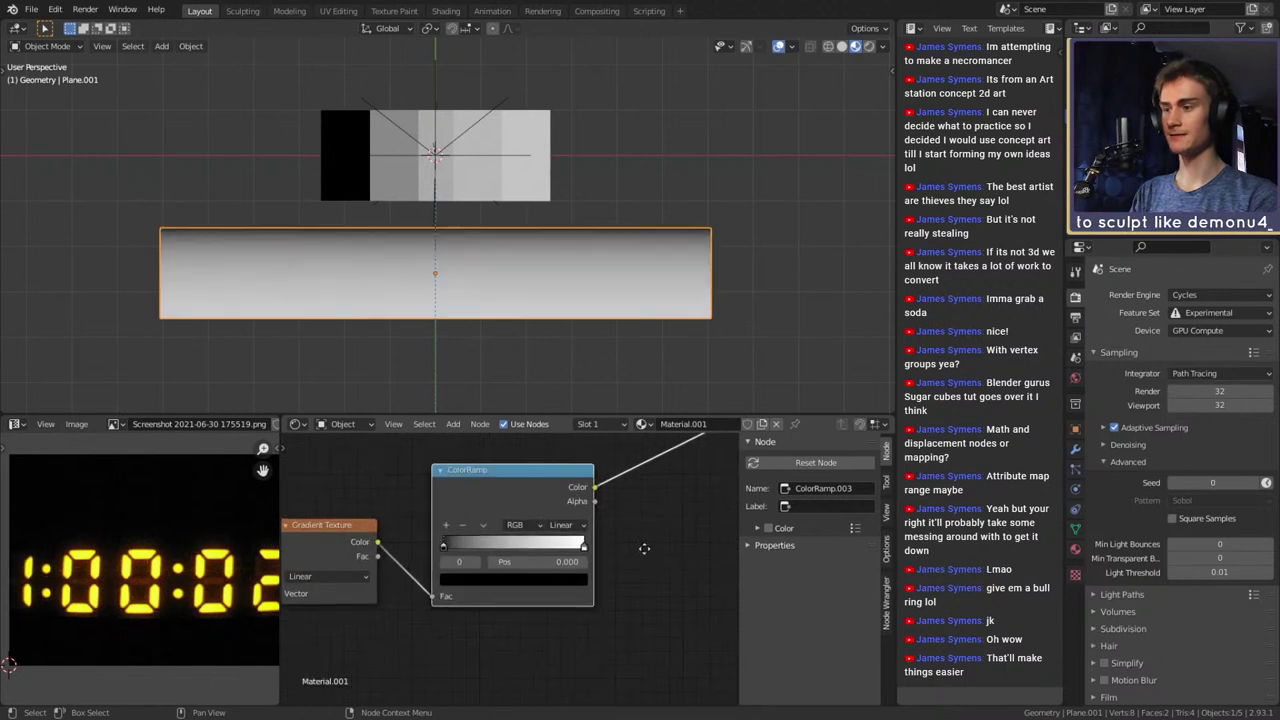
pyautogui.click(493, 505)
# Set the new ColorRamp's interpolation to Constant and move its white stop to position 0.600
pyautogui.click(560, 538)
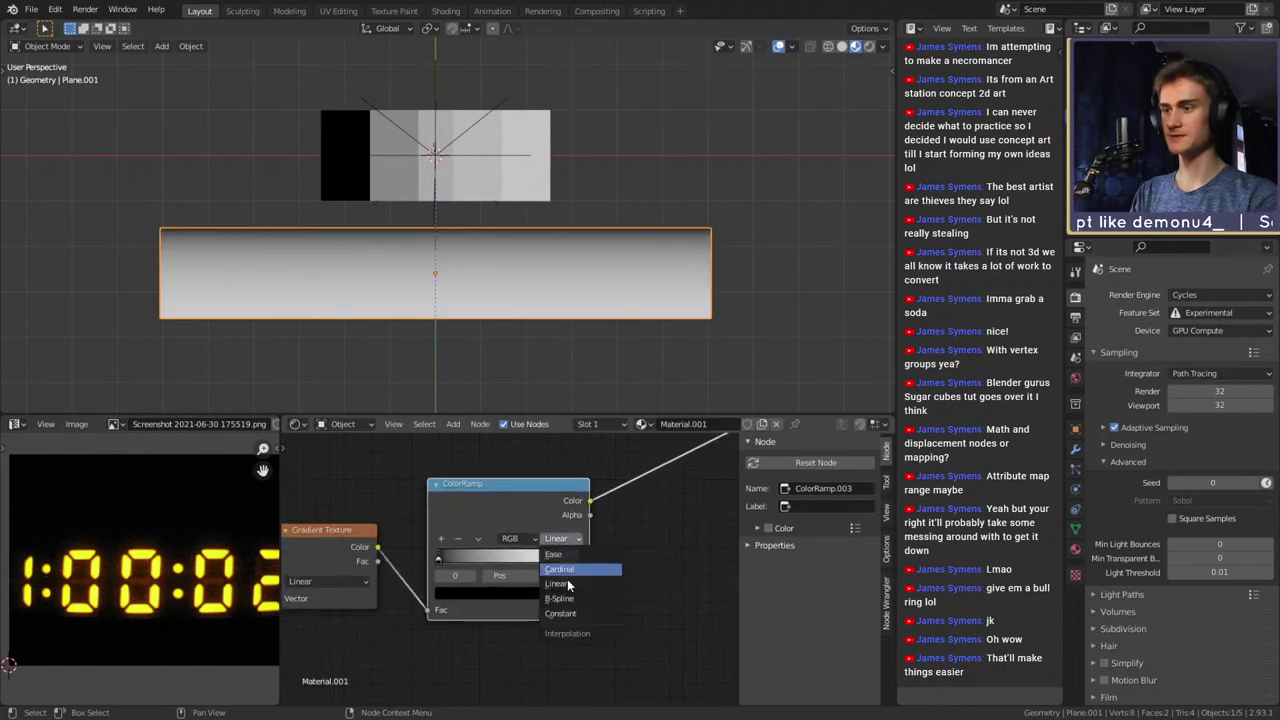
pyautogui.click(562, 615)
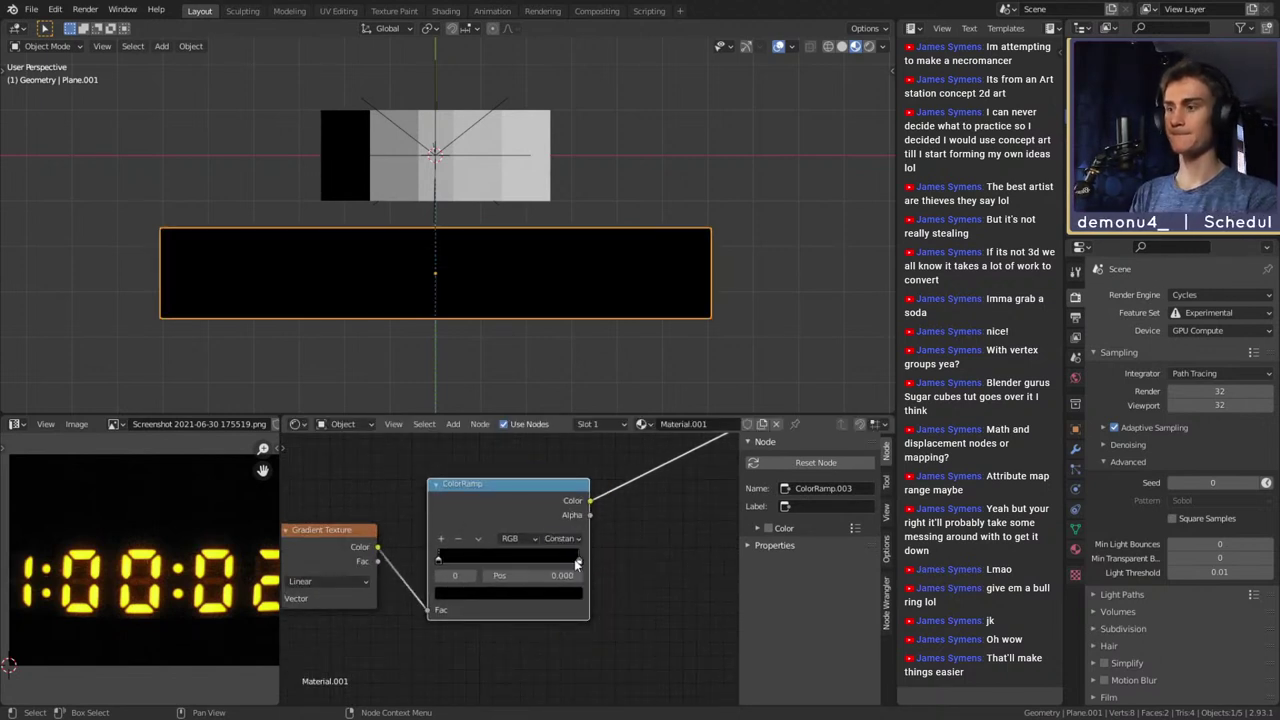
pyautogui.moveTo(578, 557); pyautogui.dragTo(522, 558)
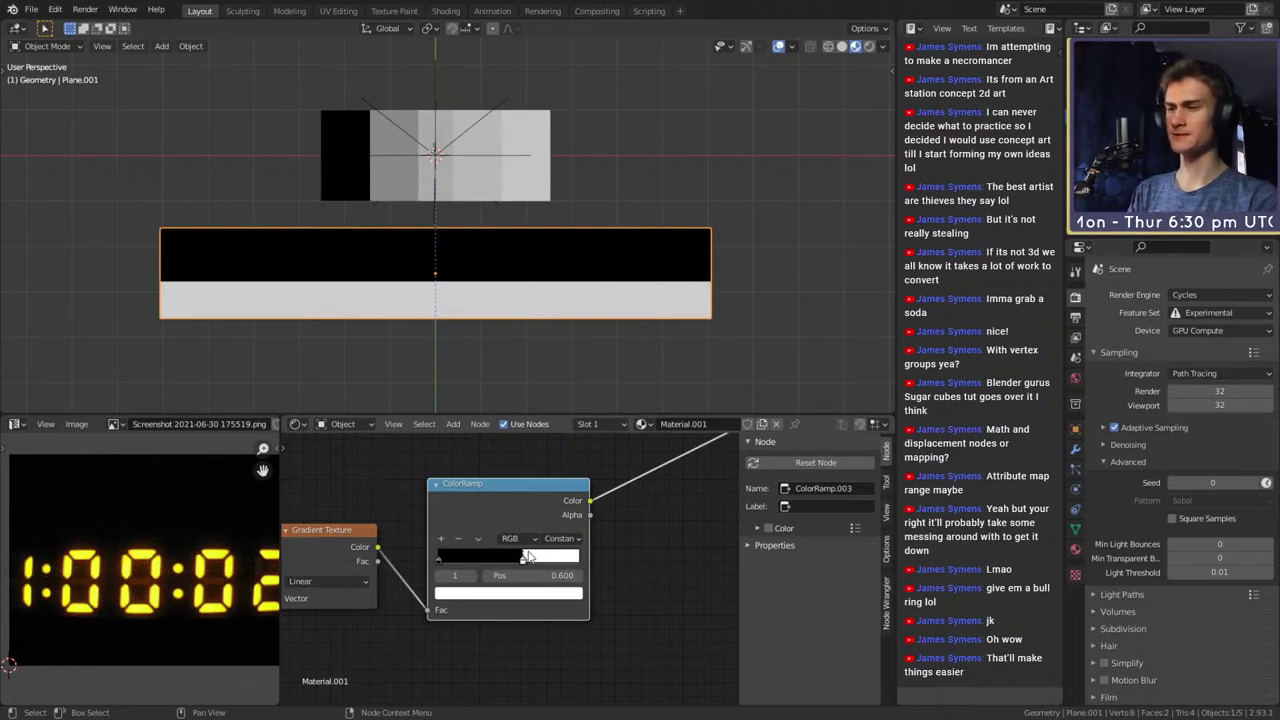
pyautogui.moveTo(522, 561); pyautogui.dragTo(507, 561)
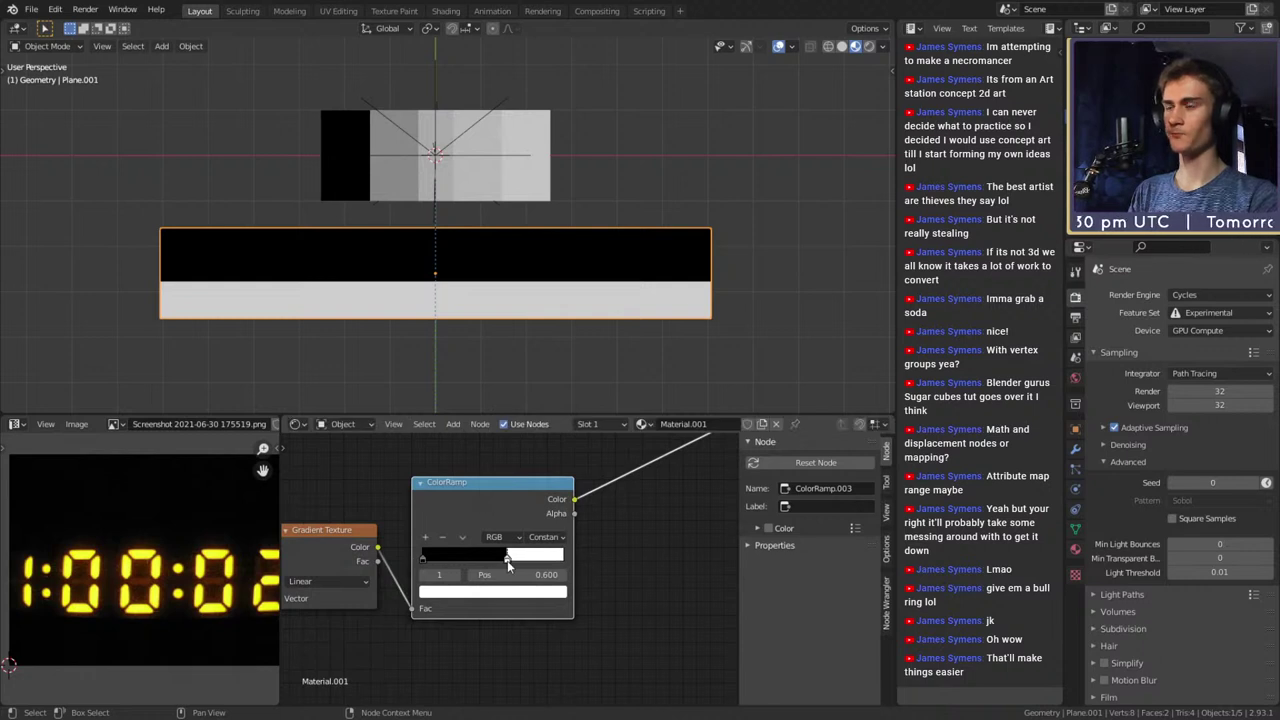
# Select the whole bottom row of nodes and shift it slightly to the left
pyautogui.scroll(-5, 574, 550)
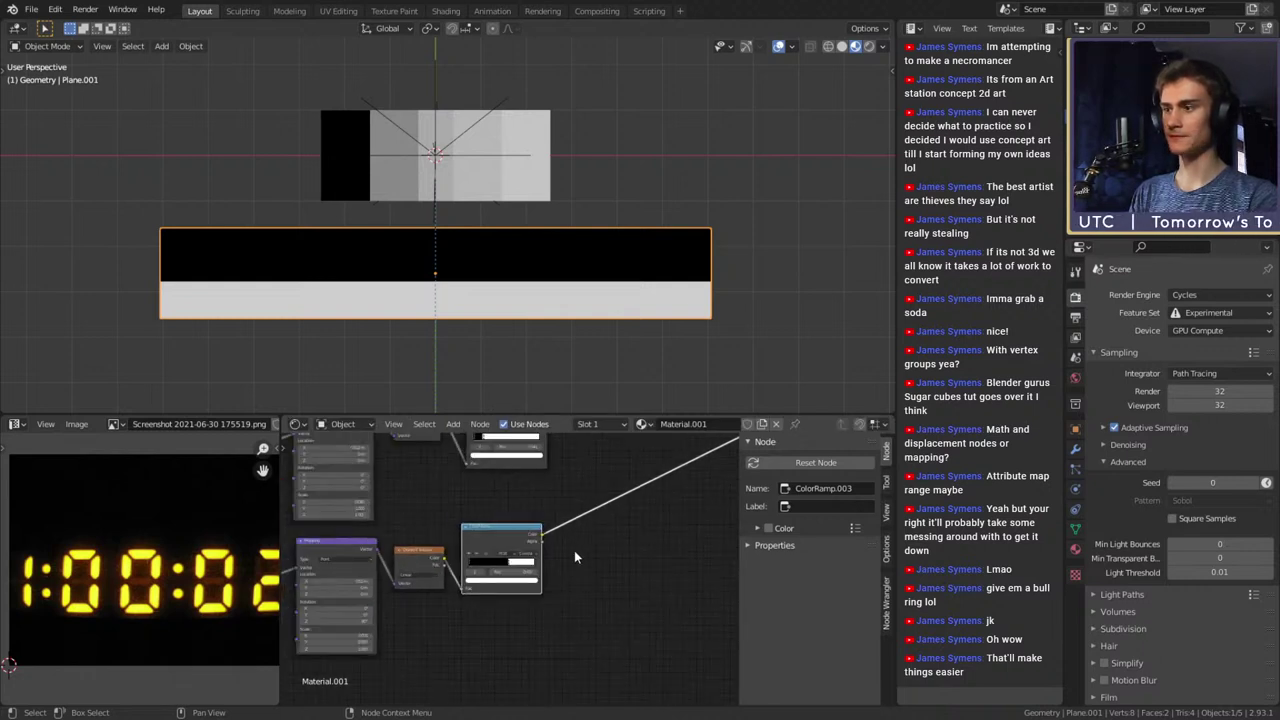
pyautogui.scroll(-3, 550, 590)
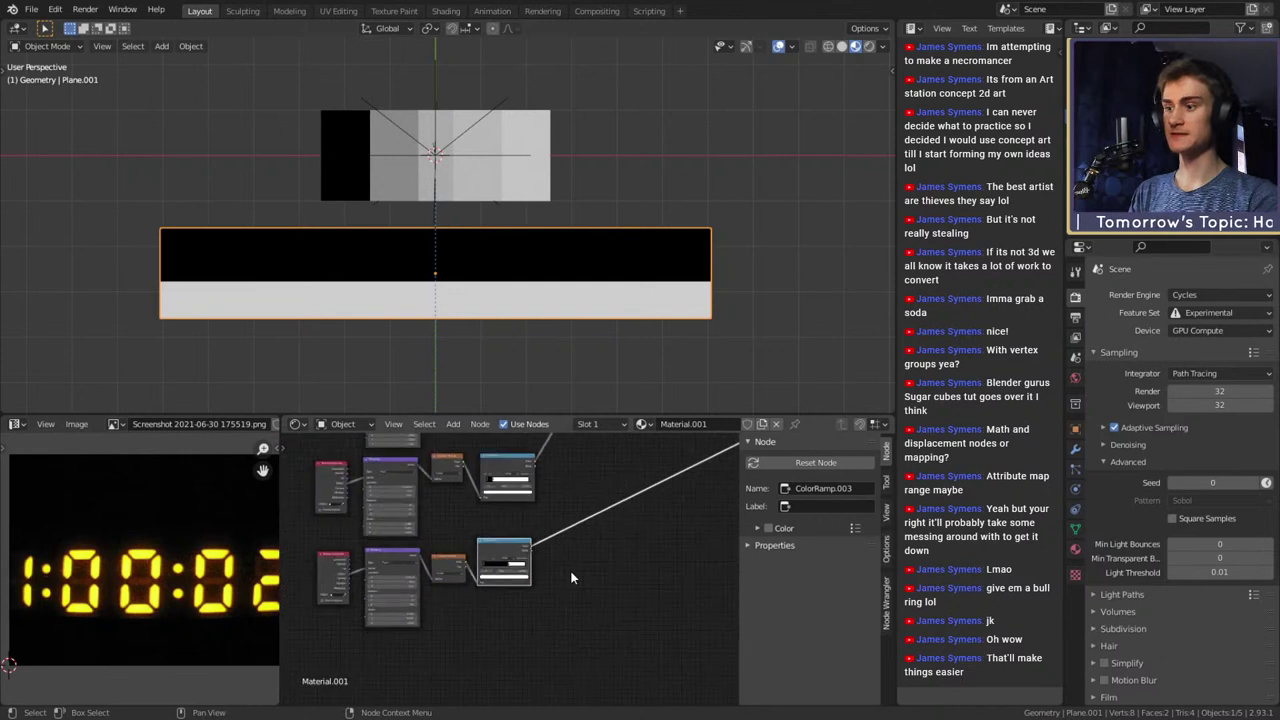
pyautogui.moveTo(510, 626); pyautogui.dragTo(318, 556)
pyautogui.moveTo(455, 556); pyautogui.dragTo(432, 556)
pyautogui.scroll(-4, 546, 534)
pyautogui.keyDown('shift'); pyautogui.scroll(2, 560, 542); pyautogui.keyUp('shift')
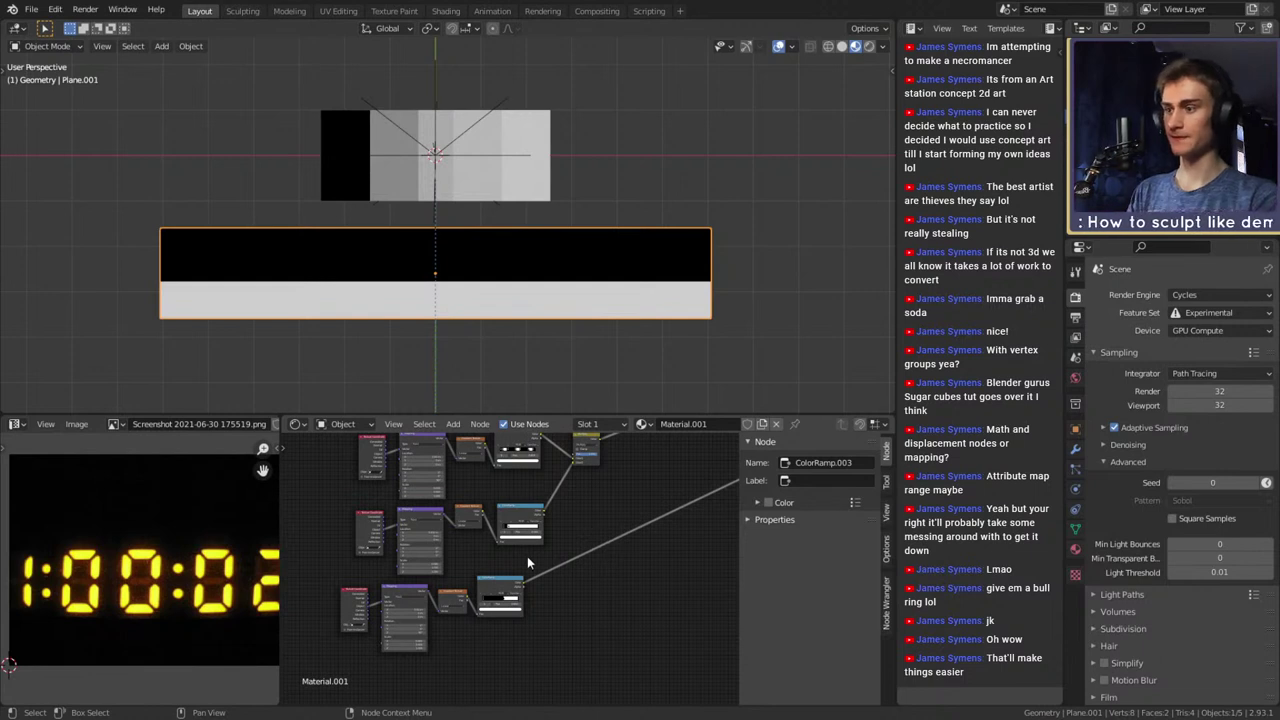
# Duplicate the node row above the bottom one and place the copy underneath the bottom row
pyautogui.moveTo(522, 572); pyautogui.dragTo(360, 505)
pyautogui.hotkey('shift', 'd')
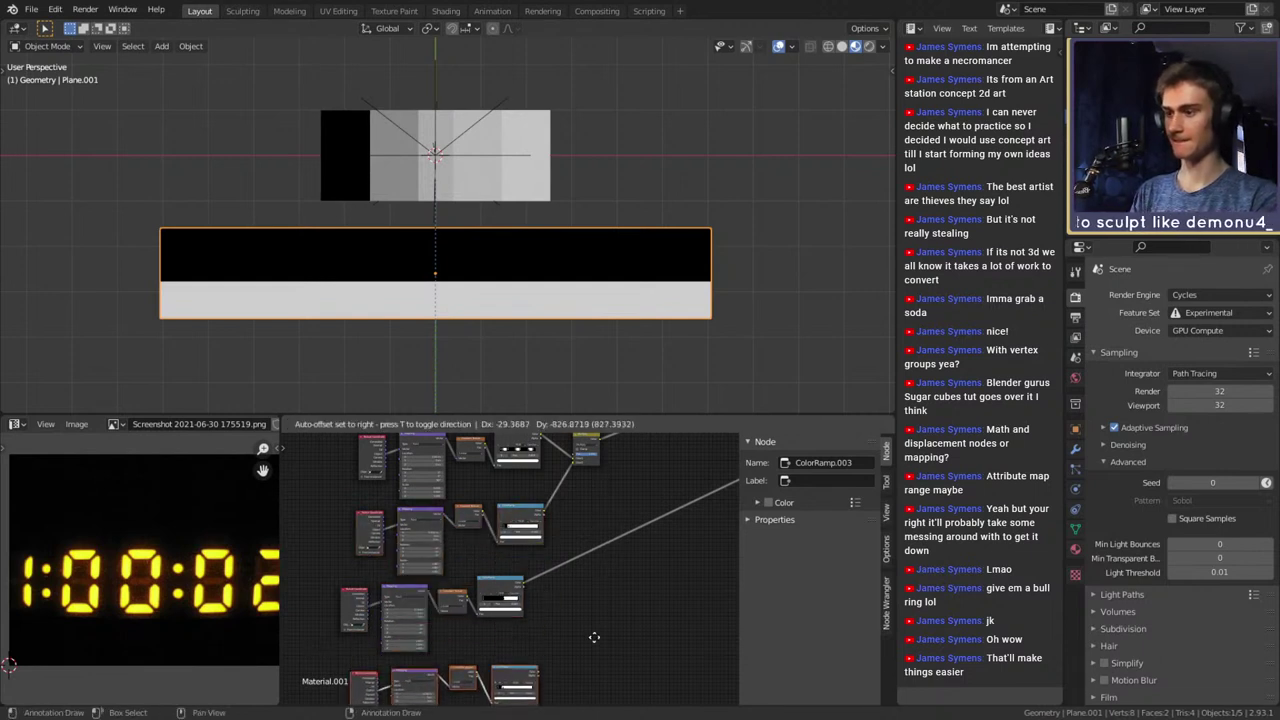
pyautogui.click(585, 624)
pyautogui.scroll(2, 562, 642)
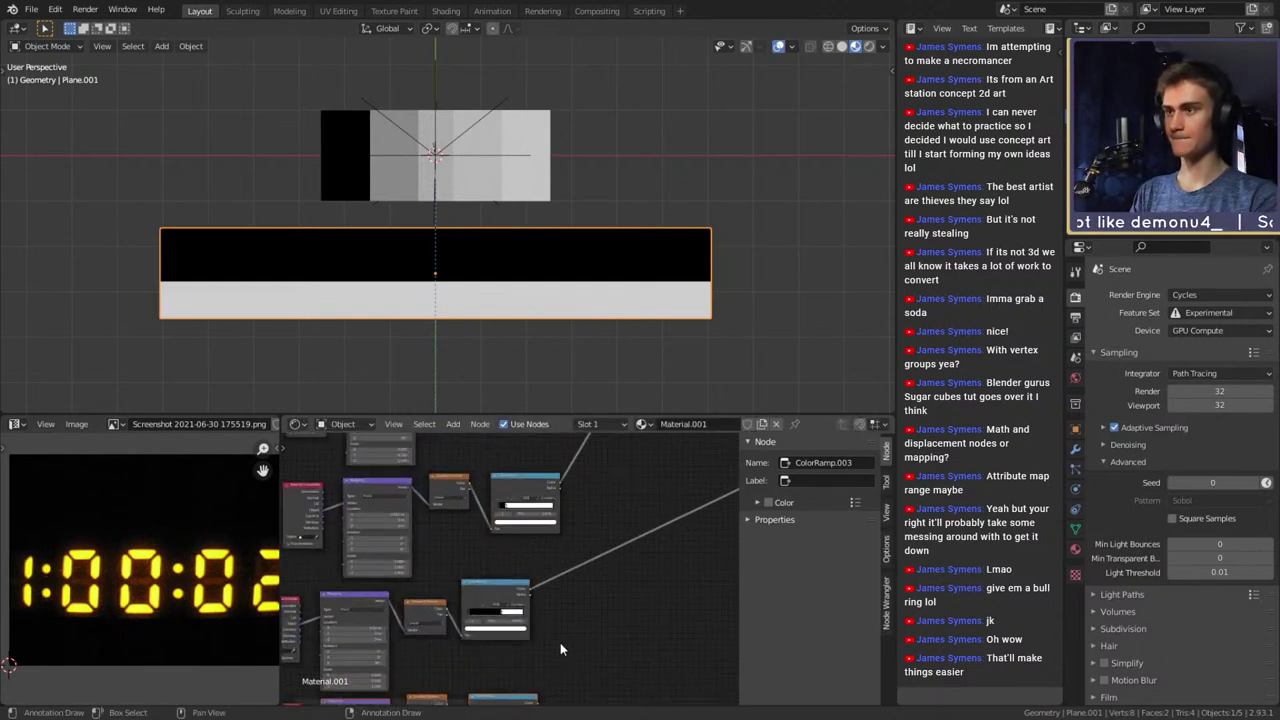
pyautogui.moveTo(560, 645); pyautogui.dragTo(557, 519, button='middle')
pyautogui.scroll(-3, 552, 530)
pyautogui.scroll(4, 557, 560)
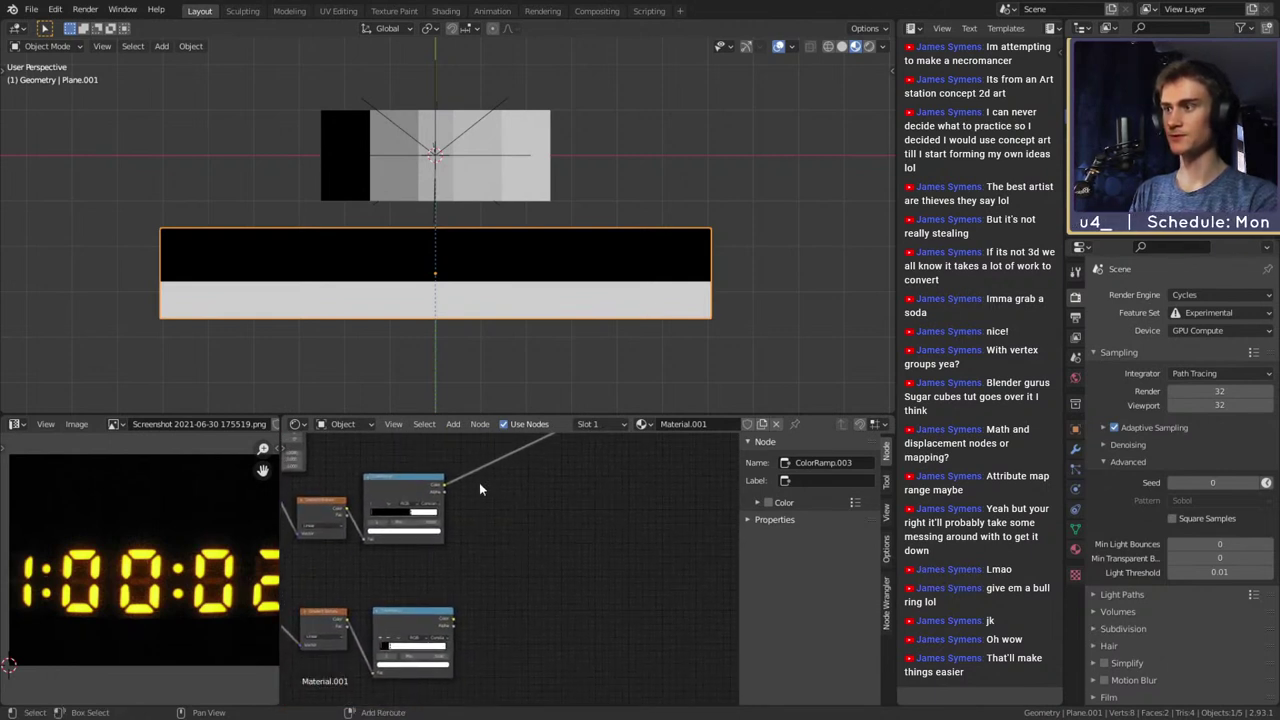
pyautogui.hotkey('shift', 'a')
pyautogui.moveTo(440, 483)
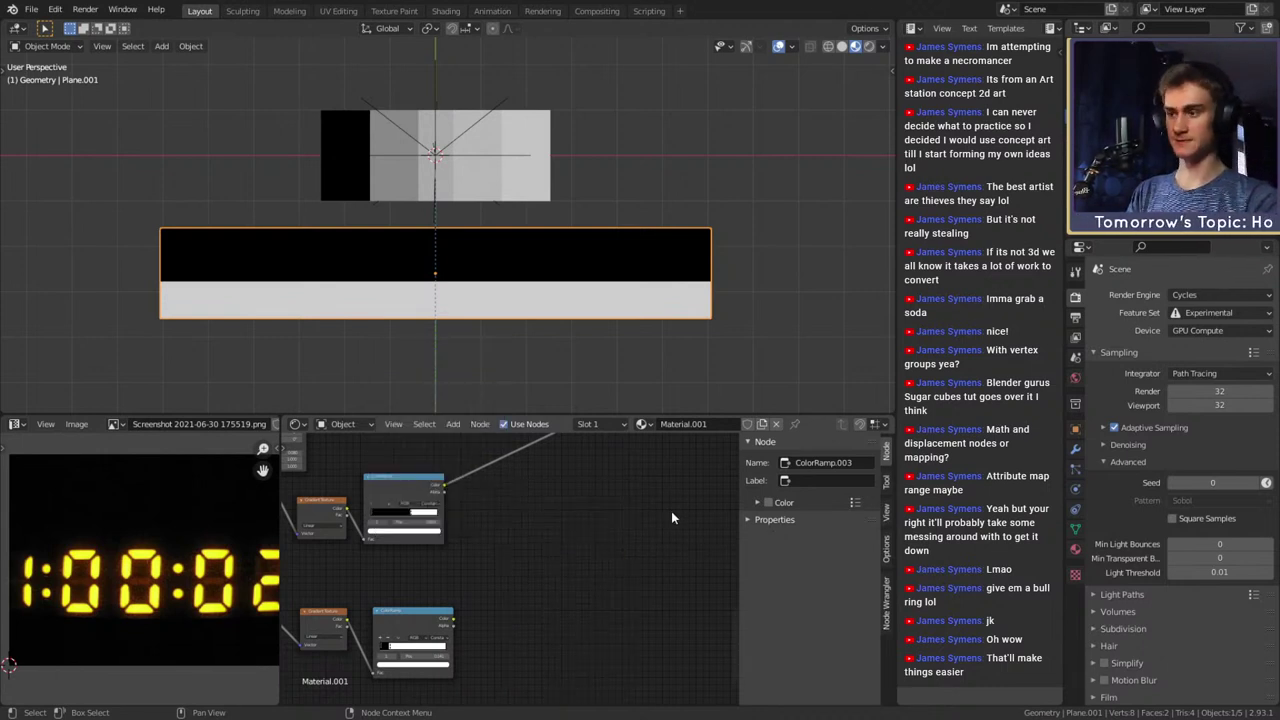
pyautogui.moveTo(479, 546); pyautogui.dragTo(536, 546, button='middle')
pyautogui.hotkey('shift', 'a')
pyautogui.moveTo(490, 545)
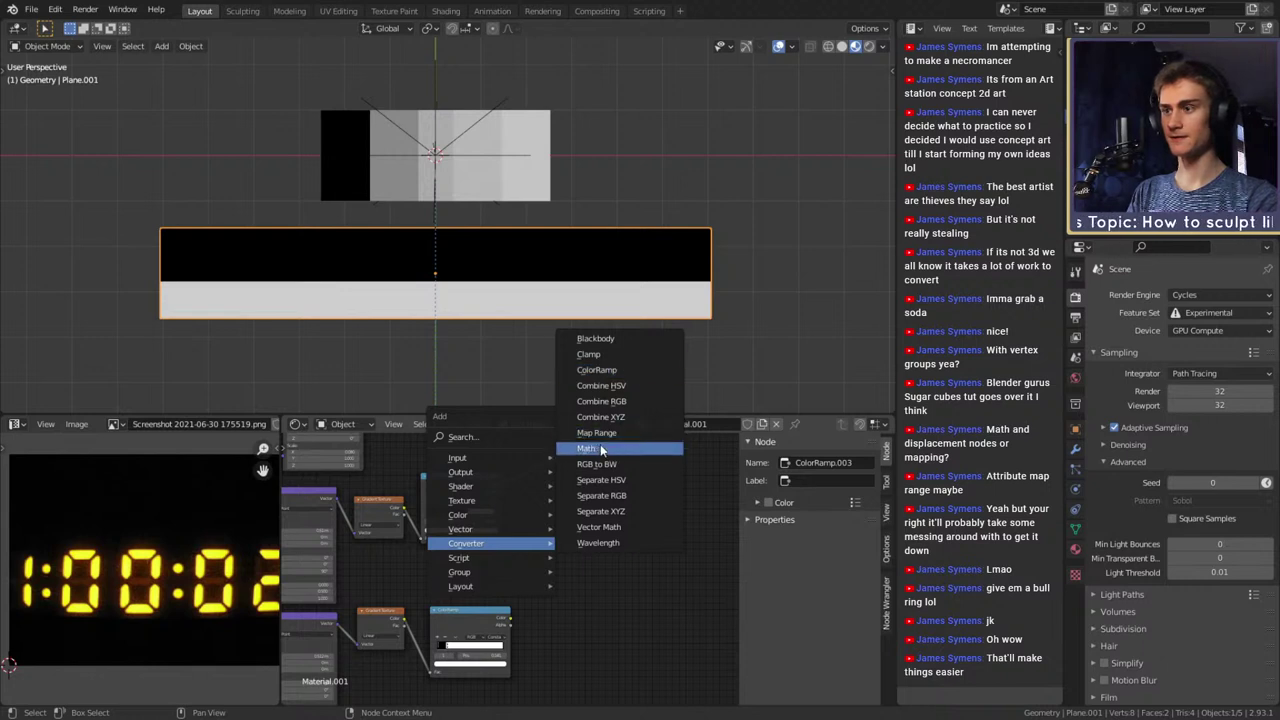
pyautogui.click(597, 452)
pyautogui.click(610, 552)
pyautogui.press('x')
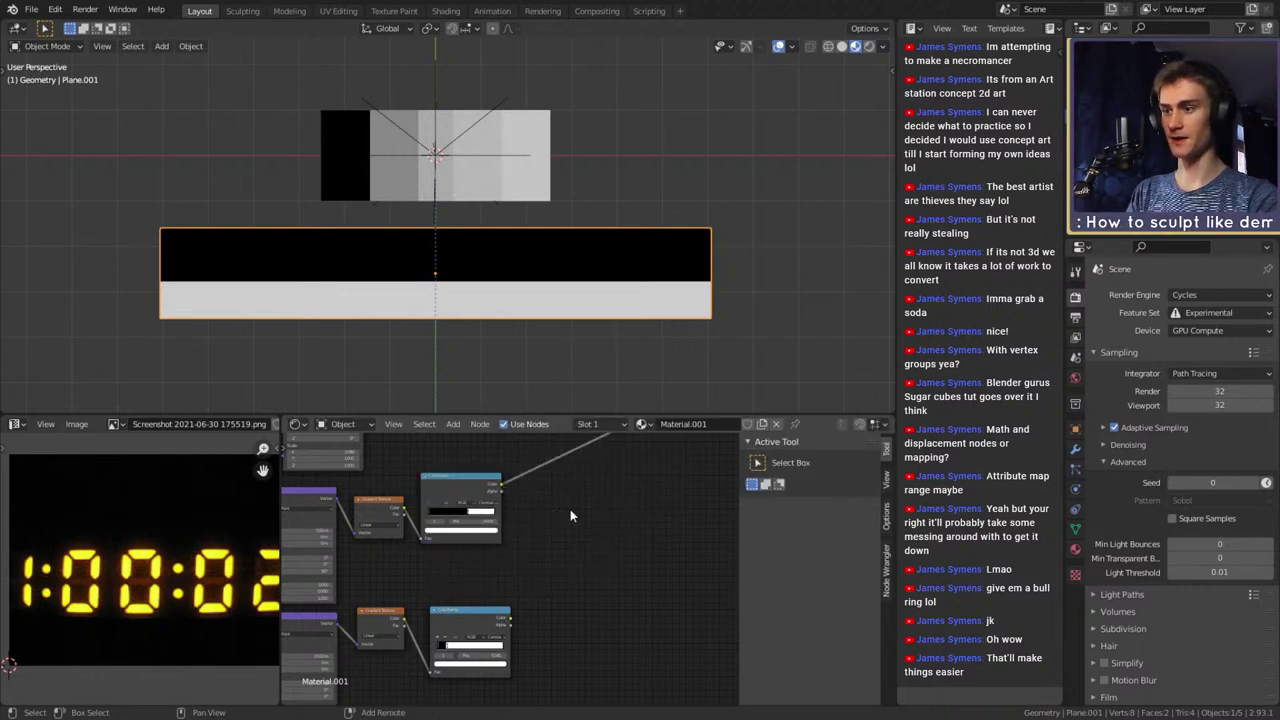
# Add a MixRGB node beside the ColorRamps of the two lowest rows
pyautogui.hotkey('shift', 'a')
pyautogui.moveTo(501, 480)
pyautogui.click(633, 562)
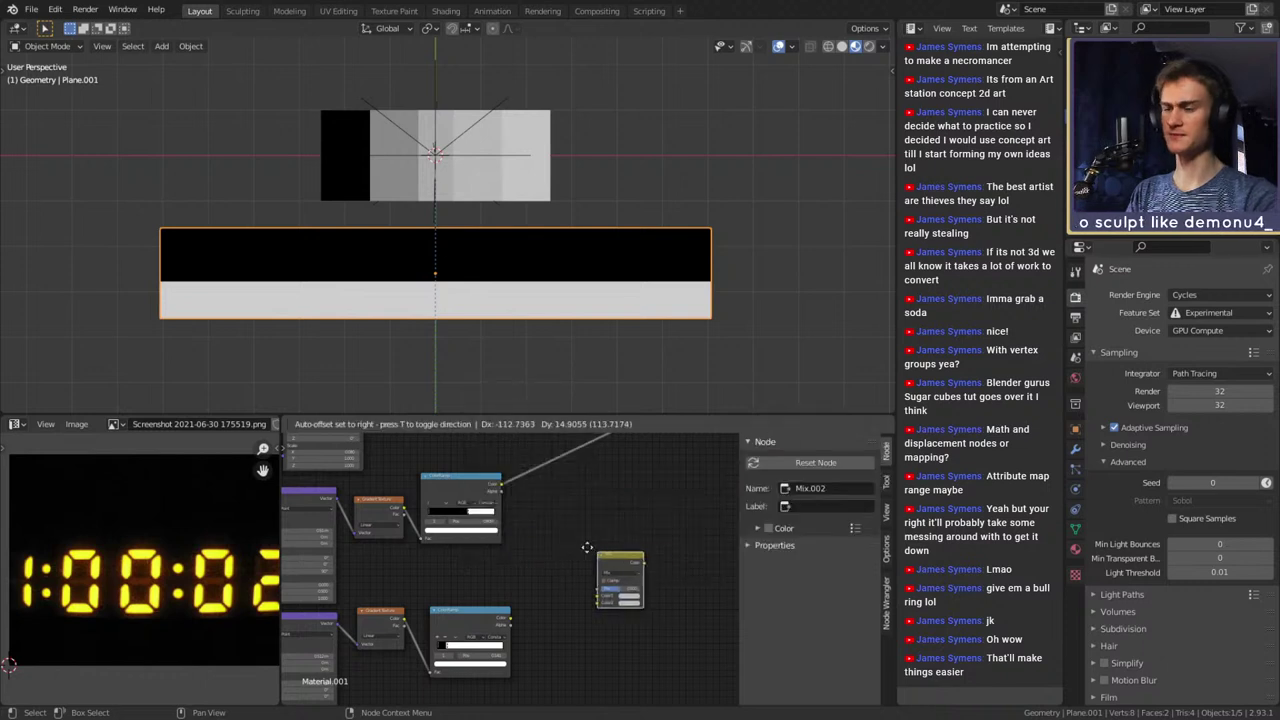
pyautogui.click(551, 533)
pyautogui.scroll(3, 553, 528)
pyautogui.scroll(-2, 514, 499)
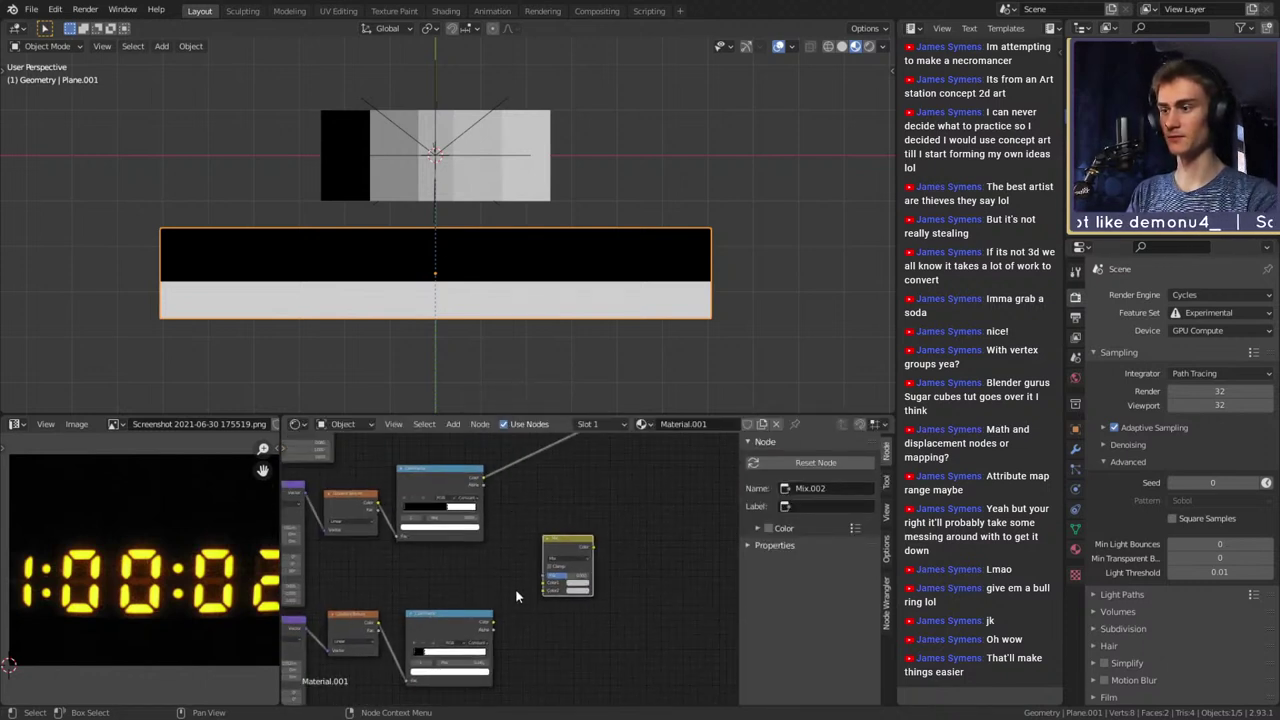
# Connect the upper of the two lowest ColorRamps to the new Mix node's Color1 and the lower one to Color2
pyautogui.moveTo(491, 621); pyautogui.dragTo(544, 583)
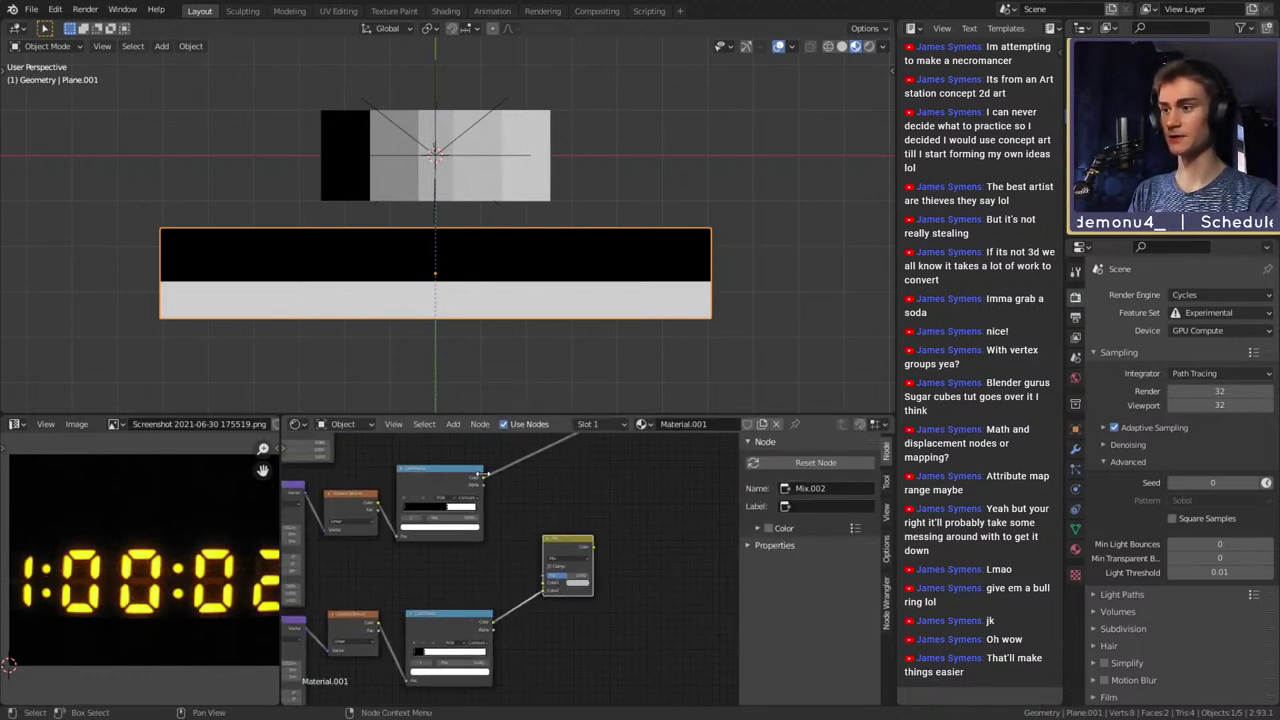
pyautogui.moveTo(484, 480); pyautogui.dragTo(546, 590)
pyautogui.scroll(3, 668, 576)
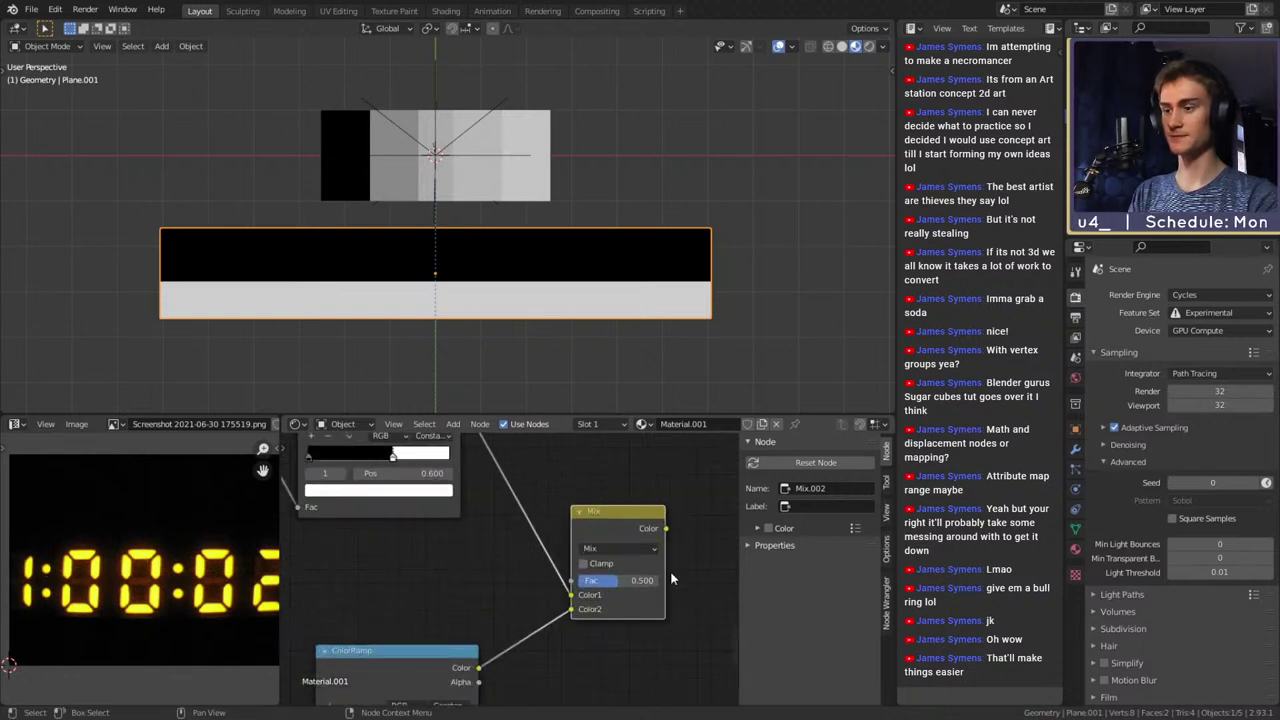
# Preview the lowest ColorRamp on the plane and move its white stop to position 0.241
pyautogui.scroll(-2, 664, 578)
pyautogui.moveTo(664, 573); pyautogui.dragTo(601, 556, button='middle')
pyautogui.scroll(5, 580, 549)
pyautogui.scroll(4, 600, 521)
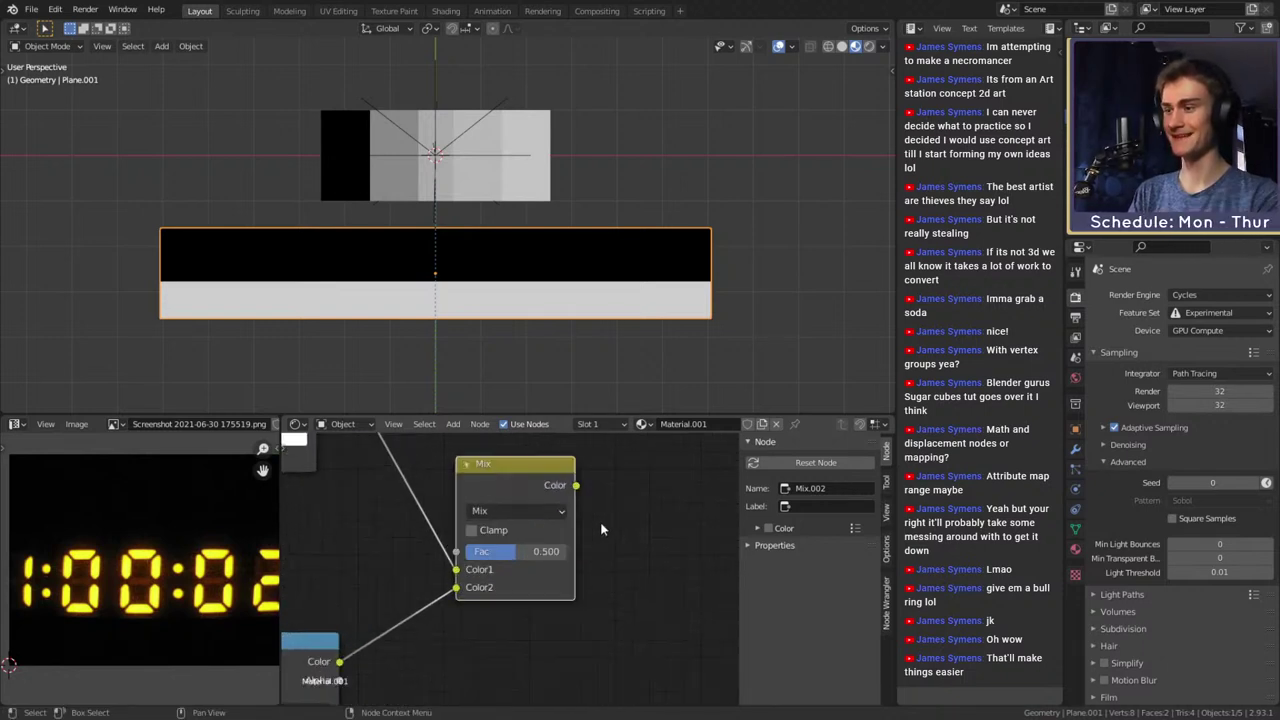
pyautogui.scroll(-8, 600, 521)
pyautogui.scroll(-5, 604, 535)
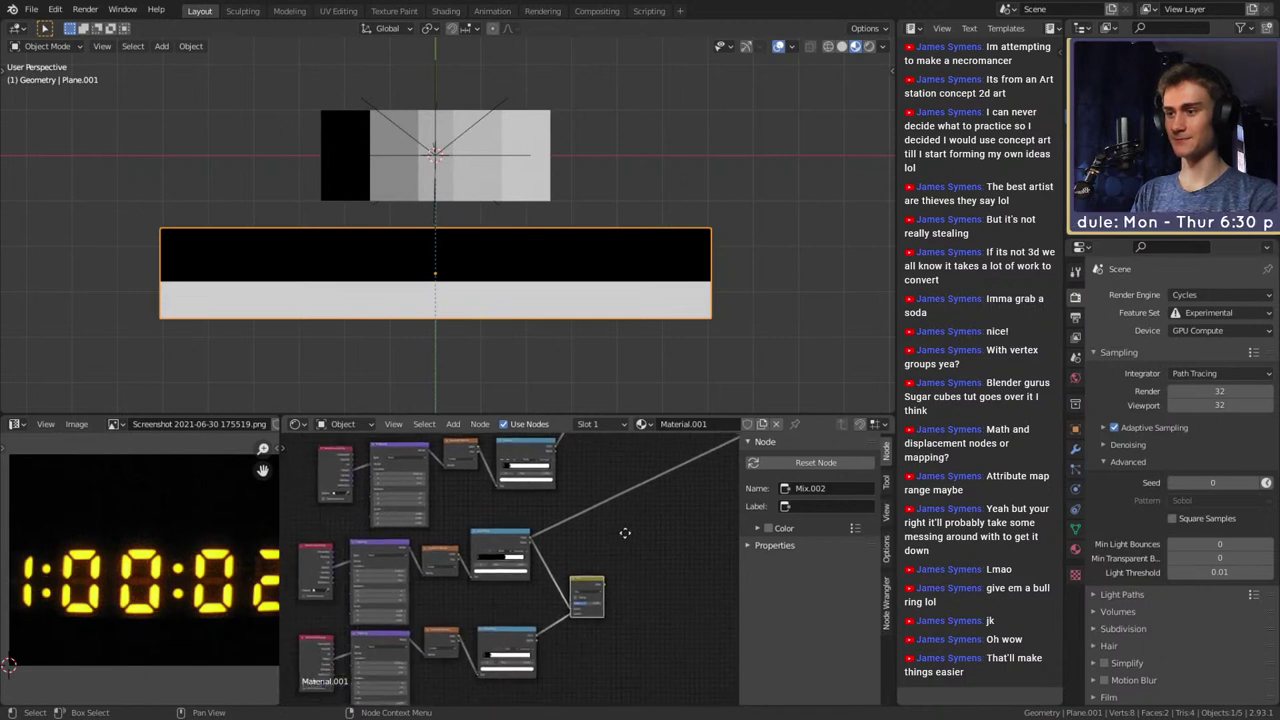
pyautogui.scroll(5, 563, 553)
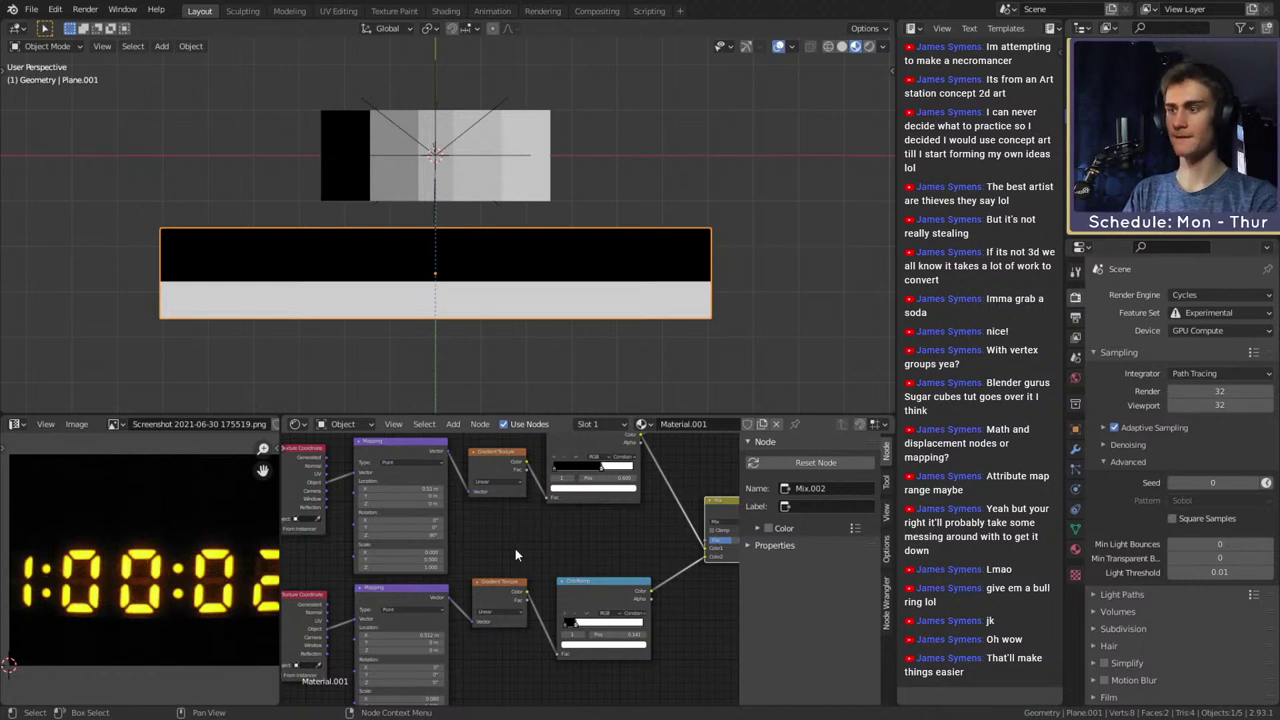
pyautogui.moveTo(578, 545); pyautogui.dragTo(537, 494, button='middle')
pyautogui.scroll(4, 575, 530)
pyautogui.keyDown('ctrl'); pyautogui.keyDown('shift'); pyautogui.click(612, 547); pyautogui.keyUp('shift'); pyautogui.keyUp('ctrl')
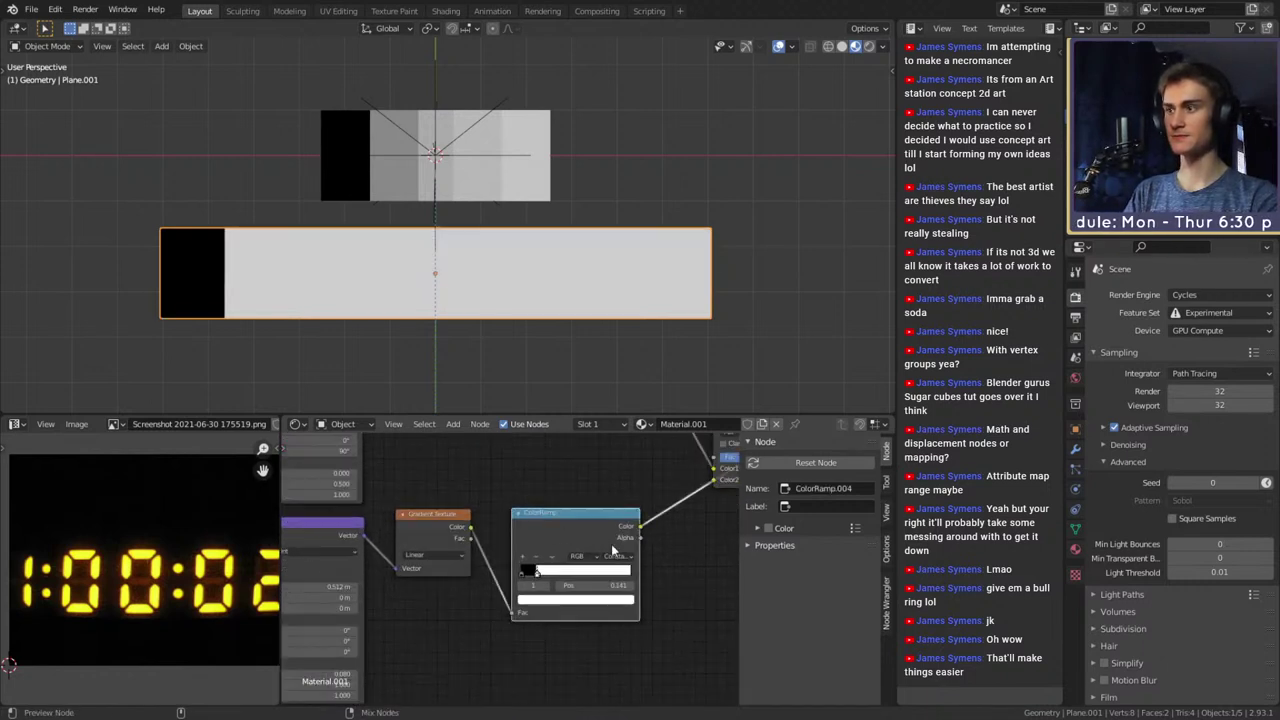
pyautogui.moveTo(613, 549); pyautogui.dragTo(566, 543, button='middle')
pyautogui.moveTo(494, 570); pyautogui.dragTo(505, 570)
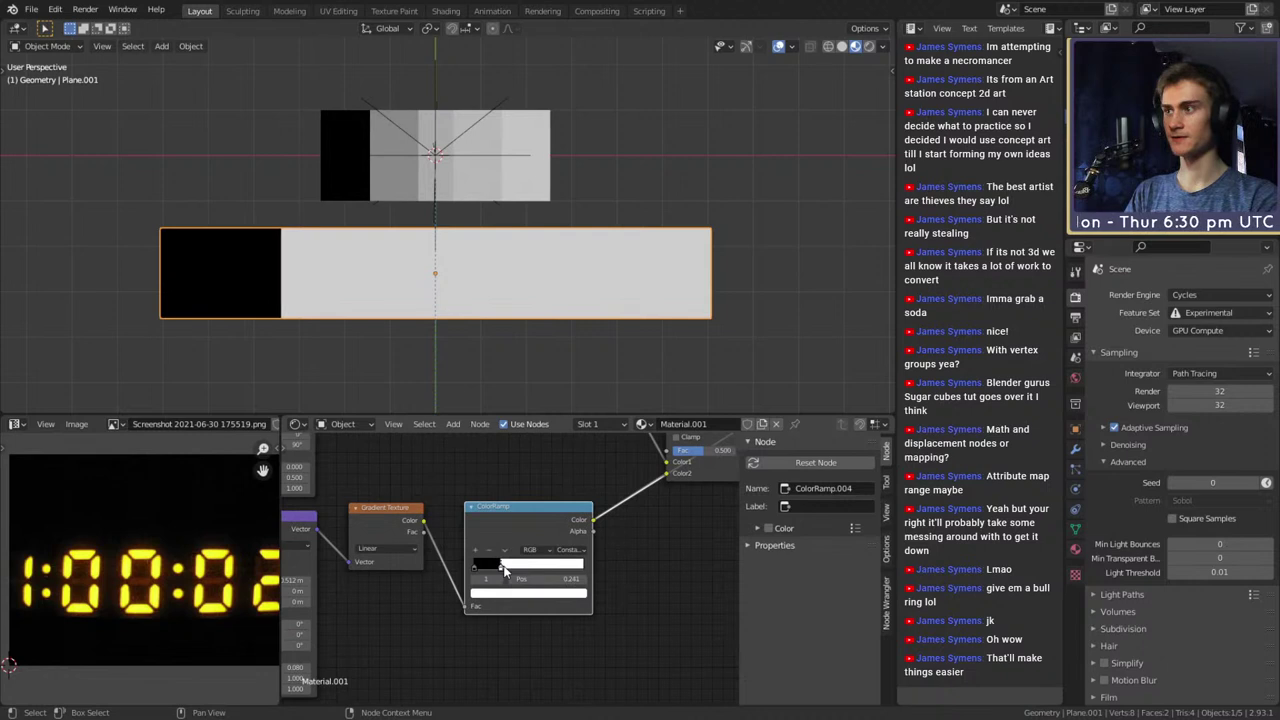
# Preview the ColorRamp of the row above, followed by the output of the new Mix node
pyautogui.moveTo(531, 489); pyautogui.dragTo(434, 554, button='middle')
pyautogui.keyDown('ctrl'); pyautogui.keyDown('shift'); pyautogui.click(545, 504); pyautogui.keyUp('shift'); pyautogui.keyUp('ctrl')
pyautogui.scroll(-6, 537, 562)
pyautogui.scroll(7, 540, 578)
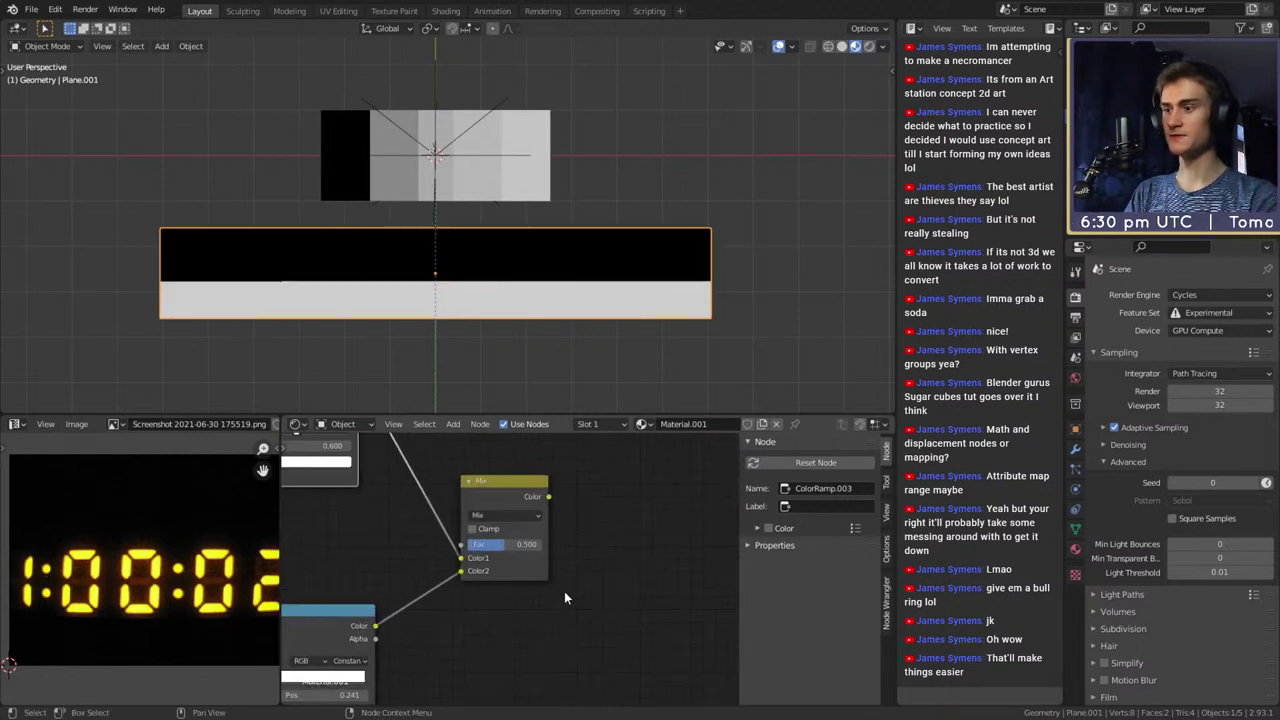
pyautogui.keyDown('ctrl'); pyautogui.keyDown('shift'); pyautogui.click(505, 486); pyautogui.keyUp('shift'); pyautogui.keyUp('ctrl')
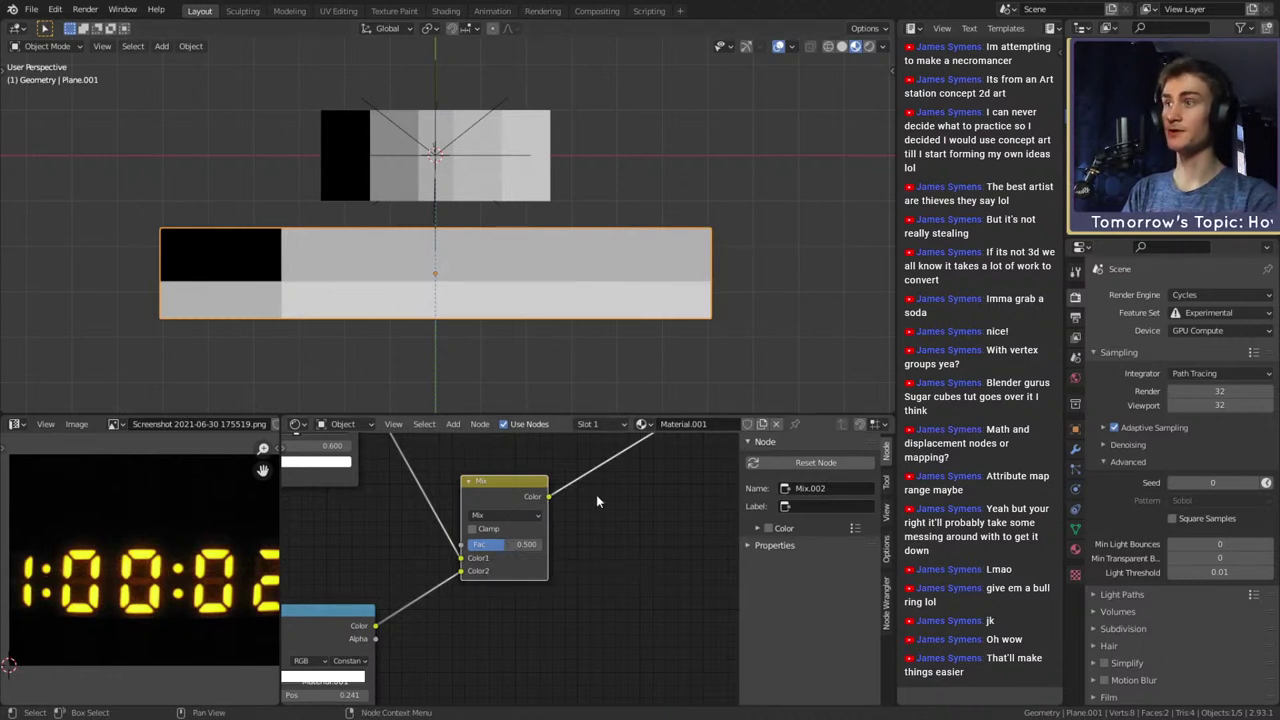
# Set the new Mix node's blending mode to Multiply and its factor to 1.000
pyautogui.click(505, 515)
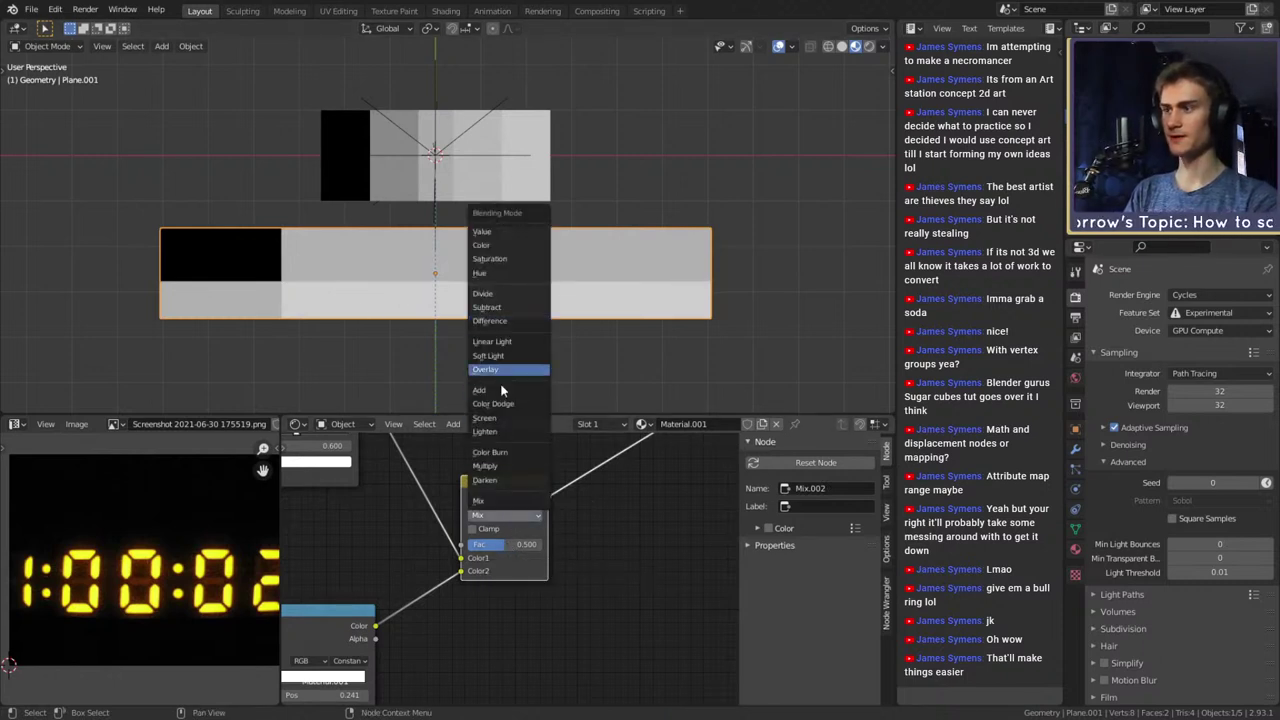
pyautogui.click(486, 466)
pyautogui.moveTo(506, 544); pyautogui.dragTo(546, 548)
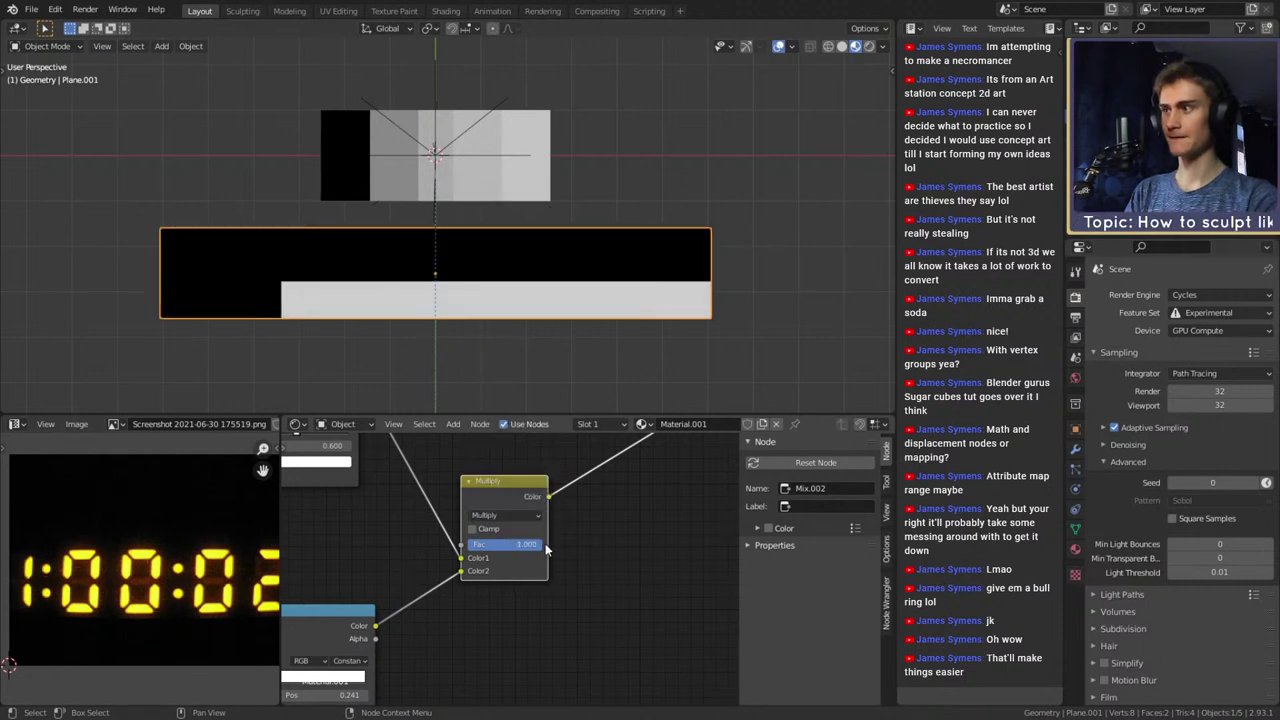
# Move the lowest ColorRamp's white stop to position 0.195
pyautogui.scroll(-3, 560, 547)
pyautogui.moveTo(579, 546); pyautogui.dragTo(656, 524, button='middle')
pyautogui.scroll(2, 645, 579)
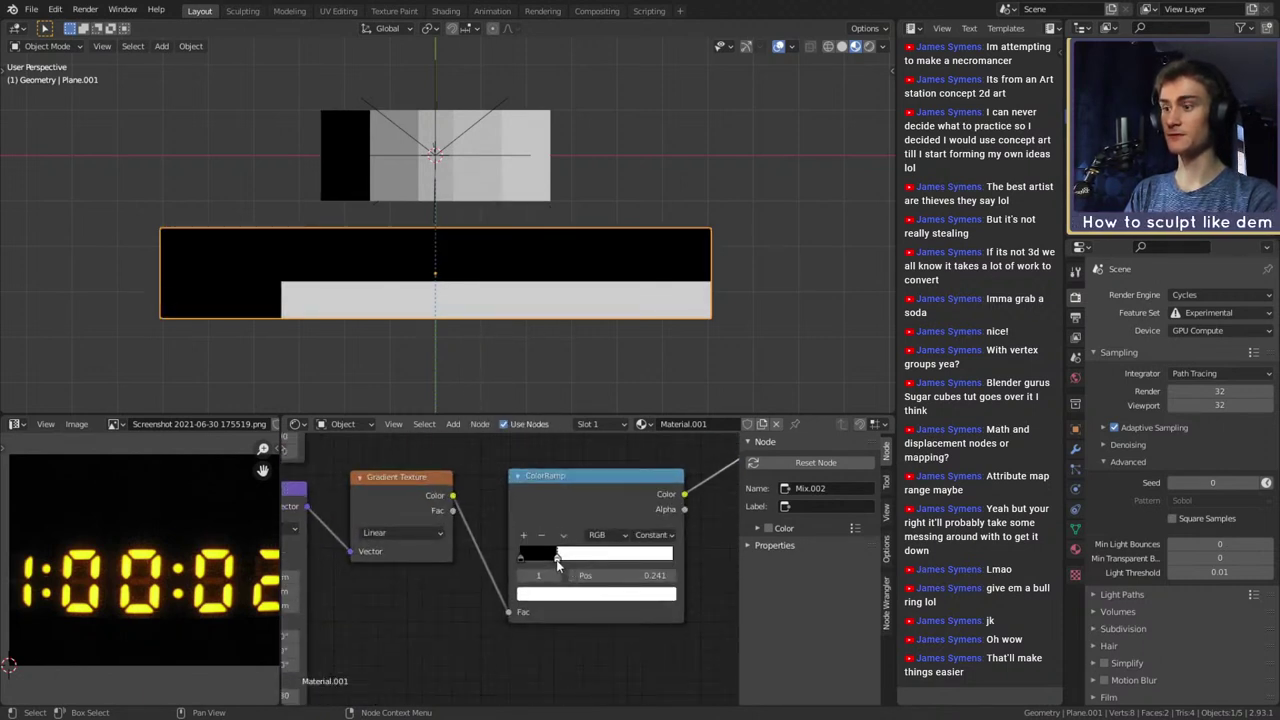
pyautogui.moveTo(557, 561); pyautogui.dragTo(549, 560)
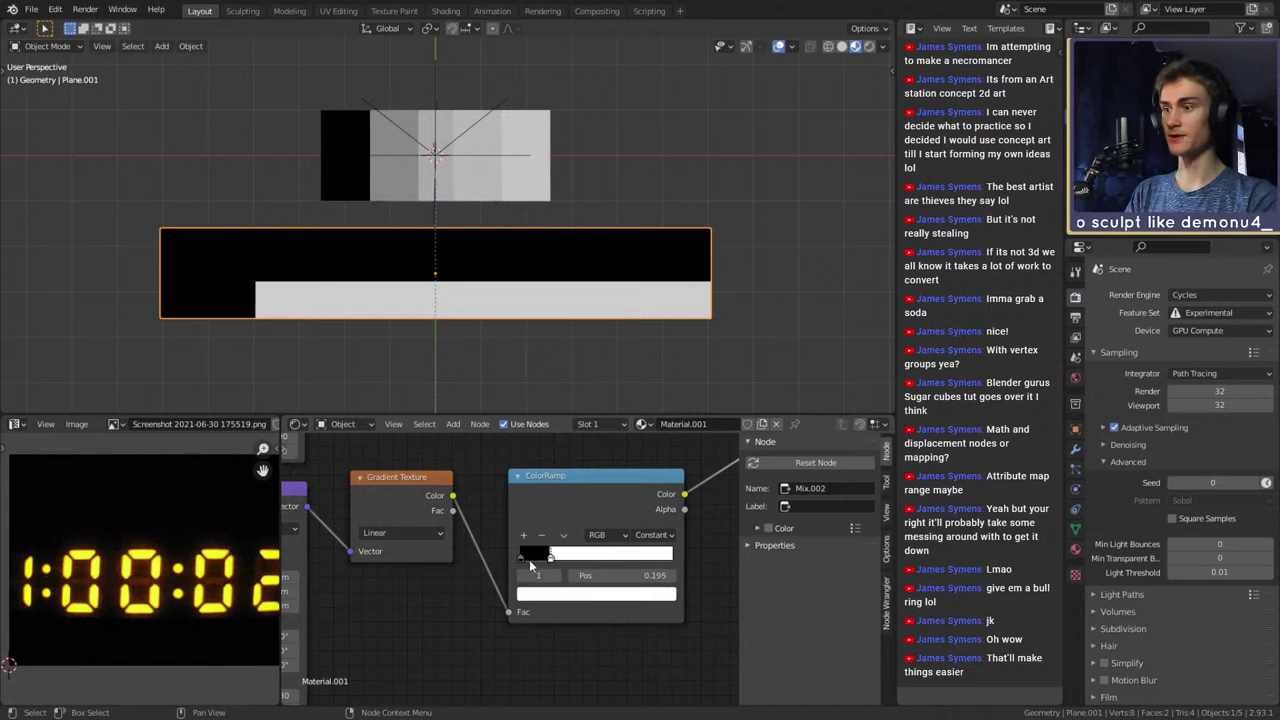
# Move the white stop of the ColorRamp above slightly toward the white end to thin the horizontal white band
pyautogui.scroll(-5, 514, 566)
pyautogui.moveTo(506, 503); pyautogui.dragTo(440, 612, button='middle')
pyautogui.scroll(7, 477, 588)
pyautogui.moveTo(478, 447)
pyautogui.mouseDown()
pyautogui.moveTo(418, 446)
pyautogui.moveTo(499, 440)
pyautogui.moveTo(487, 446)
pyautogui.mouseUp()
pyautogui.scroll(-9, 492, 588)
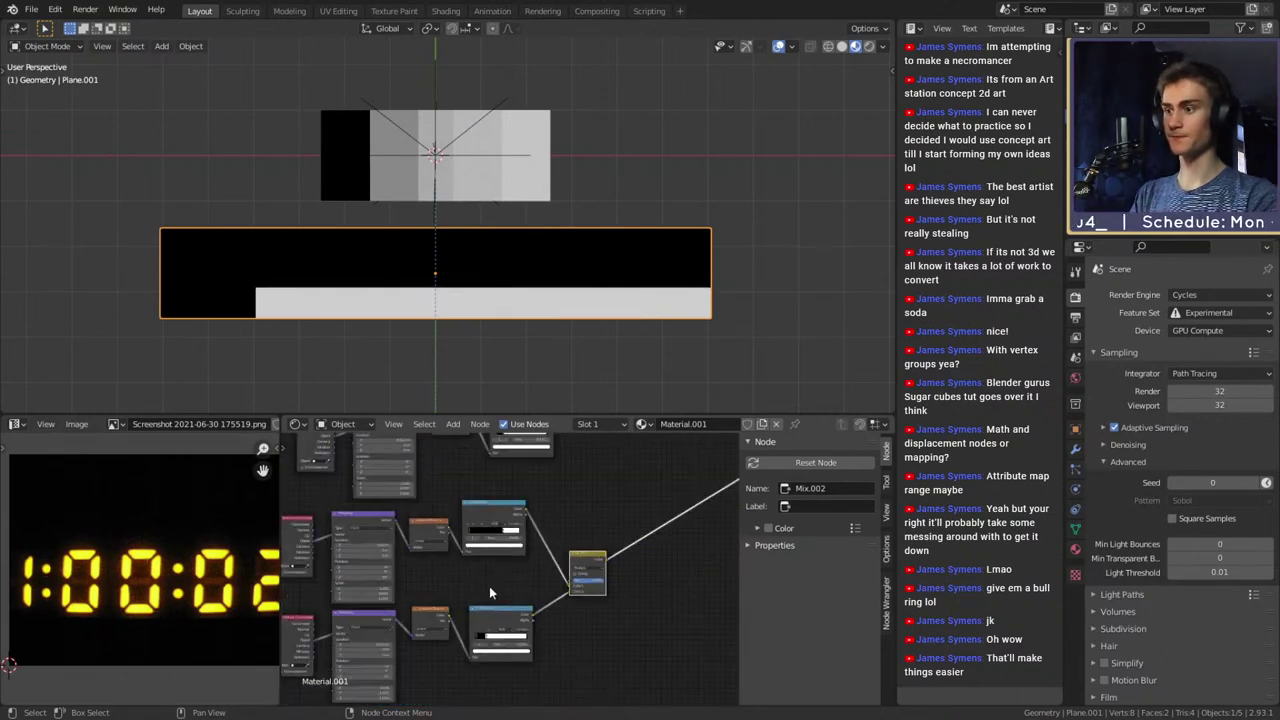
# Move the lowest gradient, ColorRamp and Mix node cluster and the cluster above it farther left, roughly in line with each other
pyautogui.moveTo(501, 591); pyautogui.dragTo(526, 551, button='middle')
pyautogui.moveTo(592, 639); pyautogui.dragTo(372, 505)
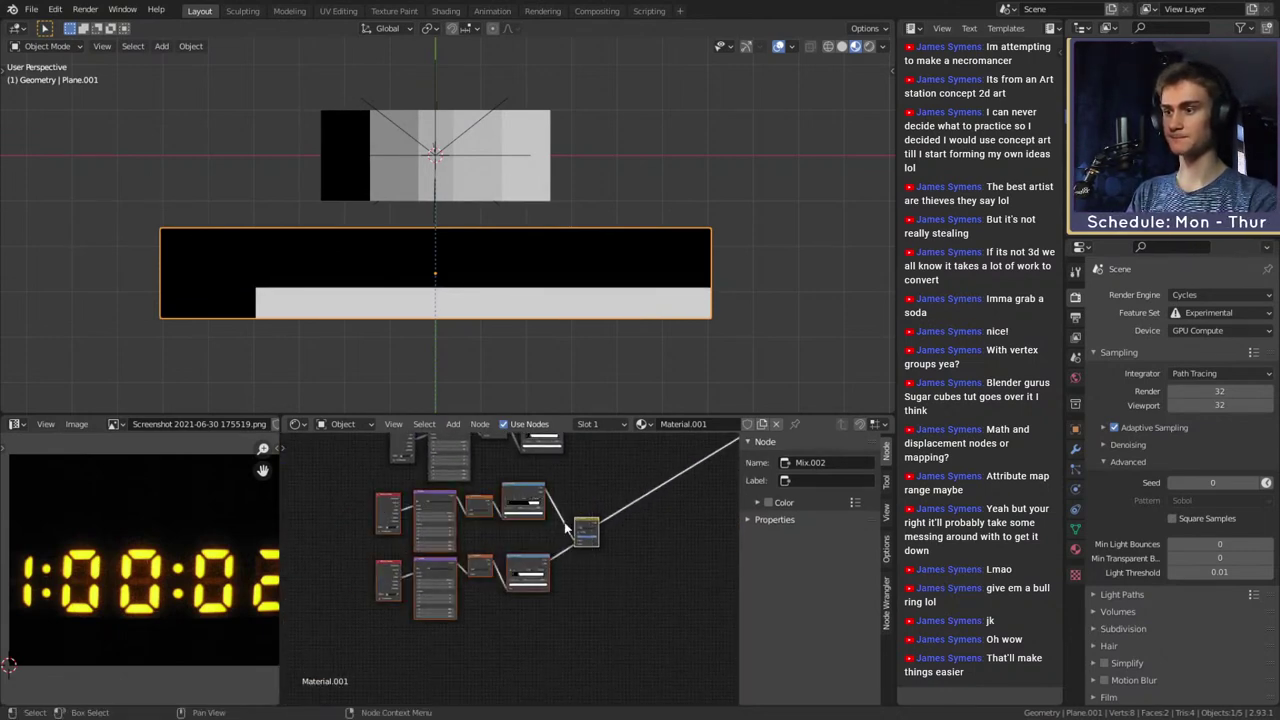
pyautogui.moveTo(588, 528); pyautogui.dragTo(514, 536)
pyautogui.click(560, 498)
pyautogui.moveTo(571, 490); pyautogui.dragTo(543, 655, button='middle')
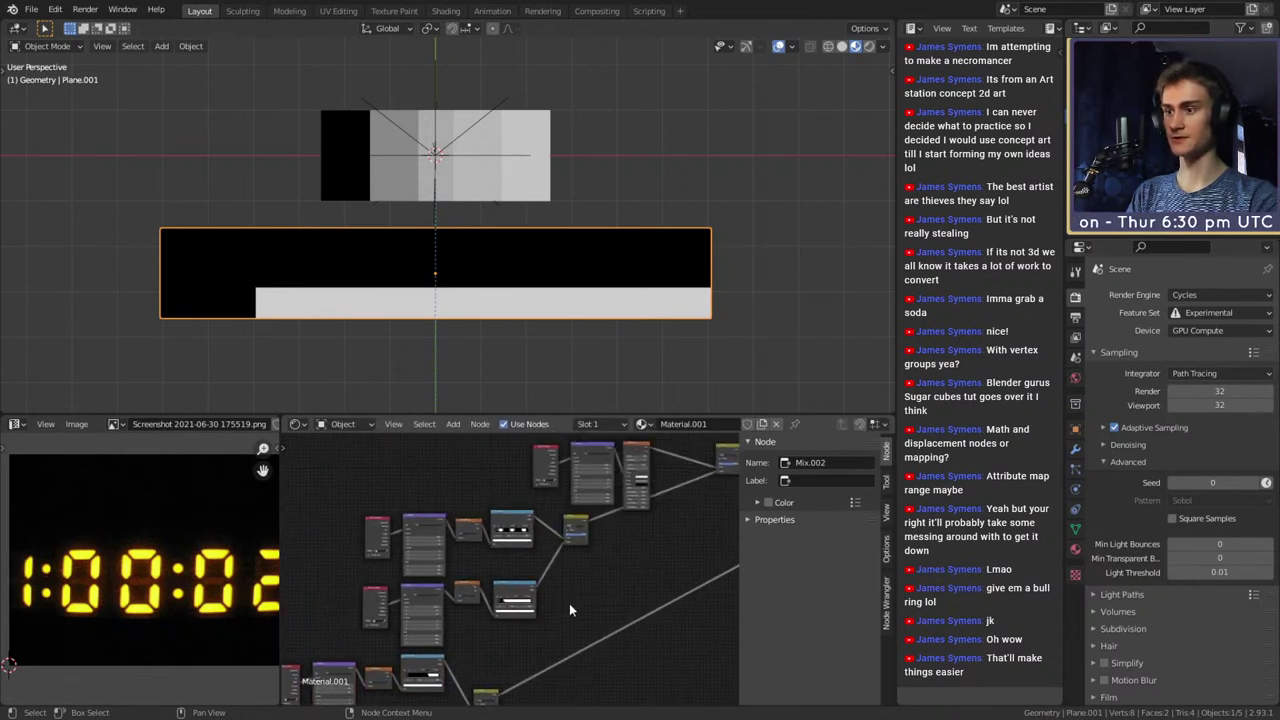
pyautogui.moveTo(569, 605); pyautogui.dragTo(348, 516)
pyautogui.moveTo(570, 527); pyautogui.dragTo(475, 511)
pyautogui.moveTo(495, 575); pyautogui.dragTo(580, 566, button='middle')
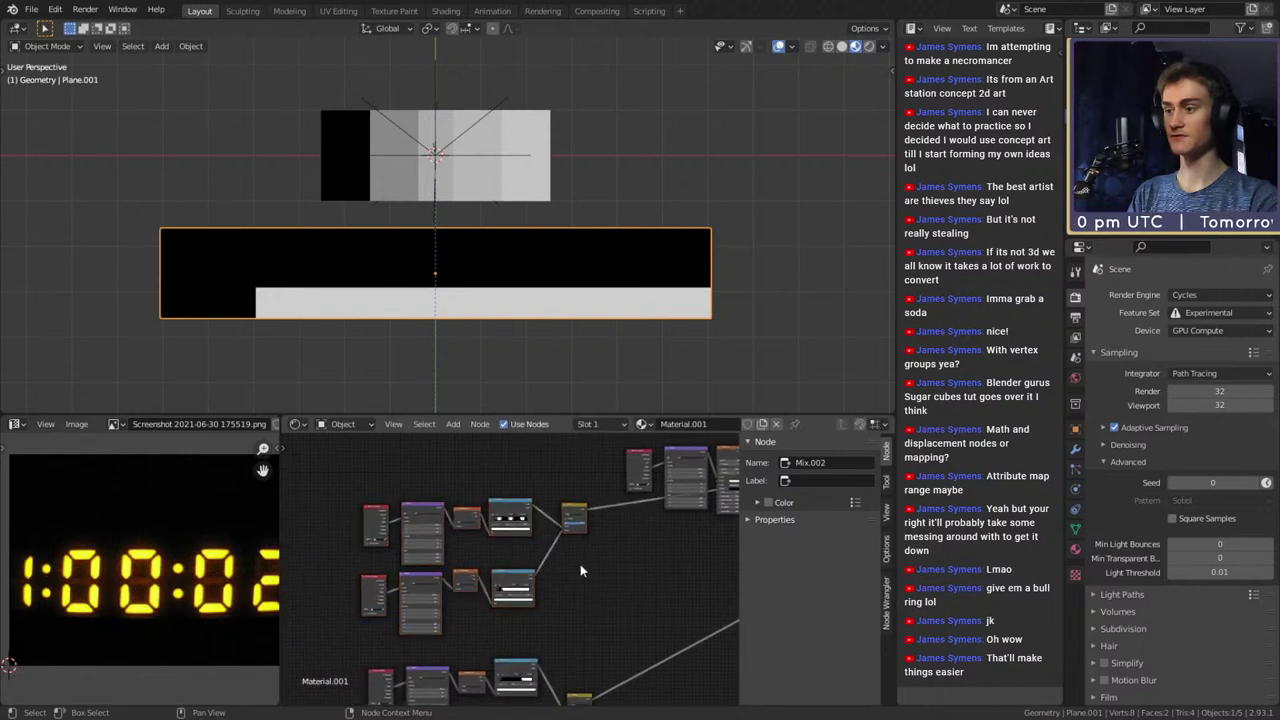
# Add a Frame node, enclose the upper two-row cluster with its Mix node in it, and shift the framed cluster slightly left
pyautogui.hotkey('shift', 'a')
pyautogui.moveTo(476, 606)
pyautogui.click(566, 604)
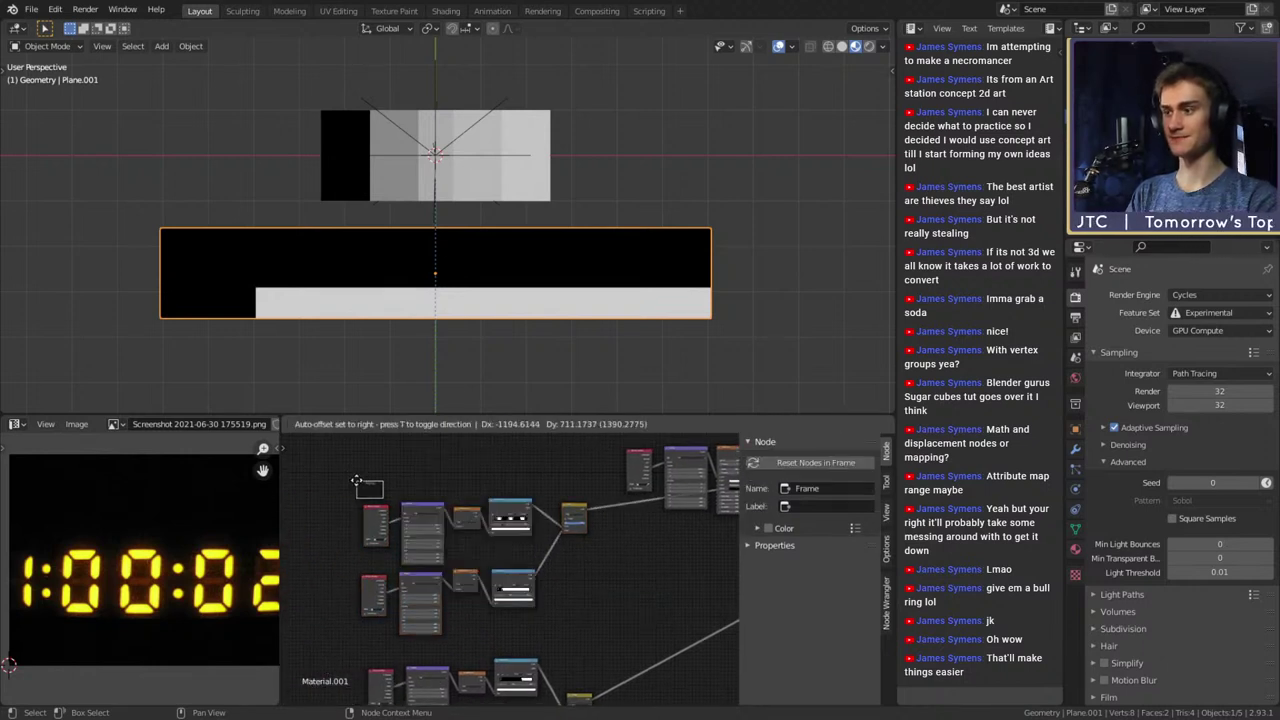
pyautogui.click(357, 484)
pyautogui.moveTo(571, 620); pyautogui.dragTo(355, 482)
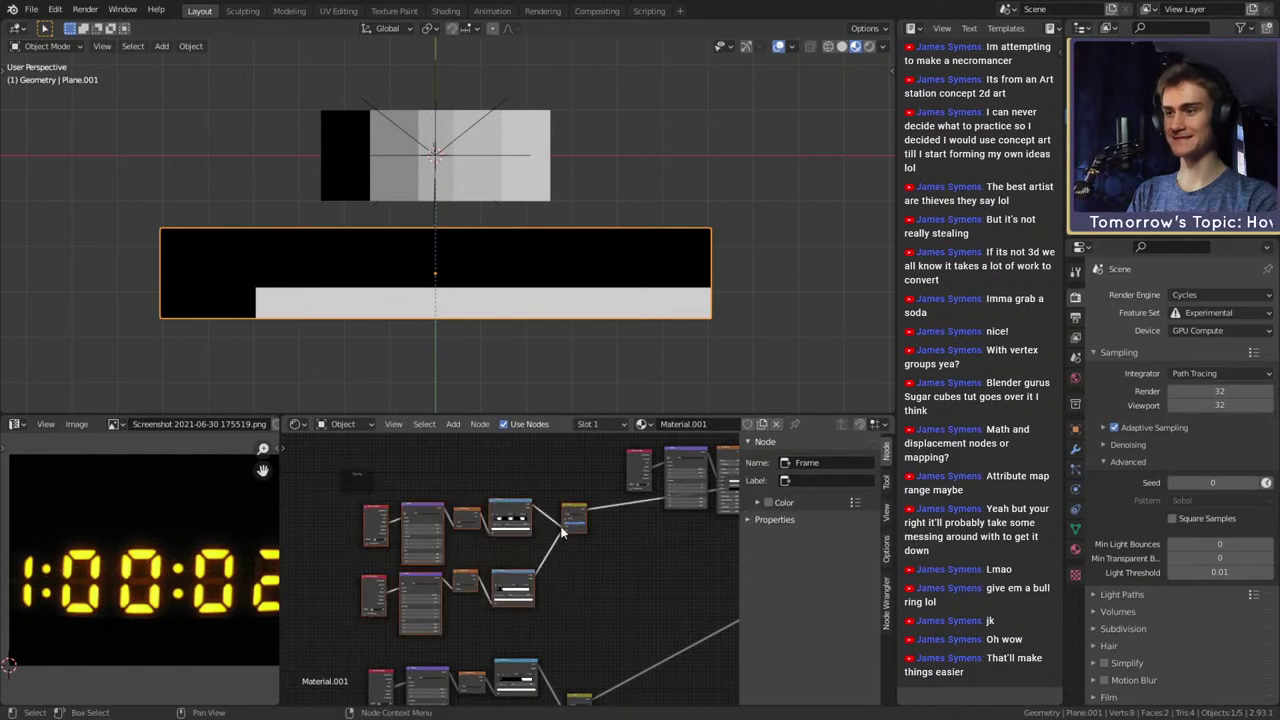
pyautogui.press('g')
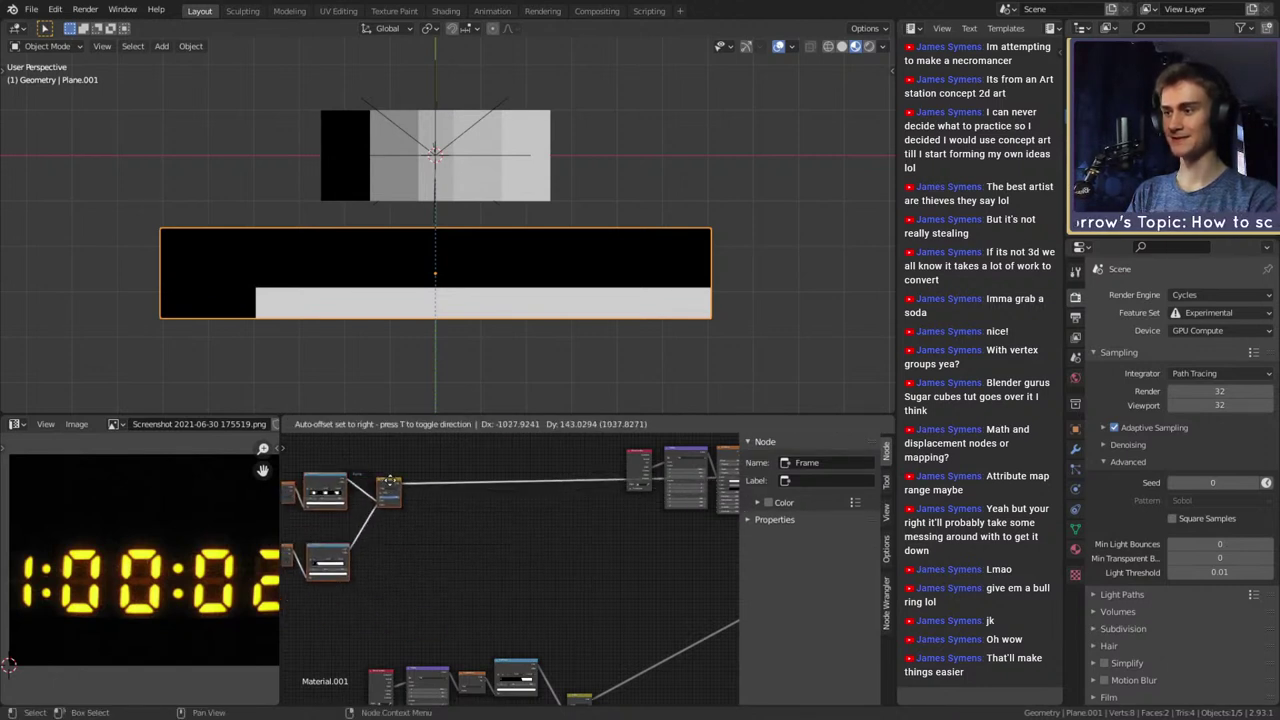
pyautogui.click(536, 477)
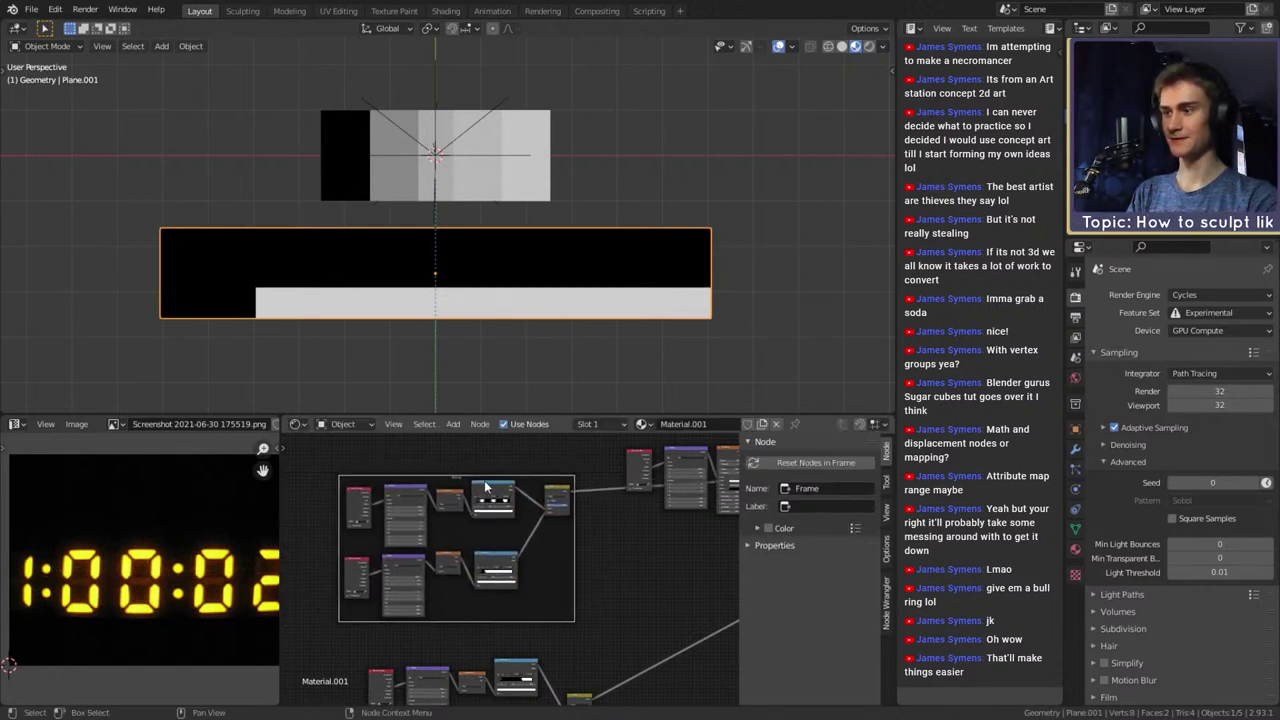
# Set the new frame's name to Horizontal Lines
pyautogui.scroll(6, 630, 543)
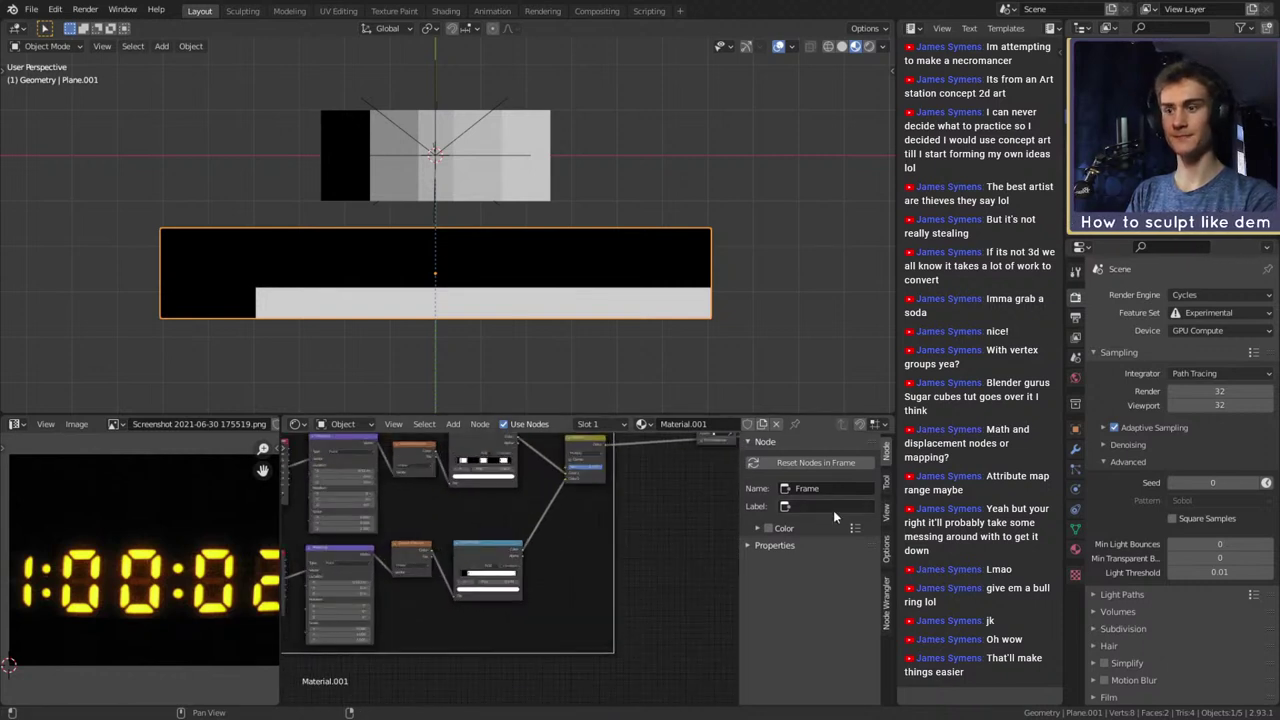
pyautogui.click(831, 484)
pyautogui.write('Ho')
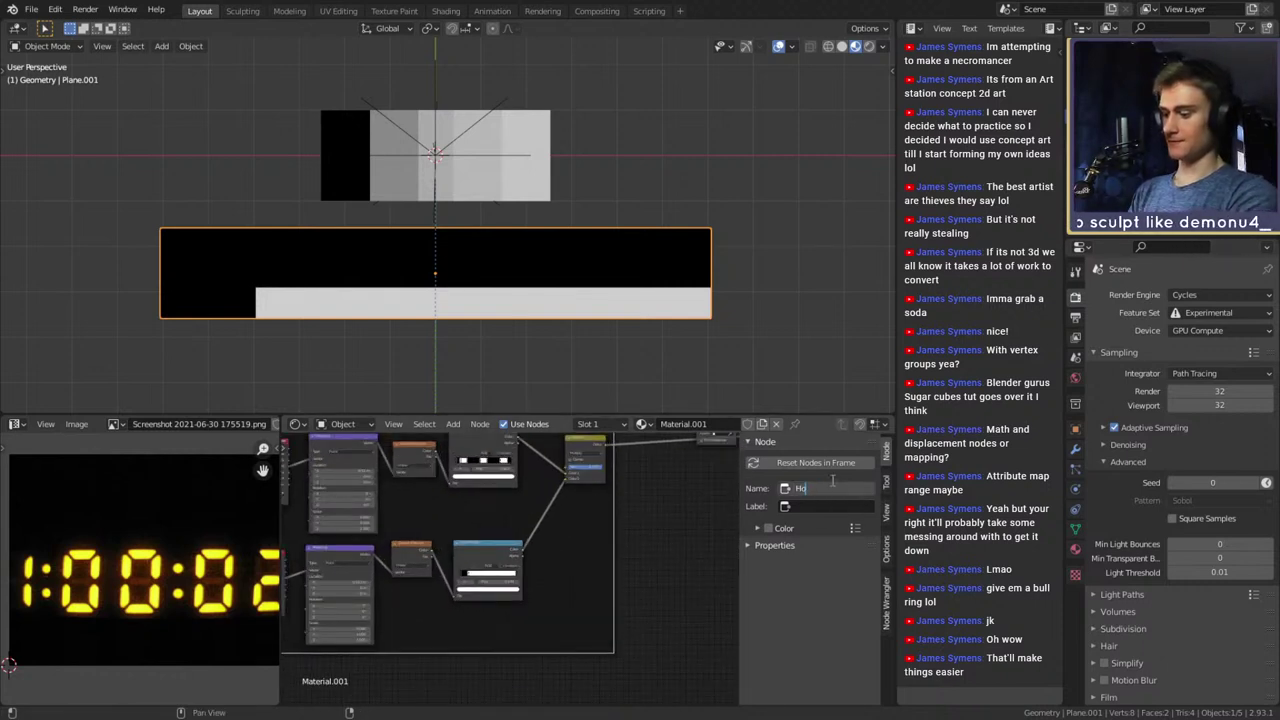
pyautogui.write('riz')
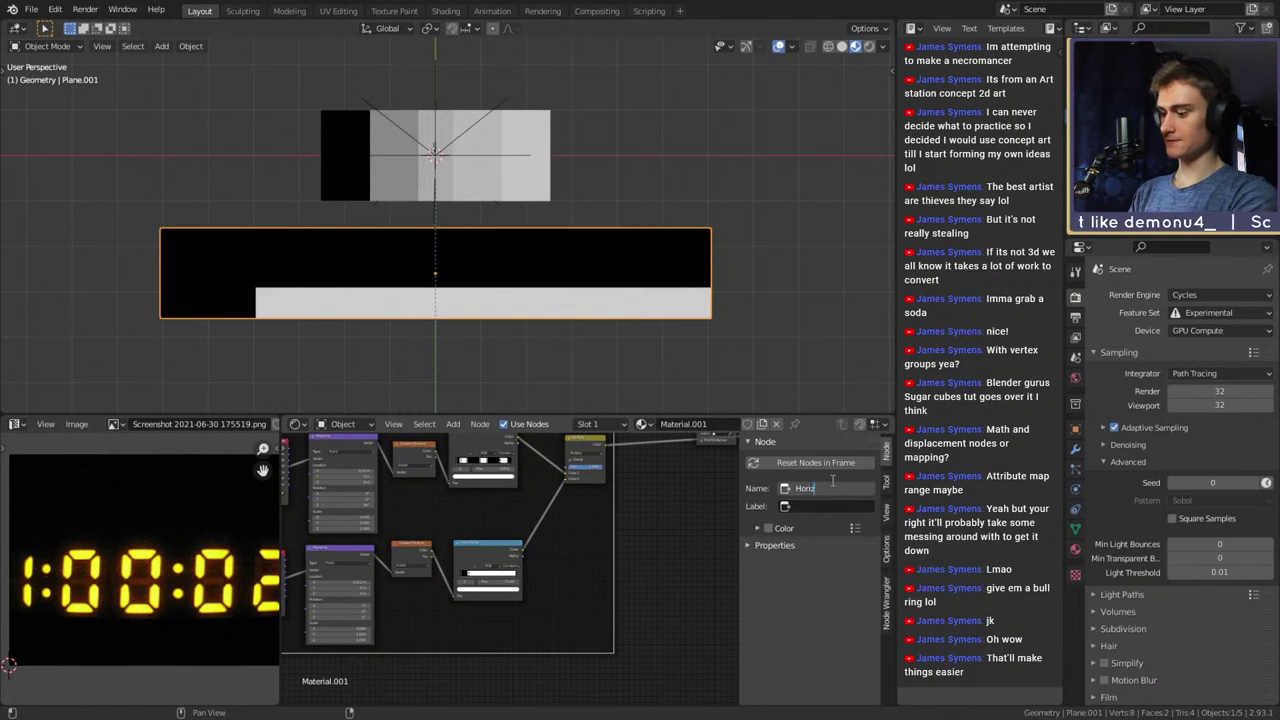
pyautogui.write('ontal')
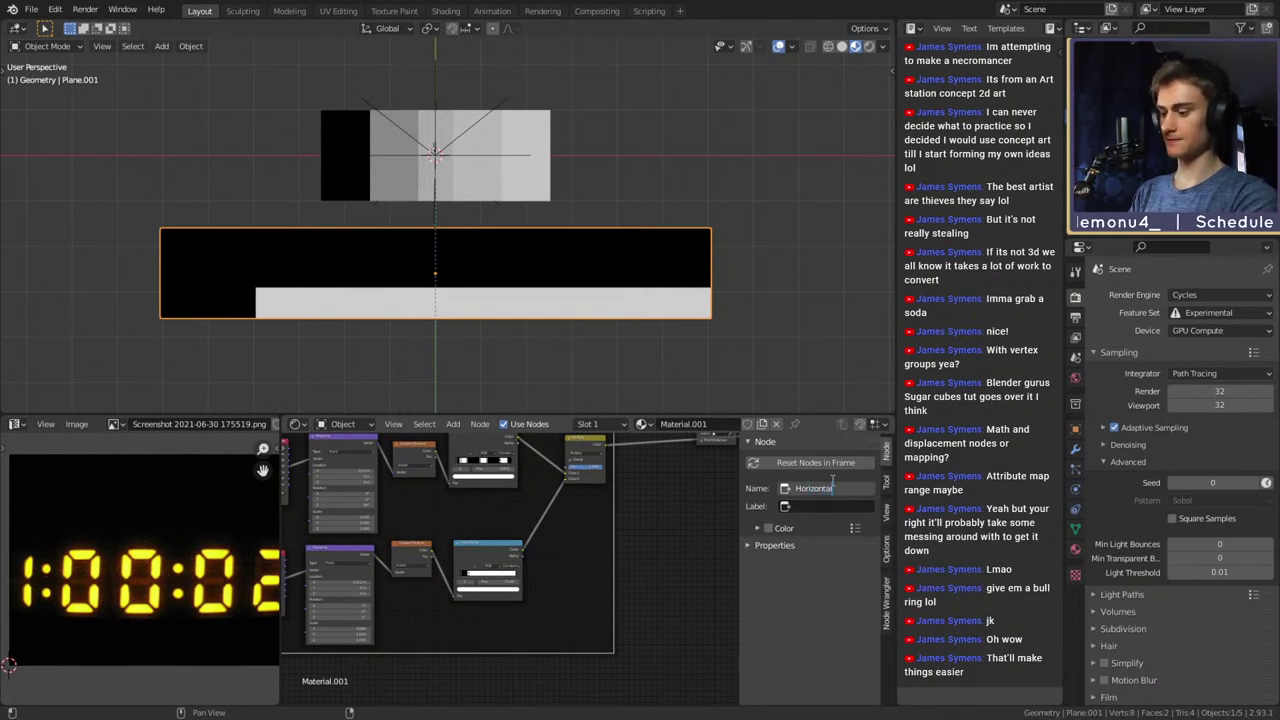
pyautogui.write(' L')
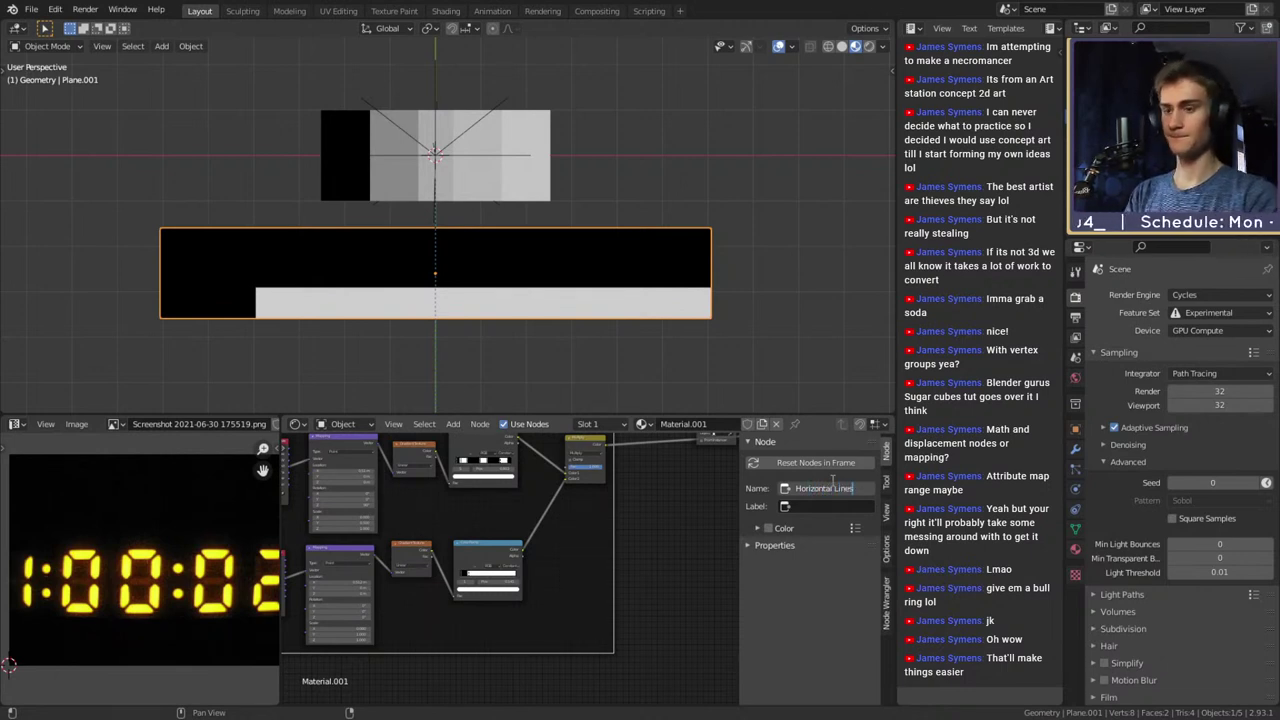
pyautogui.write('ines')
pyautogui.press('Return')
# Enable a custom colour for the Horizontal Lines frame and set it to bright green with hue 0.320, saturation 1.000 and value 0.608
pyautogui.click(768, 529)
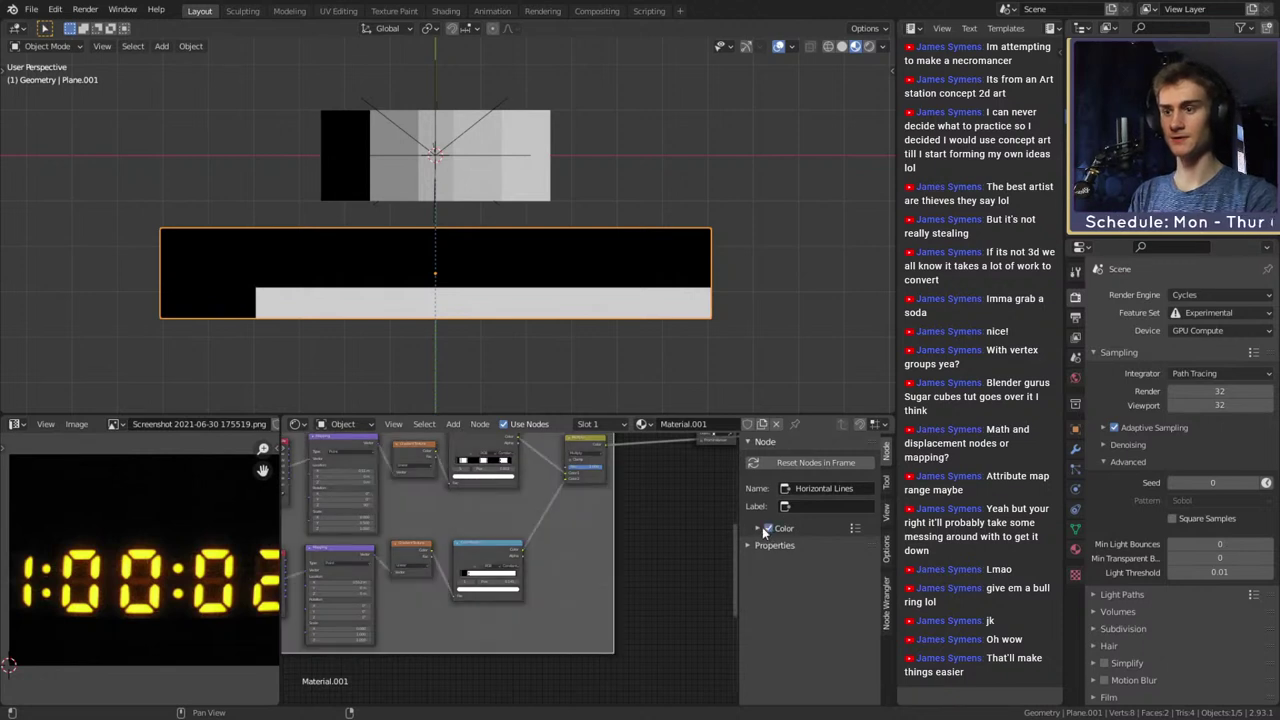
pyautogui.click(758, 528)
pyautogui.click(810, 557)
pyautogui.moveTo(803, 406); pyautogui.dragTo(753, 400)
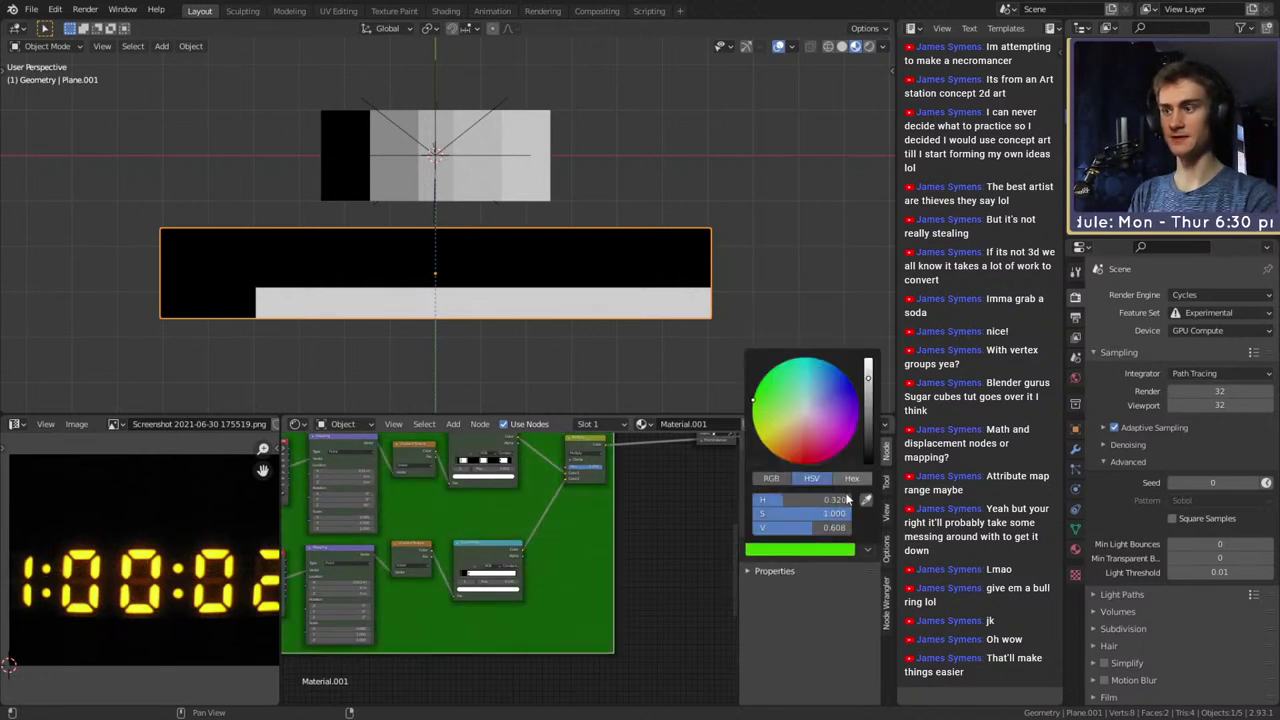
# Raise the green frame's label size to the maximum of 64
pyautogui.click(770, 571)
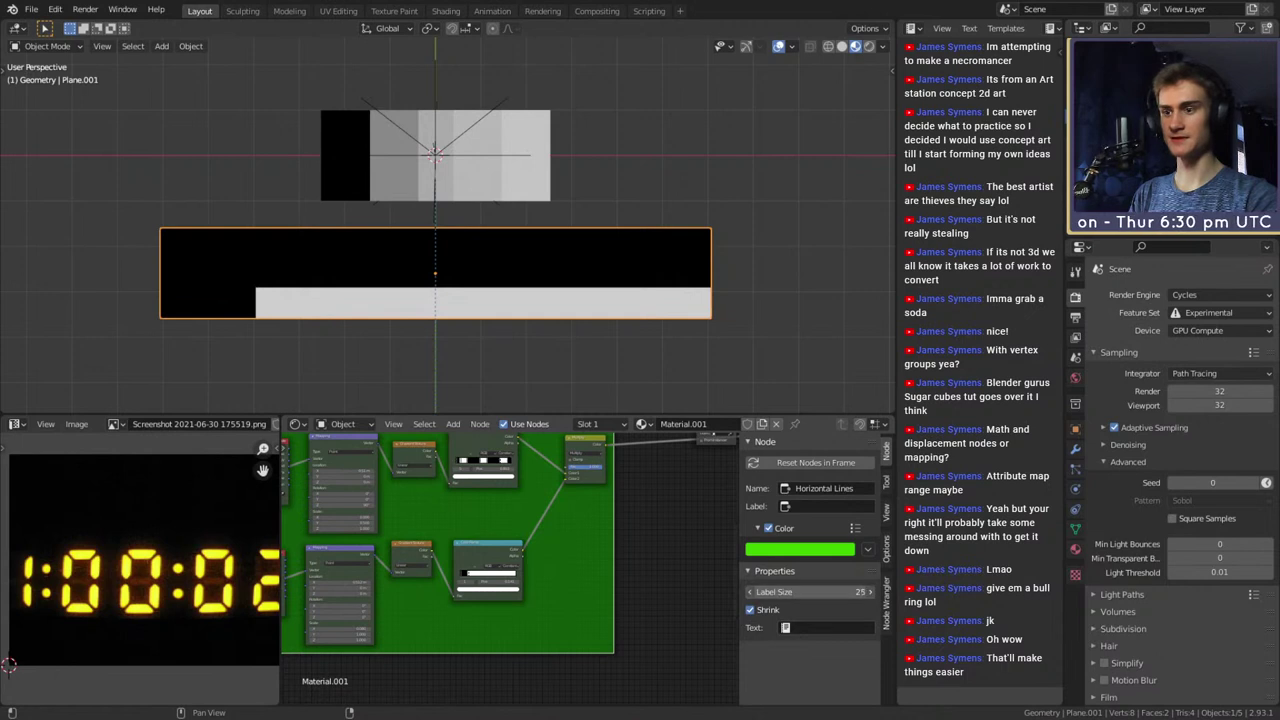
pyautogui.moveTo(810, 592); pyautogui.dragTo(830, 592)
pyautogui.scroll(-5, 531, 523)
pyautogui.moveTo(531, 523); pyautogui.dragTo(569, 595, button='middle')
pyautogui.click(808, 593)
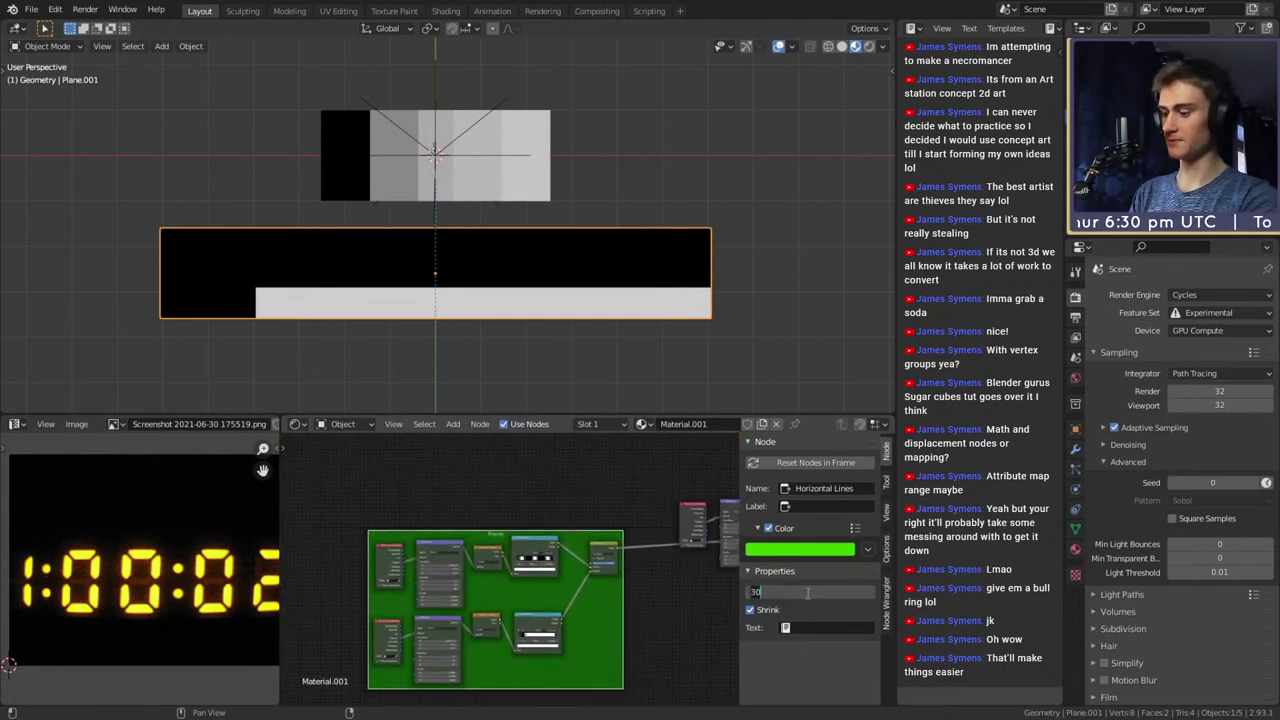
pyautogui.write('150')
pyautogui.press('Return')
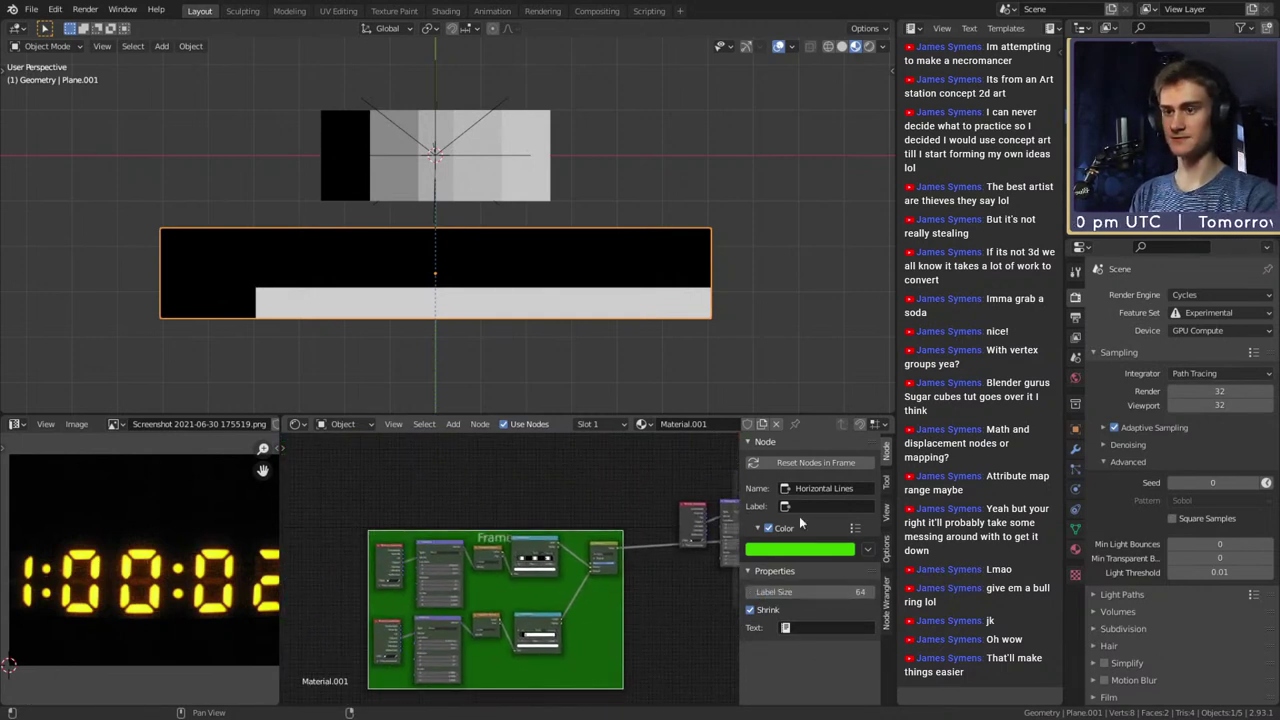
# Set the green frame's label to Horizontal Lines
pyautogui.click(803, 504)
pyautogui.write('Ho')
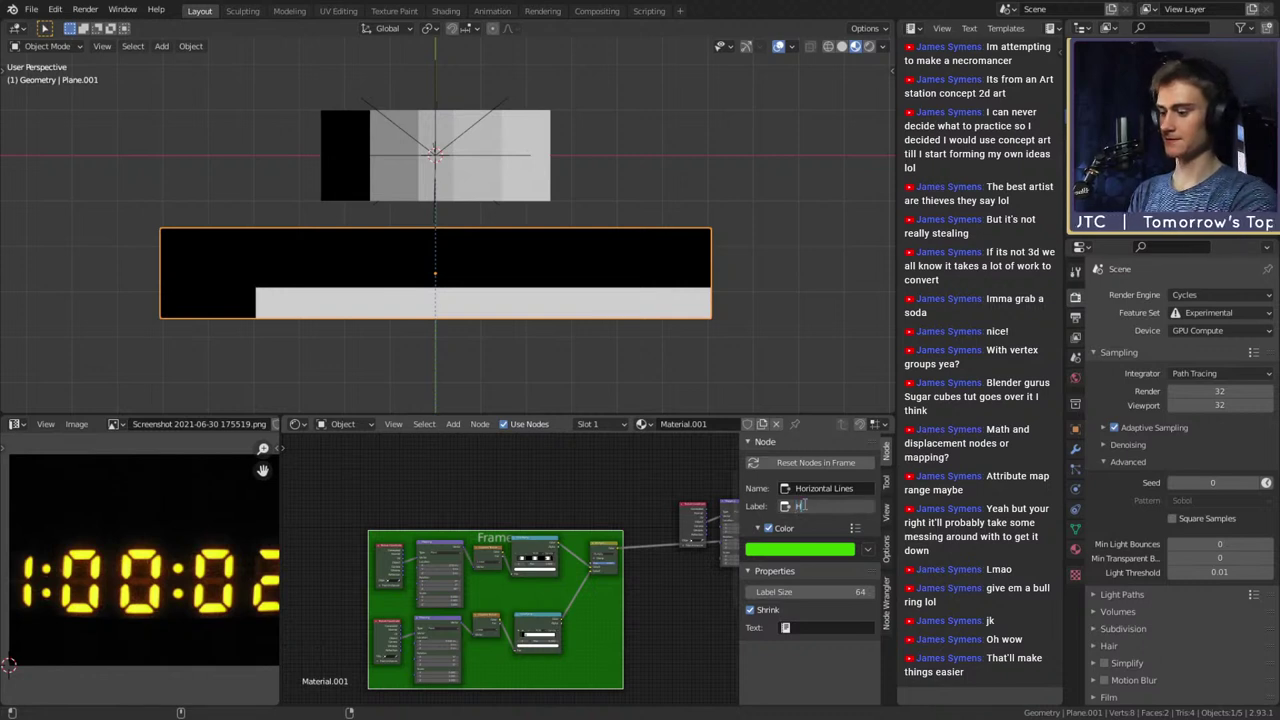
pyautogui.write('rizon')
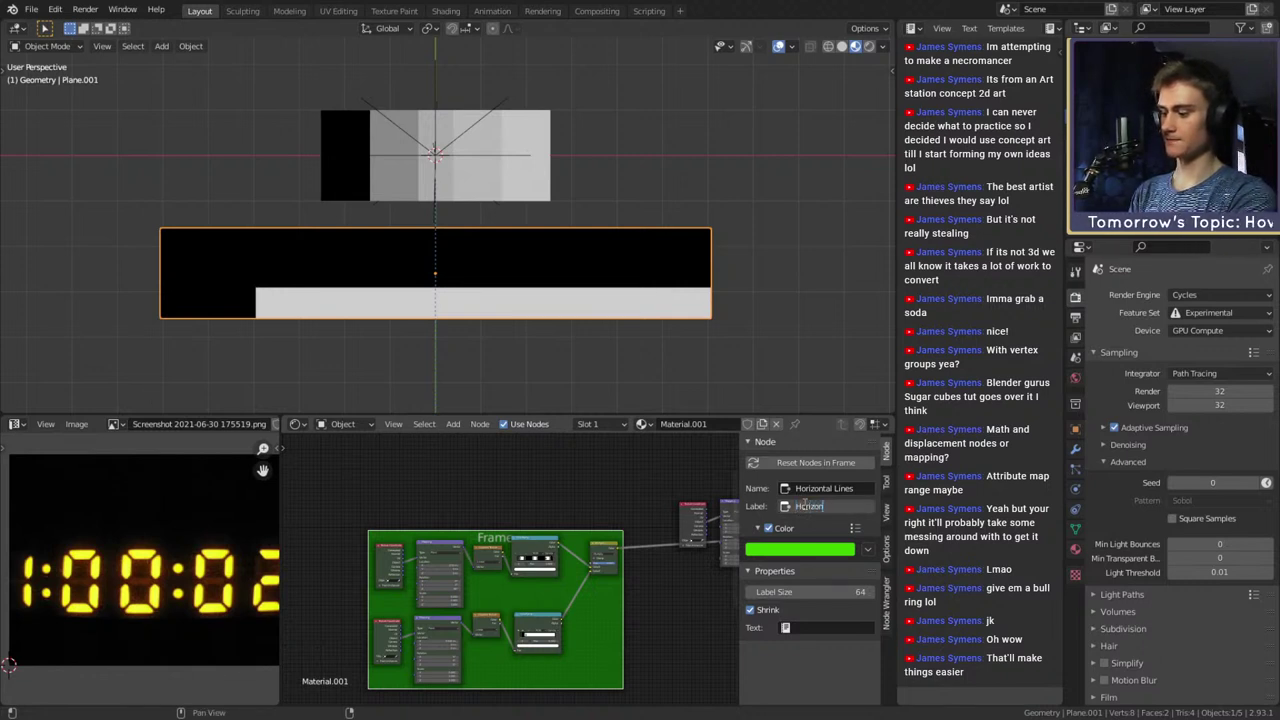
pyautogui.write('tal Line')
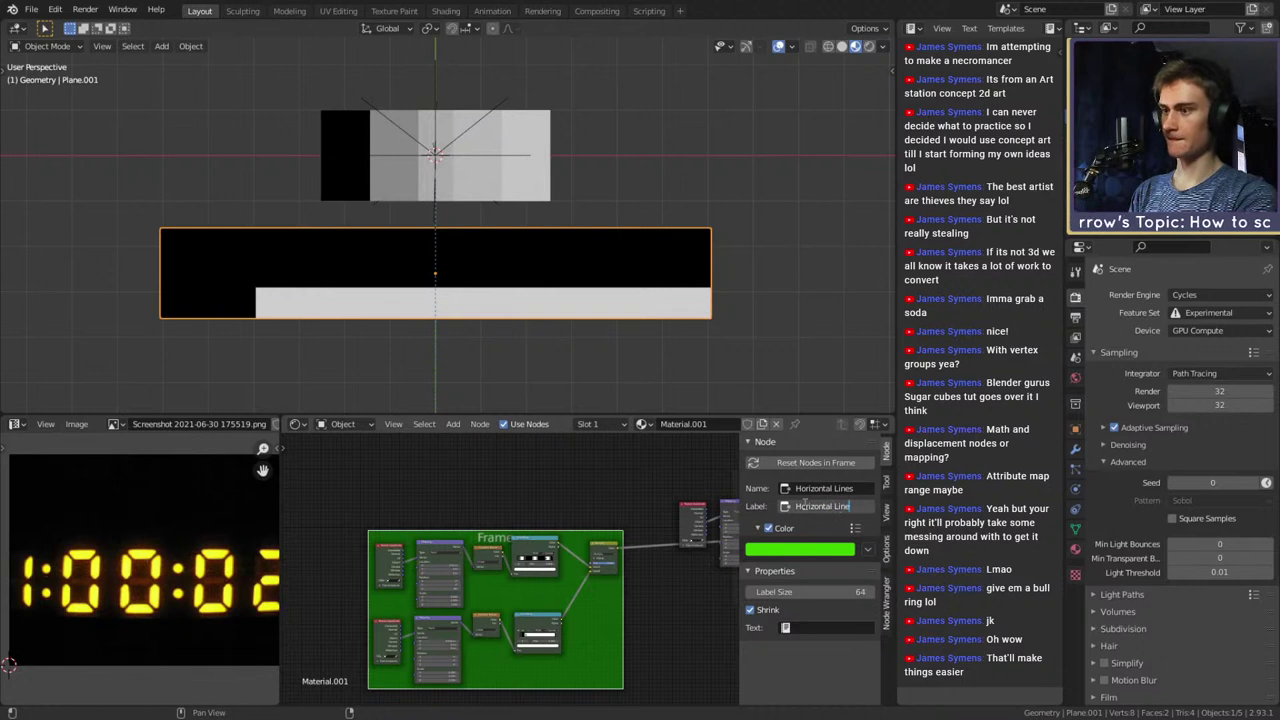
pyautogui.write('s')
pyautogui.press('Return')
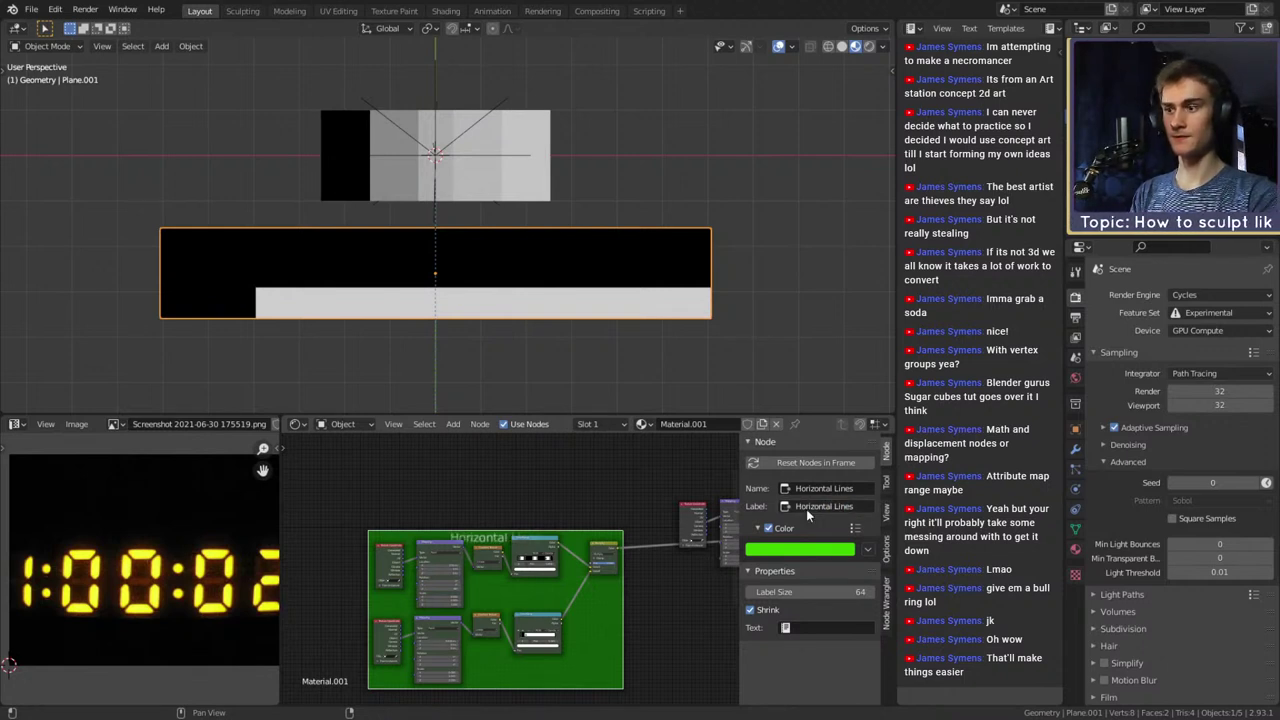
# Shift the green frame slightly left, turn off its Shrink option and nudge the two ColorRamp nodes inside it
pyautogui.moveTo(644, 626); pyautogui.dragTo(648, 592, button='middle')
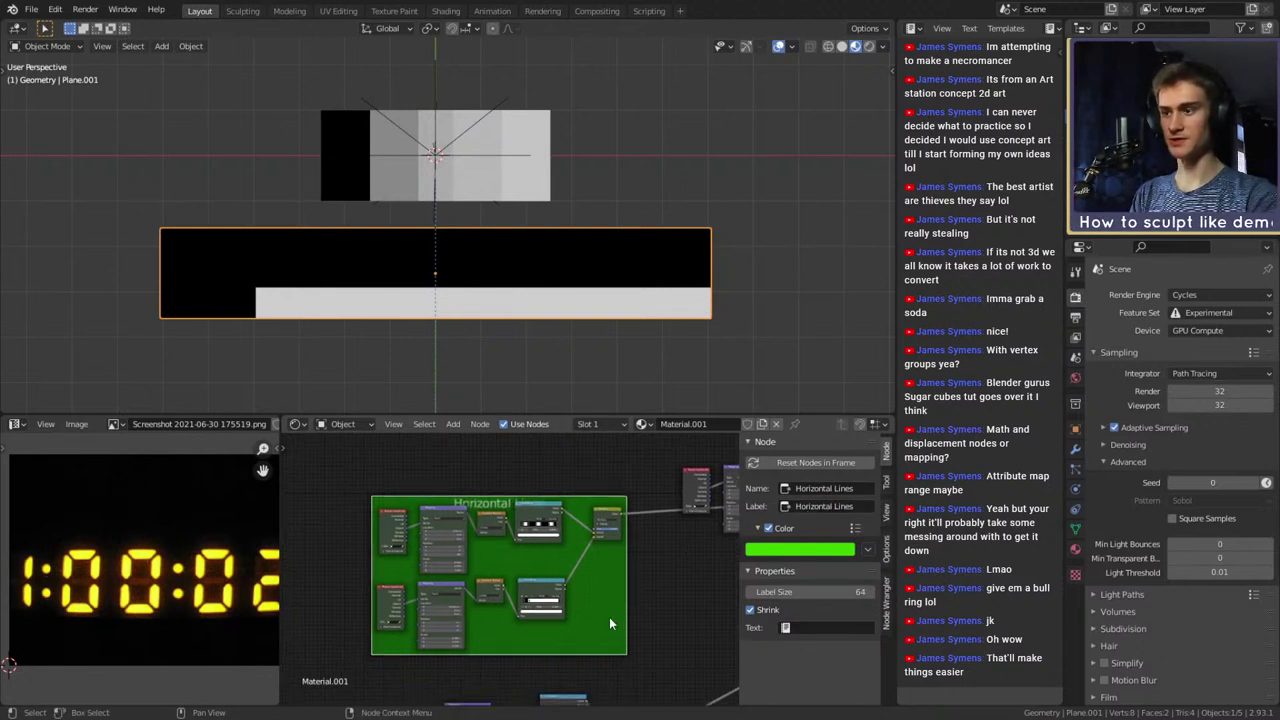
pyautogui.moveTo(609, 616)
pyautogui.mouseDown()
pyautogui.moveTo(498, 545)
pyautogui.moveTo(593, 616)
pyautogui.mouseUp()
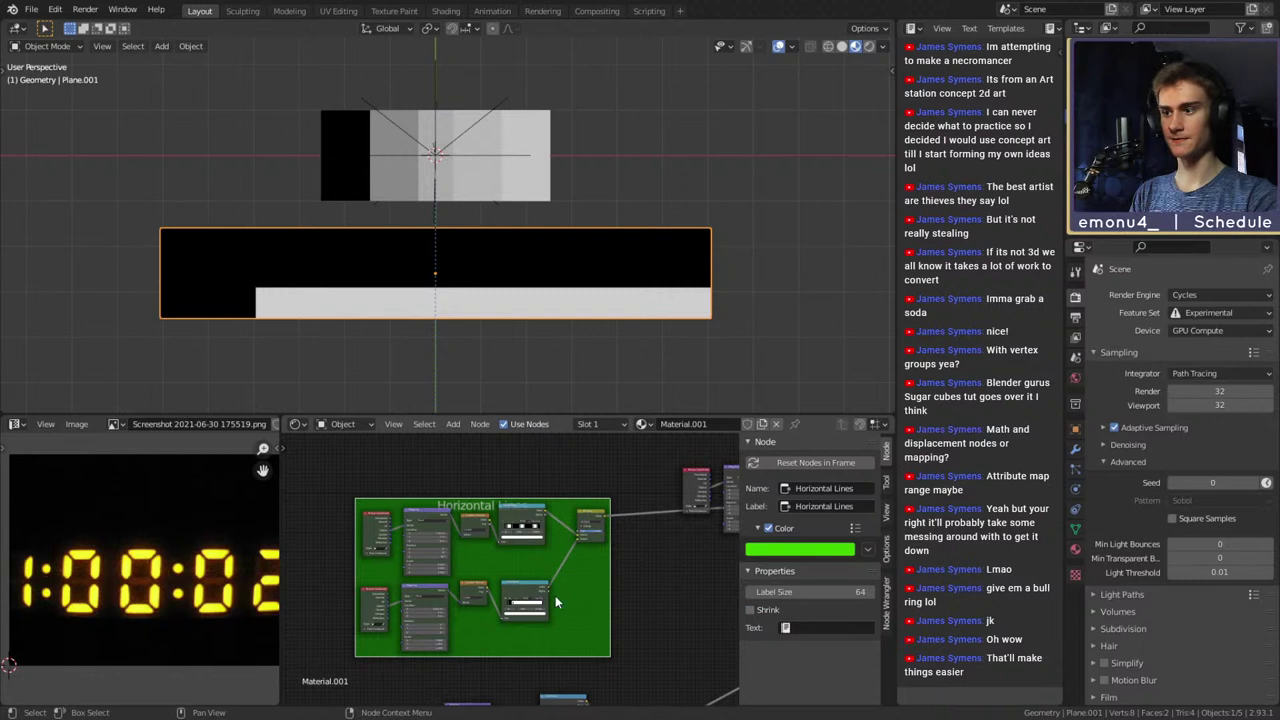
pyautogui.moveTo(527, 606)
pyautogui.mouseDown()
pyautogui.moveTo(526, 636)
pyautogui.moveTo(528, 596)
pyautogui.mouseUp()
pyautogui.moveTo(519, 511)
pyautogui.mouseDown()
pyautogui.moveTo(519, 499)
pyautogui.moveTo(519, 514)
pyautogui.mouseUp()
pyautogui.scroll(-3, 660, 615)
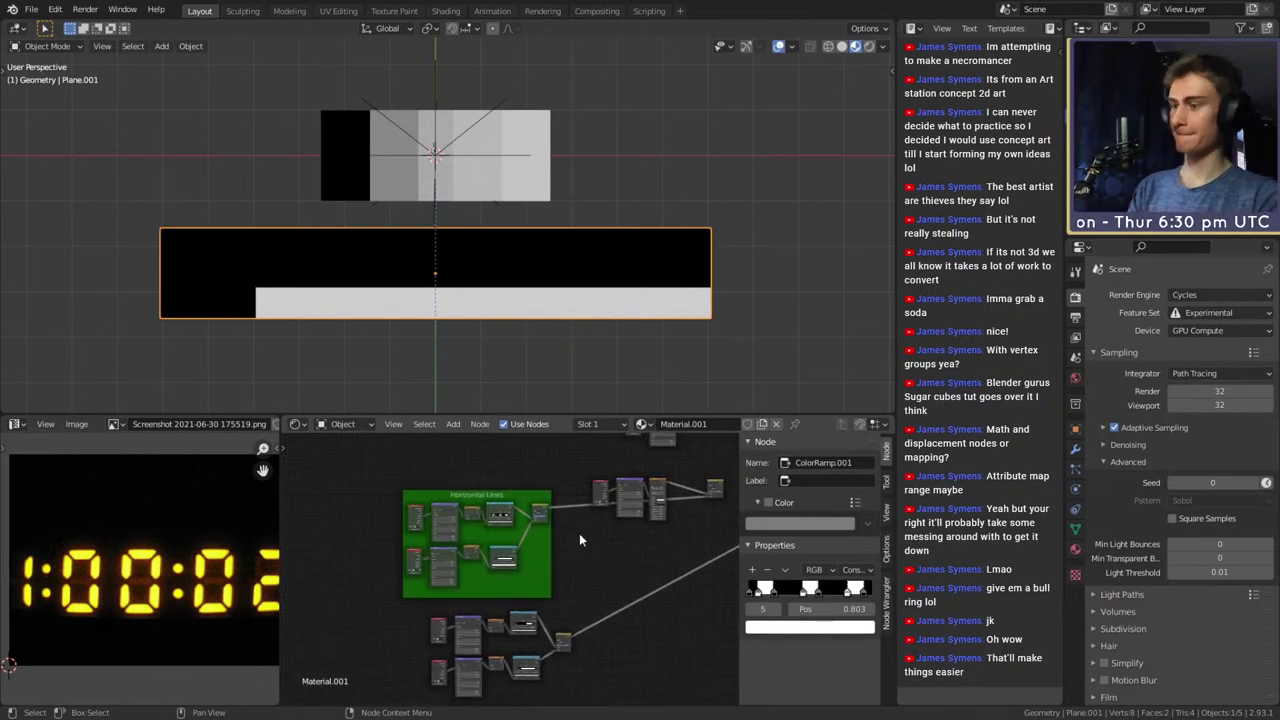
pyautogui.scroll(4, 572, 562)
pyautogui.moveTo(610, 566); pyautogui.dragTo(600, 514, button='middle')
pyautogui.scroll(-3, 590, 575)
pyautogui.scroll(5, 583, 605)
pyautogui.scroll(-4, 577, 622)
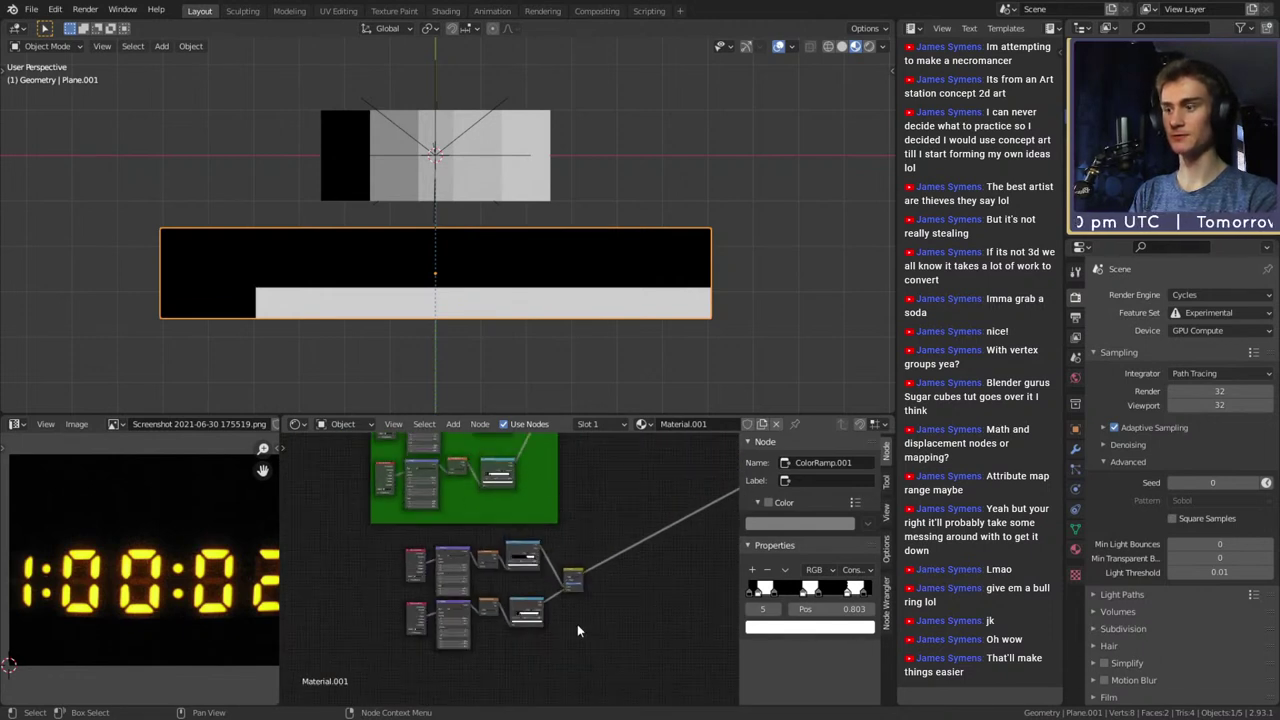
pyautogui.moveTo(577, 624); pyautogui.dragTo(570, 606, button='middle')
pyautogui.moveTo(590, 639); pyautogui.dragTo(409, 535)
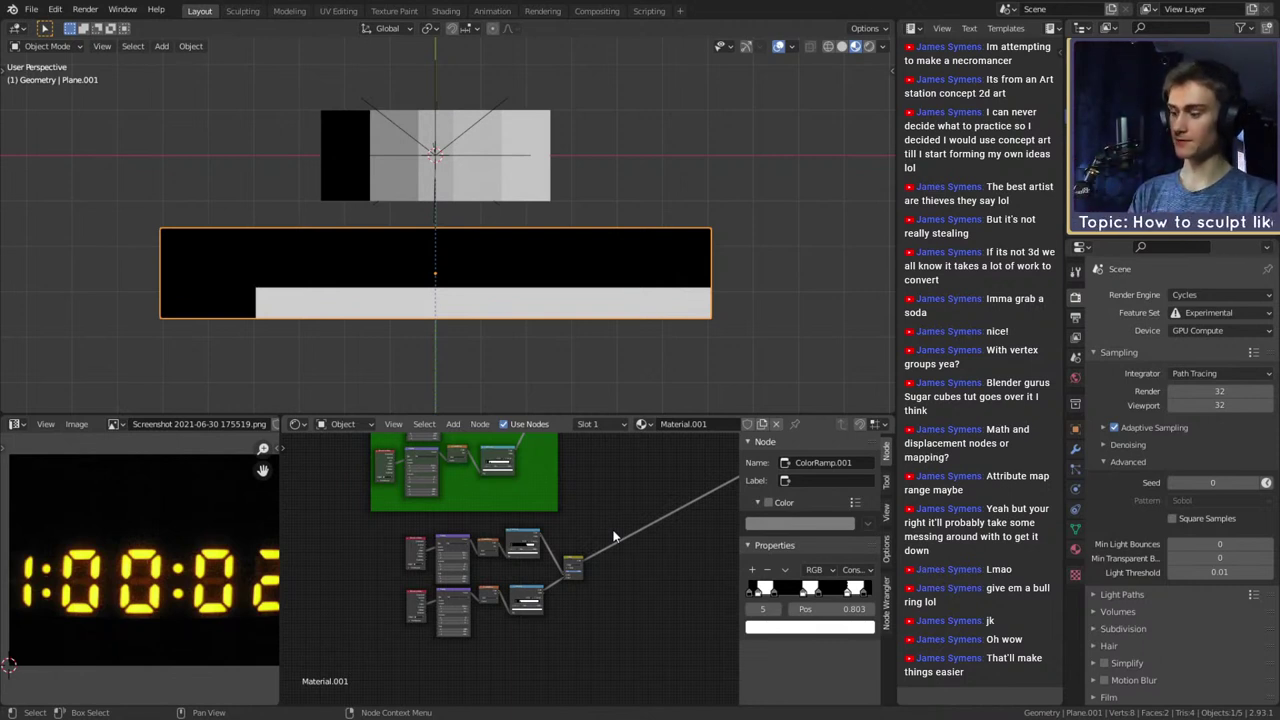
pyautogui.scroll(2, 595, 529)
pyautogui.scroll(-2, 597, 534)
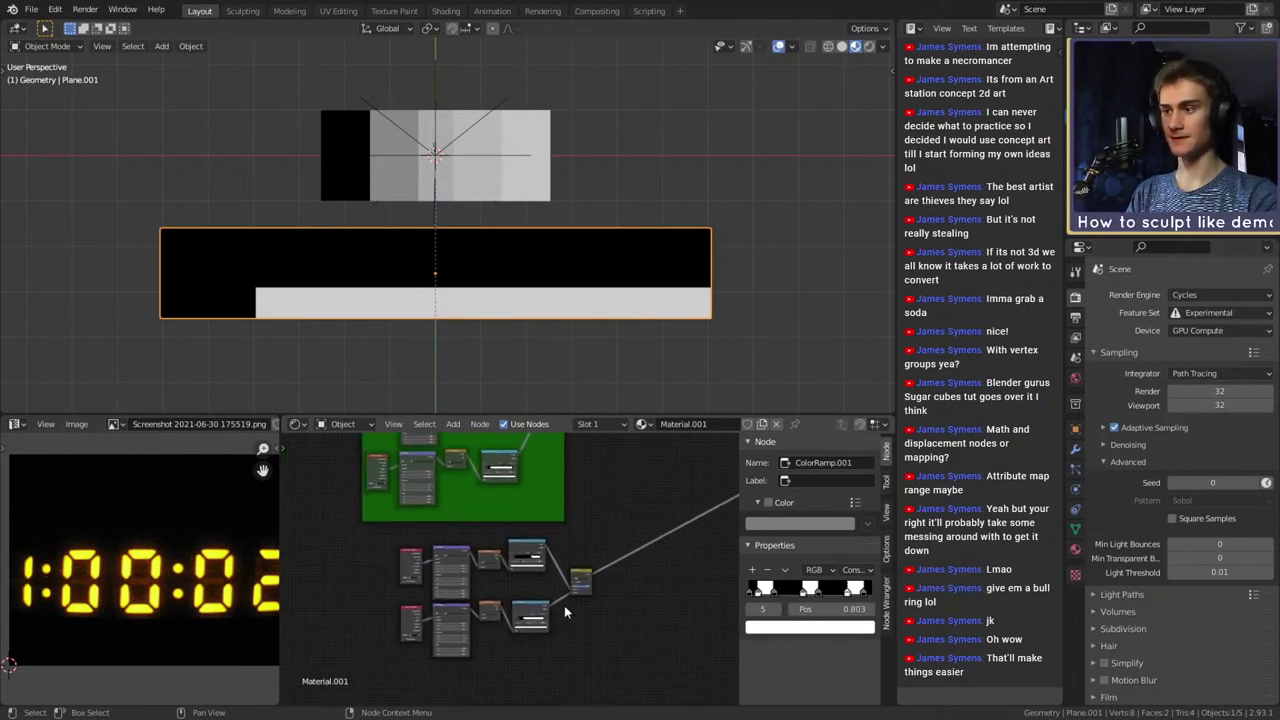
# Add a second Frame node, parent the lowest two-row cluster with its Mix node to it, and align it beneath the green frame
pyautogui.hotkey('shift', 'a')
pyautogui.moveTo(316, 554)
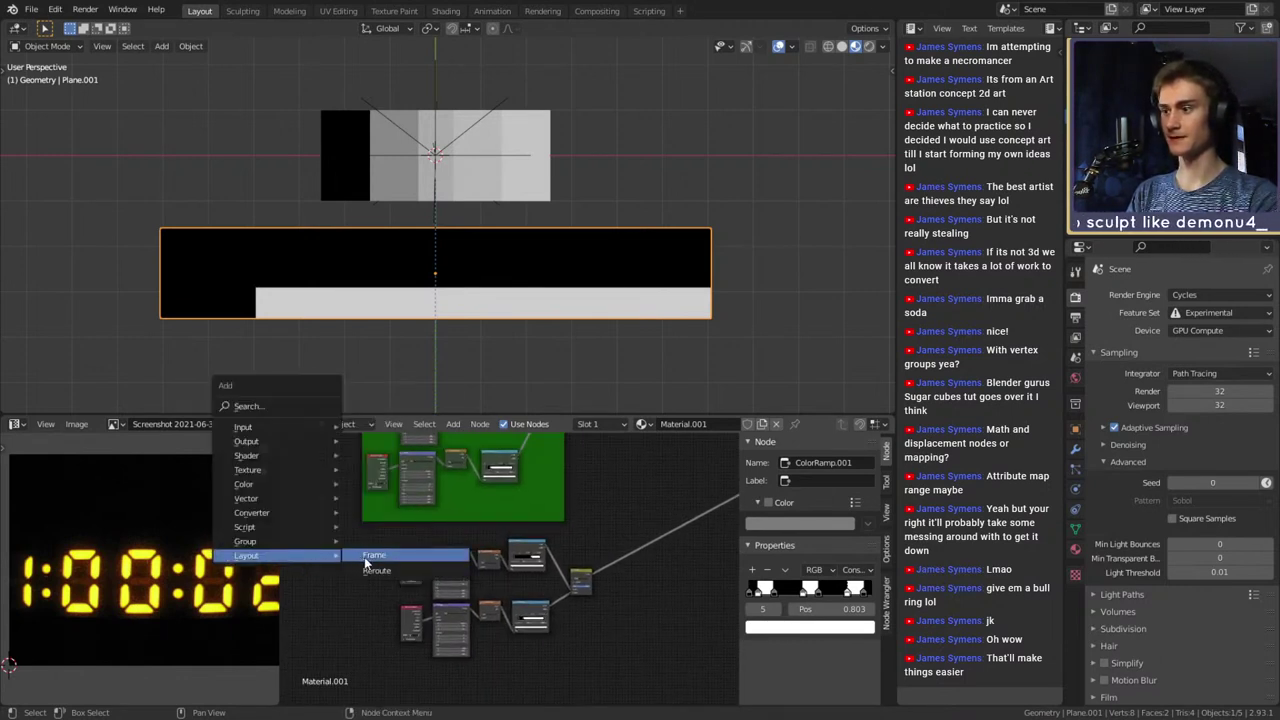
pyautogui.click(366, 556)
pyautogui.click(375, 546)
pyautogui.moveTo(596, 647); pyautogui.dragTo(465, 533)
pyautogui.hotkey('ctrl', 'p')
pyautogui.press('g')
pyautogui.click(375, 546)
# Label the second frame Mask_Hori_3
pyautogui.click(808, 508)
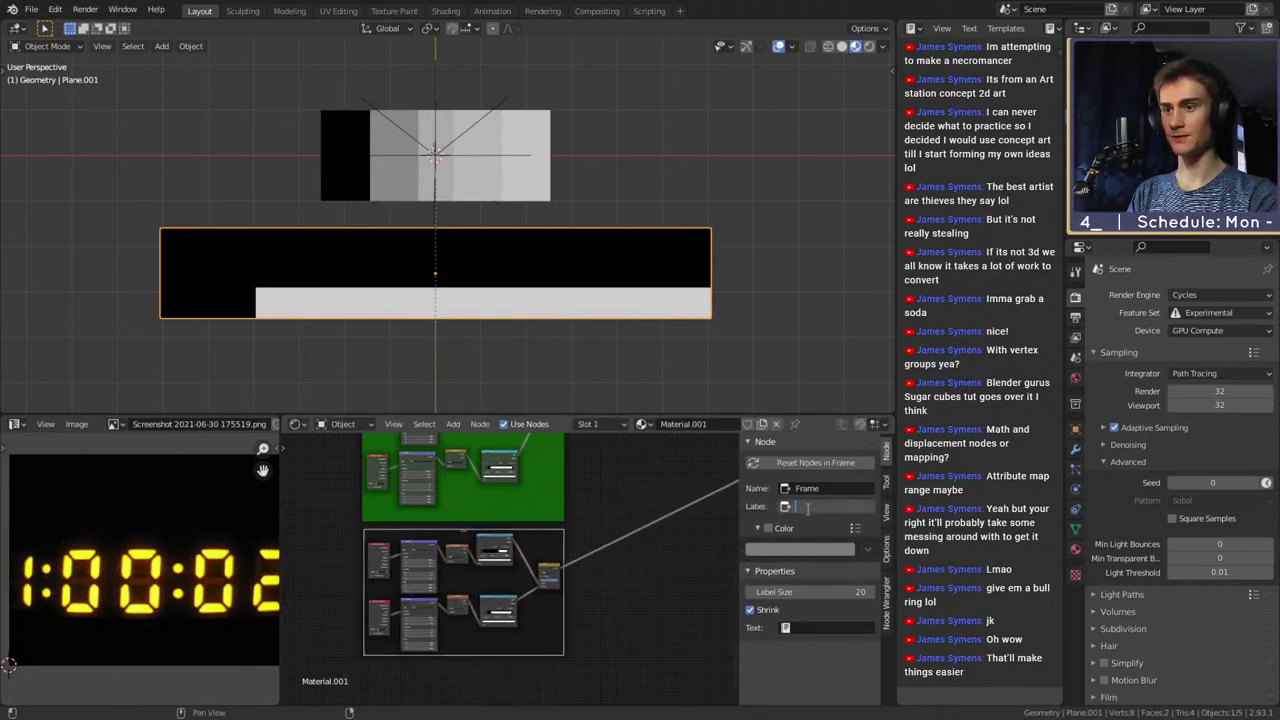
pyautogui.write('M')
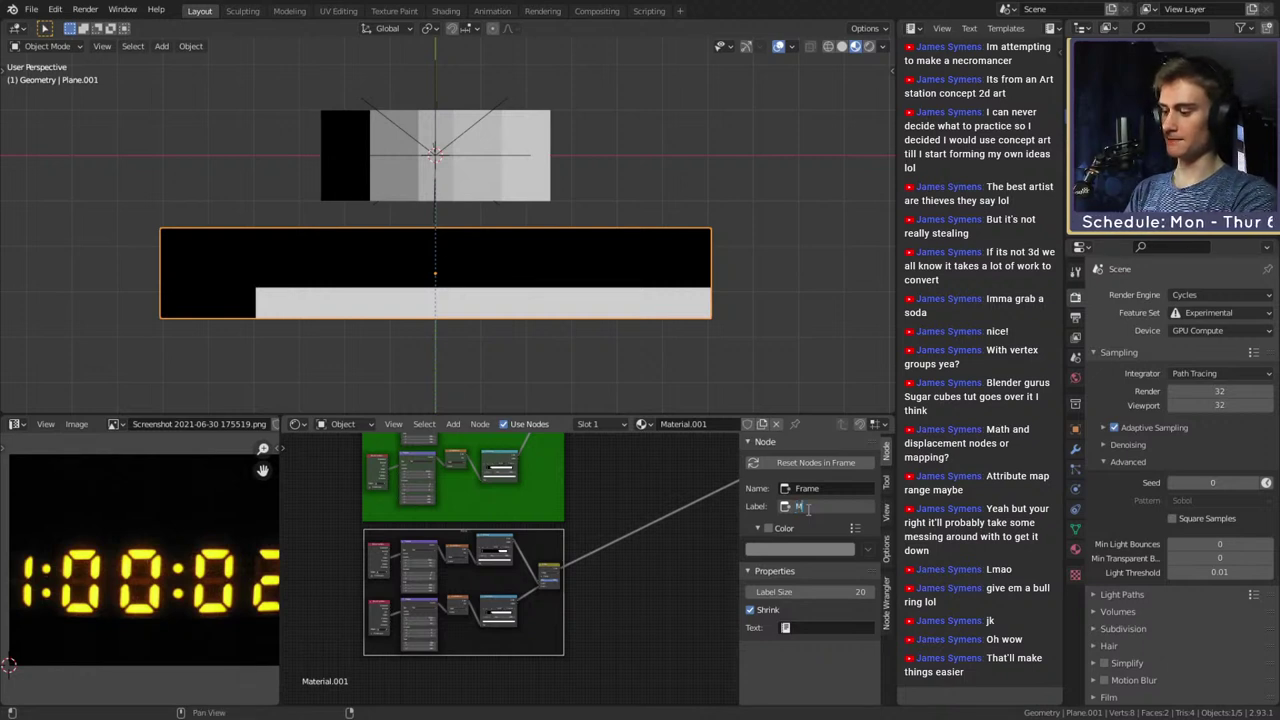
pyautogui.write('ask_H')
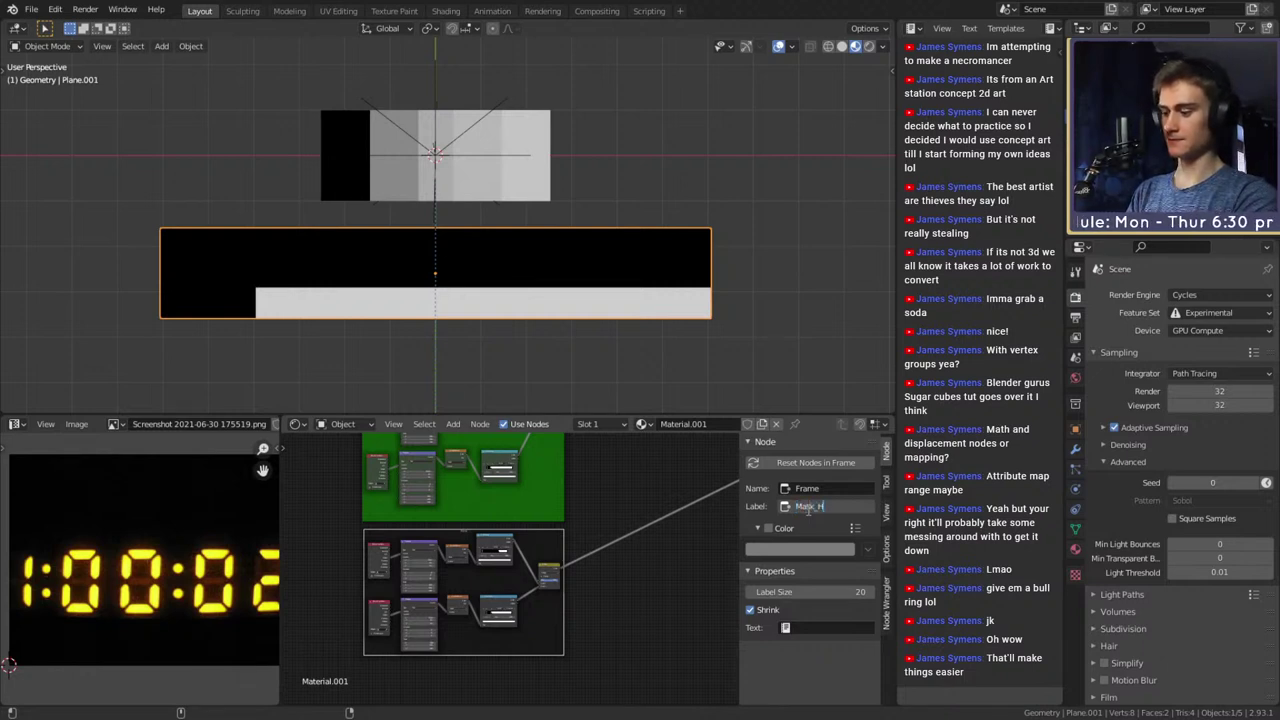
pyautogui.write('o')
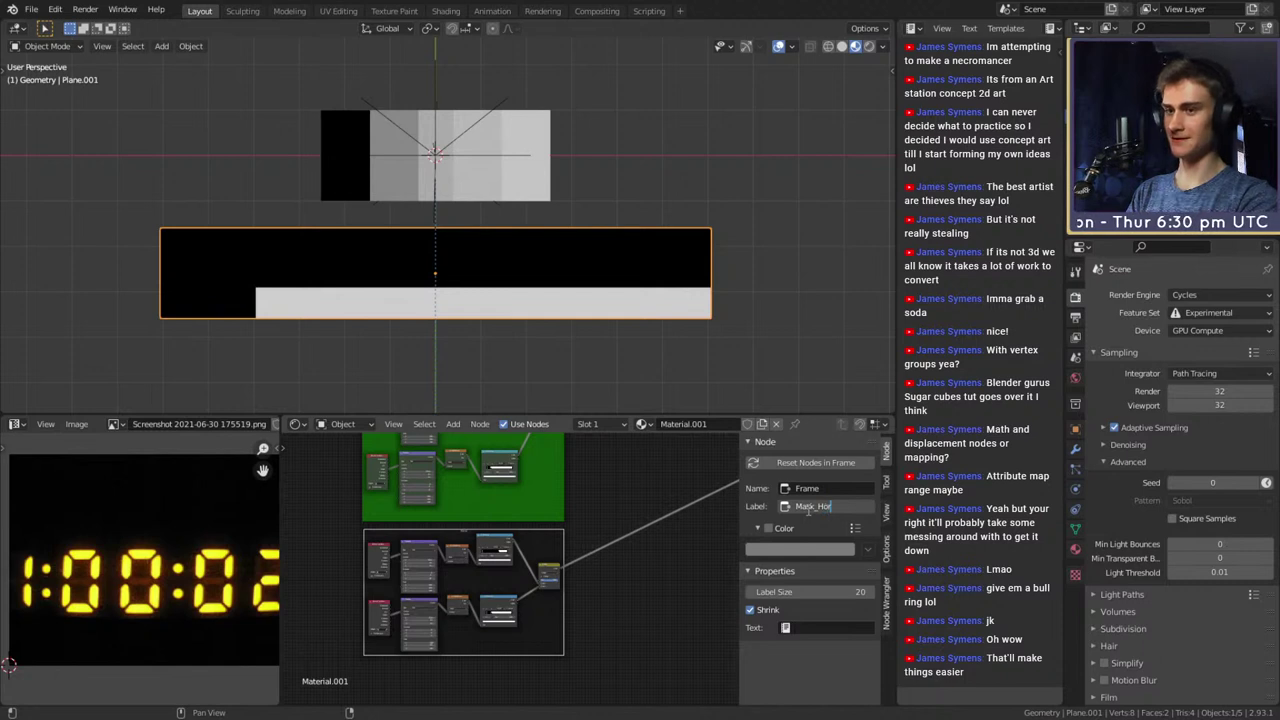
pyautogui.write('r')
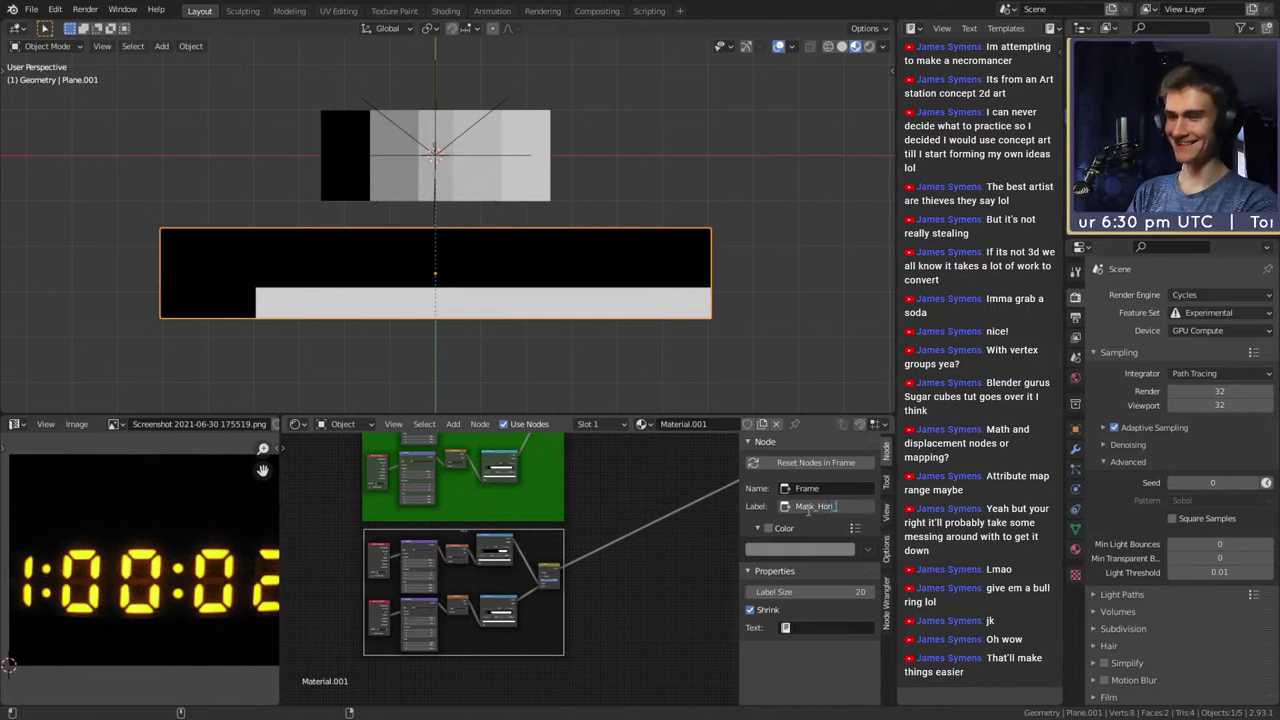
pyautogui.write('iz')
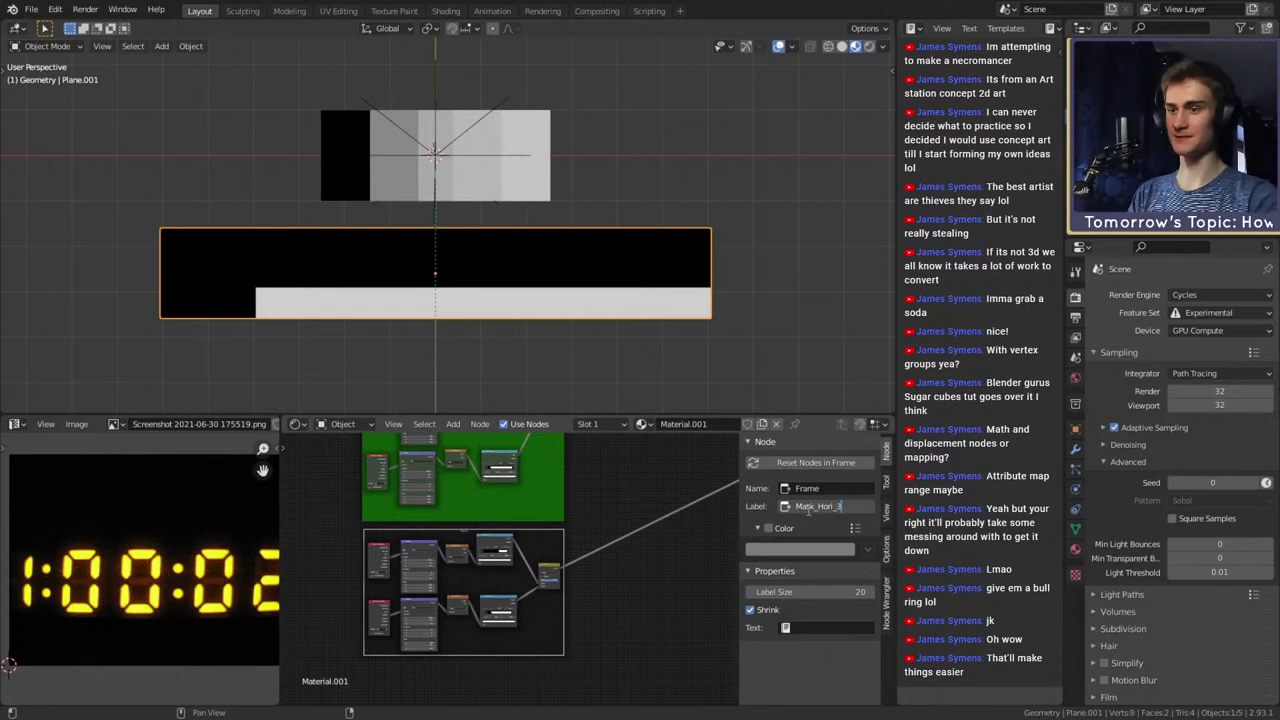
pyautogui.write('_3')
pyautogui.press('Return')
pyautogui.scroll(2, 616, 591)
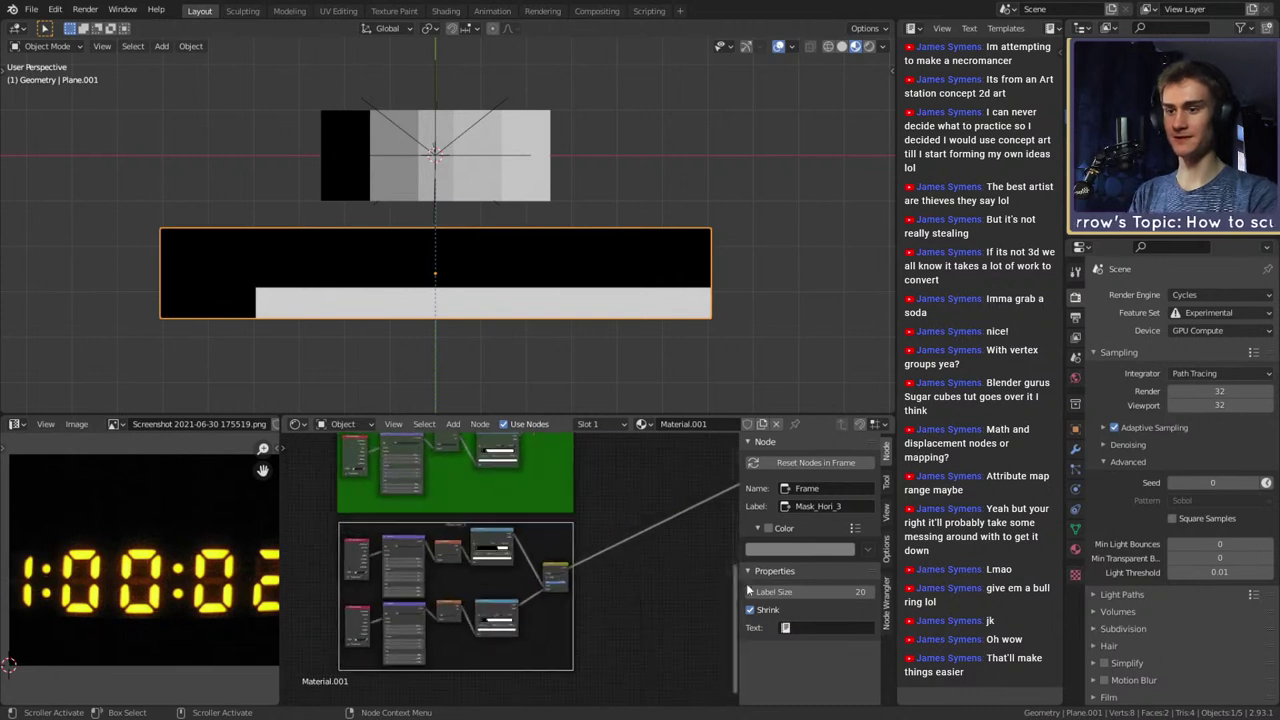
# Enable a custom colour for the Mask_Hori_3 frame and make it fully saturated red
pyautogui.click(767, 529)
pyautogui.click(785, 549)
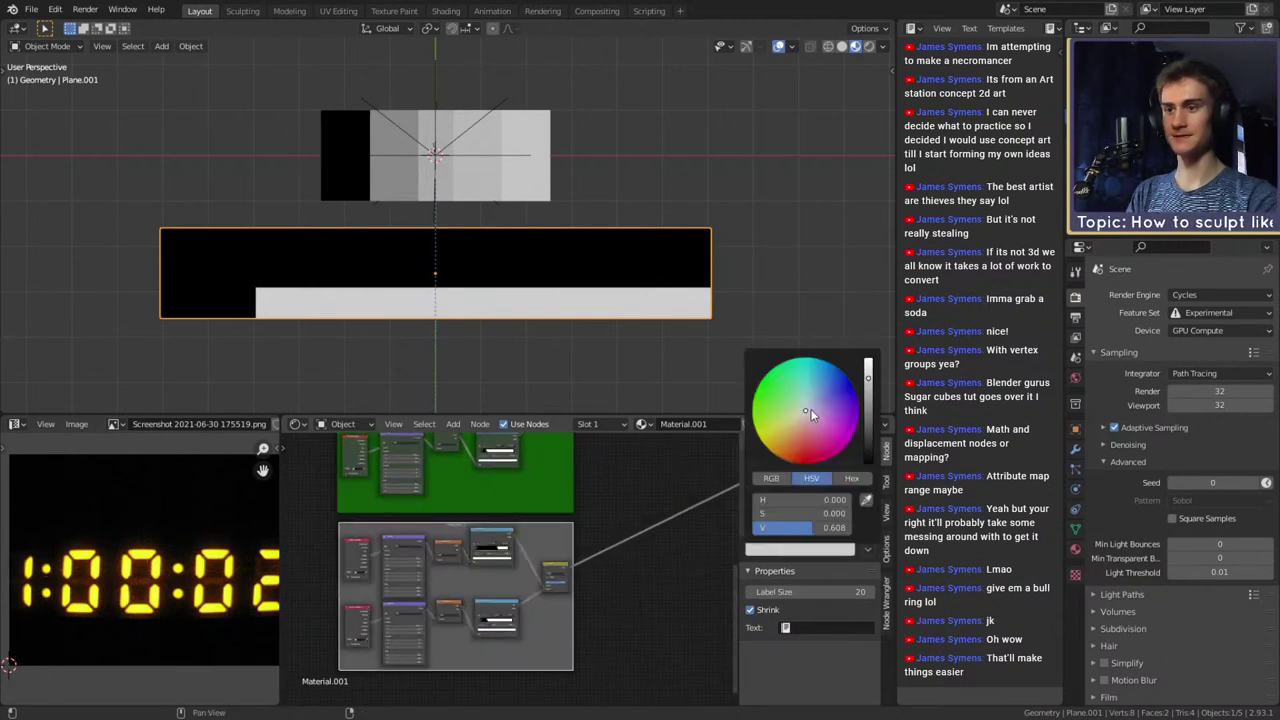
pyautogui.moveTo(808, 412); pyautogui.dragTo(804, 464)
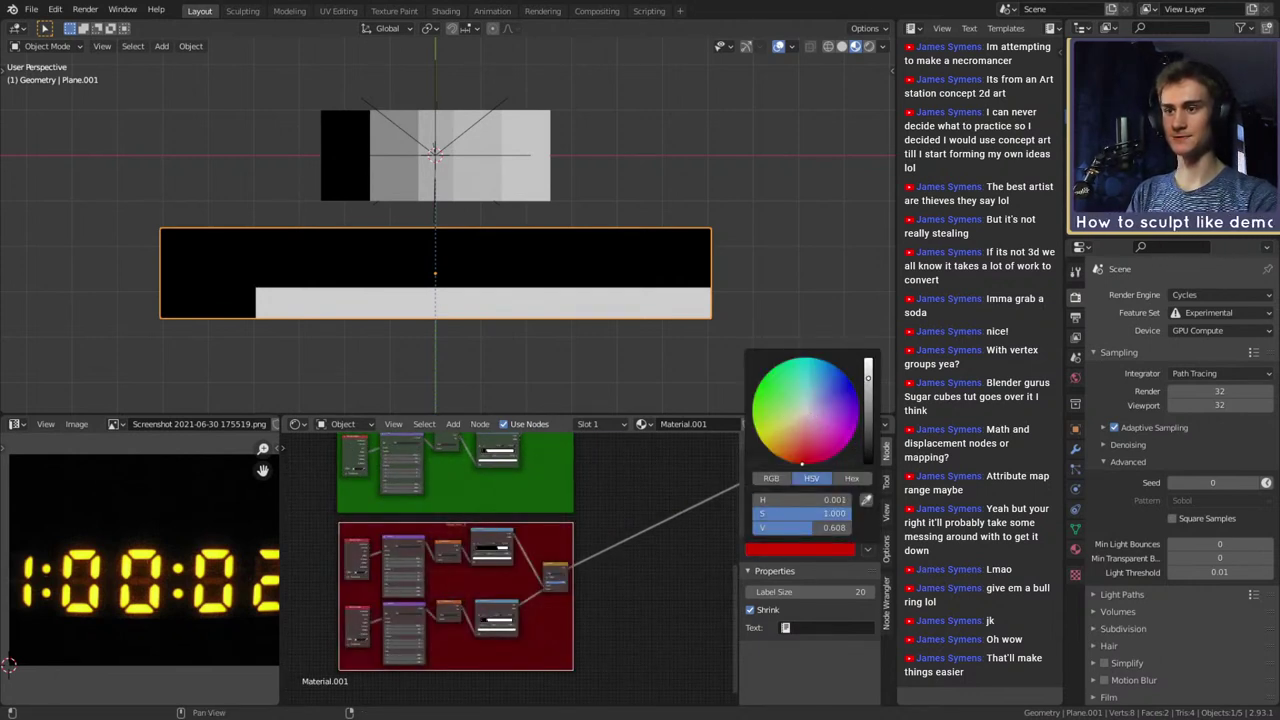
pyautogui.scroll(-3, 604, 595)
pyautogui.moveTo(600, 516); pyautogui.dragTo(608, 553, button='middle')
pyautogui.scroll(5, 554, 591)
pyautogui.scroll(-4, 506, 584)
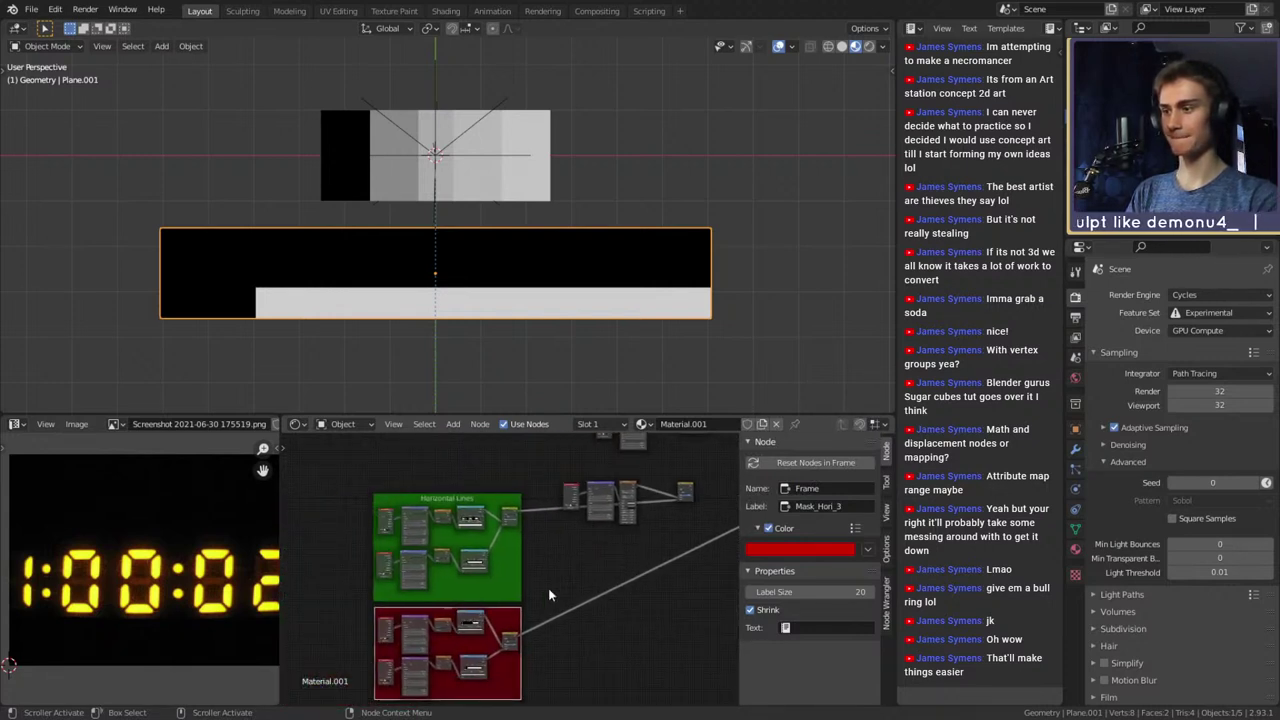
# Shift the Horizontal Lines and Mask_Hori_3 frames together to the right and down, and set the red frame's label size to 64
pyautogui.click(466, 498)
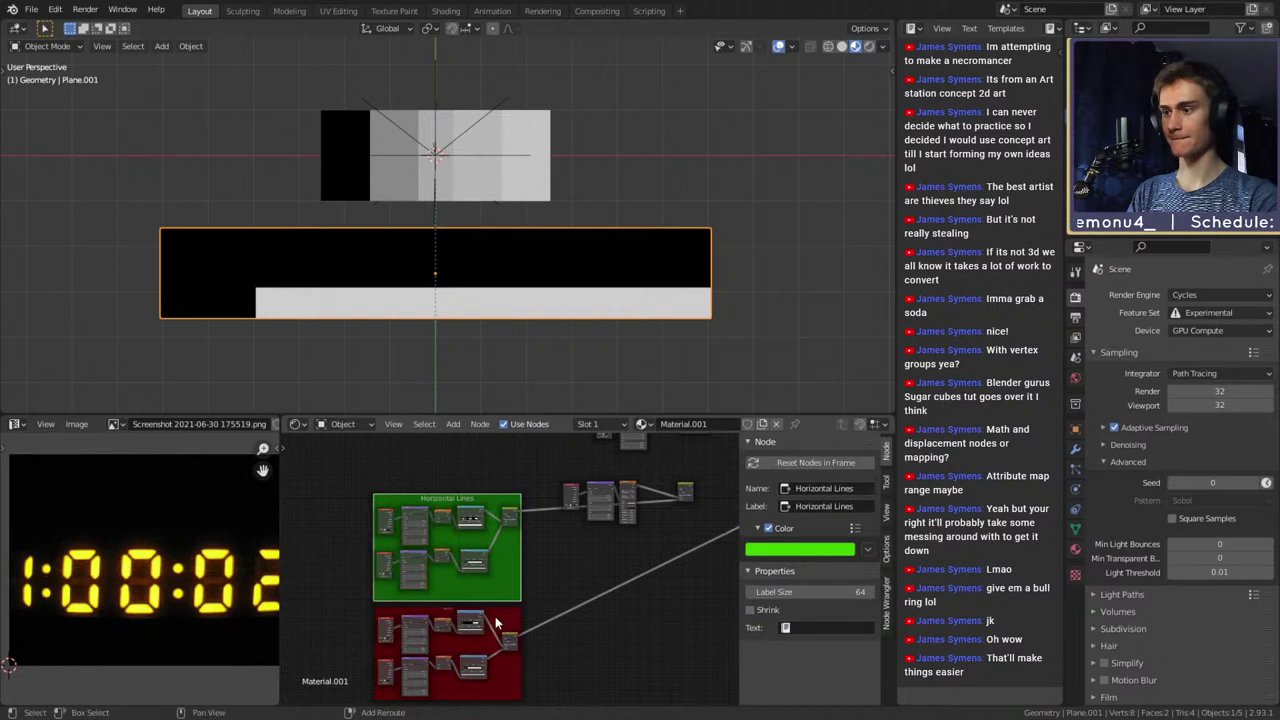
pyautogui.keyDown('shift'); pyautogui.click(507, 624); pyautogui.keyUp('shift')
pyautogui.press('g')
pyautogui.click(623, 665)
pyautogui.moveTo(669, 617); pyautogui.dragTo(621, 538, button='middle')
pyautogui.click(831, 593)
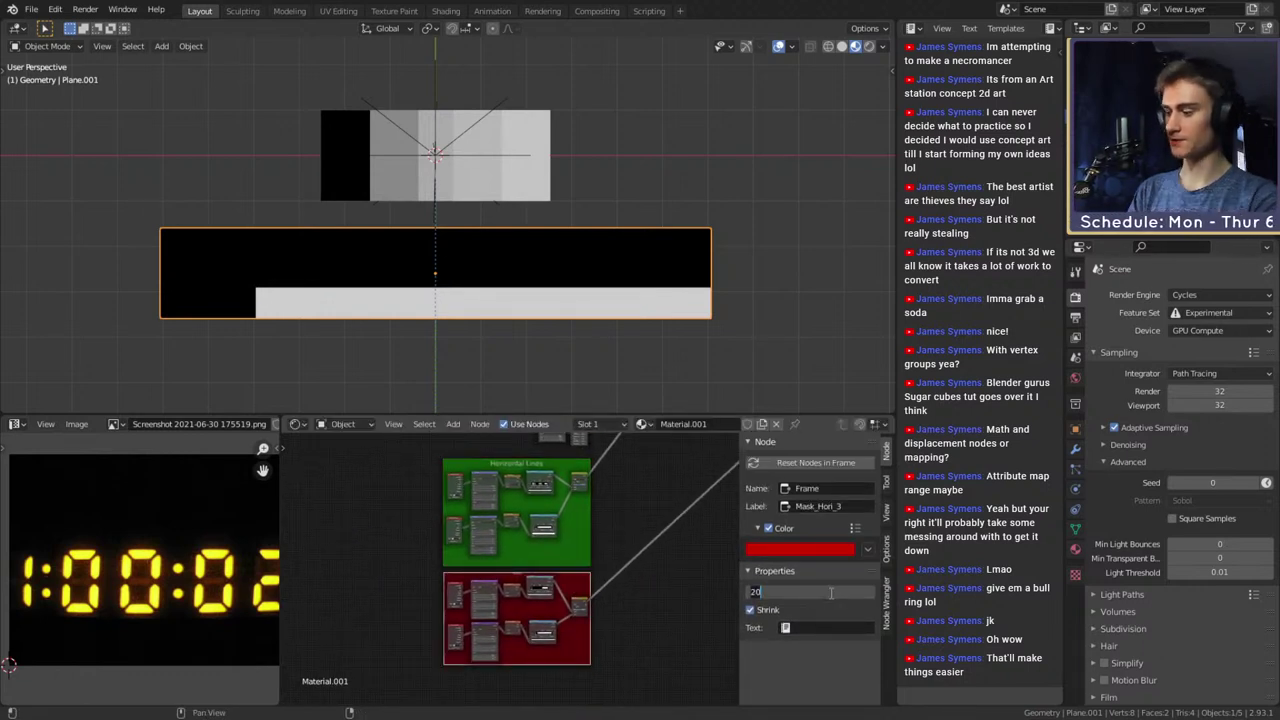
pyautogui.write('64')
pyautogui.press('Return')
pyautogui.scroll(3, 653, 553)
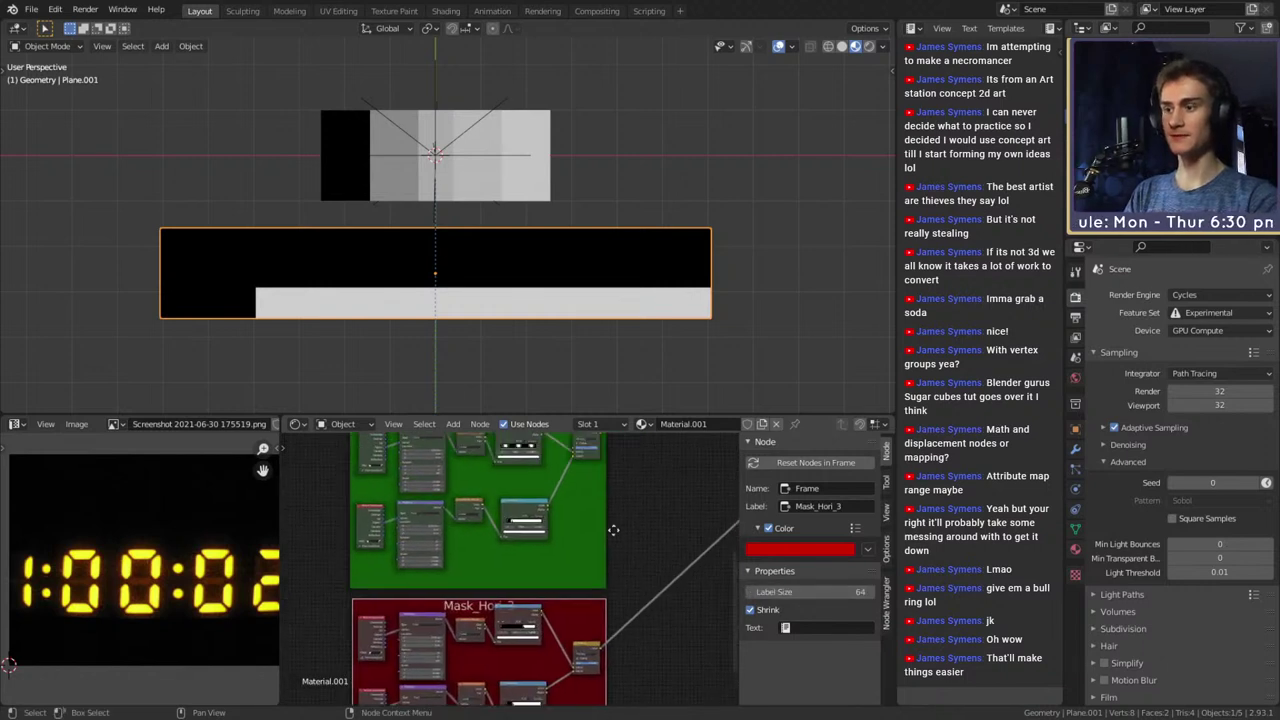
# Add a MixRGB node beside the green frame, feeding the Horizontal Lines result into Color2 and the Mask_Hori_3 result into Color1
pyautogui.moveTo(613, 530); pyautogui.dragTo(410, 660, button='middle')
pyautogui.hotkey('shift', 'a')
pyautogui.moveTo(436, 490)
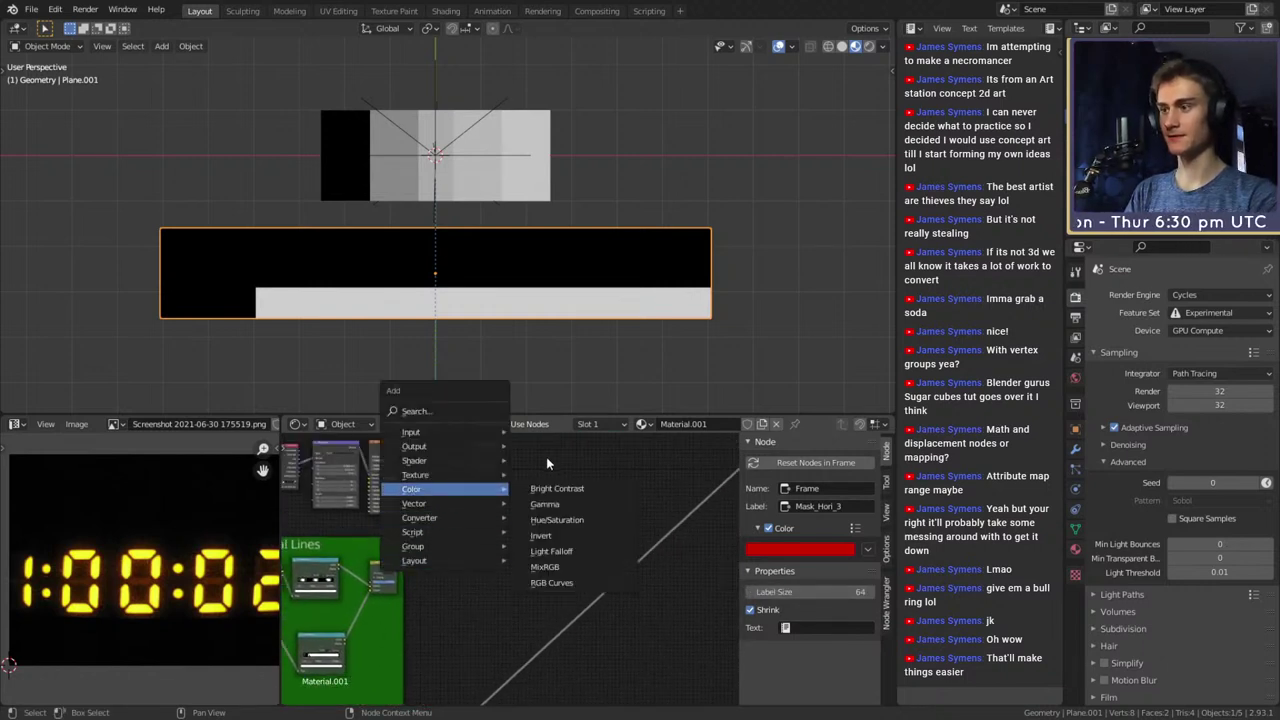
pyautogui.click(556, 567)
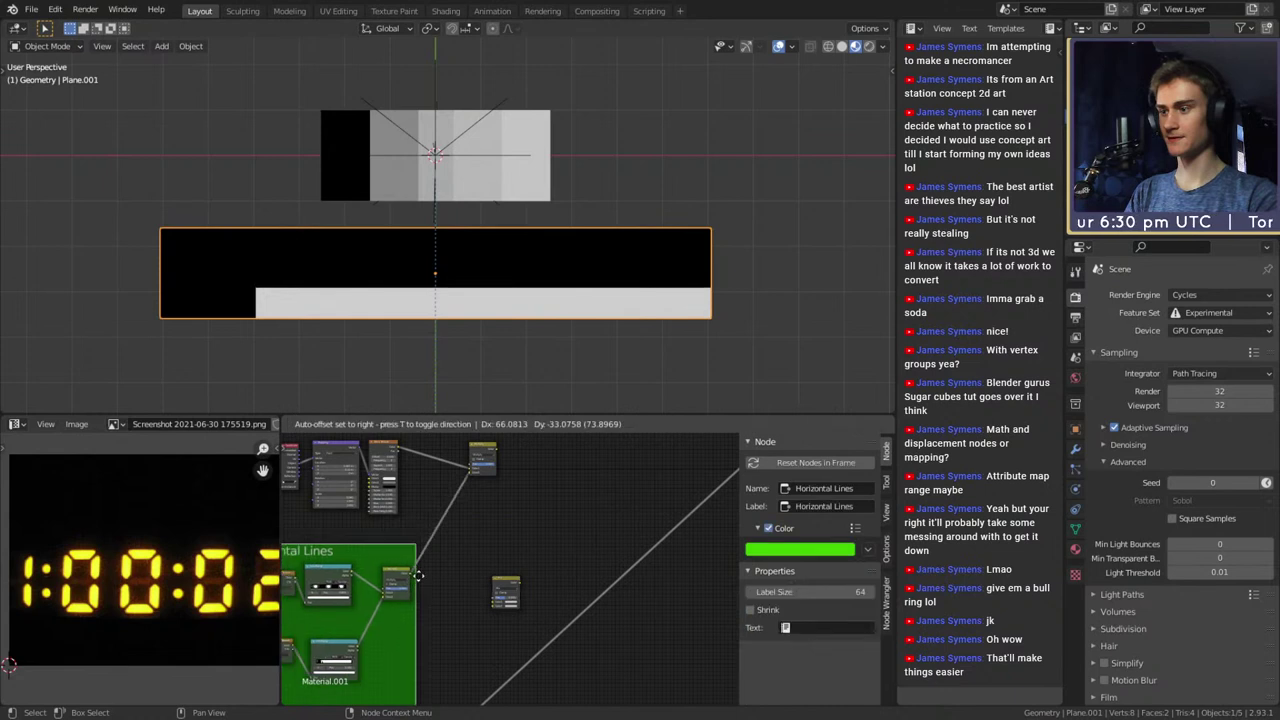
pyautogui.click(418, 578)
pyautogui.moveTo(418, 578); pyautogui.dragTo(513, 507, button='middle')
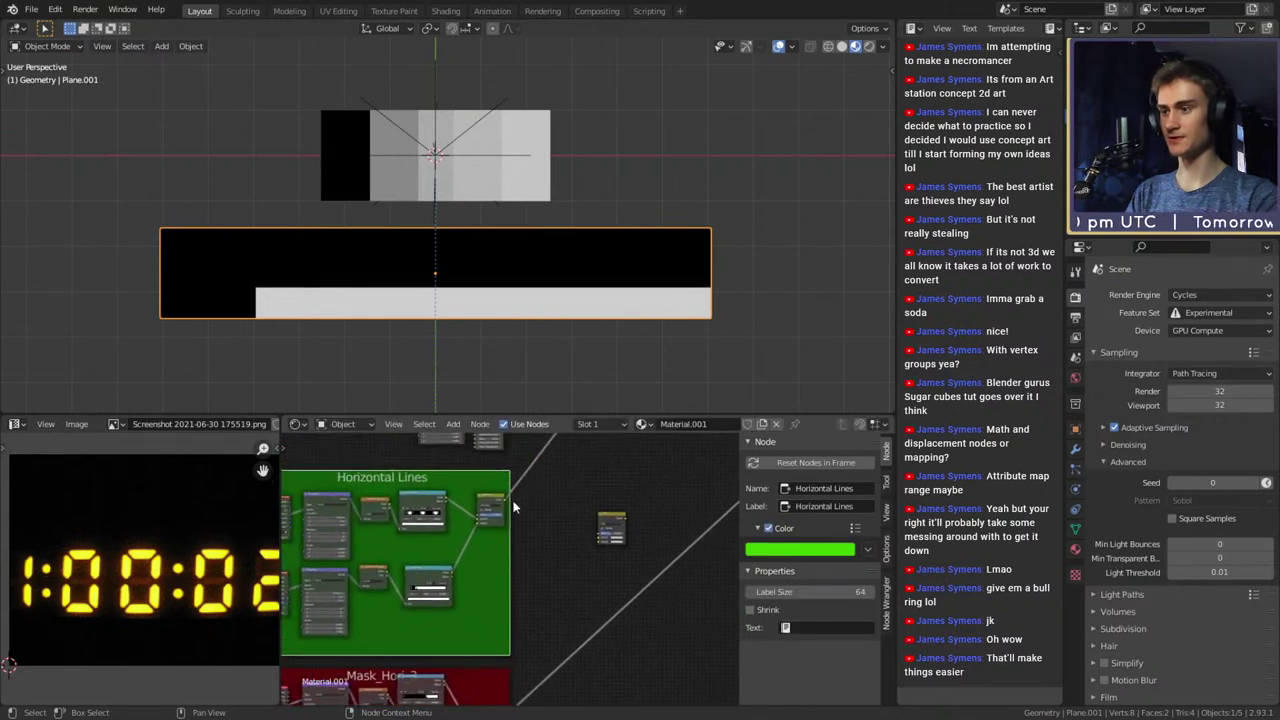
pyautogui.moveTo(511, 505); pyautogui.dragTo(597, 537)
pyautogui.moveTo(524, 686); pyautogui.dragTo(513, 615, button='middle')
pyautogui.moveTo(495, 645); pyautogui.dragTo(590, 468)
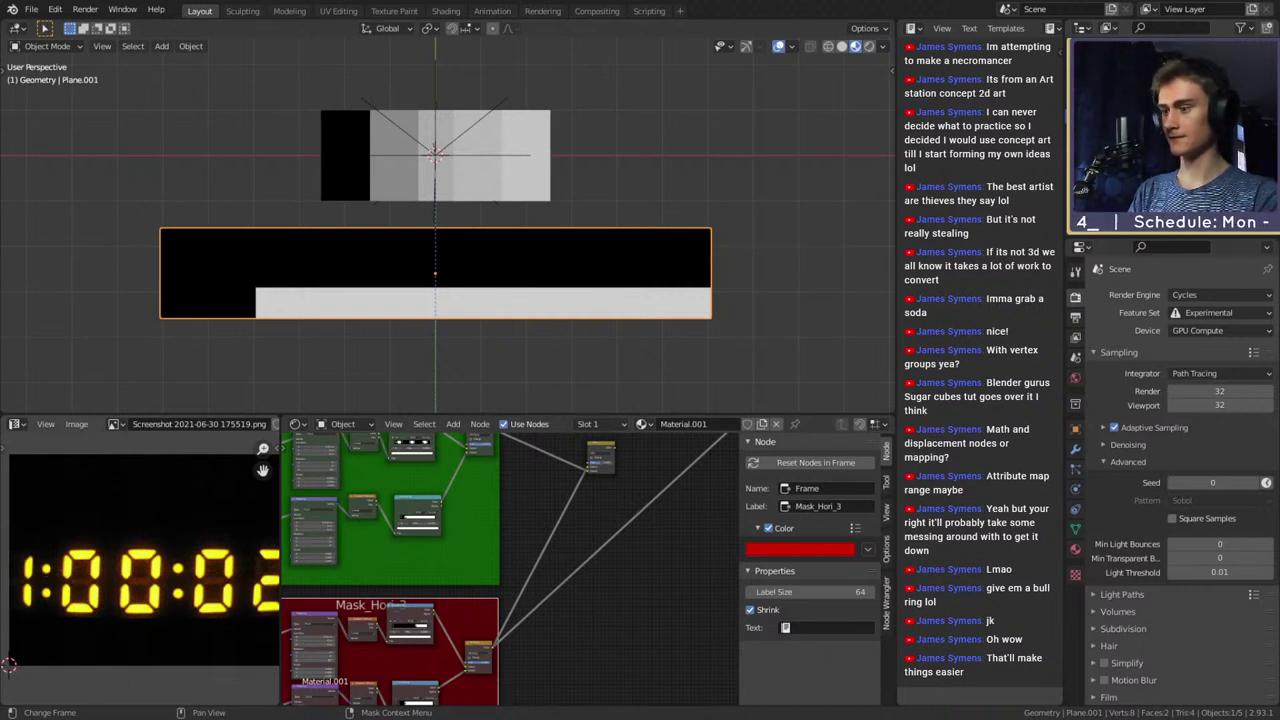
# Preview the new Mix node on the plane and raise its factor to 1.000
pyautogui.scroll(5, 489, 556)
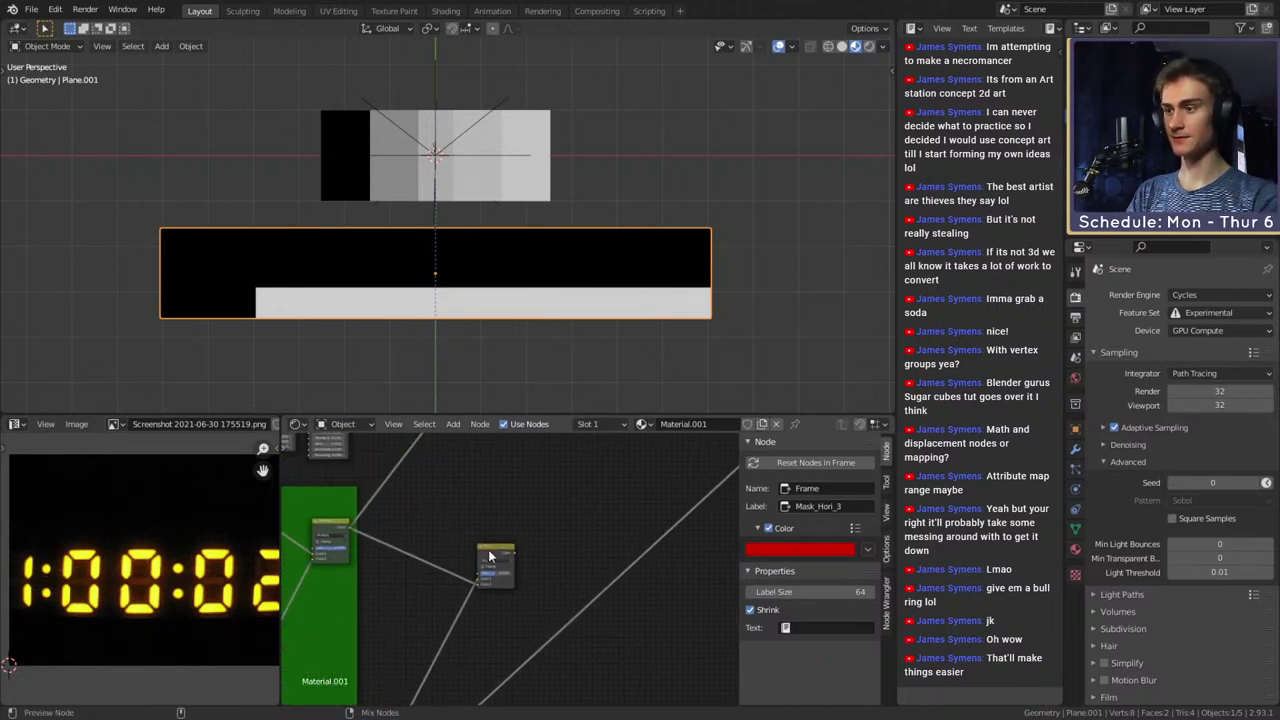
pyautogui.keyDown('ctrl'); pyautogui.keyDown('shift'); pyautogui.click(505, 557); pyautogui.keyUp('shift'); pyautogui.keyUp('ctrl')
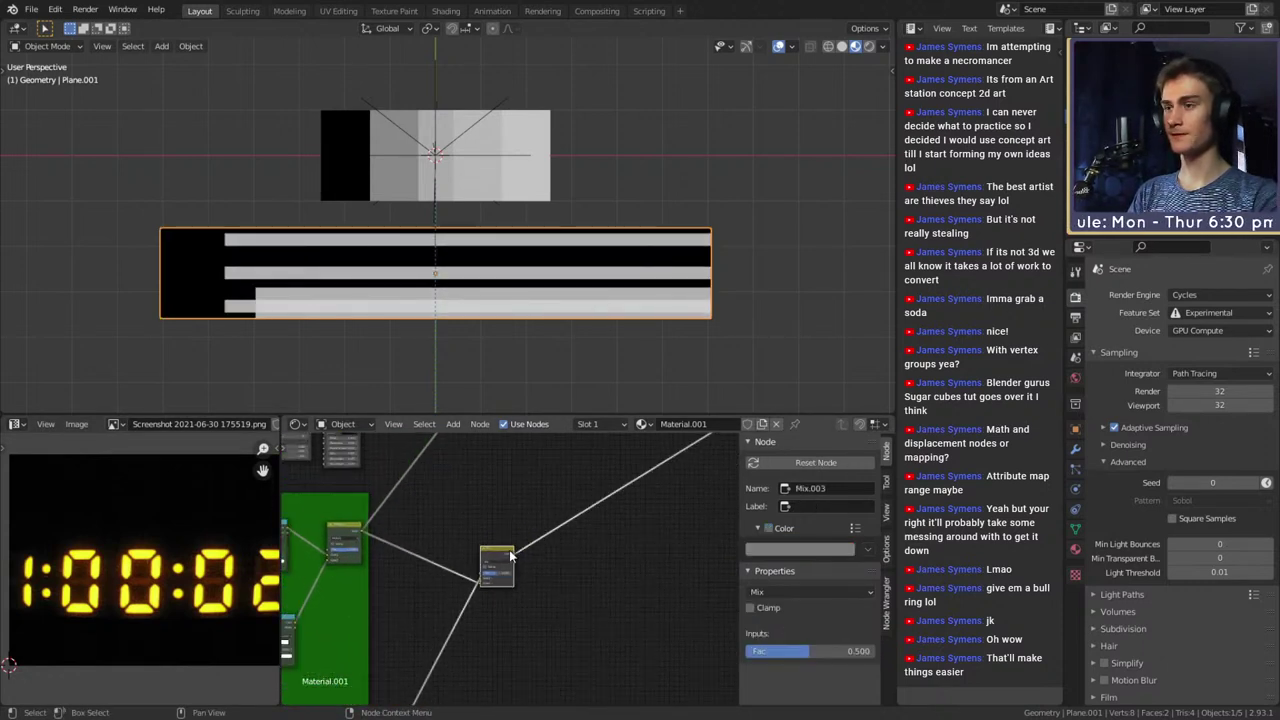
pyautogui.scroll(-2, 547, 605)
pyautogui.scroll(4, 550, 602)
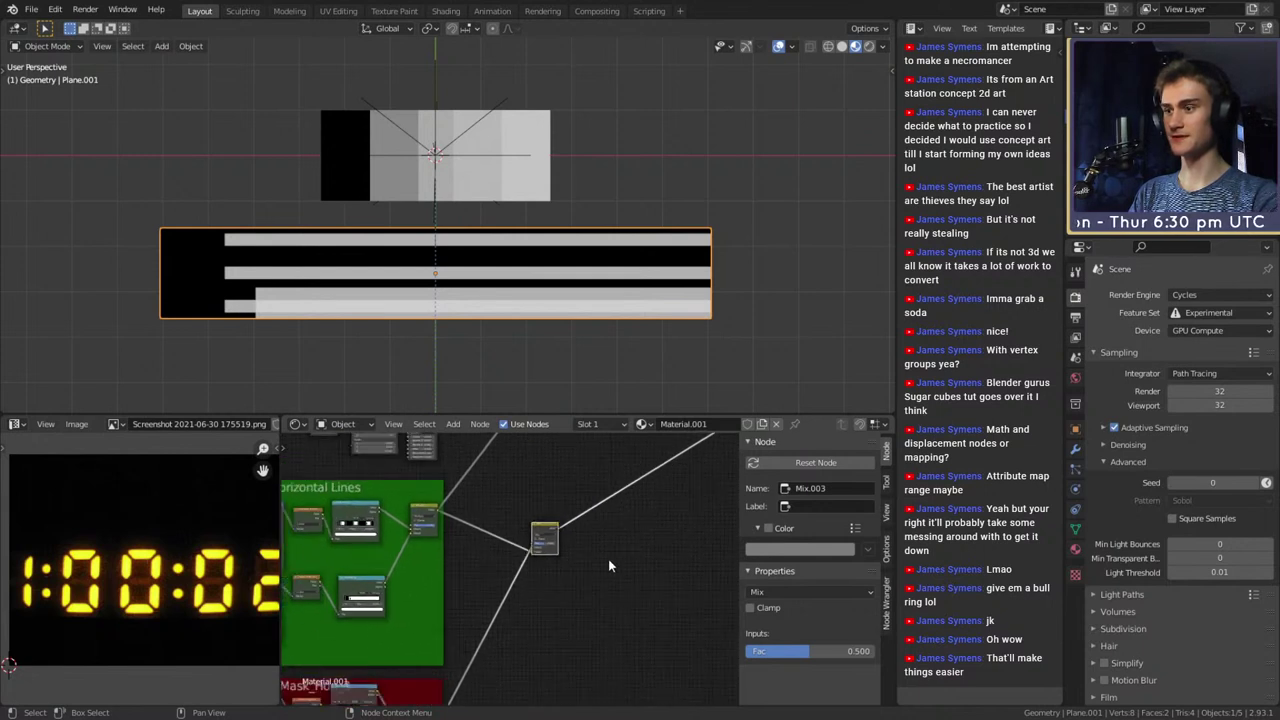
pyautogui.scroll(5, 612, 564)
pyautogui.moveTo(614, 566); pyautogui.dragTo(543, 605, button='middle')
pyautogui.scroll(9, 543, 605)
pyautogui.moveTo(491, 561); pyautogui.dragTo(533, 563)
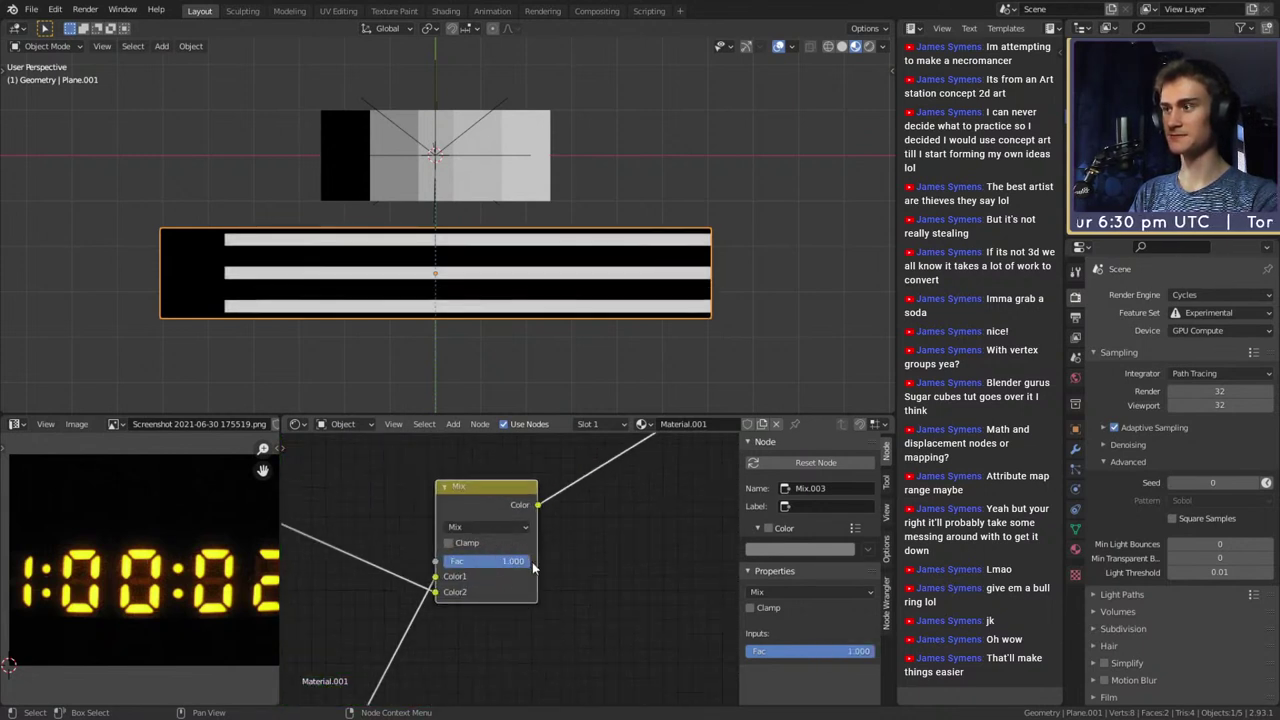
pyautogui.scroll(-12, 556, 605)
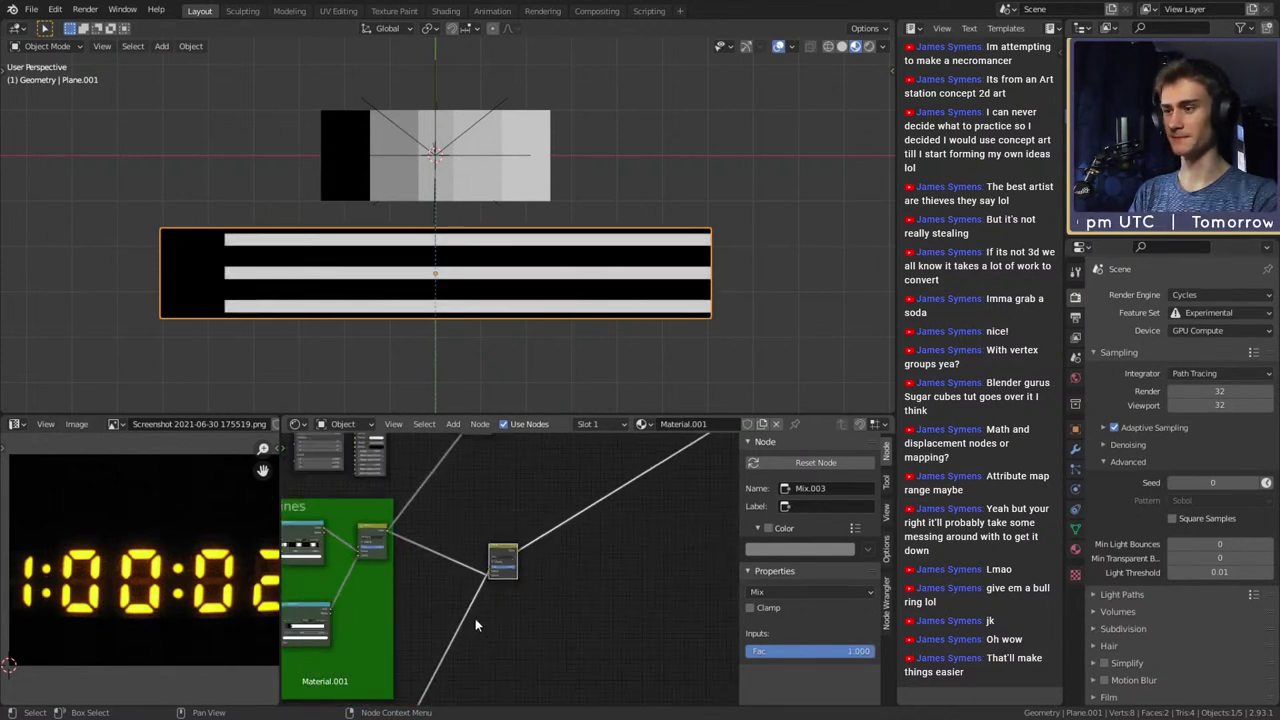
# Preview in turn the Mix outputs of Mask_Hori_3, Horizontal Lines, the segment cluster above them, and the new Mix node
pyautogui.moveTo(543, 595); pyautogui.dragTo(543, 541, button='middle')
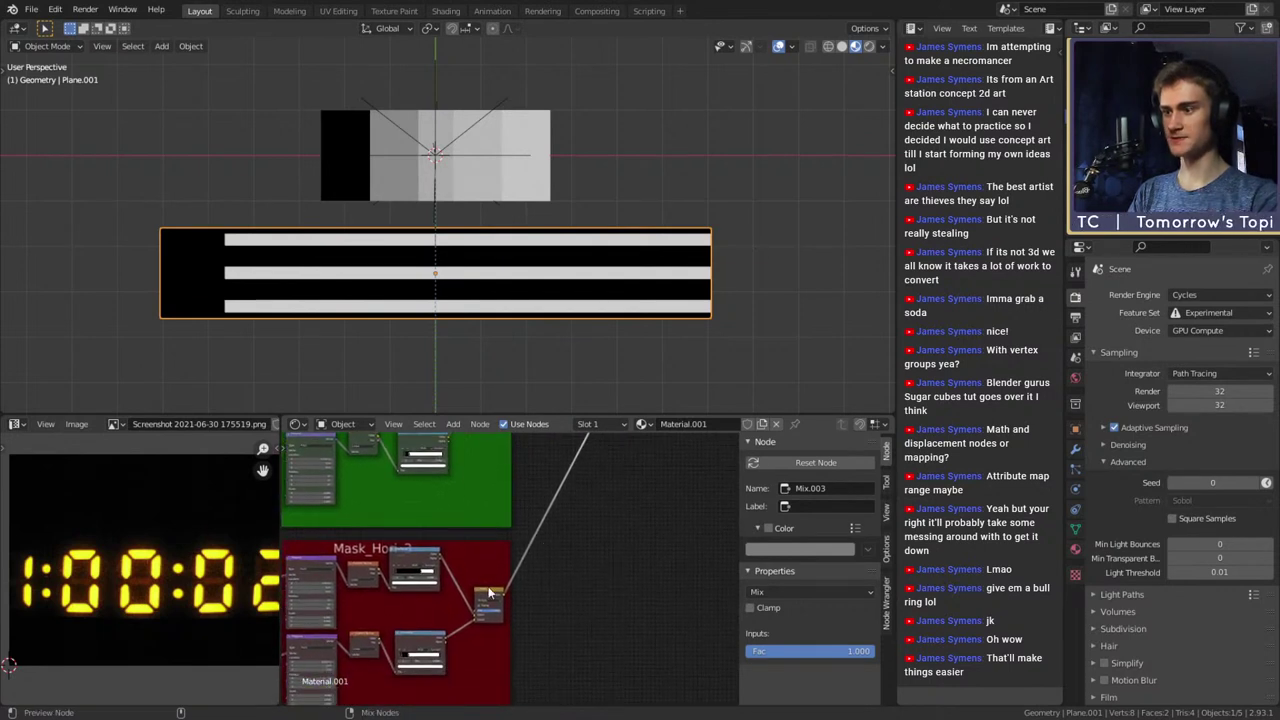
pyautogui.keyDown('ctrl'); pyautogui.keyDown('shift'); pyautogui.click(488, 594); pyautogui.keyUp('shift'); pyautogui.keyUp('ctrl')
pyautogui.moveTo(566, 489); pyautogui.dragTo(556, 626, button='middle')
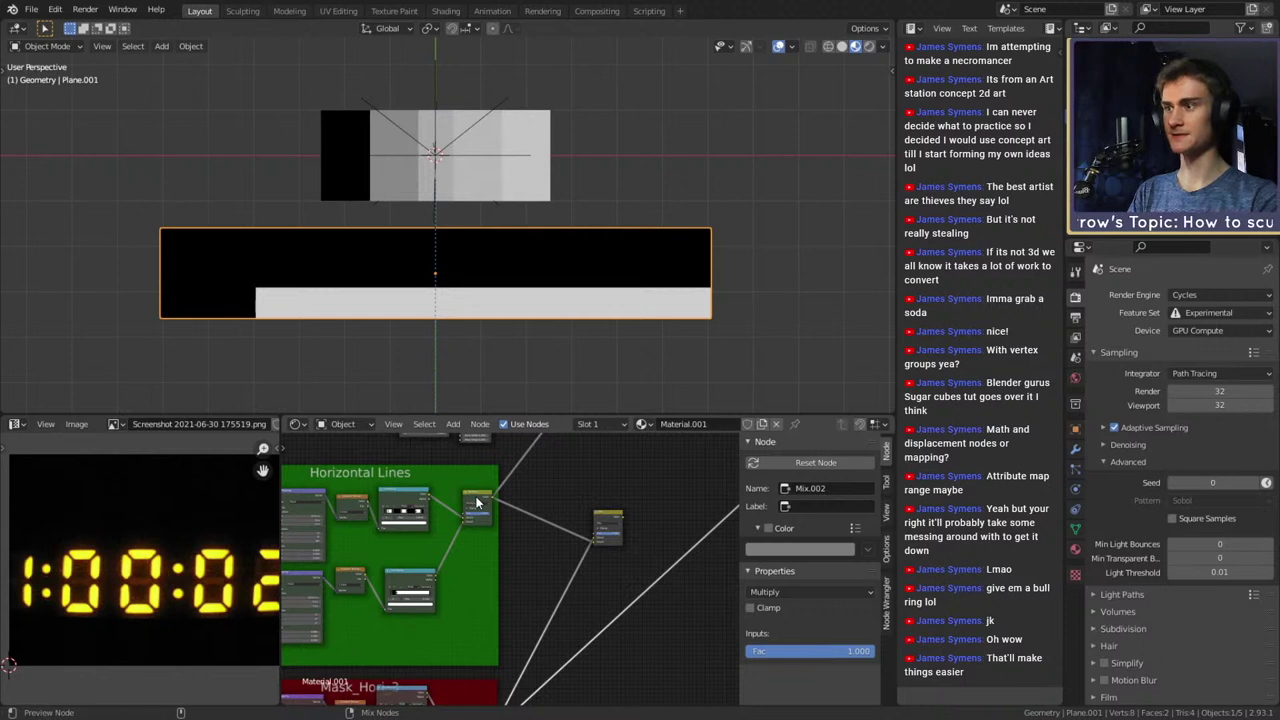
pyautogui.keyDown('ctrl'); pyautogui.keyDown('shift'); pyautogui.click(477, 502); pyautogui.keyUp('shift'); pyautogui.keyUp('ctrl')
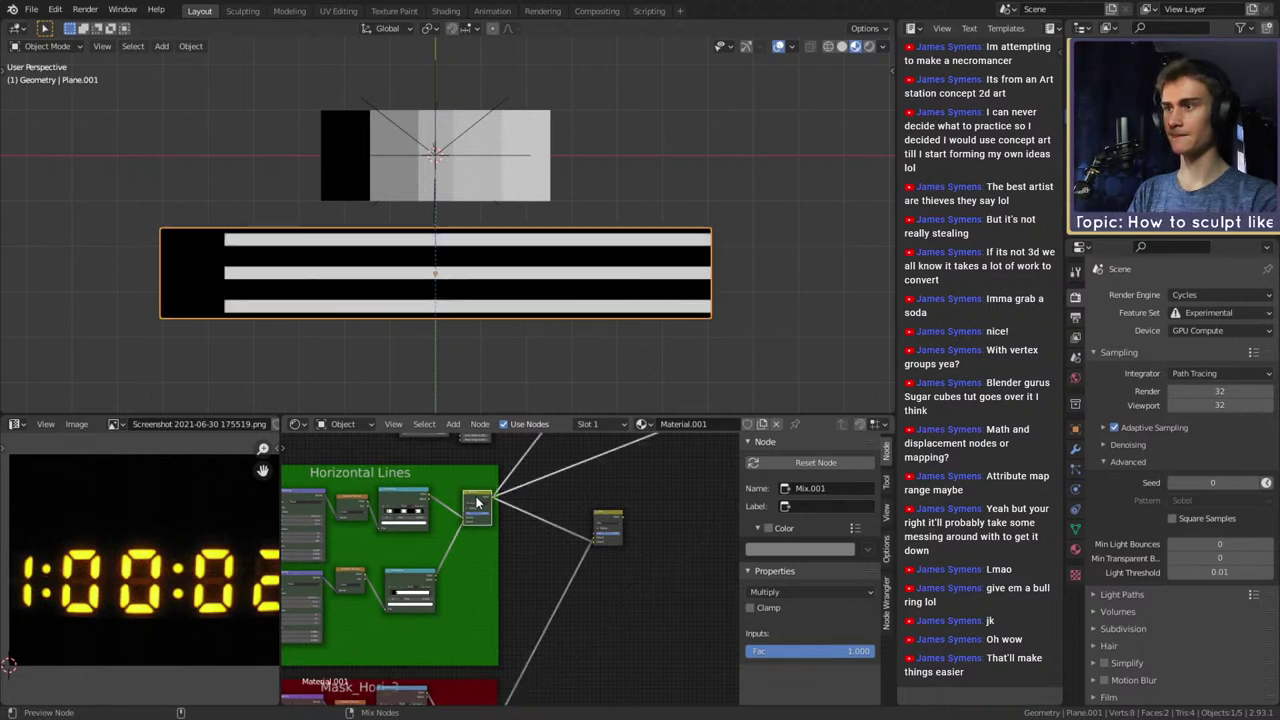
pyautogui.moveTo(577, 521); pyautogui.dragTo(427, 642, button='middle')
pyautogui.keyDown('ctrl'); pyautogui.keyDown('shift'); pyautogui.click(433, 497); pyautogui.keyUp('shift'); pyautogui.keyUp('ctrl')
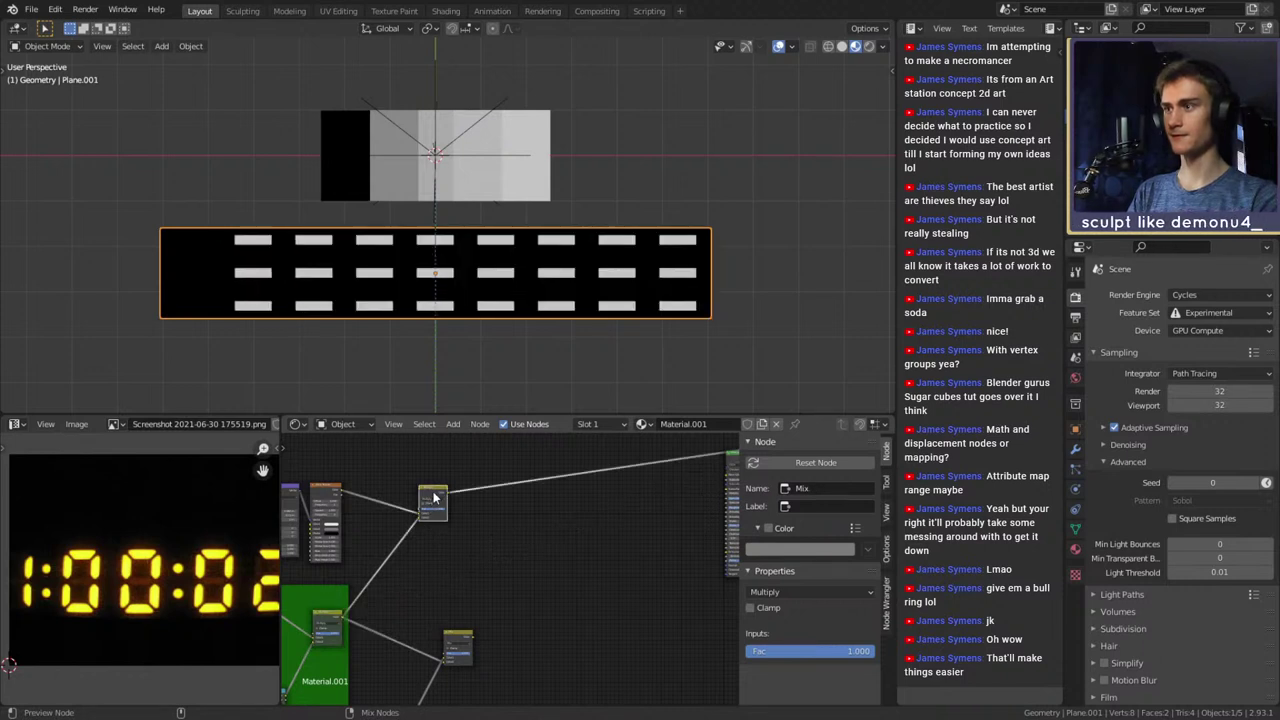
pyautogui.scroll(-5, 452, 538)
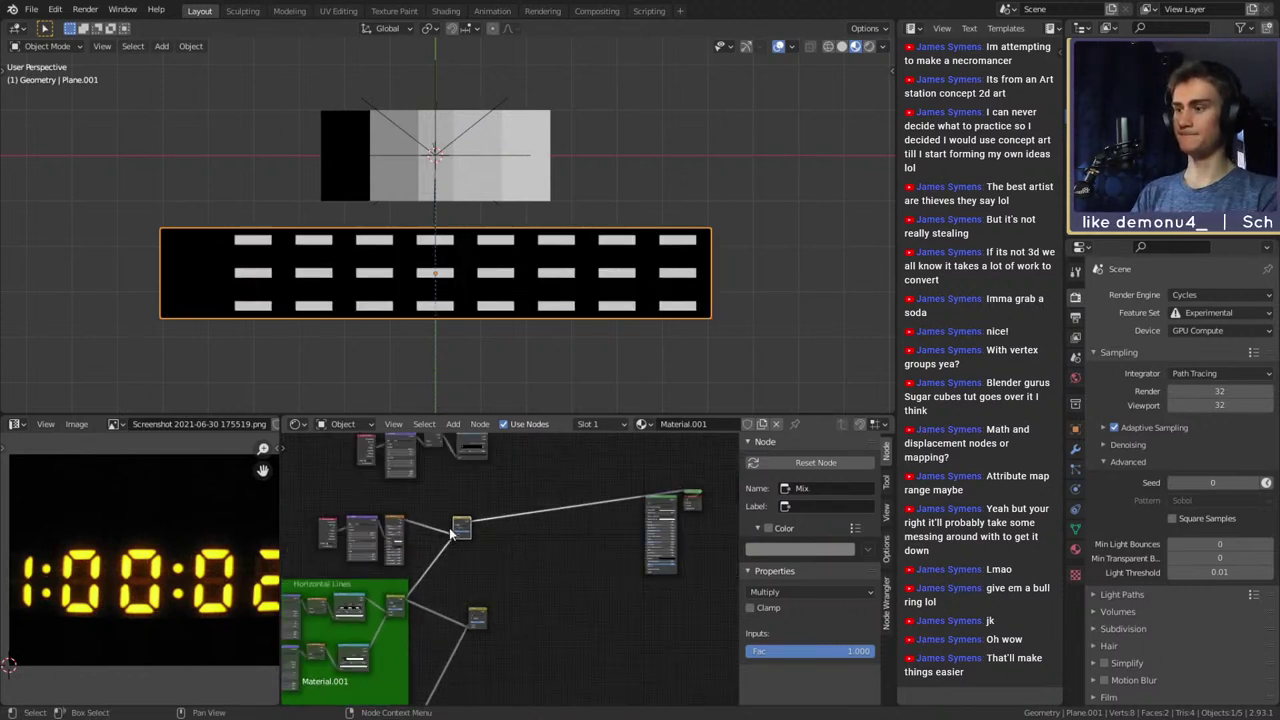
pyautogui.moveTo(457, 537); pyautogui.dragTo(608, 424, button='middle')
pyautogui.moveTo(596, 514); pyautogui.dragTo(492, 608, button='middle')
pyautogui.moveTo(499, 509); pyautogui.dragTo(533, 511)
pyautogui.scroll(3, 498, 588)
pyautogui.scroll(5, 496, 588)
pyautogui.moveTo(496, 588); pyautogui.dragTo(483, 535, button='middle')
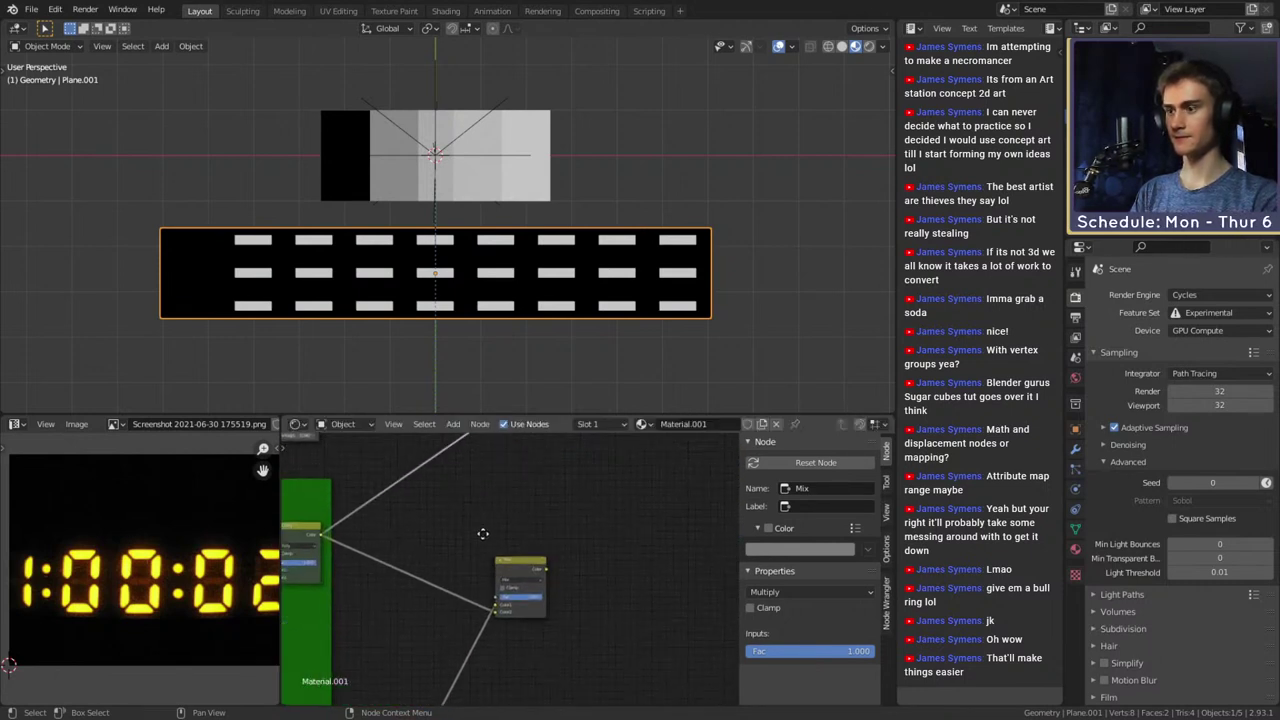
pyautogui.keyDown('ctrl'); pyautogui.keyDown('shift'); pyautogui.click(519, 555); pyautogui.keyUp('shift'); pyautogui.keyUp('ctrl')
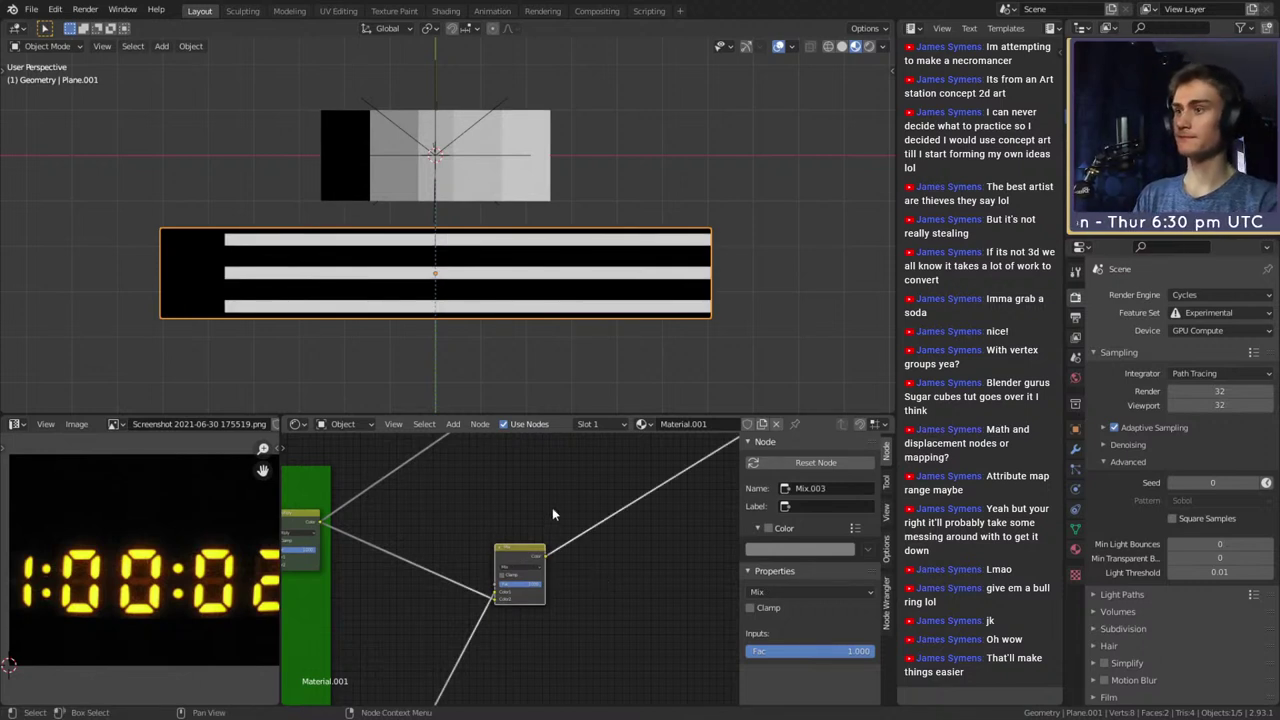
# Add a third stop to the lower ColorRamp in the Mask_Hori_3 frame, making it black at position 0.407 after the white stop
pyautogui.moveTo(552, 507); pyautogui.dragTo(611, 467, button='middle')
pyautogui.scroll(-4, 608, 480)
pyautogui.moveTo(515, 630); pyautogui.dragTo(615, 478, button='middle')
pyautogui.moveTo(583, 580); pyautogui.dragTo(614, 538, button='middle')
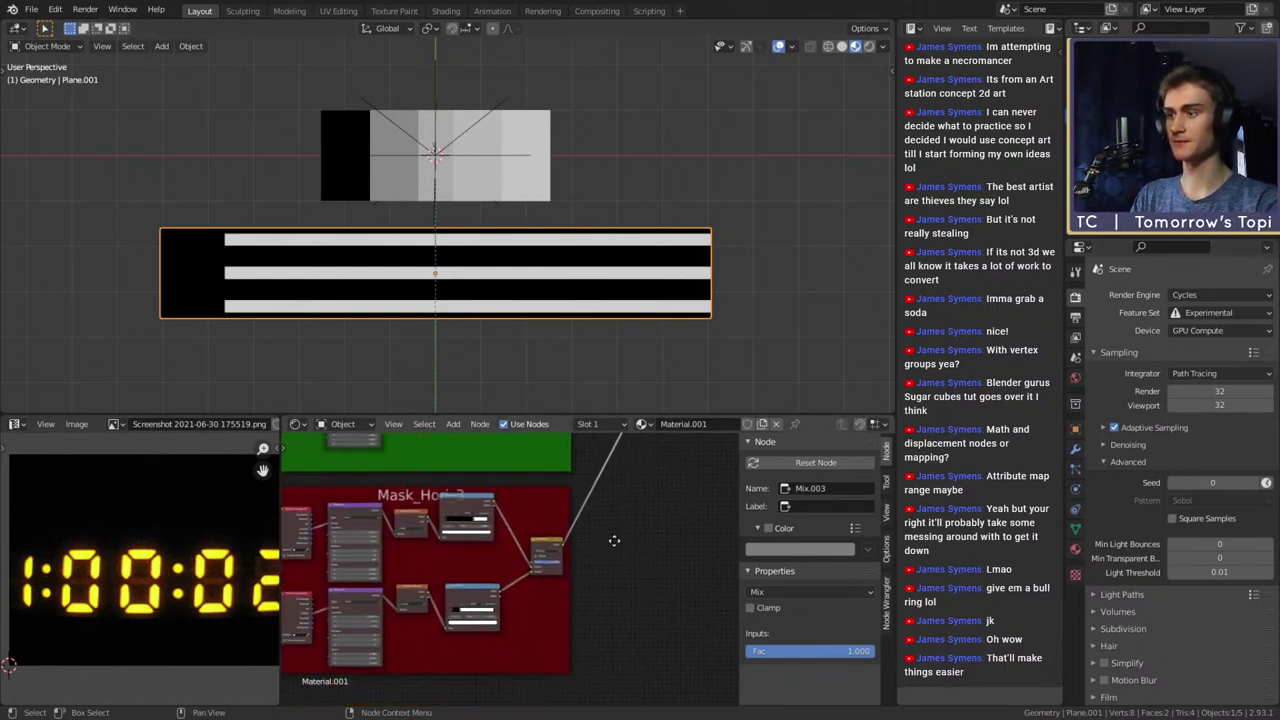
pyautogui.scroll(7, 622, 600)
pyautogui.moveTo(577, 652); pyautogui.dragTo(629, 588, button='middle')
pyautogui.scroll(3, 507, 573)
pyautogui.click(493, 517)
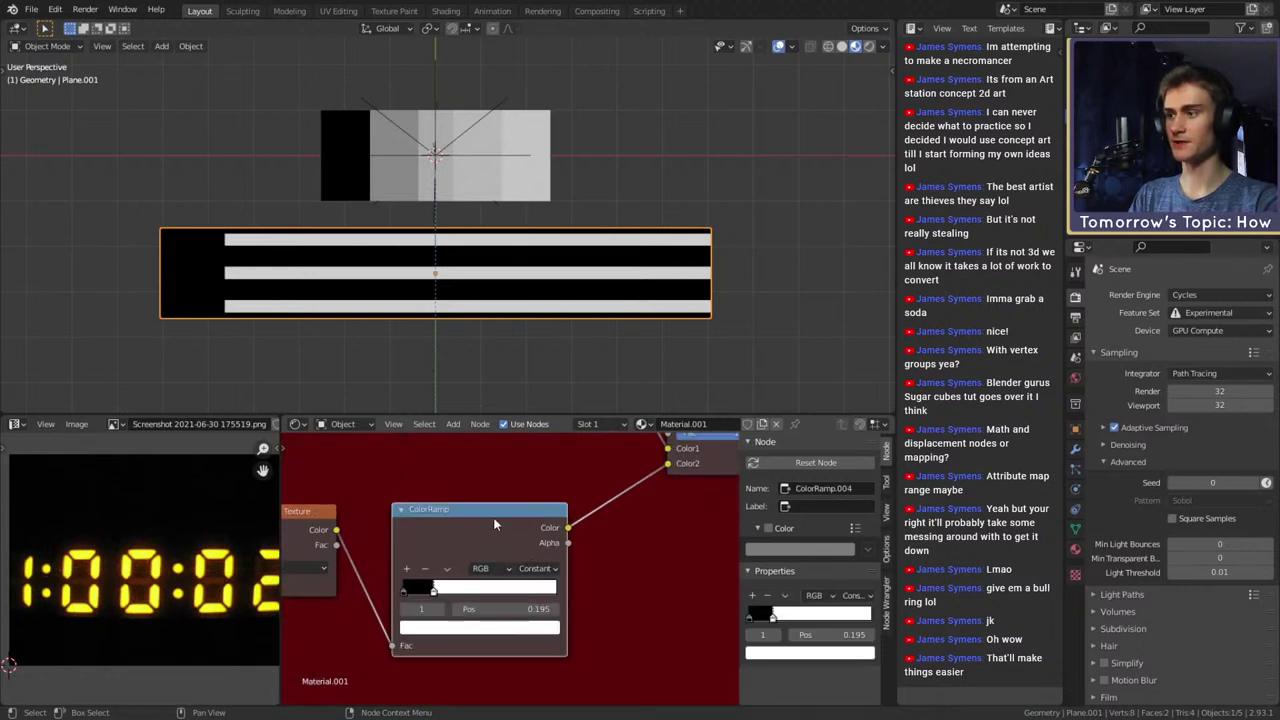
pyautogui.scroll(-4, 467, 575)
pyautogui.scroll(-1, 467, 575)
pyautogui.scroll(5, 420, 574)
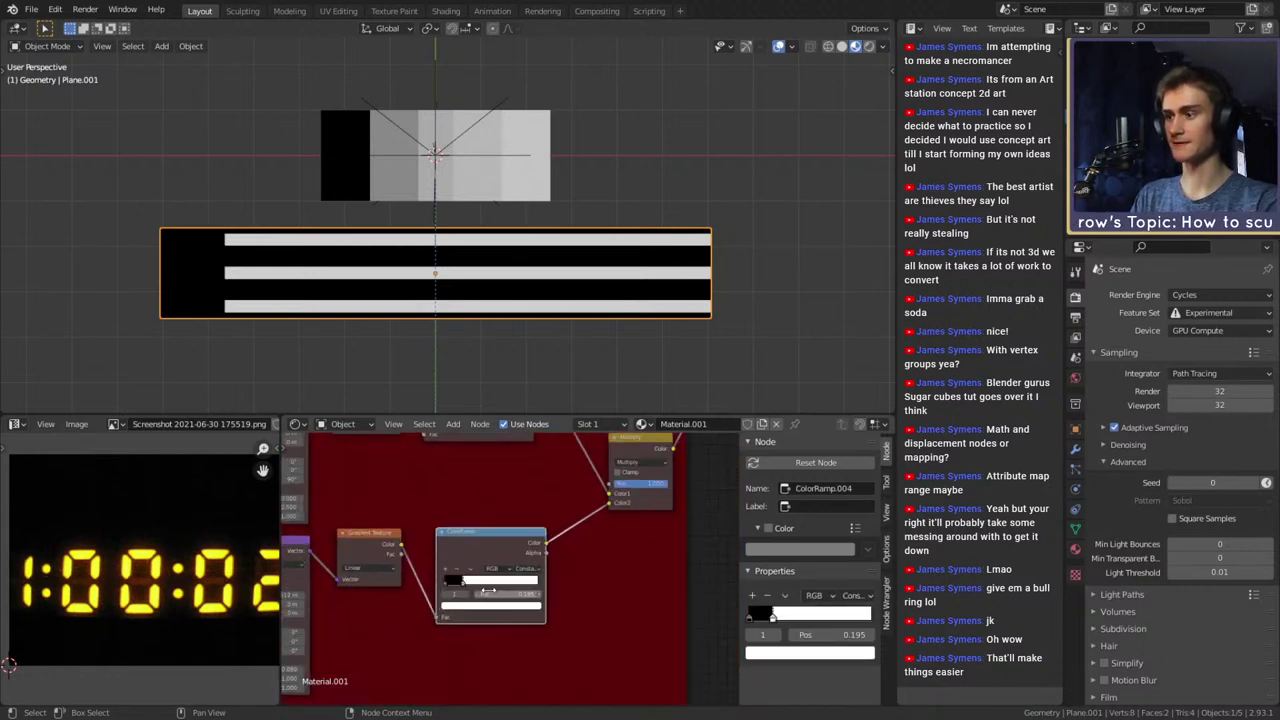
pyautogui.click(389, 568)
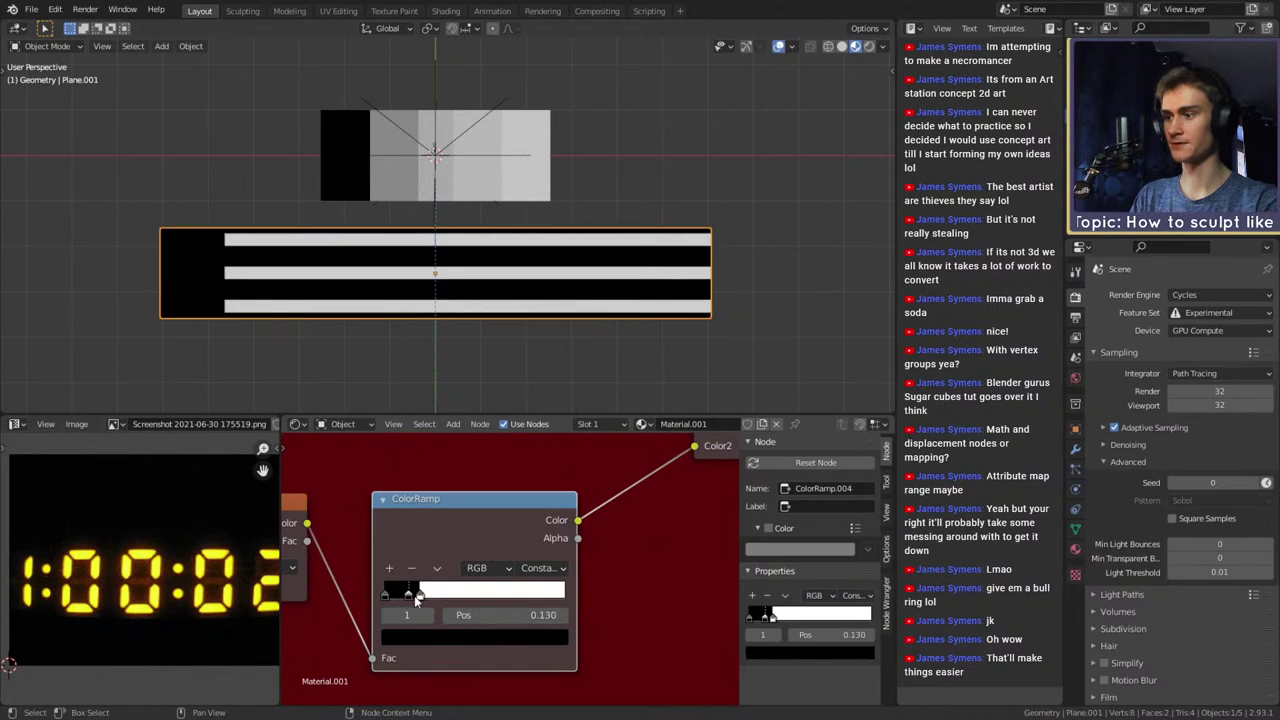
pyautogui.moveTo(414, 595); pyautogui.dragTo(457, 601)
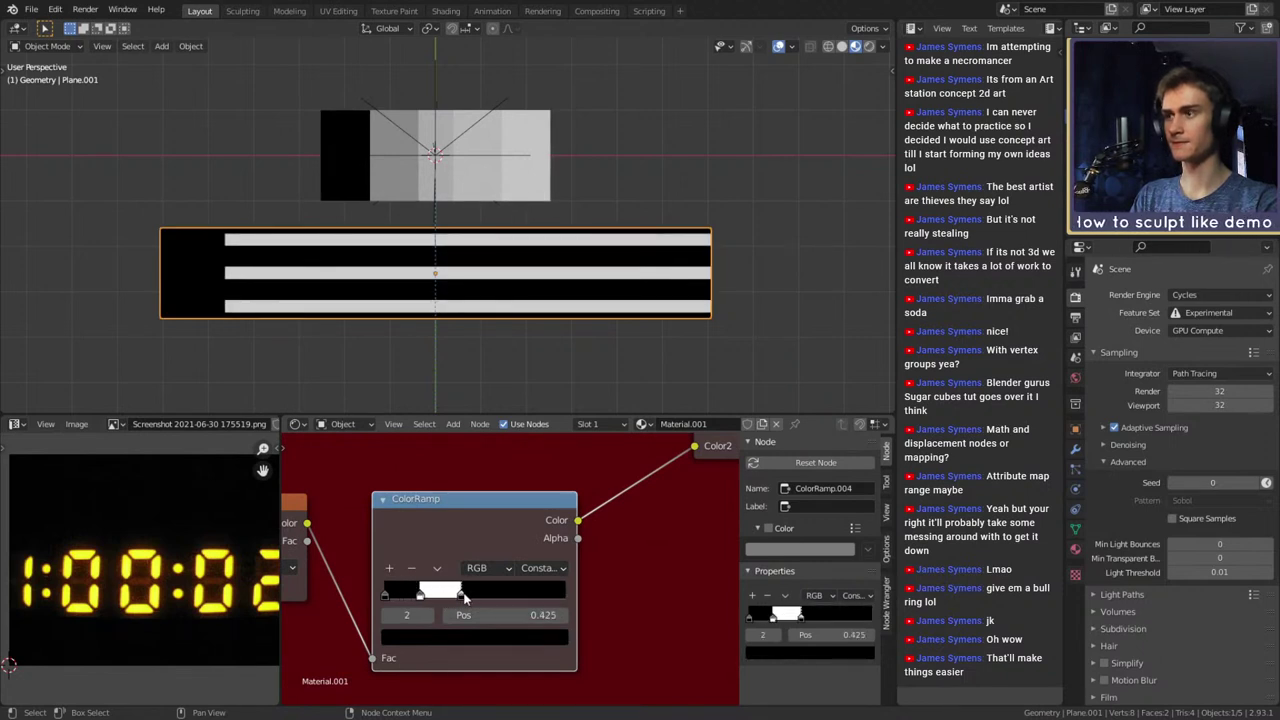
pyautogui.scroll(-4, 615, 550)
# Set the blending mode of the new Mix node joining the two frames to Multiply
pyautogui.scroll(-2, 580, 556)
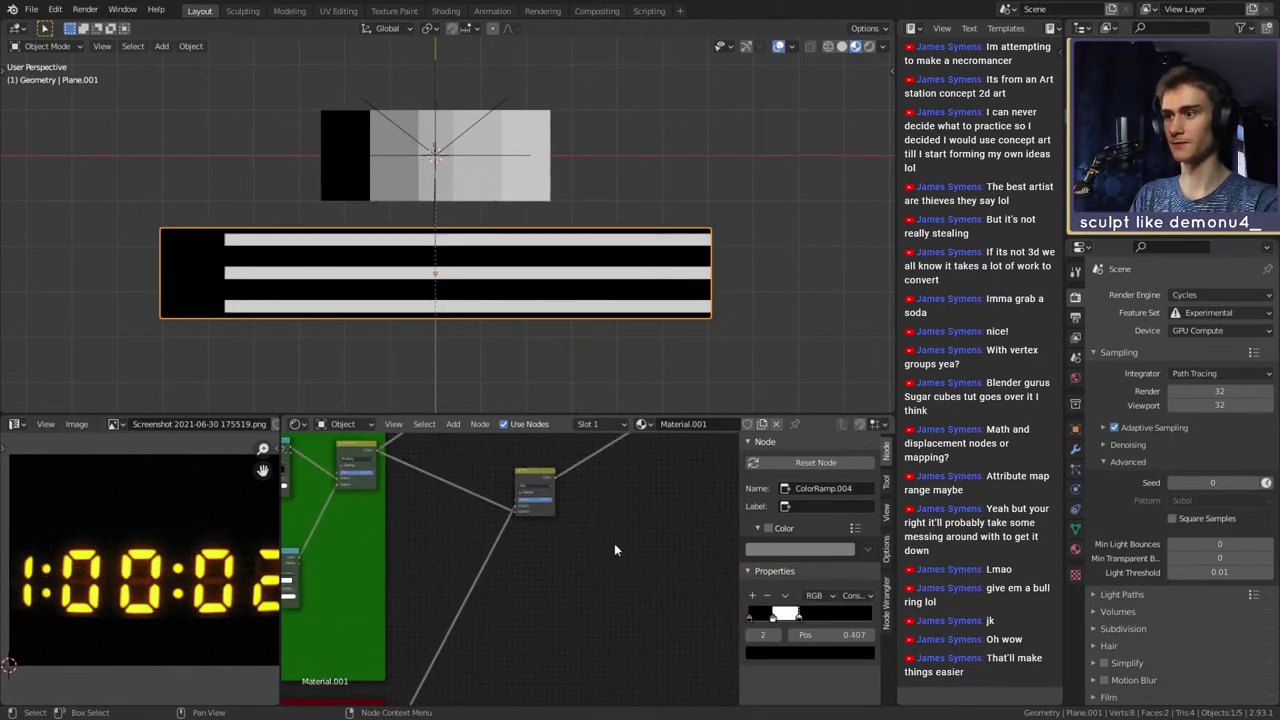
pyautogui.scroll(2, 559, 608)
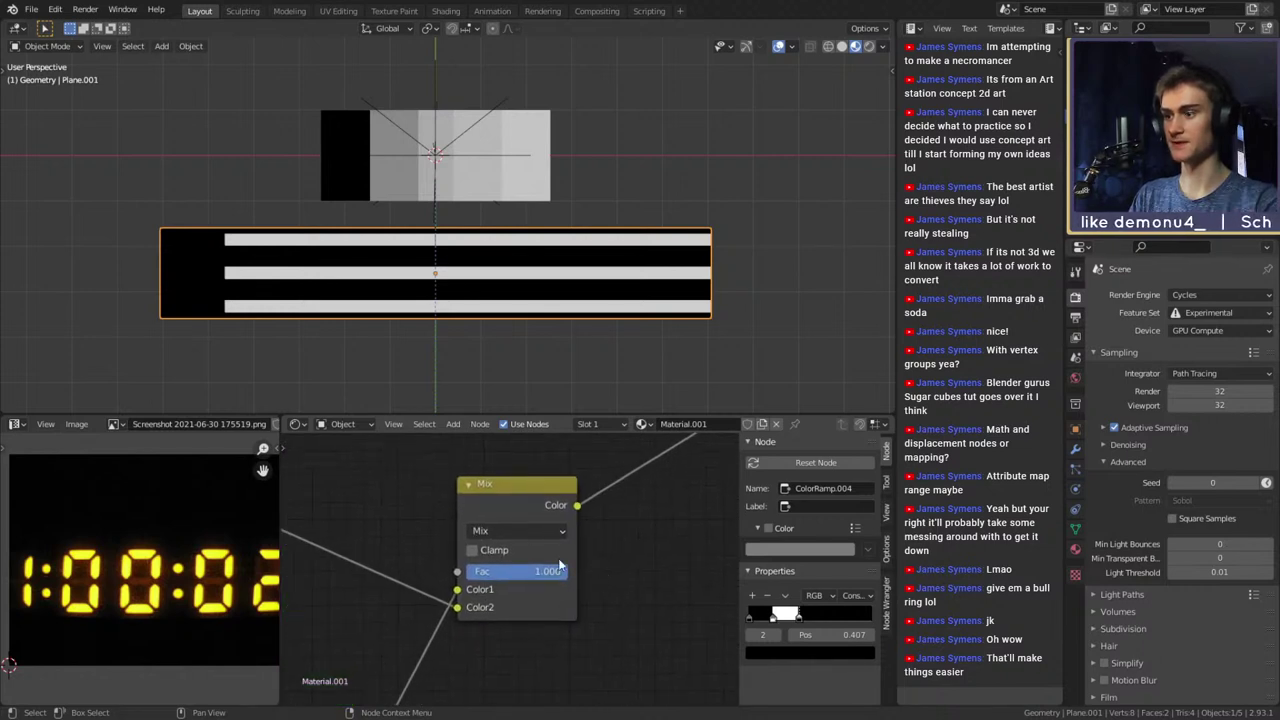
pyautogui.click(515, 531)
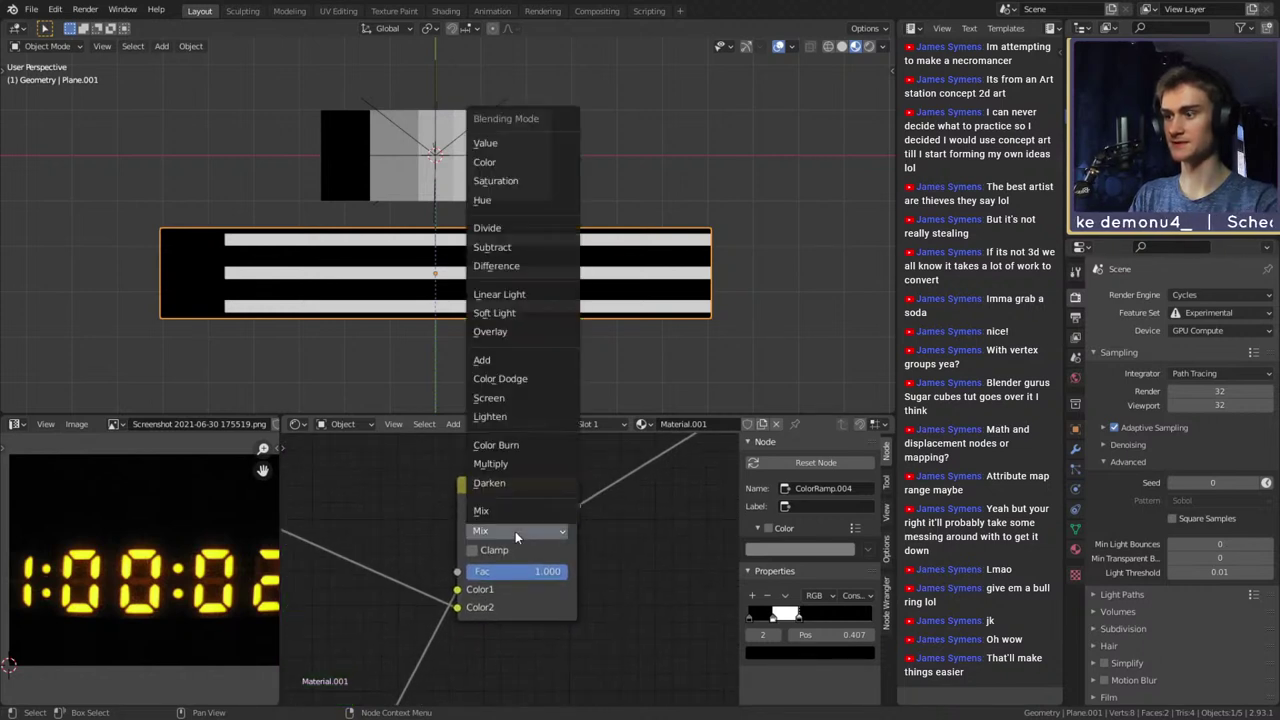
pyautogui.click(493, 463)
# Move the last black stop of the lower ColorRamp in Mask_Hori_3 to position 0.330 to shorten the masked bar
pyautogui.scroll(-3, 610, 589)
pyautogui.moveTo(491, 638); pyautogui.dragTo(571, 563, button='middle')
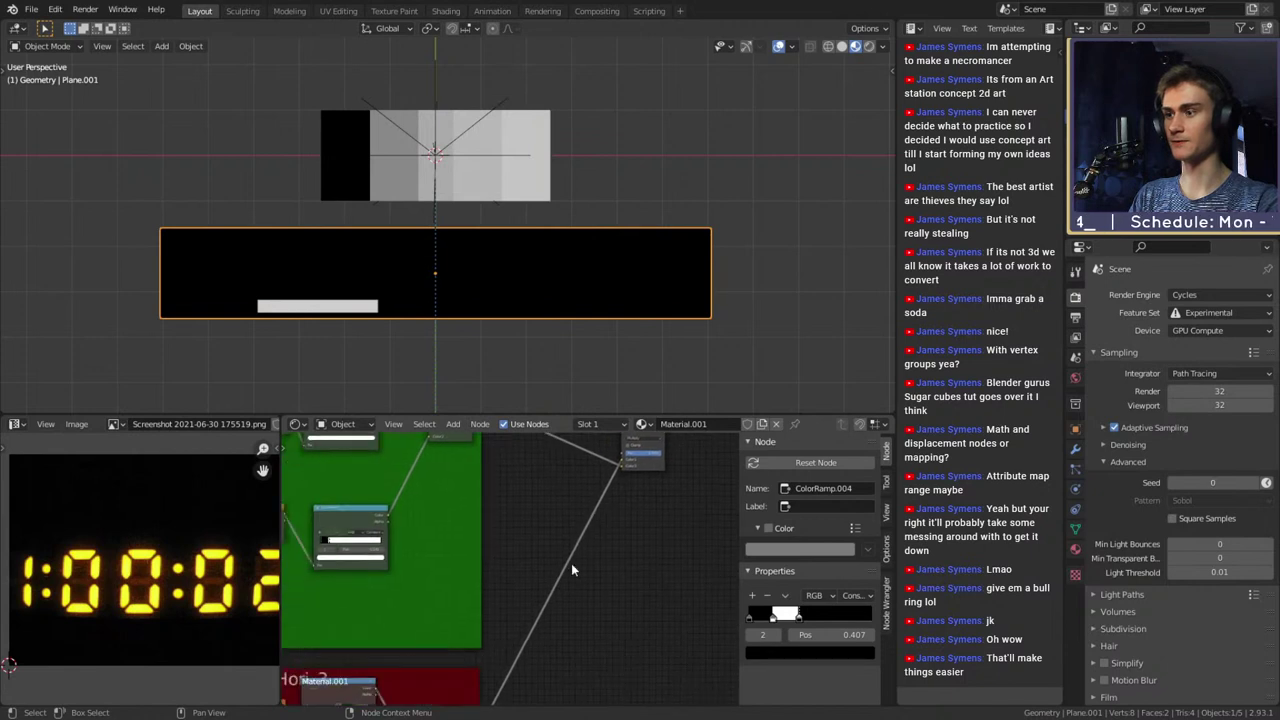
pyautogui.moveTo(518, 700); pyautogui.dragTo(671, 524, button='middle')
pyautogui.scroll(5, 635, 615)
pyautogui.moveTo(567, 650); pyautogui.dragTo(608, 620, button='middle')
pyautogui.moveTo(513, 658); pyautogui.dragTo(634, 550, button='middle')
pyautogui.moveTo(494, 591); pyautogui.dragTo(479, 593)
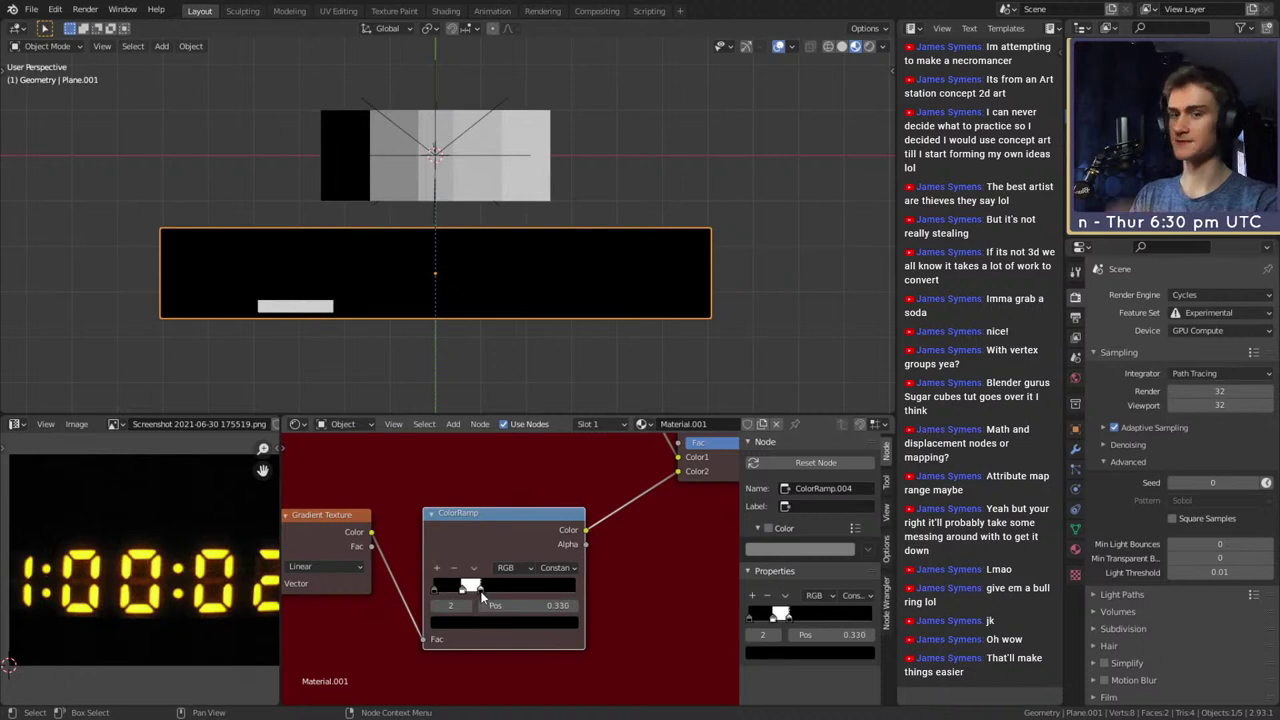
# Move the upper Multiply node to the right, beyond the new Multiply node
pyautogui.scroll(-8, 600, 566)
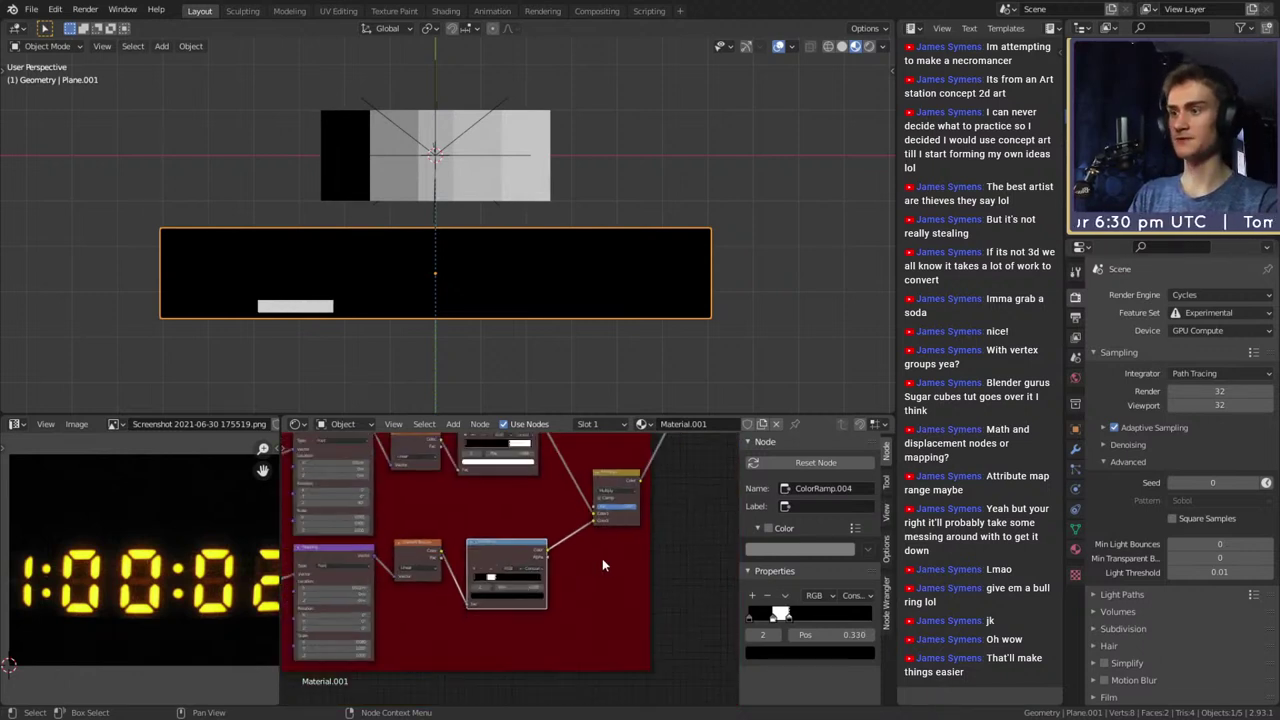
pyautogui.moveTo(527, 511); pyautogui.dragTo(438, 536)
pyautogui.scroll(3, 465, 617)
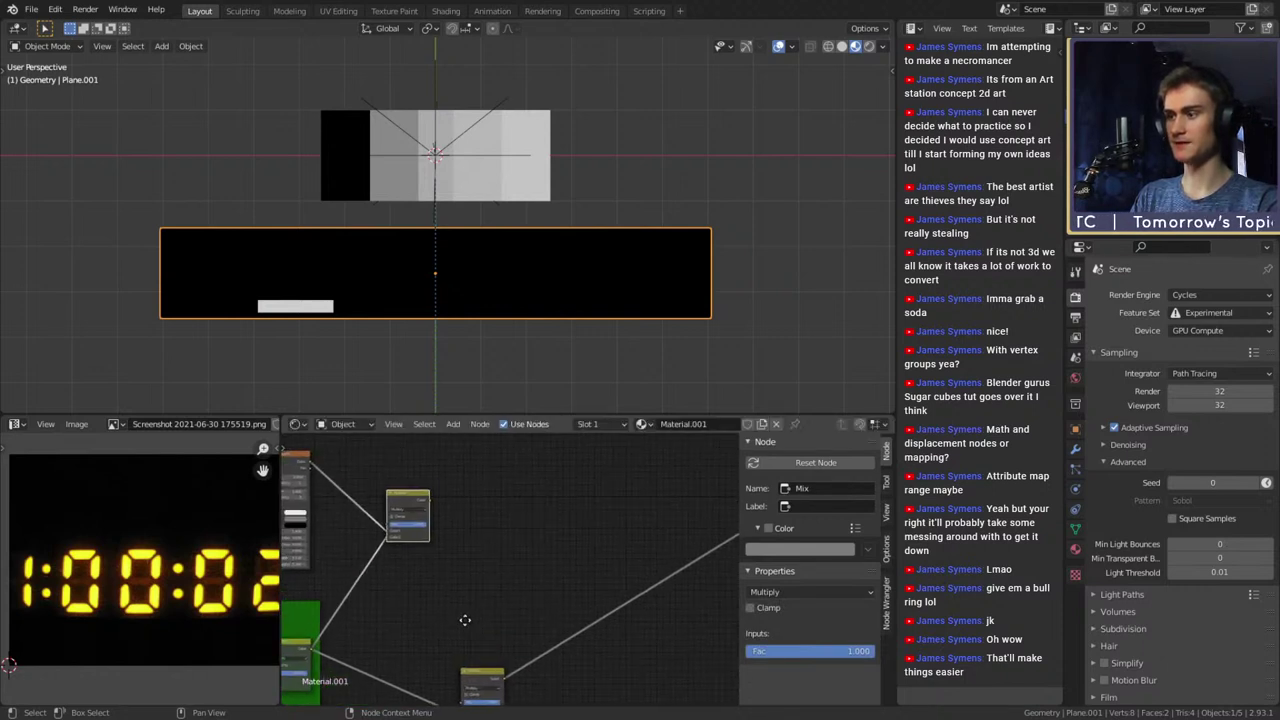
pyautogui.moveTo(475, 481); pyautogui.dragTo(605, 470)
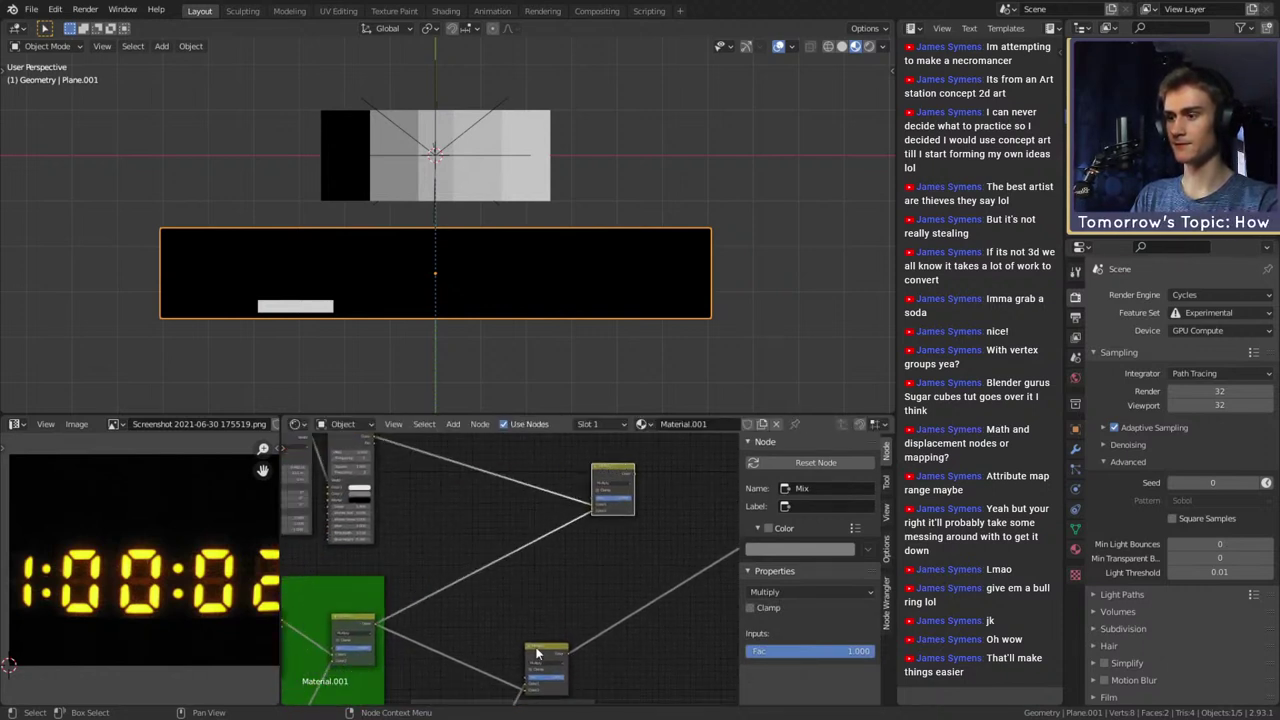
# Move the lower Multiply node up closer to the upper Multiply node and preview the upper node's output on the plane
pyautogui.moveTo(566, 667); pyautogui.dragTo(589, 530)
pyautogui.keyDown('ctrl'); pyautogui.keyDown('shift'); pyautogui.click(613, 476); pyautogui.keyUp('shift'); pyautogui.keyUp('ctrl')
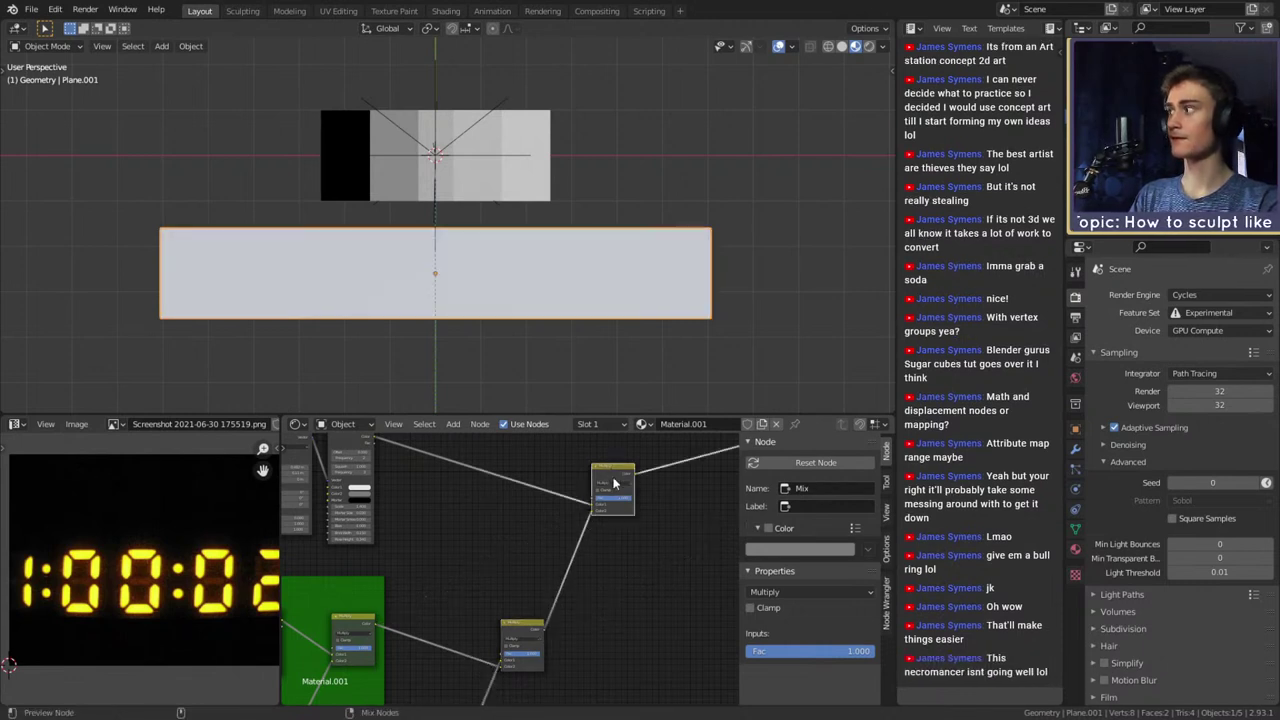
pyautogui.scroll(-5, 582, 613)
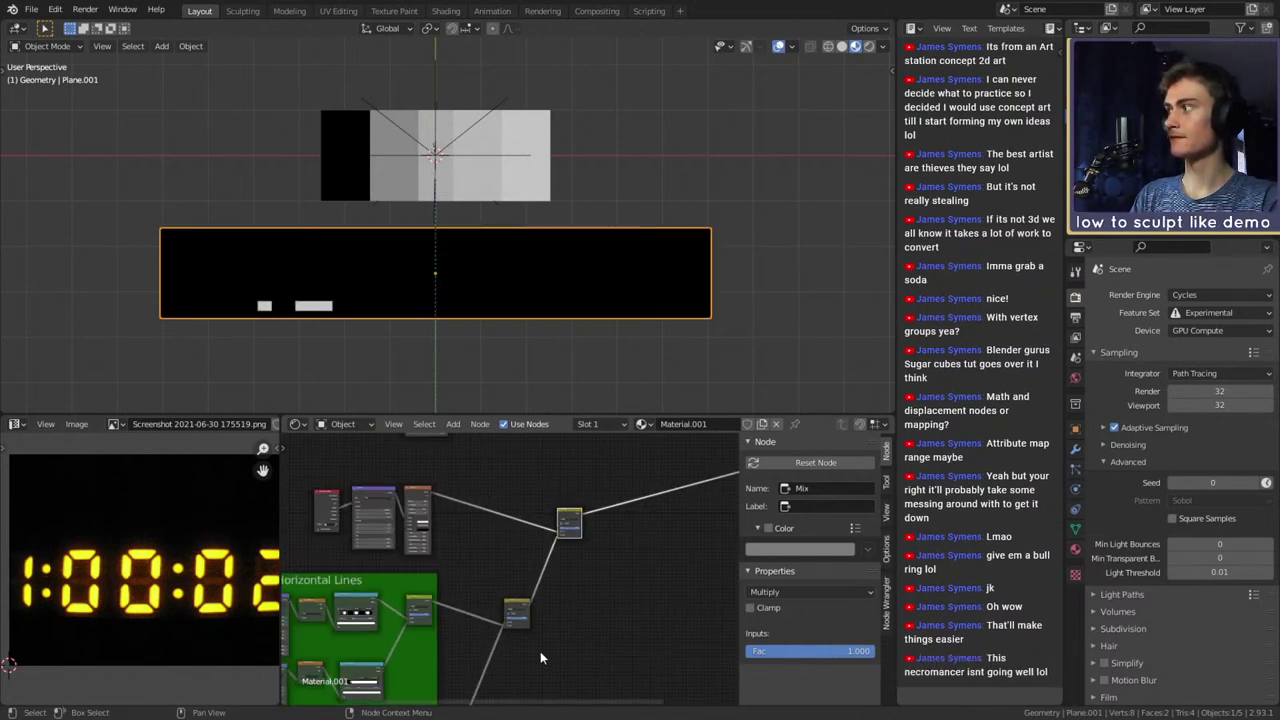
# Shift the white and black stops of the lower Mask_Hori_3 ColorRamp toward the start and add a white stop after them at about 0.36
pyautogui.moveTo(540, 651); pyautogui.dragTo(605, 557, button='middle')
pyautogui.moveTo(567, 644); pyautogui.dragTo(628, 535, button='middle')
pyautogui.scroll(14, 602, 630)
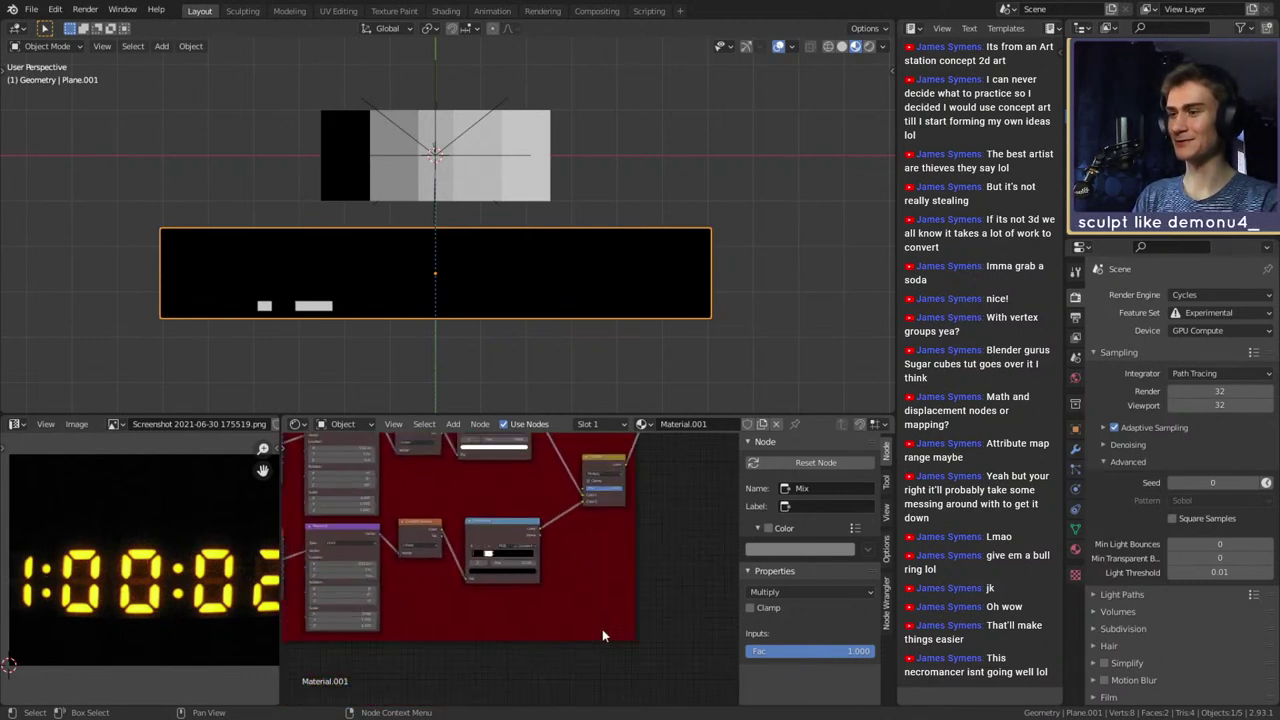
pyautogui.moveTo(465, 614); pyautogui.dragTo(560, 660, button='middle')
pyautogui.scroll(5, 417, 650)
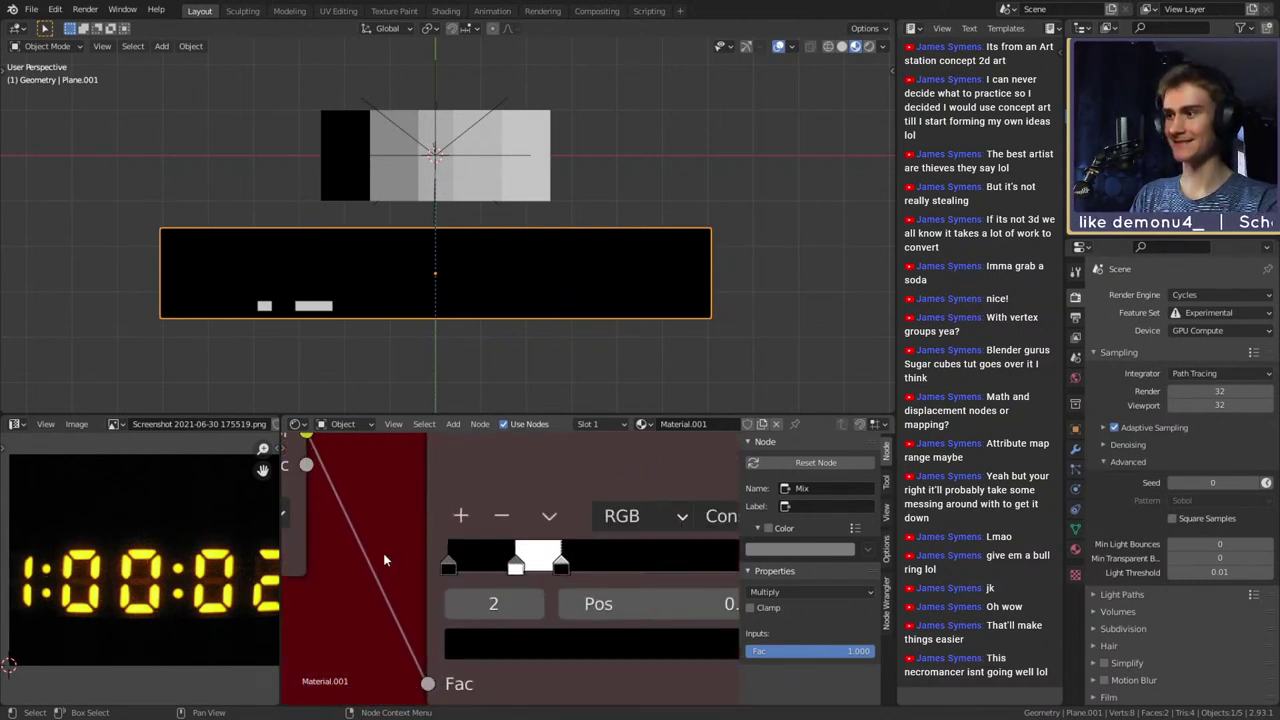
pyautogui.moveTo(383, 553); pyautogui.dragTo(384, 510, button='middle')
pyautogui.moveTo(516, 527)
pyautogui.mouseDown()
pyautogui.moveTo(477, 535)
pyautogui.moveTo(514, 532)
pyautogui.moveTo(500, 543)
pyautogui.moveTo(550, 527)
pyautogui.moveTo(515, 529)
pyautogui.moveTo(527, 530)
pyautogui.mouseUp()
pyautogui.scroll(1, 428, 525)
pyautogui.click(433, 471)
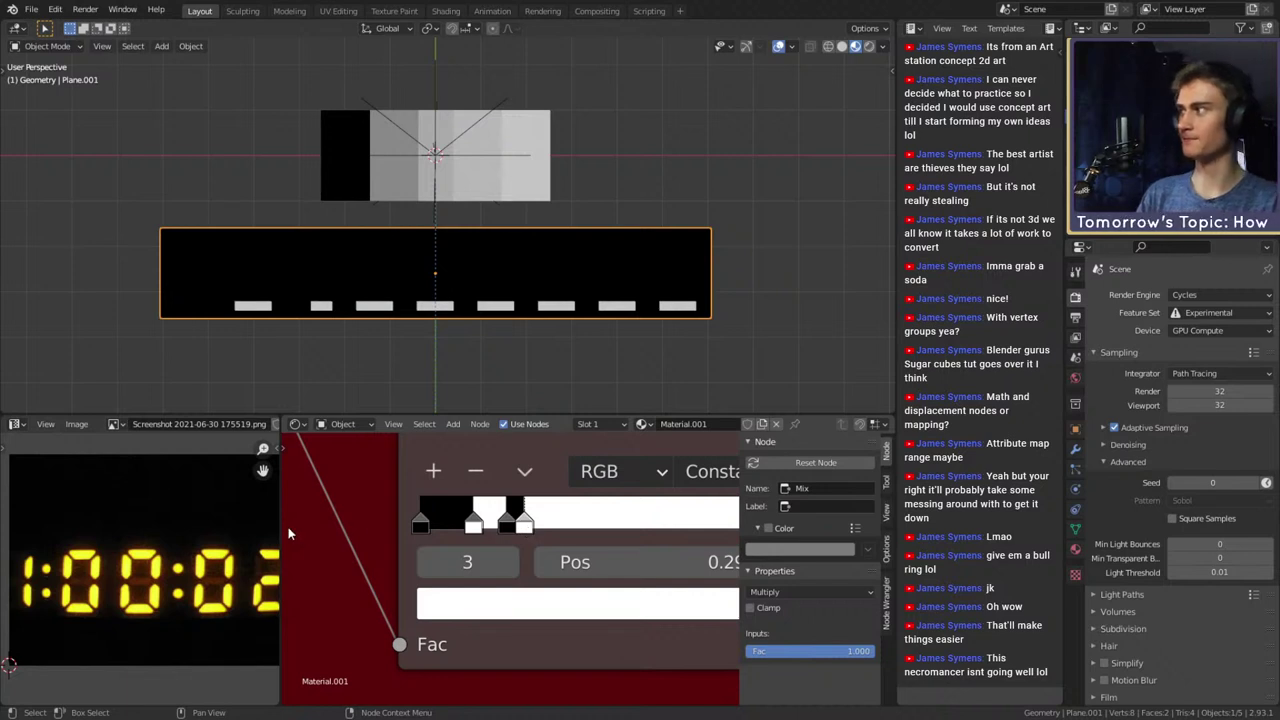
pyautogui.scroll(-5, 160, 575)
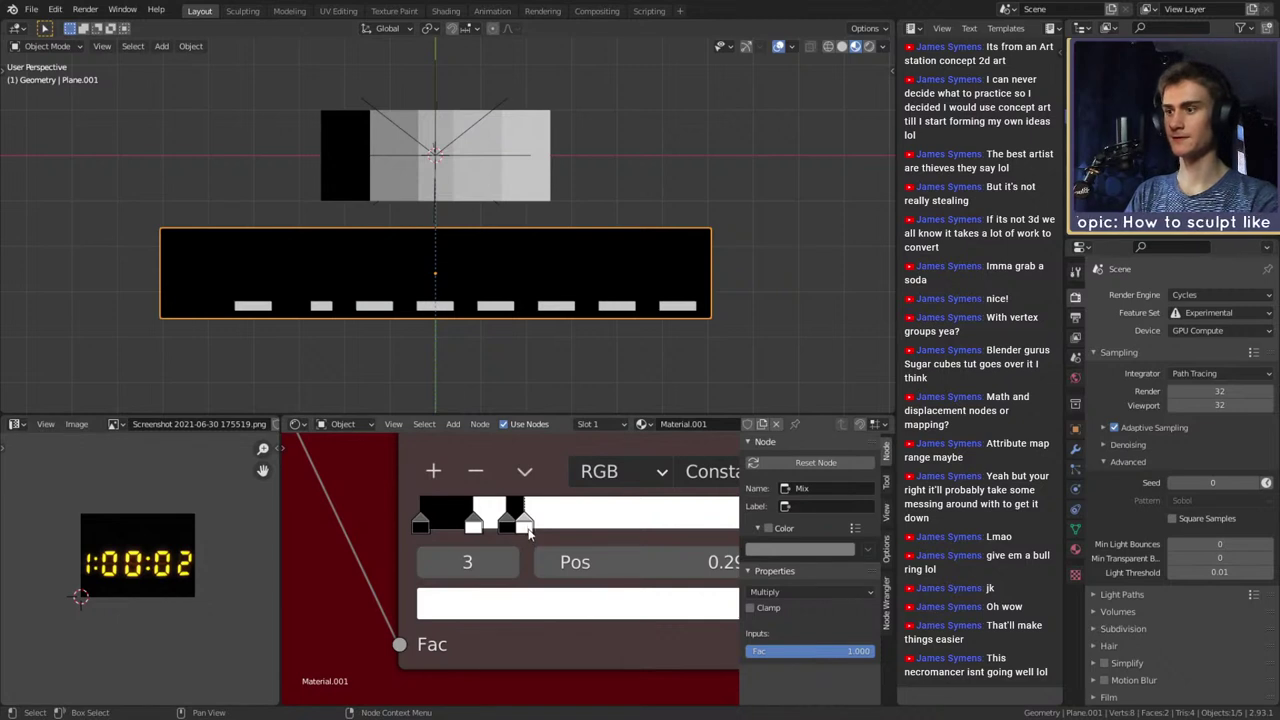
pyautogui.moveTo(530, 534); pyautogui.dragTo(556, 532)
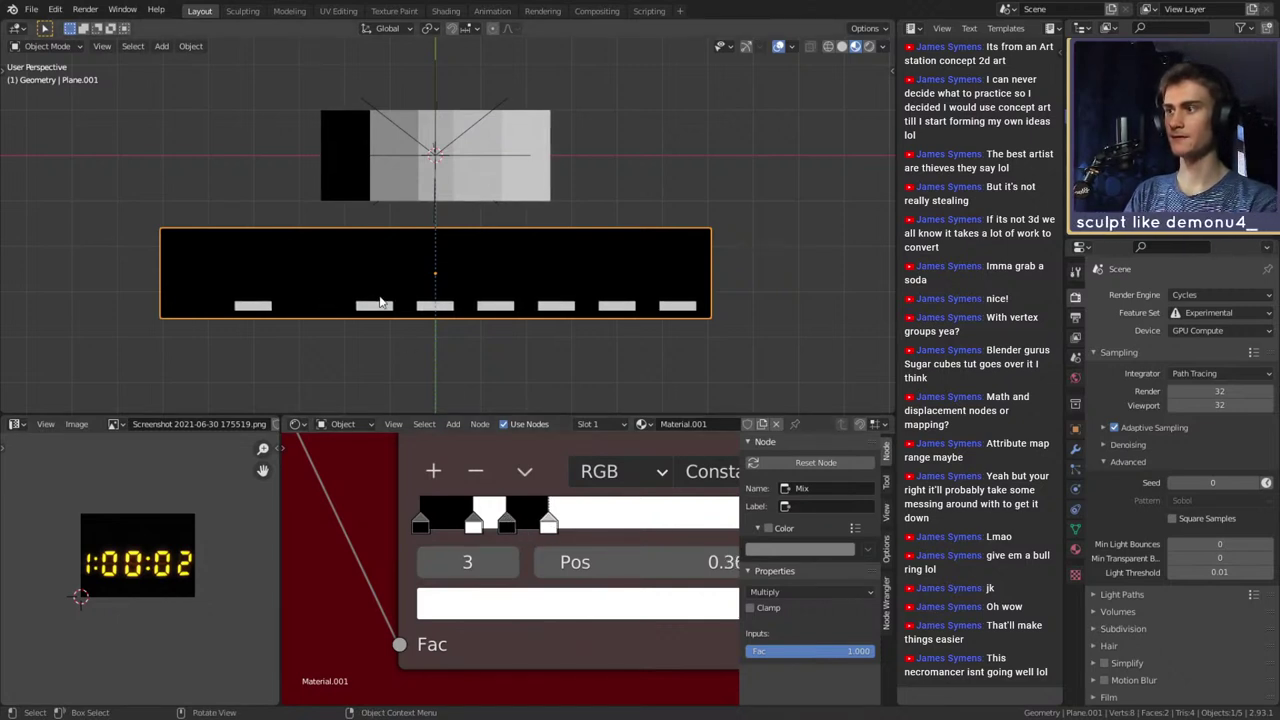
# Extend the lower Mask_Hori_3 ColorRamp with alternating black and white stops, ending with white at 0.572, black at 0.678 and white at 0.779
pyautogui.click(433, 471)
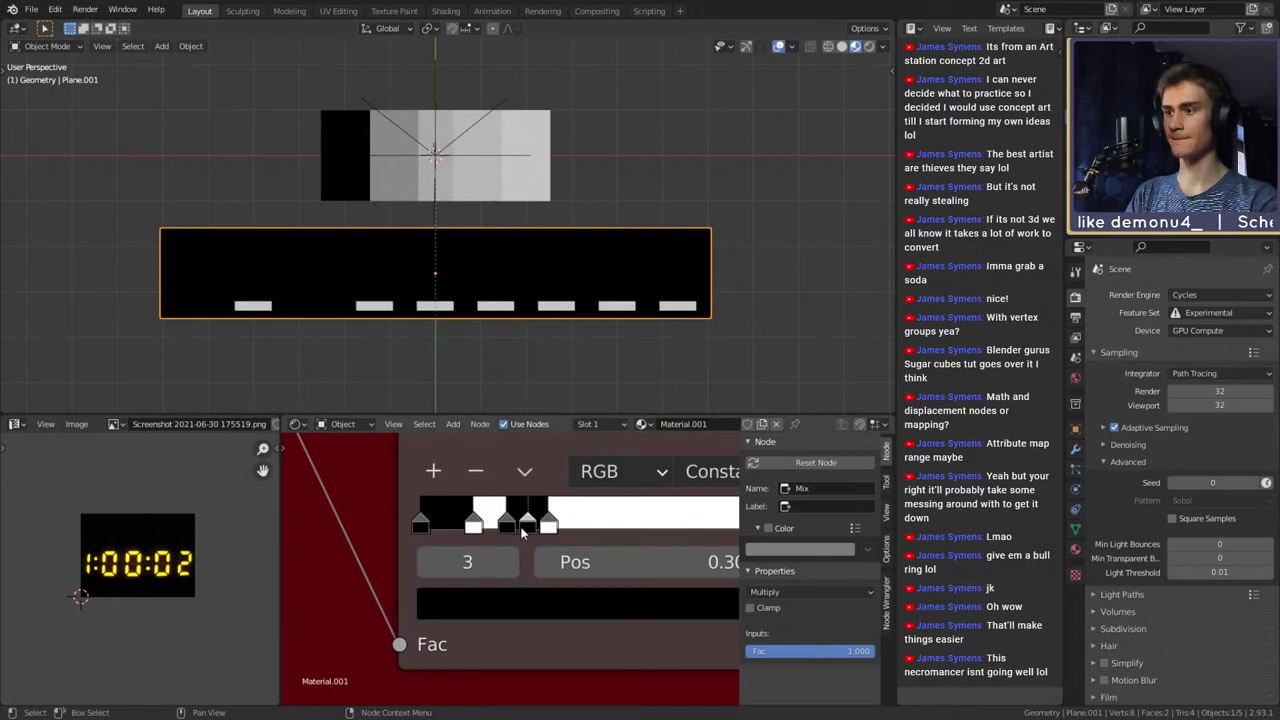
pyautogui.moveTo(529, 529); pyautogui.dragTo(627, 540)
pyautogui.click(438, 472)
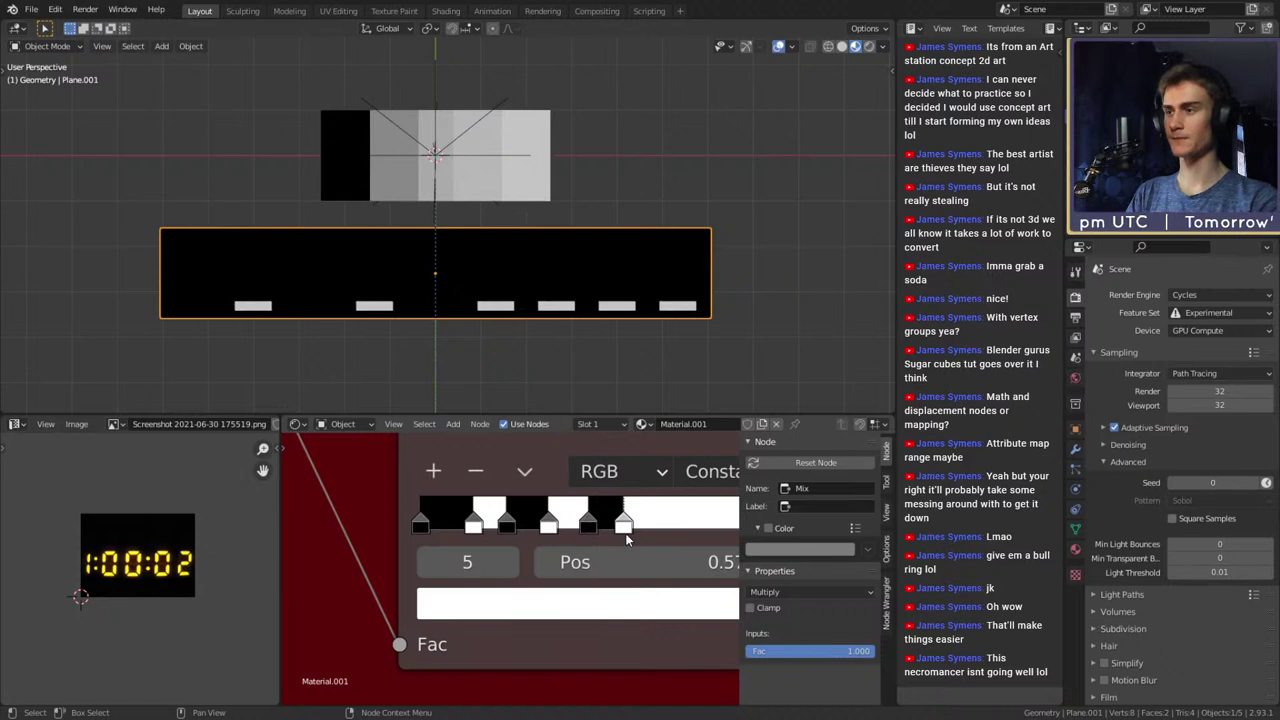
pyautogui.moveTo(655, 541); pyautogui.dragTo(567, 546, button='middle')
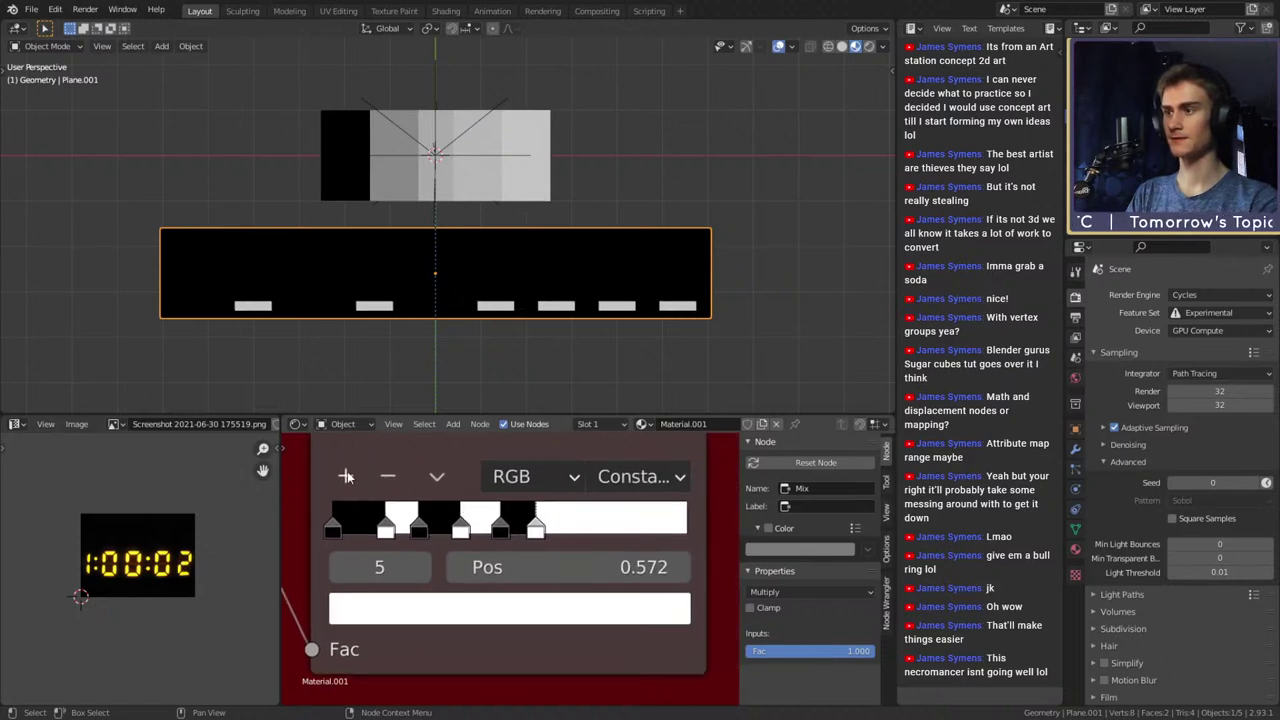
pyautogui.click(346, 477)
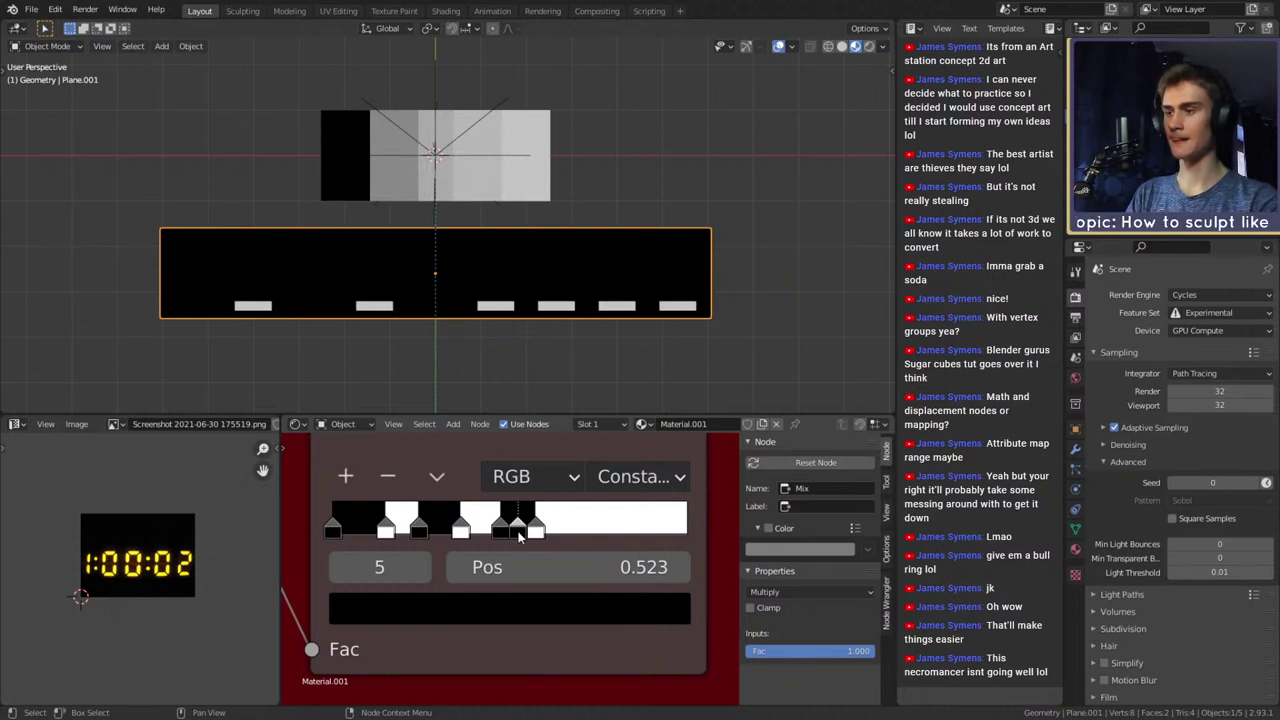
pyautogui.moveTo(519, 537); pyautogui.dragTo(573, 533)
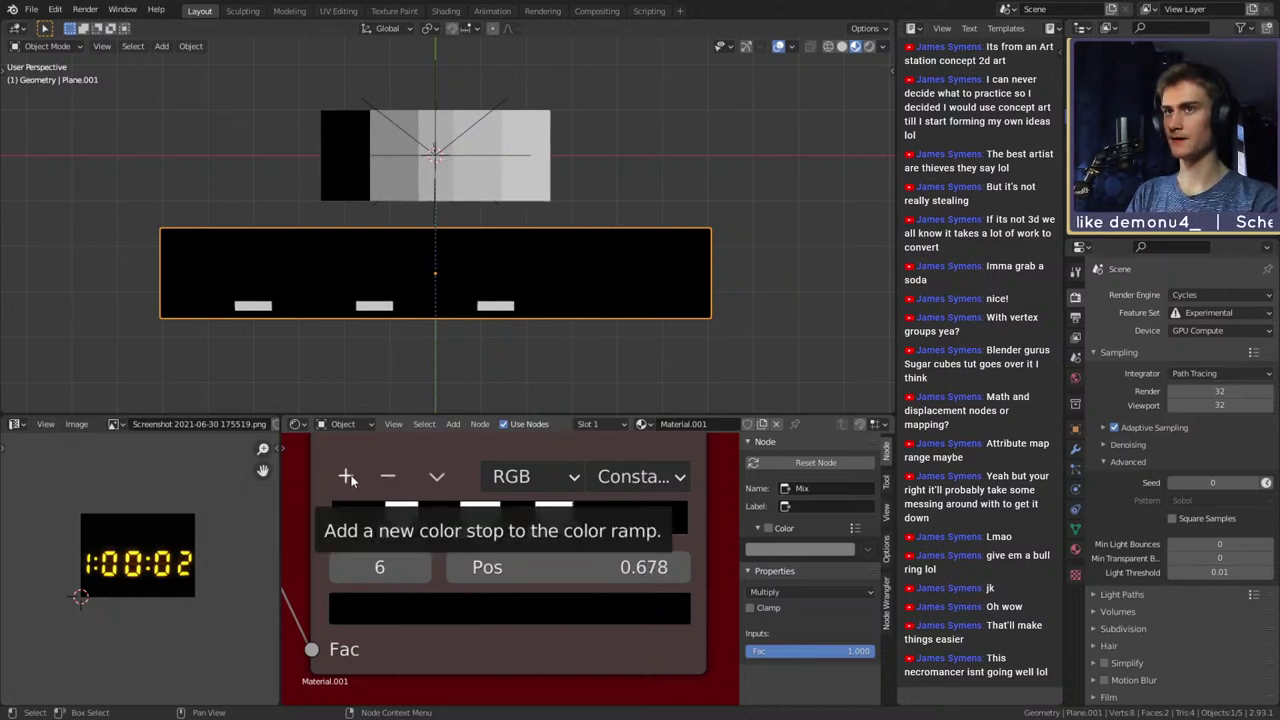
pyautogui.click(347, 479)
pyautogui.moveTo(555, 534); pyautogui.dragTo(613, 530)
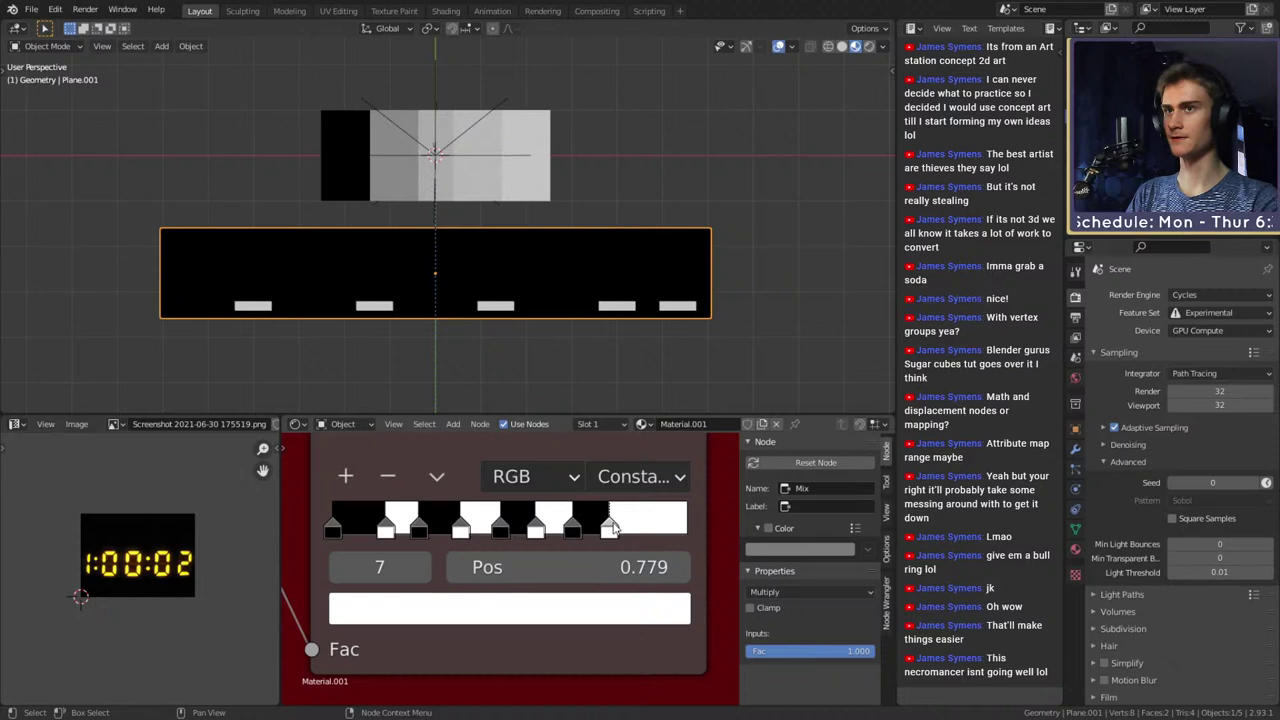
# Widen the ramp's first white band by moving its black end stop to 0.334 and its white start stop to 0.145
pyautogui.scroll(-3, 614, 531)
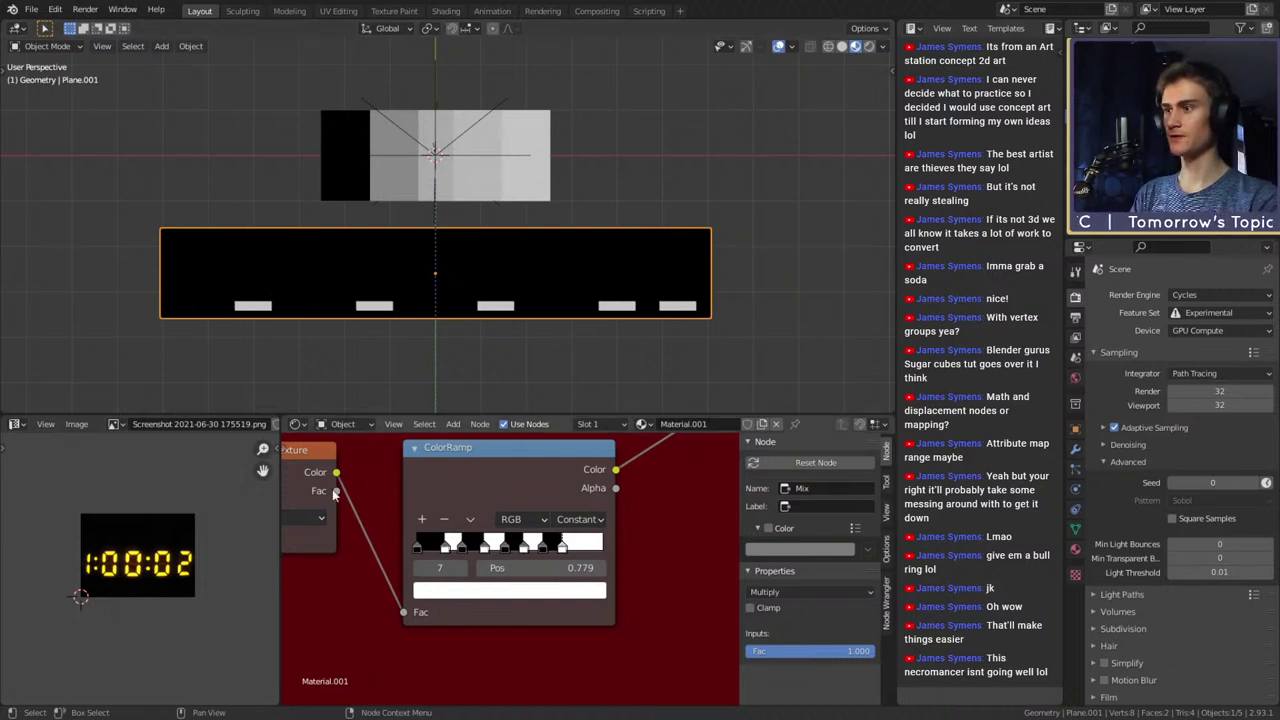
pyautogui.scroll(4, 428, 547)
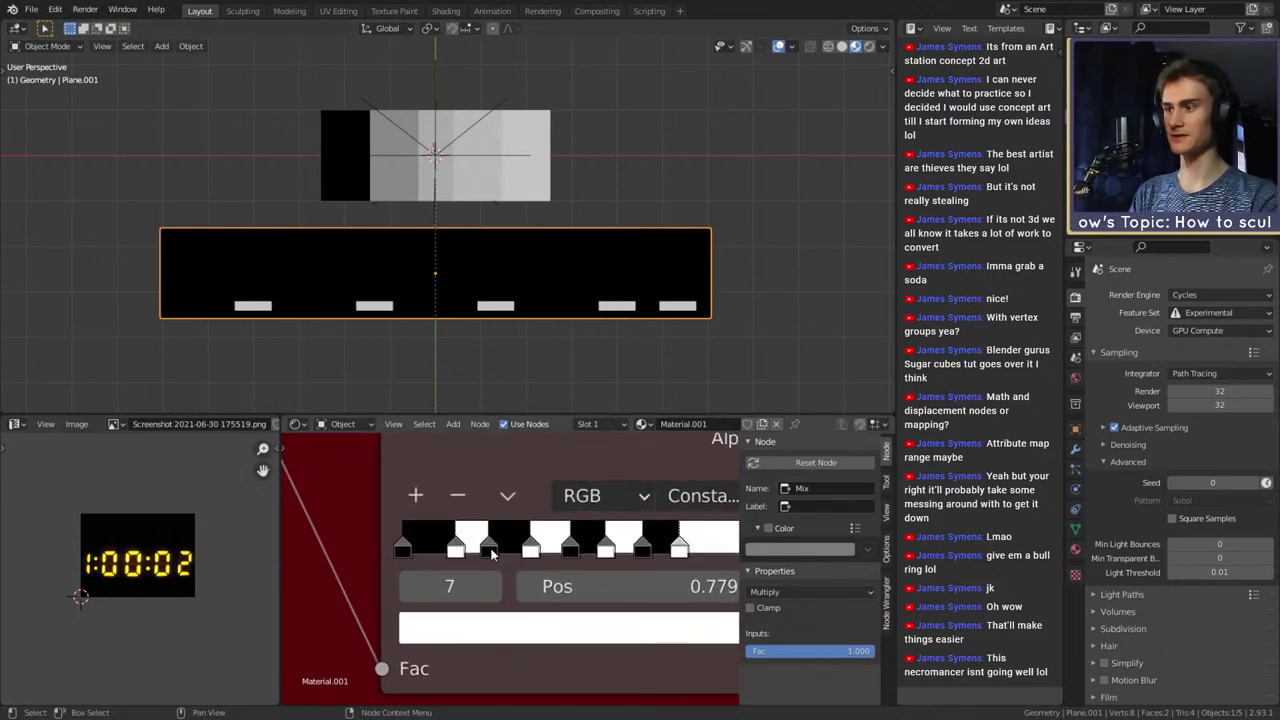
pyautogui.moveTo(489, 553); pyautogui.dragTo(525, 558)
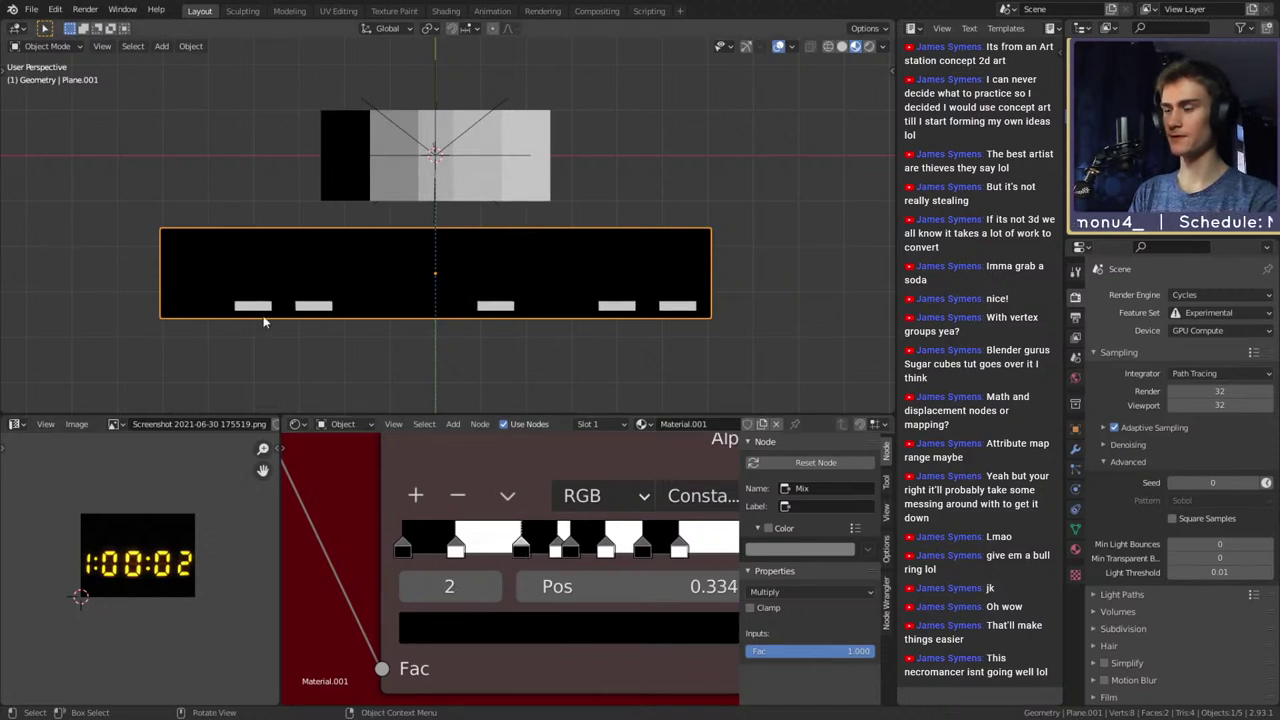
pyautogui.moveTo(457, 552)
pyautogui.mouseDown()
pyautogui.moveTo(423, 555)
pyautogui.moveTo(466, 555)
pyautogui.moveTo(455, 555)
pyautogui.mouseUp()
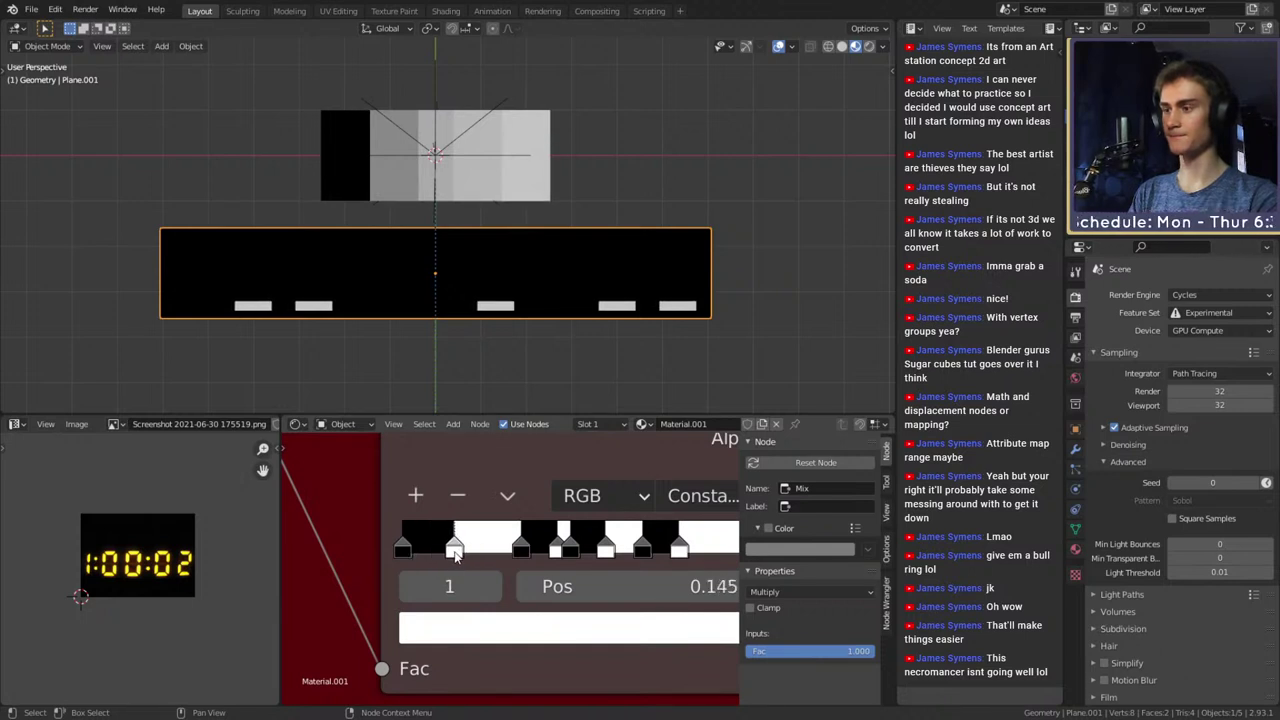
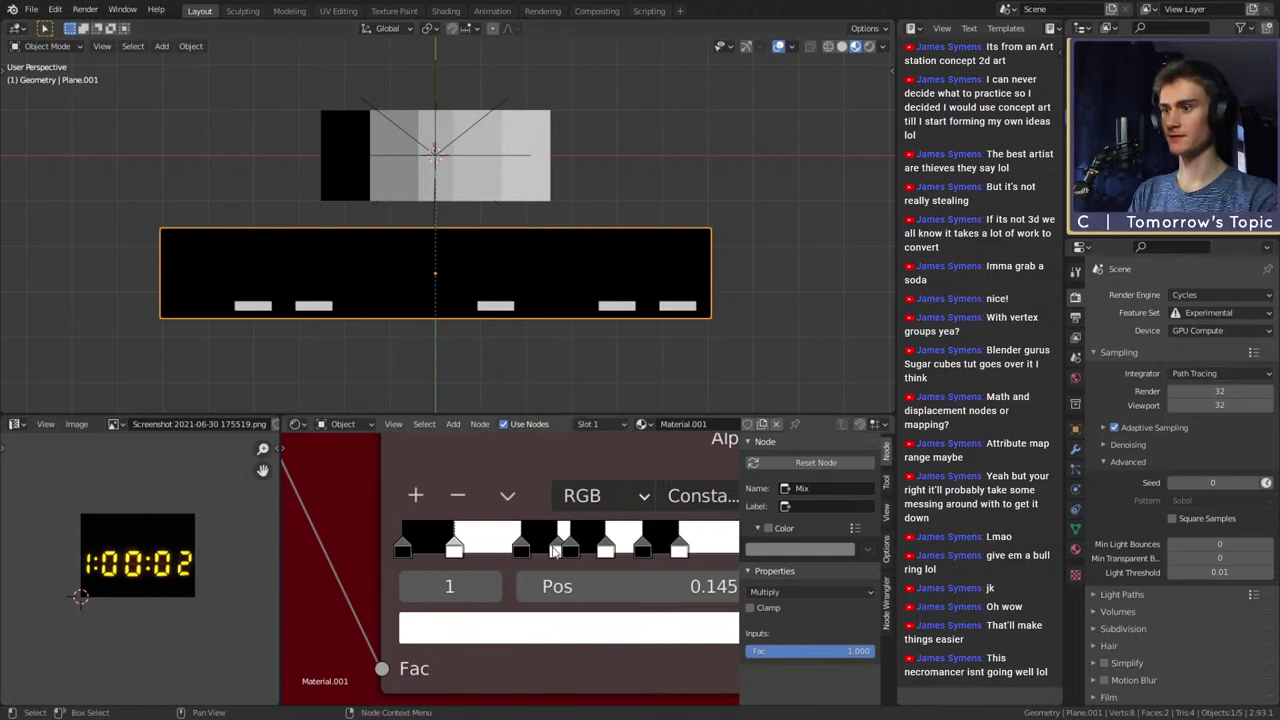
# Place the ramp's second white stop at 0.438 and remove the black stop and the 0.572 white stop after it
pyautogui.moveTo(554, 550); pyautogui.dragTo(531, 551)
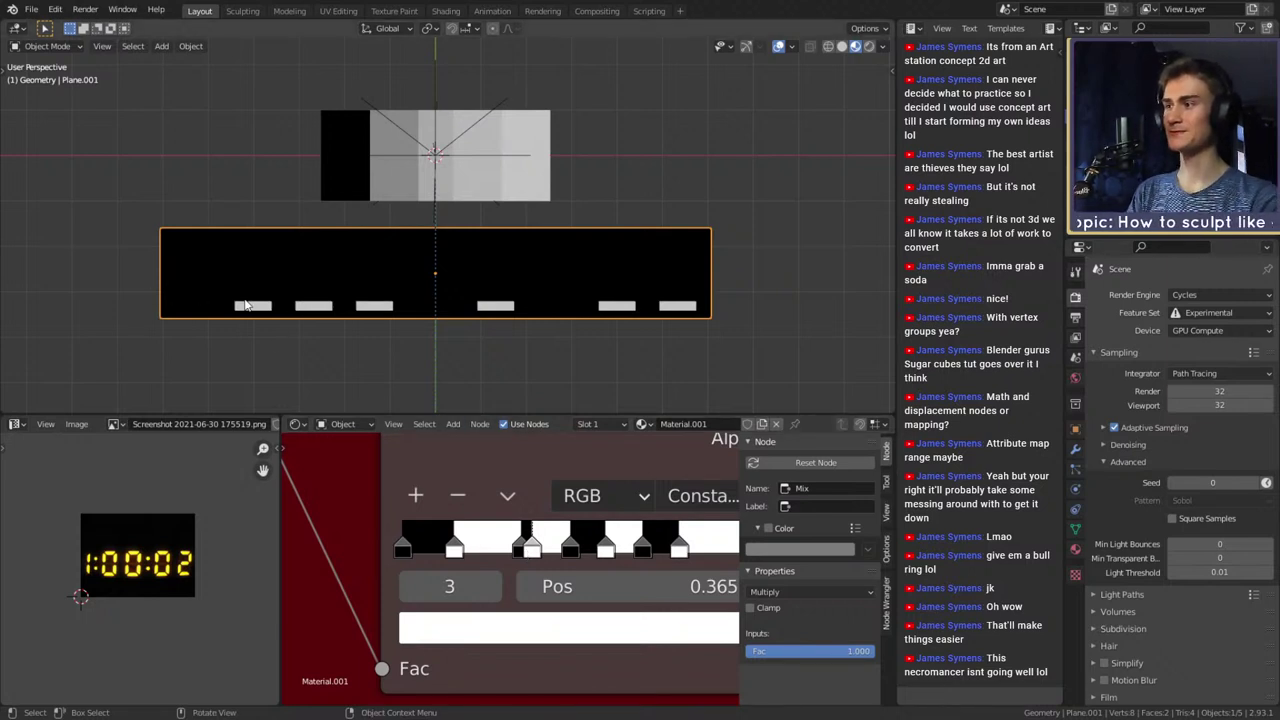
pyautogui.moveTo(531, 550); pyautogui.dragTo(607, 558)
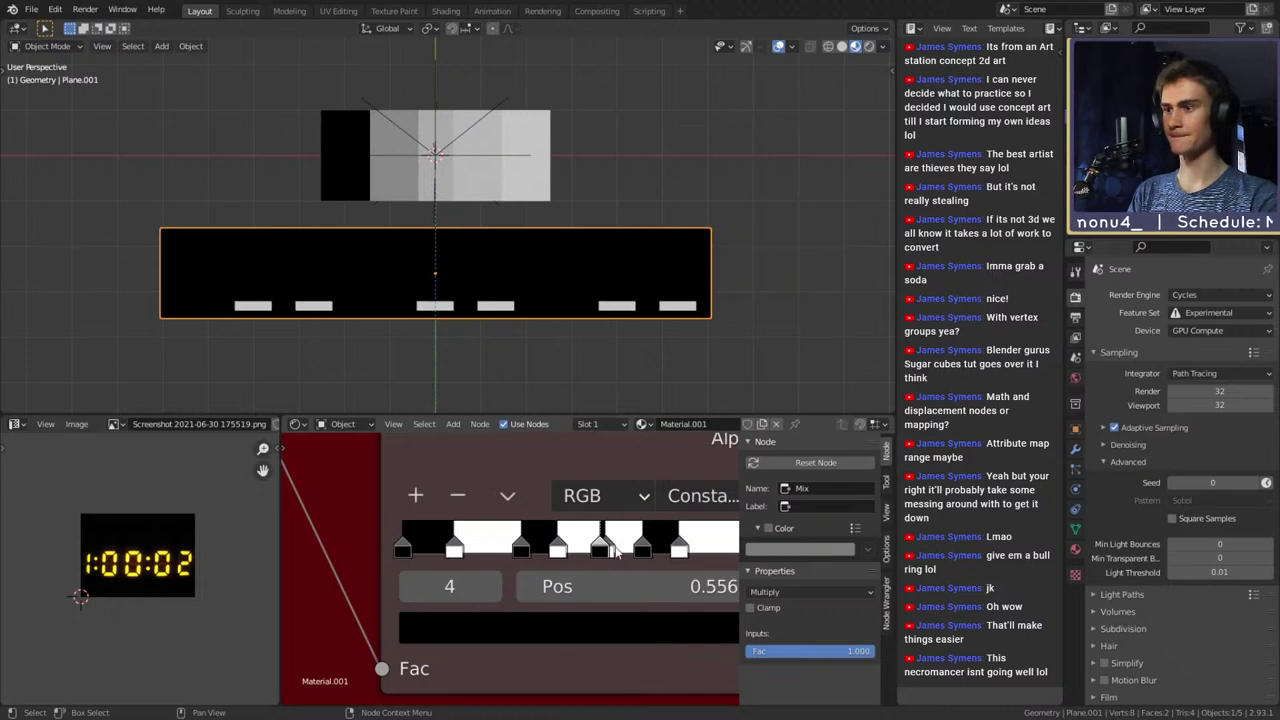
pyautogui.moveTo(611, 374)
pyautogui.mouseDown(button='middle')
pyautogui.moveTo(576, 378)
pyautogui.moveTo(598, 367)
pyautogui.mouseUp(button='middle')
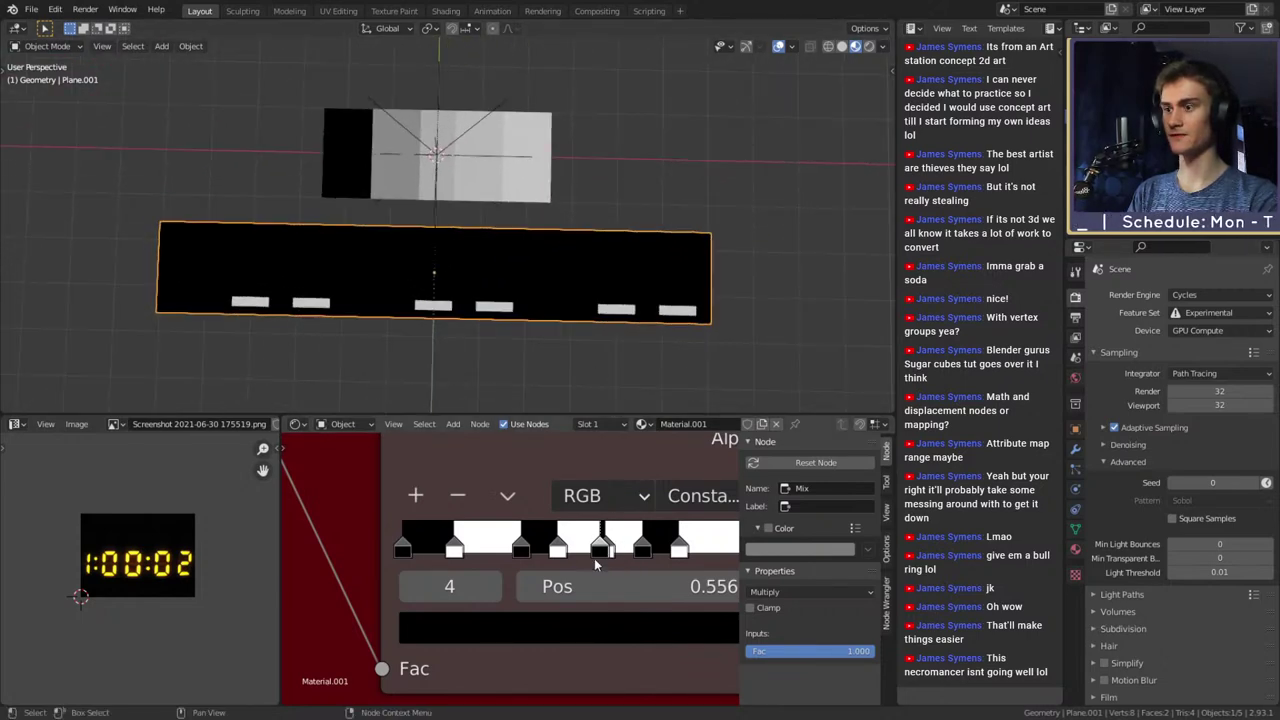
pyautogui.click(462, 496)
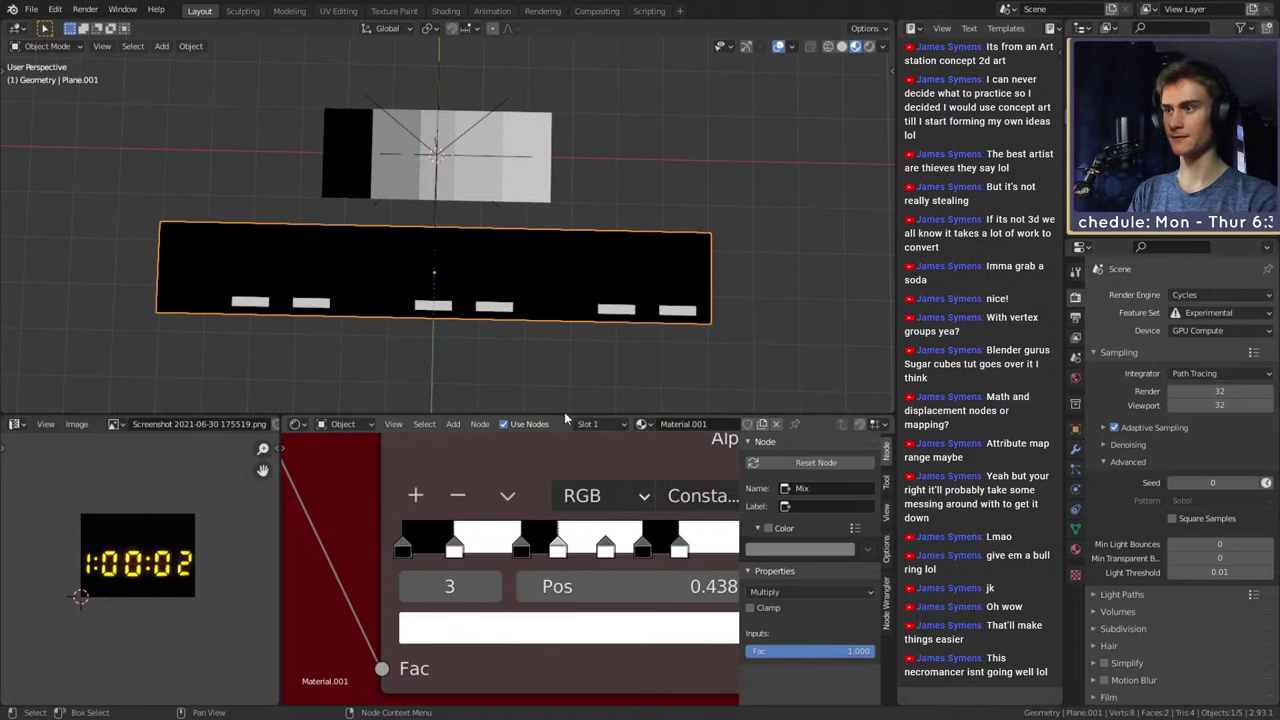
pyautogui.moveTo(634, 360); pyautogui.dragTo(571, 372, button='middle')
pyautogui.click(605, 545)
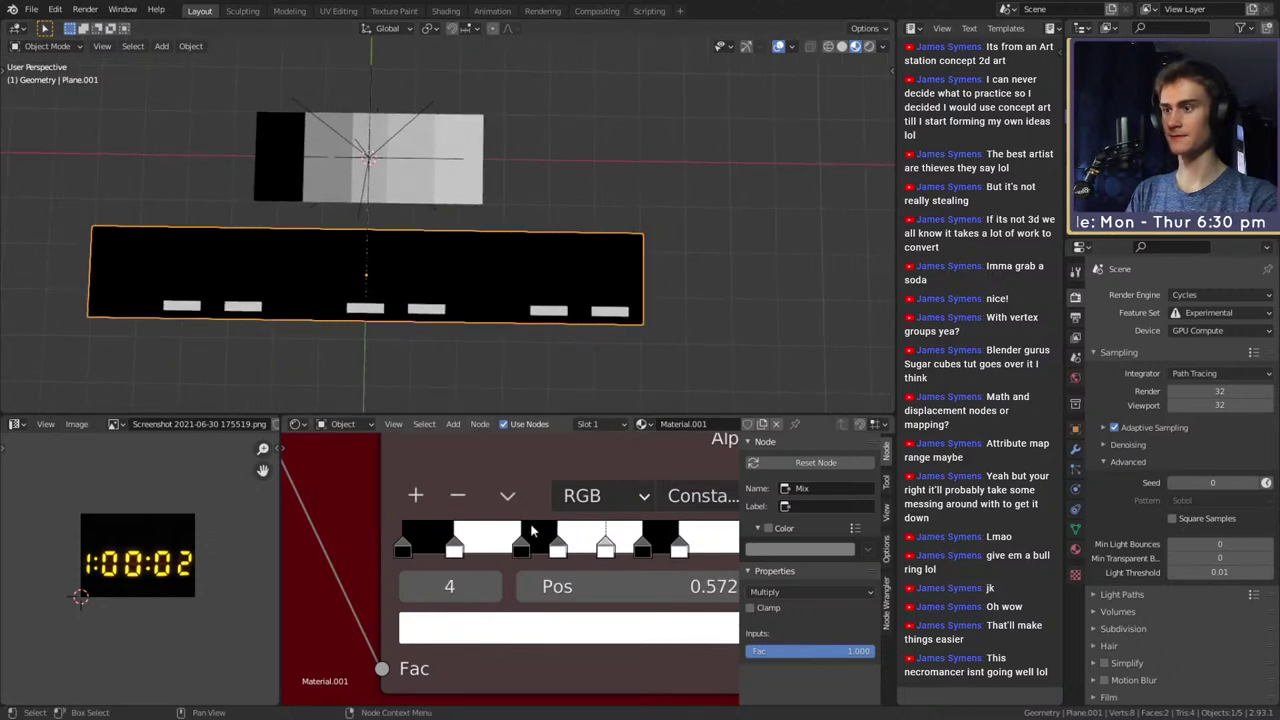
pyautogui.click(457, 495)
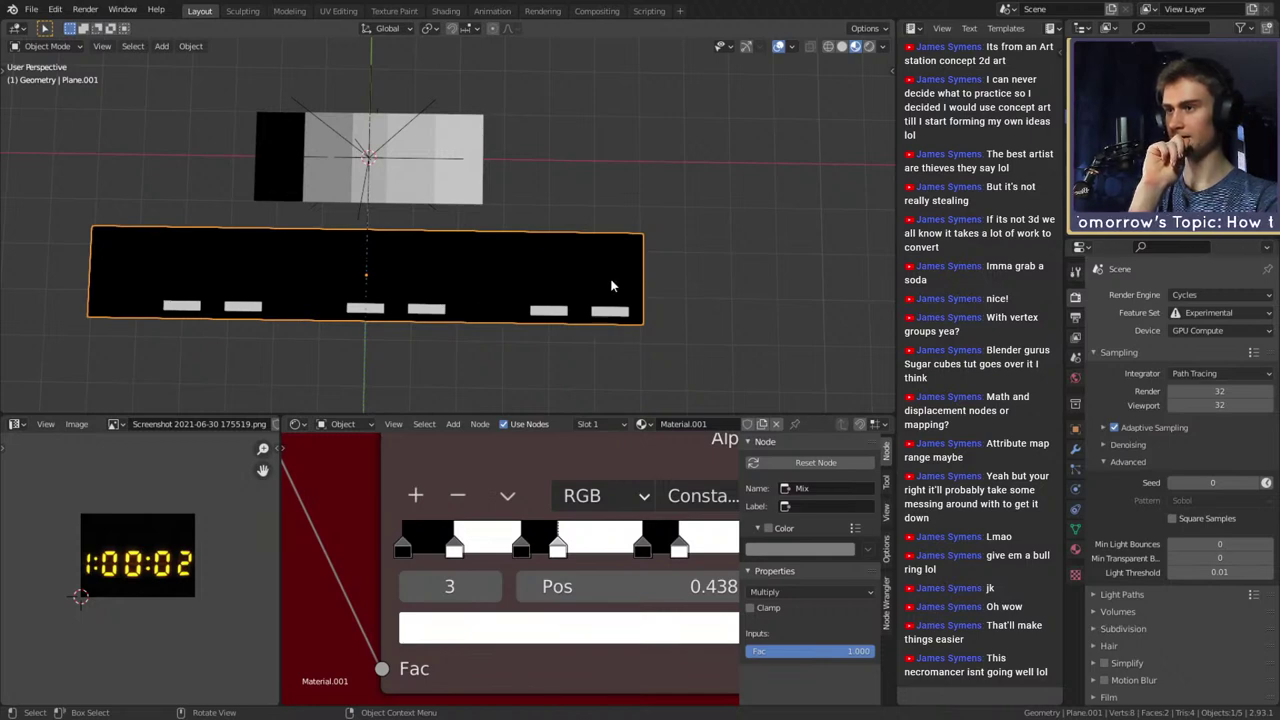
# Inspect the masked horizontal bars on the plane and review the layout of the node clusters and Multiply nodes
pyautogui.scroll(-8, 660, 268)
pyautogui.scroll(10, 600, 280)
pyautogui.moveTo(585, 297)
pyautogui.mouseDown(button='middle')
pyautogui.moveTo(646, 277)
pyautogui.moveTo(600, 257)
pyautogui.moveTo(480, 282)
pyautogui.moveTo(606, 294)
pyautogui.mouseUp(button='middle')
pyautogui.scroll(-5, 600, 289)
pyautogui.scroll(6, 600, 257)
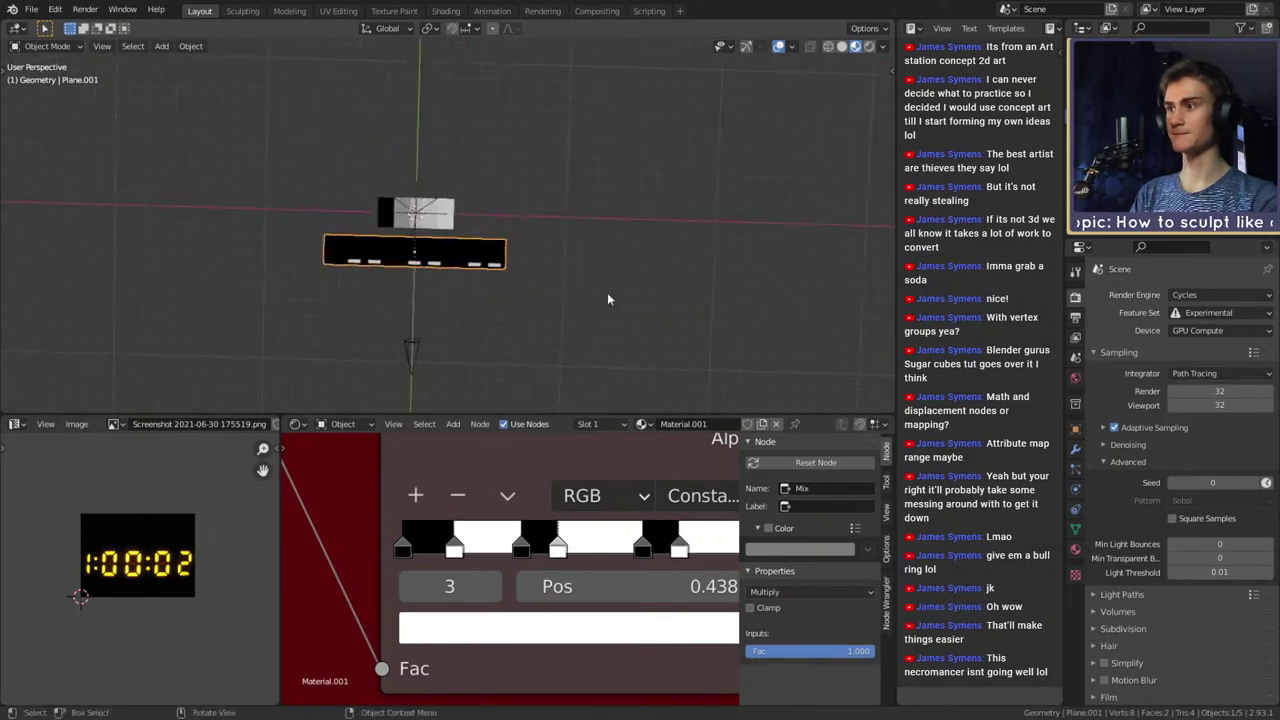
pyautogui.scroll(5, 570, 308)
pyautogui.moveTo(530, 320)
pyautogui.mouseDown(button='middle')
pyautogui.moveTo(564, 311)
pyautogui.moveTo(516, 323)
pyautogui.mouseUp(button='middle')
pyautogui.scroll(-12, 510, 490)
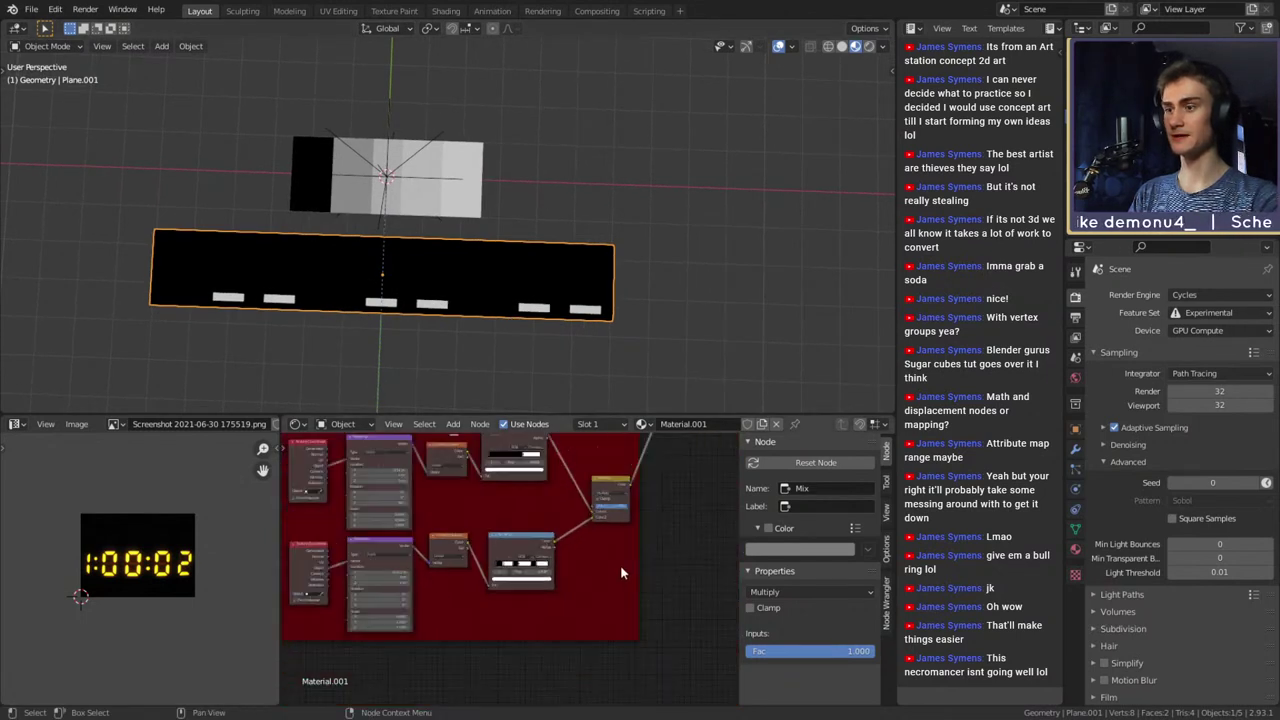
pyautogui.moveTo(605, 561); pyautogui.dragTo(551, 606, button='middle')
pyautogui.scroll(8, 553, 593)
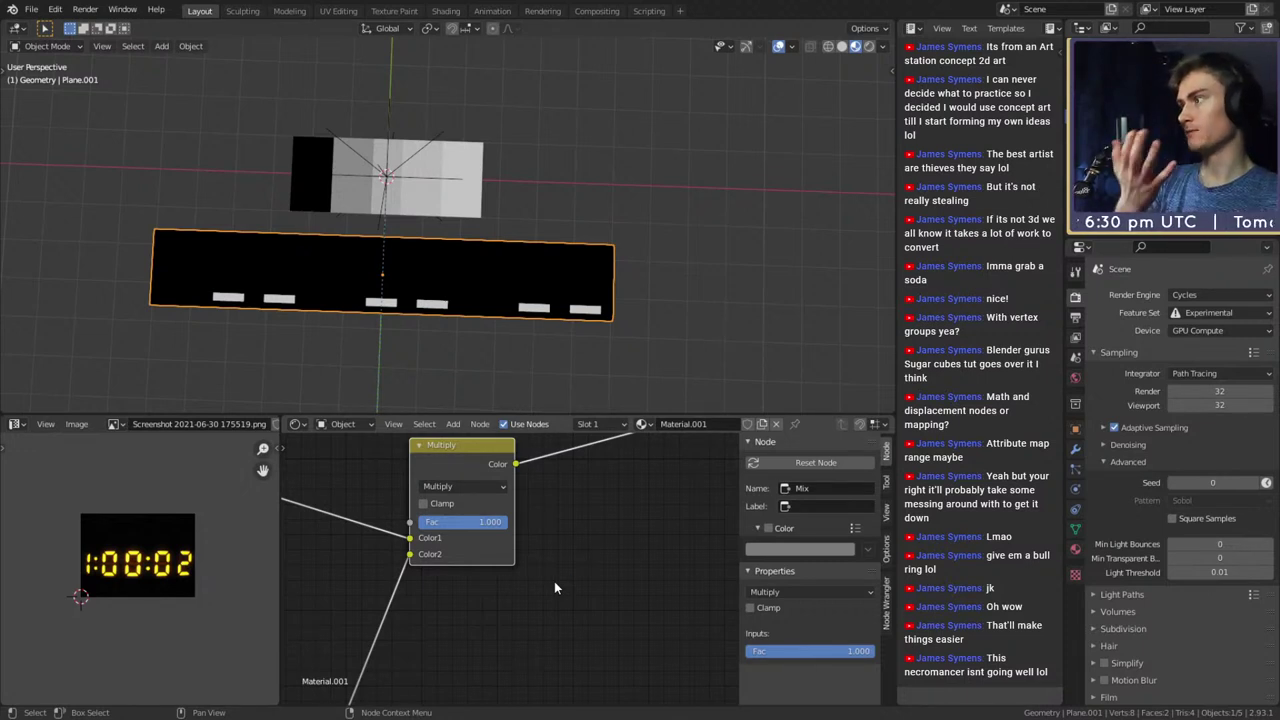
pyautogui.scroll(-8, 554, 581)
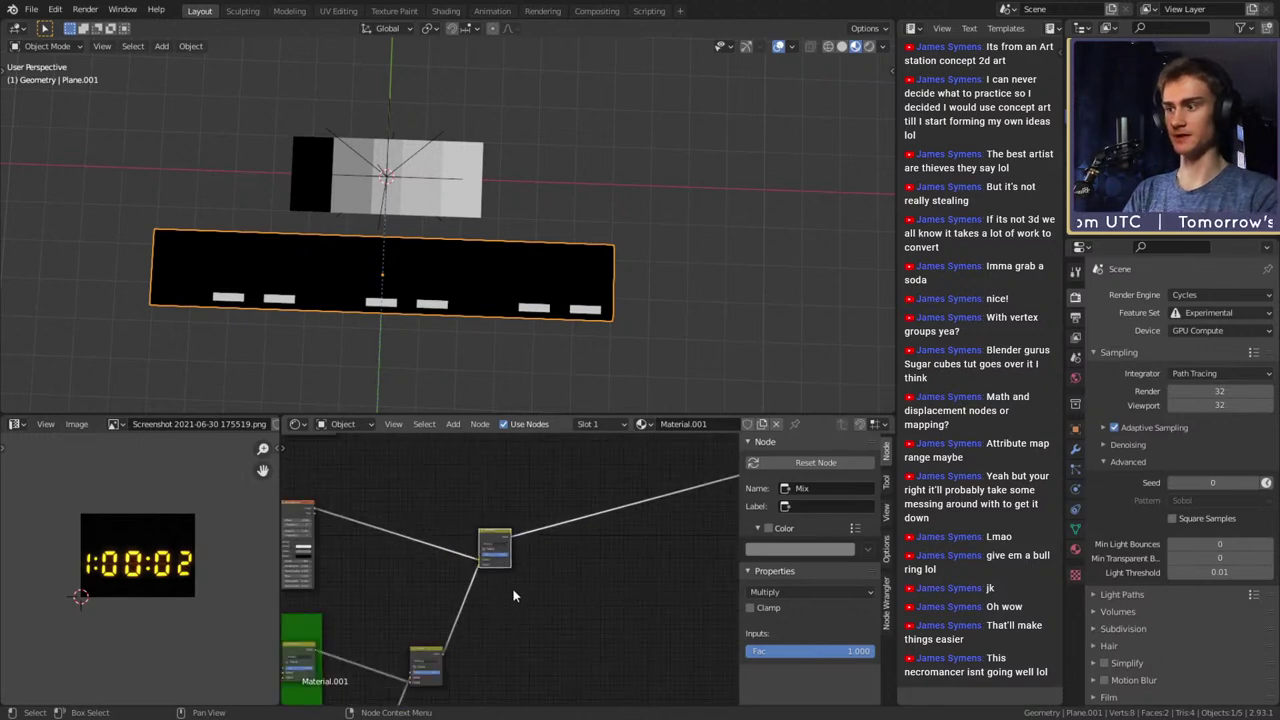
pyautogui.moveTo(506, 609); pyautogui.dragTo(590, 584, button='middle')
pyautogui.scroll(6, 590, 584)
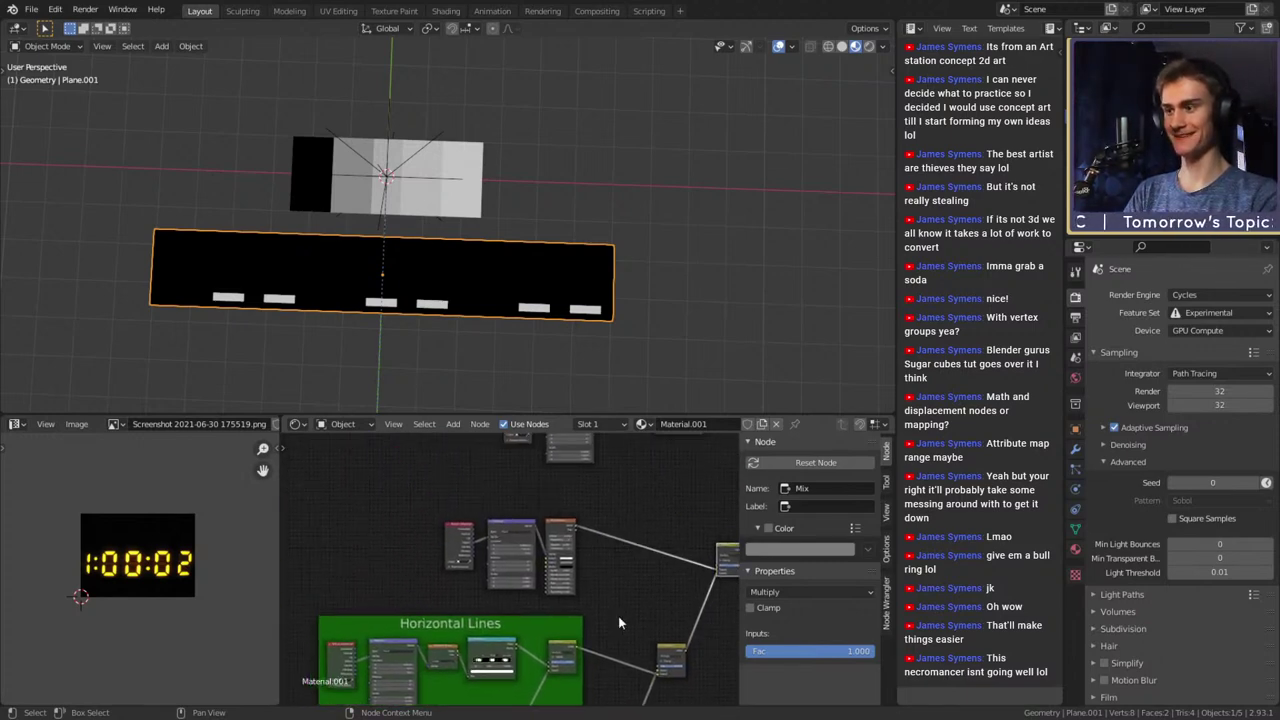
pyautogui.scroll(-6, 644, 567)
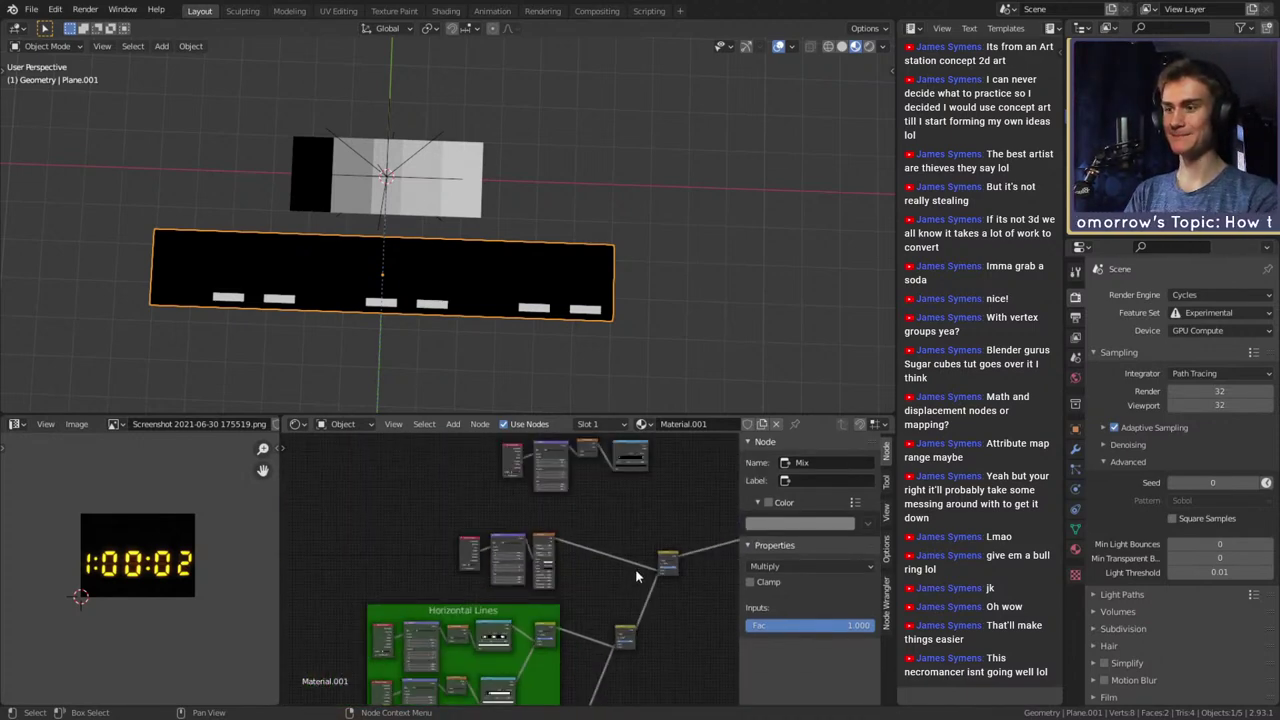
pyautogui.scroll(-7, 636, 570)
pyautogui.moveTo(629, 657); pyautogui.dragTo(623, 609, button='middle')
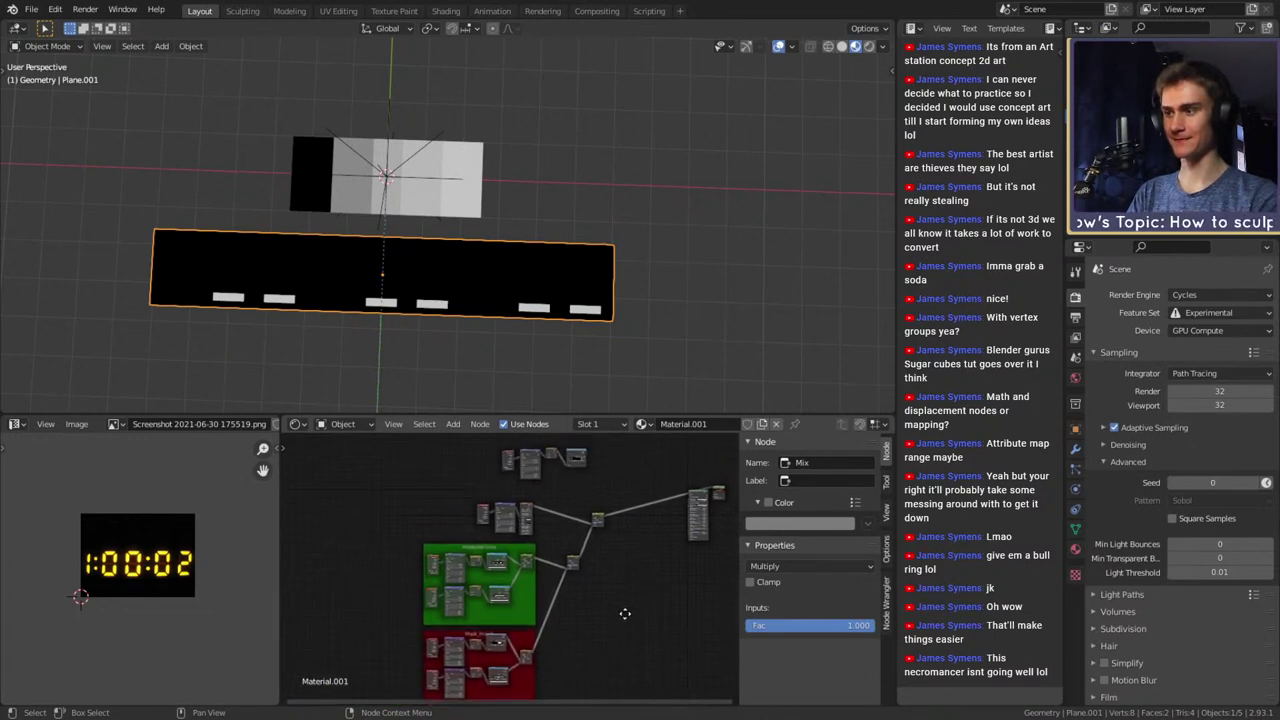
pyautogui.scroll(3, 612, 646)
pyautogui.scroll(2, 552, 580)
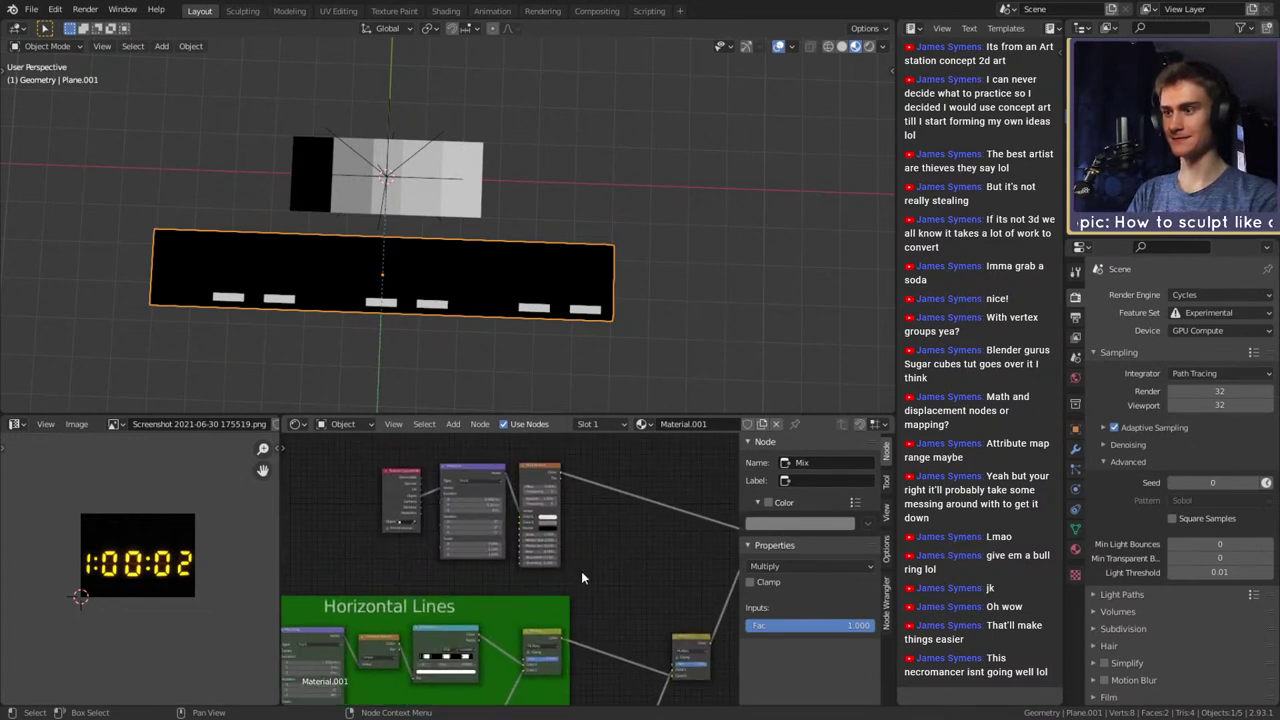
# Add a new Frame node and place it in the empty space above and left of the node clusters
pyautogui.scroll(-4, 581, 571)
pyautogui.hotkey('shift', 'a')
pyautogui.moveTo(551, 620)
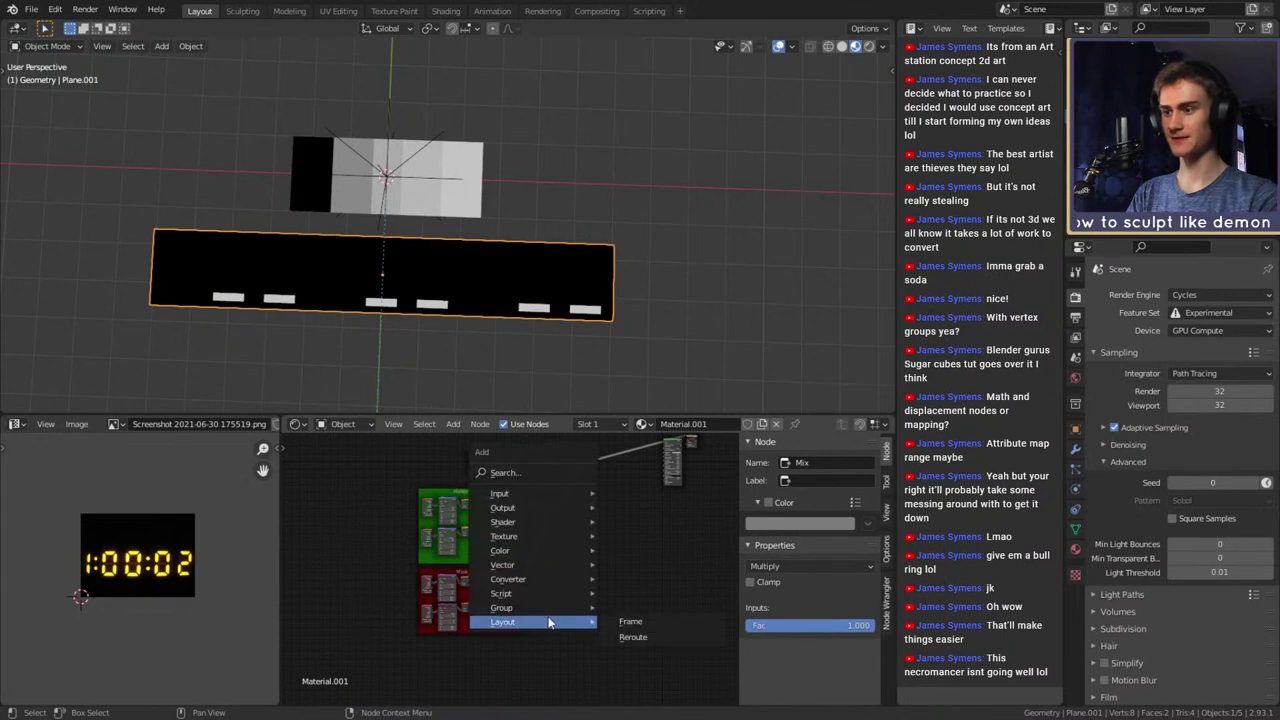
pyautogui.click(624, 622)
pyautogui.click(542, 475)
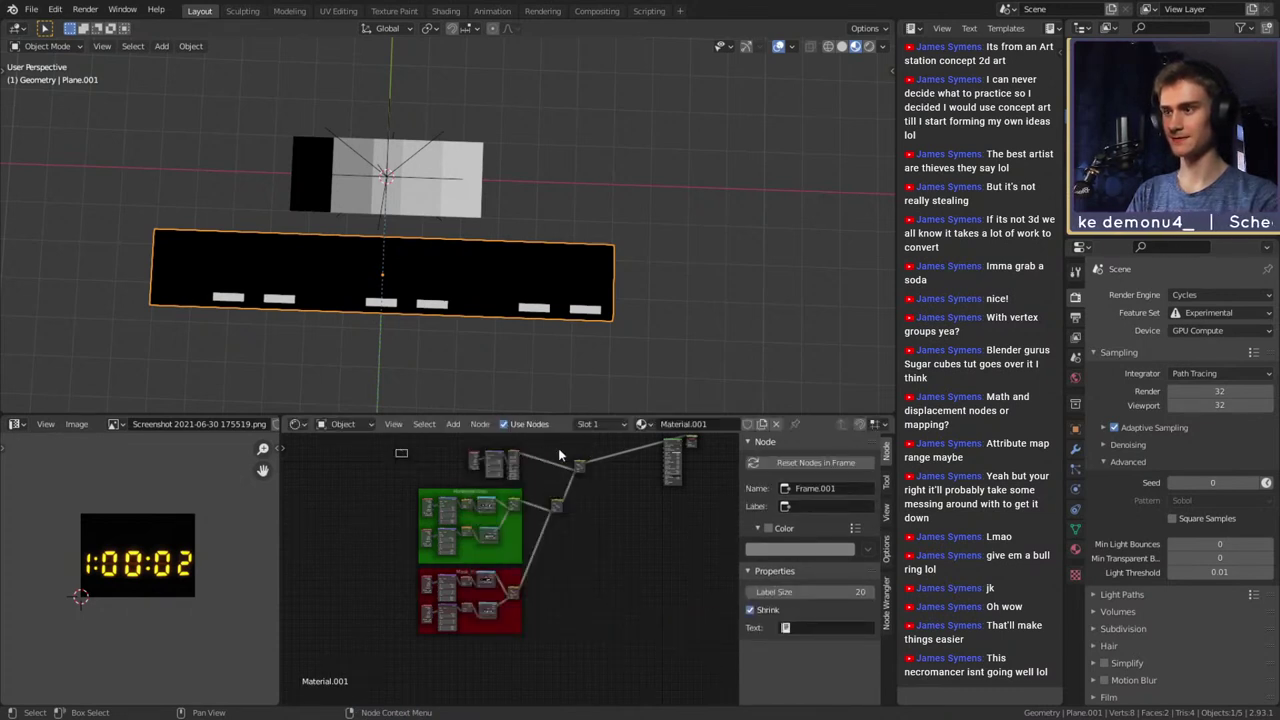
pyautogui.moveTo(596, 451); pyautogui.dragTo(420, 660)
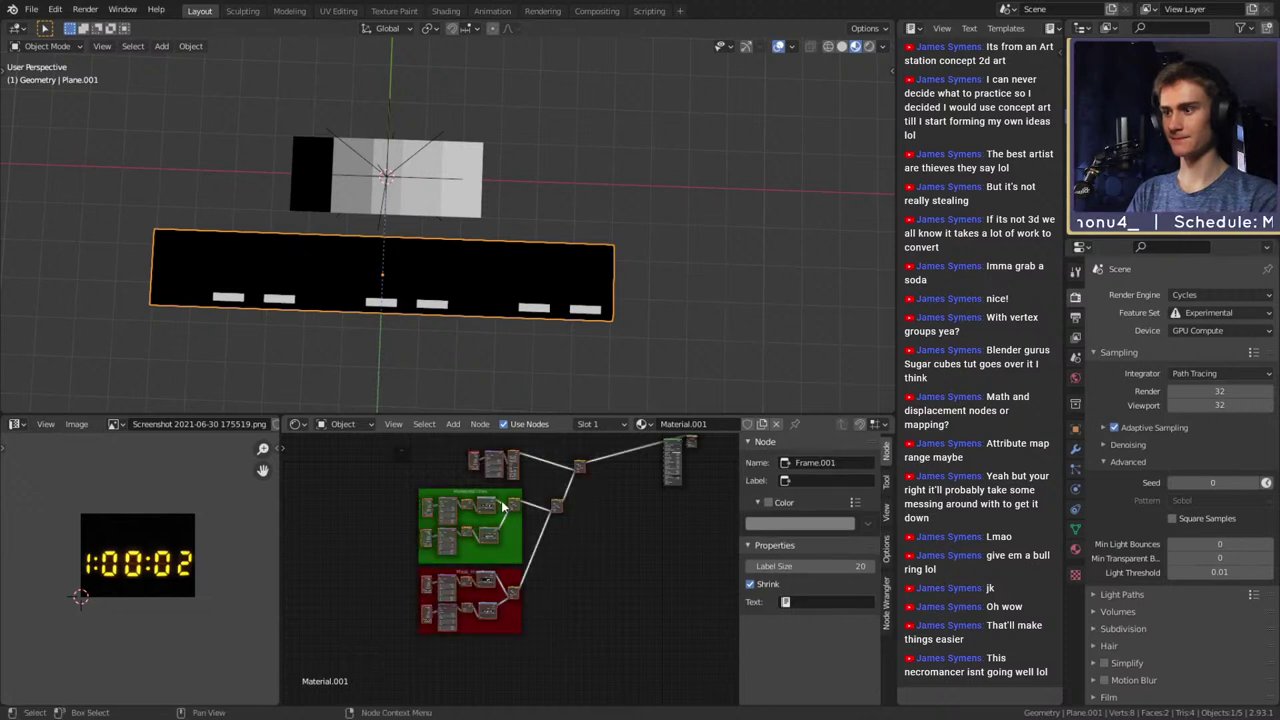
pyautogui.press('g')
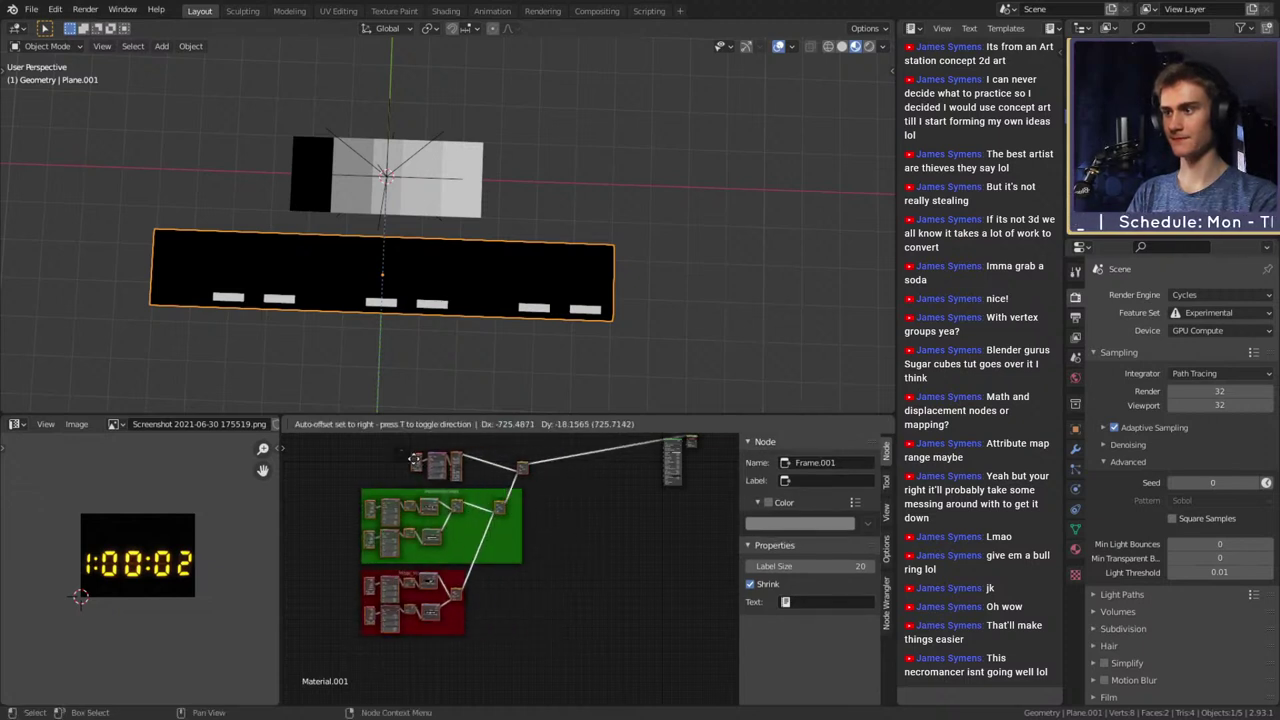
pyautogui.click(447, 465)
pyautogui.press('g')
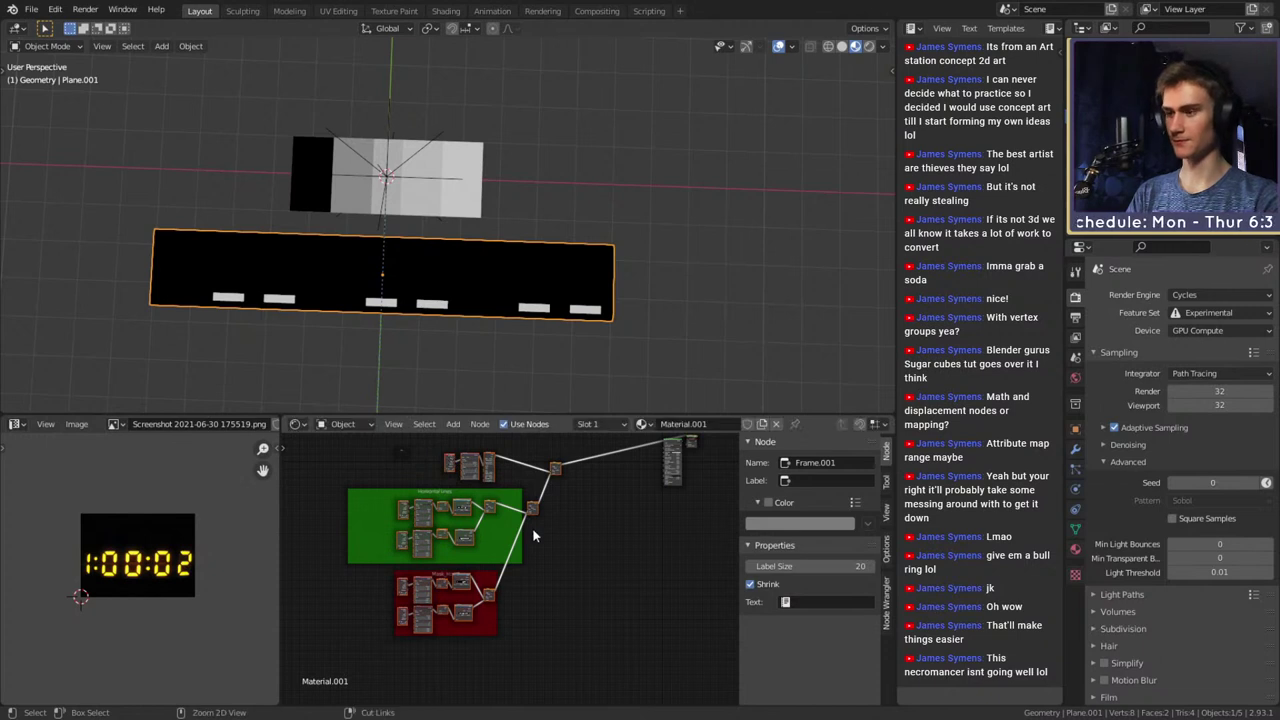
pyautogui.click(556, 526)
pyautogui.click(571, 561)
# Enable Shrink on the Horizontal Lines frame and move all the node clusters and Mix nodes into the new frame
pyautogui.click(519, 541)
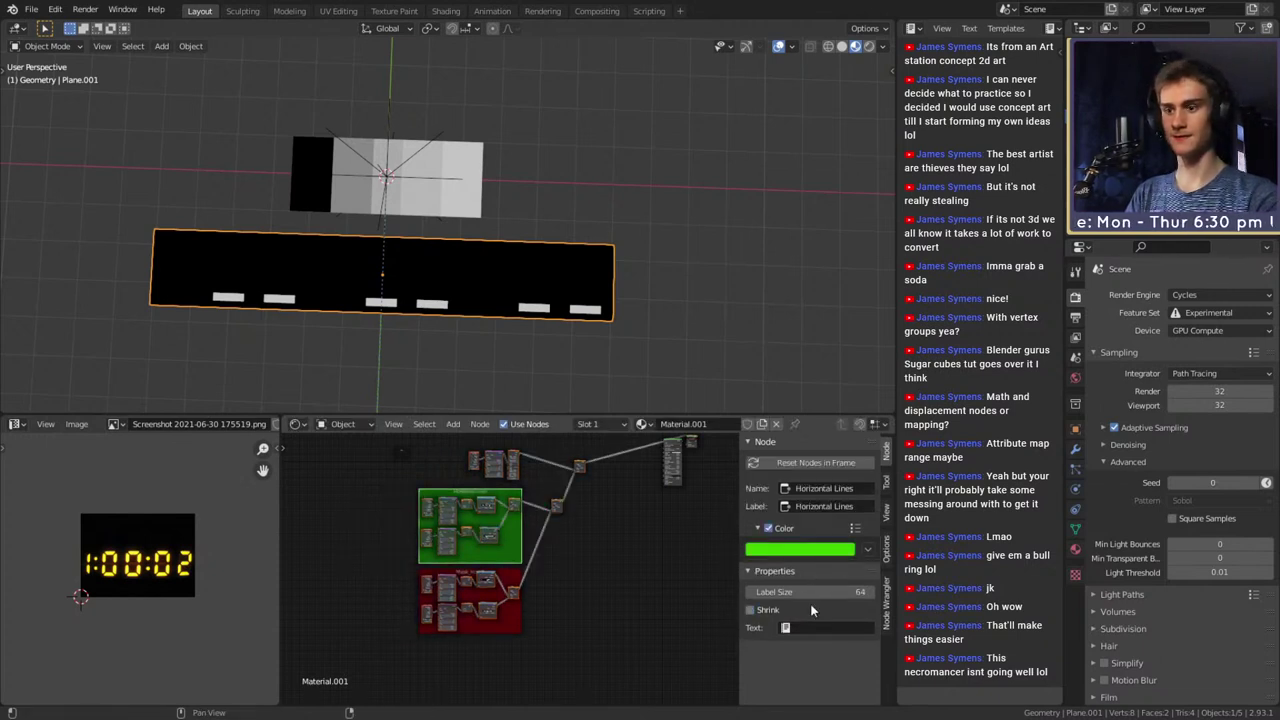
pyautogui.click(752, 609)
pyautogui.moveTo(598, 453); pyautogui.dragTo(414, 645)
pyautogui.press('g')
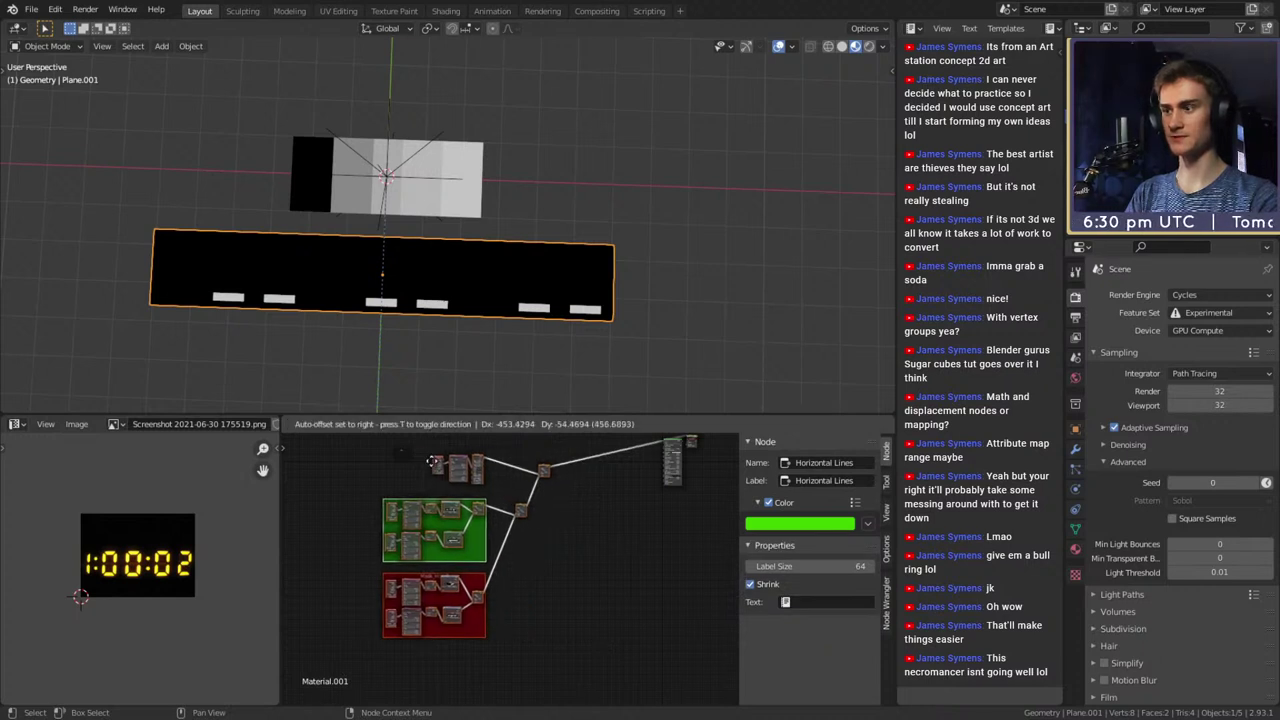
pyautogui.click(402, 457)
pyautogui.moveTo(560, 511); pyautogui.dragTo(602, 548, button='middle')
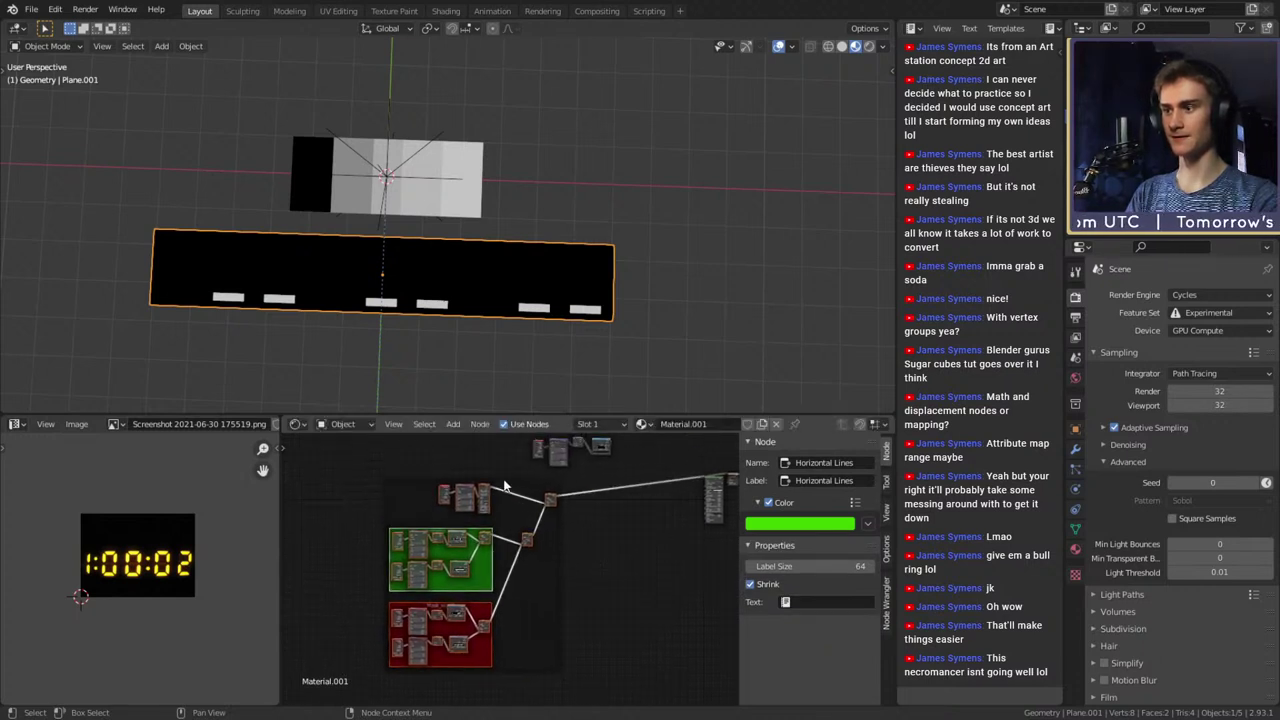
pyautogui.click(533, 485)
pyautogui.press('g')
pyautogui.click(526, 480)
# Label the new outer frame 3_Hori, keeping its default colour
pyautogui.scroll(6, 510, 565)
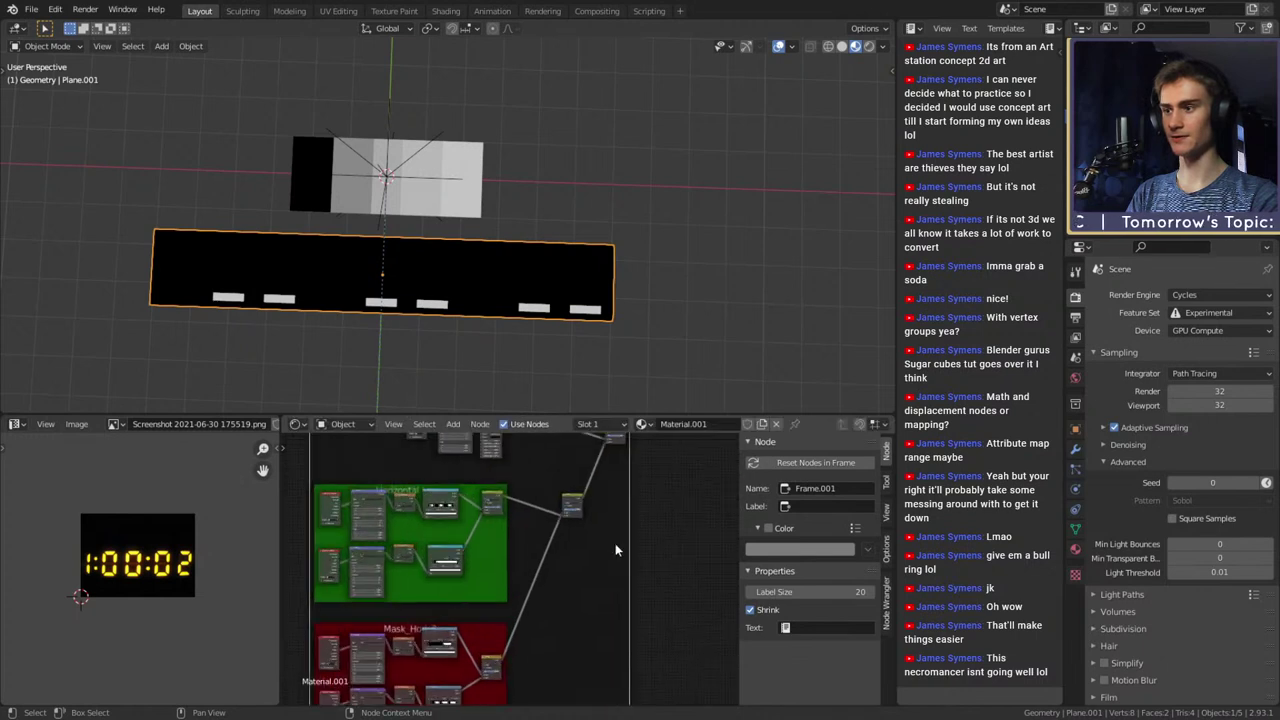
pyautogui.moveTo(556, 480); pyautogui.dragTo(557, 574, button='middle')
pyautogui.click(768, 529)
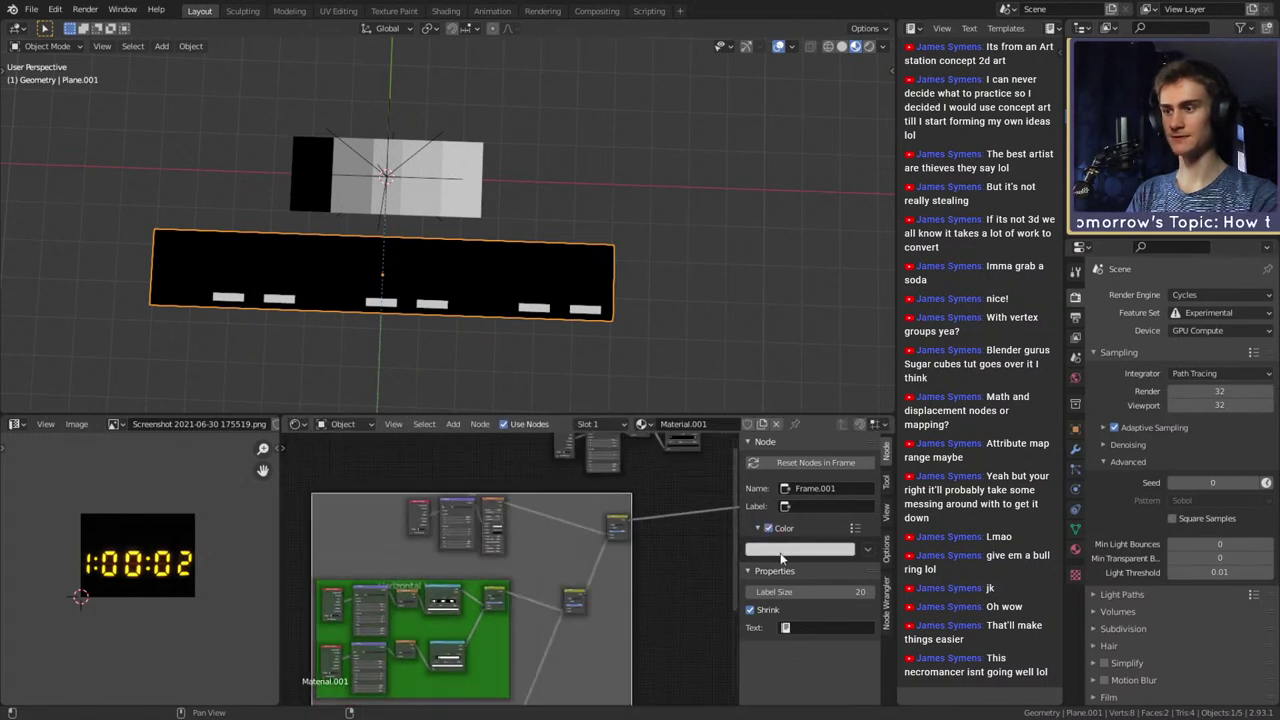
pyautogui.click(769, 530)
pyautogui.scroll(2, 538, 530)
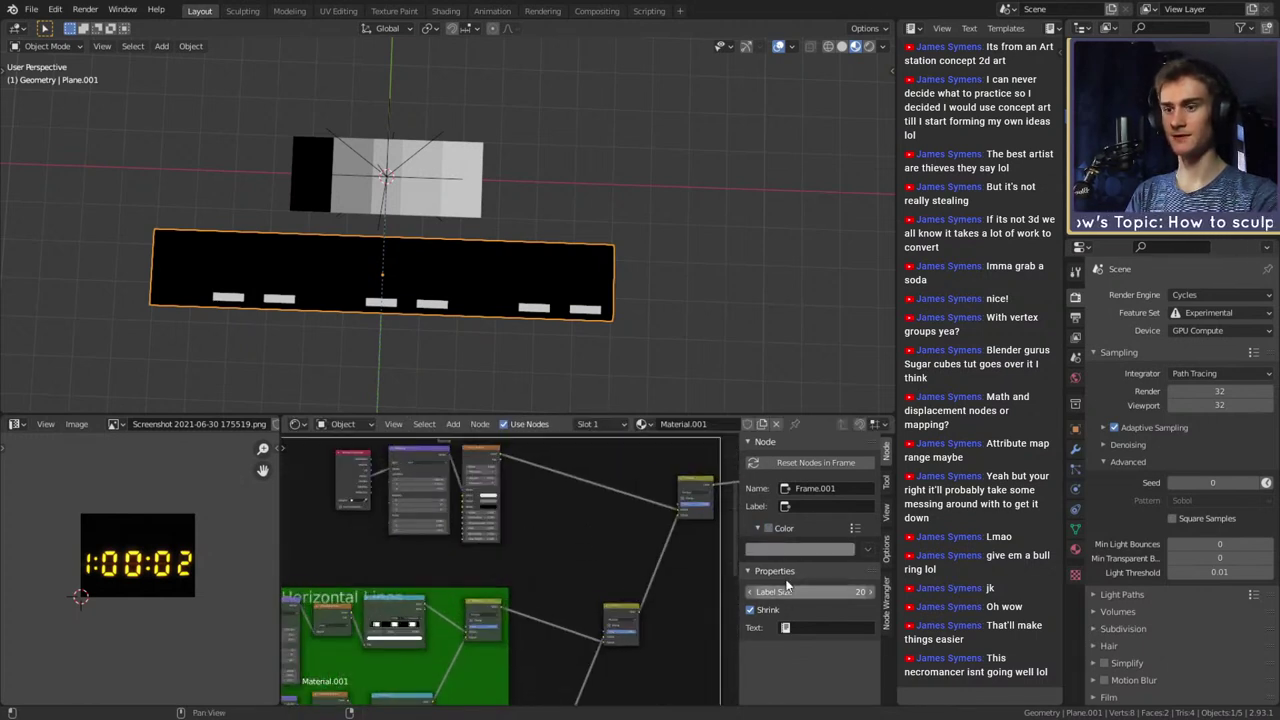
pyautogui.click(816, 508)
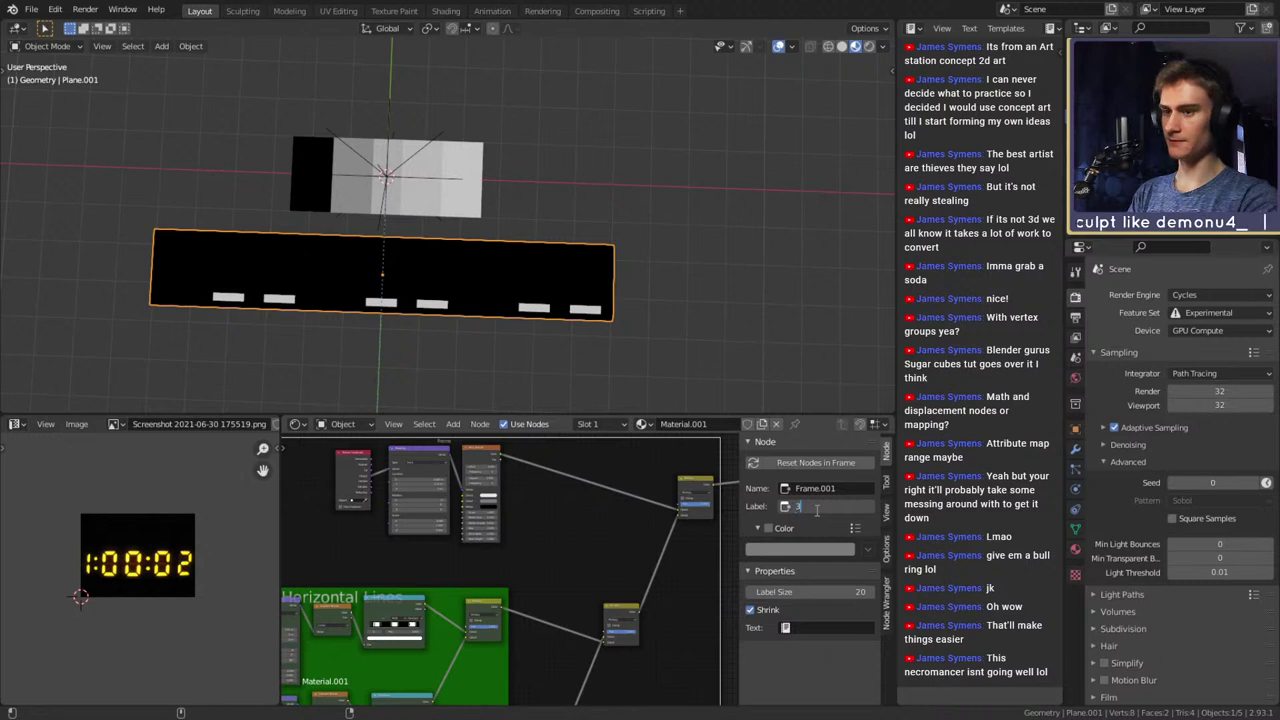
pyautogui.write('3_Ho')
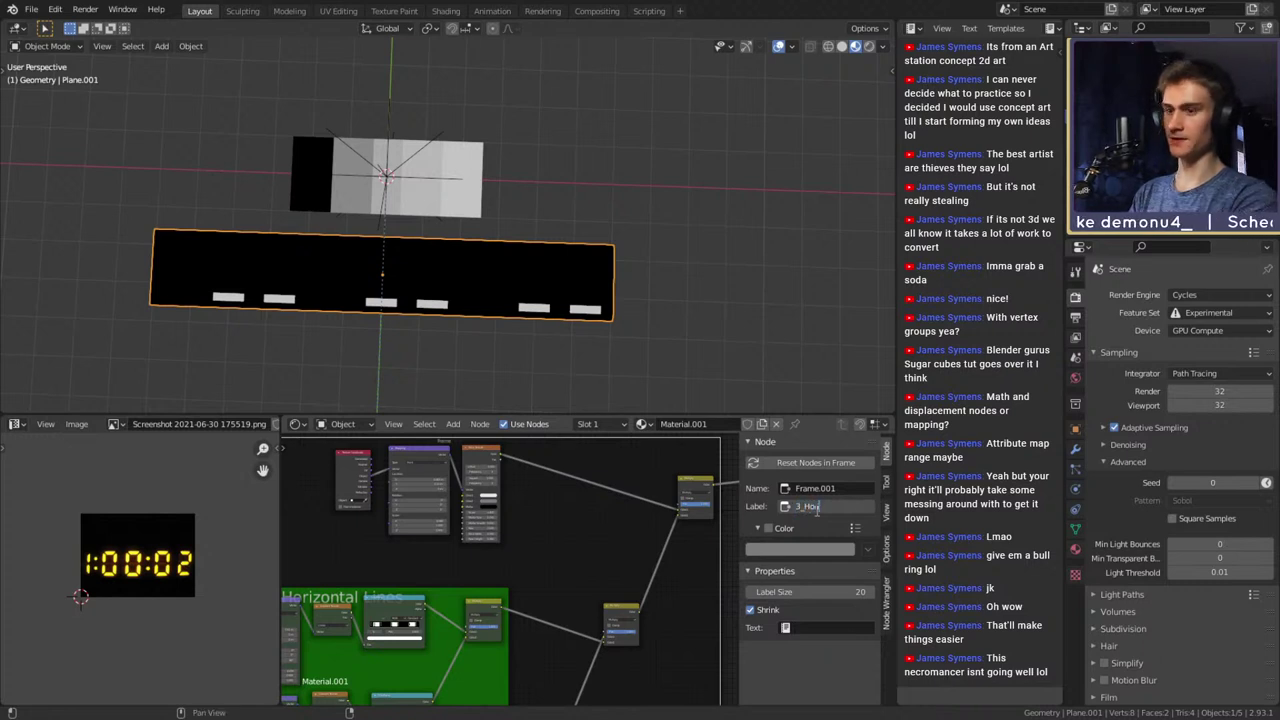
pyautogui.write('ri')
pyautogui.press('Return')
# Change the outer frame's label to Hori_3
pyautogui.scroll(-4, 477, 565)
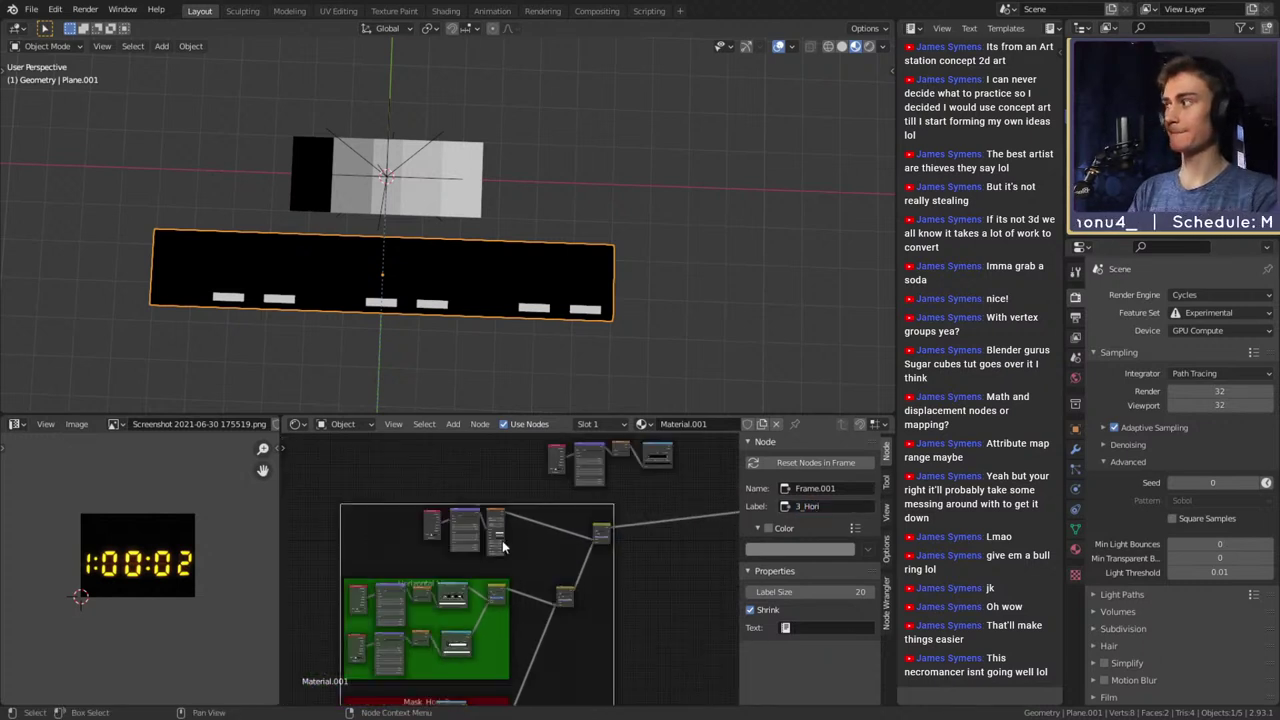
pyautogui.click(835, 503)
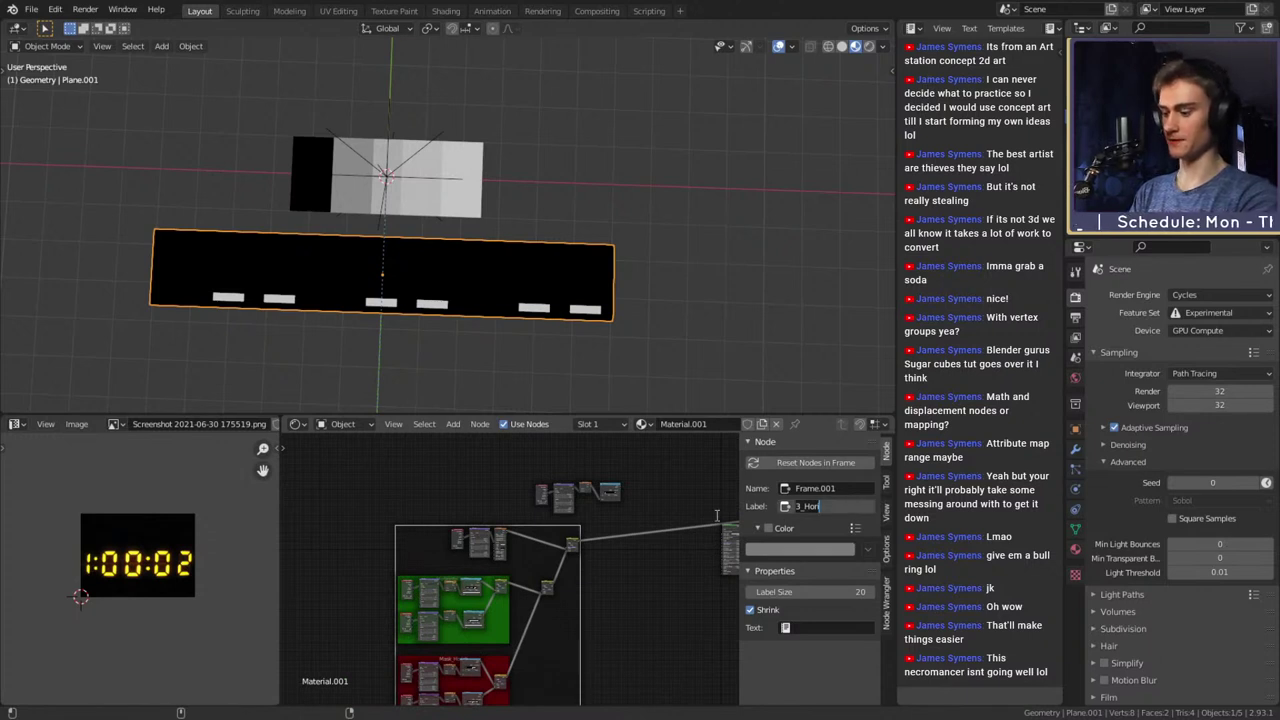
pyautogui.press('Home')
pyautogui.press('Delete')
pyautogui.press('Delete')
pyautogui.write('_3')
pyautogui.press('Return')
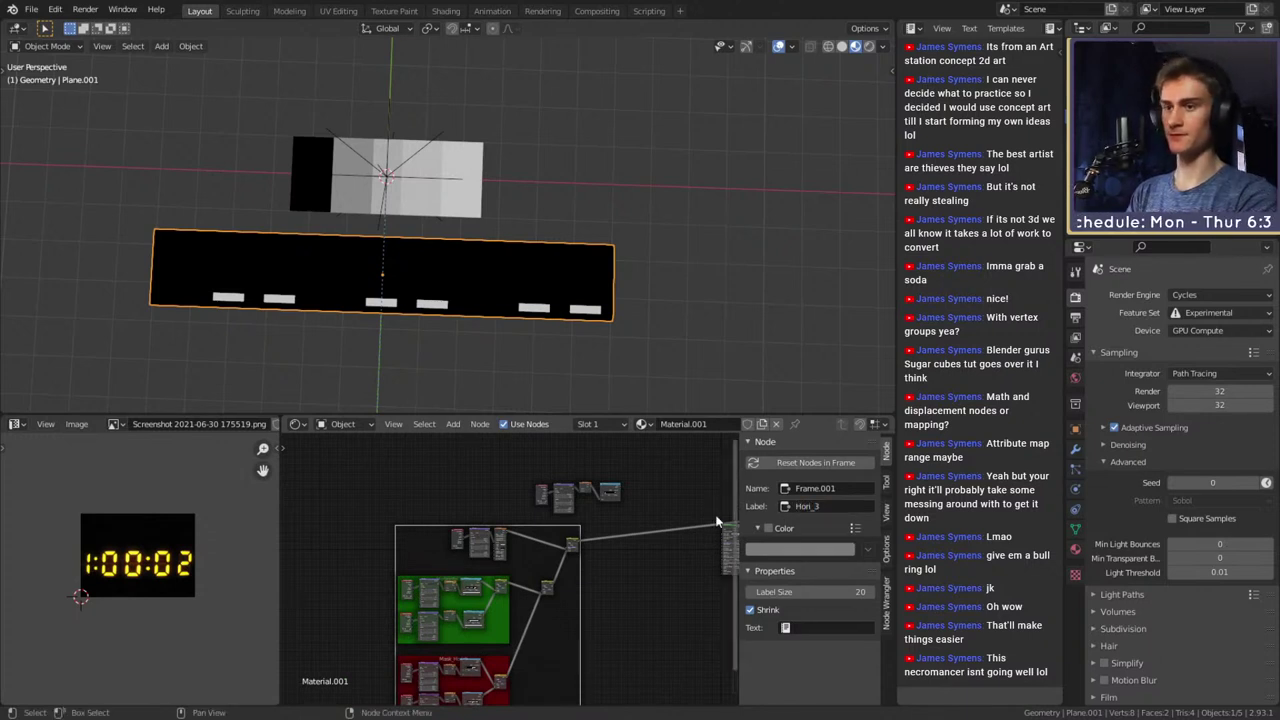
# Move the Hori_3 frame with all its nodes further left, away from the output nodes
pyautogui.scroll(-4, 607, 586)
pyautogui.moveTo(611, 636); pyautogui.dragTo(642, 552, button='middle')
pyautogui.scroll(7, 565, 548)
pyautogui.scroll(-2, 609, 550)
pyautogui.press('g')
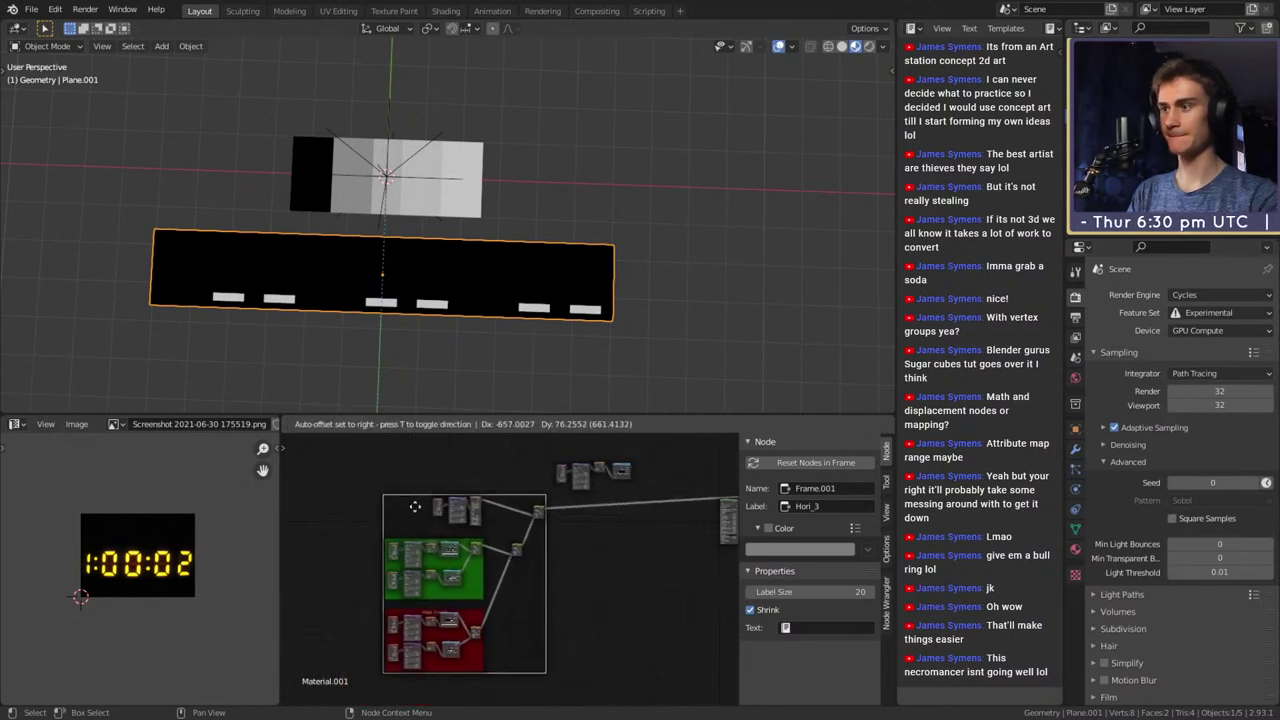
pyautogui.moveTo(359, 507); pyautogui.dragTo(342, 507)
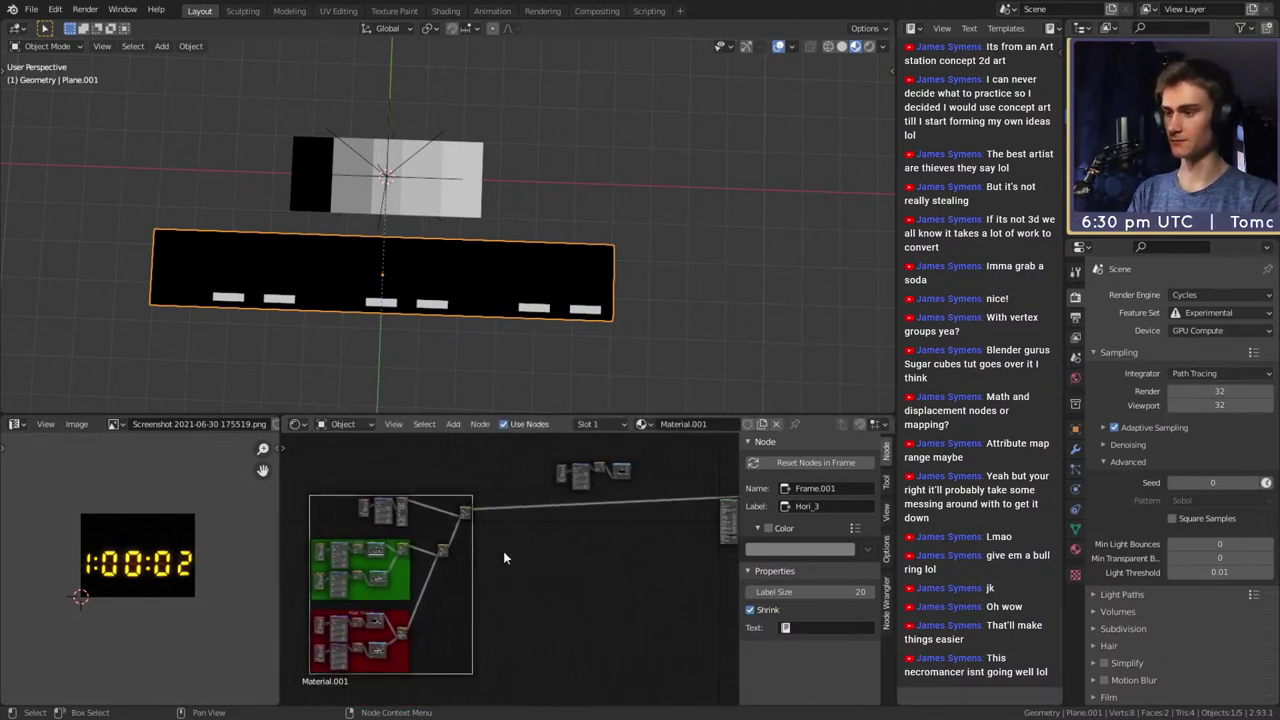
# Duplicate the Hori_3 frame with all its contents and place the copy directly below the original
pyautogui.click(505, 514)
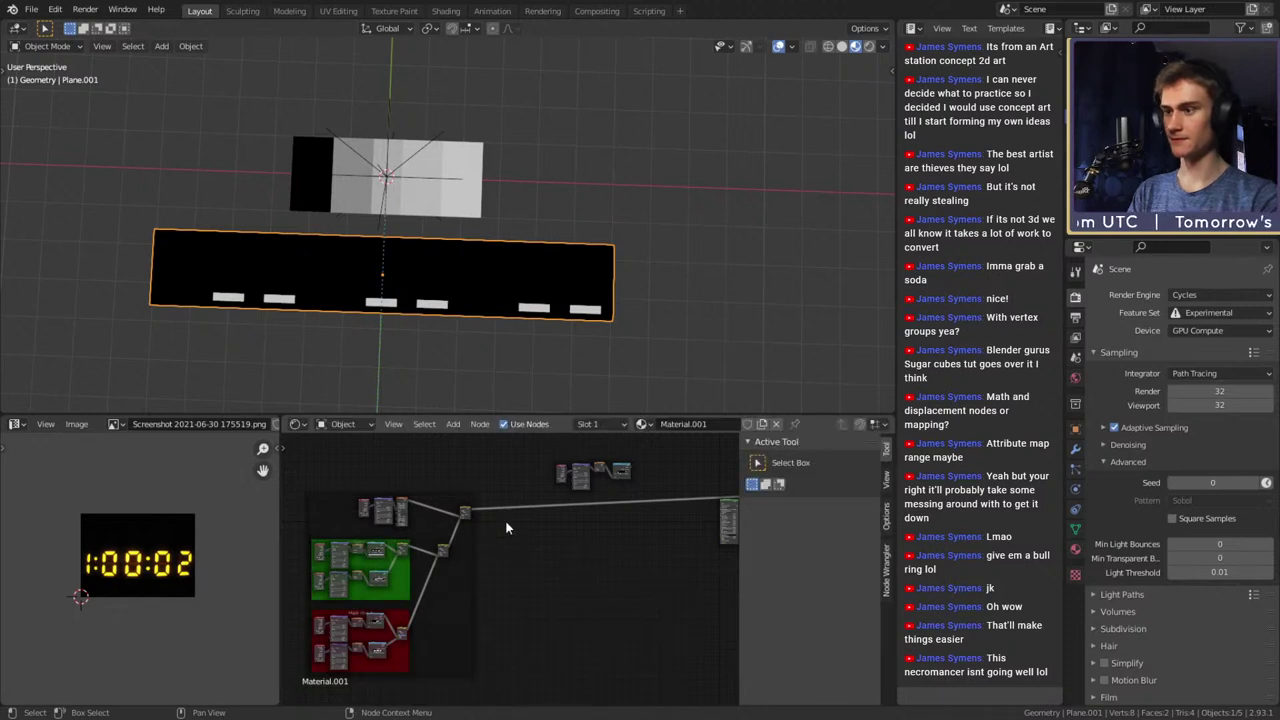
pyautogui.moveTo(493, 478); pyautogui.dragTo(377, 651)
pyautogui.hotkey('shift', 'd')
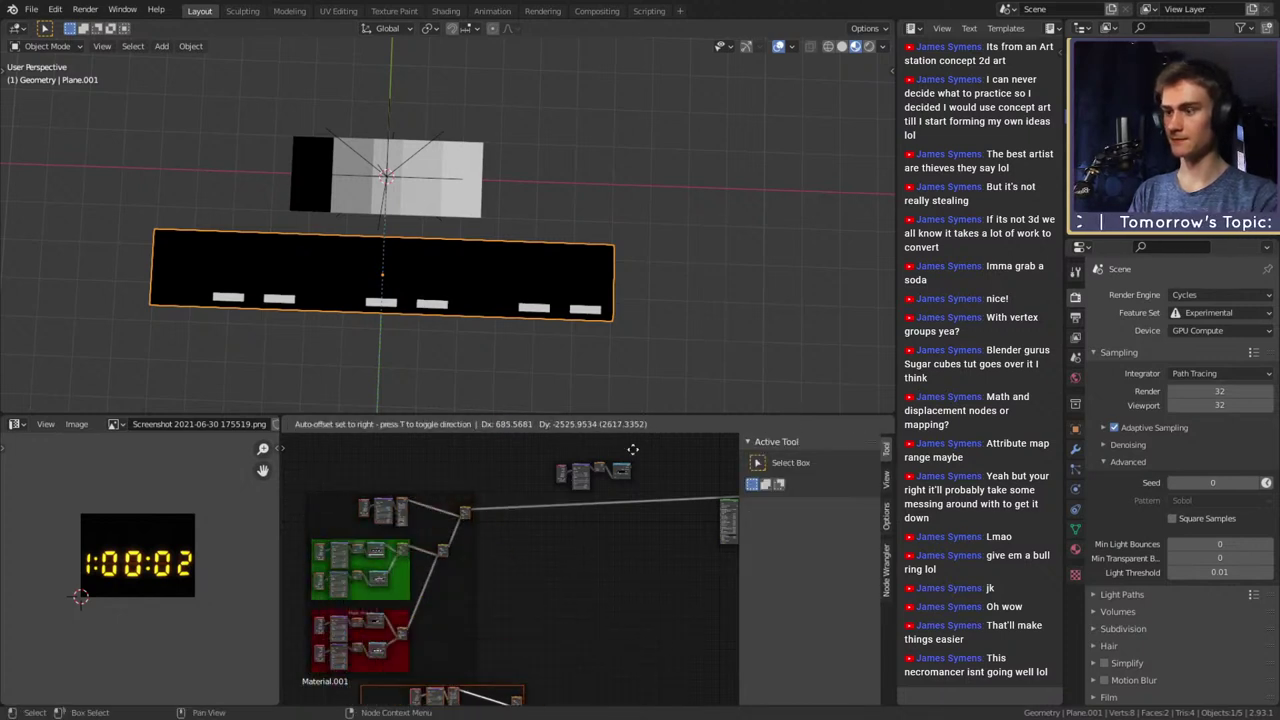
pyautogui.click(588, 444)
pyautogui.keyDown('shift'); pyautogui.scroll(-3, 517, 493); pyautogui.keyUp('shift')
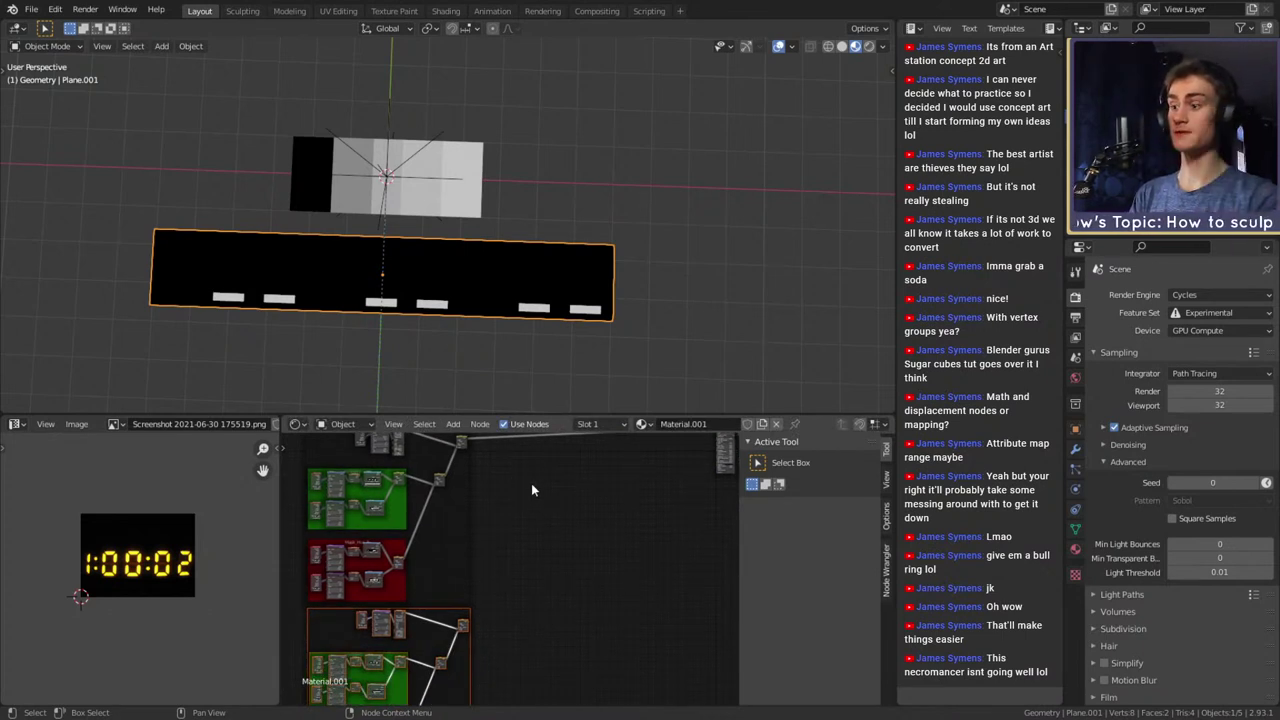
# Preview the upper Mask_Hori_3 ColorRamp in the duplicated frame and move its white stop to 0.332
pyautogui.scroll(6, 513, 515)
pyautogui.moveTo(542, 591); pyautogui.dragTo(615, 510, button='middle')
pyautogui.moveTo(591, 591); pyautogui.dragTo(626, 537, button='middle')
pyautogui.moveTo(610, 612); pyautogui.dragTo(648, 519, button='middle')
pyautogui.scroll(6, 512, 571)
pyautogui.moveTo(574, 558); pyautogui.dragTo(645, 512, button='middle')
pyautogui.scroll(6, 636, 534)
pyautogui.moveTo(554, 500); pyautogui.dragTo(590, 526, button='middle')
pyautogui.keyDown('ctrl'); pyautogui.keyDown('shift'); pyautogui.click(480, 488); pyautogui.keyUp('shift'); pyautogui.keyUp('ctrl')
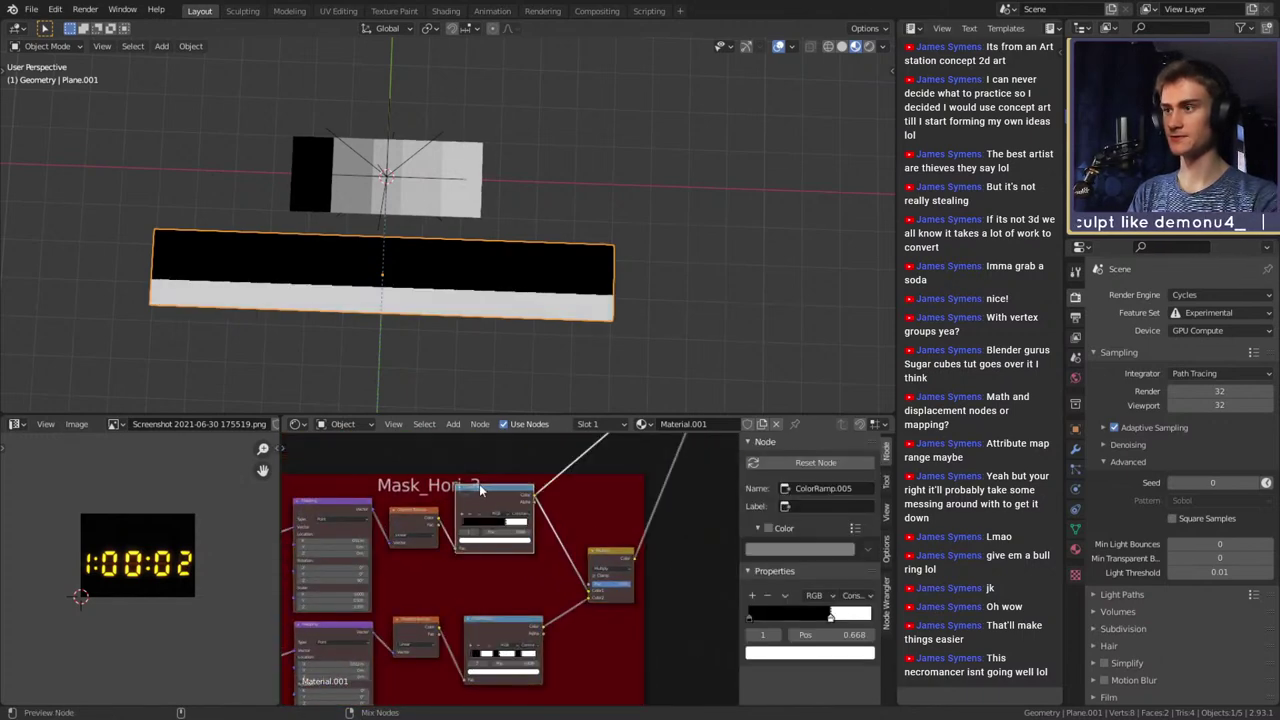
pyautogui.scroll(4, 538, 544)
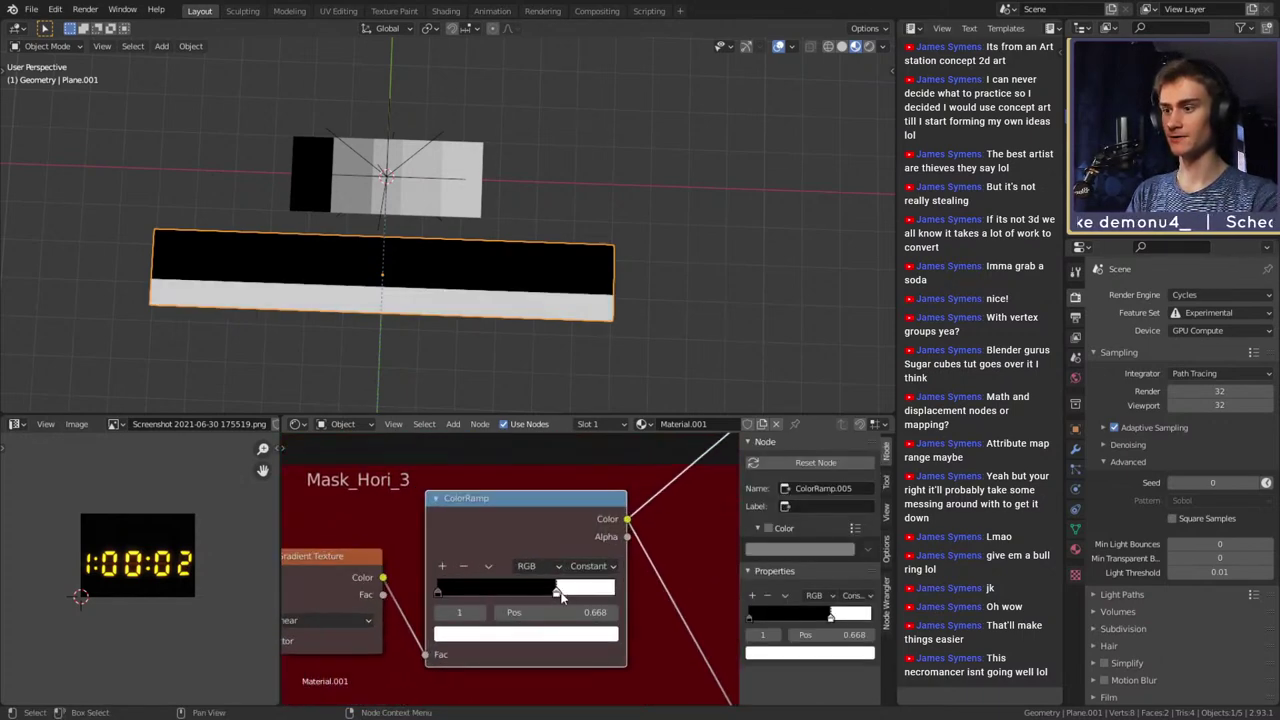
pyautogui.moveTo(561, 595); pyautogui.dragTo(501, 597)
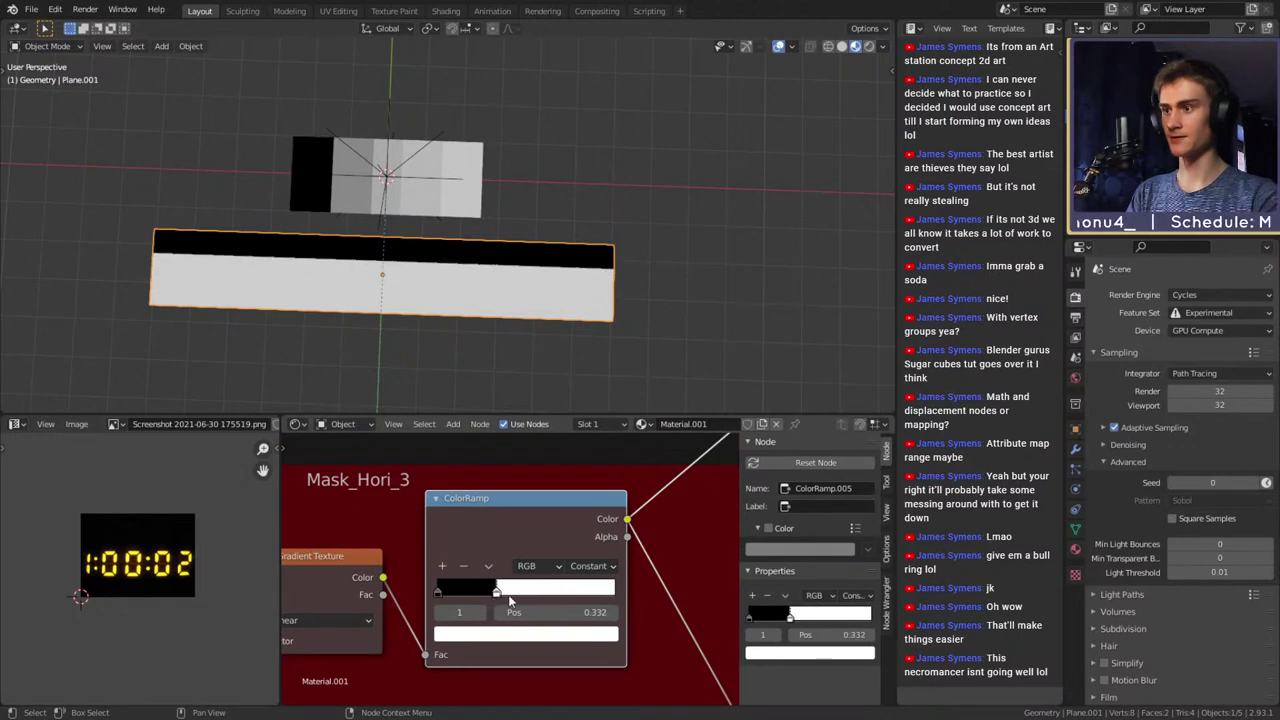
# Preview the duplicate's Multiply node joining lines and mask, and add a black stop at 0.616 to the upper mask ramp
pyautogui.scroll(-8, 510, 598)
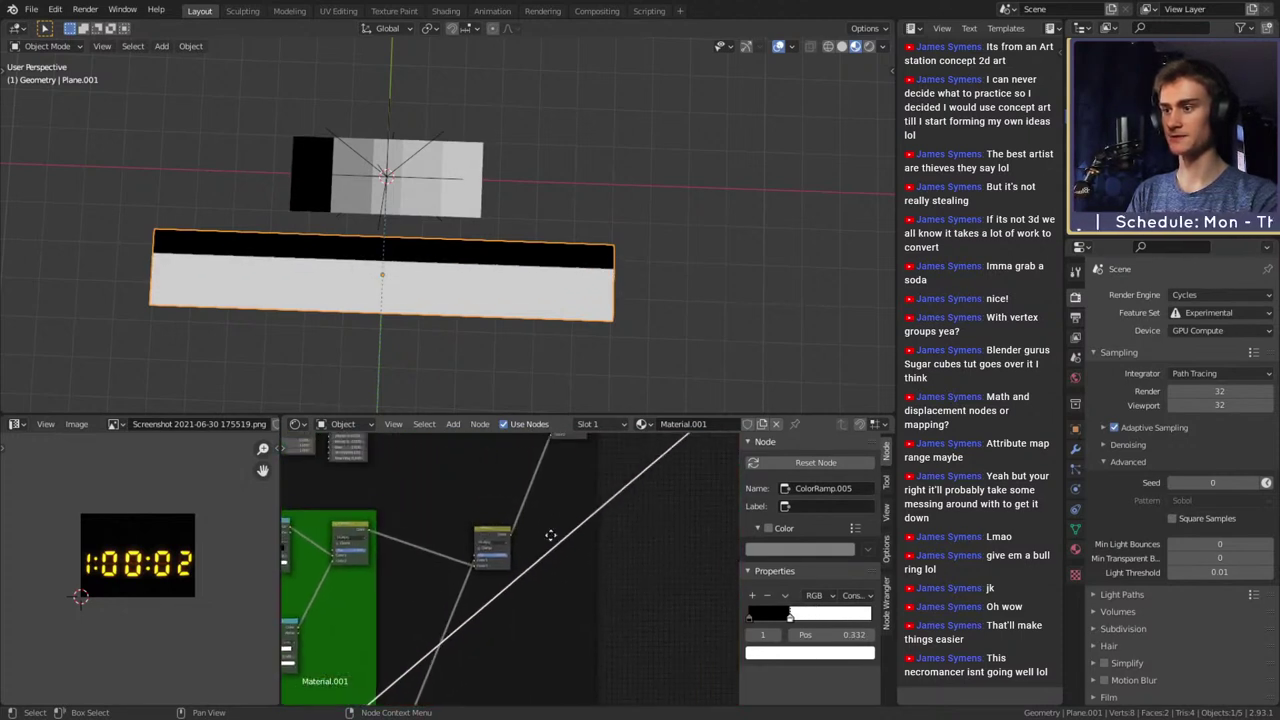
pyautogui.moveTo(550, 535); pyautogui.dragTo(579, 567, button='middle')
pyautogui.keyDown('ctrl'); pyautogui.keyDown('shift'); pyautogui.click(494, 518); pyautogui.keyUp('shift'); pyautogui.keyUp('ctrl')
pyautogui.scroll(-3, 523, 622)
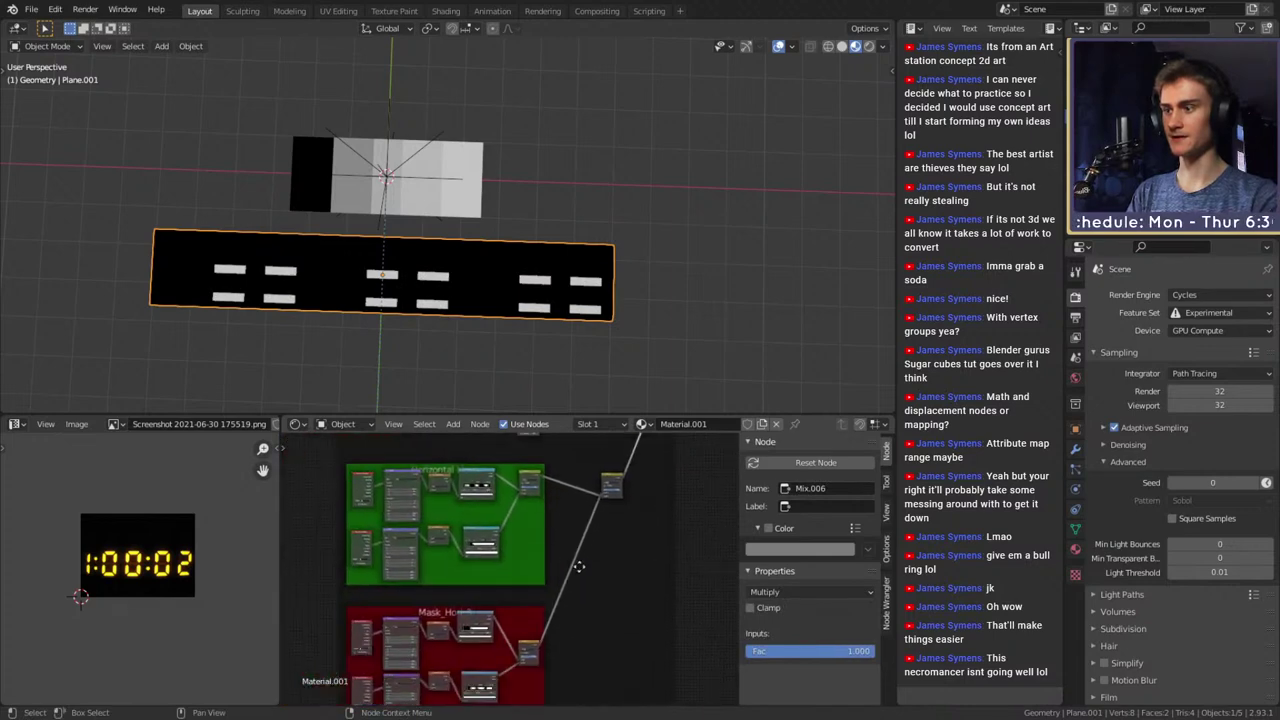
pyautogui.scroll(10, 578, 566)
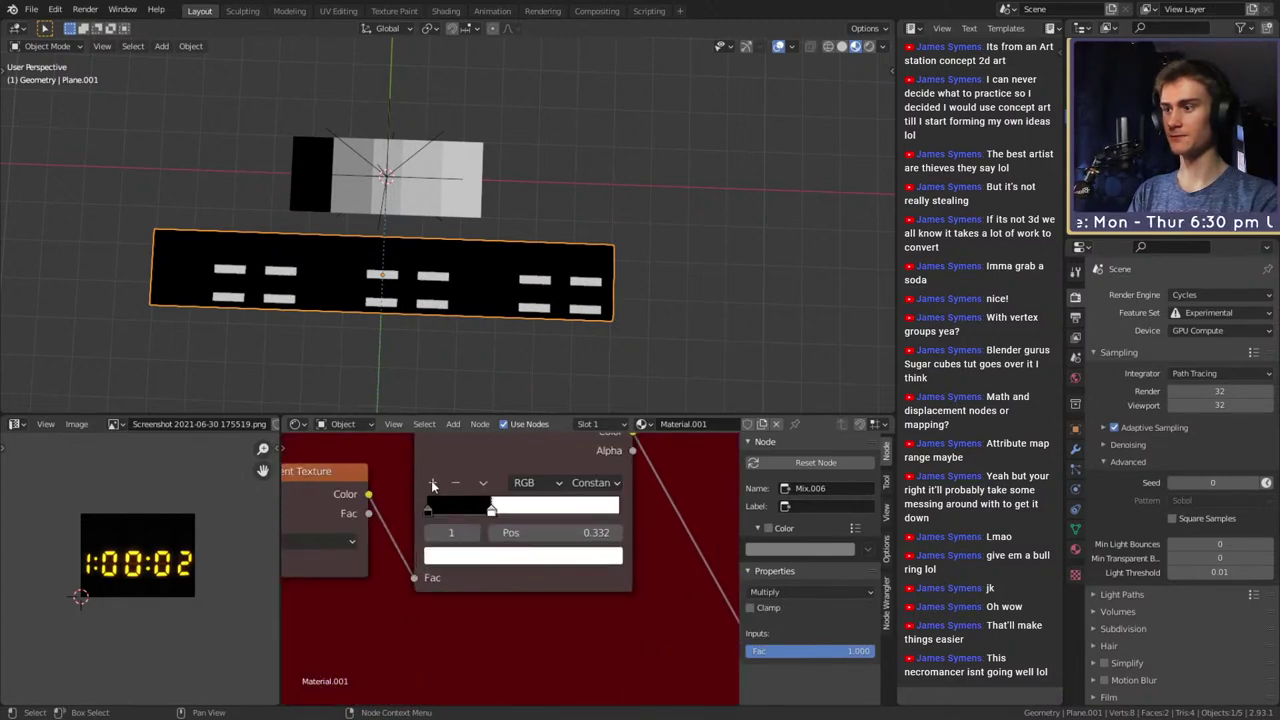
pyautogui.click(433, 484)
pyautogui.click(433, 484)
pyautogui.click(456, 484)
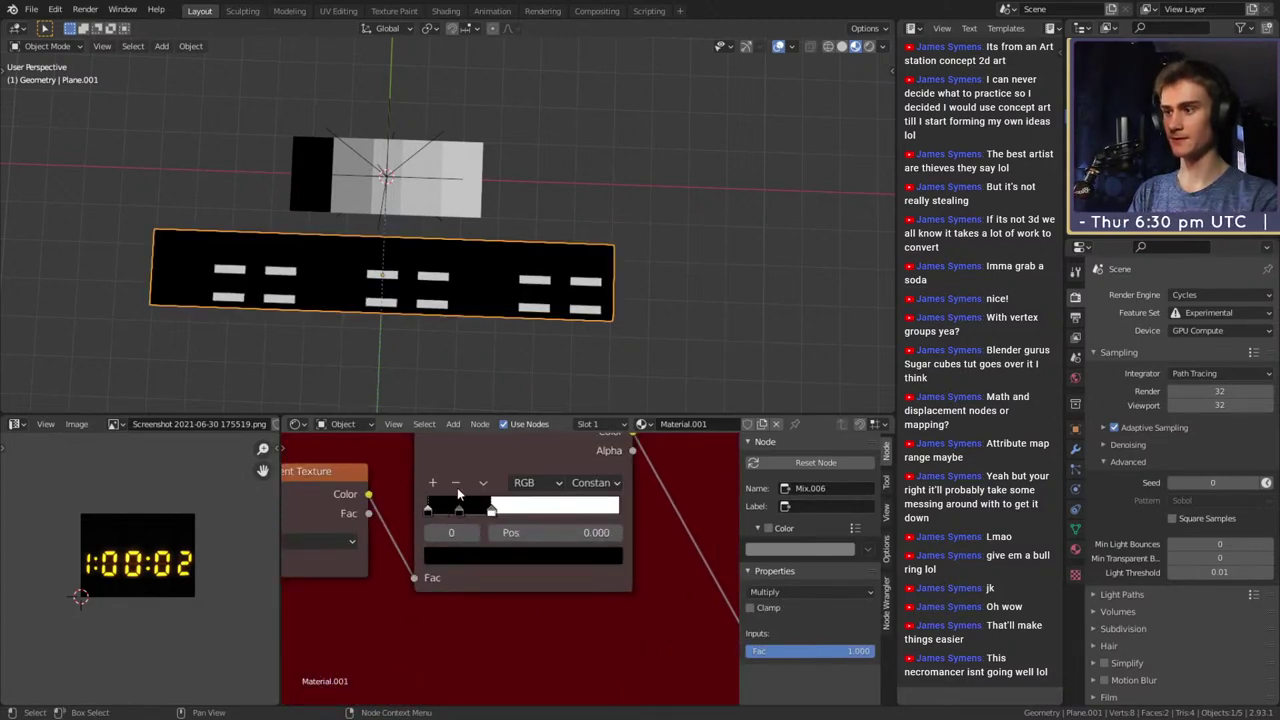
pyautogui.moveTo(458, 508); pyautogui.dragTo(549, 510)
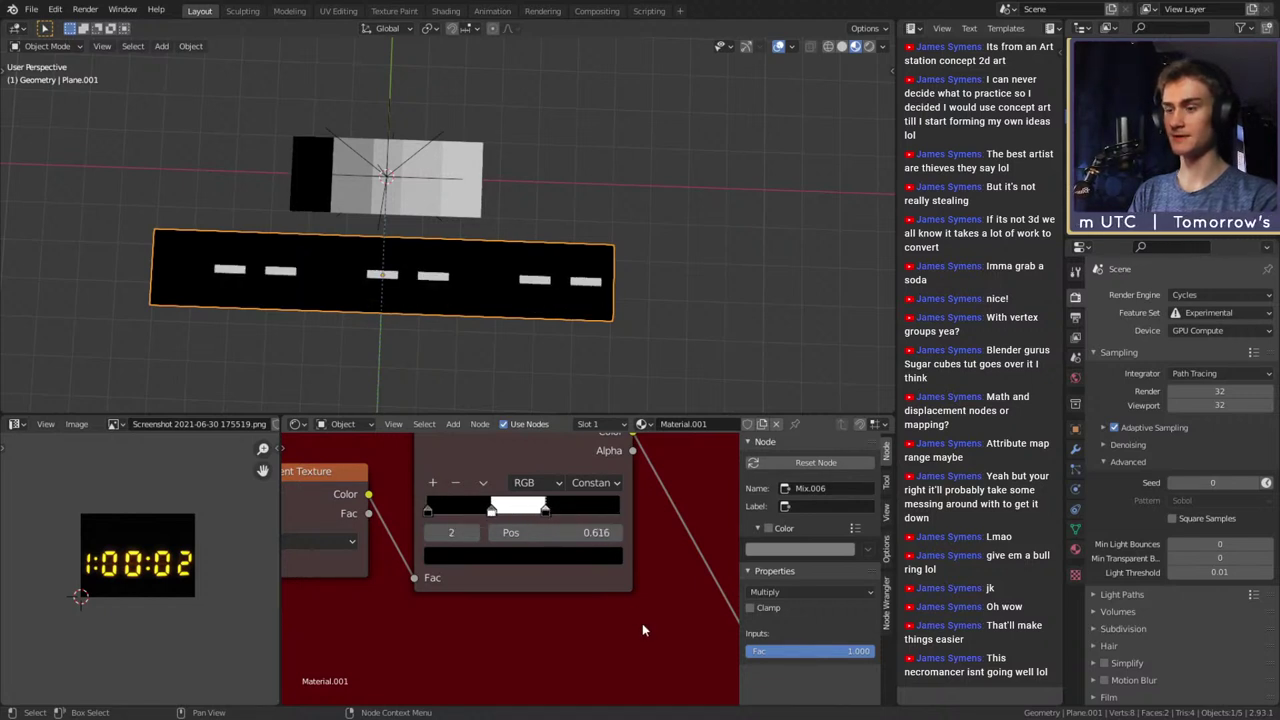
# Remove every stop after the first white one from the duplicate's lower Mask_Hori_3 ColorRamp
pyautogui.scroll(-4, 643, 630)
pyautogui.scroll(5, 572, 561)
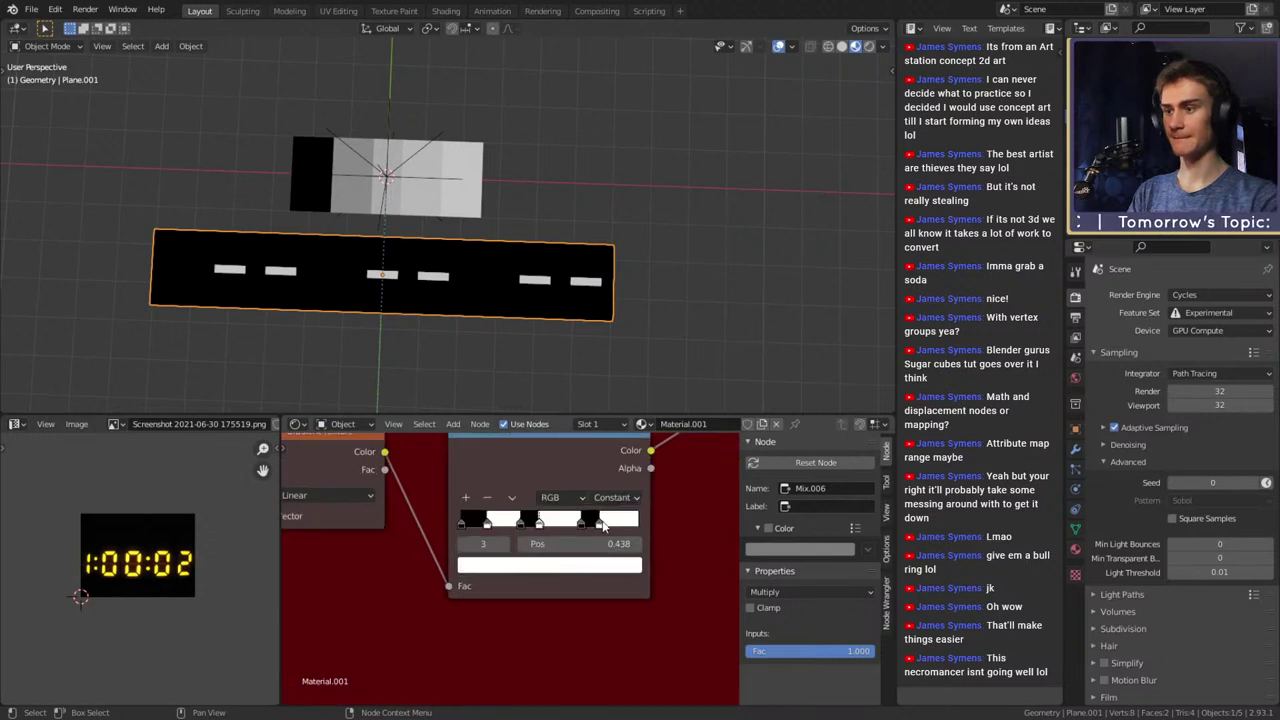
pyautogui.click(580, 525)
pyautogui.click(487, 498)
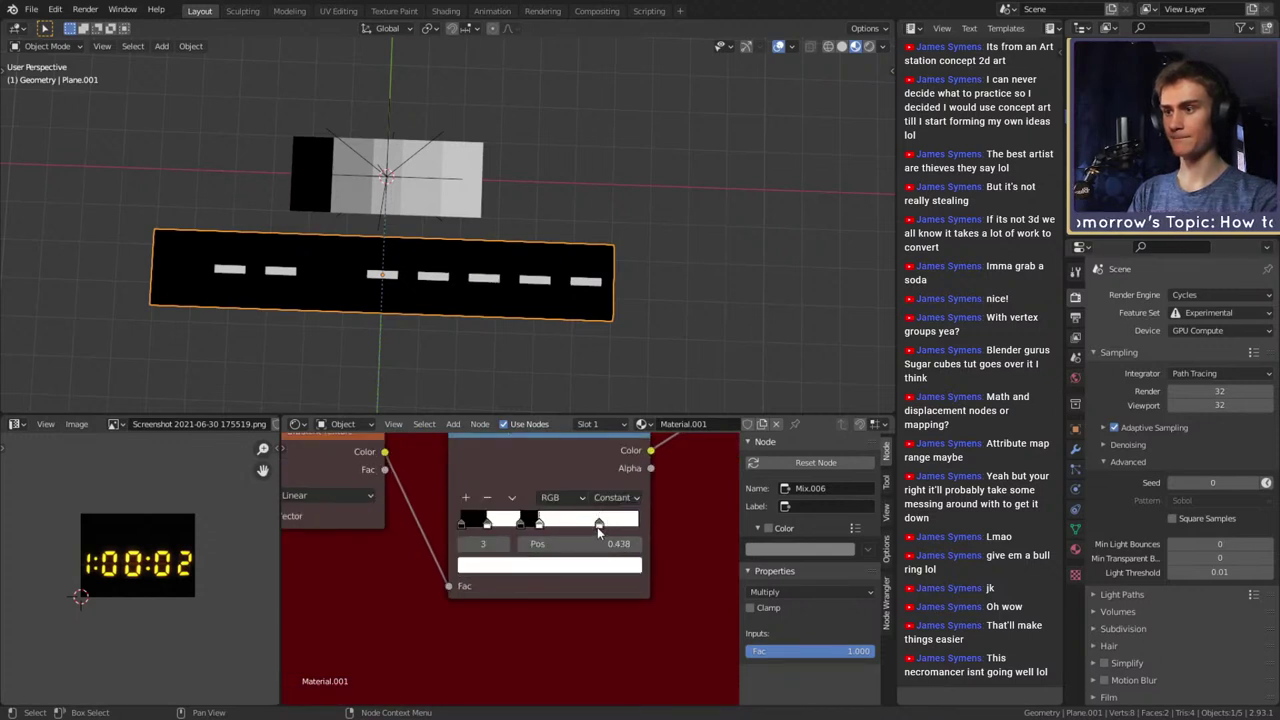
pyautogui.click(489, 498)
pyautogui.click(488, 498)
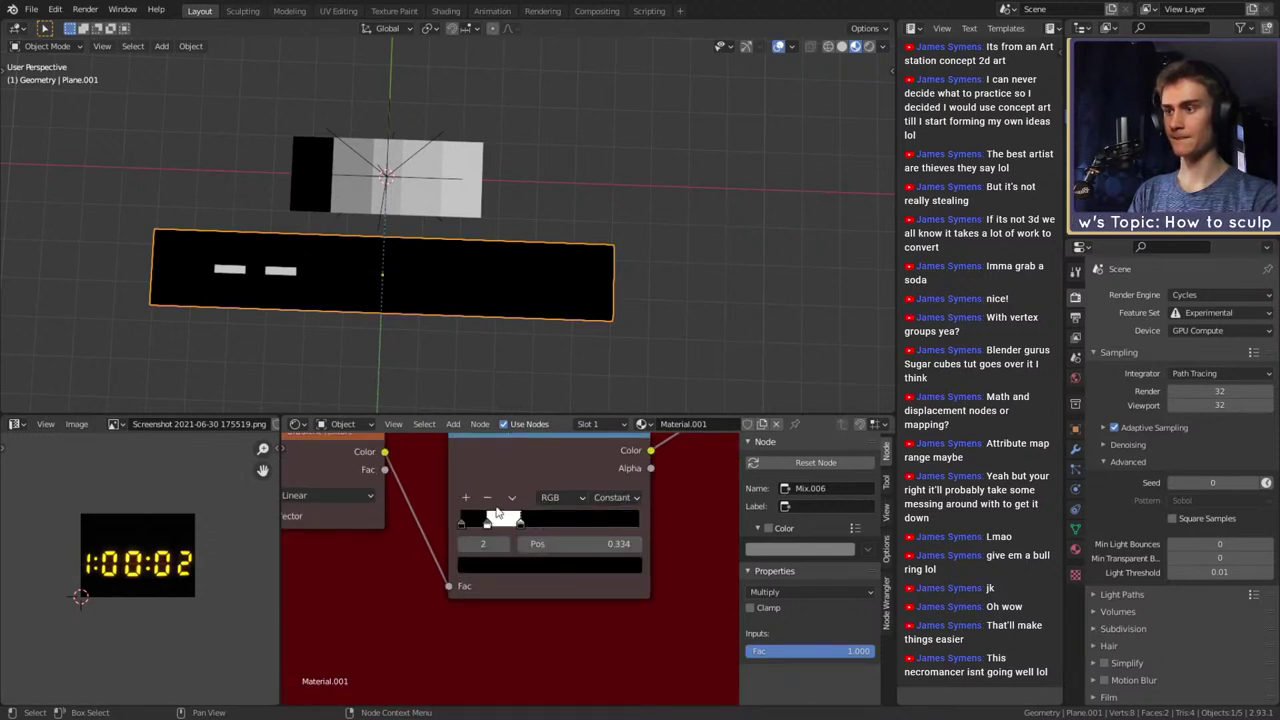
pyautogui.click(488, 498)
# Rebuild the duplicate's lower Mask_Hori_3 ColorRamp with white from the start and a black stop at position 1.000
pyautogui.moveTo(488, 524); pyautogui.dragTo(466, 544)
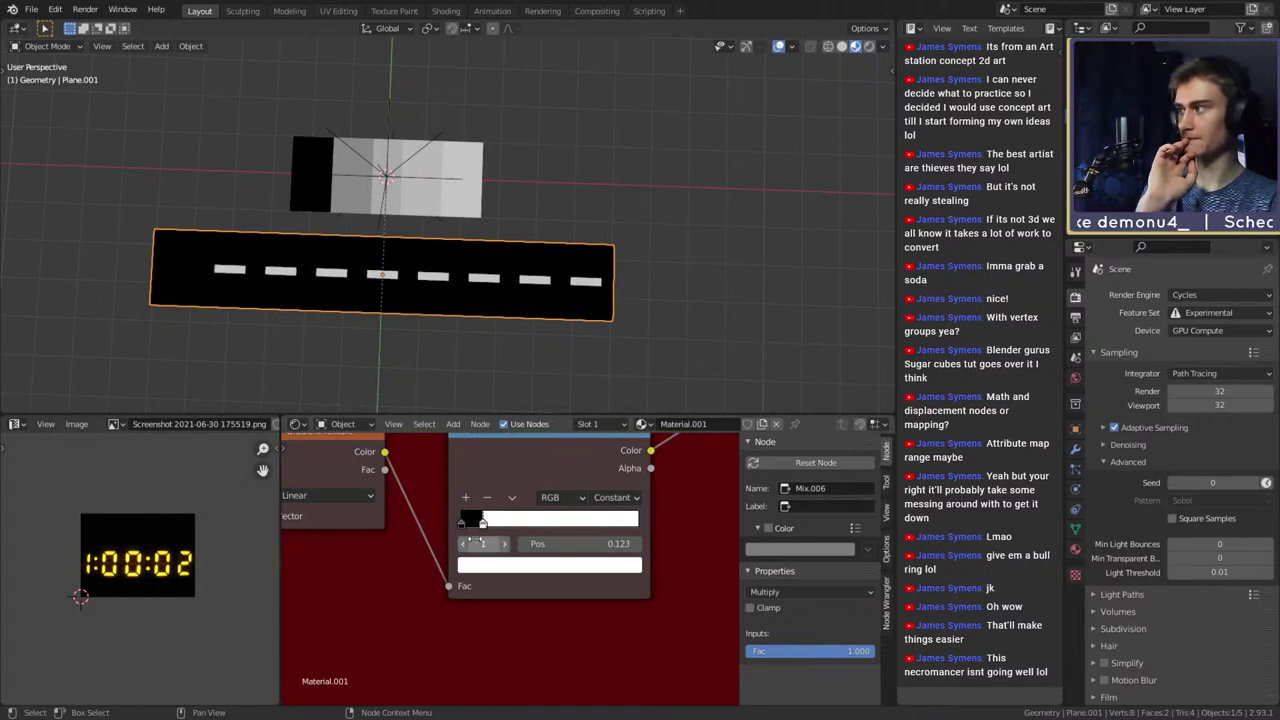
pyautogui.click(461, 524)
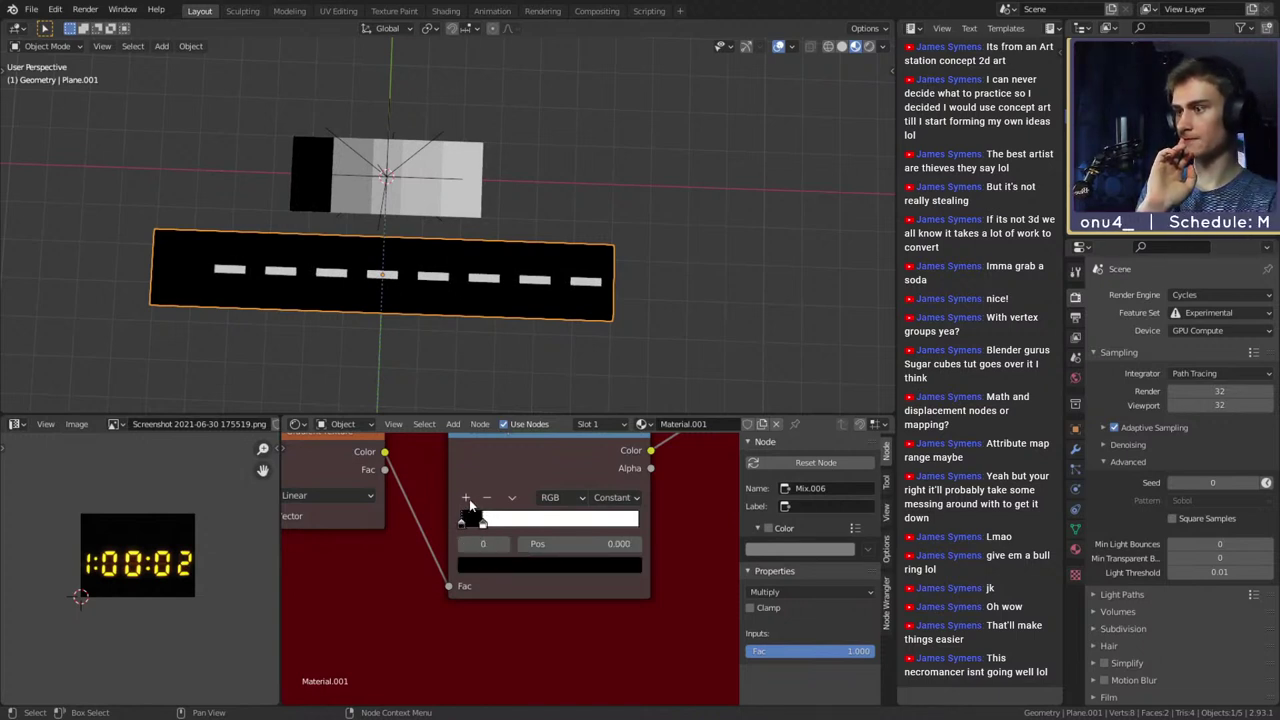
pyautogui.click(482, 523)
pyautogui.click(466, 498)
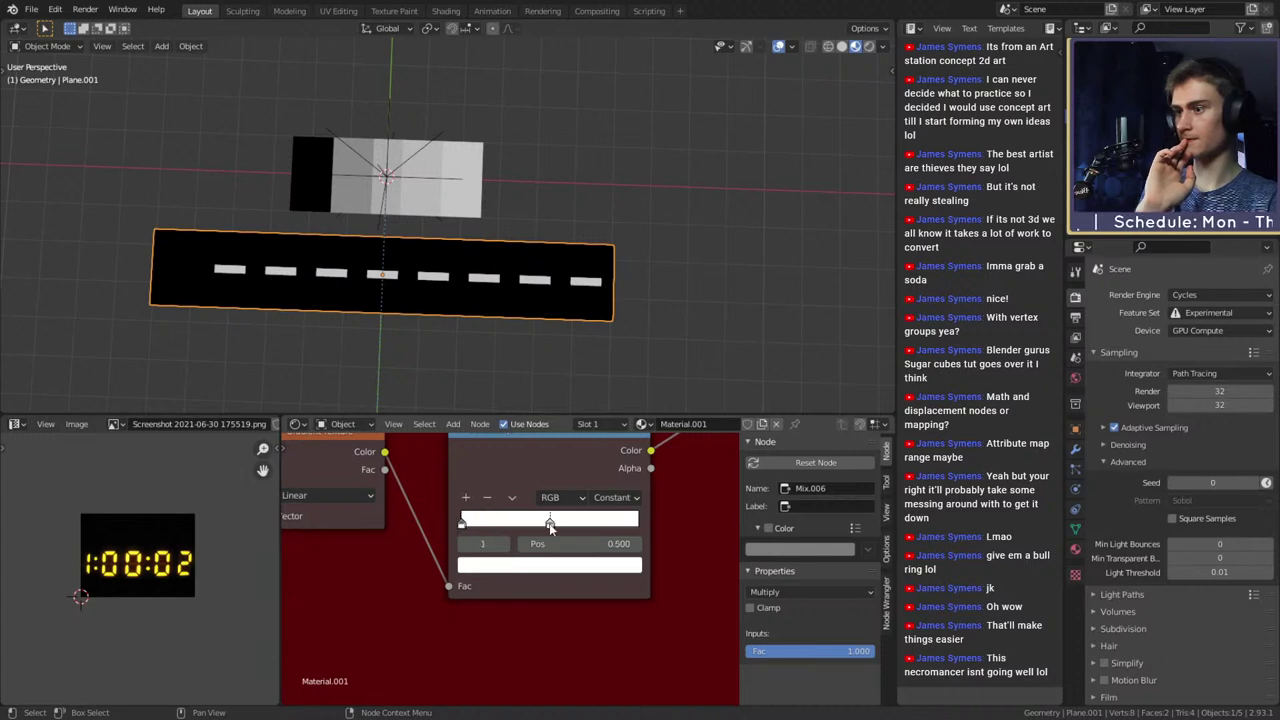
pyautogui.click(560, 565)
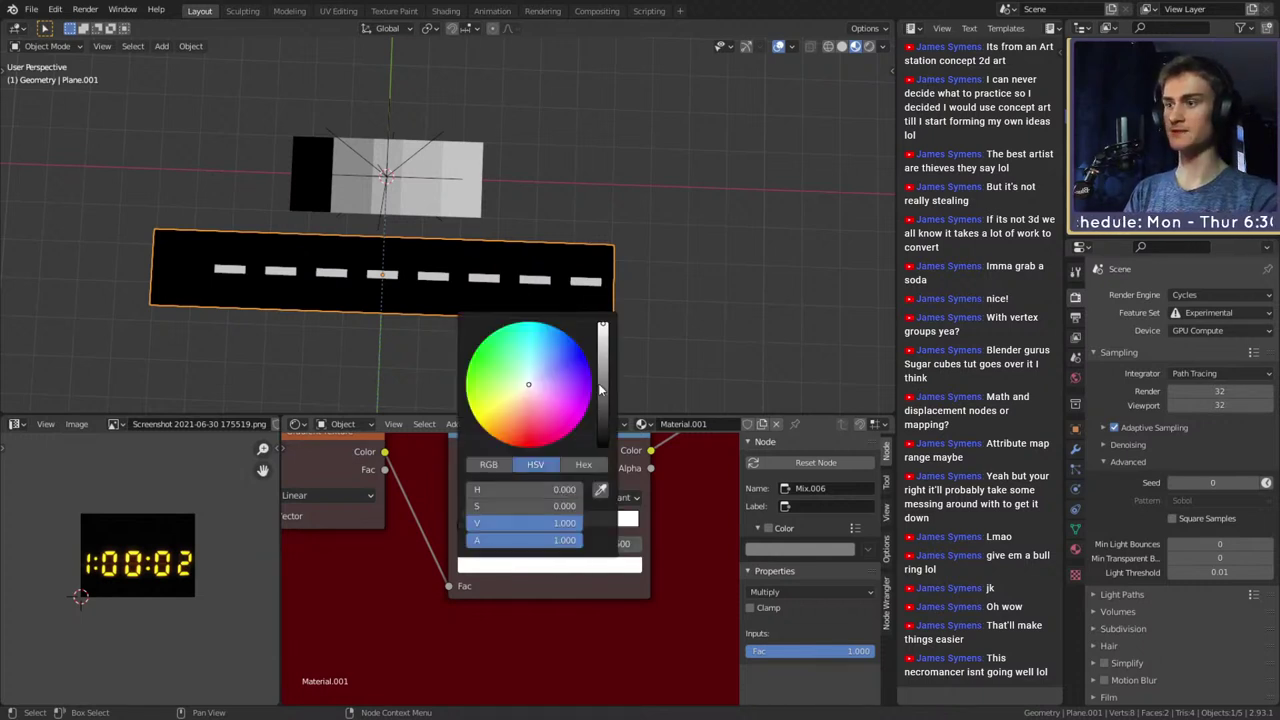
pyautogui.moveTo(600, 390); pyautogui.dragTo(601, 446)
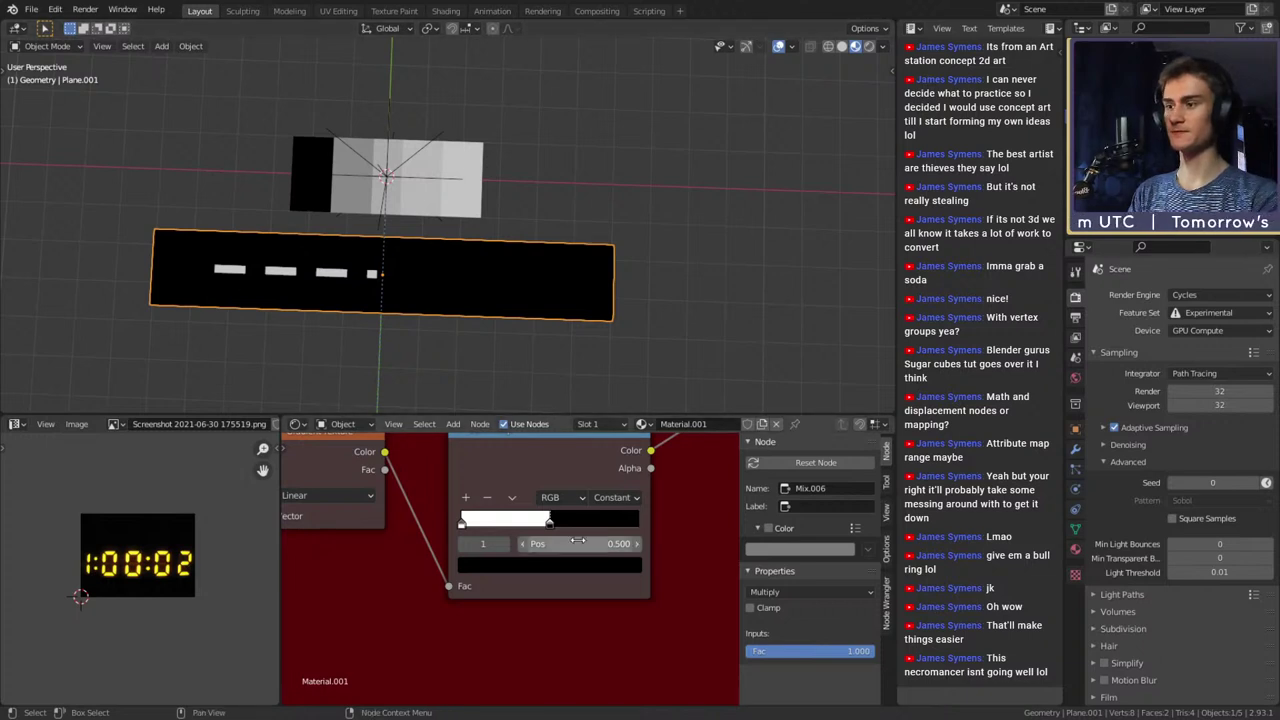
pyautogui.moveTo(551, 524); pyautogui.dragTo(668, 530)
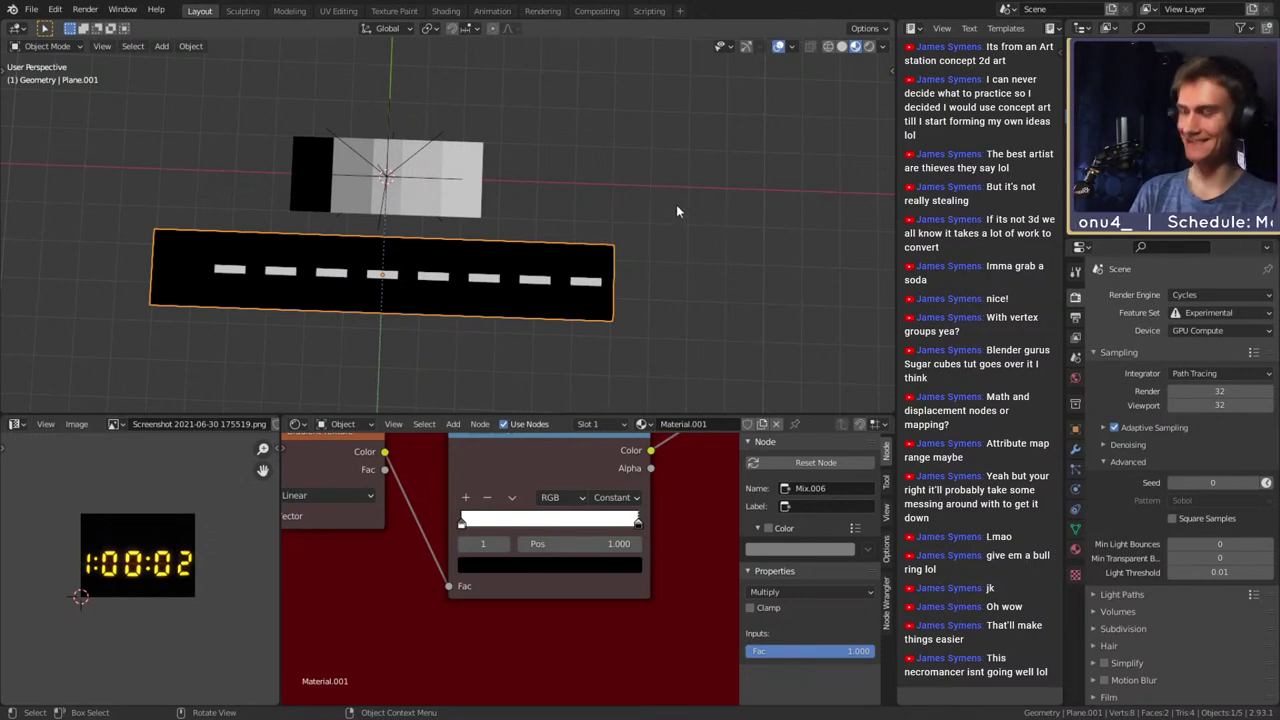
# Delete the lower duplicate of the Hori_3 frame together with all its nodes
pyautogui.scroll(-8, 640, 252)
pyautogui.scroll(5, 618, 257)
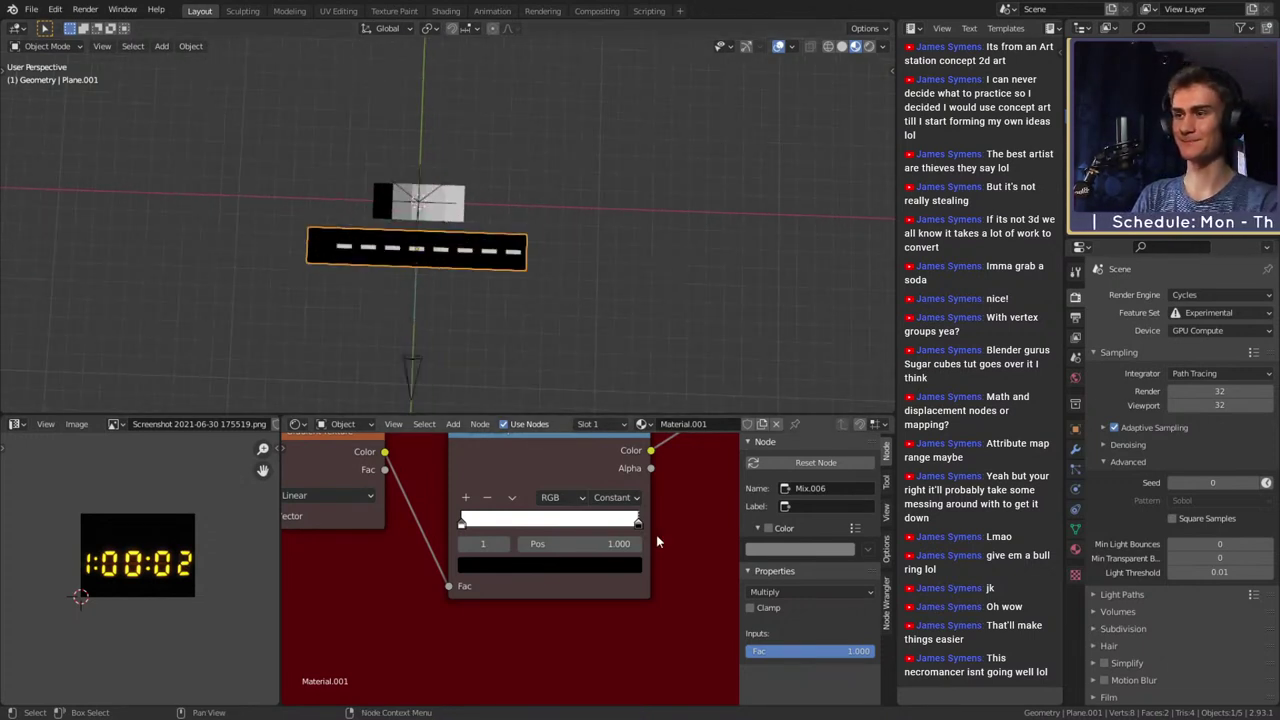
pyautogui.scroll(-8, 656, 541)
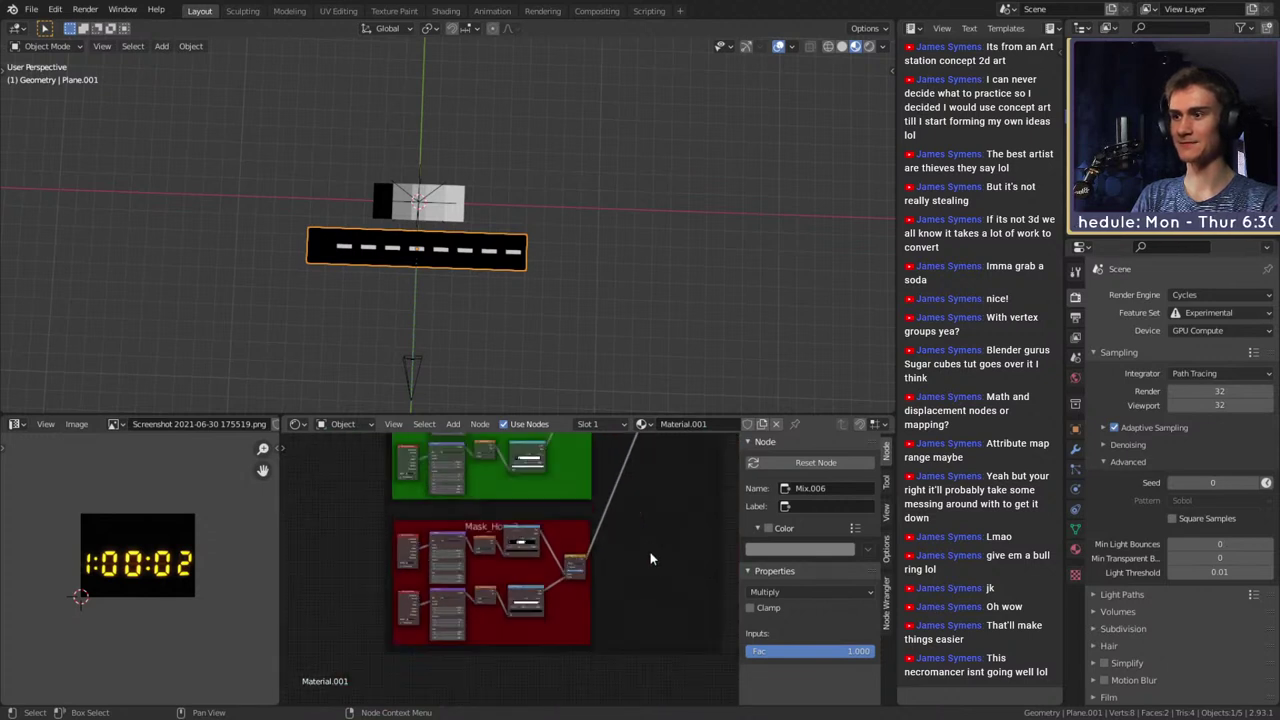
pyautogui.scroll(-4, 645, 550)
pyautogui.moveTo(624, 535); pyautogui.dragTo(574, 650, button='middle')
pyautogui.moveTo(635, 560); pyautogui.dragTo(408, 681)
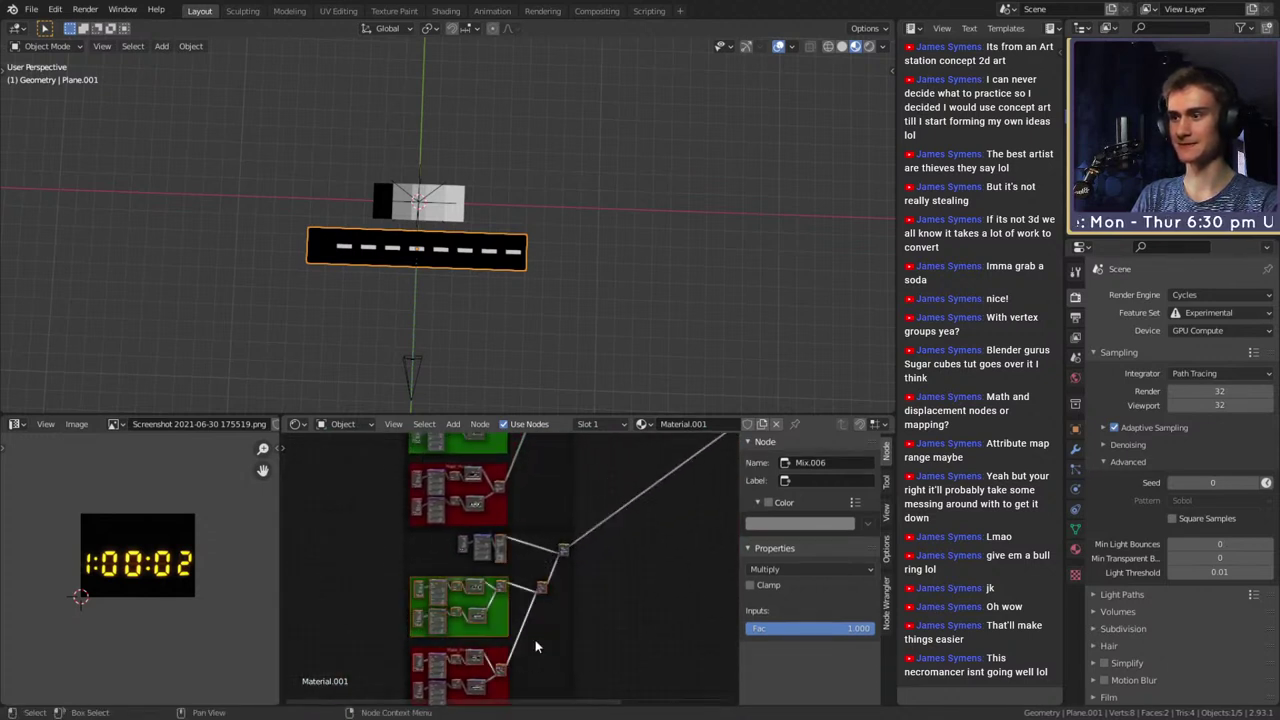
pyautogui.scroll(-1, 522, 601)
pyautogui.moveTo(400, 535); pyautogui.dragTo(590, 700)
pyautogui.press('x')
# Preview the final Multiply node of the remaining Hori_3 frame
pyautogui.scroll(5, 576, 556)
pyautogui.moveTo(593, 514)
pyautogui.mouseDown(button='middle')
pyautogui.moveTo(617, 560)
pyautogui.moveTo(606, 640)
pyautogui.mouseUp(button='middle')
pyautogui.moveTo(625, 500); pyautogui.dragTo(644, 610, button='middle')
pyautogui.moveTo(648, 515); pyautogui.dragTo(648, 585, button='middle')
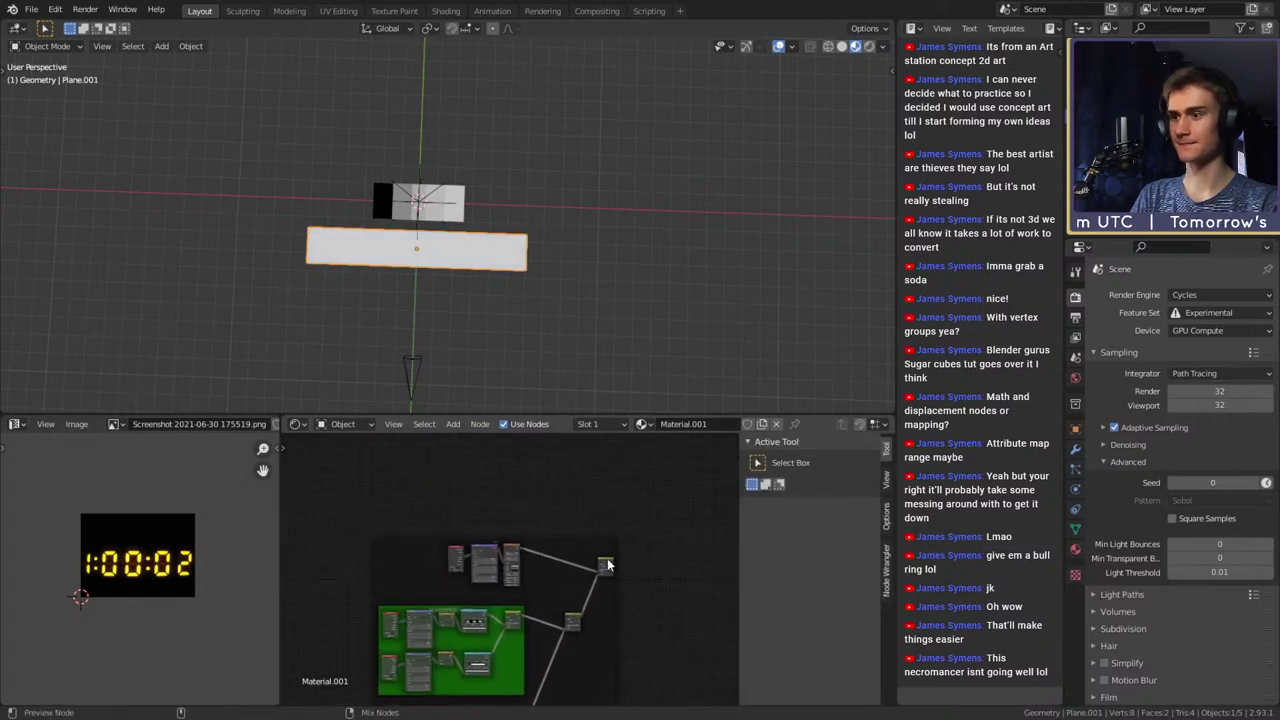
pyautogui.click(606, 566)
pyautogui.scroll(5, 563, 576)
pyautogui.scroll(-4, 565, 578)
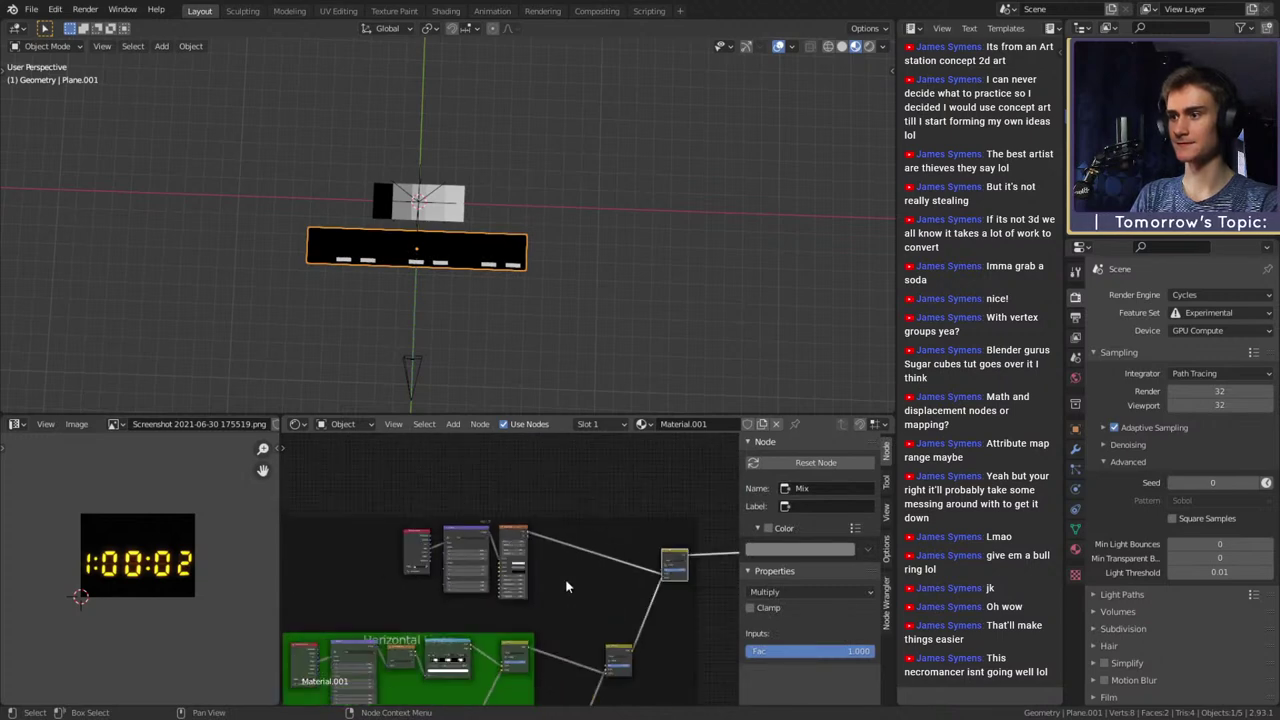
# Preview the Hori_3 frame's Brick Texture on its own to examine the brick columns on the plane
pyautogui.moveTo(567, 580); pyautogui.dragTo(558, 579, button='middle')
pyautogui.keyDown('ctrl'); pyautogui.keyDown('shift'); pyautogui.click(506, 529); pyautogui.keyUp('shift'); pyautogui.keyUp('ctrl')
pyautogui.scroll(5, 546, 572)
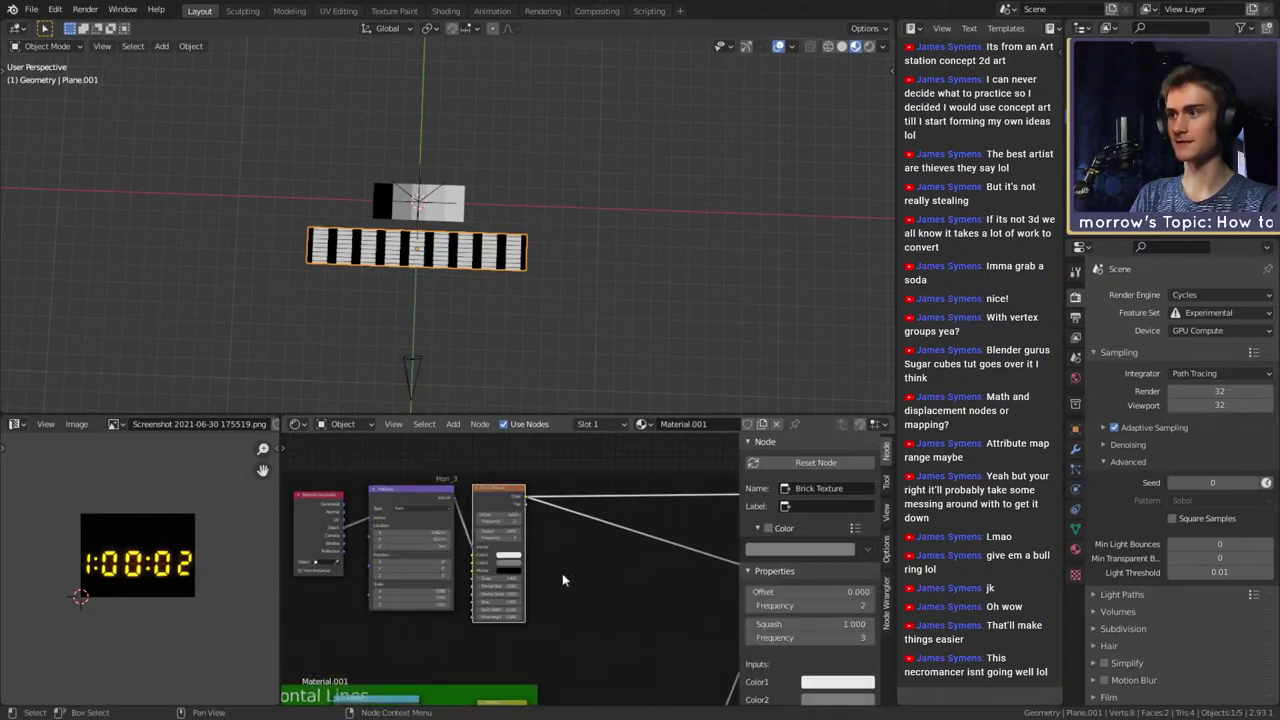
pyautogui.scroll(4, 447, 248)
pyautogui.scroll(1, 447, 248)
pyautogui.keyDown('shift'); pyautogui.moveTo(447, 248); pyautogui.dragTo(556, 264, button='middle'); pyautogui.keyUp('shift')
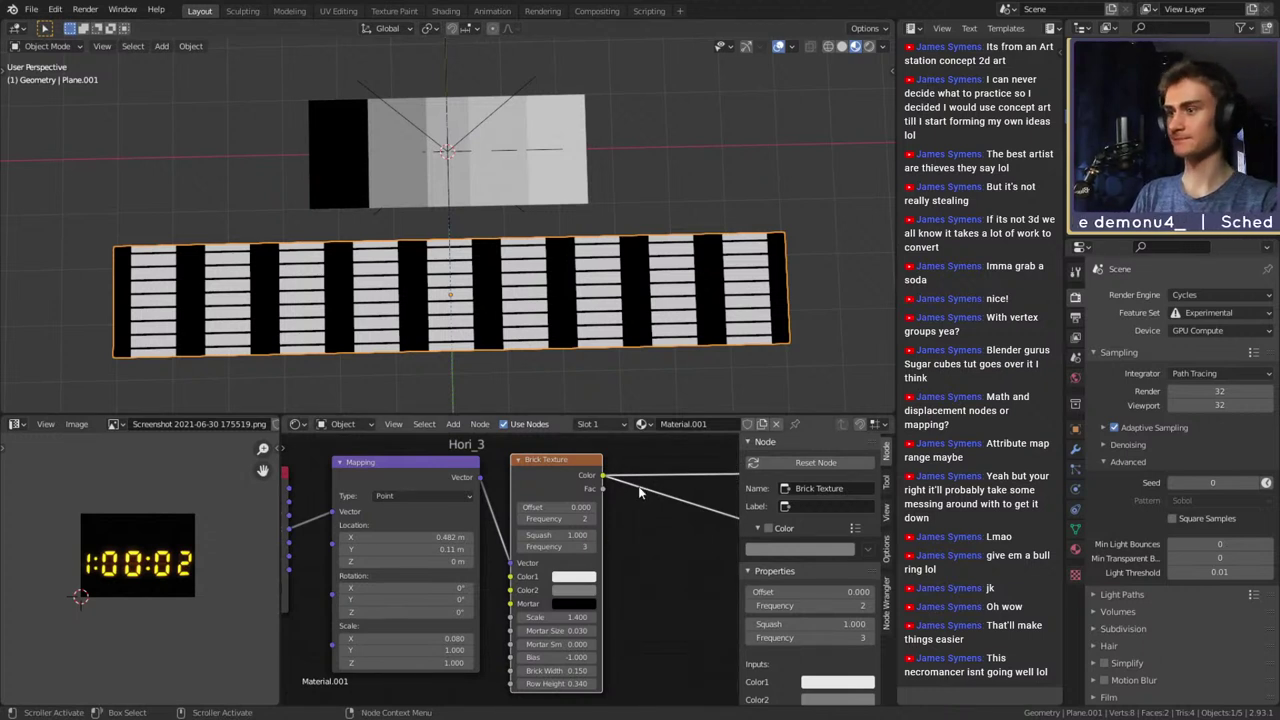
pyautogui.scroll(-2, 618, 514)
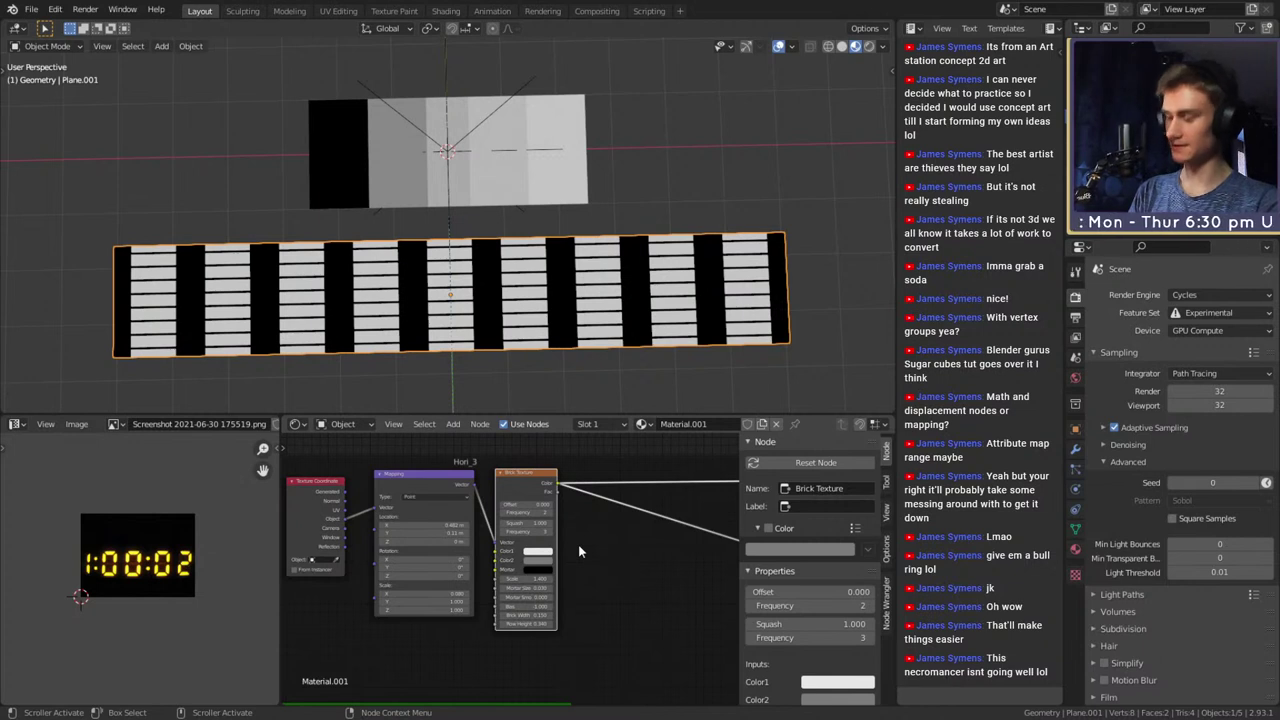
pyautogui.scroll(3, 580, 505)
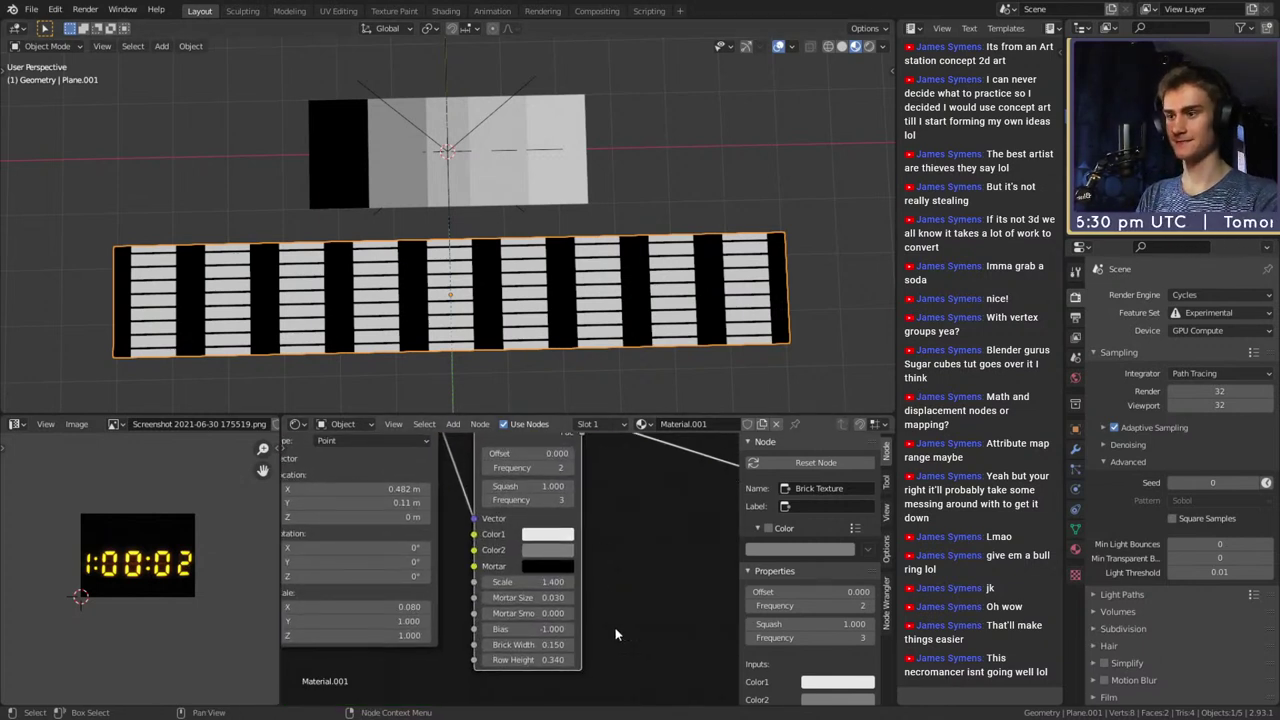
pyautogui.scroll(1, 615, 628)
pyautogui.moveTo(615, 628); pyautogui.dragTo(607, 579, button='middle')
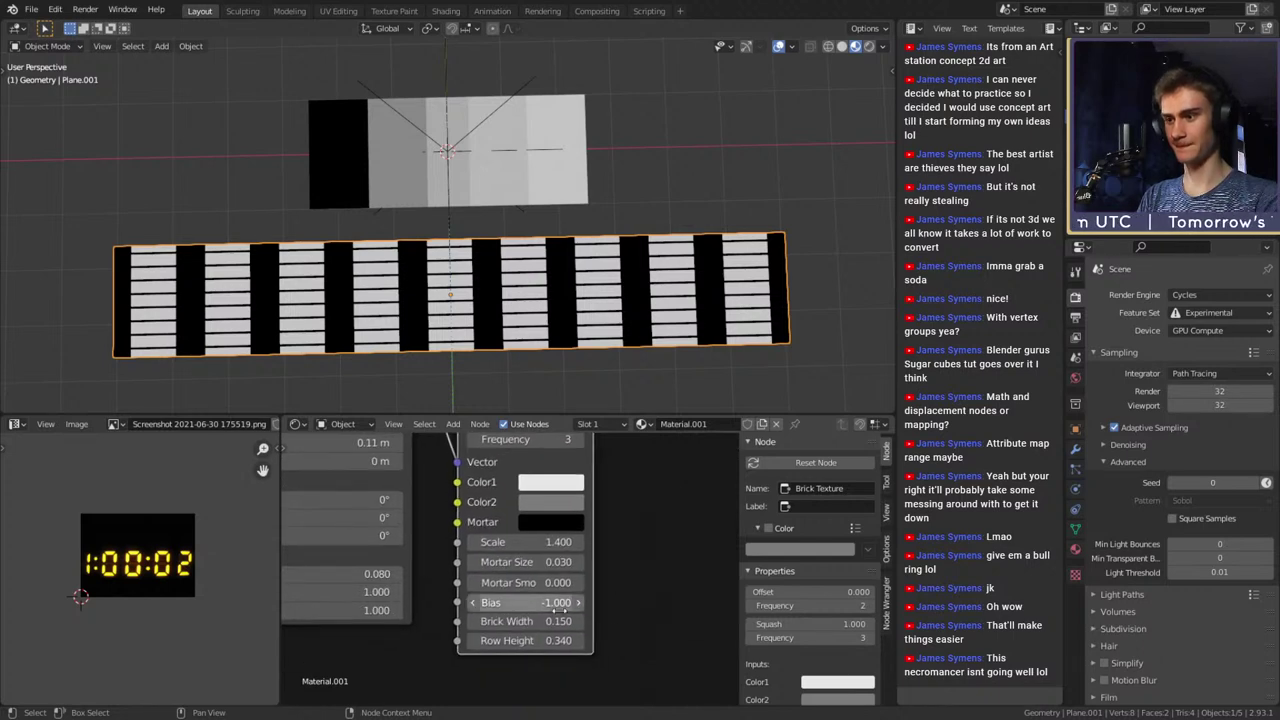
# Try Brick Width values of 0.140, 0.130 and 0.145 on the Hori_3 Brick Texture, and settle on 0.135
pyautogui.moveTo(525, 621); pyautogui.dragTo(522, 621)
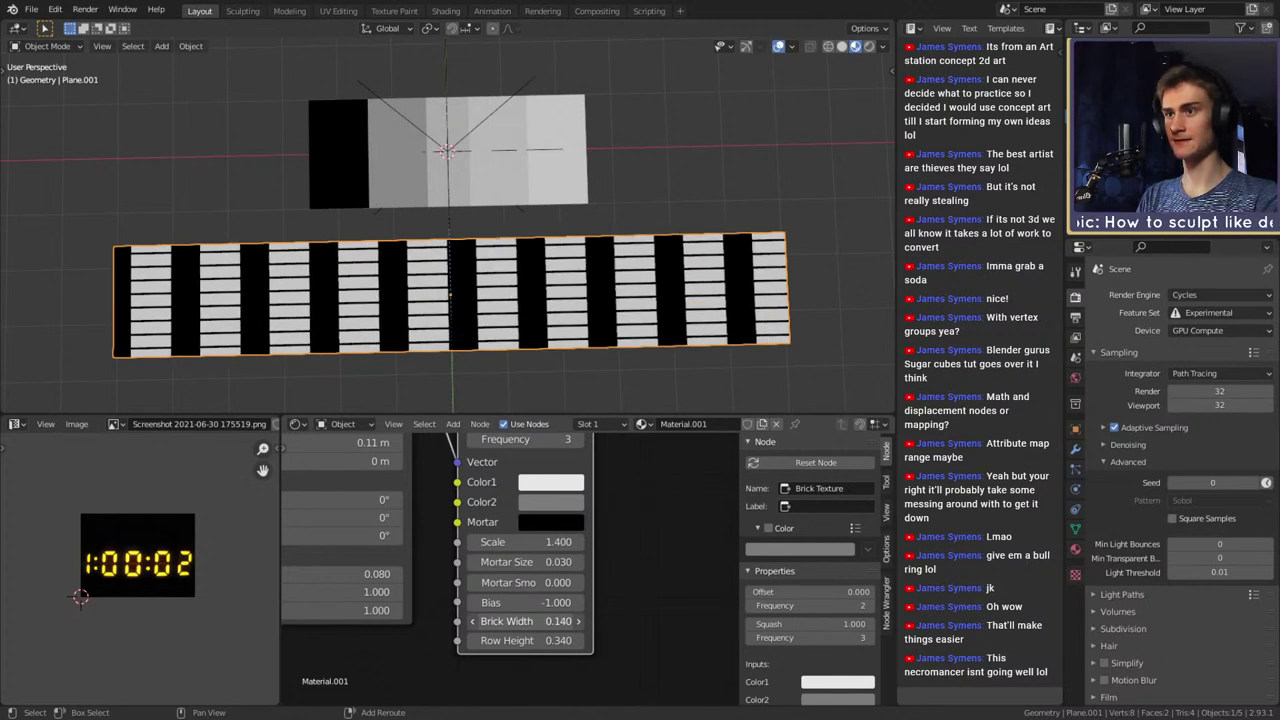
pyautogui.moveTo(522, 621); pyautogui.dragTo(496, 621)
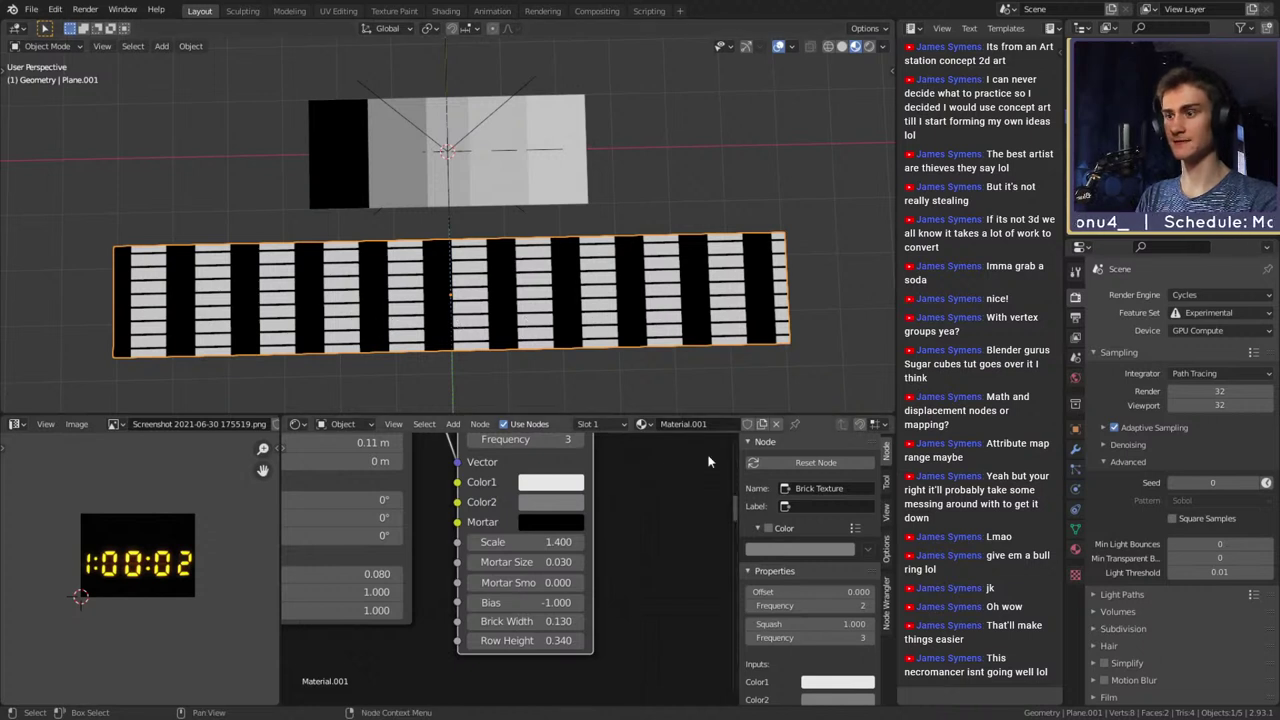
pyautogui.click(540, 621)
pyautogui.write('0.1')
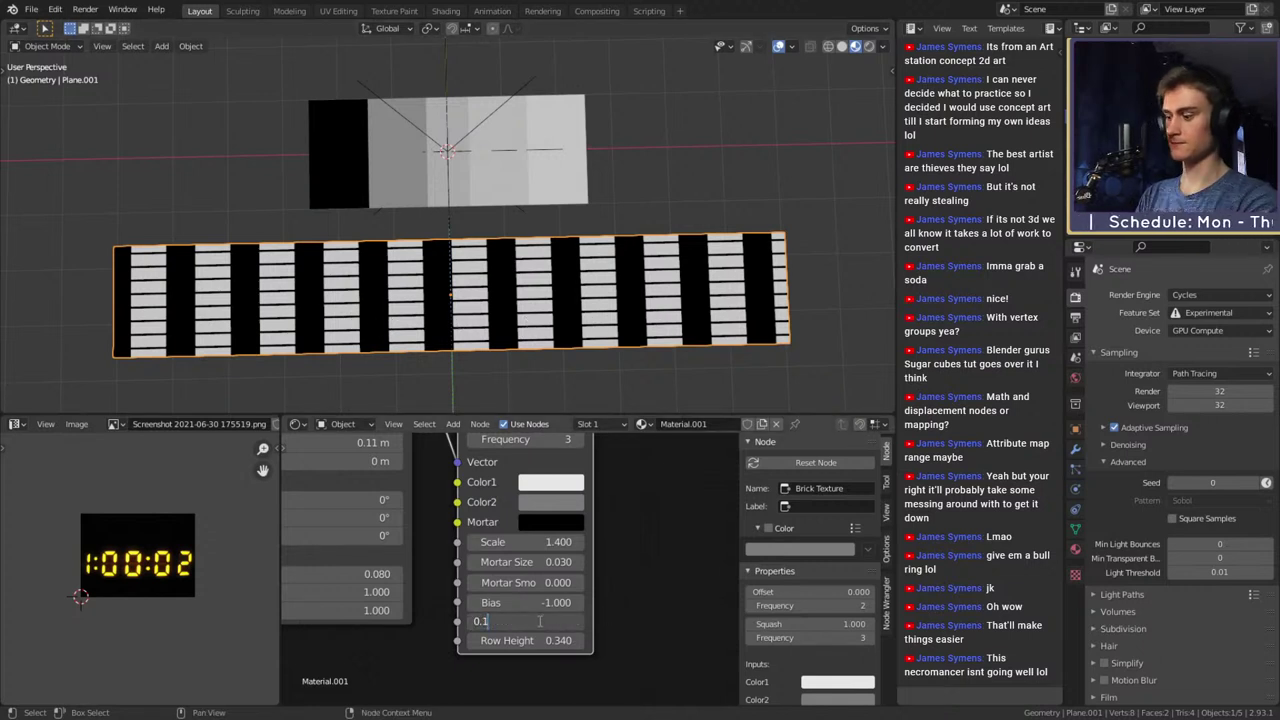
pyautogui.write('4')
pyautogui.press('Return')
pyautogui.click(540, 621)
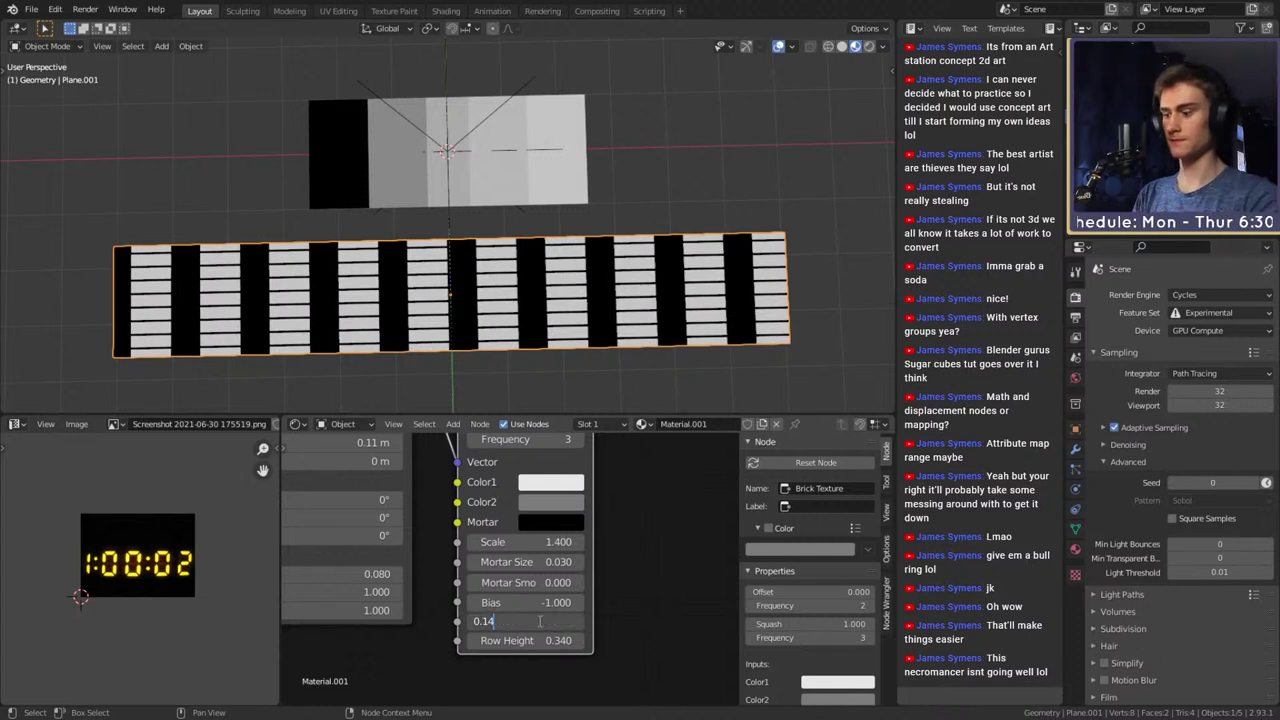
pyautogui.write('5')
pyautogui.press('Return')
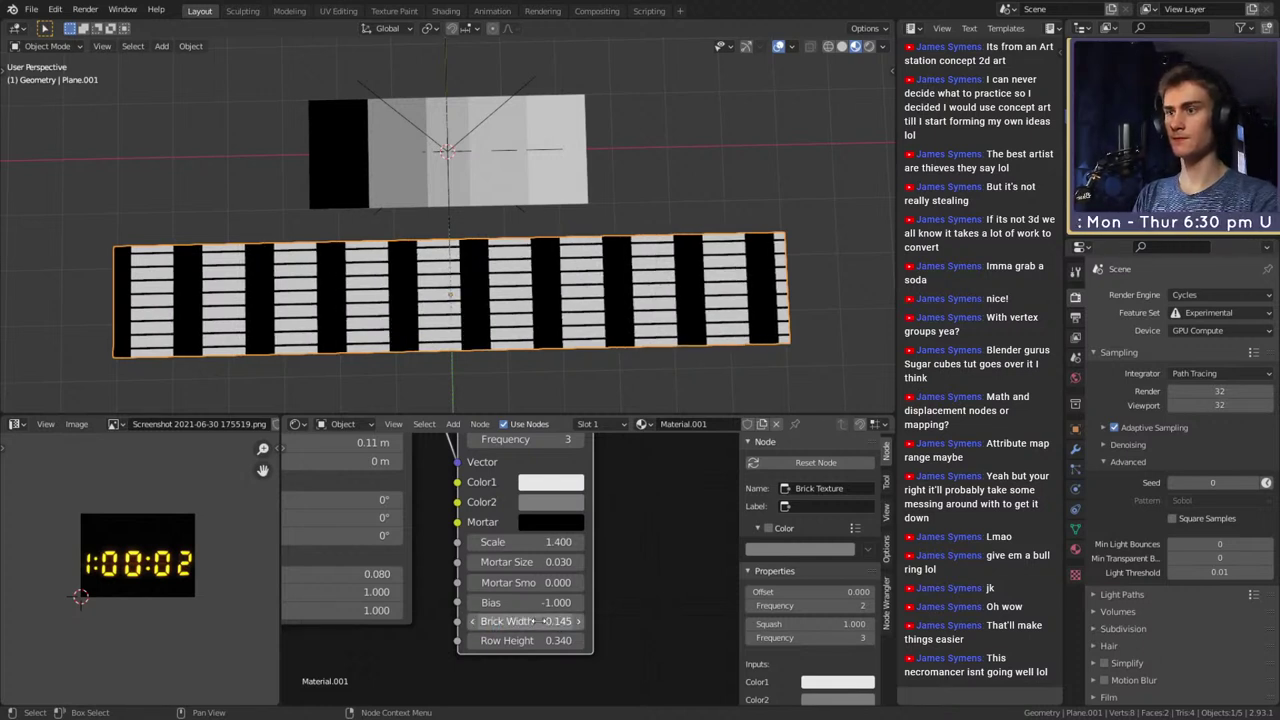
pyautogui.click(541, 621)
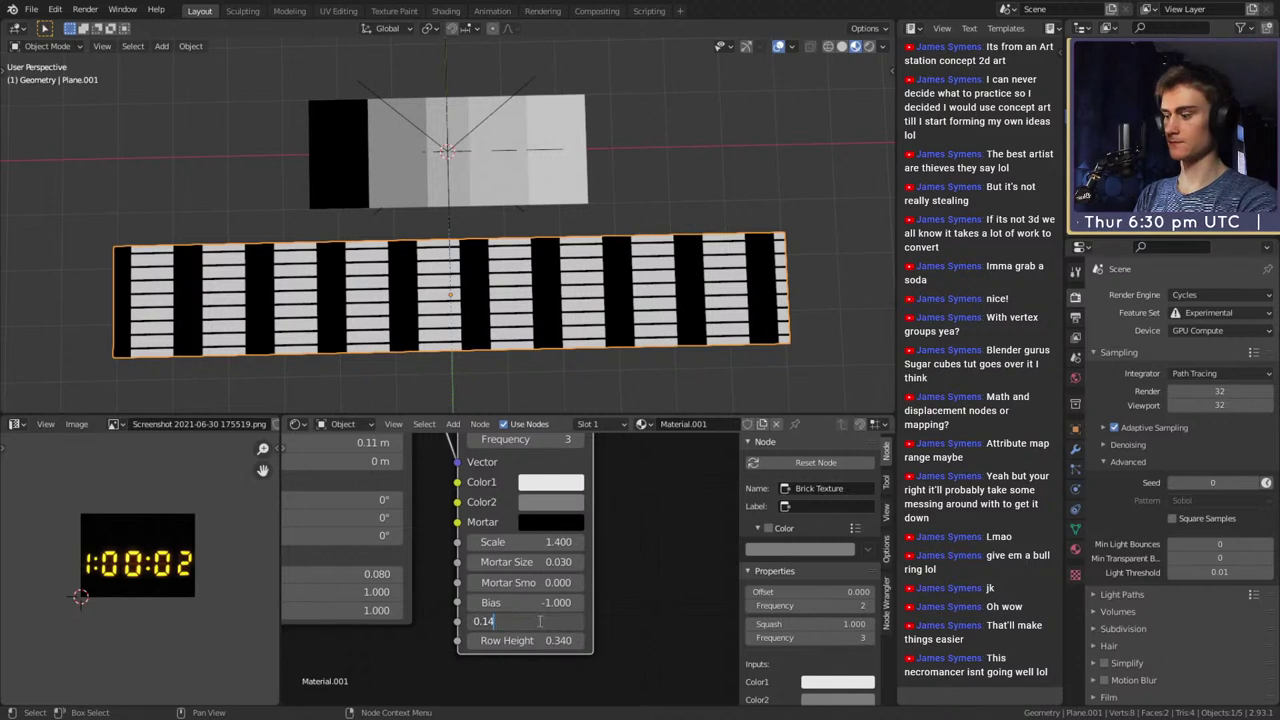
pyautogui.write('35')
pyautogui.press('Return')
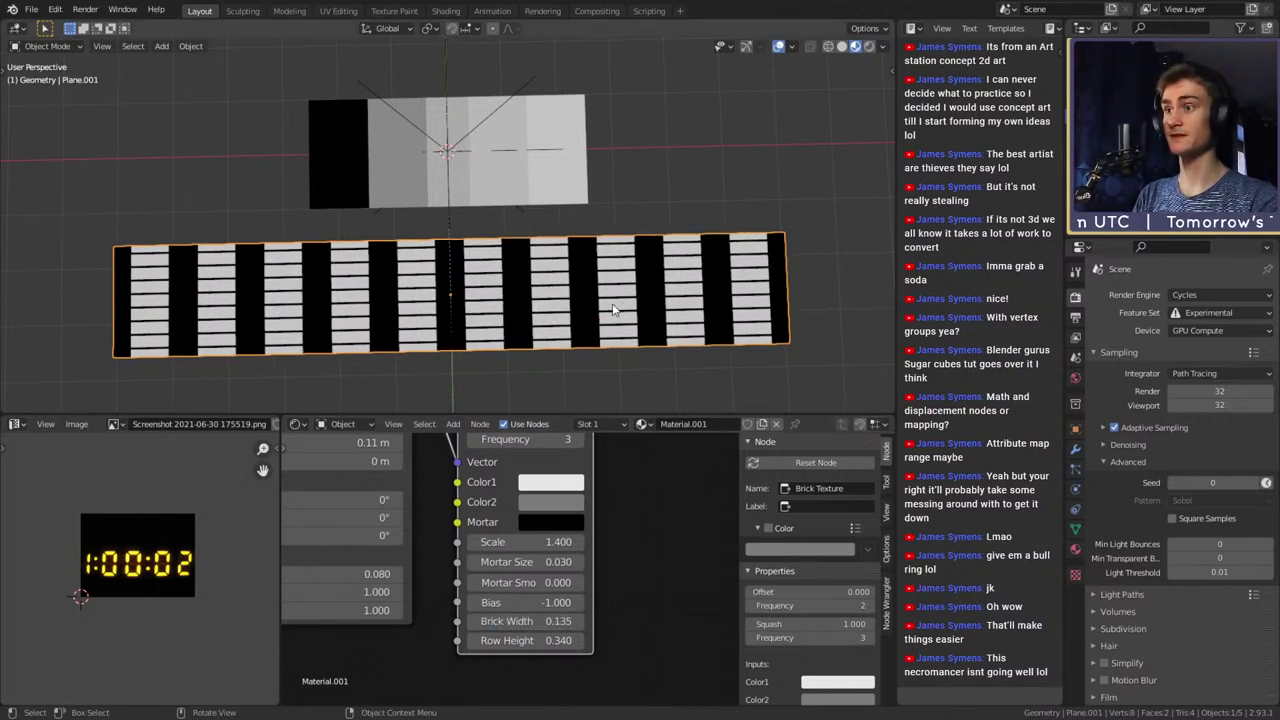
# Preview the Multiply node that combines the Hori_3 Brick Texture with the masked horizontal lines
pyautogui.scroll(-10, 628, 330)
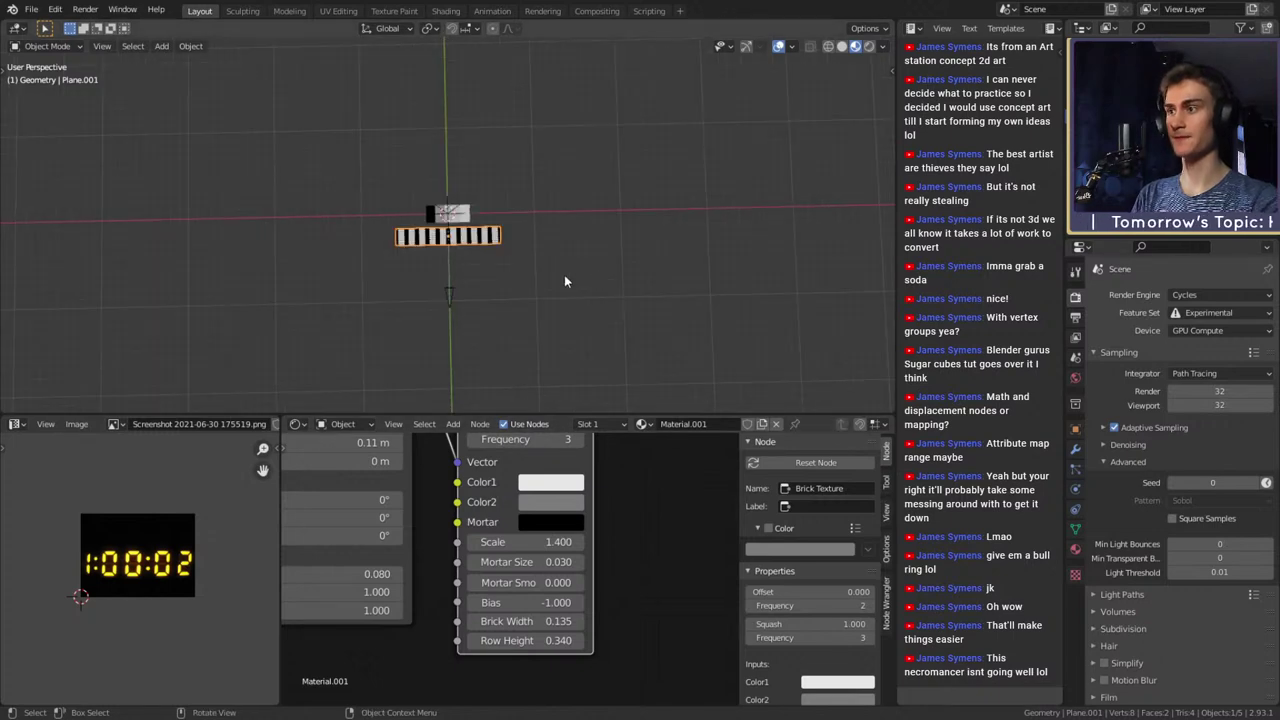
pyautogui.scroll(8, 568, 300)
pyautogui.scroll(2, 571, 341)
pyautogui.scroll(-6, 560, 325)
pyautogui.scroll(-6, 645, 558)
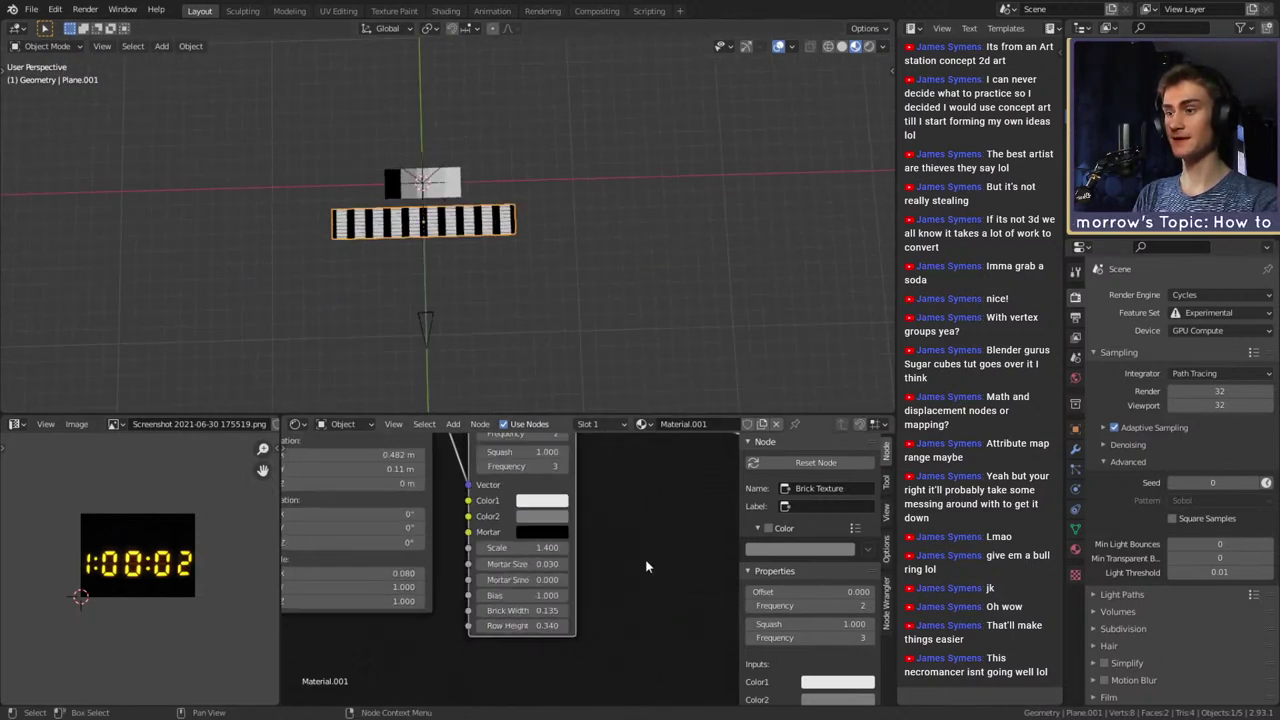
pyautogui.scroll(-2, 614, 560)
pyautogui.moveTo(652, 566); pyautogui.dragTo(565, 450, button='middle')
pyautogui.scroll(2, 603, 517)
pyautogui.moveTo(564, 567); pyautogui.dragTo(563, 642, button='middle')
pyautogui.keyDown('ctrl'); pyautogui.keyDown('shift'); pyautogui.click(589, 459); pyautogui.keyUp('shift'); pyautogui.keyUp('ctrl')
pyautogui.scroll(-4, 594, 574)
pyautogui.moveTo(562, 596); pyautogui.dragTo(617, 503, button='middle')
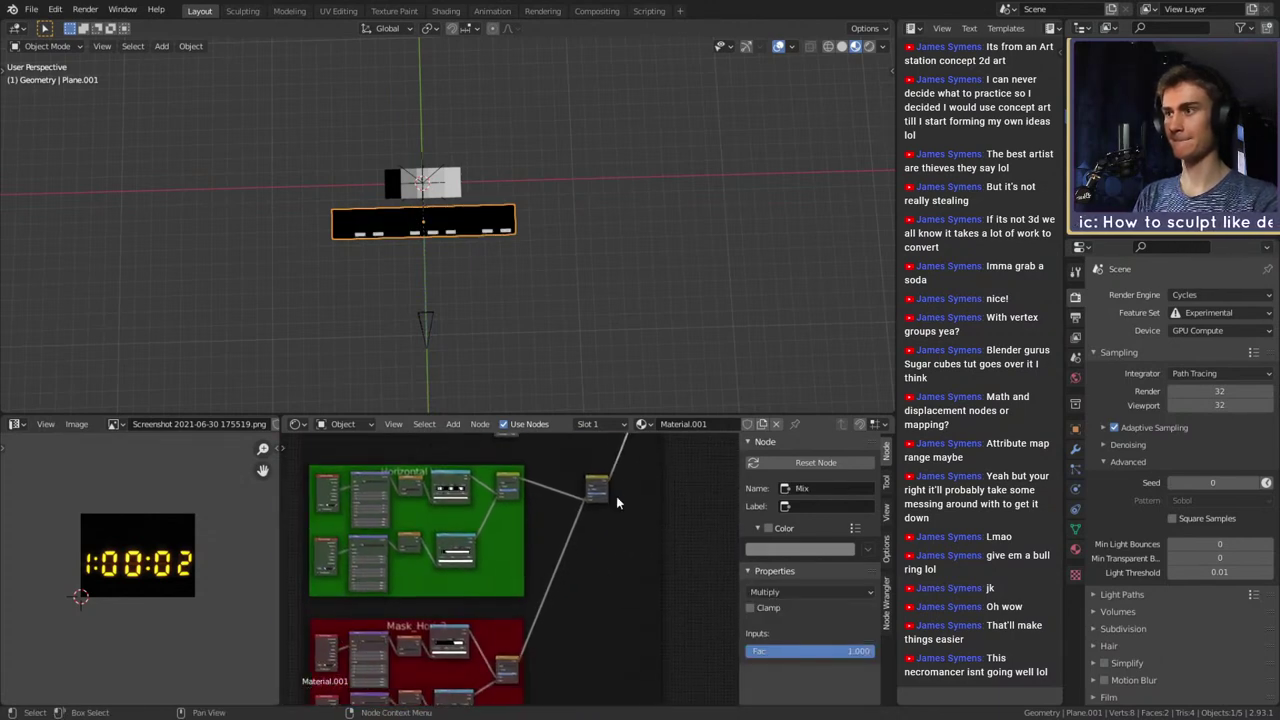
# Try moving the first white stop of the lower Mask_Hori_3 ColorRamp closer to the ramp's start
pyautogui.scroll(-2, 617, 503)
pyautogui.moveTo(660, 590); pyautogui.dragTo(640, 523, button='middle')
pyautogui.scroll(10, 640, 540)
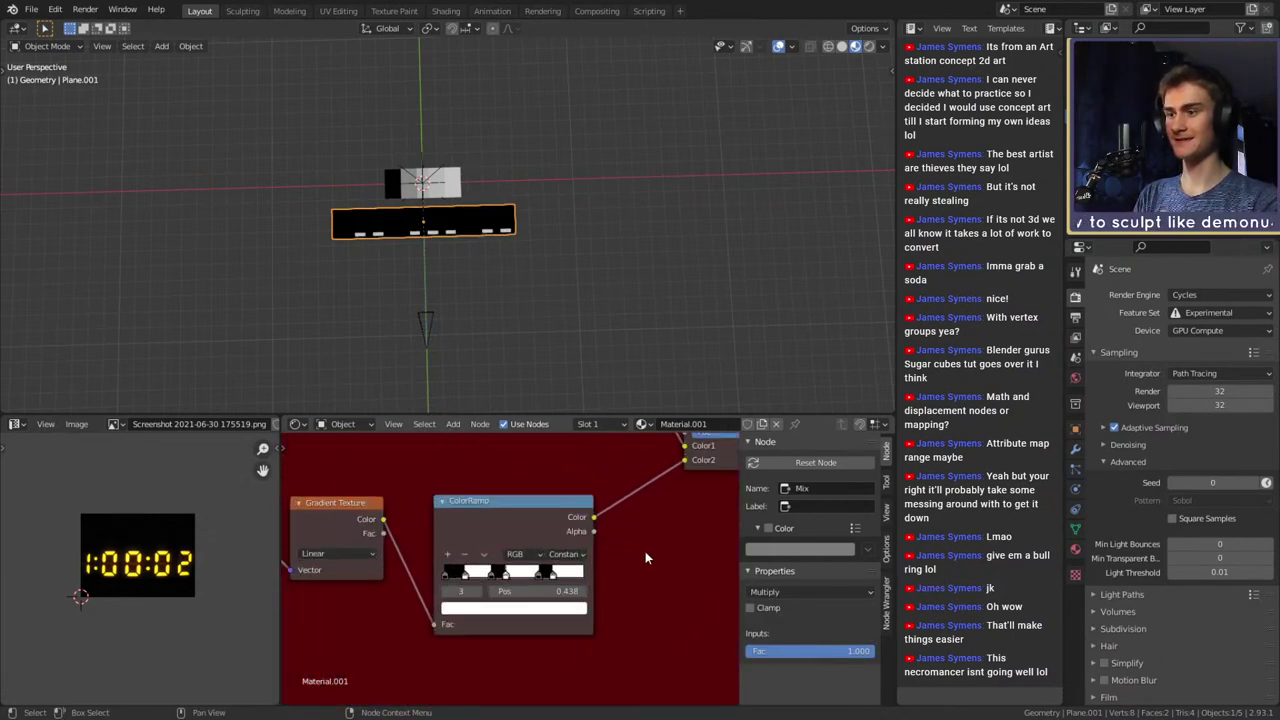
pyautogui.scroll(8, 467, 237)
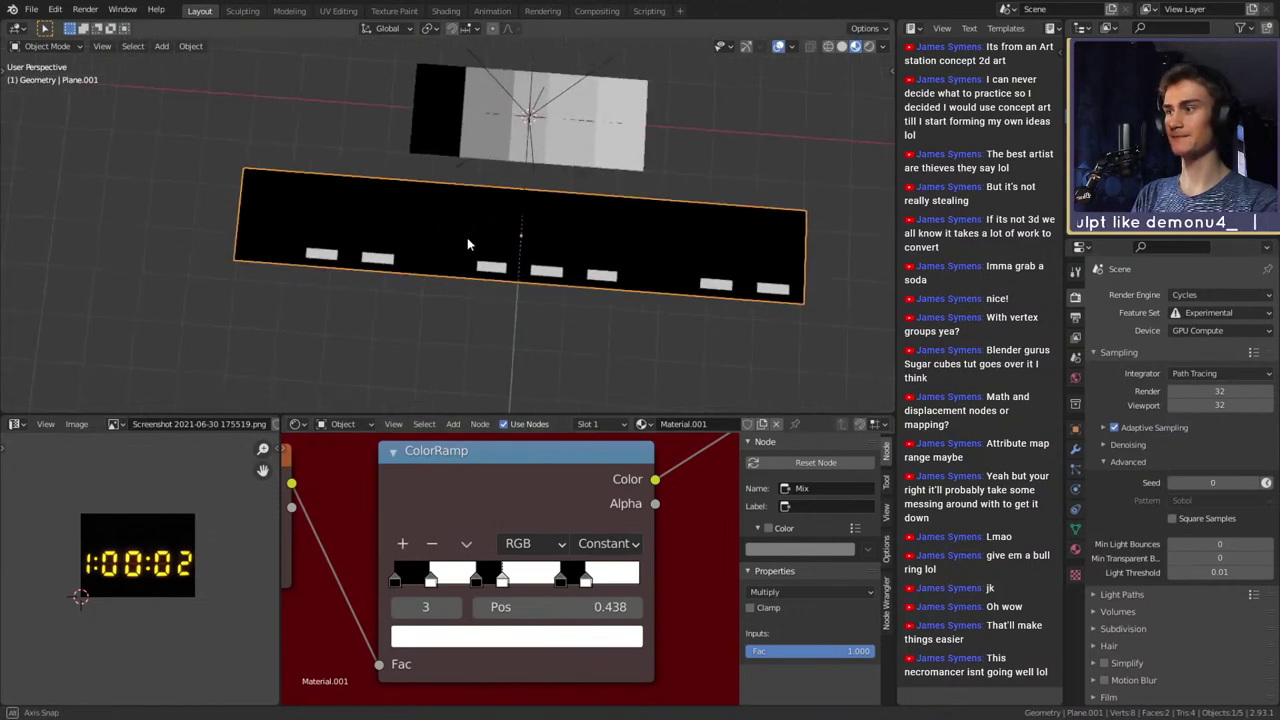
pyautogui.moveTo(431, 582)
pyautogui.mouseDown()
pyautogui.moveTo(397, 588)
pyautogui.moveTo(409, 588)
pyautogui.mouseUp()
pyautogui.scroll(-12, 632, 510)
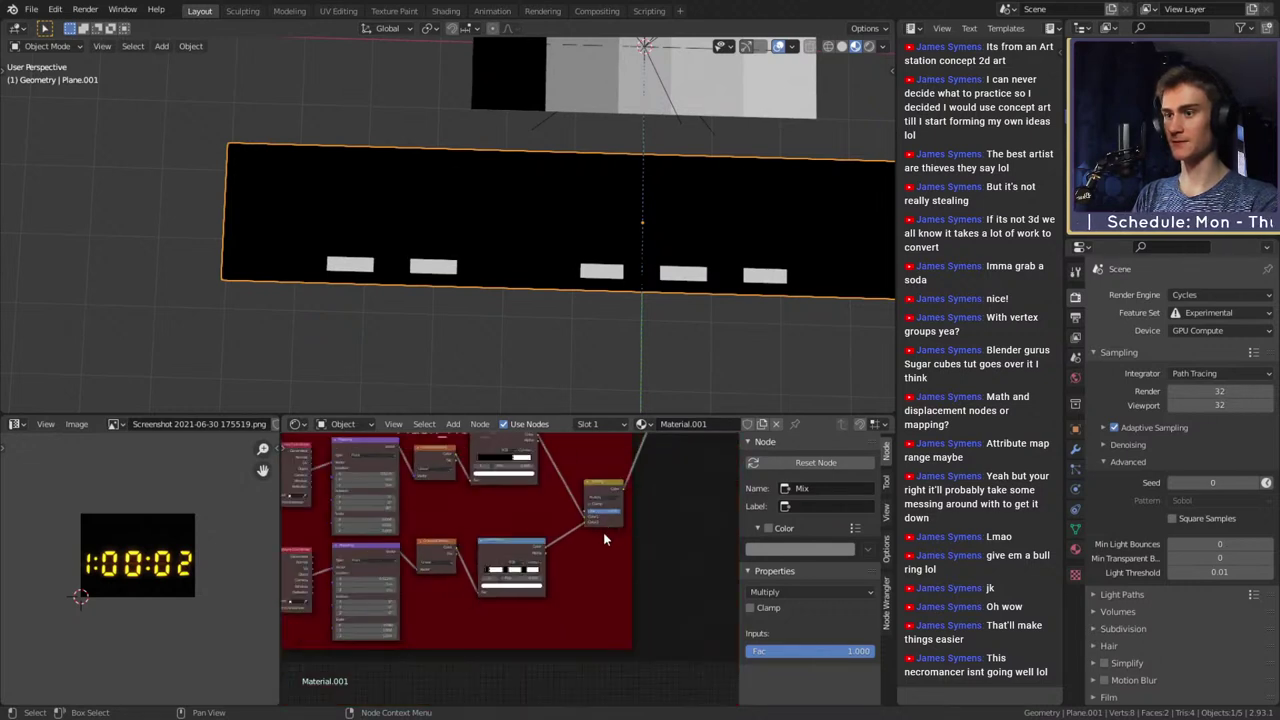
# Move the Multiply node joining the horizontal lines and Mask_Hori_3 closer to the green Horizontal Lines frame
pyautogui.moveTo(622, 518); pyautogui.dragTo(614, 570, button='middle')
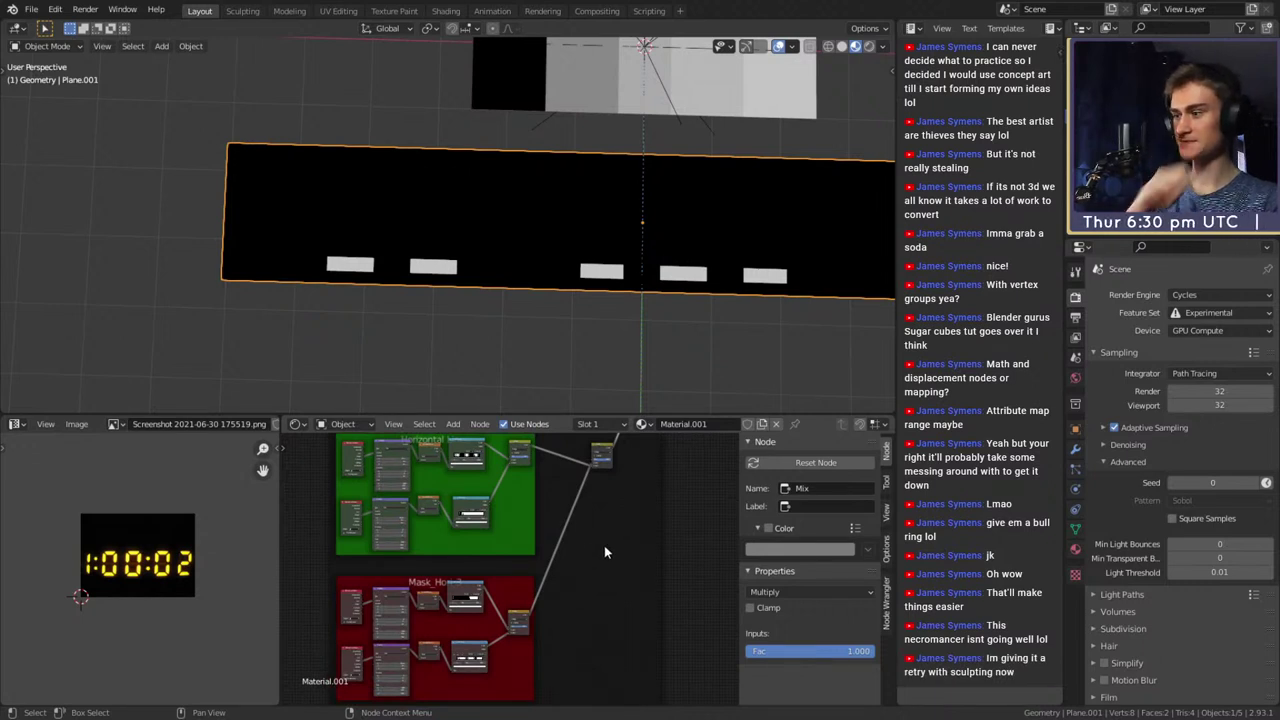
pyautogui.scroll(6, 580, 522)
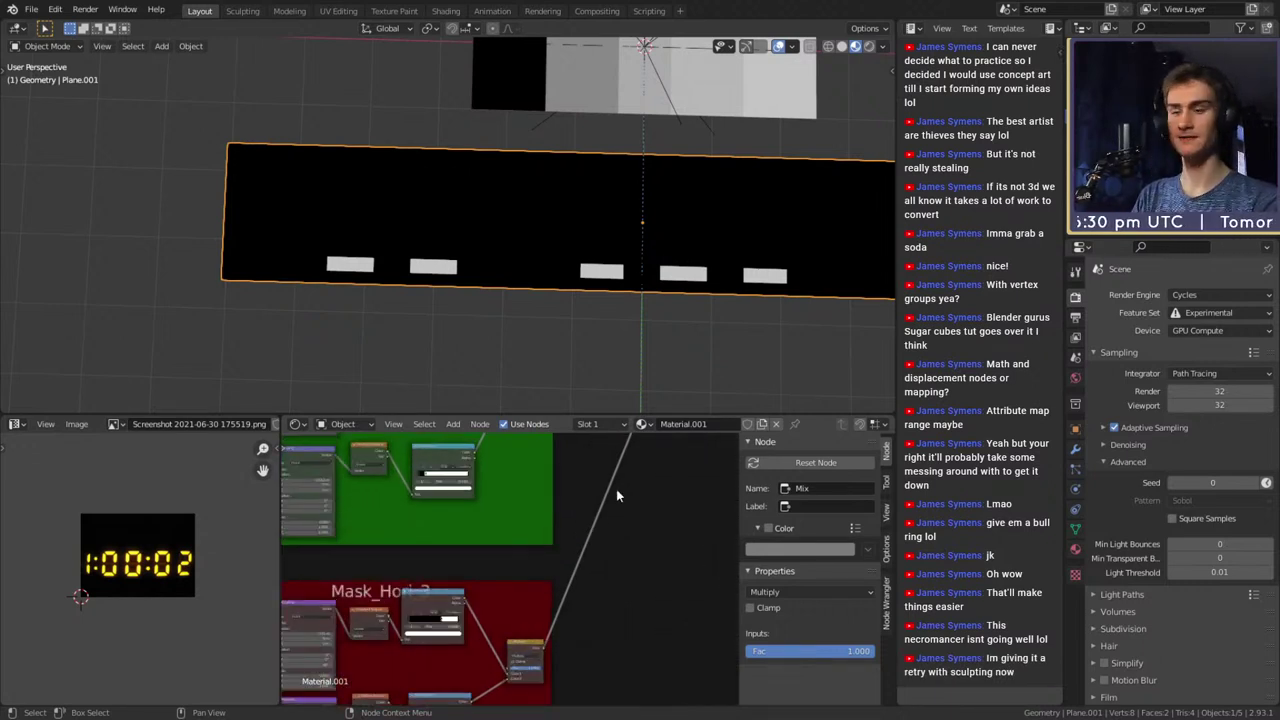
pyautogui.moveTo(616, 489); pyautogui.dragTo(599, 638, button='middle')
pyautogui.scroll(-5, 571, 580)
pyautogui.moveTo(572, 585); pyautogui.dragTo(523, 654, button='middle')
pyautogui.scroll(4, 580, 560)
pyautogui.scroll(-5, 577, 541)
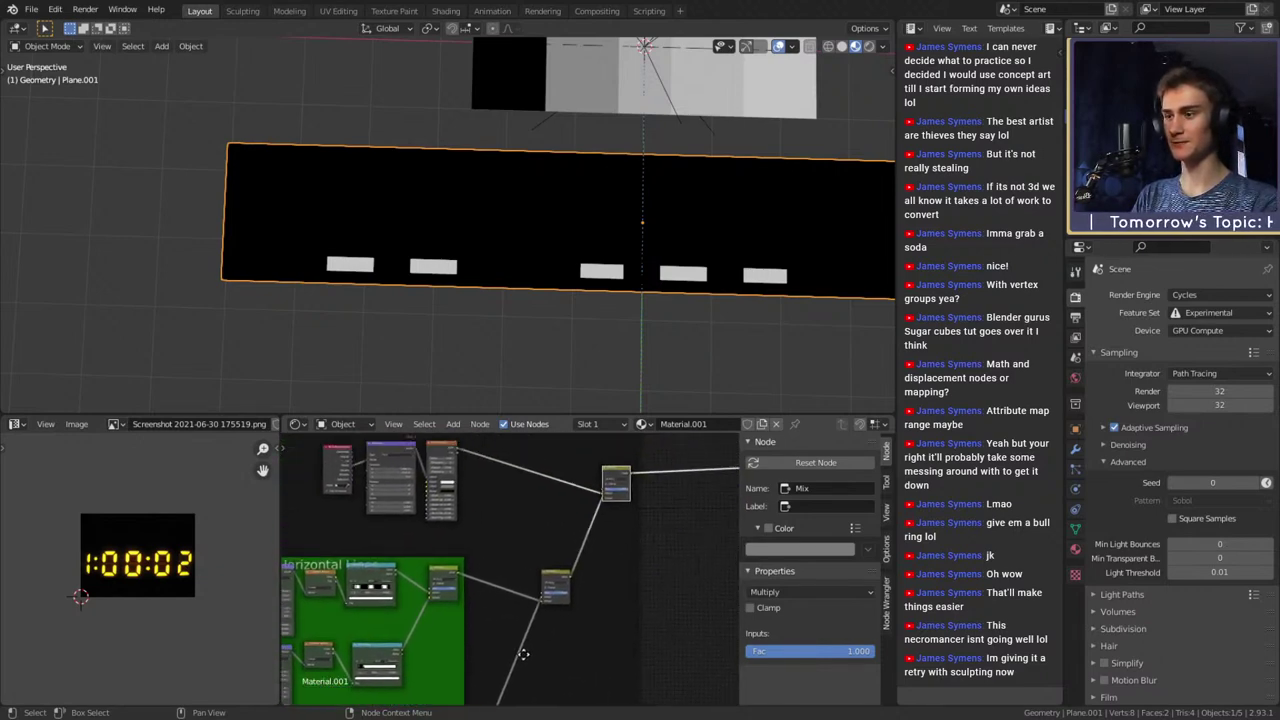
pyautogui.scroll(2, 523, 656)
pyautogui.scroll(2, 627, 562)
pyautogui.moveTo(627, 562); pyautogui.dragTo(539, 614, button='middle')
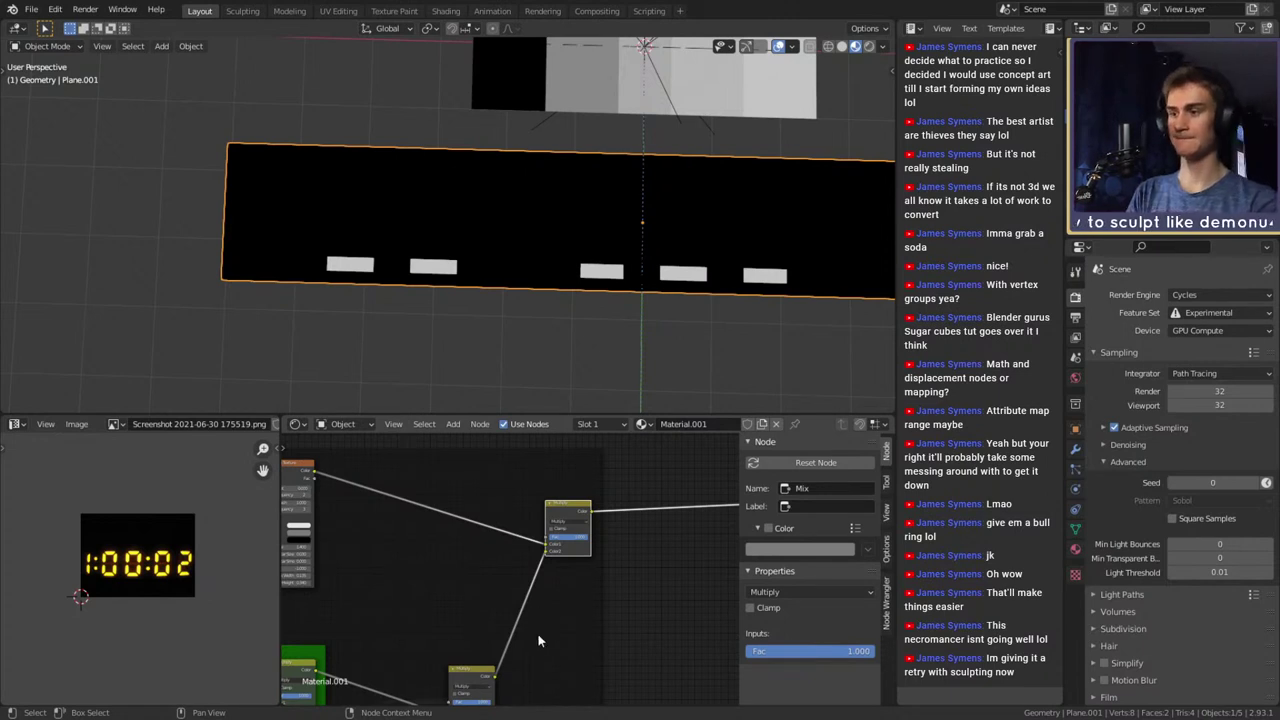
pyautogui.scroll(-2, 538, 636)
pyautogui.scroll(4, 564, 568)
pyautogui.moveTo(534, 629); pyautogui.dragTo(597, 580, button='middle')
pyautogui.moveTo(542, 541); pyautogui.dragTo(514, 541)
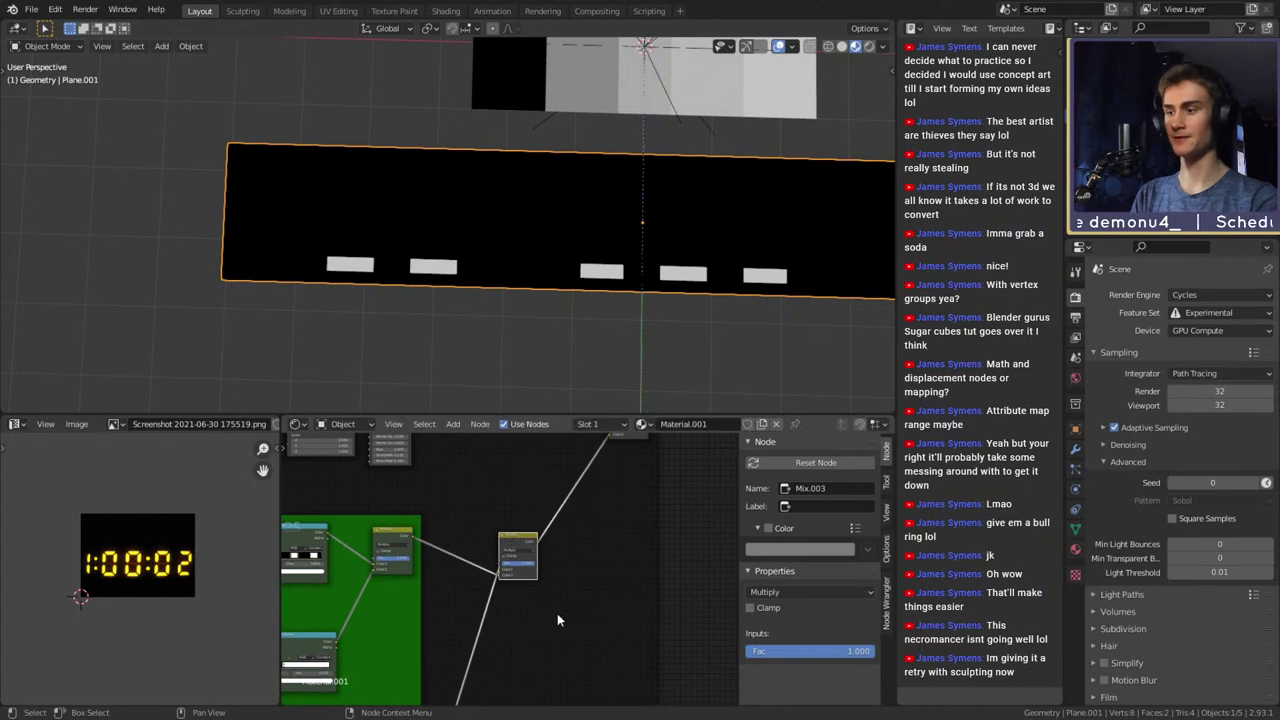
pyautogui.scroll(-5, 557, 616)
pyautogui.moveTo(556, 662); pyautogui.dragTo(596, 550, button='middle')
pyautogui.scroll(3, 596, 556)
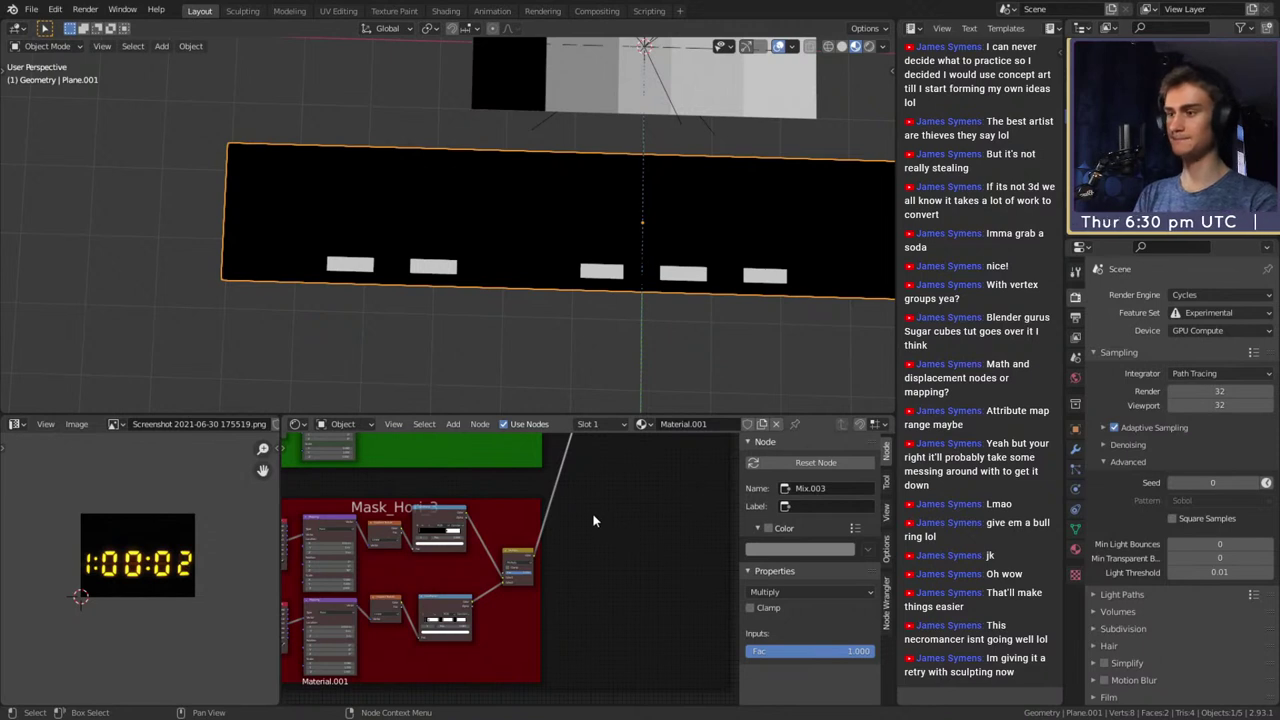
# Remove the black starting stop from the lower Mask_Hori_3 ColorRamp and move its first white stop to position 0.000
pyautogui.scroll(3, 423, 583)
pyautogui.moveTo(431, 517); pyautogui.dragTo(432, 489)
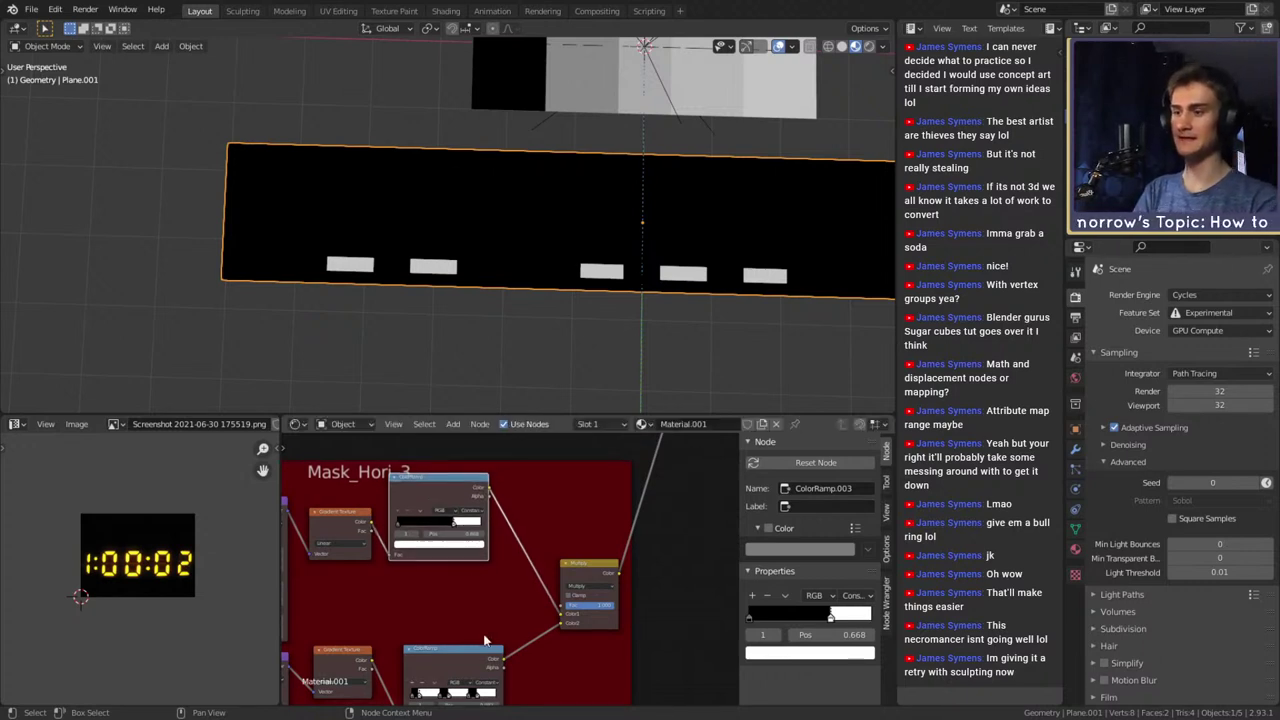
pyautogui.moveTo(486, 638); pyautogui.dragTo(544, 512, button='middle')
pyautogui.scroll(8, 600, 613)
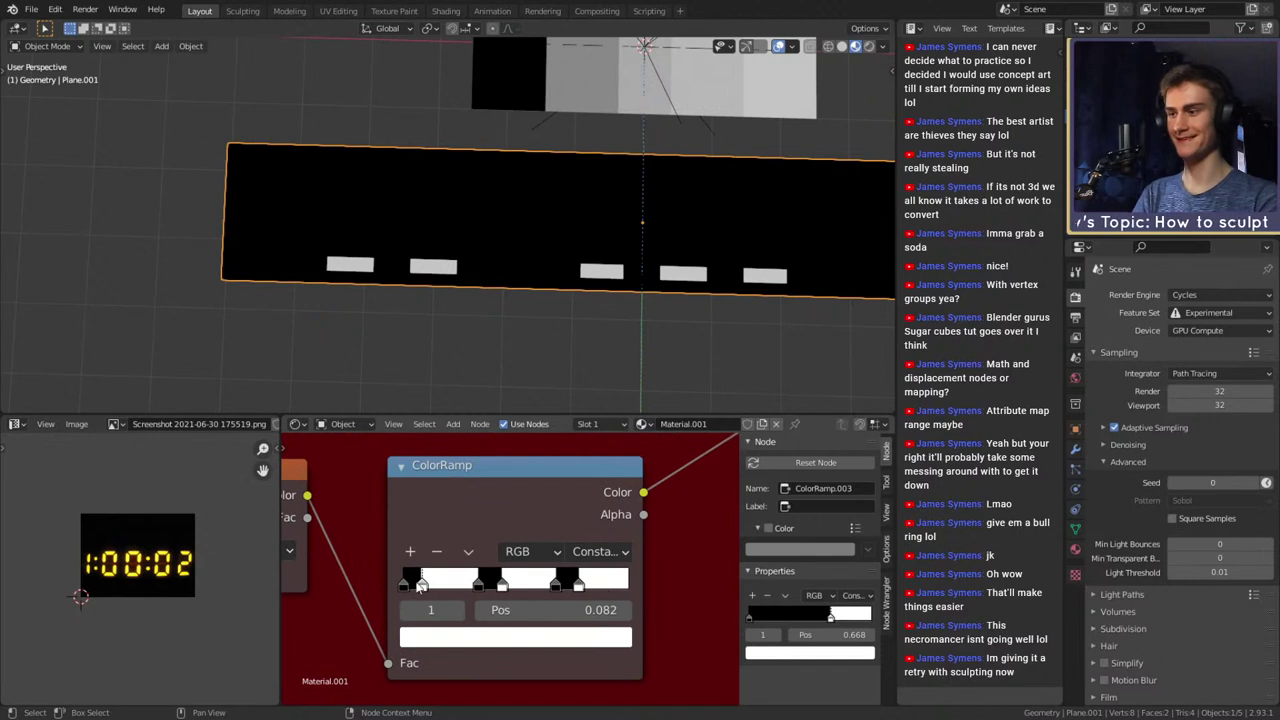
pyautogui.moveTo(421, 586)
pyautogui.mouseDown()
pyautogui.moveTo(450, 587)
pyautogui.moveTo(433, 590)
pyautogui.mouseUp()
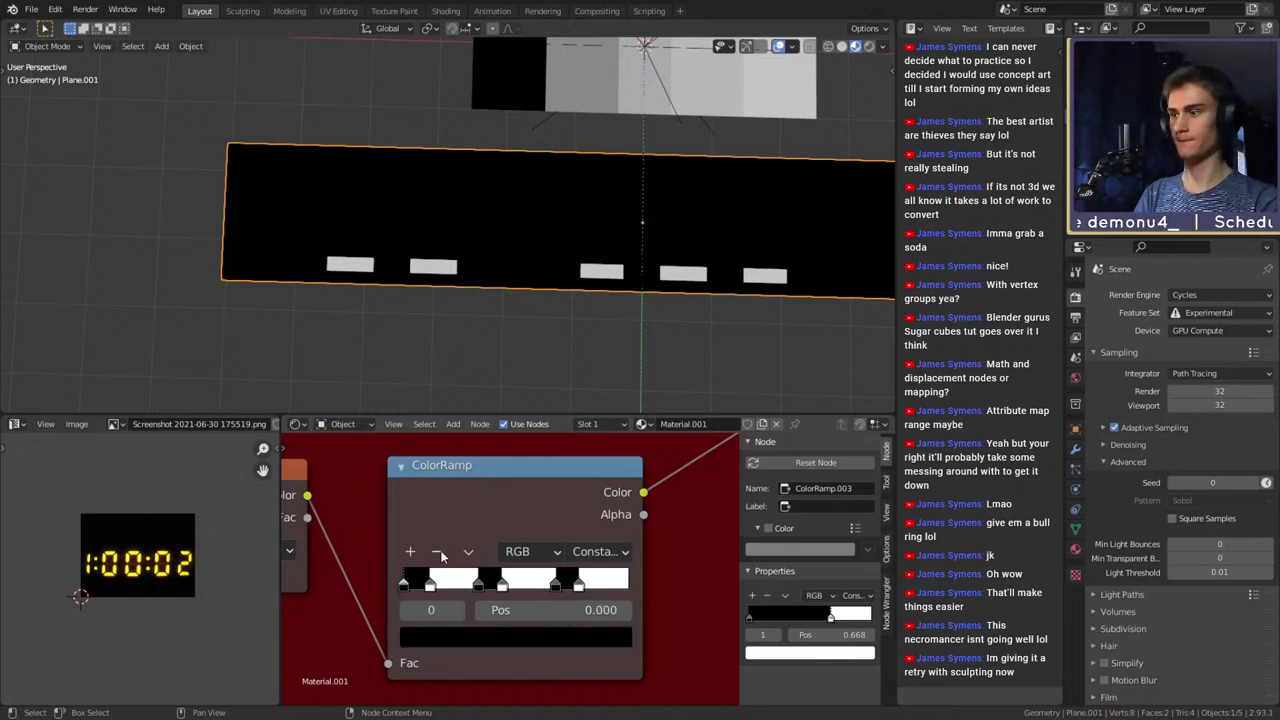
pyautogui.click(437, 552)
pyautogui.moveTo(431, 586); pyautogui.dragTo(371, 588)
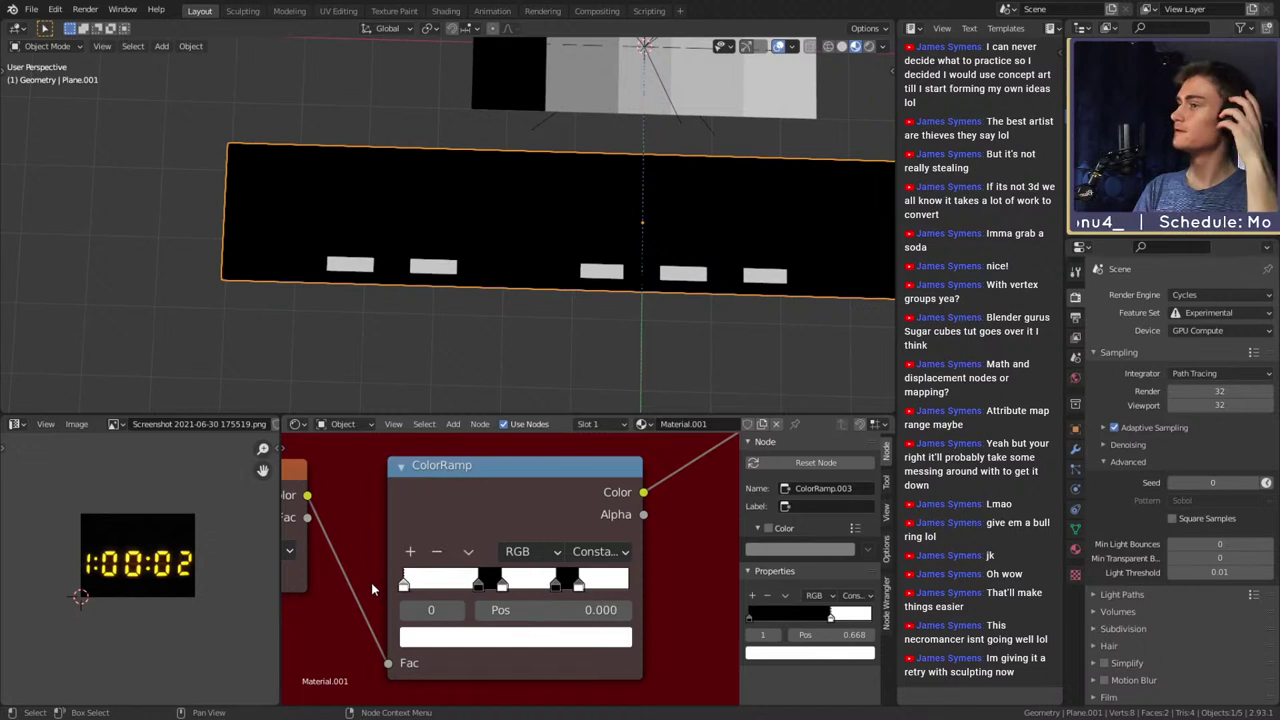
# Preview the Mask_Hori_3 Multiply node and compare it with the frame's upper ColorRamp output
pyautogui.scroll(-5, 371, 582)
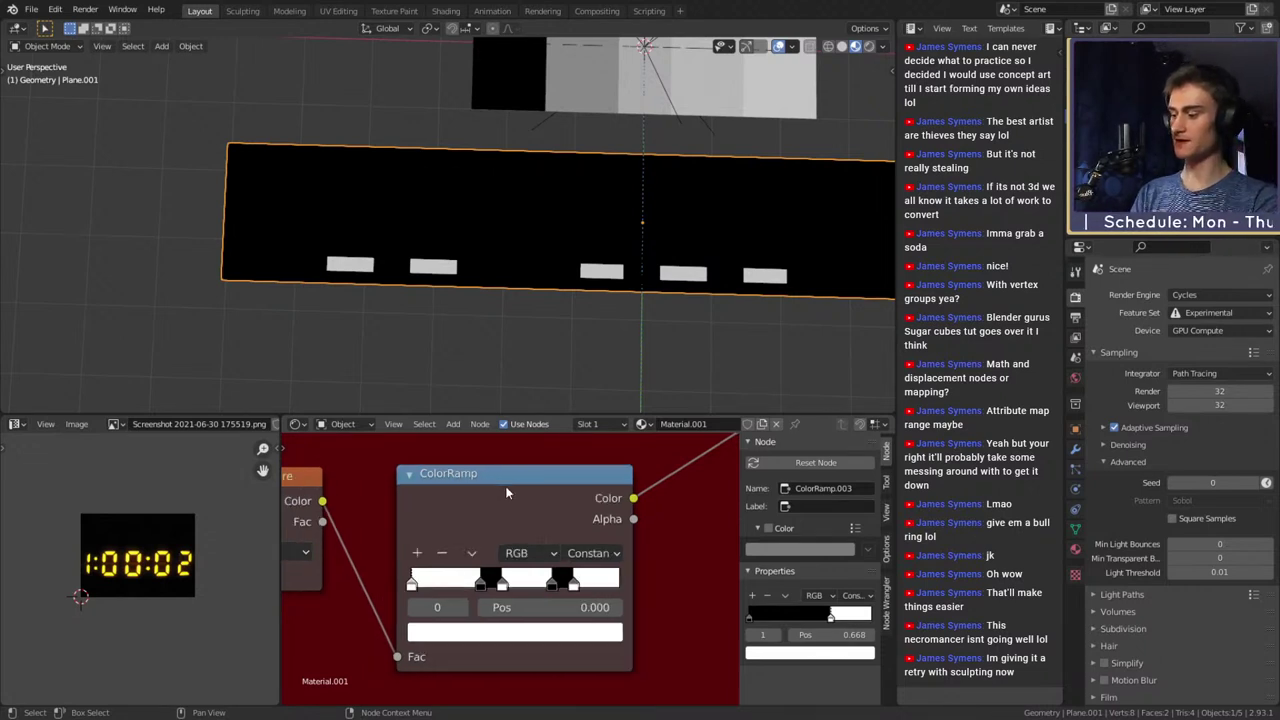
pyautogui.scroll(3, 499, 619)
pyautogui.keyDown('ctrl'); pyautogui.keyDown('shift'); pyautogui.click(497, 538); pyautogui.keyUp('shift'); pyautogui.keyUp('ctrl')
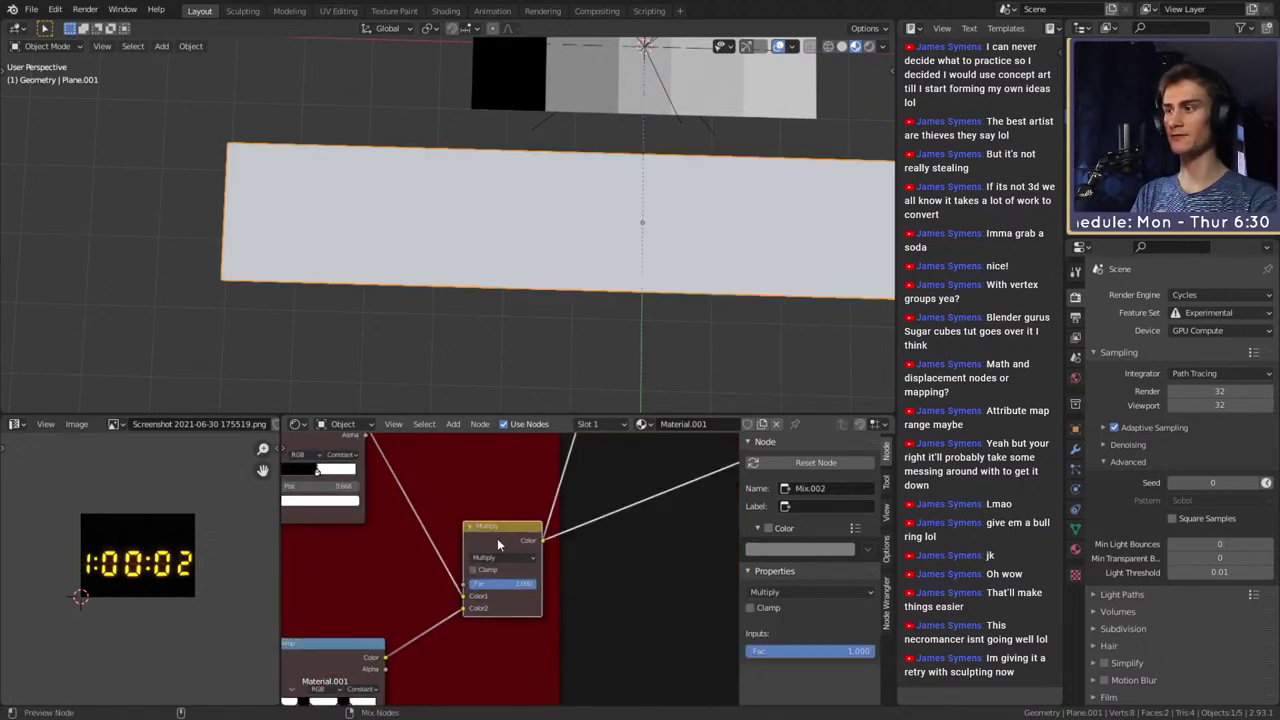
pyautogui.scroll(-4, 482, 600)
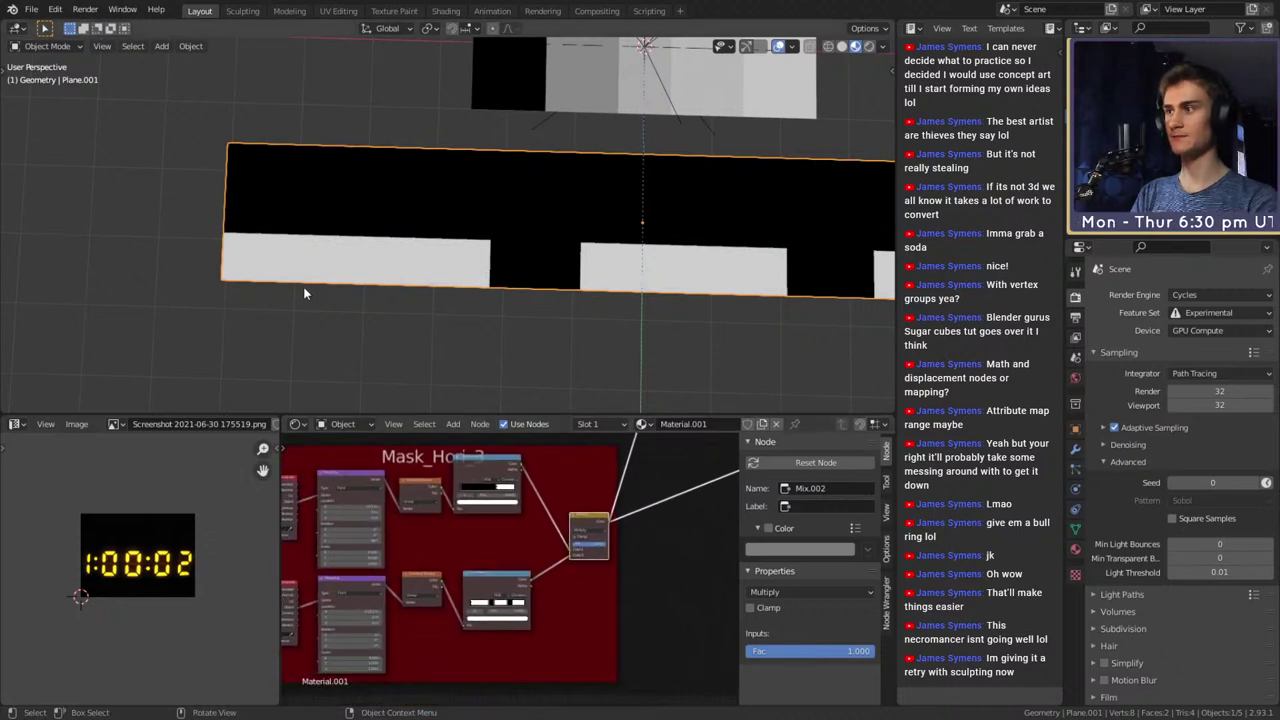
pyautogui.scroll(3, 482, 562)
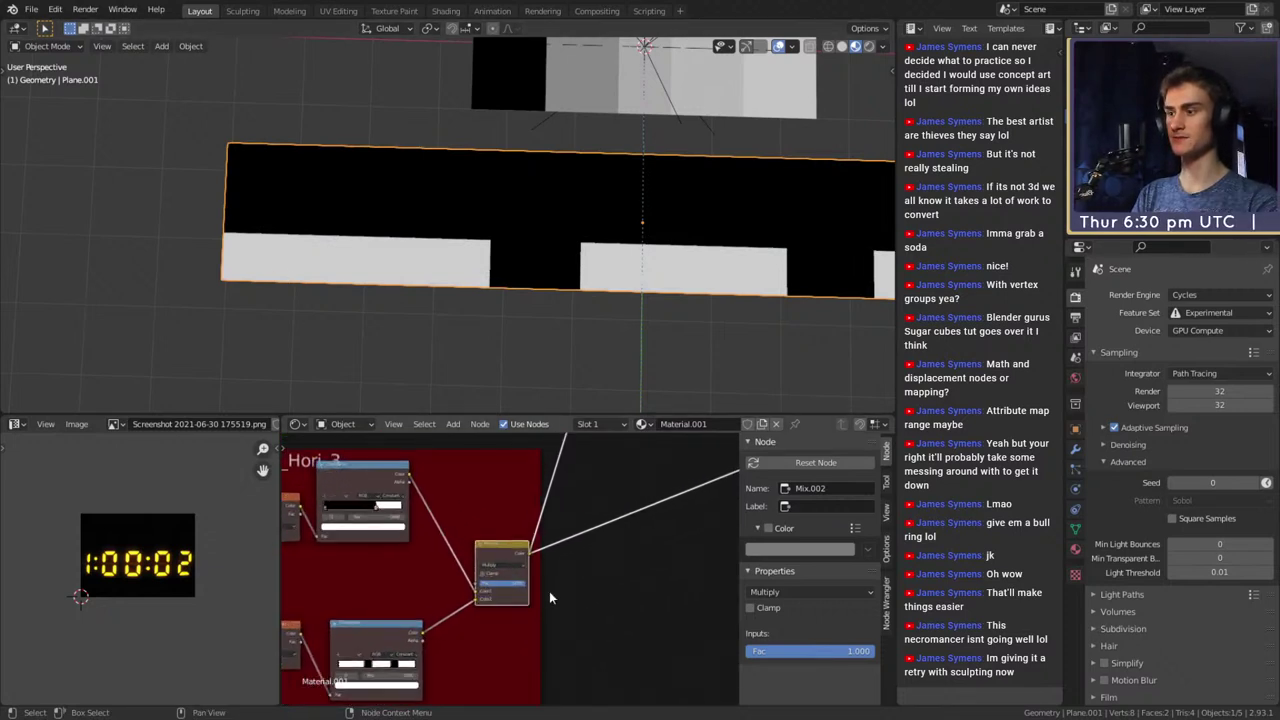
pyautogui.keyDown('ctrl'); pyautogui.keyDown('shift'); pyautogui.click(350, 488); pyautogui.keyUp('shift'); pyautogui.keyUp('ctrl')
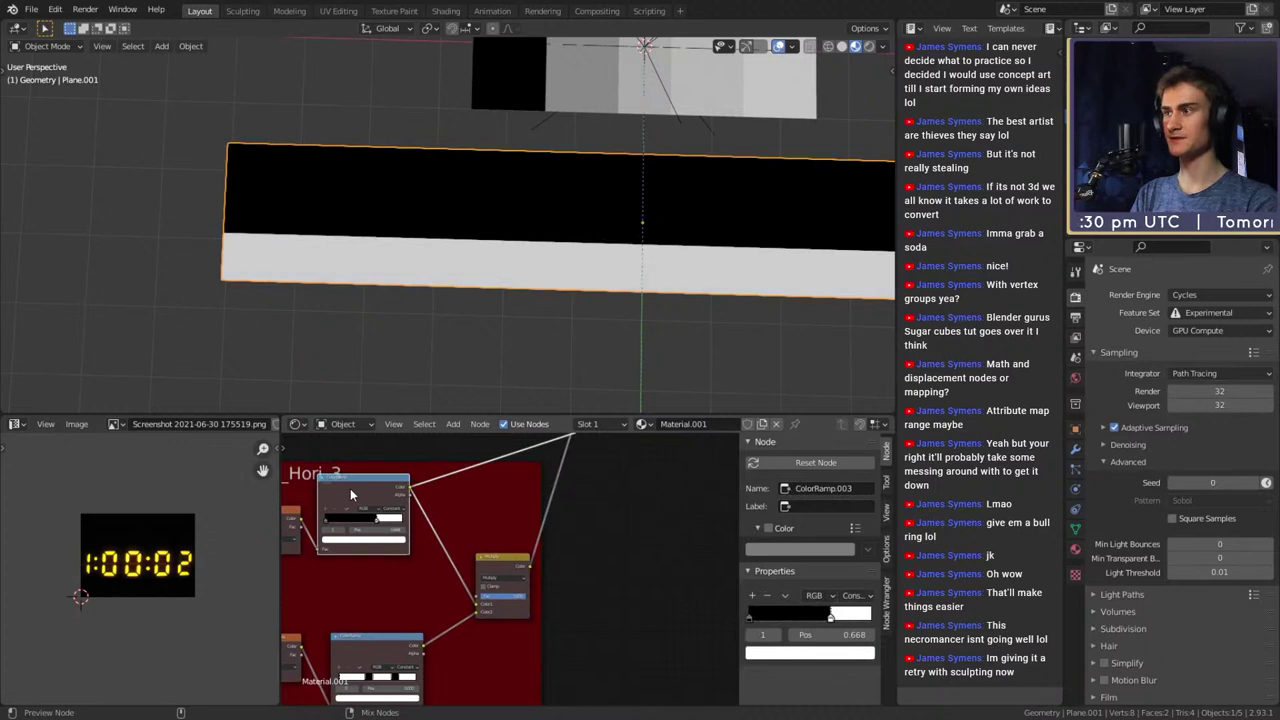
pyautogui.scroll(-2, 555, 558)
pyautogui.moveTo(555, 559); pyautogui.dragTo(519, 569, button='middle')
pyautogui.keyDown('ctrl'); pyautogui.keyDown('shift'); pyautogui.click(466, 582); pyautogui.keyUp('shift'); pyautogui.keyUp('ctrl')
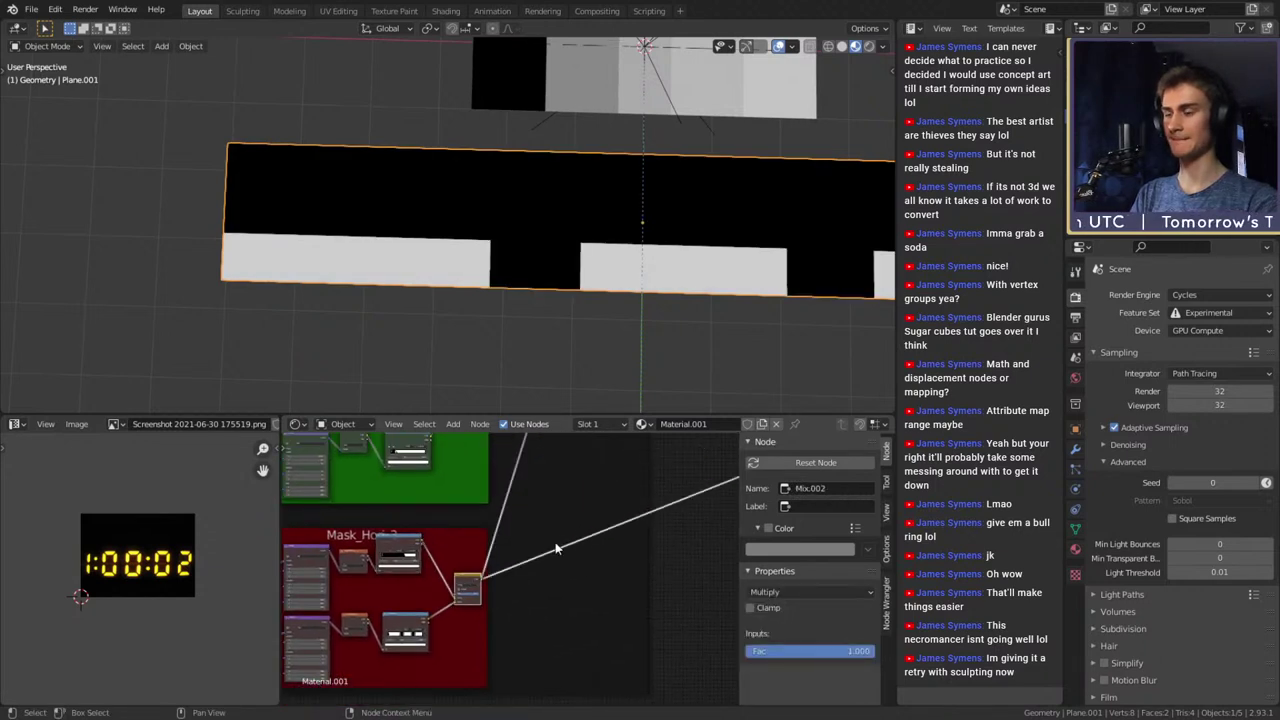
# Preview the Hori_3 Brick Texture and the Multiply node that joins the horizontal lines with Mask_Hori_3
pyautogui.scroll(-5, 562, 545)
pyautogui.moveTo(669, 511); pyautogui.dragTo(600, 597, button='middle')
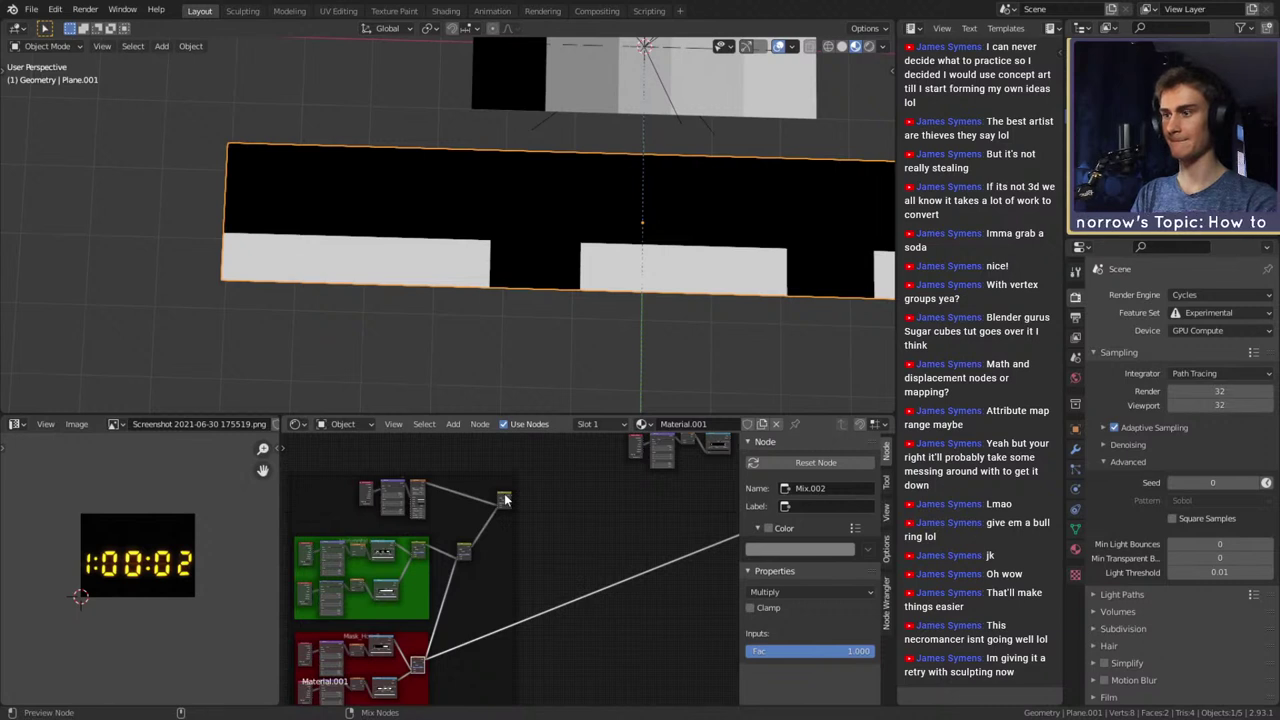
pyautogui.keyDown('ctrl'); pyautogui.keyDown('shift'); pyautogui.click(417, 487); pyautogui.keyUp('shift'); pyautogui.keyUp('ctrl')
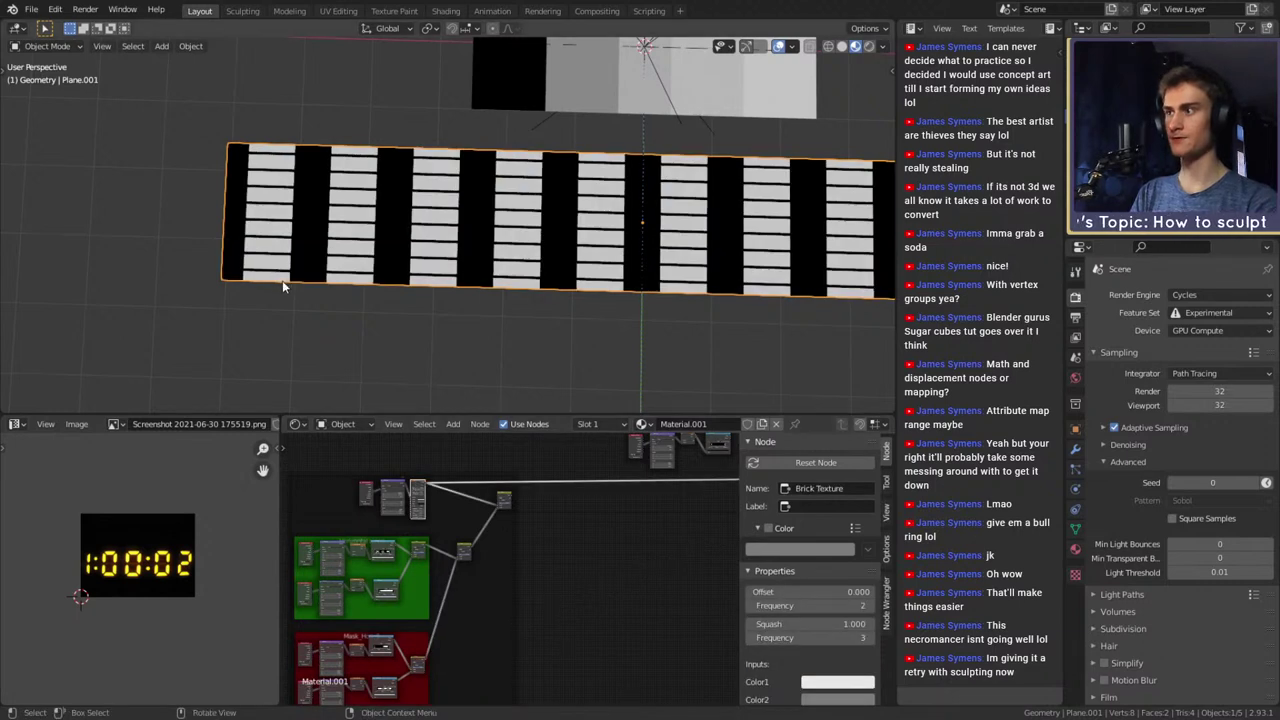
pyautogui.scroll(4, 525, 560)
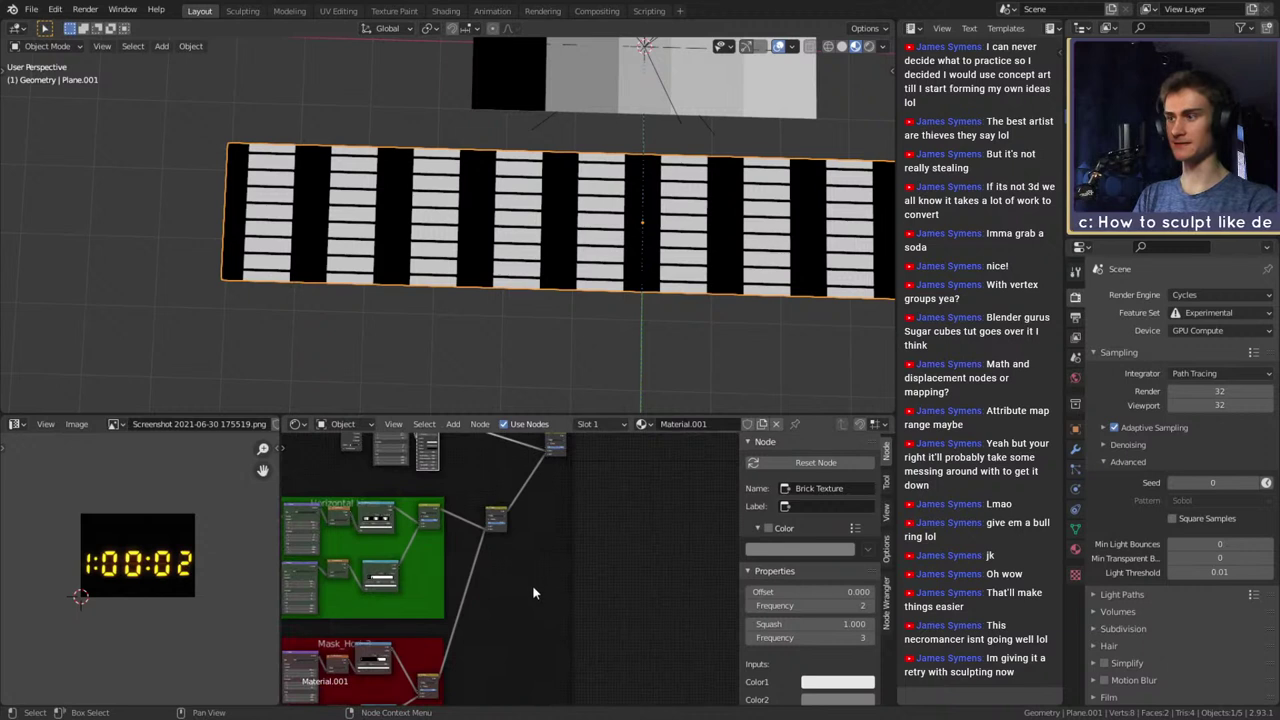
pyautogui.scroll(2, 516, 537)
pyautogui.keyDown('ctrl'); pyautogui.keyDown('shift'); pyautogui.click(528, 509); pyautogui.keyUp('shift'); pyautogui.keyUp('ctrl')
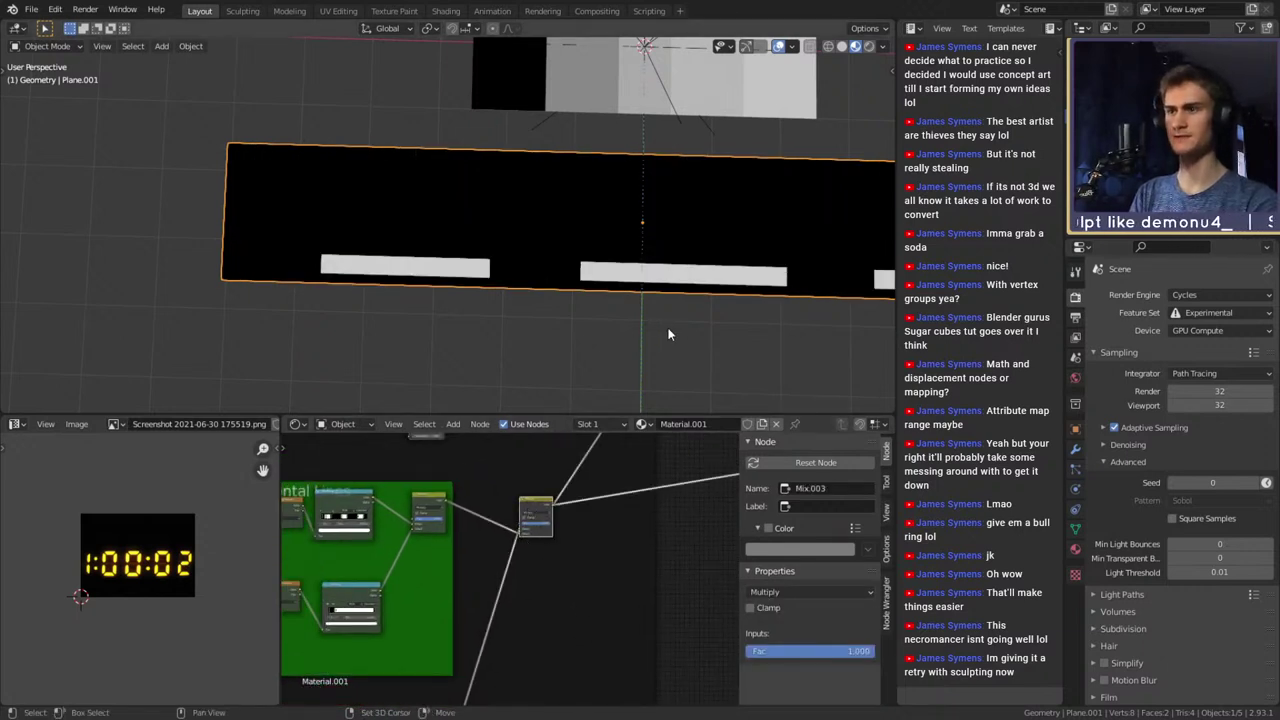
pyautogui.keyDown('shift'); pyautogui.moveTo(669, 331); pyautogui.dragTo(523, 319, button='middle'); pyautogui.keyUp('shift')
pyautogui.moveTo(511, 573); pyautogui.dragTo(551, 575, button='middle')
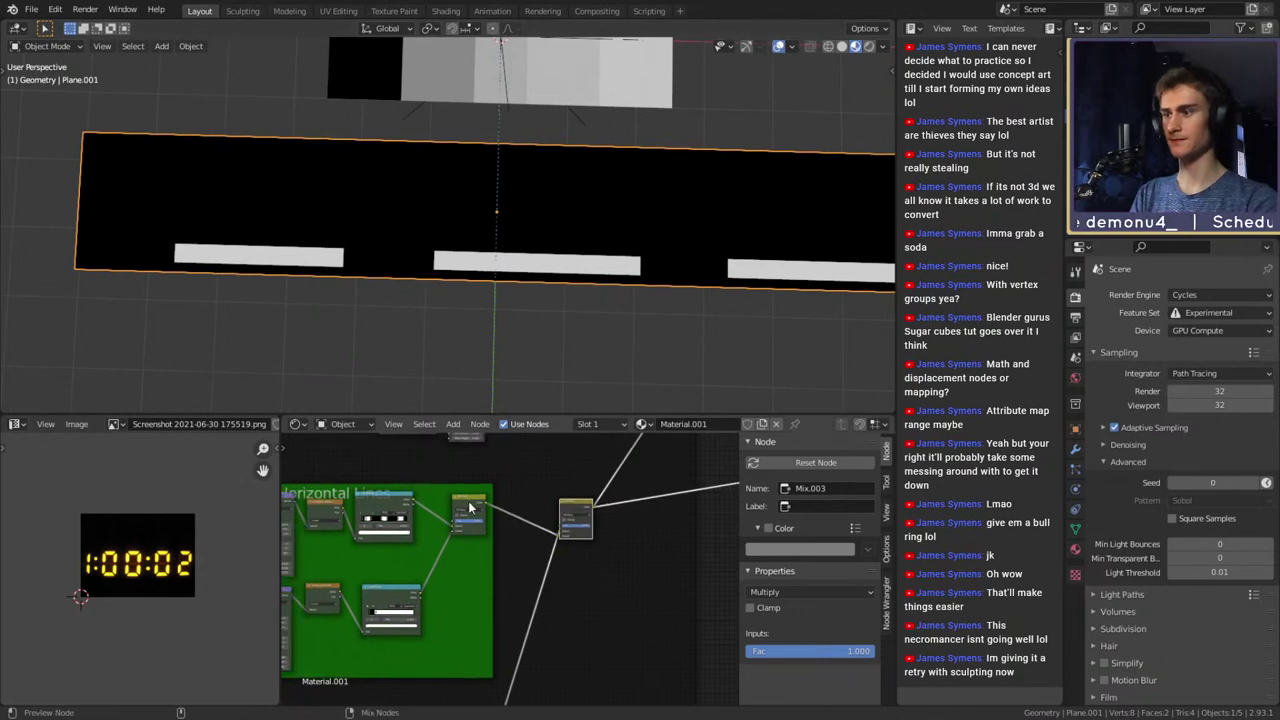
# Delete the lower ColorRamp, Gradient Texture, Mapping and Texture Coordinate nodes from the Horizontal Lines frame
pyautogui.moveTo(480, 608); pyautogui.dragTo(495, 510, button='middle')
pyautogui.scroll(1, 575, 630)
pyautogui.scroll(-3, 504, 304)
pyautogui.scroll(4, 557, 660)
pyautogui.scroll(5, 634, 646)
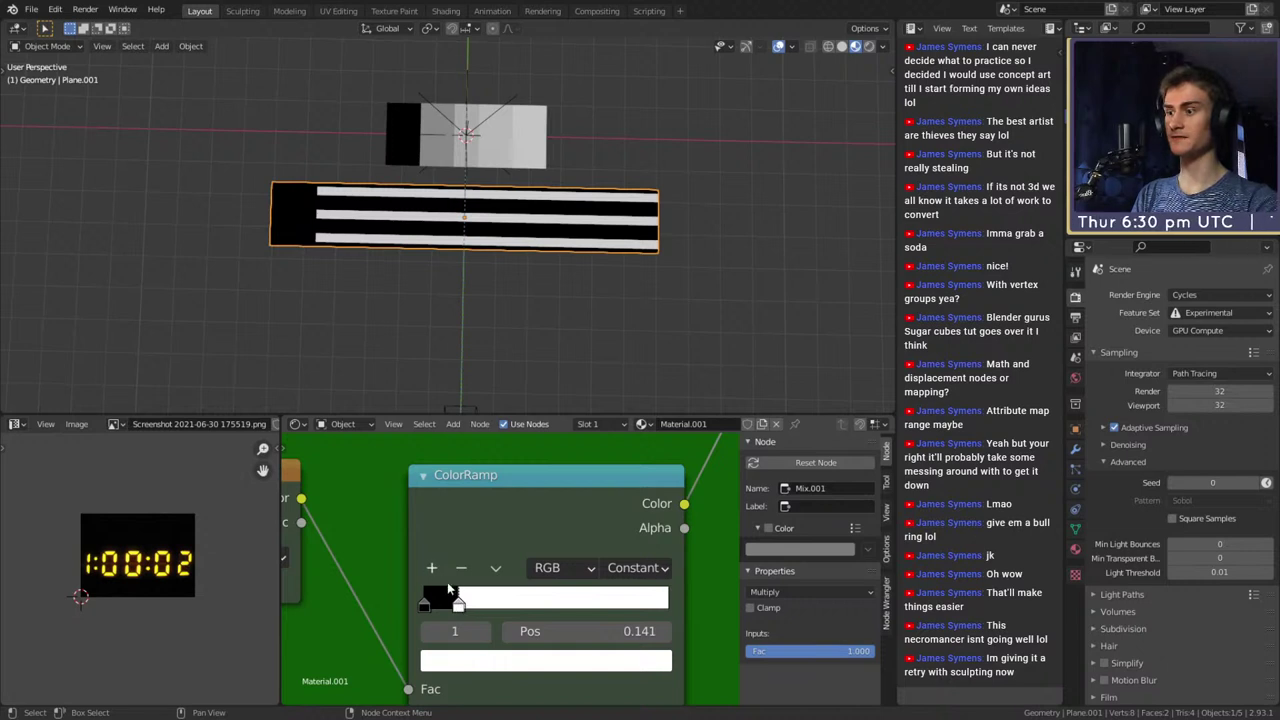
pyautogui.scroll(-8, 468, 507)
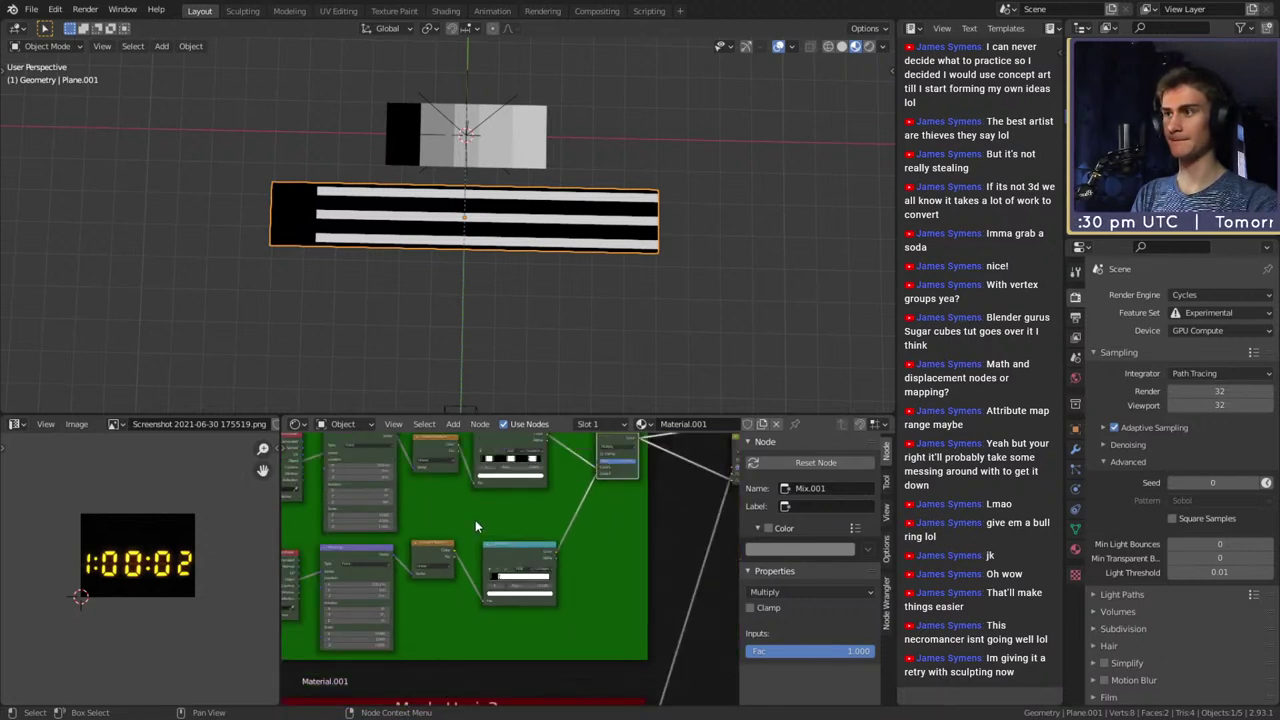
pyautogui.click(497, 549)
pyautogui.keyDown('shift'); pyautogui.click(427, 547); pyautogui.keyUp('shift')
pyautogui.keyDown('shift'); pyautogui.click(358, 551); pyautogui.keyUp('shift')
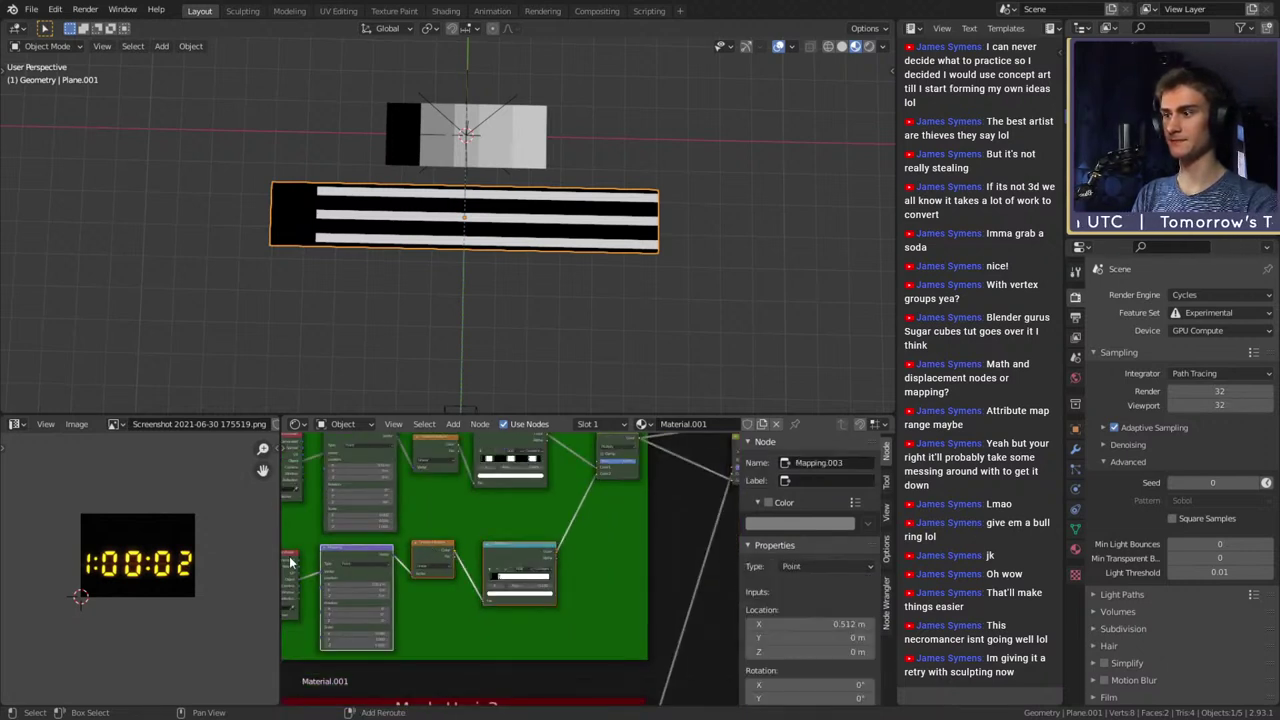
pyautogui.keyDown('shift'); pyautogui.click(290, 563); pyautogui.keyUp('shift')
pyautogui.press('x')
# Replace the Horizontal Lines Multiply node with a direct link from the ColorRamp to the Mask_Hori_3 joining Multiply, and preview the final Multiply
pyautogui.moveTo(557, 531); pyautogui.dragTo(451, 601, button='middle')
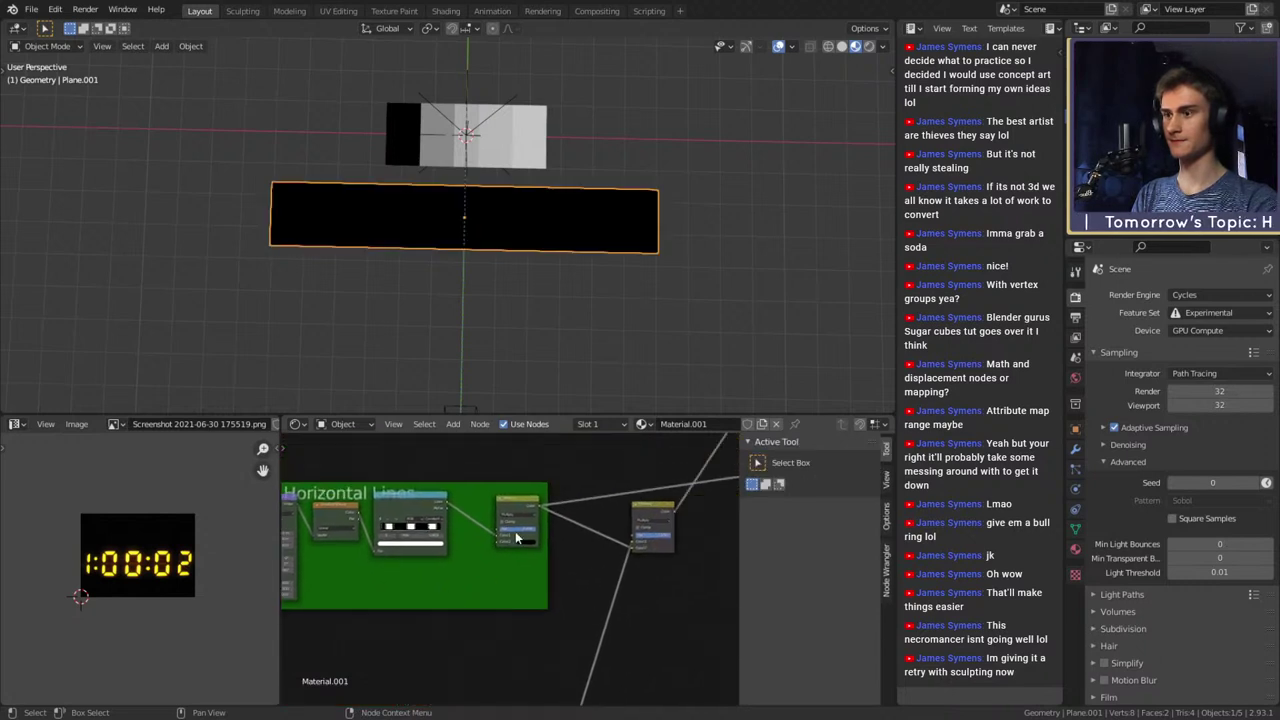
pyautogui.click(515, 511)
pyautogui.press('x')
pyautogui.moveTo(447, 503); pyautogui.dragTo(626, 551)
pyautogui.moveTo(626, 471); pyautogui.dragTo(455, 623, button='middle')
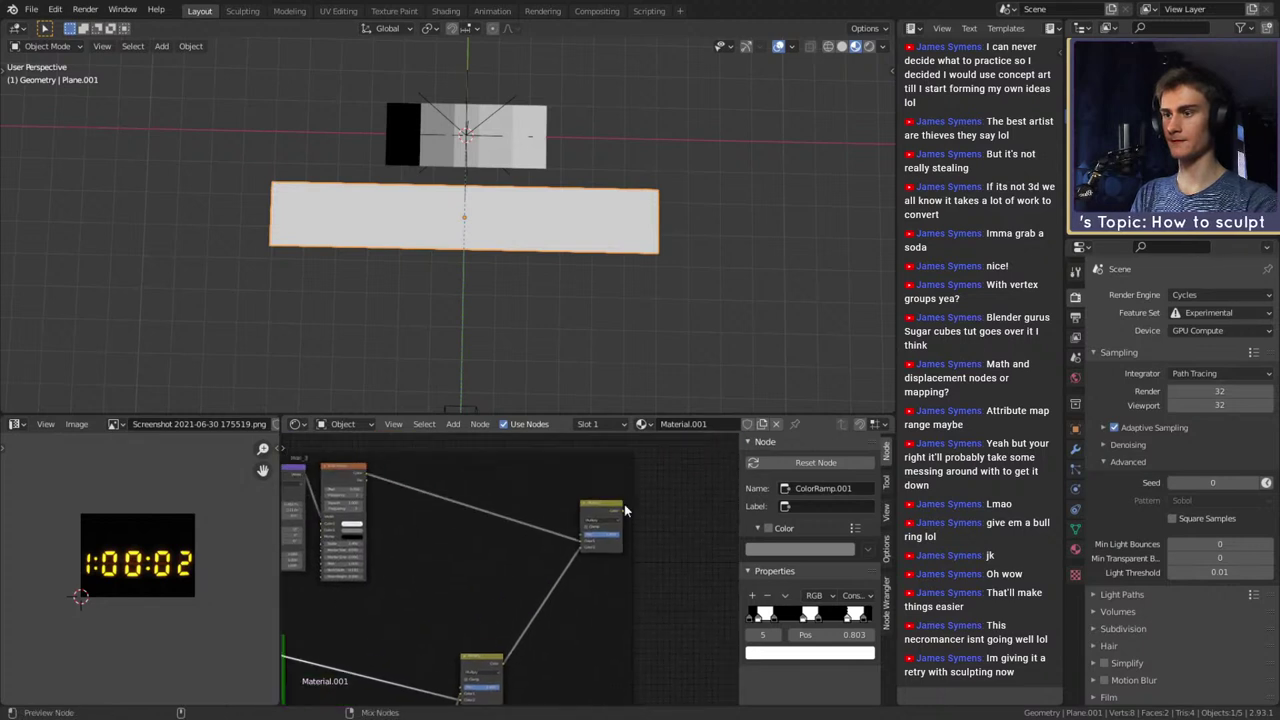
pyautogui.keyDown('ctrl'); pyautogui.keyDown('shift'); pyautogui.click(606, 530); pyautogui.keyUp('shift'); pyautogui.keyUp('ctrl')
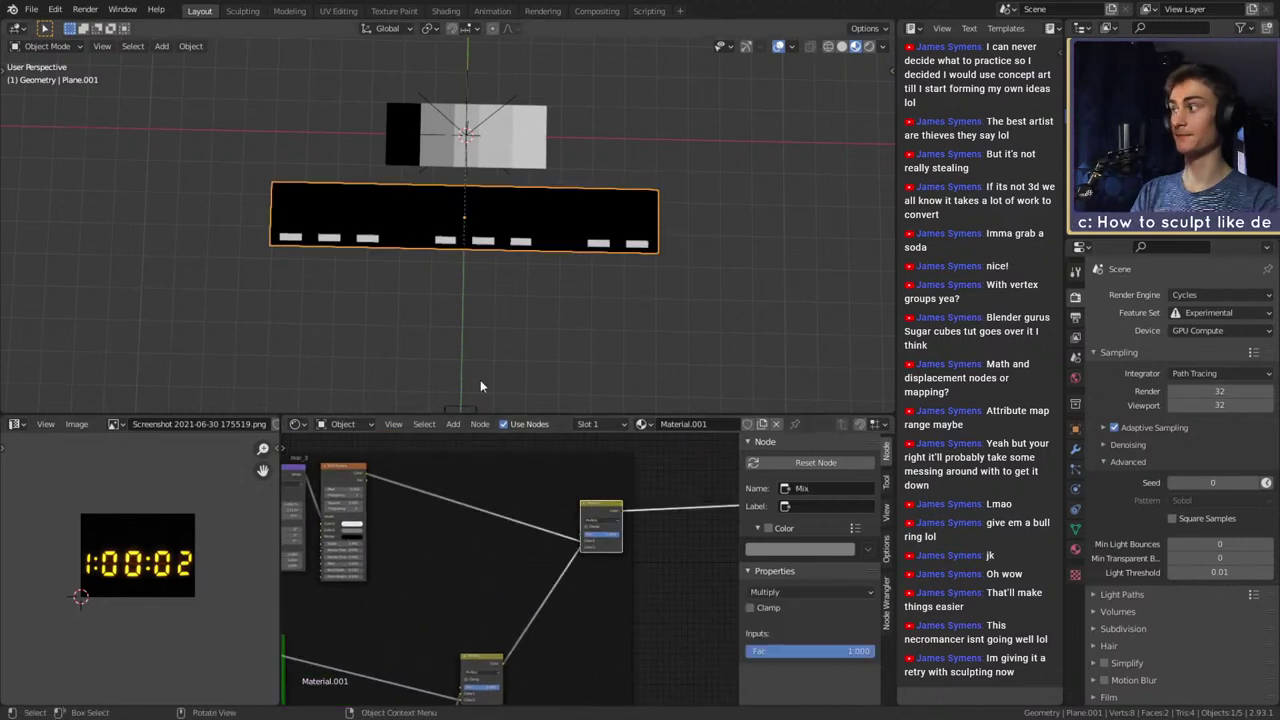
# Move the Mask_Hori_3 frame up beneath the Horizontal Lines frame, and shift the Horizontal Lines frame slightly upward
pyautogui.scroll(-2, 485, 571)
pyautogui.scroll(-4, 485, 571)
pyautogui.moveTo(552, 605); pyautogui.dragTo(657, 475, button='middle')
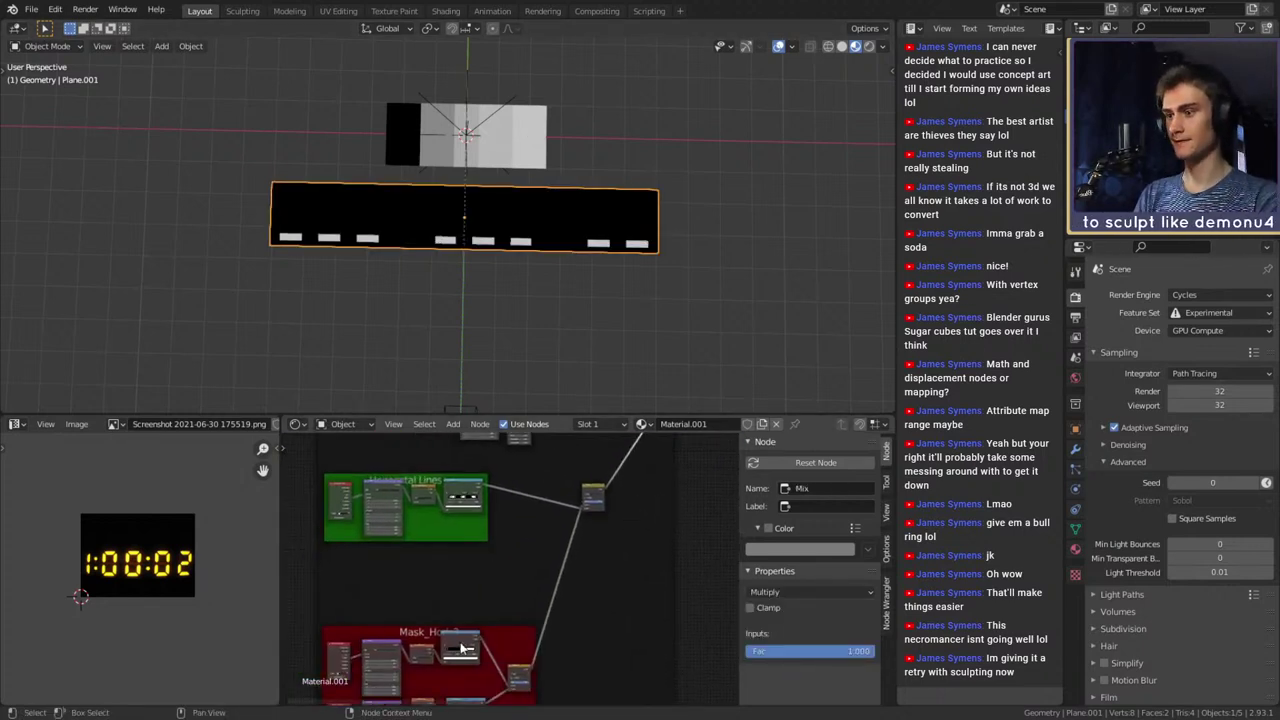
pyautogui.moveTo(496, 635); pyautogui.dragTo(497, 555)
pyautogui.moveTo(519, 524); pyautogui.dragTo(528, 558, button='middle')
pyautogui.keyDown('shift'); pyautogui.click(437, 559); pyautogui.keyUp('shift')
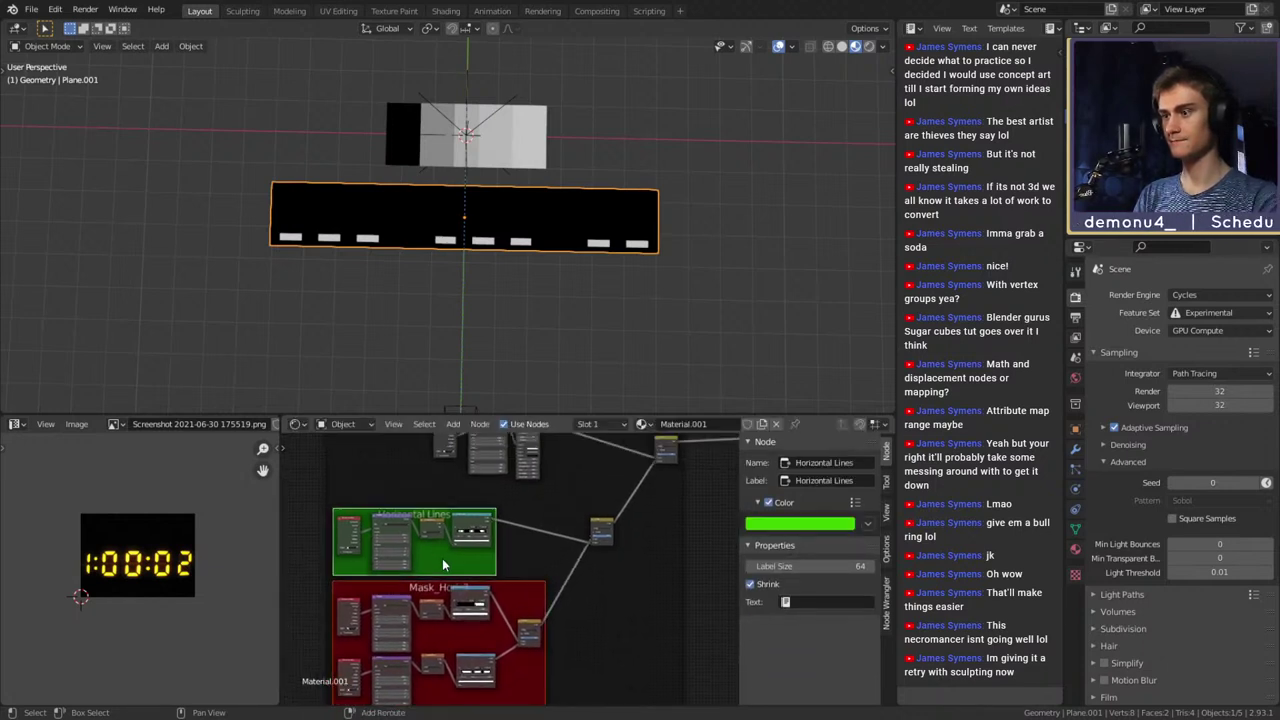
pyautogui.moveTo(437, 559)
pyautogui.mouseDown()
pyautogui.moveTo(437, 543)
pyautogui.moveTo(482, 538)
pyautogui.moveTo(448, 537)
pyautogui.mouseUp()
# Place a black stop near the start of the lower Mask_Hori_3 ColorRamp, followed by a white stop at 0.138
pyautogui.moveTo(601, 602); pyautogui.dragTo(578, 518, button='middle')
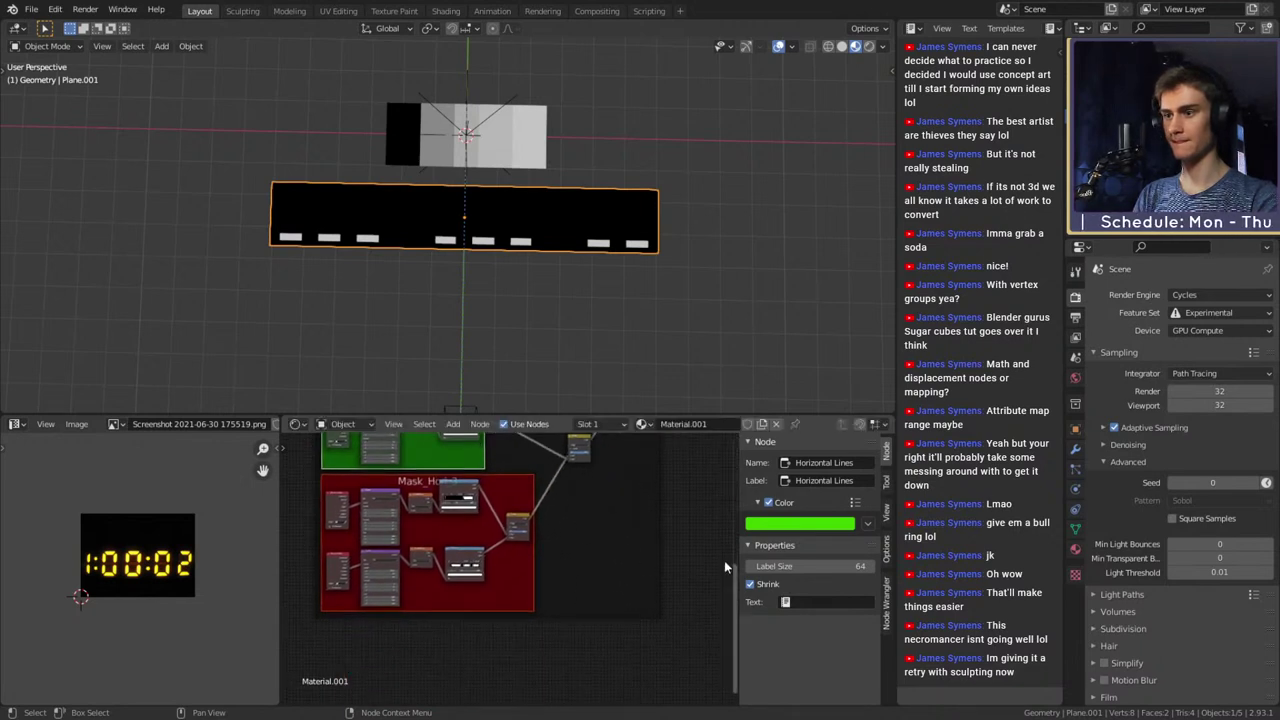
pyautogui.moveTo(480, 604); pyautogui.dragTo(498, 607, button='middle')
pyautogui.scroll(8, 498, 607)
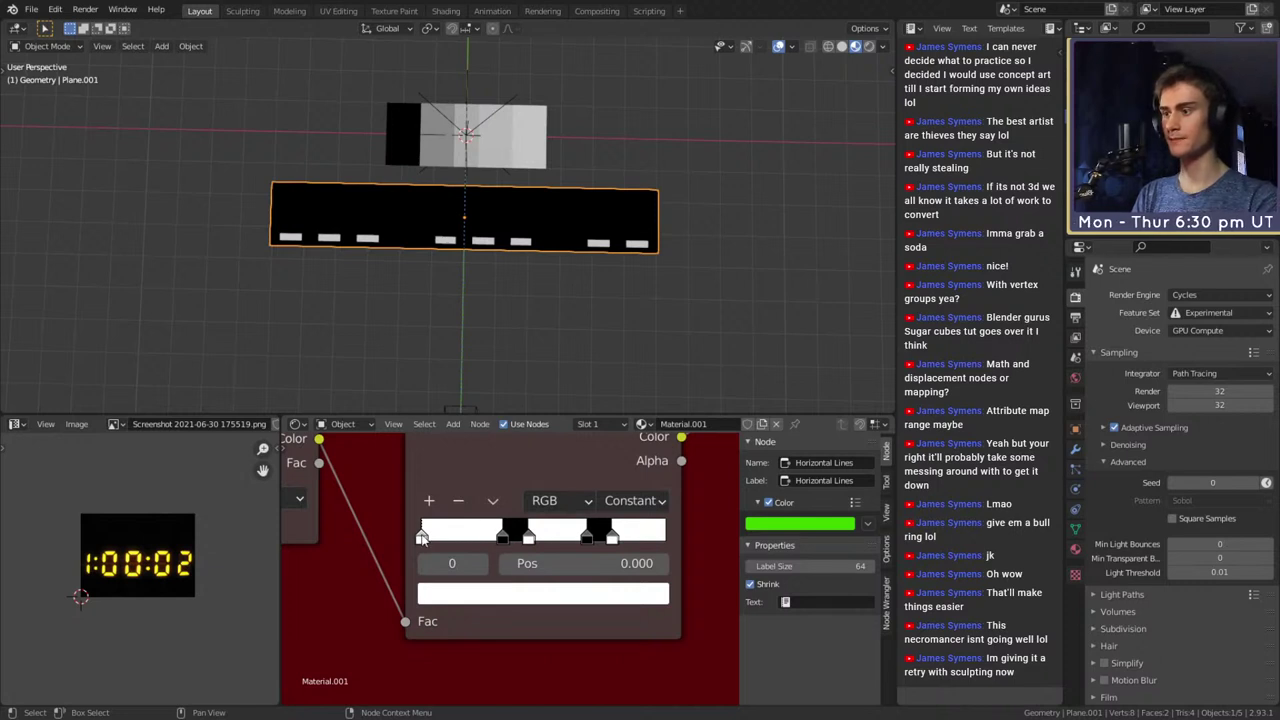
pyautogui.moveTo(500, 537); pyautogui.dragTo(455, 537)
pyautogui.click(428, 502)
pyautogui.click(424, 537)
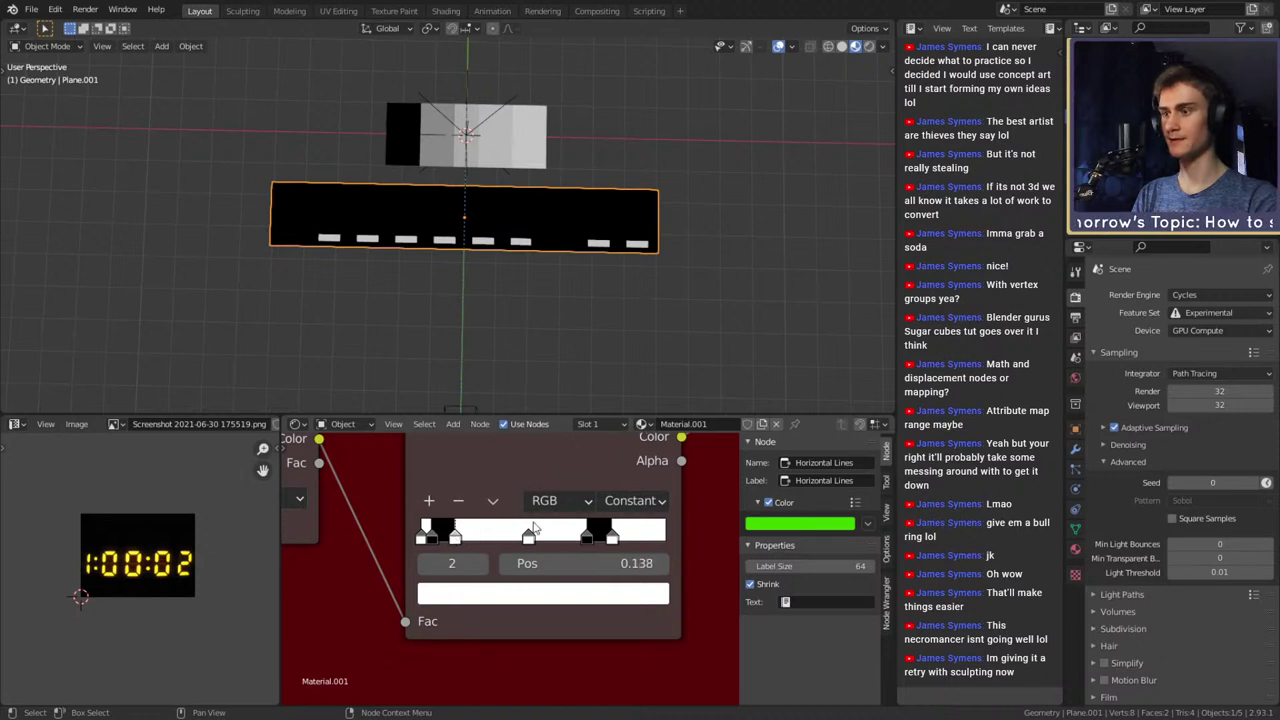
# Move the lower Mask_Hori_3 ColorRamp's next black stop to 0.323 and remove the two white stops beyond it
pyautogui.moveTo(588, 539); pyautogui.dragTo(481, 540)
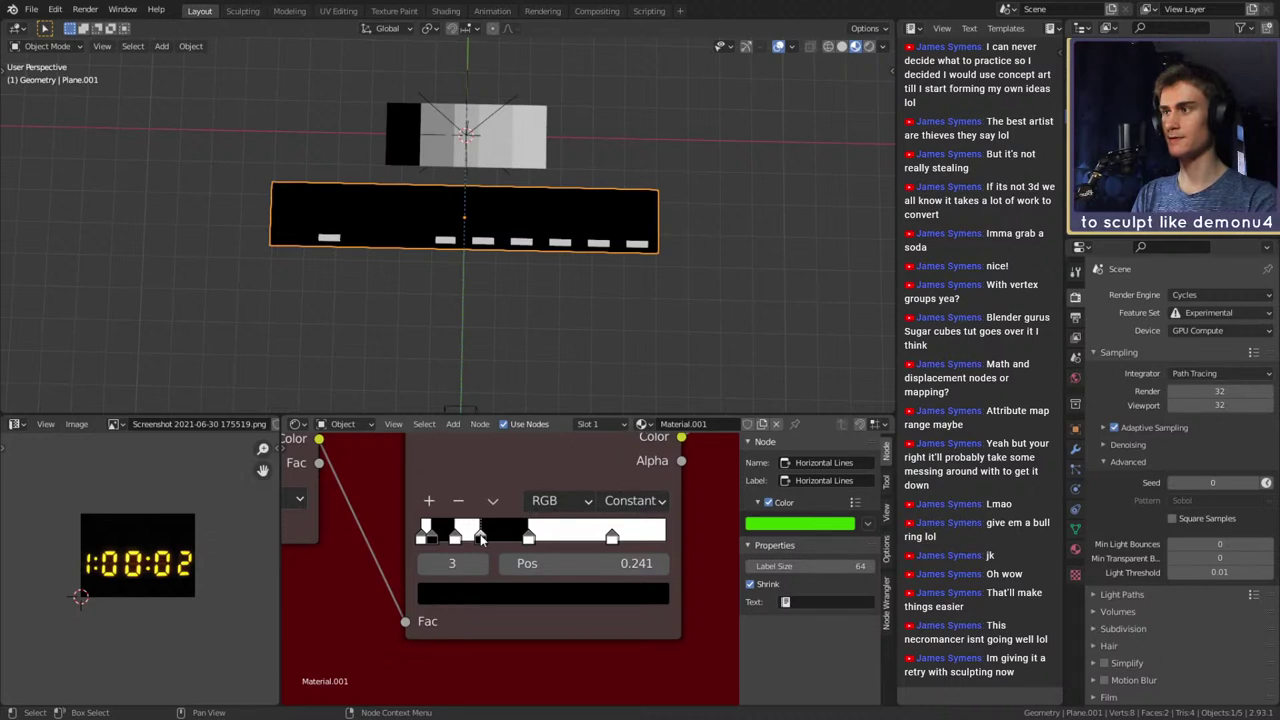
pyautogui.moveTo(481, 540); pyautogui.dragTo(502, 539)
pyautogui.click(529, 538)
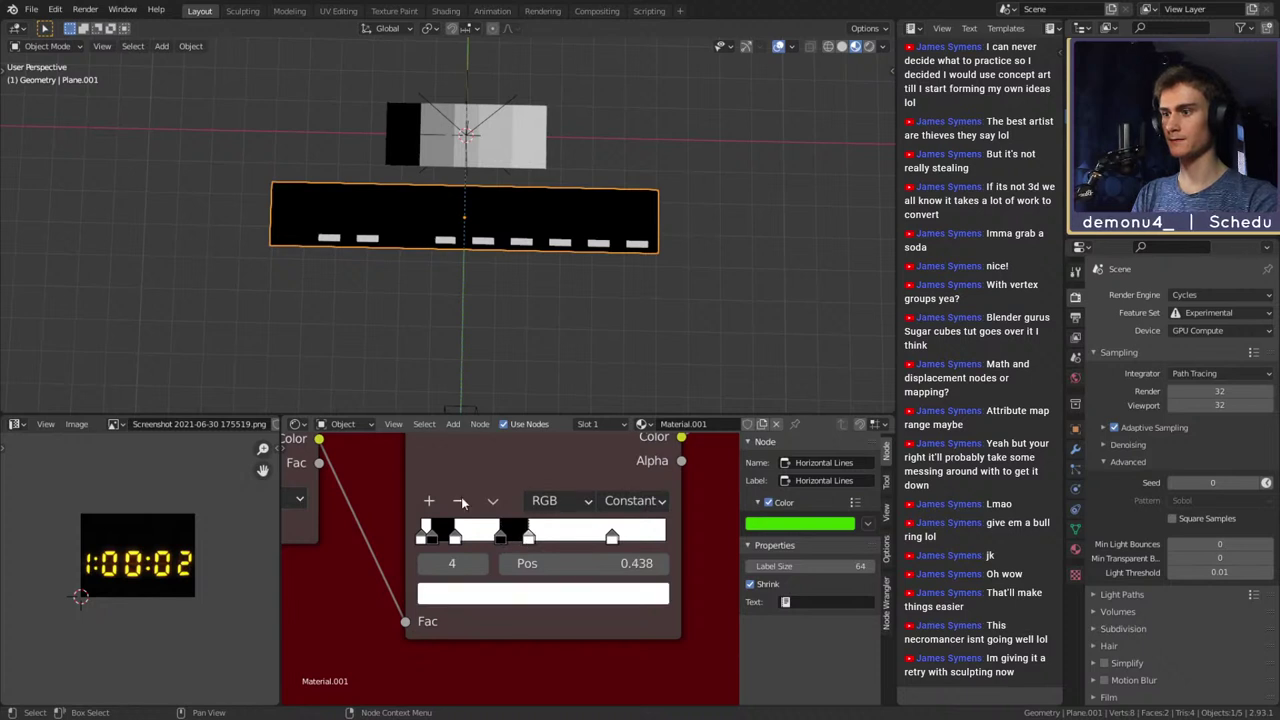
pyautogui.click(459, 501)
pyautogui.click(609, 539)
pyautogui.click(460, 501)
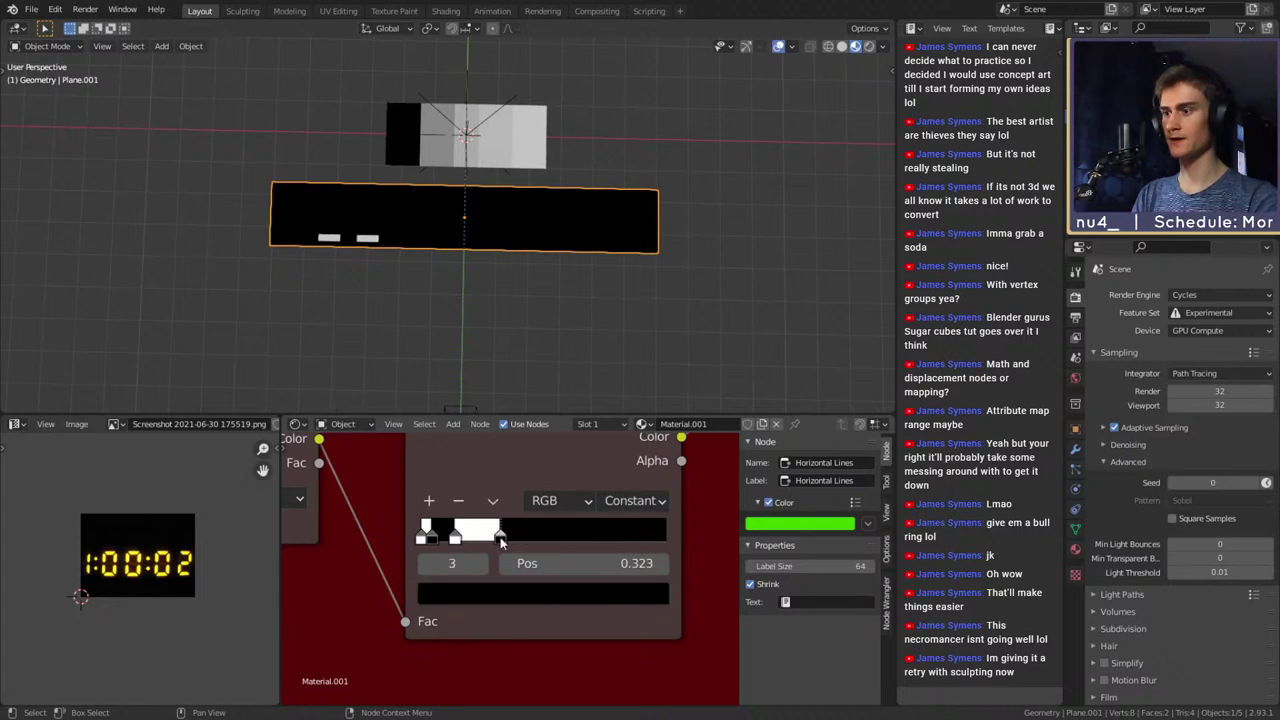
# Add white stops at 0.417 and 0.700 to the lower Mask_Hori_3 ColorRamp, with a black stop between them
pyautogui.click(429, 500)
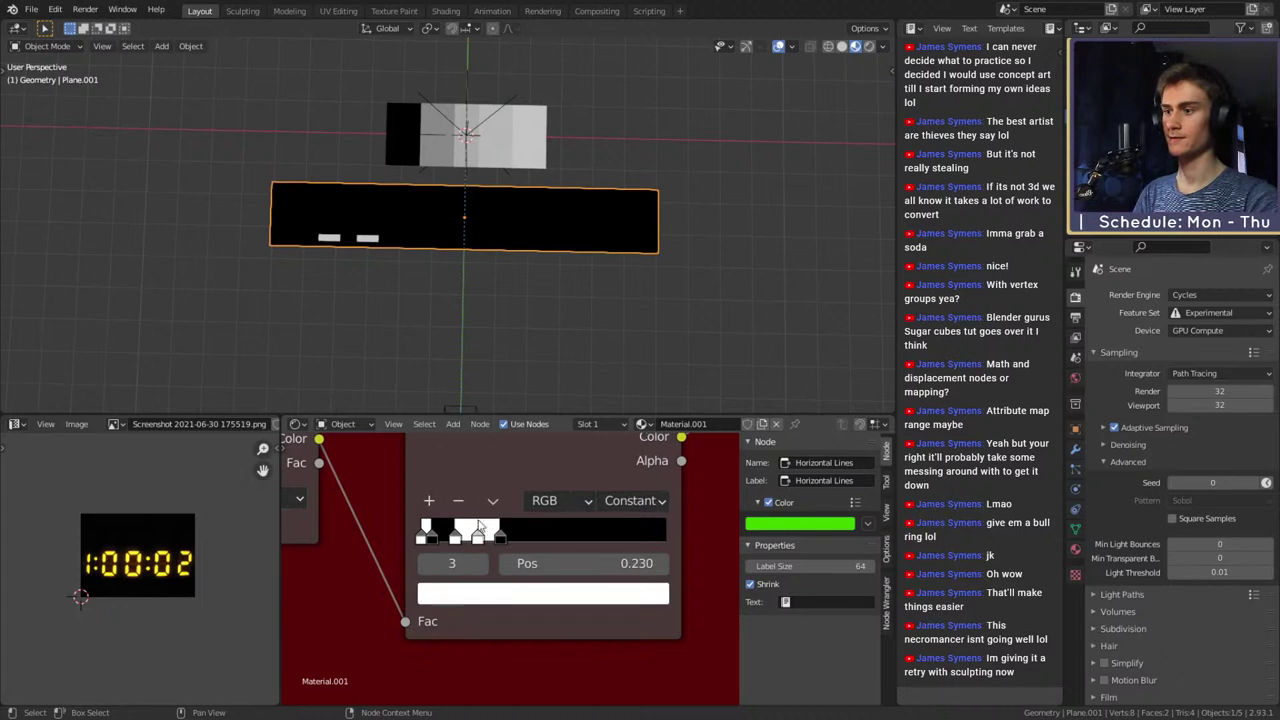
pyautogui.moveTo(492, 543); pyautogui.dragTo(527, 543)
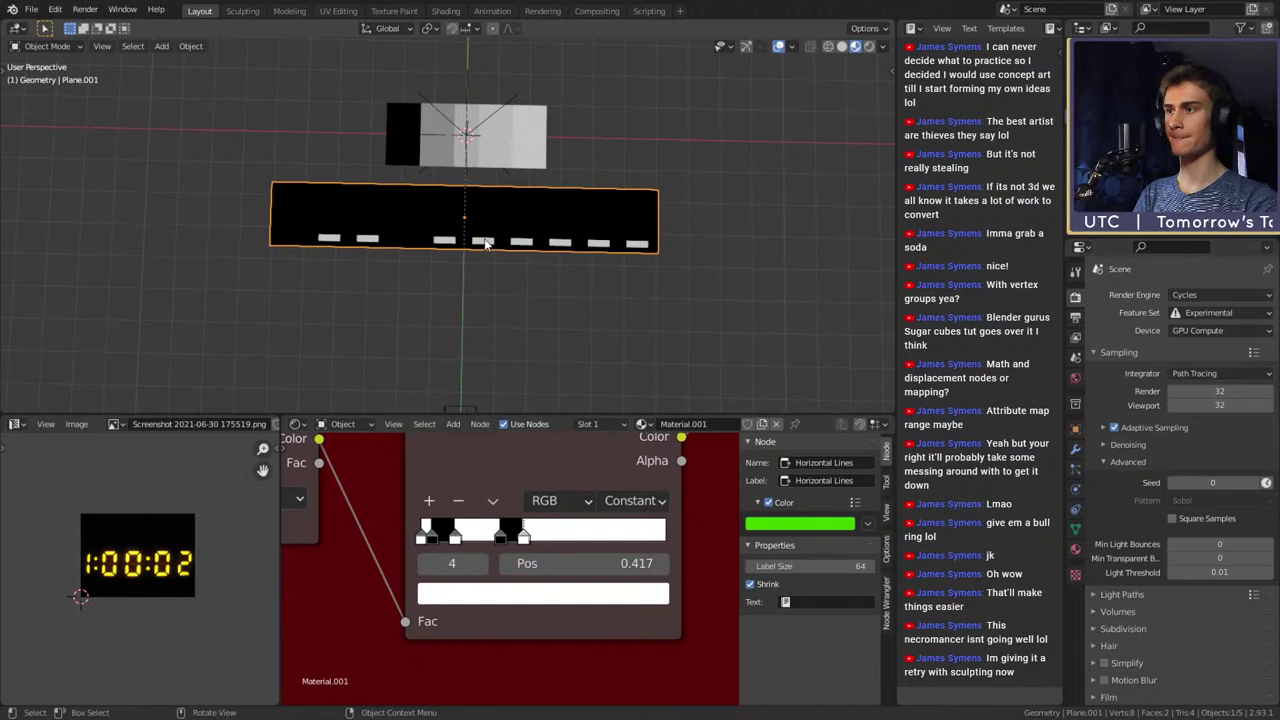
pyautogui.click(497, 537)
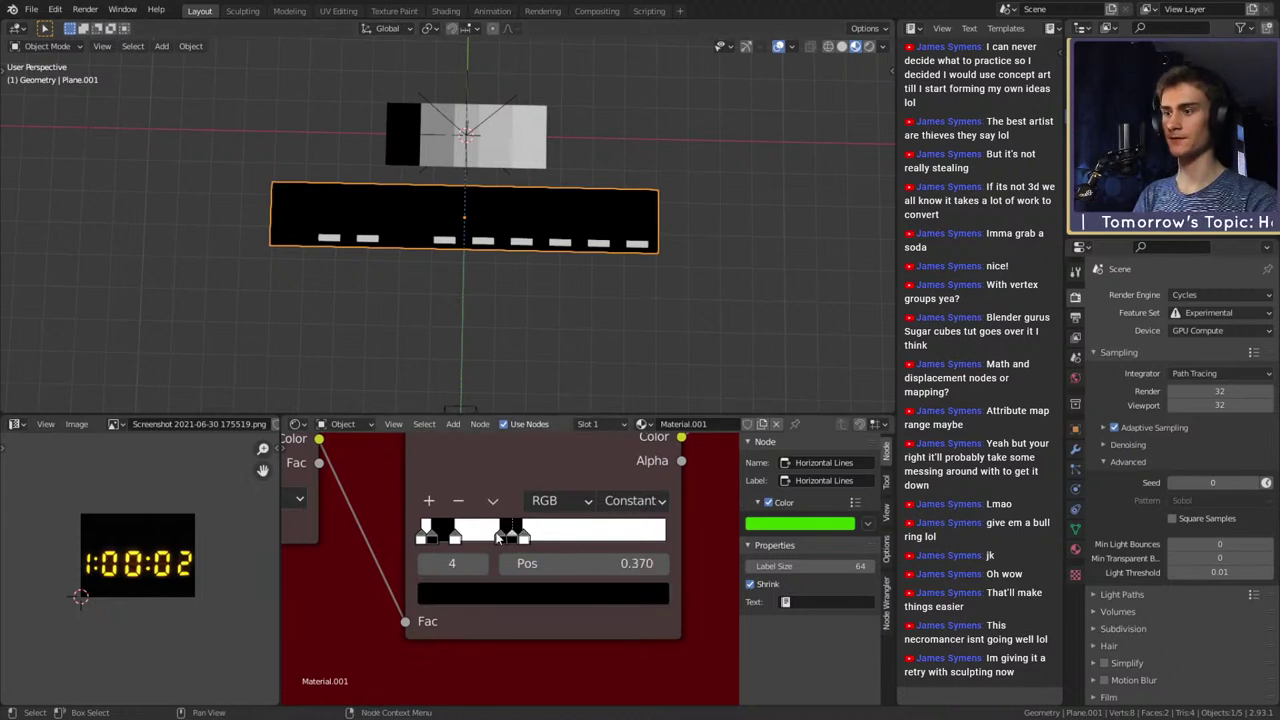
pyautogui.moveTo(512, 537); pyautogui.dragTo(585, 535)
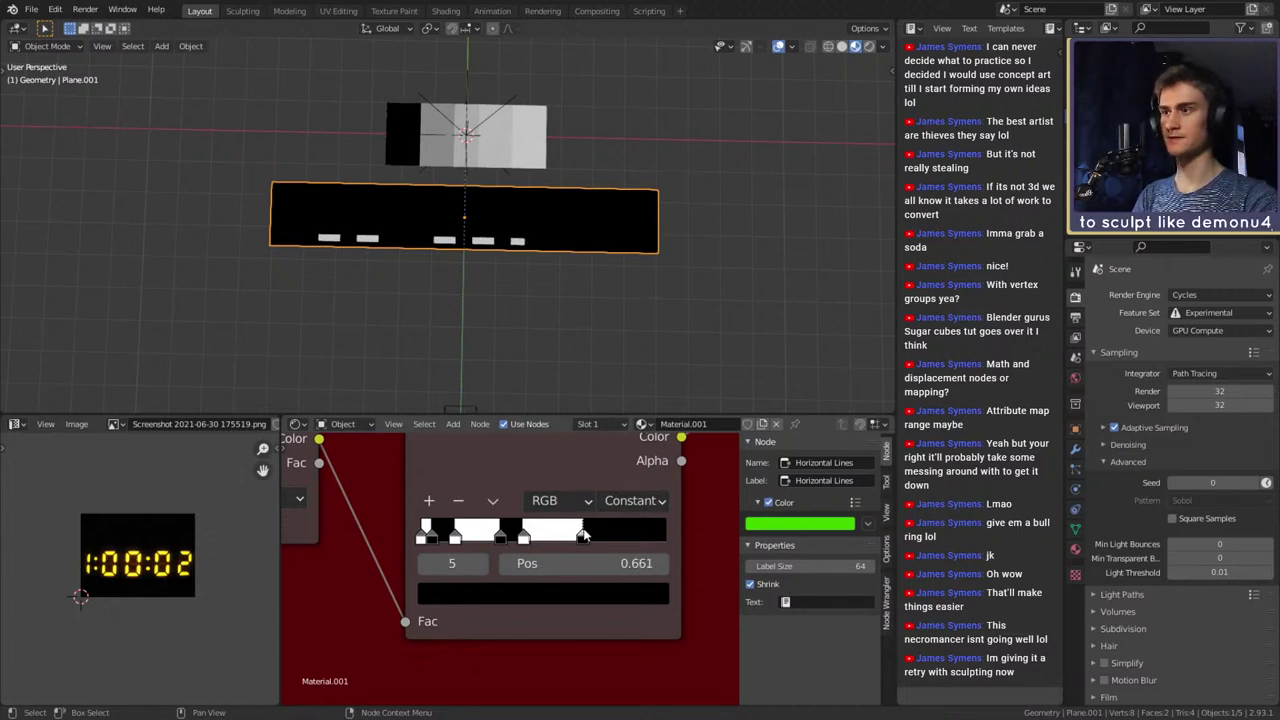
pyautogui.click(429, 500)
pyautogui.moveTo(548, 543); pyautogui.dragTo(594, 543)
pyautogui.click(605, 334)
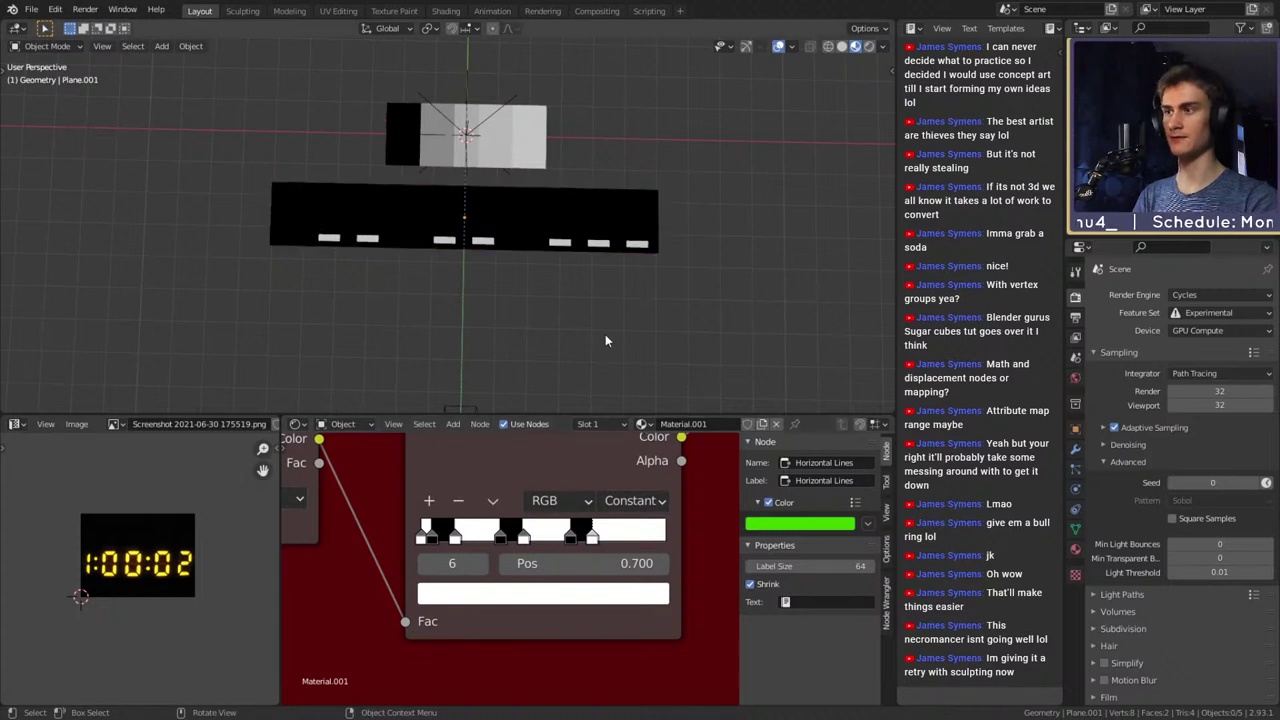
pyautogui.moveTo(528, 321); pyautogui.dragTo(505, 300, button='middle')
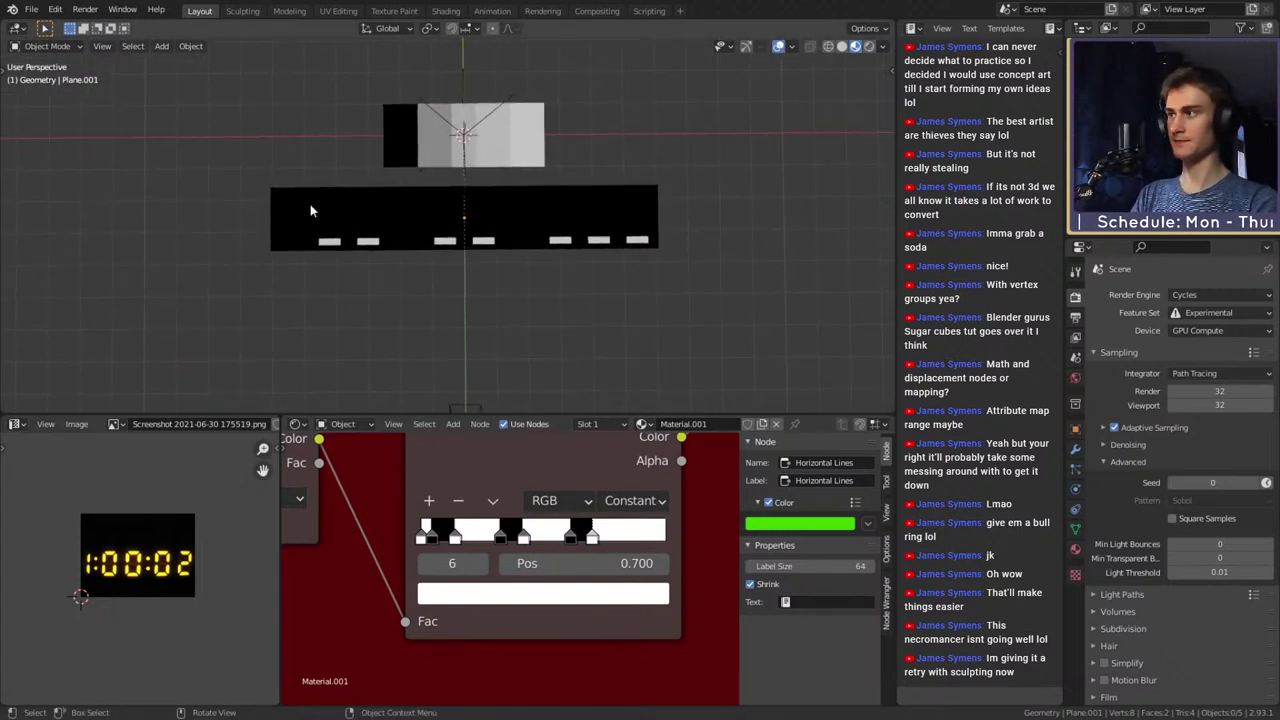
# Add a text object to the scene and move it along Y to sit below the black digit plane
pyautogui.hotkey('shift', 'a')
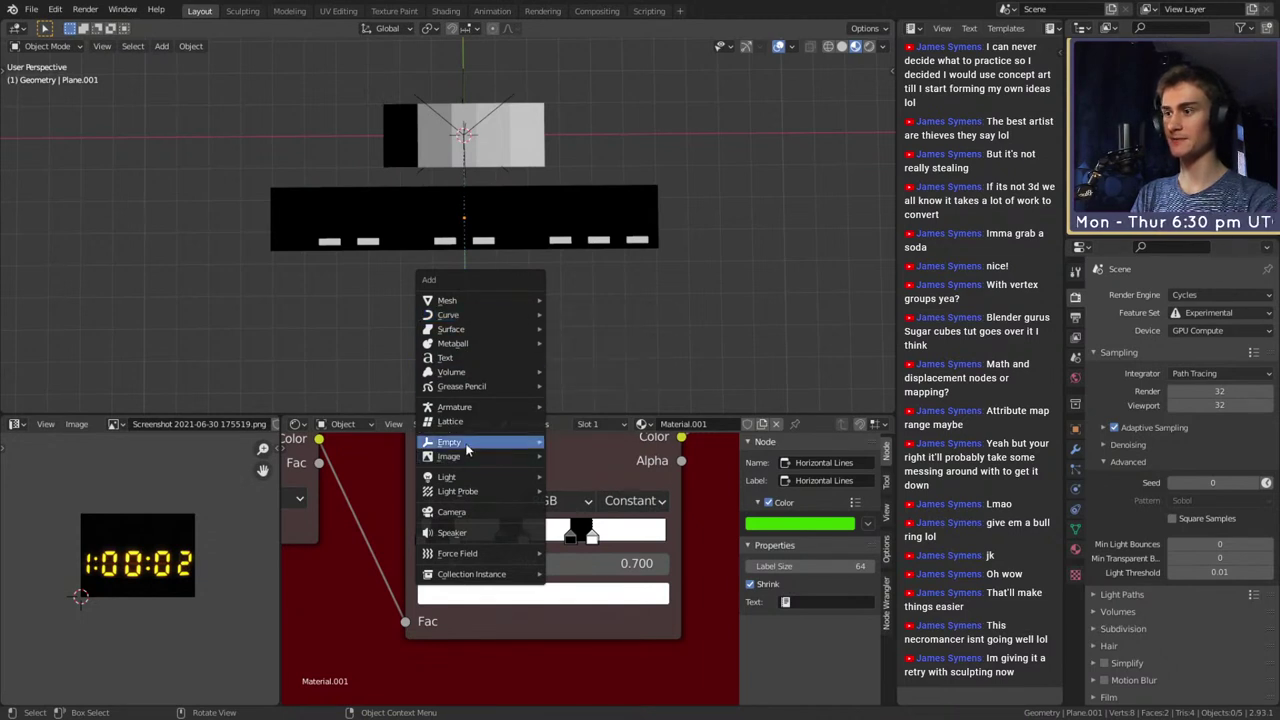
pyautogui.moveTo(460, 484)
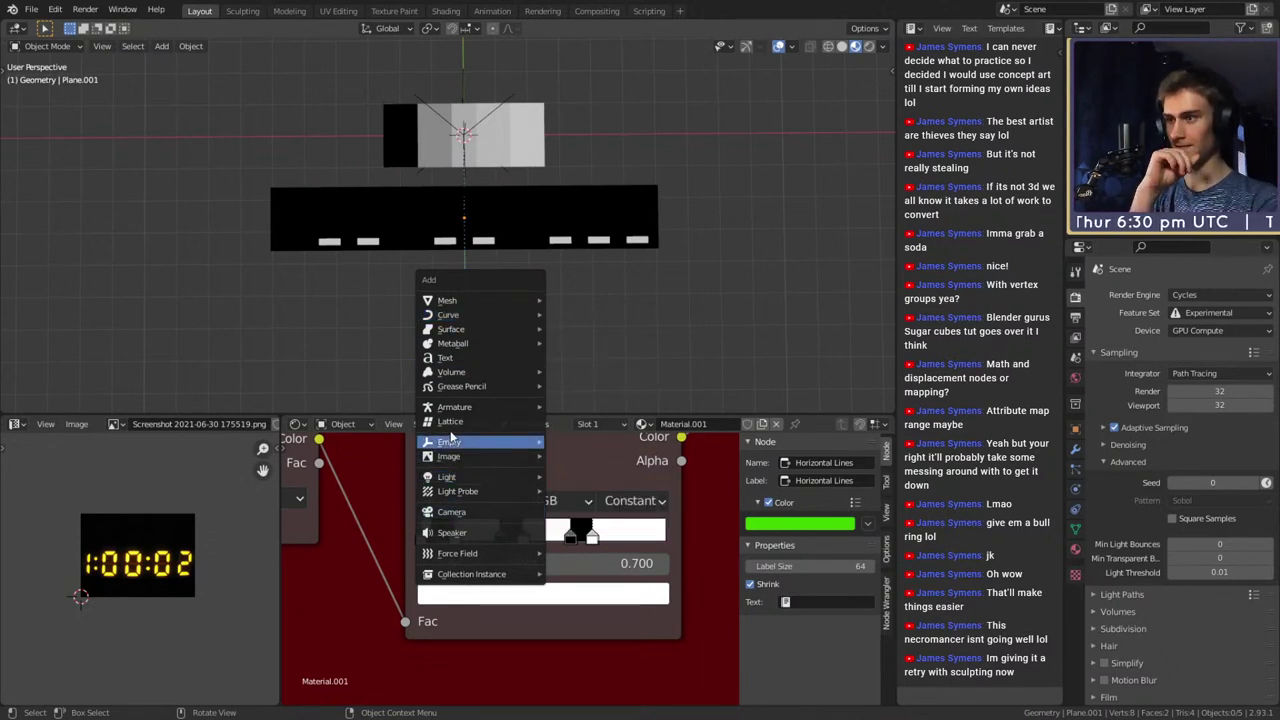
pyautogui.click(531, 357)
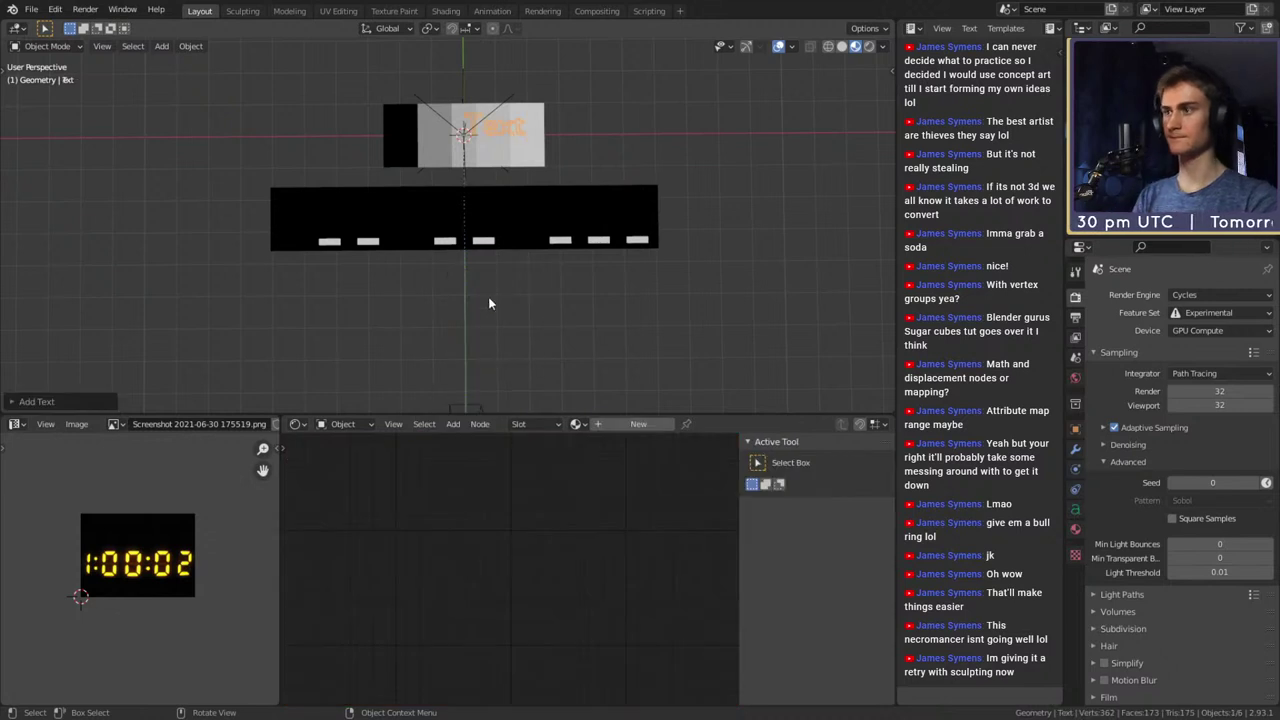
pyautogui.press('g')
pyautogui.press('x')
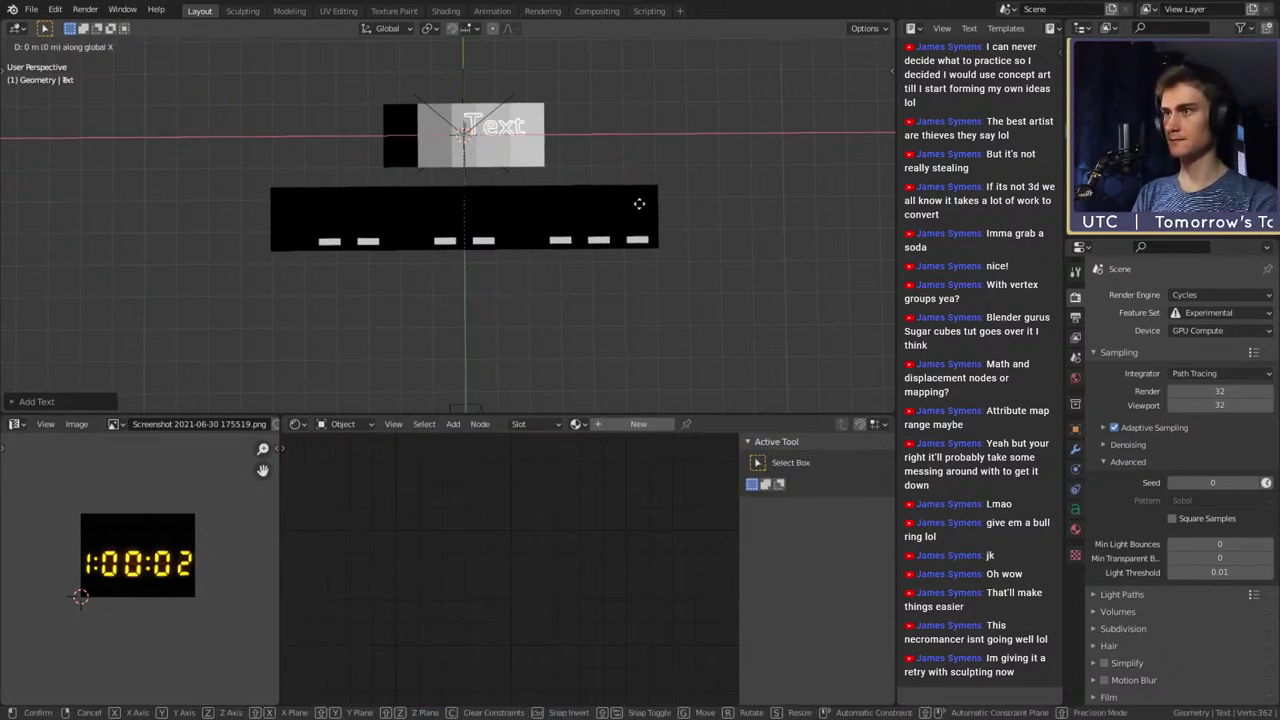
pyautogui.press('y')
pyautogui.click(643, 366)
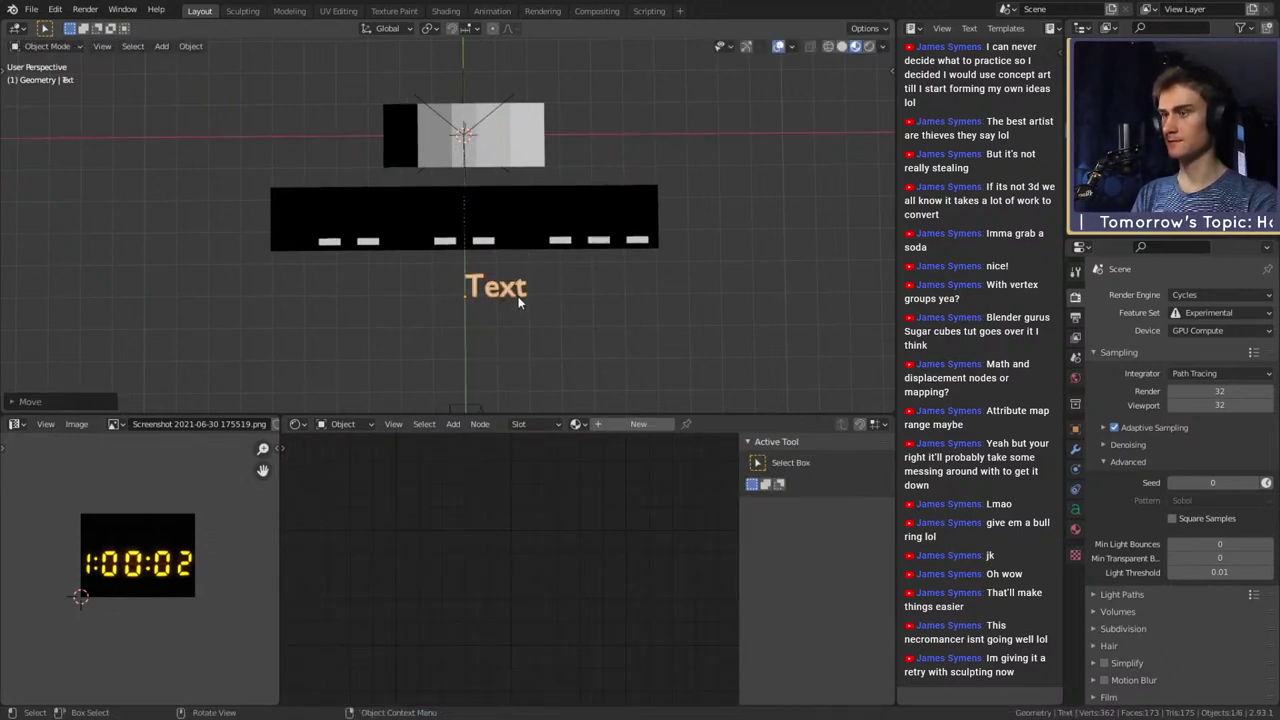
# Delete the default wording from the new text object
pyautogui.press('Tab')
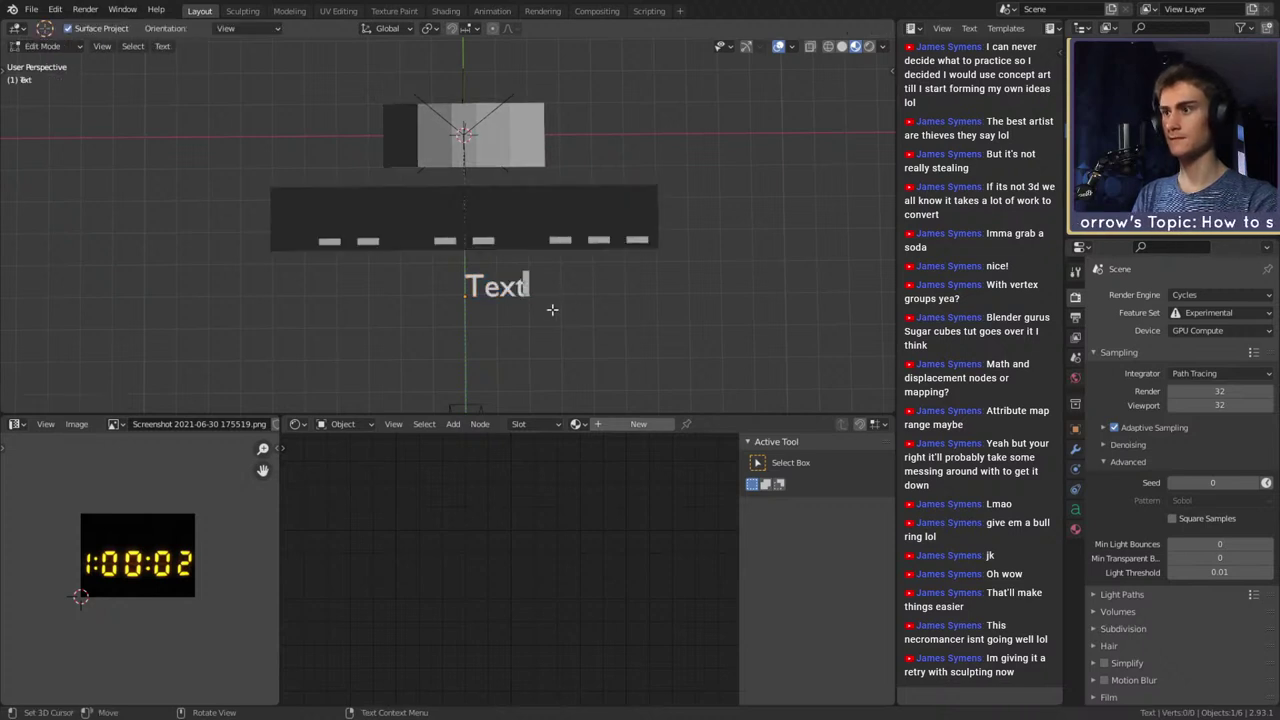
pyautogui.press('BackSpace')
pyautogui.press('BackSpace')
pyautogui.press('BackSpace')
pyautogui.press('BackSpace')
pyautogui.write('I')
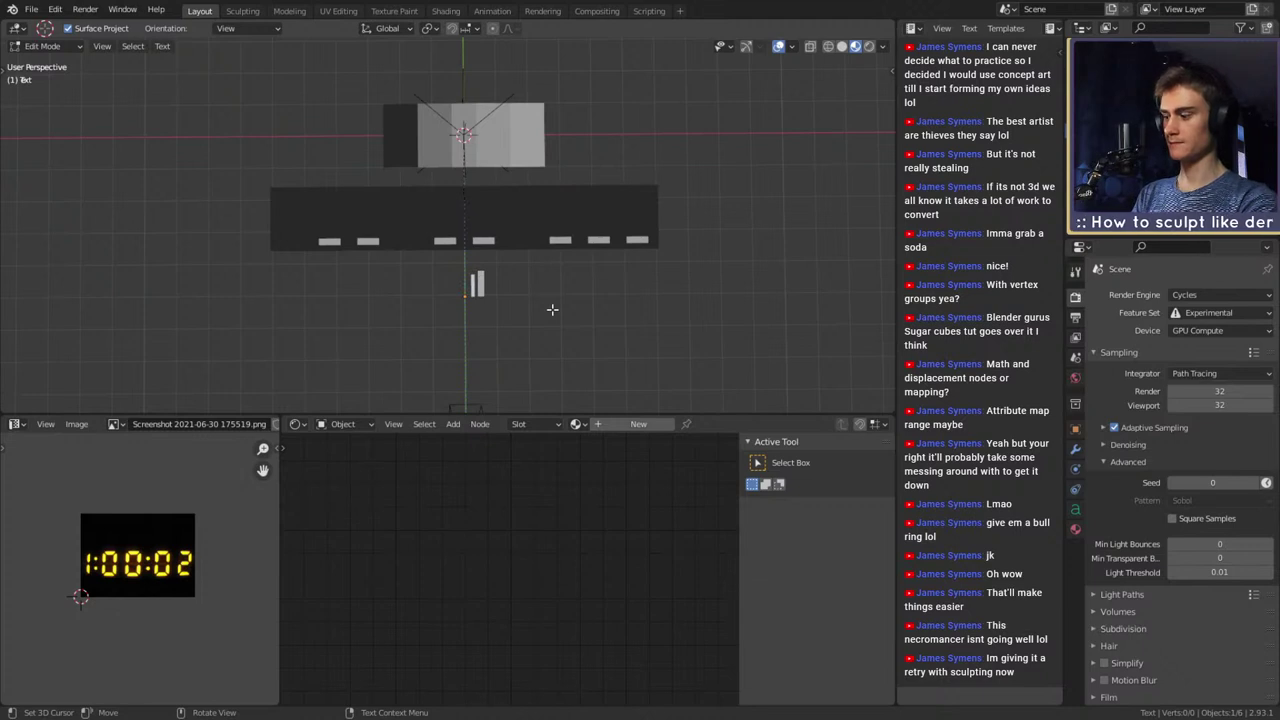
pyautogui.write('234')
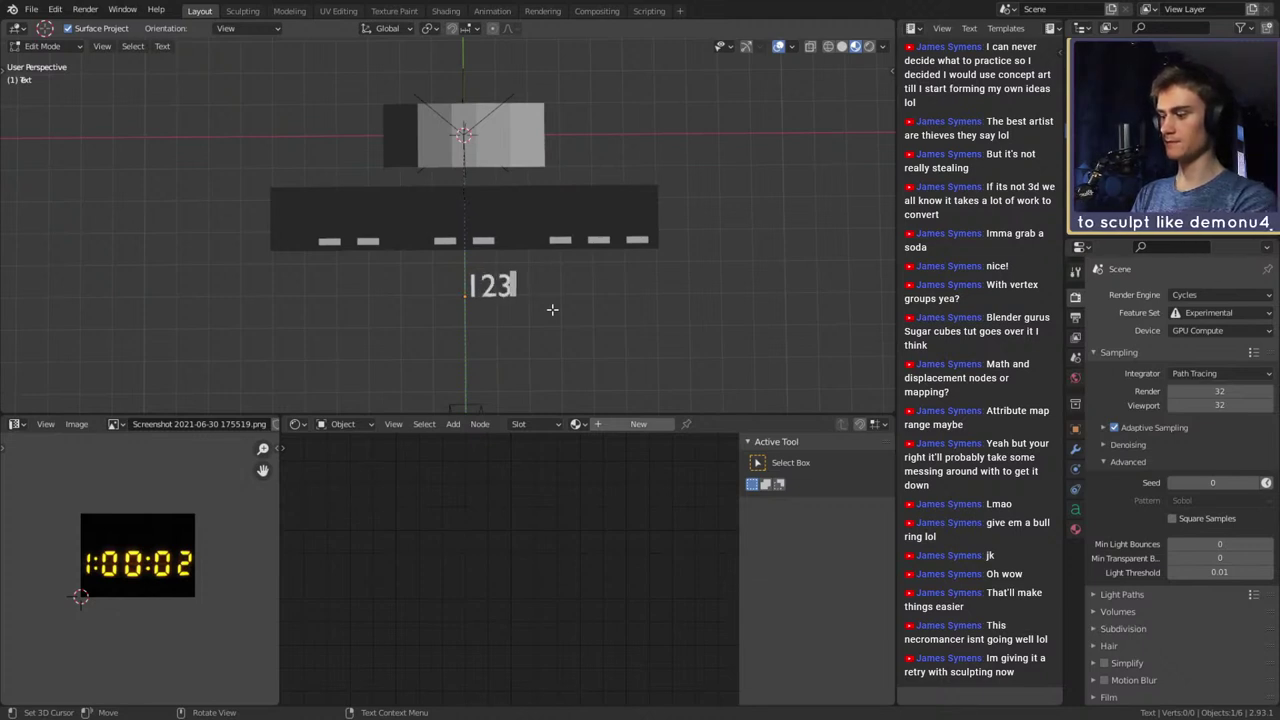
pyautogui.press('BackSpace')
pyautogui.press('BackSpace')
pyautogui.press('BackSpace')
pyautogui.press('BackSpace')
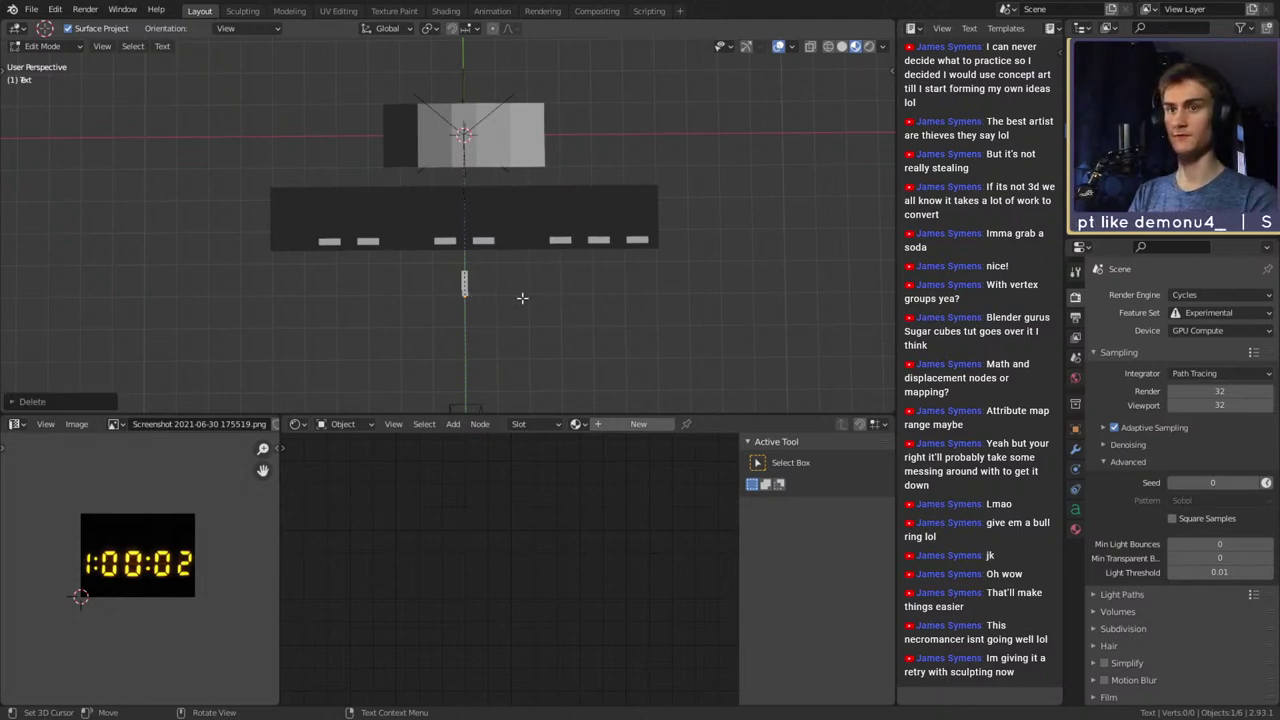
pyautogui.write('1234')
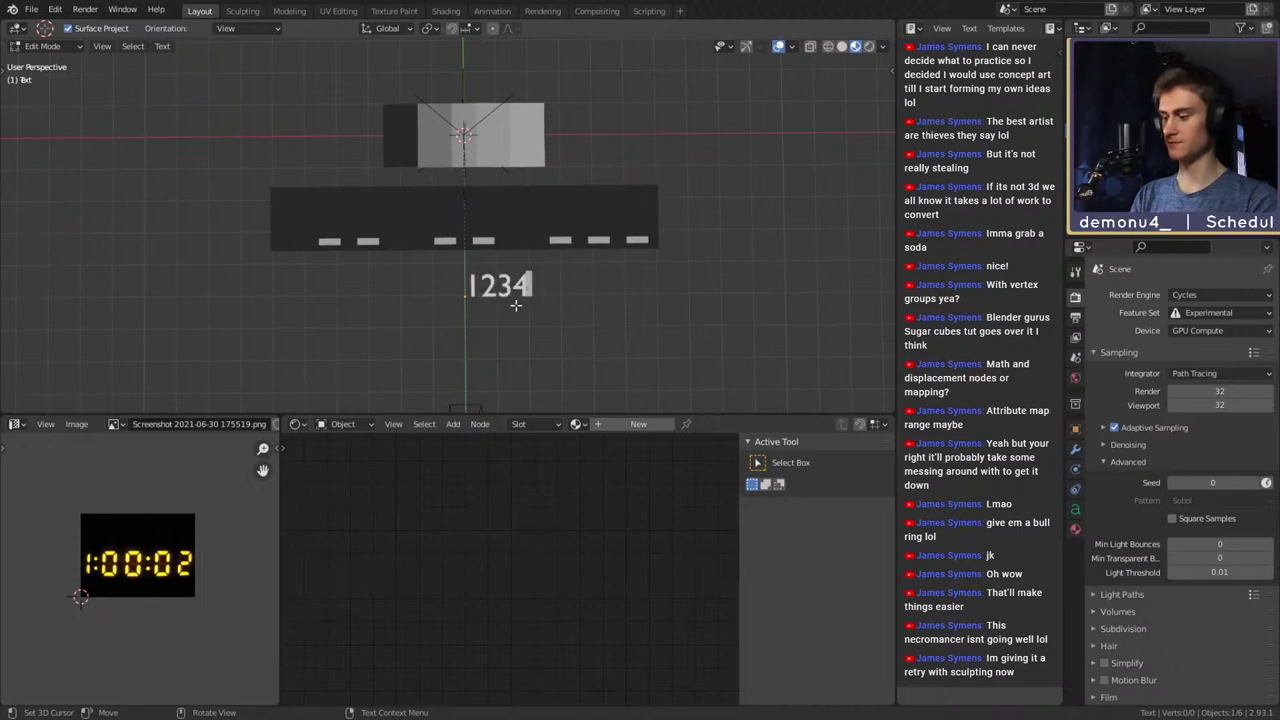
pyautogui.write('567890')
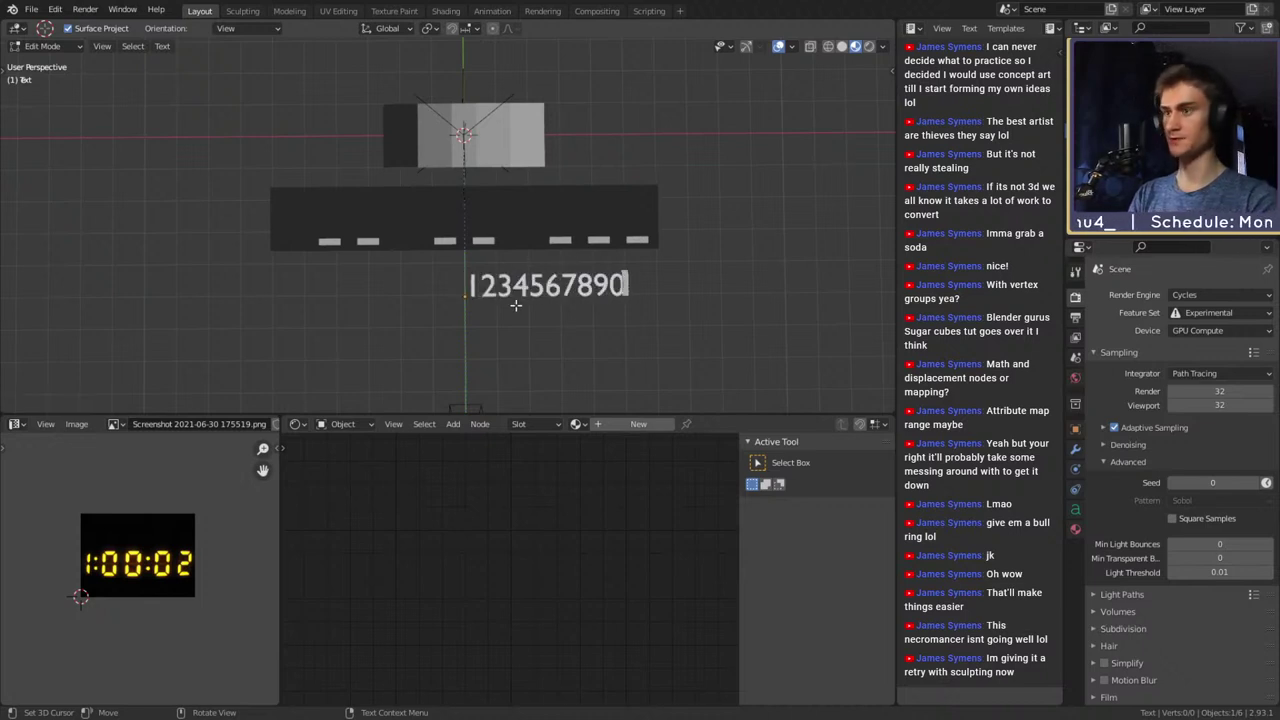
# Enlarge the text's font size to 1.930 and set its shear to 0
pyautogui.click(1075, 509)
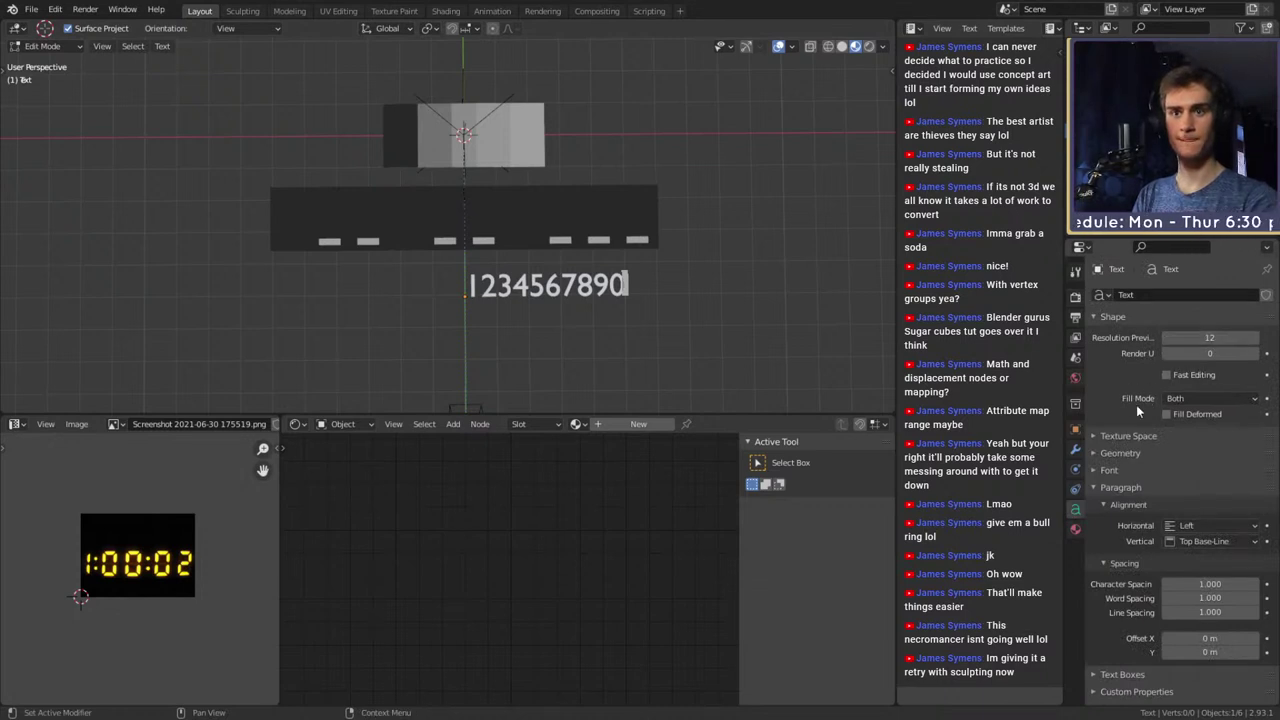
pyautogui.click(1092, 436)
pyautogui.click(1092, 436)
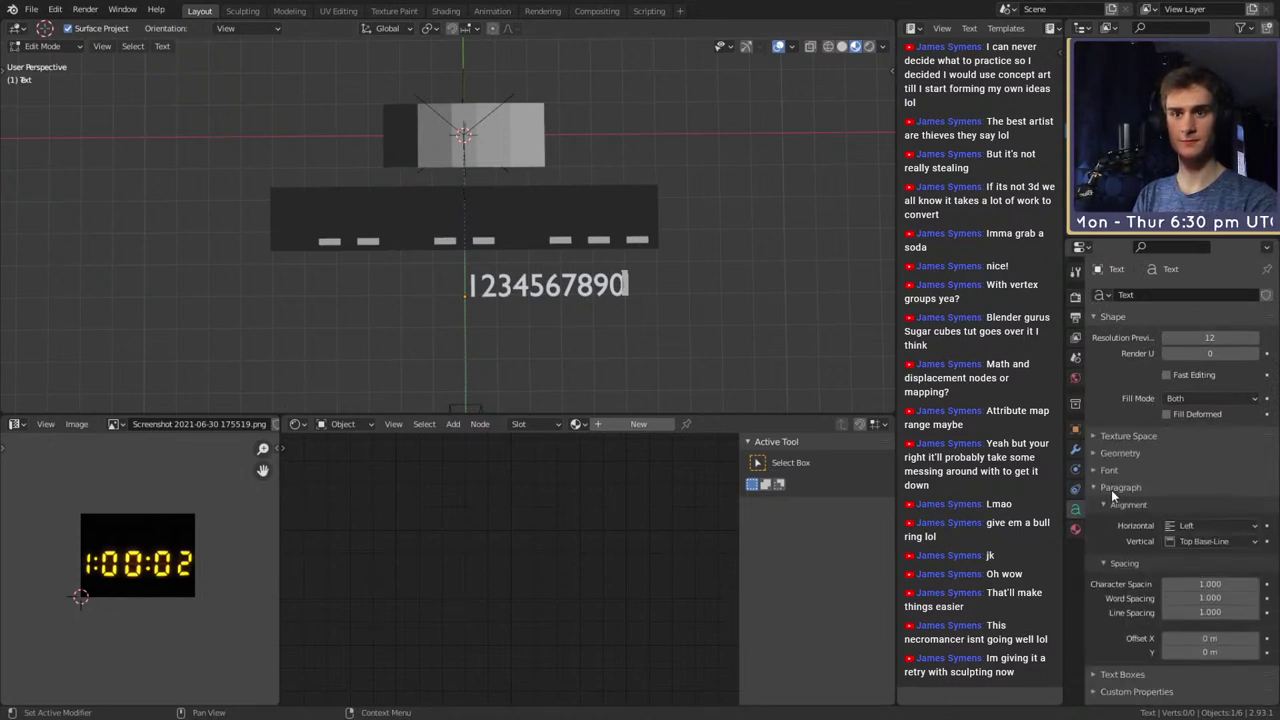
pyautogui.click(1097, 470)
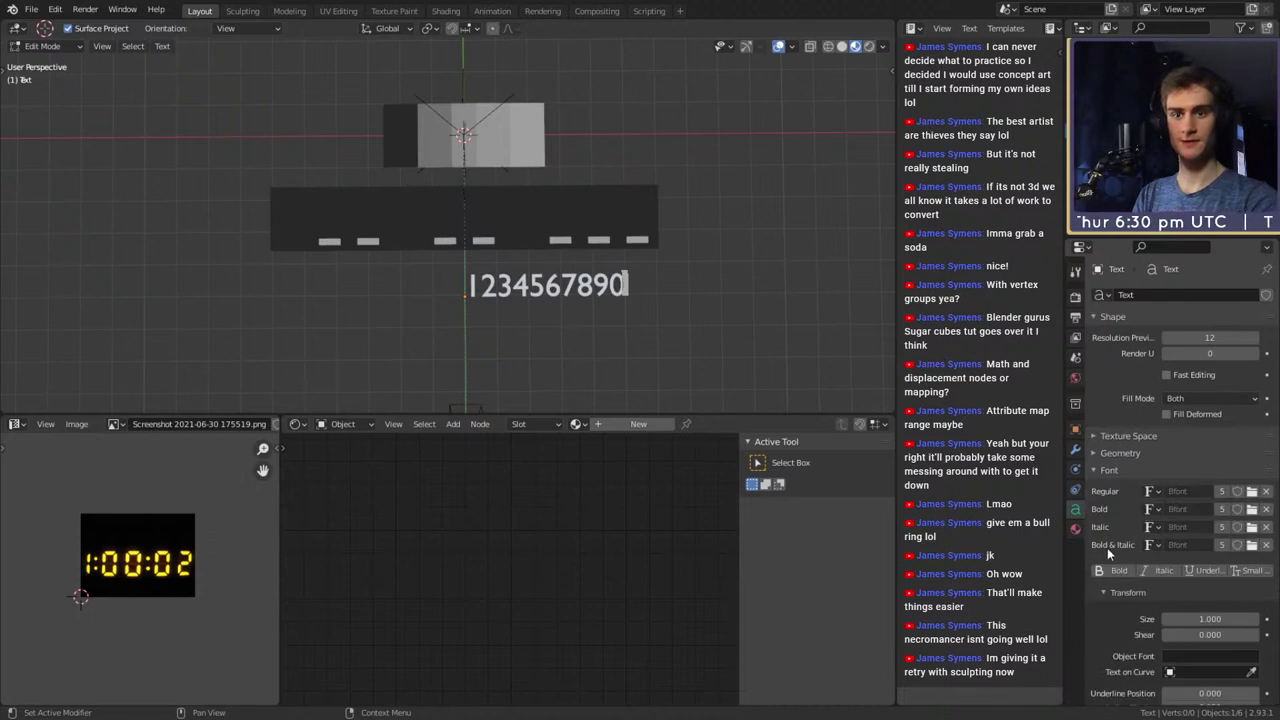
pyautogui.scroll(-3, 1107, 549)
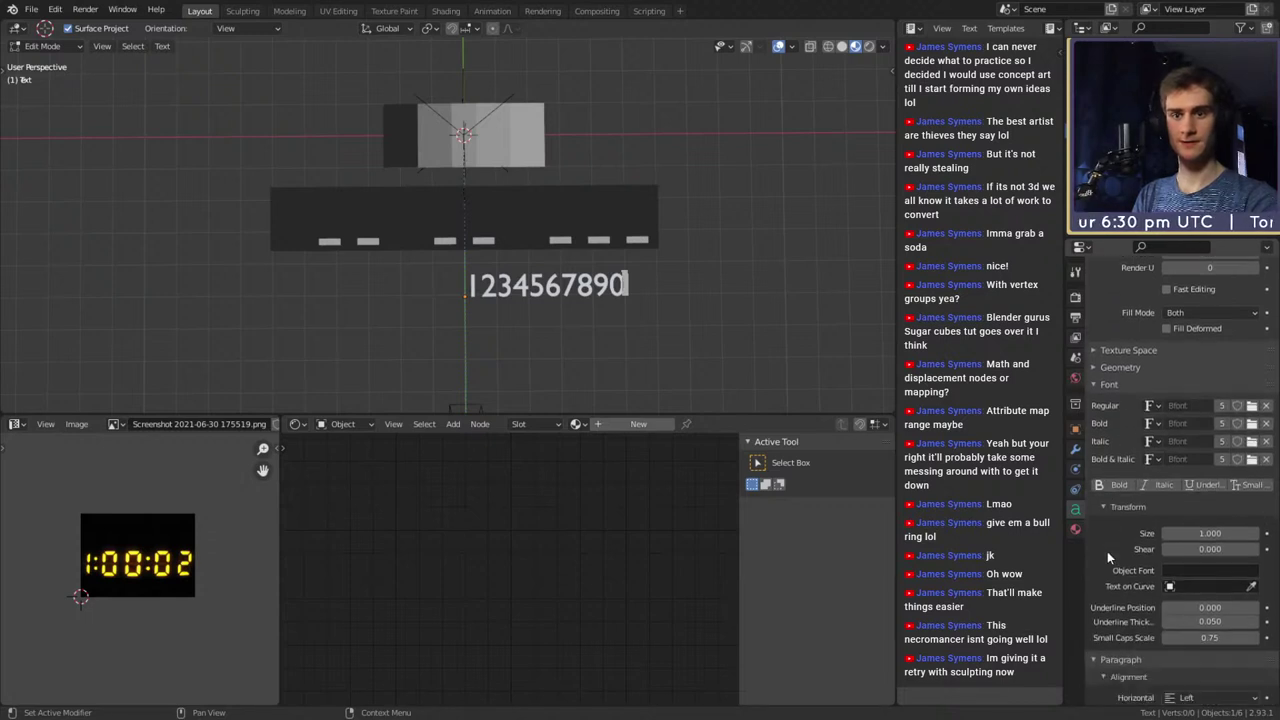
pyautogui.moveTo(1206, 550); pyautogui.dragTo(1262, 533)
pyautogui.click(1206, 550)
pyautogui.write('0')
pyautogui.press('Return')
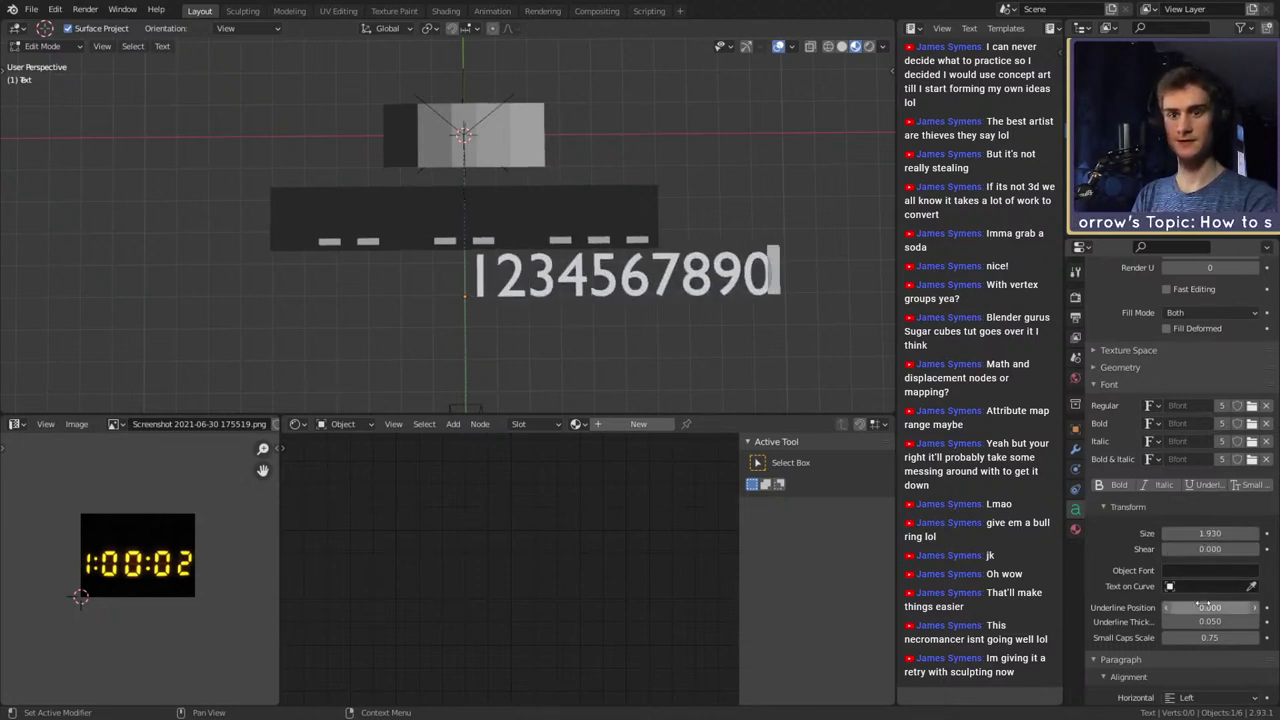
# Widen the text's character spacing to 1.700 and move it along X so the 1 starts under the digit plane's first cell
pyautogui.scroll(-2, 1108, 567)
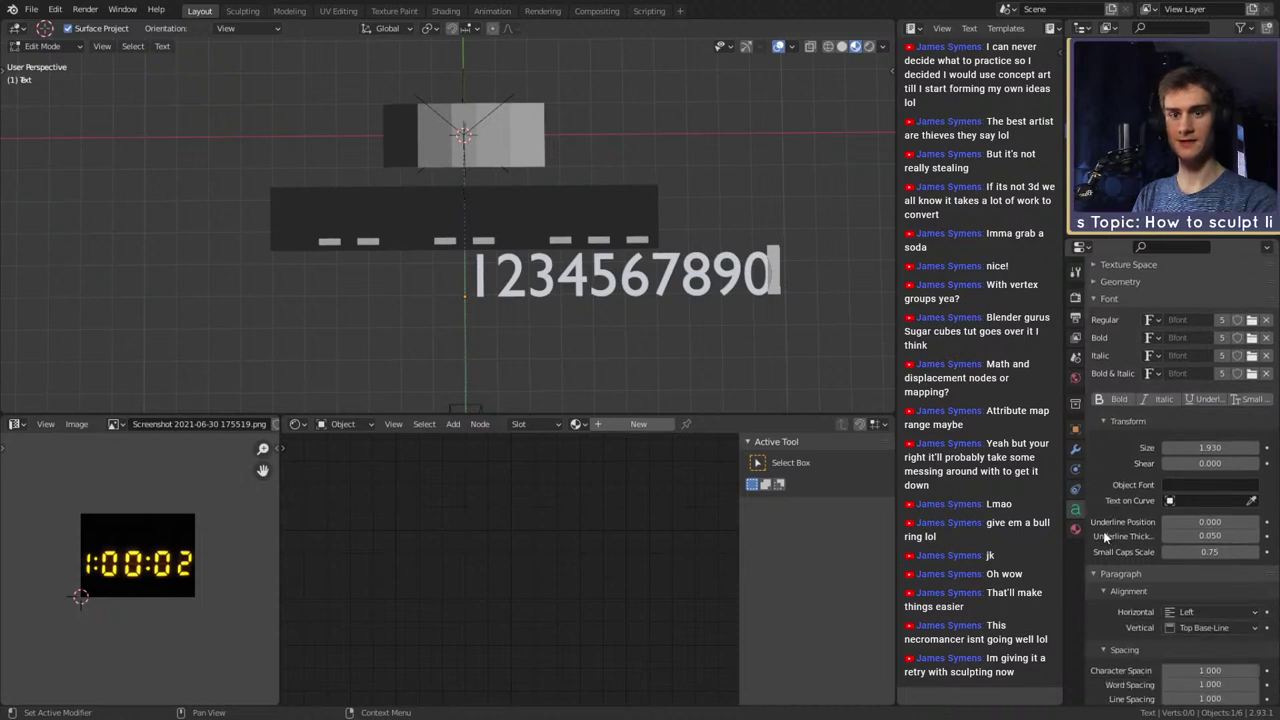
pyautogui.scroll(-2, 1104, 530)
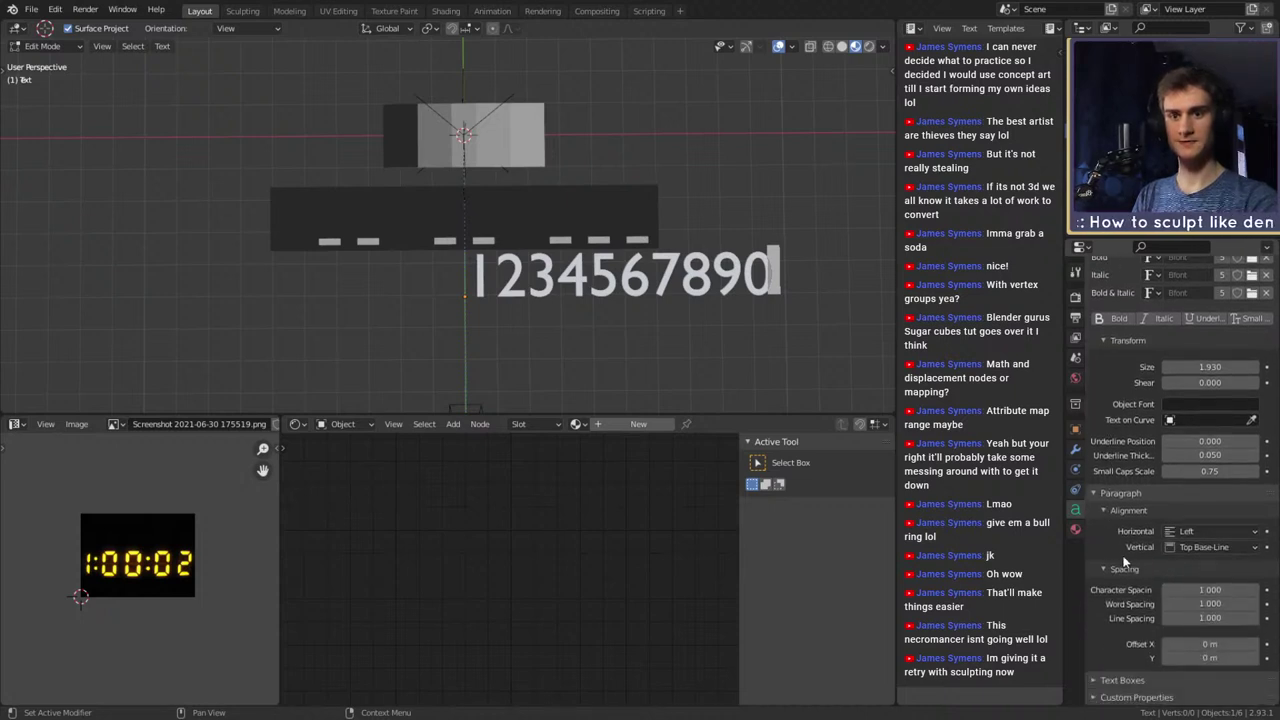
pyautogui.moveTo(1205, 589); pyautogui.dragTo(1250, 589)
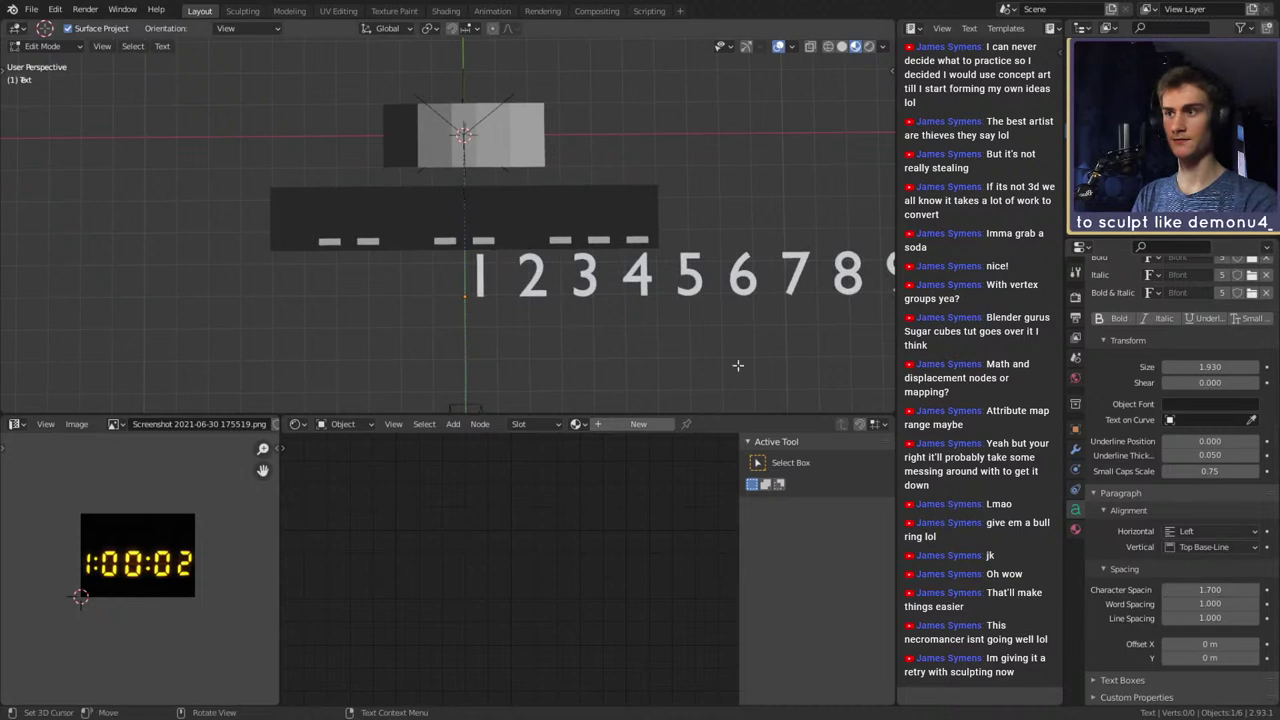
pyautogui.press('Tab')
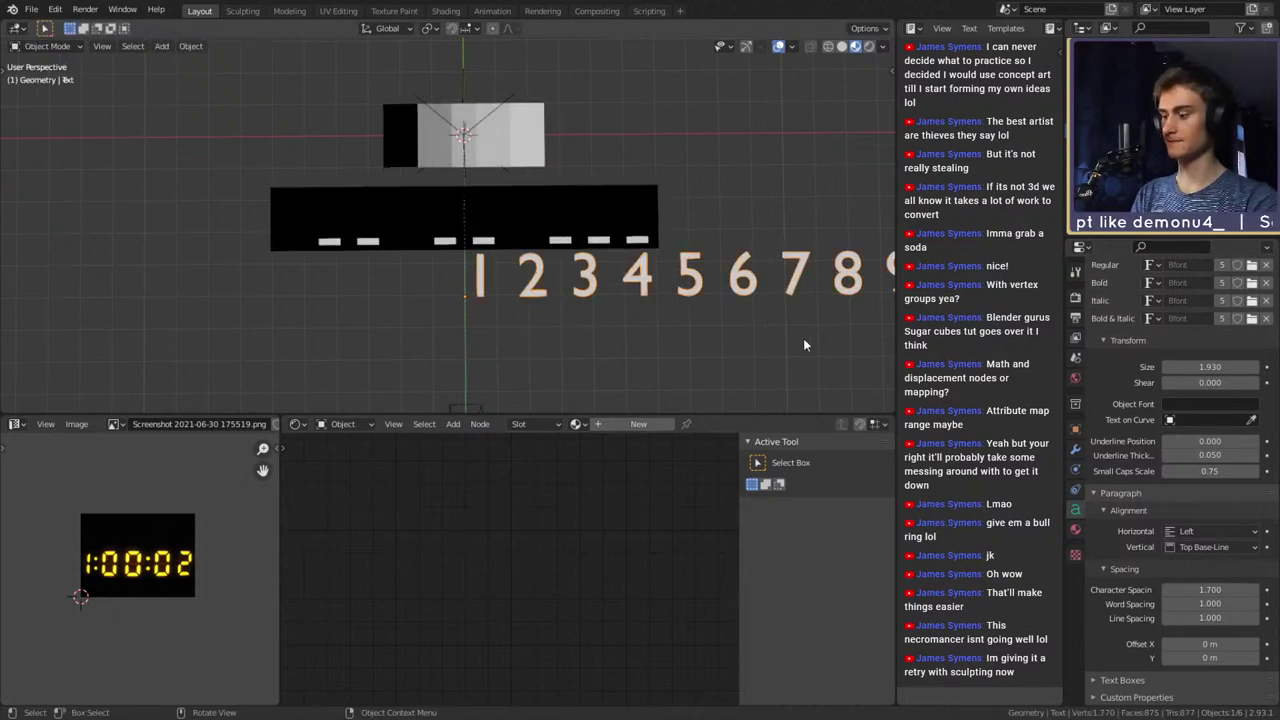
pyautogui.press('g')
pyautogui.press('x')
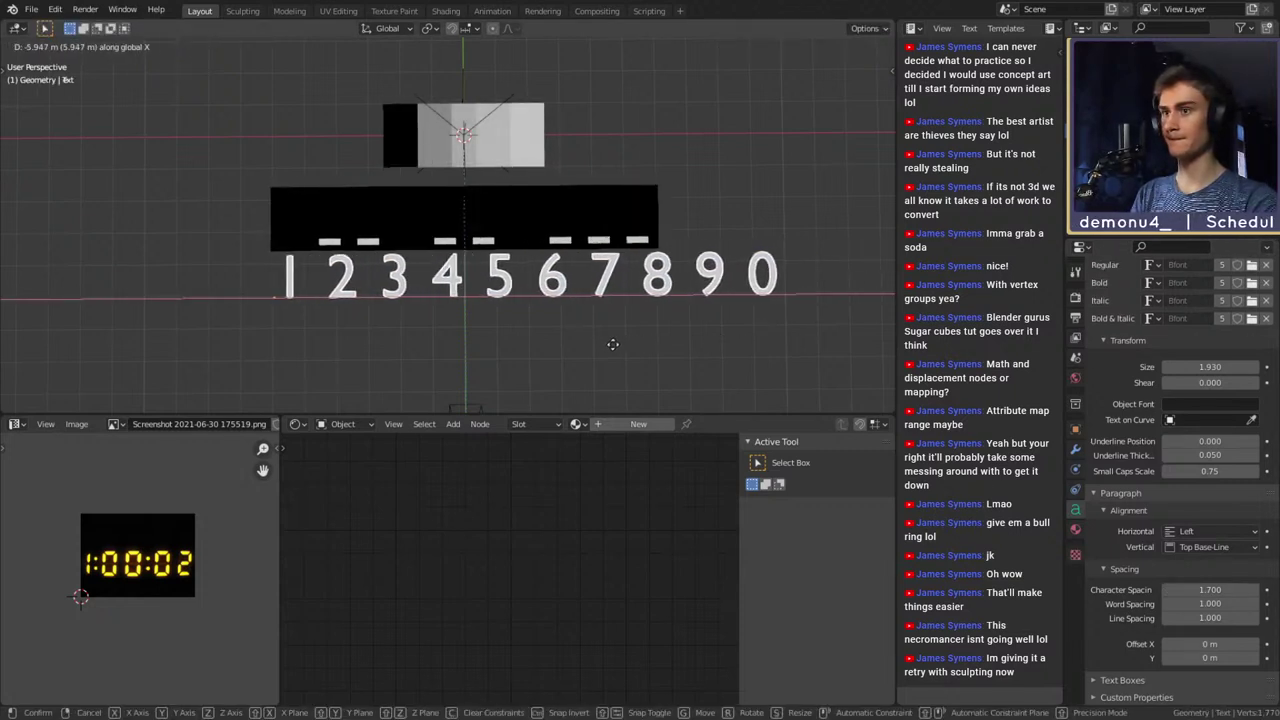
pyautogui.click(611, 350)
# Tighten the text's character spacing to 1.250 so each numeral lines up beneath its digit cell, and deselect the text
pyautogui.moveTo(1195, 590); pyautogui.dragTo(1167, 590)
pyautogui.scroll(-5, 528, 256)
pyautogui.scroll(6, 640, 330)
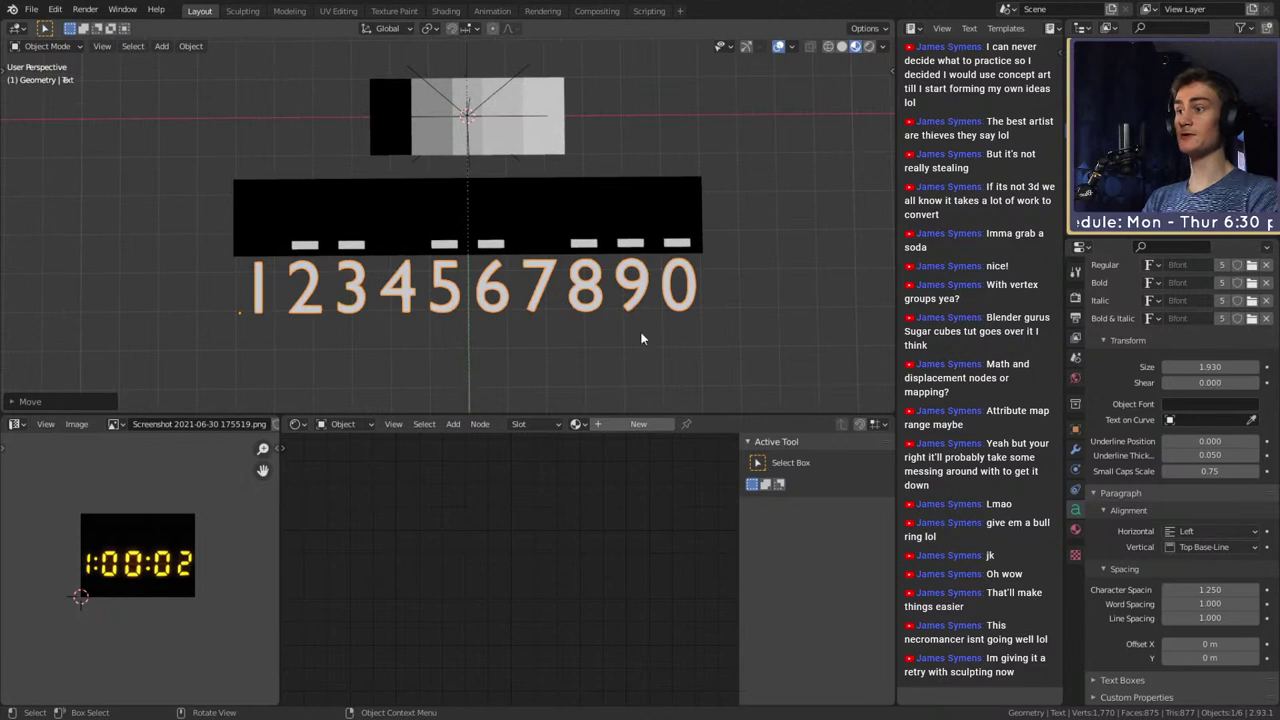
pyautogui.click(630, 345)
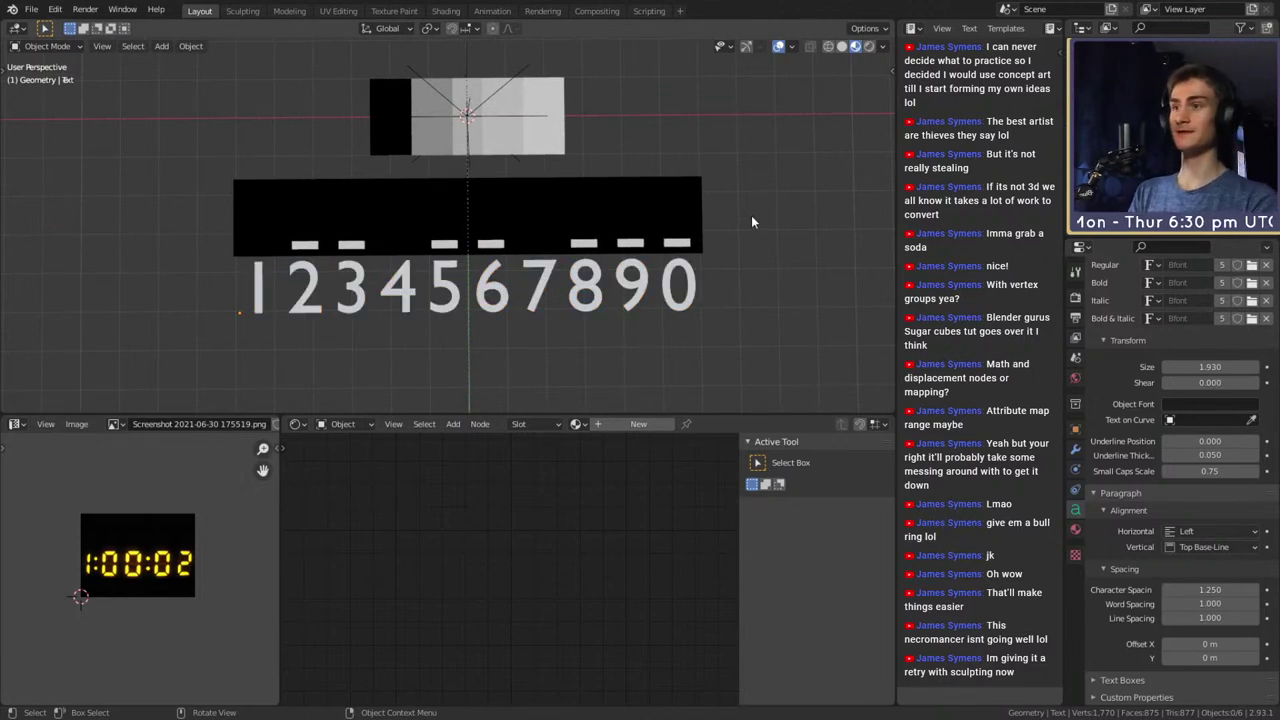
# Save the project as digital_clock_shader_v1a.blend
pyautogui.click(31, 9)
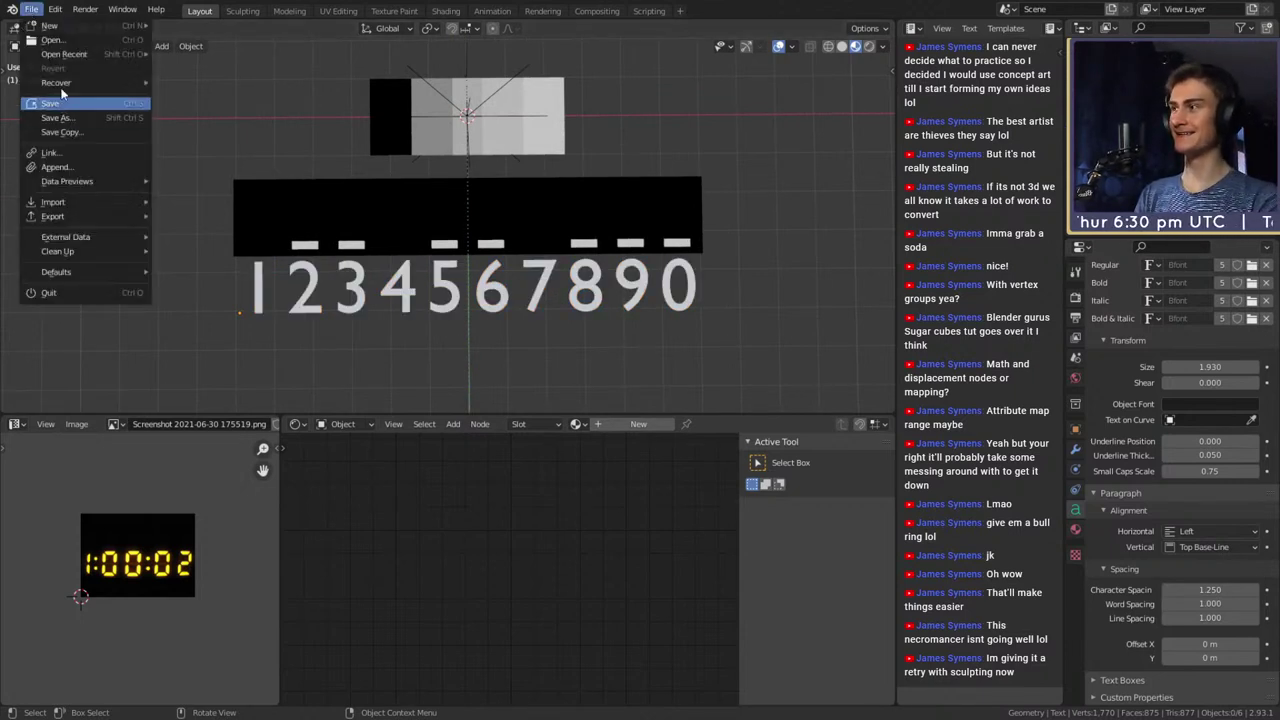
pyautogui.click(59, 121)
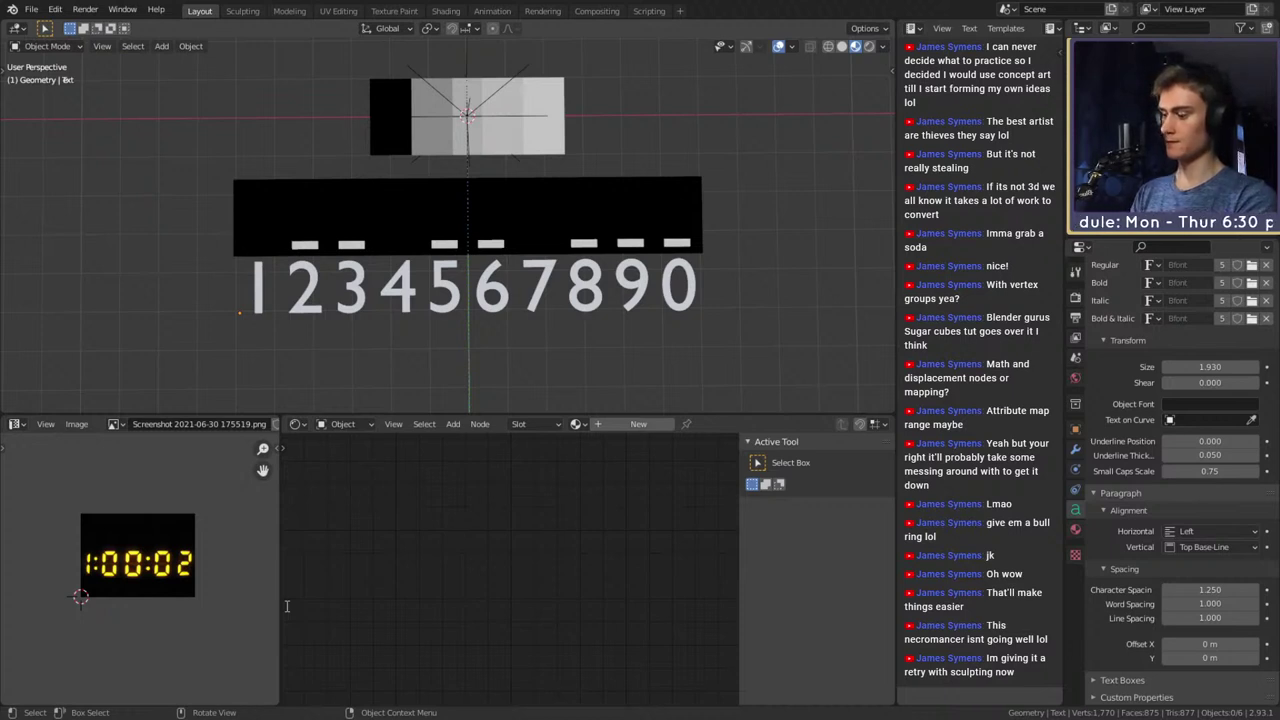
pyautogui.hotkey('ctrl', 's')
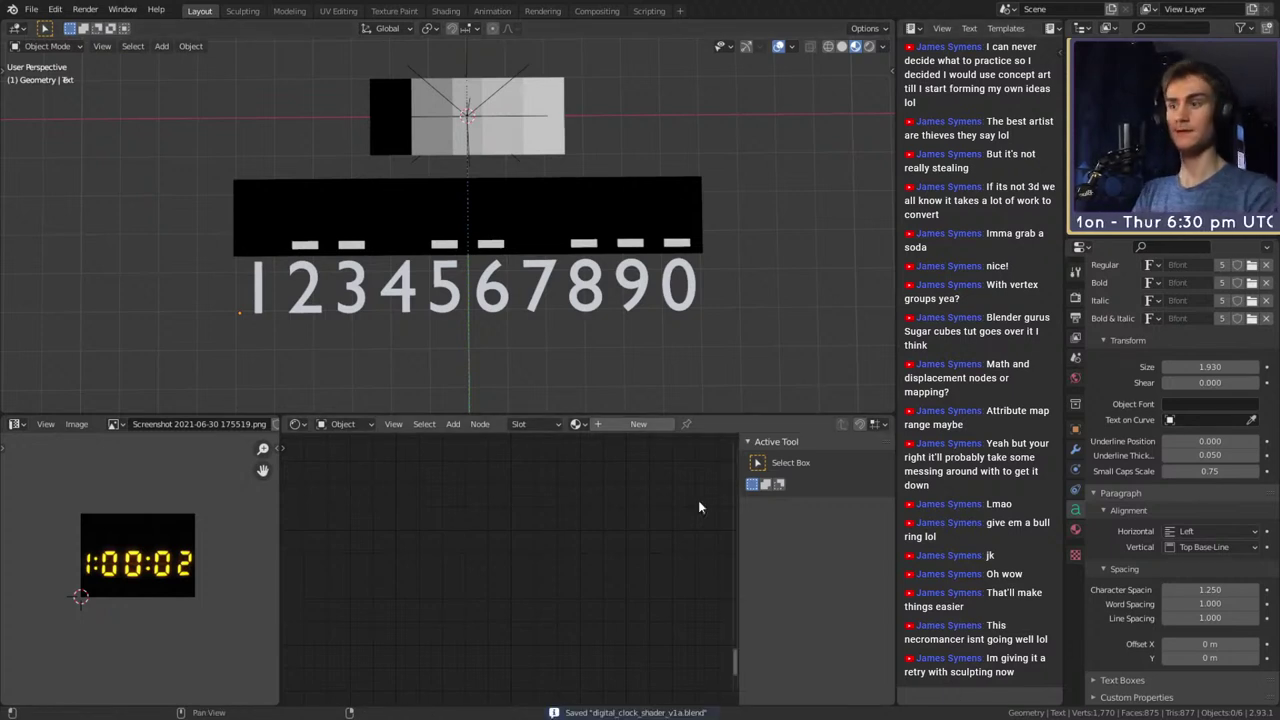
# Select the digit plane and move the Hori_3 frame of its material down into free space below the other nodes
pyautogui.click(577, 214)
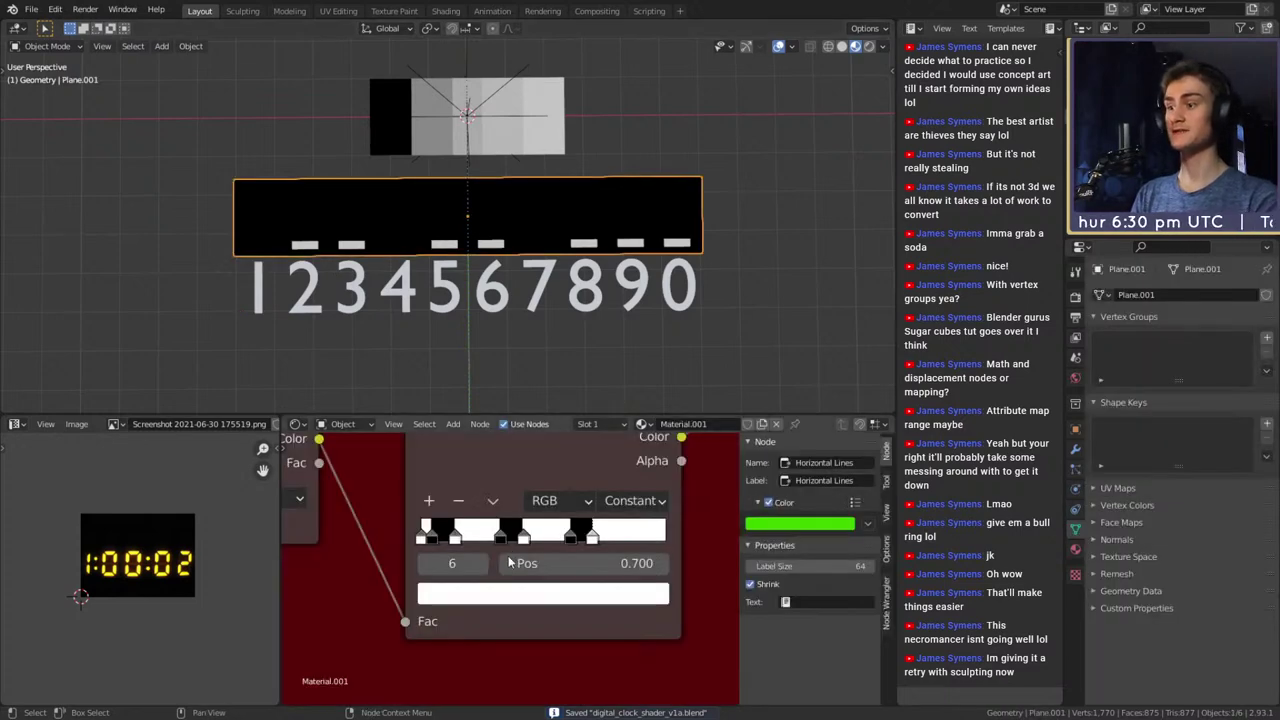
pyautogui.scroll(-4, 501, 610)
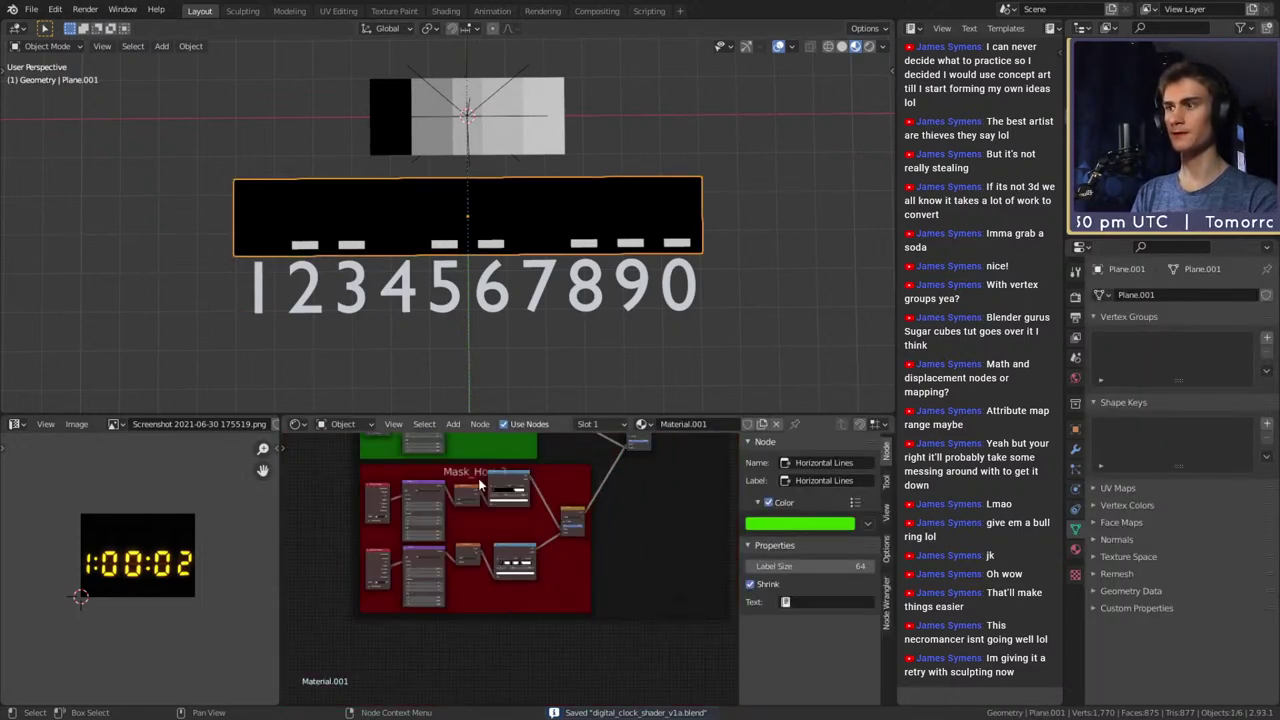
pyautogui.scroll(-2, 597, 569)
pyautogui.scroll(-2, 598, 565)
pyautogui.moveTo(598, 565); pyautogui.dragTo(529, 627, button='middle')
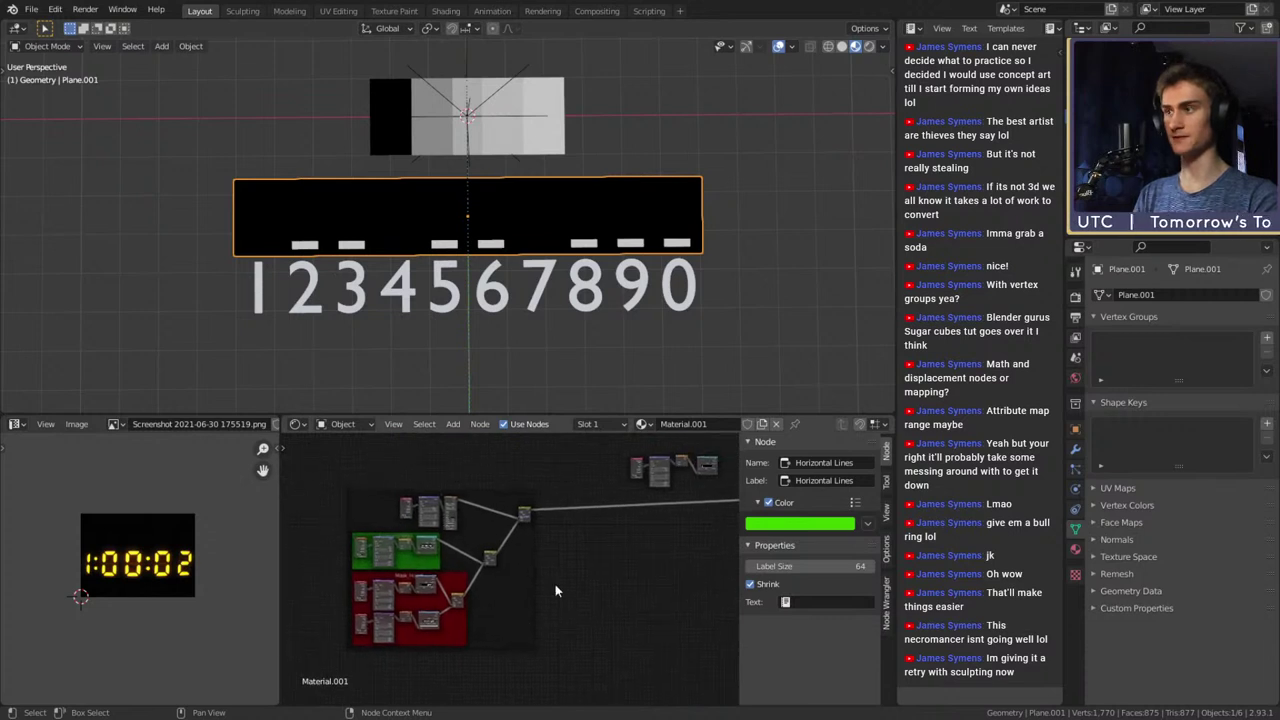
pyautogui.scroll(5, 556, 584)
pyautogui.scroll(-5, 557, 582)
pyautogui.moveTo(508, 467); pyautogui.dragTo(506, 450)
pyautogui.moveTo(586, 531); pyautogui.dragTo(588, 548, button='middle')
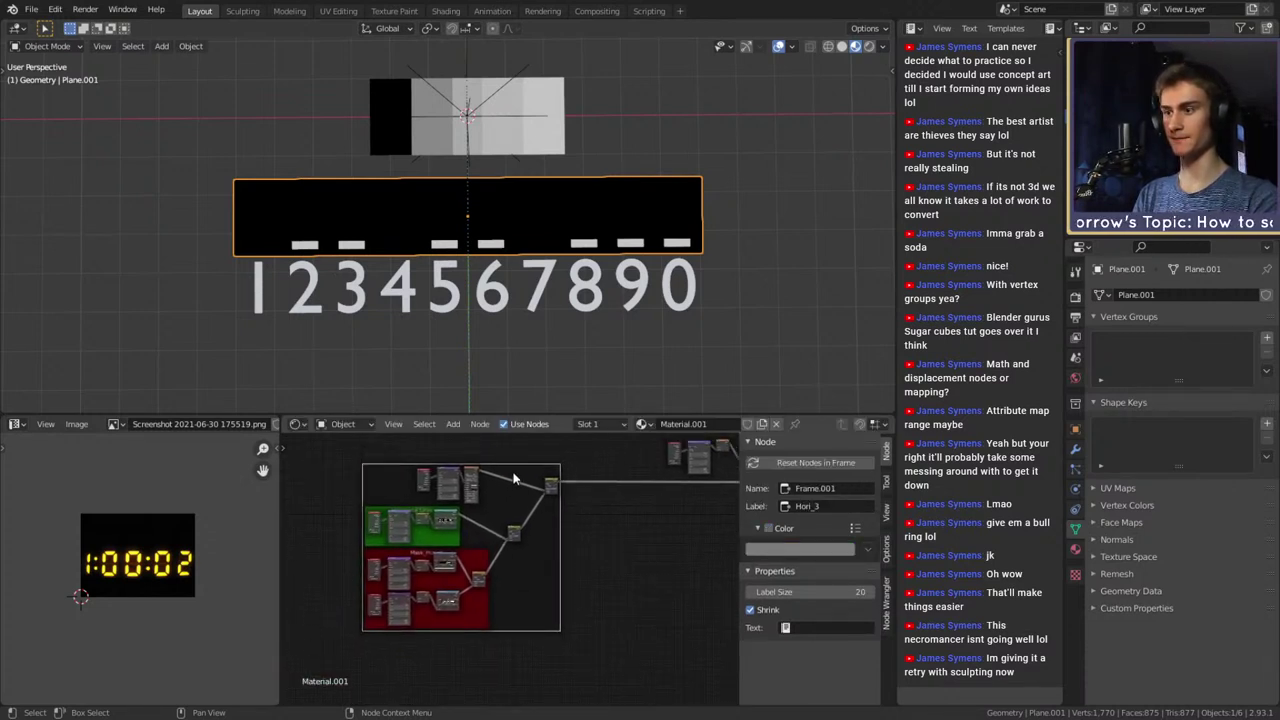
pyautogui.moveTo(514, 475); pyautogui.dragTo(545, 633)
pyautogui.scroll(-4, 590, 637)
pyautogui.moveTo(633, 640); pyautogui.dragTo(603, 531, button='middle')
pyautogui.moveTo(586, 485); pyautogui.dragTo(492, 575)
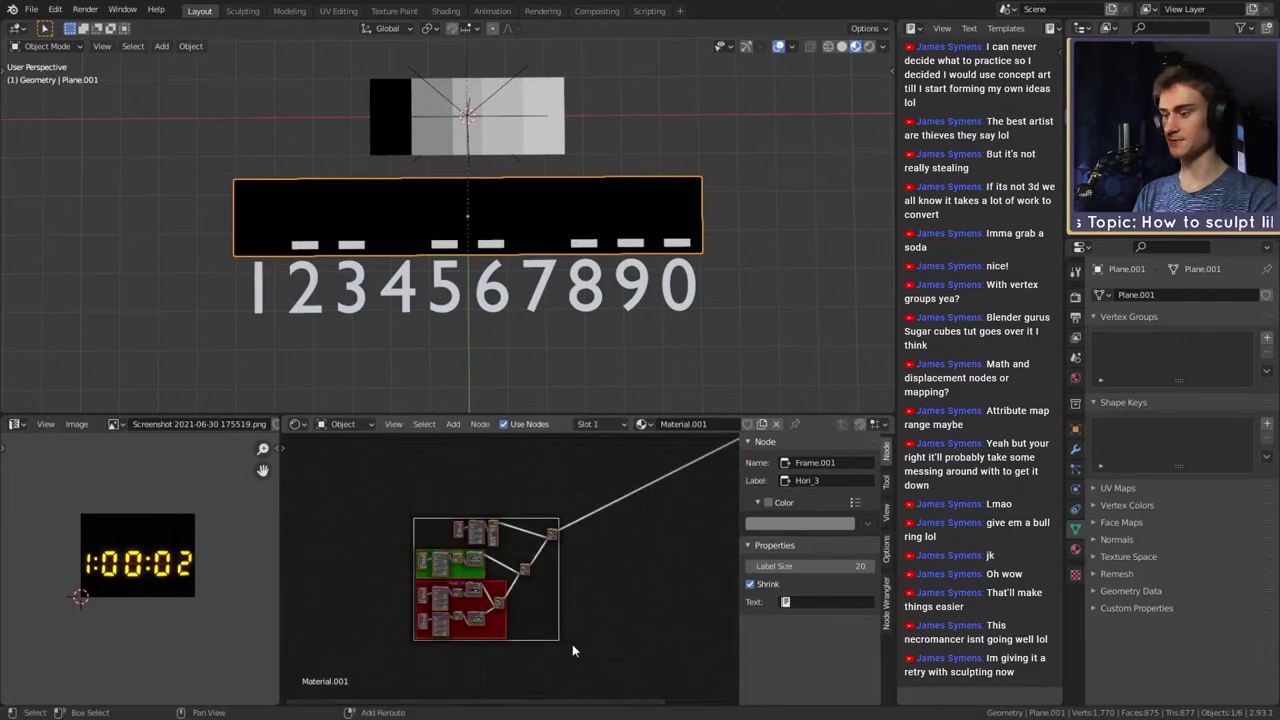
# Duplicate the Hori_3 frame with its nodes, place the copy directly above the original, and select the copied frame
pyautogui.hotkey('shift', 'd')
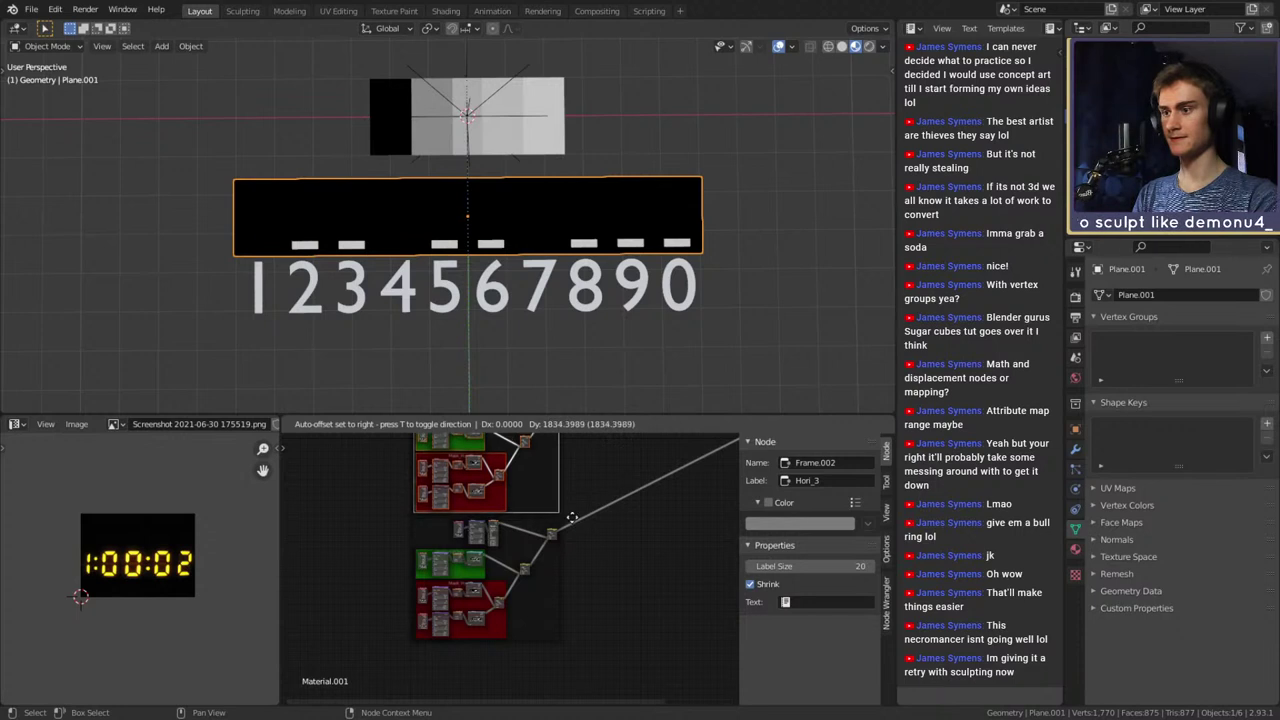
pyautogui.click(571, 519)
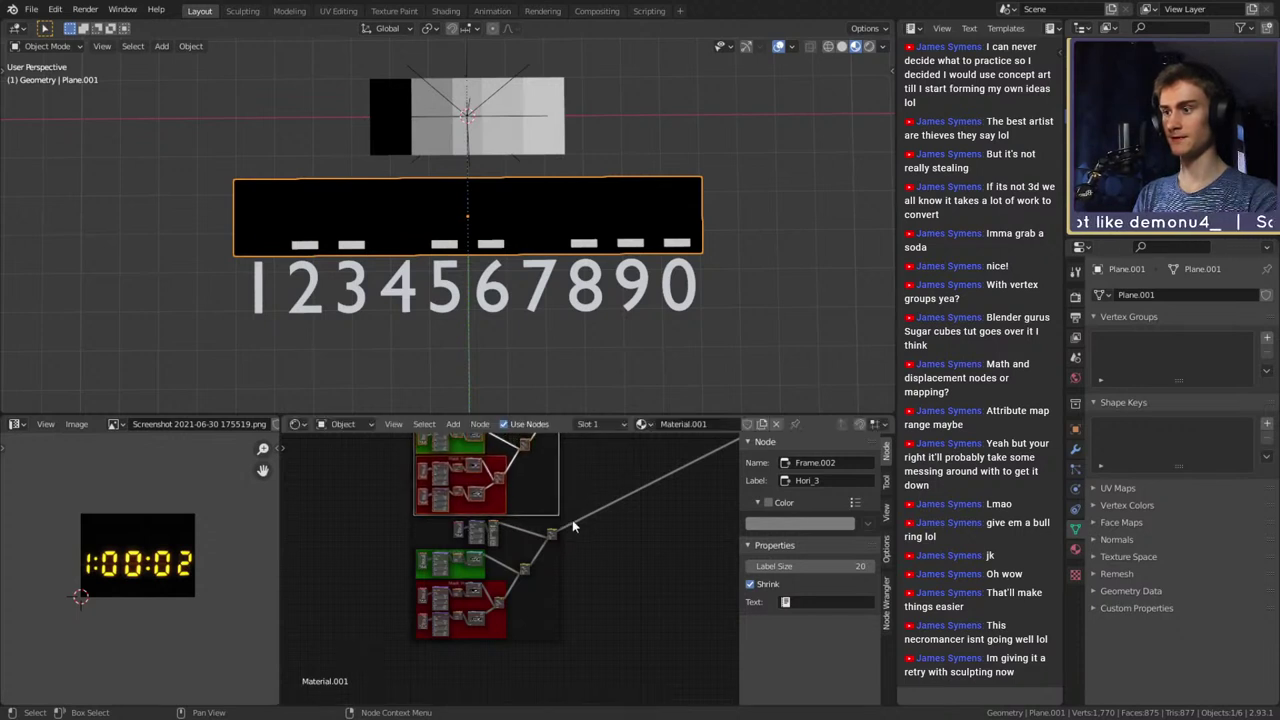
pyautogui.scroll(4, 575, 575)
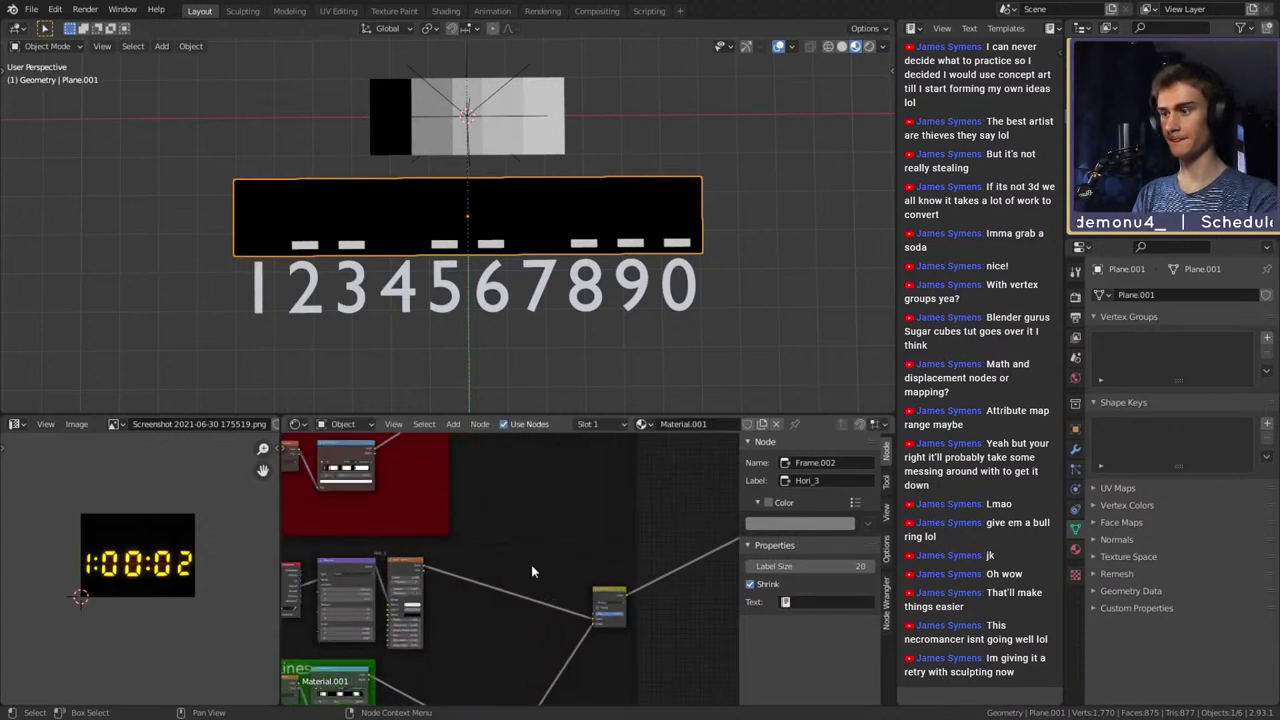
pyautogui.scroll(-4, 531, 564)
pyautogui.click(528, 565)
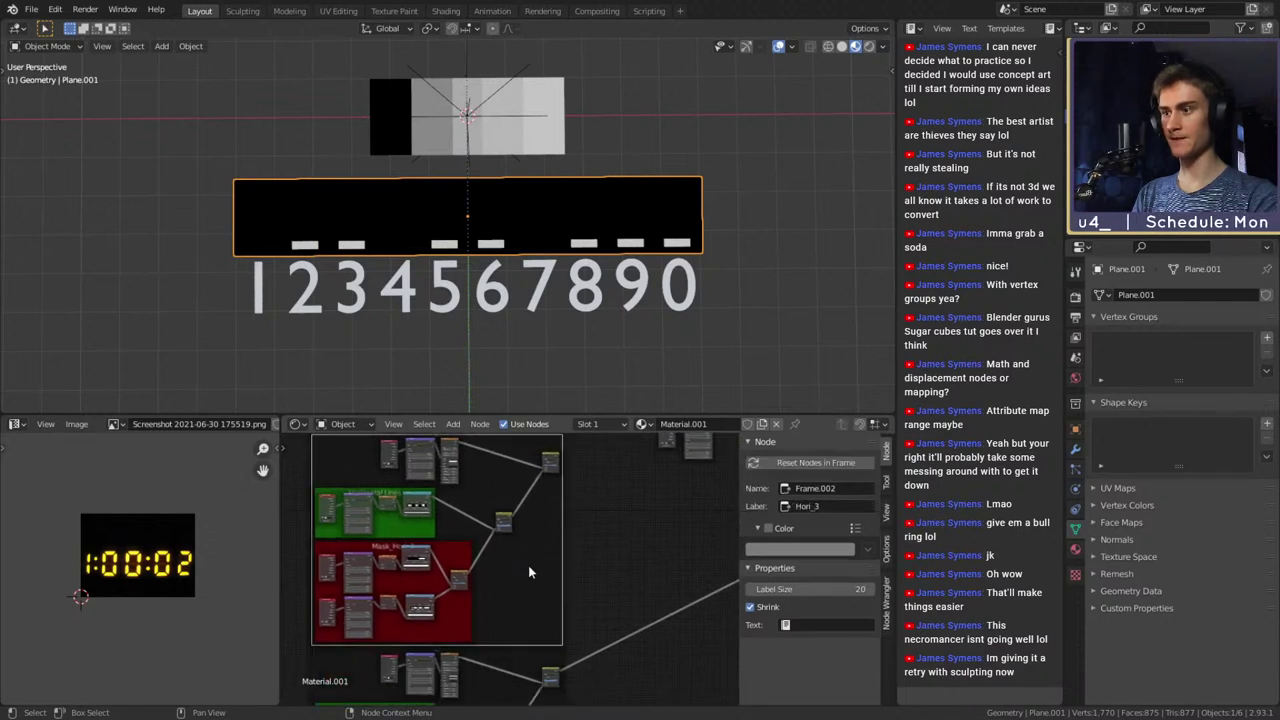
# Enable a custom color on the copied upper Hori_3 frame and set its grey brightness value to 0.5
pyautogui.click(768, 528)
pyautogui.click(808, 547)
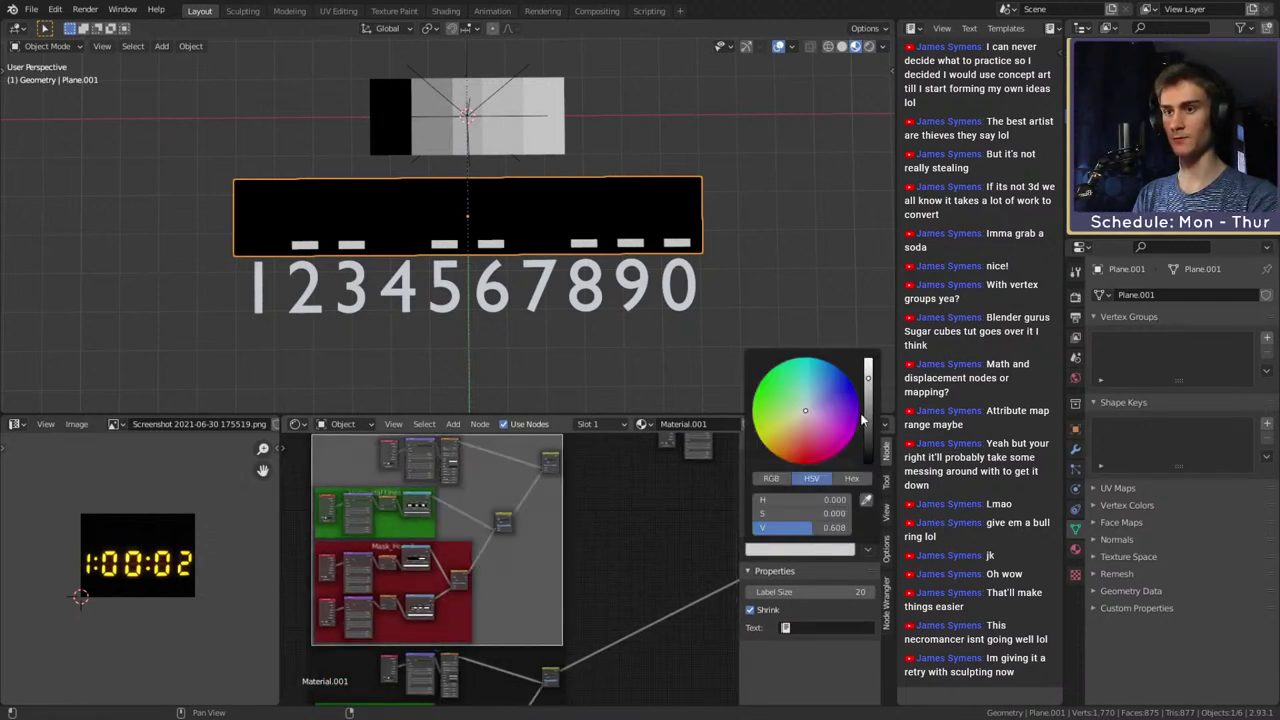
pyautogui.moveTo(868, 387)
pyautogui.mouseDown()
pyautogui.moveTo(868, 354)
pyautogui.moveTo(868, 410)
pyautogui.moveTo(868, 385)
pyautogui.mouseUp()
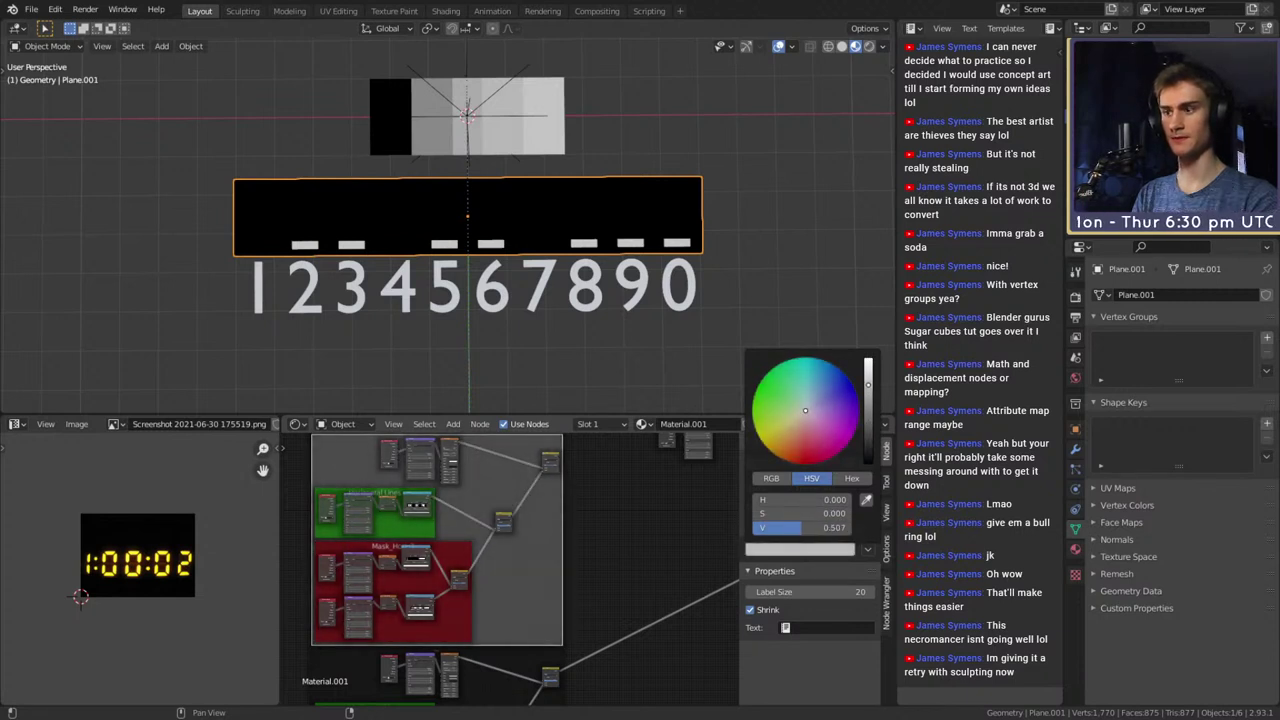
pyautogui.scroll(-2, 517, 510)
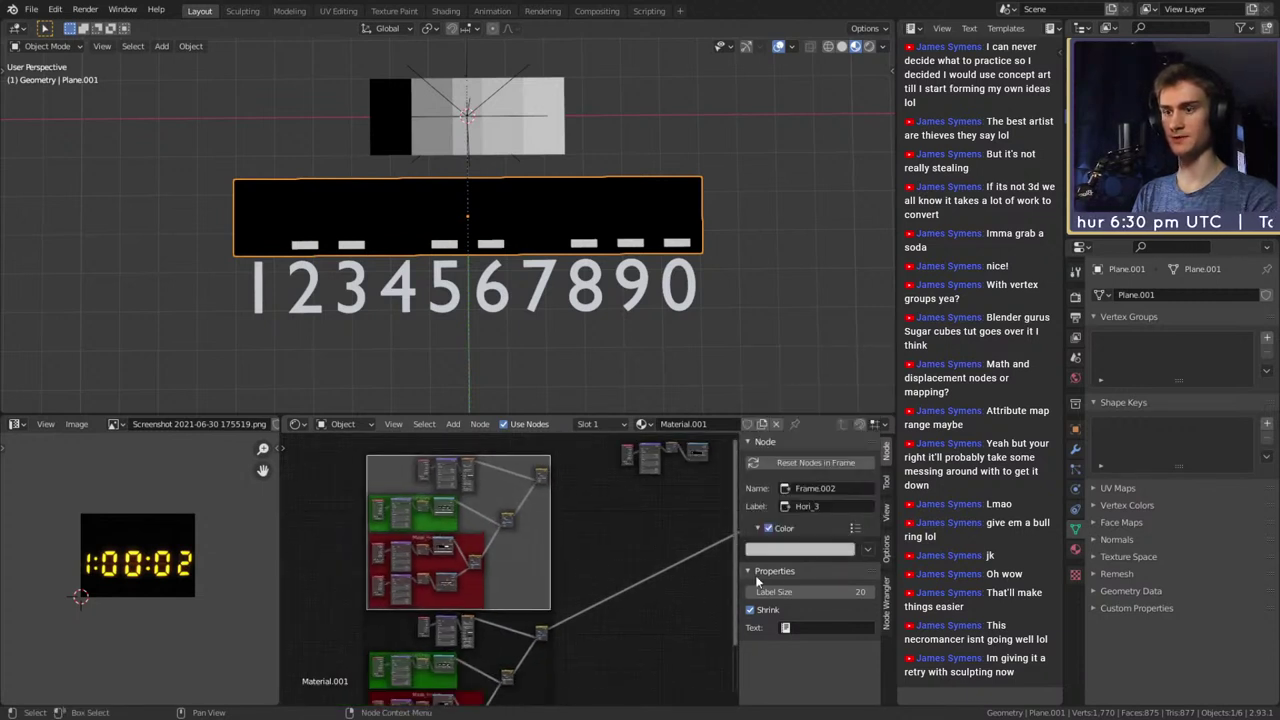
pyautogui.click(808, 550)
pyautogui.click(814, 533)
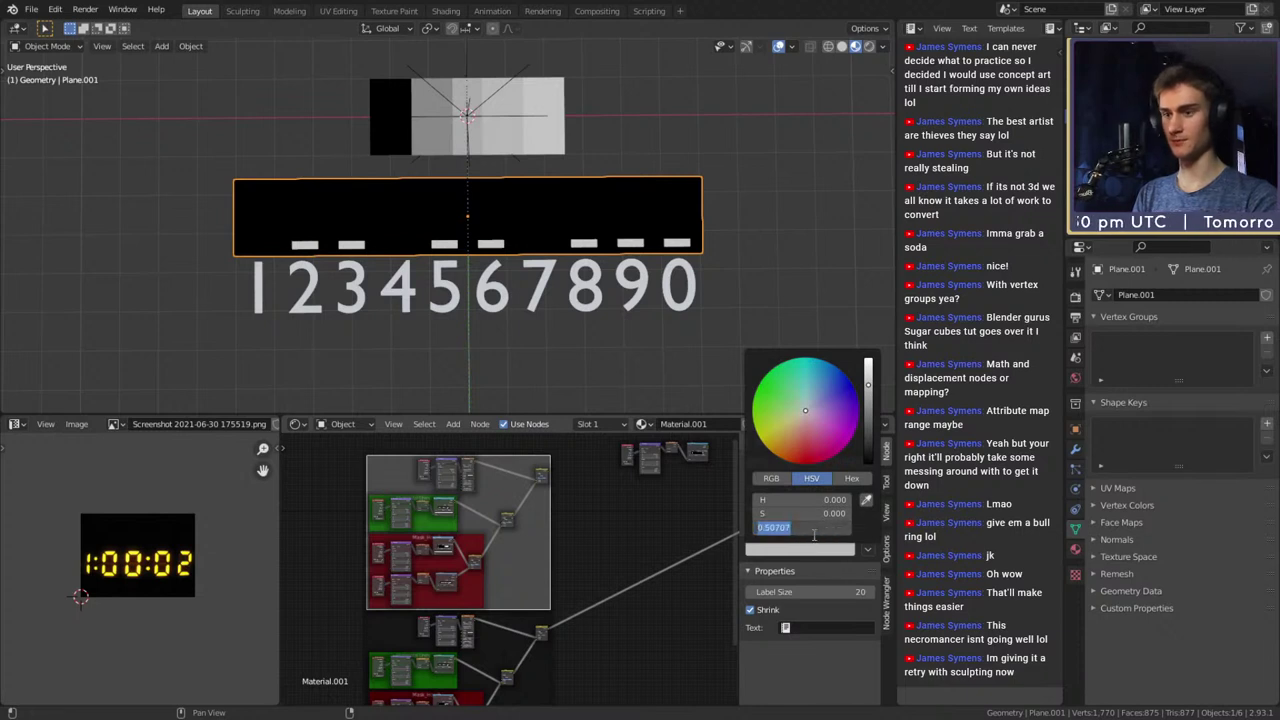
pyautogui.write('.5')
pyautogui.press('Return')
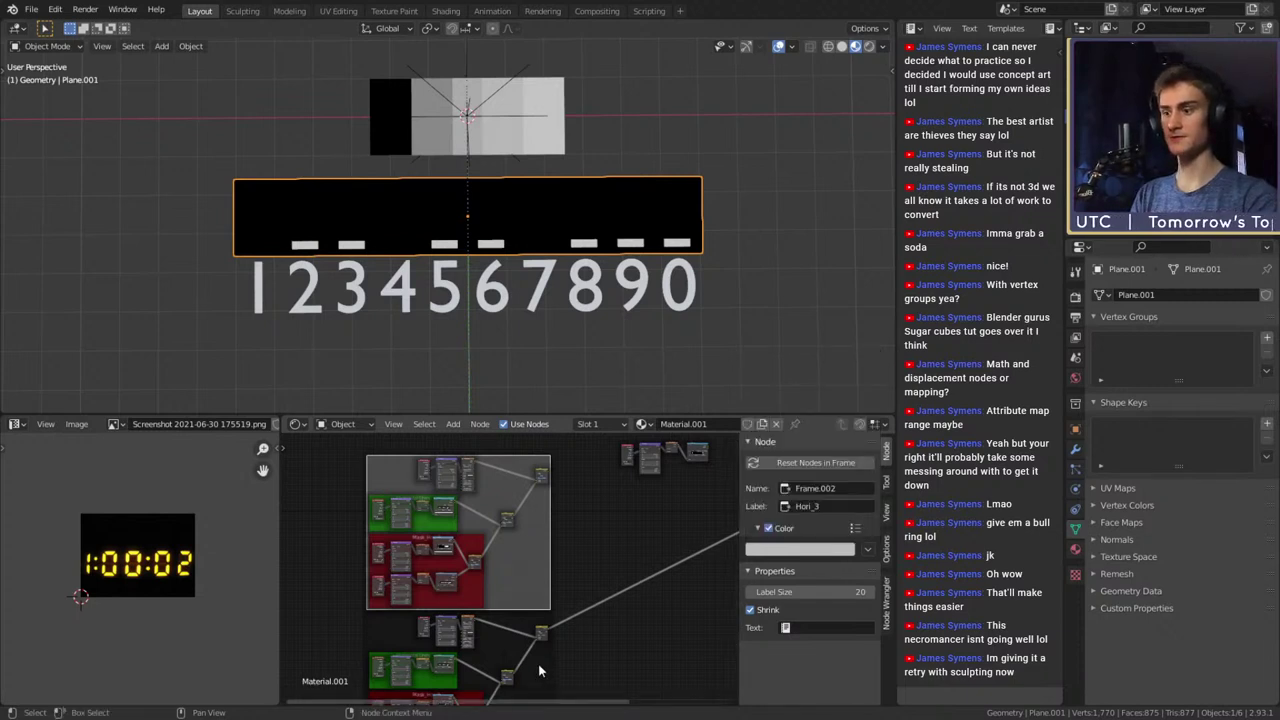
# Give the original lower Hori_3 frame the same custom grey color with a brightness value of 0.5
pyautogui.click(538, 664)
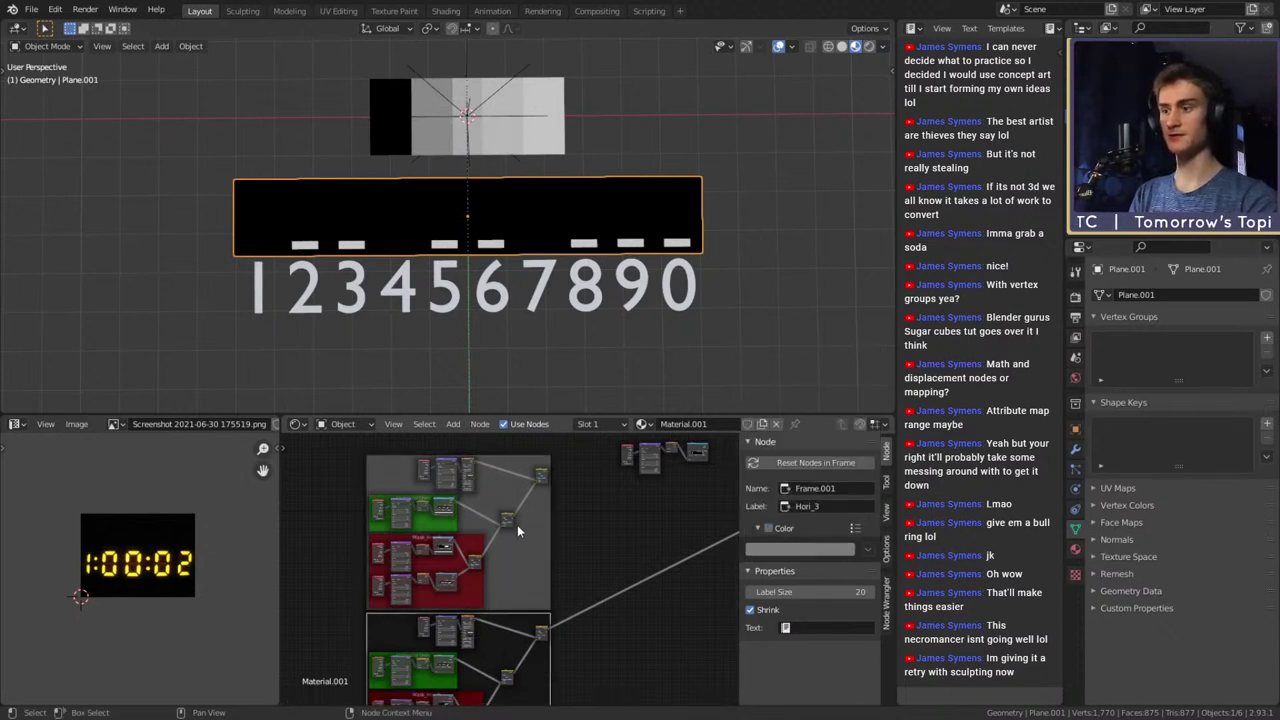
pyautogui.click(800, 549)
pyautogui.click(828, 531)
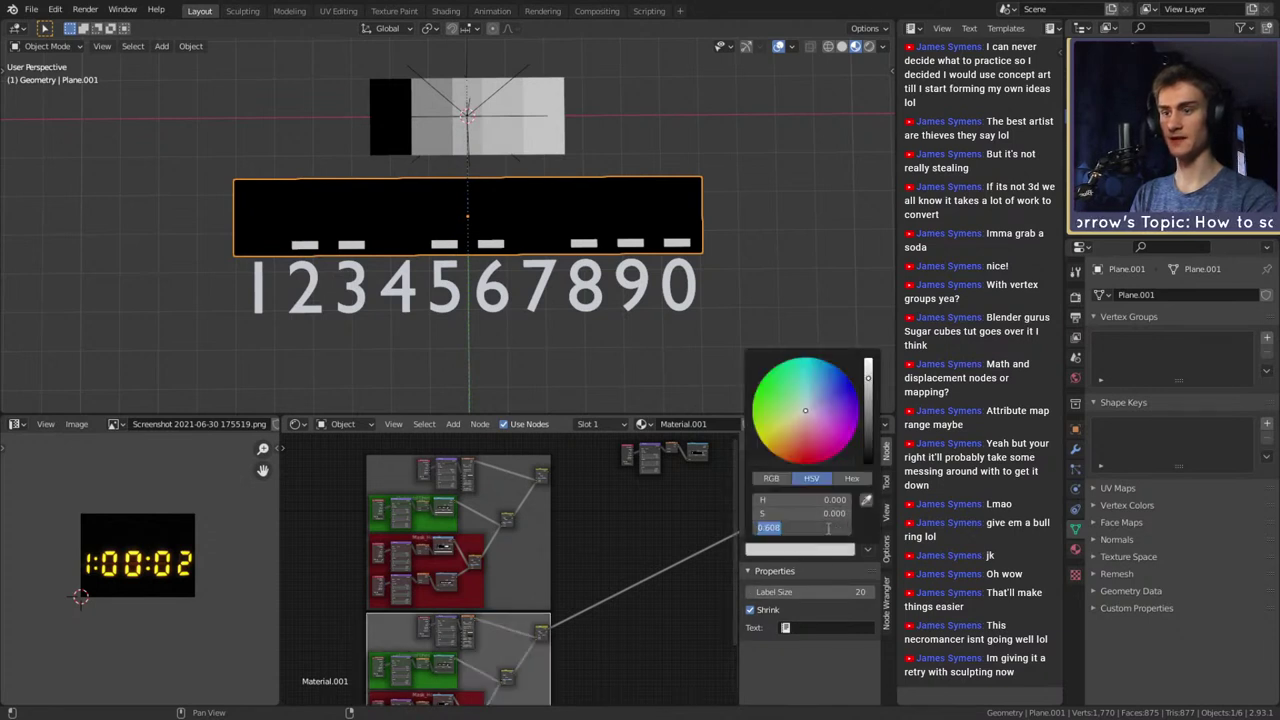
pyautogui.write('.5')
pyautogui.press('Return')
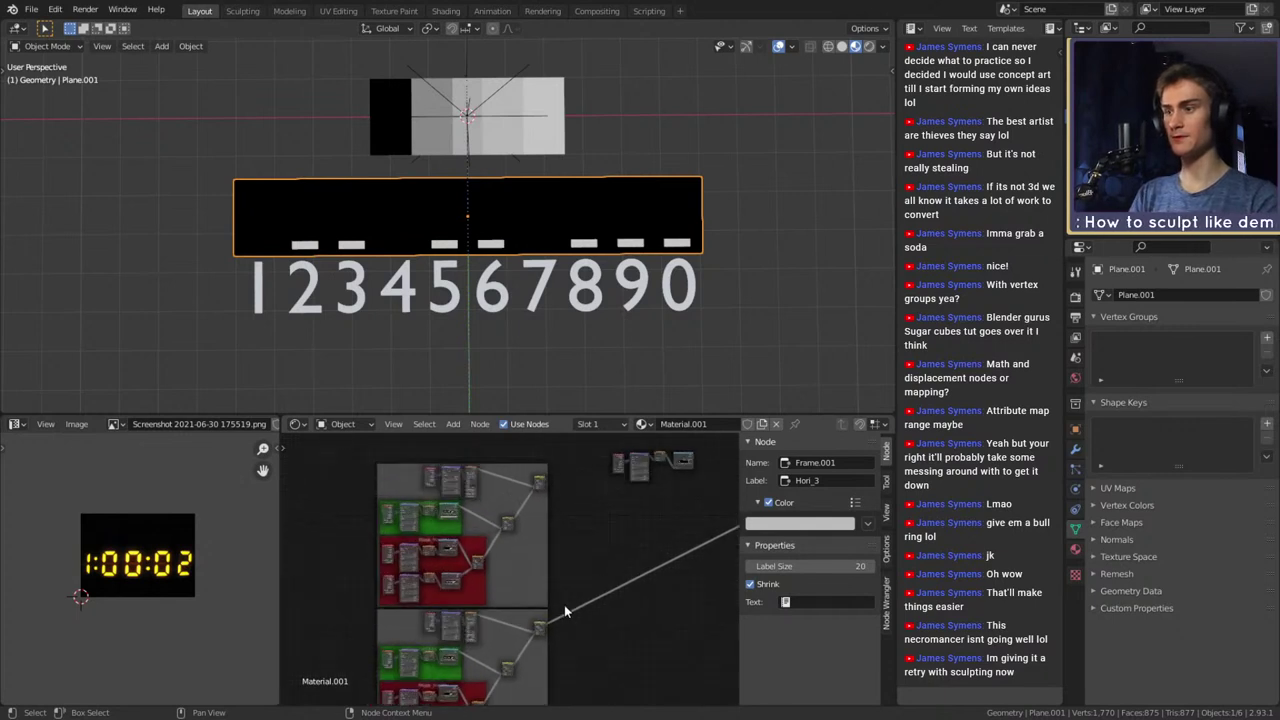
# Move the loose group of four unframed nodes further up, clear of the segment frames
pyautogui.scroll(-2, 564, 604)
pyautogui.moveTo(568, 569); pyautogui.dragTo(526, 631, button='middle')
pyautogui.scroll(8, 526, 631)
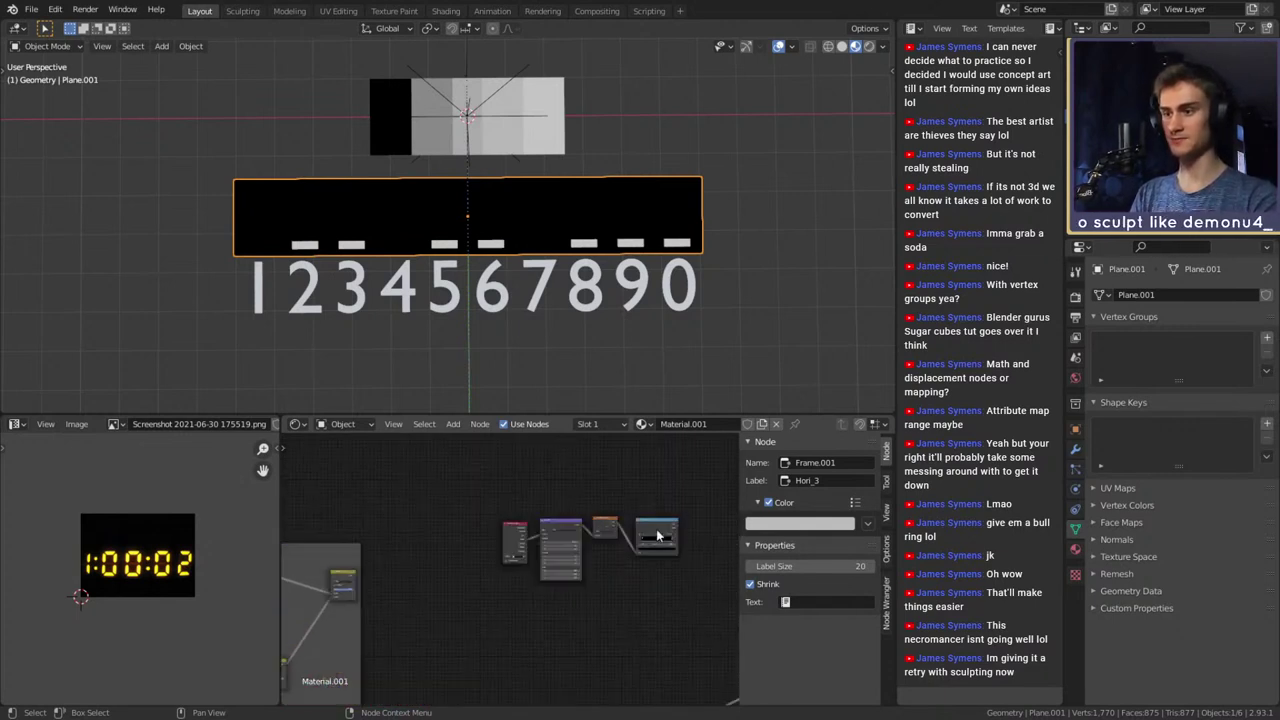
pyautogui.moveTo(694, 504); pyautogui.dragTo(520, 570)
pyautogui.moveTo(659, 517); pyautogui.dragTo(651, 440)
pyautogui.scroll(-3, 593, 575)
pyautogui.moveTo(592, 622); pyautogui.dragTo(562, 573, button='middle')
# Preview the copied frame's final Multiply node and move the white stop of its mask's upper color ramp to 0.423
pyautogui.scroll(-7, 466, 590)
pyautogui.scroll(10, 562, 573)
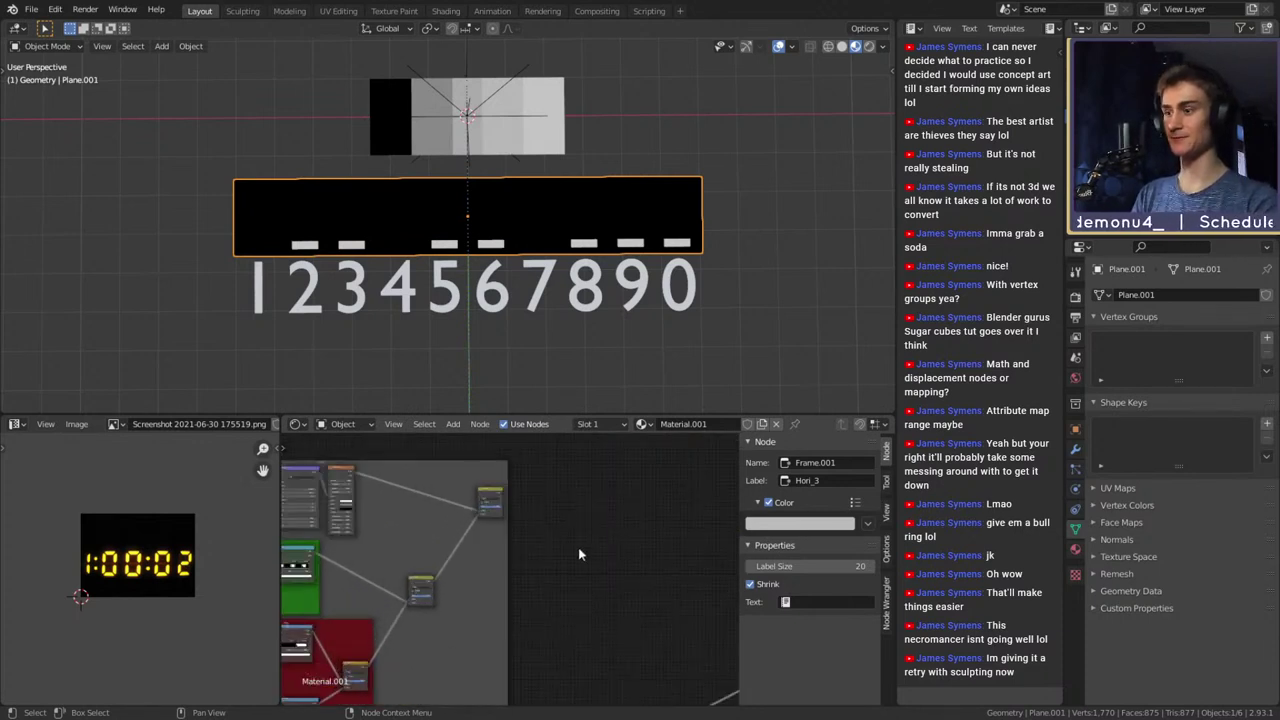
pyautogui.keyDown('ctrl'); pyautogui.keyDown('shift'); pyautogui.click(490, 498); pyautogui.keyUp('shift'); pyautogui.keyUp('ctrl')
pyautogui.moveTo(440, 695); pyautogui.dragTo(555, 587, button='middle')
pyautogui.scroll(5, 555, 590)
pyautogui.moveTo(456, 634); pyautogui.dragTo(577, 580, button='middle')
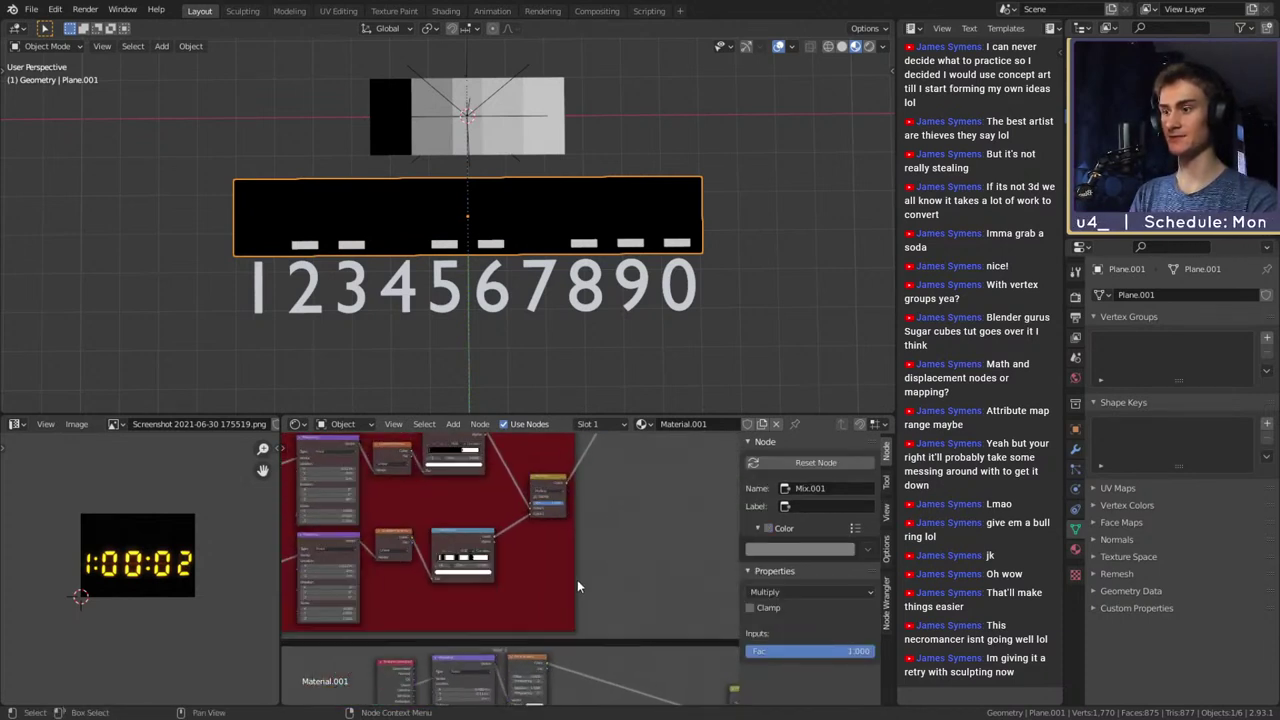
pyautogui.scroll(6, 505, 568)
pyautogui.moveTo(475, 472); pyautogui.dragTo(541, 620, button='middle')
pyautogui.scroll(-2, 543, 610)
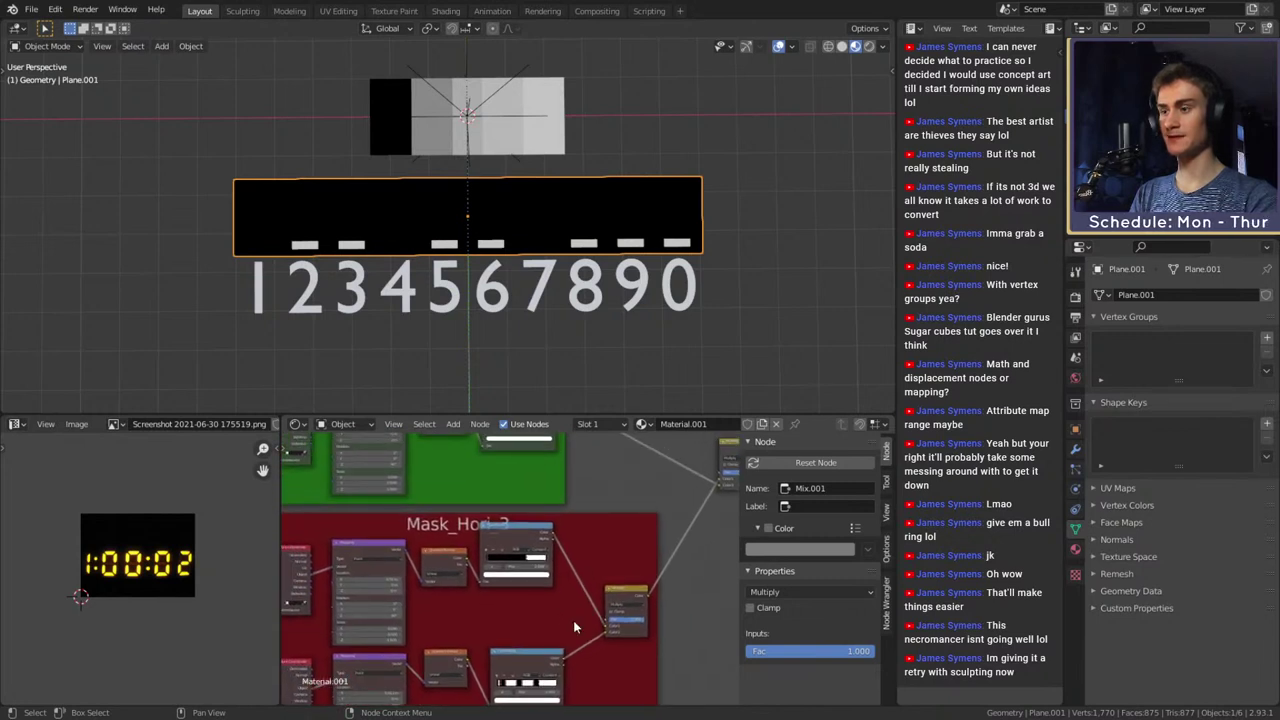
pyautogui.scroll(5, 573, 620)
pyautogui.moveTo(553, 544); pyautogui.dragTo(513, 547)
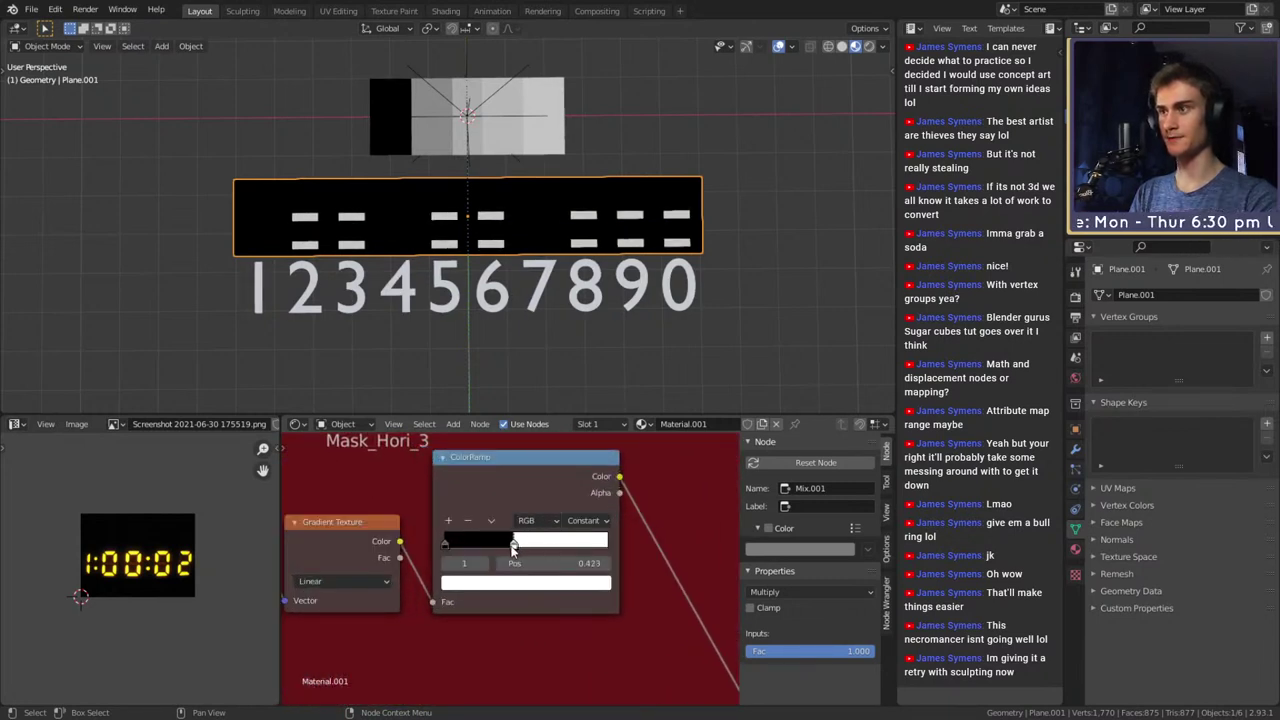
# Add a black stop at 0.693 to the same color ramp so only the middle row of segments shows
pyautogui.click(445, 543)
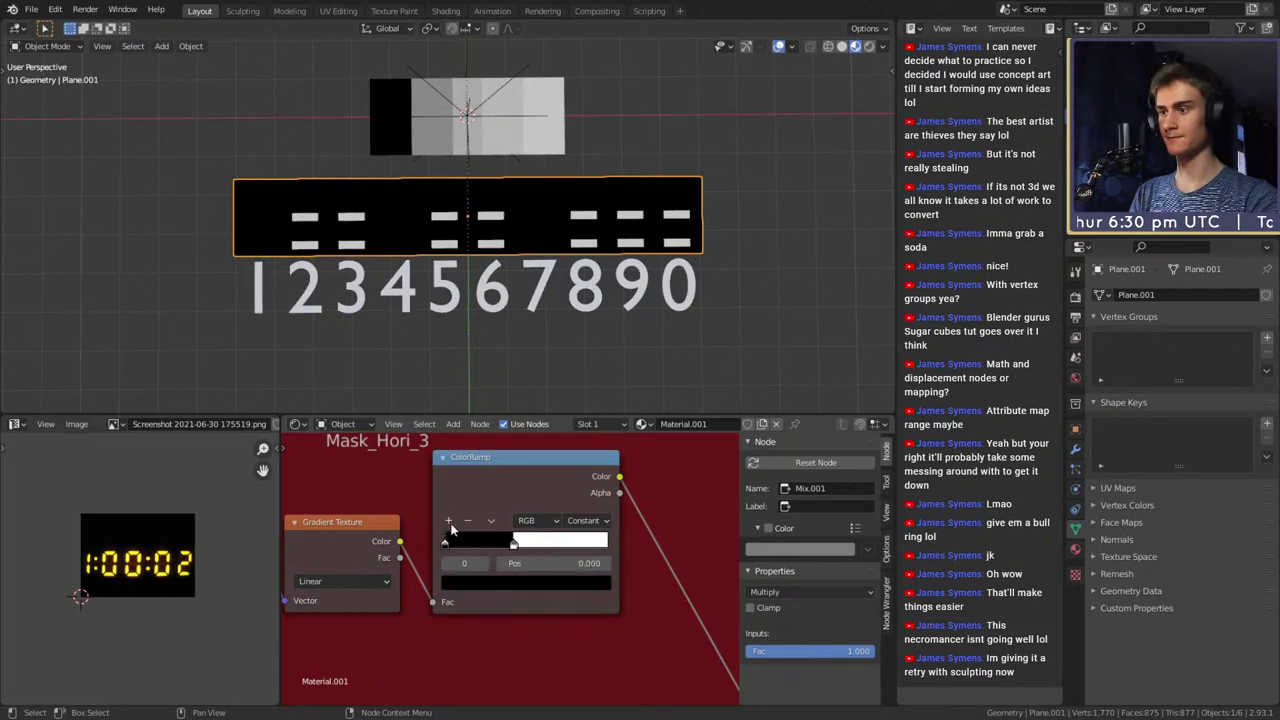
pyautogui.click(448, 520)
pyautogui.moveTo(477, 544); pyautogui.dragTo(556, 544)
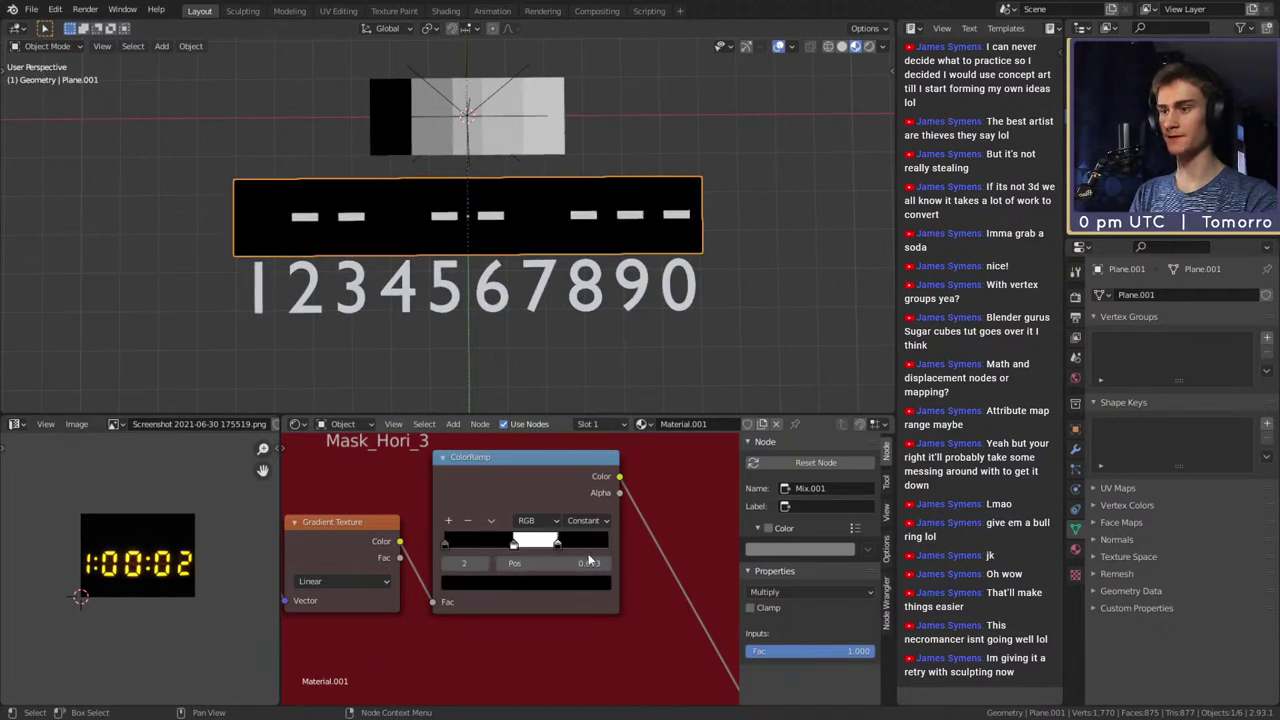
# Delete the black stop at 0.323 and the white stop after it from the mask's lower color ramp to unmask the 4's segment
pyautogui.scroll(-7, 600, 603)
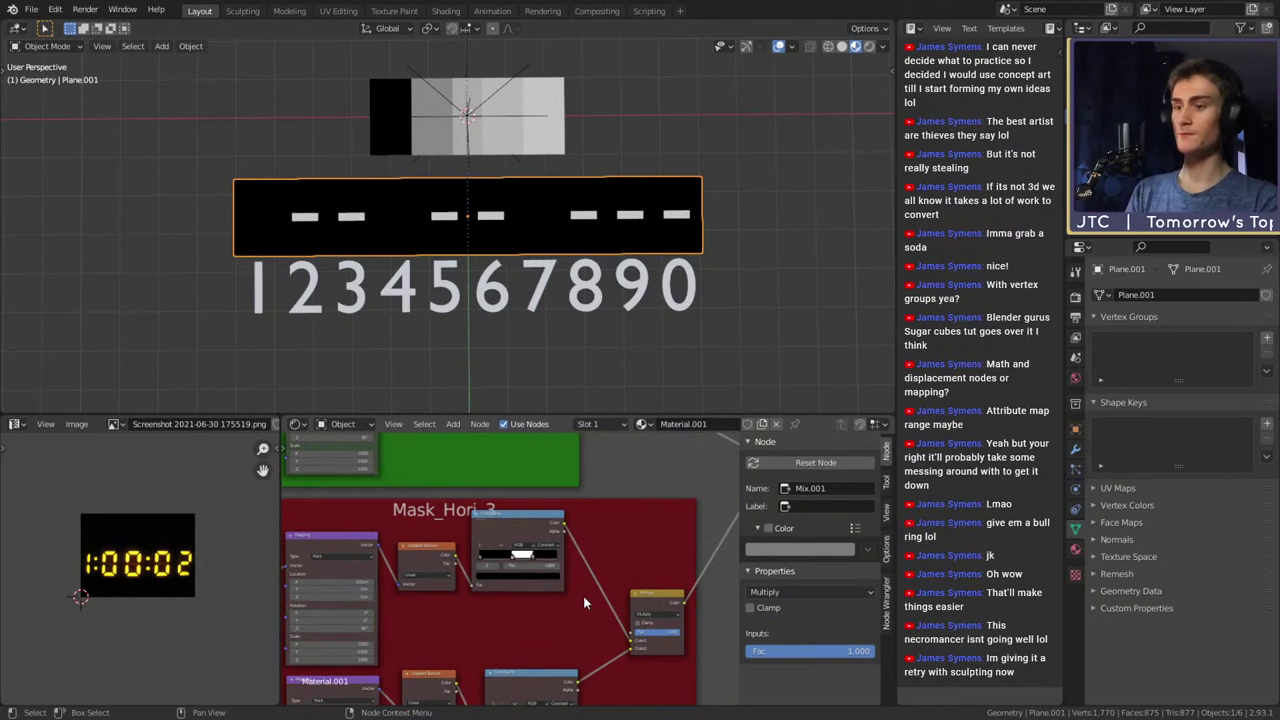
pyautogui.scroll(-8, 577, 606)
pyautogui.moveTo(618, 642); pyautogui.dragTo(588, 560, button='middle')
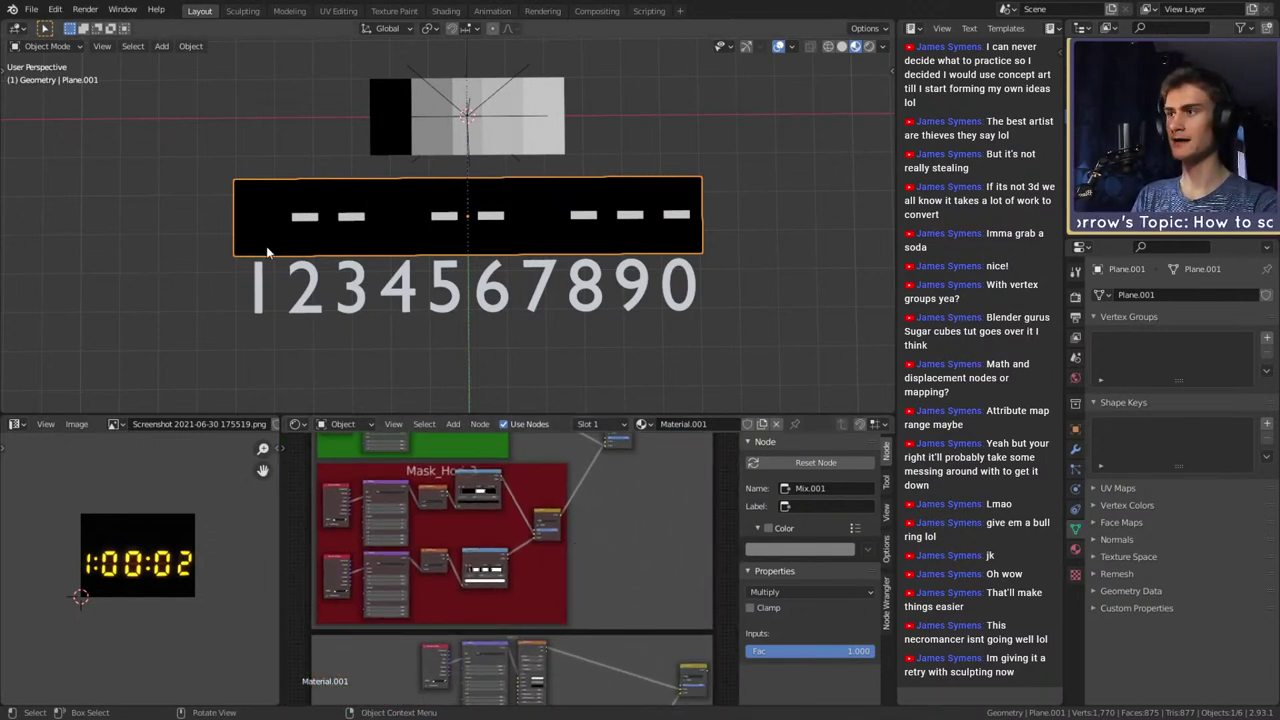
pyautogui.scroll(6, 570, 585)
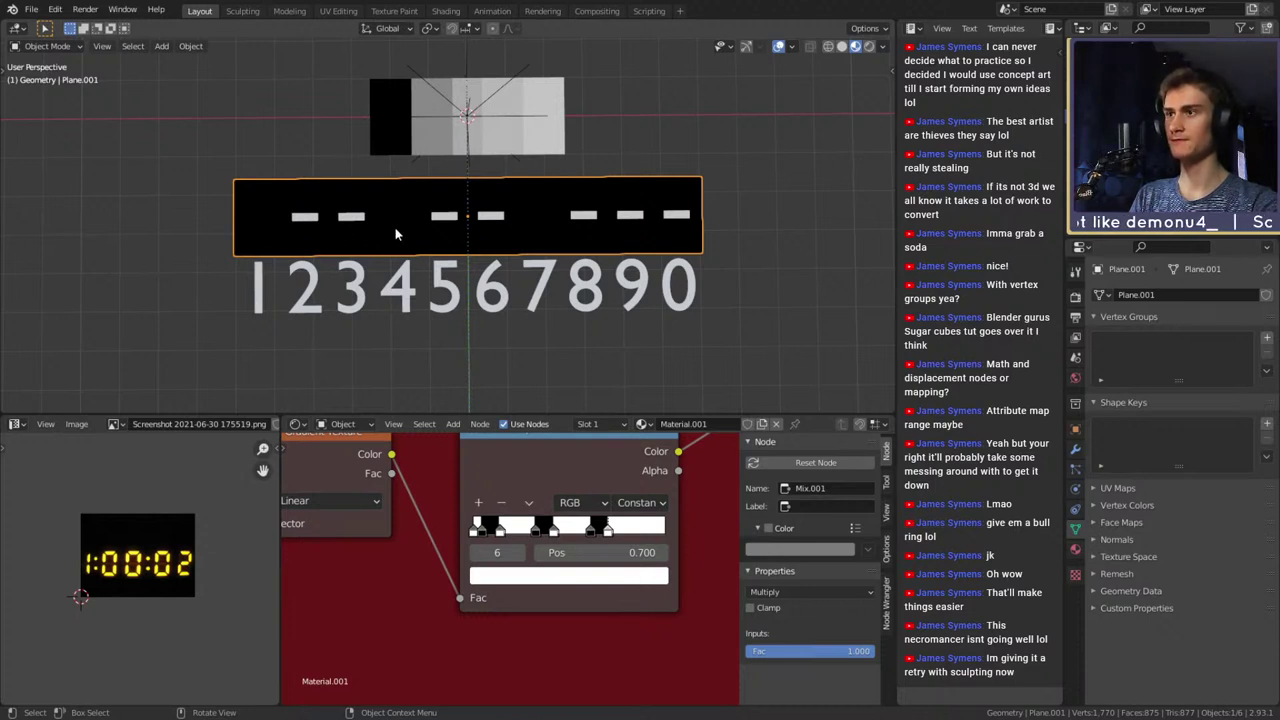
pyautogui.scroll(3, 522, 555)
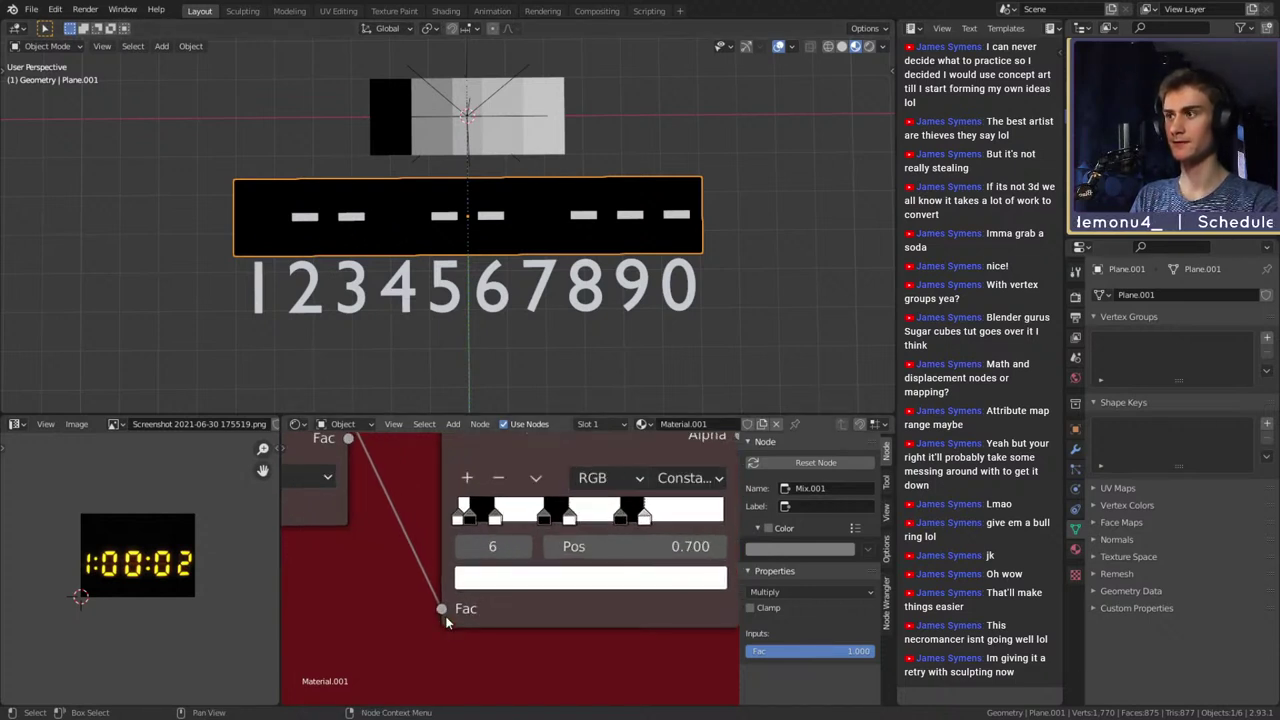
pyautogui.click(534, 540)
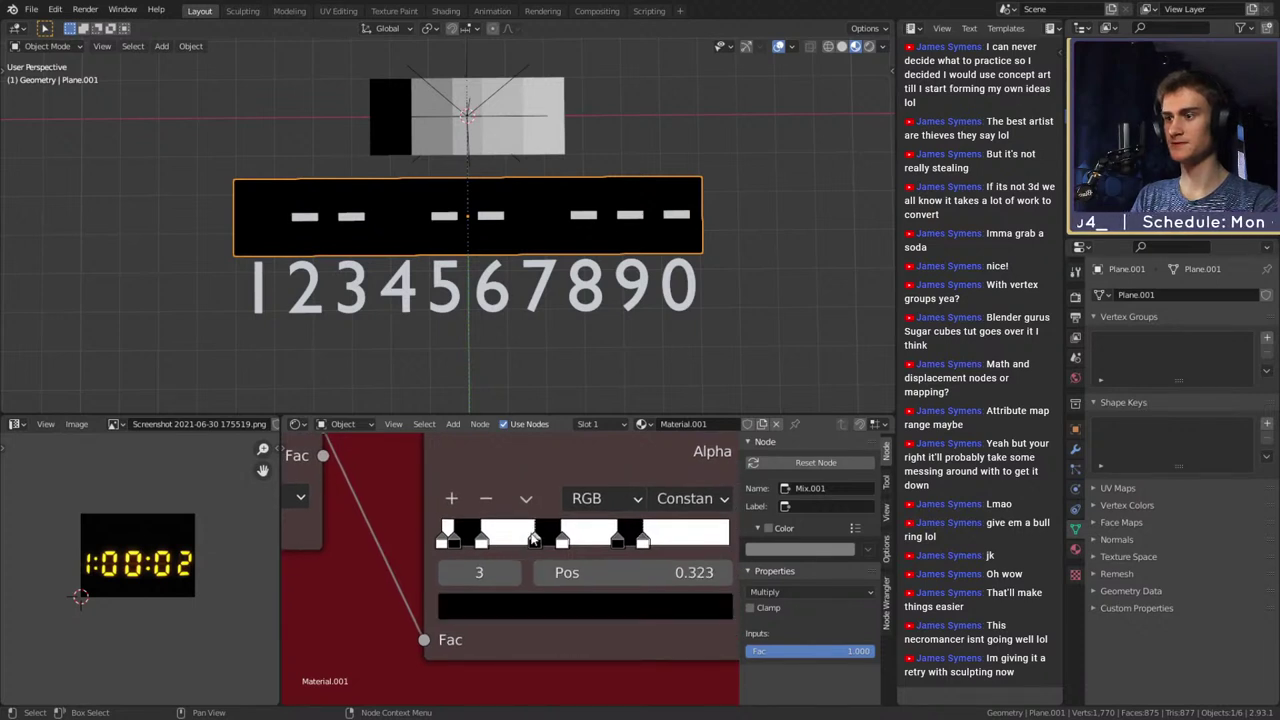
pyautogui.click(487, 503)
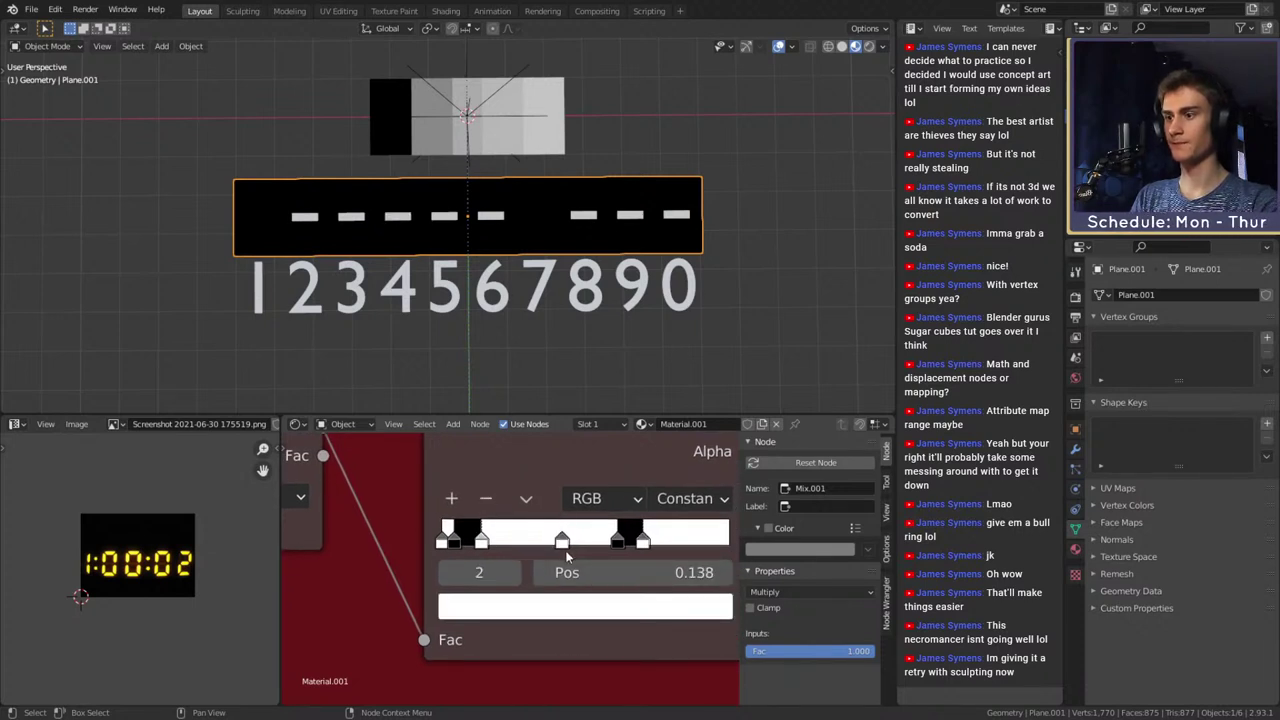
pyautogui.click(561, 540)
pyautogui.click(486, 499)
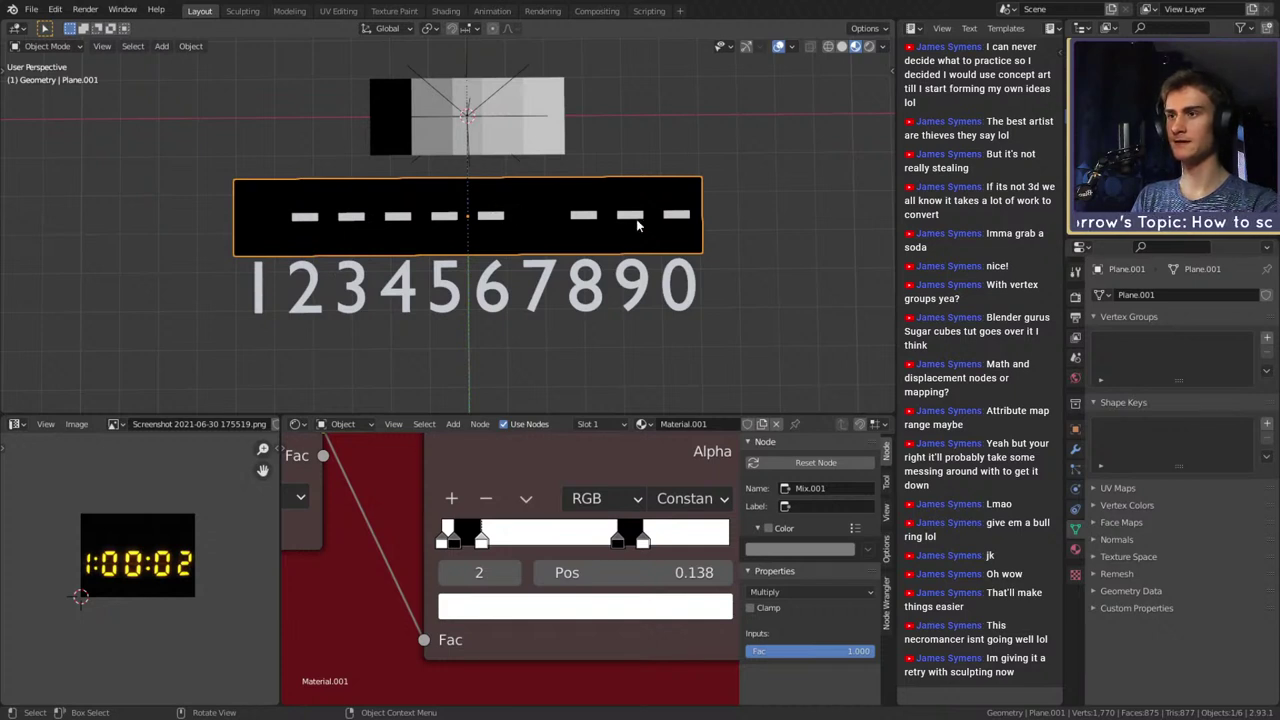
# Add a black stop at 0.904 to the lower mask ramp to hide the segment above the 0, and deselect the plane
pyautogui.click(452, 500)
pyautogui.moveTo(470, 548); pyautogui.dragTo(708, 540)
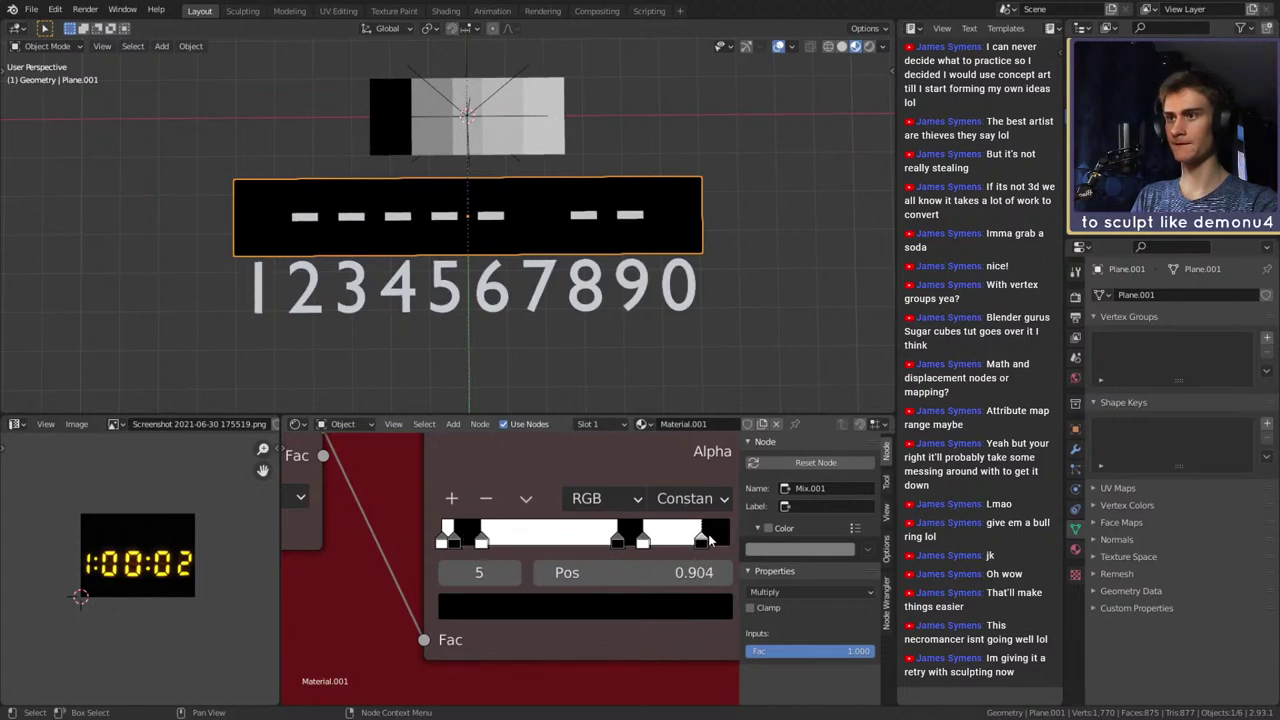
pyautogui.click(717, 345)
pyautogui.scroll(-7, 534, 309)
pyautogui.scroll(6, 509, 321)
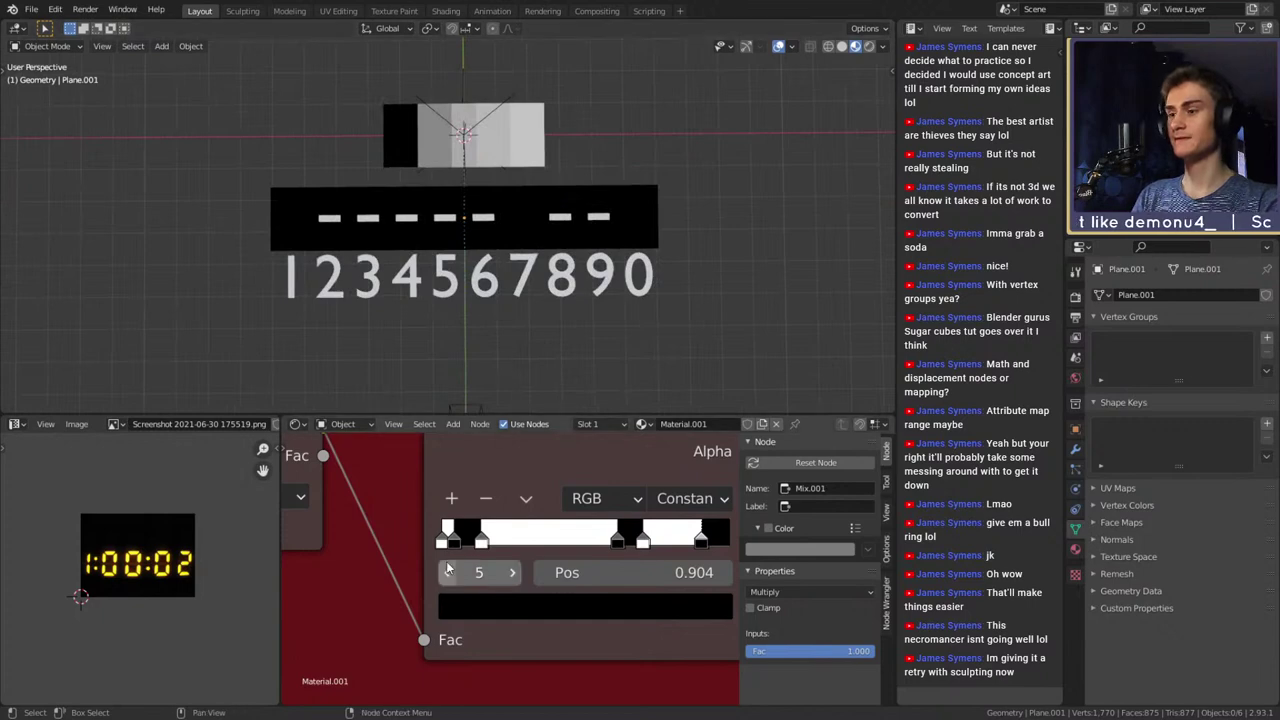
# Select the copied upper frame and relabel it Hori_2
pyautogui.scroll(-8, 375, 549)
pyautogui.scroll(-5, 481, 610)
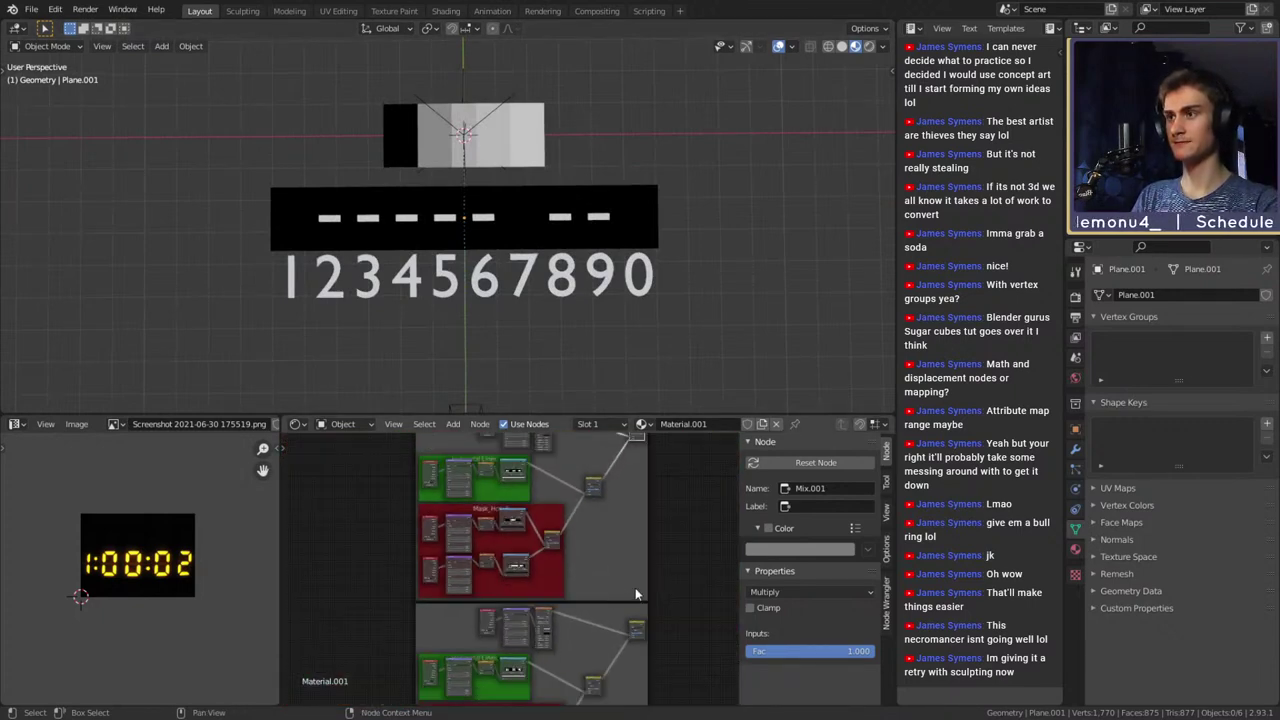
pyautogui.moveTo(383, 483); pyautogui.dragTo(603, 649)
pyautogui.hotkey('ctrl', 'j')
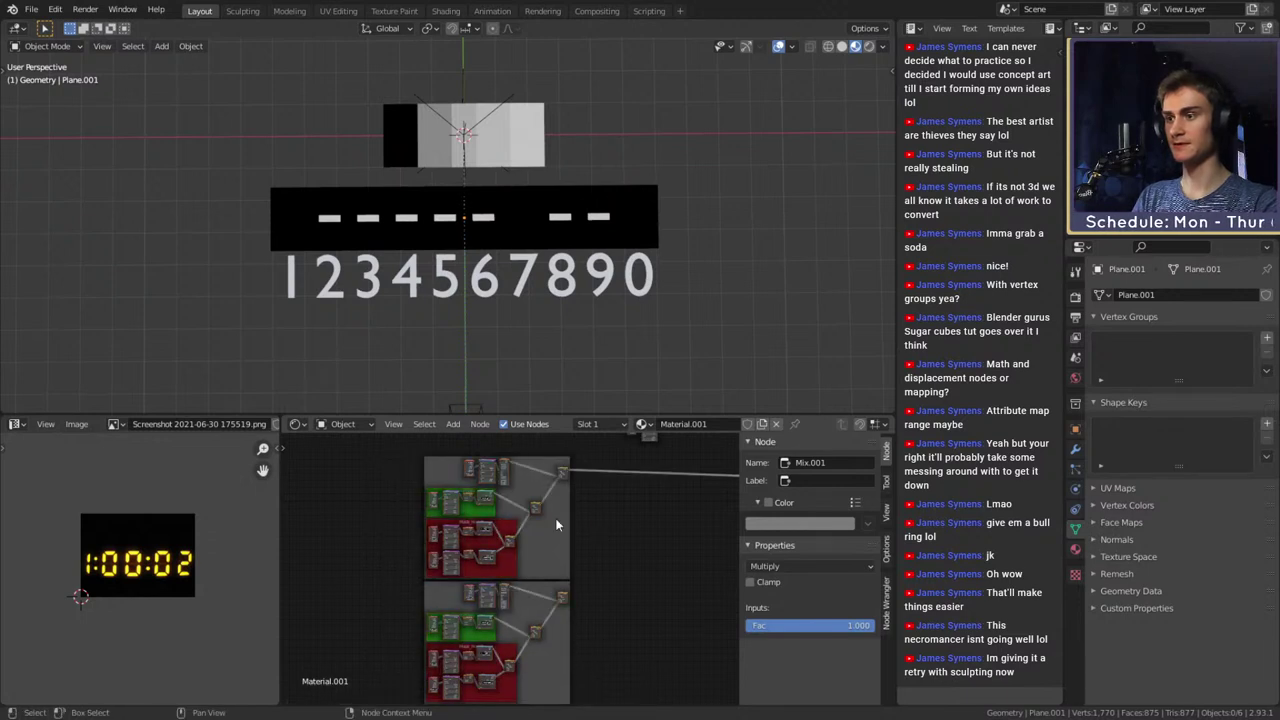
pyautogui.click(824, 506)
pyautogui.write('Hori')
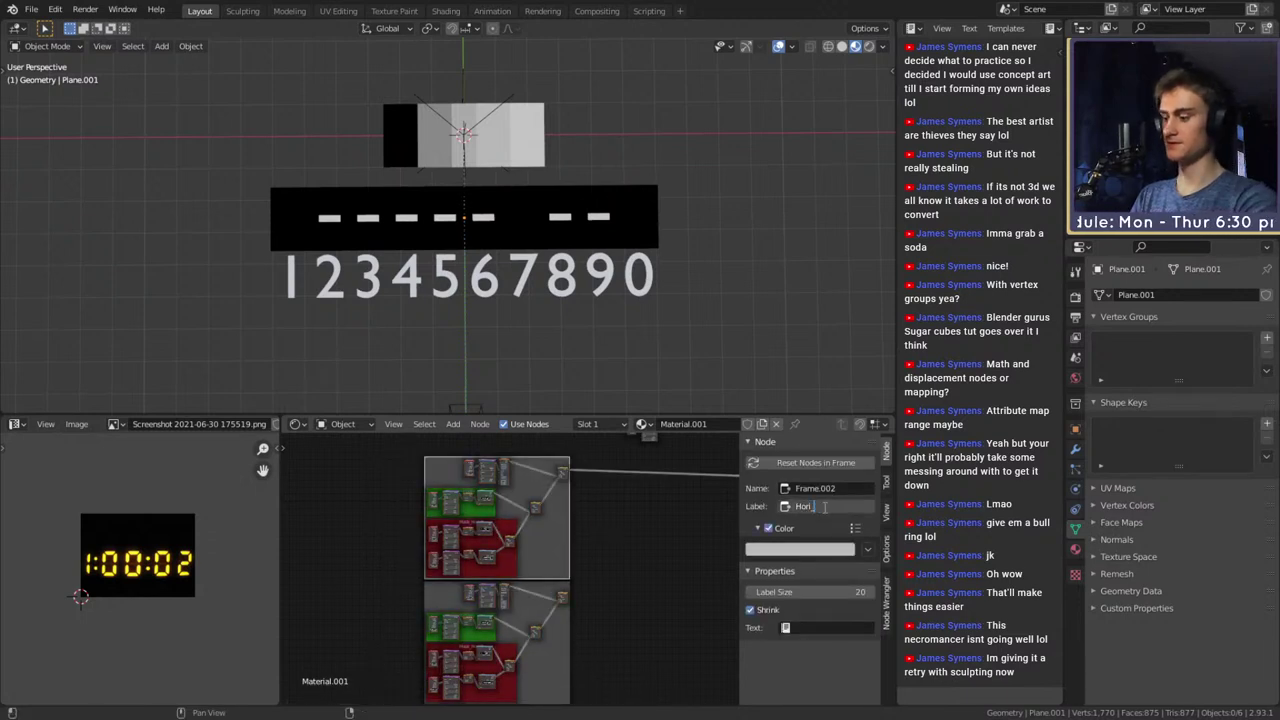
pyautogui.write('_3_2')
pyautogui.press('Return')
# Select the Hori_2 and Hori_3 frames with their nodes and move them down to free space above
pyautogui.scroll(-1, 622, 531)
pyautogui.moveTo(376, 468); pyautogui.dragTo(540, 552)
pyautogui.press('g')
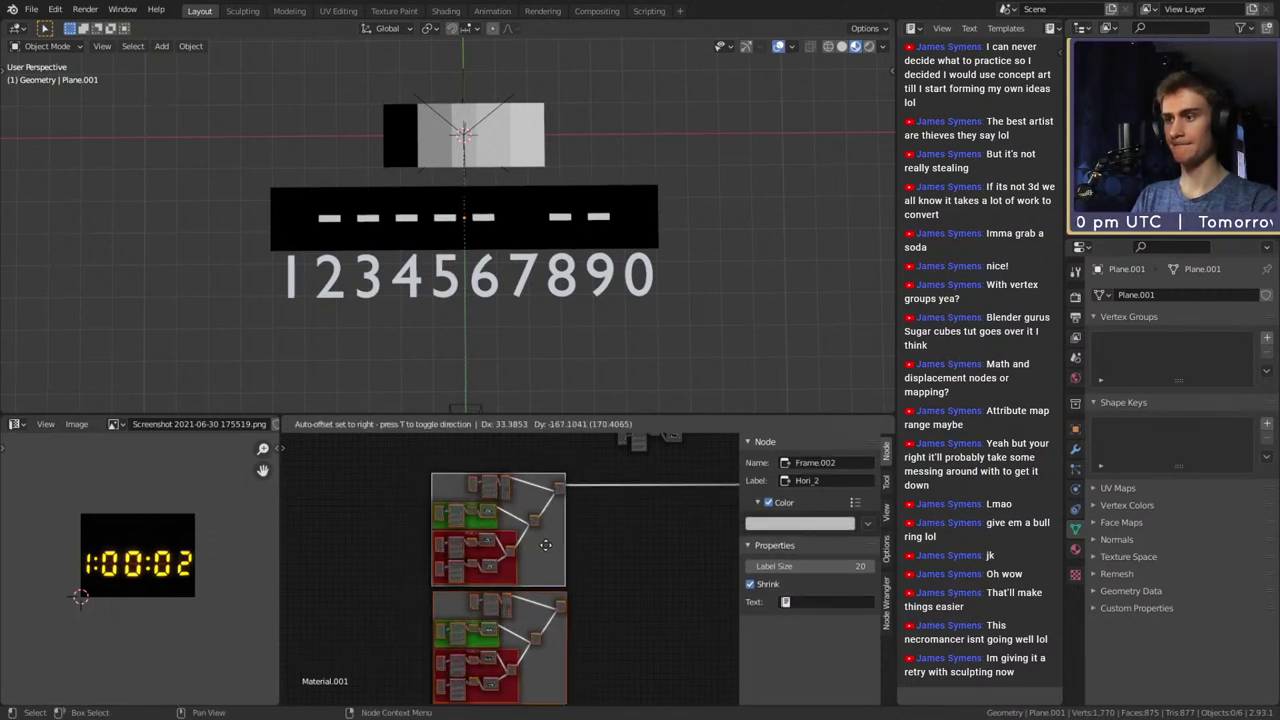
pyautogui.click(550, 658)
# Duplicate the Hori_2 frame with its nodes and place the copy directly above the original
pyautogui.moveTo(422, 556); pyautogui.dragTo(580, 700)
pyautogui.hotkey('shift', 'd')
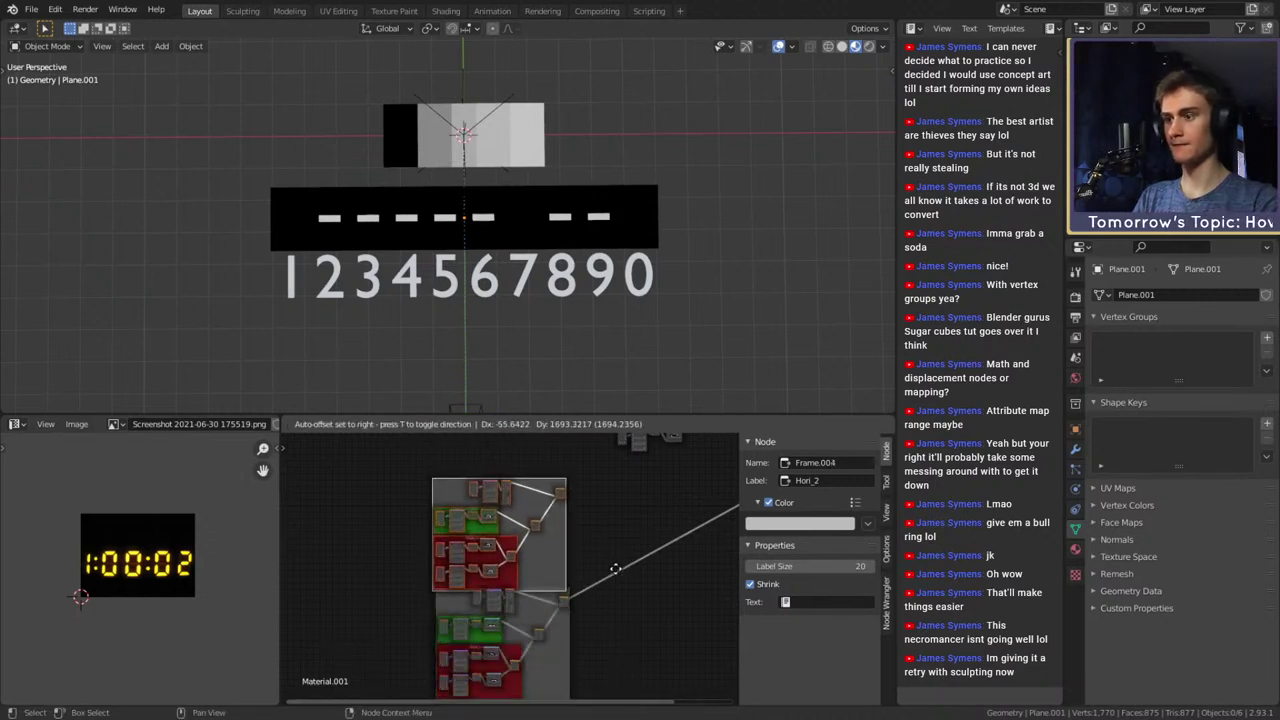
pyautogui.click(613, 552)
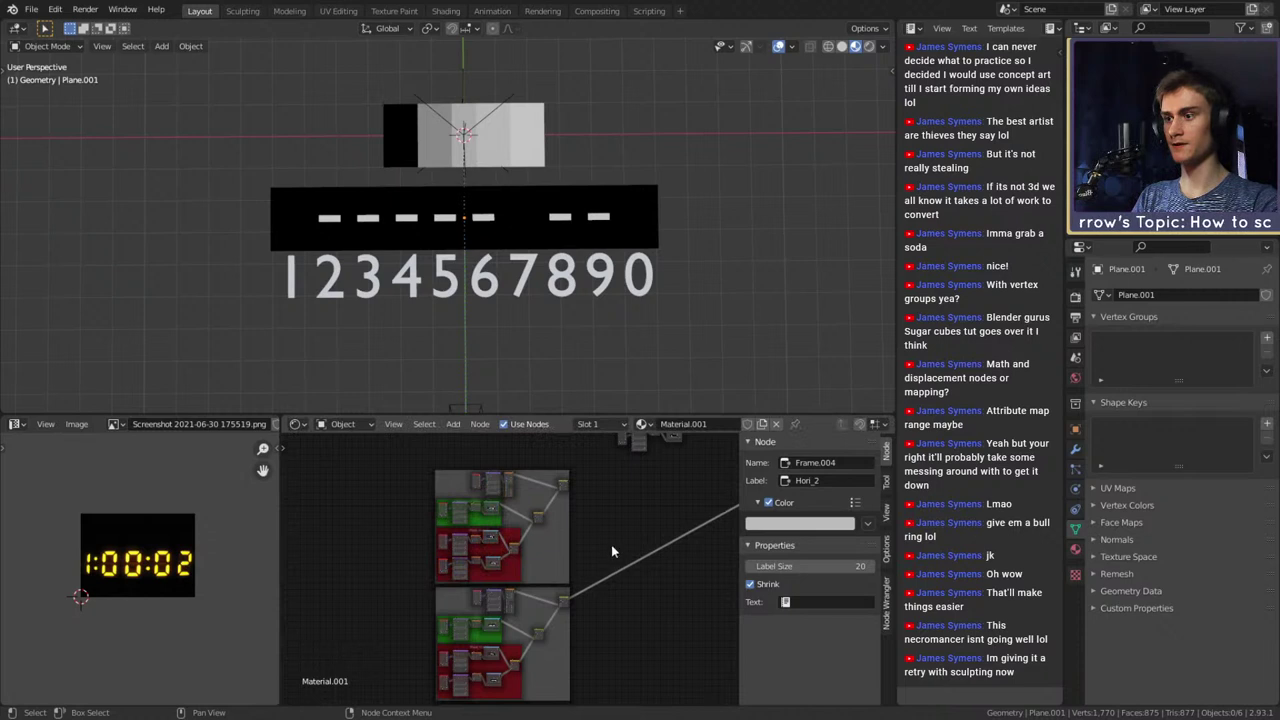
# Relabel the new top frame Hori_1
pyautogui.scroll(5, 611, 544)
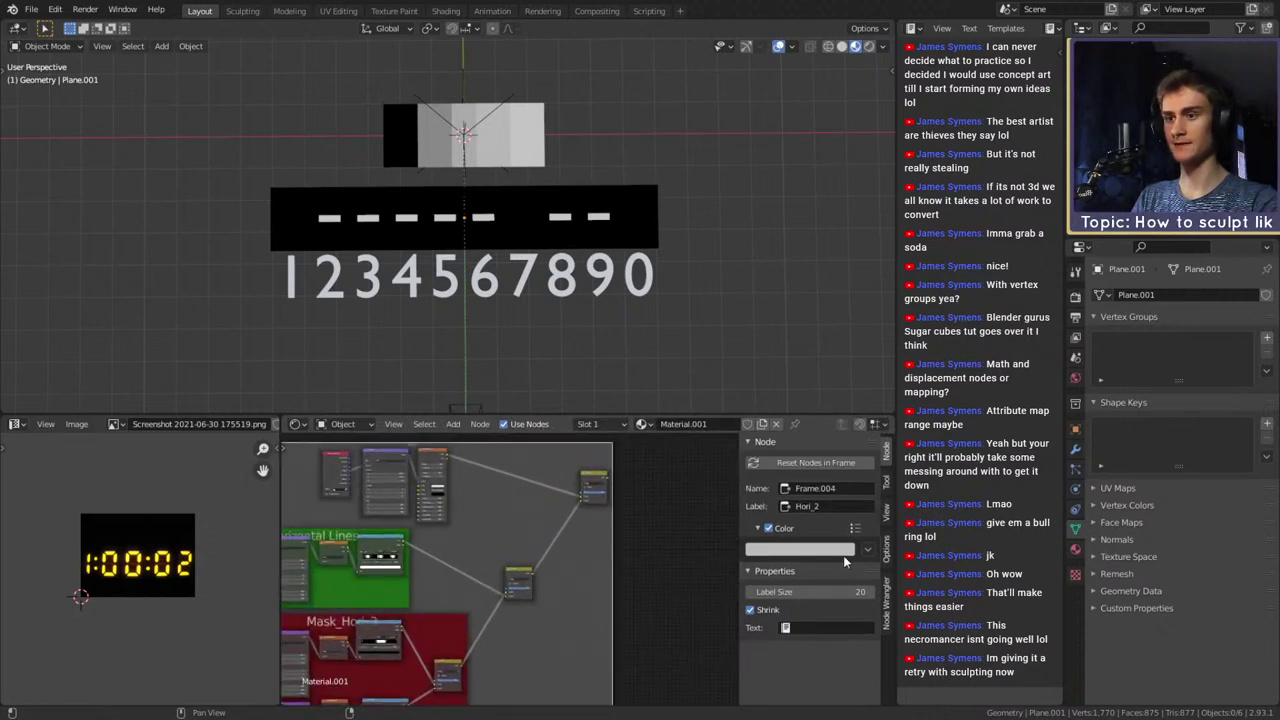
pyautogui.click(827, 507)
pyautogui.press('BackSpace')
pyautogui.write('1')
pyautogui.press('Return')
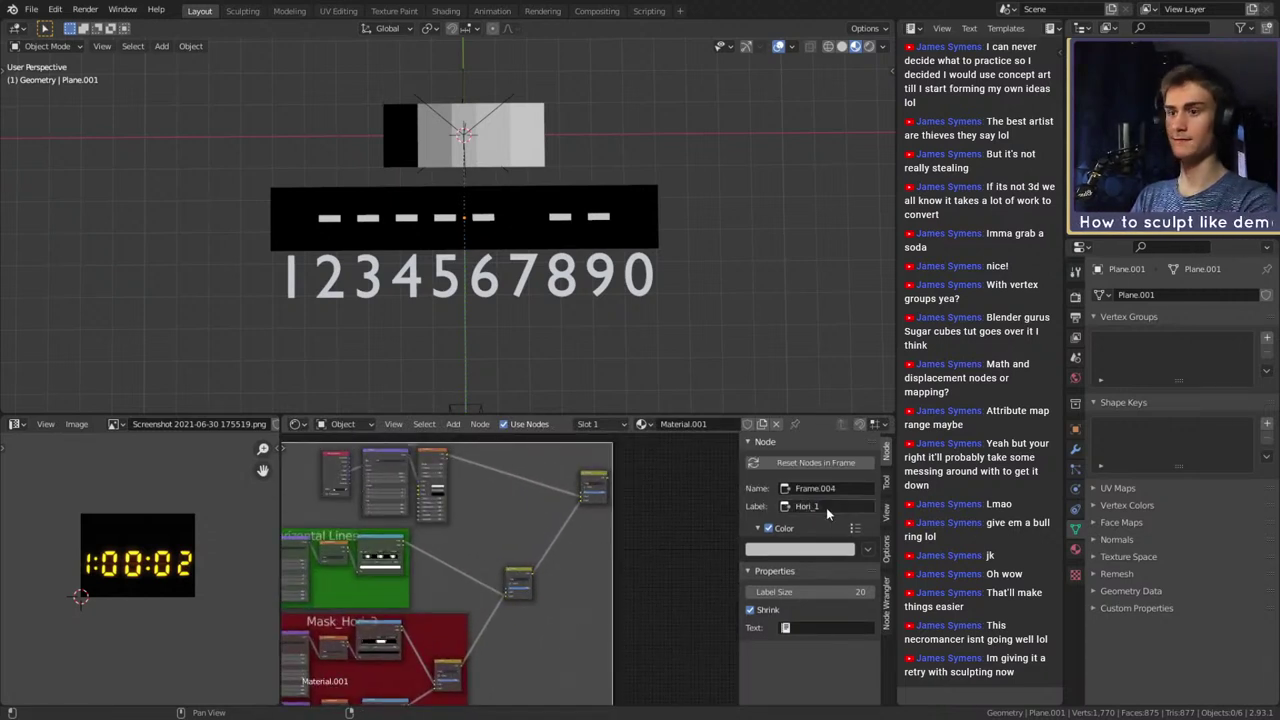
# Preview the Hori_1 frame's final Multiply node and adjust its mask's upper color ramp so only the top row of segments shows
pyautogui.click(595, 480)
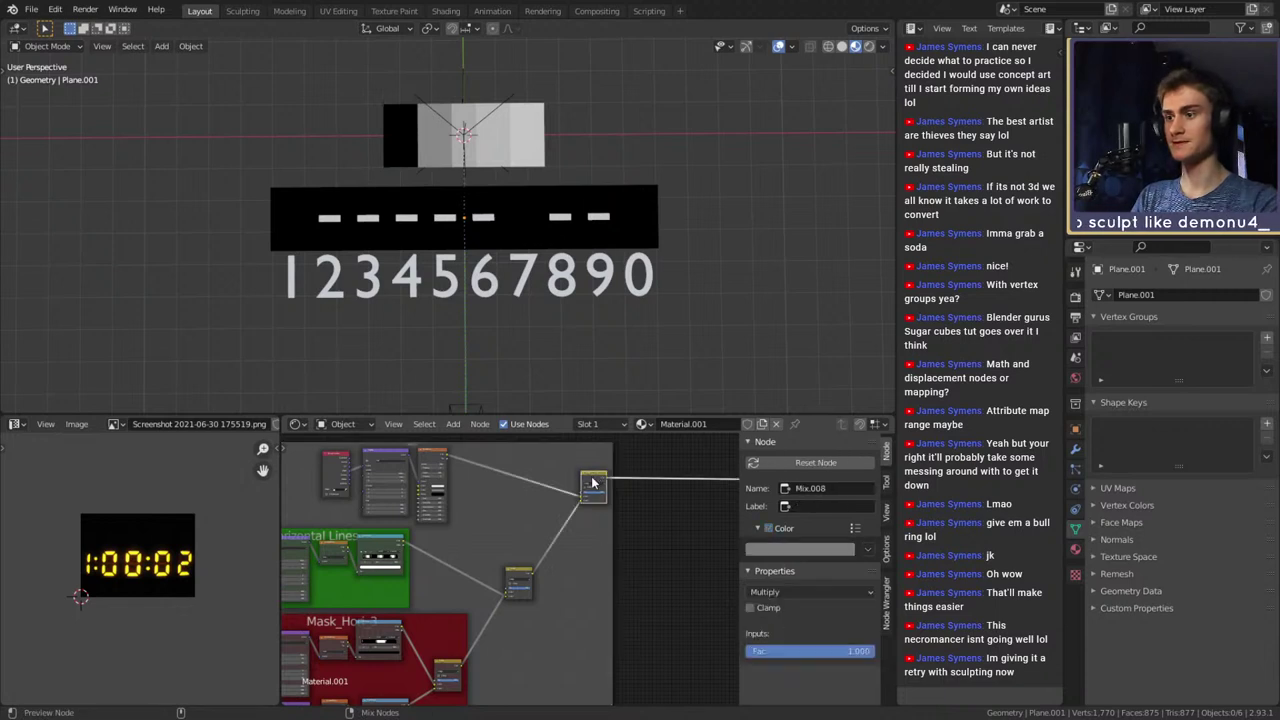
pyautogui.scroll(4, 600, 520)
pyautogui.scroll(3, 616, 574)
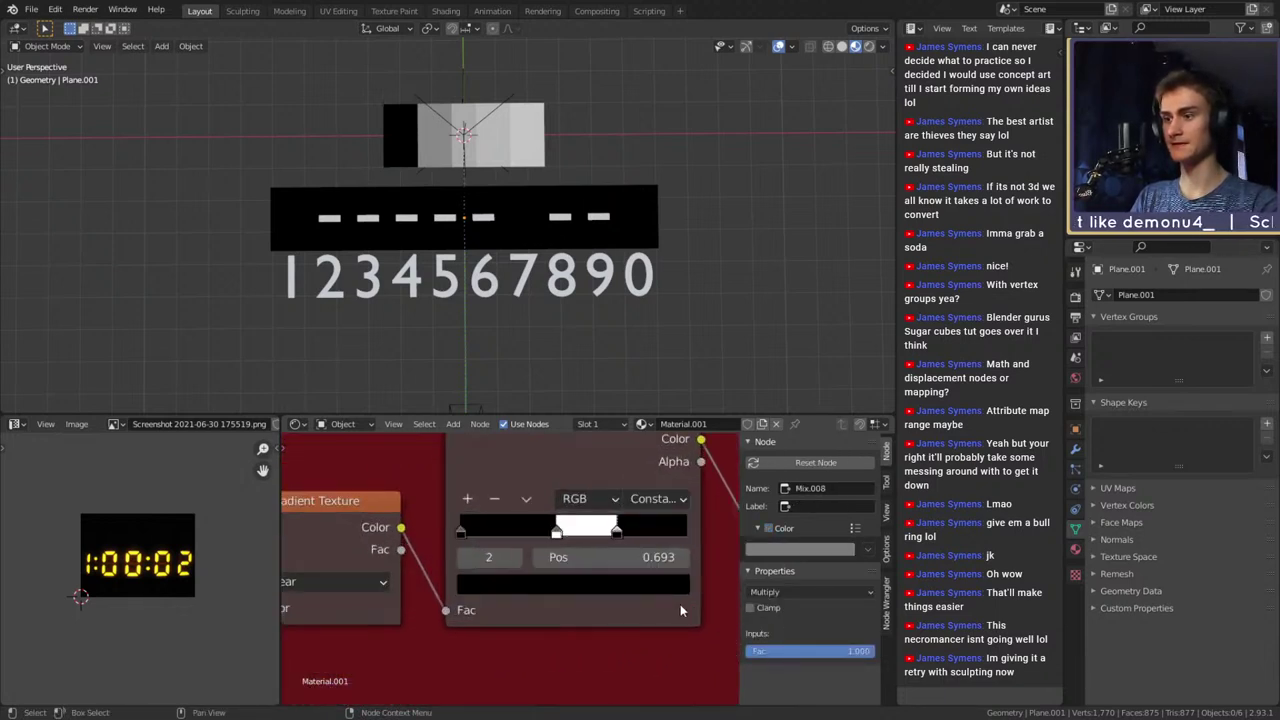
pyautogui.moveTo(556, 559); pyautogui.dragTo(463, 566)
pyautogui.click(429, 556)
pyautogui.click(465, 524)
pyautogui.scroll(-7, 499, 564)
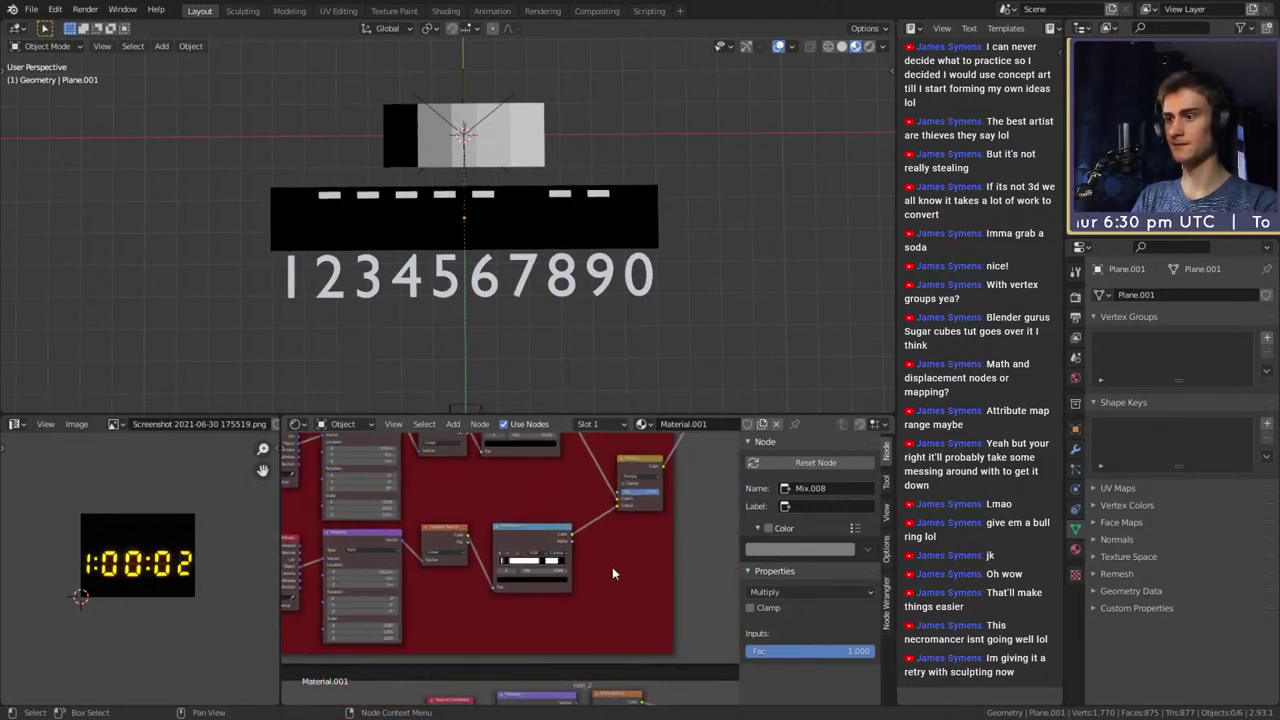
# Remove the surplus black and white stops from the lower color ramp of the Hori_1 mask
pyautogui.scroll(4, 612, 567)
pyautogui.scroll(3, 508, 566)
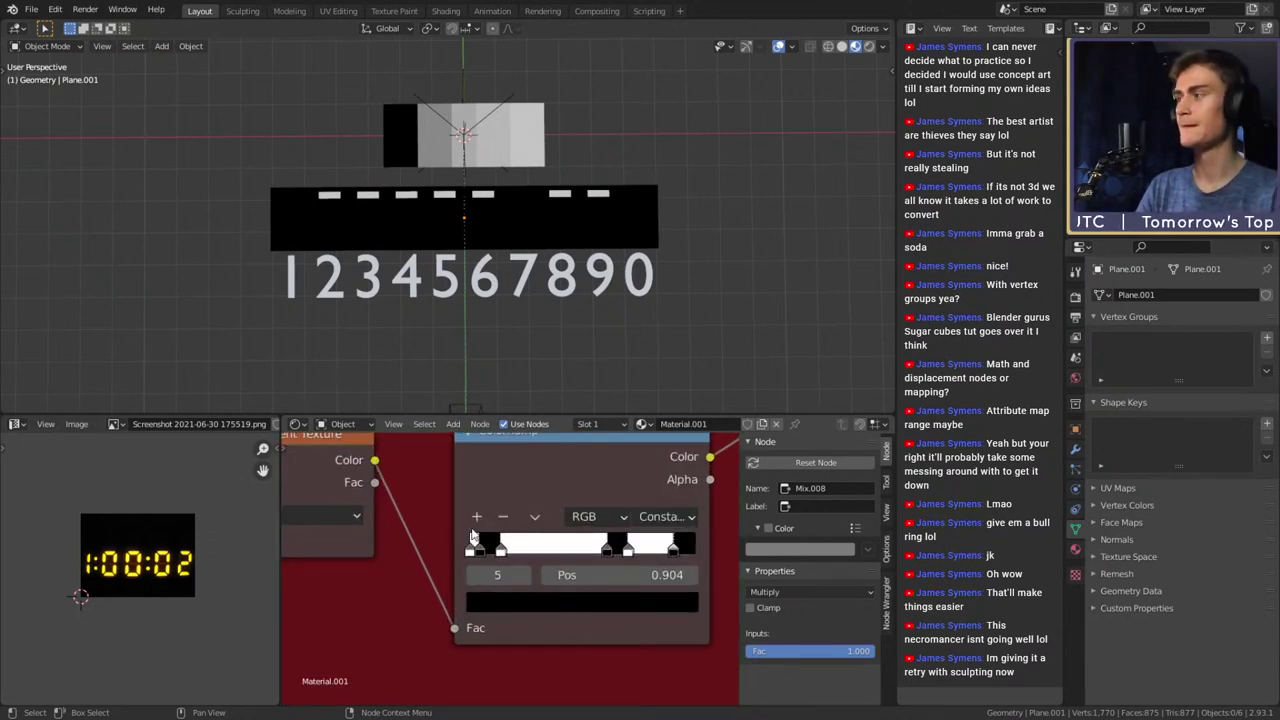
pyautogui.click(500, 550)
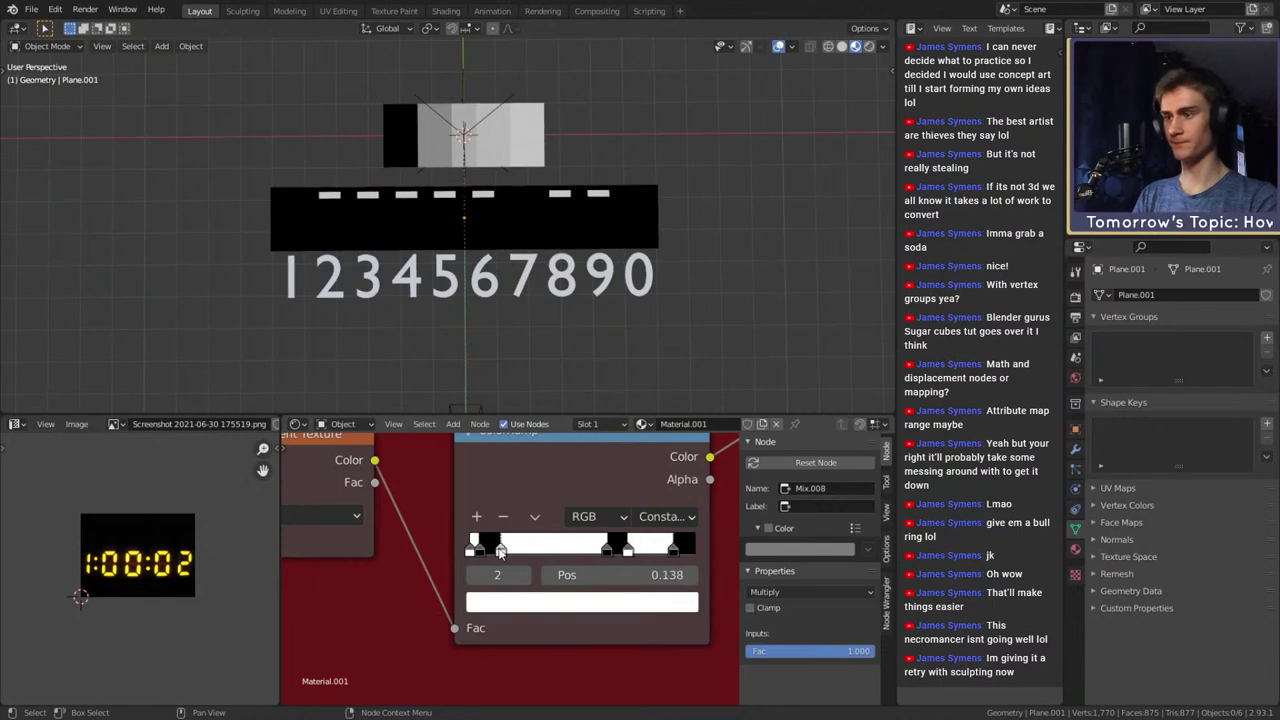
pyautogui.click(505, 518)
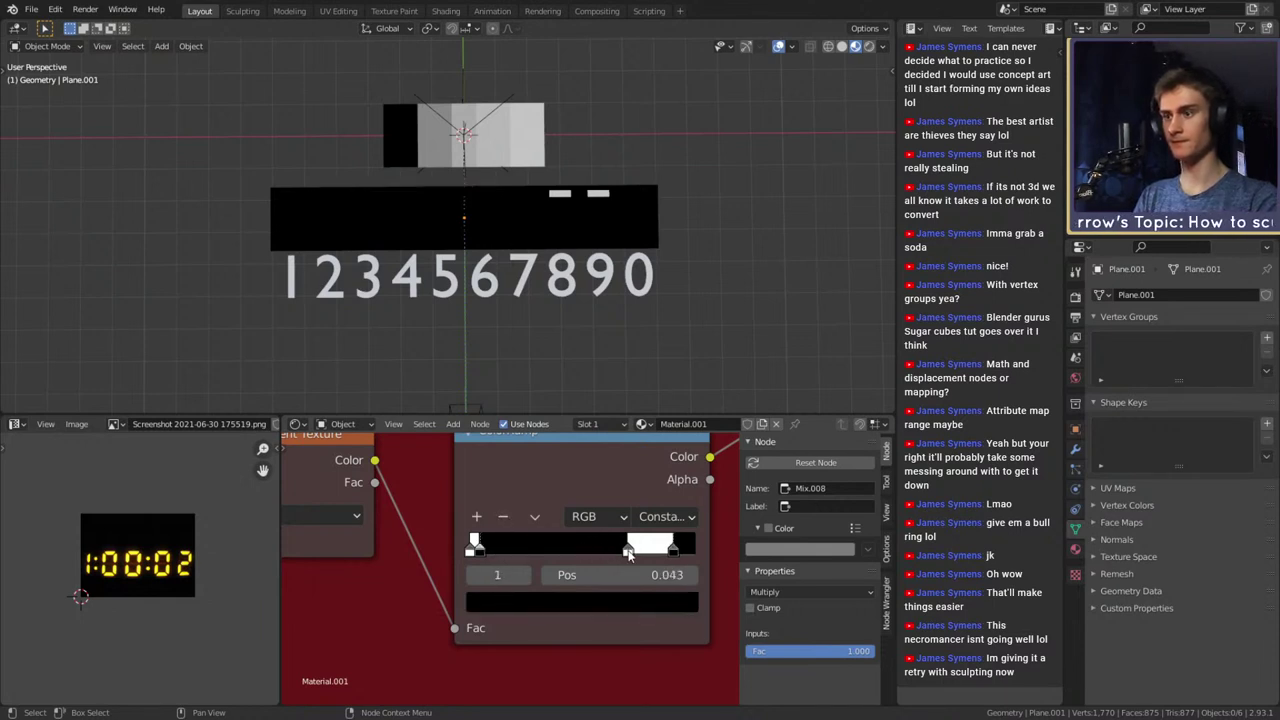
pyautogui.click(628, 550)
pyautogui.click(503, 516)
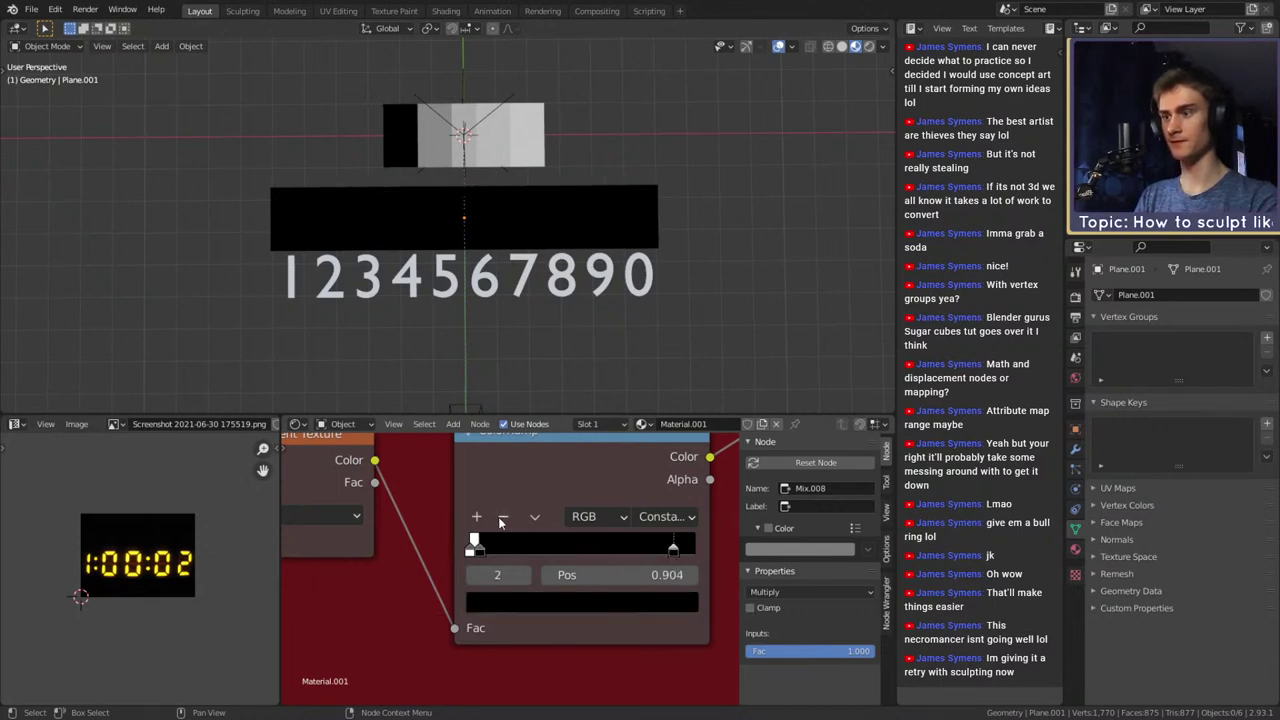
pyautogui.click(503, 517)
# Reduce the Hori_1 mask's lower ramp to black from the start and white from 0.122, masking out the segment above numeral 1
pyautogui.click(476, 552)
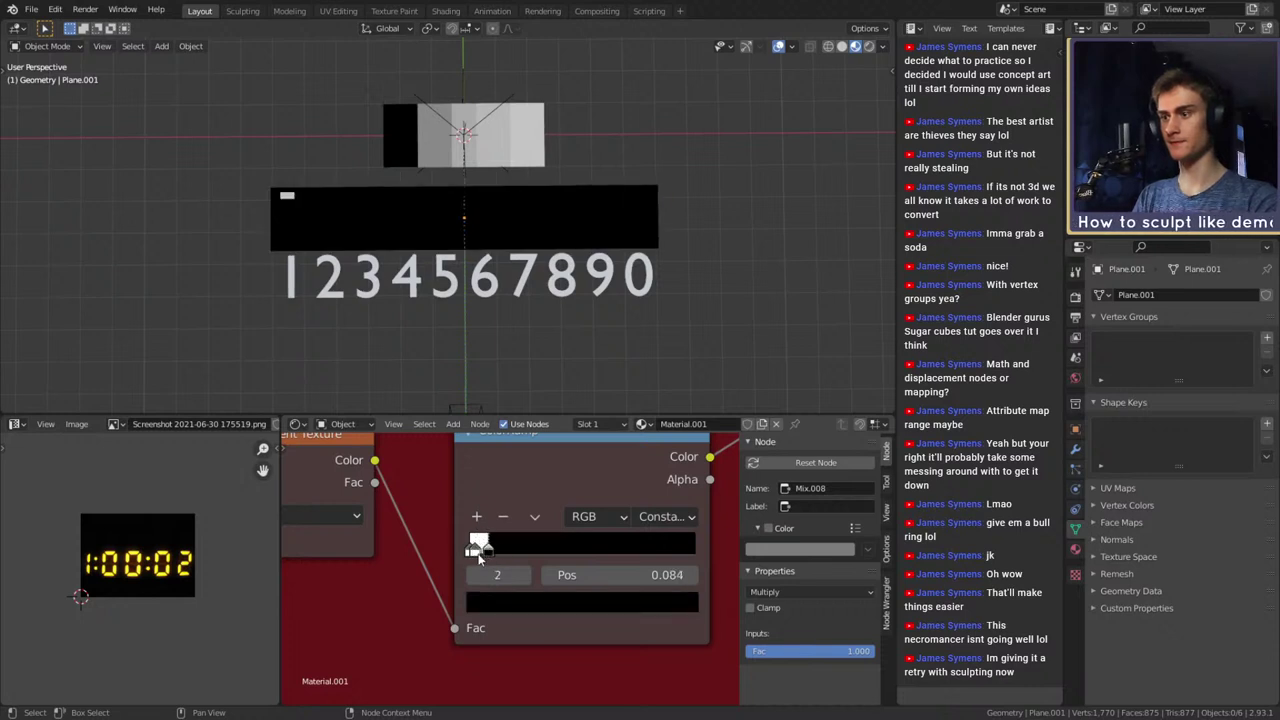
pyautogui.moveTo(479, 553)
pyautogui.mouseDown()
pyautogui.moveTo(540, 553)
pyautogui.moveTo(500, 553)
pyautogui.mouseUp()
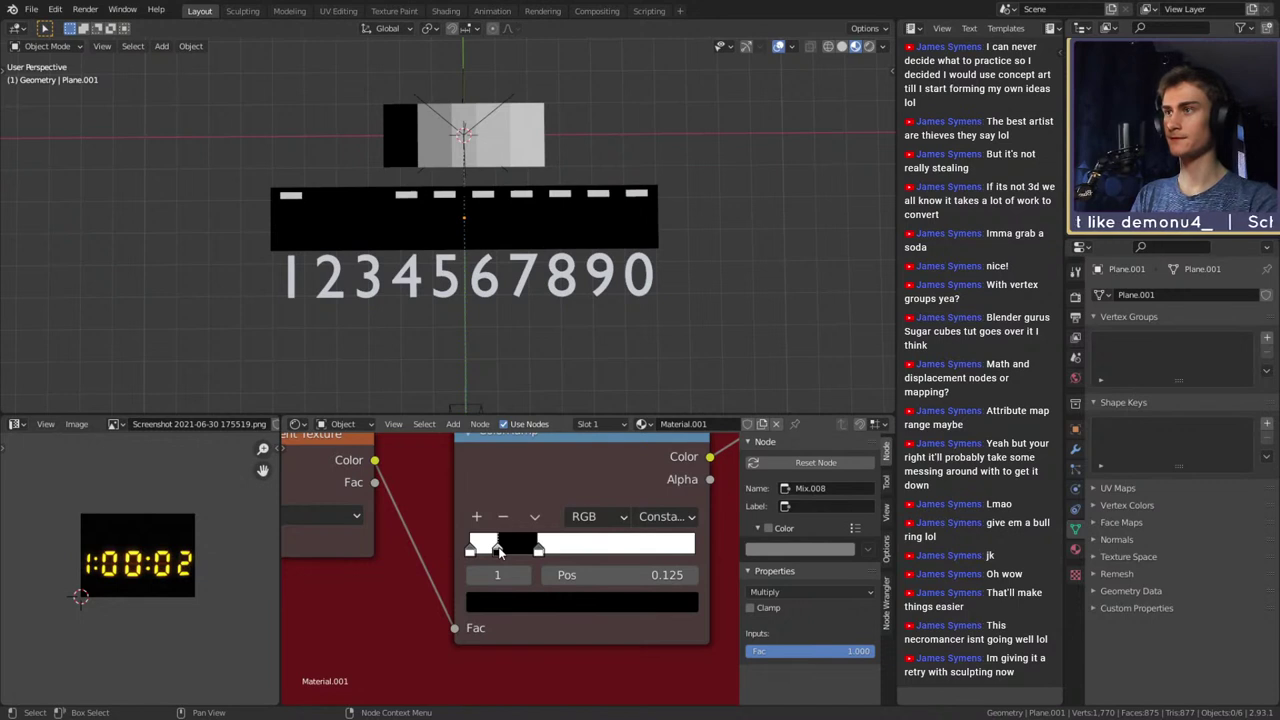
pyautogui.click(476, 550)
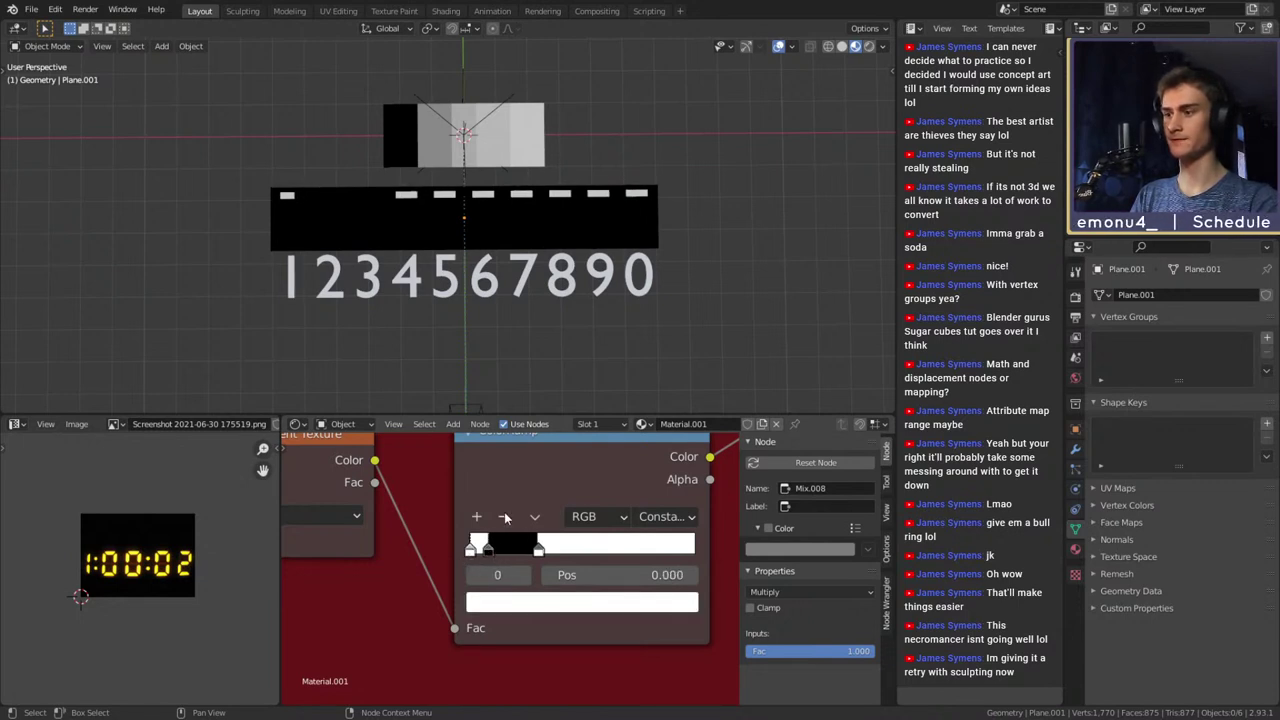
pyautogui.click(503, 516)
pyautogui.moveTo(539, 558); pyautogui.dragTo(483, 556)
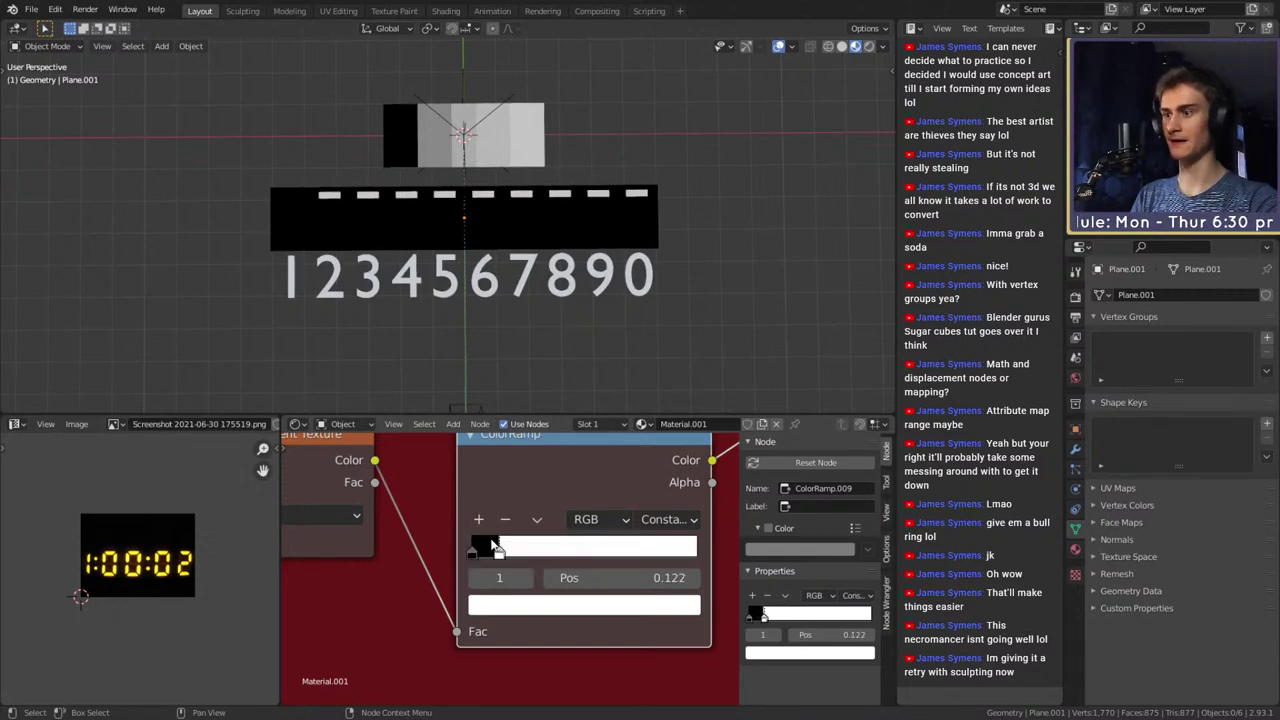
# Add a black stop and a white stop at 0.423 to the same ramp, masking out the top segment above numeral 4
pyautogui.click(480, 520)
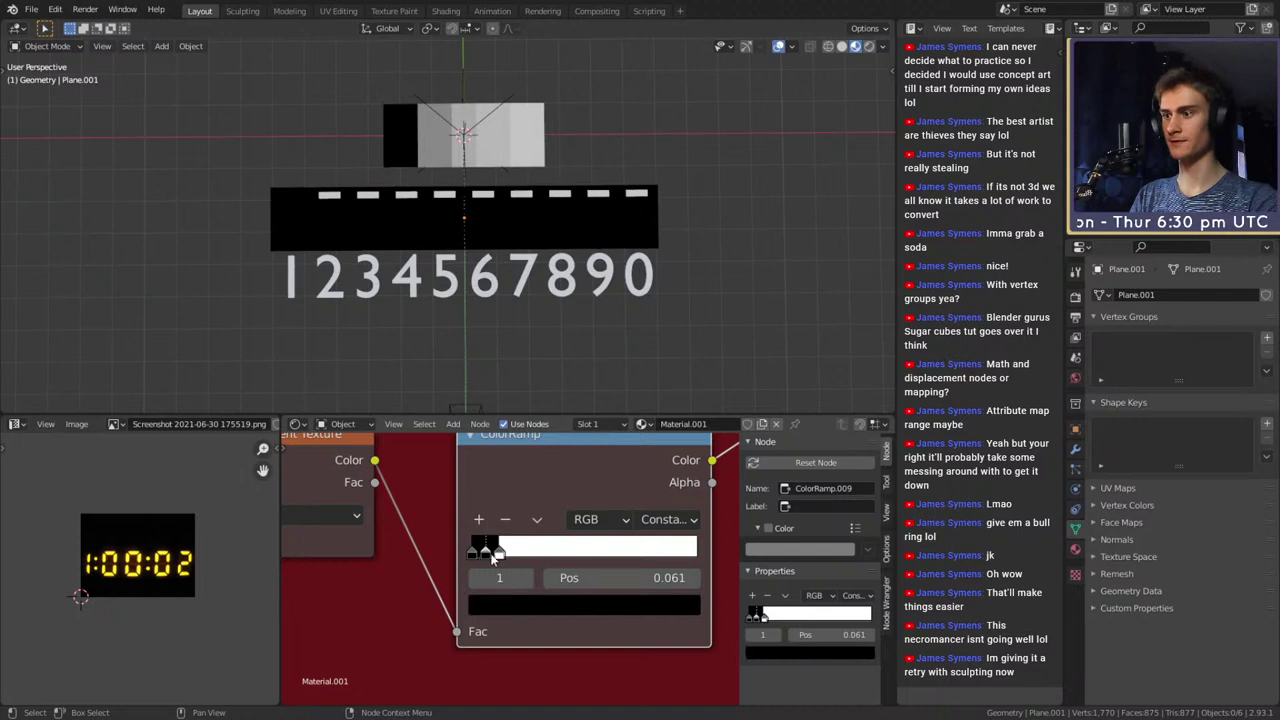
pyautogui.moveTo(502, 560); pyautogui.dragTo(559, 560)
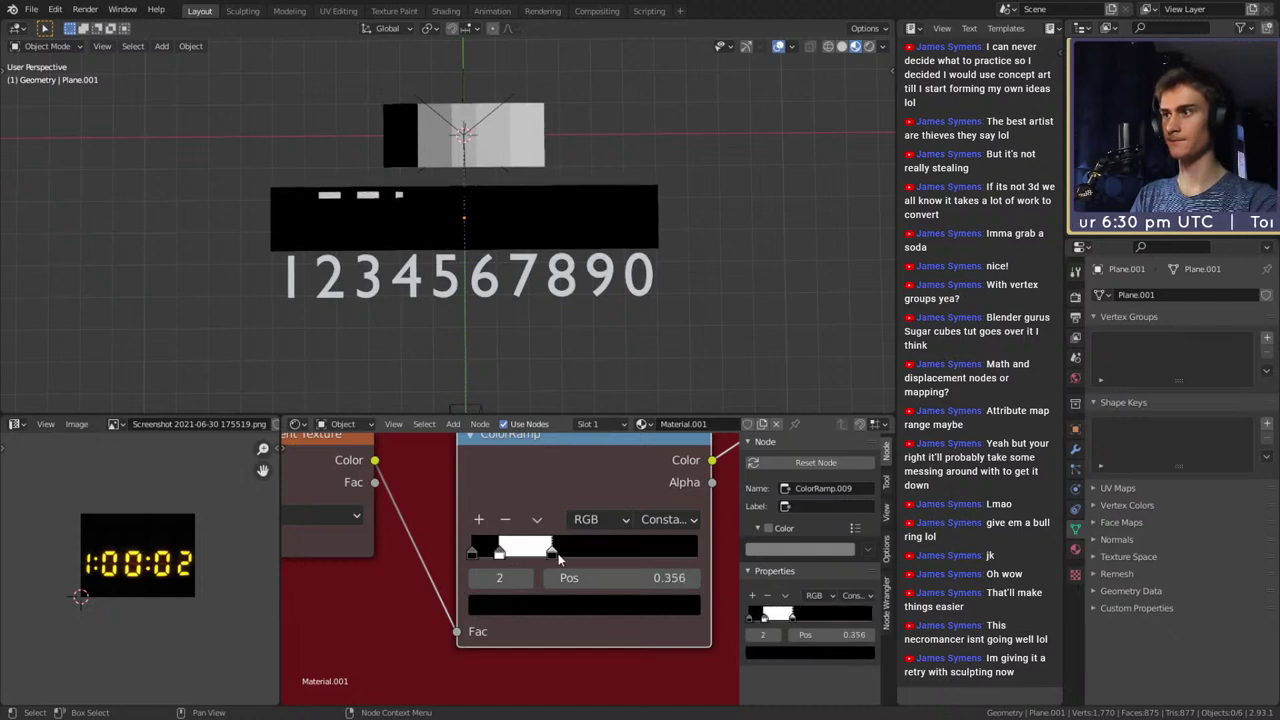
pyautogui.click(479, 521)
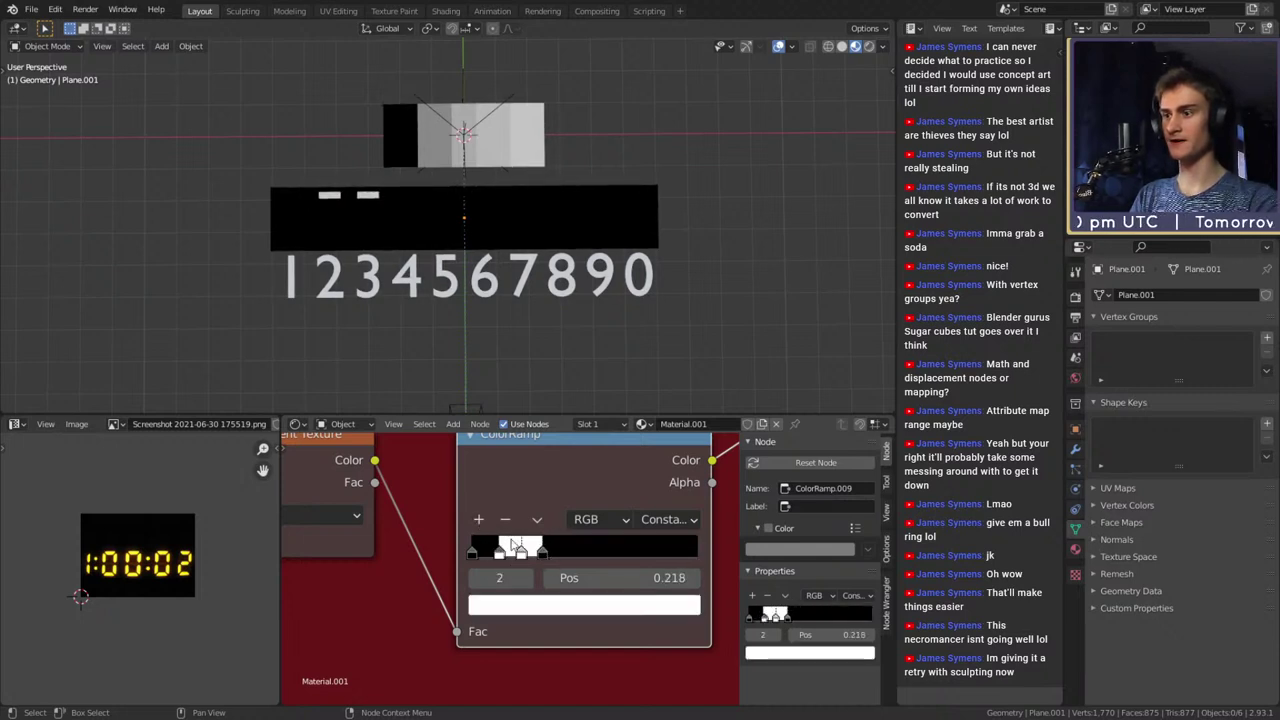
pyautogui.moveTo(522, 556); pyautogui.dragTo(556, 560)
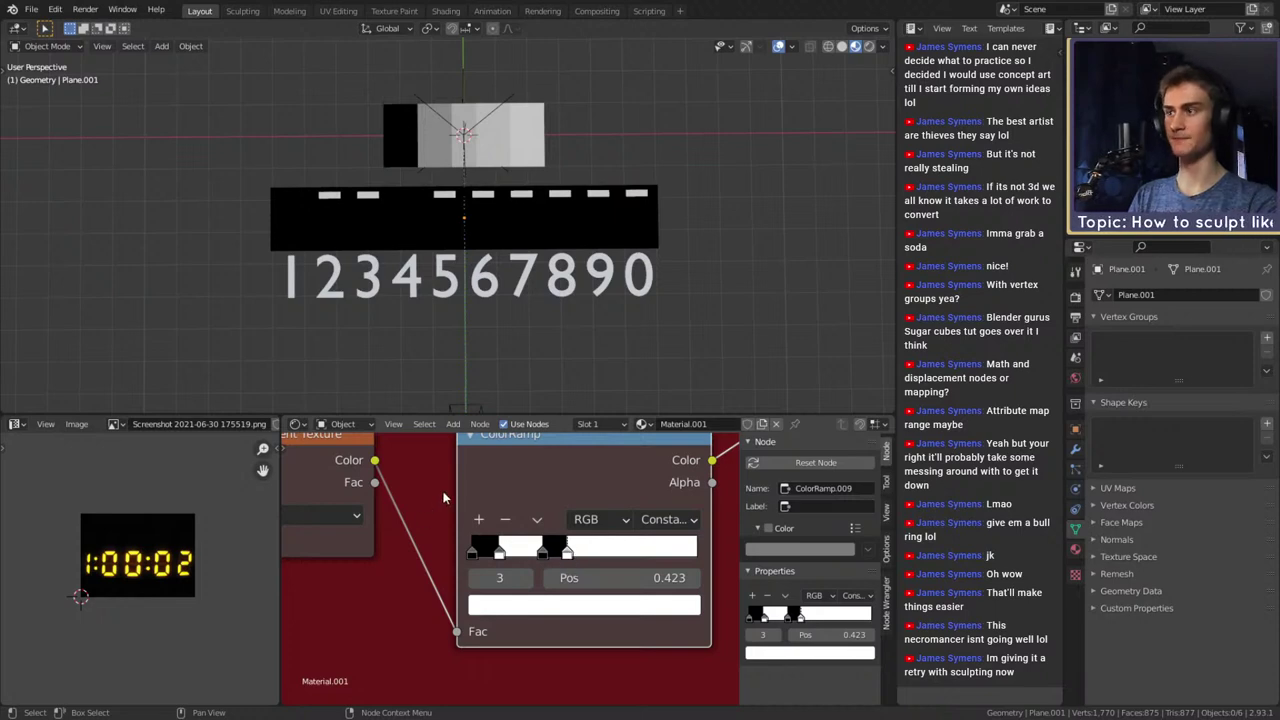
# Add a MixRGB node and place it in the empty space beside the Hori_1 and Hori_2 frames
pyautogui.scroll(-8, 444, 497)
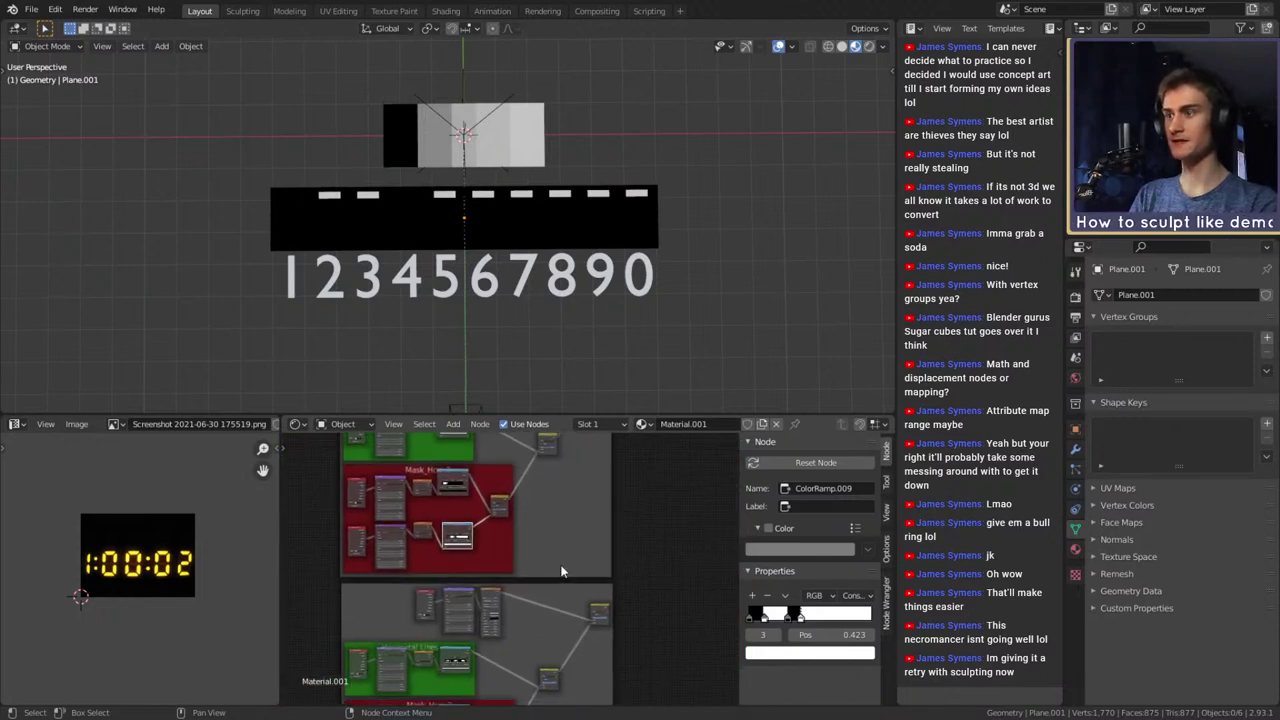
pyautogui.scroll(-8, 563, 571)
pyautogui.moveTo(612, 580); pyautogui.dragTo(548, 605, button='middle')
pyautogui.scroll(-1, 520, 530)
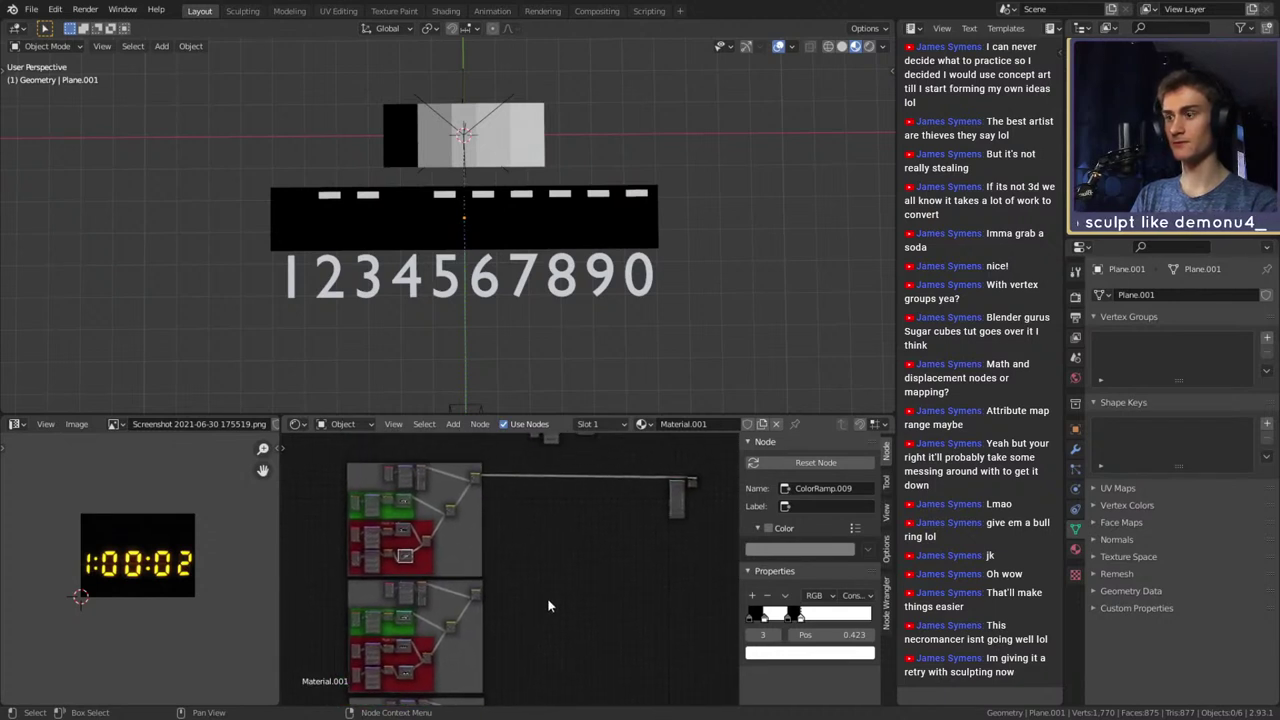
pyautogui.scroll(2, 560, 564)
pyautogui.click(556, 509)
pyautogui.moveTo(556, 509); pyautogui.dragTo(524, 577, button='middle')
pyautogui.scroll(-2, 521, 579)
pyautogui.scroll(4, 524, 570)
pyautogui.moveTo(517, 510); pyautogui.dragTo(540, 536, button='middle')
pyautogui.scroll(-2, 589, 610)
pyautogui.scroll(4, 514, 612)
pyautogui.scroll(-2, 484, 577)
pyautogui.scroll(-2, 540, 541)
pyautogui.hotkey('shift', 'a')
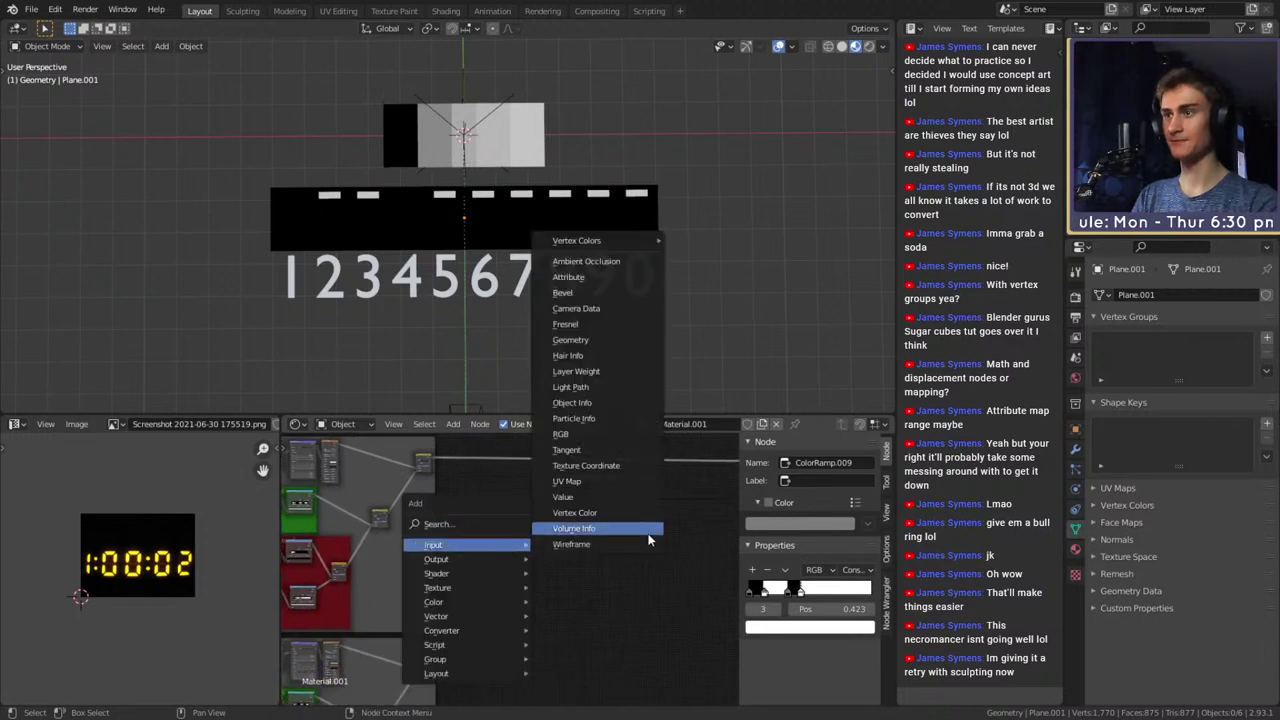
pyautogui.moveTo(480, 601)
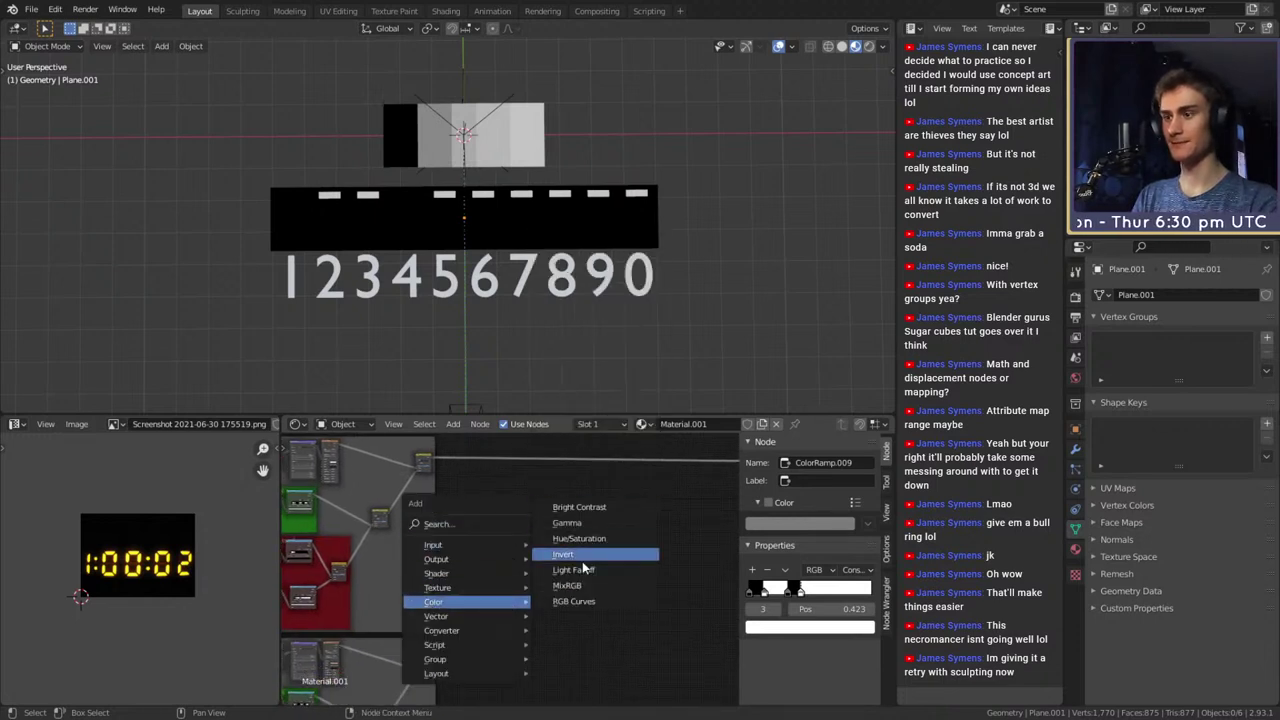
pyautogui.click(577, 588)
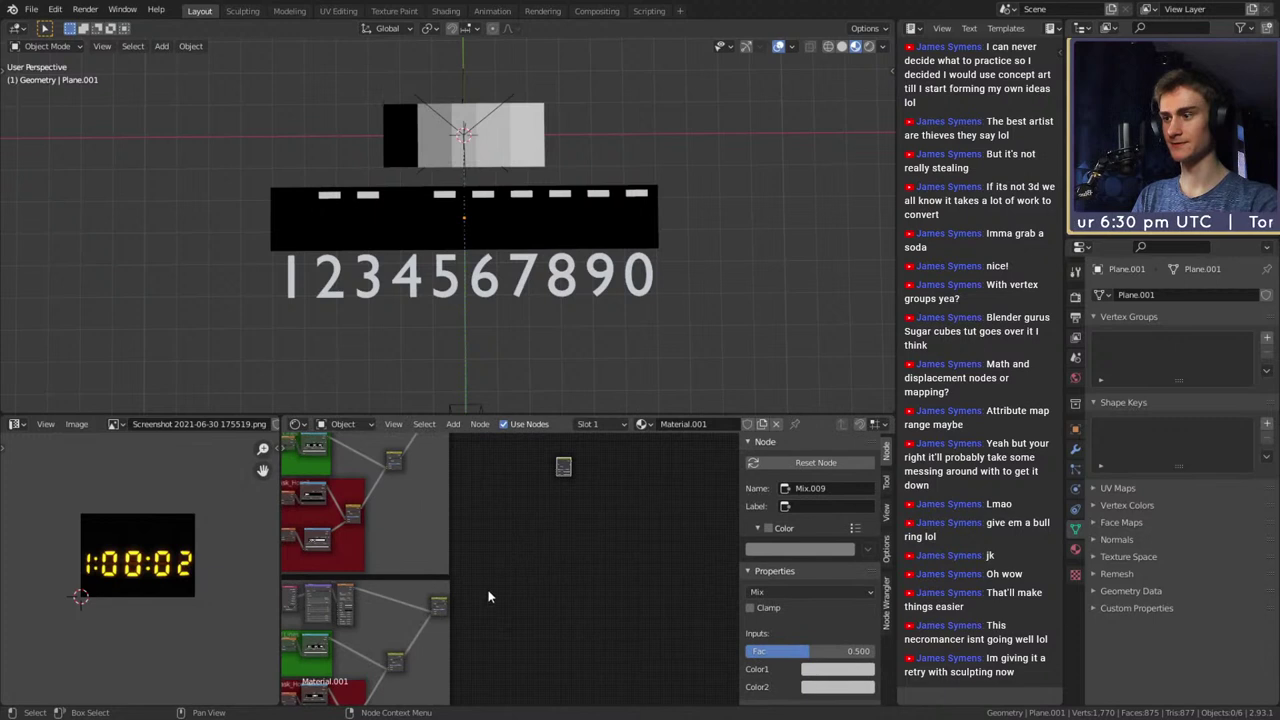
pyautogui.moveTo(475, 604); pyautogui.dragTo(466, 625, button='middle')
pyautogui.moveTo(569, 486); pyautogui.dragTo(565, 522, button='middle')
pyautogui.moveTo(599, 462); pyautogui.dragTo(540, 587)
pyautogui.moveTo(486, 625); pyautogui.dragTo(545, 508, button='middle')
pyautogui.scroll(2, 414, 587)
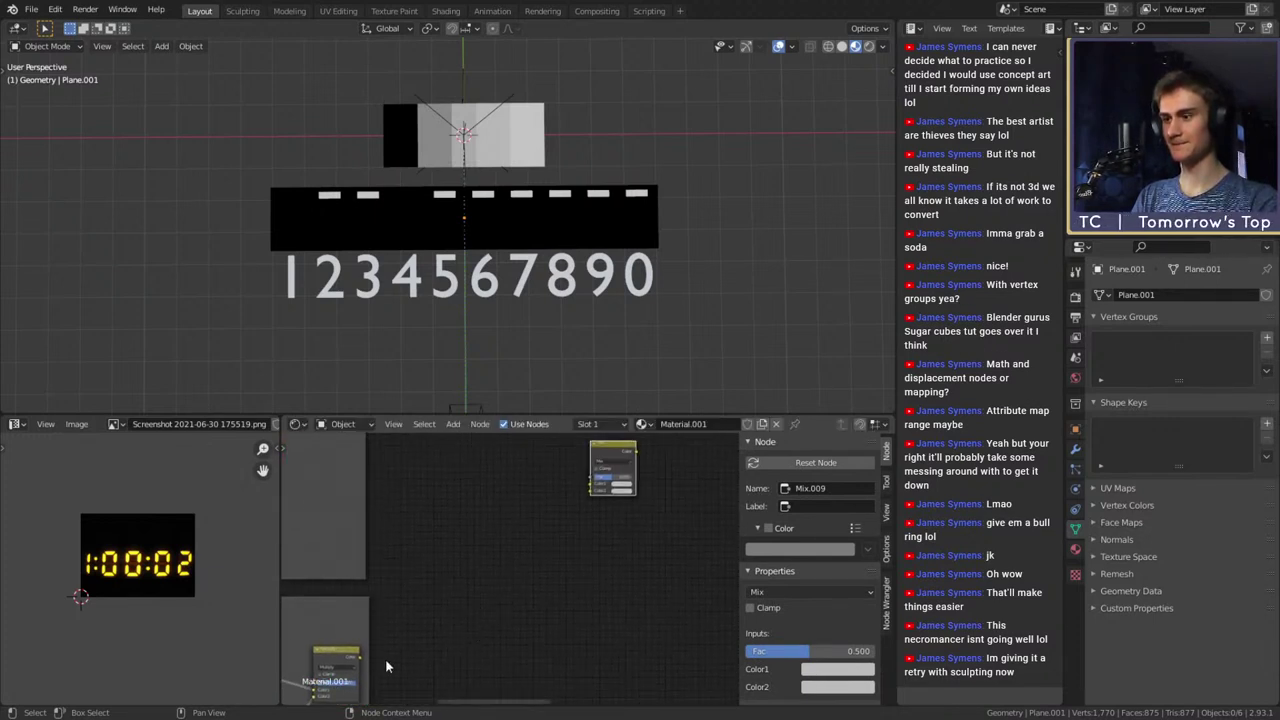
# Connect the final Multiply outputs of Hori_1 and Hori_2 to the Mix node's Color1 and Color2 inputs and preview the node
pyautogui.moveTo(360, 662); pyautogui.dragTo(589, 497)
pyautogui.scroll(-5, 540, 500)
pyautogui.moveTo(512, 500); pyautogui.dragTo(510, 617, button='middle')
pyautogui.moveTo(547, 627); pyautogui.dragTo(533, 482)
pyautogui.moveTo(473, 532); pyautogui.dragTo(480, 640, button='middle')
pyautogui.scroll(2, 447, 545)
pyautogui.moveTo(396, 513); pyautogui.dragTo(547, 641)
pyautogui.moveTo(503, 609); pyautogui.dragTo(469, 550, button='middle')
pyautogui.scroll(2, 469, 550)
pyautogui.keyDown('ctrl'); pyautogui.keyDown('shift'); pyautogui.click(557, 553); pyautogui.keyUp('shift'); pyautogui.keyUp('ctrl')
# Set the new Mix node's blending mode to Add and its Fac to 1
pyautogui.moveTo(619, 574); pyautogui.dragTo(561, 565, button='middle')
pyautogui.scroll(5, 510, 570)
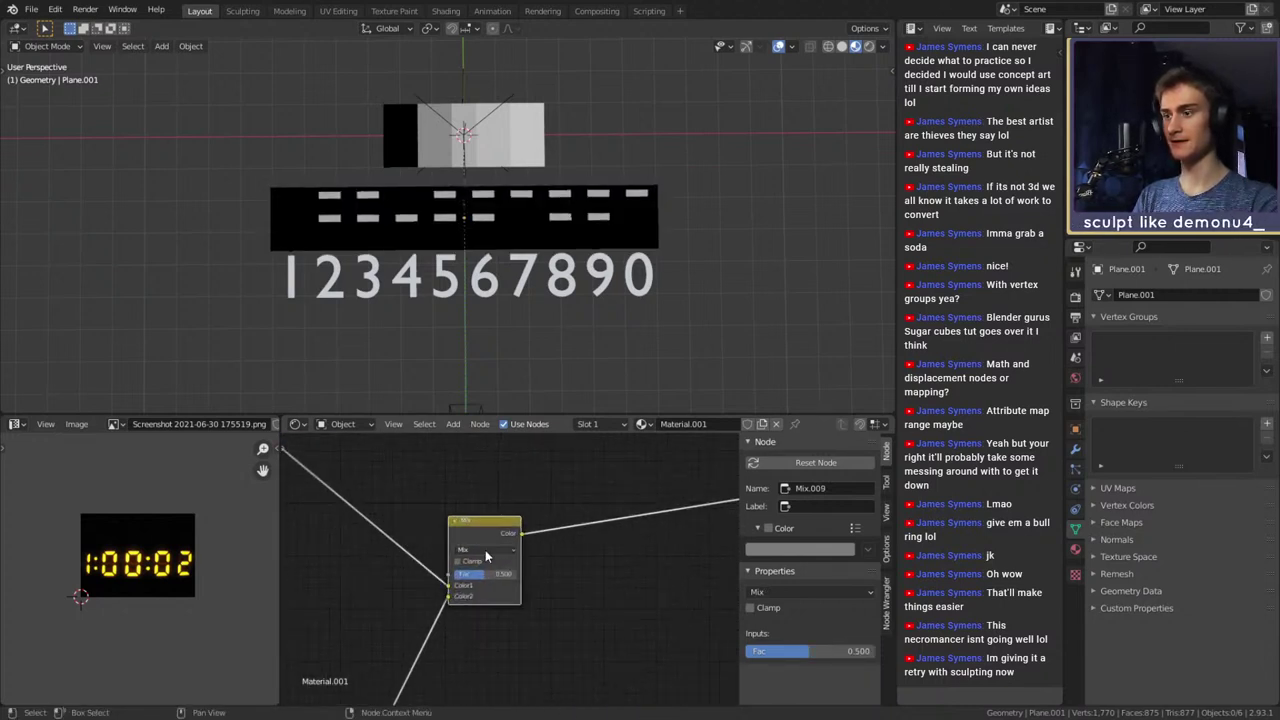
pyautogui.click(485, 550)
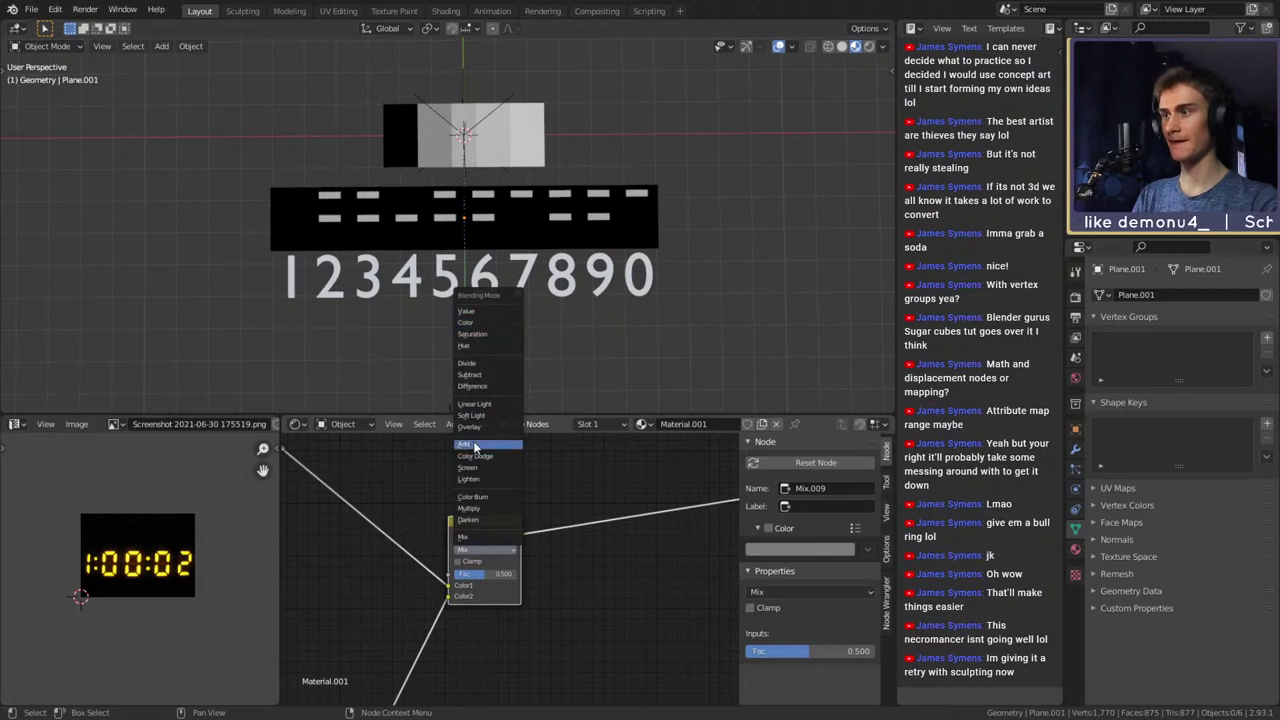
pyautogui.click(475, 445)
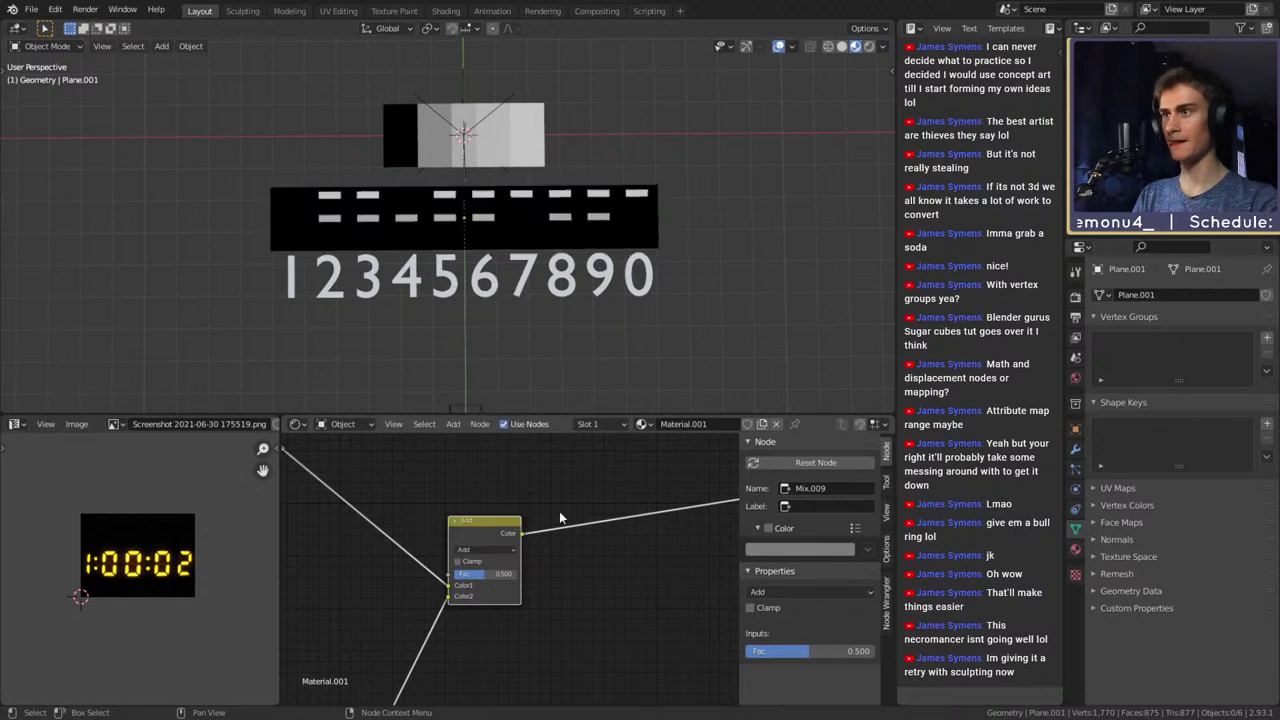
pyautogui.click(485, 574)
pyautogui.write('1')
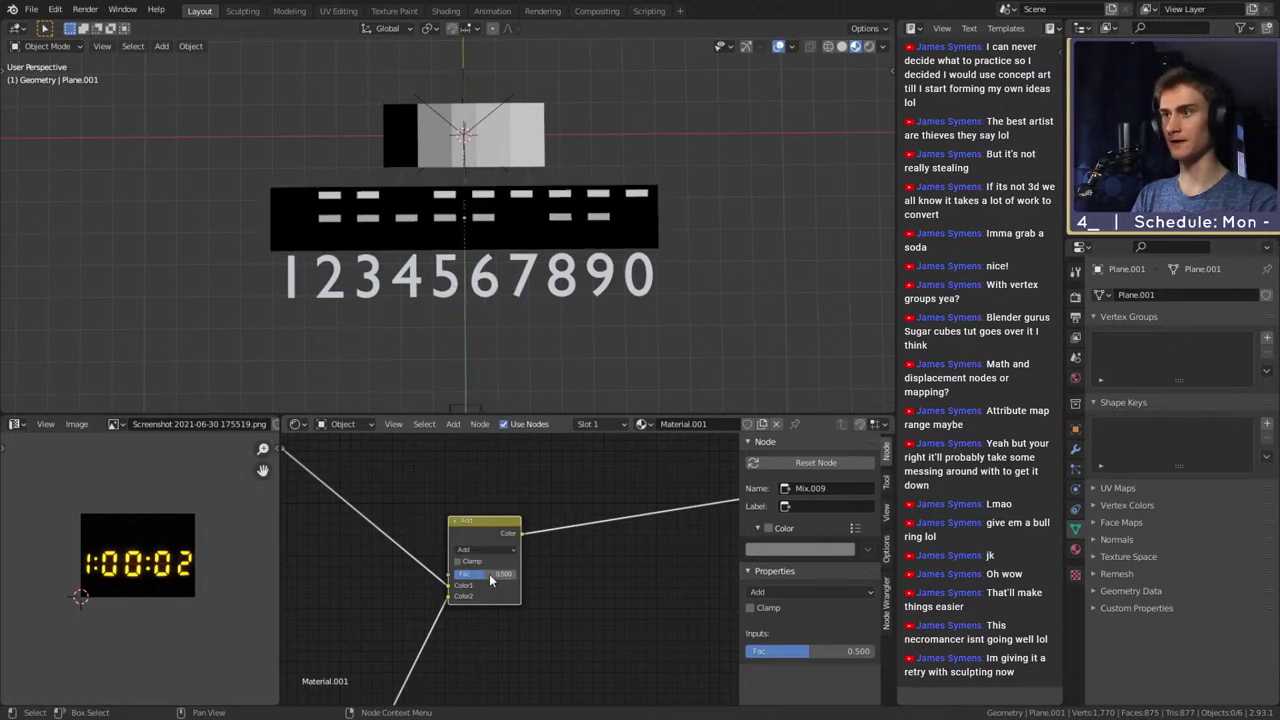
pyautogui.press('Return')
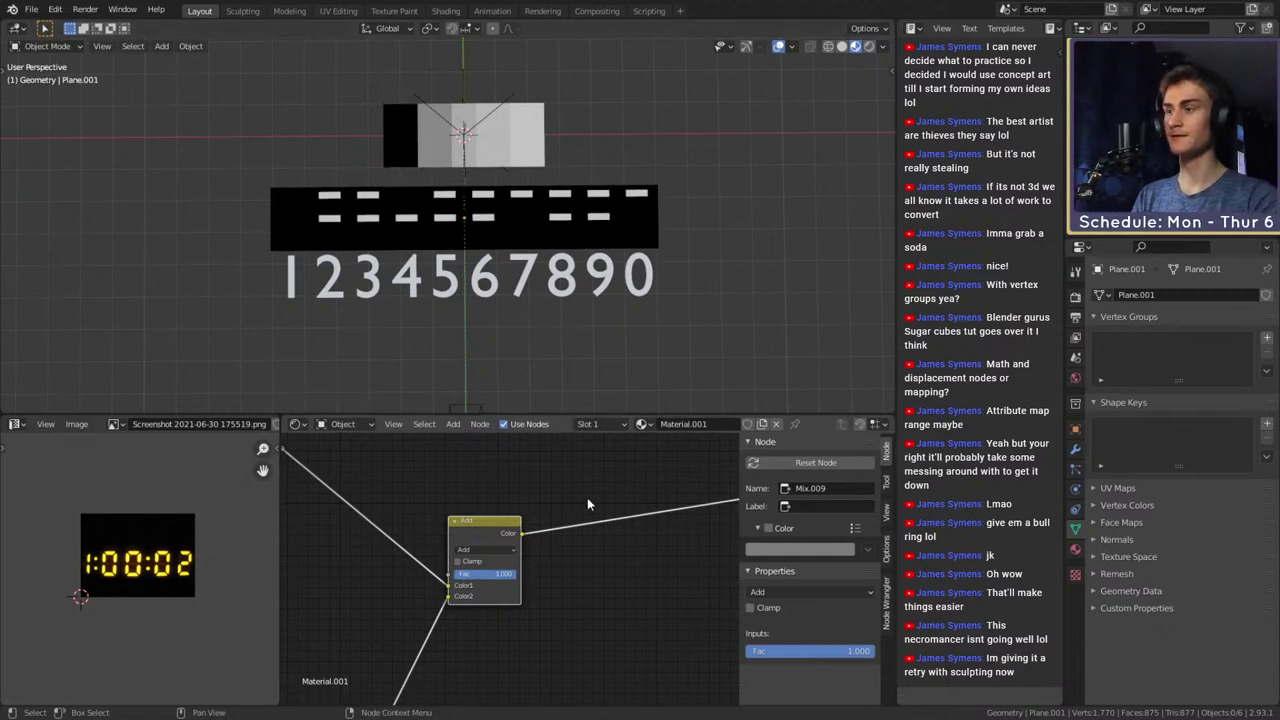
# Move the Add node down beside the Hori_2 and Hori_3 frames
pyautogui.scroll(-6, 524, 600)
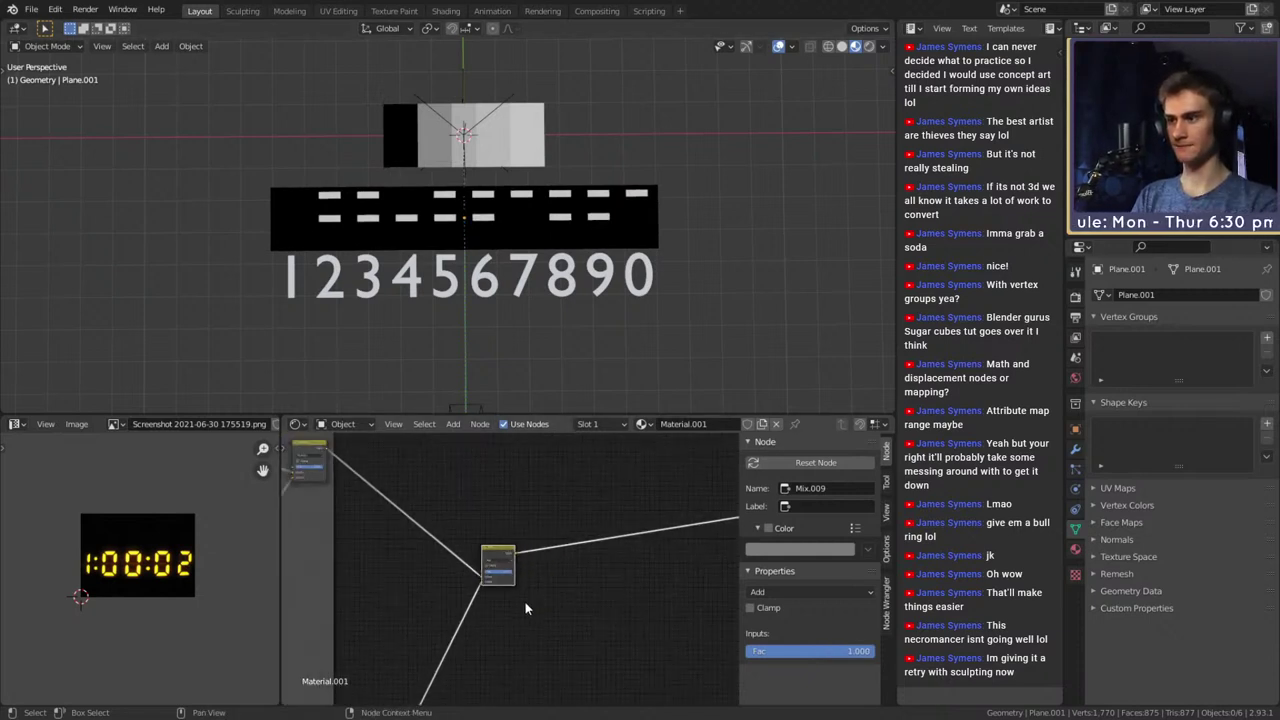
pyautogui.moveTo(492, 494); pyautogui.dragTo(511, 644)
pyautogui.moveTo(547, 643); pyautogui.dragTo(532, 478, button='middle')
pyautogui.moveTo(551, 565); pyautogui.dragTo(521, 526, button='middle')
pyautogui.scroll(-4, 549, 548)
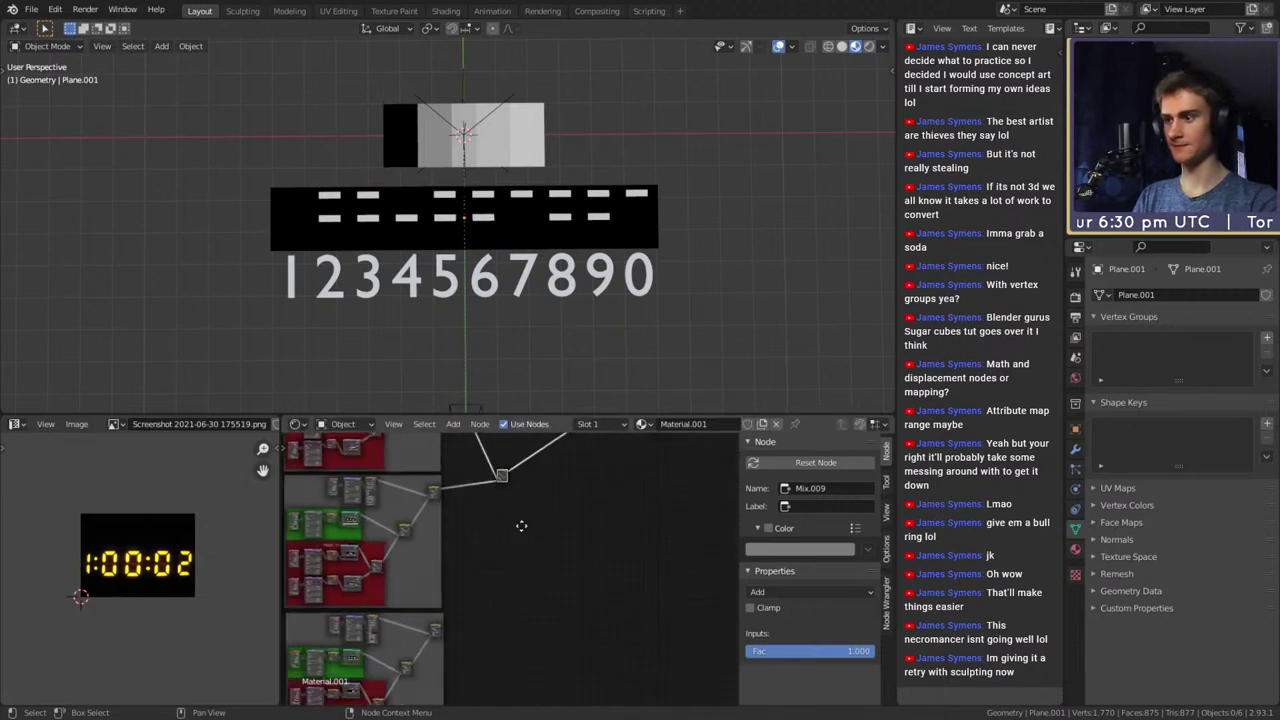
pyautogui.moveTo(503, 476); pyautogui.dragTo(498, 581)
pyautogui.scroll(4, 492, 594)
pyautogui.moveTo(488, 600); pyautogui.dragTo(514, 543, button='middle')
pyautogui.scroll(3, 430, 598)
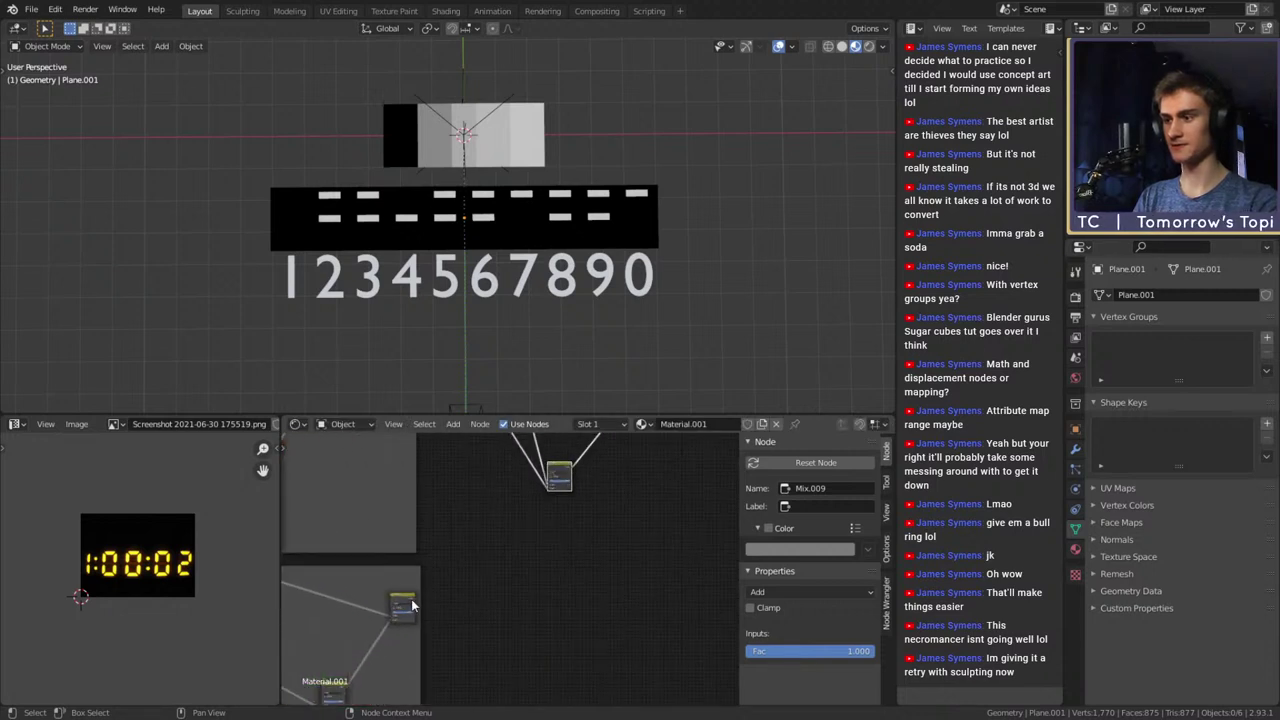
# Connect Hori_3's final Multiply output to the Add node's Color2 input and replace its Color1 input with Hori_2's output
pyautogui.moveTo(415, 602); pyautogui.dragTo(547, 491)
pyautogui.moveTo(526, 450); pyautogui.dragTo(502, 584, button='middle')
pyautogui.scroll(-1, 501, 584)
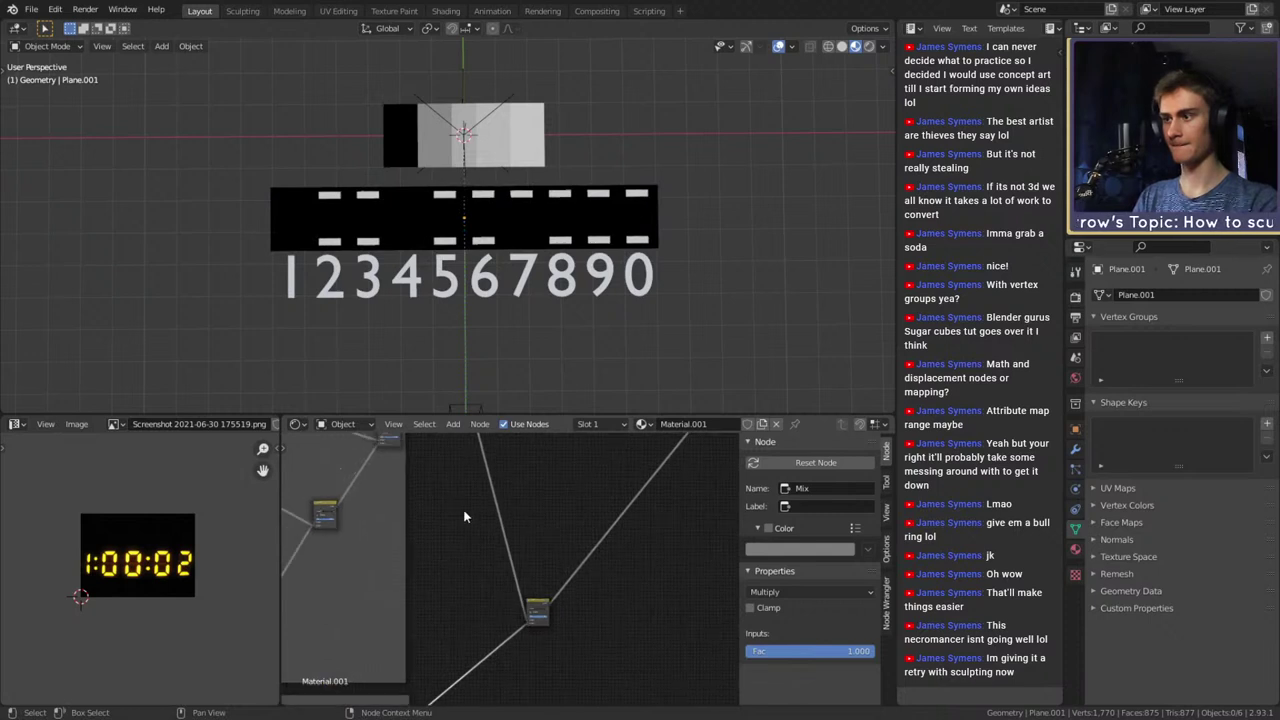
pyautogui.moveTo(421, 457); pyautogui.dragTo(419, 479, button='middle')
pyautogui.moveTo(398, 455); pyautogui.dragTo(541, 467)
pyautogui.scroll(-4, 510, 568)
pyautogui.scroll(-1, 445, 557)
pyautogui.moveTo(446, 557); pyautogui.dragTo(591, 594, button='middle')
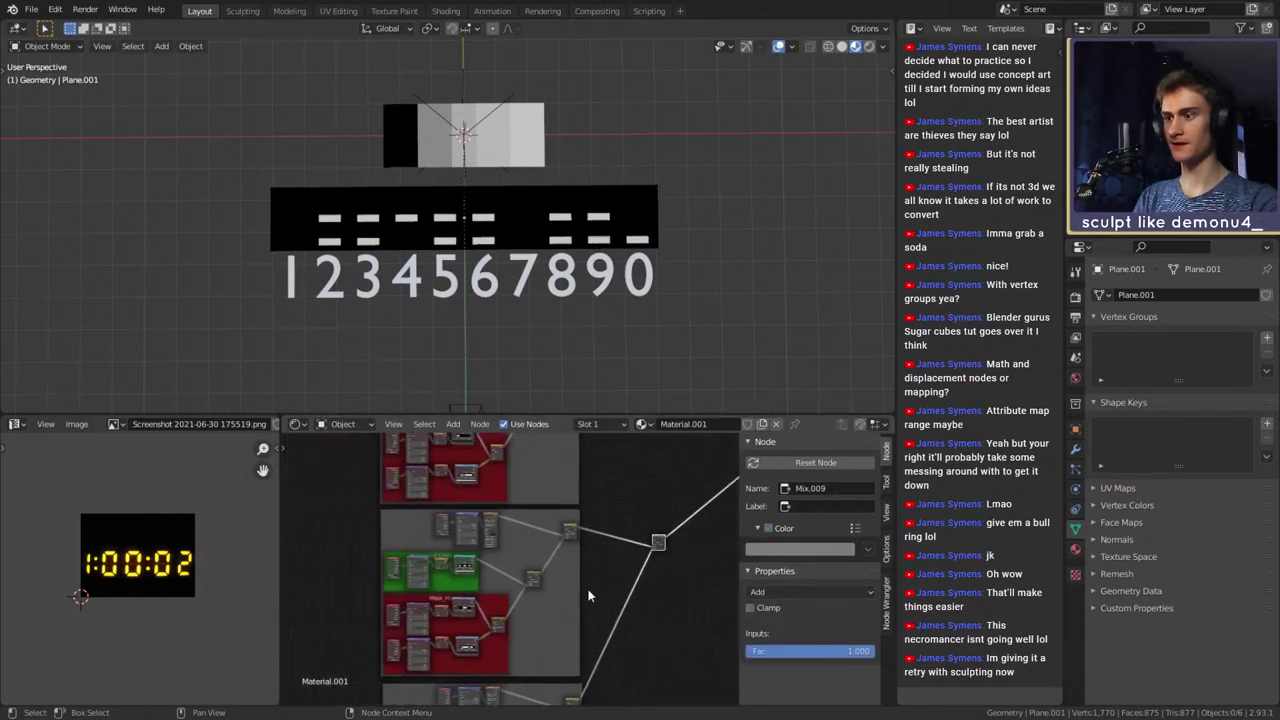
# Move the Brick Texture, Mapping and Texture Coordinate nodes in the Hori_2 frame close to its final Multiply node
pyautogui.scroll(2, 510, 577)
pyautogui.scroll(2, 612, 498)
pyautogui.moveTo(612, 500); pyautogui.dragTo(597, 510, button='middle')
pyautogui.moveTo(603, 505)
pyautogui.mouseDown()
pyautogui.moveTo(597, 524)
pyautogui.moveTo(603, 489)
pyautogui.mouseUp()
pyautogui.moveTo(466, 544); pyautogui.dragTo(601, 537, button='middle')
pyautogui.moveTo(543, 457); pyautogui.dragTo(557, 514)
pyautogui.scroll(-3, 563, 522)
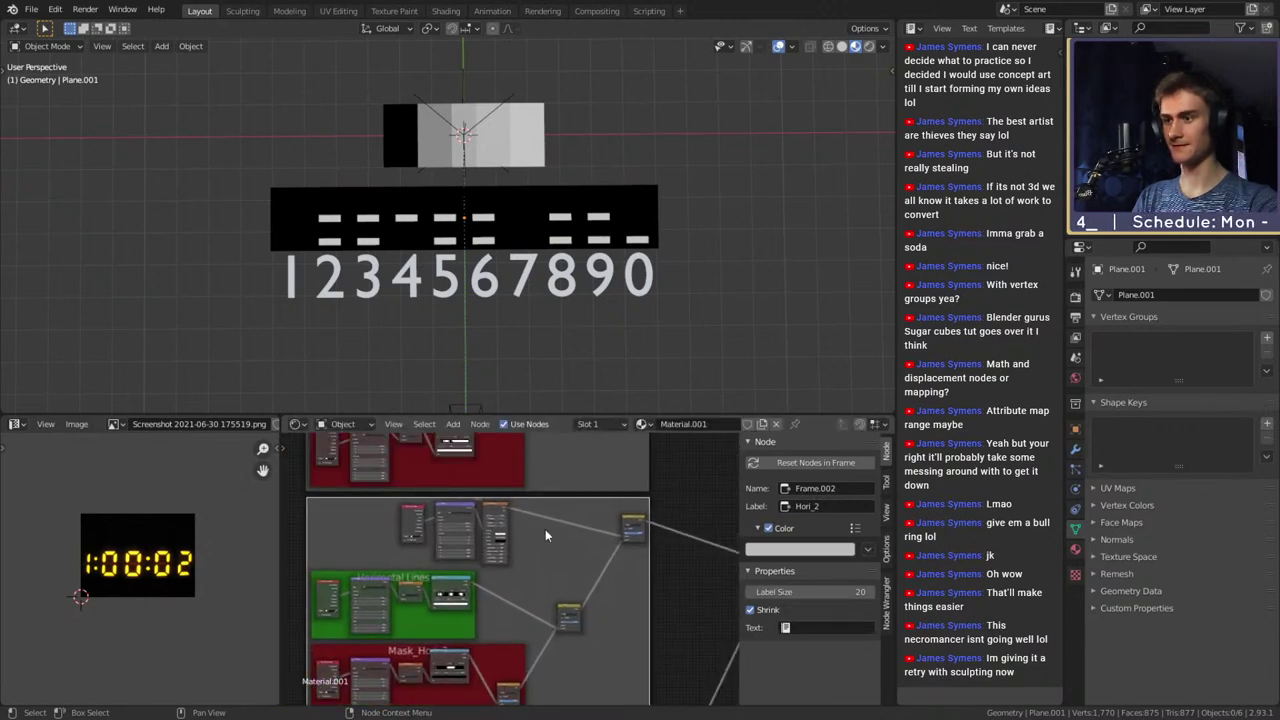
pyautogui.scroll(4, 495, 511)
pyautogui.moveTo(495, 511); pyautogui.dragTo(493, 482, button='middle')
pyautogui.moveTo(487, 473); pyautogui.dragTo(621, 478)
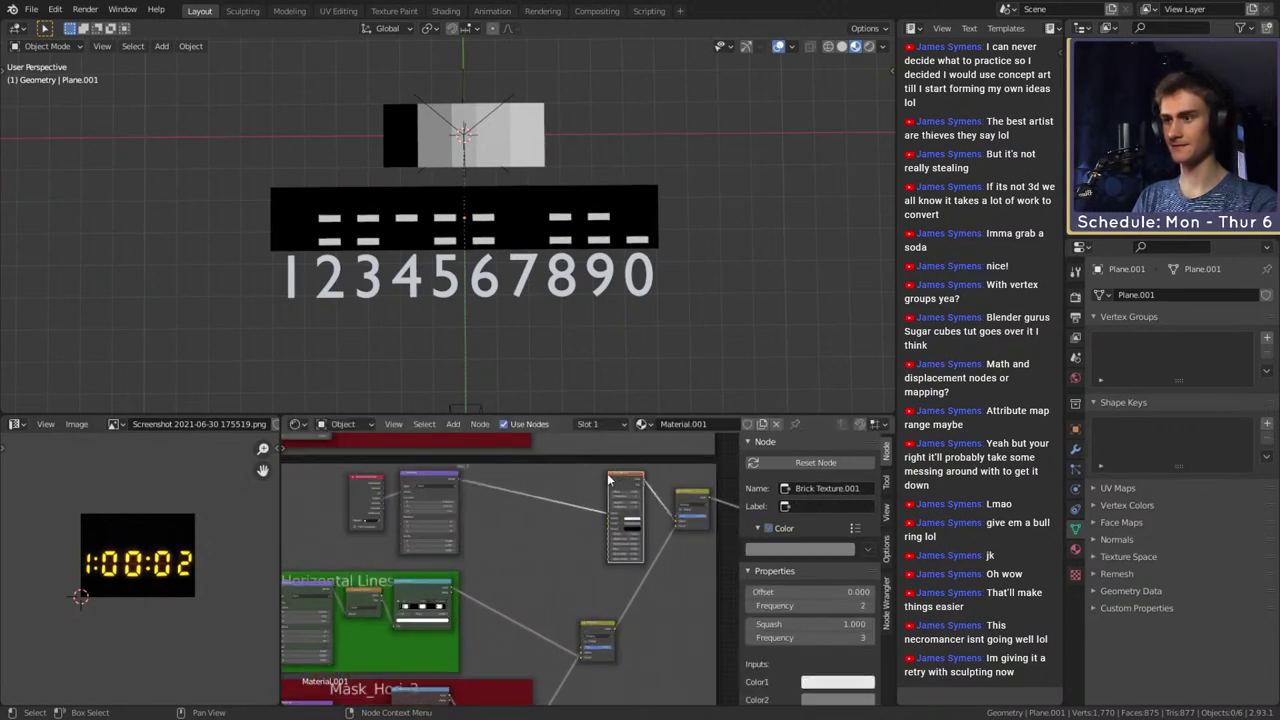
pyautogui.moveTo(423, 484); pyautogui.dragTo(563, 484)
pyautogui.moveTo(362, 494); pyautogui.dragTo(519, 488)
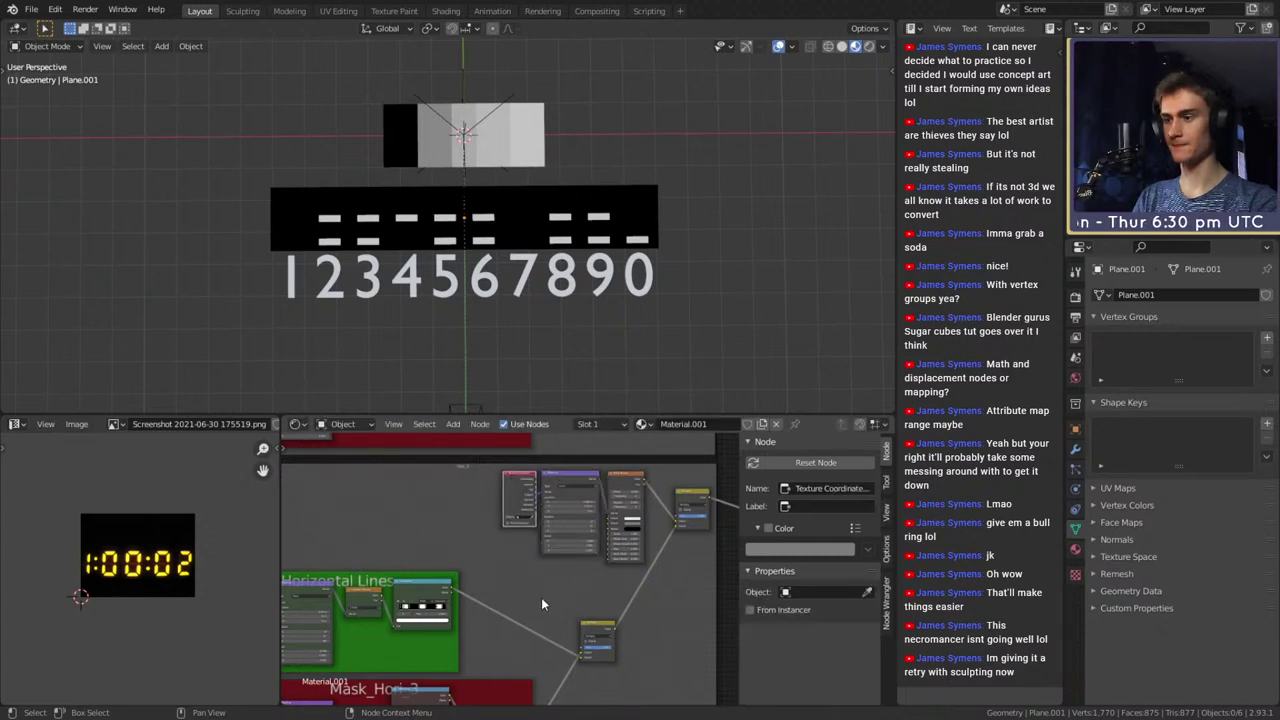
# Move Hori_2's second Multiply node under the brick nodes and shift the green Horizontal Lines frame closer to it
pyautogui.moveTo(583, 612); pyautogui.dragTo(518, 530, button='middle')
pyautogui.moveTo(532, 554); pyautogui.dragTo(560, 502)
pyautogui.moveTo(350, 508); pyautogui.dragTo(454, 518, button='middle')
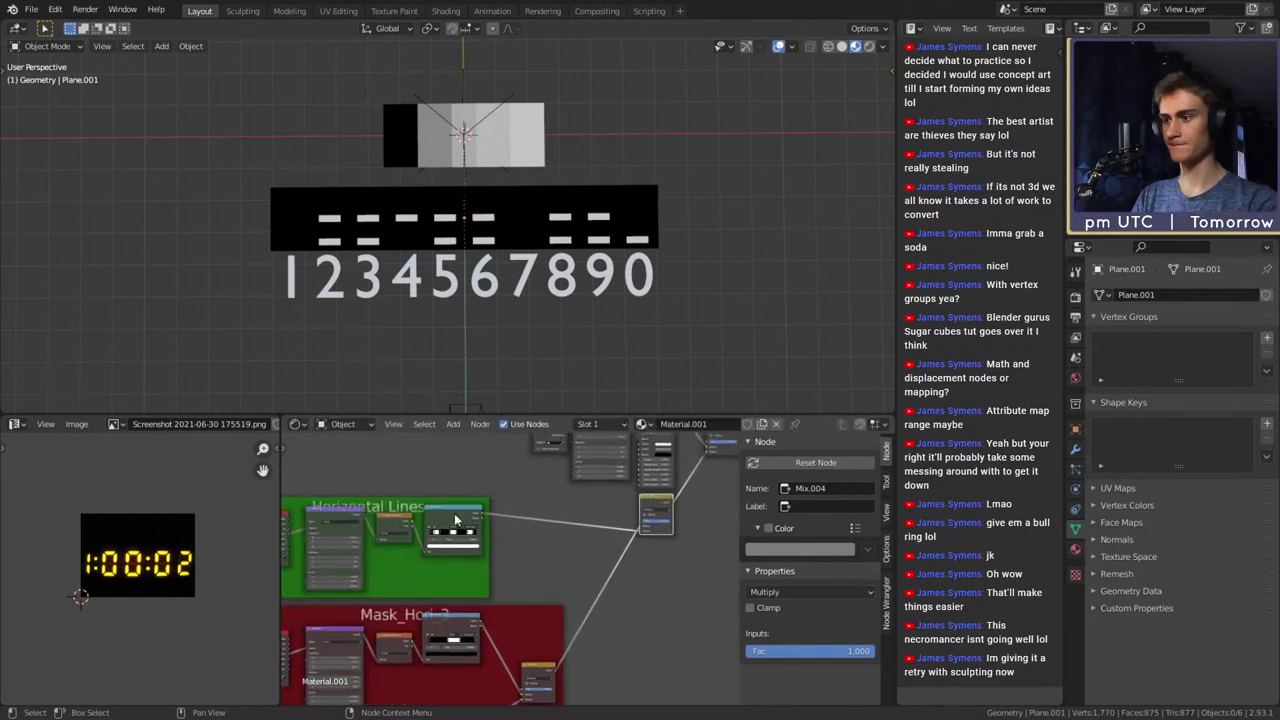
pyautogui.moveTo(390, 521); pyautogui.dragTo(358, 512)
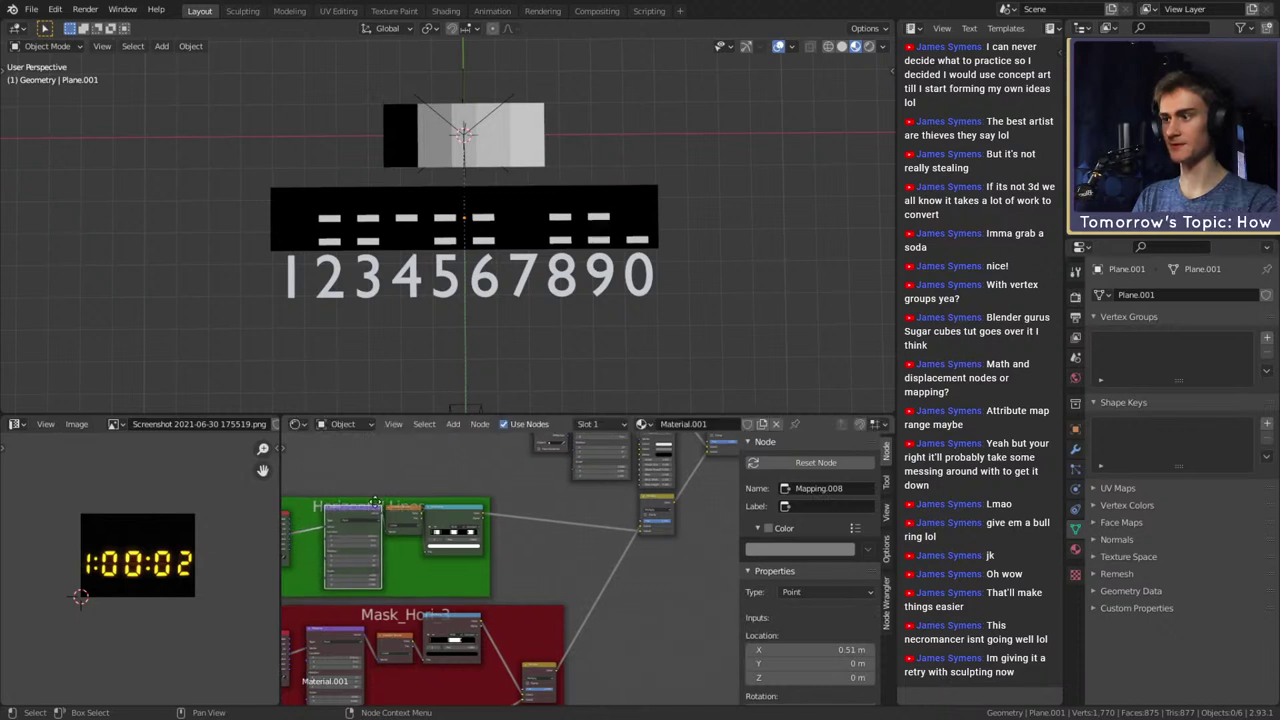
pyautogui.moveTo(285, 522); pyautogui.dragTo(329, 500, button='middle')
pyautogui.click(403, 525)
pyautogui.moveTo(435, 483); pyautogui.dragTo(575, 473)
# Pack the Color Ramp, Multiply and Gradient Texture nodes closely together inside Hori_2's Mask_Hori_3 frame
pyautogui.moveTo(600, 578); pyautogui.dragTo(487, 521, button='middle')
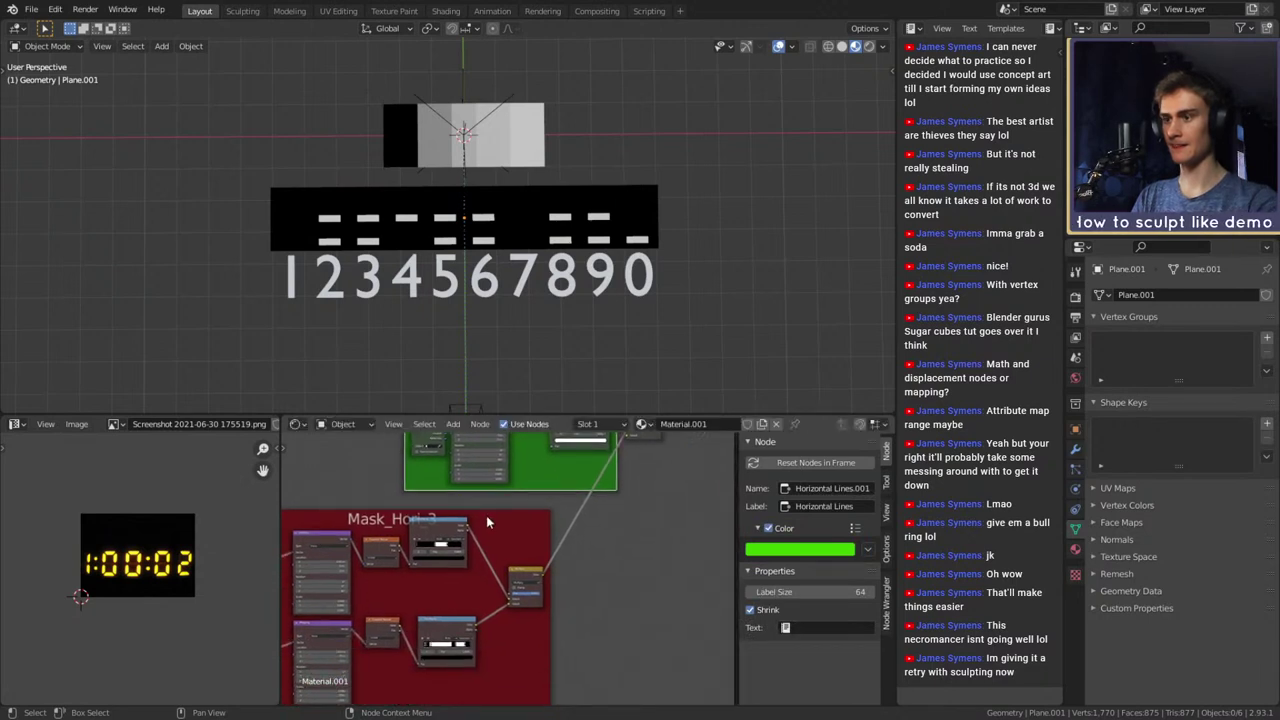
pyautogui.moveTo(438, 524); pyautogui.dragTo(446, 569)
pyautogui.press('g')
pyautogui.click(545, 565)
pyautogui.moveTo(545, 565); pyautogui.dragTo(517, 560)
pyautogui.moveTo(540, 629); pyautogui.dragTo(607, 592, button='middle')
pyautogui.moveTo(464, 508); pyautogui.dragTo(476, 527)
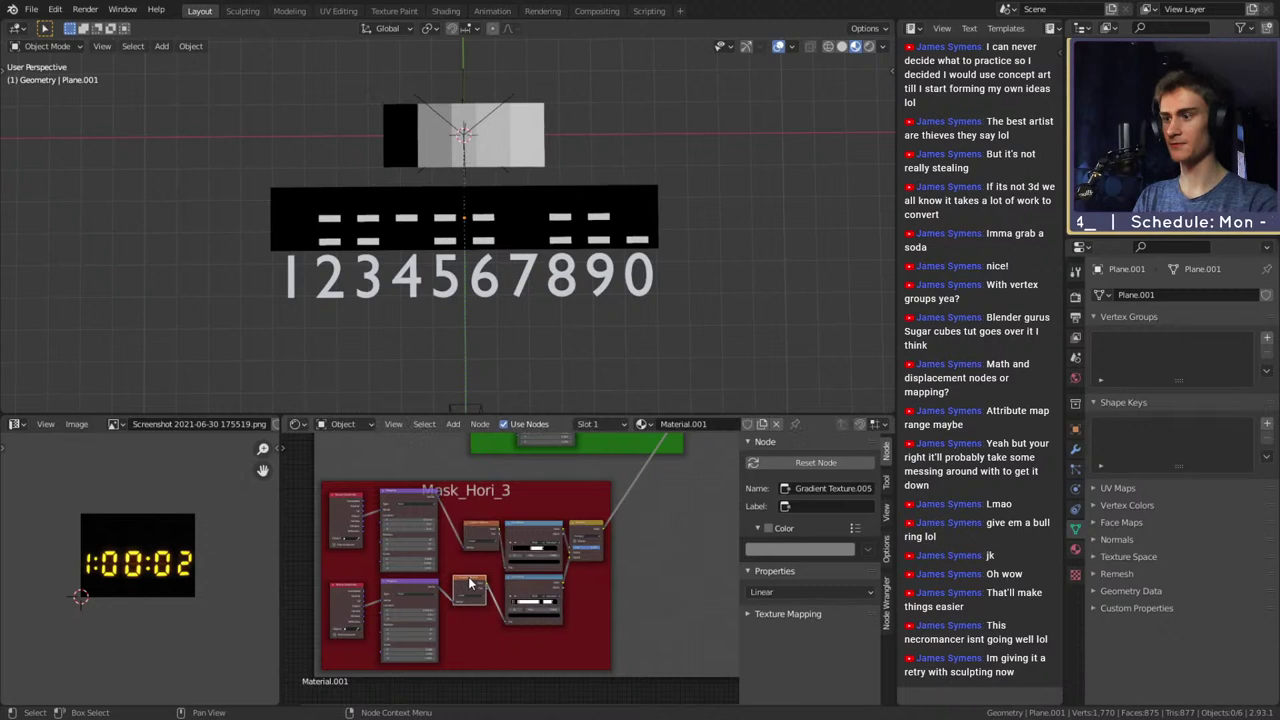
pyautogui.moveTo(470, 583); pyautogui.dragTo(434, 578)
# Collapse the two Mapping nodes in Hori_2's Mask_Hori_3 frame and place them beside their Gradient Texture nodes
pyautogui.hotkey('shift', 'd')
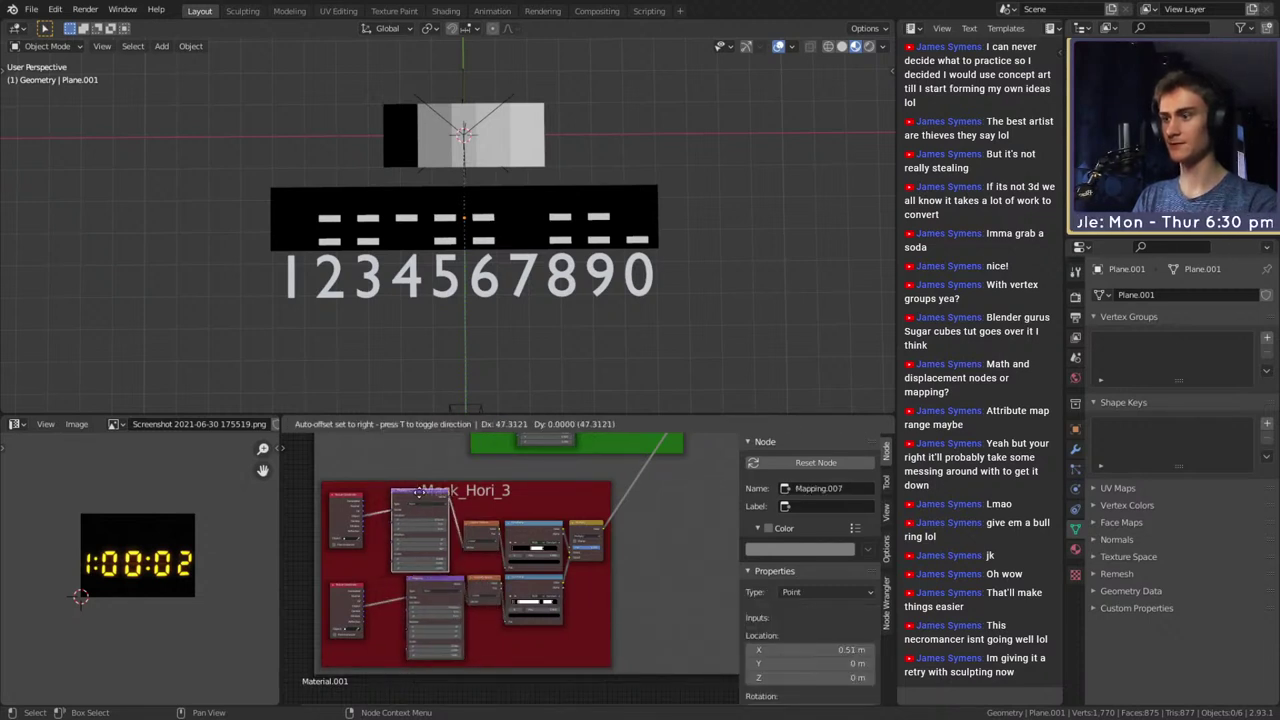
pyautogui.click(405, 500)
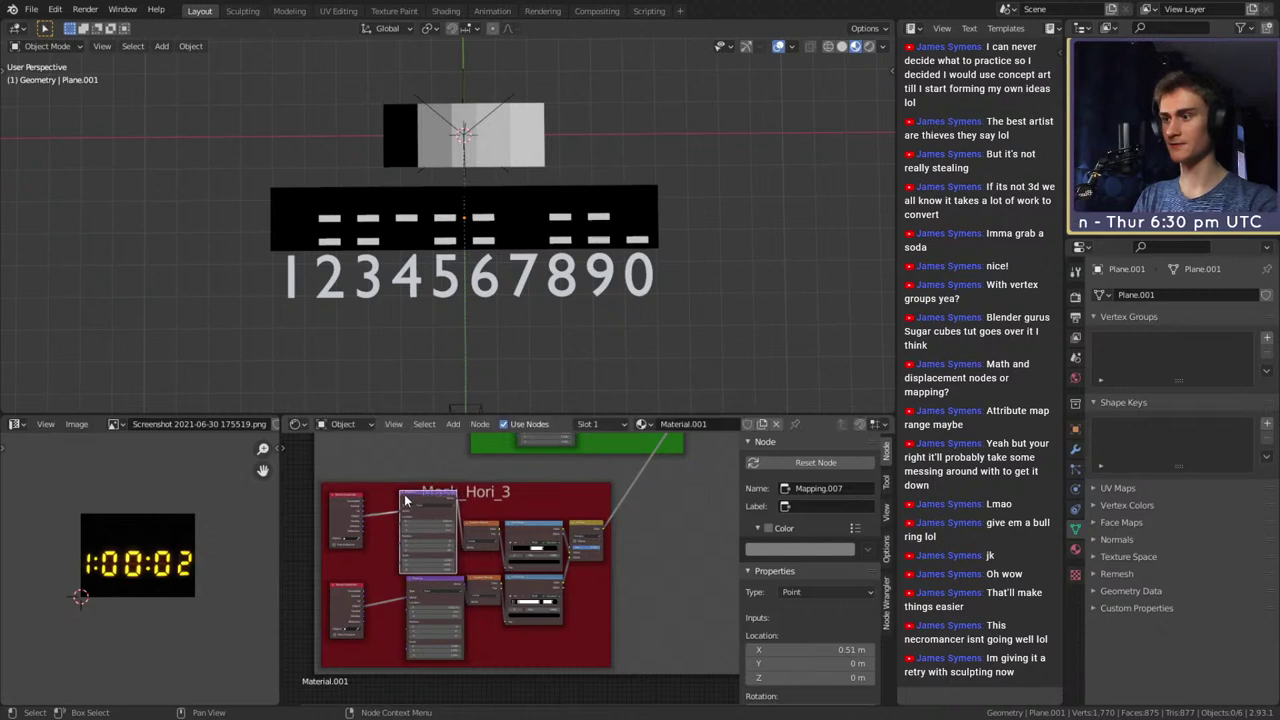
pyautogui.click(404, 496)
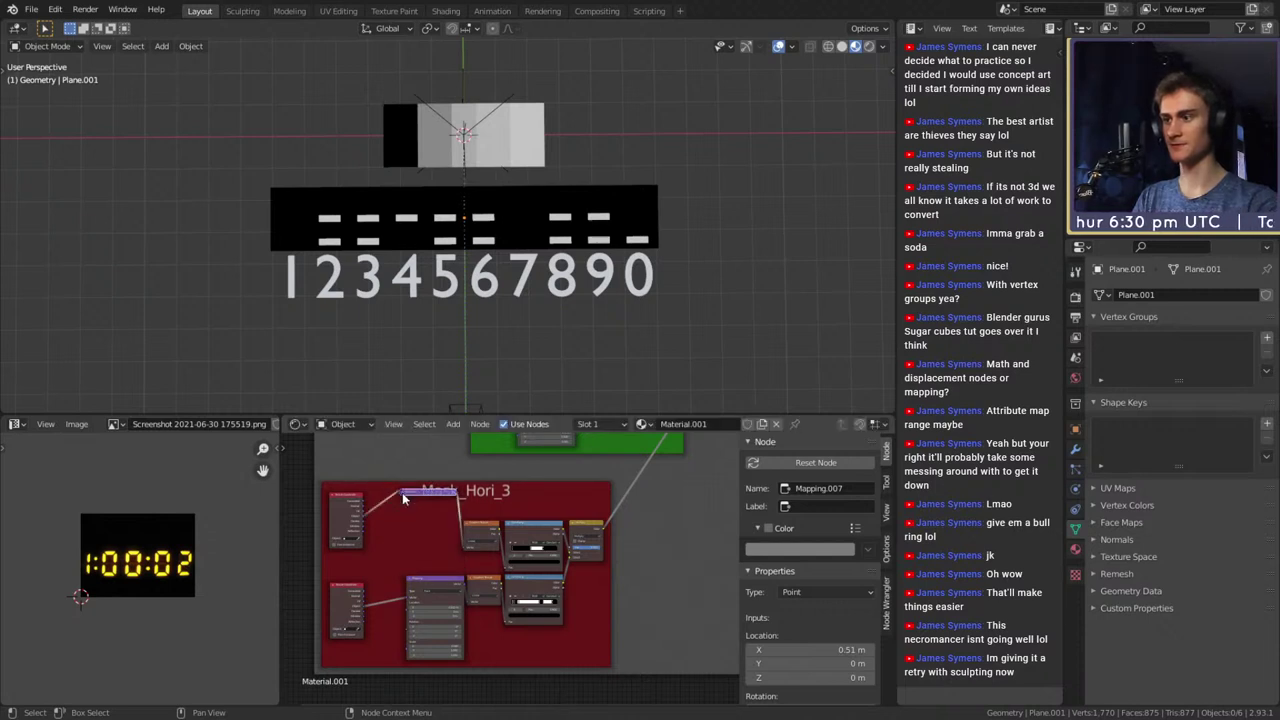
pyautogui.click(411, 582)
pyautogui.moveTo(429, 502); pyautogui.dragTo(439, 527)
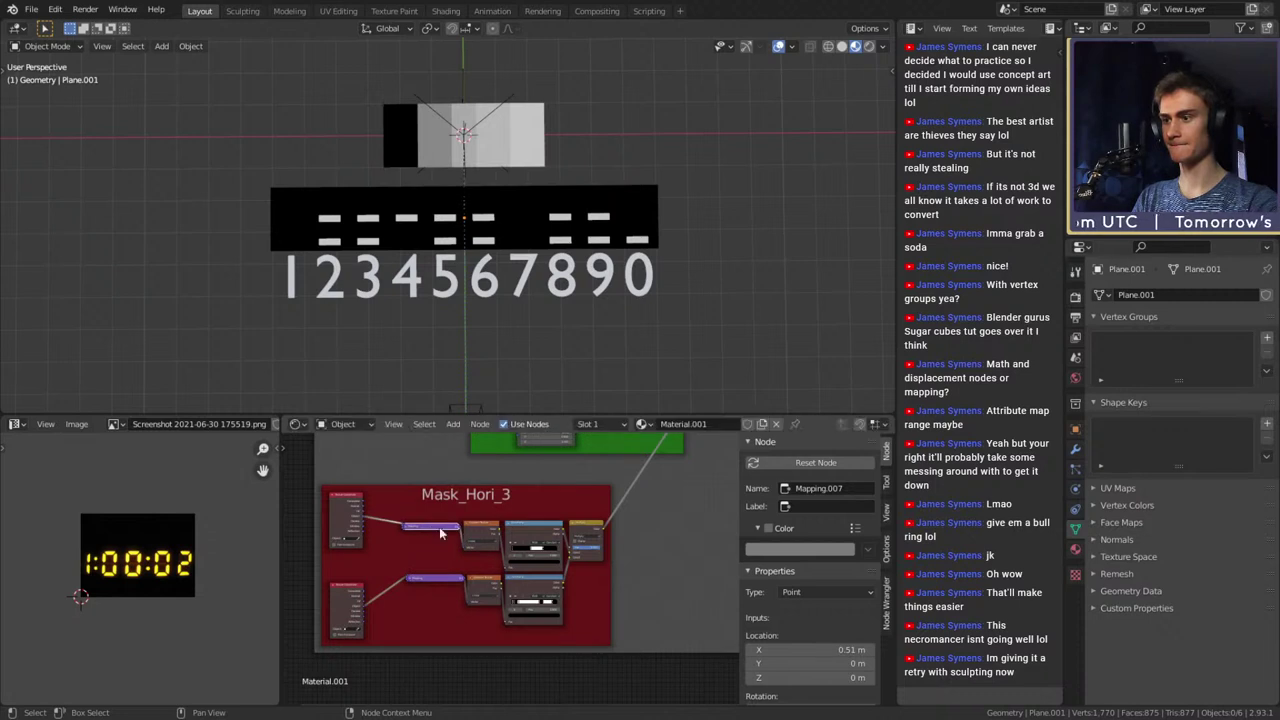
# Collapse both Texture Coordinate nodes in Hori_2's Mask_Hori_3 frame and move them next to the collapsed Mapping nodes
pyautogui.click(333, 583)
pyautogui.click(331, 496)
pyautogui.click(333, 494)
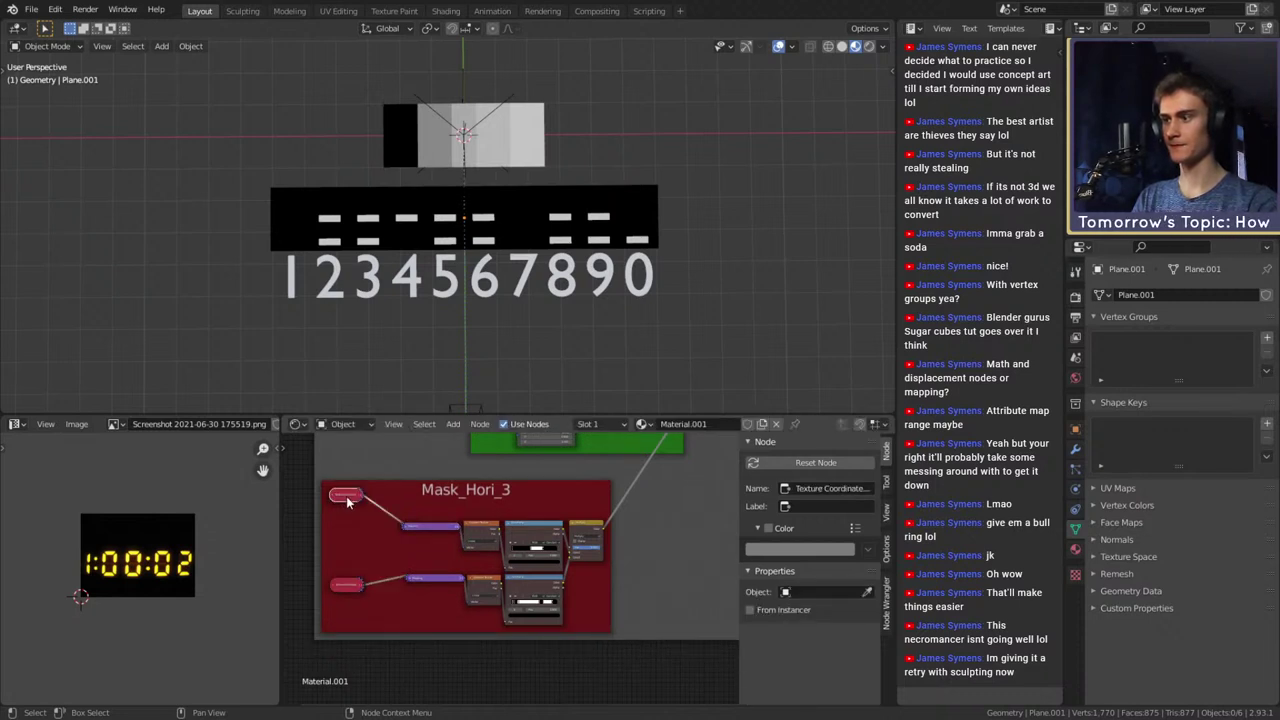
pyautogui.moveTo(346, 496); pyautogui.dragTo(380, 523)
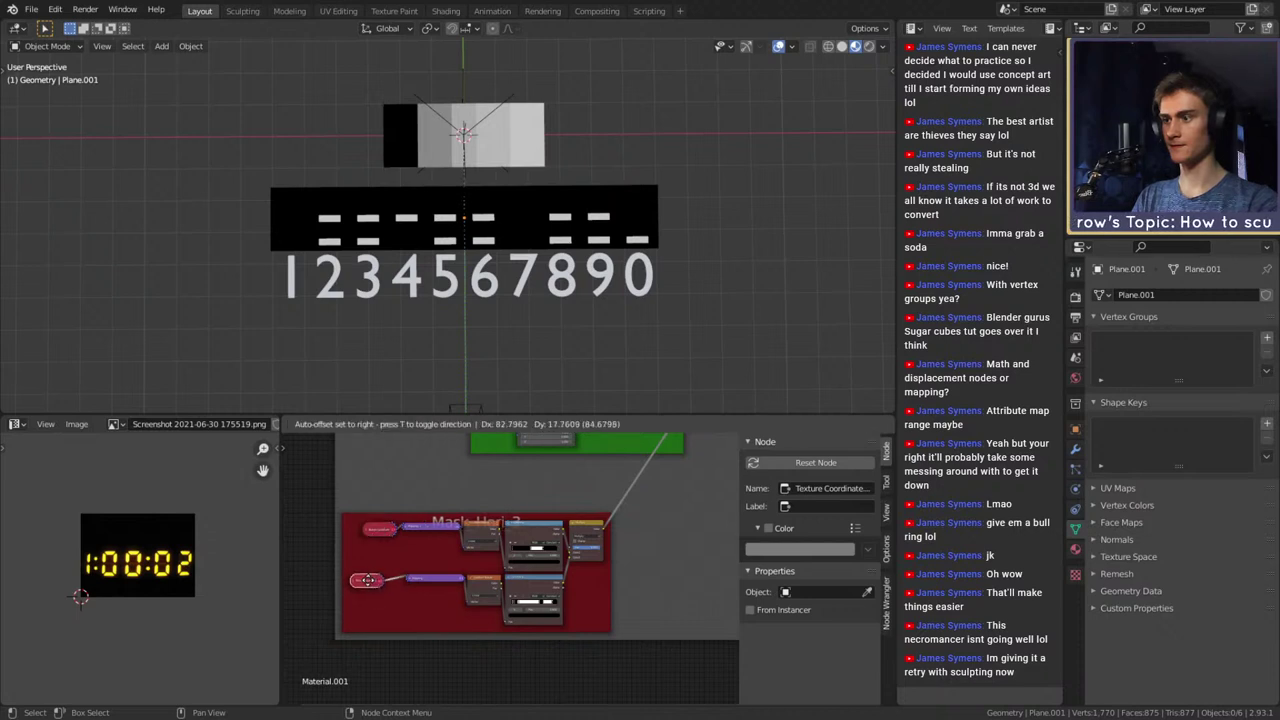
# Move Hori_2's red Mask_Hori_3 frame directly beneath its green Horizontal Lines frame
pyautogui.scroll(-3, 620, 560)
pyautogui.moveTo(621, 560); pyautogui.dragTo(539, 596, button='middle')
pyautogui.moveTo(476, 617); pyautogui.dragTo(521, 582)
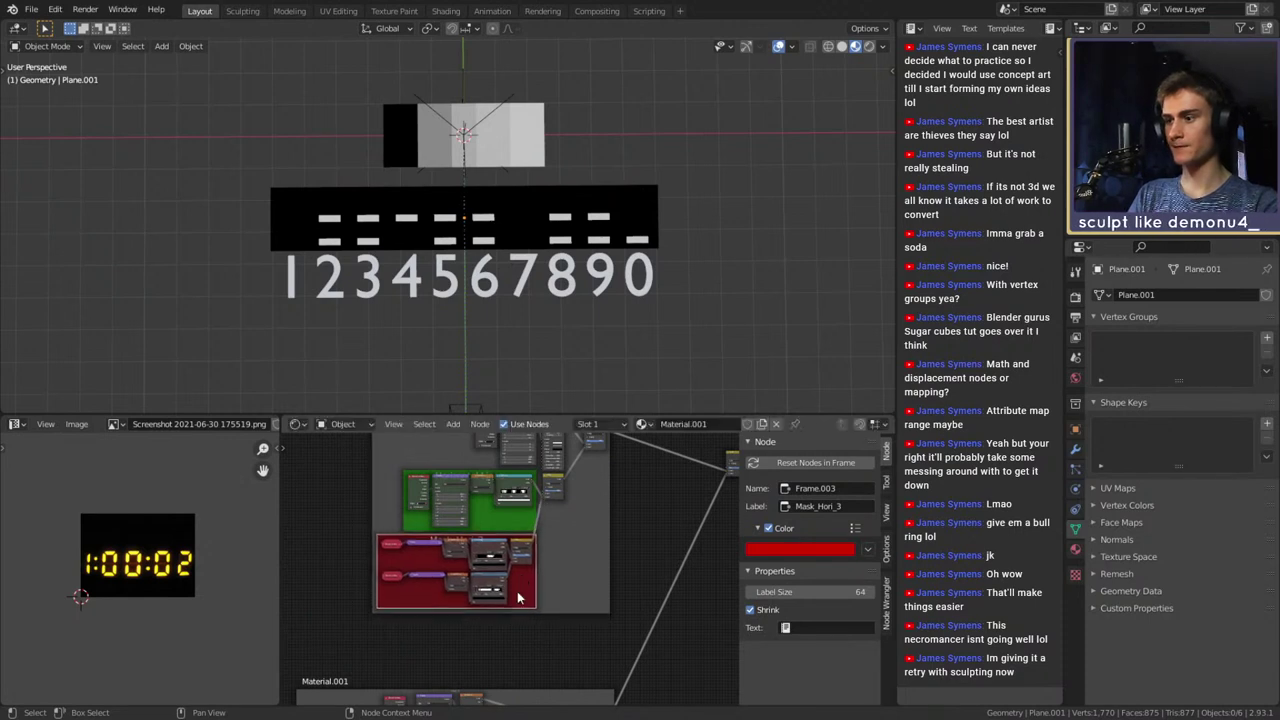
pyautogui.scroll(3, 519, 621)
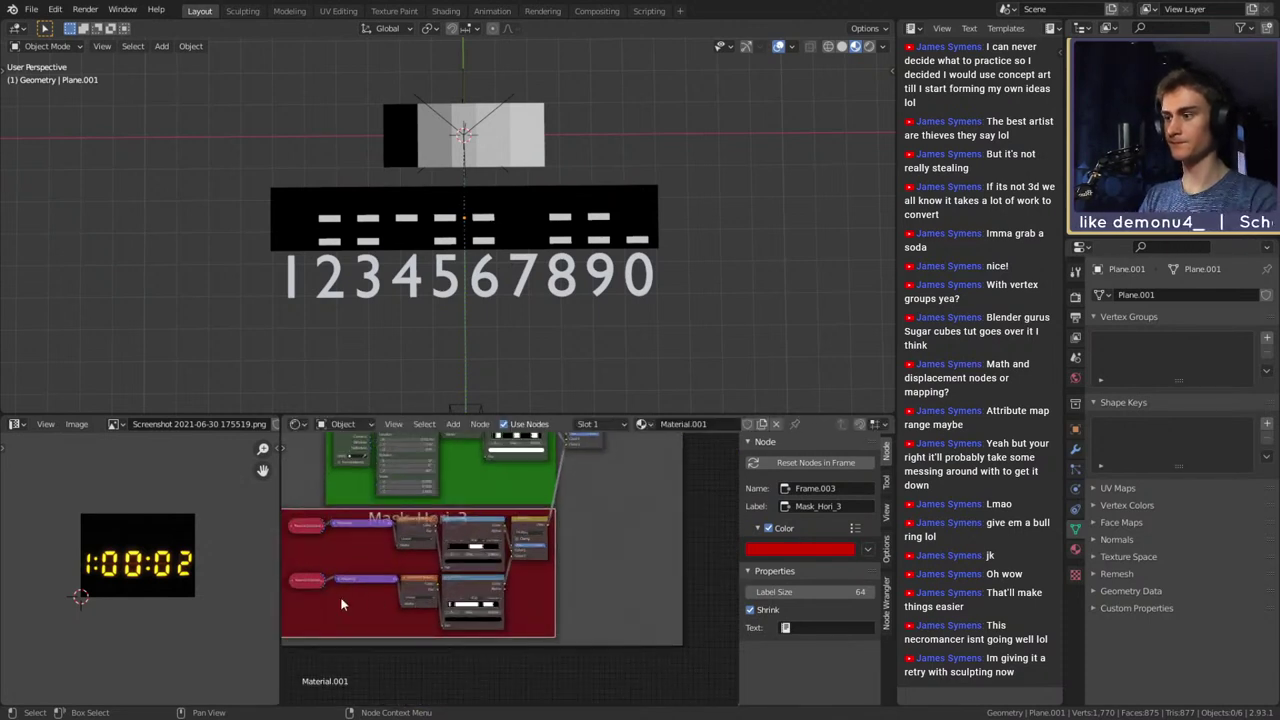
pyautogui.moveTo(298, 580)
pyautogui.mouseDown()
pyautogui.moveTo(320, 598)
pyautogui.moveTo(299, 581)
pyautogui.mouseUp()
pyautogui.scroll(-2, 615, 566)
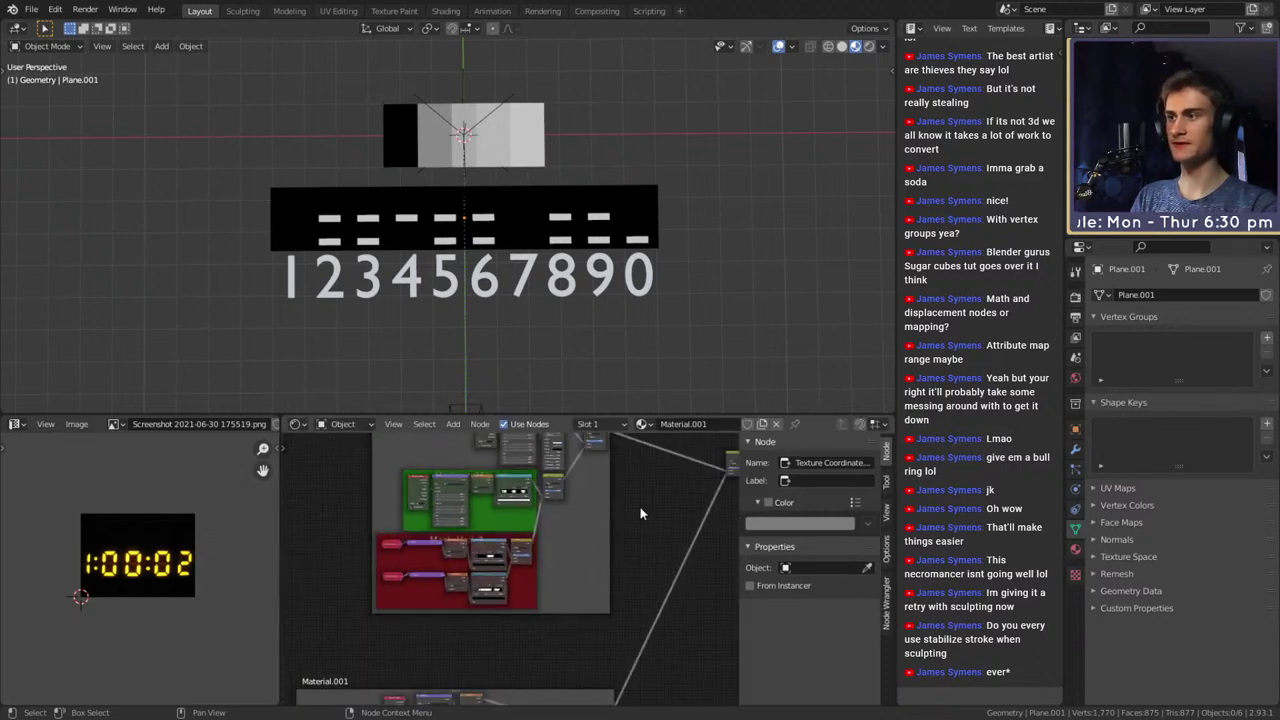
# Save the Blender file
pyautogui.click(31, 9)
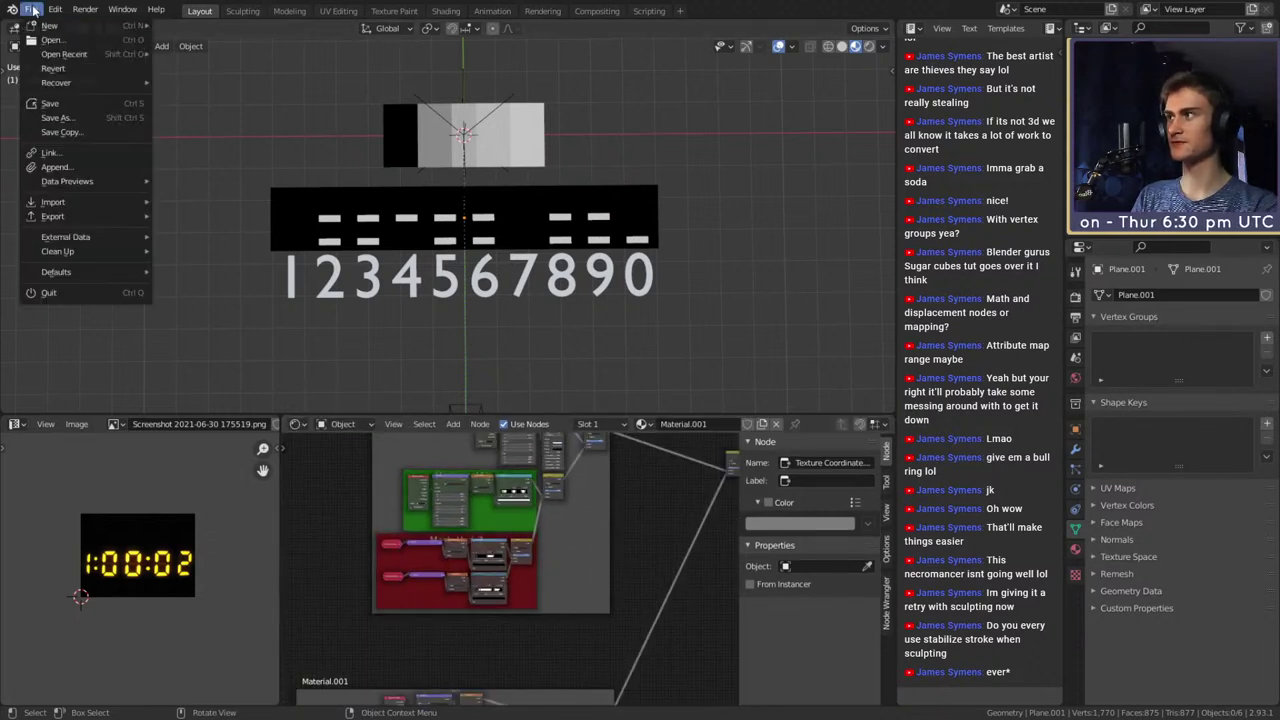
pyautogui.click(46, 104)
# Move the whole Hori_3 frame up so it sits directly beneath the Hori_2 frame
pyautogui.scroll(-2, 623, 519)
pyautogui.moveTo(645, 568); pyautogui.dragTo(505, 655, button='middle')
pyautogui.scroll(4, 514, 634)
pyautogui.moveTo(529, 583); pyautogui.dragTo(682, 449, button='middle')
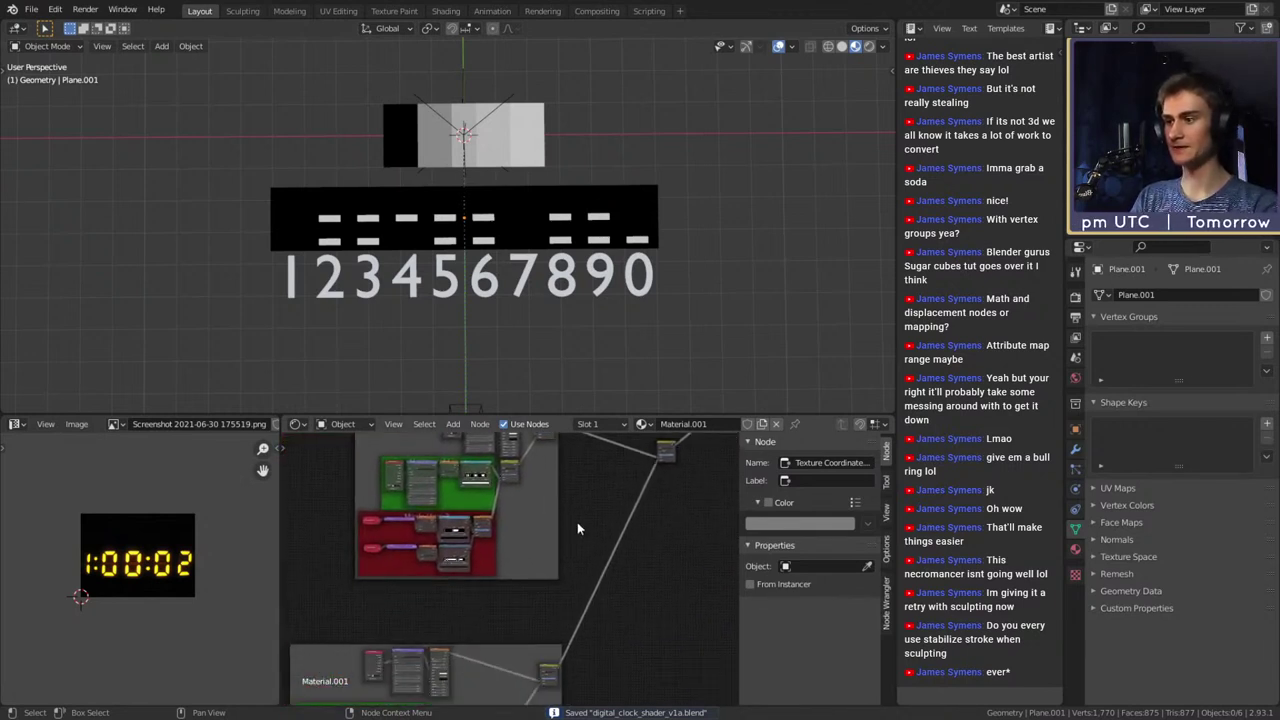
pyautogui.scroll(-6, 577, 524)
pyautogui.moveTo(579, 642); pyautogui.dragTo(573, 566, button='middle')
pyautogui.scroll(6, 571, 576)
pyautogui.scroll(4, 571, 577)
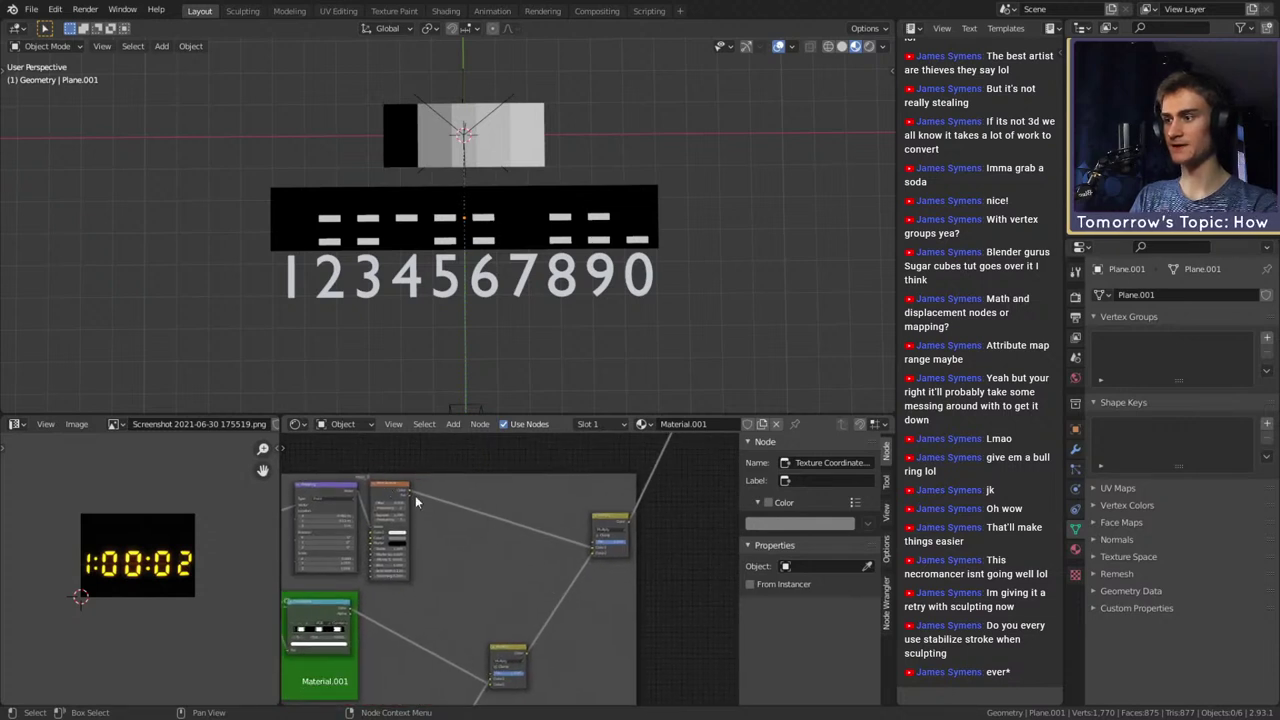
pyautogui.scroll(4, 415, 497)
pyautogui.moveTo(397, 494); pyautogui.dragTo(316, 471, button='middle')
pyautogui.scroll(-5, 488, 548)
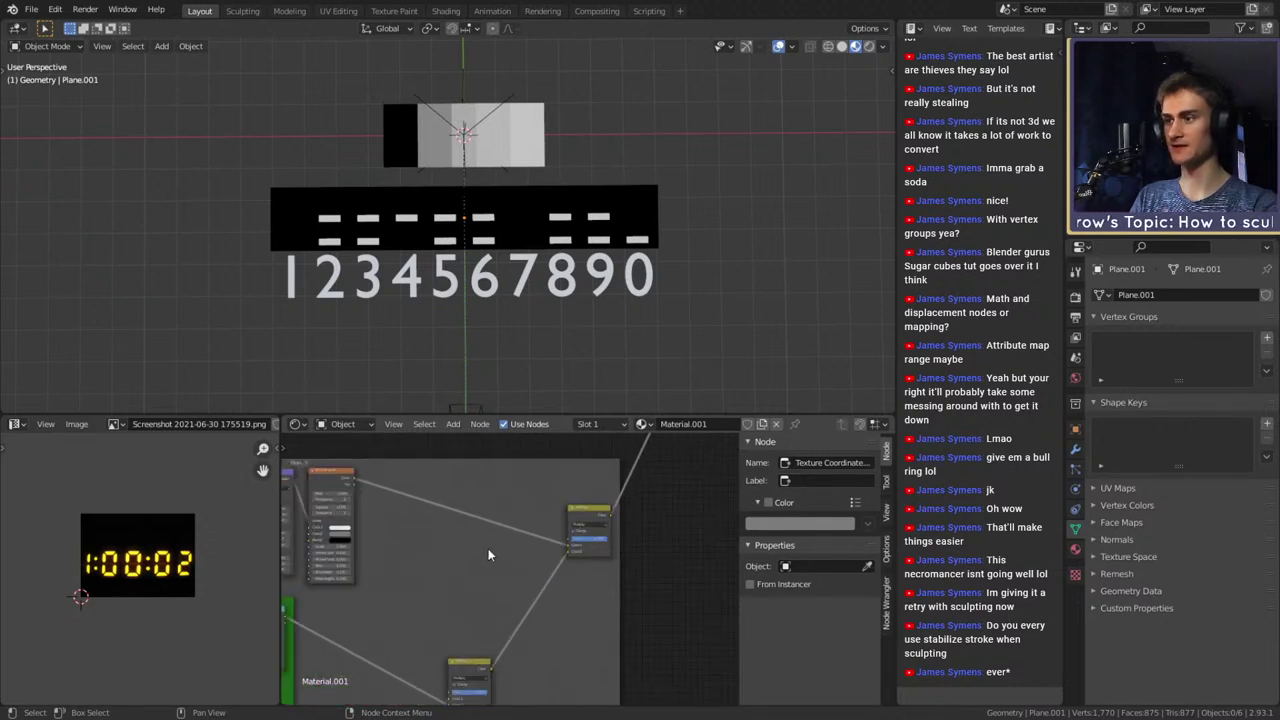
pyautogui.moveTo(481, 549); pyautogui.dragTo(478, 494)
# Move Hori_3's Brick Texture beside its final Multiply node and place the second Multiply node under the Brick Texture
pyautogui.moveTo(620, 508); pyautogui.dragTo(614, 539, button='middle')
pyautogui.scroll(4, 614, 539)
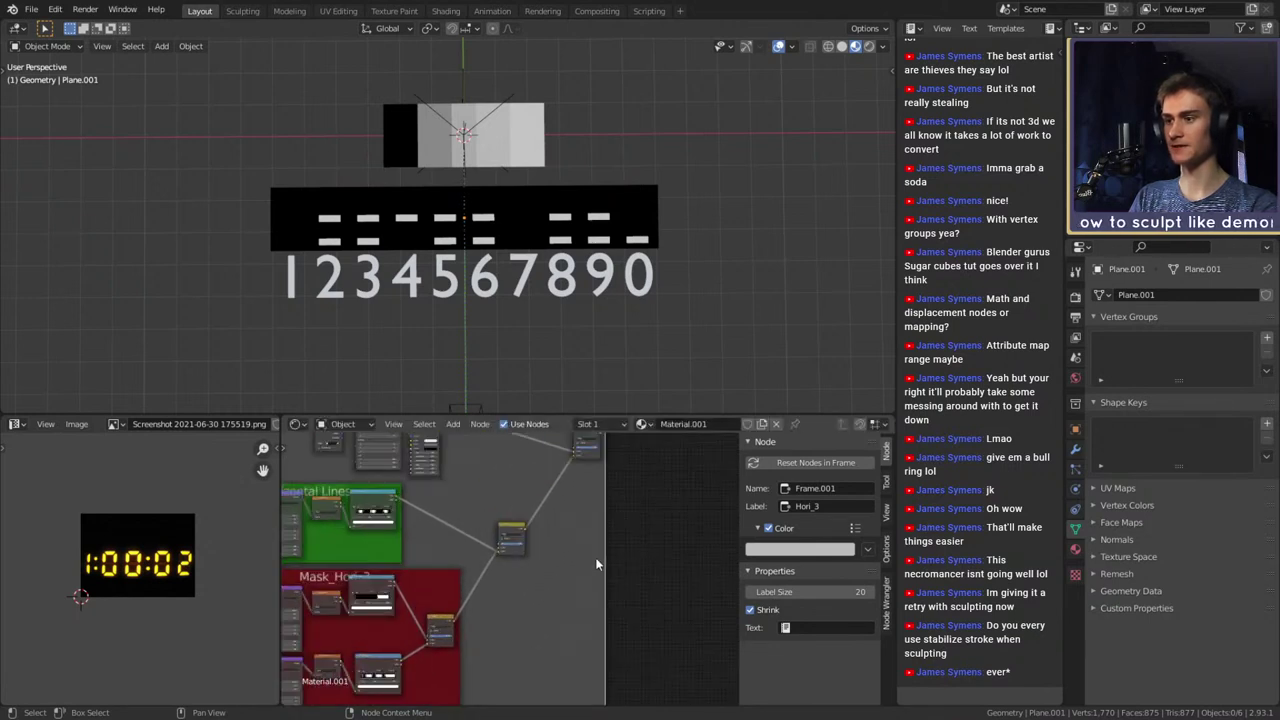
pyautogui.moveTo(497, 586); pyautogui.dragTo(533, 534)
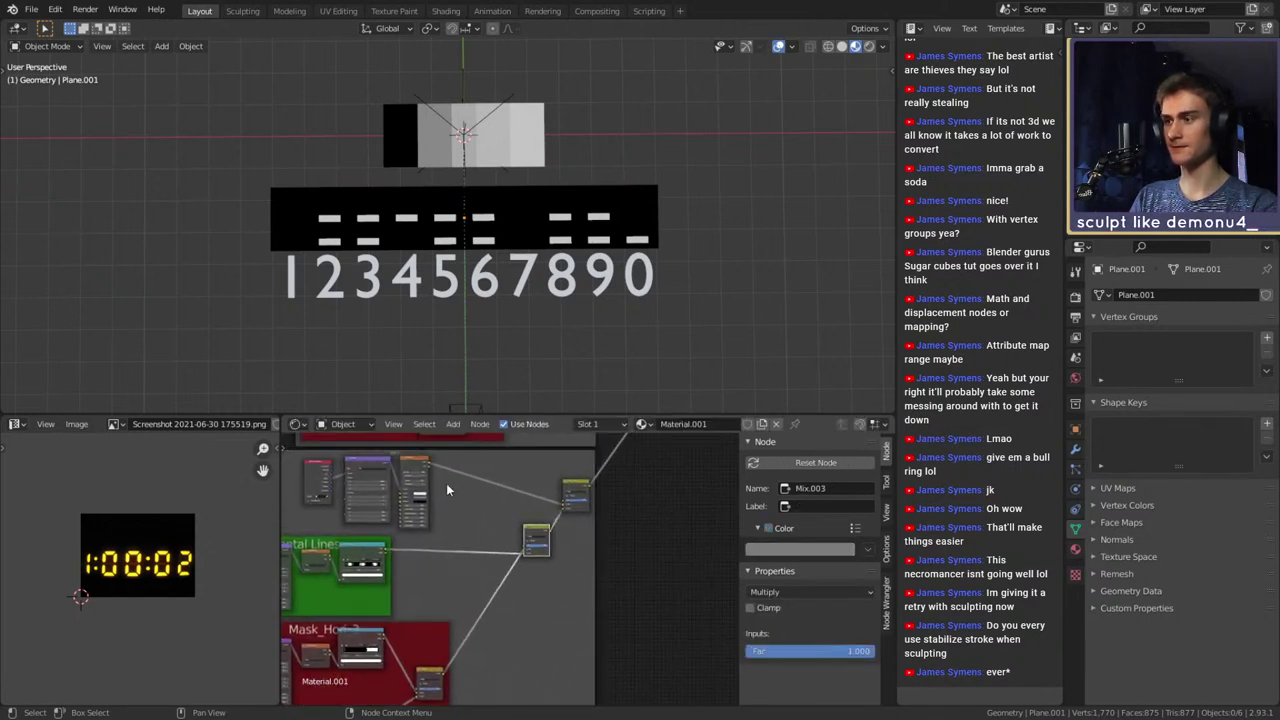
pyautogui.moveTo(407, 461); pyautogui.dragTo(533, 483)
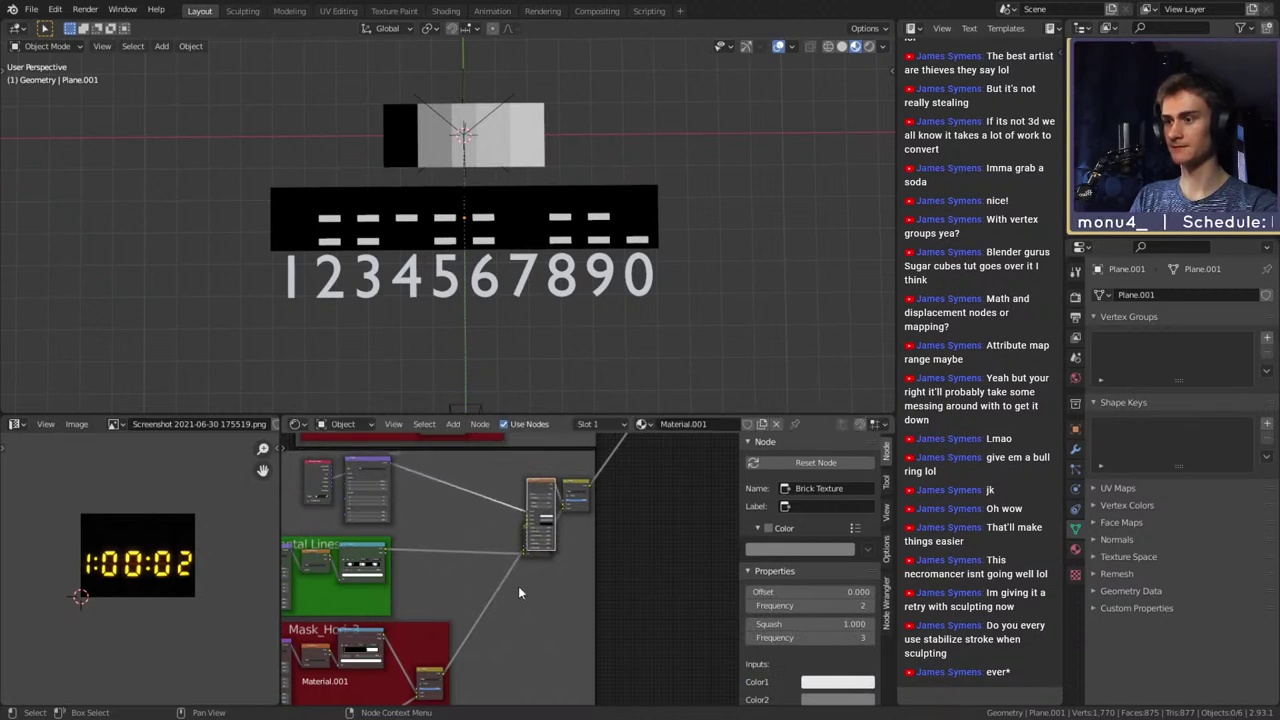
pyautogui.moveTo(541, 562); pyautogui.dragTo(546, 584)
# Move Hori_3's Mapping and Texture Coordinate nodes beside the Brick Texture and collapse both
pyautogui.moveTo(360, 467); pyautogui.dragTo(503, 484)
pyautogui.click(478, 483)
pyautogui.moveTo(316, 470); pyautogui.dragTo(458, 485)
pyautogui.click(445, 483)
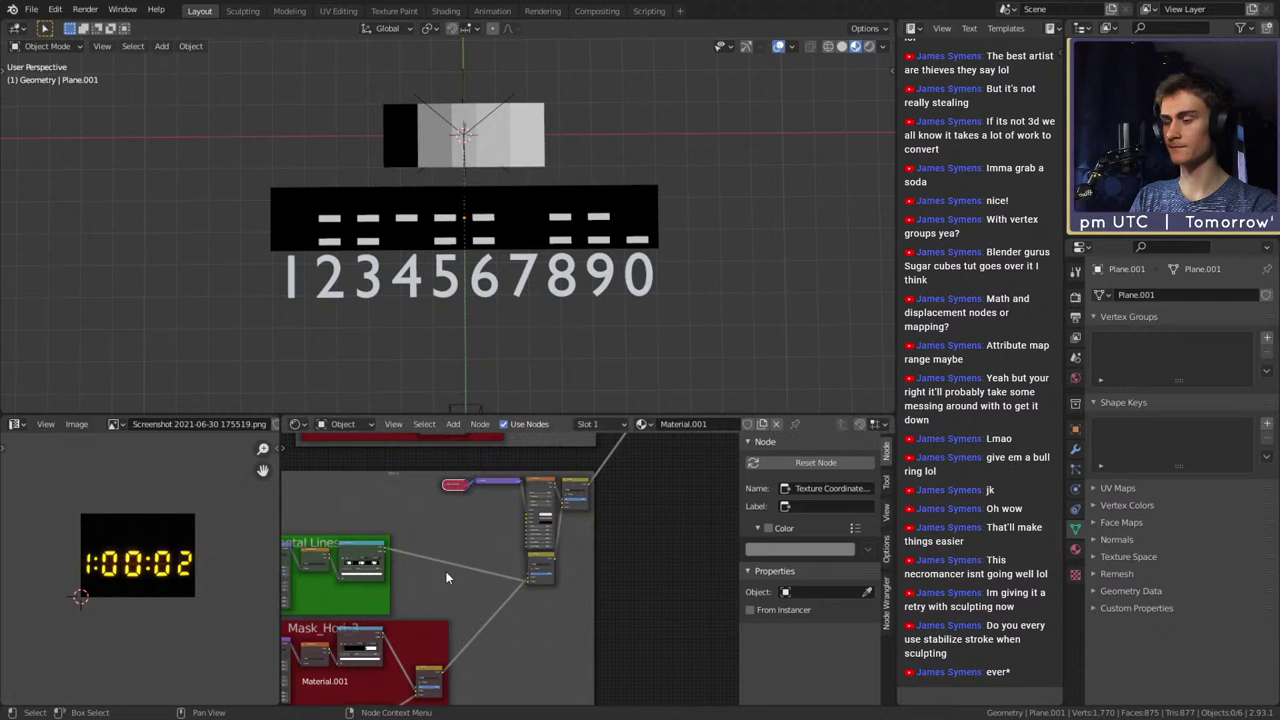
# Move Hori_3's green Horizontal Lines frame under the collapsed nodes, close to the second Multiply node
pyautogui.moveTo(352, 564); pyautogui.dragTo(463, 524, button='middle')
pyautogui.moveTo(427, 519); pyautogui.dragTo(344, 504)
pyautogui.moveTo(441, 545); pyautogui.dragTo(537, 531)
pyautogui.moveTo(555, 531); pyautogui.dragTo(566, 510)
# Move the Multiply node up in Hori_3's Mask_Hori_3 frame and stack the two Color Ramp nodes close beside it
pyautogui.moveTo(566, 514); pyautogui.dragTo(500, 475, button='middle')
pyautogui.moveTo(525, 586); pyautogui.dragTo(575, 556, button='middle')
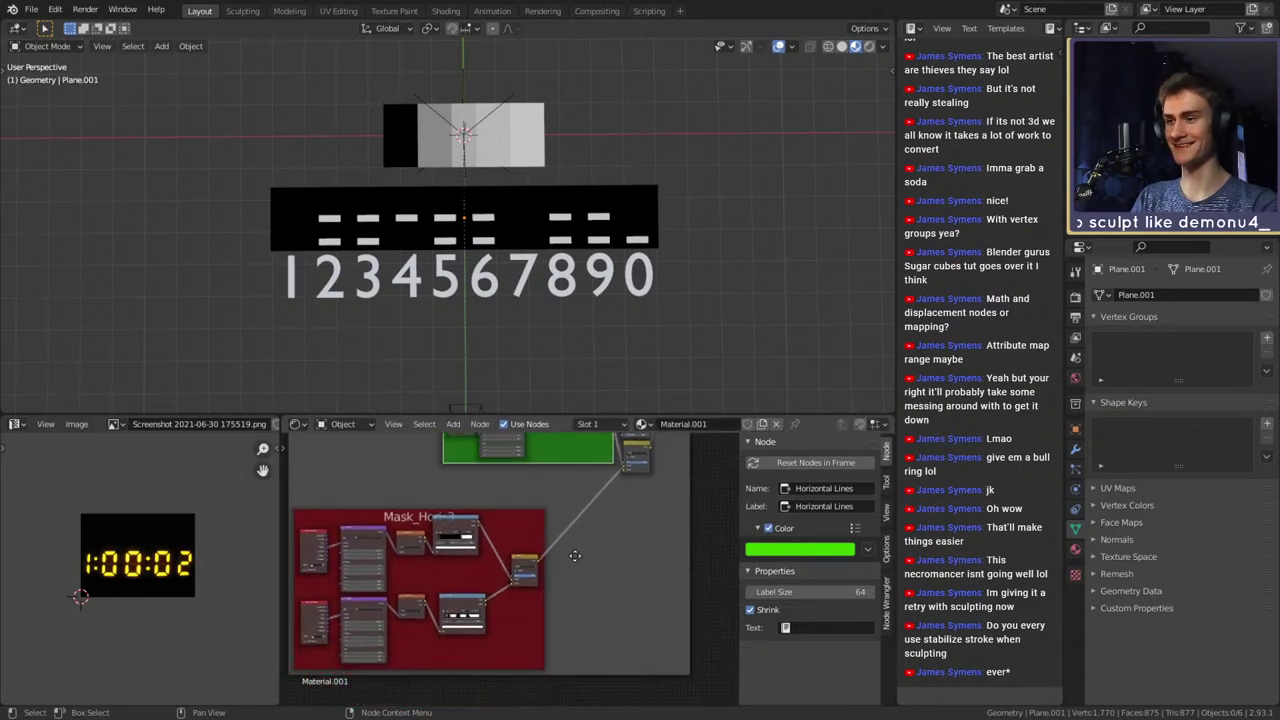
pyautogui.click(519, 540)
pyautogui.scroll(3, 555, 555)
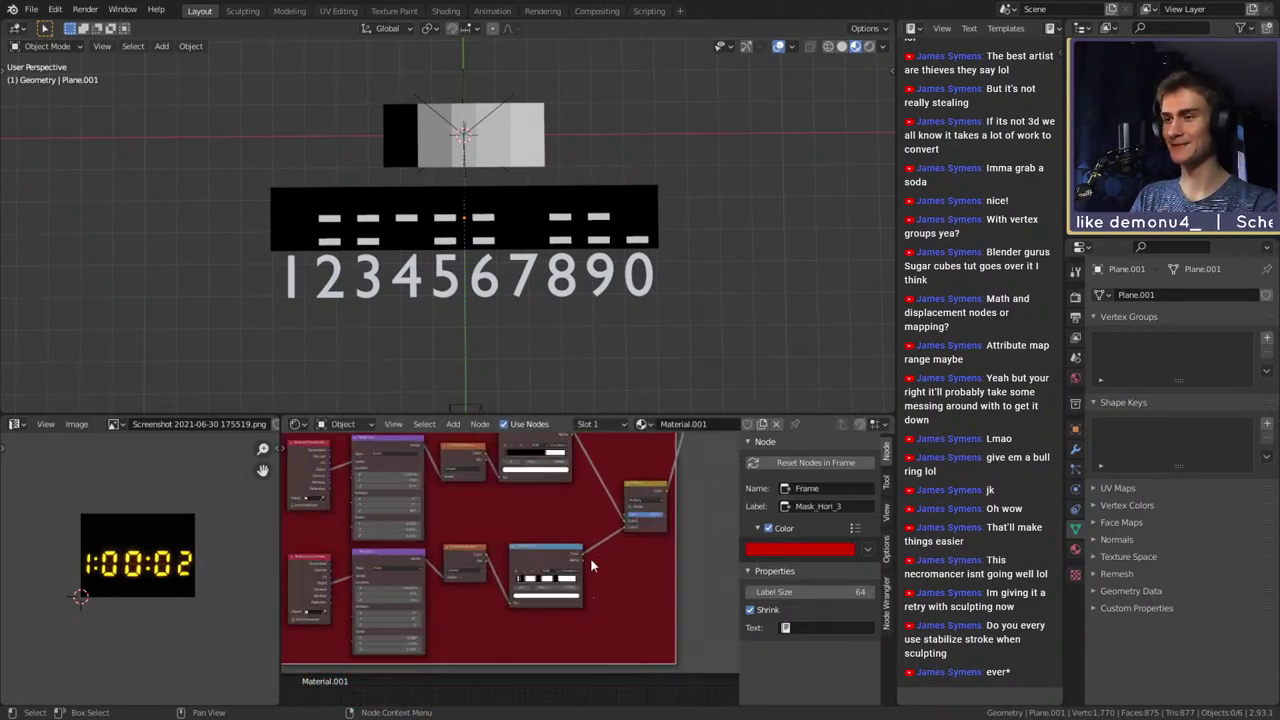
pyautogui.moveTo(590, 567); pyautogui.dragTo(473, 598, button='middle')
pyautogui.moveTo(524, 583); pyautogui.dragTo(525, 512)
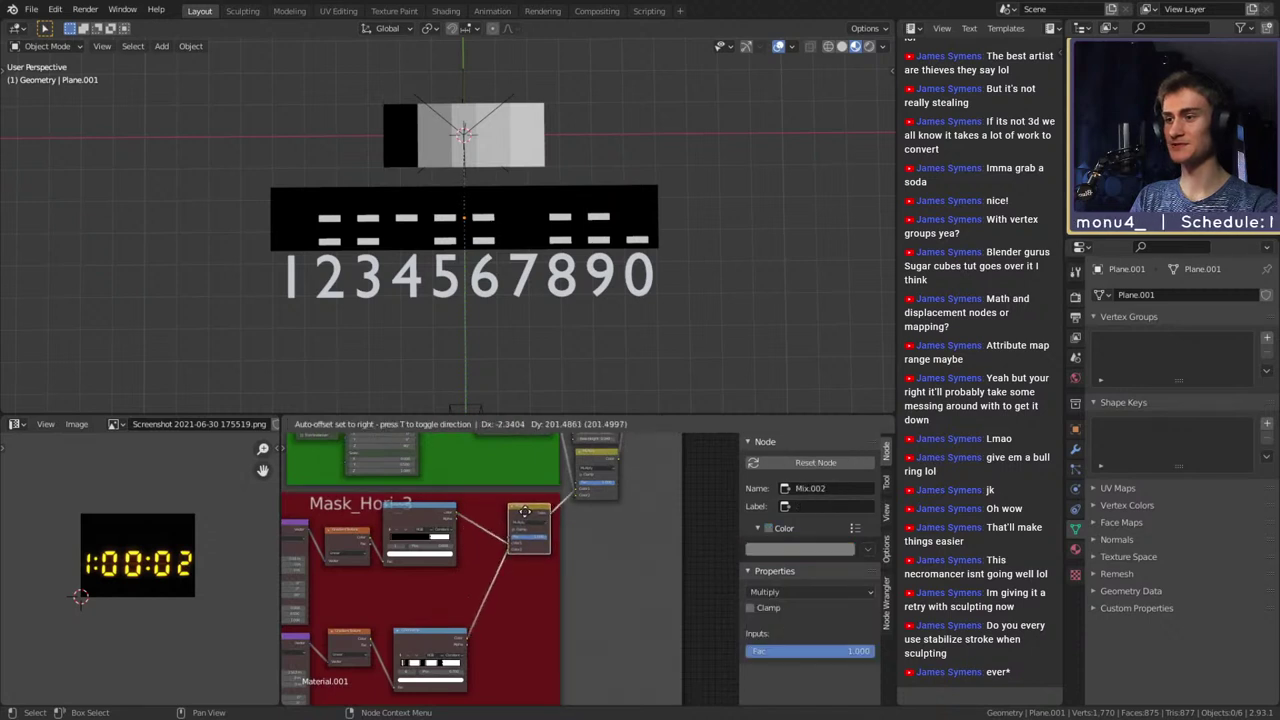
pyautogui.scroll(1, 491, 565)
pyautogui.moveTo(385, 495); pyautogui.dragTo(434, 507)
pyautogui.moveTo(458, 592); pyautogui.dragTo(466, 570, button='middle')
pyautogui.moveTo(417, 623); pyautogui.dragTo(457, 558)
pyautogui.moveTo(537, 487); pyautogui.dragTo(544, 487)
# Place the two Gradient Texture nodes directly beside their Color Ramps in Hori_3's Mask_Hori_3 frame
pyautogui.moveTo(520, 560); pyautogui.dragTo(652, 552, button='middle')
pyautogui.moveTo(450, 499); pyautogui.dragTo(511, 467)
pyautogui.moveTo(460, 607); pyautogui.dragTo(513, 557)
# Collapse both Mapping nodes in Hori_3's Mask_Hori_3 frame and move them next to the Gradient Texture nodes
pyautogui.click(334, 484)
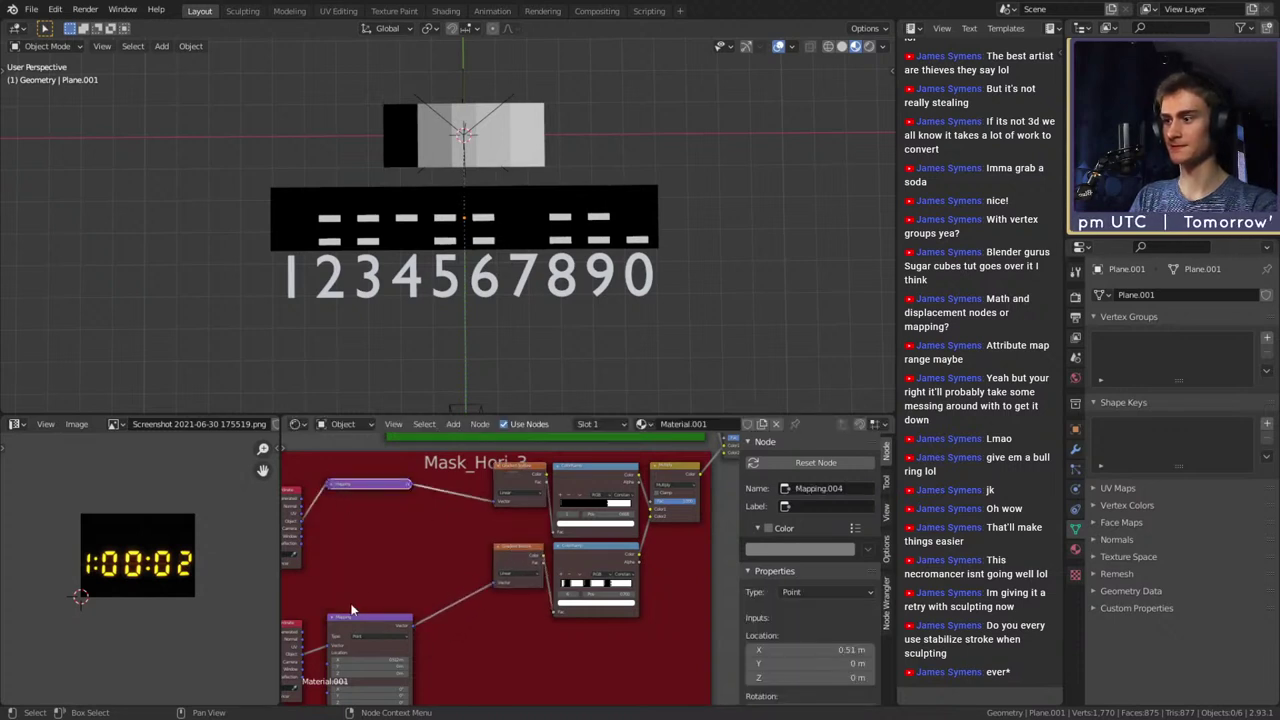
pyautogui.keyDown('shift'); pyautogui.click(340, 620); pyautogui.keyUp('shift')
pyautogui.press('h')
pyautogui.moveTo(384, 484); pyautogui.dragTo(453, 469)
pyautogui.moveTo(376, 623); pyautogui.dragTo(449, 556)
# Collapse both Texture Coordinate nodes in Hori_3's Mask_Hori_3 frame and move them next to the Mapping nodes
pyautogui.moveTo(405, 540); pyautogui.dragTo(529, 543, button='middle')
pyautogui.click(380, 494)
pyautogui.press('h')
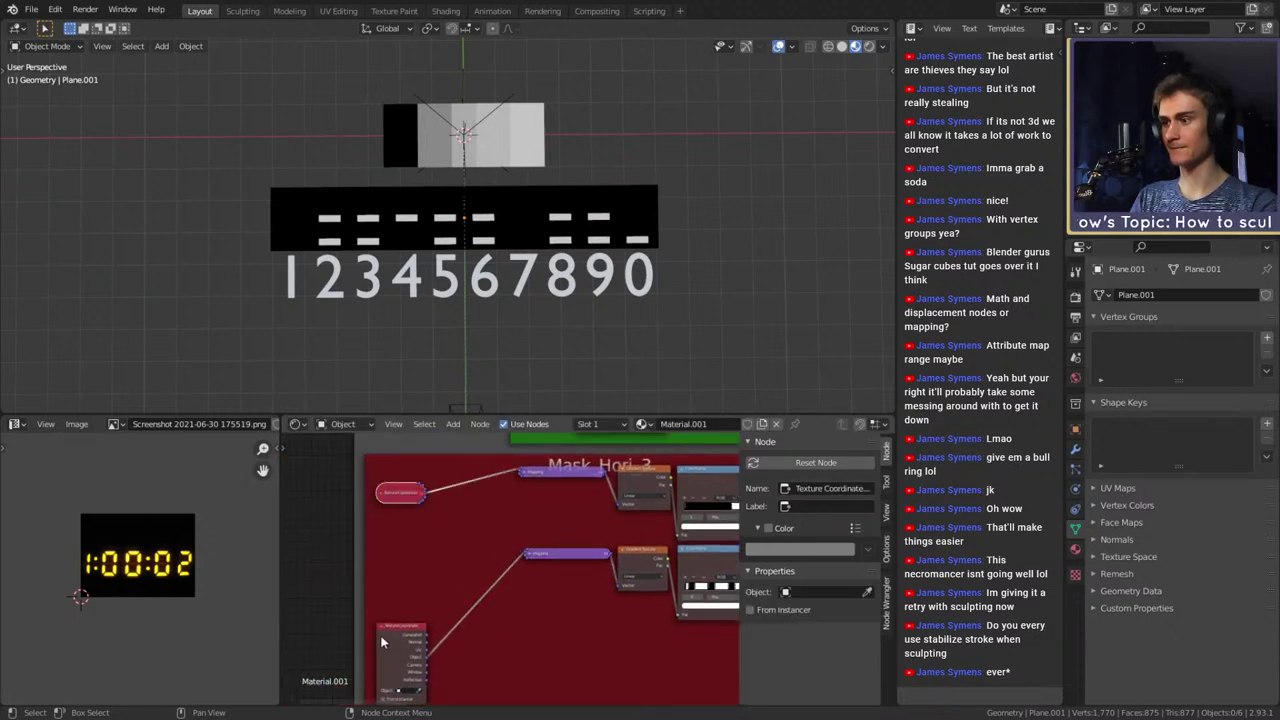
pyautogui.click(381, 642)
pyautogui.press('h')
pyautogui.moveTo(394, 500); pyautogui.dragTo(477, 482)
pyautogui.moveTo(402, 628); pyautogui.dragTo(491, 559)
# Collapse the Mapping and Texture Coordinate nodes that feed Hori_2's Brick Texture
pyautogui.scroll(-5, 505, 568)
pyautogui.scroll(-1, 491, 568)
pyautogui.moveTo(659, 569); pyautogui.dragTo(497, 610, button='middle')
pyautogui.moveTo(622, 538); pyautogui.dragTo(640, 578, button='middle')
pyautogui.scroll(3, 556, 606)
pyautogui.scroll(-2, 567, 619)
pyautogui.scroll(-1, 631, 590)
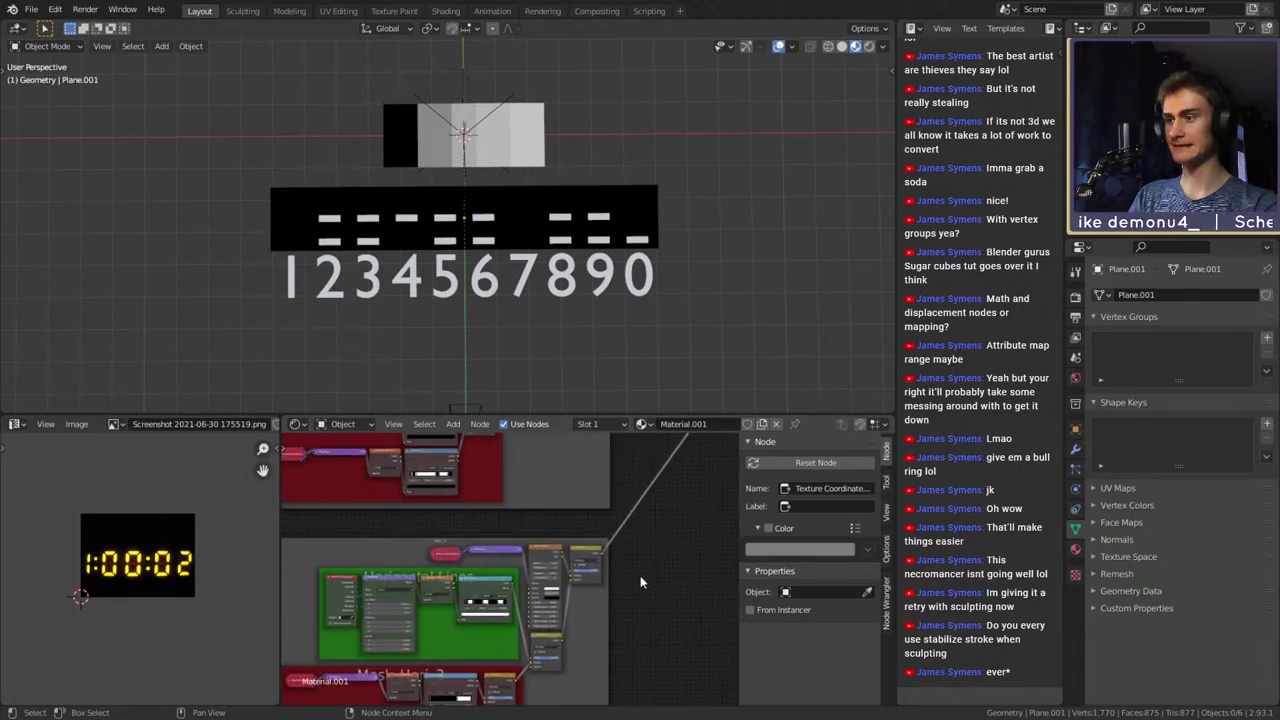
pyautogui.scroll(-1, 640, 578)
pyautogui.moveTo(628, 510); pyautogui.dragTo(612, 543, button='middle')
pyautogui.scroll(2, 620, 602)
pyautogui.scroll(-4, 620, 596)
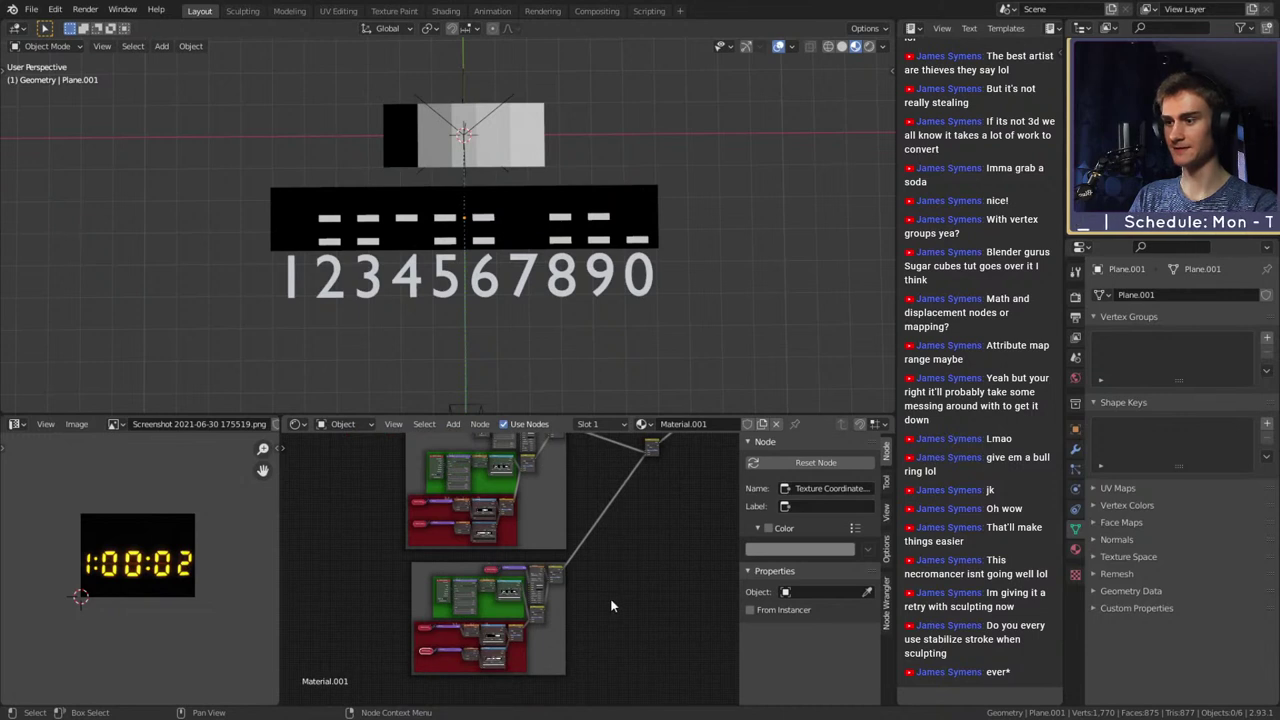
pyautogui.scroll(5, 612, 605)
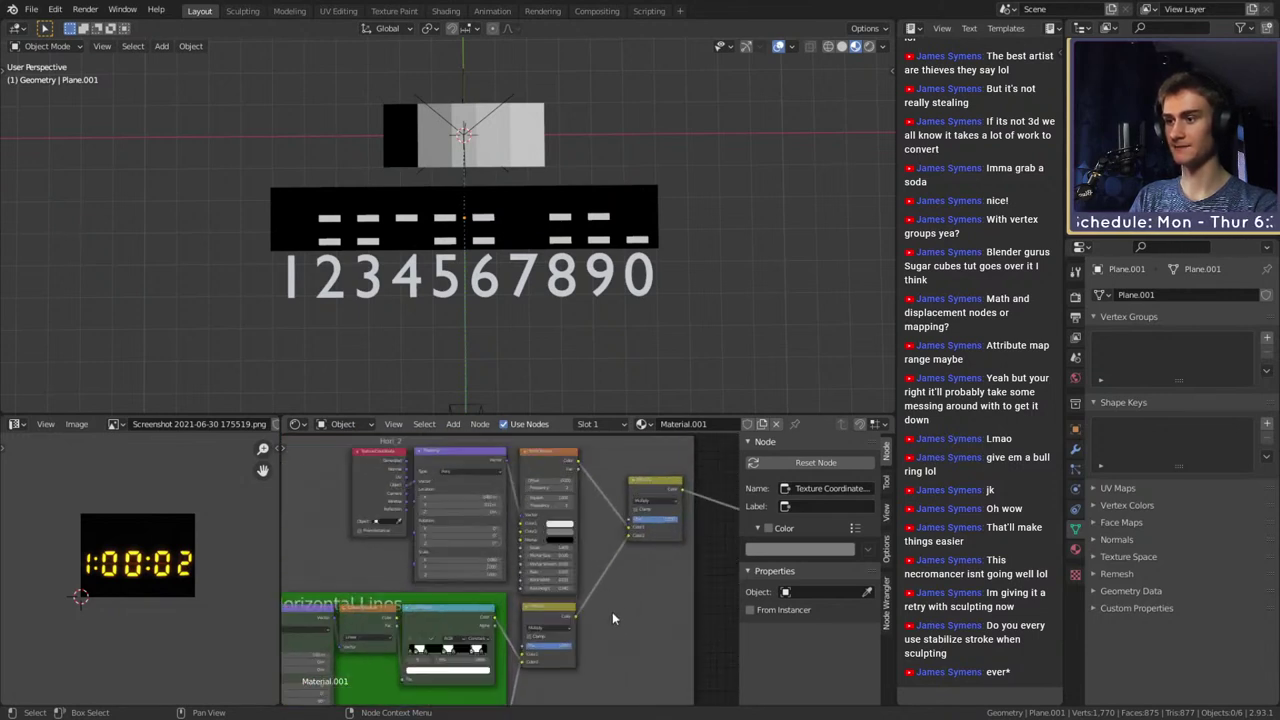
pyautogui.click(419, 453)
pyautogui.click(357, 453)
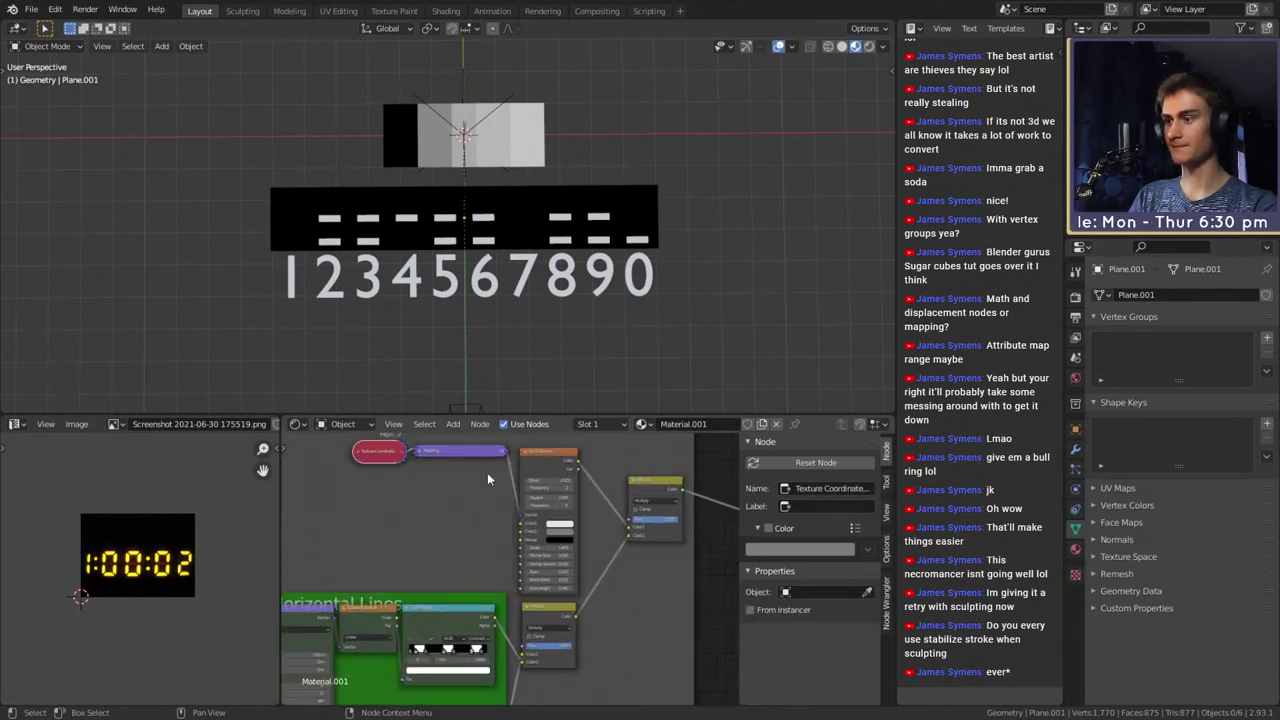
# Move Hori_2's green Horizontal Lines frame up under the collapsed nodes and bring its Mask_Hori_3 frame up beneath it
pyautogui.scroll(-3, 508, 565)
pyautogui.moveTo(485, 552); pyautogui.dragTo(487, 477)
pyautogui.moveTo(464, 642); pyautogui.dragTo(476, 541, button='middle')
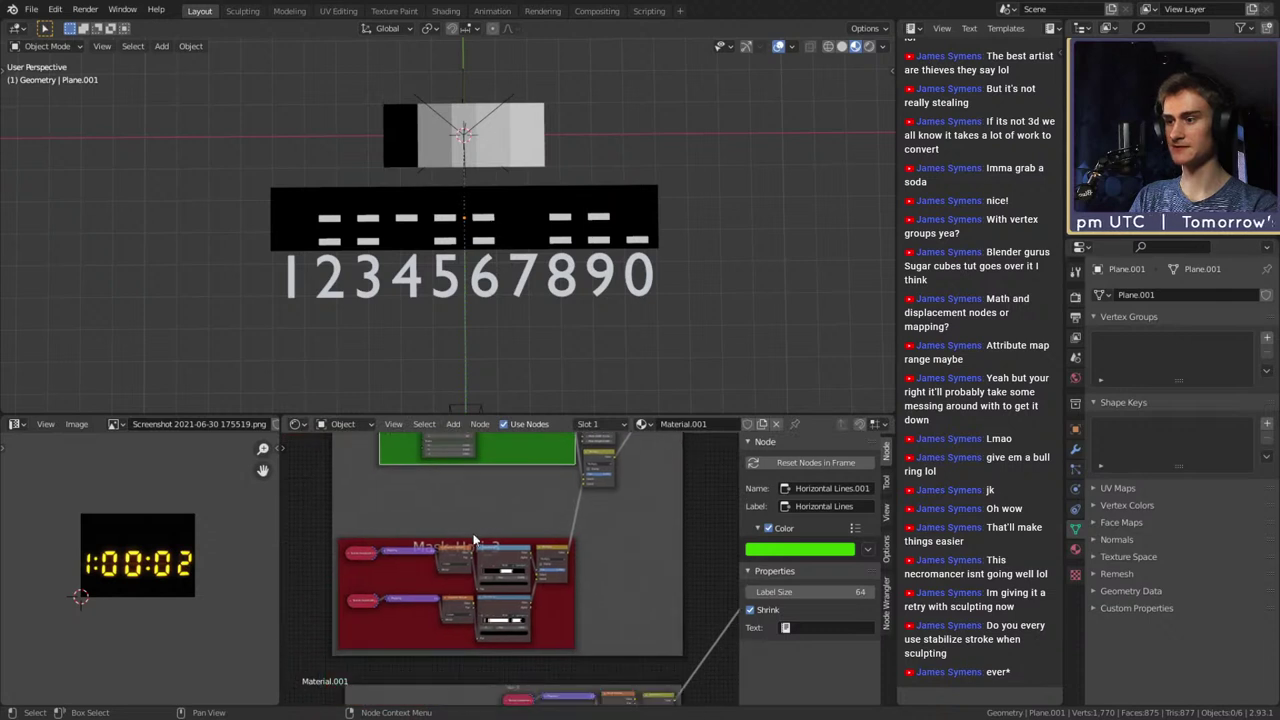
pyautogui.moveTo(467, 542); pyautogui.dragTo(470, 455)
# Move the Hori_3 frame up to close the gap below the compacted Hori_2 frame
pyautogui.scroll(-2, 597, 553)
pyautogui.moveTo(597, 553); pyautogui.dragTo(562, 470, button='middle')
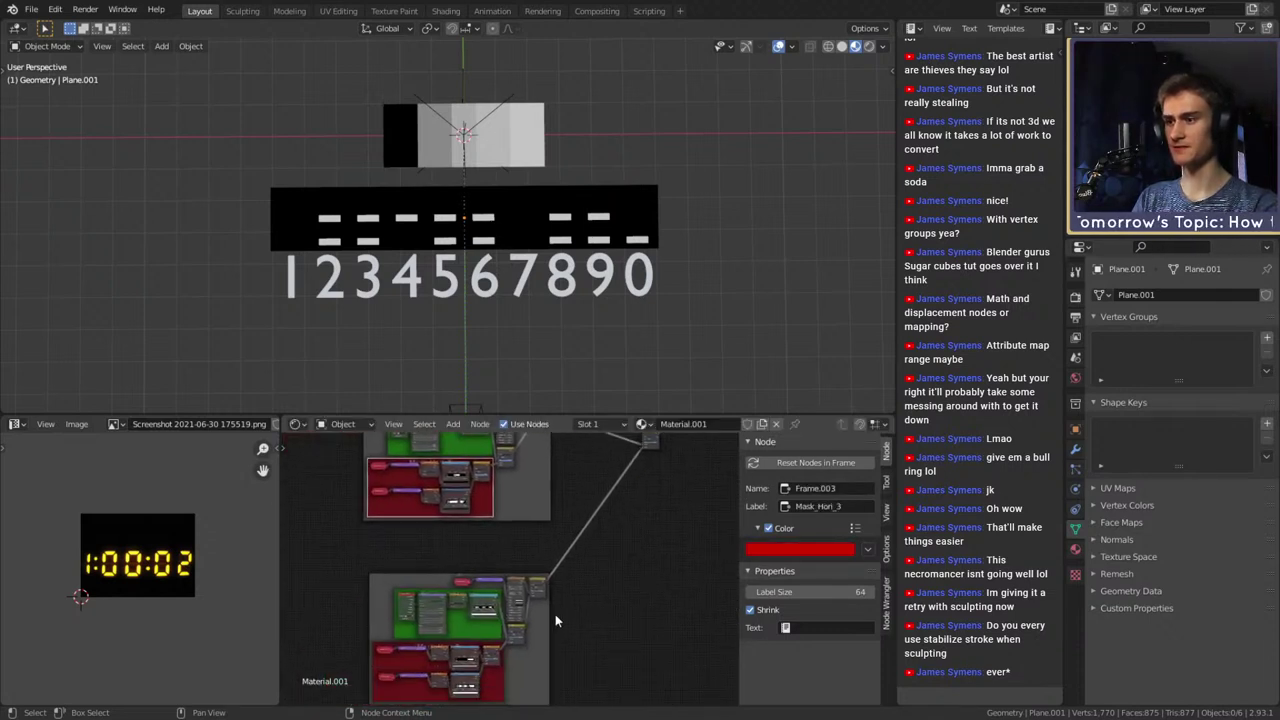
pyautogui.moveTo(538, 623); pyautogui.dragTo(539, 573)
pyautogui.click(599, 547)
pyautogui.moveTo(584, 496); pyautogui.dragTo(581, 565, button='middle')
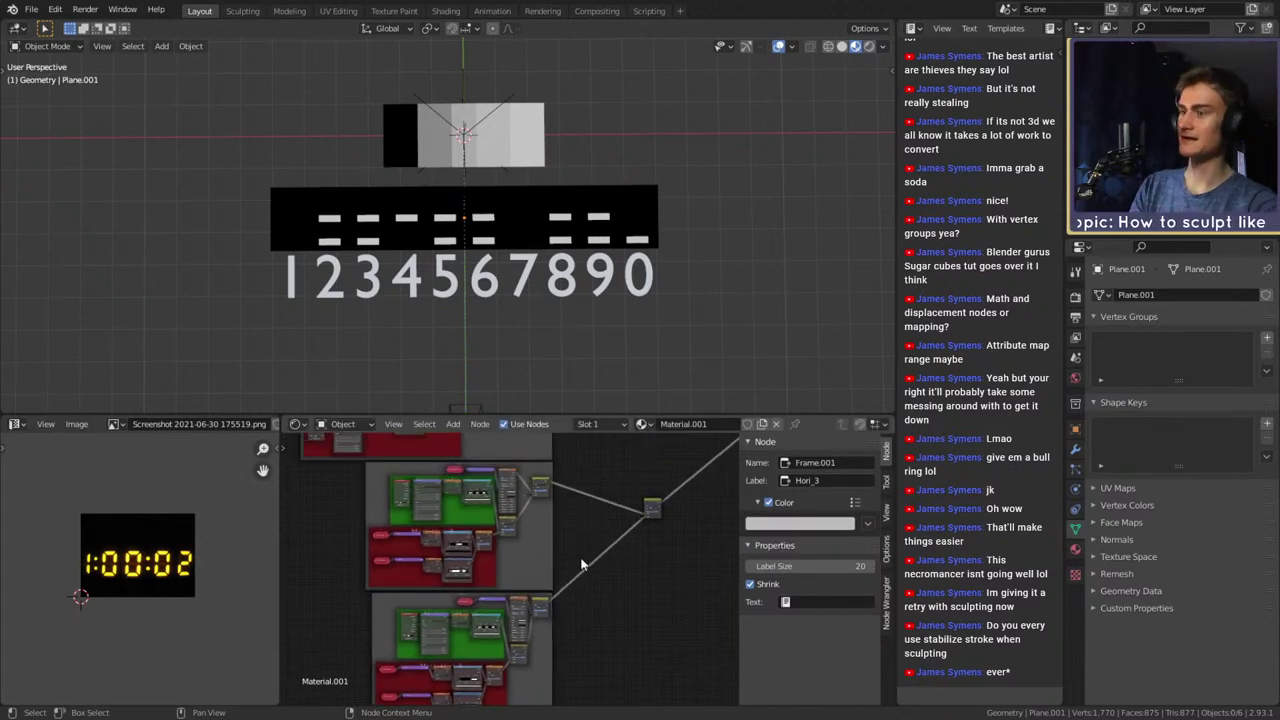
# Save the file with the compacted Hori_2 and Hori_3 node layout
pyautogui.scroll(2, 563, 558)
pyautogui.scroll(-2, 610, 557)
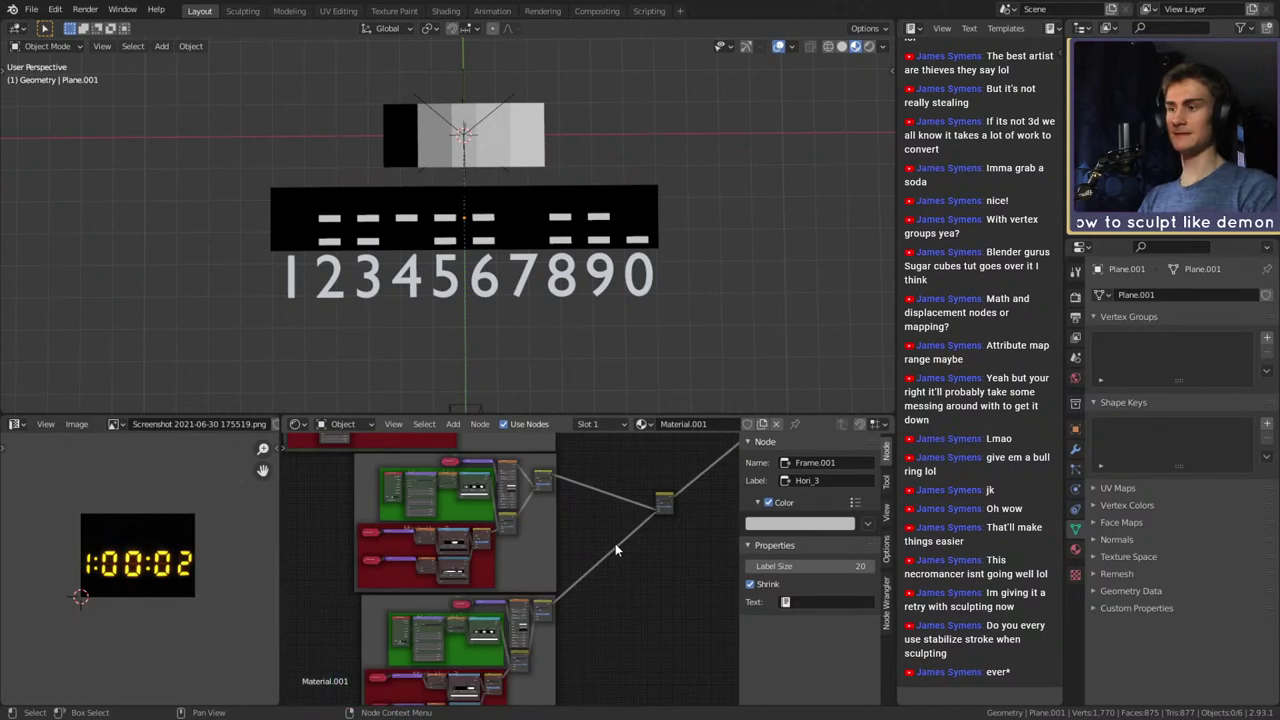
pyautogui.moveTo(591, 490); pyautogui.dragTo(623, 610, button='middle')
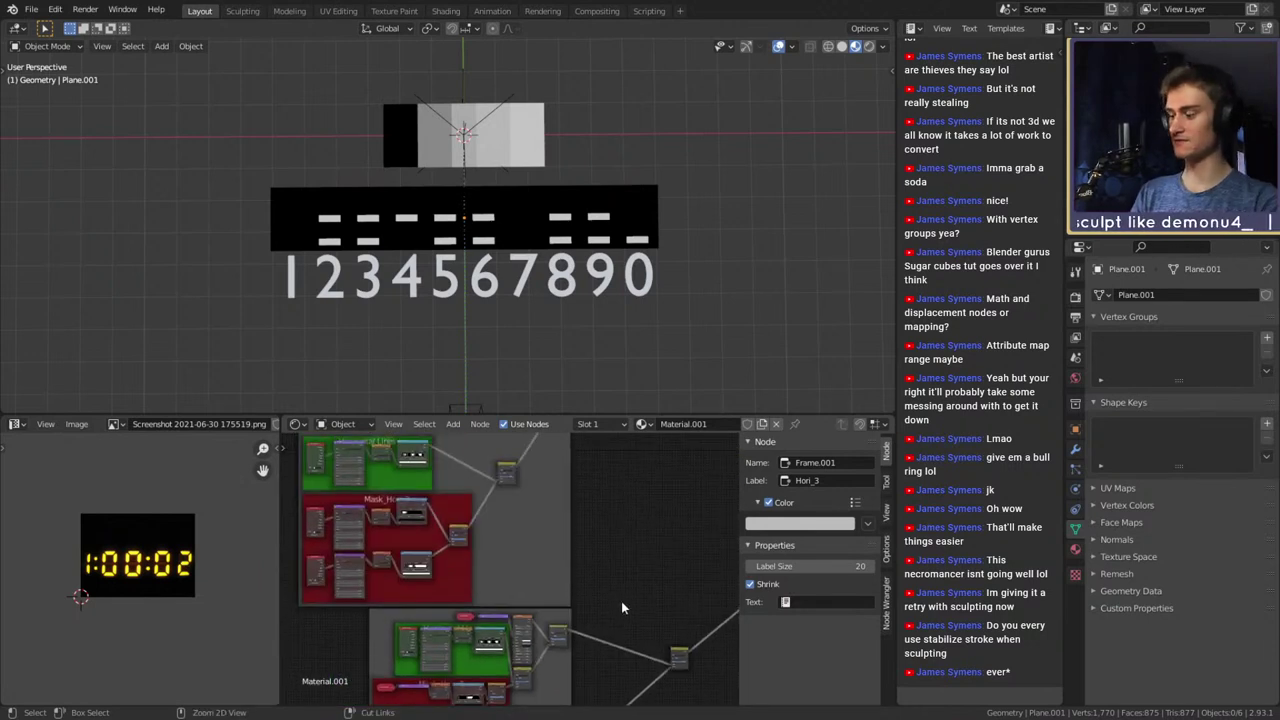
pyautogui.hotkey('ctrl', 's')
pyautogui.scroll(4, 530, 560)
pyautogui.moveTo(534, 532); pyautogui.dragTo(583, 638, button='middle')
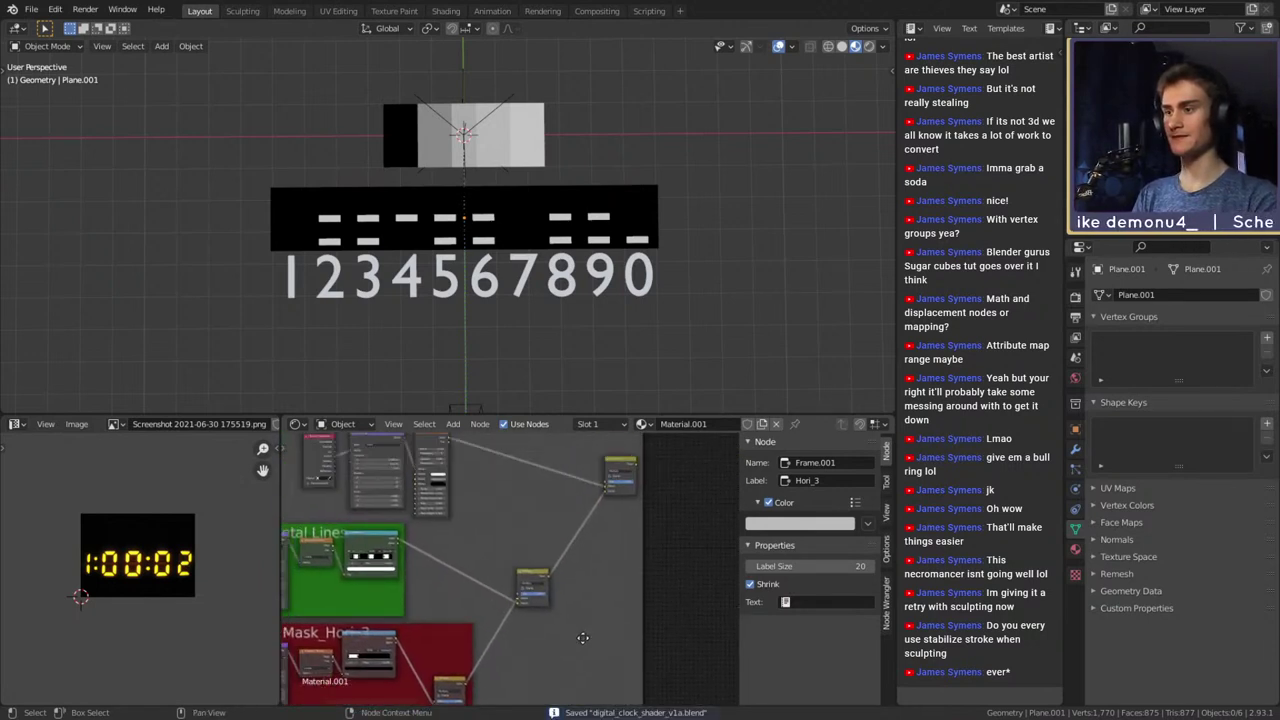
pyautogui.moveTo(590, 550); pyautogui.dragTo(587, 619, button='middle')
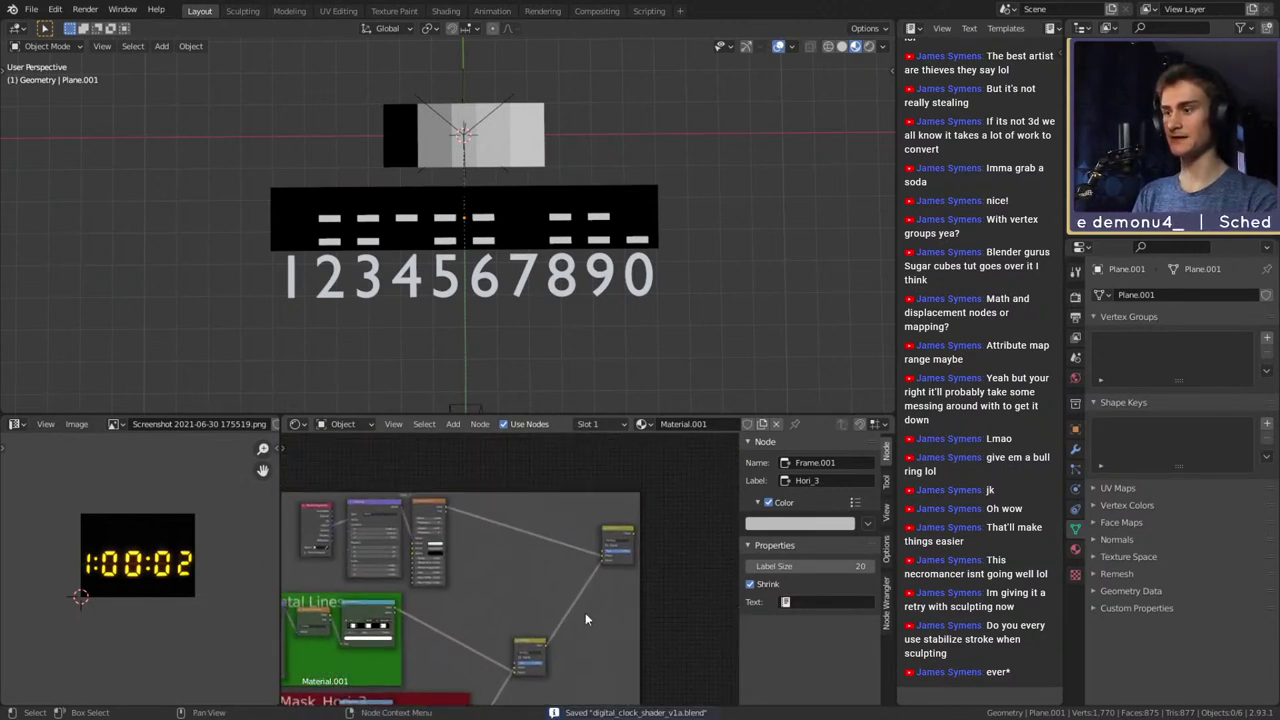
# Collapse Hori_3's Mapping and Texture Coordinate nodes and pack them, the Brick Texture and the Multiply node close to the row's final Mix node
pyautogui.click(352, 503)
pyautogui.click(305, 506)
pyautogui.moveTo(425, 503); pyautogui.dragTo(609, 511)
pyautogui.moveTo(373, 504); pyautogui.dragTo(505, 506)
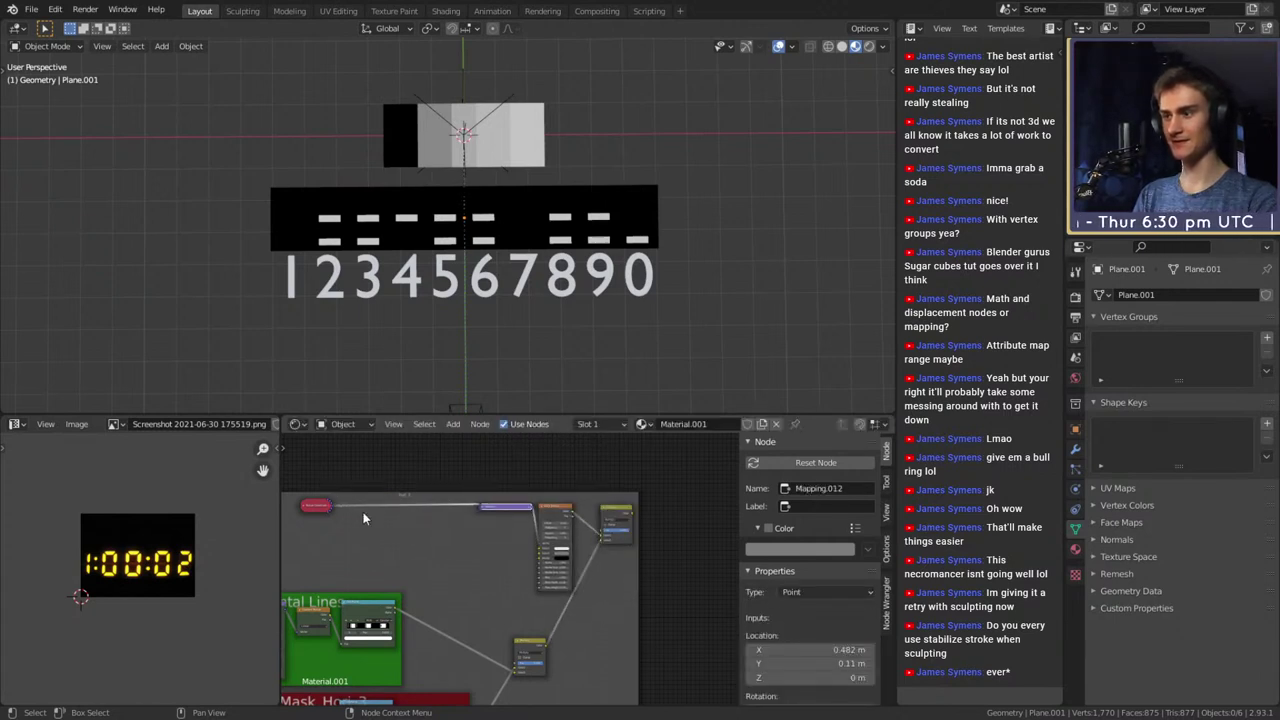
pyautogui.moveTo(315, 505); pyautogui.dragTo(450, 511)
pyautogui.moveTo(491, 602); pyautogui.dragTo(468, 531, button='middle')
pyautogui.moveTo(502, 576); pyautogui.dragTo(530, 534)
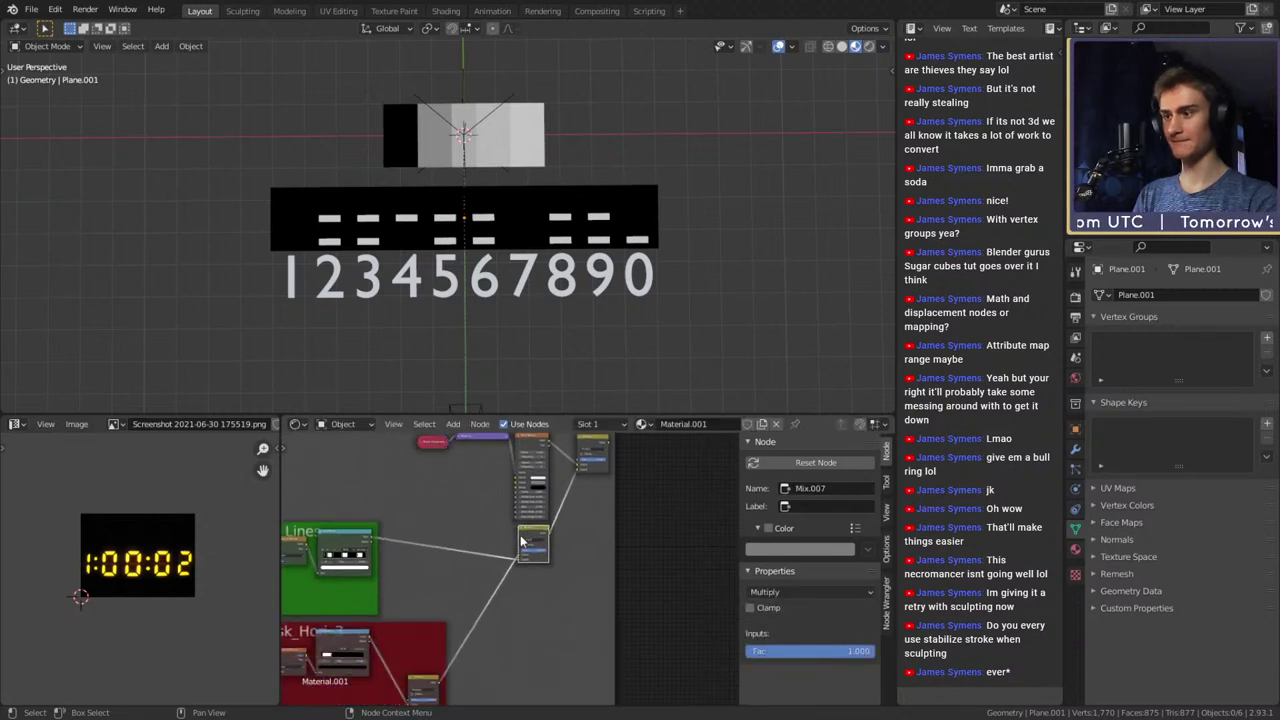
# Compact Hori_3's green Horizontal Lines frame by collapsing its Mapping and Texture Coordinate nodes and drawing them and the Gradient Texture toward the ColorRamp
pyautogui.moveTo(401, 570); pyautogui.dragTo(567, 549, button='middle')
pyautogui.scroll(7, 507, 558)
pyautogui.moveTo(399, 481); pyautogui.dragTo(414, 466)
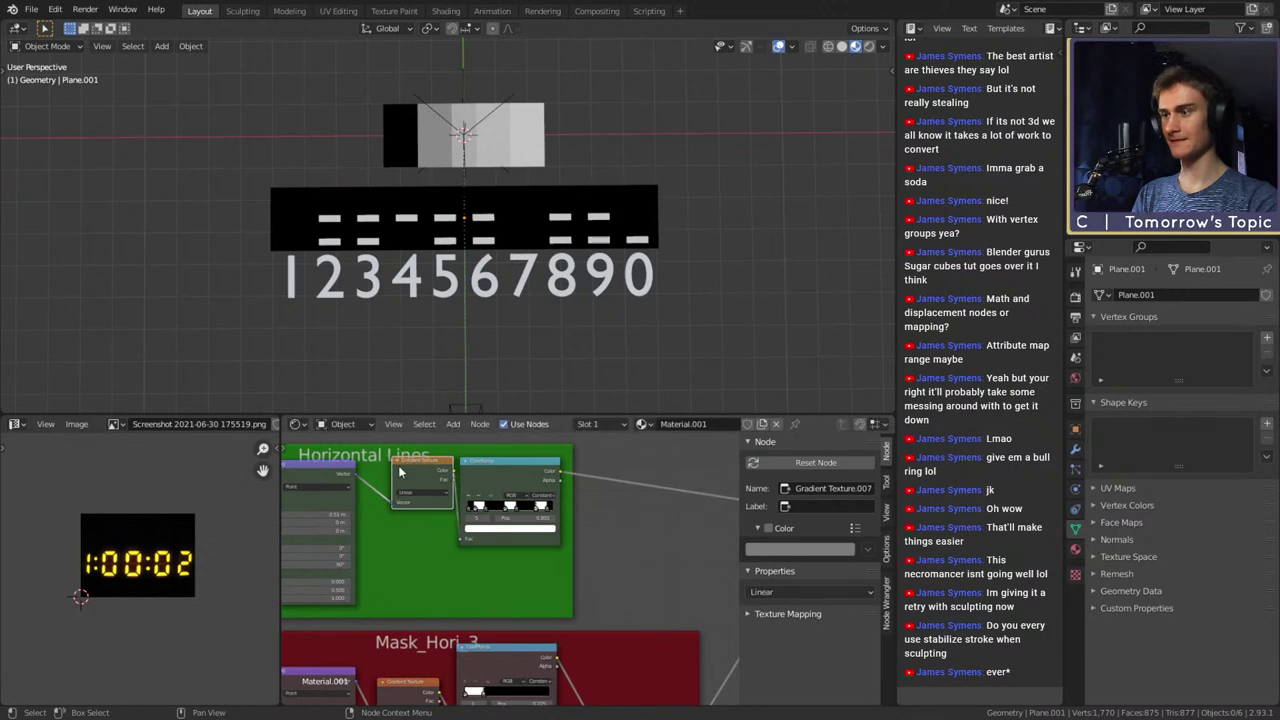
pyautogui.moveTo(318, 477); pyautogui.dragTo(349, 474)
pyautogui.moveTo(431, 476); pyautogui.dragTo(559, 486, button='middle')
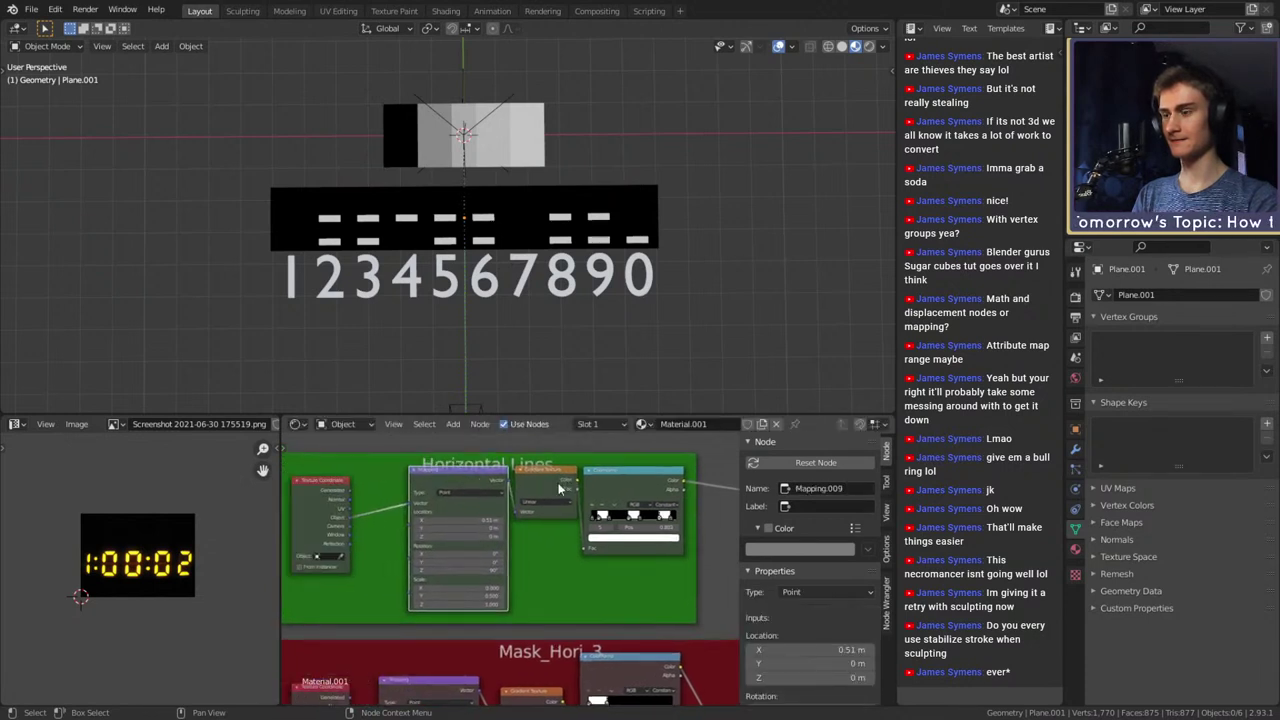
pyautogui.click(420, 473)
pyautogui.moveTo(459, 472); pyautogui.dragTo(458, 477)
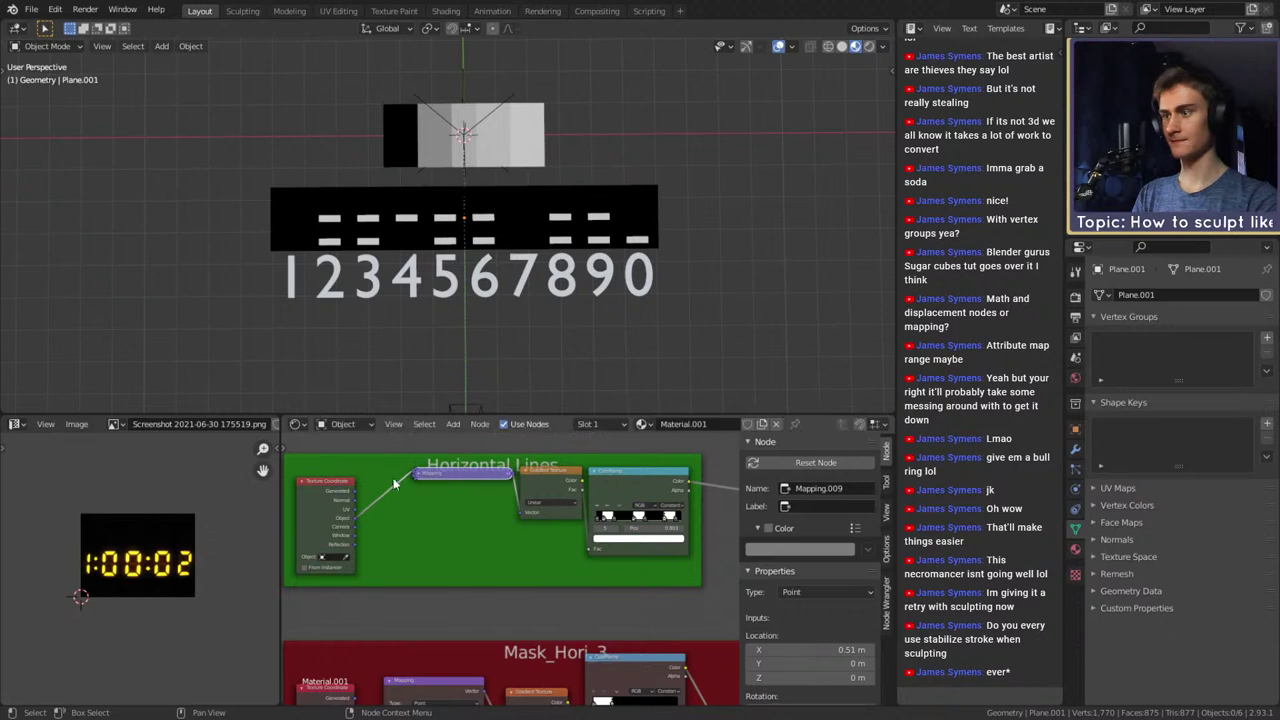
pyautogui.click(300, 482)
pyautogui.press('h')
pyautogui.moveTo(305, 484); pyautogui.dragTo(362, 498)
pyautogui.scroll(-2, 603, 588)
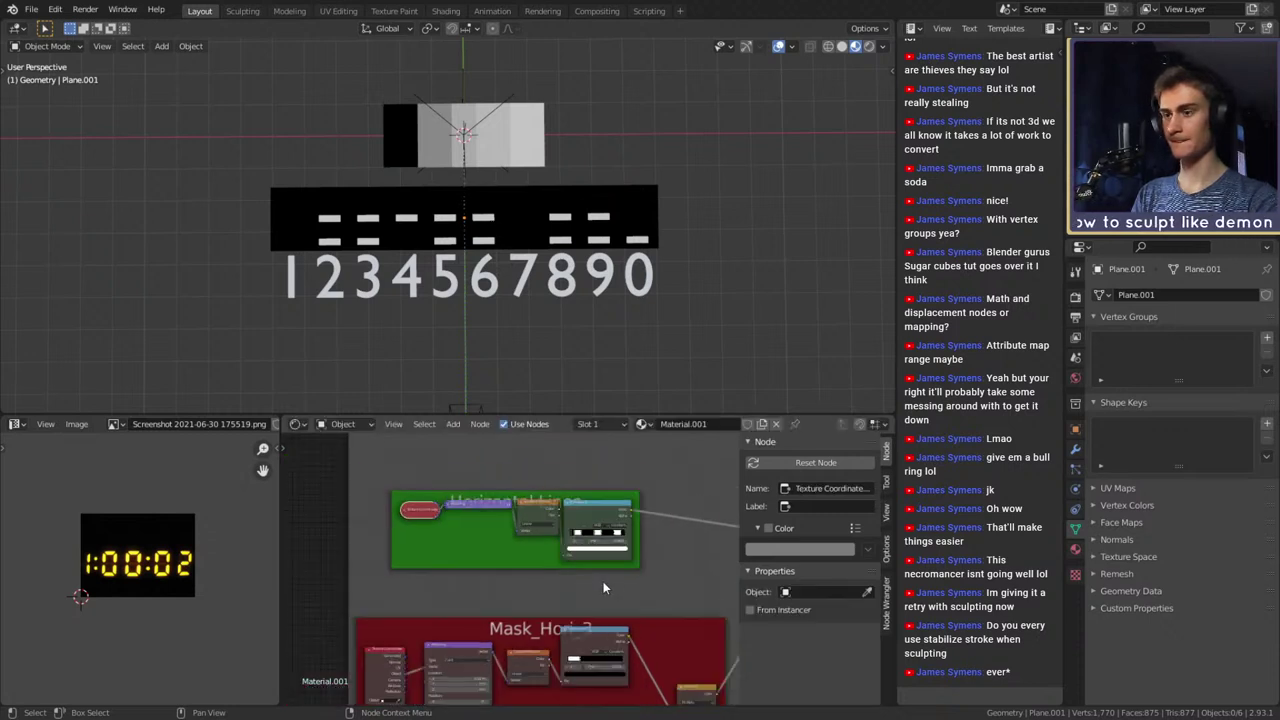
# Move Hori_3's Horizontal Lines frame up beside the Multiply node and bring the Mask_Hori_3 frame up beneath it
pyautogui.moveTo(603, 588); pyautogui.dragTo(445, 635, button='middle')
pyautogui.moveTo(324, 600); pyautogui.dragTo(489, 522)
pyautogui.moveTo(509, 614); pyautogui.dragTo(525, 477, button='middle')
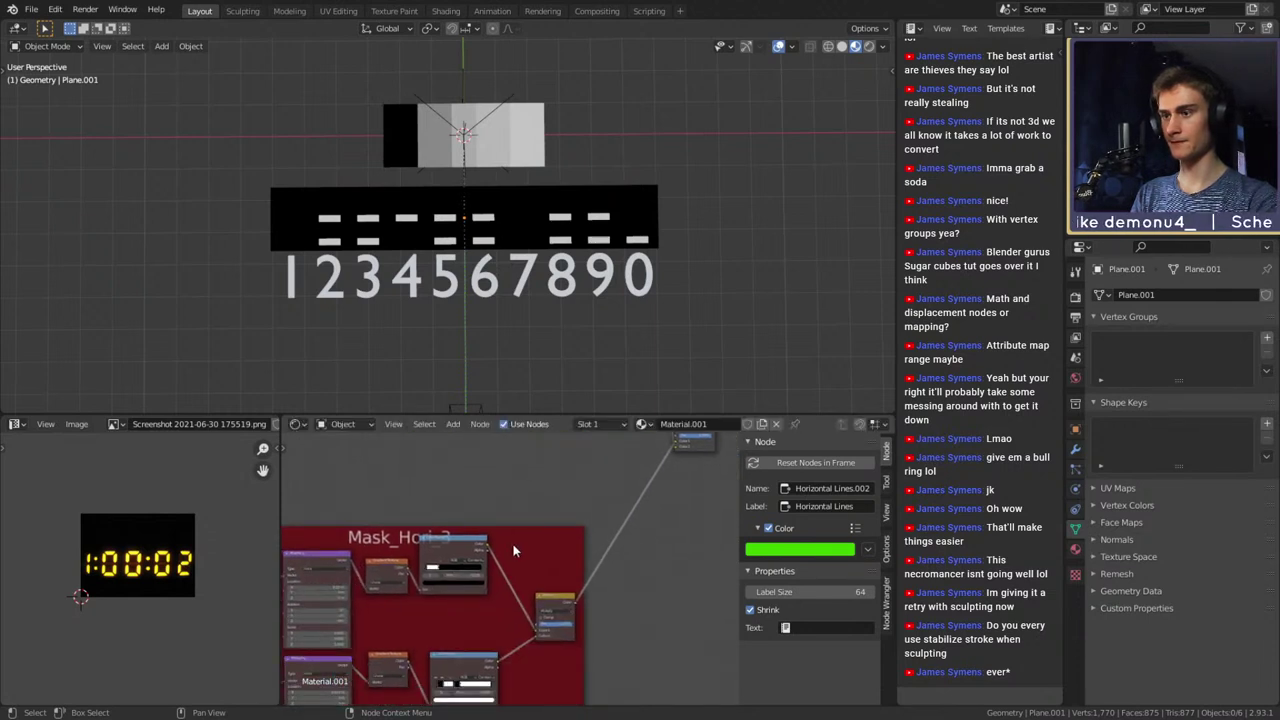
pyautogui.moveTo(513, 545); pyautogui.dragTo(561, 463)
# Inside Mask_Hori_3, pull both ColorRamps and Gradient Textures in beside the Mix node and collapse both Mapping nodes
pyautogui.moveTo(672, 496); pyautogui.dragTo(697, 537, button='middle')
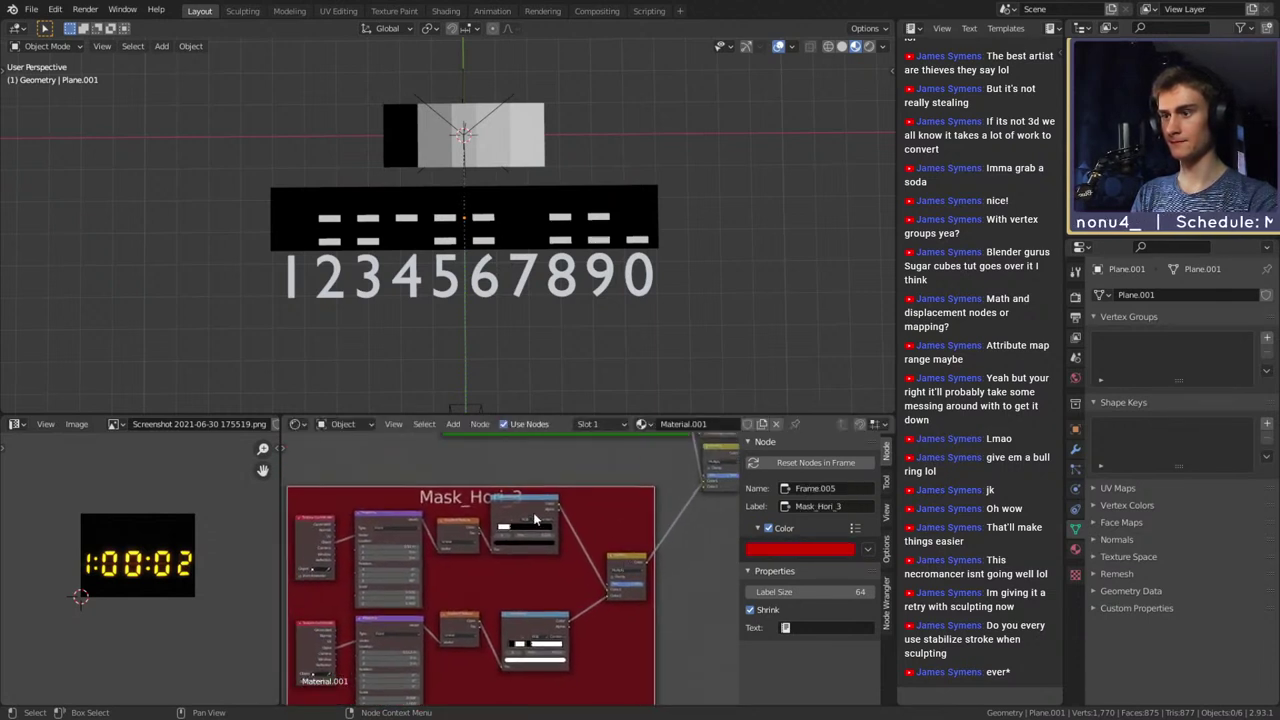
pyautogui.moveTo(497, 500); pyautogui.dragTo(522, 558)
pyautogui.moveTo(521, 616); pyautogui.dragTo(487, 623)
pyautogui.moveTo(462, 524); pyautogui.dragTo(493, 560)
pyautogui.click(361, 516)
pyautogui.click(360, 619)
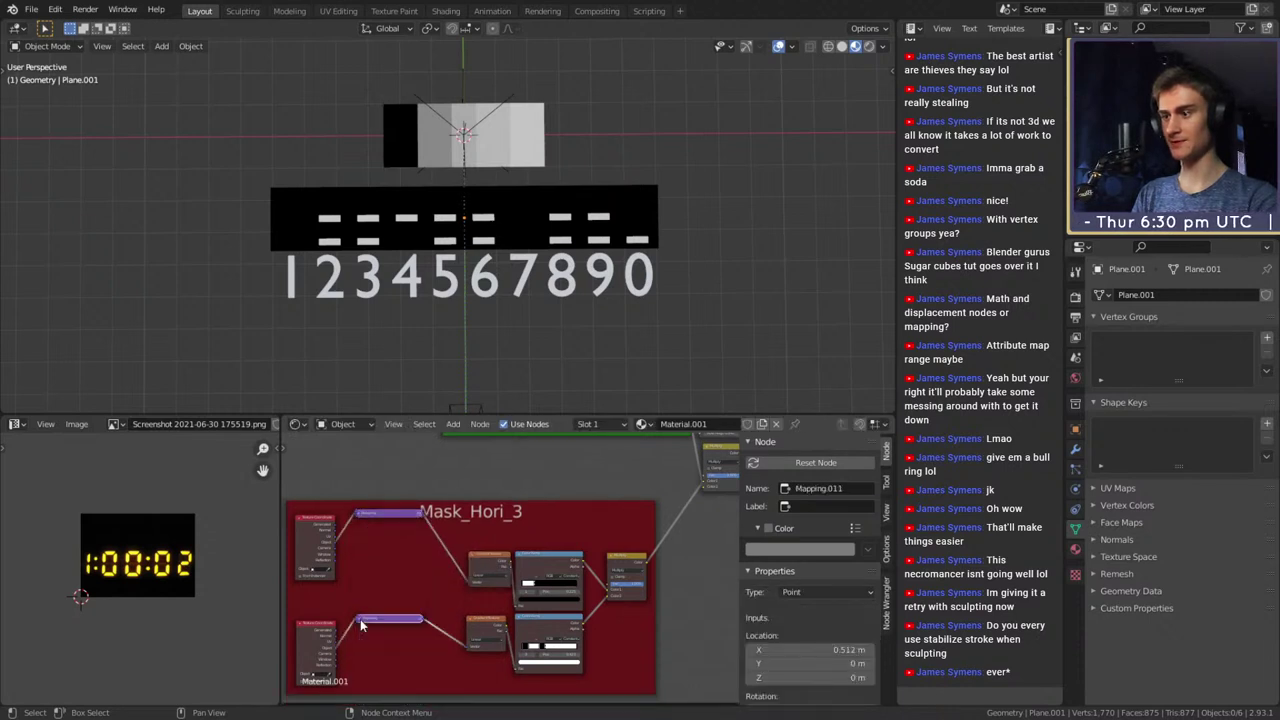
# Collapse both Texture Coordinate nodes in the Mask_Hori_3 frame and move them and the Mapping nodes closer to the texture nodes
pyautogui.click(303, 515)
pyautogui.click(302, 628)
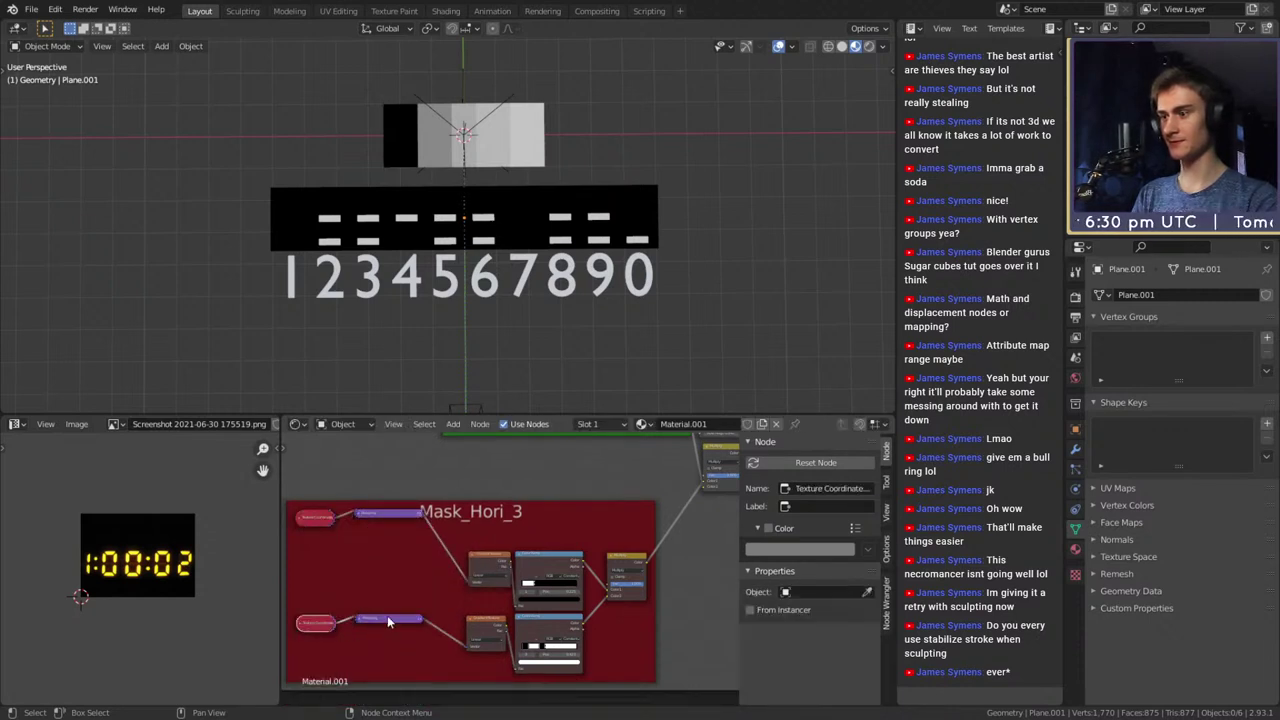
pyautogui.moveTo(387, 615); pyautogui.dragTo(423, 645)
pyautogui.moveTo(397, 516); pyautogui.dragTo(435, 555)
pyautogui.click(428, 643)
pyautogui.moveTo(428, 643); pyautogui.dragTo(431, 617)
pyautogui.moveTo(332, 617); pyautogui.dragTo(379, 617)
pyautogui.moveTo(316, 519); pyautogui.dragTo(370, 560)
# Tuck the Mask_Hori_3 frame beneath the green frame and move the Hori_1 group down close to the other two groups
pyautogui.click(597, 553)
pyautogui.scroll(-3, 597, 553)
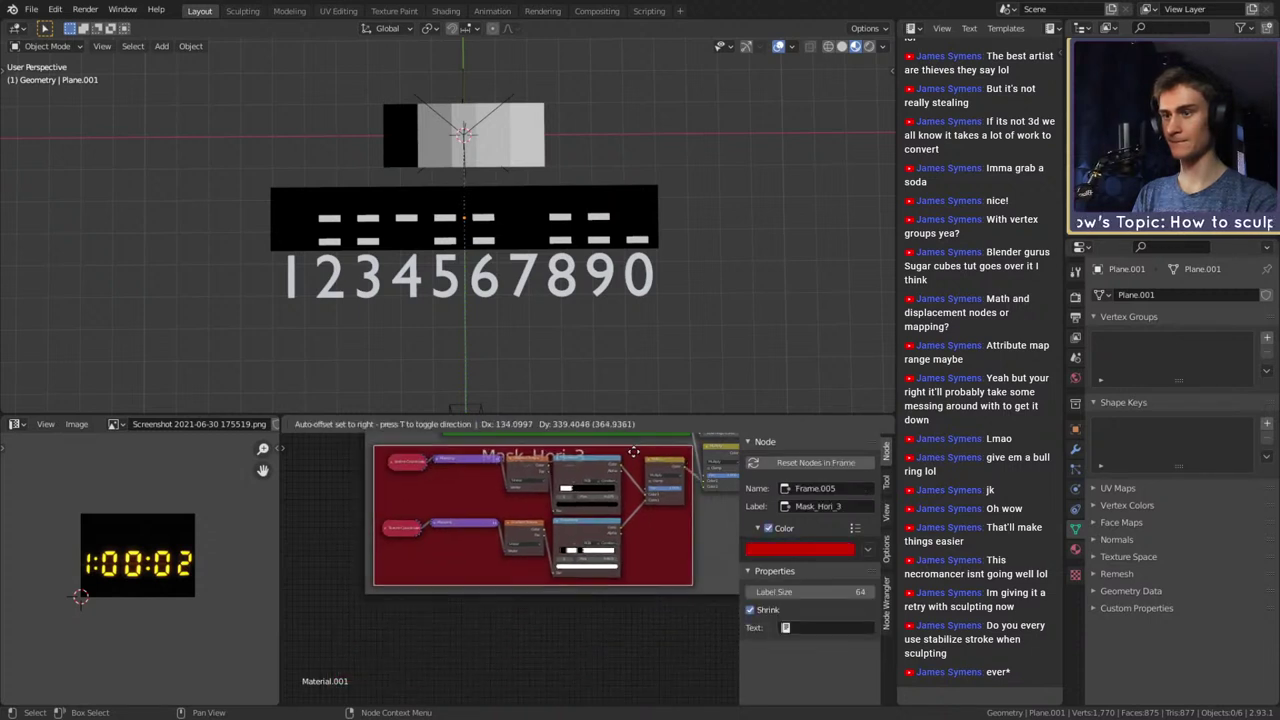
pyautogui.scroll(-2, 627, 608)
pyautogui.scroll(-1, 547, 639)
pyautogui.moveTo(625, 627); pyautogui.dragTo(543, 583, button='middle')
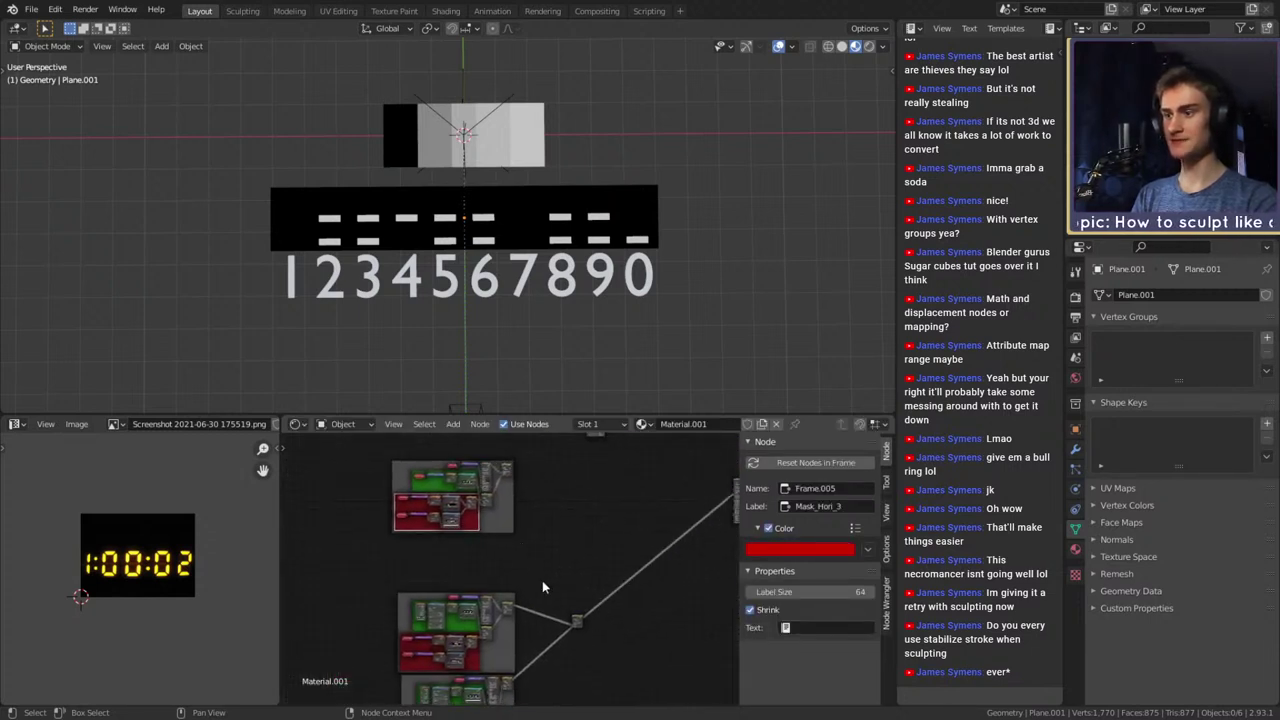
pyautogui.moveTo(496, 525); pyautogui.dragTo(499, 579)
pyautogui.moveTo(560, 600); pyautogui.dragTo(570, 543, button='middle')
pyautogui.moveTo(382, 447); pyautogui.dragTo(528, 647)
pyautogui.moveTo(643, 612); pyautogui.dragTo(573, 673, button='middle')
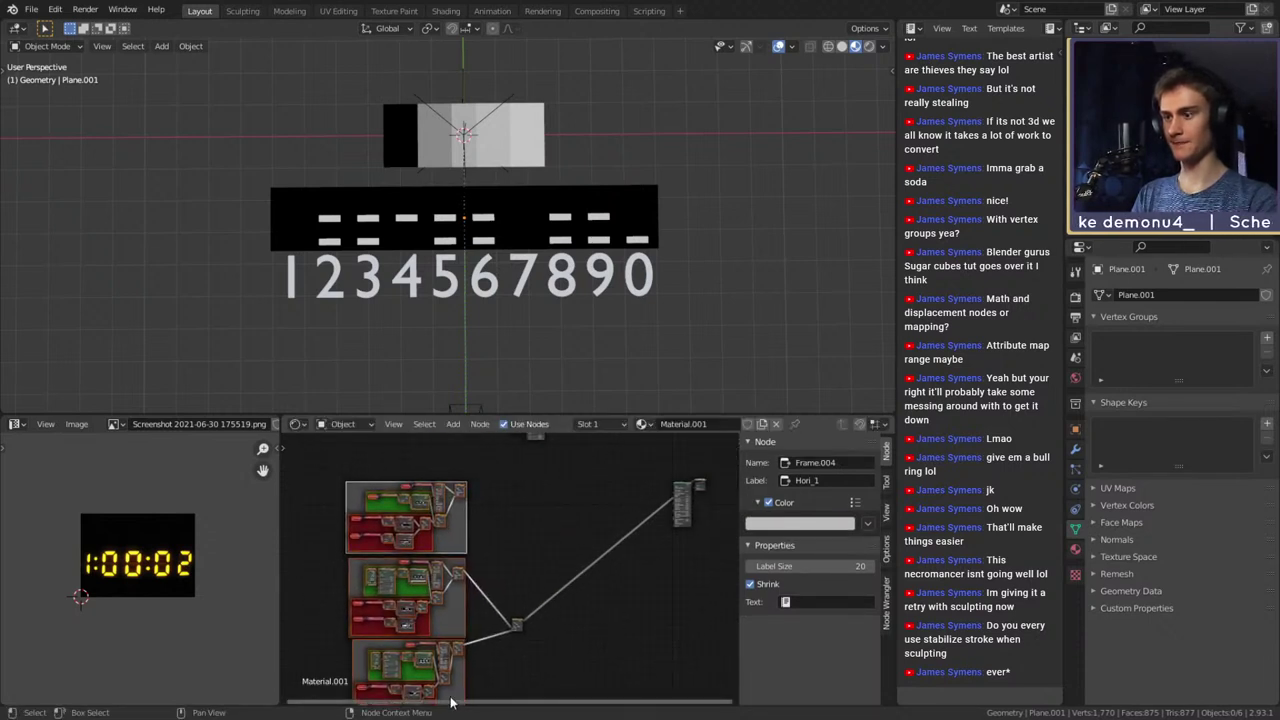
# Duplicate the Add mix node that combines the lower two groups and place the copy above it
pyautogui.moveTo(451, 696); pyautogui.dragTo(545, 538)
pyautogui.scroll(2, 571, 567)
pyautogui.moveTo(611, 553); pyautogui.dragTo(517, 656, button='middle')
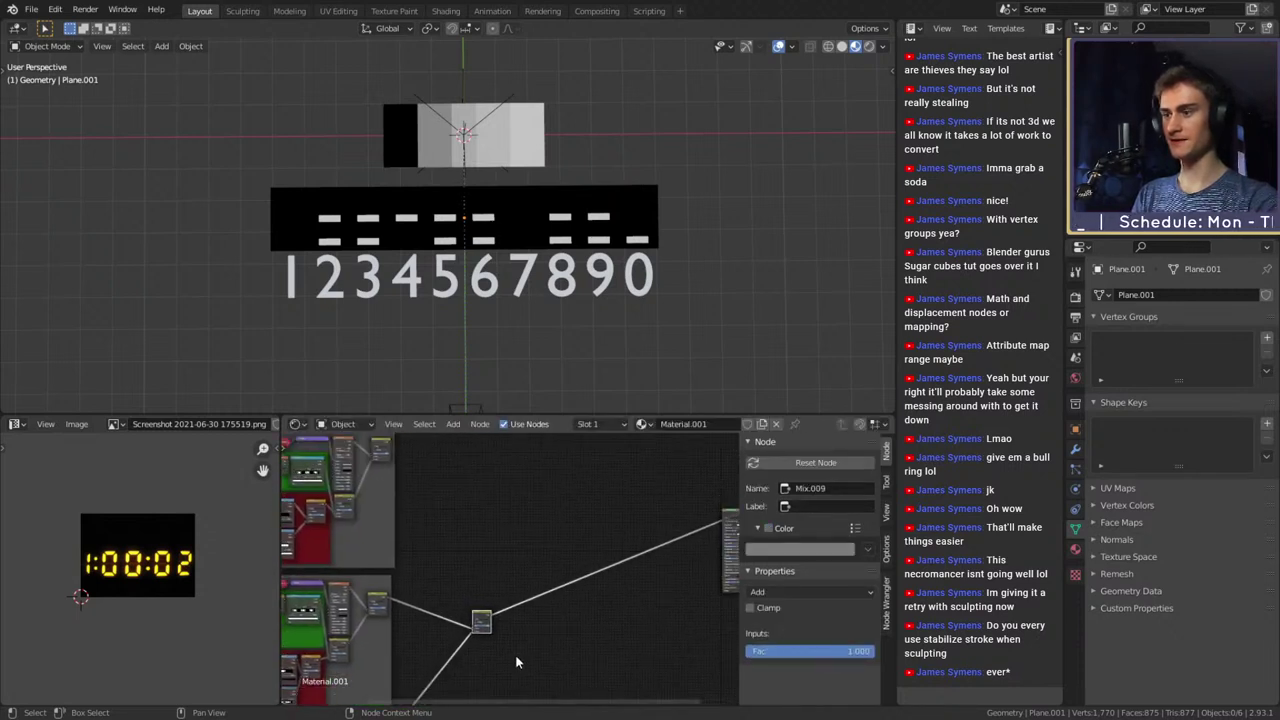
pyautogui.scroll(4, 506, 645)
pyautogui.hotkey('shift', 'd')
pyautogui.click(619, 470)
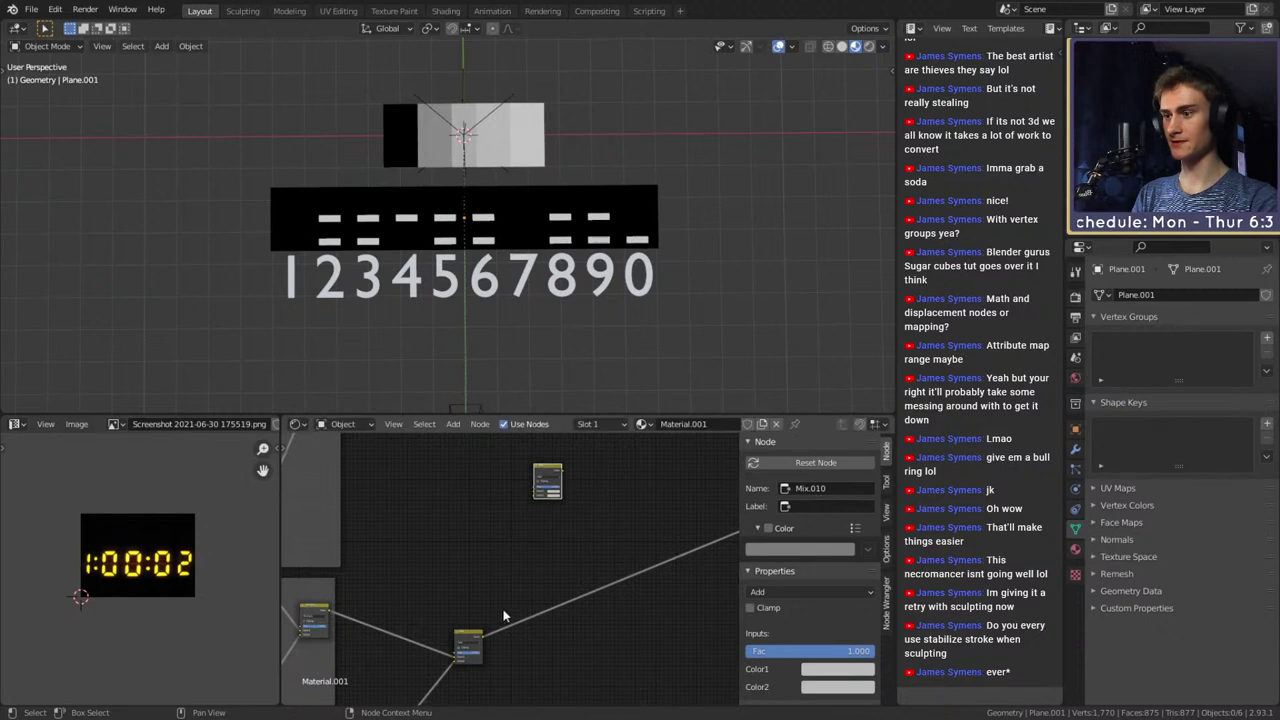
# Link the existing mix node to the copy's Color2 and the Hori_1 group's output to Color1, and route the result onward to the output
pyautogui.moveTo(484, 636); pyautogui.dragTo(532, 498)
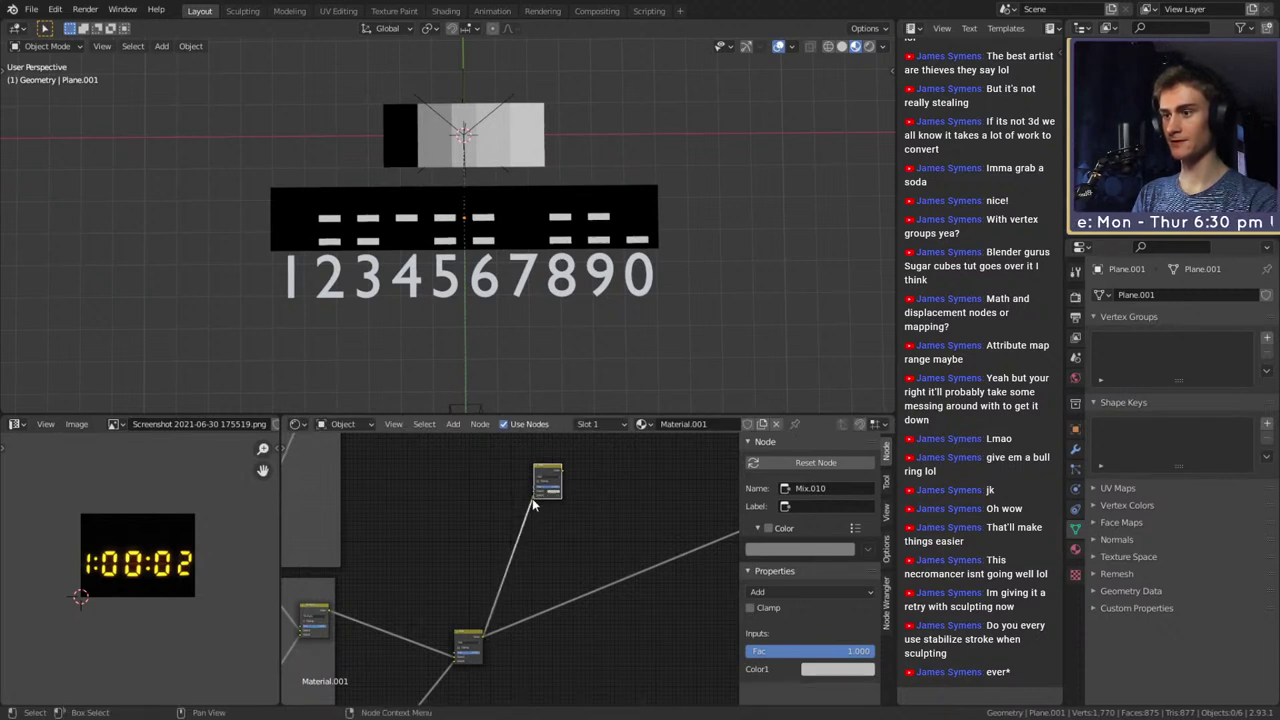
pyautogui.moveTo(434, 453); pyautogui.dragTo(484, 592, button='middle')
pyautogui.moveTo(388, 526); pyautogui.dragTo(585, 632)
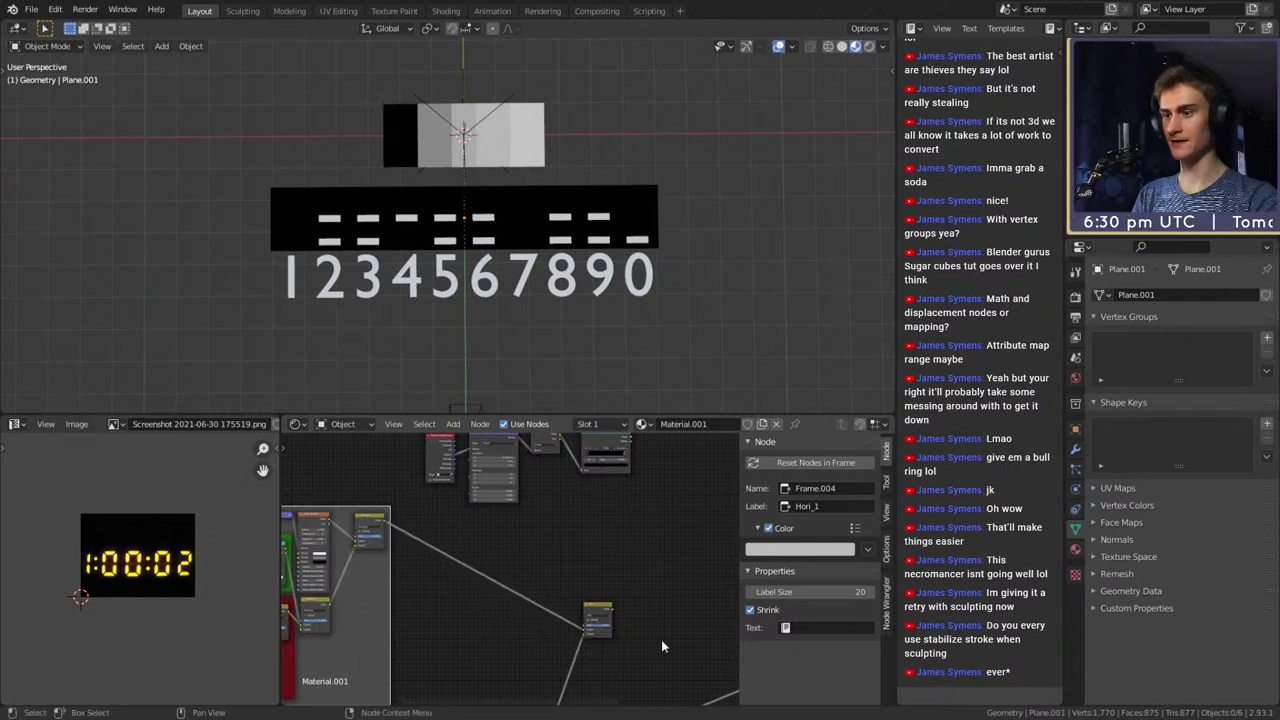
pyautogui.moveTo(661, 639); pyautogui.dragTo(492, 552, button='middle')
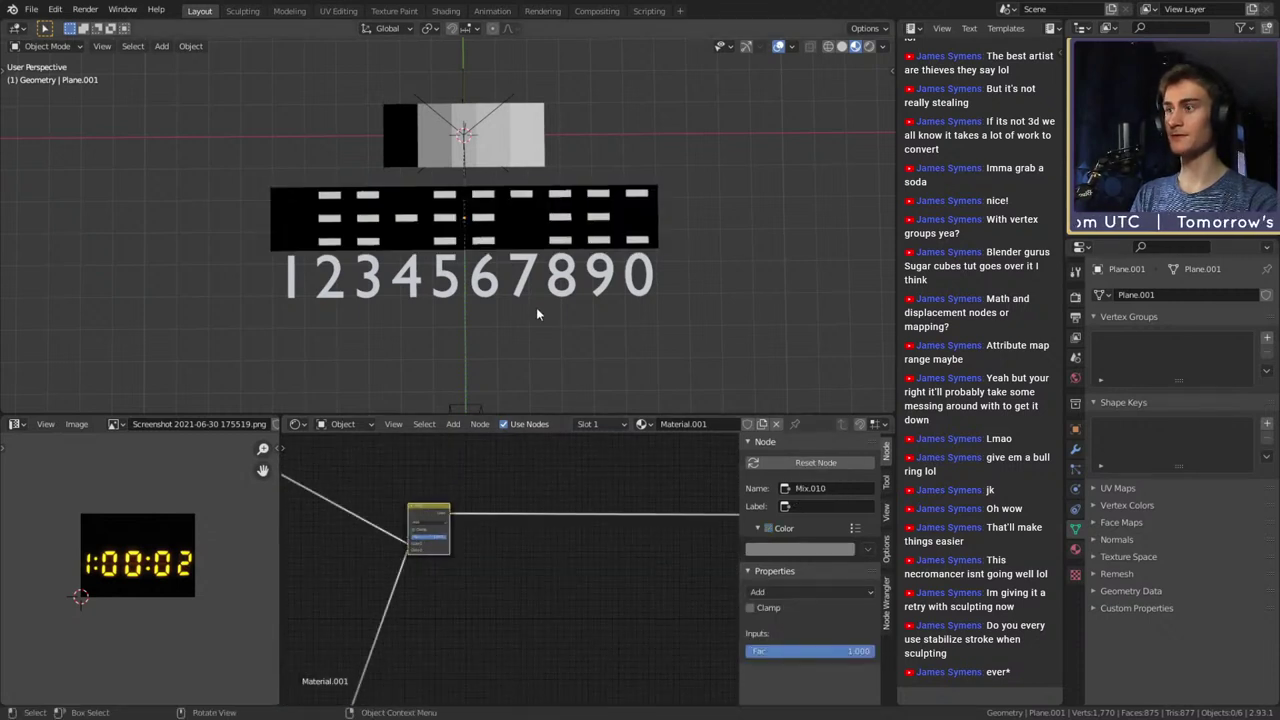
# Save the project file digital_clock_shader_v1a.blend
pyautogui.click(31, 9)
pyautogui.click(63, 105)
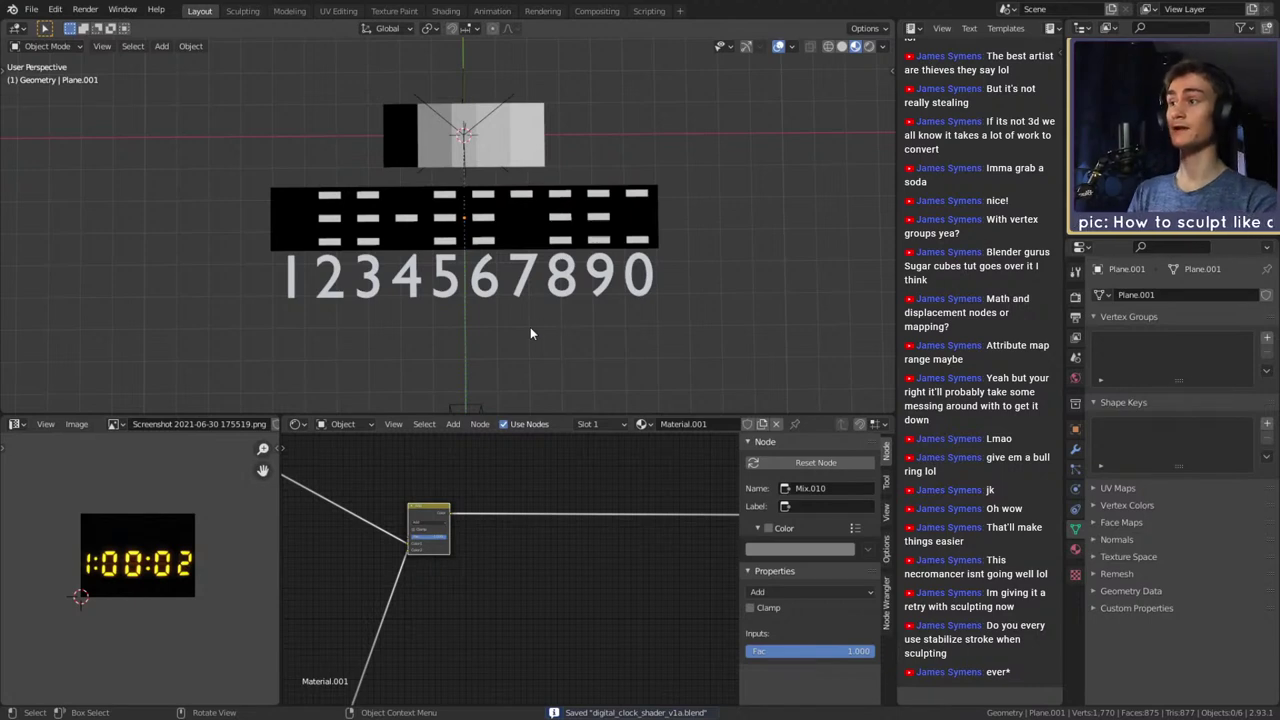
pyautogui.scroll(-6, 530, 327)
pyautogui.scroll(7, 525, 321)
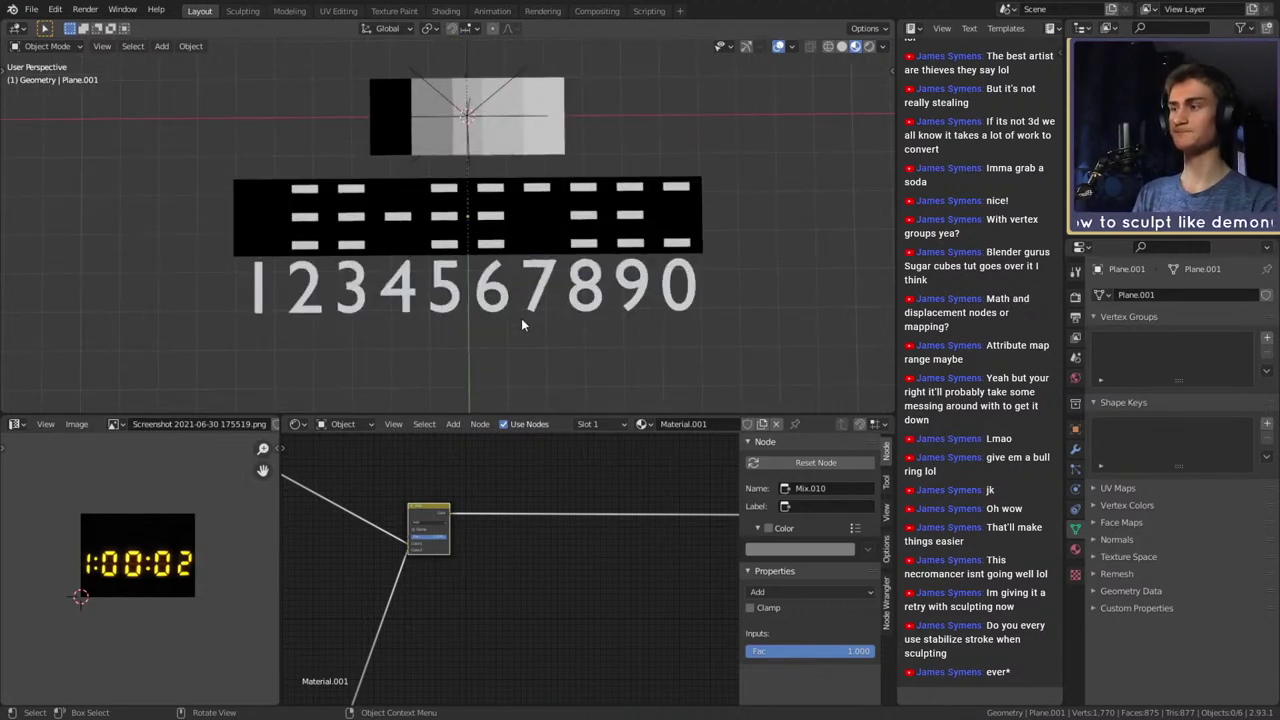
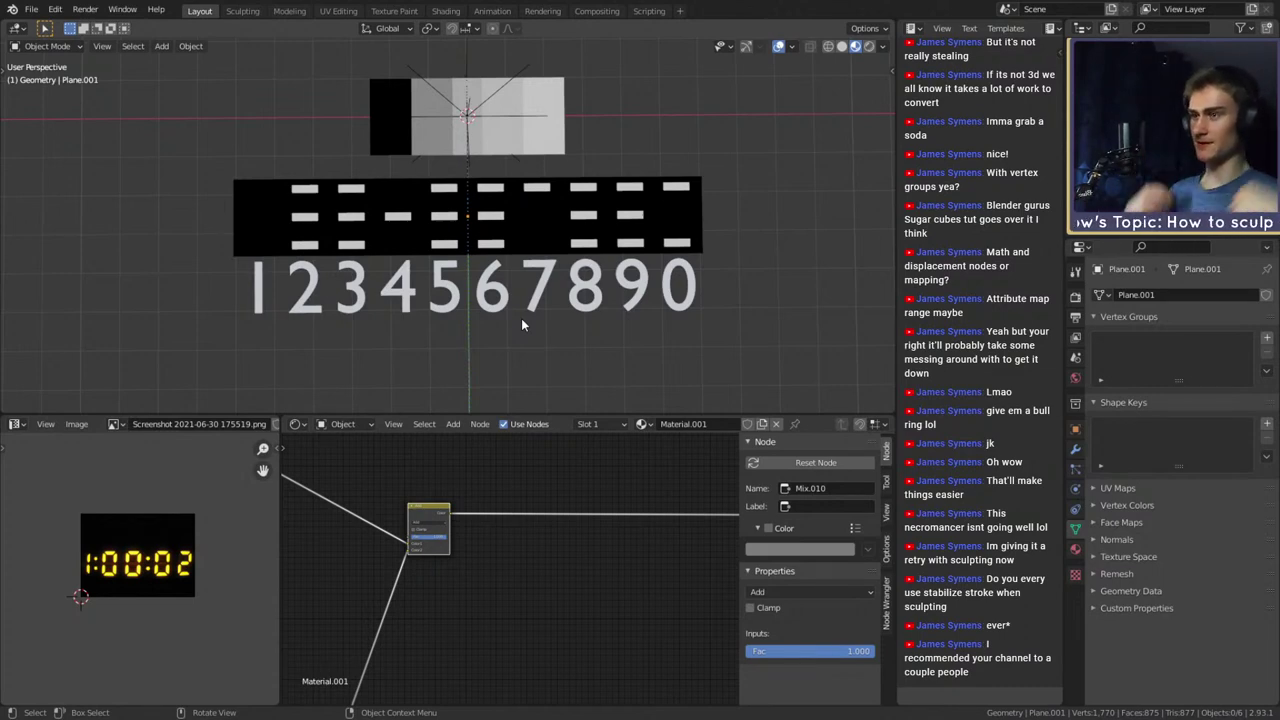
pyautogui.scroll(-5, 512, 305)
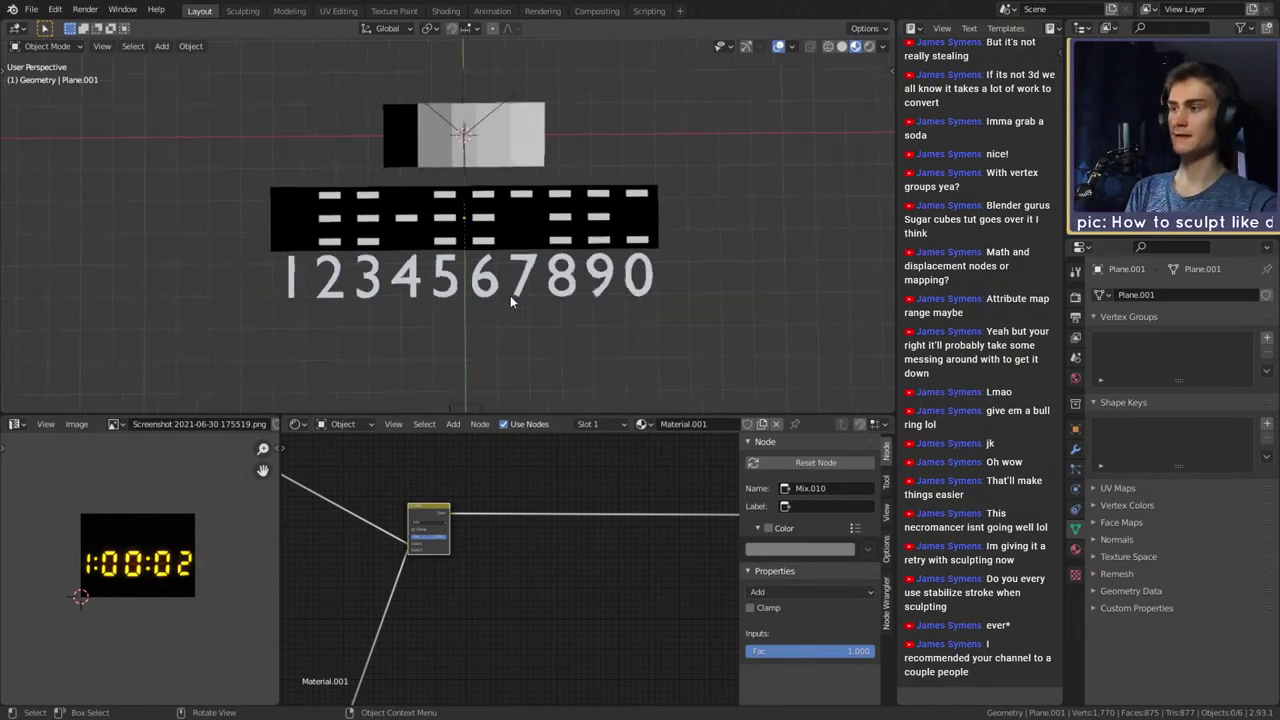
pyautogui.scroll(6, 487, 287)
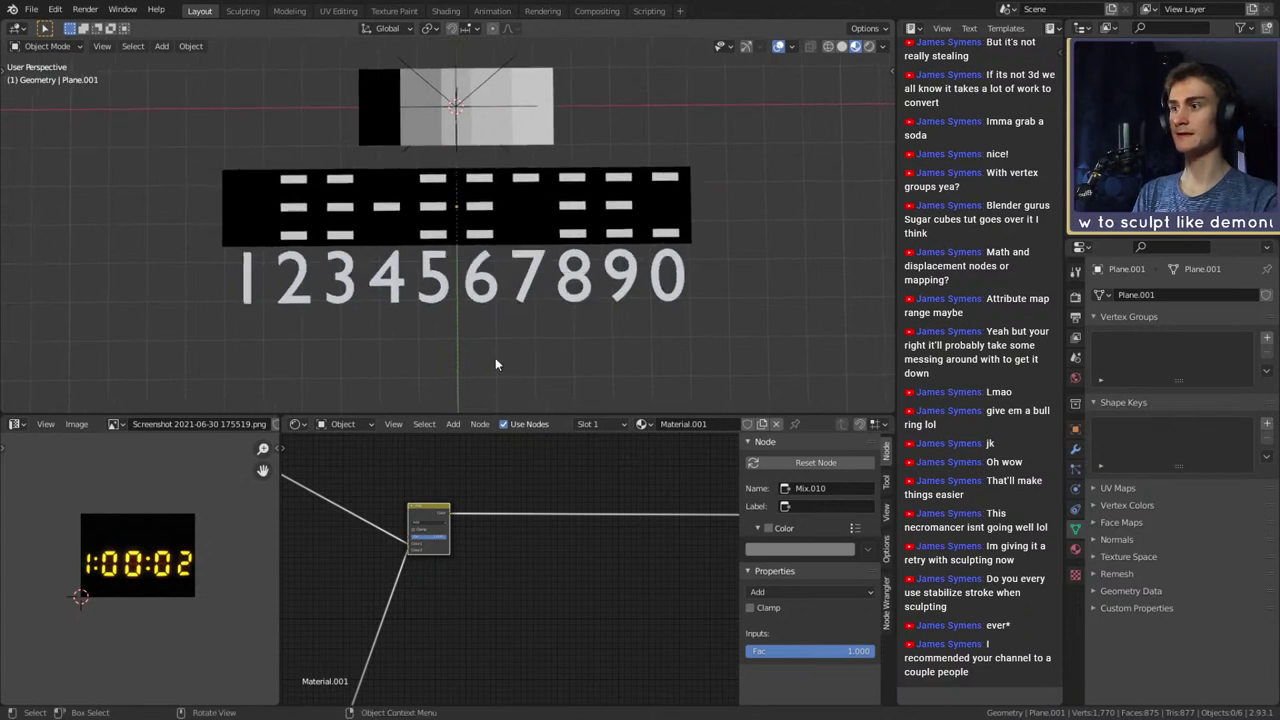
pyautogui.scroll(-5, 502, 559)
# Move the two Add mix nodes closer to the outputs of the stacked node groups
pyautogui.moveTo(490, 560); pyautogui.dragTo(586, 517, button='middle')
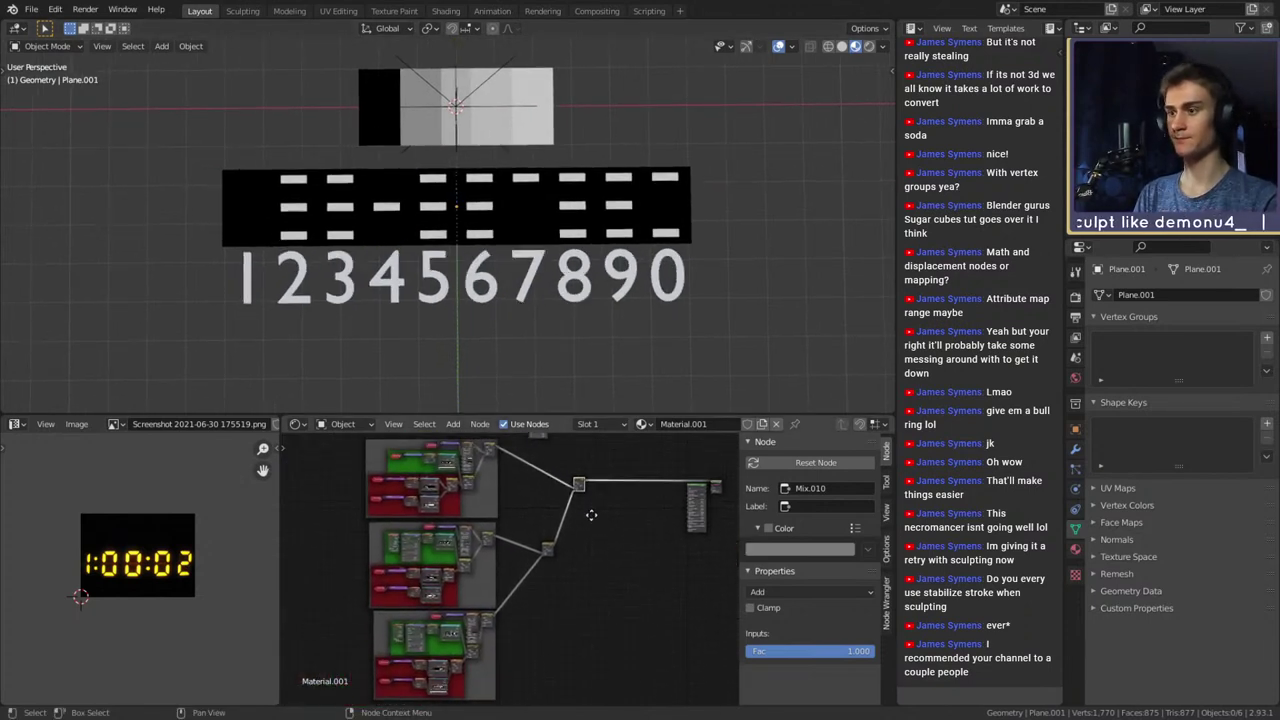
pyautogui.moveTo(548, 560); pyautogui.dragTo(518, 546)
pyautogui.scroll(6, 584, 594)
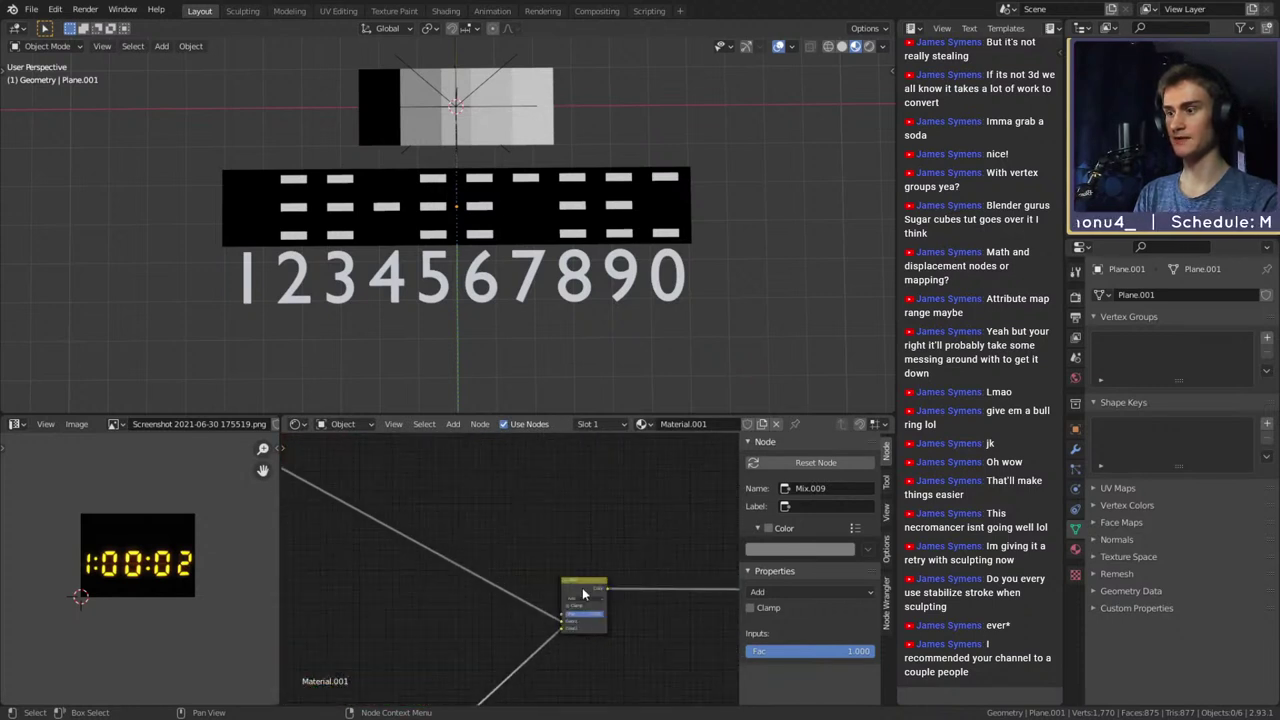
pyautogui.scroll(-3, 584, 594)
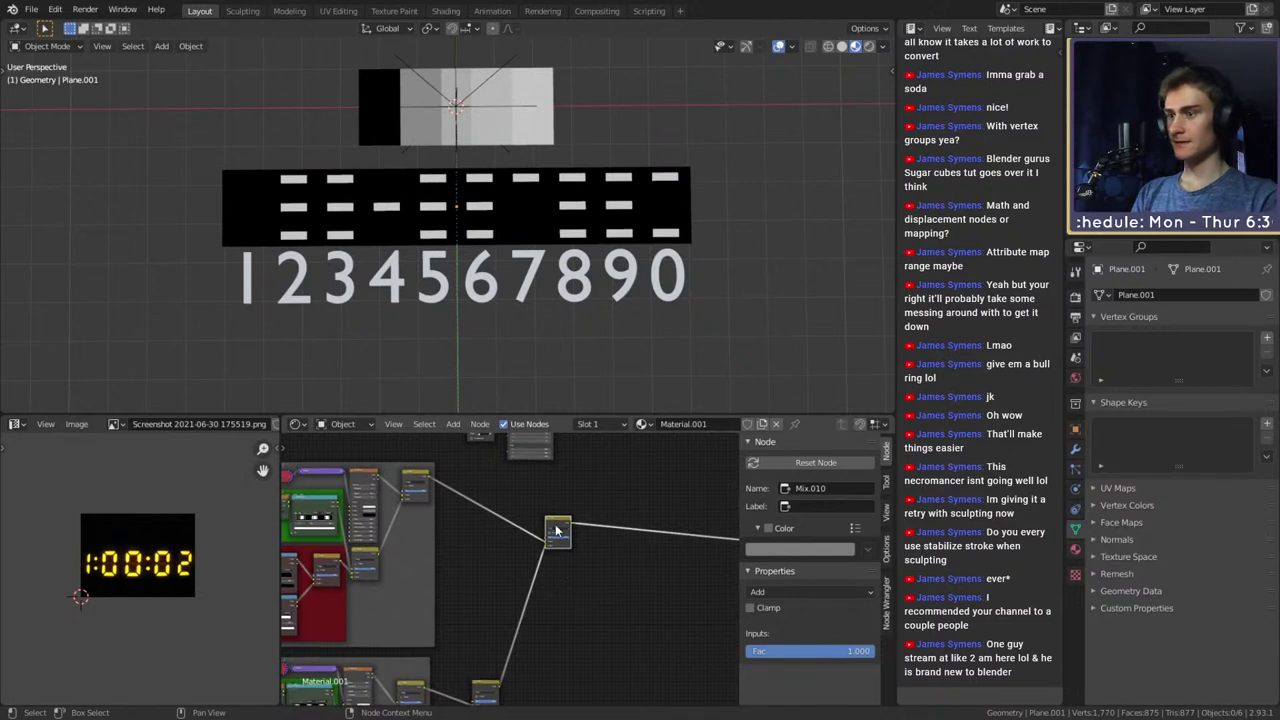
pyautogui.moveTo(557, 520); pyautogui.dragTo(313, 693)
# Nudge the Hori_1 group frame and fine-tune the position of the upper Add mix node beside it
pyautogui.scroll(-2, 550, 604)
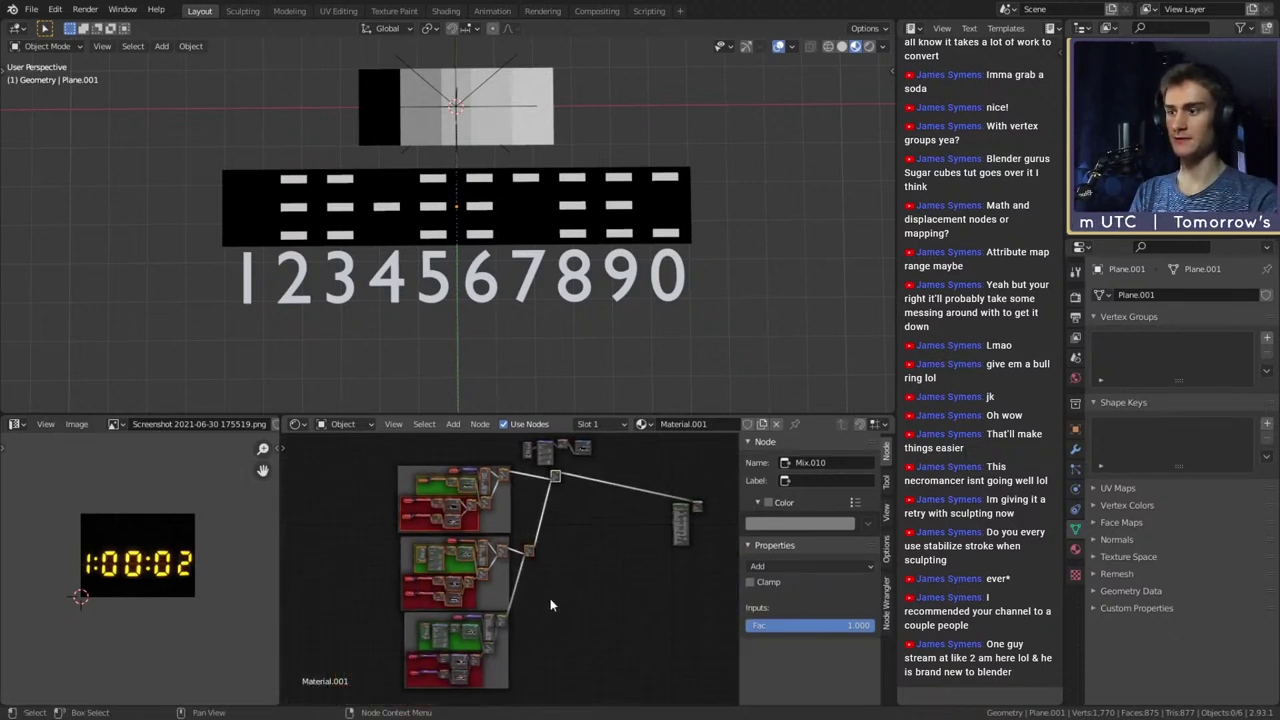
pyautogui.moveTo(582, 472); pyautogui.dragTo(346, 701)
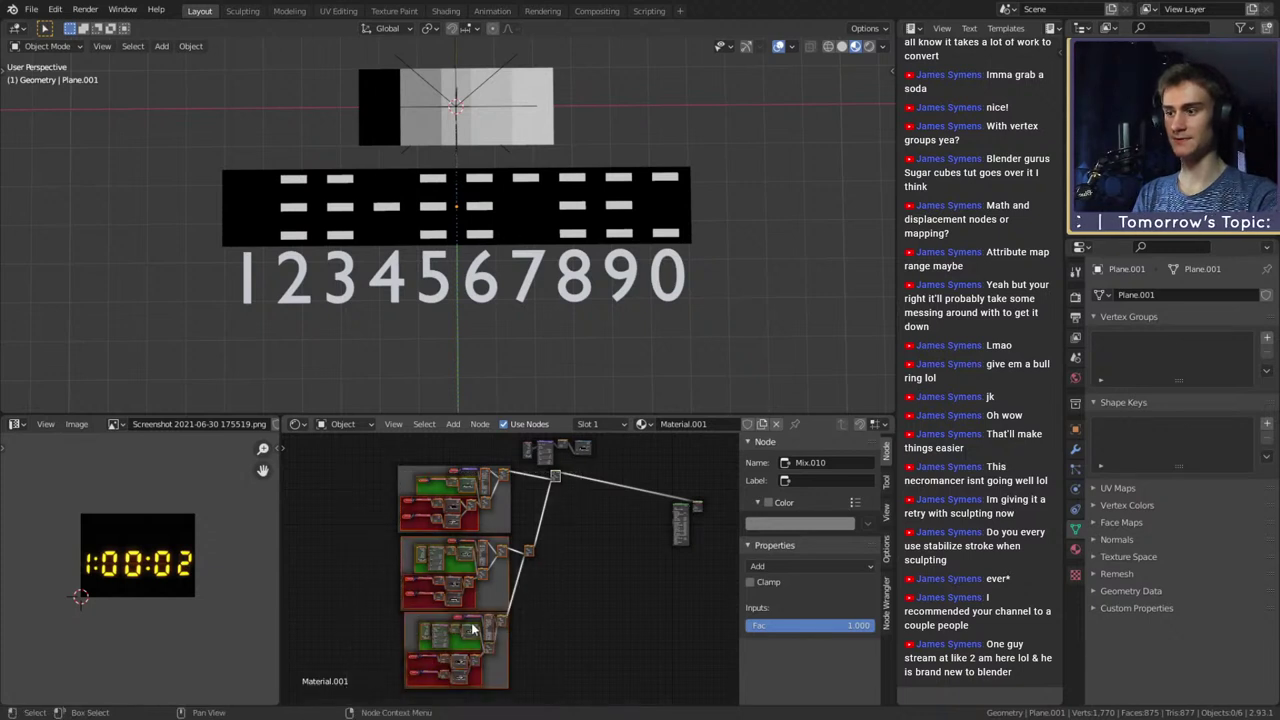
pyautogui.moveTo(501, 517); pyautogui.dragTo(501, 514)
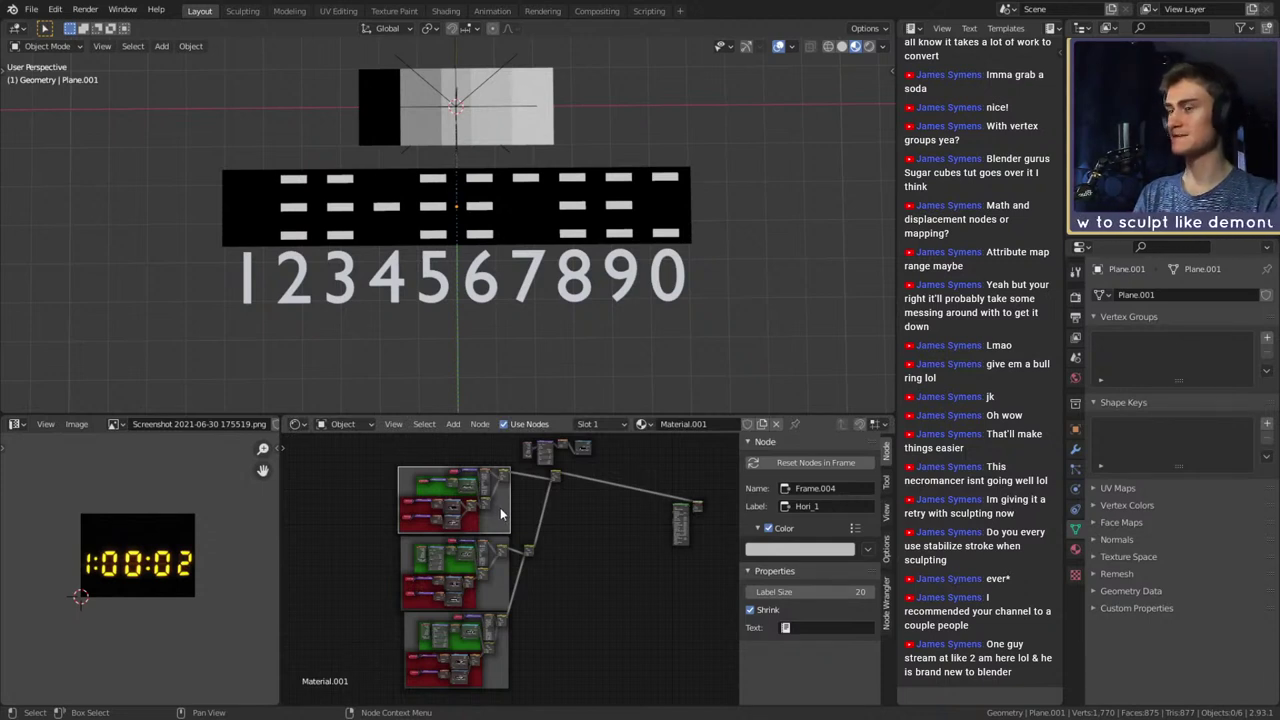
pyautogui.moveTo(534, 500); pyautogui.dragTo(506, 564, button='middle')
pyautogui.scroll(5, 470, 537)
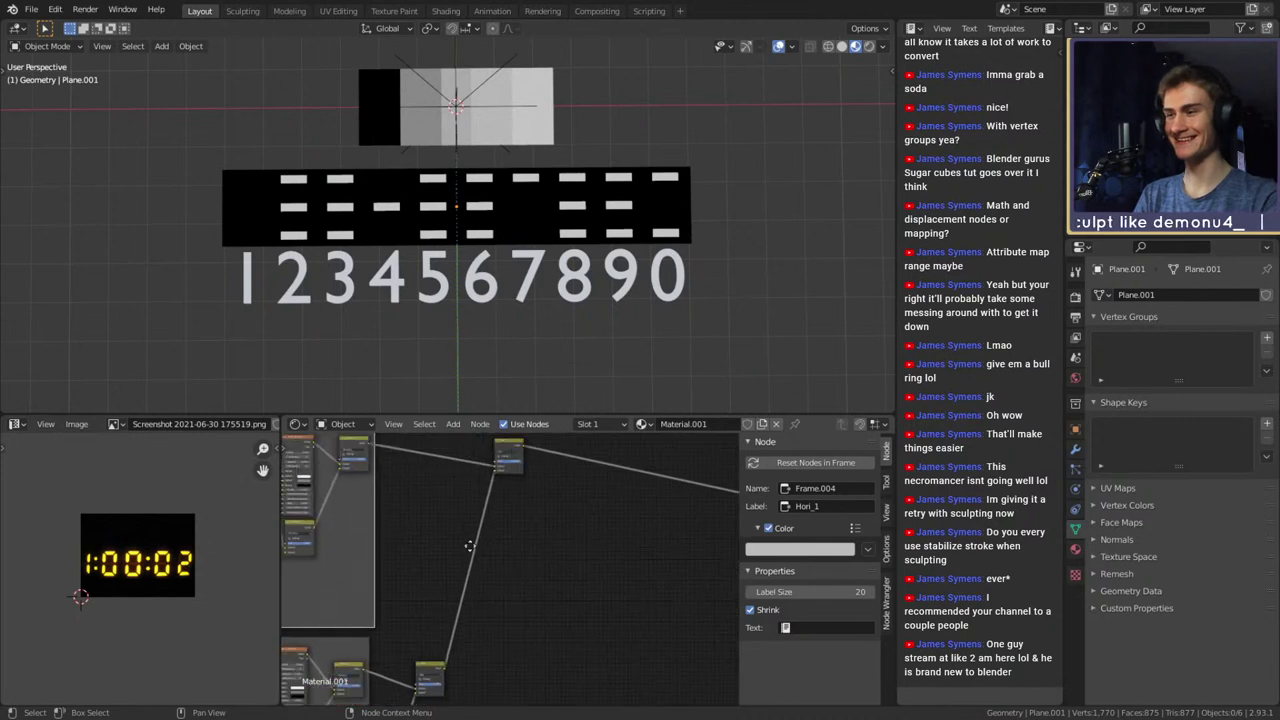
pyautogui.moveTo(586, 530); pyautogui.dragTo(558, 516)
pyautogui.scroll(-1, 617, 526)
pyautogui.scroll(-2, 617, 526)
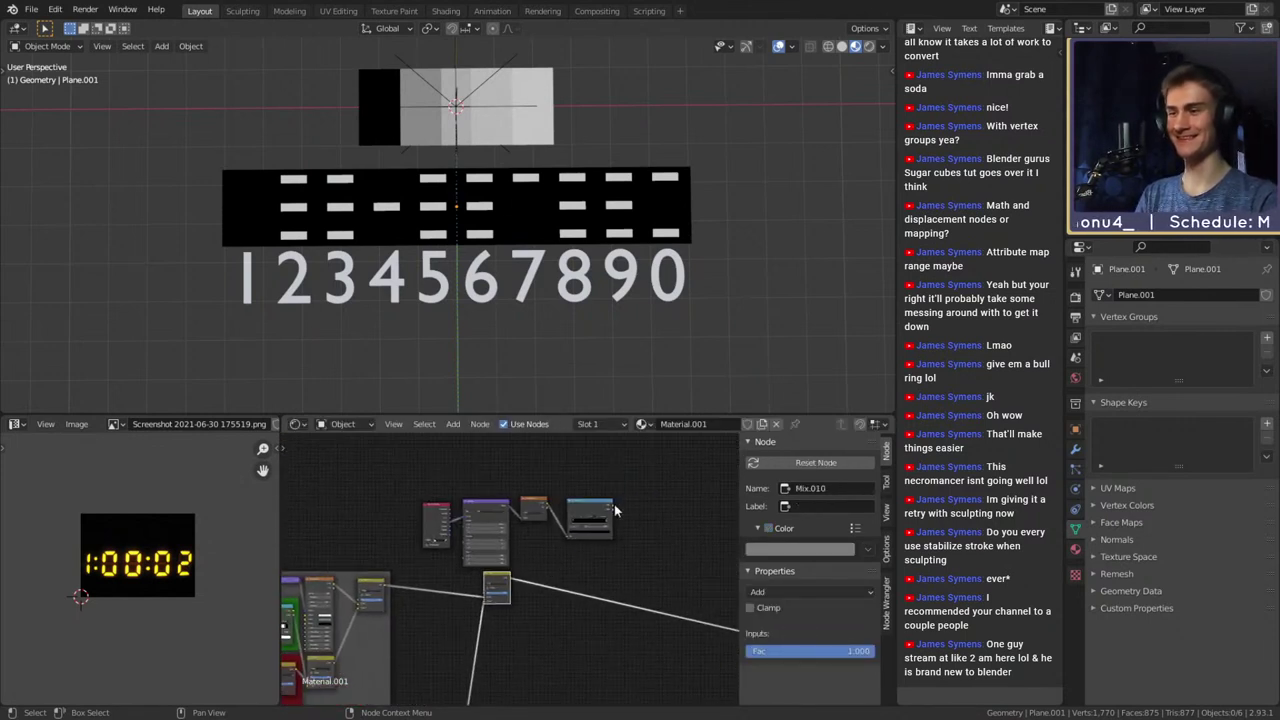
# Move the unconnected four-node chain above the Hori_1 group up and away from the upper mix node
pyautogui.moveTo(643, 477); pyautogui.dragTo(375, 565)
pyautogui.moveTo(488, 512); pyautogui.dragTo(422, 475)
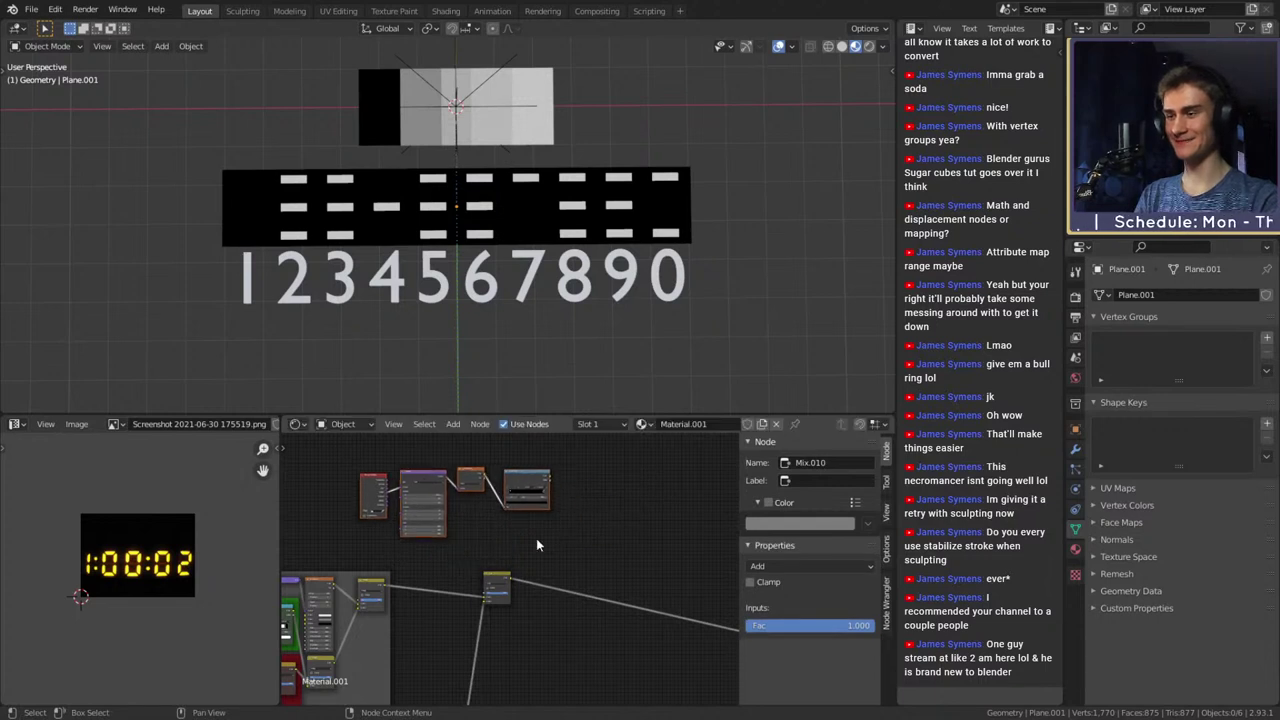
pyautogui.click(537, 543)
# Nudge the lower Add mix node toward the middle group and save the project file
pyautogui.scroll(-5, 538, 546)
pyautogui.moveTo(526, 630); pyautogui.dragTo(583, 522, button='middle')
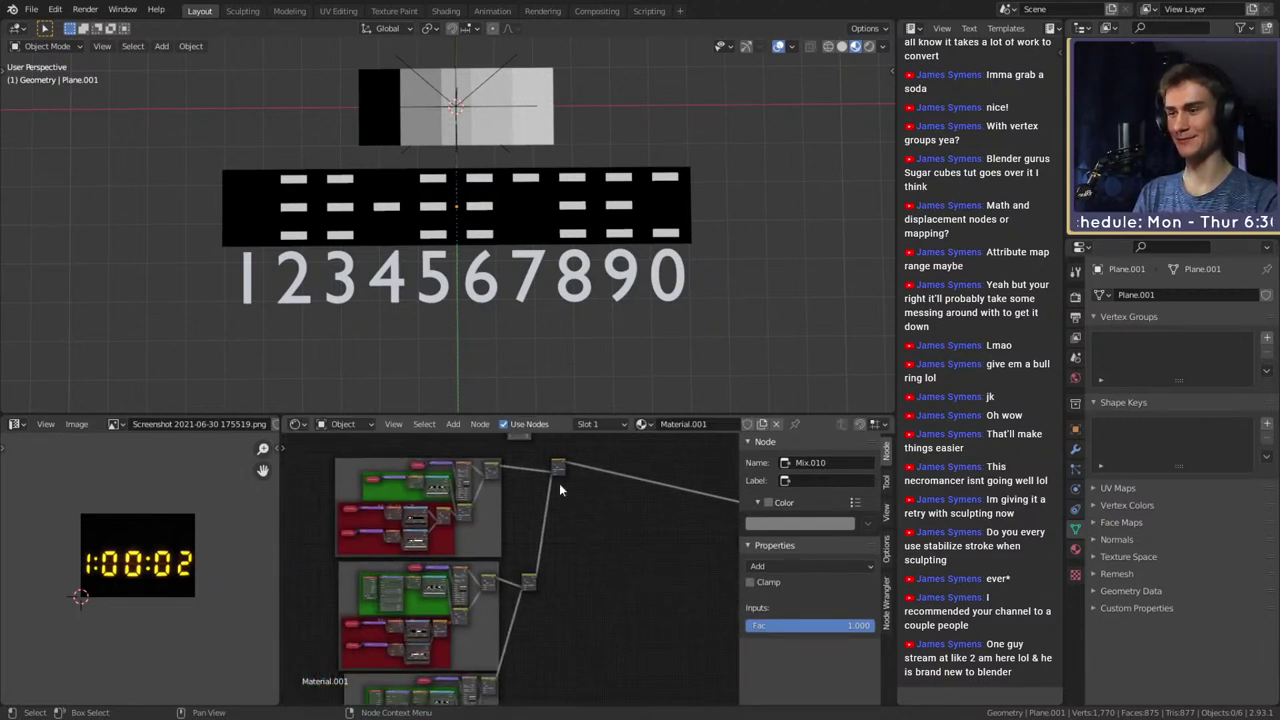
pyautogui.moveTo(530, 582); pyautogui.dragTo(522, 579)
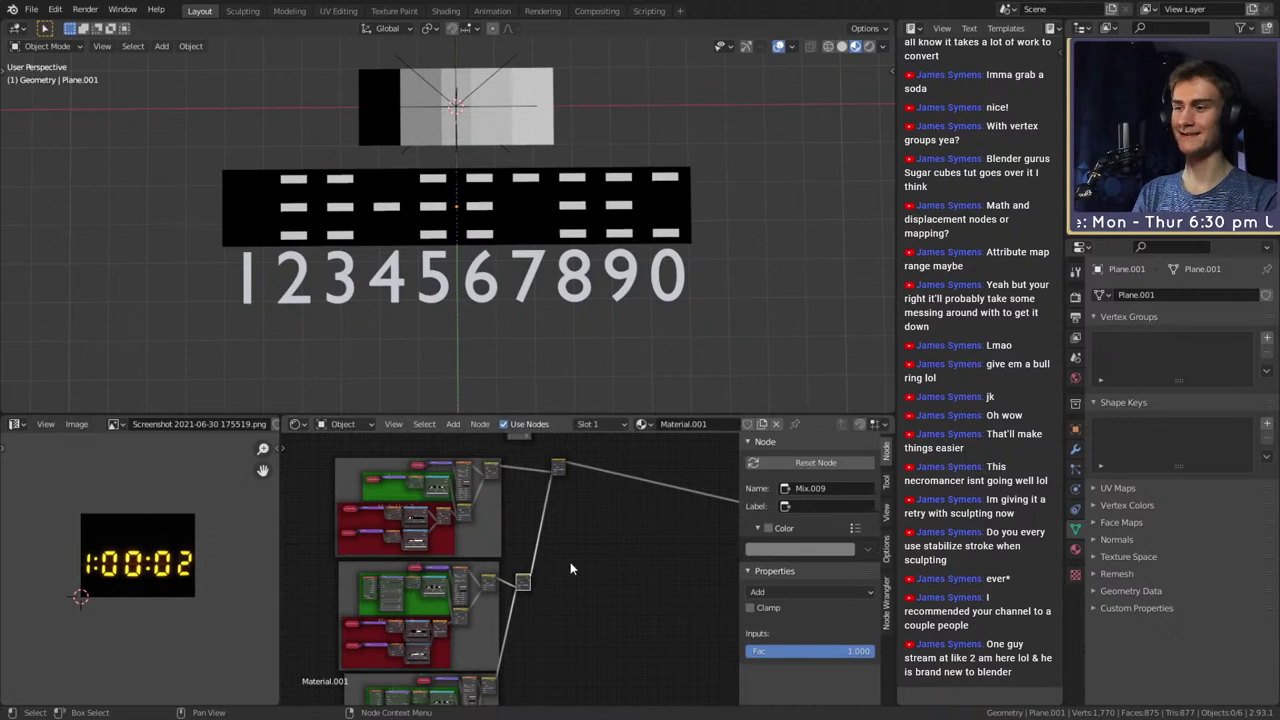
pyautogui.click(30, 12)
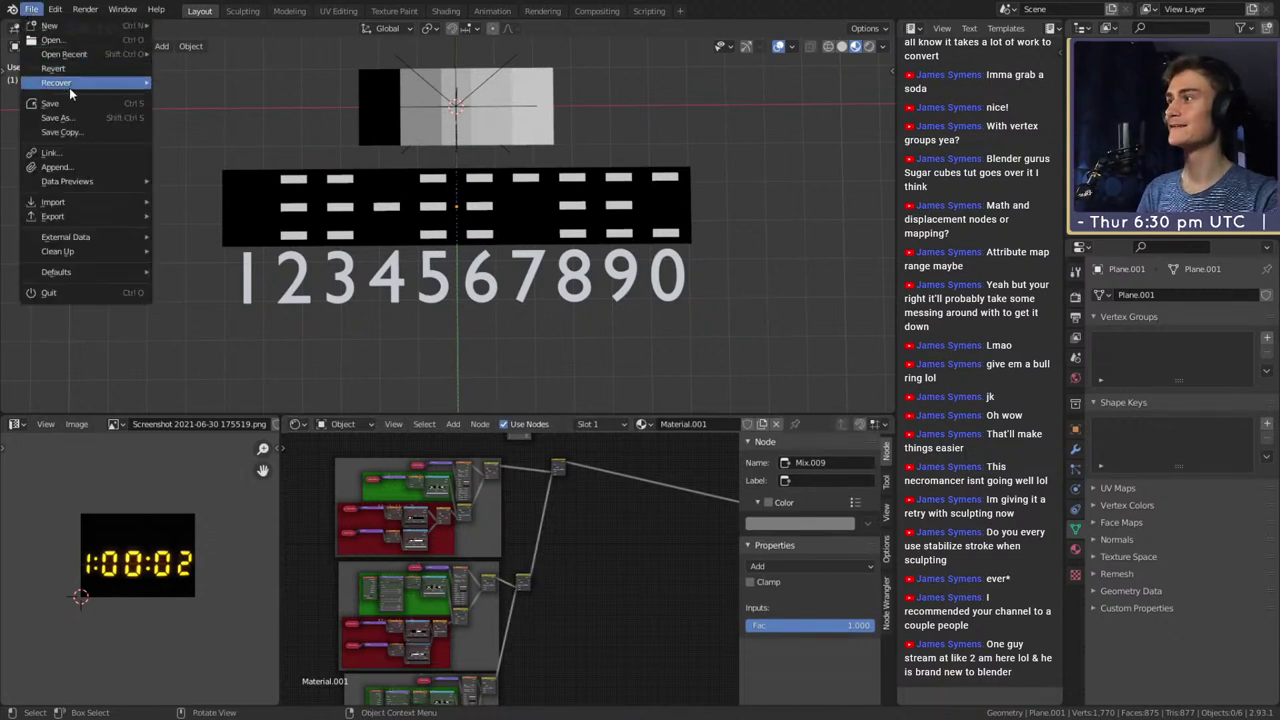
pyautogui.click(68, 103)
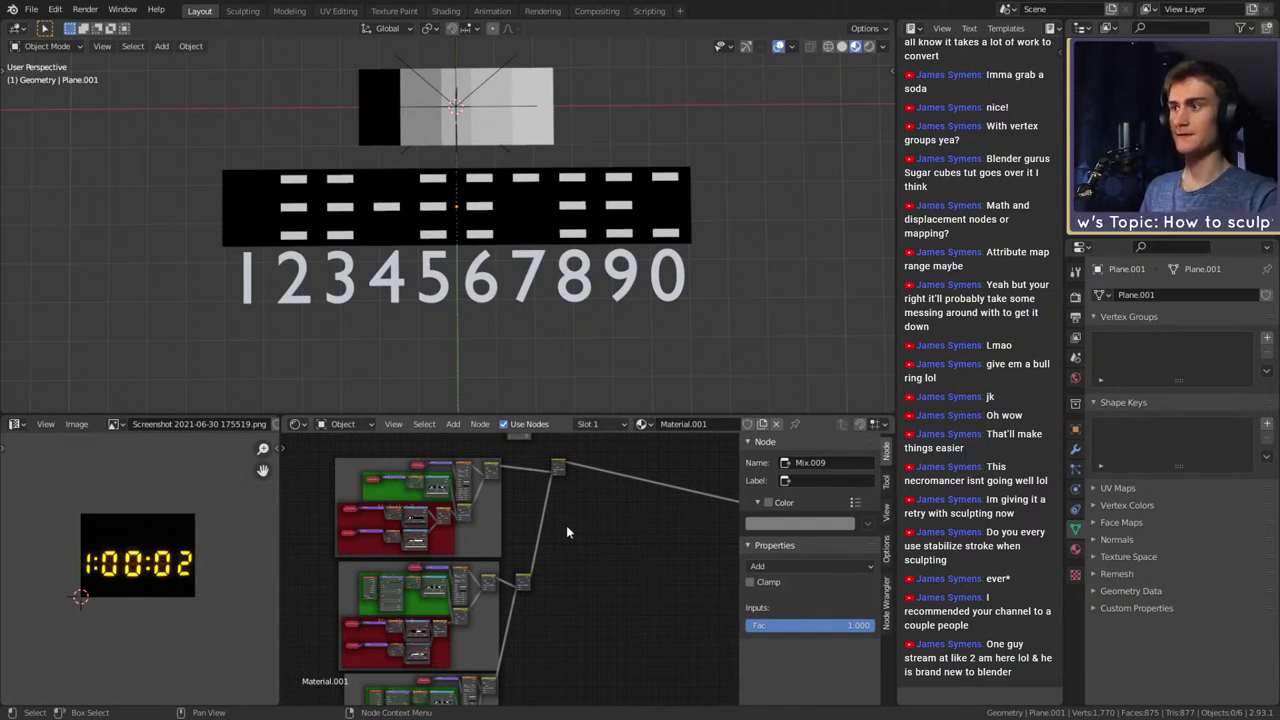
# Duplicate the Mask_Hori_3 frame with all its nodes from the lowest group and place the copy beside that group
pyautogui.scroll(-2, 570, 560)
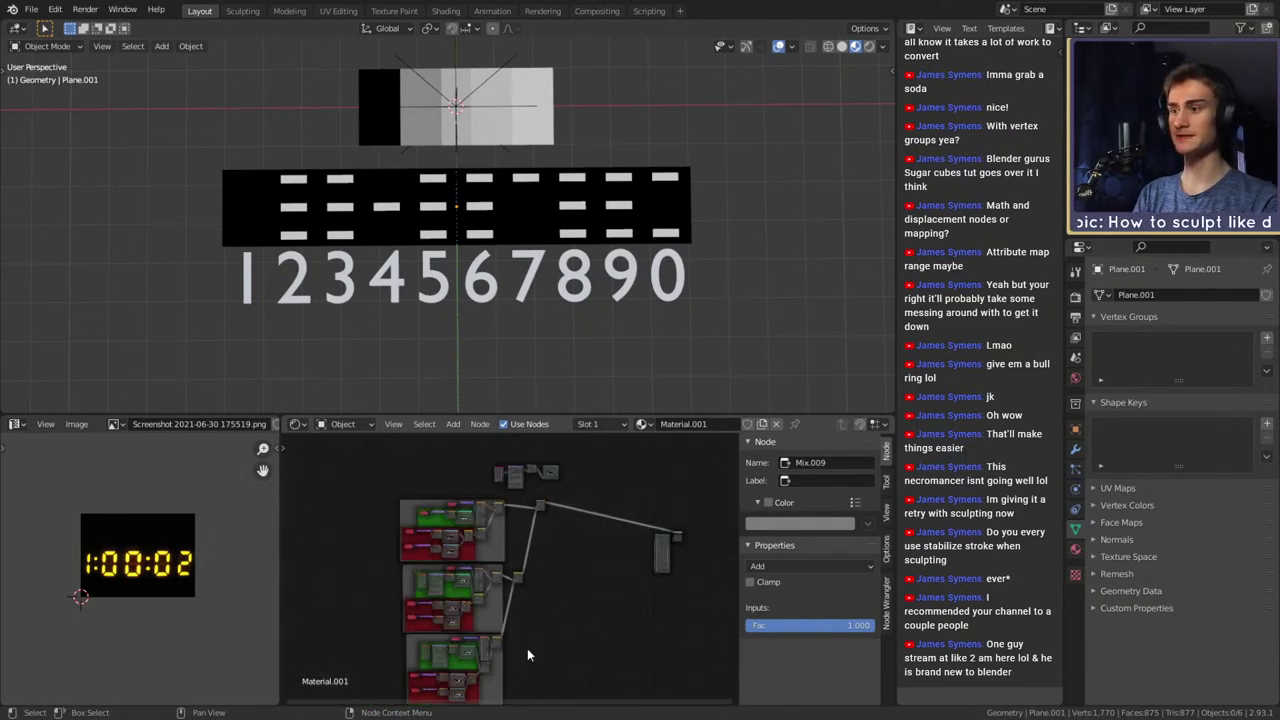
pyautogui.scroll(2, 556, 634)
pyautogui.scroll(-2, 556, 633)
pyautogui.moveTo(555, 631); pyautogui.dragTo(533, 573, button='middle')
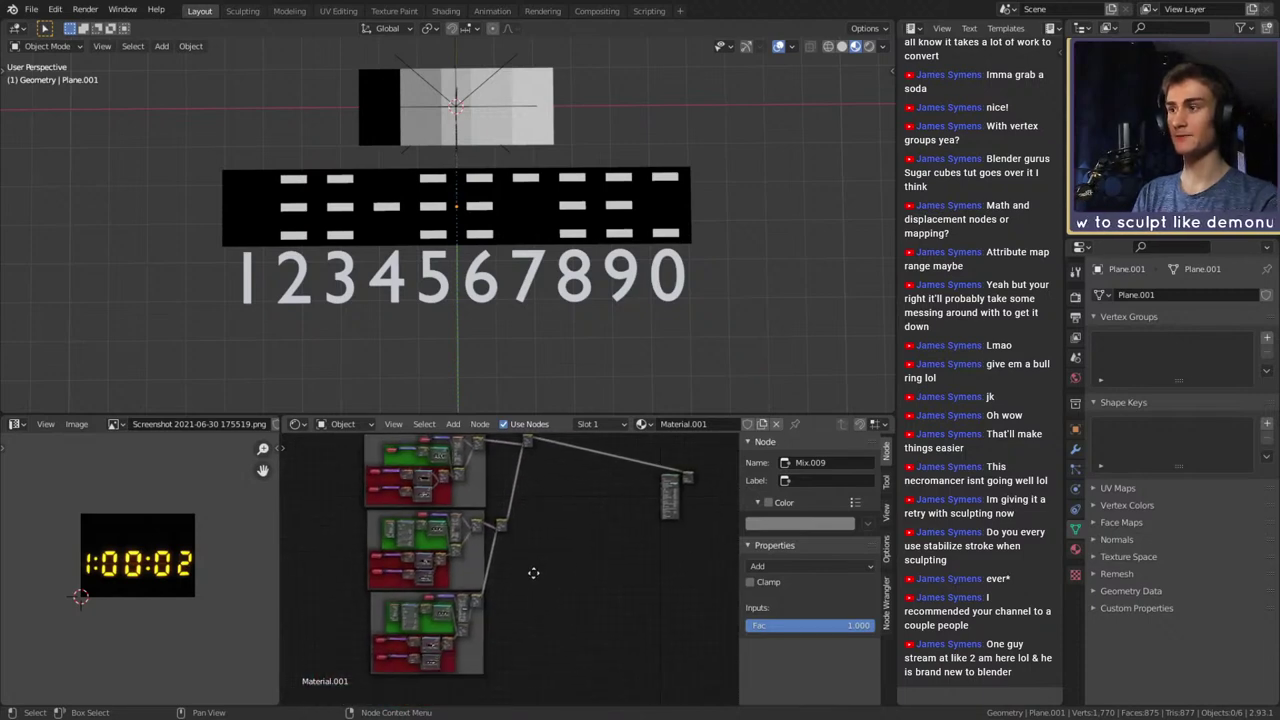
pyautogui.scroll(2, 522, 590)
pyautogui.scroll(-1, 522, 590)
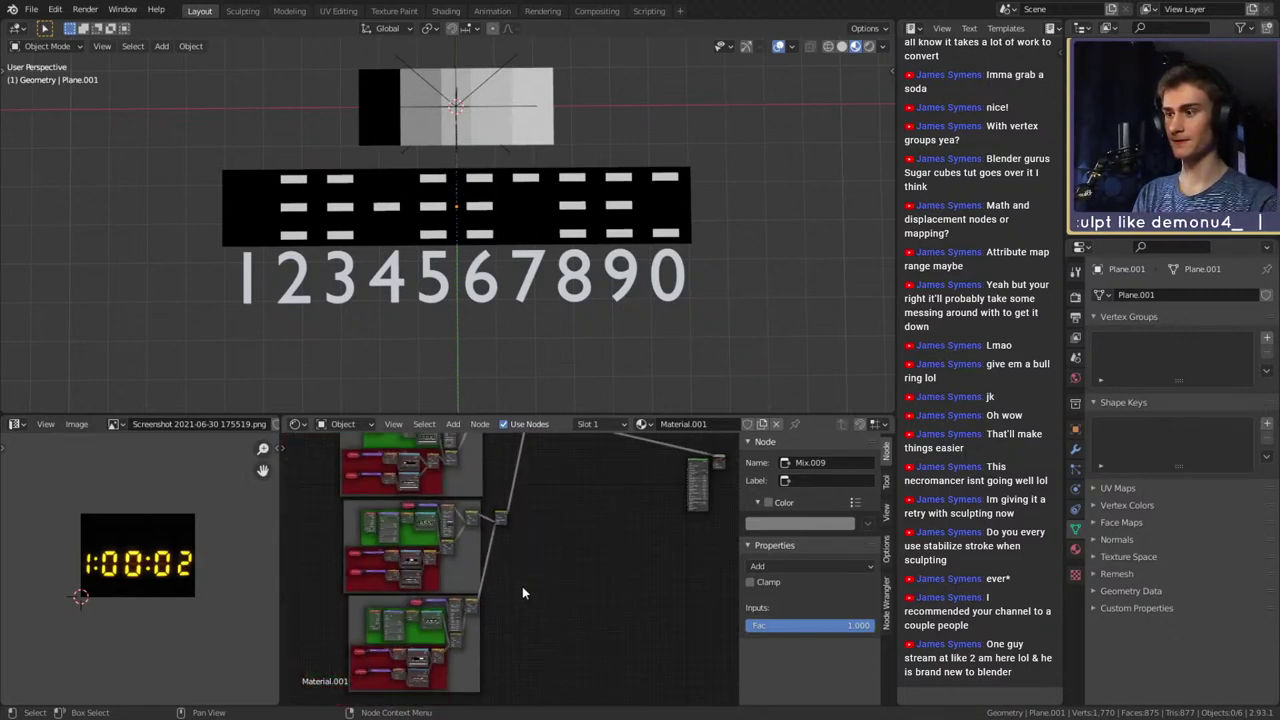
pyautogui.scroll(3, 515, 592)
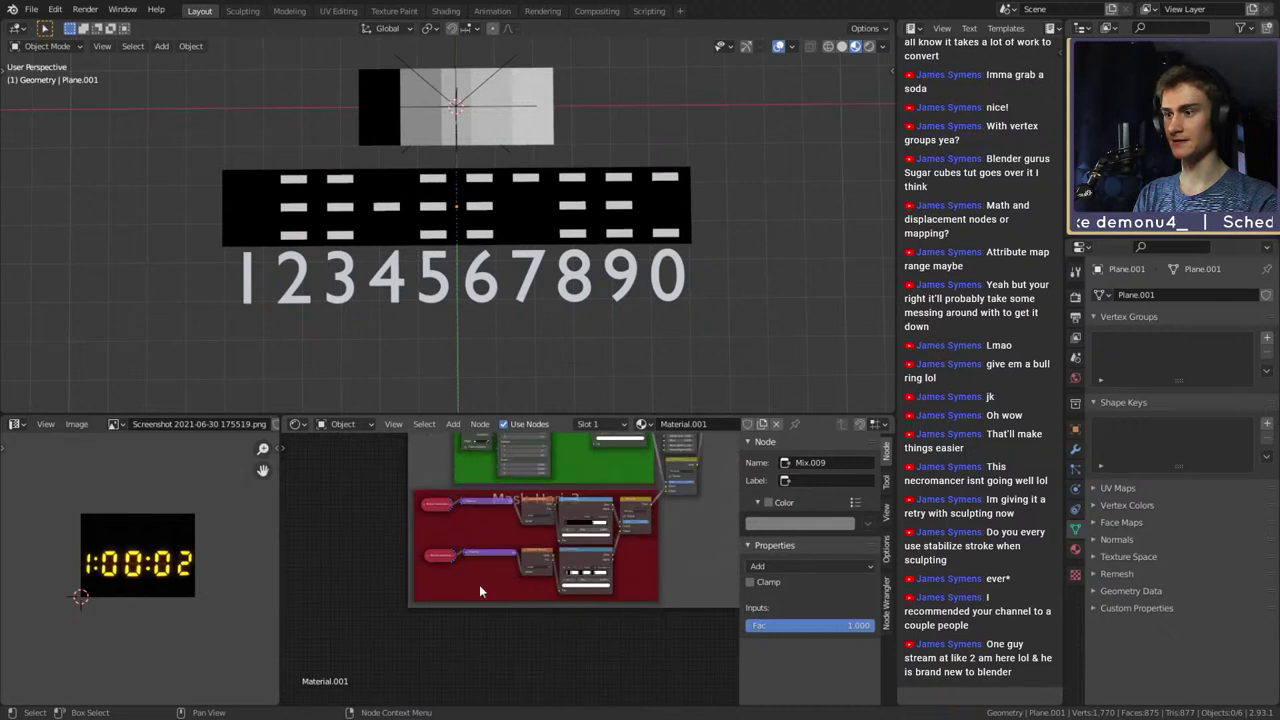
pyautogui.click(492, 515)
pyautogui.scroll(-2, 549, 611)
pyautogui.scroll(1, 596, 604)
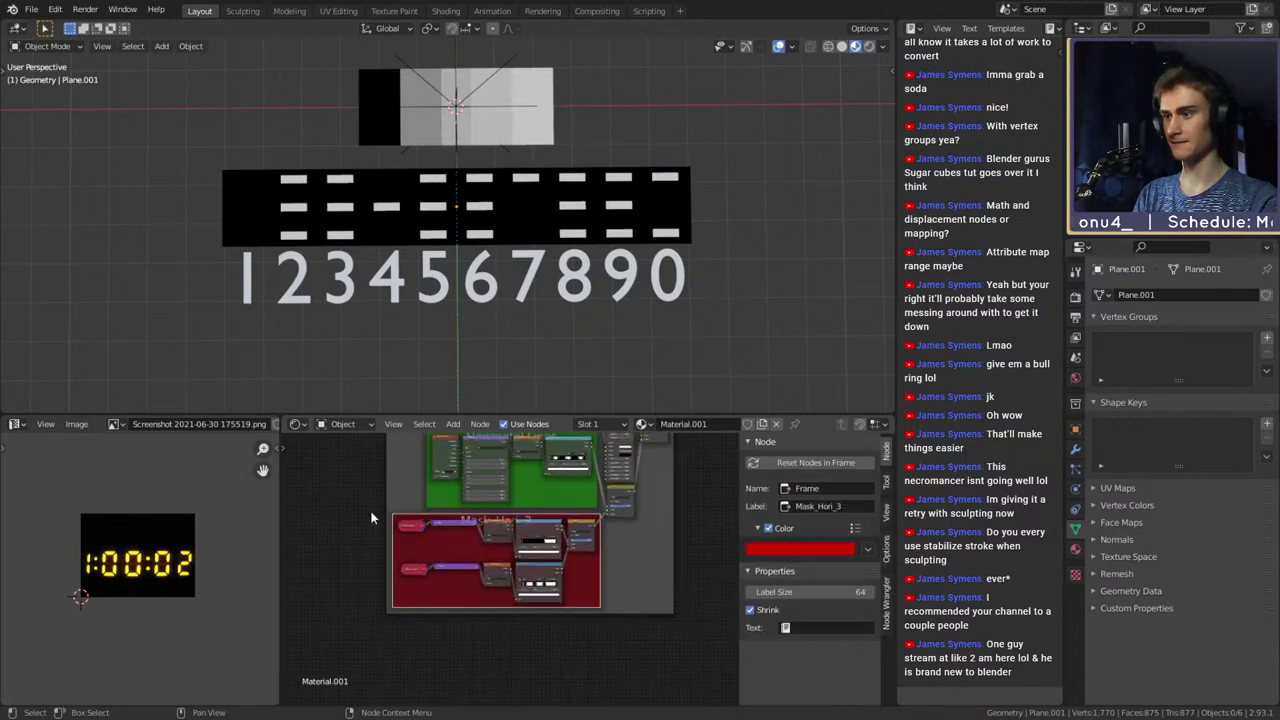
pyautogui.moveTo(366, 510); pyautogui.dragTo(605, 621)
pyautogui.scroll(-3, 605, 621)
pyautogui.moveTo(616, 598); pyautogui.dragTo(398, 575, button='middle')
pyautogui.hotkey('shift', 'd')
pyautogui.click(360, 593)
# Paste another copy of the Mask_Hori_3 frame and place it outside the enlarged grey group frame
pyautogui.scroll(6, 525, 528)
pyautogui.moveTo(525, 524); pyautogui.dragTo(367, 472, button='middle')
pyautogui.scroll(-7, 594, 558)
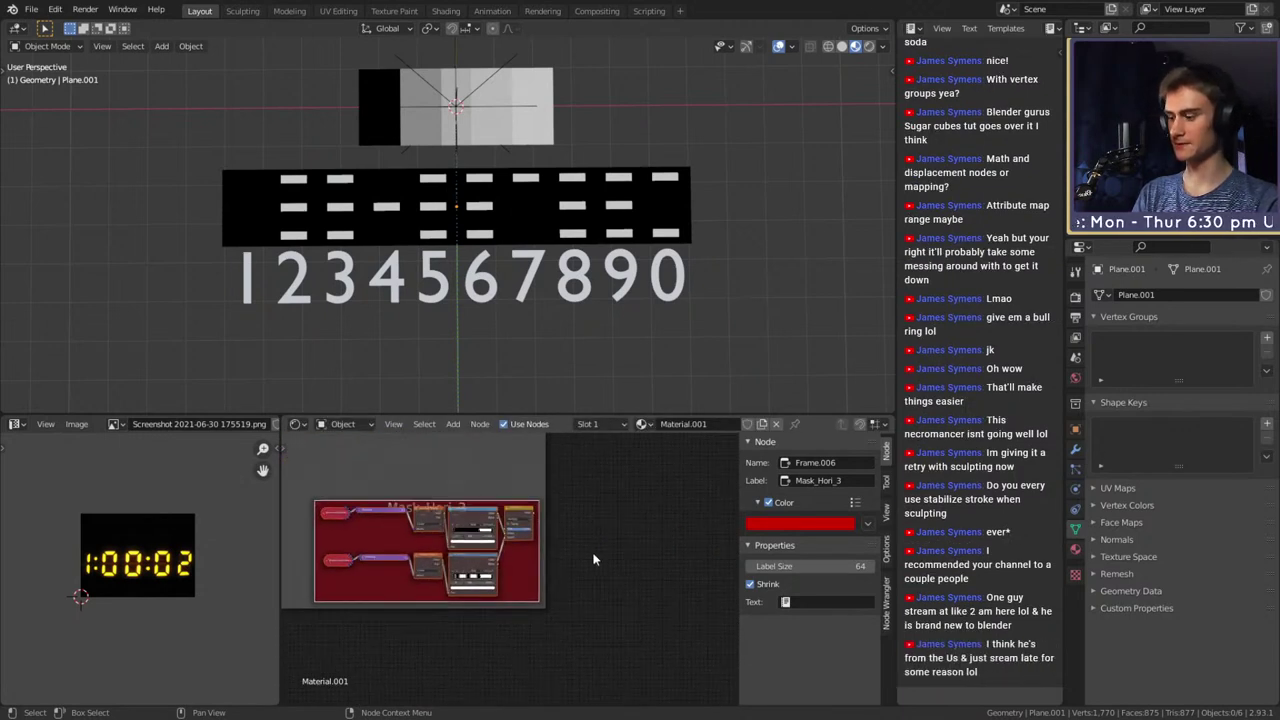
pyautogui.hotkey('ctrl', 'v')
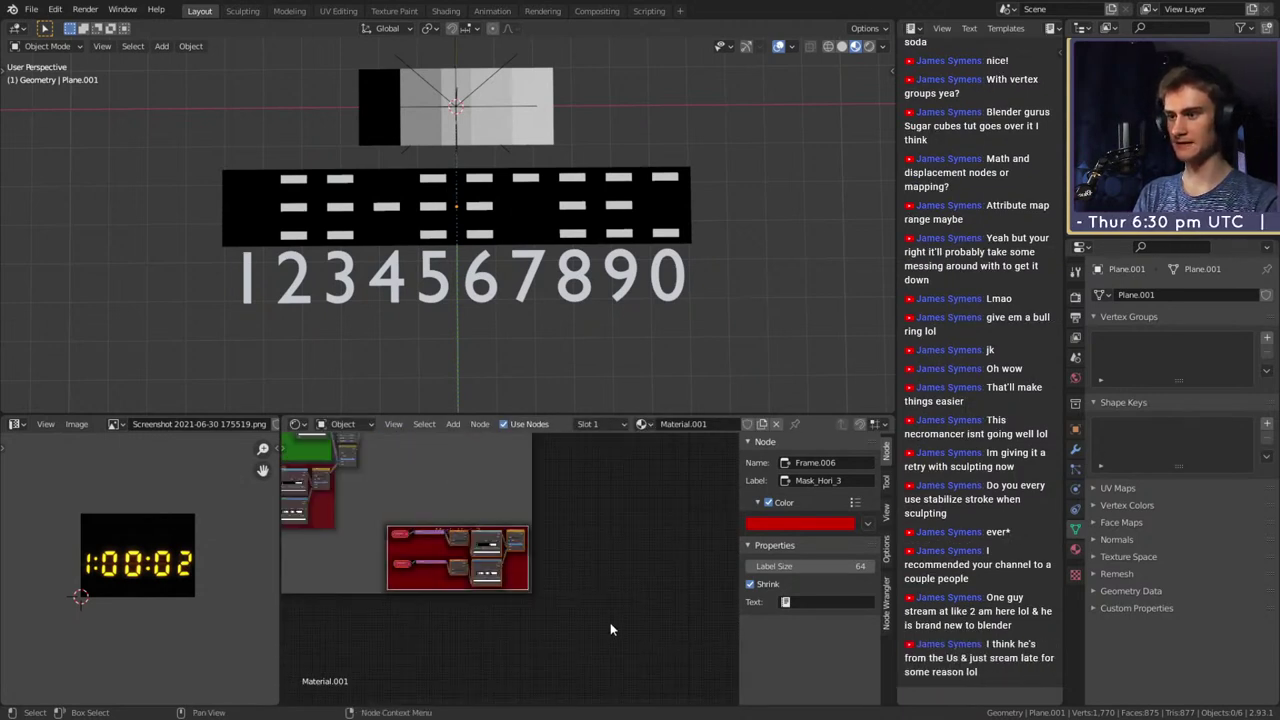
pyautogui.press('g')
pyautogui.click(608, 611)
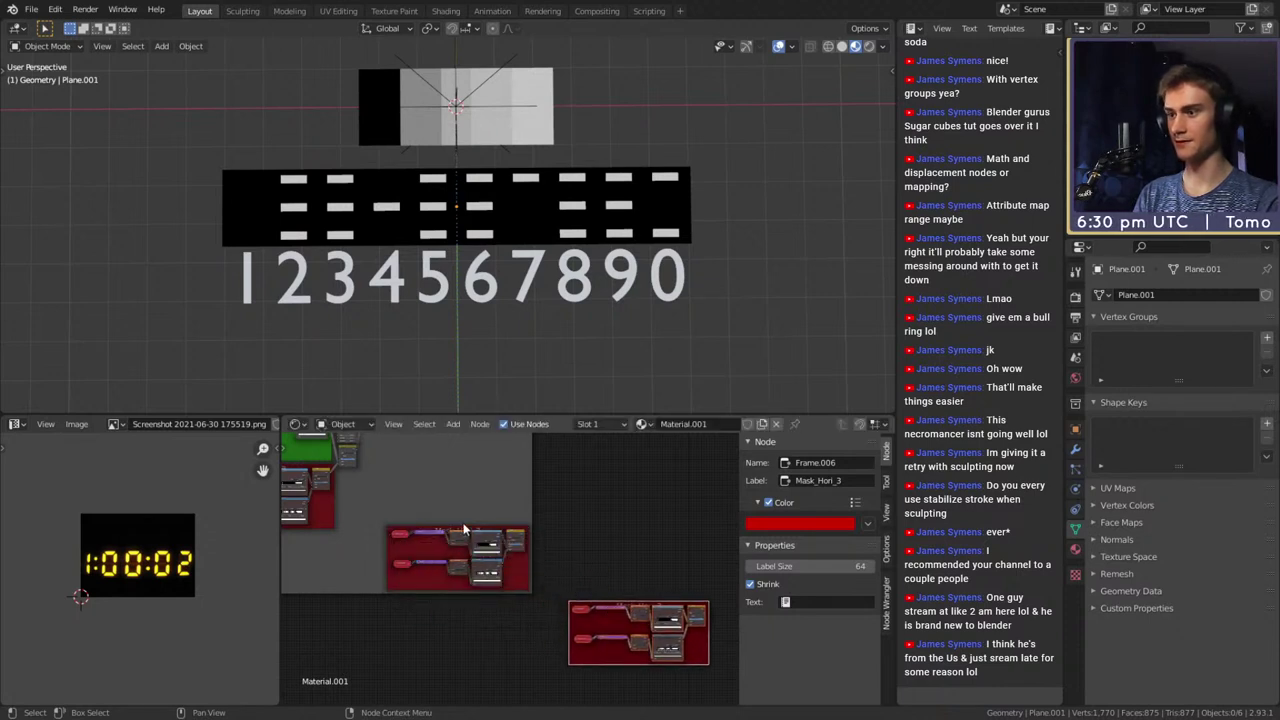
# Delete the Mask_Hori_3 copy inside the grey frame and move the remaining copy into the empty area beside the segment groups
pyautogui.moveTo(547, 518); pyautogui.dragTo(386, 600)
pyautogui.press('x')
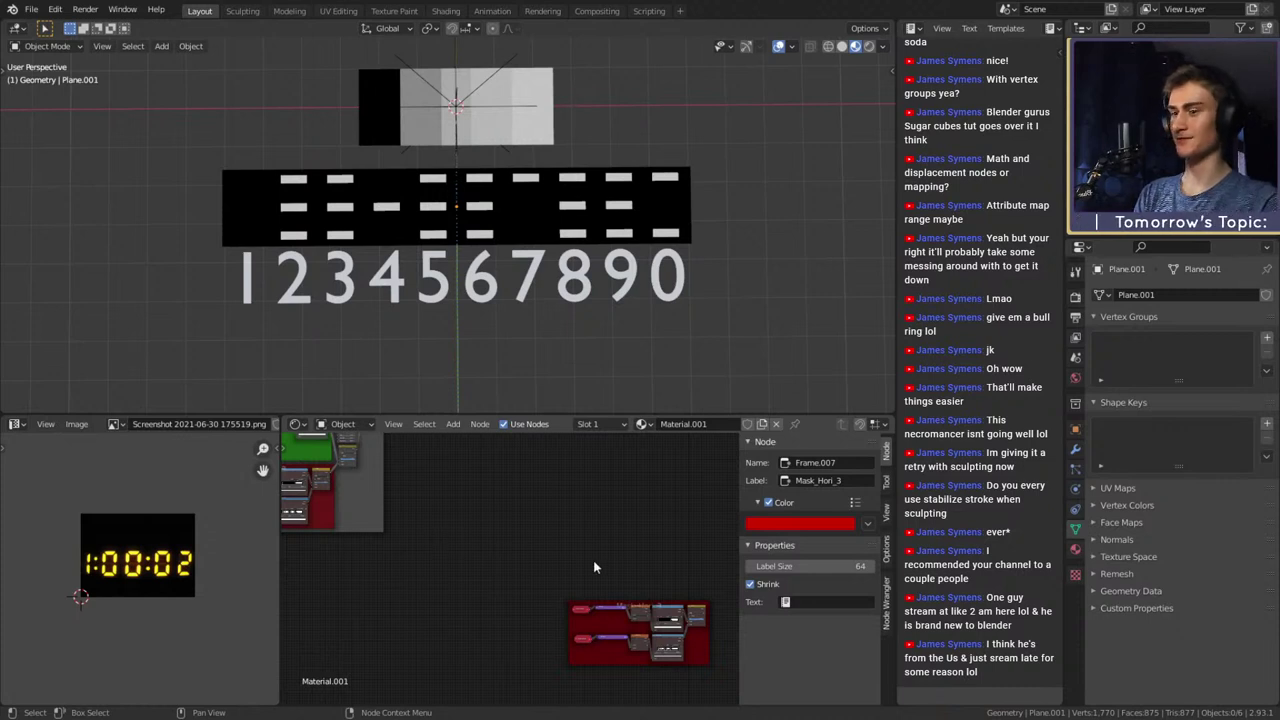
pyautogui.moveTo(614, 602); pyautogui.dragTo(735, 552)
pyautogui.moveTo(437, 570); pyautogui.dragTo(570, 652, button='middle')
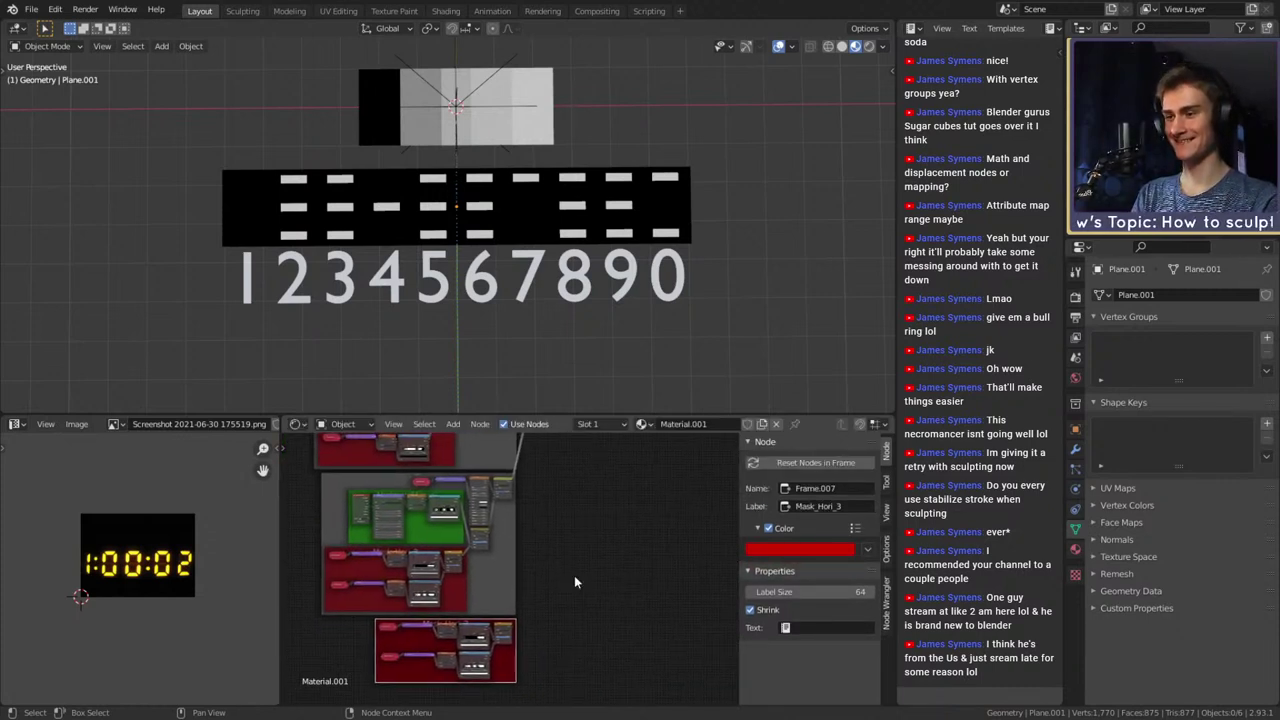
pyautogui.moveTo(504, 660); pyautogui.dragTo(582, 603)
pyautogui.moveTo(615, 405); pyautogui.dragTo(688, 320, button='middle')
pyautogui.moveTo(662, 576); pyautogui.dragTo(610, 660, button='middle')
pyautogui.scroll(-2, 572, 562)
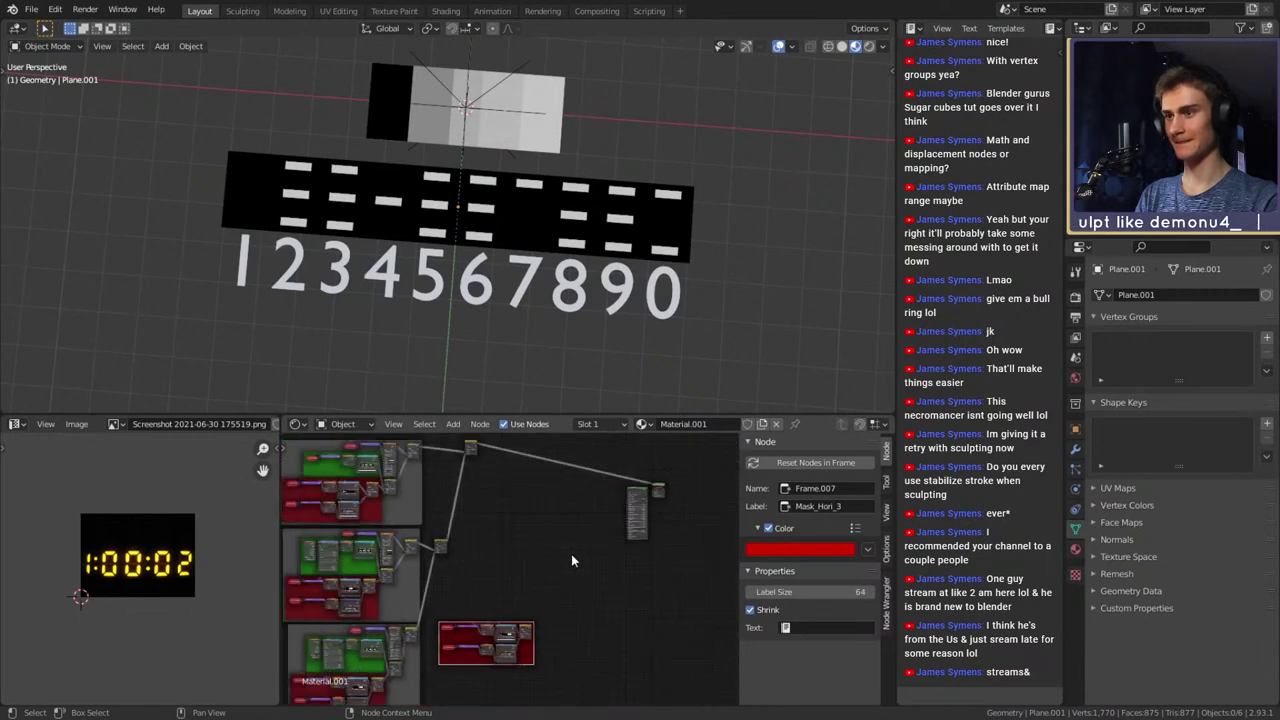
# Preview the Multiply node of the detached Mask_Hori_3 copy on the digit plane
pyautogui.moveTo(572, 560); pyautogui.dragTo(562, 571, button='middle')
pyautogui.scroll(6, 595, 615)
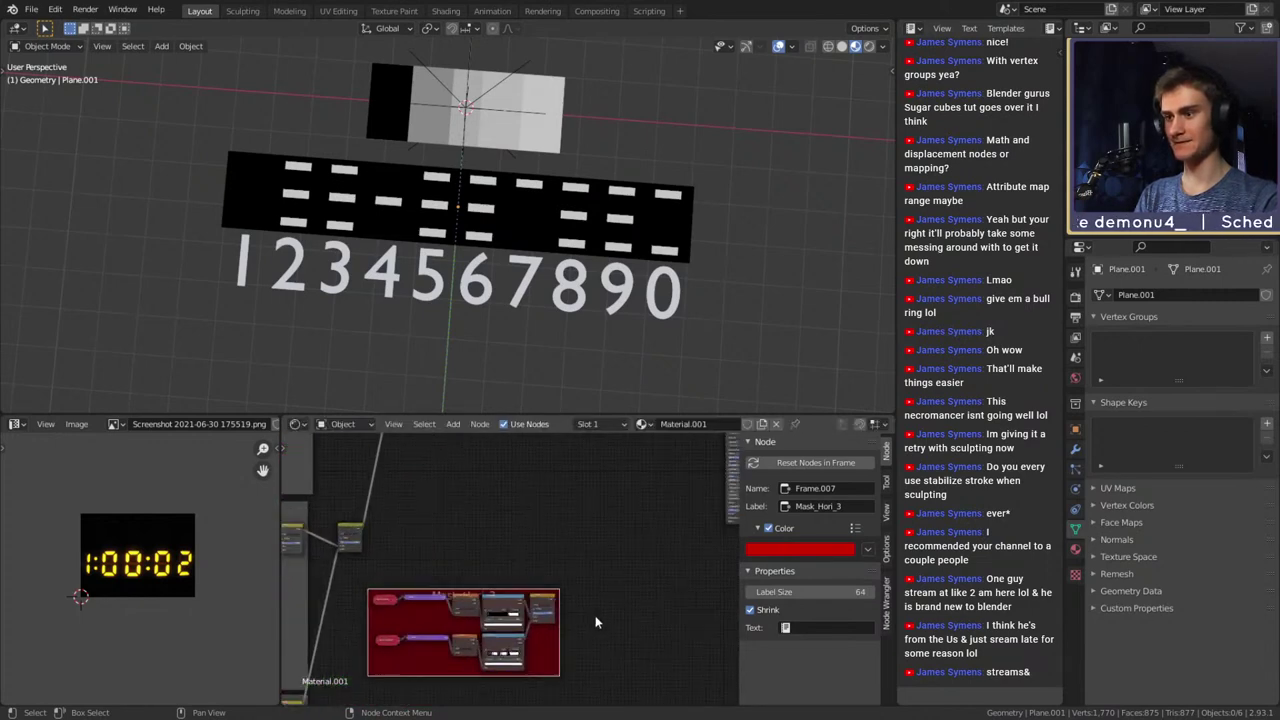
pyautogui.keyDown('ctrl'); pyautogui.keyDown('shift'); pyautogui.click(567, 484); pyautogui.keyUp('shift'); pyautogui.keyUp('ctrl')
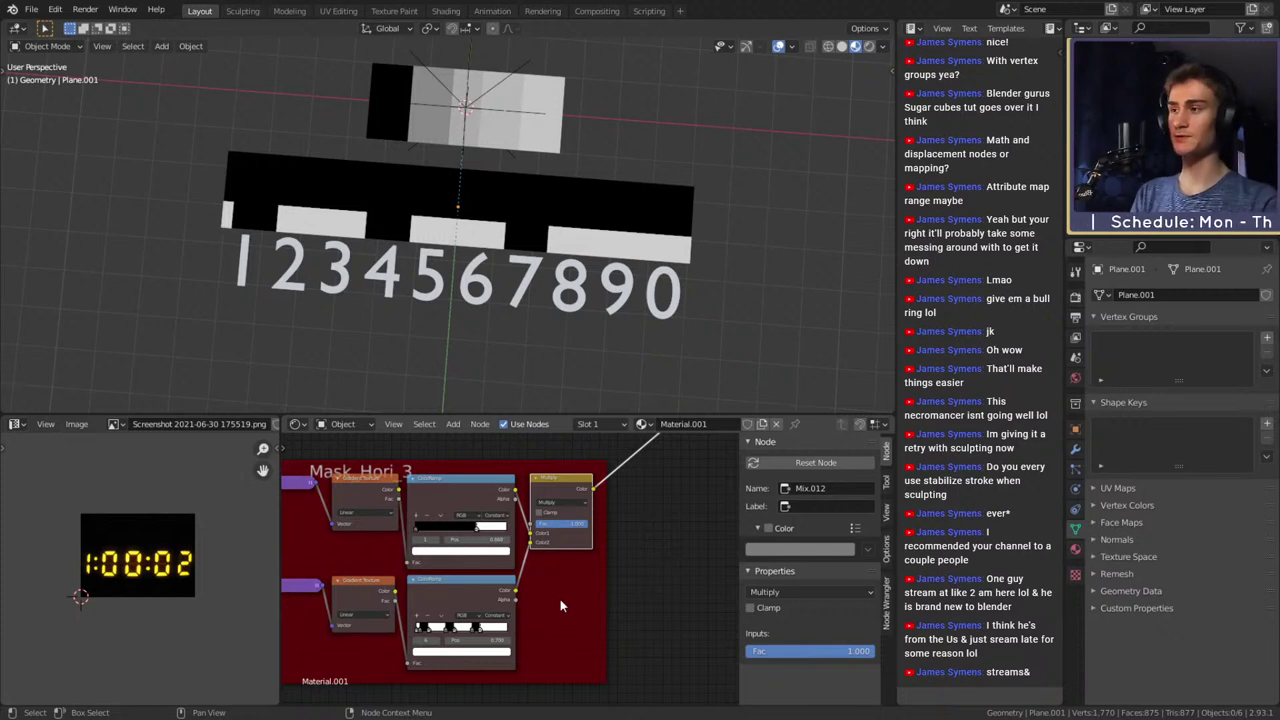
pyautogui.moveTo(543, 600); pyautogui.dragTo(559, 604, button='middle')
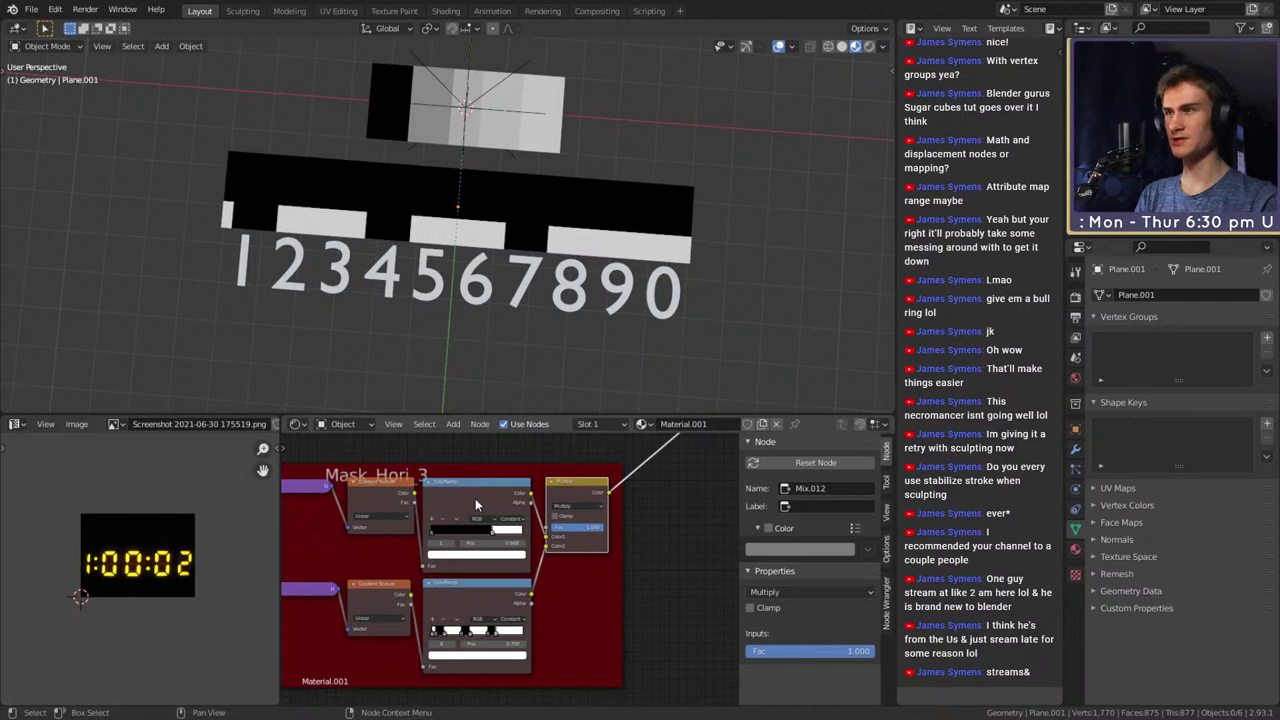
# Examine the lower ColorRamp's black and white stops in the detached Mask_Hori_3 copy against the digits on the plane
pyautogui.scroll(2, 500, 620)
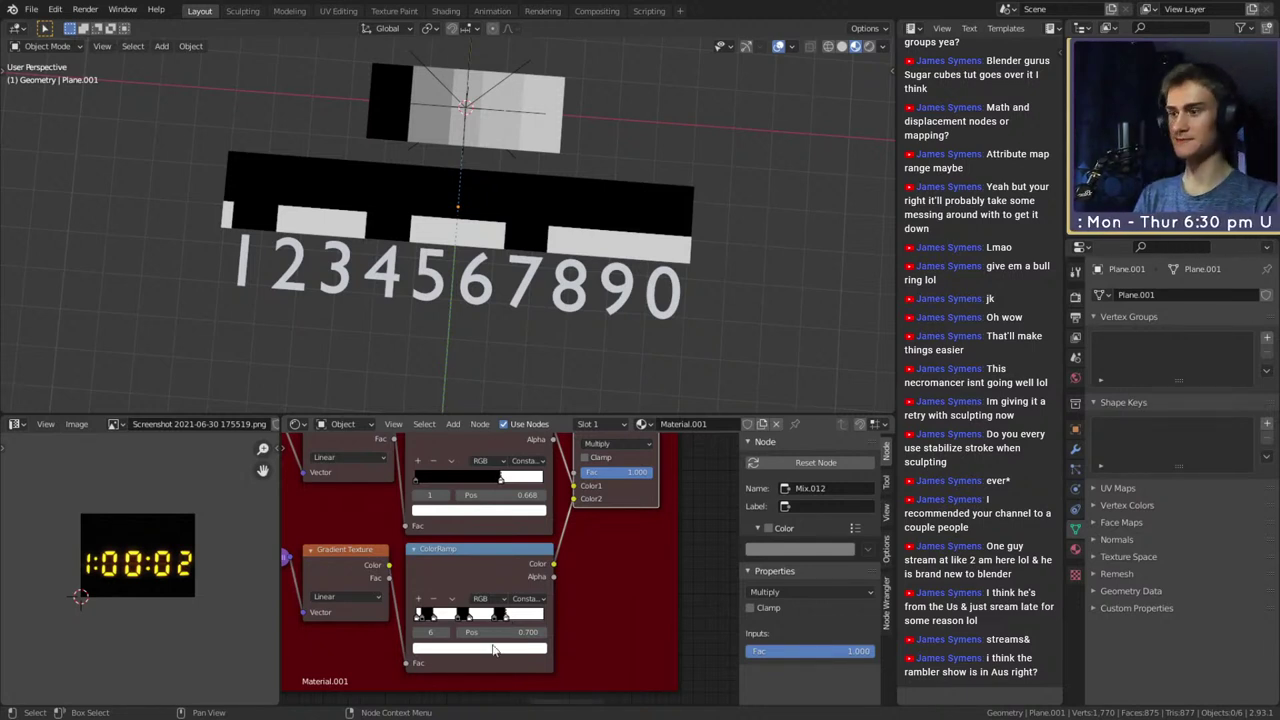
pyautogui.scroll(-4, 580, 558)
pyautogui.moveTo(575, 573); pyautogui.dragTo(673, 594, button='middle')
pyautogui.scroll(6, 431, 544)
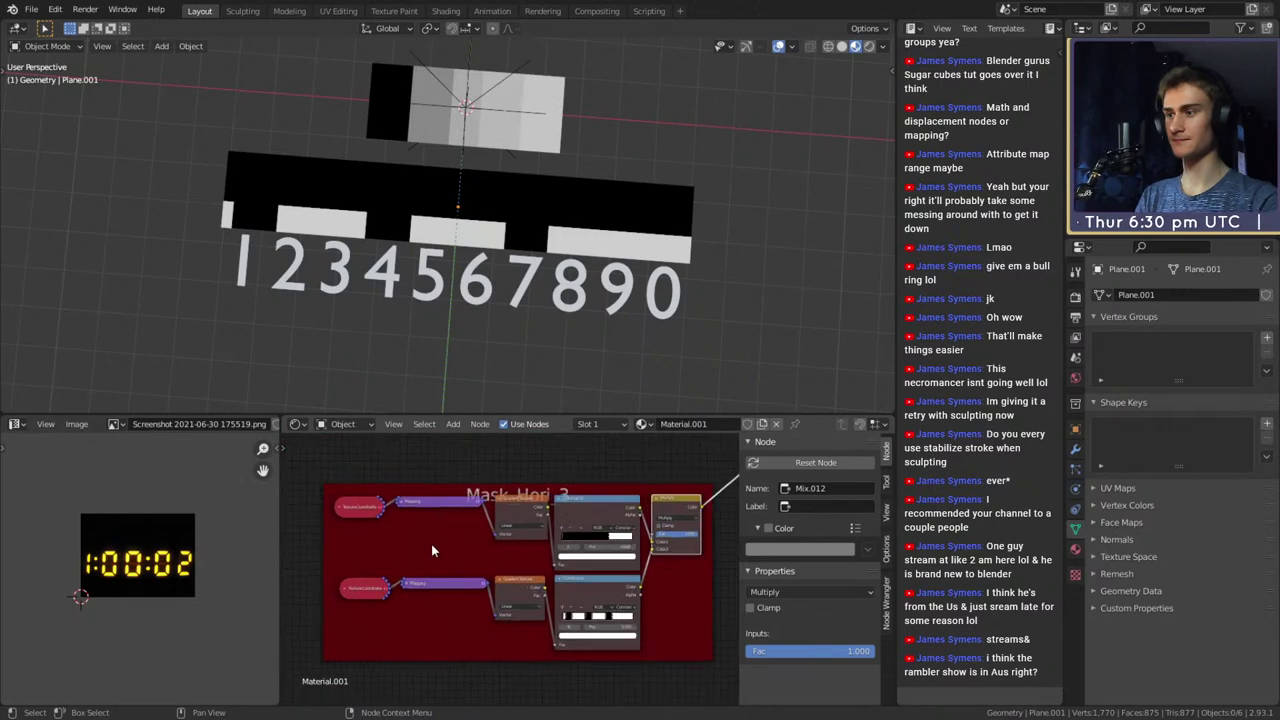
pyautogui.moveTo(505, 570); pyautogui.dragTo(423, 549, button='middle')
pyautogui.scroll(-6, 480, 573)
pyautogui.scroll(3, 480, 575)
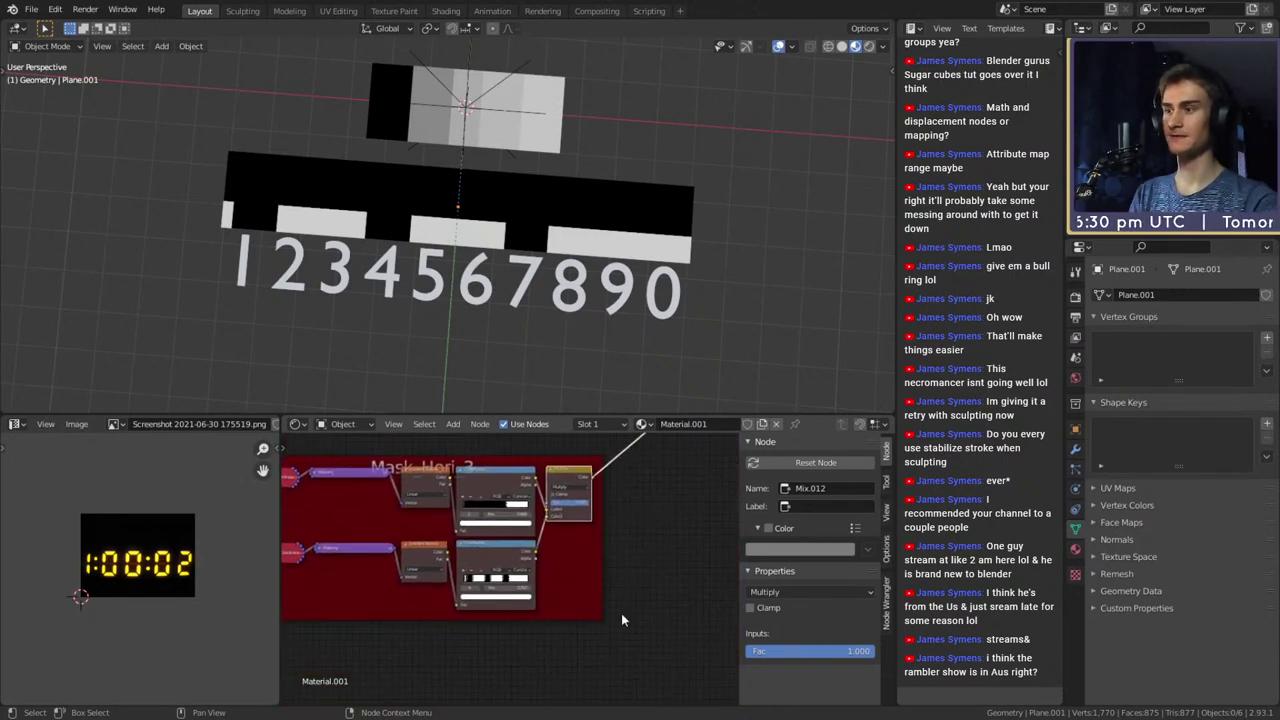
pyautogui.click(552, 561)
pyautogui.scroll(-6, 615, 608)
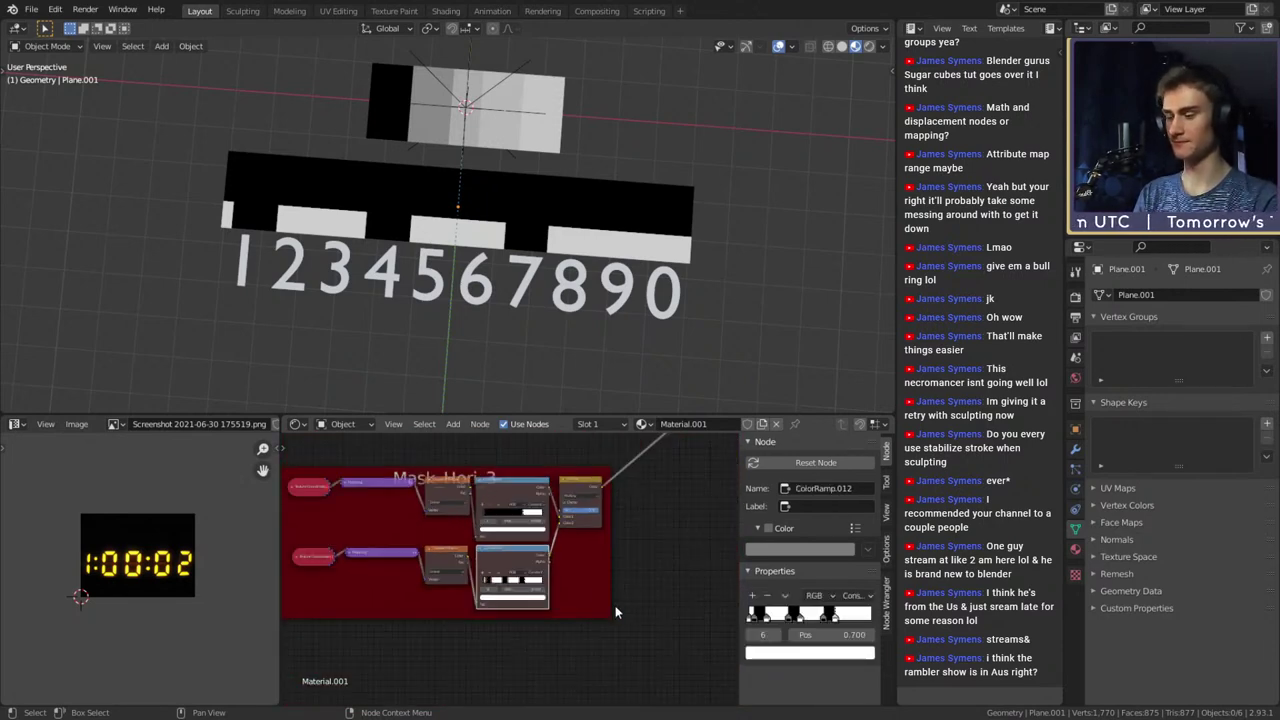
pyautogui.scroll(6, 605, 614)
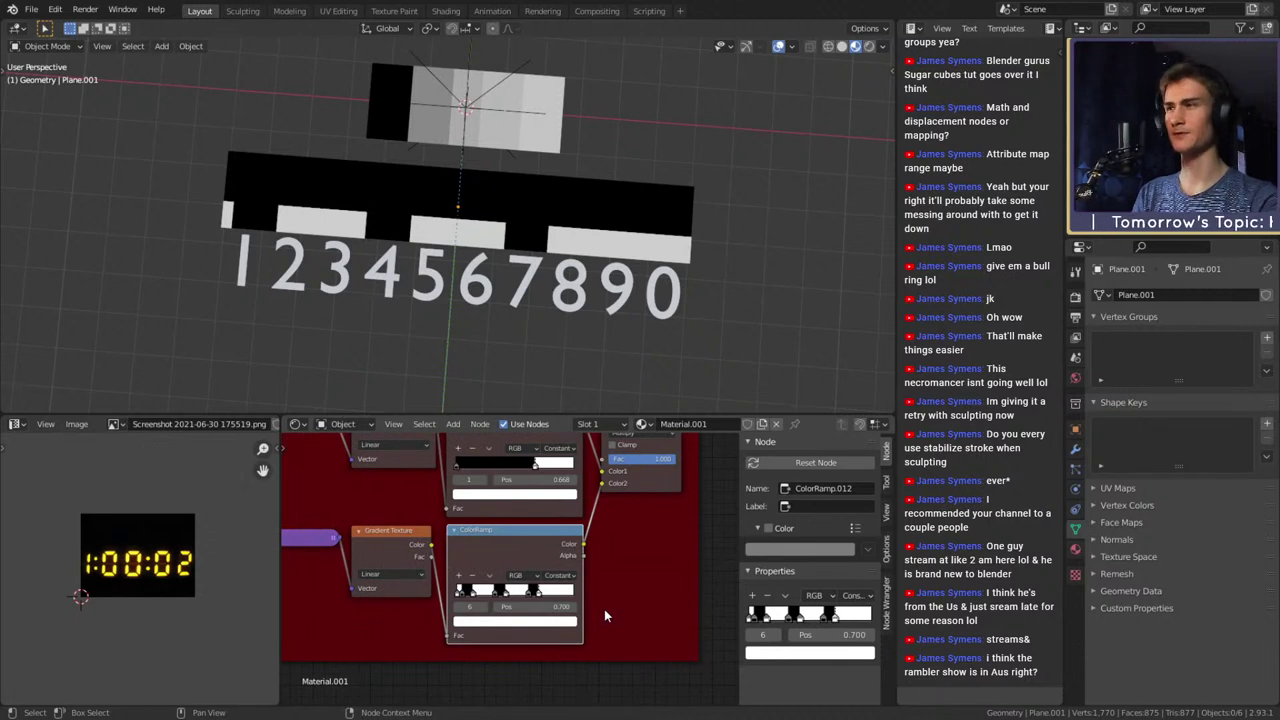
pyautogui.scroll(-2, 597, 590)
pyautogui.scroll(2, 634, 609)
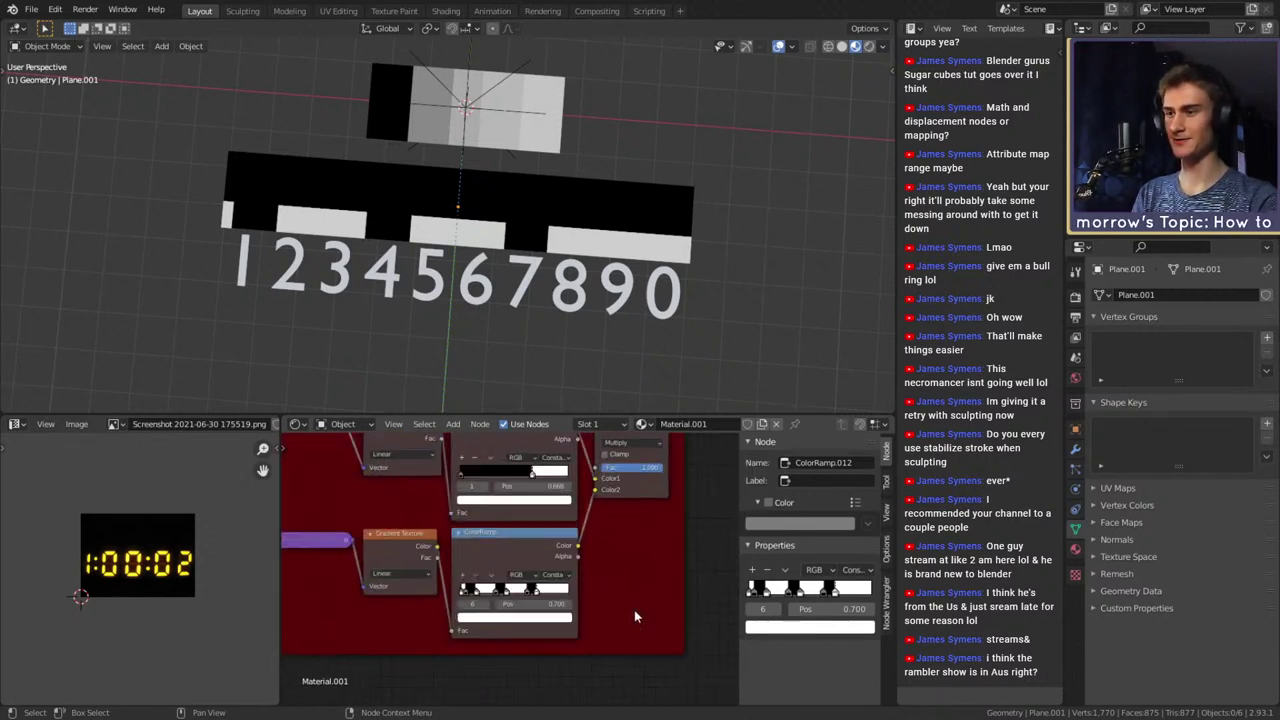
pyautogui.scroll(-3, 634, 612)
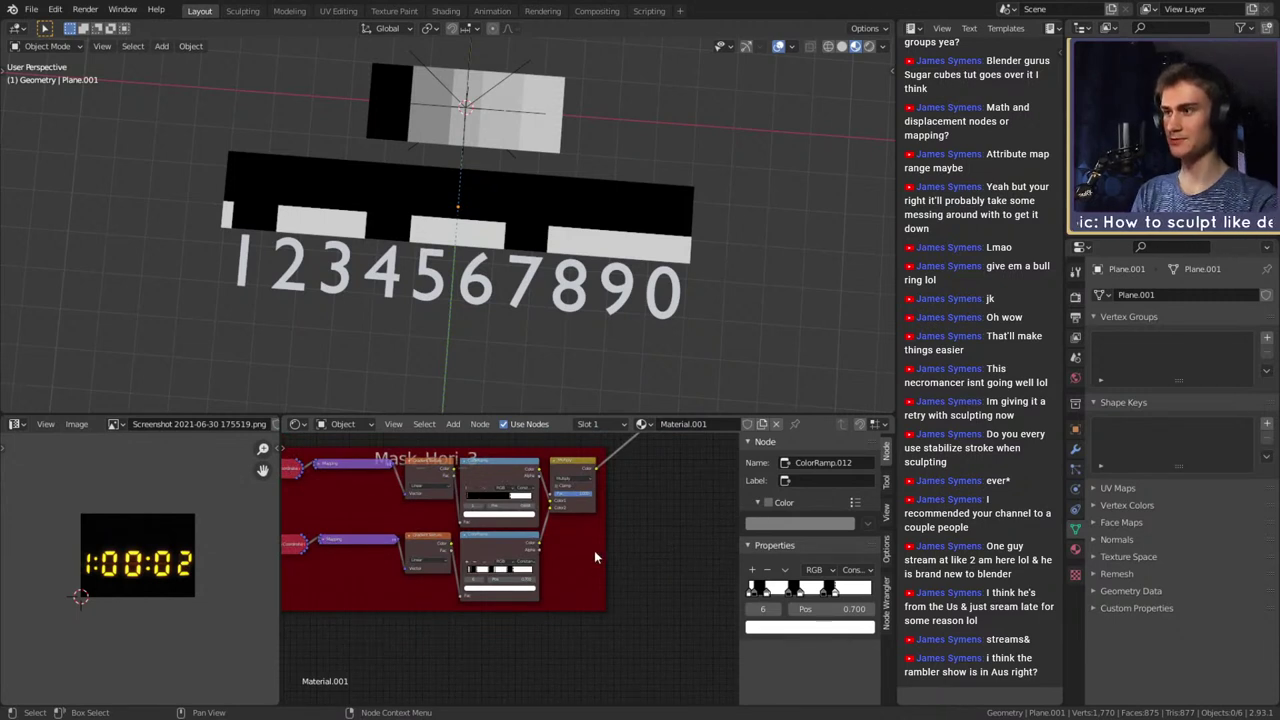
pyautogui.scroll(3, 594, 553)
pyautogui.scroll(-2, 596, 558)
pyautogui.moveTo(596, 558); pyautogui.dragTo(660, 577, button='middle')
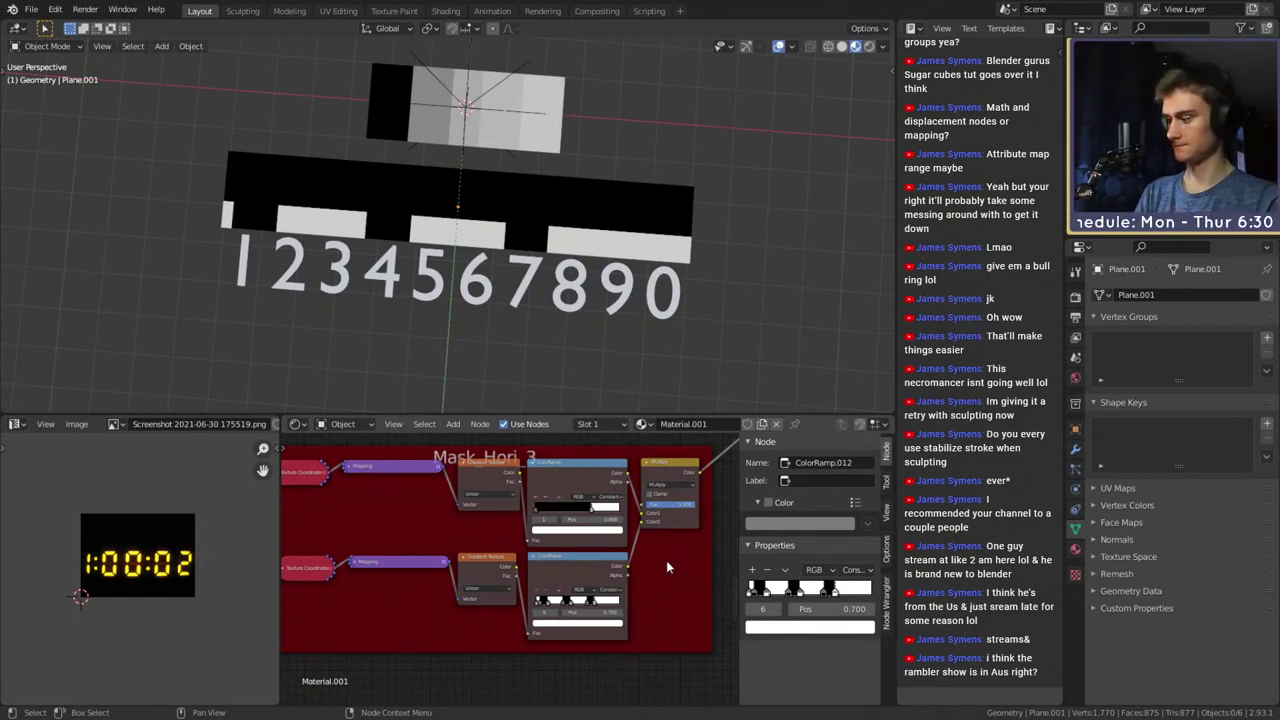
pyautogui.scroll(3, 662, 565)
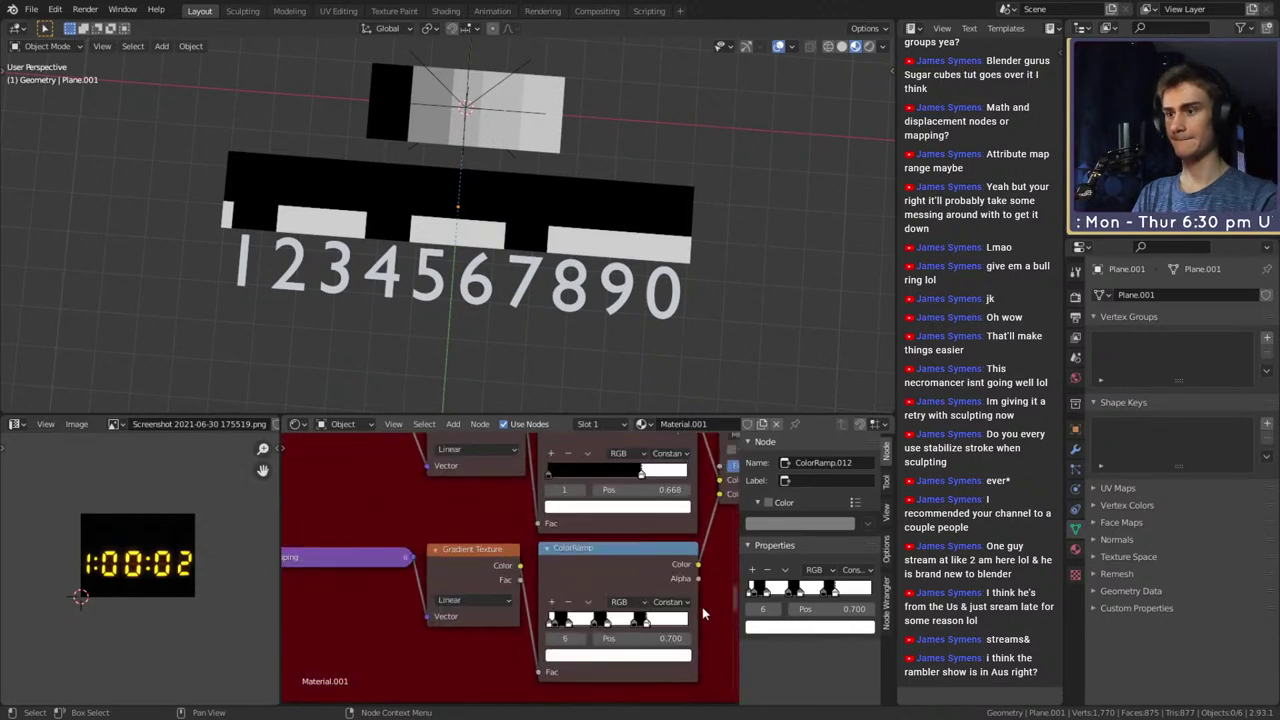
pyautogui.click(512, 549)
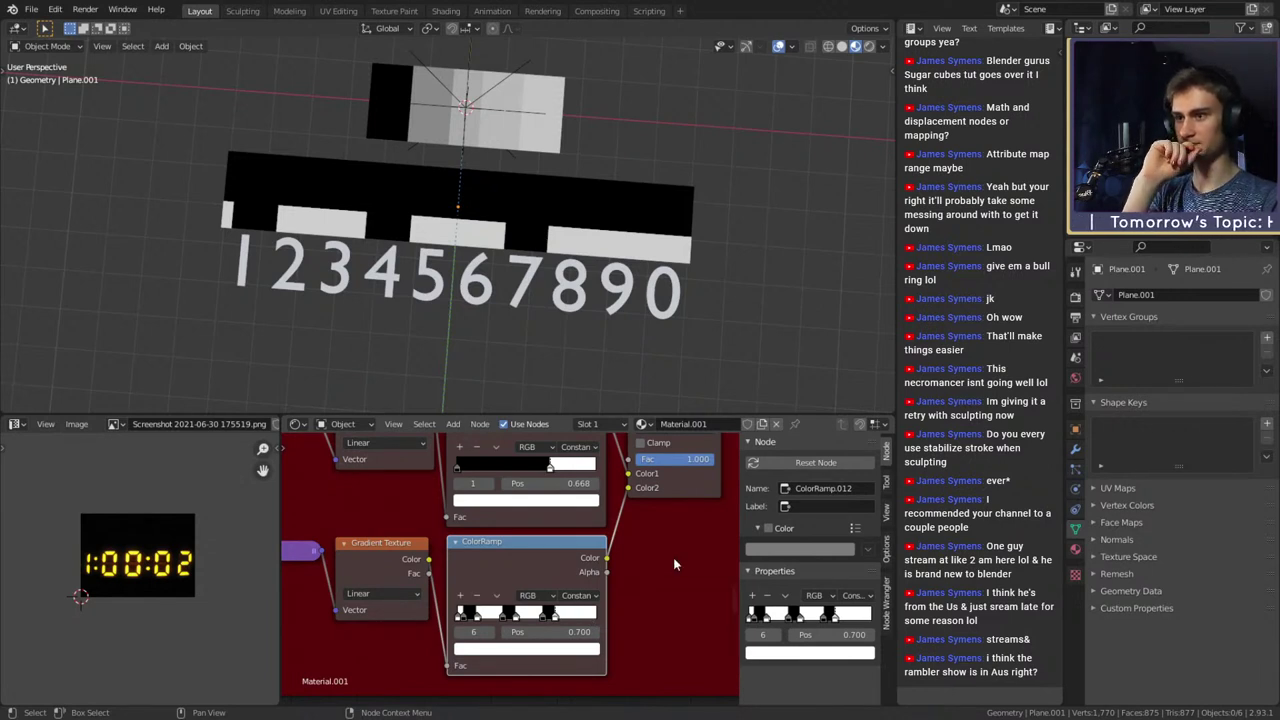
pyautogui.scroll(-12, 604, 582)
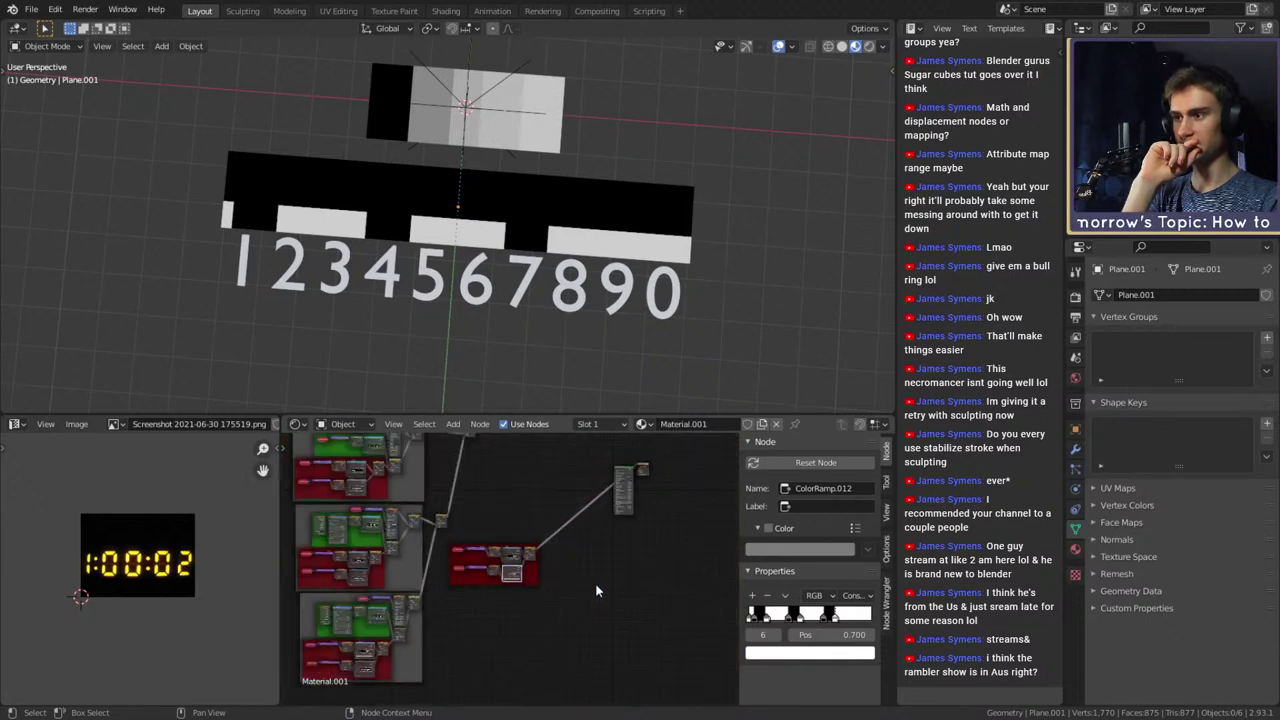
pyautogui.moveTo(550, 608)
pyautogui.mouseDown(button='middle')
pyautogui.moveTo(610, 578)
pyautogui.moveTo(551, 623)
pyautogui.mouseUp(button='middle')
pyautogui.scroll(4, 552, 582)
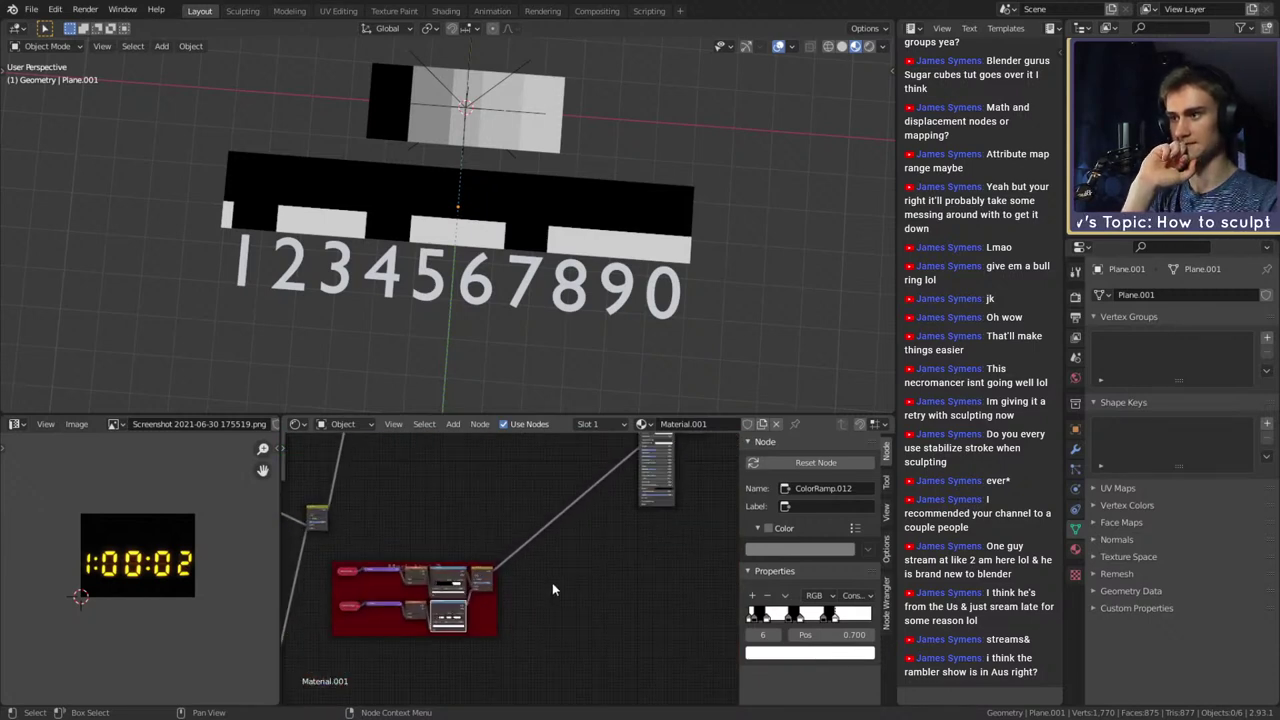
pyautogui.scroll(3, 600, 550)
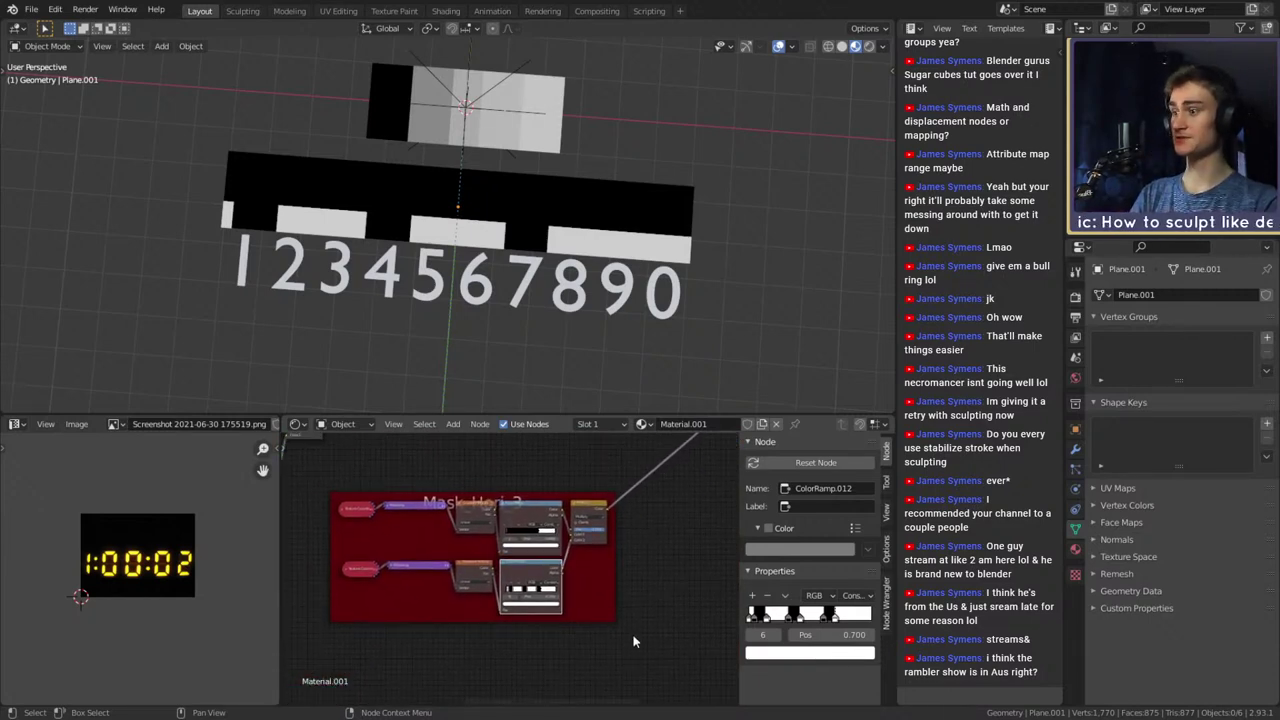
pyautogui.scroll(2, 651, 640)
pyautogui.moveTo(652, 651); pyautogui.dragTo(674, 632, button='middle')
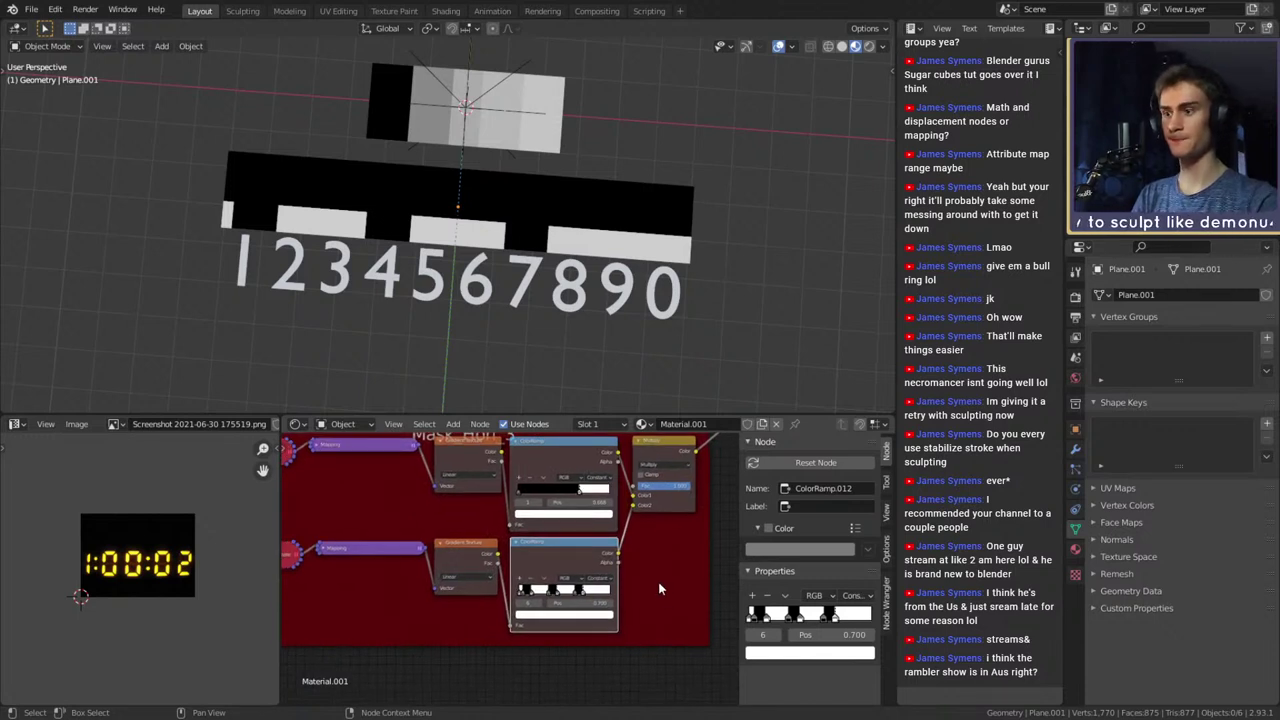
pyautogui.scroll(3, 659, 588)
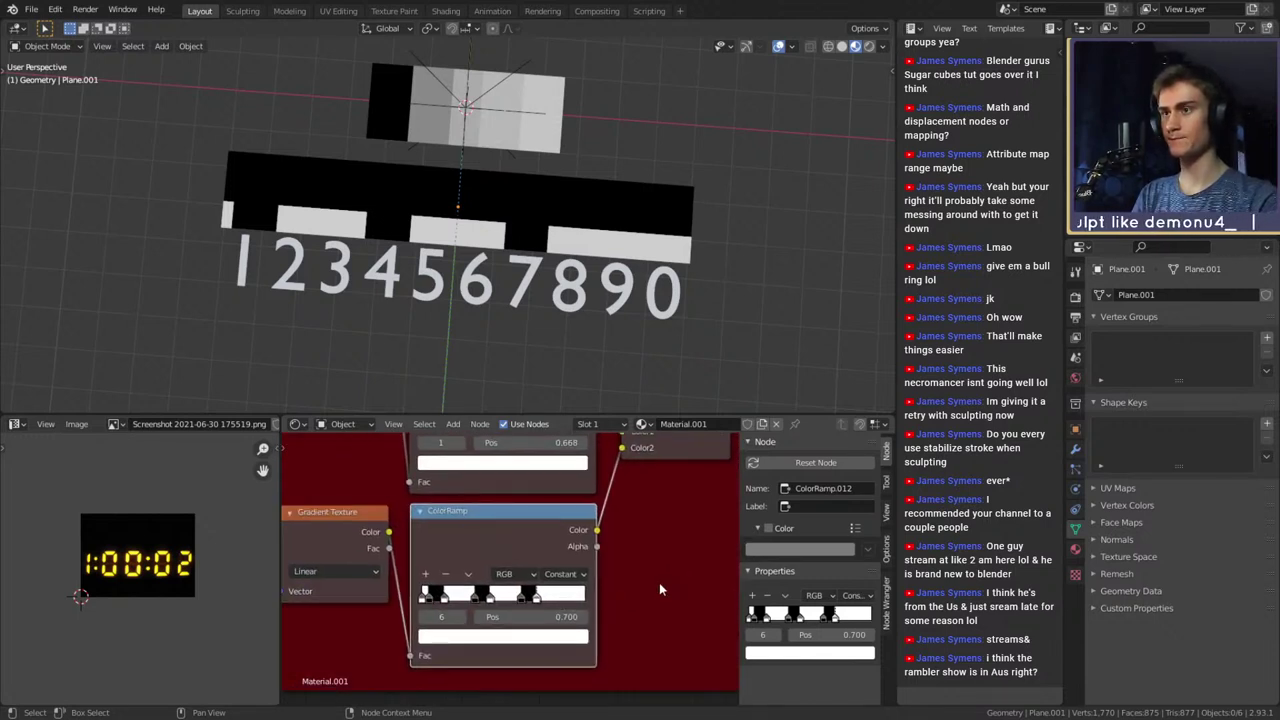
pyautogui.scroll(-5, 620, 562)
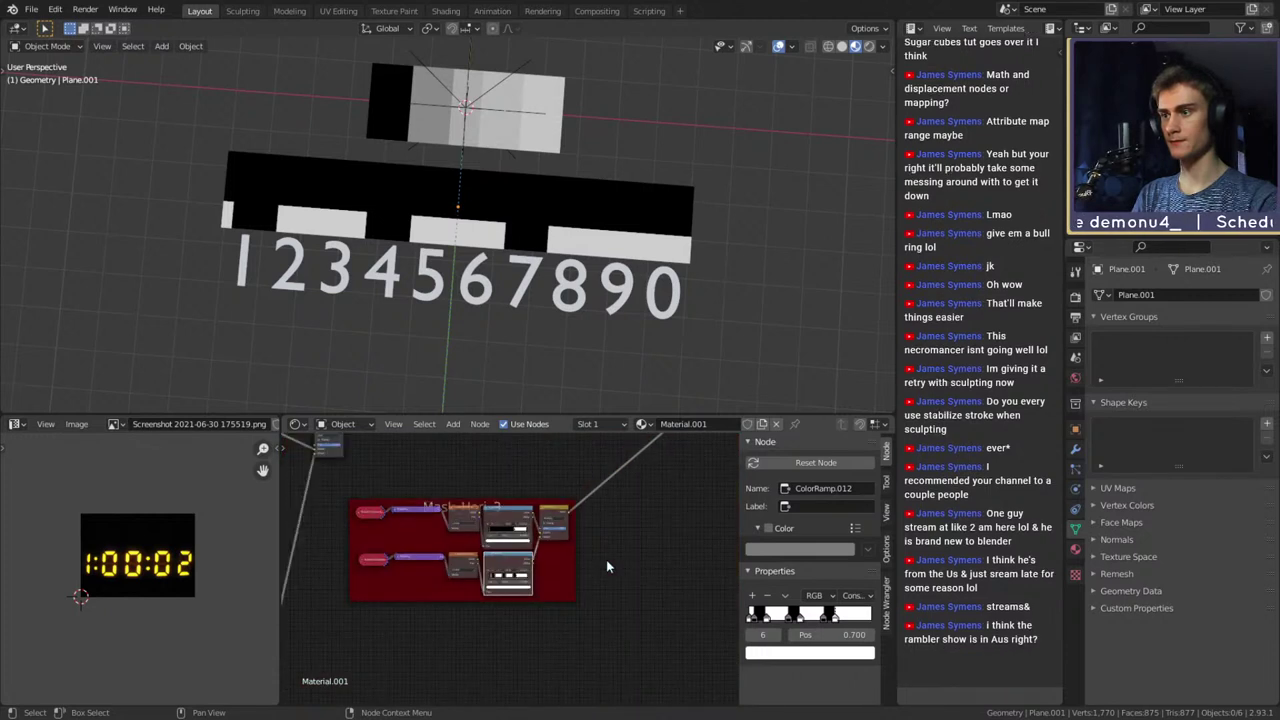
# Remove the last black stop and last white stop from the lower ColorRamp and slide the remaining last white stop to 0.712
pyautogui.scroll(5, 606, 559)
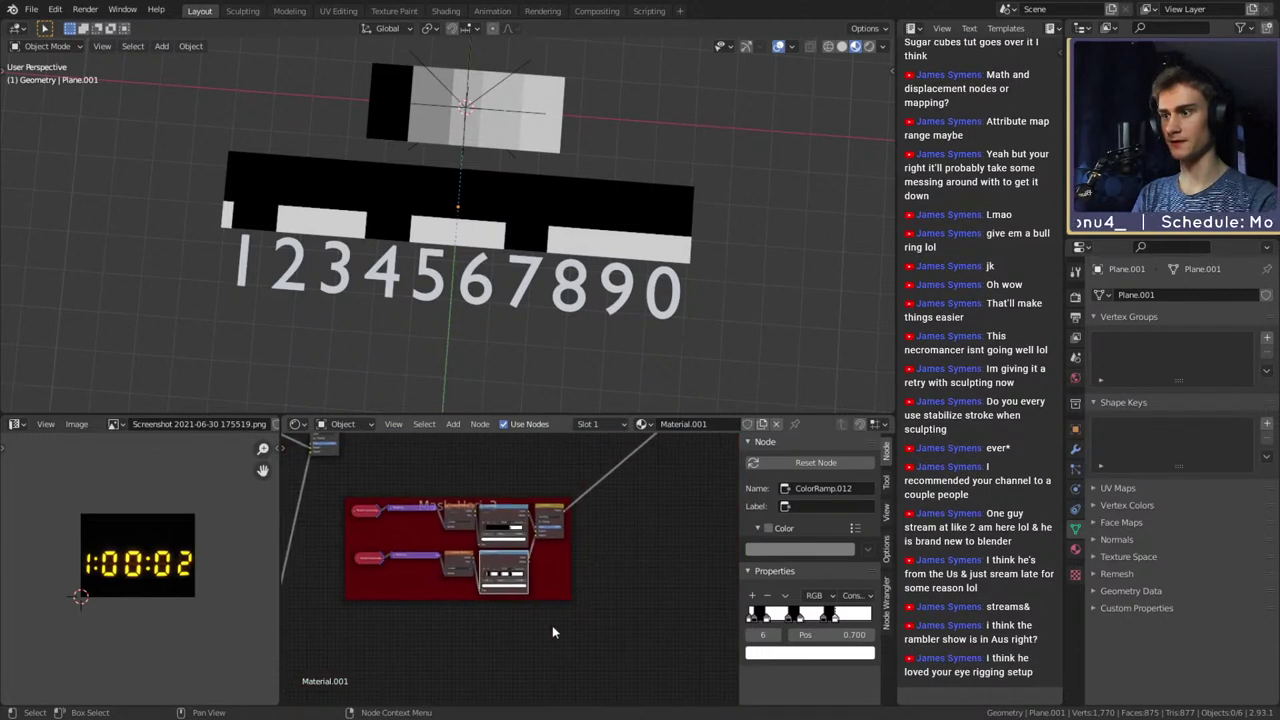
pyautogui.click(503, 600)
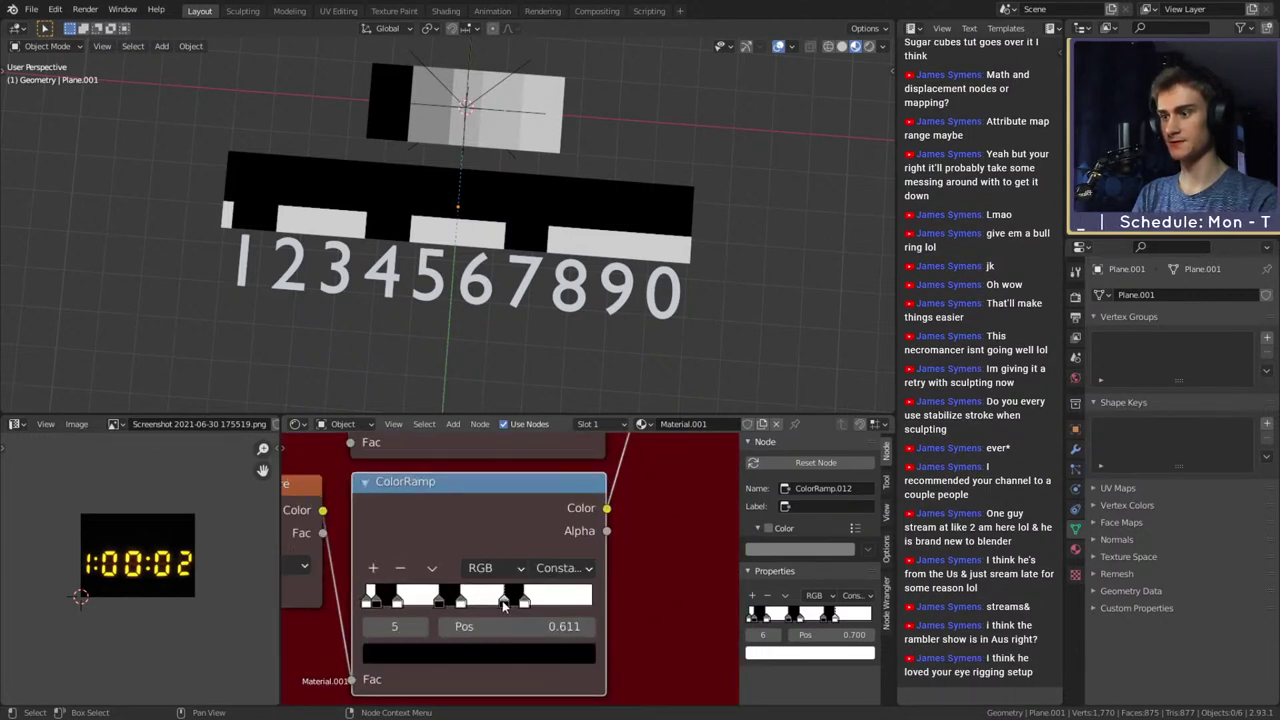
pyautogui.click(400, 567)
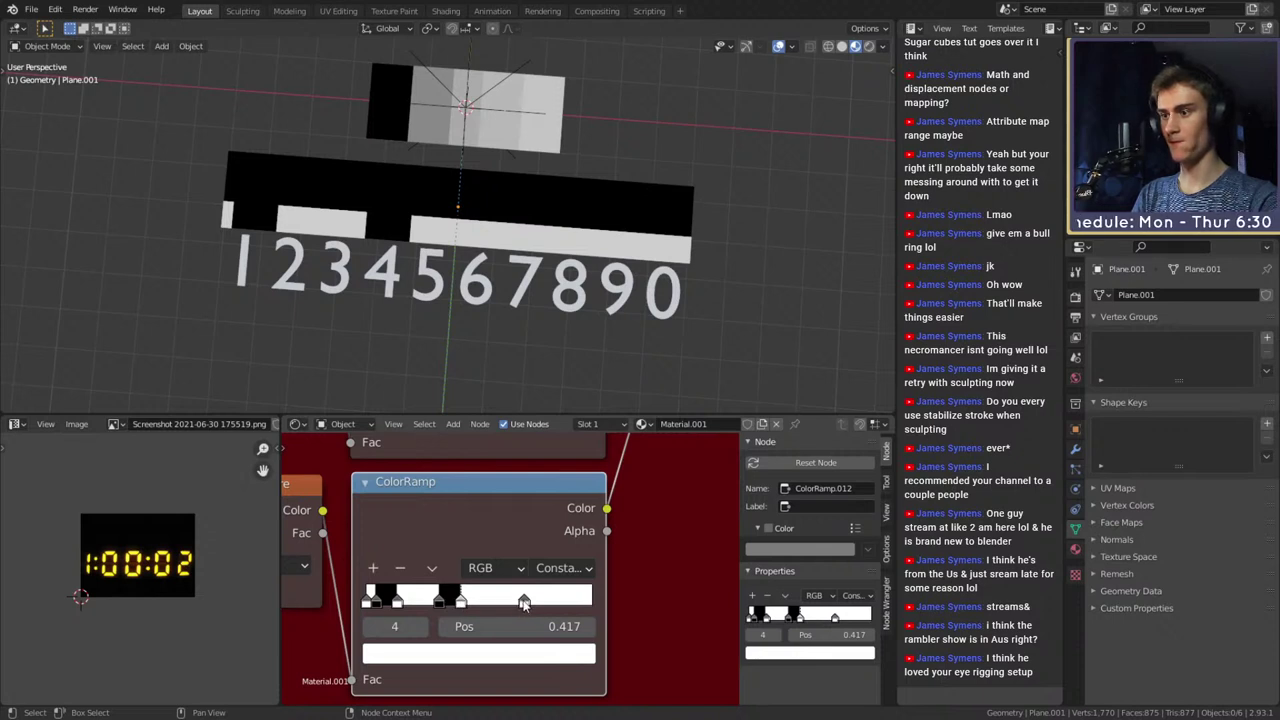
pyautogui.click(524, 600)
pyautogui.click(400, 567)
pyautogui.moveTo(452, 600); pyautogui.dragTo(527, 600)
# Reduce the lower ColorRamp to a black stop at the start and a white stop at position 0.608
pyautogui.click(438, 598)
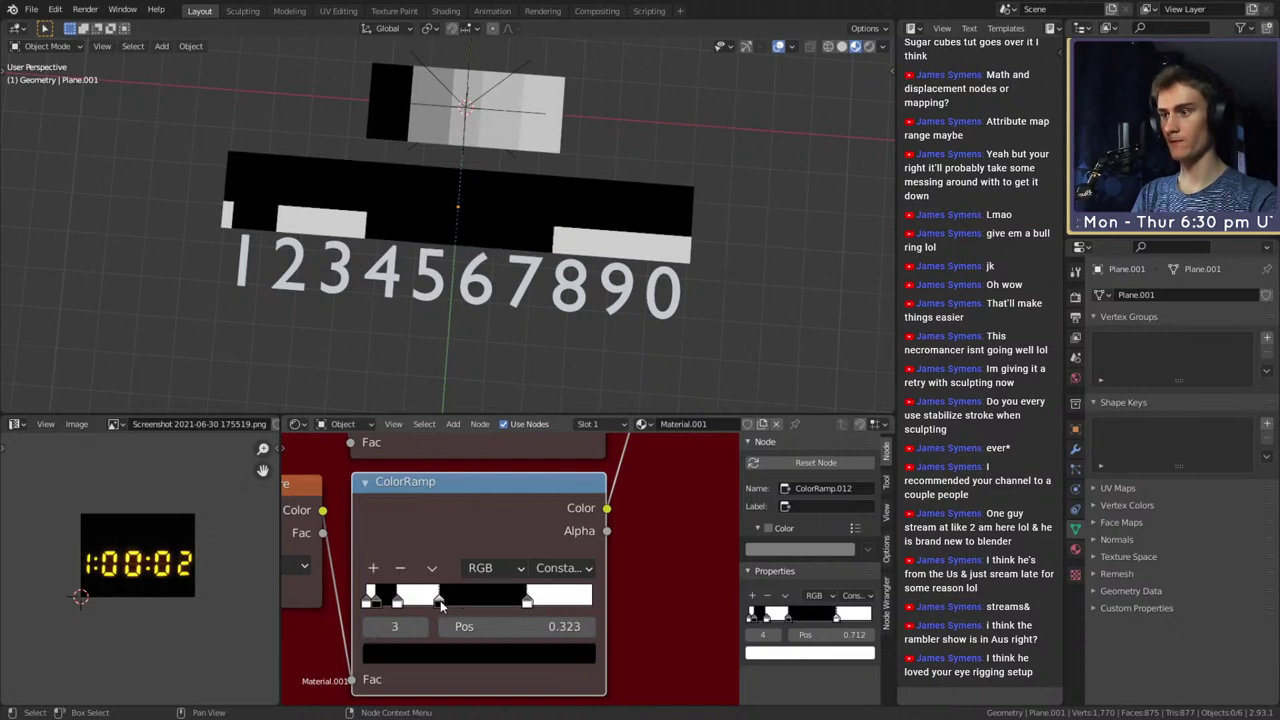
pyautogui.click(400, 567)
pyautogui.click(400, 568)
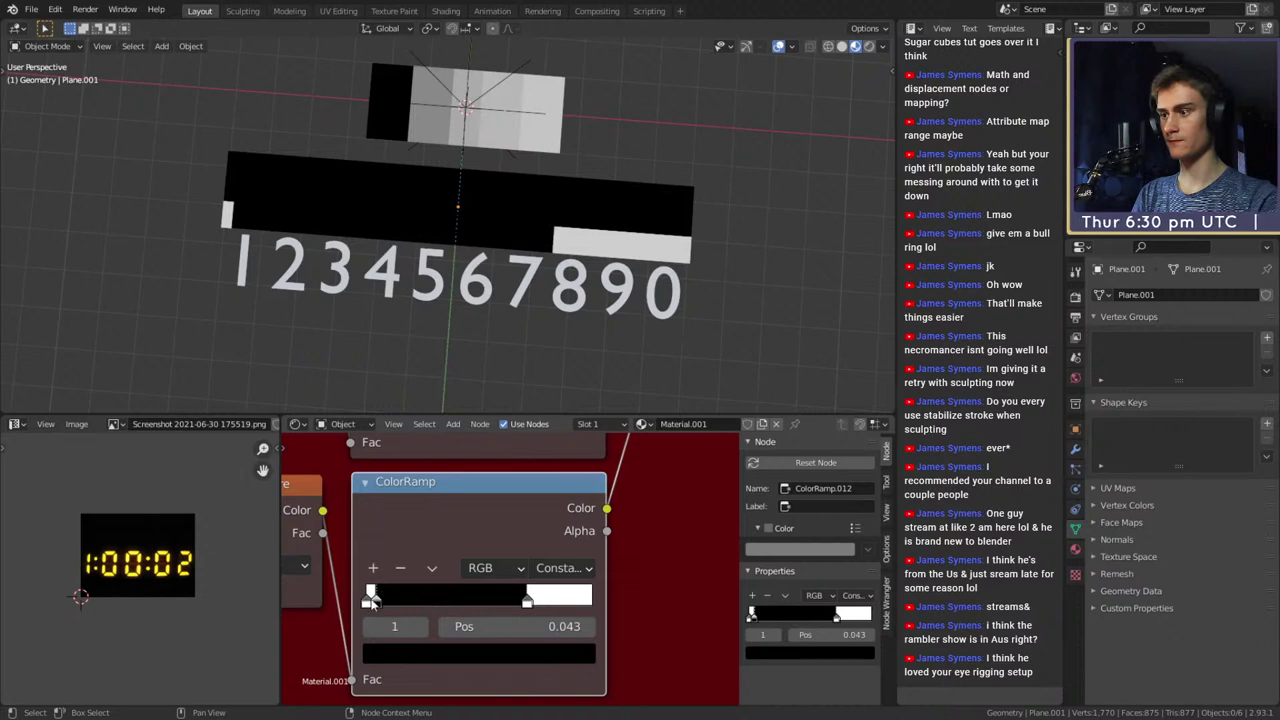
pyautogui.moveTo(371, 600); pyautogui.dragTo(338, 606)
pyautogui.click(366, 604)
pyautogui.click(404, 569)
pyautogui.moveTo(527, 600); pyautogui.dragTo(503, 601)
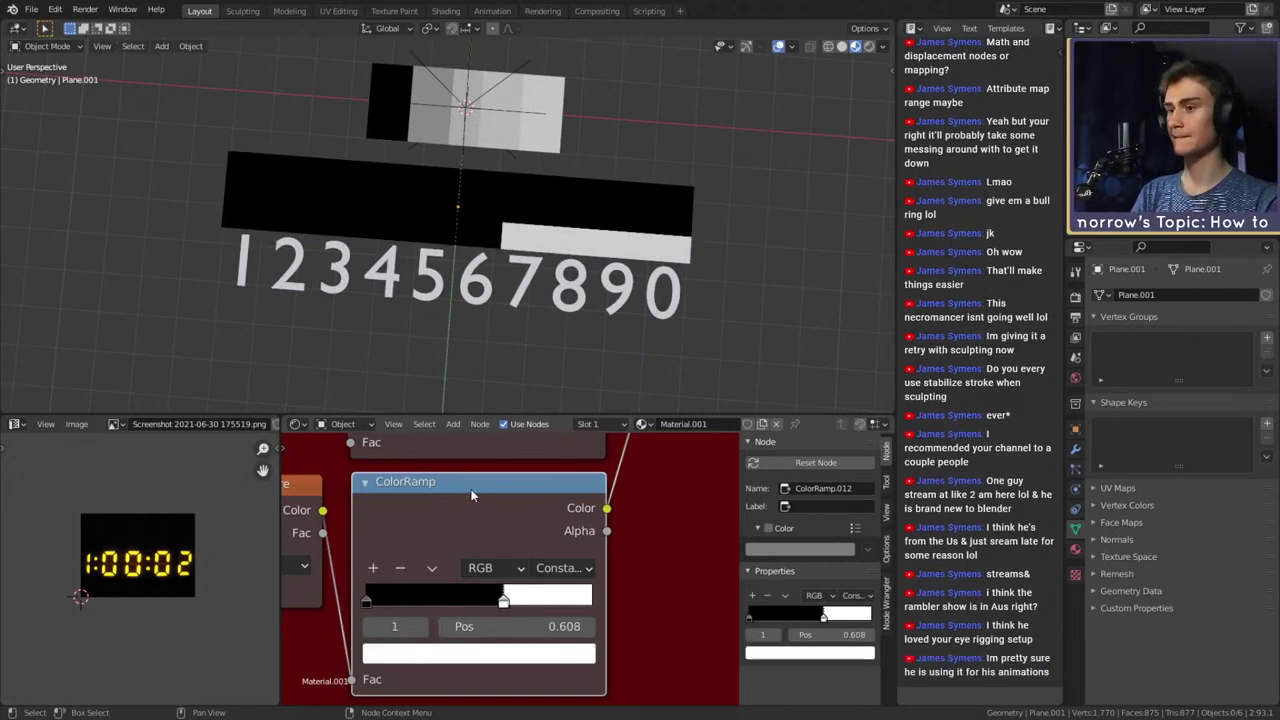
pyautogui.scroll(-5, 595, 532)
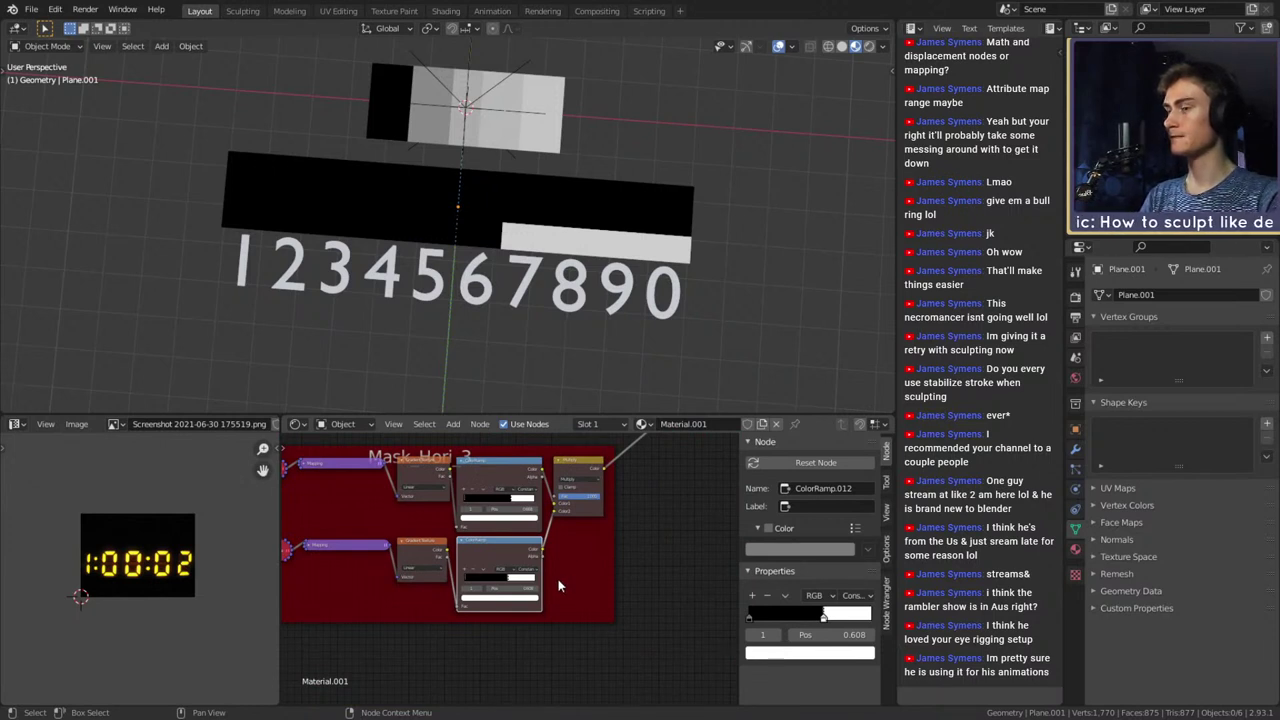
pyautogui.scroll(-3, 591, 579)
pyautogui.scroll(-1, 596, 603)
pyautogui.scroll(5, 595, 606)
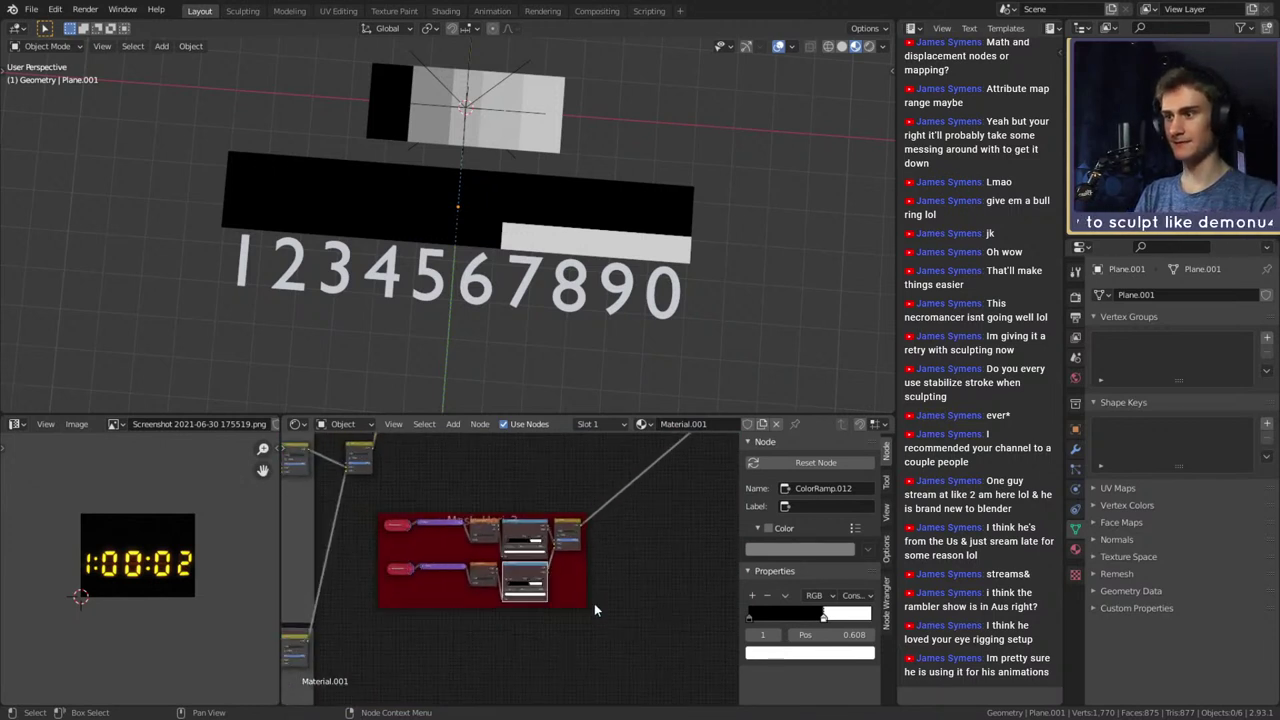
pyautogui.scroll(-2, 595, 606)
pyautogui.moveTo(597, 606); pyautogui.dragTo(630, 601, button='middle')
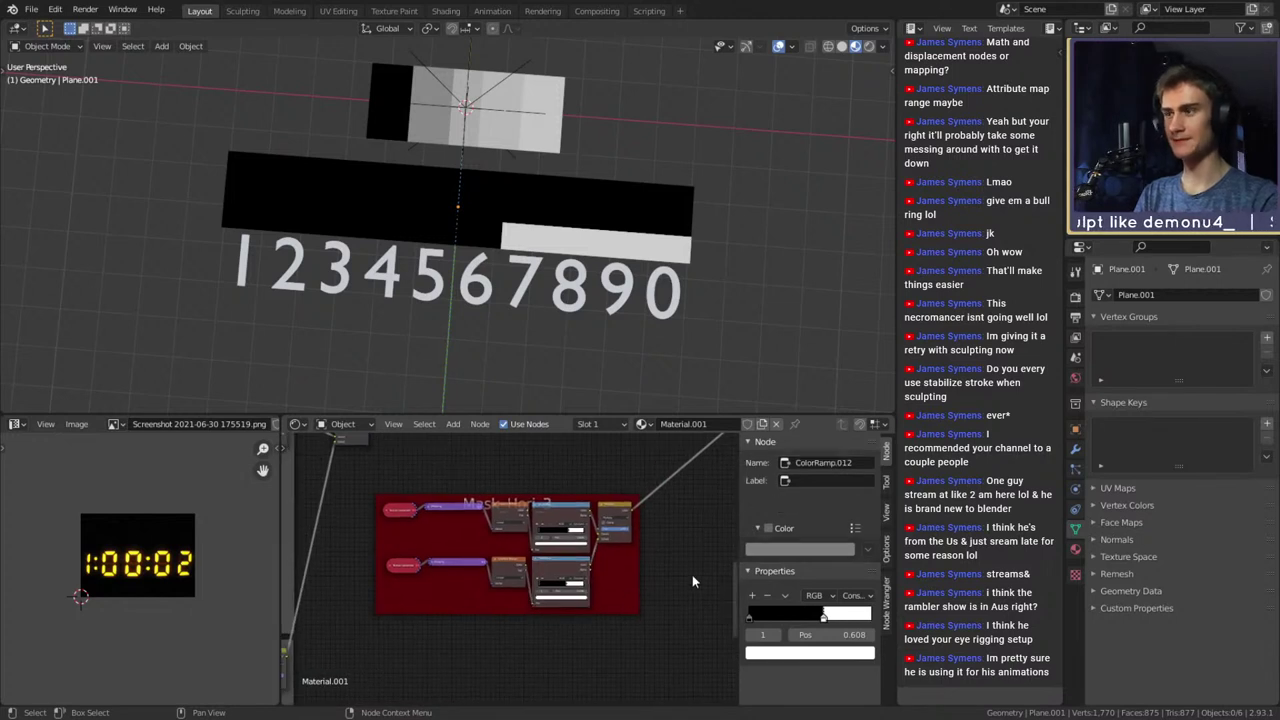
pyautogui.scroll(3, 660, 580)
pyautogui.scroll(-1, 660, 587)
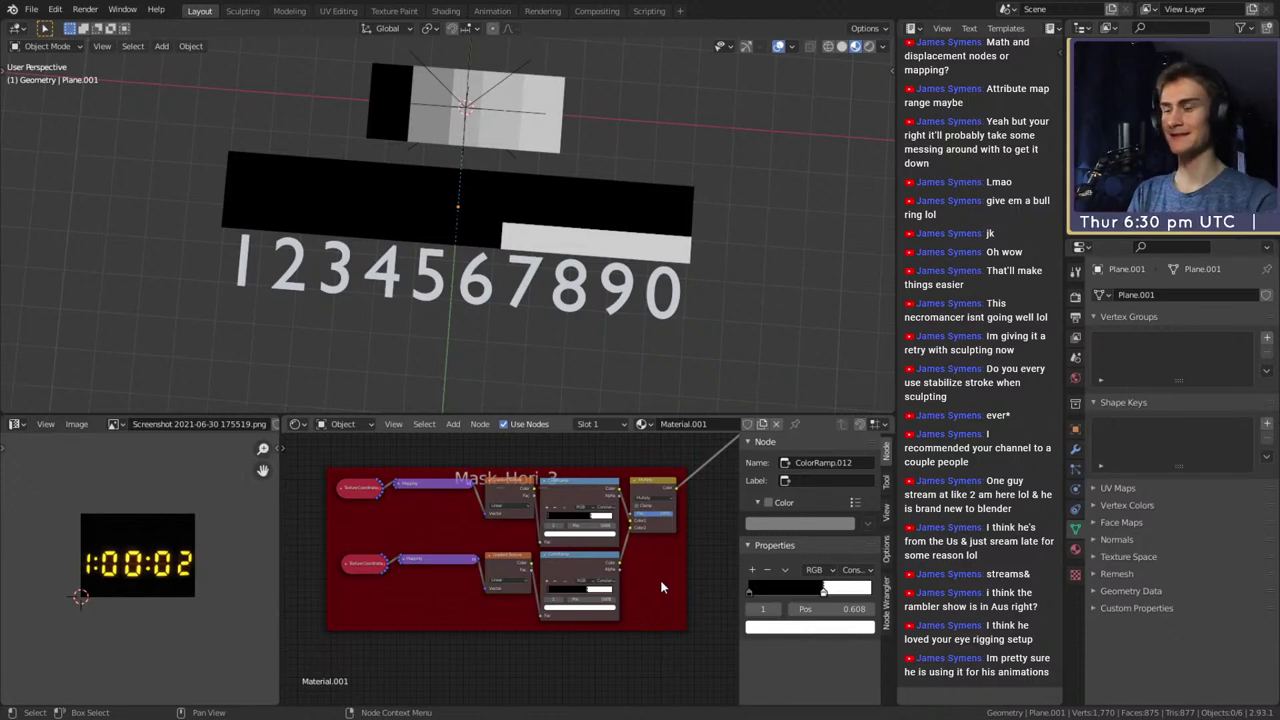
pyautogui.scroll(-3, 510, 265)
pyautogui.scroll(5, 510, 265)
# Examine the digit plane from a low angle in the 3D viewport and select the camera
pyautogui.moveTo(510, 265); pyautogui.dragTo(618, 259, button='middle')
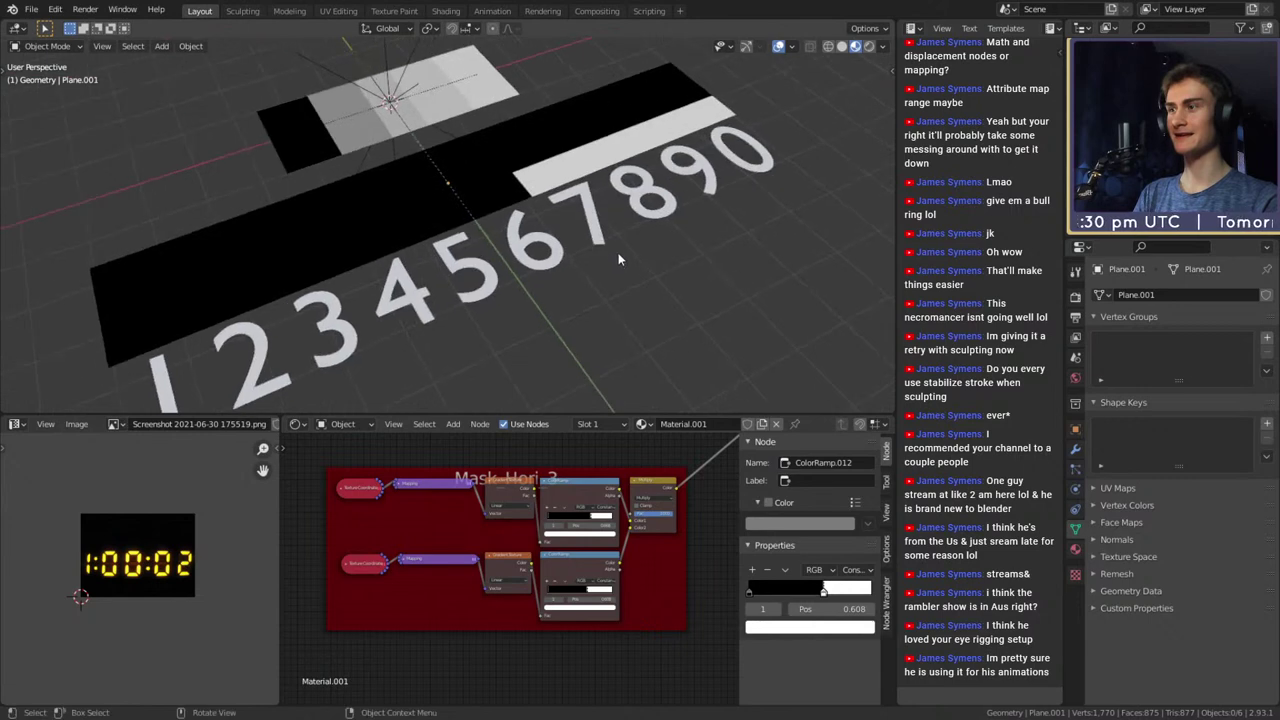
pyautogui.scroll(-3, 622, 290)
pyautogui.moveTo(630, 320); pyautogui.dragTo(648, 232, button='middle')
pyautogui.click(528, 220)
pyautogui.moveTo(626, 282); pyautogui.dragTo(596, 268, button='middle')
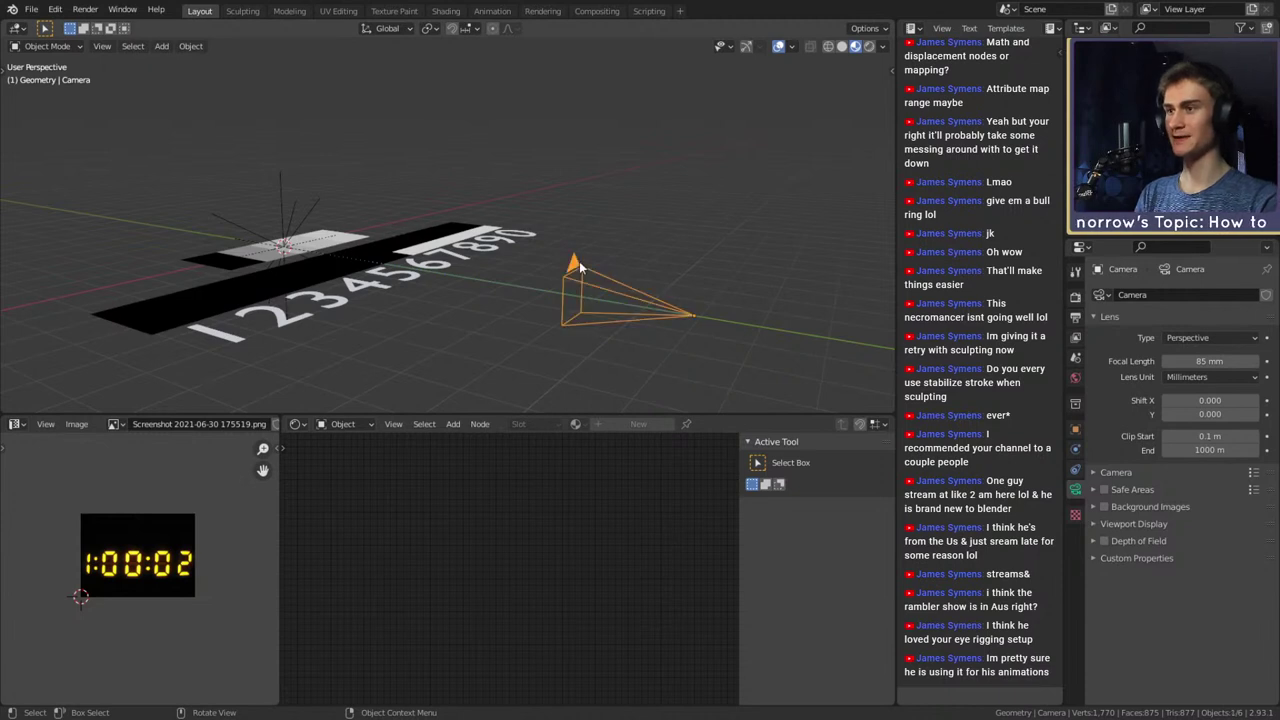
pyautogui.moveTo(579, 262); pyautogui.dragTo(766, 366, button='middle')
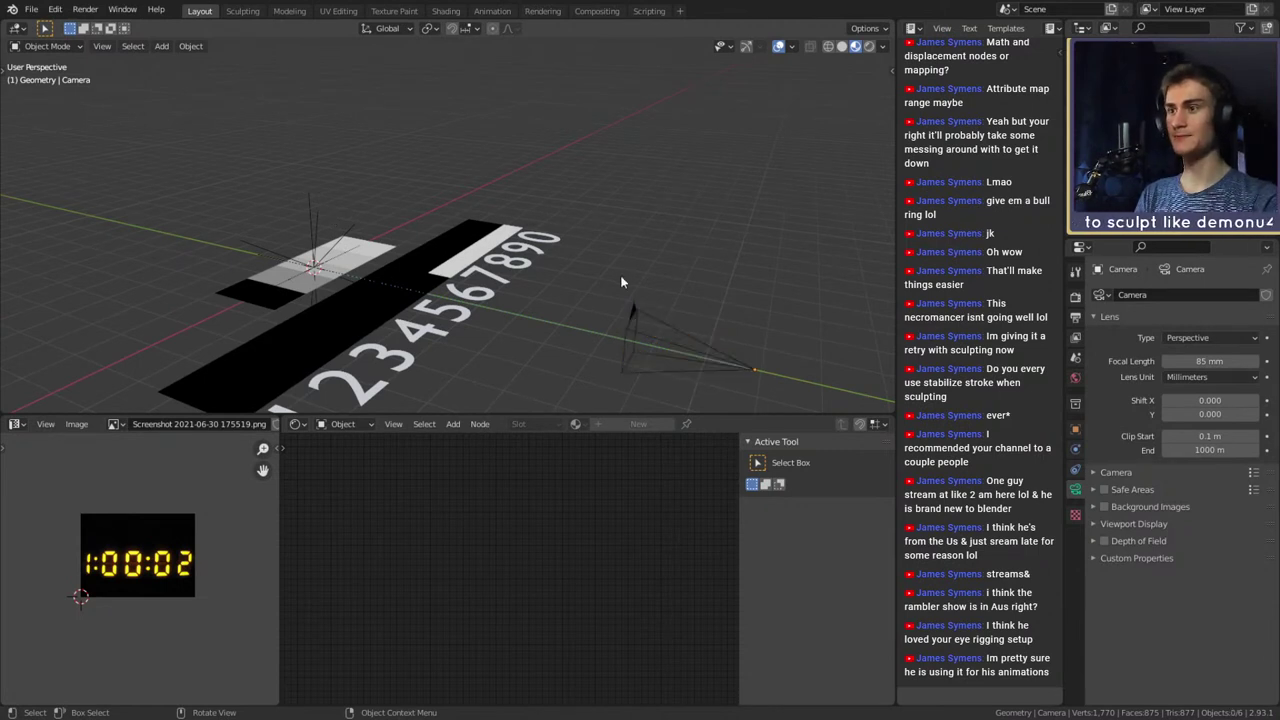
# Switch the image editor area to a 3D viewport showing the camera view, and select the Focus empty in the main viewport
pyautogui.moveTo(745, 368); pyautogui.dragTo(435, 445, button='middle')
pyautogui.hotkey('shift', 'F5')
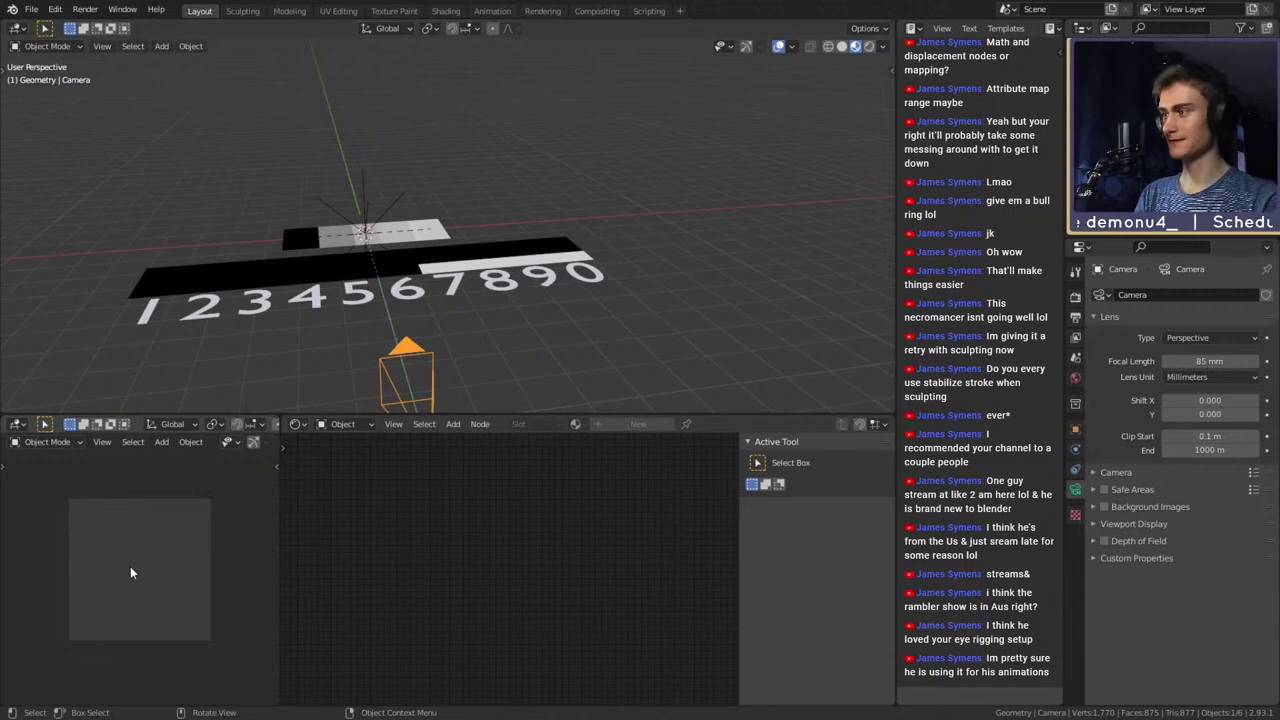
pyautogui.moveTo(476, 340); pyautogui.dragTo(593, 368, button='middle')
pyautogui.scroll(5, 308, 262)
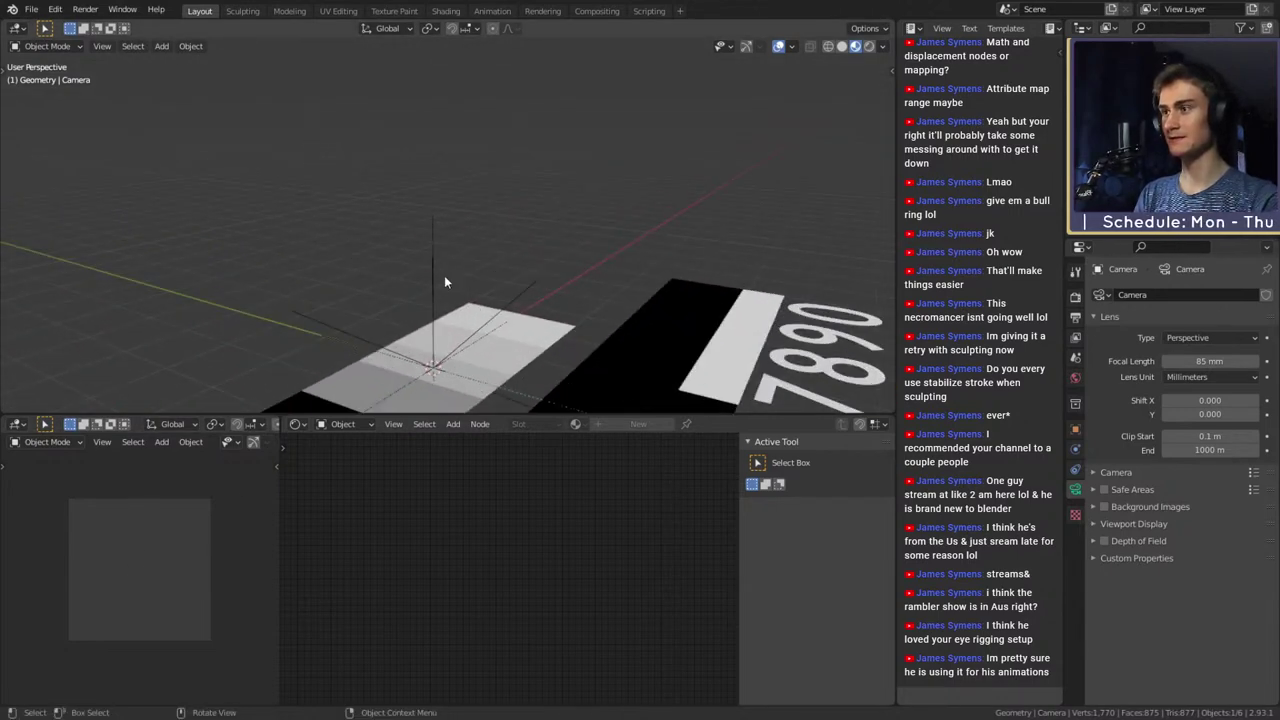
pyautogui.click(434, 253)
pyautogui.moveTo(438, 253); pyautogui.dragTo(472, 310, button='middle')
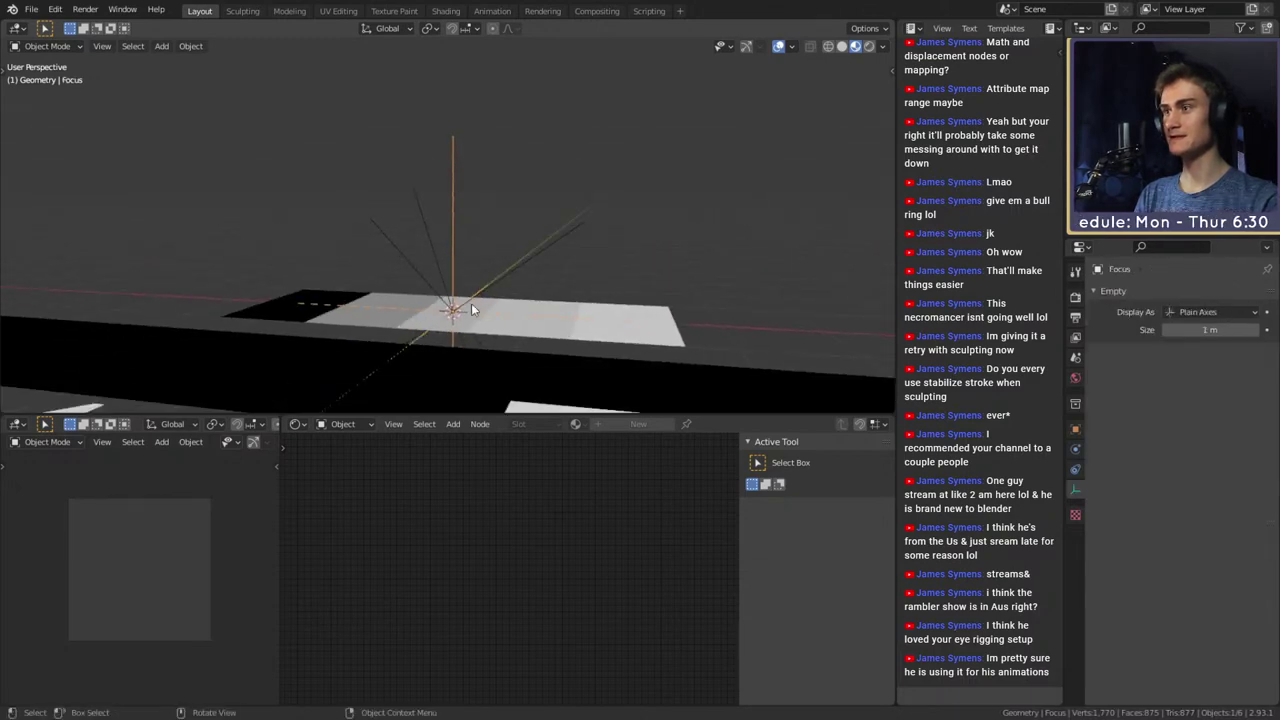
# Try moving the camera upward and sideways while checking the framing in the camera view
pyautogui.moveTo(662, 250); pyautogui.dragTo(628, 341, button='middle')
pyautogui.click(515, 254)
pyautogui.scroll(-6, 534, 303)
pyautogui.click(562, 295)
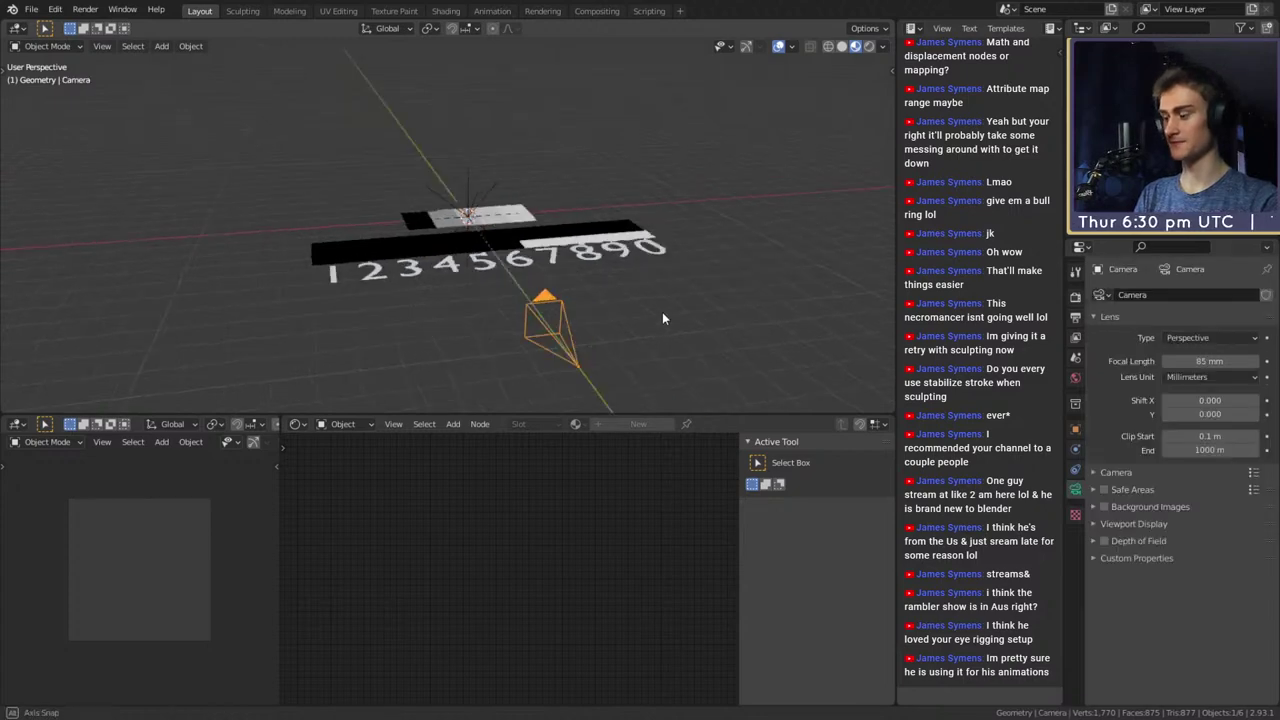
pyautogui.press('g')
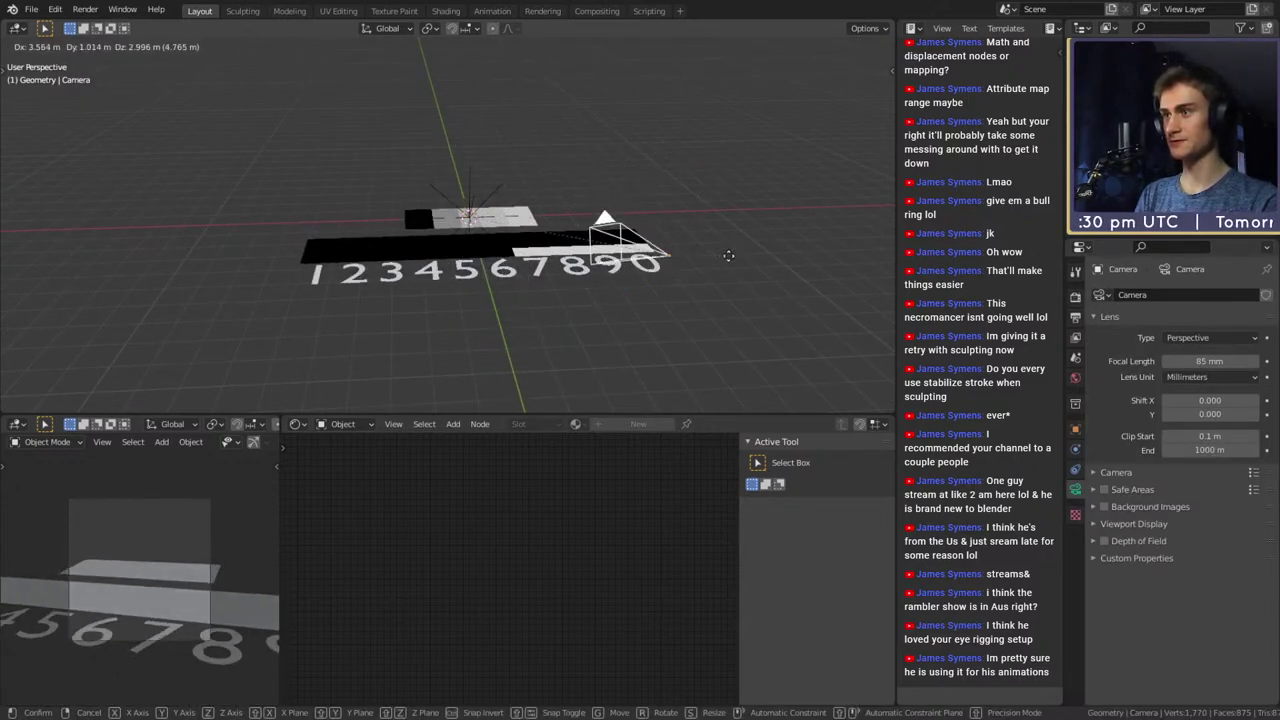
pyautogui.click(724, 261)
# Try moving the Focus empty from the small plane forward to around the digit 5
pyautogui.scroll(4, 576, 260)
pyautogui.click(487, 160)
pyautogui.moveTo(487, 160); pyautogui.dragTo(677, 238, button='middle')
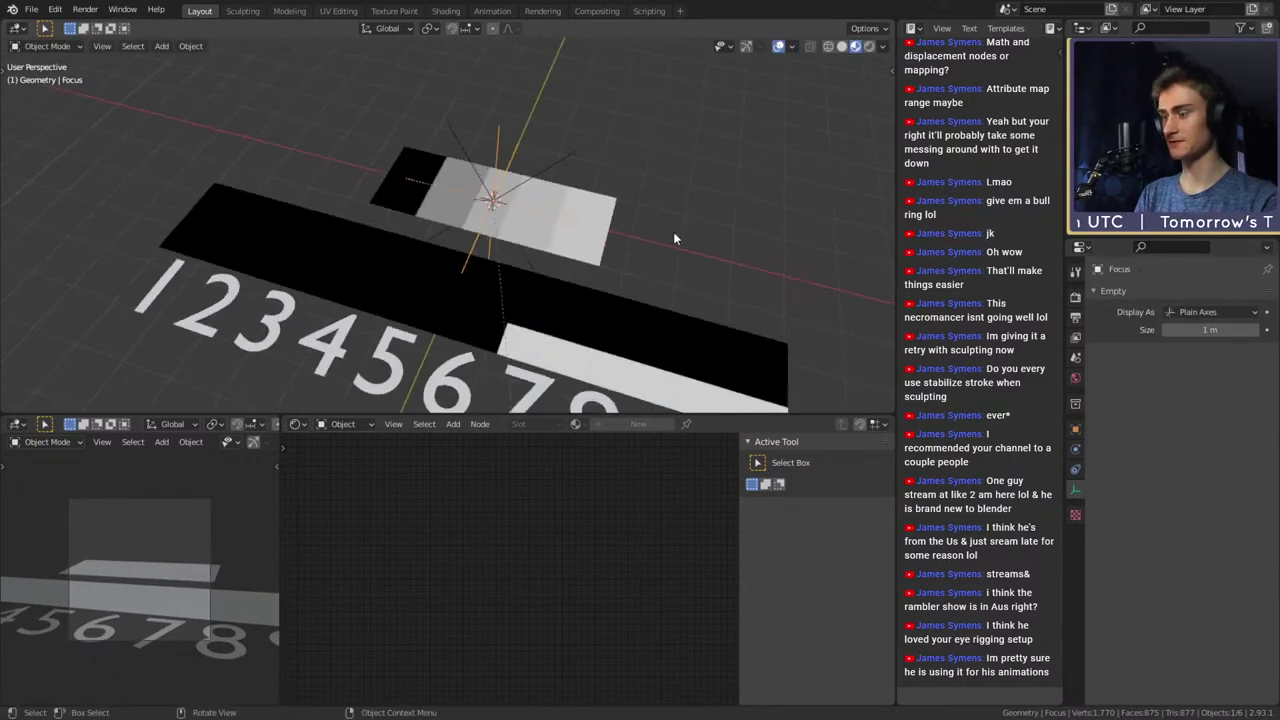
pyautogui.press('g')
pyautogui.click(565, 59)
# Try moving the DoF empty about 4.5 m in the horizontal plane to around the digit 6
pyautogui.scroll(-4, 544, 79)
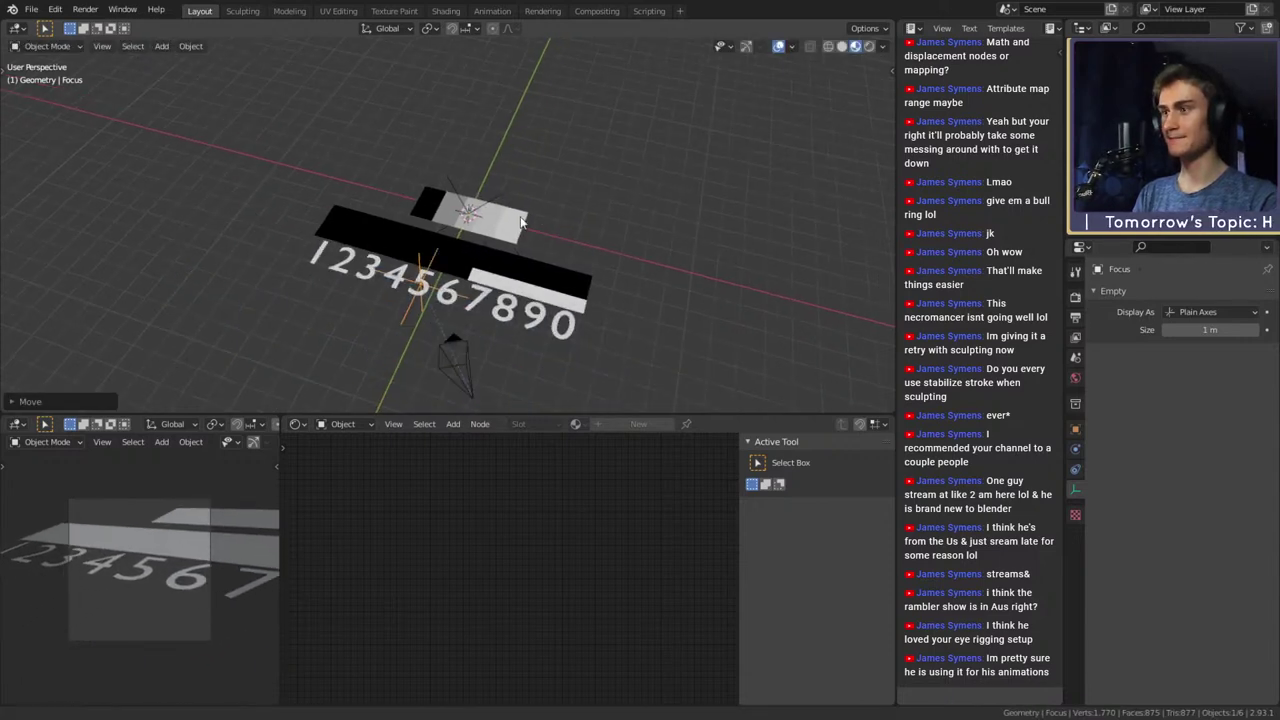
pyautogui.moveTo(544, 79); pyautogui.dragTo(492, 196, button='middle')
pyautogui.click(452, 175)
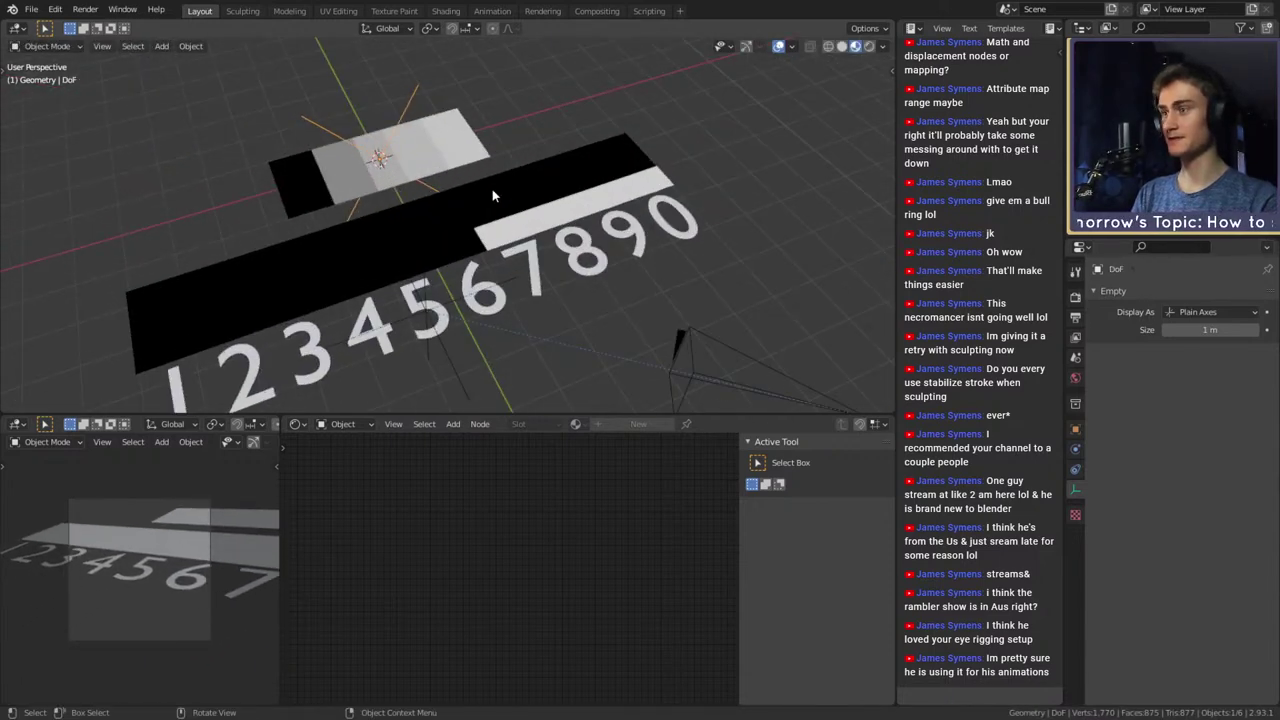
pyautogui.press('g')
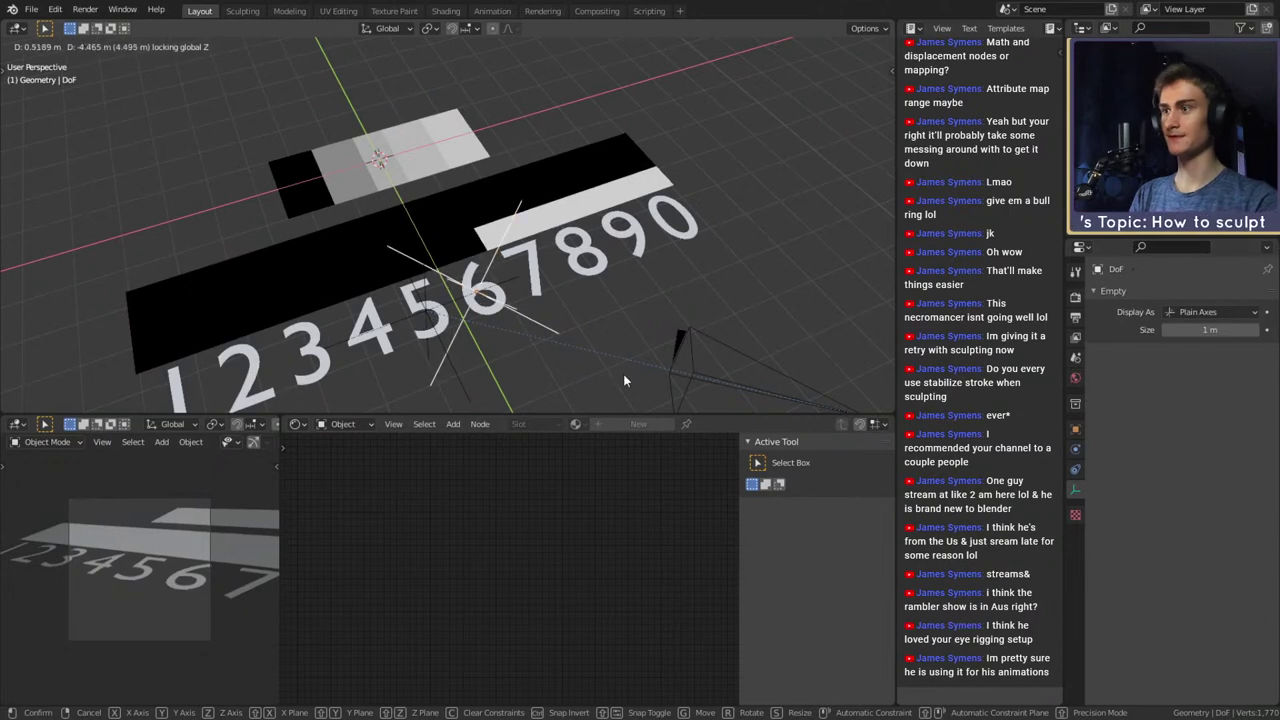
pyautogui.click(623, 374)
# Try moving the camera once more, placing it near the digit 0 end of the number row
pyautogui.scroll(-3, 572, 336)
pyautogui.moveTo(572, 336); pyautogui.dragTo(648, 246, button='middle')
pyautogui.click(555, 231)
pyautogui.press('g')
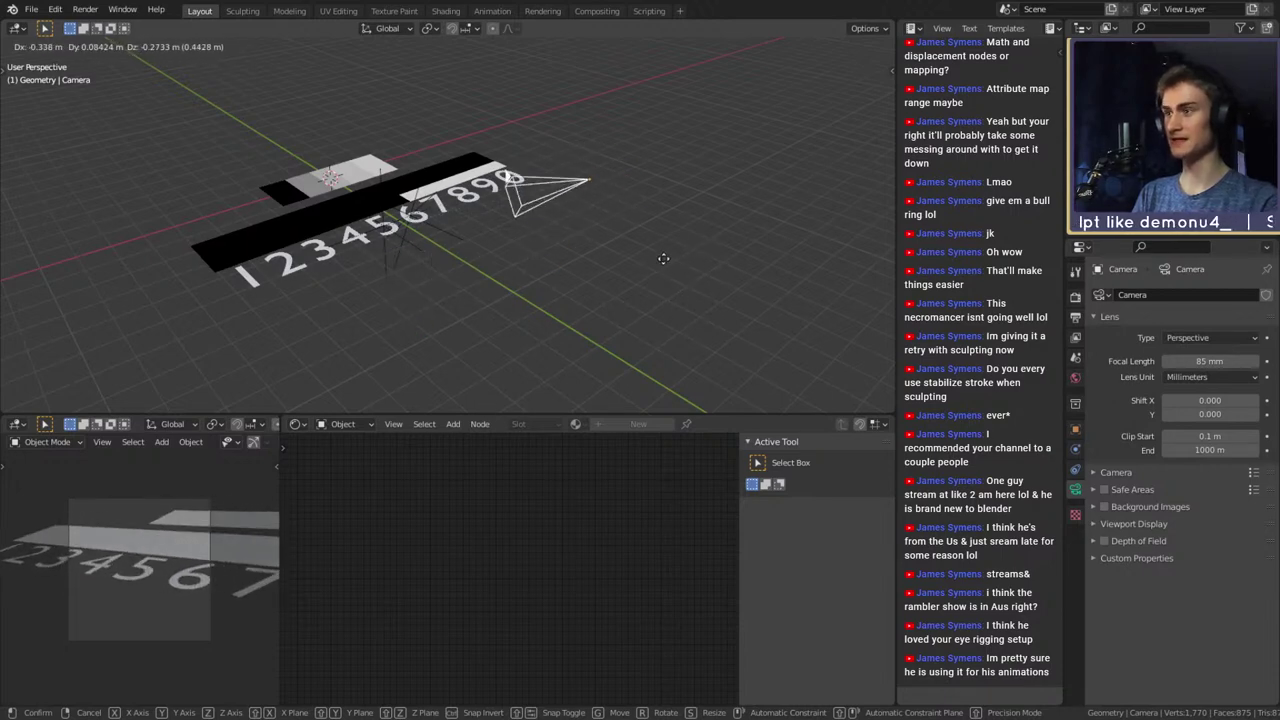
pyautogui.click(680, 255)
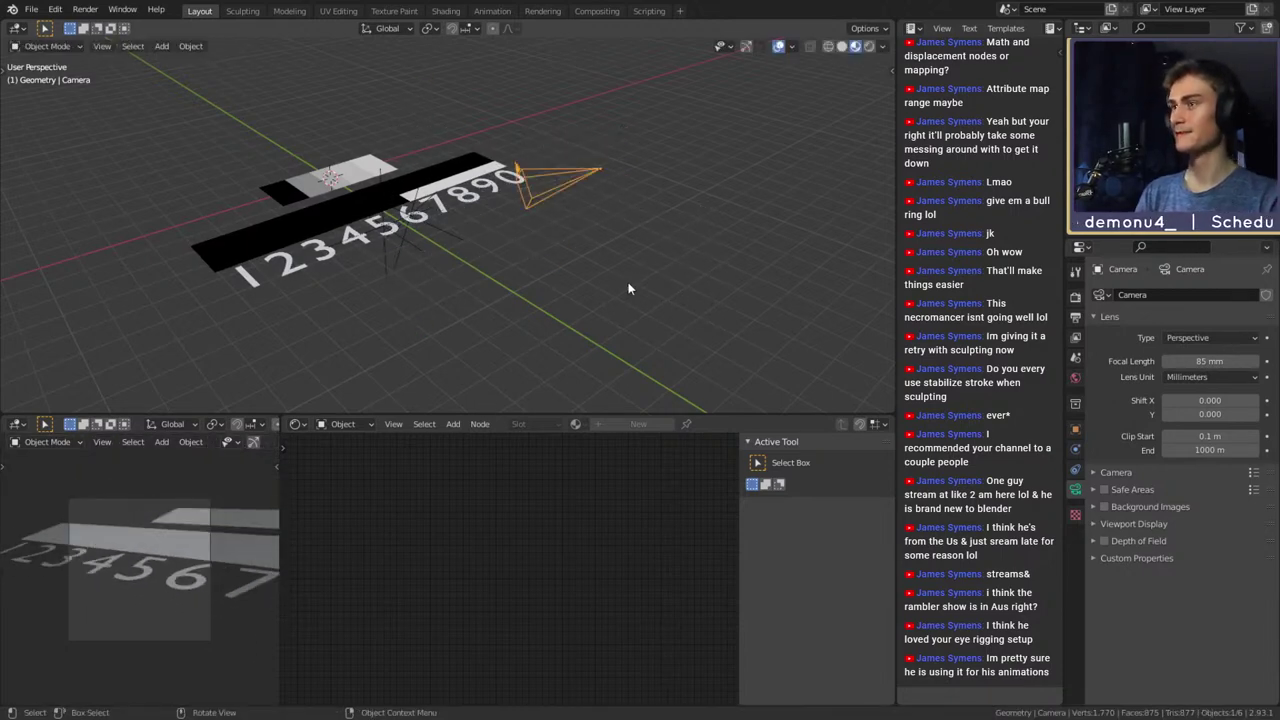
# Undo all the moves of the camera, DoF empty and Focus empty, and deselect everything
pyautogui.keyDown('shift'); pyautogui.moveTo(527, 287); pyautogui.dragTo(691, 341, button='middle'); pyautogui.keyUp('shift')
pyautogui.hotkey('ctrl', 'z')
pyautogui.hotkey('ctrl', 'z')
pyautogui.hotkey('ctrl', 'z')
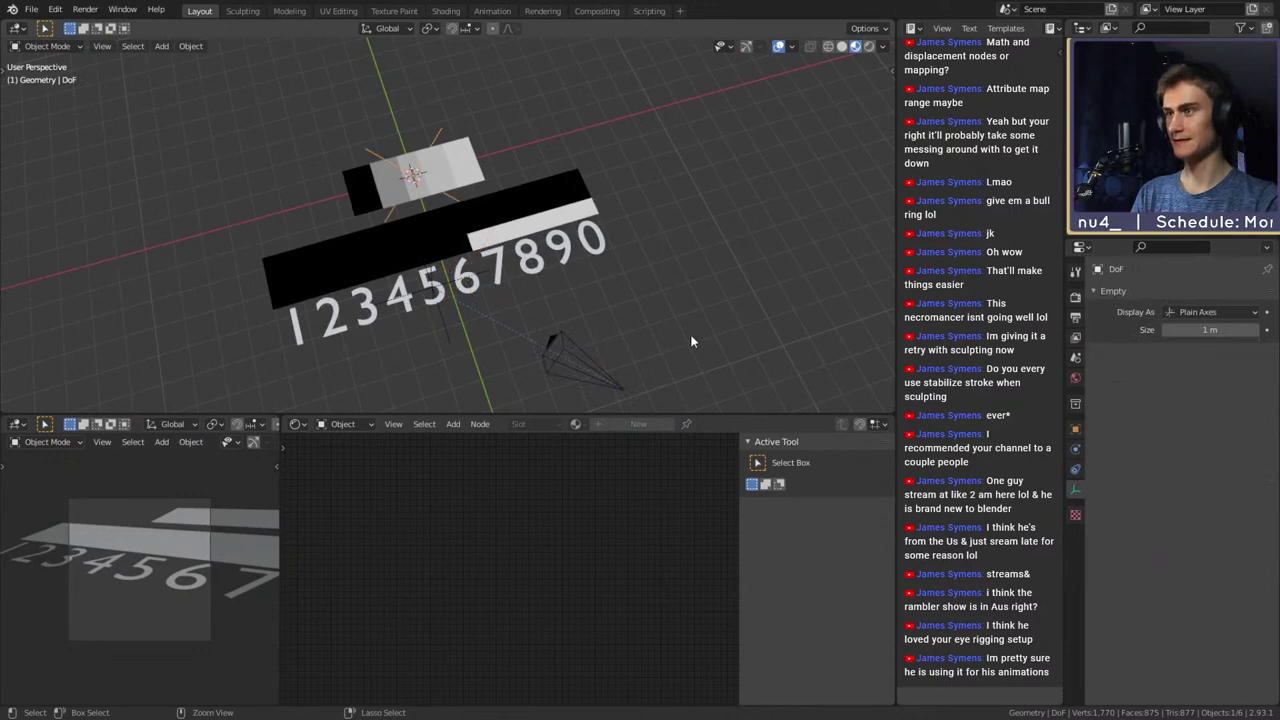
pyautogui.hotkey('ctrl', 'z')
pyautogui.hotkey('ctrl', 'z')
pyautogui.hotkey('ctrl', 'z')
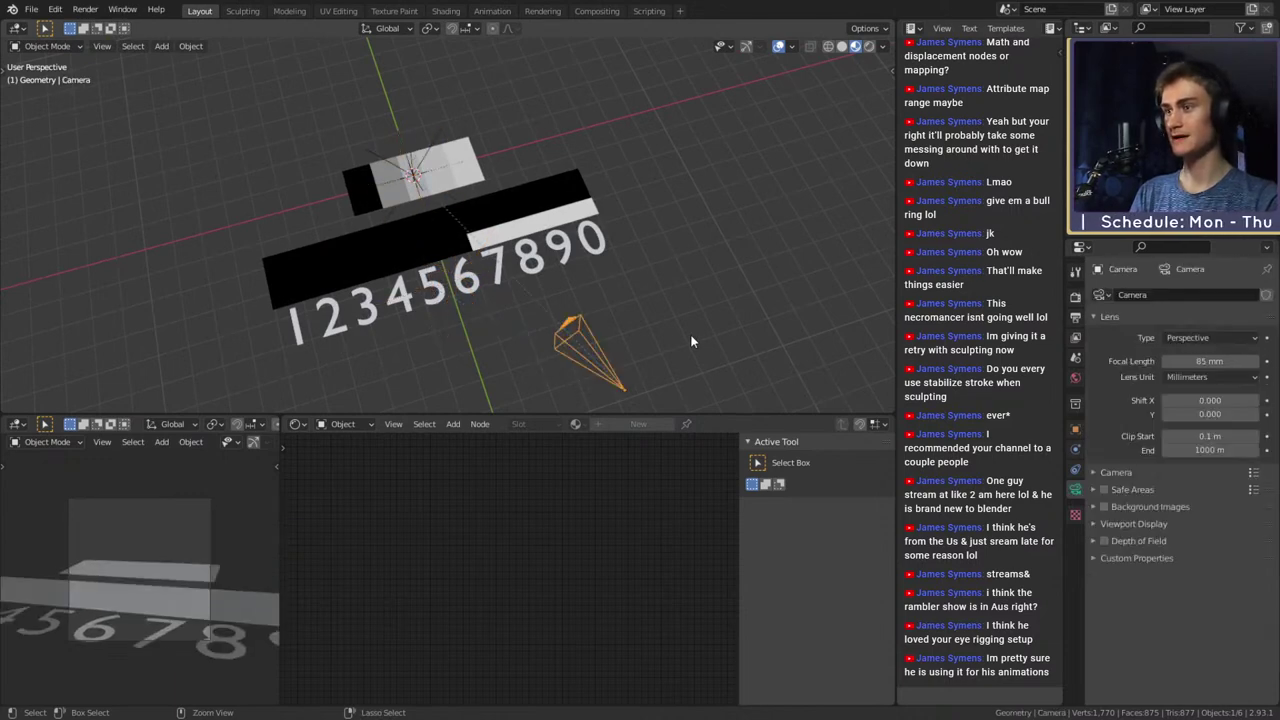
pyautogui.click(641, 311)
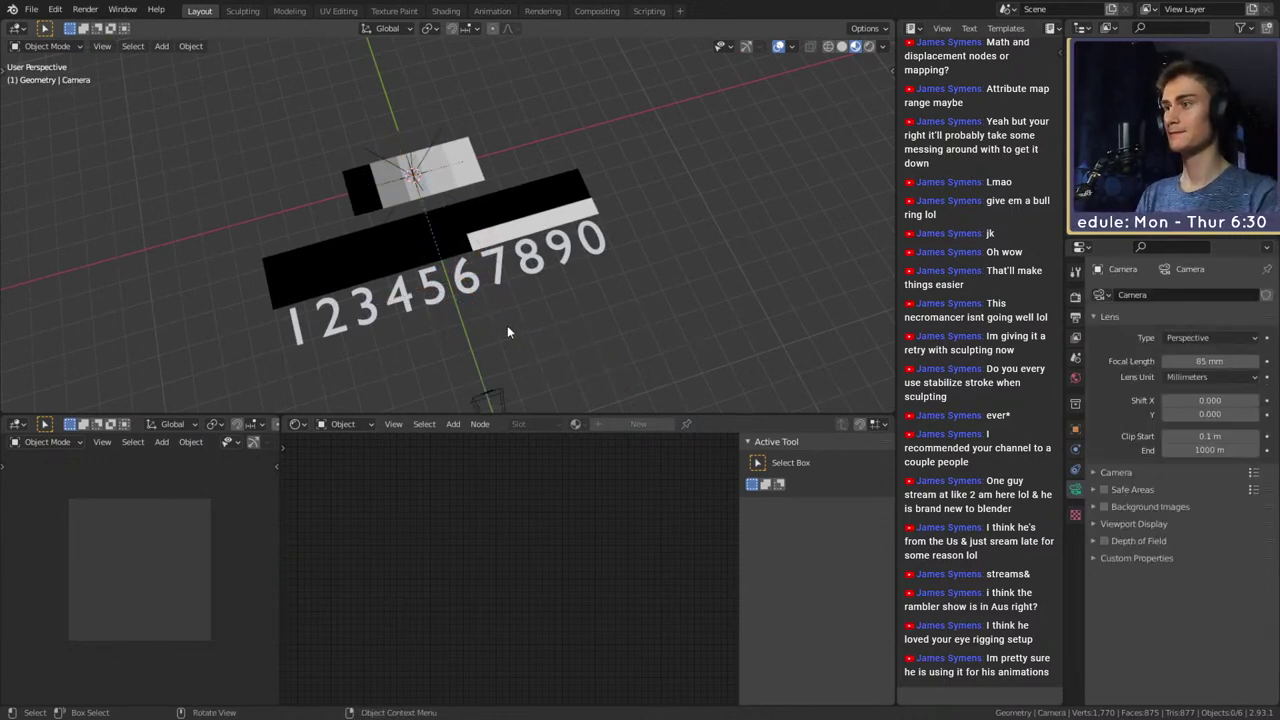
pyautogui.moveTo(507, 325); pyautogui.dragTo(727, 231, button='middle')
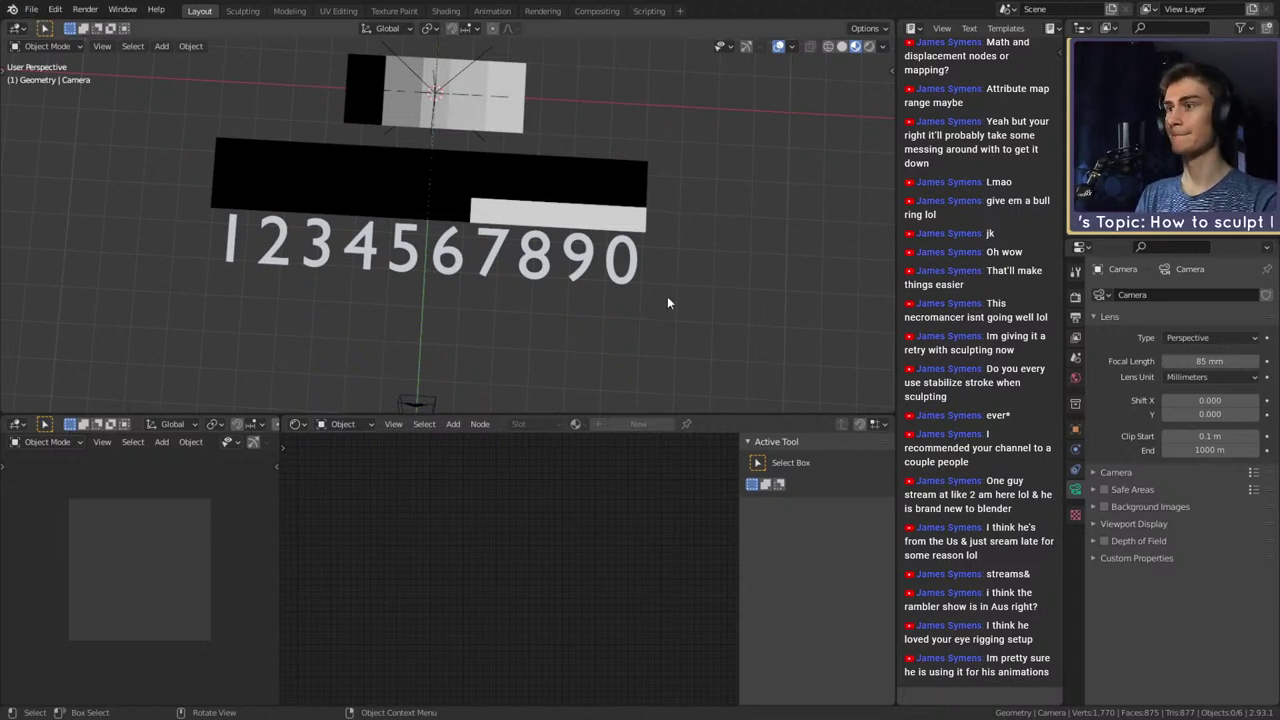
# Reduce the upper ColorRamp of the detached Mask_Hori_3 copy on the long plane to a single white stop at 0.000
pyautogui.click(617, 203)
pyautogui.scroll(-2, 652, 585)
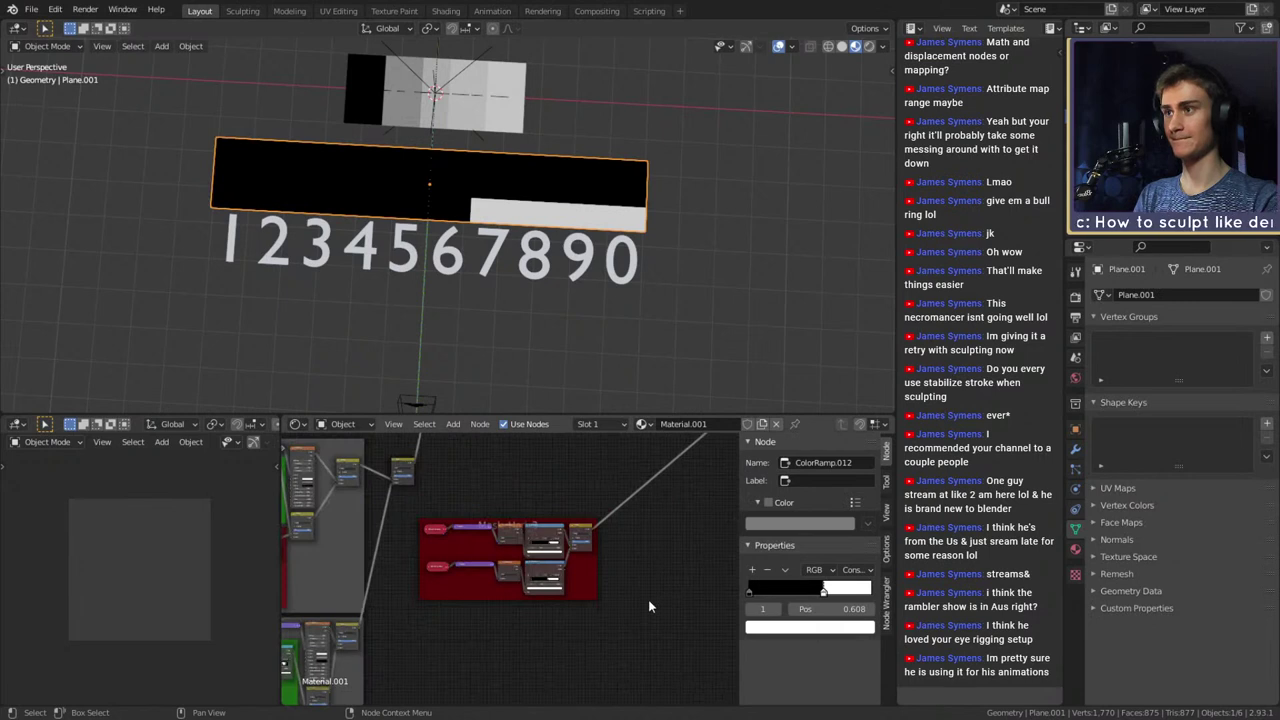
pyautogui.scroll(5, 584, 623)
pyautogui.moveTo(587, 630); pyautogui.dragTo(597, 648, button='middle')
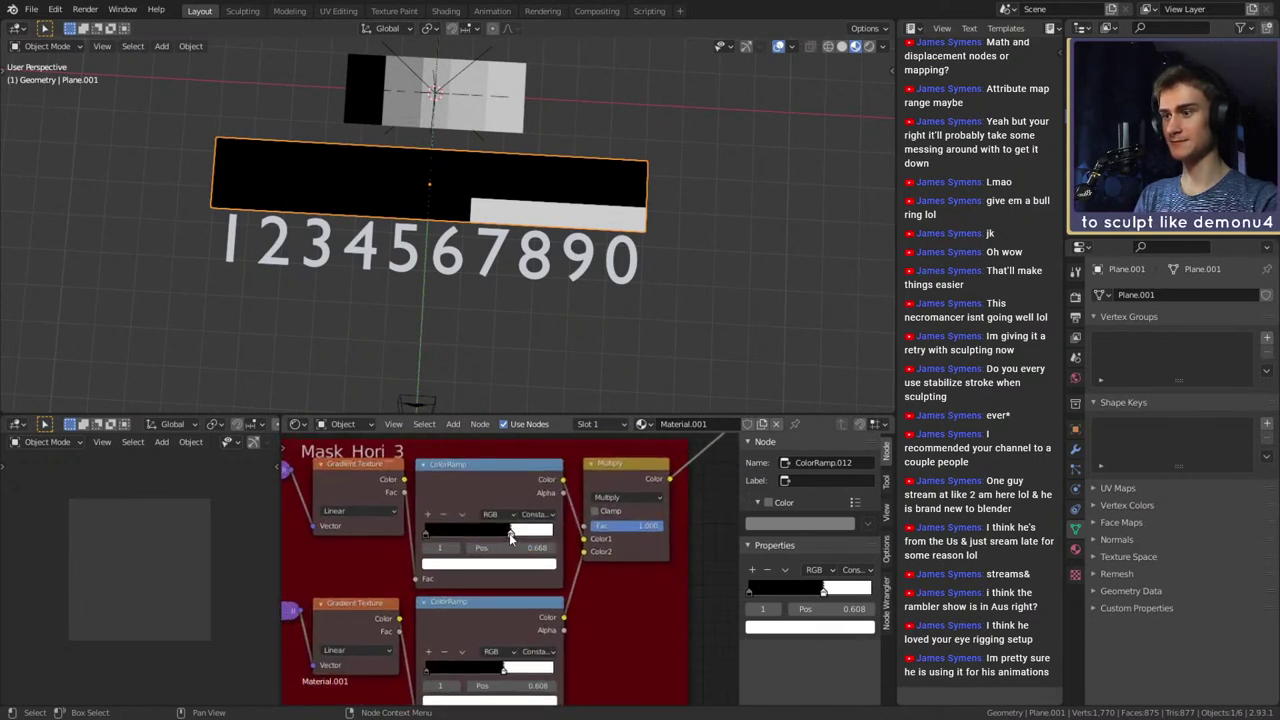
pyautogui.moveTo(509, 532); pyautogui.dragTo(426, 538)
pyautogui.click(444, 520)
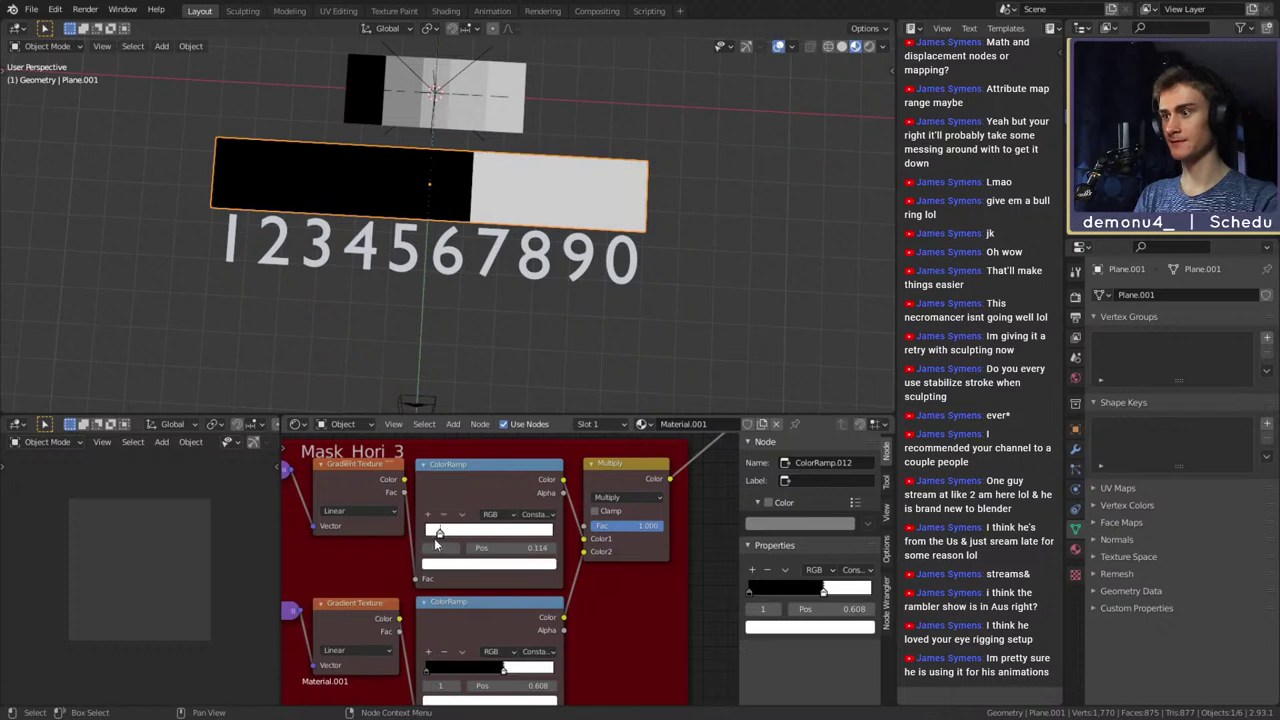
pyautogui.scroll(-6, 487, 548)
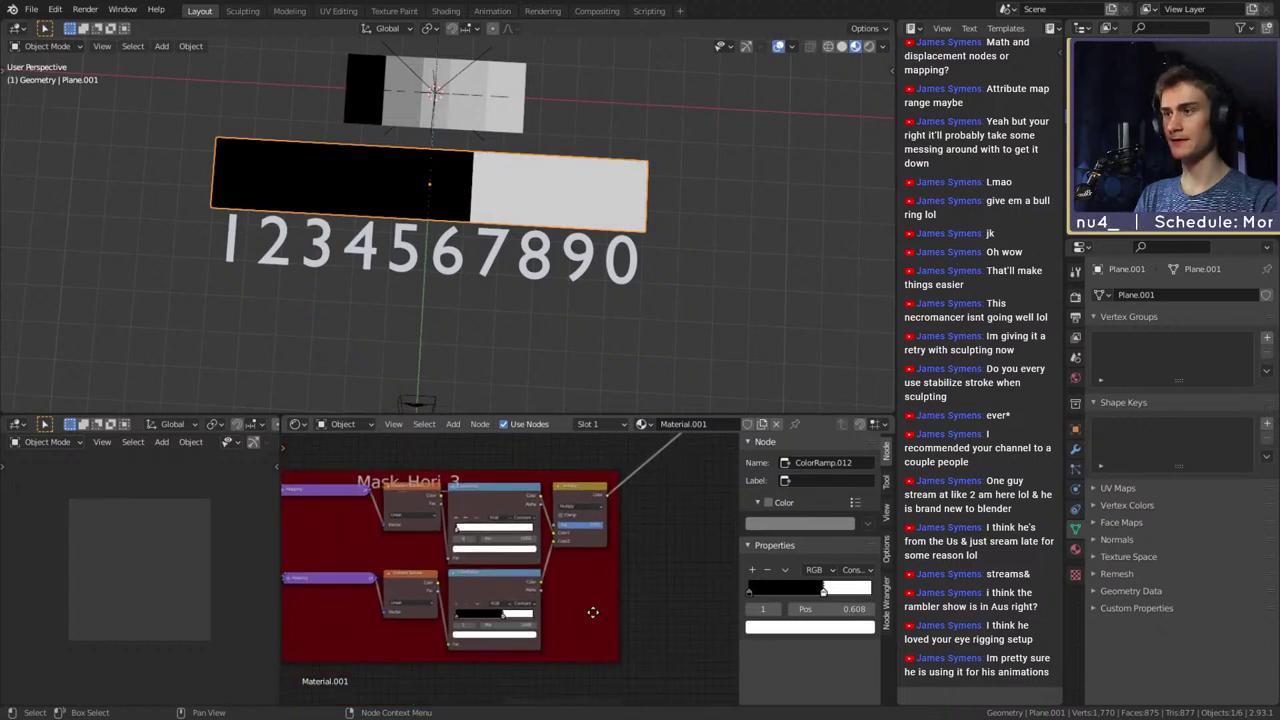
pyautogui.scroll(6, 591, 611)
pyautogui.moveTo(591, 611); pyautogui.dragTo(618, 591, button='middle')
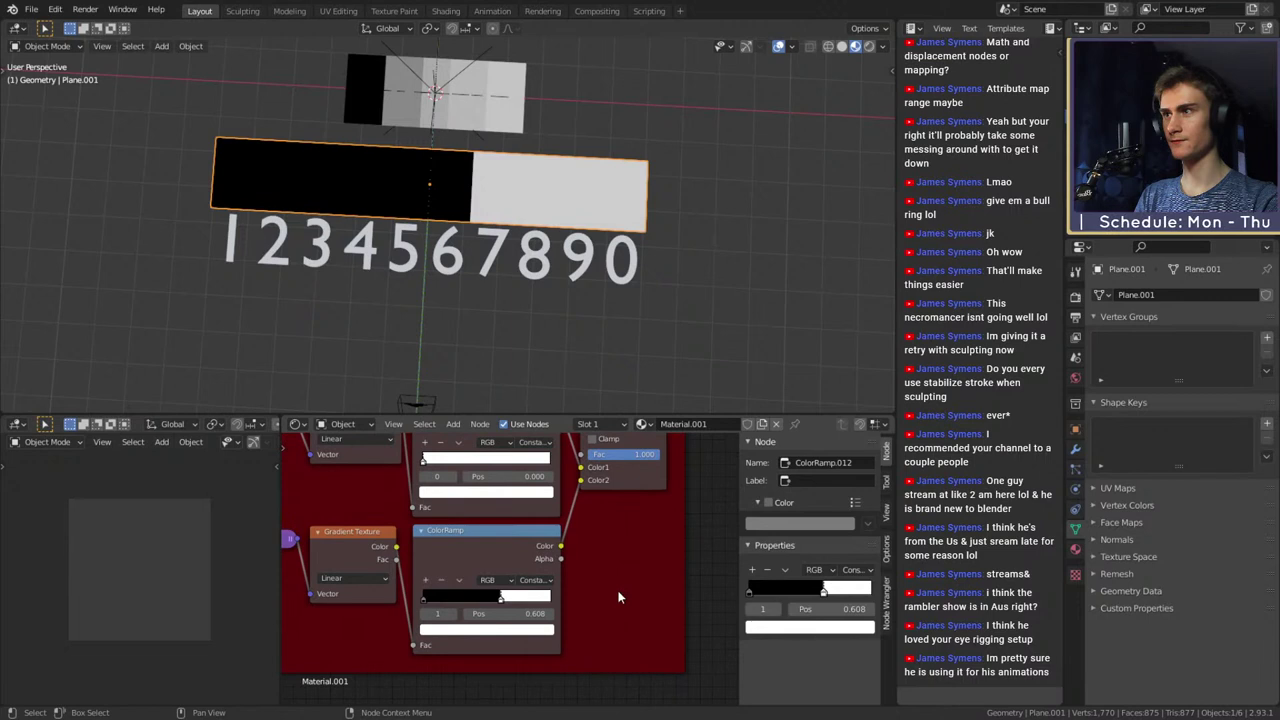
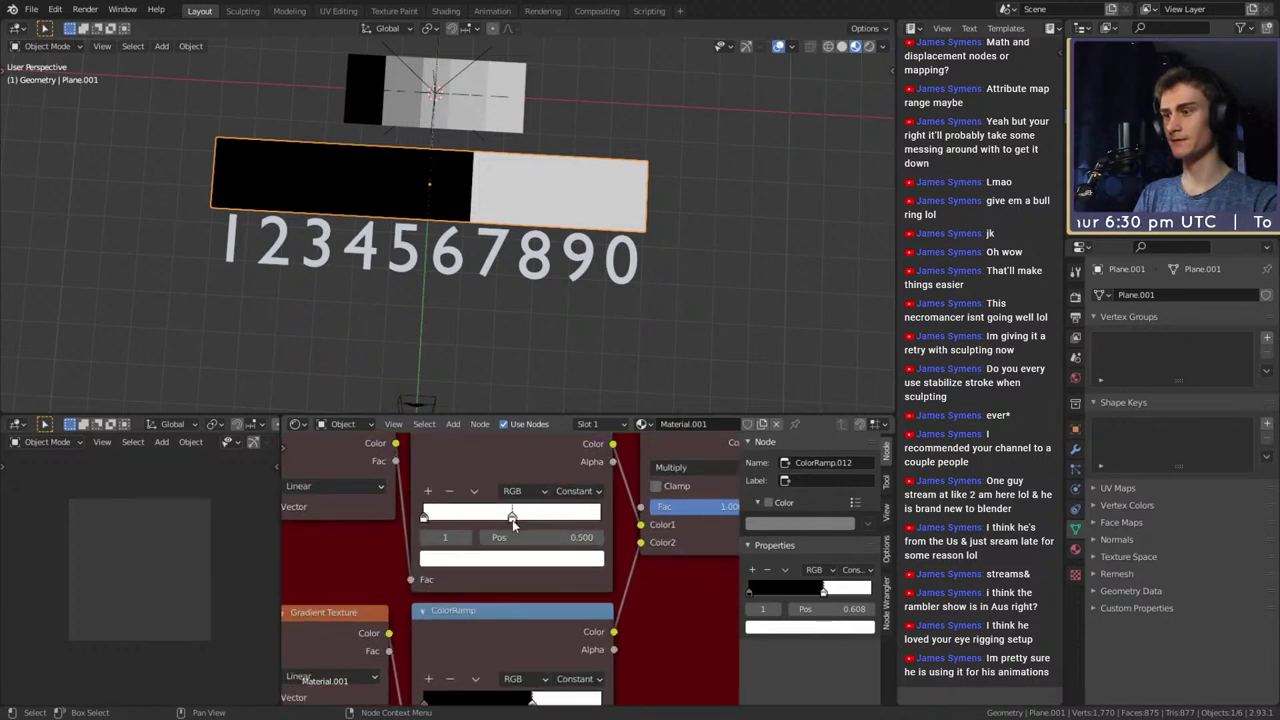
# Add a second stop to the upper ColorRamp, colour it black and slide it to position 0.750
pyautogui.click(509, 557)
pyautogui.moveTo(567, 386); pyautogui.dragTo(627, 459)
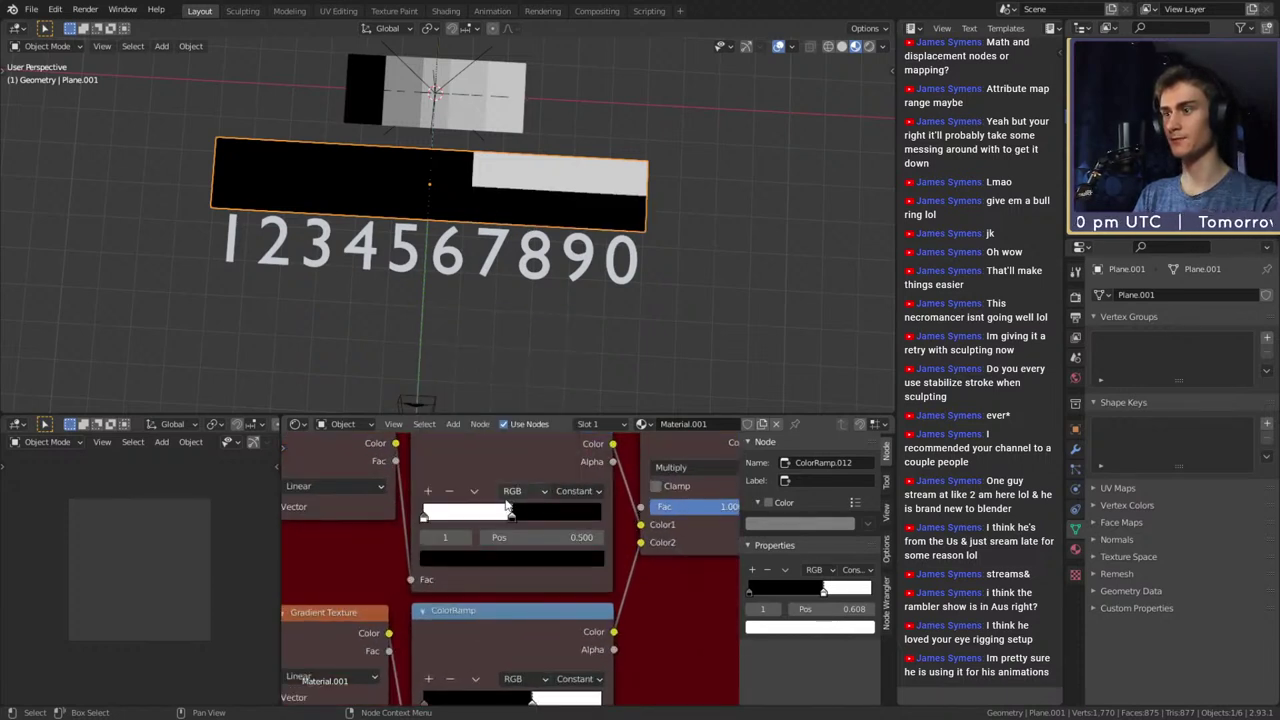
pyautogui.moveTo(510, 514); pyautogui.dragTo(556, 522)
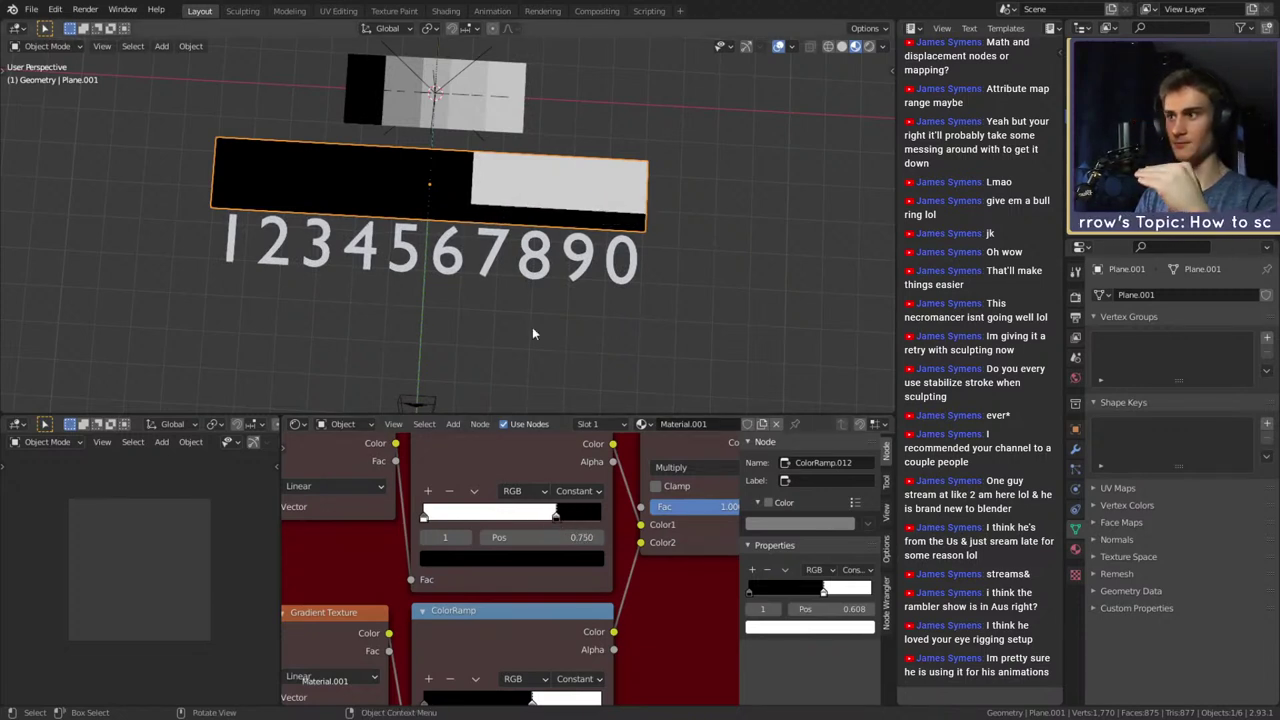
pyautogui.scroll(-4, 627, 611)
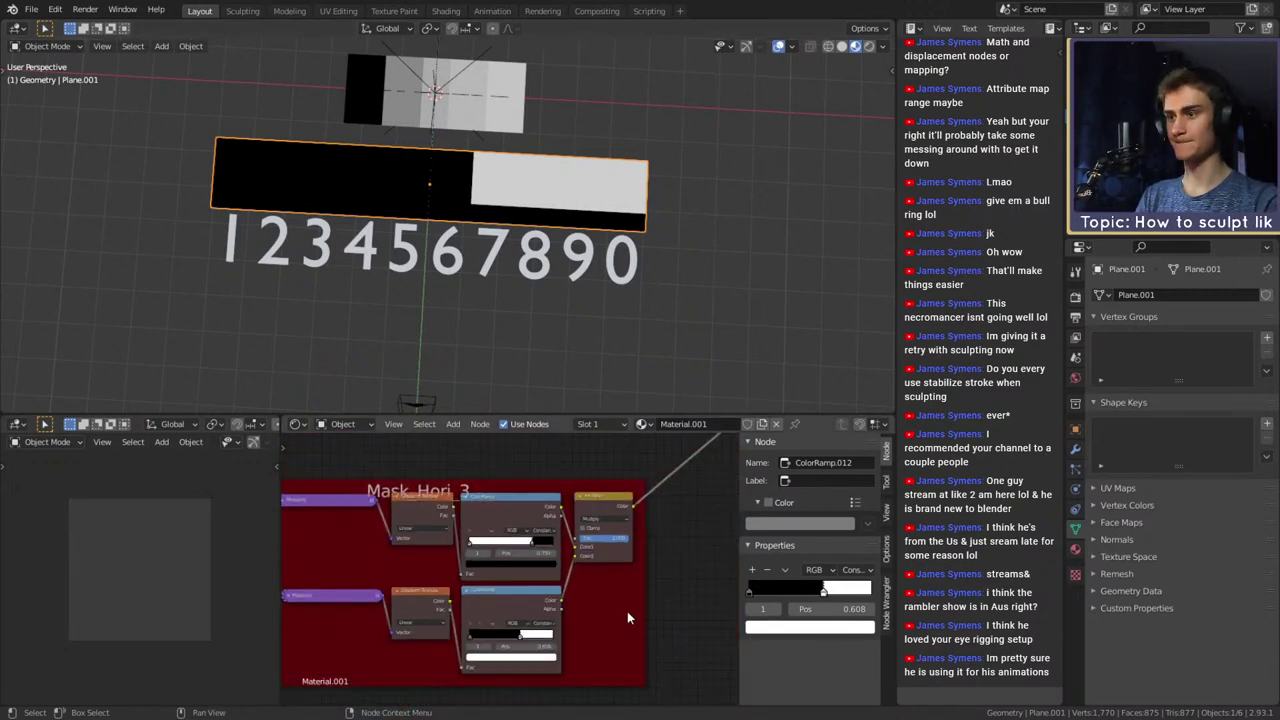
pyautogui.scroll(4, 612, 616)
# Slide the lower ColorRamp's white stop to position 0.926 so only the area above the digit 0 stays white
pyautogui.scroll(-5, 569, 583)
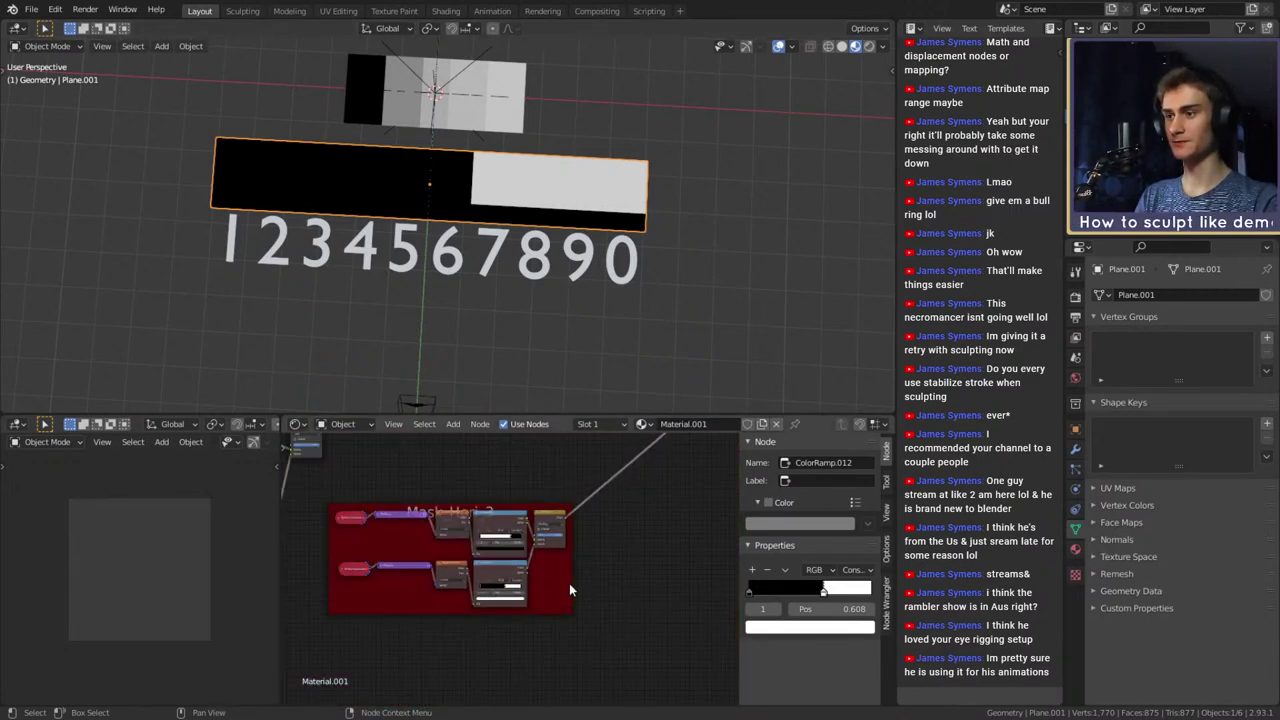
pyautogui.scroll(2, 564, 592)
pyautogui.scroll(3, 564, 599)
pyautogui.moveTo(505, 593); pyautogui.dragTo(546, 597)
pyautogui.scroll(-5, 608, 574)
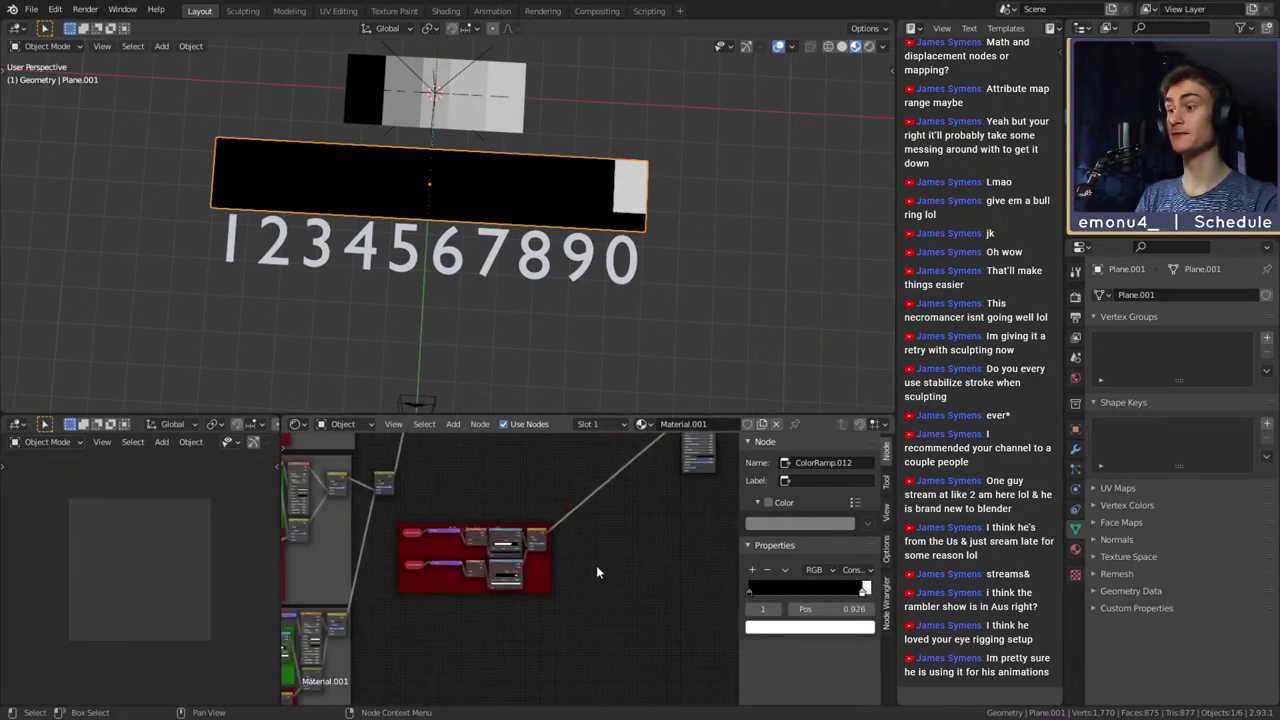
pyautogui.scroll(4, 592, 570)
pyautogui.scroll(-4, 585, 577)
pyautogui.scroll(2, 578, 583)
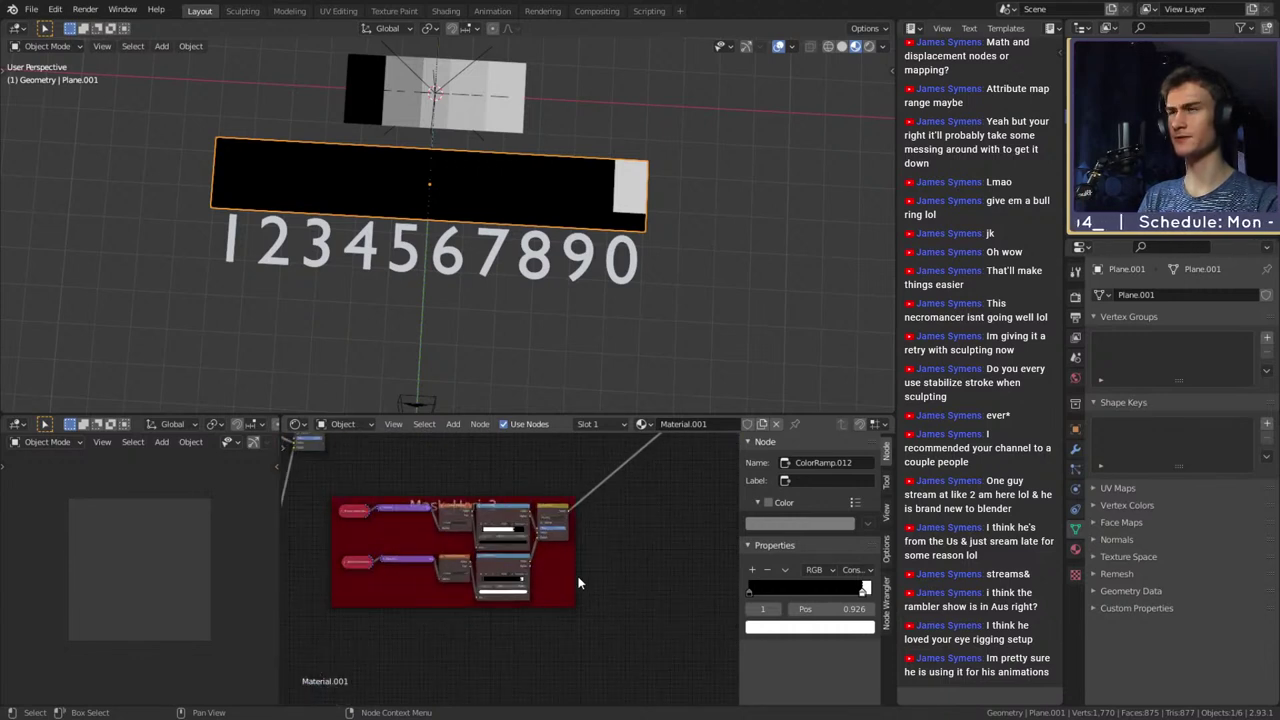
# Look through the node tree from the detached Mask_Hori_3 copy up to the uppermost frame containing the Horizontal Lines group
pyautogui.moveTo(583, 502); pyautogui.dragTo(603, 588, button='middle')
pyautogui.scroll(-4, 545, 568)
pyautogui.moveTo(534, 542); pyautogui.dragTo(576, 649, button='middle')
pyautogui.scroll(2, 591, 524)
pyautogui.moveTo(557, 552); pyautogui.dragTo(600, 706, button='middle')
pyautogui.moveTo(572, 488); pyautogui.dragTo(412, 570)
pyautogui.moveTo(524, 558); pyautogui.dragTo(588, 481)
pyautogui.click(538, 571)
pyautogui.scroll(6, 470, 577)
pyautogui.moveTo(467, 575); pyautogui.dragTo(702, 503, button='middle')
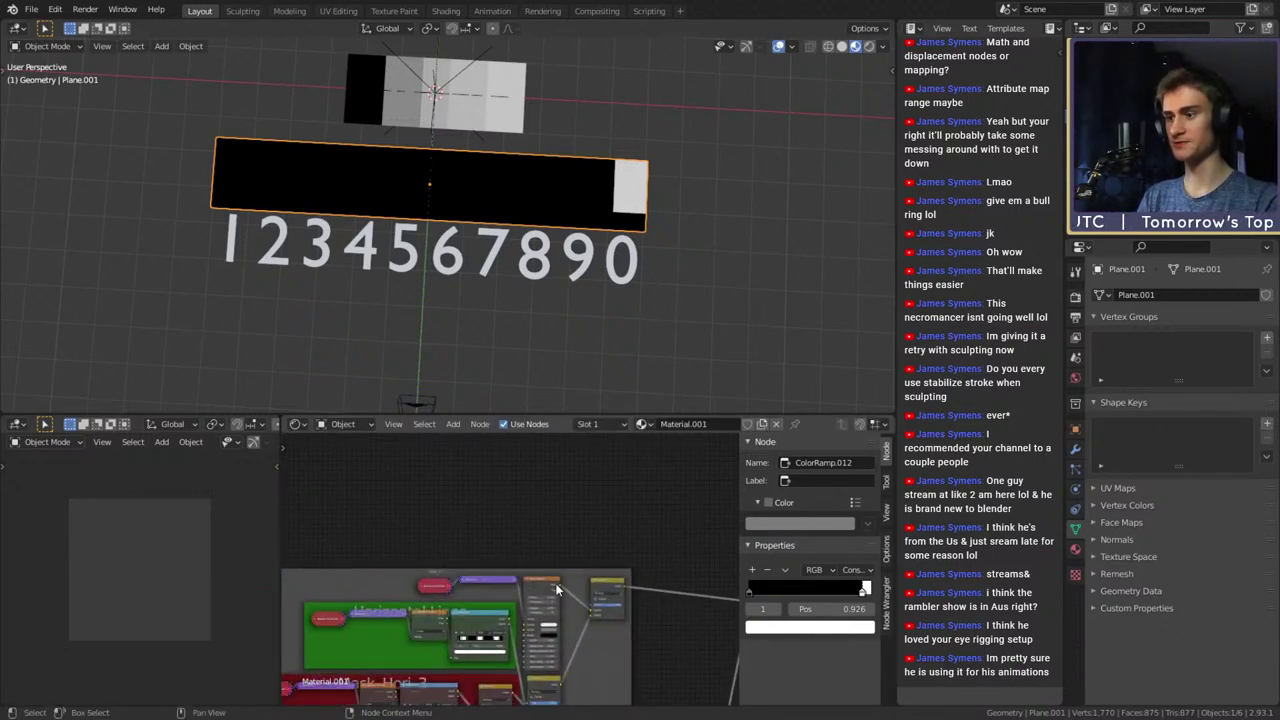
# Duplicate the uppermost frame's Texture Coordinate, Mapping and Brick Texture nodes and place the copies in the empty space above the frame
pyautogui.click(539, 585)
pyautogui.keyDown('shift'); pyautogui.click(479, 580); pyautogui.keyUp('shift')
pyautogui.keyDown('shift'); pyautogui.click(437, 586); pyautogui.keyUp('shift')
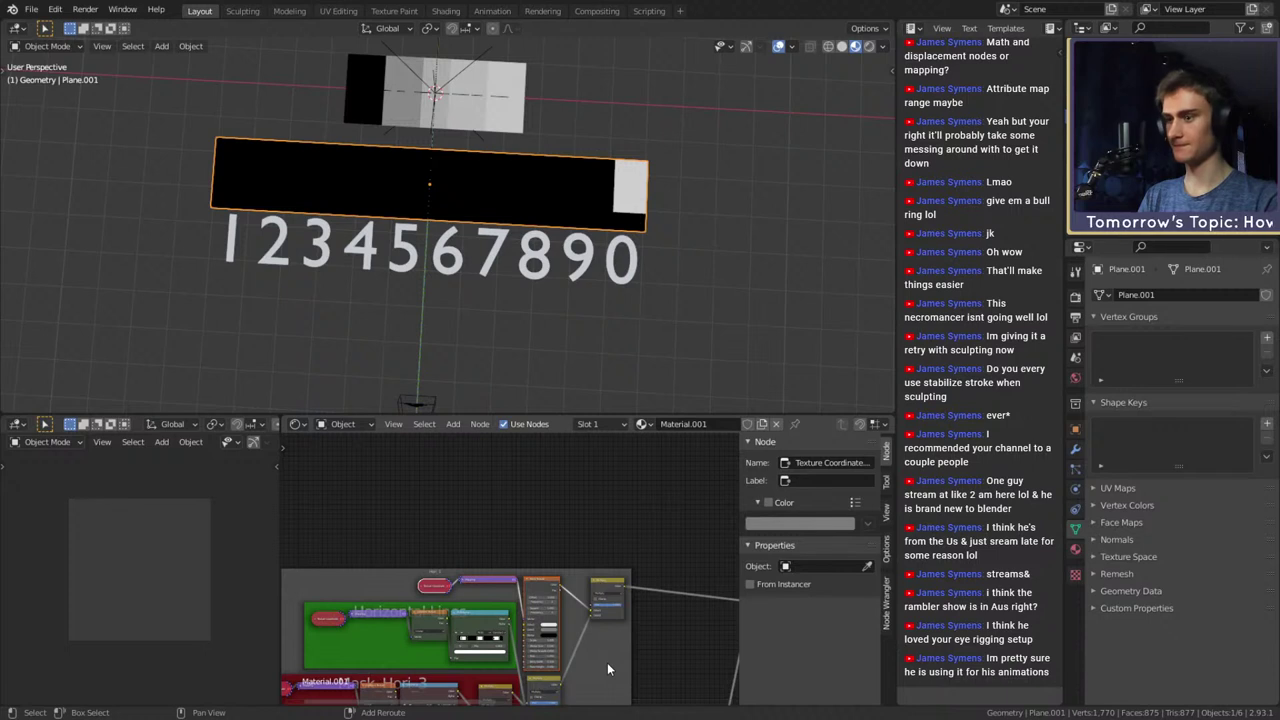
pyautogui.hotkey('shift', 'd')
pyautogui.click(609, 552)
pyautogui.hotkey('ctrl', 'z')
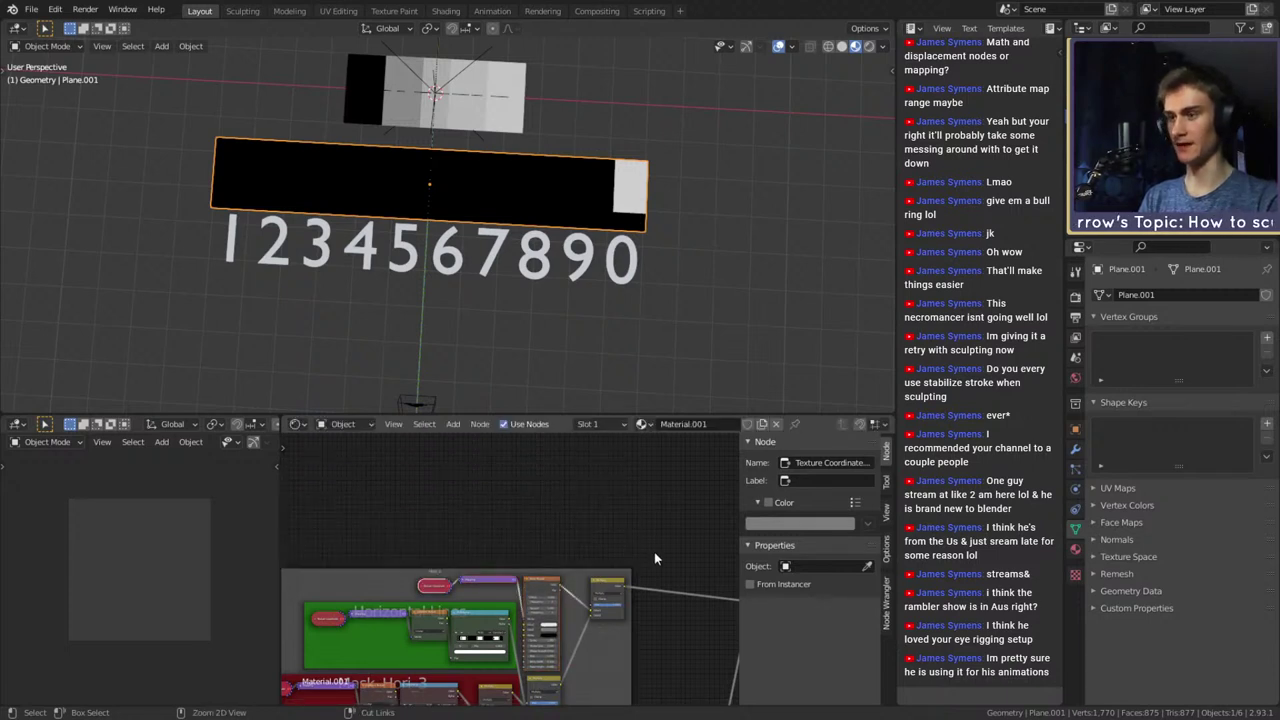
pyautogui.click(569, 558)
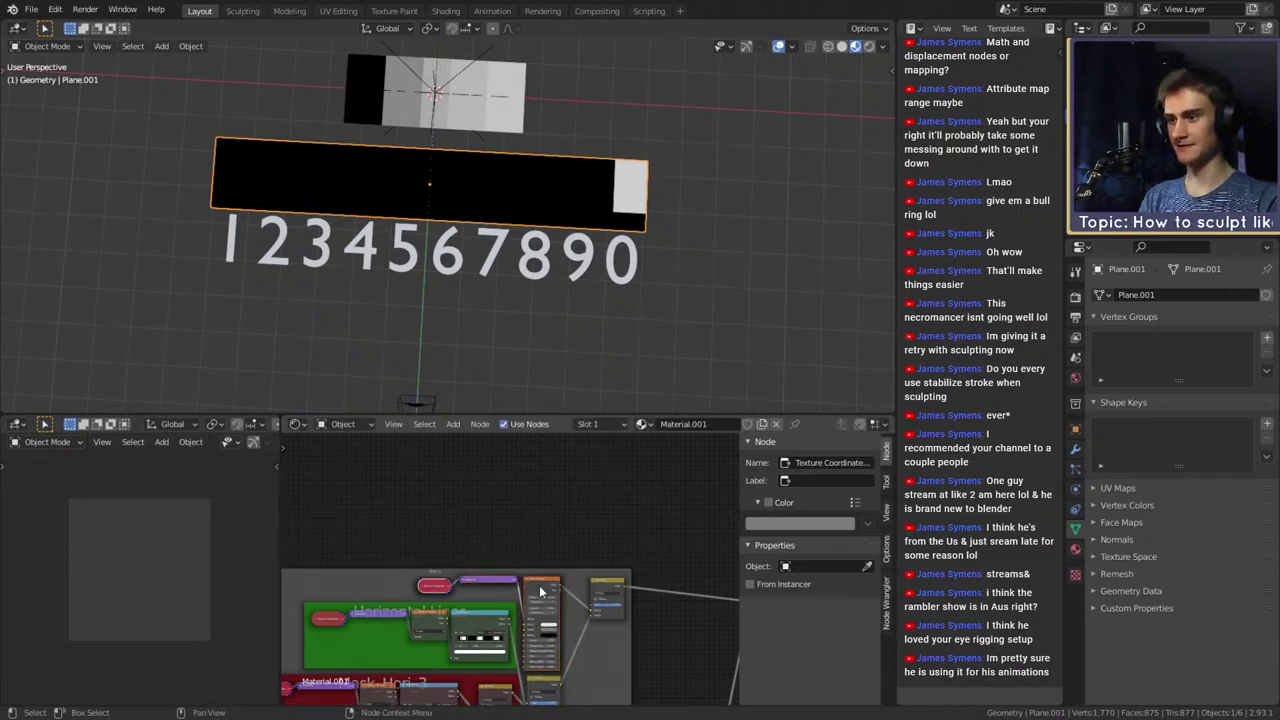
pyautogui.hotkey('shift', 'd')
pyautogui.scroll(2, 609, 555)
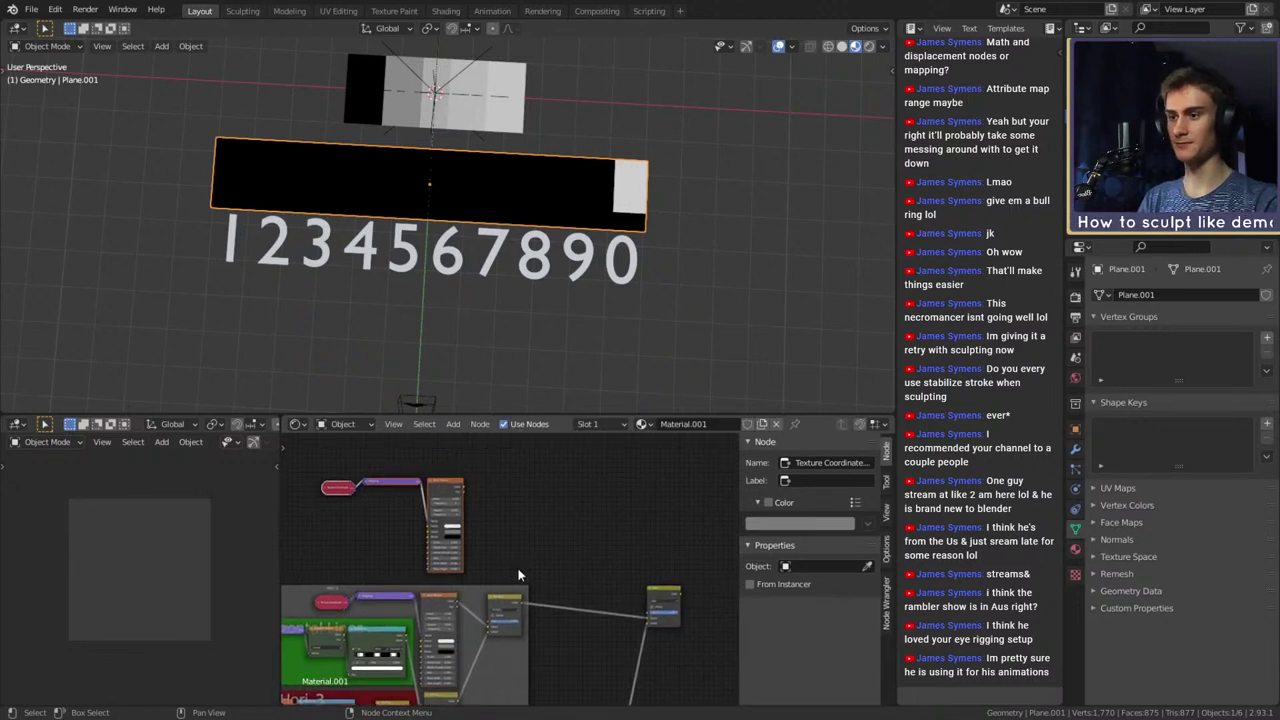
pyautogui.click(322, 452)
# Expand the collapsed Mapping and Texture Coordinate copies and nudge the Texture Coordinate node slightly upward
pyautogui.moveTo(300, 468); pyautogui.dragTo(407, 484, button='middle')
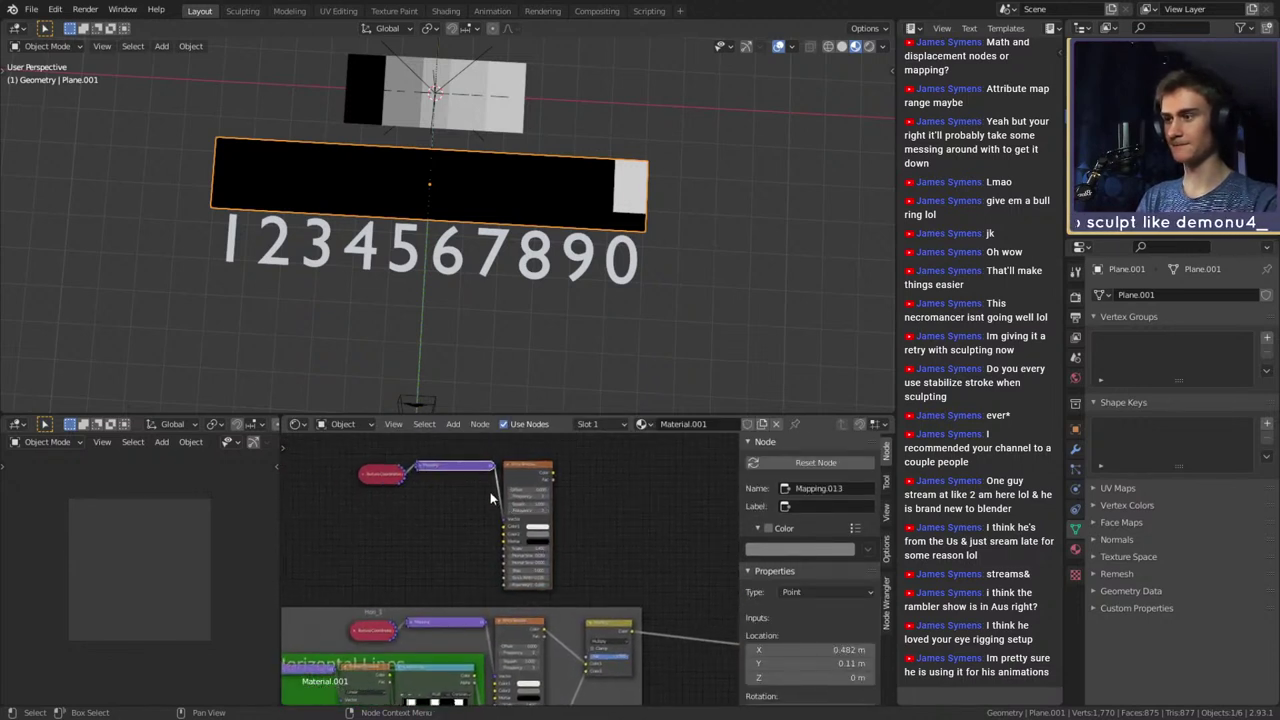
pyautogui.click(421, 465)
pyautogui.click(365, 476)
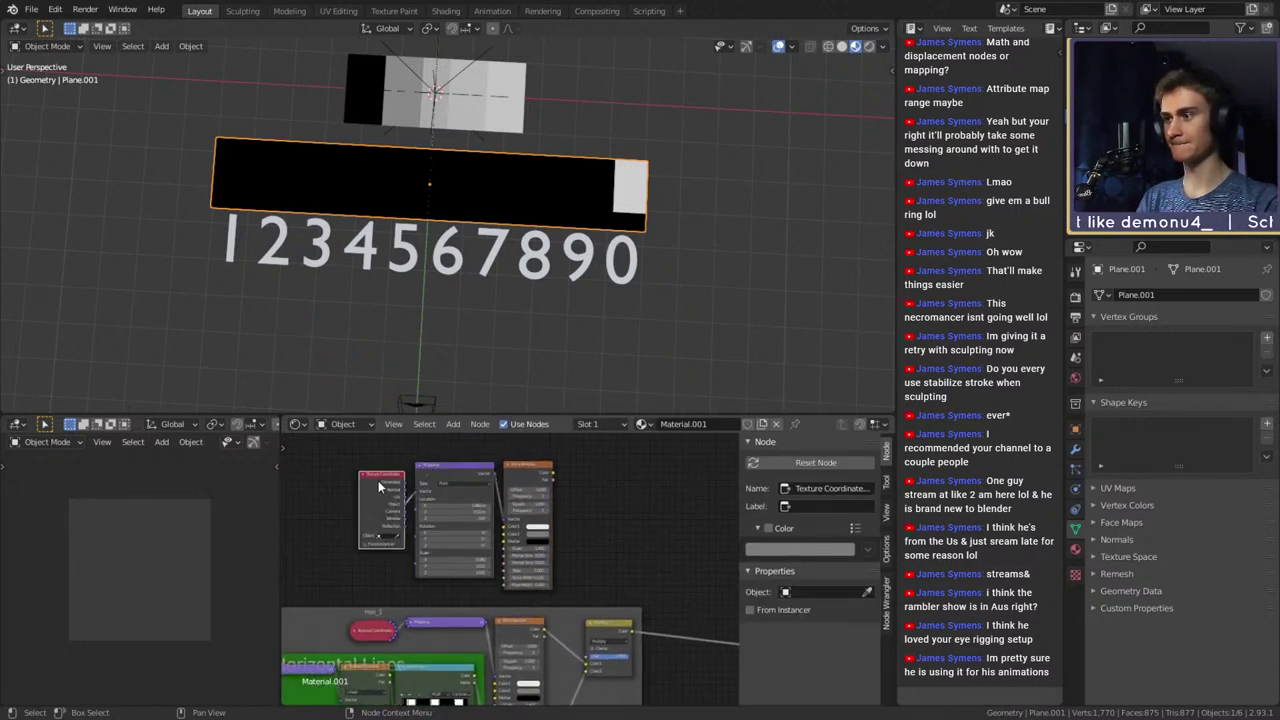
pyautogui.moveTo(379, 484); pyautogui.dragTo(383, 473)
pyautogui.moveTo(605, 530); pyautogui.dragTo(510, 519, button='middle')
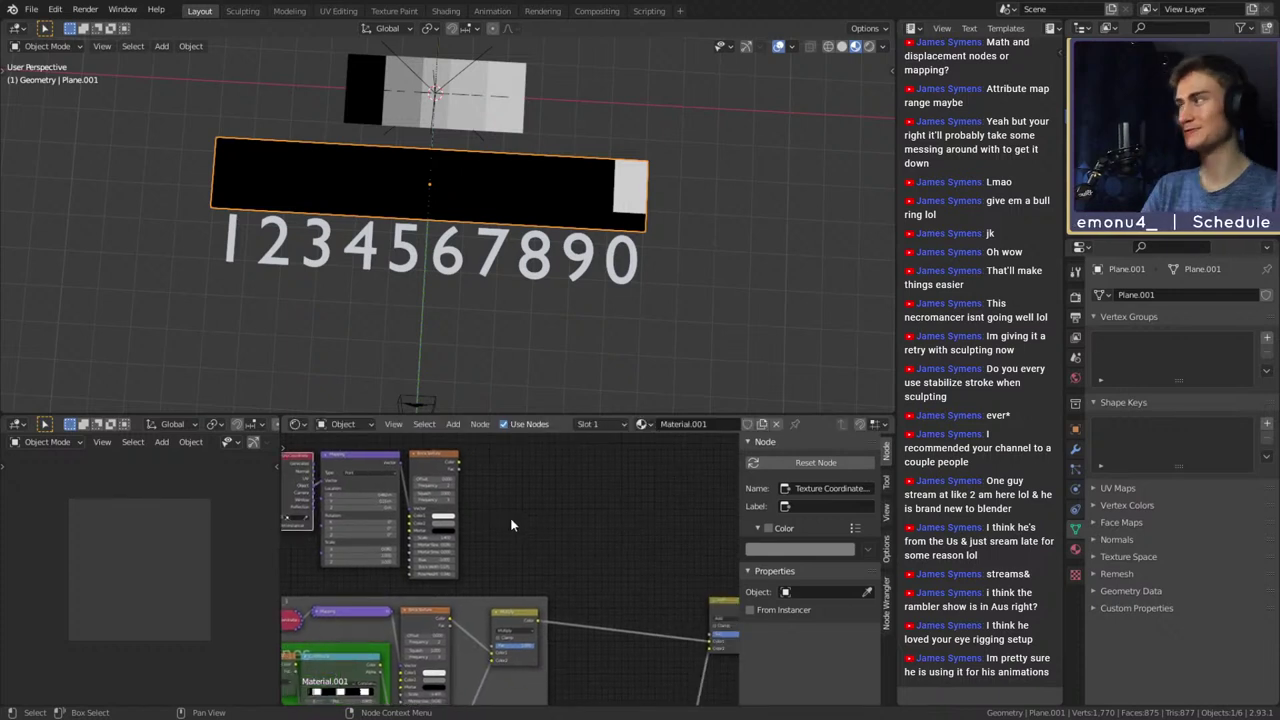
# Move the copied Texture Coordinate, Mapping and Brick Texture nodes a short distance to the right above the uppermost frame
pyautogui.moveTo(541, 500); pyautogui.dragTo(300, 512)
pyautogui.press('g')
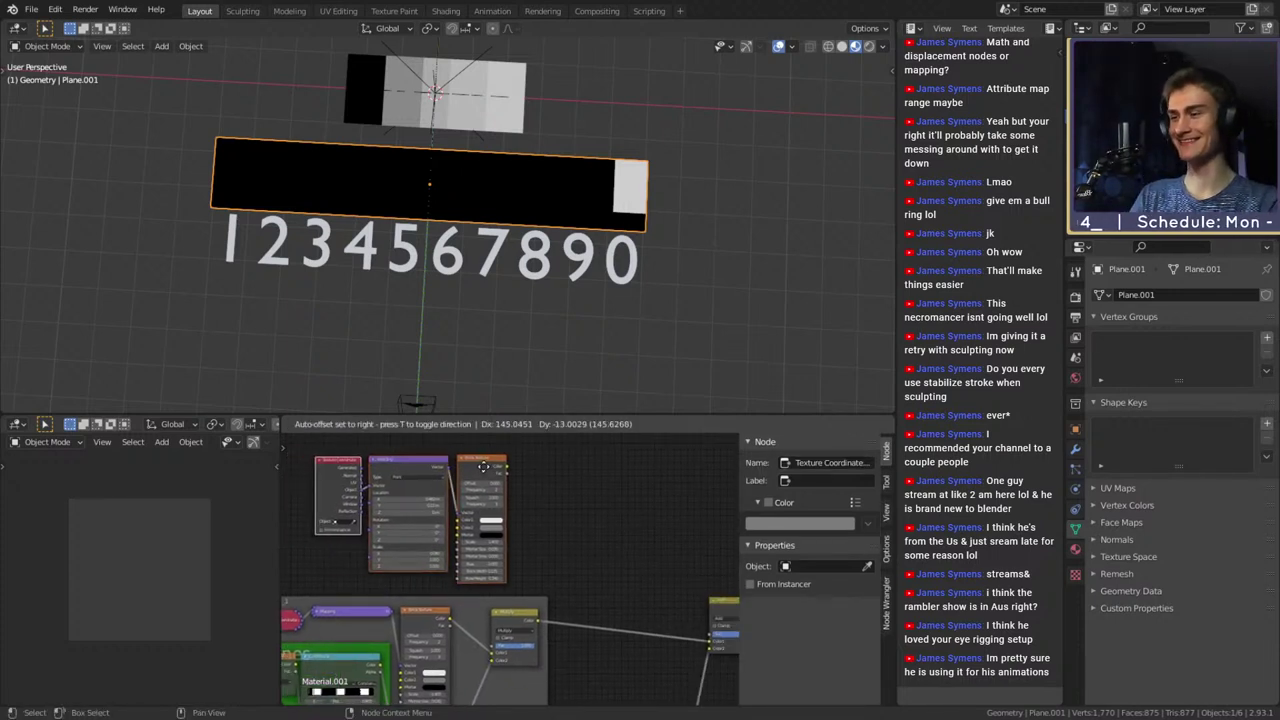
pyautogui.click(516, 470)
pyautogui.moveTo(628, 542); pyautogui.dragTo(496, 536, button='middle')
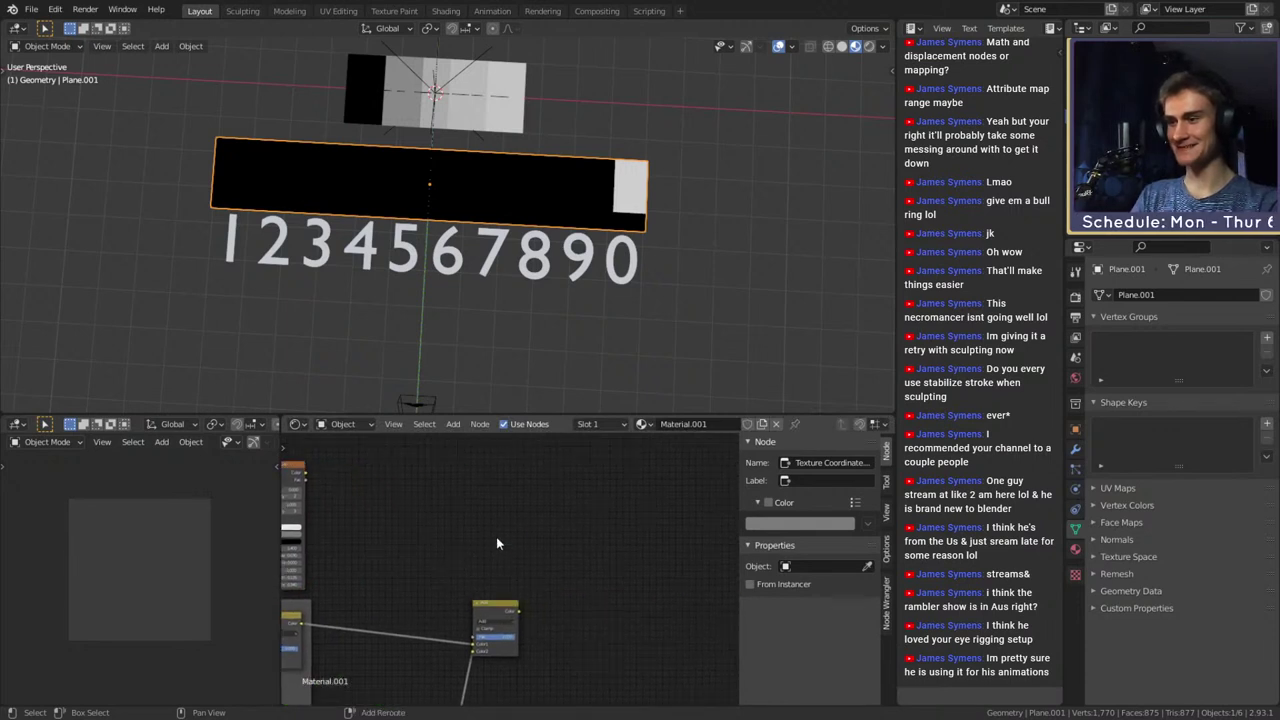
pyautogui.hotkey('shift', 'a')
pyautogui.moveTo(427, 609)
pyautogui.click(540, 626)
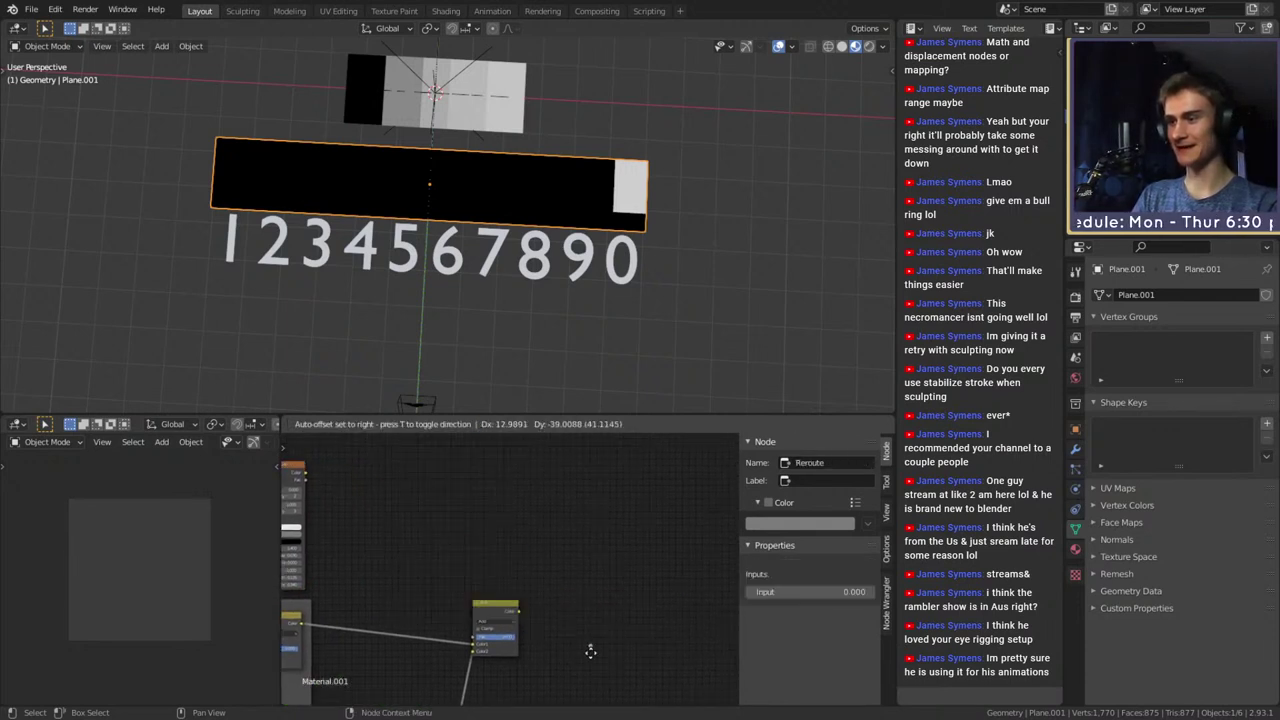
pyautogui.click(586, 553)
pyautogui.press('x')
# Duplicate the Add node, feed it the original Add output and the copied Brick Texture's colour, and preview the result
pyautogui.click(491, 613)
pyautogui.hotkey('shift', 'd')
pyautogui.click(665, 540)
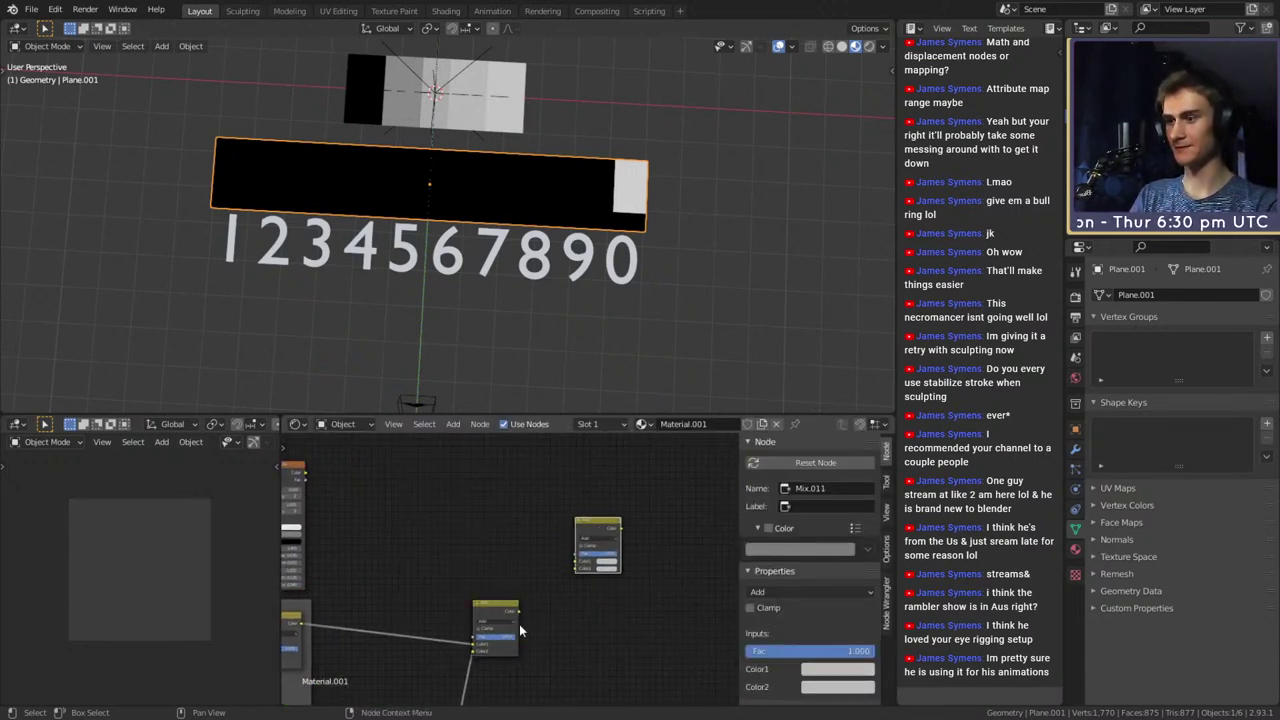
pyautogui.moveTo(470, 540); pyautogui.dragTo(505, 568, button='middle')
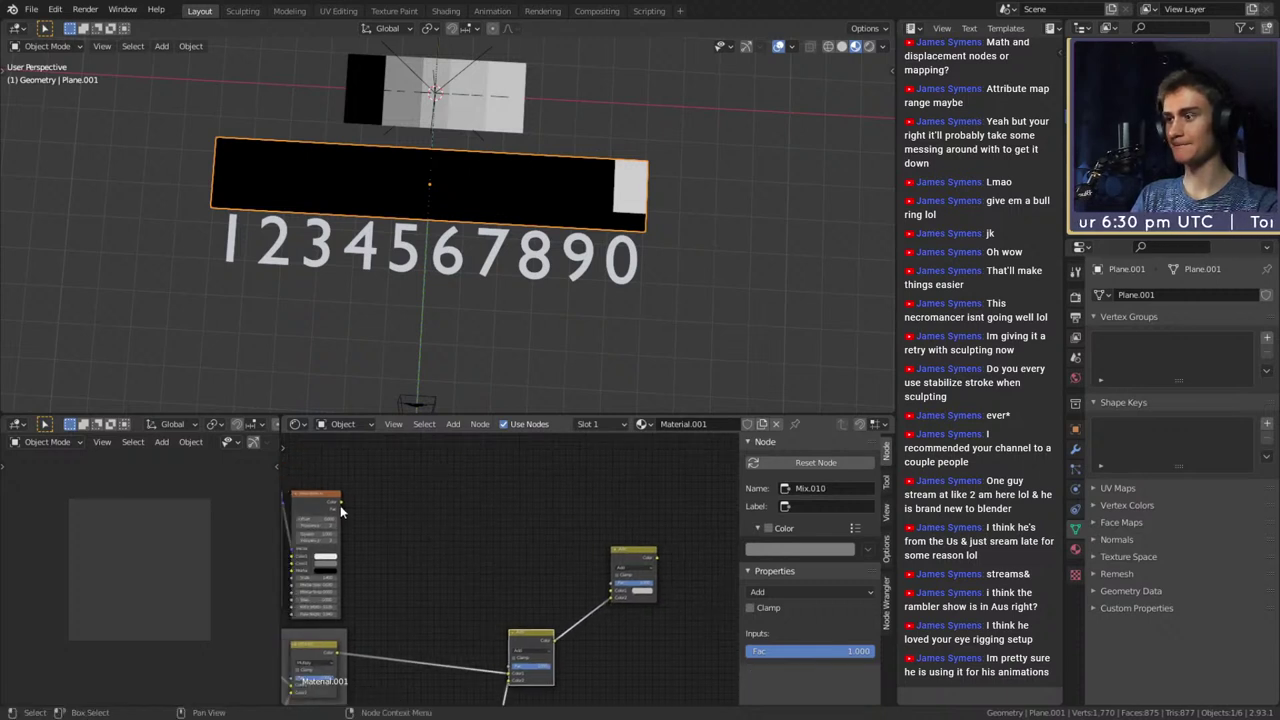
pyautogui.moveTo(340, 505); pyautogui.dragTo(610, 590)
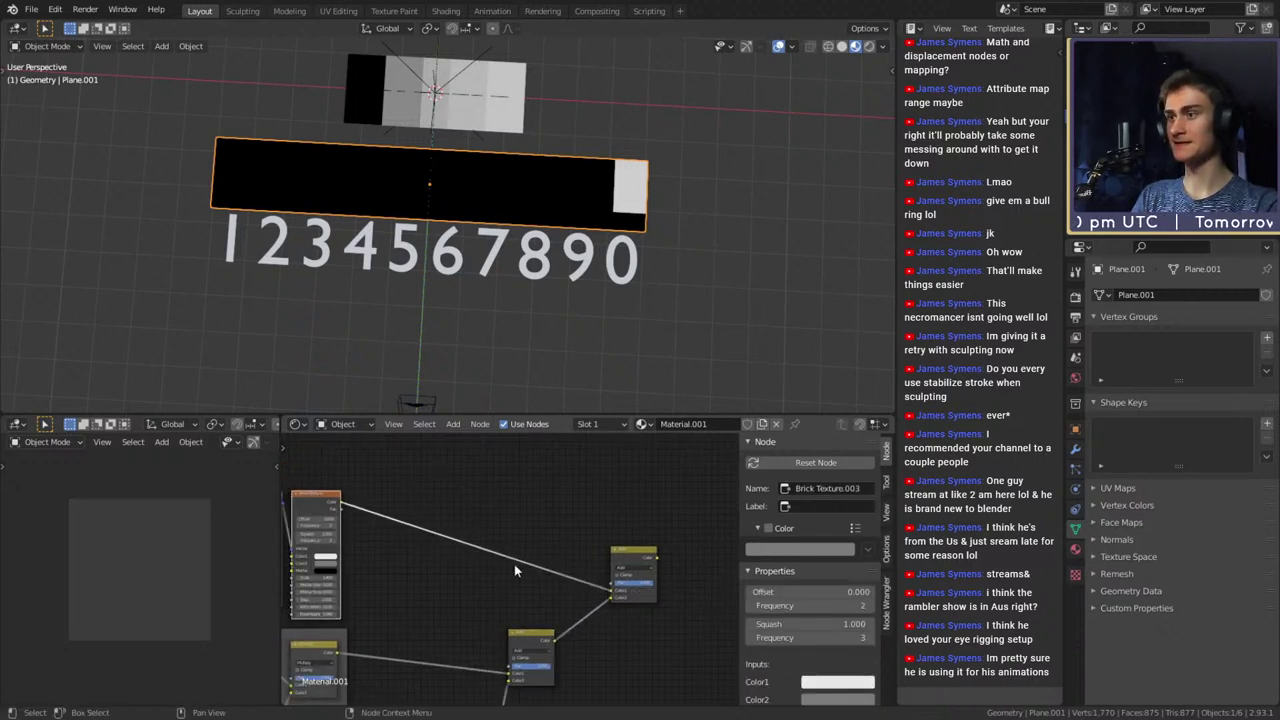
pyautogui.keyDown('ctrl'); pyautogui.keyDown('shift'); pyautogui.click(620, 566); pyautogui.keyUp('shift'); pyautogui.keyUp('ctrl')
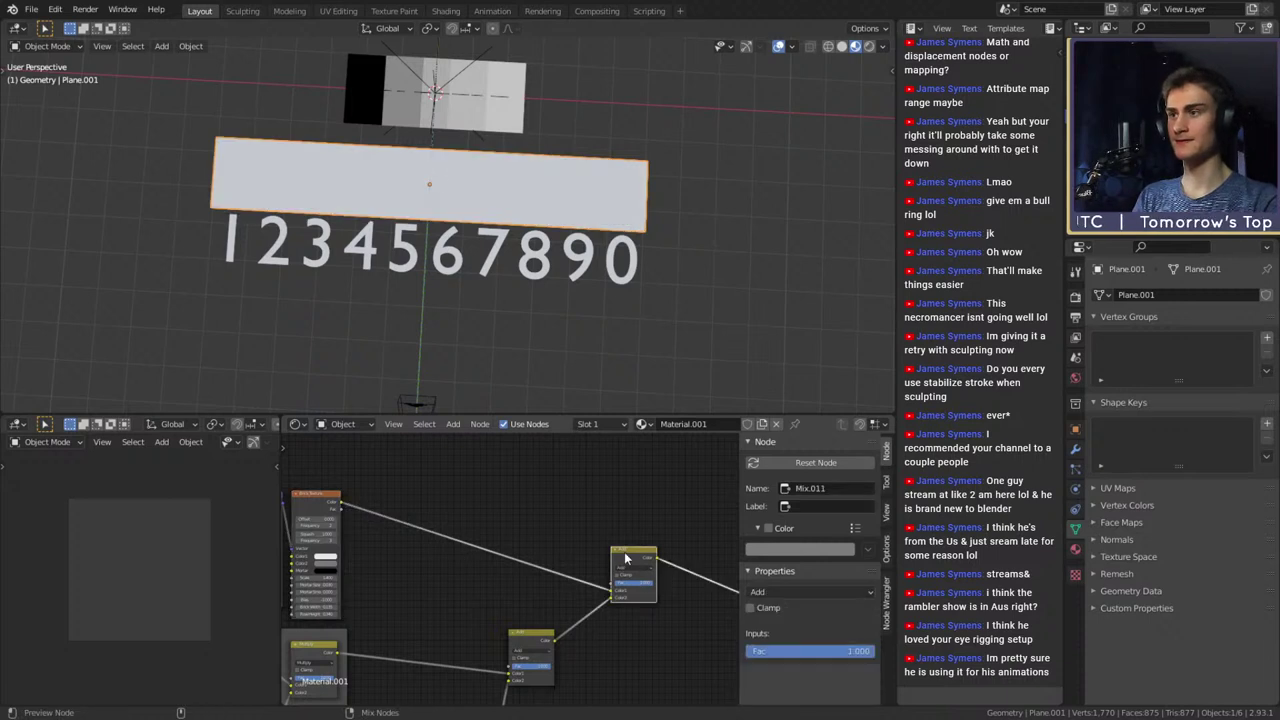
# Set the copied Mapping node's X location to 0.542 m
pyautogui.moveTo(464, 550); pyautogui.dragTo(614, 591, button='middle')
pyautogui.scroll(7, 579, 579)
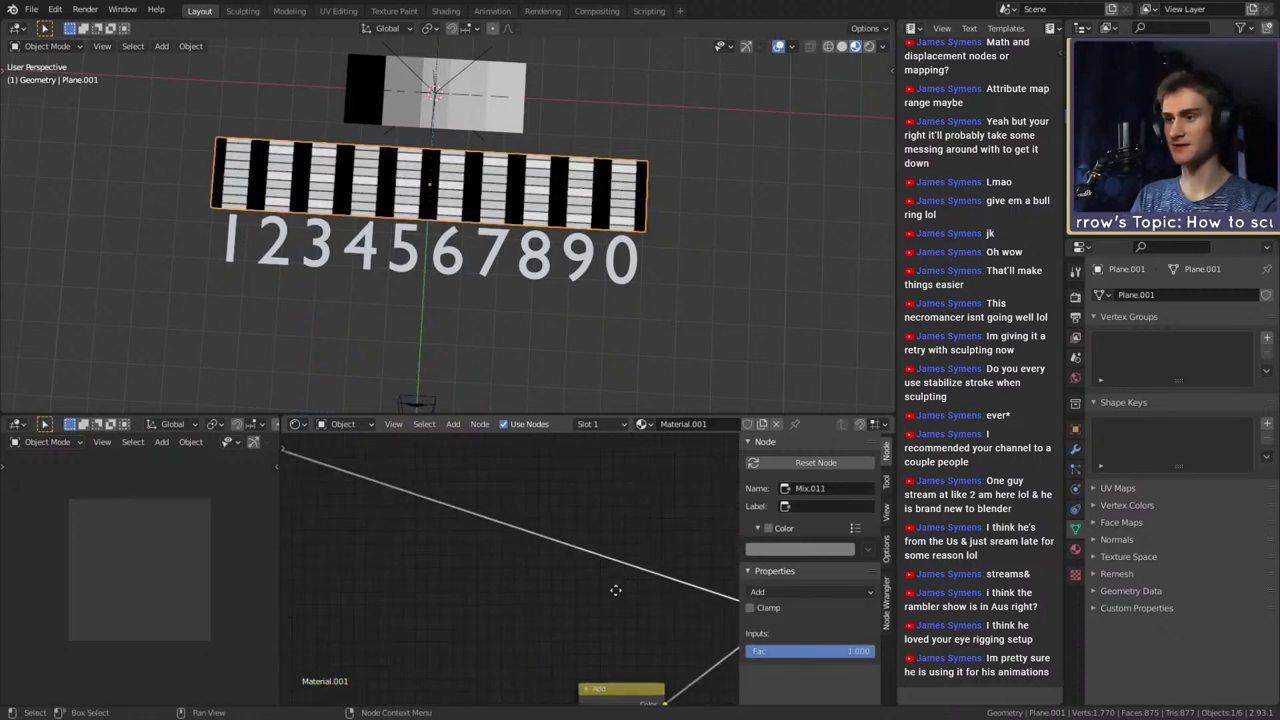
pyautogui.moveTo(394, 546); pyautogui.dragTo(623, 568, button='middle')
pyautogui.moveTo(411, 530); pyautogui.dragTo(460, 530)
pyautogui.scroll(-3, 600, 572)
# Try the Multiply blend mode on the duplicated mix node and switch it back to Add
pyautogui.moveTo(600, 572); pyautogui.dragTo(427, 564, button='middle')
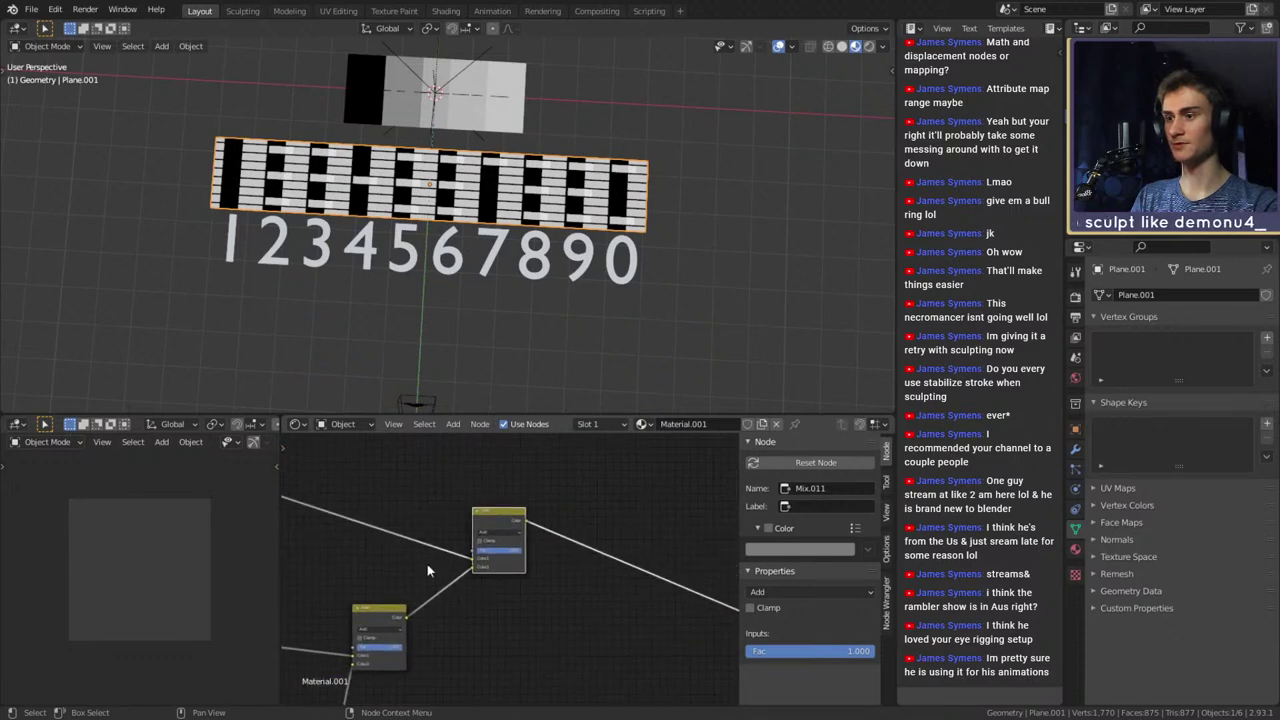
pyautogui.scroll(3, 500, 572)
pyautogui.click(480, 501)
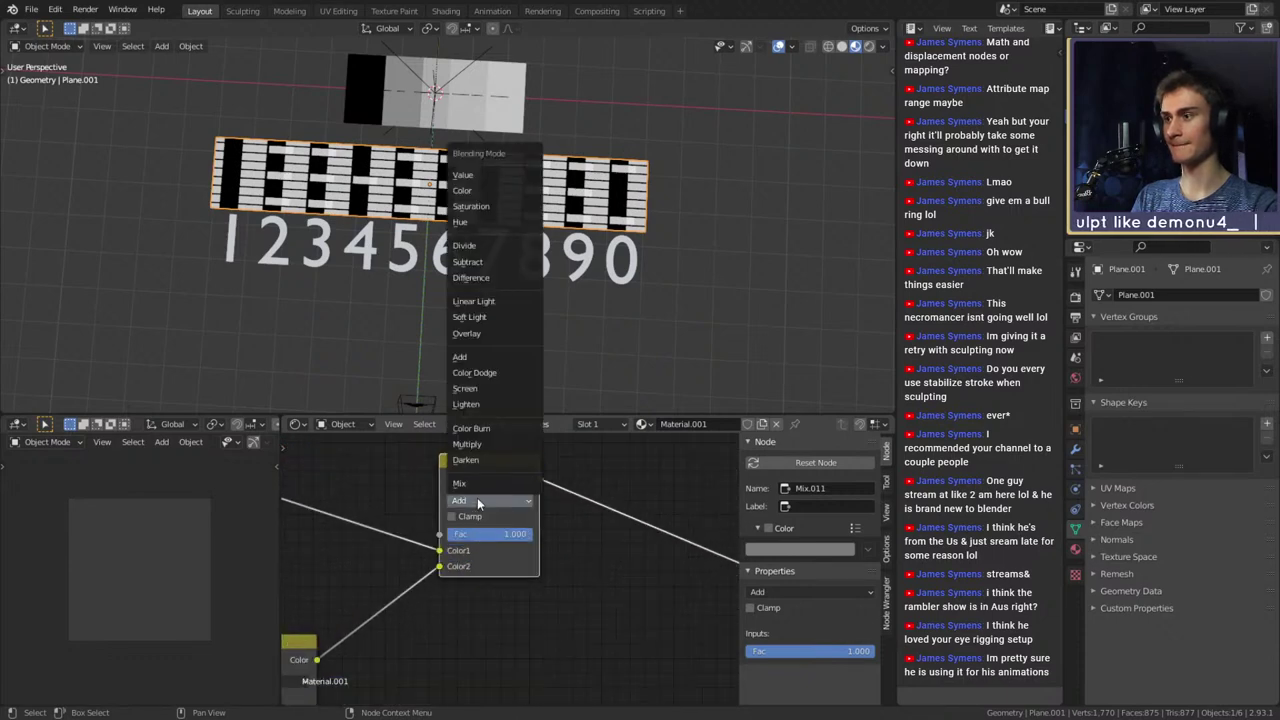
pyautogui.click(467, 444)
pyautogui.scroll(-4, 531, 534)
pyautogui.scroll(6, 619, 529)
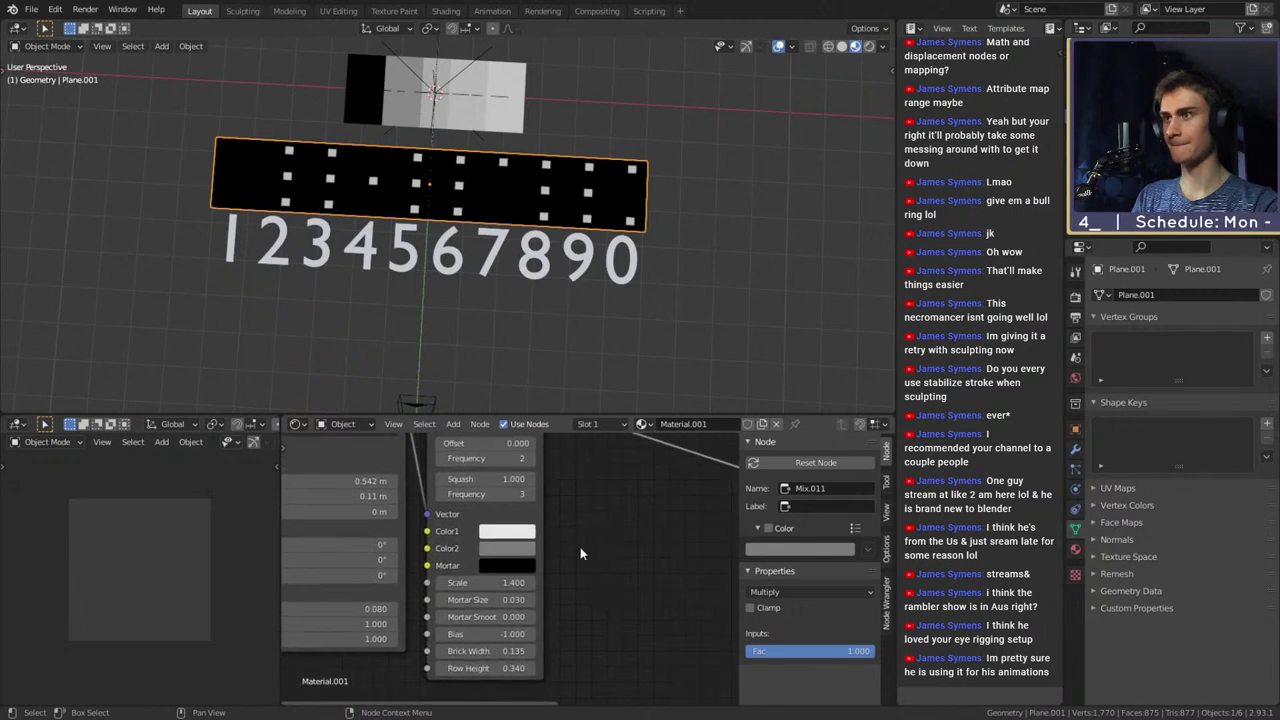
pyautogui.scroll(-7, 580, 547)
pyautogui.moveTo(610, 551); pyautogui.dragTo(468, 554, button='middle')
pyautogui.moveTo(650, 570); pyautogui.dragTo(434, 546, button='middle')
pyautogui.scroll(5, 448, 521)
pyautogui.click(575, 486)
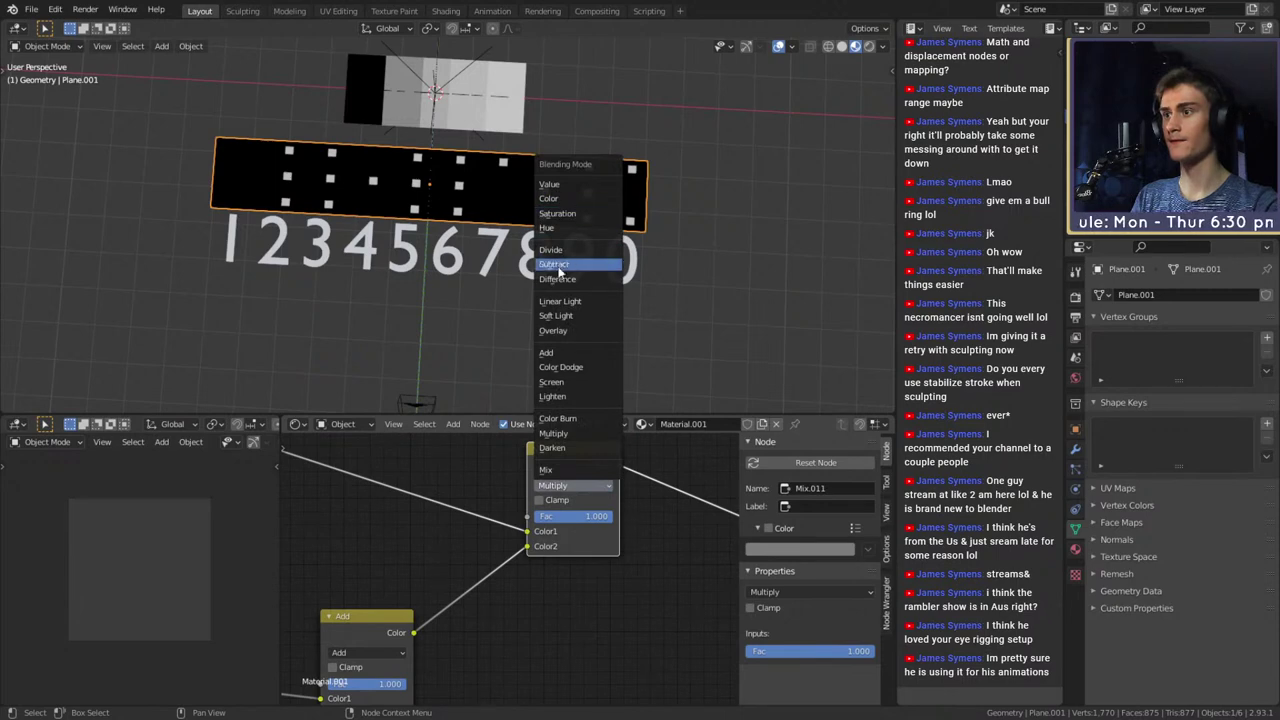
pyautogui.click(548, 352)
# Set the copied Mapping node's X location to 0.532 m
pyautogui.scroll(-3, 414, 559)
pyautogui.moveTo(414, 559); pyautogui.dragTo(584, 575, button='middle')
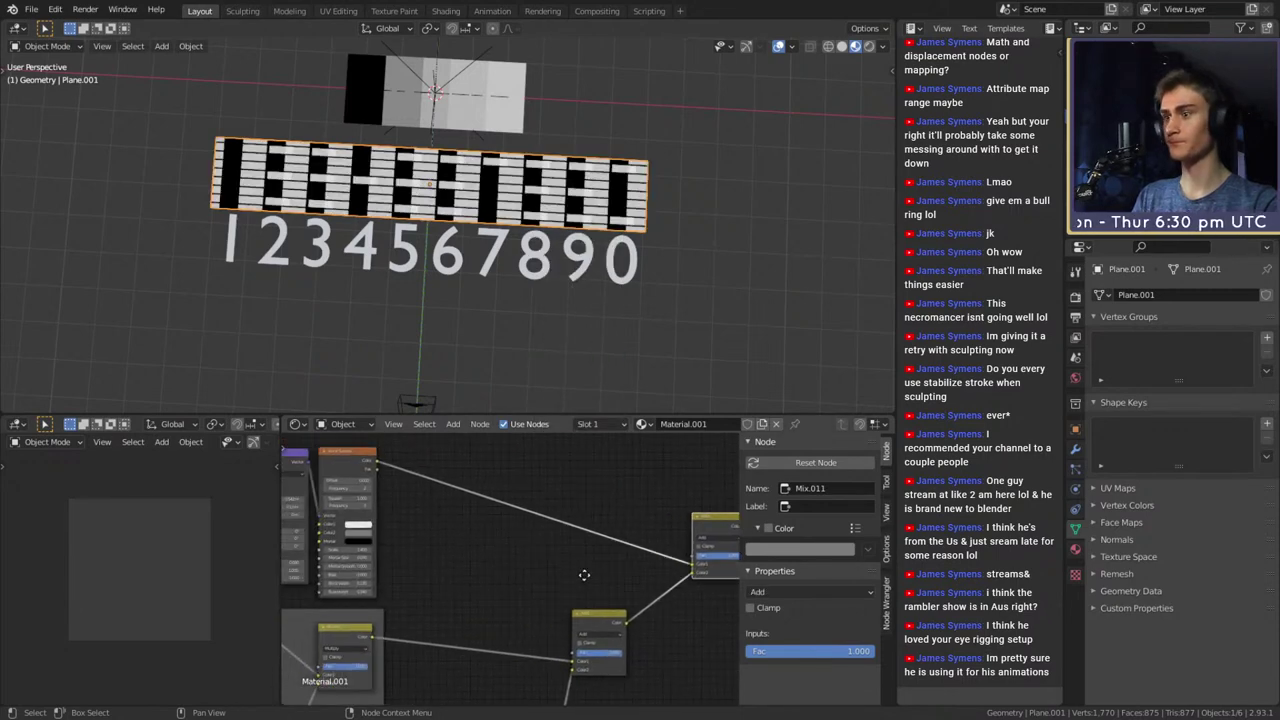
pyautogui.scroll(2, 500, 562)
pyautogui.moveTo(365, 531); pyautogui.dragTo(687, 518, button='middle')
pyautogui.scroll(2, 609, 538)
pyautogui.moveTo(428, 513)
pyautogui.mouseDown()
pyautogui.moveTo(465, 512)
pyautogui.moveTo(430, 512)
pyautogui.mouseUp()
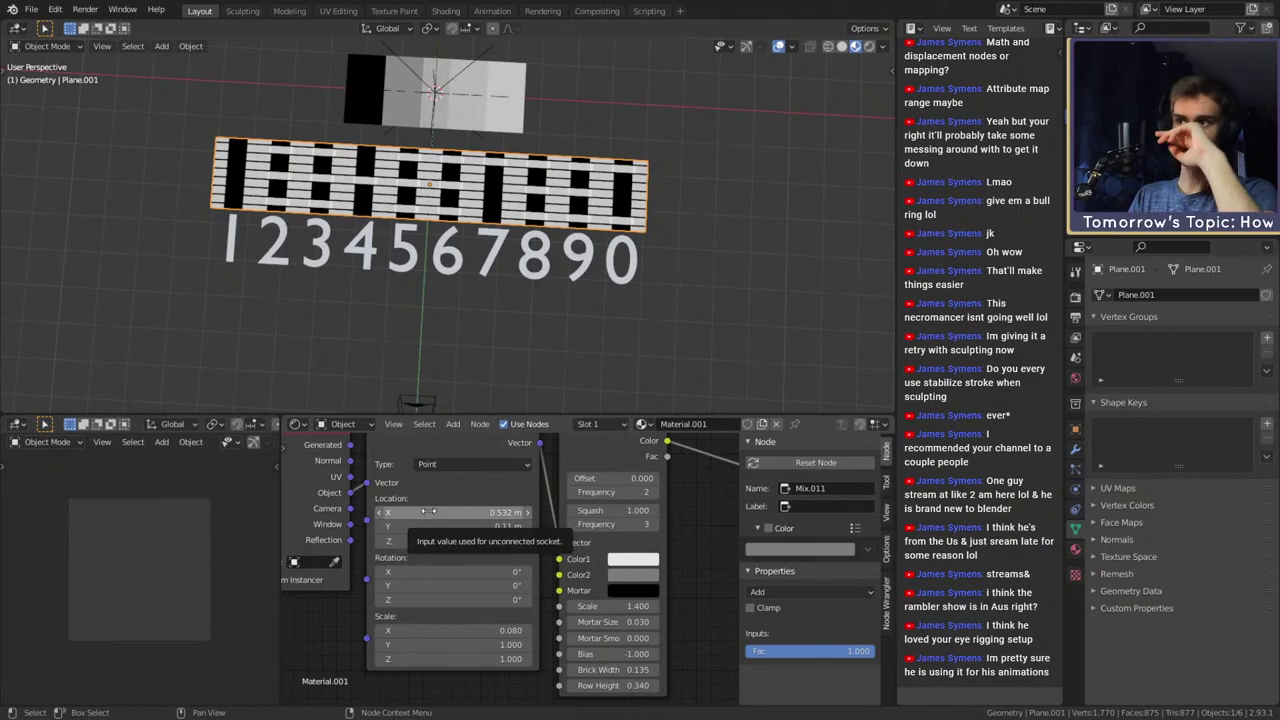
# Set the copied Brick Texture's Brick Width to 0.085 and Row Height to 1.200
pyautogui.scroll(-3, 683, 545)
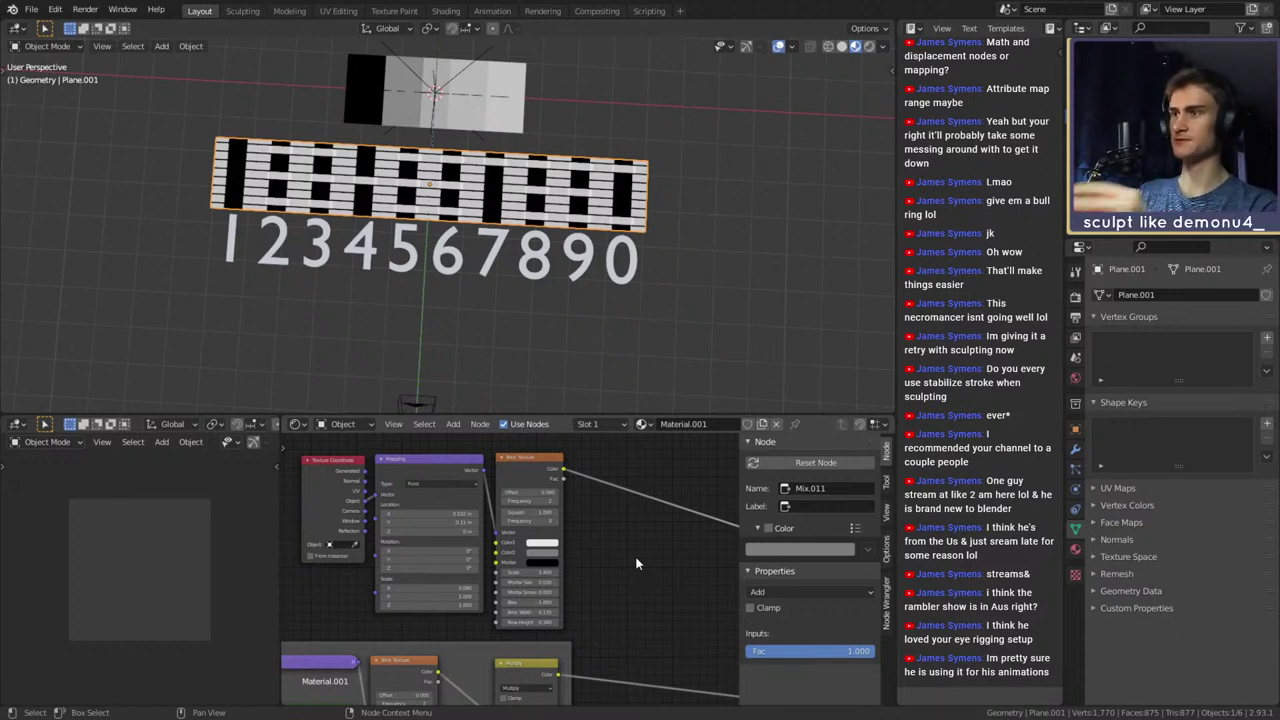
pyautogui.scroll(3, 630, 560)
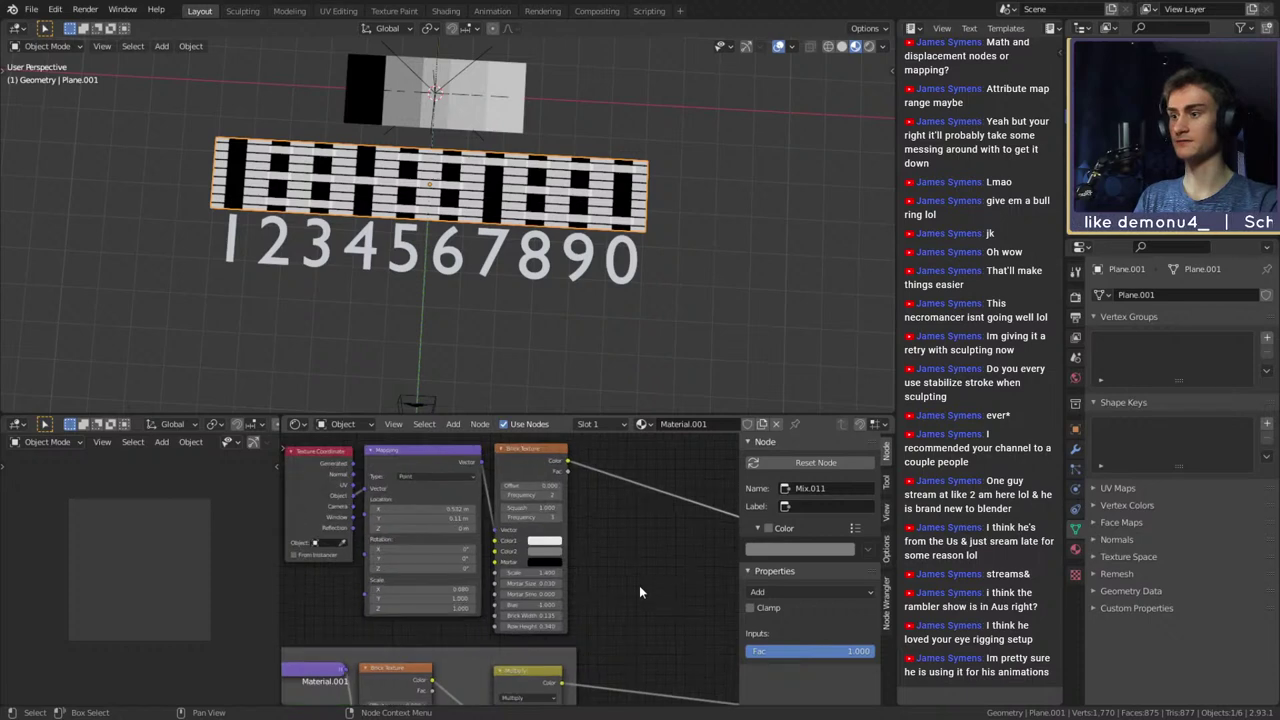
pyautogui.scroll(4, 617, 569)
pyautogui.moveTo(630, 512); pyautogui.dragTo(628, 530, button='middle')
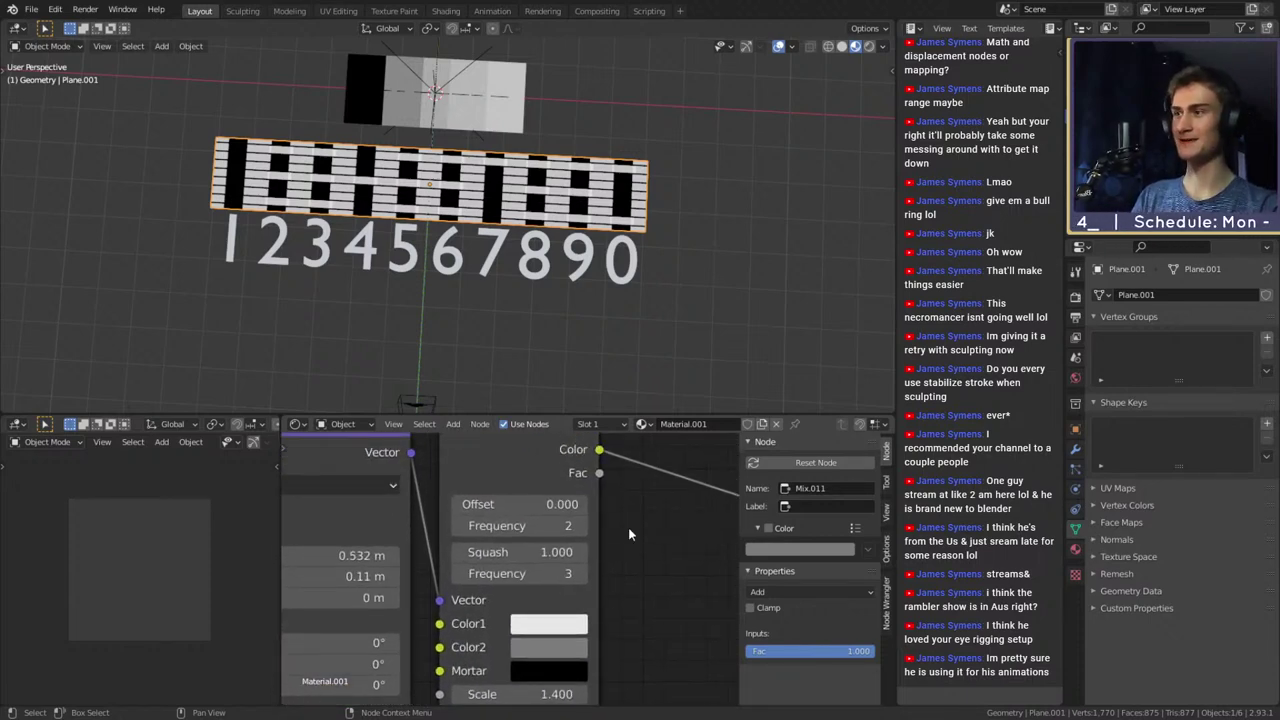
pyautogui.moveTo(628, 593); pyautogui.dragTo(660, 491, button='middle')
pyautogui.keyDown('shift'); pyautogui.moveTo(540, 597); pyautogui.dragTo(626, 616); pyautogui.keyUp('shift')
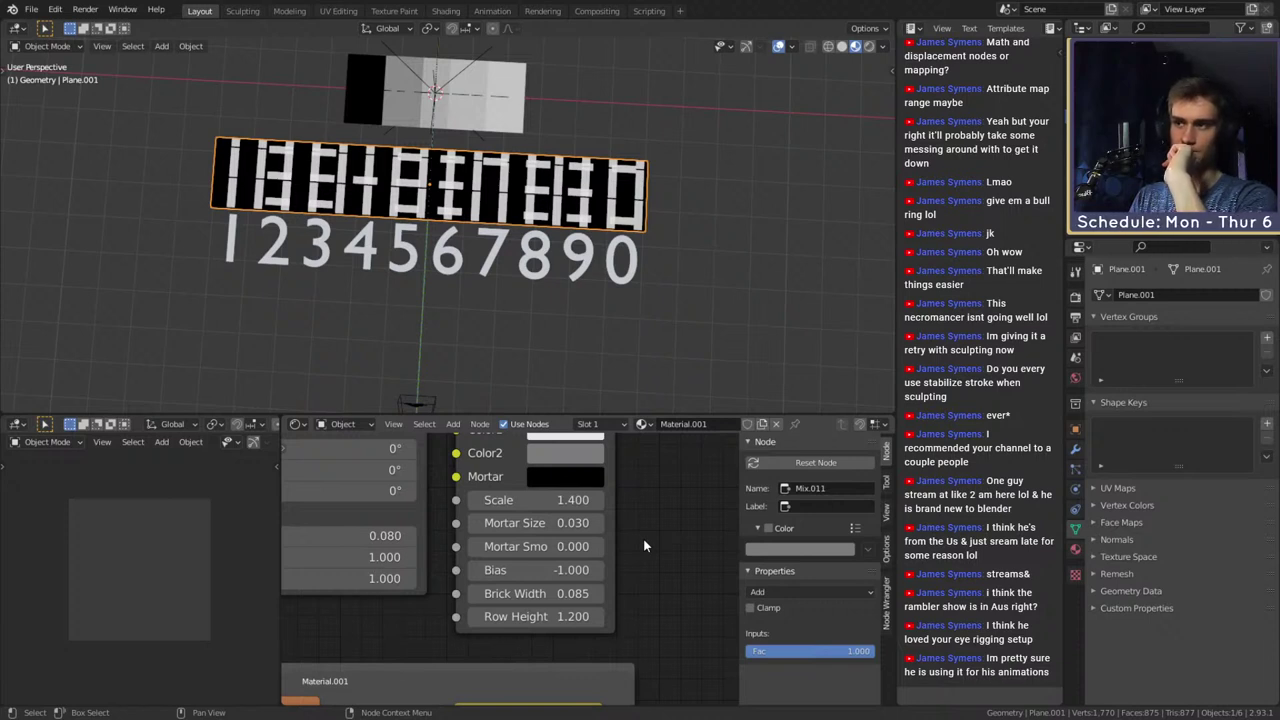
# Delete the copied Texture Coordinate, Mapping and Brick Texture nodes above the uppermost frame
pyautogui.scroll(-5, 643, 539)
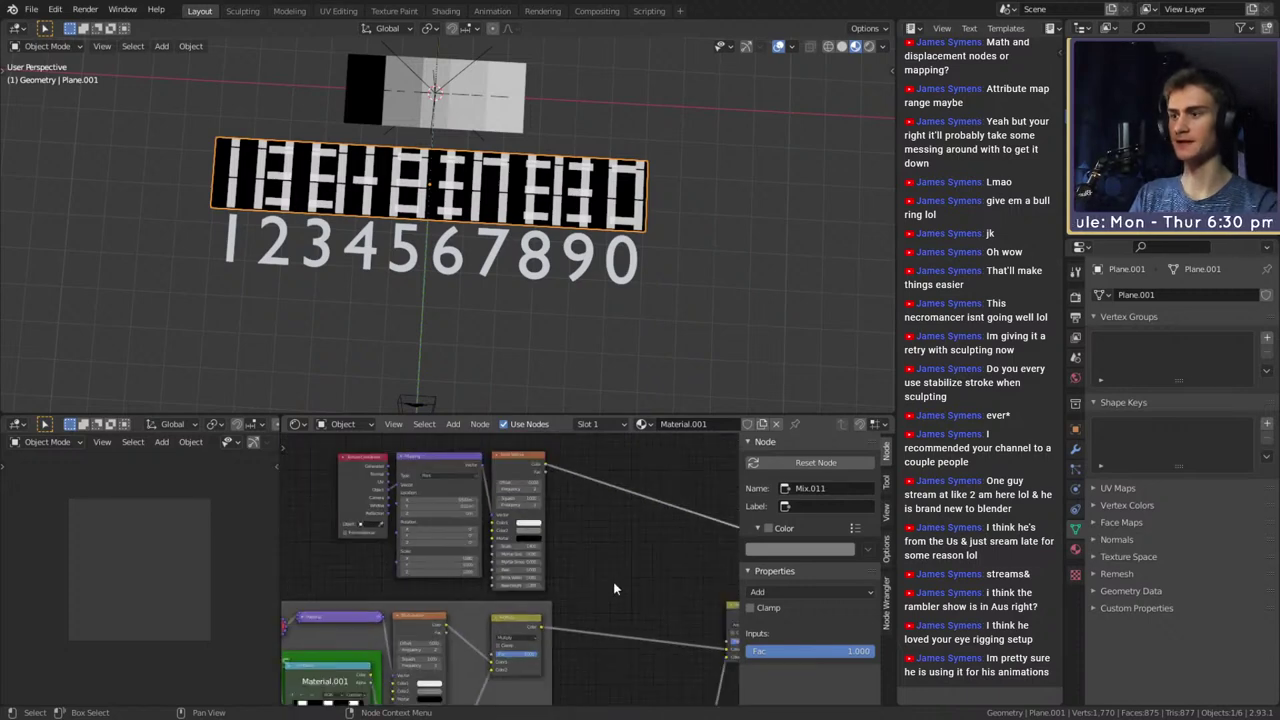
pyautogui.press('x')
pyautogui.scroll(-3, 524, 563)
# Duplicate the upper Texture Coordinate, Mapping, Gradient Texture and ColorRamp chain of the uppermost Mask_Hori_3, place it above the frame and preview its ColorRamp
pyautogui.moveTo(573, 614); pyautogui.dragTo(590, 490, button='middle')
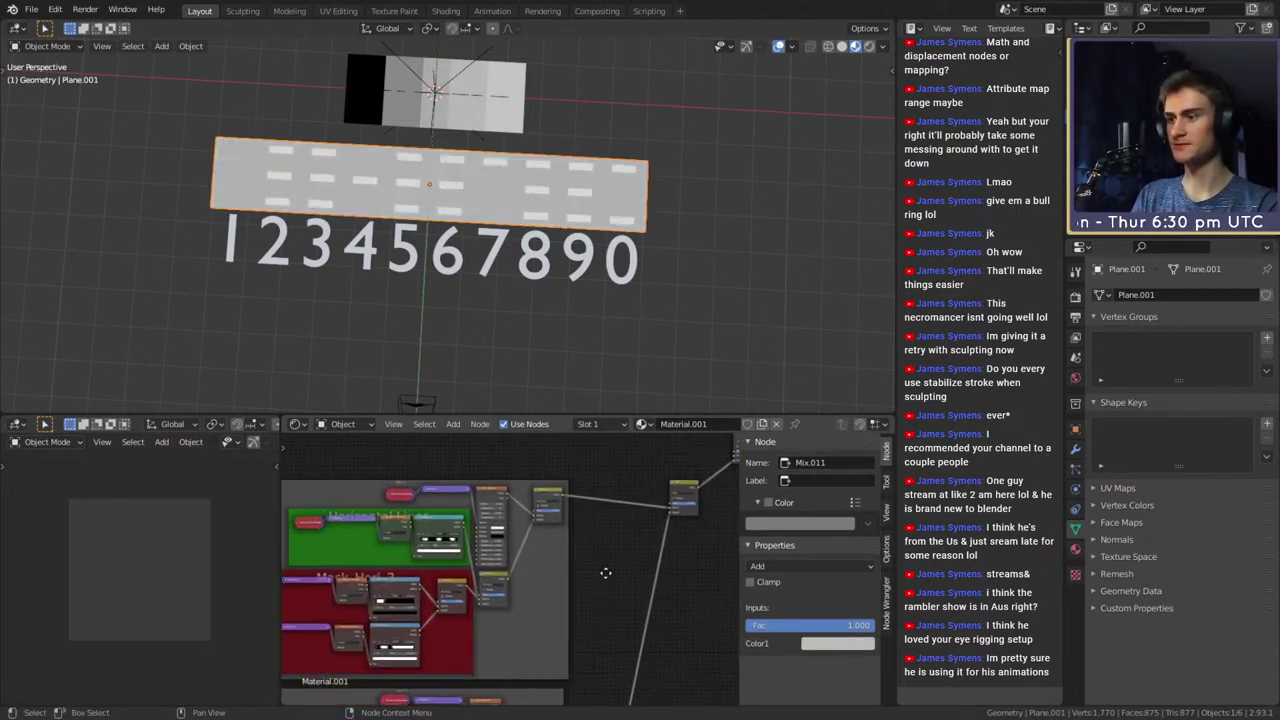
pyautogui.scroll(2, 606, 571)
pyautogui.moveTo(545, 680); pyautogui.dragTo(554, 578, button='middle')
pyautogui.moveTo(640, 690); pyautogui.dragTo(672, 594, button='middle')
pyautogui.click(555, 483)
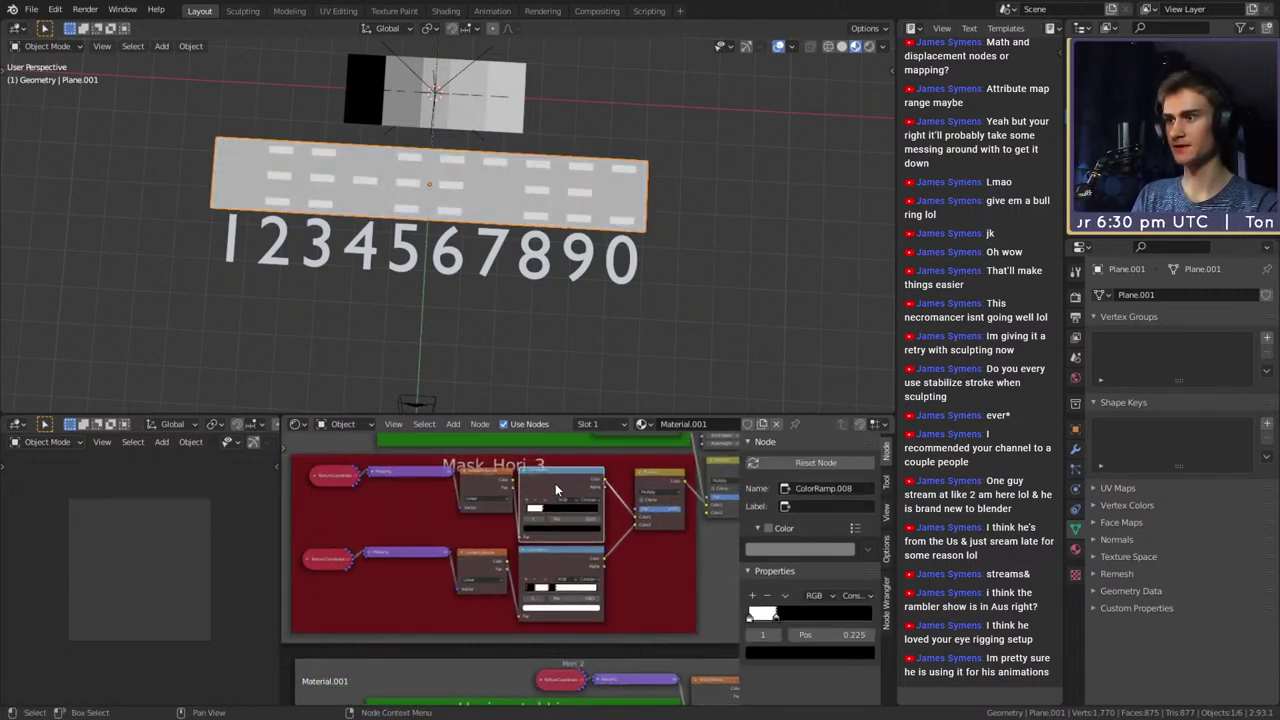
pyautogui.scroll(-2, 505, 520)
pyautogui.click(491, 510)
pyautogui.click(435, 502)
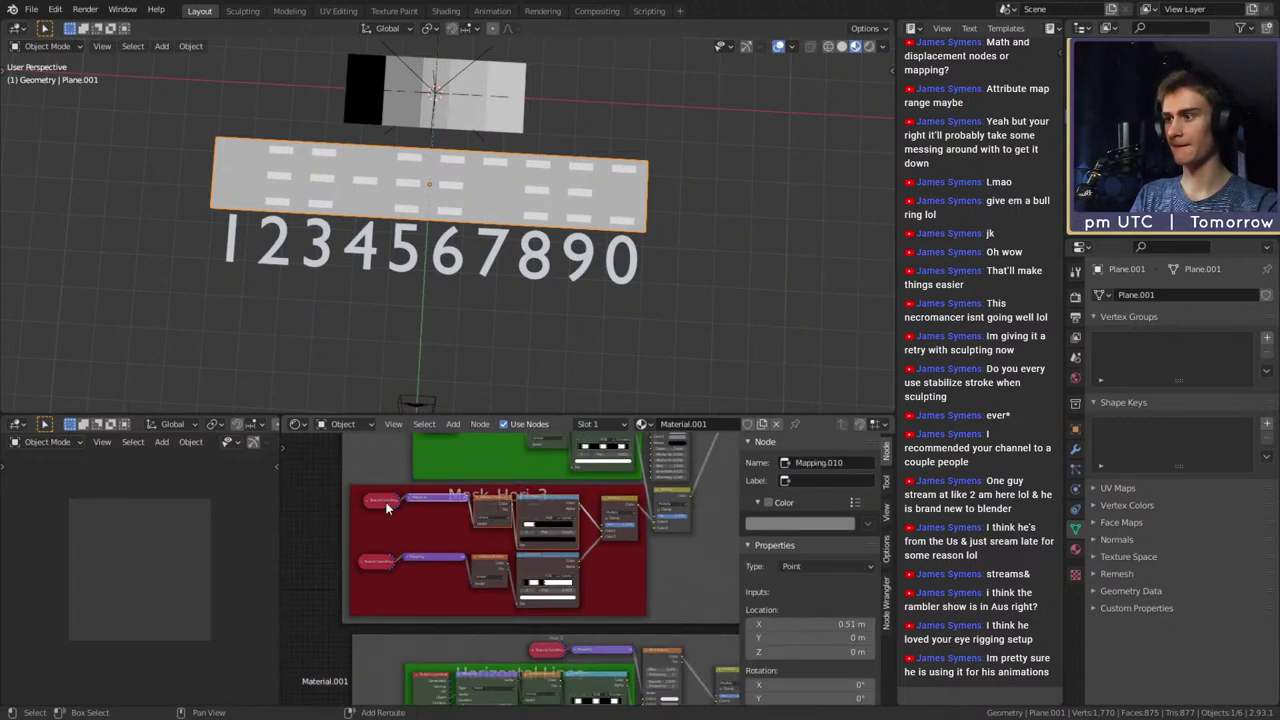
pyautogui.click(385, 503)
pyautogui.scroll(-2, 505, 525)
pyautogui.moveTo(592, 558); pyautogui.dragTo(557, 630, button='middle')
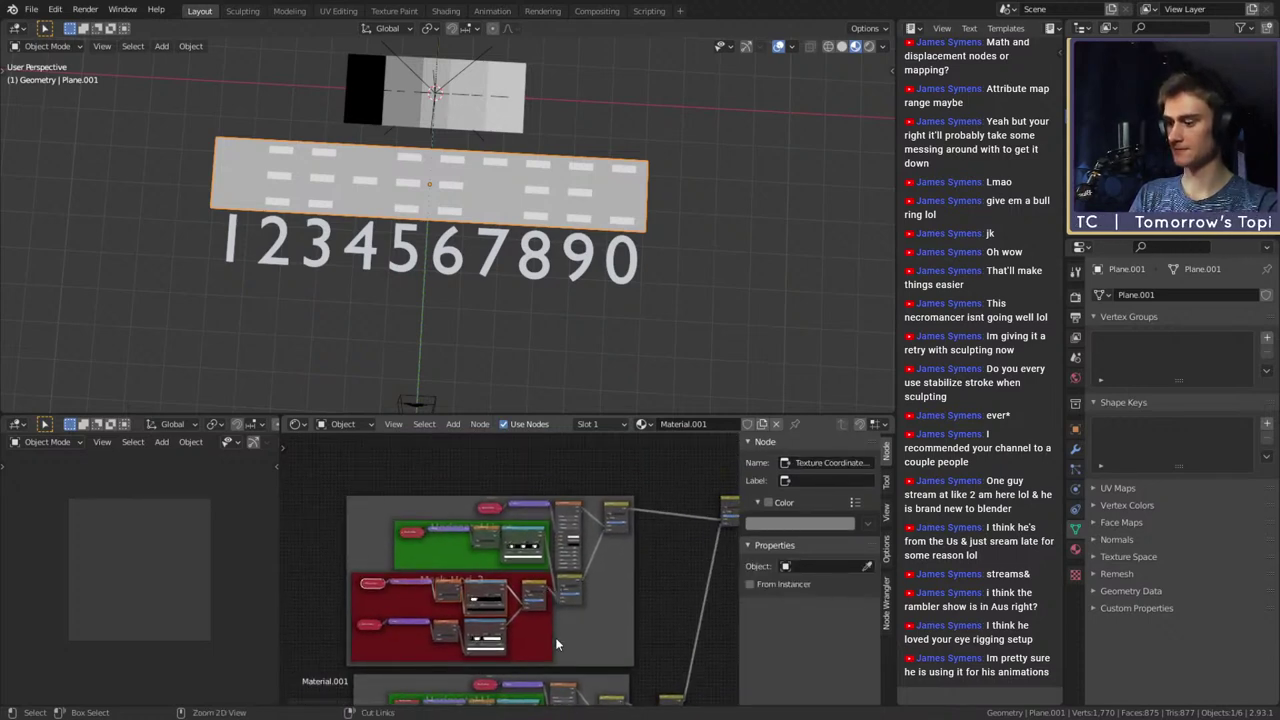
pyautogui.hotkey('shift', 'd')
pyautogui.click(580, 455)
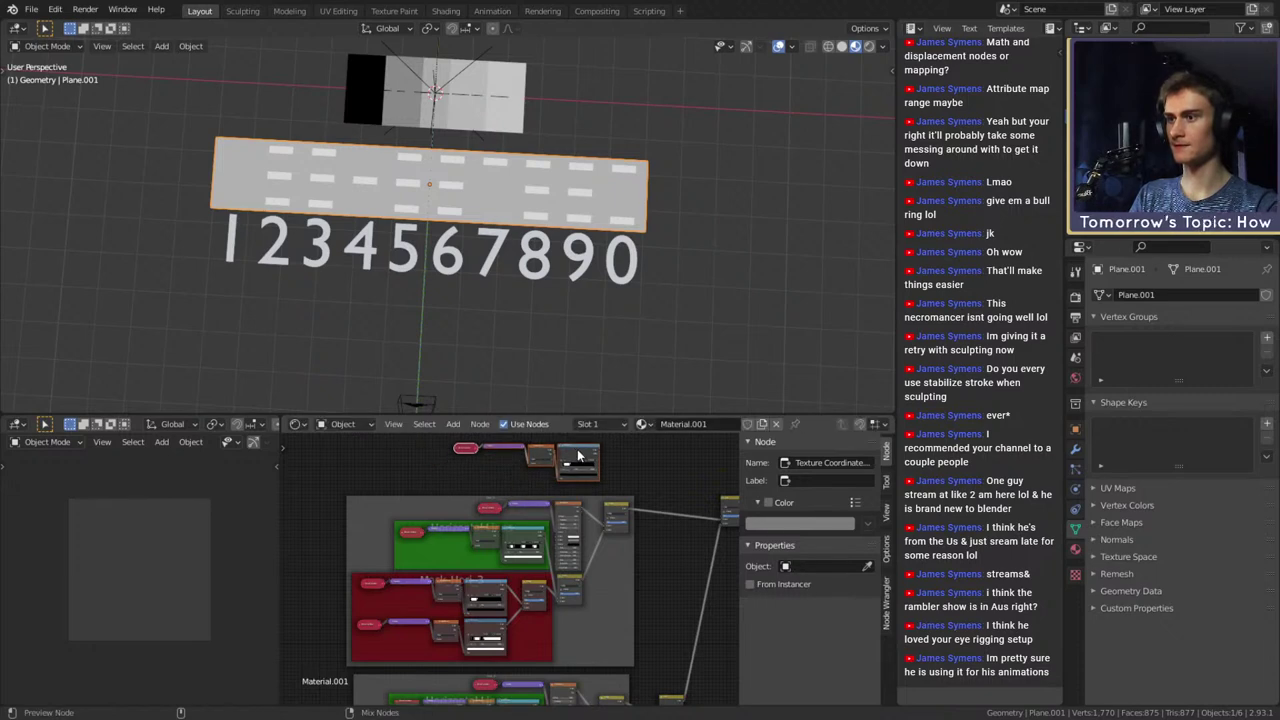
pyautogui.keyDown('ctrl'); pyautogui.keyDown('shift'); pyautogui.click(580, 455); pyautogui.keyUp('shift'); pyautogui.keyUp('ctrl')
# Delete the duplicated gradient chain with its ColorRamp above the uppermost frame
pyautogui.moveTo(634, 486); pyautogui.dragTo(495, 590, button='middle')
pyautogui.scroll(4, 594, 558)
pyautogui.scroll(5, 594, 558)
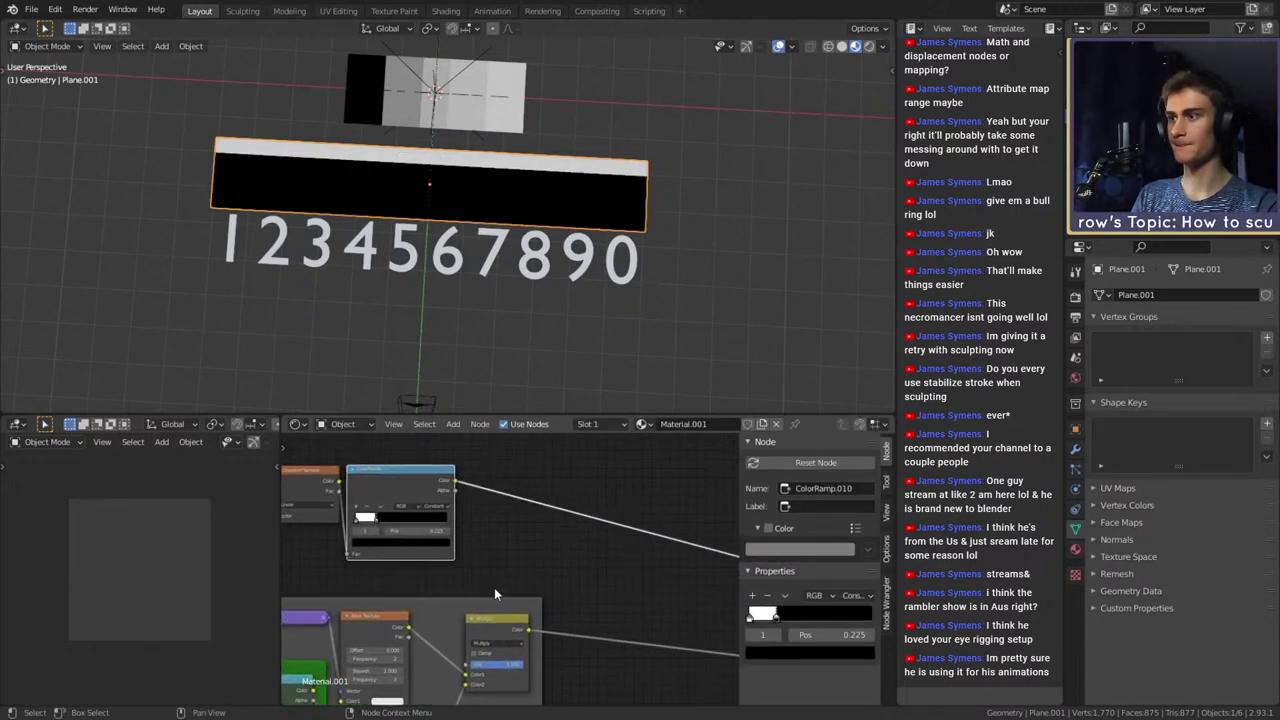
pyautogui.scroll(-7, 496, 592)
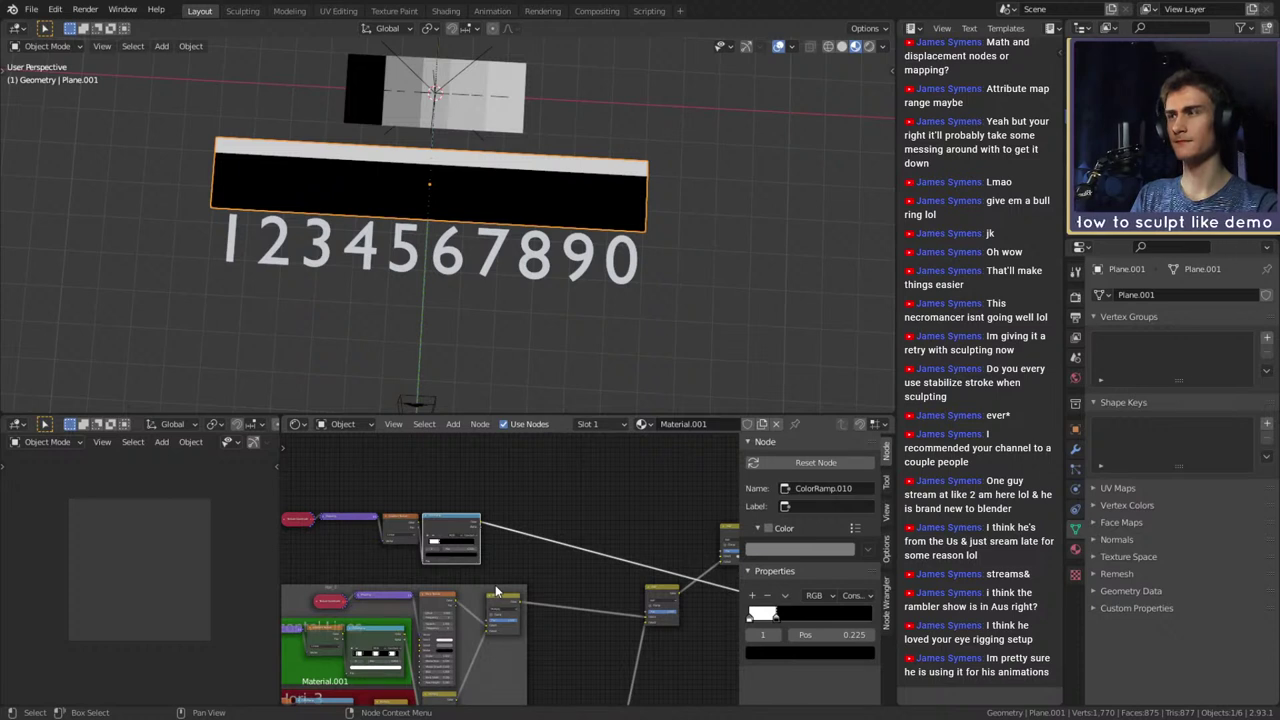
pyautogui.moveTo(493, 483); pyautogui.dragTo(289, 561)
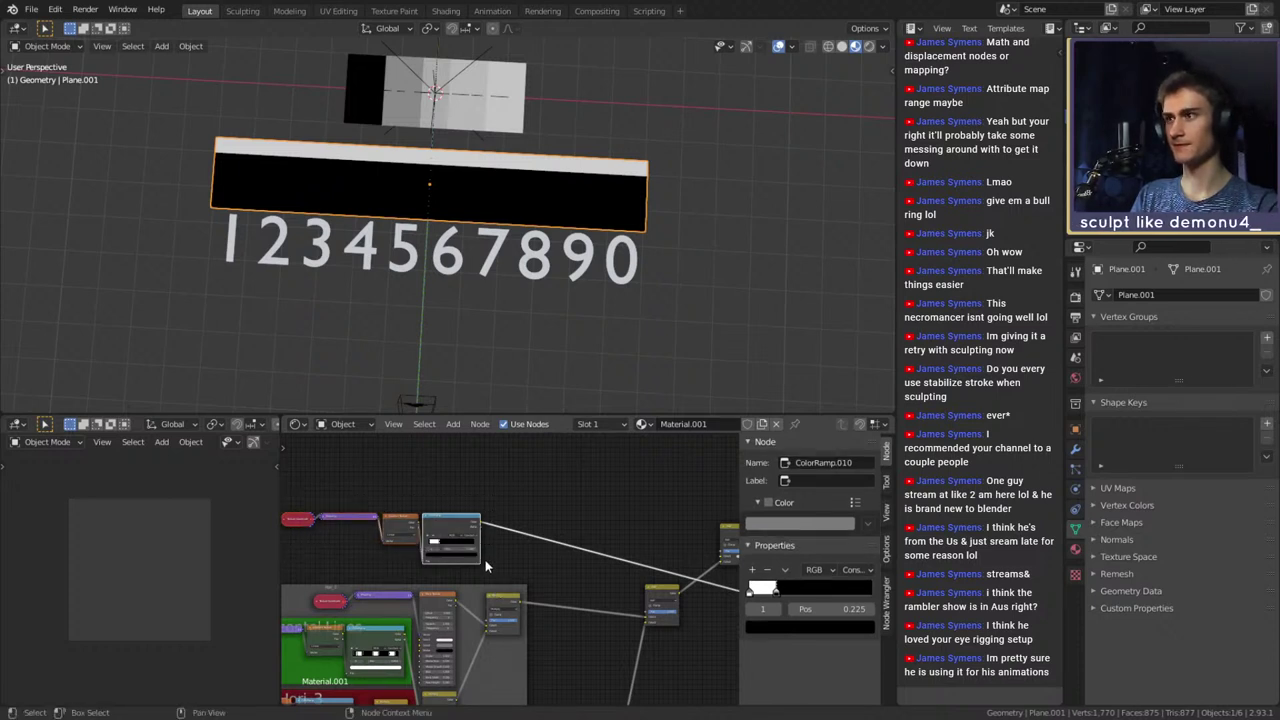
pyautogui.press('x')
pyautogui.moveTo(497, 558); pyautogui.dragTo(519, 512, button='middle')
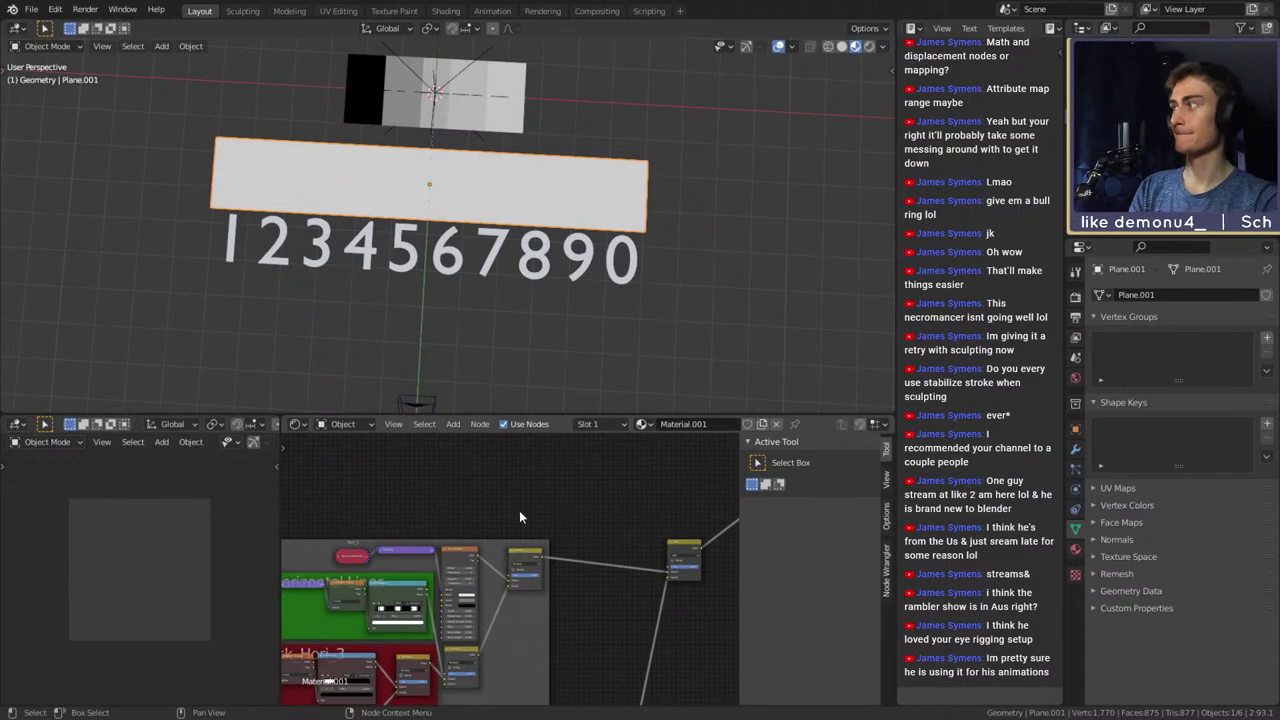
# Locate the detached Mask_Hori_3 copy below the main frames and preview its Multiply node
pyautogui.scroll(-1, 535, 562)
pyautogui.moveTo(555, 574); pyautogui.dragTo(648, 509, button='middle')
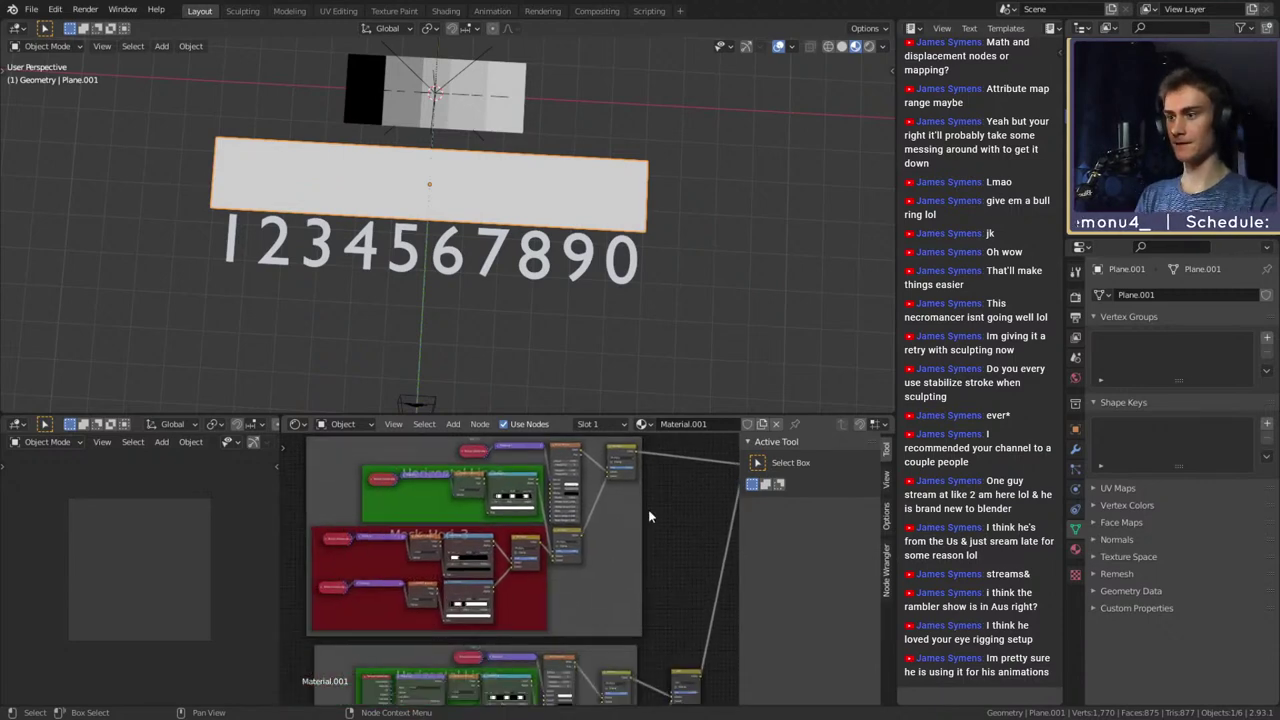
pyautogui.scroll(3, 585, 565)
pyautogui.moveTo(533, 629); pyautogui.dragTo(424, 512, button='middle')
pyautogui.scroll(-1, 611, 616)
pyautogui.click(611, 612)
pyautogui.scroll(-2, 634, 578)
pyautogui.moveTo(650, 700); pyautogui.dragTo(560, 572, button='middle')
pyautogui.scroll(2, 560, 572)
pyautogui.scroll(1, 560, 578)
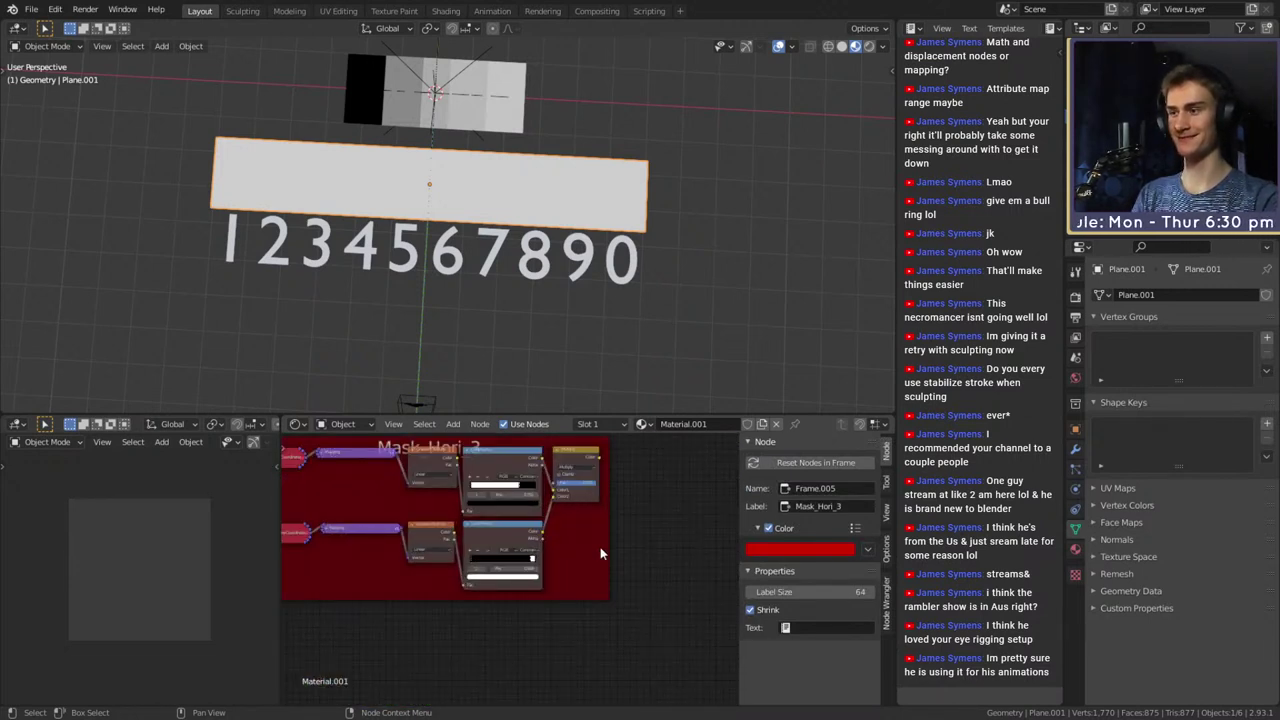
pyautogui.keyDown('ctrl'); pyautogui.keyDown('shift'); pyautogui.click(577, 480); pyautogui.keyUp('shift'); pyautogui.keyUp('ctrl')
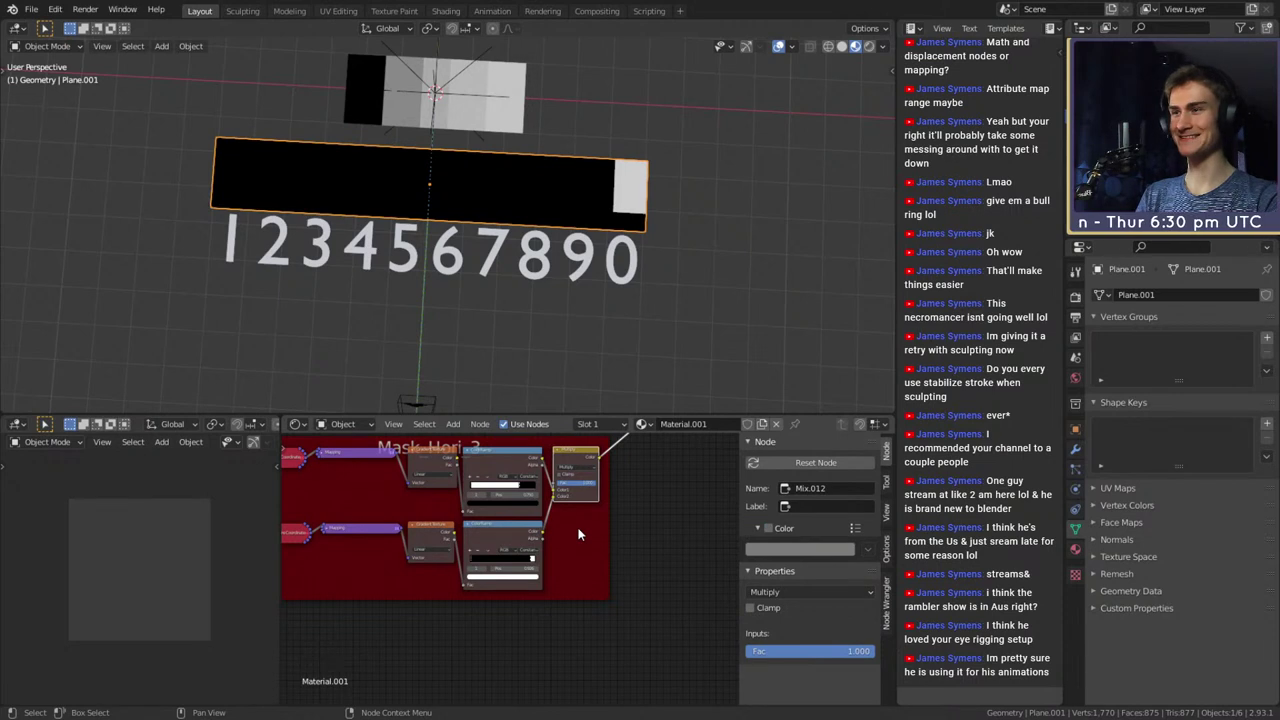
# Slide the second stop of the detached mask's upper ColorRamp to position 1.000
pyautogui.scroll(5, 584, 559)
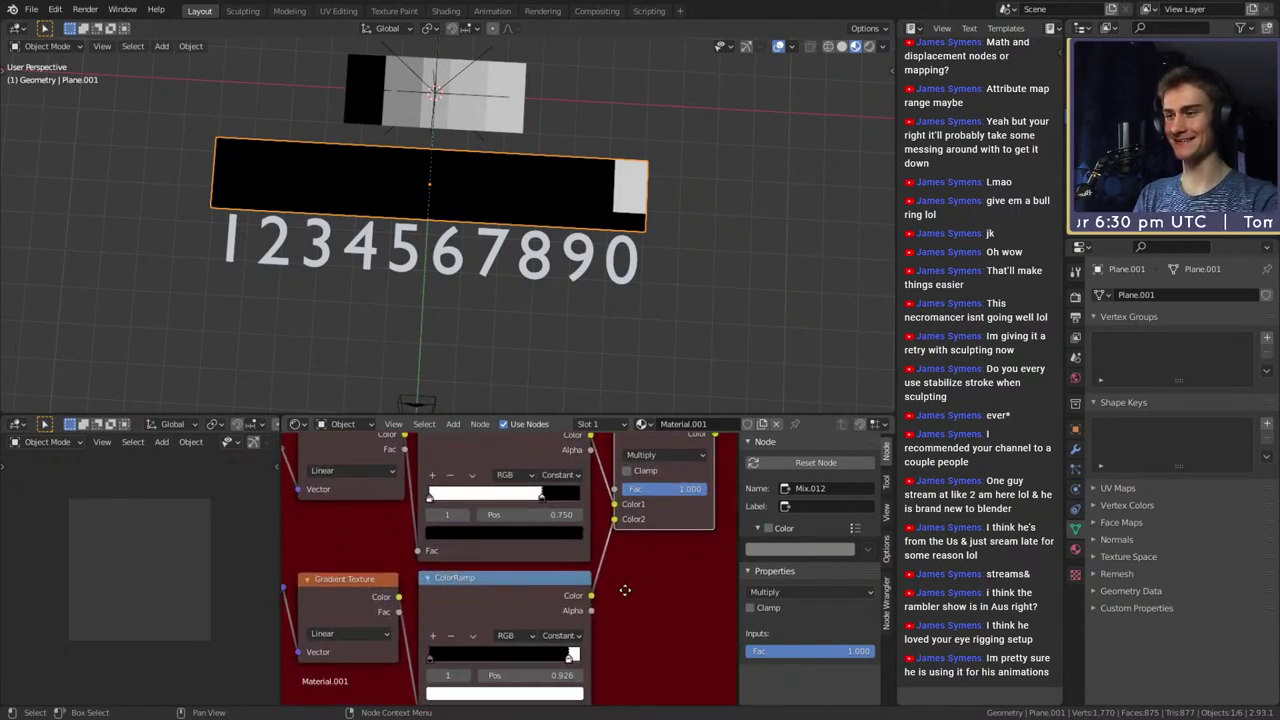
pyautogui.moveTo(541, 497); pyautogui.dragTo(582, 500)
pyautogui.moveTo(618, 635); pyautogui.dragTo(616, 586, button='middle')
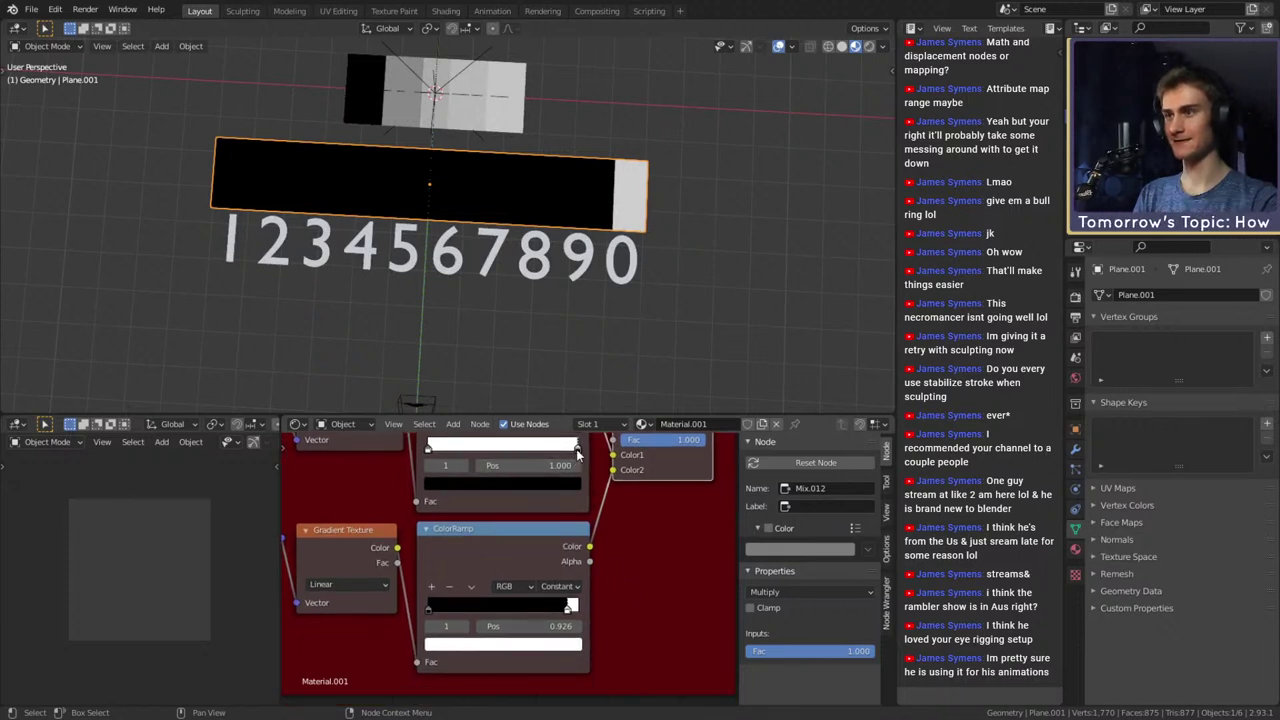
# Move the detached Mask_Hori_3 frame up beside the uppermost frame, just below the Add nodes
pyautogui.scroll(-8, 606, 560)
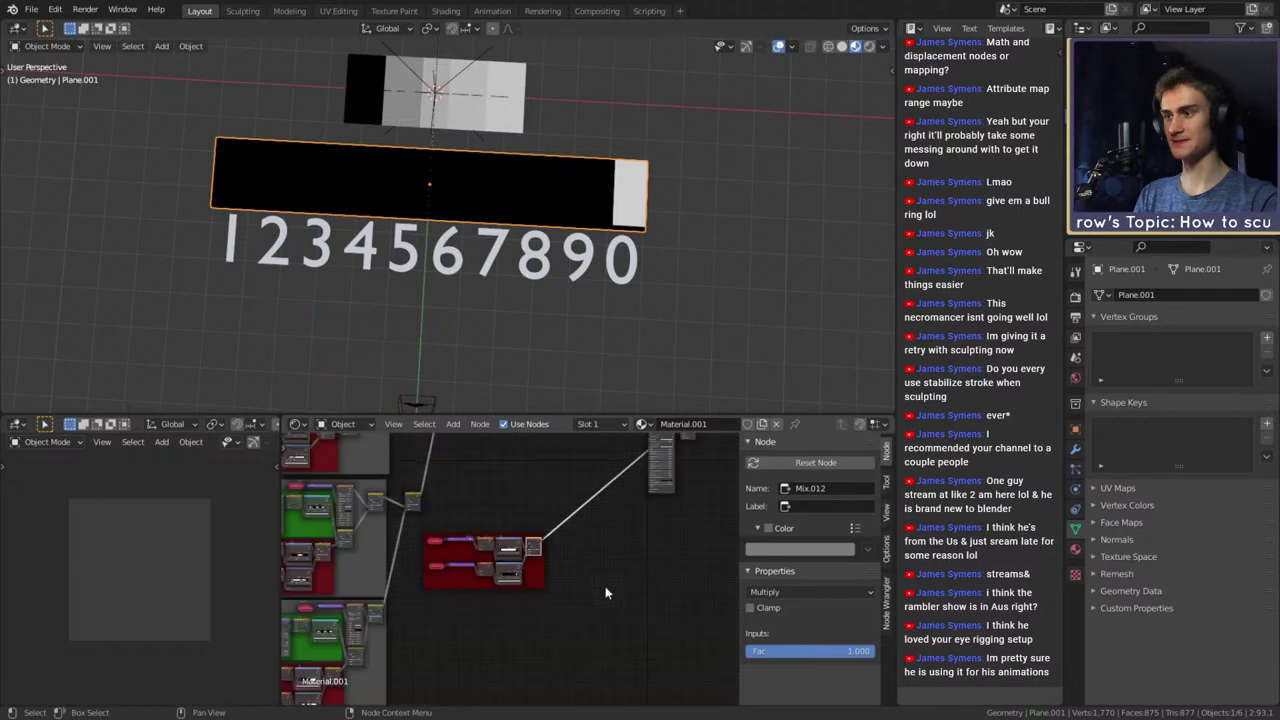
pyautogui.moveTo(580, 585); pyautogui.dragTo(608, 651, button='middle')
pyautogui.moveTo(560, 632); pyautogui.dragTo(587, 498)
pyautogui.moveTo(624, 548); pyautogui.dragTo(642, 648, button='middle')
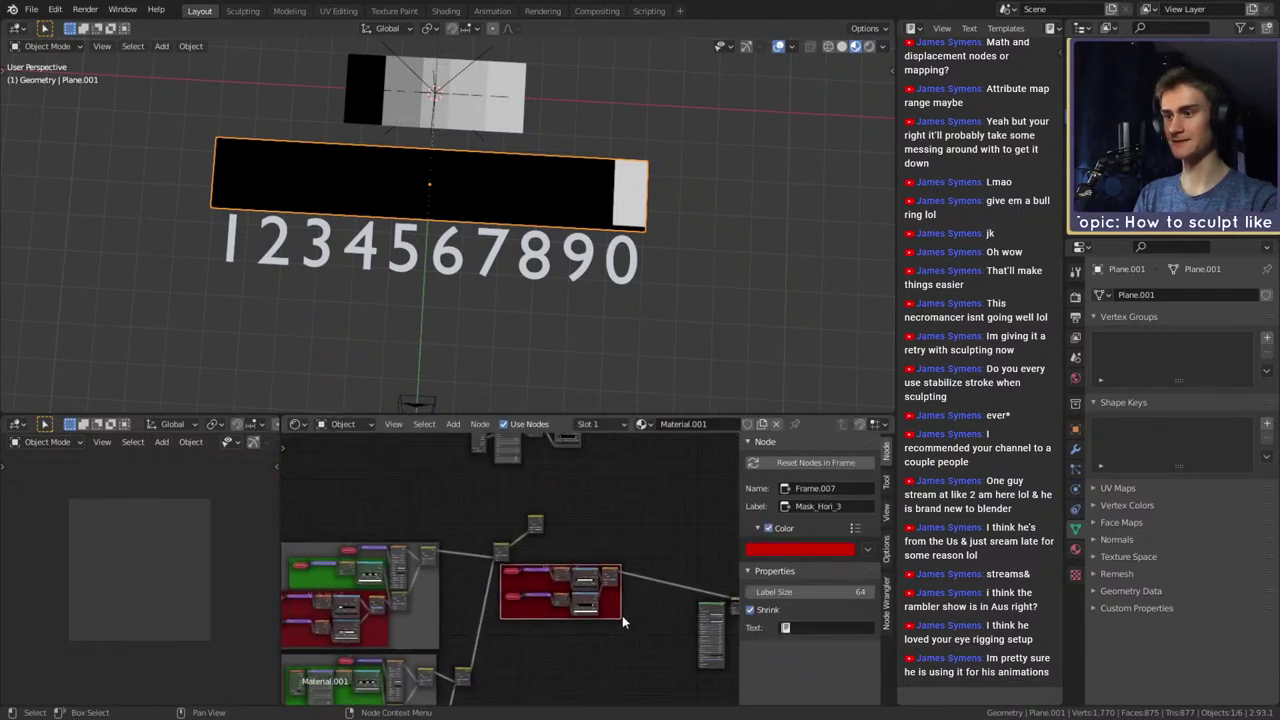
# Move the detached Mask_Hori_3 frame above the uppermost frame and preview the Add node that combines it with the horizontal segments
pyautogui.moveTo(622, 622); pyautogui.dragTo(456, 530)
pyautogui.scroll(4, 461, 492)
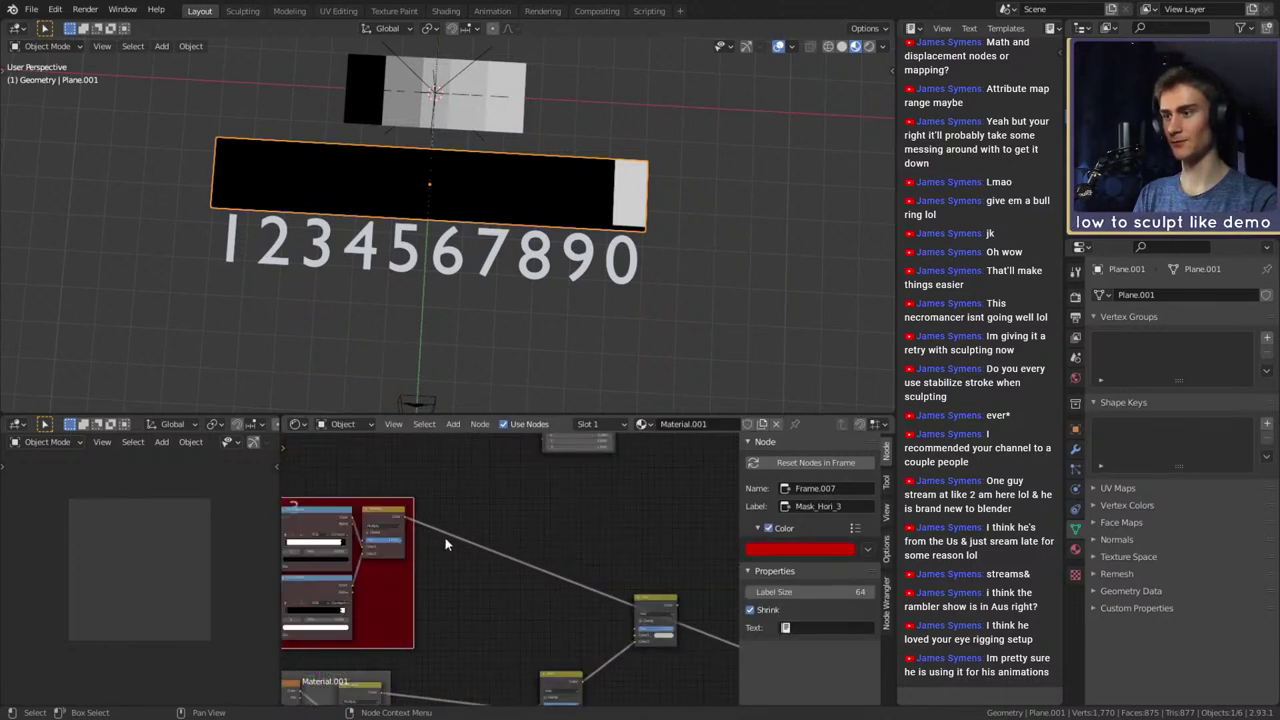
pyautogui.keyDown('ctrl'); pyautogui.keyDown('shift'); pyautogui.click(639, 612); pyautogui.keyUp('shift'); pyautogui.keyUp('ctrl')
# In the mask's upper ColorRamp, add a black stop at the start and bound the white band between positions 0.186 and 0.814
pyautogui.scroll(5, 616, 580)
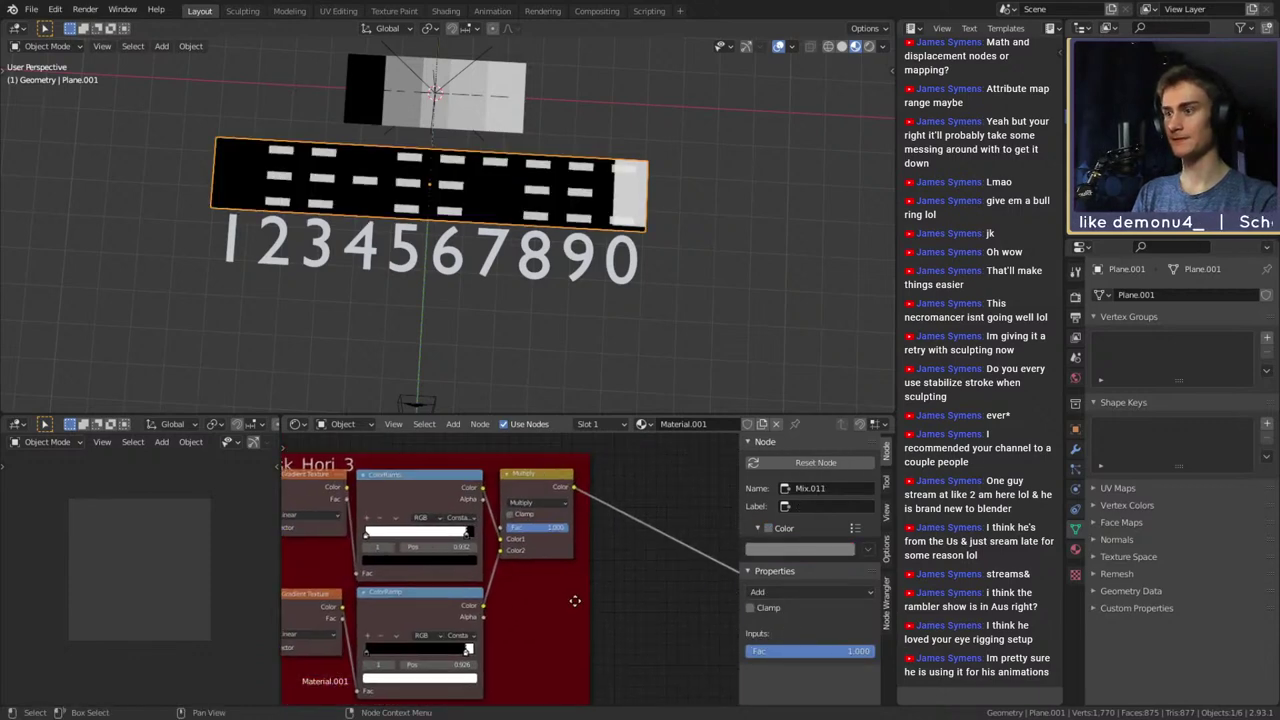
pyautogui.moveTo(510, 599); pyautogui.dragTo(641, 596, button='middle')
pyautogui.scroll(5, 535, 558)
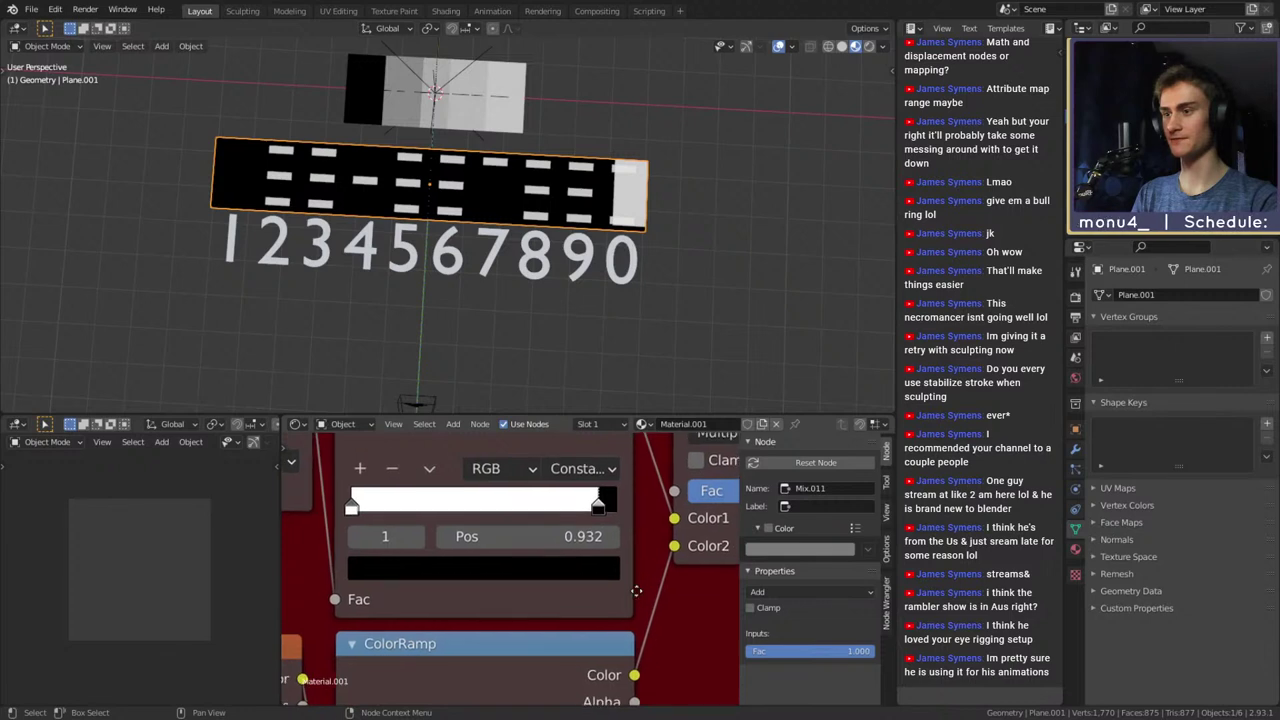
pyautogui.moveTo(592, 514); pyautogui.dragTo(563, 512)
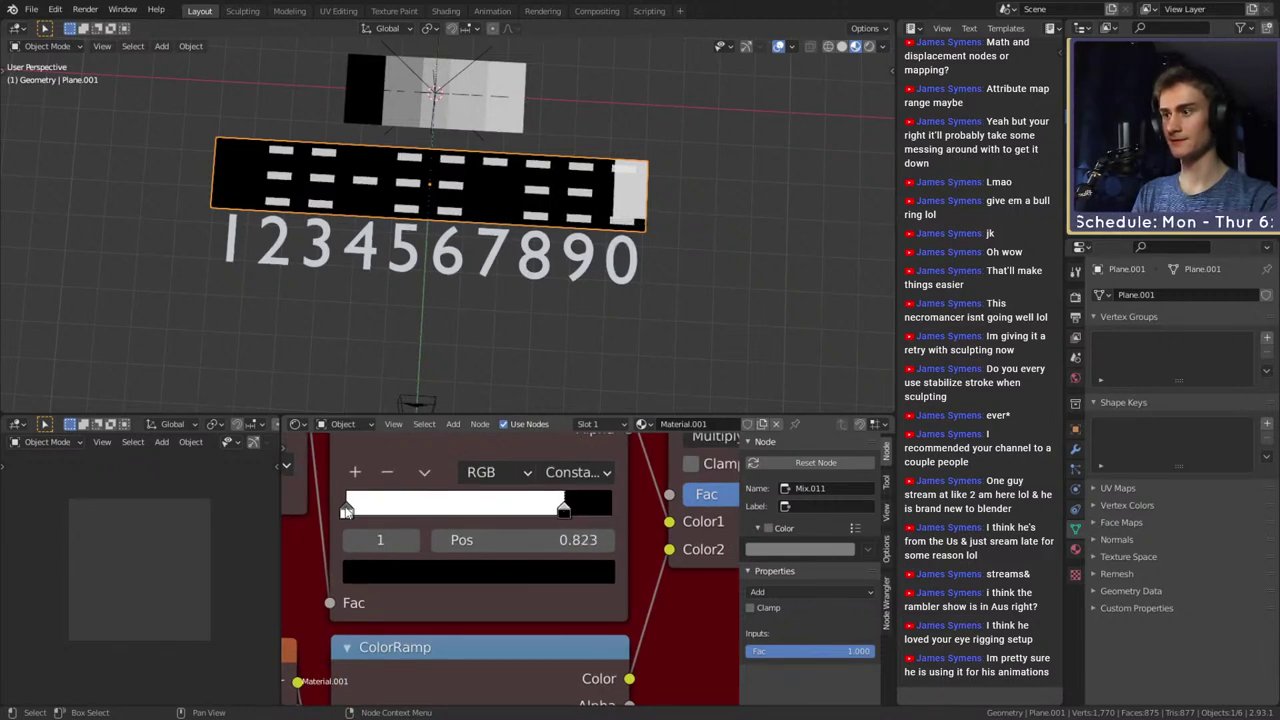
pyautogui.moveTo(346, 512); pyautogui.dragTo(377, 512)
pyautogui.click(355, 471)
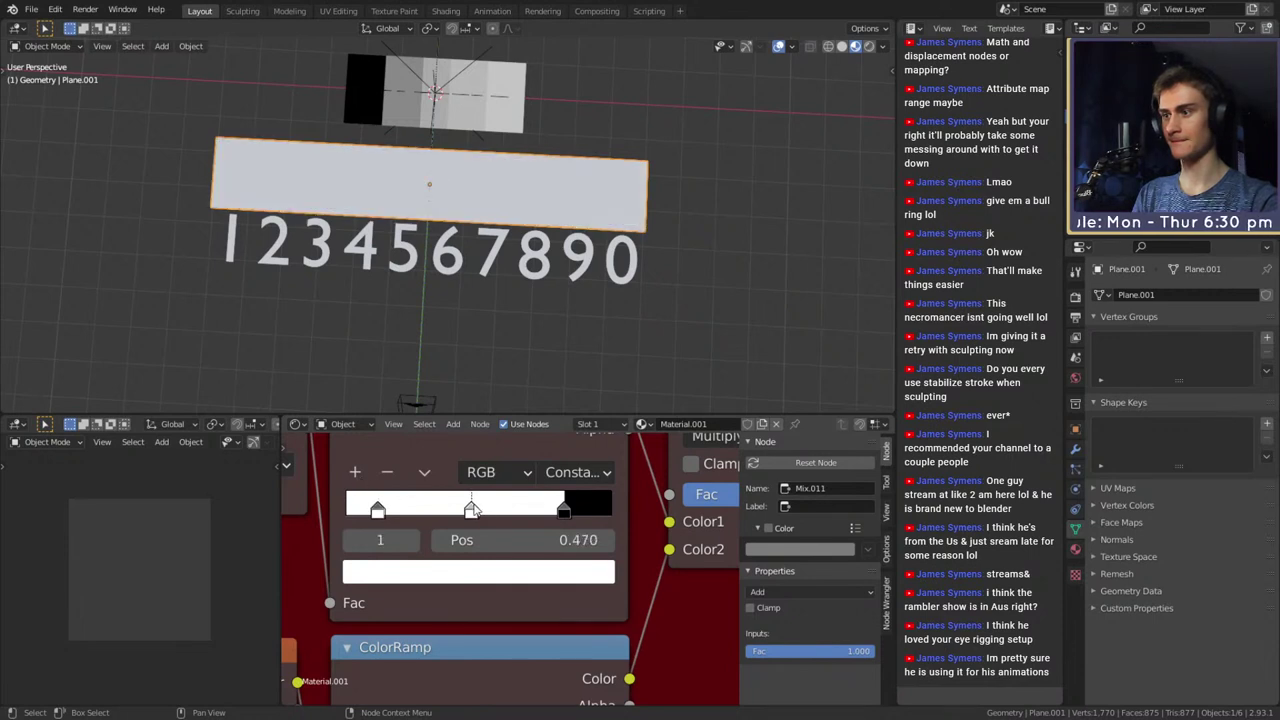
pyautogui.moveTo(472, 510); pyautogui.dragTo(346, 512)
pyautogui.click(451, 576)
pyautogui.moveTo(557, 330); pyautogui.dragTo(557, 395)
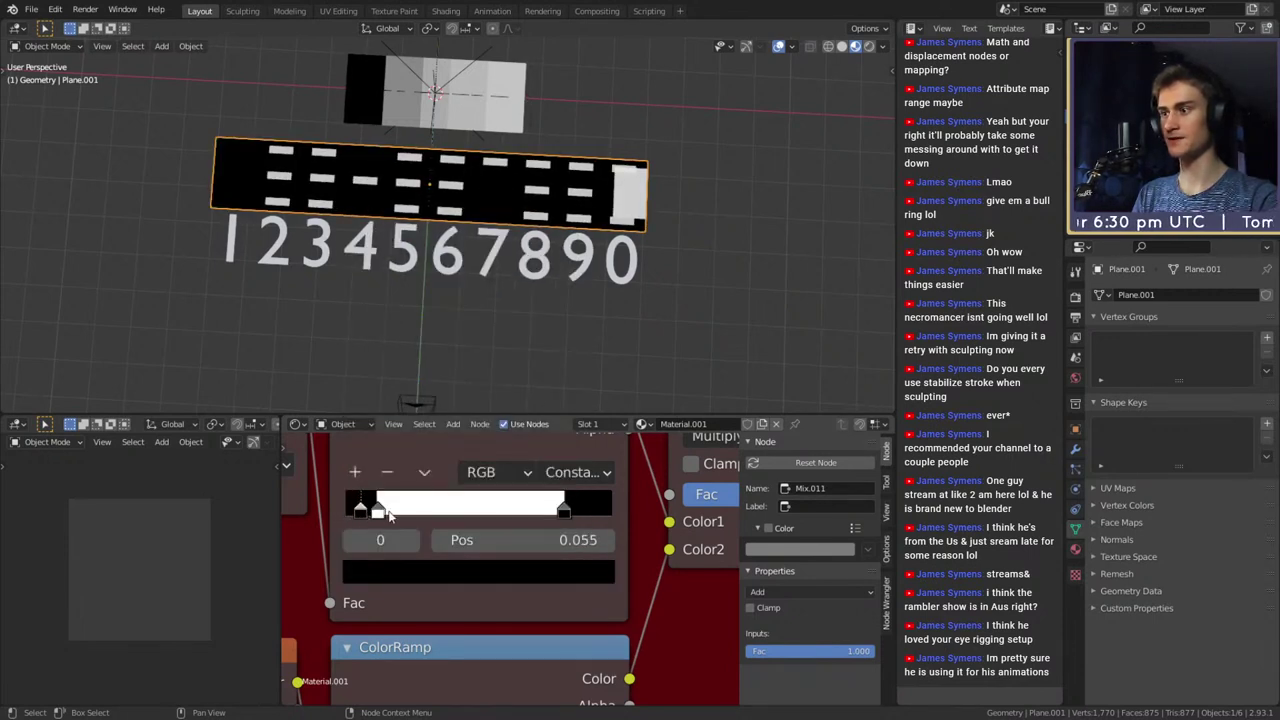
pyautogui.moveTo(362, 512); pyautogui.dragTo(396, 513)
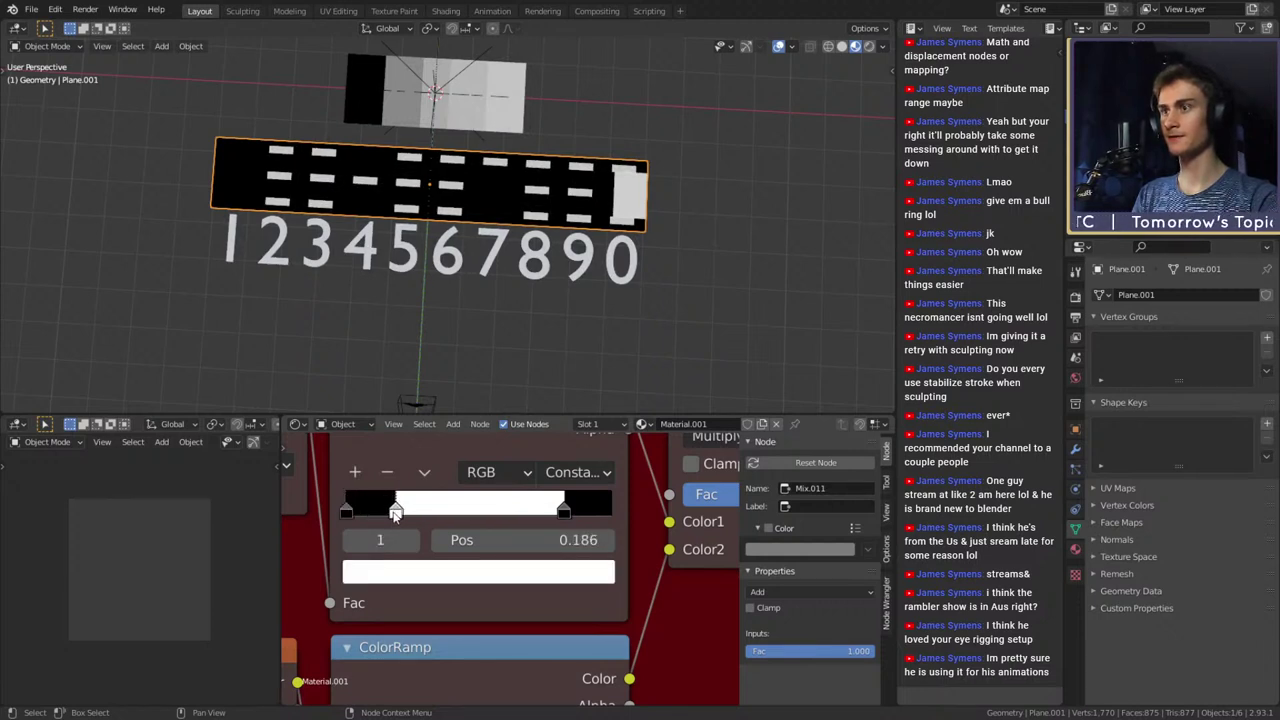
pyautogui.moveTo(566, 518); pyautogui.dragTo(562, 518)
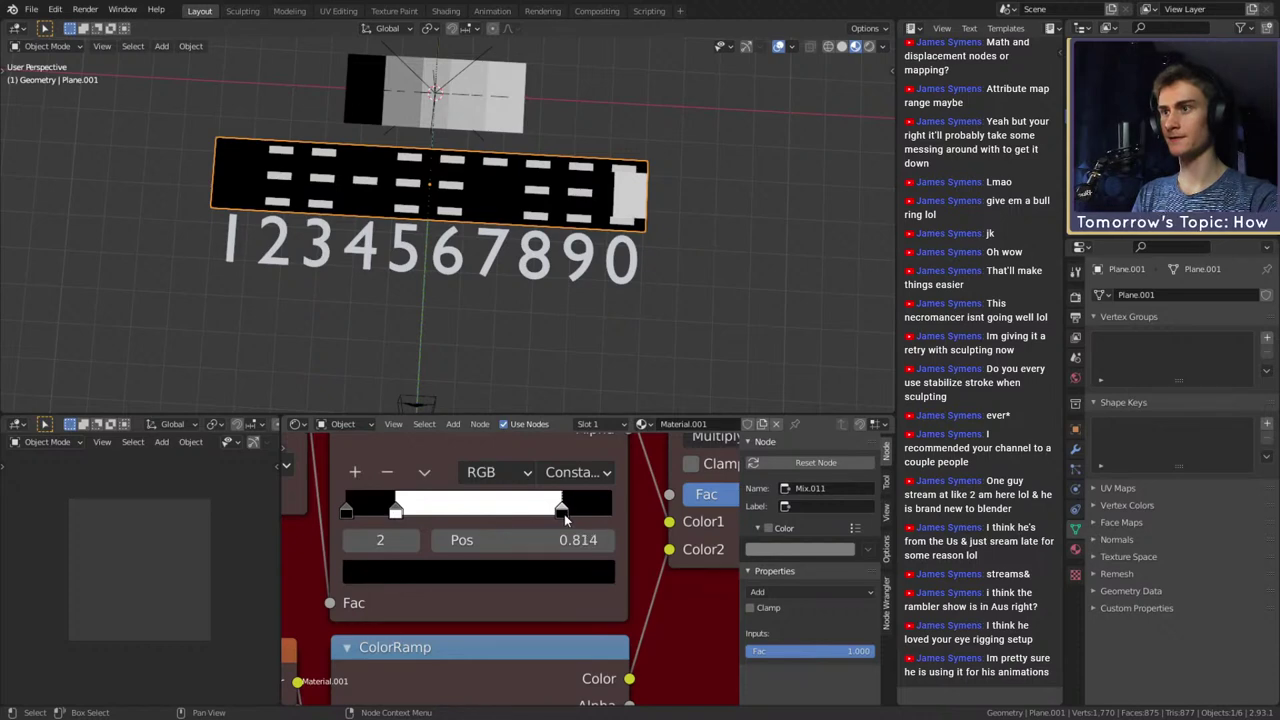
# Split the upper ColorRamp's white band with a black stop at position 0.436 followed by a white stop
pyautogui.scroll(-7, 506, 562)
pyautogui.moveTo(636, 630); pyautogui.dragTo(628, 524, button='middle')
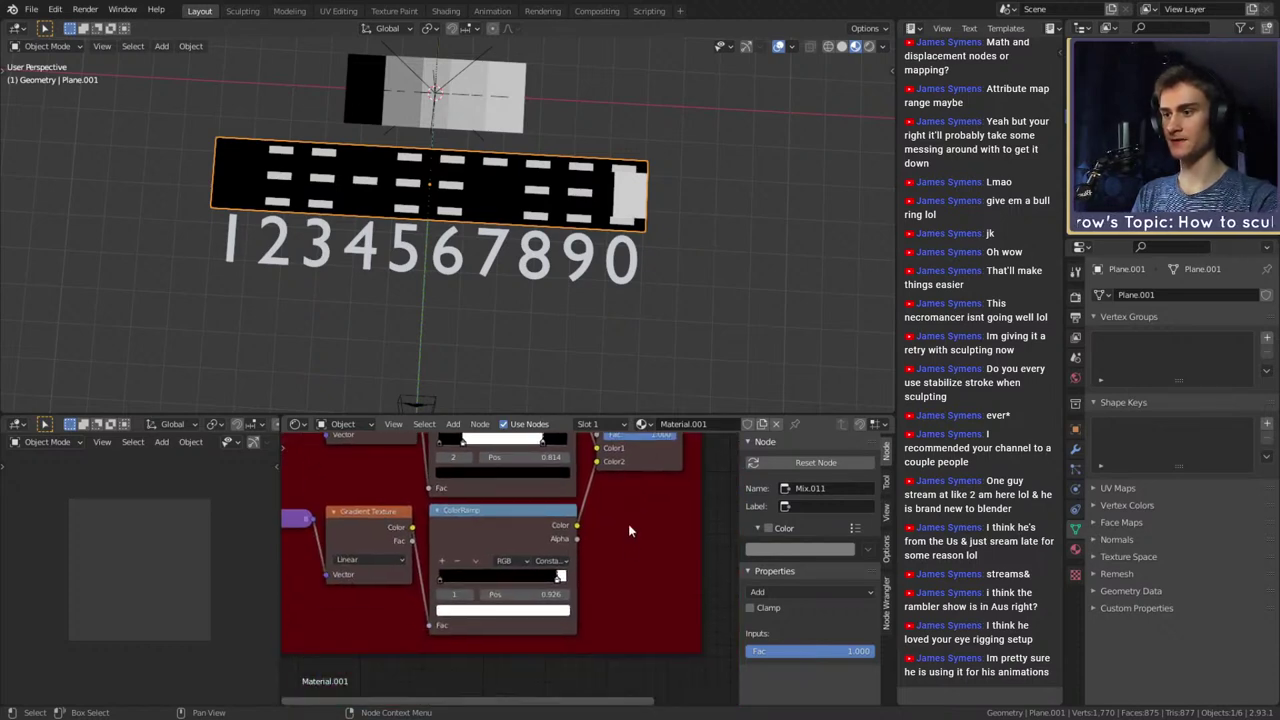
pyautogui.scroll(7, 512, 573)
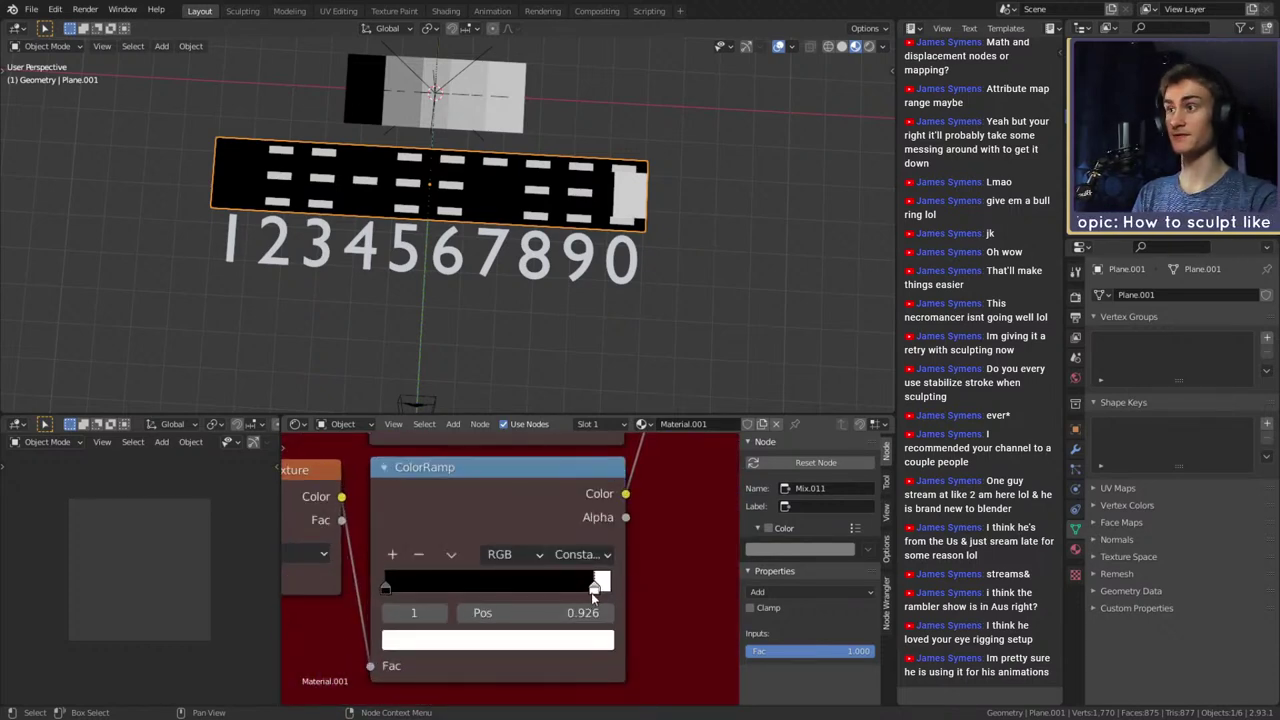
pyautogui.moveTo(475, 527); pyautogui.dragTo(493, 627, button='middle')
pyautogui.scroll(2, 493, 626)
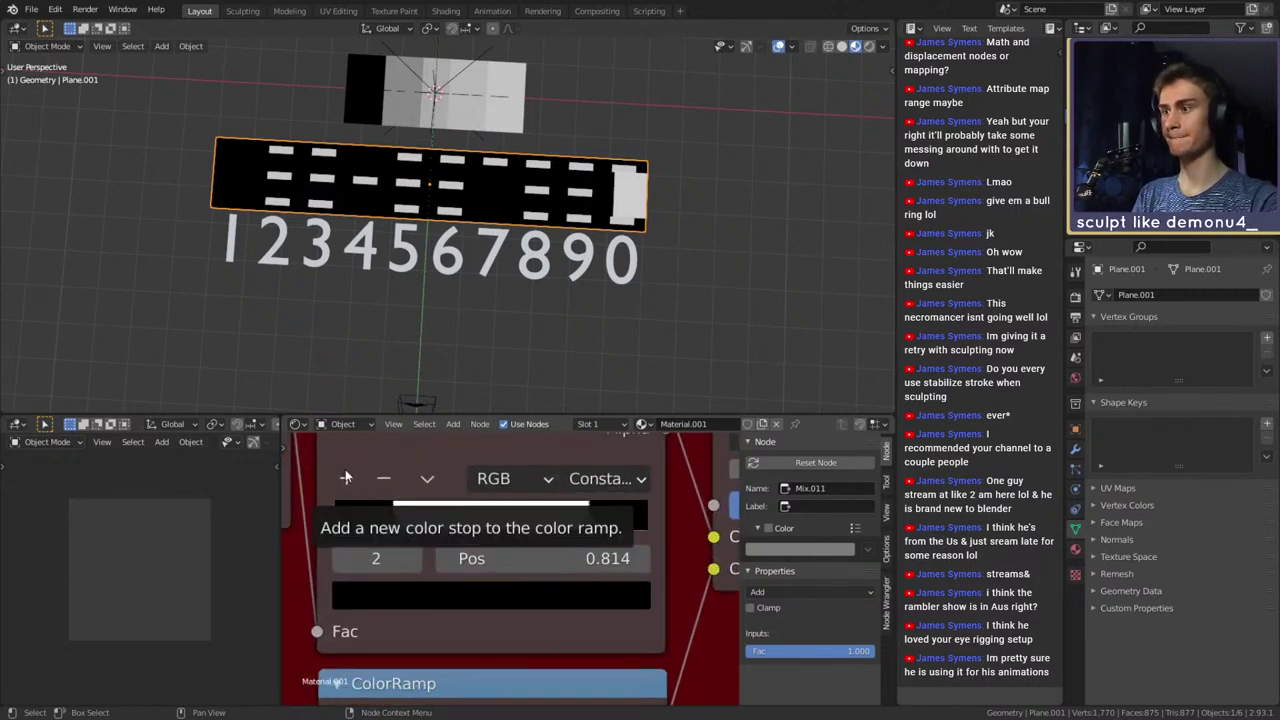
pyautogui.click(345, 478)
pyautogui.click(490, 595)
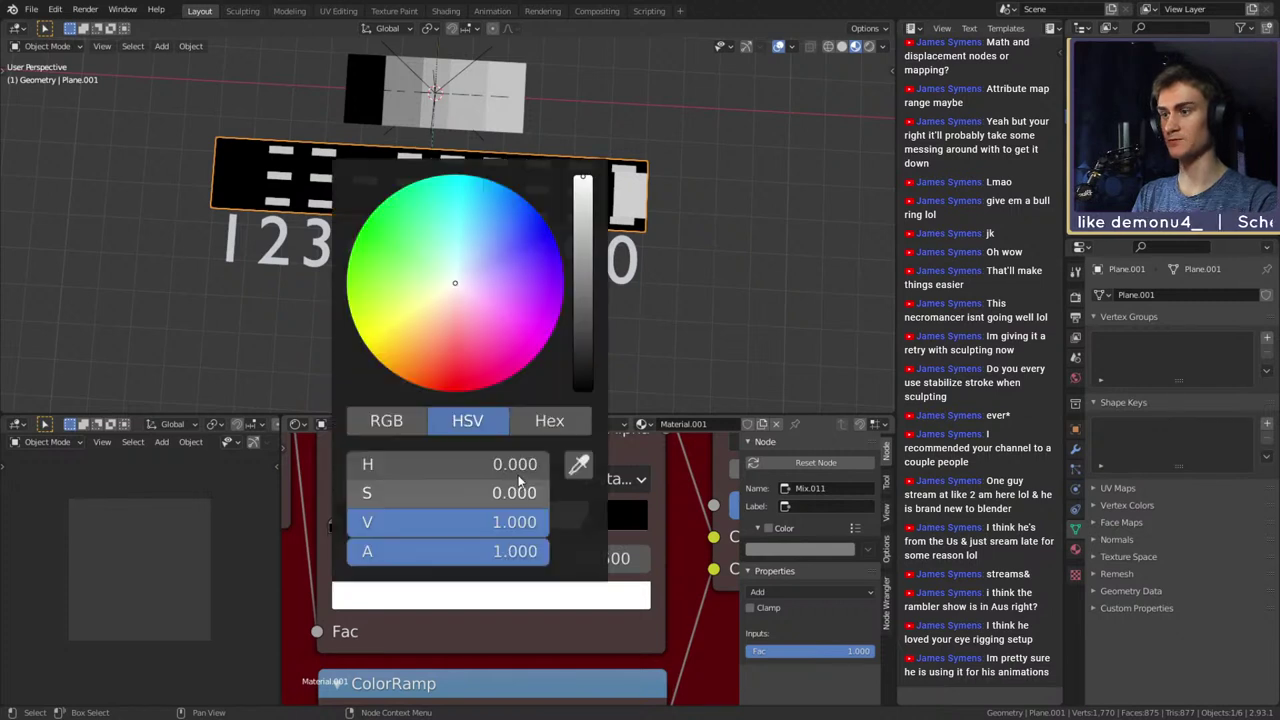
pyautogui.moveTo(491, 523); pyautogui.dragTo(465, 531)
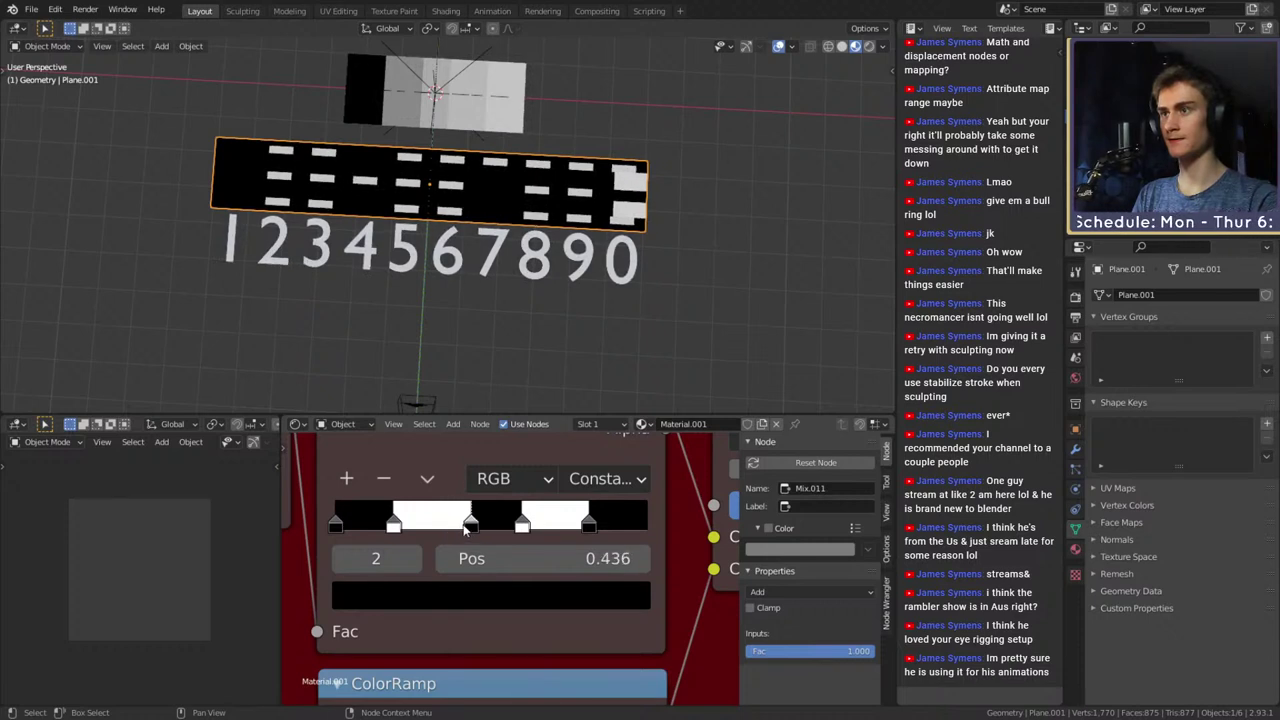
# Slide the lower ColorRamp's white stop to 0.871 and the upper ColorRamp's second white stop to 0.557
pyautogui.scroll(-5, 645, 590)
pyautogui.moveTo(657, 590); pyautogui.dragTo(611, 478, button='middle')
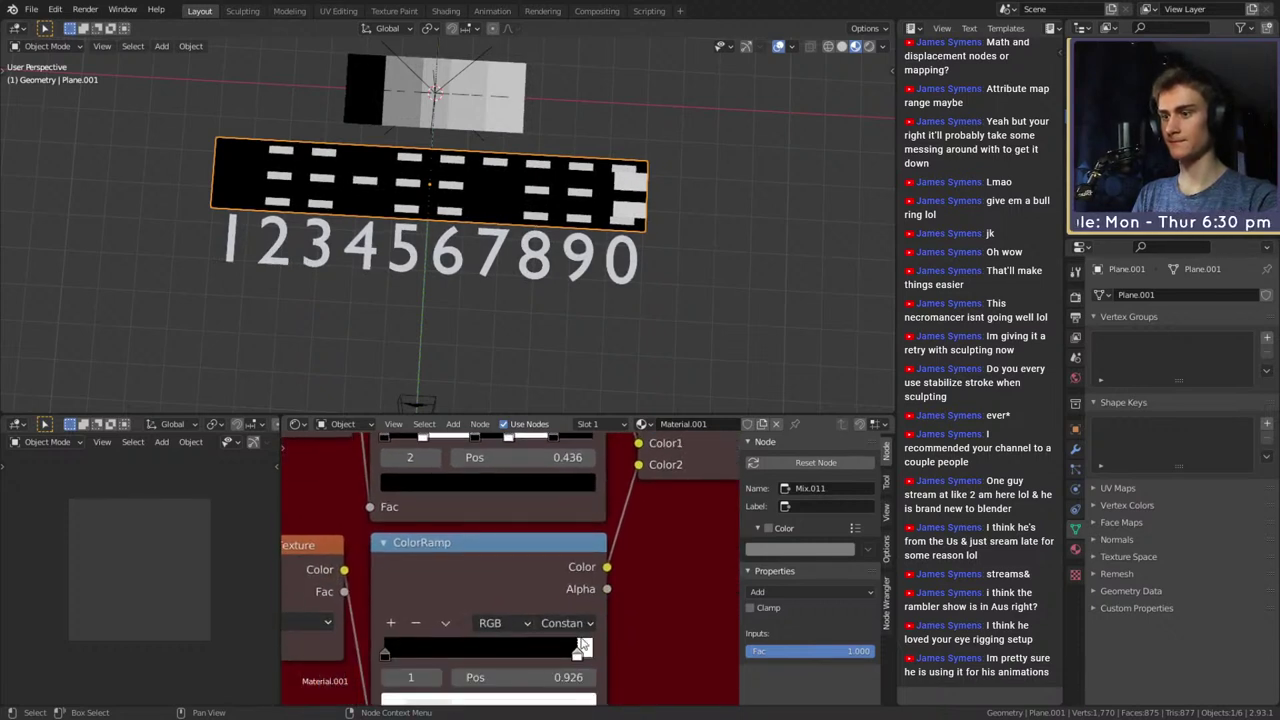
pyautogui.moveTo(584, 653); pyautogui.dragTo(566, 655)
pyautogui.moveTo(488, 455); pyautogui.dragTo(495, 546, button='middle')
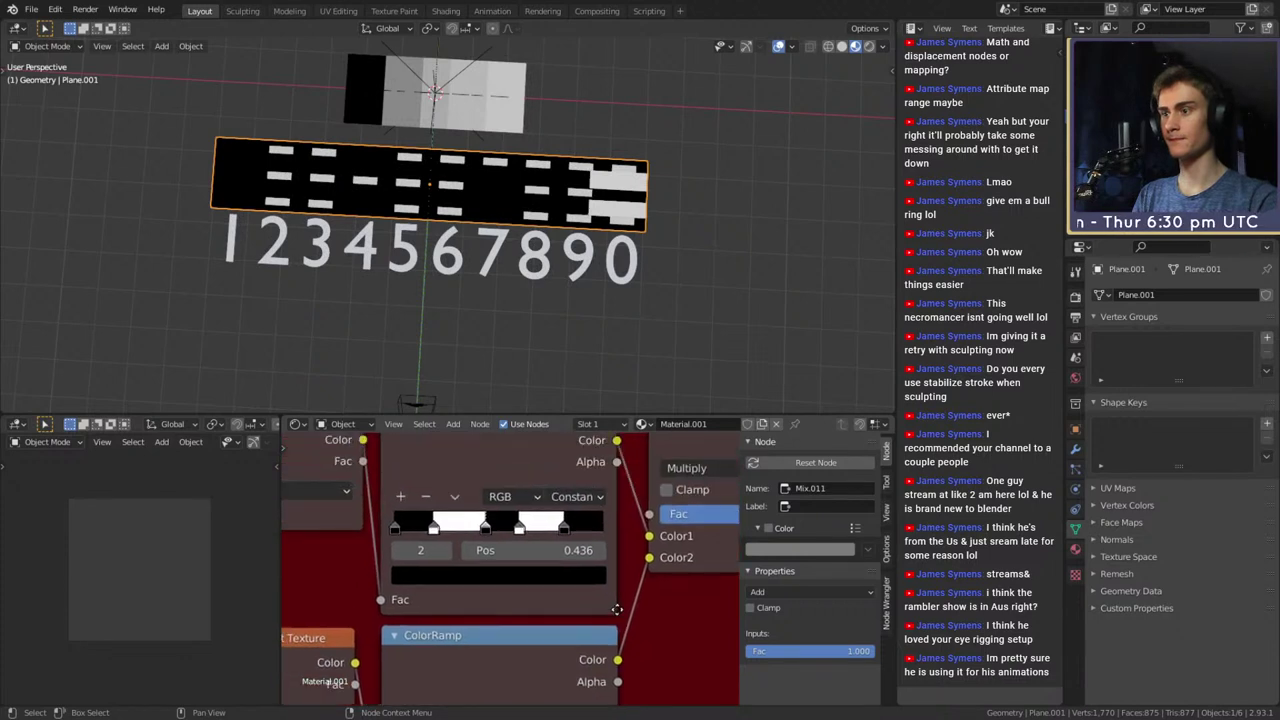
pyautogui.scroll(4, 495, 546)
pyautogui.moveTo(476, 517); pyautogui.dragTo(515, 521)
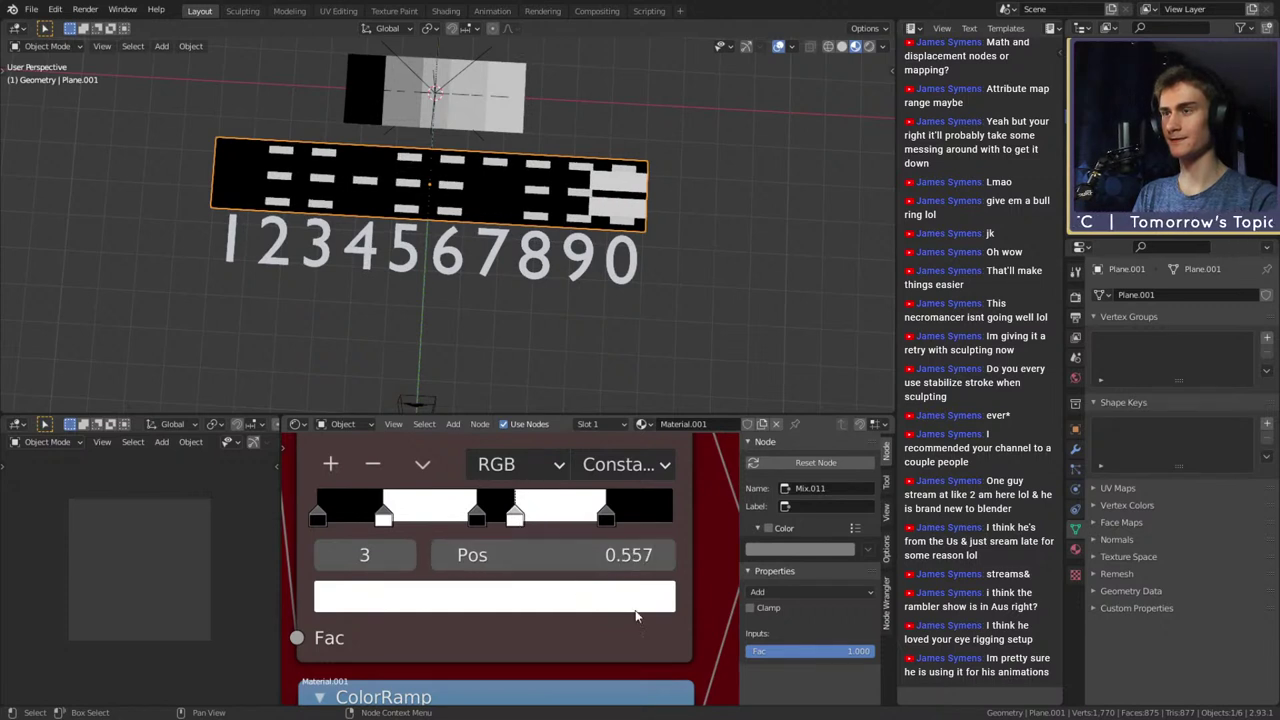
# Narrow the lower ColorRamp's white band by sliding its white stop to 0.976 and adding a black stop at 0.992
pyautogui.scroll(-3, 577, 624)
pyautogui.moveTo(643, 661); pyautogui.dragTo(617, 497, button='middle')
pyautogui.scroll(8, 630, 568)
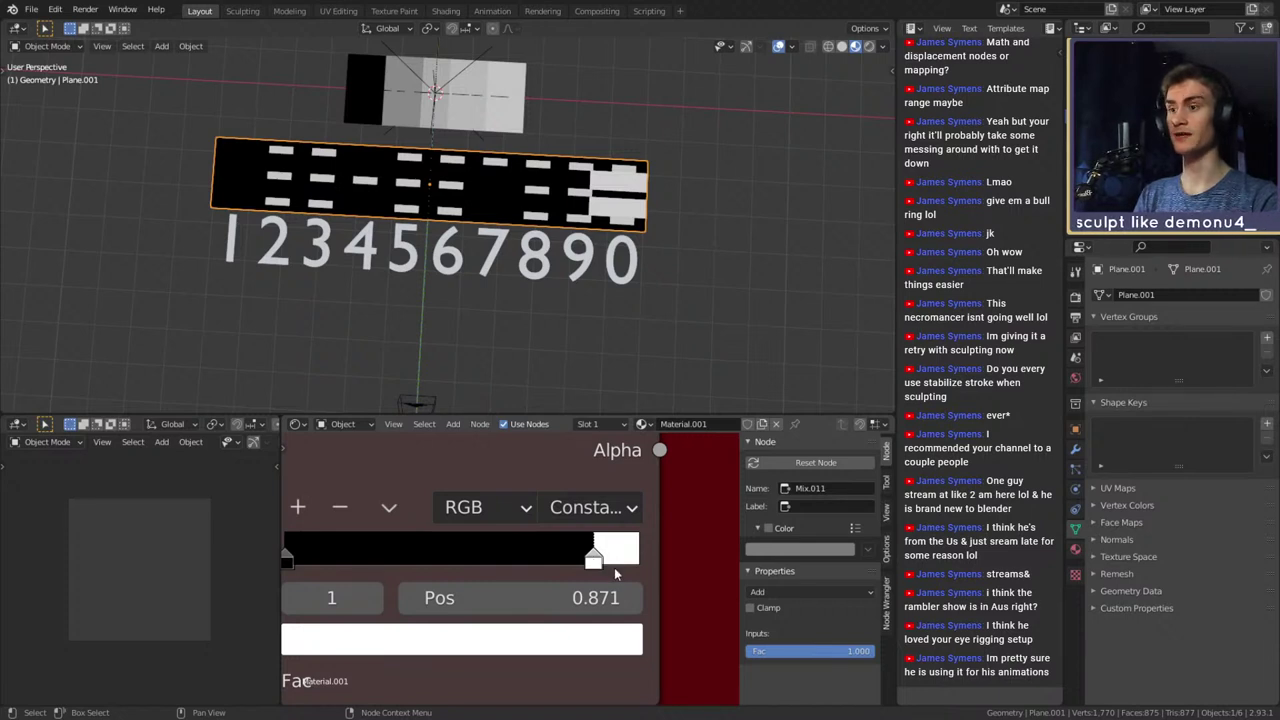
pyautogui.moveTo(593, 562); pyautogui.dragTo(629, 585)
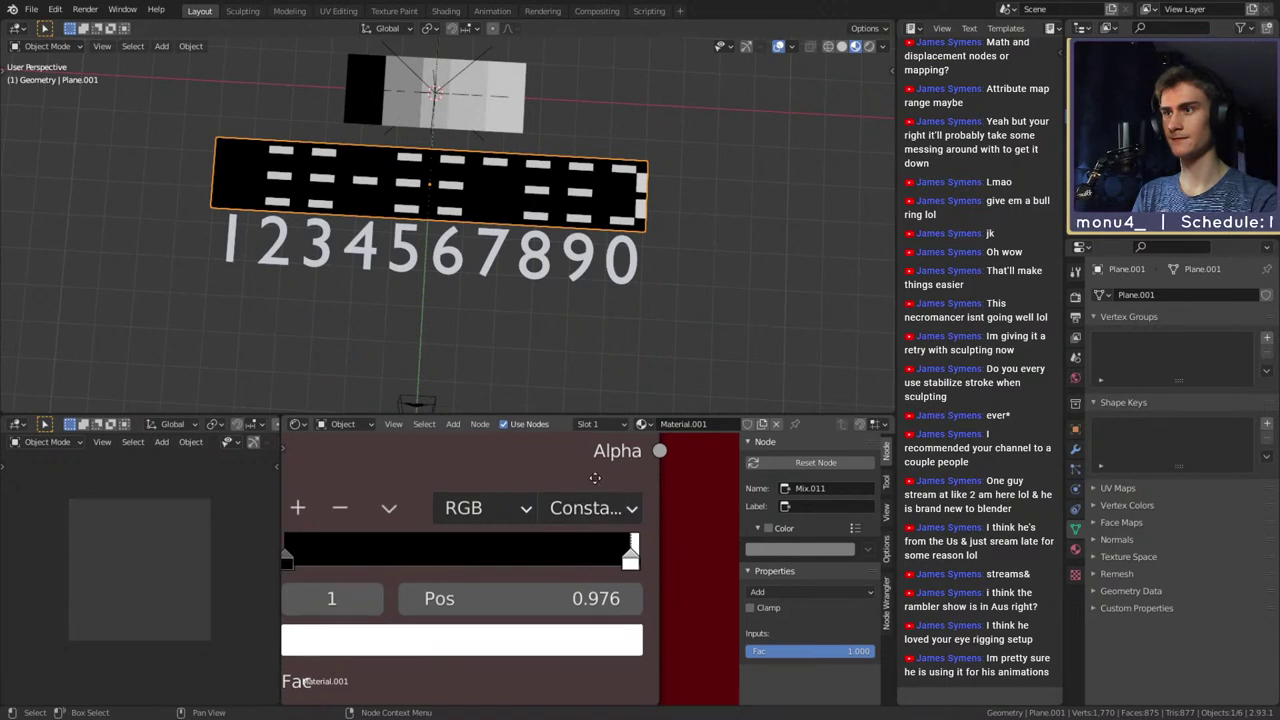
pyautogui.moveTo(586, 480); pyautogui.dragTo(610, 596, button='middle')
pyautogui.moveTo(581, 453)
pyautogui.mouseDown(button='middle')
pyautogui.moveTo(583, 552)
pyautogui.moveTo(573, 459)
pyautogui.mouseUp(button='middle')
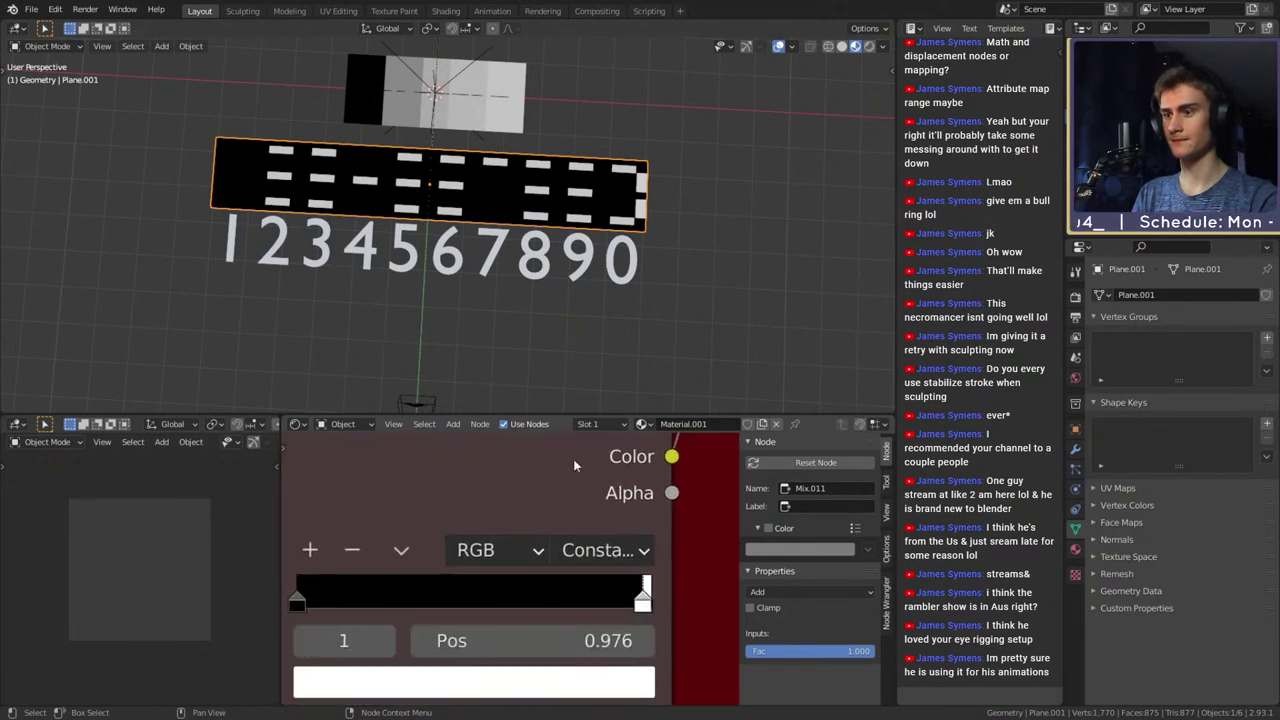
pyautogui.click(309, 549)
pyautogui.moveTo(476, 607); pyautogui.dragTo(652, 612)
pyautogui.scroll(-5, 652, 610)
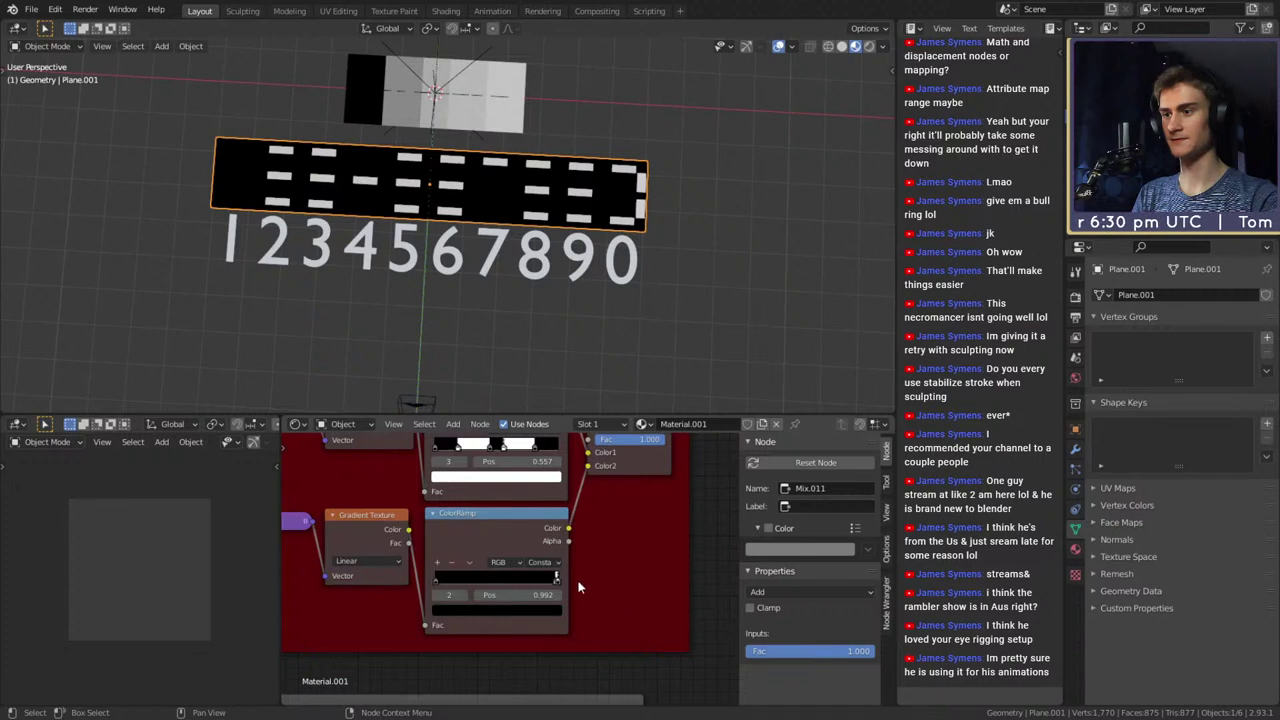
# Move the mask's lower Texture Coordinate, Mapping and Gradient Texture nodes left to make room beside their ColorRamp
pyautogui.scroll(-6, 530, 578)
pyautogui.moveTo(464, 547); pyautogui.dragTo(630, 548, button='middle')
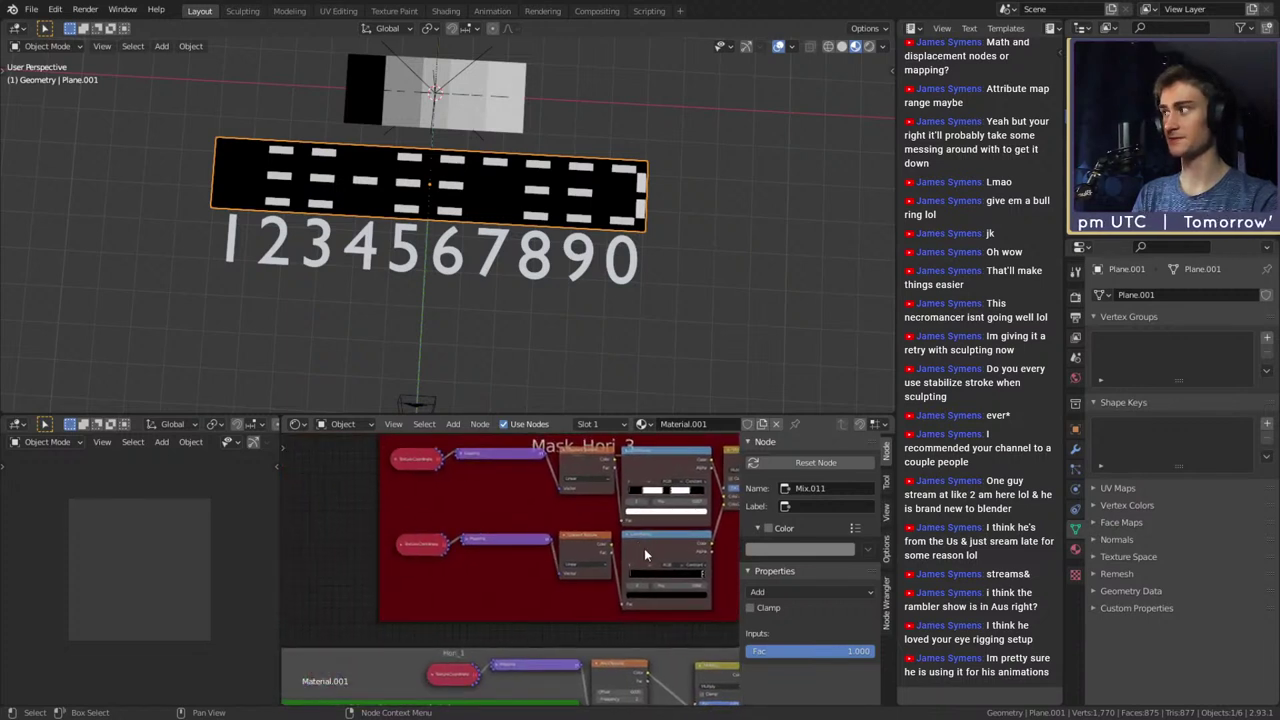
pyautogui.click(646, 549)
pyautogui.click(573, 544)
pyautogui.click(424, 545)
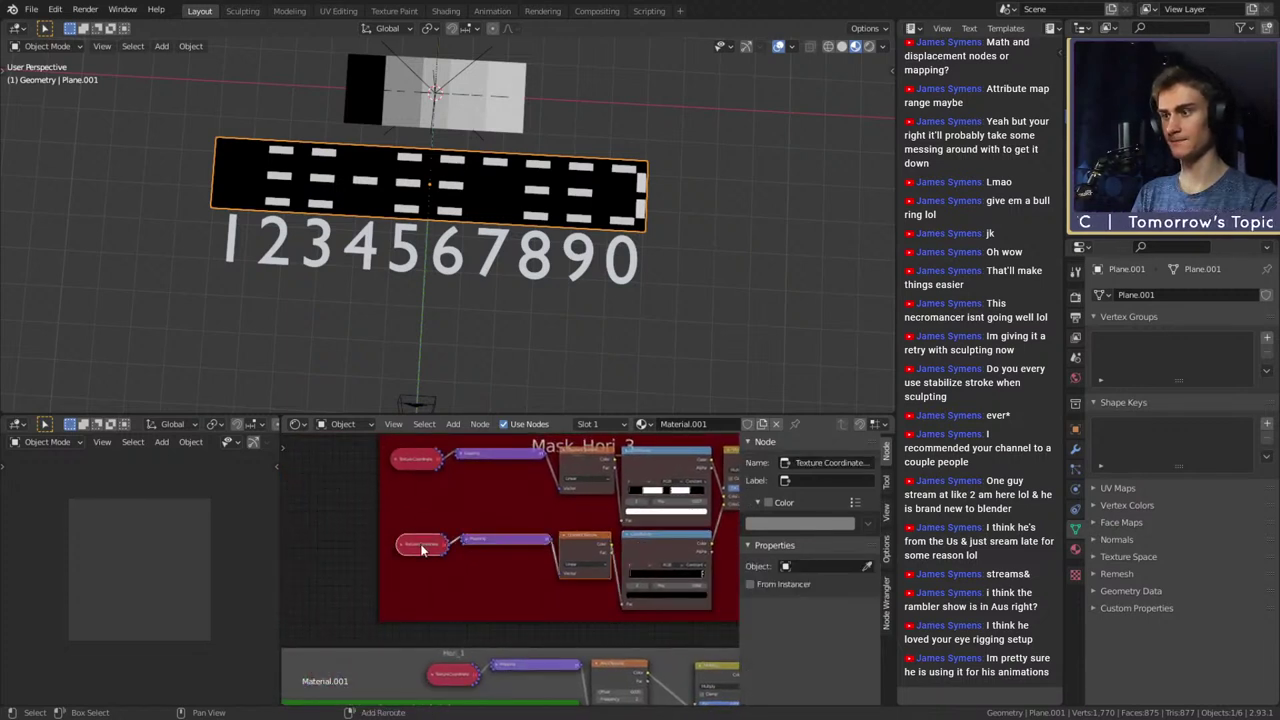
pyautogui.moveTo(516, 547); pyautogui.dragTo(418, 537)
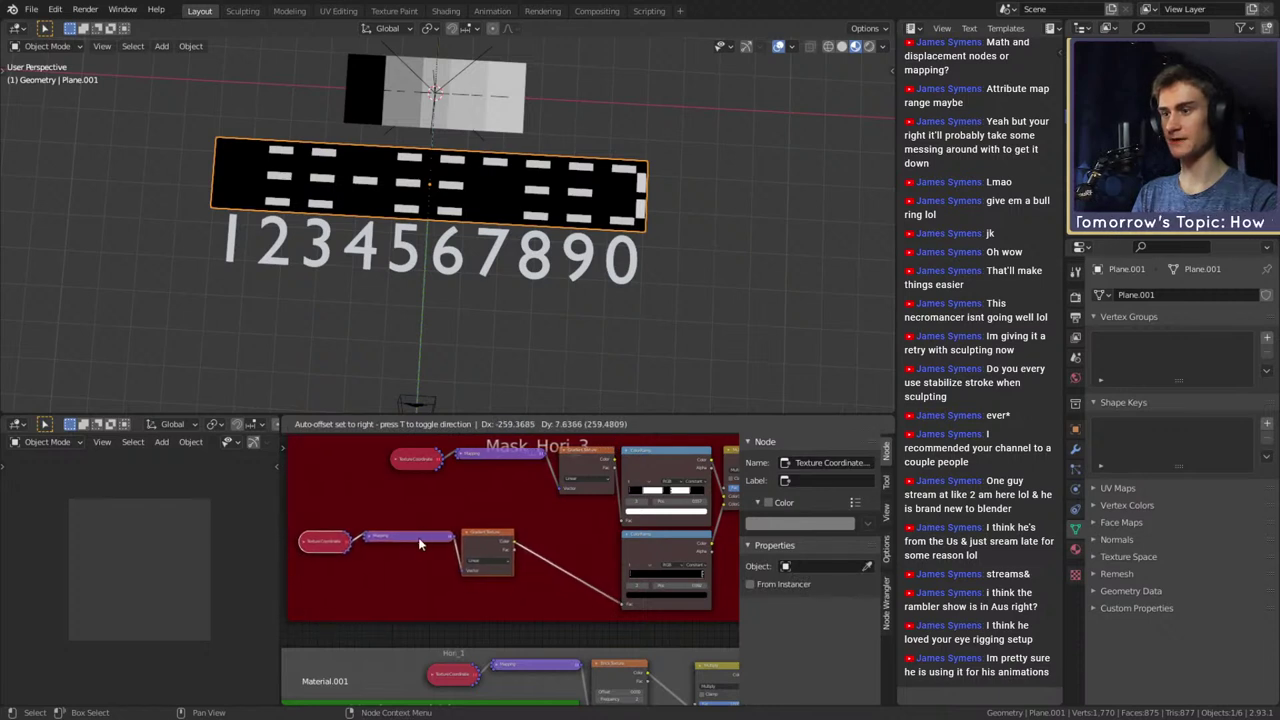
# Widen the lower ColorRamp node leftward and fine-tune its last black stop to position 0.990
pyautogui.scroll(3, 540, 633)
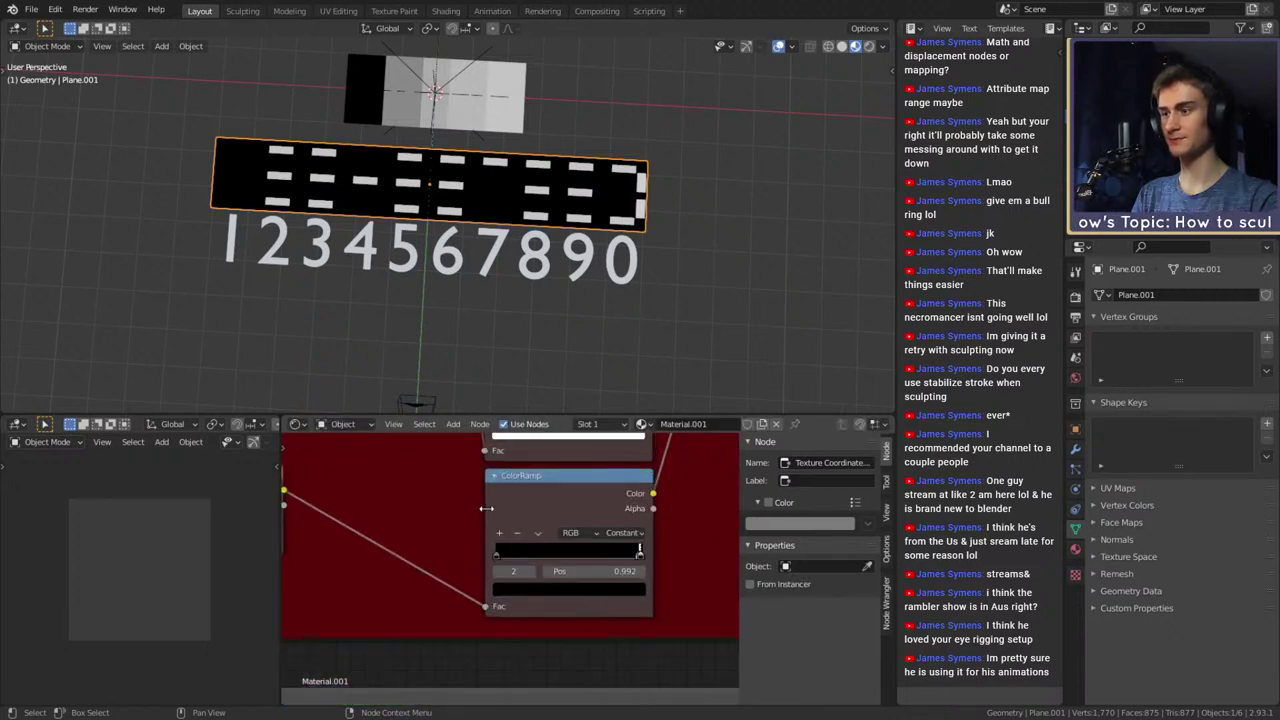
pyautogui.moveTo(487, 508); pyautogui.dragTo(288, 508)
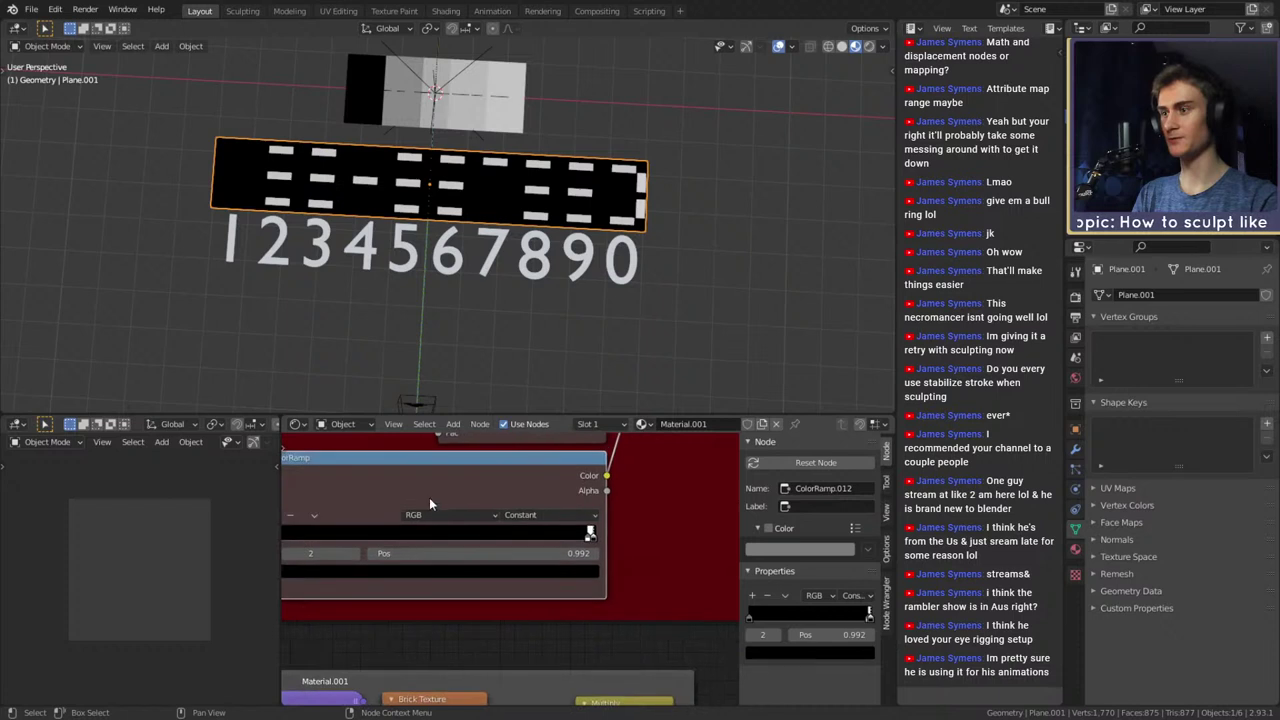
pyautogui.scroll(4, 615, 540)
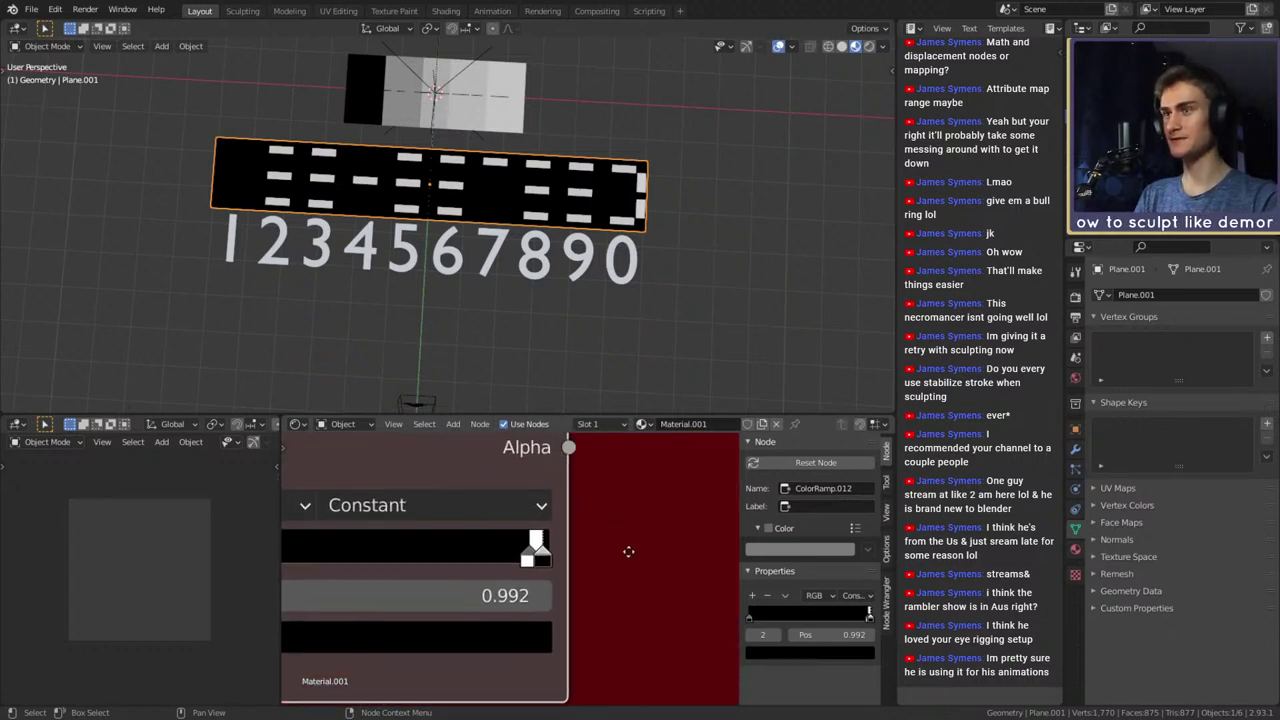
pyautogui.moveTo(546, 562); pyautogui.dragTo(545, 563)
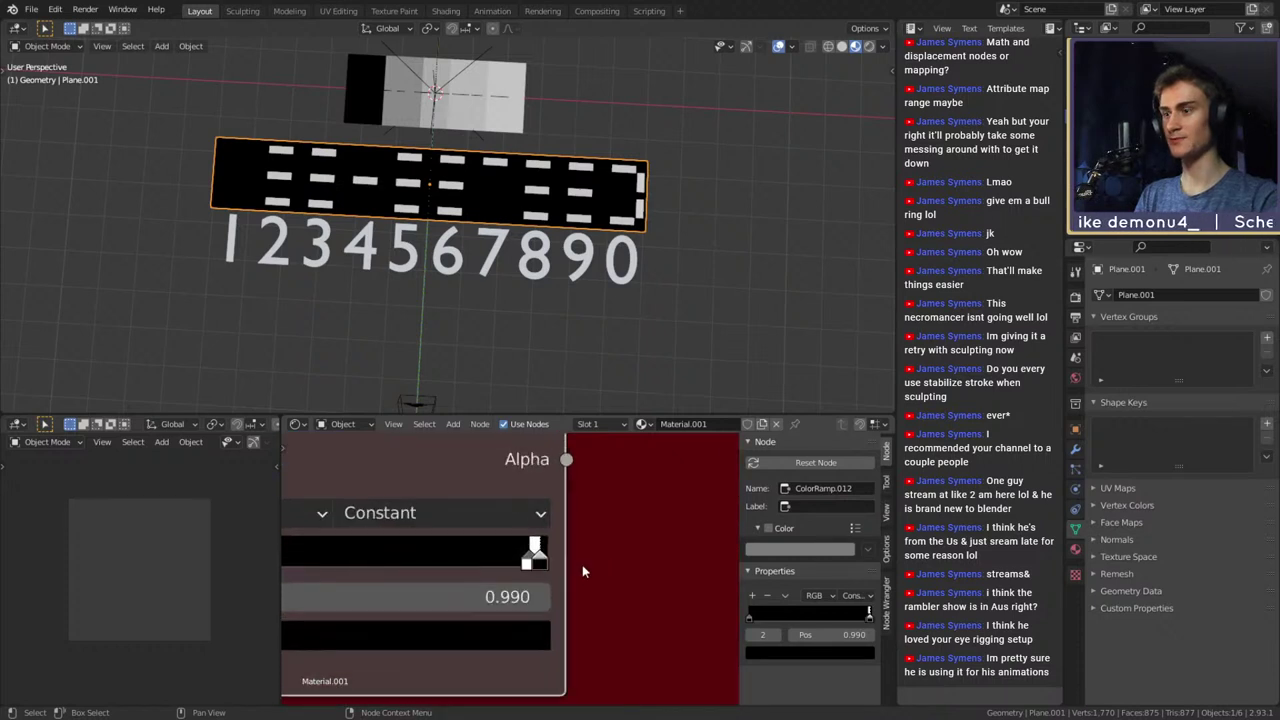
# Trim the outer ends of the upper ColorRamp's white bands by nudging its last black stop and first white stop slightly inward
pyautogui.scroll(-3, 625, 581)
pyautogui.moveTo(545, 440); pyautogui.dragTo(611, 603, button='middle')
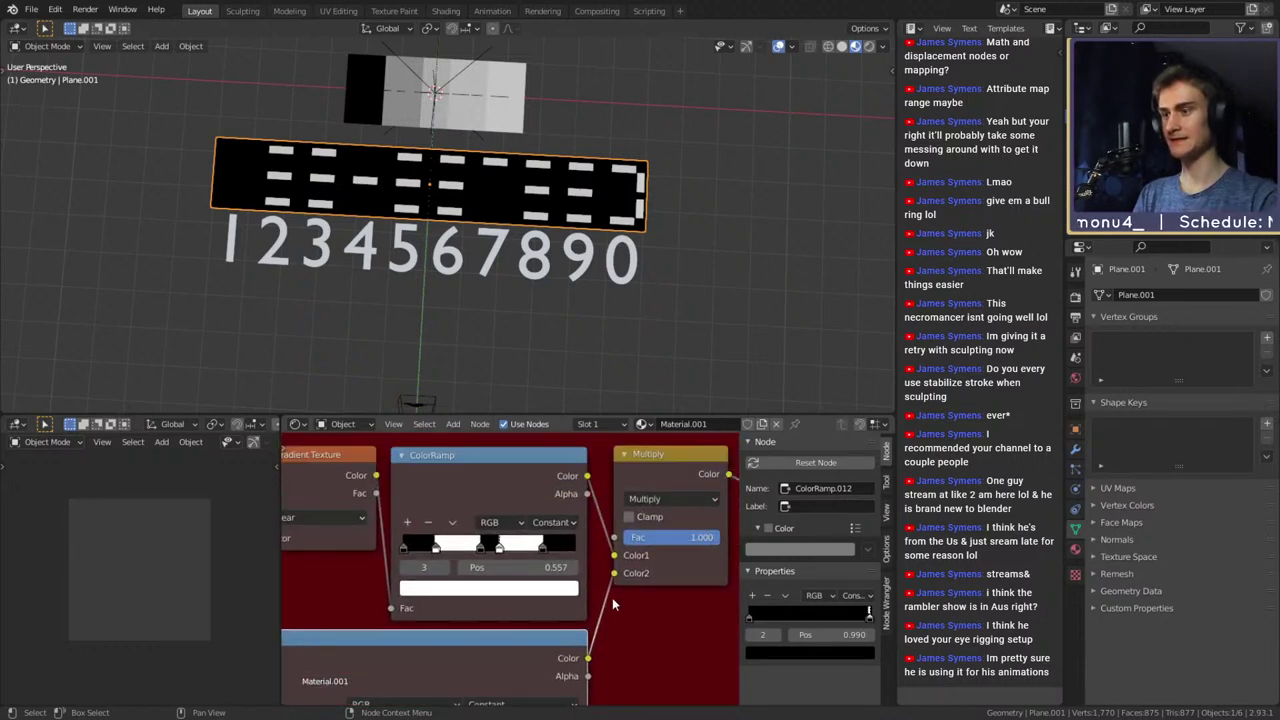
pyautogui.scroll(6, 510, 564)
pyautogui.moveTo(572, 535); pyautogui.dragTo(571, 535)
pyautogui.moveTo(560, 540); pyautogui.dragTo(713, 558, button='middle')
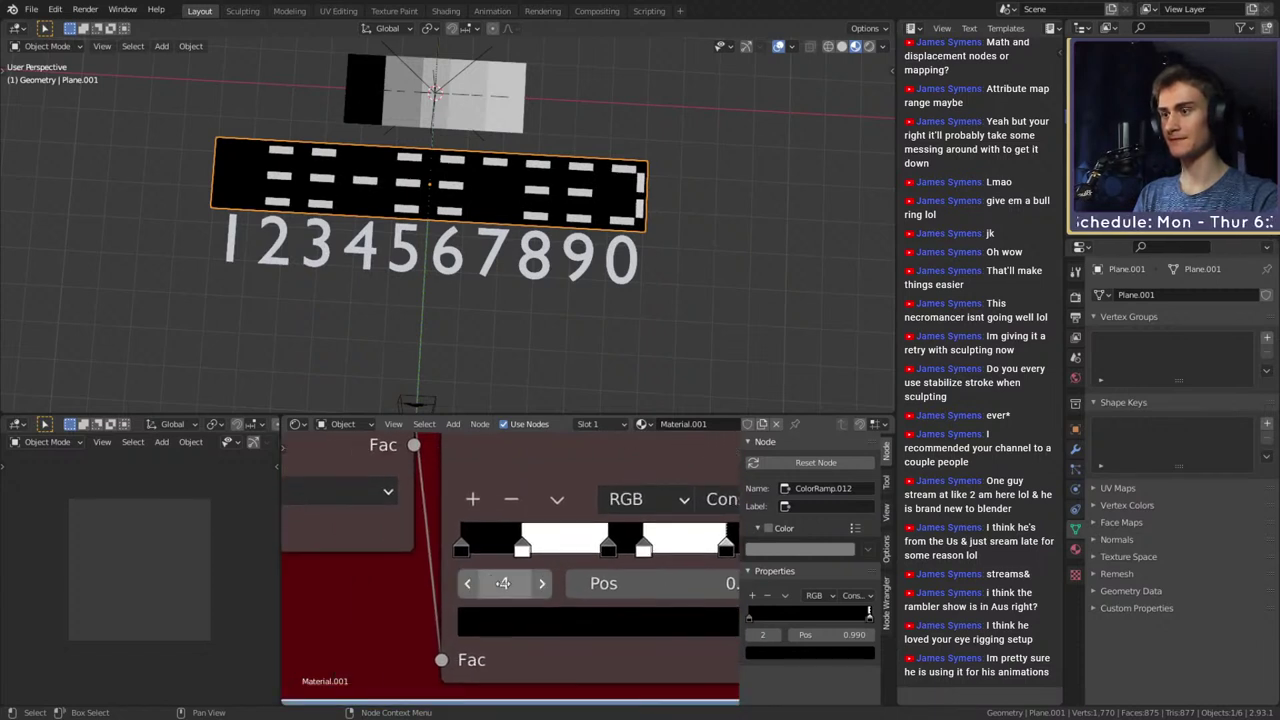
pyautogui.click(522, 548)
pyautogui.moveTo(522, 549); pyautogui.dragTo(529, 549)
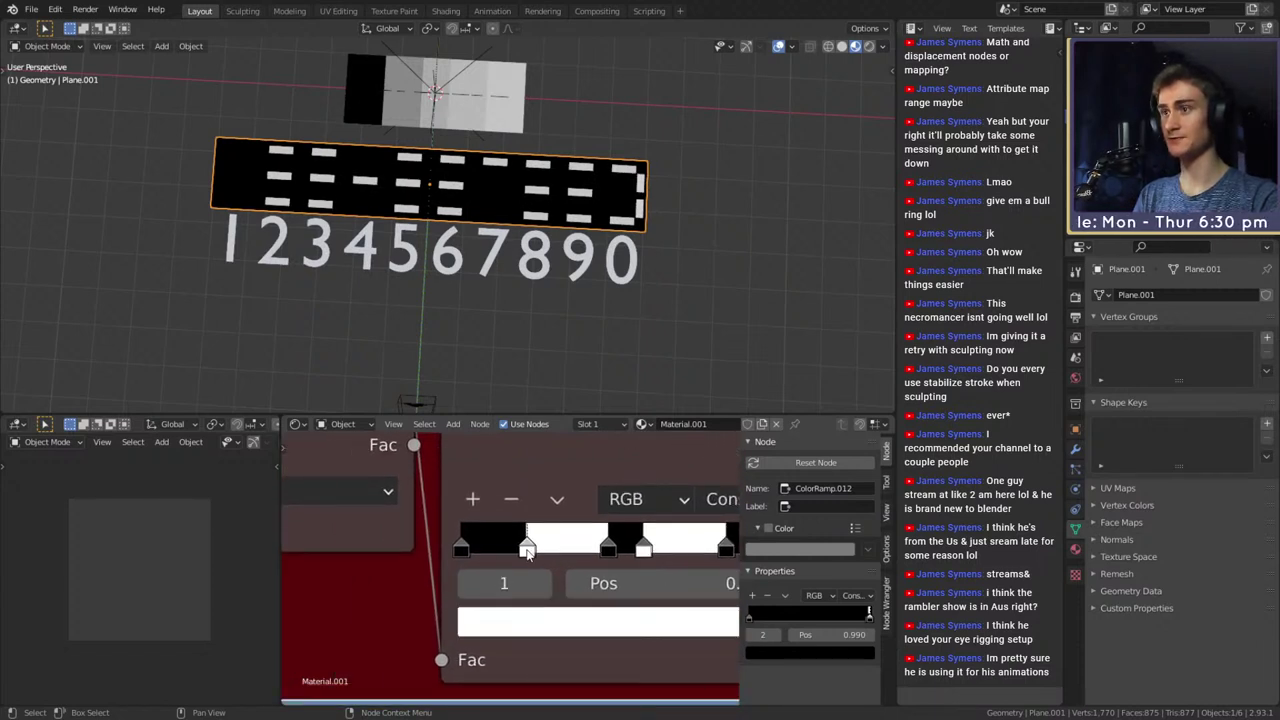
# Add a white stop to the lower ColorRamp and slide it to position 0.900
pyautogui.scroll(-4, 583, 640)
pyautogui.moveTo(586, 645); pyautogui.dragTo(542, 489, button='middle')
pyautogui.moveTo(583, 551); pyautogui.dragTo(579, 515, button='middle')
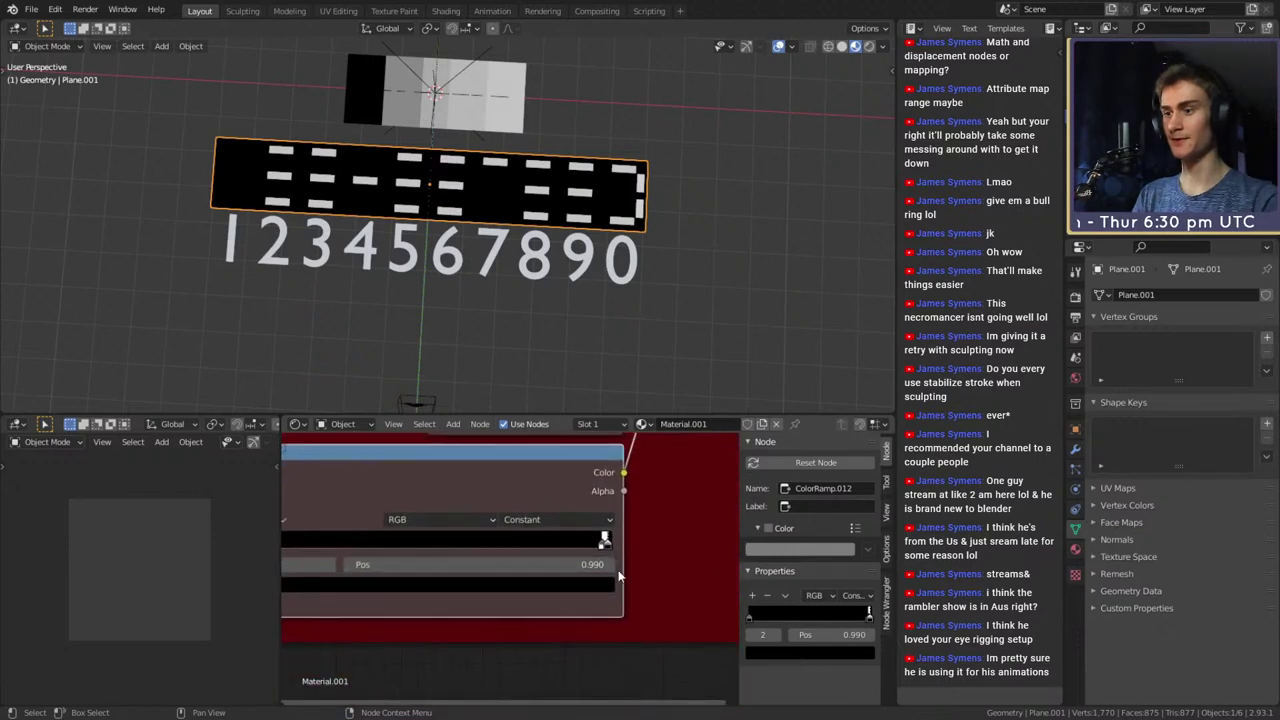
pyautogui.scroll(4, 545, 570)
pyautogui.moveTo(477, 537); pyautogui.dragTo(548, 554, button='middle')
pyautogui.scroll(-3, 452, 519)
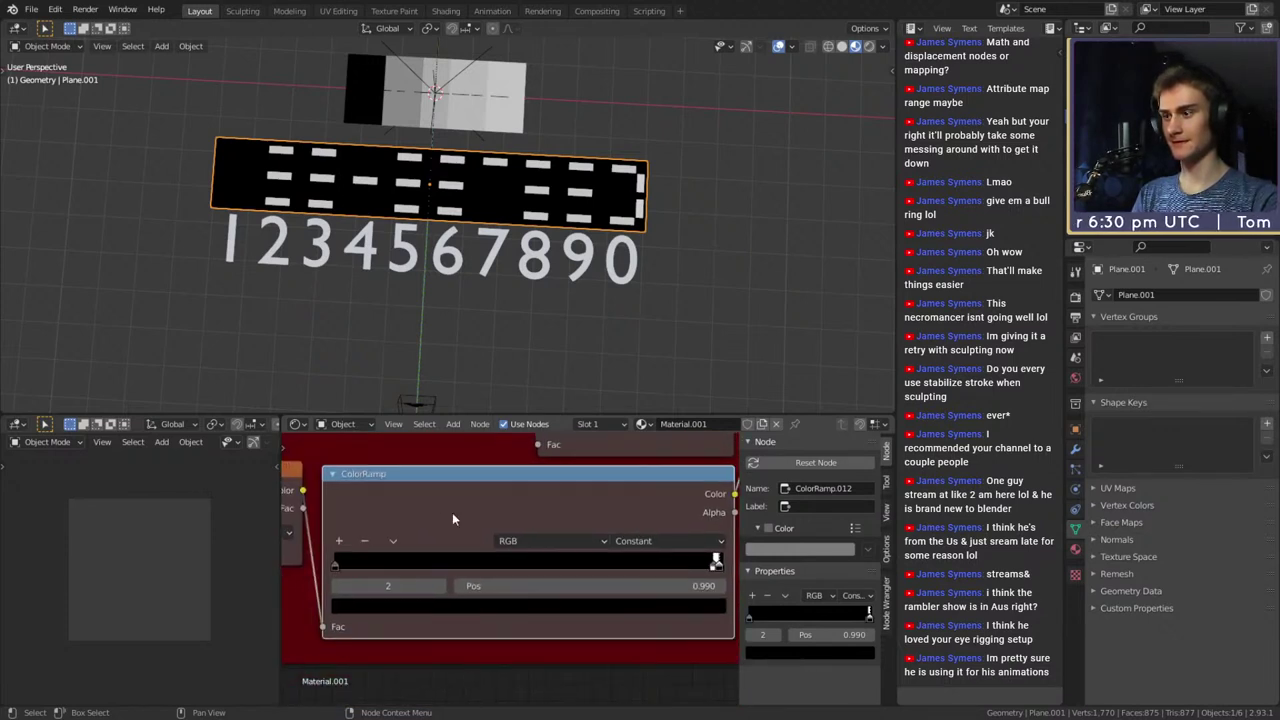
pyautogui.click(341, 541)
pyautogui.moveTo(480, 522); pyautogui.dragTo(327, 516, button='middle')
pyautogui.scroll(5, 632, 603)
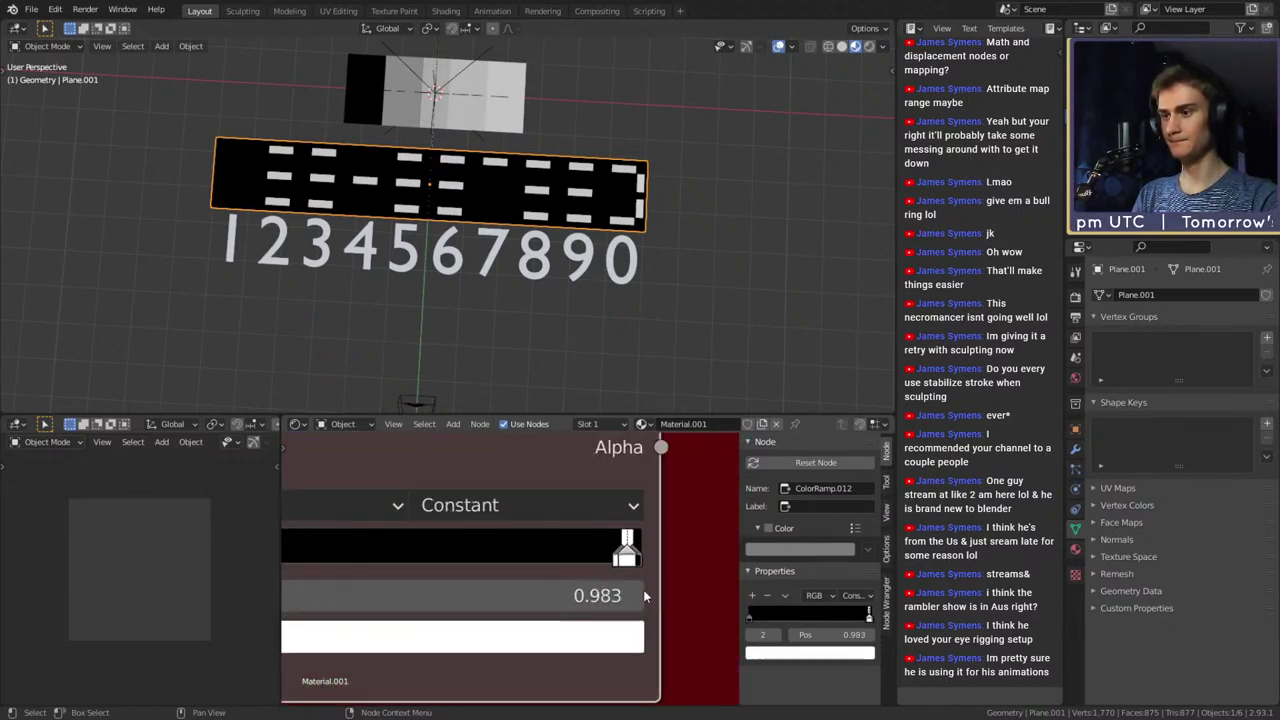
pyautogui.moveTo(624, 560); pyautogui.dragTo(562, 564)
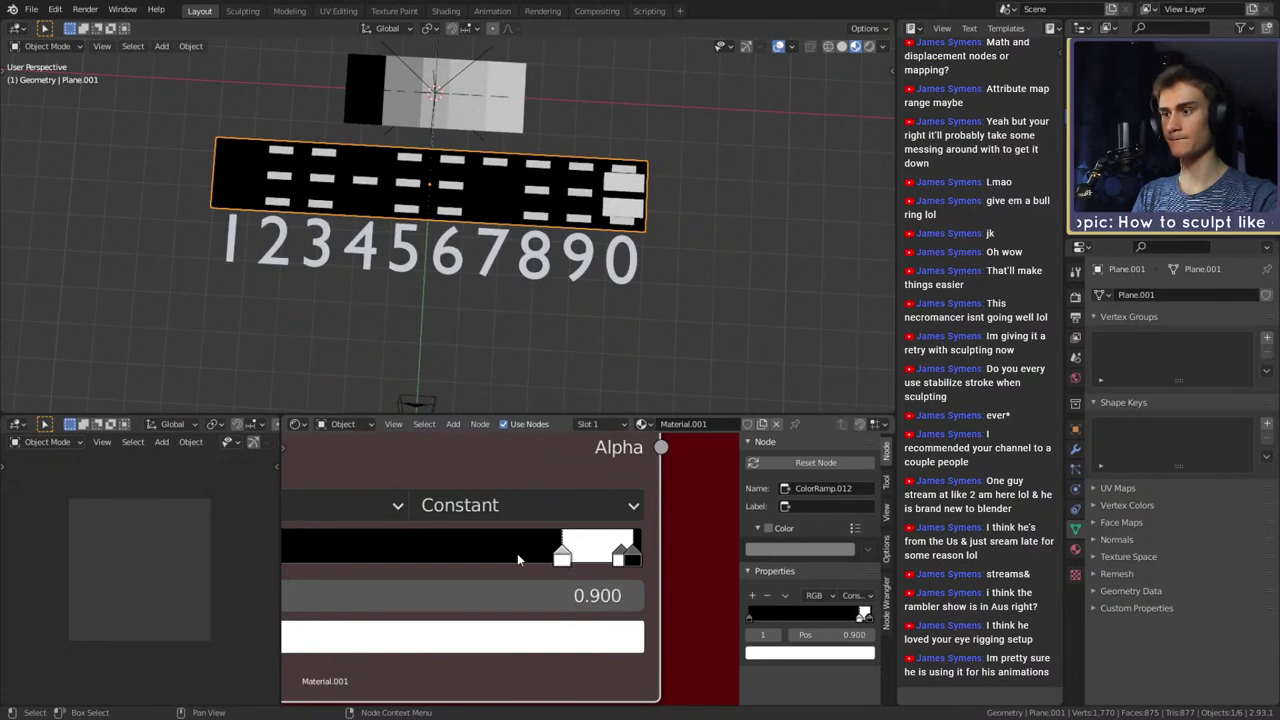
# Add a black stop to the lower ColorRamp and slide it to position 0.915 to narrow the white band
pyautogui.scroll(-3, 428, 570)
pyautogui.click(343, 541)
pyautogui.scroll(3, 339, 521)
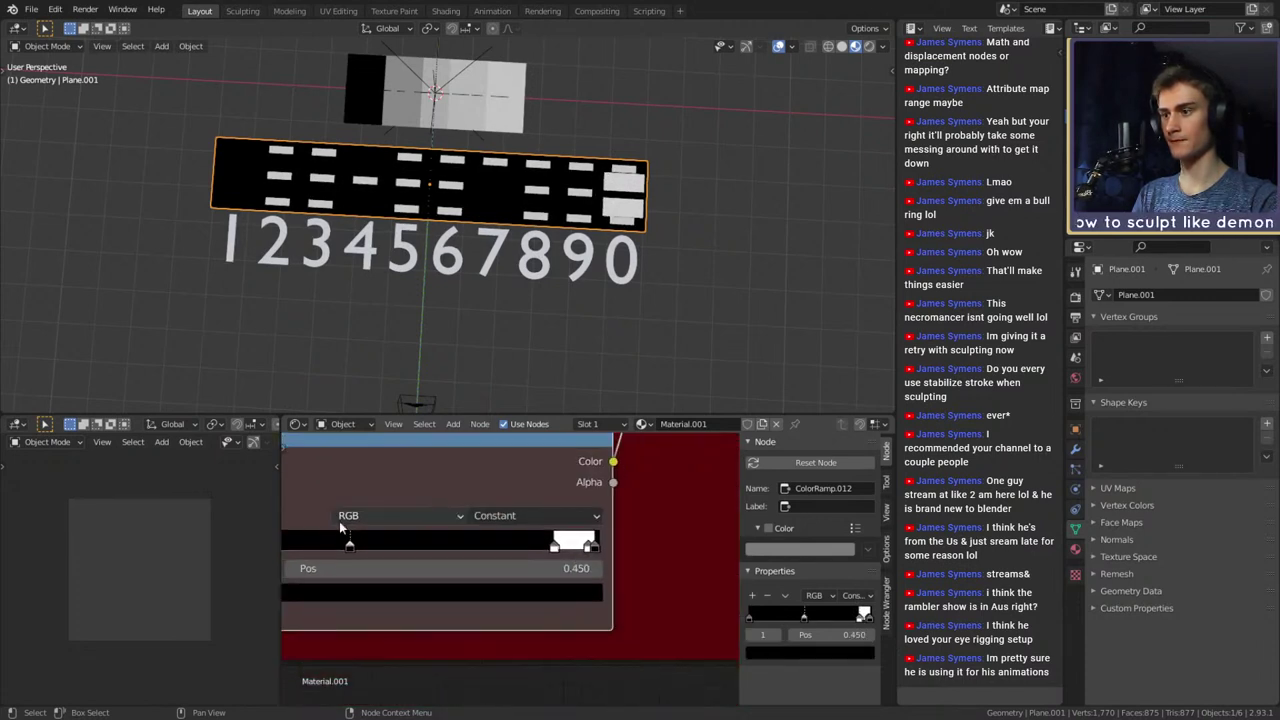
pyautogui.moveTo(299, 535); pyautogui.dragTo(584, 541)
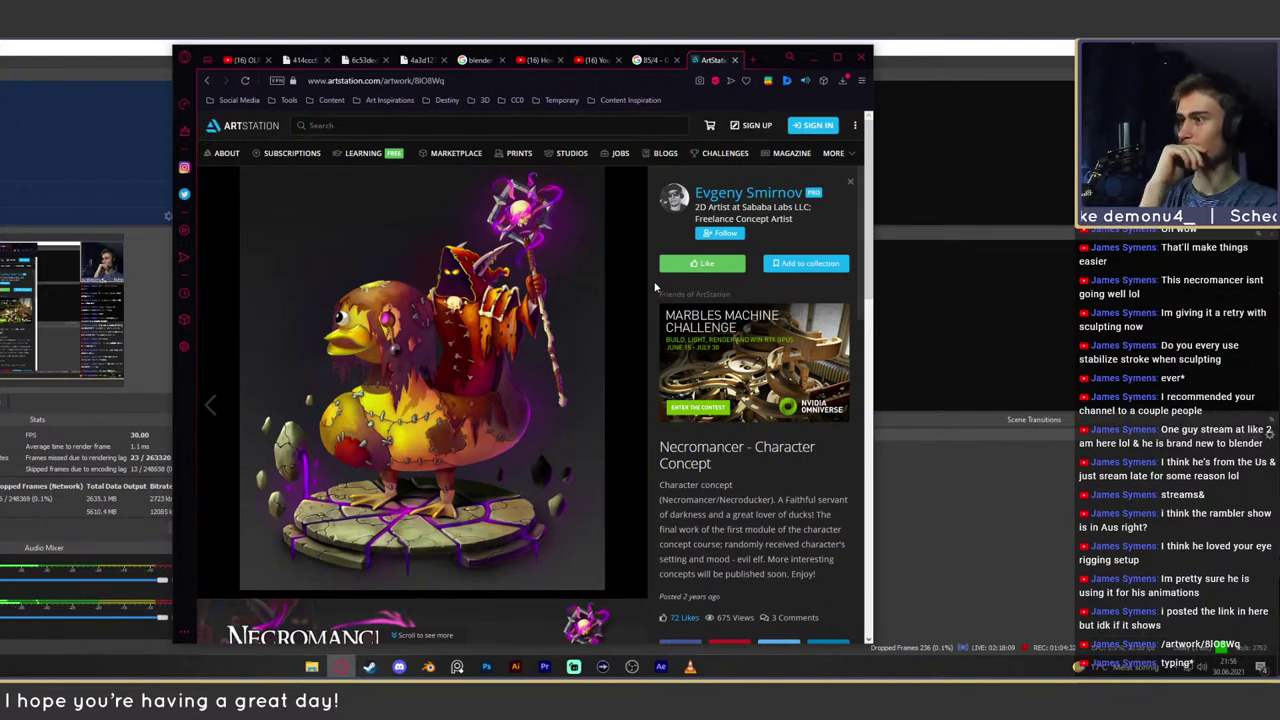
# Switch to the browser, examine the Necromancer concept artwork with its side views and sketches on ArtStation, and minimize the window
pyautogui.click(130, 205)
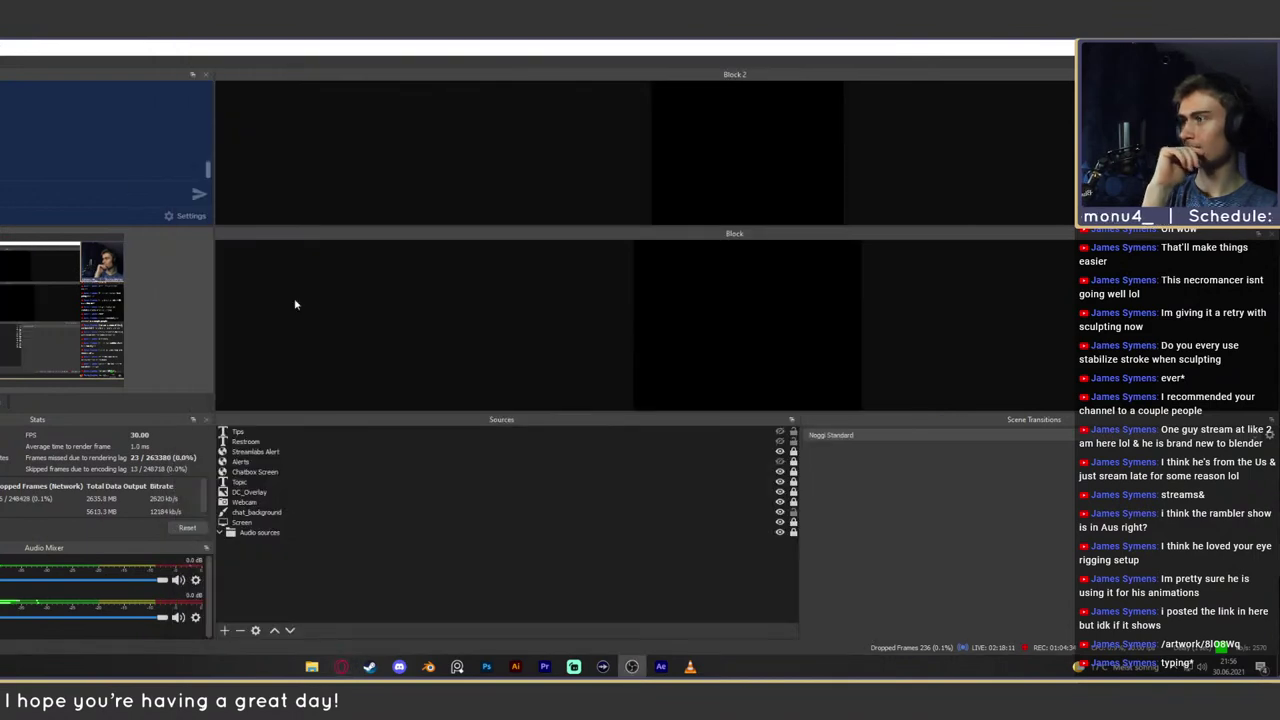
pyautogui.click(346, 666)
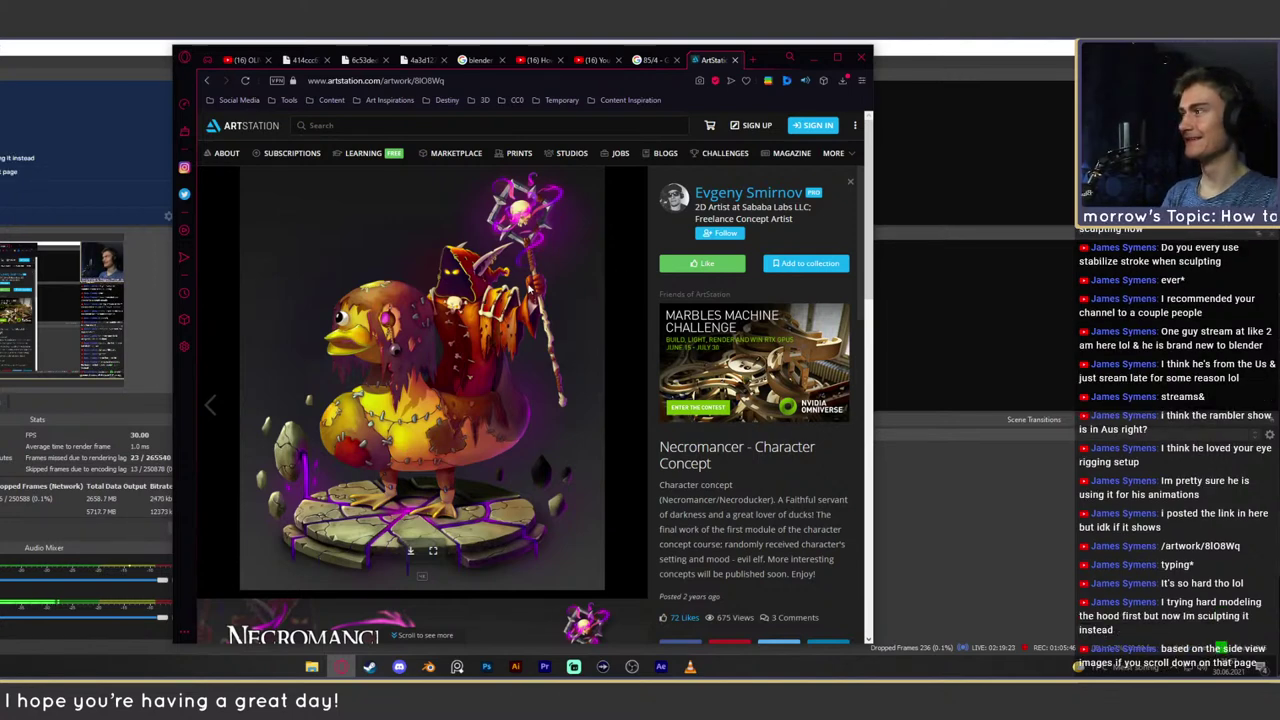
pyautogui.scroll(-3, 568, 403)
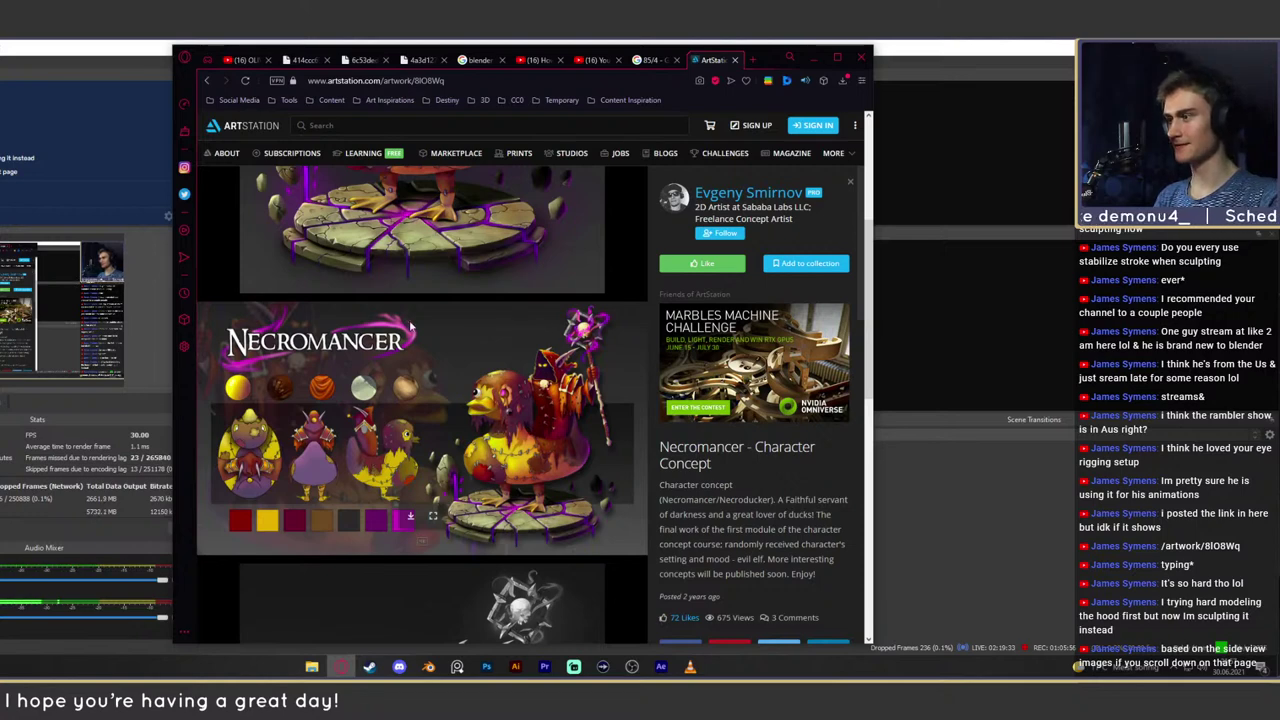
pyautogui.scroll(-5, 410, 326)
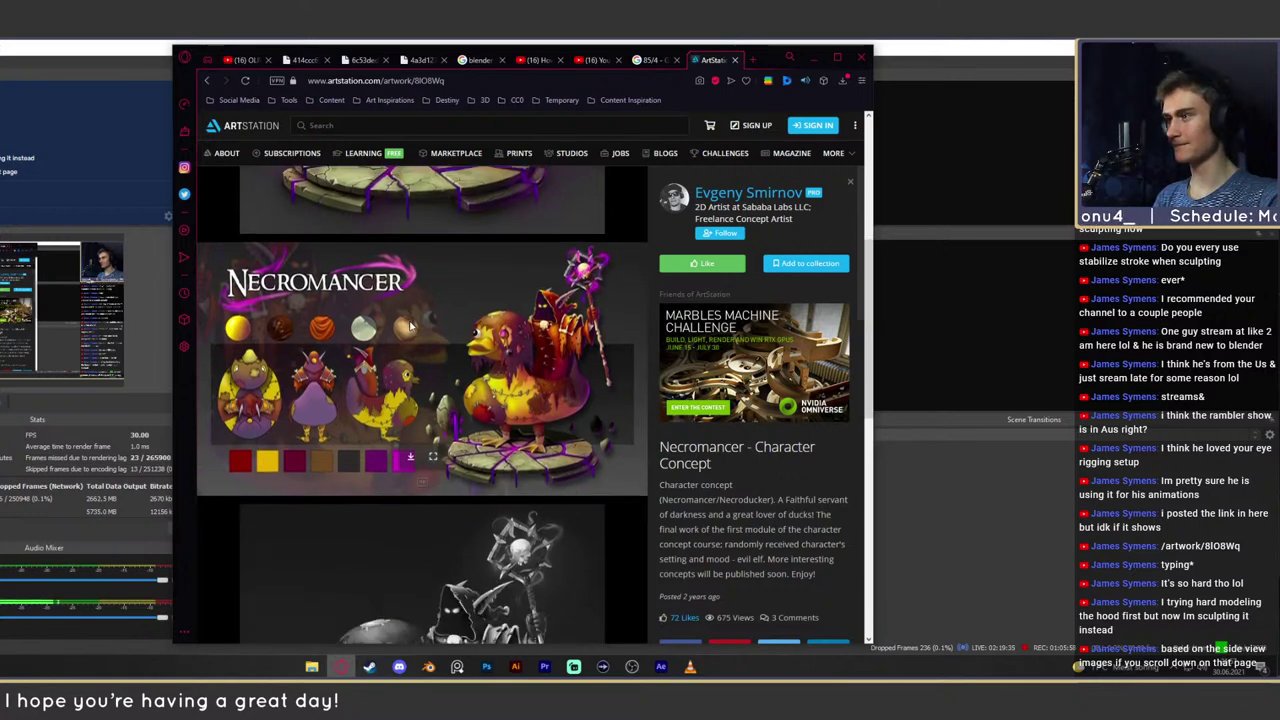
pyautogui.scroll(-4, 410, 326)
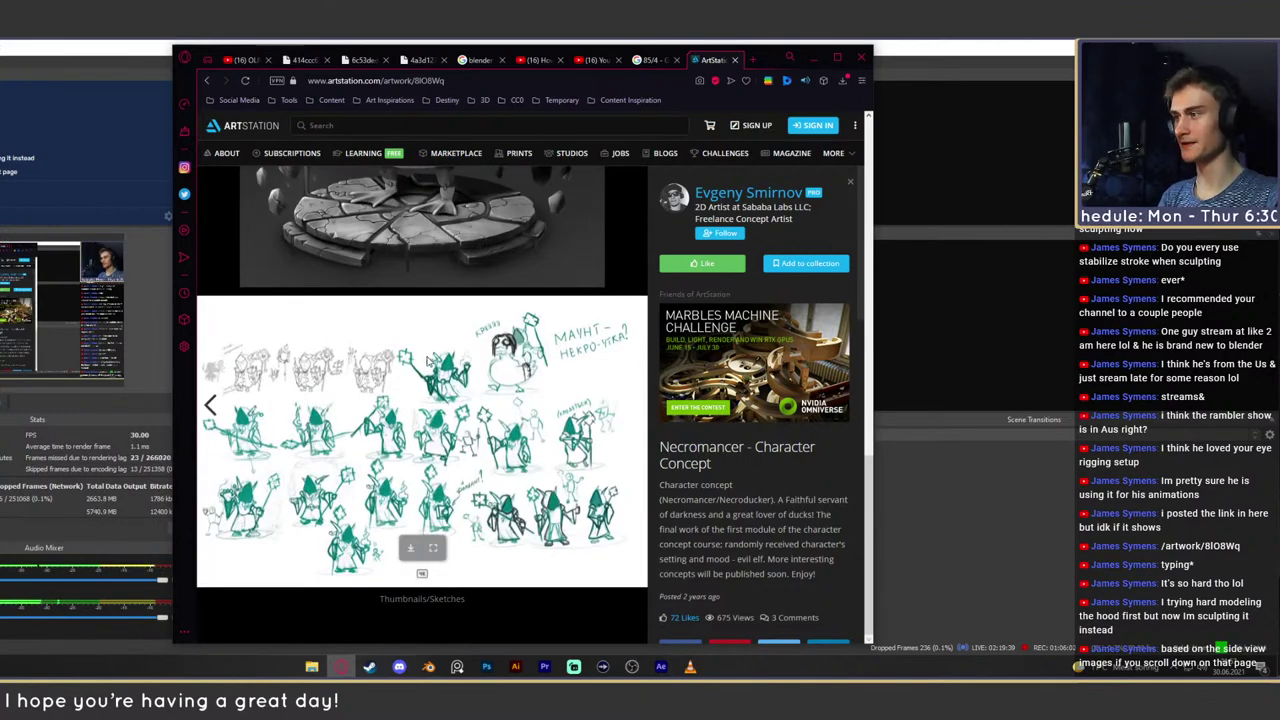
pyautogui.scroll(3, 440, 298)
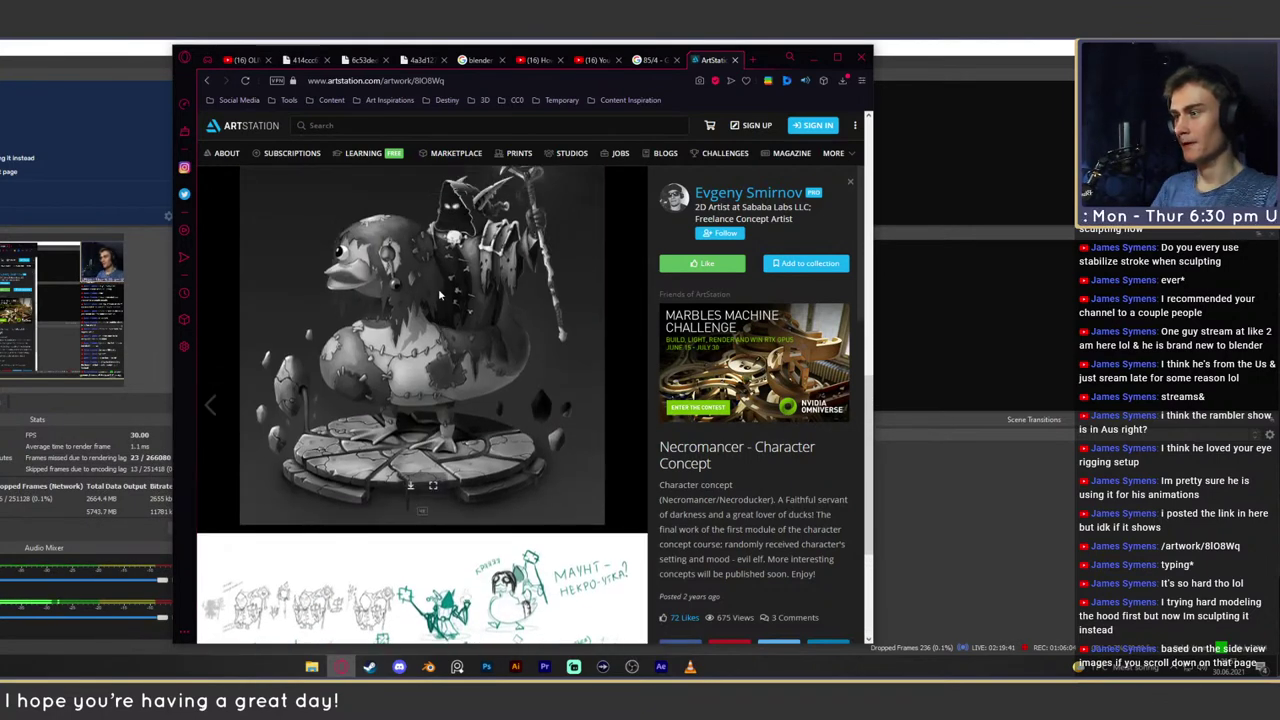
pyautogui.scroll(4, 440, 298)
pyautogui.scroll(1, 438, 294)
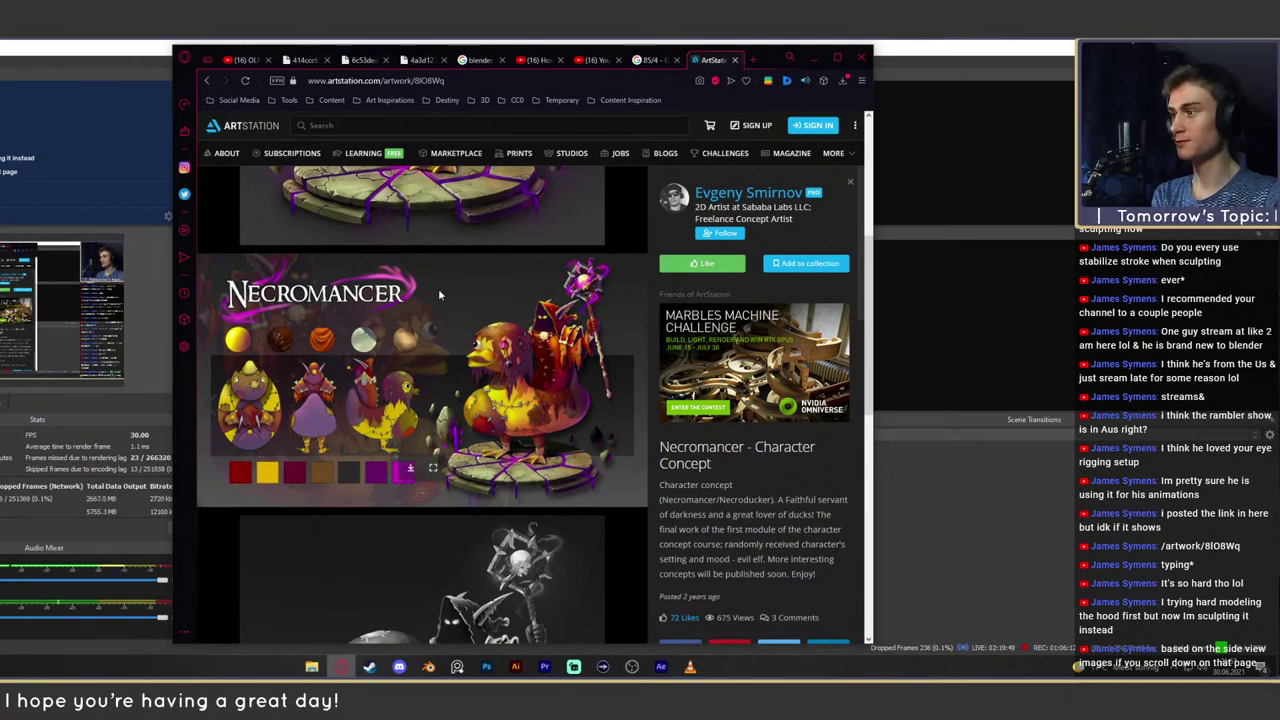
pyautogui.scroll(3, 438, 288)
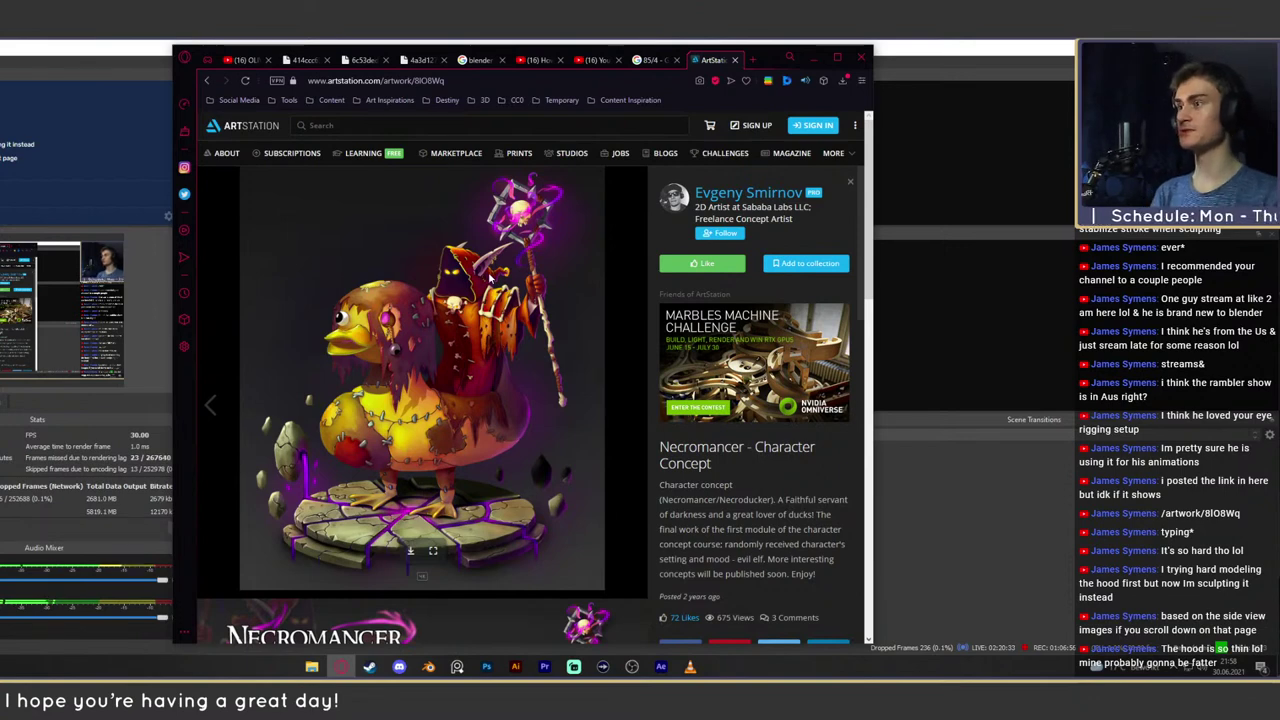
pyautogui.click(816, 60)
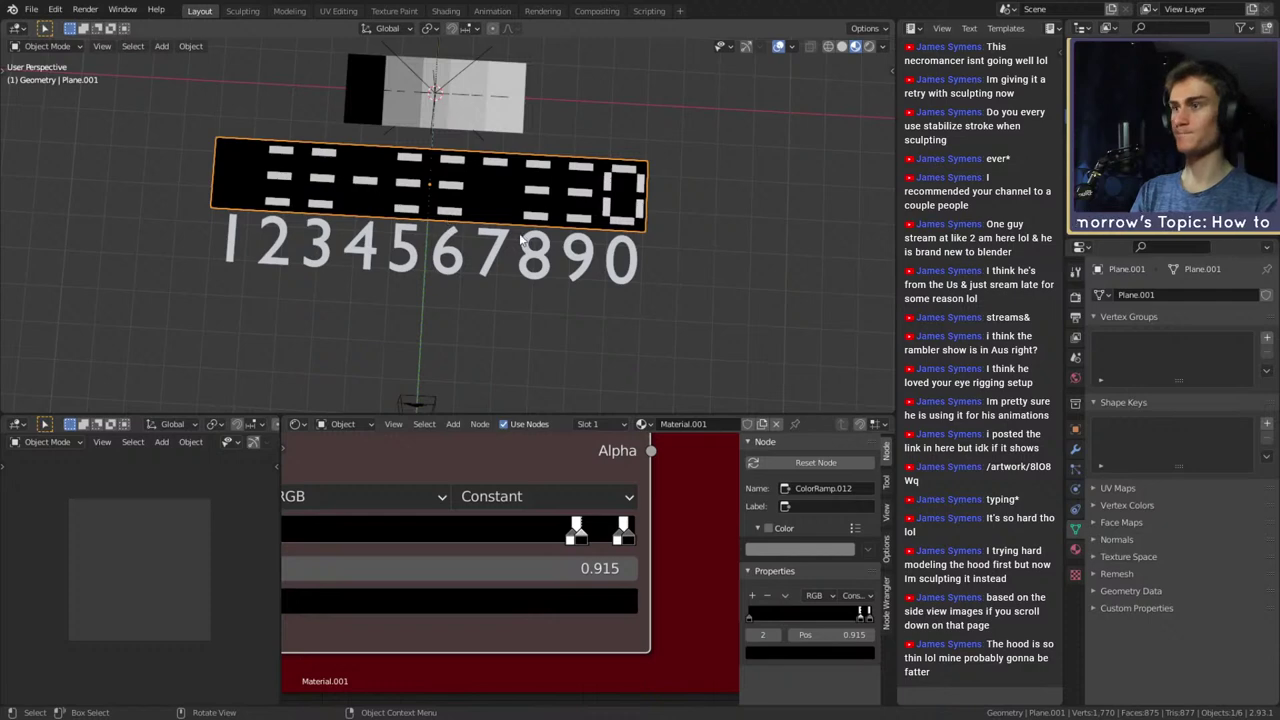
# Examine the vertical segments of 0 on the plane and the matching stops in the lower ColorRamp
pyautogui.keyDown('shift'); pyautogui.moveTo(546, 234); pyautogui.dragTo(574, 215, button='middle'); pyautogui.keyUp('shift')
pyautogui.scroll(8, 555, 255)
pyautogui.scroll(-5, 467, 141)
pyautogui.moveTo(467, 141); pyautogui.dragTo(521, 215, button='middle')
pyautogui.scroll(5, 494, 238)
pyautogui.scroll(-6, 680, 529)
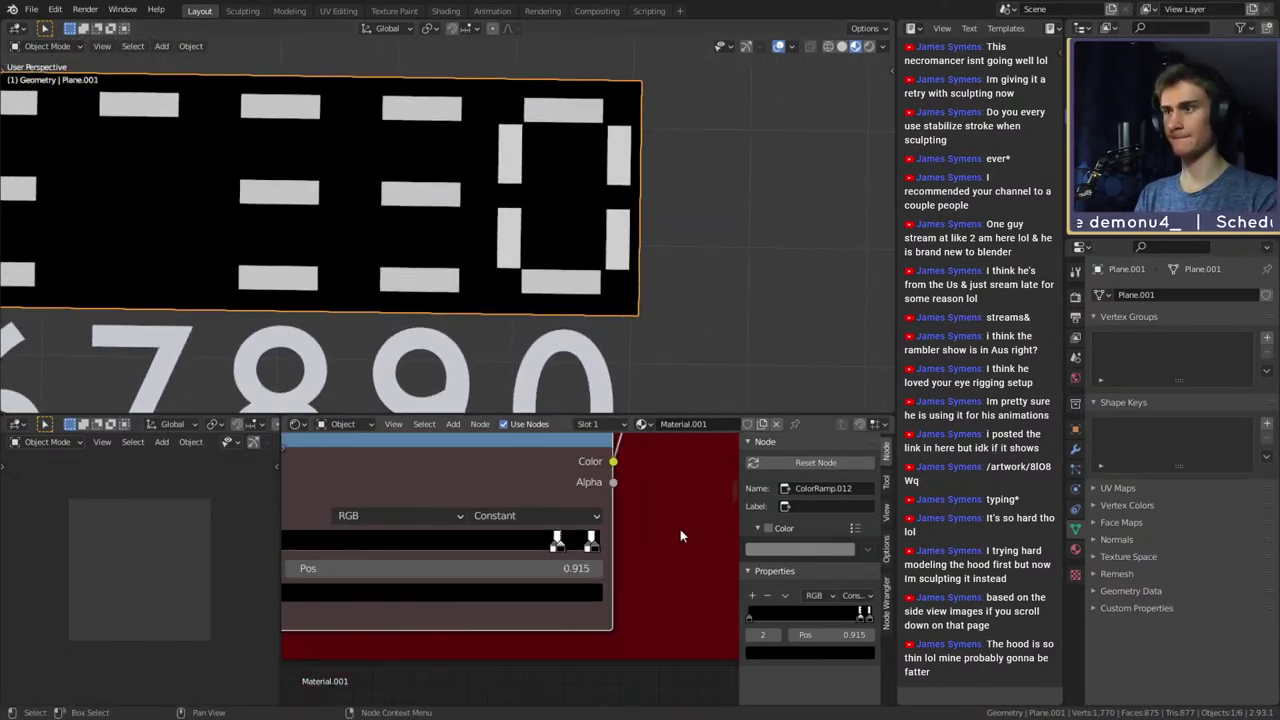
pyautogui.scroll(5, 611, 587)
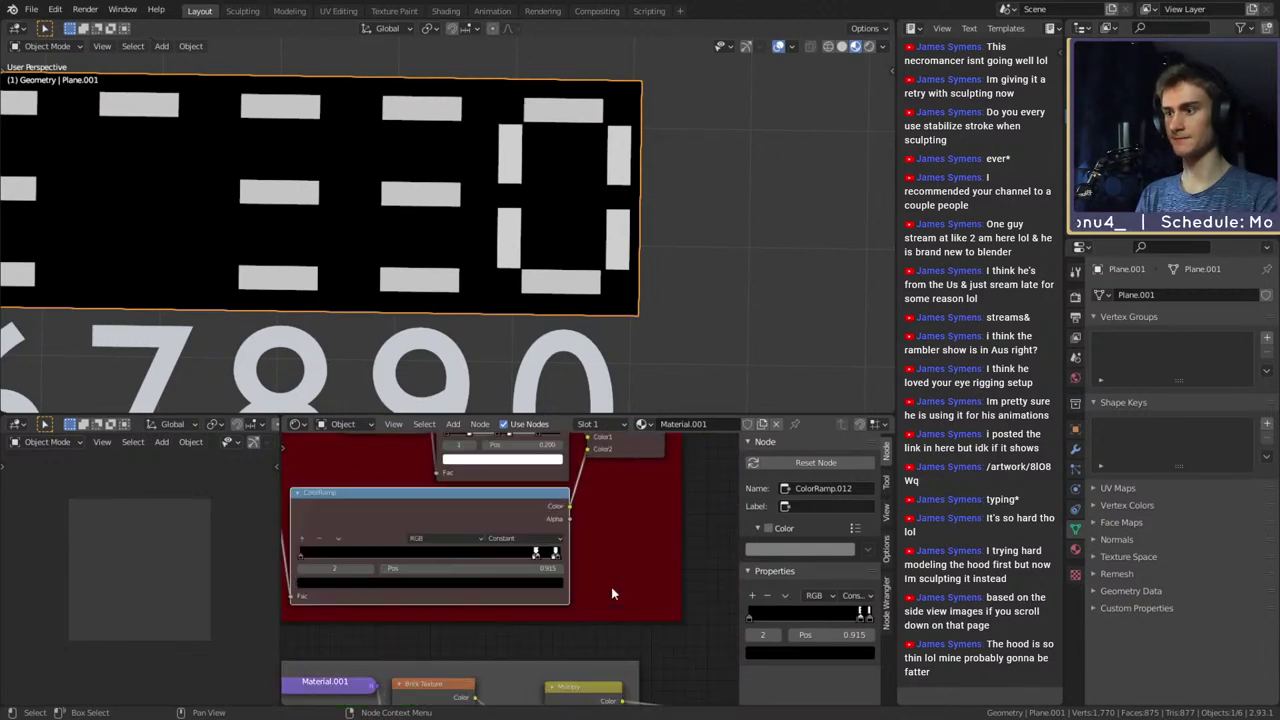
pyautogui.moveTo(607, 516); pyautogui.dragTo(730, 500, button='middle')
pyautogui.scroll(6, 692, 602)
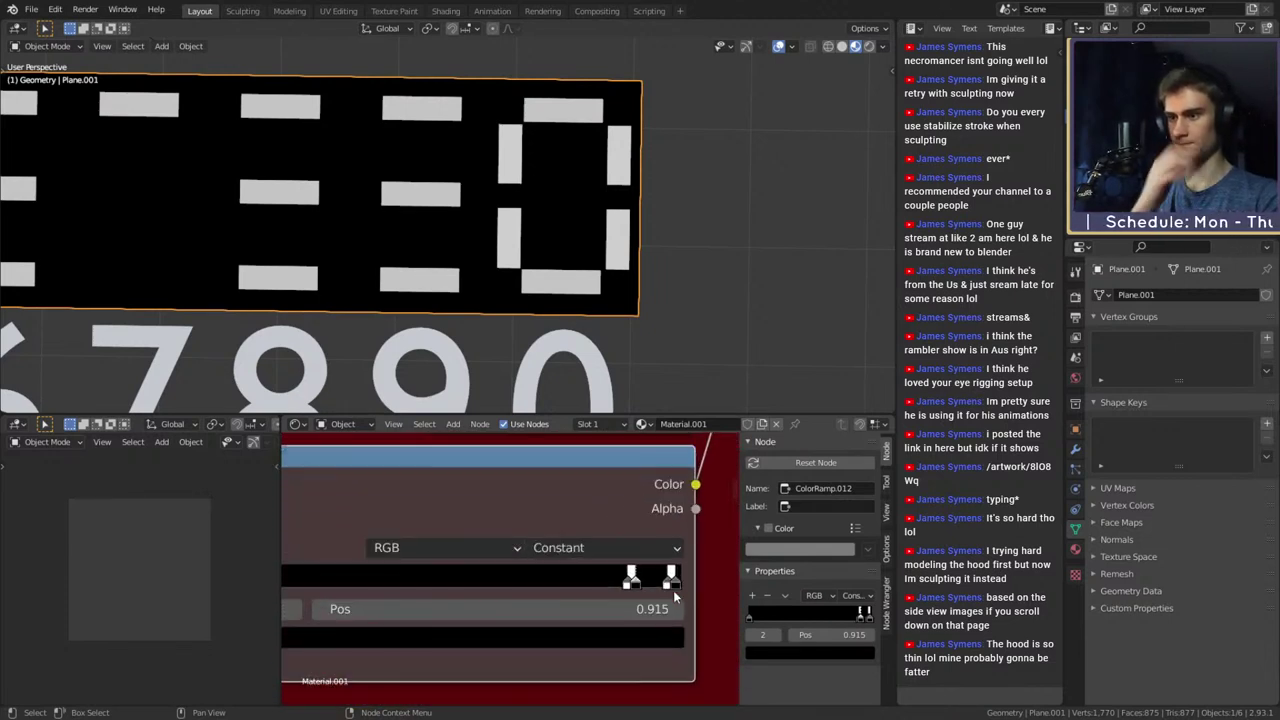
pyautogui.moveTo(695, 607); pyautogui.dragTo(691, 589, button='middle')
pyautogui.scroll(-6, 504, 569)
pyautogui.moveTo(328, 513); pyautogui.dragTo(409, 520, button='middle')
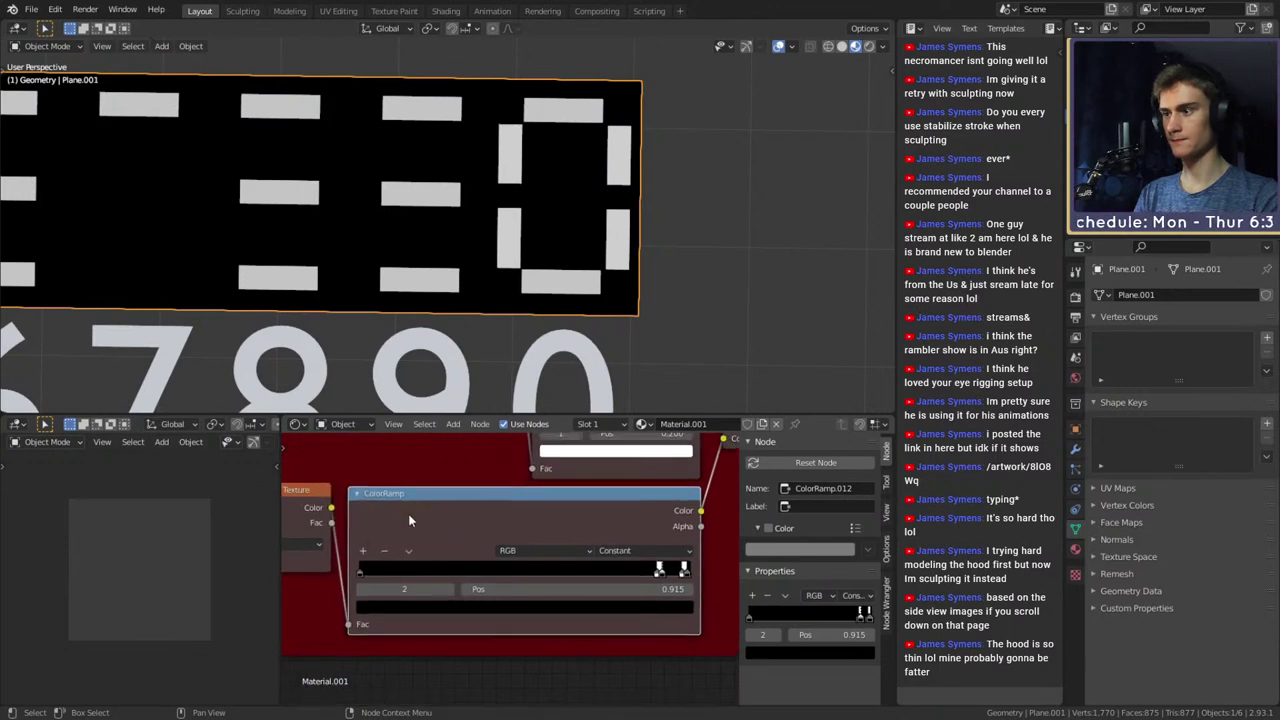
# Add another white stop to the lower ColorRamp and slide it to position 0.877, just before the band for 0
pyautogui.click(363, 551)
pyautogui.scroll(6, 568, 524)
pyautogui.moveTo(566, 526); pyautogui.dragTo(390, 484, button='middle')
pyautogui.scroll(5, 659, 547)
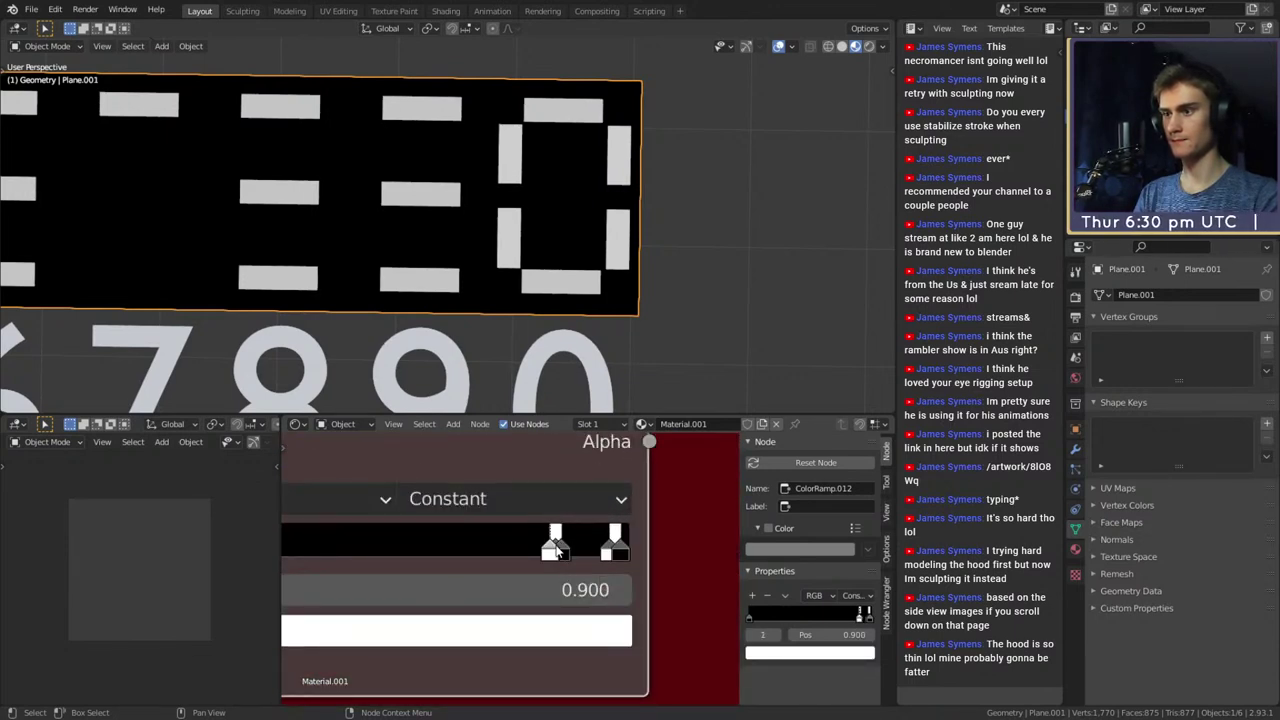
pyautogui.moveTo(555, 548)
pyautogui.mouseDown()
pyautogui.moveTo(508, 548)
pyautogui.moveTo(531, 556)
pyautogui.mouseUp()
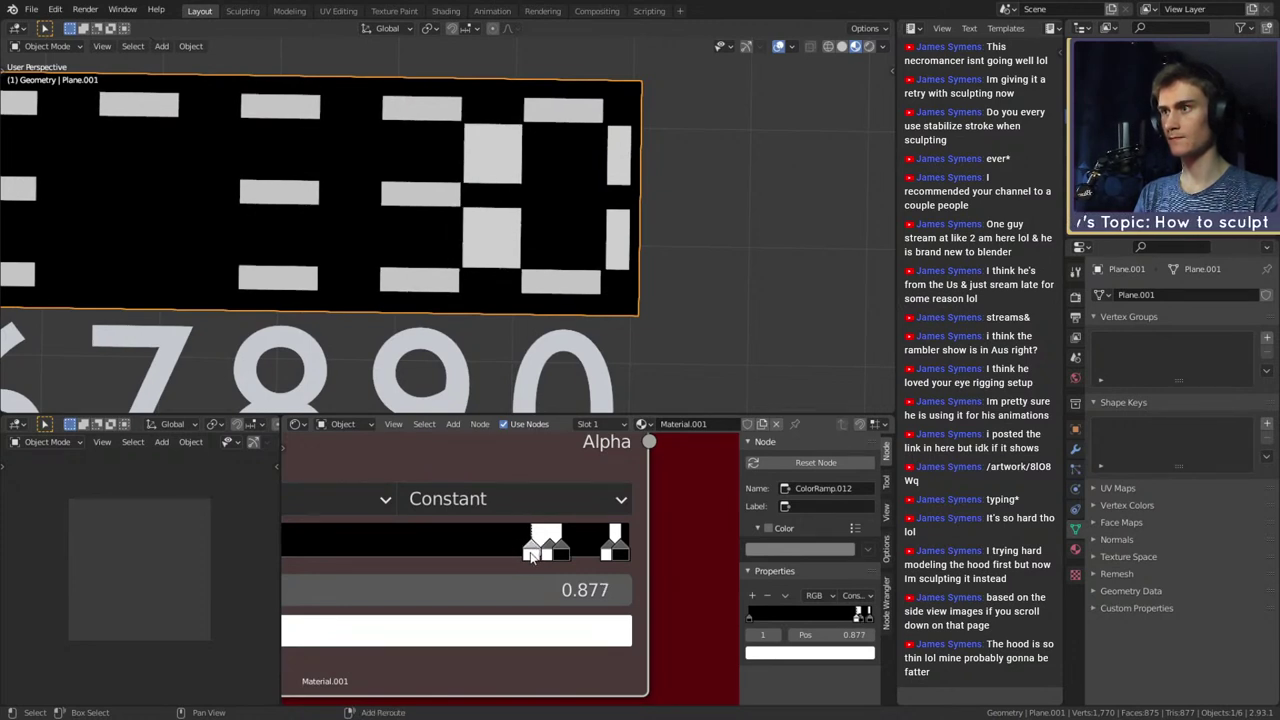
# Try positions 0.876, 0.877 and 0.880 for the new white stop of the lower ColorRamp
pyautogui.click(461, 593)
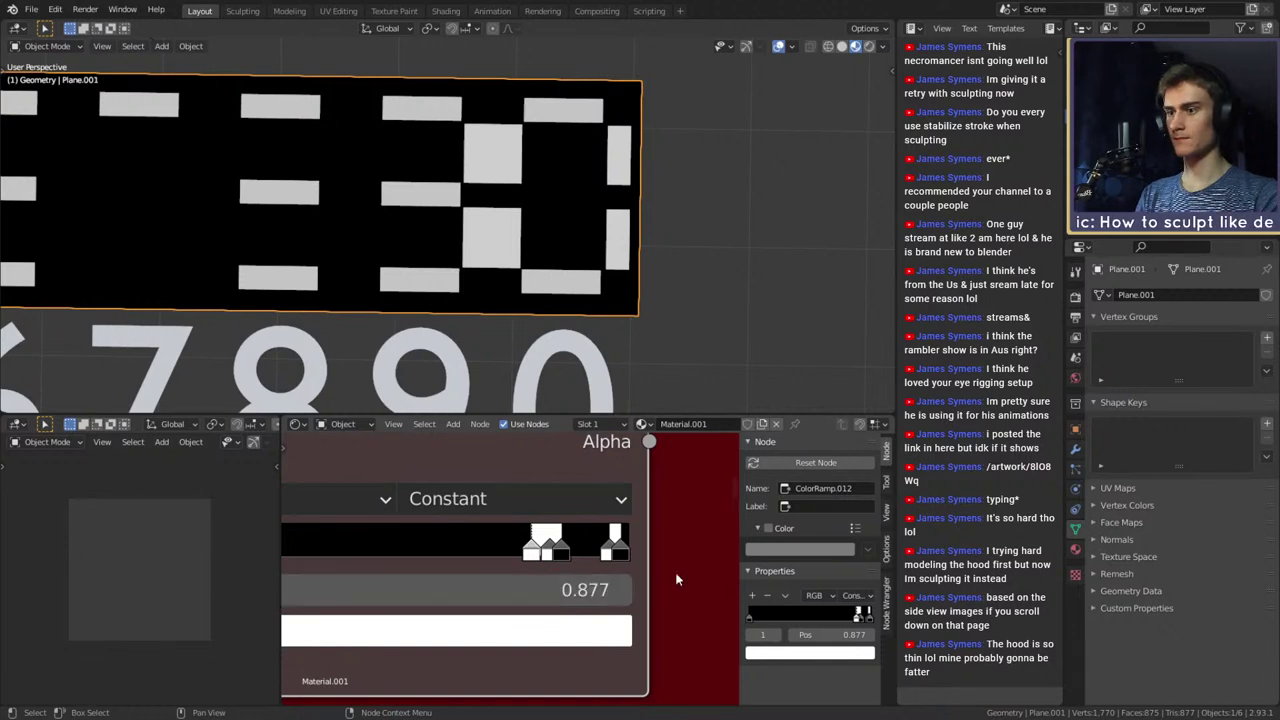
pyautogui.scroll(-3, 480, 585)
pyautogui.click(511, 576)
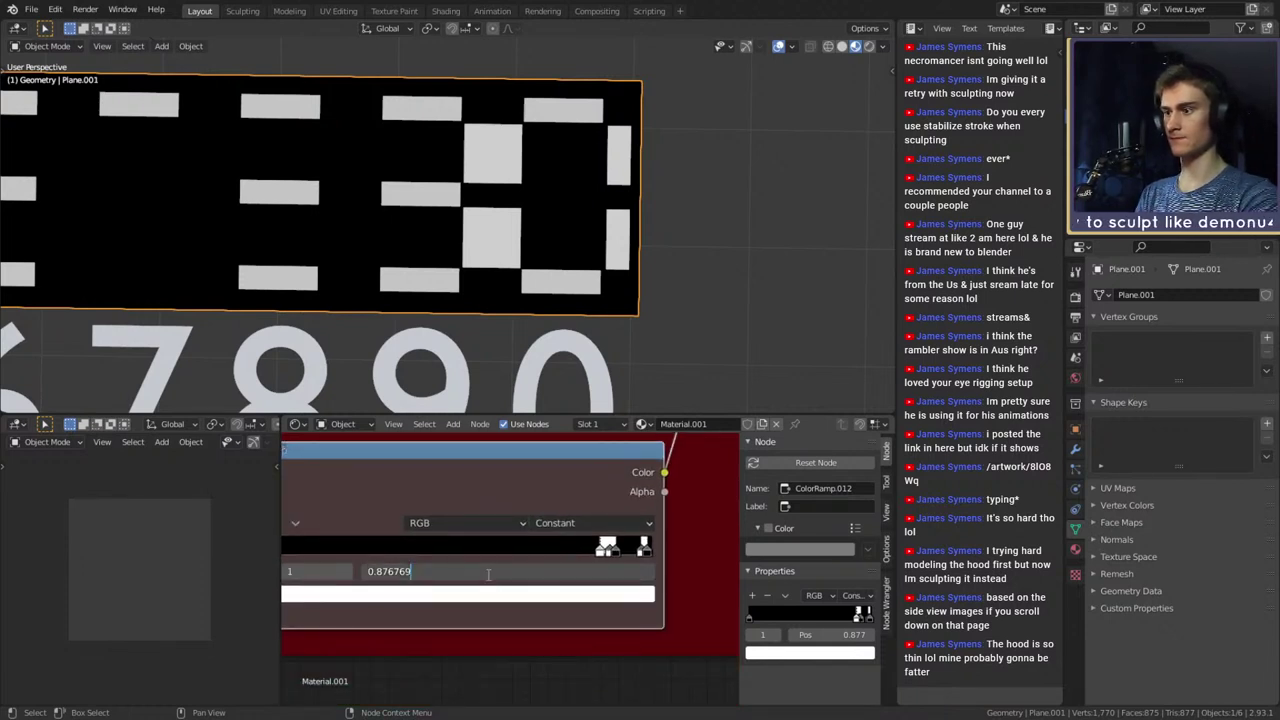
pyautogui.press('Return')
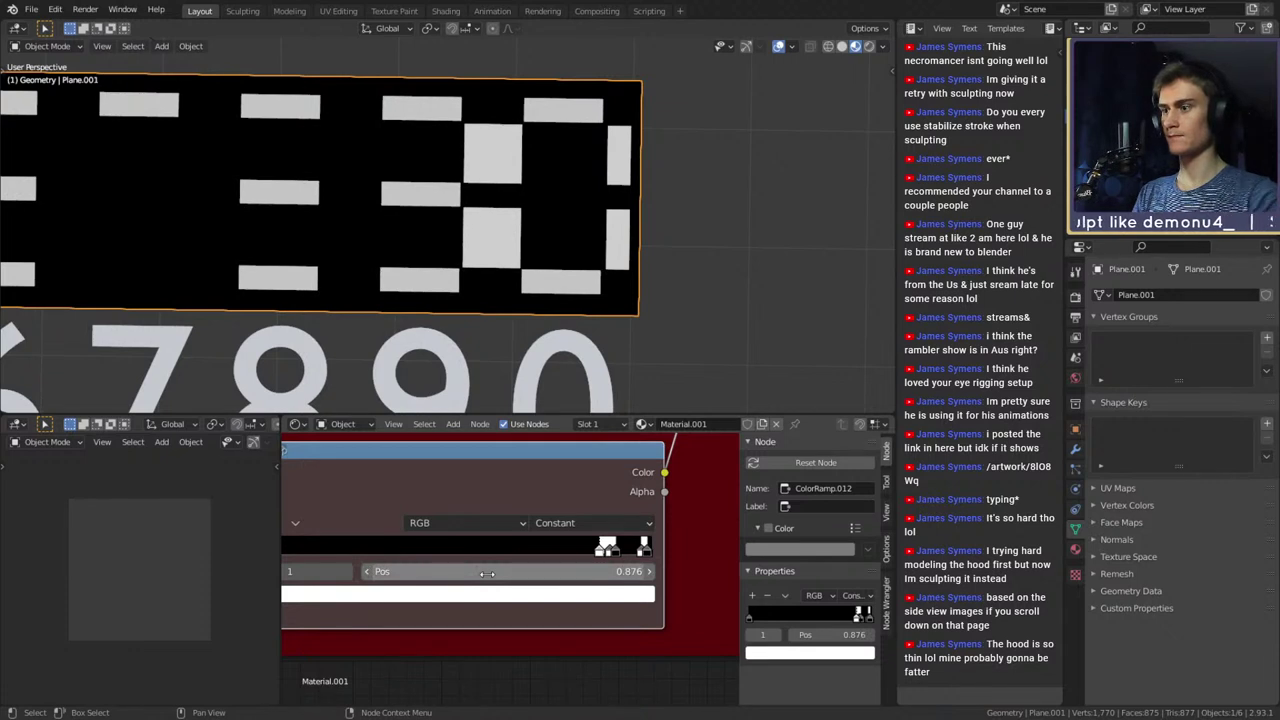
pyautogui.click(487, 573)
pyautogui.click(489, 575)
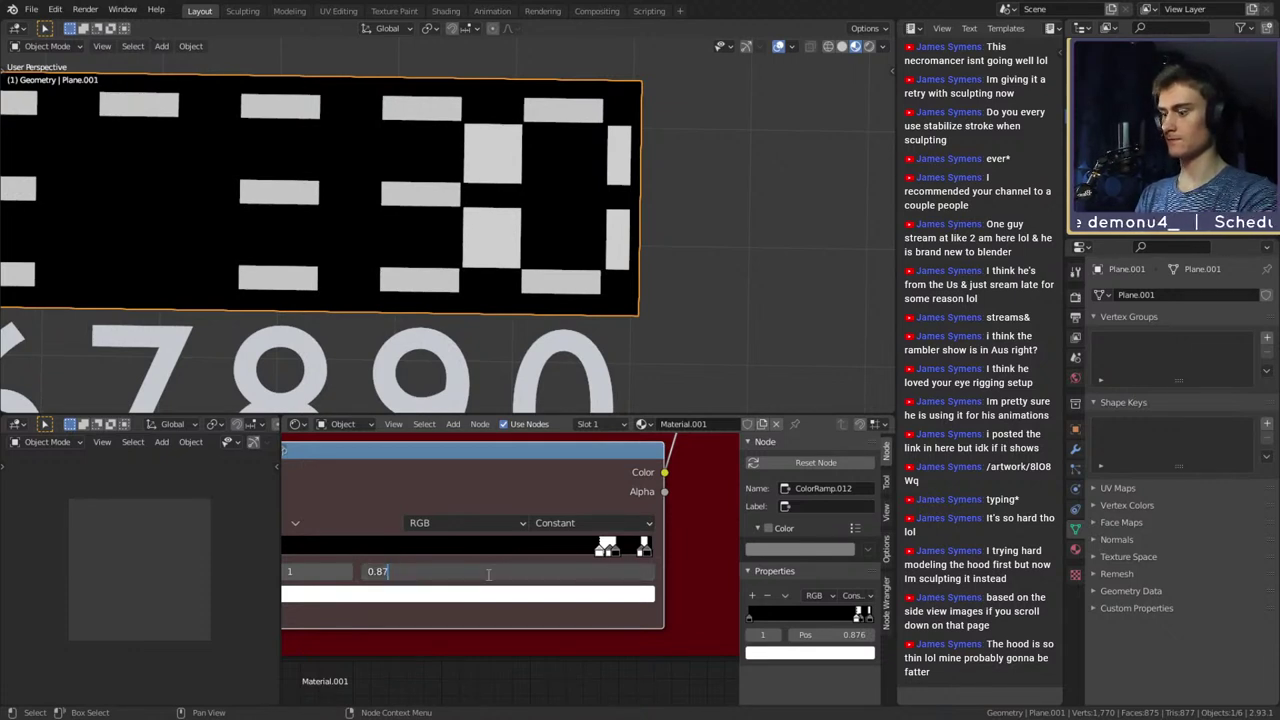
pyautogui.press('Return')
pyautogui.doubleClick(487, 573)
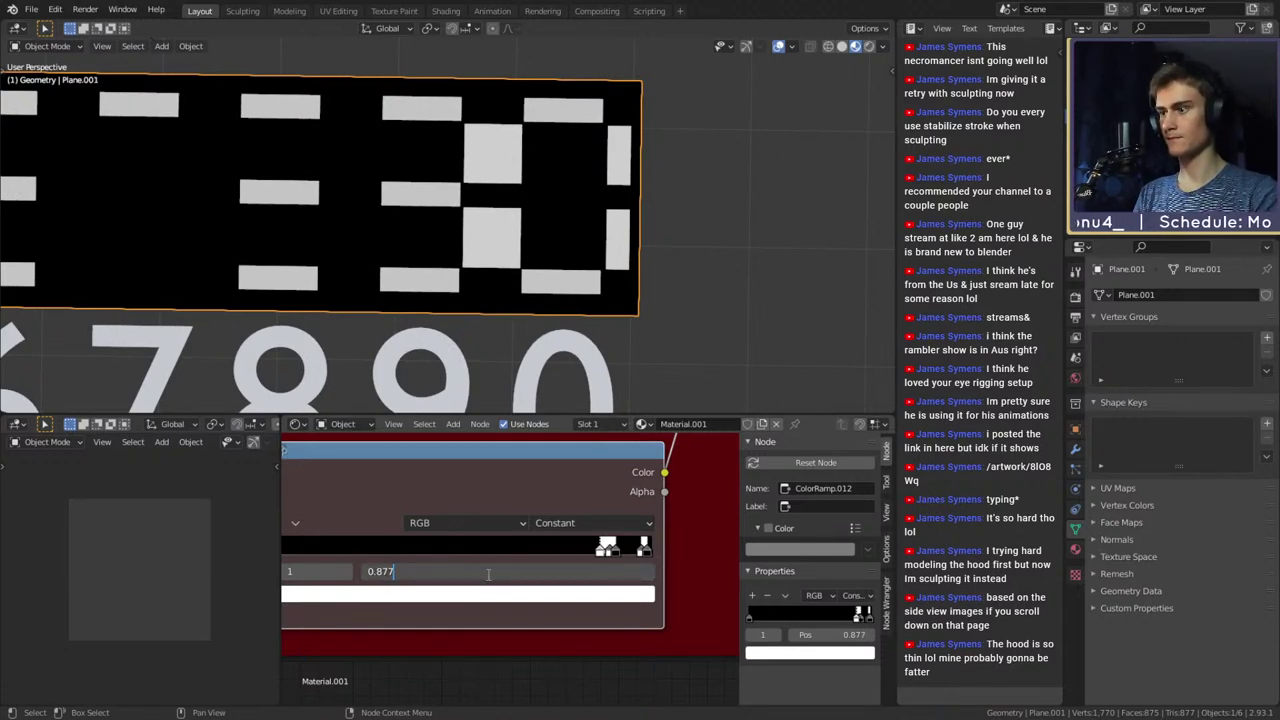
pyautogui.press('Return')
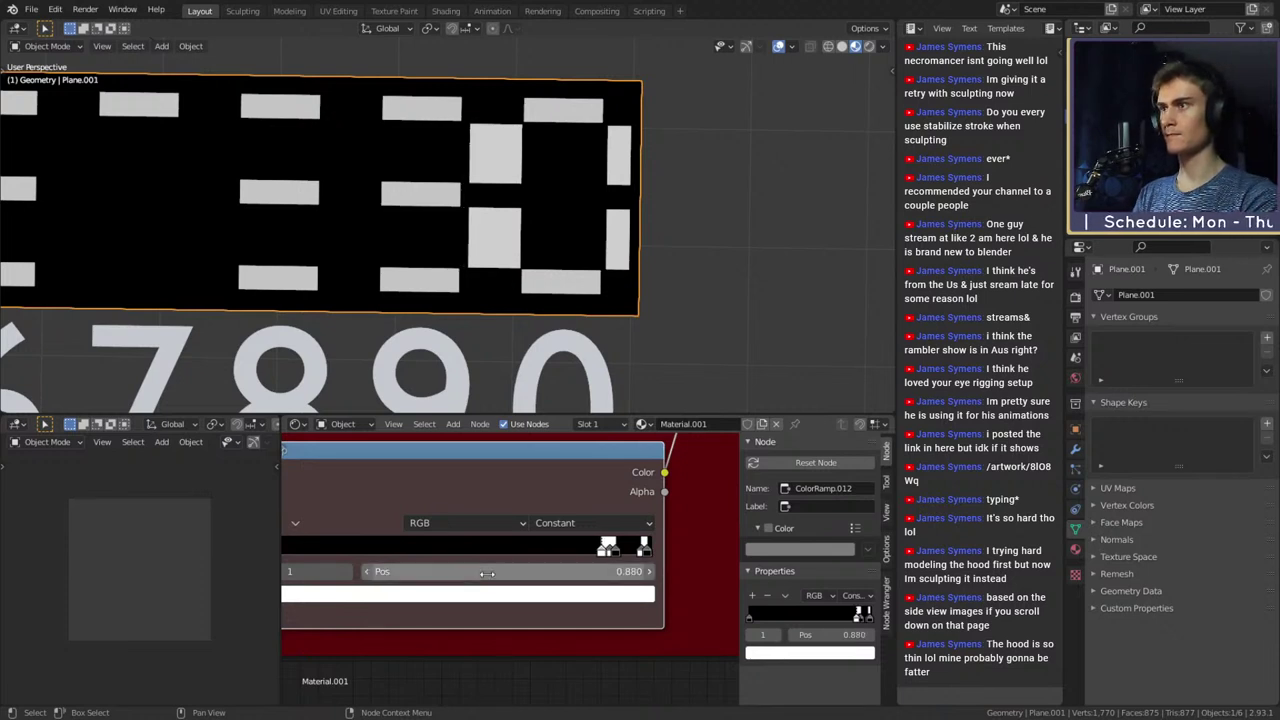
# Try positions 0.860 and 0.868 for the same white stop to compare the segment's edge with the 9
pyautogui.doubleClick(487, 573)
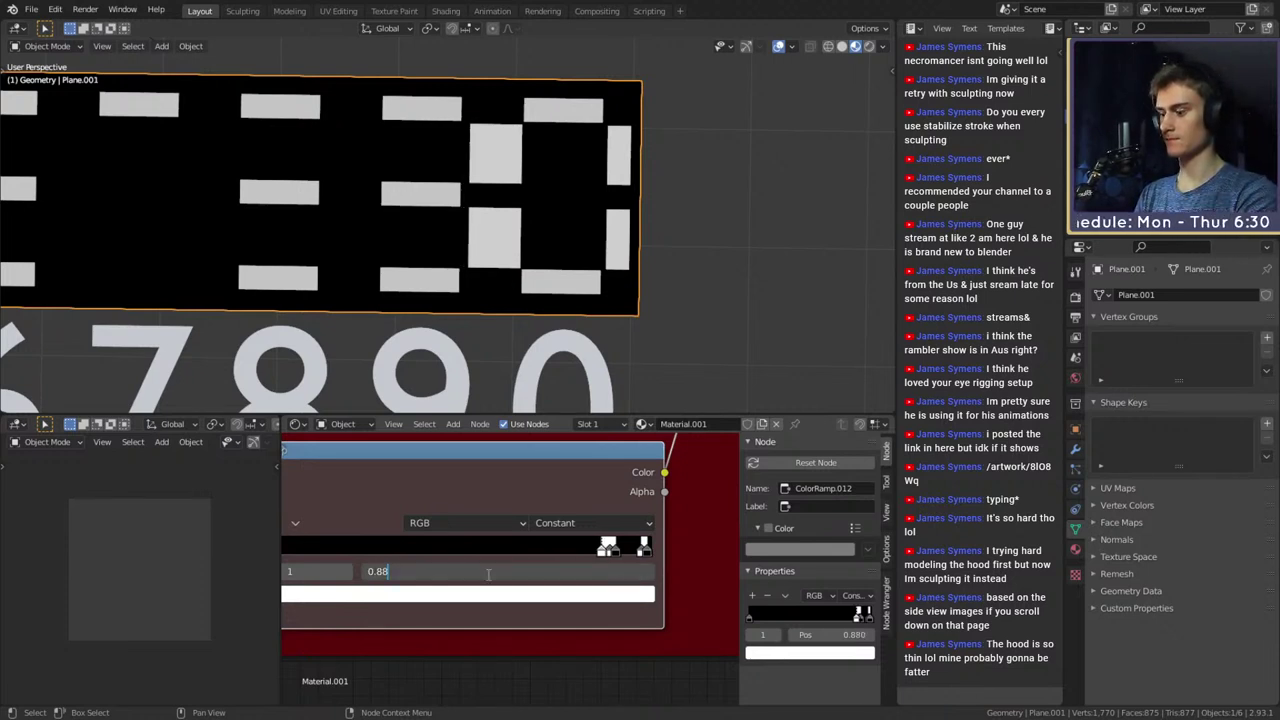
pyautogui.write('6')
pyautogui.press('Return')
pyautogui.doubleClick(487, 573)
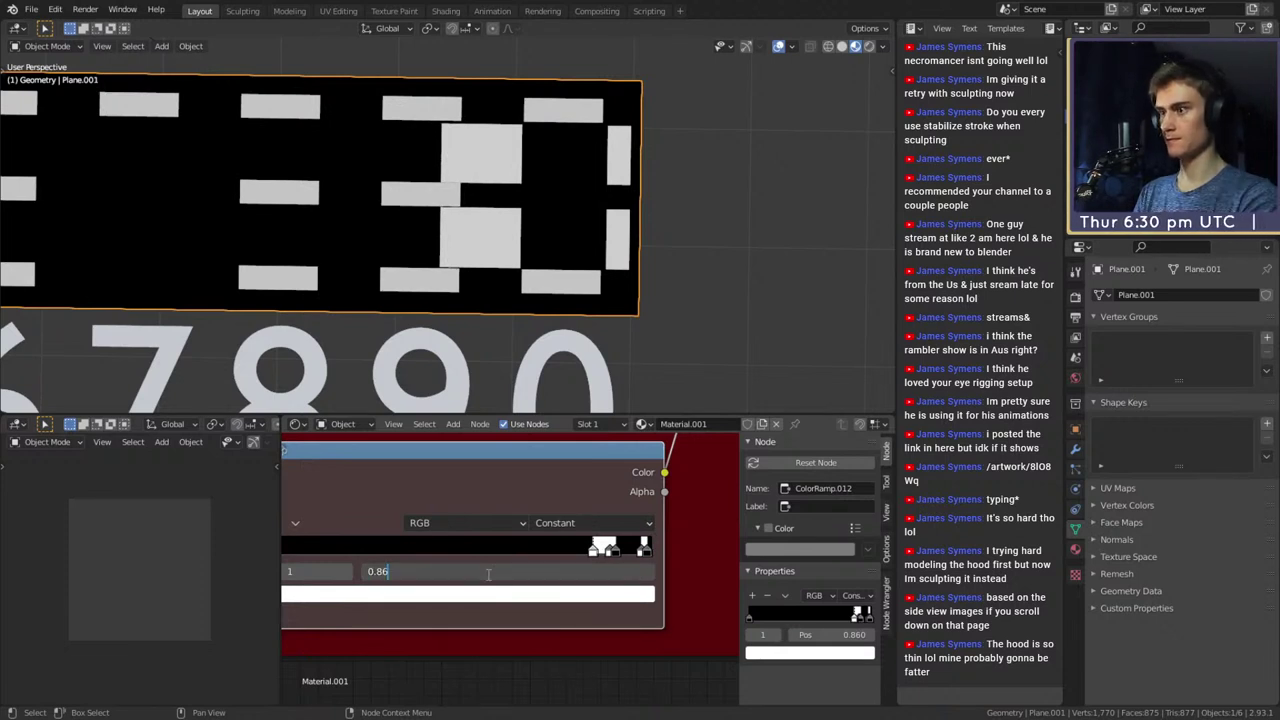
pyautogui.write('8')
pyautogui.press('Return')
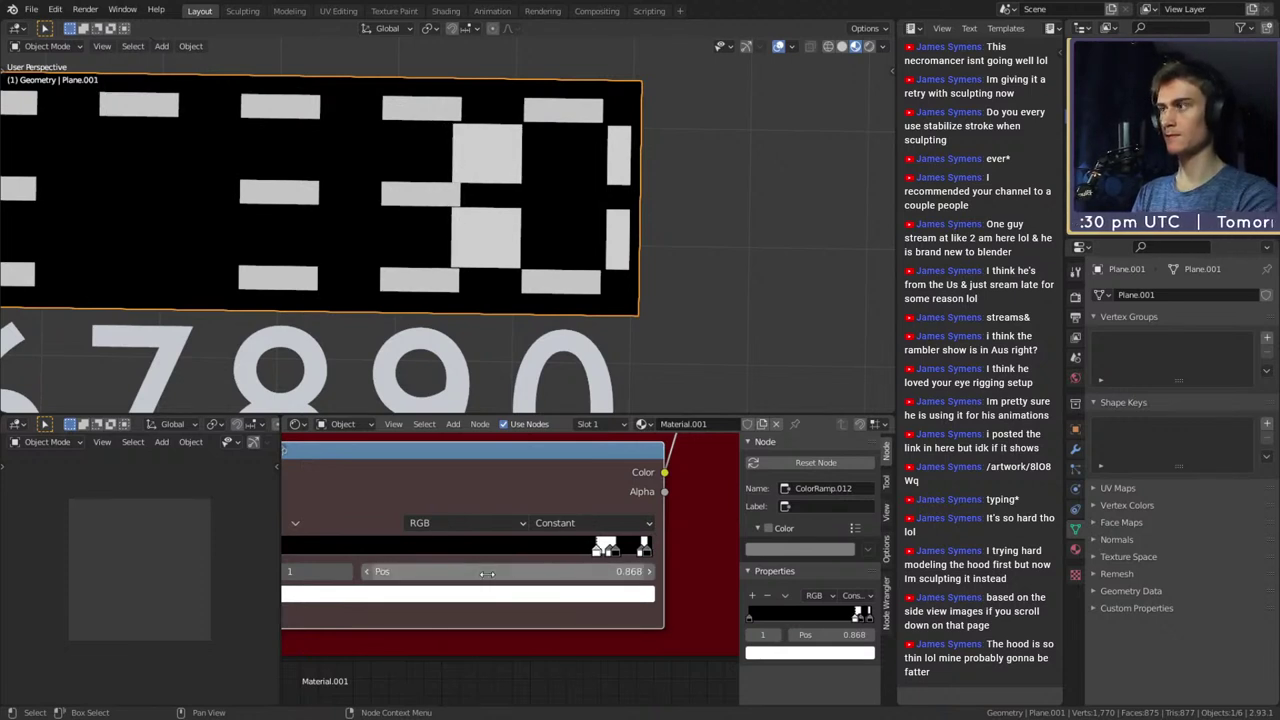
pyautogui.doubleClick(487, 573)
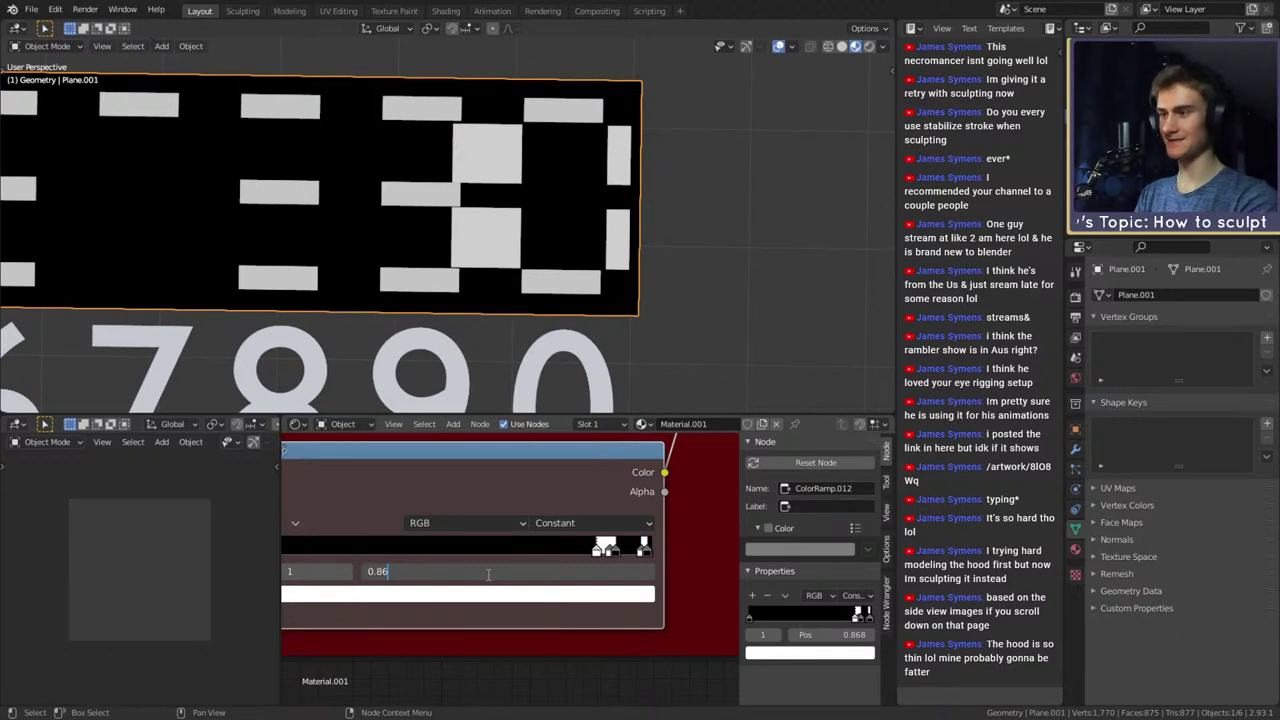
pyautogui.write('8')
pyautogui.press('Return')
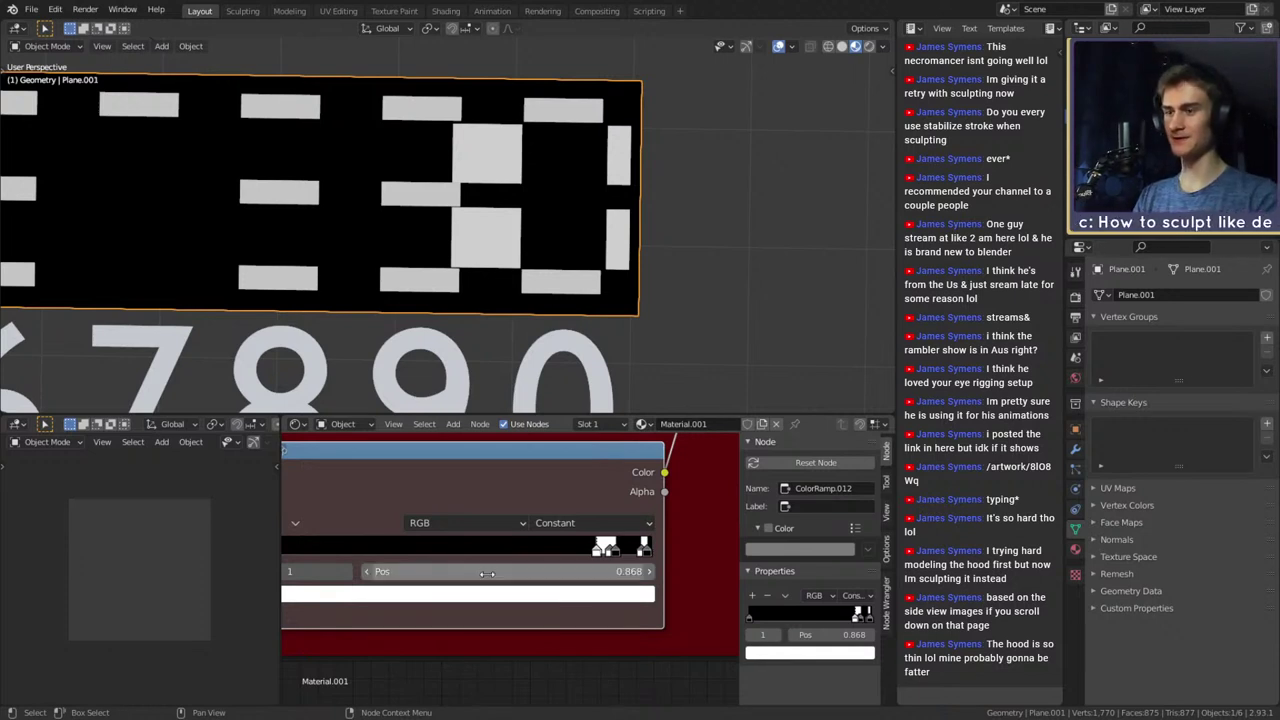
# Slide the lower ColorRamp's new white stop to position 0.876, at the edge of the 9's horizontal segments
pyautogui.moveTo(676, 572); pyautogui.dragTo(604, 575, button='middle')
pyautogui.scroll(6, 490, 562)
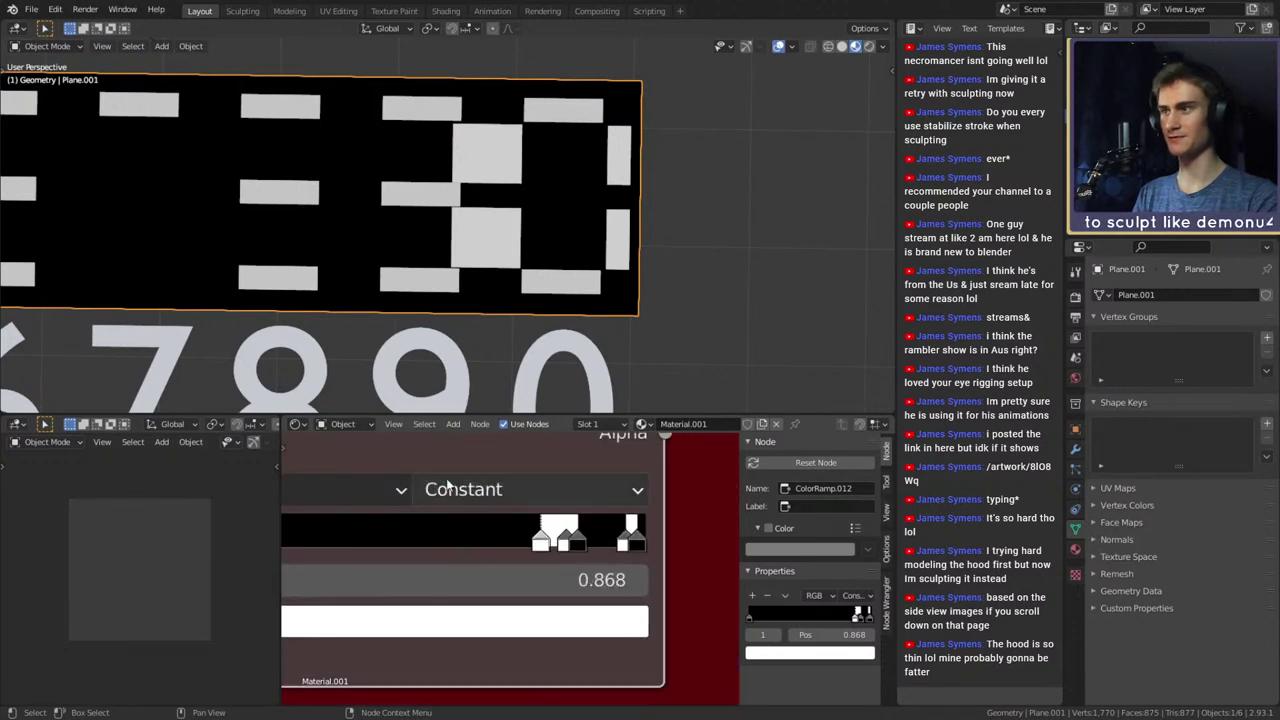
pyautogui.moveTo(545, 545); pyautogui.dragTo(550, 545)
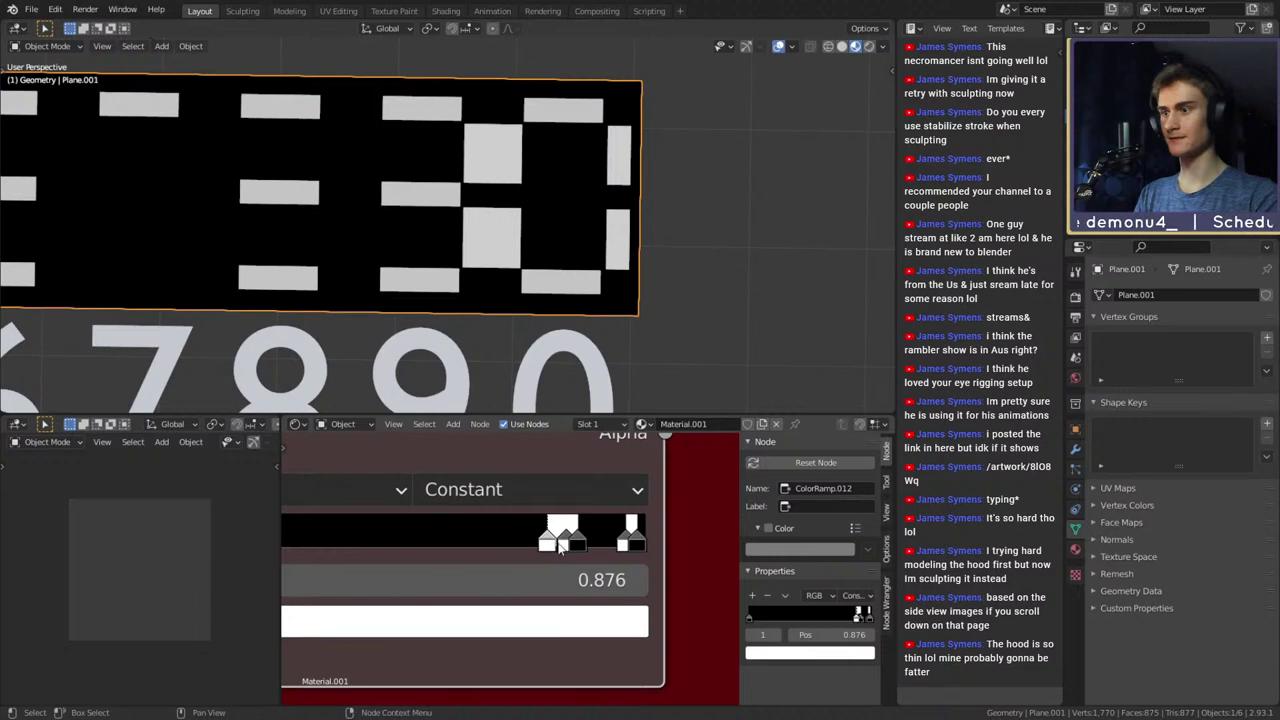
# Add a black stop to the lower ColorRamp and slide it to position 0.893, separating the verticals of 9 and 0
pyautogui.scroll(-3, 430, 522)
pyautogui.scroll(2, 460, 560)
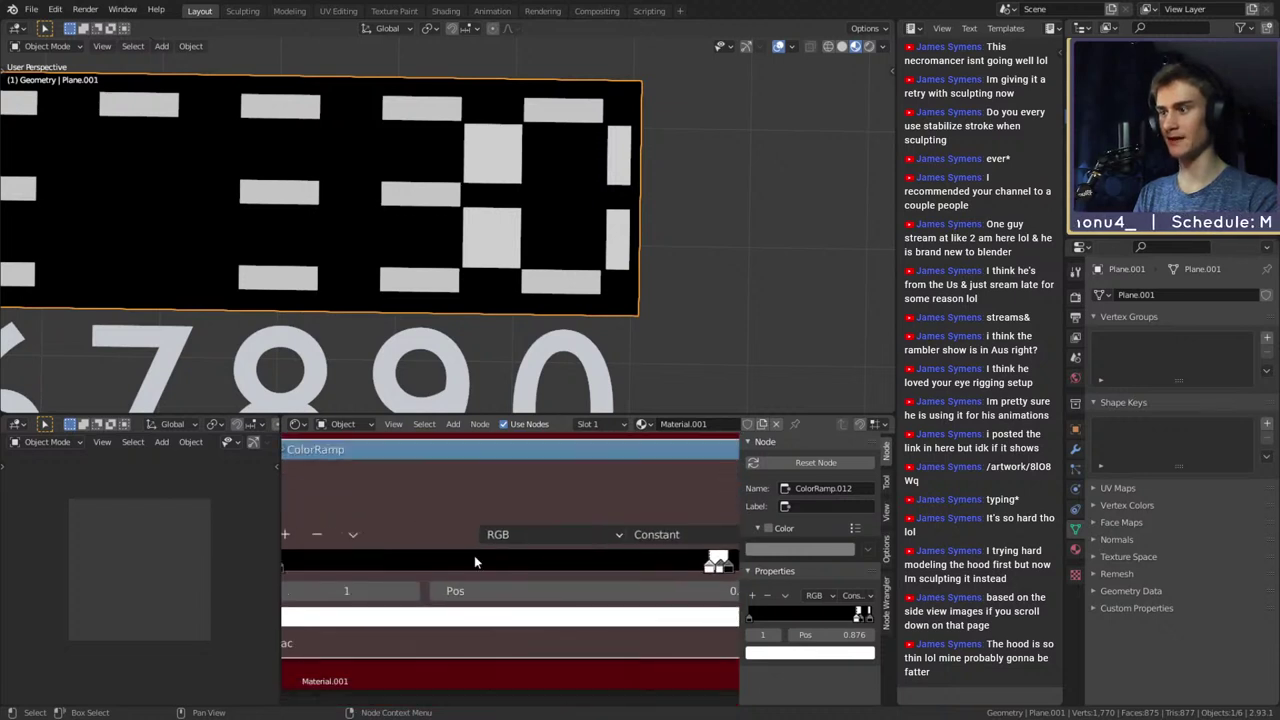
pyautogui.click(286, 535)
pyautogui.scroll(-2, 355, 556)
pyautogui.moveTo(357, 560); pyautogui.dragTo(585, 568)
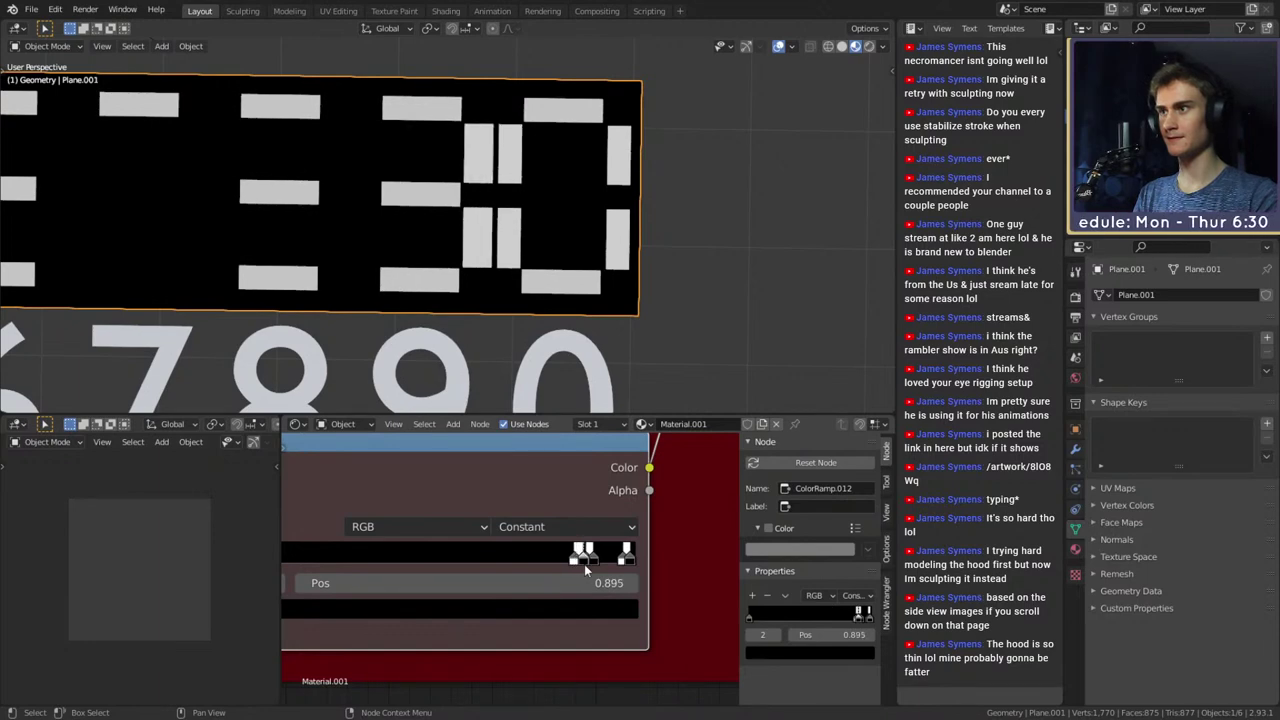
# Compare the width and spacing of the 9's new vertical segments with those of the 0
pyautogui.scroll(3, 542, 236)
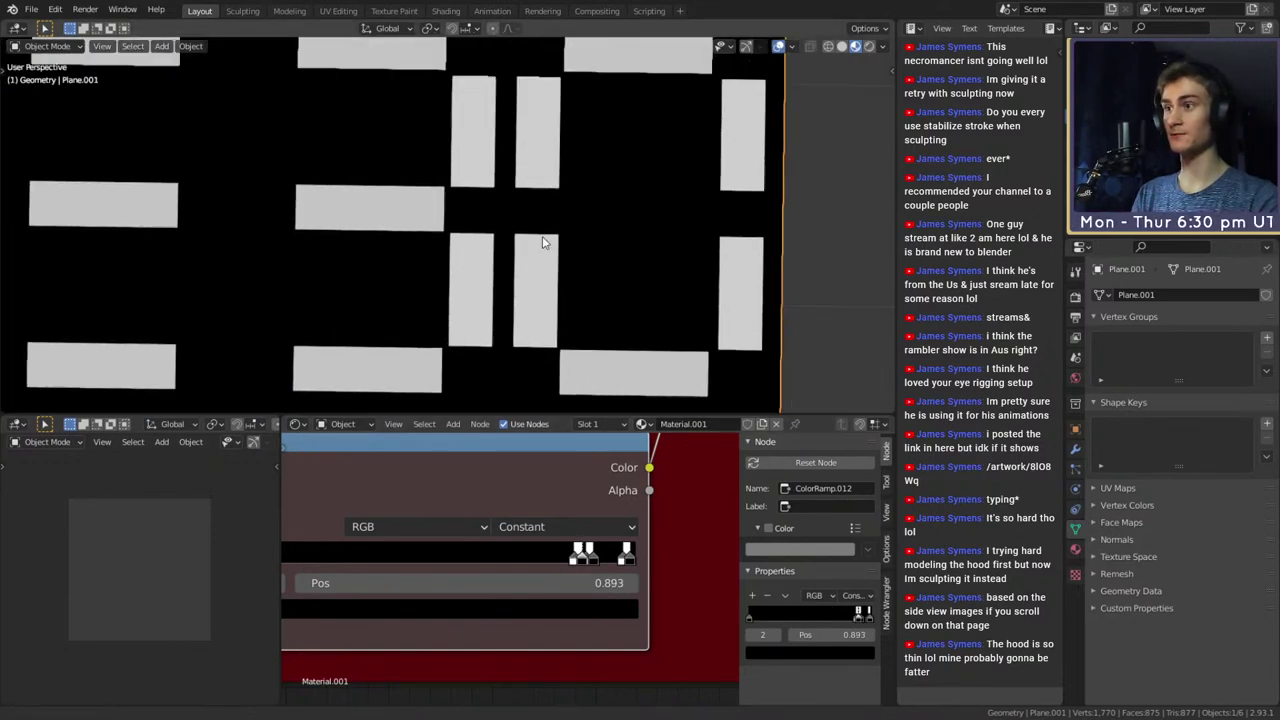
pyautogui.scroll(-5, 506, 229)
pyautogui.keyDown('shift'); pyautogui.moveTo(525, 219); pyautogui.dragTo(527, 218, button='middle'); pyautogui.keyUp('shift')
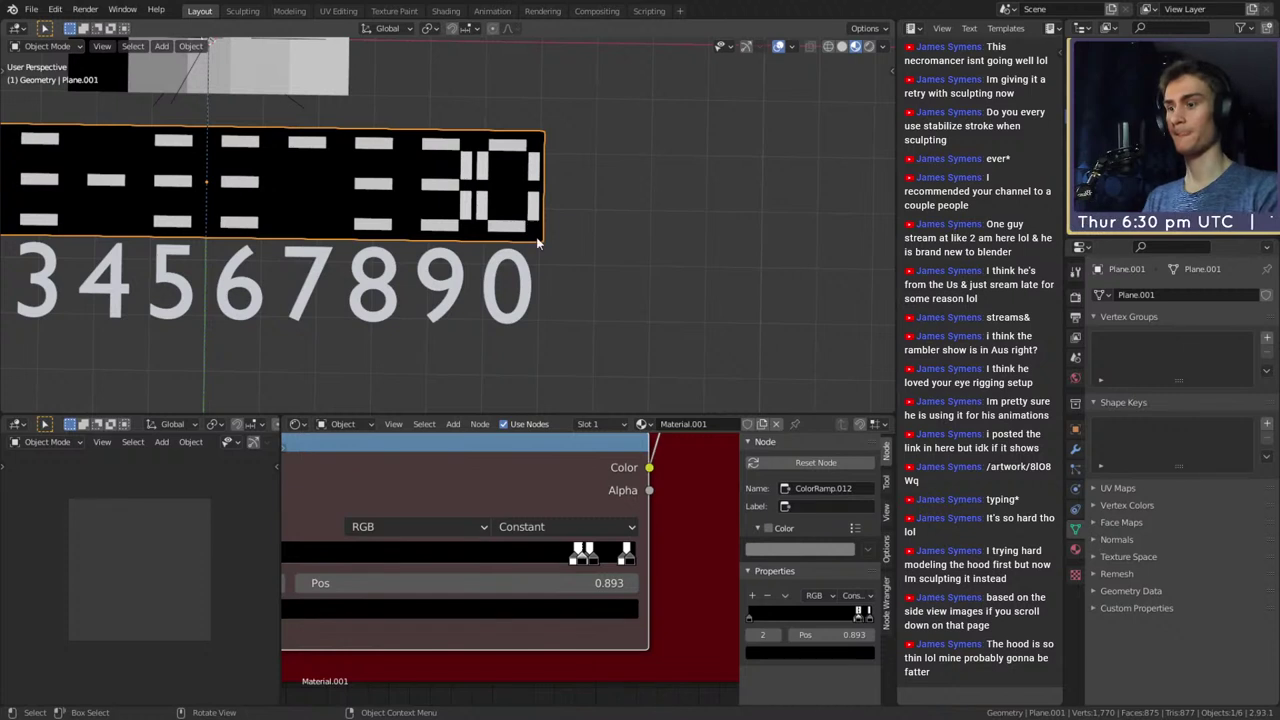
pyautogui.scroll(1, 466, 474)
pyautogui.scroll(-1, 466, 474)
pyautogui.moveTo(416, 476); pyautogui.dragTo(558, 476, button='middle')
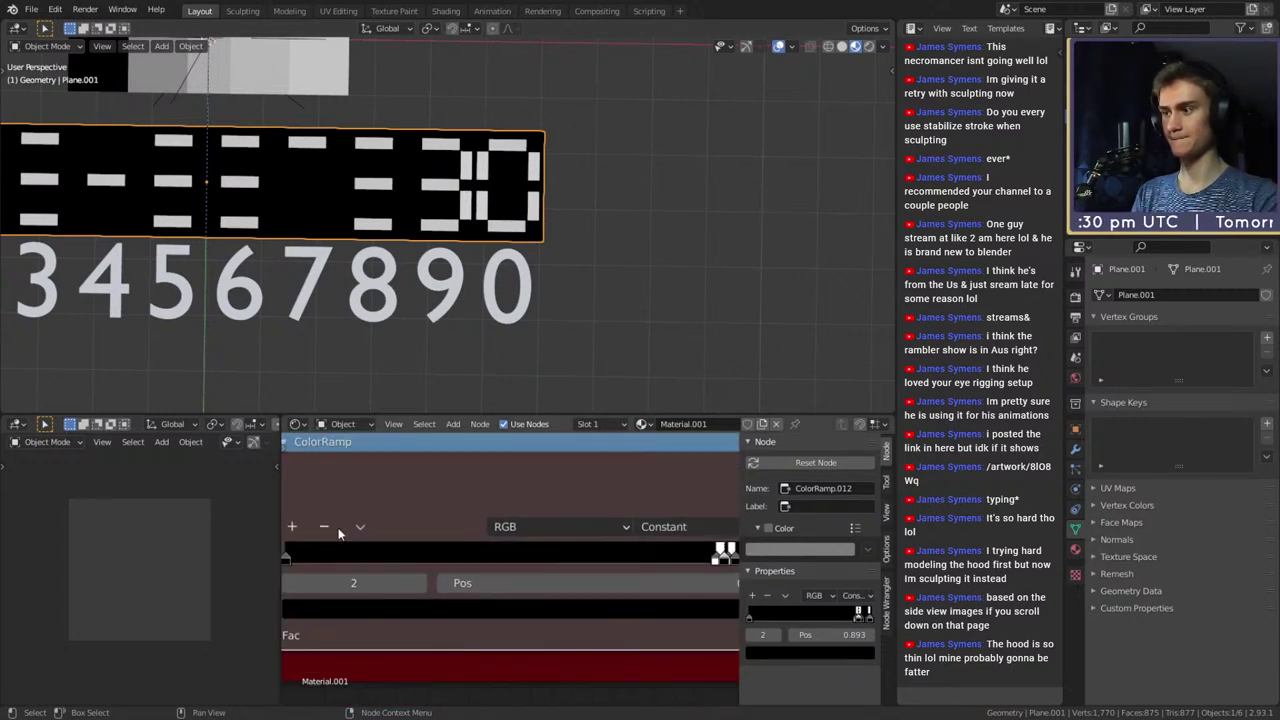
# Add a white stop to the lower ColorRamp and slide it to position 0.802, just outside the 9's horizontal segments
pyautogui.click(292, 526)
pyautogui.scroll(3, 600, 495)
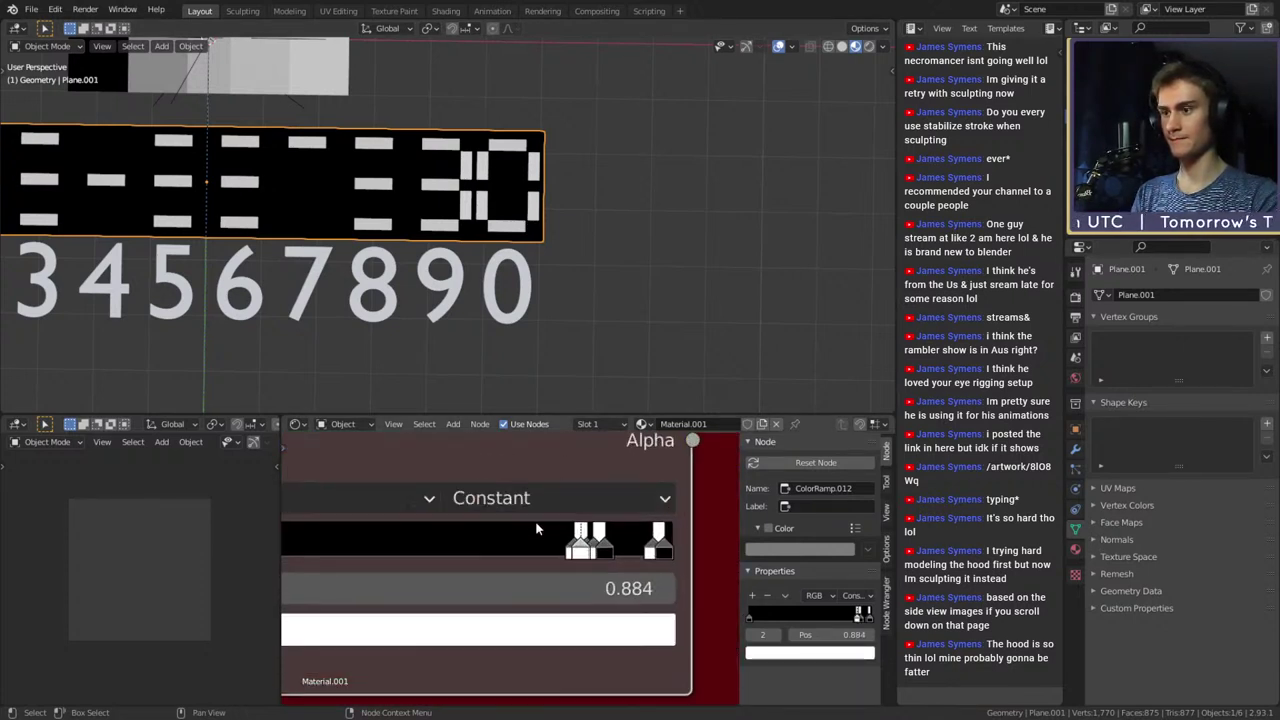
pyautogui.moveTo(583, 548); pyautogui.dragTo(516, 553)
pyautogui.scroll(-6, 441, 537)
pyautogui.scroll(5, 443, 190)
pyautogui.keyDown('shift'); pyautogui.moveTo(443, 190); pyautogui.dragTo(482, 274, button='middle'); pyautogui.keyUp('shift')
pyautogui.scroll(-1, 482, 274)
pyautogui.moveTo(433, 475); pyautogui.dragTo(586, 471, button='middle')
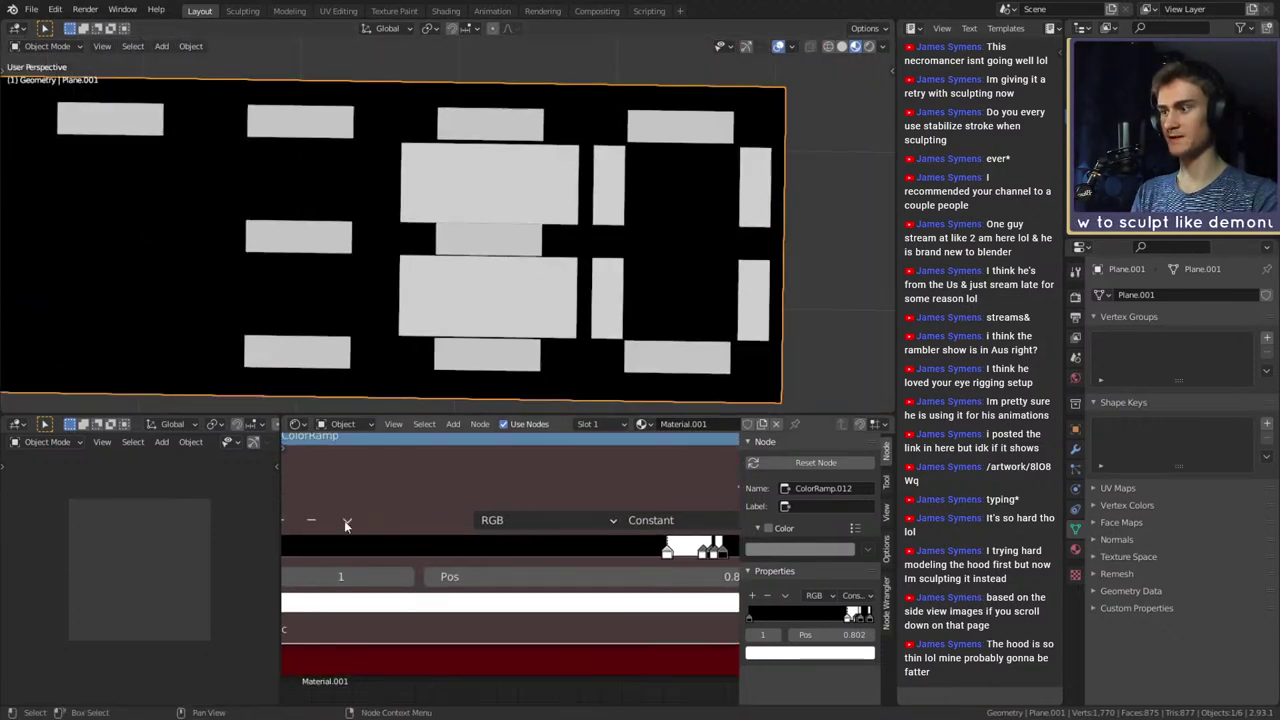
# Add a black stop at position 0.818 to close the 9's first verticals, and show the clock reference image in a narrowed side area
pyautogui.click(284, 522)
pyautogui.moveTo(493, 493); pyautogui.dragTo(422, 488, button='middle')
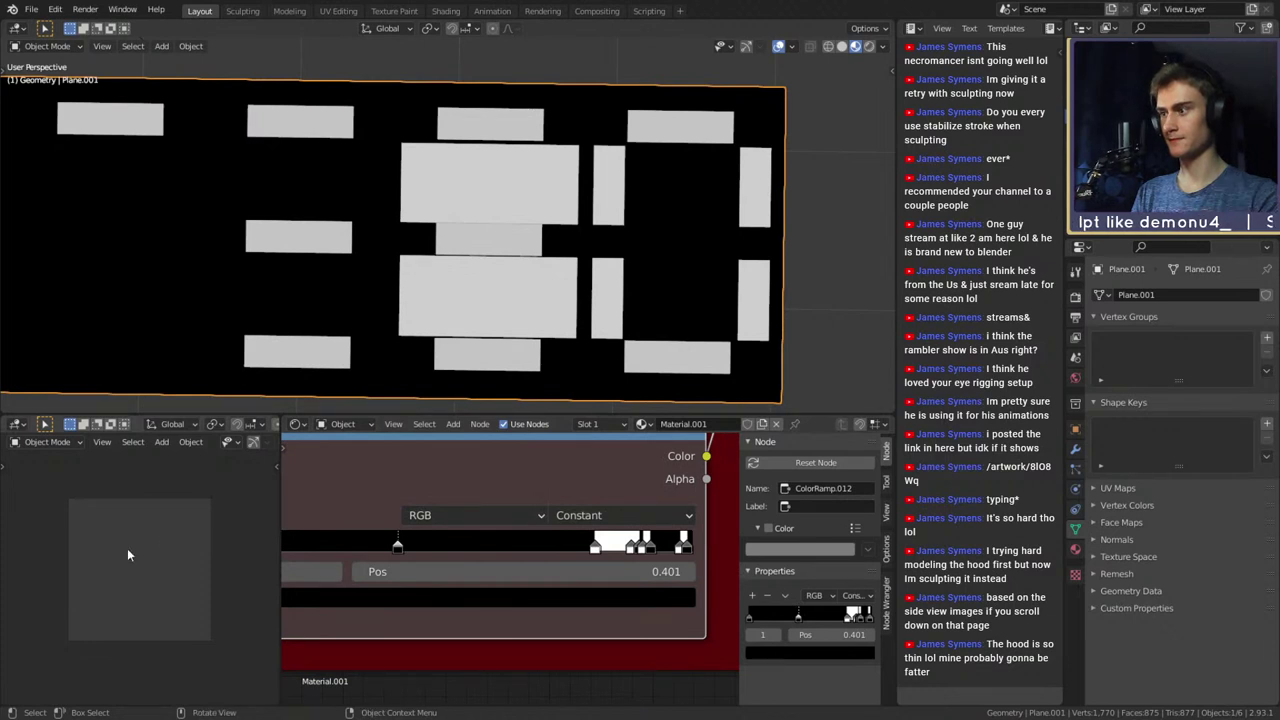
pyautogui.hotkey('shift', 'F10')
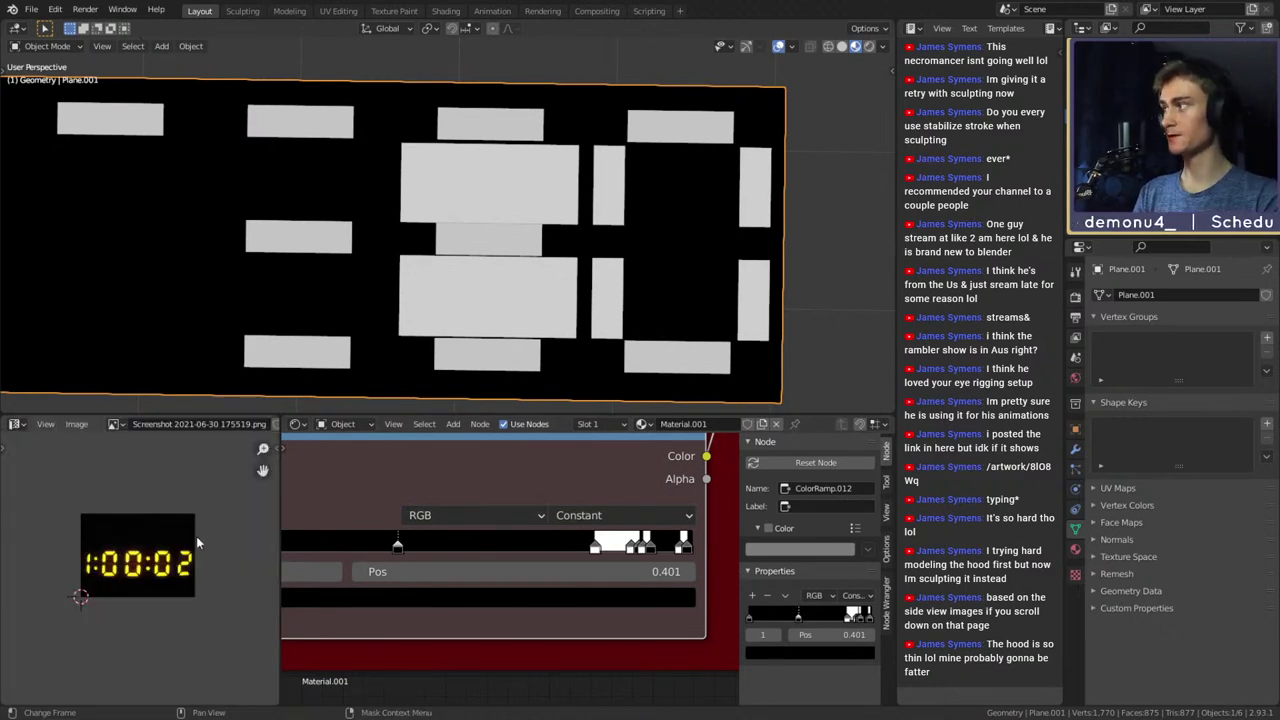
pyautogui.moveTo(280, 516); pyautogui.dragTo(120, 516)
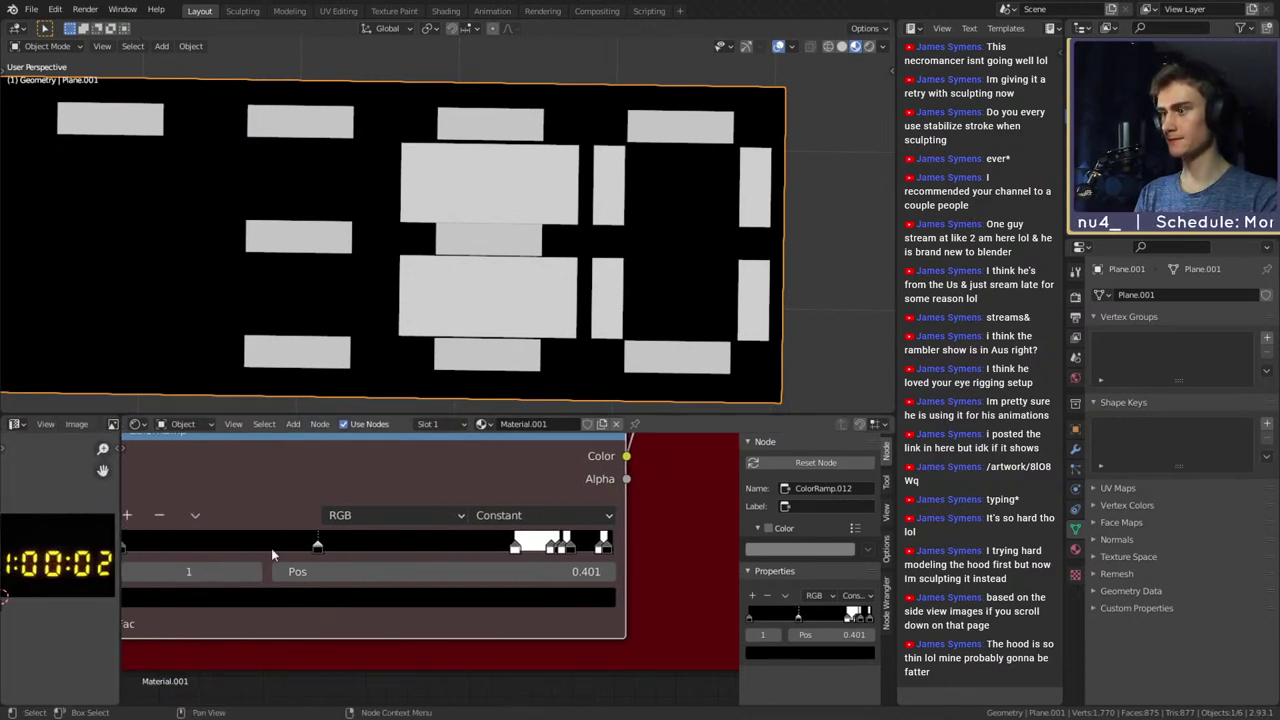
pyautogui.moveTo(321, 544); pyautogui.dragTo(526, 551)
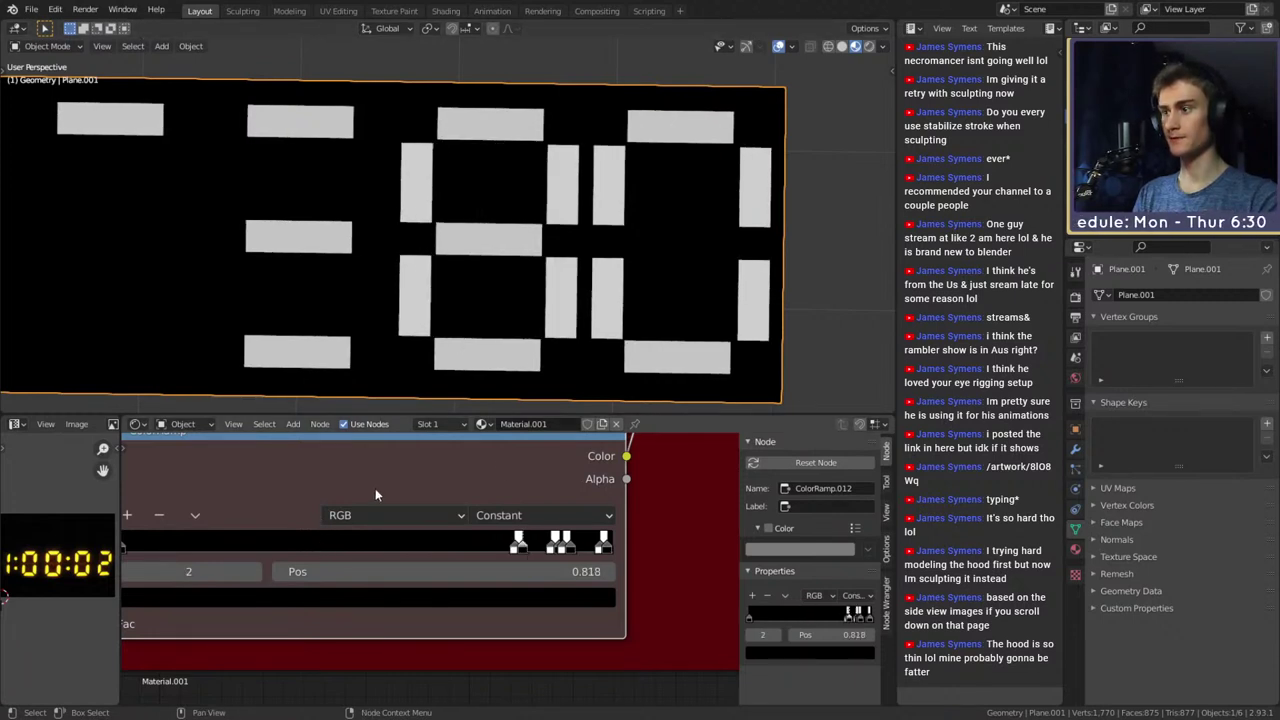
# Add a white stop to the lower ColorRamp and slide it to the right end of the 8's horizontal segments
pyautogui.moveTo(150, 515); pyautogui.dragTo(321, 508, button='middle')
pyautogui.click(304, 501)
pyautogui.keyDown('ctrl'); pyautogui.hscroll(3, 422, 506); pyautogui.keyUp('ctrl')
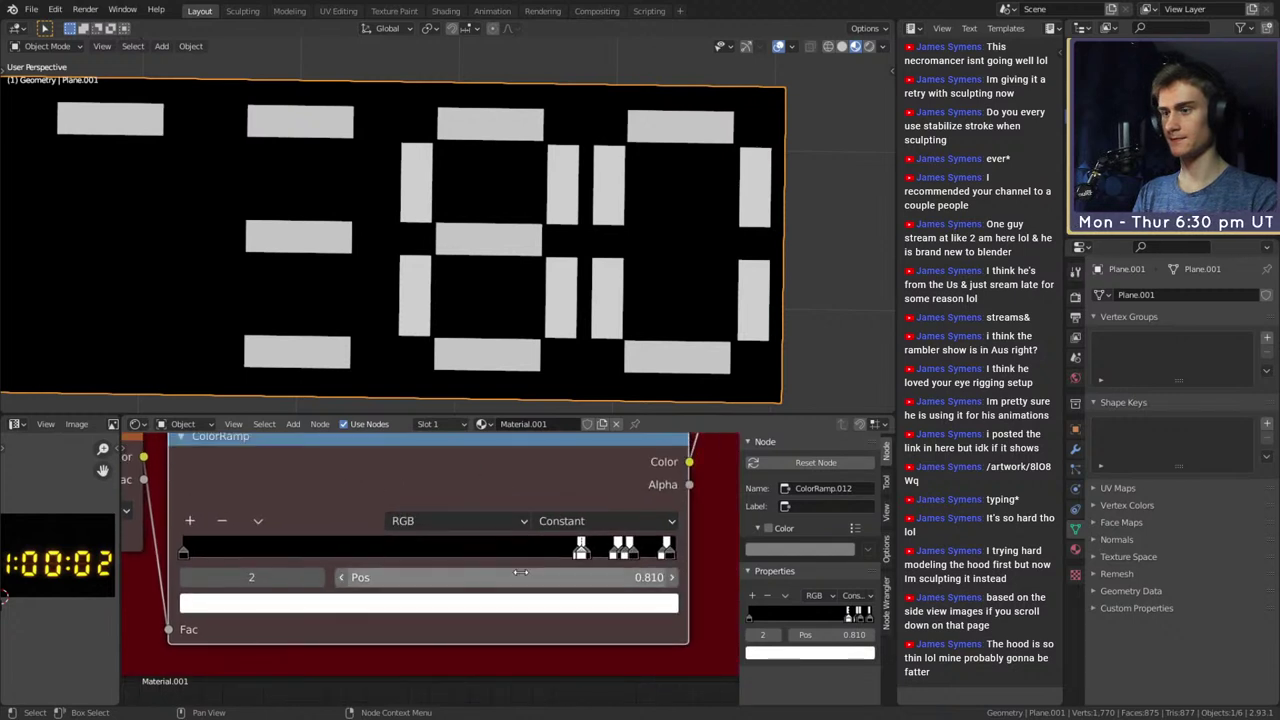
pyautogui.scroll(2, 507, 572)
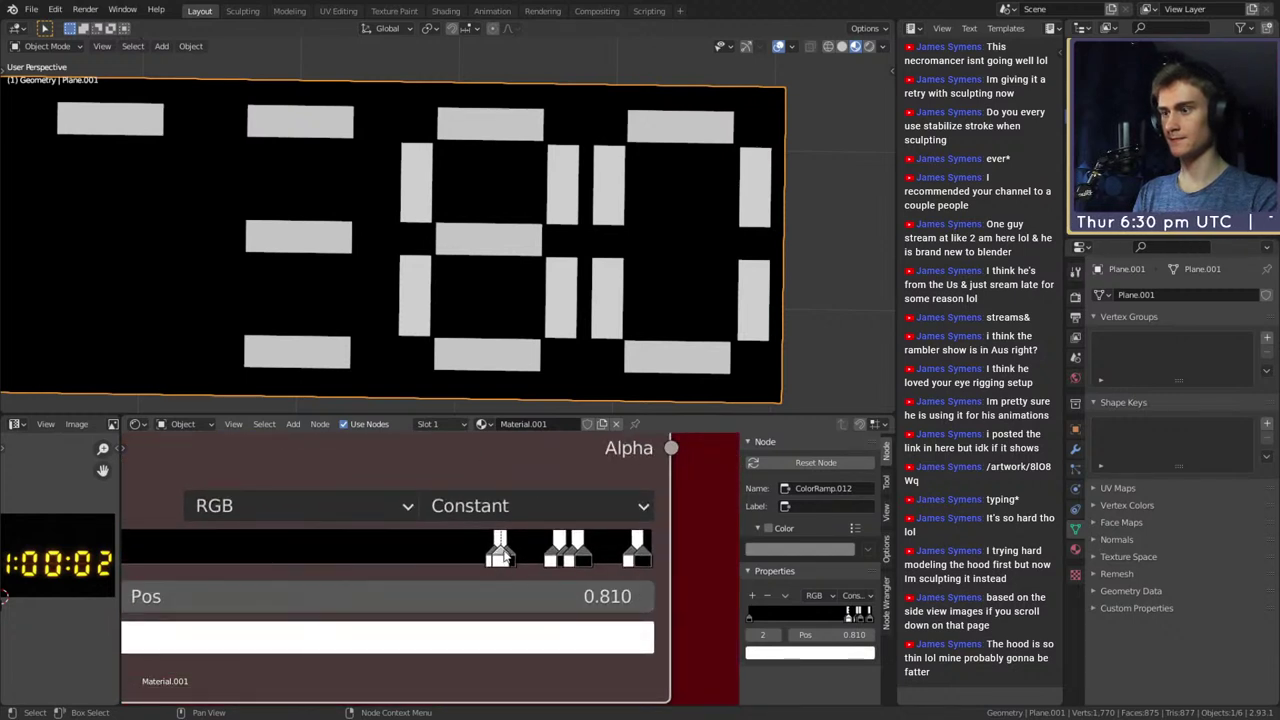
pyautogui.click(500, 556)
pyautogui.moveTo(503, 557); pyautogui.dragTo(478, 558)
# Add a black stop and slide it to position 0.794, separating the 8's right verticals from the 9
pyautogui.scroll(-1, 242, 464)
pyautogui.moveTo(242, 464); pyautogui.dragTo(203, 457, button='middle')
pyautogui.click(202, 557)
pyautogui.scroll(1, 203, 457)
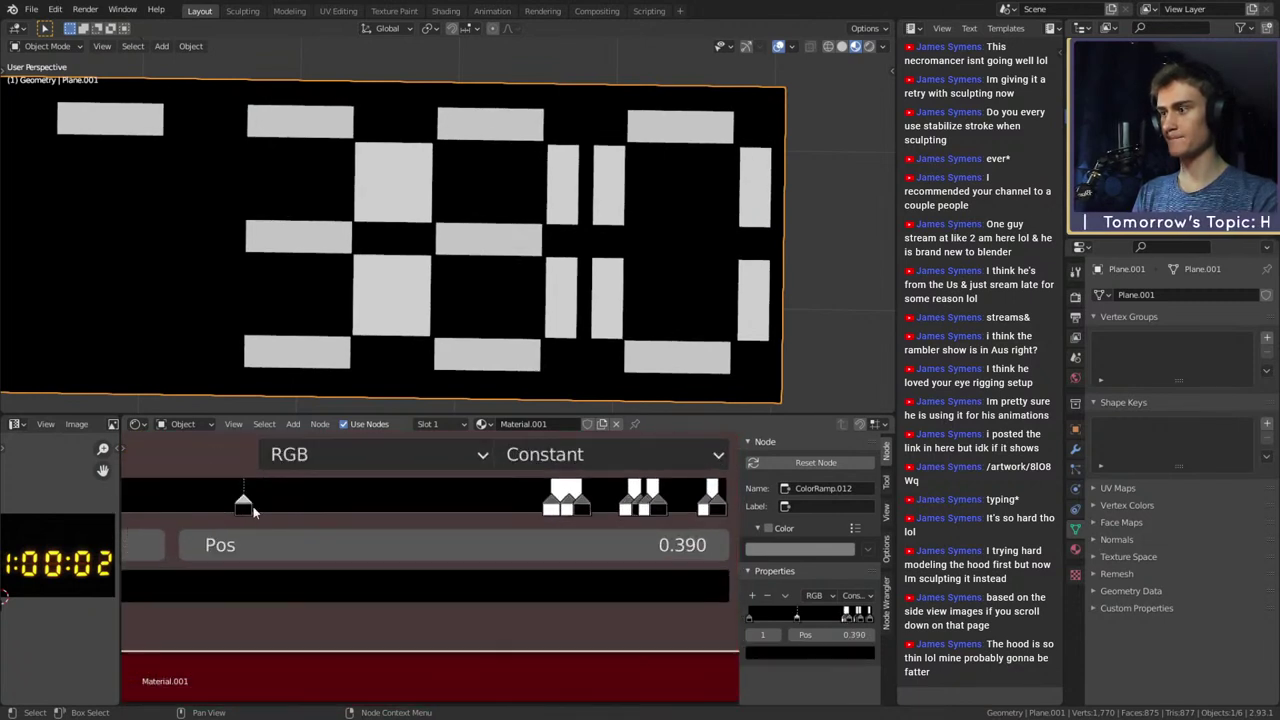
pyautogui.moveTo(246, 507); pyautogui.dragTo(567, 512)
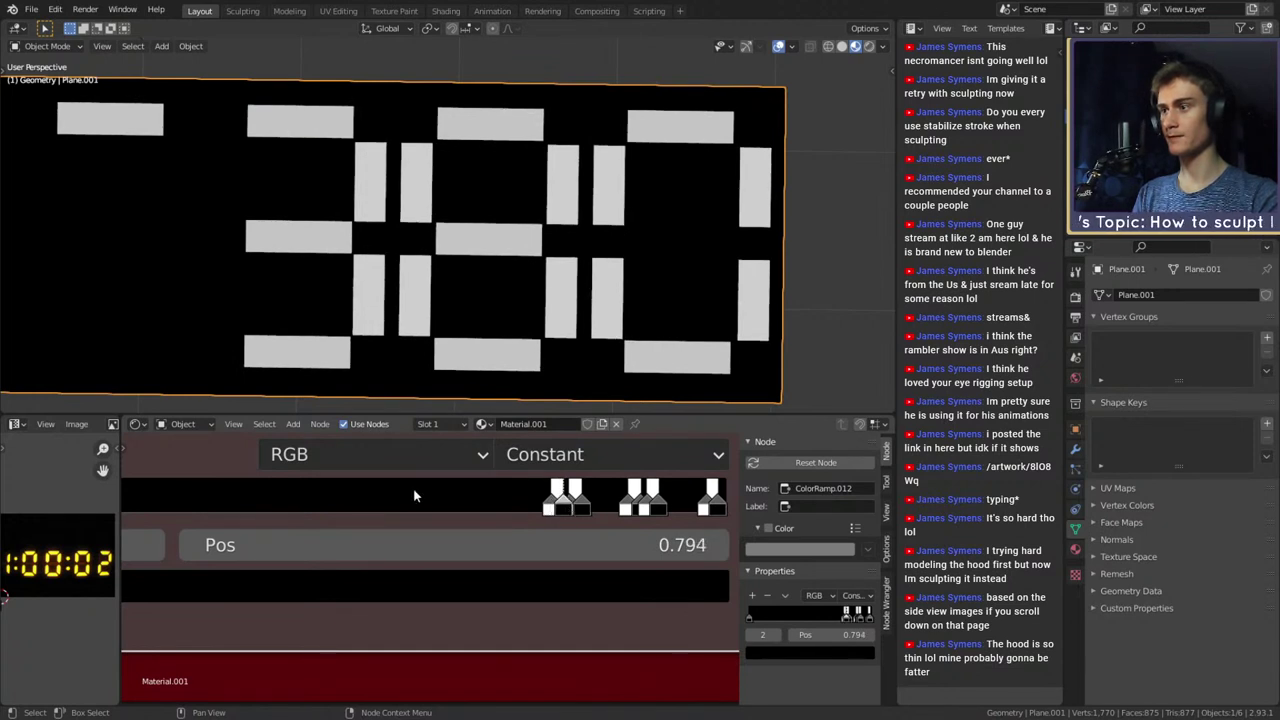
# Add a white stop to the lower ColorRamp and slide it to position 0.708, just outside the 8's horizontals on the 7's side
pyautogui.scroll(-2, 414, 495)
pyautogui.moveTo(410, 521); pyautogui.dragTo(538, 539, button='middle')
pyautogui.click(267, 513)
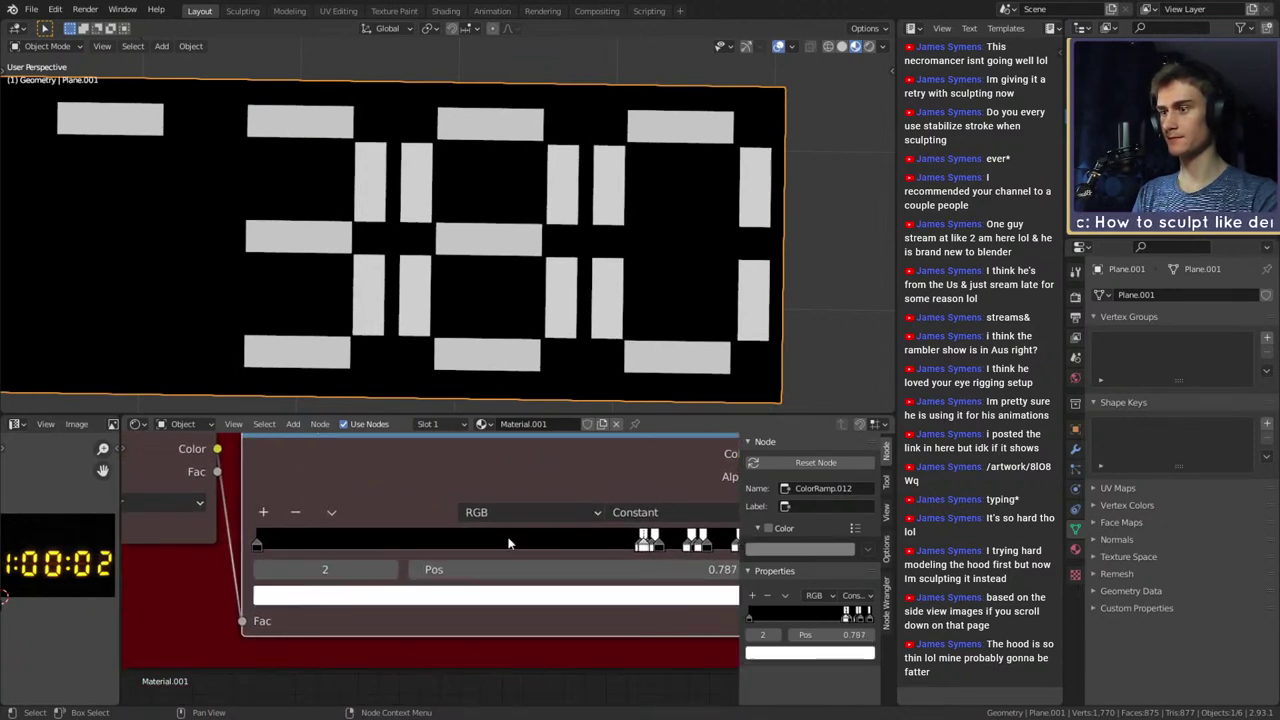
pyautogui.scroll(3, 594, 550)
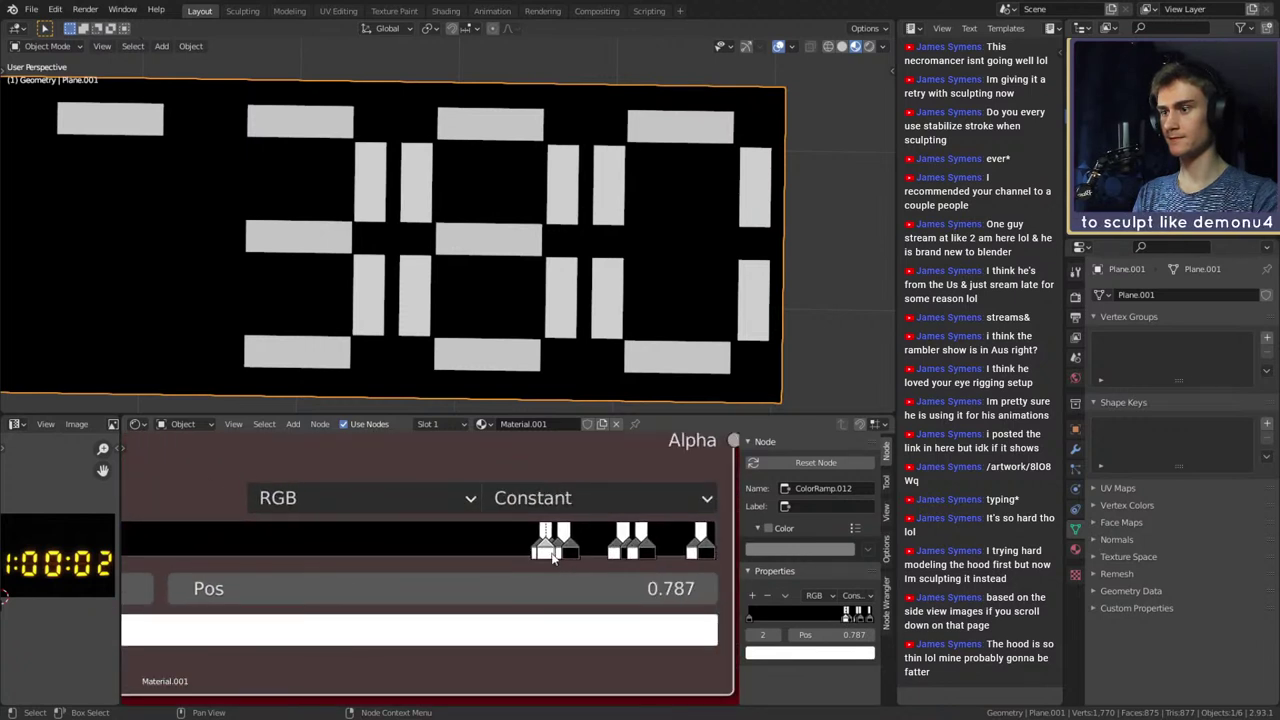
pyautogui.moveTo(549, 553); pyautogui.dragTo(485, 555)
# Add a black stop and slide it to position 0.724 to cut the white area down to the 8's left verticals
pyautogui.scroll(-2, 363, 560)
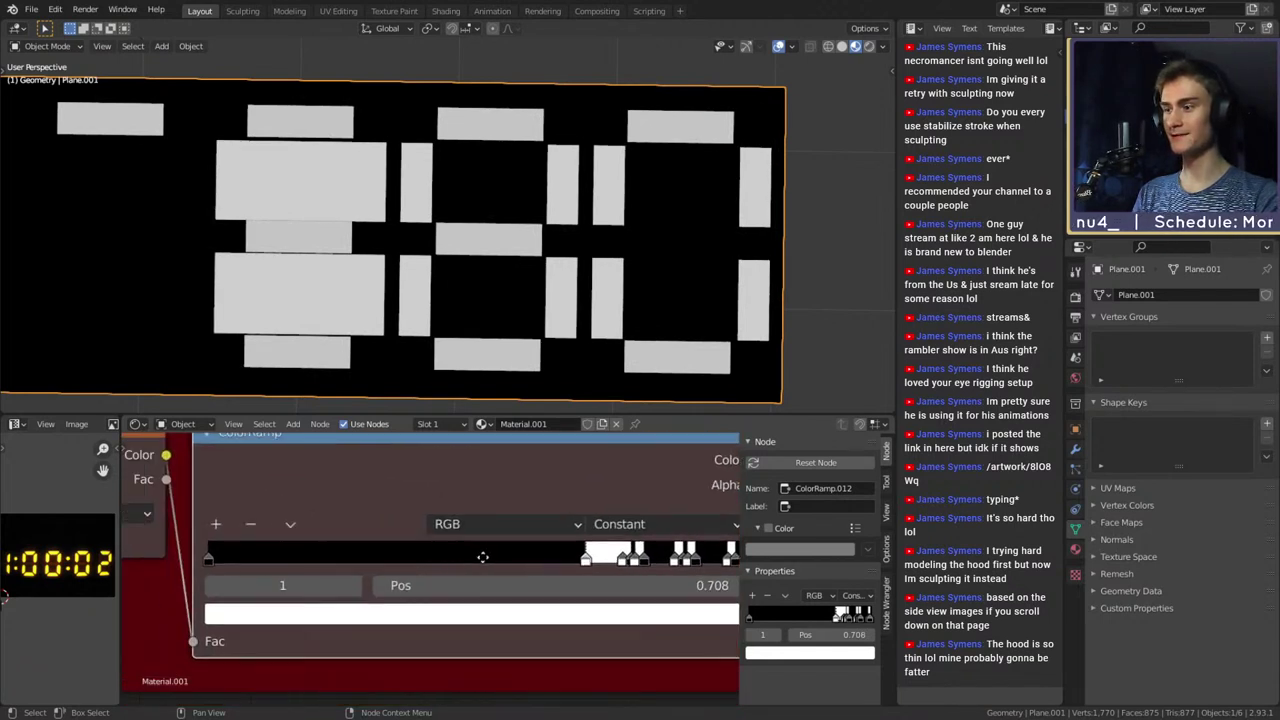
pyautogui.scroll(2, 210, 553)
pyautogui.click(163, 510)
pyautogui.moveTo(403, 563); pyautogui.dragTo(685, 563)
# Add a white stop to the lower ColorRamp and slide it to position 0.683, at the right end of the 7's horizontal segment
pyautogui.scroll(-7, 465, 290)
pyautogui.scroll(7, 470, 268)
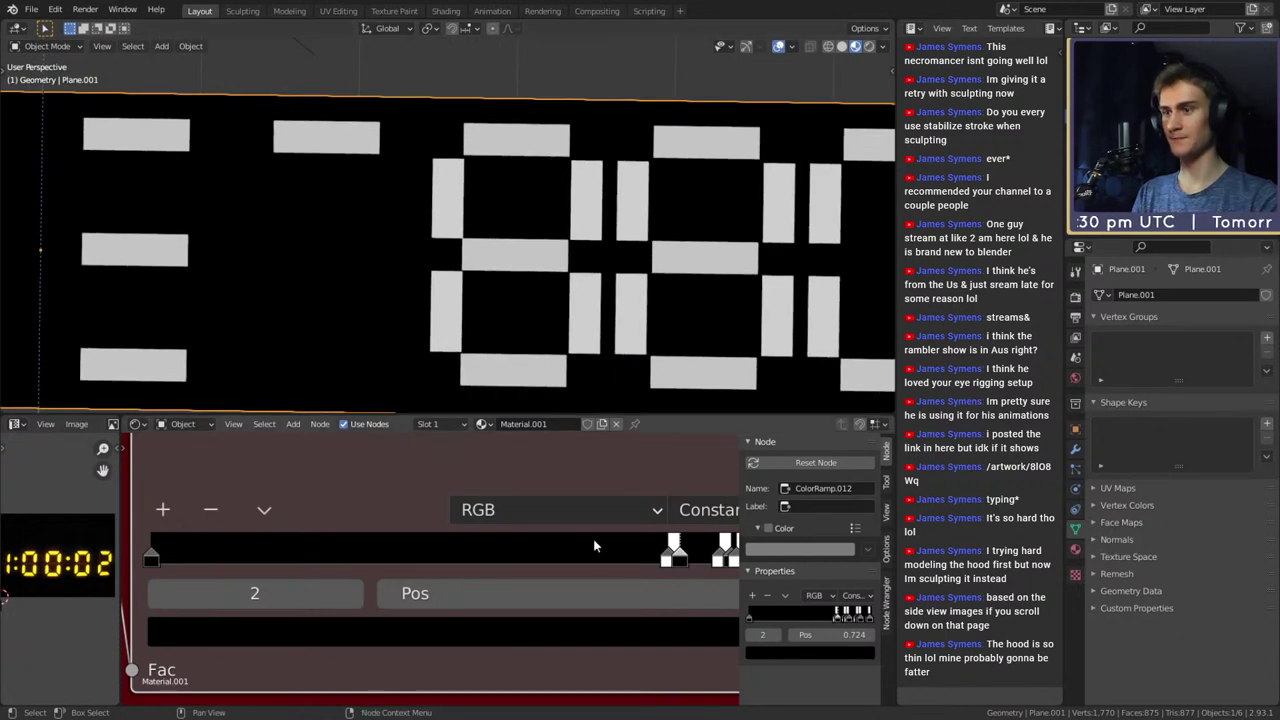
pyautogui.moveTo(387, 506); pyautogui.dragTo(414, 511, button='middle')
pyautogui.click(195, 518)
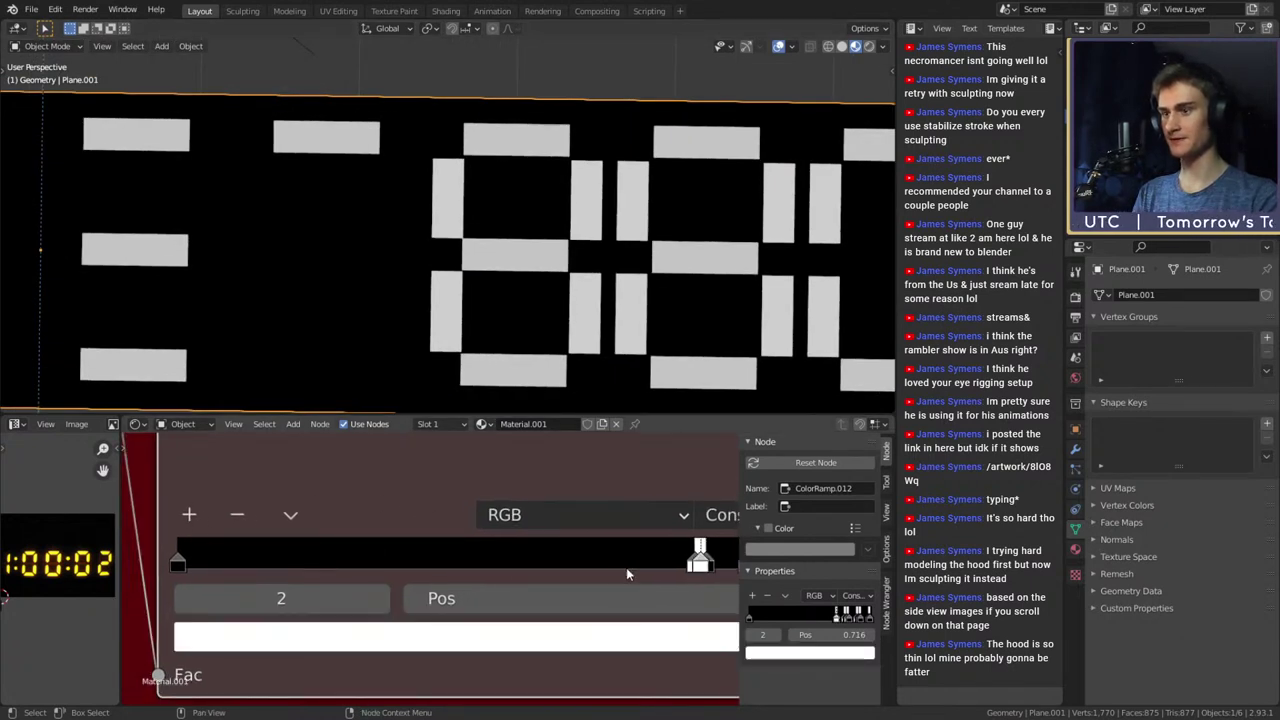
pyautogui.moveTo(569, 556); pyautogui.dragTo(387, 545, button='middle')
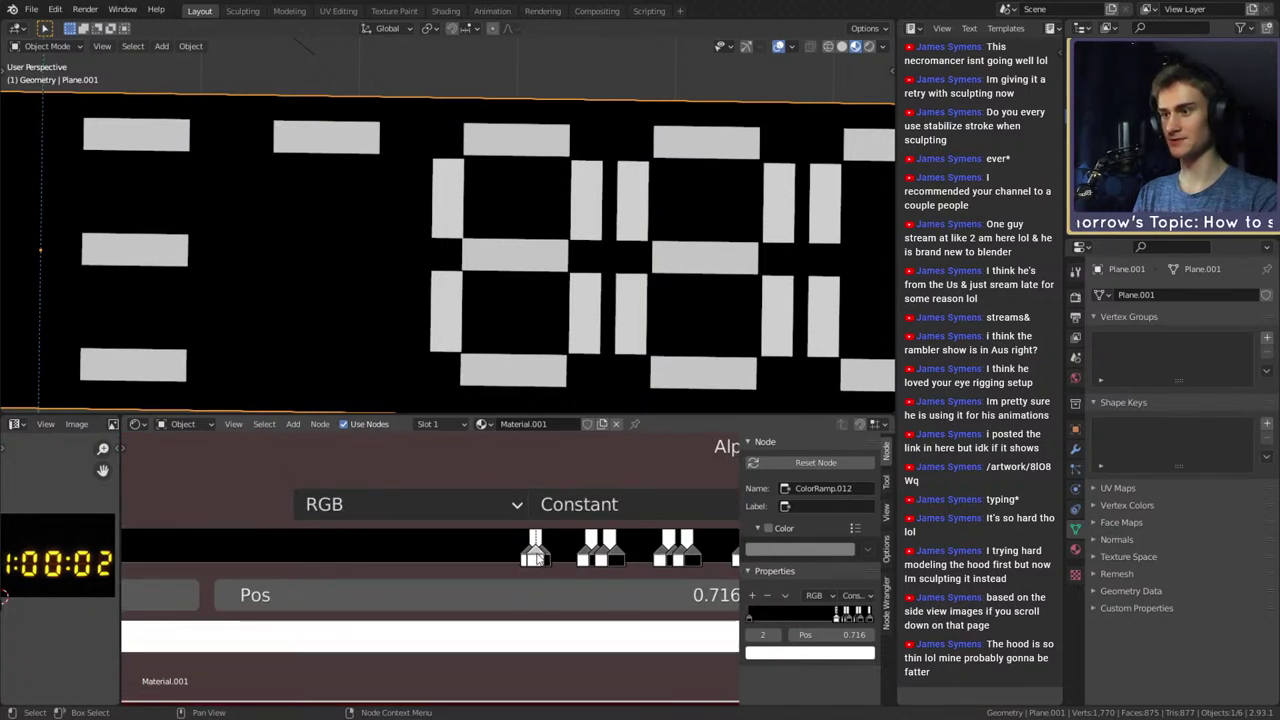
pyautogui.moveTo(537, 558); pyautogui.dragTo(512, 560)
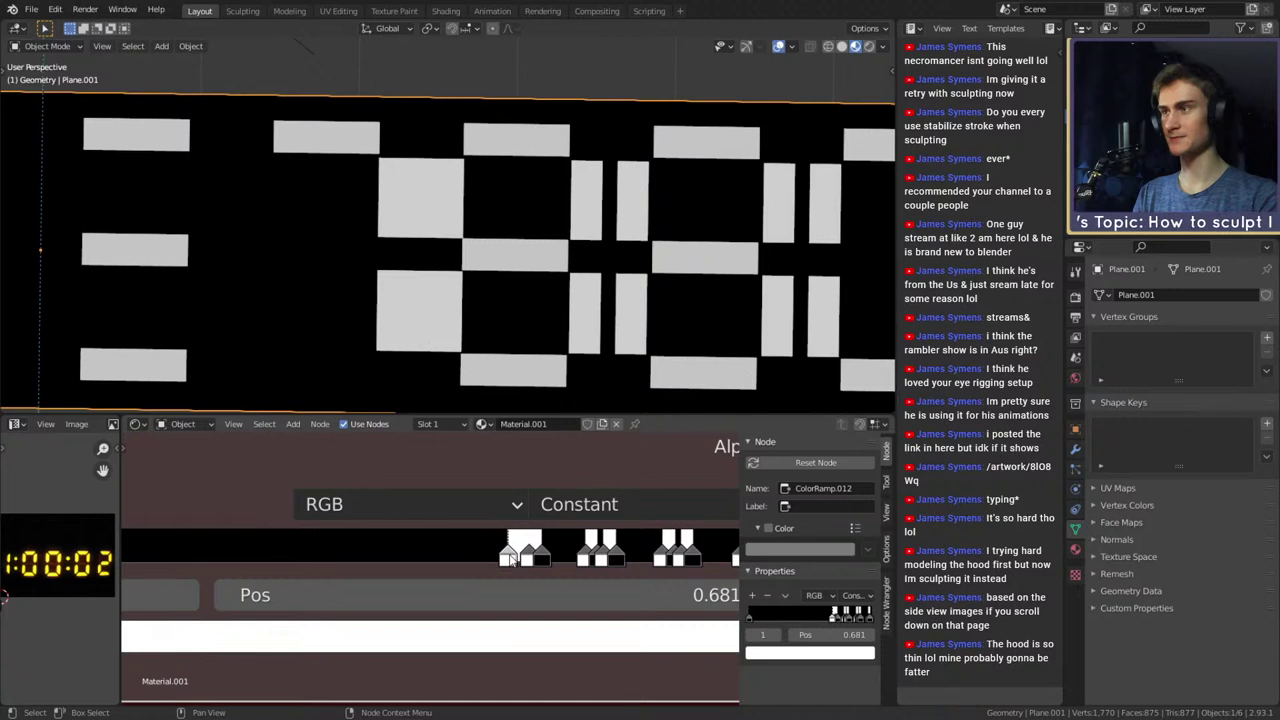
pyautogui.scroll(-3, 387, 524)
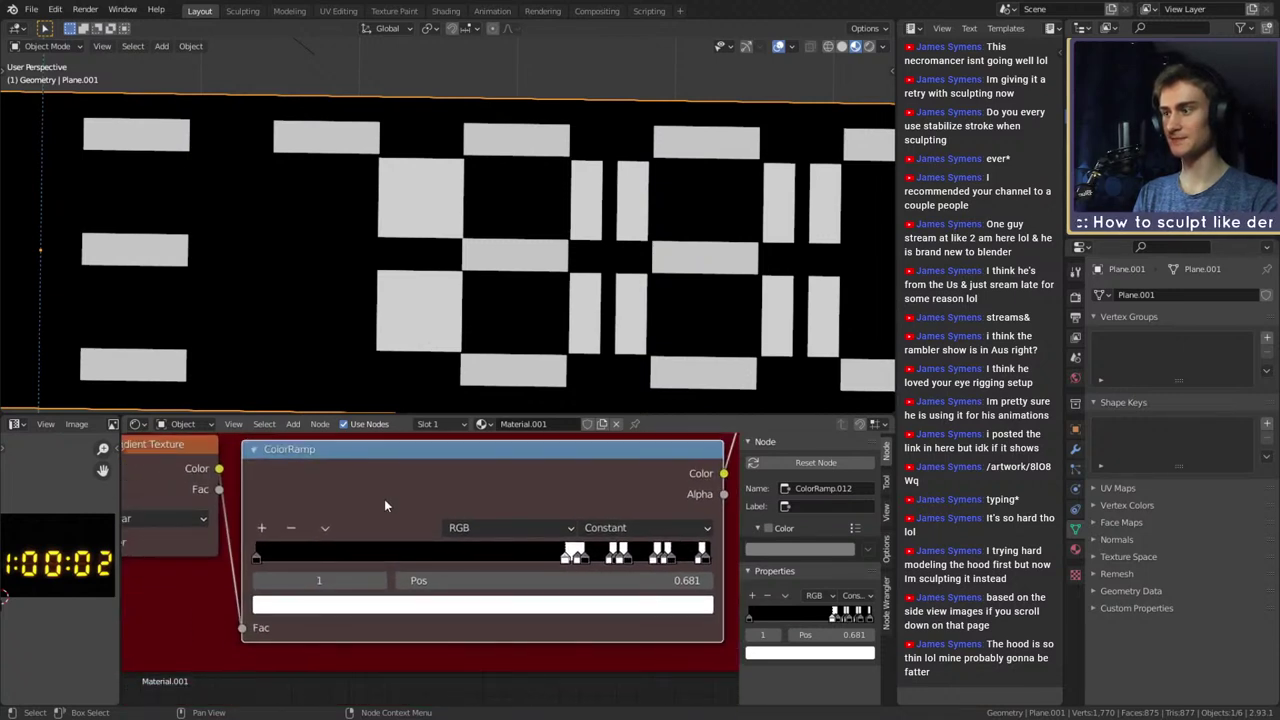
pyautogui.scroll(4, 384, 499)
pyautogui.moveTo(580, 574); pyautogui.dragTo(402, 573, button='middle')
pyautogui.scroll(1, 429, 557)
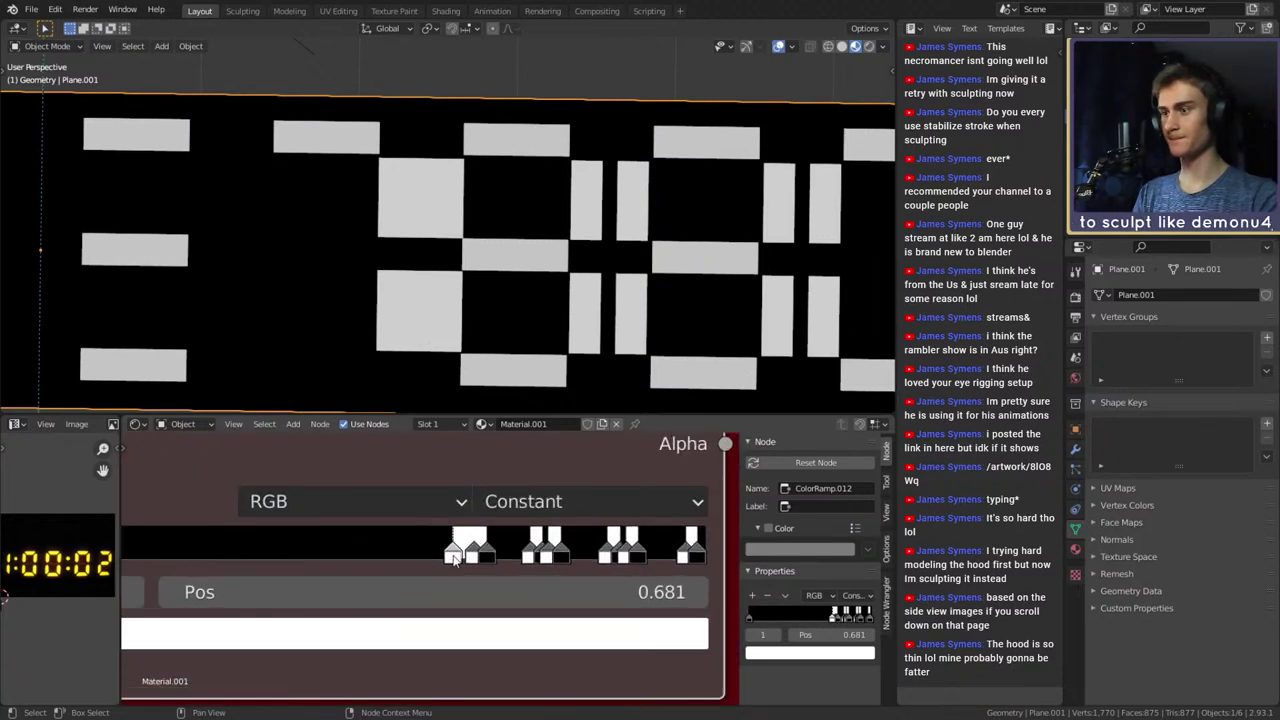
pyautogui.moveTo(453, 556); pyautogui.dragTo(454, 556)
# Add a black stop and slide it to position 0.699, separating the 7's right verticals from the 8
pyautogui.scroll(-2, 408, 562)
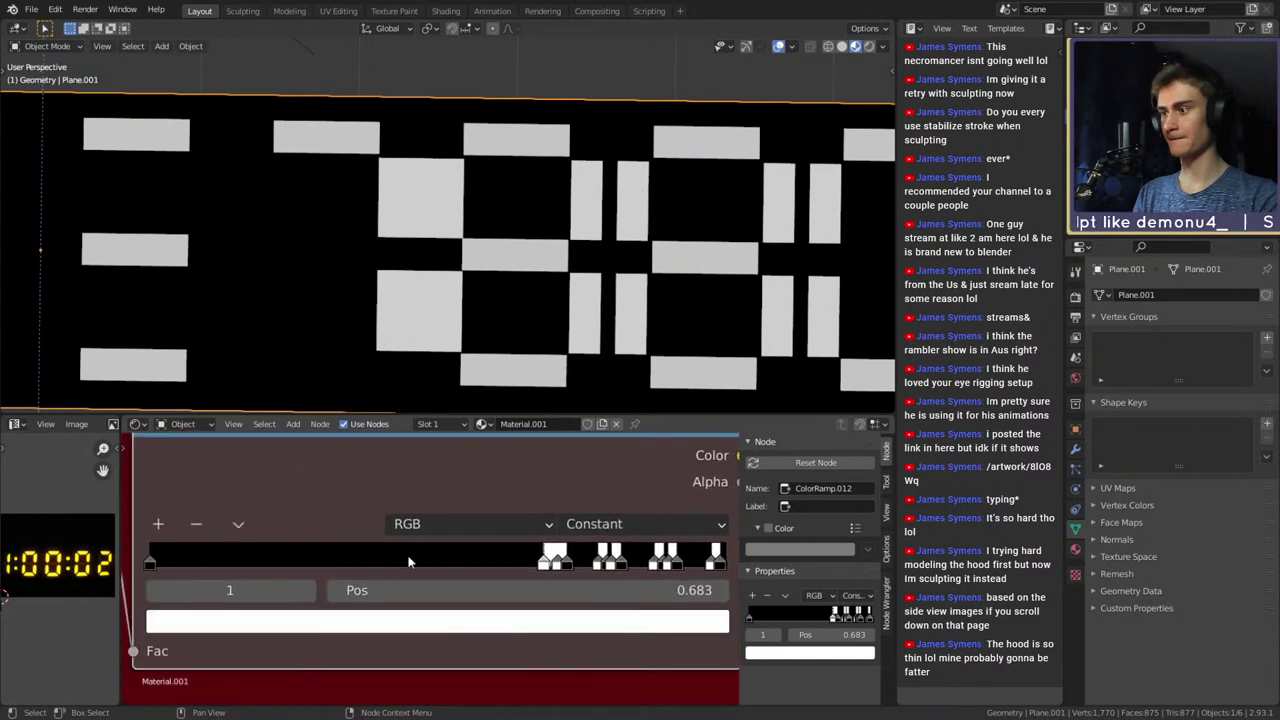
pyautogui.click(157, 524)
pyautogui.moveTo(343, 562); pyautogui.dragTo(557, 570)
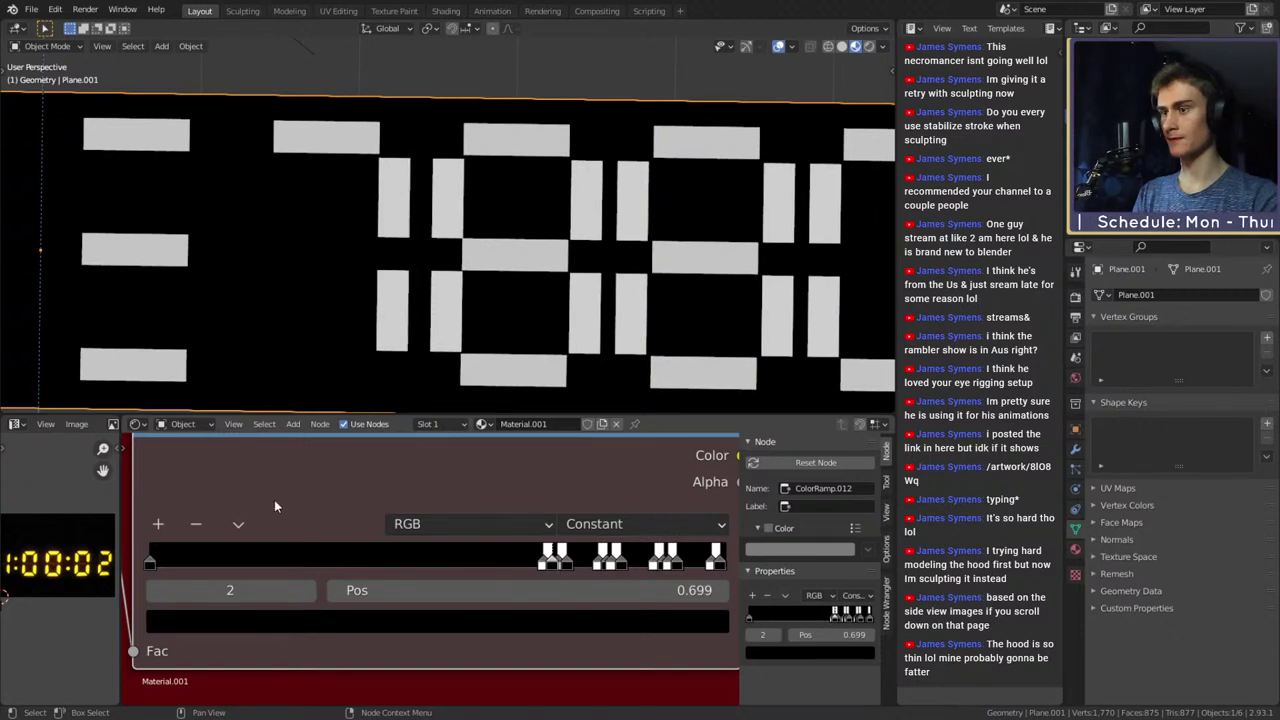
# Add a white stop to the lower ColorRamp and slide it to position 0.612, just outside the 7's horizontal segment on the 6's side
pyautogui.scroll(-2, 416, 292)
pyautogui.scroll(1, 417, 273)
pyautogui.keyDown('shift'); pyautogui.moveTo(415, 274); pyautogui.dragTo(502, 310, button='middle'); pyautogui.keyUp('shift')
pyautogui.moveTo(240, 495)
pyautogui.mouseDown(button='middle')
pyautogui.moveTo(198, 498)
pyautogui.moveTo(240, 500)
pyautogui.mouseUp(button='middle')
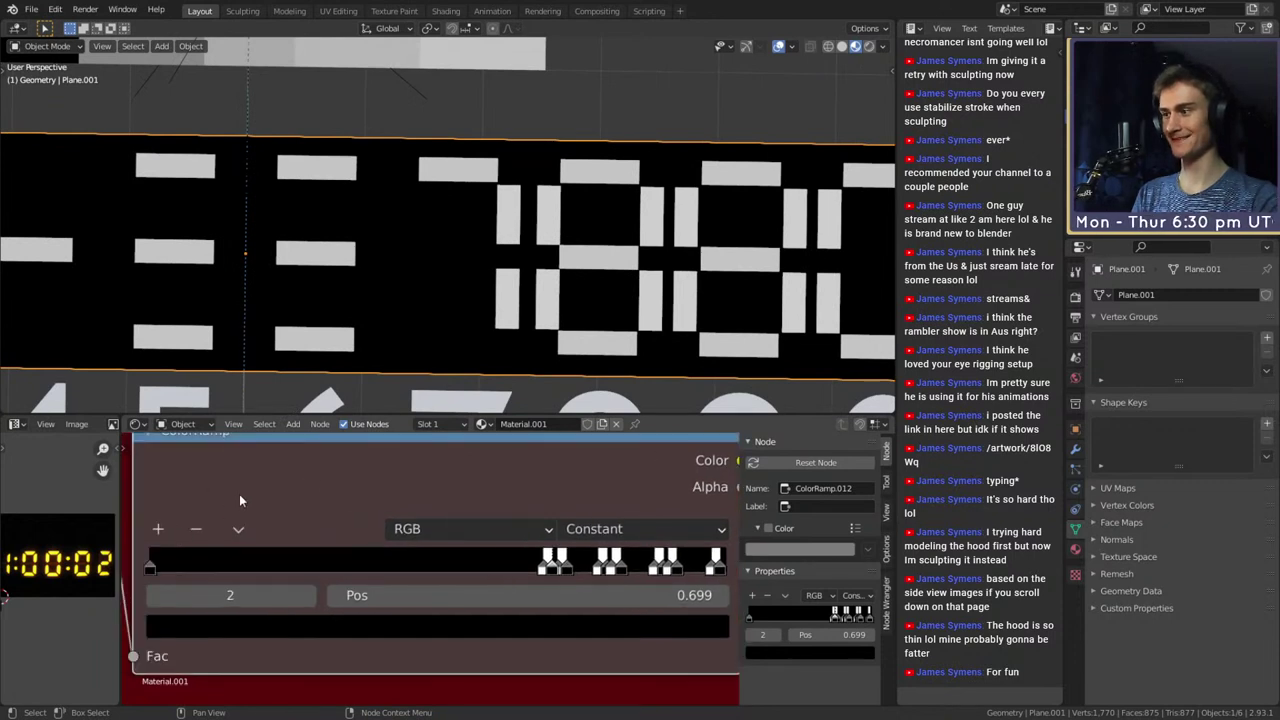
pyautogui.click(158, 535)
pyautogui.scroll(2, 505, 566)
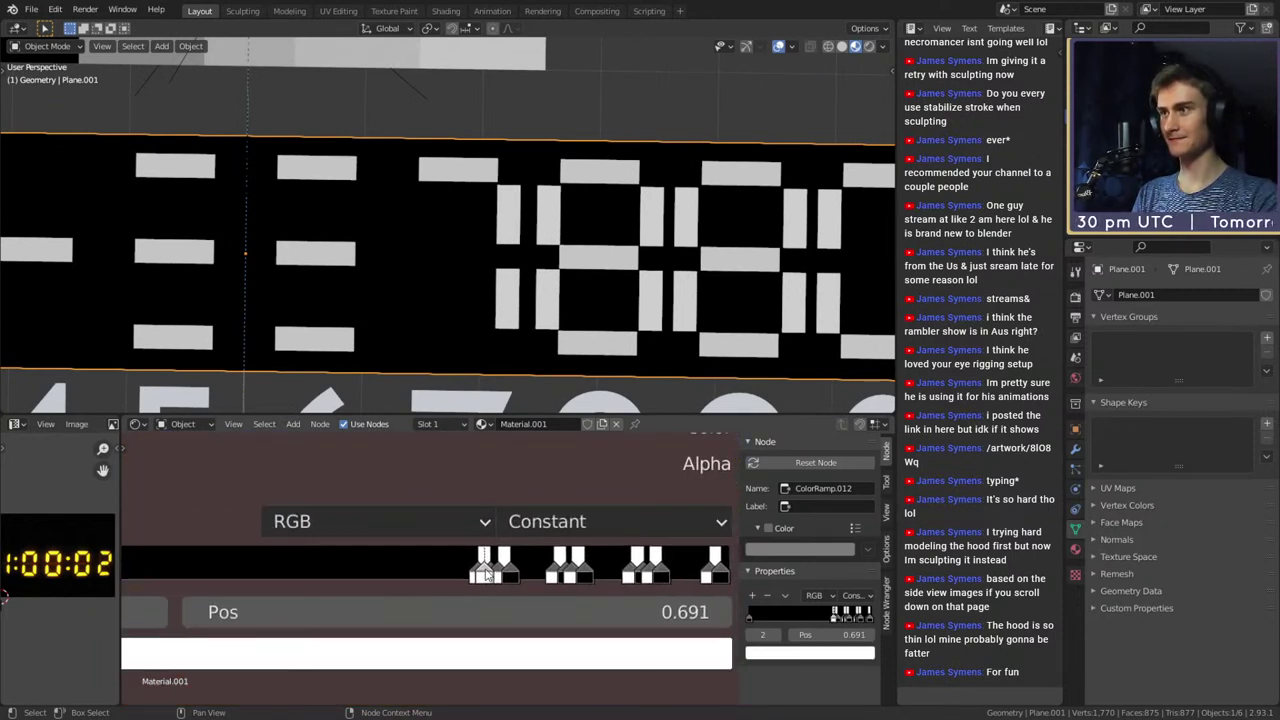
pyautogui.moveTo(484, 572); pyautogui.dragTo(422, 575)
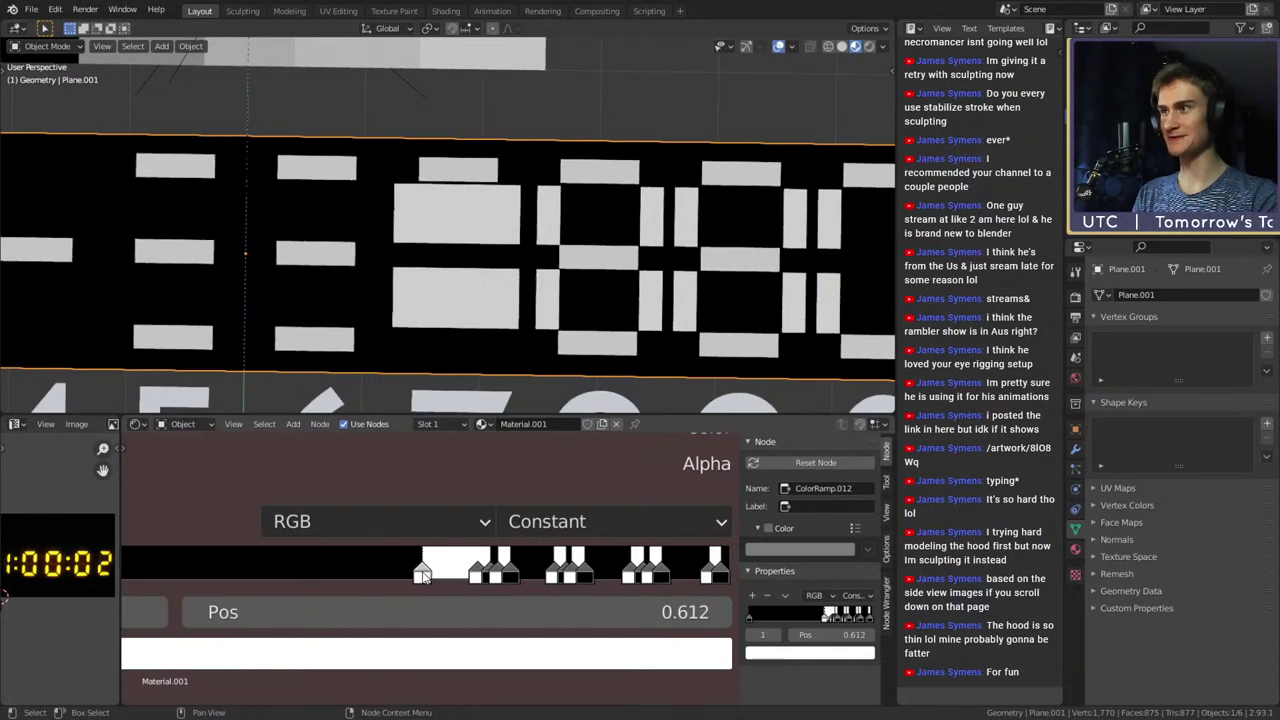
# Add a black stop and slide it to position 0.629, leaving white only for the 7's left verticals
pyautogui.moveTo(254, 488); pyautogui.dragTo(431, 497, button='middle')
pyautogui.click(130, 530)
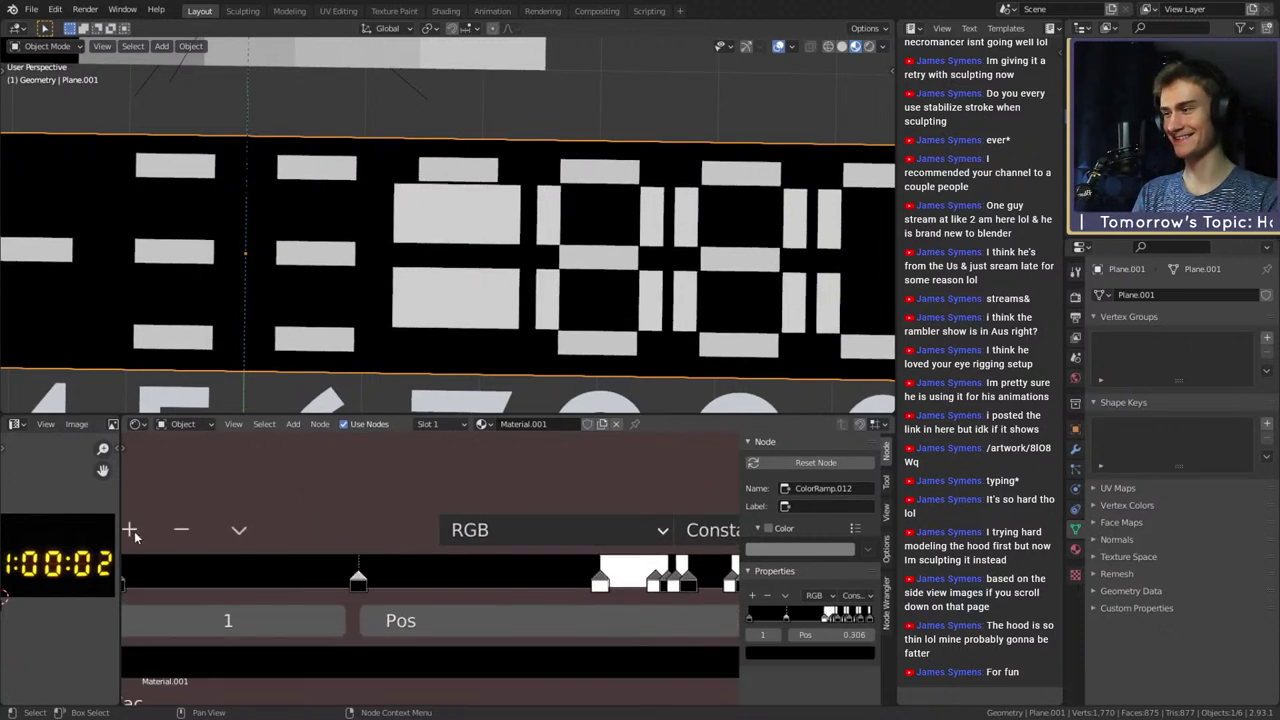
pyautogui.moveTo(357, 586); pyautogui.dragTo(612, 585)
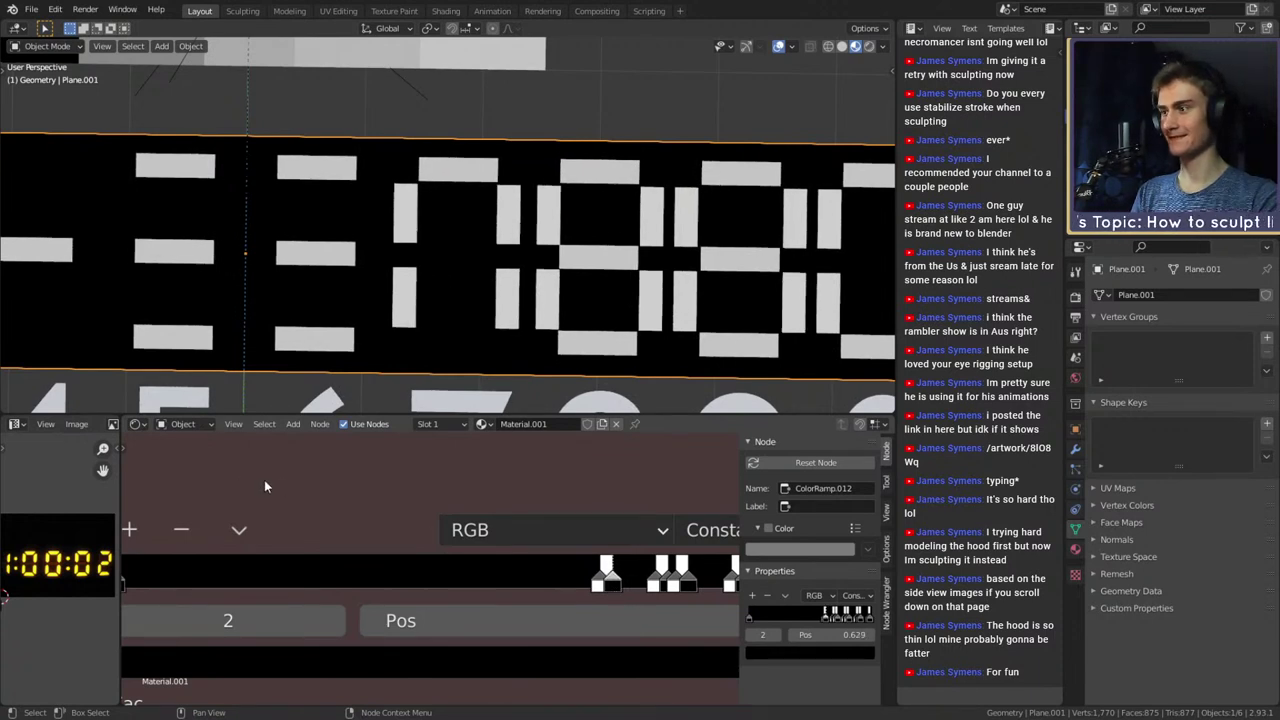
# Create the 6's right verticals with a white stop at the end of its horizontals and a black stop at position 0.602
pyautogui.moveTo(264, 480)
pyautogui.mouseDown(button='middle')
pyautogui.moveTo(377, 489)
pyautogui.moveTo(256, 476)
pyautogui.mouseUp(button='middle')
pyautogui.click(217, 527)
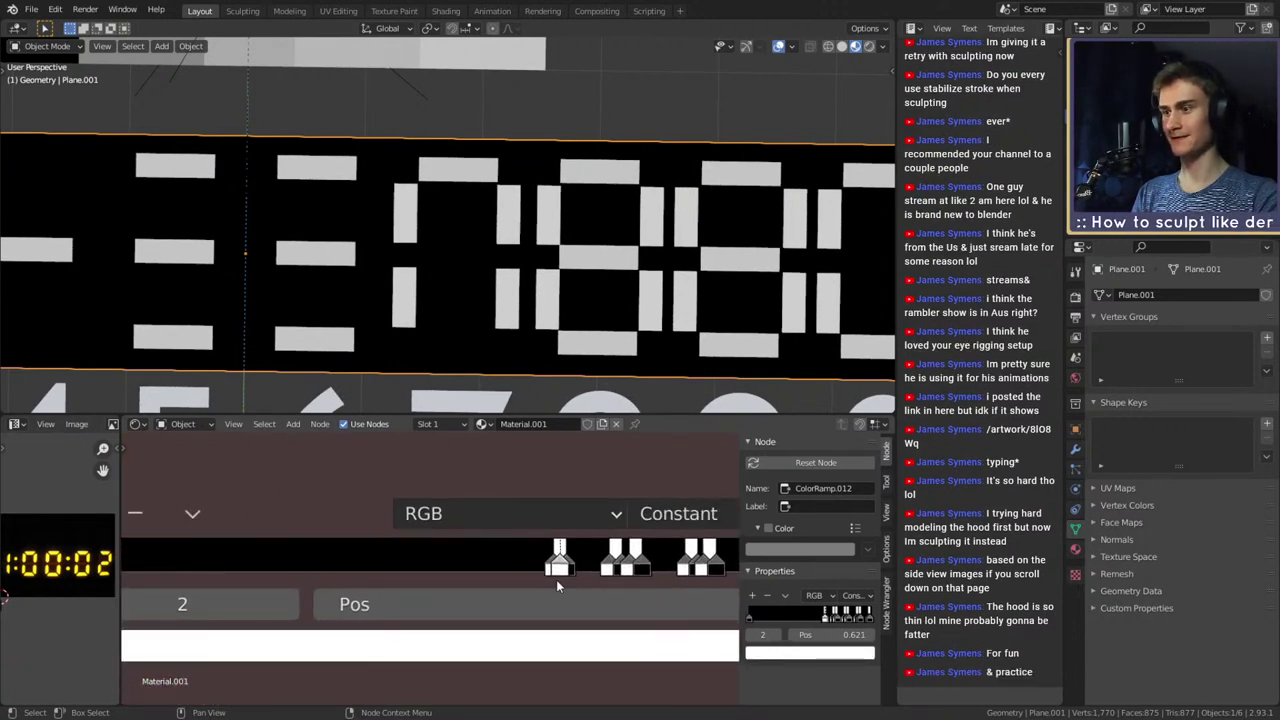
pyautogui.moveTo(559, 568); pyautogui.dragTo(540, 568)
pyautogui.moveTo(200, 516); pyautogui.dragTo(175, 495, button='middle')
pyautogui.click(150, 522)
pyautogui.moveTo(234, 564); pyautogui.dragTo(484, 573)
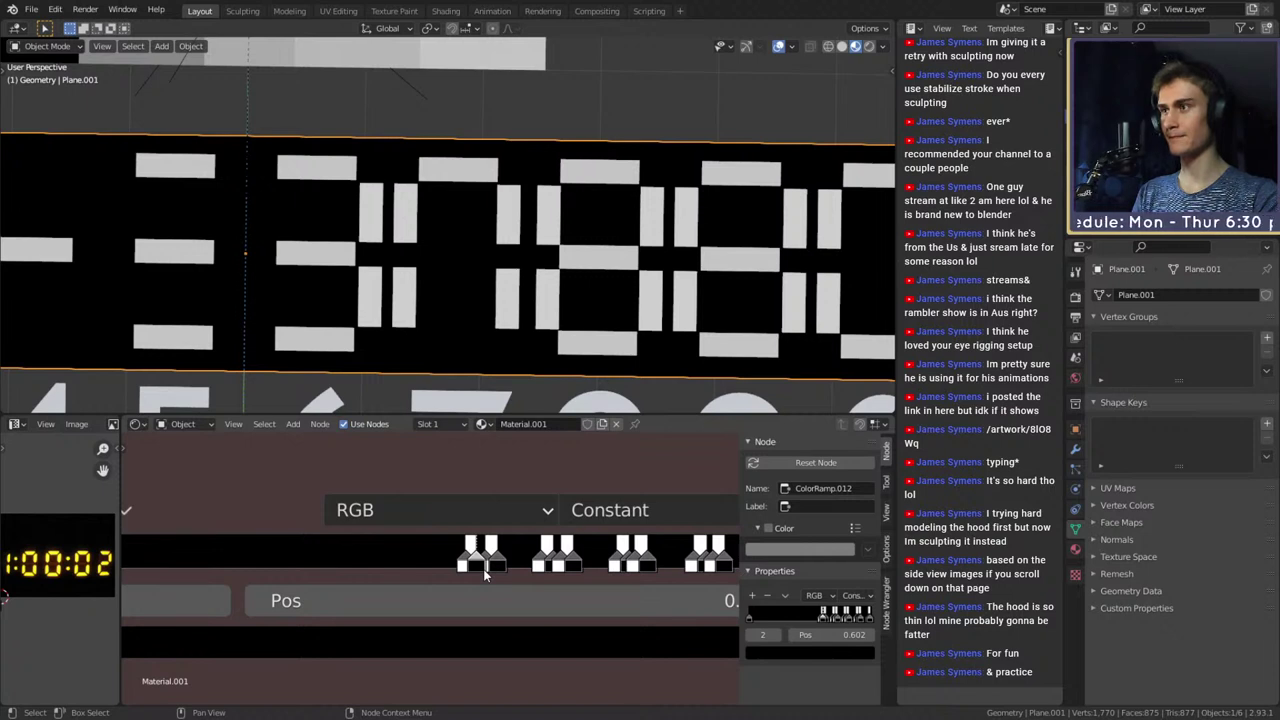
# Add a white stop to the lower ColorRamp and slide it to position 0.518, just outside the 6's horizontals on the 5's side
pyautogui.moveTo(280, 512); pyautogui.dragTo(475, 520, button='middle')
pyautogui.click(208, 519)
pyautogui.moveTo(324, 519); pyautogui.dragTo(202, 521, button='middle')
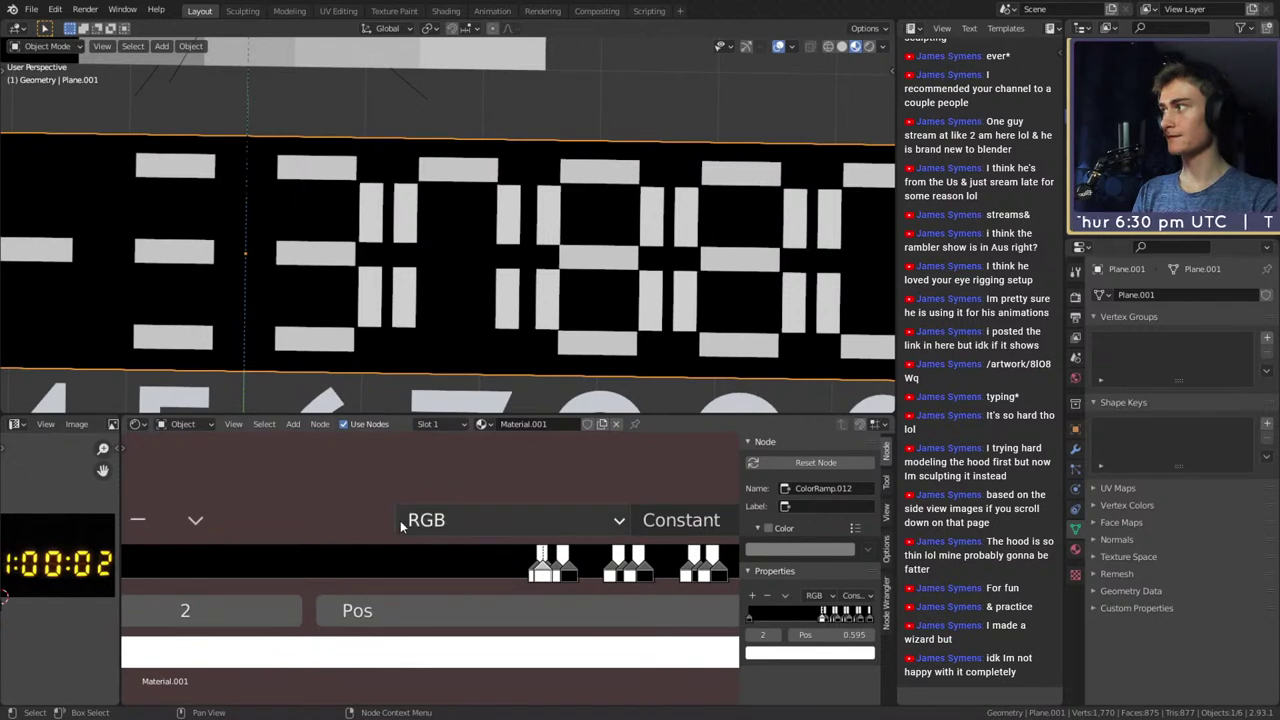
pyautogui.moveTo(469, 592); pyautogui.dragTo(457, 590, button='middle')
pyautogui.moveTo(535, 572); pyautogui.dragTo(472, 576)
# Add a black stop and slide it to position 0.530 to cut the white area down to the 6's left verticals
pyautogui.moveTo(359, 528); pyautogui.dragTo(453, 533, button='middle')
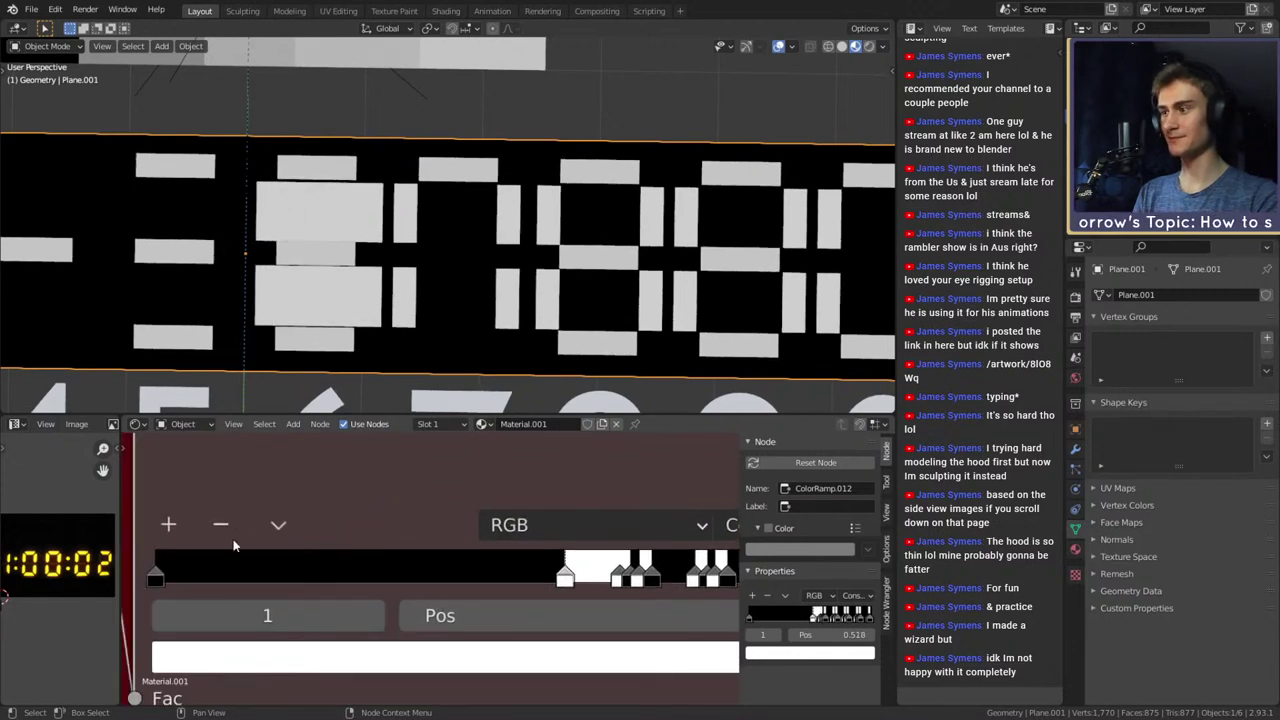
pyautogui.click(166, 523)
pyautogui.moveTo(359, 526); pyautogui.dragTo(258, 529, button='middle')
pyautogui.moveTo(283, 588); pyautogui.dragTo(474, 590)
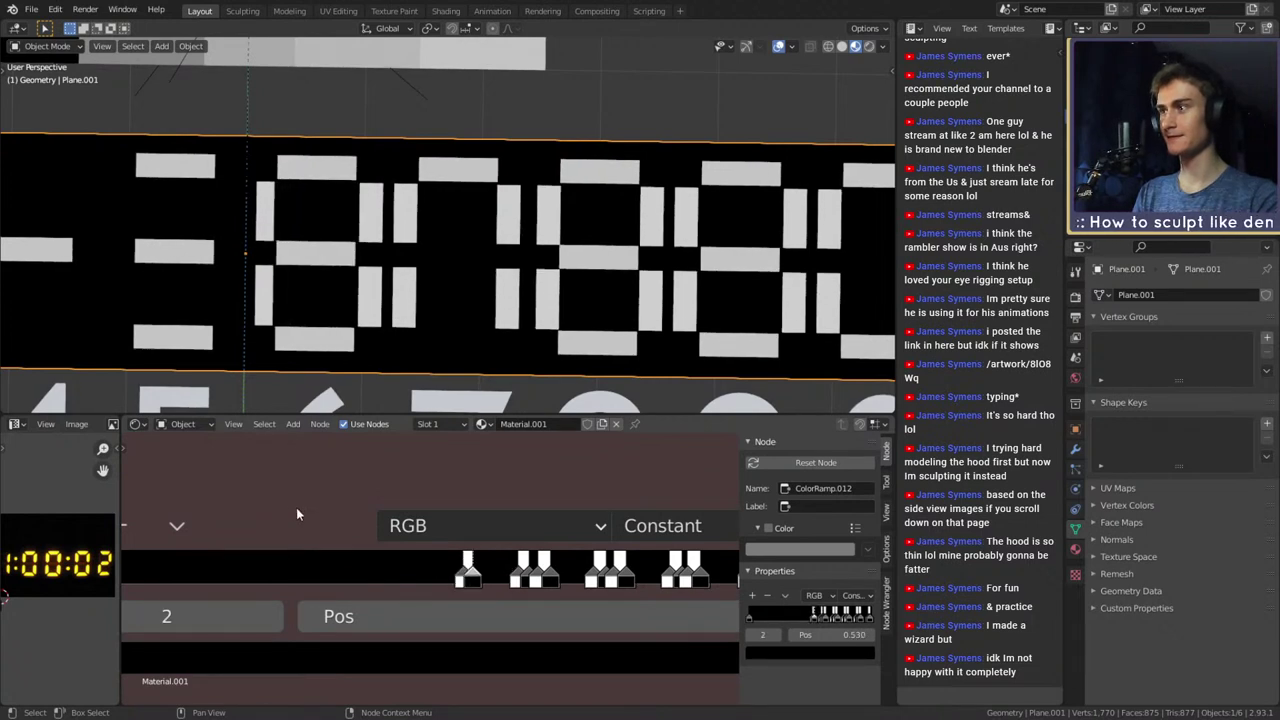
# Widen the 6's left verticals by sliding their white stop to position 0.514
pyautogui.moveTo(296, 507)
pyautogui.mouseDown(button='middle')
pyautogui.moveTo(331, 507)
pyautogui.moveTo(274, 498)
pyautogui.mouseUp(button='middle')
pyautogui.click(434, 574)
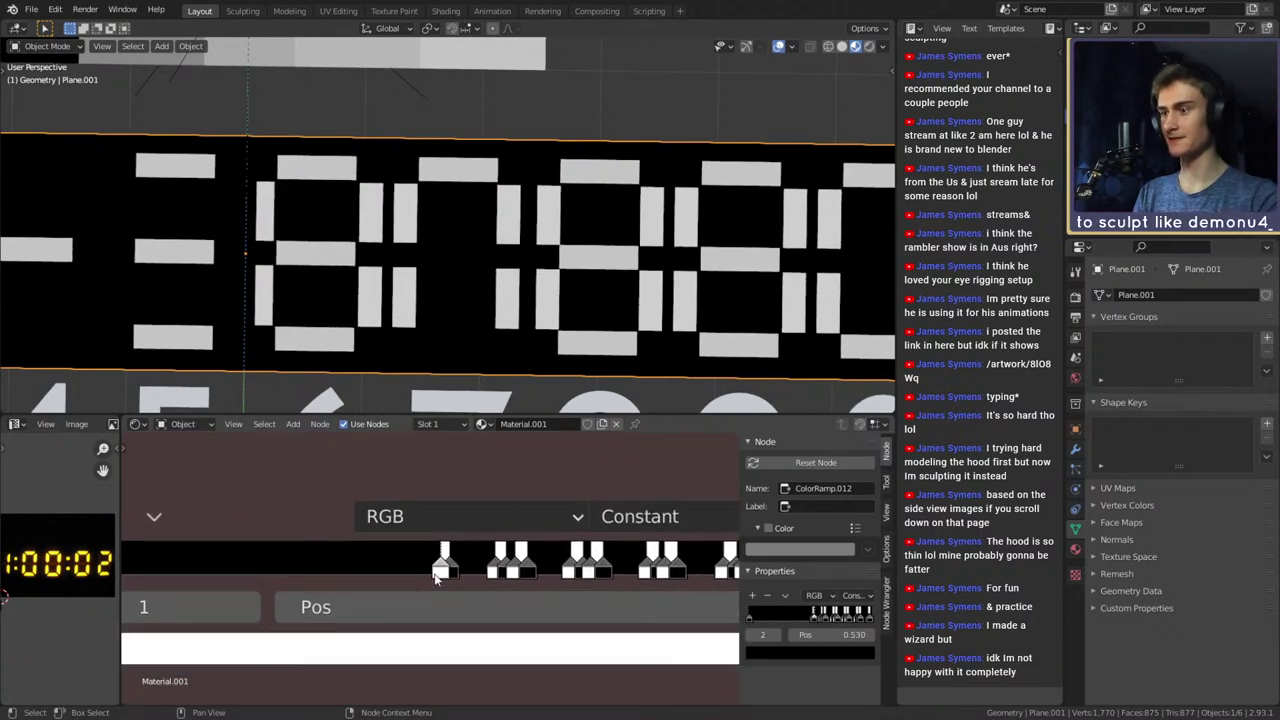
pyautogui.click(434, 576)
pyautogui.moveTo(291, 485); pyautogui.dragTo(407, 492, button='middle')
pyautogui.click(162, 520)
pyautogui.moveTo(349, 578); pyautogui.dragTo(395, 578)
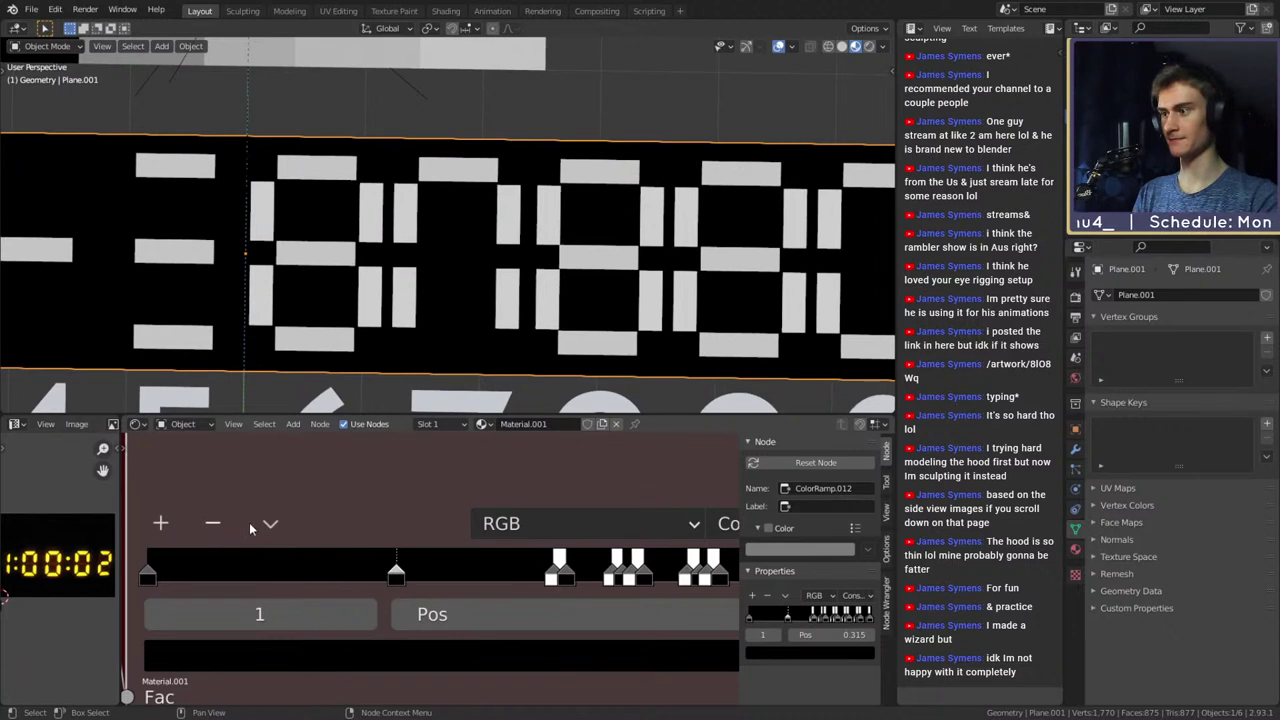
pyautogui.click(213, 523)
pyautogui.click(161, 522)
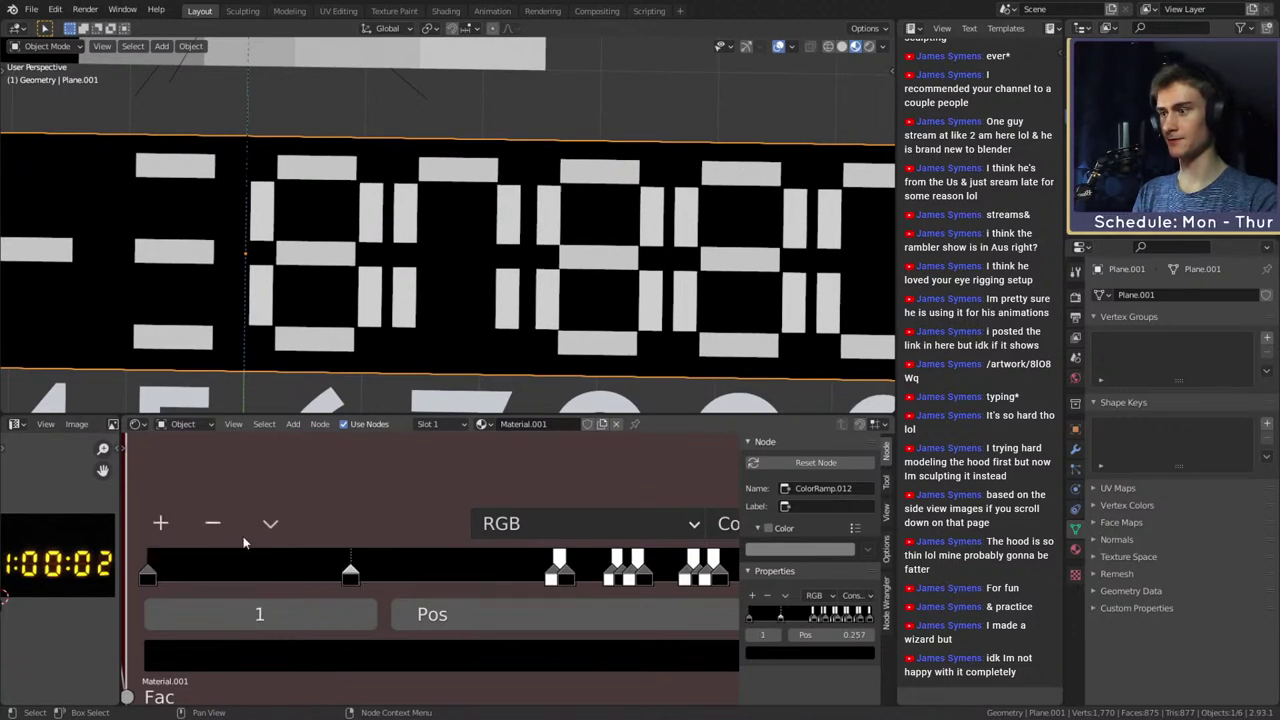
pyautogui.click(213, 523)
# Create the 5's right verticals in the lower ColorRamp with a white stop at position 0.488 and a black stop at position 0.507
pyautogui.click(550, 582)
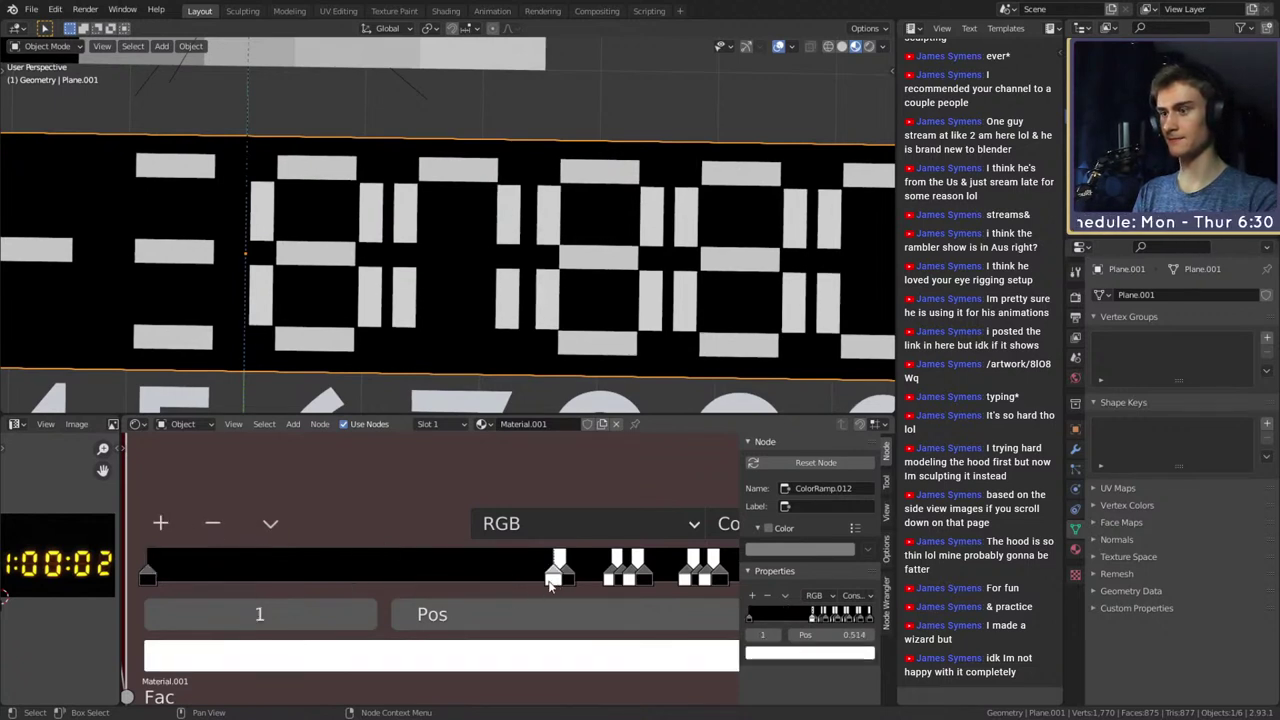
pyautogui.click(161, 523)
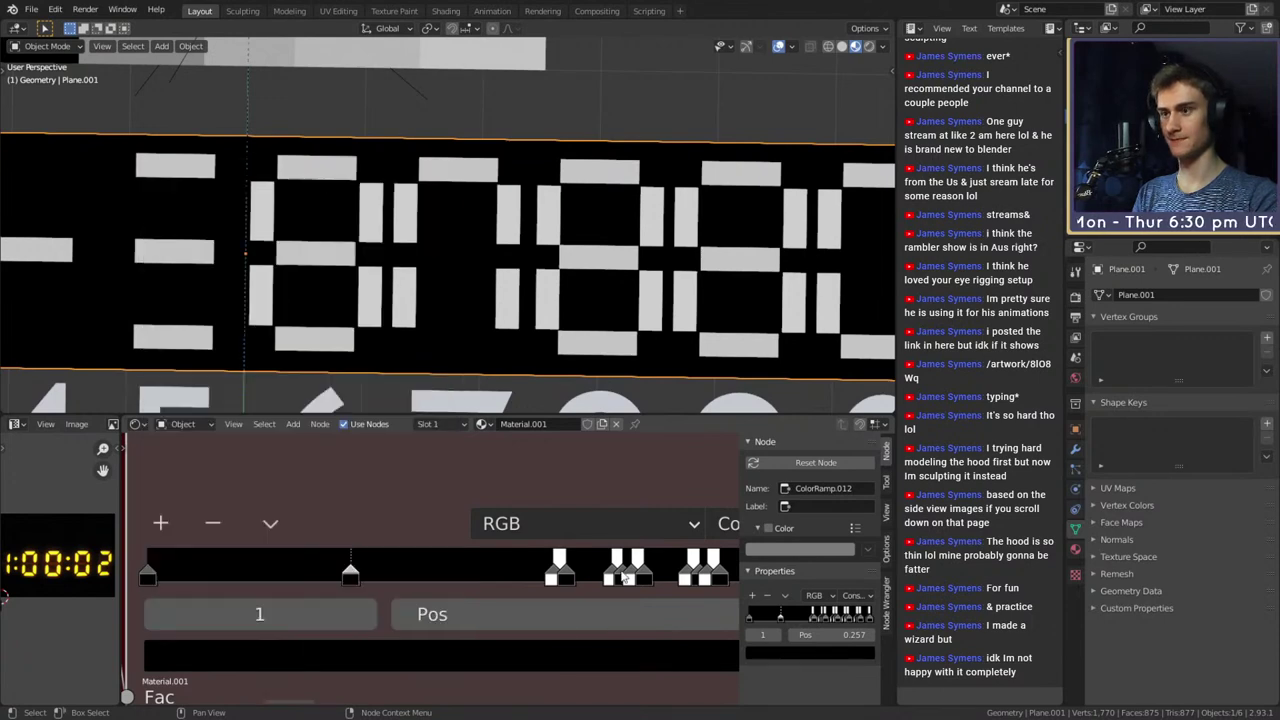
pyautogui.click(445, 655)
pyautogui.moveTo(426, 388); pyautogui.dragTo(430, 172)
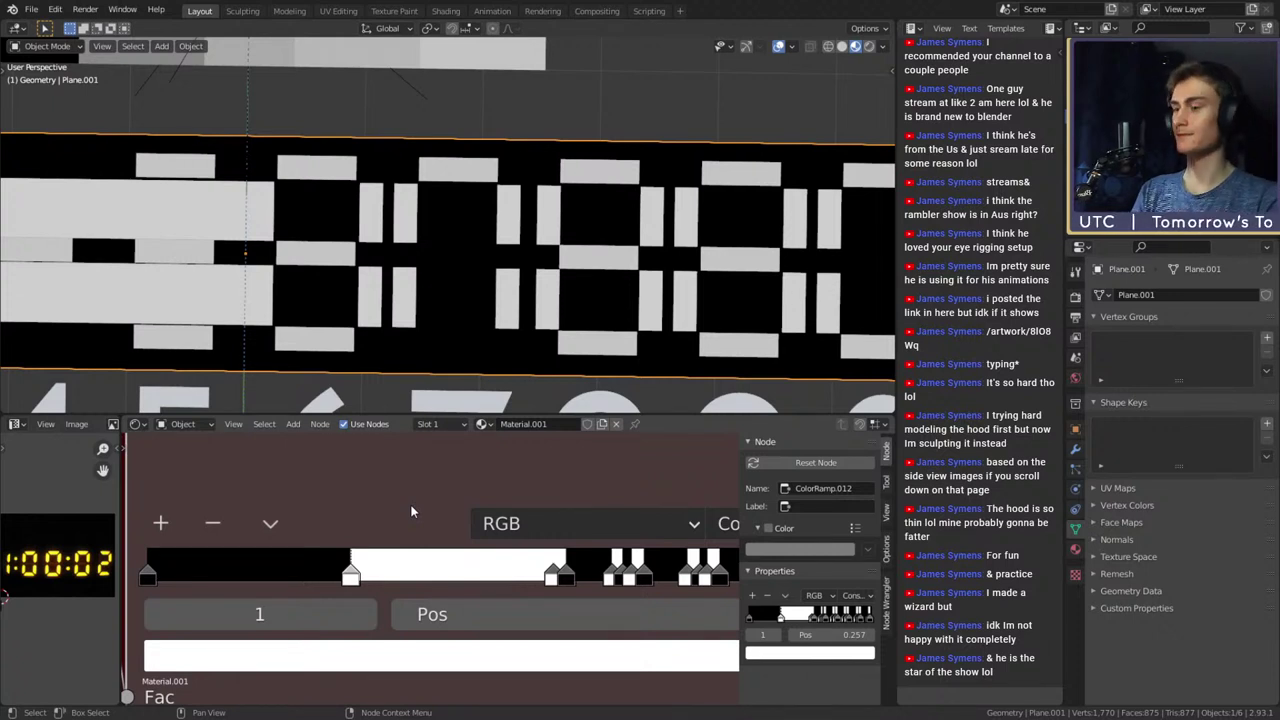
pyautogui.moveTo(350, 574); pyautogui.dragTo(538, 582)
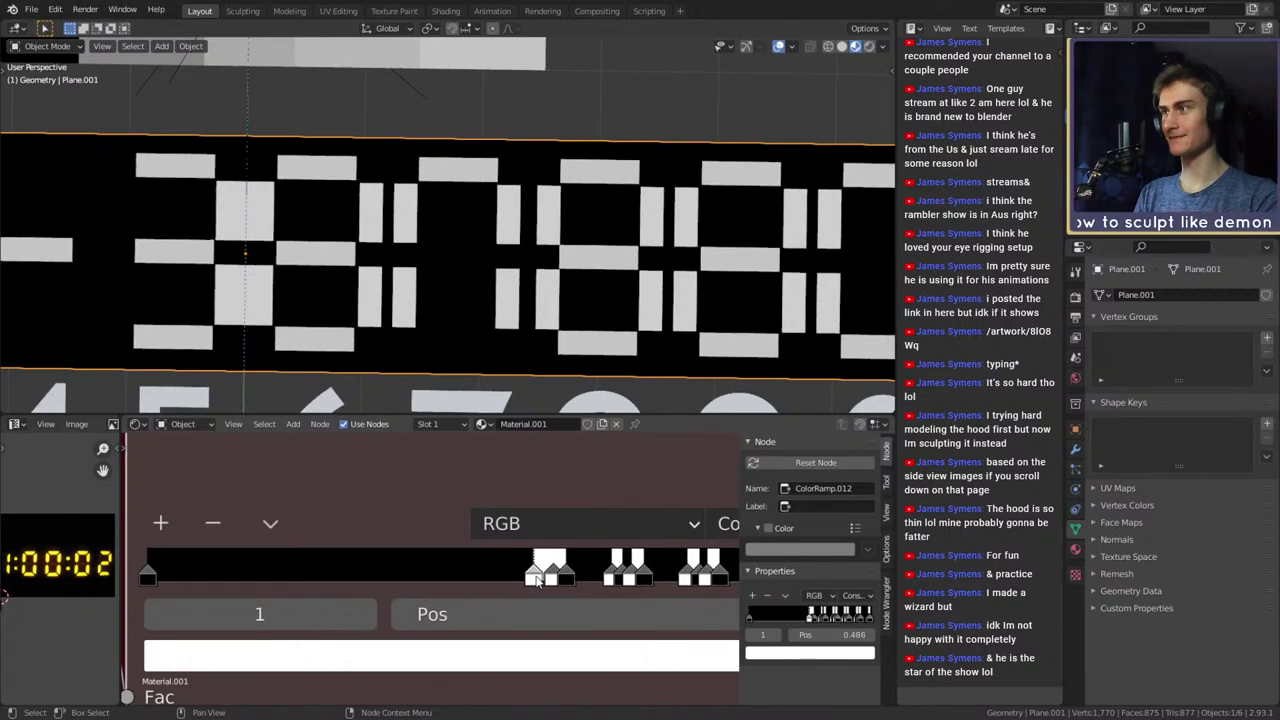
pyautogui.click(160, 524)
pyautogui.moveTo(370, 580); pyautogui.dragTo(555, 585)
pyautogui.moveTo(555, 585); pyautogui.dragTo(553, 585)
# Create the 5's left verticals with a white stop at position 0.421 and a black stop at position 0.436
pyautogui.keyDown('shift'); pyautogui.moveTo(285, 270); pyautogui.dragTo(445, 280, button='middle'); pyautogui.keyUp('shift')
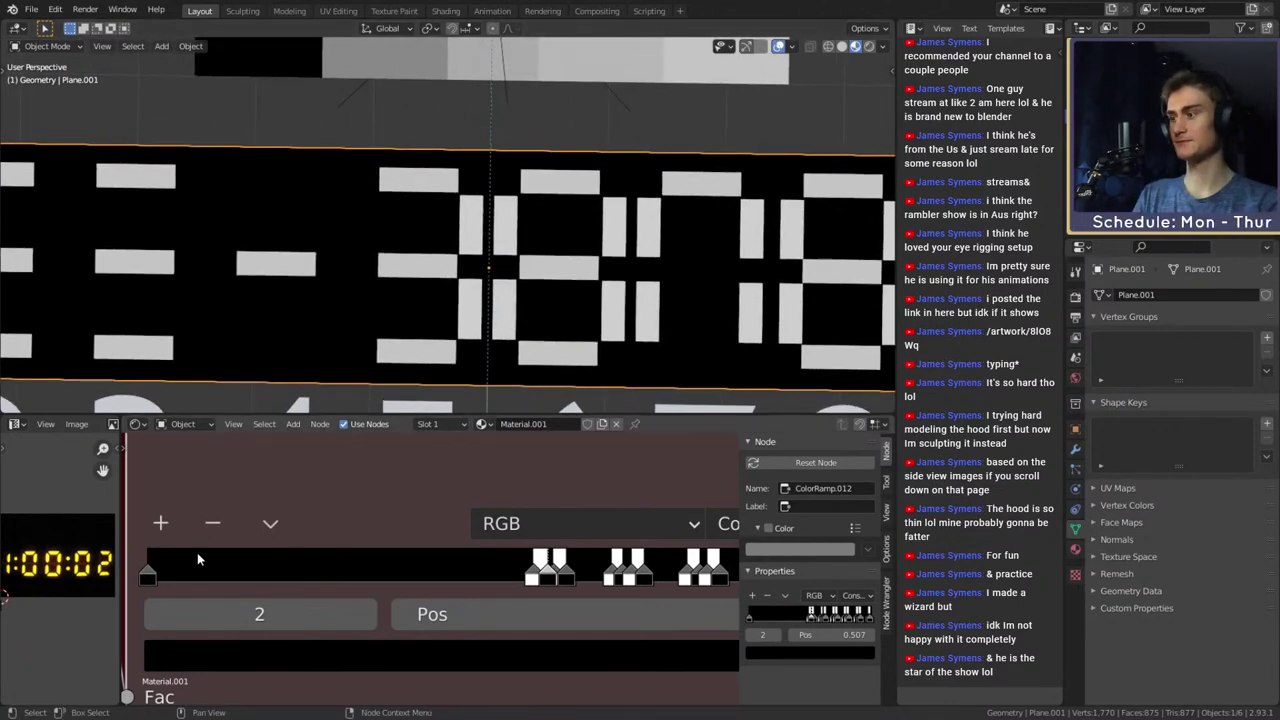
pyautogui.click(399, 565)
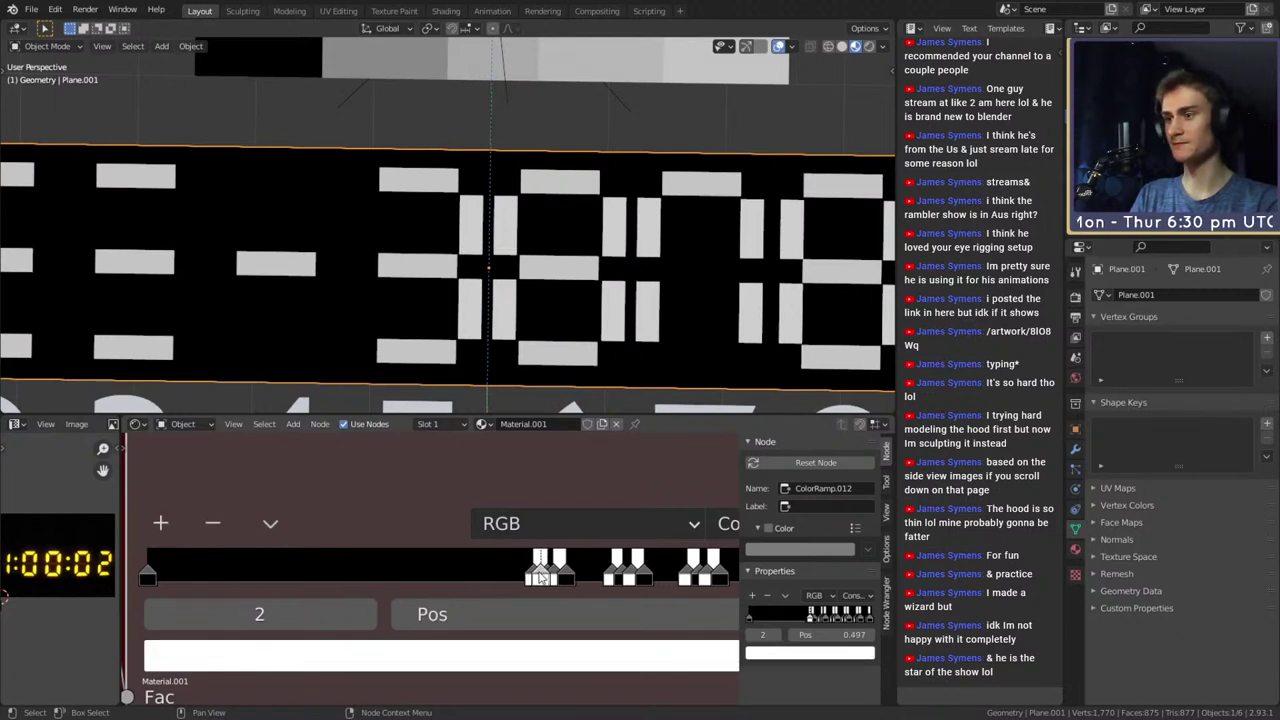
pyautogui.moveTo(539, 577); pyautogui.dragTo(481, 576)
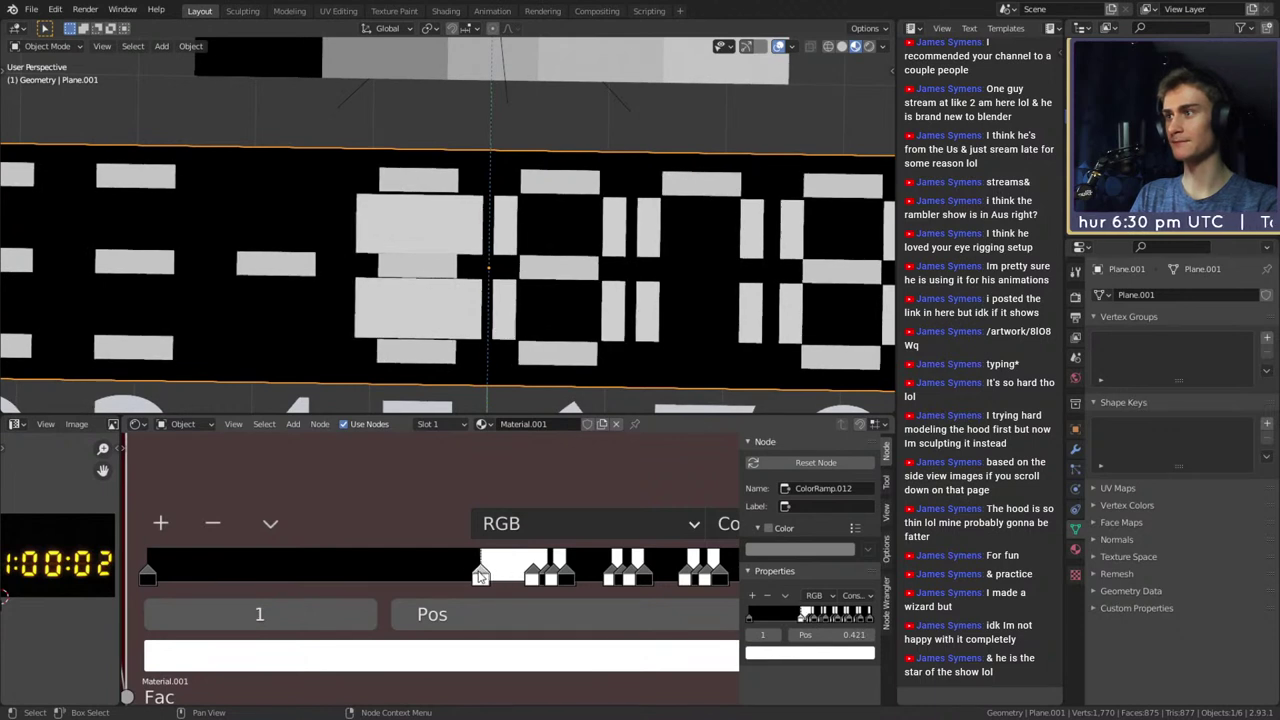
pyautogui.click(160, 522)
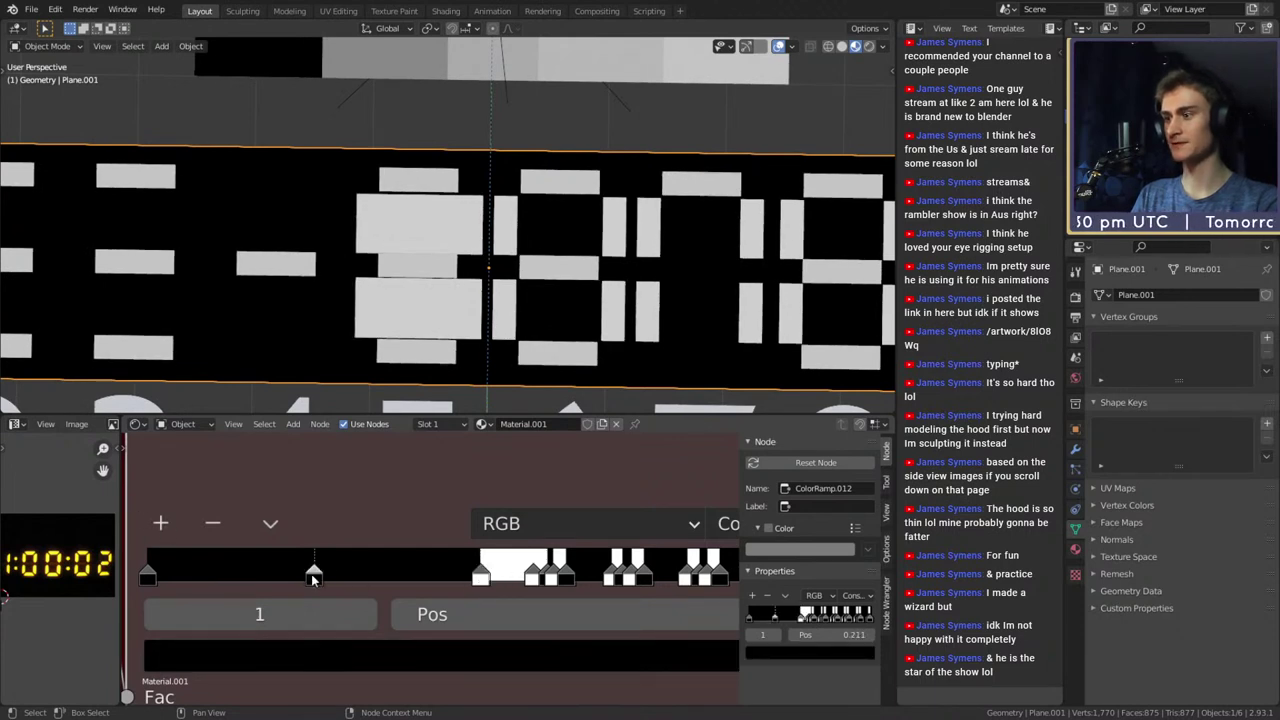
pyautogui.moveTo(313, 578); pyautogui.dragTo(490, 583)
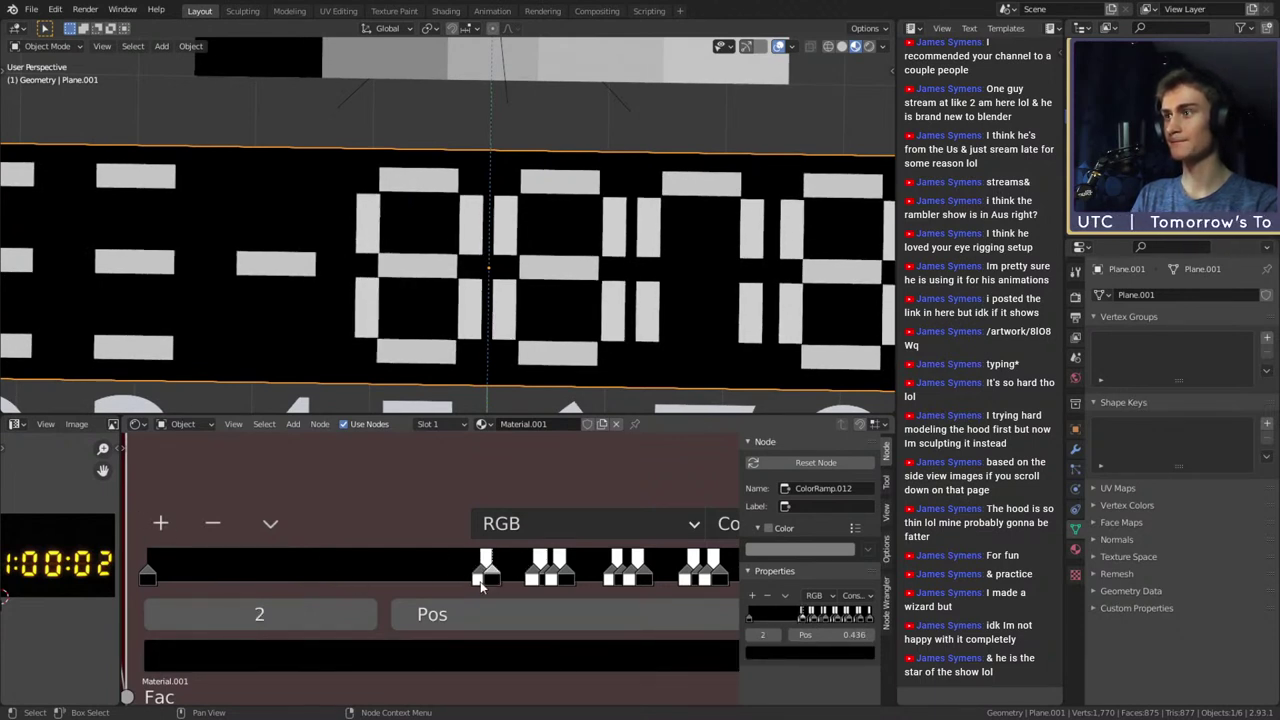
# Create the 4's right verticals with a white stop at the end of its horizontal and a black stop just after it
pyautogui.click(160, 522)
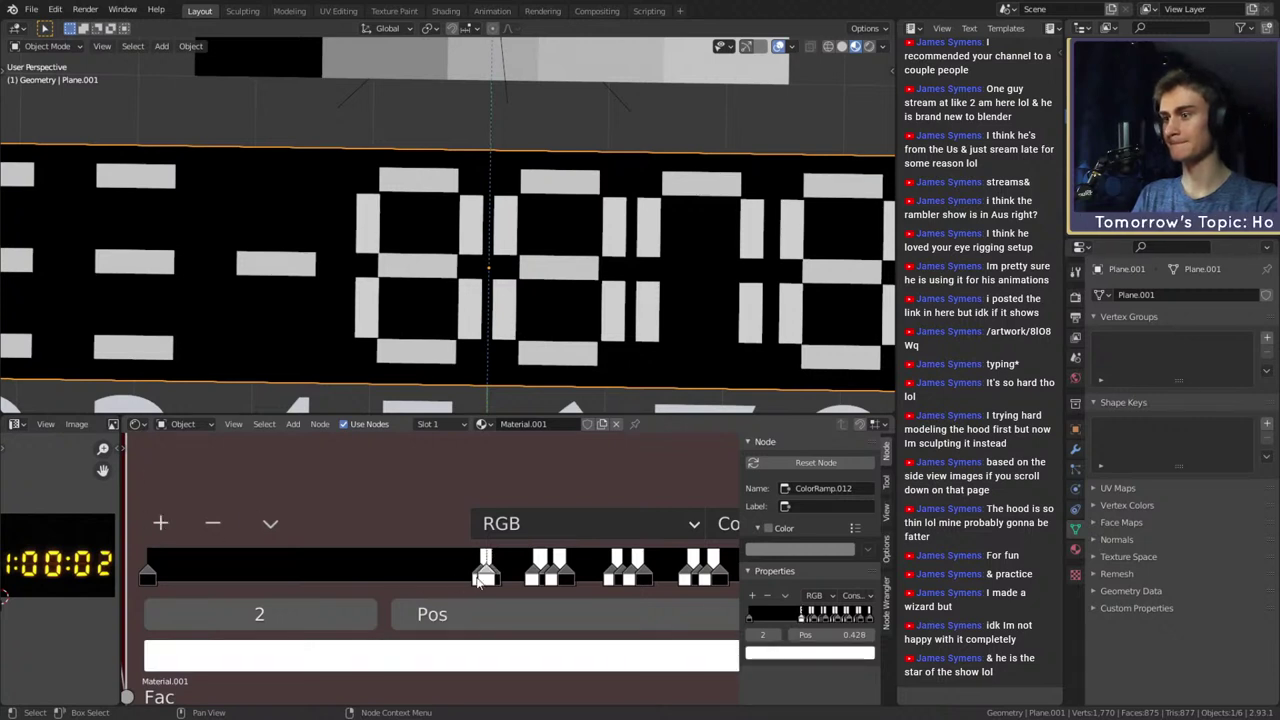
pyautogui.moveTo(485, 577); pyautogui.dragTo(457, 580)
pyautogui.click(160, 522)
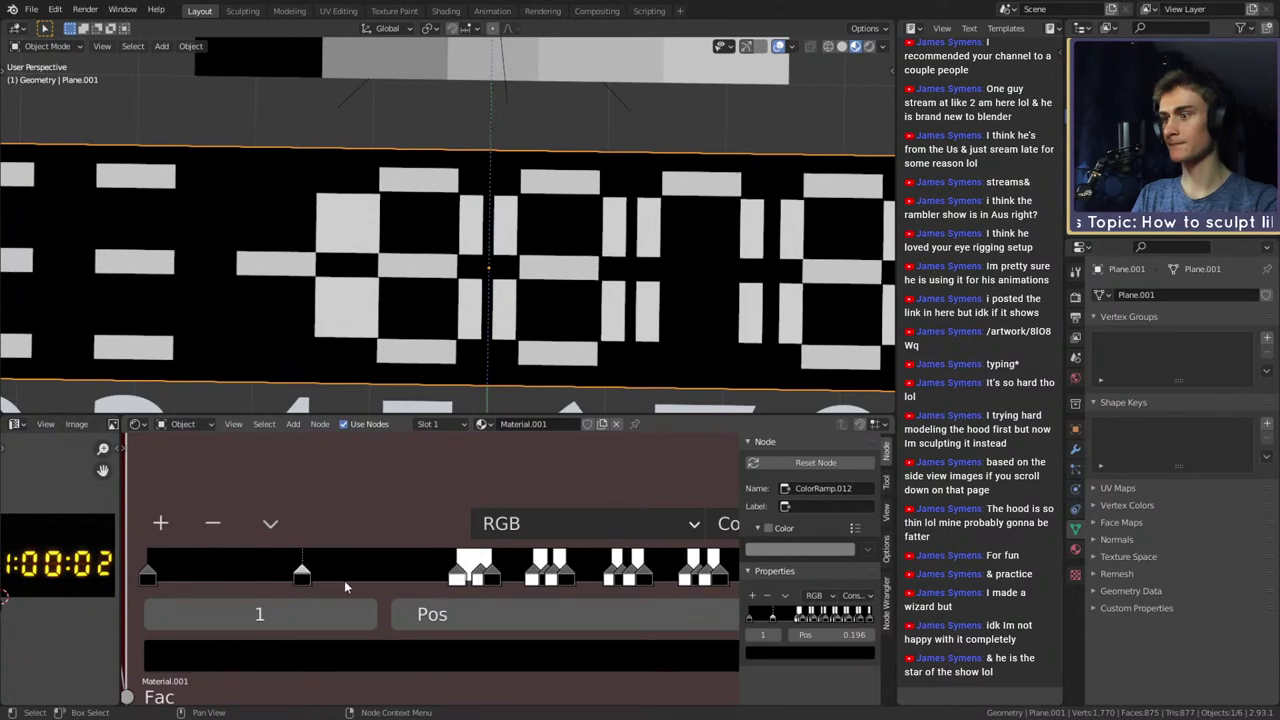
pyautogui.moveTo(302, 578); pyautogui.dragTo(468, 582)
# Create the 4's left verticals with a white stop at position 0.323 and a black stop at position 0.339
pyautogui.click(463, 576)
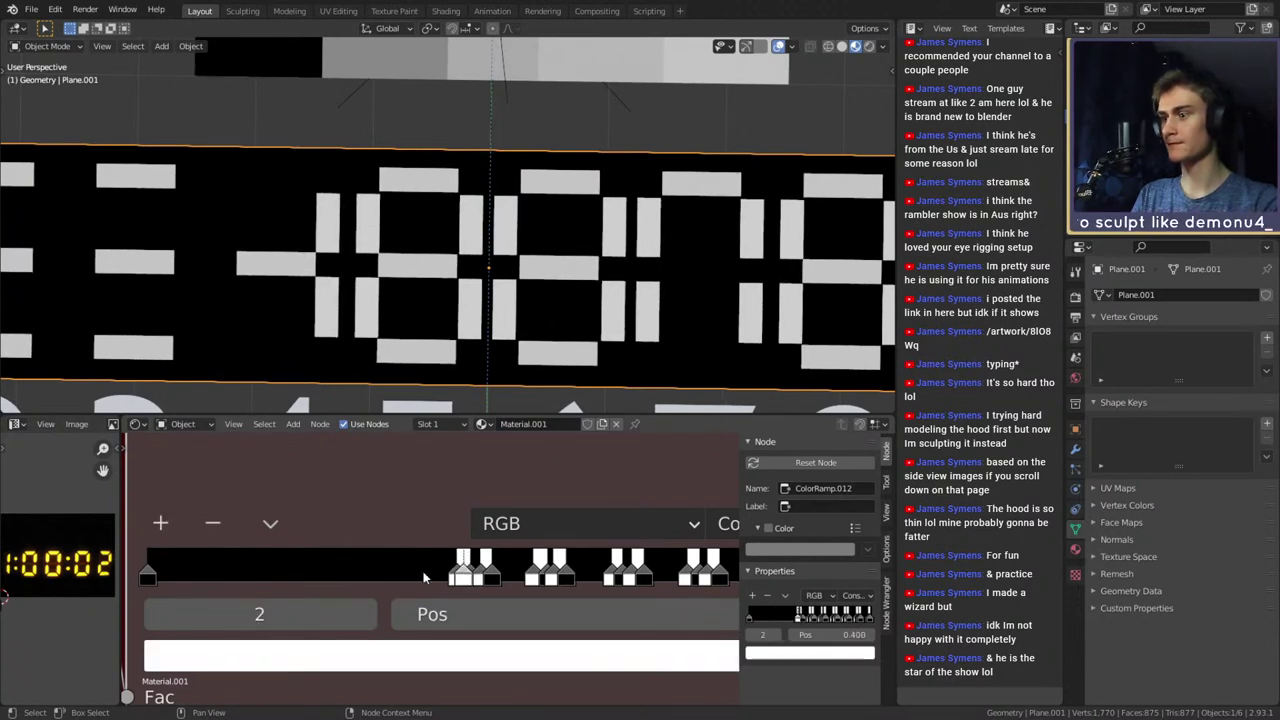
pyautogui.moveTo(463, 576); pyautogui.dragTo(403, 580)
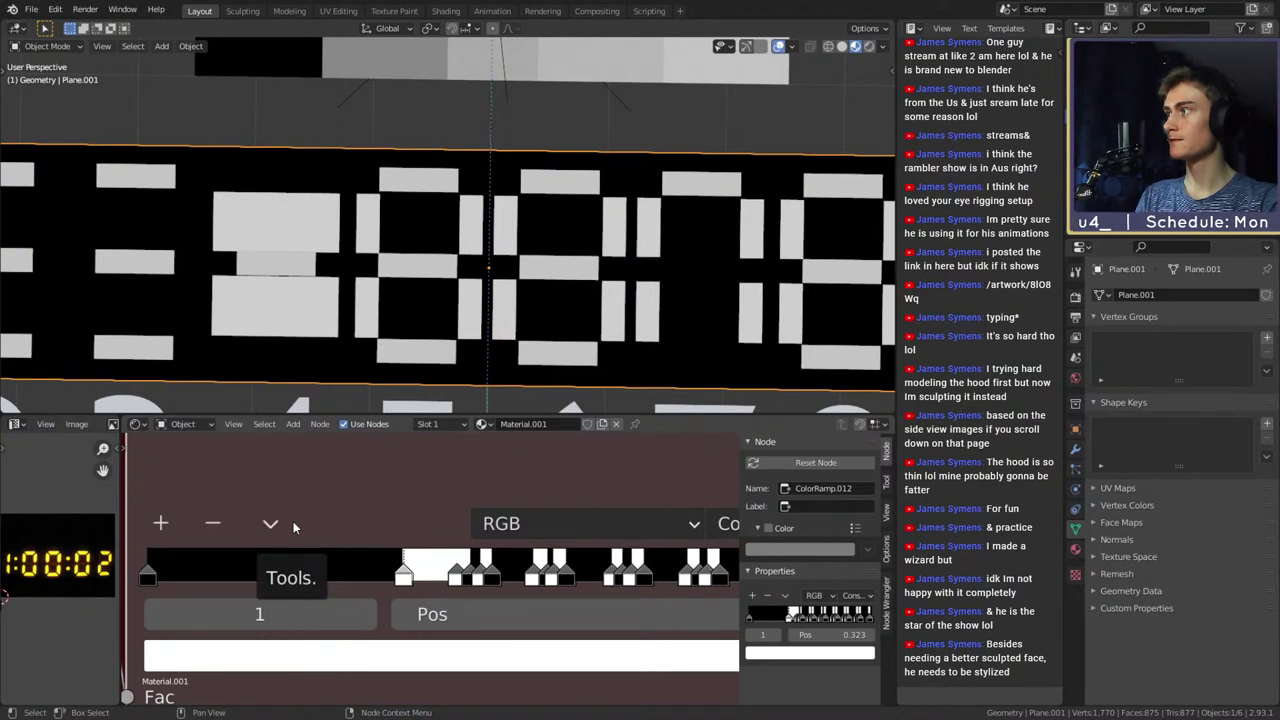
pyautogui.click(160, 522)
pyautogui.moveTo(277, 578); pyautogui.dragTo(420, 588)
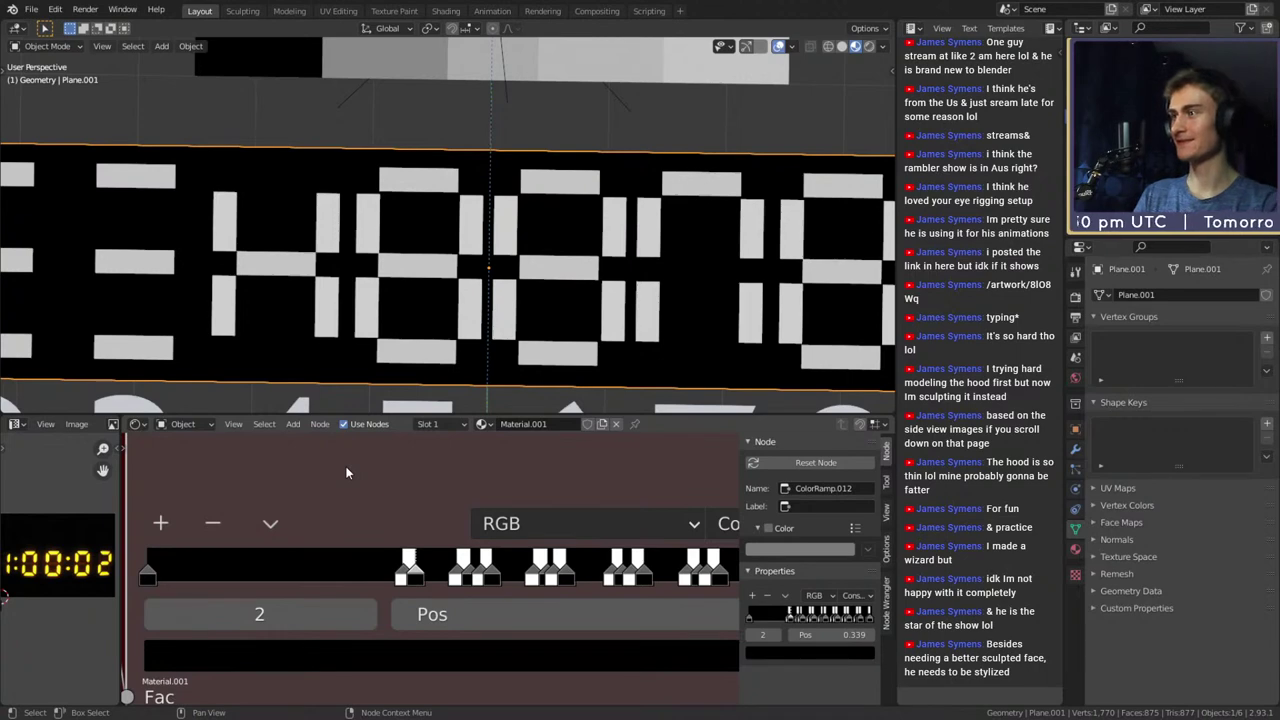
# Create the 3's right verticals with a white stop at position 0.298 and a black stop at position 0.314
pyautogui.keyDown('shift'); pyautogui.moveTo(288, 243); pyautogui.dragTo(514, 248, button='middle'); pyautogui.keyUp('shift')
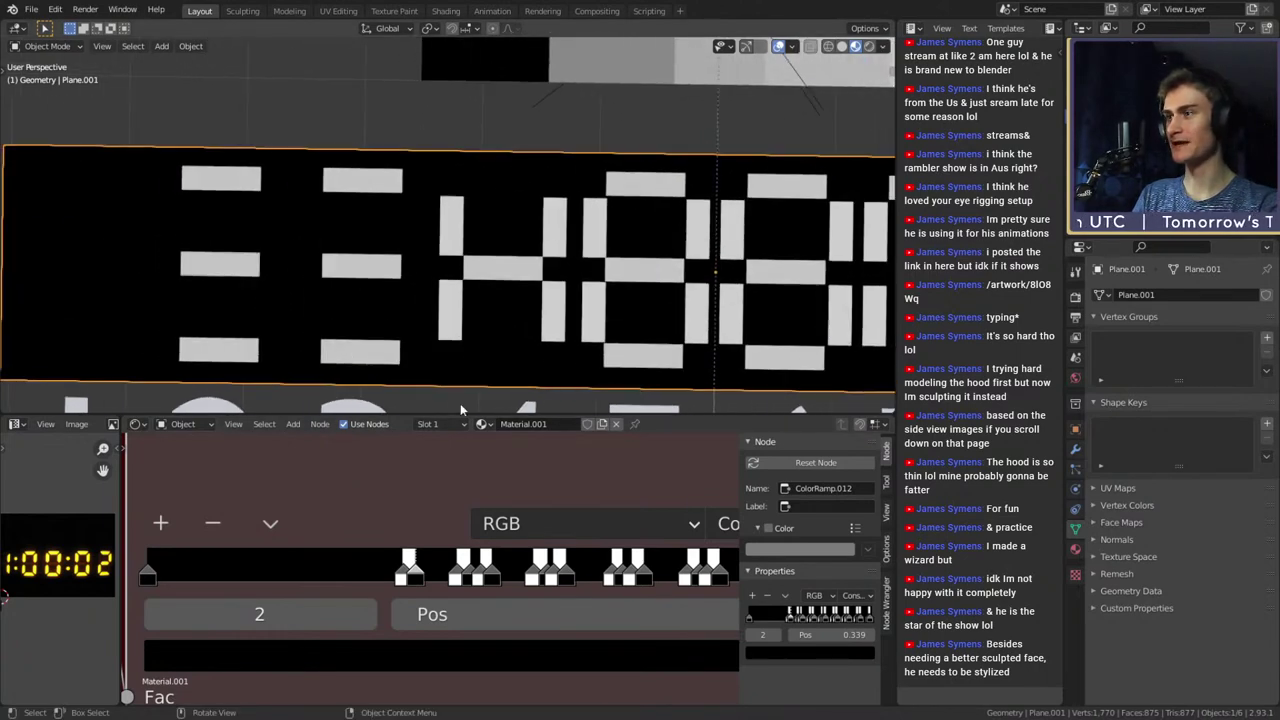
pyautogui.click(162, 525)
pyautogui.moveTo(409, 572); pyautogui.dragTo(385, 578)
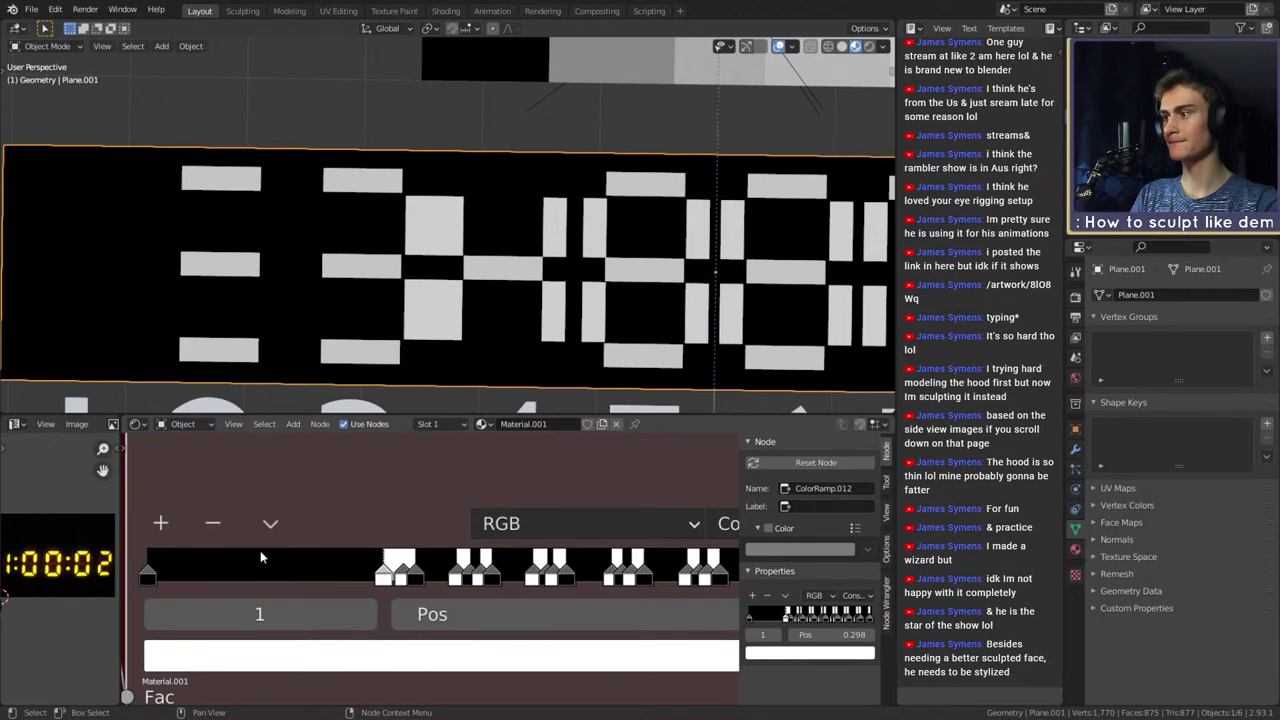
pyautogui.click(160, 523)
pyautogui.moveTo(267, 579); pyautogui.dragTo(399, 580)
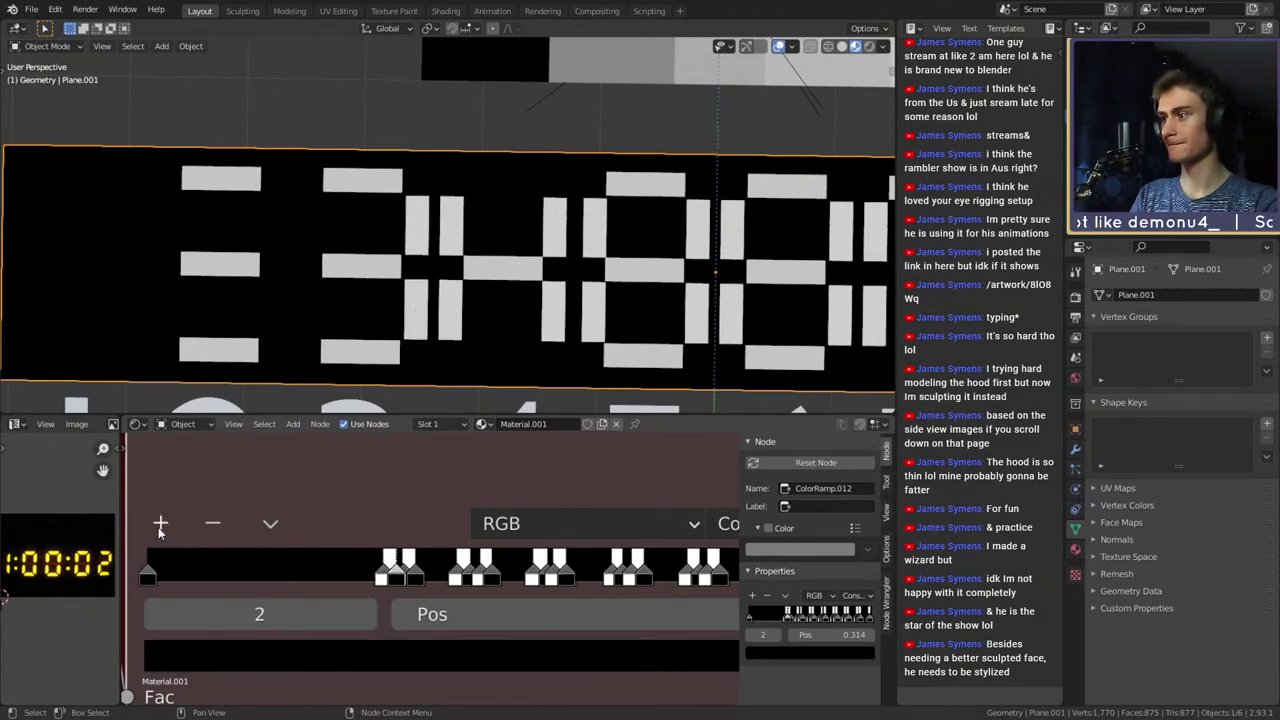
pyautogui.click(159, 526)
pyautogui.moveTo(392, 576); pyautogui.dragTo(329, 578)
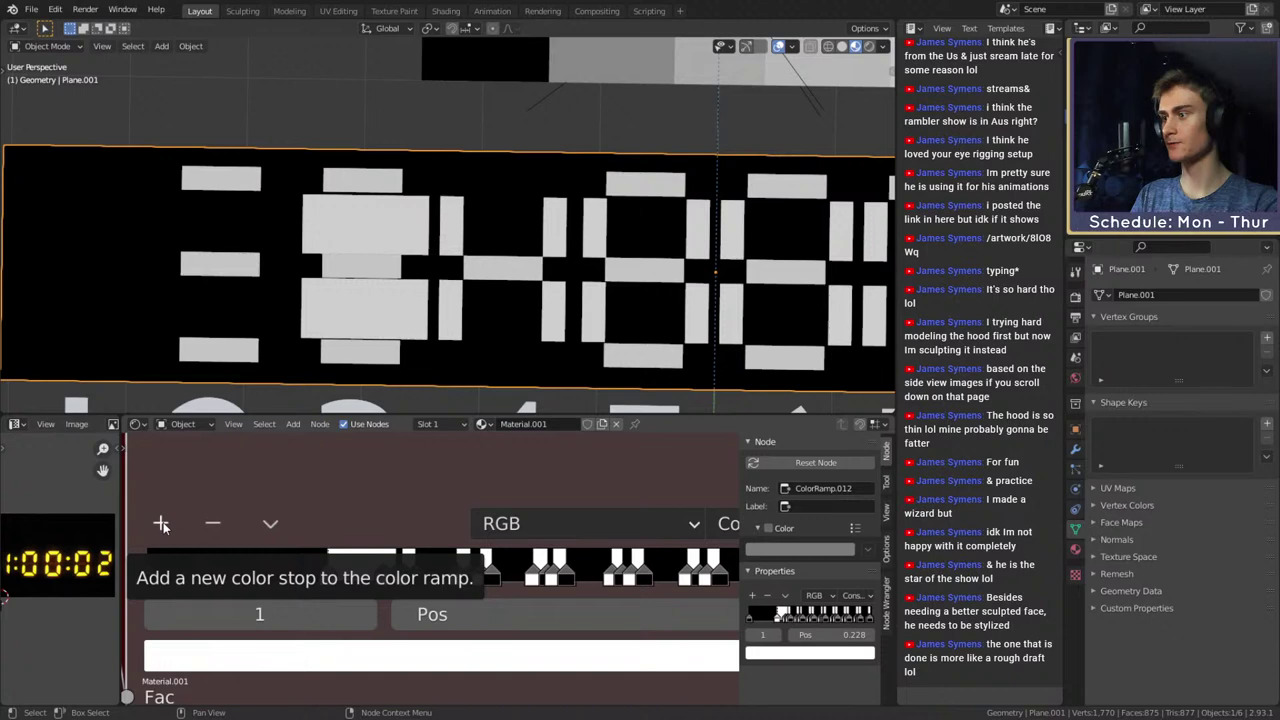
pyautogui.scroll(-3, 450, 300)
pyautogui.scroll(4, 420, 305)
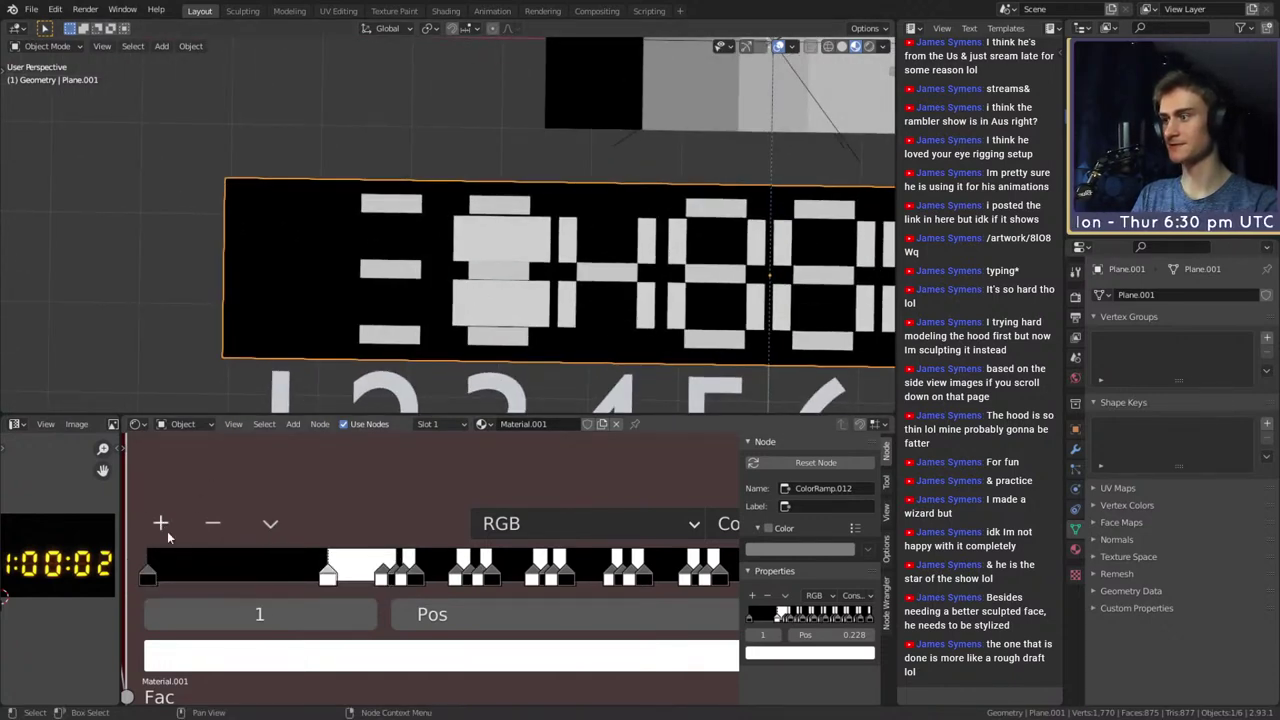
pyautogui.scroll(-4, 162, 524)
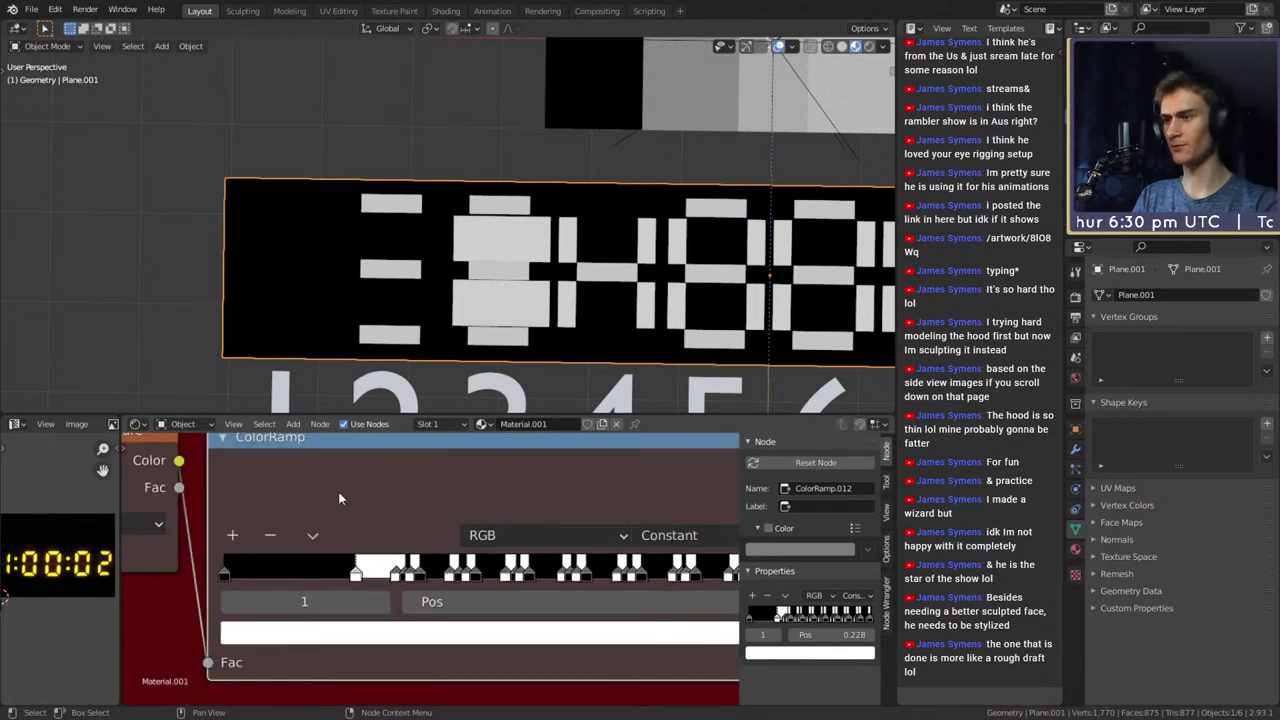
pyautogui.moveTo(387, 503); pyautogui.dragTo(350, 500, button='middle')
pyautogui.scroll(3, 336, 510)
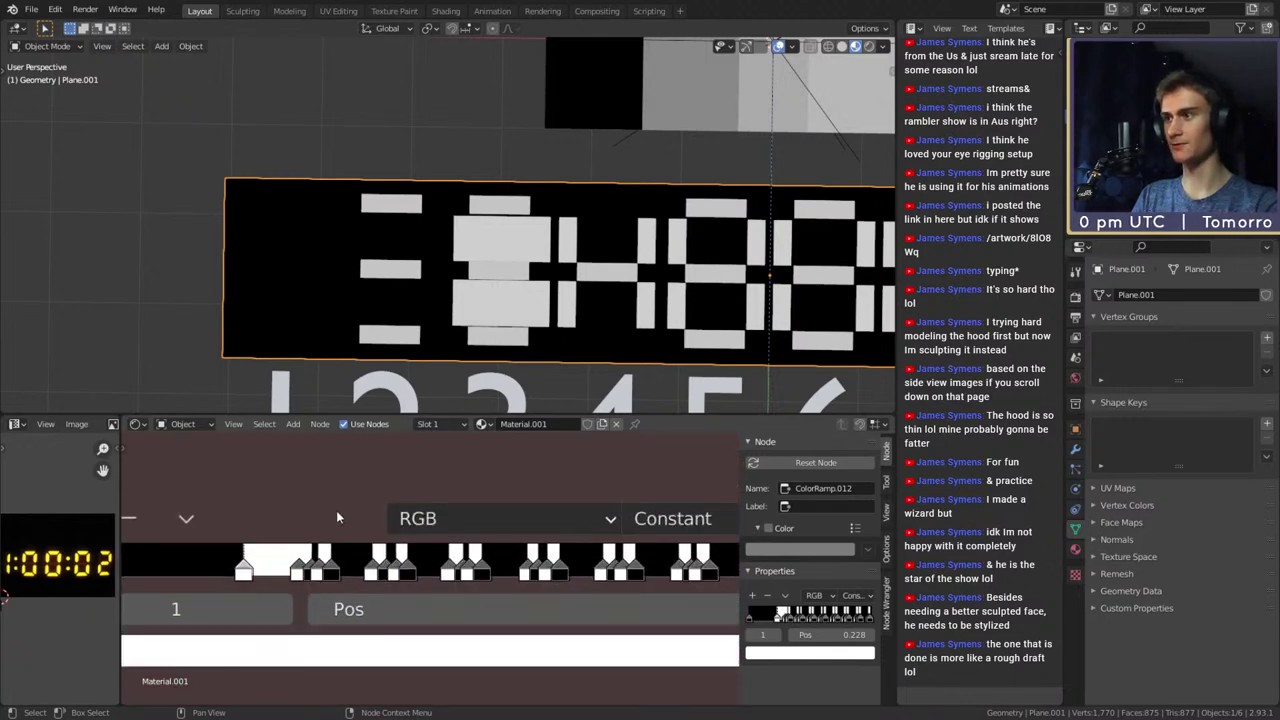
pyautogui.scroll(-6, 575, 299)
pyautogui.scroll(8, 575, 299)
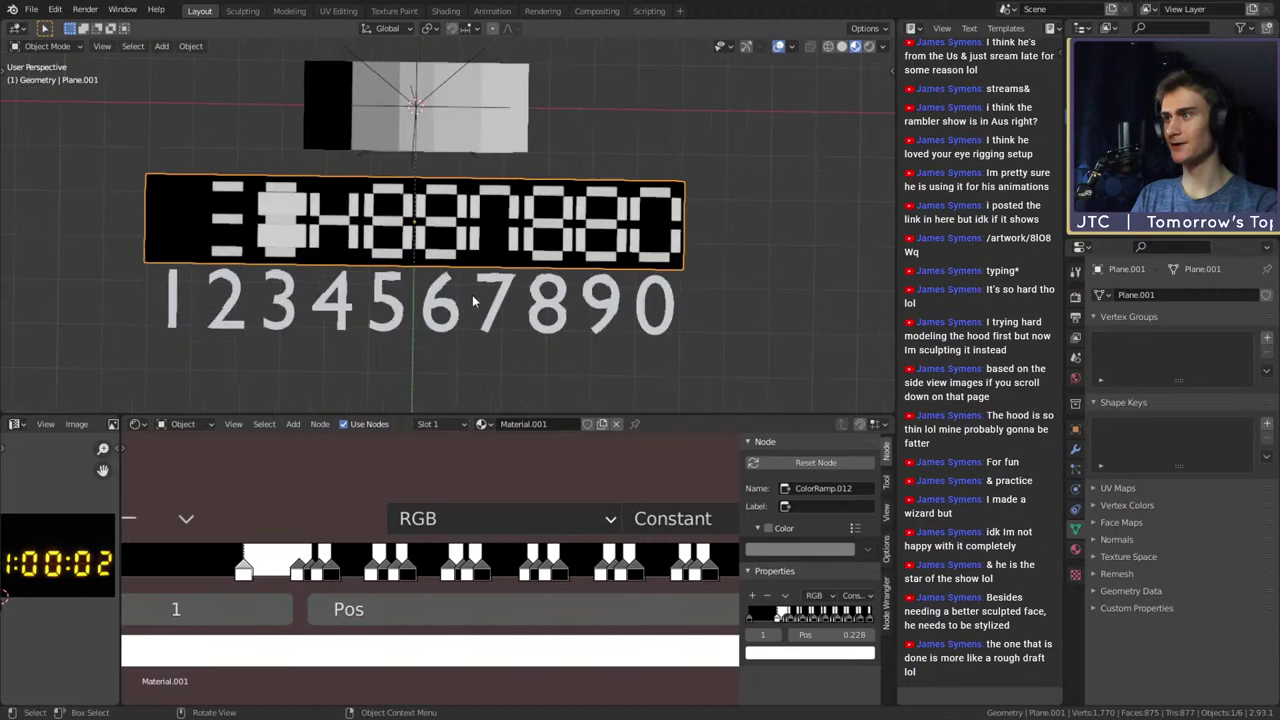
pyautogui.scroll(3, 505, 297)
pyautogui.scroll(-2, 505, 295)
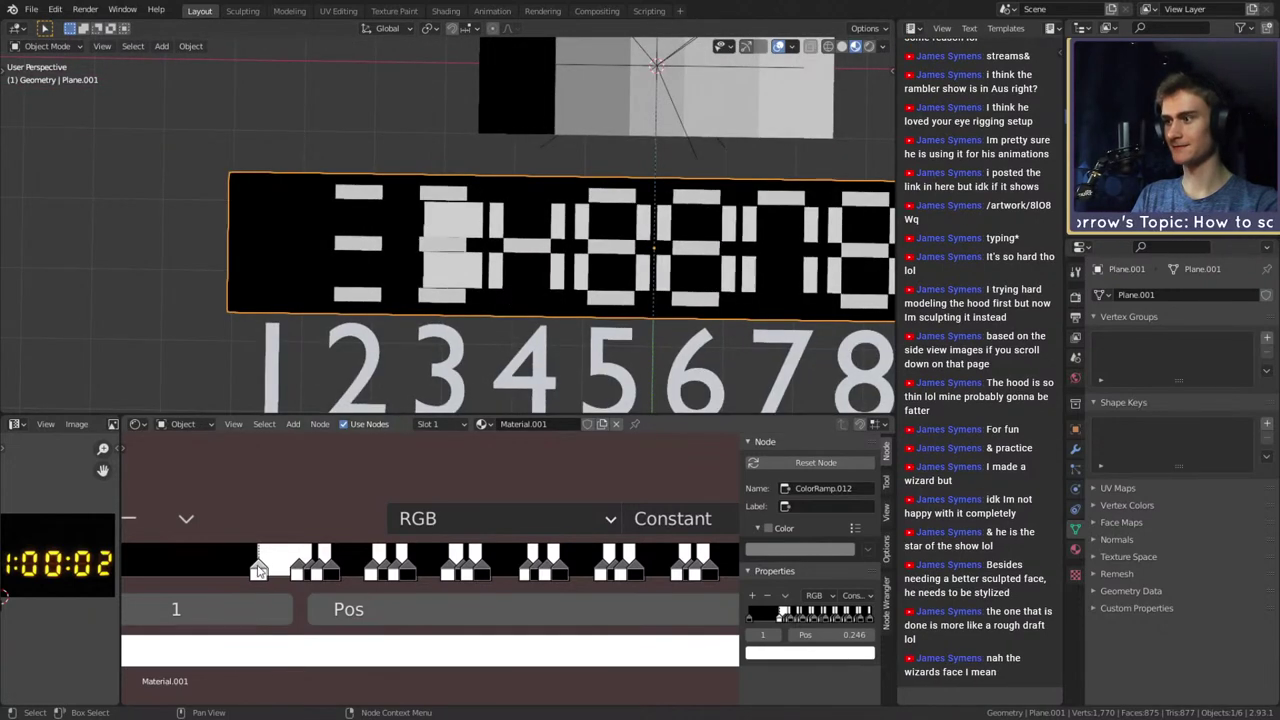
pyautogui.click(129, 518)
pyautogui.moveTo(261, 481); pyautogui.dragTo(373, 478, button='middle')
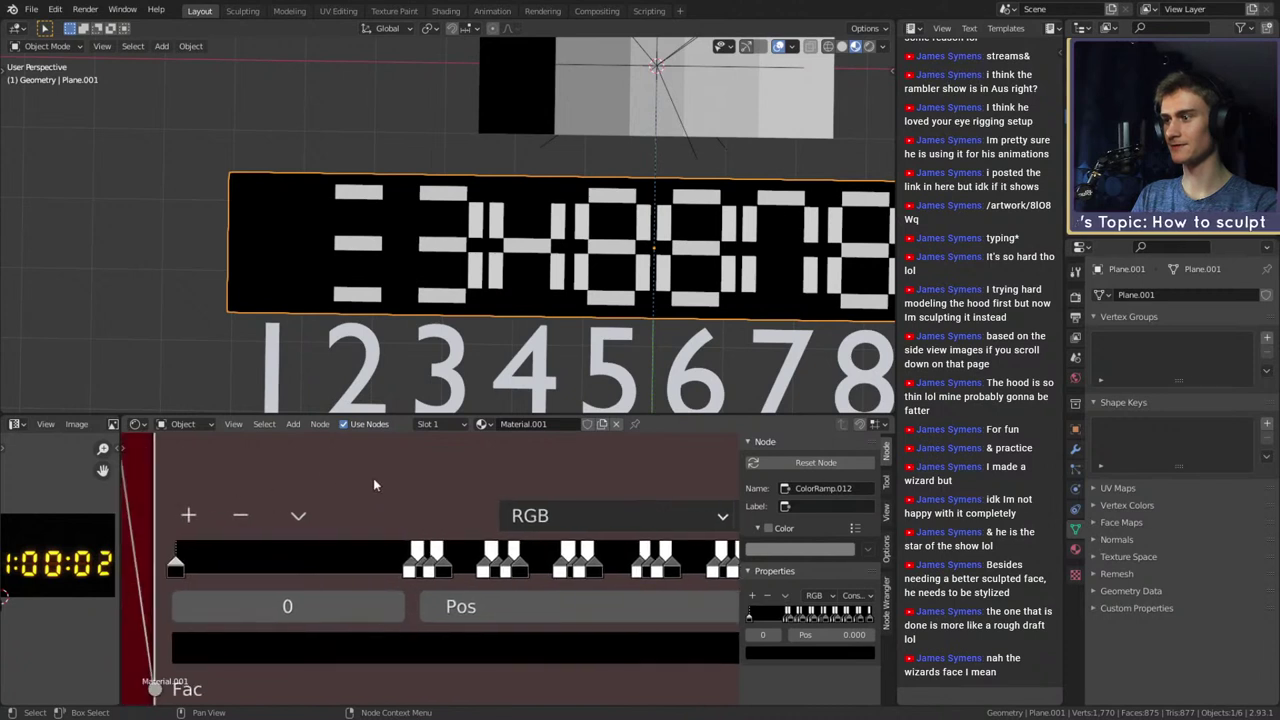
pyautogui.click(187, 516)
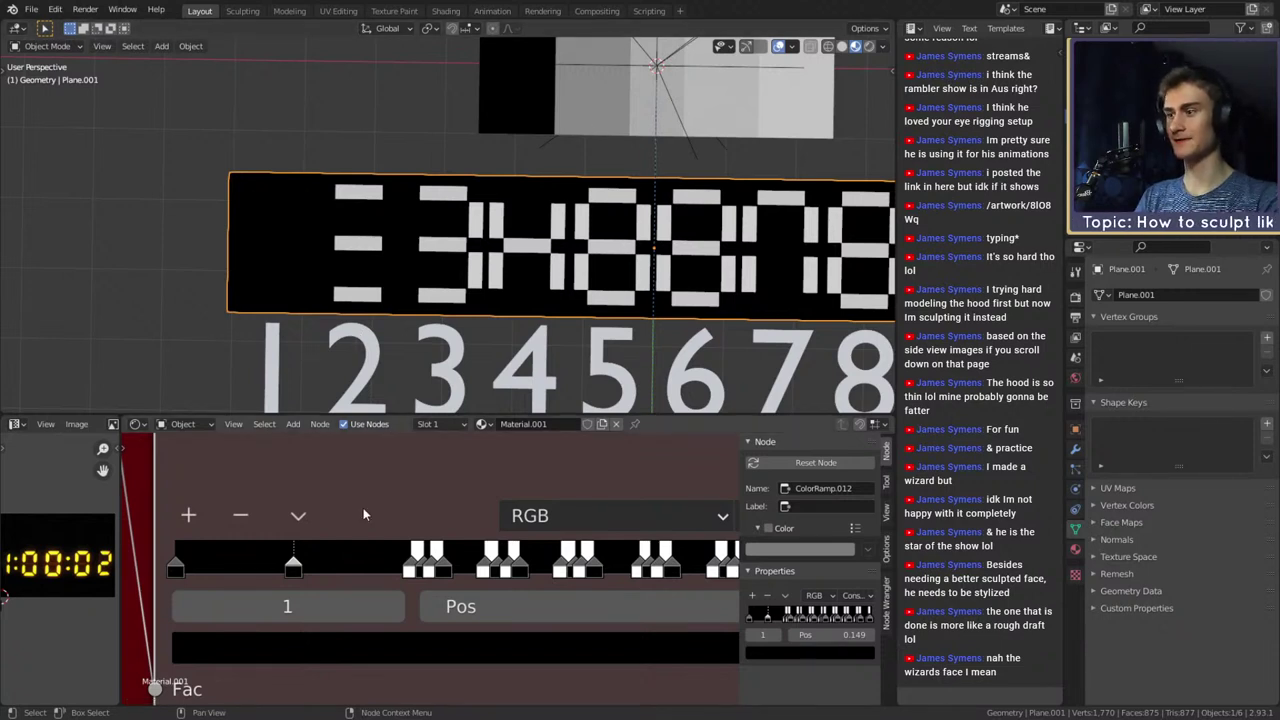
pyautogui.scroll(-2, 350, 521)
pyautogui.click(291, 530)
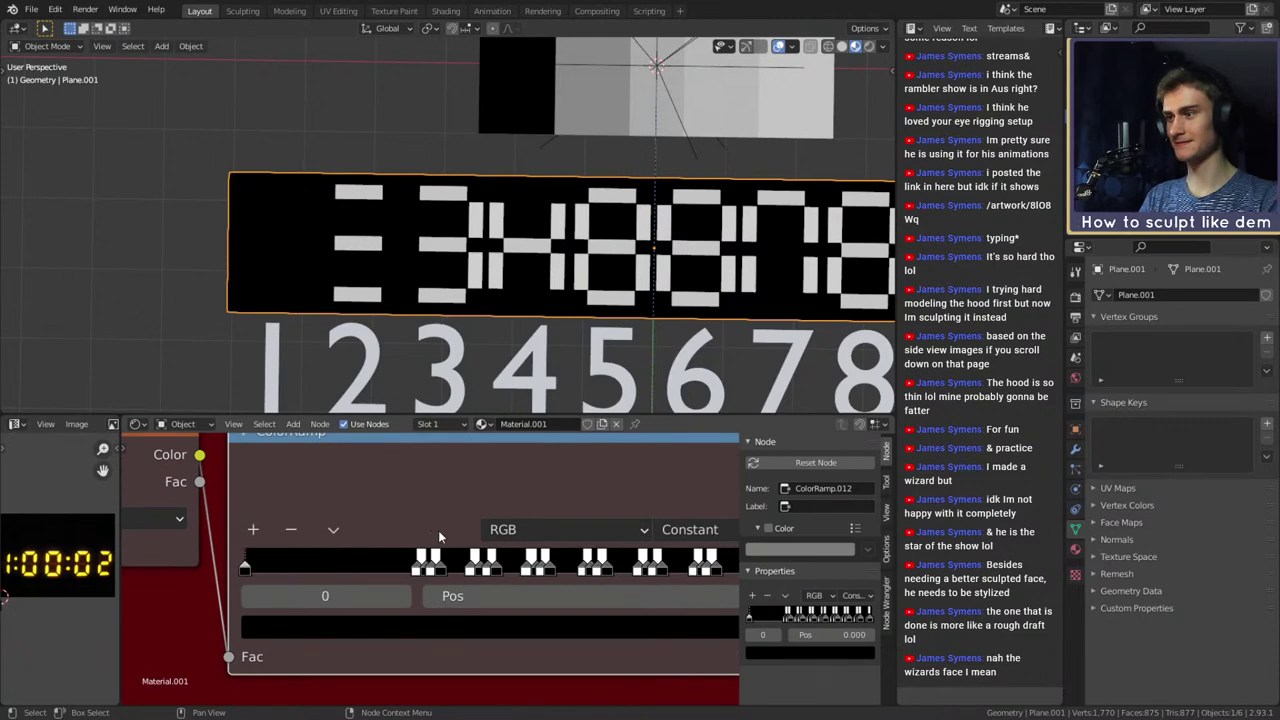
# Move the Mask_Hori_3 frame up and duplicate its lower Texture Coordinate, Mapping, Gradient Texture and ColorRamp row directly below the original
pyautogui.scroll(-5, 438, 530)
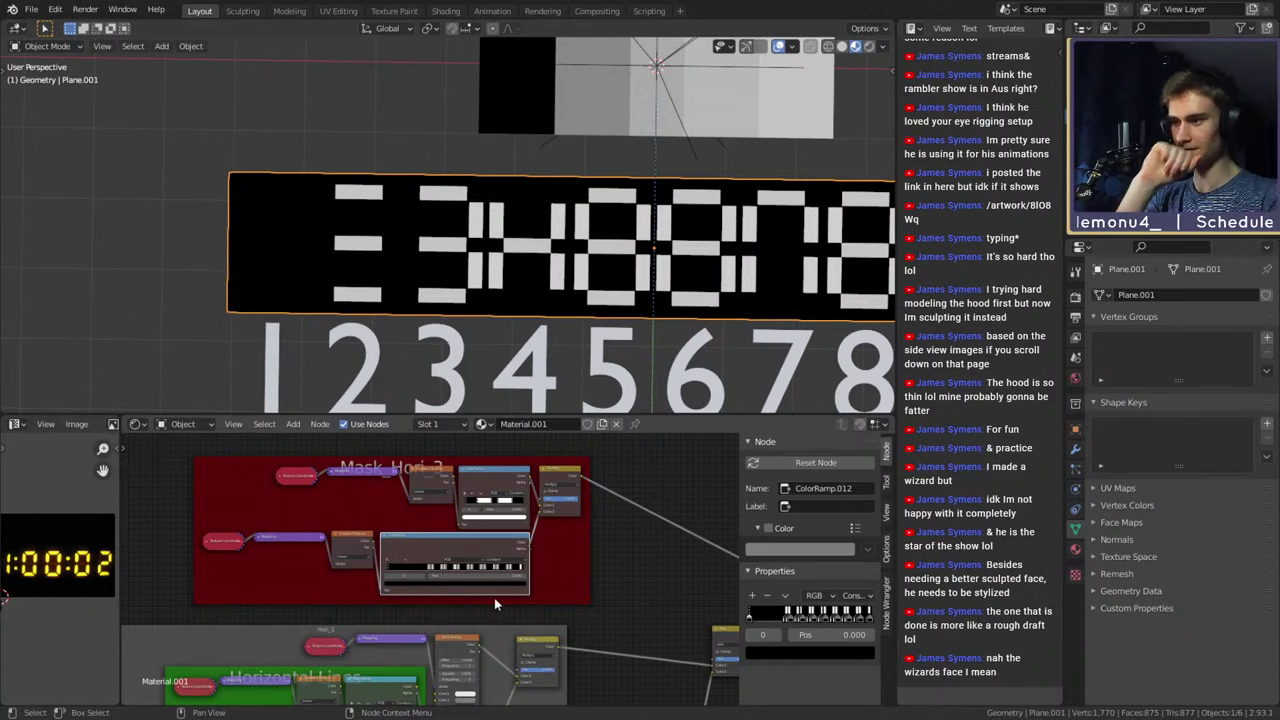
pyautogui.click(287, 594)
pyautogui.scroll(-3, 379, 550)
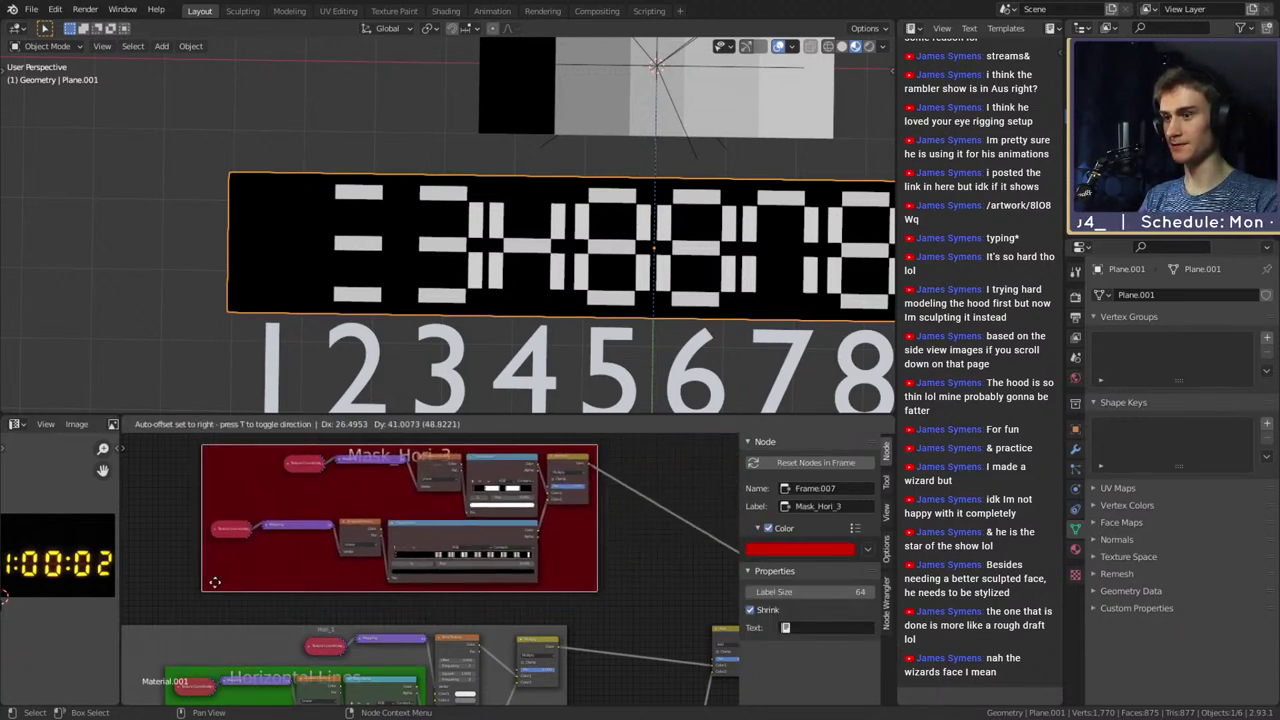
pyautogui.click(386, 530)
pyautogui.click(330, 527)
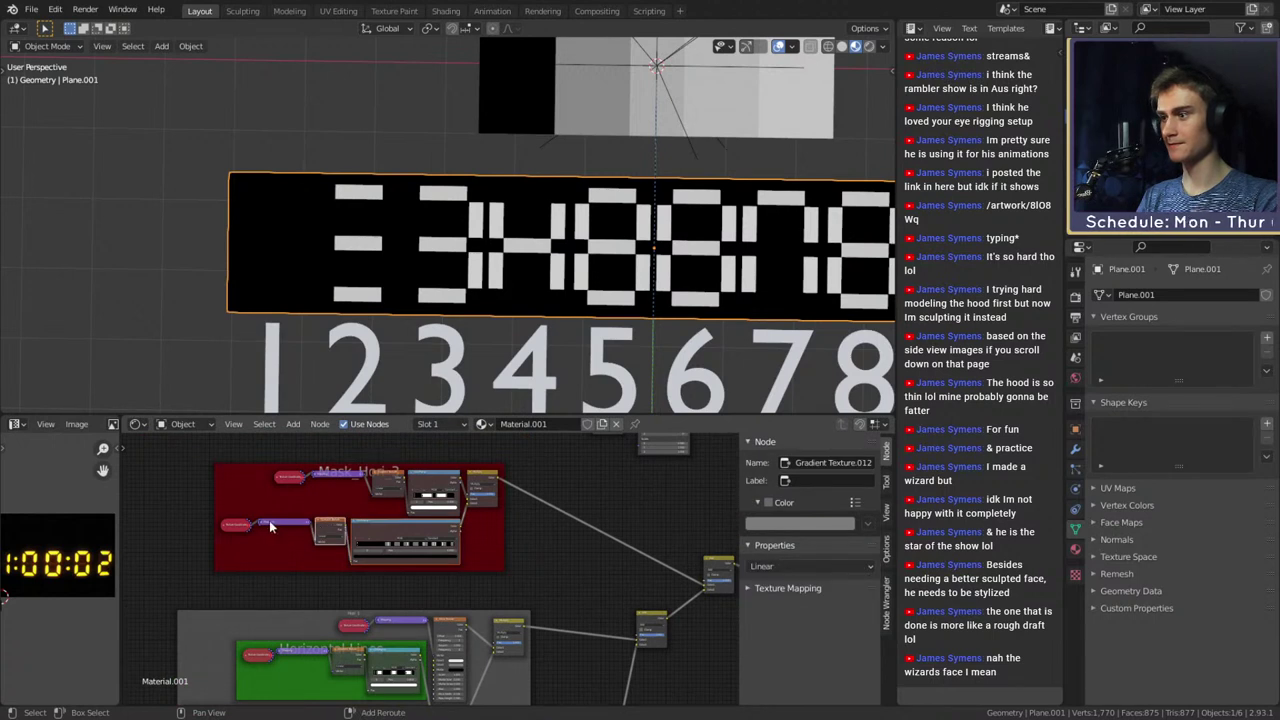
pyautogui.click(232, 528)
pyautogui.hotkey('shift', 'd')
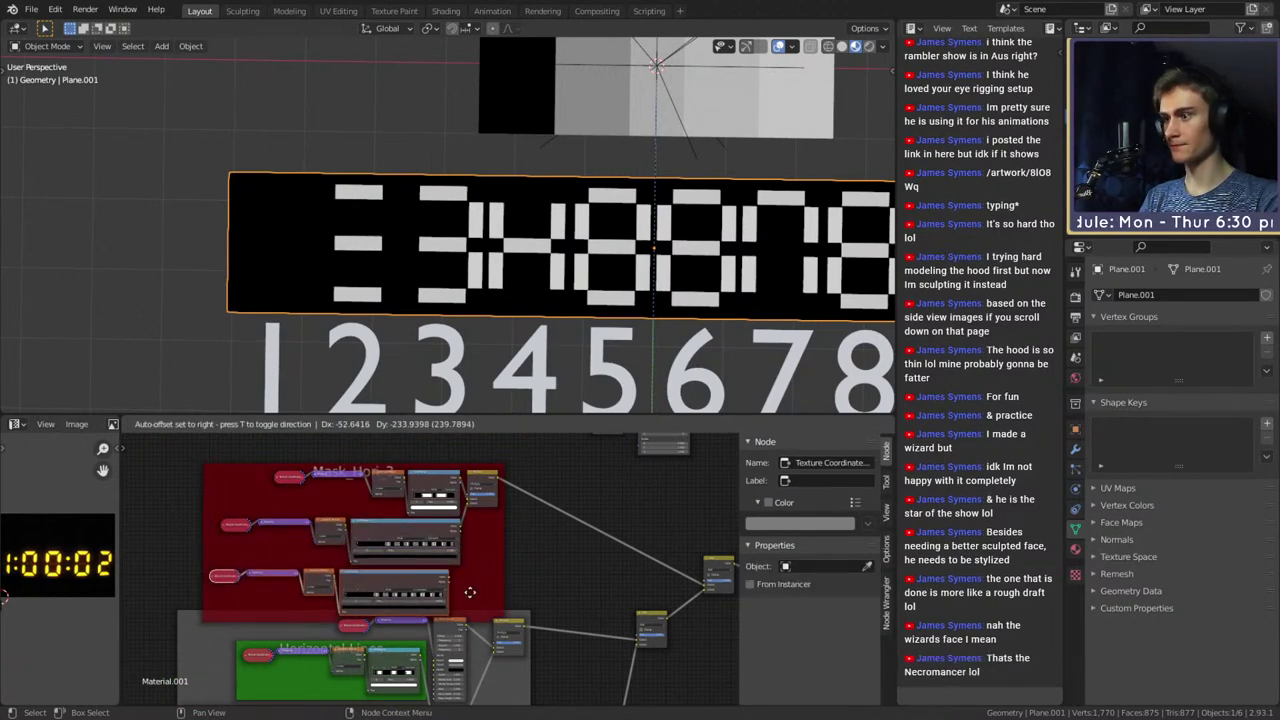
pyautogui.click(479, 595)
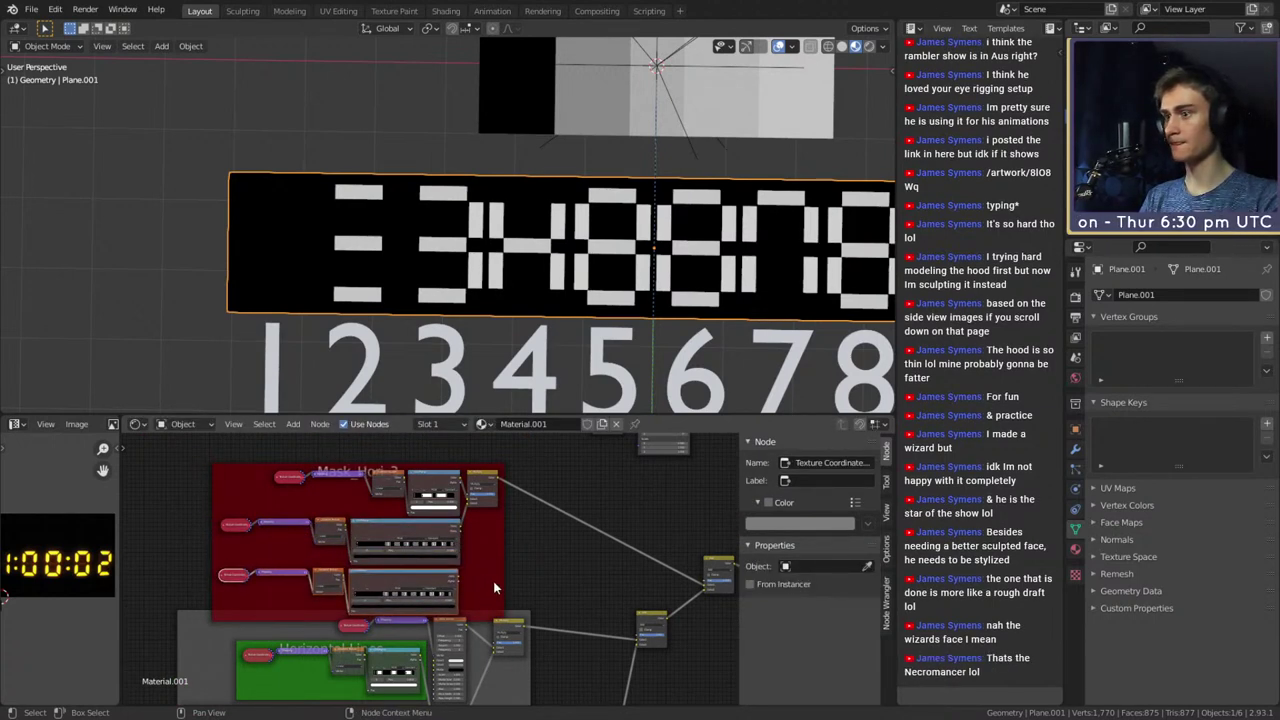
# Move the enlarged Mask_Hori_3 frame up until it clears the grey frame beneath it
pyautogui.moveTo(494, 588); pyautogui.dragTo(459, 557)
pyautogui.click(522, 528)
pyautogui.scroll(5, 522, 528)
pyautogui.moveTo(521, 529); pyautogui.dragTo(647, 536, button='middle')
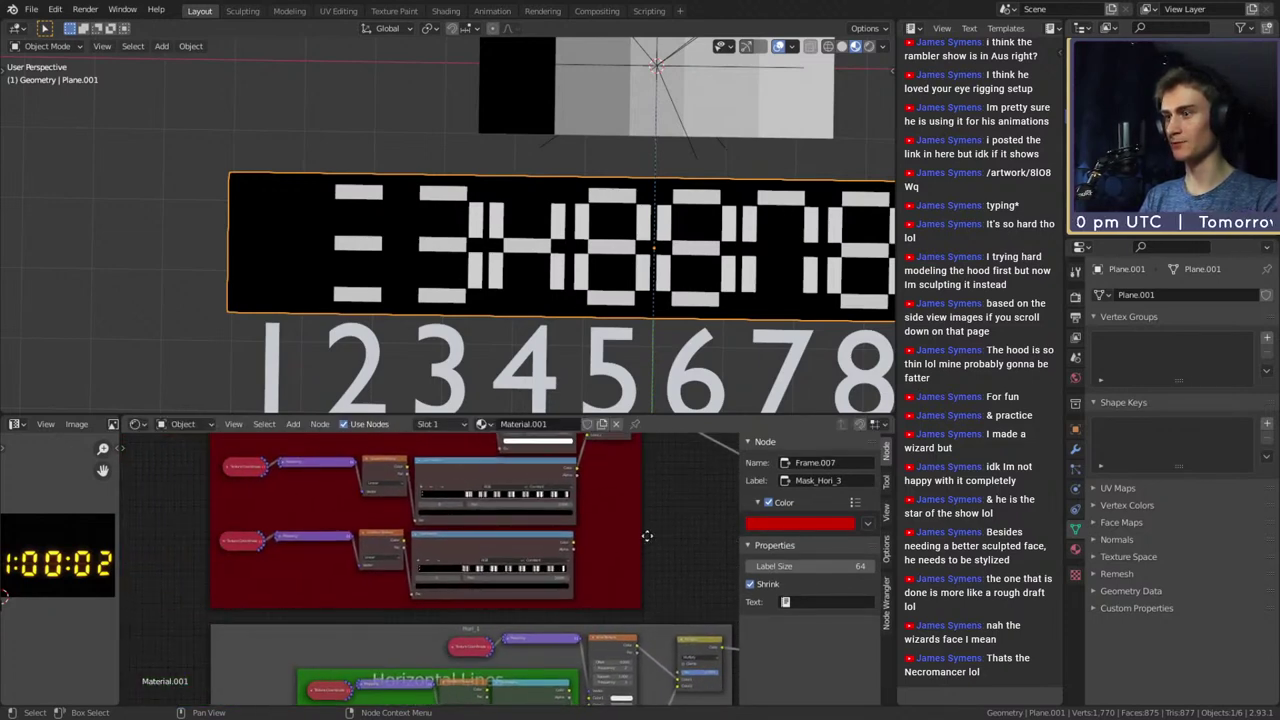
pyautogui.click(476, 542)
pyautogui.click(382, 538)
pyautogui.click(286, 541)
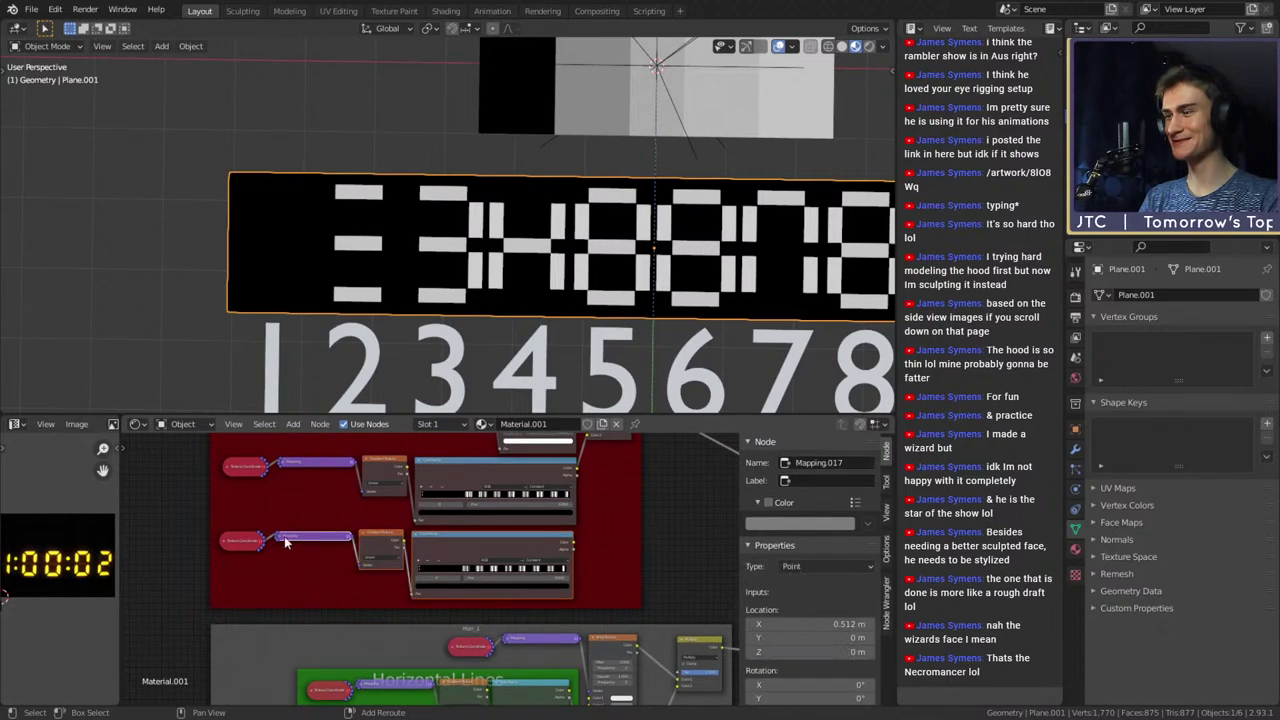
pyautogui.click(250, 542)
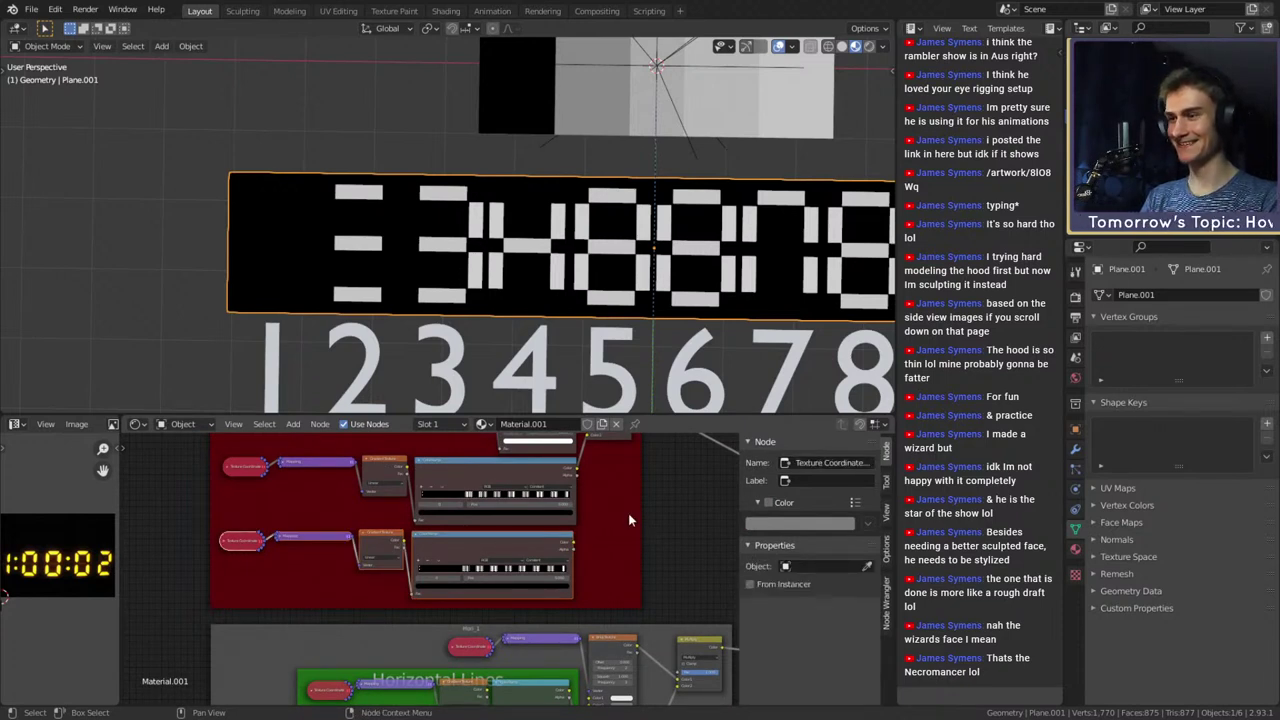
# Move the frame's Multiply Mix node farther right to leave room beside the ColorRamps
pyautogui.moveTo(629, 520); pyautogui.dragTo(545, 530, button='middle')
pyautogui.moveTo(527, 453); pyautogui.dragTo(623, 447)
pyautogui.scroll(3, 560, 566)
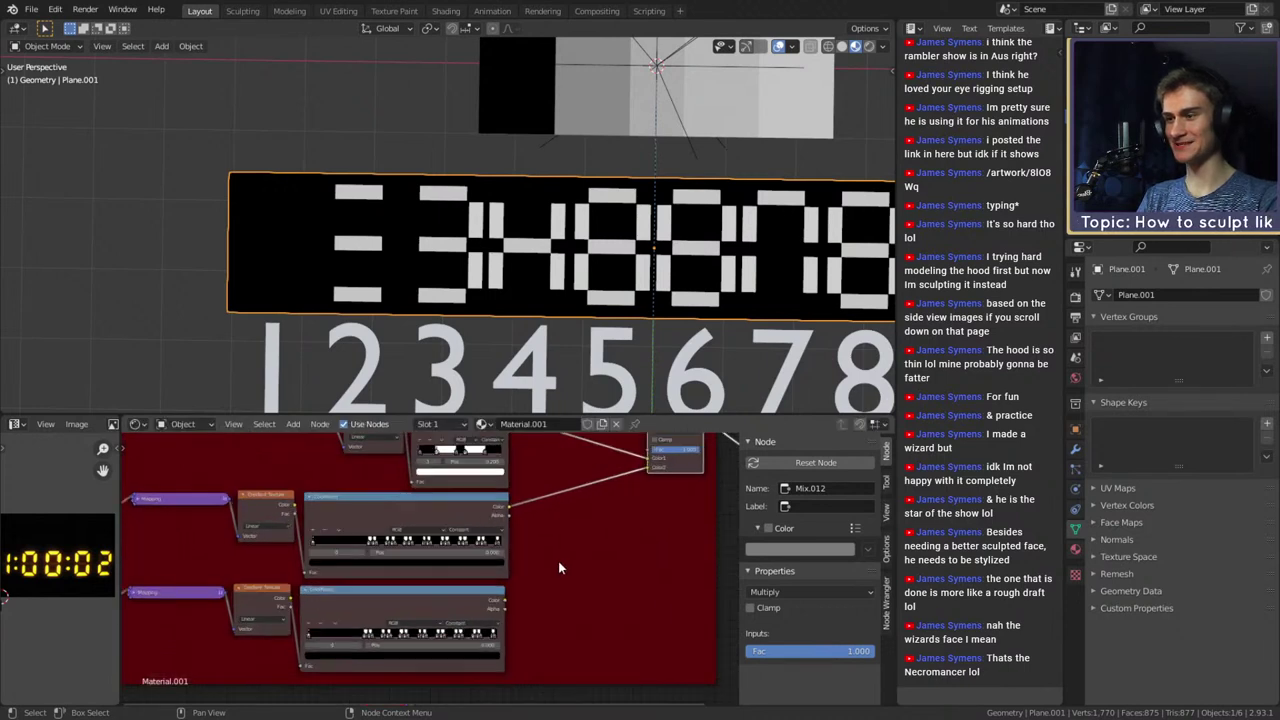
# Duplicate the Multiply Mix node and place the copy beside the two lower ColorRamps inside the Mask_Hori_3 frame
pyautogui.moveTo(560, 566); pyautogui.dragTo(488, 560, button='middle')
pyautogui.hotkey('shift', 'a')
pyautogui.moveTo(649, 537); pyautogui.dragTo(588, 600, button='middle')
pyautogui.hotkey('shift', 'd')
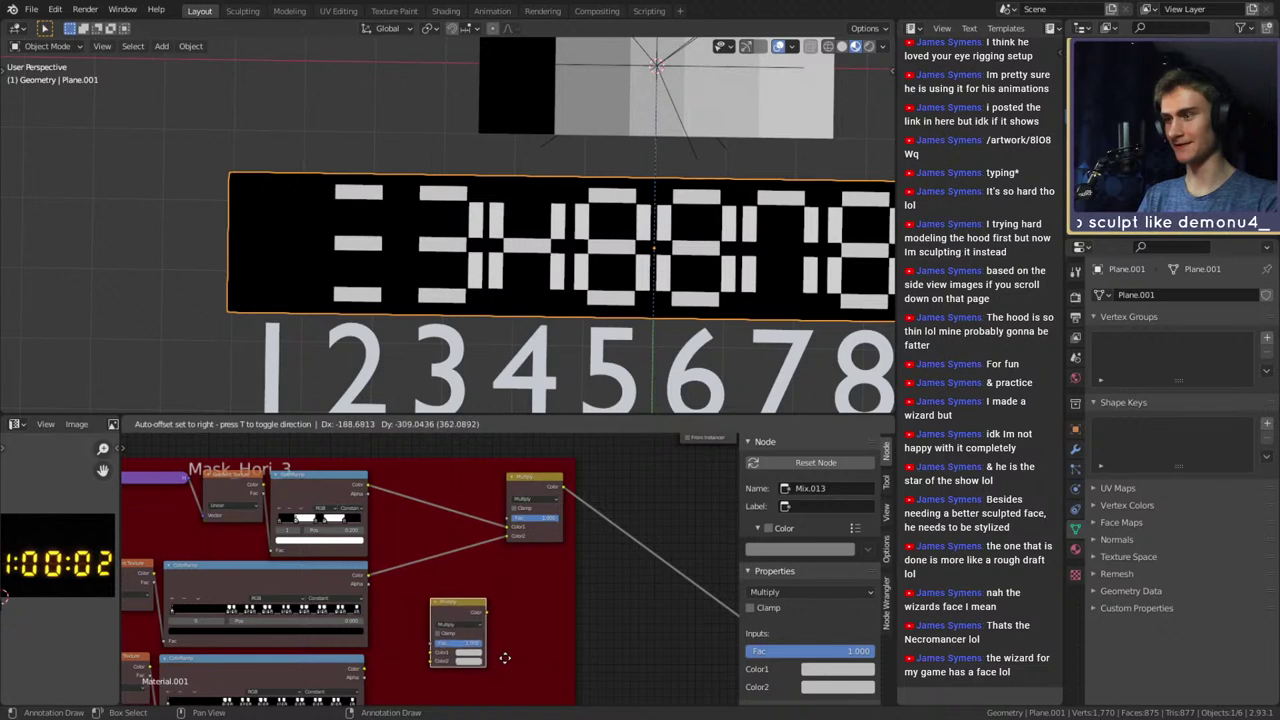
pyautogui.click(445, 606)
pyautogui.moveTo(500, 654); pyautogui.dragTo(507, 583, button='middle')
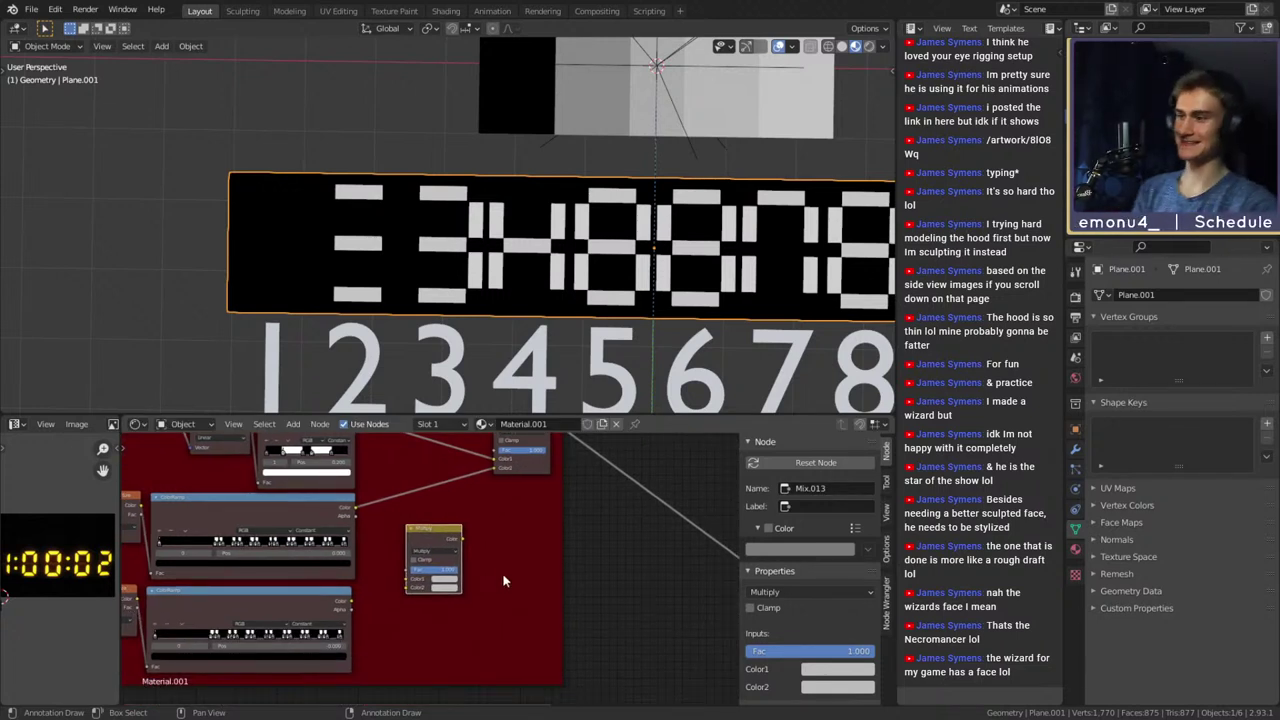
pyautogui.scroll(2, 459, 614)
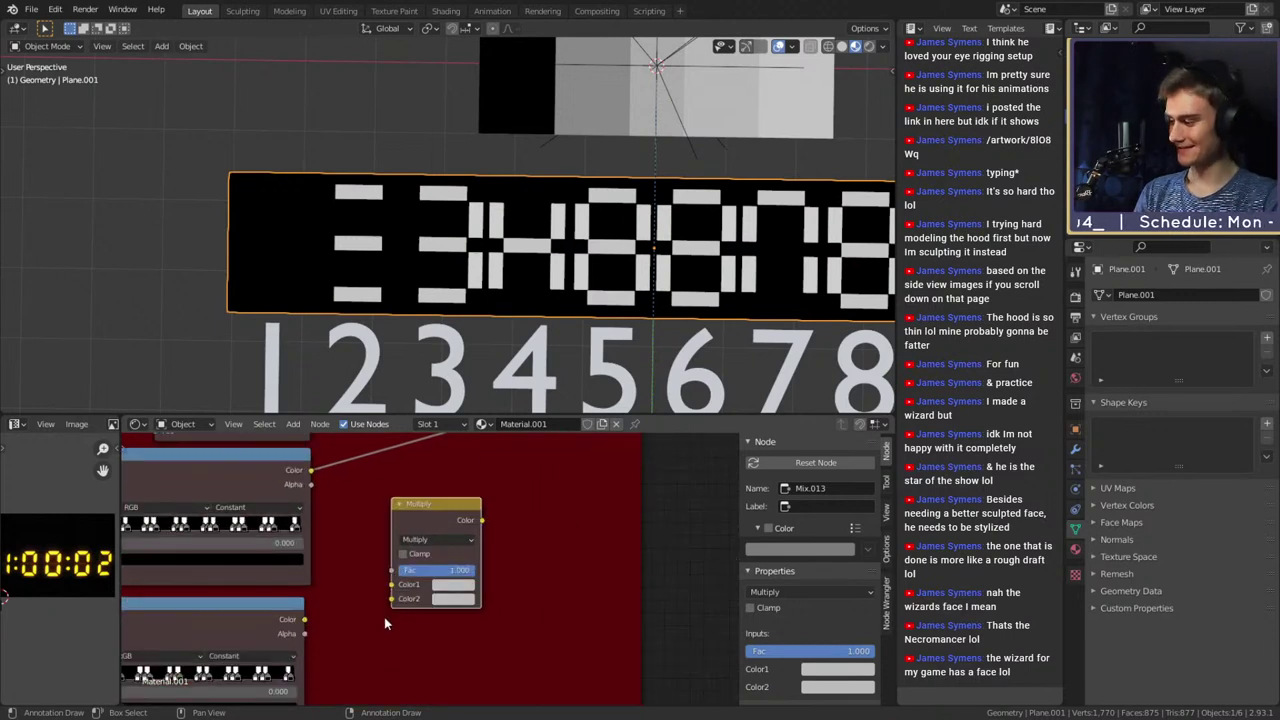
pyautogui.moveTo(363, 651); pyautogui.dragTo(409, 618, button='middle')
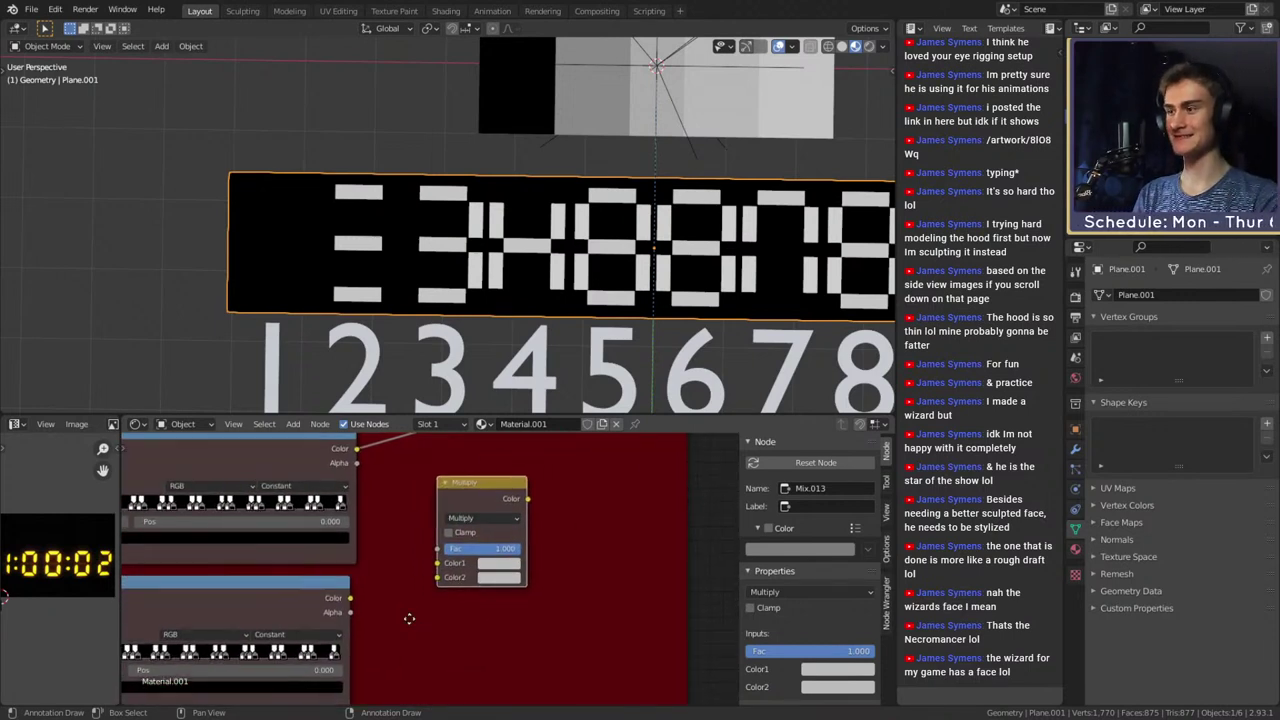
# Set the copied Mix node to Add, combine both lower ColorRamps in it, and feed its result into the Multiply node's Color2
pyautogui.moveTo(351, 598); pyautogui.dragTo(437, 577)
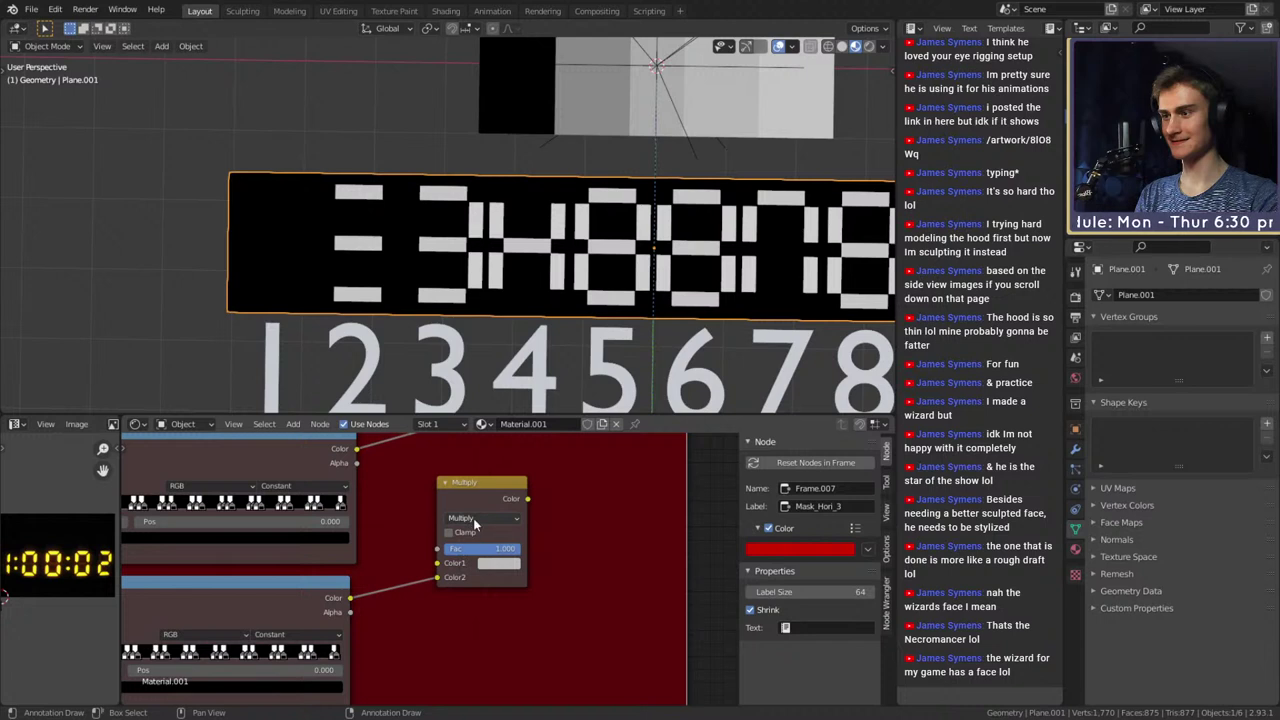
pyautogui.click(482, 518)
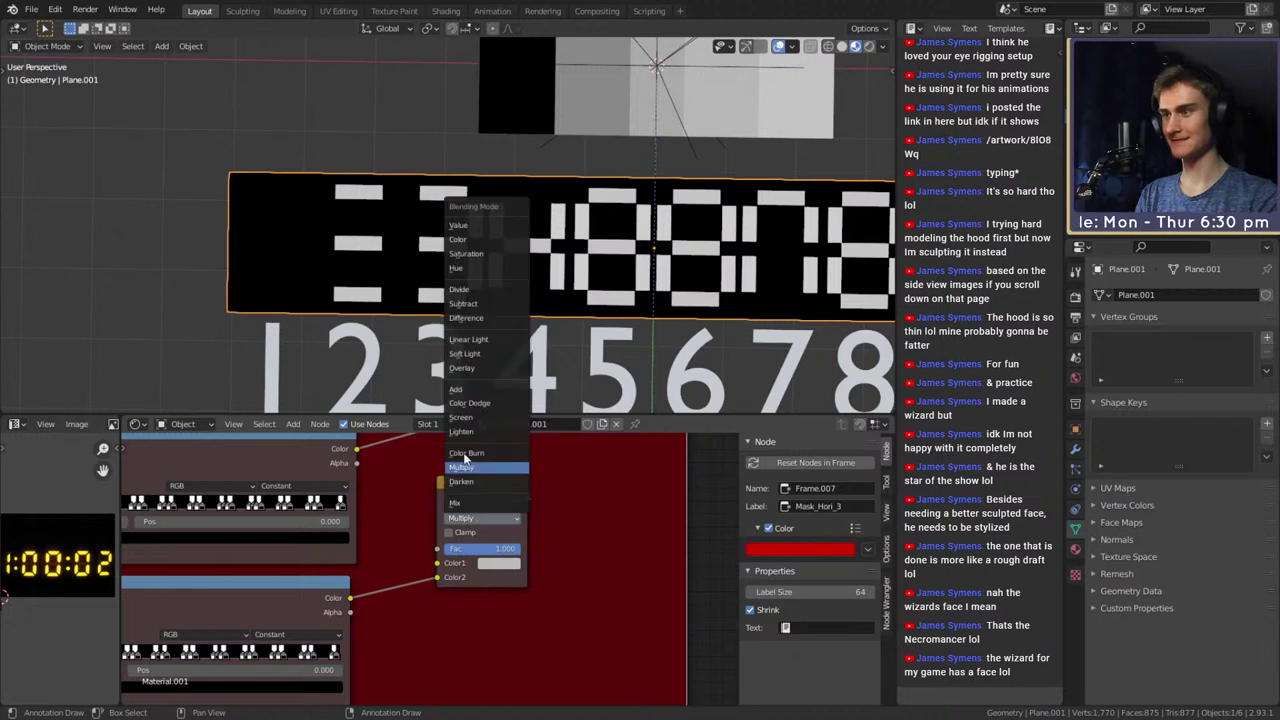
pyautogui.click(458, 389)
pyautogui.moveTo(357, 455); pyautogui.dragTo(437, 563)
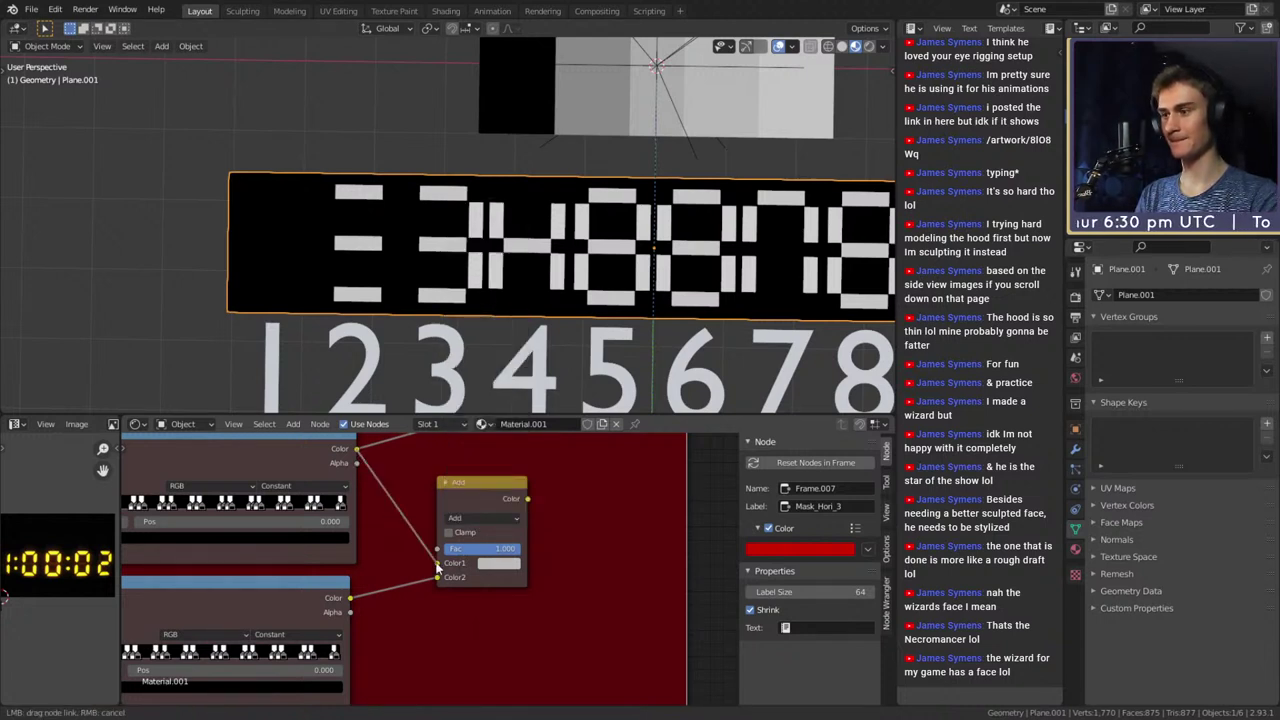
pyautogui.moveTo(553, 532); pyautogui.dragTo(495, 592, button='middle')
pyautogui.moveTo(469, 559); pyautogui.dragTo(519, 446)
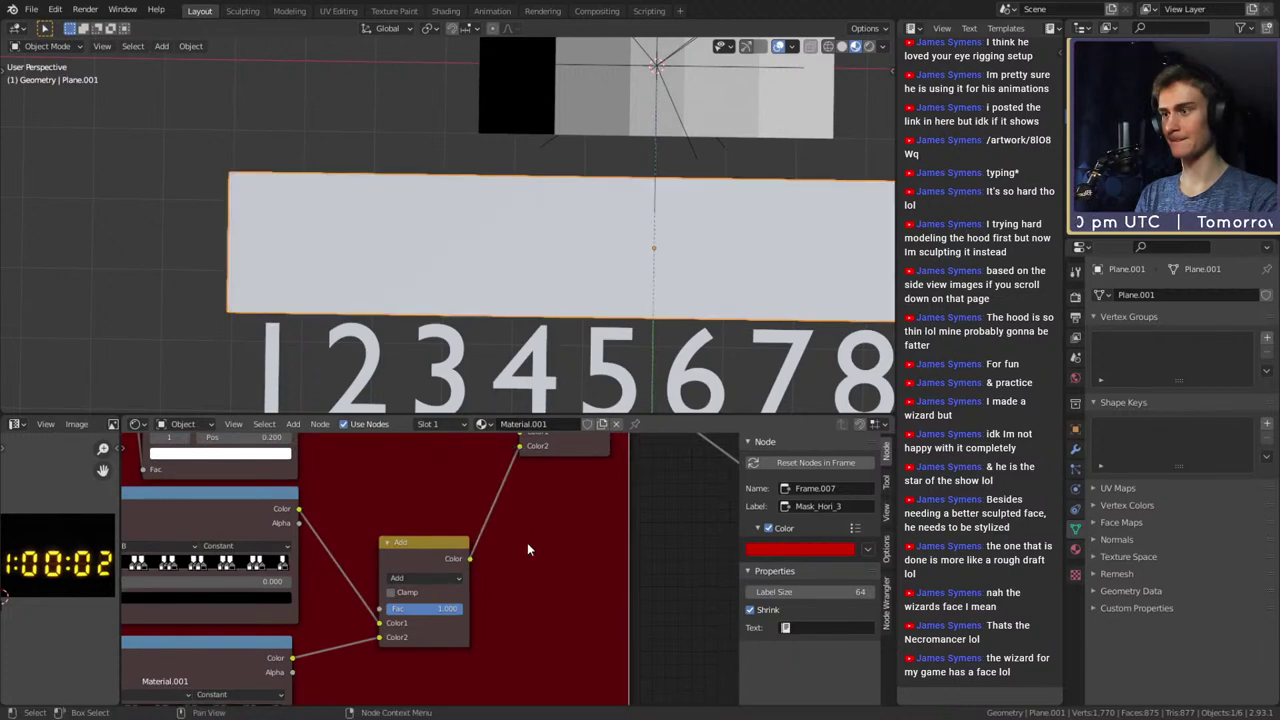
# Delete the surplus stops from the lowest ColorRamp, working backwards until only the 3's right-vertical white and black pair remains between the end stops
pyautogui.scroll(-5, 527, 545)
pyautogui.moveTo(527, 545); pyautogui.dragTo(603, 477, button='middle')
pyautogui.scroll(5, 494, 588)
pyautogui.scroll(2, 440, 580)
pyautogui.click(466, 572)
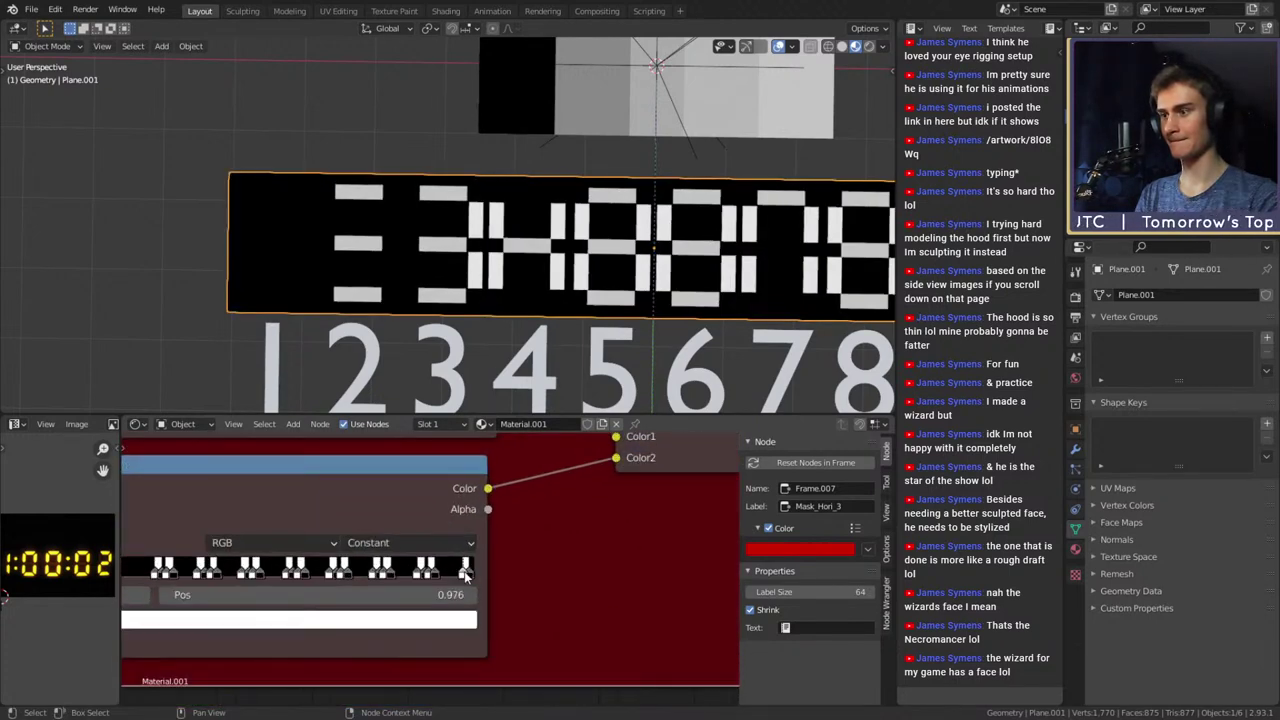
pyautogui.moveTo(203, 544); pyautogui.dragTo(345, 539, button='middle')
pyautogui.click(205, 538)
pyautogui.click(205, 538)
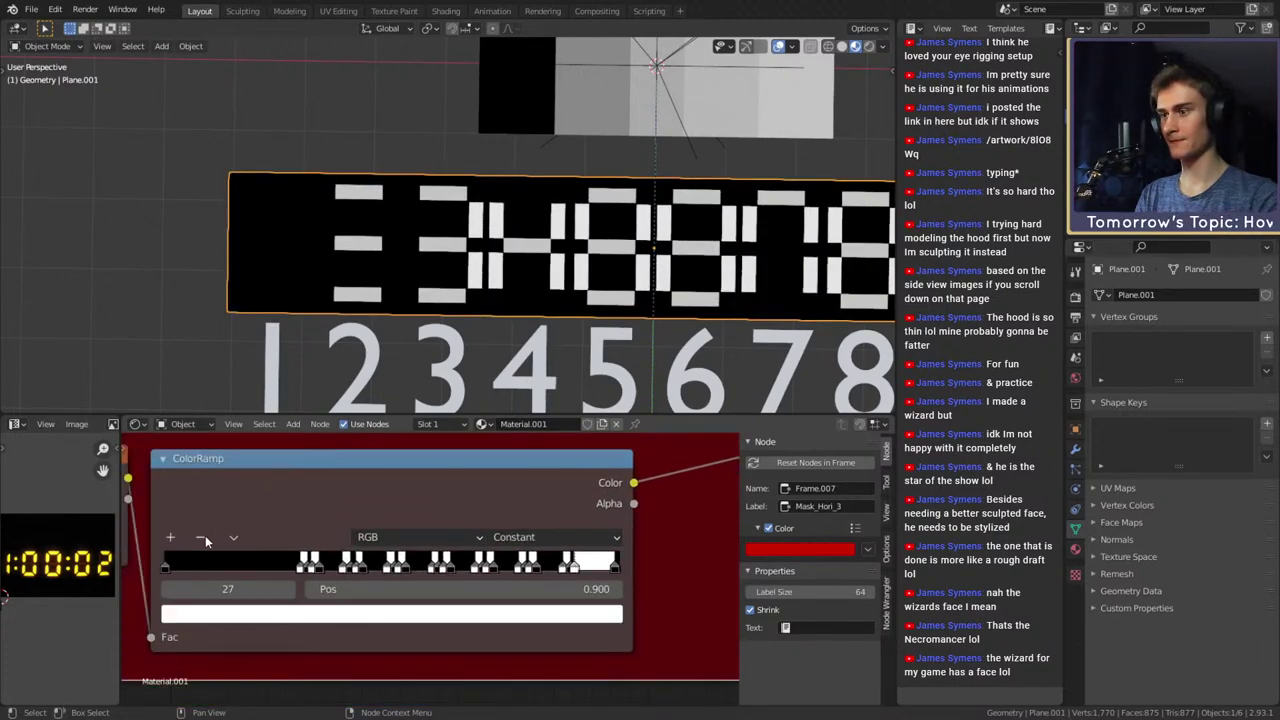
pyautogui.click(205, 538)
pyautogui.click(205, 538)
pyautogui.click(205, 538)
pyautogui.click(205, 538)
pyautogui.click(205, 538)
pyautogui.click(205, 538)
pyautogui.click(205, 538)
pyautogui.click(205, 538)
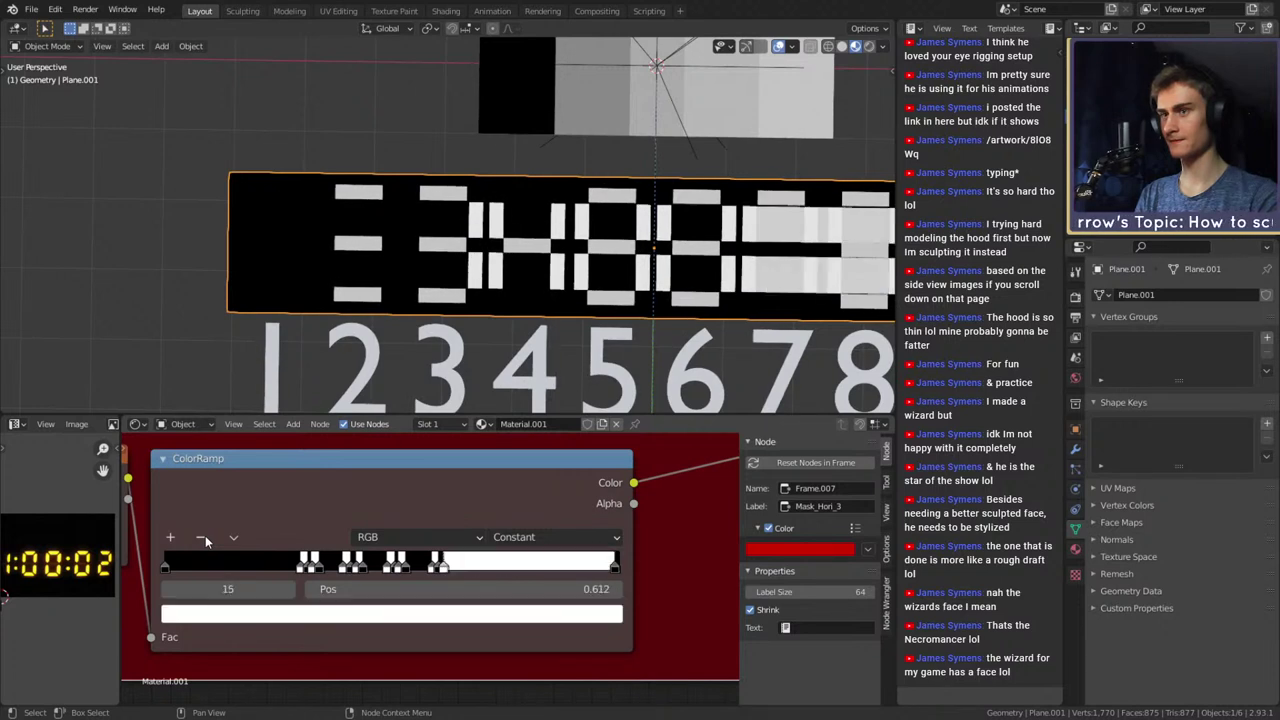
pyautogui.click(205, 538)
pyautogui.click(205, 538)
pyautogui.click(205, 538)
pyautogui.click(205, 538)
pyautogui.click(205, 538)
pyautogui.click(205, 538)
pyautogui.click(205, 538)
pyautogui.click(205, 538)
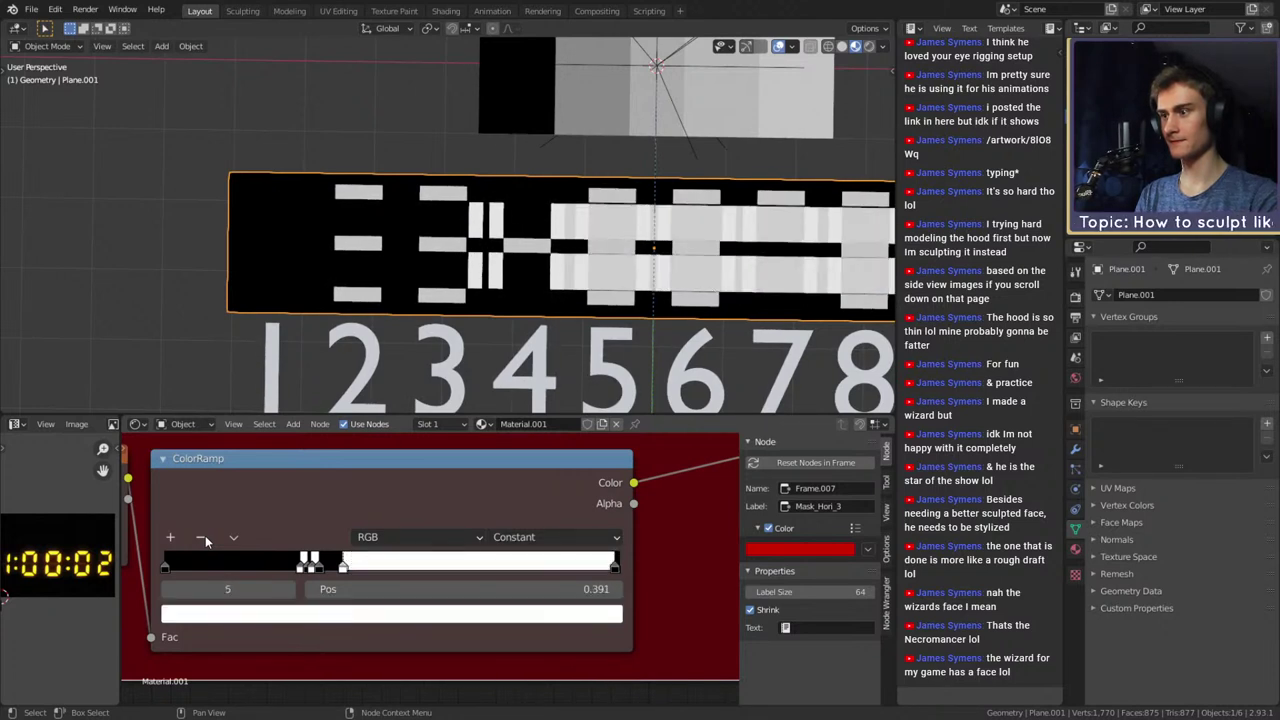
pyautogui.click(205, 538)
pyautogui.click(205, 538)
pyautogui.click(205, 538)
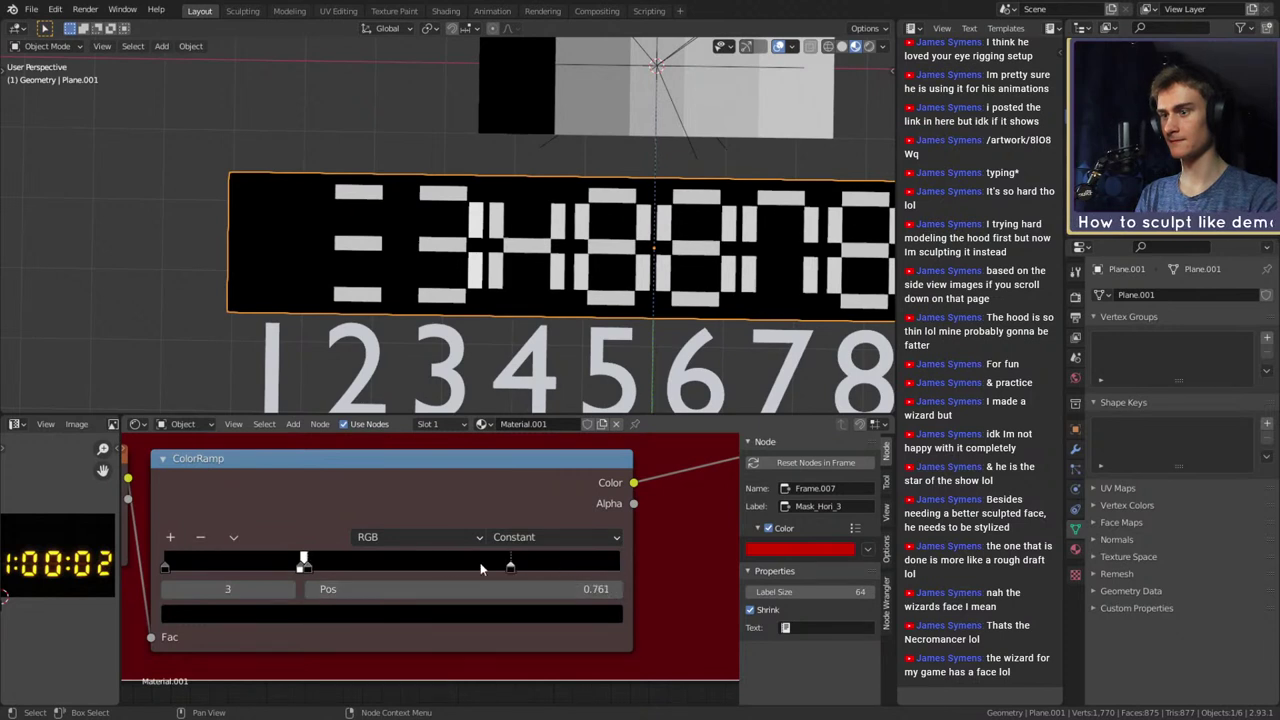
# Shift the remaining white and black stops back to form the 3's left verticals, with the black stop at 0.242
pyautogui.moveTo(299, 570); pyautogui.dragTo(276, 570)
pyautogui.click(267, 568)
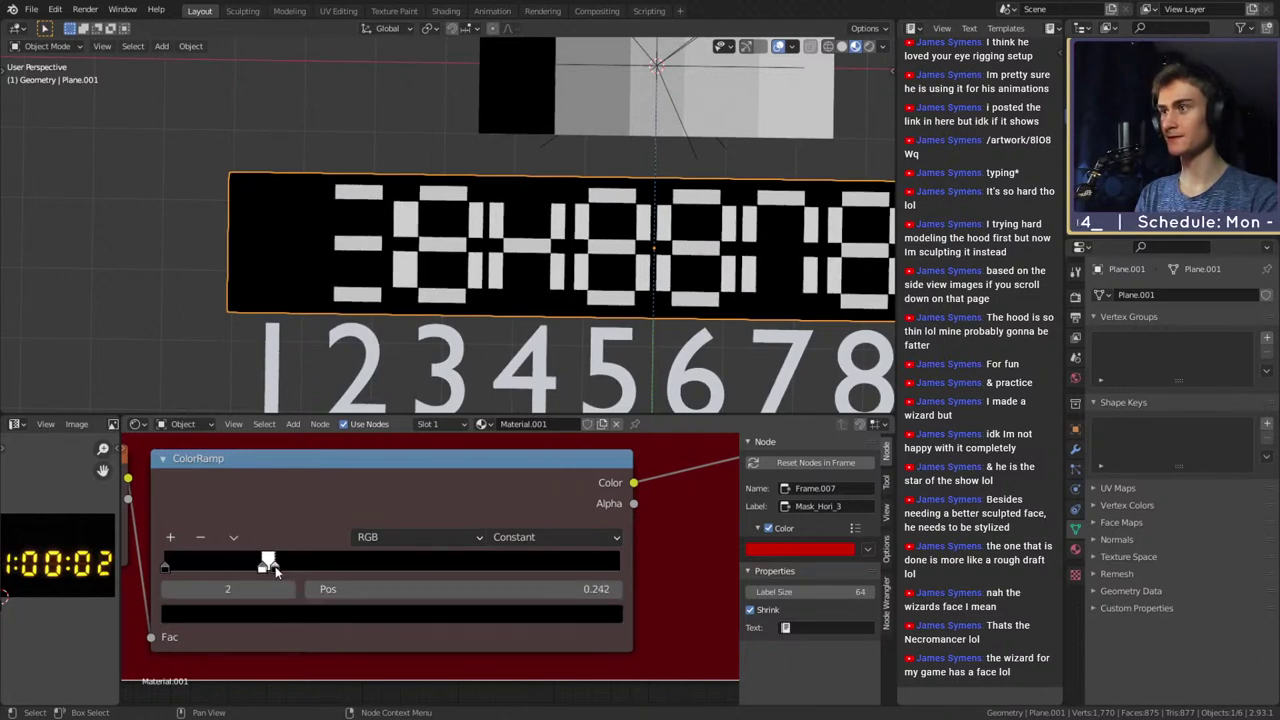
pyautogui.click(266, 569)
pyautogui.moveTo(267, 568); pyautogui.dragTo(269, 570)
# Create the 2's right verticals by adding a black stop and a white stop just before the 3's pair
pyautogui.click(171, 538)
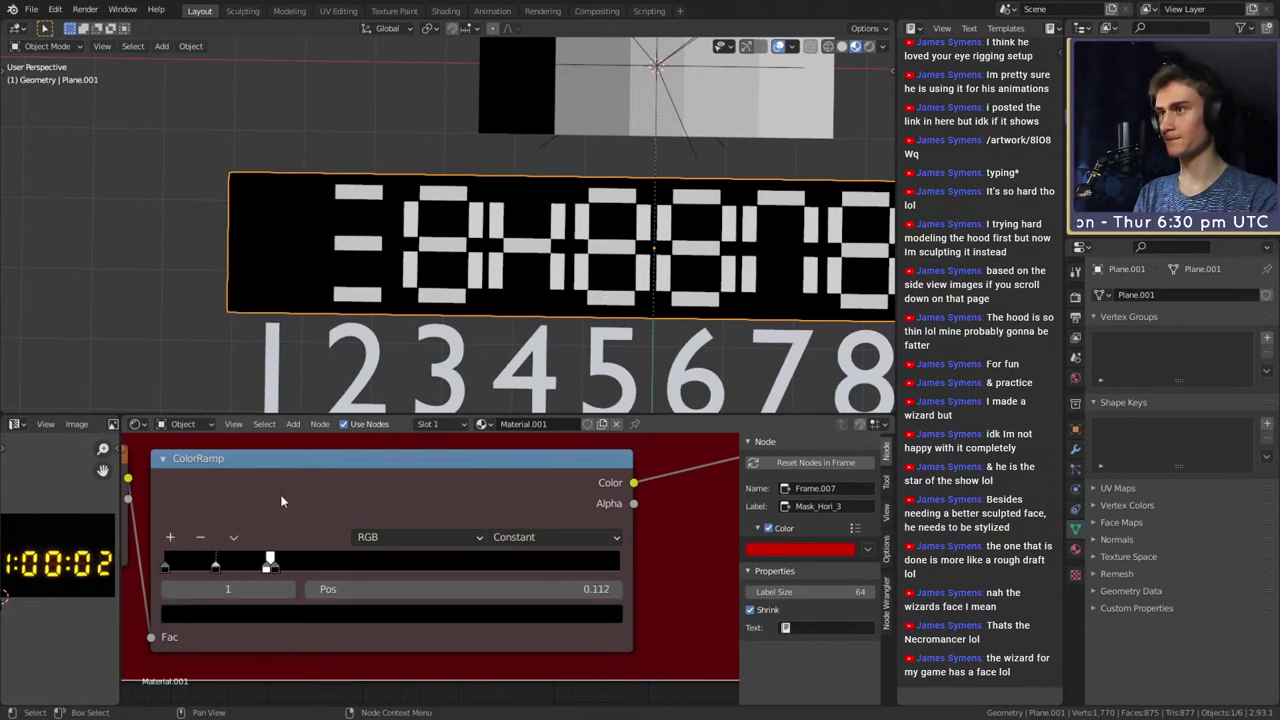
pyautogui.moveTo(282, 502); pyautogui.dragTo(420, 496, button='middle')
pyautogui.scroll(3, 402, 557)
pyautogui.moveTo(360, 526); pyautogui.dragTo(402, 528, button='middle')
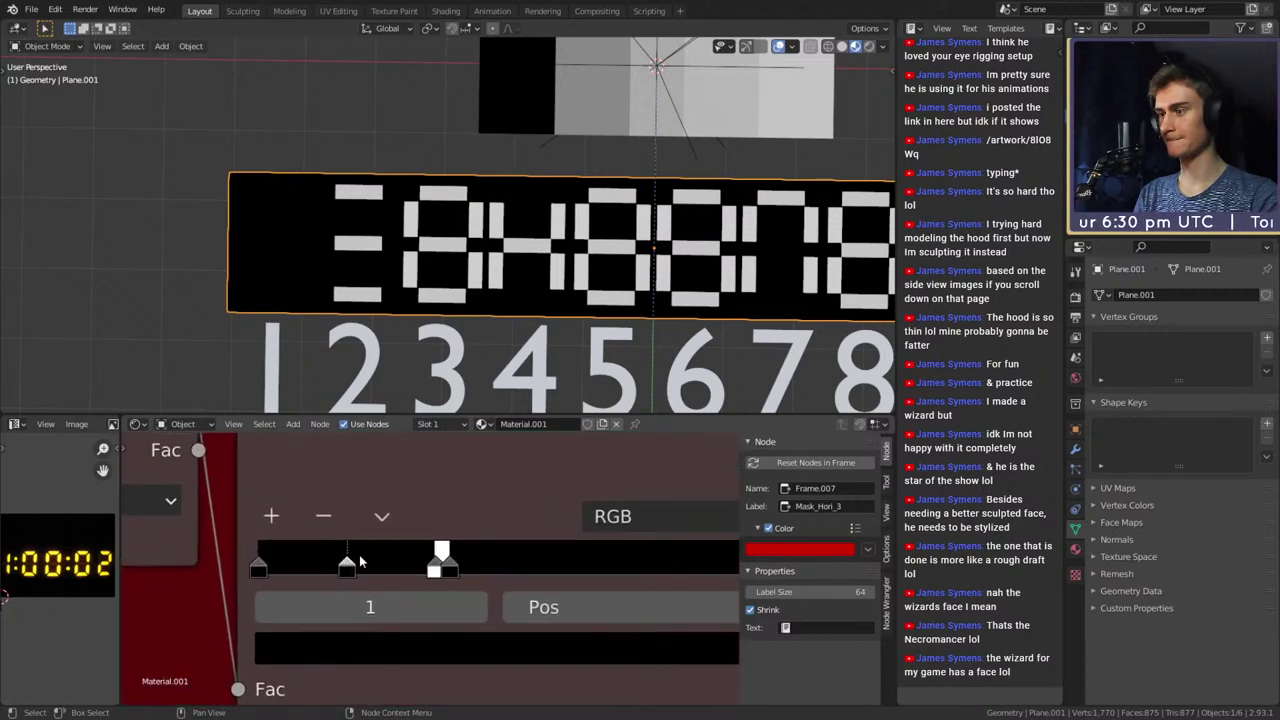
pyautogui.moveTo(361, 562); pyautogui.dragTo(402, 568)
pyautogui.click(272, 518)
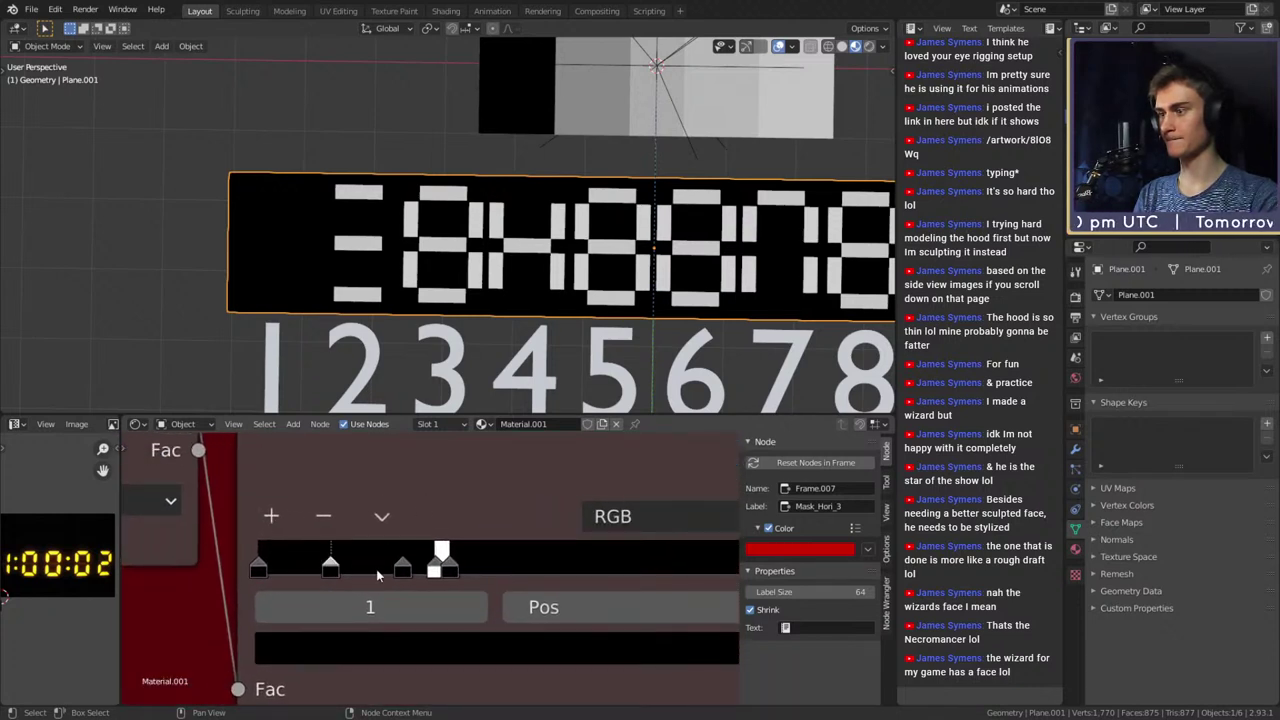
pyautogui.click(360, 645)
pyautogui.moveTo(541, 375); pyautogui.dragTo(541, 165)
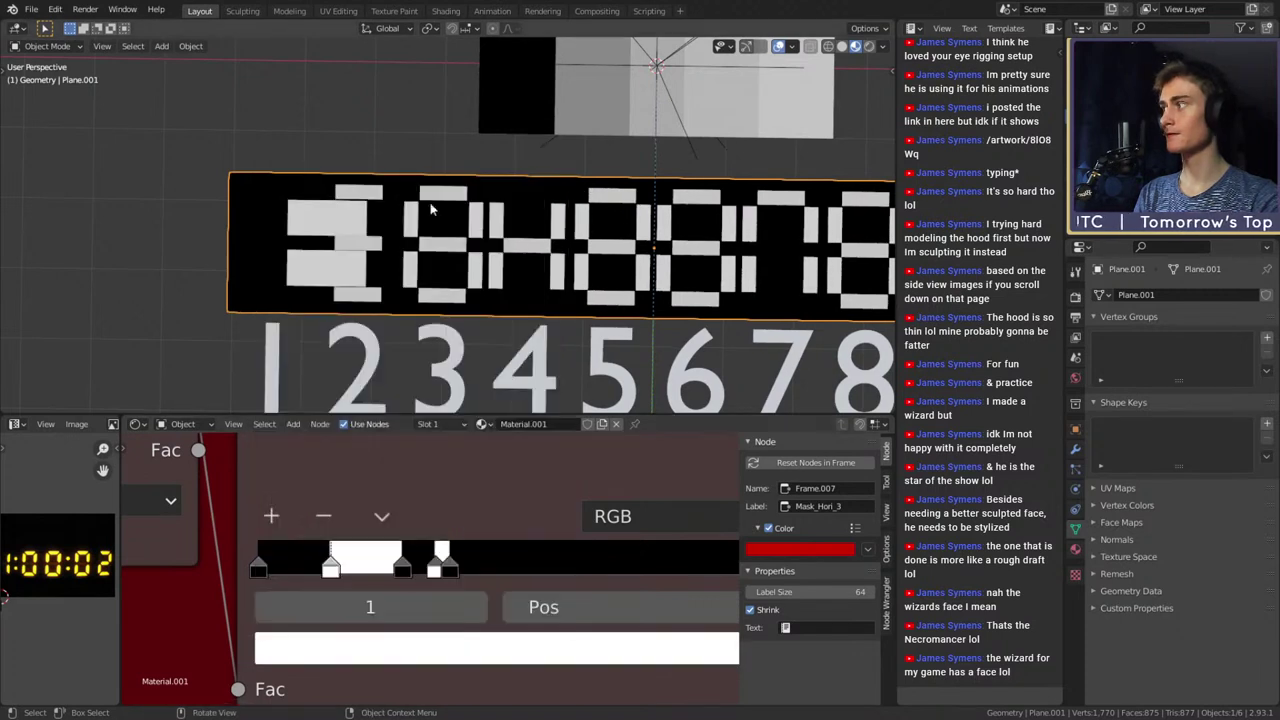
pyautogui.moveTo(331, 570); pyautogui.dragTo(419, 571)
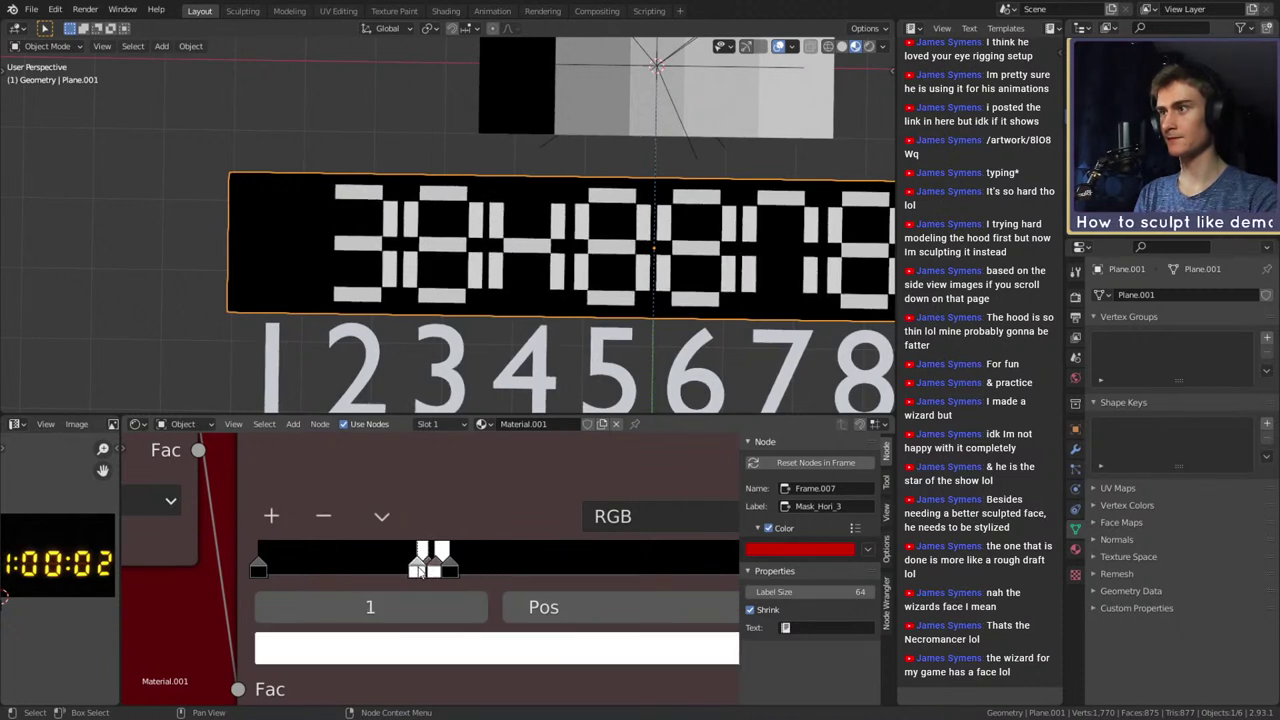
# Create the 2's left verticals by adding another white stop and a black stop before the existing pairs
pyautogui.click(272, 517)
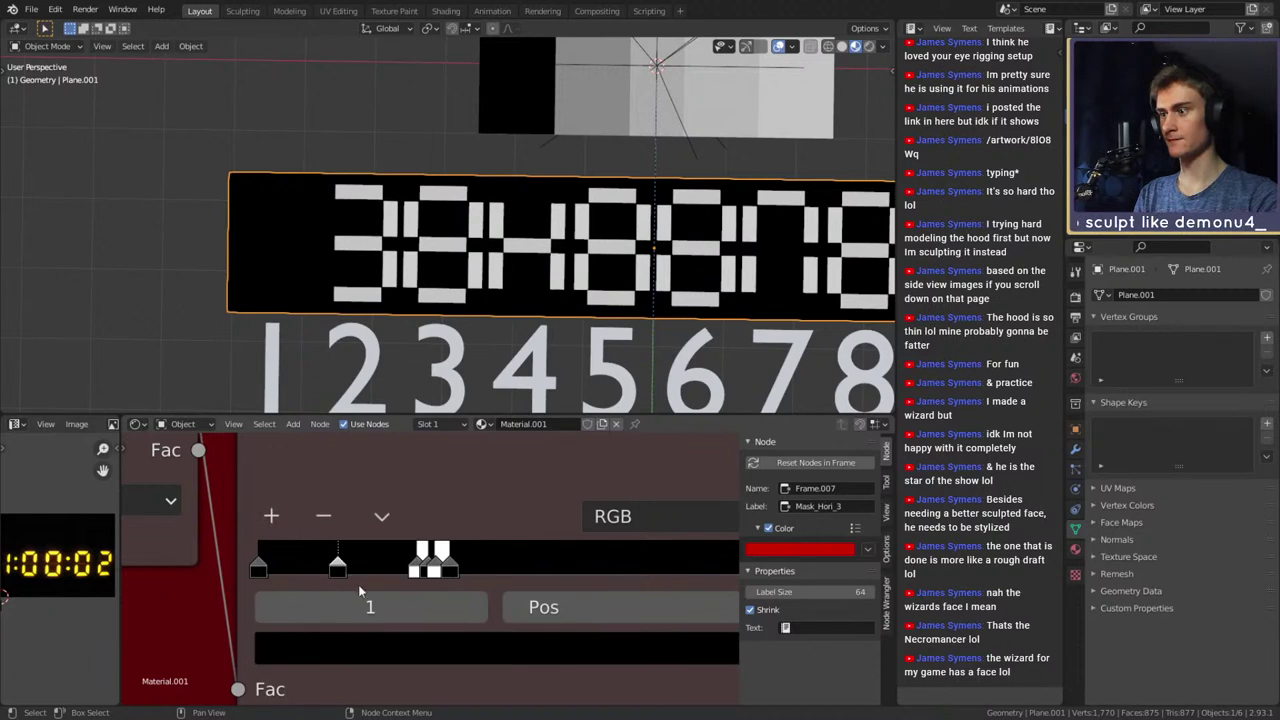
pyautogui.click(400, 648)
pyautogui.moveTo(542, 260); pyautogui.dragTo(541, 168)
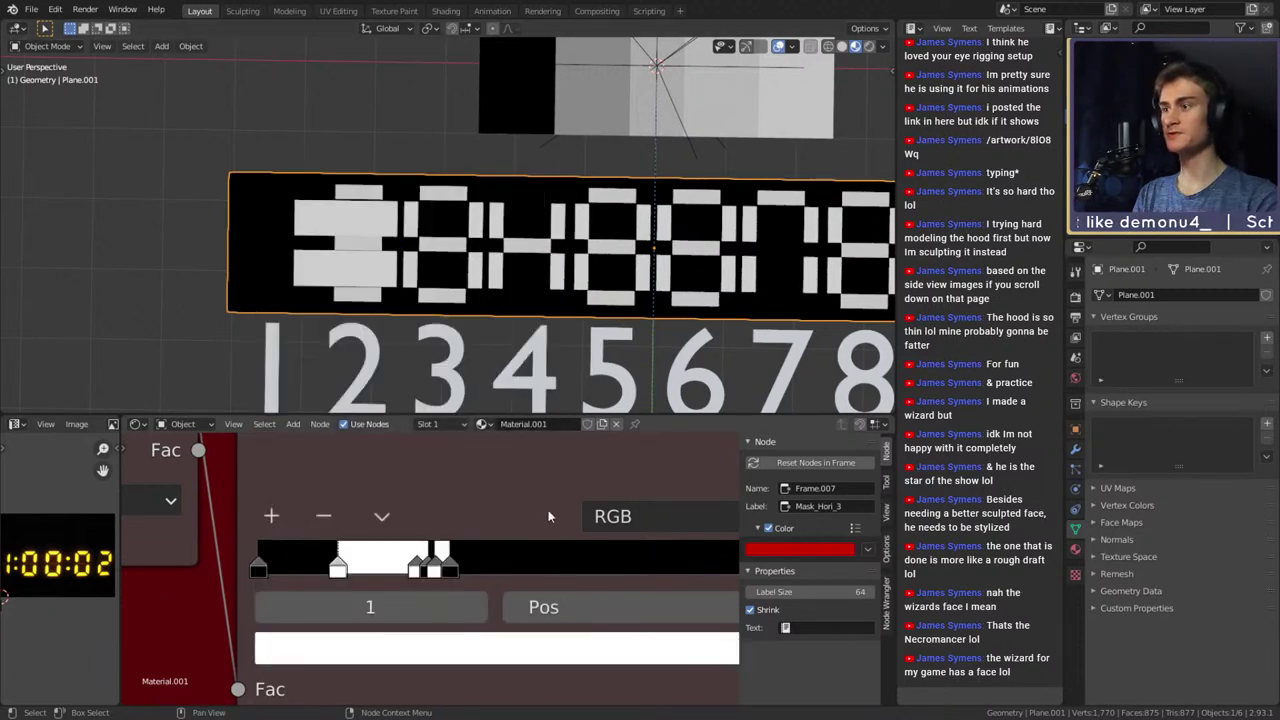
pyautogui.moveTo(341, 572); pyautogui.dragTo(380, 577)
pyautogui.click(271, 516)
pyautogui.moveTo(379, 579); pyautogui.dragTo(376, 580)
# Create the 1's verticals with a further white stop and black stop ahead of the 2's stops on the ColorRamp
pyautogui.scroll(1, 354, 266)
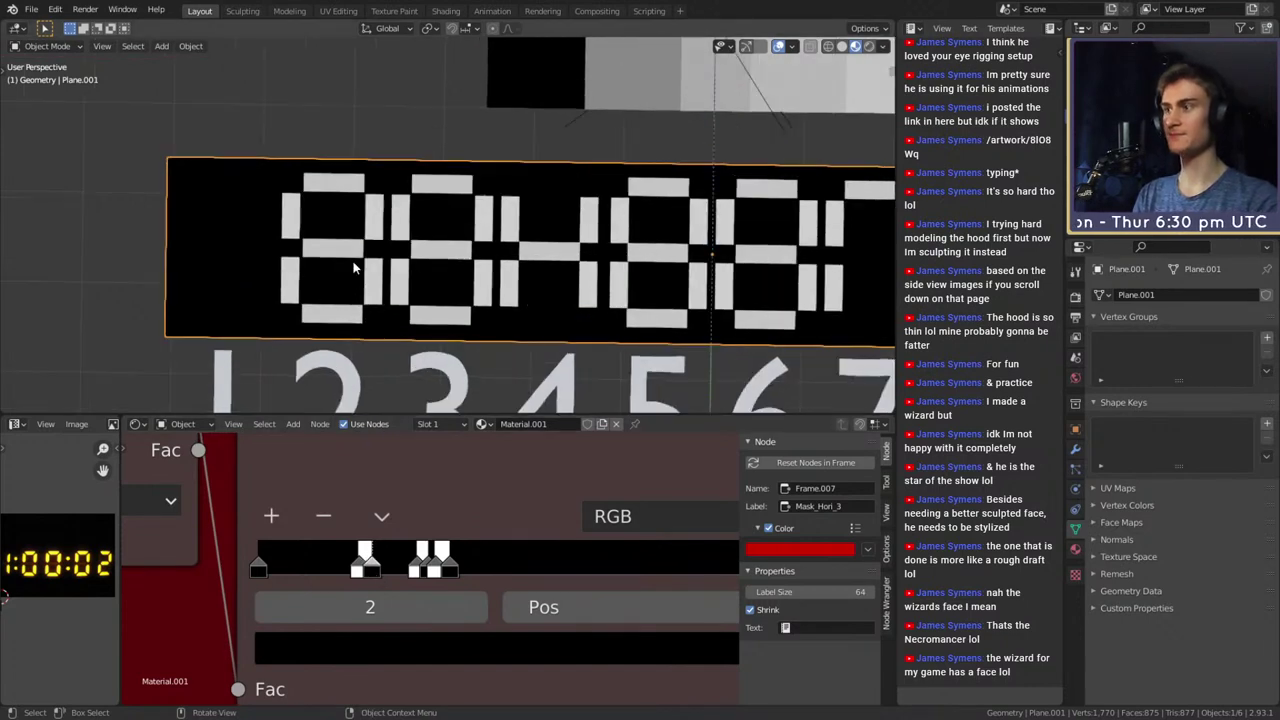
pyautogui.keyDown('shift'); pyautogui.moveTo(334, 260); pyautogui.dragTo(450, 258, button='middle'); pyautogui.keyUp('shift')
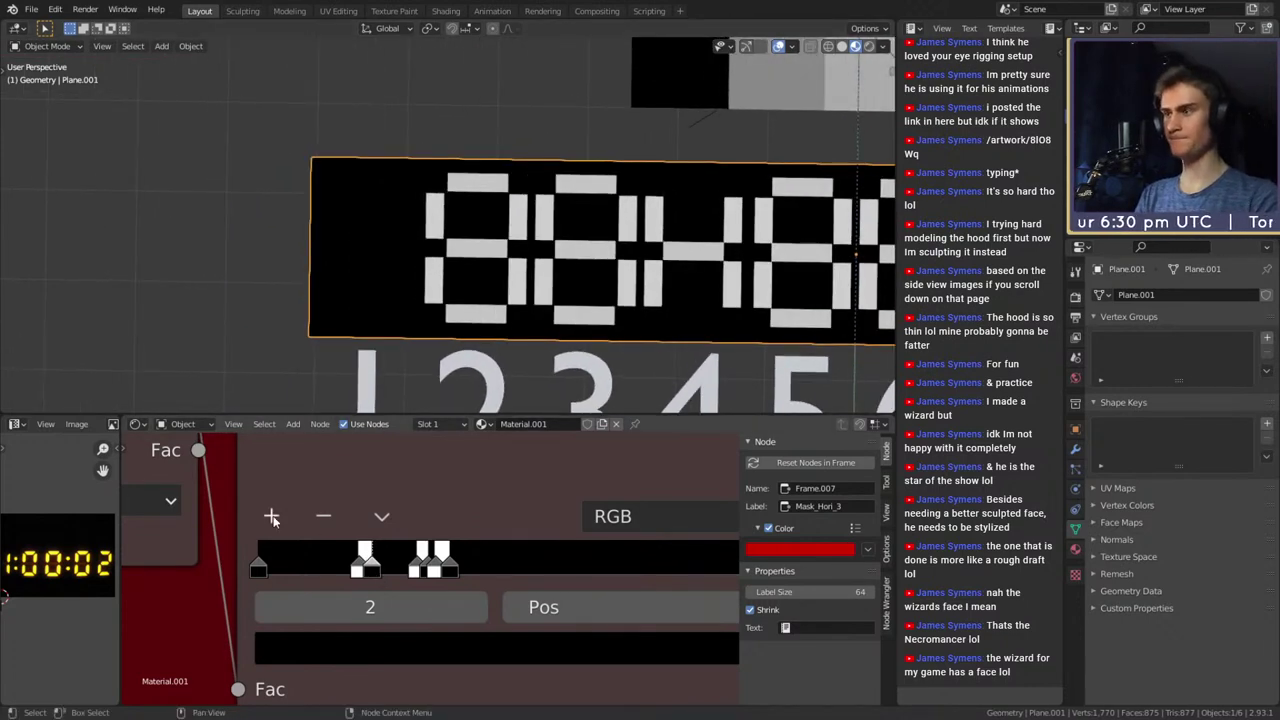
pyautogui.click(271, 516)
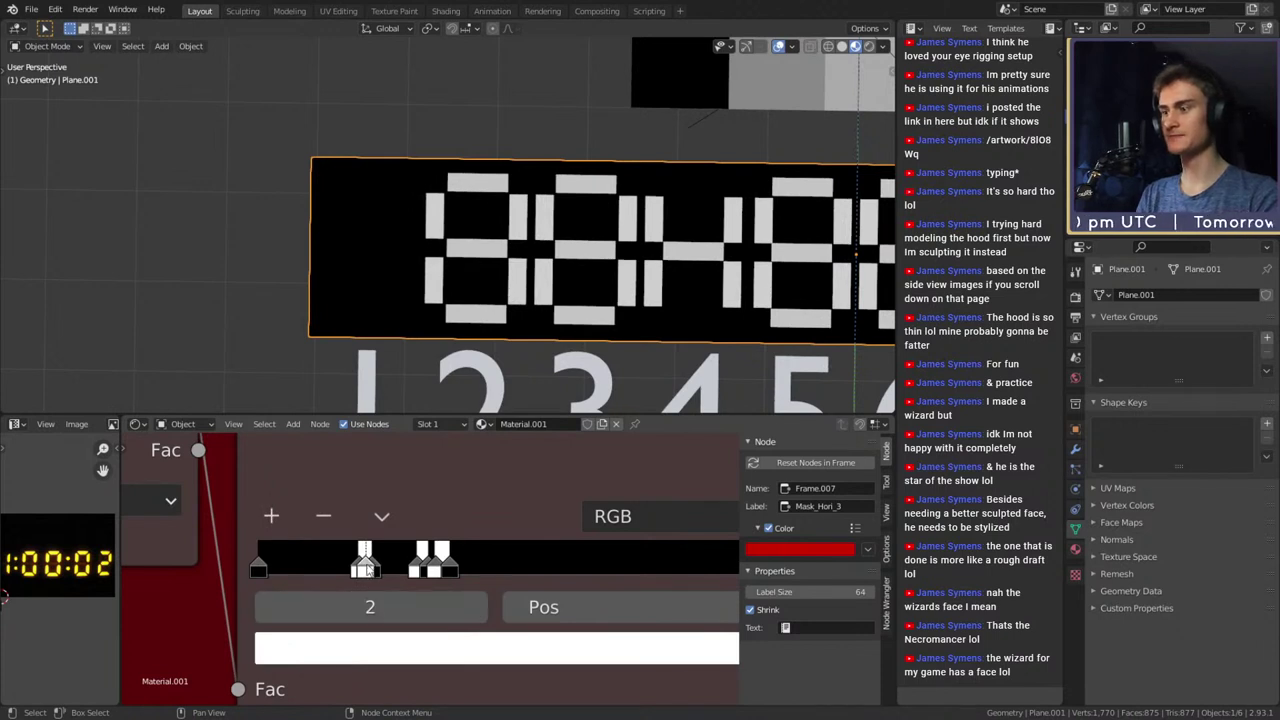
pyautogui.click(368, 566)
pyautogui.moveTo(368, 566); pyautogui.dragTo(318, 570)
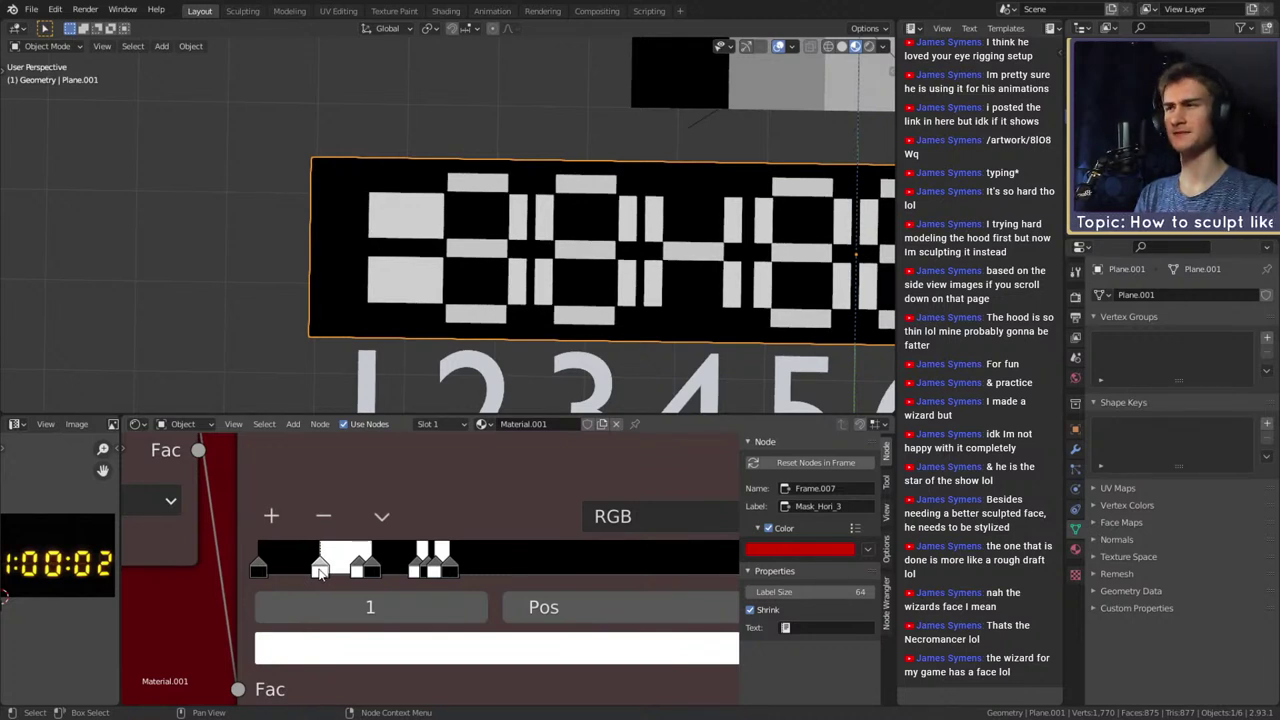
pyautogui.click(271, 516)
pyautogui.moveTo(290, 571); pyautogui.dragTo(330, 572)
# Examine the whole segmented digit strip against the reference numerals 1 to 0, with the plane deselected
pyautogui.scroll(-6, 443, 294)
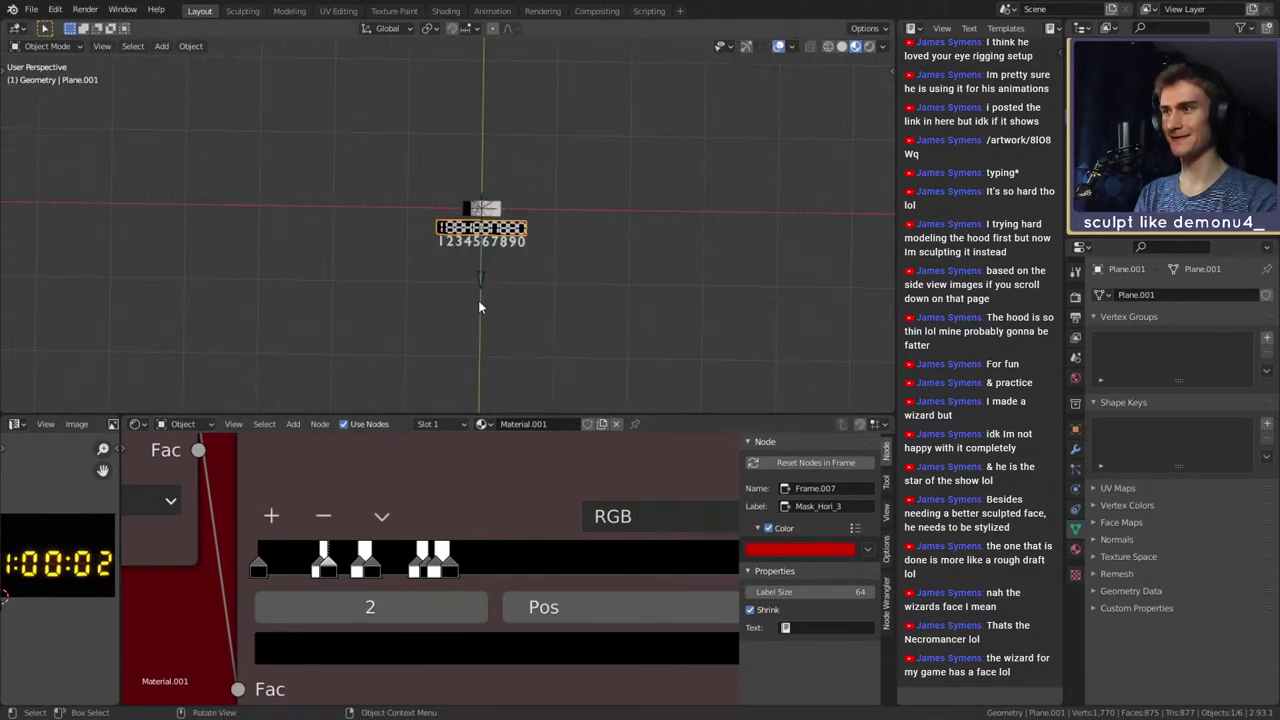
pyautogui.scroll(7, 478, 300)
pyautogui.scroll(-6, 436, 308)
pyautogui.moveTo(586, 323); pyautogui.dragTo(504, 284, button='middle')
pyautogui.scroll(6, 573, 253)
pyautogui.moveTo(573, 253); pyautogui.dragTo(725, 255, button='middle')
pyautogui.click(725, 255)
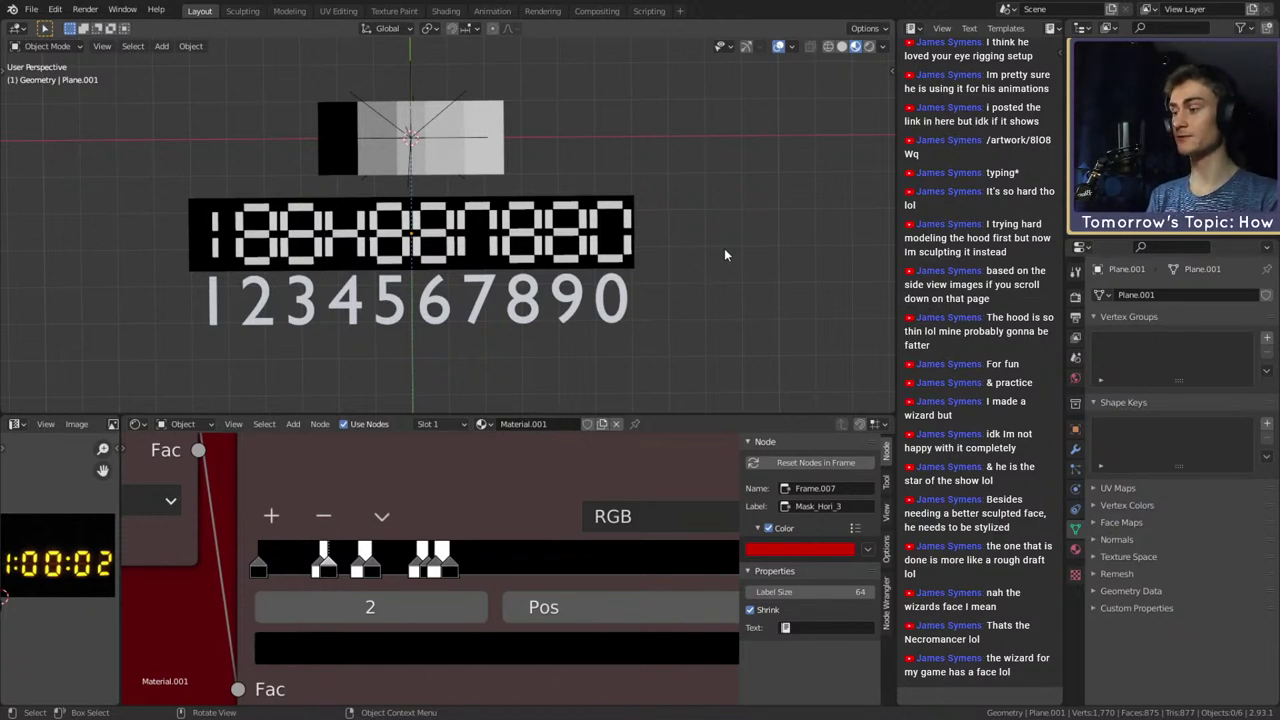
pyautogui.scroll(-4, 540, 268)
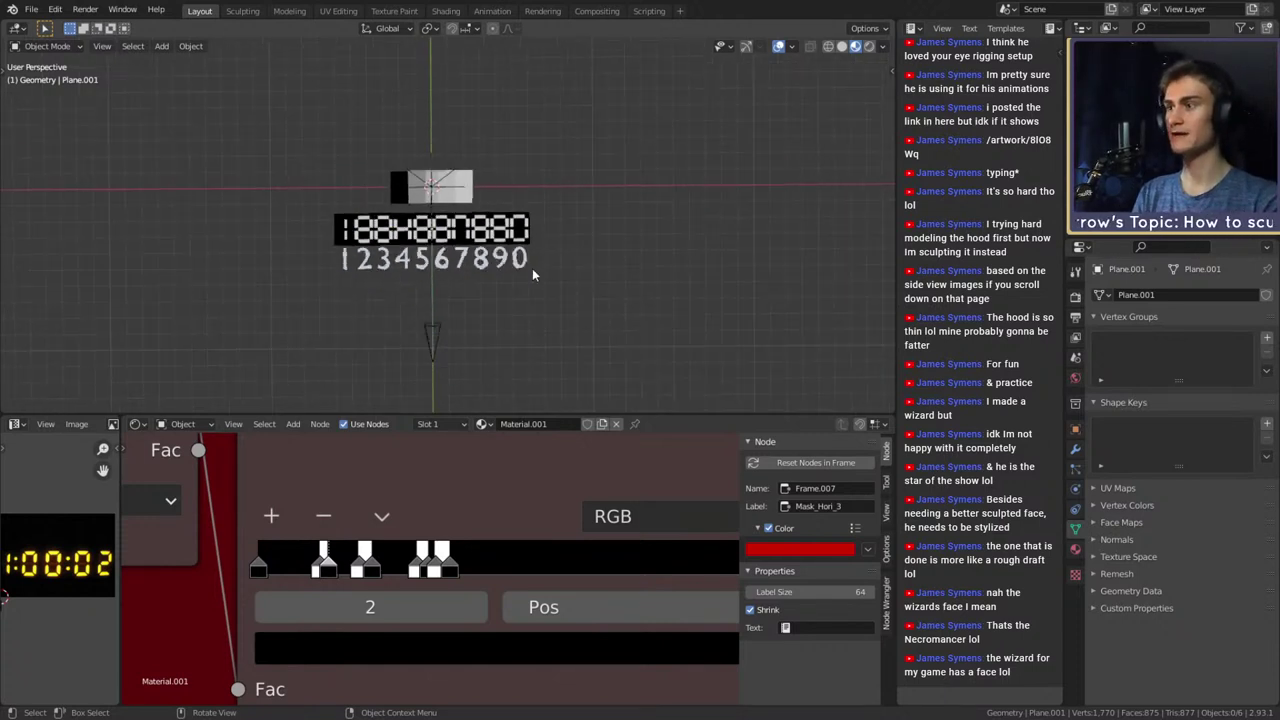
pyautogui.scroll(6, 500, 264)
# Reposition the Add Mix node slightly higher, between the two lower ColorRamps and the Multiply node in Mask_Hori_3
pyautogui.scroll(-5, 543, 514)
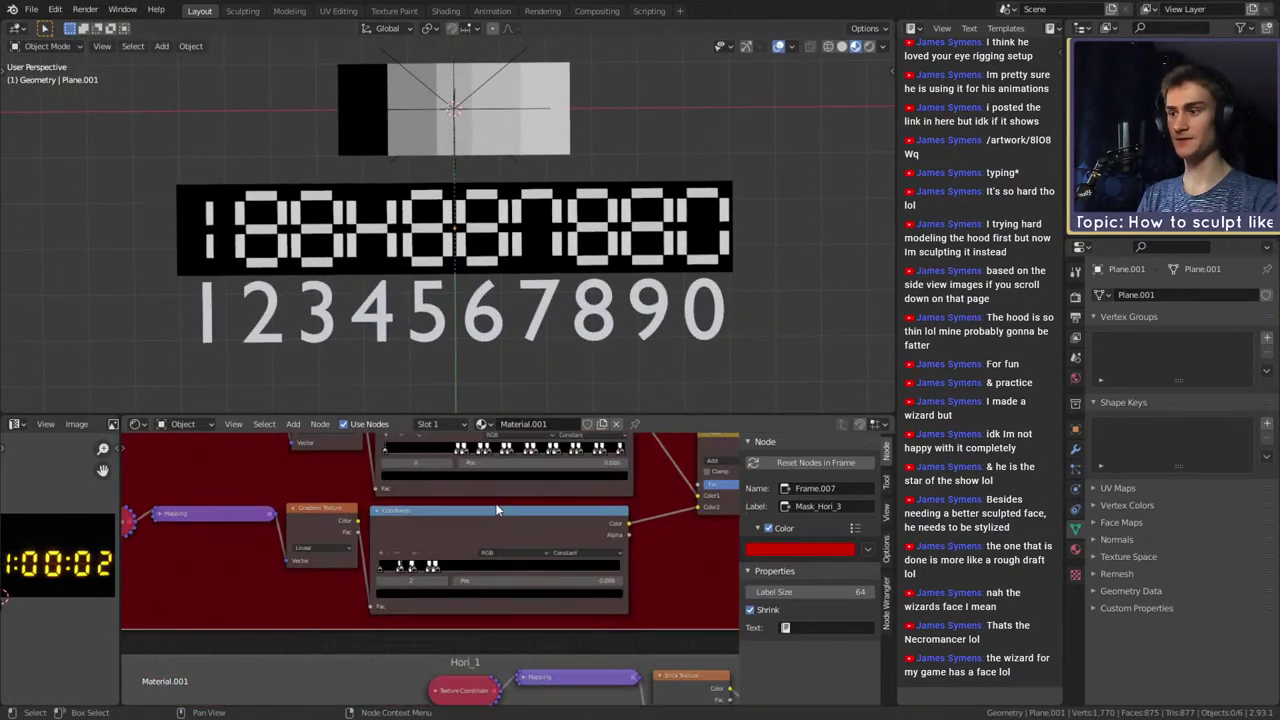
pyautogui.moveTo(543, 514); pyautogui.dragTo(597, 635, button='middle')
pyautogui.moveTo(474, 541); pyautogui.dragTo(455, 521)
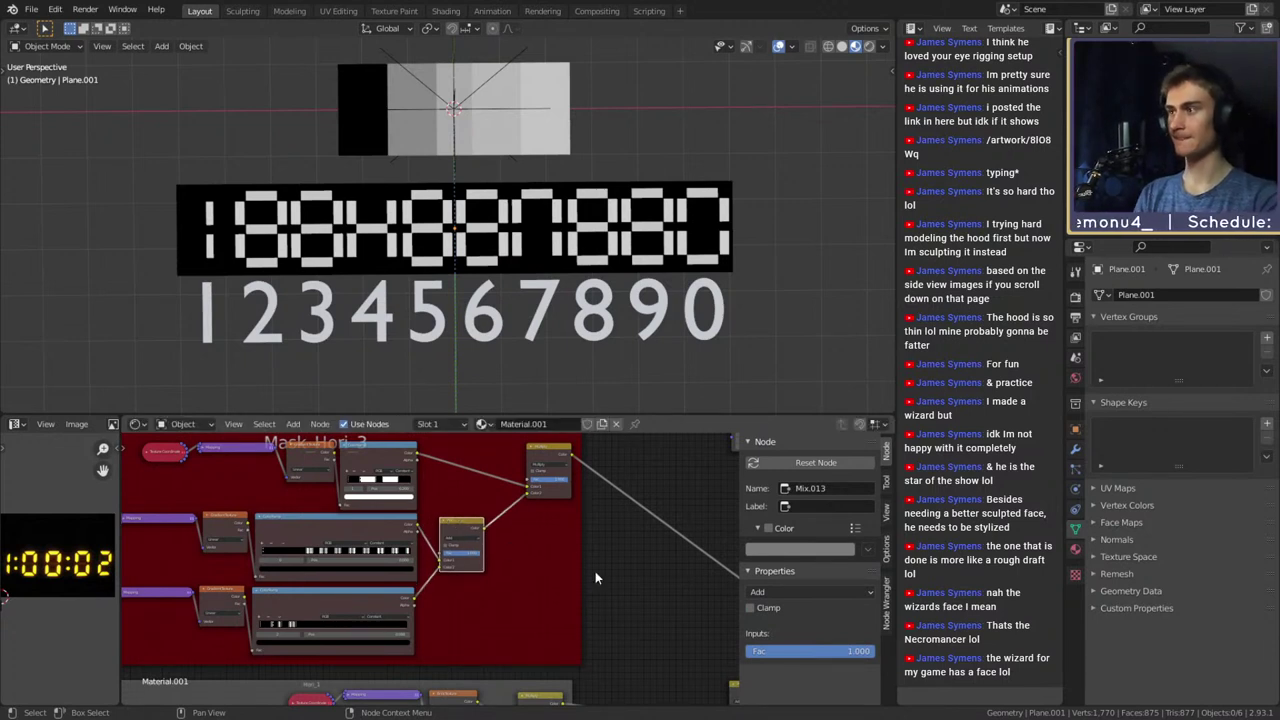
# Insert a duplicate Add Mix node on the Mask_Hori_3 output link and connect the Hori_1 Brick Texture's Color to its Color2
pyautogui.scroll(-3, 579, 558)
pyautogui.moveTo(579, 558); pyautogui.dragTo(450, 680, button='middle')
pyautogui.click(668, 583)
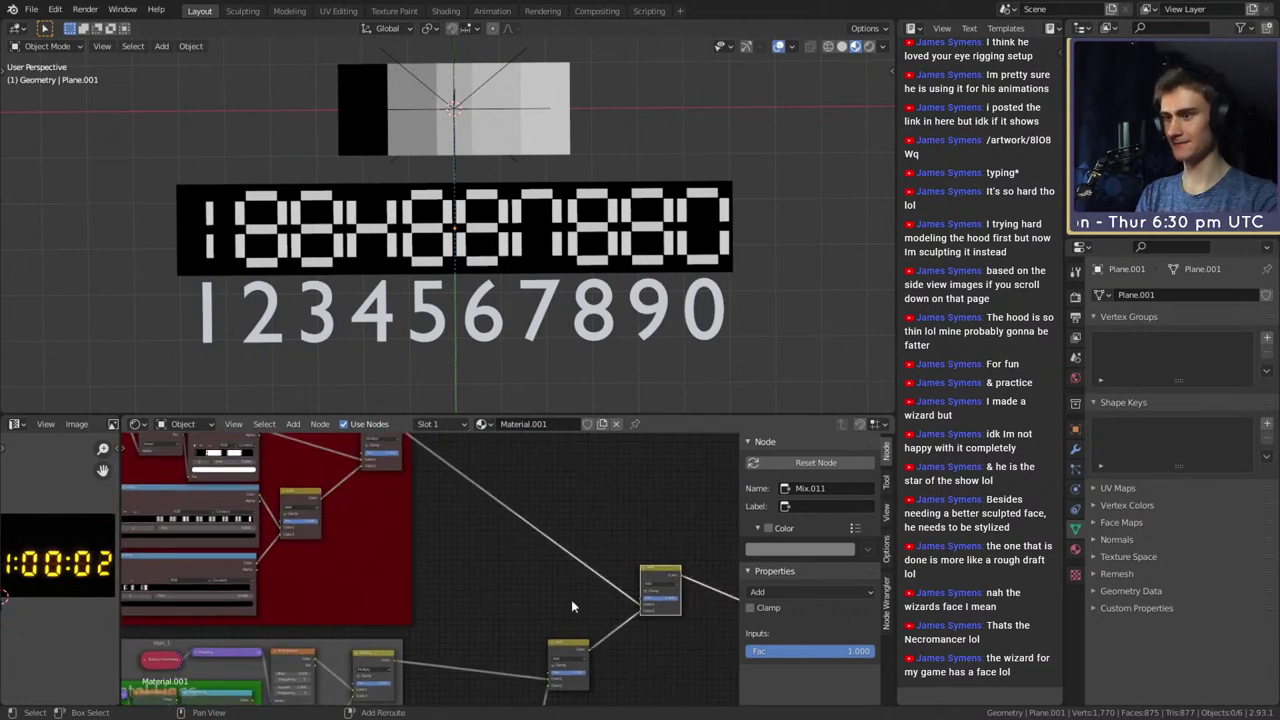
pyautogui.hotkey('shift', 'd')
pyautogui.click(429, 498)
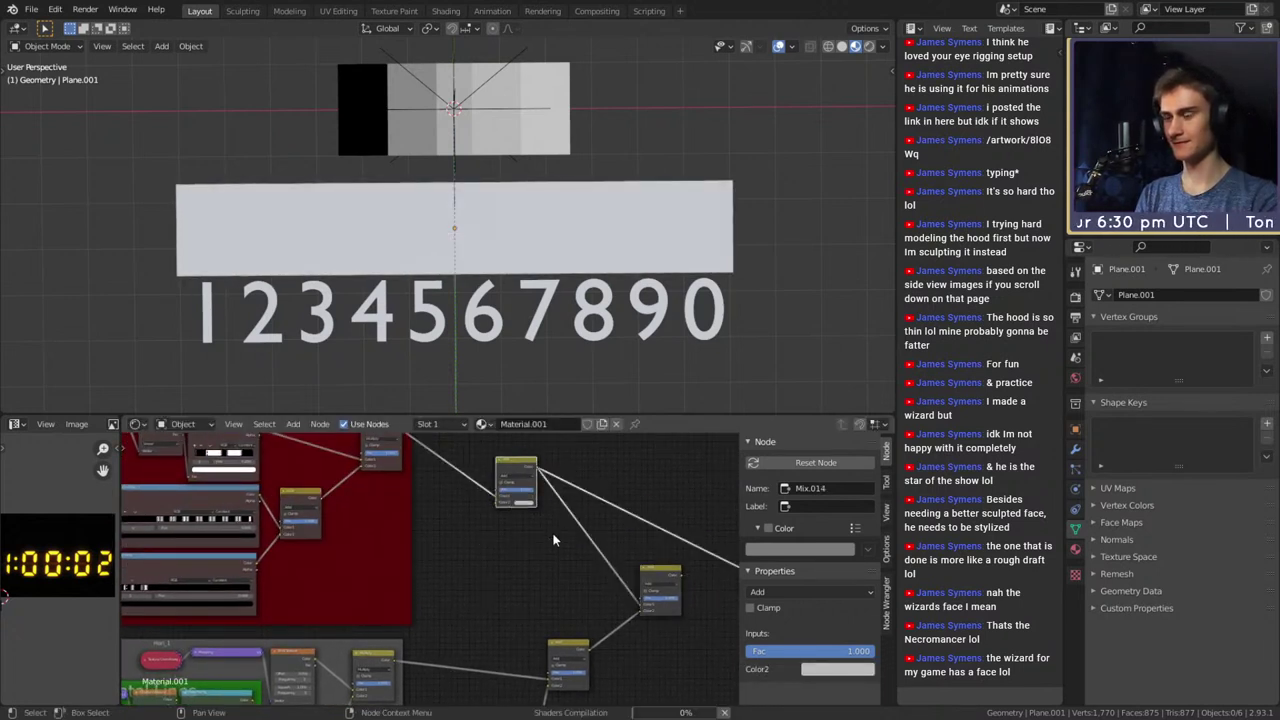
pyautogui.moveTo(315, 659); pyautogui.dragTo(496, 503)
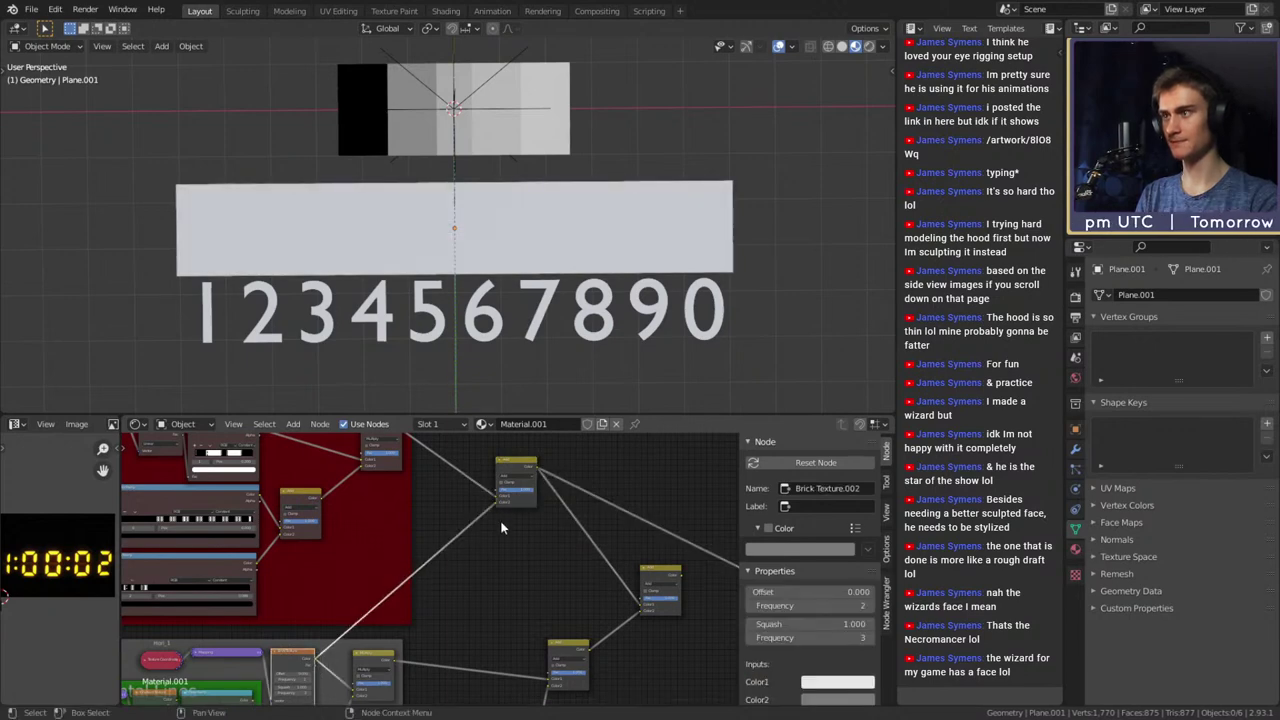
pyautogui.scroll(5, 436, 524)
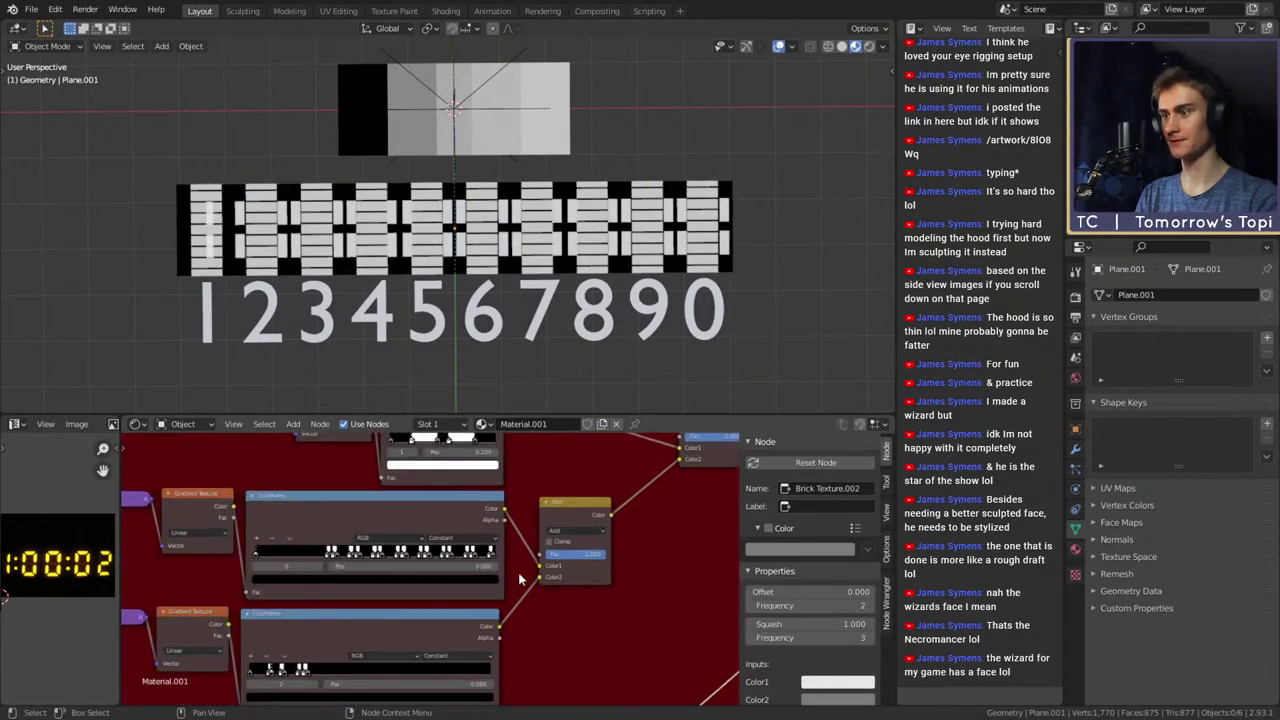
pyautogui.scroll(8, 352, 614)
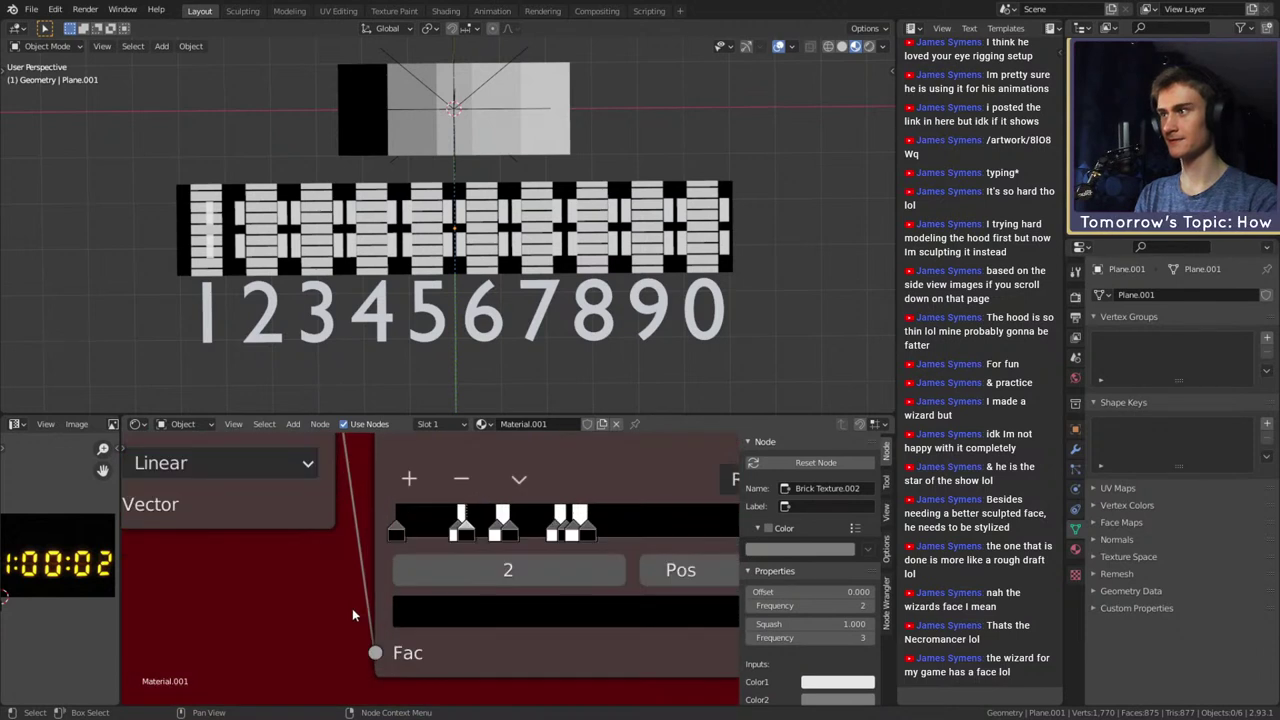
# Shift the 1's black and white ColorRamp stops closer to the 2's stops so its vertical segments sit at the digit's right edge
pyautogui.moveTo(352, 614); pyautogui.dragTo(284, 624, button='middle')
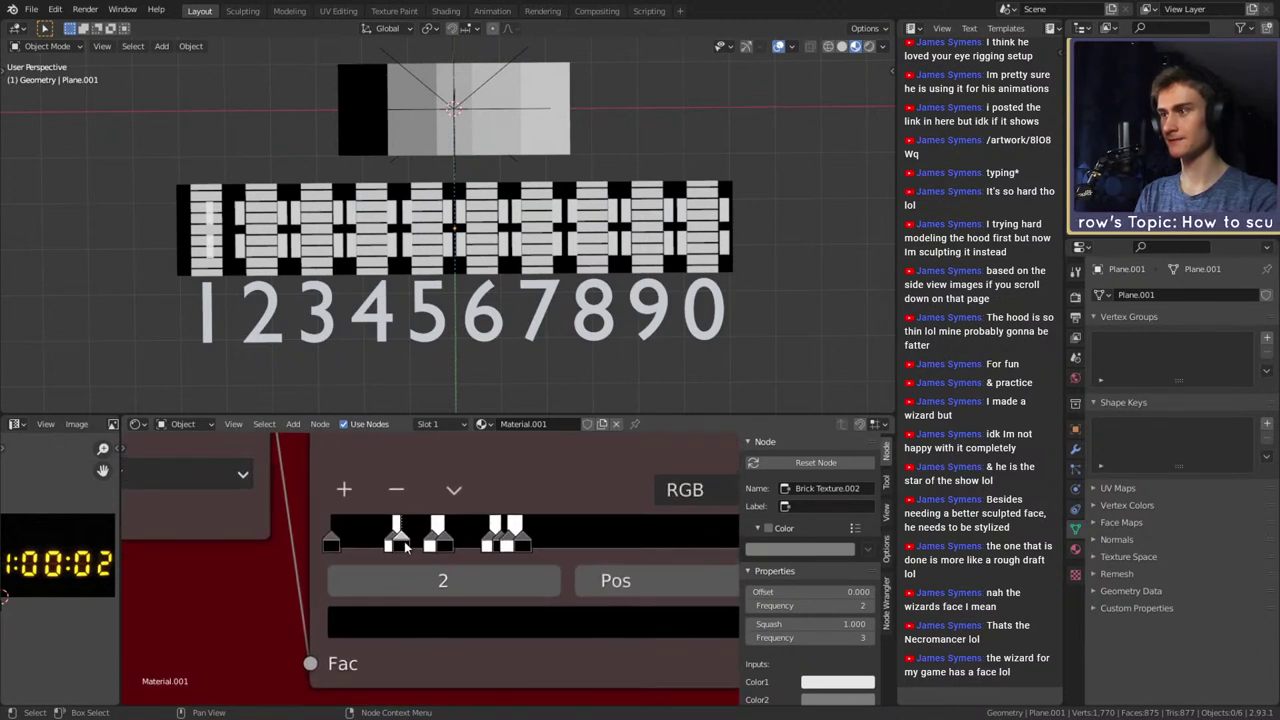
pyautogui.moveTo(406, 544); pyautogui.dragTo(411, 547)
pyautogui.scroll(6, 402, 246)
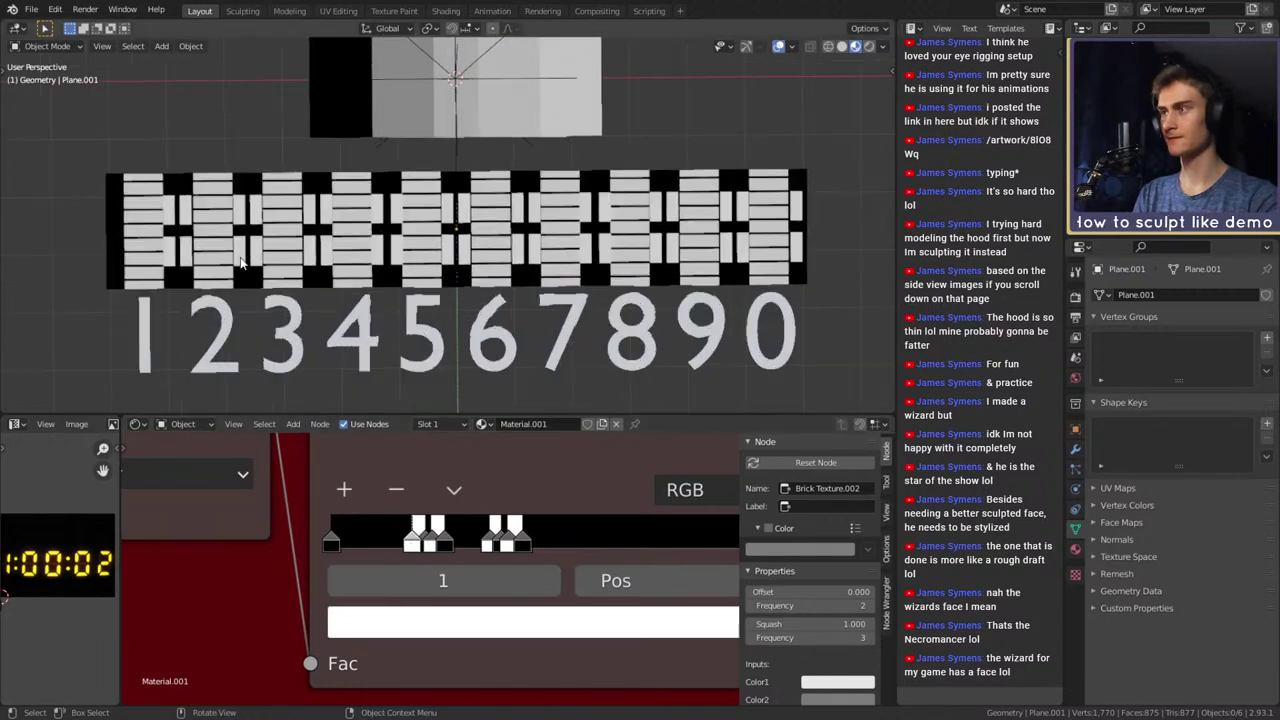
pyautogui.scroll(-4, 402, 246)
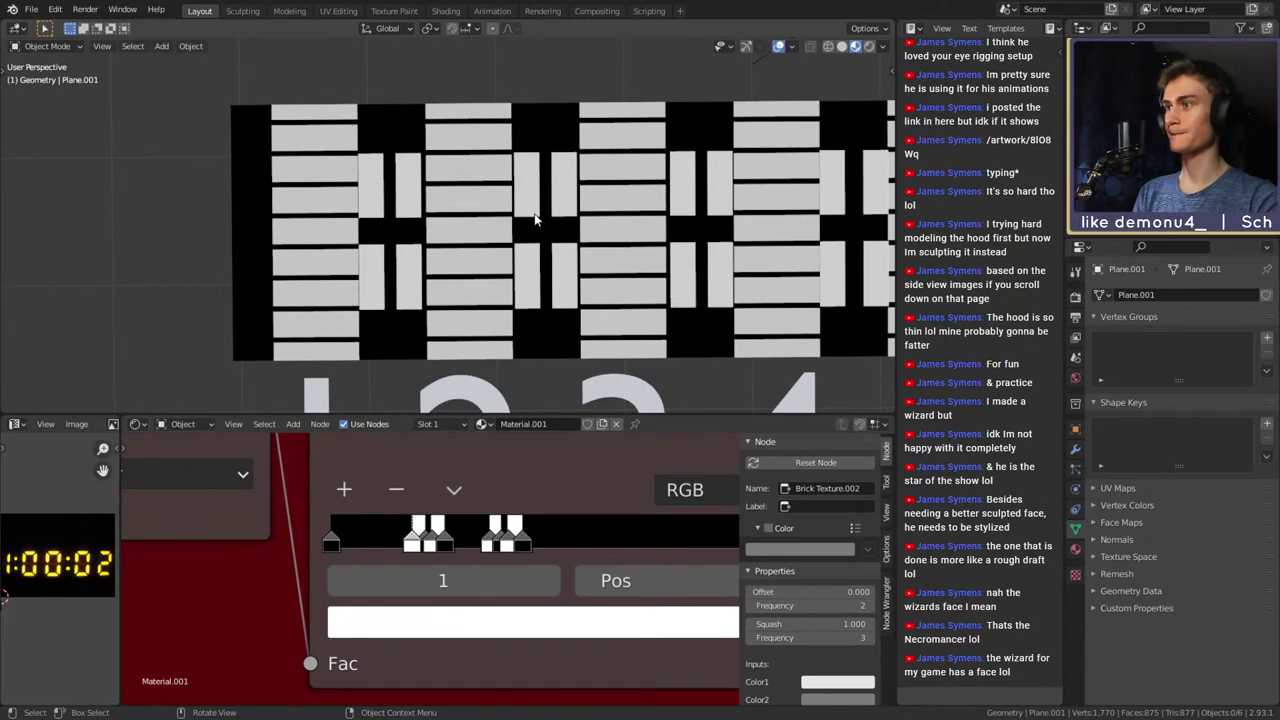
pyautogui.scroll(-5, 535, 220)
pyautogui.scroll(3, 505, 262)
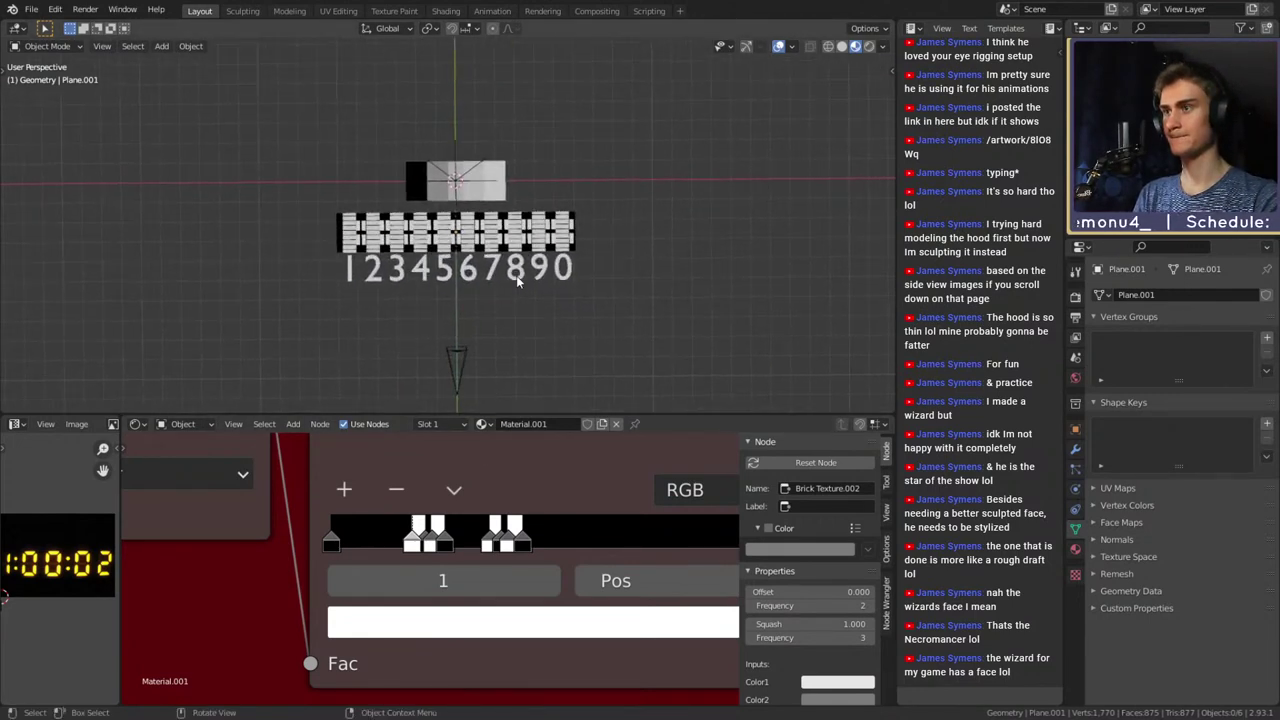
pyautogui.scroll(-7, 568, 480)
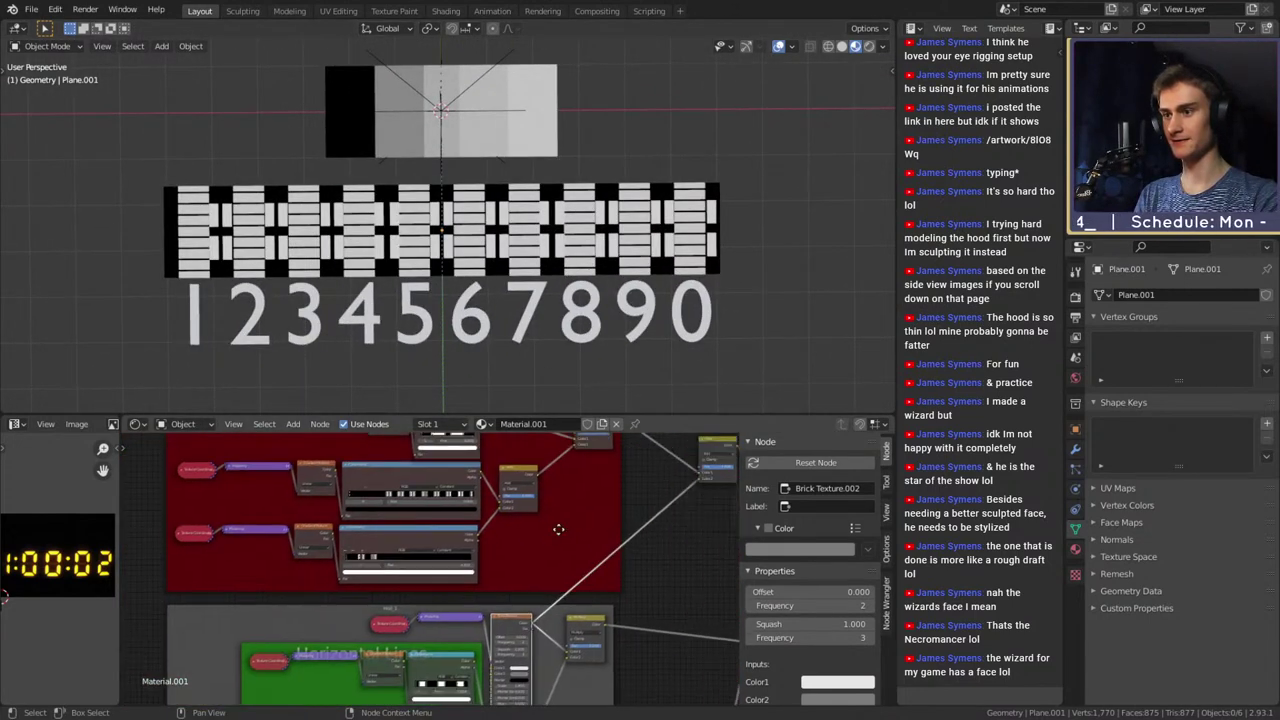
# Delete the Add Mix node fed by the Hori_1 Brick Texture and link the upper Mask_Hori_3 output directly to the final Add Mix node
pyautogui.moveTo(592, 450); pyautogui.dragTo(503, 514)
pyautogui.press('x')
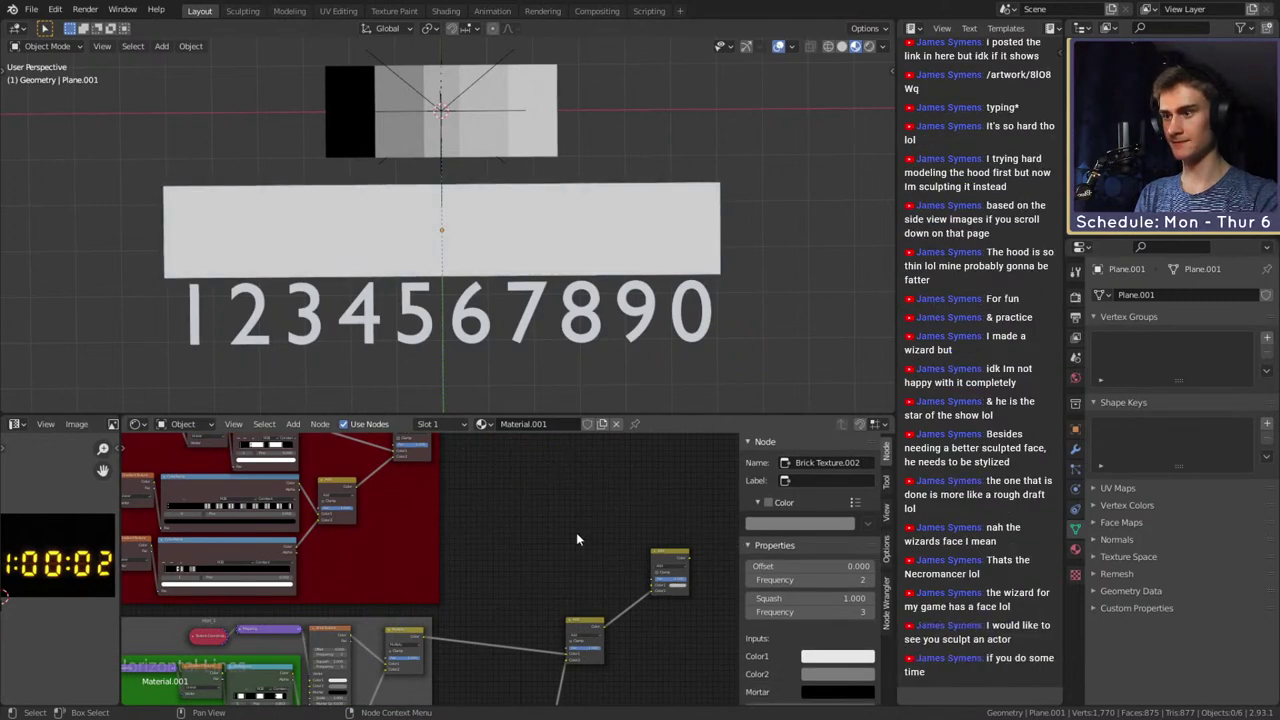
pyautogui.moveTo(478, 459); pyautogui.dragTo(449, 468, button='middle')
pyautogui.moveTo(403, 456); pyautogui.dragTo(618, 598)
pyautogui.scroll(-3, 434, 563)
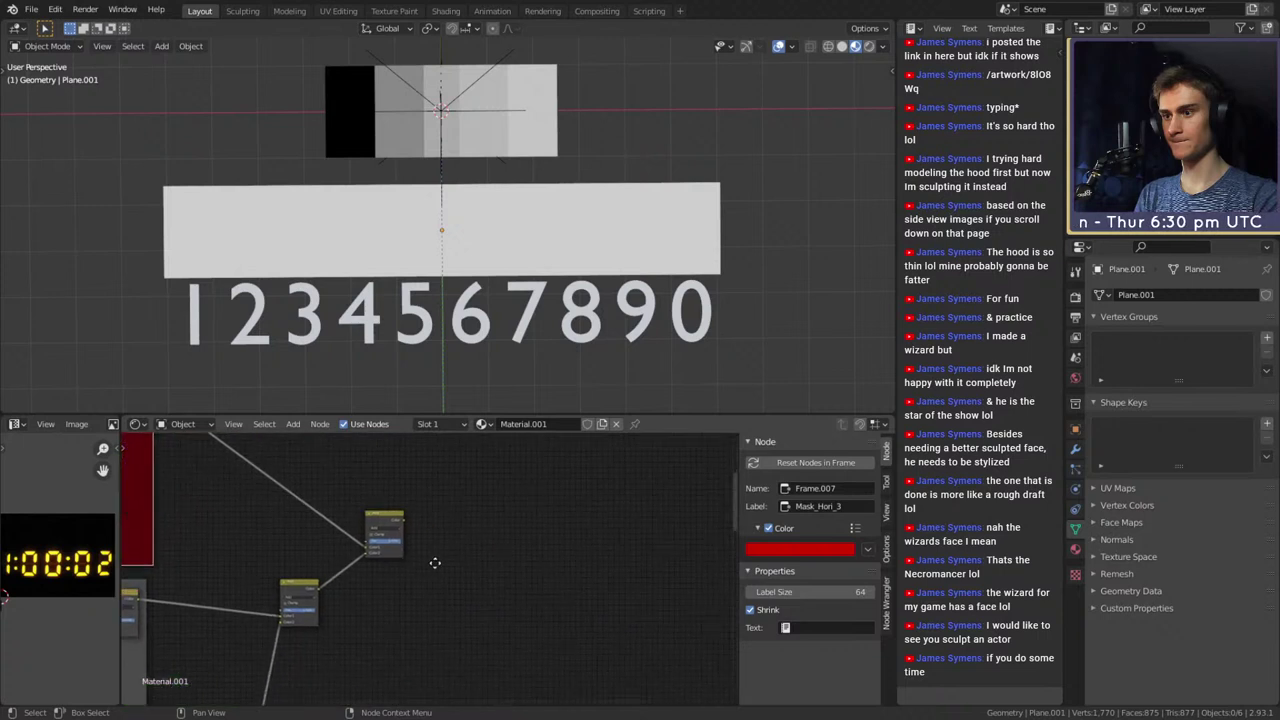
# Preview the final Add Mix node through the Material Output and save the shader file
pyautogui.moveTo(514, 594); pyautogui.dragTo(398, 535, button='middle')
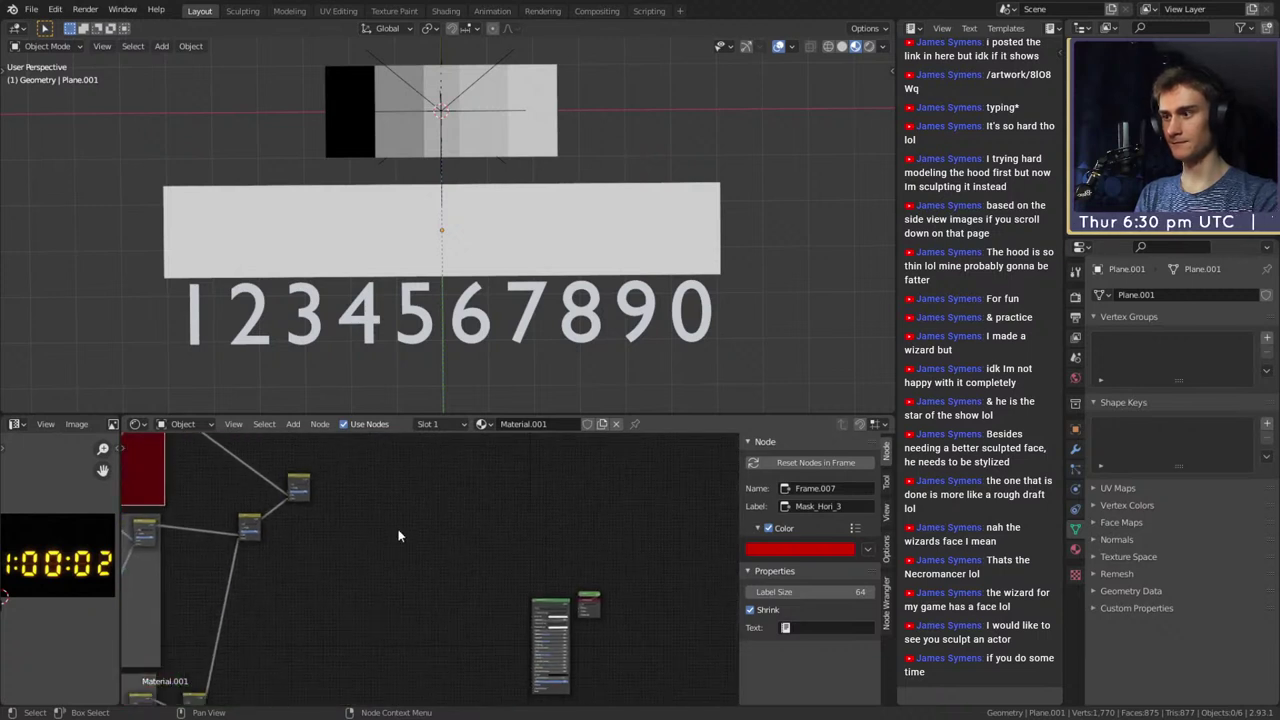
pyautogui.moveTo(310, 481); pyautogui.dragTo(362, 507)
pyautogui.keyDown('ctrl'); pyautogui.keyDown('shift'); pyautogui.click(303, 485); pyautogui.keyUp('shift'); pyautogui.keyUp('ctrl')
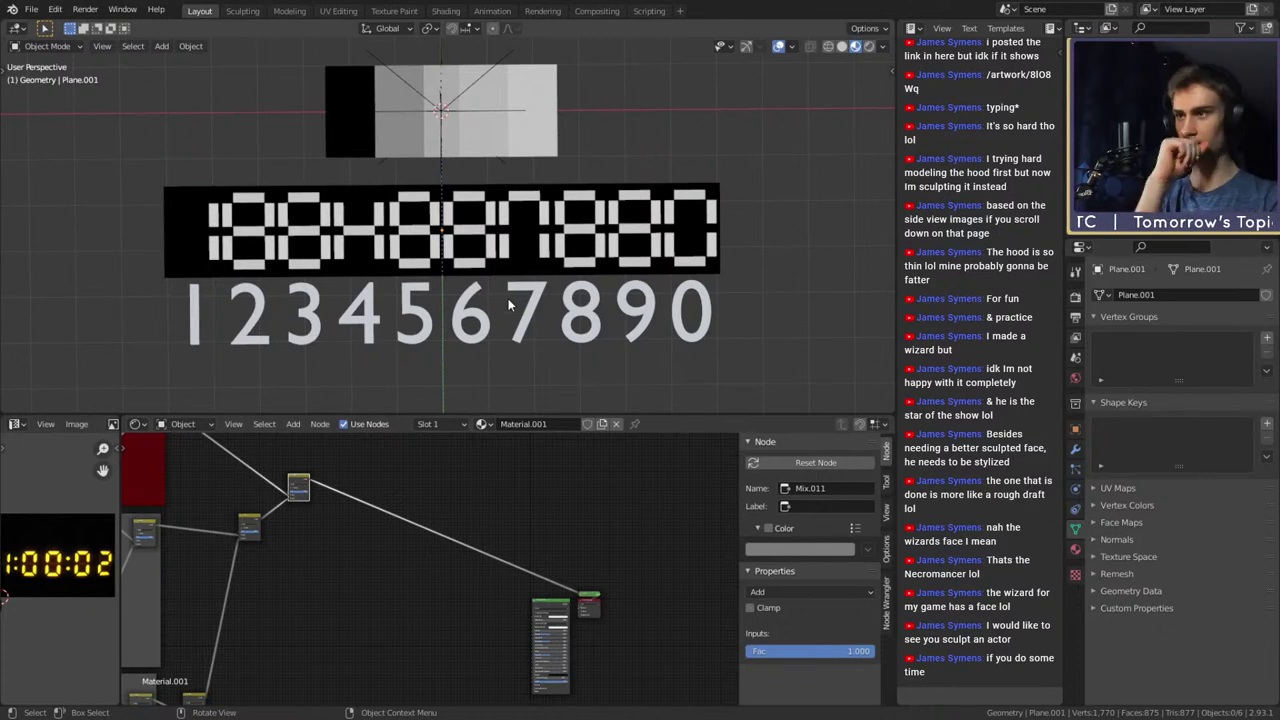
pyautogui.click(32, 10)
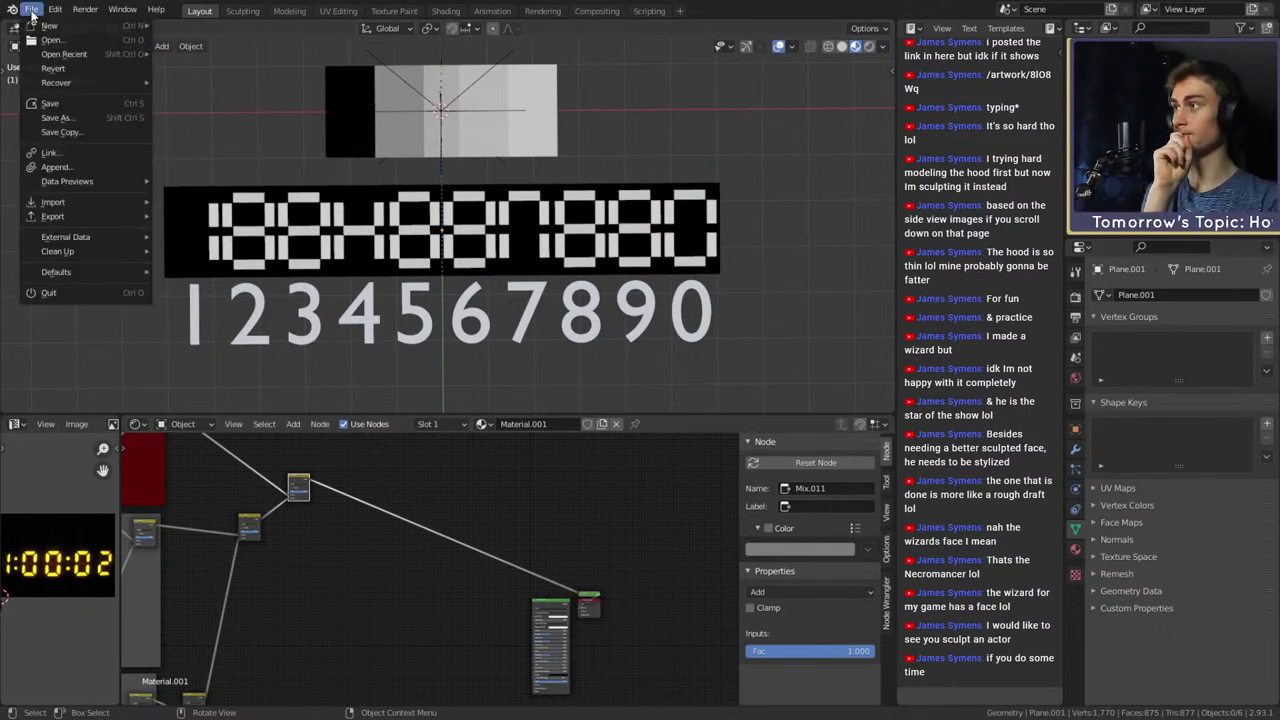
pyautogui.click(55, 107)
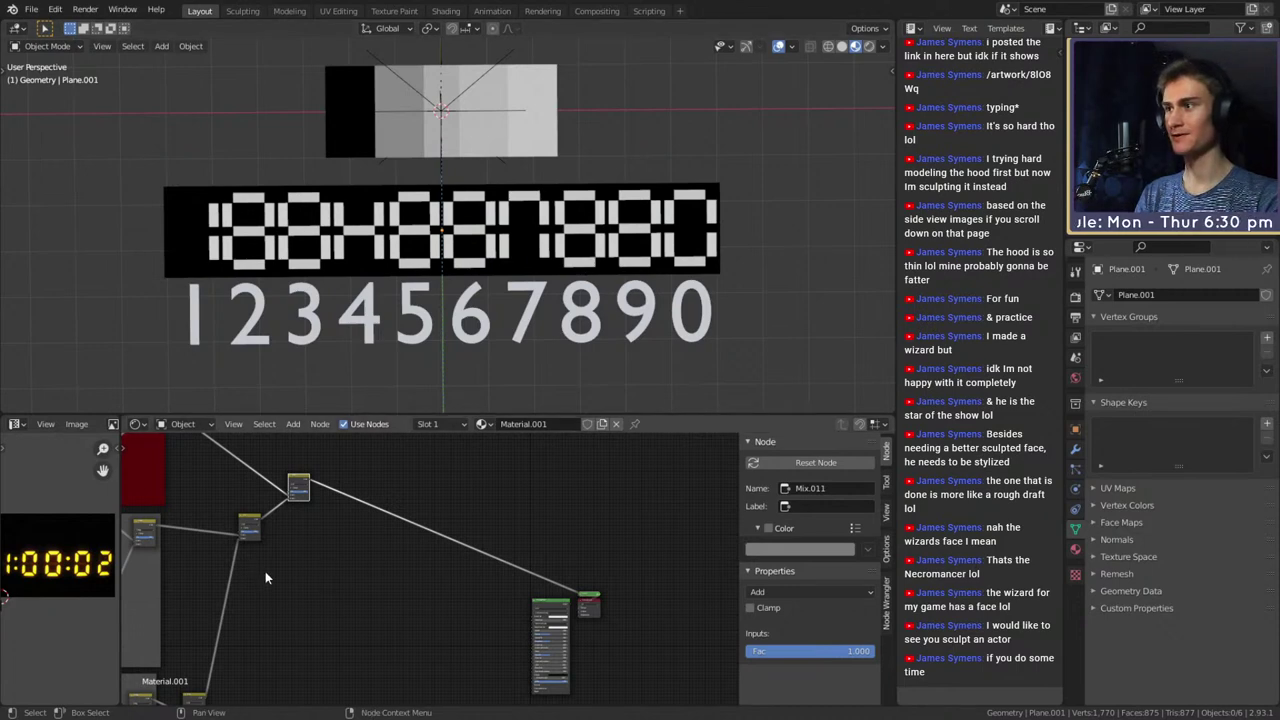
# Save digital_clock_shader_v1a.blend again after viewing the Mask_Hori_3 nodes and the digit strip at an angle
pyautogui.moveTo(265, 571); pyautogui.dragTo(547, 619, button='middle')
pyautogui.scroll(4, 596, 555)
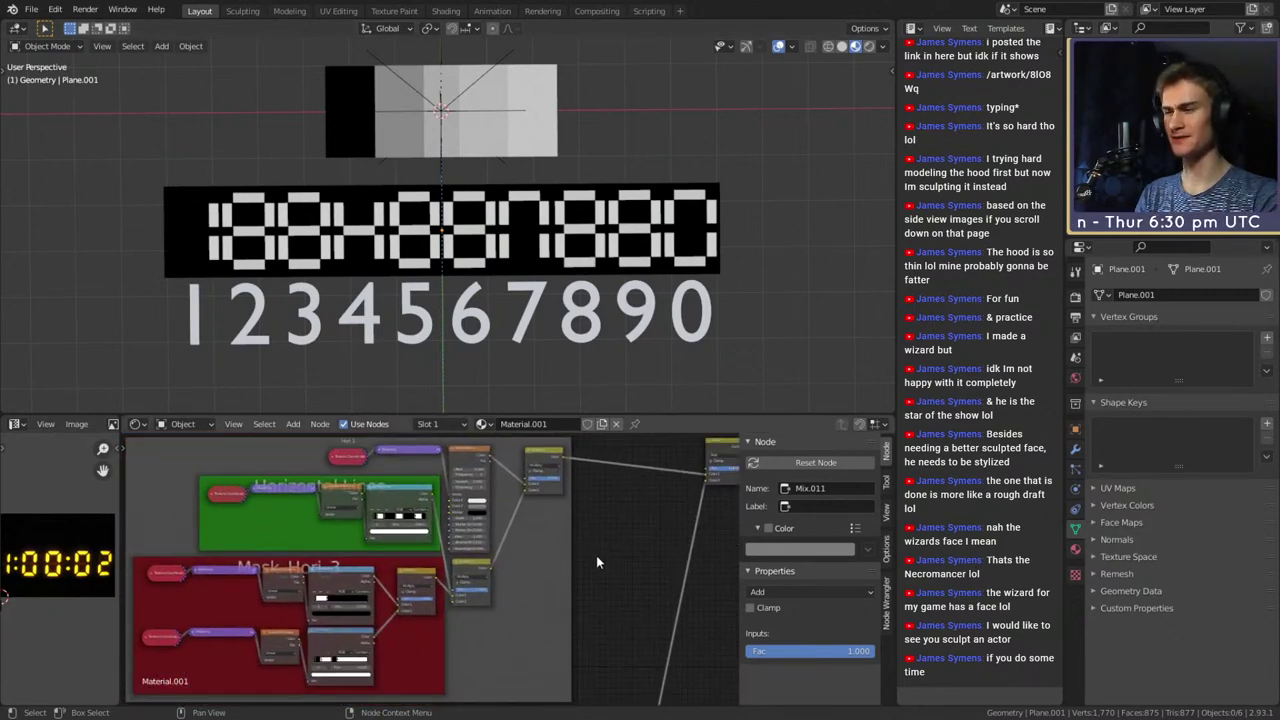
pyautogui.moveTo(593, 557); pyautogui.dragTo(590, 503, button='middle')
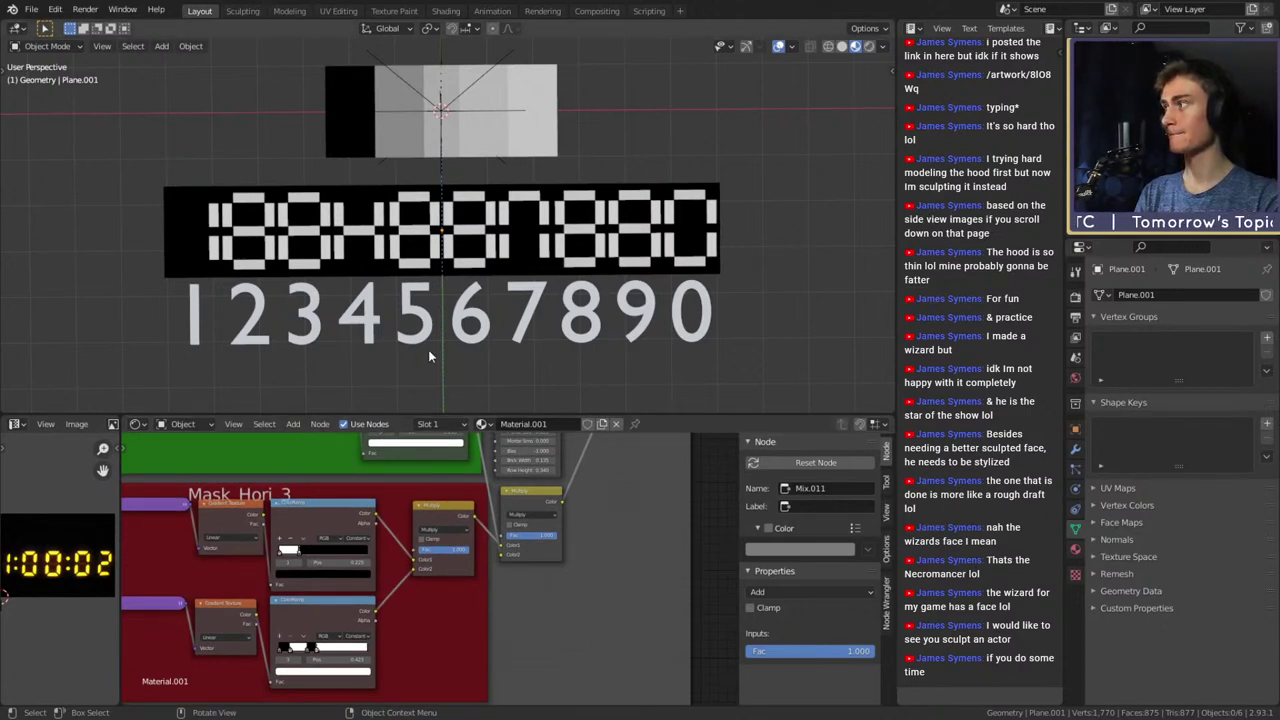
pyautogui.moveTo(488, 342); pyautogui.dragTo(565, 320, button='middle')
pyautogui.click(31, 9)
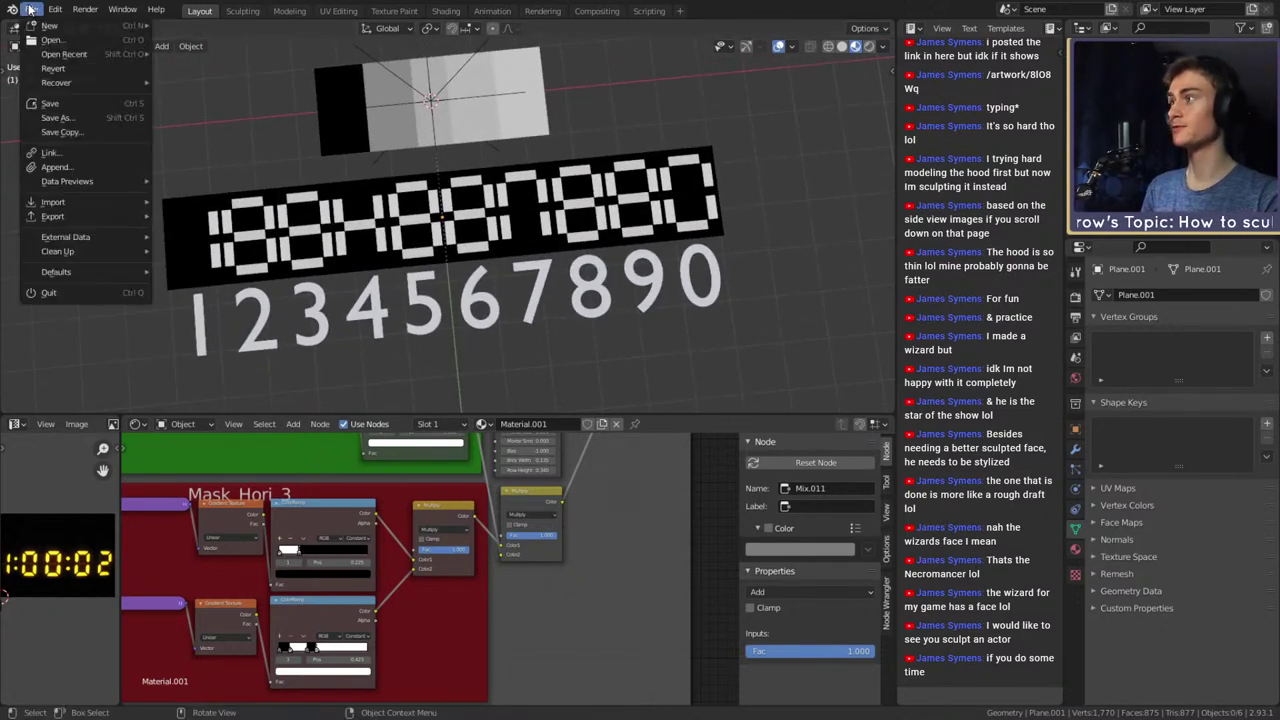
pyautogui.click(71, 102)
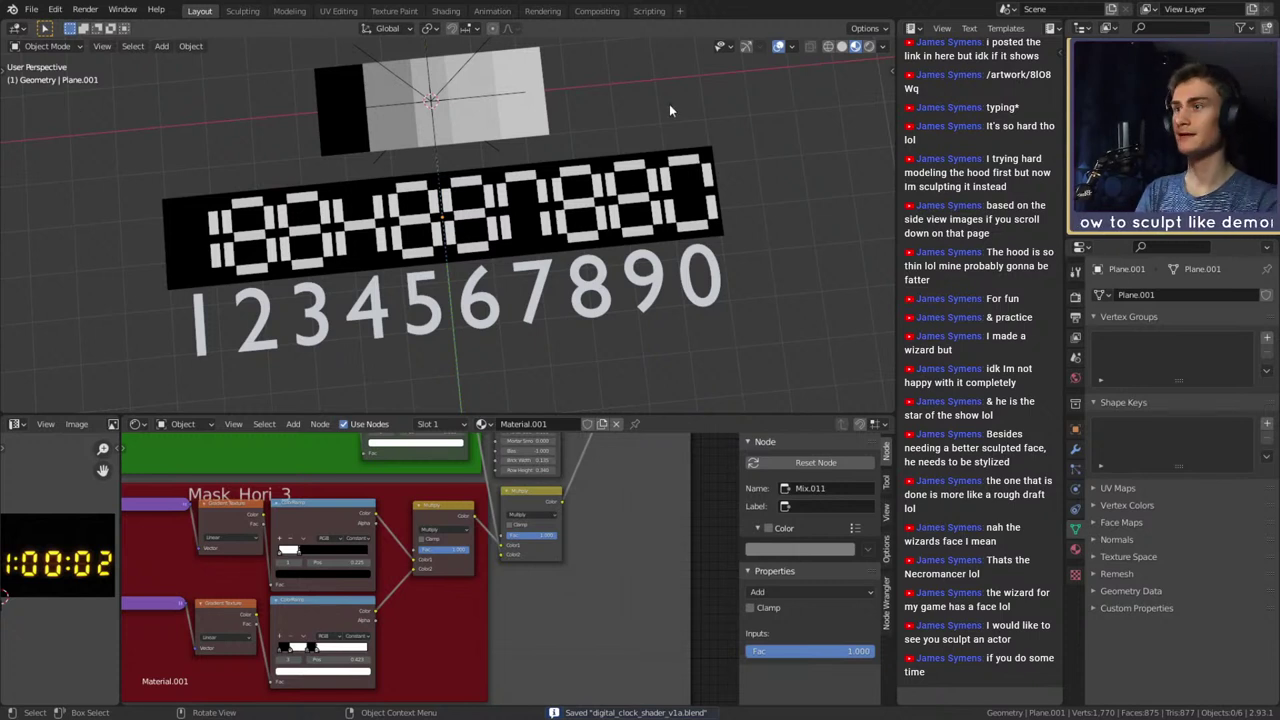
pyautogui.moveTo(648, 324); pyautogui.dragTo(641, 314, button='middle')
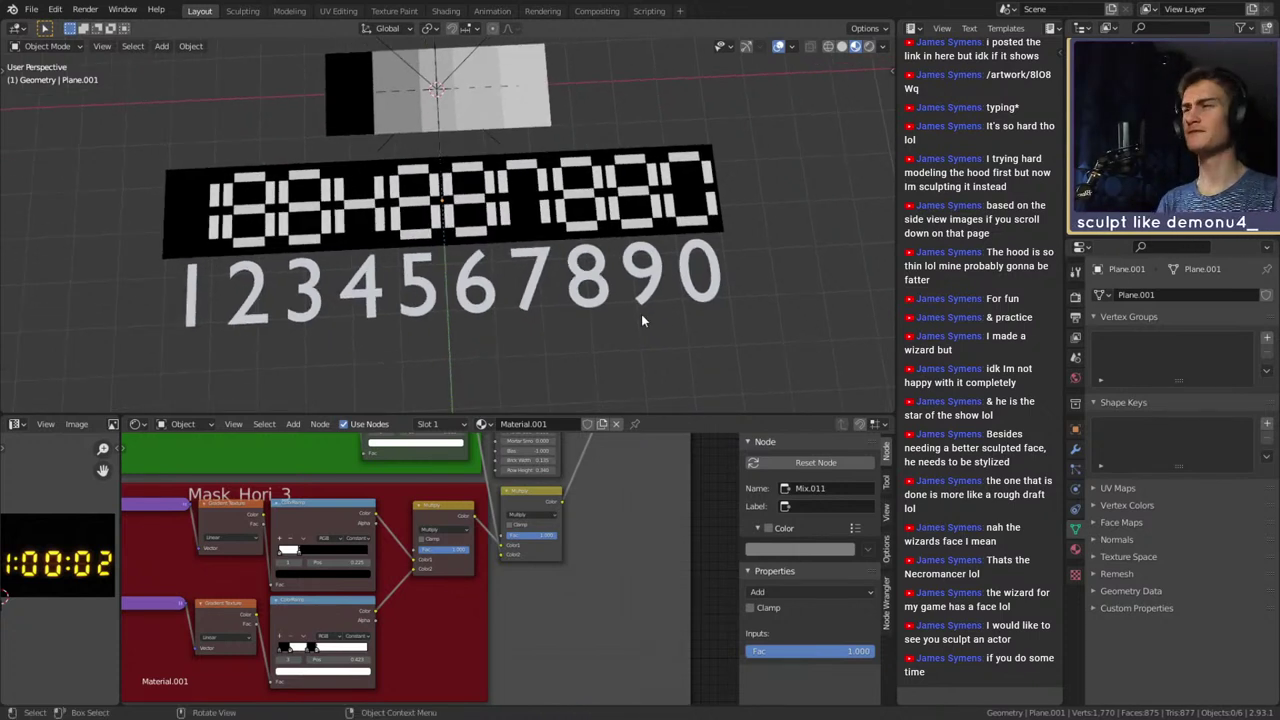
pyautogui.click(721, 285)
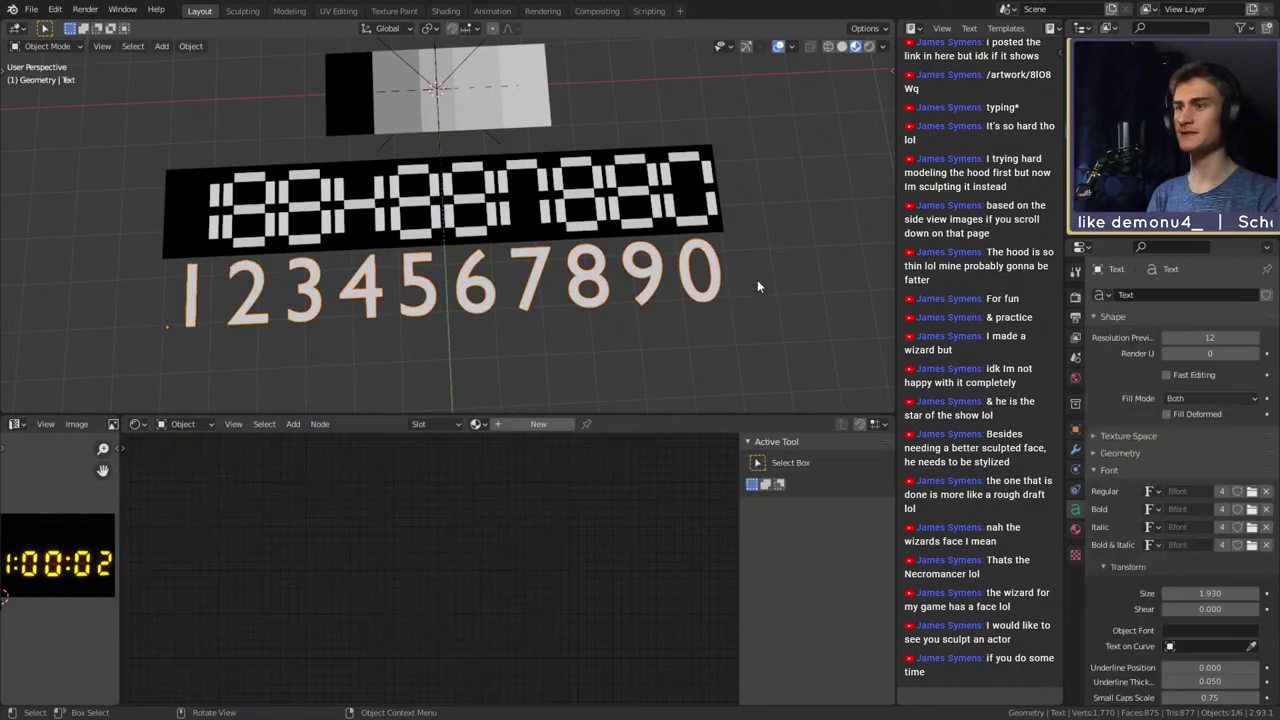
pyautogui.click(762, 279)
pyautogui.click(639, 219)
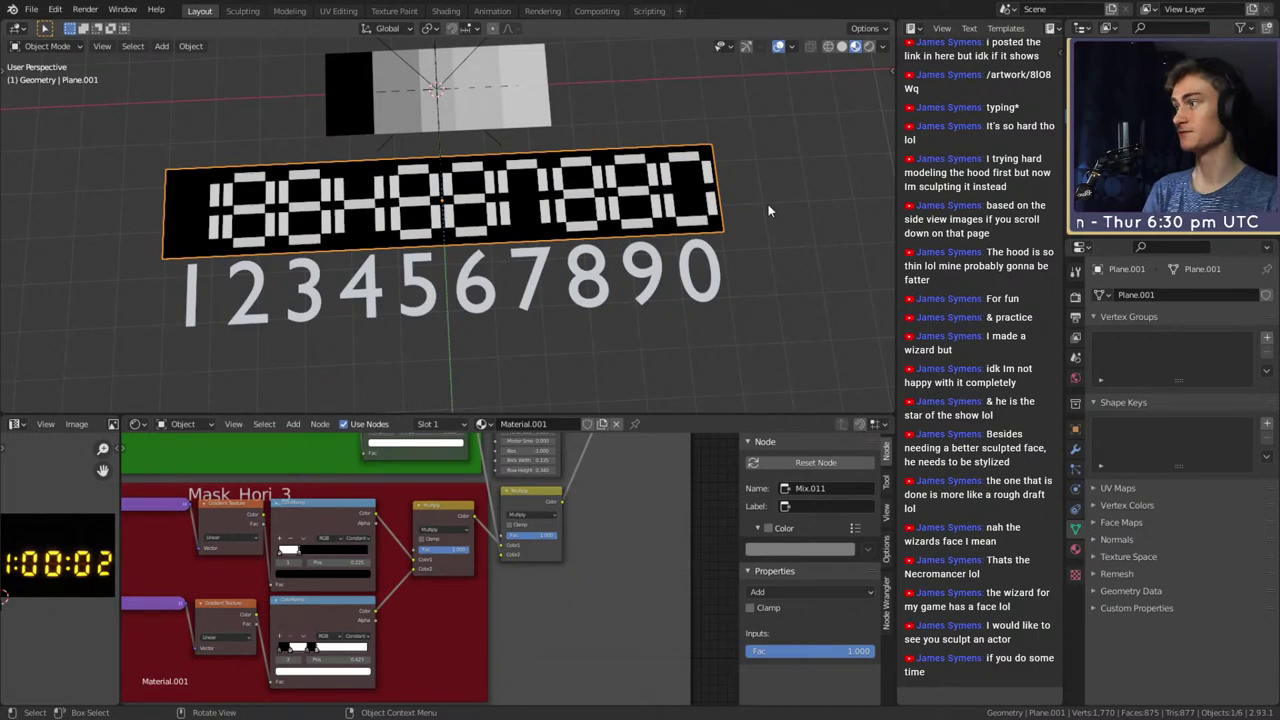
pyautogui.click(767, 204)
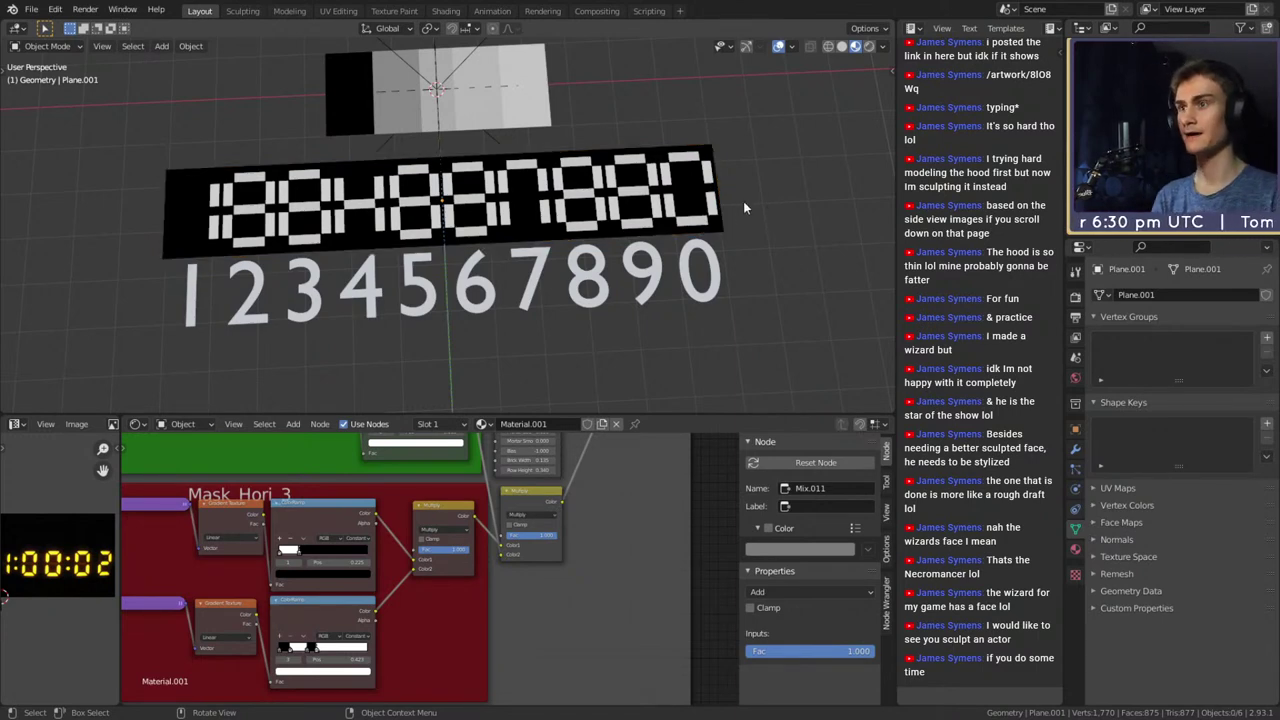
pyautogui.click(716, 194)
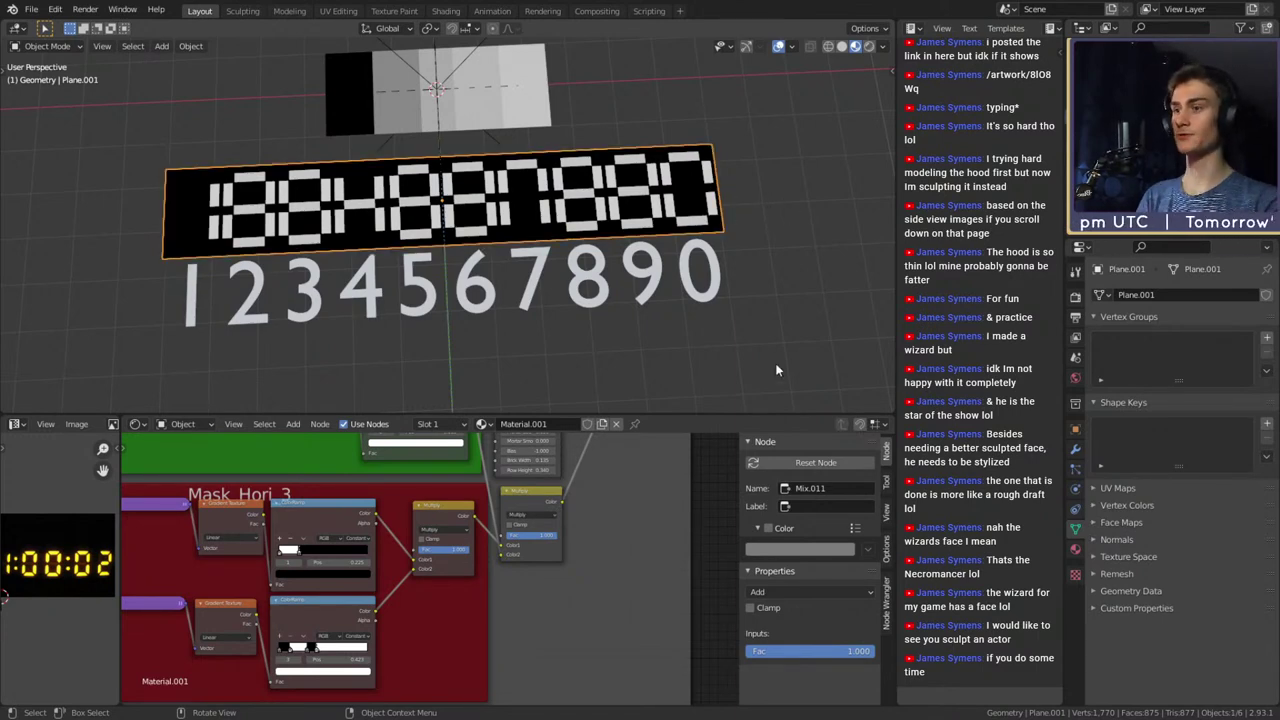
# Move the final Add Mix node slightly higher, level with the upper Mask_Hori_3 frame, and keep it selected
pyautogui.scroll(-5, 603, 602)
pyautogui.moveTo(603, 561); pyautogui.dragTo(521, 659, button='middle')
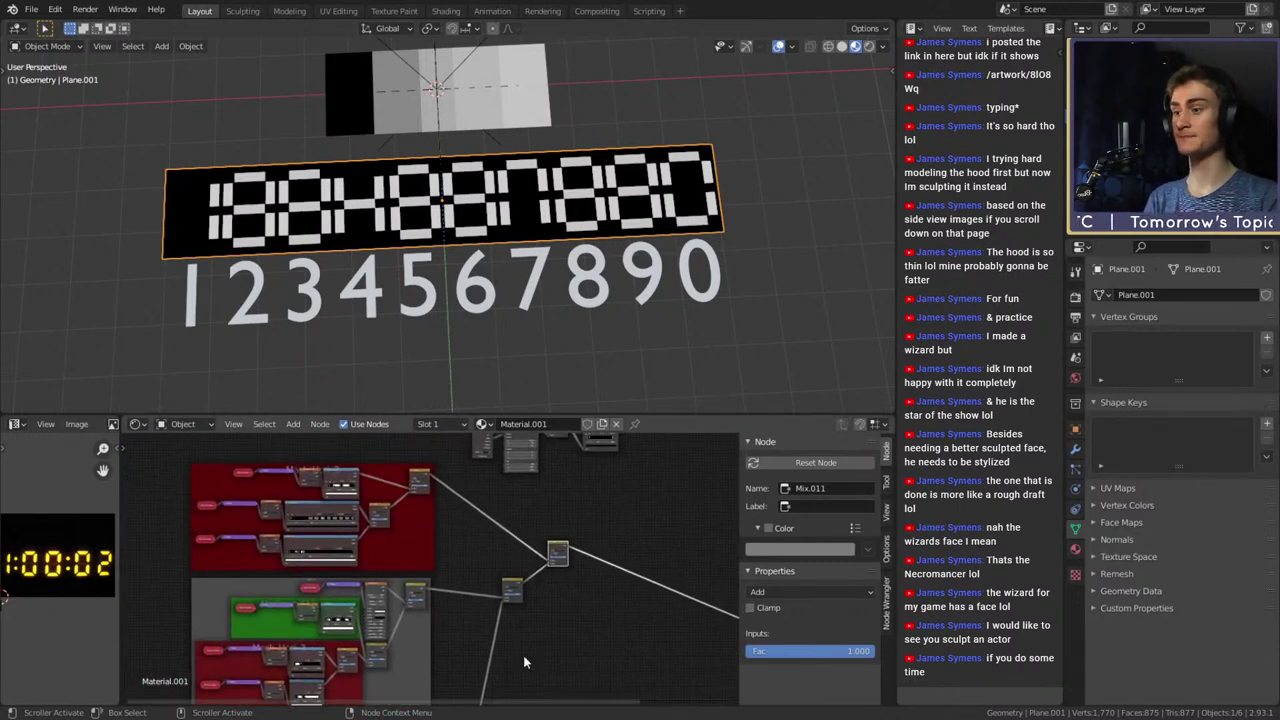
pyautogui.moveTo(558, 549); pyautogui.dragTo(565, 516)
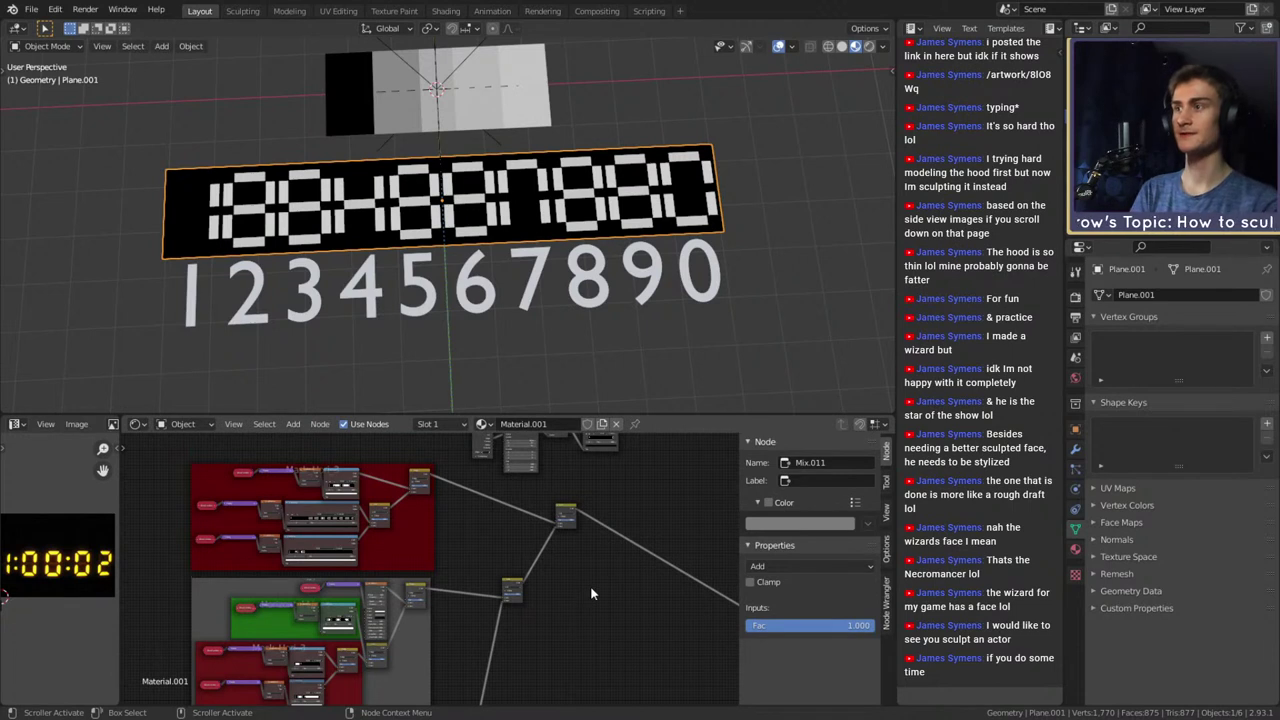
pyautogui.moveTo(608, 505); pyautogui.dragTo(503, 545)
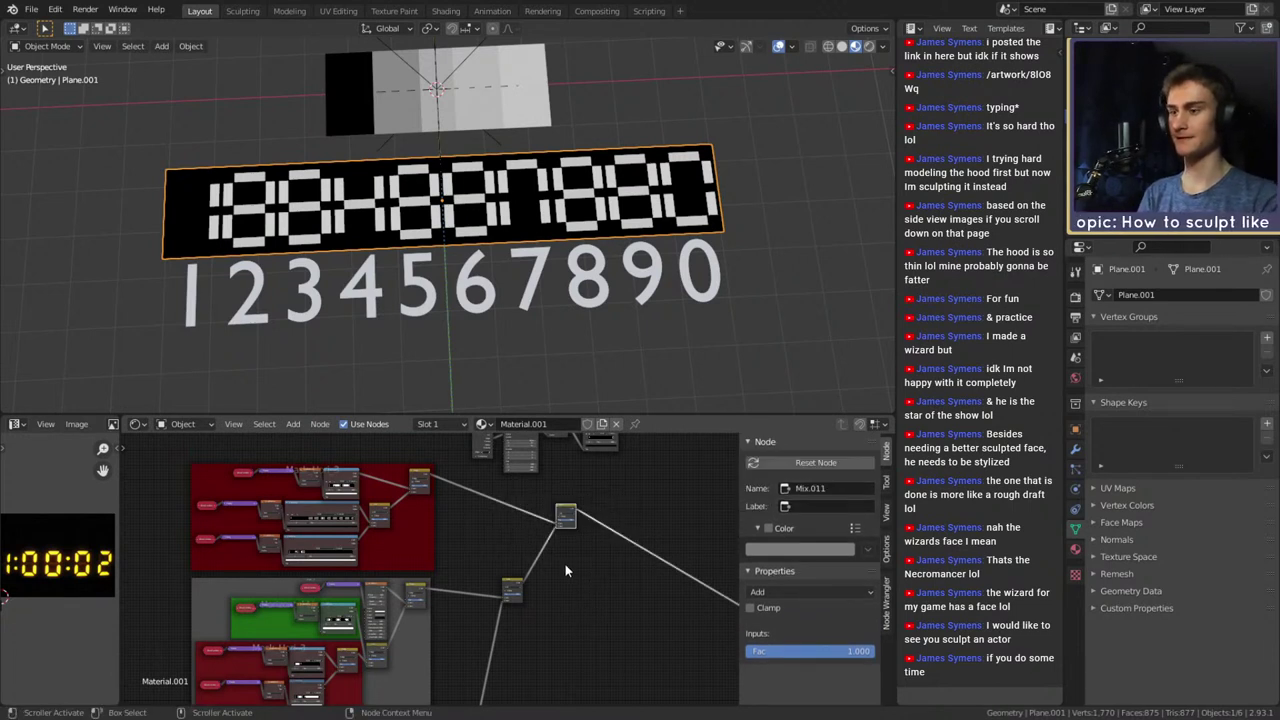
pyautogui.moveTo(618, 477); pyautogui.dragTo(508, 570)
pyautogui.click(597, 497)
pyautogui.click(565, 514)
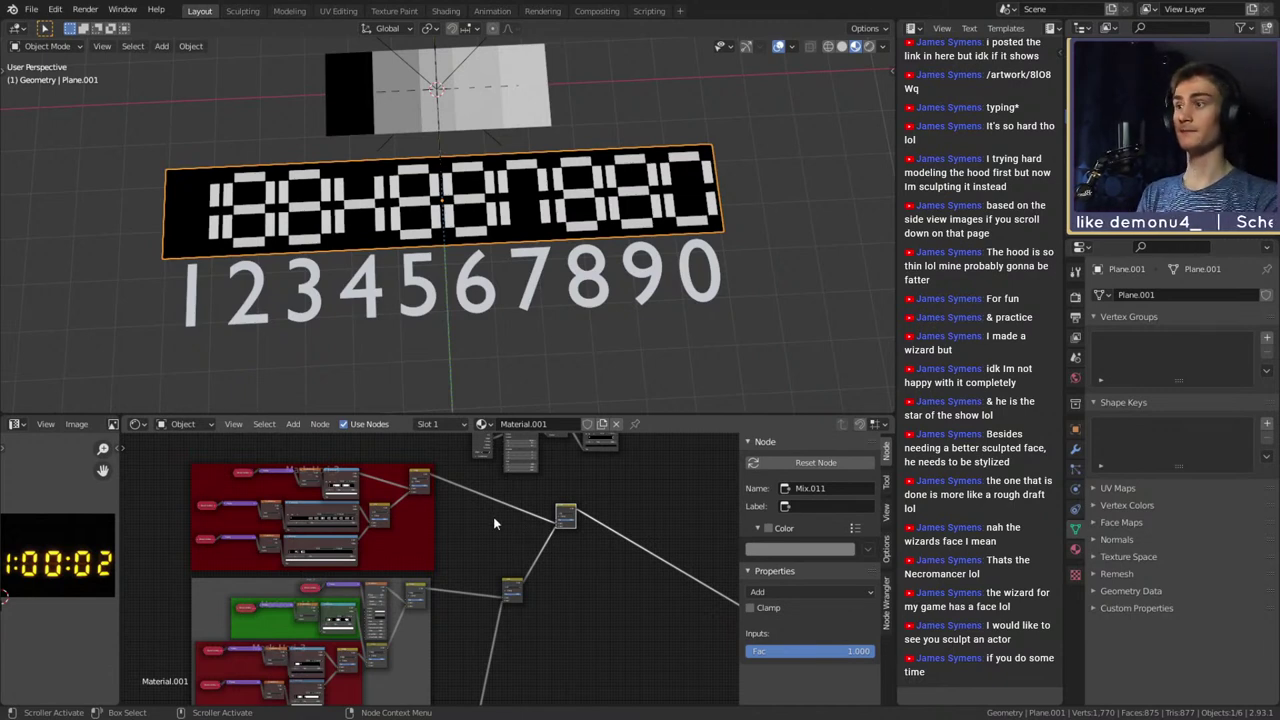
# Deselect the digit plane and save the blend file with the rearranged Add Mix node
pyautogui.moveTo(493, 265); pyautogui.dragTo(505, 288, button='middle')
pyautogui.scroll(1, 488, 277)
pyautogui.click(841, 257)
pyautogui.click(38, 10)
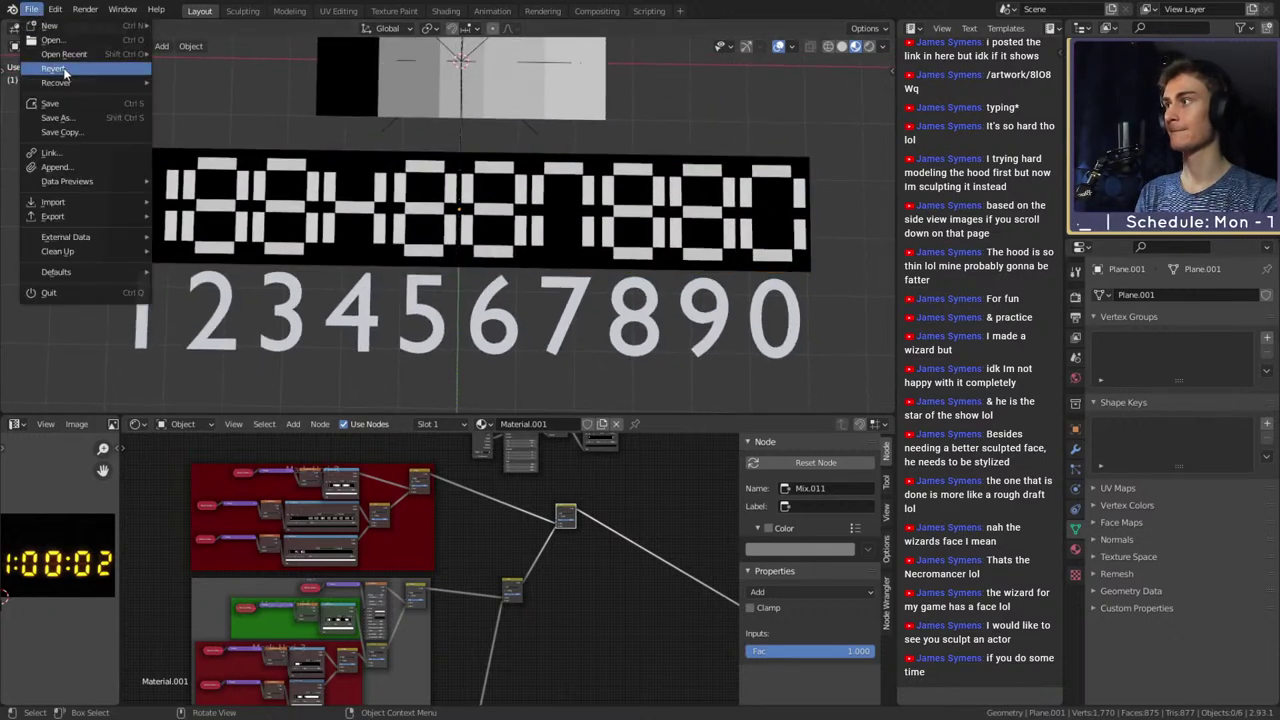
pyautogui.click(64, 104)
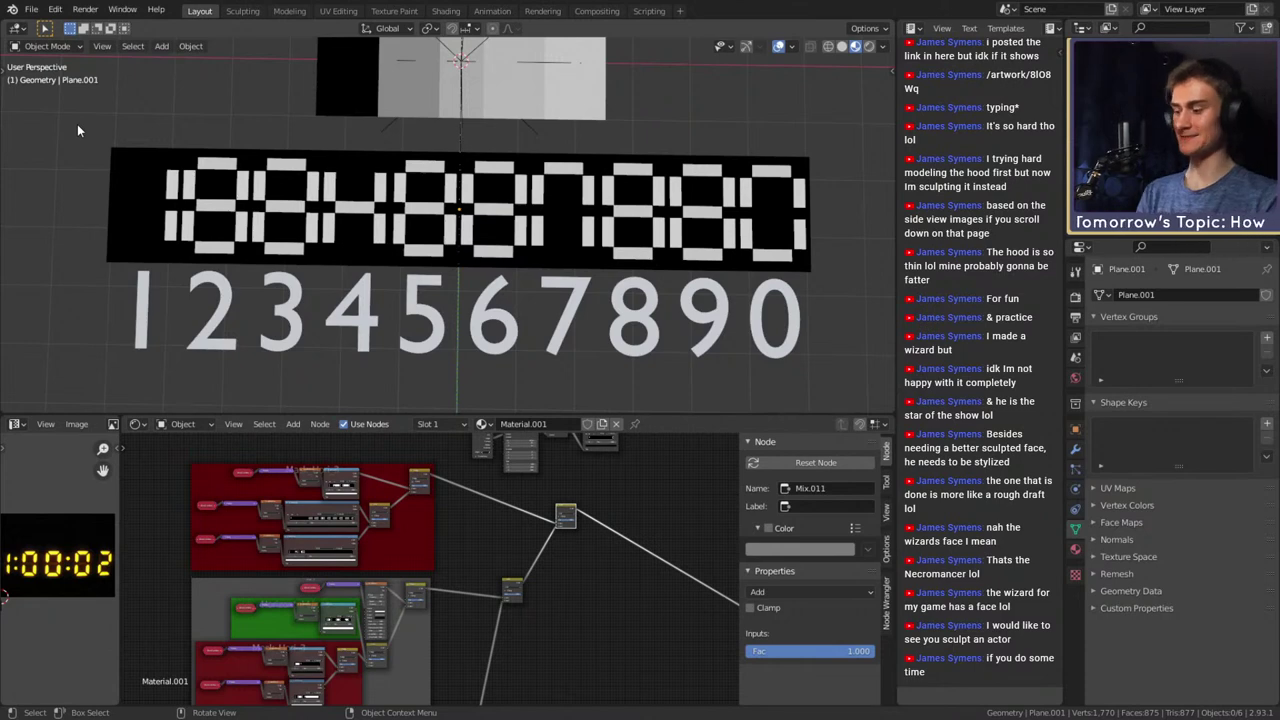
# Shift the Multiply node slightly left inside the upper Mask_Hori_3 frame
pyautogui.scroll(5, 502, 543)
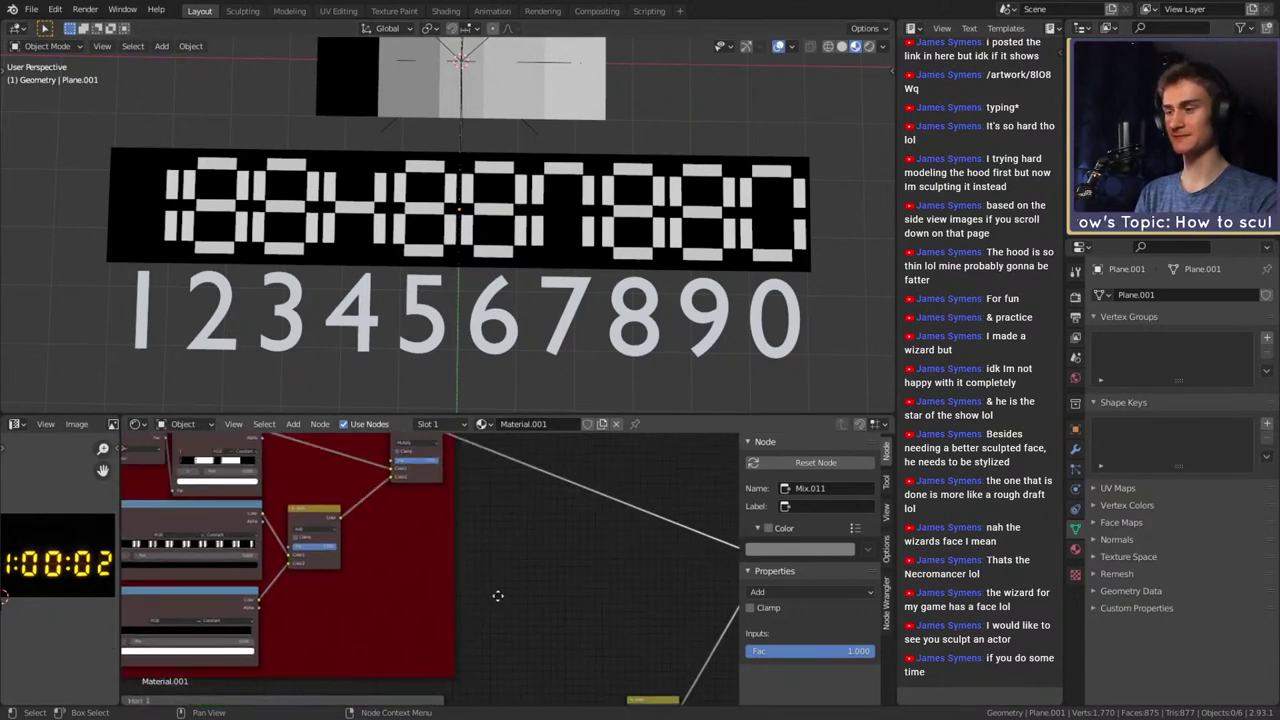
pyautogui.moveTo(412, 470); pyautogui.dragTo(386, 464)
pyautogui.scroll(-3, 477, 579)
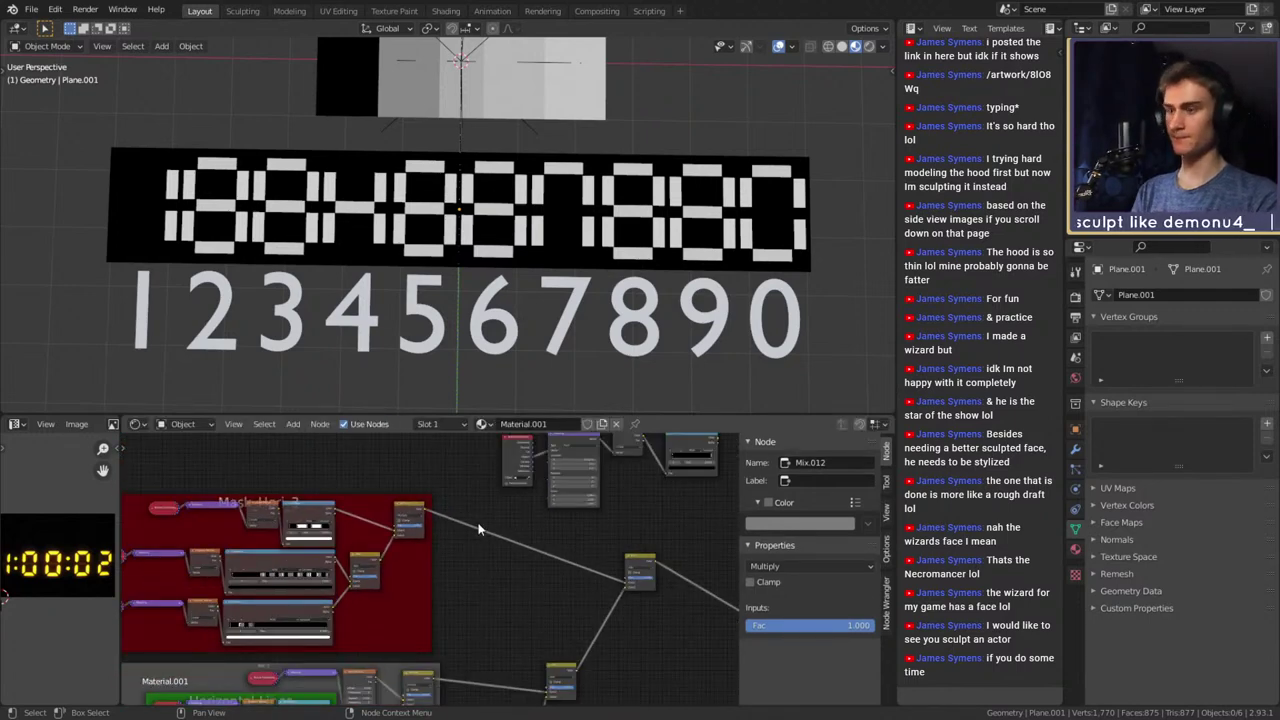
pyautogui.scroll(4, 470, 536)
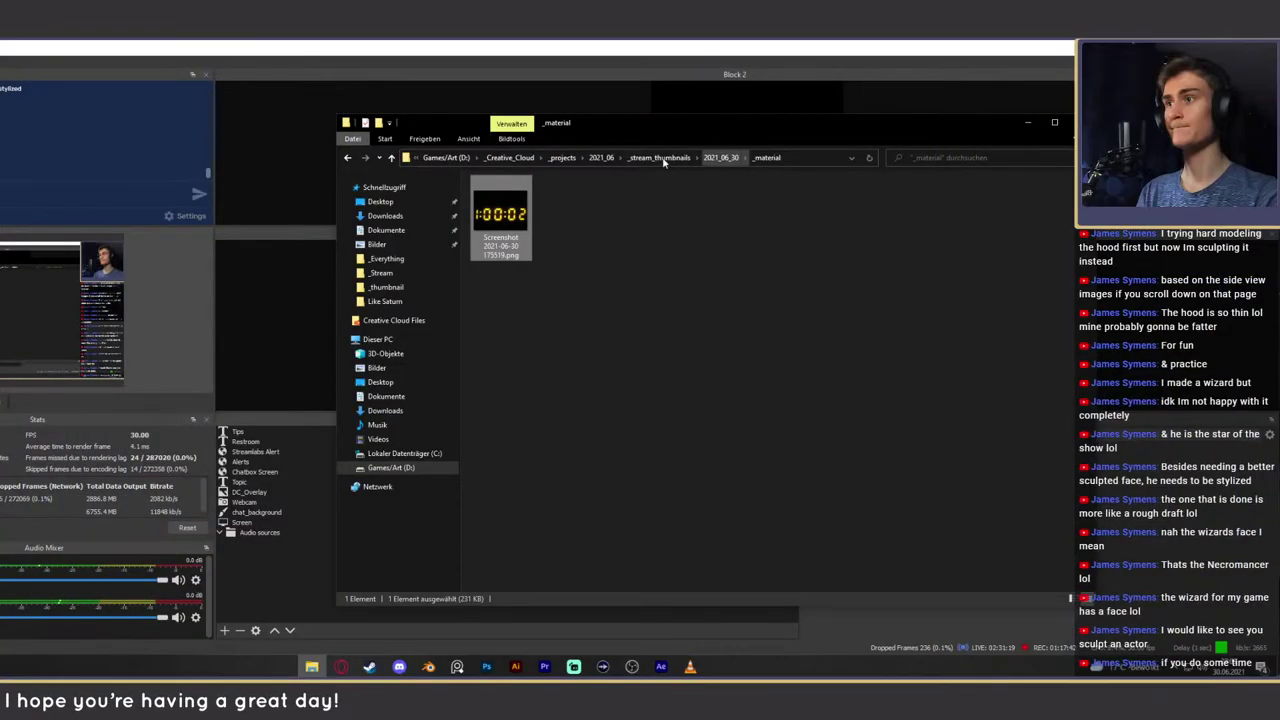
# Switch to File Explorer and browse to the 2021_03 folder under _Blender_Cloud, _projekte on the Games/Art (D:) drive
pyautogui.click(660, 158)
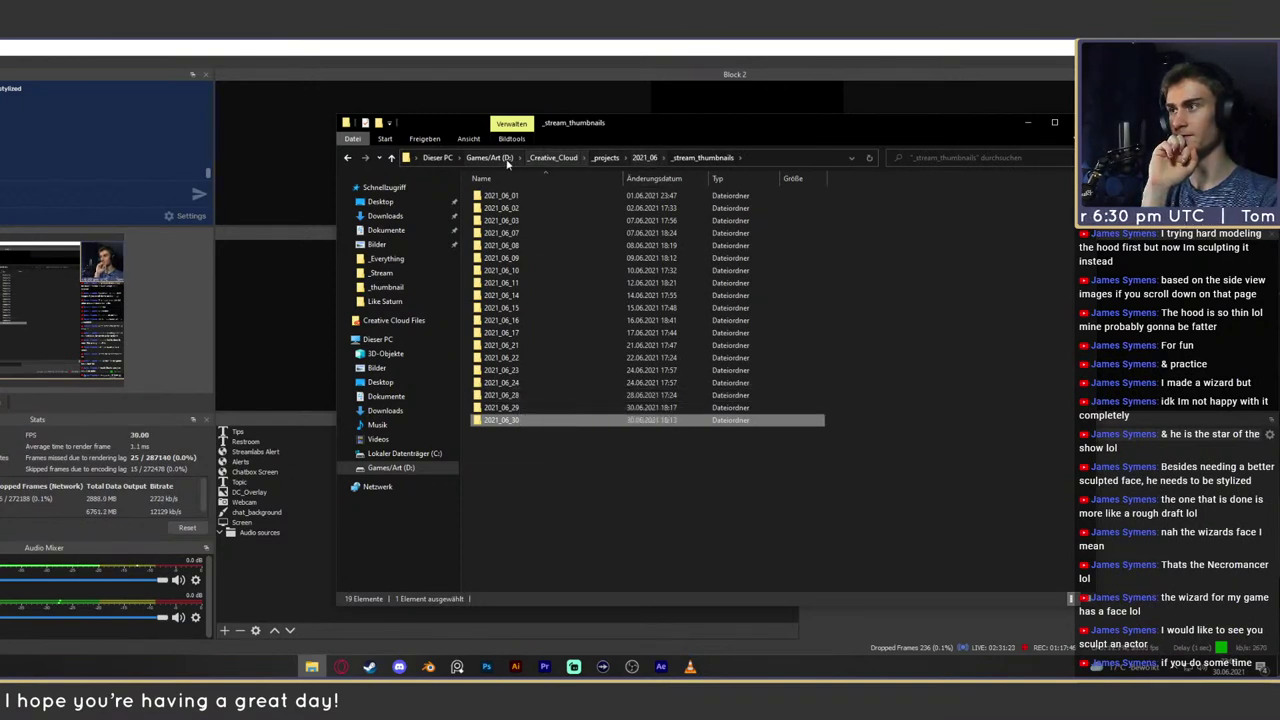
pyautogui.click(490, 157)
pyautogui.doubleClick(507, 221)
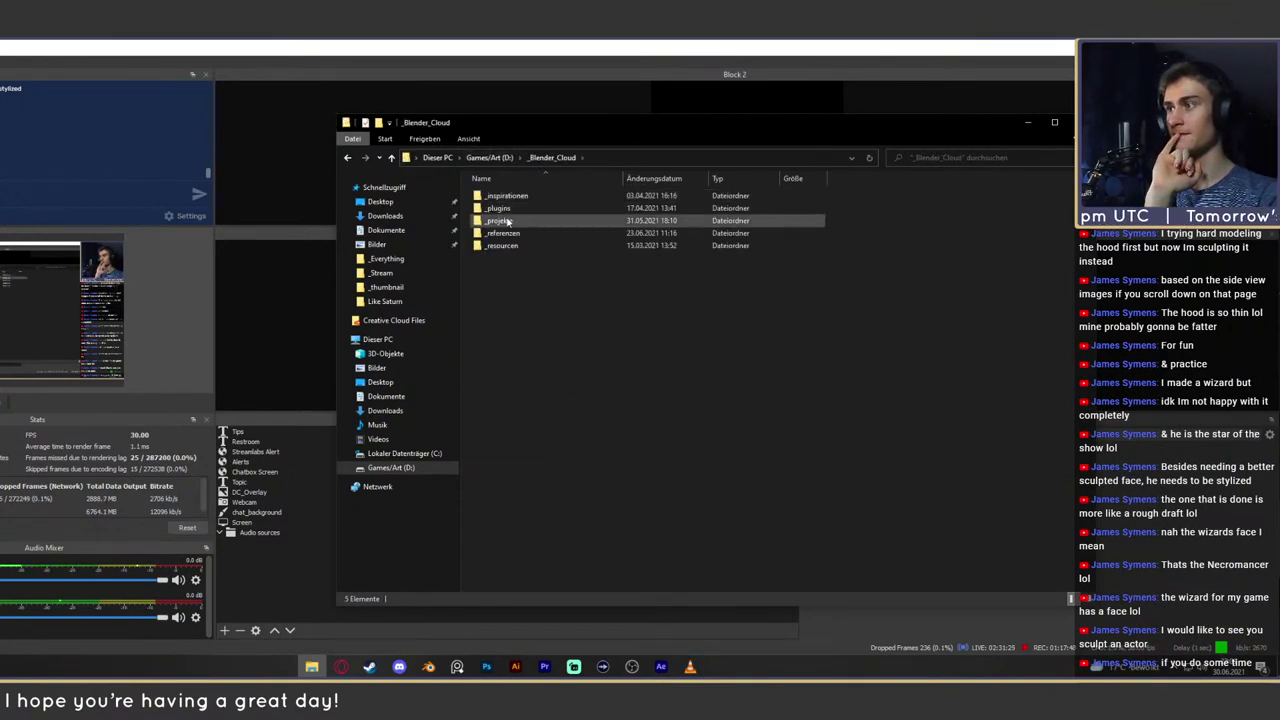
pyautogui.doubleClick(507, 220)
pyautogui.doubleClick(505, 419)
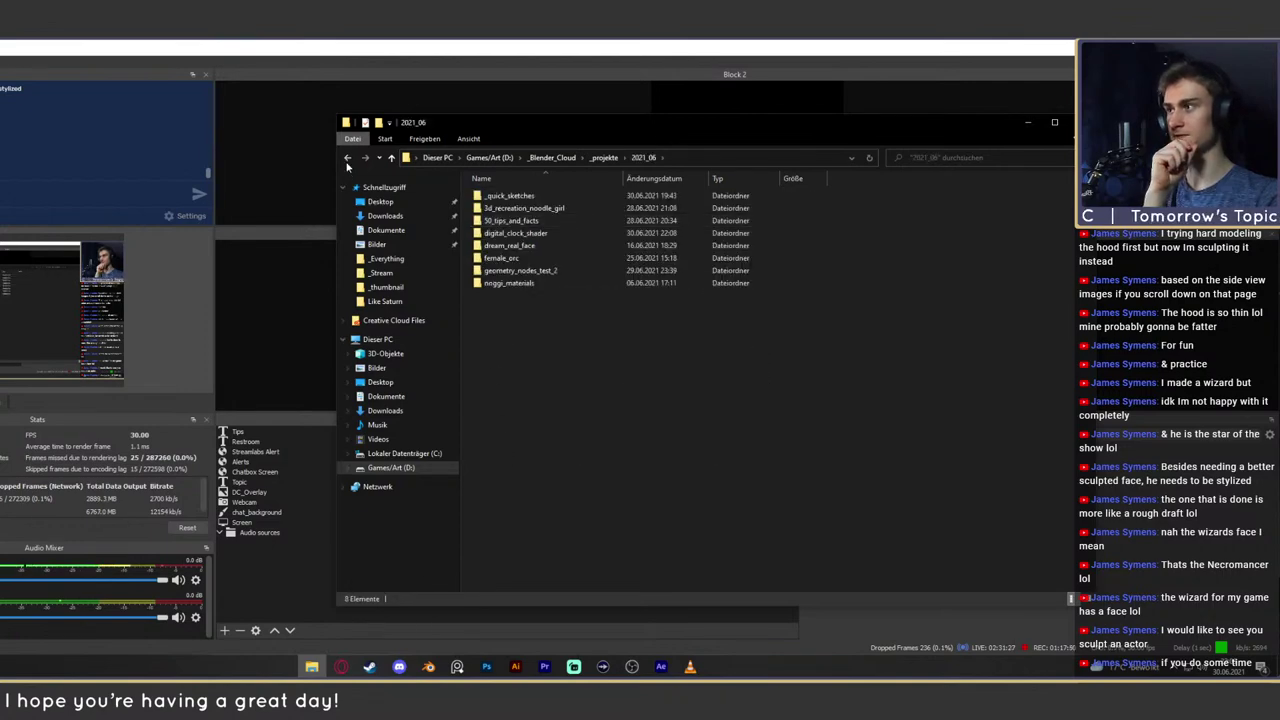
pyautogui.click(348, 159)
pyautogui.doubleClick(510, 410)
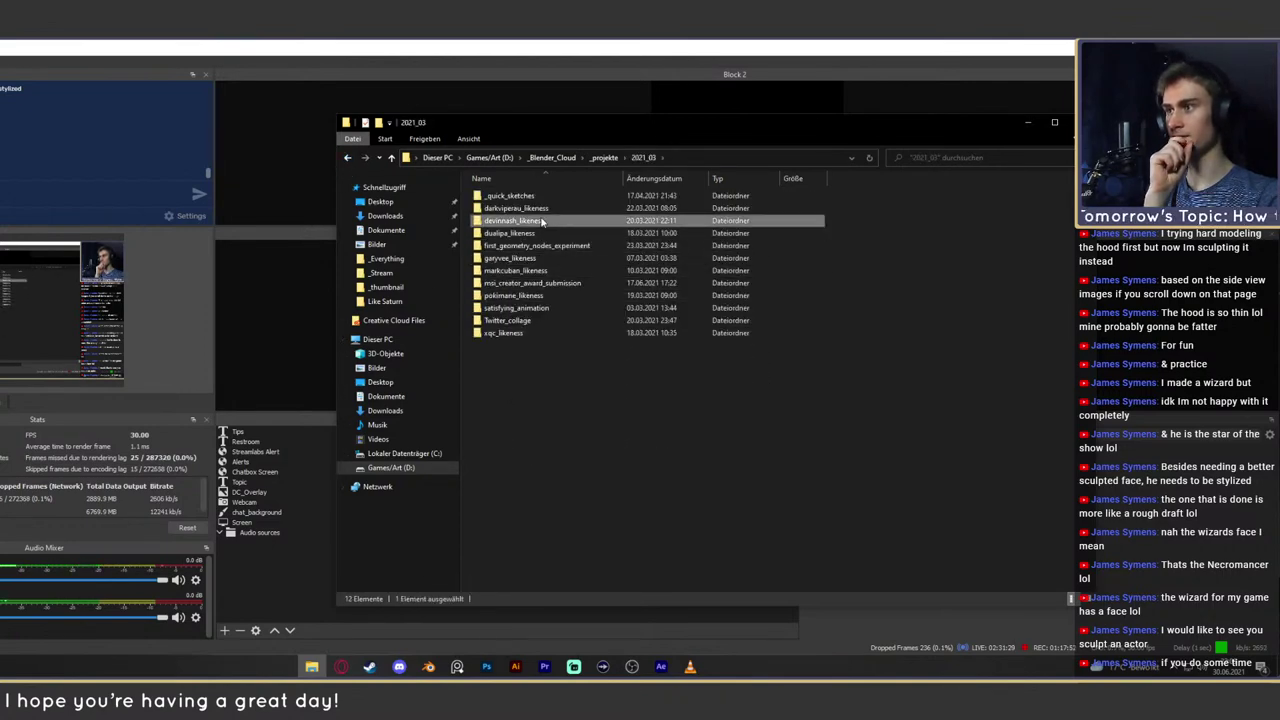
# Open the second reference photo in the devinnash_likeness project's _material folder
pyautogui.doubleClick(508, 220)
pyautogui.click(507, 220)
pyautogui.doubleClick(500, 207)
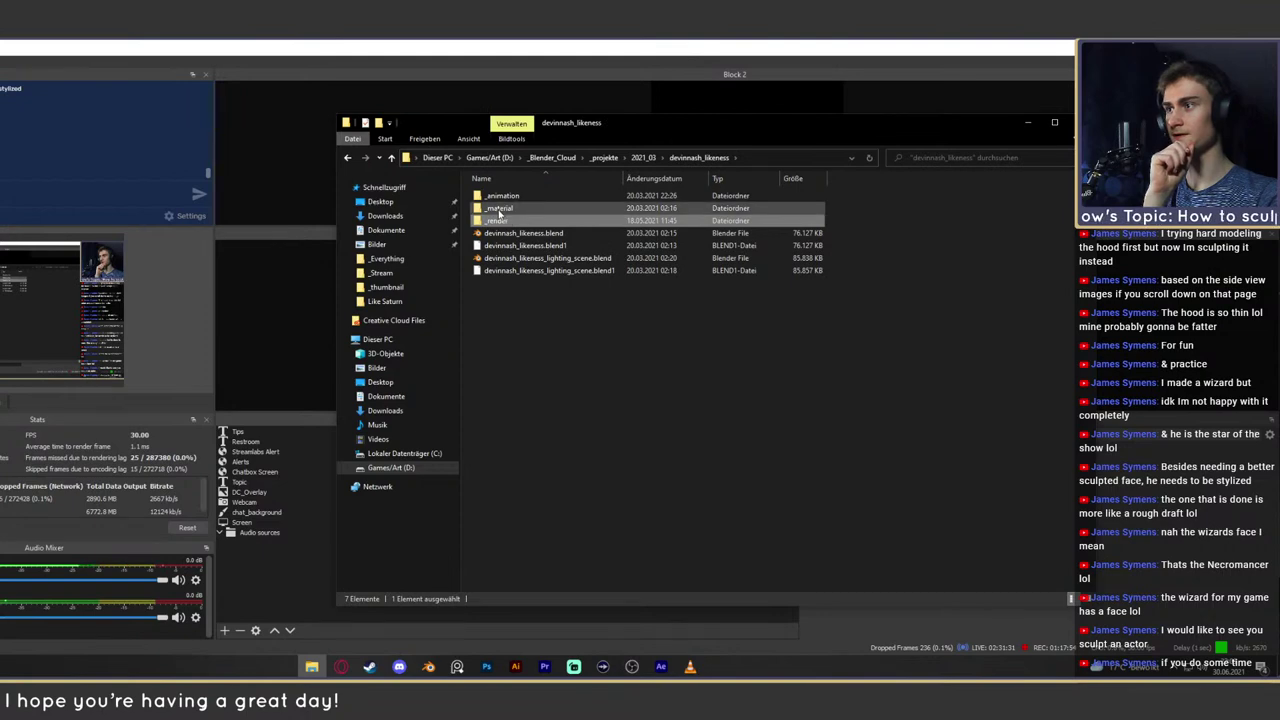
pyautogui.click(576, 220)
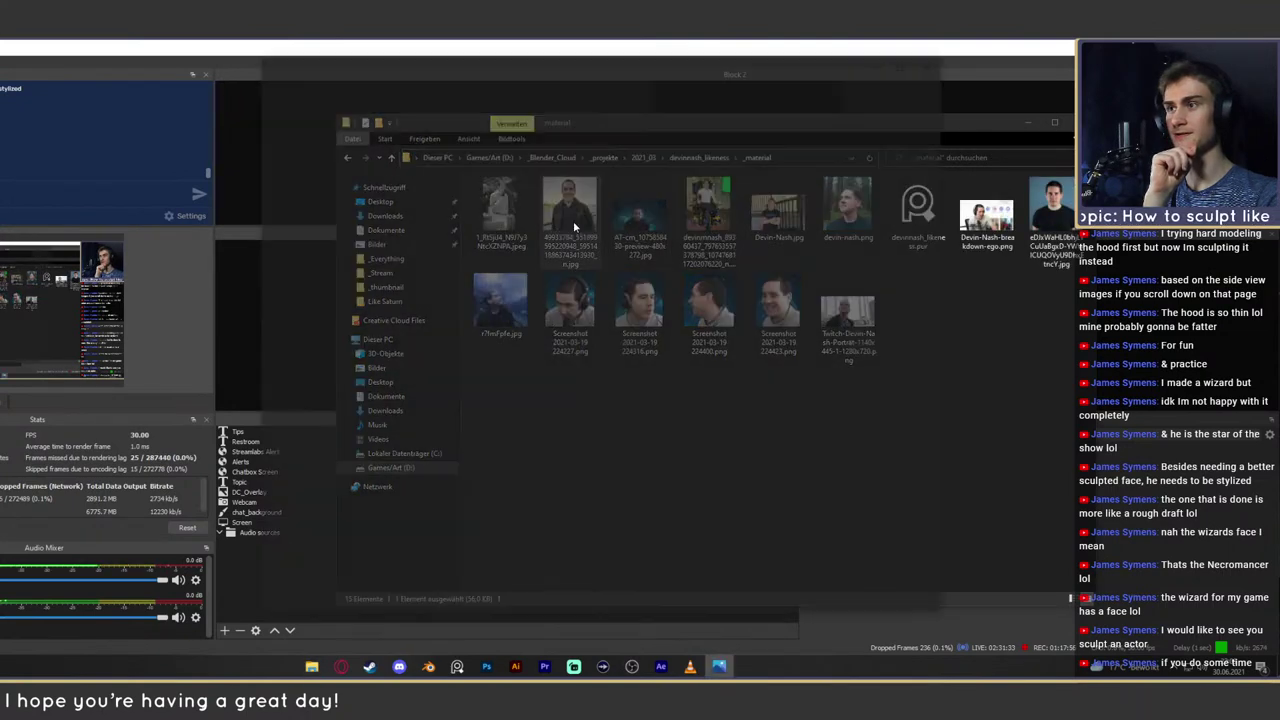
# Swap the open photo for the jacket portrait by the water and narrow its viewer window to uncover the folder window
pyautogui.click(932, 60)
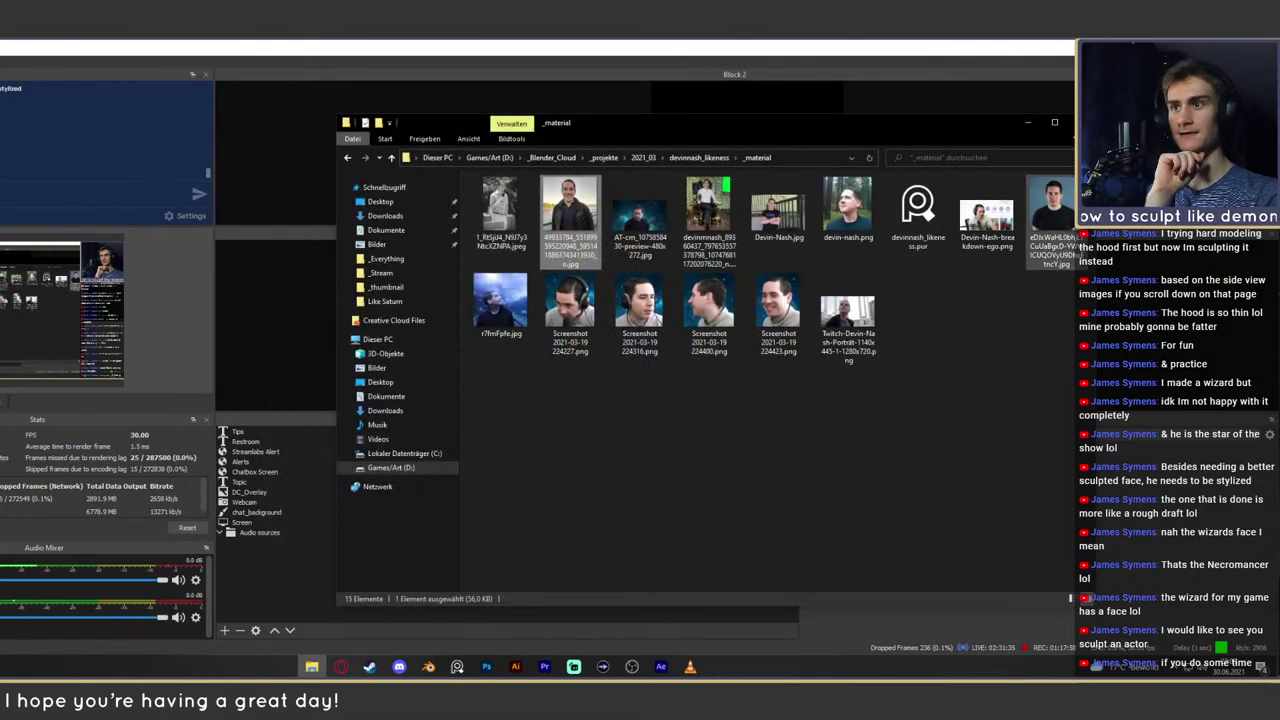
pyautogui.doubleClick(645, 210)
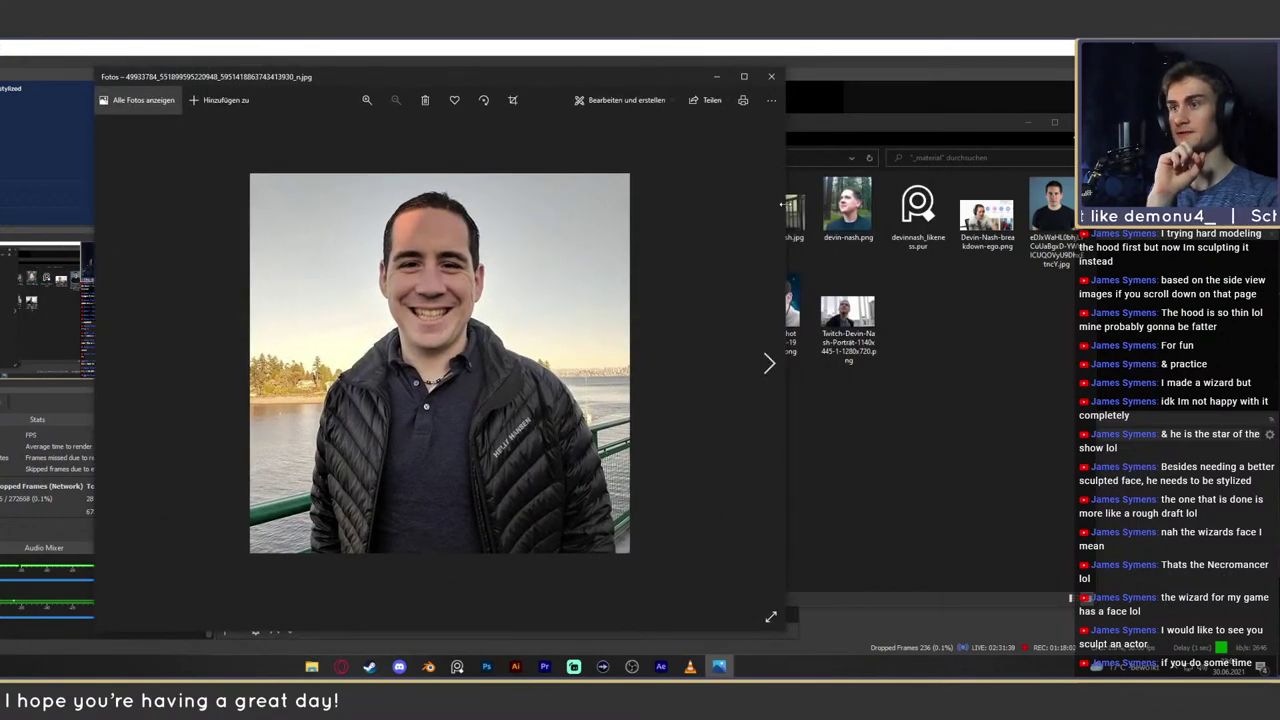
pyautogui.moveTo(782, 204); pyautogui.dragTo(443, 204)
pyautogui.click(697, 124)
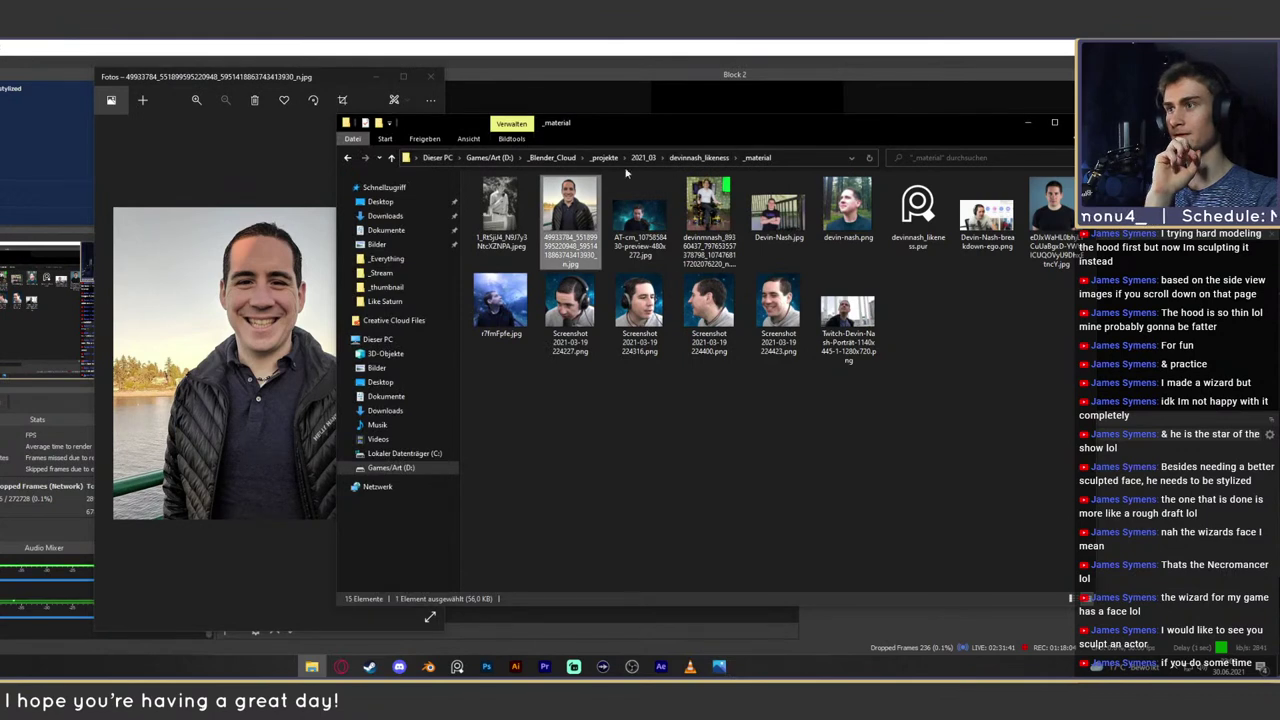
# Open devinnash_collage.jpg from the devinnash_likeness project's _render folder and place it beside the portrait photo
pyautogui.click(699, 157)
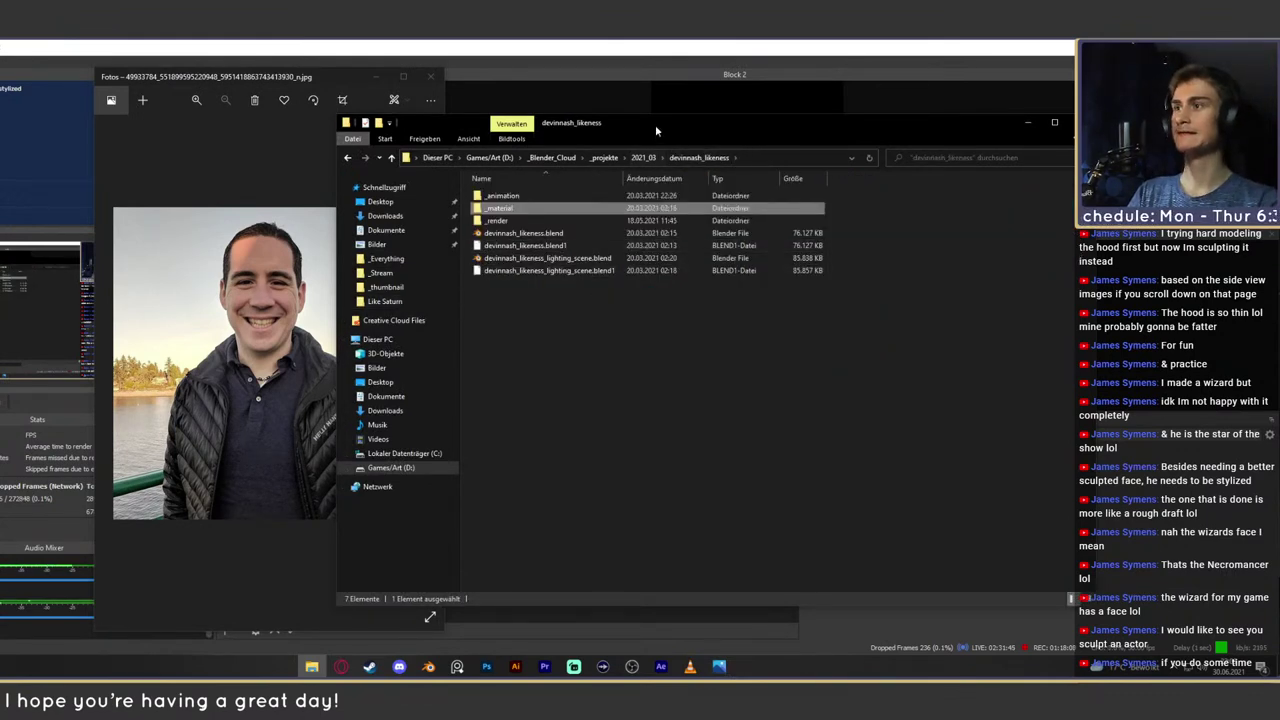
pyautogui.moveTo(655, 124); pyautogui.dragTo(766, 100)
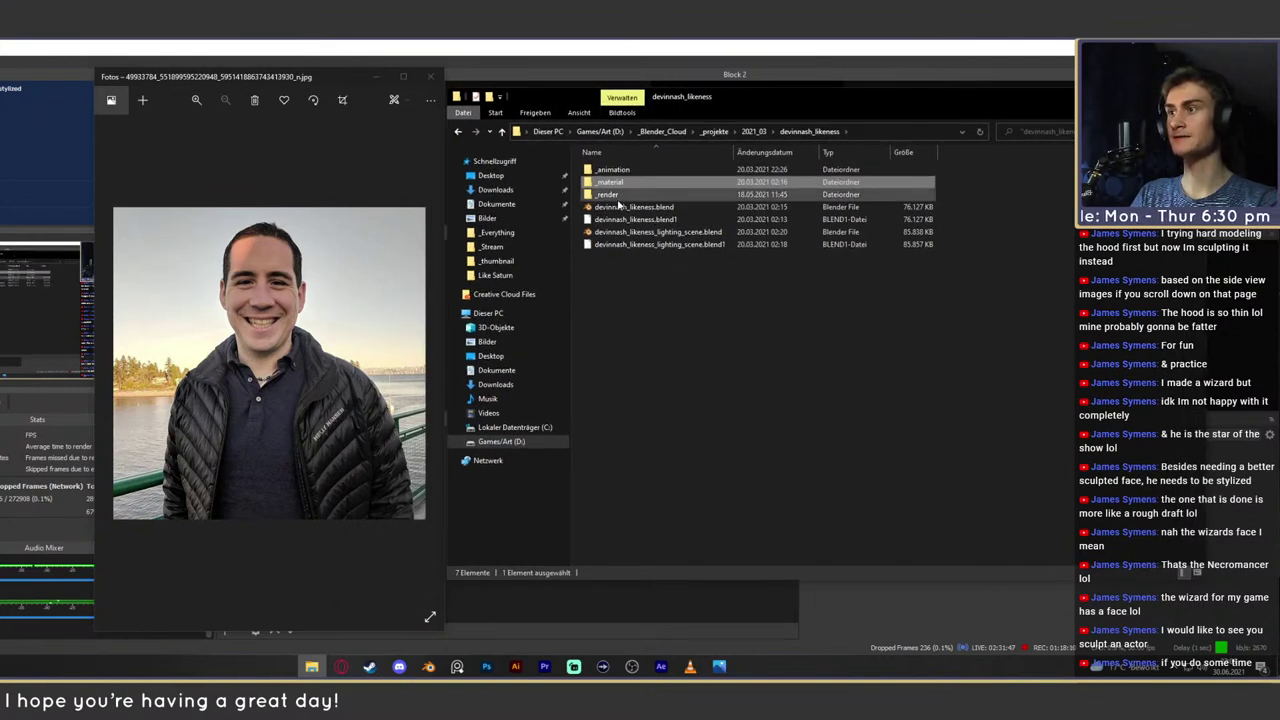
pyautogui.doubleClick(608, 194)
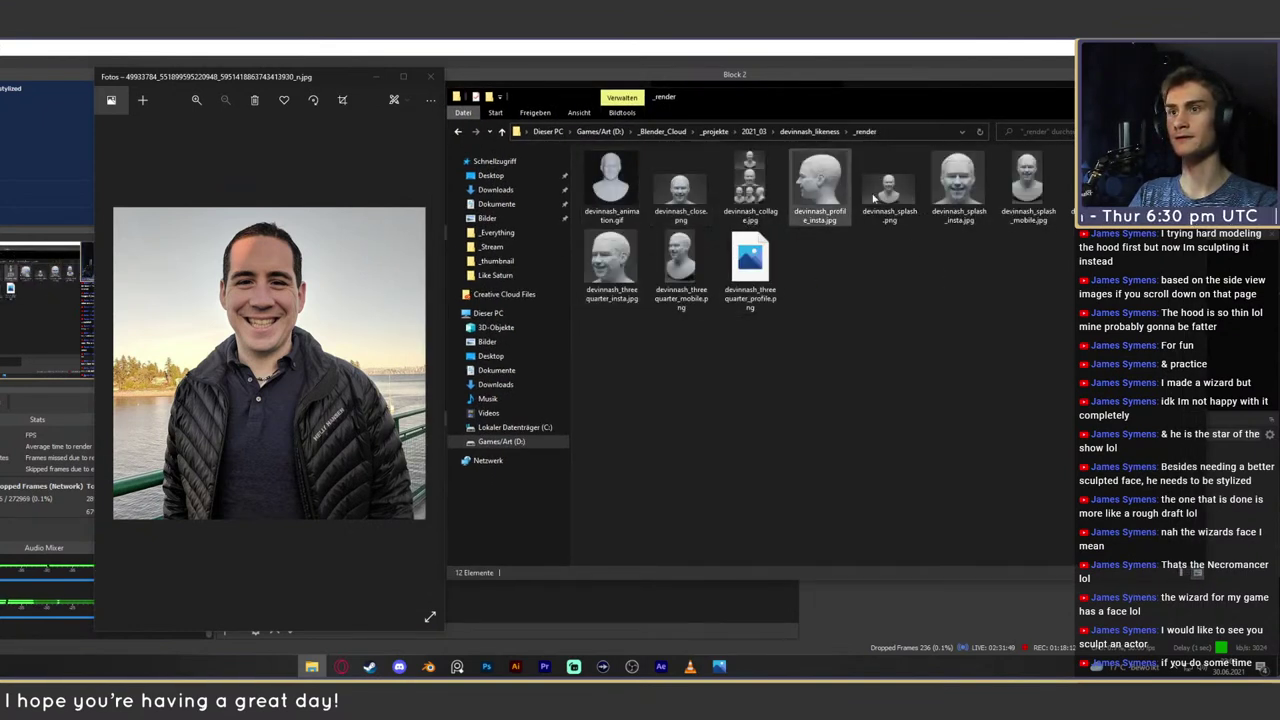
pyautogui.doubleClick(760, 190)
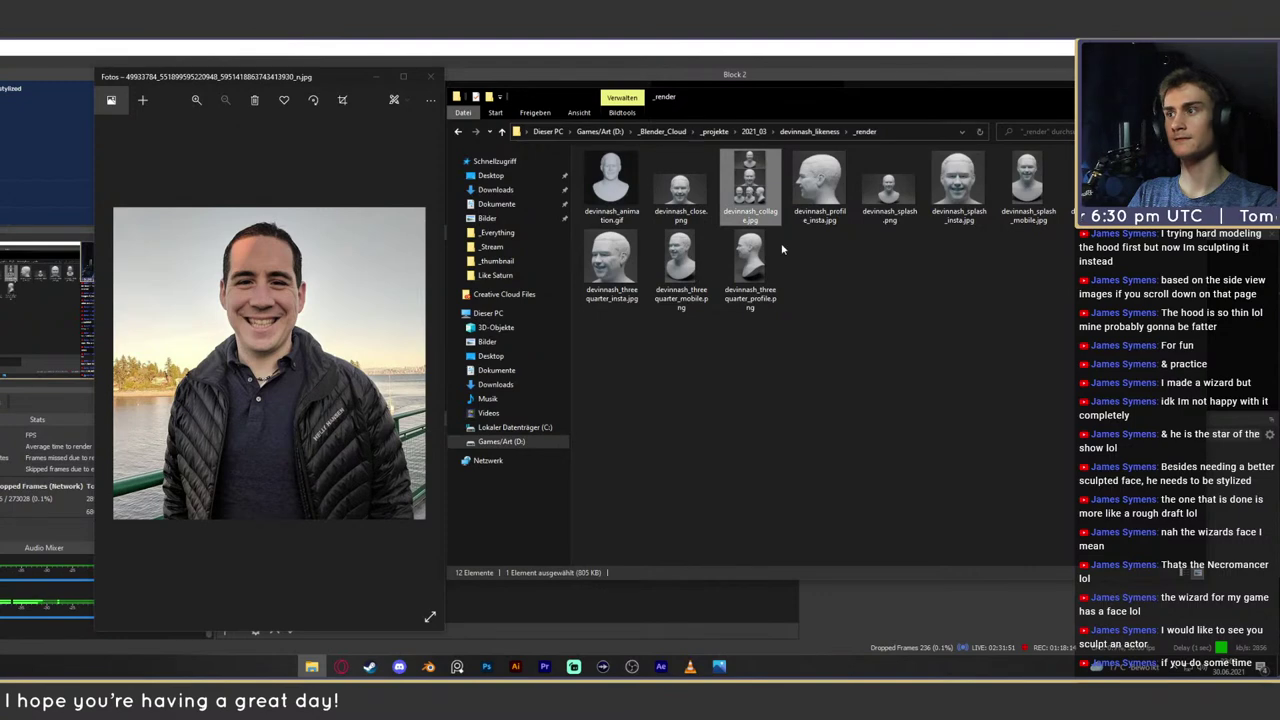
pyautogui.moveTo(879, 64); pyautogui.dragTo(934, 75)
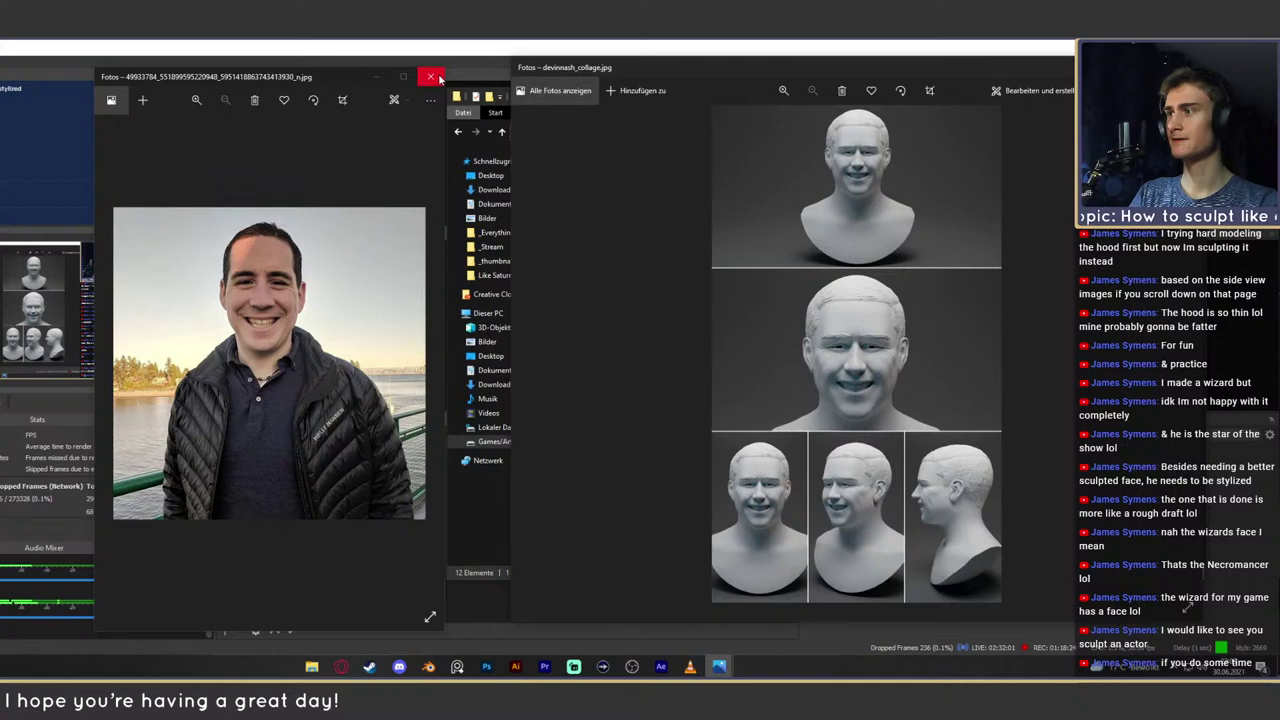
# Open the black T-shirt portrait from the devinnash_likeness _material folder and shrink its window to fit beside the sculpt collage
pyautogui.click(313, 667)
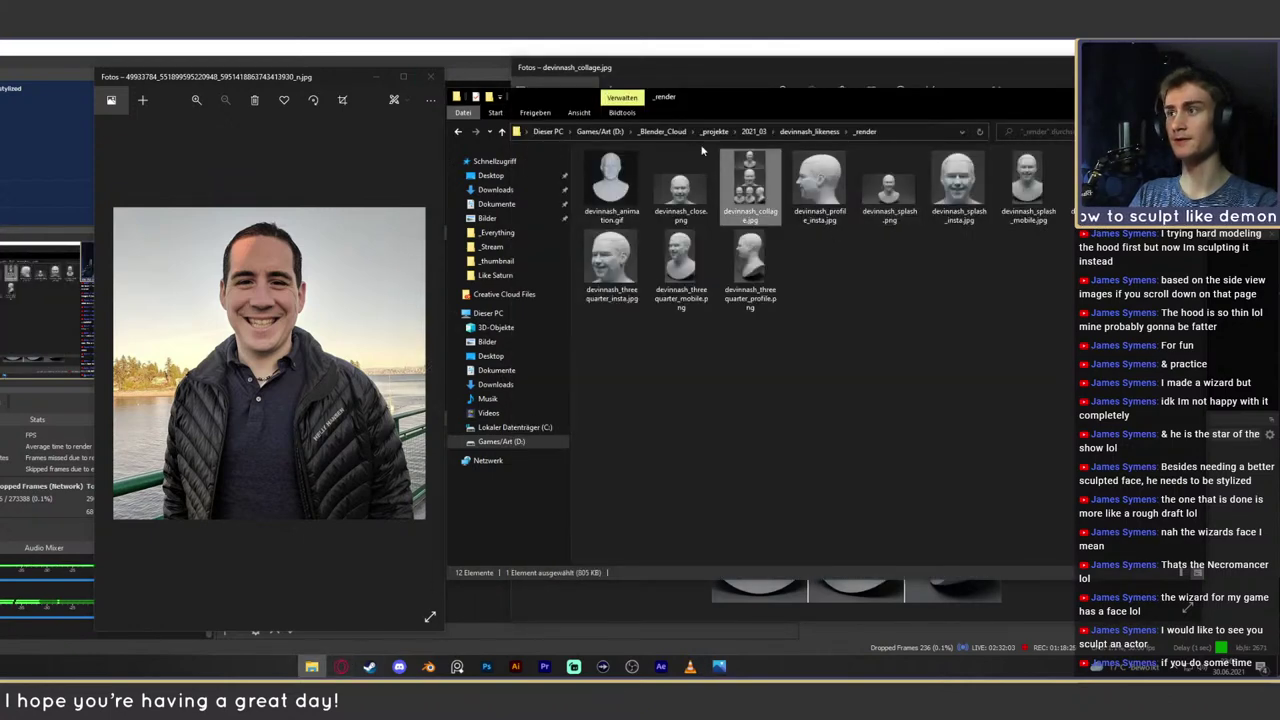
pyautogui.click(749, 133)
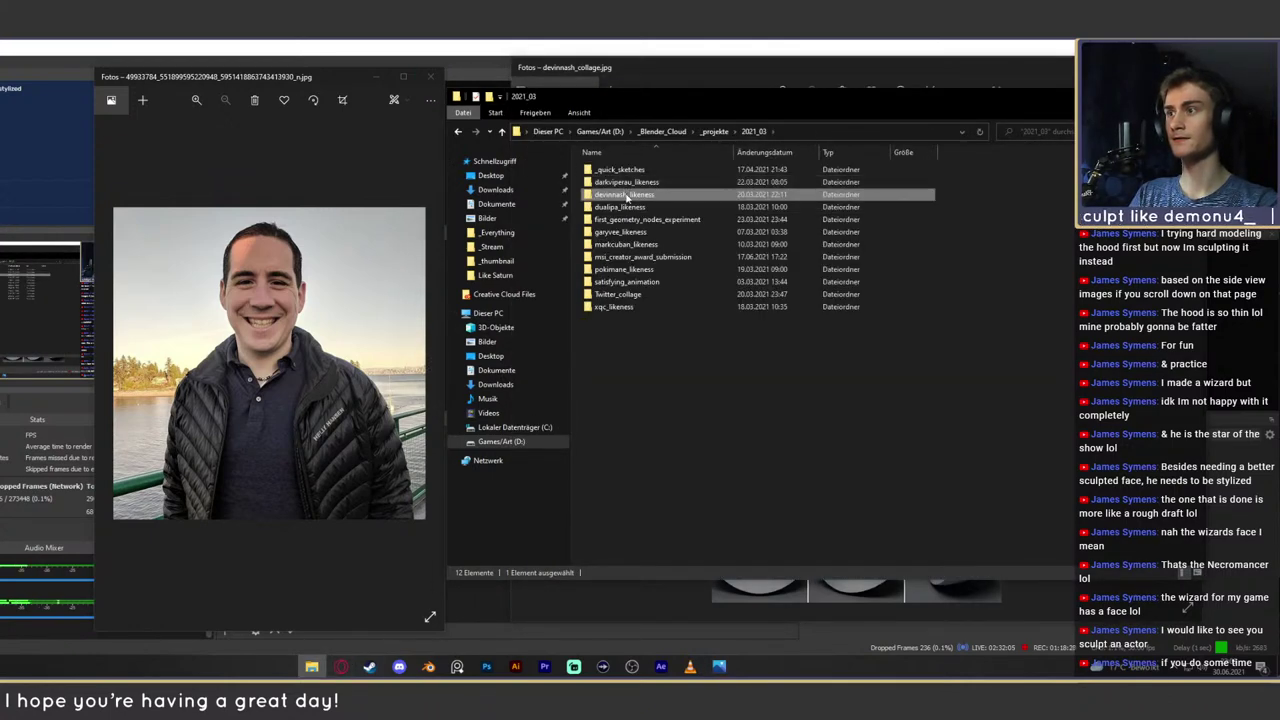
pyautogui.doubleClick(617, 200)
pyautogui.doubleClick(613, 184)
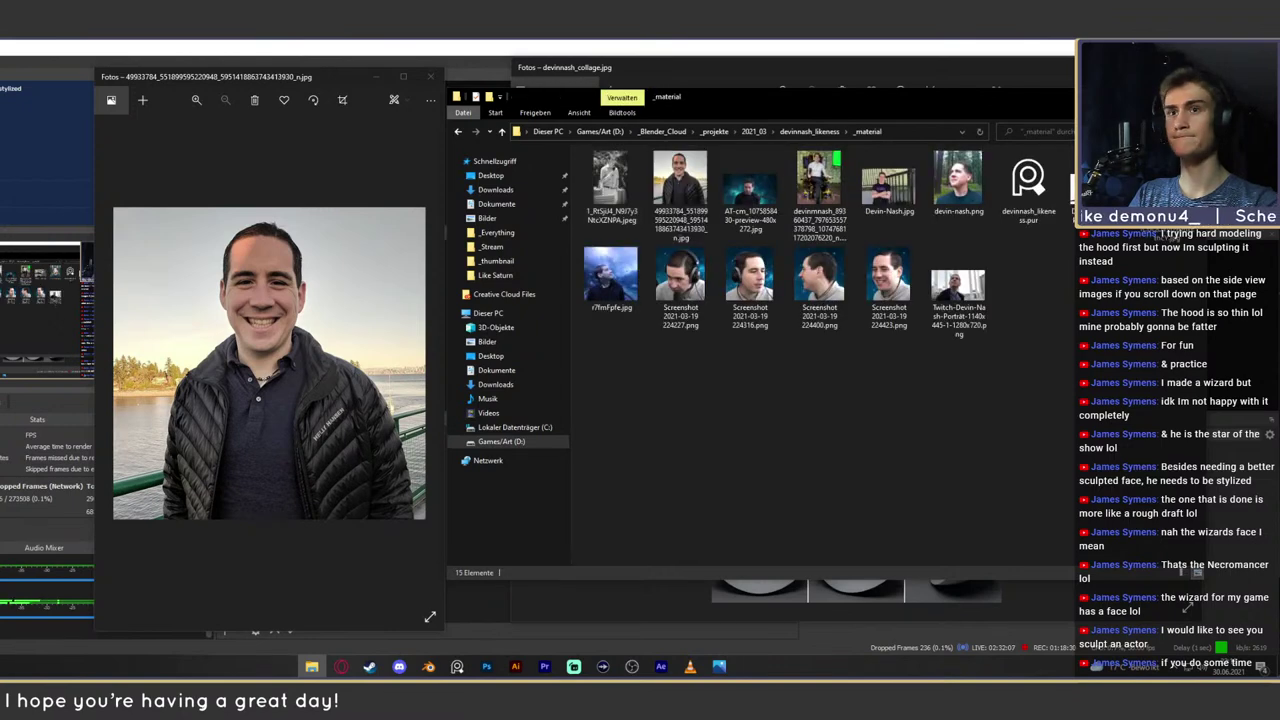
pyautogui.doubleClick(726, 183)
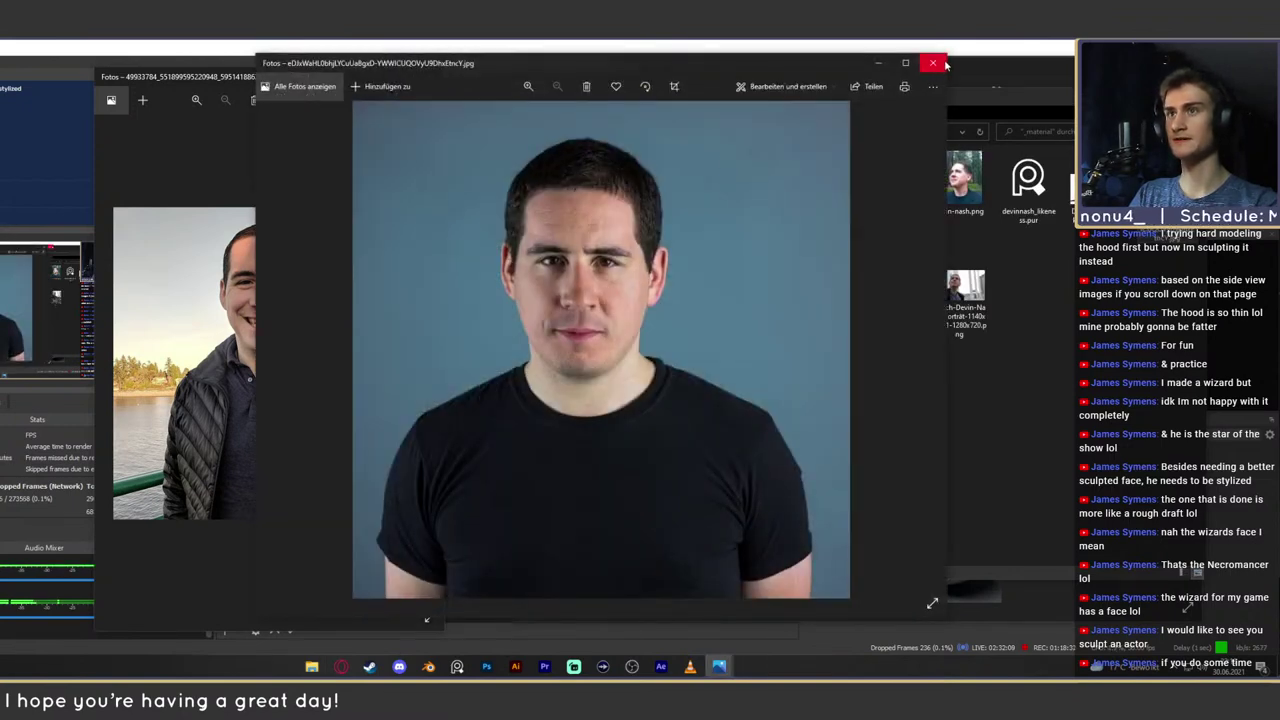
pyautogui.moveTo(947, 53); pyautogui.dragTo(736, 329)
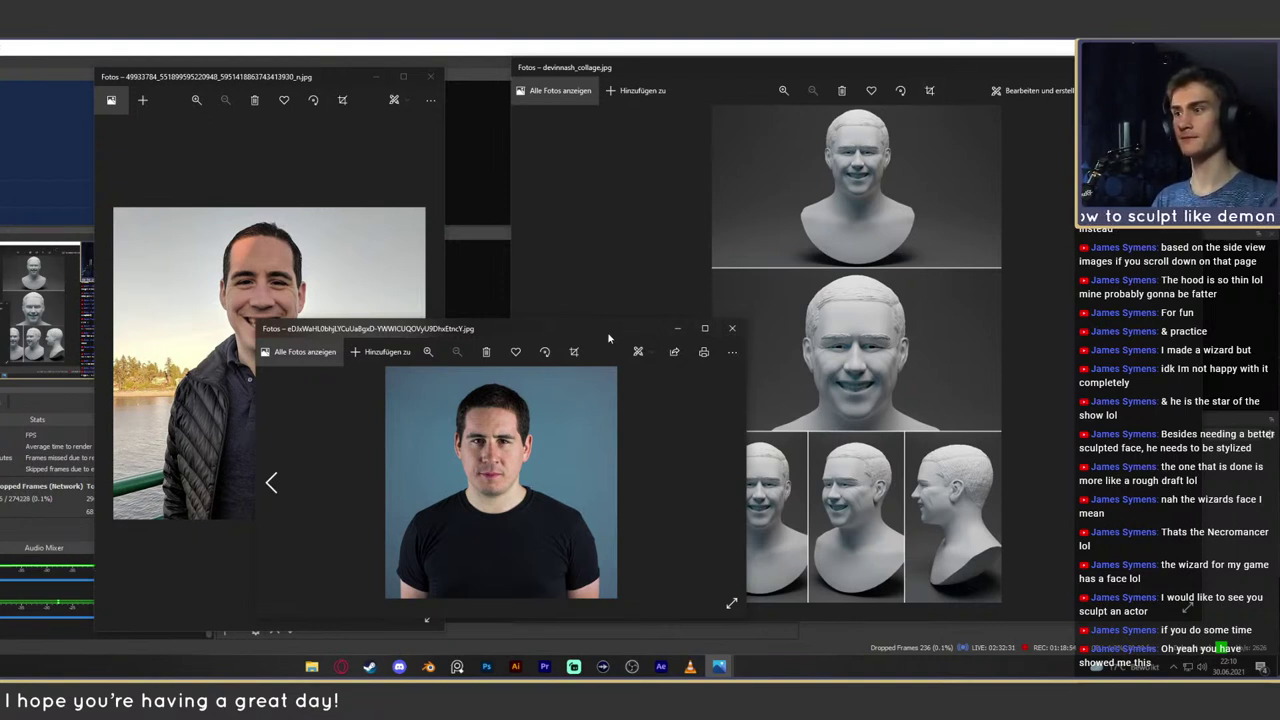
pyautogui.moveTo(600, 329); pyautogui.dragTo(617, 277)
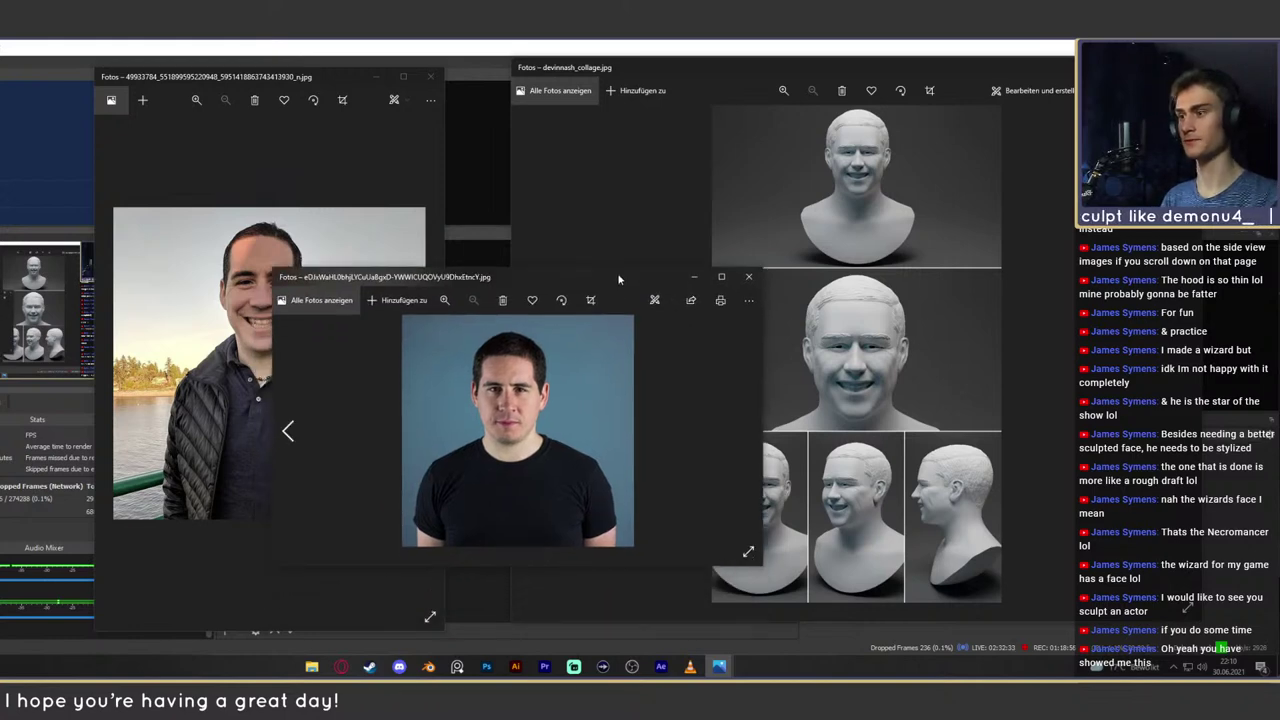
# Close both portrait photos and the sculpt collage, and return to Blender
pyautogui.click(745, 277)
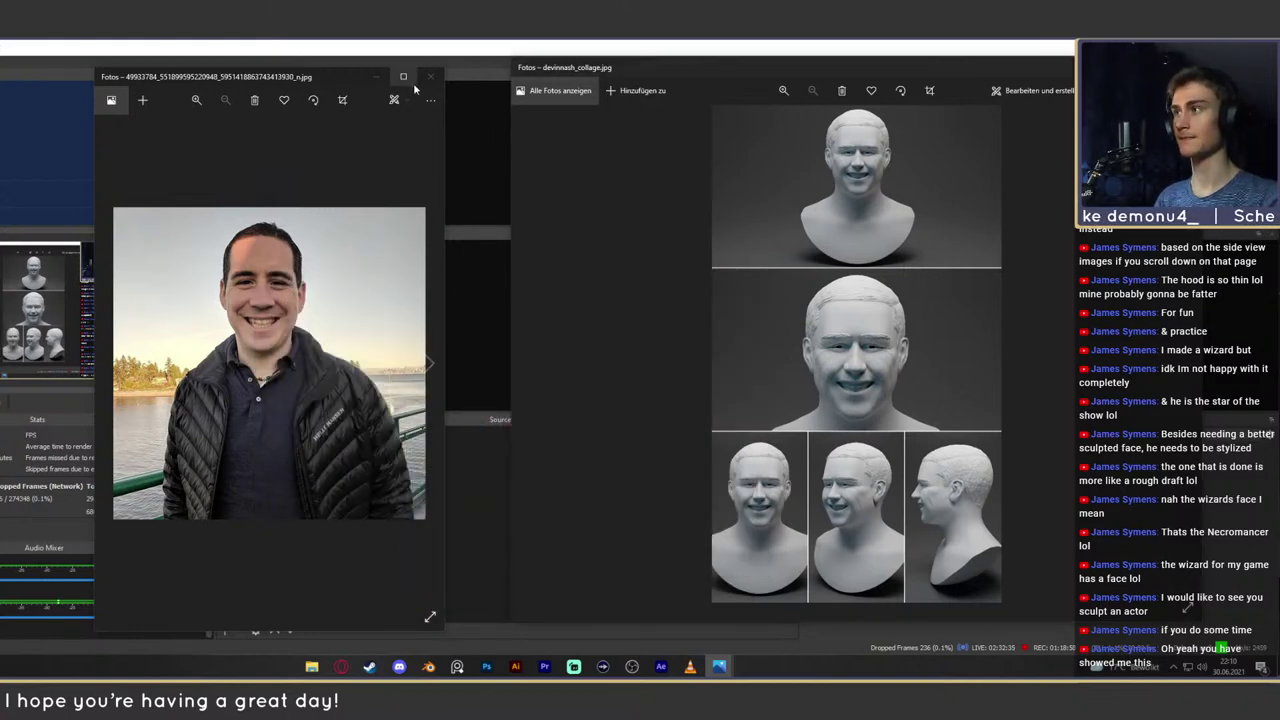
pyautogui.click(430, 77)
pyautogui.click(1187, 67)
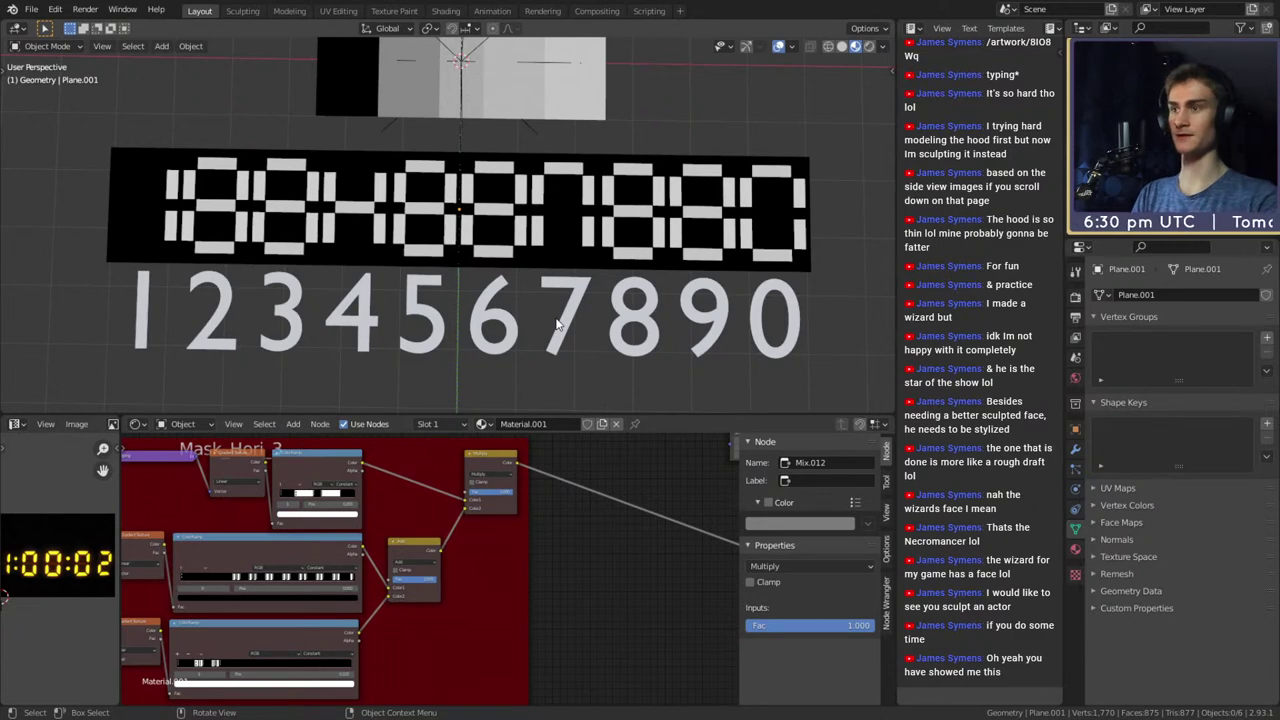
# Try widening the white bands in the upper Mask_Hori_3 ColorRamp, moving stop 1 to 0.155, stop 2 to about 0.486 and stop 4 to 0.855
pyautogui.moveTo(520, 256); pyautogui.dragTo(646, 260, button='middle')
pyautogui.click(665, 262)
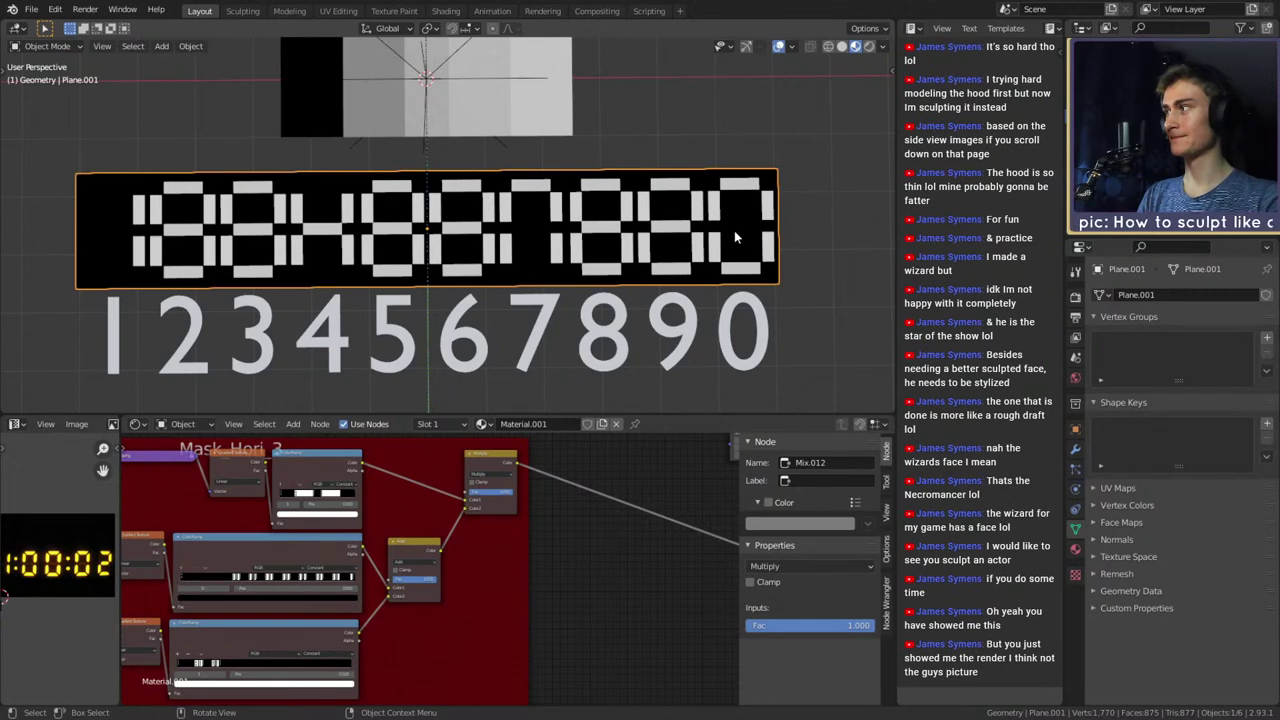
pyautogui.click(805, 230)
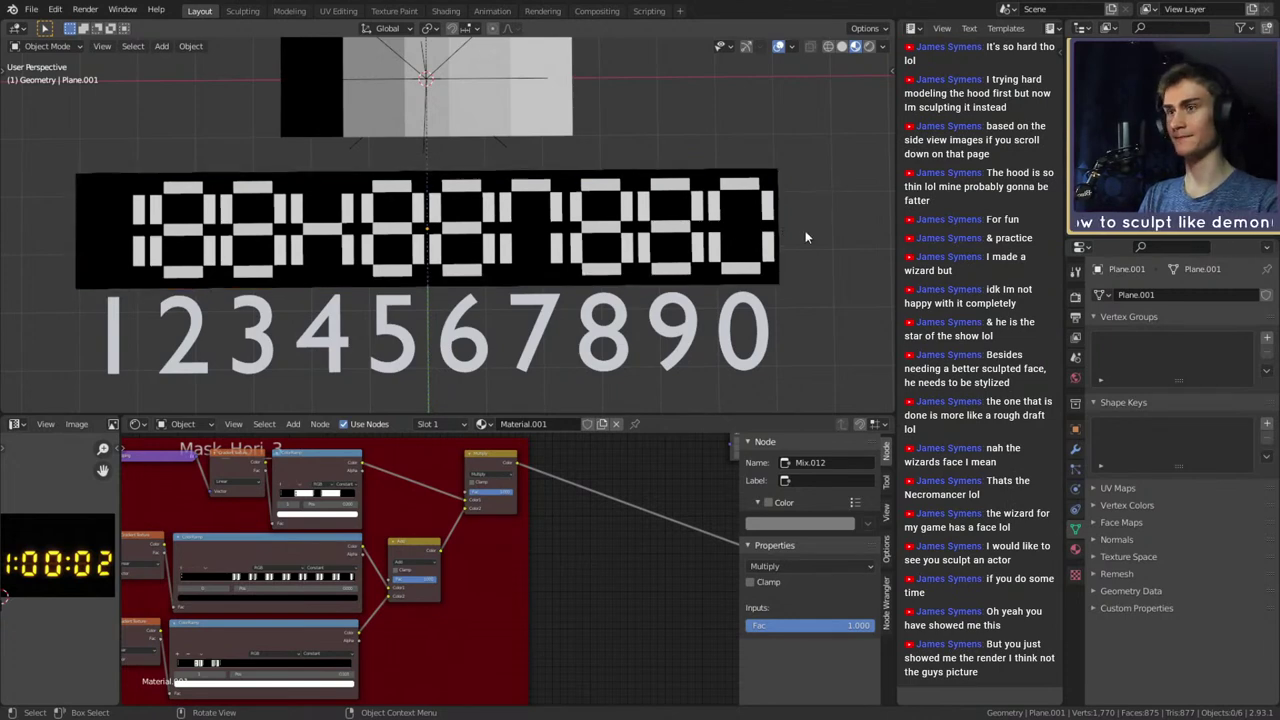
pyautogui.click(718, 234)
pyautogui.scroll(-8, 542, 589)
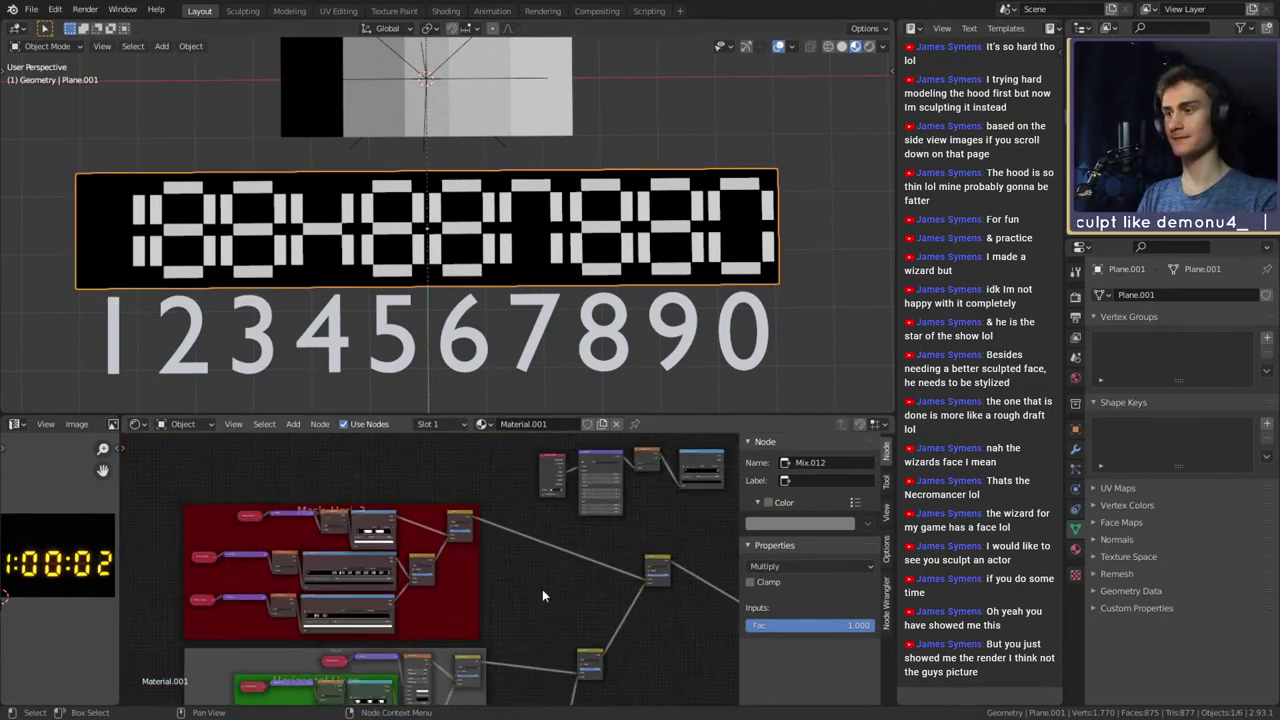
pyautogui.moveTo(519, 602); pyautogui.dragTo(580, 562, button='middle')
pyautogui.scroll(7, 522, 577)
pyautogui.scroll(4, 522, 576)
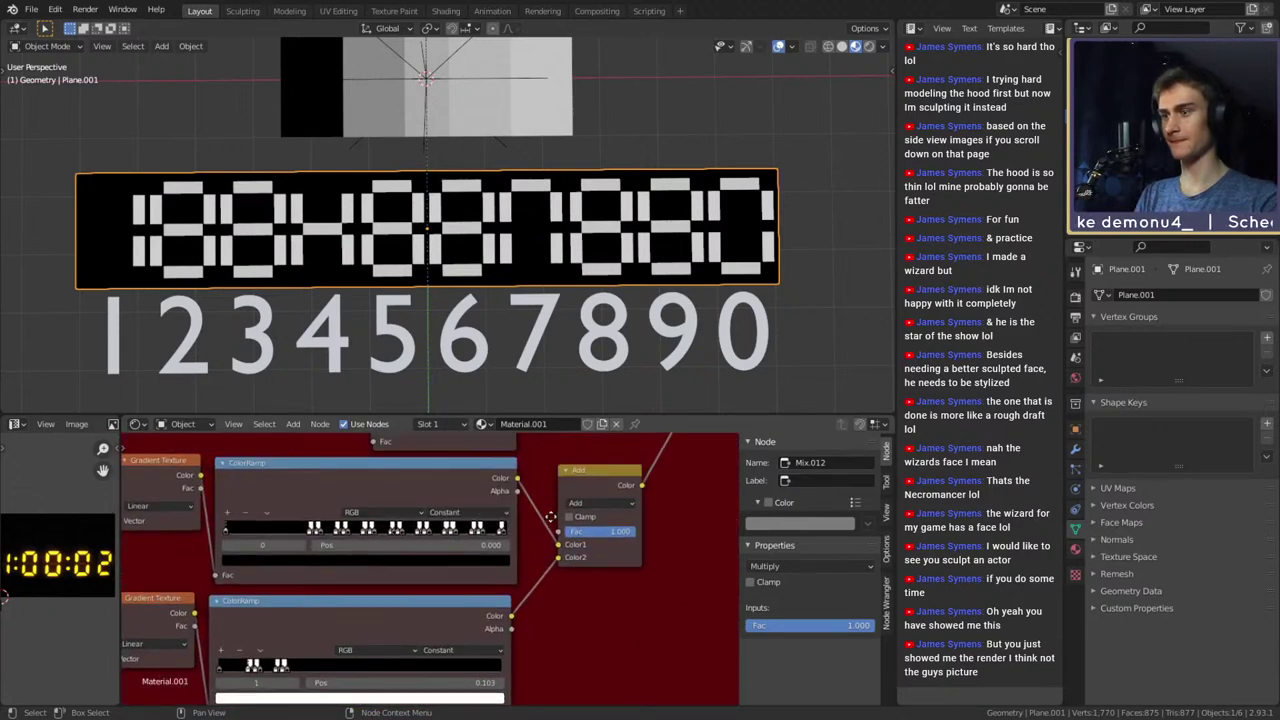
pyautogui.scroll(2, 549, 589)
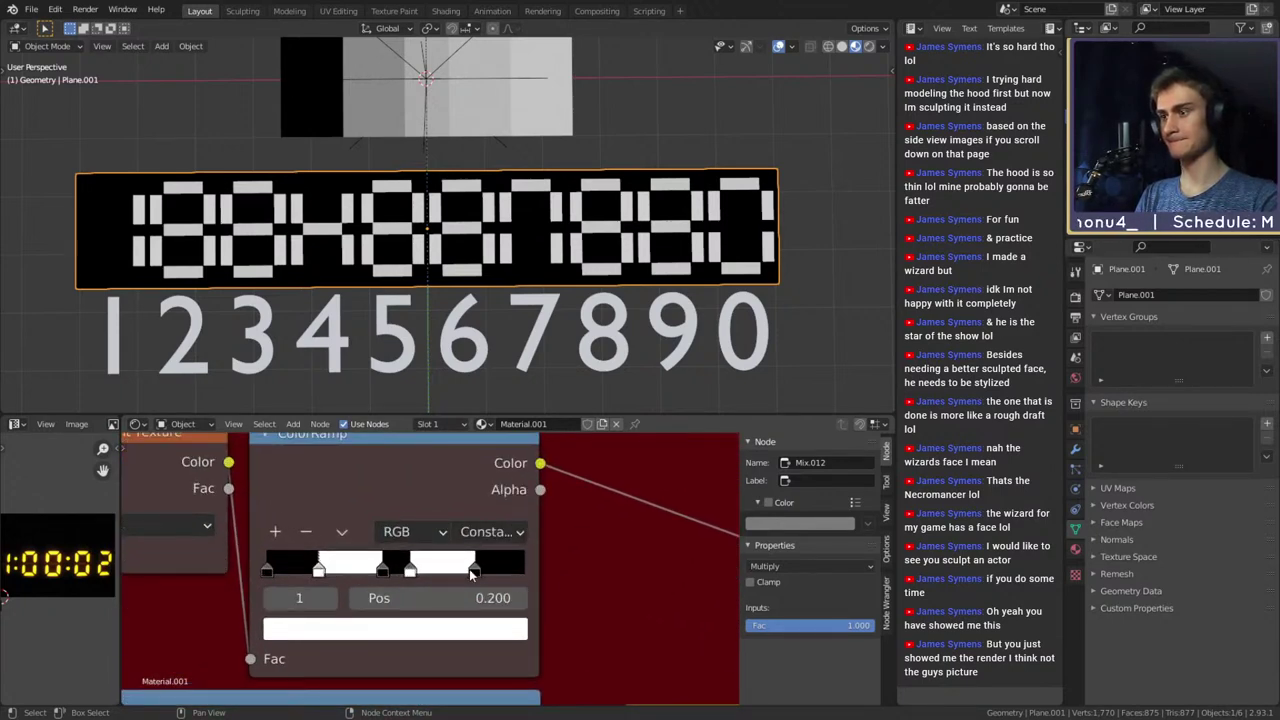
pyautogui.moveTo(411, 573); pyautogui.dragTo(395, 570)
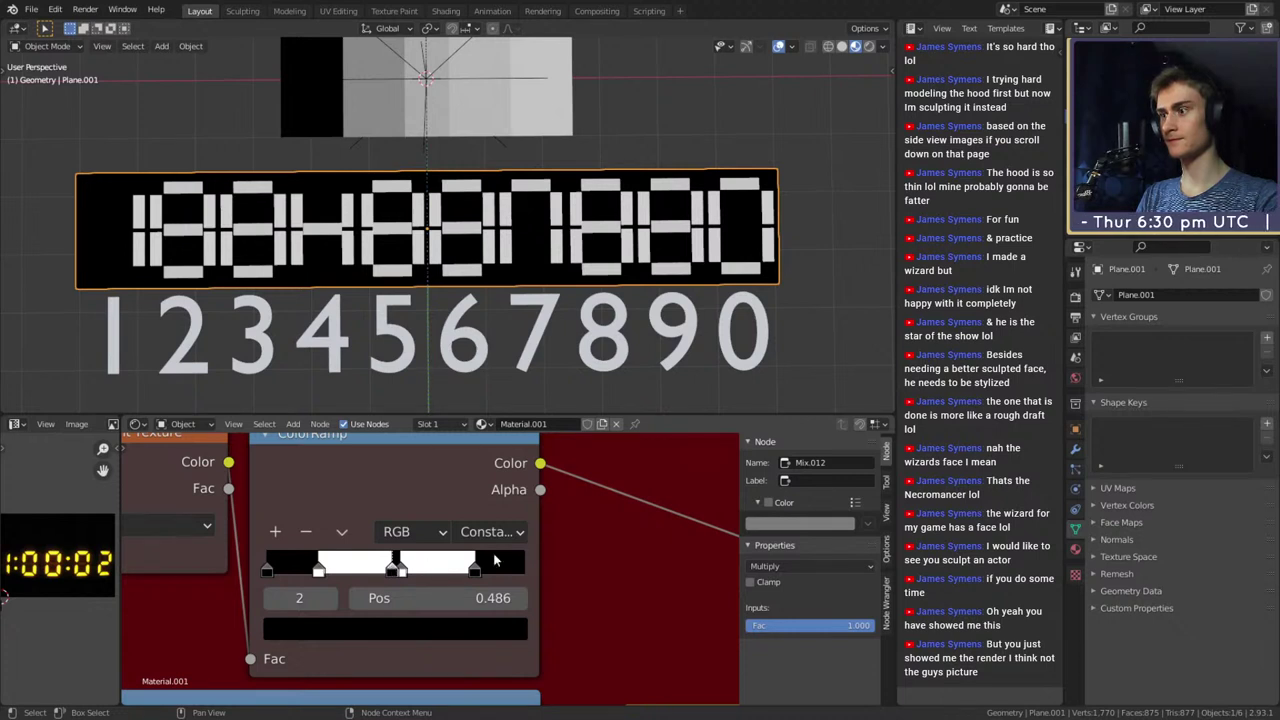
pyautogui.moveTo(320, 582); pyautogui.dragTo(307, 575)
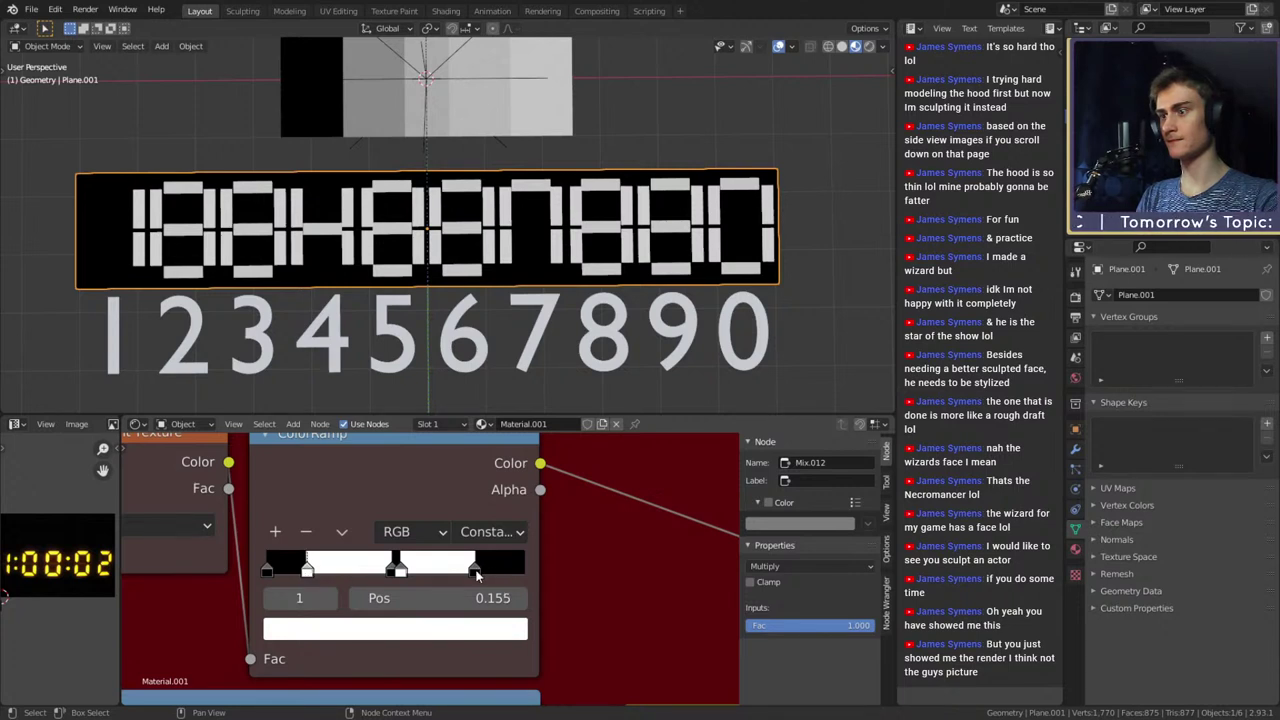
pyautogui.moveTo(477, 573); pyautogui.dragTo(488, 574)
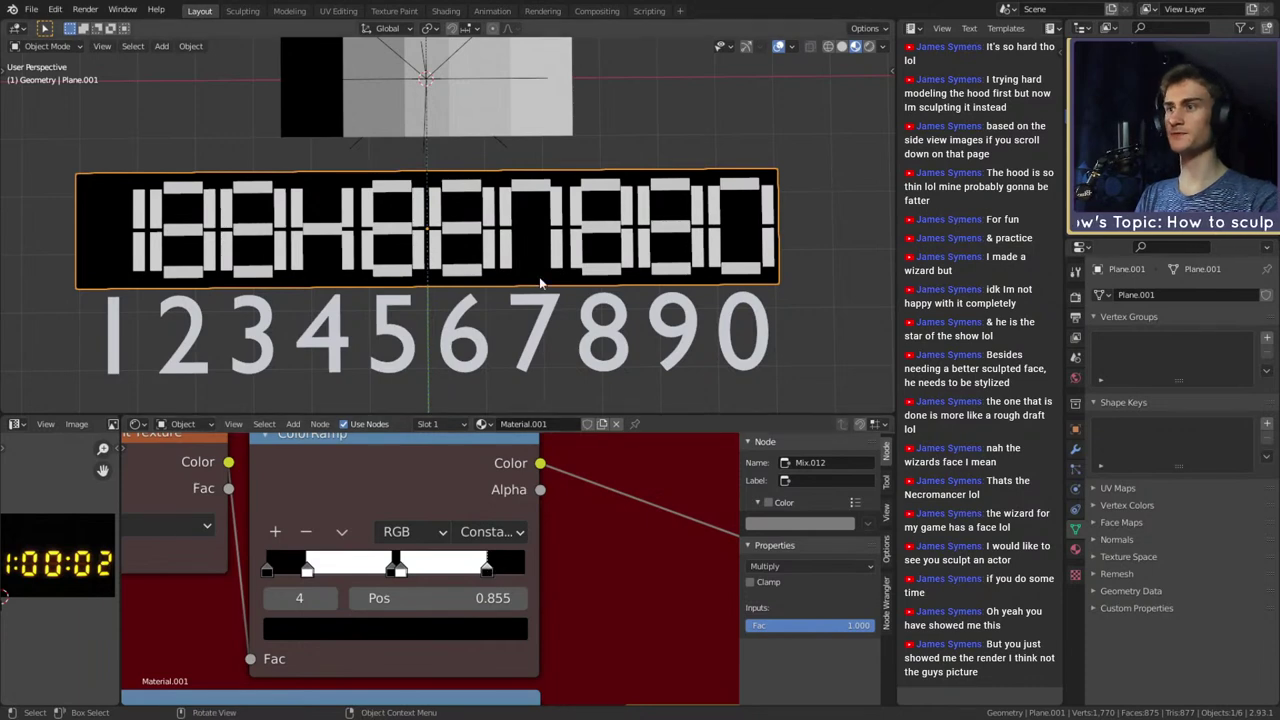
pyautogui.scroll(-7, 539, 277)
pyautogui.scroll(4, 473, 272)
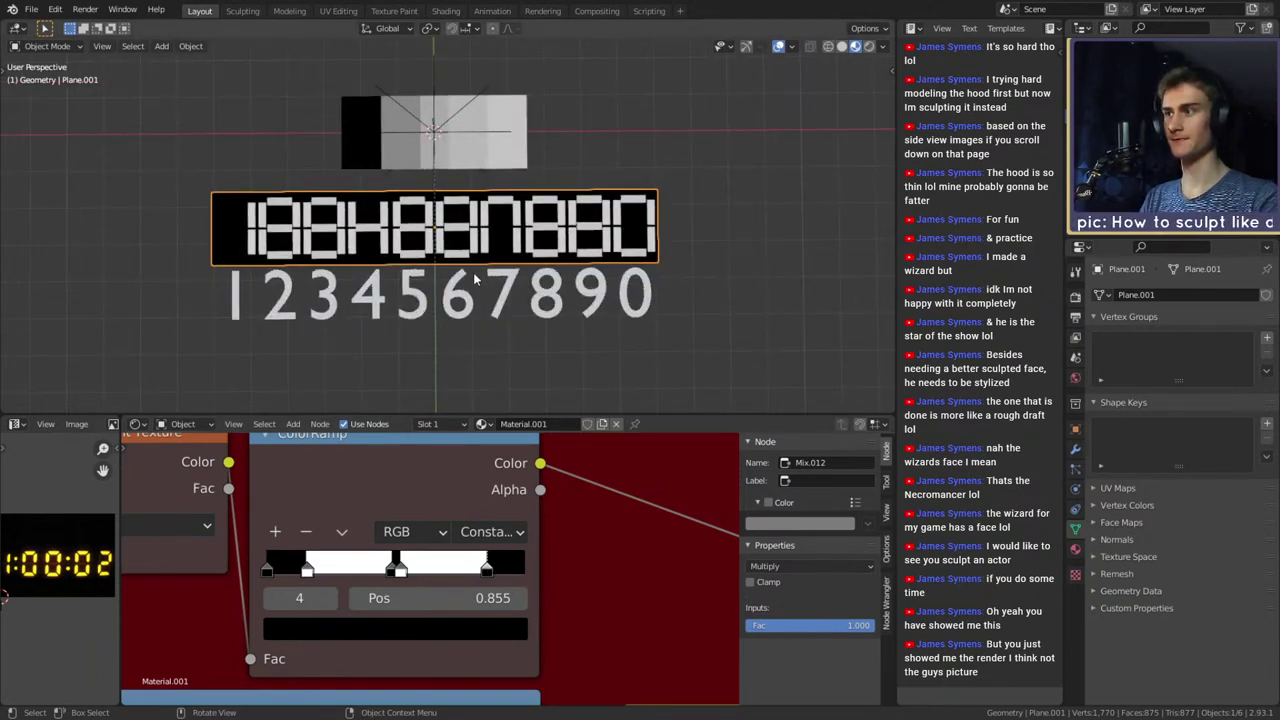
# Undo the stop position changes on the upper Mask_Hori_3 ColorRamp
pyautogui.hotkey('ctrl', 'z')
pyautogui.hotkey('ctrl', 'z')
pyautogui.hotkey('ctrl', 'z')
pyautogui.hotkey('ctrl', 'z')
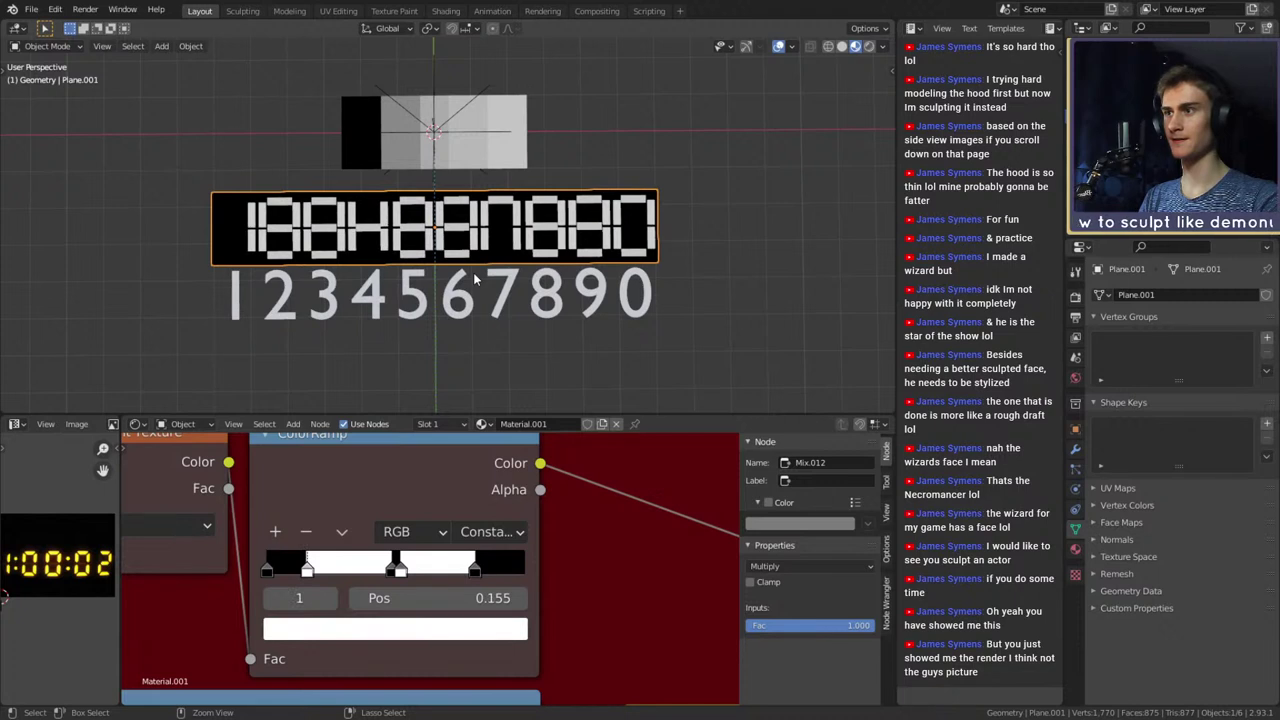
# Deselect the digit plane and save digital_clock_shader_v1a.blend
pyautogui.click(760, 214)
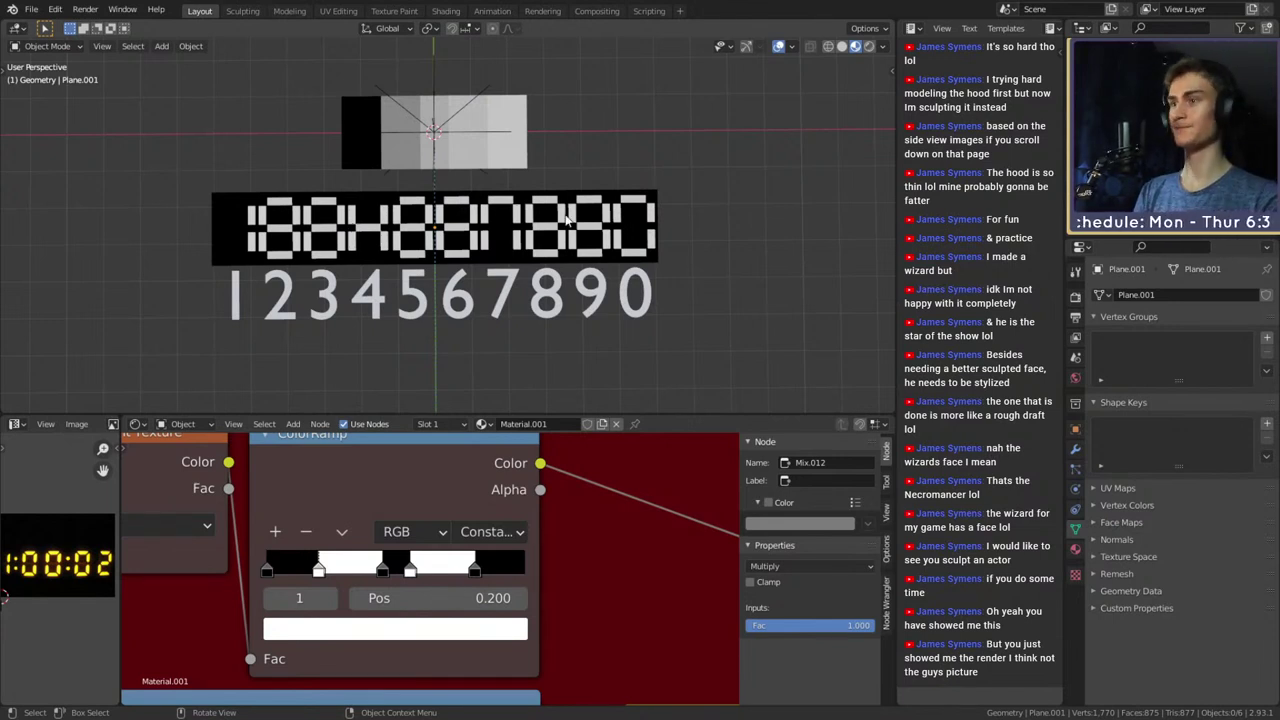
pyautogui.click(31, 9)
pyautogui.click(47, 110)
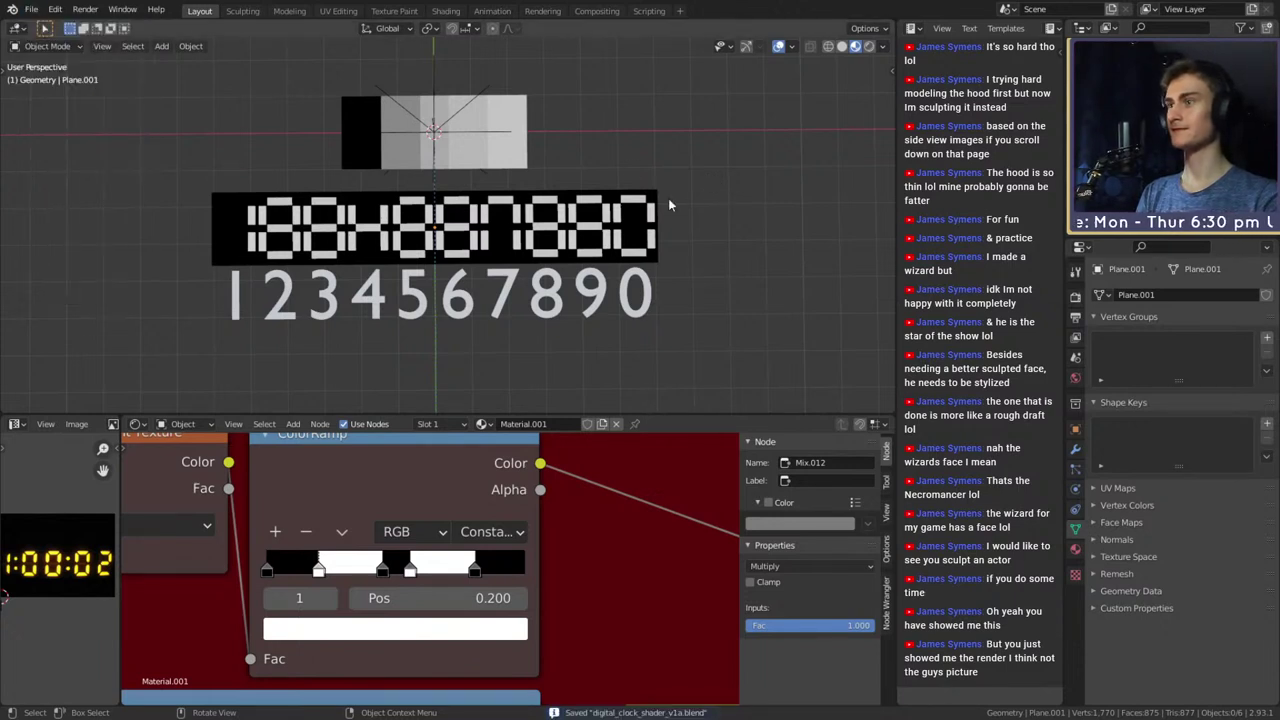
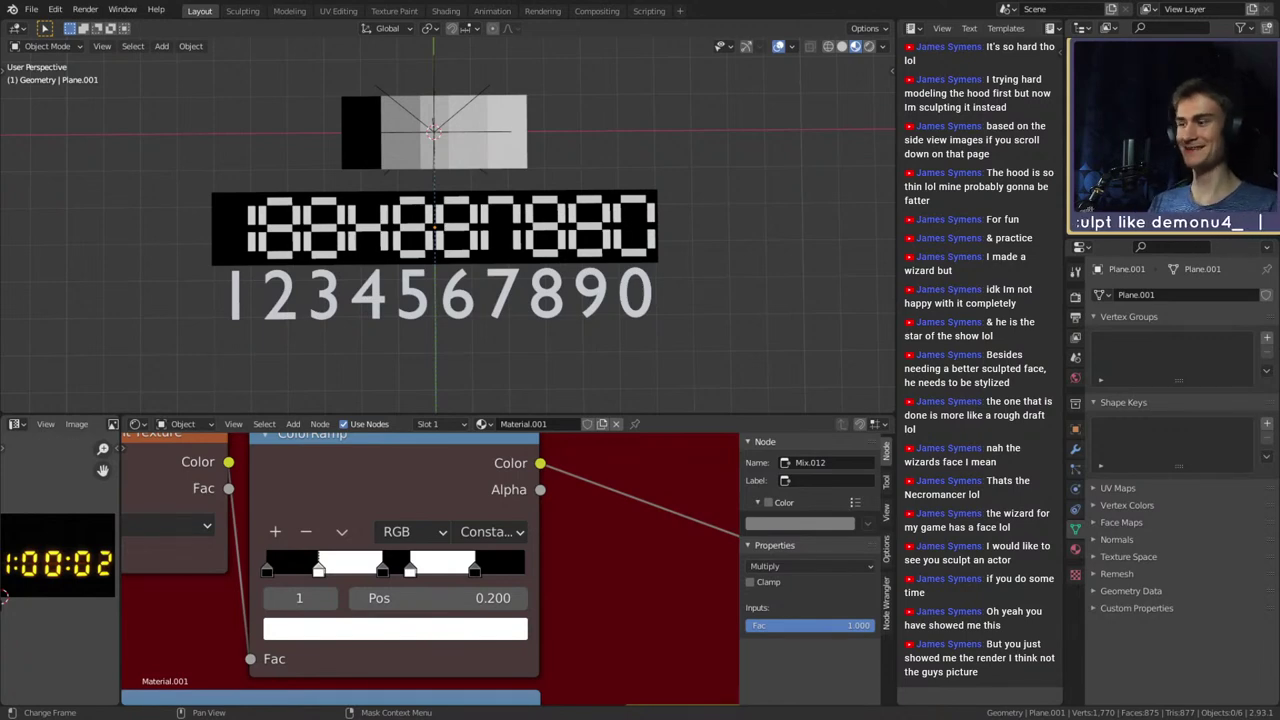
# Select the digit plane and compare its segments with the reference numerals below and the Mask_Hori_3 nodes
pyautogui.scroll(-6, 422, 298)
pyautogui.scroll(5, 422, 297)
pyautogui.keyDown('shift'); pyautogui.moveTo(485, 316); pyautogui.dragTo(470, 296, button='middle'); pyautogui.keyUp('shift')
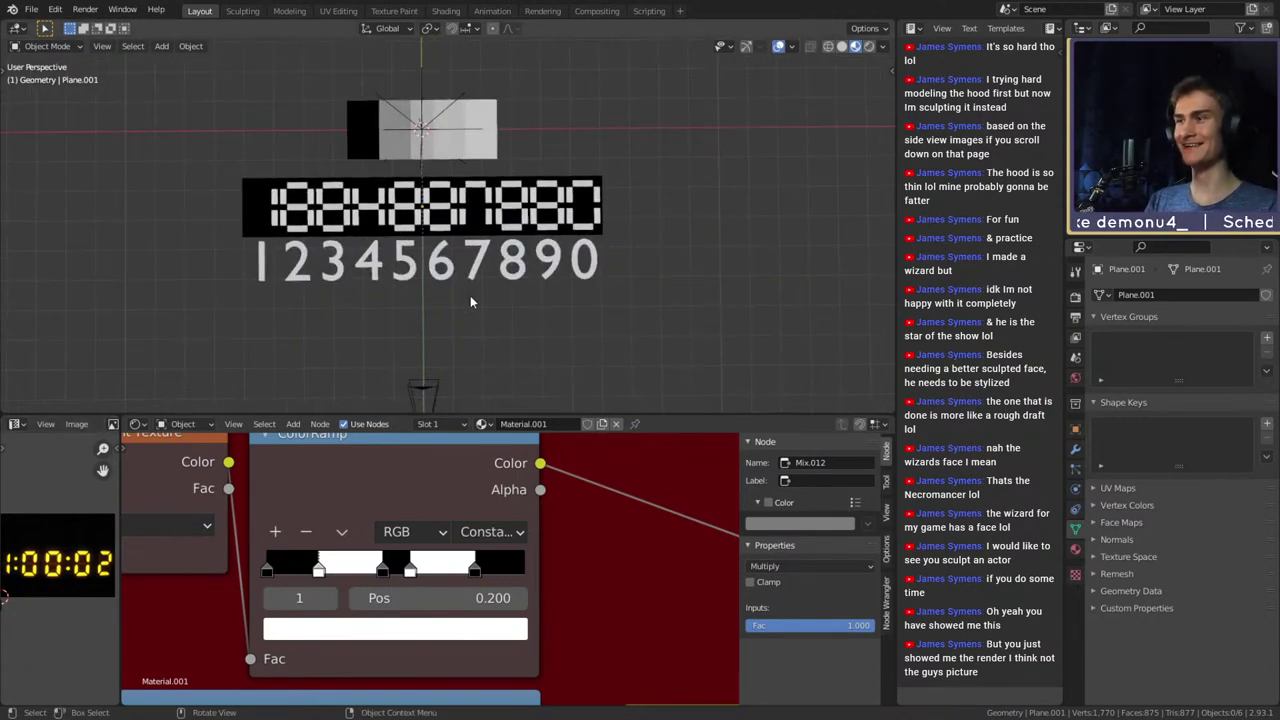
pyautogui.scroll(2, 470, 301)
pyautogui.click(480, 215)
pyautogui.scroll(-3, 578, 545)
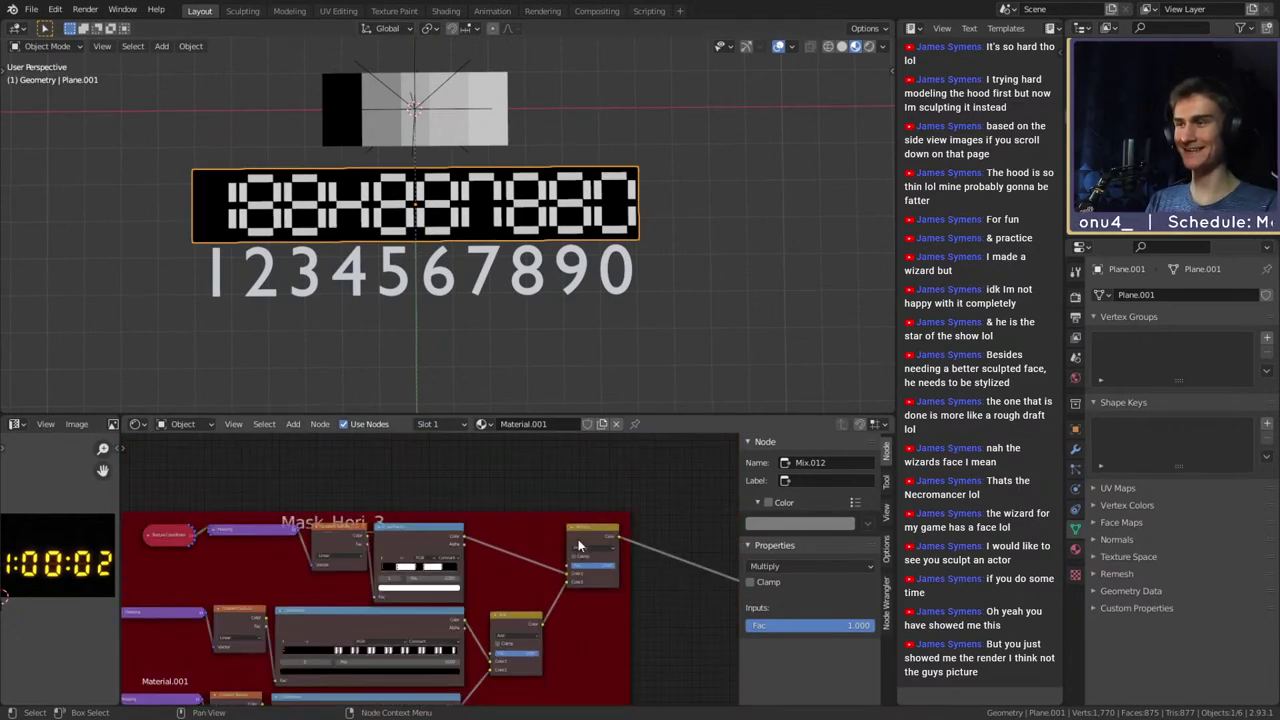
pyautogui.scroll(-2, 574, 617)
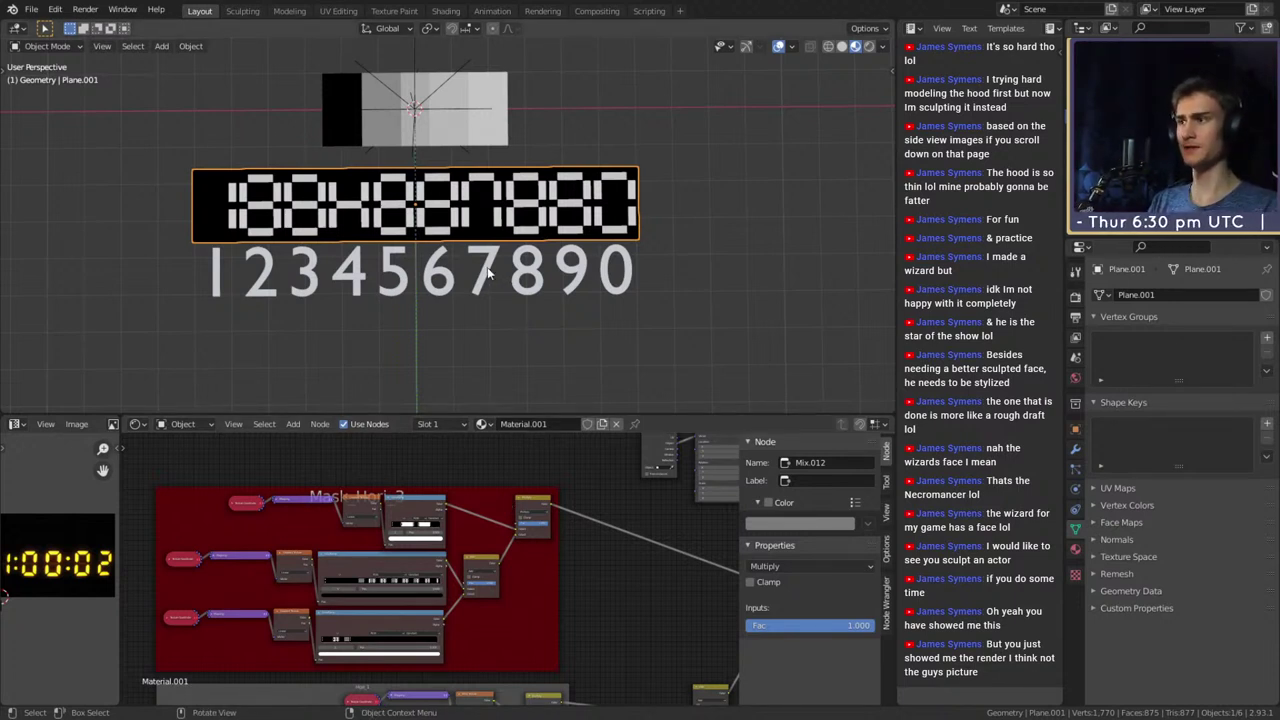
pyautogui.scroll(3, 475, 272)
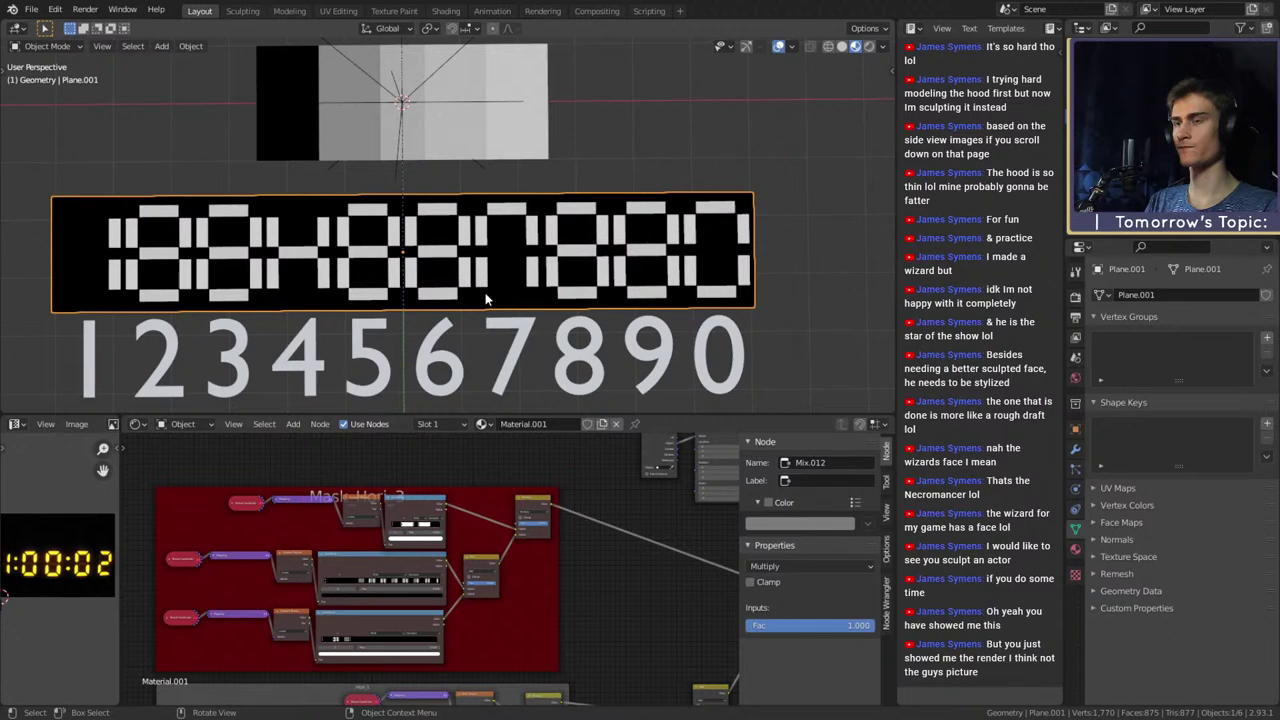
# Move the unconnected four-node chain and the Mask_Hori_3 frame upward to free space above the grey mask frame
pyautogui.scroll(-2, 560, 560)
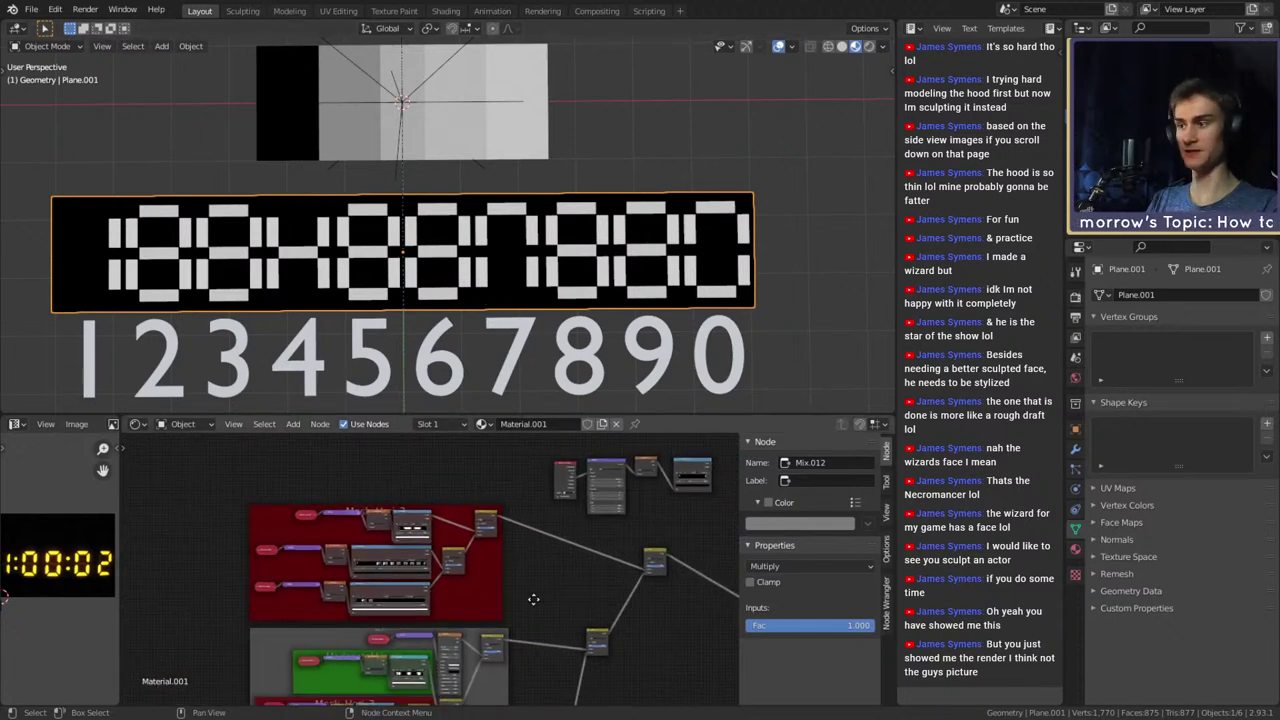
pyautogui.scroll(-1, 553, 537)
pyautogui.moveTo(553, 532); pyautogui.dragTo(491, 578, button='middle')
pyautogui.moveTo(581, 533); pyautogui.dragTo(541, 447)
pyautogui.moveTo(472, 567); pyautogui.dragTo(552, 564, button='middle')
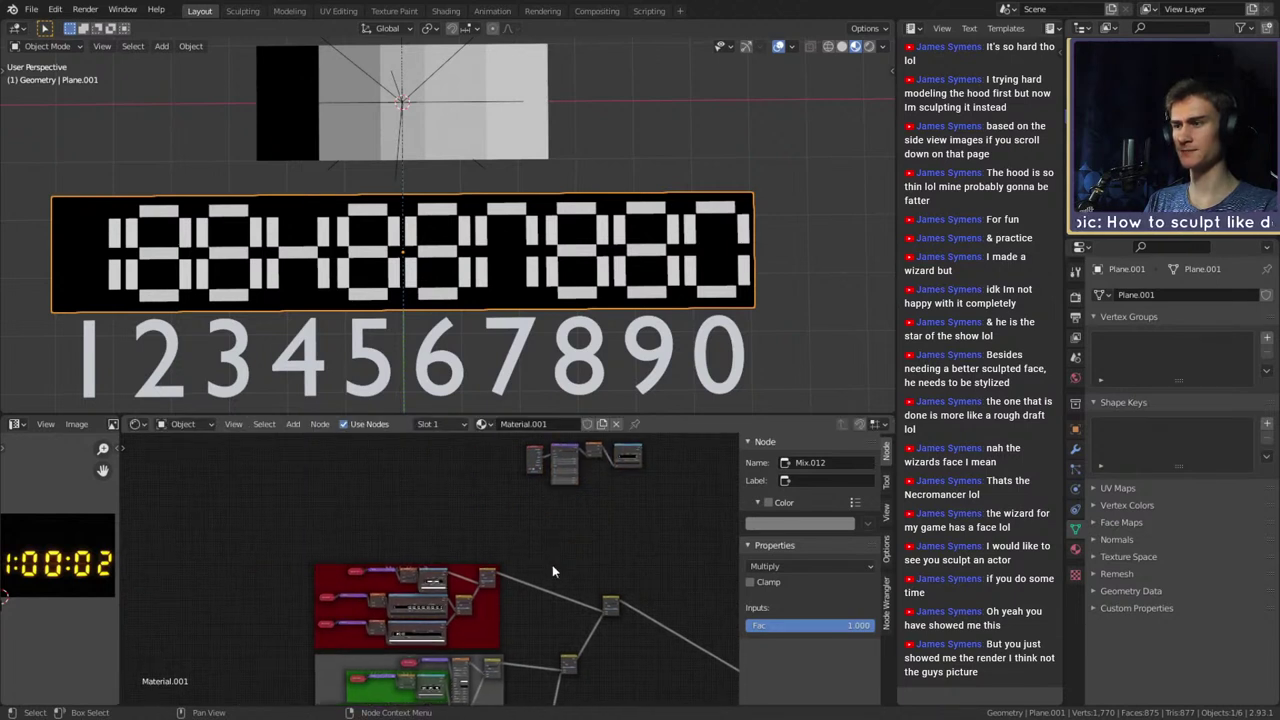
pyautogui.moveTo(488, 615); pyautogui.dragTo(481, 519)
pyautogui.scroll(5, 485, 520)
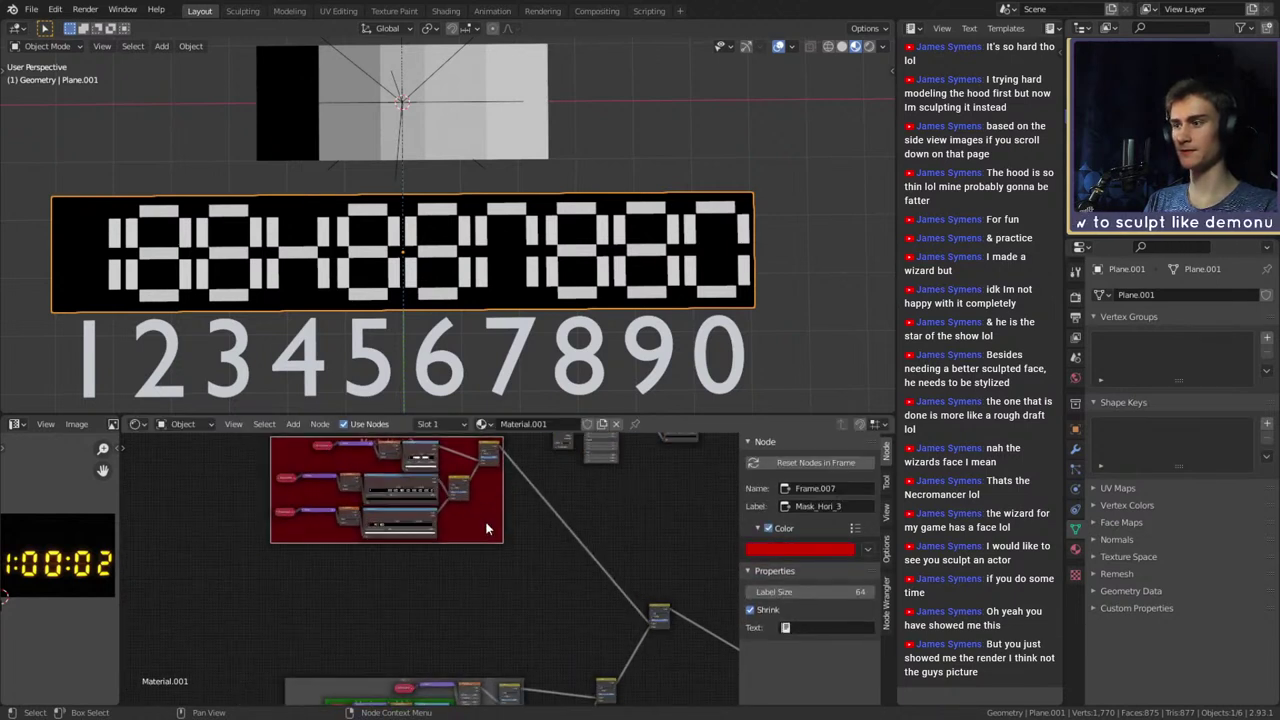
pyautogui.moveTo(485, 520); pyautogui.dragTo(498, 557, button='middle')
pyautogui.scroll(-4, 503, 564)
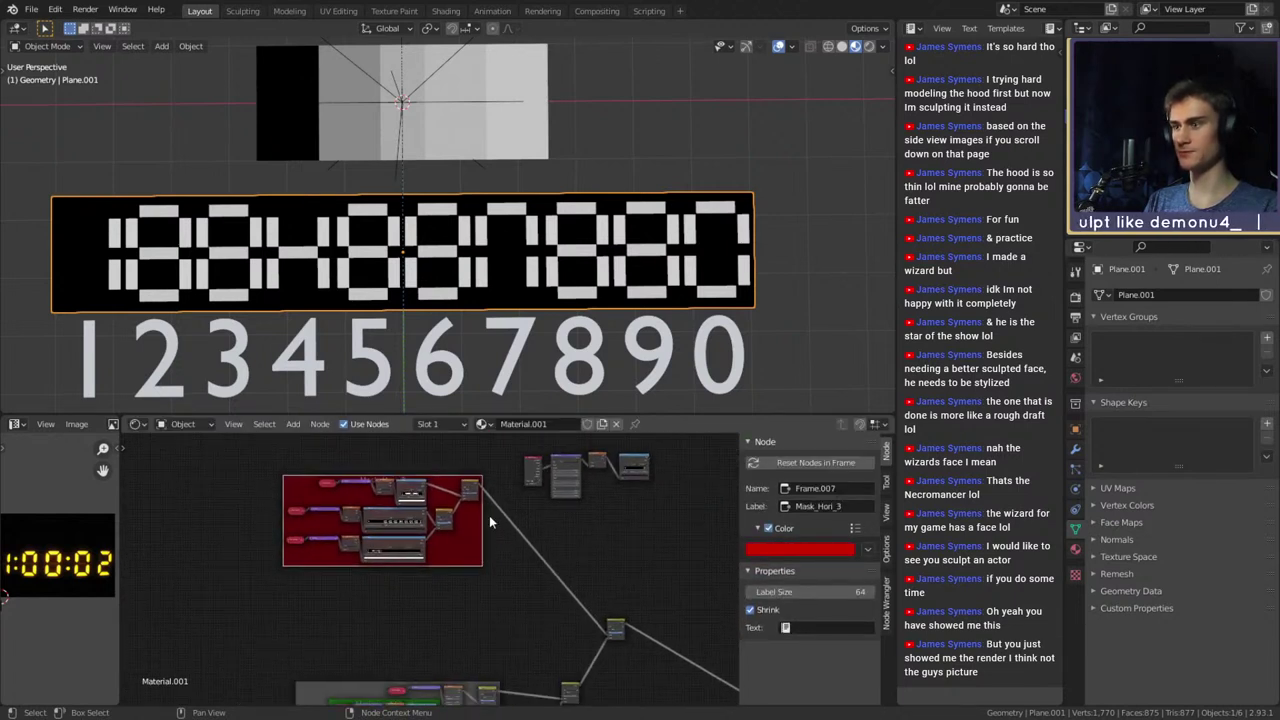
# Duplicate the Mask_Hori_3 frame with its nodes and place the copy directly below the original
pyautogui.hotkey('shift', 'd')
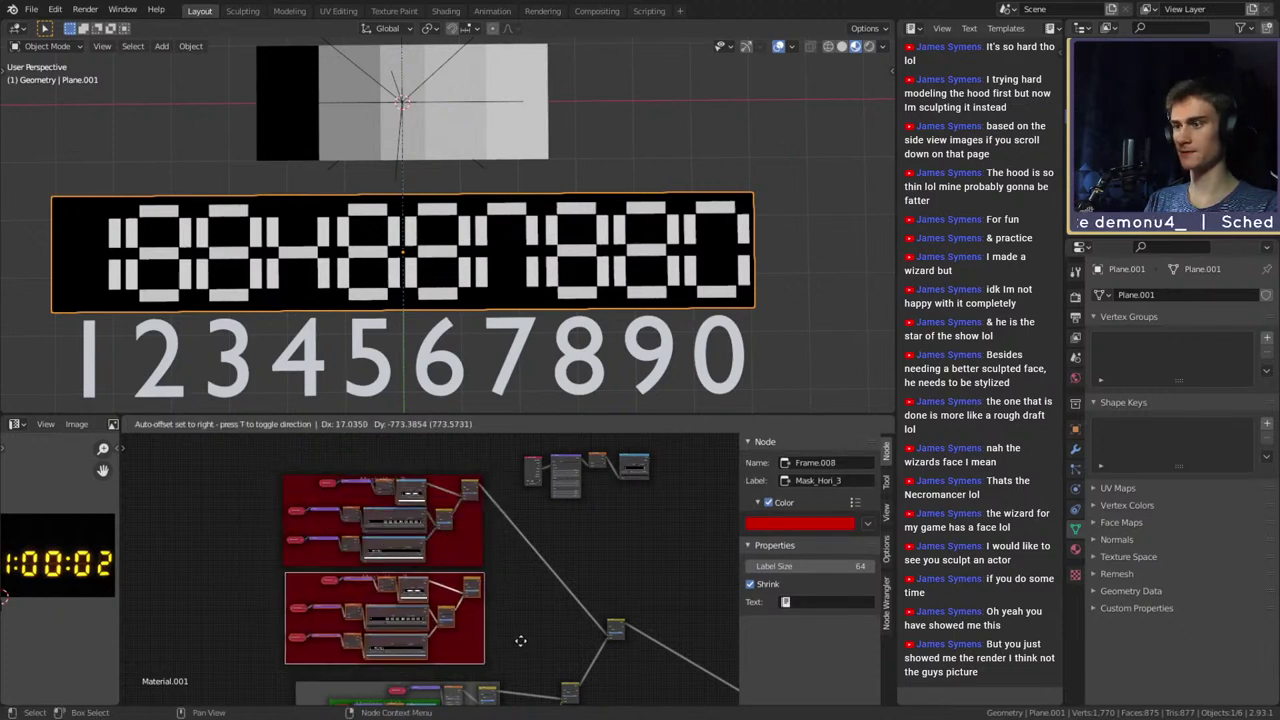
pyautogui.click(515, 621)
pyautogui.scroll(-2, 477, 539)
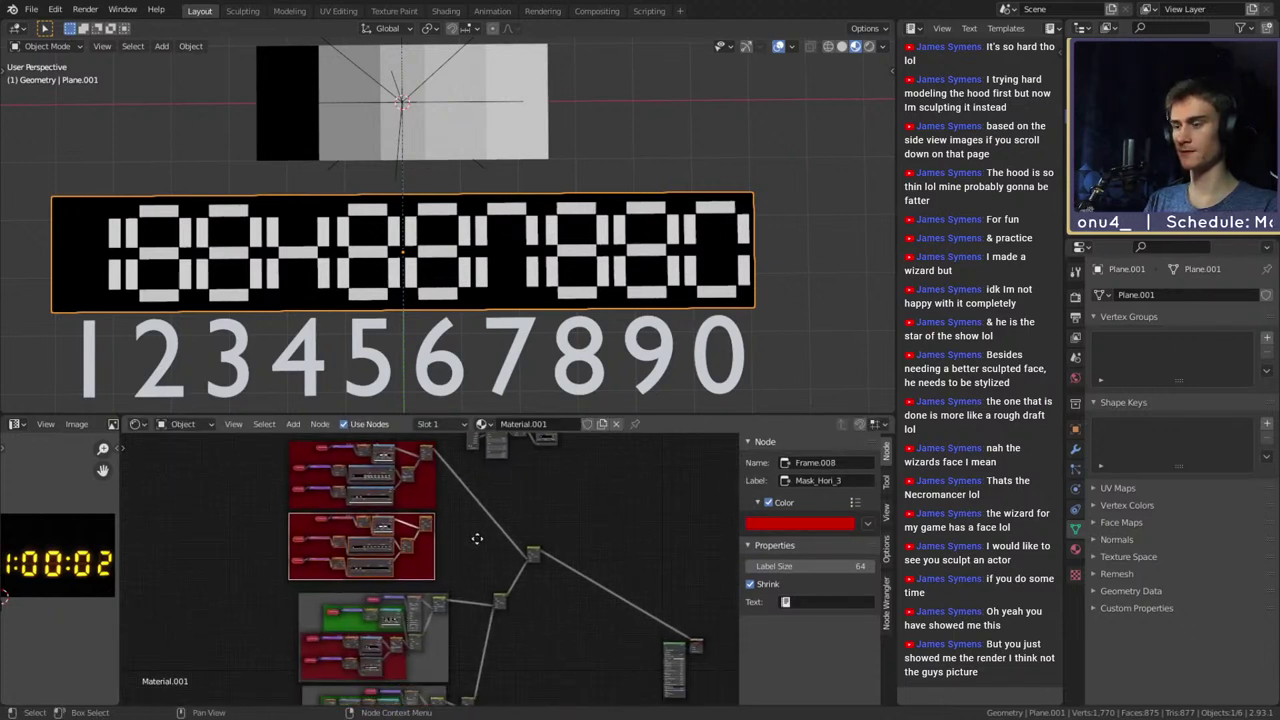
# Move the small group of loose nodes above the frames aside and reposition the lower red Mask_Hori_3 frame beneath the upper one
pyautogui.moveTo(477, 539); pyautogui.dragTo(443, 632, button='middle')
pyautogui.moveTo(549, 487); pyautogui.dragTo(418, 570)
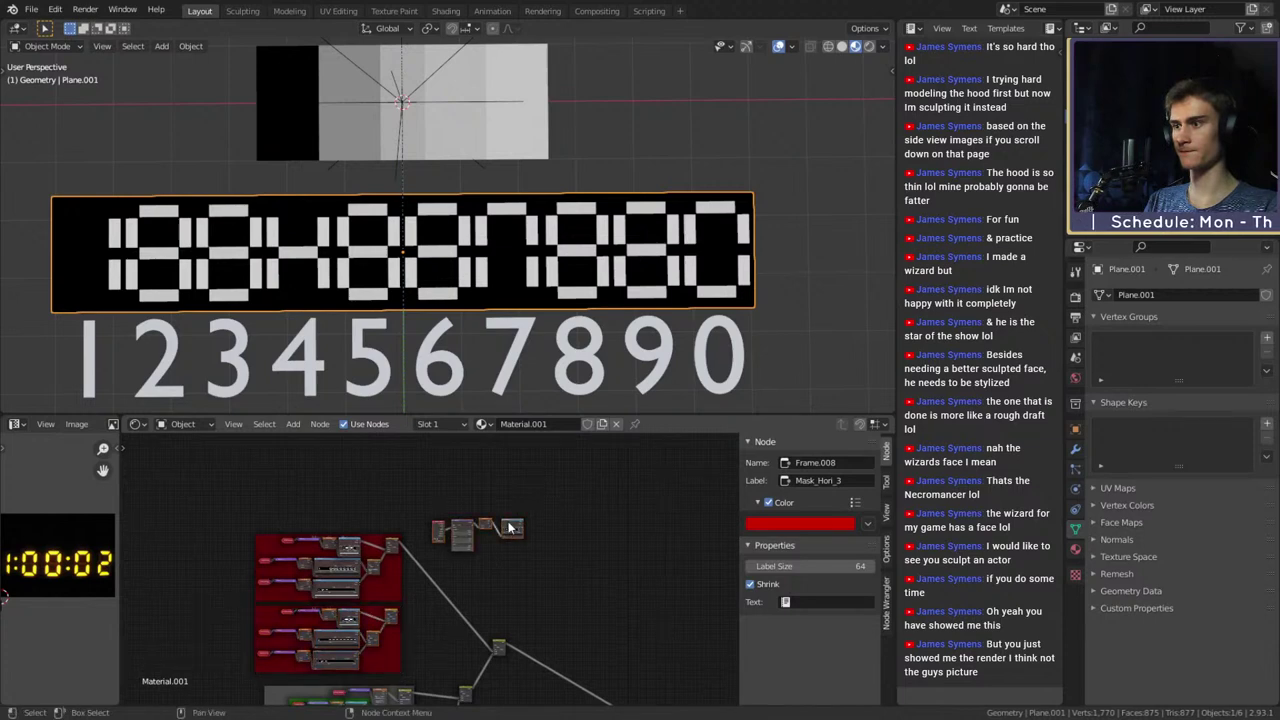
pyautogui.moveTo(516, 526); pyautogui.dragTo(663, 460)
pyautogui.scroll(3, 495, 564)
pyautogui.moveTo(440, 570); pyautogui.dragTo(546, 503, button='middle')
pyautogui.moveTo(468, 513); pyautogui.dragTo(469, 469)
pyautogui.click(470, 627)
pyautogui.moveTo(470, 627); pyautogui.dragTo(468, 594)
pyautogui.moveTo(529, 532); pyautogui.dragTo(516, 554, button='middle')
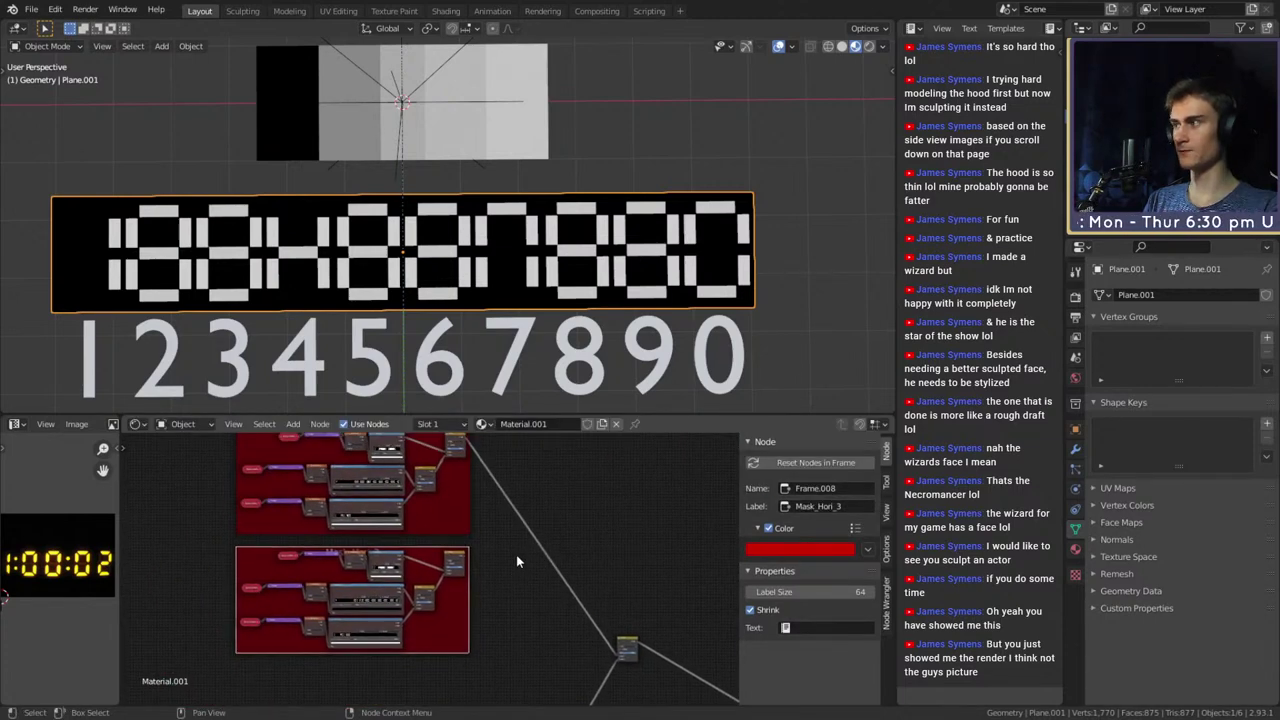
# Delete the bottom row's ColorRamp, Gradient Texture and Mapping nodes inside the lower Mask_Hori_3 frame
pyautogui.scroll(4, 516, 554)
pyautogui.scroll(3, 516, 554)
pyautogui.moveTo(489, 623); pyautogui.dragTo(589, 537, button='middle')
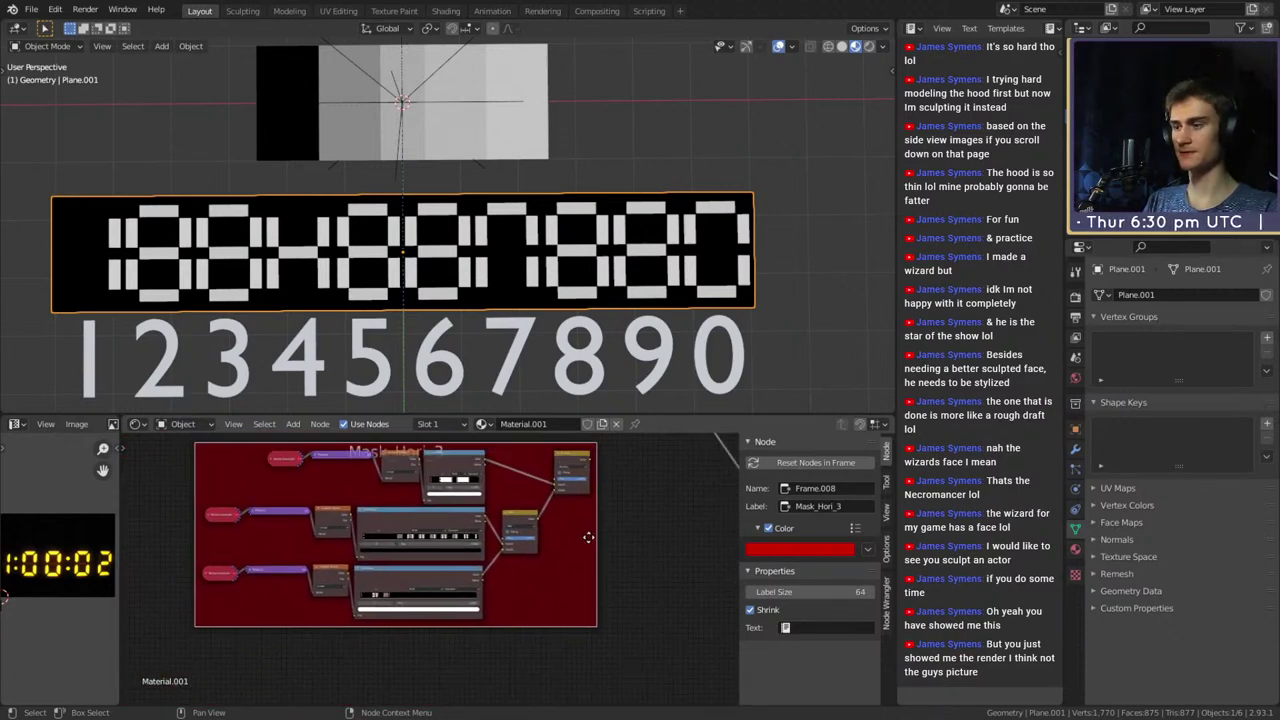
pyautogui.scroll(5, 562, 613)
pyautogui.scroll(2, 562, 613)
pyautogui.moveTo(556, 583); pyautogui.dragTo(564, 626, button='middle')
pyautogui.click(437, 518)
pyautogui.scroll(-4, 540, 614)
pyautogui.scroll(2, 411, 632)
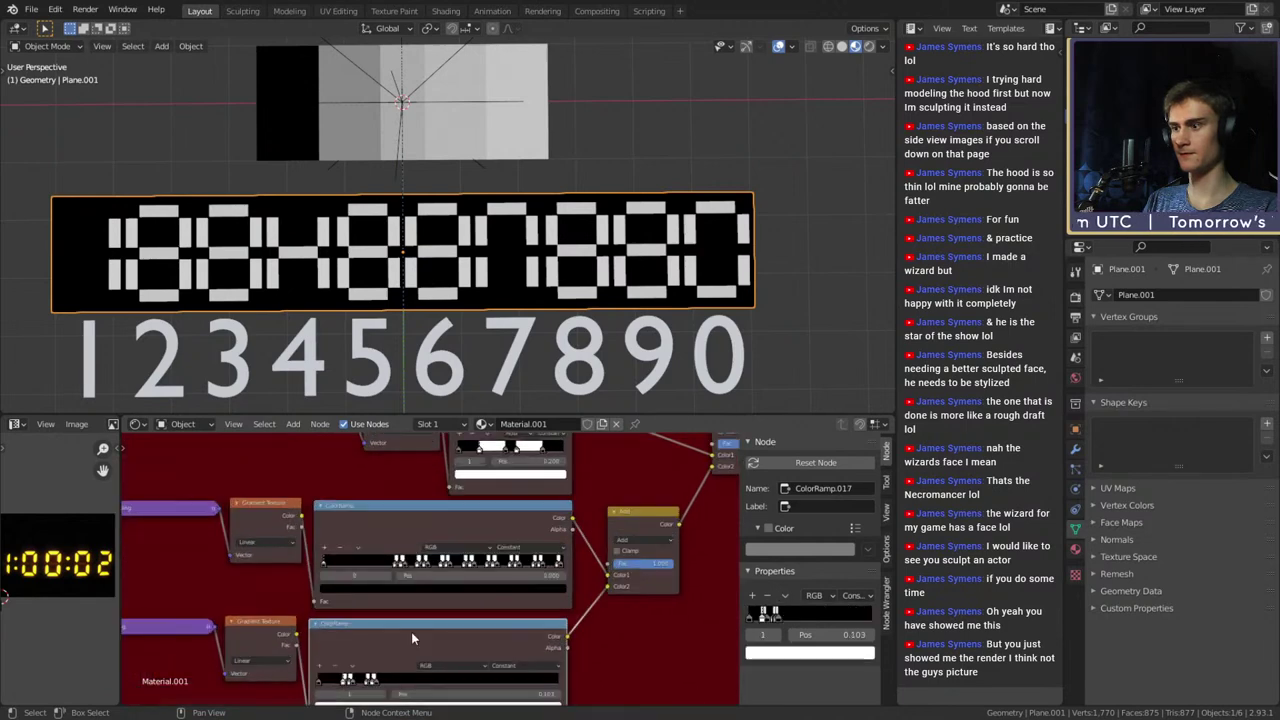
pyautogui.click(411, 632)
pyautogui.click(262, 627)
pyautogui.press('x')
pyautogui.click(174, 627)
pyautogui.press('x')
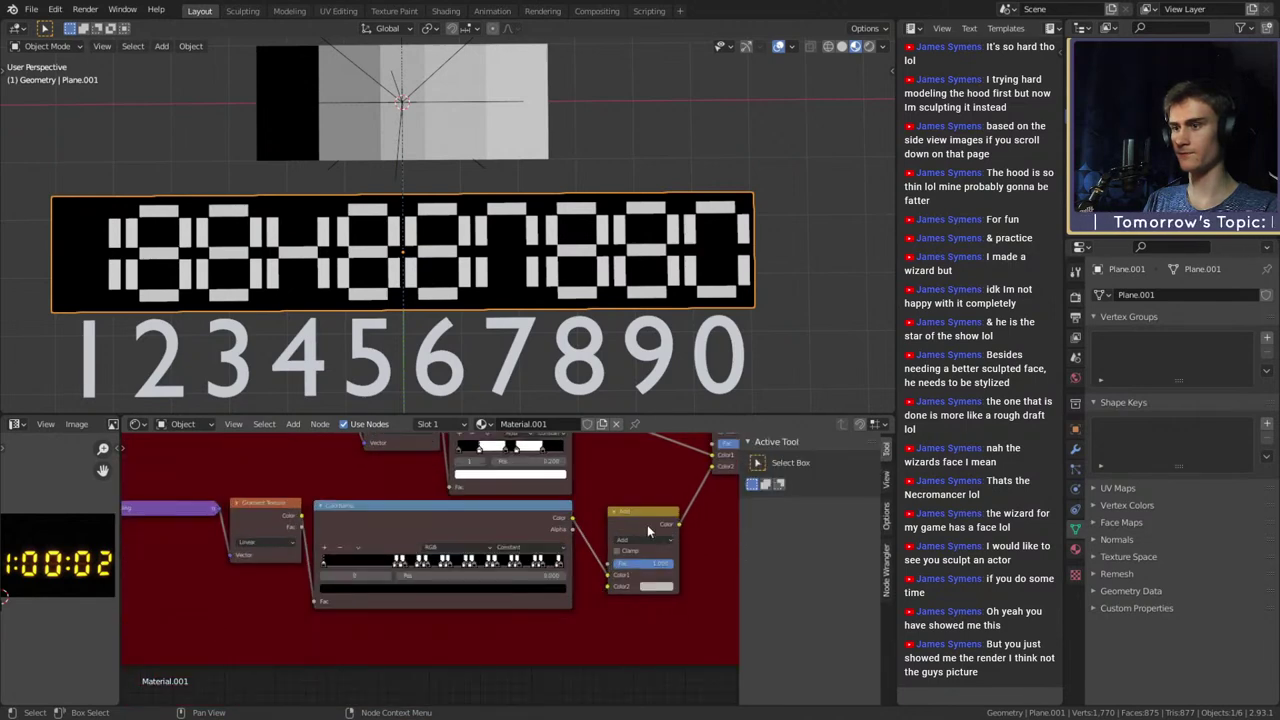
# Replace the frame's Add node with a direct link from the lower ColorRamp to the Multiply node's Color2, and delete the leftover Texture Coordinate node
pyautogui.click(647, 525)
pyautogui.press('x')
pyautogui.moveTo(573, 519); pyautogui.dragTo(711, 467)
pyautogui.moveTo(230, 585); pyautogui.dragTo(477, 592, button='middle')
pyautogui.click(278, 643)
pyautogui.press('x')
pyautogui.moveTo(551, 513); pyautogui.dragTo(578, 544, button='middle')
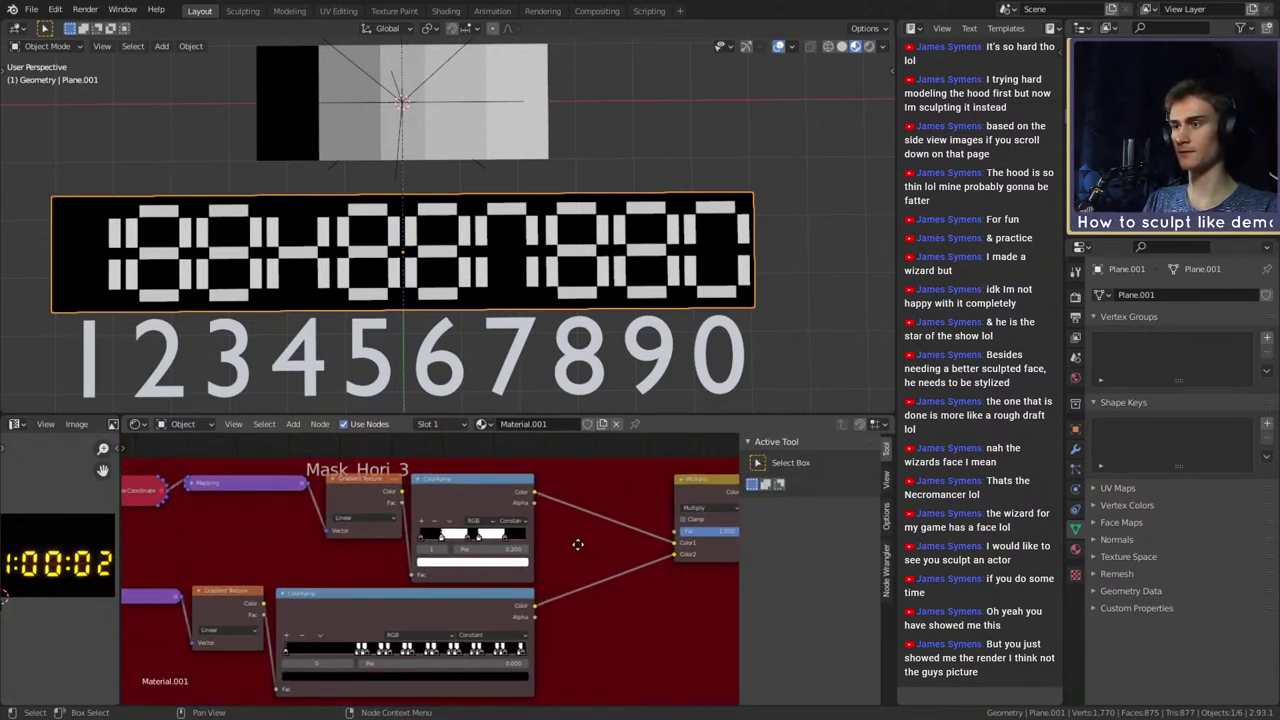
# Relabel the lower frame Mask_Vert_1 and change its colour to blue
pyautogui.click(561, 469)
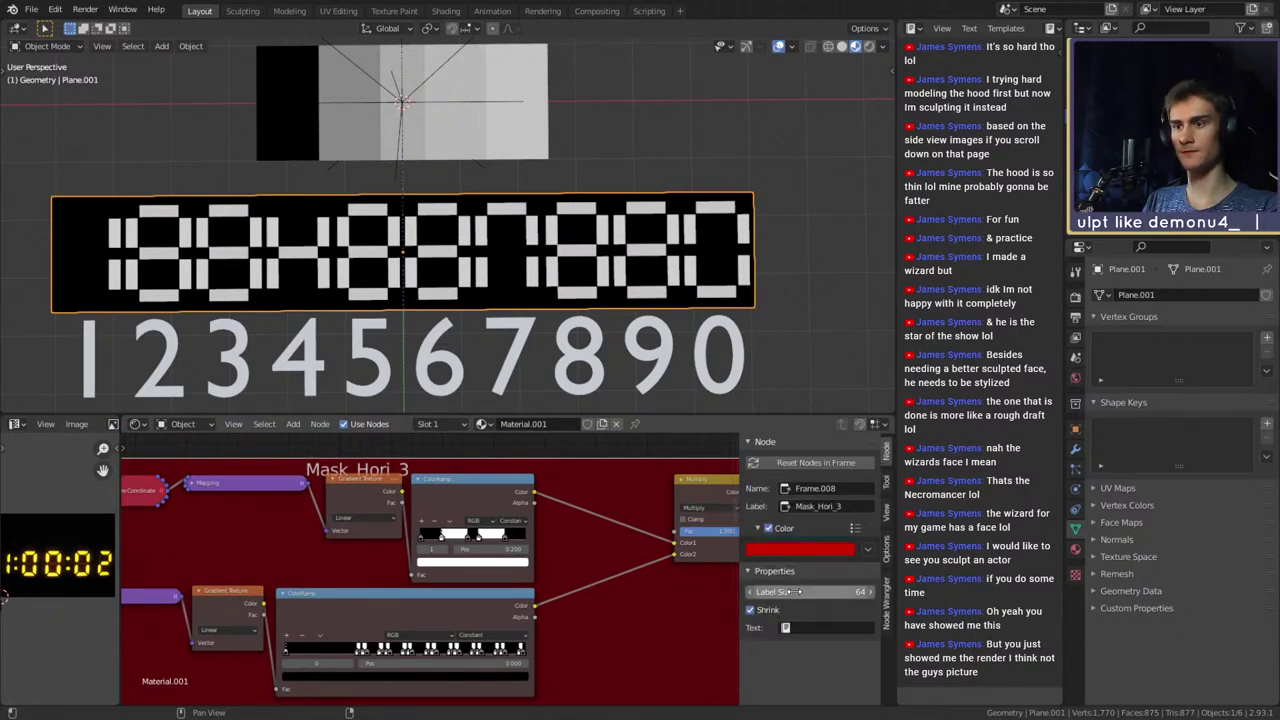
pyautogui.click(835, 508)
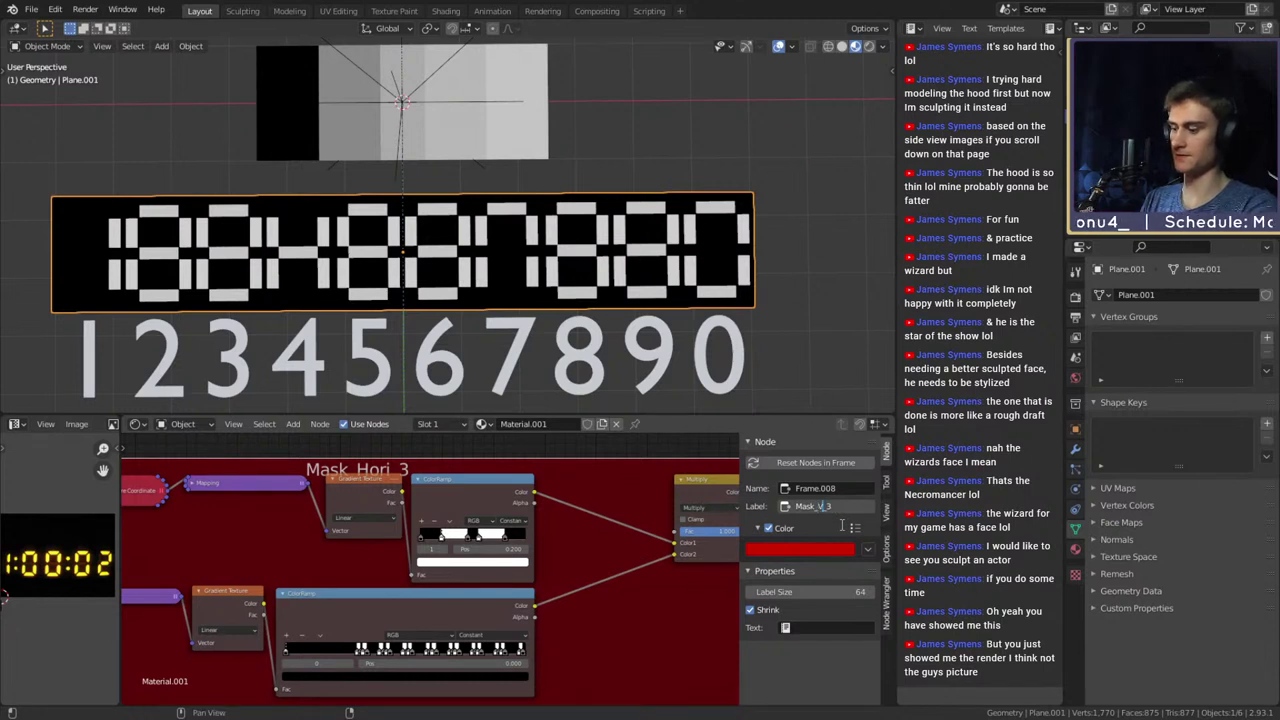
pyautogui.press('Return')
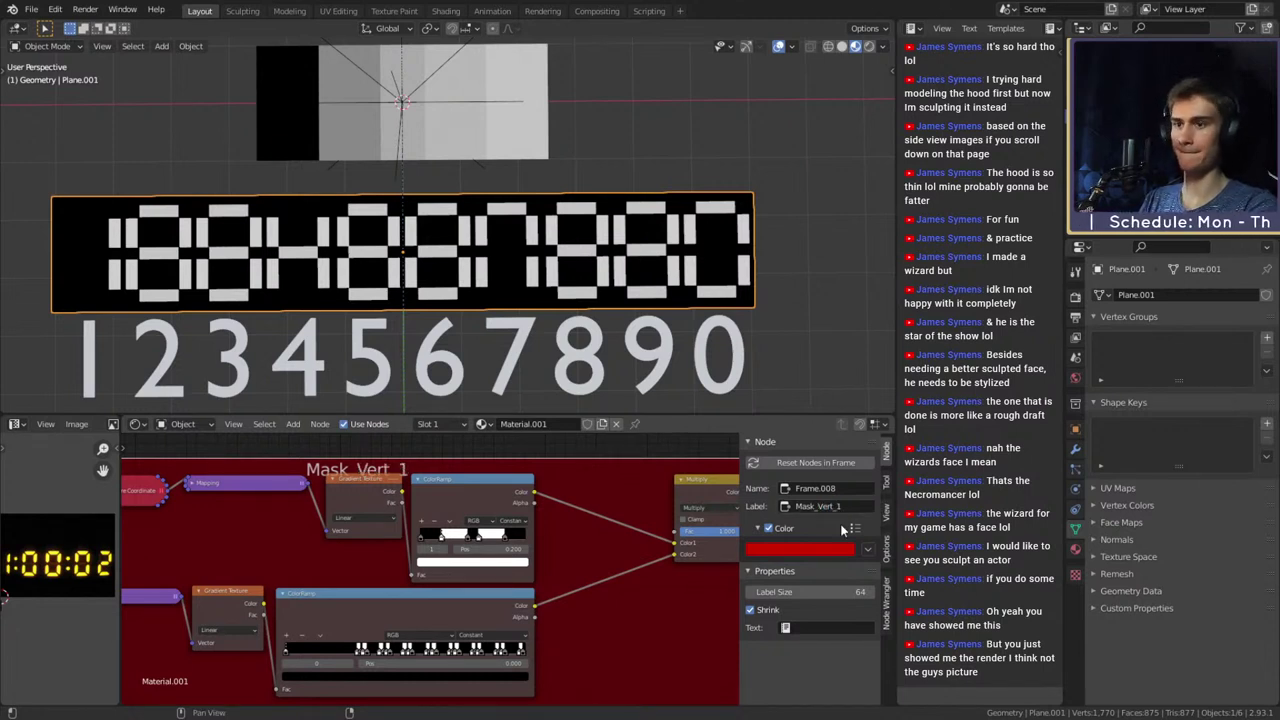
pyautogui.scroll(-3, 572, 522)
pyautogui.scroll(1, 530, 575)
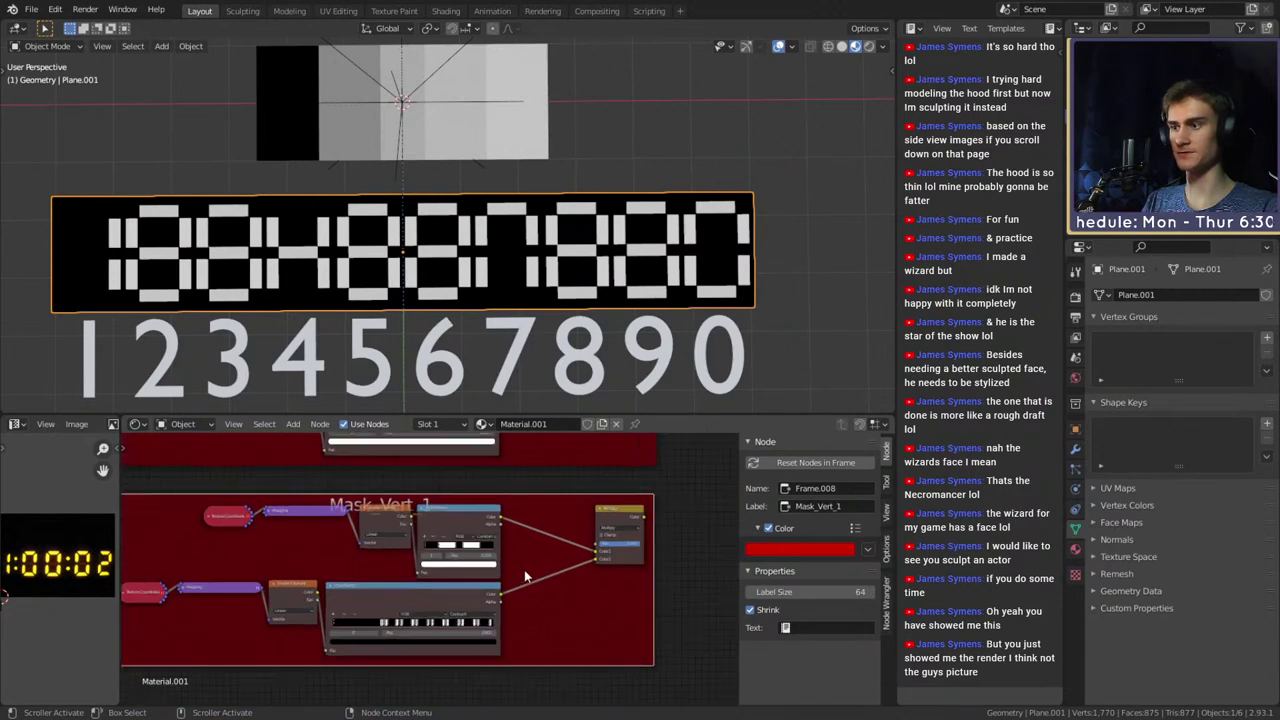
pyautogui.click(800, 548)
pyautogui.click(841, 371)
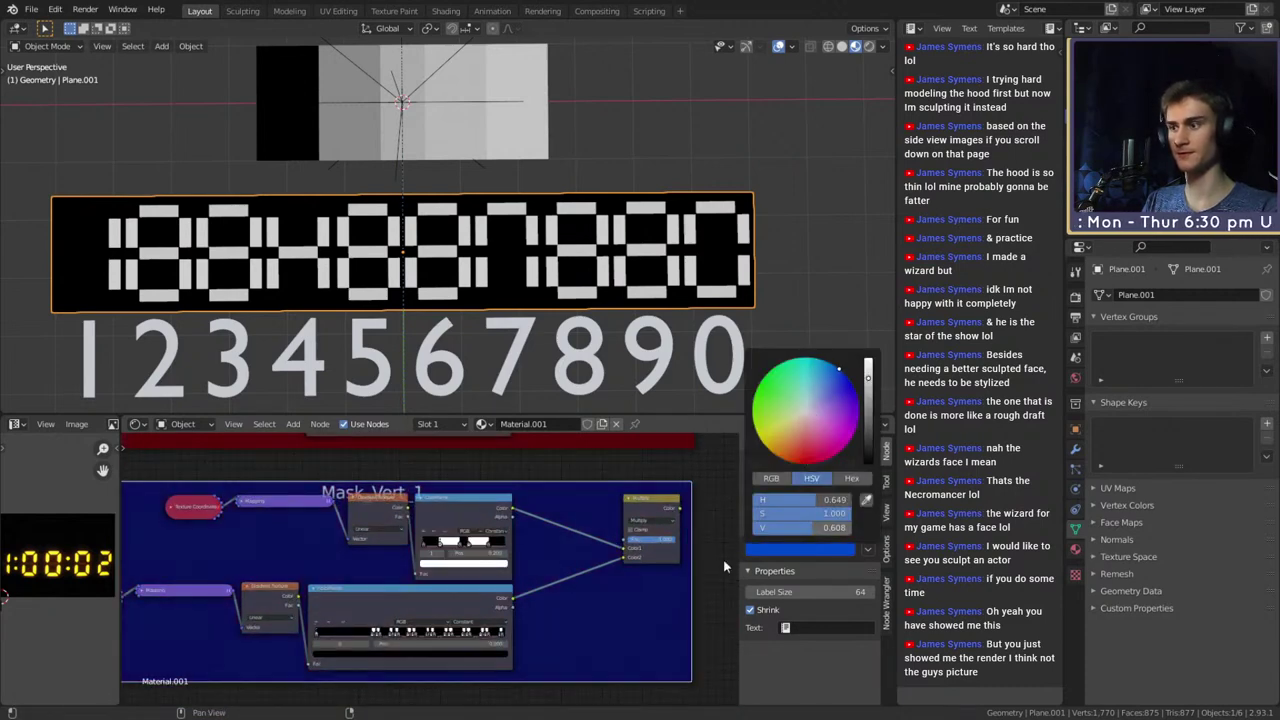
# Preview the output of the Multiply node in the Mask_Vert_1 frame on the plane
pyautogui.scroll(6, 545, 573)
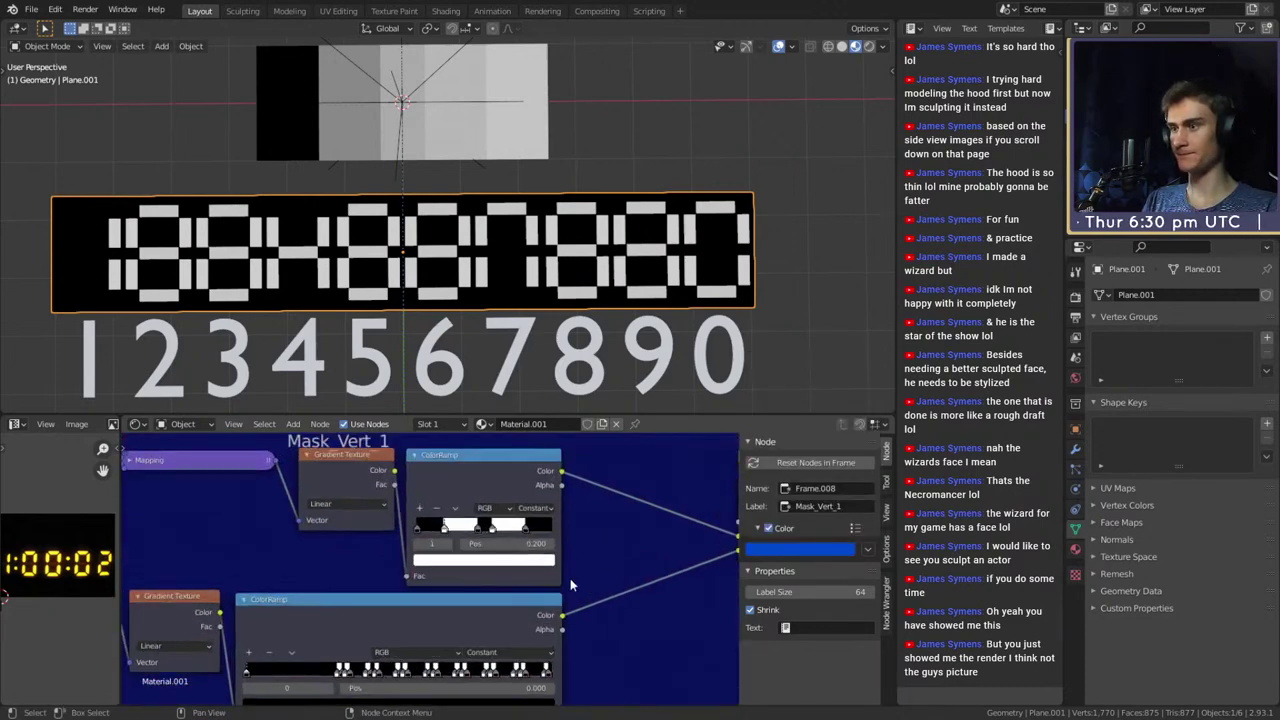
pyautogui.moveTo(572, 580); pyautogui.dragTo(594, 596, button='middle')
pyautogui.scroll(-5, 534, 562)
pyautogui.keyDown('ctrl'); pyautogui.keyDown('shift'); pyautogui.click(549, 497); pyautogui.keyUp('shift'); pyautogui.keyUp('ctrl')
# Remove the repeated black and white stops from the lower ColorRamp in Mask_Vert_1, leaving only the last few at its far end
pyautogui.scroll(-4, 465, 604)
pyautogui.scroll(6, 526, 590)
pyautogui.scroll(2, 594, 597)
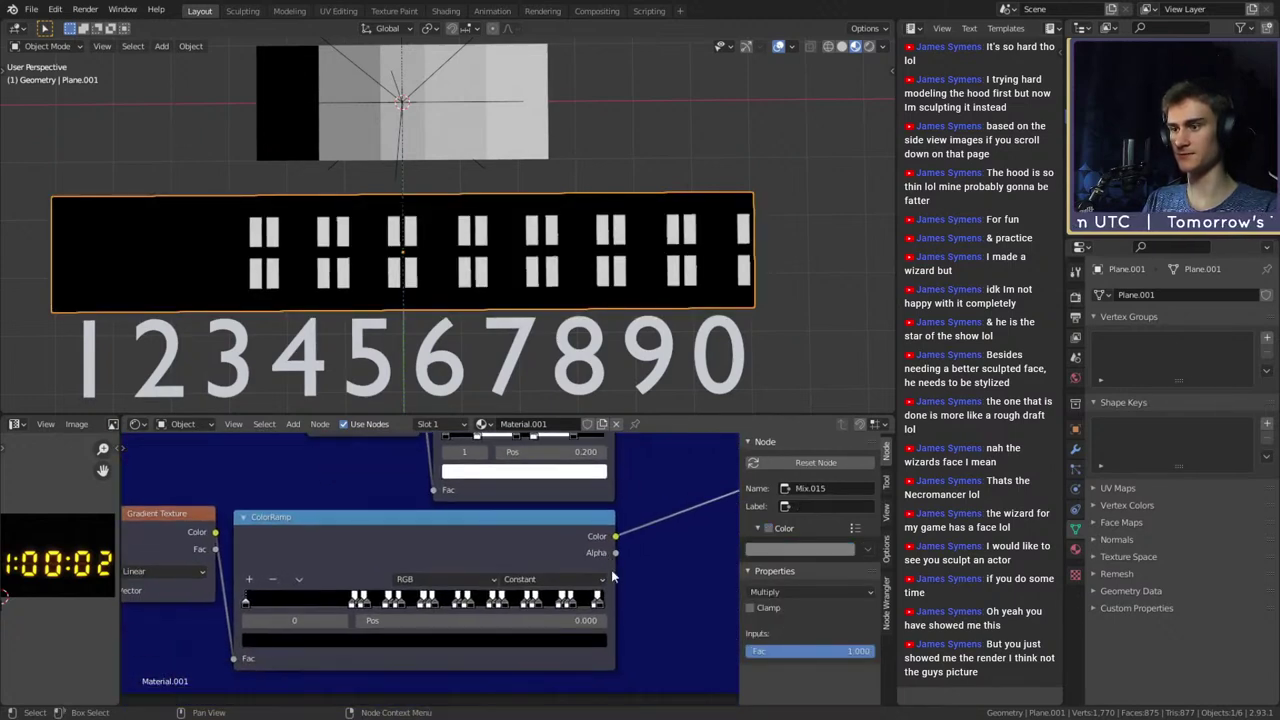
pyautogui.click(277, 579)
pyautogui.click(278, 579)
pyautogui.click(278, 579)
pyautogui.click(278, 579)
pyautogui.click(278, 579)
pyautogui.click(278, 579)
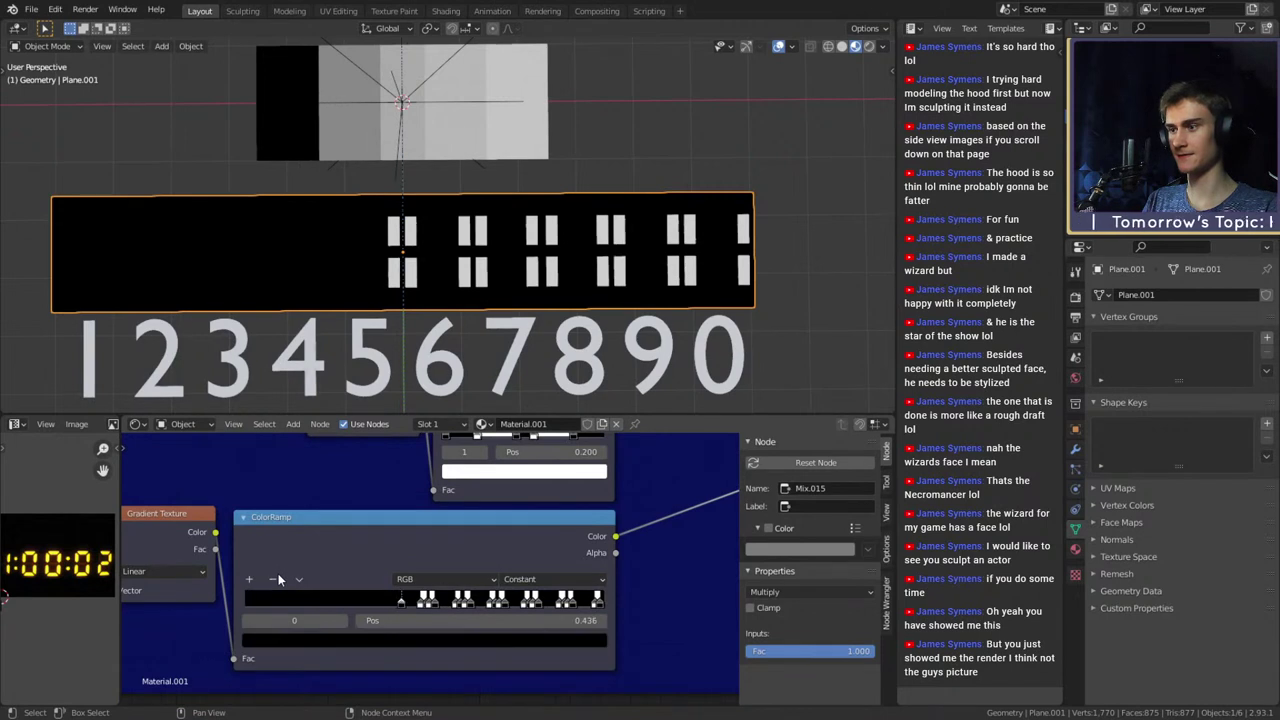
pyautogui.click(278, 579)
pyautogui.click(278, 579)
pyautogui.click(278, 573)
pyautogui.click(278, 573)
pyautogui.click(278, 573)
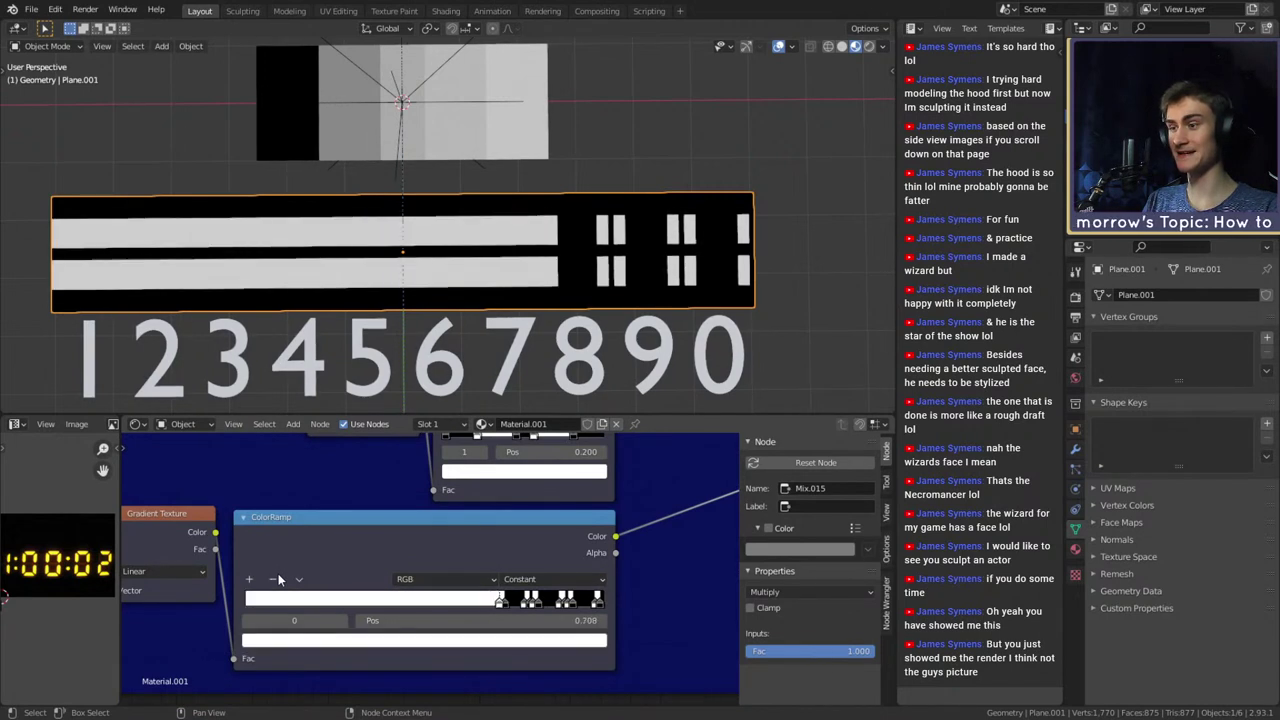
pyautogui.click(278, 573)
pyautogui.click(278, 573)
pyautogui.click(278, 573)
pyautogui.click(278, 573)
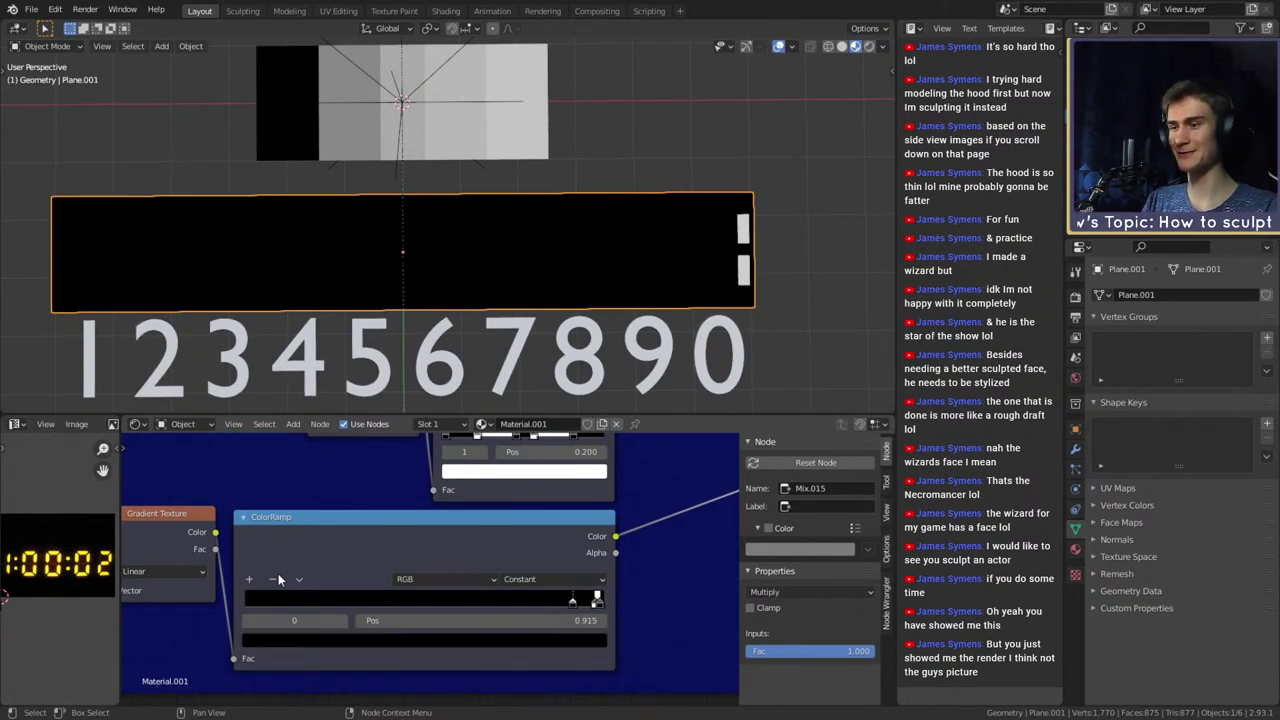
# Delete the lower ColorRamp's extra black stop, then place the white stop at 0.517 and the final black stop at 1.000
pyautogui.moveTo(572, 601); pyautogui.dragTo(297, 601)
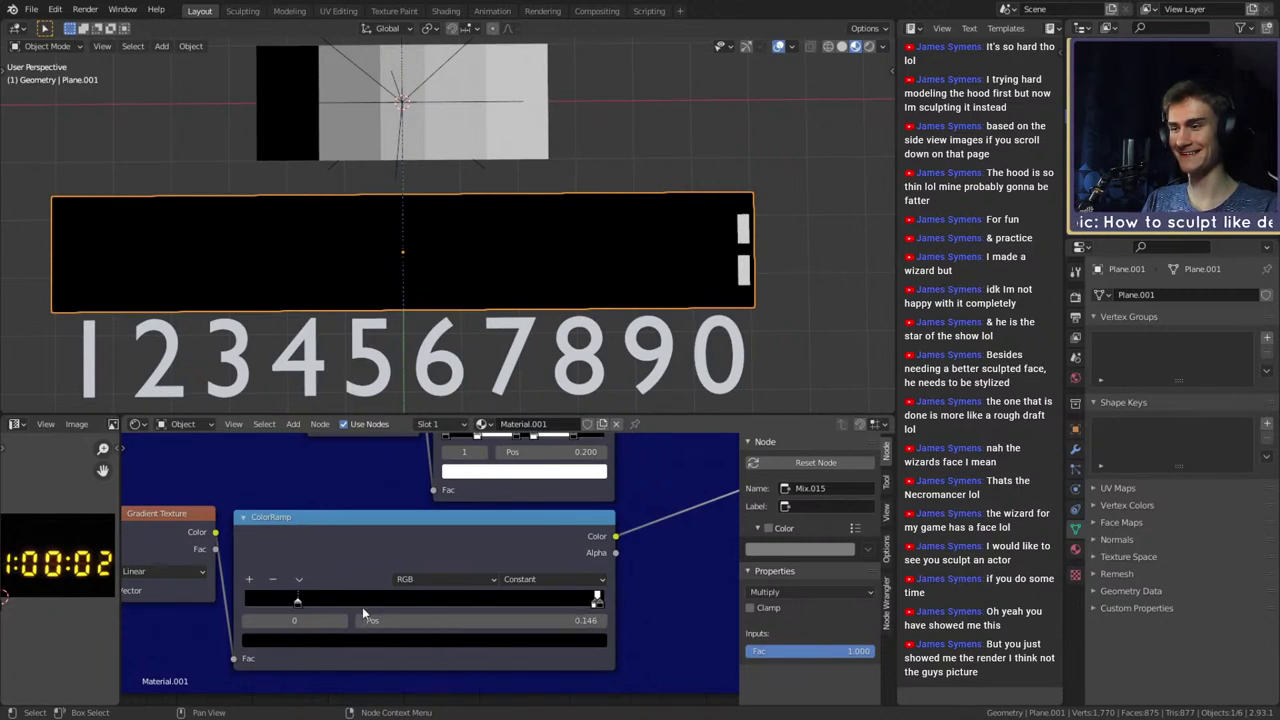
pyautogui.click(274, 577)
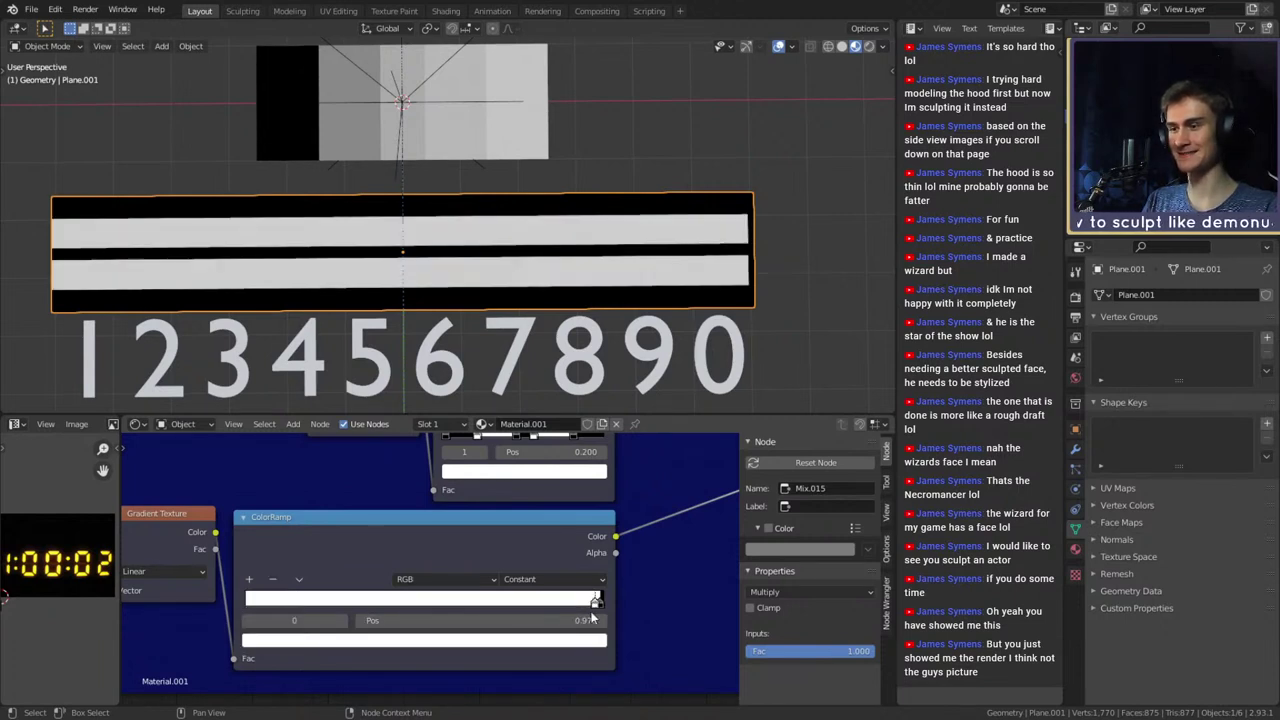
pyautogui.moveTo(597, 603); pyautogui.dragTo(431, 601)
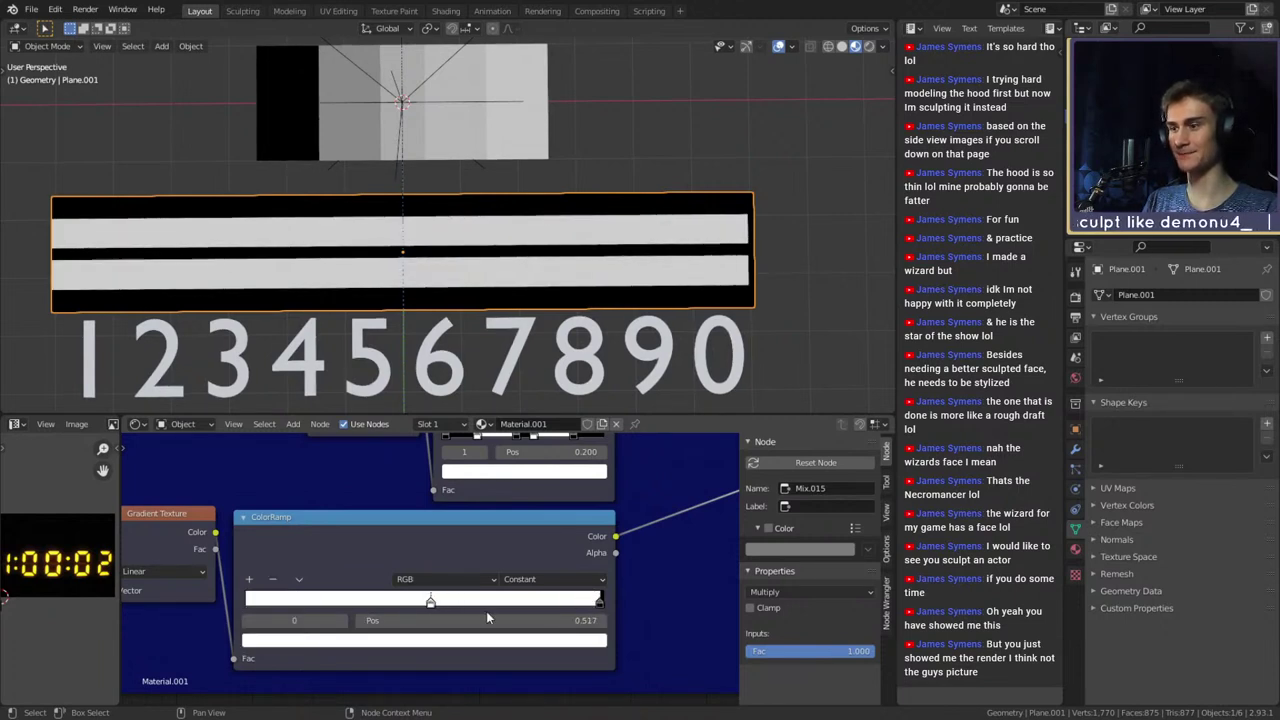
pyautogui.click(600, 600)
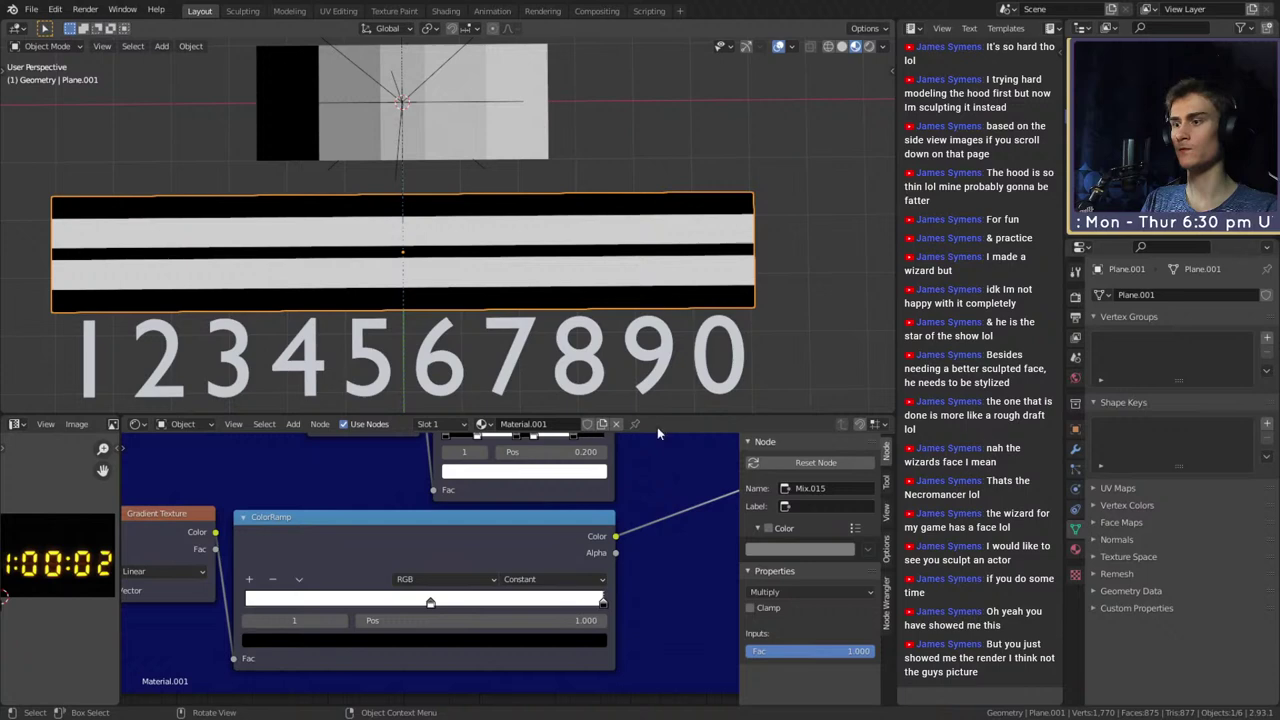
# Reduce the upper ColorRamp in Mask_Vert_1 to a single white band and widen it, with its white stop at 0.145
pyautogui.scroll(-5, 613, 641)
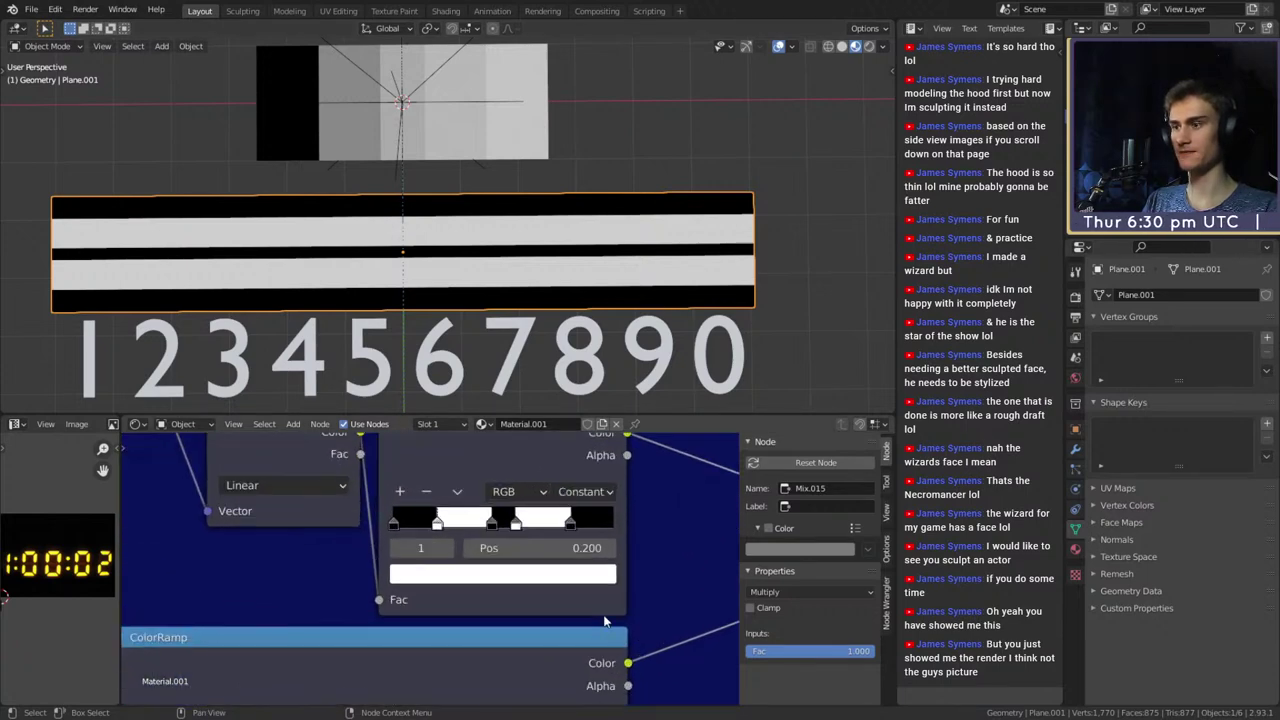
pyautogui.scroll(5, 470, 563)
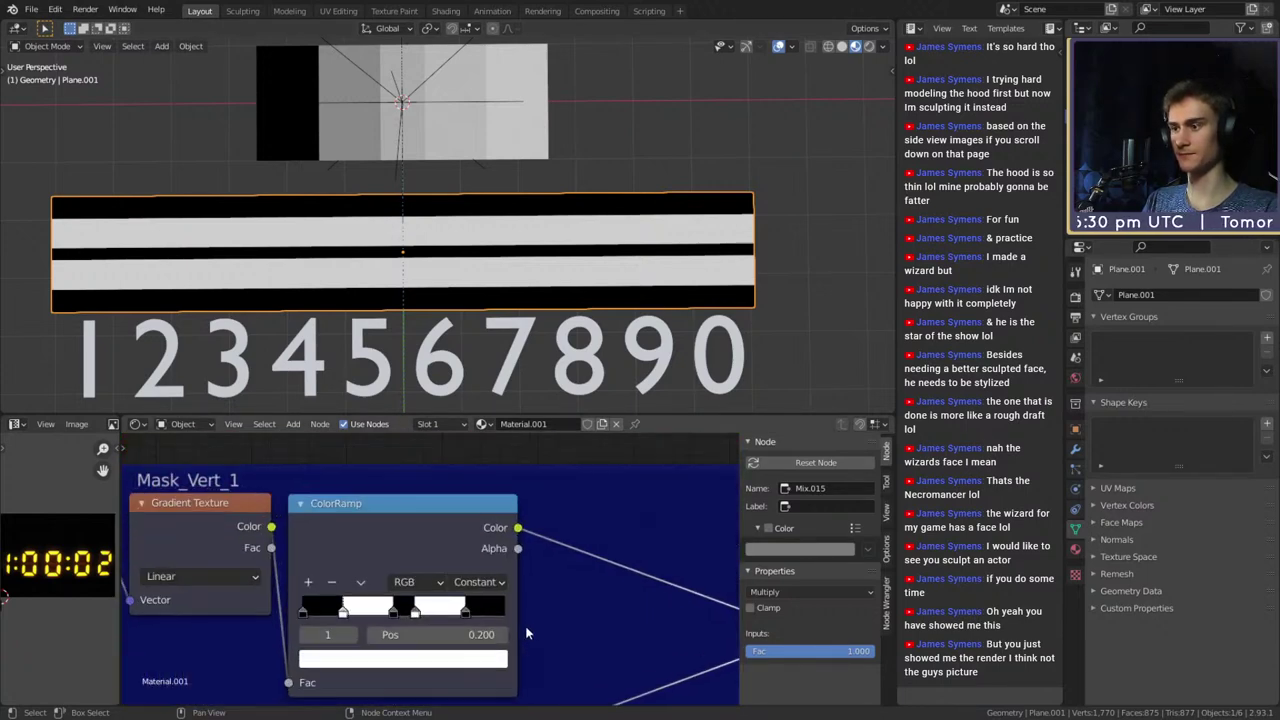
pyautogui.click(384, 530)
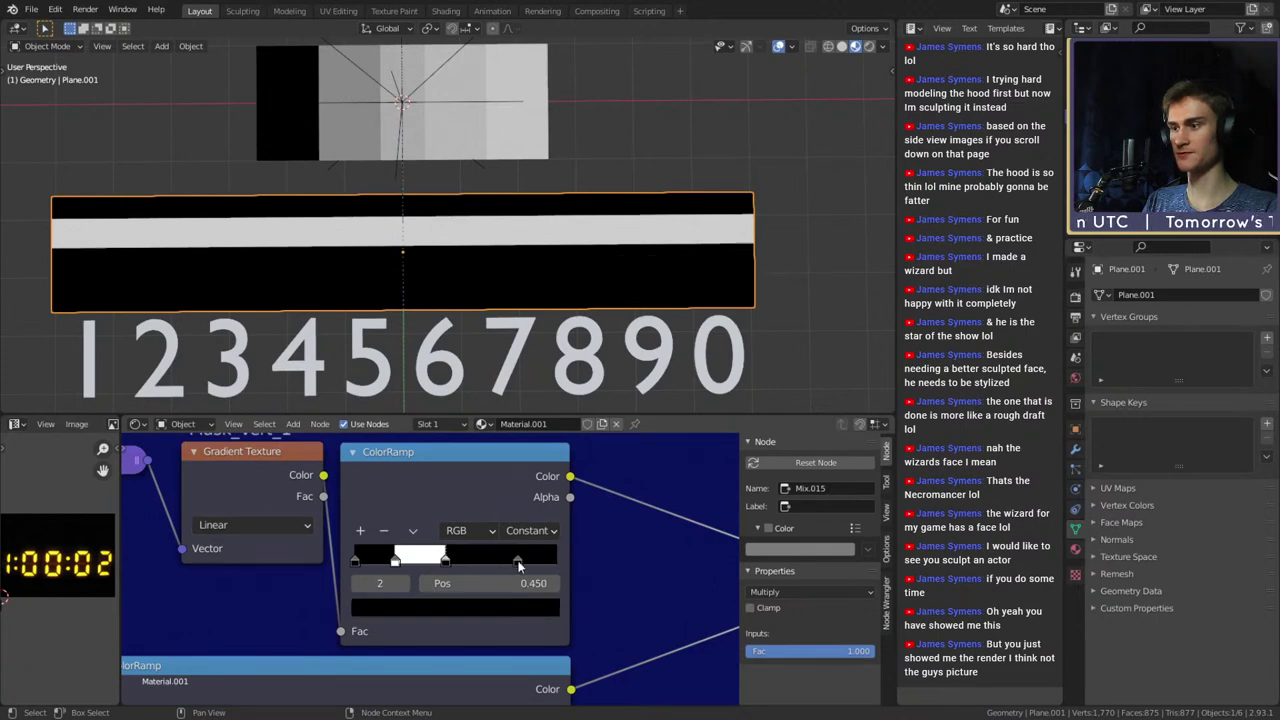
pyautogui.click(384, 530)
pyautogui.scroll(-7, 586, 602)
pyautogui.scroll(7, 571, 594)
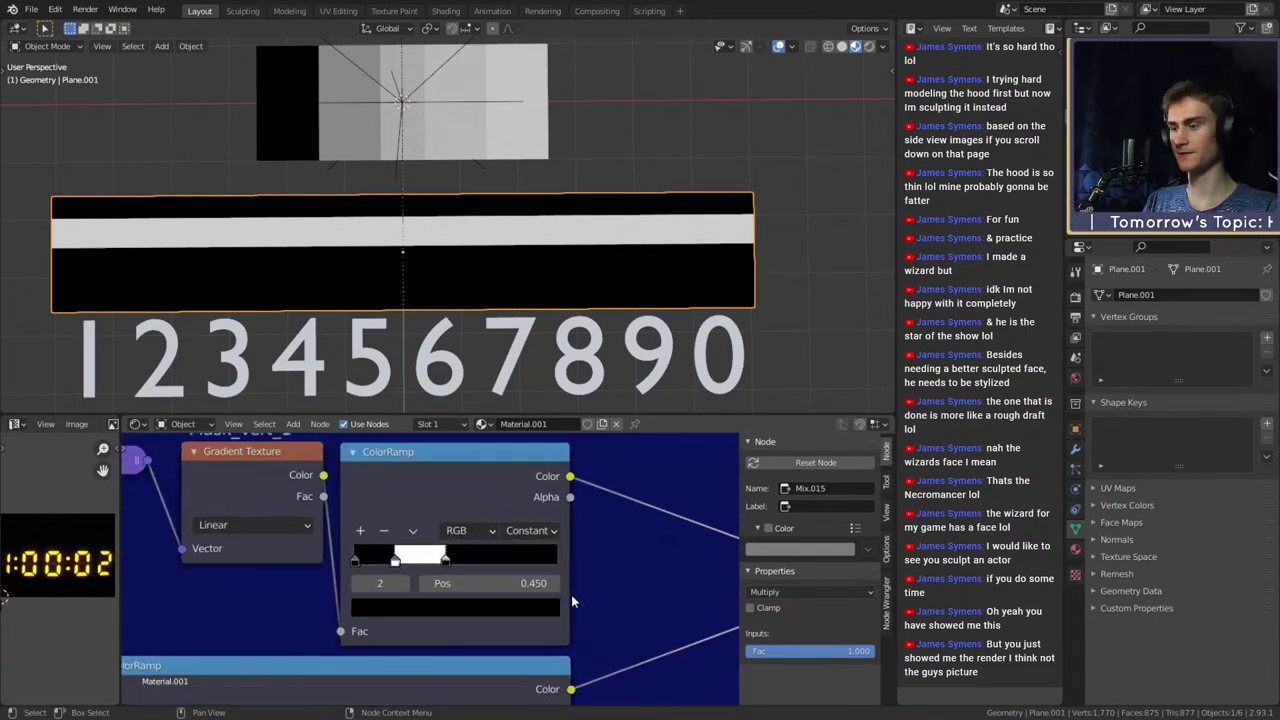
pyautogui.moveTo(445, 561); pyautogui.dragTo(386, 562)
pyautogui.scroll(-6, 575, 638)
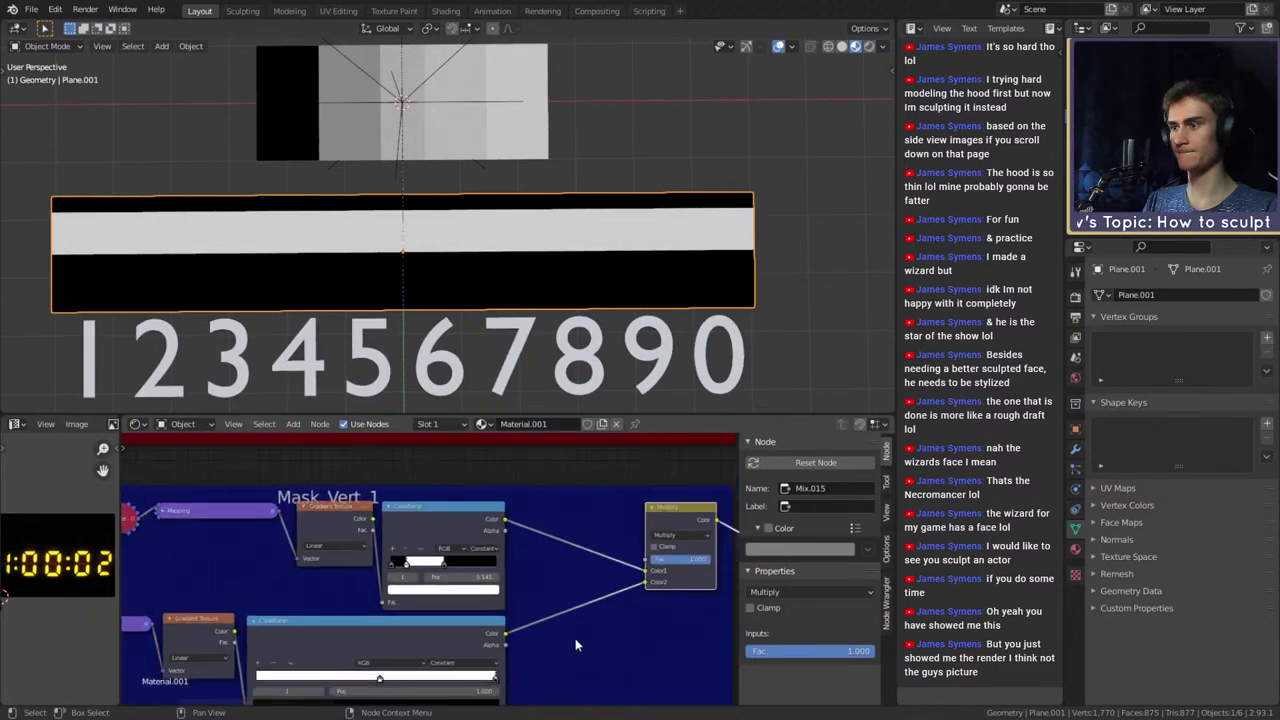
# Insert a MixRGB node set to Multiply on the upper red frame's output link and connect Mask_Vert_1's output to its Color2
pyautogui.moveTo(611, 532); pyautogui.dragTo(470, 608, button='middle')
pyautogui.hotkey('shift', 'a')
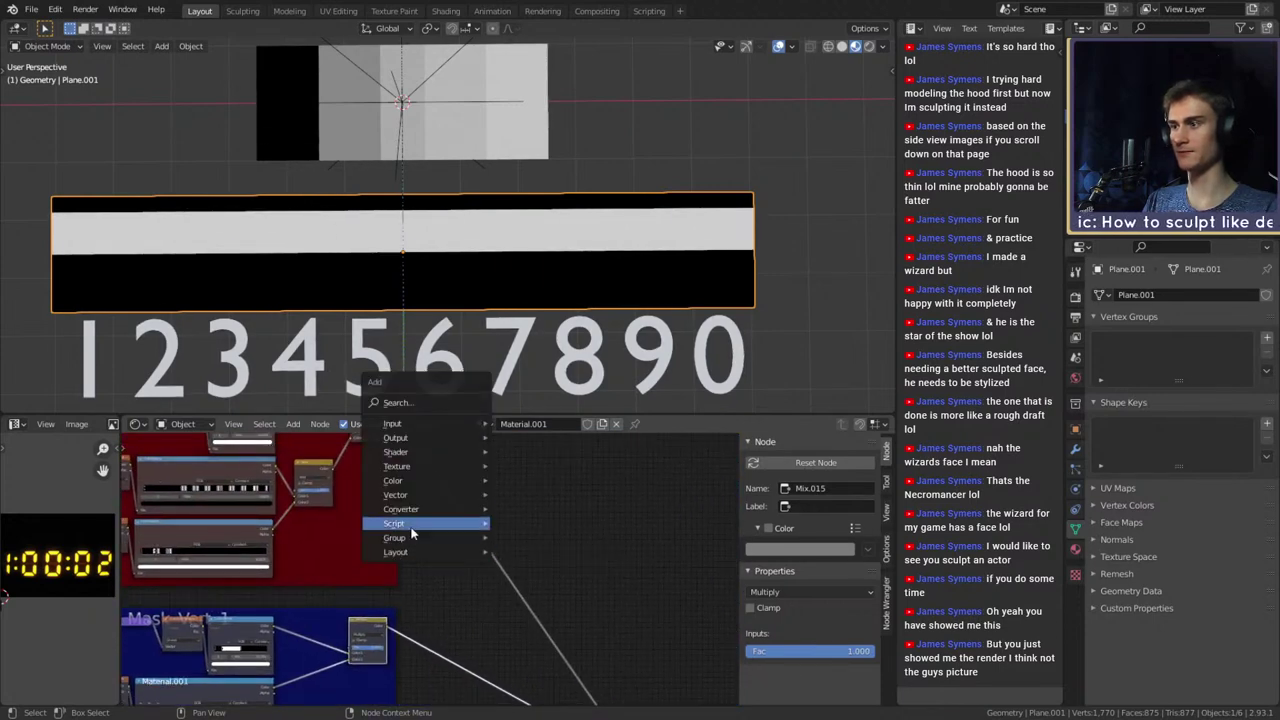
pyautogui.moveTo(398, 484)
pyautogui.click(530, 557)
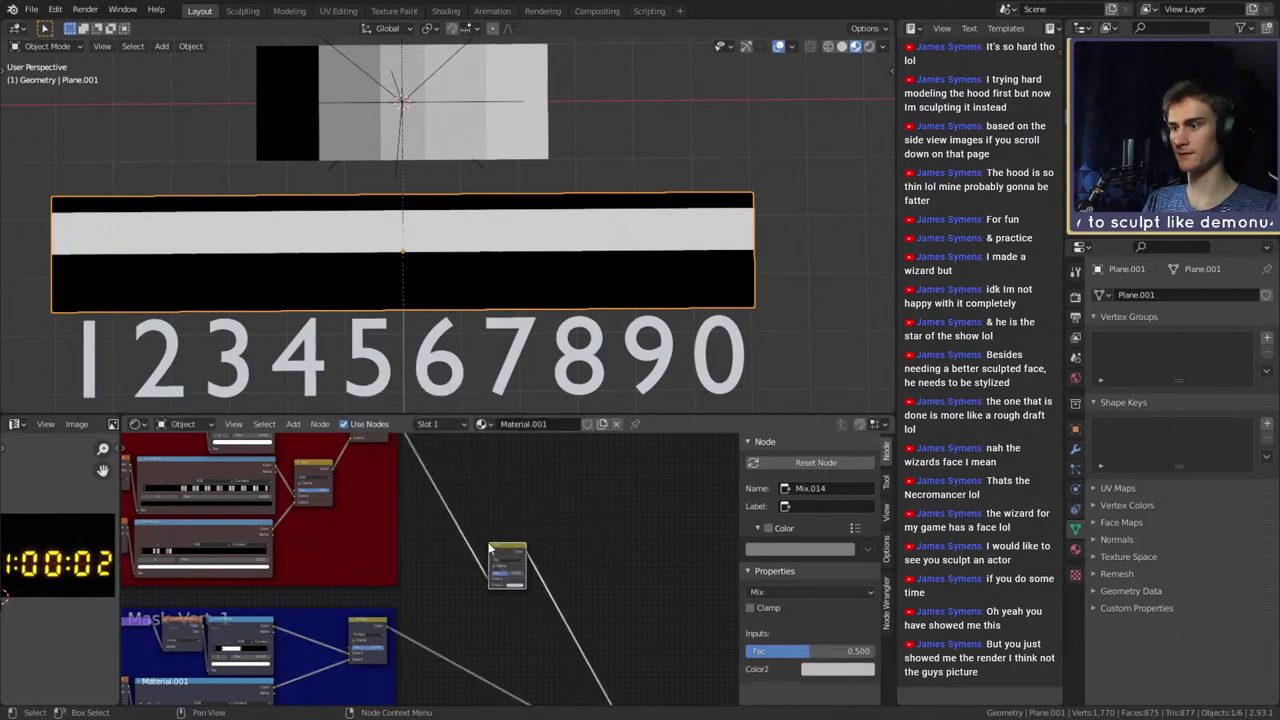
pyautogui.click(560, 558)
pyautogui.click(562, 557)
pyautogui.click(552, 516)
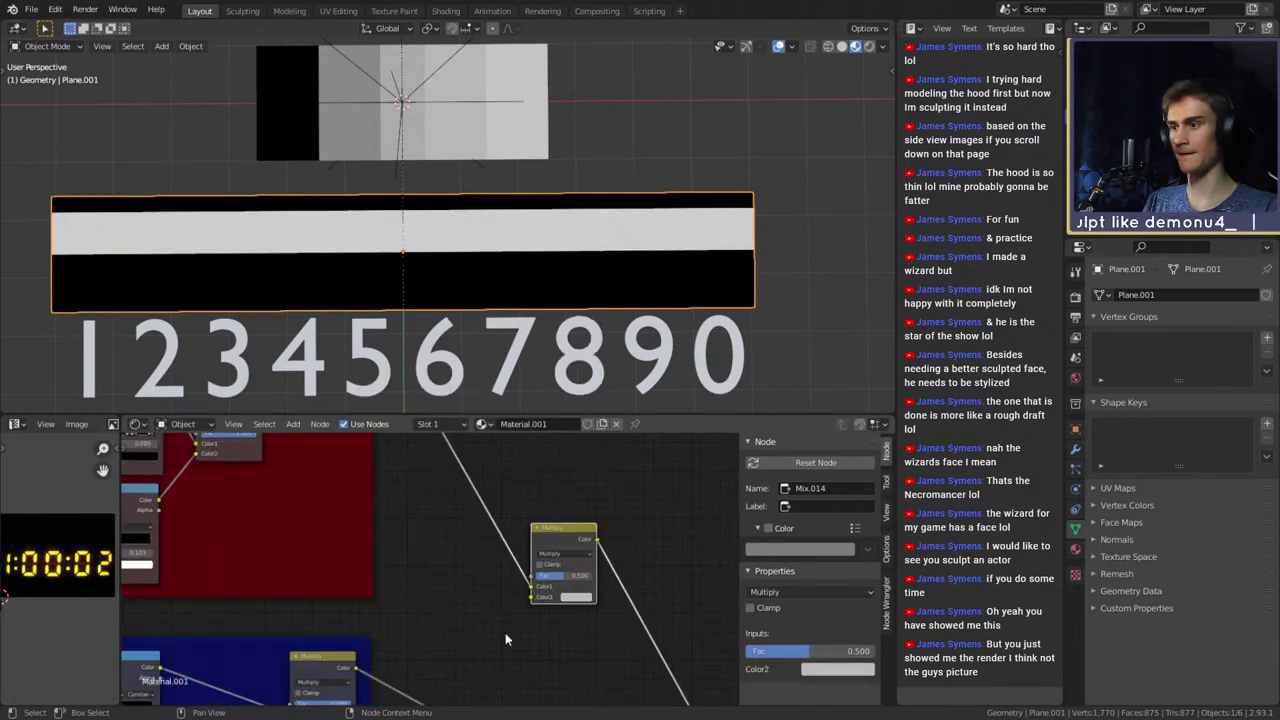
pyautogui.scroll(-2, 432, 563)
pyautogui.moveTo(358, 585); pyautogui.dragTo(490, 515)
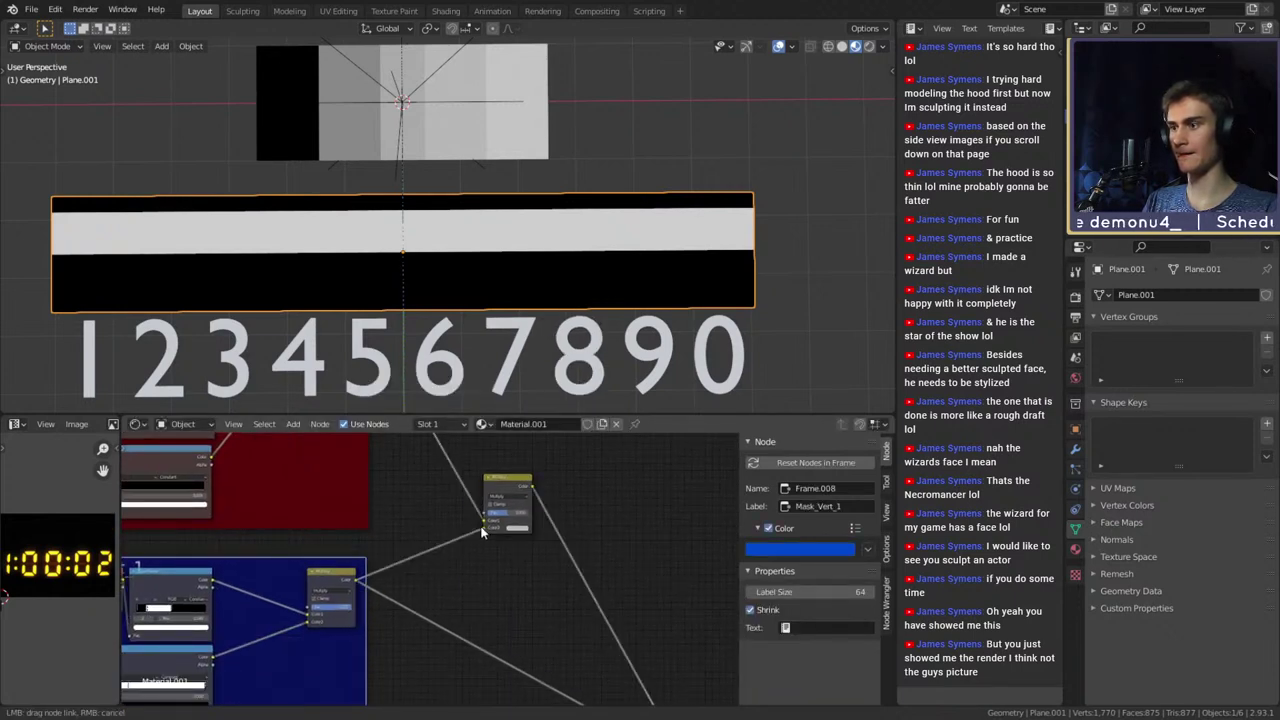
# Preview the Add node that combines the segment masks on the plane
pyautogui.scroll(-1, 510, 607)
pyautogui.moveTo(580, 634); pyautogui.dragTo(467, 514, button='middle')
pyautogui.scroll(-1, 480, 530)
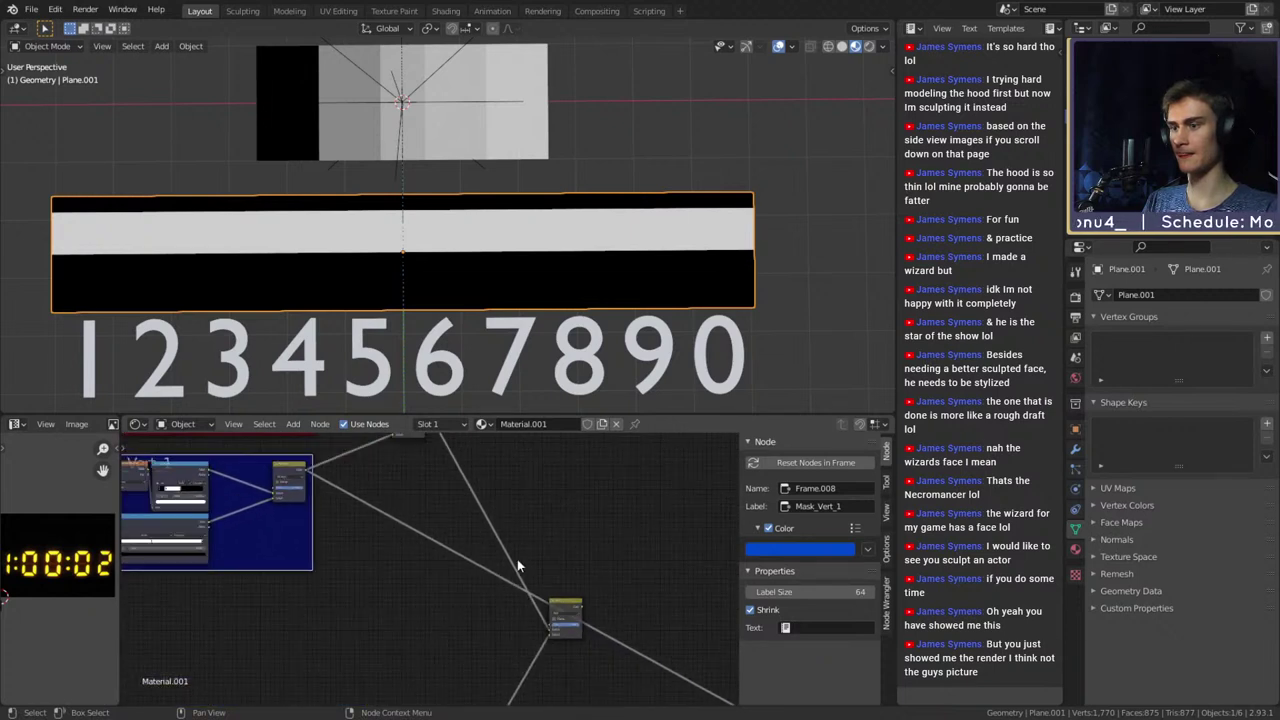
pyautogui.moveTo(524, 569); pyautogui.dragTo(446, 552, button='middle')
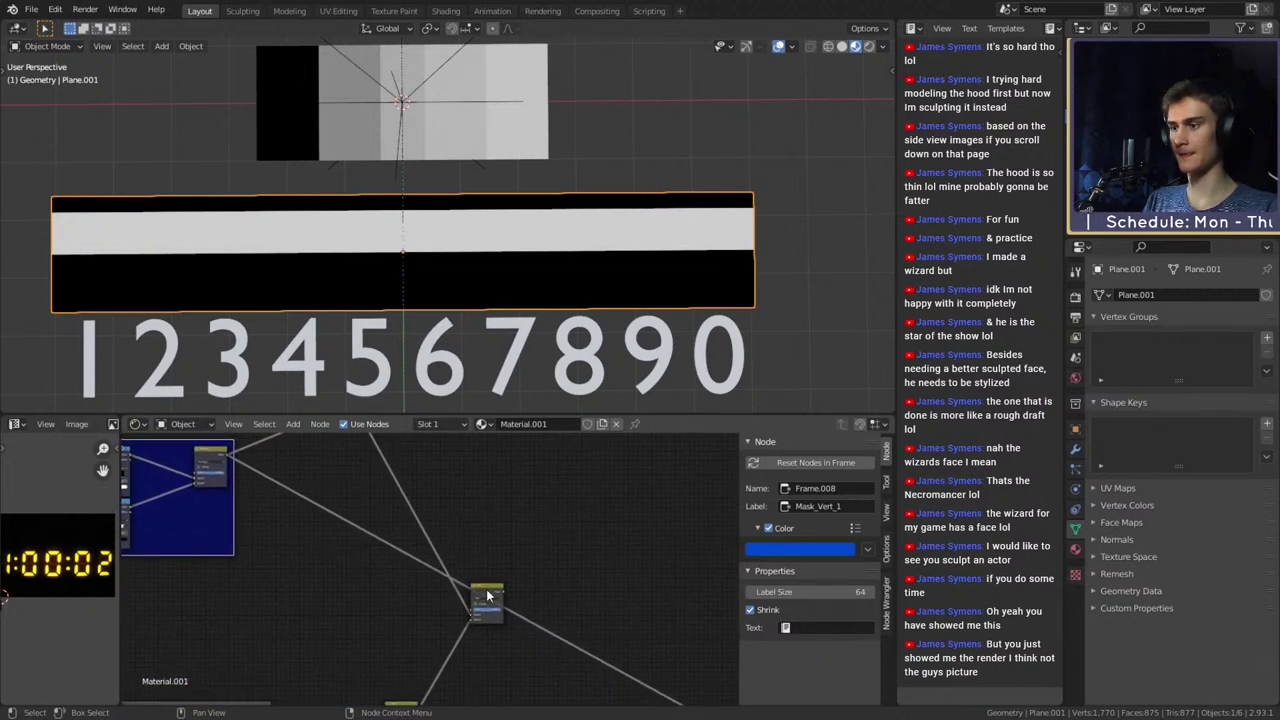
pyautogui.moveTo(457, 509); pyautogui.dragTo(465, 541, button='middle')
pyautogui.keyDown('ctrl'); pyautogui.keyDown('shift'); pyautogui.click(501, 620); pyautogui.keyUp('shift'); pyautogui.keyUp('ctrl')
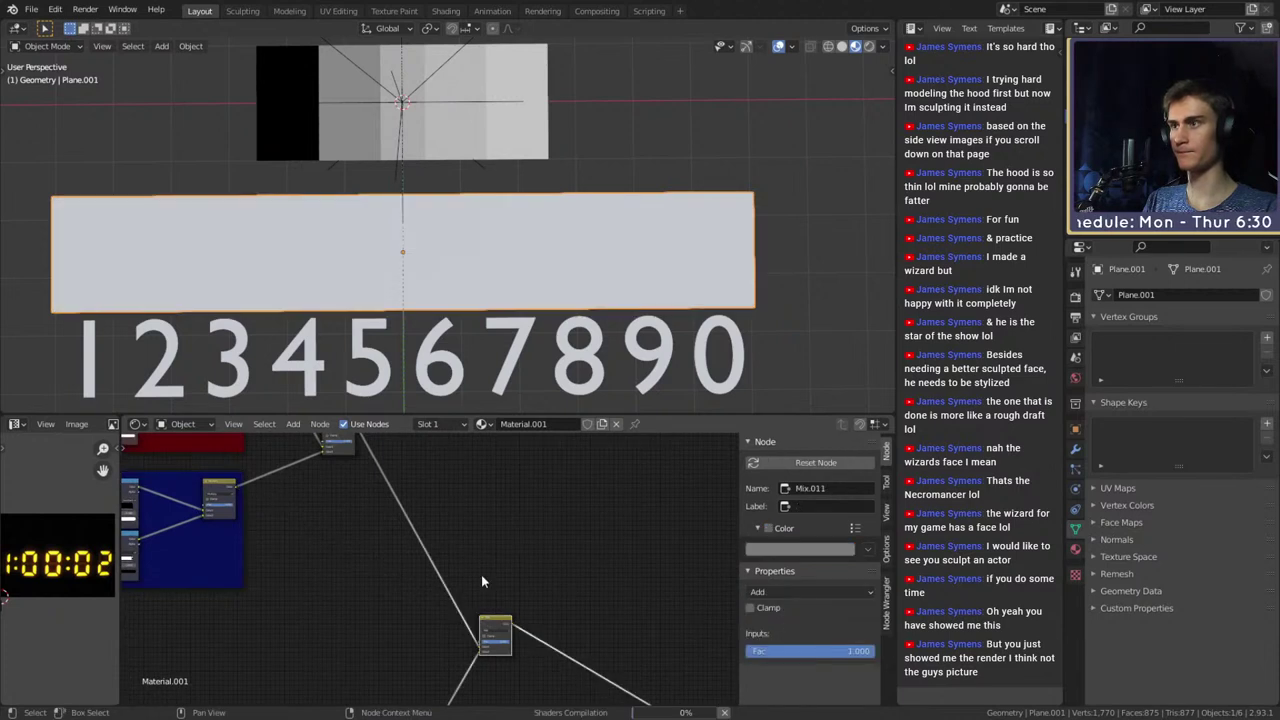
# Move the lower ColorRamp's white stop in Mask_Vert_1 to 0.000 and keep the black stop at 1.000
pyautogui.moveTo(349, 523); pyautogui.dragTo(591, 612, button='middle')
pyautogui.scroll(8, 530, 568)
pyautogui.scroll(2, 591, 611)
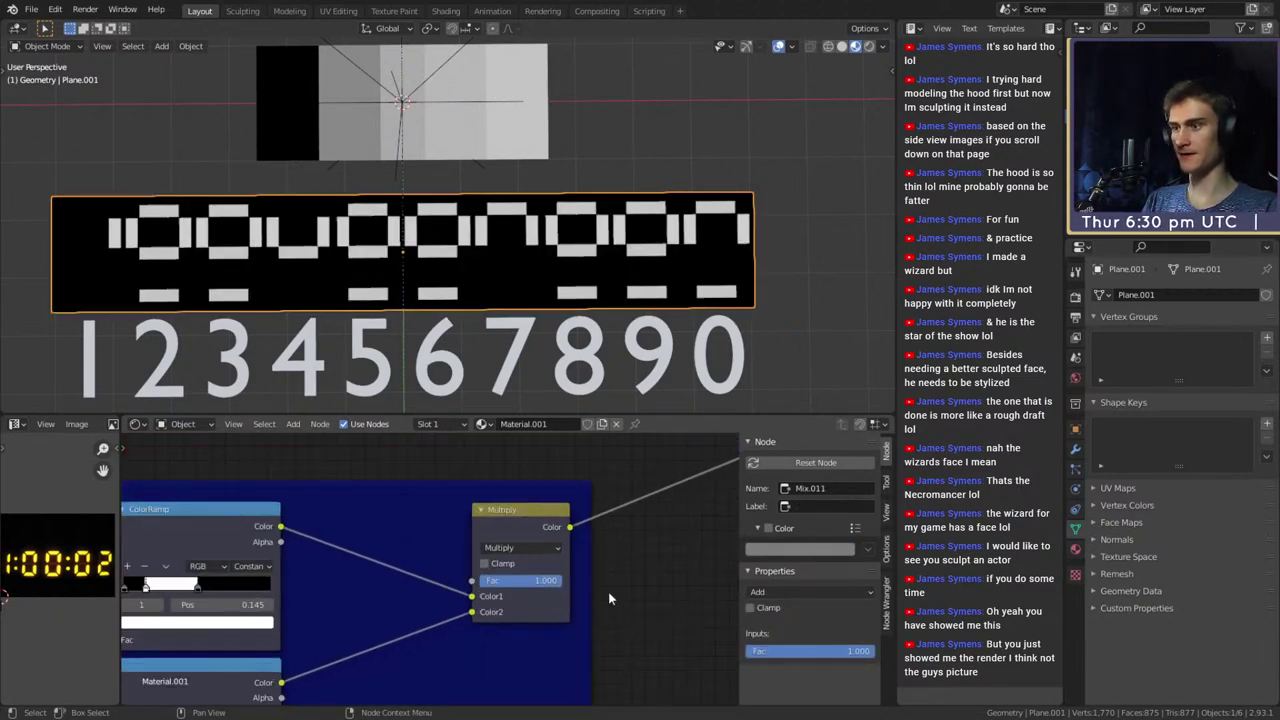
pyautogui.moveTo(598, 557); pyautogui.dragTo(586, 535, button='middle')
pyautogui.moveTo(307, 663); pyautogui.dragTo(628, 547, button='middle')
pyautogui.scroll(2, 628, 547)
pyautogui.moveTo(391, 612); pyautogui.dragTo(191, 612)
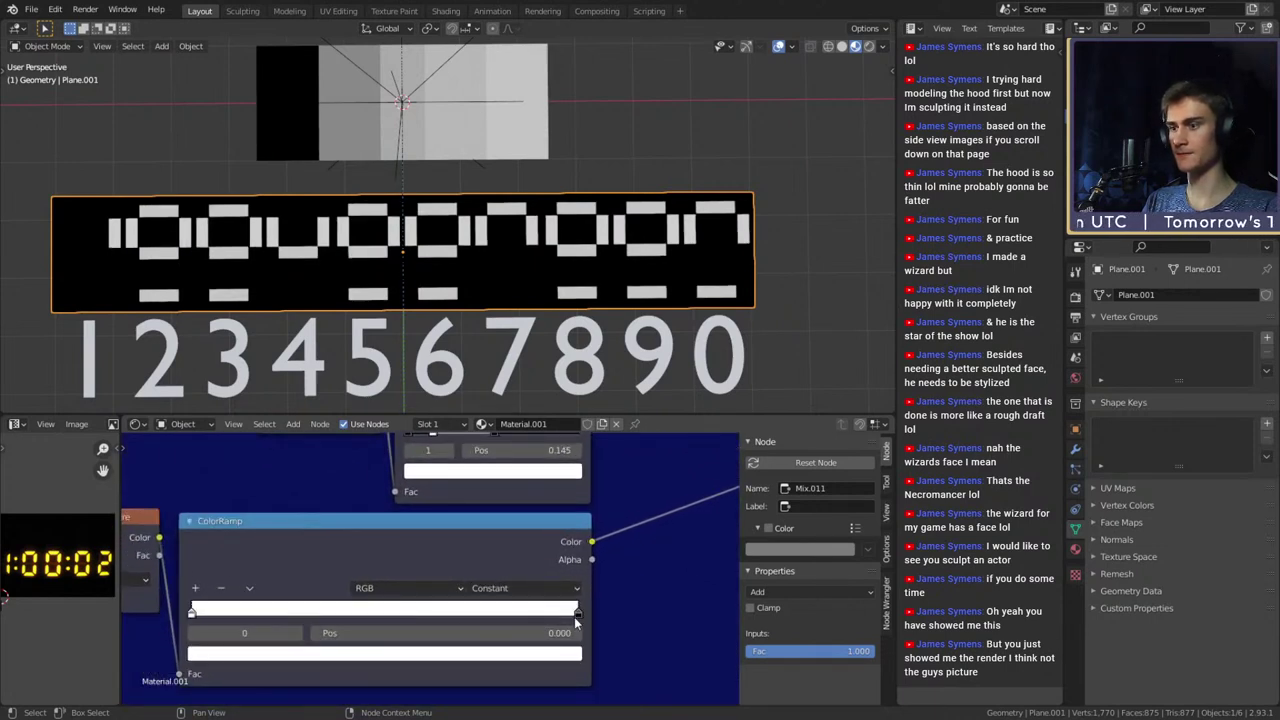
pyautogui.moveTo(578, 612)
pyautogui.mouseDown()
pyautogui.moveTo(558, 613)
pyautogui.moveTo(578, 614)
pyautogui.mouseUp()
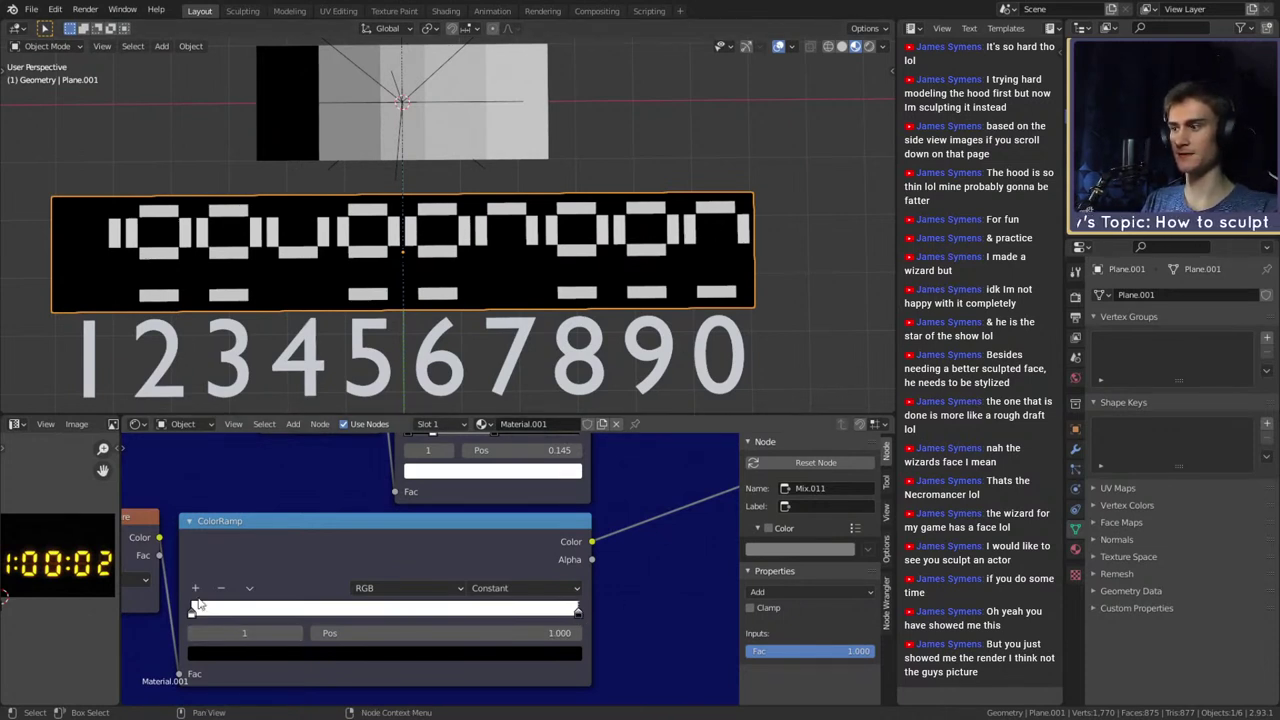
# Add a black stop at 0.000 to Mask_Vert_1's lower ColorRamp and move the white stop to 0.676
pyautogui.moveTo(191, 612); pyautogui.dragTo(538, 611)
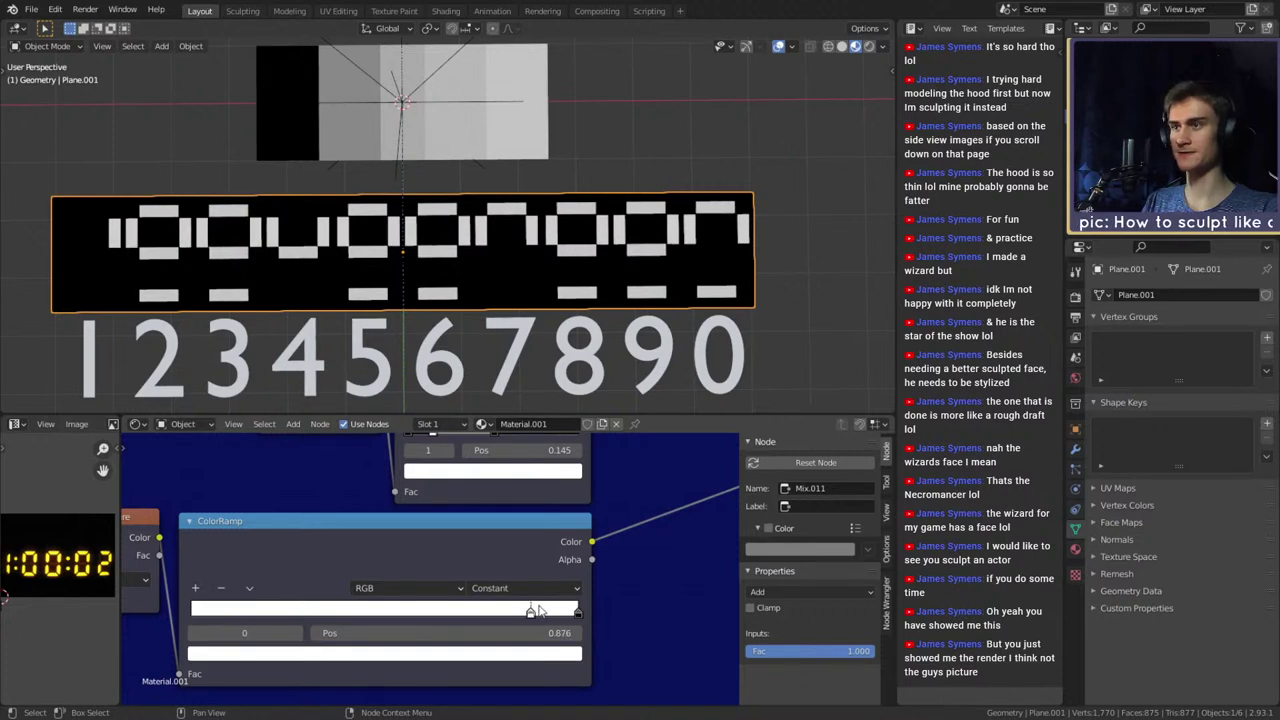
pyautogui.click(195, 589)
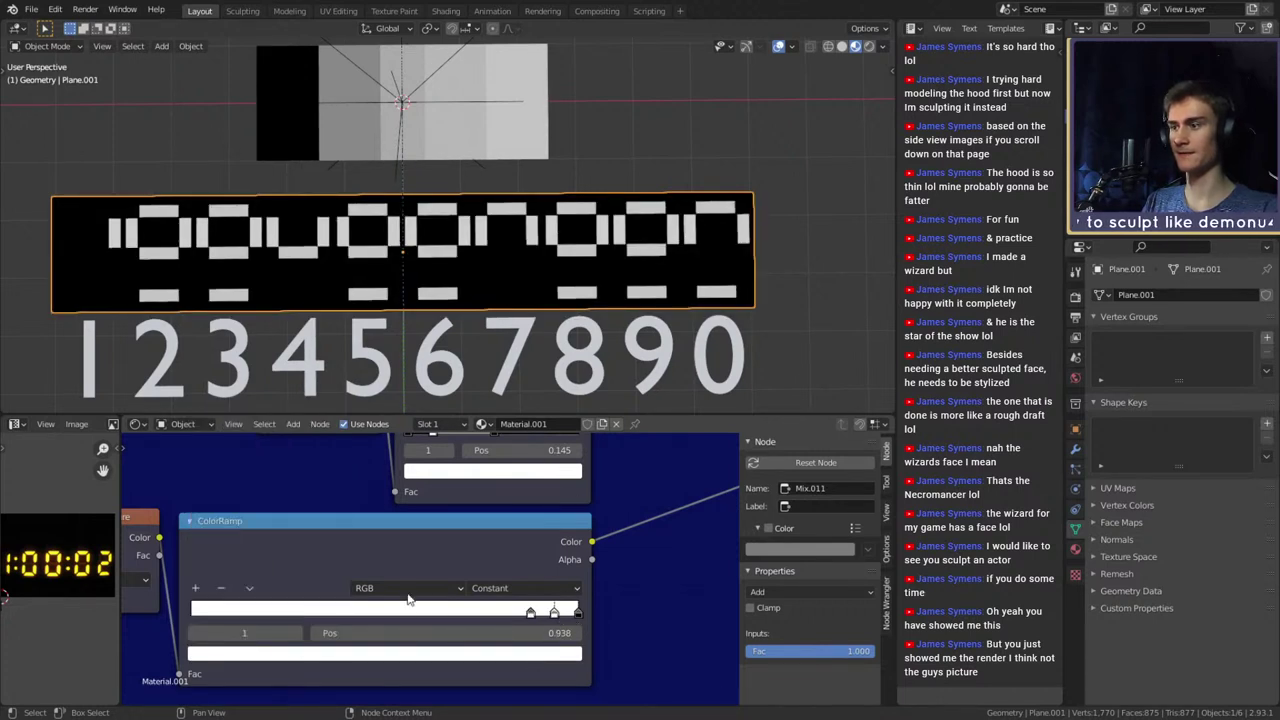
pyautogui.click(513, 657)
pyautogui.click(331, 510)
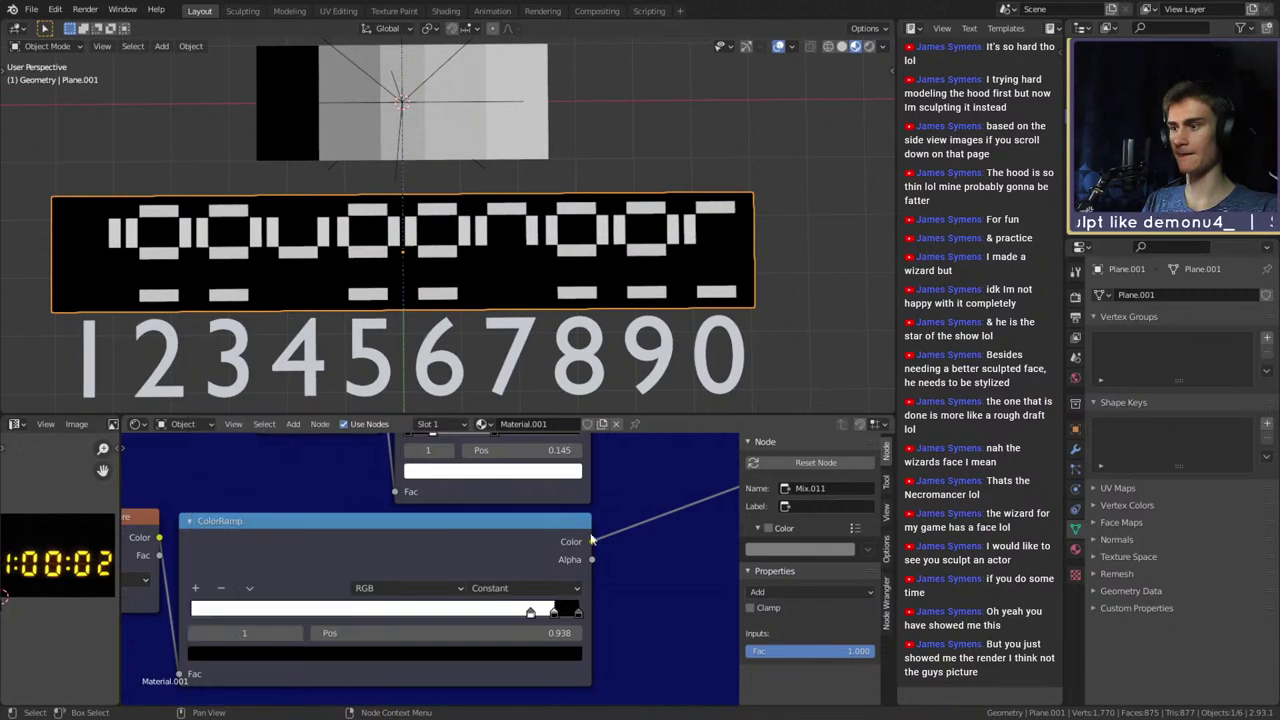
pyautogui.moveTo(553, 610); pyautogui.dragTo(190, 611)
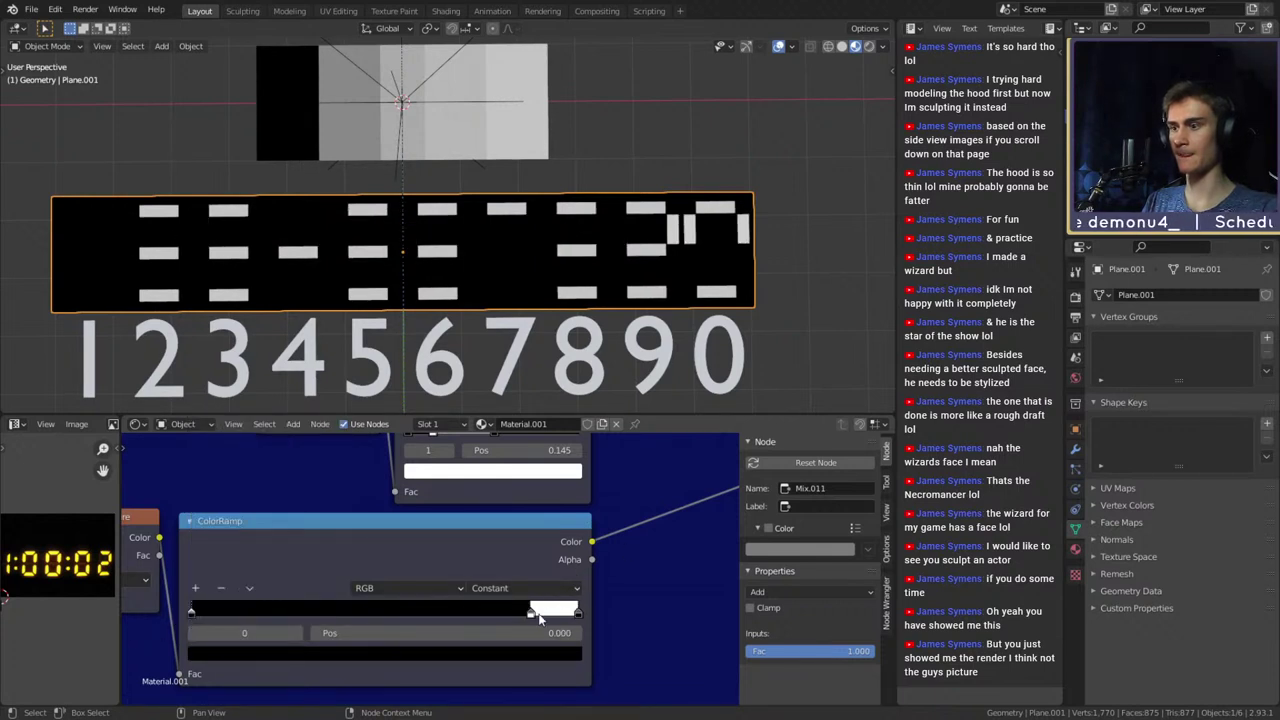
pyautogui.moveTo(530, 613); pyautogui.dragTo(452, 632)
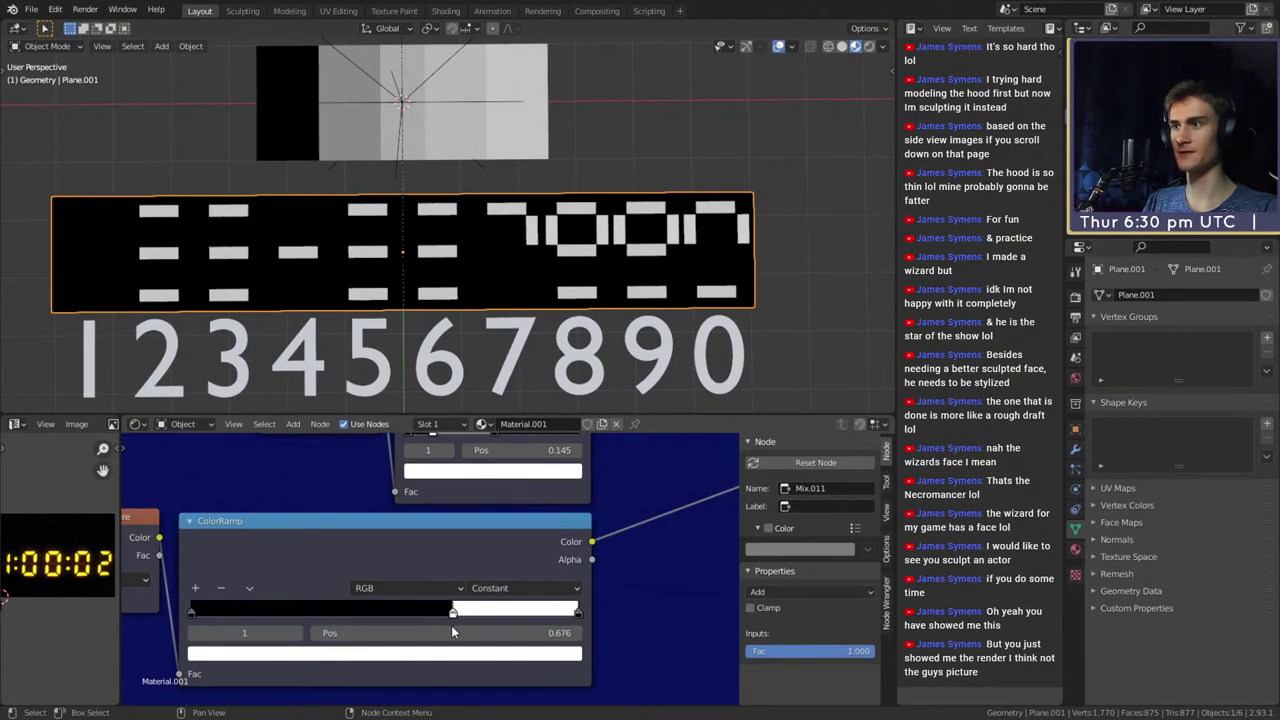
# Add two stops to the lower ColorRamp to form a white band, with the white stop at 0.510 and the black stop at 0.585
pyautogui.click(196, 590)
pyautogui.click(196, 590)
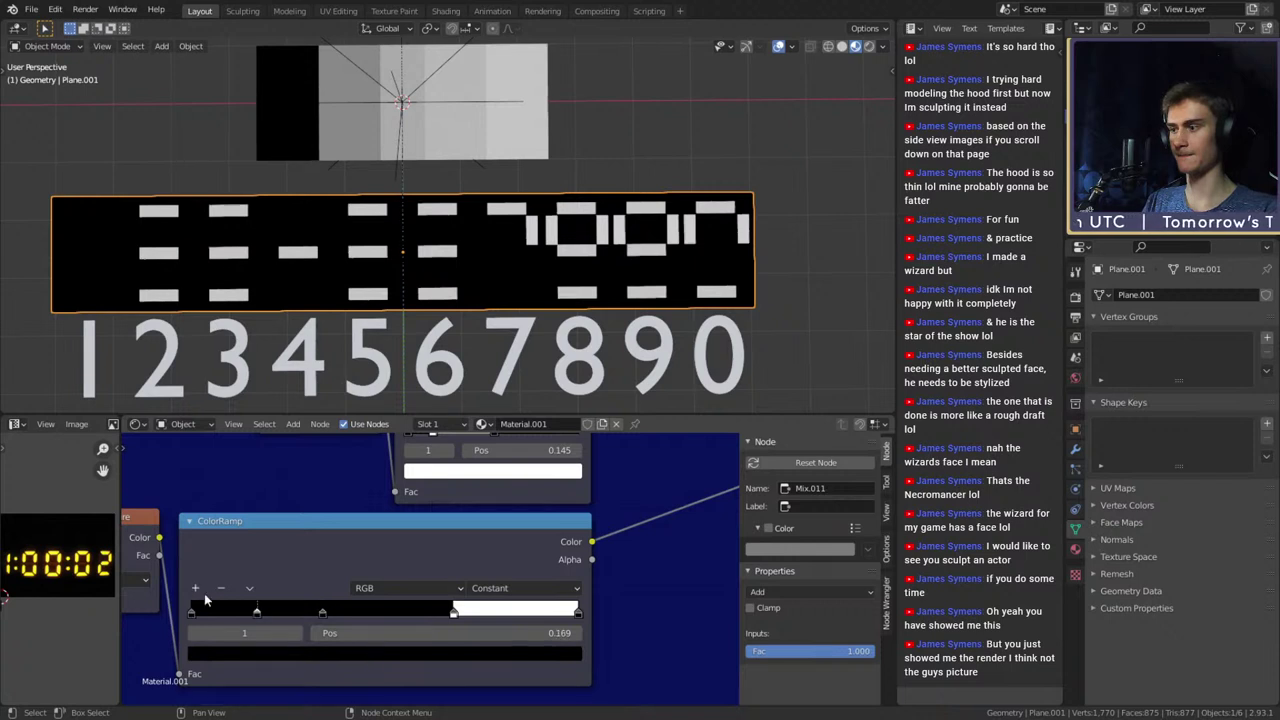
pyautogui.click(277, 652)
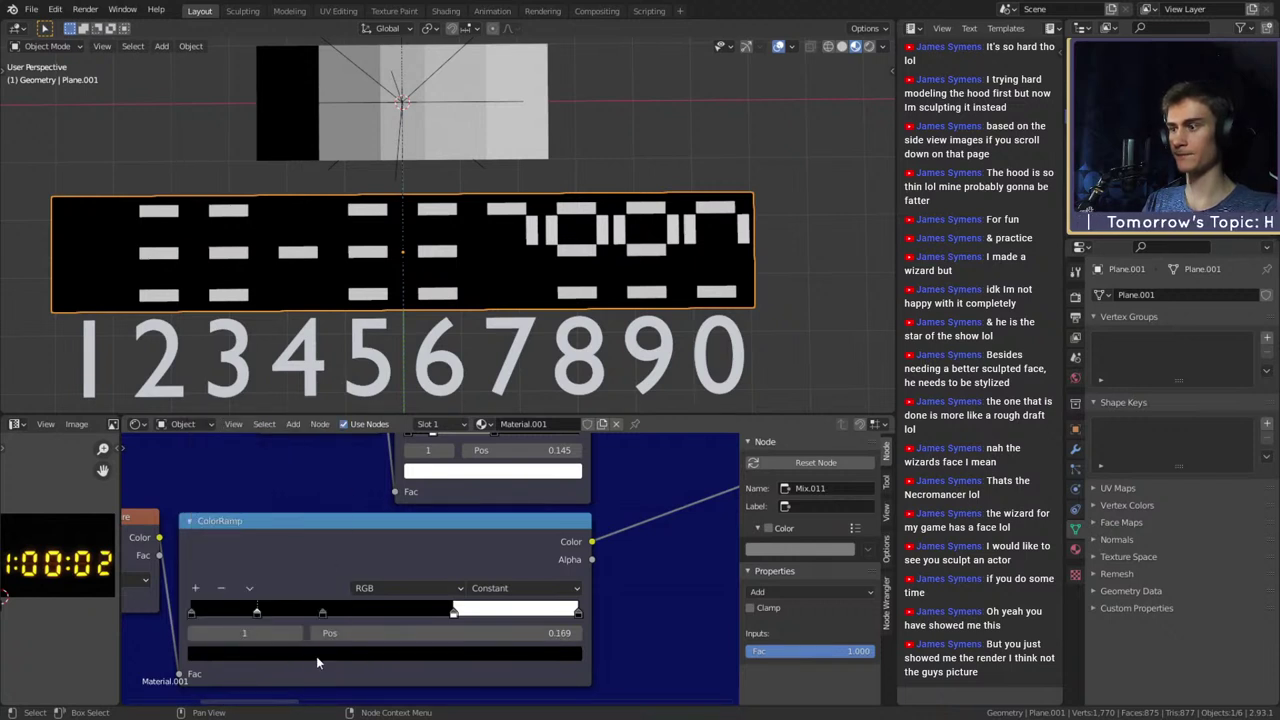
pyautogui.click(316, 656)
pyautogui.moveTo(338, 486); pyautogui.dragTo(338, 416)
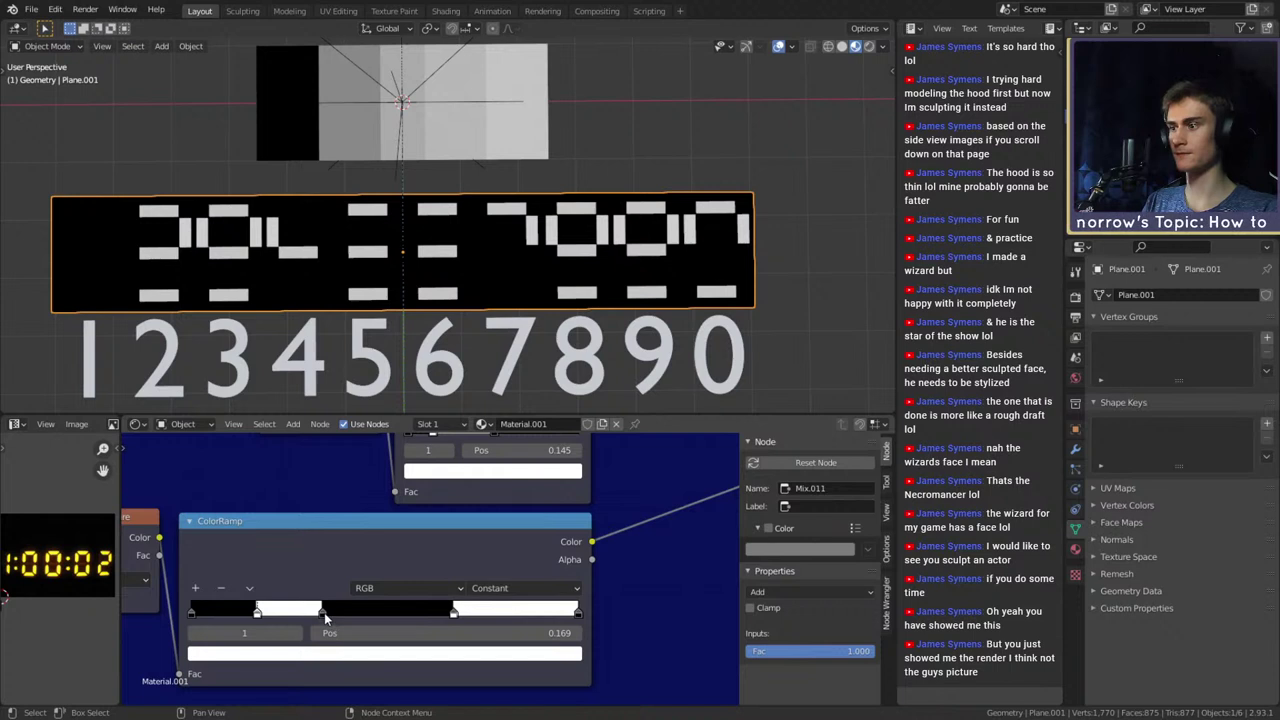
pyautogui.moveTo(324, 612); pyautogui.dragTo(421, 619)
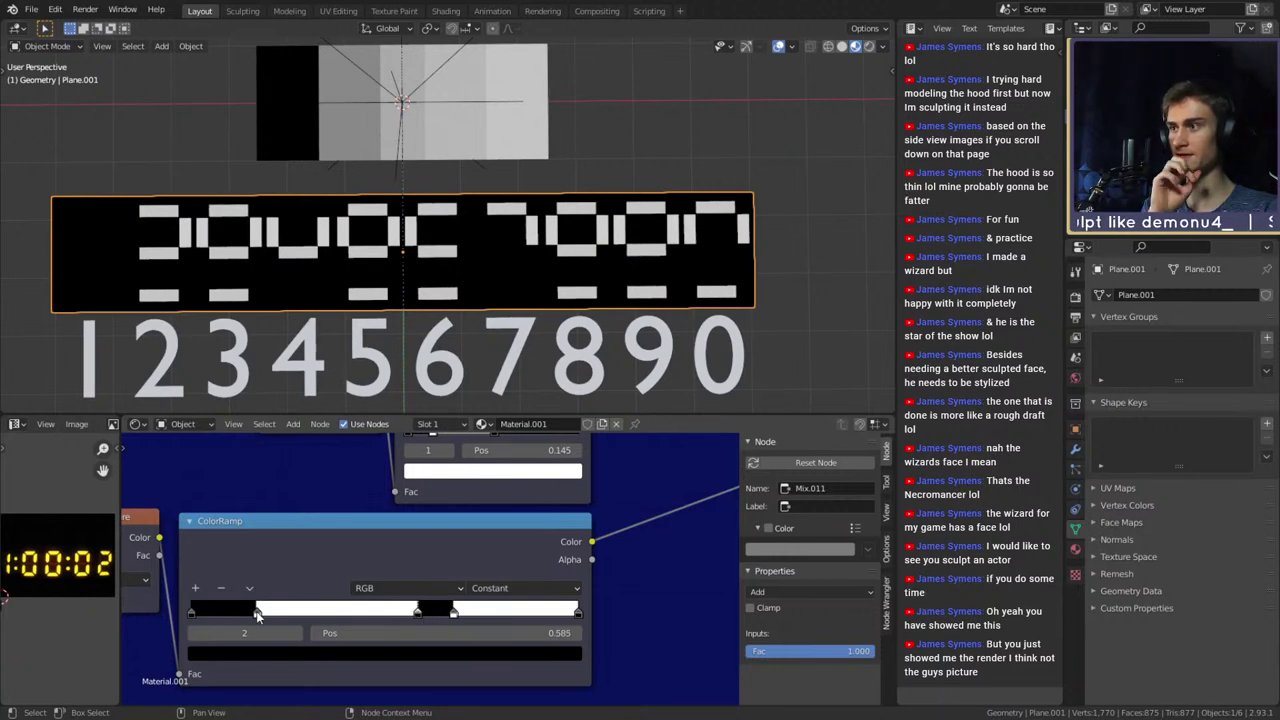
pyautogui.moveTo(257, 615); pyautogui.dragTo(393, 618)
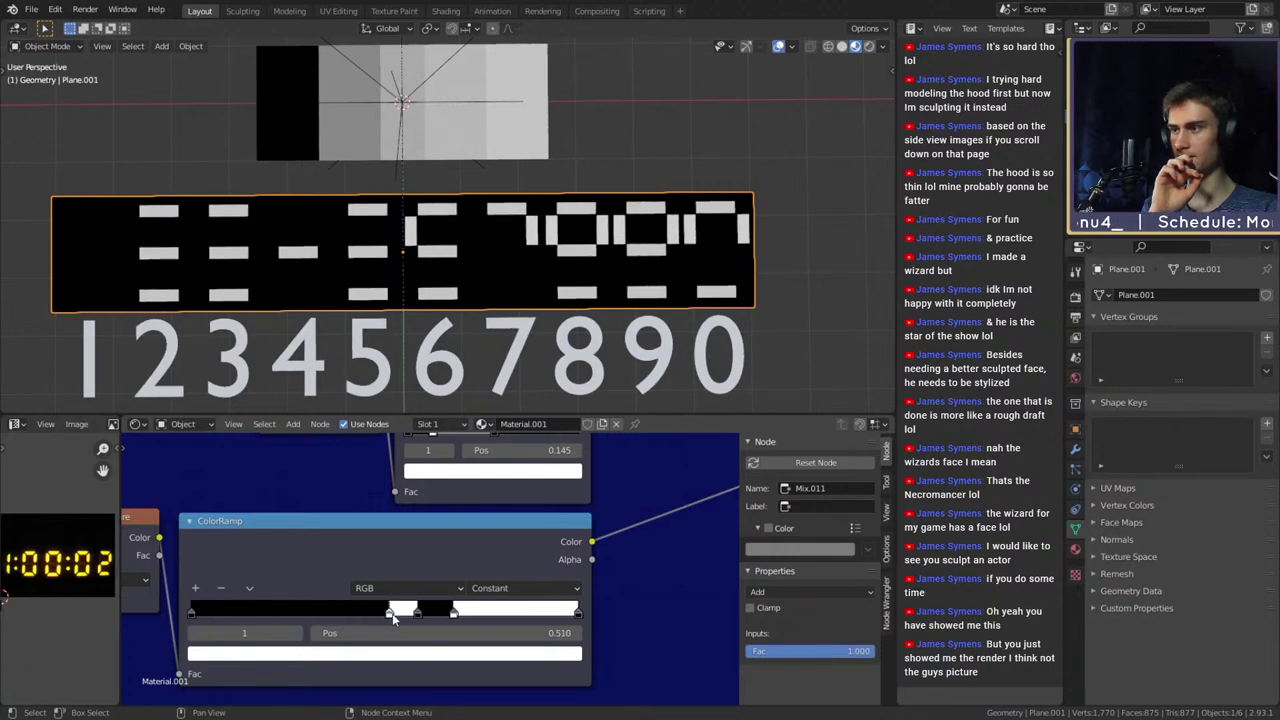
# Add another stop to the lower ColorRamp, keep it black, and position it slightly before the white stop at 0.510
pyautogui.click(195, 588)
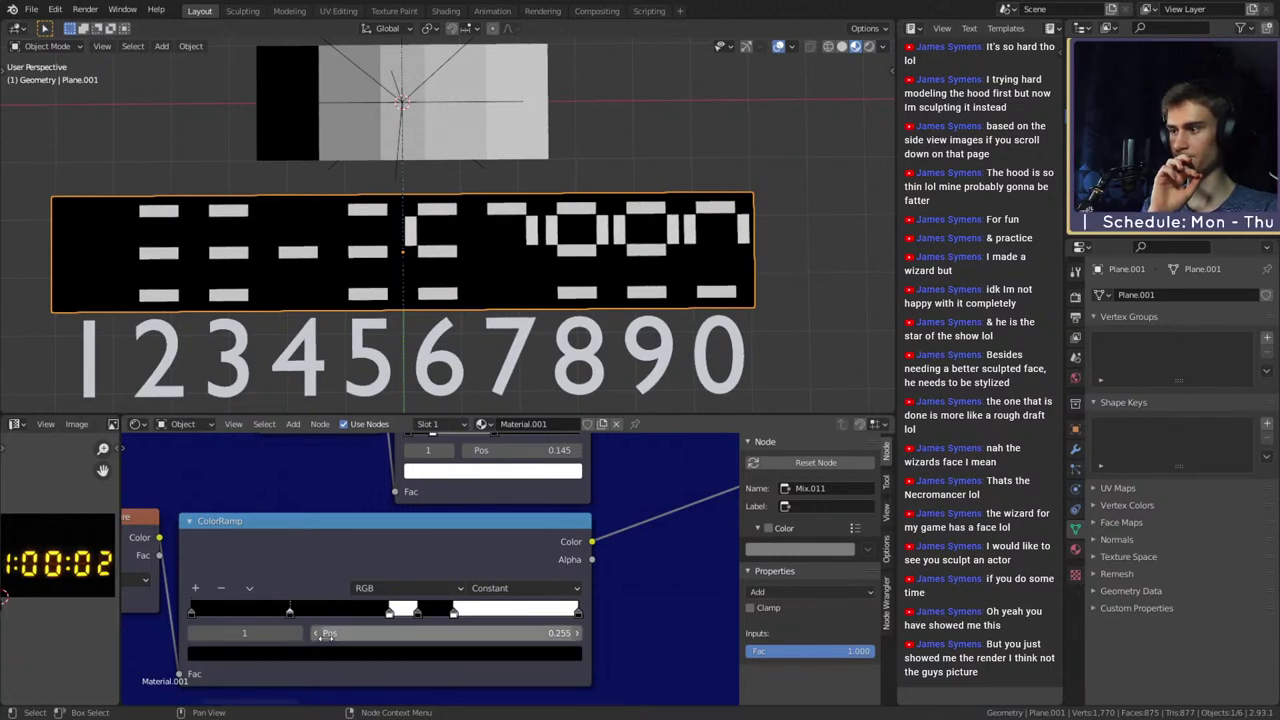
pyautogui.click(265, 653)
pyautogui.click(330, 656)
pyautogui.moveTo(329, 534); pyautogui.dragTo(329, 415)
pyautogui.moveTo(290, 613); pyautogui.dragTo(353, 617)
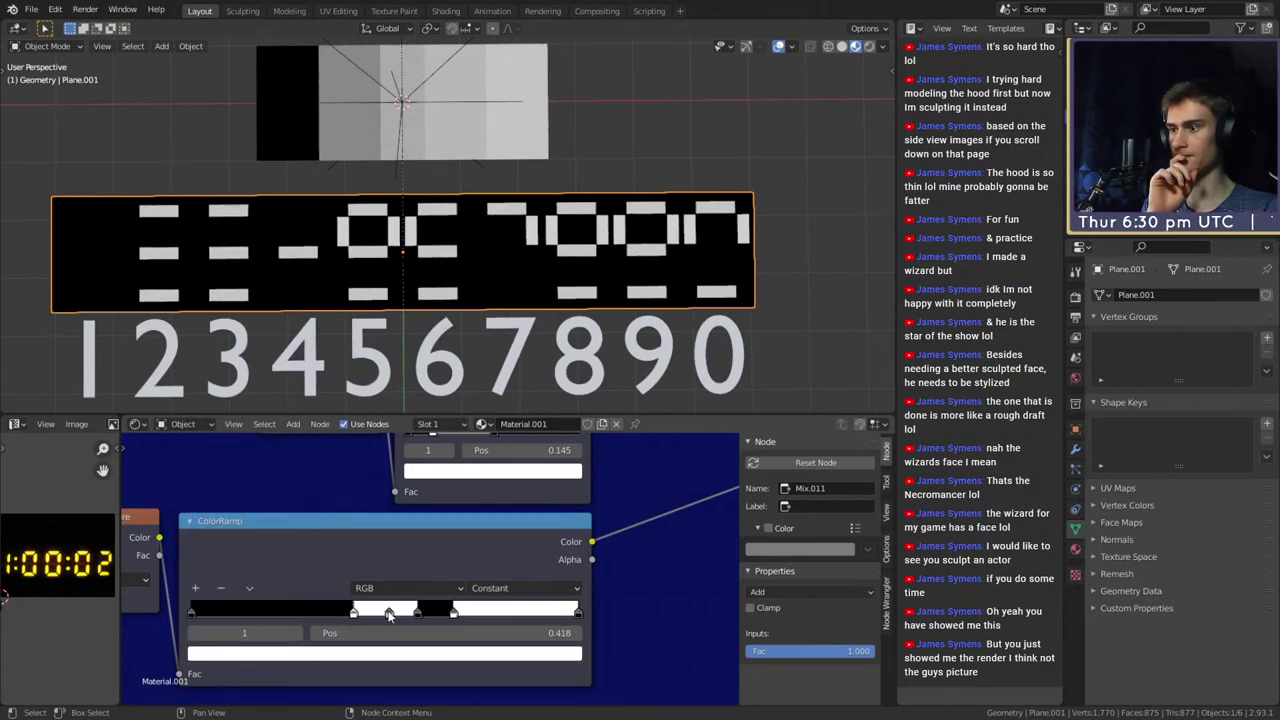
pyautogui.click(364, 656)
pyautogui.click(385, 655)
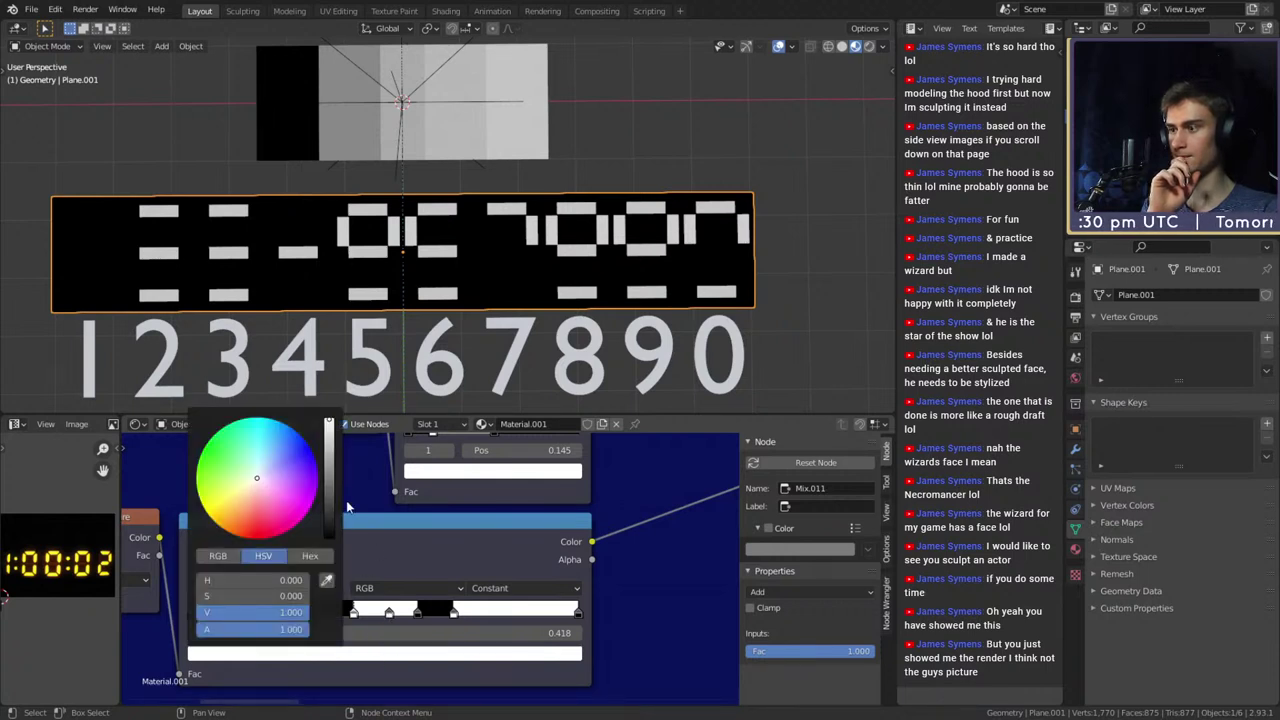
pyautogui.moveTo(332, 498); pyautogui.dragTo(330, 540)
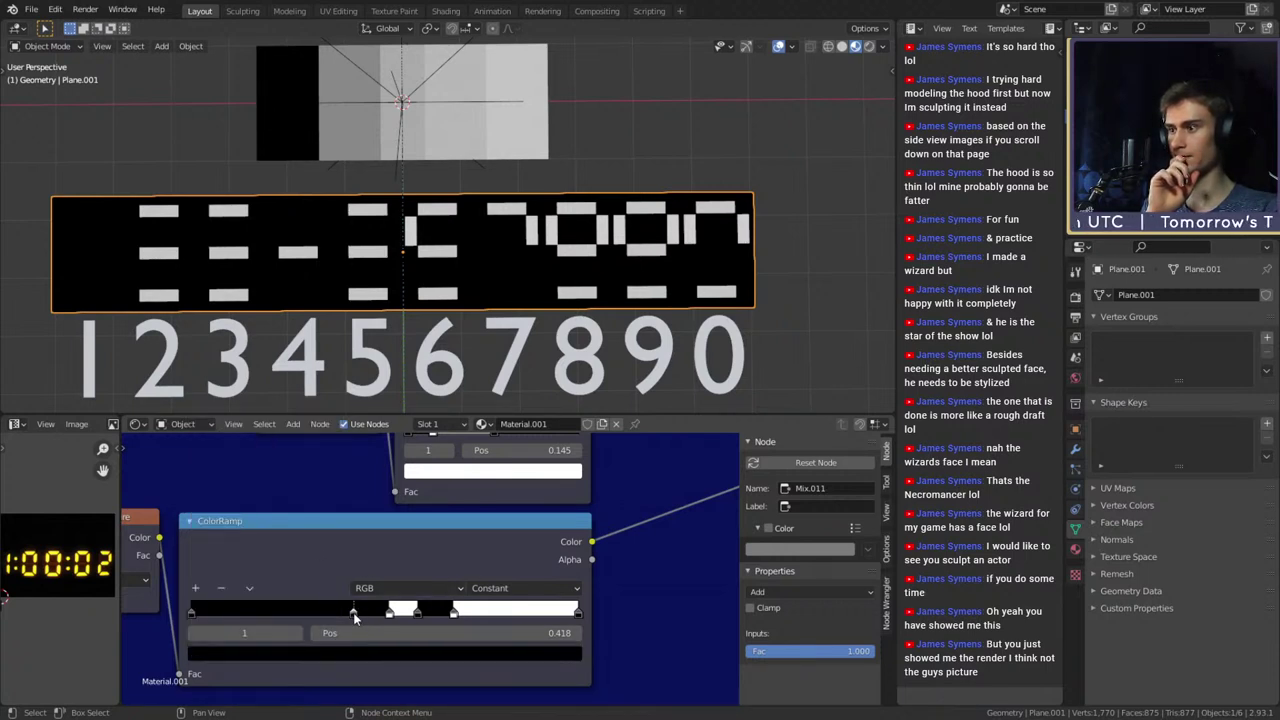
pyautogui.moveTo(353, 612); pyautogui.dragTo(368, 612)
# Add a white stop at 0.295 to the lower ColorRamp, starting another white band before the newest black stop
pyautogui.click(197, 589)
pyautogui.click(348, 653)
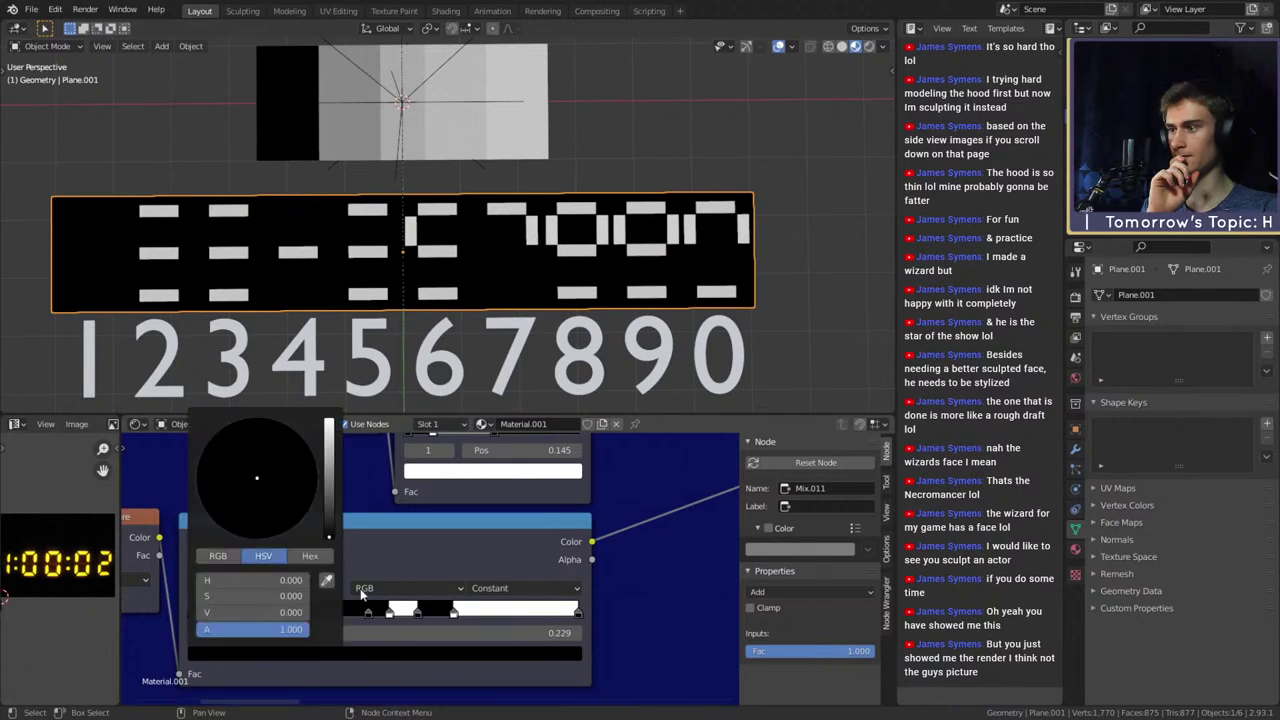
pyautogui.click(321, 655)
pyautogui.moveTo(333, 497); pyautogui.dragTo(329, 425)
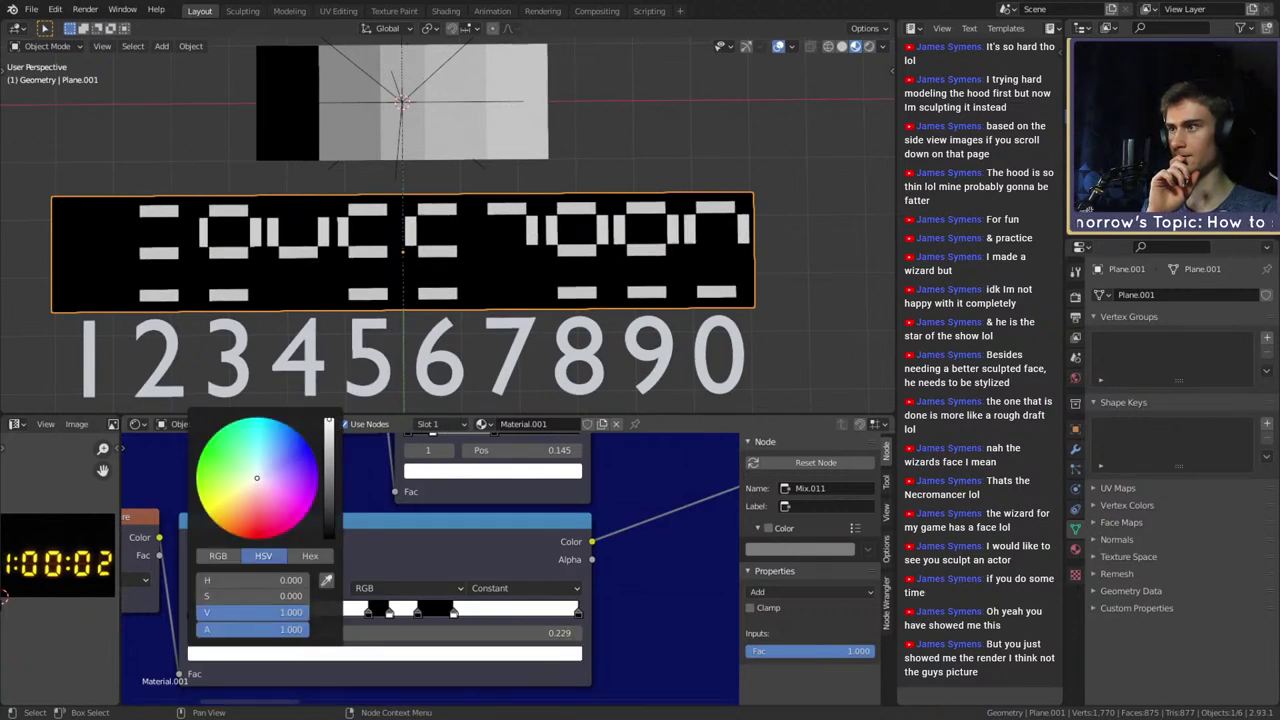
pyautogui.moveTo(283, 612)
pyautogui.mouseDown()
pyautogui.moveTo(355, 612)
pyautogui.moveTo(306, 620)
pyautogui.mouseUp()
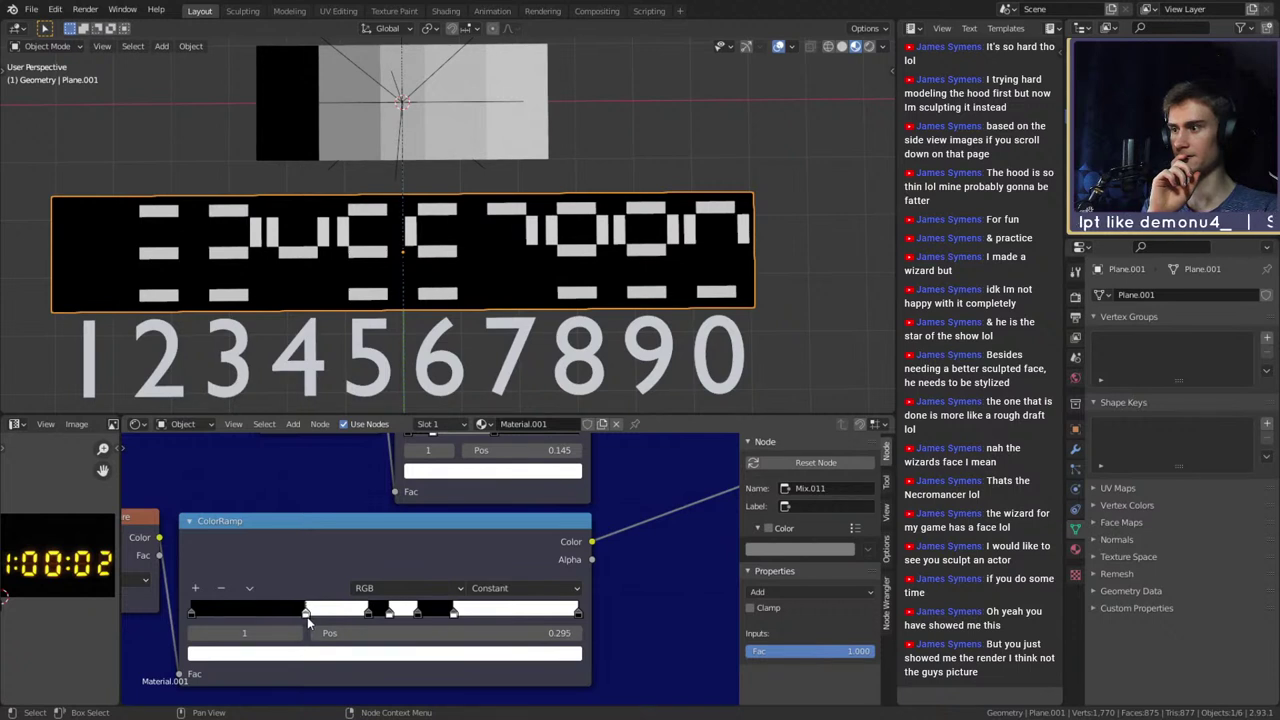
# Add a narrow white band to the lower ColorRamp with a white stop at 0.156 and a black stop shortly after it
pyautogui.click(194, 587)
pyautogui.moveTo(249, 613); pyautogui.dragTo(270, 613)
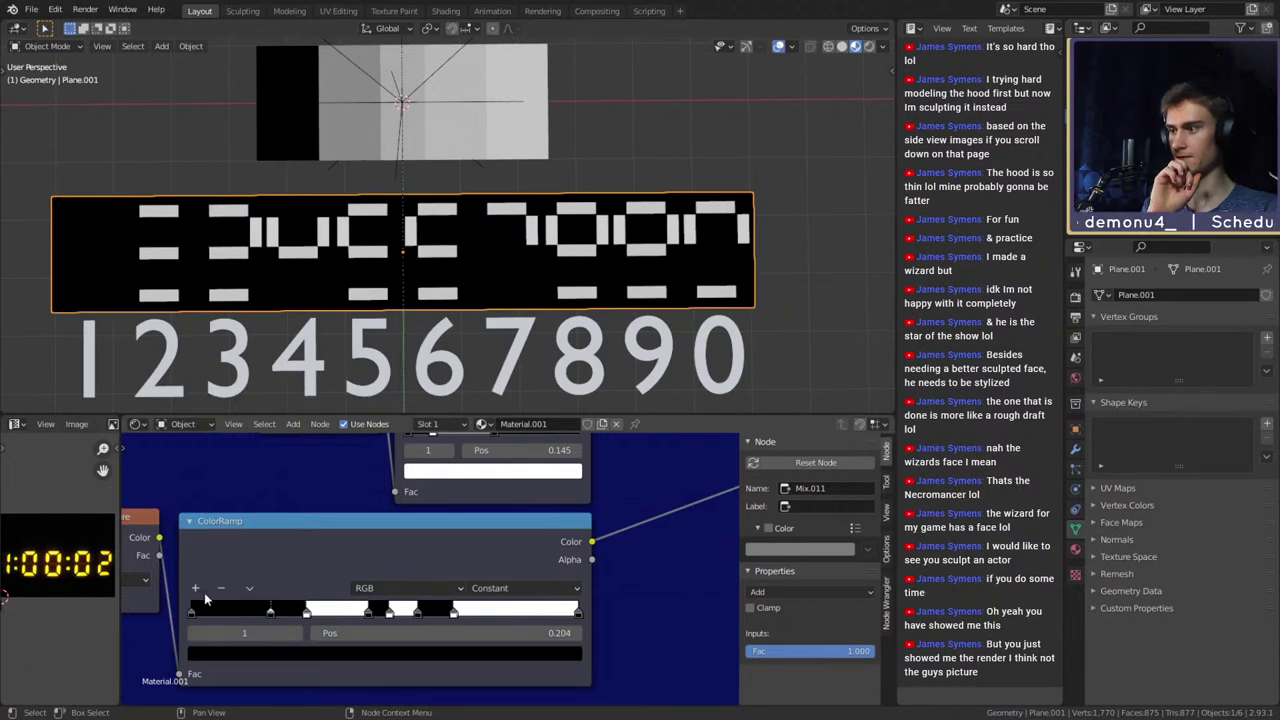
pyautogui.click(198, 588)
pyautogui.click(269, 656)
pyautogui.moveTo(333, 497); pyautogui.dragTo(335, 415)
pyautogui.moveTo(231, 615)
pyautogui.mouseDown()
pyautogui.moveTo(278, 615)
pyautogui.moveTo(253, 617)
pyautogui.mouseUp()
pyautogui.click(251, 616)
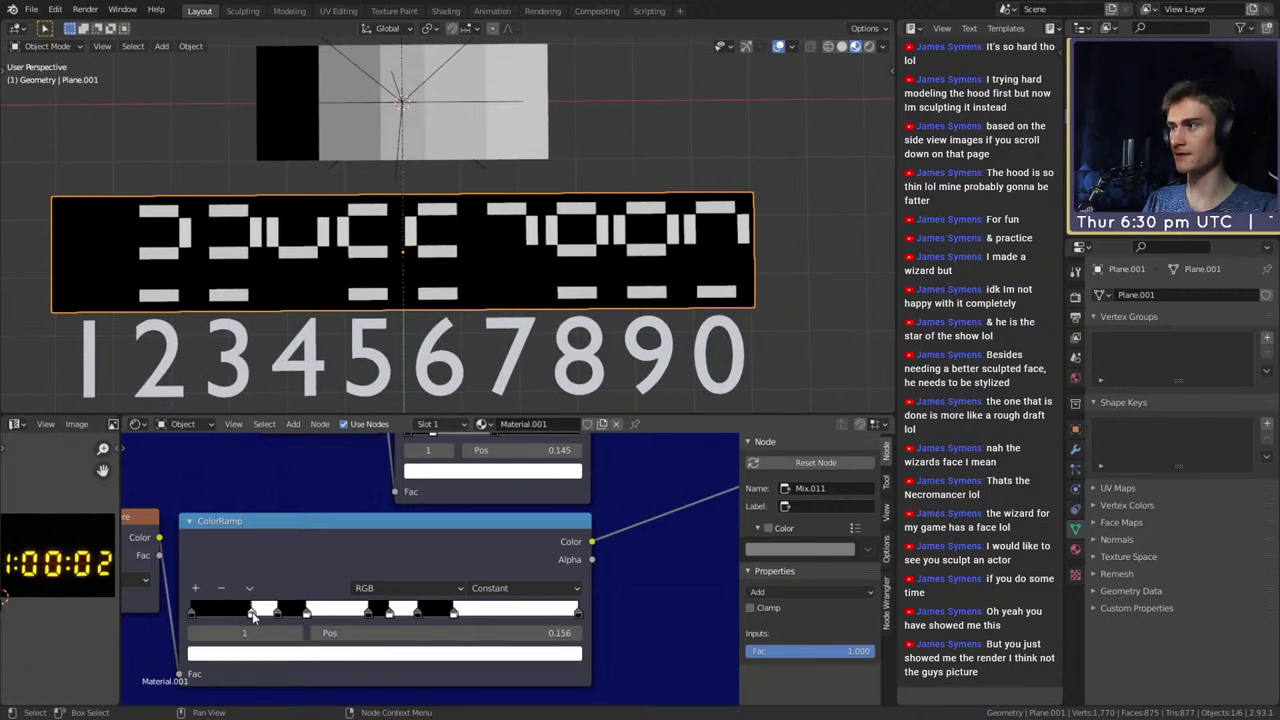
# Add a first white band near the start of the lower ColorRamp, ending it with a black stop at 0.124
pyautogui.click(196, 589)
pyautogui.click(250, 652)
pyautogui.moveTo(322, 490); pyautogui.dragTo(328, 422)
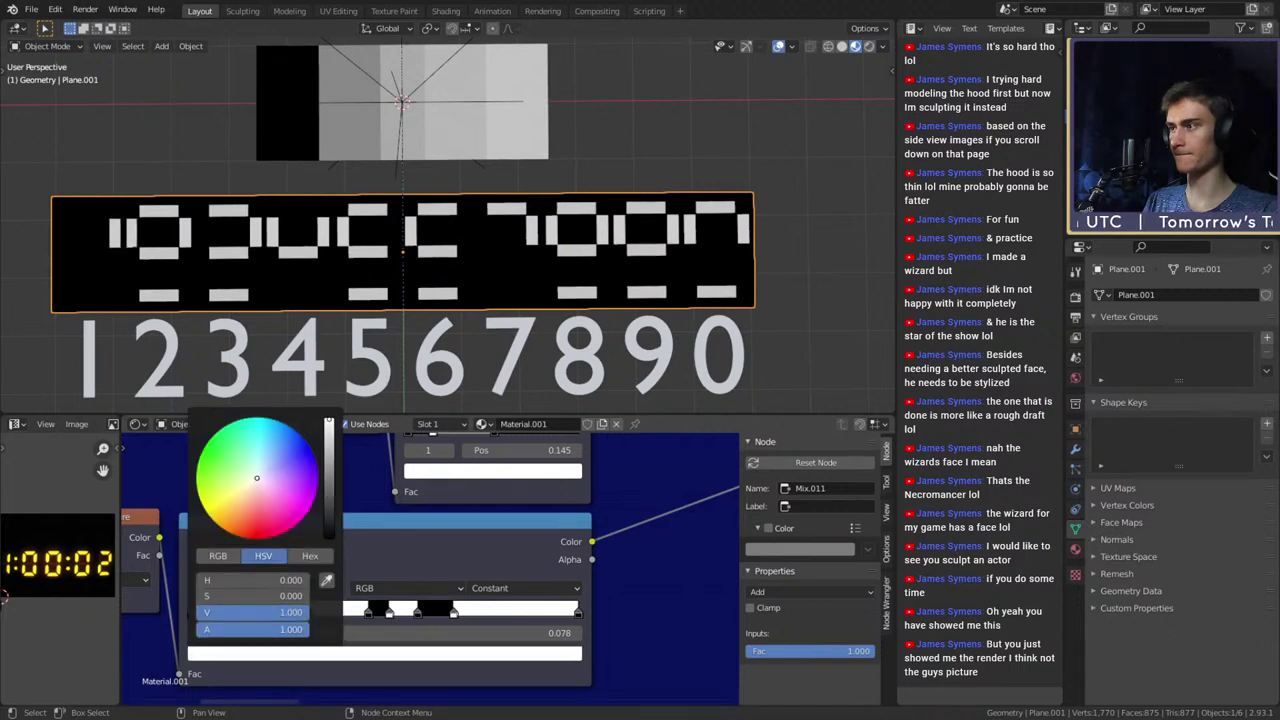
pyautogui.click(196, 589)
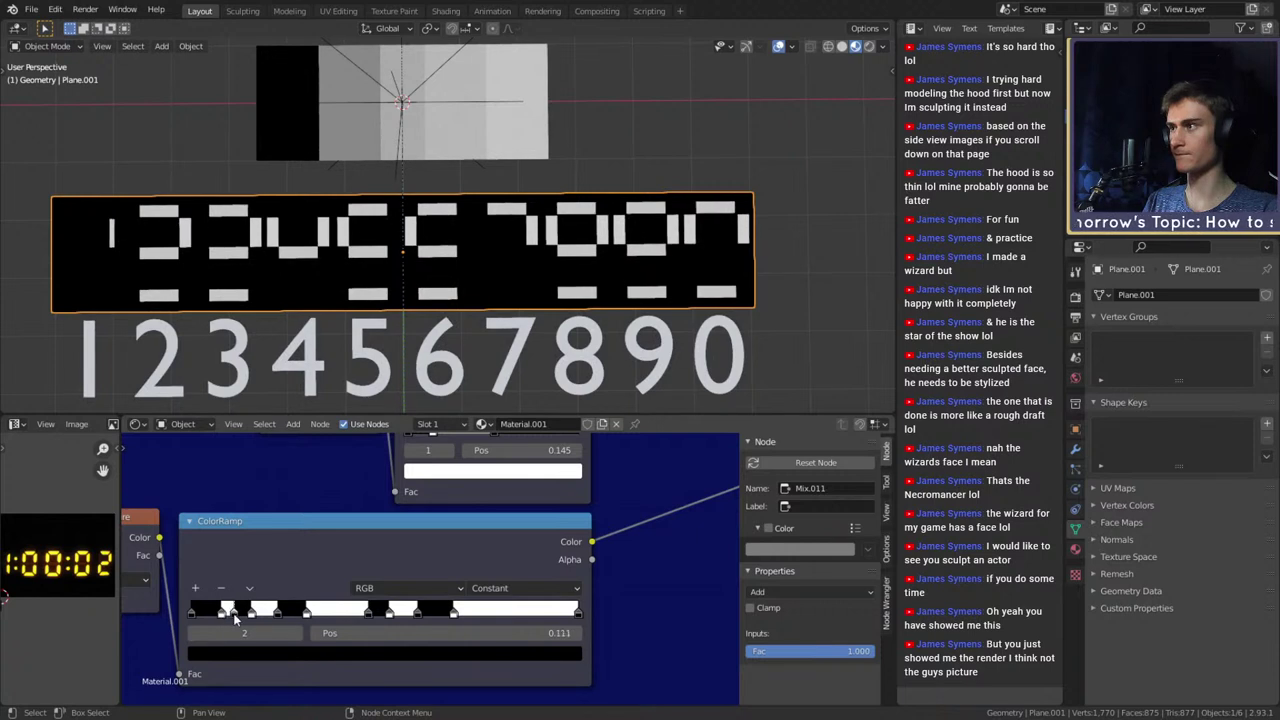
pyautogui.moveTo(234, 617); pyautogui.dragTo(239, 618)
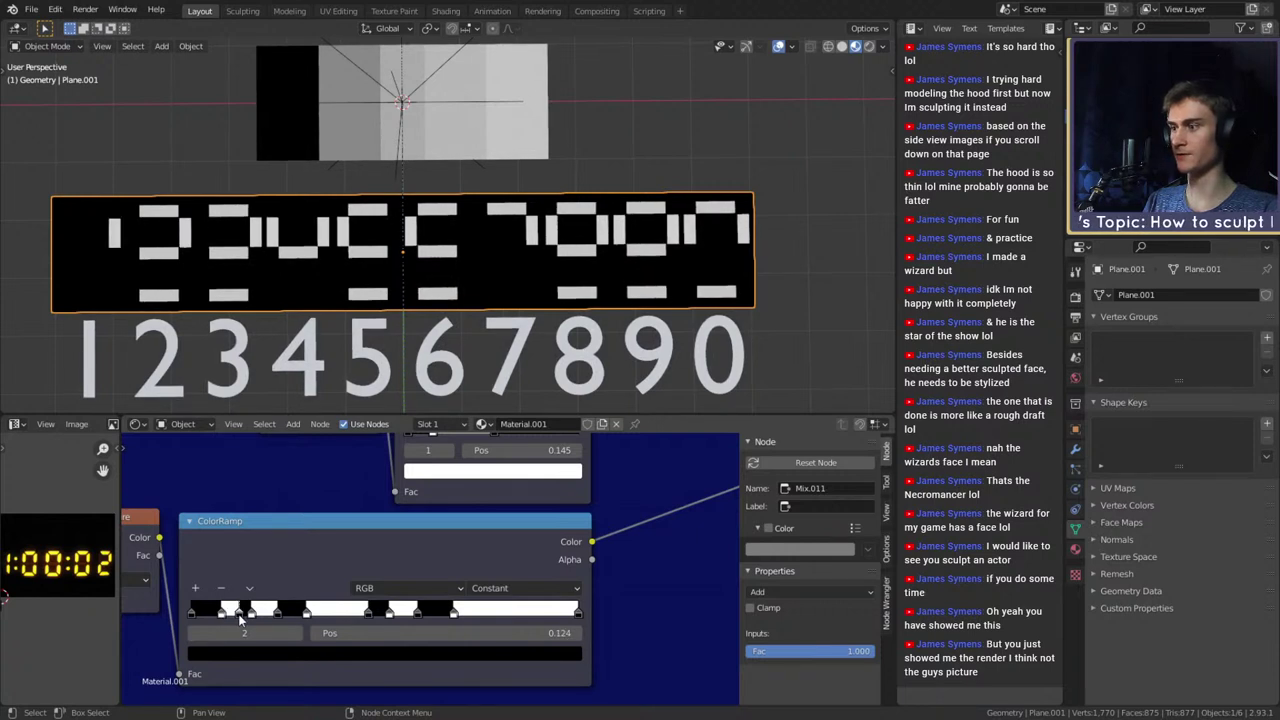
pyautogui.click(221, 615)
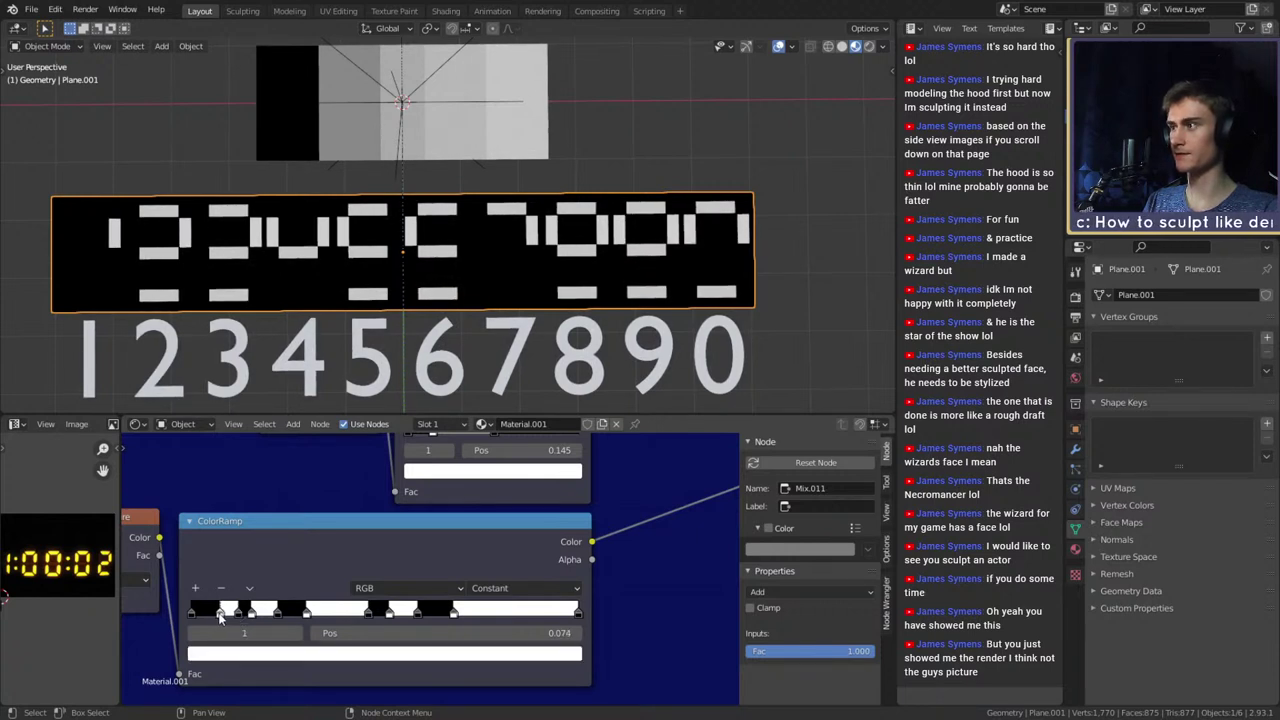
pyautogui.moveTo(221, 617)
pyautogui.mouseDown()
pyautogui.moveTo(197, 619)
pyautogui.moveTo(240, 618)
pyautogui.mouseUp()
pyautogui.click(238, 614)
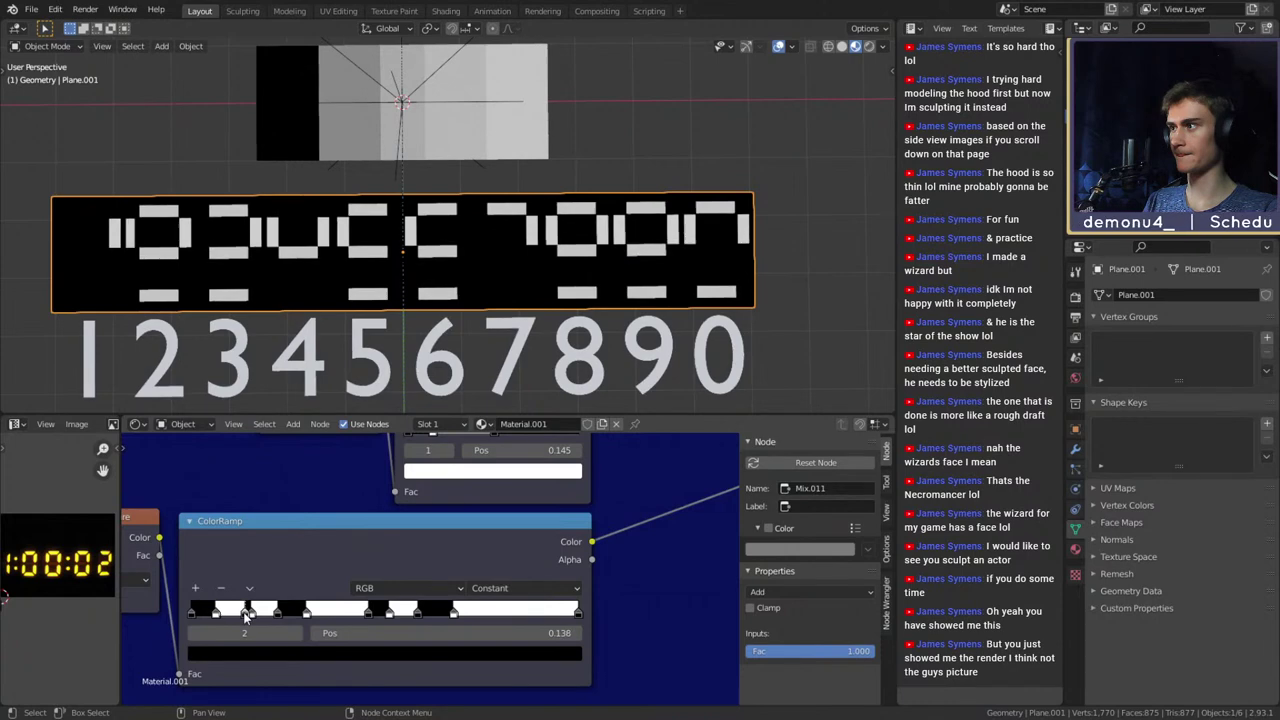
# Add a new Frame node beside the red and blue mask frames
pyautogui.scroll(-4, 365, 338)
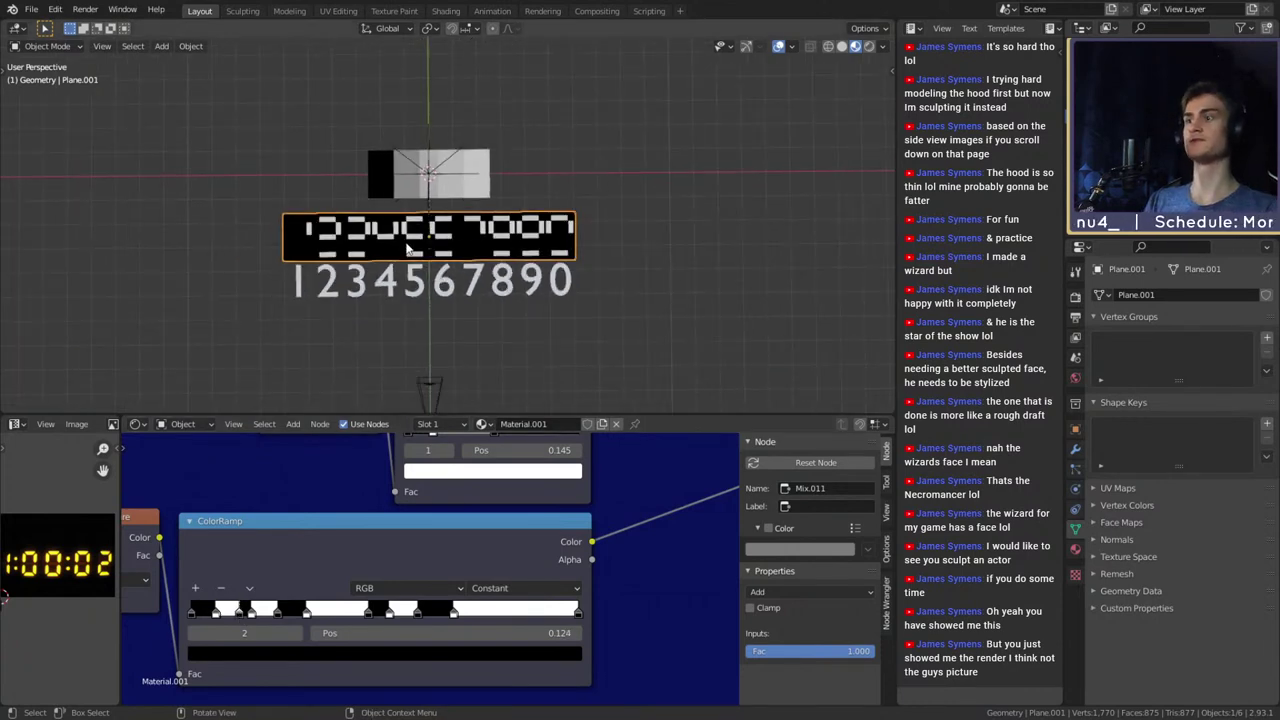
pyautogui.scroll(4, 407, 248)
pyautogui.scroll(-2, 490, 285)
pyautogui.scroll(-3, 601, 556)
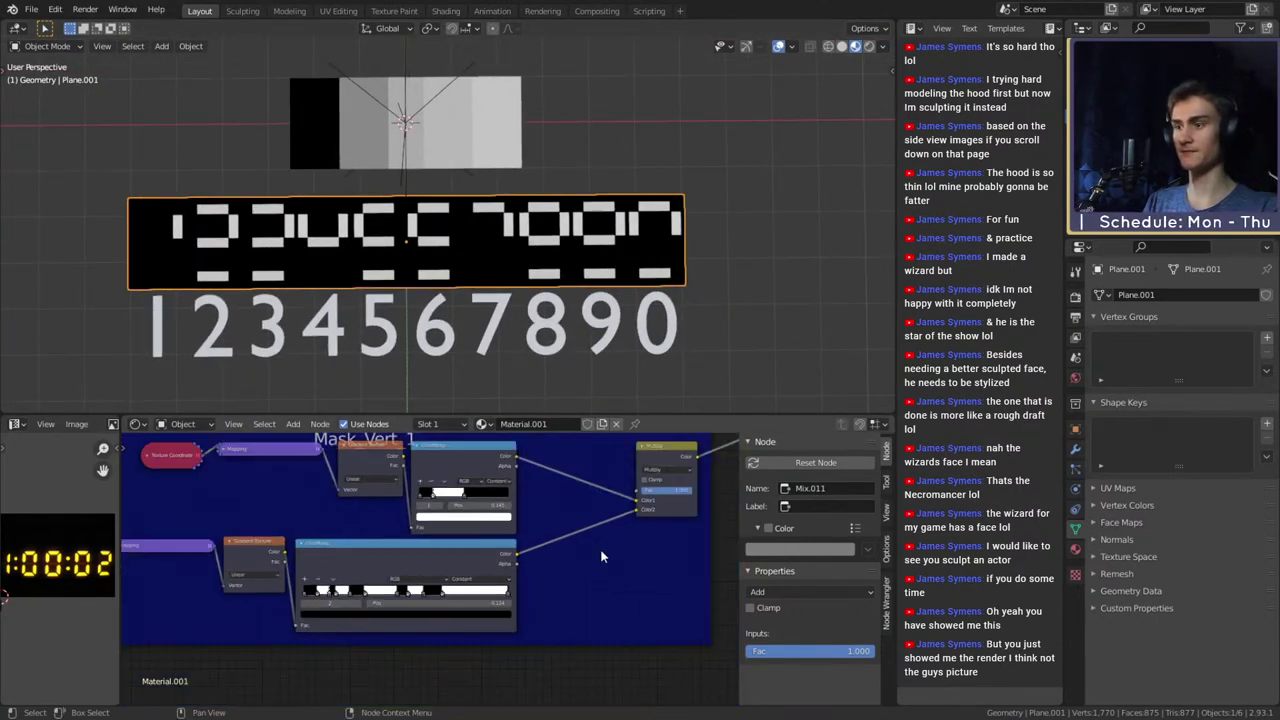
pyautogui.scroll(-4, 601, 556)
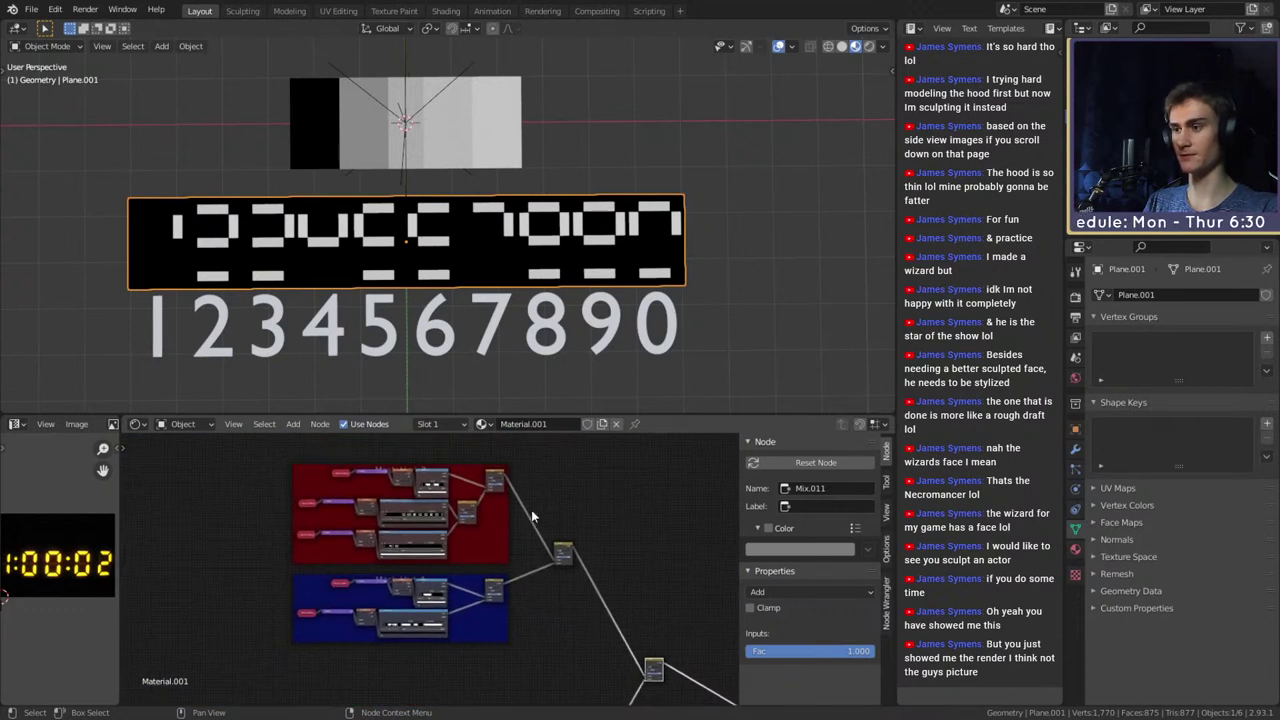
pyautogui.moveTo(528, 456); pyautogui.dragTo(285, 662)
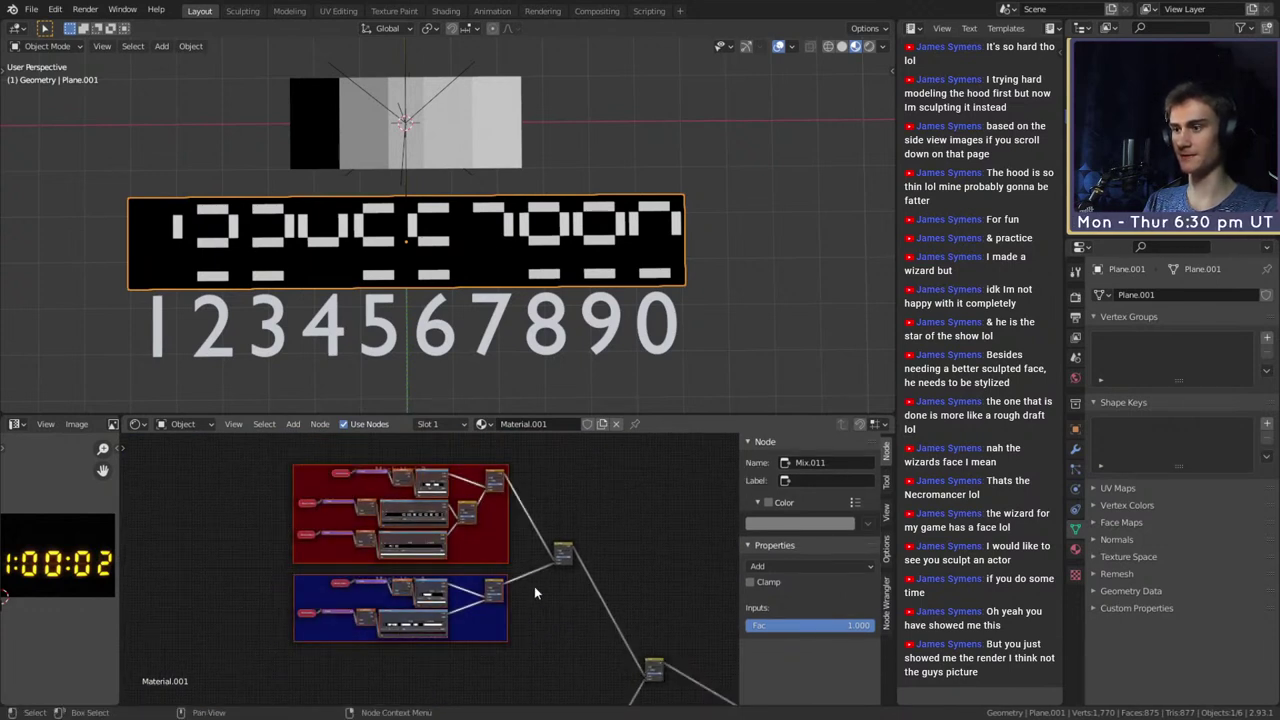
pyautogui.hotkey('shift', 'a')
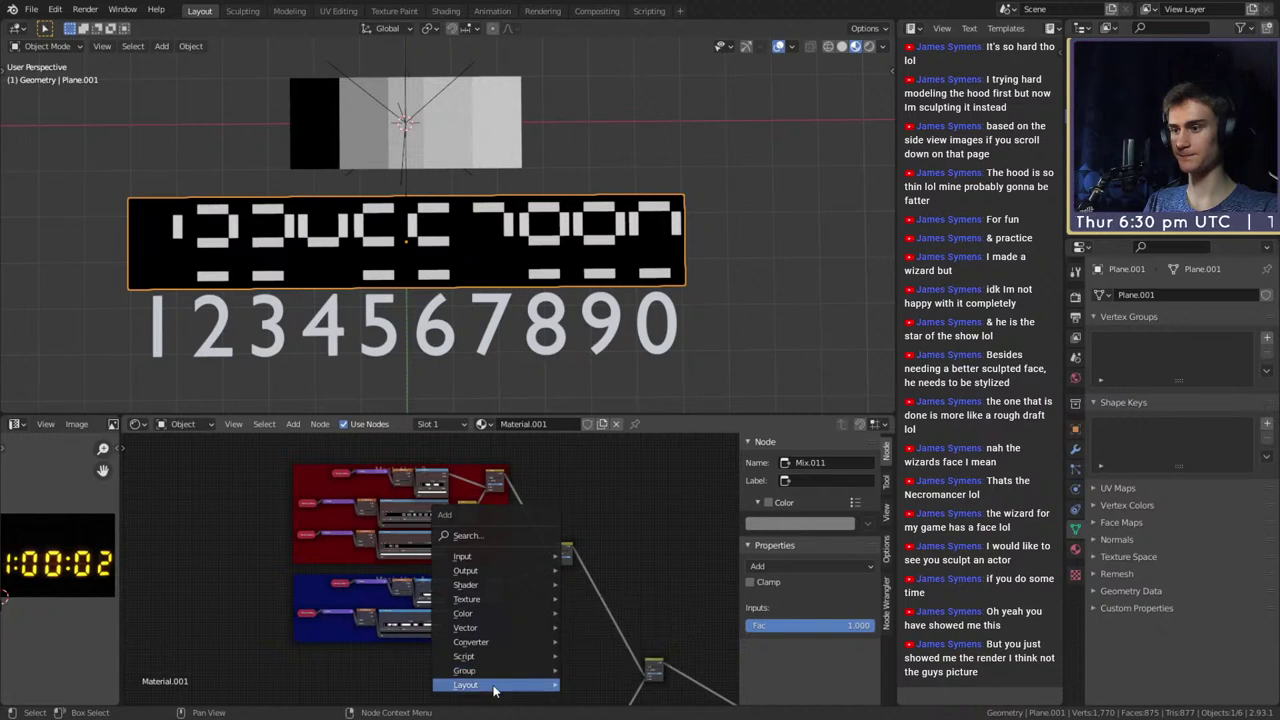
pyautogui.moveTo(493, 686)
pyautogui.click(588, 684)
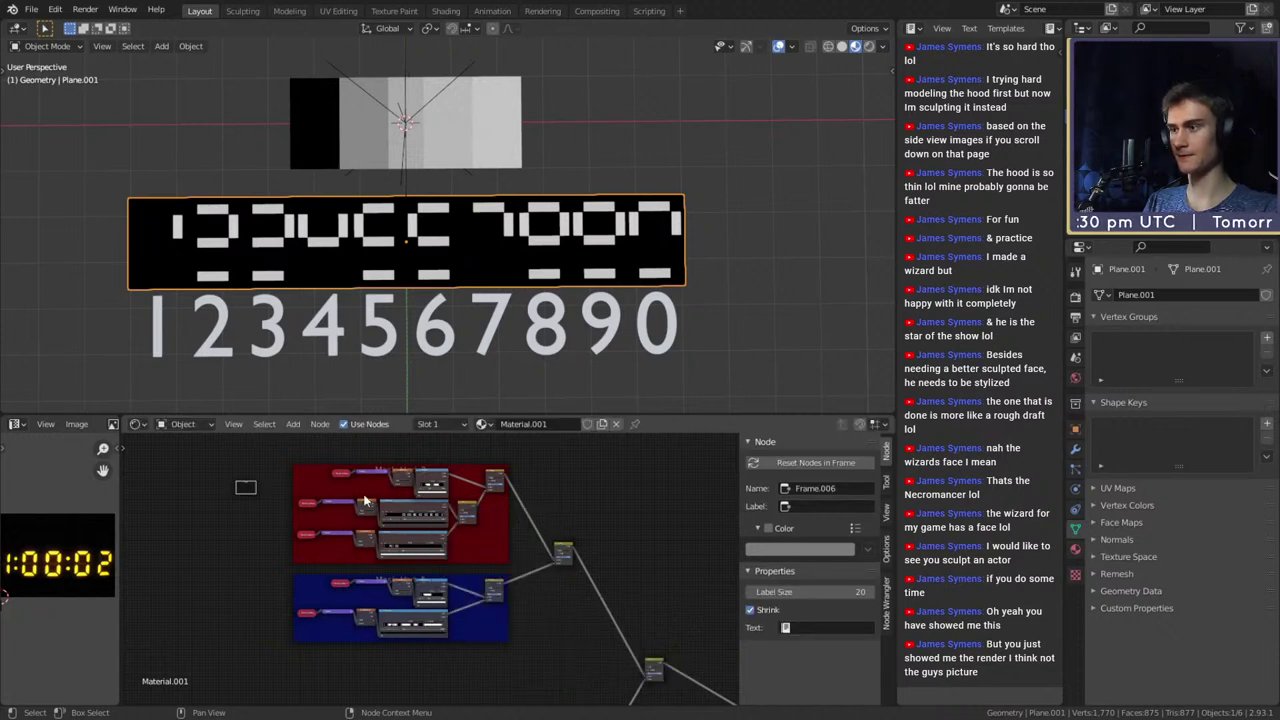
# Reposition the red and blue mask frames together and enclose both in the new frame
pyautogui.moveTo(522, 447); pyautogui.dragTo(294, 634)
pyautogui.press('g')
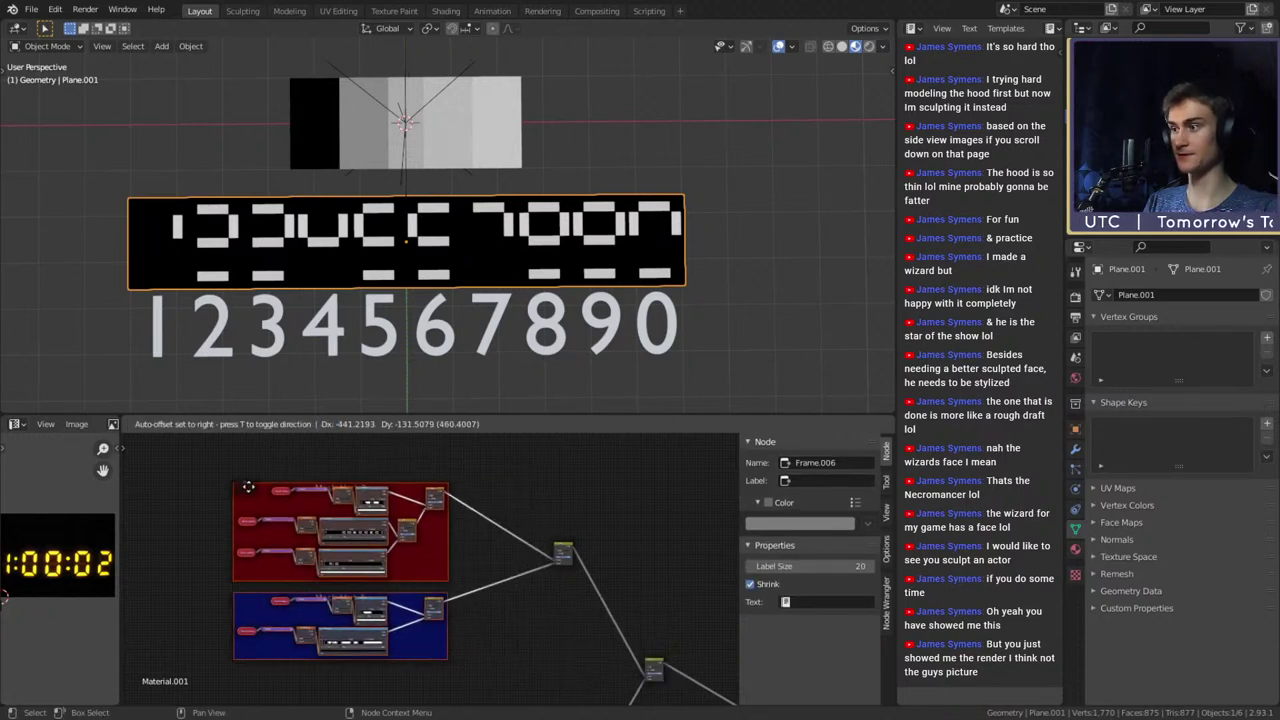
pyautogui.click(255, 489)
pyautogui.moveTo(257, 490); pyautogui.dragTo(306, 484)
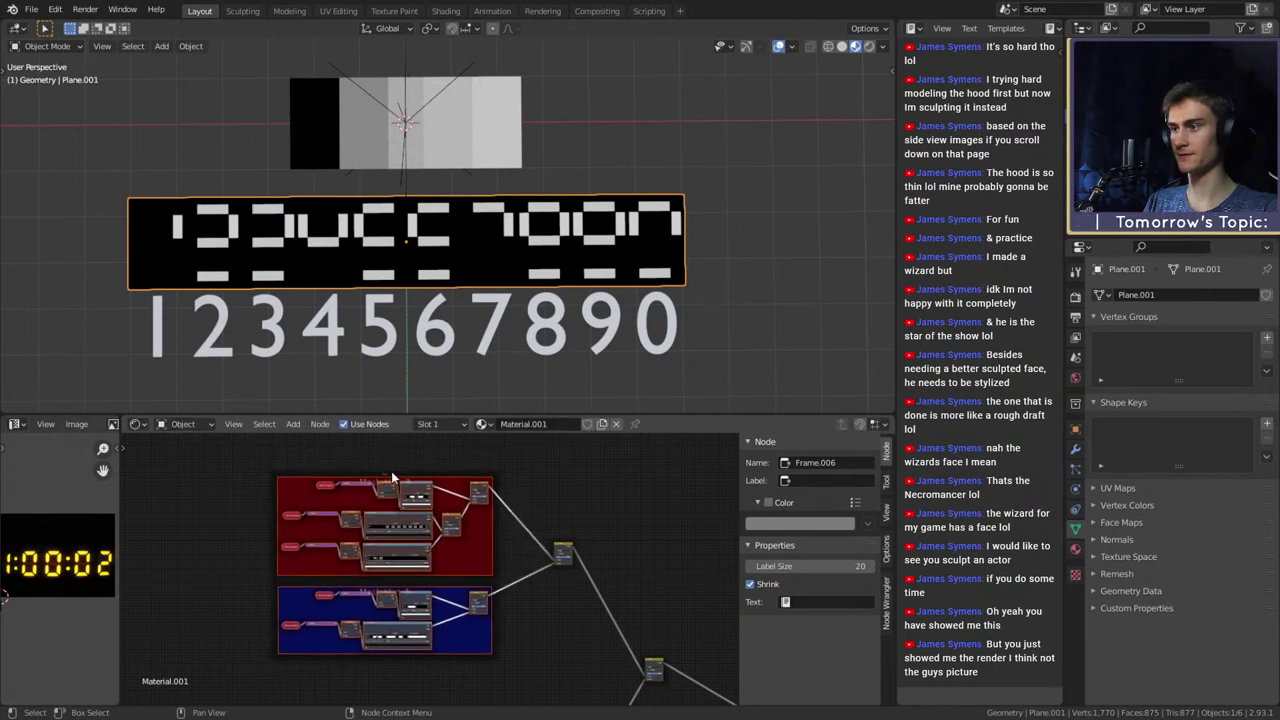
pyautogui.click(458, 476)
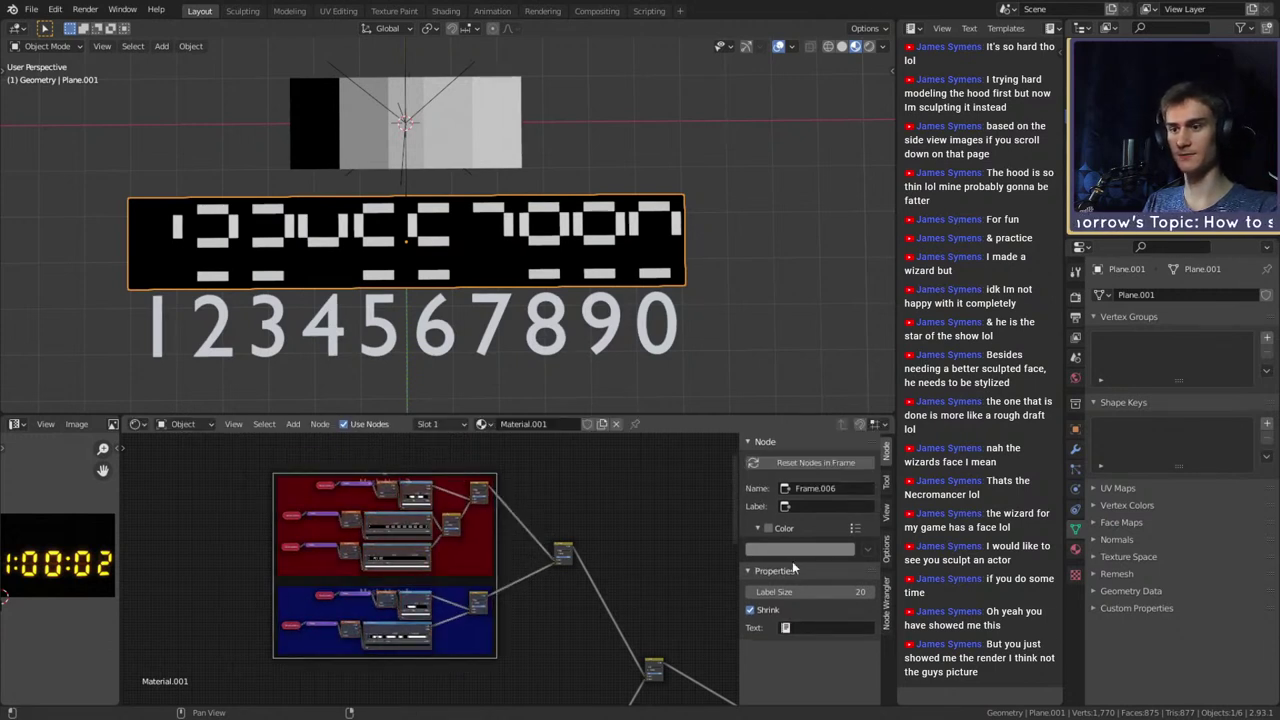
# Give the new outer frame a custom grey colour with a value of 0.5 and set its label size to 64
pyautogui.click(768, 529)
pyautogui.click(791, 549)
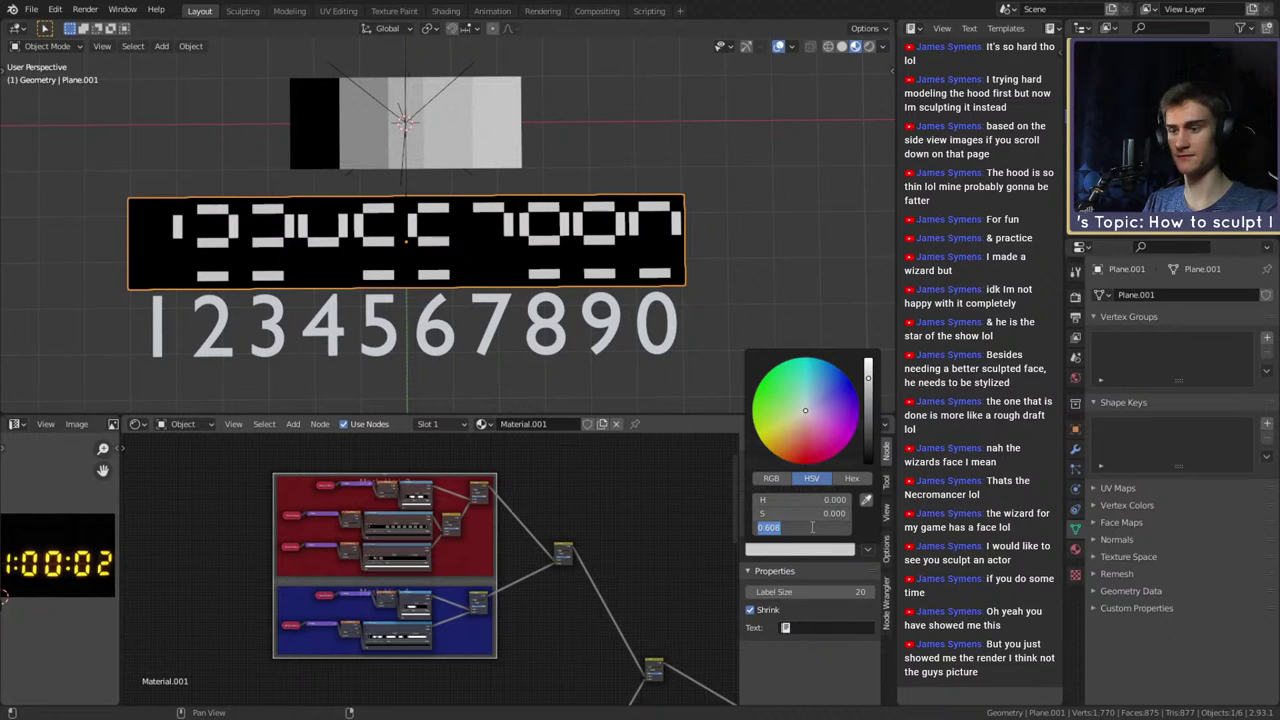
pyautogui.write('.5')
pyautogui.press('Return')
pyautogui.click(818, 591)
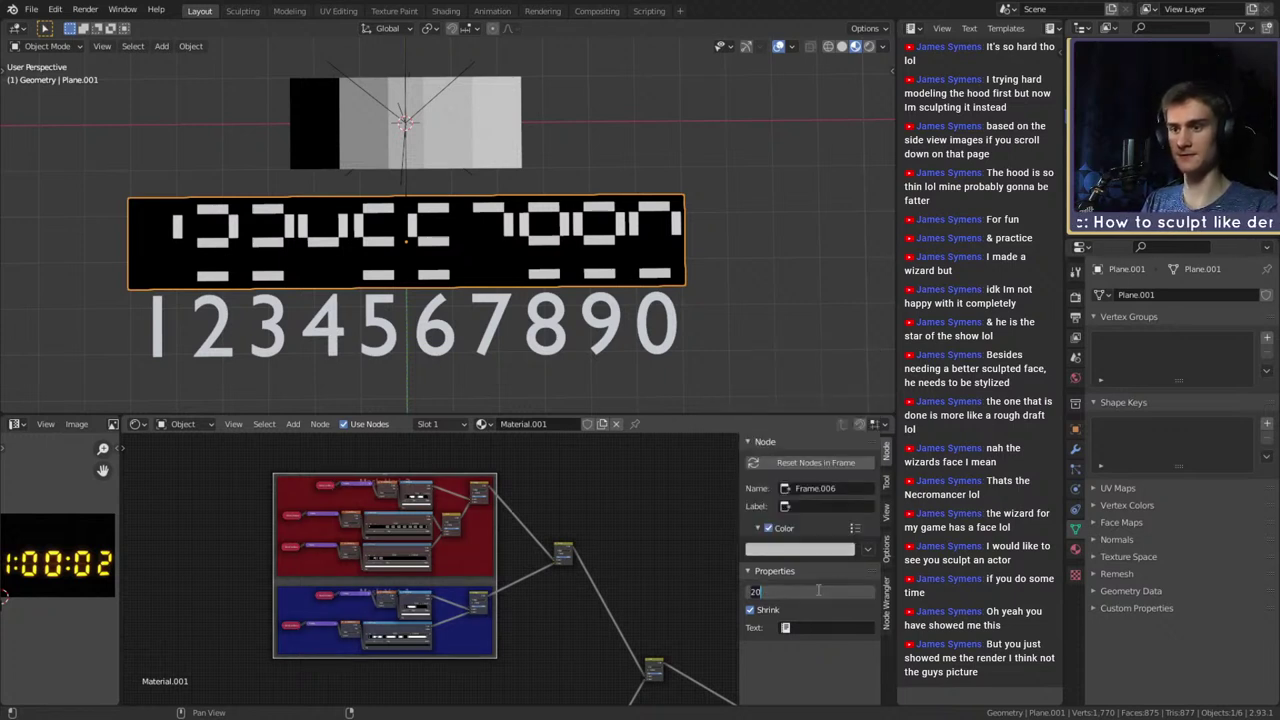
pyautogui.write('100')
pyautogui.press('Return')
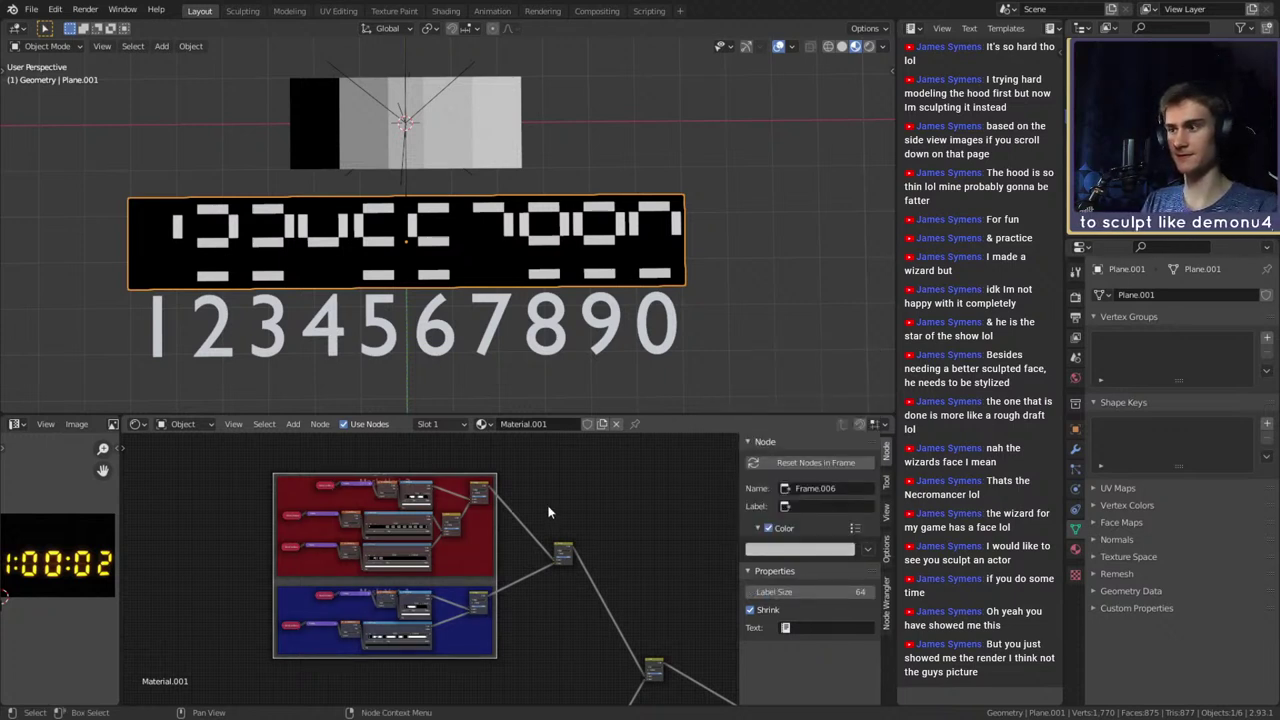
pyautogui.scroll(3, 559, 548)
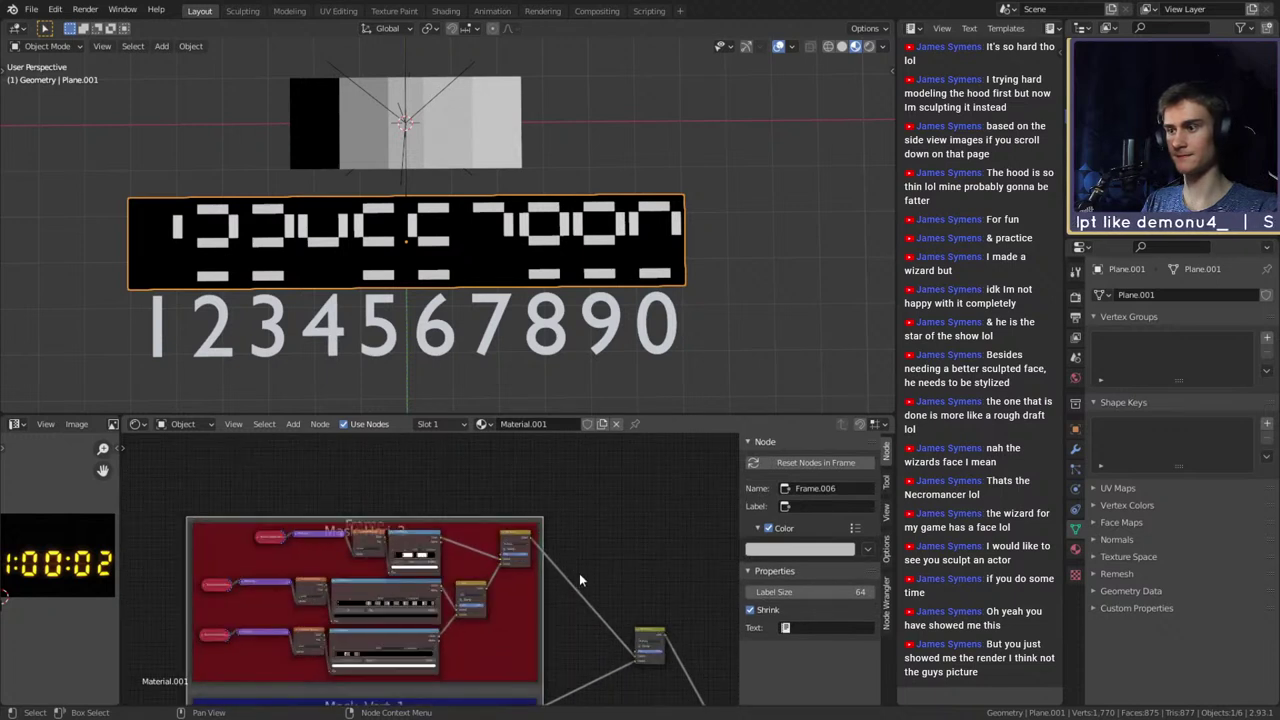
pyautogui.click(826, 505)
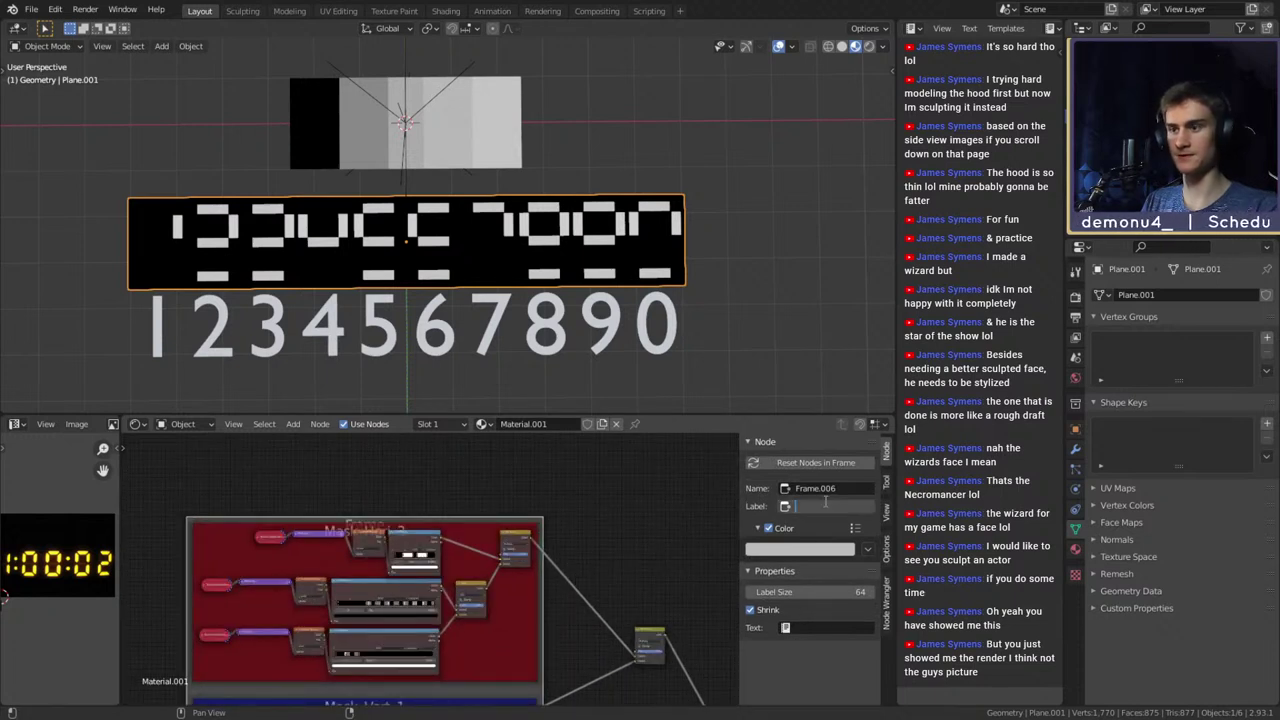
pyautogui.press('Escape')
# Move the outer mask frame with its red and blue masks and their combining Multiply node upward in the node tree
pyautogui.scroll(-4, 537, 489)
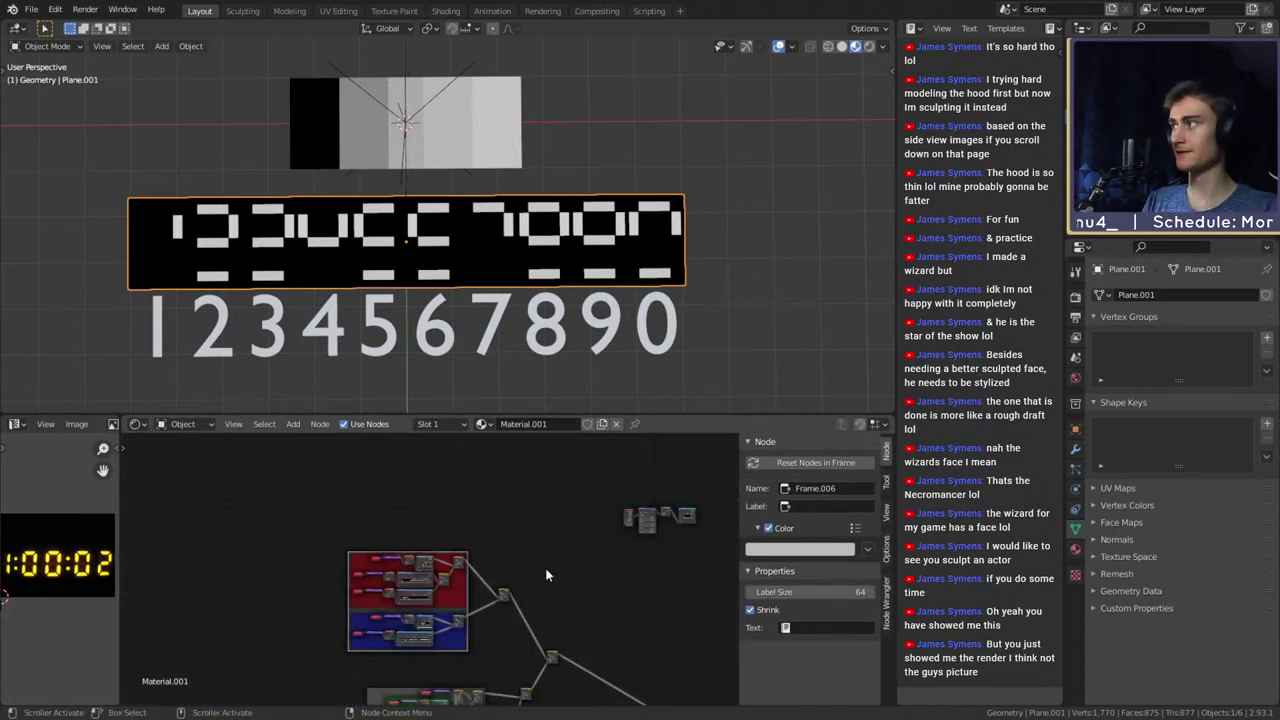
pyautogui.scroll(2, 530, 555)
pyautogui.moveTo(434, 552)
pyautogui.mouseDown()
pyautogui.moveTo(435, 502)
pyautogui.moveTo(434, 558)
pyautogui.mouseUp()
pyautogui.moveTo(463, 488); pyautogui.dragTo(249, 653)
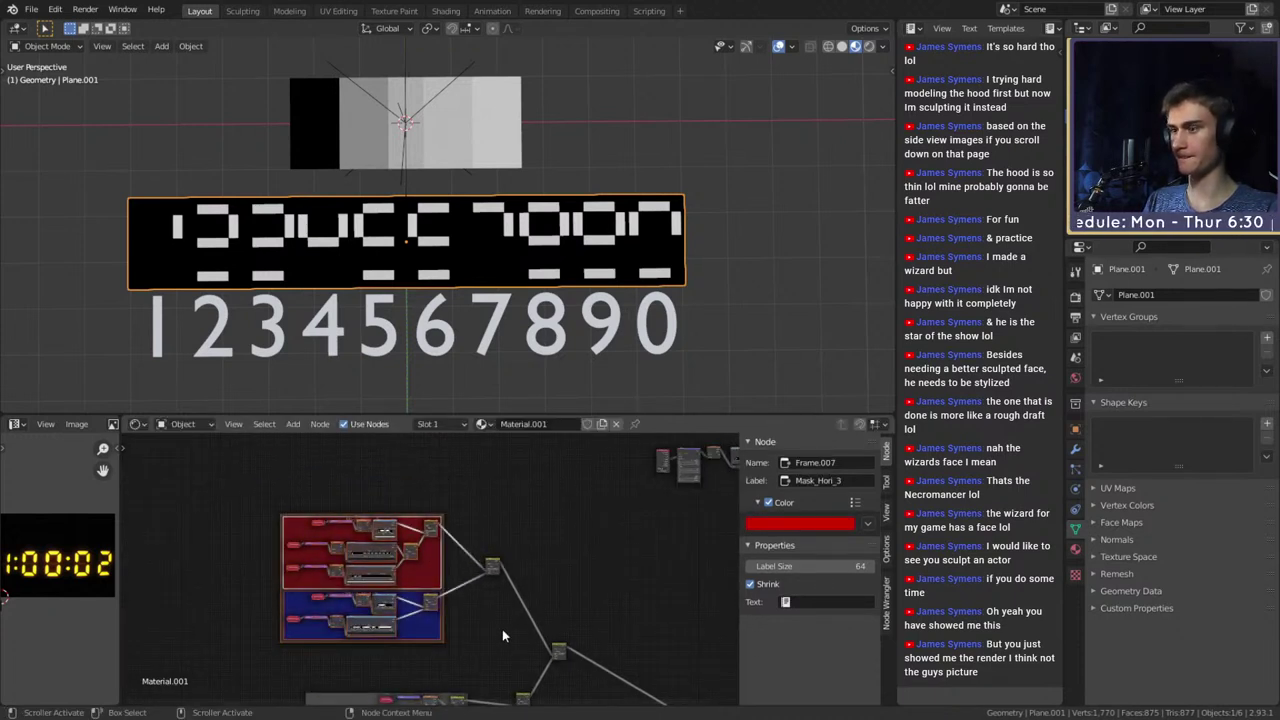
pyautogui.moveTo(492, 566); pyautogui.dragTo(514, 478)
pyautogui.moveTo(440, 596); pyautogui.dragTo(219, 411)
pyautogui.moveTo(484, 572); pyautogui.dragTo(476, 604, button='middle')
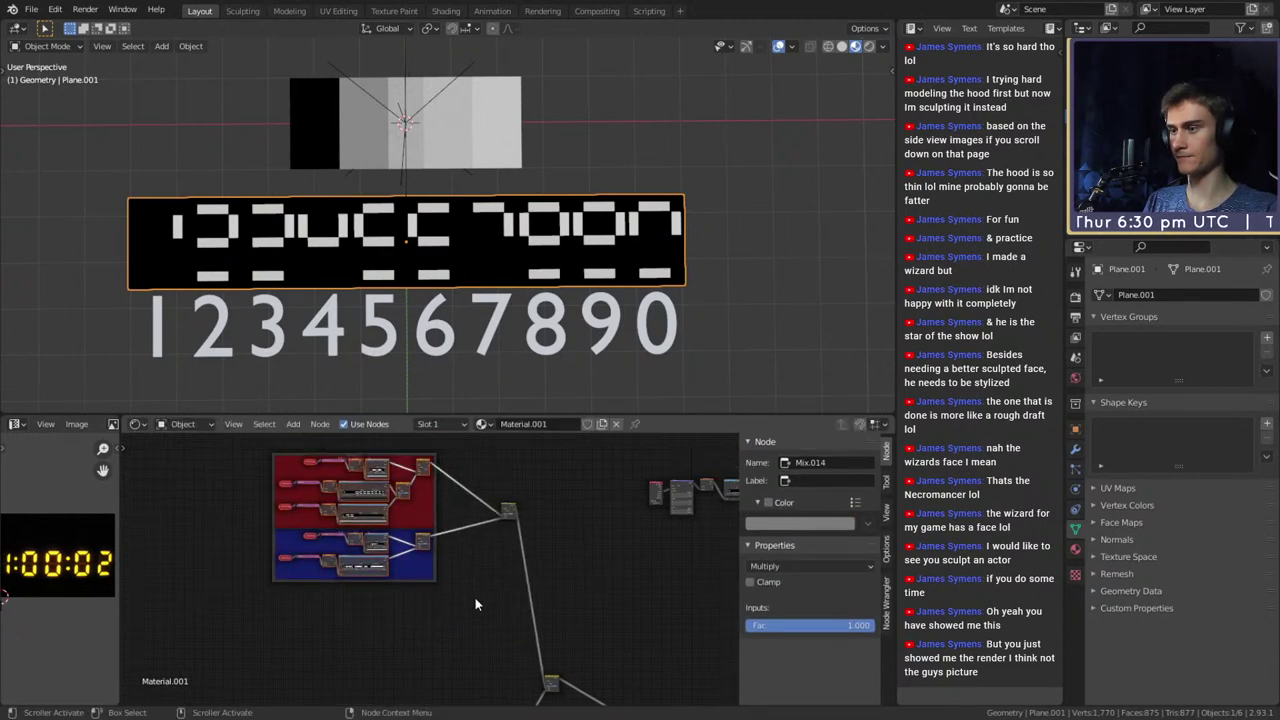
# Duplicate the outer frame with all its red and blue mask nodes and place the copy directly beneath the original
pyautogui.moveTo(457, 443); pyautogui.dragTo(253, 607)
pyautogui.hotkey('shift', 'd')
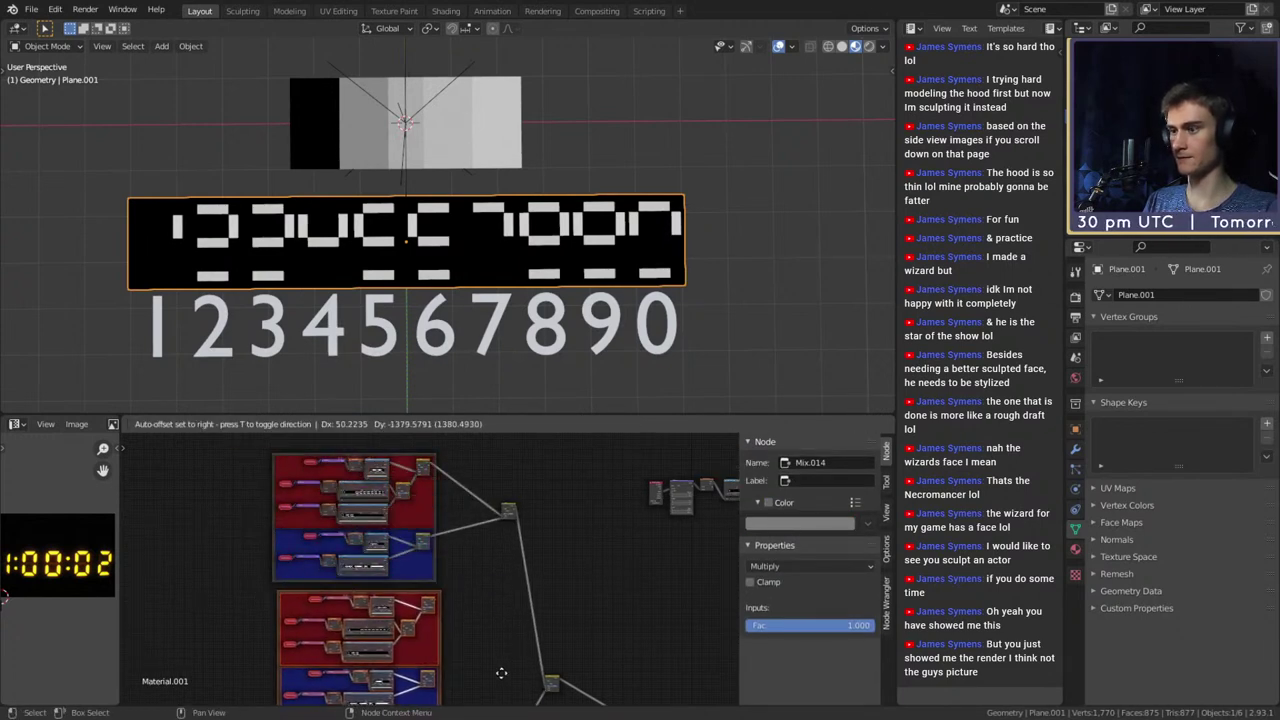
pyautogui.click(495, 668)
# Reposition the Multiply node that combines the original red and blue masks beside their frame
pyautogui.moveTo(474, 634); pyautogui.dragTo(399, 549, button='middle')
pyautogui.scroll(5, 460, 535)
pyautogui.scroll(3, 560, 540)
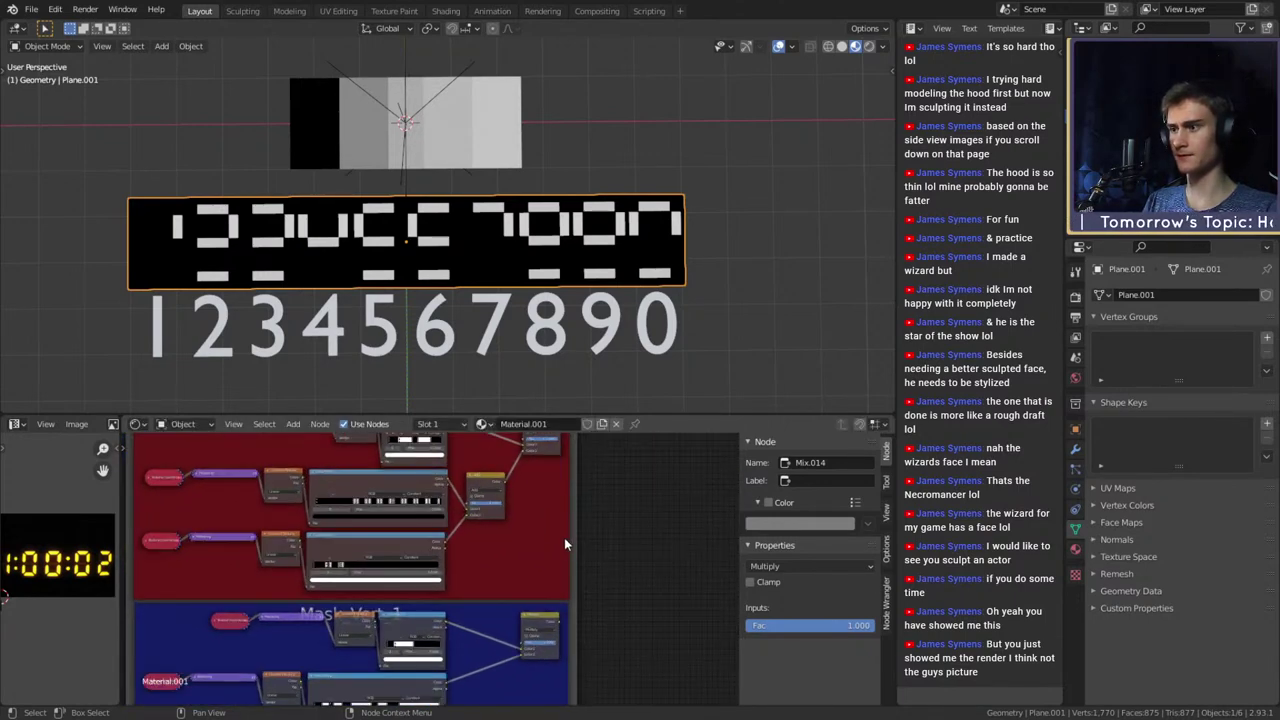
pyautogui.moveTo(565, 542); pyautogui.dragTo(469, 712, button='middle')
pyautogui.scroll(-4, 549, 608)
pyautogui.moveTo(497, 502); pyautogui.dragTo(461, 574, button='middle')
pyautogui.click(549, 495)
pyautogui.scroll(-4, 557, 617)
pyautogui.moveTo(594, 684); pyautogui.dragTo(546, 634, button='middle')
pyautogui.press('g')
pyautogui.click(525, 520)
pyautogui.scroll(-4, 519, 584)
pyautogui.moveTo(519, 585); pyautogui.dragTo(493, 523, button='middle')
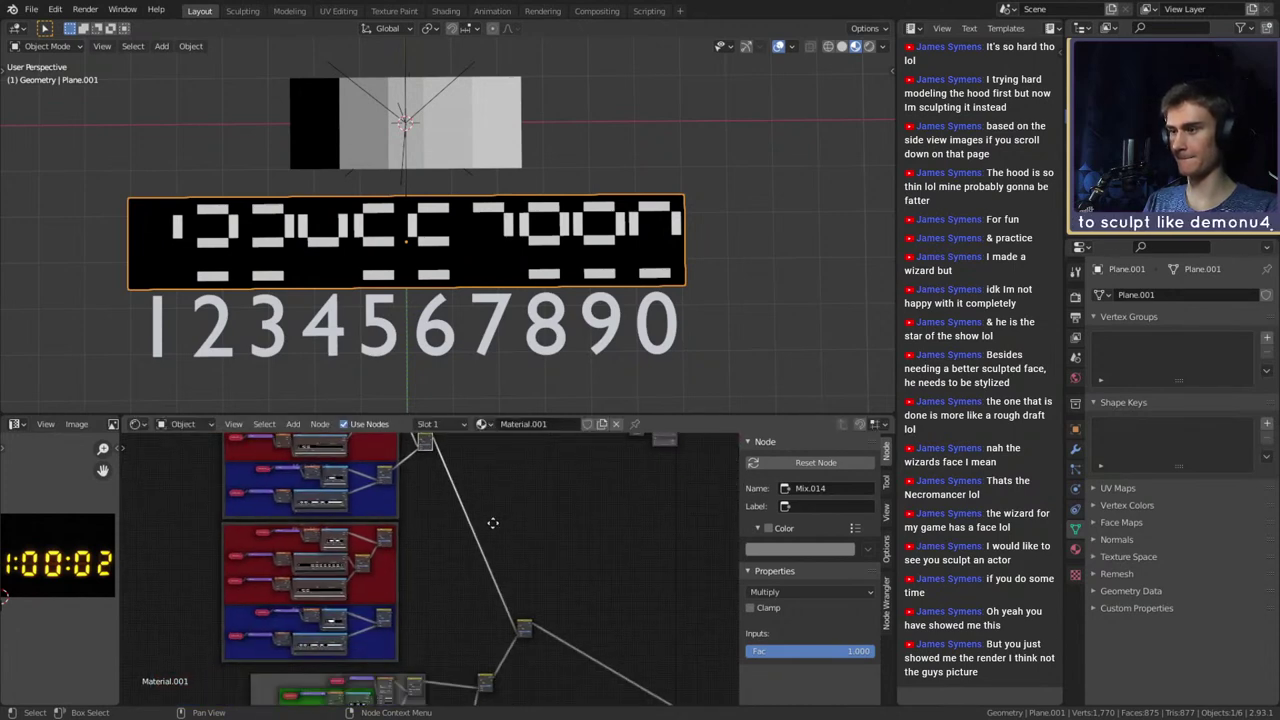
# Duplicate the Multiply node beside the copied frame and connect the copied red and blue mask outputs to its colour inputs
pyautogui.hotkey('shift', 'd')
pyautogui.click(514, 672)
pyautogui.scroll(10, 400, 600)
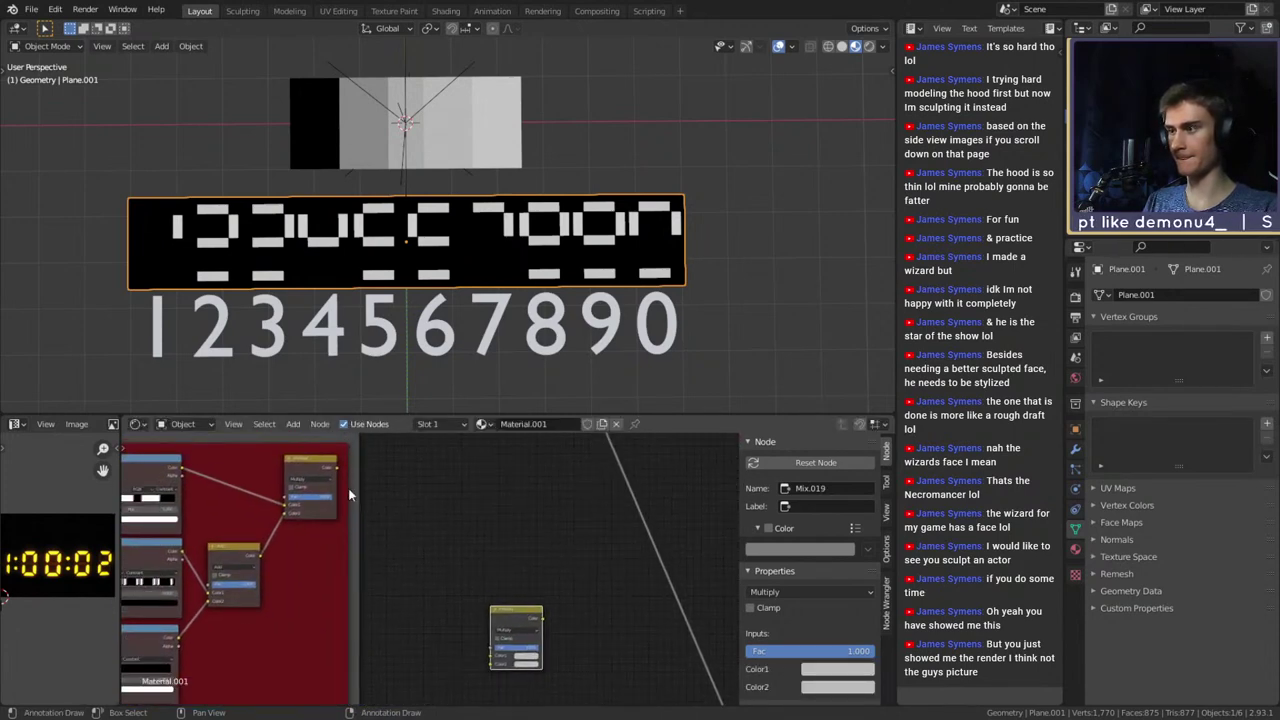
pyautogui.moveTo(337, 468); pyautogui.dragTo(488, 657)
pyautogui.scroll(-4, 400, 688)
pyautogui.moveTo(398, 690); pyautogui.dragTo(463, 510, button='middle')
pyautogui.moveTo(416, 551); pyautogui.dragTo(532, 491)
pyautogui.moveTo(577, 517); pyautogui.dragTo(551, 557, button='middle')
# Preview the new Multiply node and set the copied Mask_Vert_1's upper ColorRamp to a white stop at 0.491 and a black stop at 1.000
pyautogui.keyDown('ctrl'); pyautogui.keyDown('shift'); pyautogui.click(523, 503); pyautogui.keyUp('shift'); pyautogui.keyUp('ctrl')
pyautogui.moveTo(450, 562); pyautogui.dragTo(616, 534, button='middle')
pyautogui.scroll(4, 460, 598)
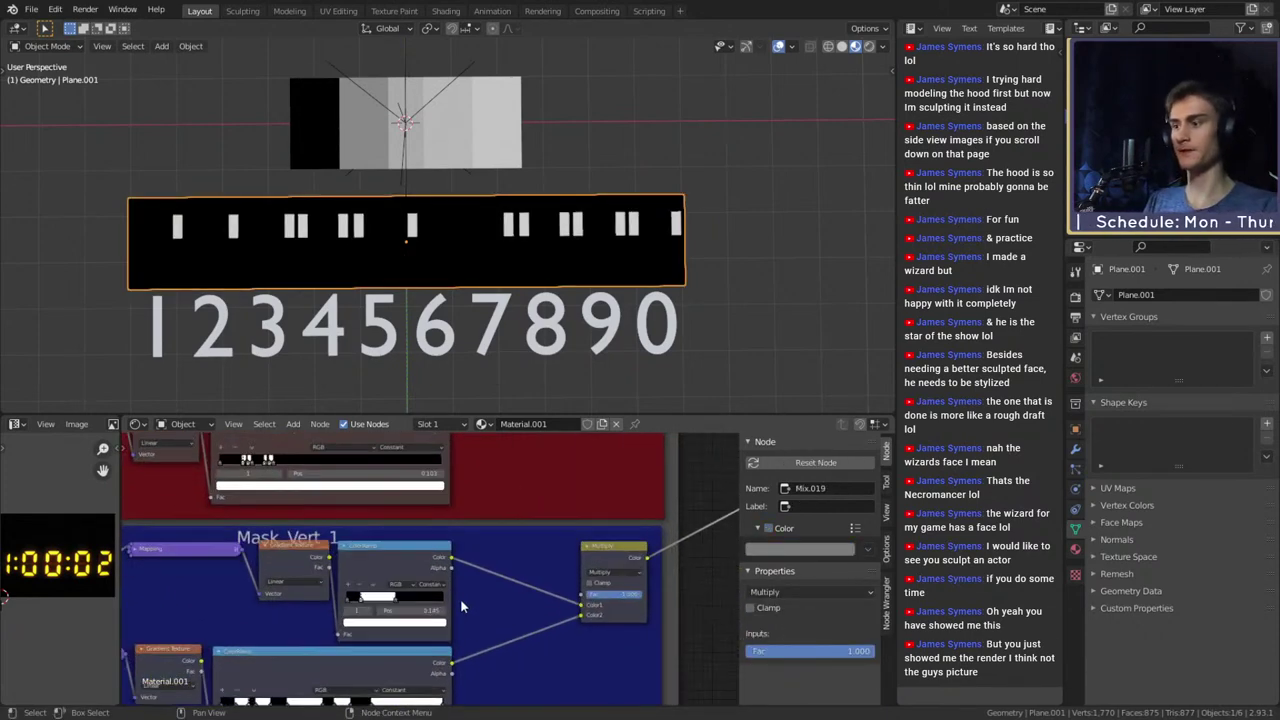
pyautogui.moveTo(458, 600); pyautogui.dragTo(456, 570, button='middle')
pyautogui.moveTo(373, 570); pyautogui.dragTo(517, 569)
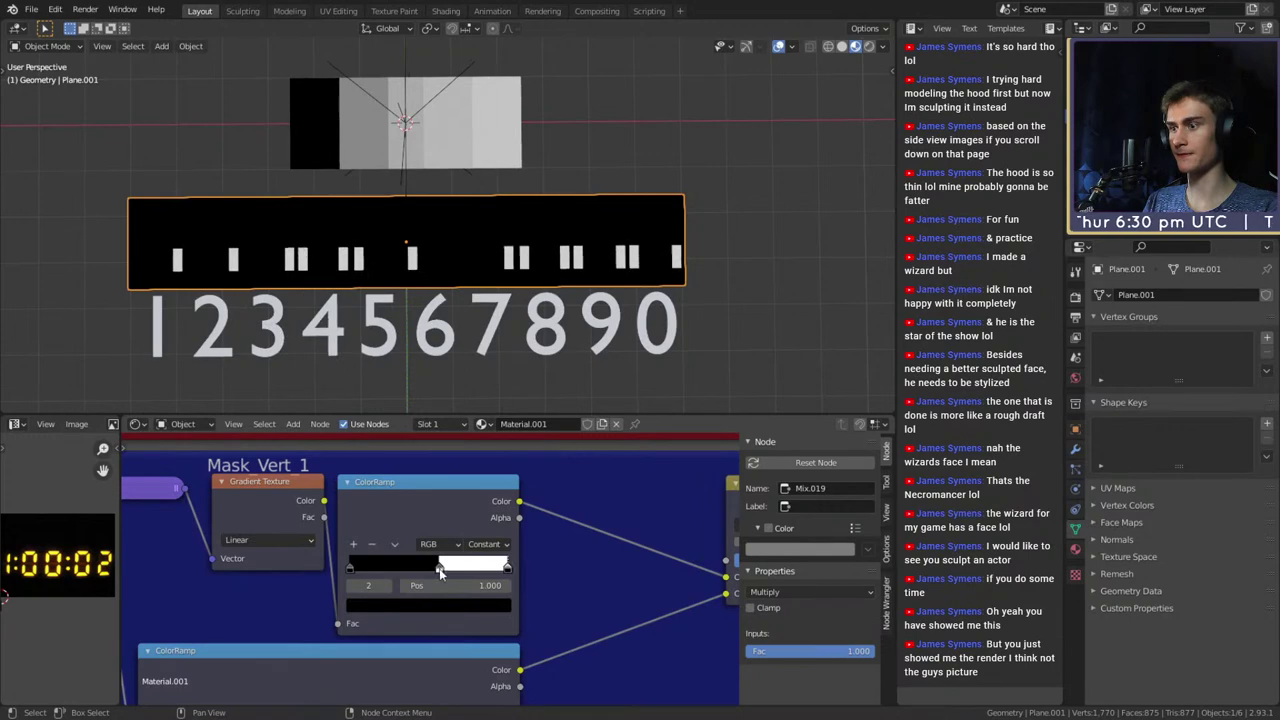
pyautogui.moveTo(440, 572)
pyautogui.mouseDown()
pyautogui.moveTo(388, 570)
pyautogui.moveTo(428, 568)
pyautogui.mouseUp()
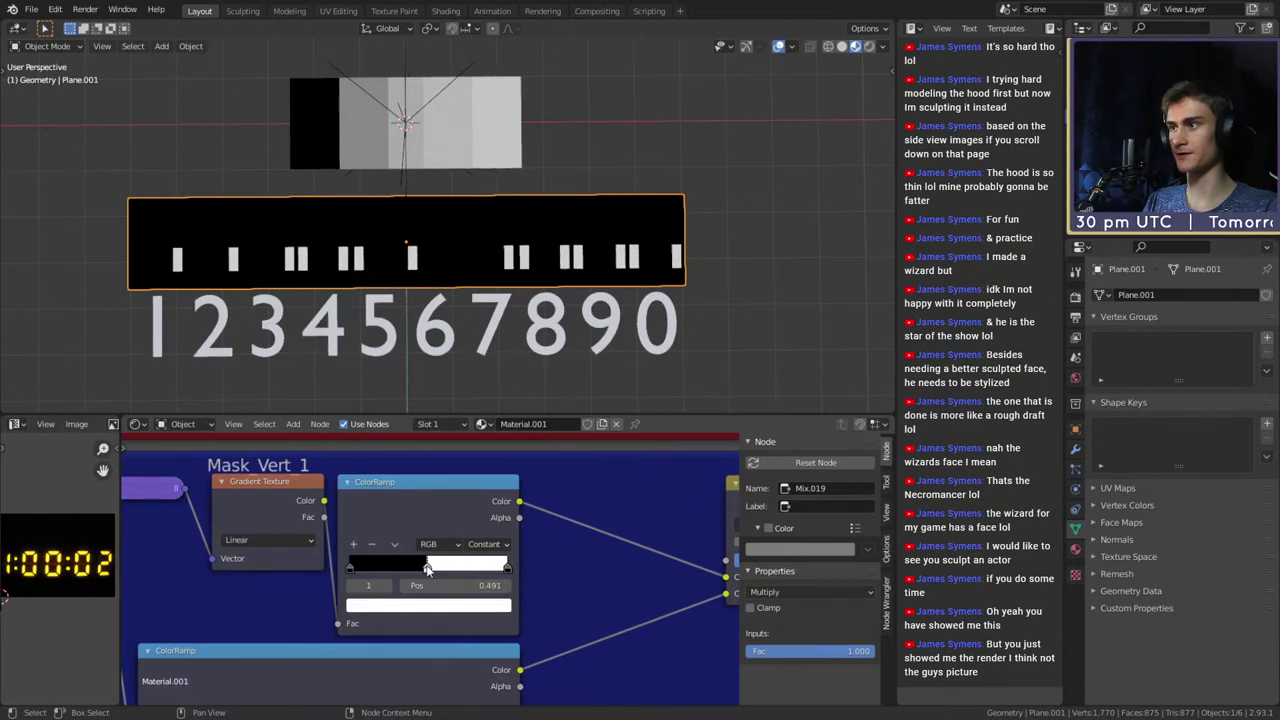
pyautogui.scroll(-6, 604, 555)
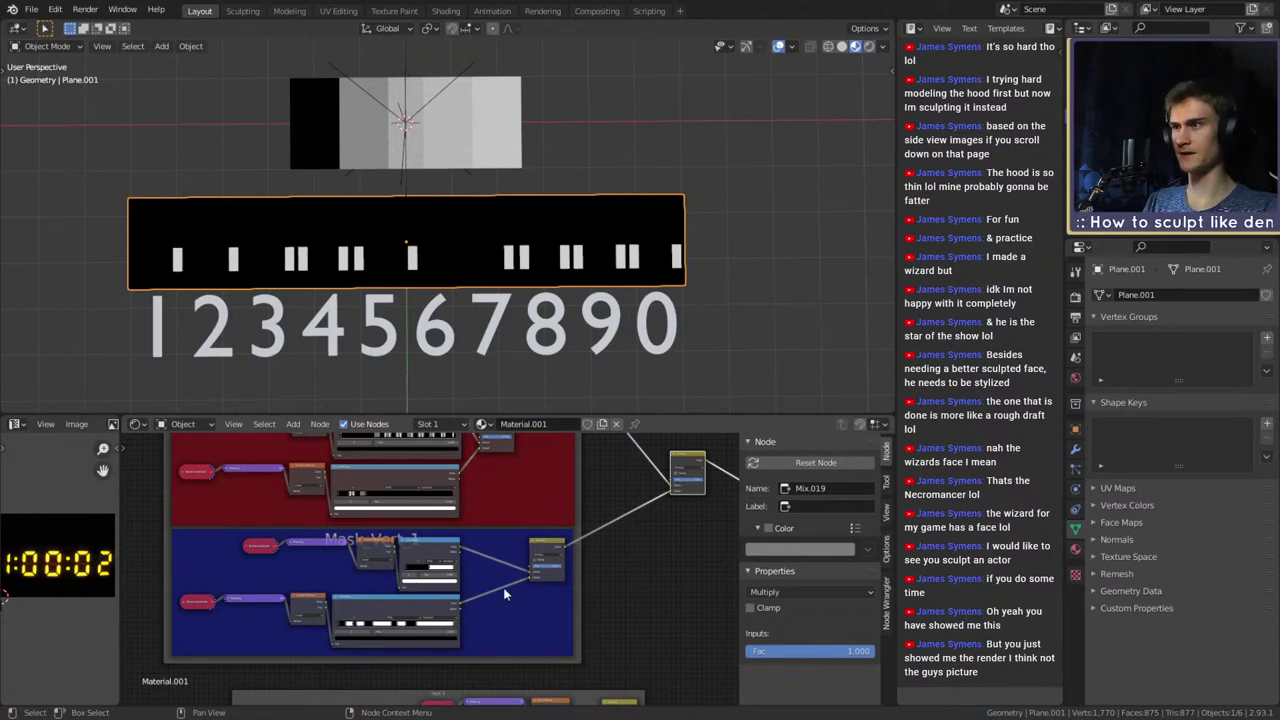
# Delete the stops from the copied Mask_Vert_1's lower ColorRamp, leaving only the black stop at 1.000
pyautogui.scroll(2, 444, 273)
pyautogui.scroll(5, 433, 573)
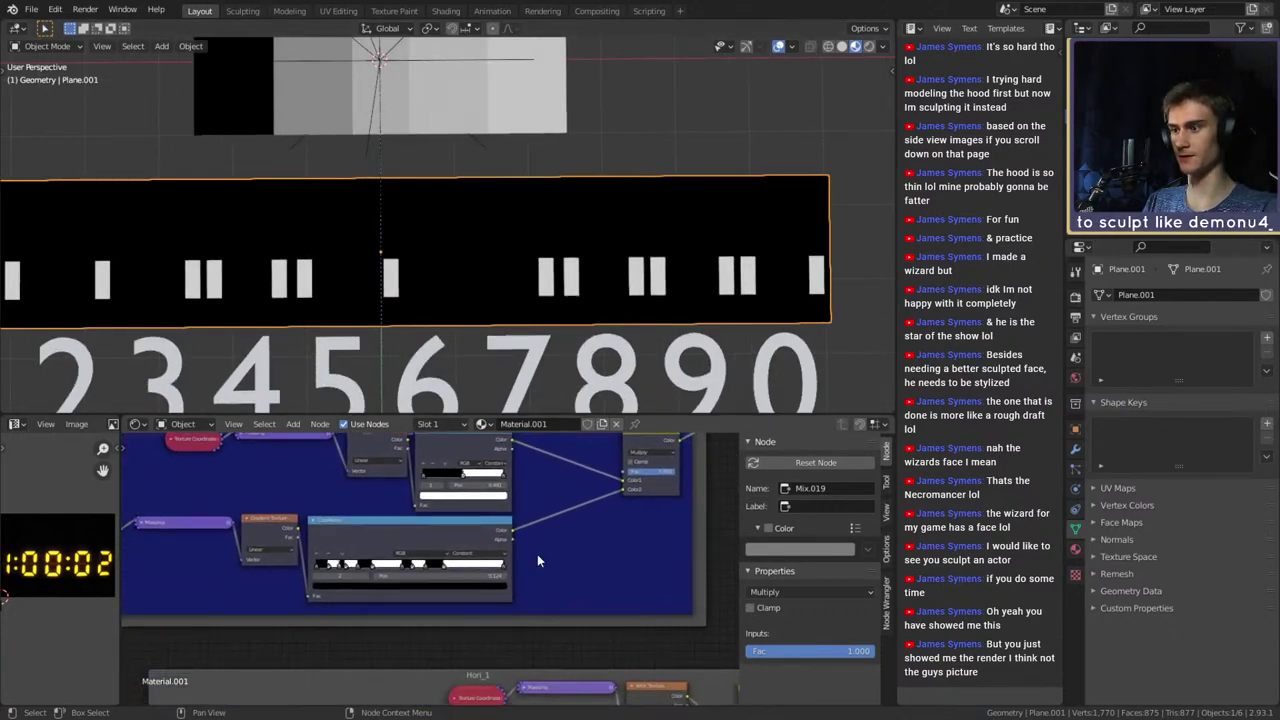
pyautogui.click(281, 547)
pyautogui.click(281, 547)
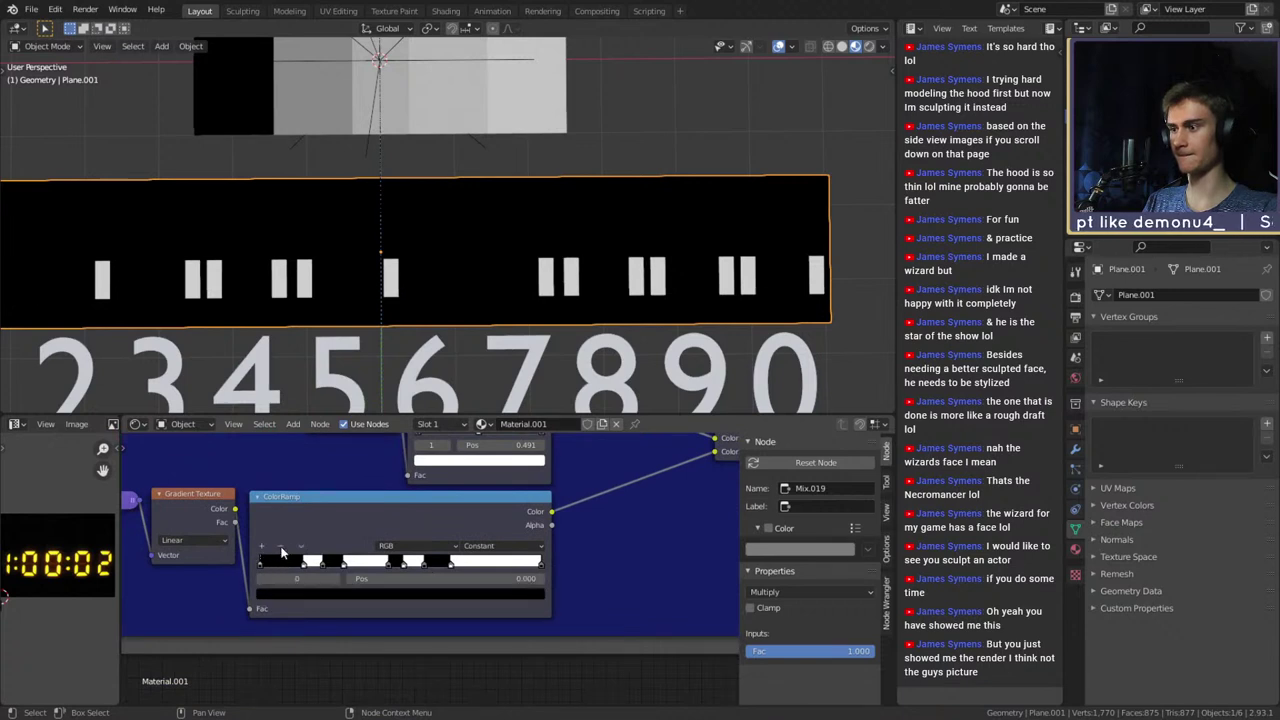
pyautogui.click(281, 547)
pyautogui.click(281, 547)
pyautogui.click(281, 547)
pyautogui.click(281, 547)
pyautogui.click(281, 547)
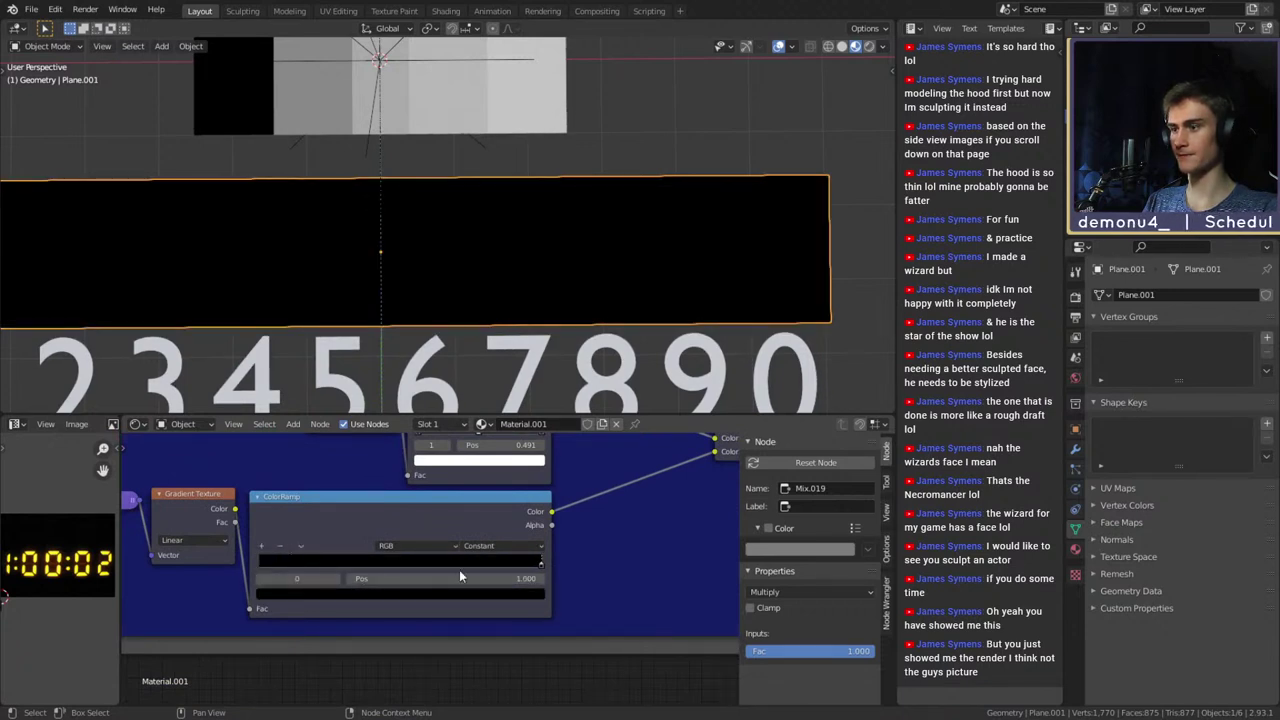
# Add a stop at 0.500 on the copied Mask_Vert_1's lower ColorRamp and make it white
pyautogui.click(406, 589)
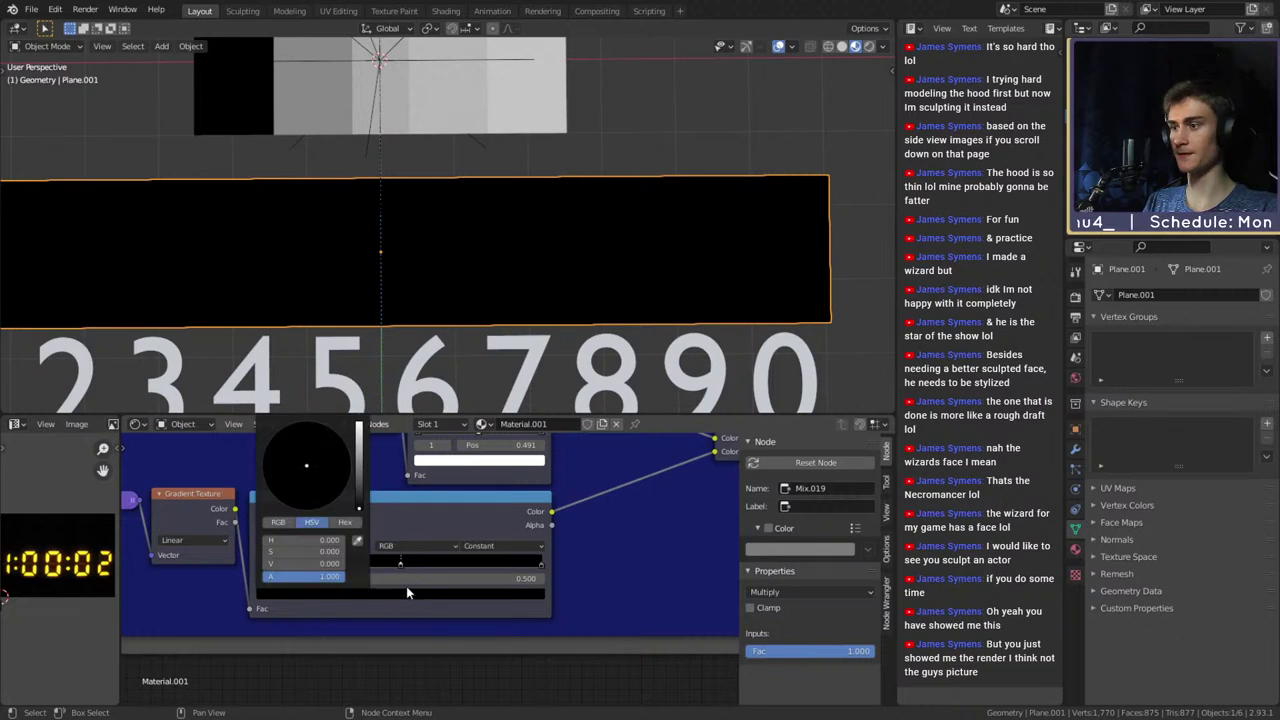
pyautogui.click(423, 594)
pyautogui.moveTo(359, 464); pyautogui.dragTo(360, 418)
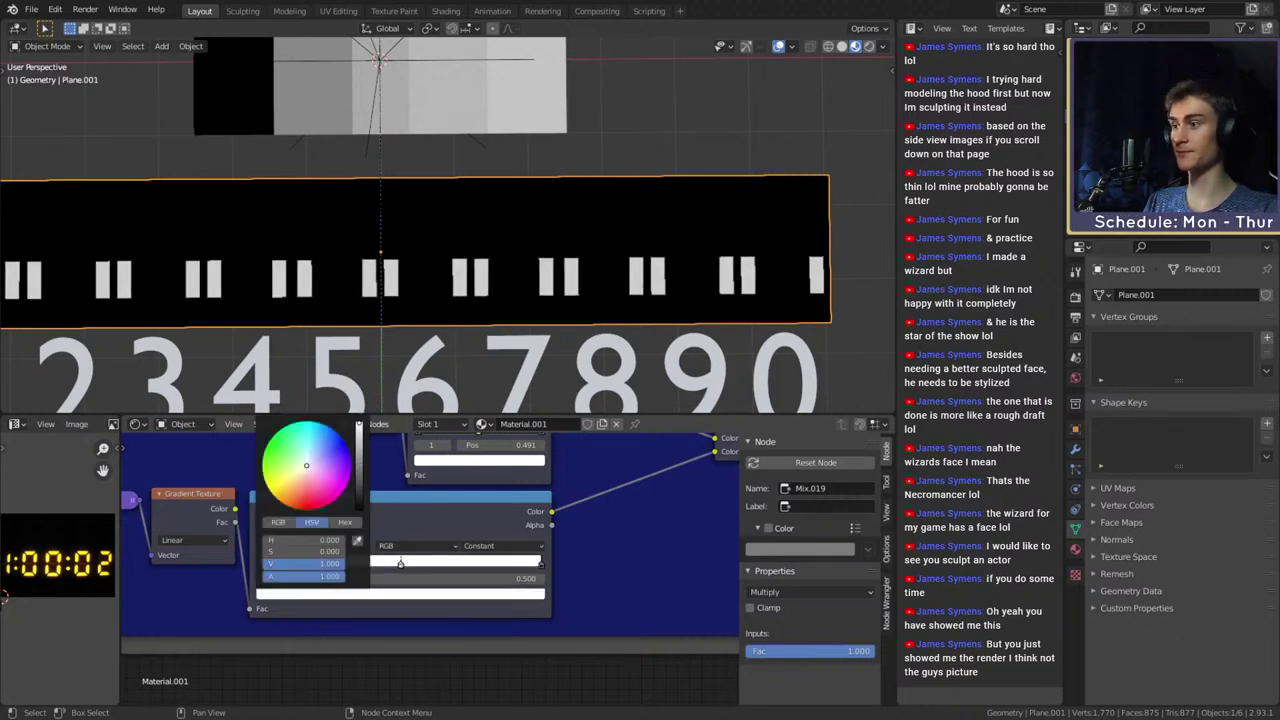
pyautogui.scroll(-4, 609, 564)
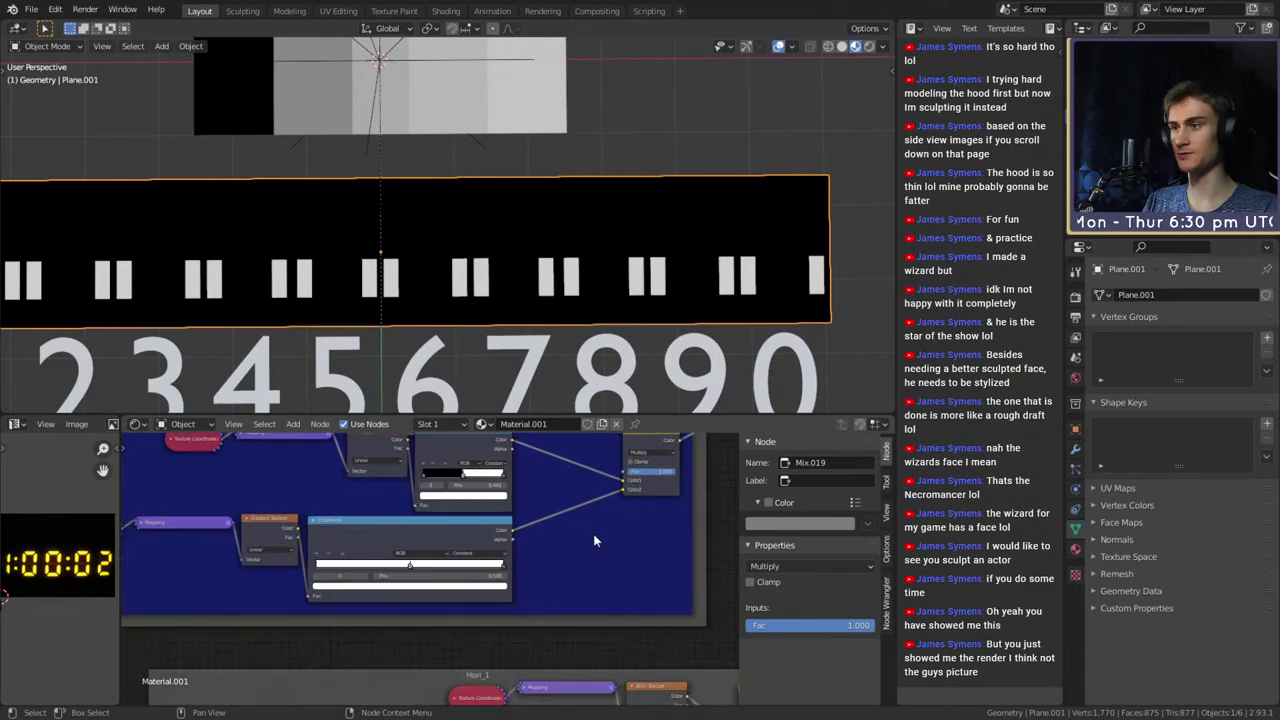
# Examine the lower vertical segments on the plane and the Multiply node that combines the copied masks
pyautogui.scroll(3, 603, 547)
pyautogui.moveTo(603, 547); pyautogui.dragTo(546, 597, button='middle')
pyautogui.scroll(4, 702, 537)
pyautogui.scroll(-7, 635, 543)
pyautogui.scroll(-3, 618, 538)
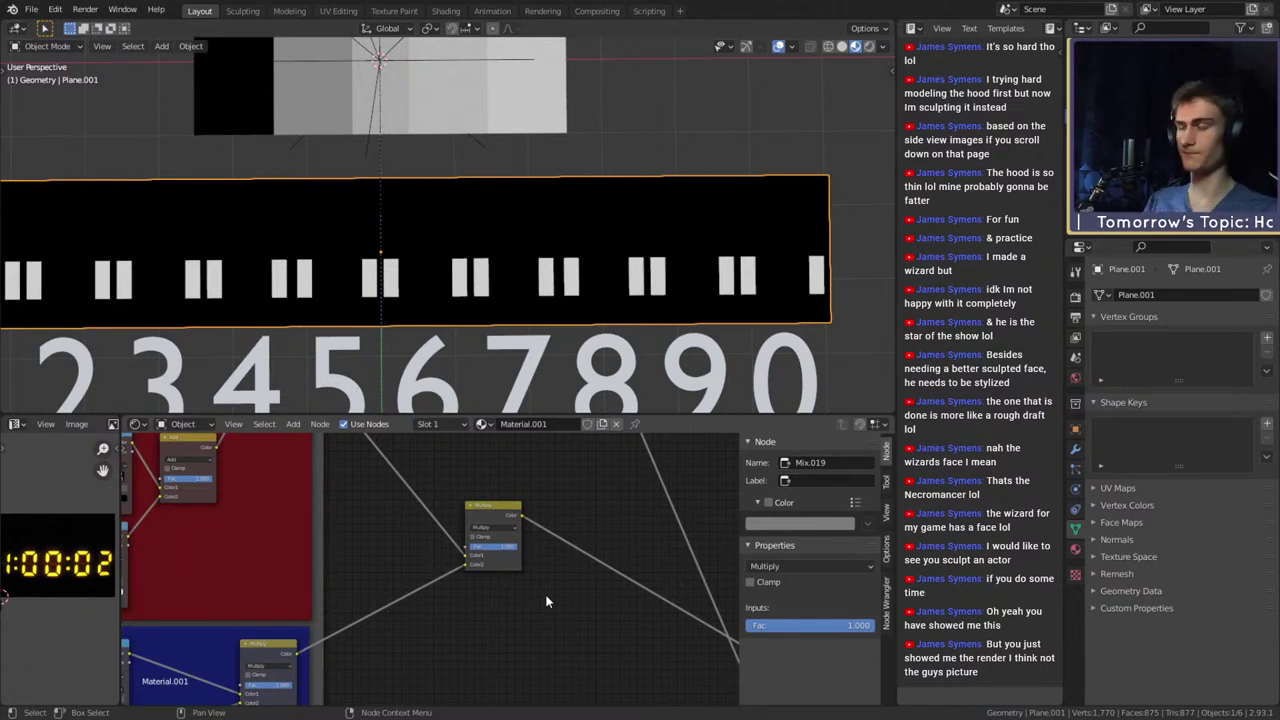
pyautogui.scroll(-6, 471, 99)
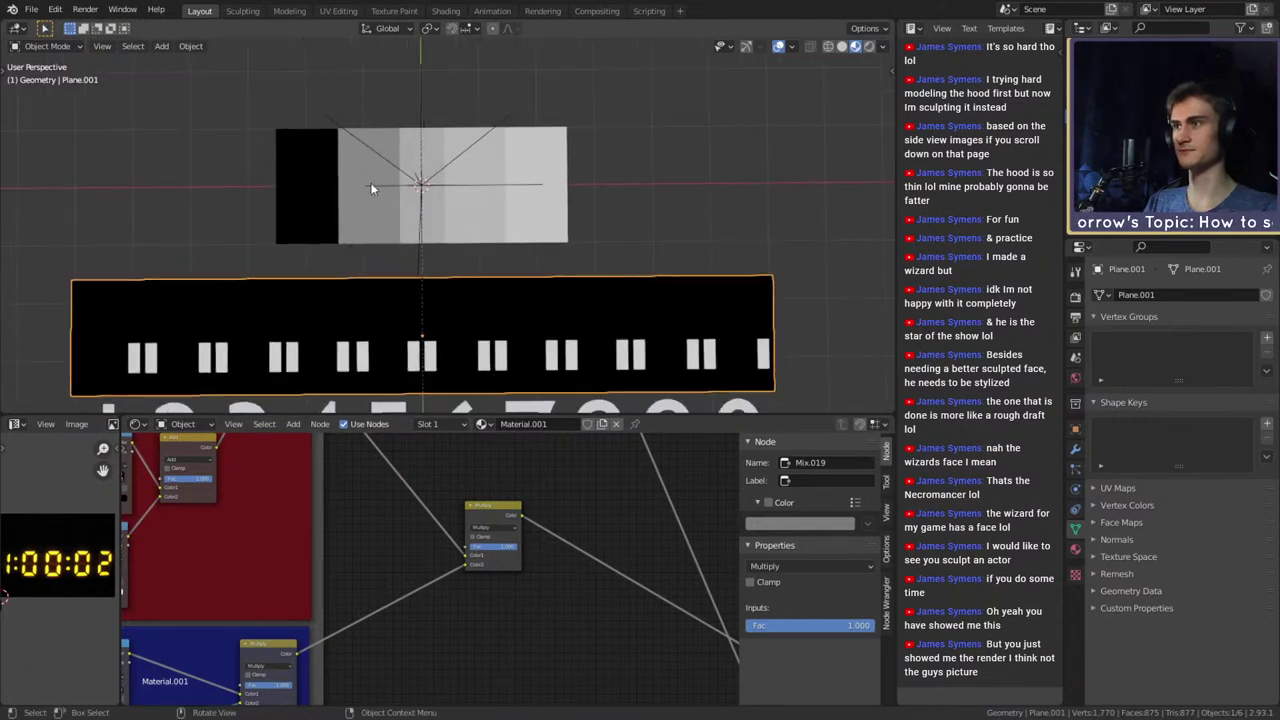
pyautogui.keyDown('shift'); pyautogui.moveTo(475, 231); pyautogui.dragTo(475, 208, button='middle'); pyautogui.keyUp('shift')
# Shift the white stop slightly below the middle of the copied lower ColorRamp and place the black end stop at 1.000
pyautogui.scroll(5, 420, 615)
pyautogui.moveTo(420, 615); pyautogui.dragTo(553, 546, button='middle')
pyautogui.scroll(-5, 468, 645)
pyautogui.moveTo(468, 645); pyautogui.dragTo(485, 583, button='middle')
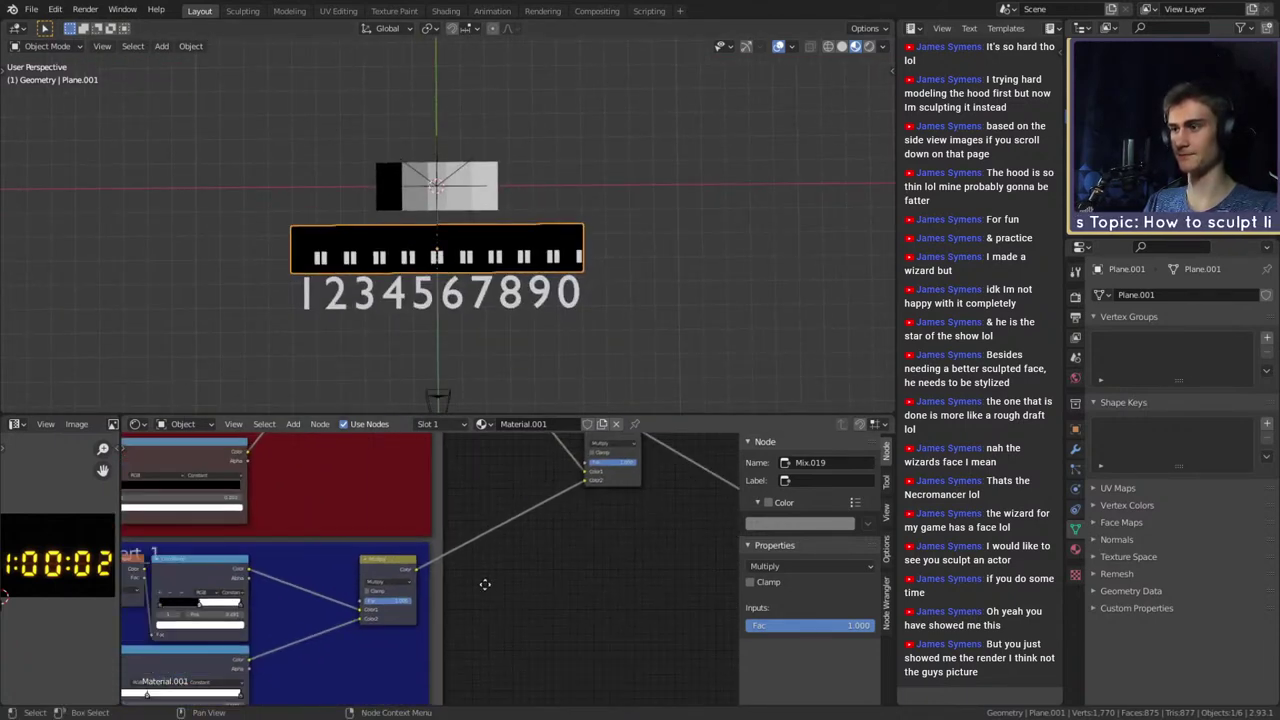
pyautogui.scroll(5, 345, 674)
pyautogui.moveTo(345, 674); pyautogui.dragTo(474, 620, button='middle')
pyautogui.scroll(4, 474, 624)
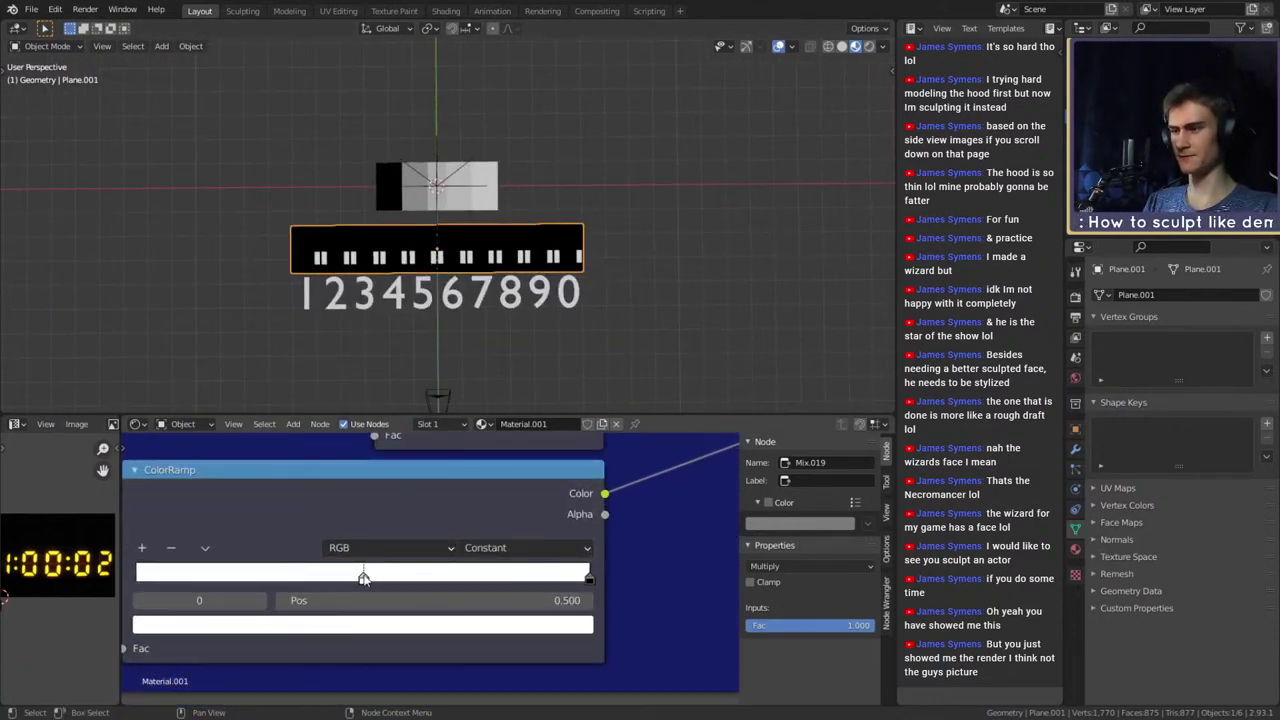
pyautogui.moveTo(589, 578); pyautogui.dragTo(567, 578)
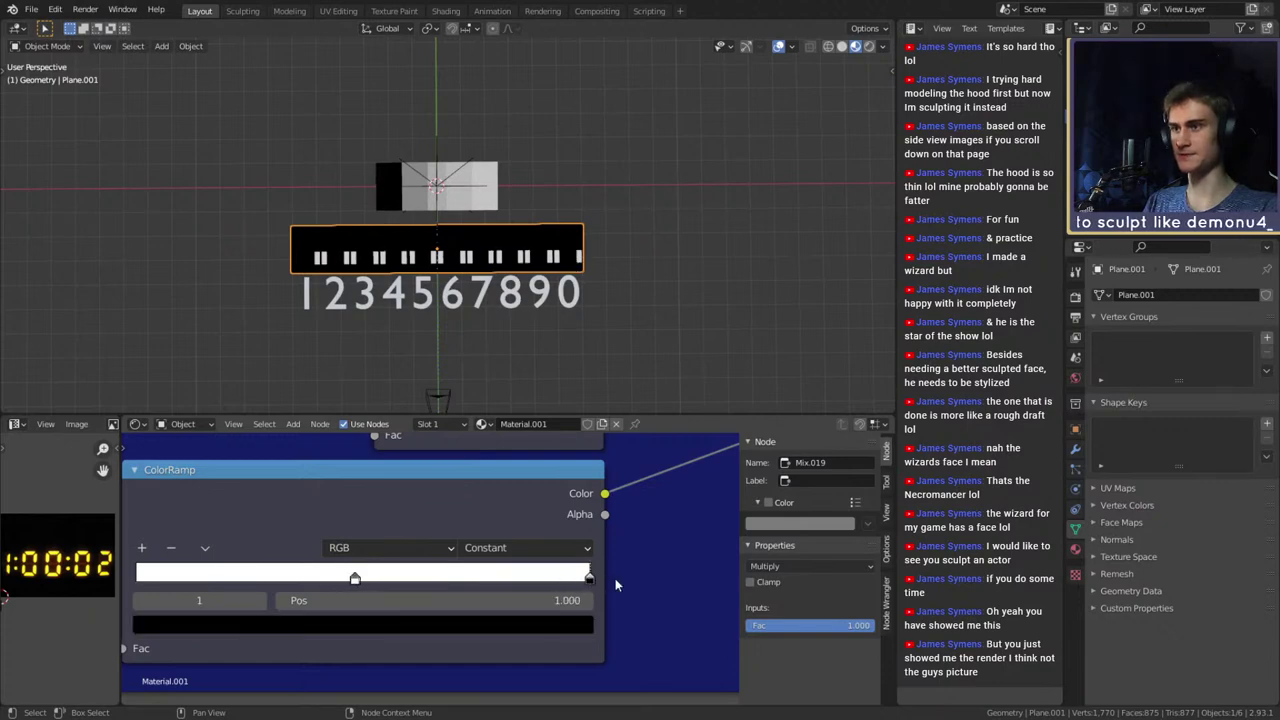
# Move the Add mix node that joins the mask result with the horizontal lines farther from the mask frames
pyautogui.scroll(-8, 629, 589)
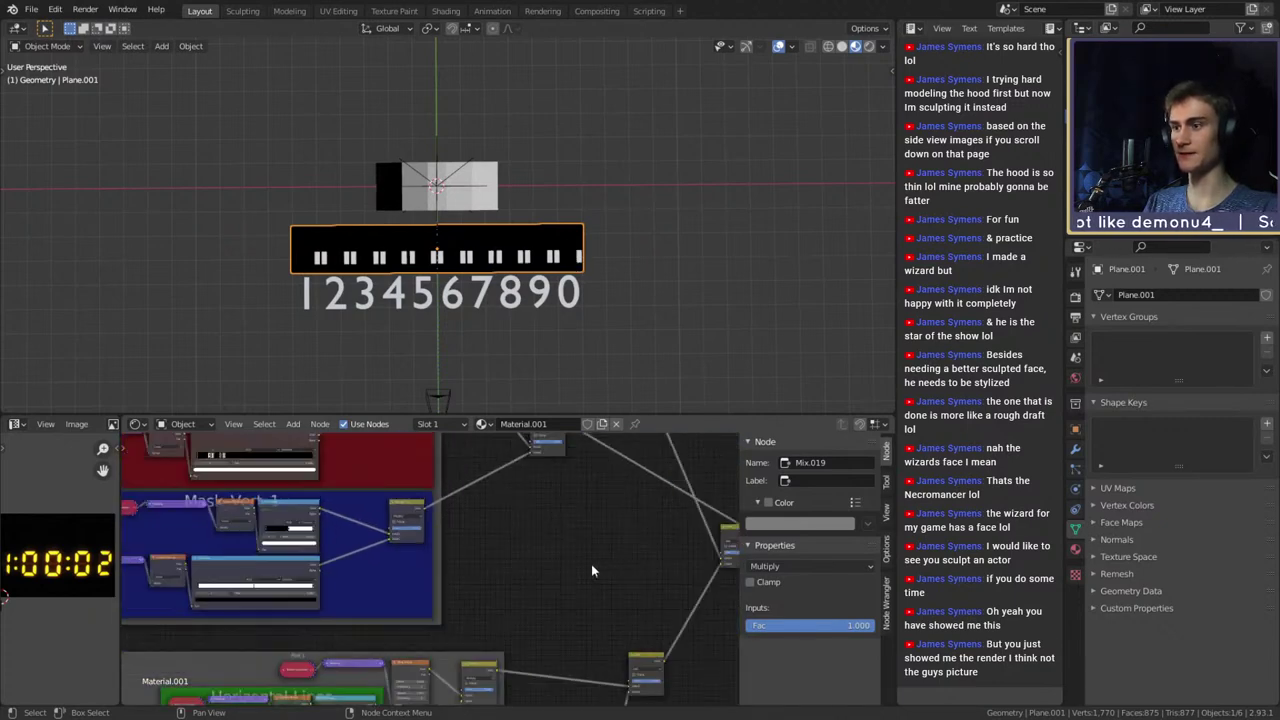
pyautogui.scroll(-4, 600, 566)
pyautogui.moveTo(642, 573); pyautogui.dragTo(480, 613, button='middle')
pyautogui.scroll(2, 471, 632)
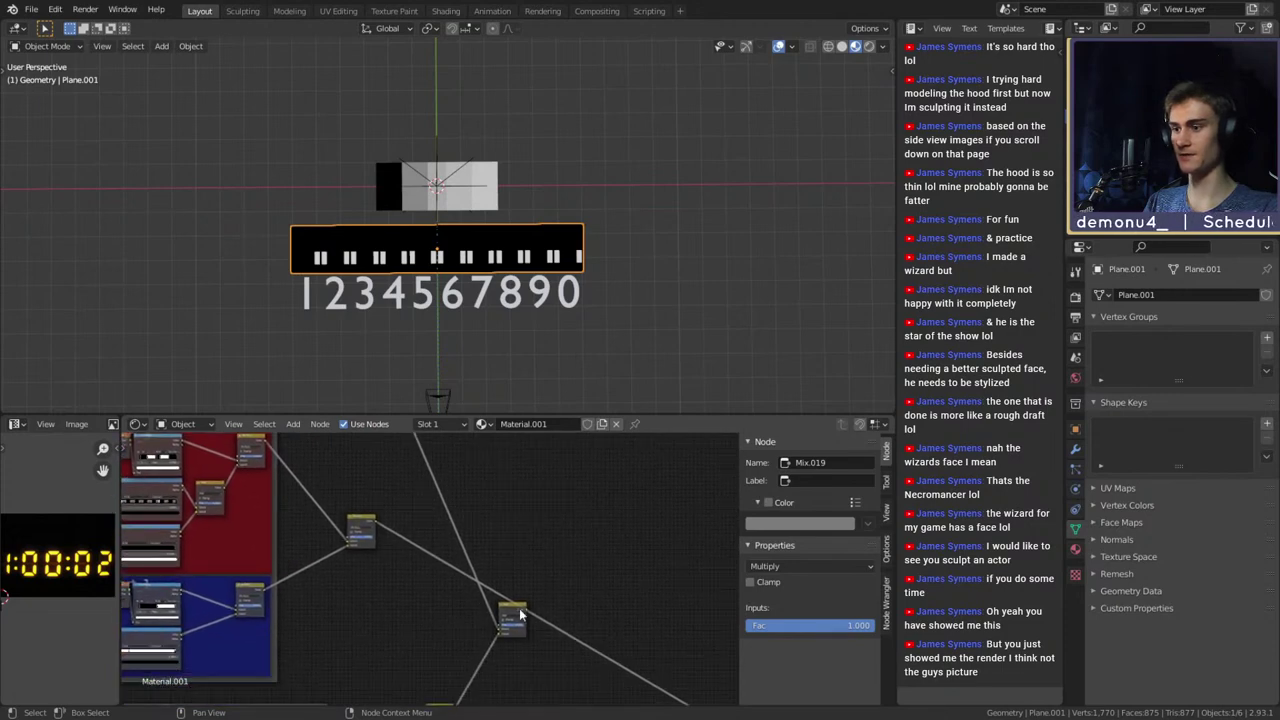
pyautogui.moveTo(519, 614); pyautogui.dragTo(606, 602)
pyautogui.scroll(-5, 502, 555)
pyautogui.moveTo(502, 555); pyautogui.dragTo(478, 599, button='middle')
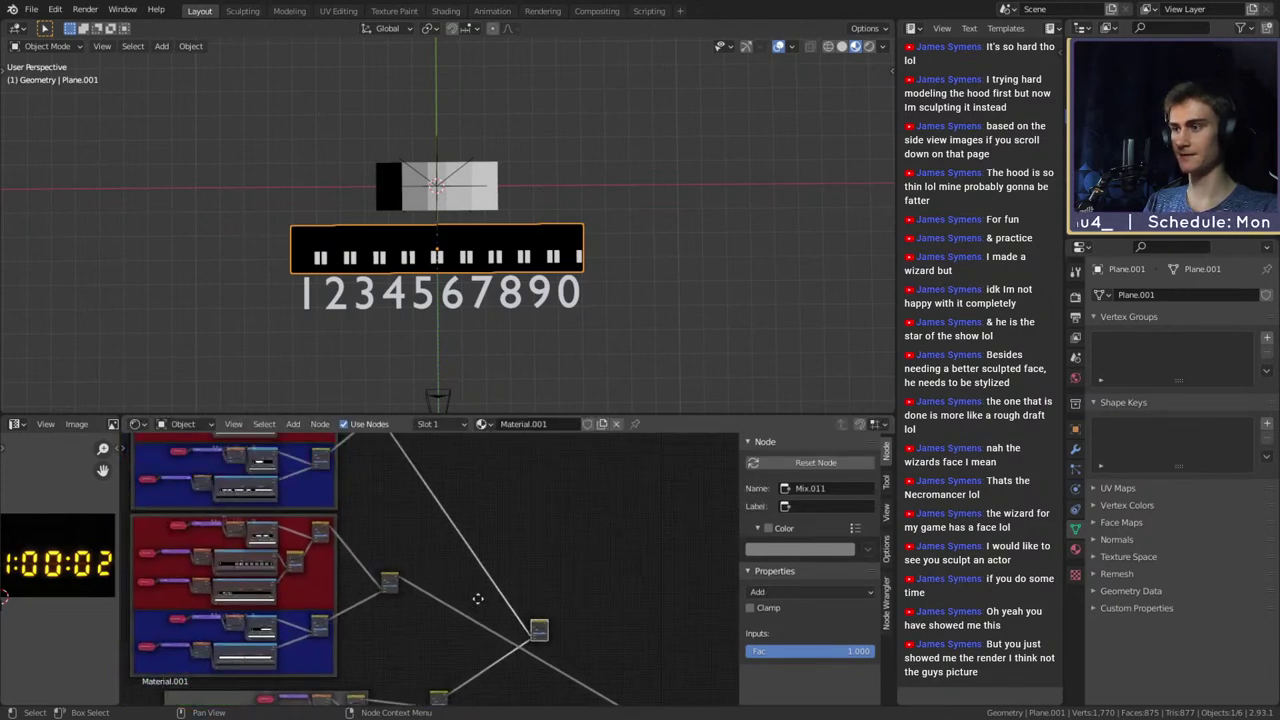
pyautogui.scroll(2, 478, 598)
# Duplicate the Add mix node and insert the copy into the link between the original masks' Multiply node and the existing Add node
pyautogui.hotkey('shift', 'a')
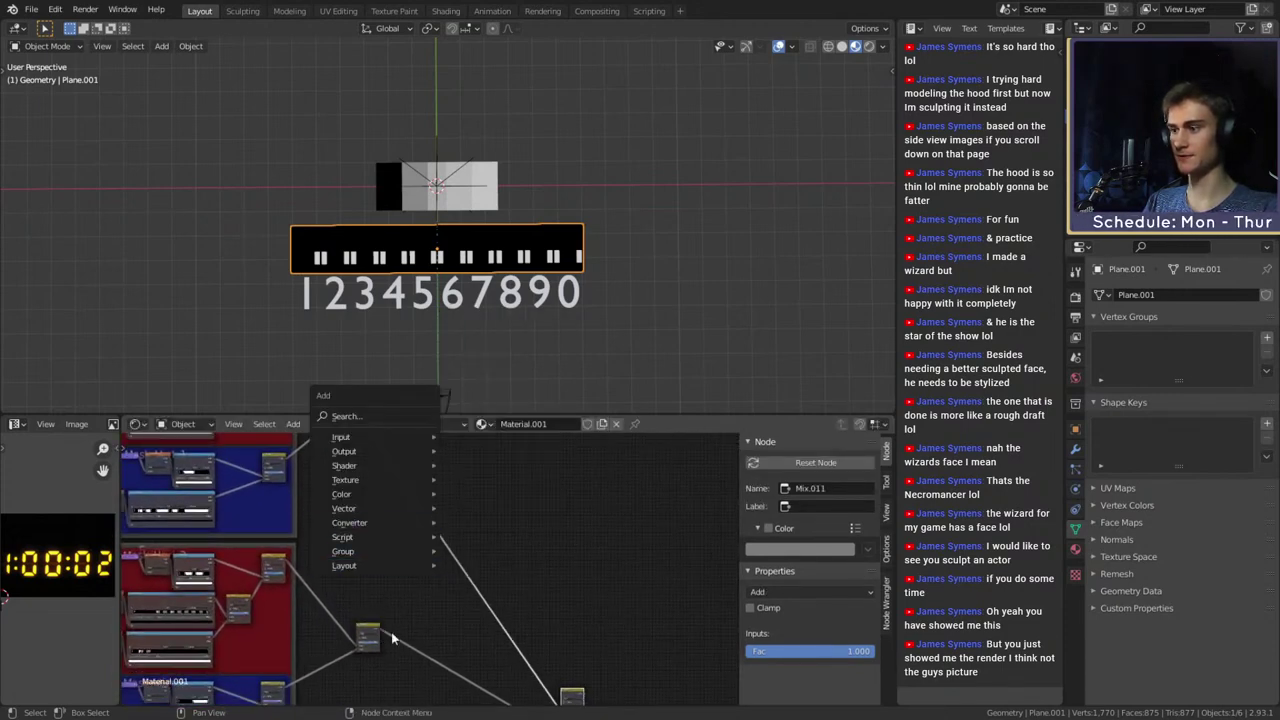
pyautogui.scroll(3, 463, 594)
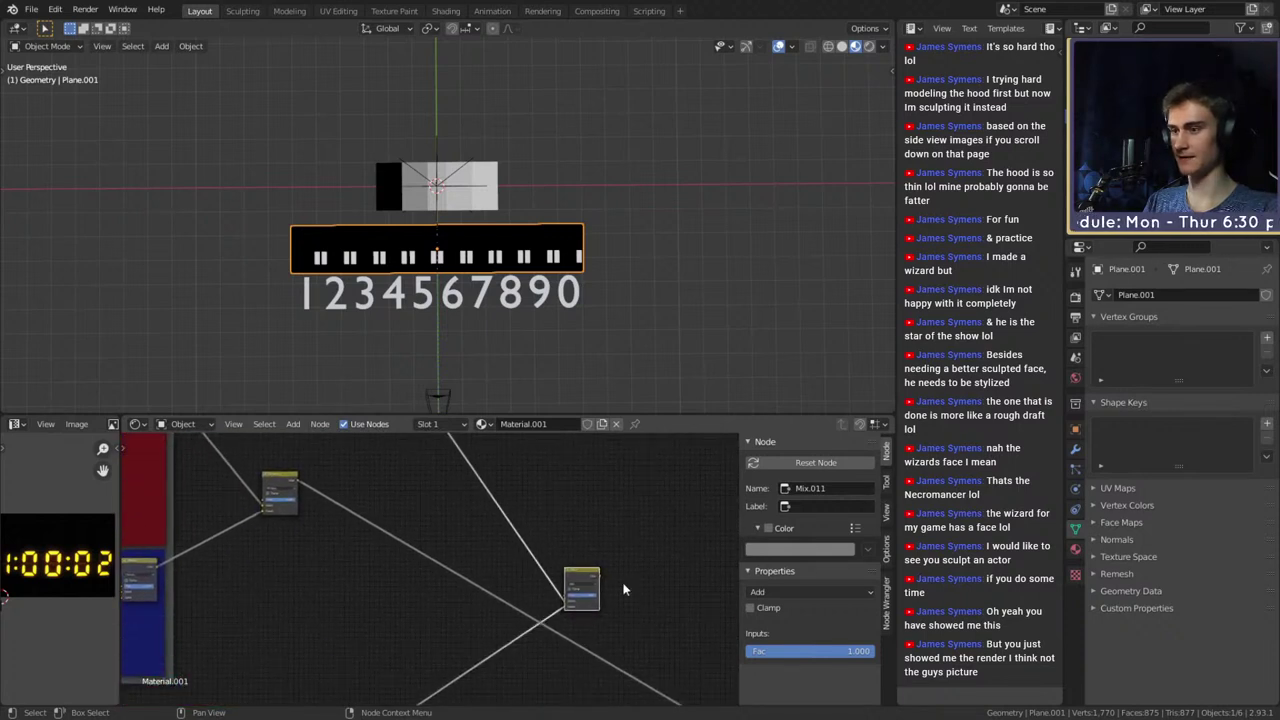
pyautogui.hotkey('shift', 'd')
pyautogui.click(537, 470)
pyautogui.moveTo(286, 493); pyautogui.dragTo(317, 573, button='middle')
# Connect the copied masks' Multiply output to the inserted Add node's second colour input and preview the final Add node
pyautogui.click(329, 562)
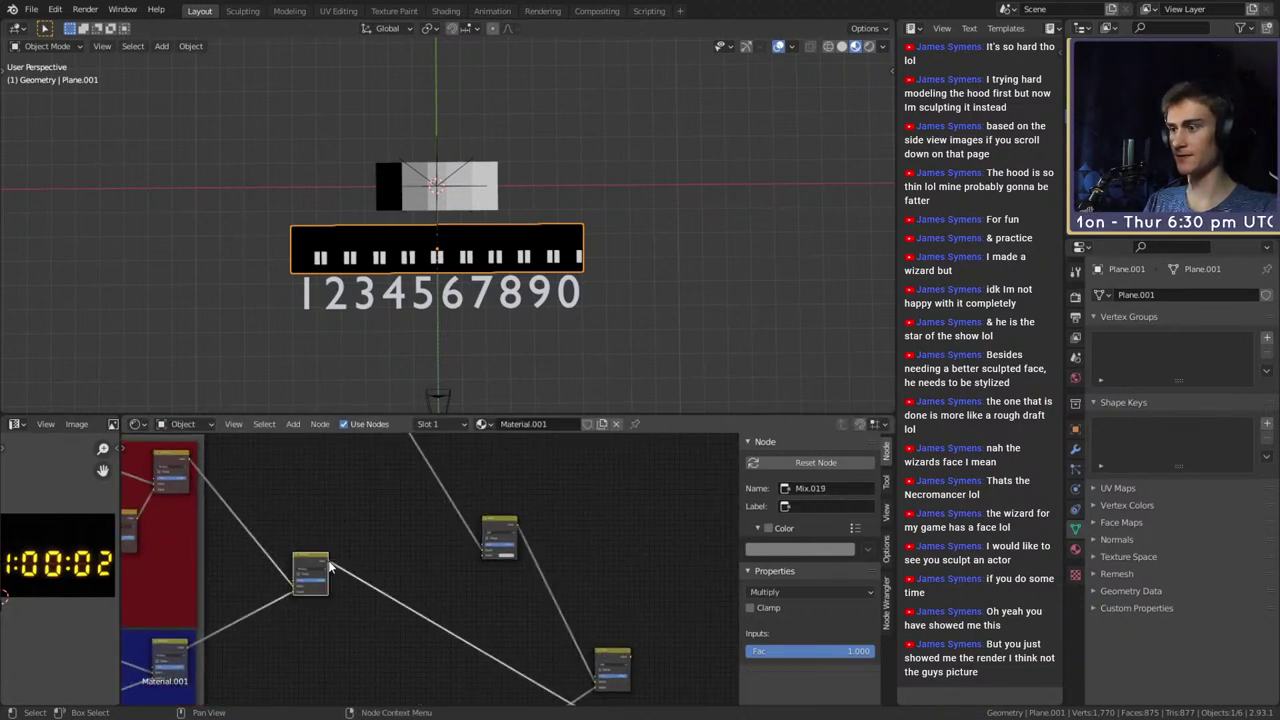
pyautogui.moveTo(330, 567); pyautogui.dragTo(485, 557)
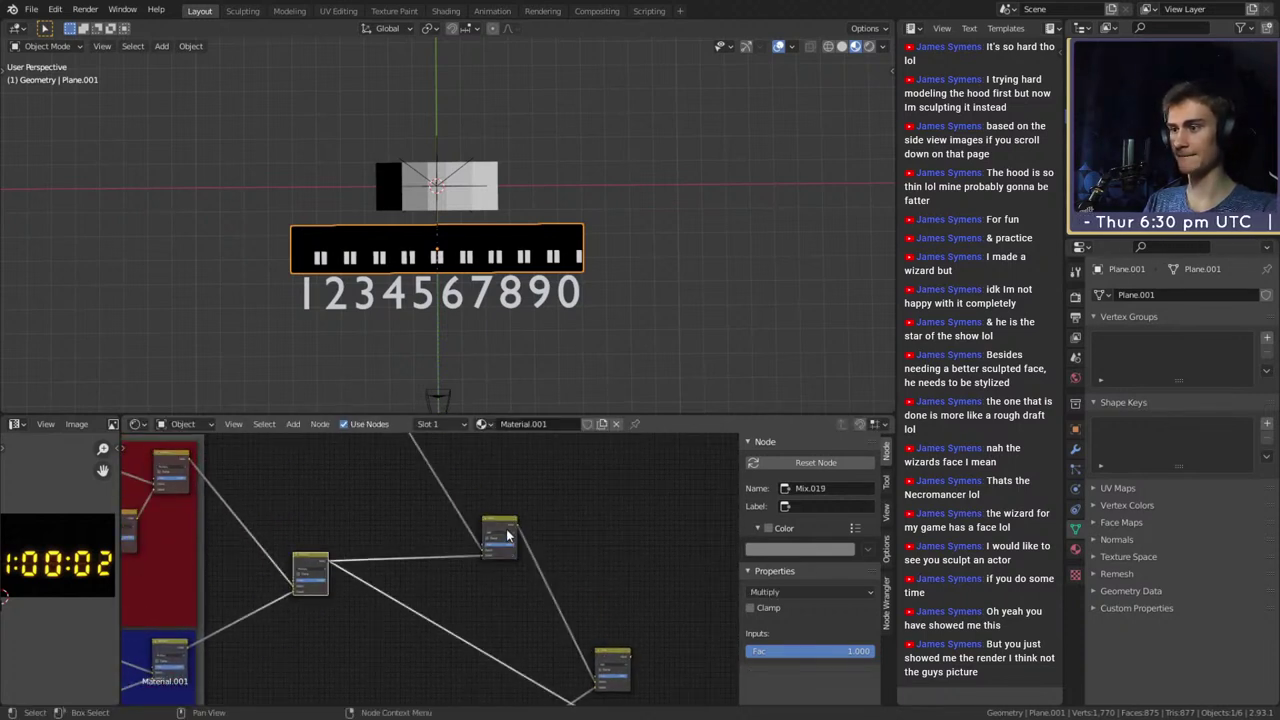
pyautogui.keyDown('ctrl'); pyautogui.keyDown('shift'); pyautogui.click(608, 651); pyautogui.keyUp('shift'); pyautogui.keyUp('ctrl')
pyautogui.moveTo(344, 617); pyautogui.dragTo(606, 529, button='middle')
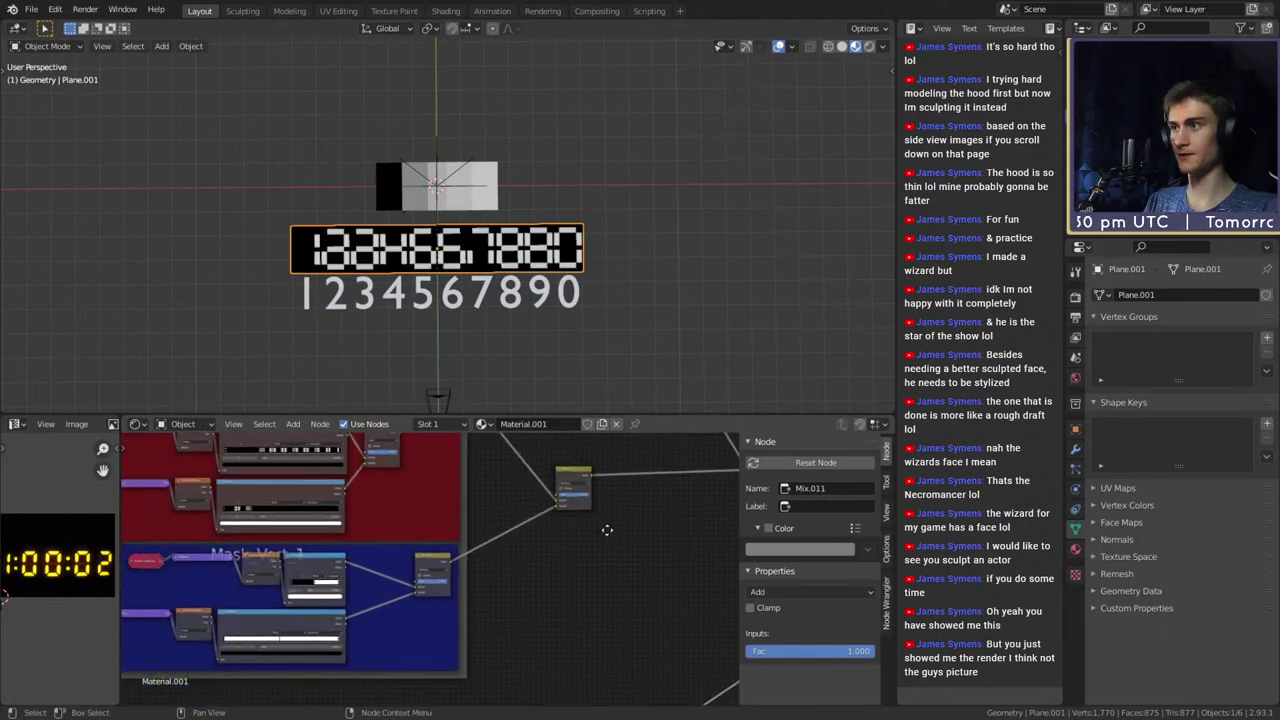
# Move the white stop of the lower ColorRamp in the blue mask frame to position 0.940
pyautogui.moveTo(440, 620); pyautogui.dragTo(613, 592, button='middle')
pyautogui.scroll(3, 583, 568)
pyautogui.scroll(1, 566, 609)
pyautogui.scroll(5, 613, 586)
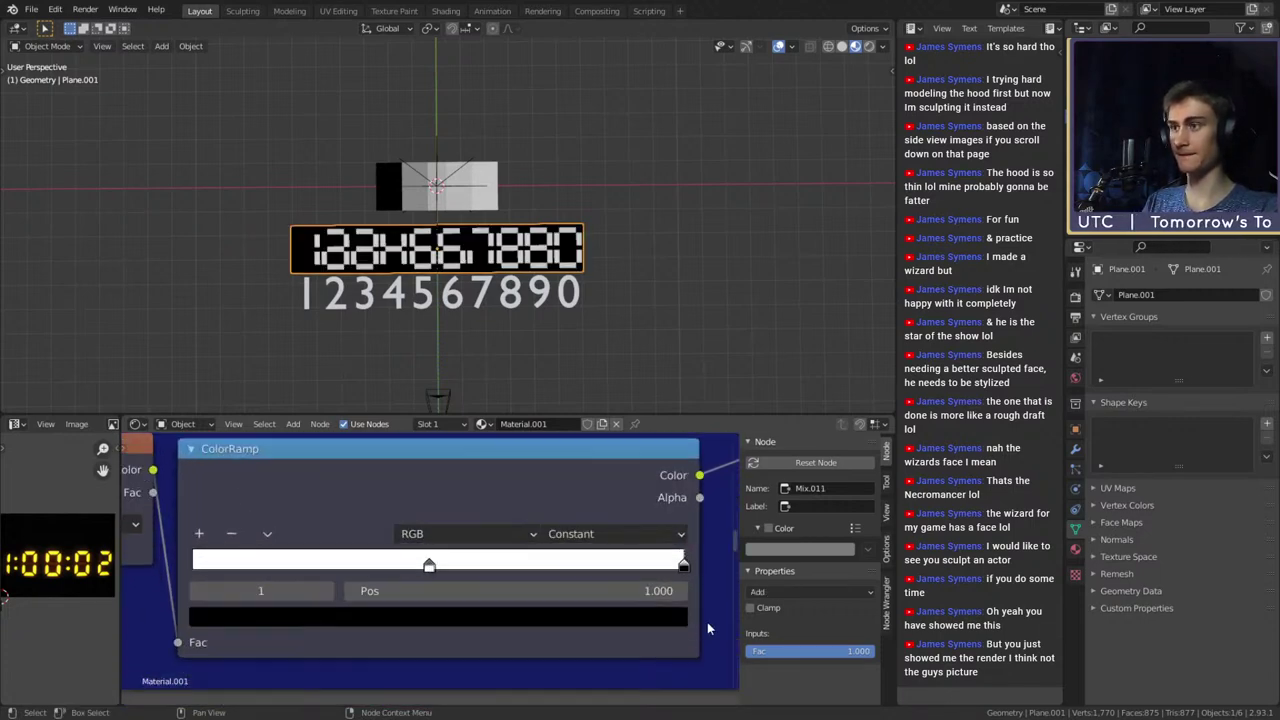
pyautogui.moveTo(326, 573); pyautogui.dragTo(570, 568)
pyautogui.click(530, 630)
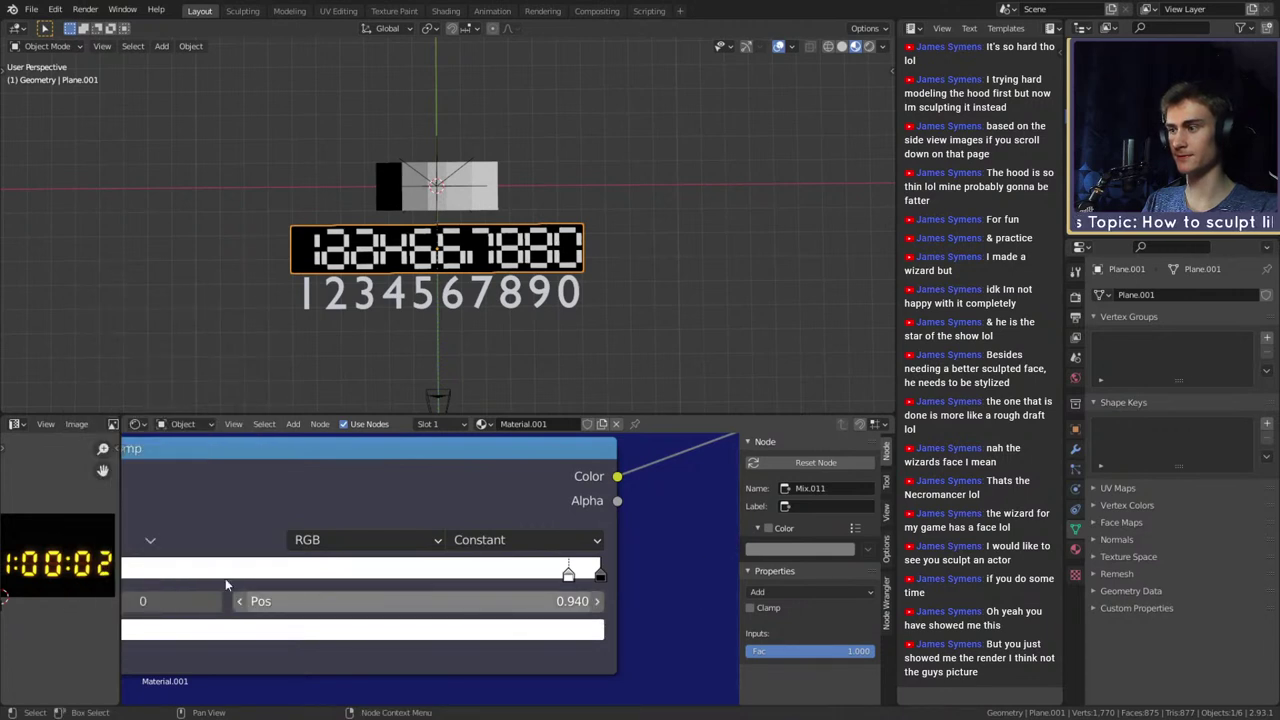
# Add a white stop at 0.970 to the blue frame's lower ColorRamp and turn the 0.940 stop black
pyautogui.moveTo(215, 546); pyautogui.dragTo(296, 547, button='middle')
pyautogui.click(159, 542)
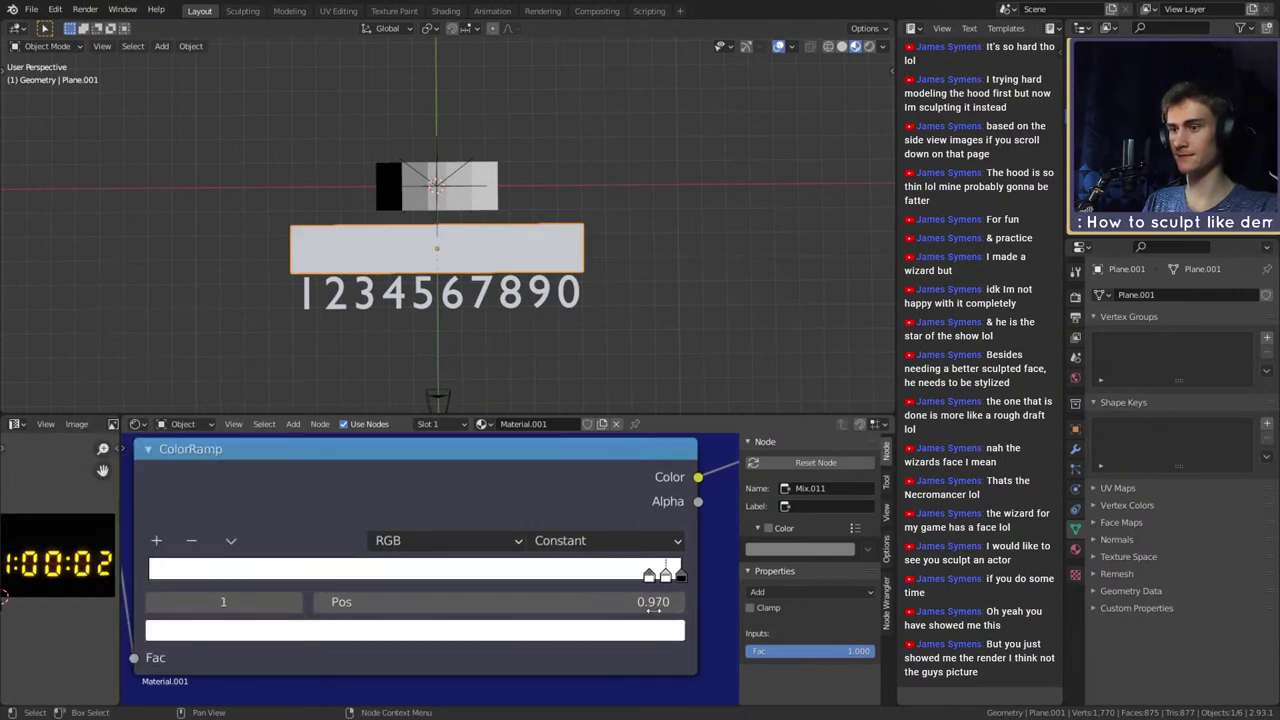
pyautogui.click(621, 634)
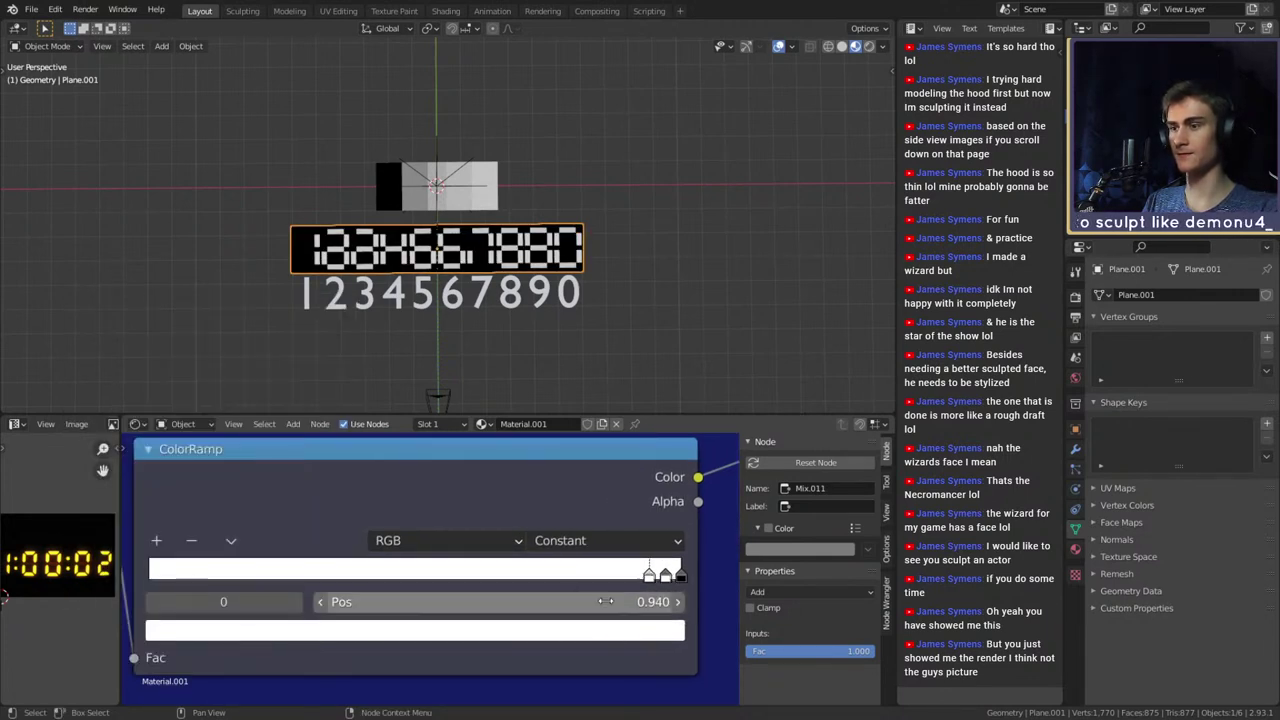
pyautogui.click(617, 631)
pyautogui.click(505, 637)
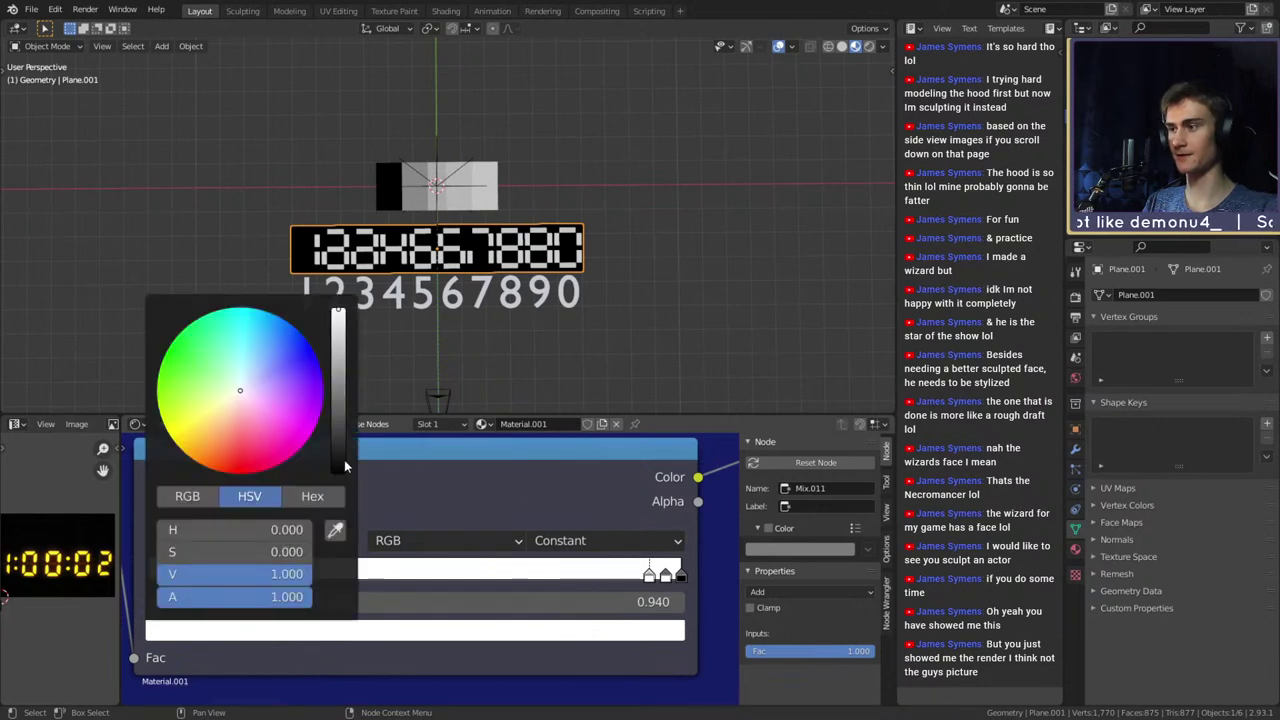
pyautogui.moveTo(348, 466); pyautogui.dragTo(382, 479)
# Shift the black stop to about 0.83 and the white stop above it to about 0.87
pyautogui.scroll(1, 532, 615)
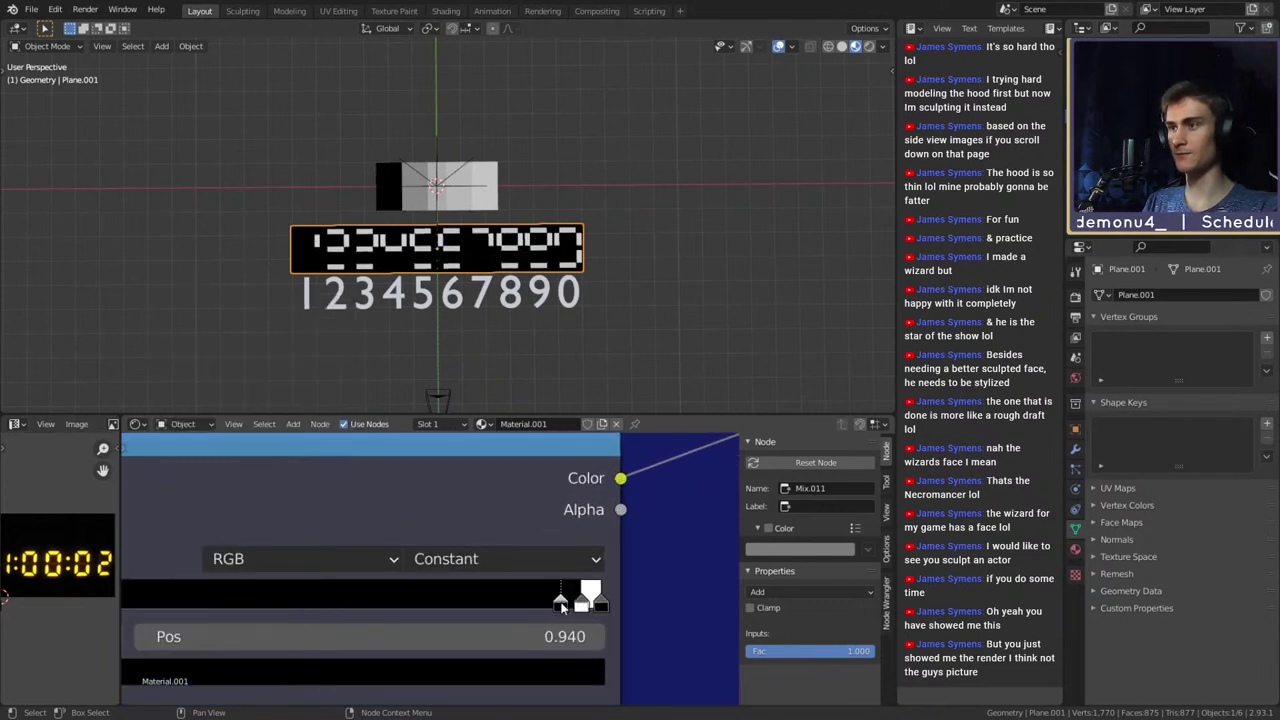
pyautogui.moveTo(562, 606); pyautogui.dragTo(476, 613)
pyautogui.click(546, 608)
pyautogui.moveTo(360, 602); pyautogui.dragTo(589, 586, button='middle')
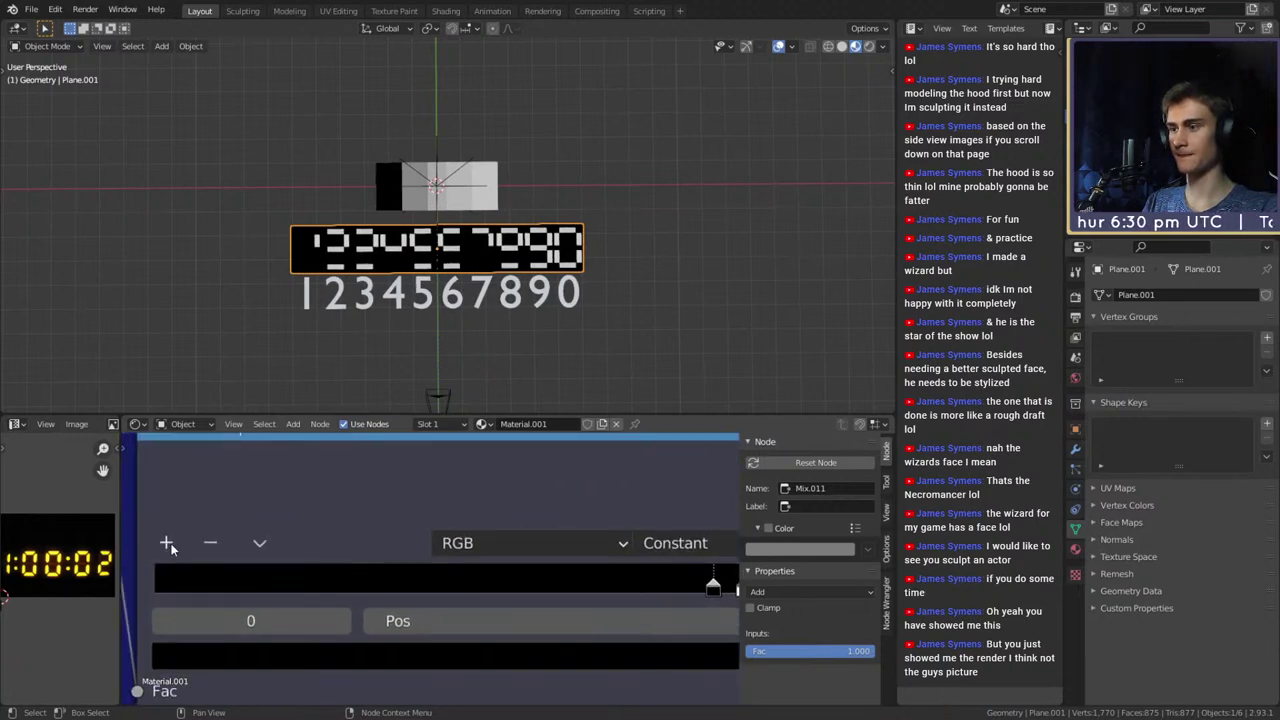
# Add another ColorRamp stop, place it at about 0.77 and turn it white
pyautogui.click(170, 545)
pyautogui.moveTo(660, 604); pyautogui.dragTo(549, 606, button='middle')
pyautogui.moveTo(610, 588); pyautogui.dragTo(545, 653)
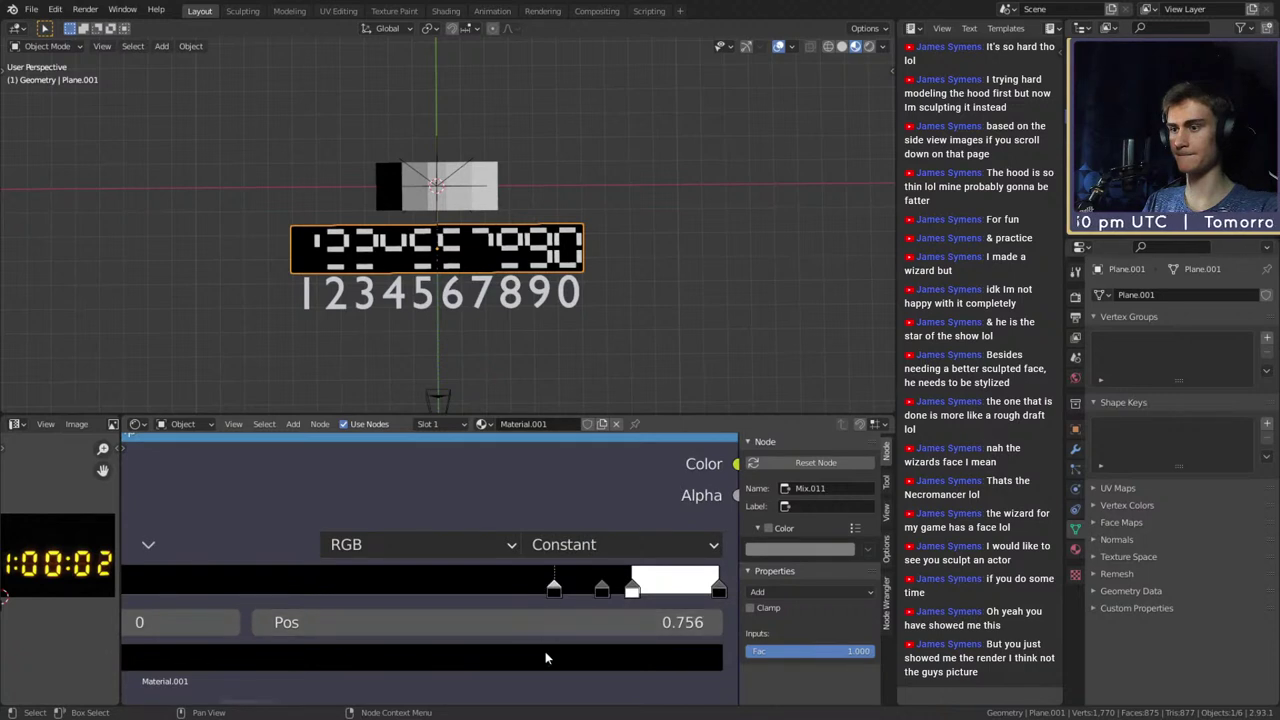
pyautogui.click(545, 658)
pyautogui.click(340, 650)
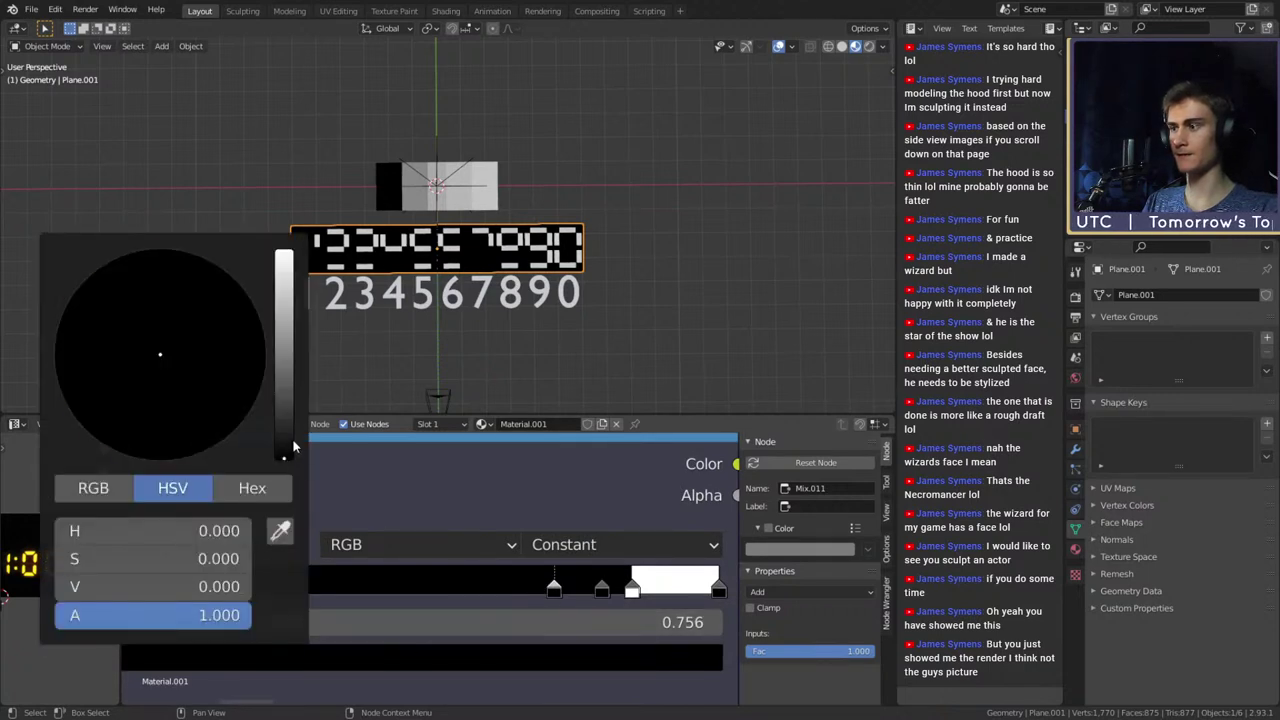
pyautogui.moveTo(293, 447); pyautogui.dragTo(286, 252)
pyautogui.moveTo(557, 591)
pyautogui.mouseDown()
pyautogui.moveTo(589, 592)
pyautogui.moveTo(564, 591)
pyautogui.mouseUp()
# Add one more ColorRamp stop, turn it black and place it at 0.000
pyautogui.moveTo(442, 600); pyautogui.dragTo(512, 600, button='middle')
pyautogui.scroll(-3, 227, 571)
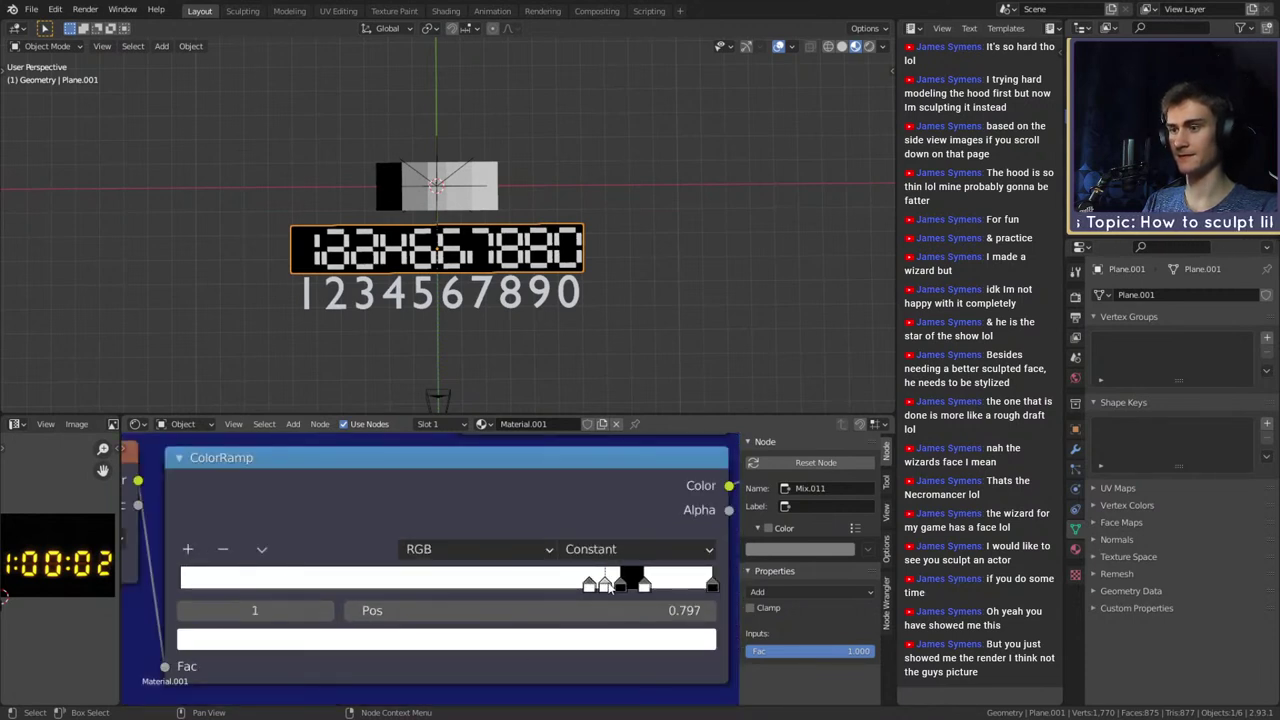
pyautogui.moveTo(606, 584); pyautogui.dragTo(566, 586)
pyautogui.click(380, 639)
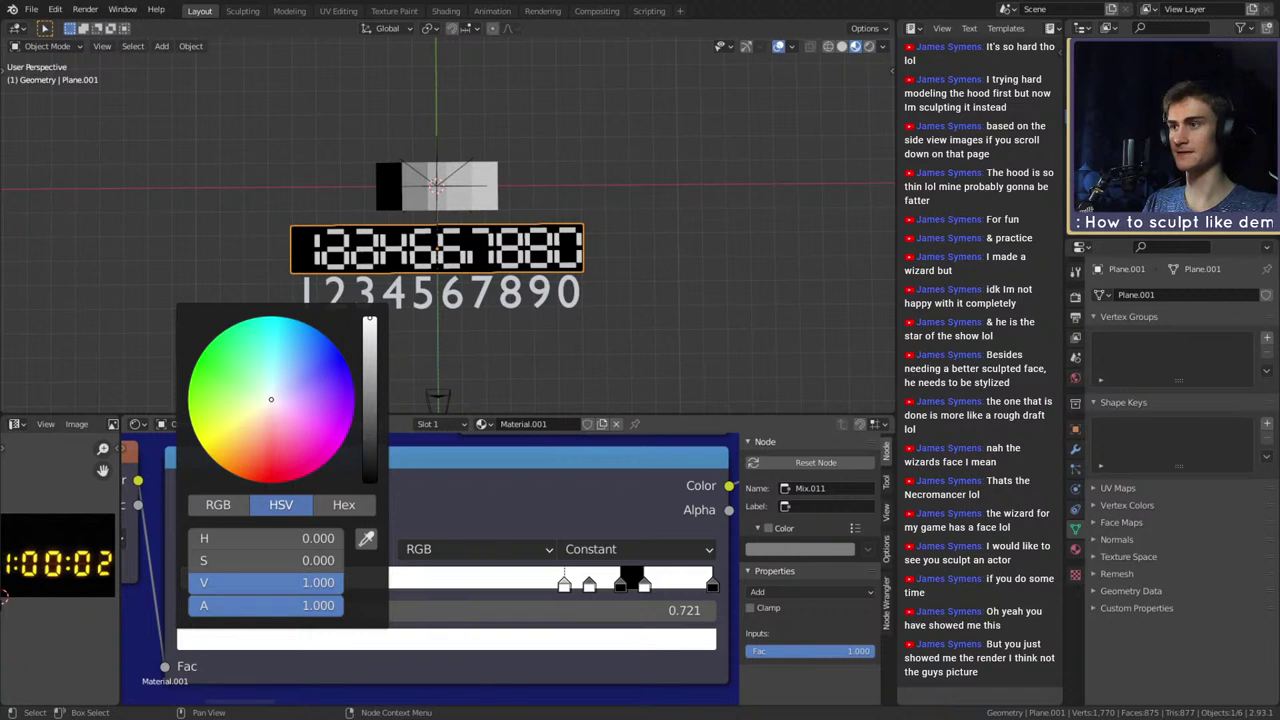
pyautogui.click(564, 637)
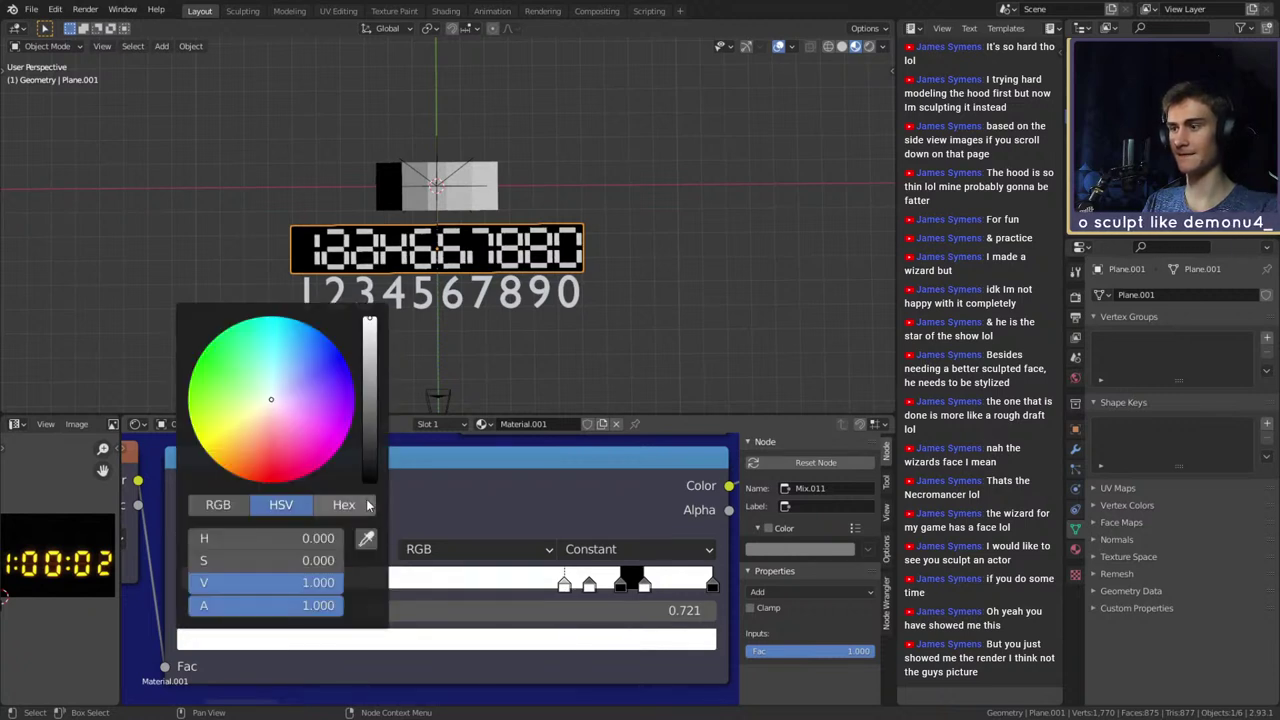
pyautogui.moveTo(365, 436); pyautogui.dragTo(370, 494)
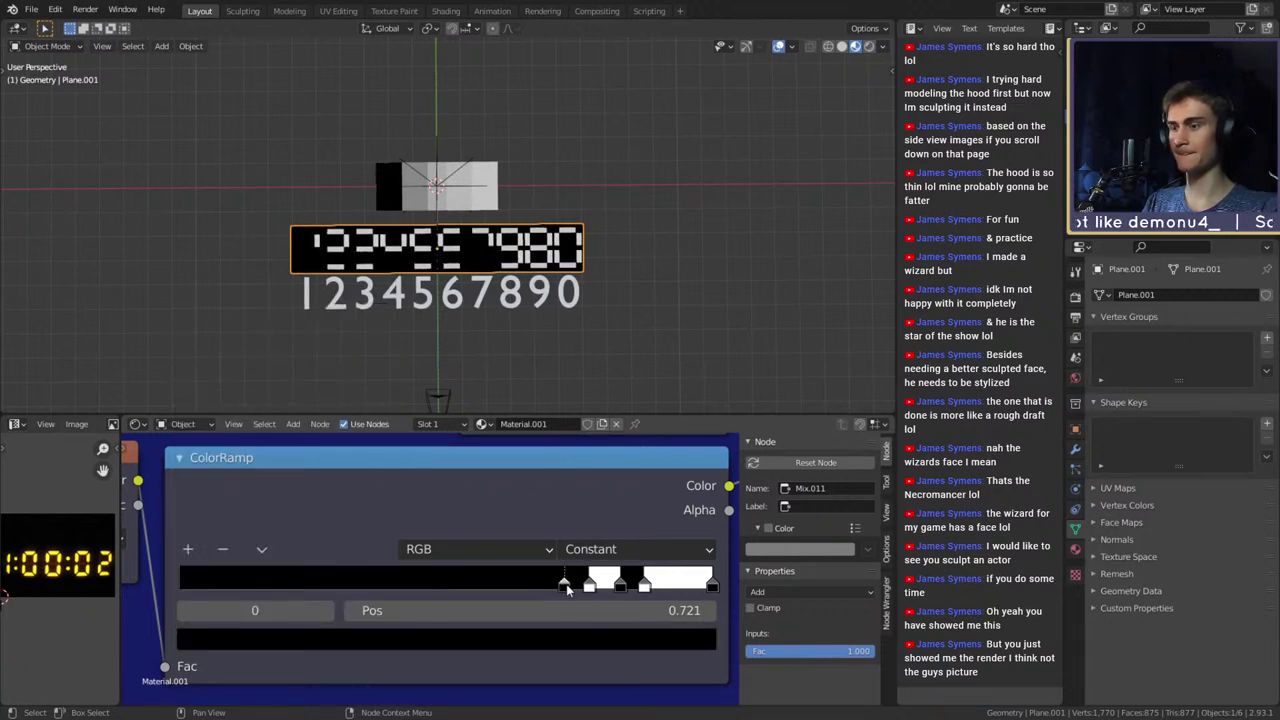
pyautogui.moveTo(567, 590); pyautogui.dragTo(469, 588)
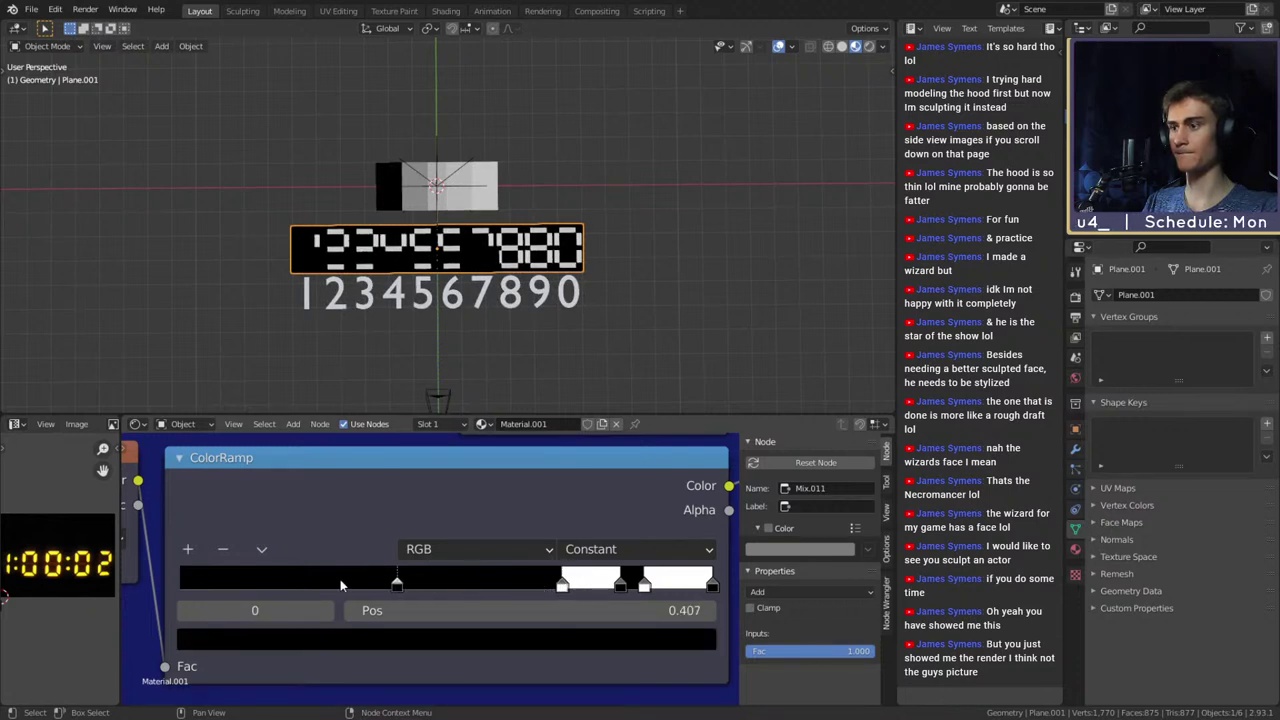
pyautogui.moveTo(340, 585); pyautogui.dragTo(178, 588)
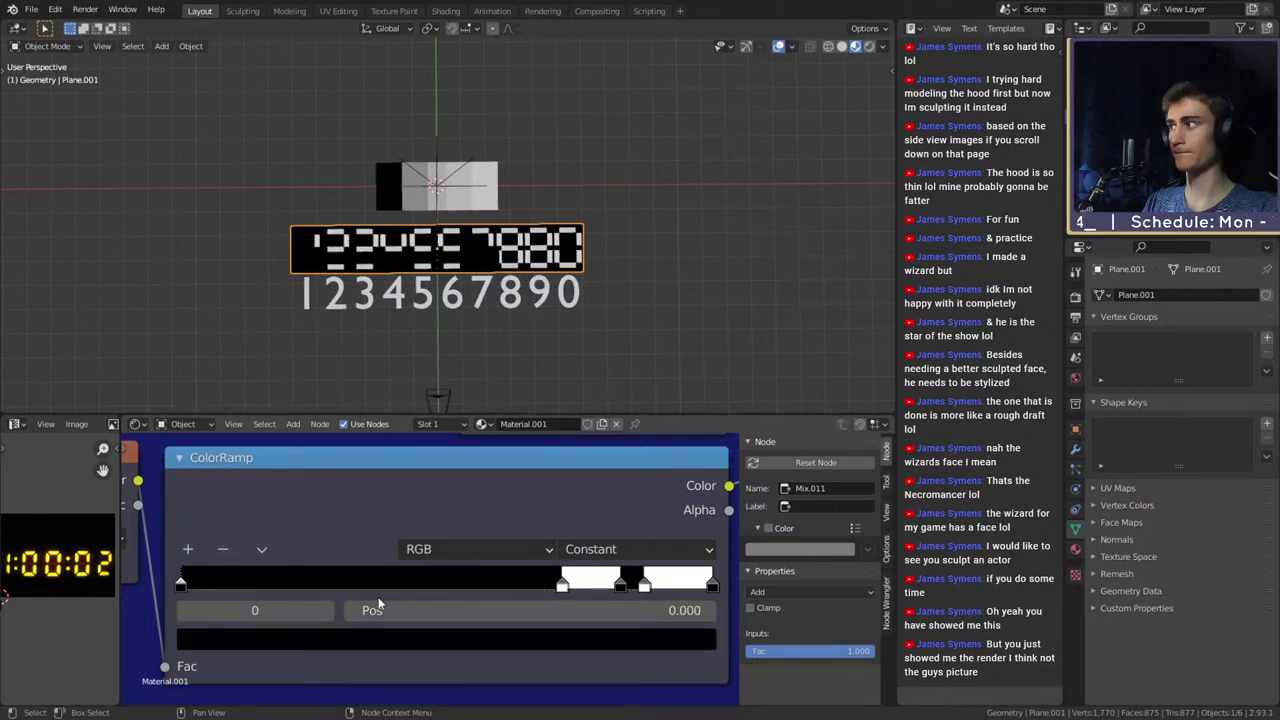
# Move the lowest white stop to about 0.67 and add a black stop at 0.551
pyautogui.moveTo(561, 589); pyautogui.dragTo(538, 590)
pyautogui.click(559, 588)
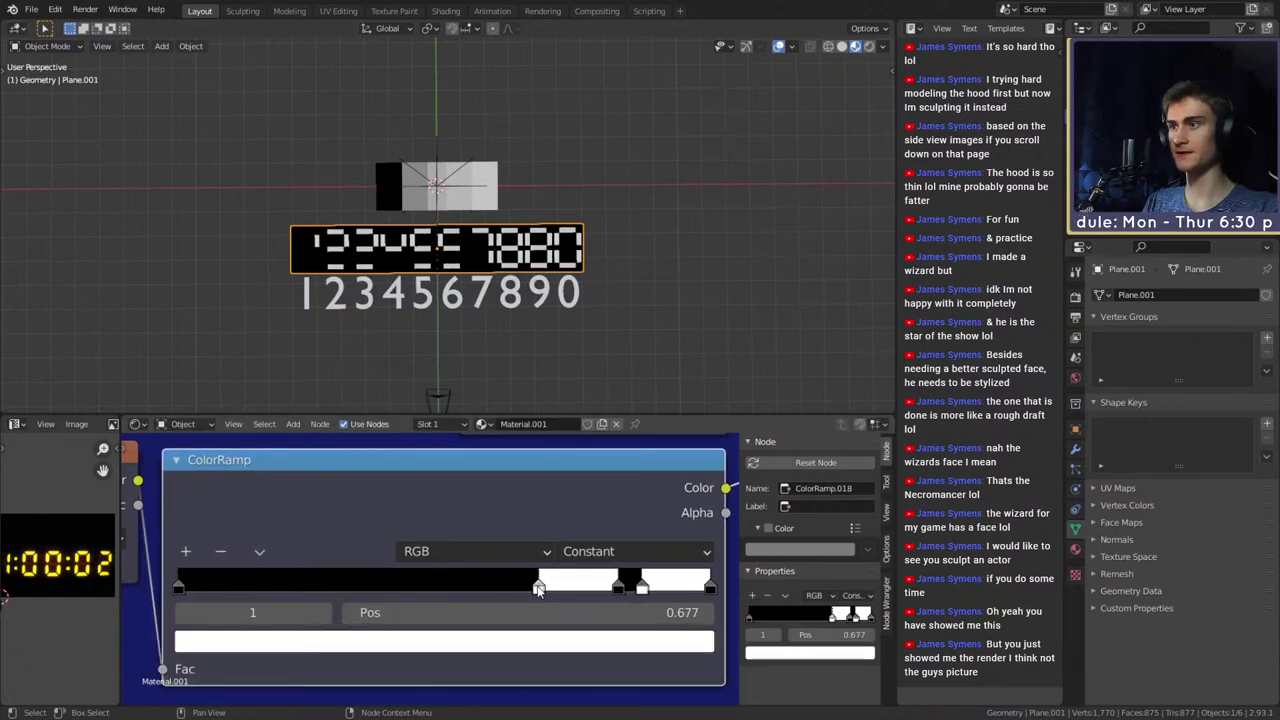
pyautogui.click(186, 552)
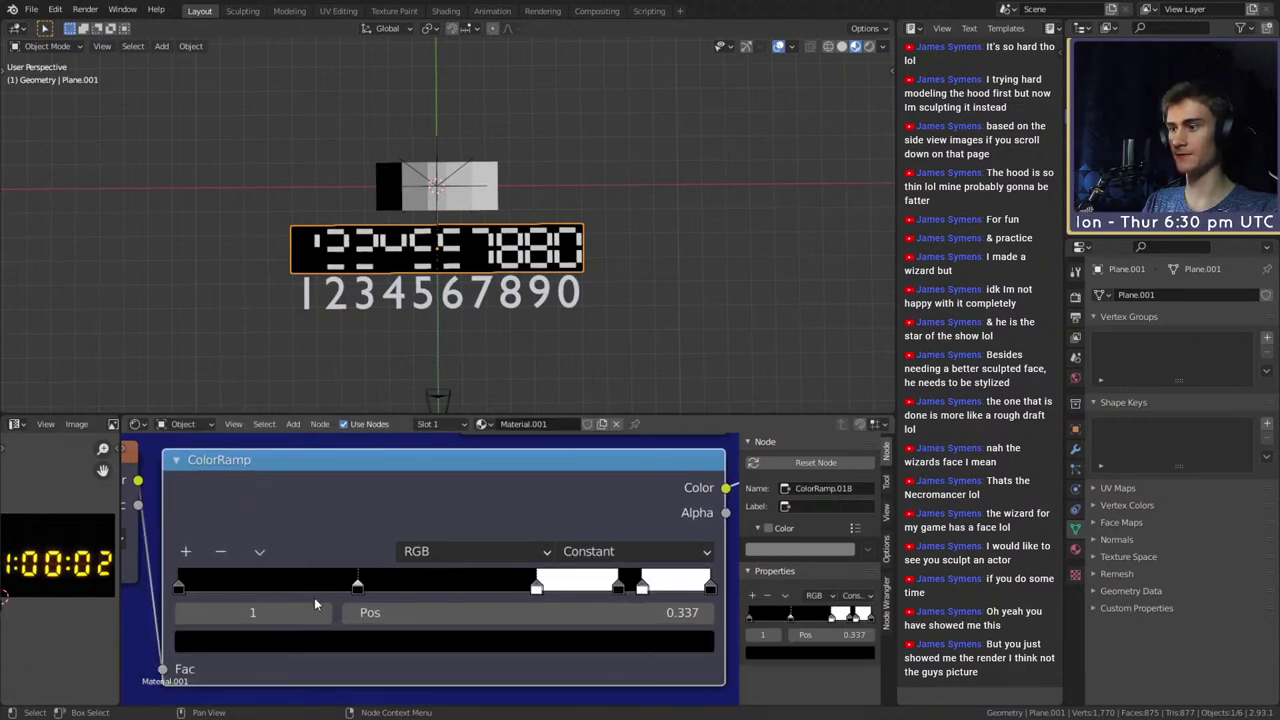
pyautogui.moveTo(358, 587); pyautogui.dragTo(473, 590)
pyautogui.click(462, 639)
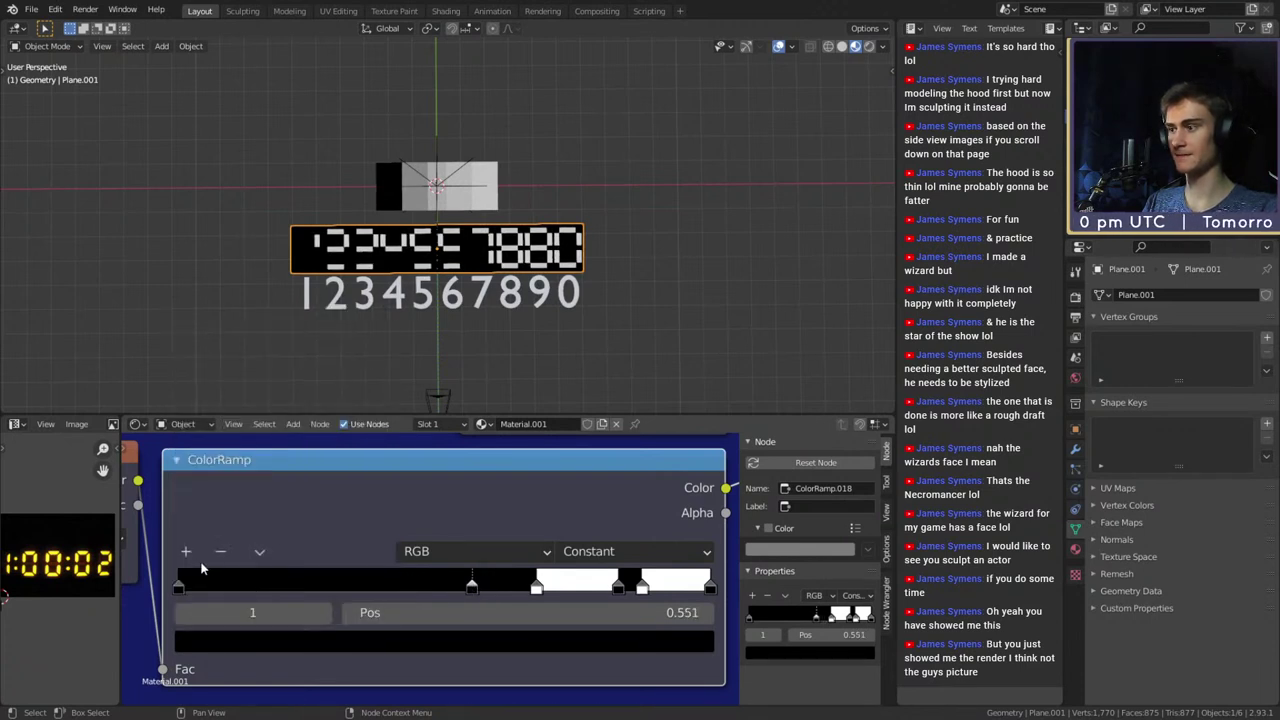
# Add a white stop in the lower black range, then set it to 0.480 and the black stop above it to 0.611
pyautogui.click(435, 641)
pyautogui.moveTo(371, 416); pyautogui.dragTo(372, 308)
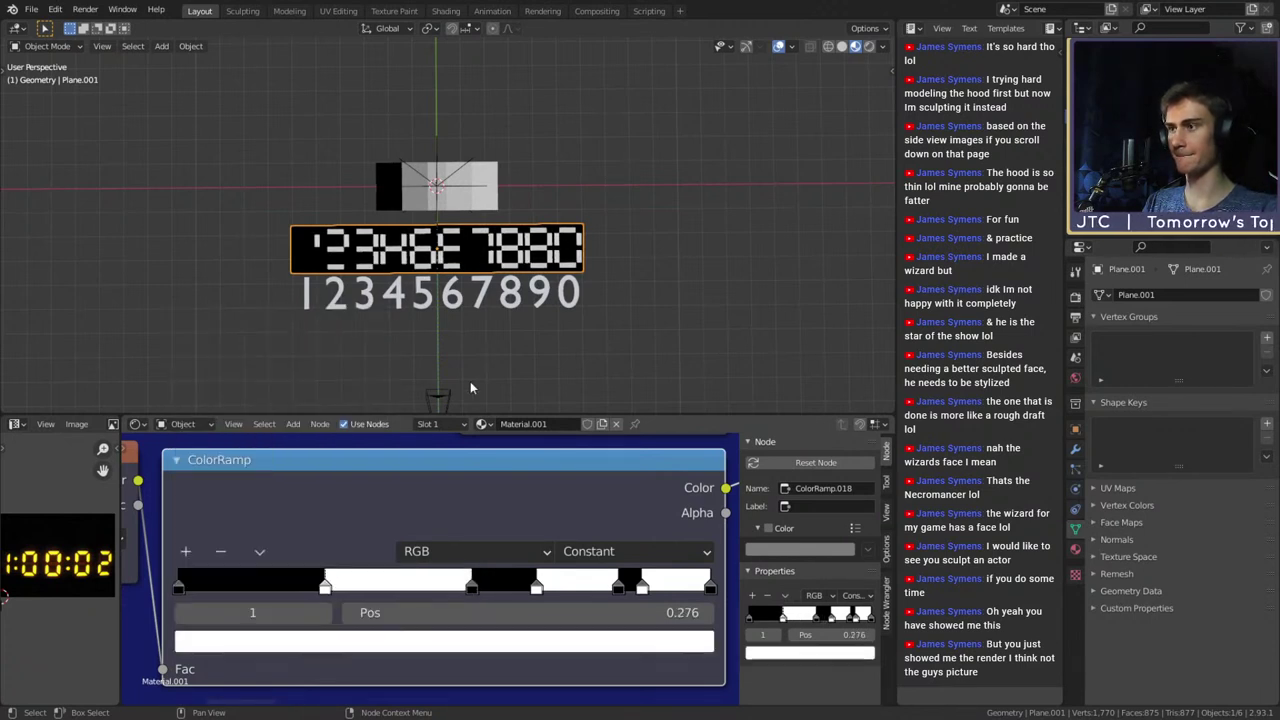
pyautogui.moveTo(325, 587); pyautogui.dragTo(501, 593)
pyautogui.click(472, 588)
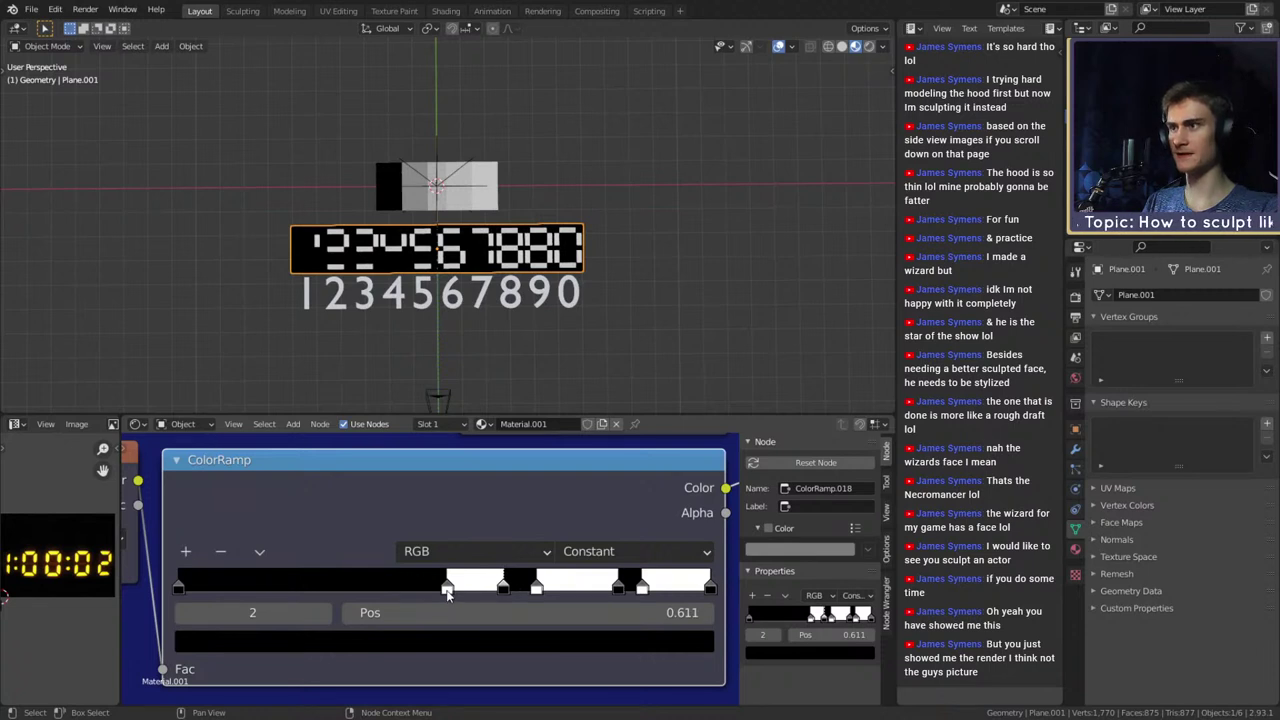
pyautogui.moveTo(447, 590); pyautogui.dragTo(435, 590)
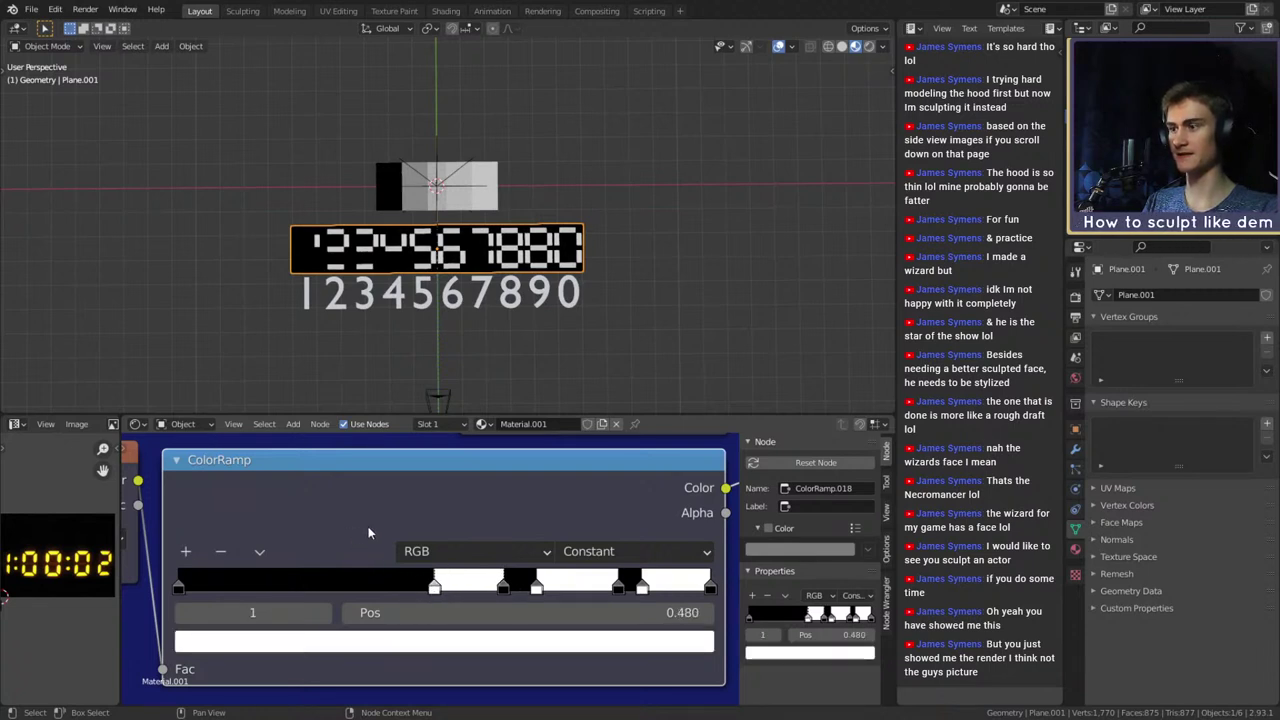
# Add two stops in the black range below the 0.480 stop and turn the lower one white
pyautogui.scroll(-2, 340, 531)
pyautogui.click(315, 542)
pyautogui.click(459, 637)
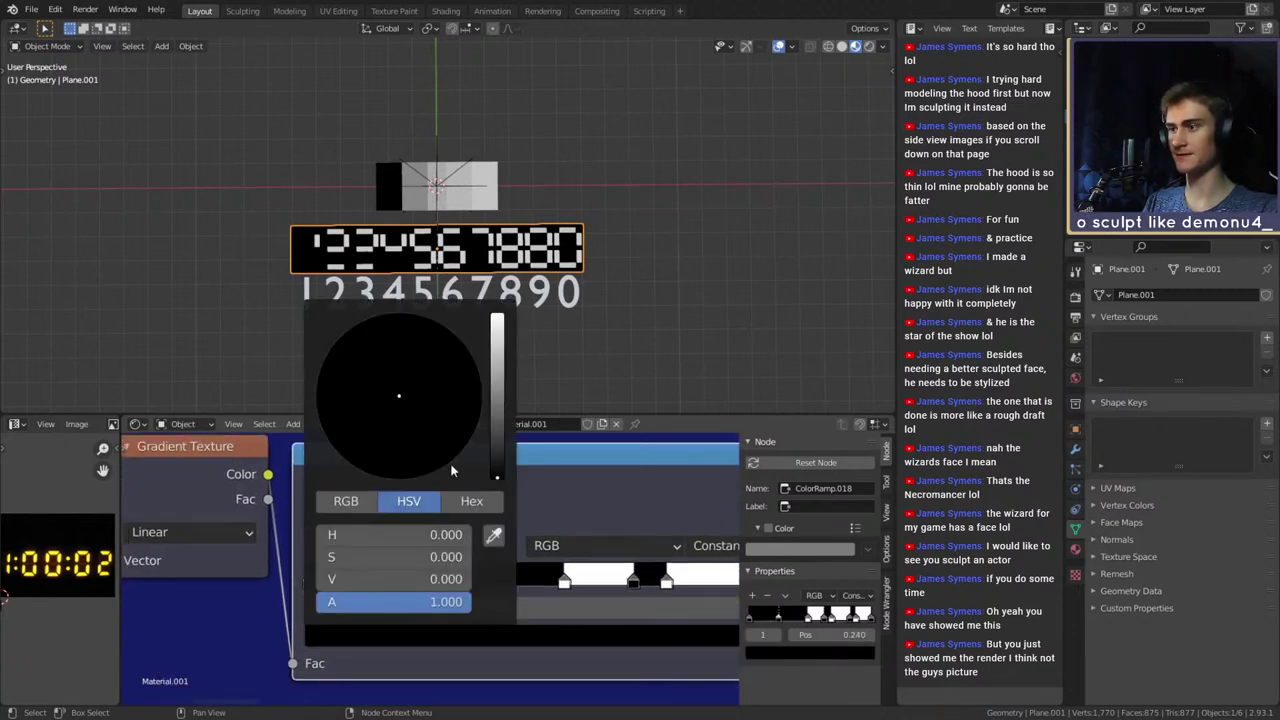
pyautogui.click(315, 545)
pyautogui.click(440, 642)
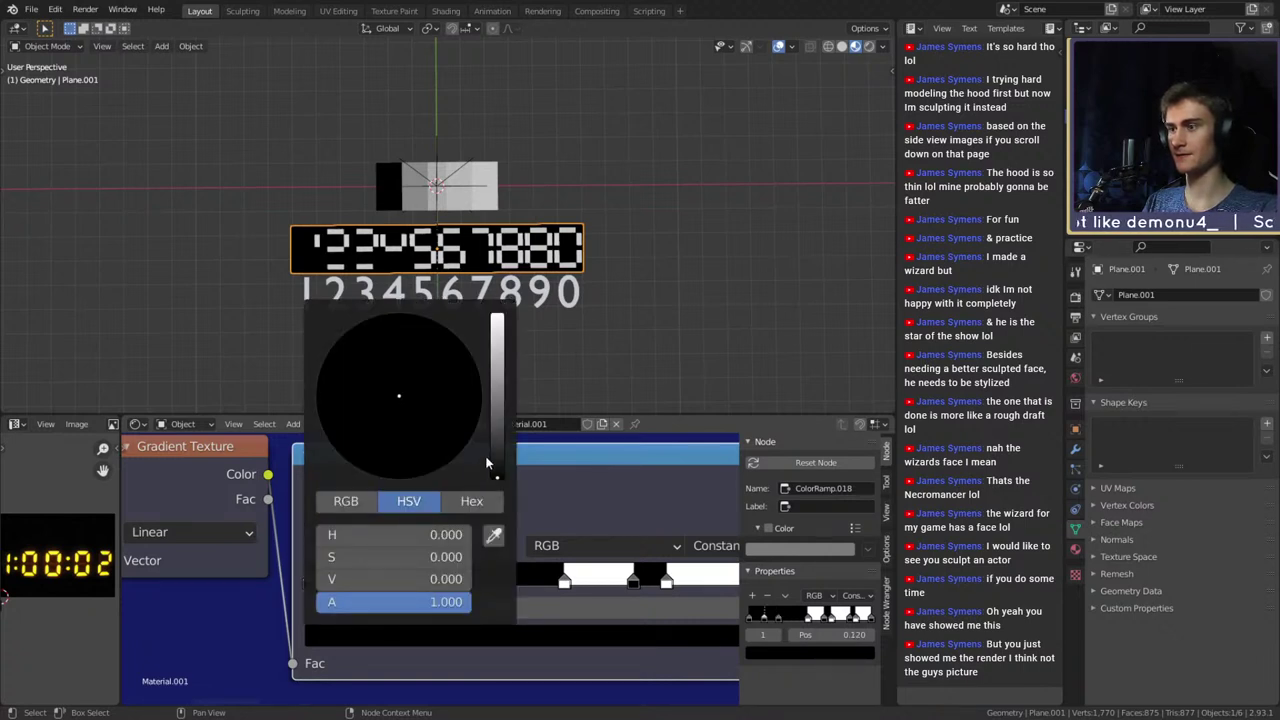
pyautogui.moveTo(489, 458); pyautogui.dragTo(489, 318)
# Position the new black stop at about 0.41 and the new white stop at about 0.34
pyautogui.click(437, 581)
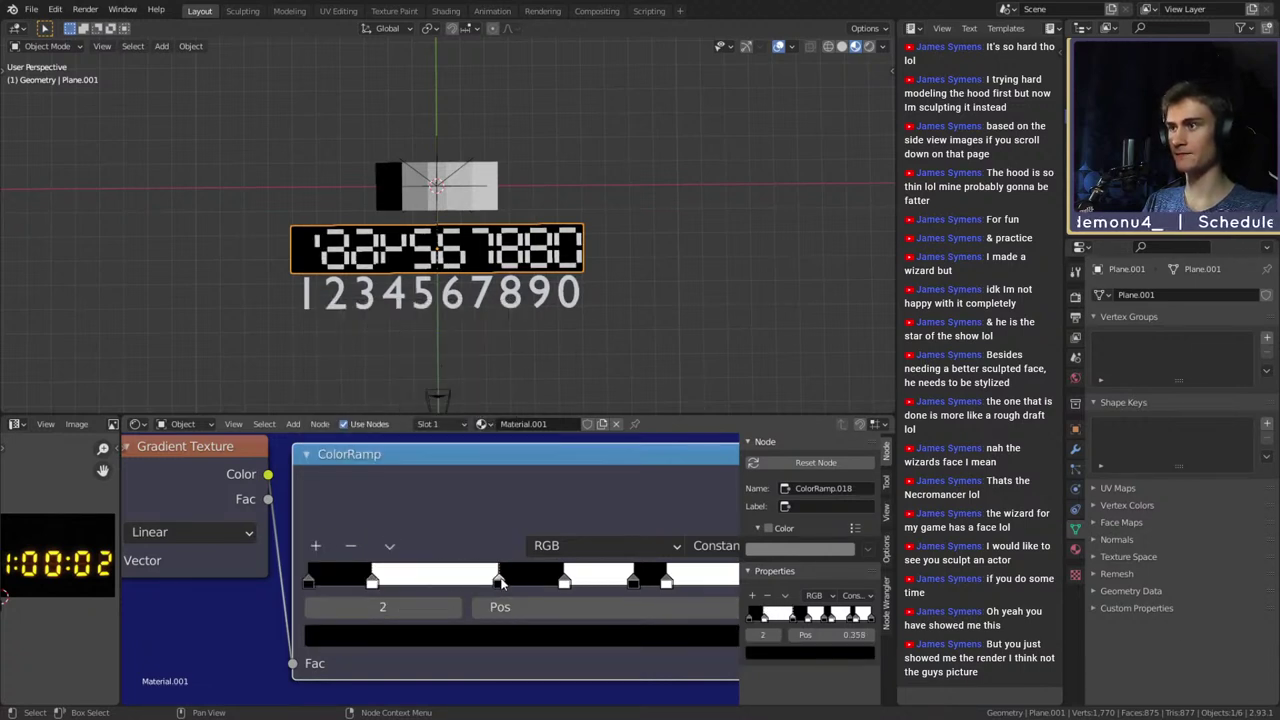
pyautogui.moveTo(531, 581); pyautogui.dragTo(526, 581)
pyautogui.moveTo(373, 581); pyautogui.dragTo(467, 583)
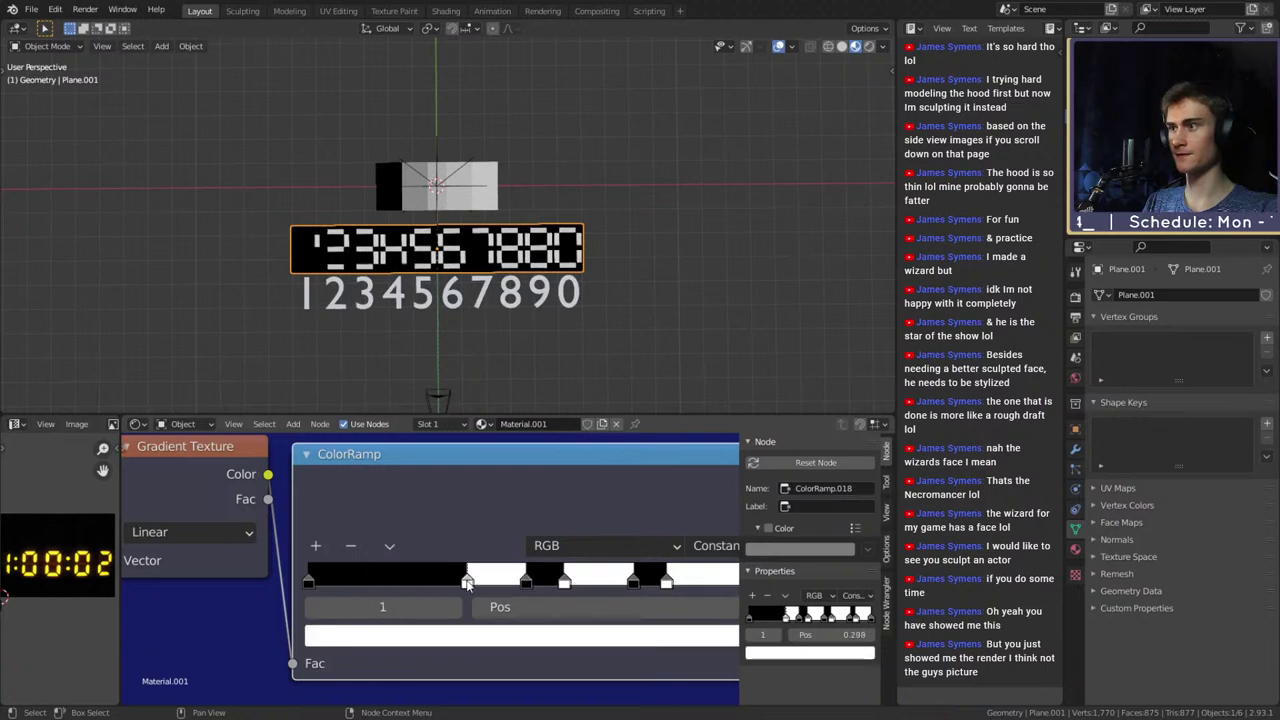
# Add a black and a white stop below the 0.34 stop, placing black at about 0.32 and white at about 0.27
pyautogui.click(316, 547)
pyautogui.click(325, 547)
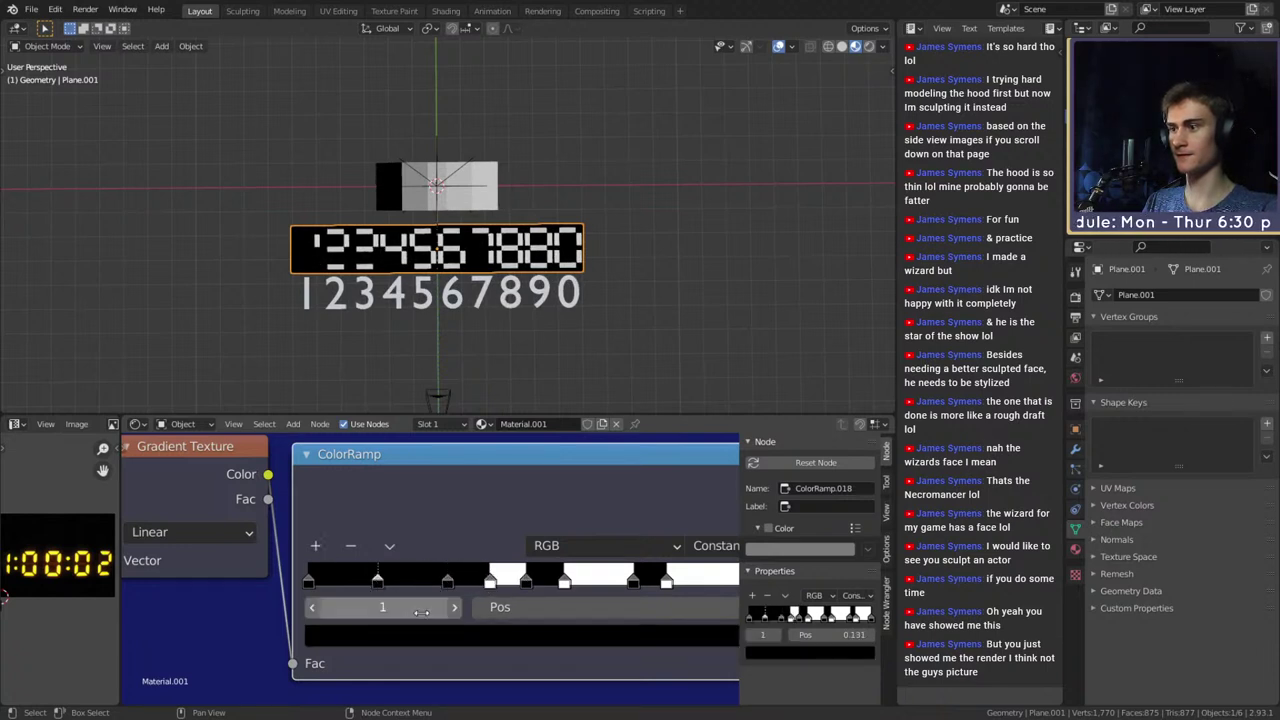
pyautogui.click(429, 639)
pyautogui.moveTo(495, 422); pyautogui.dragTo(496, 308)
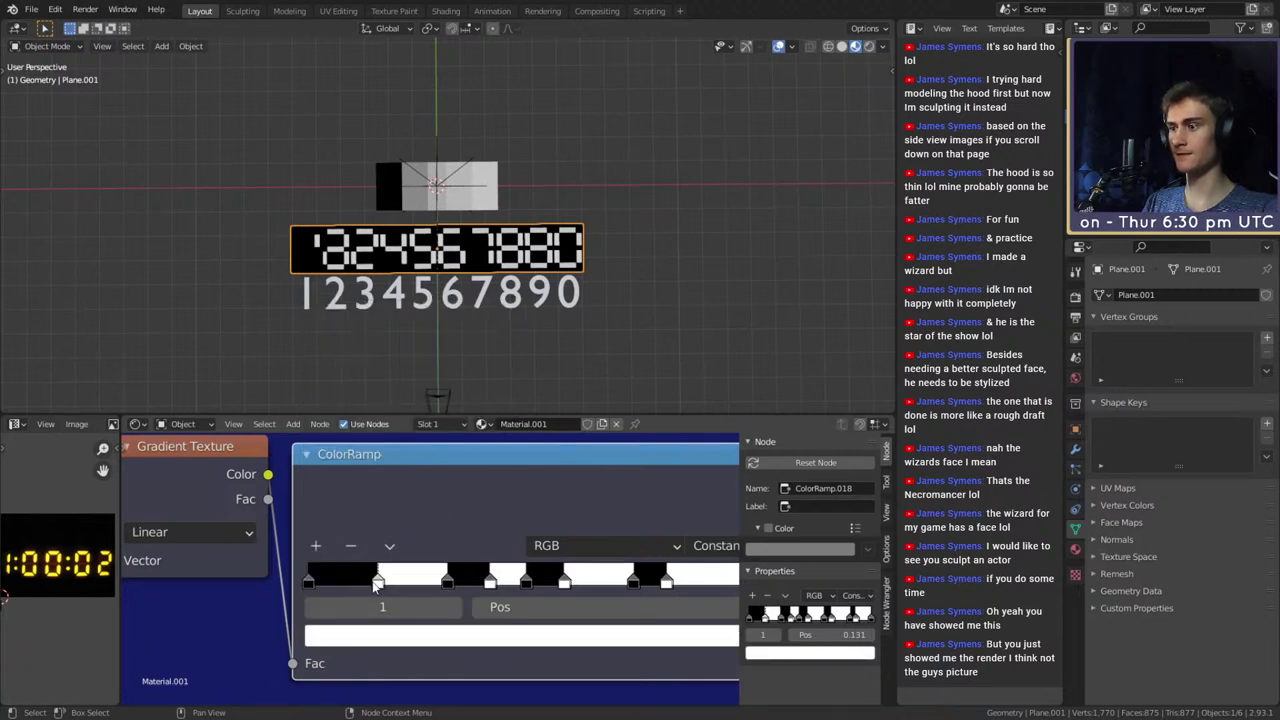
pyautogui.moveTo(379, 588); pyautogui.dragTo(451, 585)
# Add a final stop pair near the ramp's start, with white at 0.101 and black at 0.191
pyautogui.click(312, 545)
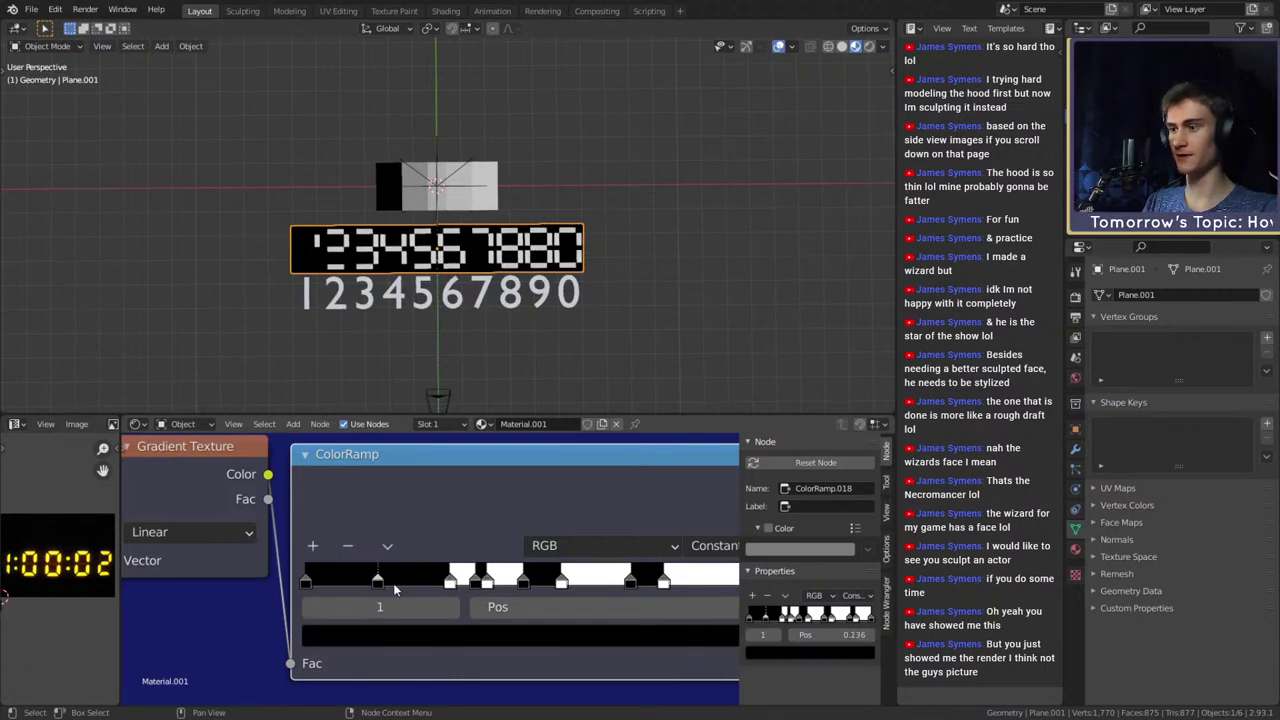
pyautogui.click(399, 636)
pyautogui.moveTo(386, 584); pyautogui.dragTo(393, 588)
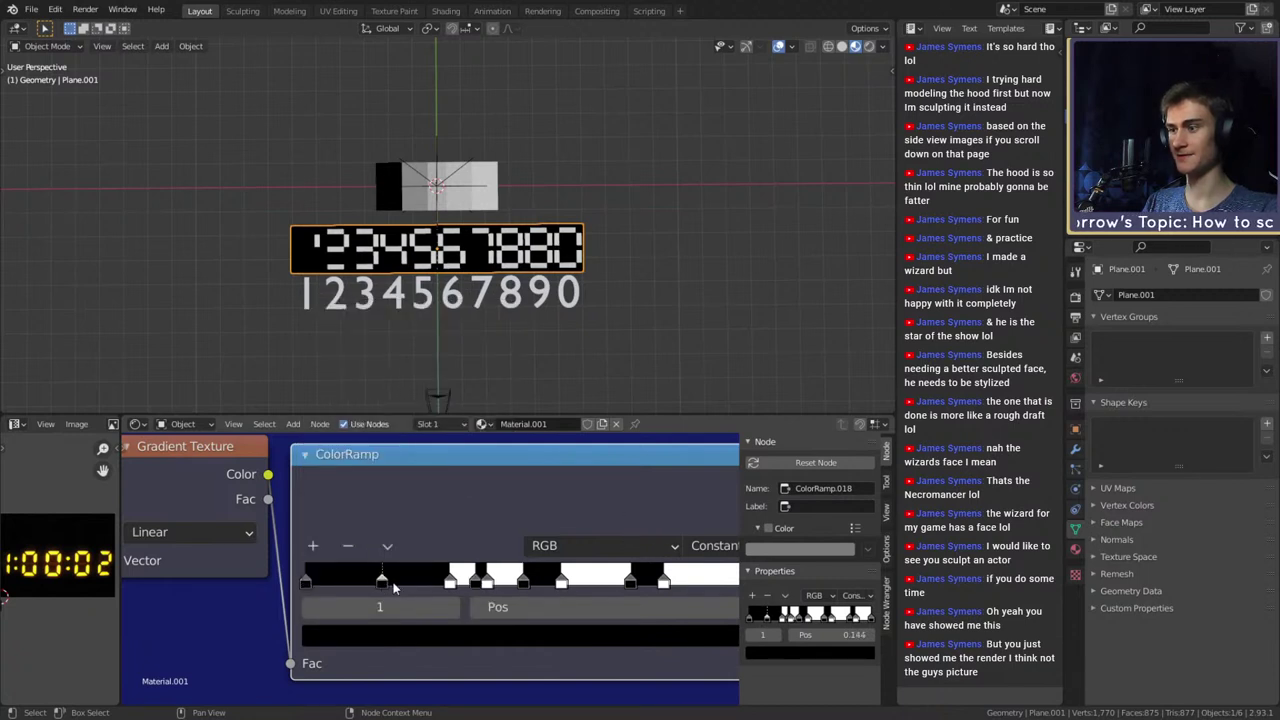
pyautogui.click(406, 632)
pyautogui.click(493, 458)
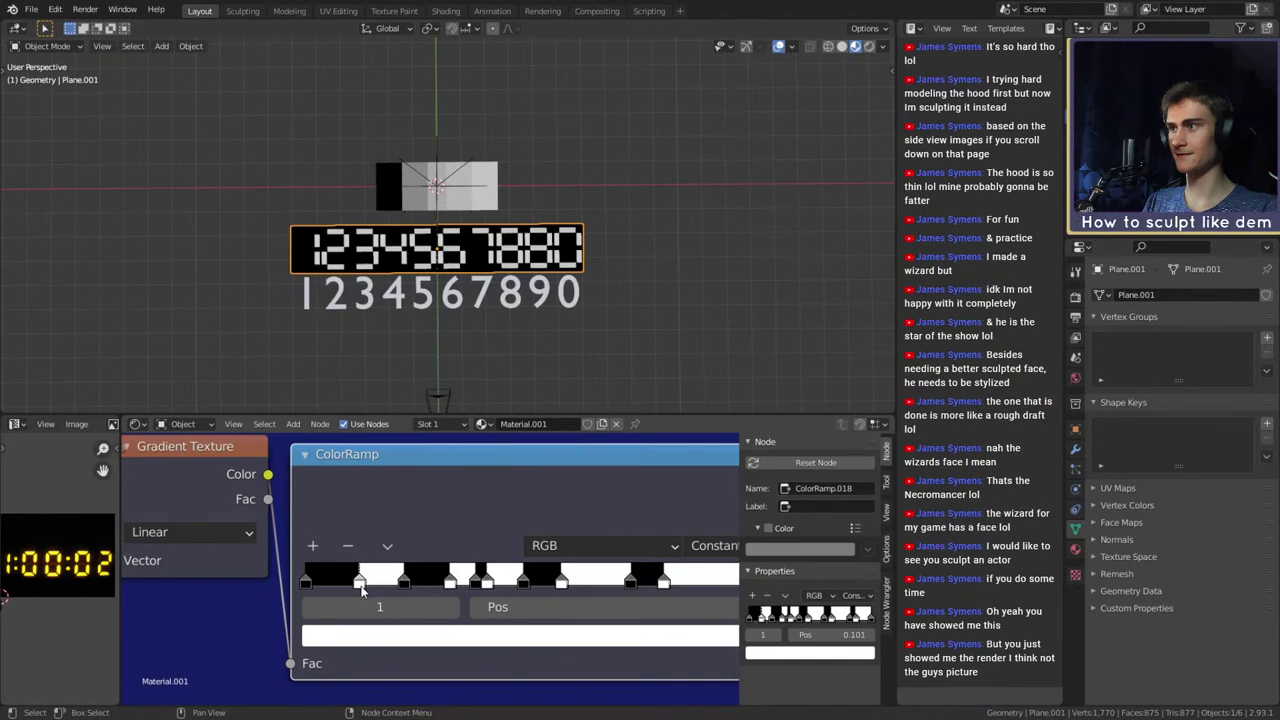
pyautogui.moveTo(404, 590); pyautogui.dragTo(412, 589)
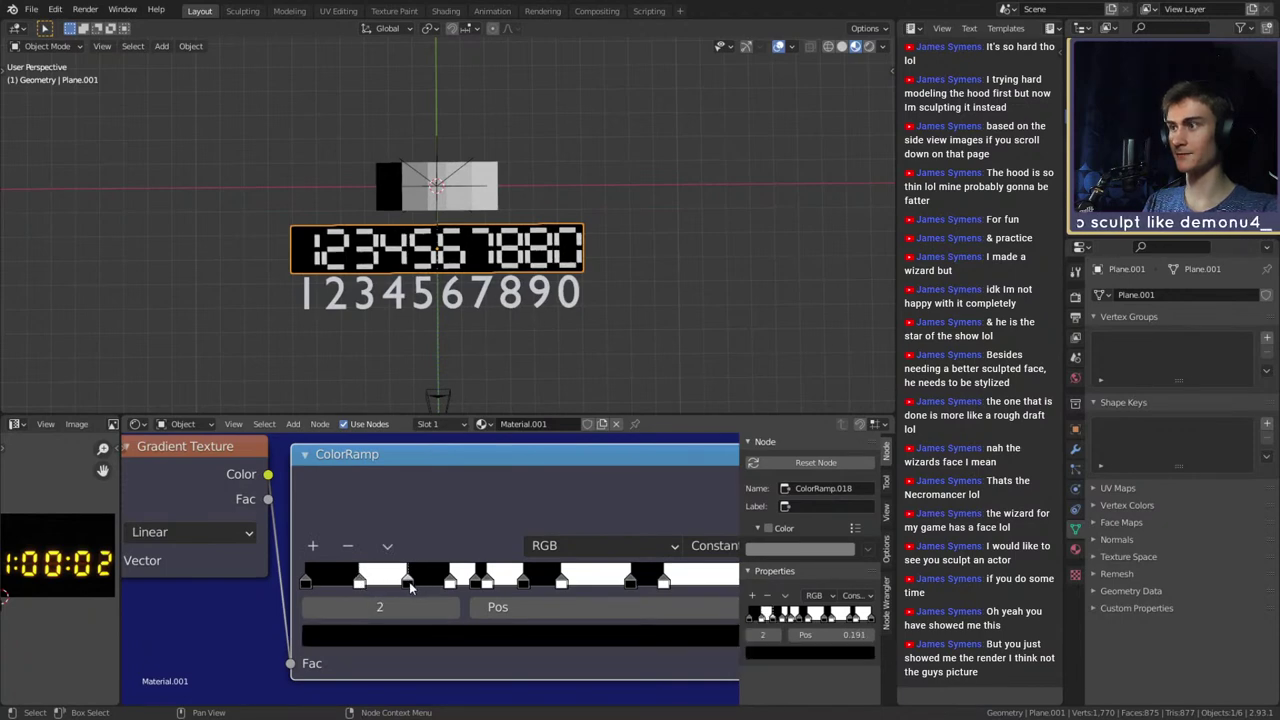
# Examine the seven-segment digits on the plane against the reference numerals beneath it
pyautogui.scroll(1, 373, 312)
pyautogui.scroll(-4, 373, 312)
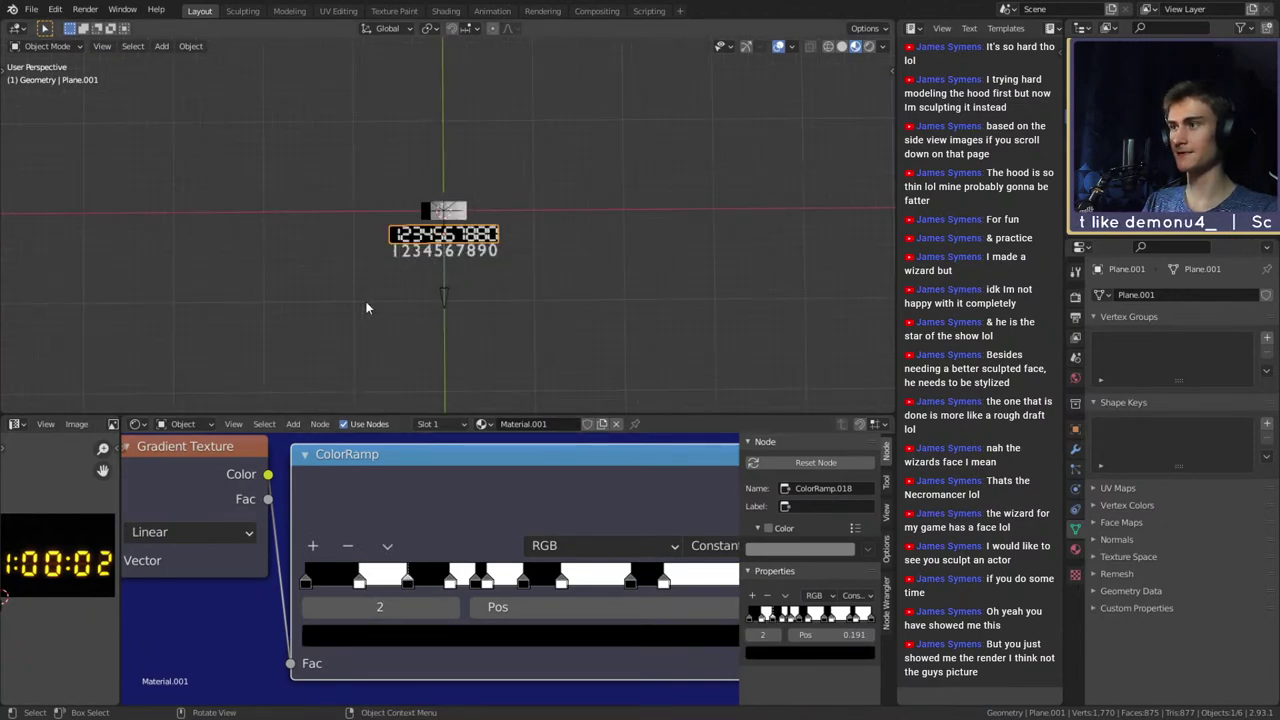
pyautogui.scroll(6, 373, 312)
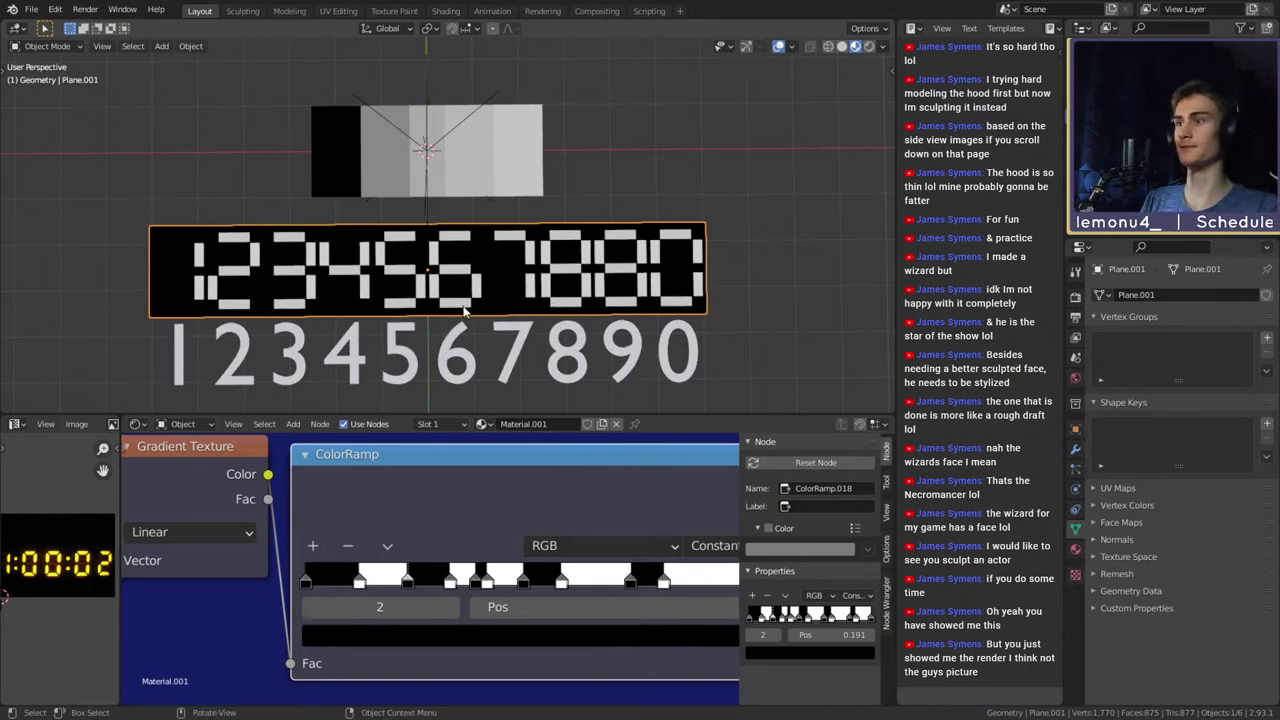
pyautogui.scroll(-5, 463, 312)
pyautogui.scroll(6, 395, 248)
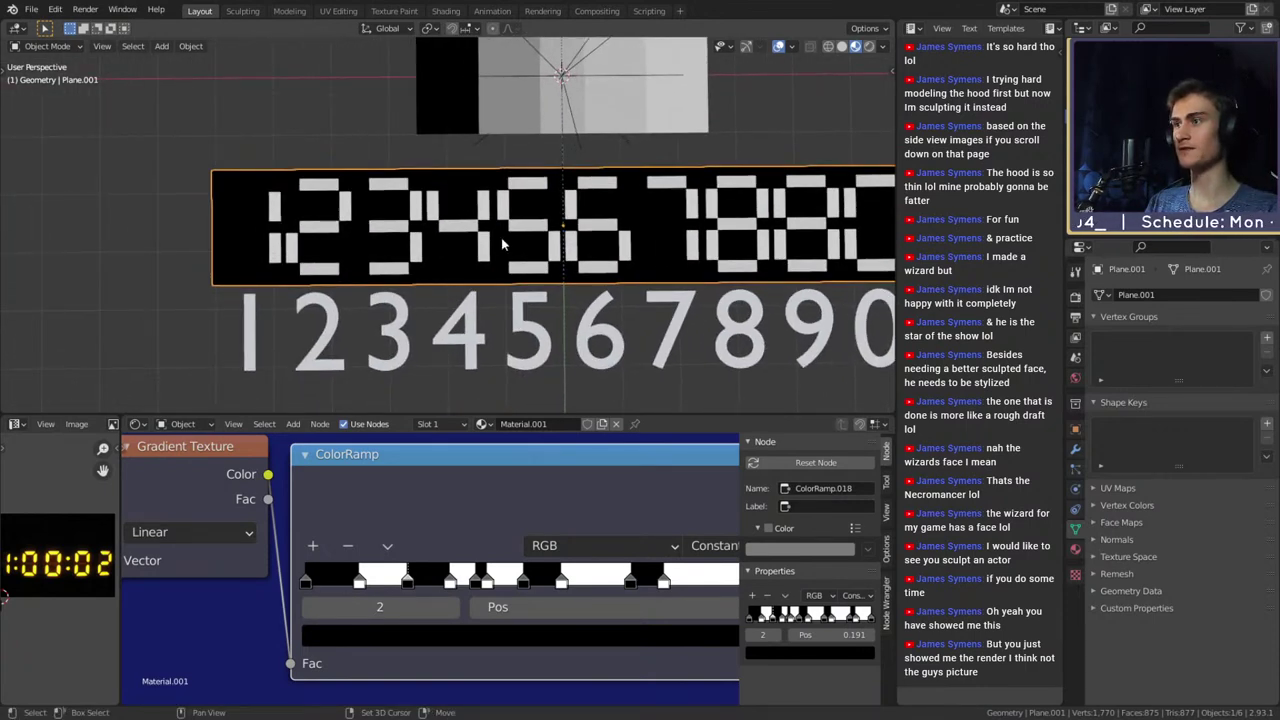
pyautogui.scroll(-6, 503, 243)
pyautogui.scroll(6, 468, 313)
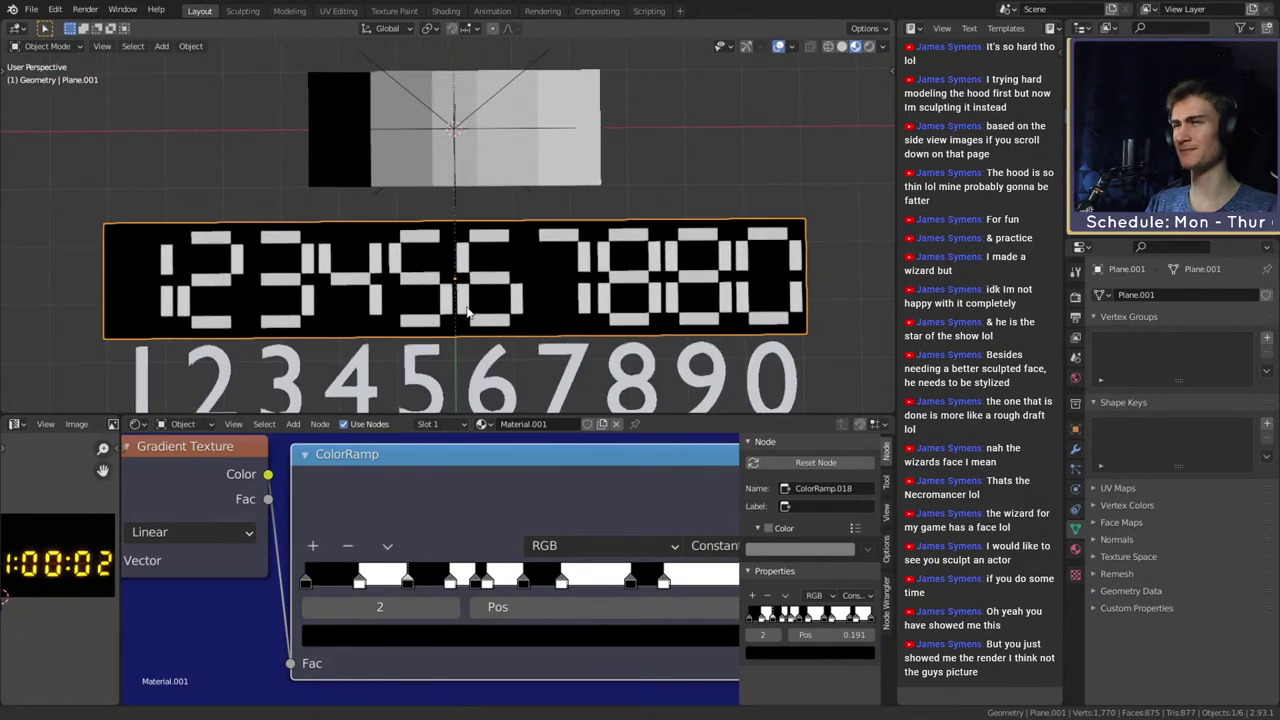
# Save the current blend file
pyautogui.moveTo(467, 313); pyautogui.dragTo(511, 276, button='middle')
pyautogui.scroll(-6, 455, 305)
pyautogui.scroll(3, 497, 293)
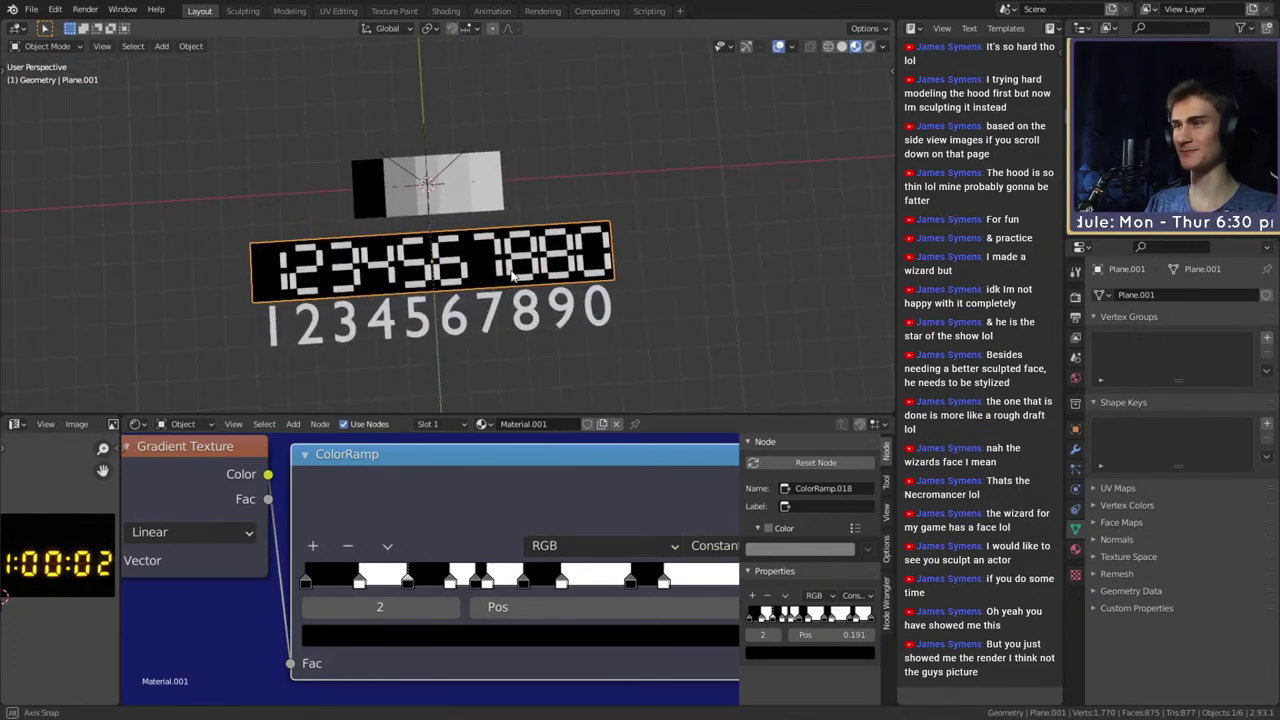
pyautogui.click(33, 9)
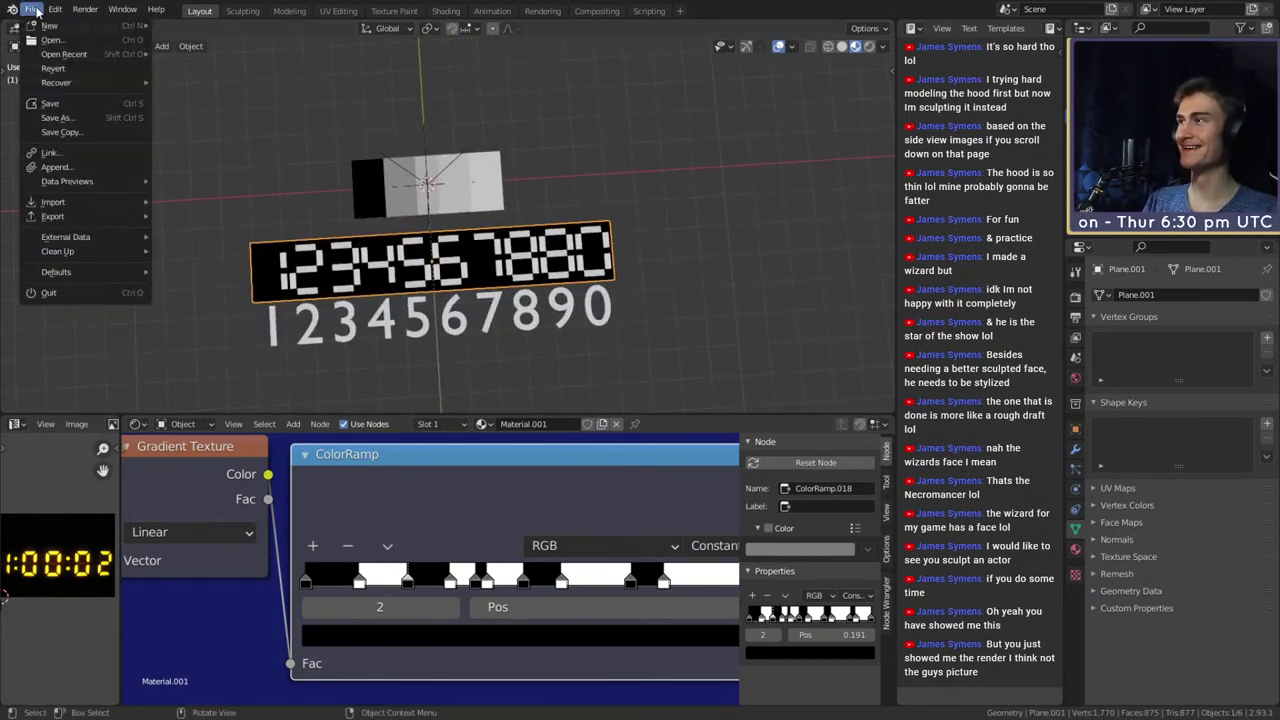
pyautogui.click(45, 104)
pyautogui.scroll(-4, 425, 260)
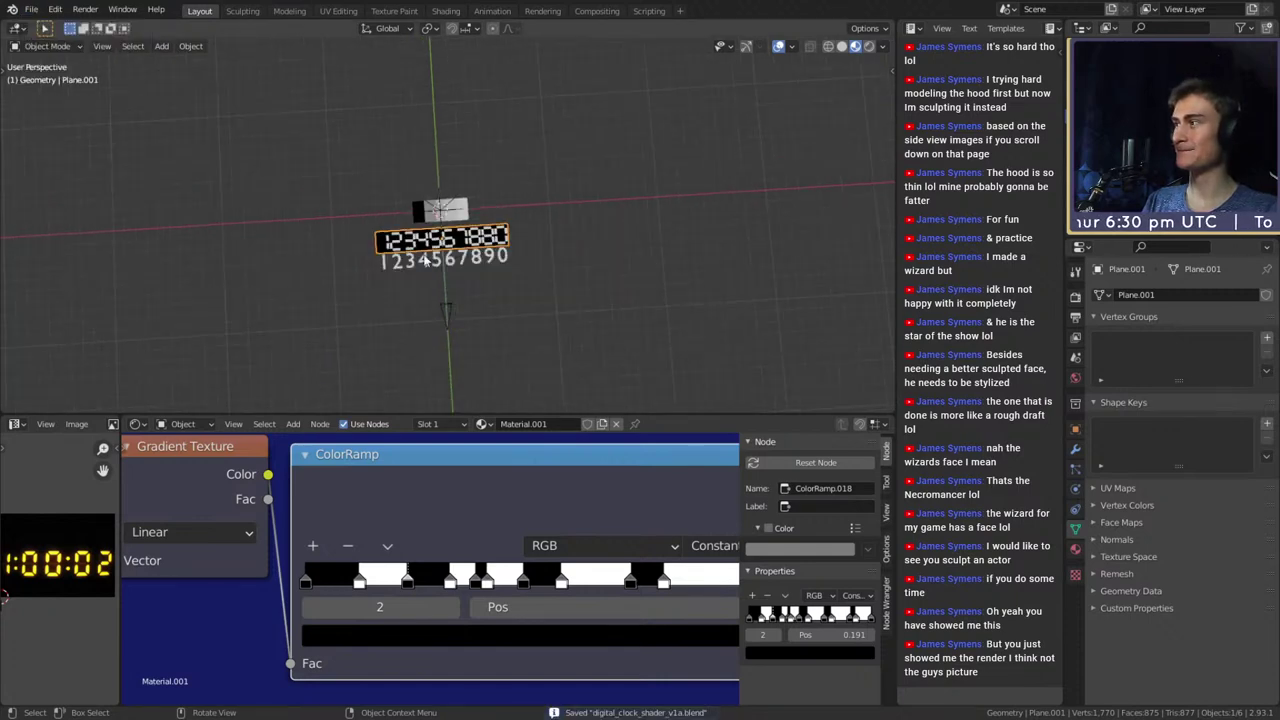
pyautogui.scroll(5, 440, 270)
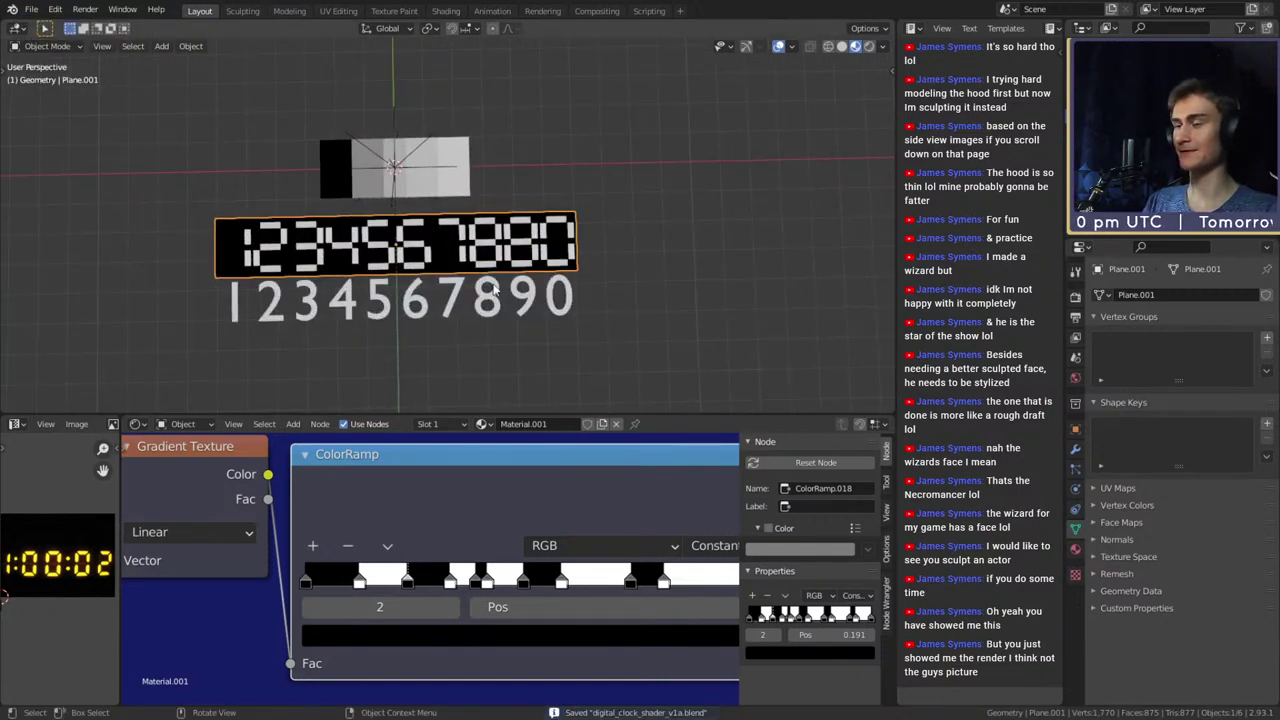
pyautogui.scroll(-7, 604, 347)
pyautogui.scroll(6, 466, 306)
pyautogui.scroll(-3, 527, 536)
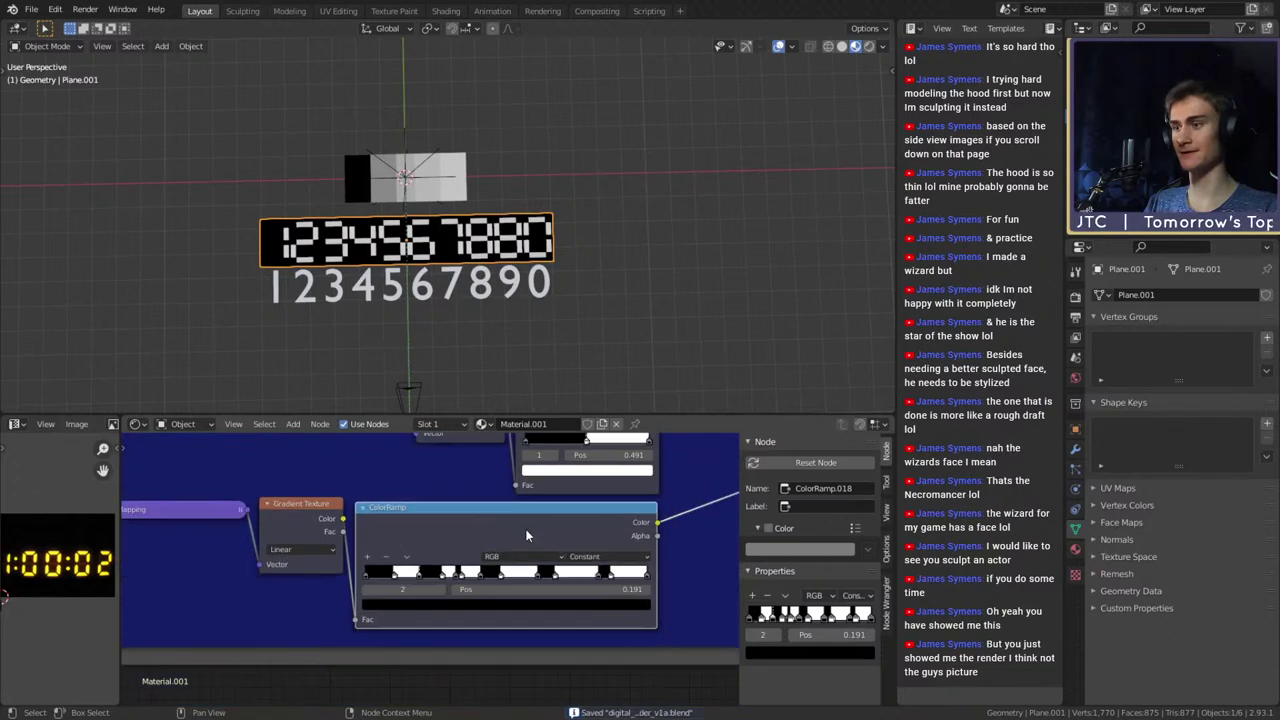
# Move the Add mix node that joins the digit mask groups a little away from the mix node feeding it
pyautogui.scroll(-5, 527, 536)
pyautogui.moveTo(582, 584); pyautogui.dragTo(523, 647, button='middle')
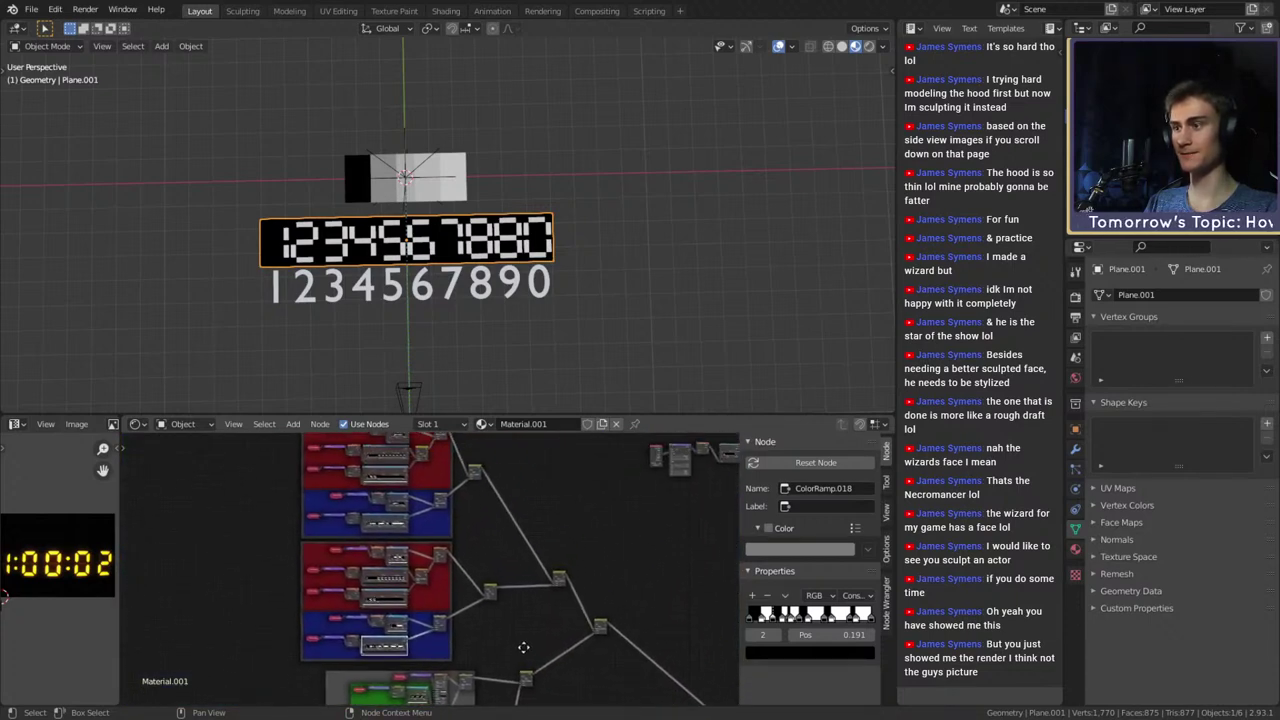
pyautogui.scroll(-2, 515, 630)
pyautogui.moveTo(539, 466); pyautogui.dragTo(298, 652)
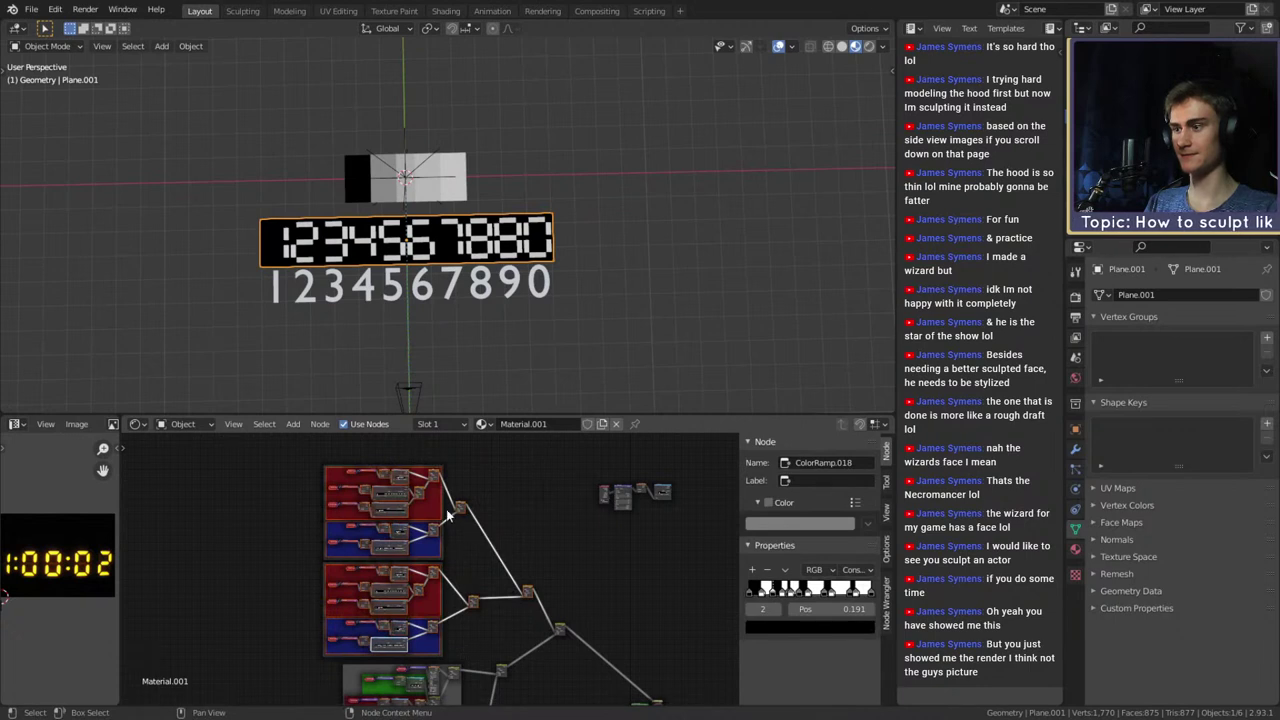
pyautogui.moveTo(309, 455); pyautogui.dragTo(538, 659)
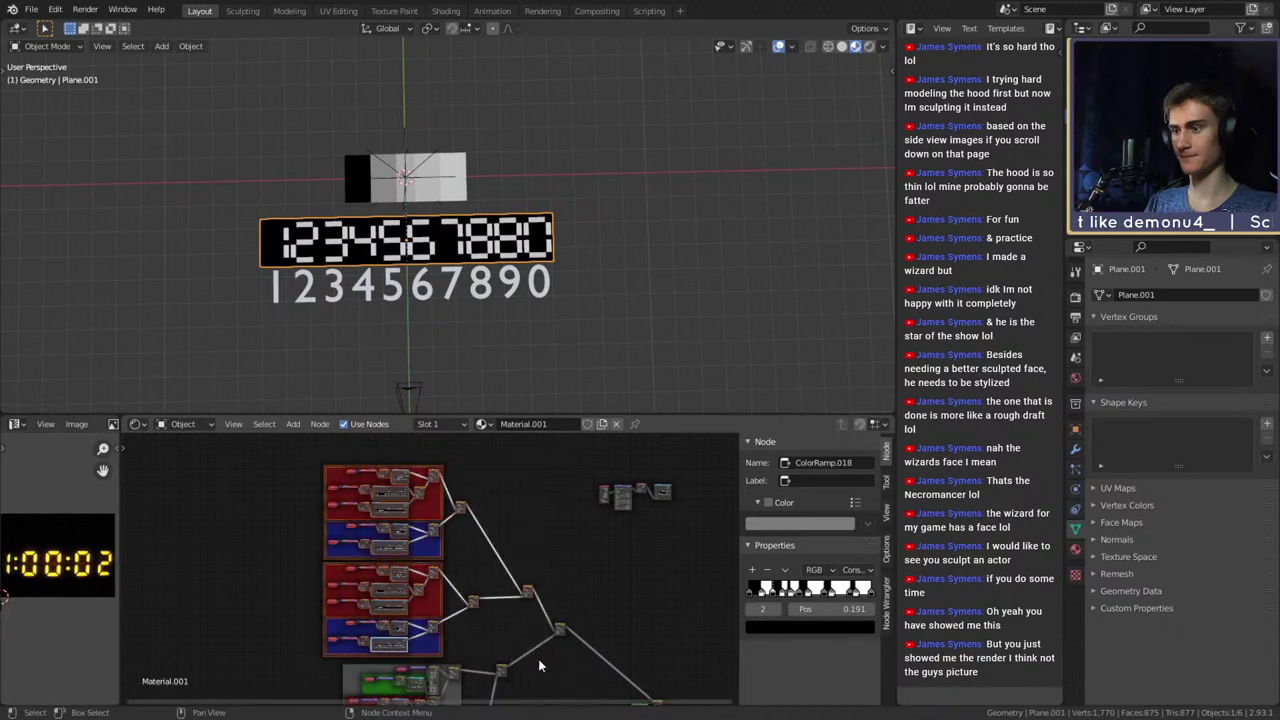
pyautogui.moveTo(432, 648); pyautogui.dragTo(452, 650)
pyautogui.moveTo(581, 643); pyautogui.dragTo(469, 537, button='middle')
pyautogui.click(469, 537)
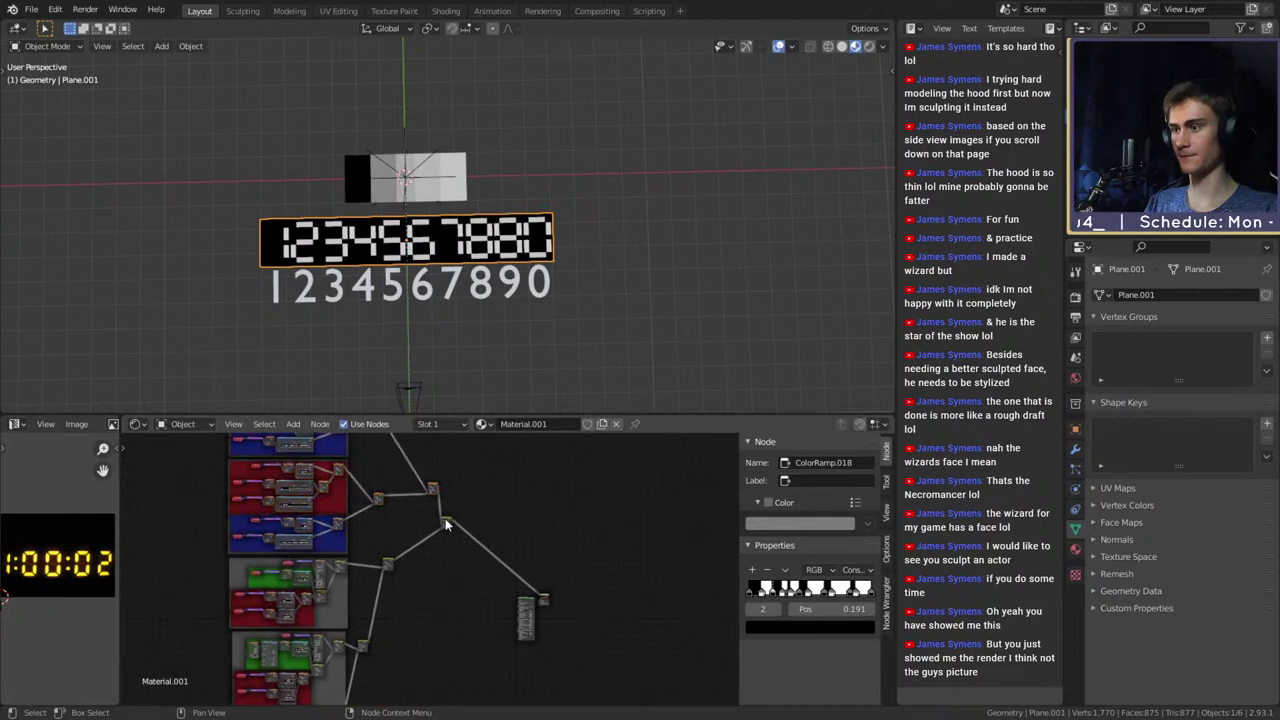
pyautogui.moveTo(447, 524); pyautogui.dragTo(462, 514)
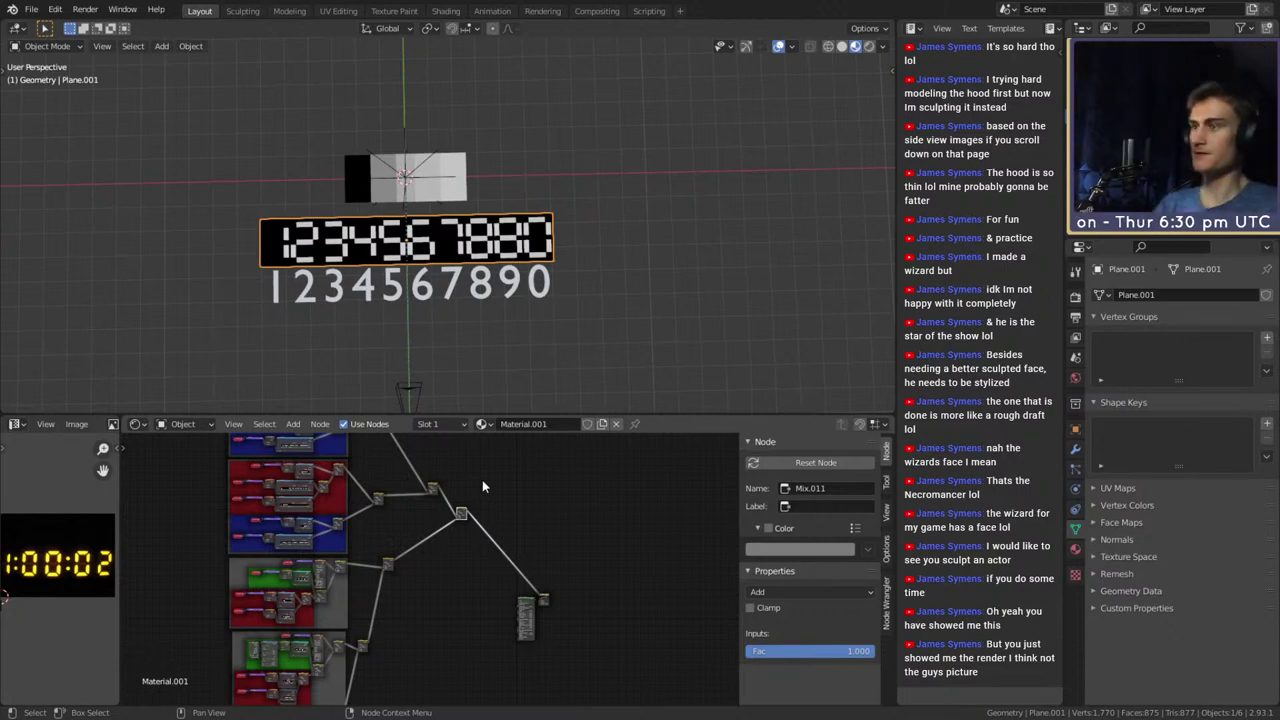
# Examine the segment digits on the plane and the framed mask node groups that generate them
pyautogui.scroll(7, 436, 255)
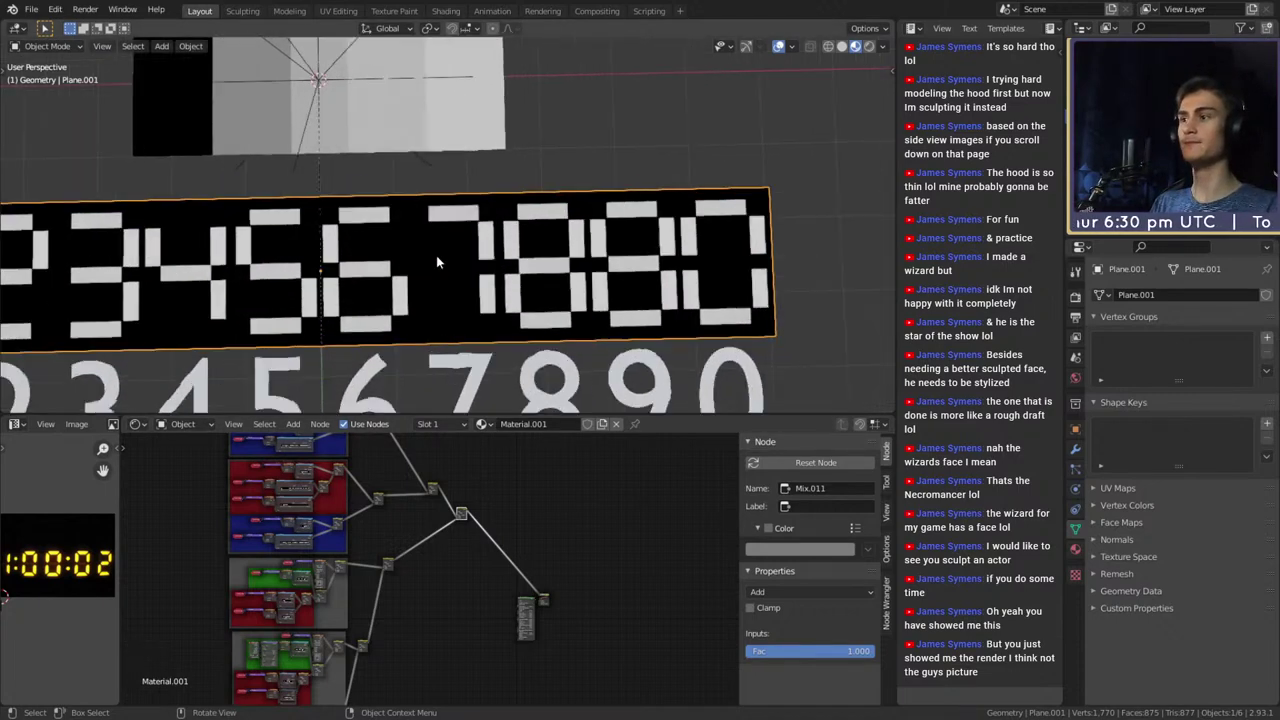
pyautogui.scroll(-5, 436, 257)
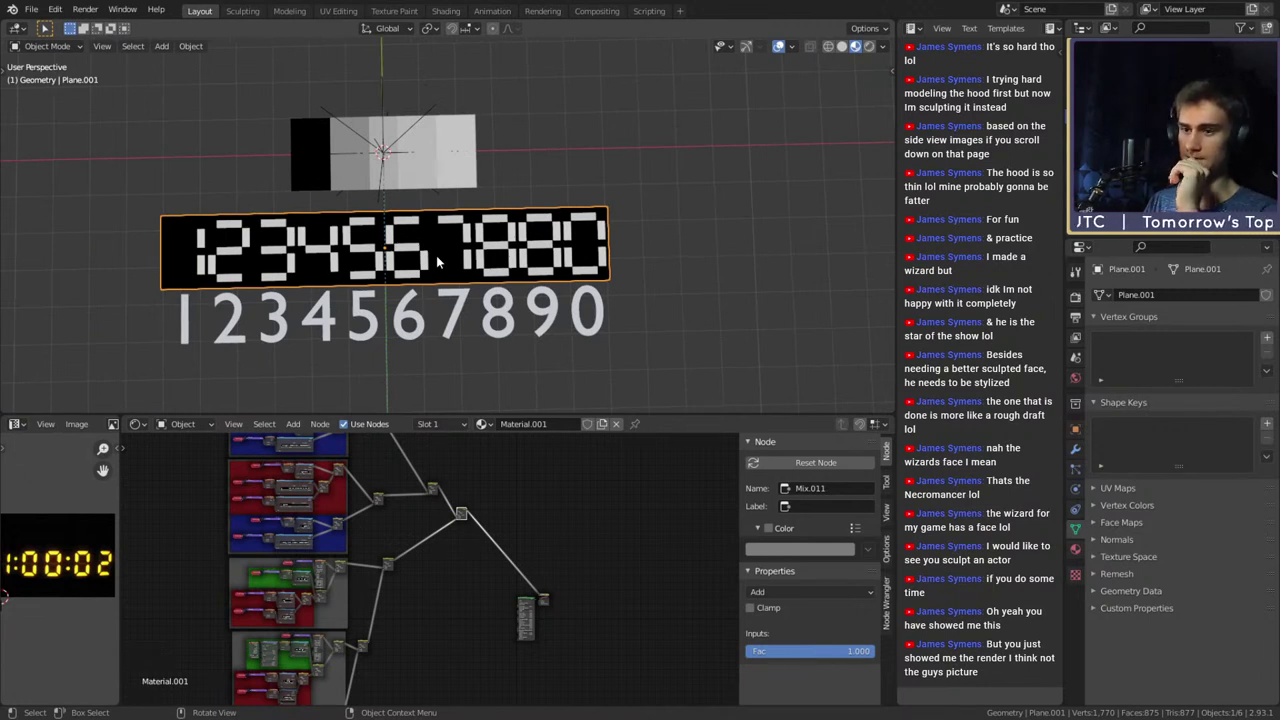
pyautogui.scroll(5, 575, 590)
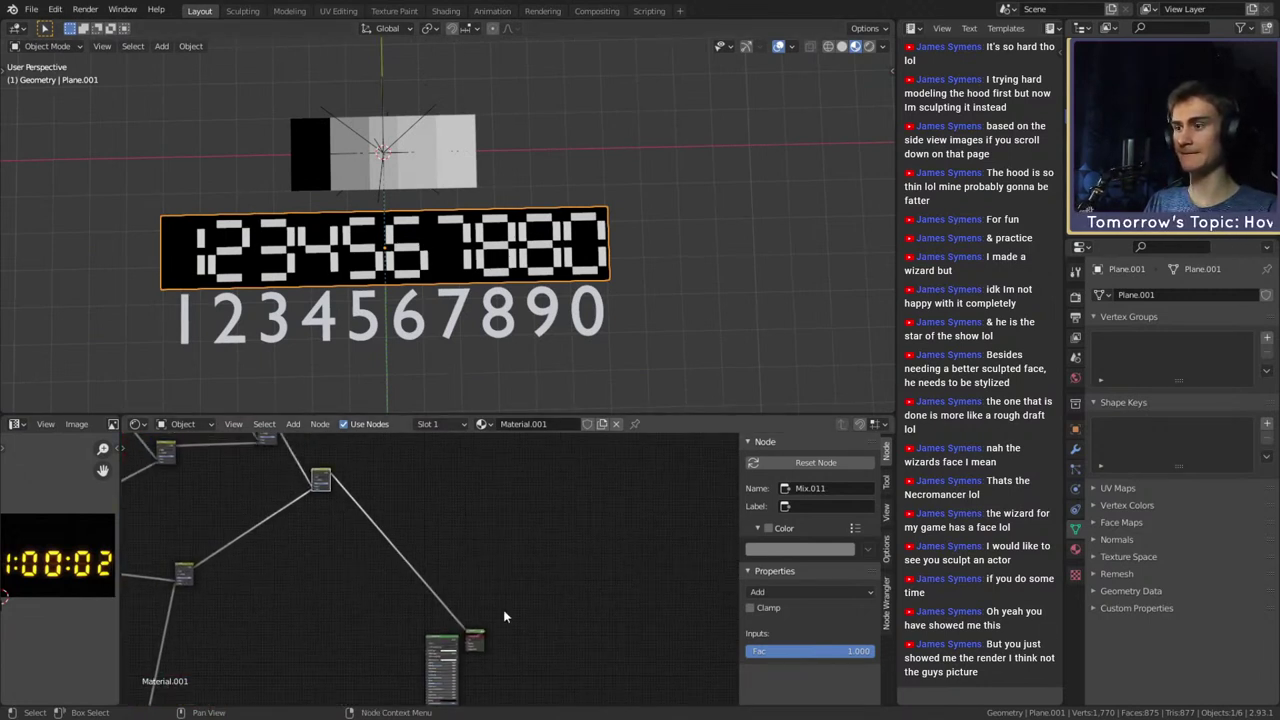
pyautogui.moveTo(228, 549); pyautogui.dragTo(600, 664, button='middle')
pyautogui.scroll(-2, 475, 577)
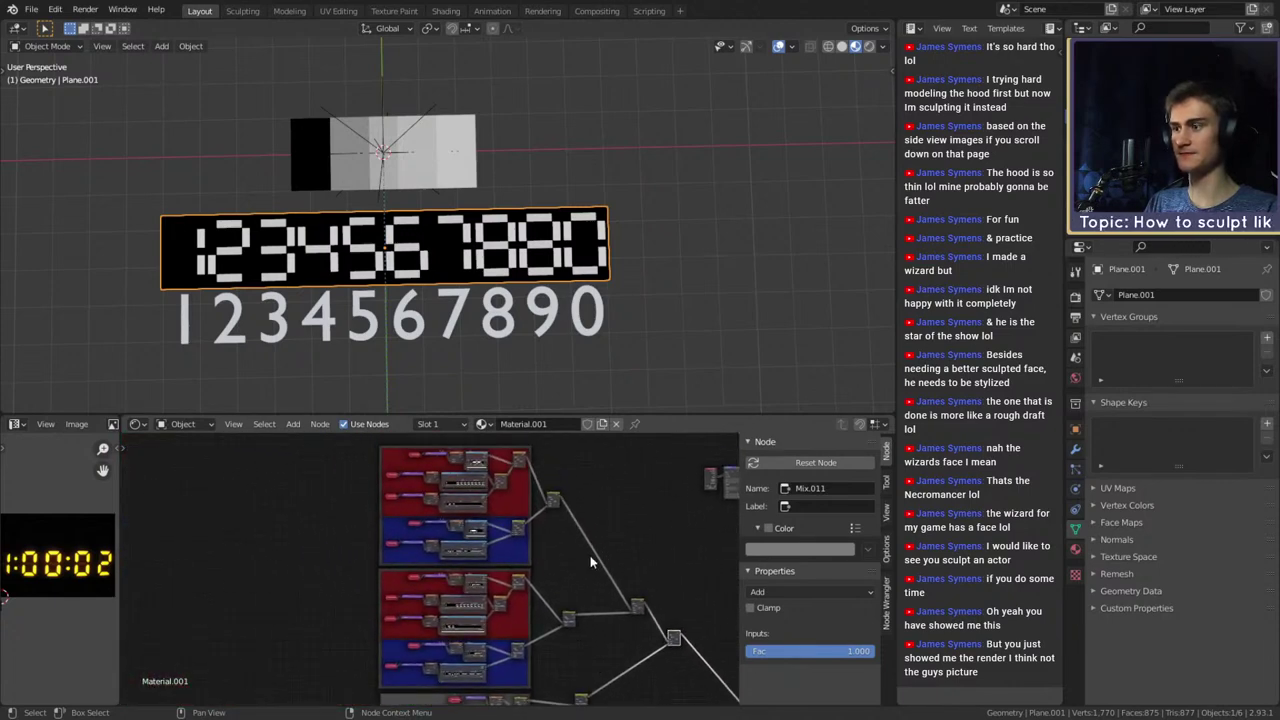
pyautogui.scroll(3, 591, 558)
pyautogui.moveTo(634, 541); pyautogui.dragTo(644, 664, button='middle')
pyautogui.scroll(2, 251, 513)
pyautogui.moveTo(251, 513); pyautogui.dragTo(314, 617, button='middle')
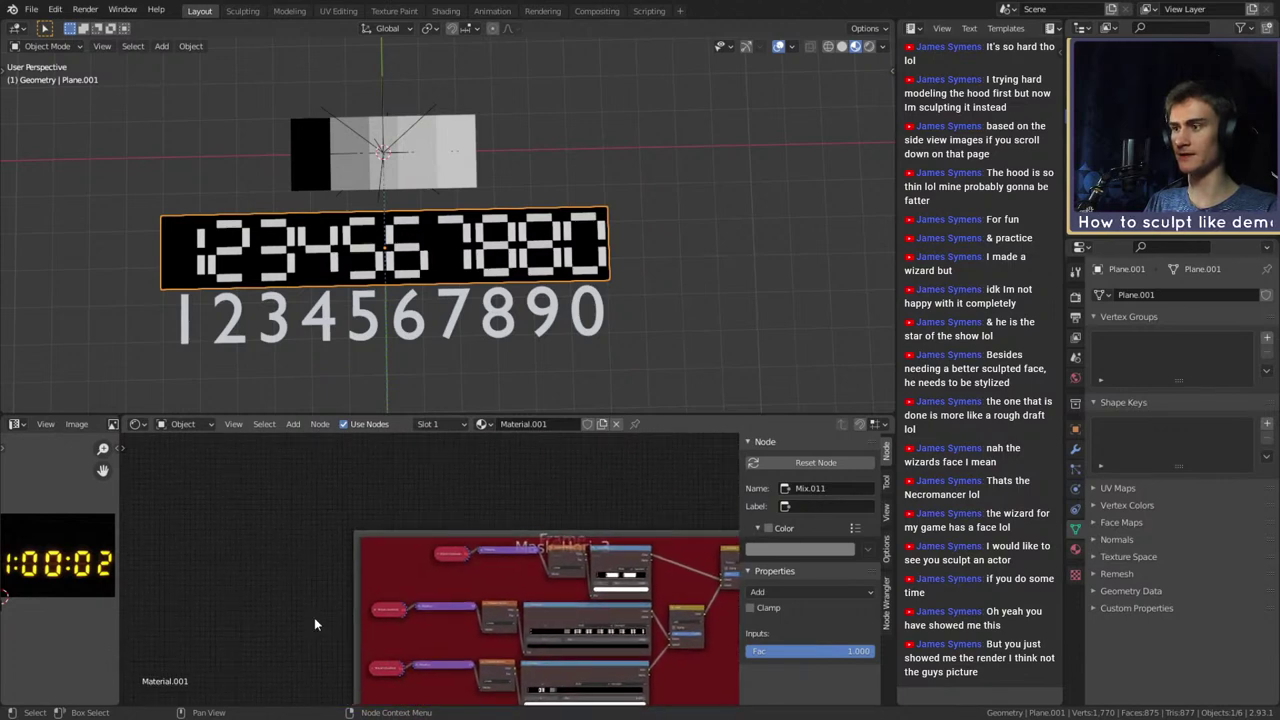
pyautogui.scroll(4, 314, 617)
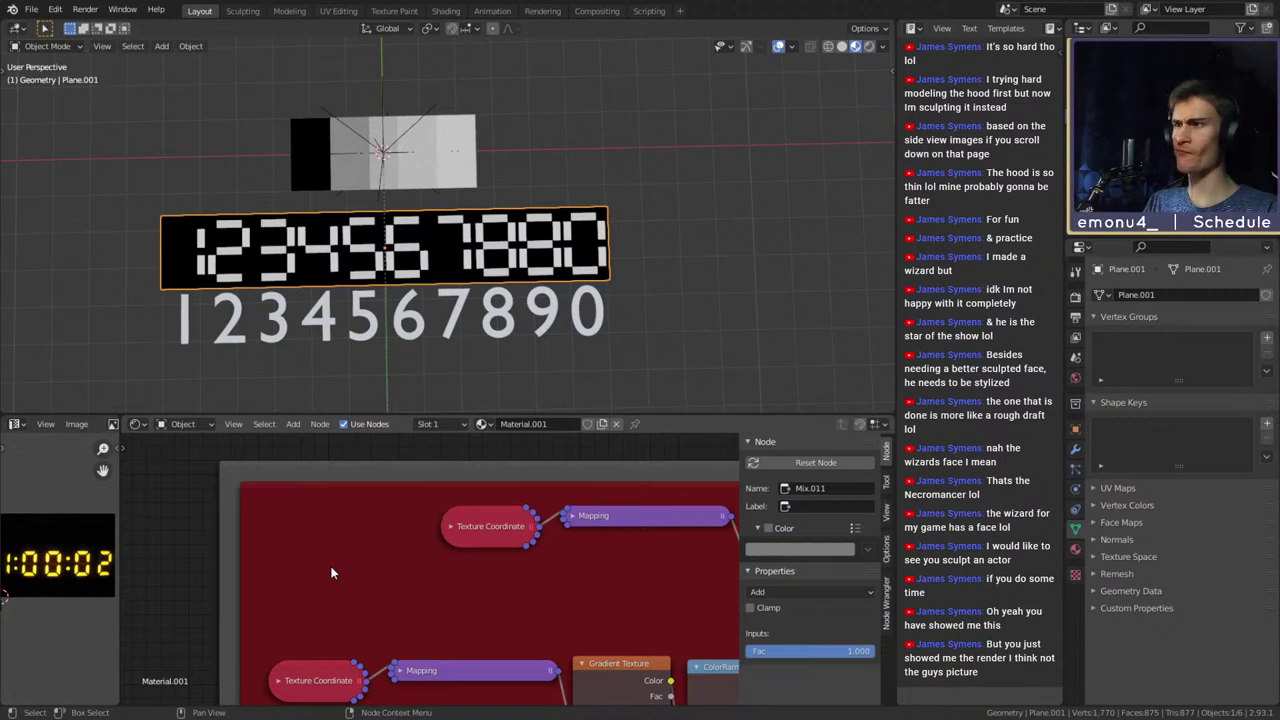
pyautogui.scroll(-7, 333, 570)
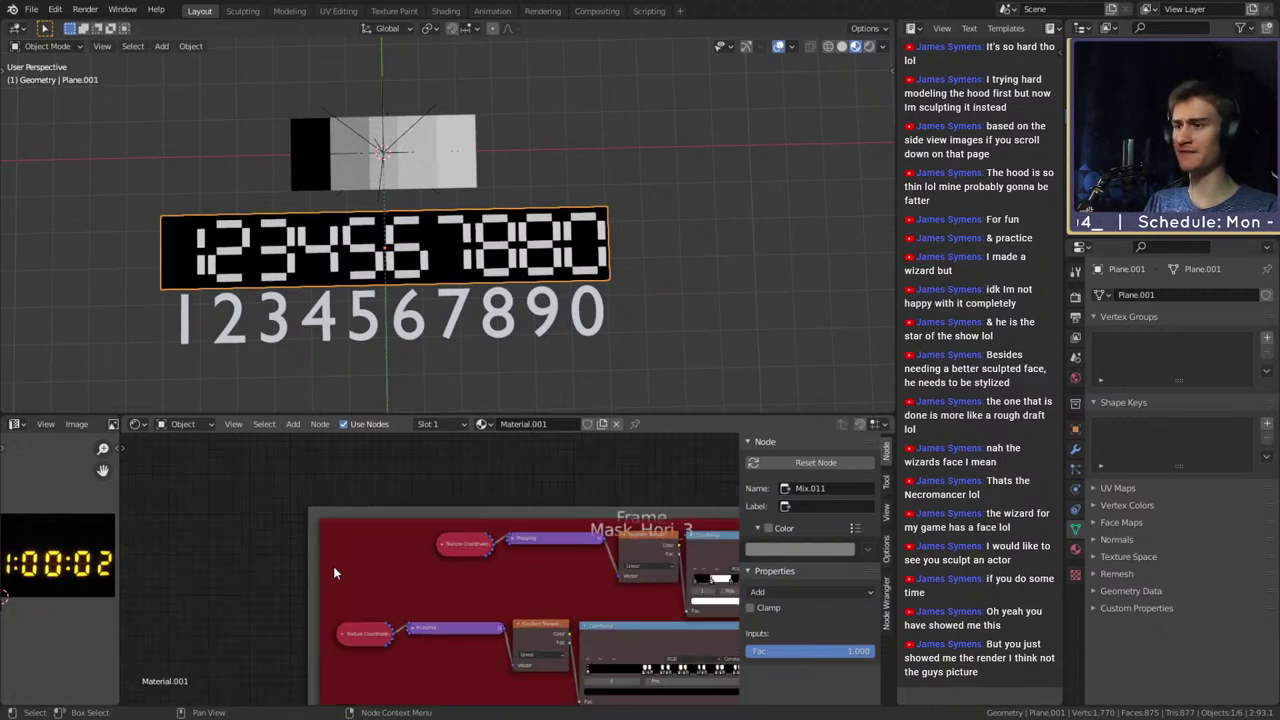
# Inspect the uppermost Mapping node's settings in the Mask_Hori_3 frame and look over the node chains below it
pyautogui.moveTo(459, 594); pyautogui.dragTo(388, 601, button='middle')
pyautogui.scroll(6, 440, 562)
pyautogui.click(458, 533)
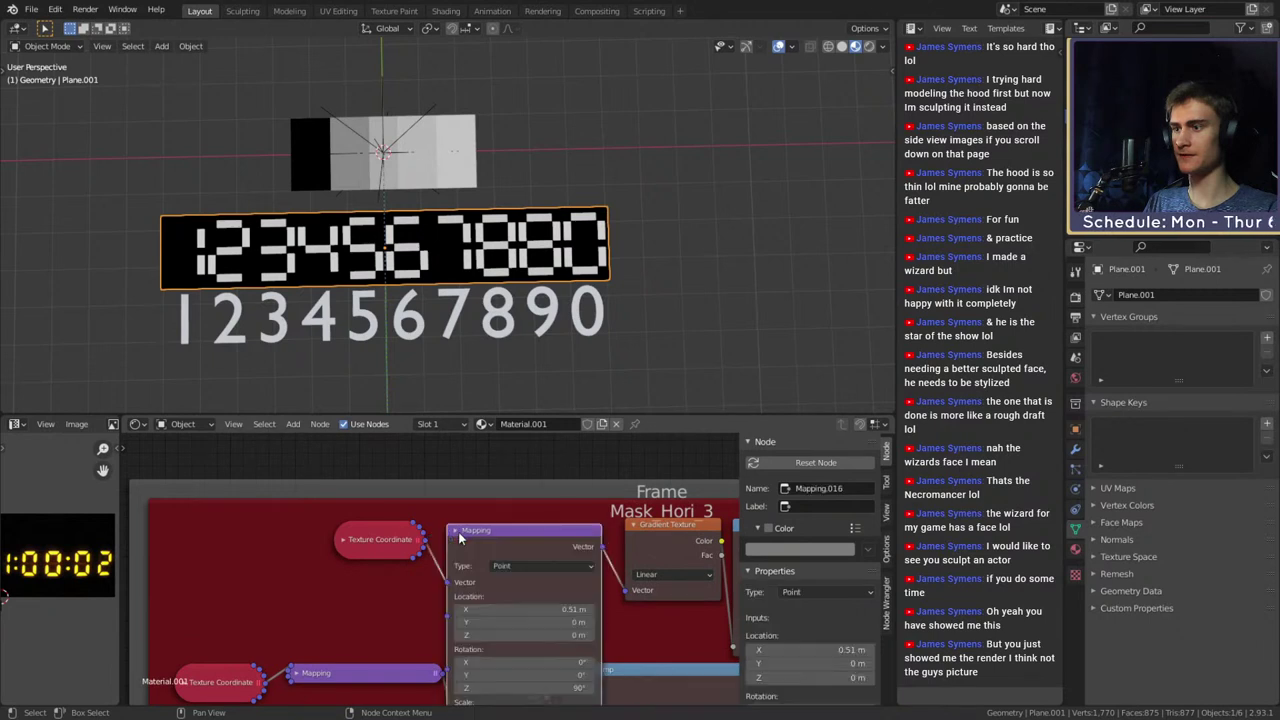
pyautogui.click(458, 533)
pyautogui.moveTo(393, 611); pyautogui.dragTo(437, 479, button='middle')
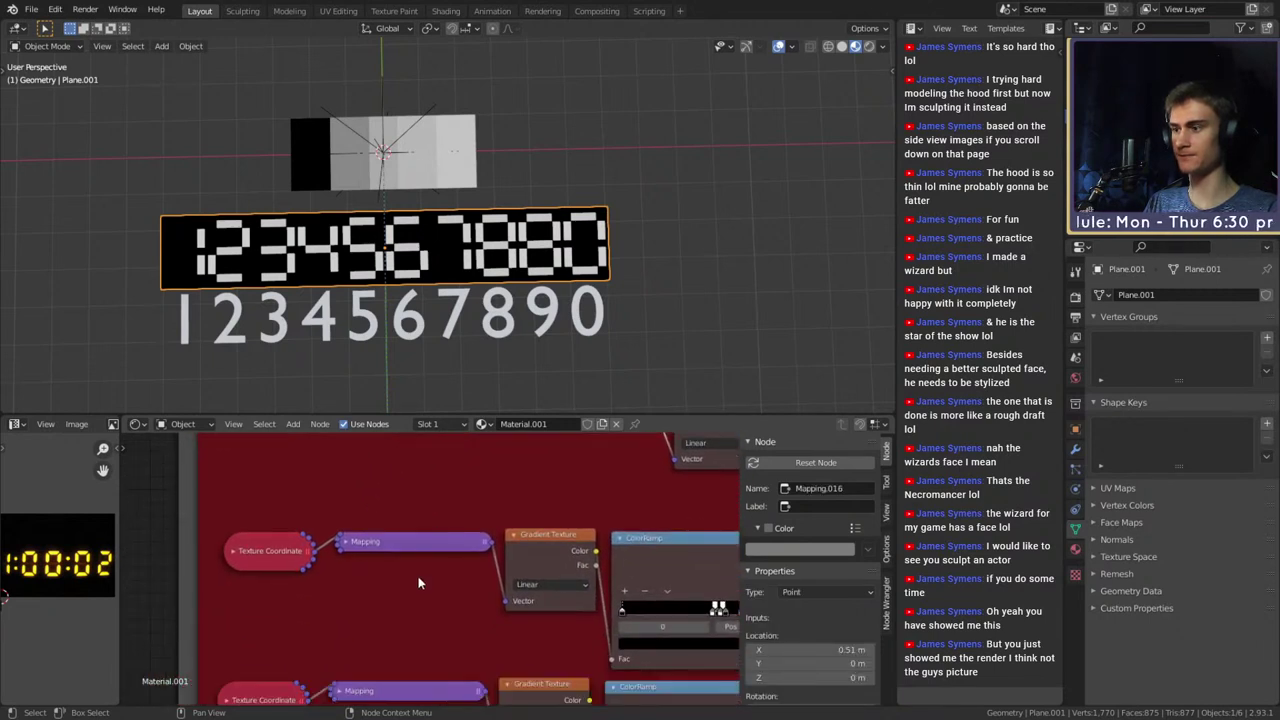
pyautogui.scroll(-4, 418, 580)
pyautogui.moveTo(416, 626); pyautogui.dragTo(443, 494, button='middle')
pyautogui.moveTo(444, 594)
pyautogui.mouseDown(button='middle')
pyautogui.moveTo(424, 500)
pyautogui.moveTo(412, 563)
pyautogui.moveTo(397, 517)
pyautogui.moveTo(390, 600)
pyautogui.mouseUp(button='middle')
pyautogui.moveTo(440, 494); pyautogui.dragTo(428, 668, button='middle')
pyautogui.moveTo(438, 490); pyautogui.dragTo(437, 649, button='middle')
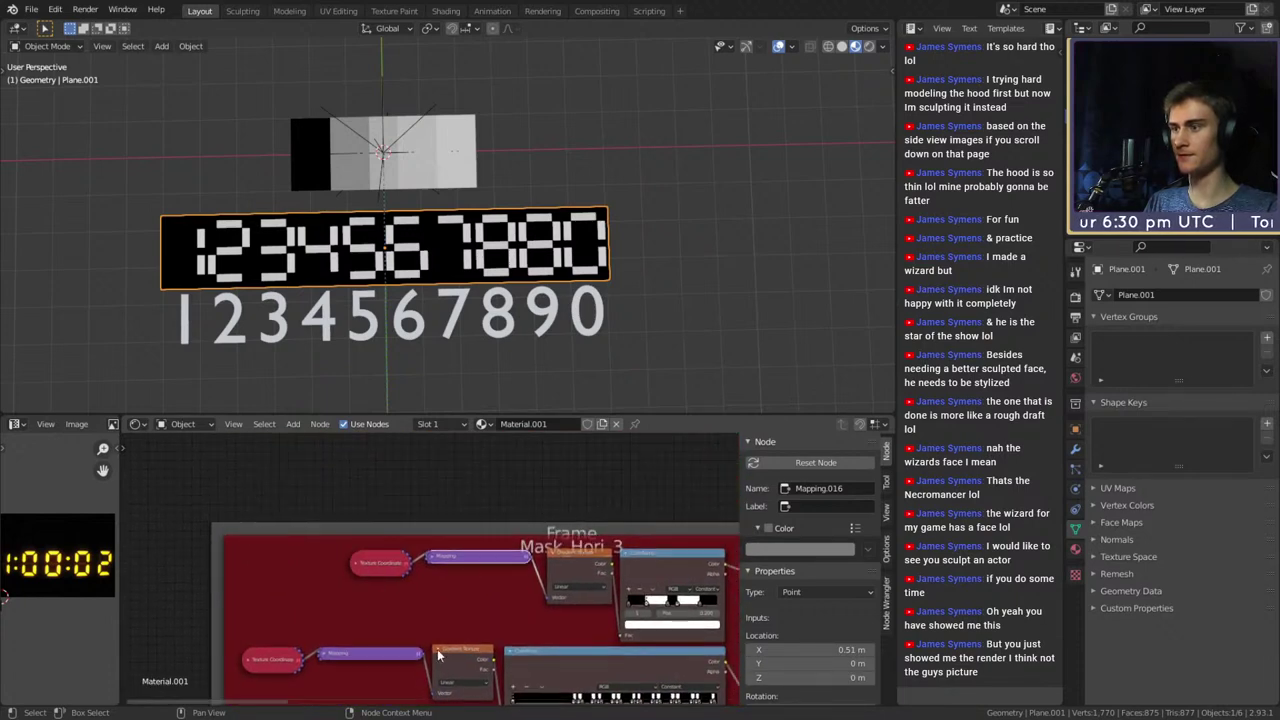
# Expand the uppermost Mapping node in the Mask_Hori_3 frame and move it upward to clear the nodes beneath
pyautogui.click(436, 564)
pyautogui.scroll(3, 400, 580)
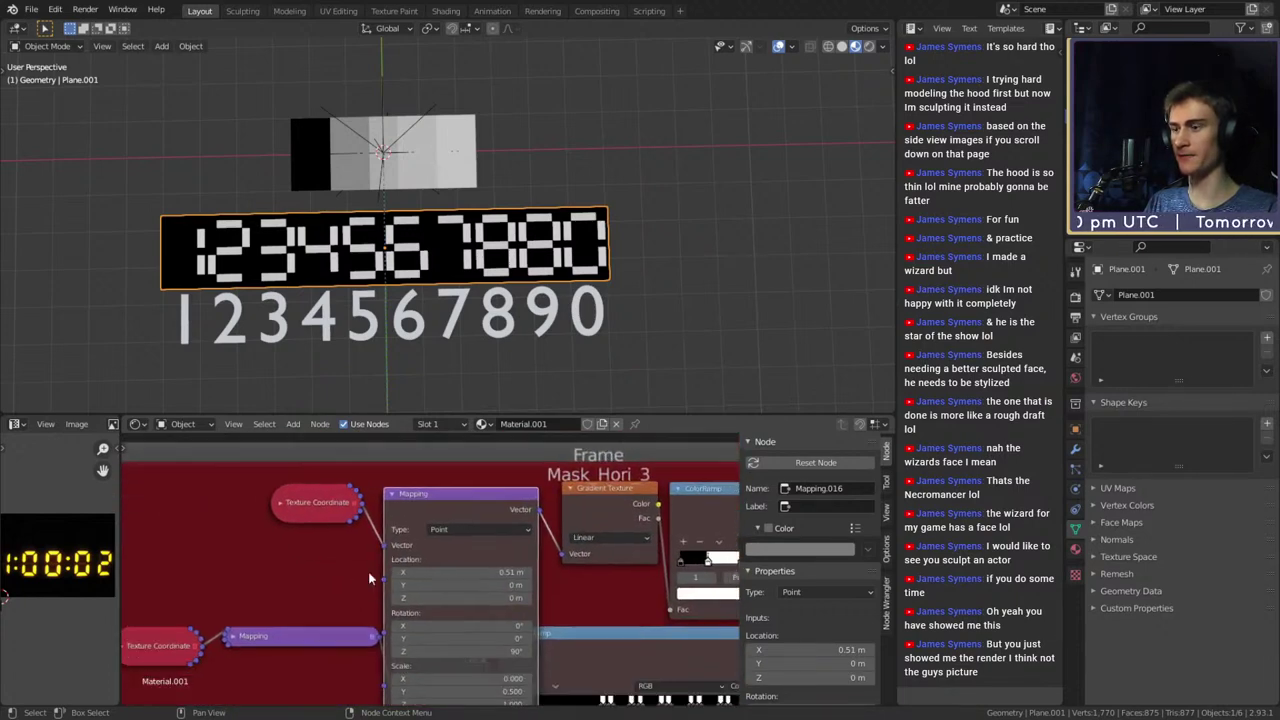
pyautogui.scroll(-1, 387, 546)
pyautogui.scroll(-2, 393, 576)
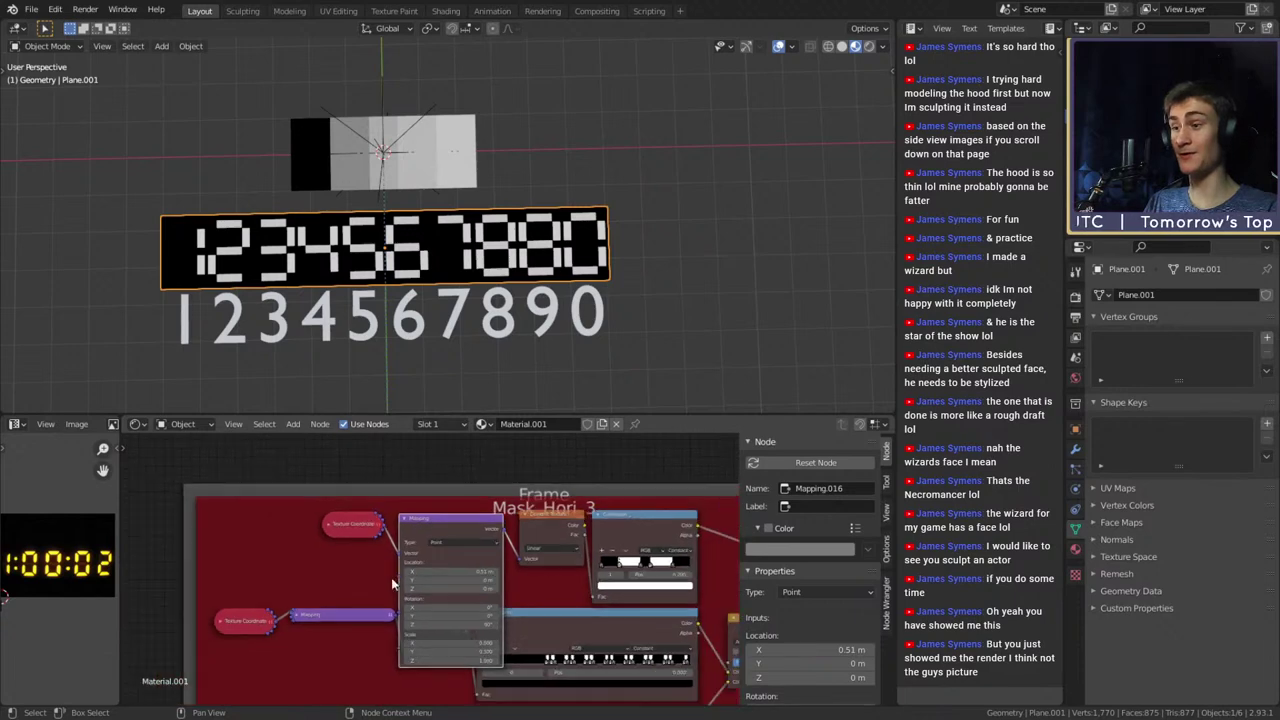
pyautogui.moveTo(431, 528); pyautogui.dragTo(429, 565, button='middle')
pyautogui.moveTo(428, 558); pyautogui.dragTo(430, 504)
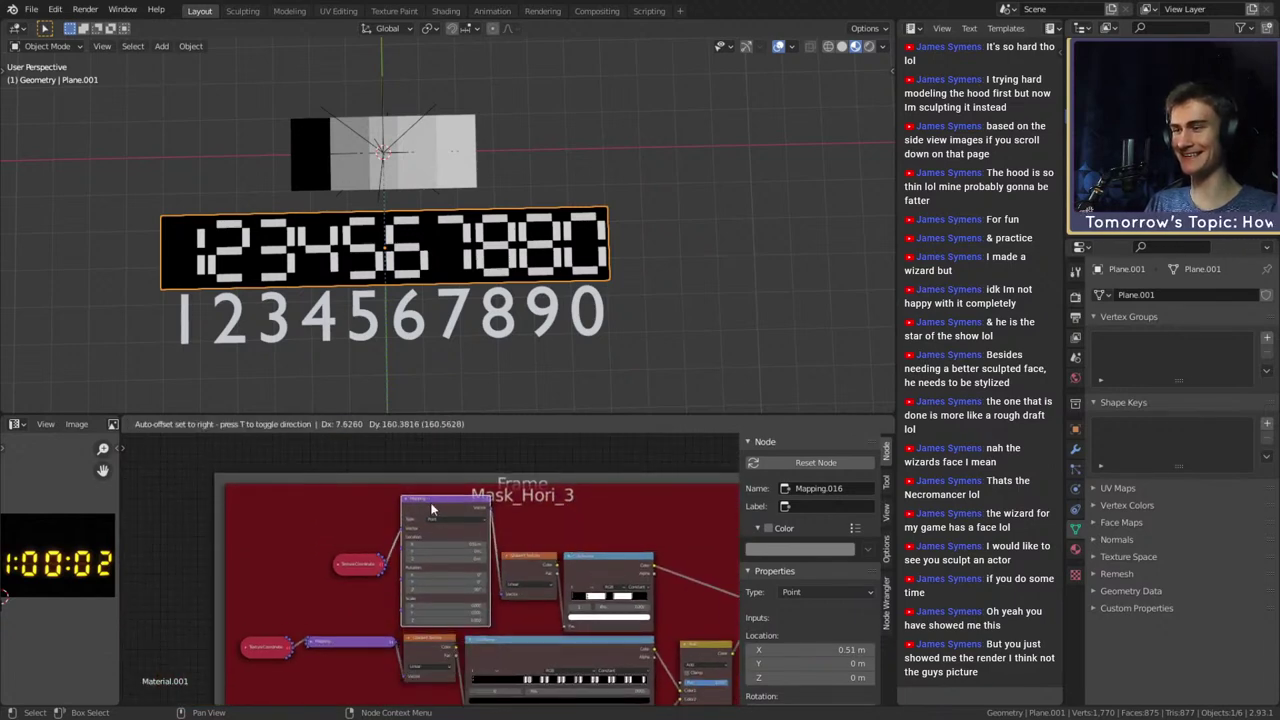
# Expand the middle row's Mapping node in the Mask_Hori_3 frame and shift it upward
pyautogui.scroll(-4, 425, 515)
pyautogui.moveTo(391, 570); pyautogui.dragTo(423, 513, button='middle')
pyautogui.scroll(5, 423, 513)
pyautogui.click(416, 493)
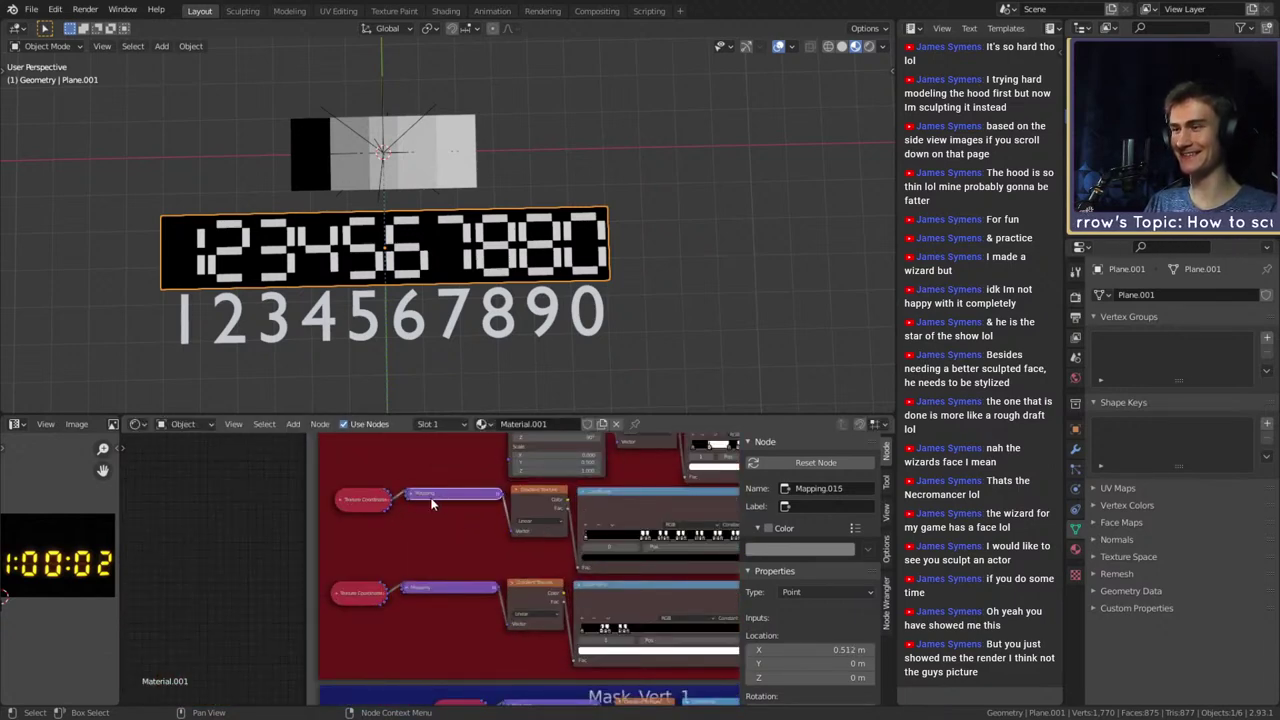
pyautogui.press('h')
pyautogui.moveTo(451, 493); pyautogui.dragTo(450, 460)
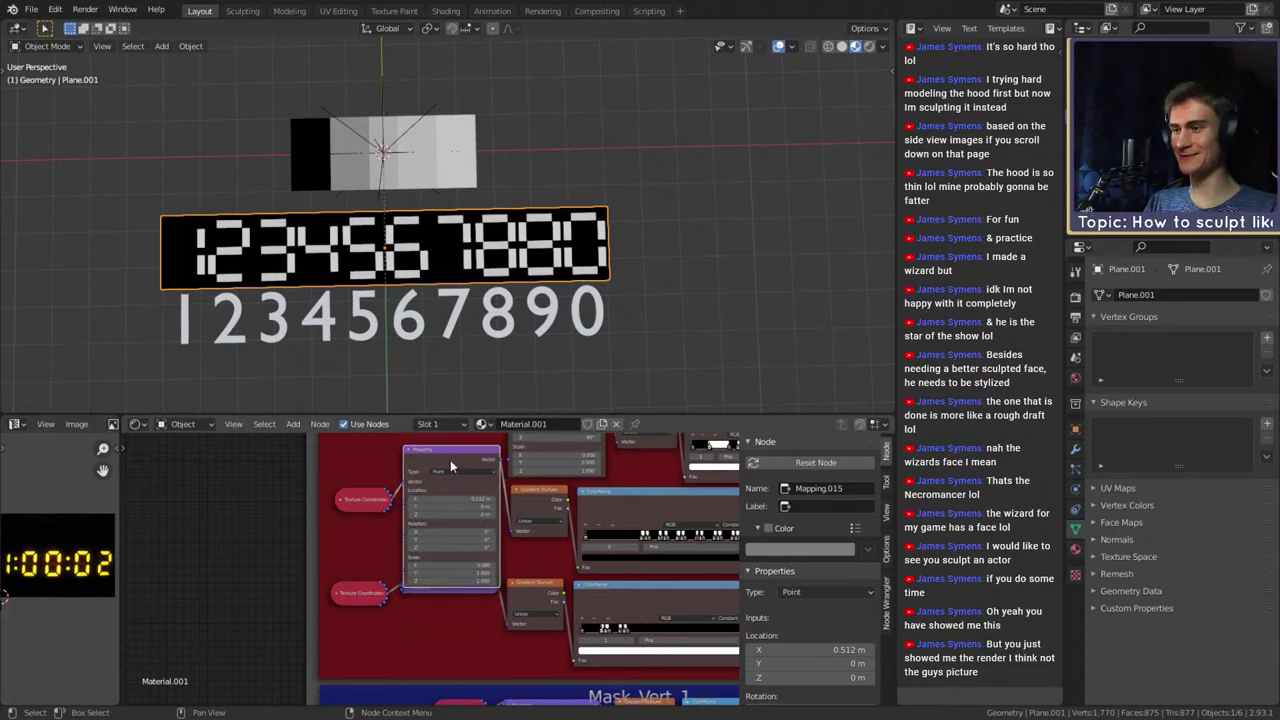
# Expand the lowest Mapping node in the Mask_Hori_3 frame and place it just beneath the middle row's Mapping node
pyautogui.moveTo(440, 591); pyautogui.dragTo(440, 602)
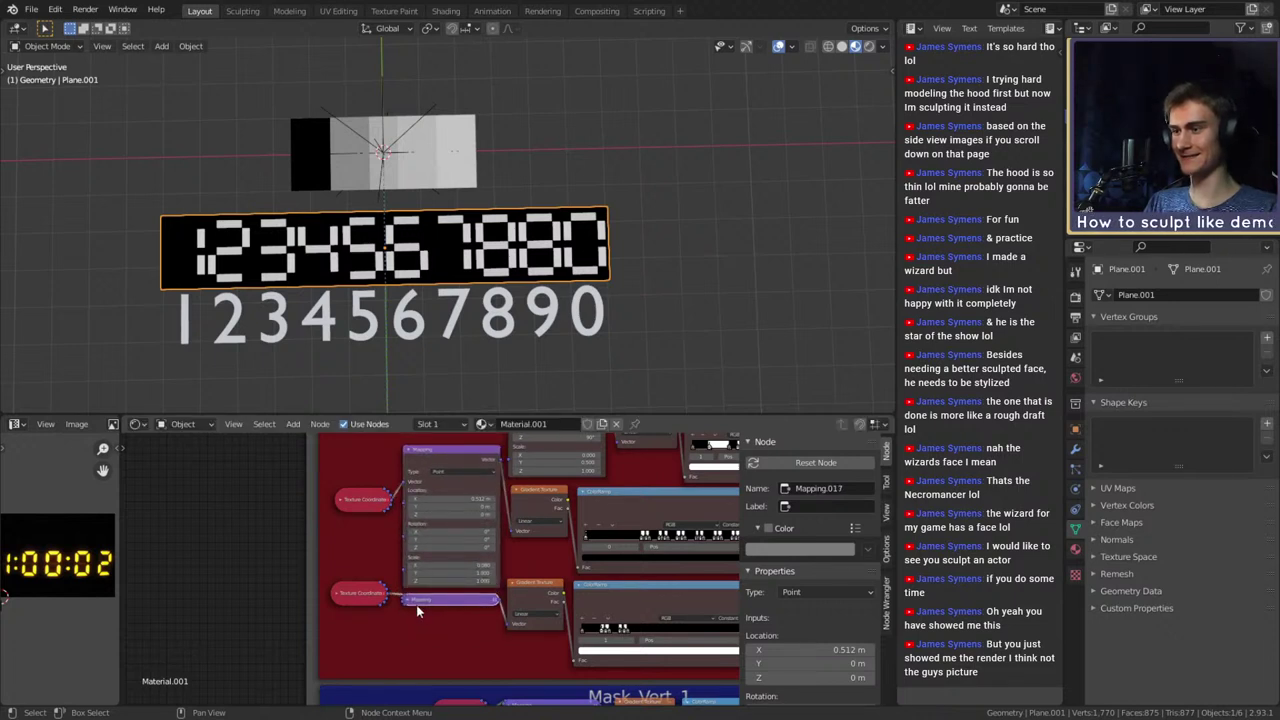
pyautogui.click(408, 599)
pyautogui.moveTo(456, 597); pyautogui.dragTo(464, 535, button='middle')
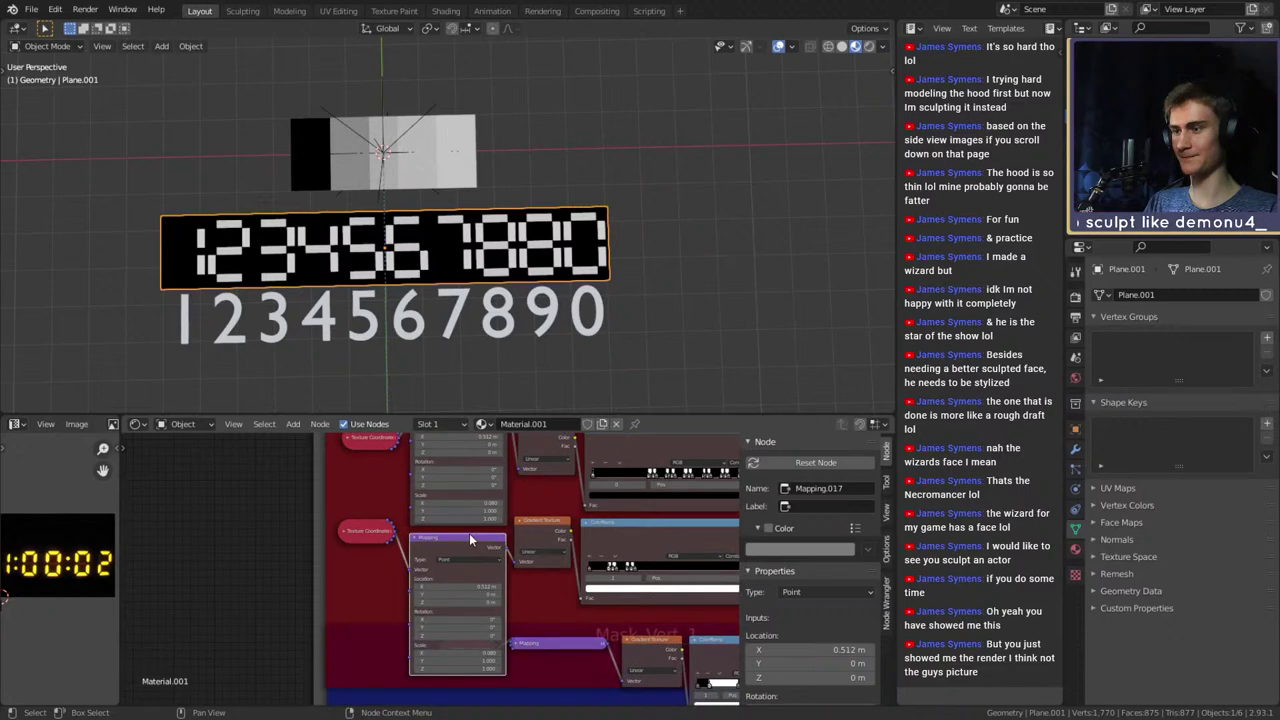
pyautogui.moveTo(469, 535); pyautogui.dragTo(469, 528)
pyautogui.click(469, 528)
pyautogui.moveTo(551, 643); pyautogui.dragTo(557, 510, button='middle')
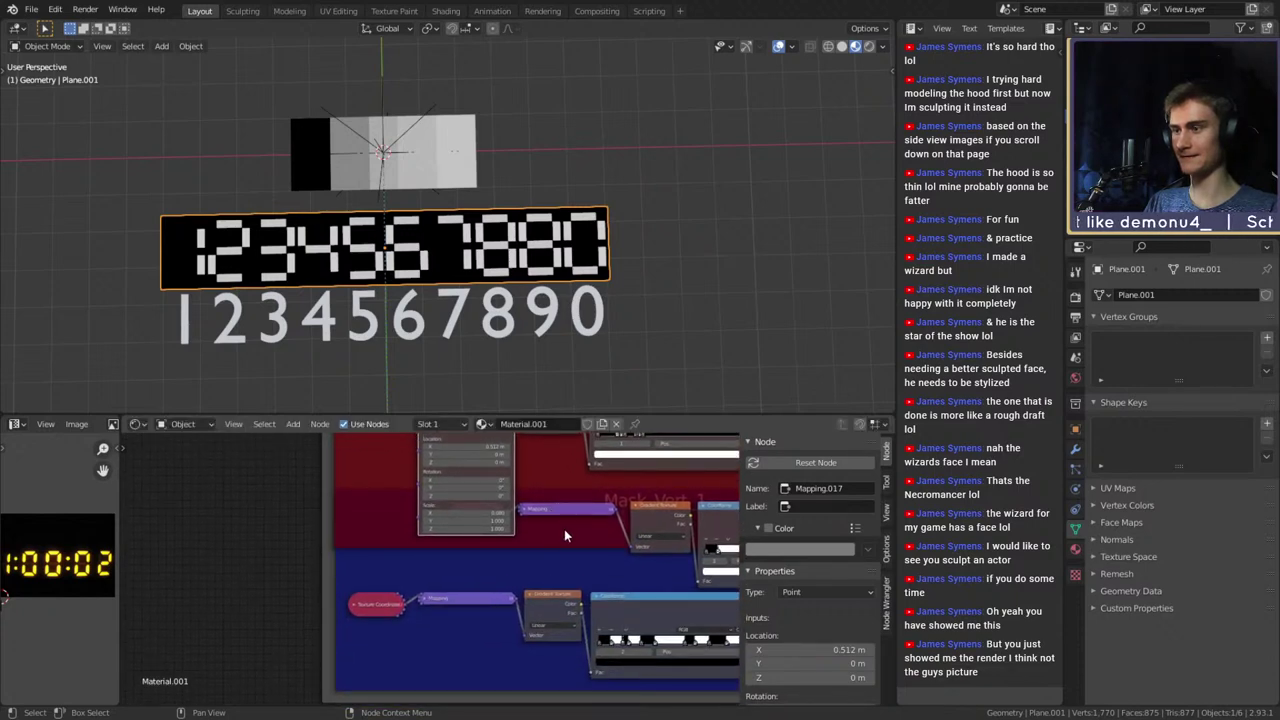
# Move the whole Mask_Hori_3 frame upward so it clears the Mask_Vert_1 frame
pyautogui.scroll(-6, 564, 536)
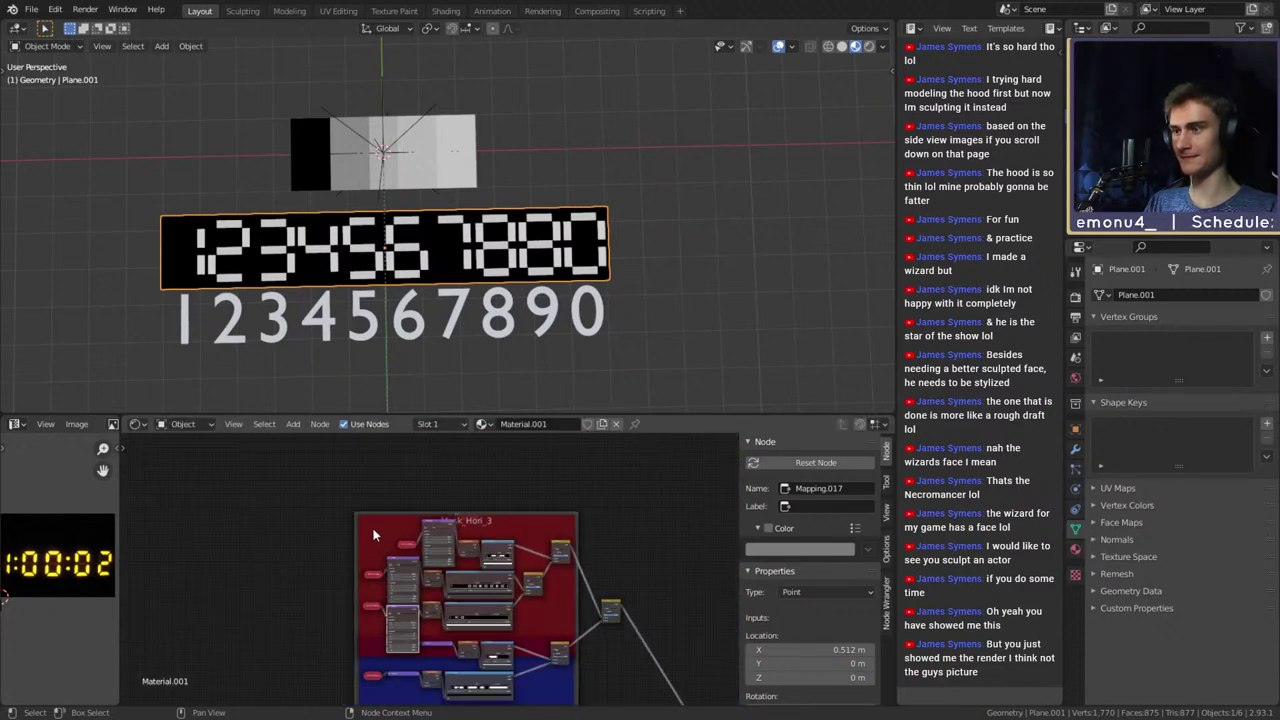
pyautogui.moveTo(371, 517); pyautogui.dragTo(374, 494)
pyautogui.moveTo(326, 626)
pyautogui.mouseDown(button='middle')
pyautogui.moveTo(320, 591)
pyautogui.moveTo(329, 626)
pyautogui.mouseUp(button='middle')
pyautogui.scroll(5, 420, 565)
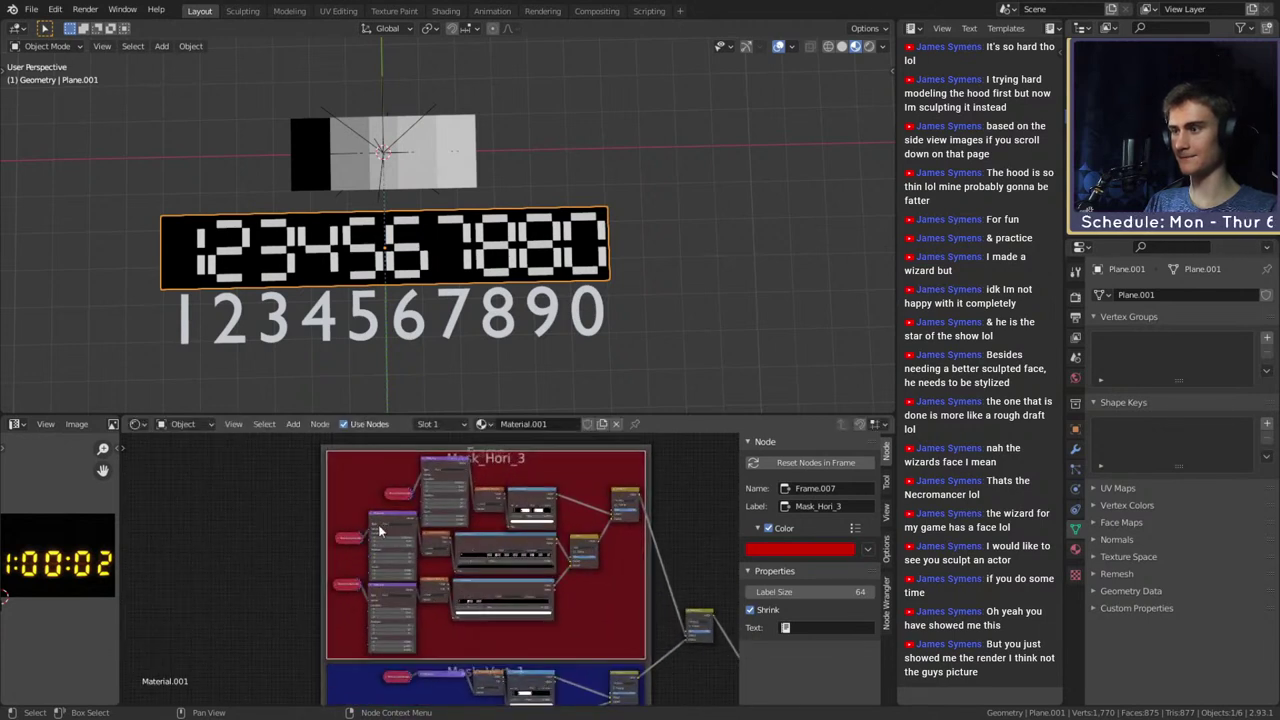
# Select the lowest row of nodes in the Mask_Hori_3 frame and nudge it down slightly
pyautogui.click(390, 585)
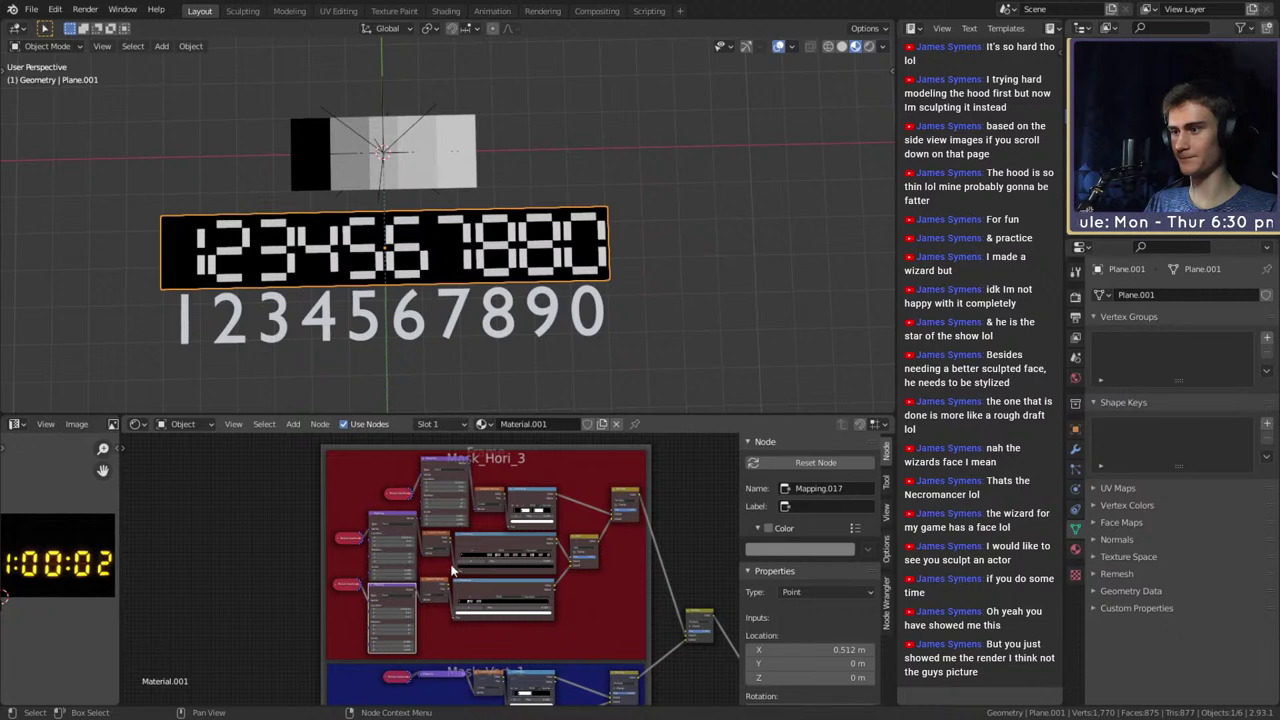
pyautogui.click(430, 577)
pyautogui.click(403, 585)
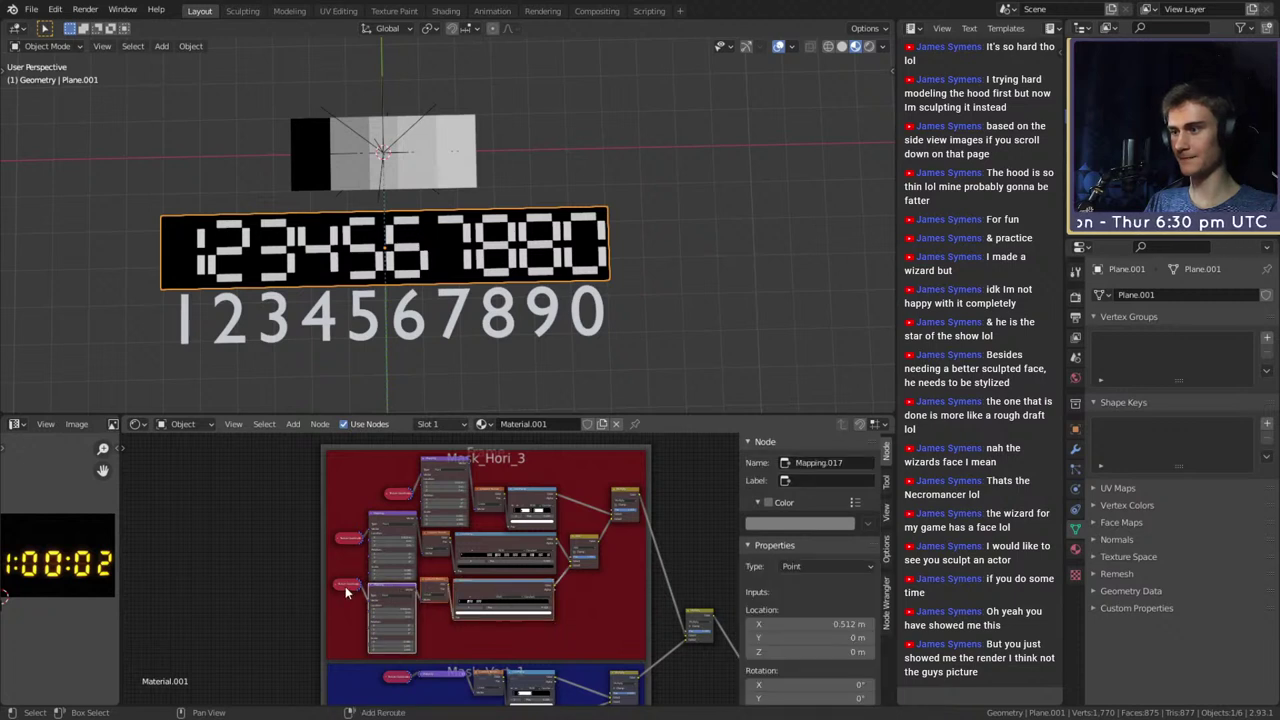
pyautogui.click(345, 586)
pyautogui.moveTo(394, 588); pyautogui.dragTo(395, 589)
# Expand the upper Mapping node in the Mask_Vert_1 frame
pyautogui.moveTo(292, 645); pyautogui.dragTo(294, 528, button='middle')
pyautogui.scroll(7, 424, 606)
pyautogui.moveTo(420, 616); pyautogui.dragTo(435, 510, button='middle')
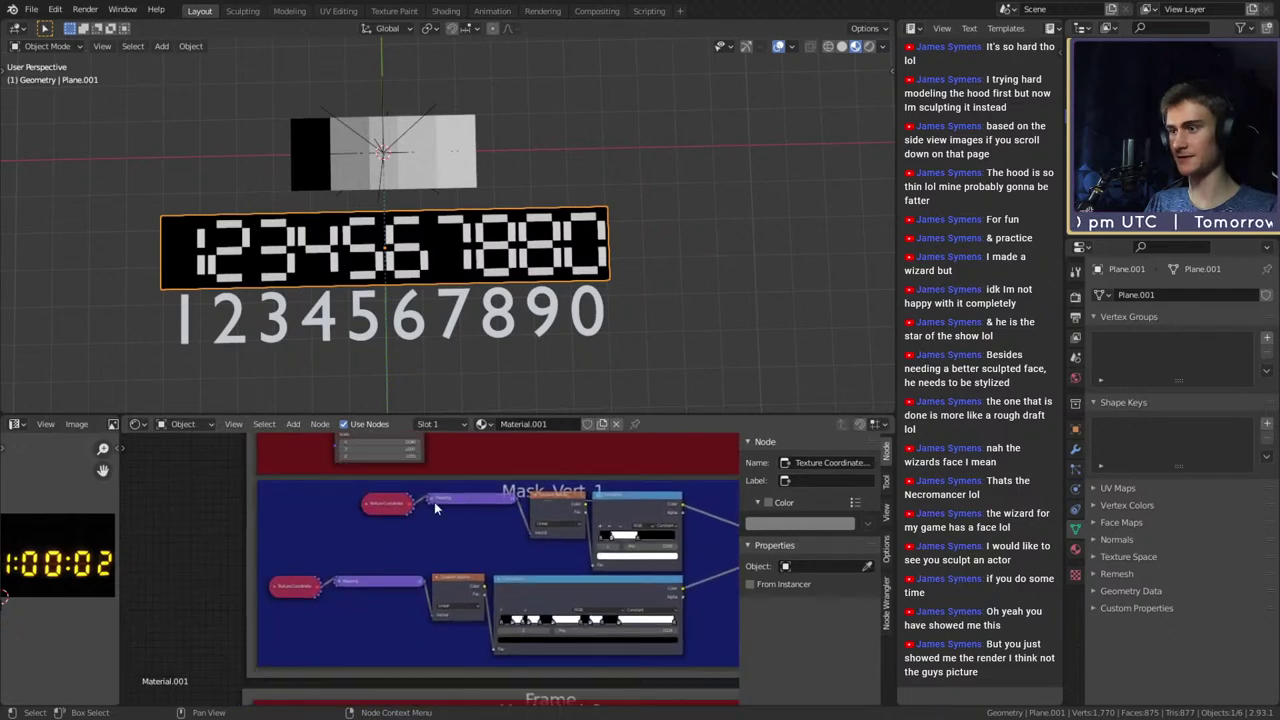
pyautogui.click(432, 498)
pyautogui.scroll(-2, 449, 499)
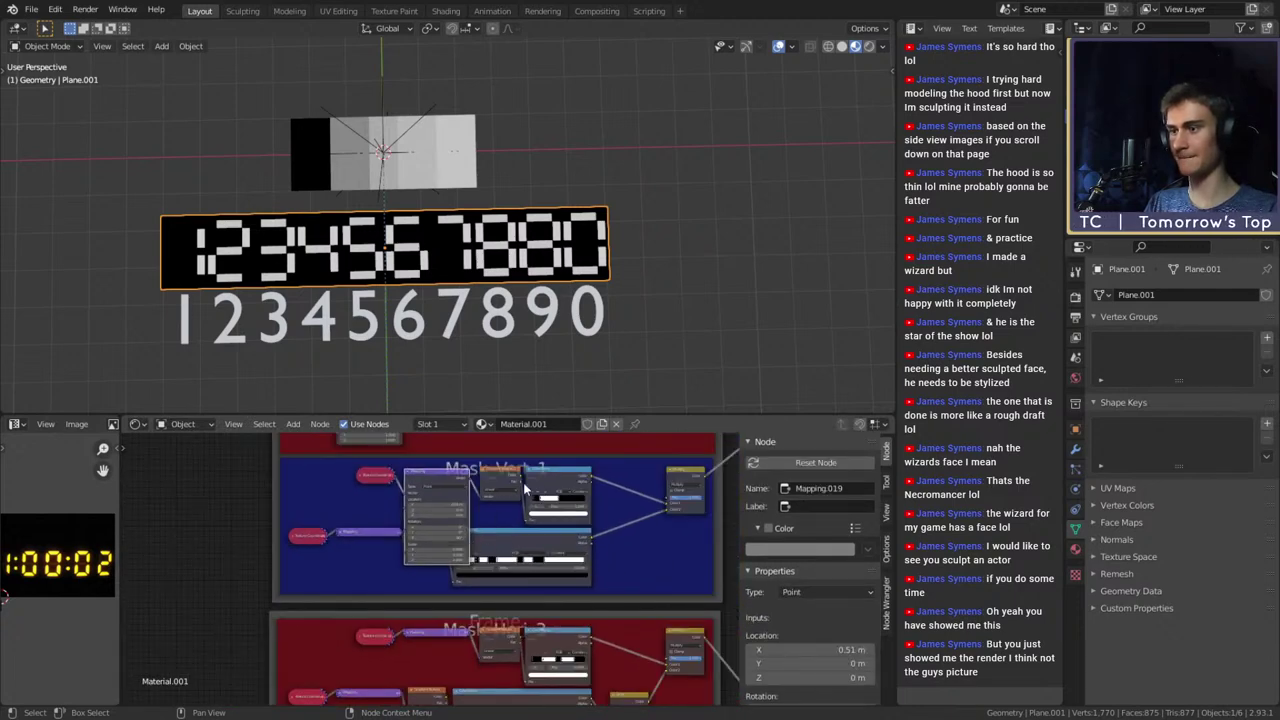
# Try to raise the upper node row in the Mask_Vert_1 frame, and collapse its Mapping node
pyautogui.click(553, 473)
pyautogui.keyDown('shift'); pyautogui.click(496, 472); pyautogui.keyUp('shift')
pyautogui.keyDown('shift'); pyautogui.click(443, 473); pyautogui.keyUp('shift')
pyautogui.keyDown('shift'); pyautogui.click(382, 474); pyautogui.keyUp('shift')
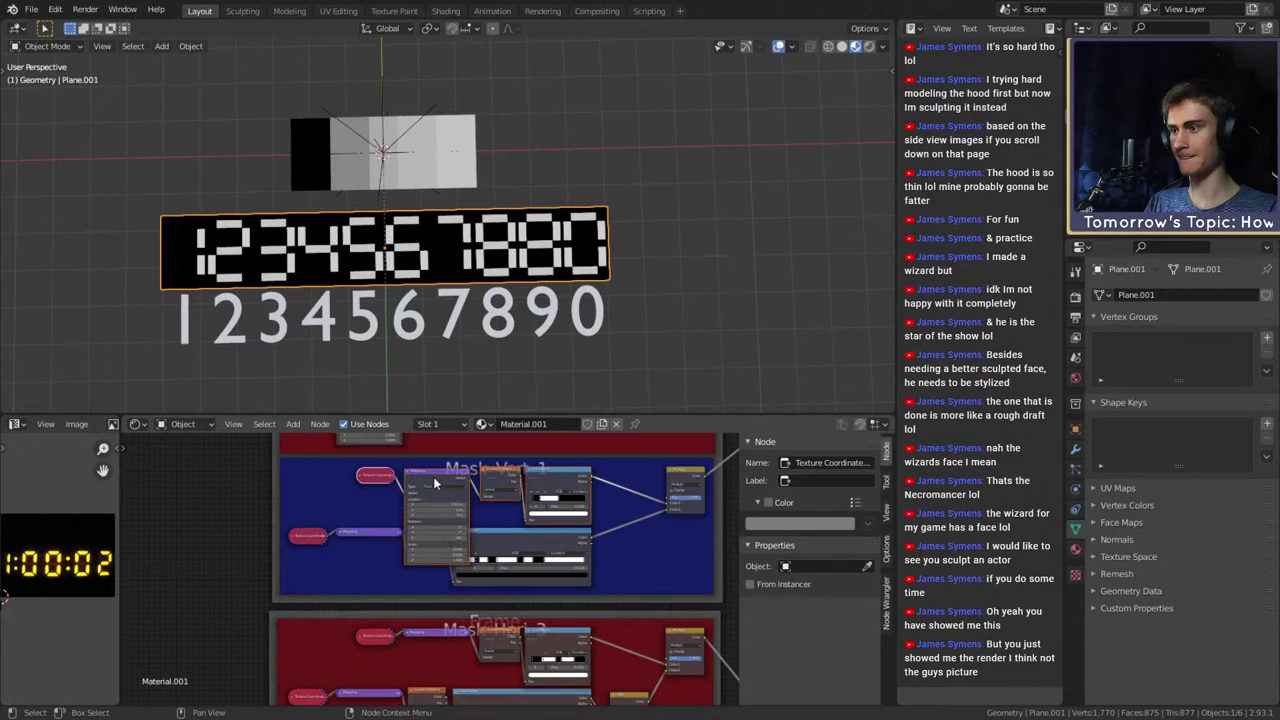
pyautogui.moveTo(433, 478); pyautogui.dragTo(433, 472)
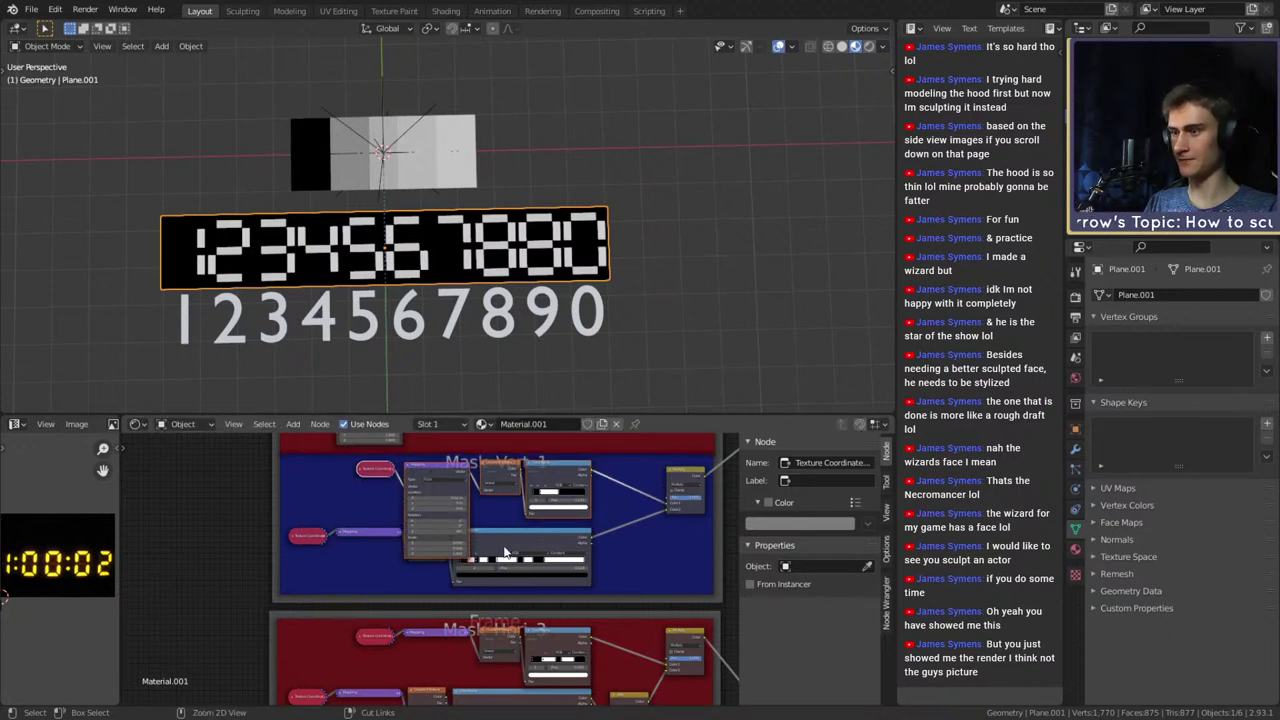
pyautogui.hotkey('ctrl', 'z')
pyautogui.click(408, 470)
# Expand both Mapping nodes in the Mask_Hori_3 frame at the very bottom of the node tree
pyautogui.scroll(-5, 428, 568)
pyautogui.moveTo(437, 670); pyautogui.dragTo(440, 549, button='middle')
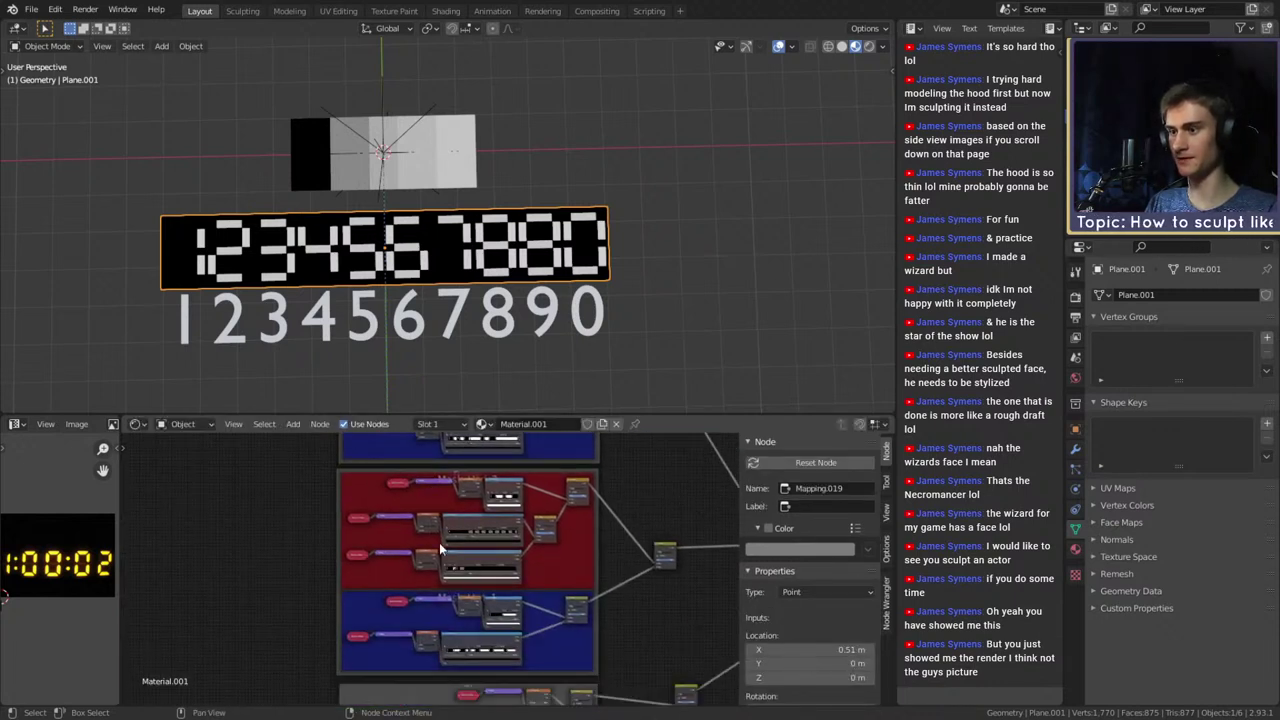
pyautogui.moveTo(440, 640); pyautogui.dragTo(437, 505, button='middle')
pyautogui.moveTo(450, 670); pyautogui.dragTo(445, 485, button='middle')
pyautogui.moveTo(500, 670); pyautogui.dragTo(543, 602, button='middle')
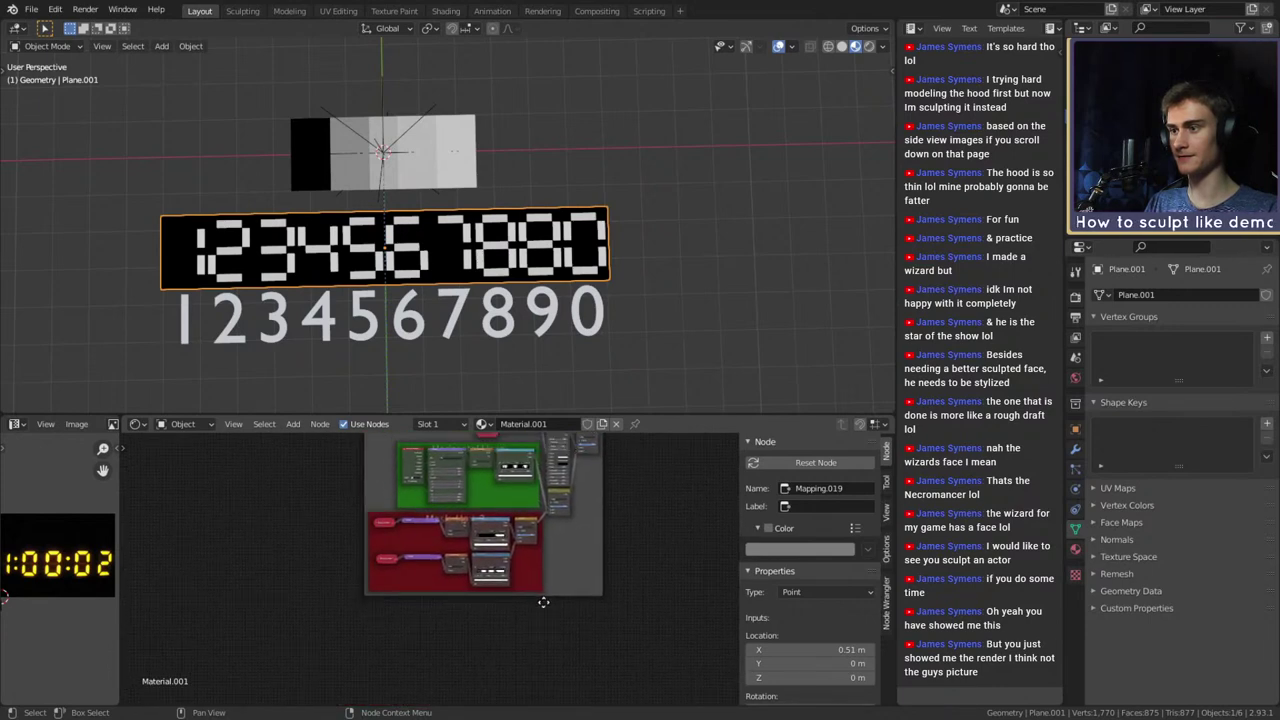
pyautogui.scroll(5, 481, 608)
pyautogui.click(428, 508)
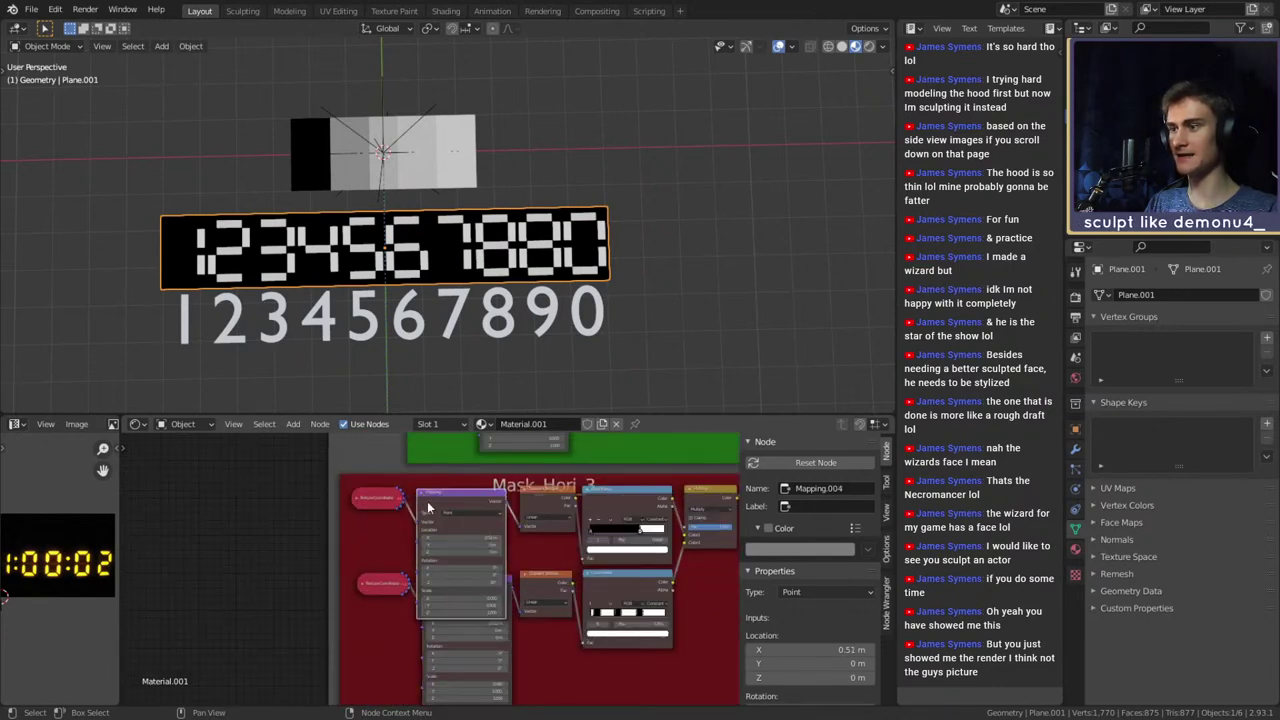
pyautogui.scroll(-3, 489, 588)
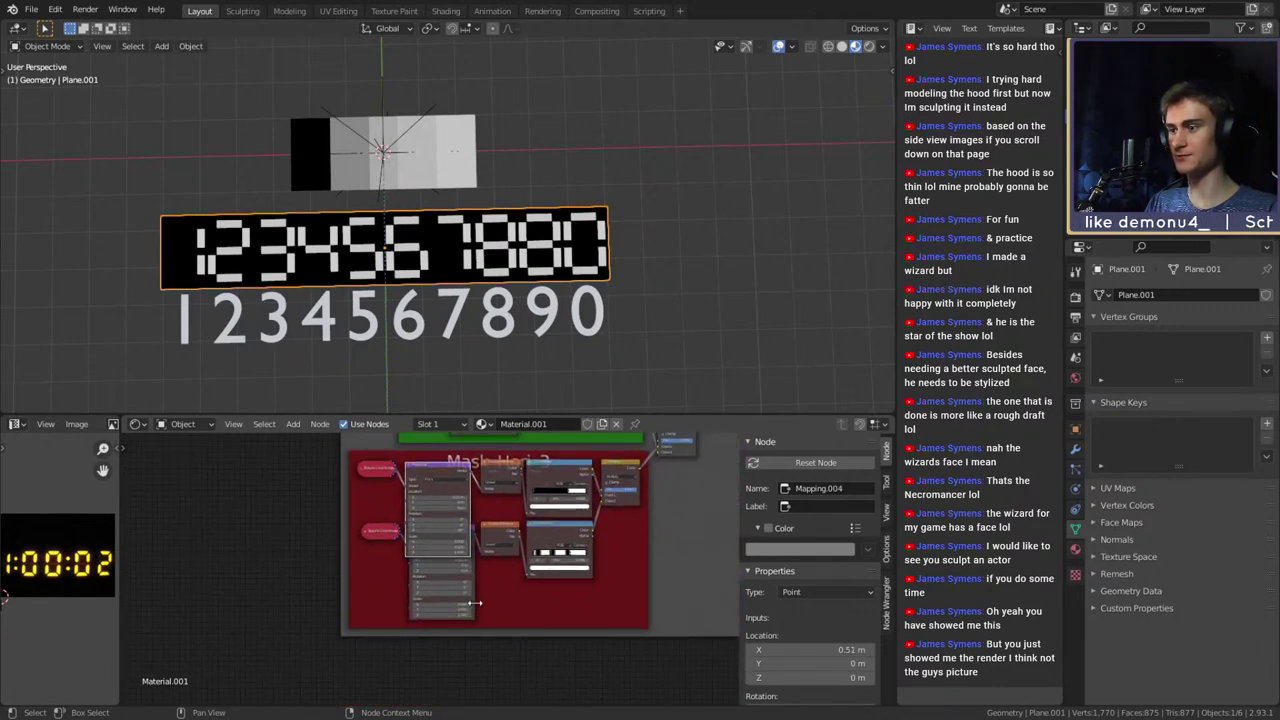
pyautogui.scroll(2, 507, 584)
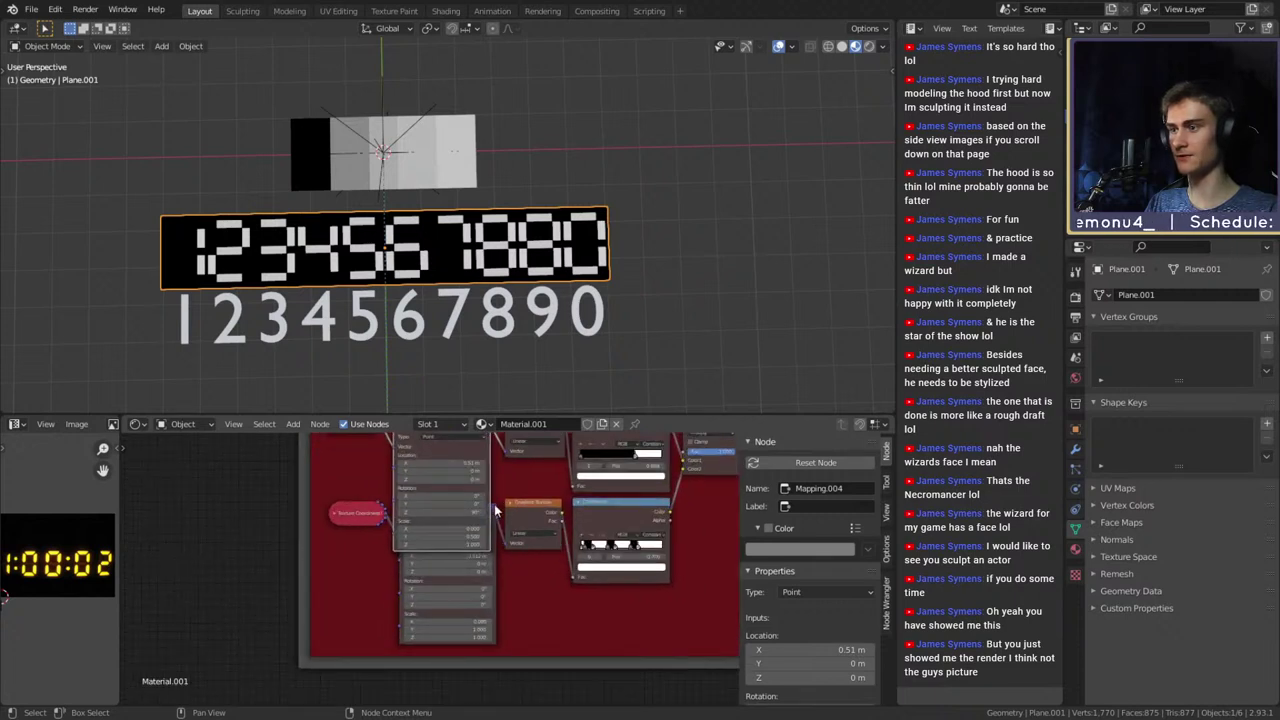
# Move the lower row of nodes in the bottommost Mask_Hori_3 frame down so it clears the upper Mapping node
pyautogui.hotkey('shift', 'd')
pyautogui.click(367, 516)
pyautogui.click(440, 512)
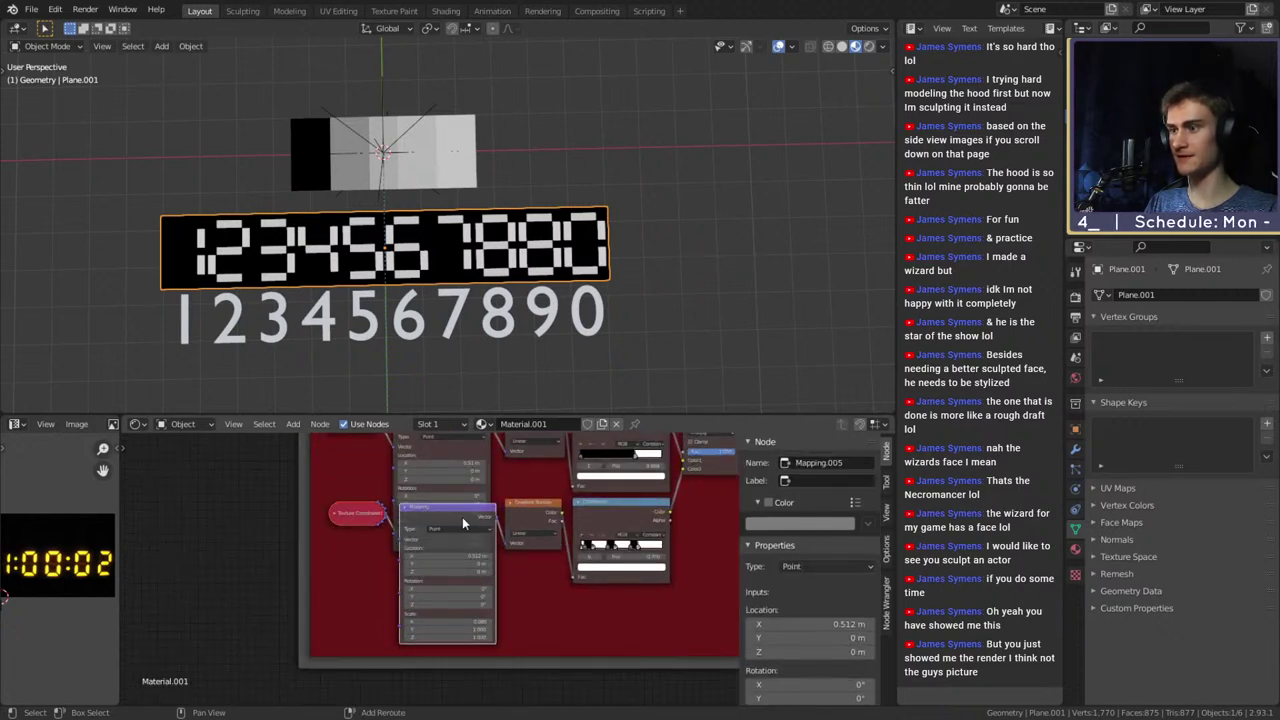
pyautogui.click(548, 505)
pyautogui.keyDown('shift'); pyautogui.click(588, 503); pyautogui.keyUp('shift')
pyautogui.press('g')
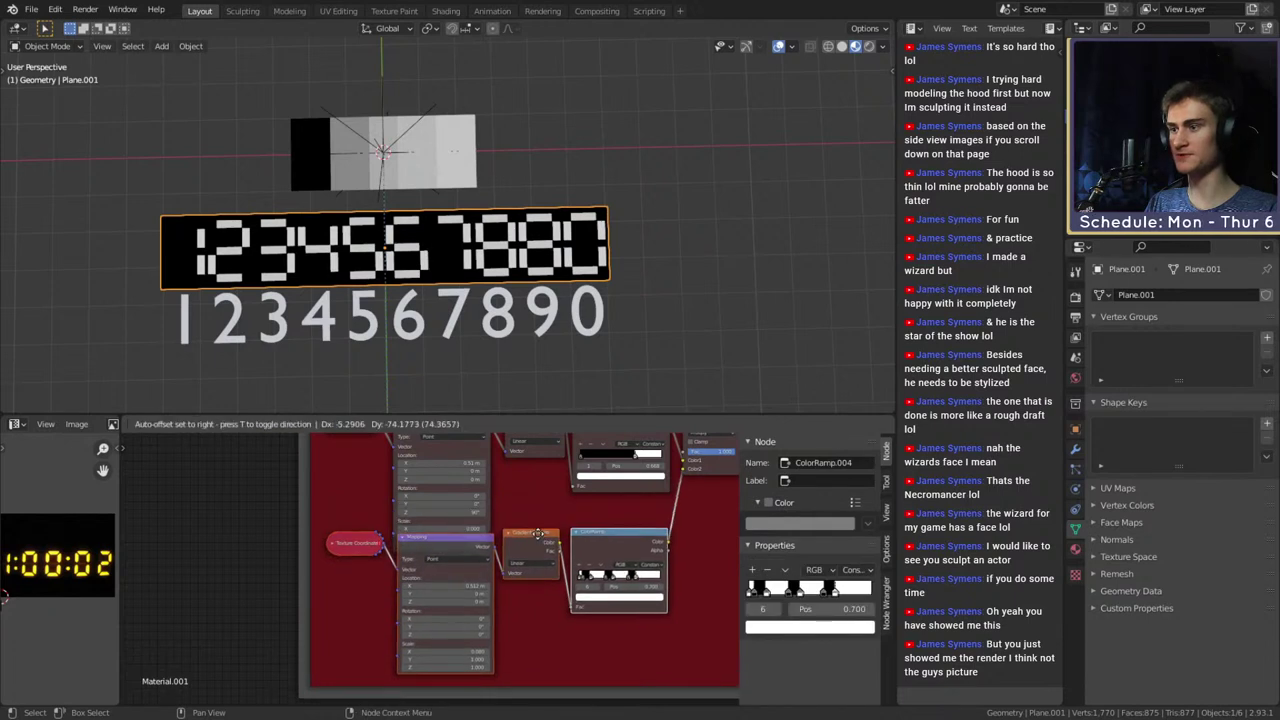
pyautogui.click(534, 556)
pyautogui.click(233, 533)
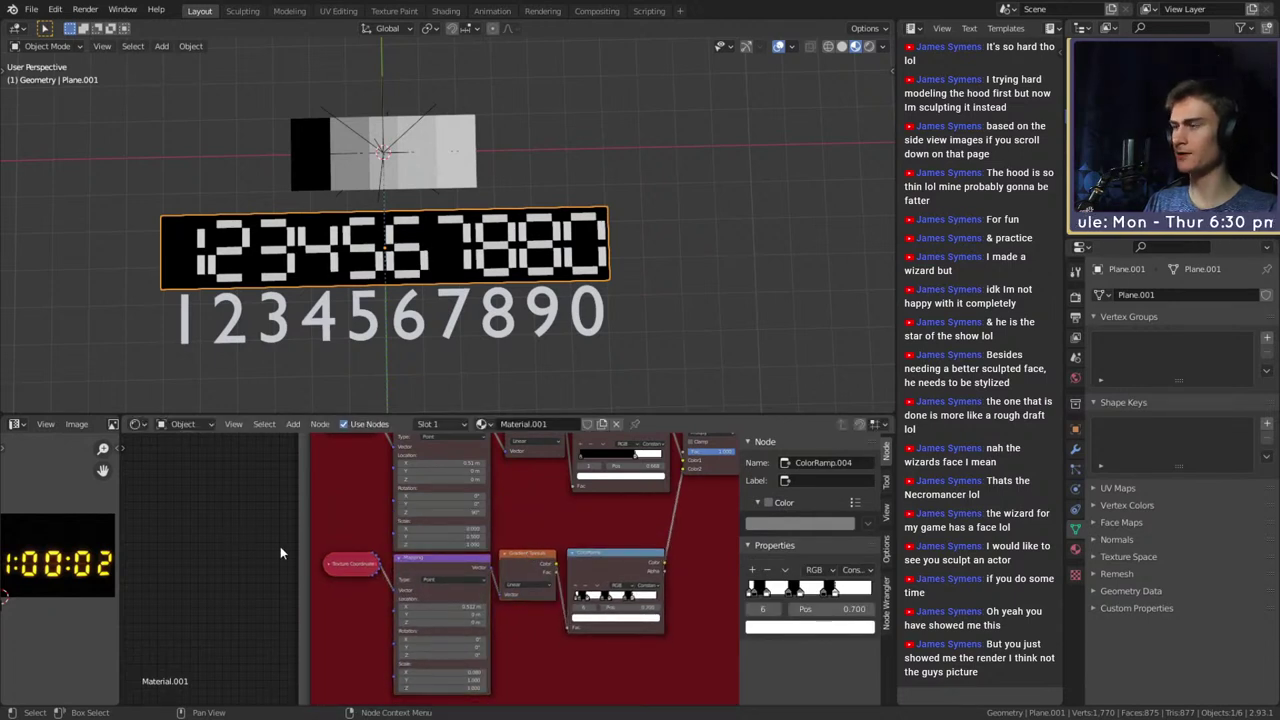
# Move the Mask_Hori_3 and Horizontal Lines frames down together within the Hori_3 frame to free space above them
pyautogui.scroll(-4, 613, 544)
pyautogui.moveTo(613, 544); pyautogui.dragTo(525, 621, button='middle')
pyautogui.scroll(-1, 527, 617)
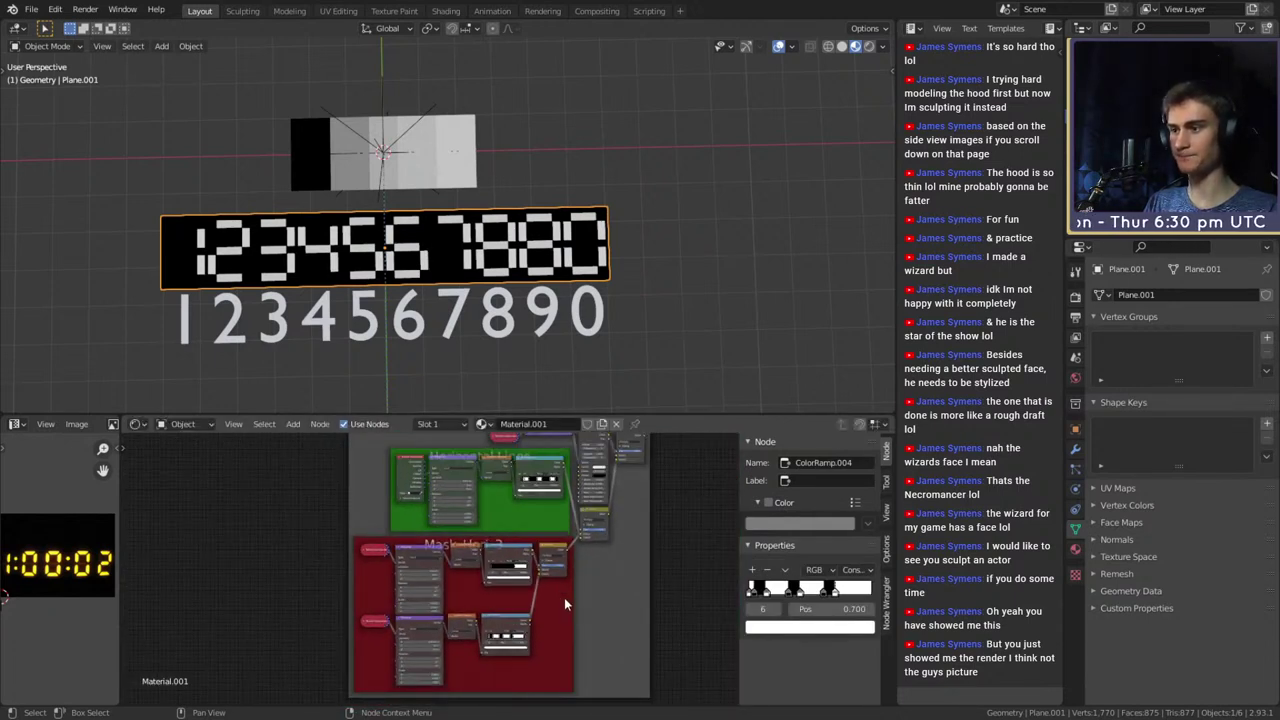
pyautogui.moveTo(564, 597); pyautogui.dragTo(563, 598)
pyautogui.moveTo(645, 578); pyautogui.dragTo(626, 547, button='middle')
pyautogui.scroll(-1, 626, 554)
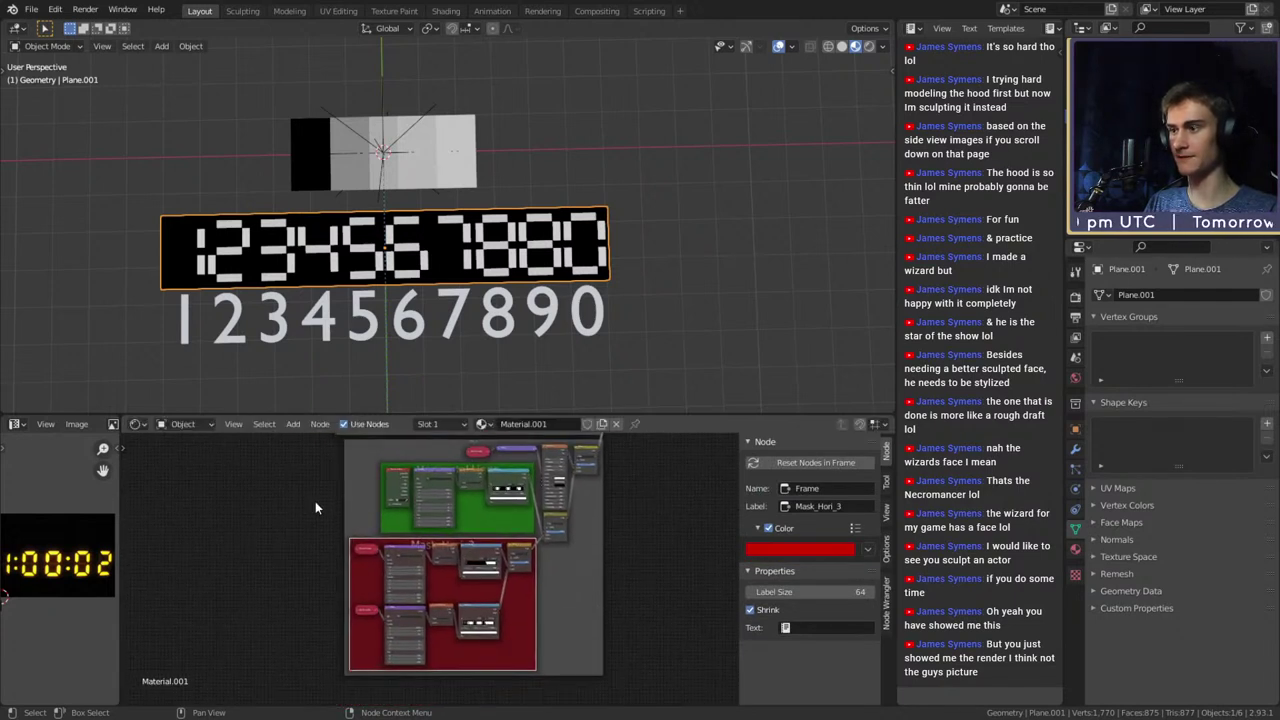
pyautogui.keyDown('shift'); pyautogui.click(497, 515); pyautogui.keyUp('shift')
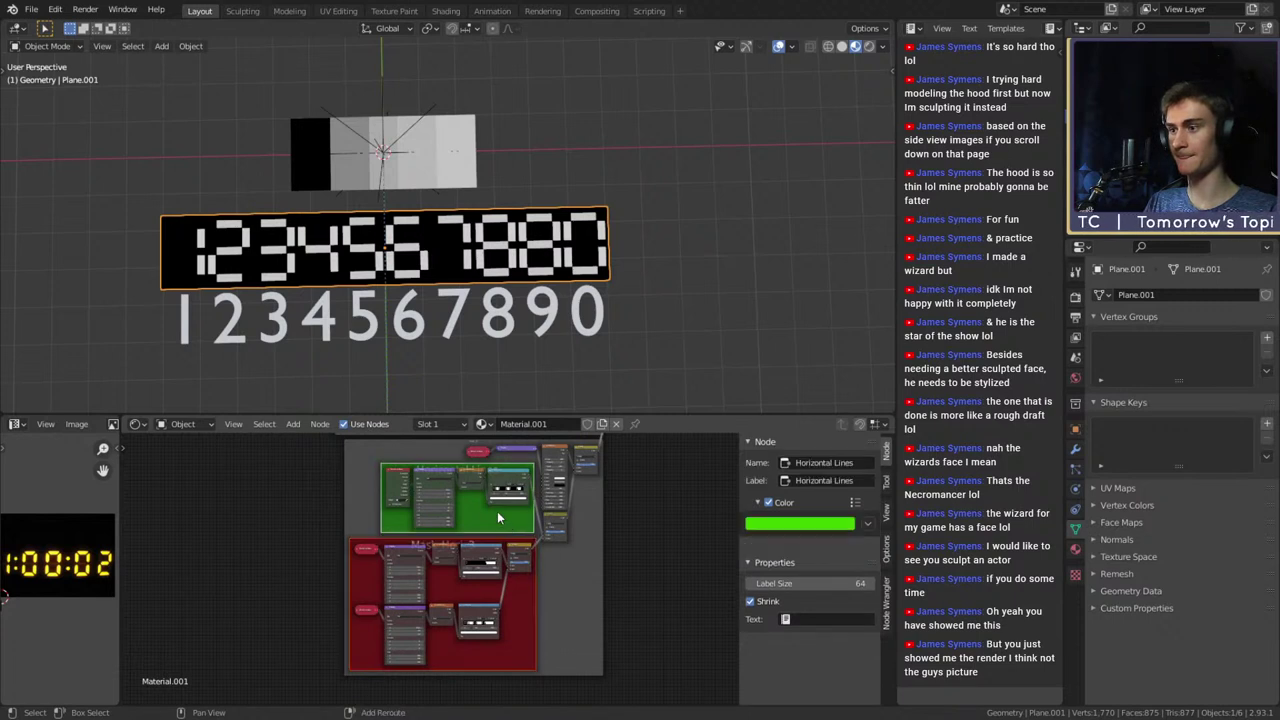
pyautogui.press('g')
pyautogui.click(494, 566)
# Expand the Mapping node above the Horizontal Lines frame in Hori_3, and move the whole Hori_3 frame down
pyautogui.moveTo(621, 539); pyautogui.dragTo(605, 591, button='middle')
pyautogui.scroll(2, 470, 558)
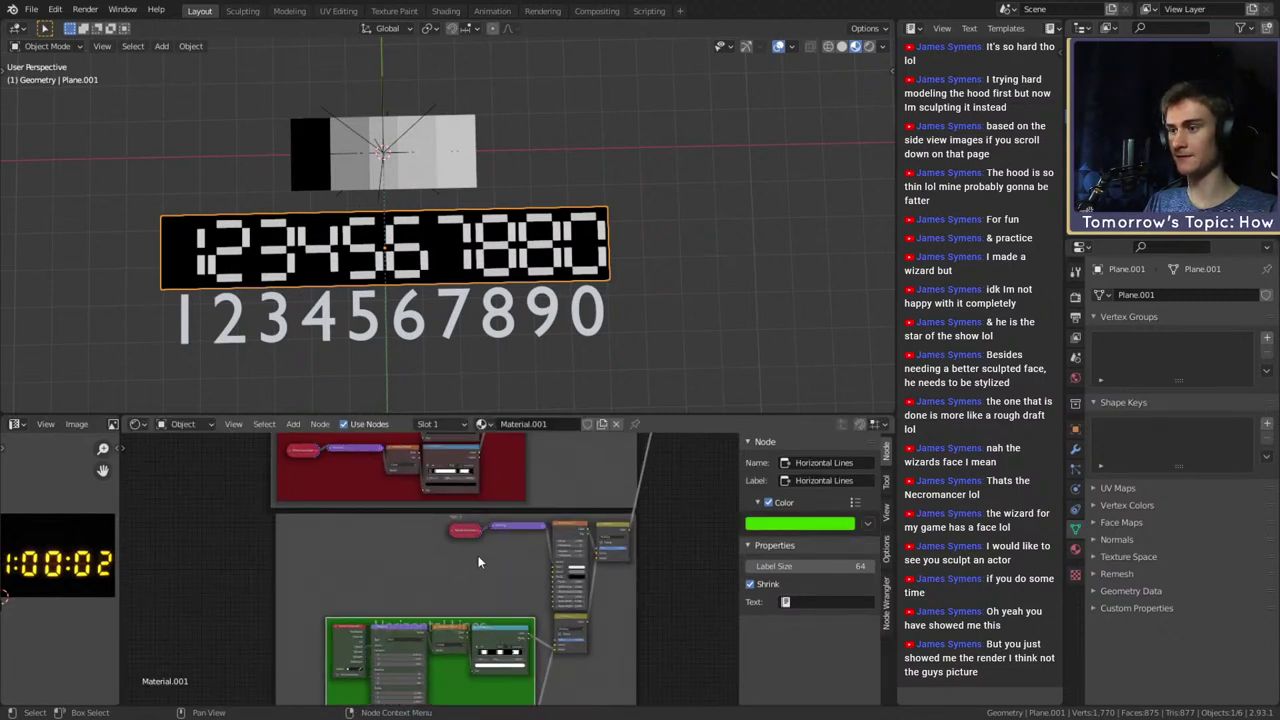
pyautogui.click(496, 527)
pyautogui.scroll(-4, 496, 530)
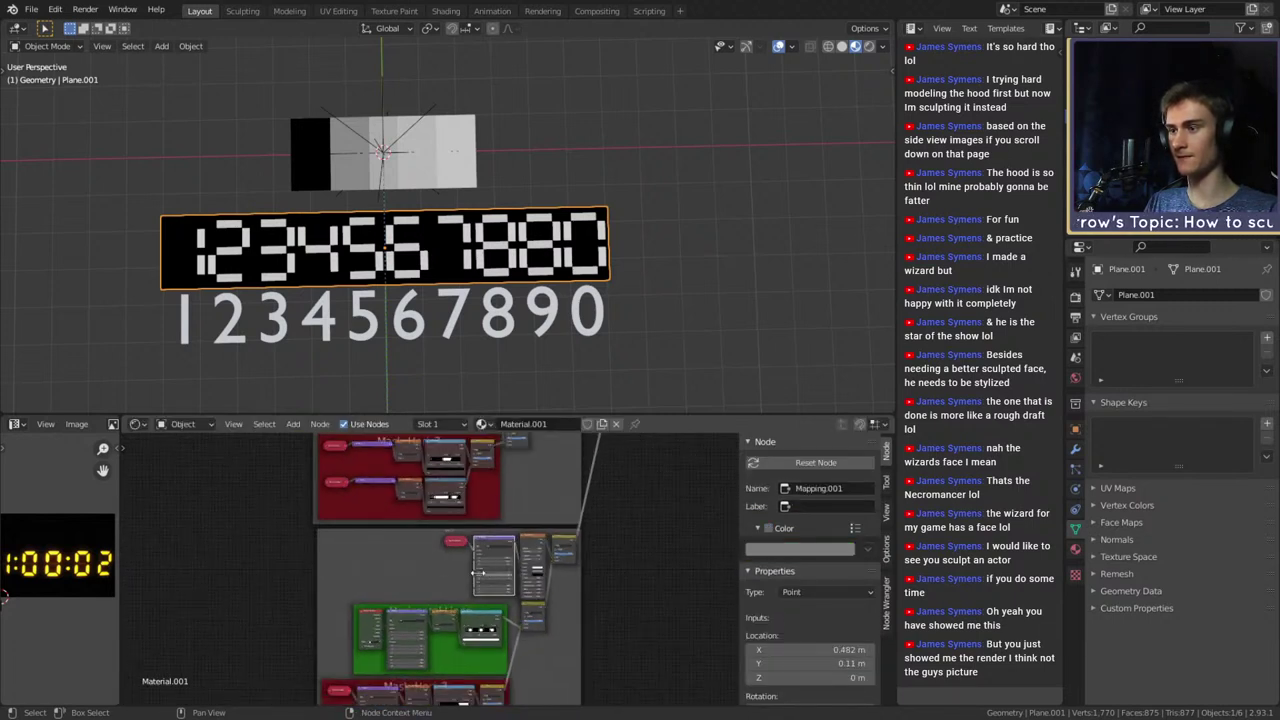
pyautogui.click(528, 601)
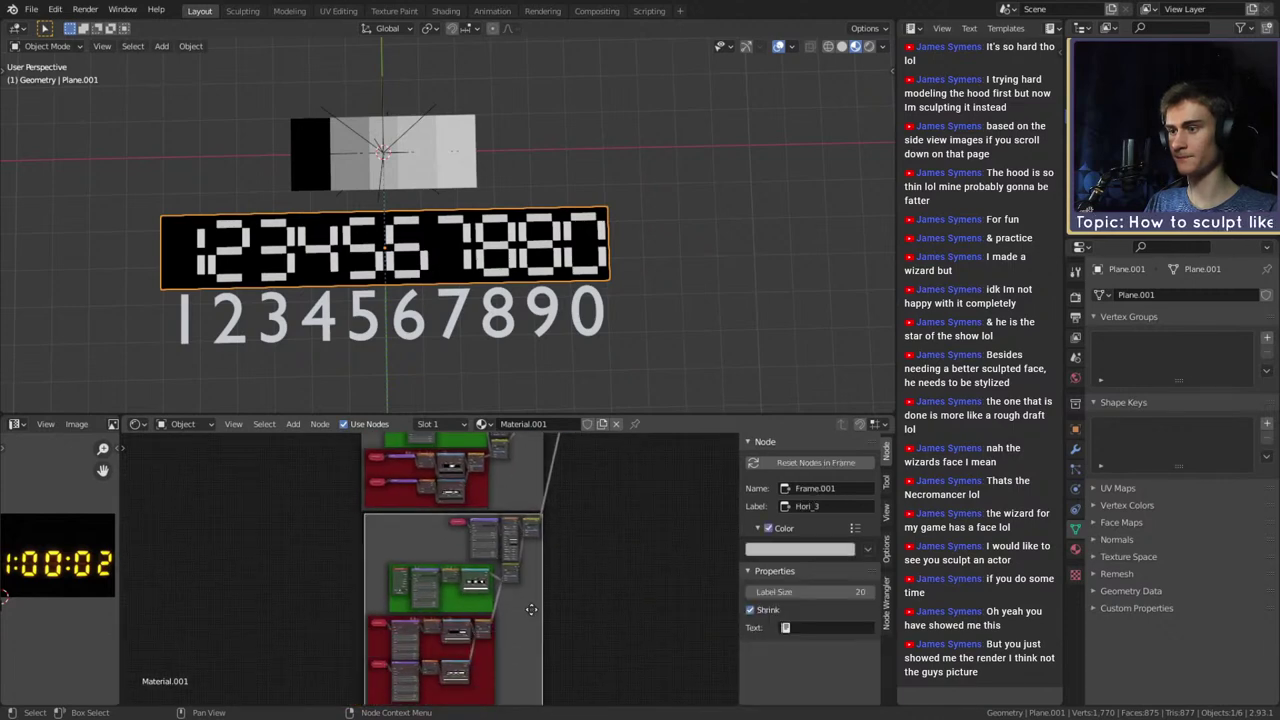
pyautogui.press('g')
pyautogui.click(529, 644)
# In the group above Hori_3, nudge the upper Mapping node of the Mask_Hori_3 frame up to align with its row, leaving it collapsed
pyautogui.moveTo(579, 510); pyautogui.dragTo(582, 629, button='middle')
pyautogui.scroll(5, 580, 630)
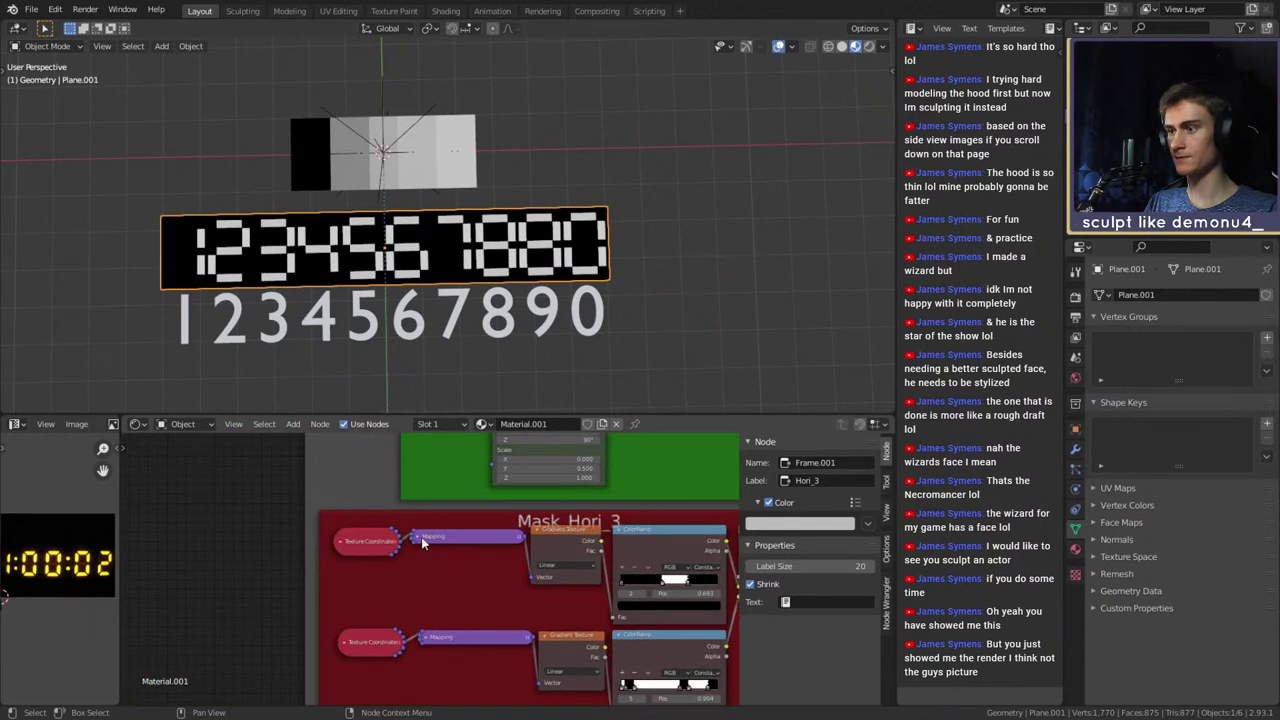
pyautogui.click(418, 537)
pyautogui.moveTo(464, 542)
pyautogui.mouseDown(button='middle')
pyautogui.moveTo(463, 486)
pyautogui.moveTo(462, 526)
pyautogui.mouseUp(button='middle')
pyautogui.moveTo(462, 526)
pyautogui.mouseDown()
pyautogui.moveTo(461, 493)
pyautogui.moveTo(461, 512)
pyautogui.mouseUp()
pyautogui.click(354, 522)
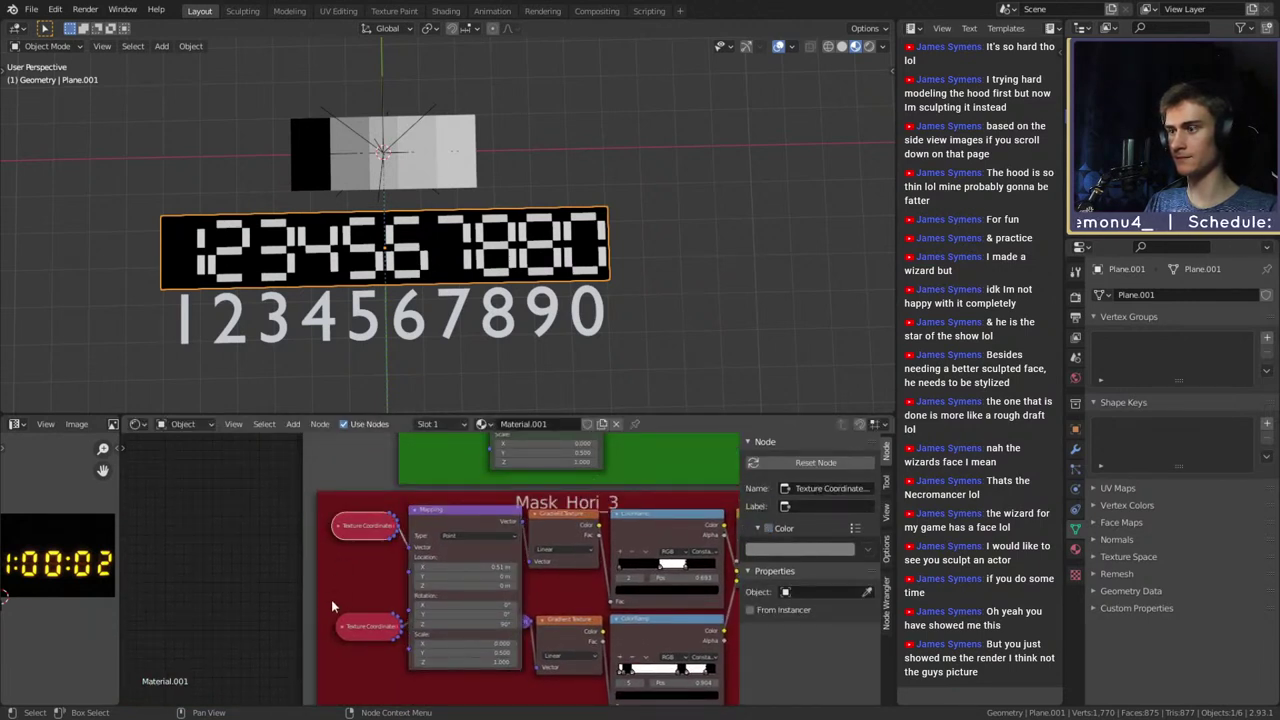
pyautogui.scroll(-3, 331, 599)
pyautogui.click(365, 457)
pyautogui.keyDown('shift'); pyautogui.click(395, 532); pyautogui.keyUp('shift')
pyautogui.press('h')
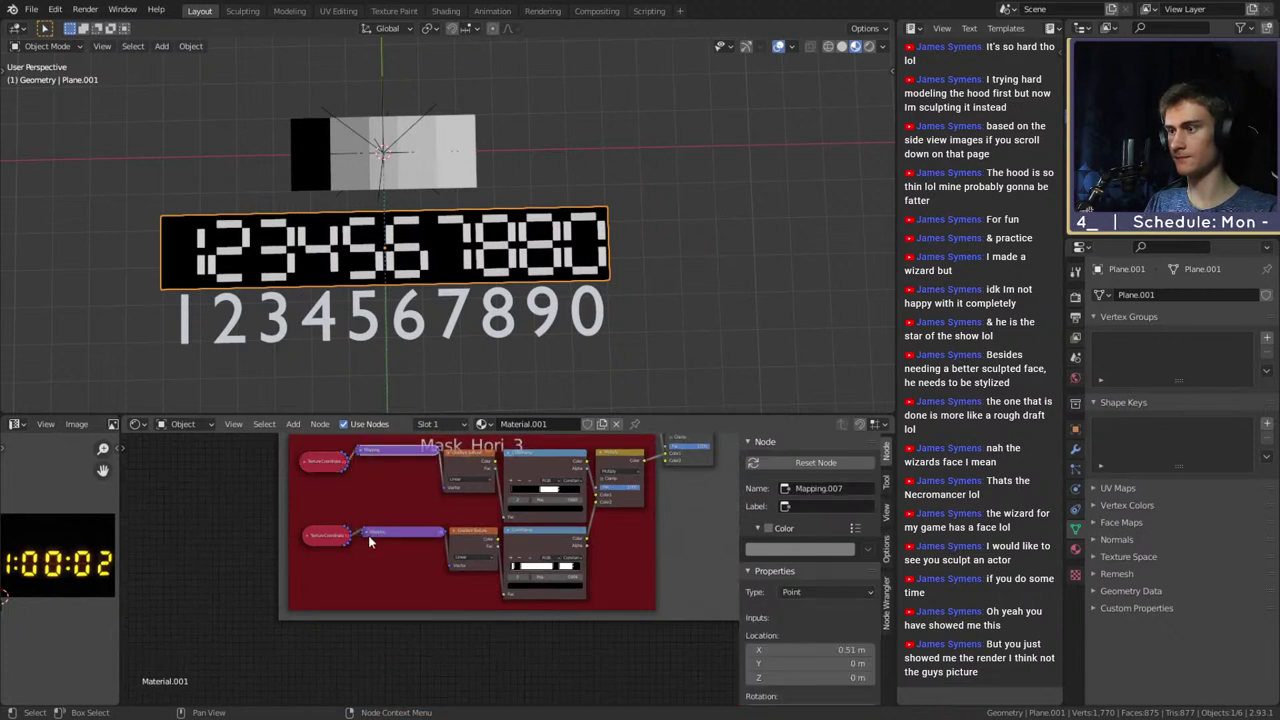
# Expand both Mapping nodes in this Mask_Hori_3 frame and move its lower node row down to make room
pyautogui.click(368, 535)
pyautogui.click(338, 537)
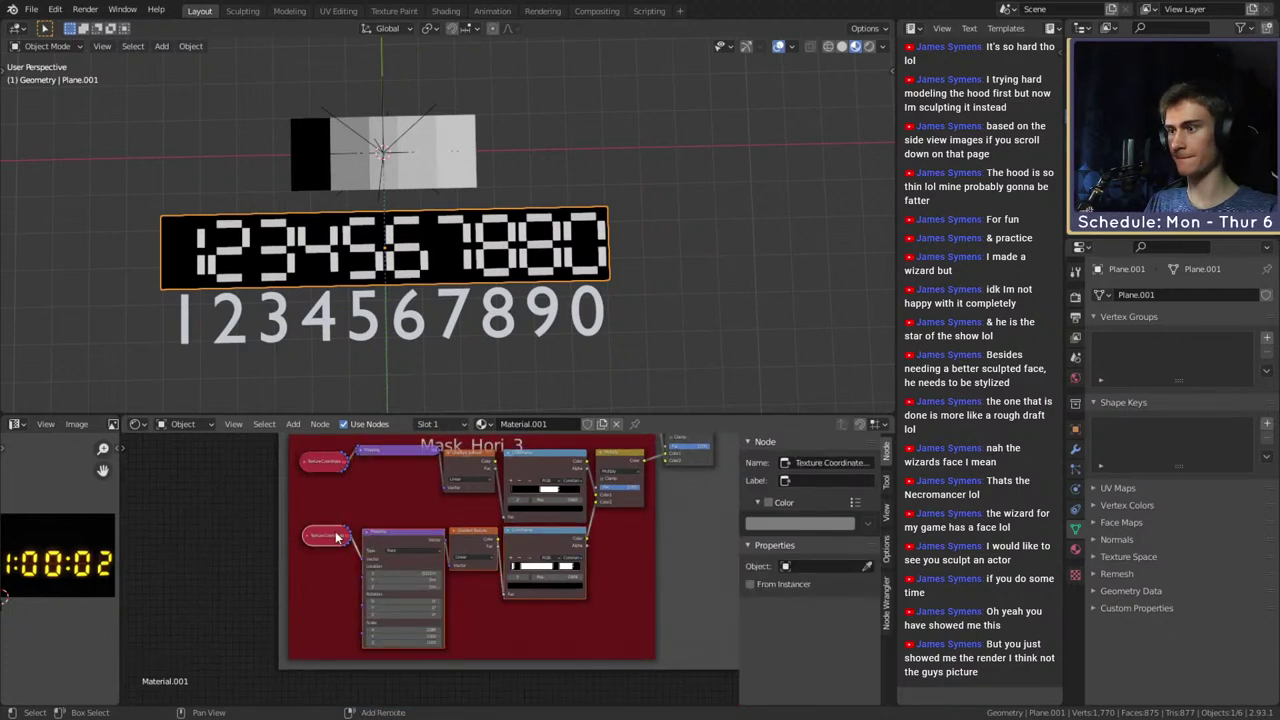
pyautogui.moveTo(418, 538); pyautogui.dragTo(418, 586)
pyautogui.click(381, 458)
pyautogui.press('h')
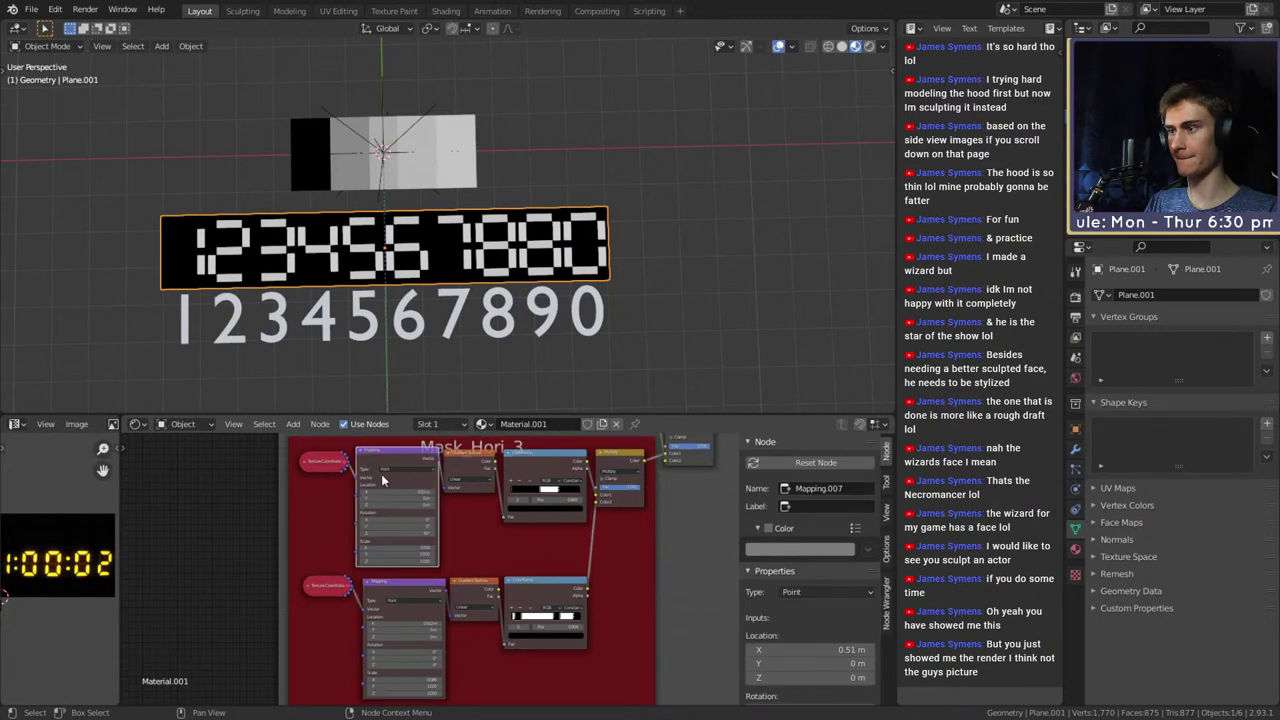
# Move the Horizontal Lines and Mask_Hori_3 frames of the middle horizontal group down together
pyautogui.scroll(-1, 381, 474)
pyautogui.scroll(-2, 609, 632)
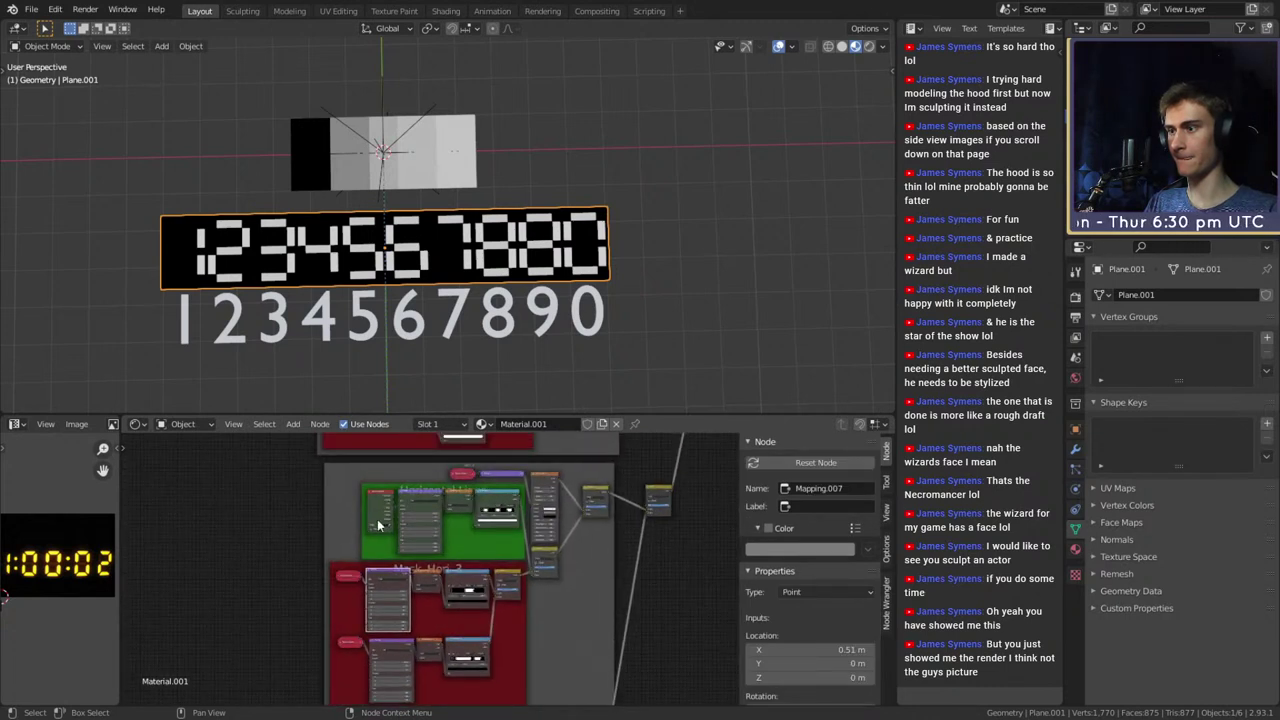
pyautogui.click(368, 543)
pyautogui.keyDown('shift'); pyautogui.click(463, 621); pyautogui.keyUp('shift')
pyautogui.press('g')
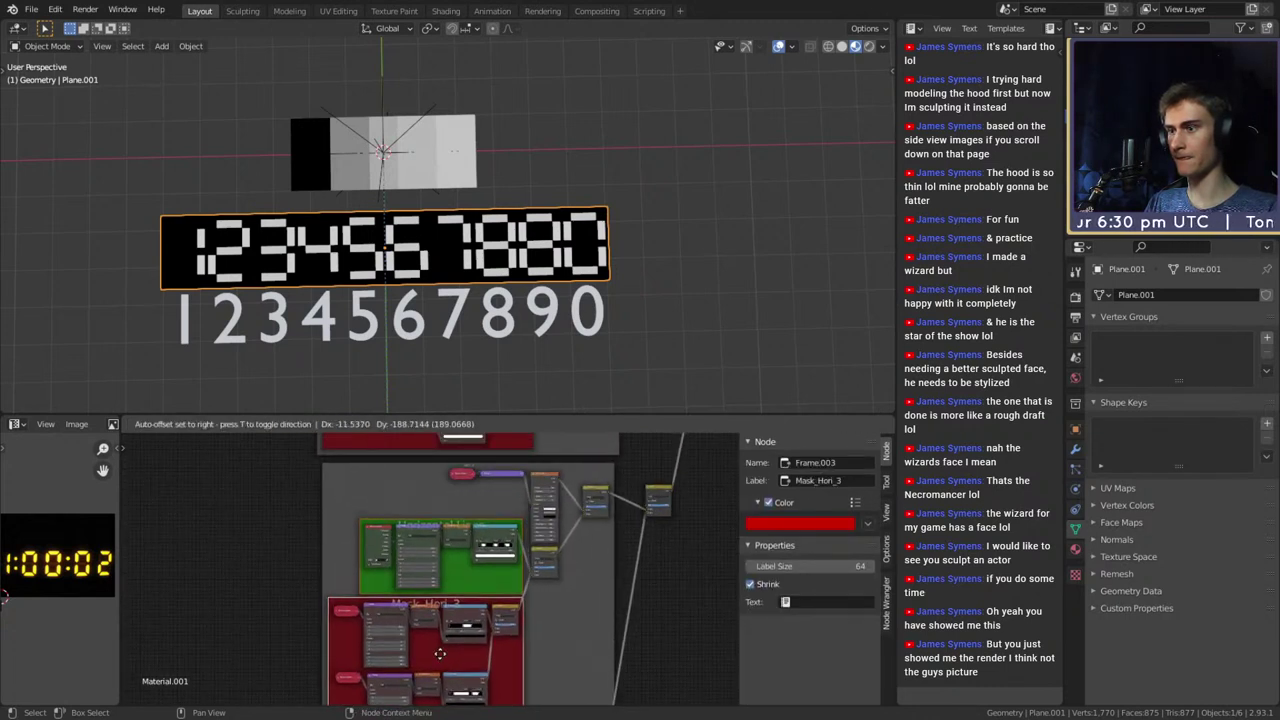
pyautogui.moveTo(440, 653); pyautogui.dragTo(440, 653)
# Expand the Mapping node above the middle group's Horizontal Lines frame, and move the Hori_3 frame down to clear the group
pyautogui.click(483, 473)
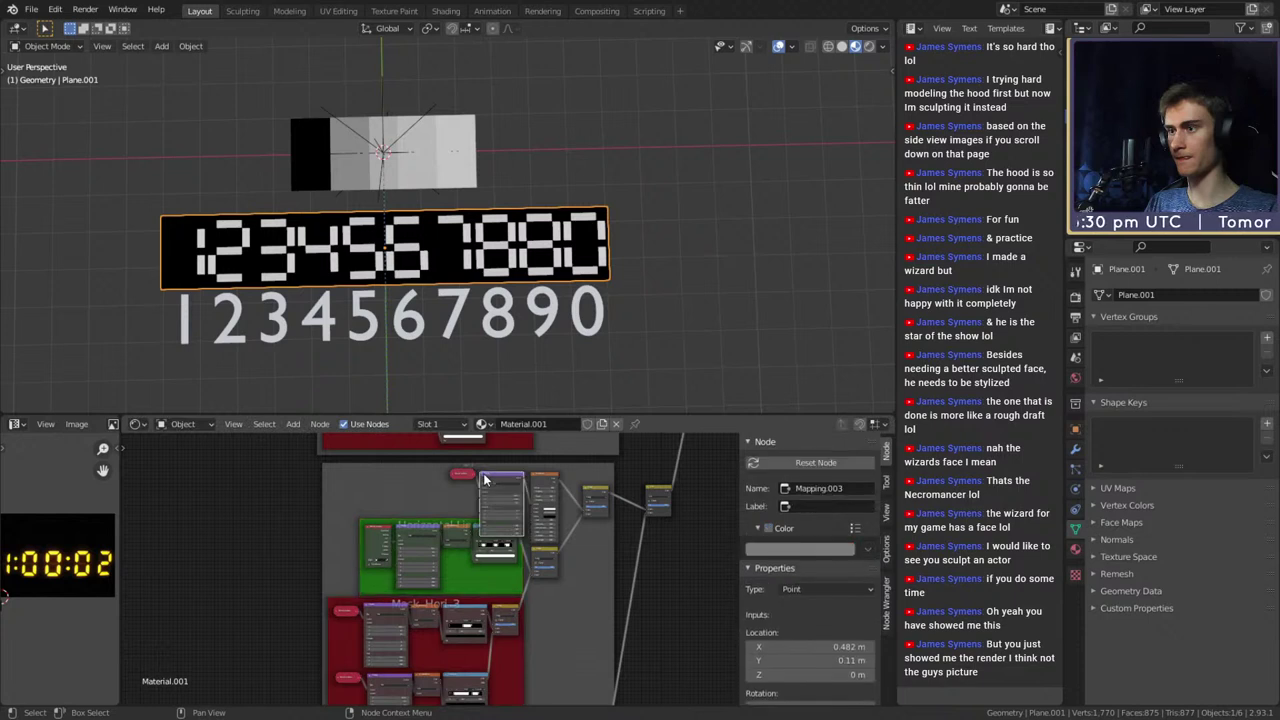
pyautogui.click(502, 584)
pyautogui.keyDown('shift'); pyautogui.click(516, 658); pyautogui.keyUp('shift')
pyautogui.moveTo(562, 633); pyautogui.dragTo(570, 490, button='middle')
pyautogui.moveTo(612, 630); pyautogui.dragTo(594, 511, button='middle')
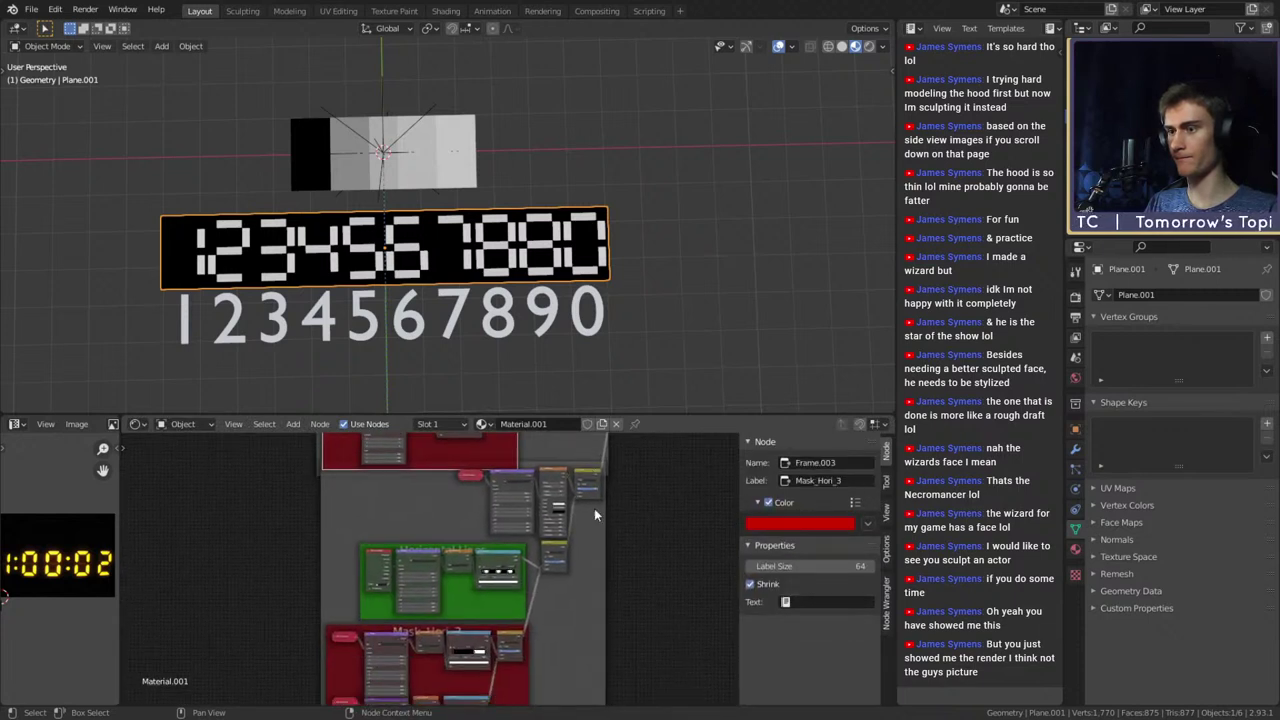
pyautogui.moveTo(595, 554); pyautogui.dragTo(595, 627)
# Shift the middle group's Mask_Hori_3 and Horizontal Lines frames slightly further down, clear of the expanded Mapping node
pyautogui.moveTo(567, 493); pyautogui.dragTo(553, 638, button='middle')
pyautogui.click(493, 538)
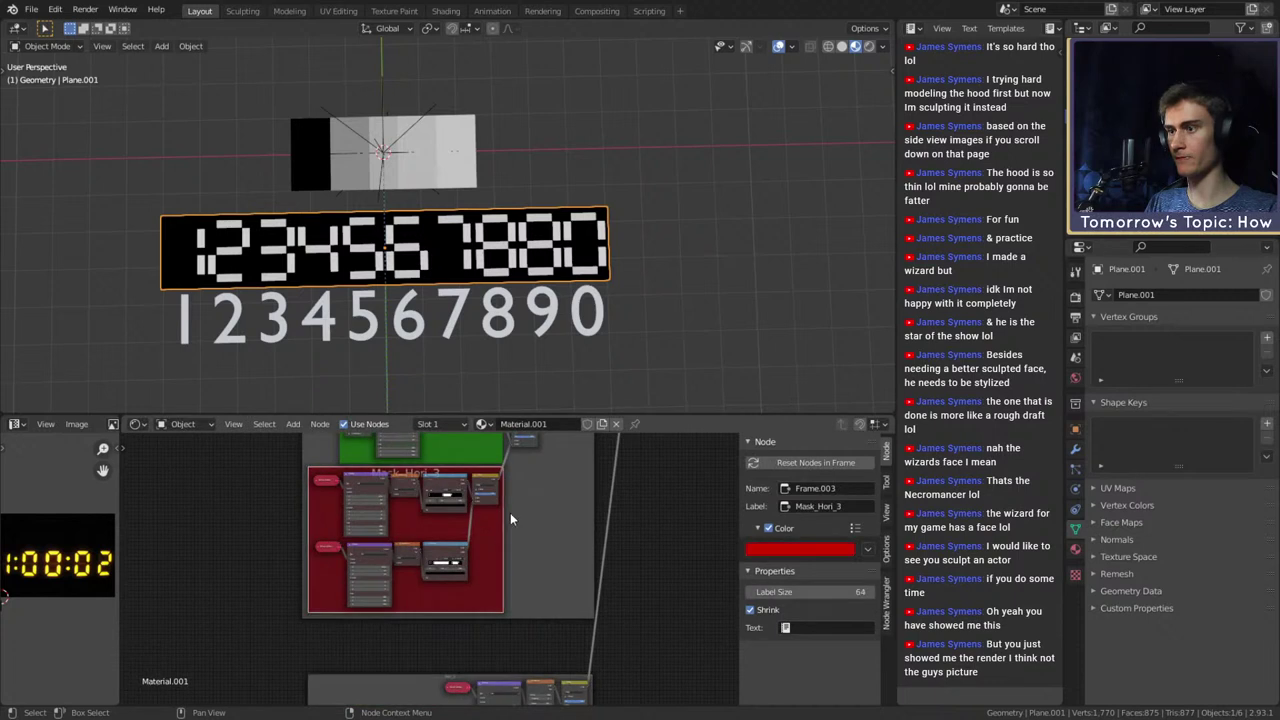
pyautogui.moveTo(511, 518); pyautogui.dragTo(527, 603, button='middle')
pyautogui.keyDown('shift'); pyautogui.click(504, 532); pyautogui.keyUp('shift')
pyautogui.moveTo(504, 533); pyautogui.dragTo(507, 558)
# Move the Hori_1 frame and its combining mix node down and to the right, beside the middle horizontal group
pyautogui.scroll(-5, 575, 595)
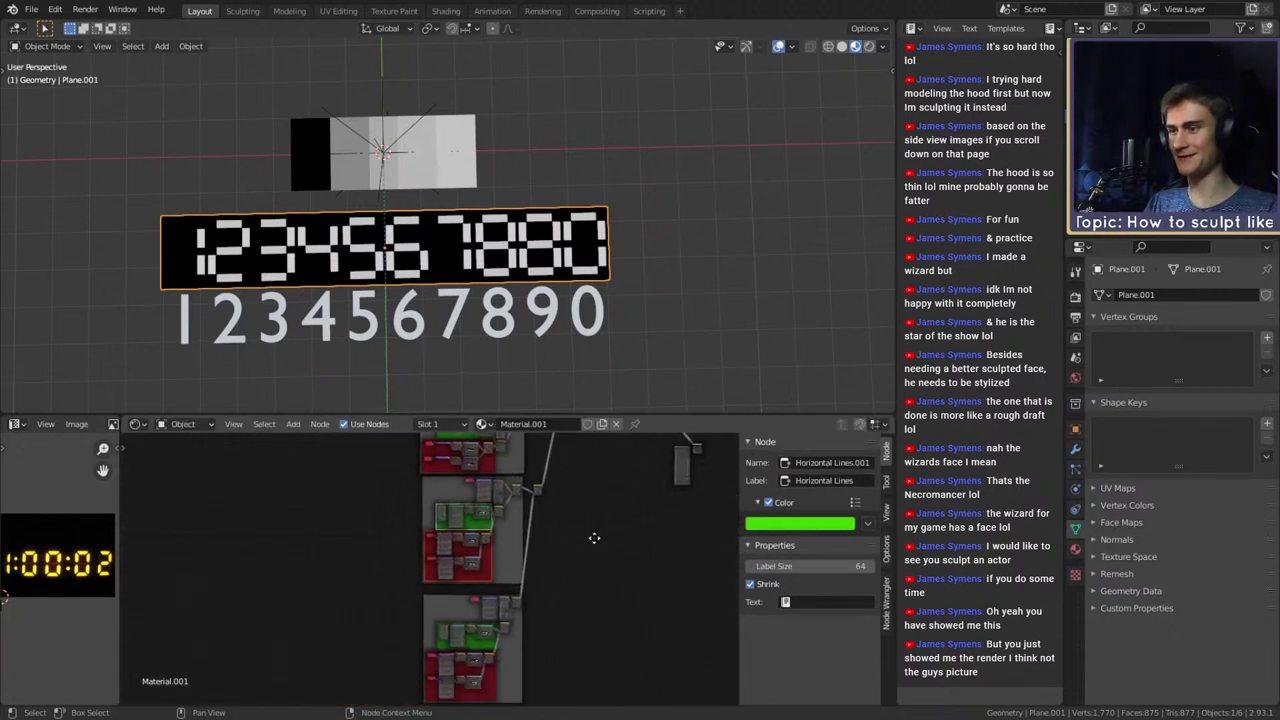
pyautogui.moveTo(594, 538); pyautogui.dragTo(521, 589, button='middle')
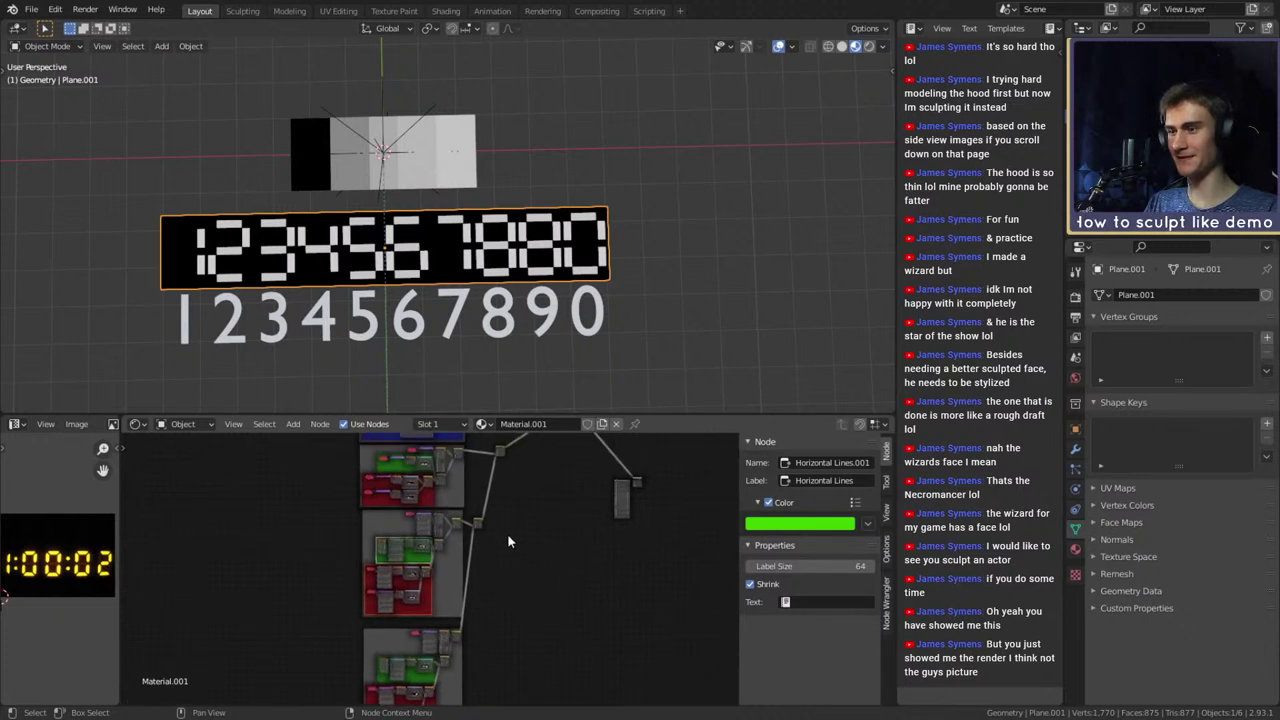
pyautogui.scroll(6, 507, 534)
pyautogui.moveTo(508, 534); pyautogui.dragTo(498, 600, button='middle')
pyautogui.scroll(-5, 546, 594)
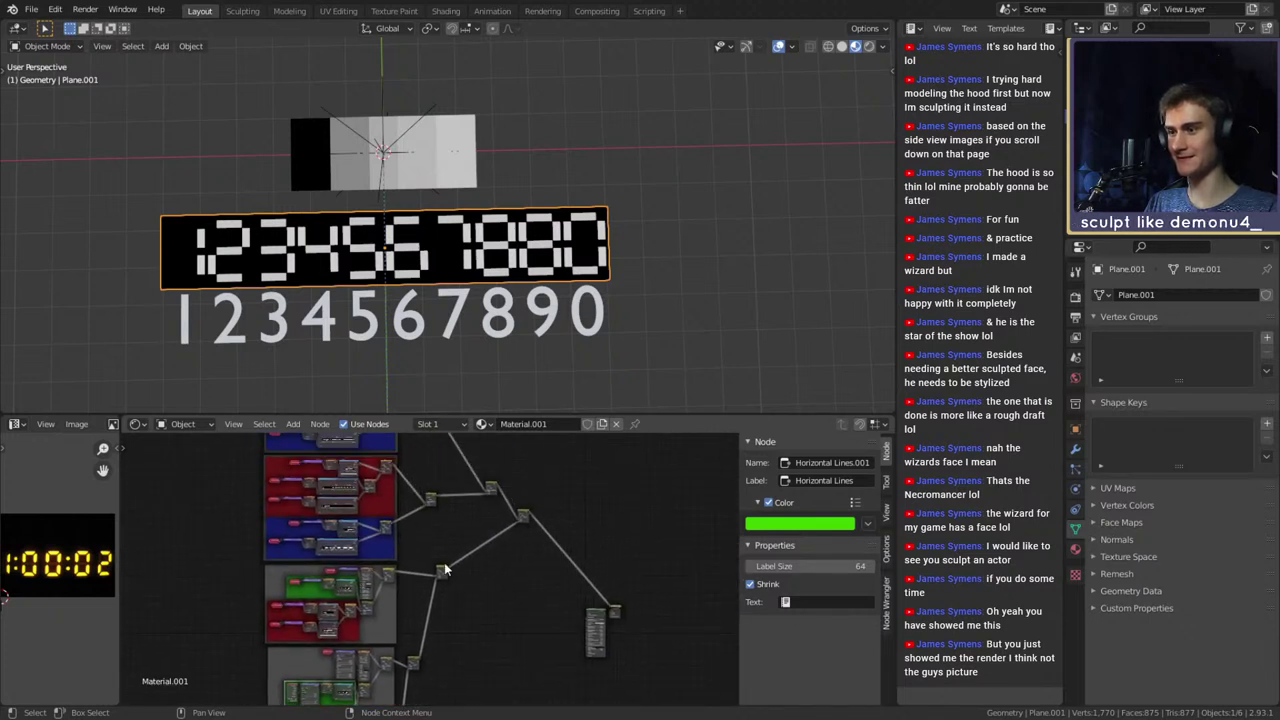
pyautogui.moveTo(444, 562); pyautogui.dragTo(539, 634)
pyautogui.moveTo(545, 663); pyautogui.dragTo(551, 621)
pyautogui.moveTo(483, 646); pyautogui.dragTo(478, 538, button='middle')
pyautogui.moveTo(388, 502); pyautogui.dragTo(529, 609)
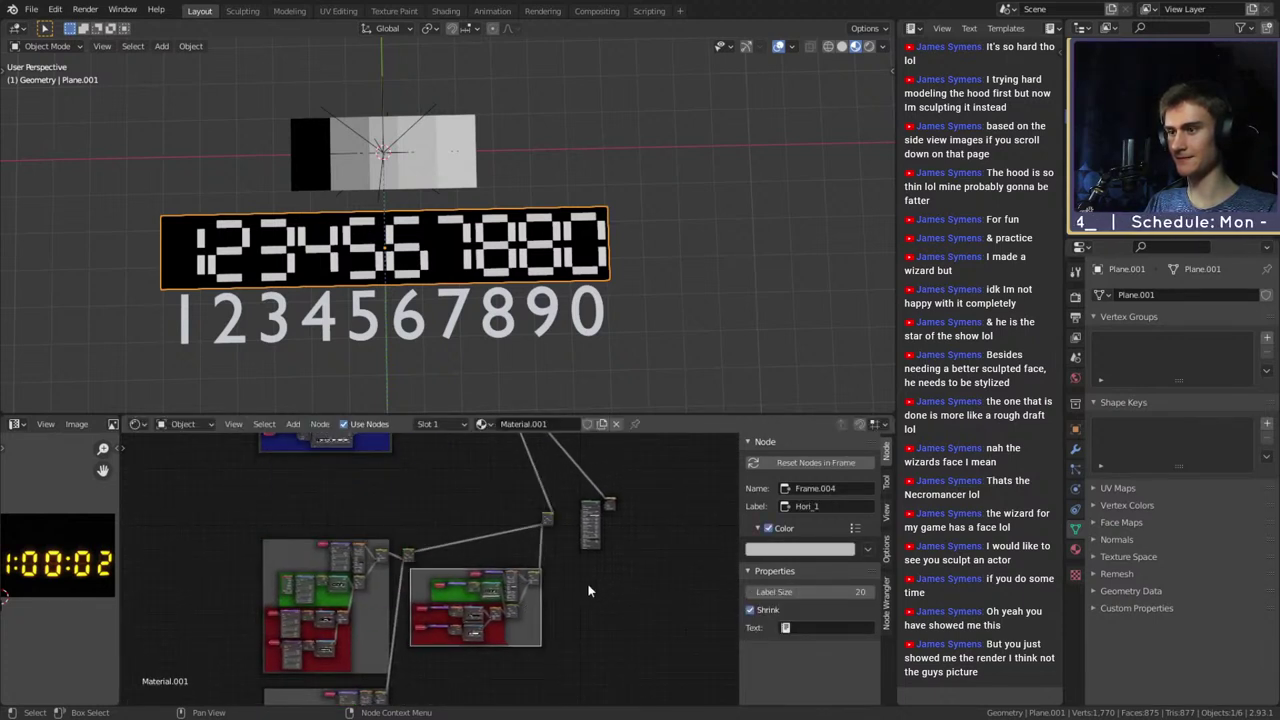
# Select all three horizontal group frames with their mix nodes and move them well to the left
pyautogui.moveTo(622, 529); pyautogui.dragTo(470, 571, button='middle')
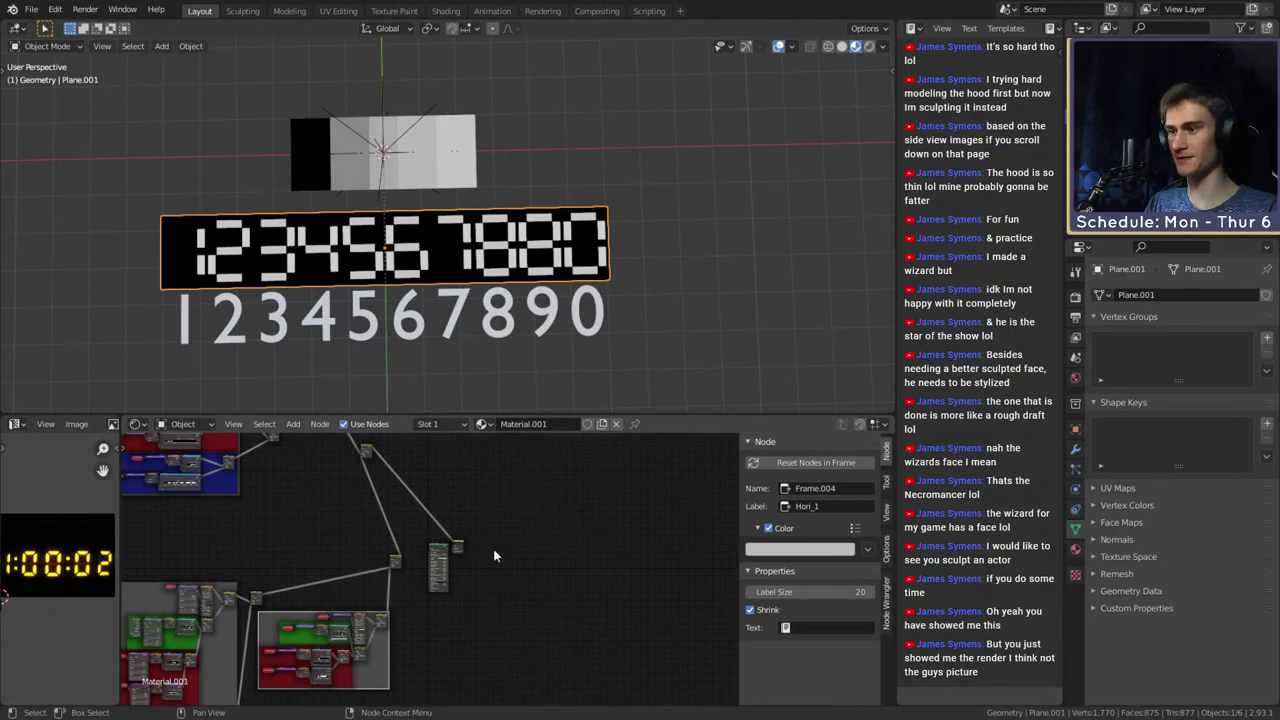
pyautogui.scroll(3, 516, 525)
pyautogui.moveTo(474, 545); pyautogui.dragTo(474, 547)
pyautogui.scroll(-5, 510, 603)
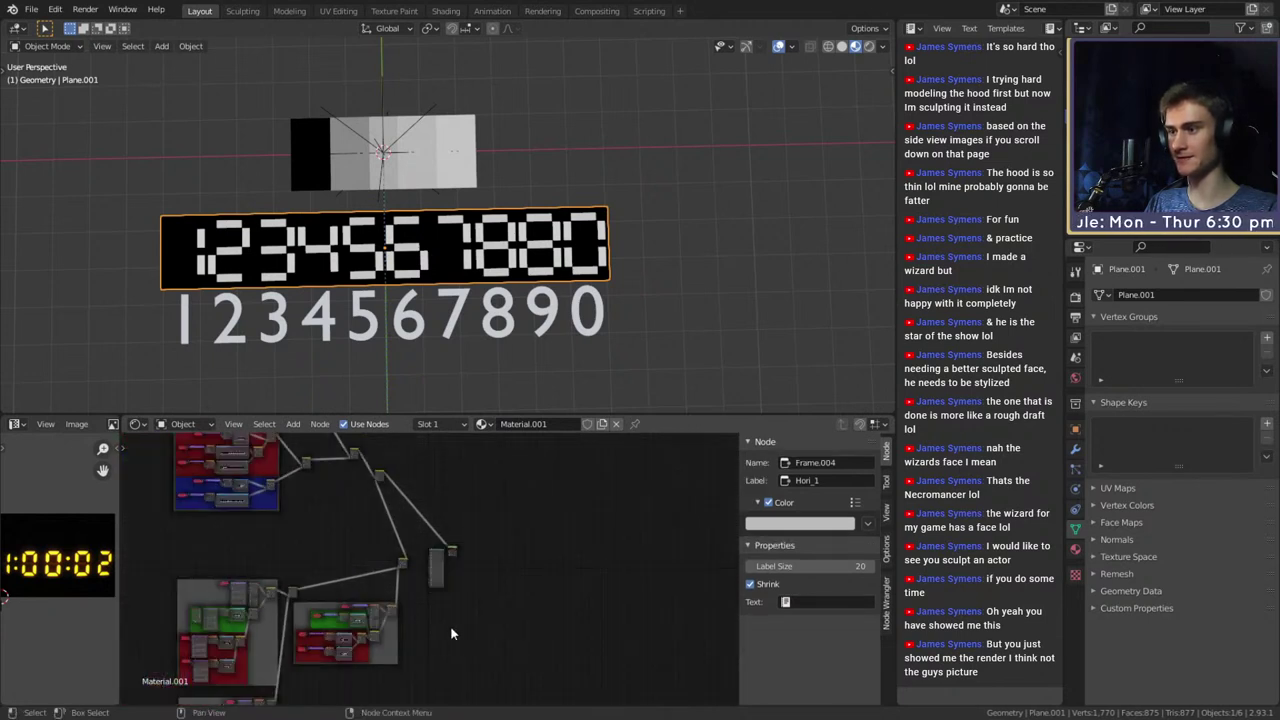
pyautogui.moveTo(495, 597); pyautogui.dragTo(642, 493, button='middle')
pyautogui.moveTo(565, 448); pyautogui.dragTo(279, 716)
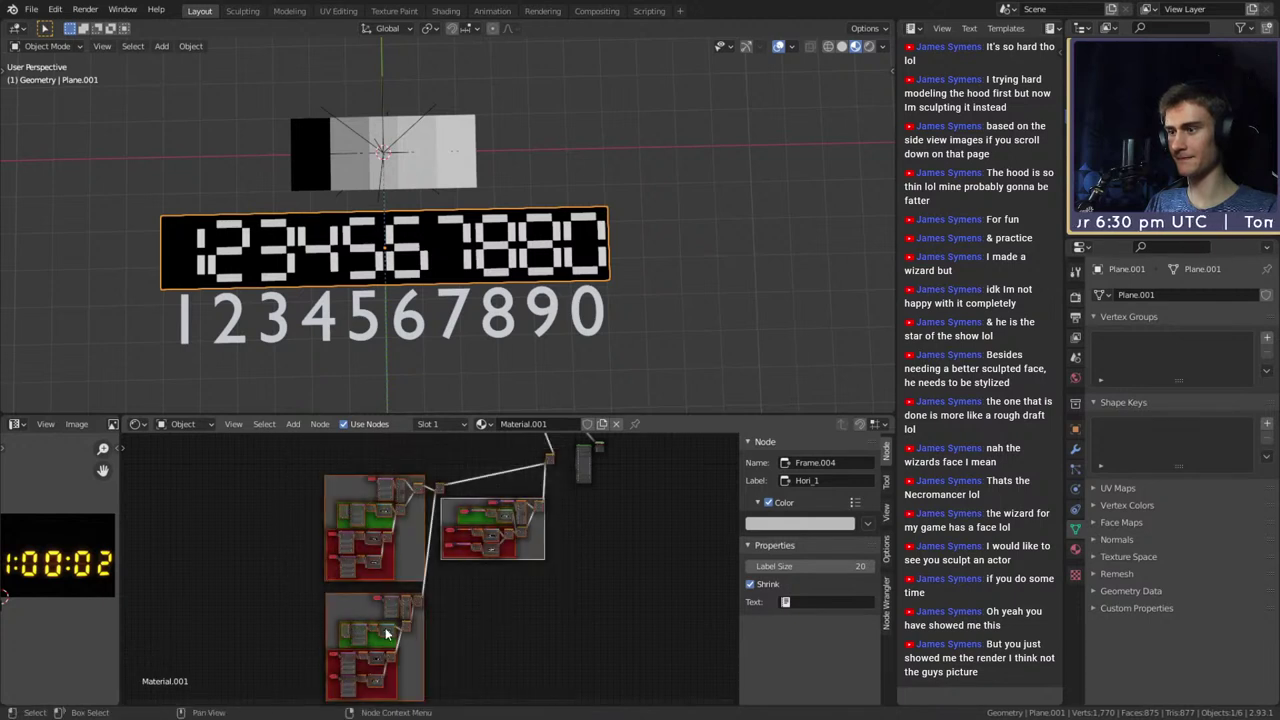
pyautogui.moveTo(365, 599); pyautogui.dragTo(146, 594)
pyautogui.moveTo(436, 529); pyautogui.dragTo(446, 623, button='middle')
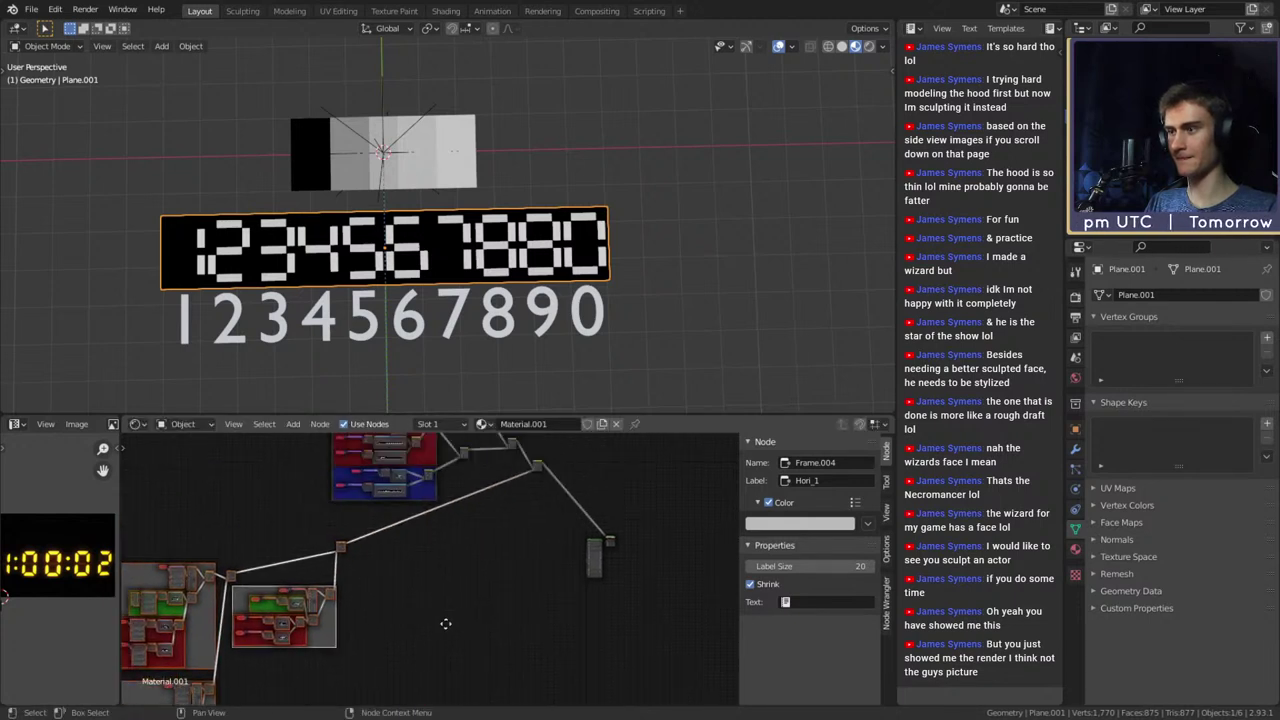
# Select the tall node and the small node beside it at the end of the chain, and move them further right
pyautogui.moveTo(476, 557); pyautogui.dragTo(460, 600, button='middle')
pyautogui.scroll(3, 475, 575)
pyautogui.moveTo(666, 559); pyautogui.dragTo(575, 662)
pyautogui.moveTo(599, 604); pyautogui.dragTo(677, 602)
pyautogui.moveTo(560, 574); pyautogui.dragTo(616, 568, button='middle')
pyautogui.scroll(2, 528, 531)
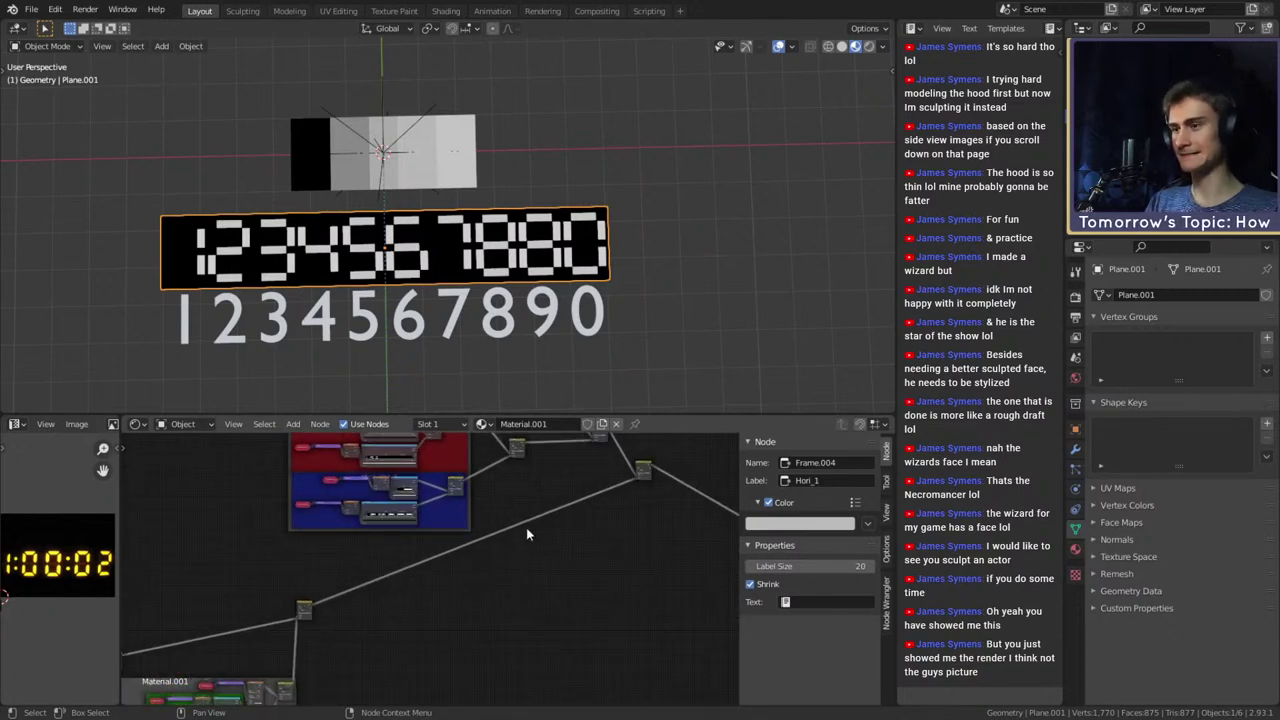
# Expand the Mapping node in the lower row of the bottom Mask_Vert_1 frame
pyautogui.scroll(-3, 521, 533)
pyautogui.moveTo(520, 534); pyautogui.dragTo(503, 576, button='middle')
pyautogui.scroll(2, 503, 576)
pyautogui.scroll(-3, 503, 581)
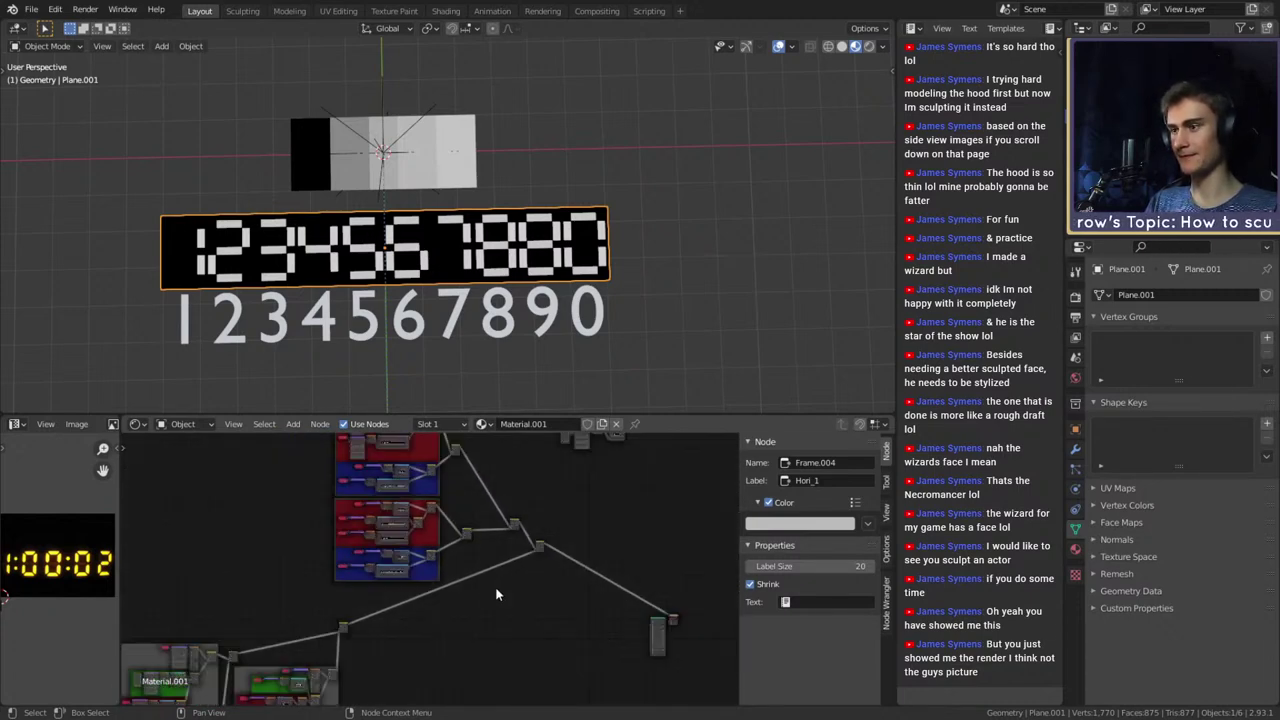
pyautogui.scroll(4, 457, 564)
pyautogui.moveTo(354, 582); pyautogui.dragTo(544, 672, button='middle')
pyautogui.scroll(2, 361, 594)
pyautogui.click(350, 572)
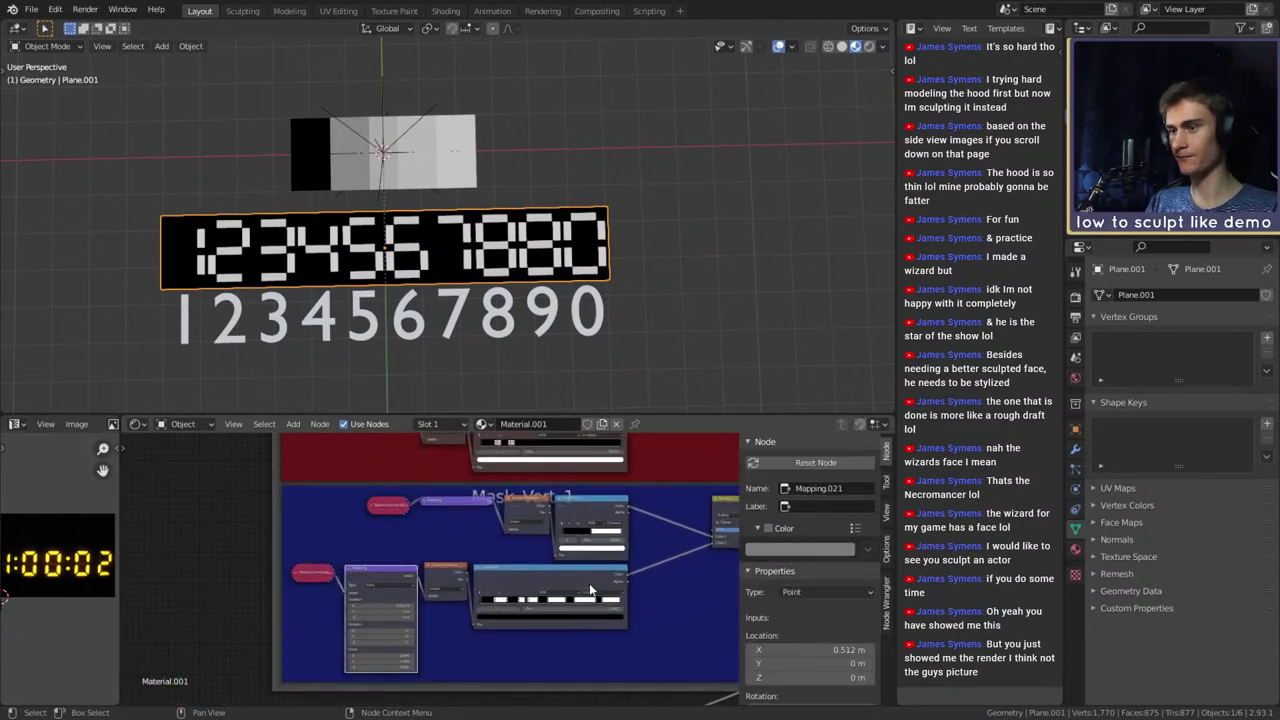
# Move the lower row of nodes in the bottom Mask_Vert_1 frame down, and expand the upper row's Mapping node
pyautogui.click(590, 589)
pyautogui.keyDown('shift'); pyautogui.click(450, 567); pyautogui.keyUp('shift')
pyautogui.keyDown('shift'); pyautogui.click(368, 568); pyautogui.keyUp('shift')
pyautogui.keyDown('shift'); pyautogui.click(314, 575); pyautogui.keyUp('shift')
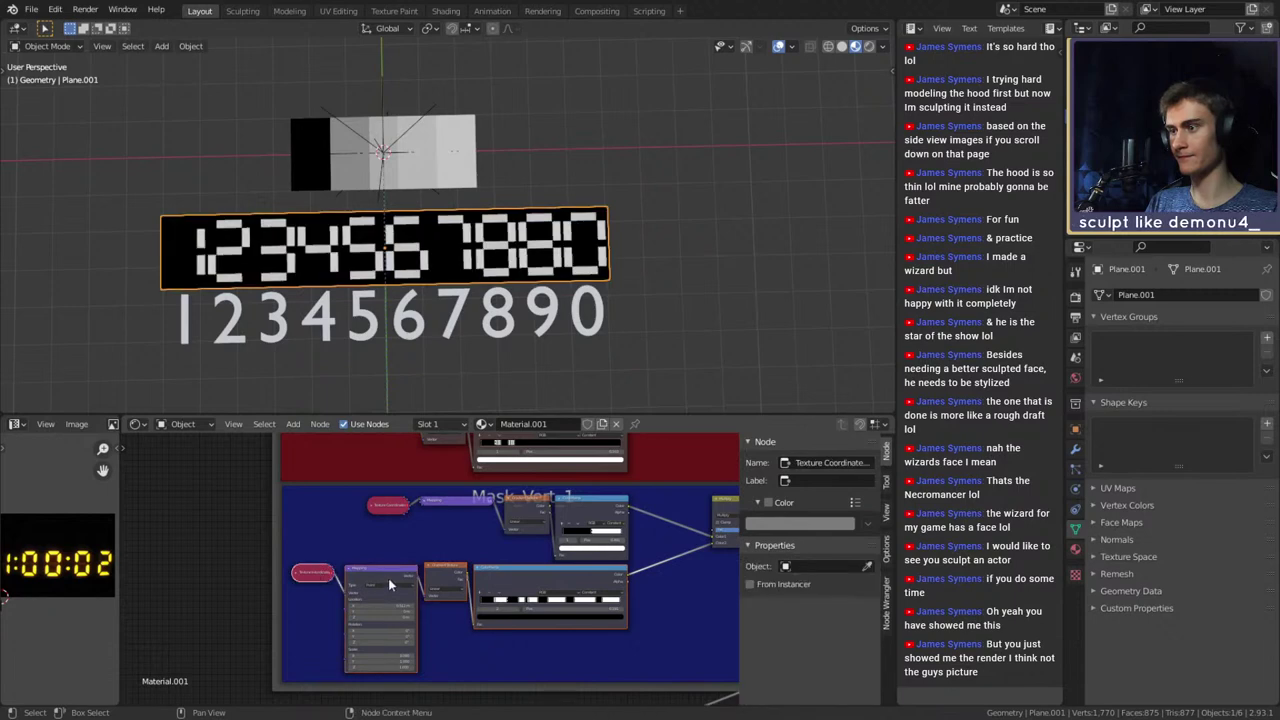
pyautogui.moveTo(388, 583); pyautogui.dragTo(388, 646)
pyautogui.click(428, 503)
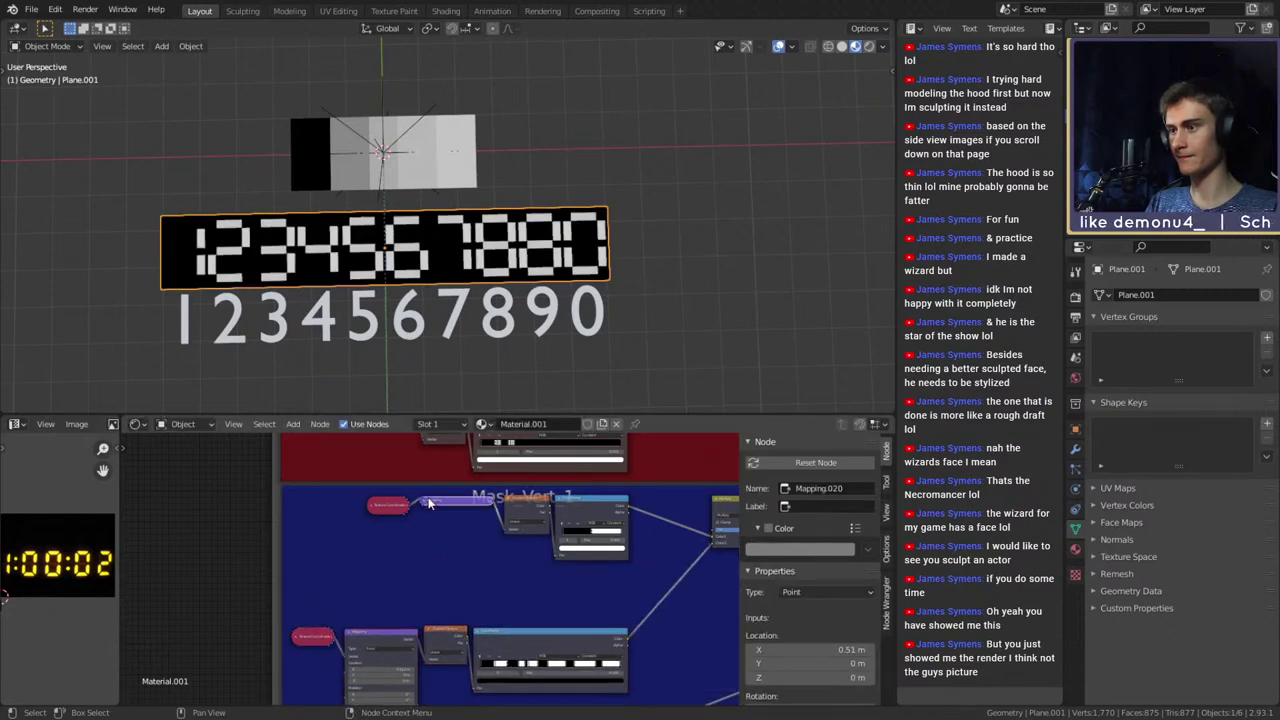
pyautogui.scroll(-5, 601, 602)
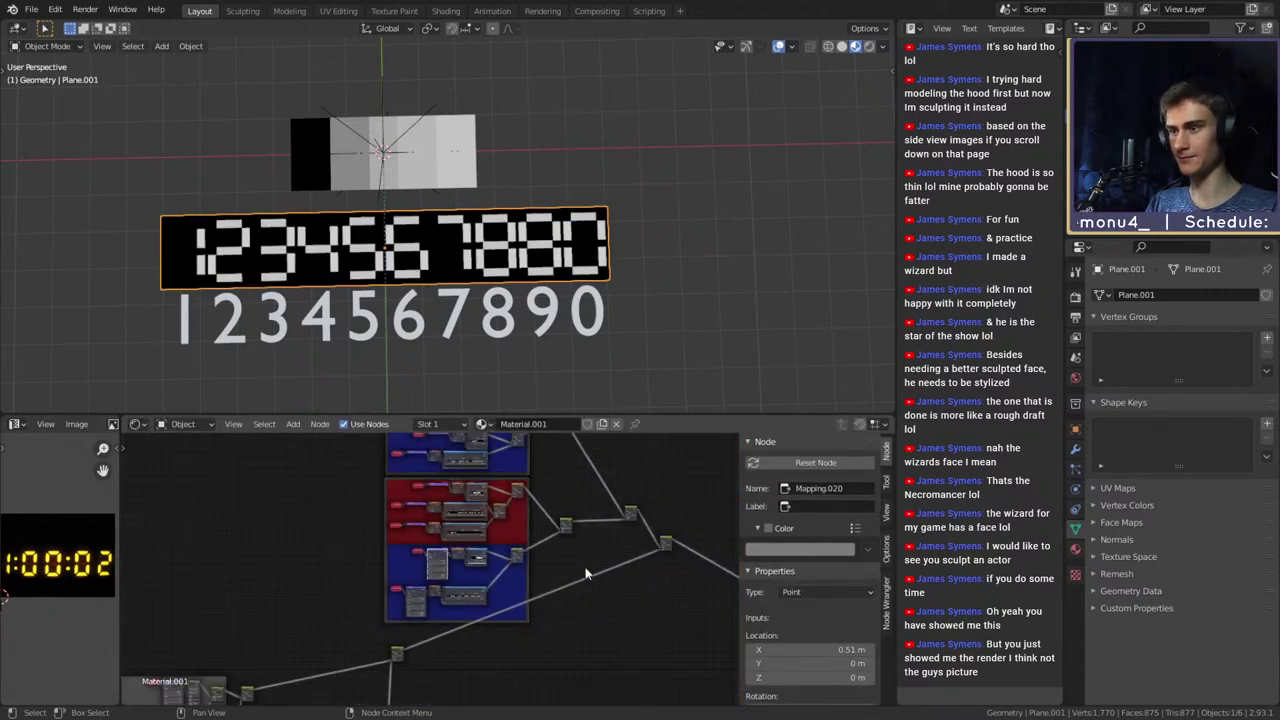
# Move the bottom Mask_Vert_1 frame down, leaving a gap below the Mask_Hori_3 frame above it
pyautogui.scroll(-2, 590, 638)
pyautogui.moveTo(590, 642); pyautogui.dragTo(581, 518, button='middle')
pyautogui.scroll(2, 581, 518)
pyautogui.moveTo(561, 514); pyautogui.dragTo(562, 553)
# Expand the Mapping node in the bottom row of the Mask_Hori_3 frame above
pyautogui.moveTo(613, 506); pyautogui.dragTo(623, 621, button='middle')
pyautogui.scroll(3, 426, 545)
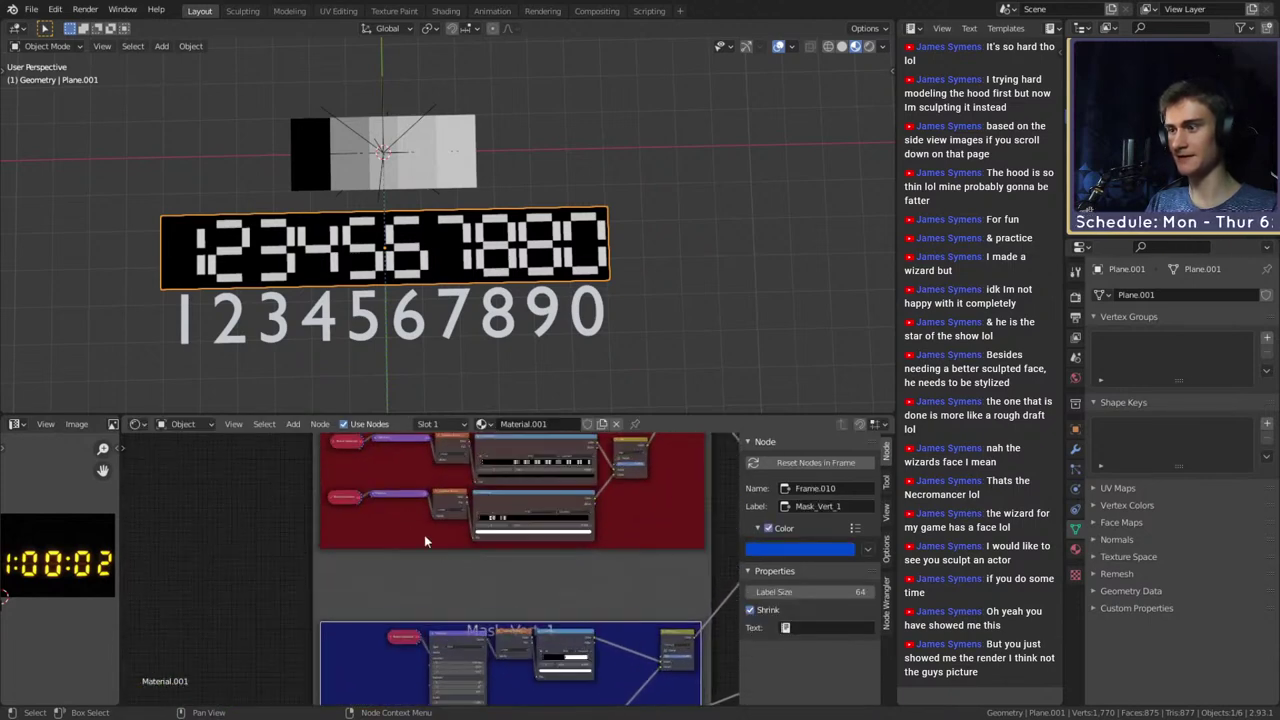
pyautogui.click(392, 496)
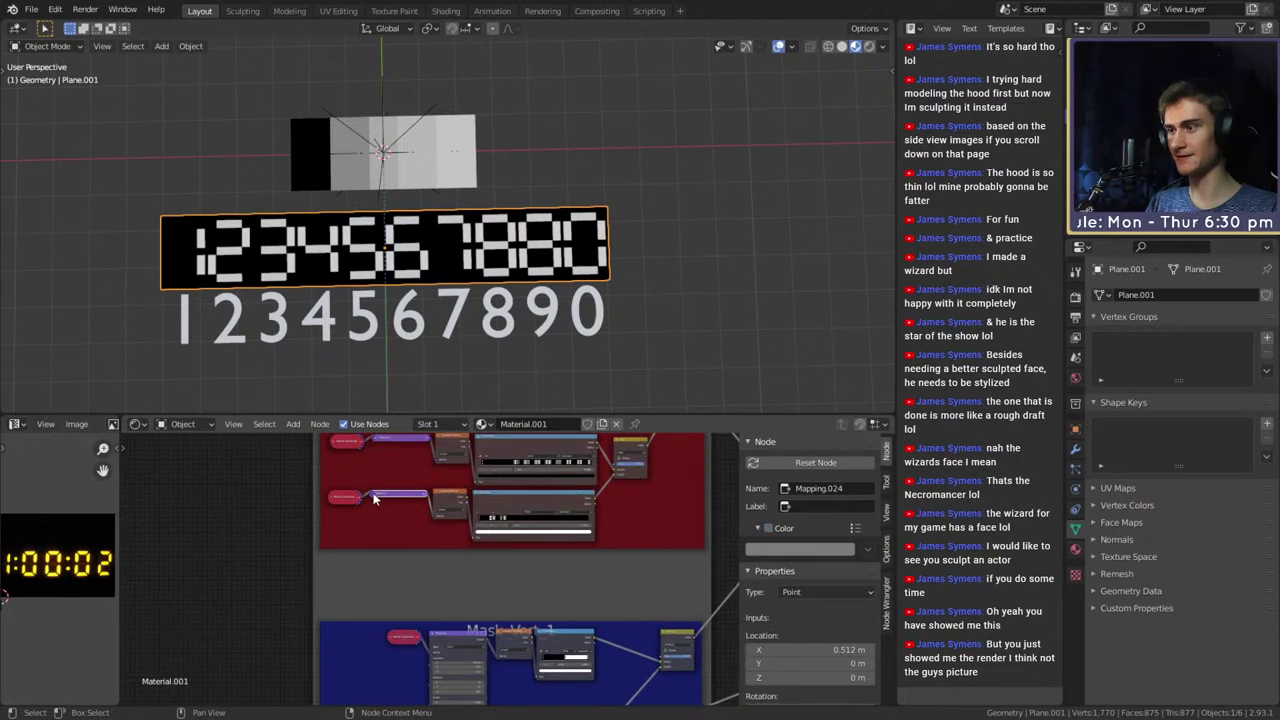
pyautogui.click(375, 495)
# Select the four nodes in the bottom row of the Mask_Hori_3 frame and move them down
pyautogui.moveTo(411, 512); pyautogui.dragTo(411, 588, button='middle')
pyautogui.scroll(2, 410, 582)
pyautogui.scroll(-2, 410, 582)
pyautogui.click(541, 588)
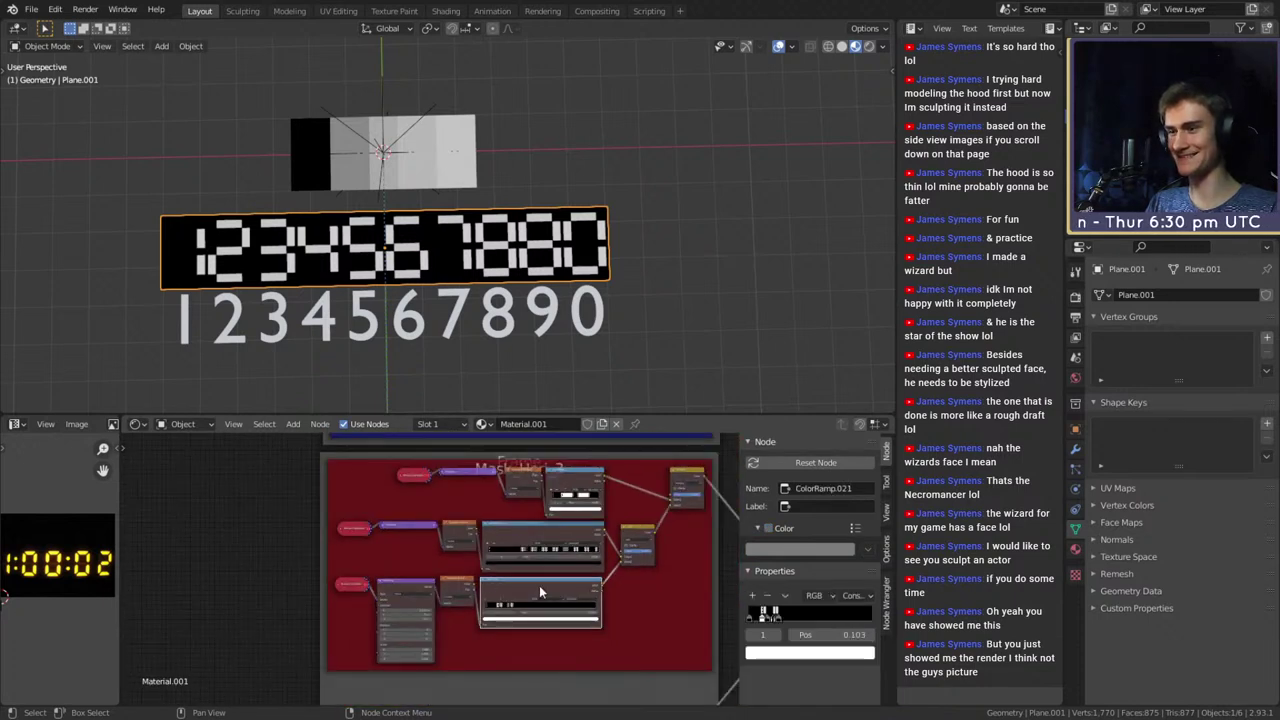
pyautogui.keyDown('shift'); pyautogui.click(455, 578); pyautogui.keyUp('shift')
pyautogui.keyDown('shift'); pyautogui.click(387, 585); pyautogui.keyUp('shift')
pyautogui.keyDown('shift'); pyautogui.click(346, 584); pyautogui.keyUp('shift')
pyautogui.moveTo(402, 581); pyautogui.dragTo(402, 616)
# Expand the Mapping node in the middle row of the Mask_Hori_3 frame
pyautogui.moveTo(408, 562); pyautogui.dragTo(433, 617, button='middle')
pyautogui.scroll(6, 415, 602)
pyautogui.click(398, 592)
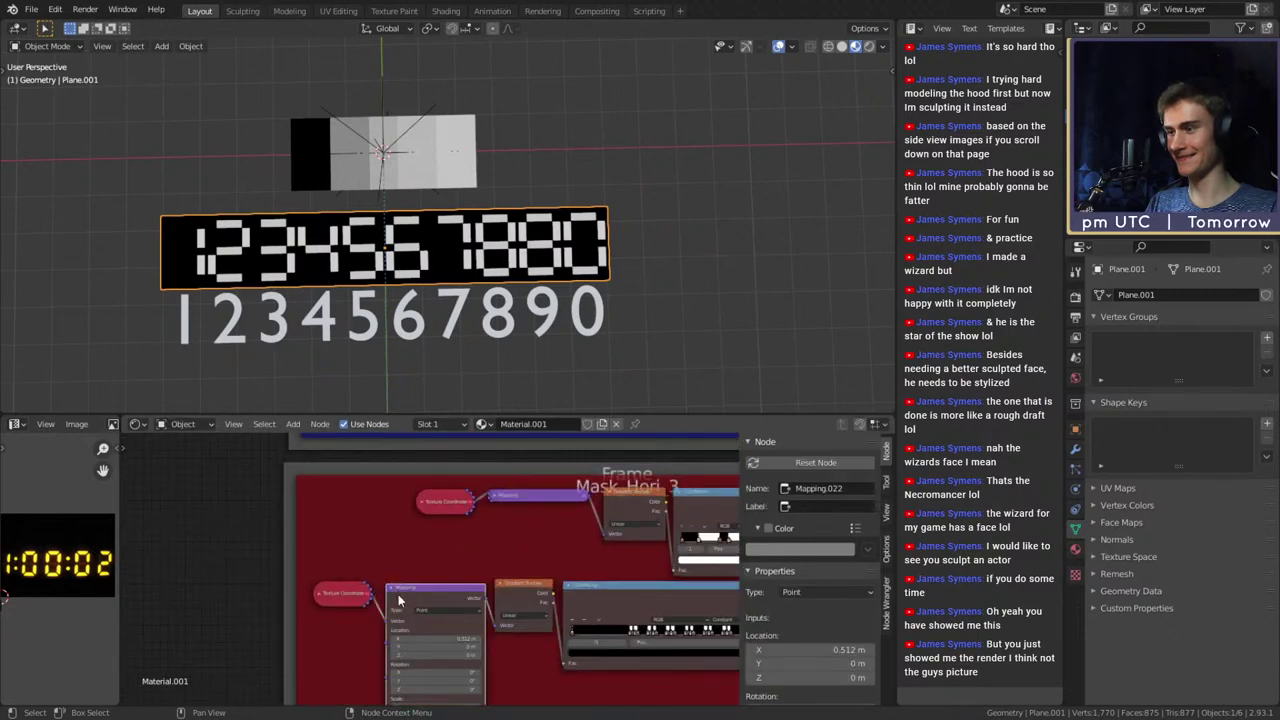
# Expand the Mapping node in the top row of the Mask_Hori_3 frame
pyautogui.scroll(-6, 420, 604)
pyautogui.moveTo(520, 632); pyautogui.dragTo(471, 583, button='middle')
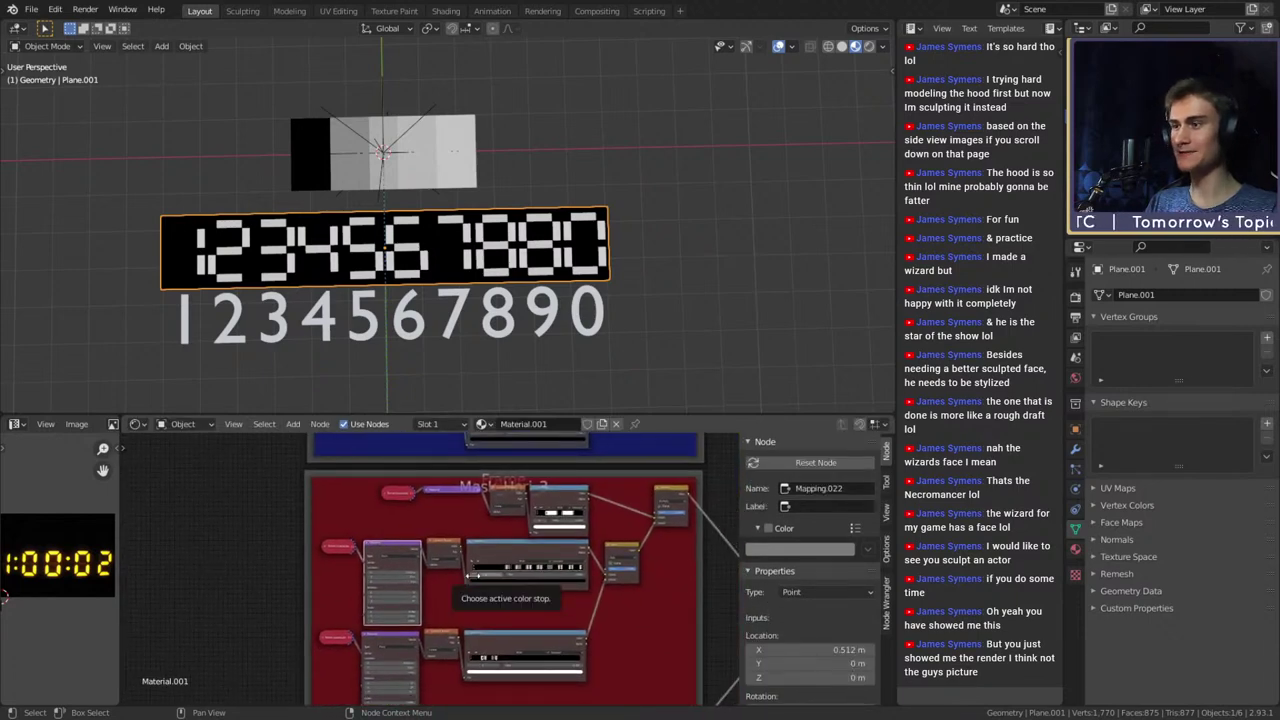
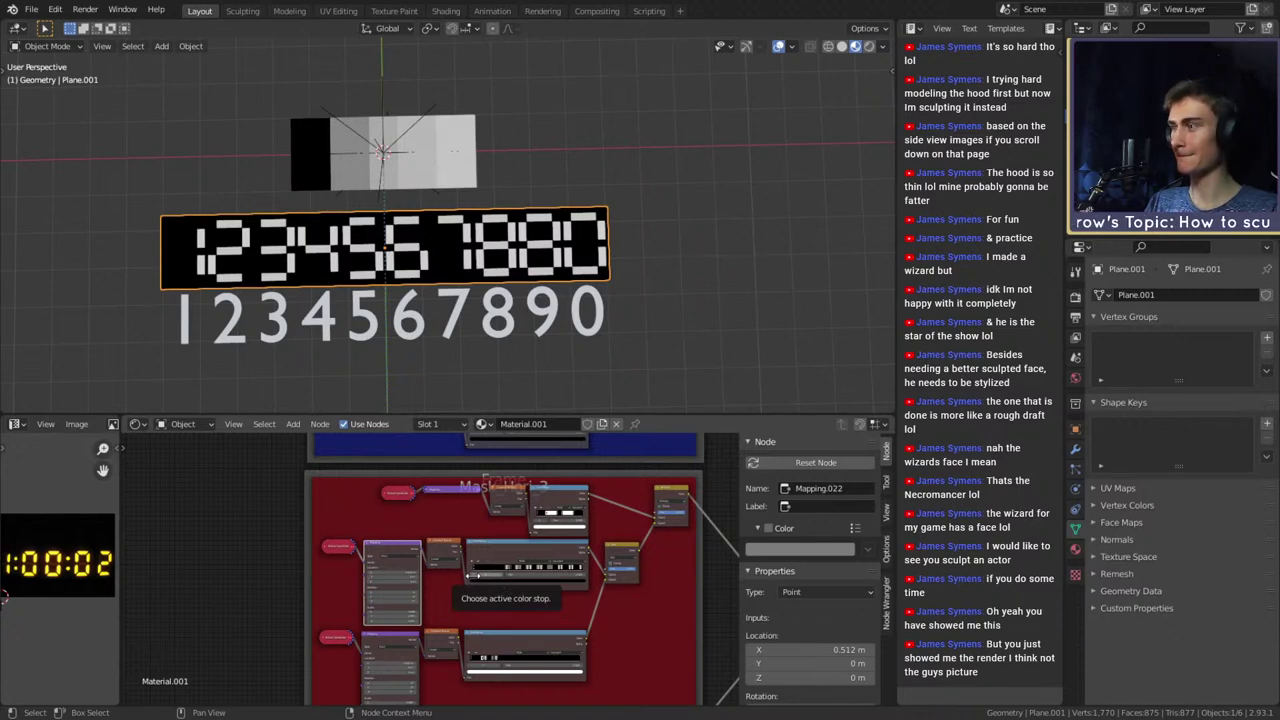
pyautogui.scroll(3, 456, 600)
pyautogui.moveTo(456, 600); pyautogui.dragTo(512, 537, button='middle')
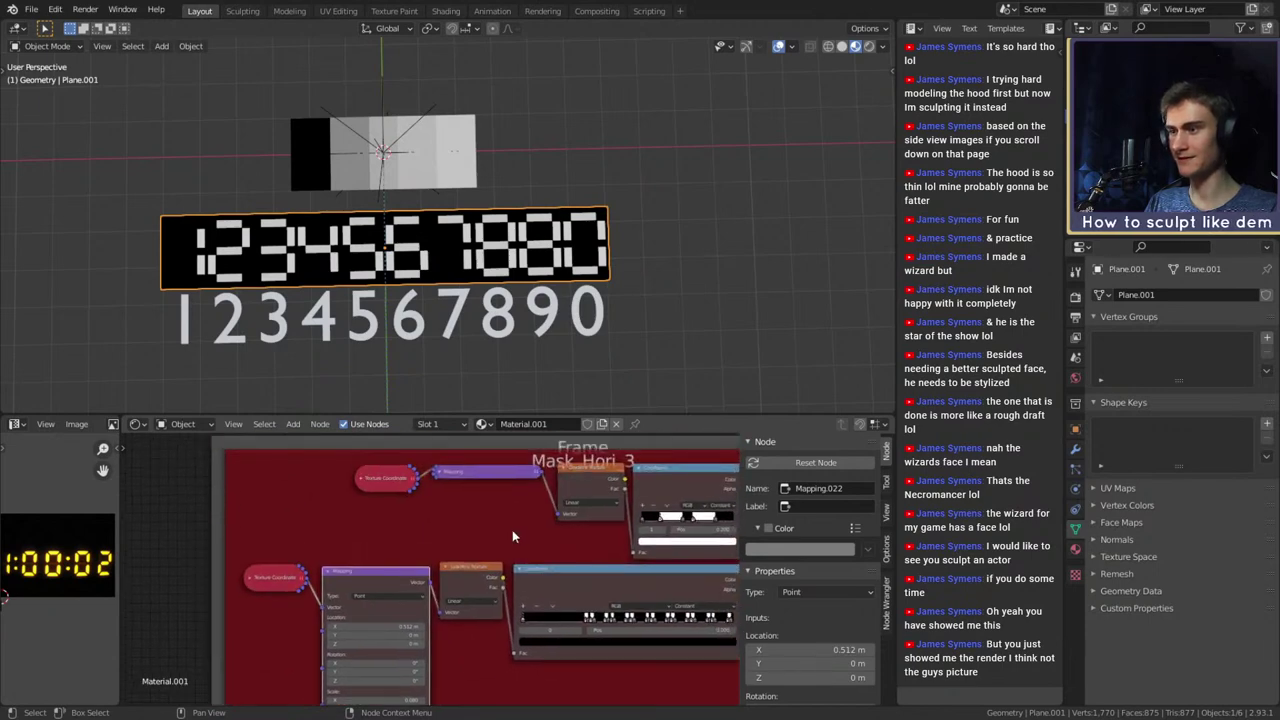
pyautogui.click(439, 473)
pyautogui.scroll(-10, 441, 480)
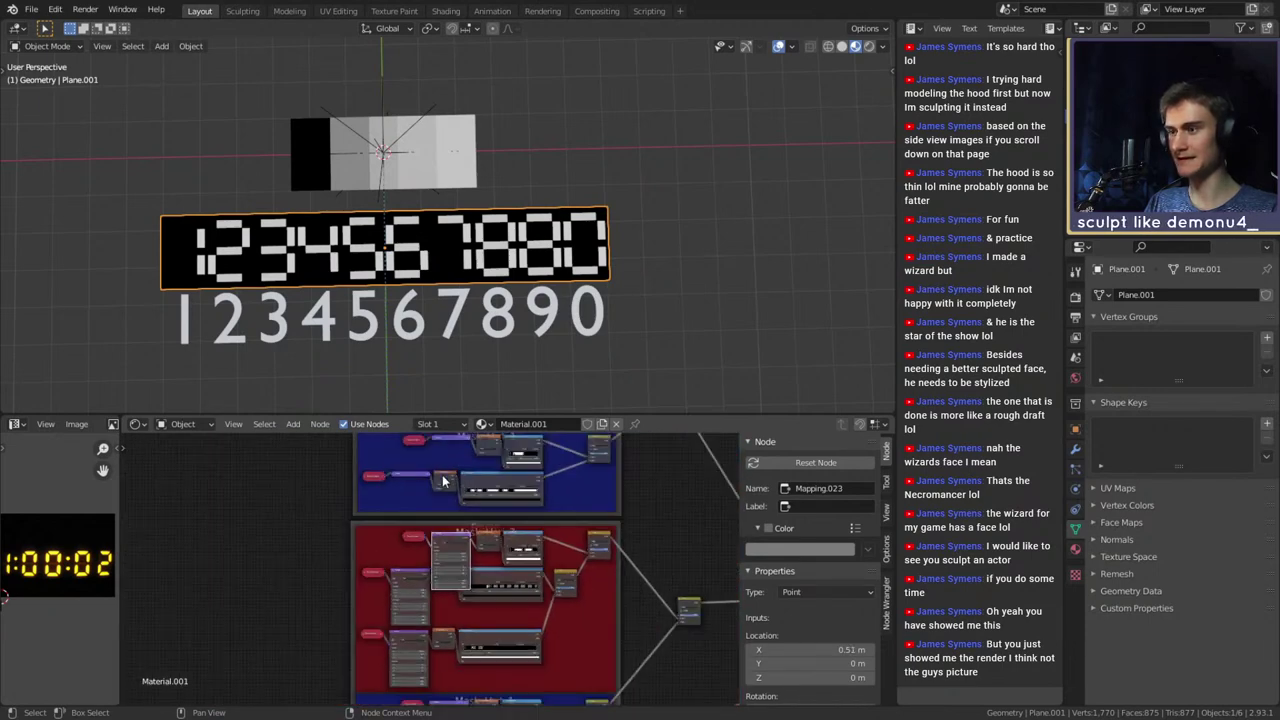
# Expand the Mapping node in the lower row of the Mask_Vert_1 frame above Mask_Hori_3
pyautogui.moveTo(443, 480); pyautogui.dragTo(480, 591, button='middle')
pyautogui.scroll(5, 485, 588)
pyautogui.scroll(6, 448, 580)
pyautogui.click(424, 550)
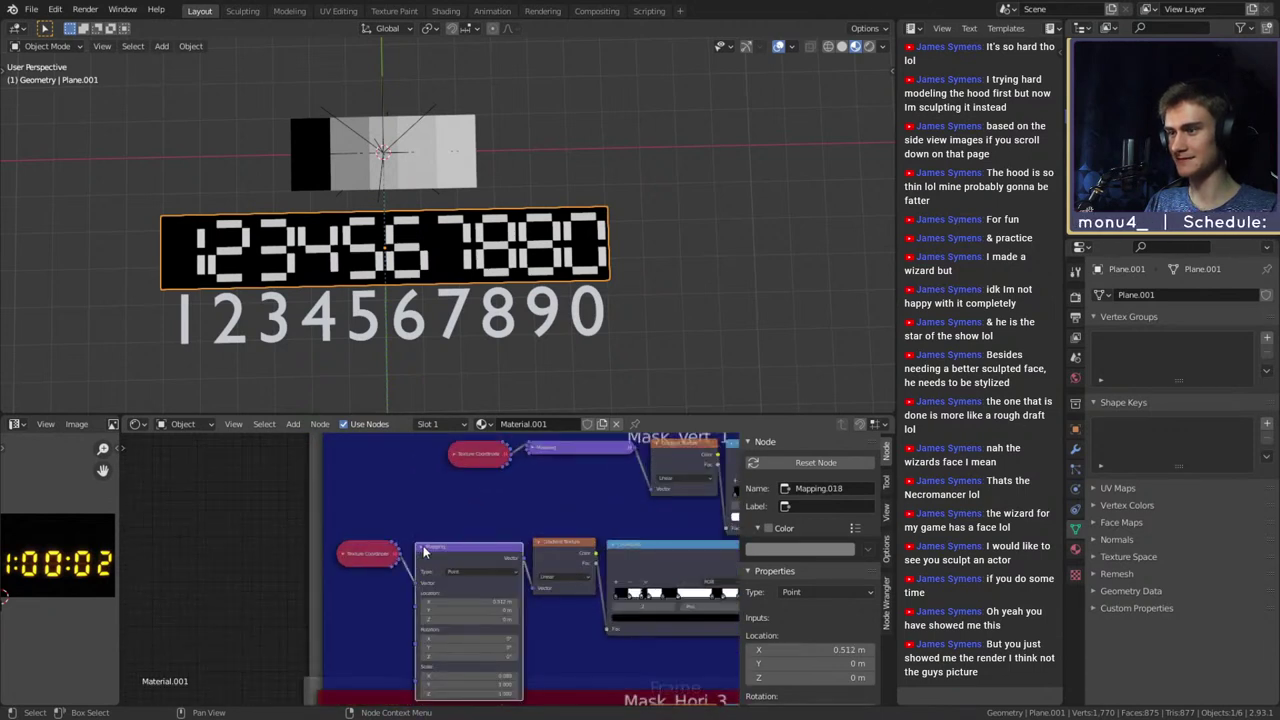
pyautogui.click(422, 549)
# Collapse the top-row Mapping node of the Mask_Hori_3 frame again
pyautogui.moveTo(476, 640); pyautogui.dragTo(438, 442, button='middle')
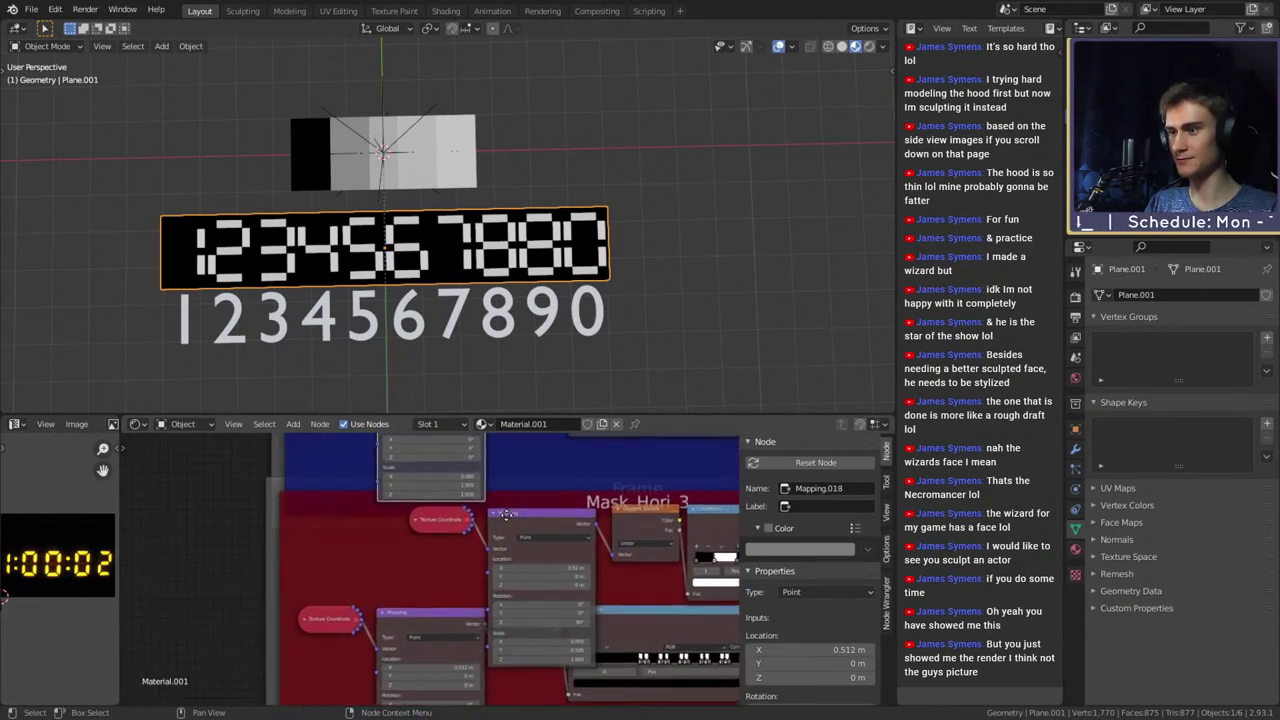
pyautogui.moveTo(507, 563); pyautogui.dragTo(455, 578, button='middle')
pyautogui.scroll(3, 456, 577)
pyautogui.click(450, 546)
pyautogui.scroll(-6, 479, 570)
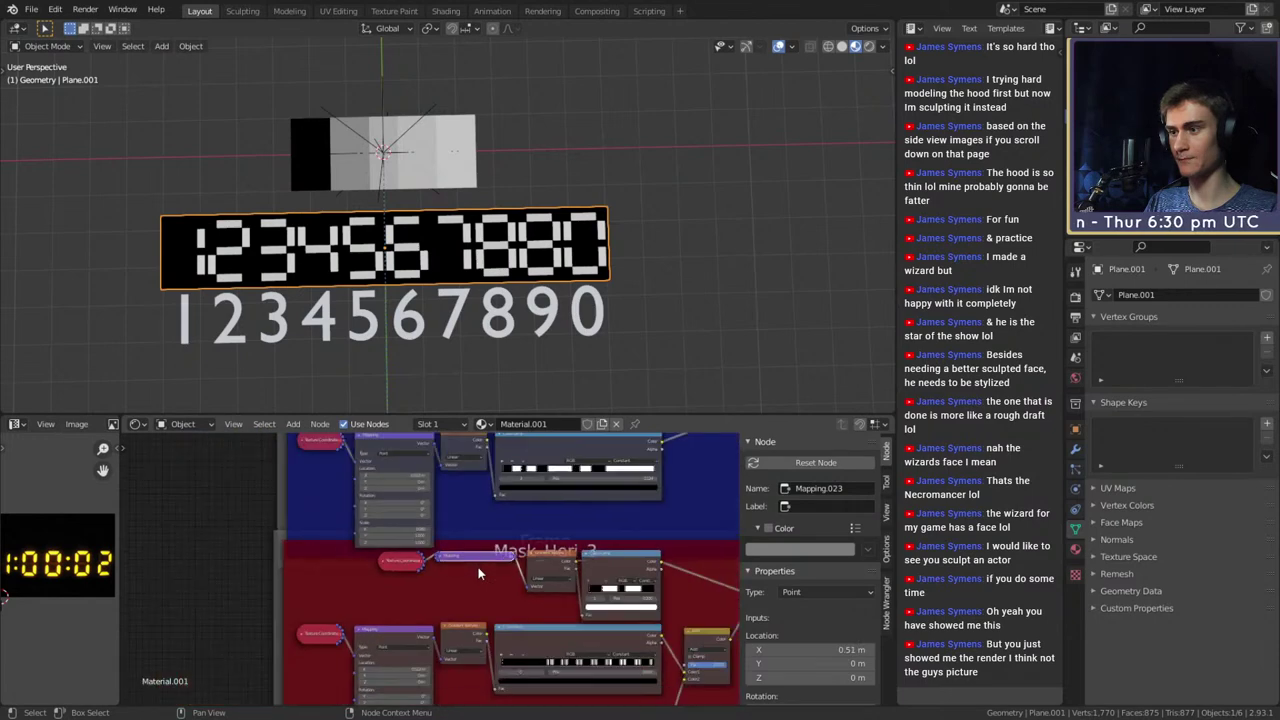
# Try expanding the Mapping node in the upper row of the Mask_Vert_1 frame above Mask_Hori_3
pyautogui.scroll(-3, 479, 573)
pyautogui.scroll(5, 479, 568)
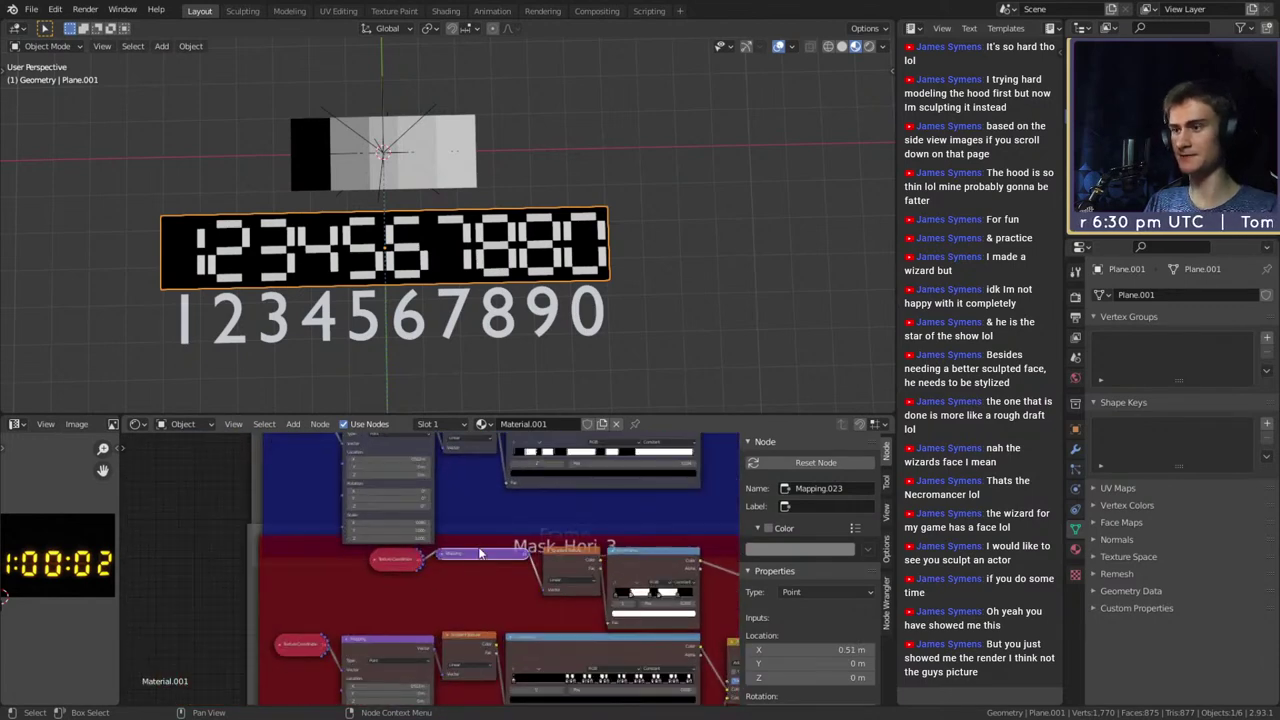
pyautogui.scroll(2, 443, 548)
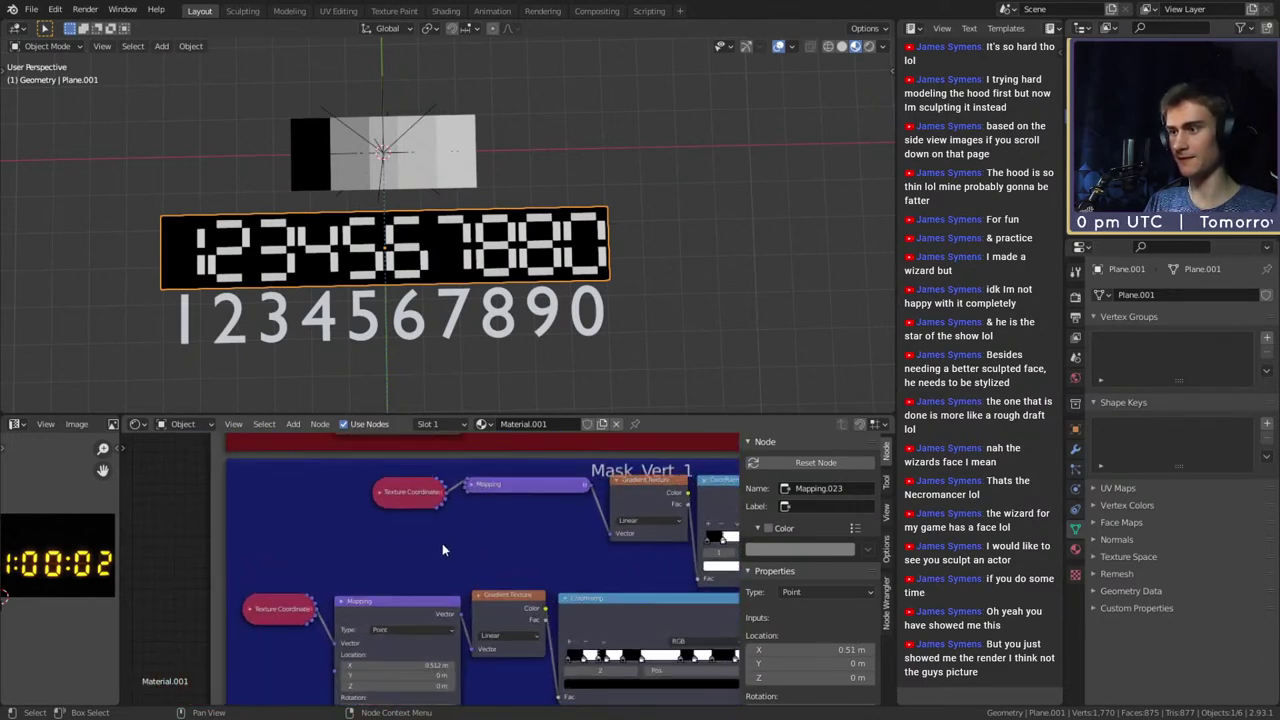
pyautogui.click(472, 485)
pyautogui.click(473, 486)
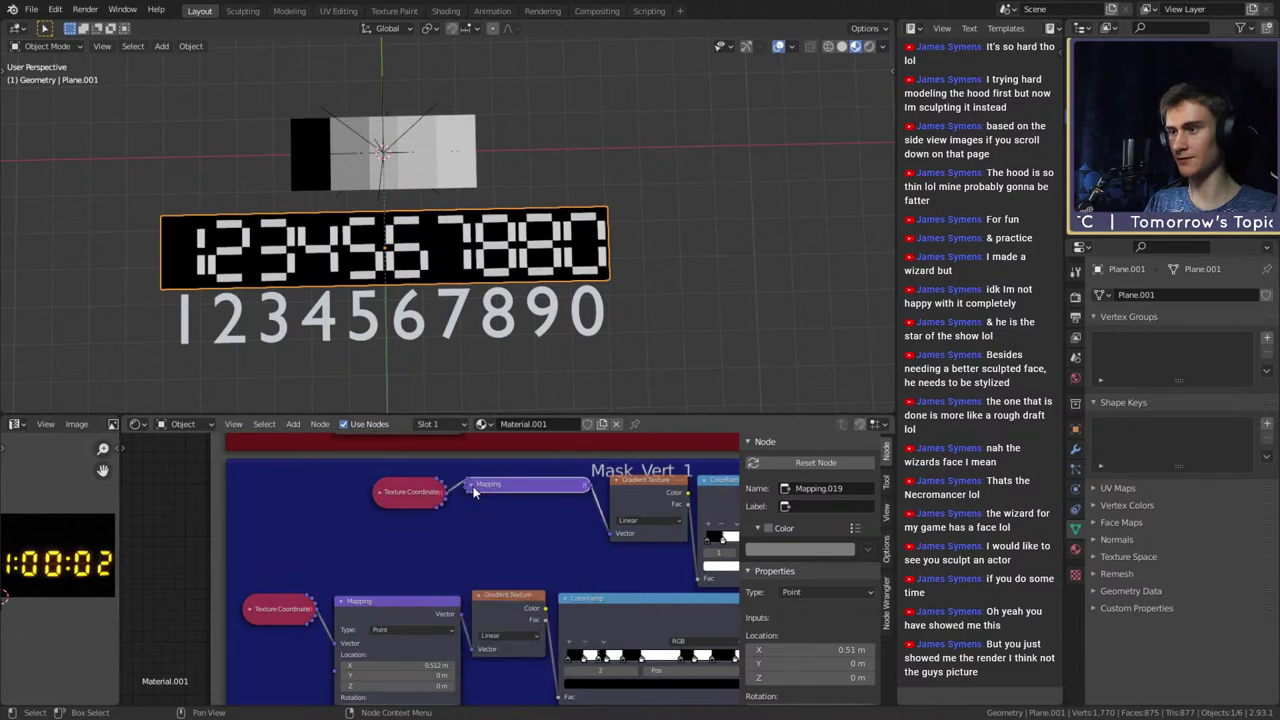
pyautogui.moveTo(512, 524); pyautogui.dragTo(511, 585, button='middle')
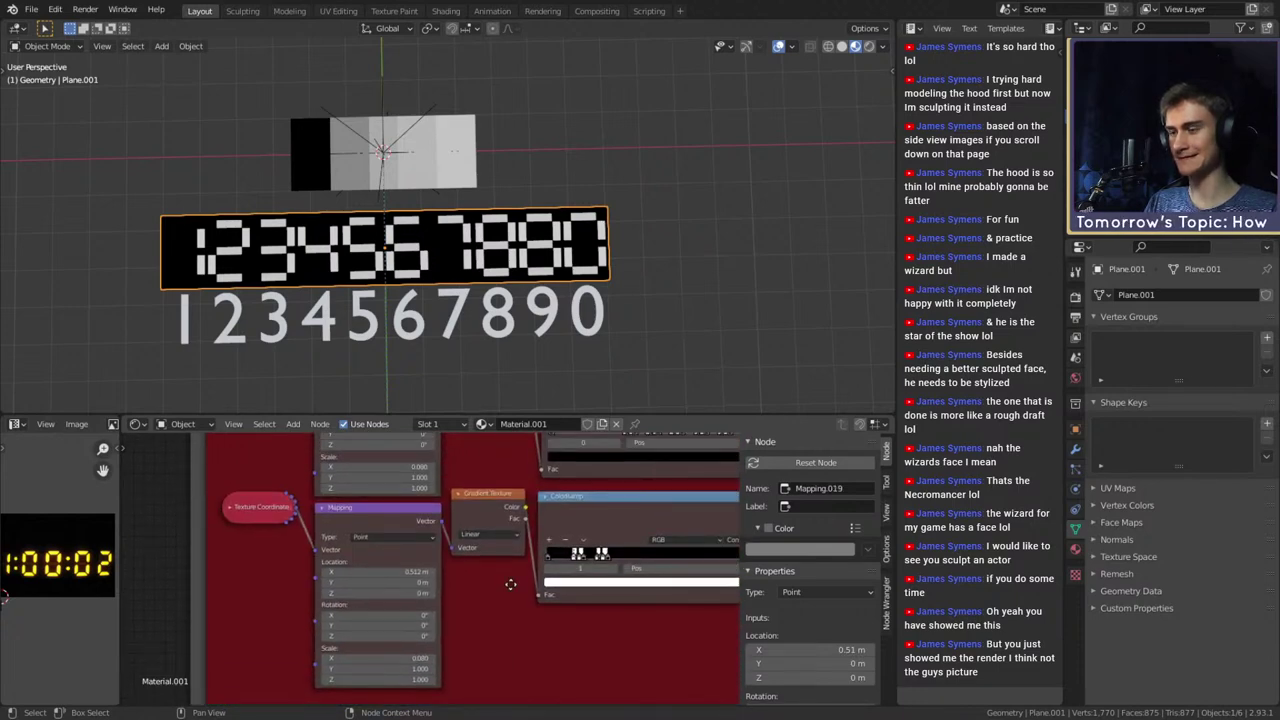
# Shift the bottom Mask_Vert_1 frame and the Mask_Hori_3 frame above it slightly down
pyautogui.scroll(-5, 510, 583)
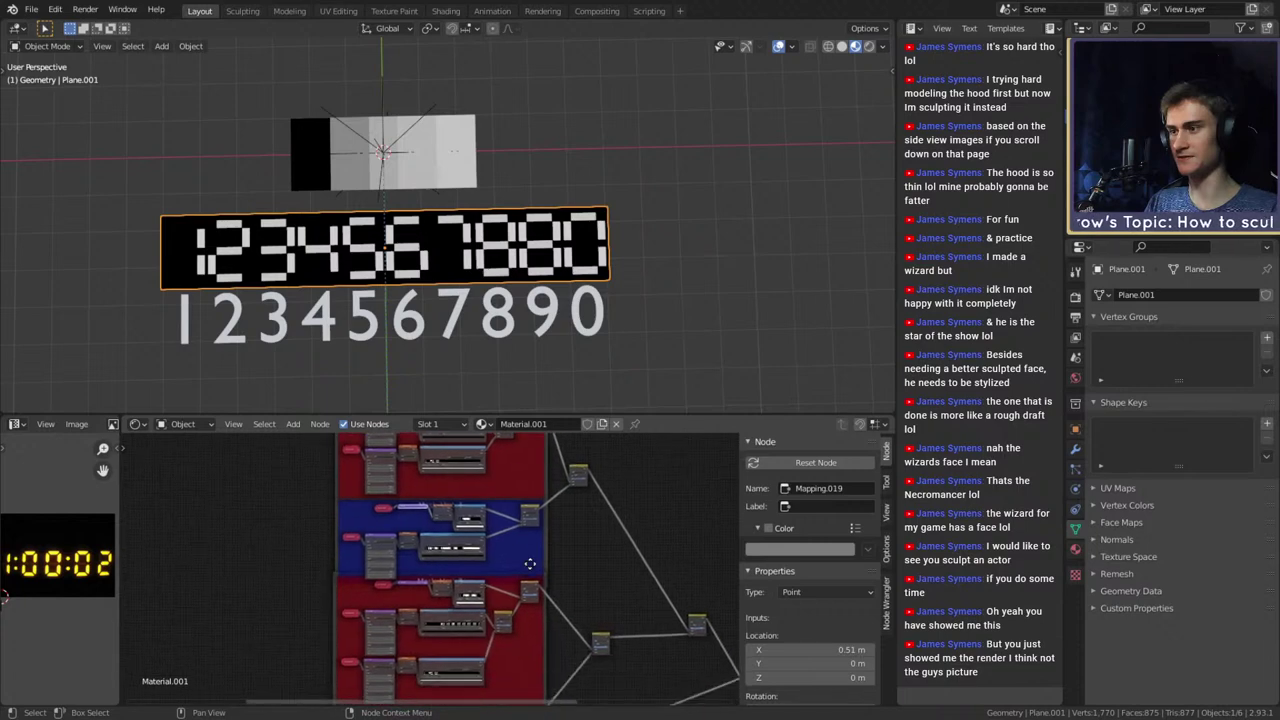
pyautogui.scroll(-5, 530, 563)
pyautogui.moveTo(572, 594); pyautogui.dragTo(576, 507, button='middle')
pyautogui.scroll(2, 542, 485)
pyautogui.scroll(5, 540, 590)
pyautogui.click(491, 542)
pyautogui.scroll(-3, 612, 605)
pyautogui.moveTo(638, 624); pyautogui.dragTo(555, 502, button='middle')
pyautogui.moveTo(534, 565); pyautogui.dragTo(535, 583)
pyautogui.moveTo(520, 487); pyautogui.dragTo(524, 576, button='middle')
pyautogui.moveTo(527, 548); pyautogui.dragTo(528, 557)
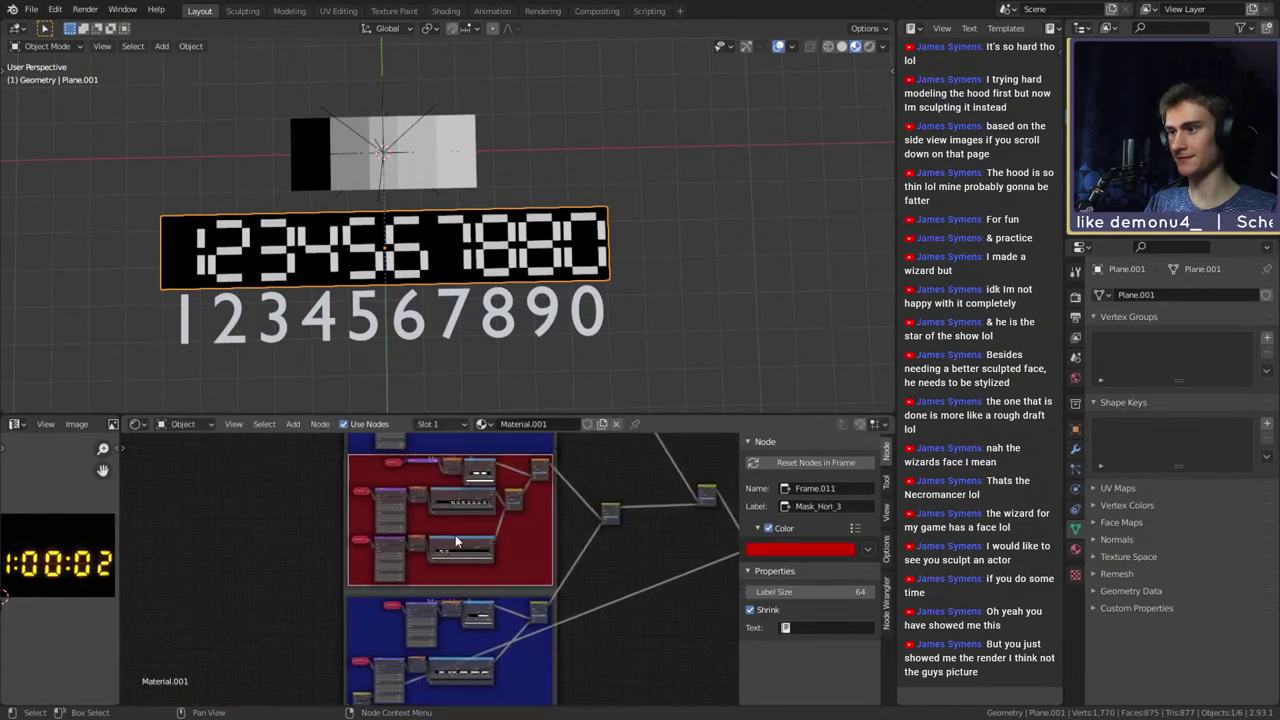
# Select the middle and bottom rows of the Mask_Hori_3 frame with their mix node and move them down
pyautogui.click(429, 546)
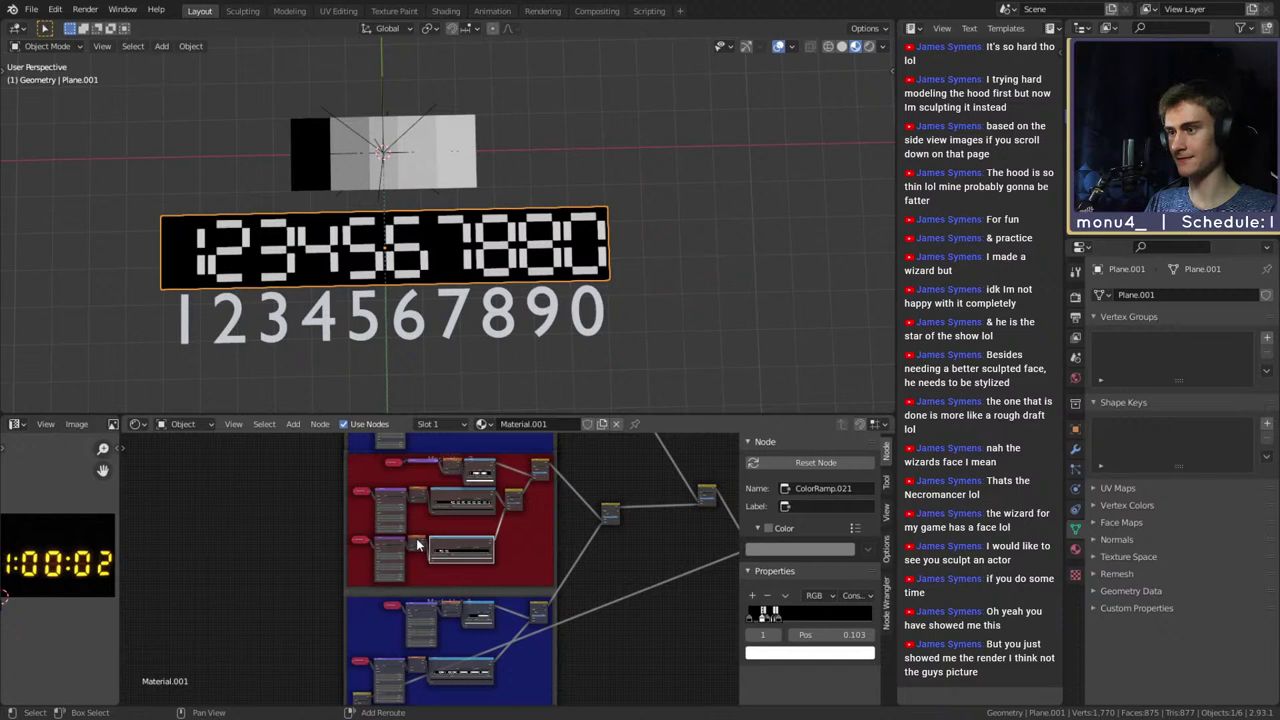
pyautogui.keyDown('shift'); pyautogui.click(418, 544); pyautogui.keyUp('shift')
pyautogui.keyDown('shift'); pyautogui.click(391, 539); pyautogui.keyUp('shift')
pyautogui.keyDown('shift'); pyautogui.click(358, 539); pyautogui.keyUp('shift')
pyautogui.keyDown('shift'); pyautogui.click(361, 490); pyautogui.keyUp('shift')
pyautogui.keyDown('shift'); pyautogui.click(387, 495); pyautogui.keyUp('shift')
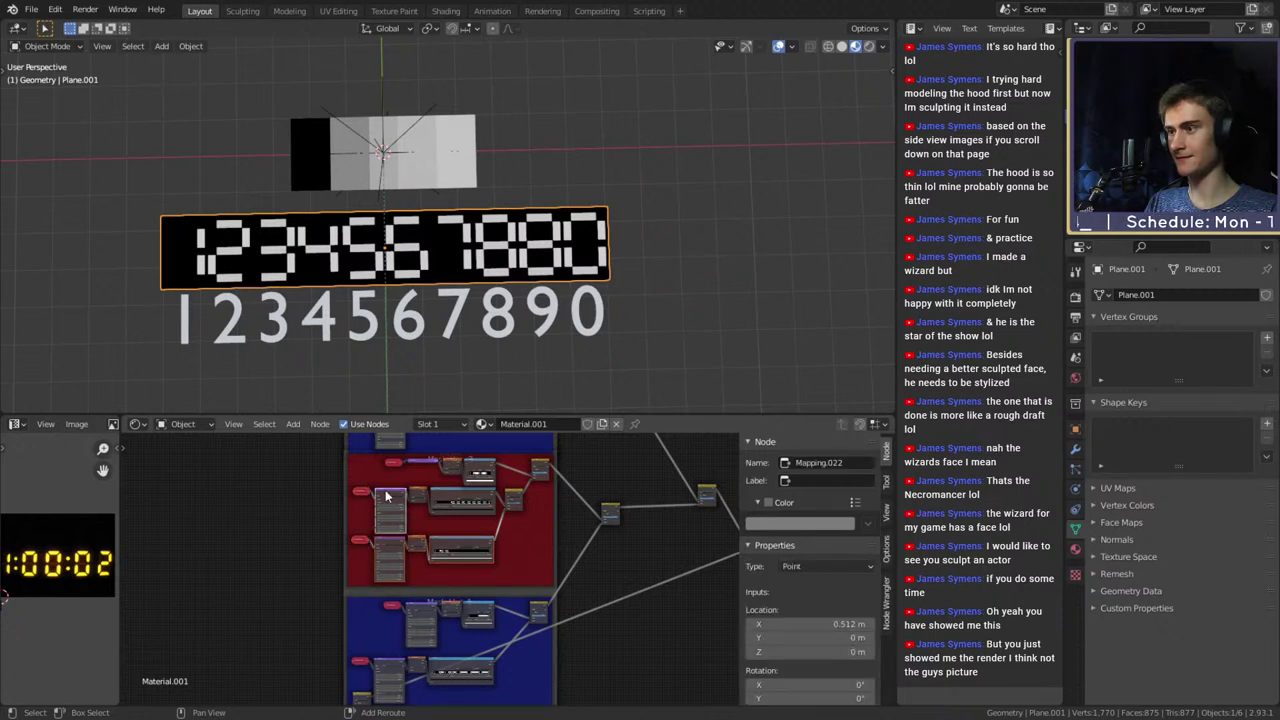
pyautogui.click(471, 497)
pyautogui.click(514, 499)
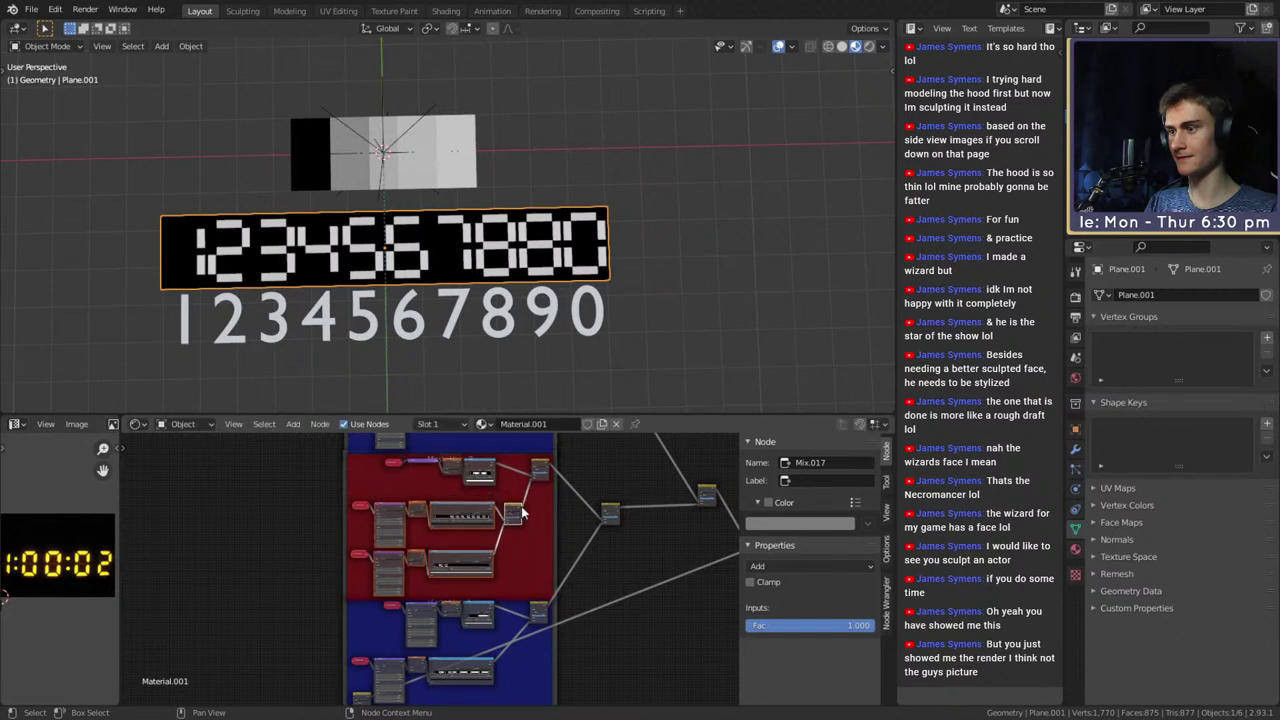
# Expand the top row's Mapping node in the Mask_Hori_3 frame and nudge it up, clear of the middle row
pyautogui.moveTo(490, 508); pyautogui.dragTo(530, 586, button='middle')
pyautogui.scroll(3, 530, 585)
pyautogui.click(468, 506)
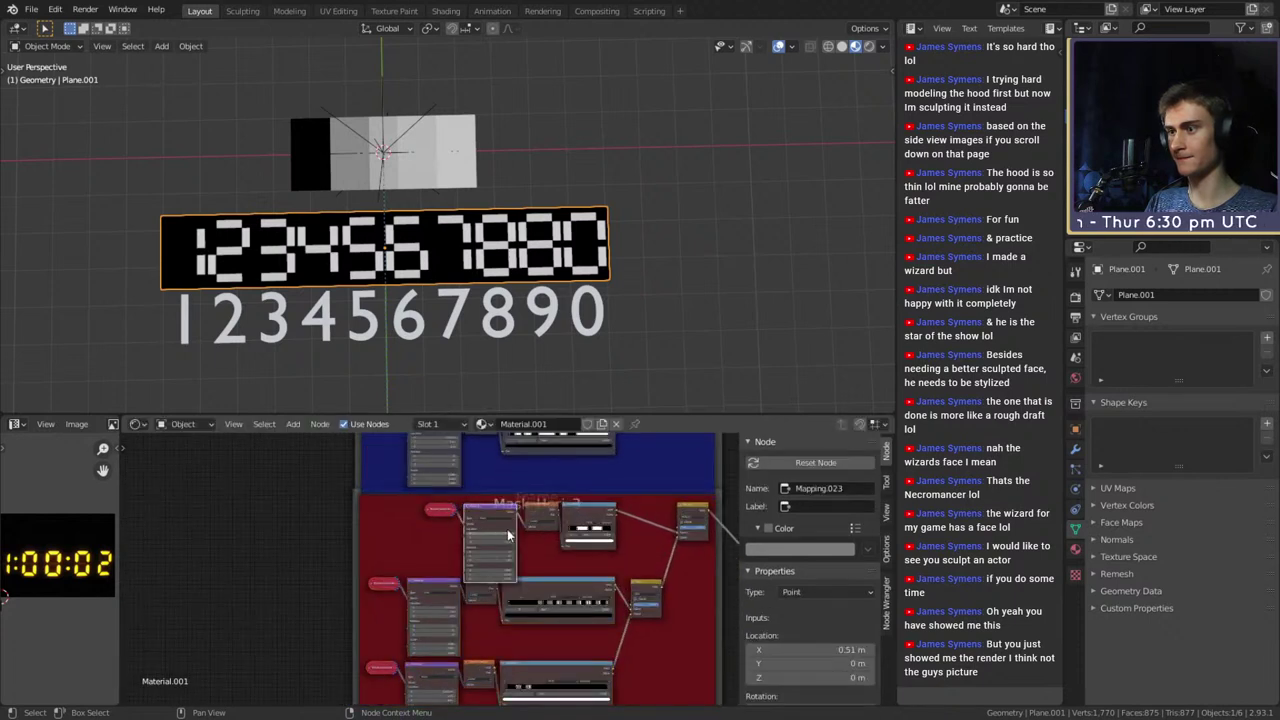
pyautogui.click(591, 518)
pyautogui.click(543, 508)
pyautogui.click(443, 510)
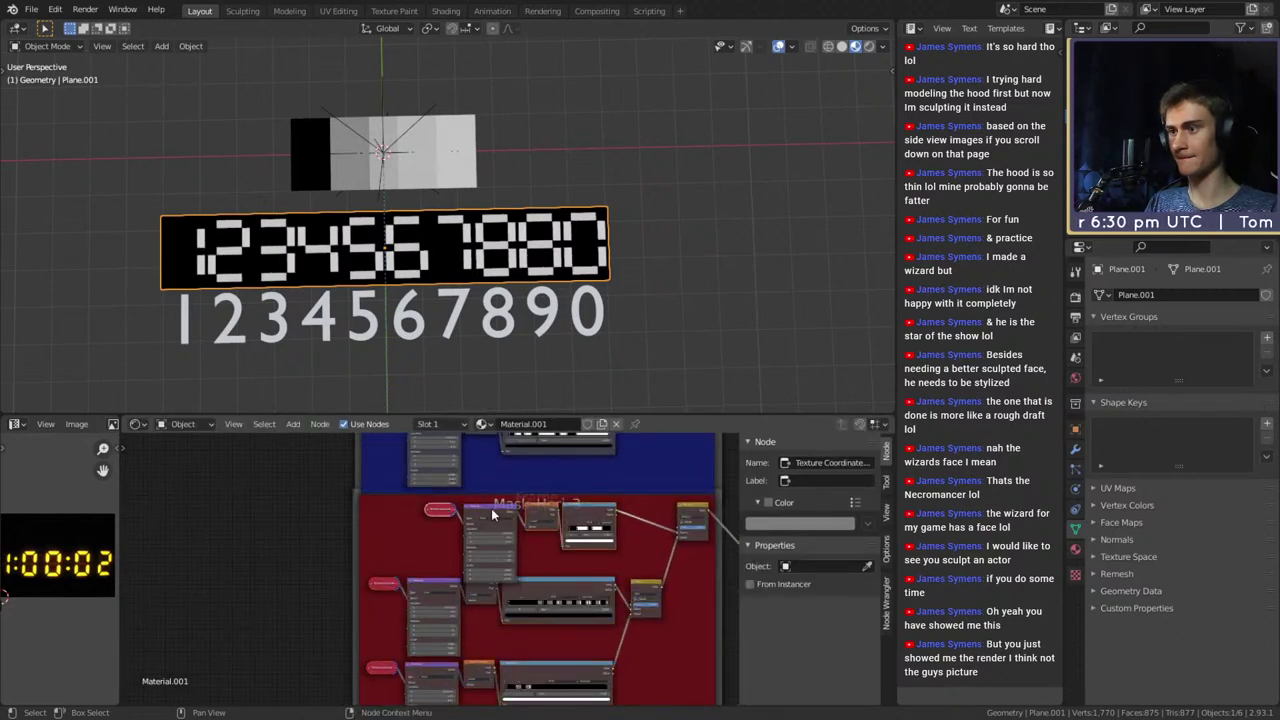
pyautogui.moveTo(491, 509); pyautogui.dragTo(490, 498)
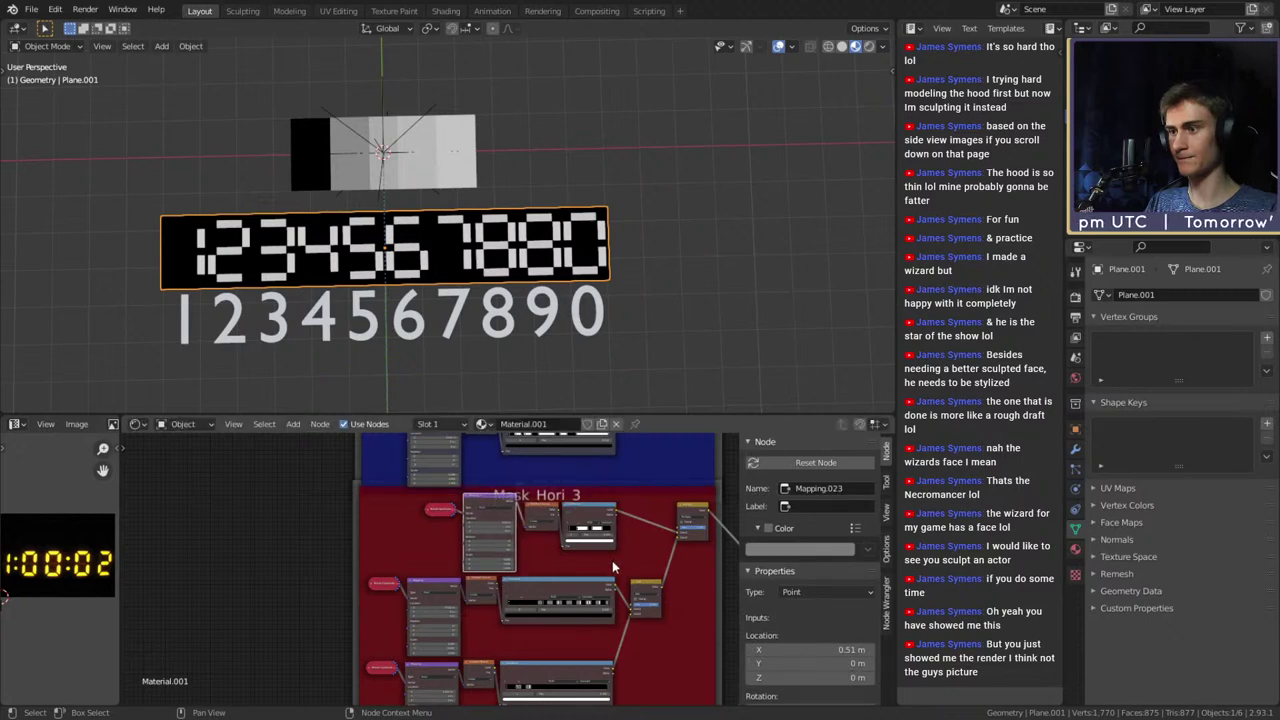
# Move the bottom Mask_Vert_1 frame further down and shift the Mask_Hori_3 frame slightly down
pyautogui.scroll(-3, 612, 560)
pyautogui.moveTo(538, 609); pyautogui.dragTo(538, 624)
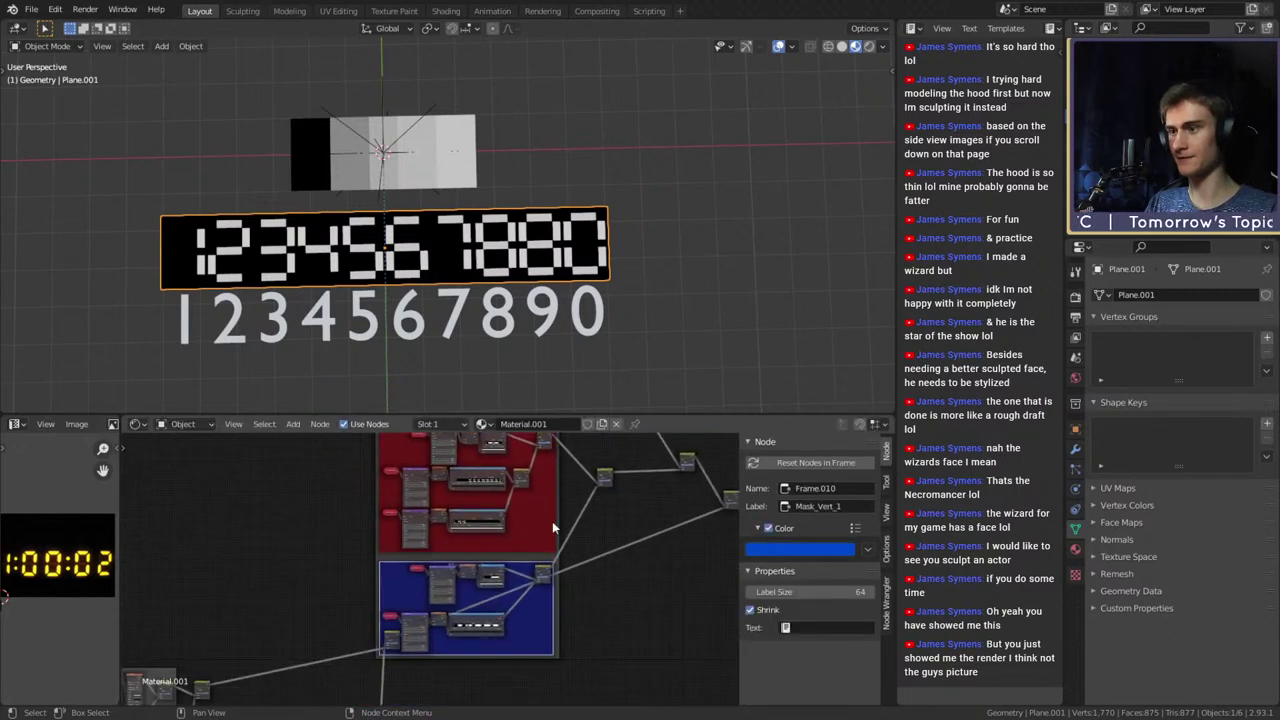
pyautogui.moveTo(552, 521); pyautogui.dragTo(551, 529)
# Move the parent frame holding the lowest Mask_Hori_3 and Mask_Vert_1 frames far down, beside the horizontal groups
pyautogui.scroll(-5, 584, 579)
pyautogui.moveTo(521, 570); pyautogui.dragTo(504, 553, button='middle')
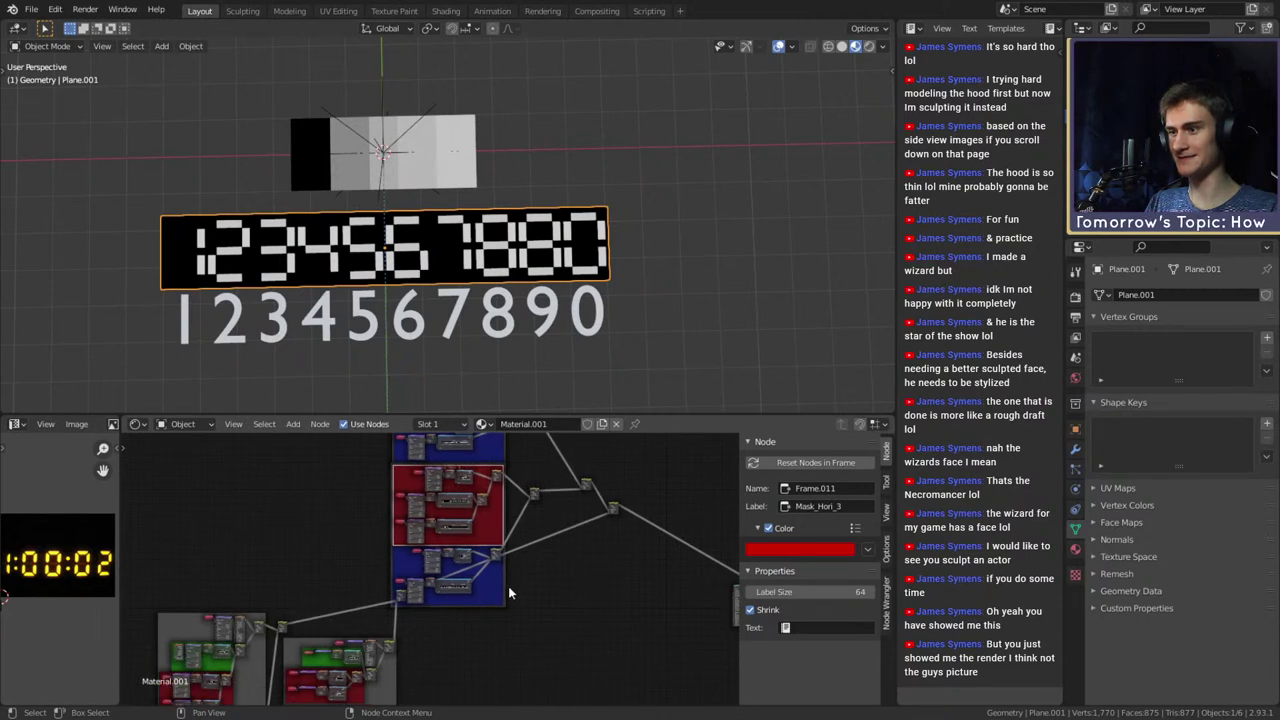
pyautogui.scroll(2, 390, 510)
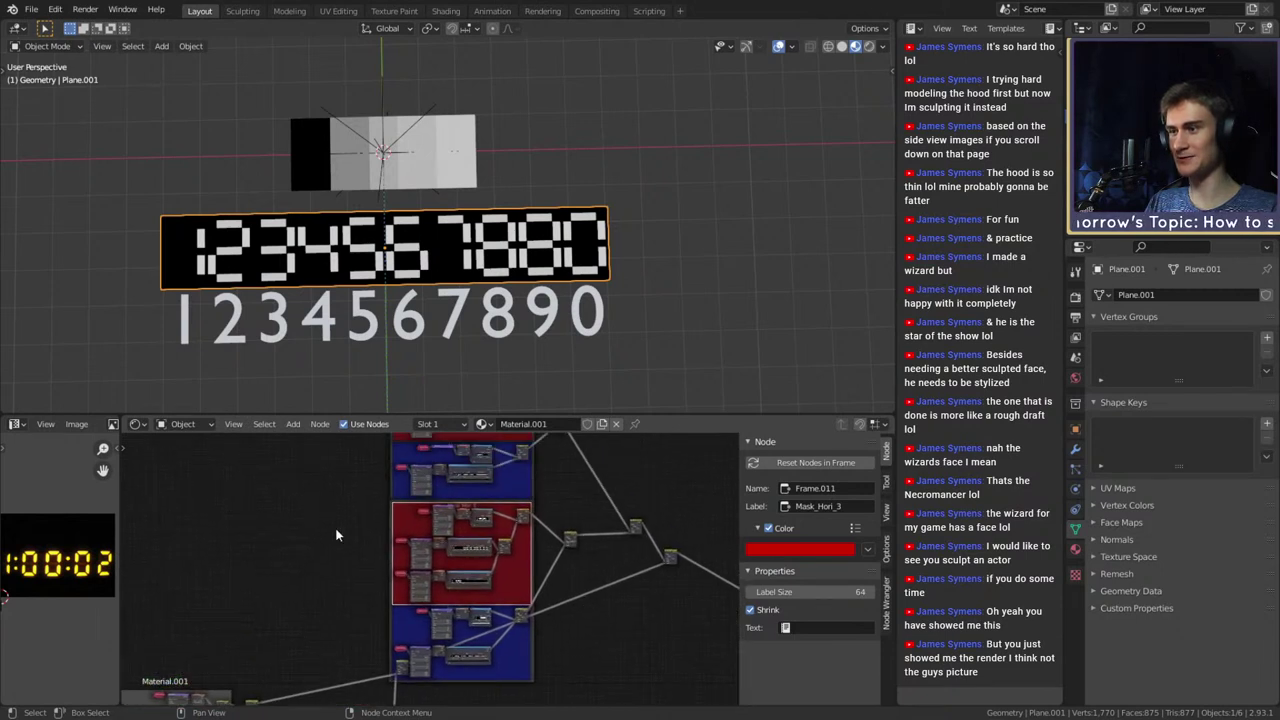
pyautogui.click(390, 507)
pyautogui.moveTo(390, 507); pyautogui.dragTo(440, 642)
pyautogui.moveTo(643, 649); pyautogui.dragTo(615, 497, button='middle')
pyautogui.moveTo(548, 603); pyautogui.dragTo(511, 687)
# Move the relocated group's Multiply mix node down, just beyond the outputs of its two mask frames
pyautogui.moveTo(580, 553); pyautogui.dragTo(534, 658, button='middle')
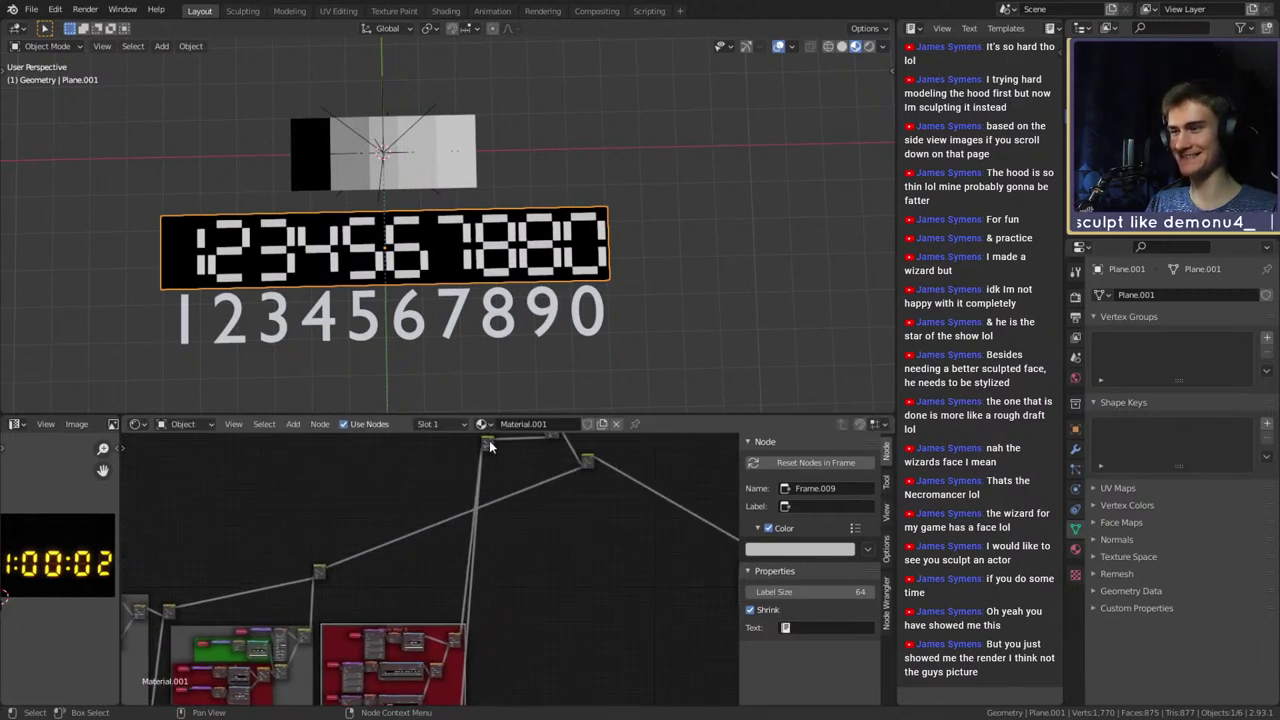
pyautogui.moveTo(489, 440); pyautogui.dragTo(514, 610)
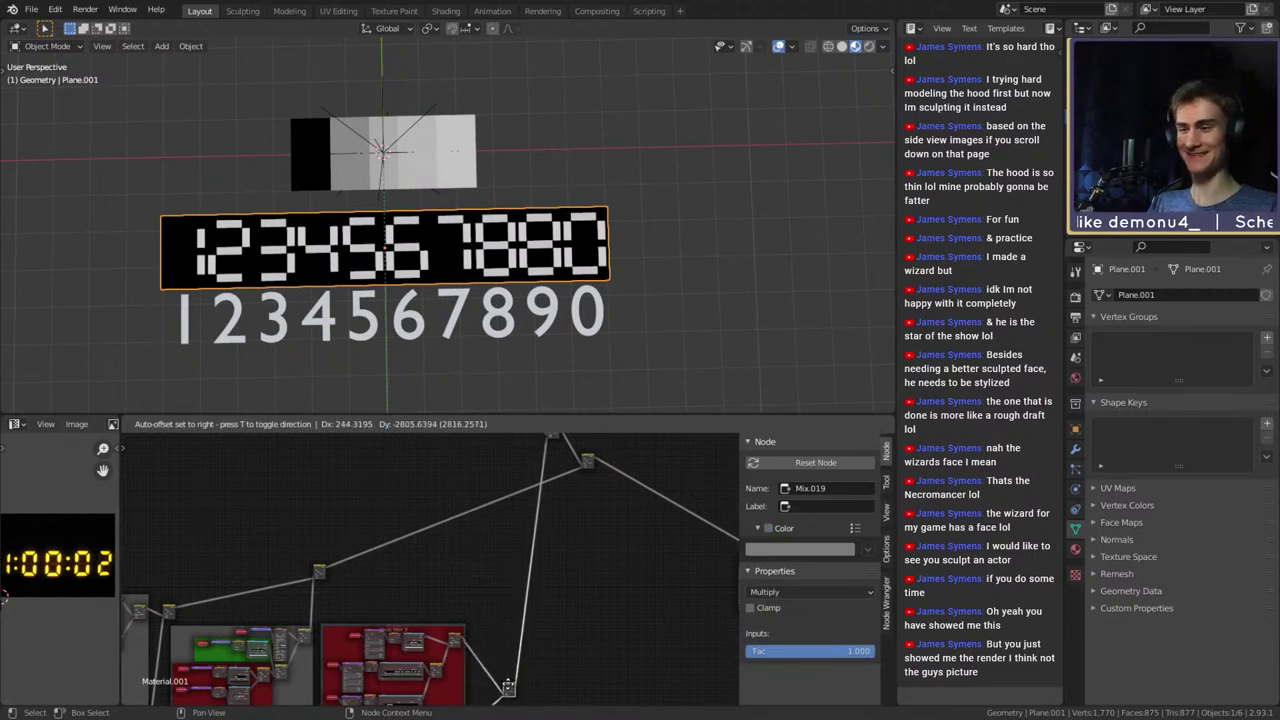
pyautogui.moveTo(508, 688); pyautogui.dragTo(508, 690)
pyautogui.moveTo(537, 650); pyautogui.dragTo(523, 500, button='middle')
pyautogui.moveTo(496, 541); pyautogui.dragTo(478, 570)
# Move the mix node joining the upper group and the relocated group down, above the relocated group's Multiply node
pyautogui.moveTo(548, 480); pyautogui.dragTo(498, 661, button='middle')
pyautogui.moveTo(510, 566); pyautogui.dragTo(490, 636, button='middle')
pyautogui.moveTo(455, 557)
pyautogui.mouseDown(button='middle')
pyautogui.moveTo(523, 643)
pyautogui.moveTo(492, 514)
pyautogui.moveTo(516, 588)
pyautogui.mouseUp(button='middle')
pyautogui.scroll(-1, 530, 648)
pyautogui.scroll(-2, 529, 643)
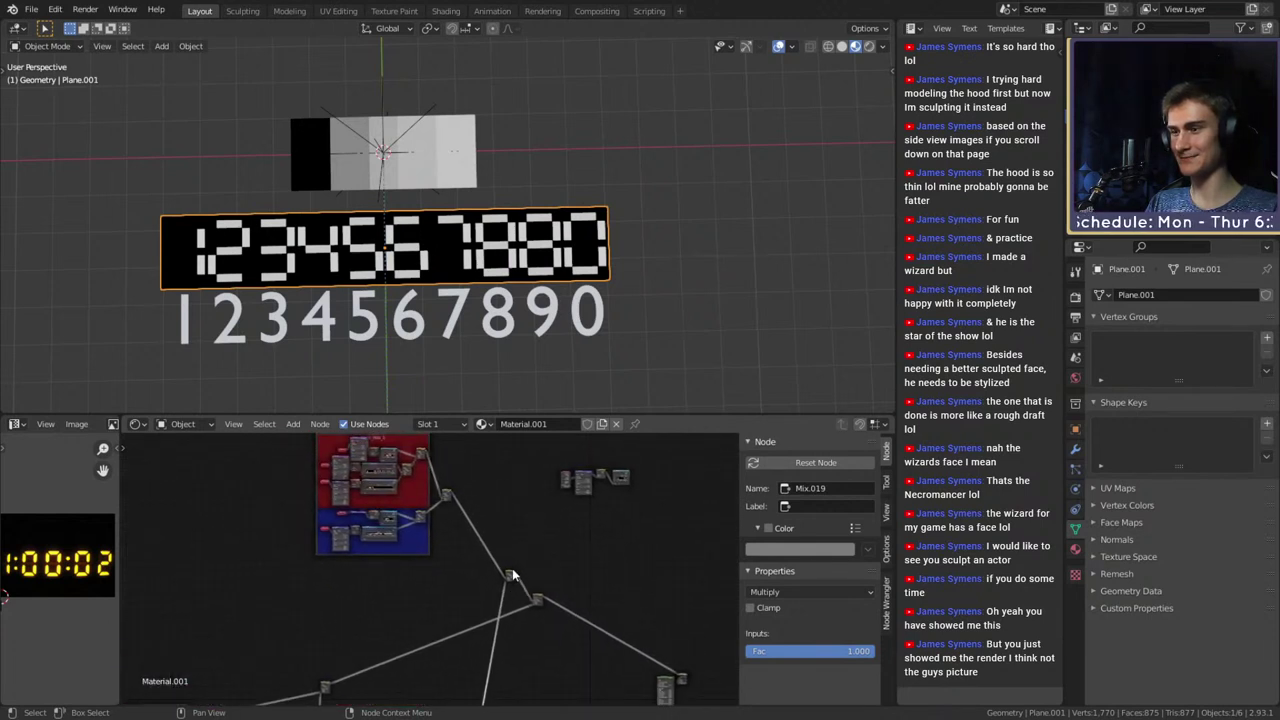
pyautogui.moveTo(510, 569); pyautogui.dragTo(533, 643)
pyautogui.moveTo(547, 623); pyautogui.dragTo(481, 537, button='middle')
pyautogui.moveTo(457, 479); pyautogui.dragTo(508, 639)
pyautogui.moveTo(465, 656); pyautogui.dragTo(509, 609, button='middle')
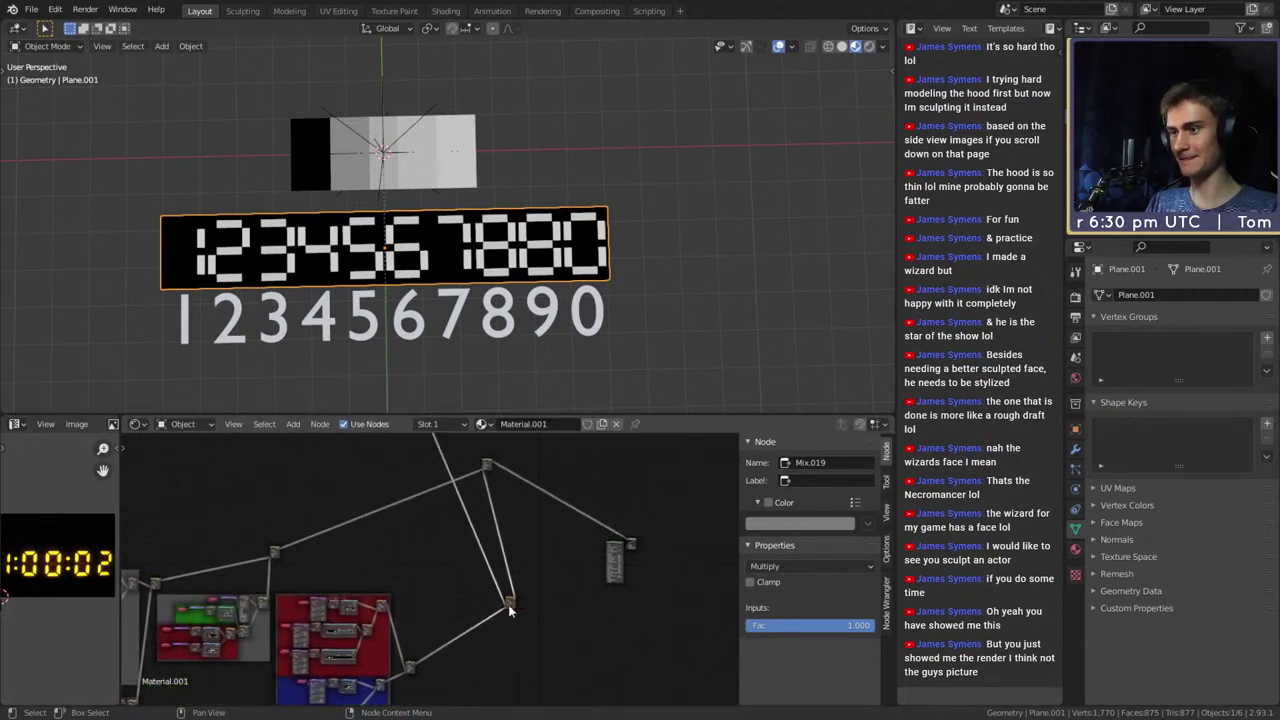
# Move the relocated group's joining Multiply mix node further down and slightly outward, past the lower horizontal groups
pyautogui.moveTo(508, 602); pyautogui.dragTo(524, 598)
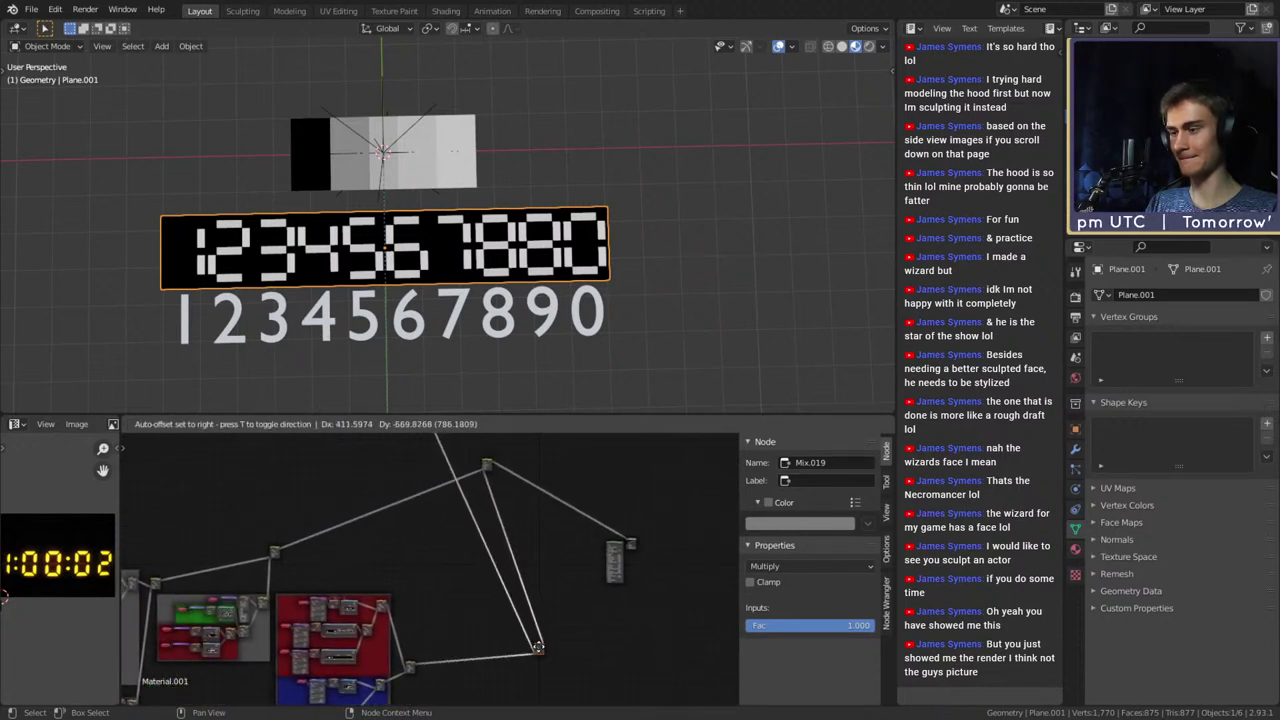
pyautogui.moveTo(542, 651); pyautogui.dragTo(543, 652)
# Move the upper red and blue mask group with its Multiply node down beside the relocated mask group
pyautogui.moveTo(489, 565); pyautogui.dragTo(521, 694, button='middle')
pyautogui.moveTo(469, 534); pyautogui.dragTo(525, 625, button='middle')
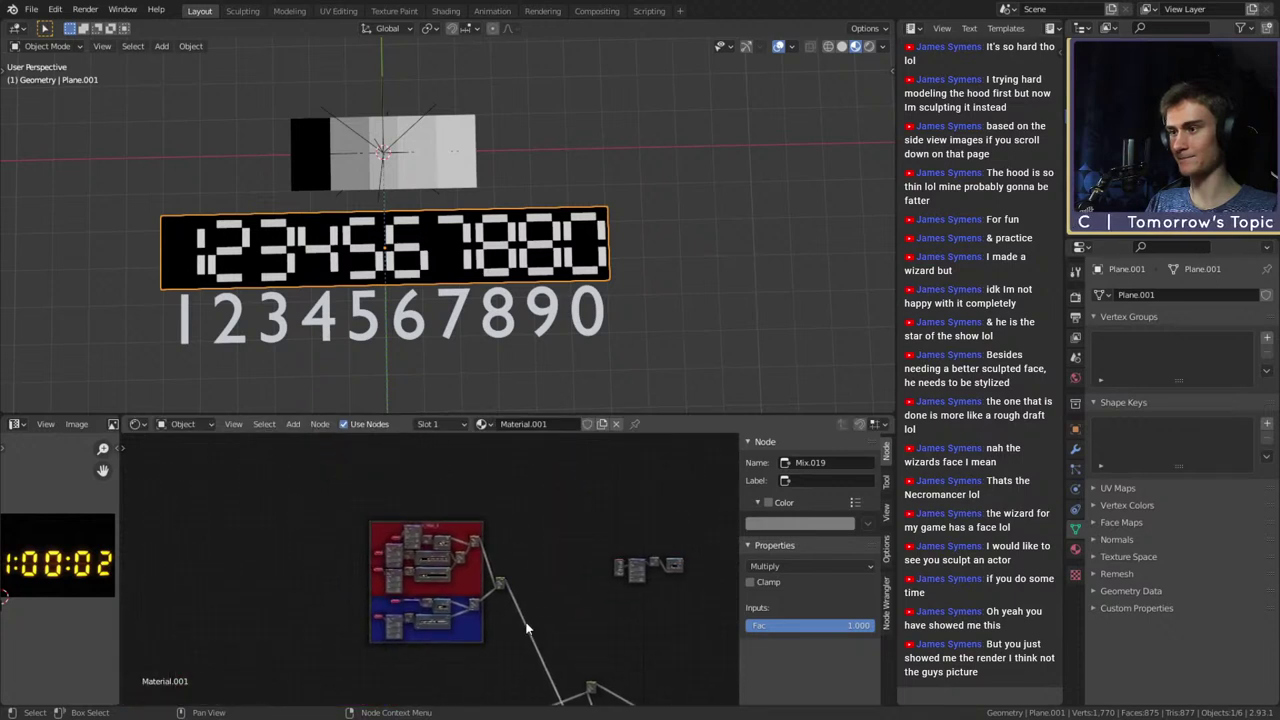
pyautogui.scroll(6, 525, 625)
pyautogui.scroll(-3, 525, 622)
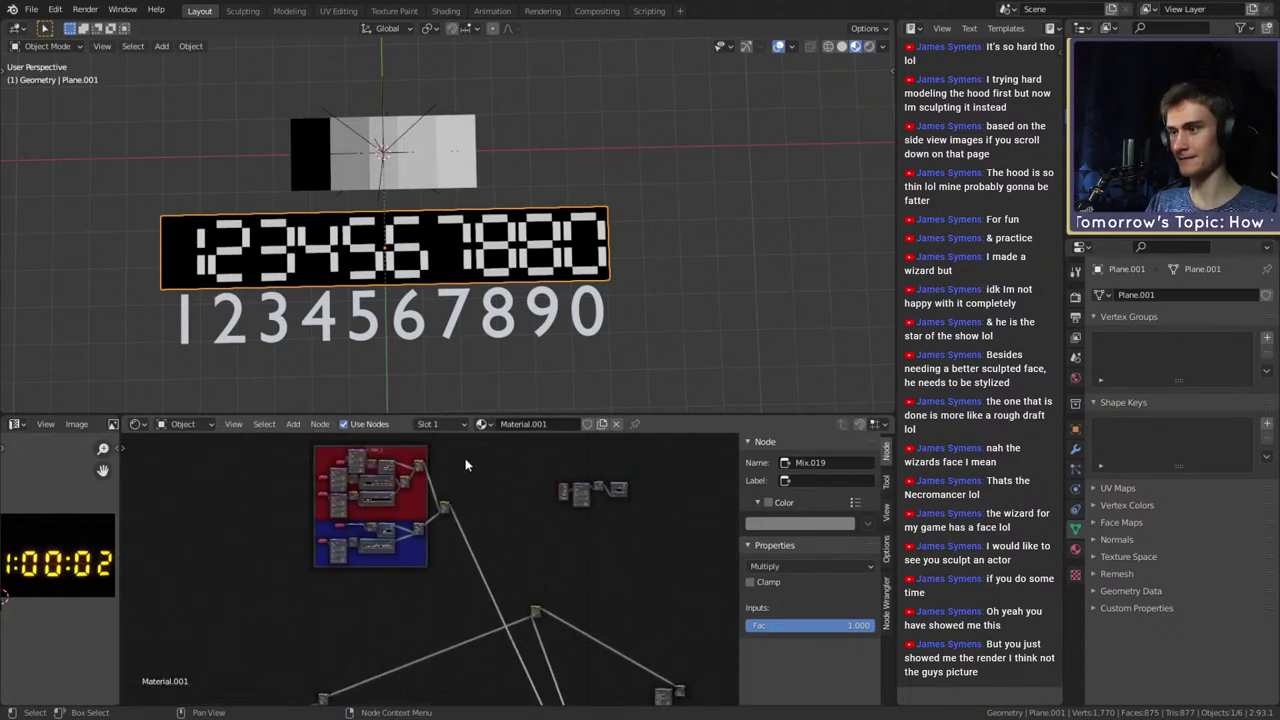
pyautogui.moveTo(475, 455); pyautogui.dragTo(287, 587)
pyautogui.scroll(-1, 432, 572)
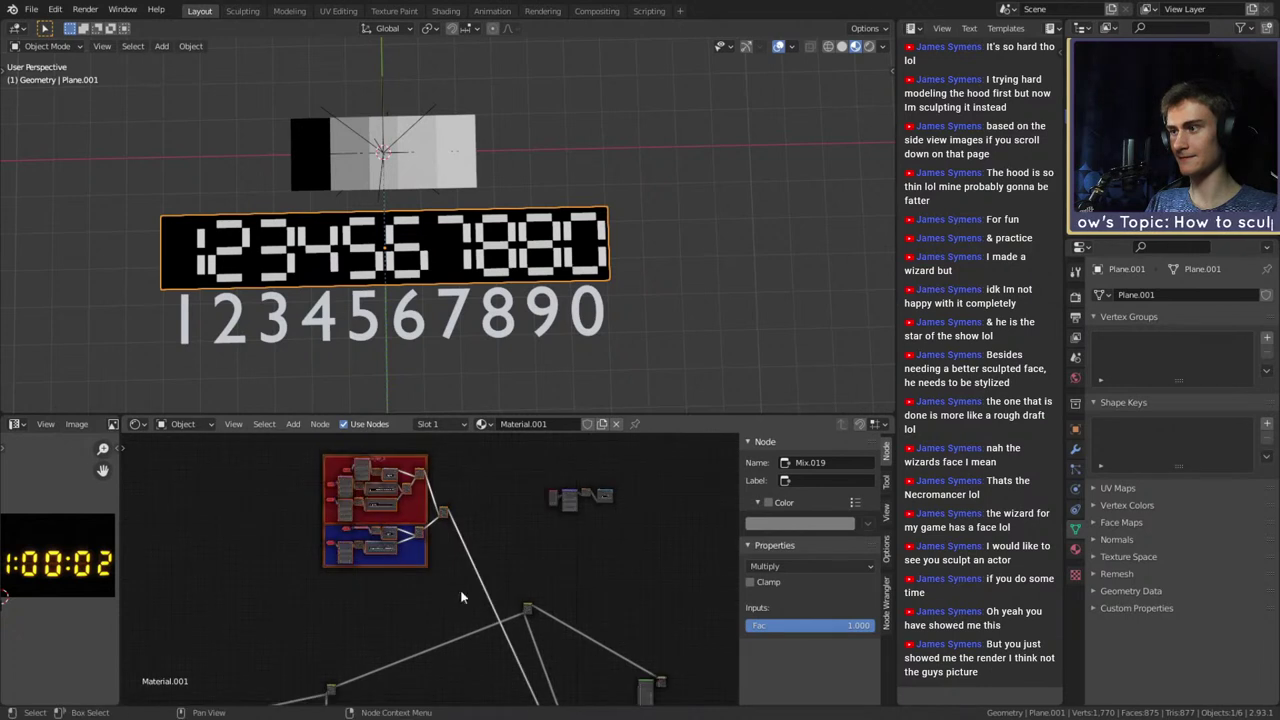
pyautogui.moveTo(462, 597); pyautogui.dragTo(436, 476, button='middle')
pyautogui.press('g')
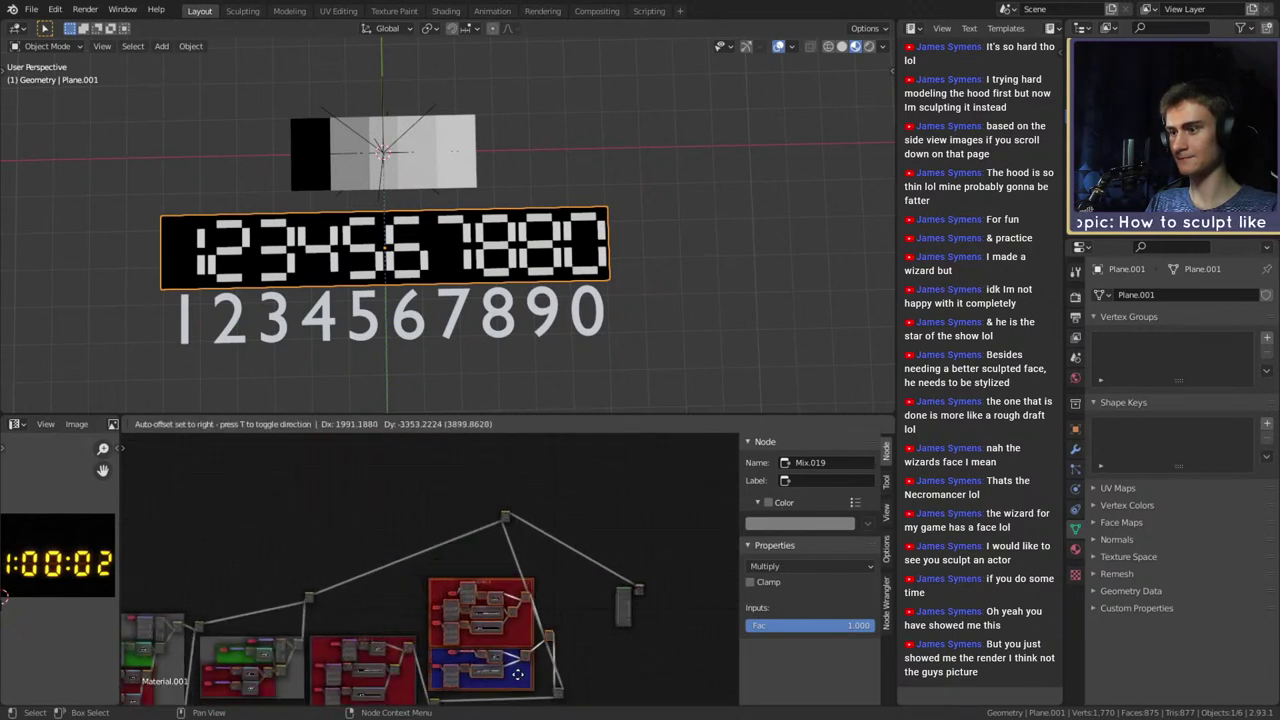
pyautogui.click(533, 680)
# Reposition the two Add mix nodes above the frames so their links run clear of the moved mask group
pyautogui.moveTo(563, 669); pyautogui.dragTo(479, 574, button='middle')
pyautogui.scroll(4, 479, 573)
pyautogui.moveTo(486, 515); pyautogui.dragTo(495, 602, button='middle')
pyautogui.scroll(1, 450, 547)
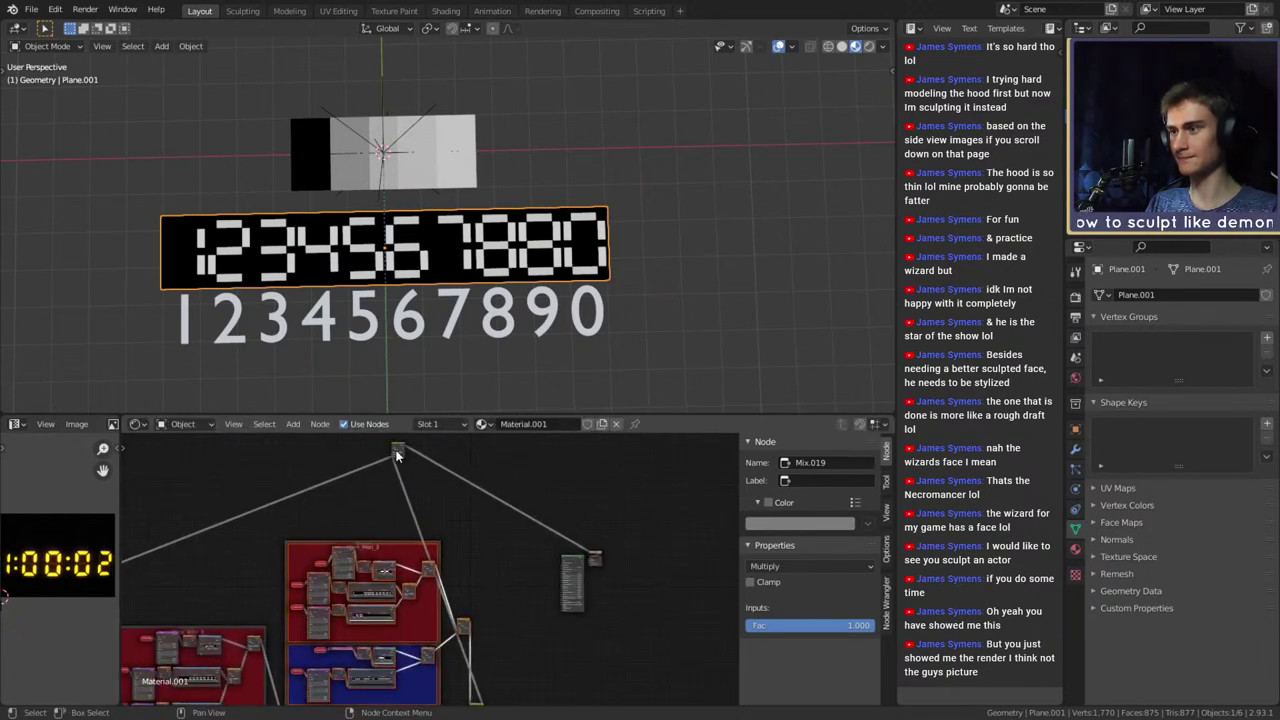
pyautogui.moveTo(397, 449); pyautogui.dragTo(521, 511)
pyautogui.moveTo(196, 557); pyautogui.dragTo(513, 516, button='middle')
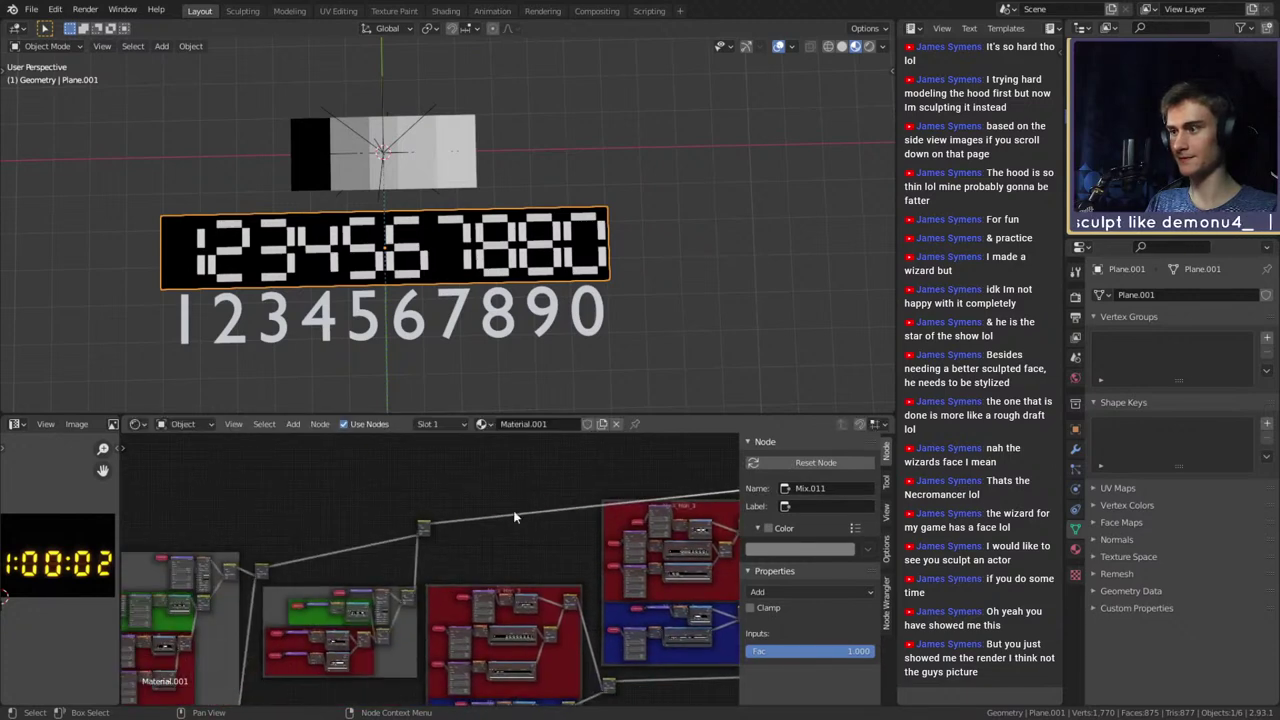
pyautogui.moveTo(424, 523); pyautogui.dragTo(432, 485)
pyautogui.moveTo(480, 506); pyautogui.dragTo(286, 495, button='middle')
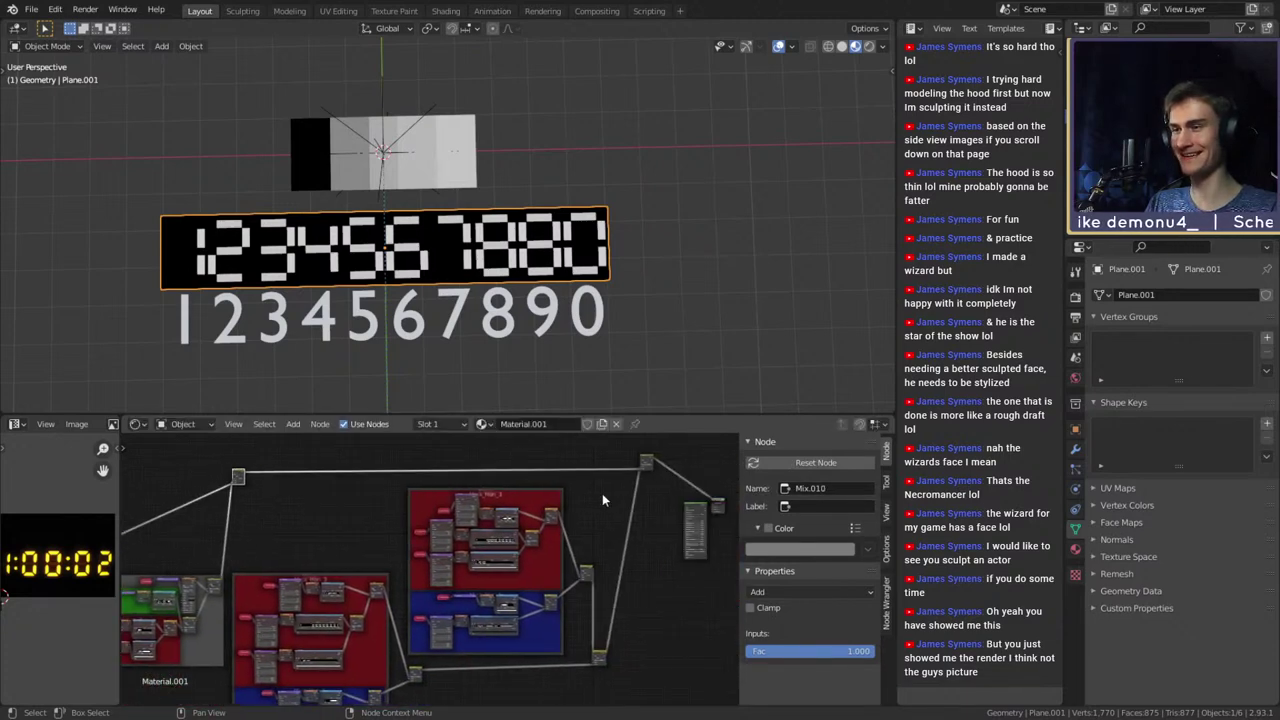
# Examine the rearranged links from the mask groups through to the viewer and Material Output nodes
pyautogui.moveTo(636, 559); pyautogui.dragTo(650, 527, button='middle')
pyautogui.scroll(-5, 549, 537)
pyautogui.moveTo(545, 587); pyautogui.dragTo(382, 600, button='middle')
pyautogui.scroll(5, 505, 597)
pyautogui.scroll(2, 382, 600)
pyautogui.moveTo(610, 494); pyautogui.dragTo(483, 582)
pyautogui.scroll(-2, 561, 591)
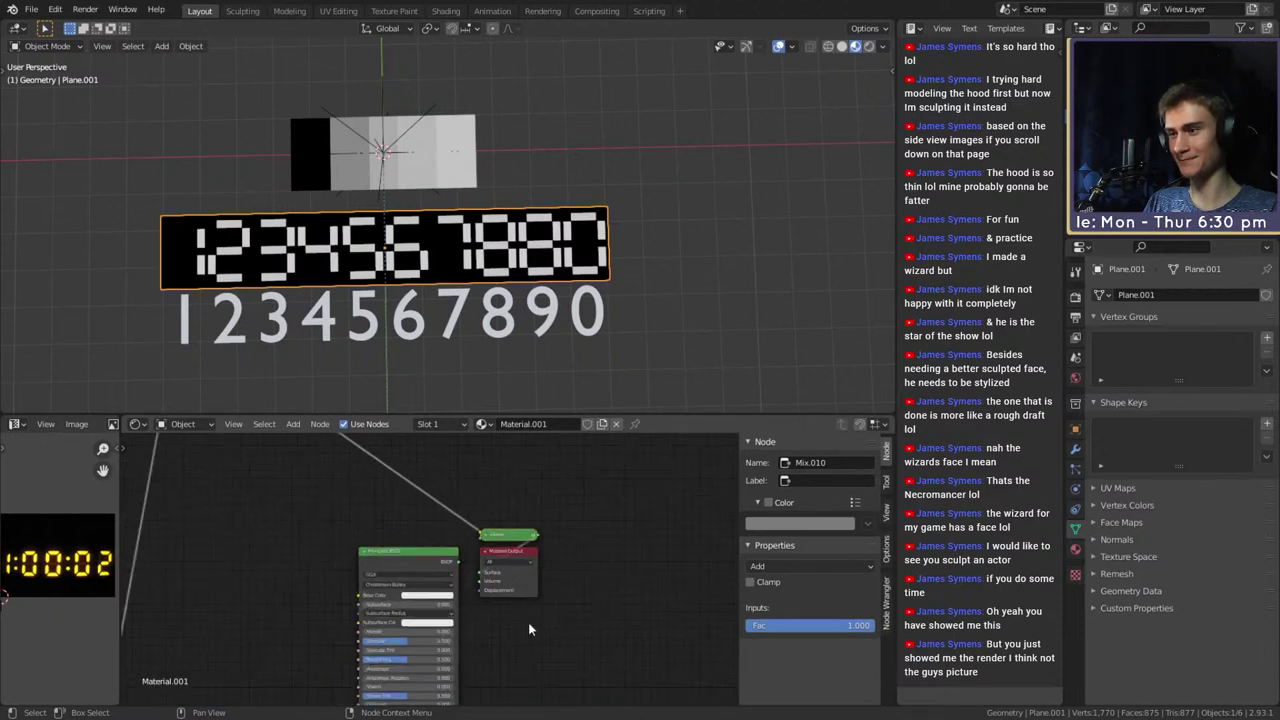
pyautogui.scroll(-2, 483, 628)
pyautogui.moveTo(377, 598); pyautogui.dragTo(553, 555, button='middle')
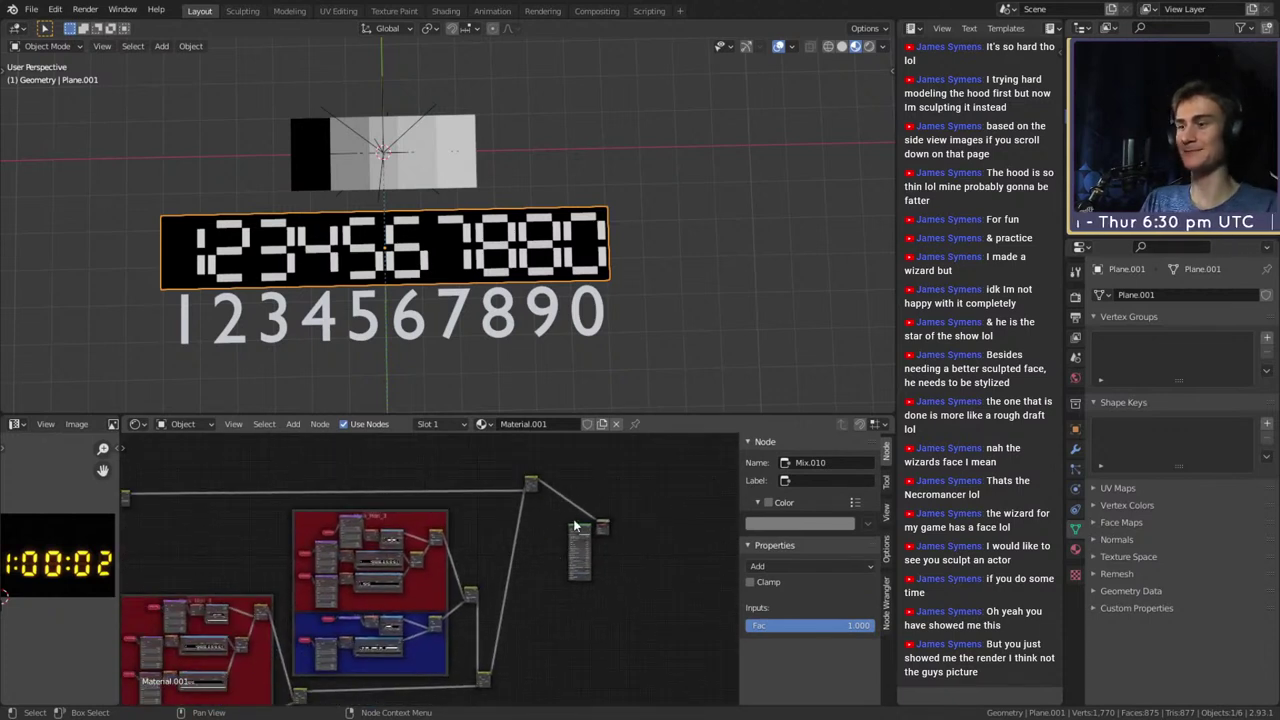
pyautogui.moveTo(420, 700); pyautogui.dragTo(554, 551, button='middle')
pyautogui.scroll(-2, 528, 580)
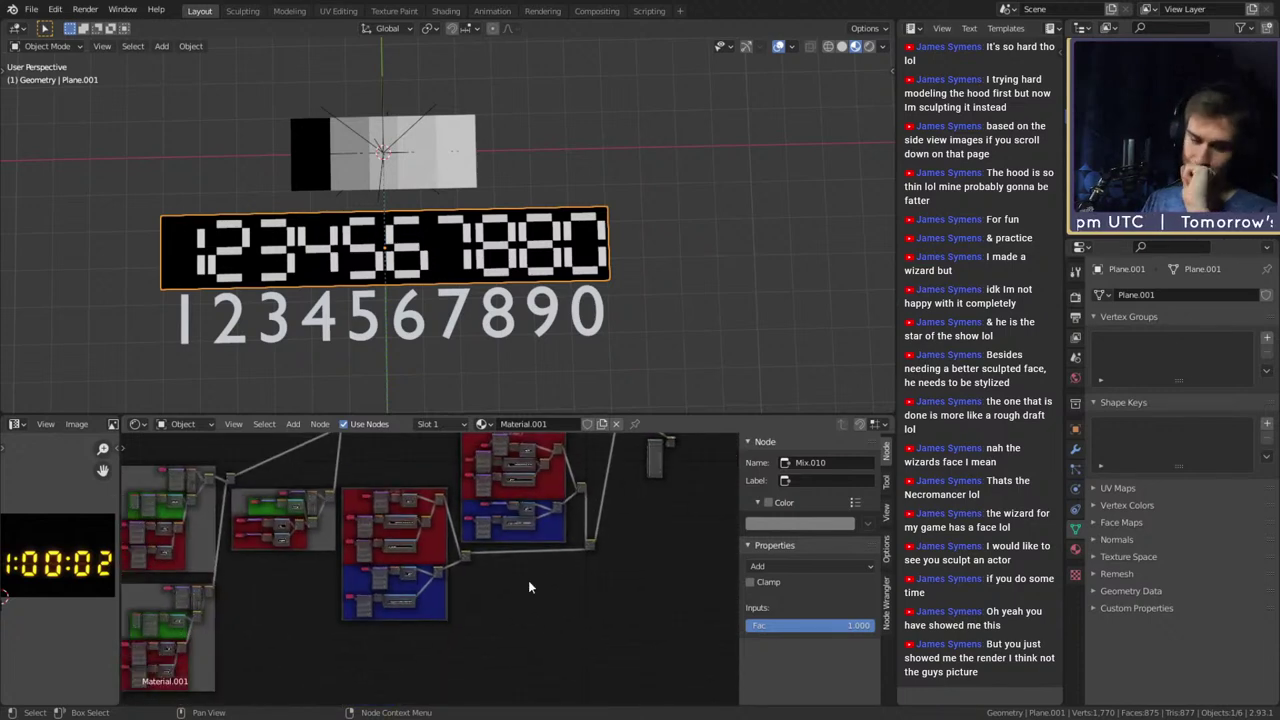
# Move the three Texture Coordinate nodes in the upper group's Mask_Hori_3 frame closer in line with their Mapping nodes
pyautogui.scroll(3, 523, 578)
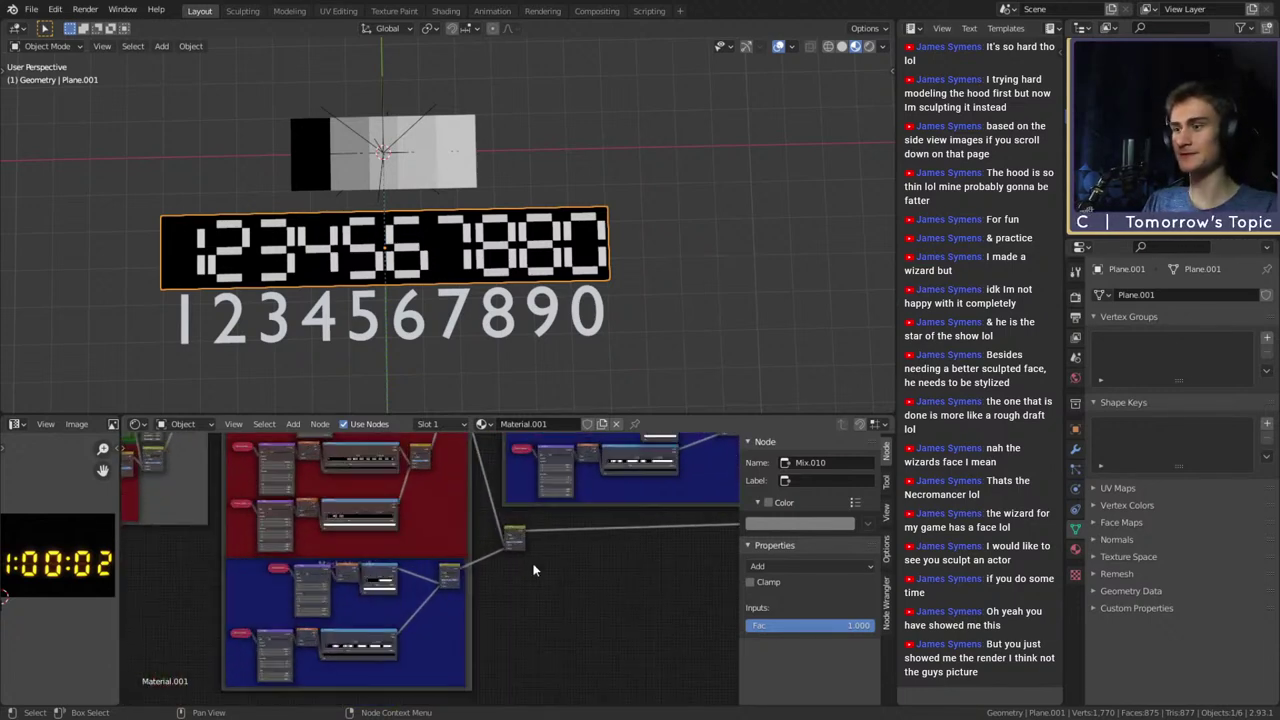
pyautogui.scroll(-3, 543, 569)
pyautogui.moveTo(392, 457); pyautogui.dragTo(270, 577, button='middle')
pyautogui.scroll(4, 423, 553)
pyautogui.scroll(3, 357, 551)
pyautogui.scroll(5, 270, 577)
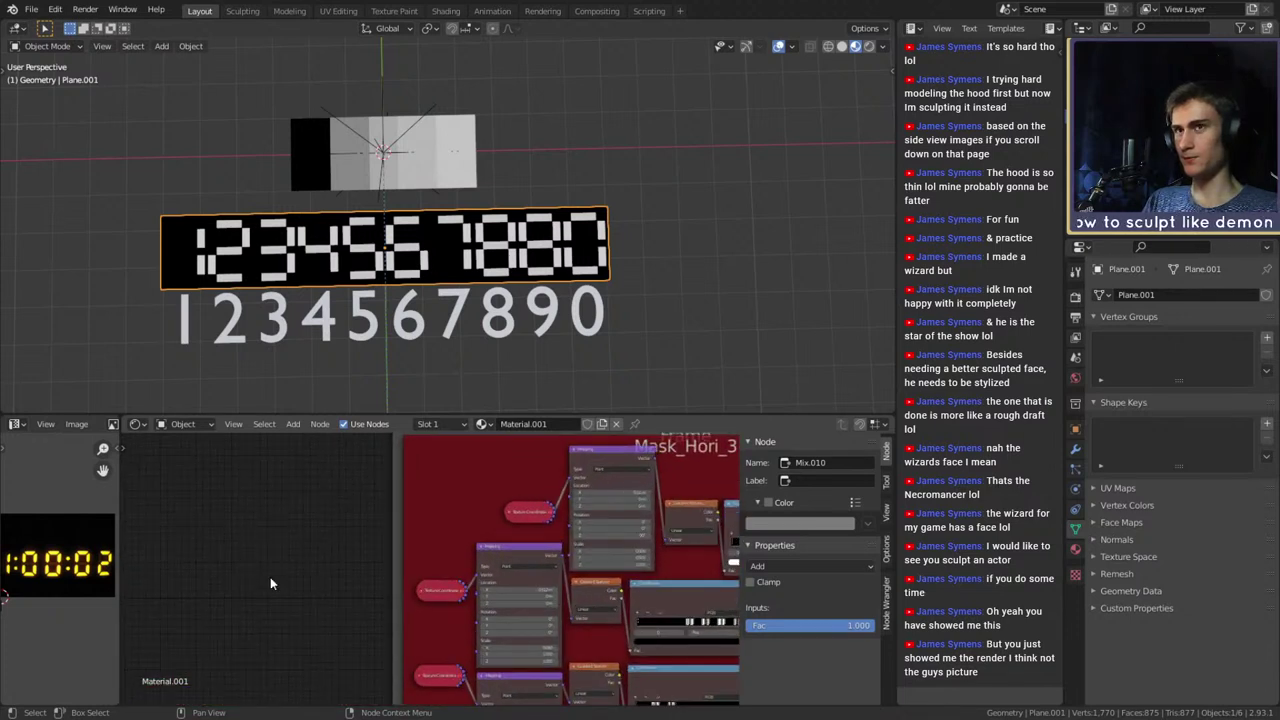
pyautogui.moveTo(533, 517); pyautogui.dragTo(515, 459)
pyautogui.moveTo(446, 591); pyautogui.dragTo(443, 546)
pyautogui.moveTo(420, 653); pyautogui.dragTo(458, 551, button='middle')
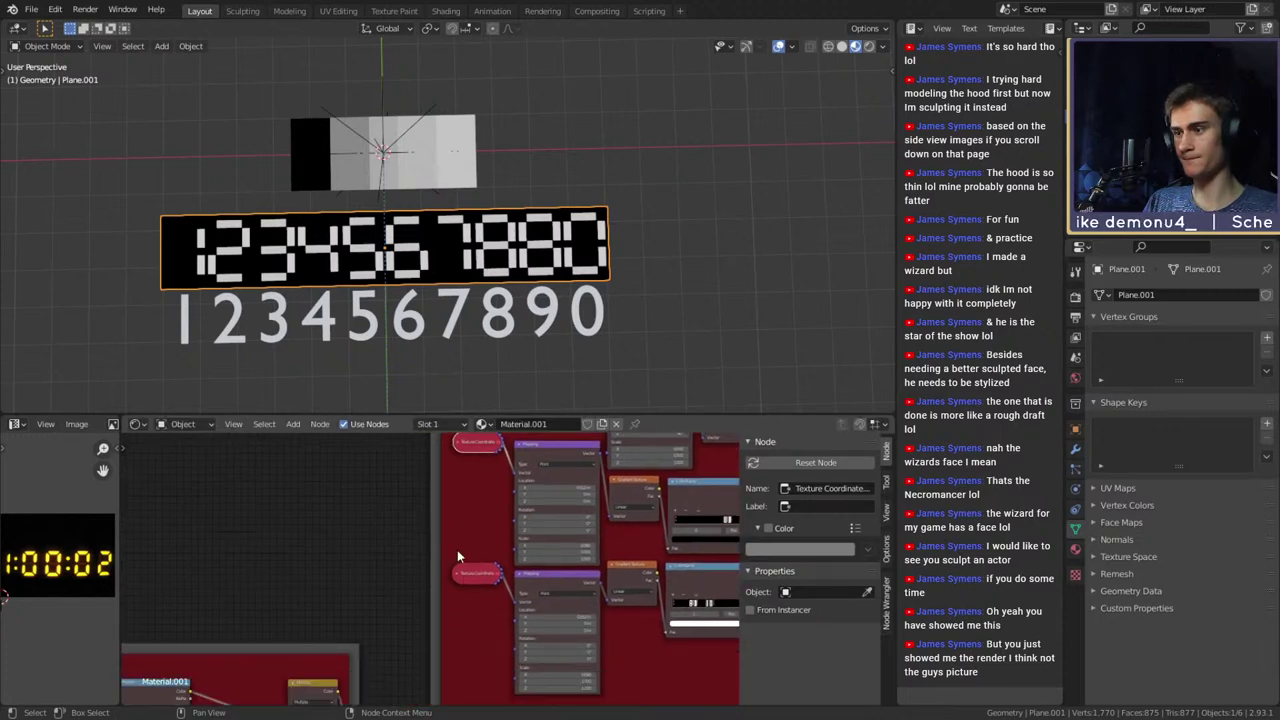
pyautogui.moveTo(466, 574); pyautogui.dragTo(461, 584)
# Move the lower Texture Coordinate, Mapping, Gradient and ColorRamp chain down within the upper group's Mask_Vert_1 frame
pyautogui.moveTo(460, 614); pyautogui.dragTo(362, 556, button='middle')
pyautogui.scroll(8, 362, 557)
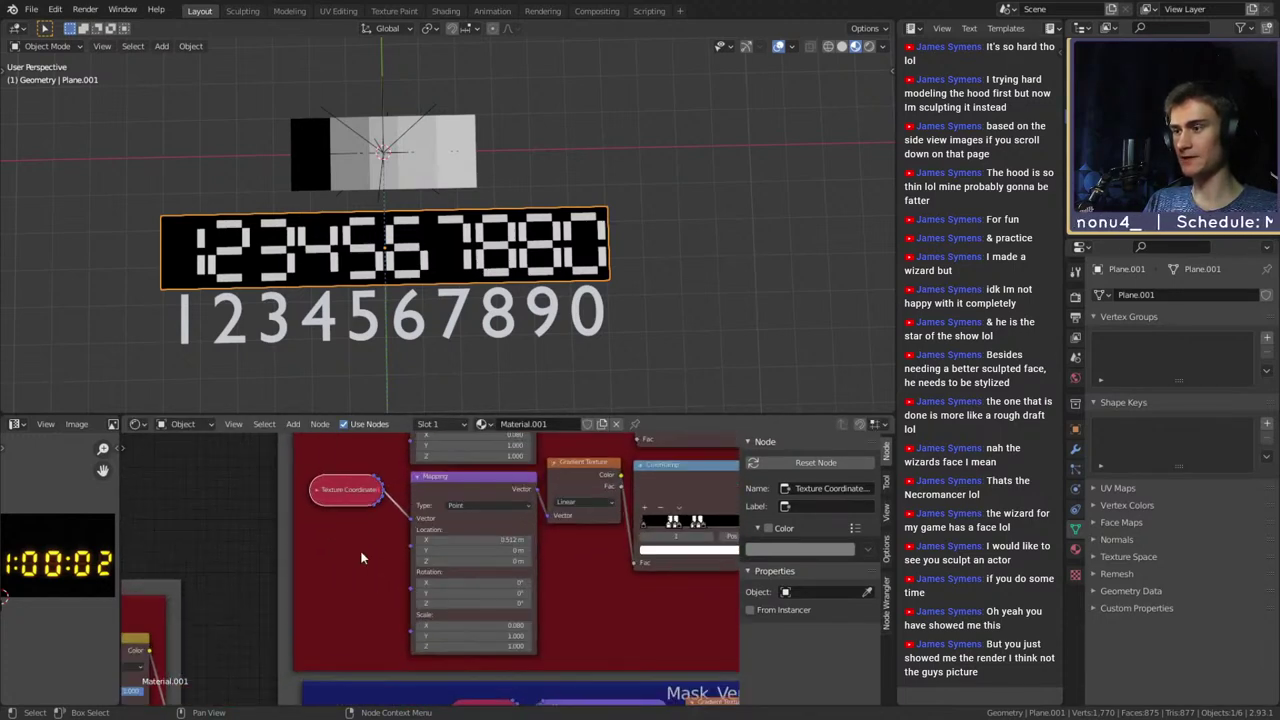
pyautogui.scroll(-3, 460, 530)
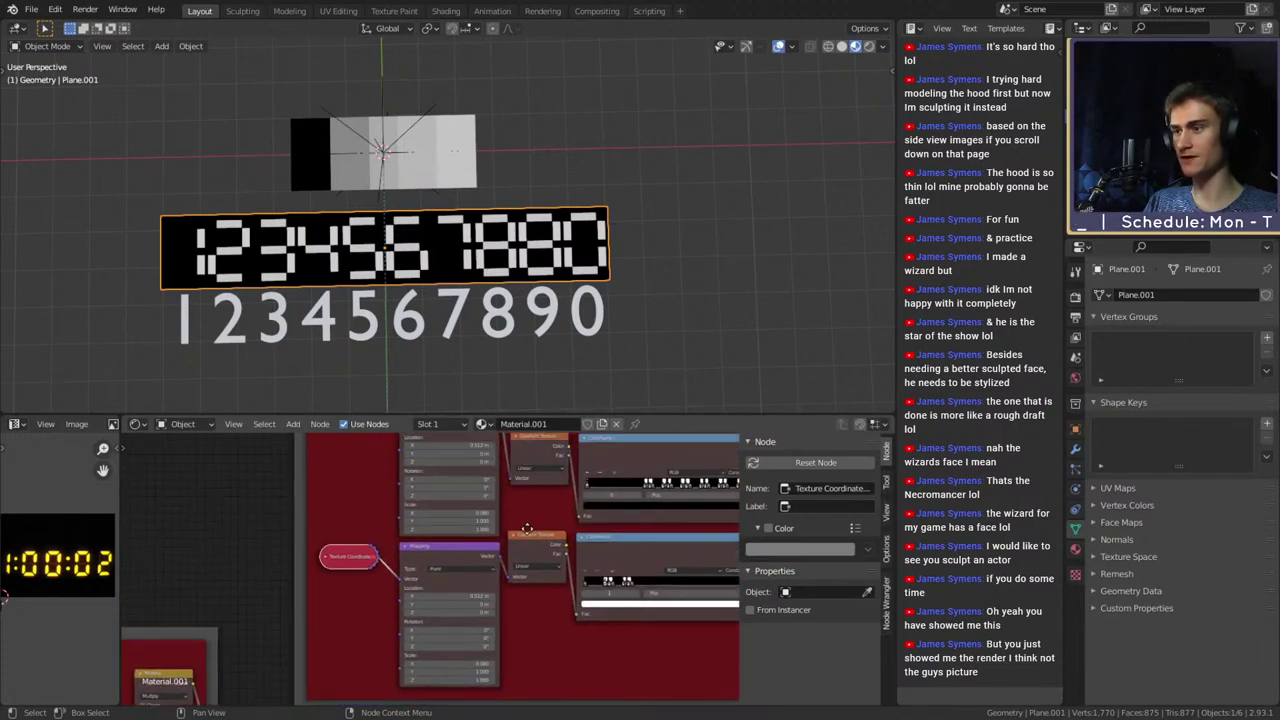
pyautogui.scroll(2, 501, 610)
pyautogui.moveTo(516, 488)
pyautogui.mouseDown(button='middle')
pyautogui.moveTo(475, 622)
pyautogui.moveTo(517, 479)
pyautogui.mouseUp(button='middle')
pyautogui.scroll(-5, 408, 546)
pyautogui.scroll(4, 501, 575)
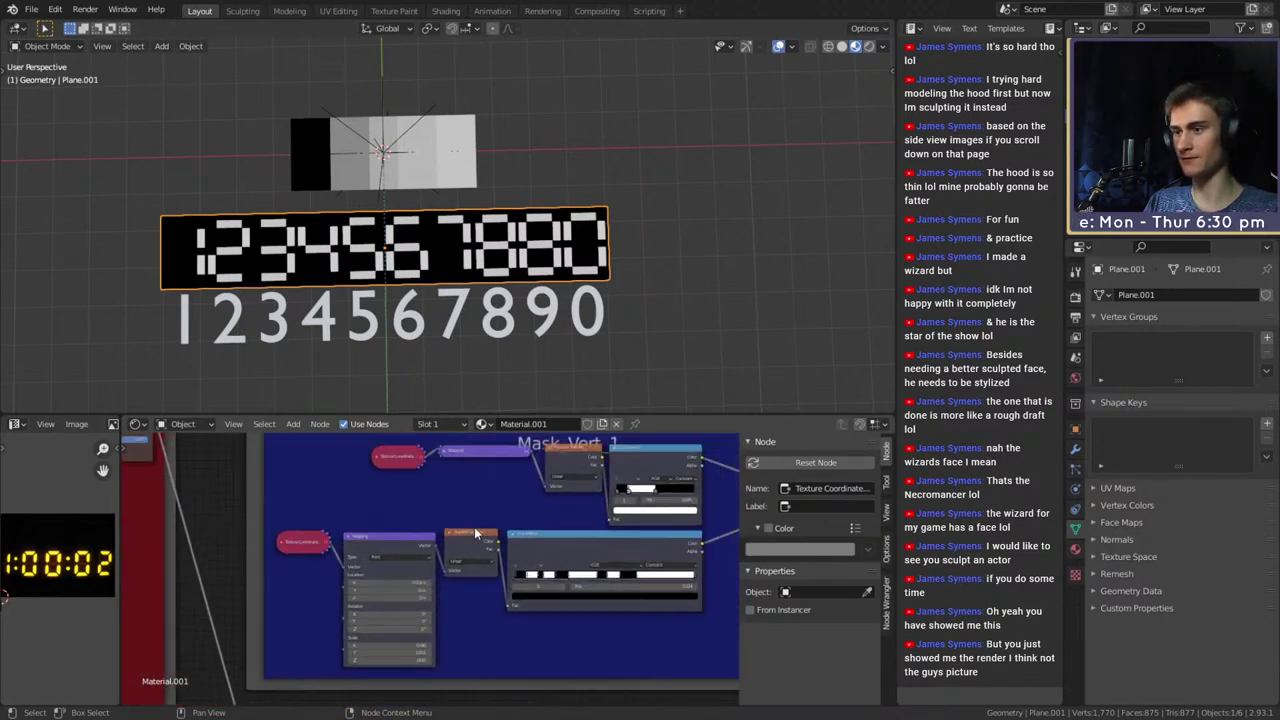
pyautogui.scroll(-3, 474, 527)
pyautogui.click(514, 545)
pyautogui.click(495, 556)
pyautogui.keyDown('shift'); pyautogui.click(450, 553); pyautogui.keyUp('shift')
pyautogui.keyDown('shift'); pyautogui.click(398, 558); pyautogui.keyUp('shift')
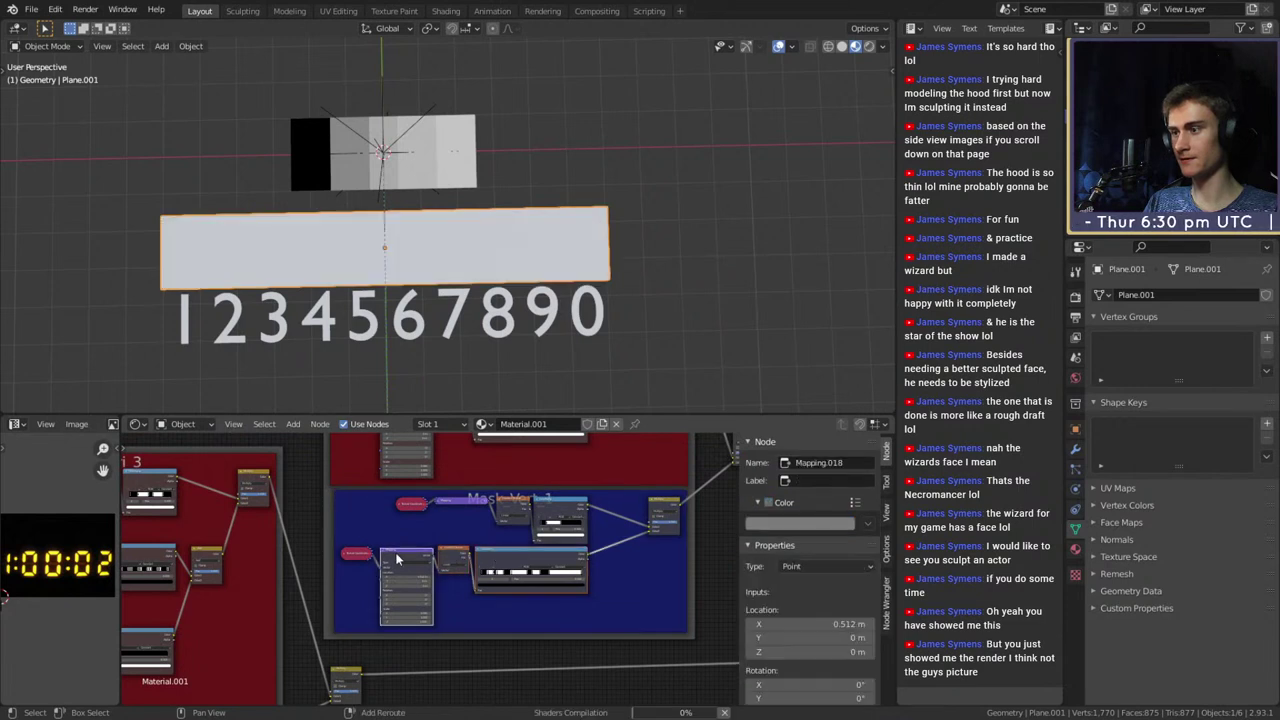
pyautogui.keyDown('shift'); pyautogui.click(361, 554); pyautogui.keyUp('shift')
pyautogui.press('g')
pyautogui.click(414, 584)
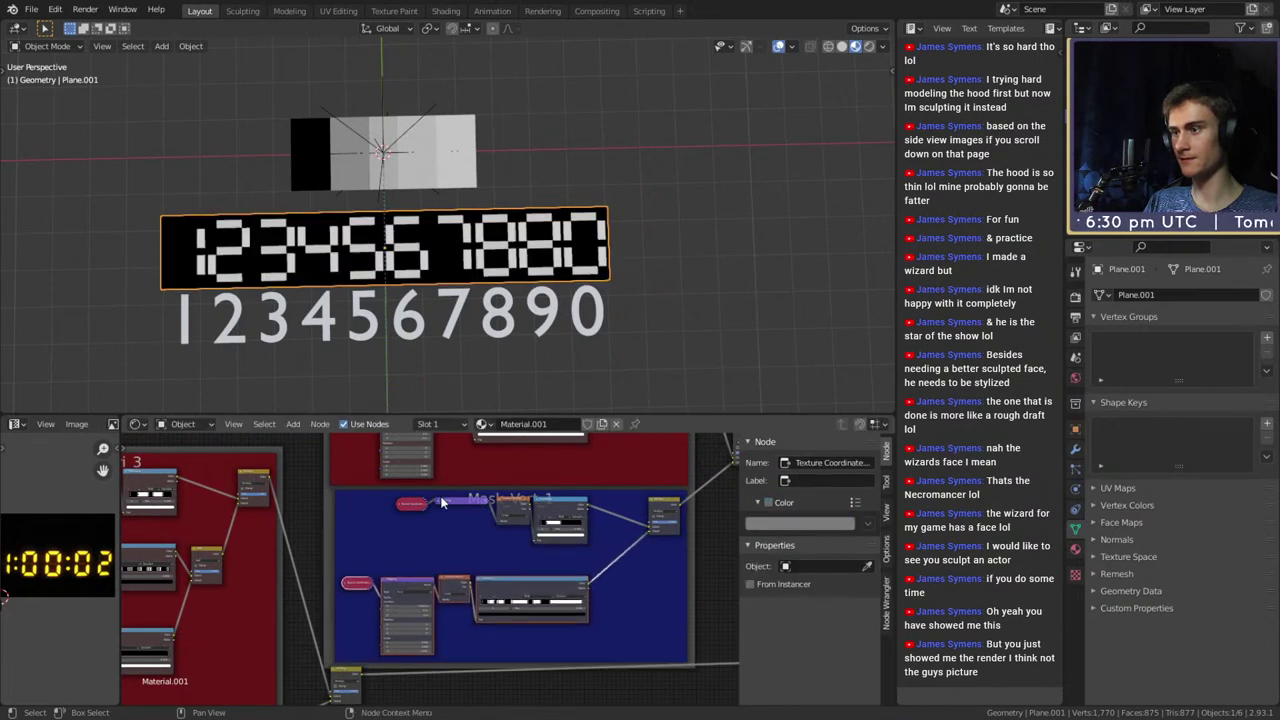
# Expand the upper Mapping node in that Mask_Vert_1 frame and shift it slightly to fit its chain
pyautogui.click(441, 501)
pyautogui.moveTo(464, 504); pyautogui.dragTo(464, 498)
pyautogui.scroll(3, 538, 557)
pyautogui.scroll(-6, 544, 572)
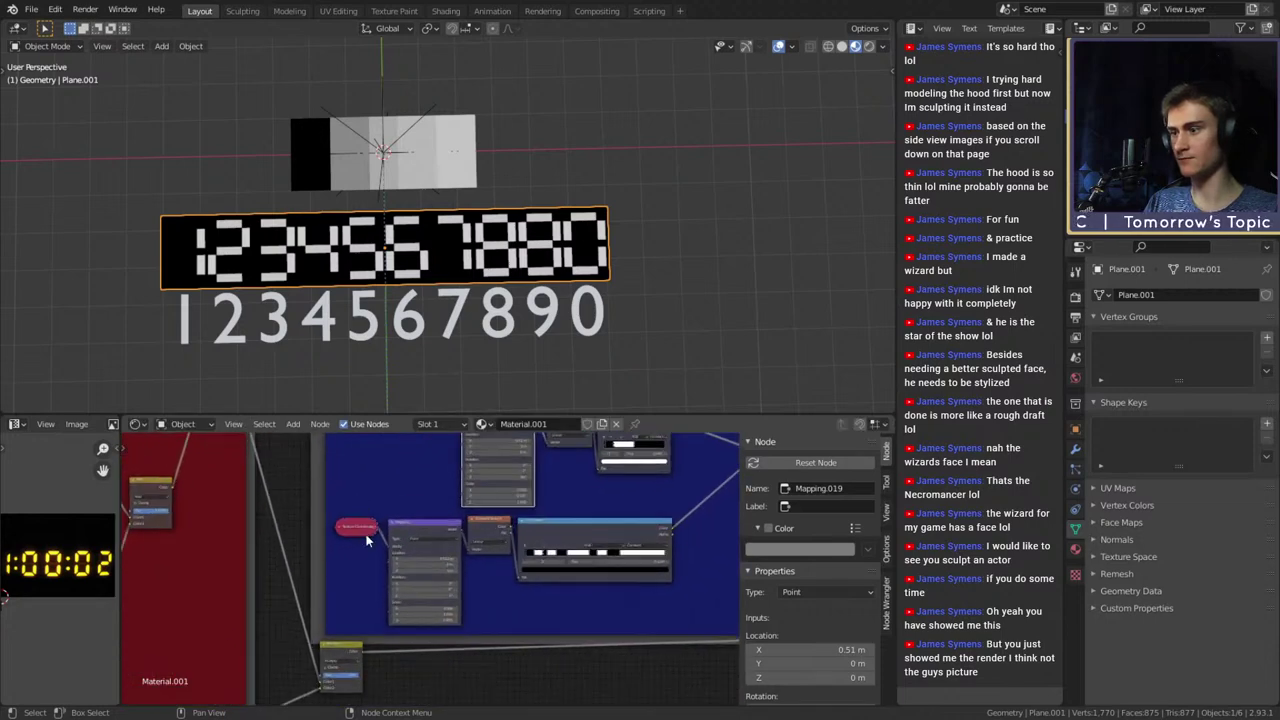
pyautogui.moveTo(482, 580); pyautogui.dragTo(605, 523, button='middle')
pyautogui.scroll(4, 480, 582)
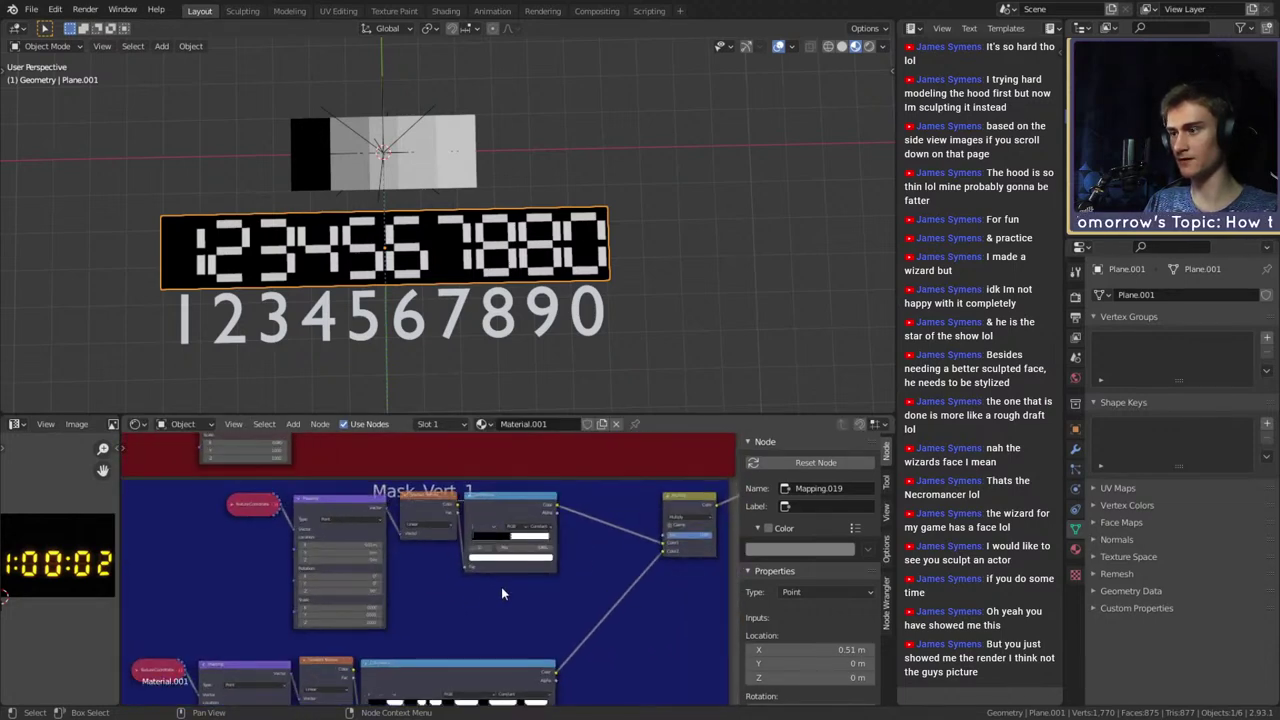
pyautogui.moveTo(432, 566)
pyautogui.mouseDown(button='middle')
pyautogui.moveTo(539, 490)
pyautogui.moveTo(548, 456)
pyautogui.moveTo(539, 586)
pyautogui.mouseUp(button='middle')
# Expand the top Mapping node feeding the brick texture in the Hori_1 frame and adjust its position
pyautogui.moveTo(533, 468); pyautogui.dragTo(510, 636, button='middle')
pyautogui.moveTo(481, 506); pyautogui.dragTo(487, 626, button='middle')
pyautogui.moveTo(316, 575); pyautogui.dragTo(560, 592, button='middle')
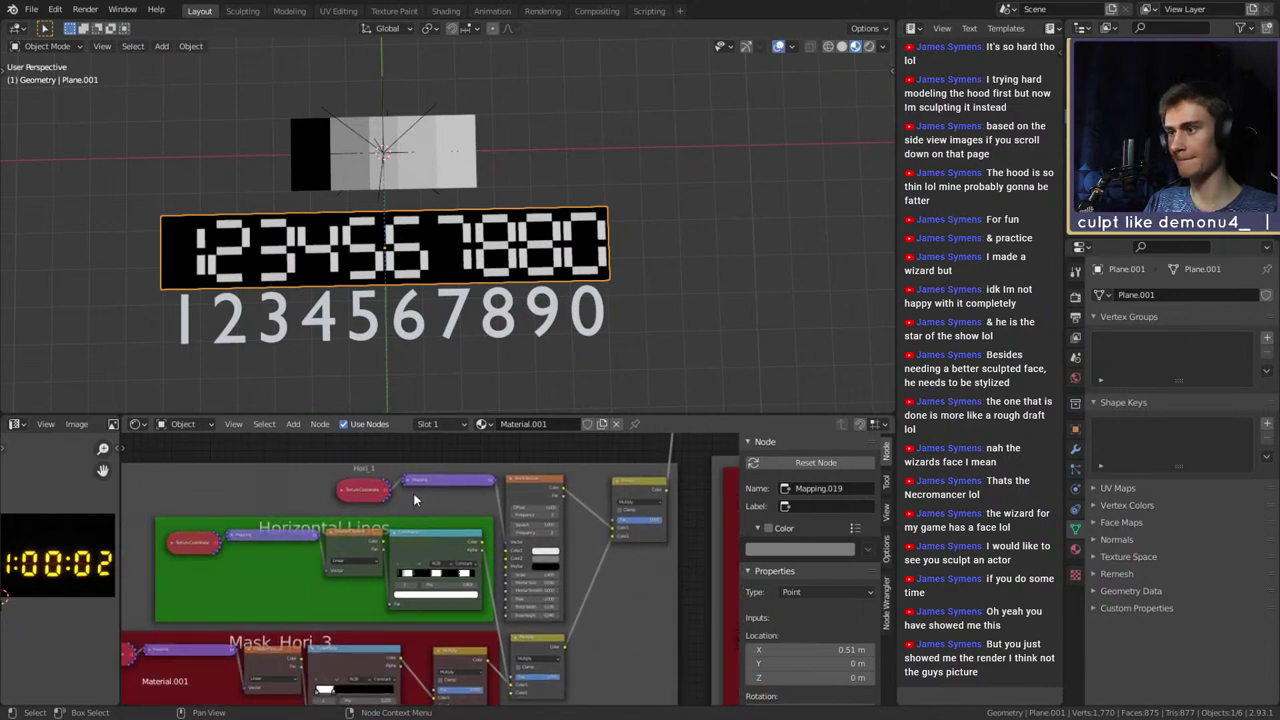
pyautogui.click(409, 484)
pyautogui.moveTo(409, 486); pyautogui.dragTo(429, 518)
pyautogui.click(560, 538)
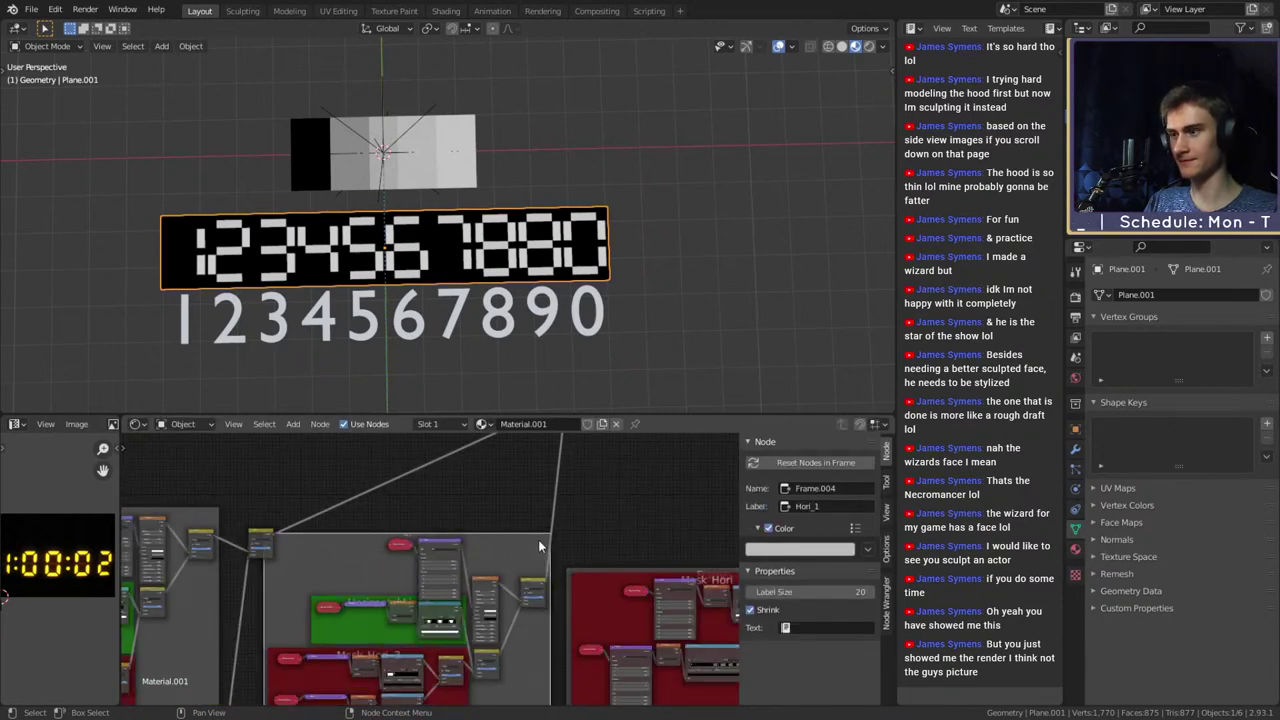
pyautogui.moveTo(538, 540); pyautogui.dragTo(562, 465, button='middle')
pyautogui.moveTo(550, 579); pyautogui.dragTo(601, 586, button='middle')
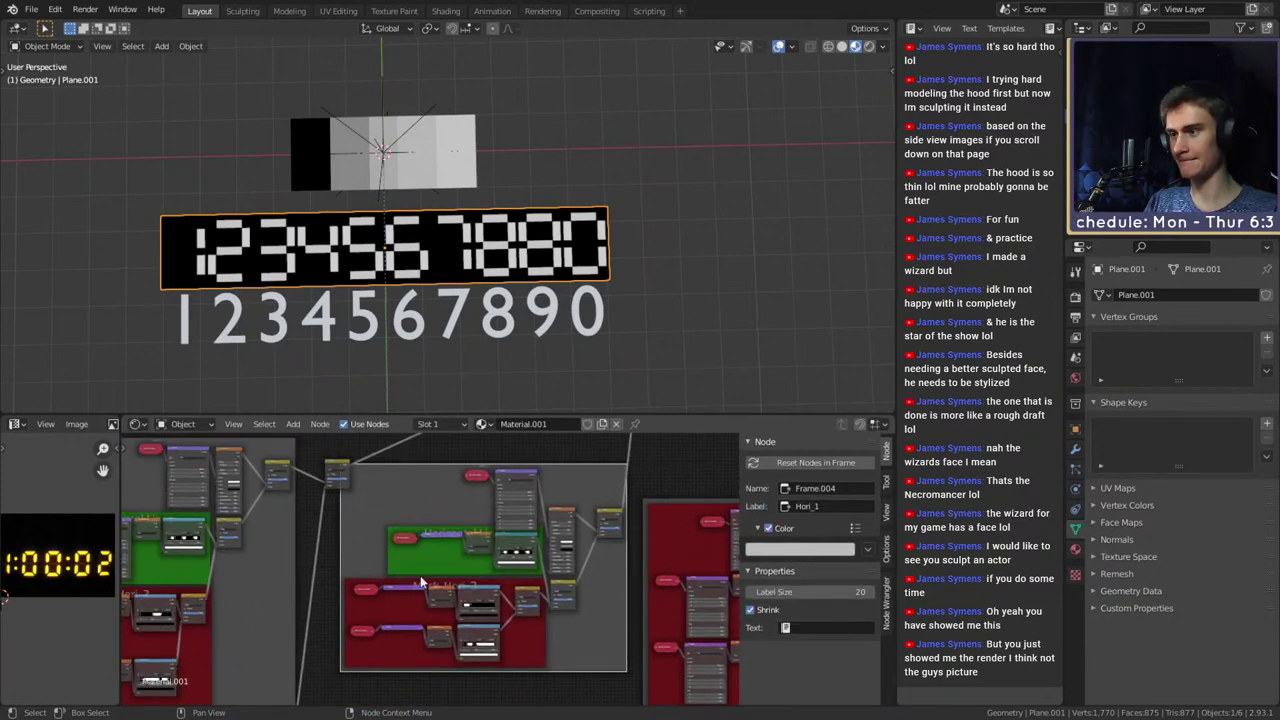
# Expand both Mapping nodes in Hori_1's Mask_Hori_3 frame and move the upper one up off the lower one
pyautogui.scroll(3, 420, 575)
pyautogui.click(409, 564)
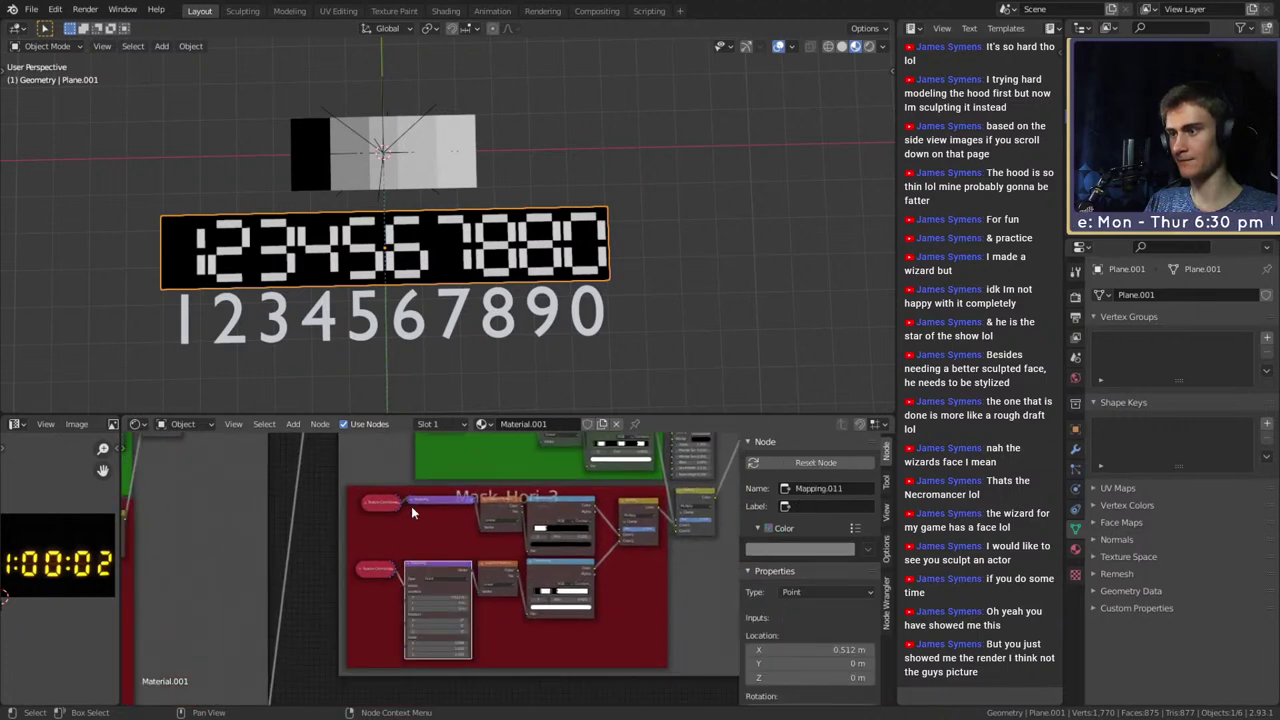
pyautogui.click(412, 501)
pyautogui.click(411, 501)
pyautogui.scroll(-2, 411, 504)
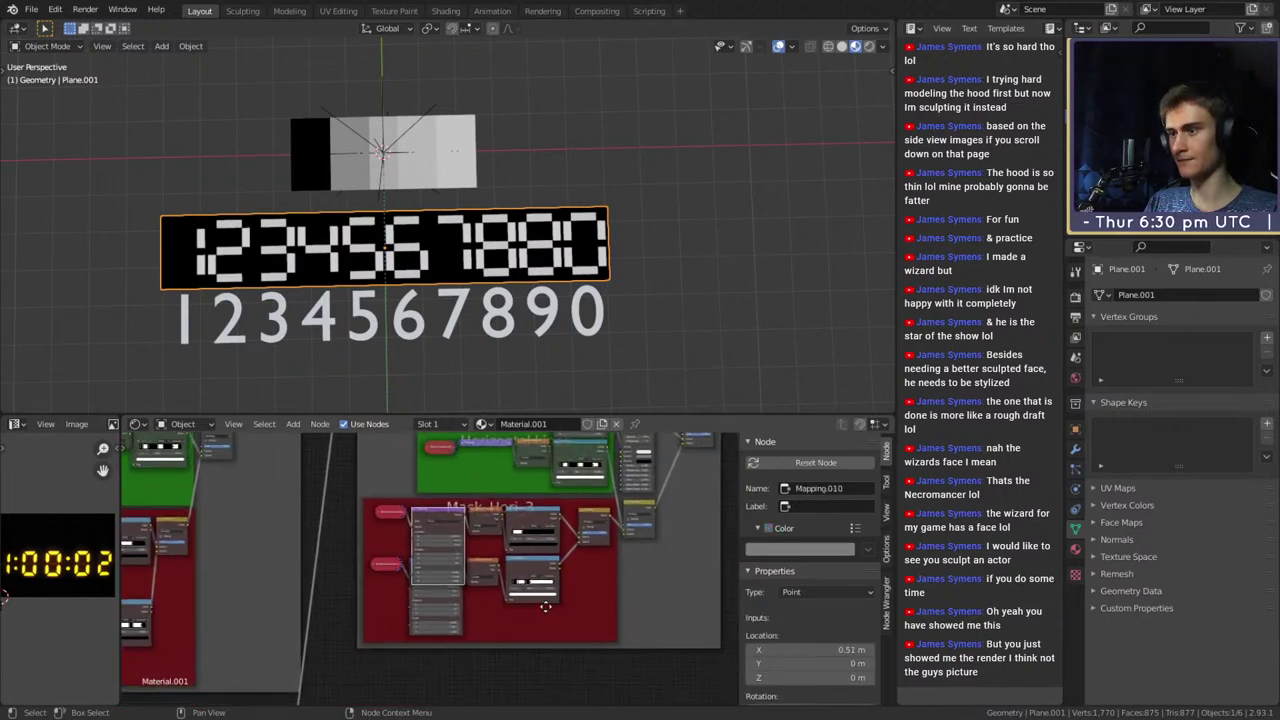
pyautogui.moveTo(433, 505); pyautogui.dragTo(438, 477)
# Select both node chains in Hori_1's Mask_Hori_3 frame and move them down away from the Horizontal Lines frame
pyautogui.click(592, 501)
pyautogui.click(522, 498)
pyautogui.click(481, 496)
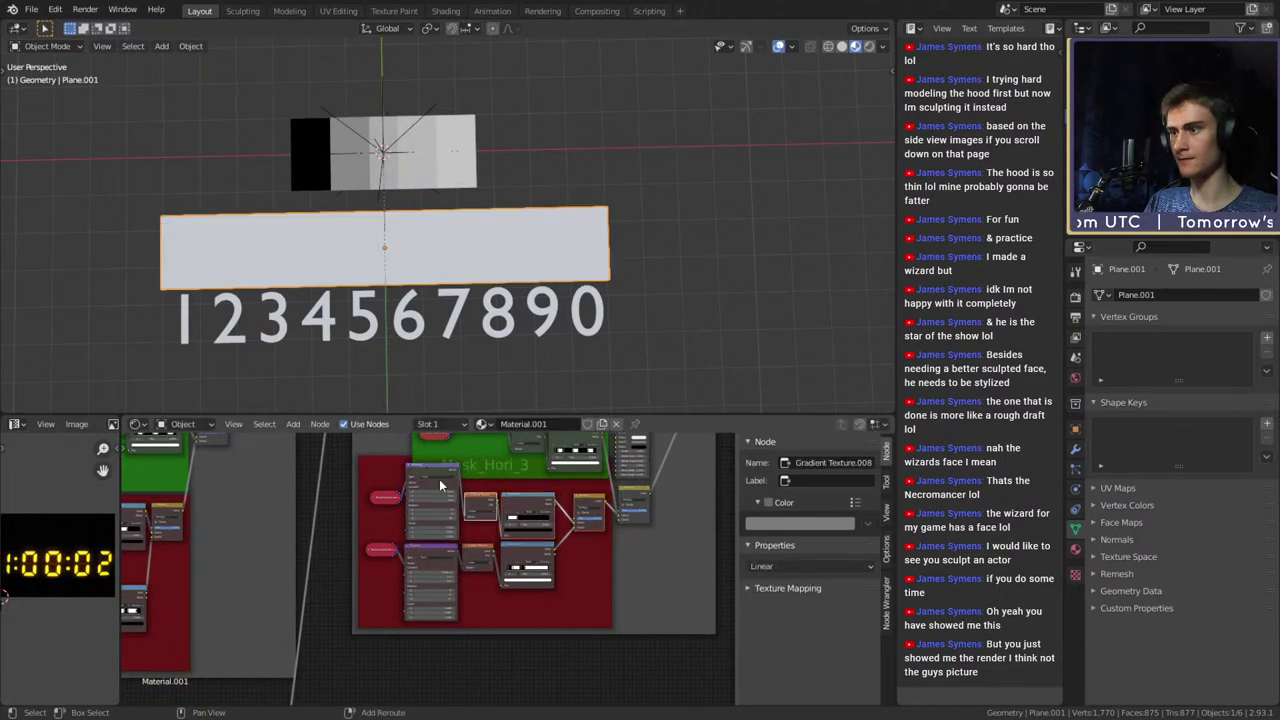
pyautogui.click(432, 480)
pyautogui.click(386, 498)
pyautogui.keyDown('shift'); pyautogui.click(472, 550); pyautogui.keyUp('shift')
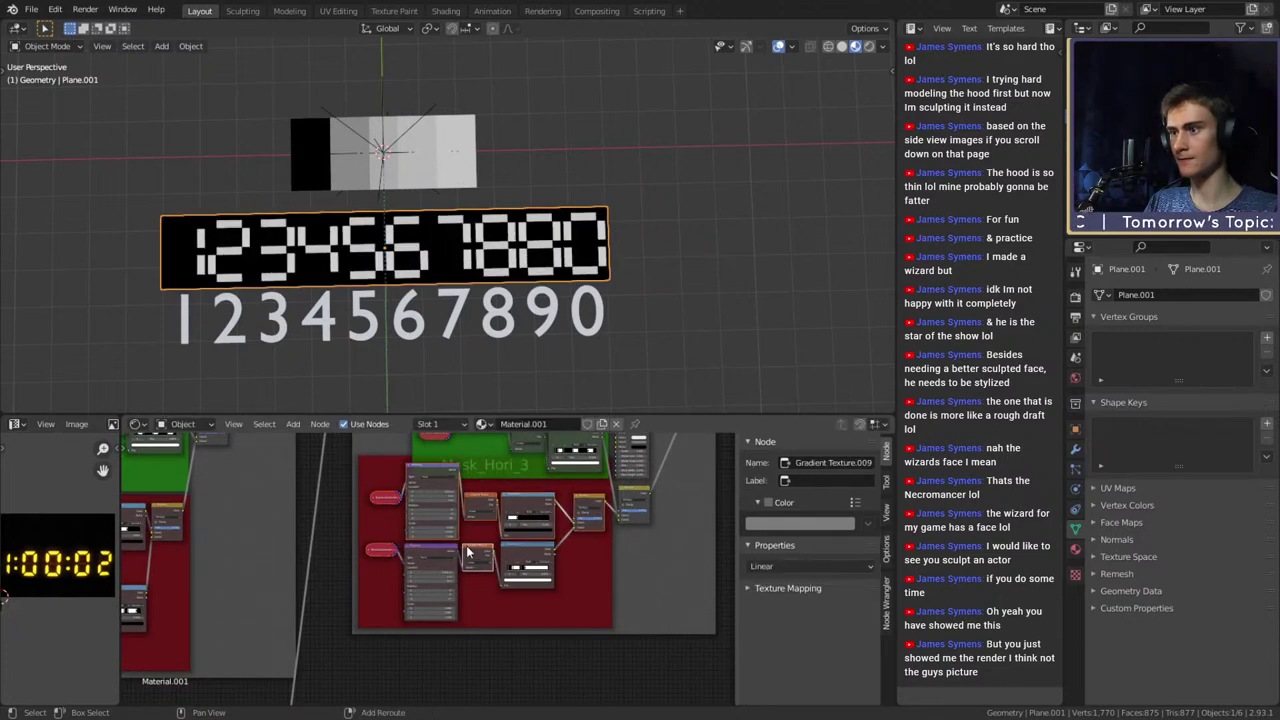
pyautogui.keyDown('shift'); pyautogui.click(446, 550); pyautogui.keyUp('shift')
pyautogui.keyDown('shift'); pyautogui.click(524, 552); pyautogui.keyUp('shift')
pyautogui.moveTo(533, 550); pyautogui.dragTo(530, 580)
# Expand the Mapping node in Hori_1's Horizontal Lines frame and move it up within the frame
pyautogui.moveTo(508, 494); pyautogui.dragTo(504, 594, button='middle')
pyautogui.click(453, 530)
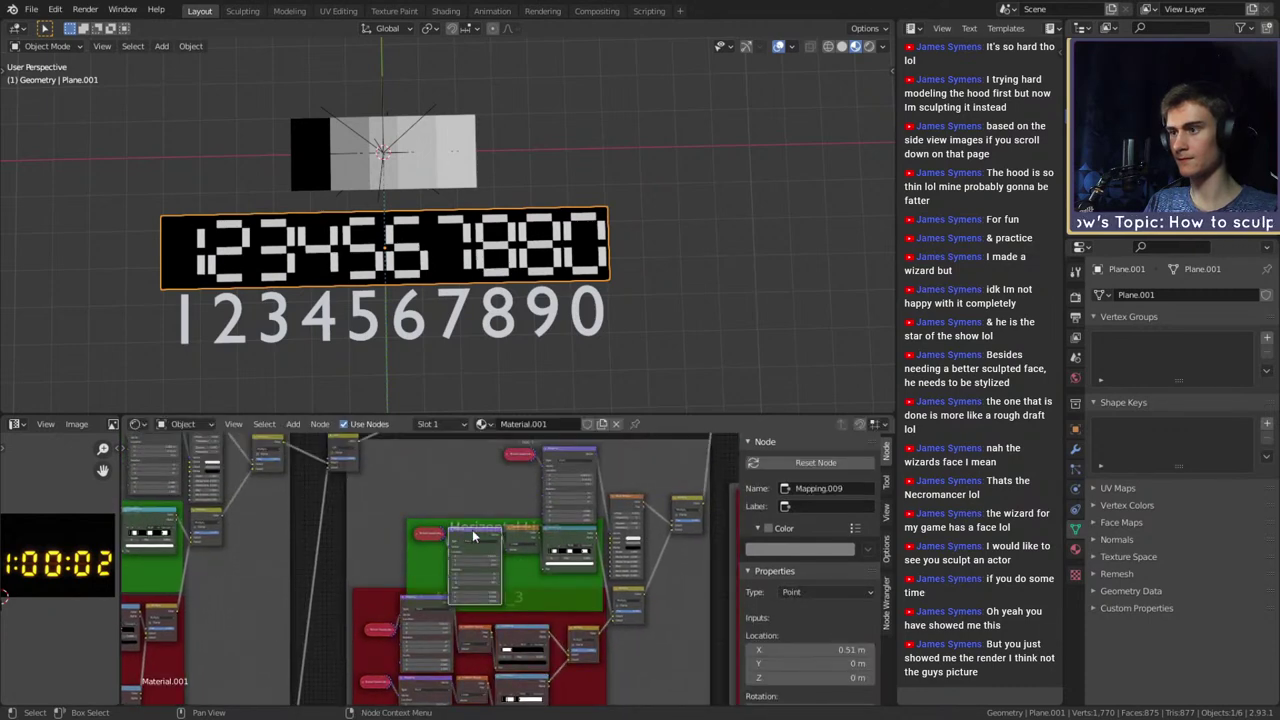
pyautogui.moveTo(472, 529); pyautogui.dragTo(473, 498)
# Examine the Mapping values and node spacing in the Horizontal Lines and Mask_Hori_3 frames
pyautogui.scroll(8, 546, 500)
pyautogui.moveTo(546, 499); pyautogui.dragTo(541, 513, button='middle')
pyautogui.scroll(-8, 415, 560)
pyautogui.moveTo(369, 557); pyautogui.dragTo(640, 594, button='middle')
pyautogui.moveTo(518, 551); pyautogui.dragTo(576, 555, button='middle')
pyautogui.scroll(8, 576, 555)
pyautogui.scroll(-3, 585, 565)
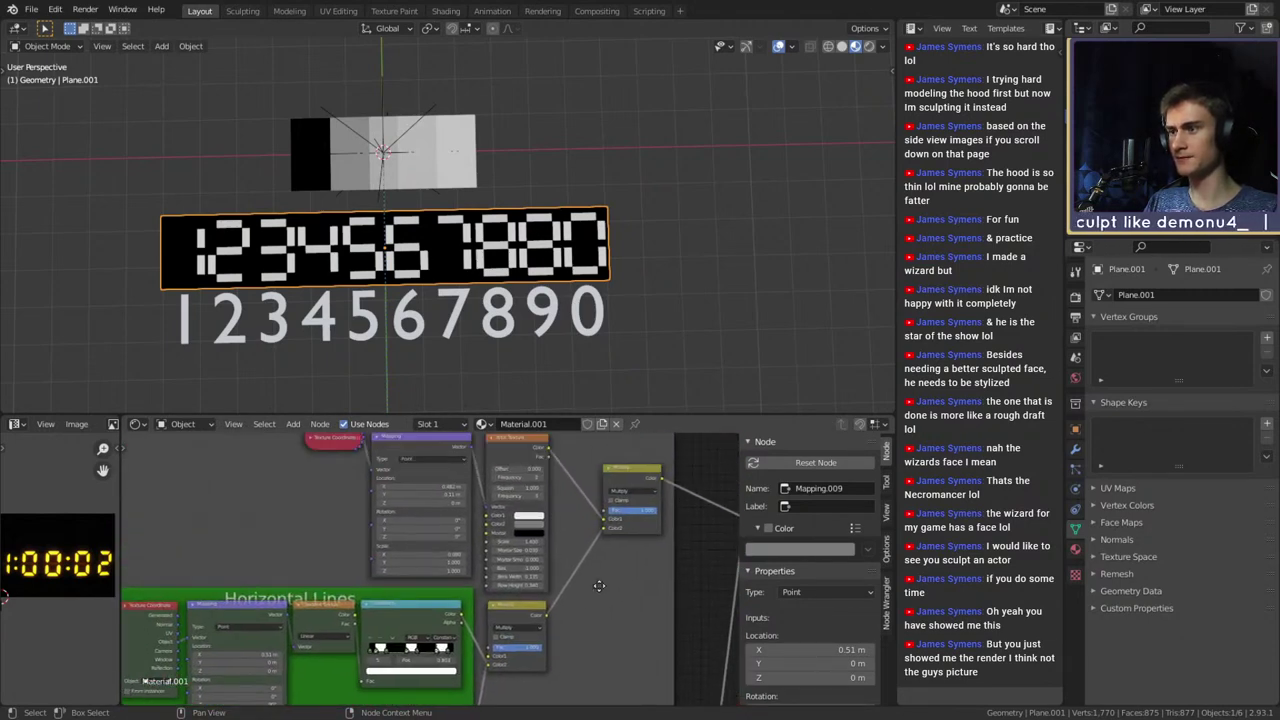
pyautogui.scroll(-2, 605, 625)
pyautogui.moveTo(648, 653); pyautogui.dragTo(341, 495, button='middle')
pyautogui.scroll(4, 416, 573)
pyautogui.scroll(-4, 419, 577)
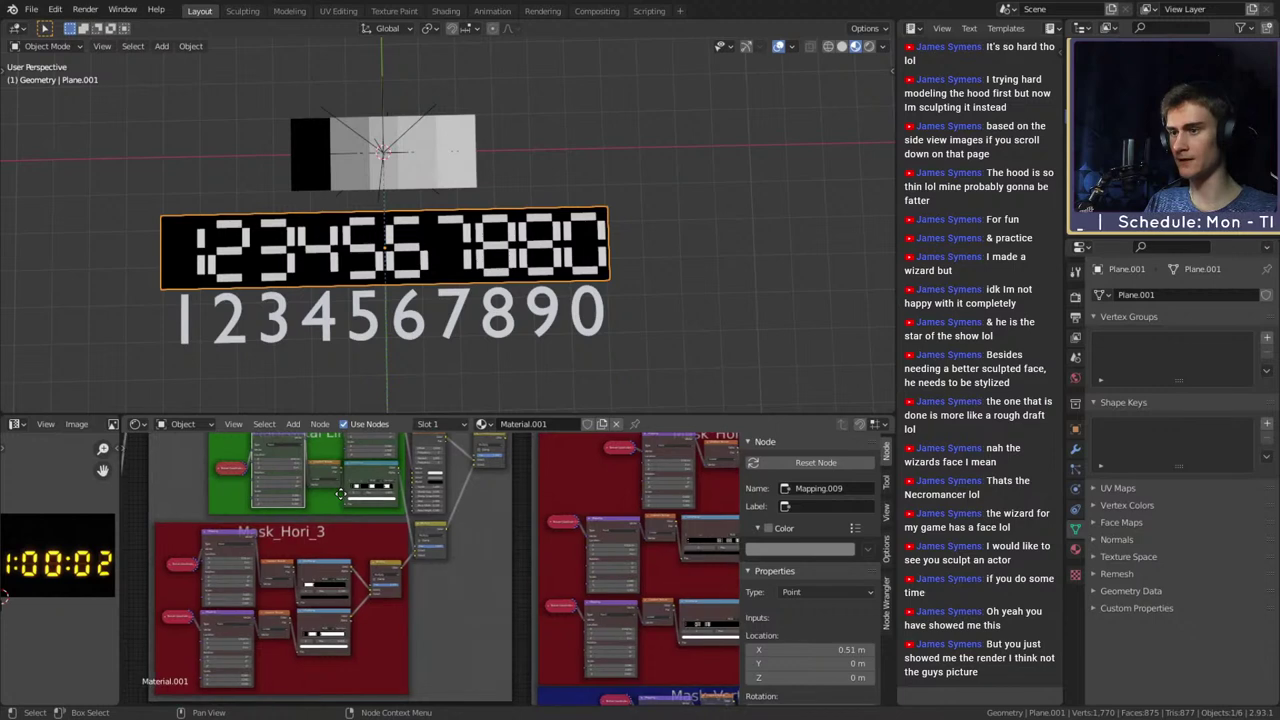
# Save the Blender file with the tidied node tree
pyautogui.moveTo(508, 640); pyautogui.dragTo(431, 491, button='middle')
pyautogui.moveTo(338, 667); pyautogui.dragTo(569, 655, button='middle')
pyautogui.moveTo(690, 450); pyautogui.dragTo(493, 558, button='middle')
pyautogui.scroll(-1, 552, 537)
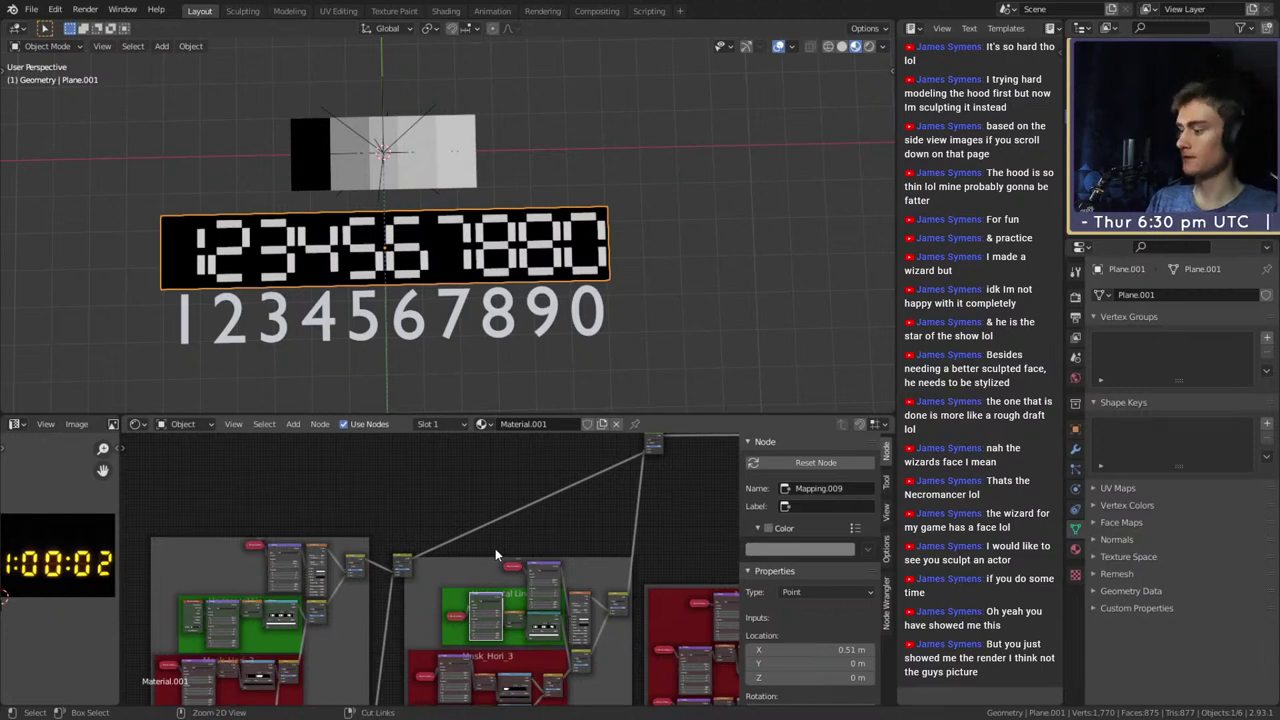
pyautogui.hotkey('ctrl', 's')
# Examine the node chains and labels of the upper Mask_Hori_3 frame in the red and blue mask group
pyautogui.moveTo(489, 527); pyautogui.dragTo(348, 494, button='middle')
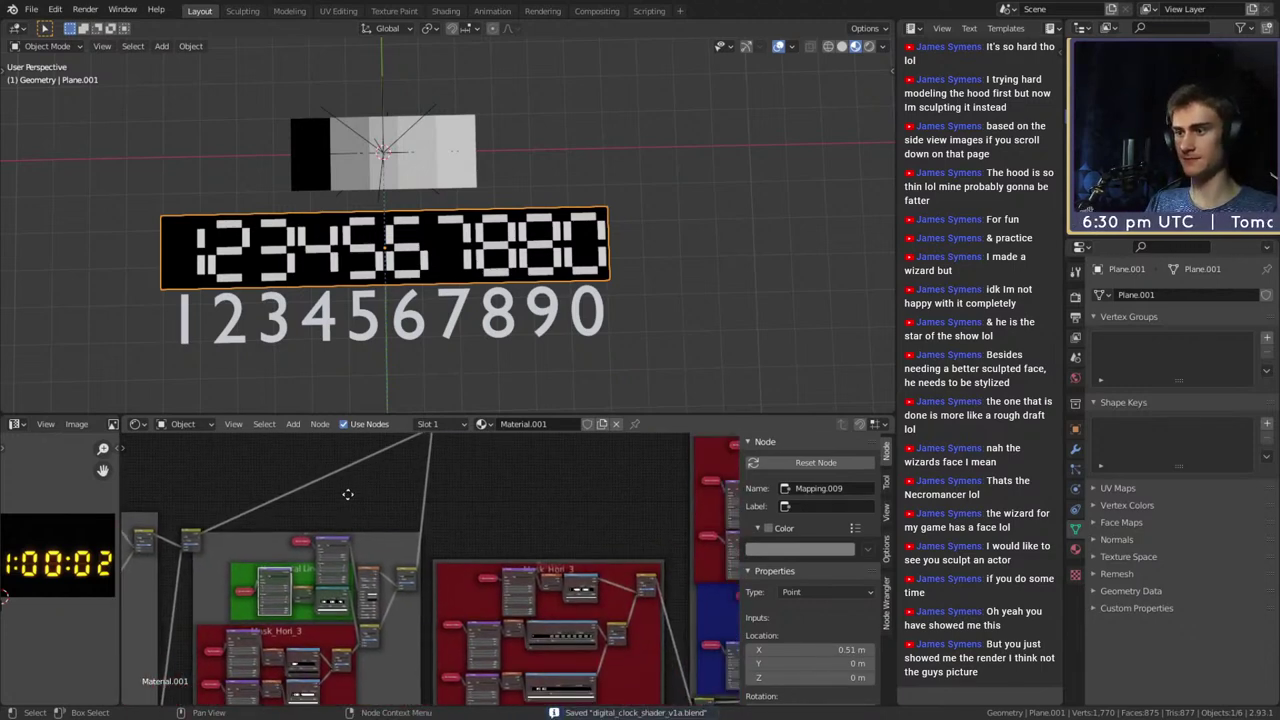
pyautogui.moveTo(629, 501); pyautogui.dragTo(373, 595, button='middle')
pyautogui.moveTo(648, 582); pyautogui.dragTo(610, 548, button='middle')
pyautogui.scroll(9, 515, 567)
pyautogui.moveTo(534, 501); pyautogui.dragTo(659, 567, button='middle')
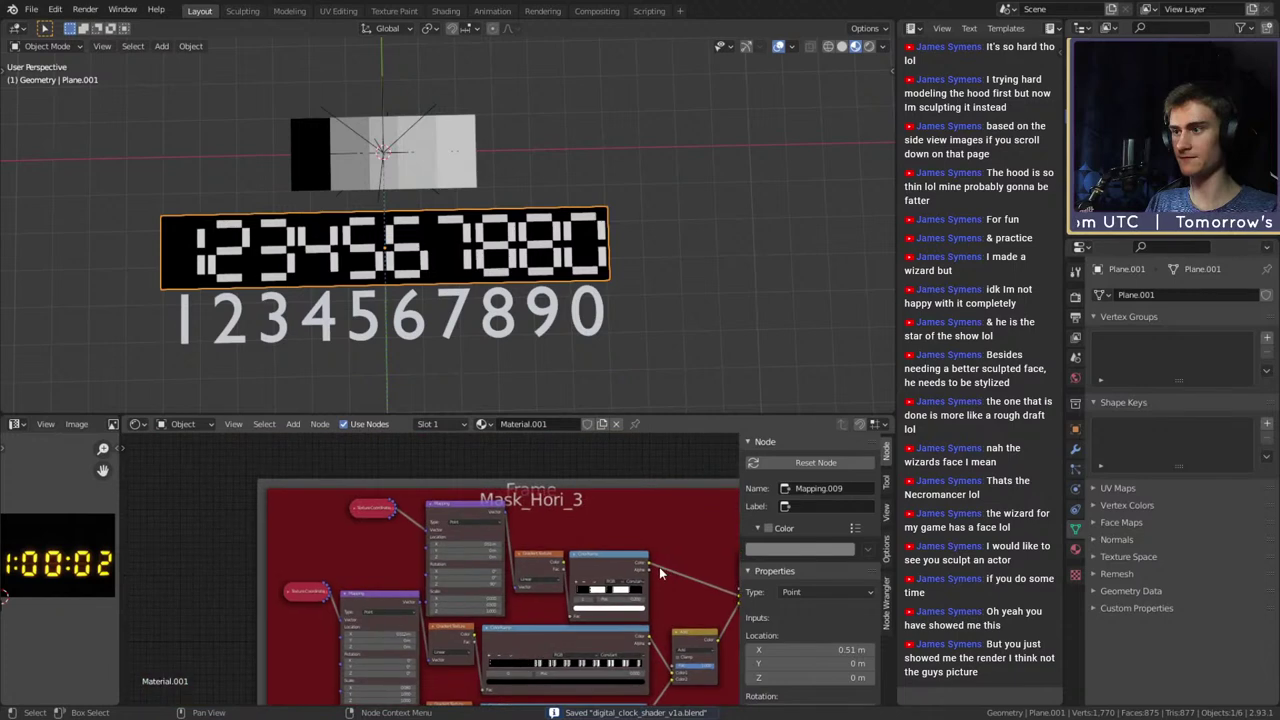
pyautogui.scroll(5, 655, 567)
pyautogui.moveTo(530, 530); pyautogui.dragTo(637, 526, button='middle')
pyautogui.moveTo(315, 548); pyautogui.dragTo(397, 560, button='middle')
pyautogui.scroll(-3, 397, 560)
pyautogui.moveTo(260, 545); pyautogui.dragTo(448, 557, button='middle')
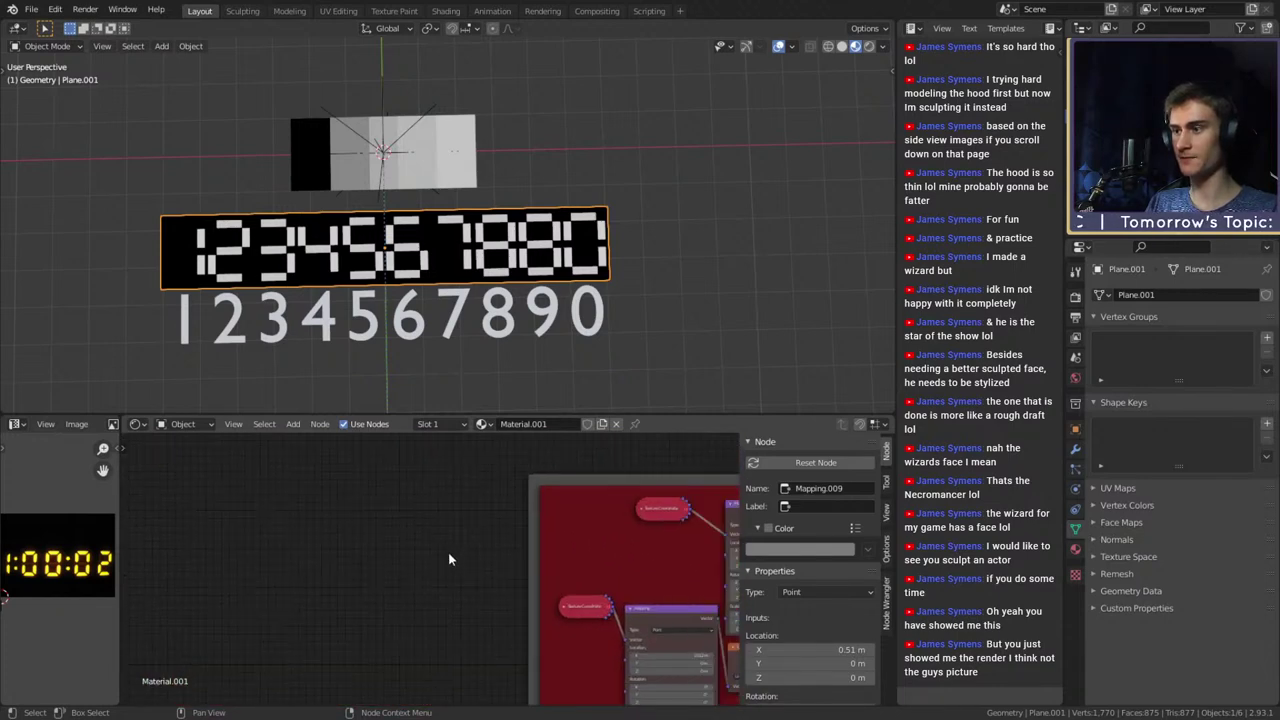
# Add a Separate XYZ node in the empty space beside the red Mask_Hori_3 frame
pyautogui.hotkey('shift', 'a')
pyautogui.moveTo(279, 457)
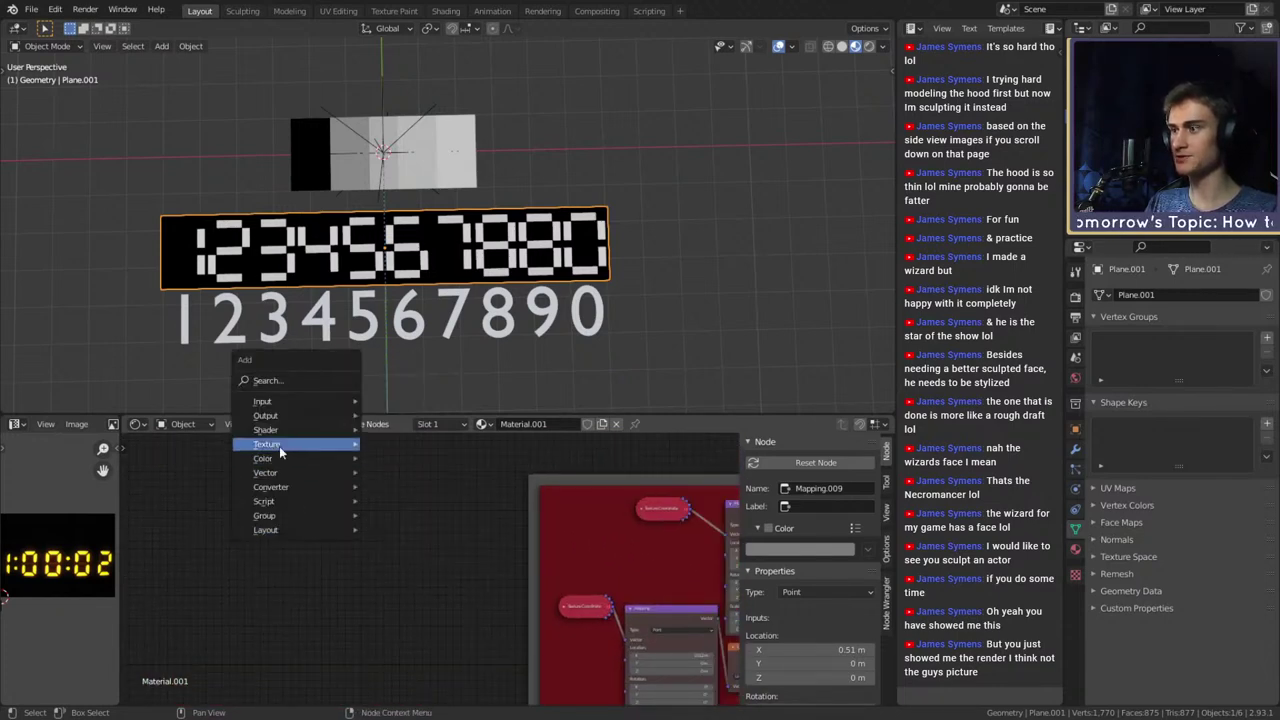
pyautogui.moveTo(266, 487)
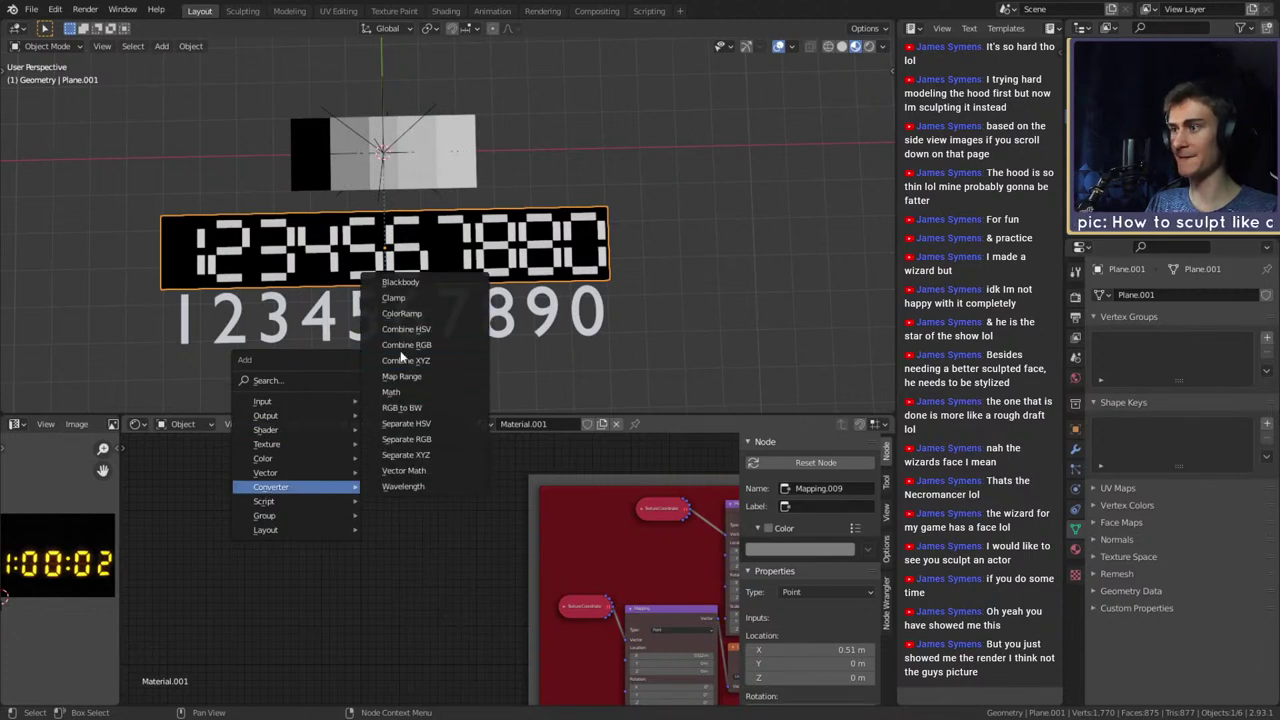
pyautogui.click(406, 455)
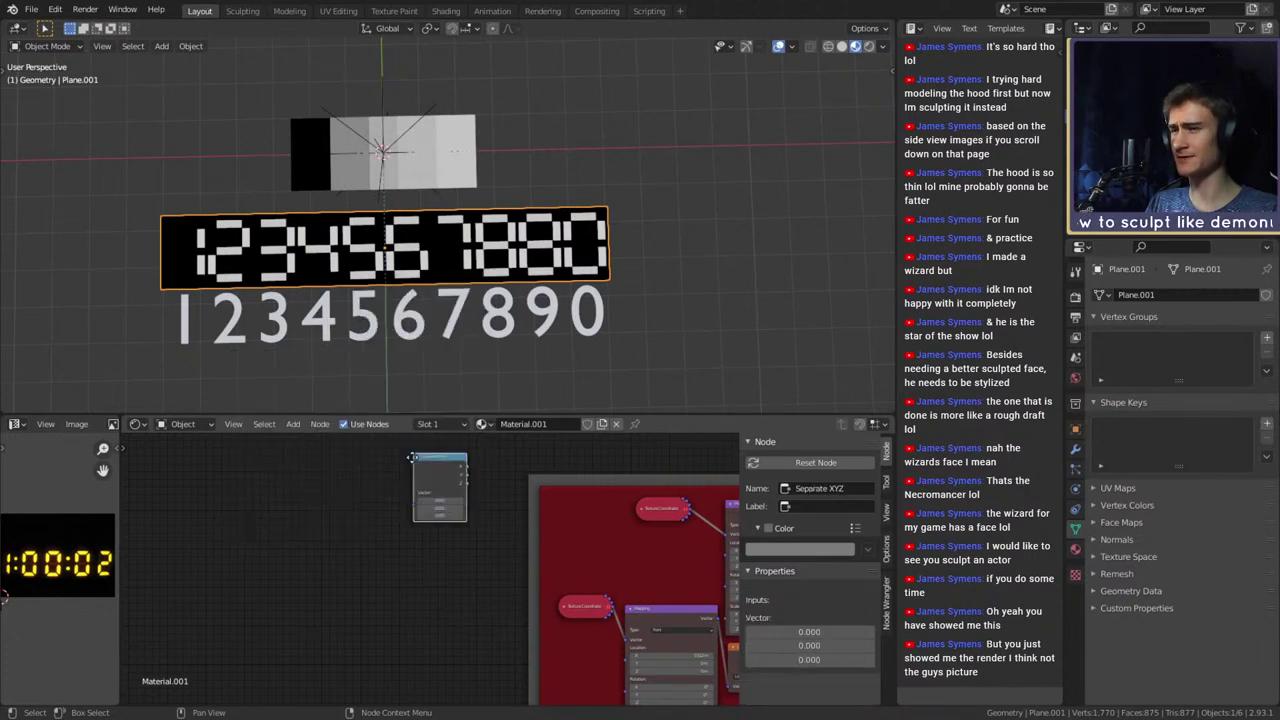
pyautogui.click(334, 513)
# Set the Separate XYZ node's first Vector value to 0.510 and position it beside the Mask_Hori_3 frame
pyautogui.moveTo(468, 535); pyautogui.dragTo(320, 543, button='middle')
pyautogui.scroll(-3, 371, 551)
pyautogui.scroll(5, 392, 551)
pyautogui.scroll(-5, 298, 553)
pyautogui.moveTo(181, 517); pyautogui.dragTo(251, 511)
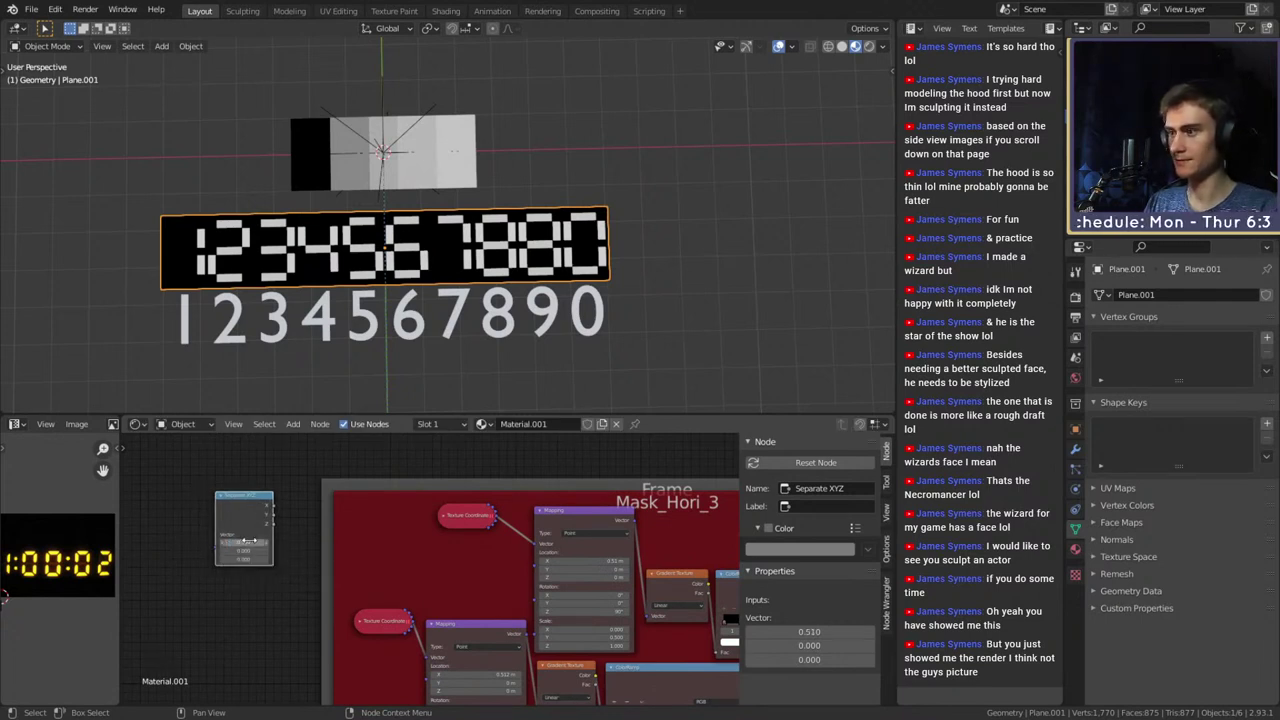
pyautogui.moveTo(340, 527); pyautogui.dragTo(388, 525, button='middle')
pyautogui.moveTo(290, 509); pyautogui.dragTo(238, 481)
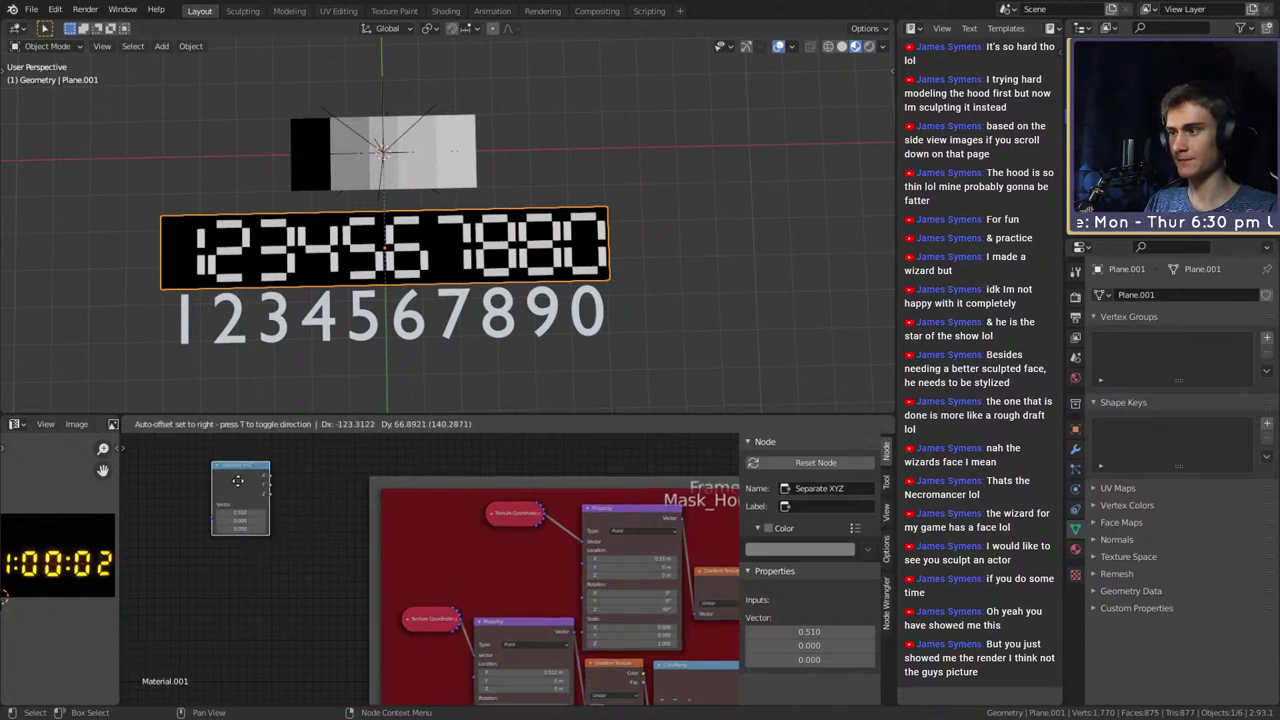
pyautogui.moveTo(377, 586); pyautogui.dragTo(415, 555, button='middle')
# Duplicate the Separate XYZ node below the original and set the copy's first Vector value to 0.512
pyautogui.hotkey('shift', 'd')
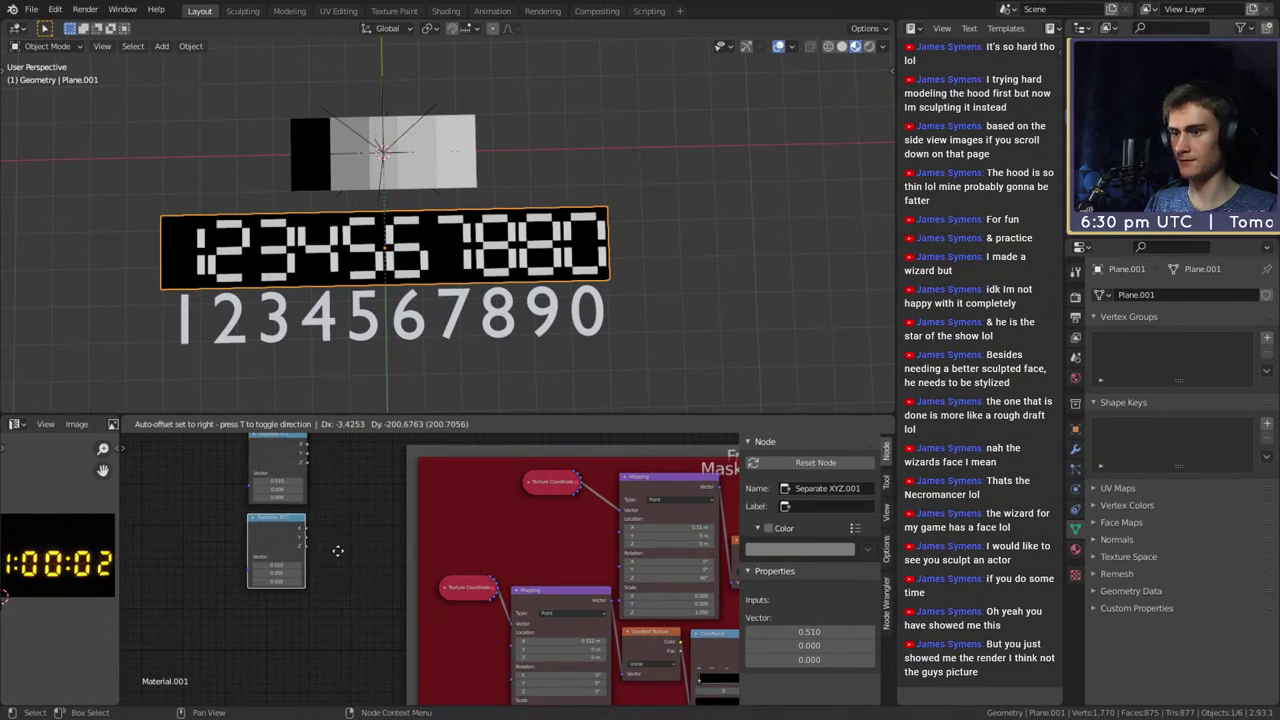
pyautogui.click(338, 550)
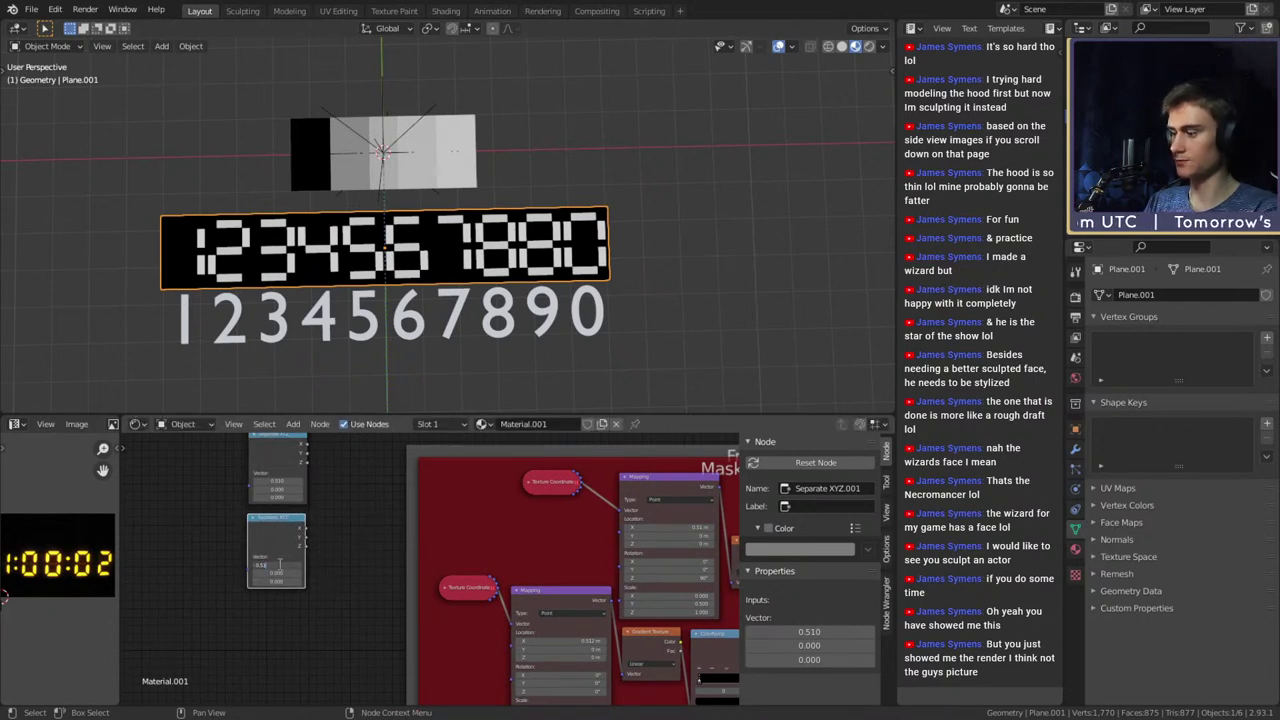
pyautogui.scroll(-2, 428, 588)
# Examine the Mapping location values in the red Mask_Hori_3 and blue Mask_Vert_1 frames
pyautogui.moveTo(472, 603); pyautogui.dragTo(441, 519, button='middle')
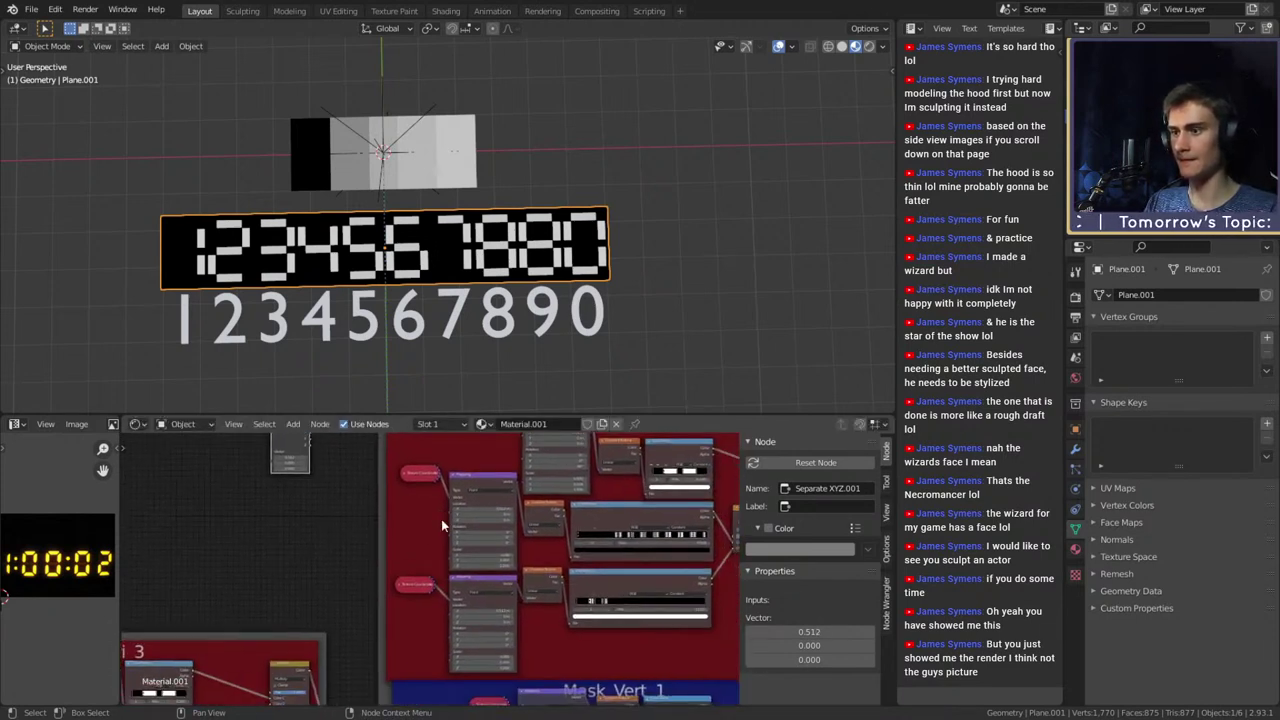
pyautogui.scroll(2, 422, 548)
pyautogui.scroll(-2, 422, 565)
pyautogui.moveTo(425, 645); pyautogui.dragTo(419, 509, button='middle')
pyautogui.scroll(2, 448, 597)
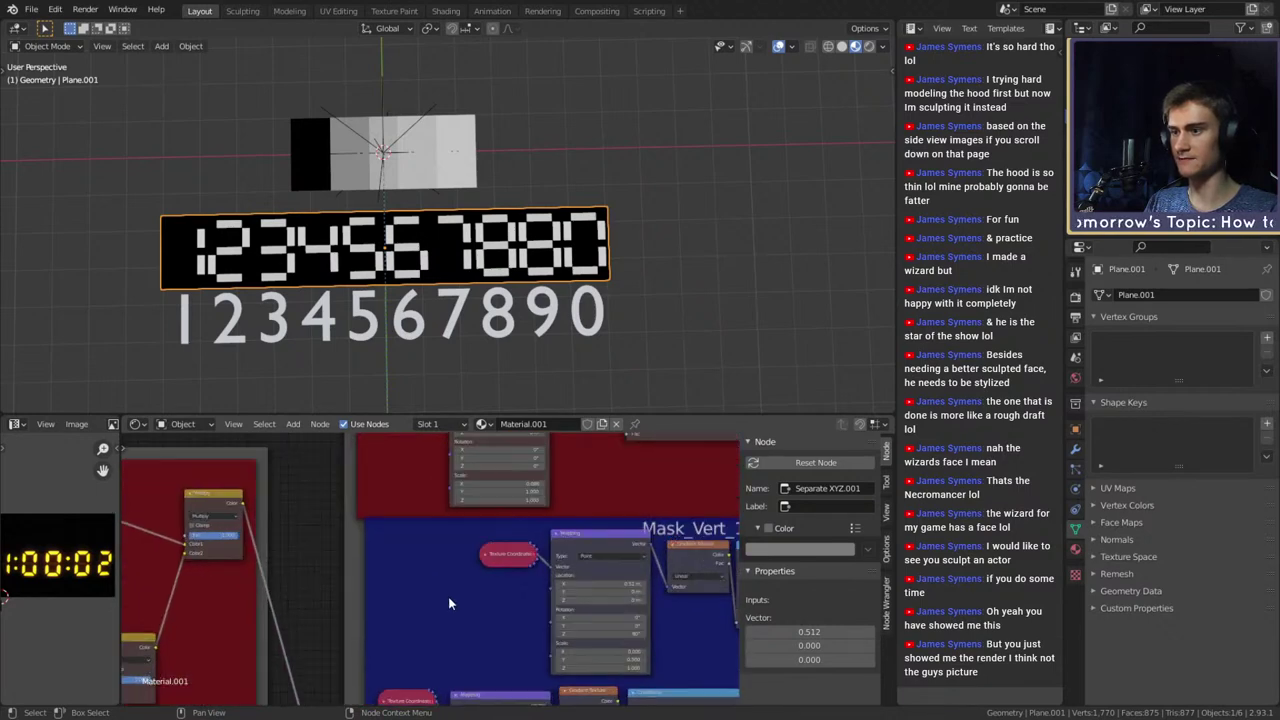
pyautogui.scroll(-2, 449, 604)
pyautogui.moveTo(437, 594); pyautogui.dragTo(237, 638, button='middle')
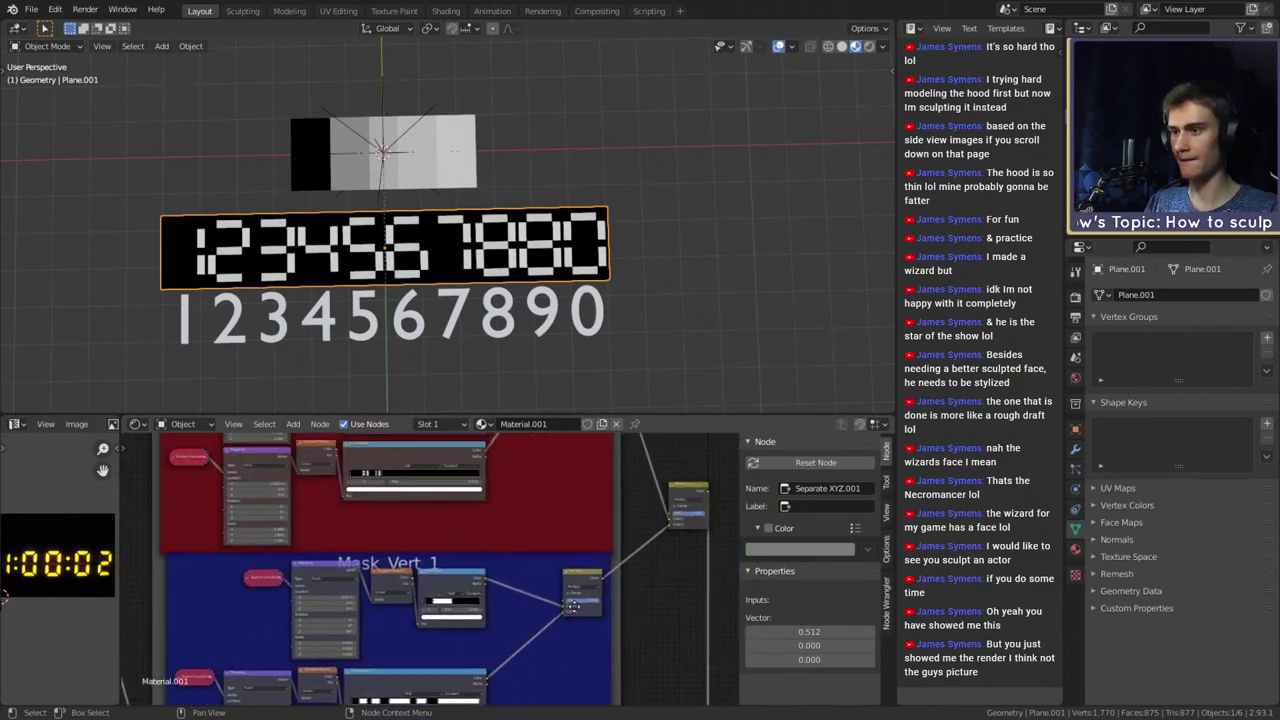
pyautogui.moveTo(715, 478); pyautogui.dragTo(572, 582, button='middle')
pyautogui.scroll(-4, 572, 584)
pyautogui.moveTo(563, 649); pyautogui.dragTo(579, 566, button='middle')
pyautogui.moveTo(360, 633); pyautogui.dragTo(708, 646, button='middle')
pyautogui.scroll(4, 520, 671)
pyautogui.moveTo(520, 671); pyautogui.dragTo(631, 548, button='middle')
pyautogui.scroll(5, 477, 569)
pyautogui.moveTo(387, 497); pyautogui.dragTo(408, 646, button='middle')
pyautogui.scroll(3, 413, 510)
pyautogui.scroll(-5, 414, 512)
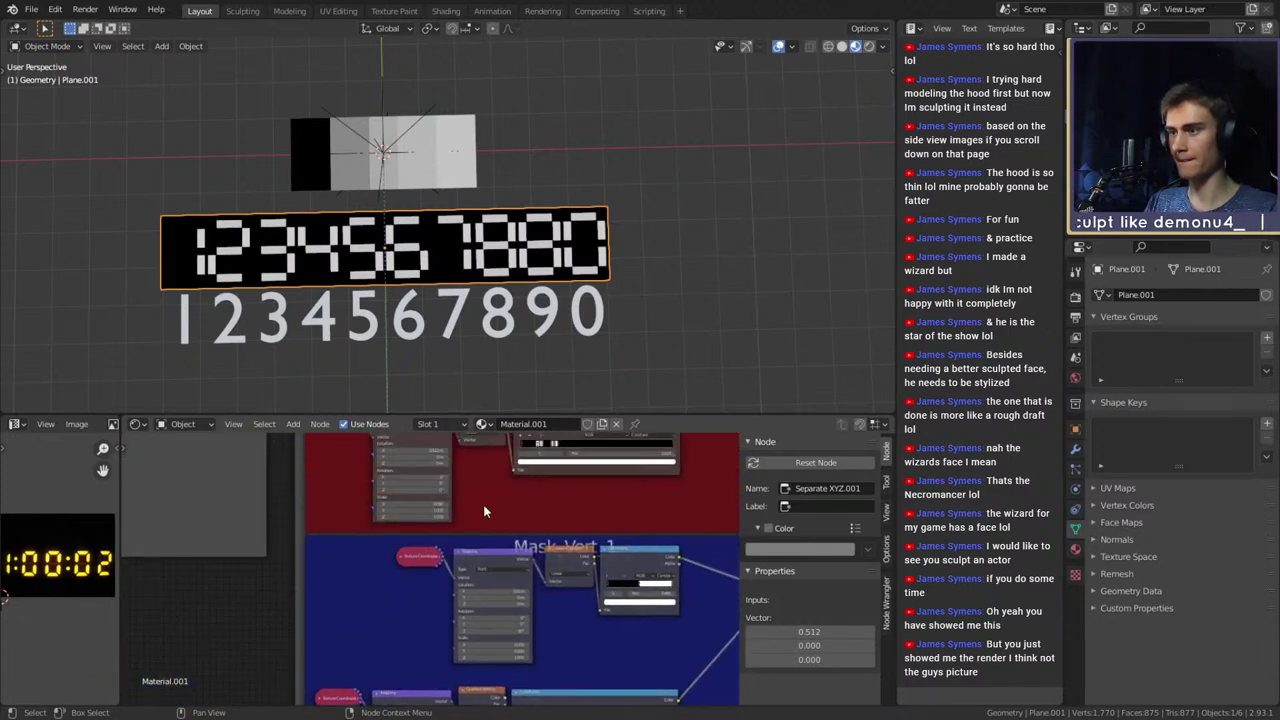
pyautogui.moveTo(483, 504); pyautogui.dragTo(472, 648, button='middle')
pyautogui.scroll(5, 470, 650)
pyautogui.moveTo(472, 510); pyautogui.dragTo(472, 621, button='middle')
pyautogui.moveTo(544, 502); pyautogui.dragTo(516, 609, button='middle')
pyautogui.moveTo(580, 541); pyautogui.dragTo(538, 605, button='middle')
pyautogui.scroll(-5, 510, 617)
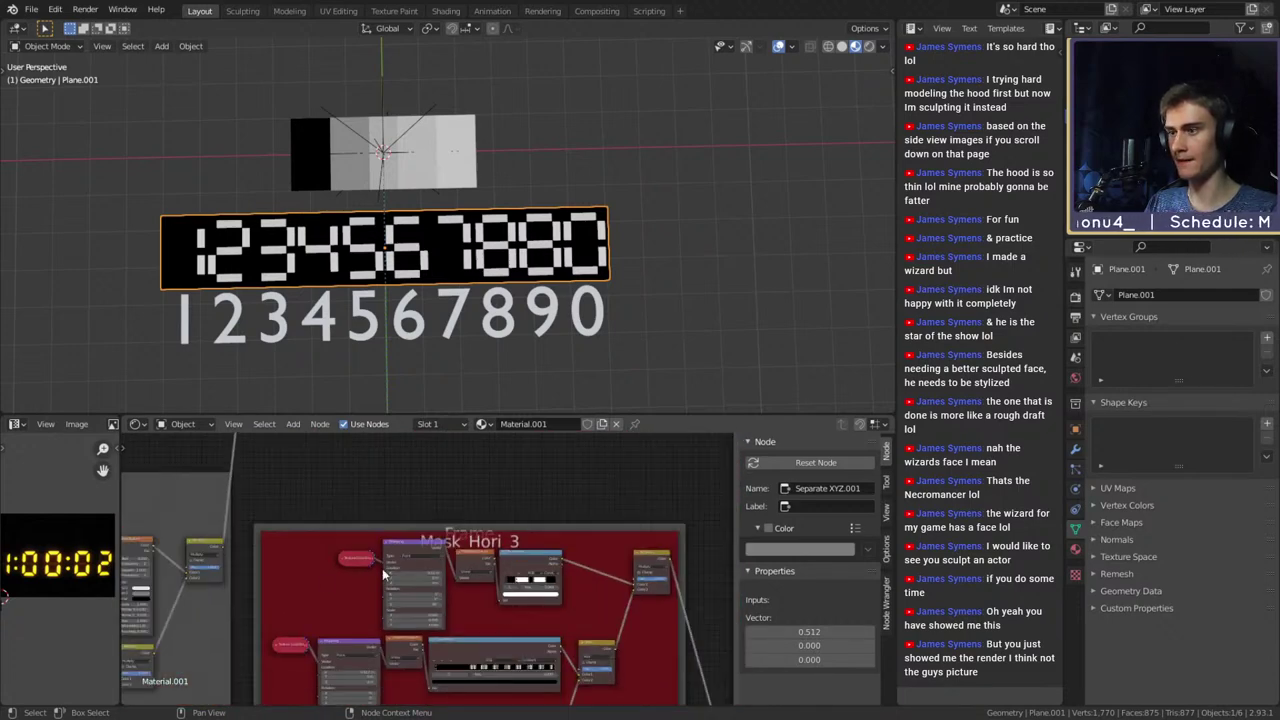
# Examine the Mapping values in the neighbouring group's green Horizontal Lines and red Mask_Hori_3 frames
pyautogui.moveTo(588, 500); pyautogui.dragTo(566, 624, button='middle')
pyautogui.moveTo(446, 692); pyautogui.dragTo(552, 542, button='middle')
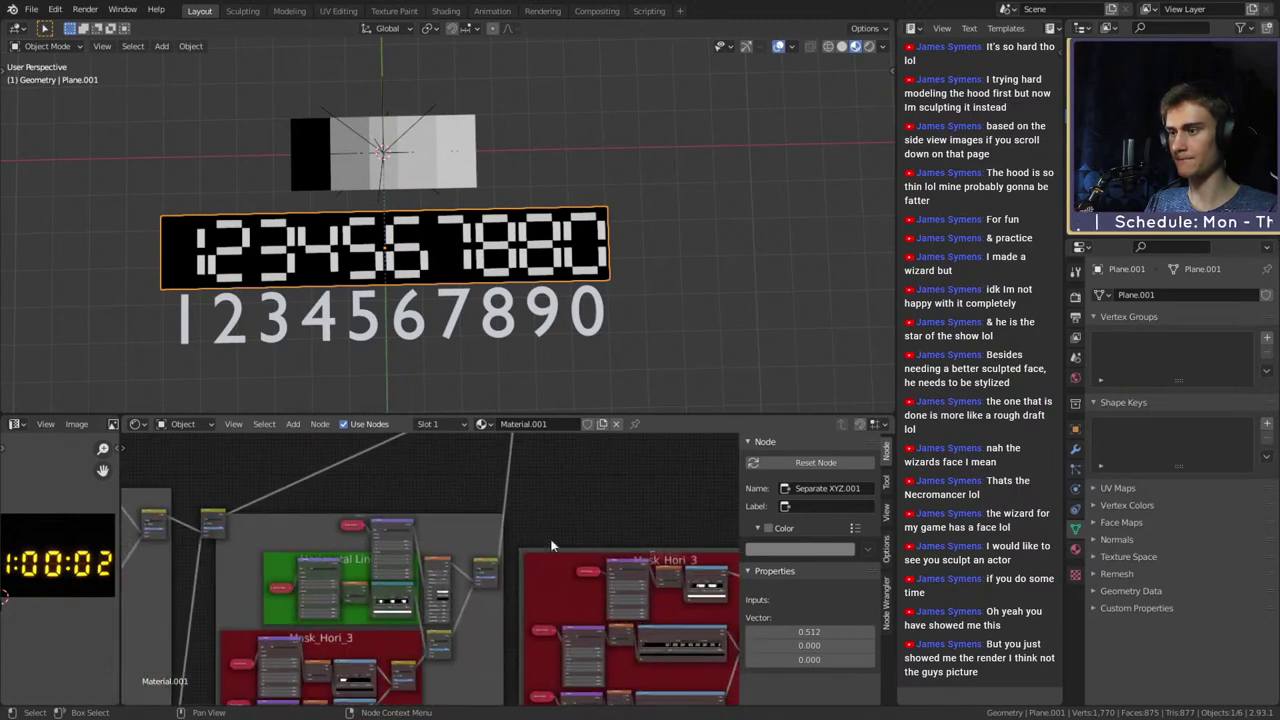
pyautogui.scroll(8, 430, 580)
pyautogui.moveTo(311, 652); pyautogui.dragTo(461, 632, button='middle')
pyautogui.scroll(2, 461, 520)
pyautogui.moveTo(461, 508); pyautogui.dragTo(540, 490, button='middle')
pyautogui.scroll(-7, 399, 604)
pyautogui.scroll(5, 508, 530)
pyautogui.scroll(-4, 450, 576)
pyautogui.moveTo(310, 690); pyautogui.dragTo(386, 563, button='middle')
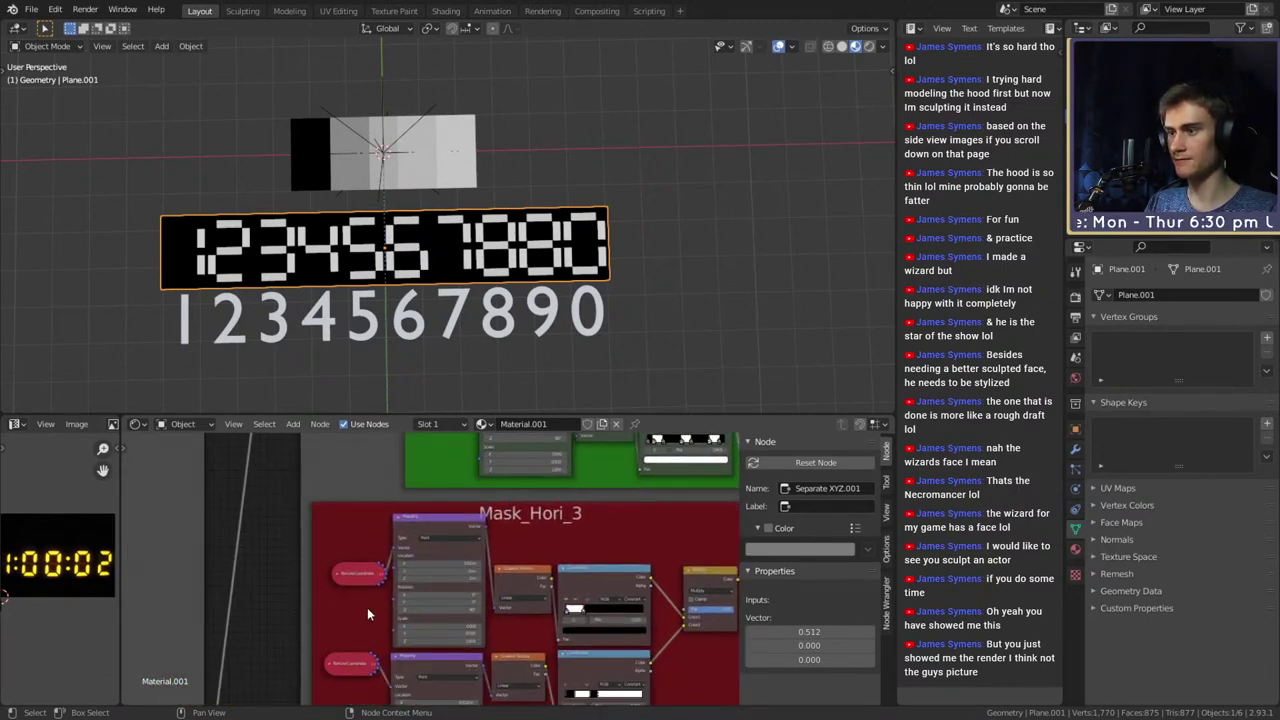
pyautogui.scroll(5, 366, 614)
pyautogui.scroll(-4, 363, 652)
pyautogui.moveTo(368, 698)
pyautogui.mouseDown(button='middle')
pyautogui.moveTo(403, 500)
pyautogui.moveTo(436, 547)
pyautogui.moveTo(536, 631)
pyautogui.mouseUp(button='middle')
pyautogui.moveTo(420, 537); pyautogui.dragTo(545, 650, button='middle')
pyautogui.moveTo(454, 590); pyautogui.dragTo(634, 680, button='middle')
# Examine the Mapping node's values above the Horizontal Lines frame in the Hori_3 group
pyautogui.moveTo(563, 553)
pyautogui.mouseDown(button='middle')
pyautogui.moveTo(557, 694)
pyautogui.moveTo(620, 560)
pyautogui.moveTo(640, 600)
pyautogui.moveTo(665, 530)
pyautogui.moveTo(671, 548)
pyautogui.moveTo(651, 517)
pyautogui.moveTo(680, 451)
pyautogui.moveTo(664, 480)
pyautogui.mouseUp(button='middle')
pyautogui.moveTo(645, 692); pyautogui.dragTo(616, 530, button='middle')
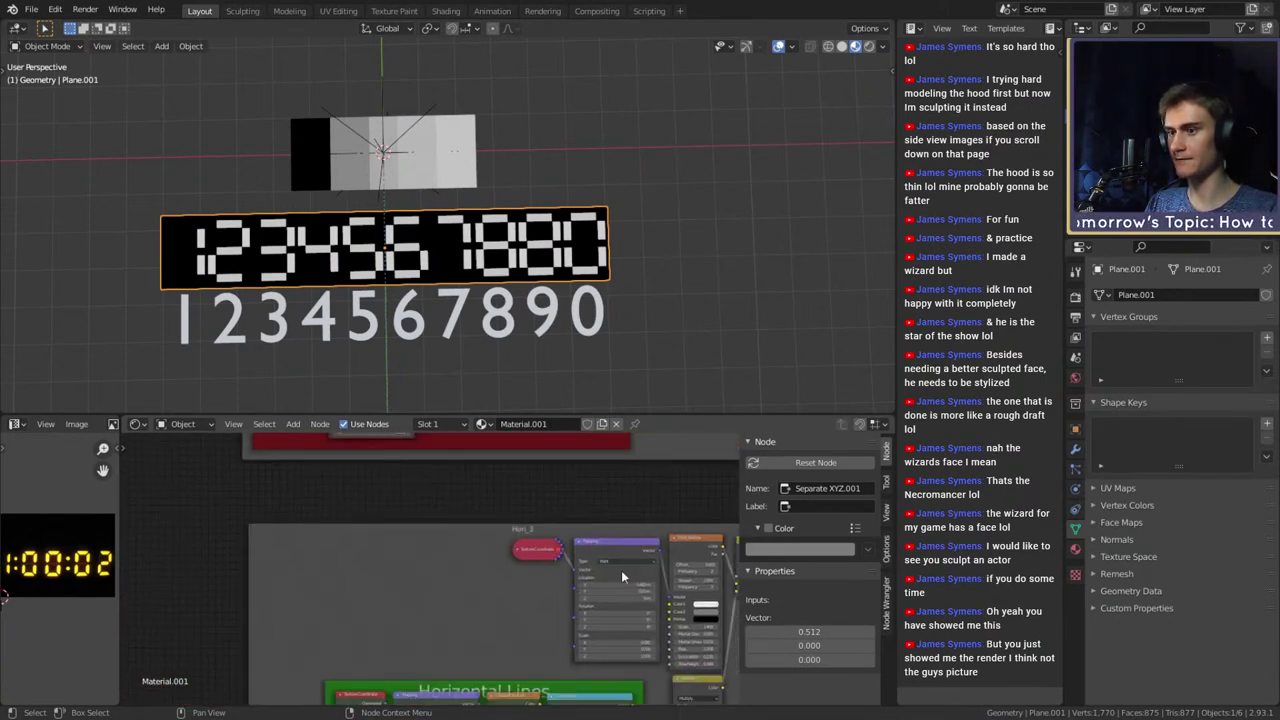
pyautogui.moveTo(633, 607); pyautogui.dragTo(462, 521, button='middle')
pyautogui.moveTo(323, 603); pyautogui.dragTo(403, 521, button='middle')
pyautogui.scroll(-2, 342, 638)
pyautogui.scroll(-4, 403, 521)
pyautogui.moveTo(505, 517); pyautogui.dragTo(515, 685, button='middle')
pyautogui.moveTo(575, 465); pyautogui.dragTo(404, 672, button='middle')
# Duplicate the 0.512 Separate XYZ node below itself and set the copy's first Vector value to 0.481
pyautogui.scroll(5, 501, 620)
pyautogui.moveTo(489, 568); pyautogui.dragTo(272, 584, button='middle')
pyautogui.scroll(2, 408, 582)
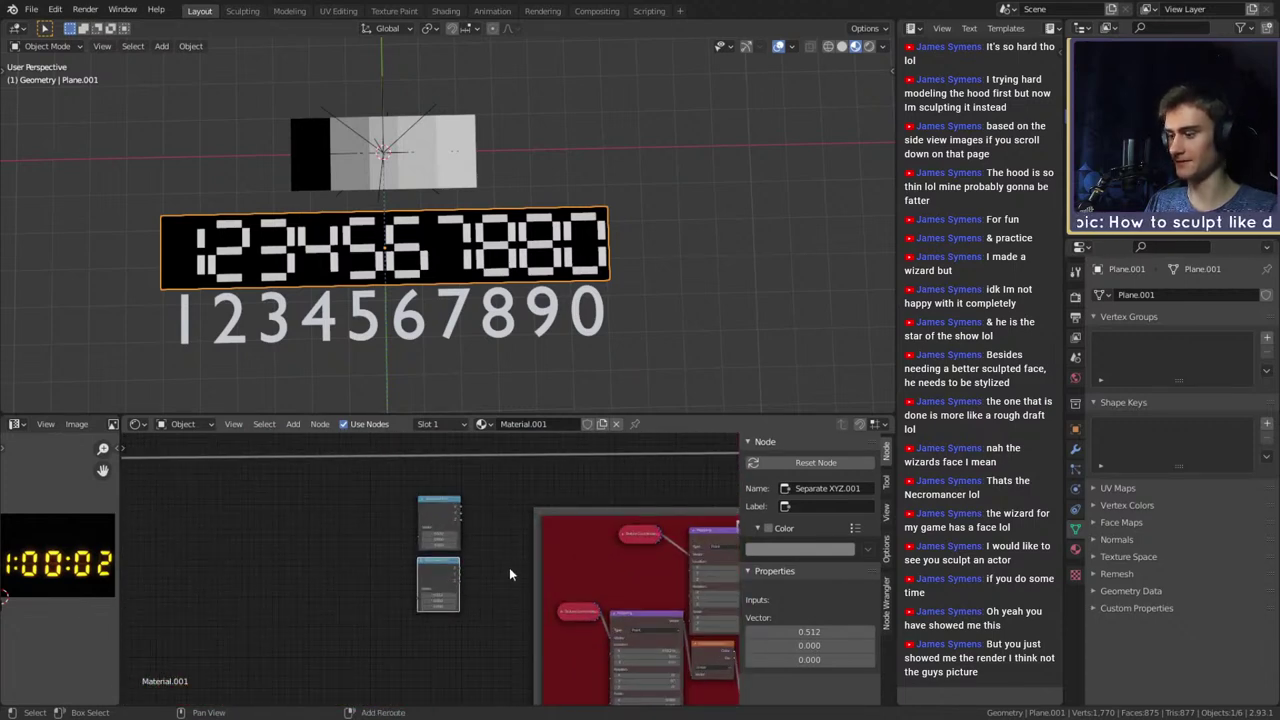
pyautogui.hotkey('shift', 'd')
pyautogui.click(504, 634)
pyautogui.scroll(4, 504, 641)
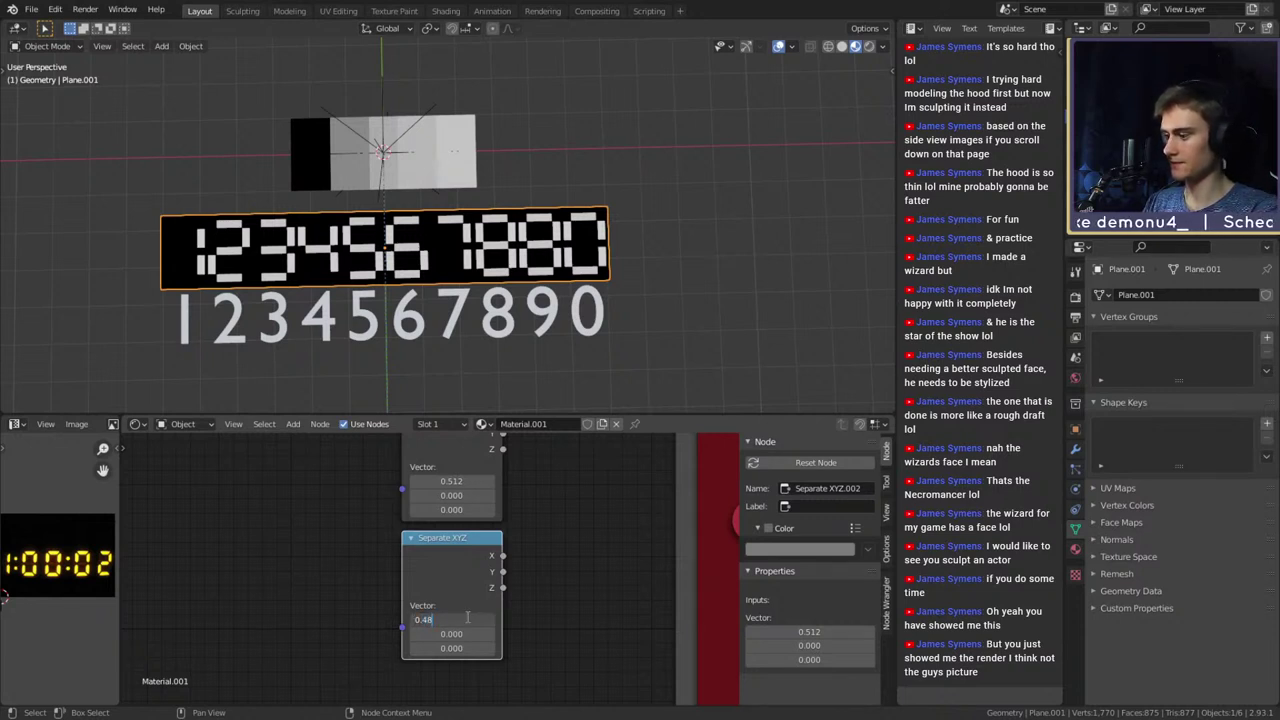
pyautogui.scroll(-5, 567, 533)
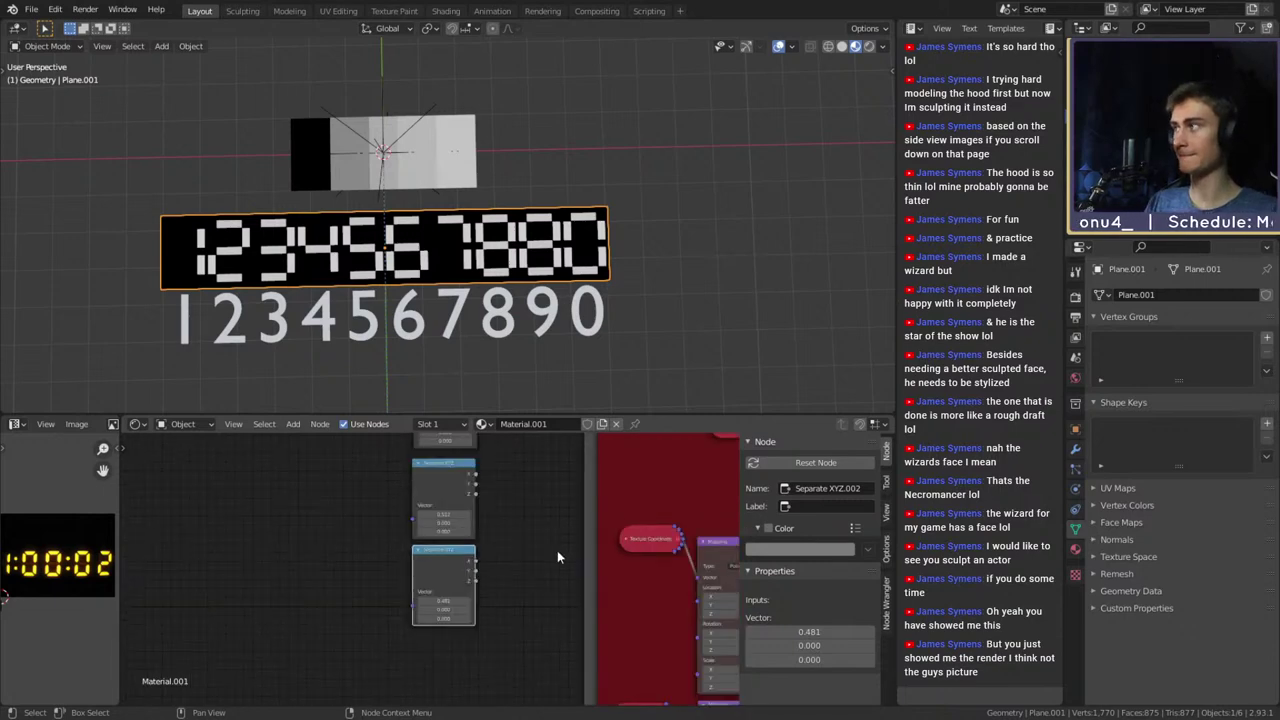
# Spread the three Separate XYZ nodes apart in the space beside the Mask_Hori_3 frame
pyautogui.scroll(-2, 507, 557)
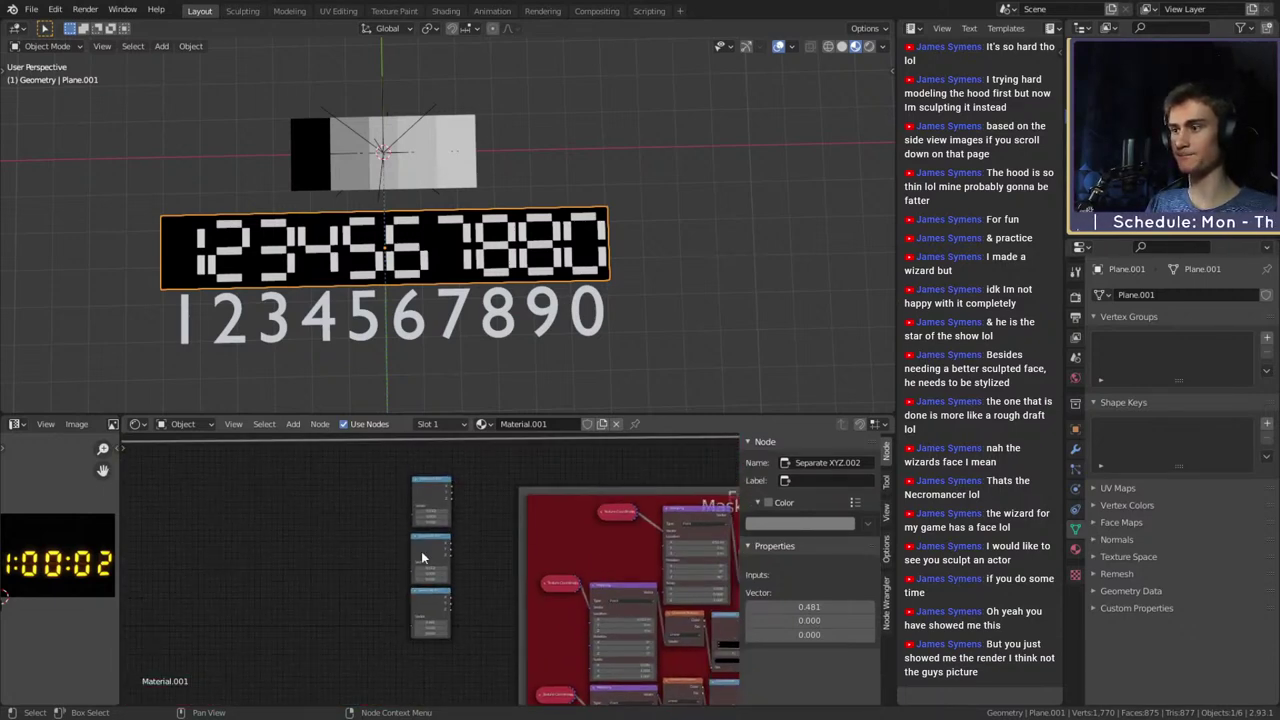
pyautogui.moveTo(421, 551); pyautogui.dragTo(421, 540)
pyautogui.scroll(-8, 421, 552)
pyautogui.scroll(7, 455, 565)
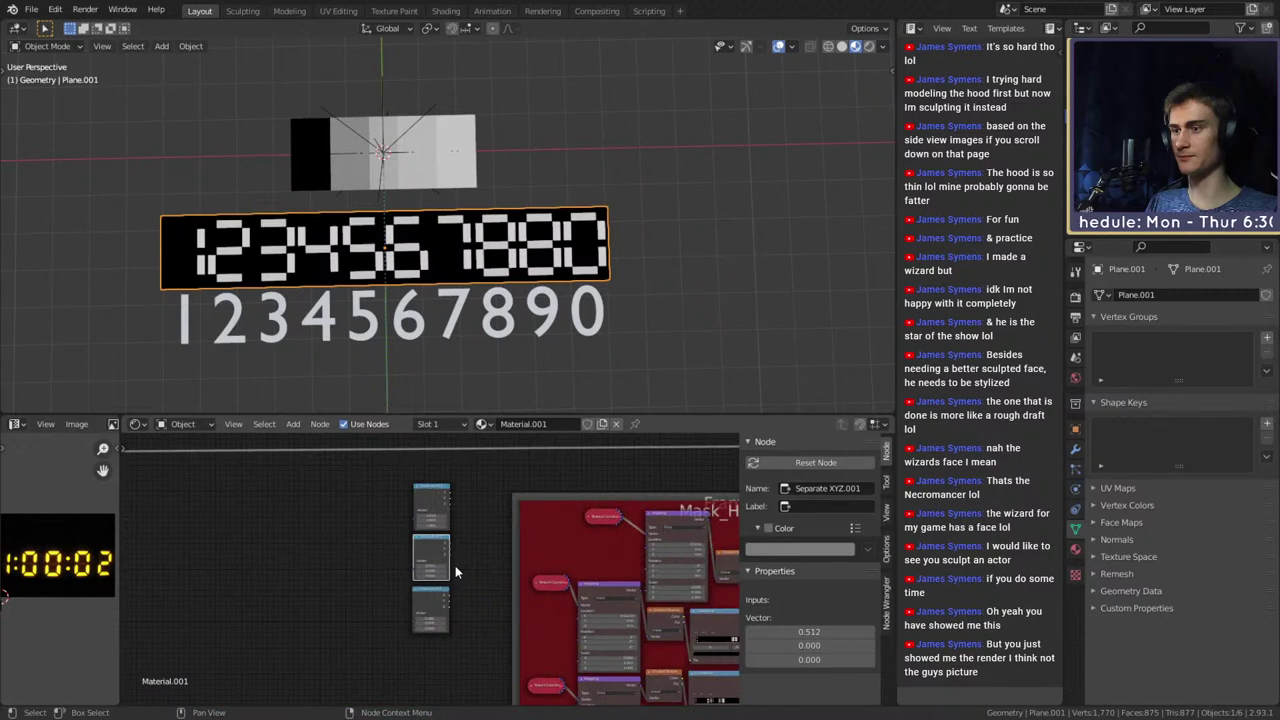
pyautogui.moveTo(477, 546); pyautogui.dragTo(465, 553, button='middle')
pyautogui.moveTo(405, 542); pyautogui.dragTo(330, 541)
pyautogui.scroll(3, 469, 571)
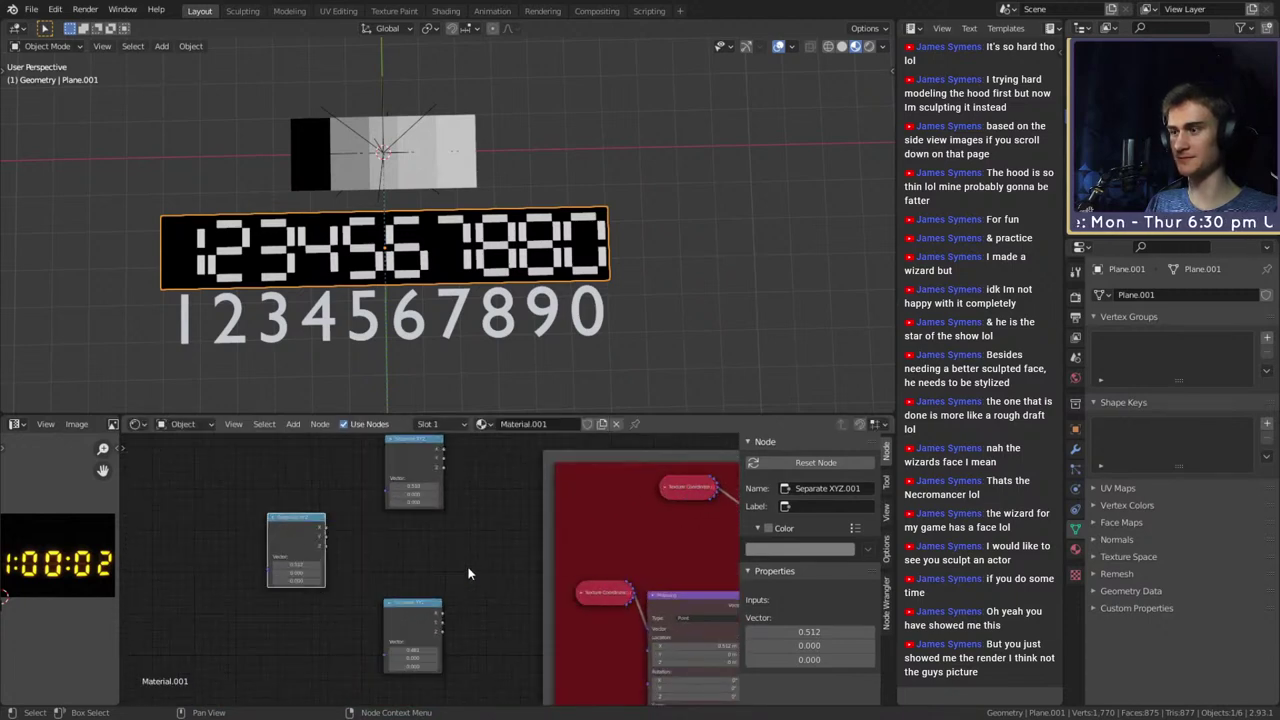
pyautogui.scroll(-3, 466, 566)
pyautogui.moveTo(452, 589); pyautogui.dragTo(390, 586, button='middle')
pyautogui.moveTo(372, 598); pyautogui.dragTo(340, 607)
pyautogui.scroll(6, 419, 557)
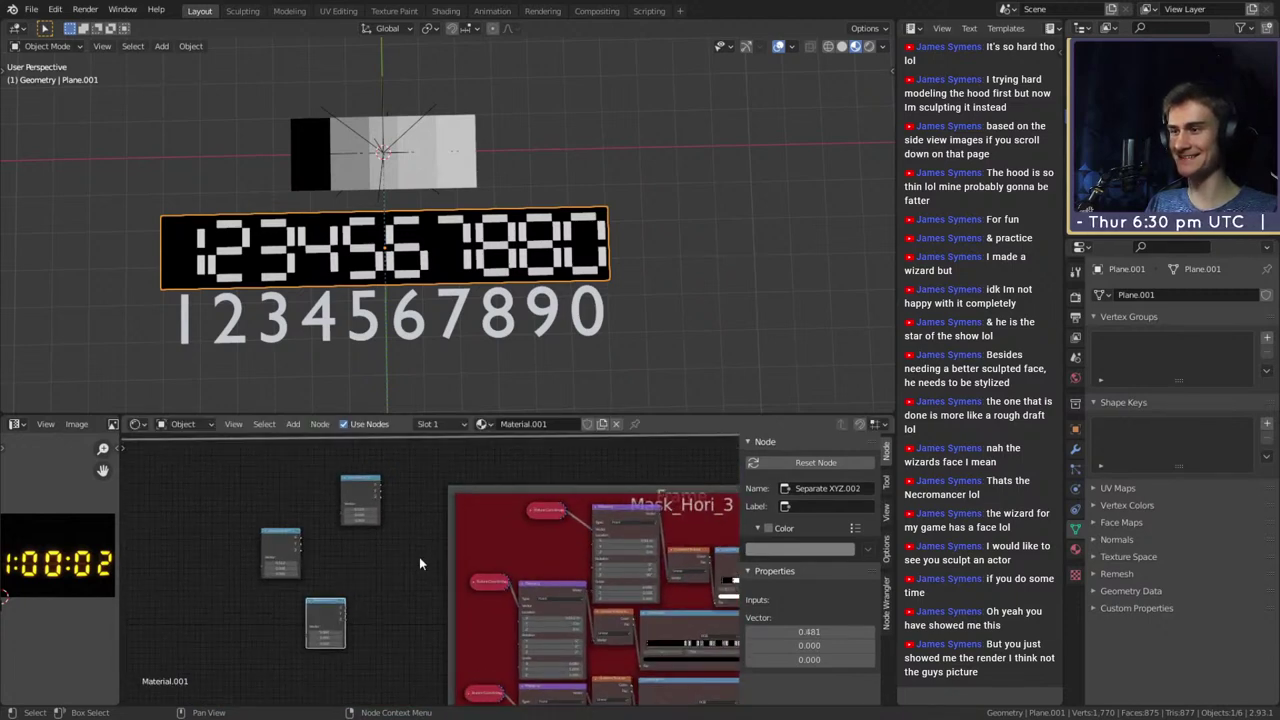
pyautogui.moveTo(415, 557); pyautogui.dragTo(338, 599, button='middle')
pyautogui.moveTo(304, 507); pyautogui.dragTo(302, 549)
pyautogui.moveTo(426, 570); pyautogui.dragTo(354, 558, button='middle')
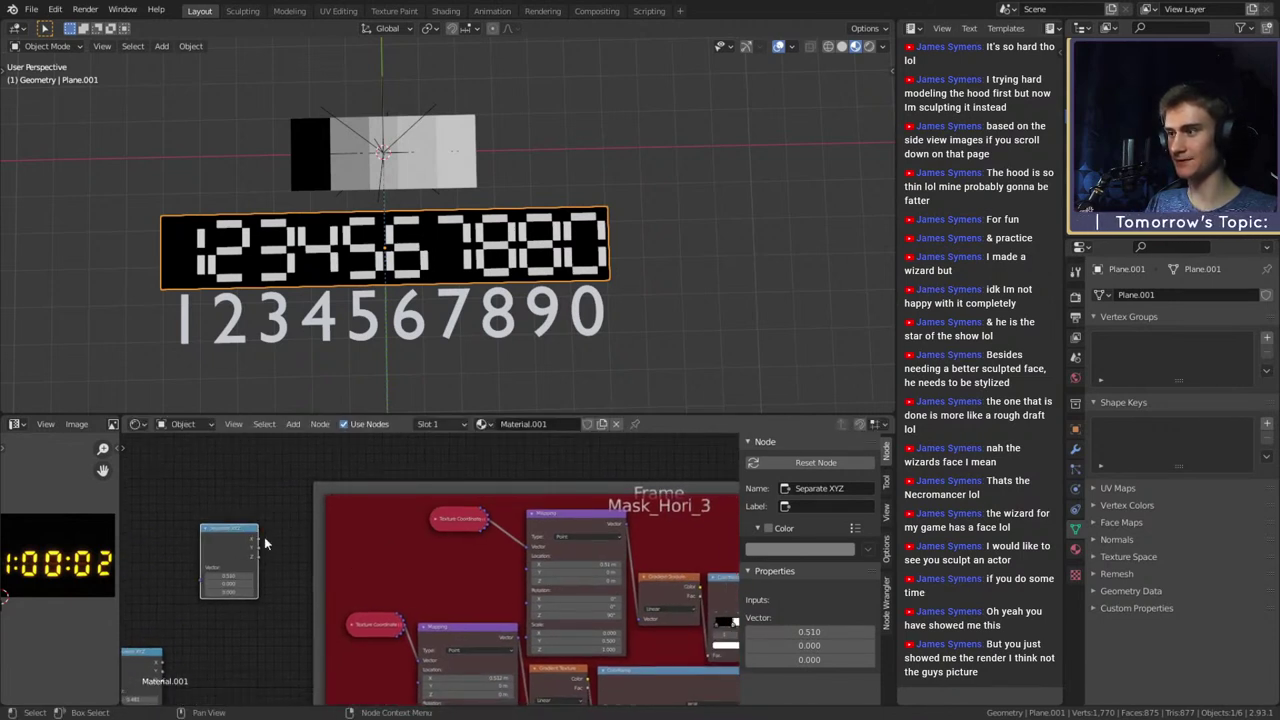
# Try to link the 0.510 Separate XYZ node's output to the upper Mapping node in Mask_Hori_3
pyautogui.moveTo(296, 546); pyautogui.dragTo(423, 561)
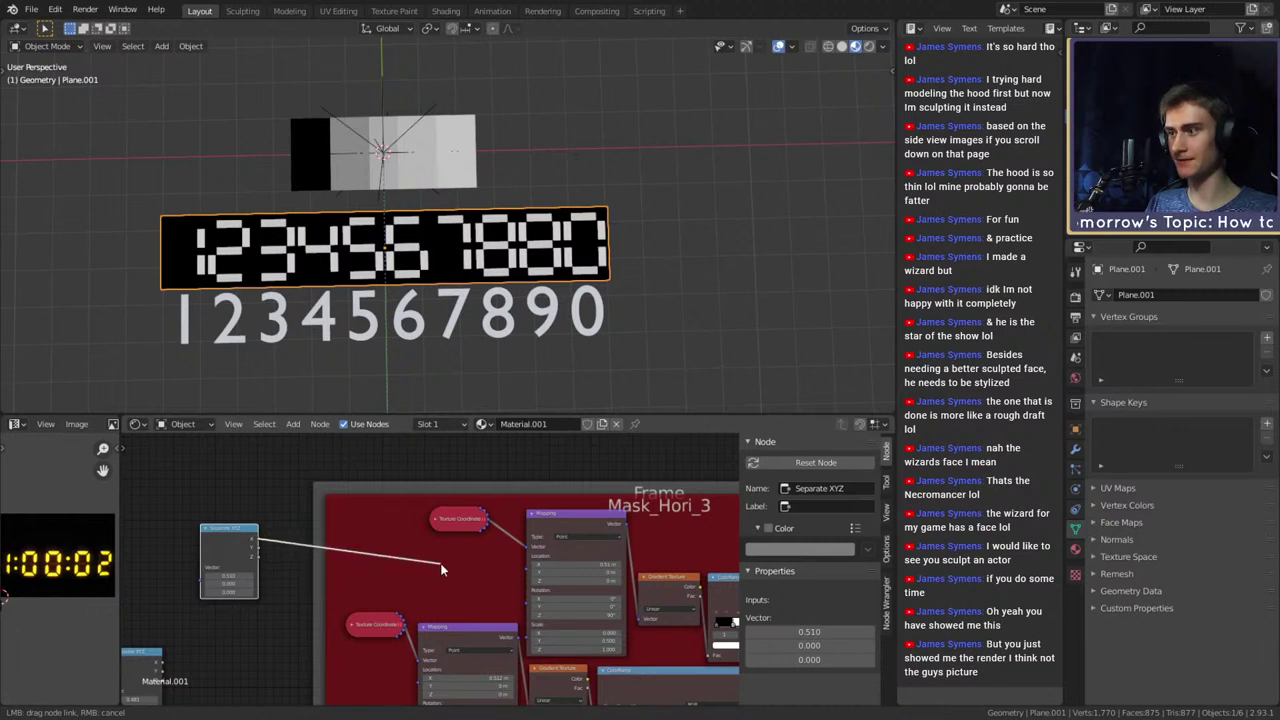
pyautogui.moveTo(309, 541); pyautogui.dragTo(546, 537, button='middle')
pyautogui.moveTo(303, 555); pyautogui.dragTo(244, 605)
pyautogui.click(244, 606)
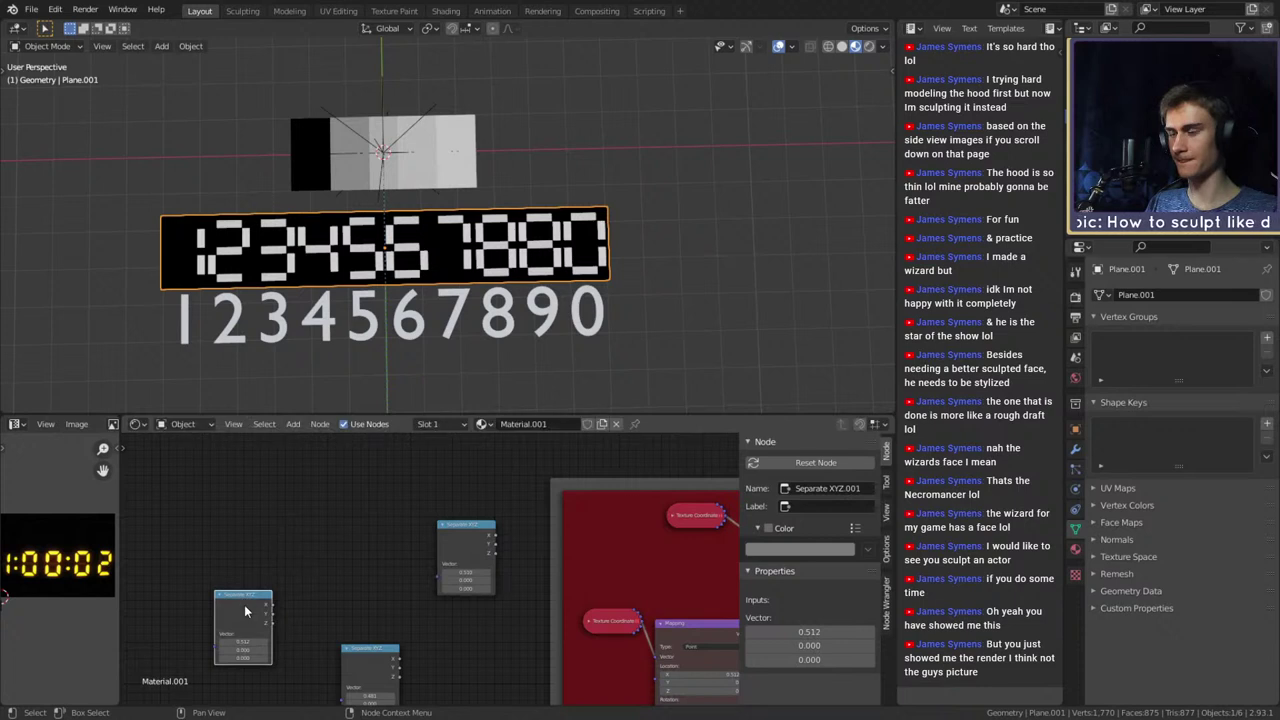
pyautogui.keyDown('ctrl'); pyautogui.hscroll(5, 250, 590); pyautogui.keyUp('ctrl')
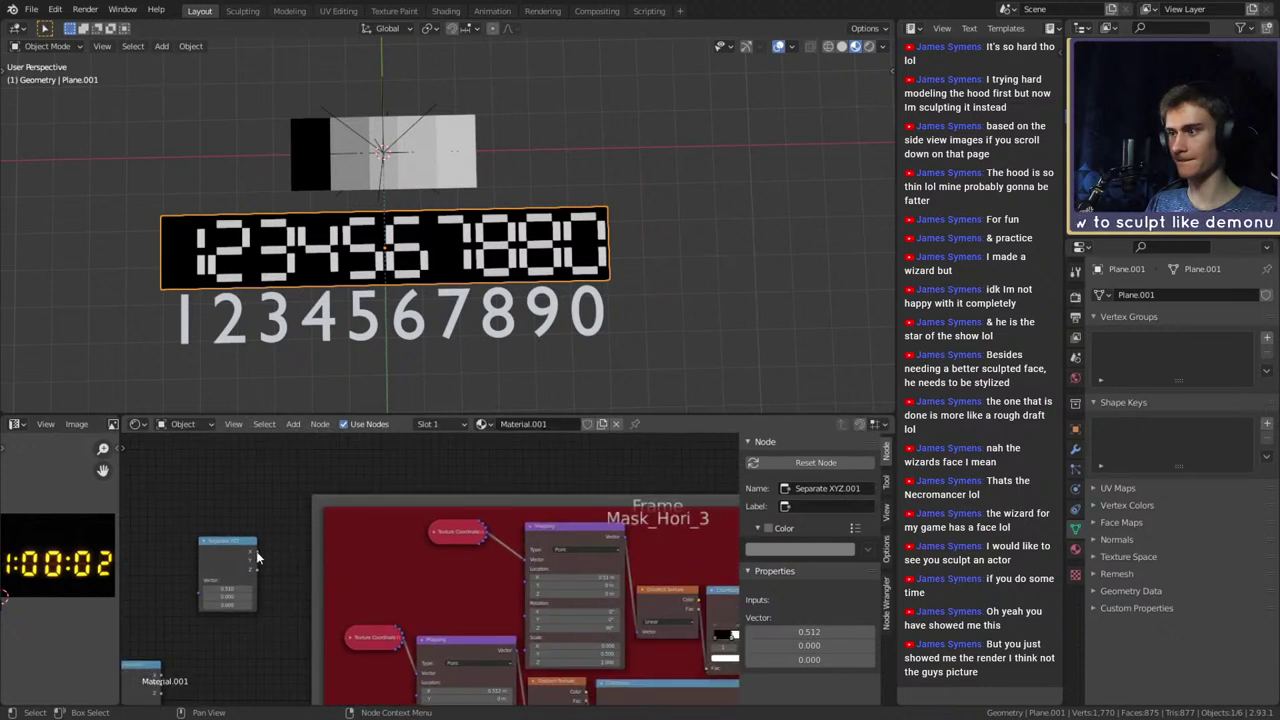
pyautogui.moveTo(468, 581); pyautogui.dragTo(319, 557)
pyautogui.moveTo(319, 557); pyautogui.dragTo(544, 569, button='middle')
# Add a Combine XYZ node beside the Separate XYZ nodes and stack the three Separate XYZ nodes in a column
pyautogui.moveTo(424, 559); pyautogui.dragTo(180, 523)
pyautogui.hotkey('shift', 'a')
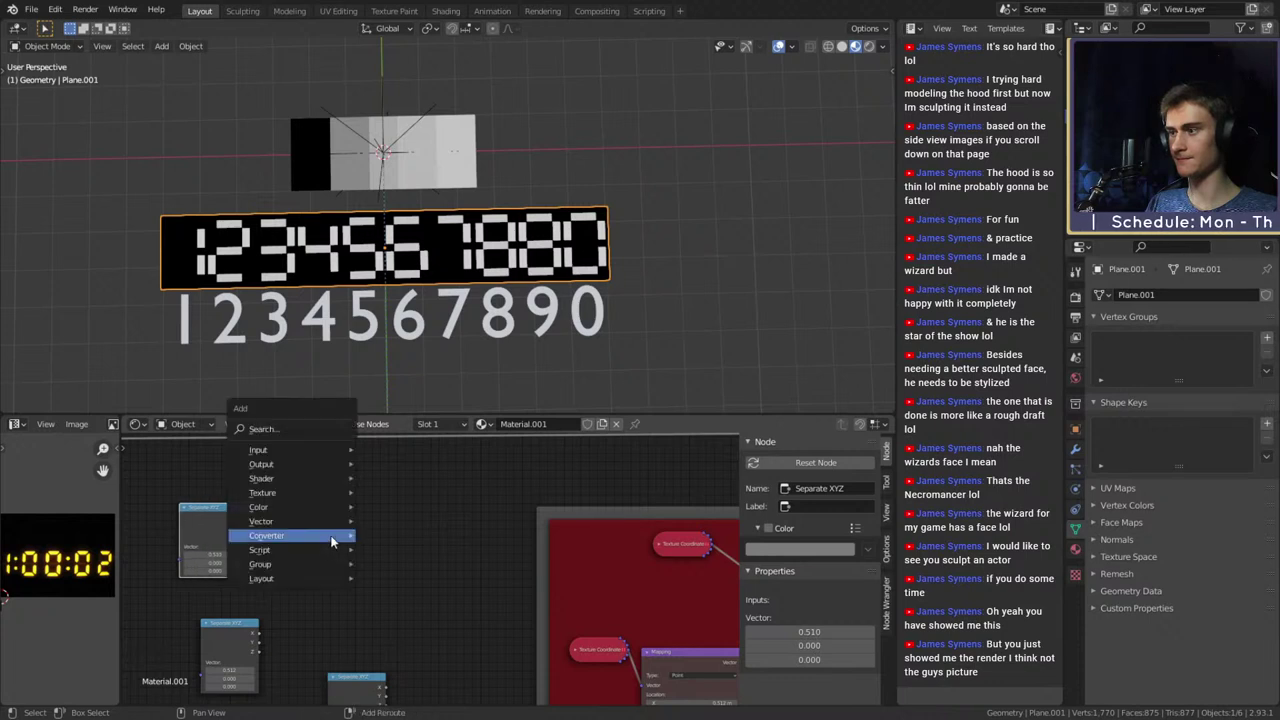
pyautogui.moveTo(280, 535)
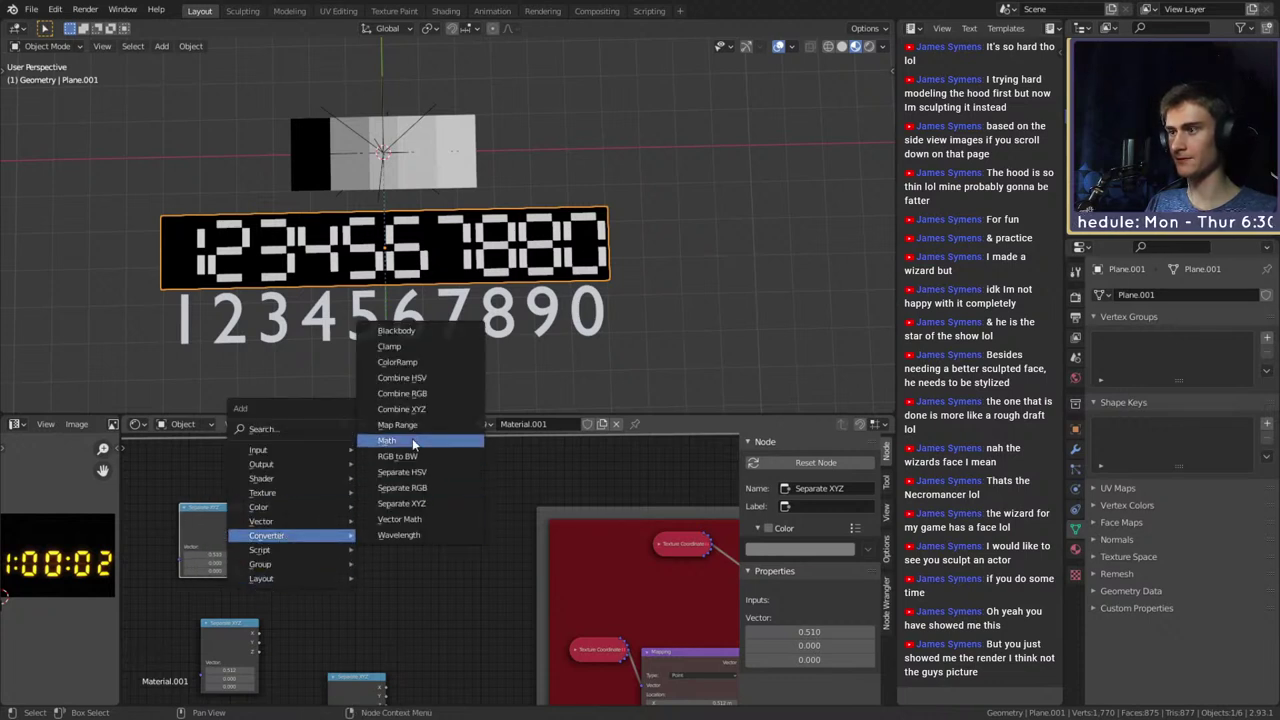
pyautogui.click(402, 409)
pyautogui.scroll(2, 395, 514)
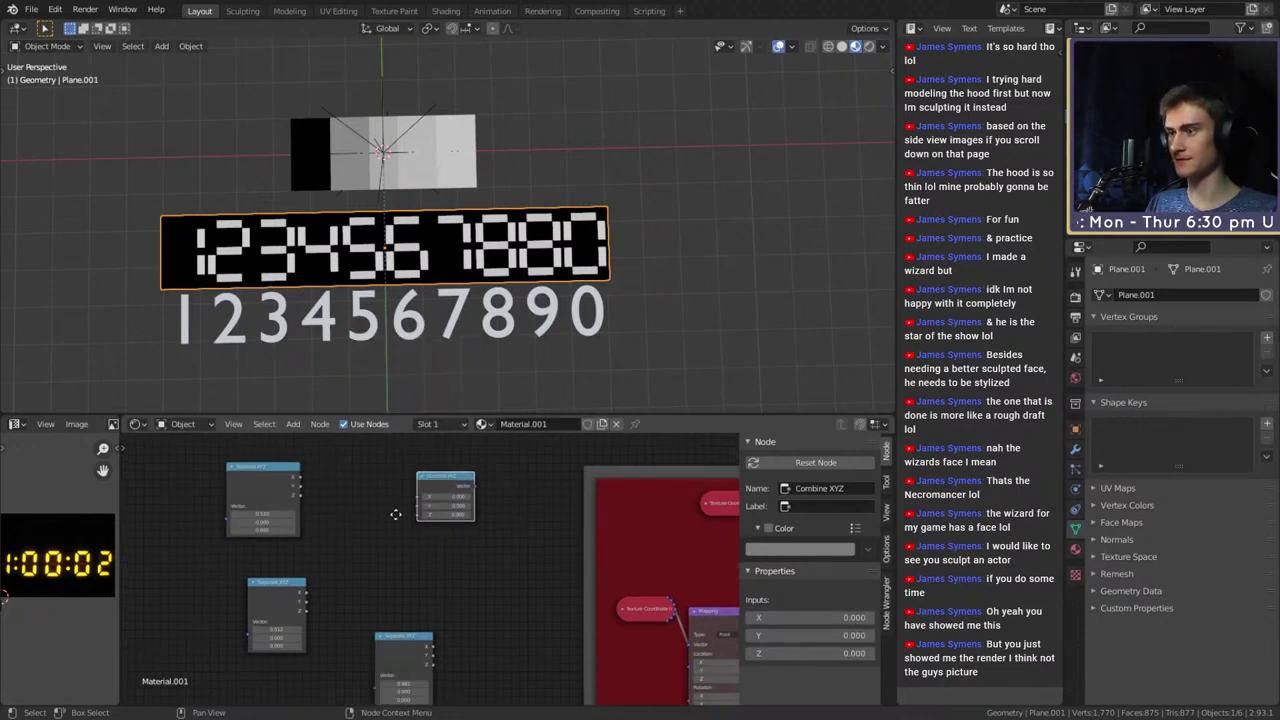
pyautogui.moveTo(396, 514); pyautogui.dragTo(436, 498, button='middle')
pyautogui.moveTo(339, 602); pyautogui.dragTo(309, 569)
pyautogui.moveTo(448, 643); pyautogui.dragTo(292, 638)
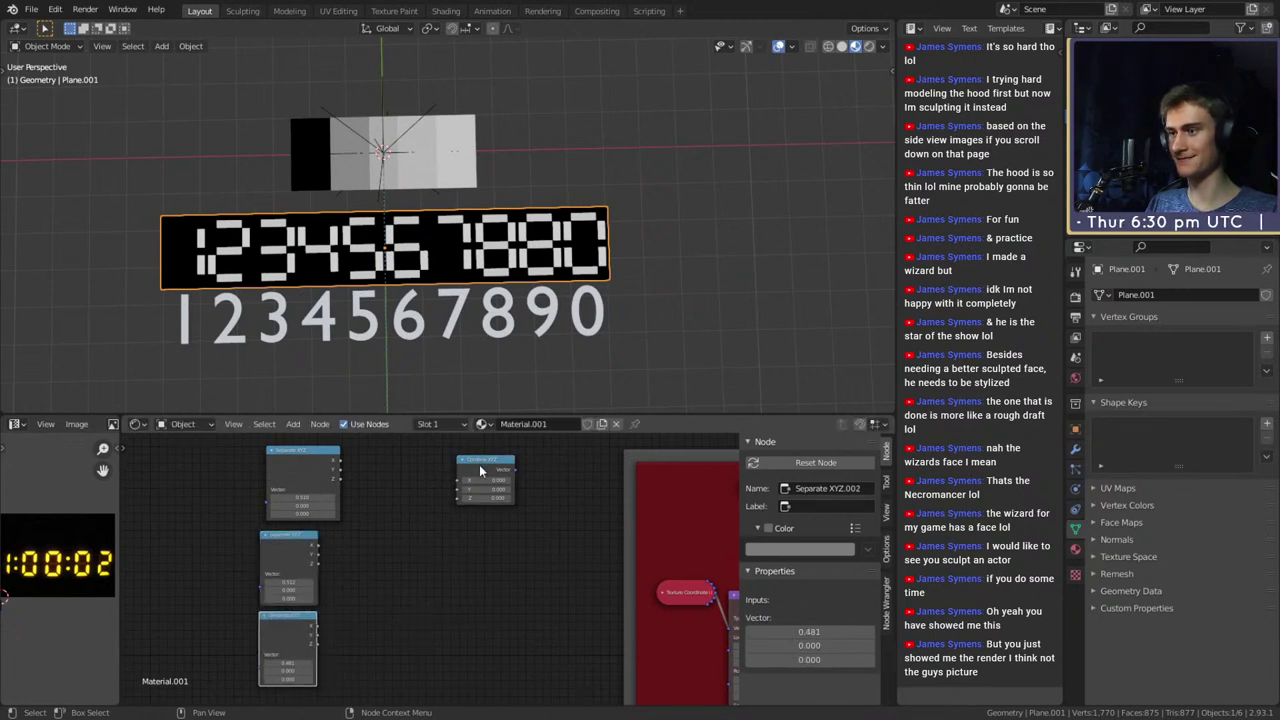
# Duplicate the Combine XYZ node twice so that each Separate XYZ node has one next to it
pyautogui.click(479, 464)
pyautogui.hotkey('shift', 'd')
pyautogui.click(543, 606)
pyautogui.hotkey('shift', 'd')
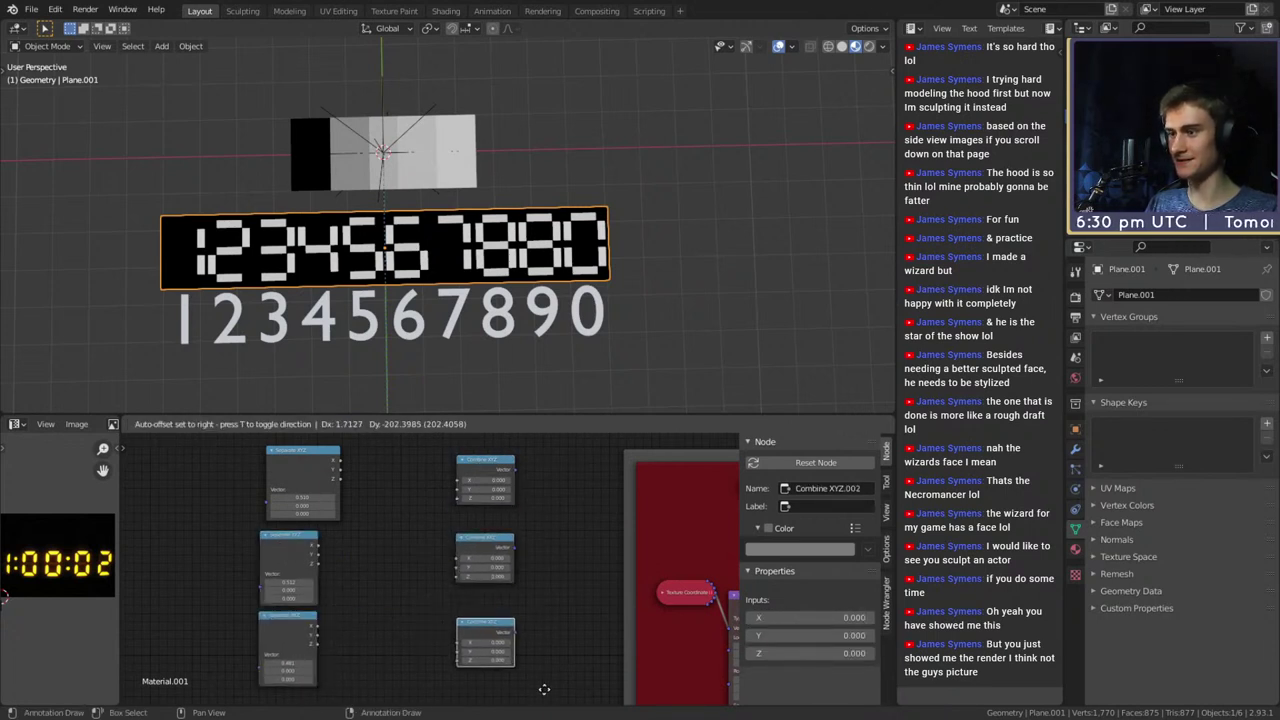
pyautogui.click(543, 689)
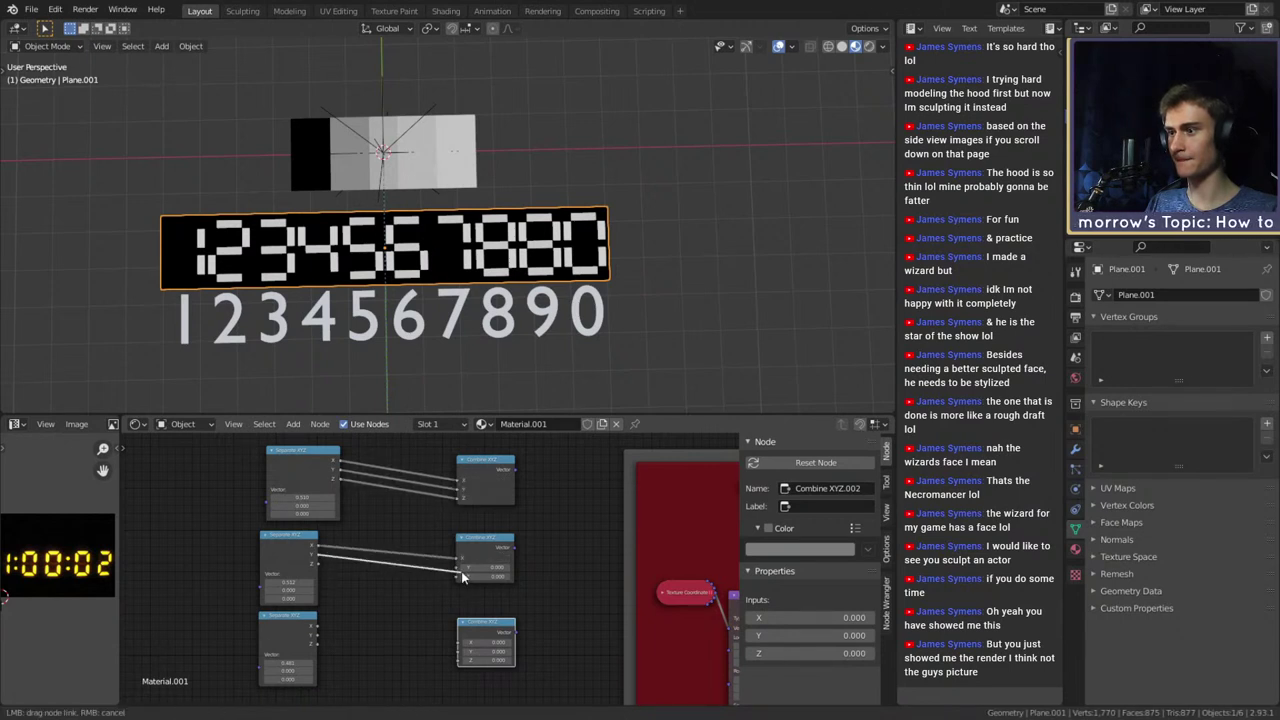
# Link the X, Y and Z outputs of each Separate XYZ node to the matching inputs of its Combine XYZ node
pyautogui.moveTo(317, 563); pyautogui.dragTo(456, 576)
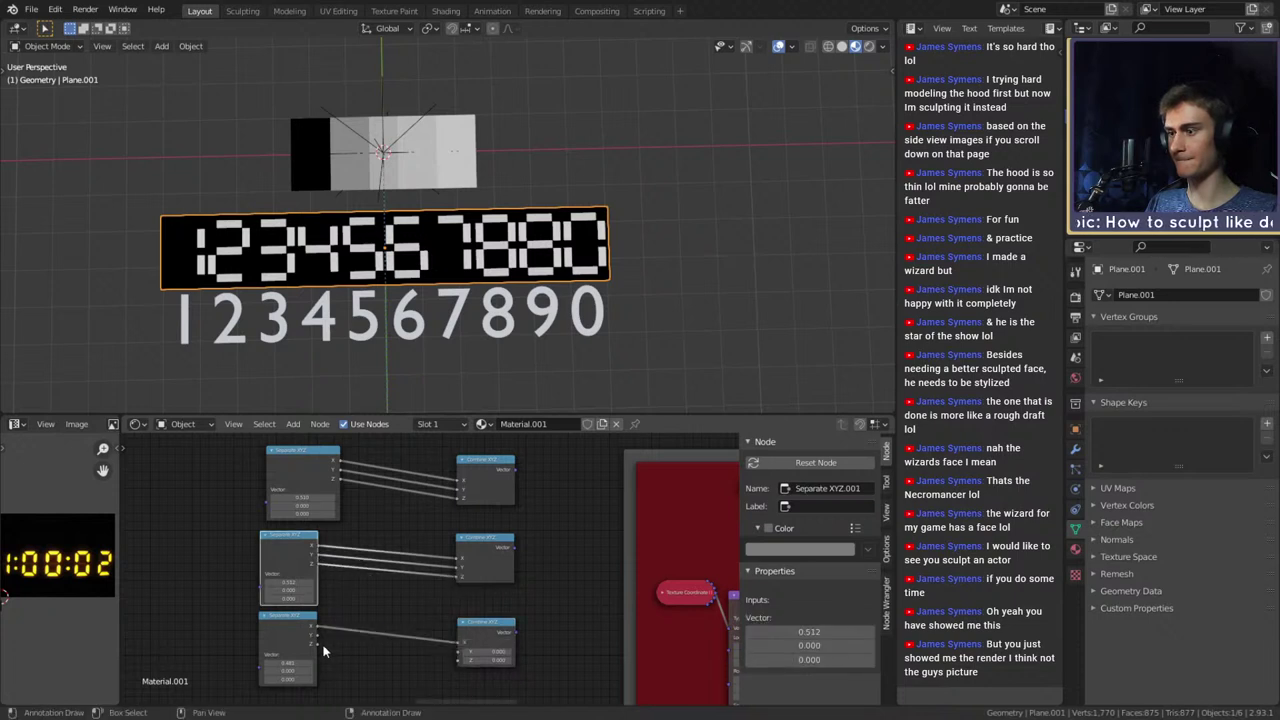
pyautogui.moveTo(319, 645); pyautogui.dragTo(452, 662)
pyautogui.scroll(-3, 556, 606)
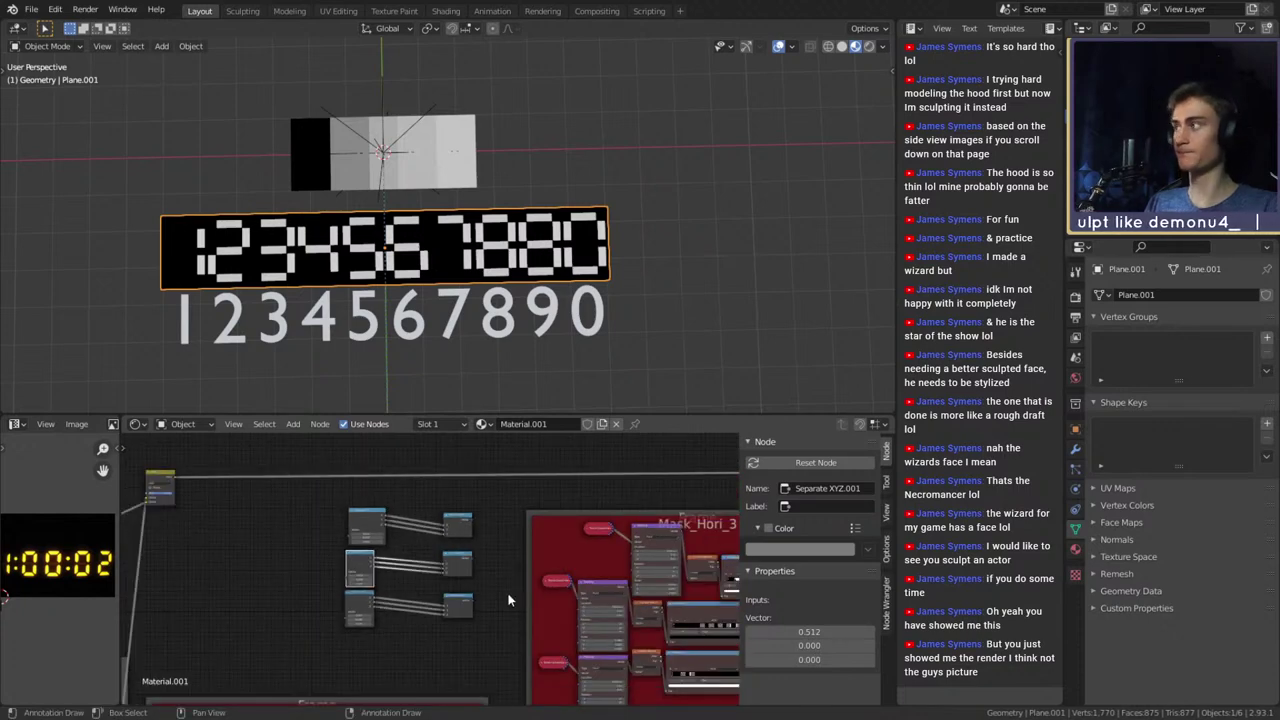
pyautogui.scroll(4, 366, 587)
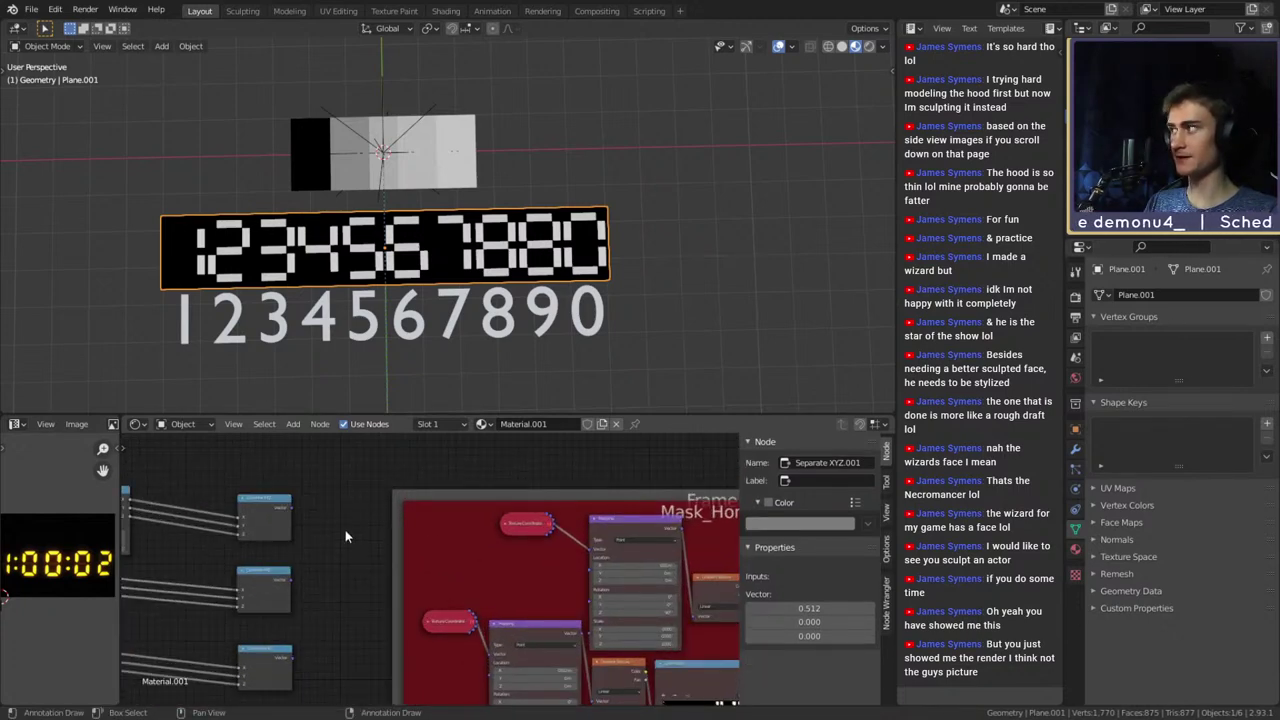
# Move the three Separate XYZ nodes closer to their Combine XYZ nodes
pyautogui.moveTo(308, 517); pyautogui.dragTo(389, 463, button='middle')
pyautogui.moveTo(258, 451); pyautogui.dragTo(366, 628)
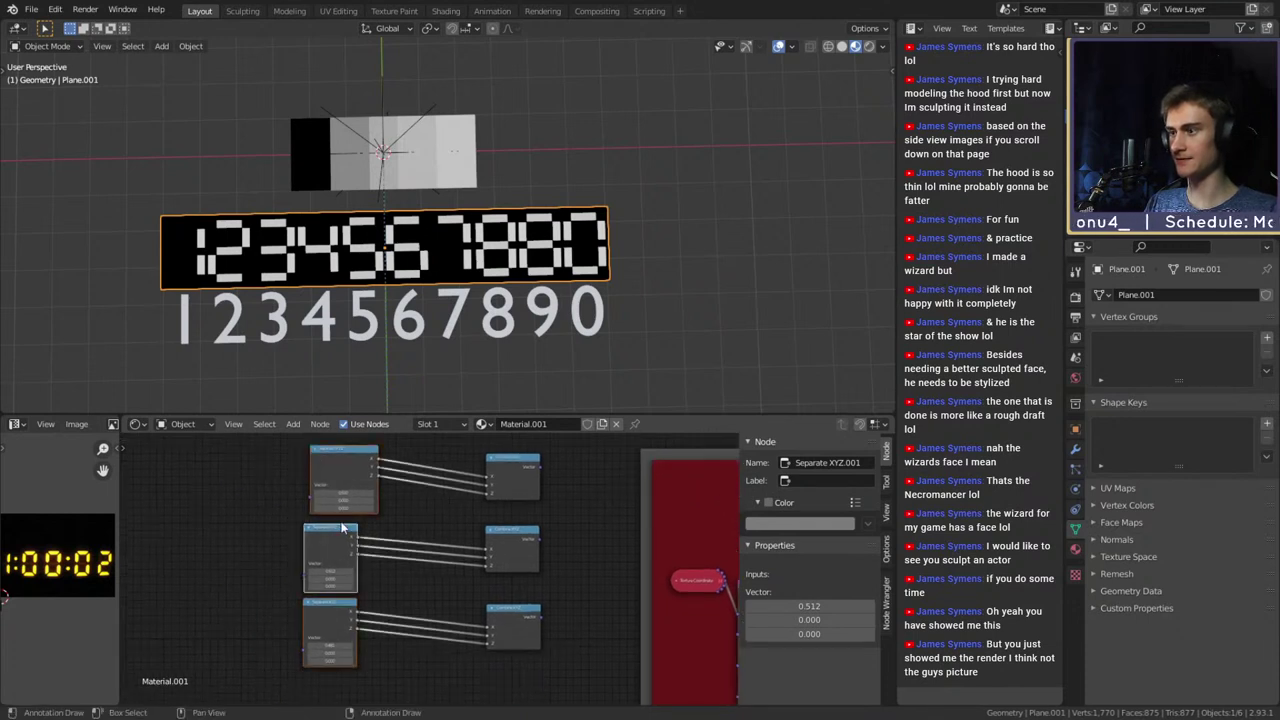
pyautogui.press('g')
pyautogui.click(409, 481)
pyautogui.scroll(4, 589, 523)
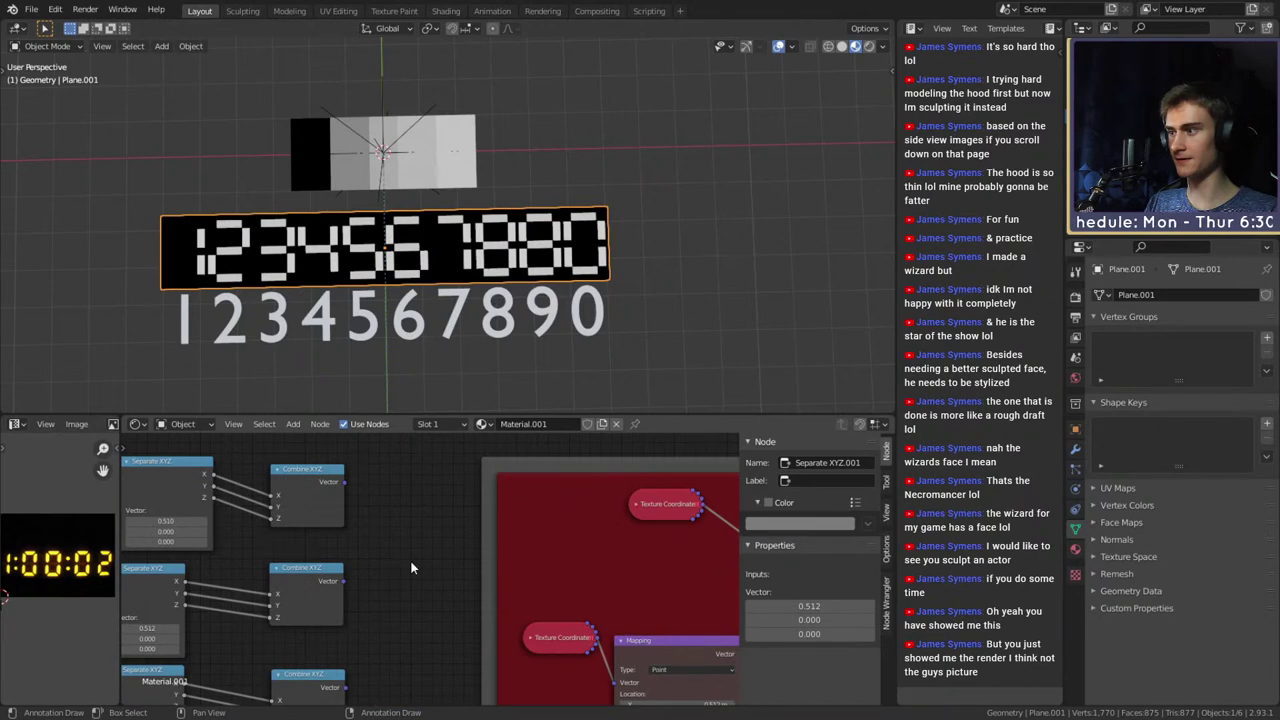
# Try to link the uppermost Combine XYZ node's output to the Location input of the upper Mapping node in Mask_Hori_3
pyautogui.scroll(-5, 411, 568)
pyautogui.moveTo(430, 566); pyautogui.dragTo(390, 594, button='middle')
pyautogui.scroll(4, 298, 573)
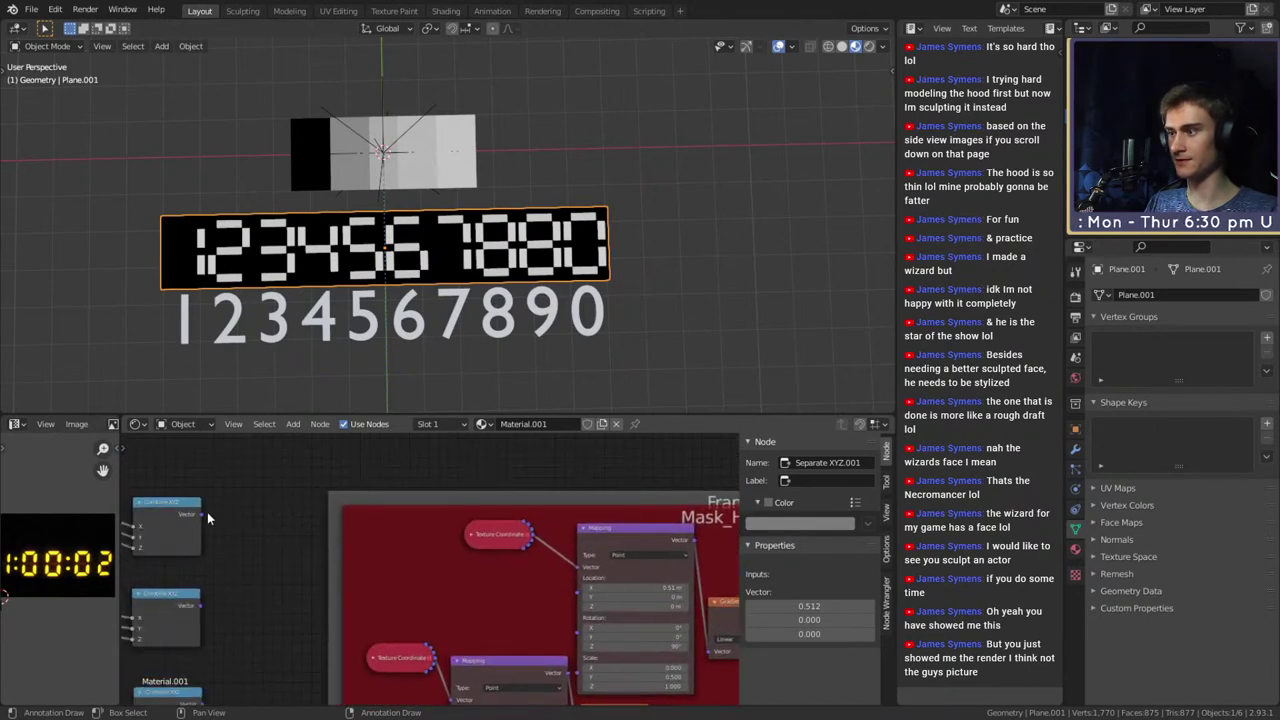
pyautogui.moveTo(205, 513); pyautogui.dragTo(572, 592)
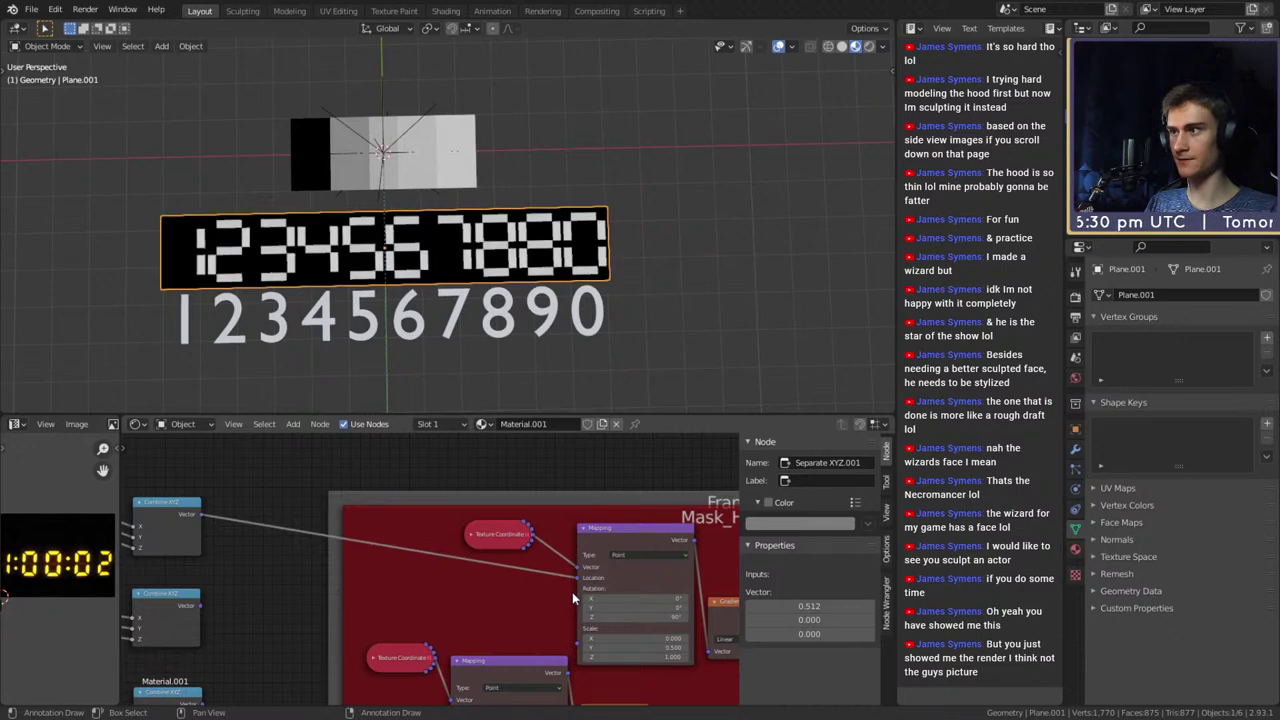
pyautogui.scroll(-2, 571, 592)
pyautogui.moveTo(493, 611); pyautogui.dragTo(485, 593, button='middle')
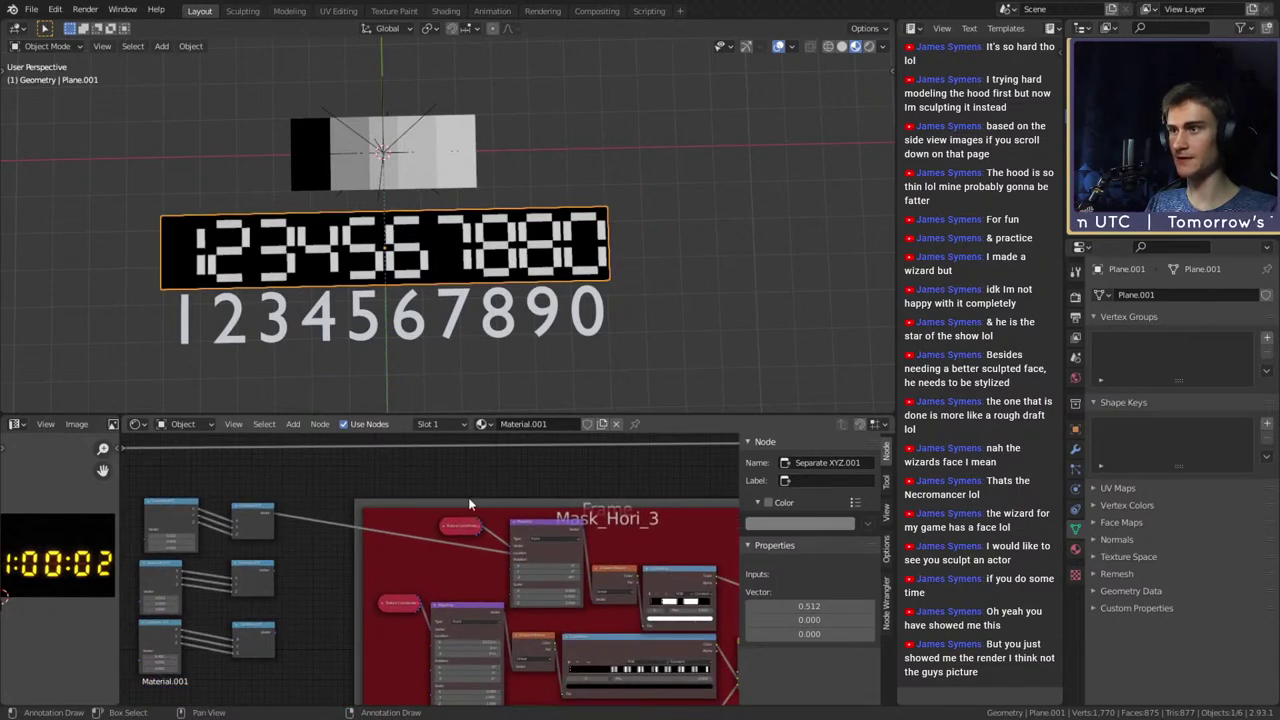
pyautogui.scroll(2, 485, 574)
pyautogui.click(558, 526)
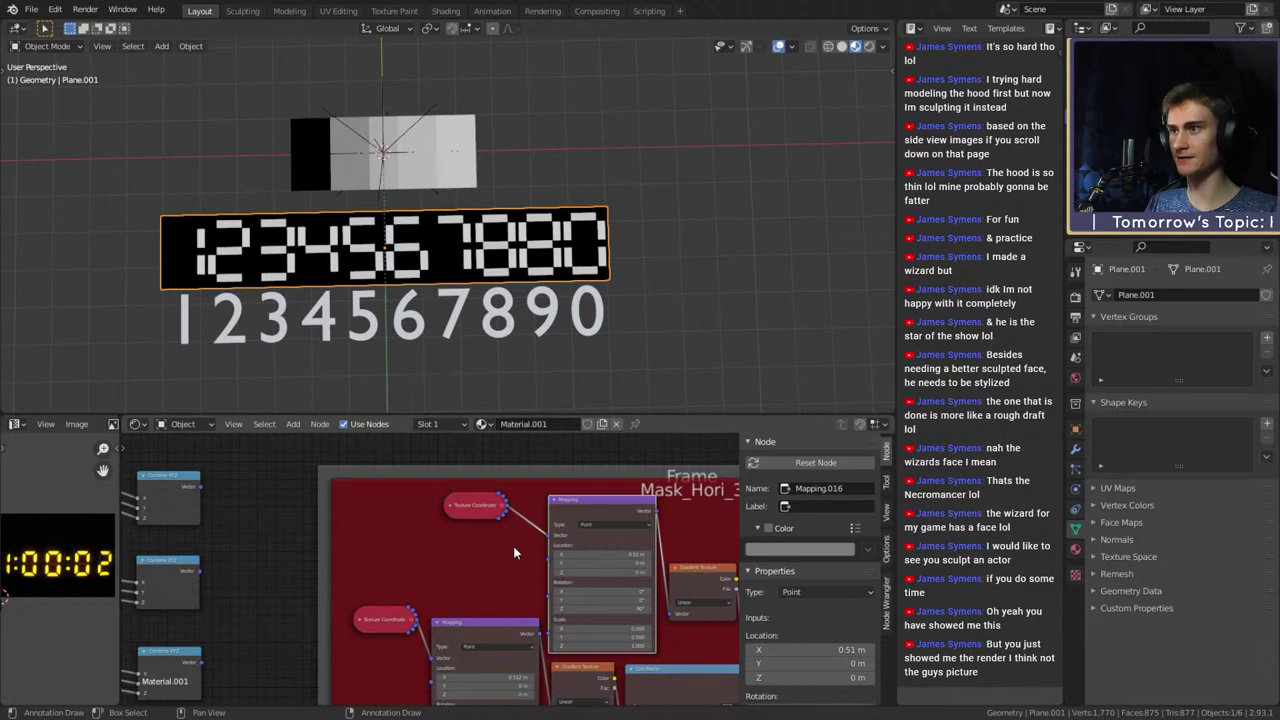
# Mute and unmute the Add node Mix.009 beside the horizontal line section to check its effect on the display
pyautogui.scroll(-4, 428, 572)
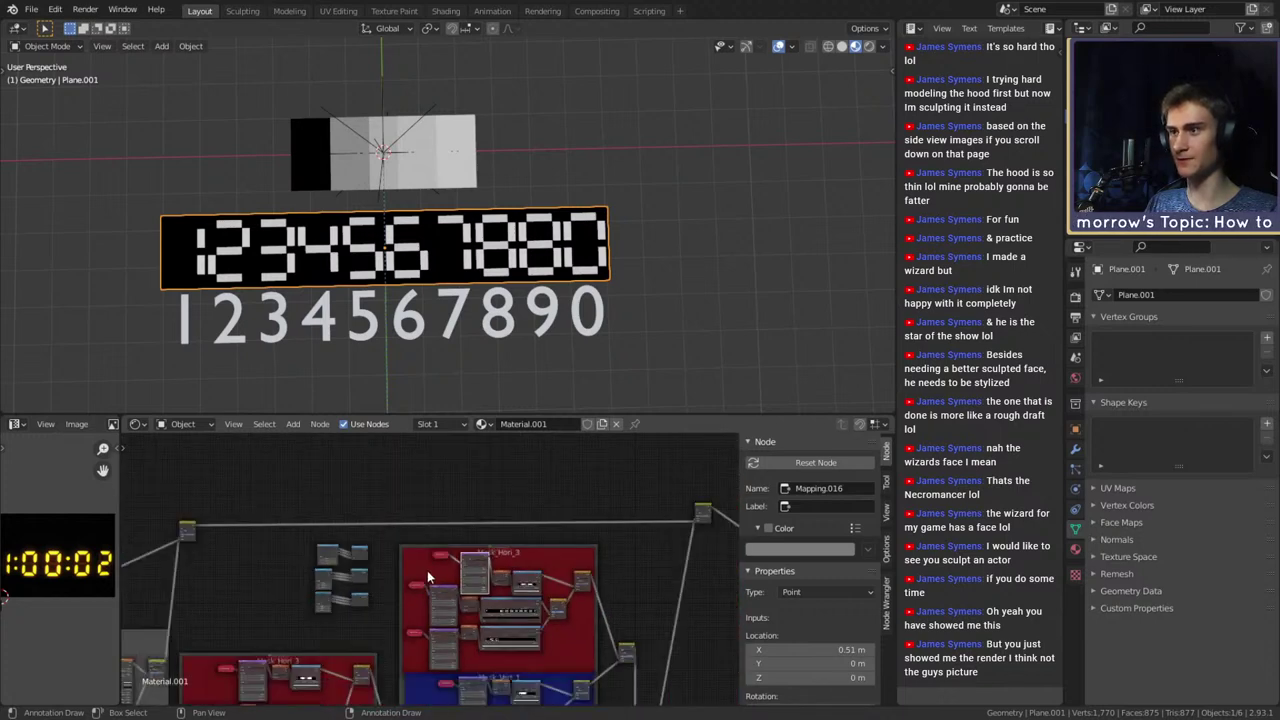
pyautogui.scroll(5, 427, 577)
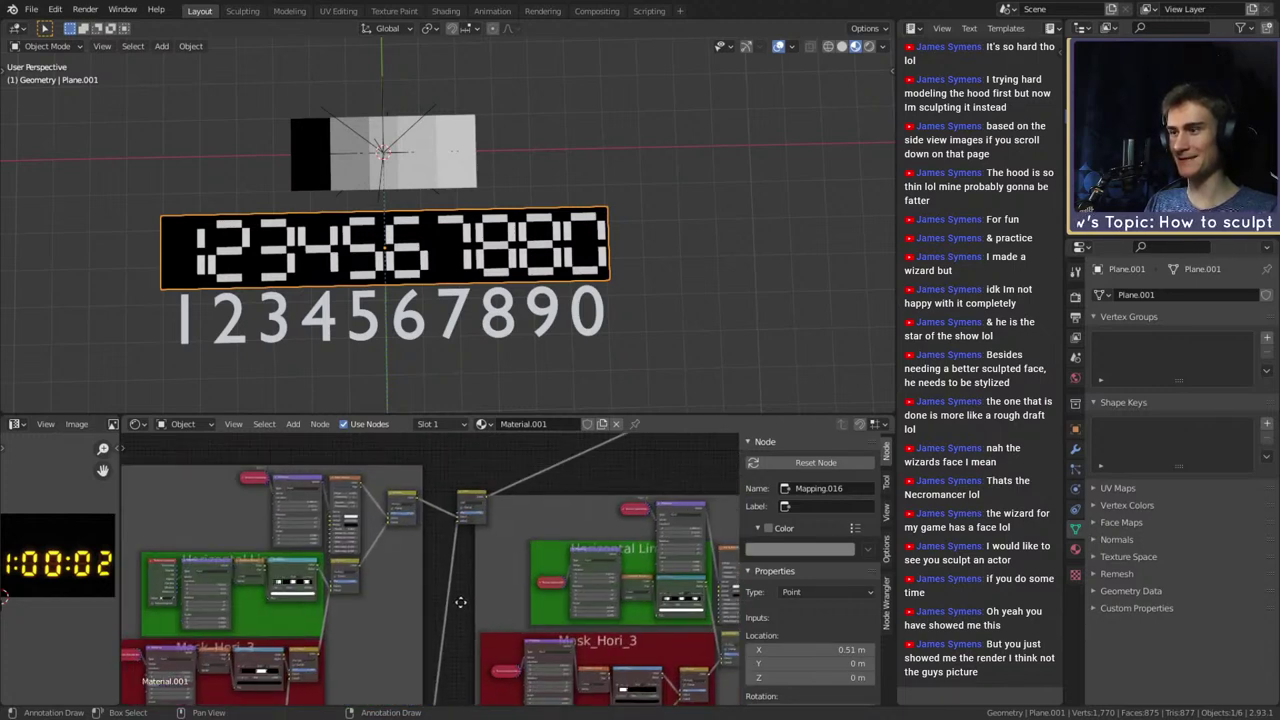
pyautogui.moveTo(461, 602); pyautogui.dragTo(468, 612, button='middle')
pyautogui.scroll(3, 421, 529)
pyautogui.click(491, 497)
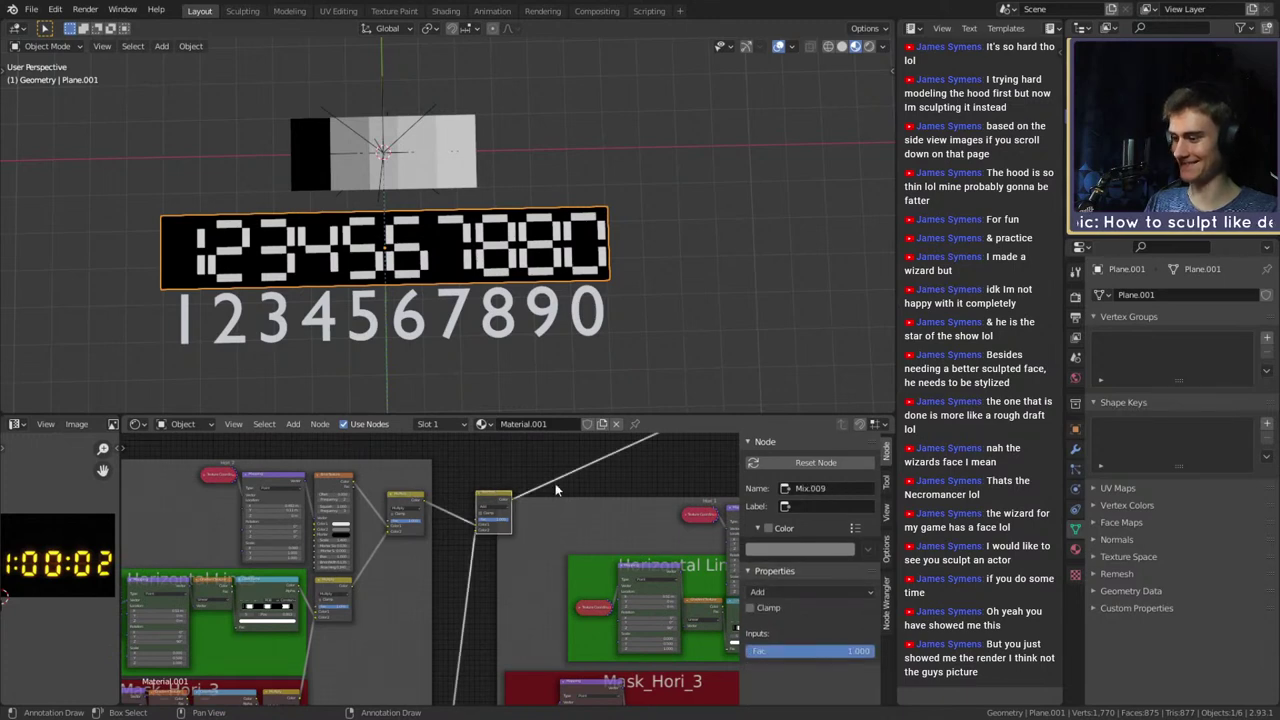
pyautogui.press('m')
pyautogui.press('m')
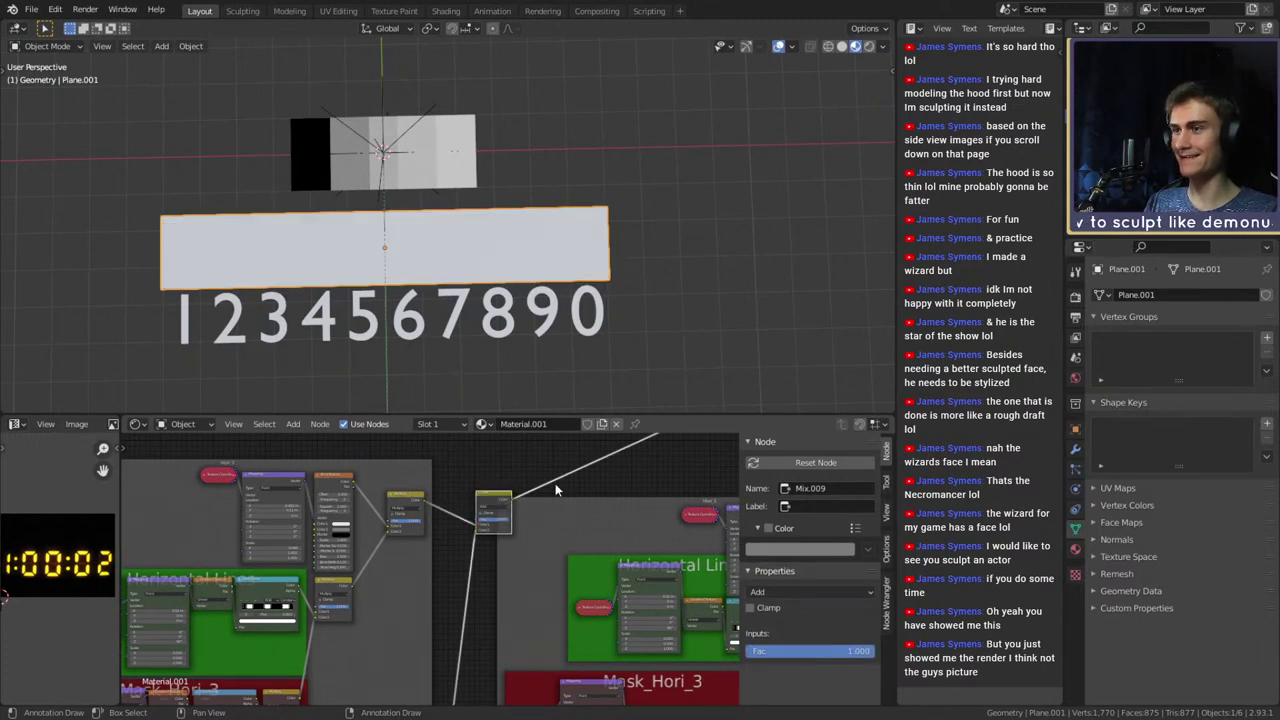
# Toggle muting of the Multiply node Mix.014, which joins Mask_Hori_3 and Mask_Vert_1, to check which segments it masks
pyautogui.scroll(-4, 555, 484)
pyautogui.moveTo(606, 520); pyautogui.dragTo(353, 592, button='middle')
pyautogui.moveTo(507, 565); pyautogui.dragTo(246, 560, button='middle')
pyautogui.moveTo(600, 535); pyautogui.dragTo(408, 486, button='middle')
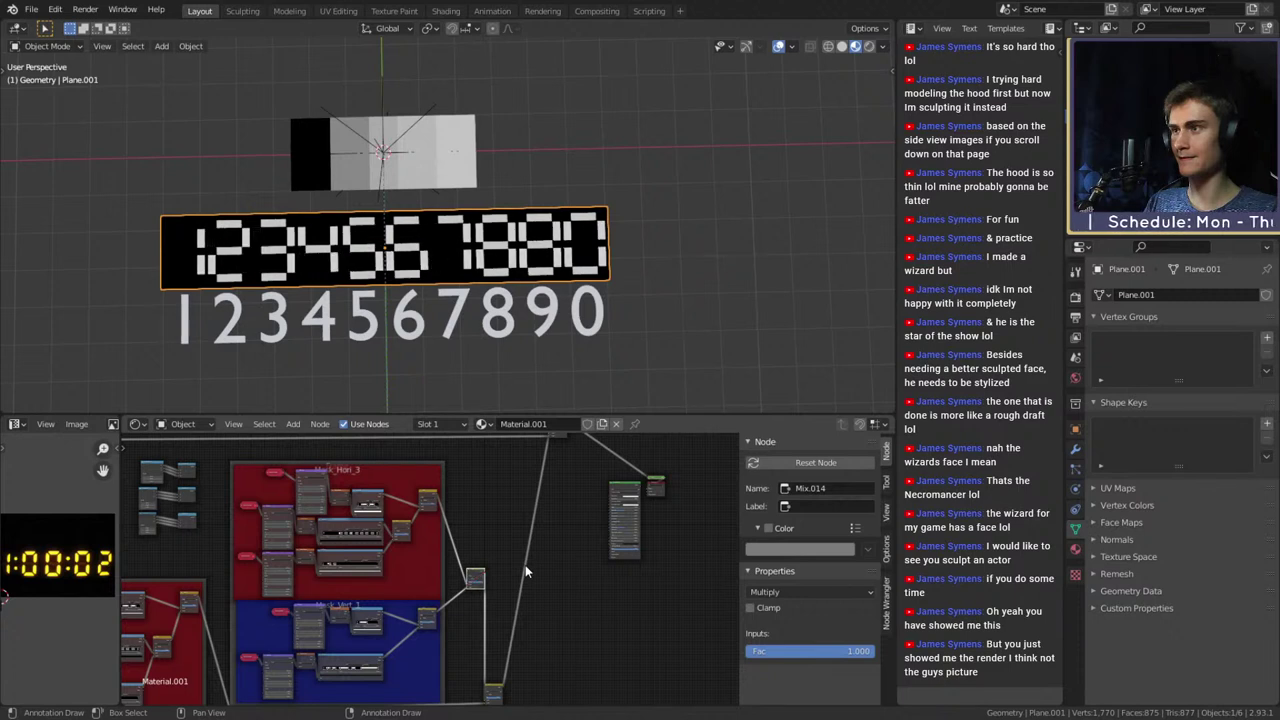
pyautogui.moveTo(520, 599); pyautogui.dragTo(513, 513, button='middle')
pyautogui.click(488, 597)
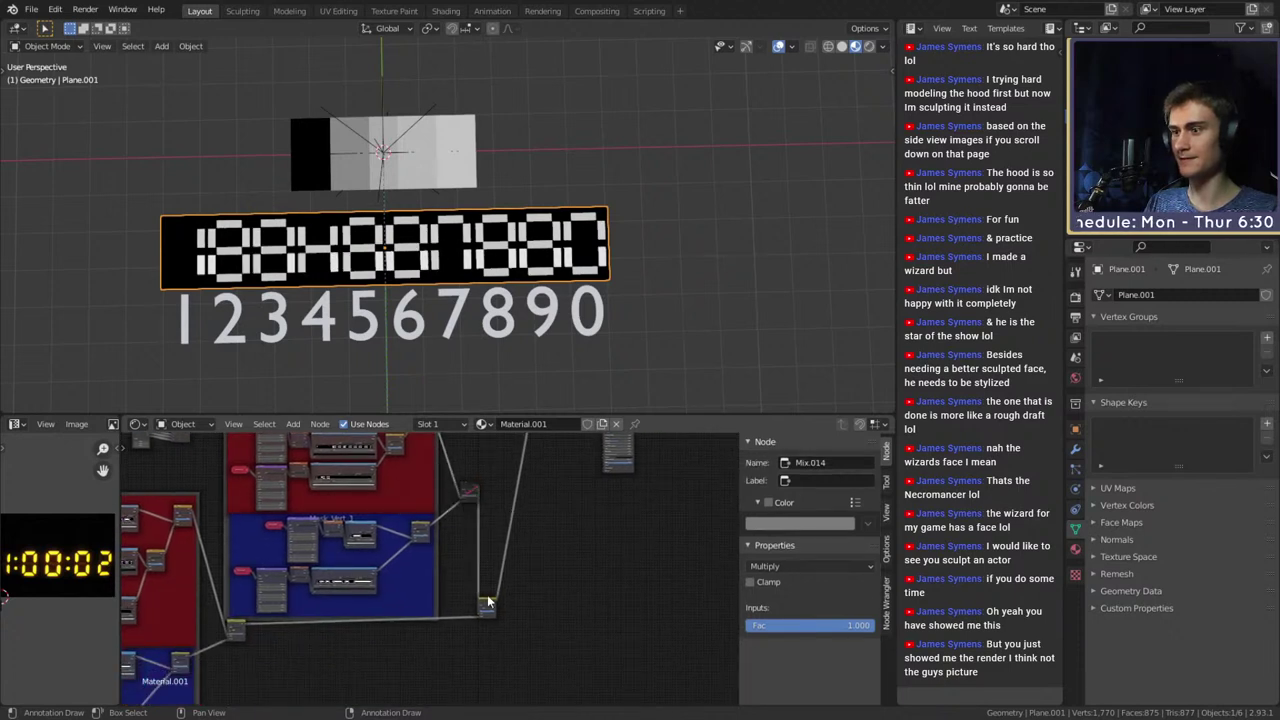
pyautogui.press('m')
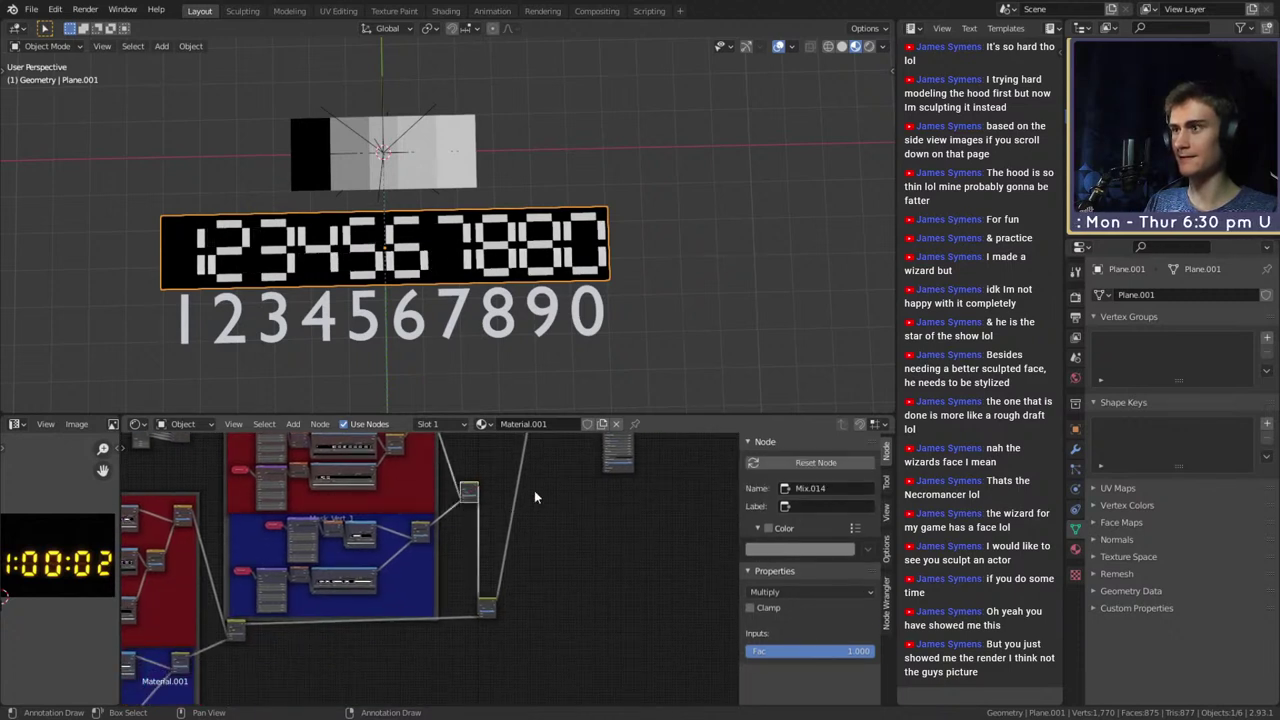
pyautogui.press('m')
pyautogui.press('m')
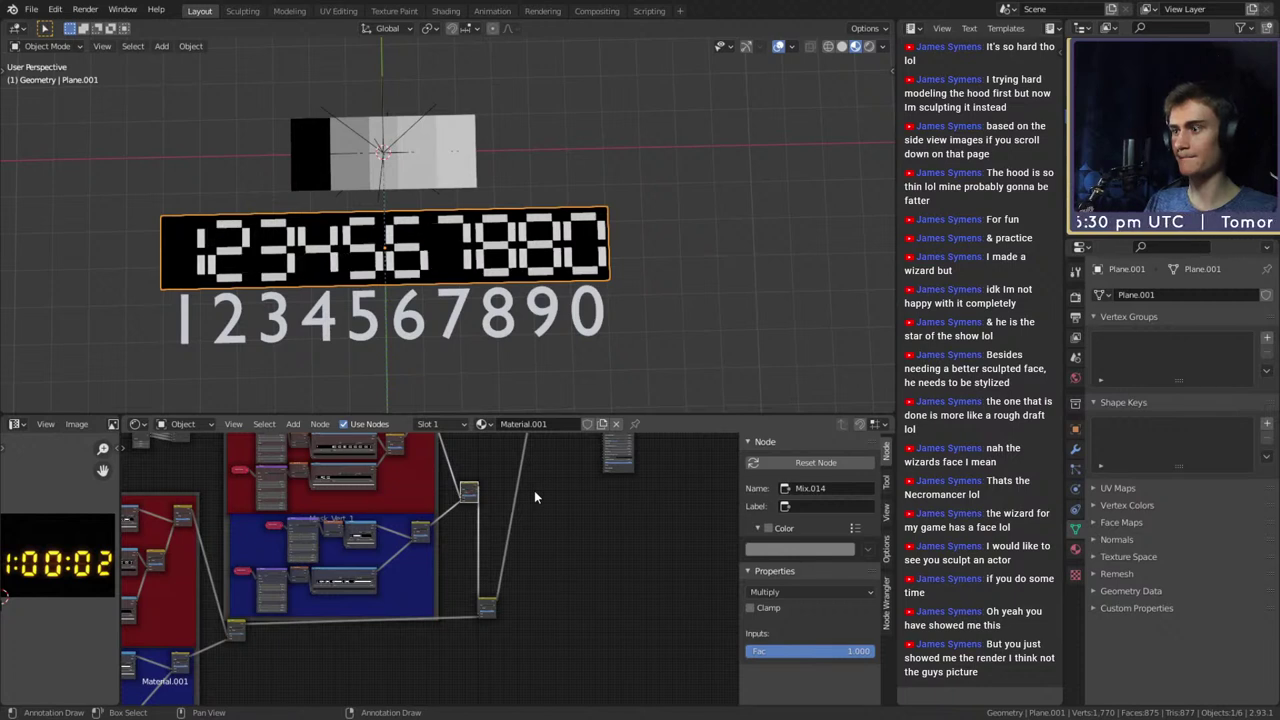
# Mute and unmute the Add node Mix.020 below the Mask_Vert_1 frame to check which segments it contributes
pyautogui.scroll(4, 434, 548)
pyautogui.moveTo(434, 535); pyautogui.dragTo(501, 677, button='middle')
pyautogui.scroll(-5, 500, 673)
pyautogui.moveTo(546, 602); pyautogui.dragTo(567, 504, button='middle')
pyautogui.moveTo(466, 627); pyautogui.dragTo(514, 620, button='middle')
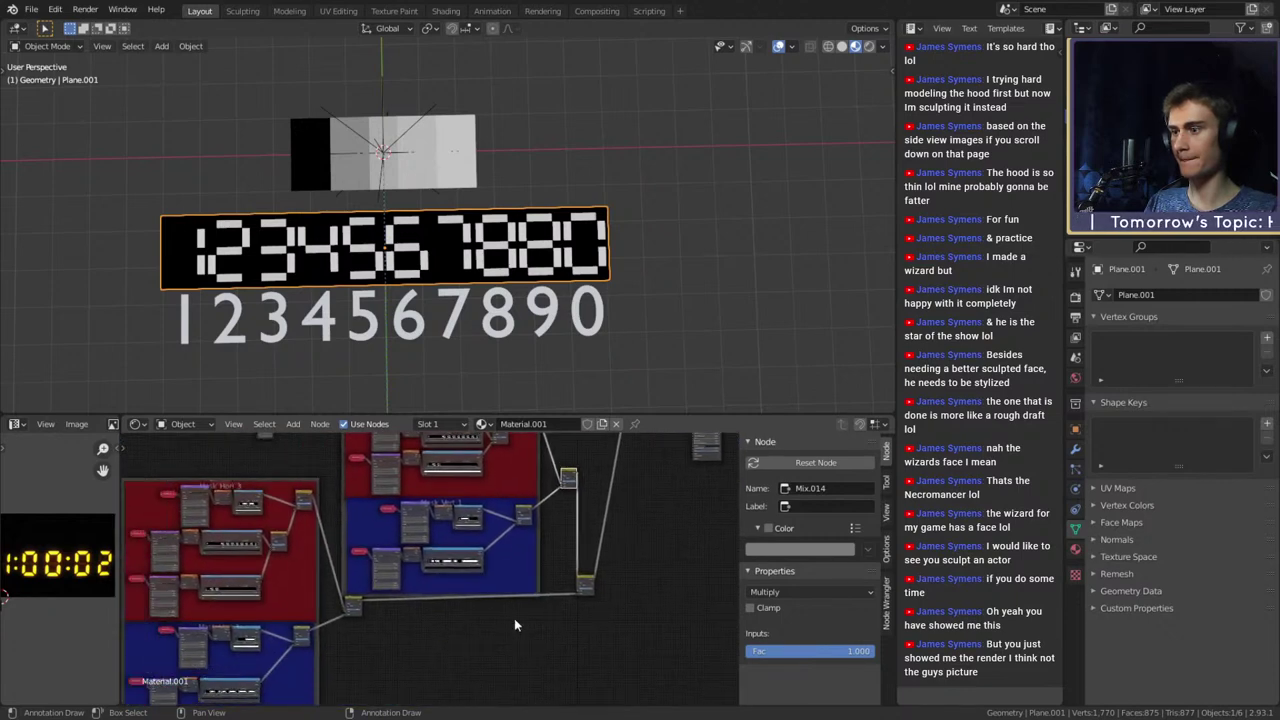
pyautogui.press('m')
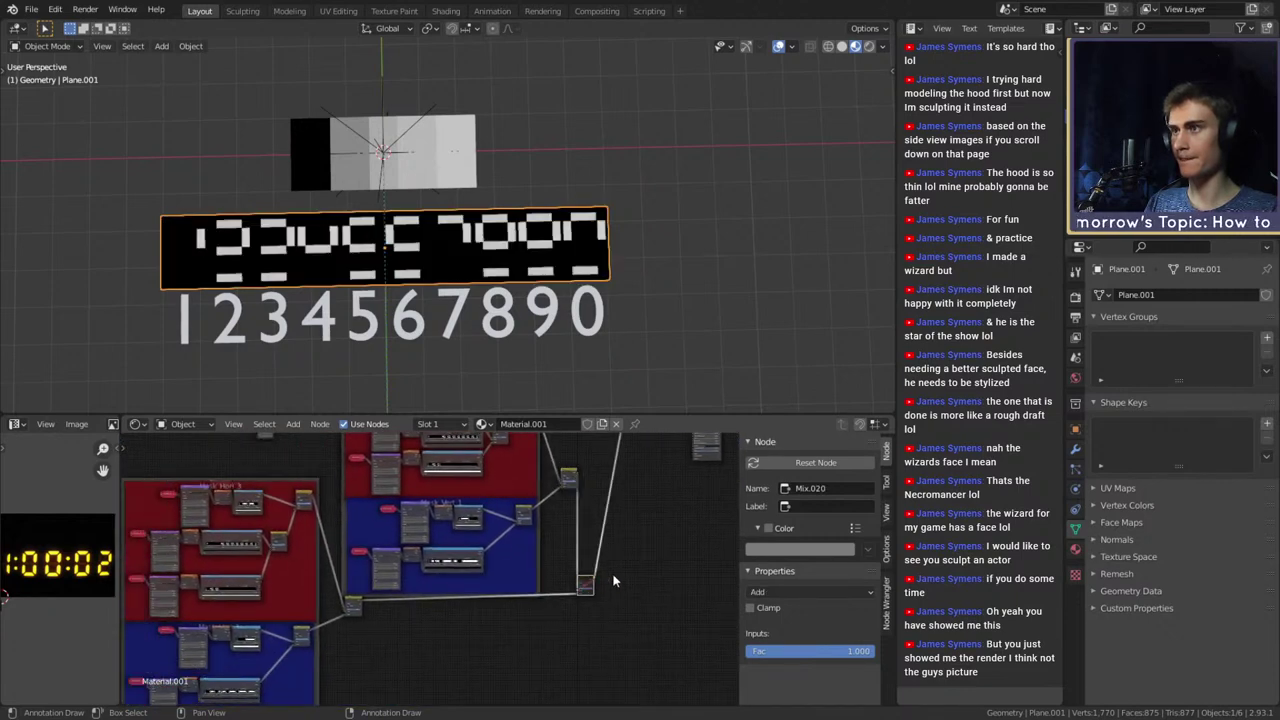
pyautogui.press('m')
# Toggle muting of the Multiply node Mix.019, fed by the other Mask_Hori_3 and Mask_Vert_1 frames, to check its segments
pyautogui.moveTo(613, 498); pyautogui.dragTo(659, 502, button='middle')
pyautogui.moveTo(507, 631); pyautogui.dragTo(551, 629, button='middle')
pyautogui.scroll(5, 550, 629)
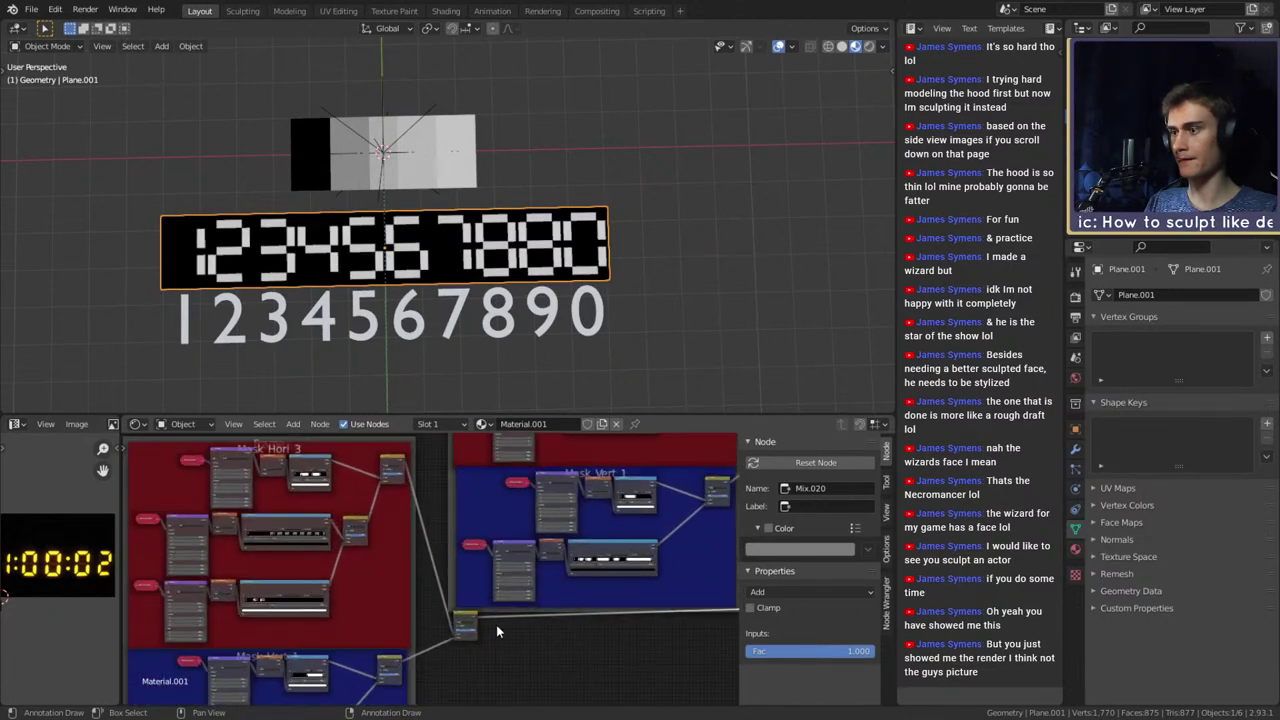
pyautogui.click(475, 621)
pyautogui.press('m')
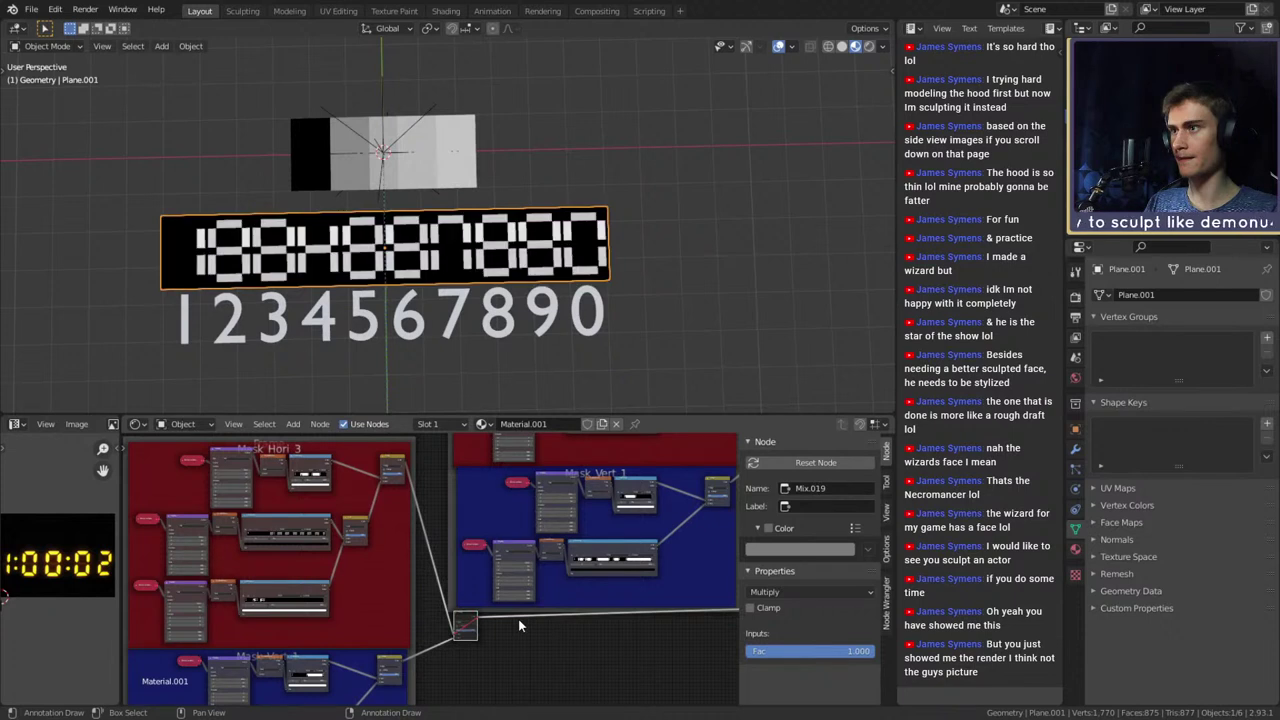
pyautogui.press('m')
pyautogui.press('m')
pyautogui.press('m')
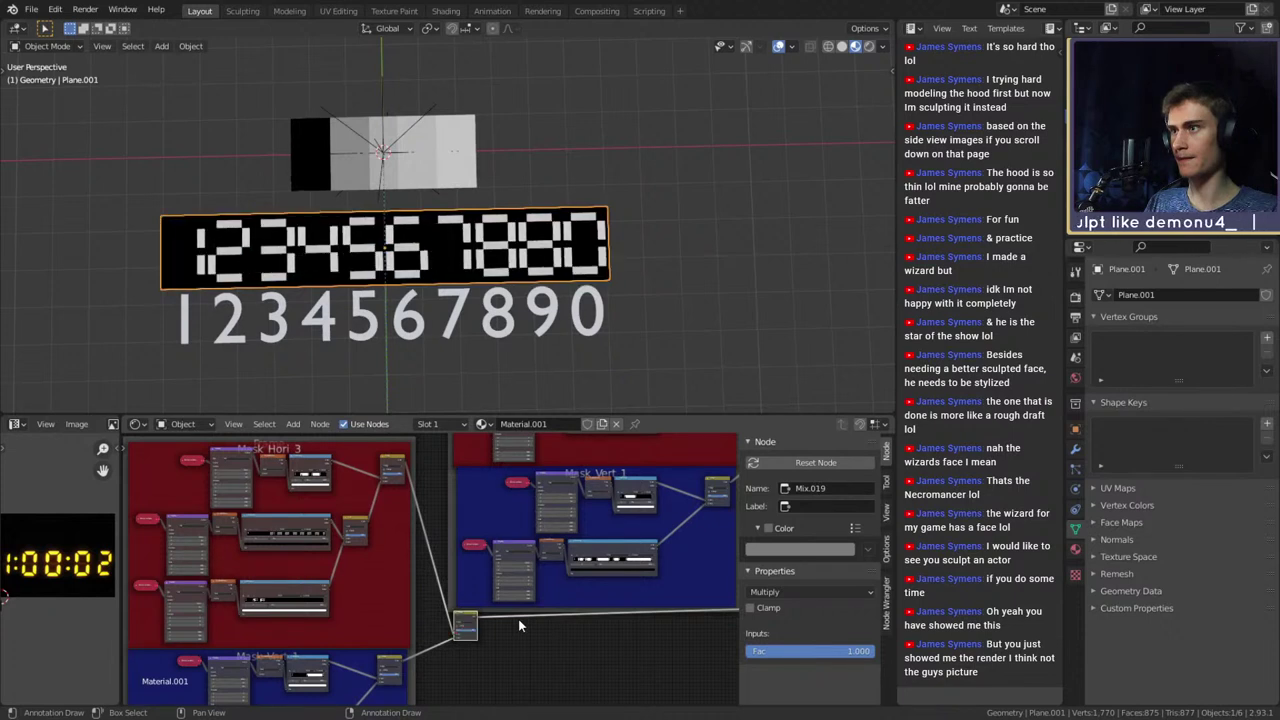
pyautogui.press('m')
pyautogui.moveTo(650, 587); pyautogui.dragTo(472, 652, button='middle')
pyautogui.moveTo(574, 590)
pyautogui.mouseDown(button='middle')
pyautogui.moveTo(619, 528)
pyautogui.moveTo(562, 605)
pyautogui.mouseUp(button='middle')
pyautogui.press('m')
# Preview the upper ColorRamp of Mask_Vert_1 on the plane, and return the preview to the final Add node
pyautogui.scroll(6, 561, 601)
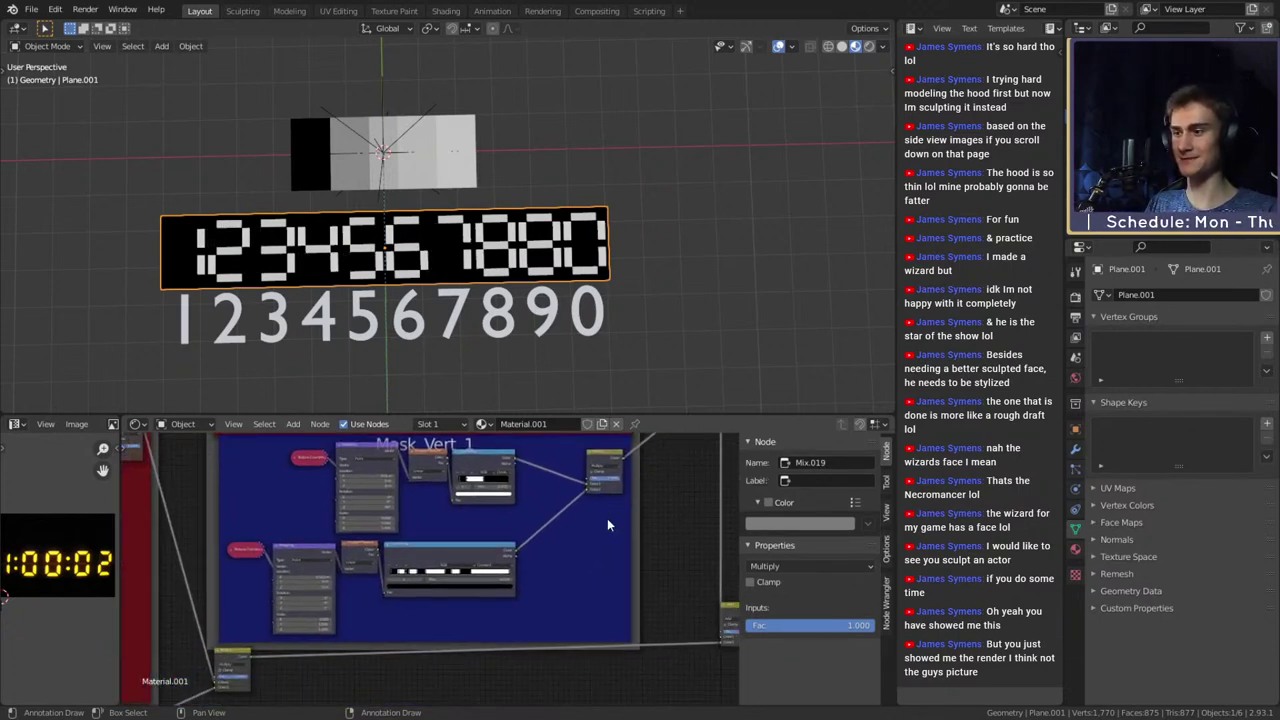
pyautogui.keyDown('ctrl'); pyautogui.keyDown('shift'); pyautogui.click(449, 496); pyautogui.keyUp('shift'); pyautogui.keyUp('ctrl')
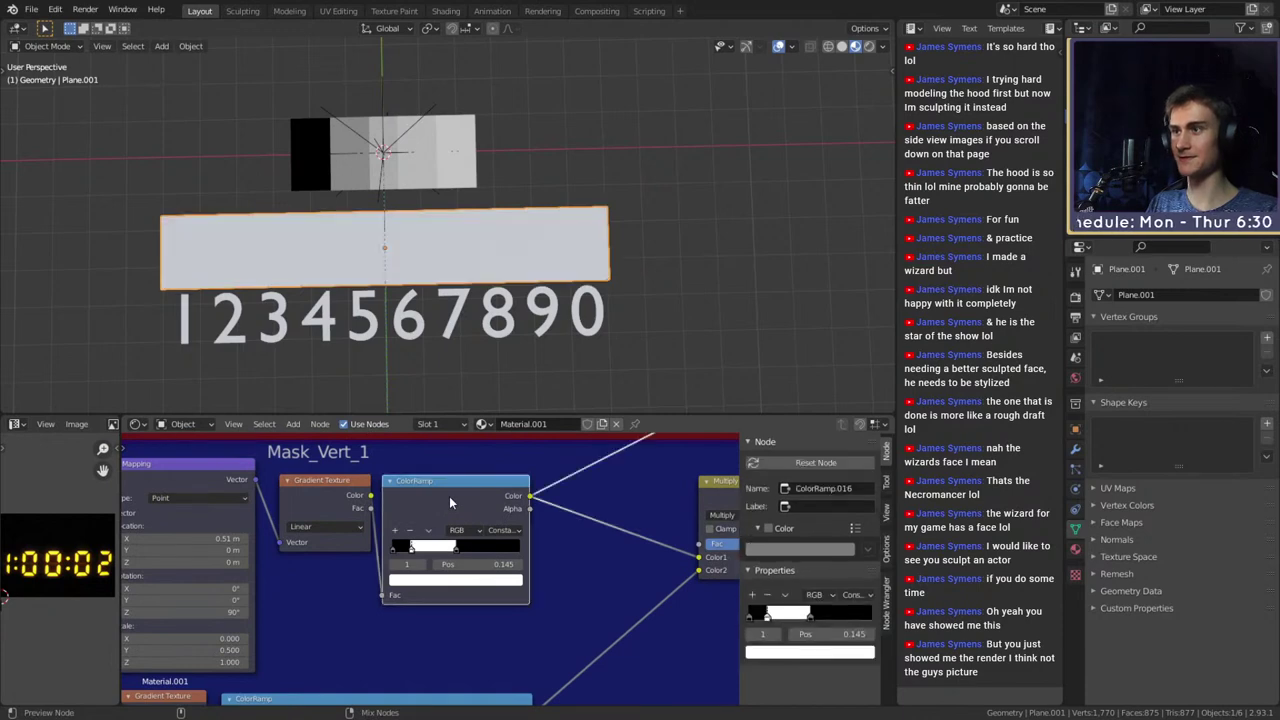
pyautogui.scroll(-5, 450, 497)
pyautogui.moveTo(597, 554); pyautogui.dragTo(428, 634, button='middle')
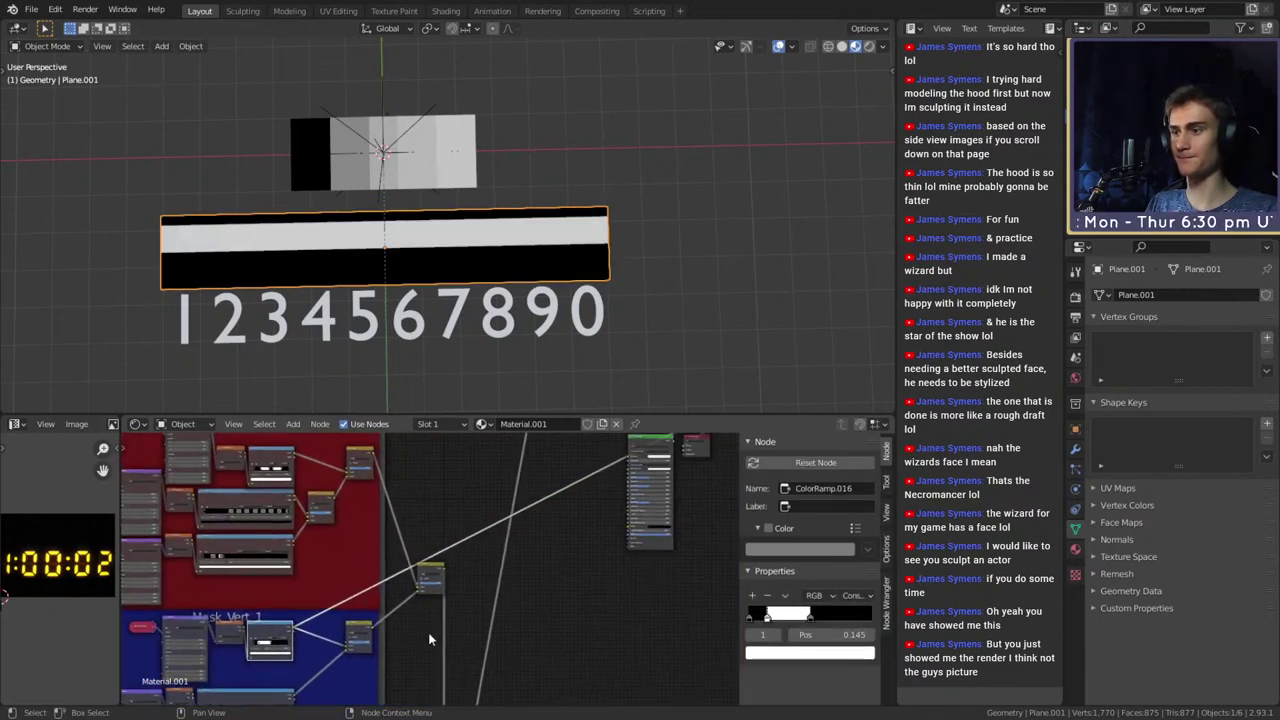
pyautogui.moveTo(522, 557); pyautogui.dragTo(466, 672, button='middle')
pyautogui.keyDown('ctrl'); pyautogui.keyDown('shift'); pyautogui.click(497, 458); pyautogui.keyUp('shift'); pyautogui.keyUp('ctrl')
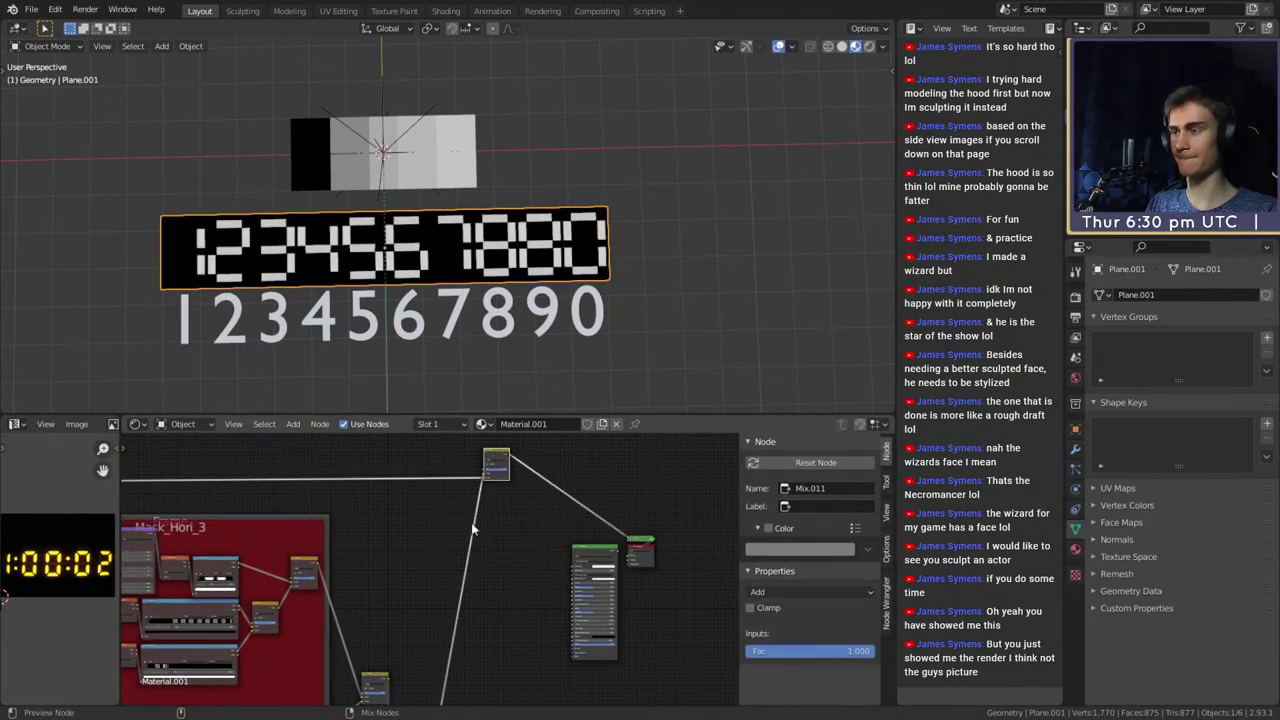
# Try adding a black stop near the right end of the lower ColorRamp in the Mask_Vert_1 frame for the upper vertical segments
pyautogui.moveTo(471, 522); pyautogui.dragTo(521, 626, button='middle')
pyautogui.scroll(8, 521, 626)
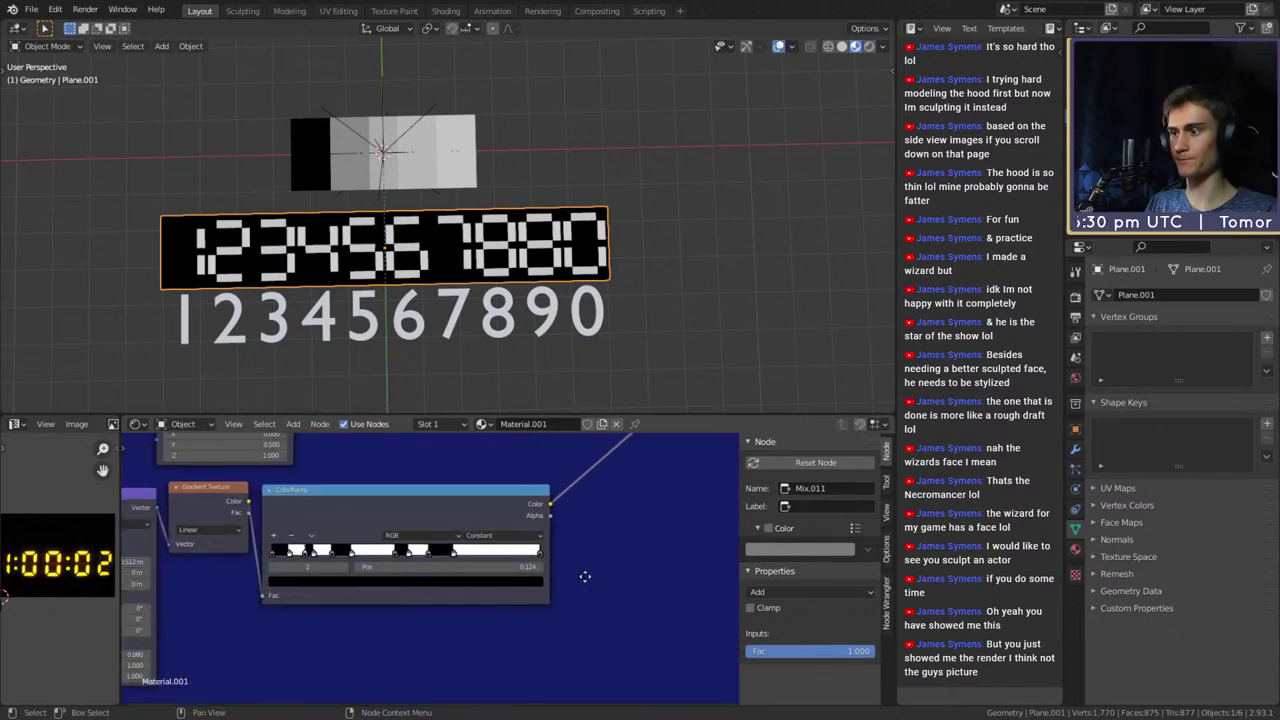
pyautogui.moveTo(248, 528); pyautogui.dragTo(430, 527, button='middle')
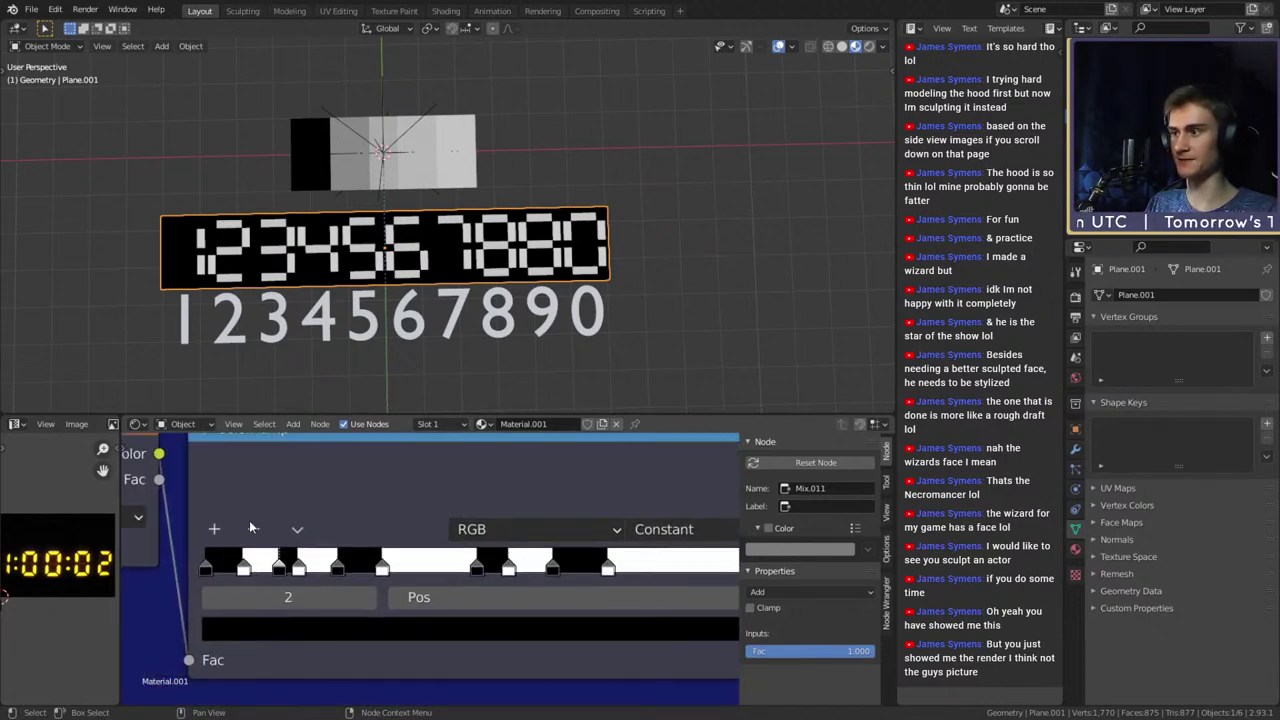
pyautogui.click(214, 528)
pyautogui.click(295, 628)
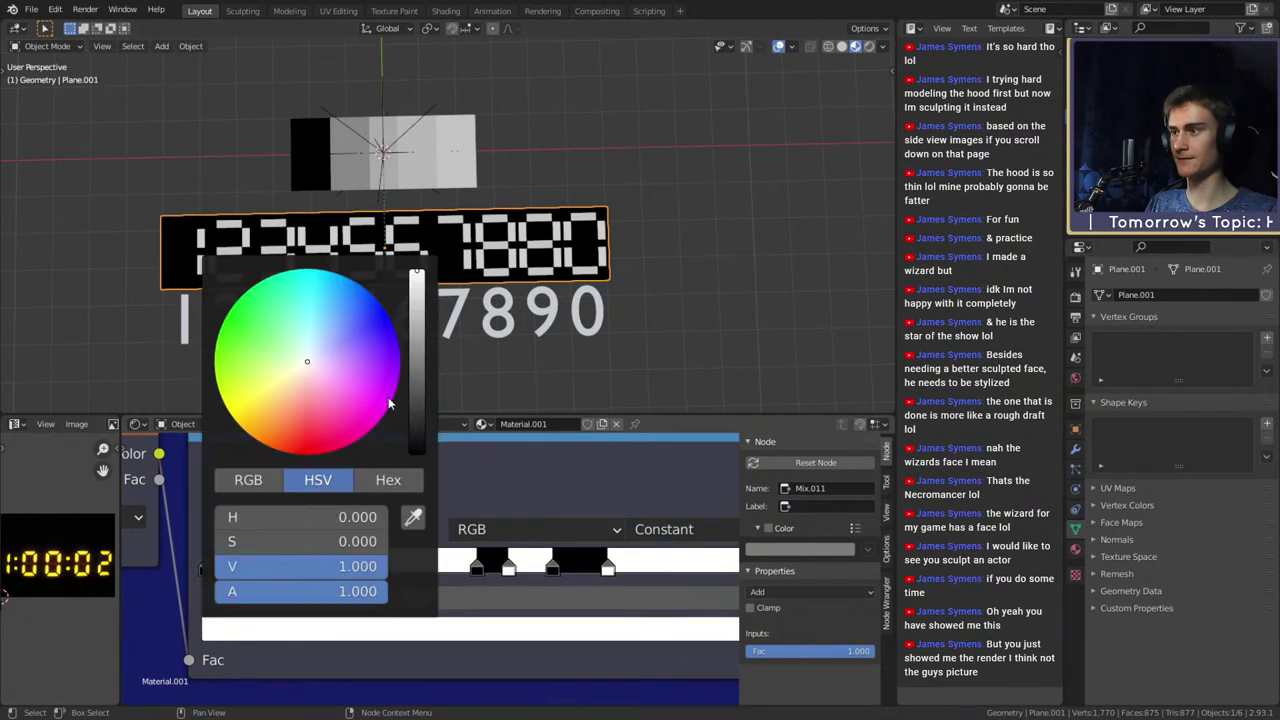
pyautogui.moveTo(423, 367); pyautogui.dragTo(413, 462)
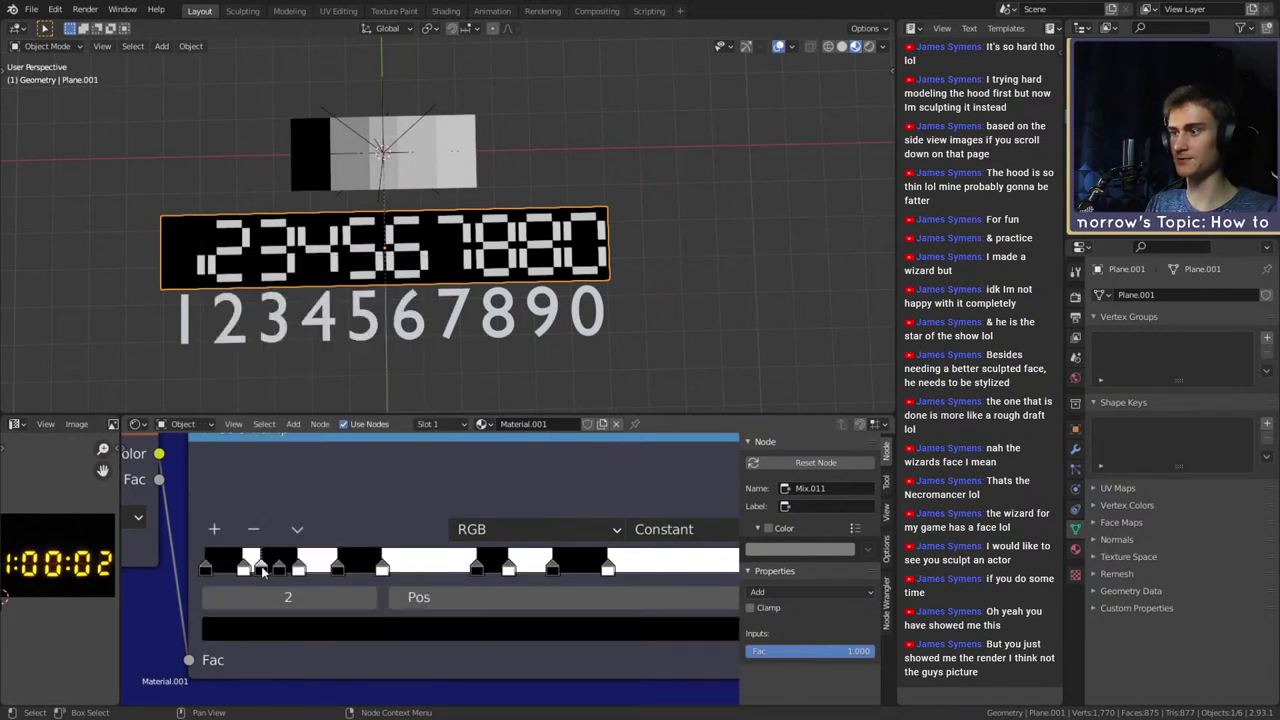
pyautogui.moveTo(545, 566); pyautogui.dragTo(645, 566)
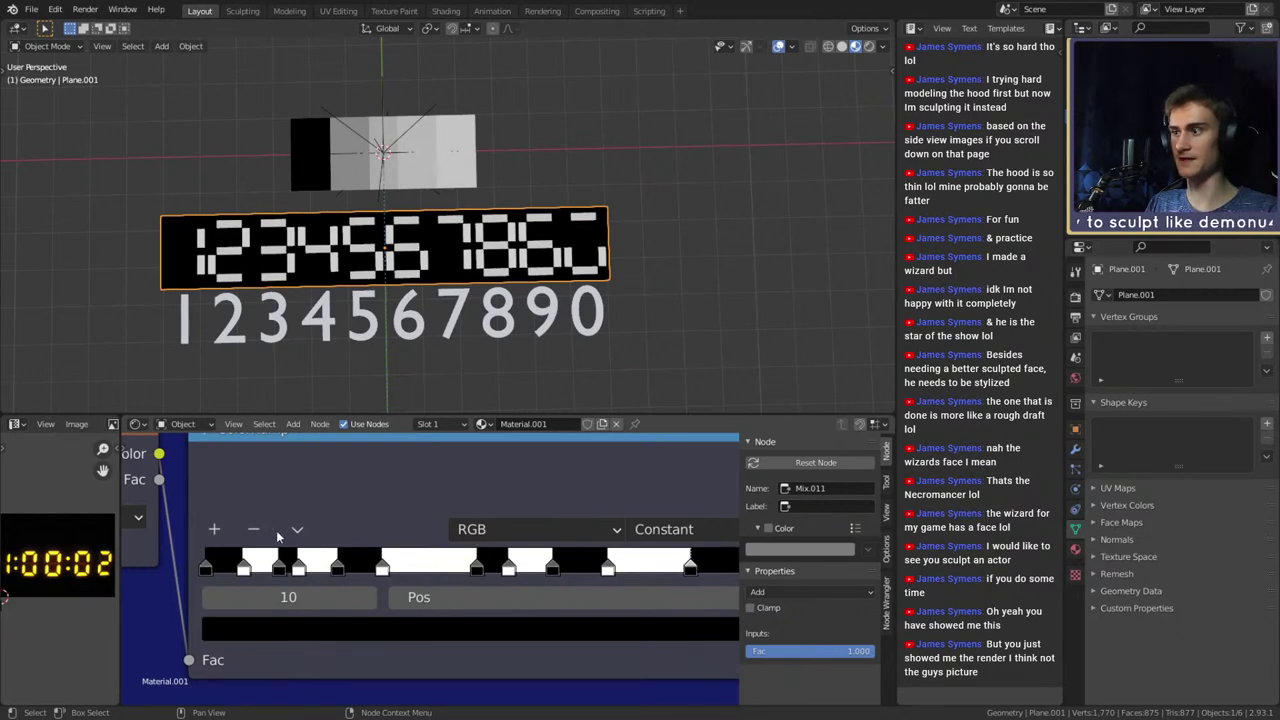
# Preview the Multiply node of the Mask_Vert_1 frame for the lower vertical segments, and return the preview to the final Add node
pyautogui.scroll(-10, 560, 630)
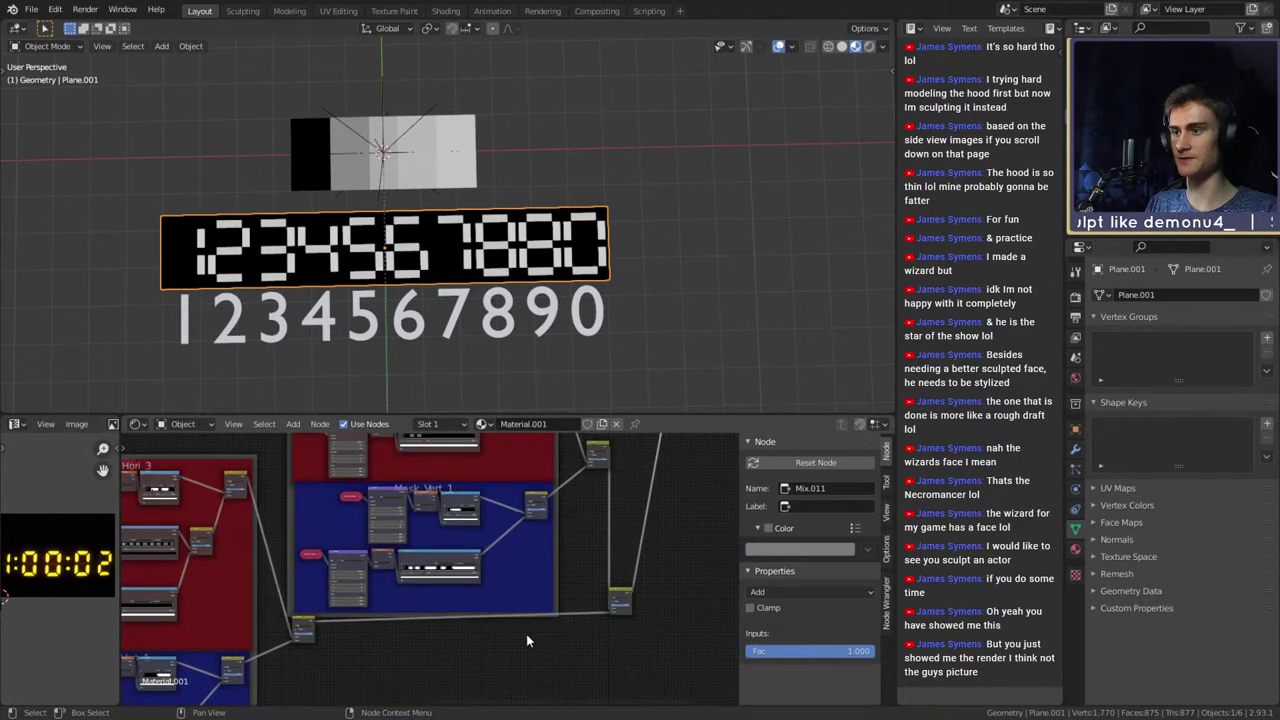
pyautogui.moveTo(545, 628)
pyautogui.mouseDown(button='middle')
pyautogui.moveTo(496, 671)
pyautogui.moveTo(608, 568)
pyautogui.mouseUp(button='middle')
pyautogui.moveTo(448, 612); pyautogui.dragTo(629, 622, button='middle')
pyautogui.scroll(4, 629, 622)
pyautogui.moveTo(484, 638)
pyautogui.mouseDown(button='middle')
pyautogui.moveTo(552, 634)
pyautogui.moveTo(600, 567)
pyautogui.moveTo(577, 552)
pyautogui.moveTo(505, 609)
pyautogui.mouseUp(button='middle')
pyautogui.scroll(5, 557, 579)
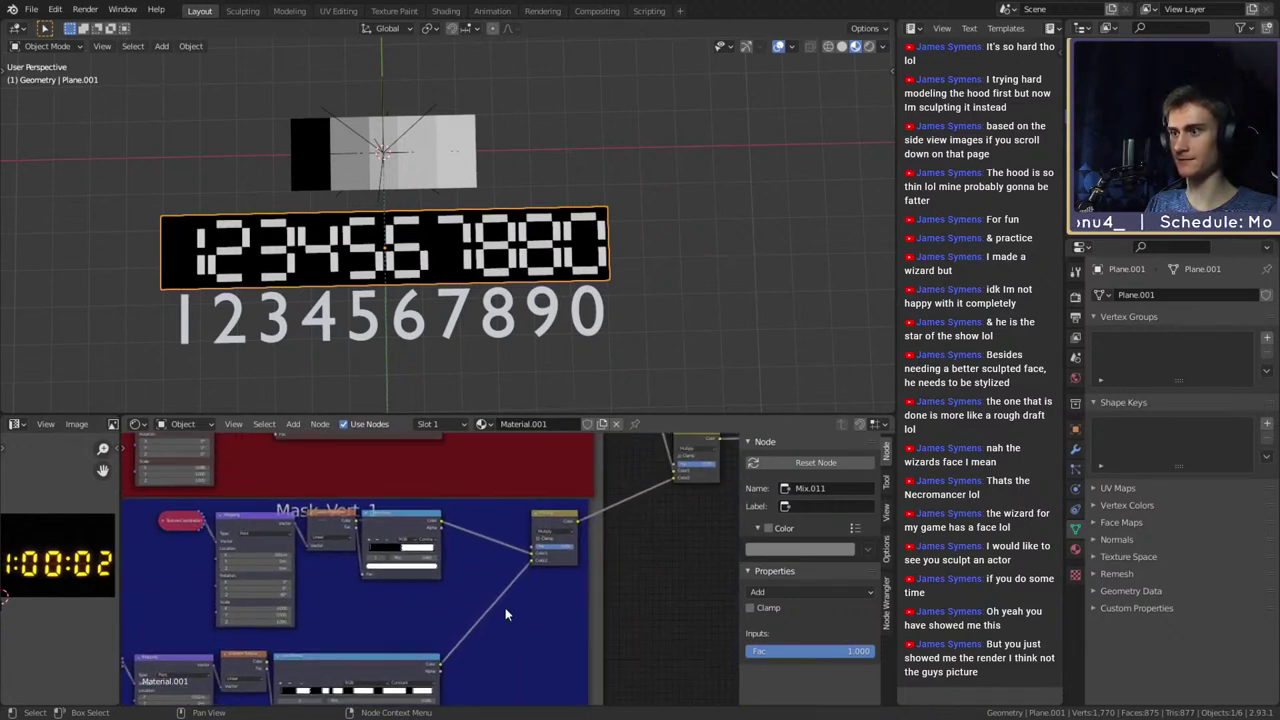
pyautogui.keyDown('ctrl'); pyautogui.keyDown('shift'); pyautogui.click(546, 524); pyautogui.keyUp('shift'); pyautogui.keyUp('ctrl')
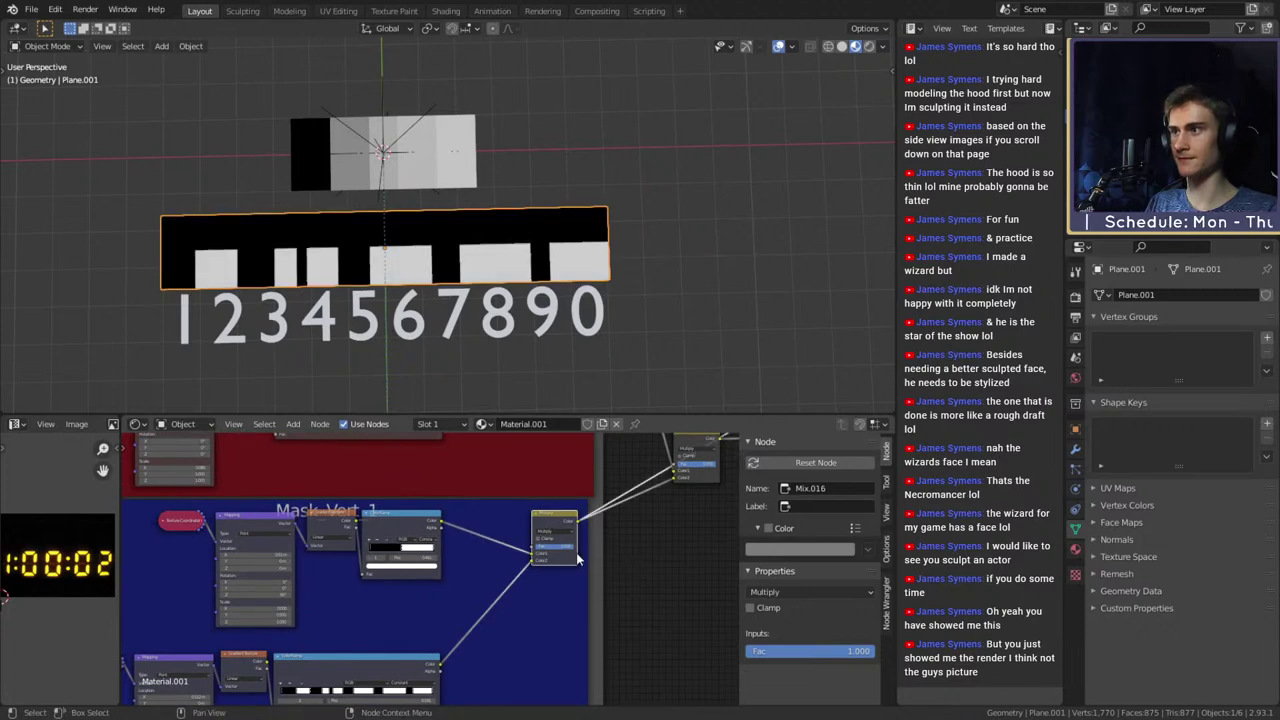
pyautogui.scroll(-6, 634, 553)
pyautogui.moveTo(634, 553); pyautogui.dragTo(500, 634, button='middle')
pyautogui.moveTo(724, 444); pyautogui.dragTo(511, 610, button='middle')
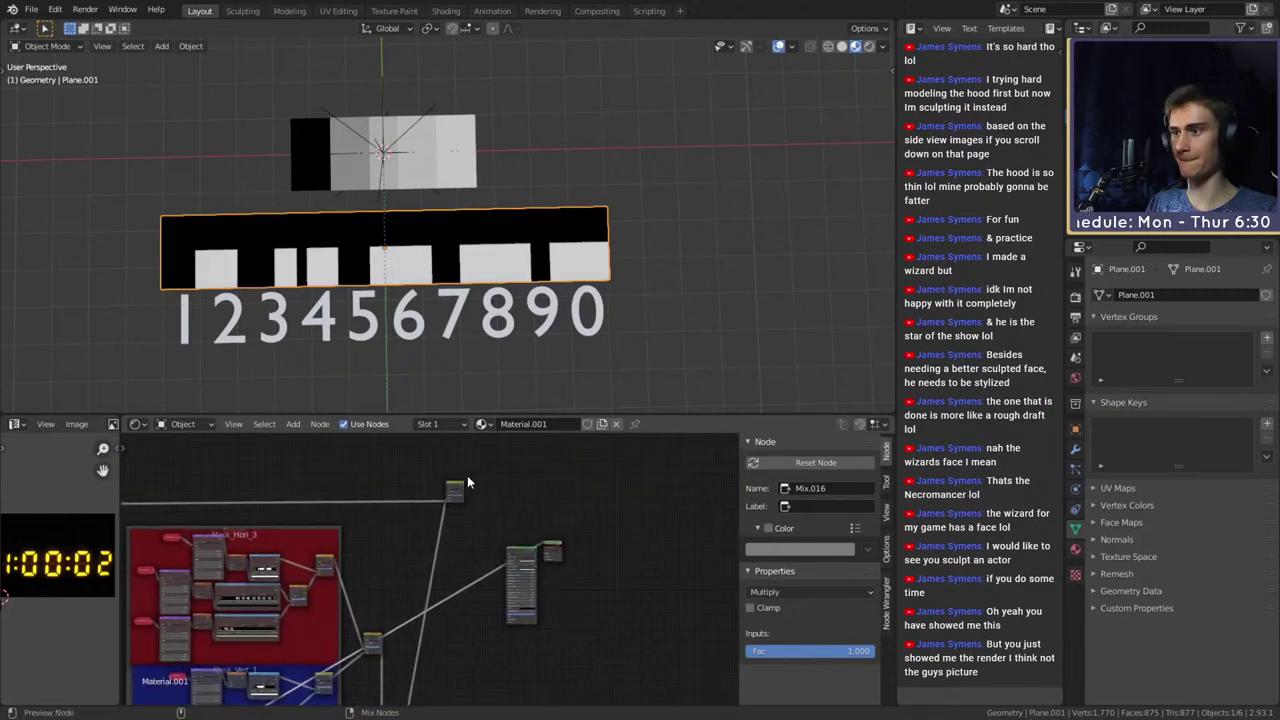
pyautogui.keyDown('ctrl'); pyautogui.keyDown('shift'); pyautogui.click(457, 486); pyautogui.keyUp('shift'); pyautogui.keyUp('ctrl')
# Move black stop 10 of the lower ColorRamp in the Mask_Vert_1 frame to position 0.800 to trim the 9
pyautogui.moveTo(430, 655); pyautogui.dragTo(616, 529, button='middle')
pyautogui.scroll(10, 529, 635)
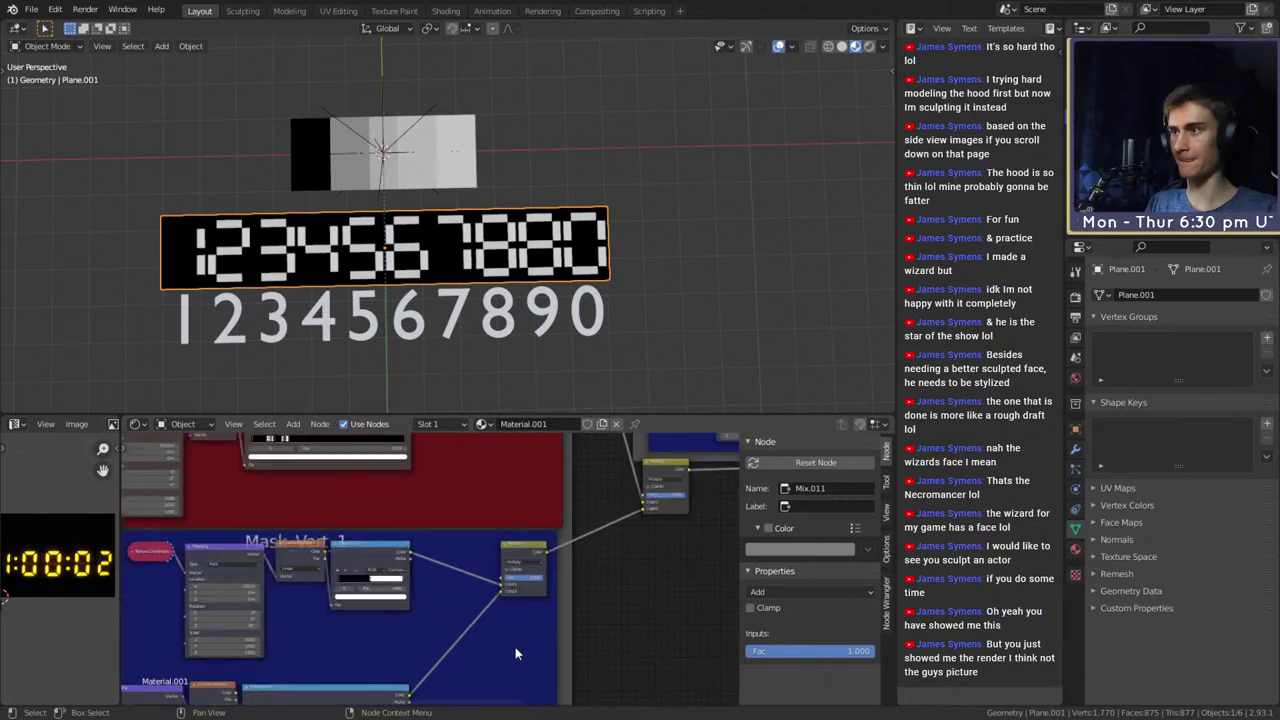
pyautogui.moveTo(500, 660); pyautogui.dragTo(531, 566, button='middle')
pyautogui.scroll(4, 520, 509)
pyautogui.moveTo(520, 503); pyautogui.dragTo(583, 585, button='middle')
pyautogui.scroll(4, 583, 585)
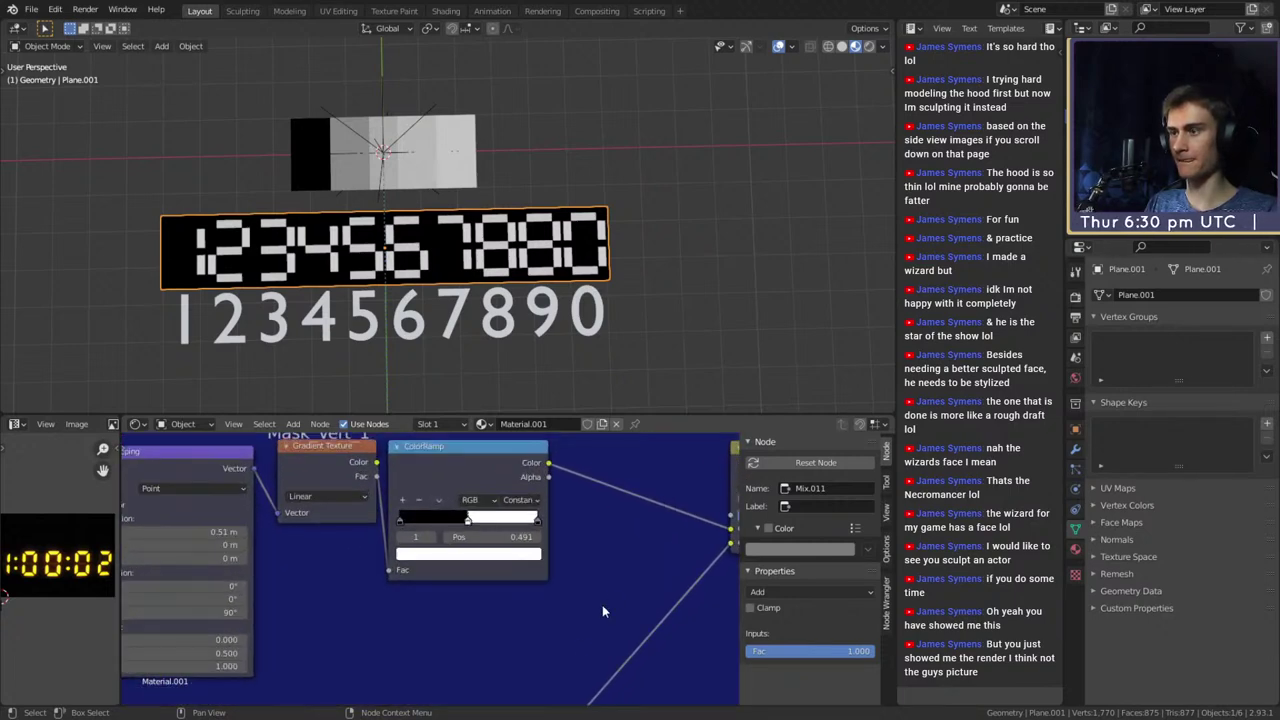
pyautogui.moveTo(588, 698); pyautogui.dragTo(646, 582, button='middle')
pyautogui.scroll(5, 622, 582)
pyautogui.scroll(2, 646, 582)
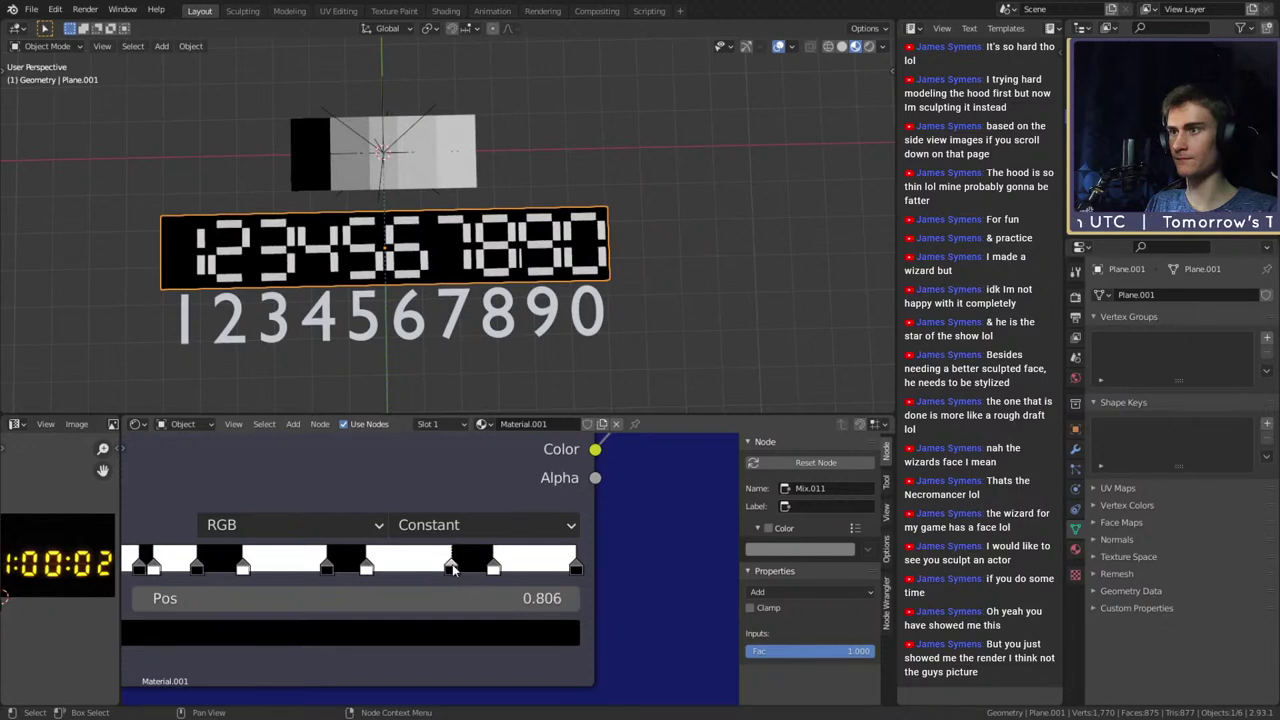
pyautogui.scroll(-3, 637, 580)
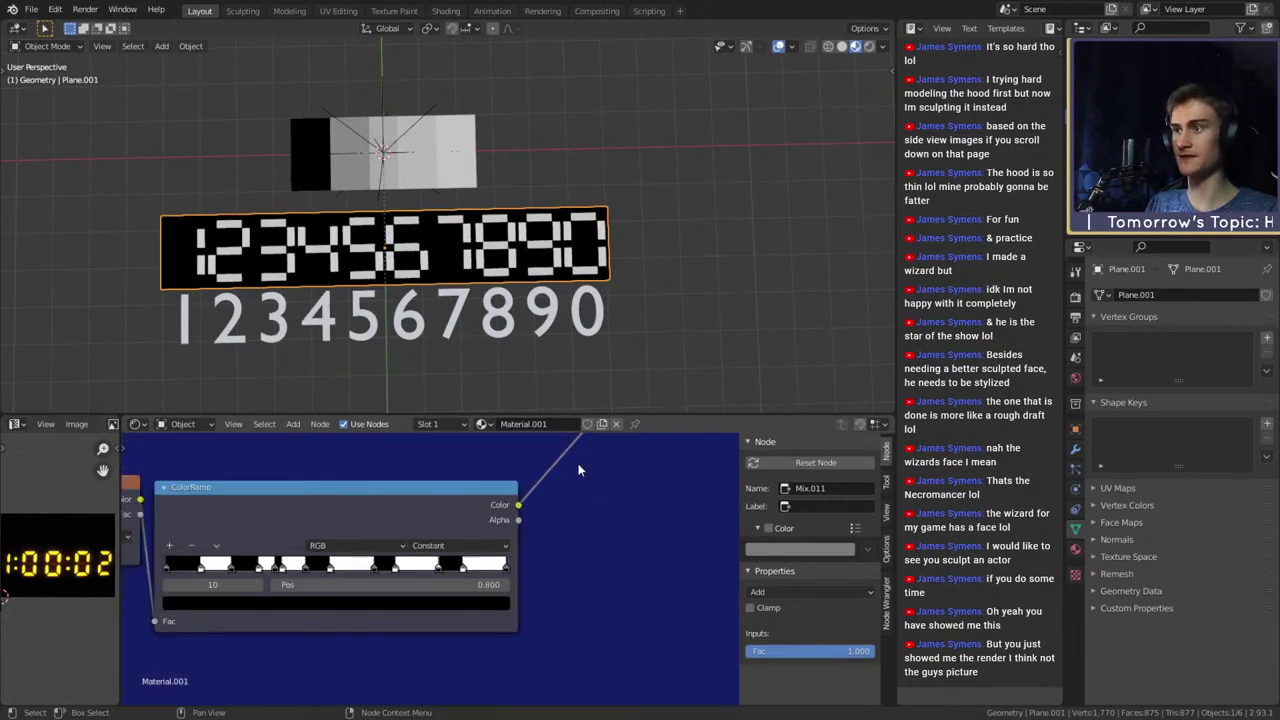
pyautogui.scroll(-4, 520, 305)
pyautogui.scroll(4, 515, 312)
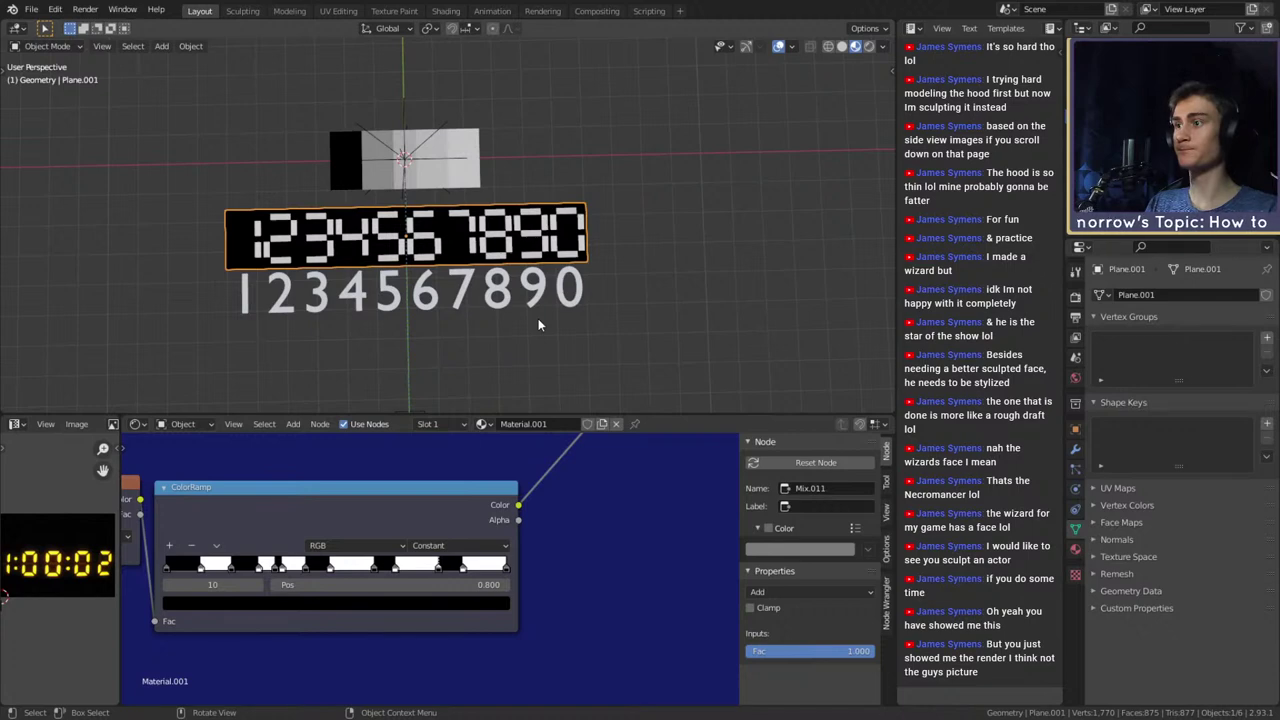
# Link the 0.510 Combine XYZ vector to the Location of the upper Mapping node in the Mask_Hori_3 frame
pyautogui.scroll(-6, 480, 580)
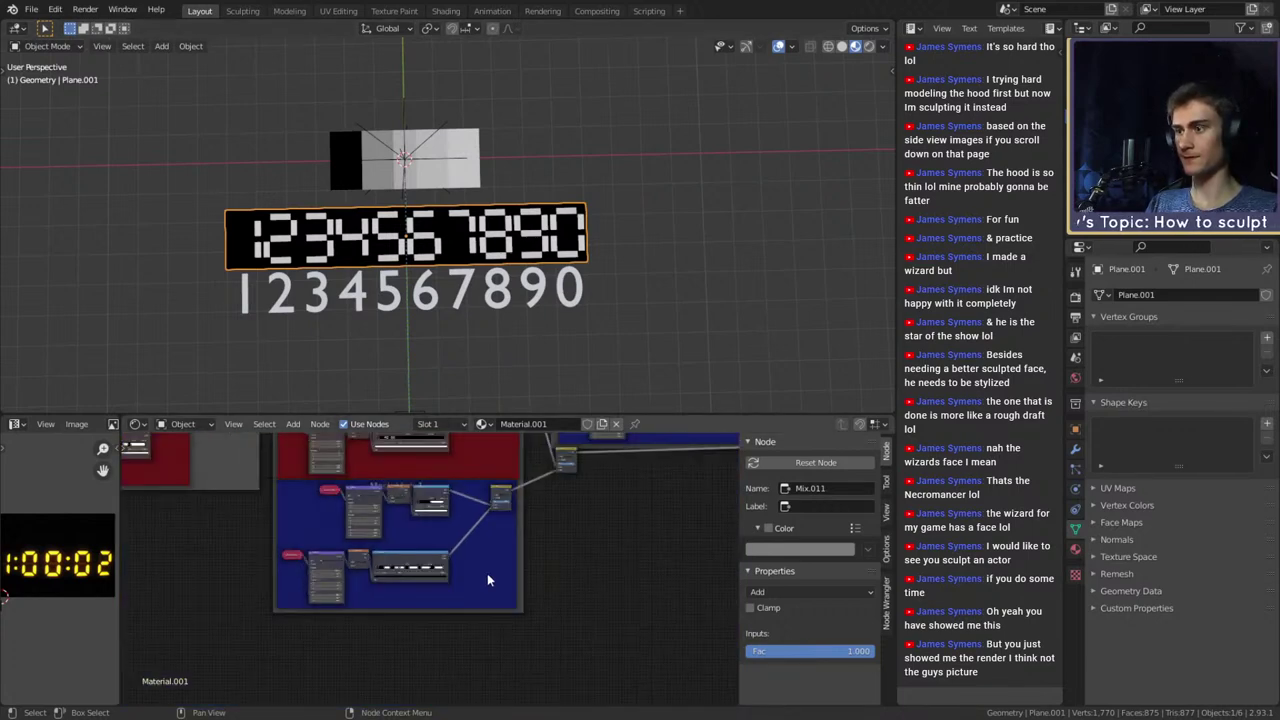
pyautogui.scroll(-6, 488, 575)
pyautogui.moveTo(527, 550); pyautogui.dragTo(521, 649, button='middle')
pyautogui.moveTo(452, 518); pyautogui.dragTo(375, 655, button='middle')
pyautogui.scroll(6, 505, 591)
pyautogui.scroll(8, 428, 564)
pyautogui.click(350, 510)
pyautogui.moveTo(349, 509); pyautogui.dragTo(371, 539, button='middle')
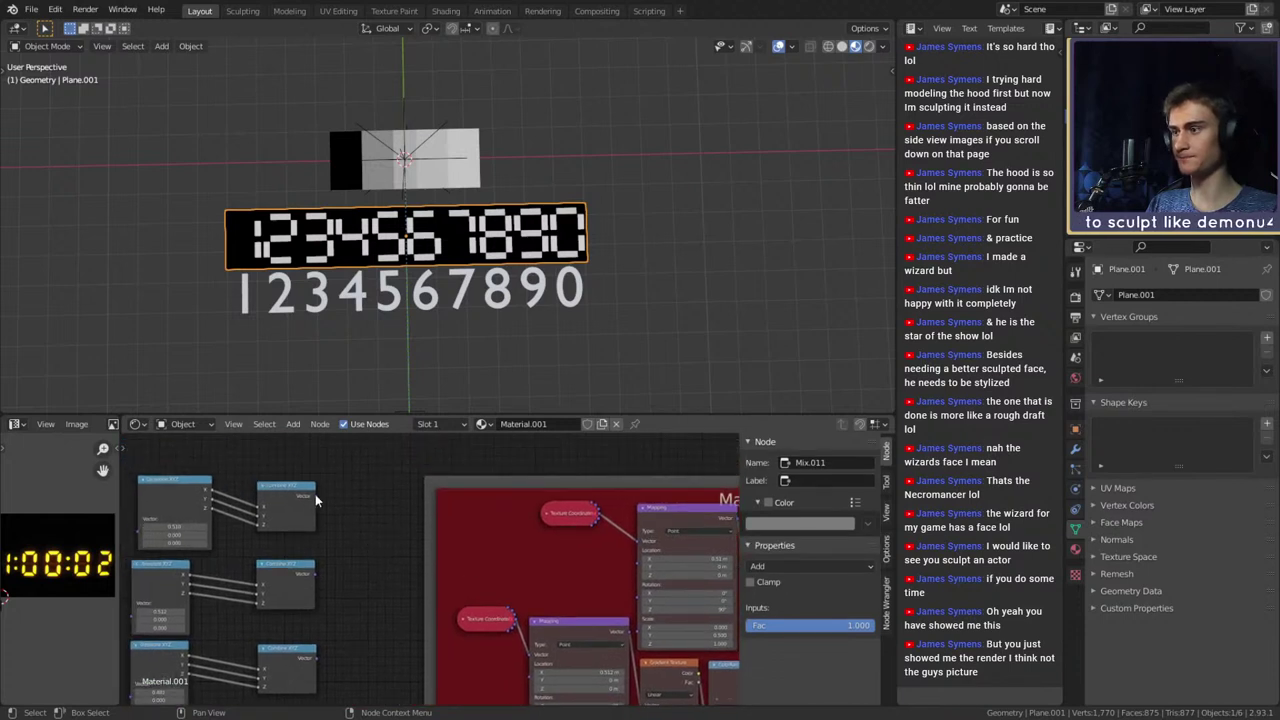
pyautogui.moveTo(315, 495); pyautogui.dragTo(557, 567)
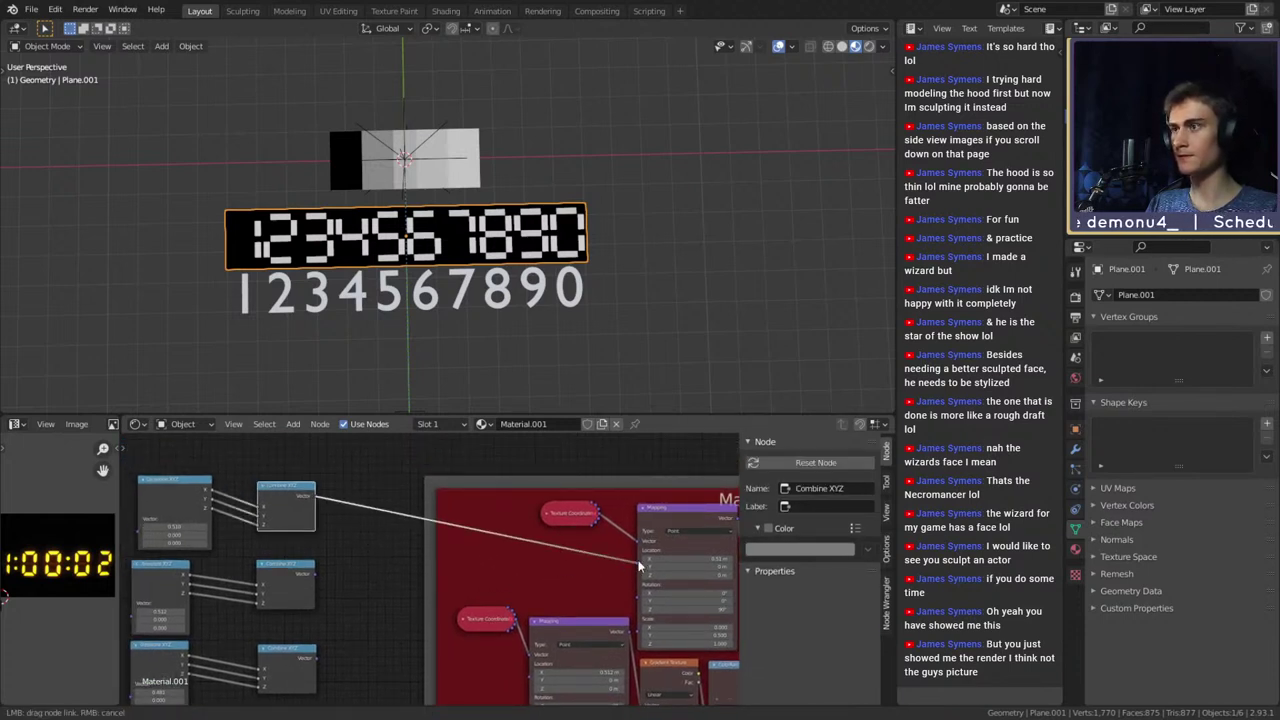
pyautogui.moveTo(640, 566); pyautogui.dragTo(637, 551)
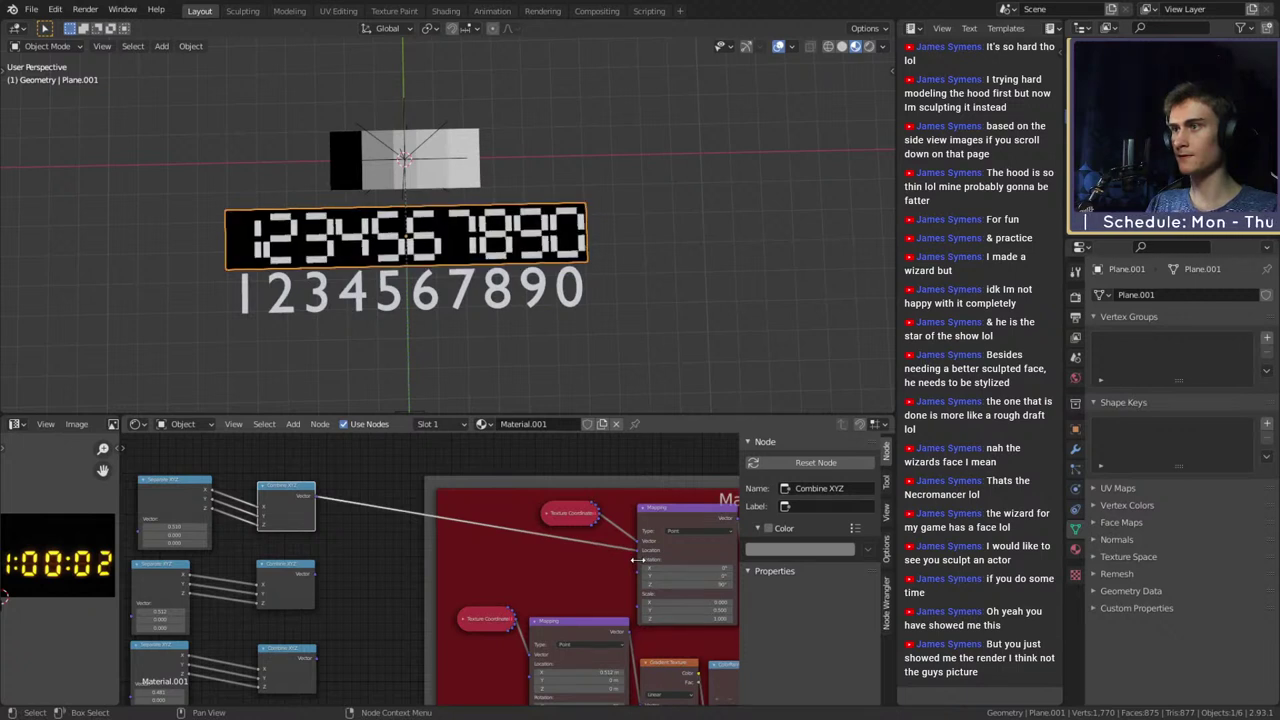
# Link the 0.512 Combine XYZ vector to the Location of the two lower Mapping nodes in the same Mask_Hori_3 frame
pyautogui.moveTo(312, 515); pyautogui.dragTo(301, 460, button='middle')
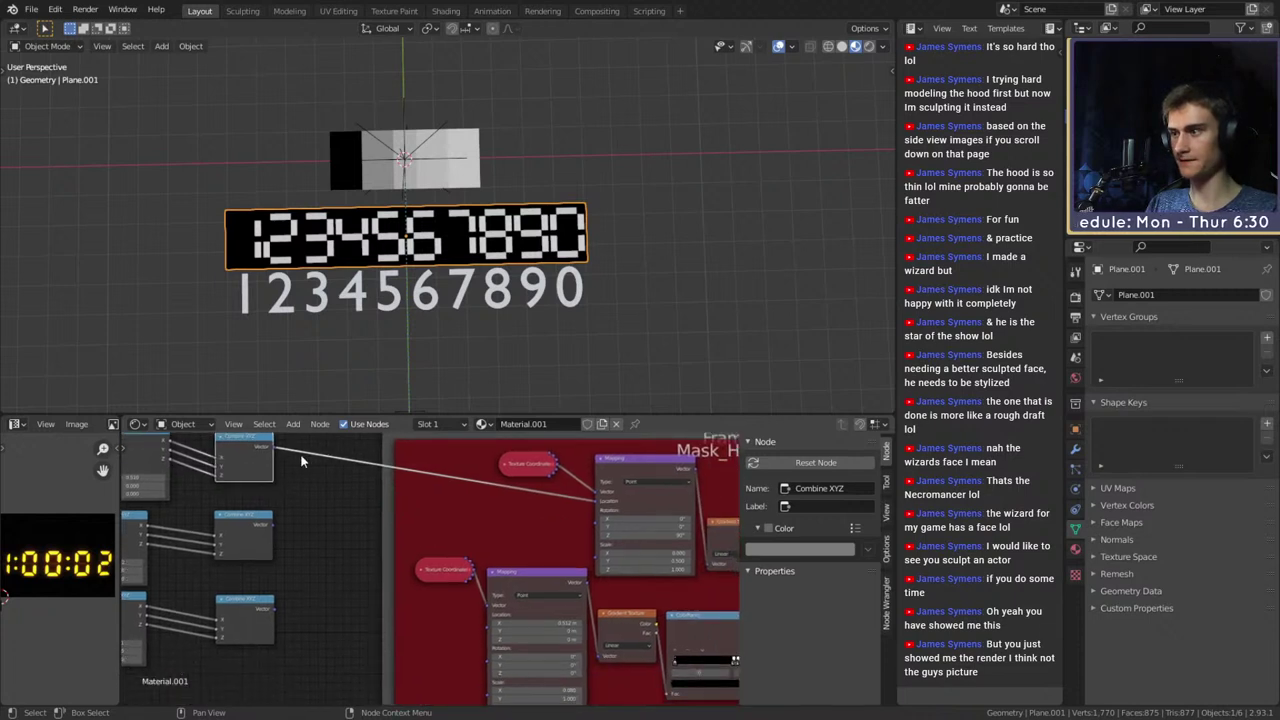
pyautogui.moveTo(341, 517); pyautogui.dragTo(417, 497, button='middle')
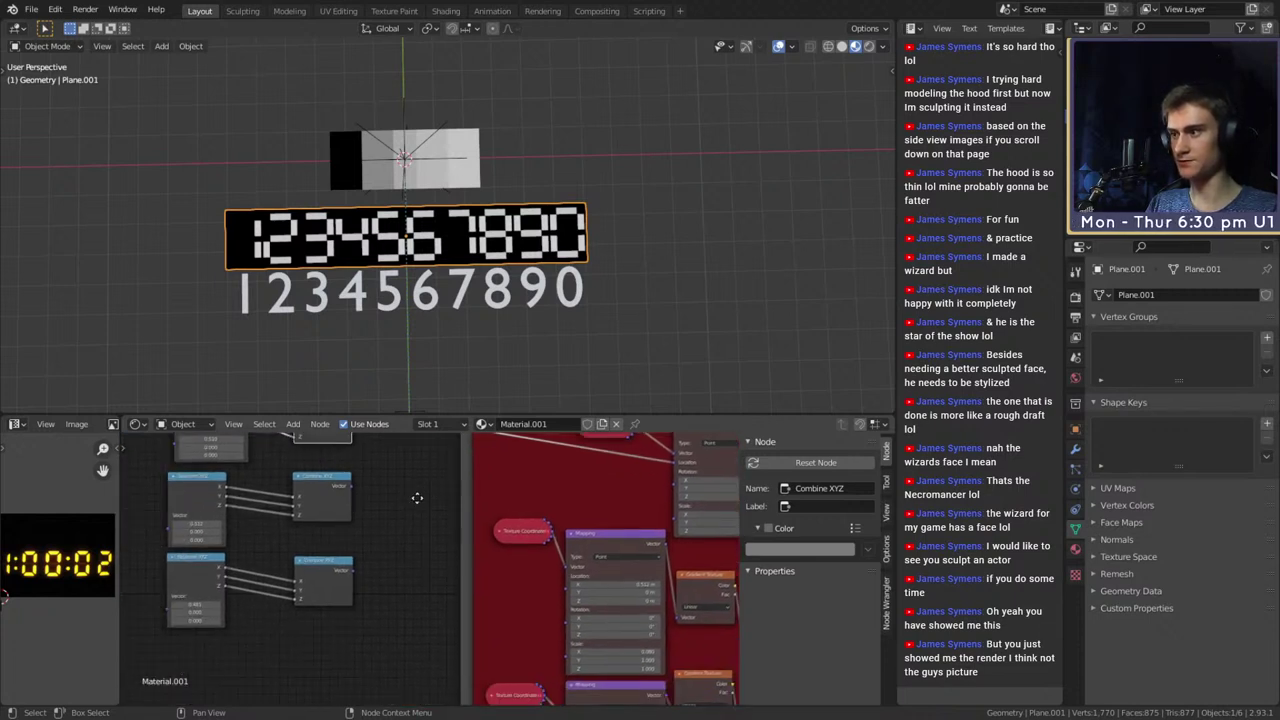
pyautogui.moveTo(350, 487); pyautogui.dragTo(564, 588)
pyautogui.scroll(-5, 538, 510)
pyautogui.moveTo(536, 509); pyautogui.dragTo(479, 495, button='middle')
pyautogui.scroll(4, 353, 524)
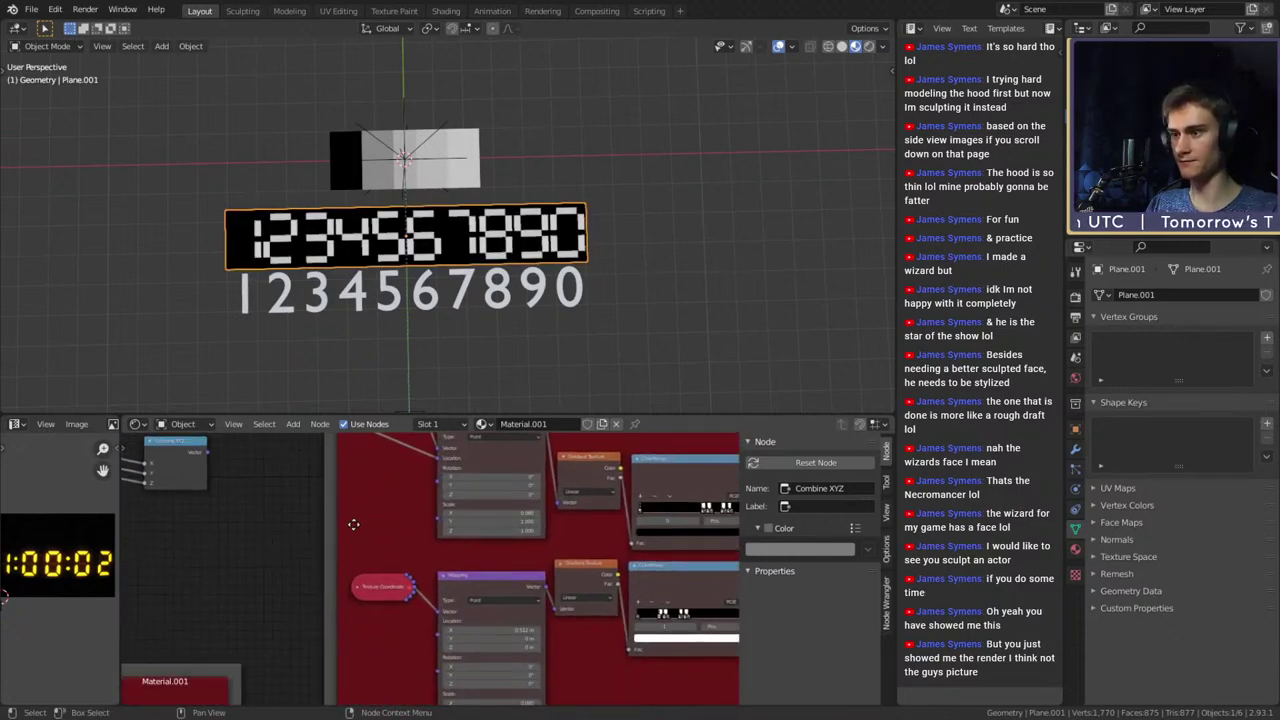
pyautogui.moveTo(353, 524); pyautogui.dragTo(479, 594, button='middle')
pyautogui.scroll(-3, 333, 467)
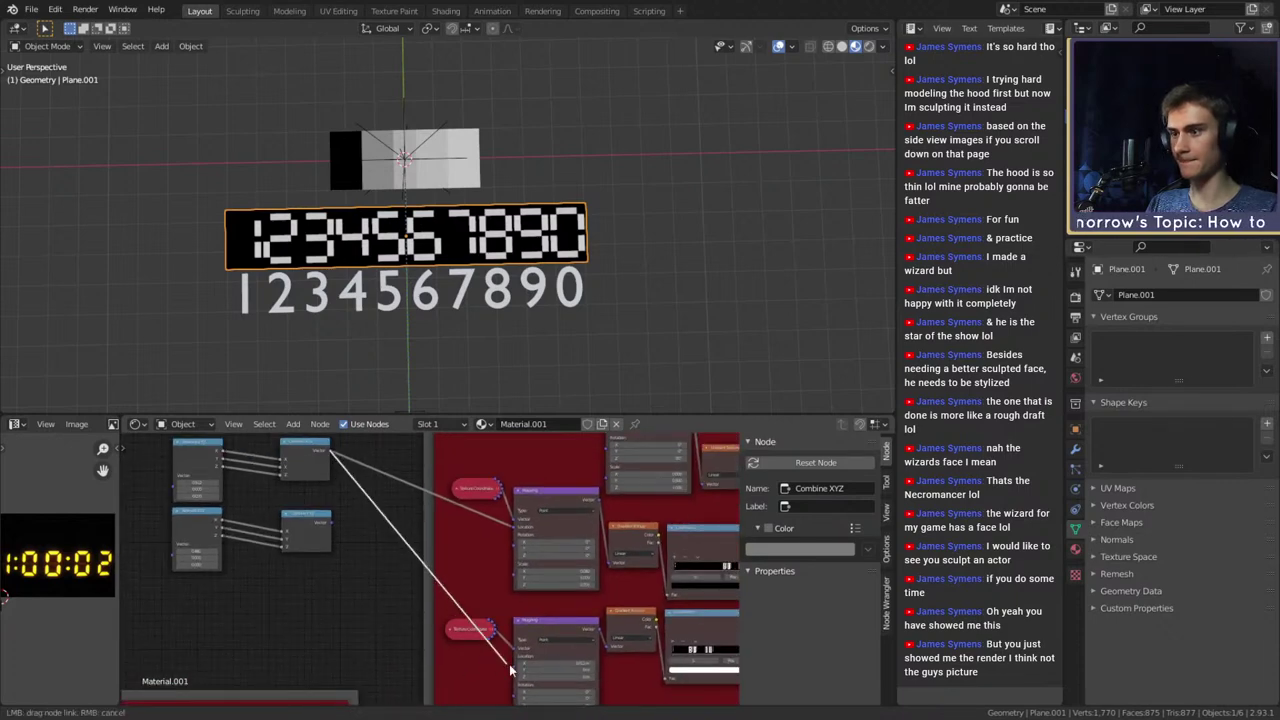
pyautogui.moveTo(516, 671); pyautogui.dragTo(515, 668)
# Move the third, unlinked Separate XYZ and Combine XYZ pair away to the grey frames at the start of the node tree
pyautogui.moveTo(431, 530); pyautogui.dragTo(331, 652, button='middle')
pyautogui.scroll(-5, 423, 580)
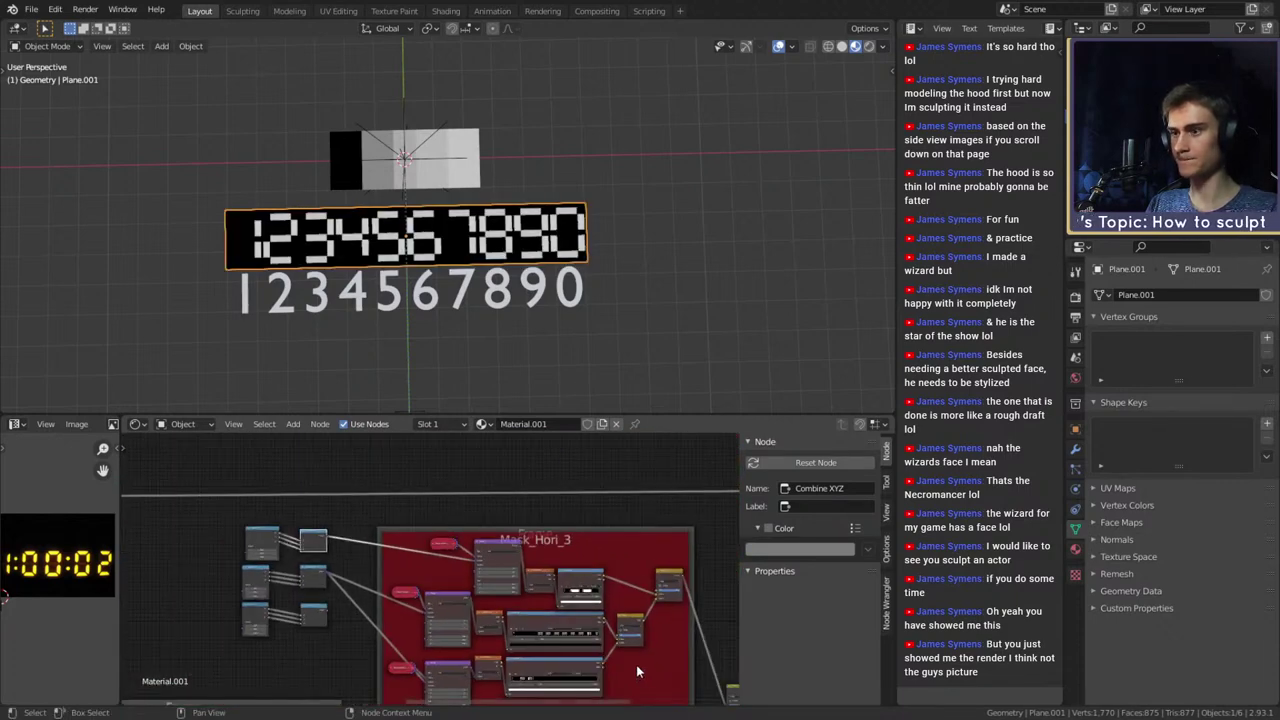
pyautogui.moveTo(637, 671); pyautogui.dragTo(485, 558, button='middle')
pyautogui.scroll(-6, 484, 553)
pyautogui.moveTo(242, 564); pyautogui.dragTo(387, 584, button='middle')
pyautogui.scroll(8, 388, 584)
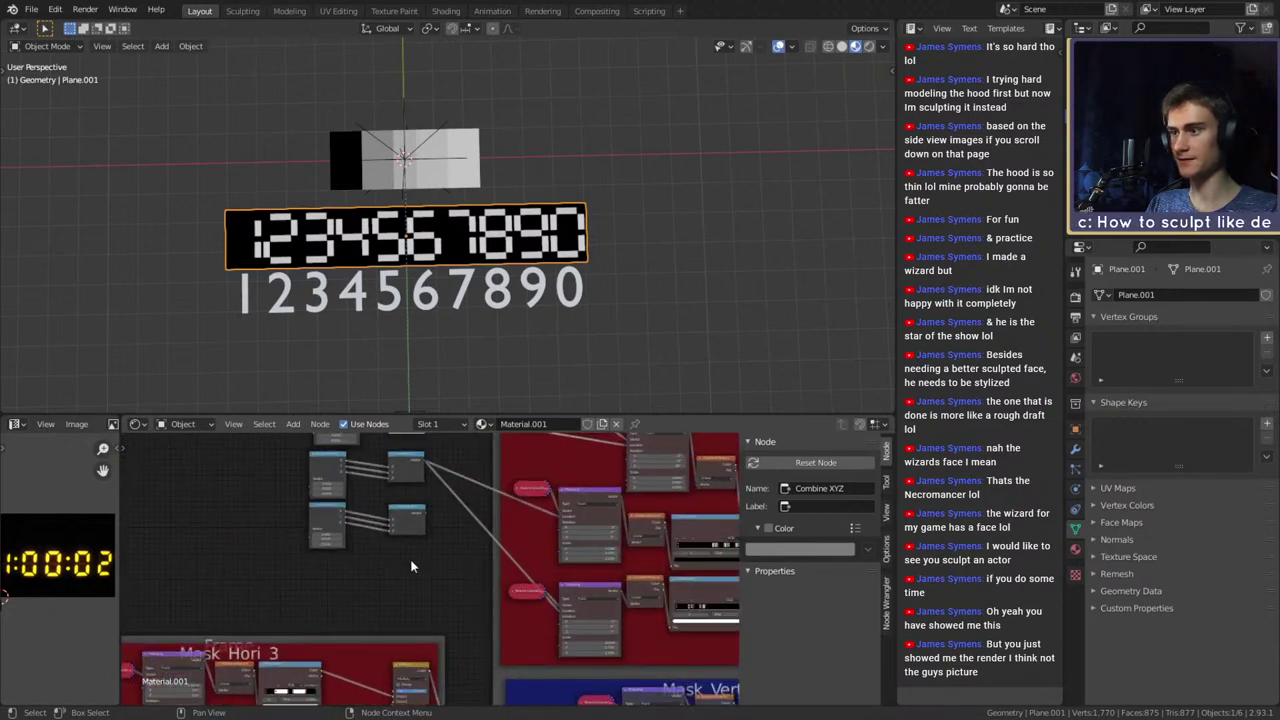
pyautogui.moveTo(450, 501); pyautogui.dragTo(323, 556)
pyautogui.scroll(-5, 337, 579)
pyautogui.moveTo(337, 579); pyautogui.dragTo(671, 547, button='middle')
pyautogui.scroll(-5, 523, 546)
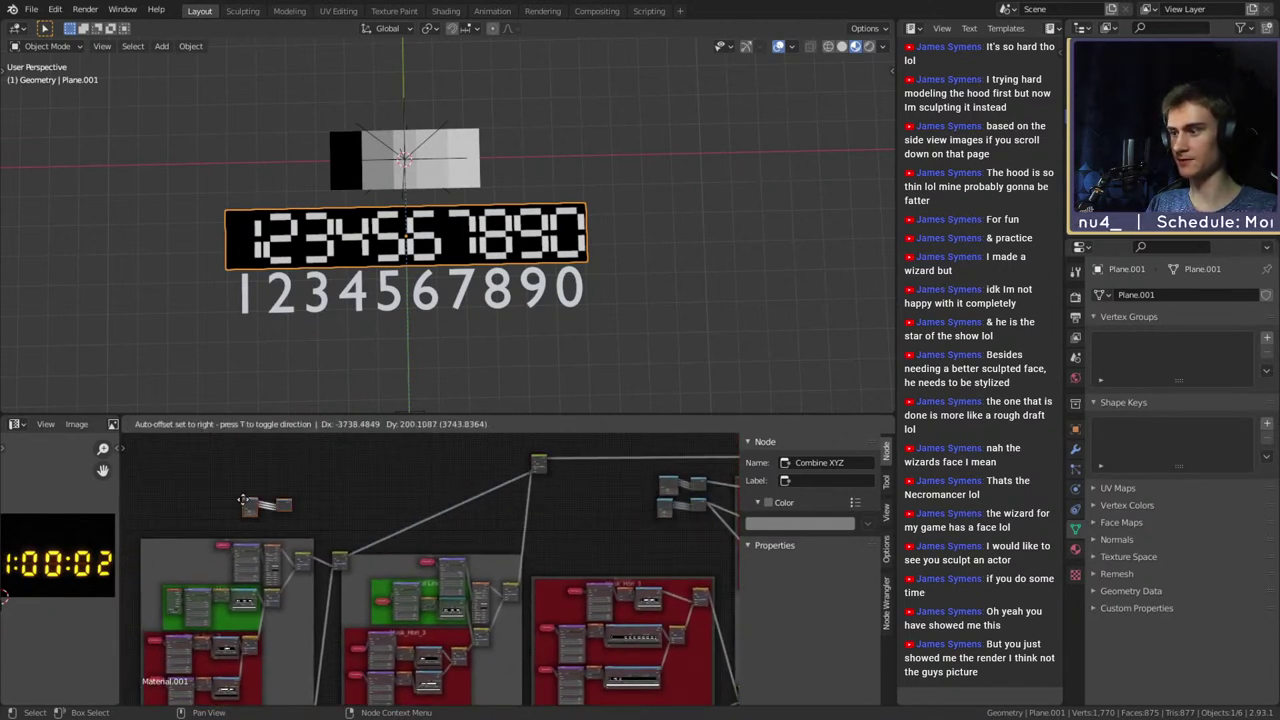
pyautogui.scroll(4, 355, 567)
pyautogui.scroll(5, 443, 586)
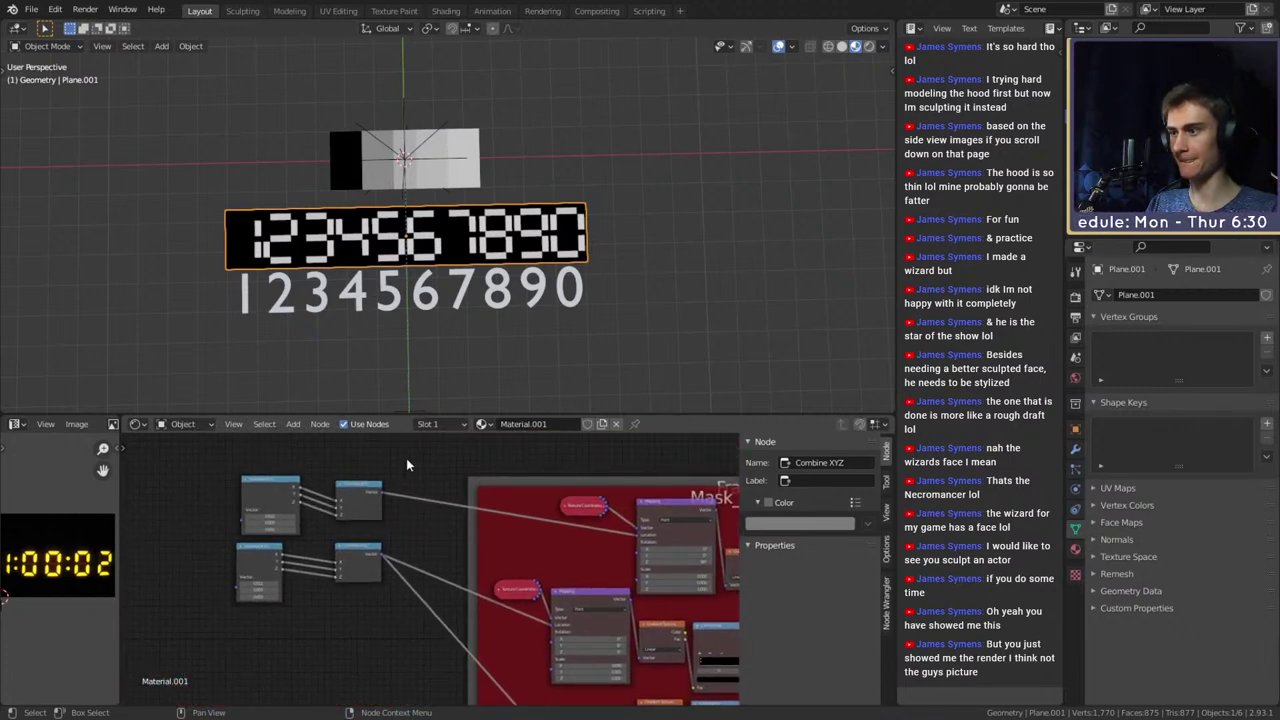
# Move the two linked Separate XYZ and Combine XYZ pairs down, closer to the adjacent Mask_Vert_1 frame
pyautogui.moveTo(406, 460); pyautogui.dragTo(211, 545)
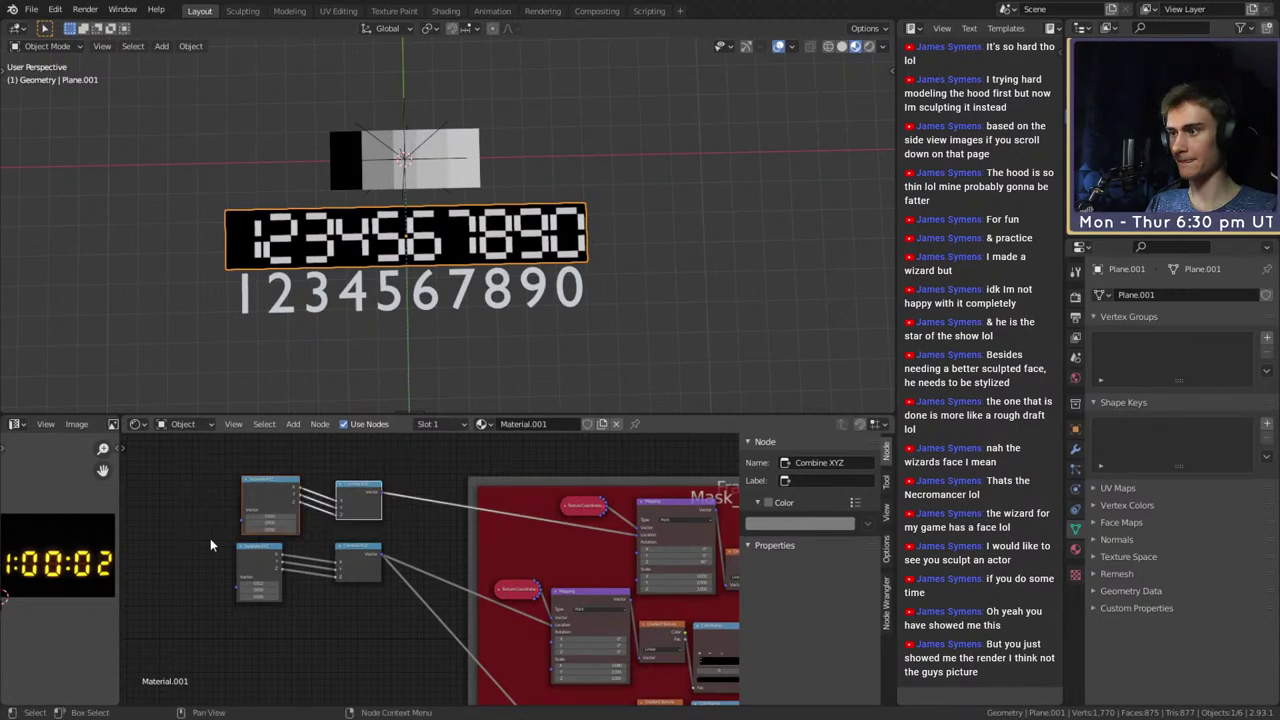
pyautogui.scroll(-4, 350, 480)
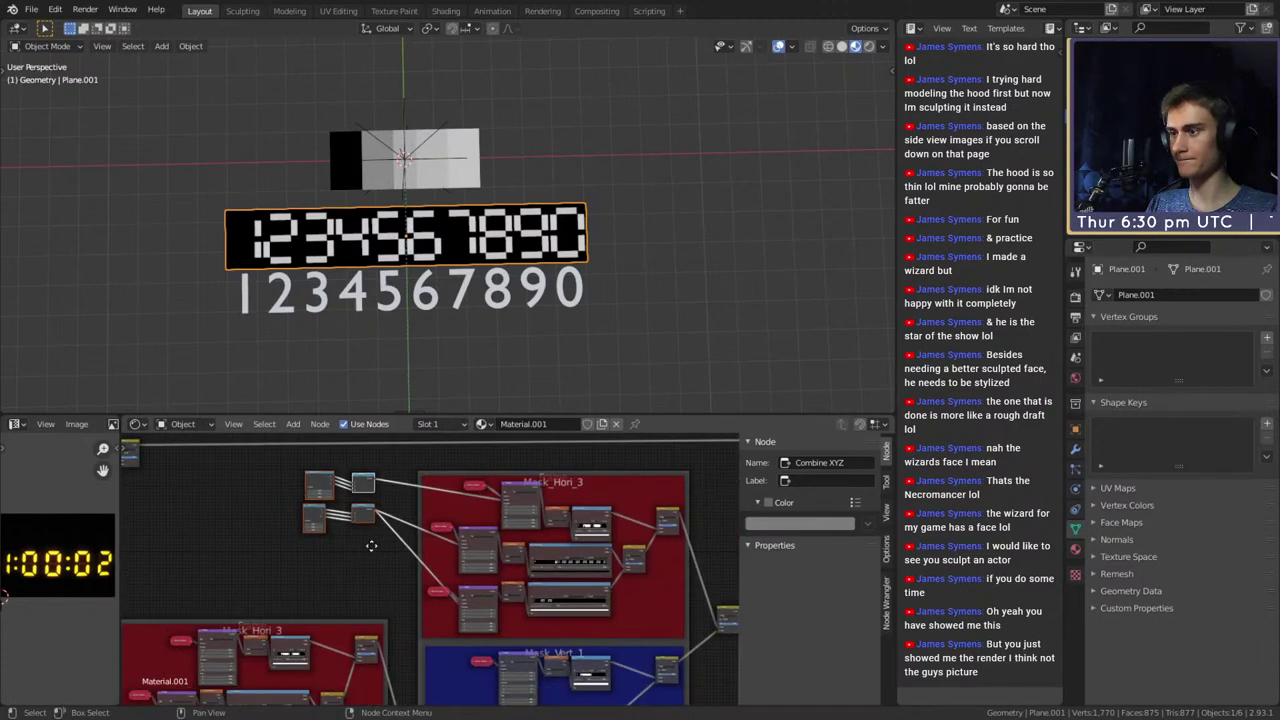
pyautogui.moveTo(344, 480); pyautogui.dragTo(431, 652)
pyautogui.moveTo(443, 638); pyautogui.dragTo(406, 621, button='middle')
pyautogui.scroll(6, 387, 563)
pyautogui.hotkey('ctrl', 'z')
pyautogui.scroll(-4, 387, 563)
pyautogui.scroll(-3, 387, 563)
pyautogui.moveTo(357, 478); pyautogui.dragTo(378, 530)
pyautogui.scroll(4, 384, 525)
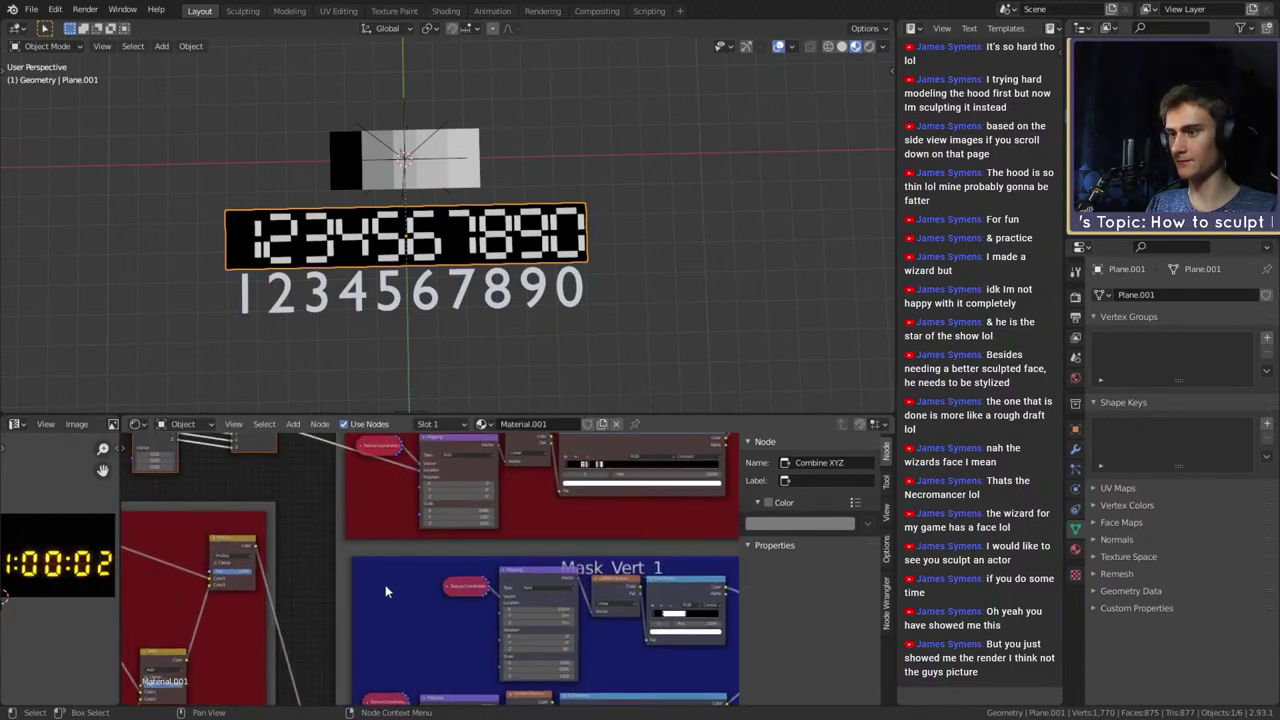
# Link the 0.510 Combine XYZ to the upper Mapping node's Location in Mask_Vert_1, and the 0.512 one to the lower Mapping node's
pyautogui.click(387, 588)
pyautogui.moveTo(381, 554); pyautogui.dragTo(400, 598, button='middle')
pyautogui.moveTo(377, 521); pyautogui.dragTo(374, 556, button='middle')
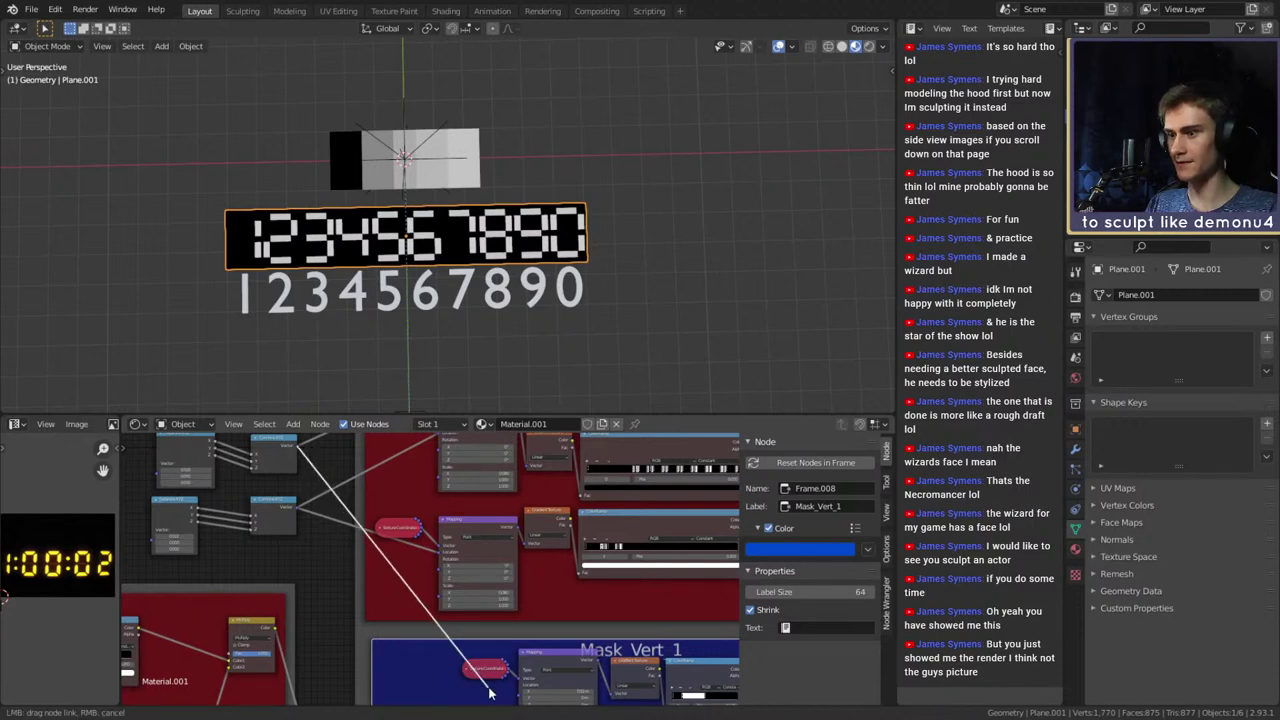
pyautogui.moveTo(515, 702); pyautogui.dragTo(438, 580, button='middle')
pyautogui.scroll(-6, 415, 492)
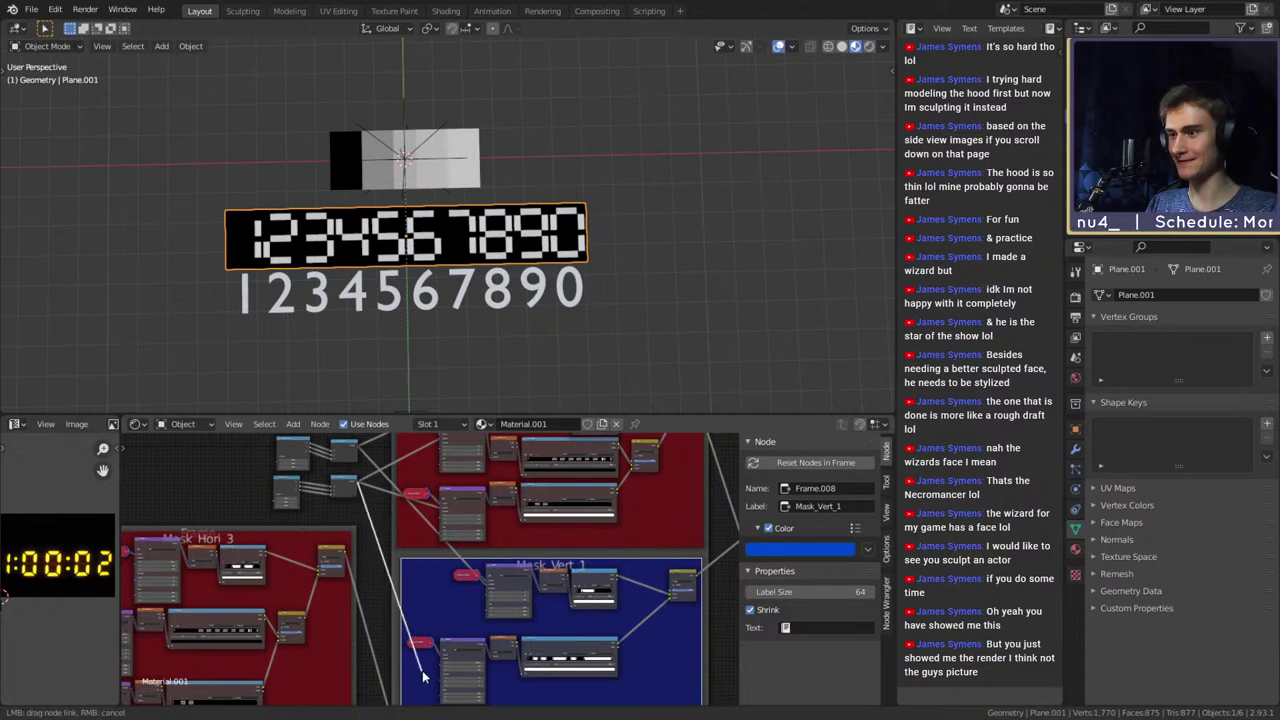
pyautogui.moveTo(441, 670); pyautogui.dragTo(443, 670)
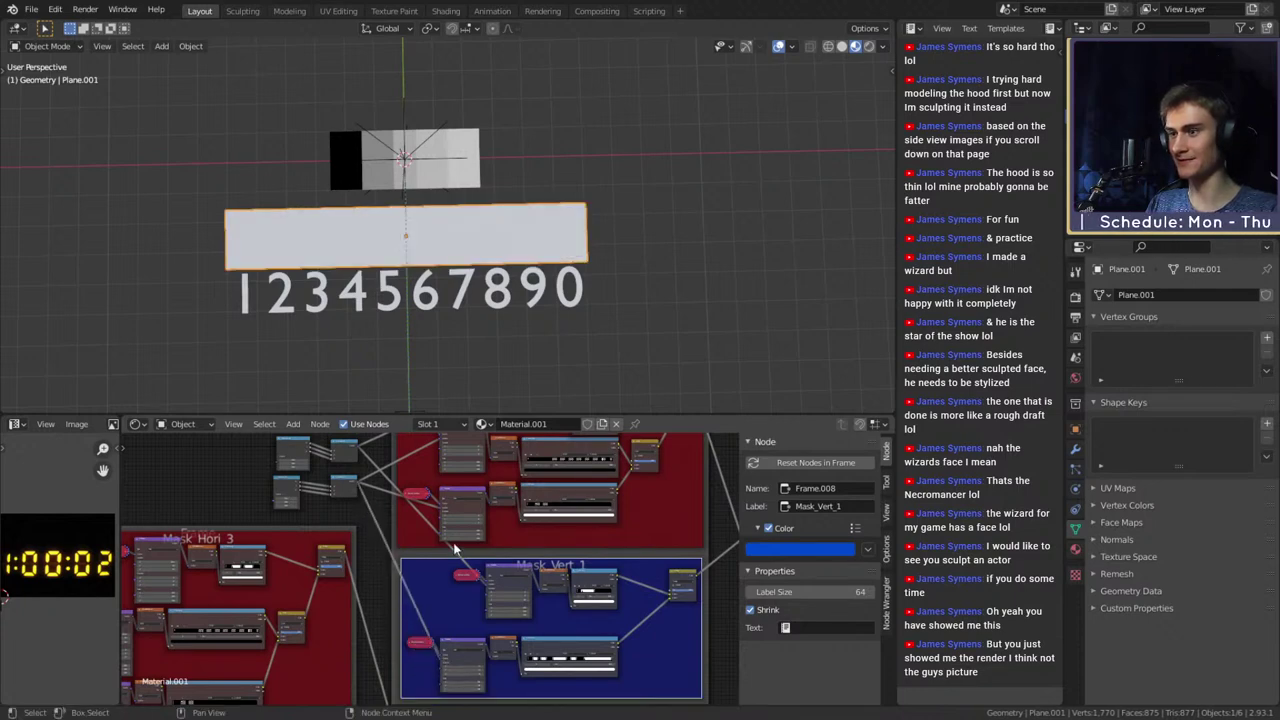
# Move both linked Separate XYZ and Combine XYZ pairs above the gap between the grey frame and the second Mask_Hori_3 frame
pyautogui.scroll(-9, 436, 586)
pyautogui.moveTo(434, 578); pyautogui.dragTo(556, 550, button='middle')
pyautogui.scroll(5, 455, 560)
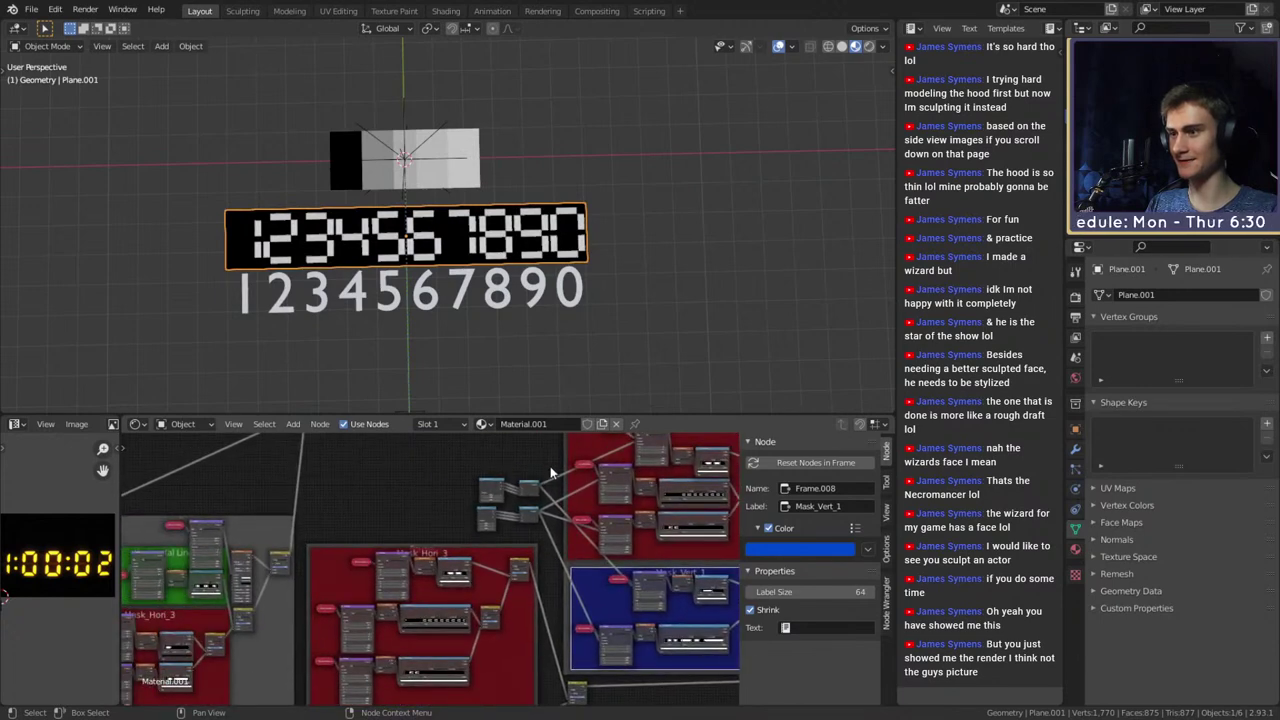
pyautogui.moveTo(552, 463); pyautogui.dragTo(459, 548)
pyautogui.press('g')
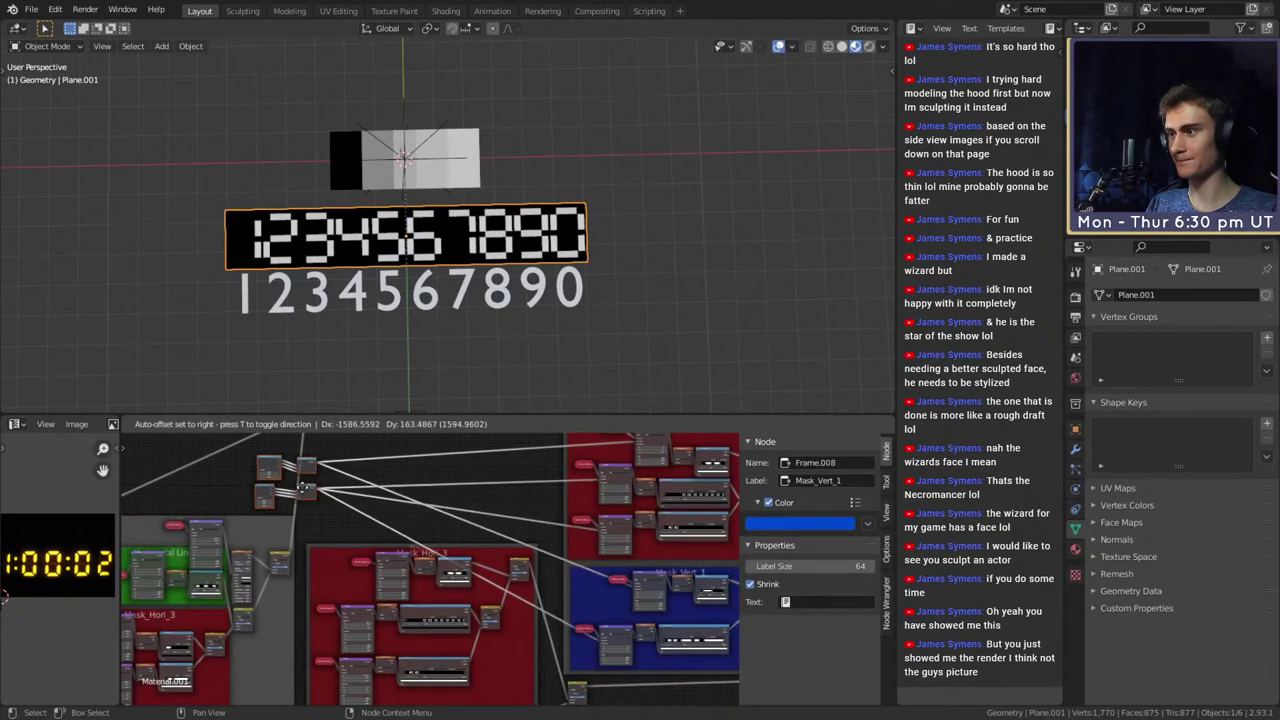
pyautogui.click(256, 491)
# Link the 0.510 Combine XYZ vector to the Location of the upper Mapping node in the second Mask_Hori_3 frame
pyautogui.moveTo(346, 564); pyautogui.dragTo(417, 513, button='middle')
pyautogui.scroll(8, 466, 614)
pyautogui.scroll(3, 521, 537)
pyautogui.scroll(-2, 417, 513)
pyautogui.scroll(2, 417, 513)
pyautogui.scroll(-4, 417, 513)
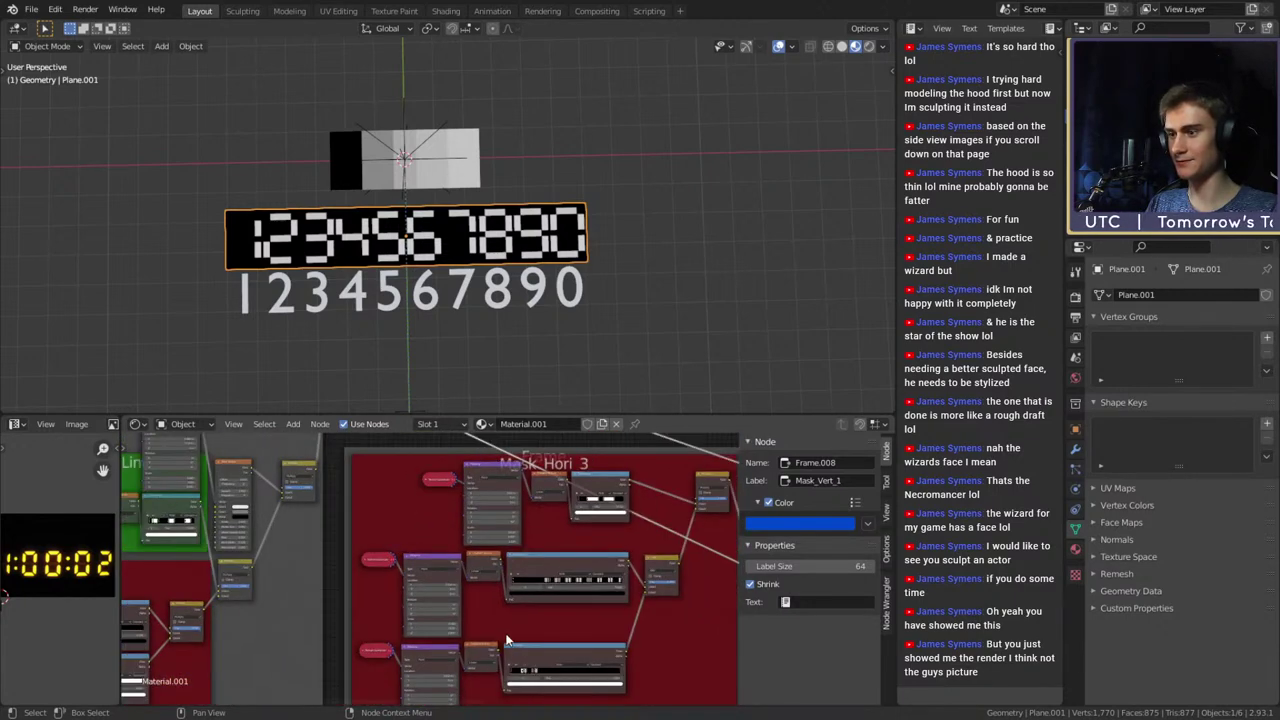
pyautogui.moveTo(505, 636); pyautogui.dragTo(499, 544, button='middle')
pyautogui.scroll(6, 501, 548)
pyautogui.scroll(-6, 504, 550)
pyautogui.scroll(-3, 504, 548)
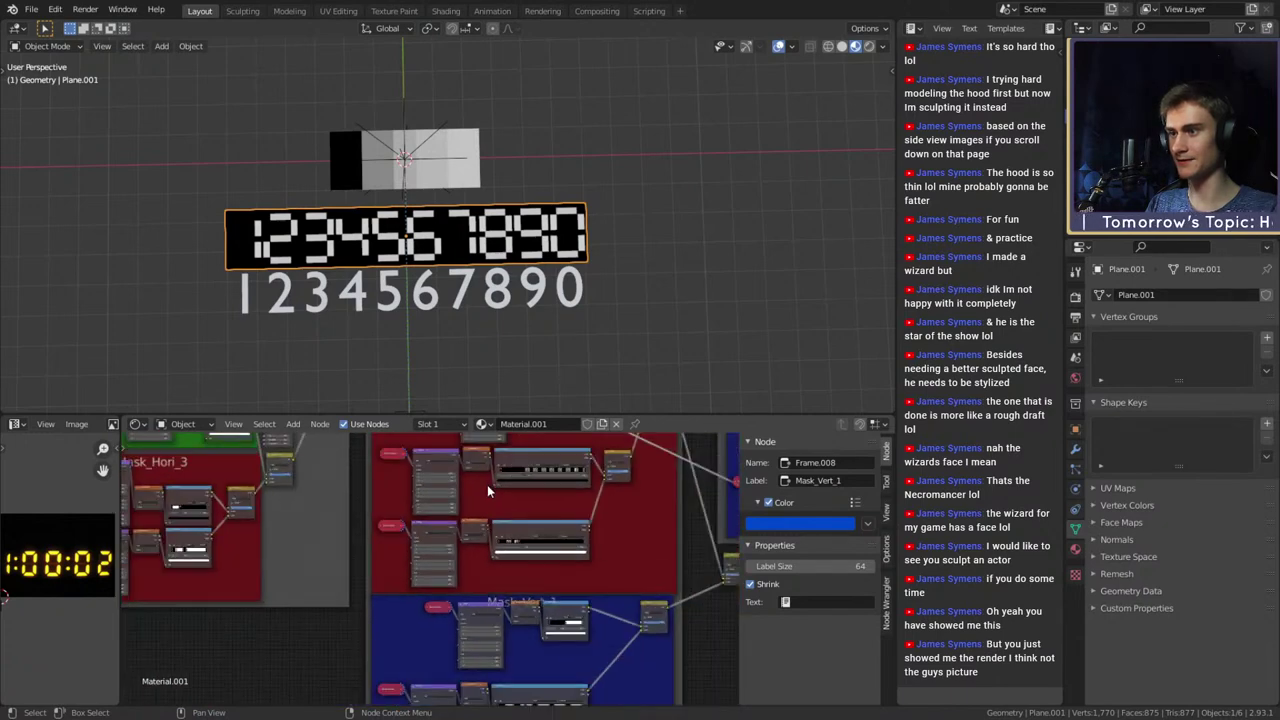
pyautogui.moveTo(418, 442); pyautogui.dragTo(465, 632, button='middle')
pyautogui.scroll(2, 433, 585)
pyautogui.moveTo(452, 546); pyautogui.dragTo(437, 526, button='middle')
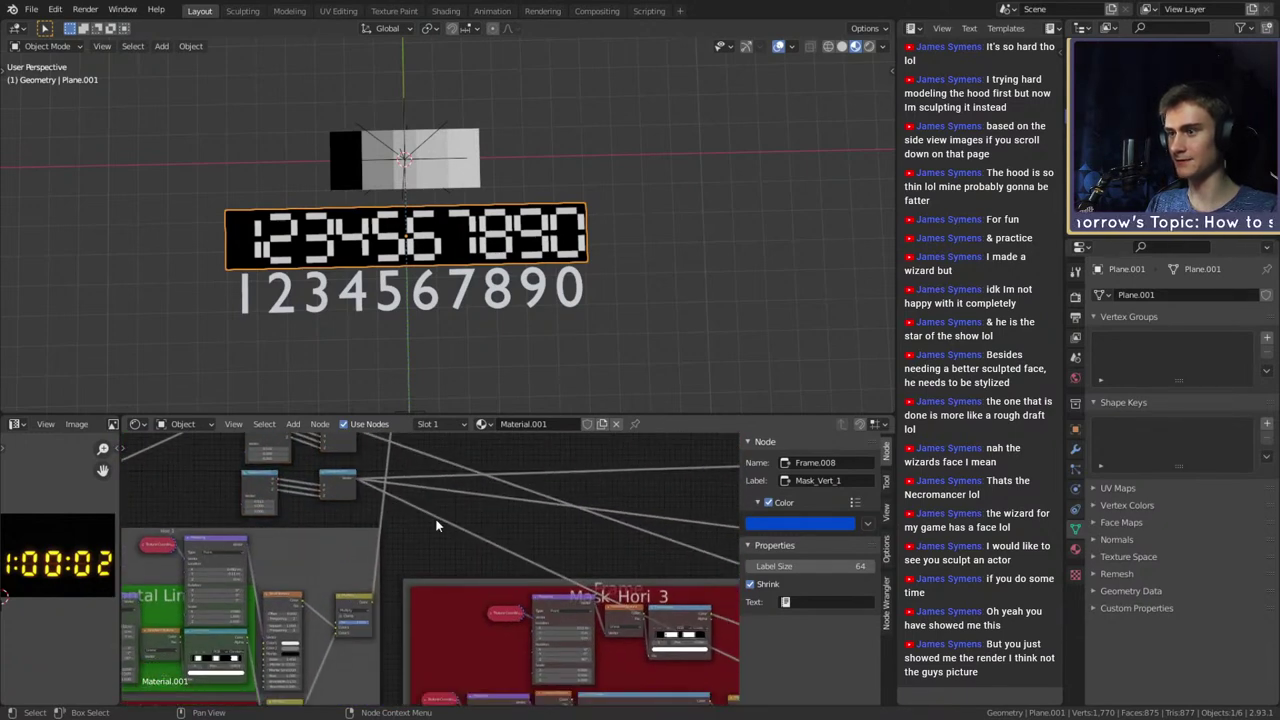
pyautogui.scroll(-1, 436, 535)
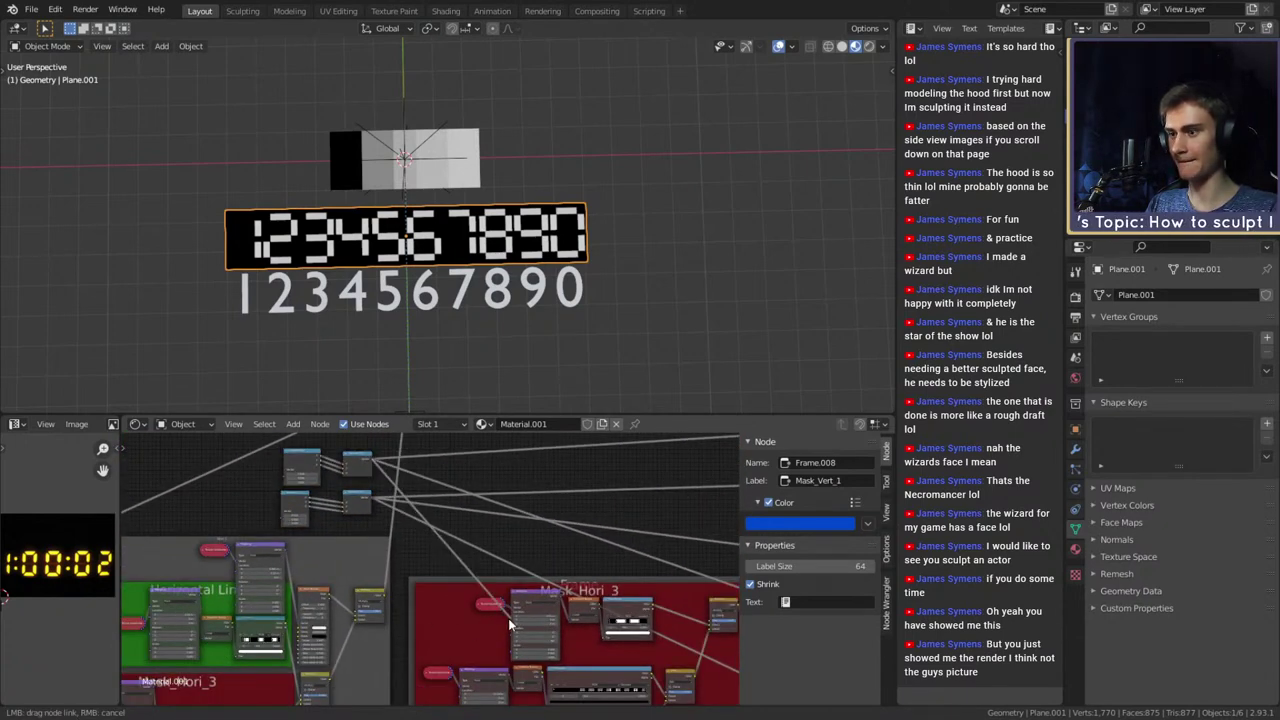
pyautogui.moveTo(410, 543); pyautogui.dragTo(392, 468, button='middle')
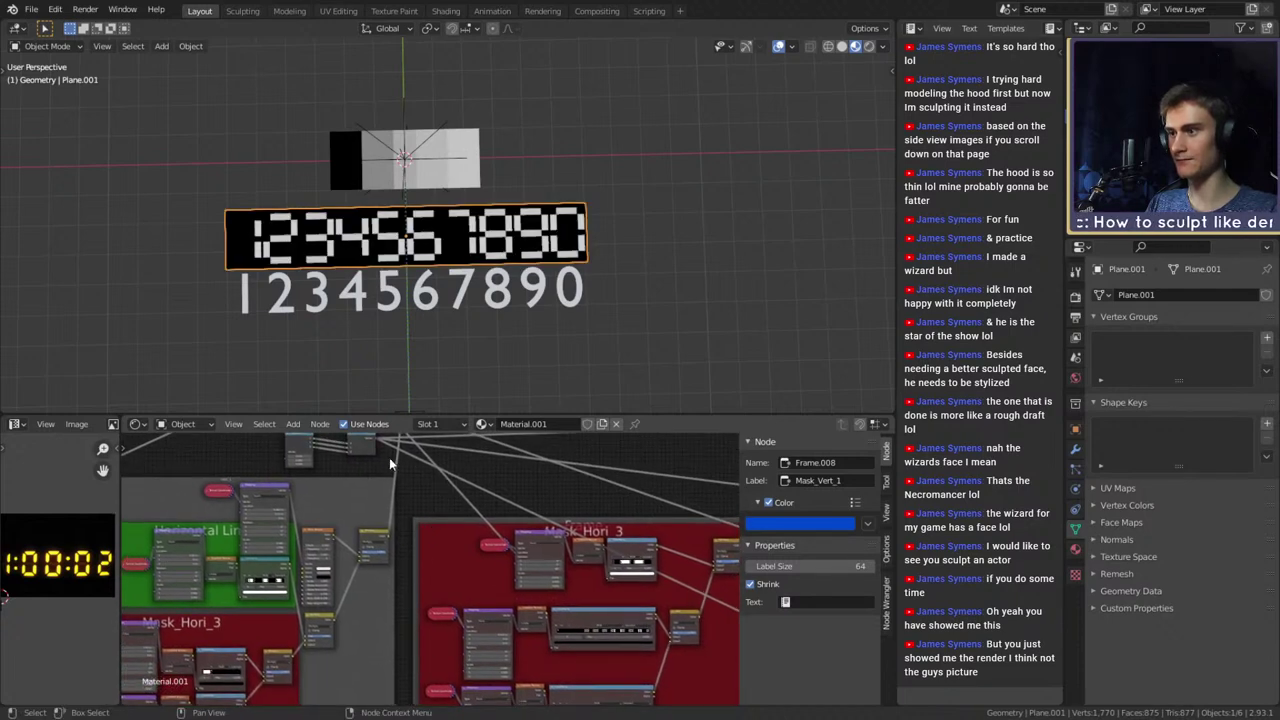
# Link the Combine XYZ.001 vector to the Location of the two lower Mapping nodes in the second Mask_Hori_3 frame
pyautogui.moveTo(378, 446); pyautogui.dragTo(419, 505)
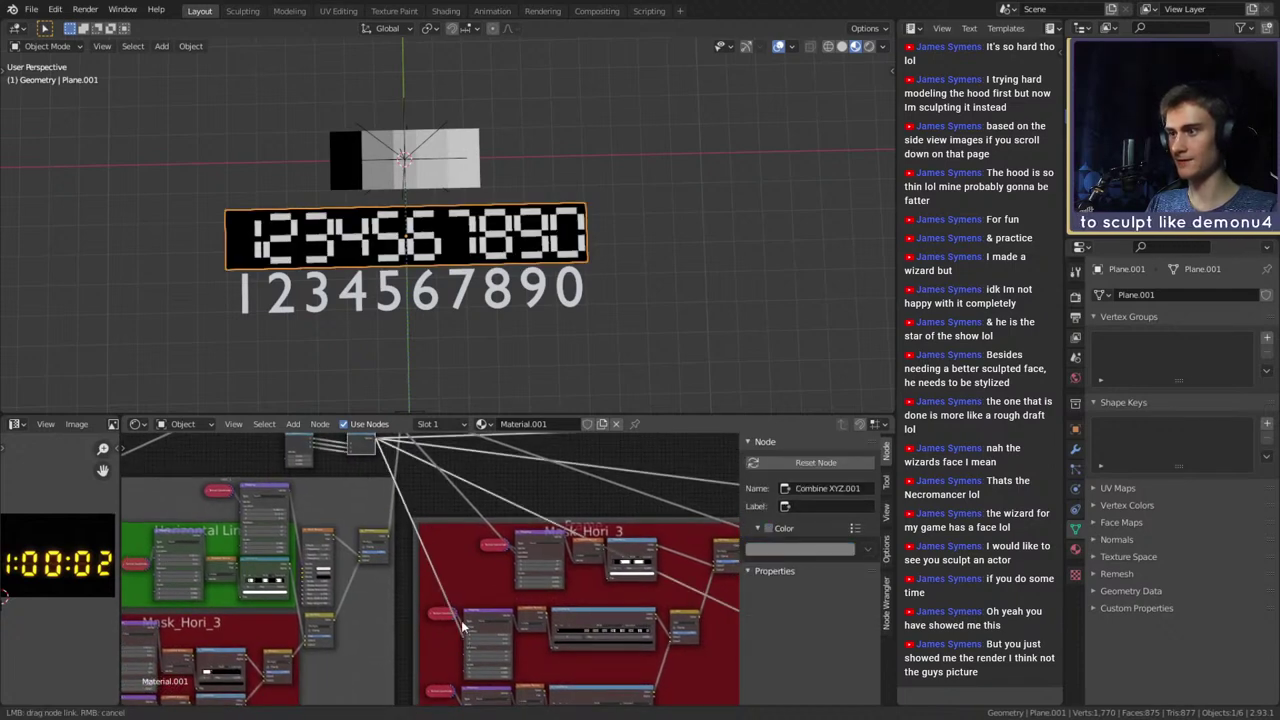
pyautogui.moveTo(462, 622); pyautogui.dragTo(464, 626)
pyautogui.moveTo(463, 588); pyautogui.dragTo(447, 540, button='middle')
pyautogui.scroll(-1, 461, 542)
pyautogui.scroll(-1, 447, 540)
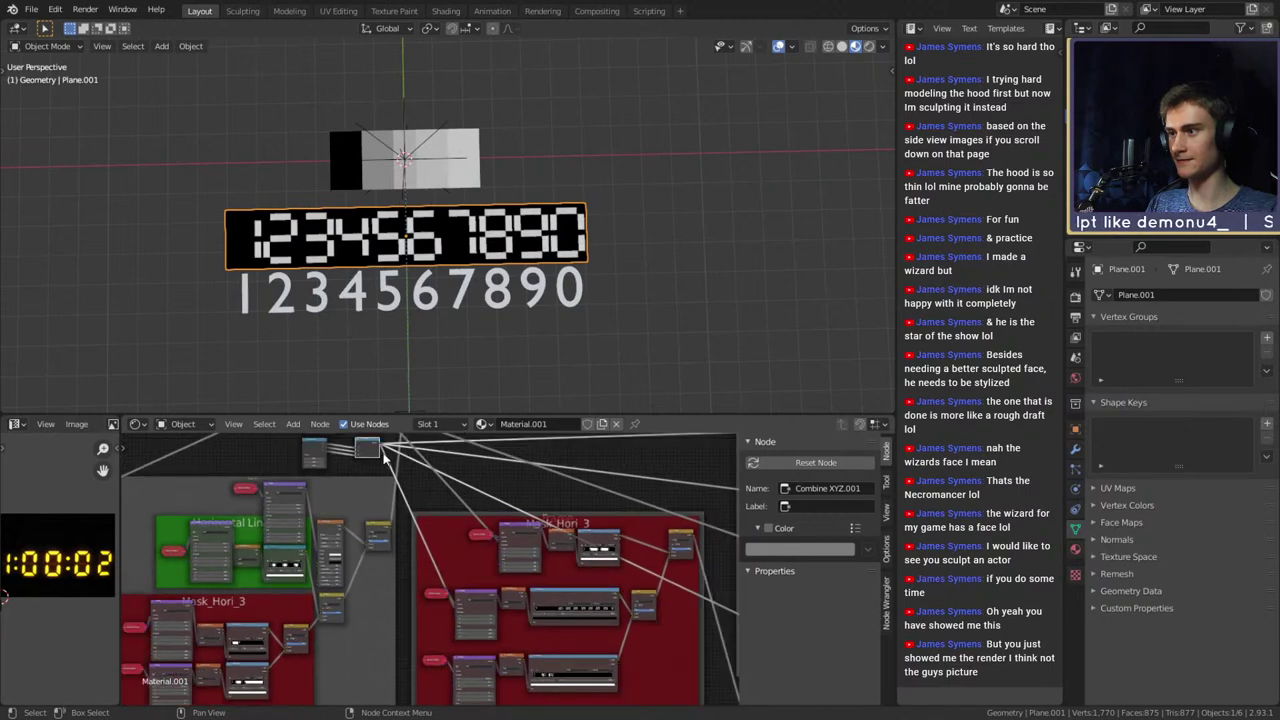
pyautogui.moveTo(450, 686); pyautogui.dragTo(450, 686)
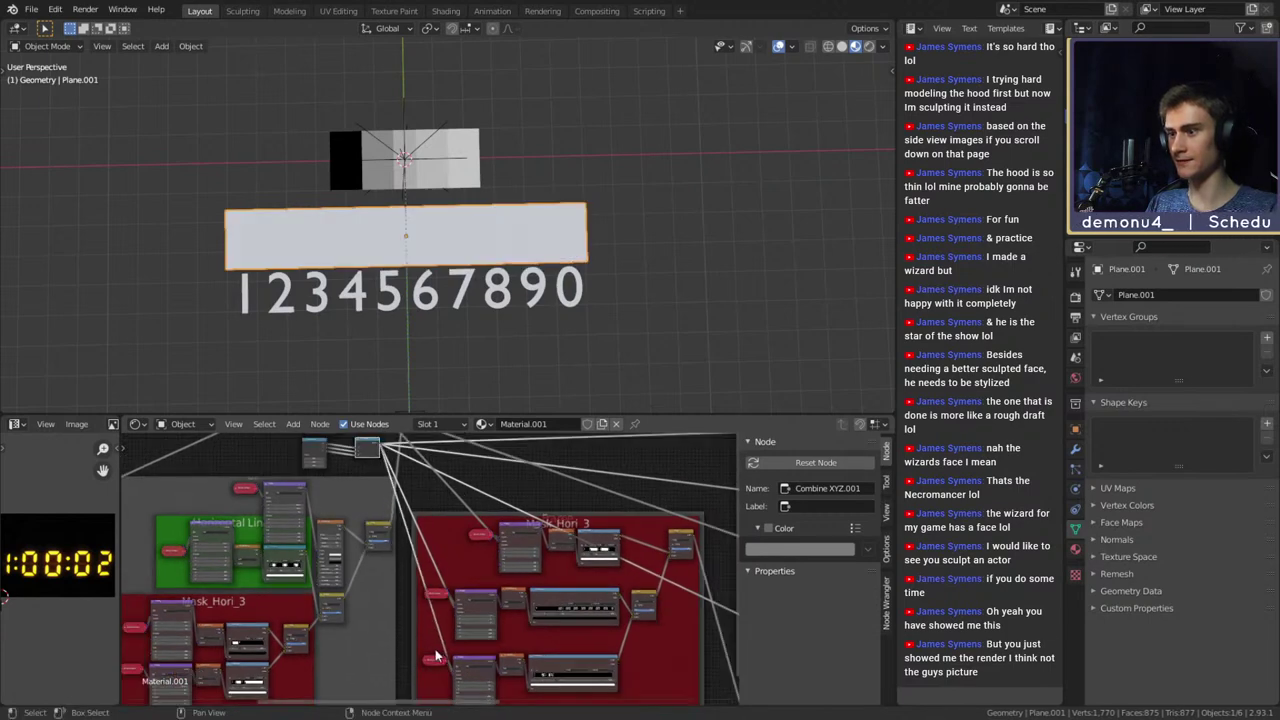
# Move both linked Separate XYZ and Combine XYZ pairs down beside the blue frame beneath the second Mask_Hori_3 frame
pyautogui.scroll(-3, 460, 593)
pyautogui.scroll(-1, 460, 593)
pyautogui.moveTo(460, 593); pyautogui.dragTo(472, 563, button='middle')
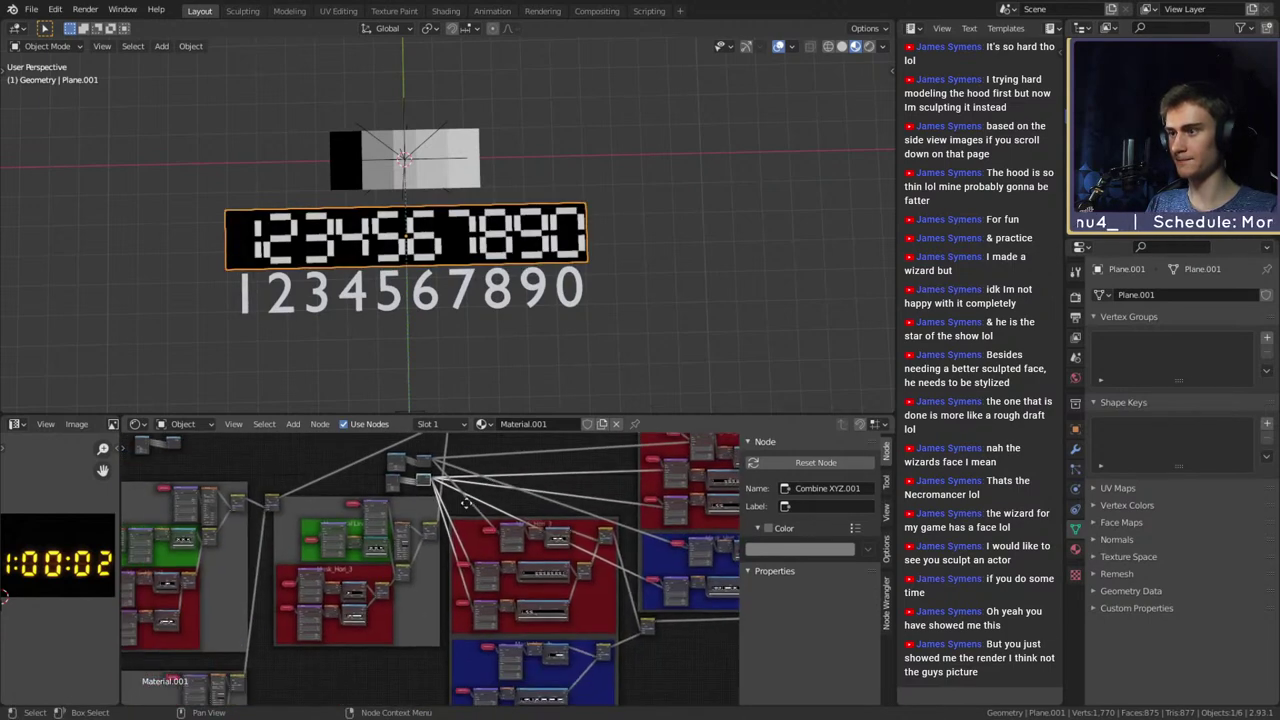
pyautogui.moveTo(450, 445); pyautogui.dragTo(416, 686)
pyautogui.moveTo(416, 686); pyautogui.dragTo(424, 557, button='middle')
pyautogui.scroll(5, 407, 572)
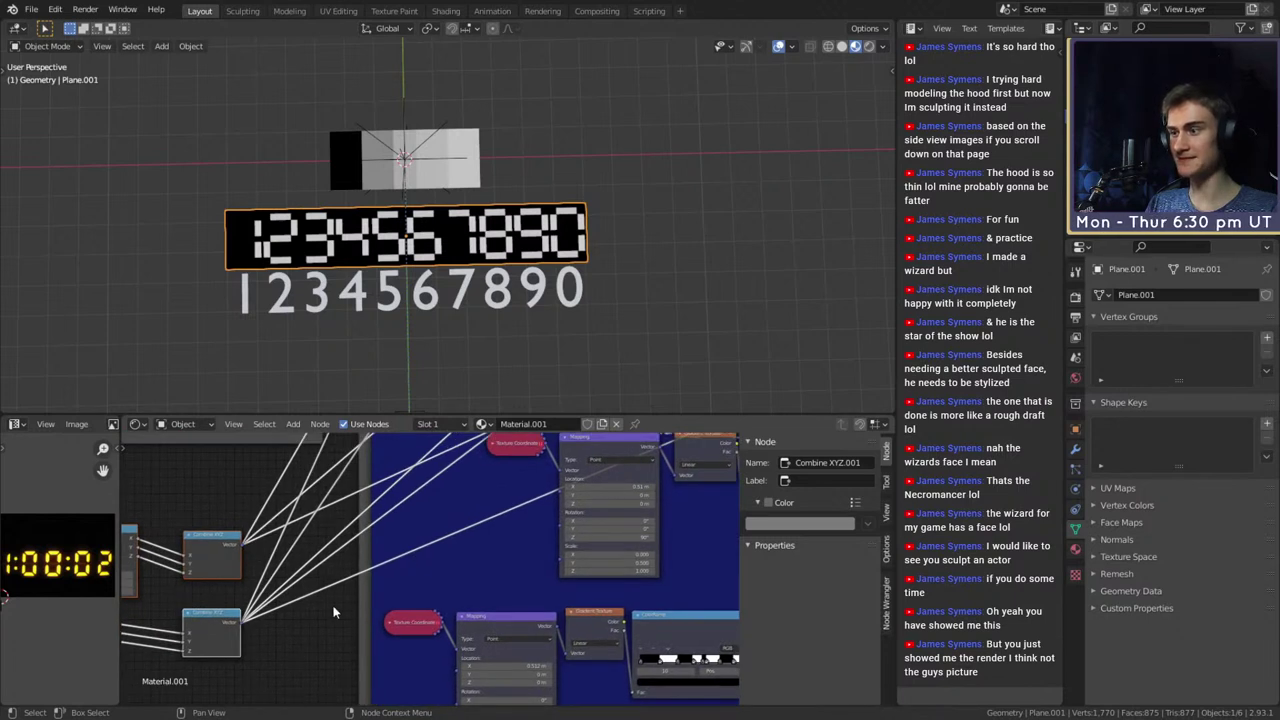
# Link the 0.510 Combine XYZ vector to the upper Mapping Location and Combine XYZ.001 to the lower one in the blue frame beneath the second Mask_Hori_3 frame
pyautogui.click(334, 608)
pyautogui.moveTo(314, 584); pyautogui.dragTo(341, 598, button='middle')
pyautogui.moveTo(572, 517); pyautogui.dragTo(590, 504)
pyautogui.moveTo(457, 579); pyautogui.dragTo(462, 497, button='middle')
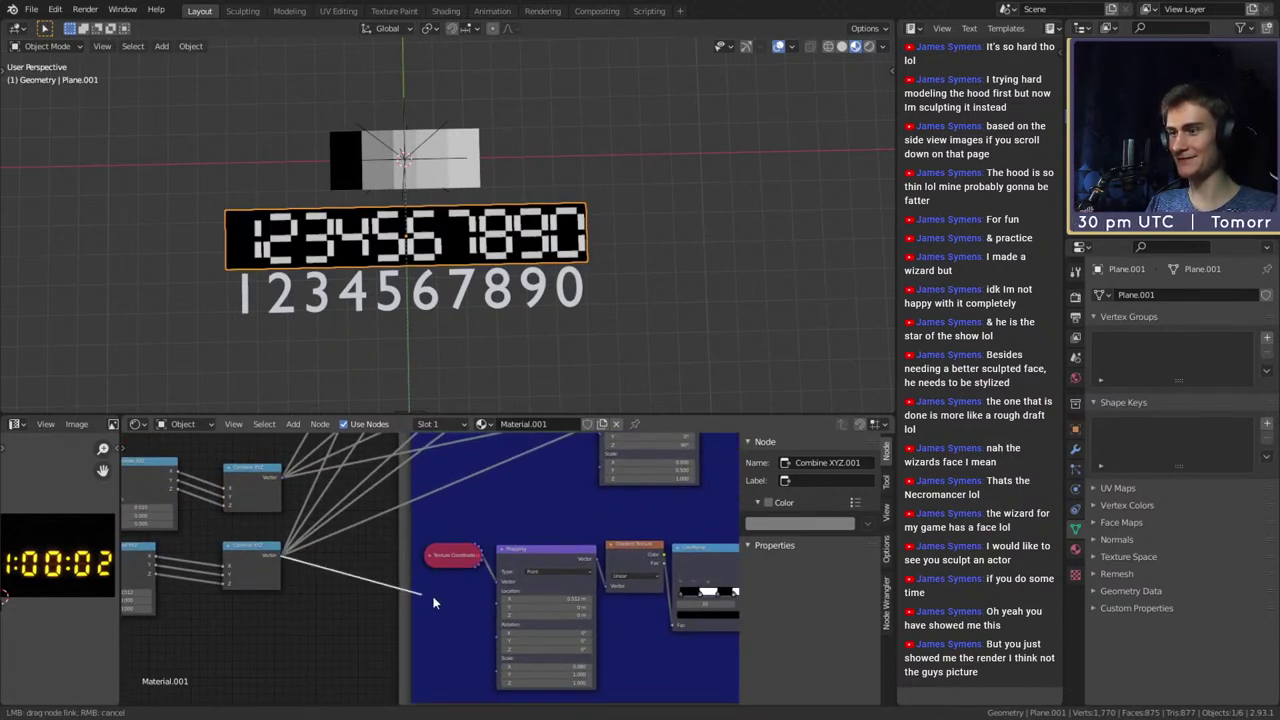
pyautogui.moveTo(494, 607); pyautogui.dragTo(495, 607)
# Move both linked Separate XYZ and Combine XYZ pairs up above the grey frames, beside the unlinked pair
pyautogui.scroll(-6, 500, 615)
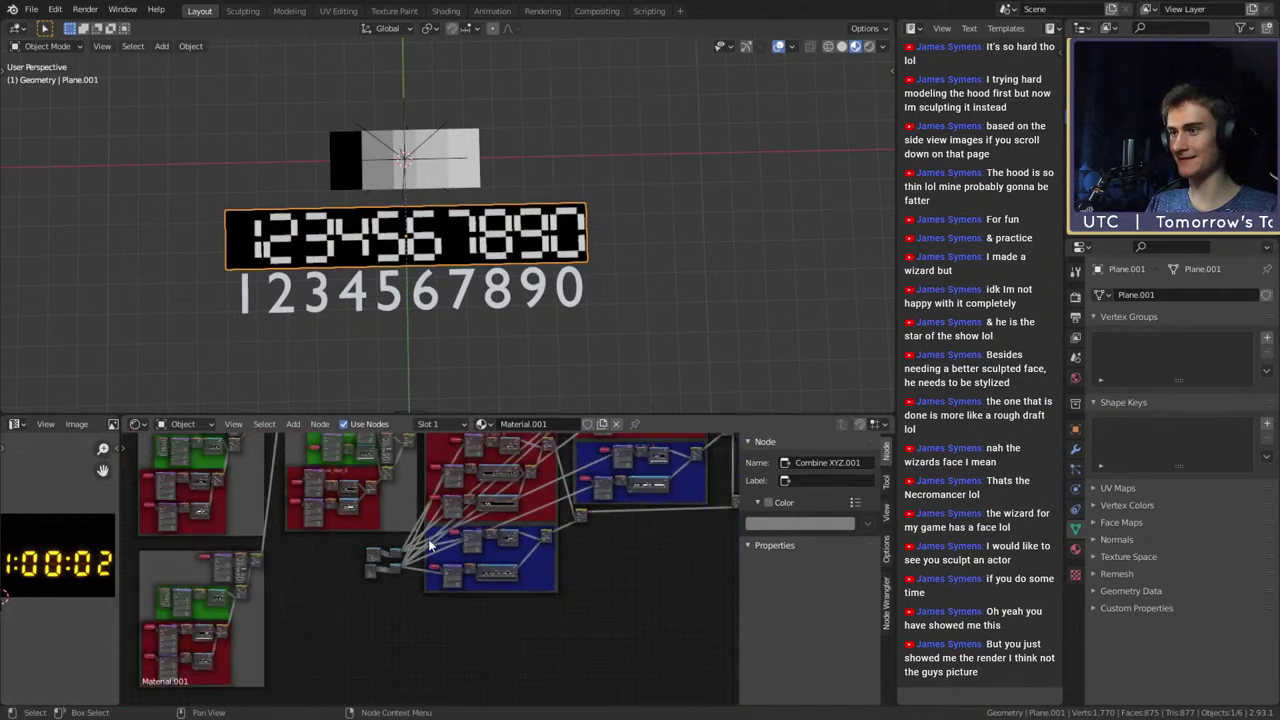
pyautogui.moveTo(432, 629); pyautogui.dragTo(335, 460)
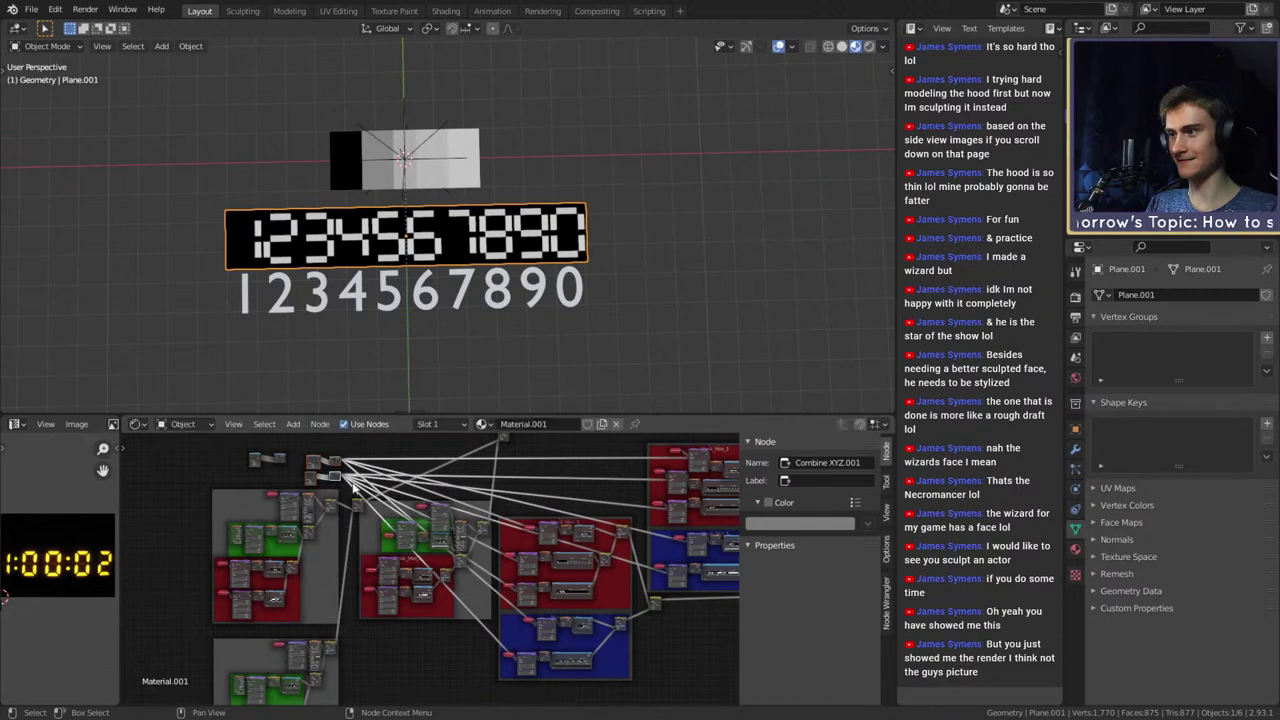
pyautogui.scroll(5, 407, 516)
pyautogui.scroll(-4, 407, 516)
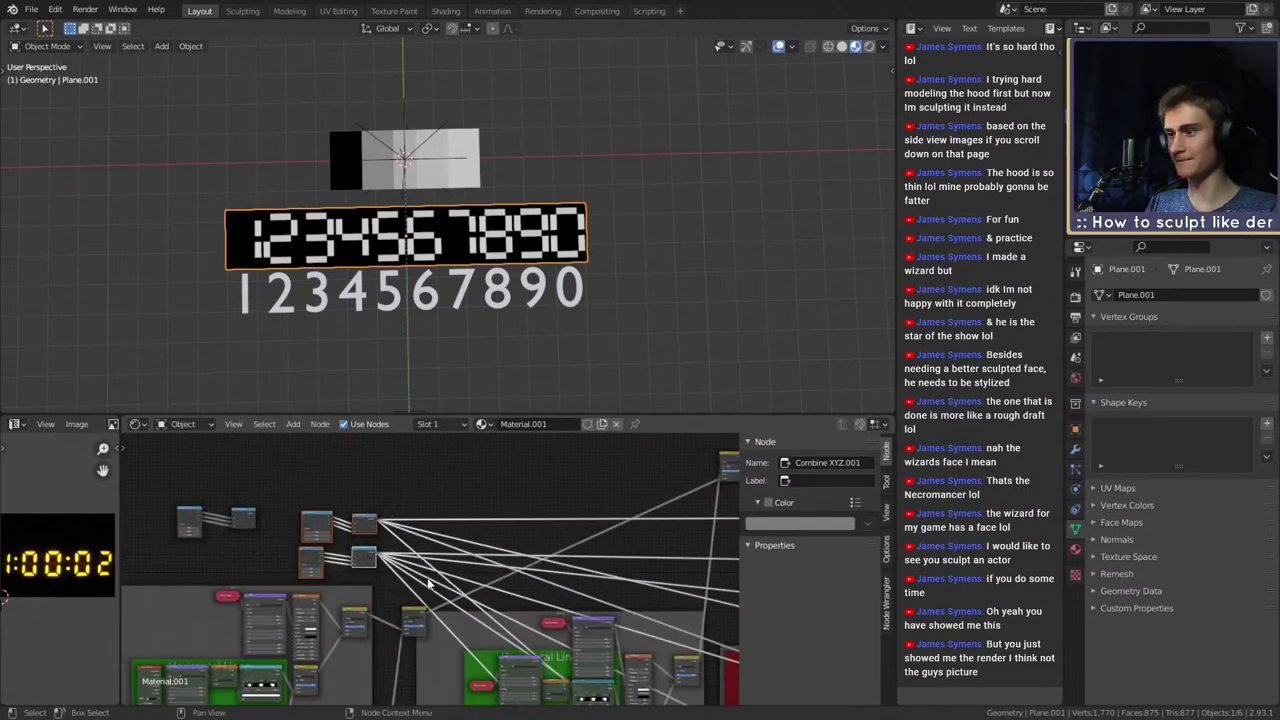
pyautogui.scroll(3, 428, 582)
# Raise both linked Separate XYZ and Combine XYZ pairs and place the unlinked pair directly beneath them
pyautogui.moveTo(364, 462); pyautogui.dragTo(197, 597)
pyautogui.moveTo(328, 541); pyautogui.dragTo(330, 478)
pyautogui.moveTo(217, 533); pyautogui.dragTo(386, 554, button='middle')
pyautogui.moveTo(343, 467); pyautogui.dragTo(197, 527)
pyautogui.moveTo(298, 501); pyautogui.dragTo(494, 563)
# Link the third Combine XYZ vector to the Location of the Mapping node in the Hori_1 frame
pyautogui.moveTo(563, 571); pyautogui.dragTo(207, 437, button='middle')
pyautogui.scroll(4, 367, 547)
pyautogui.scroll(-5, 366, 541)
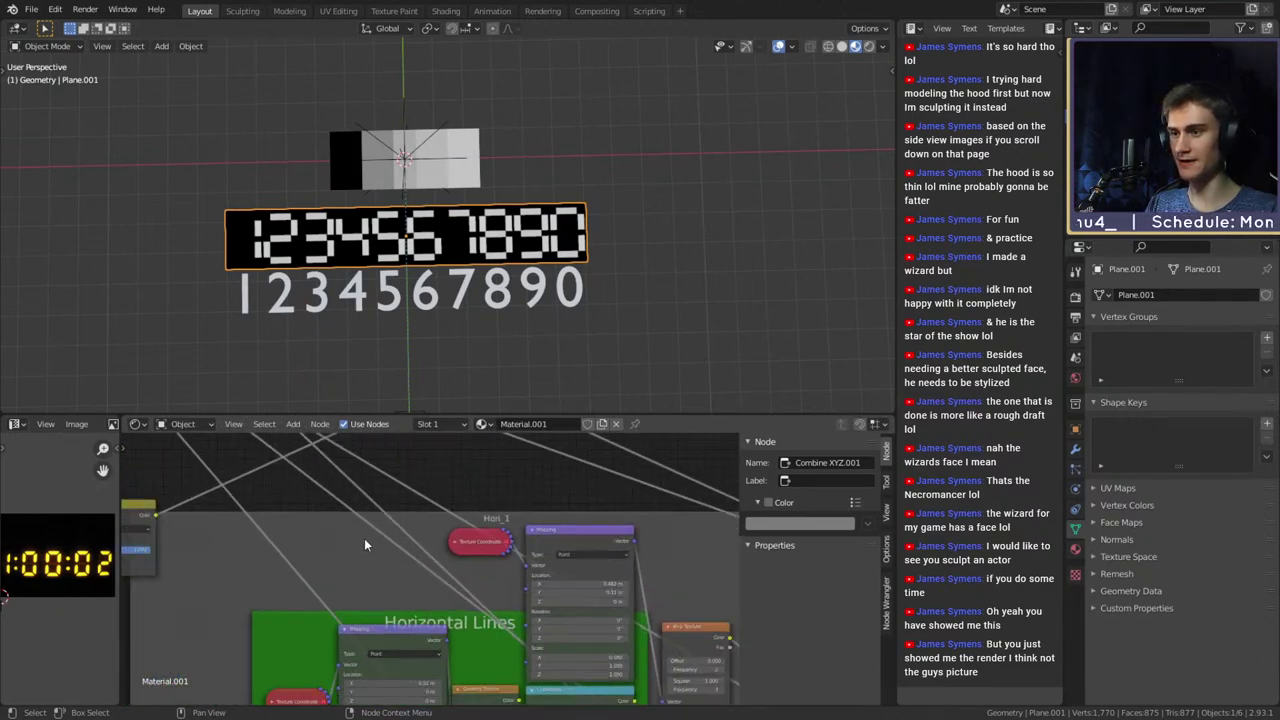
pyautogui.scroll(2, 421, 590)
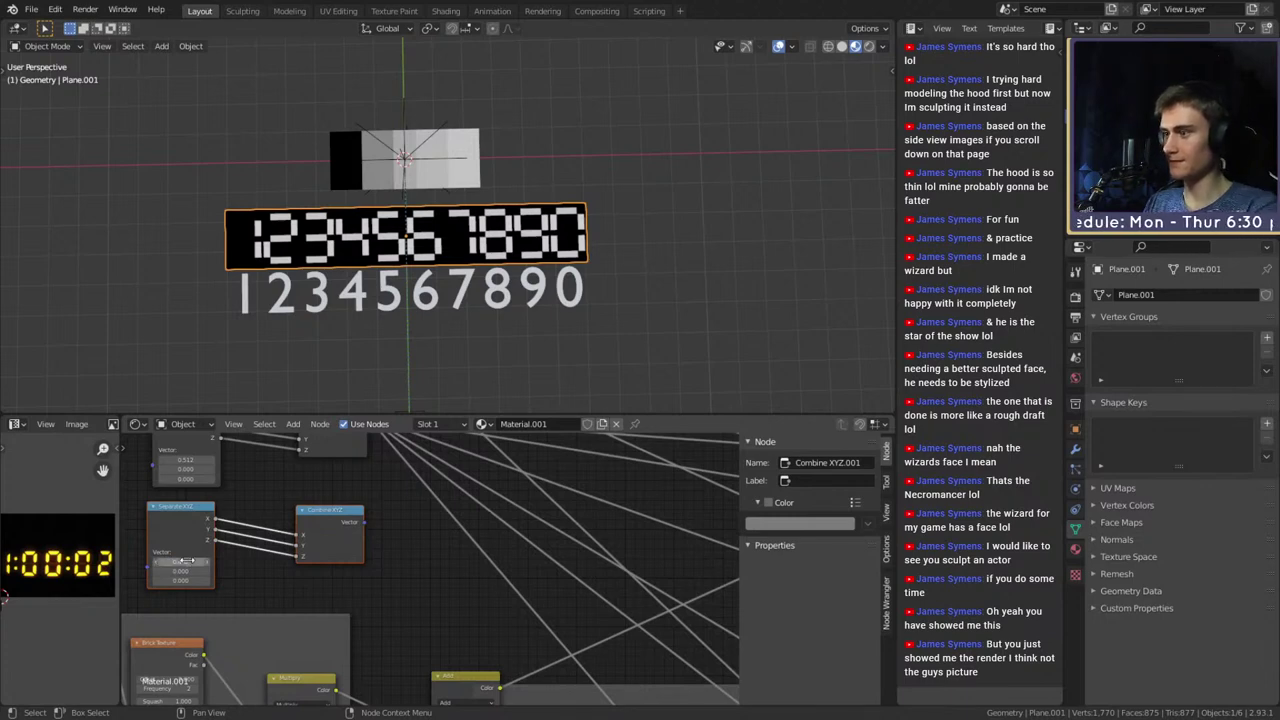
pyautogui.scroll(-6, 510, 550)
pyautogui.moveTo(565, 608); pyautogui.dragTo(282, 498, button='middle')
pyautogui.scroll(6, 398, 580)
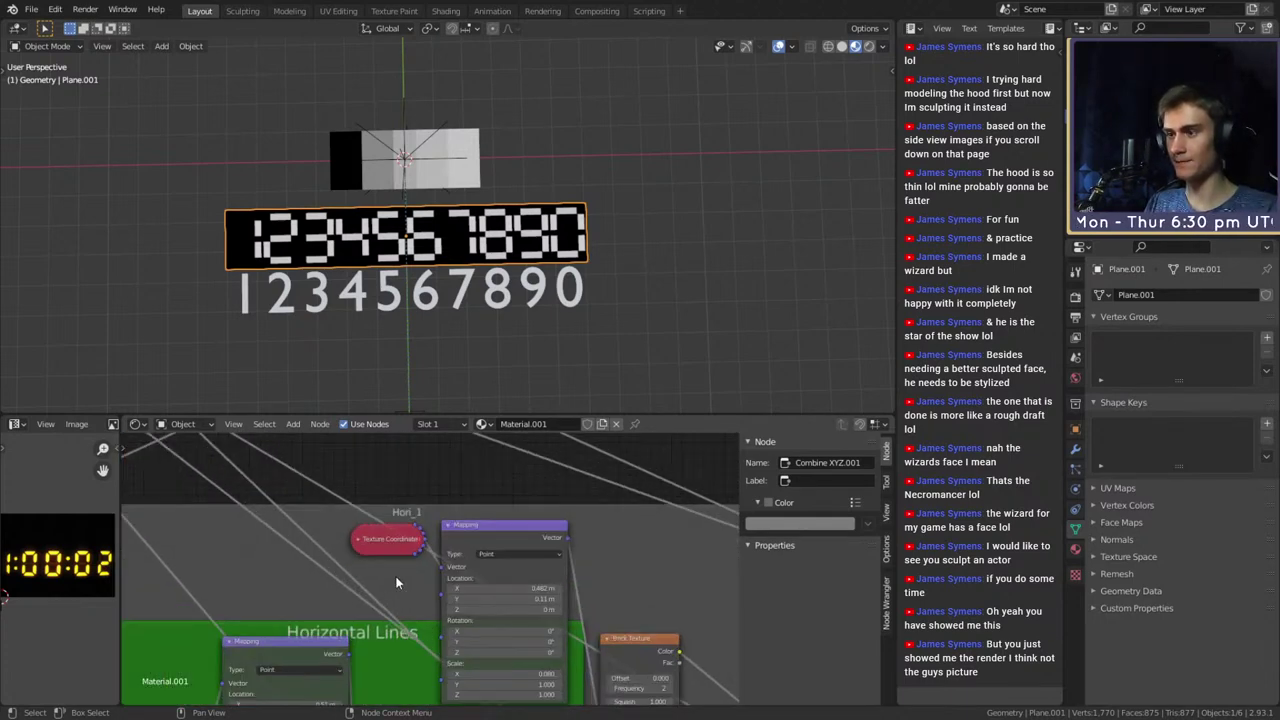
pyautogui.scroll(-6, 398, 580)
pyautogui.moveTo(326, 551); pyautogui.dragTo(632, 612, button='middle')
pyautogui.scroll(6, 413, 561)
pyautogui.scroll(-6, 411, 560)
pyautogui.moveTo(415, 559); pyautogui.dragTo(166, 520, button='middle')
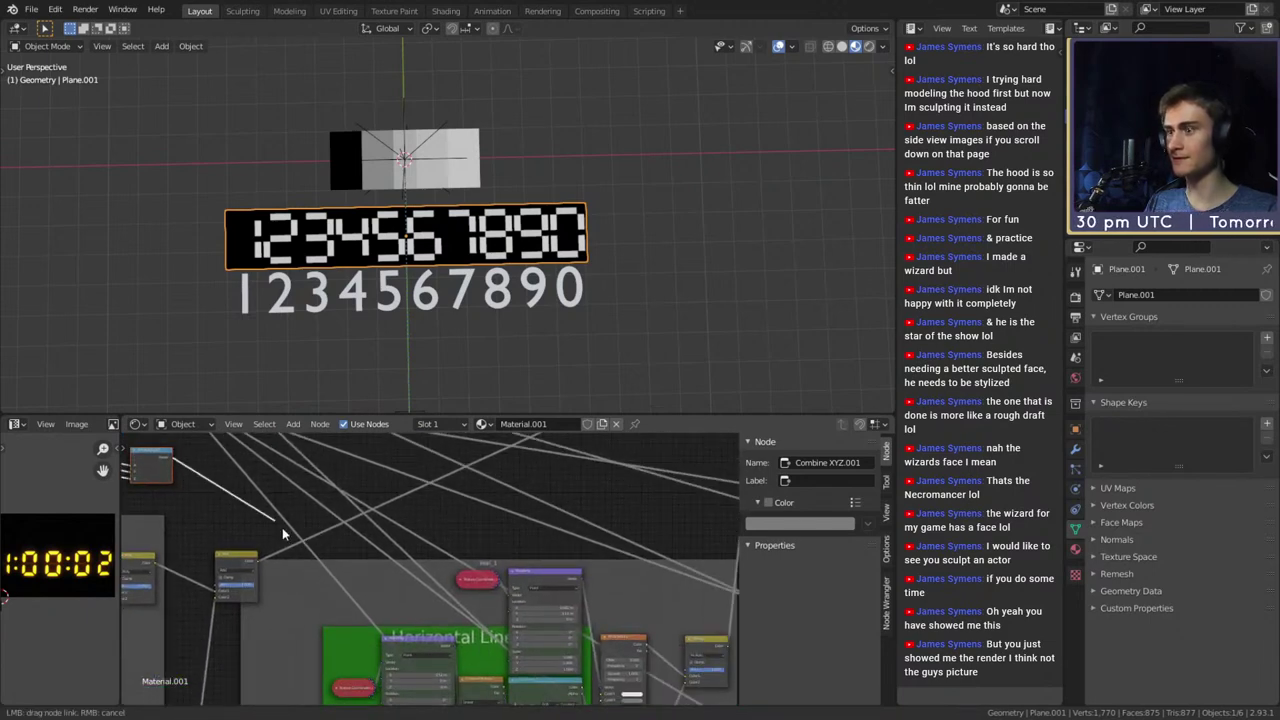
# Try to link the lowest Combine XYZ node's vector output to the Hori_1 Mapping node
pyautogui.moveTo(509, 620); pyautogui.dragTo(452, 607)
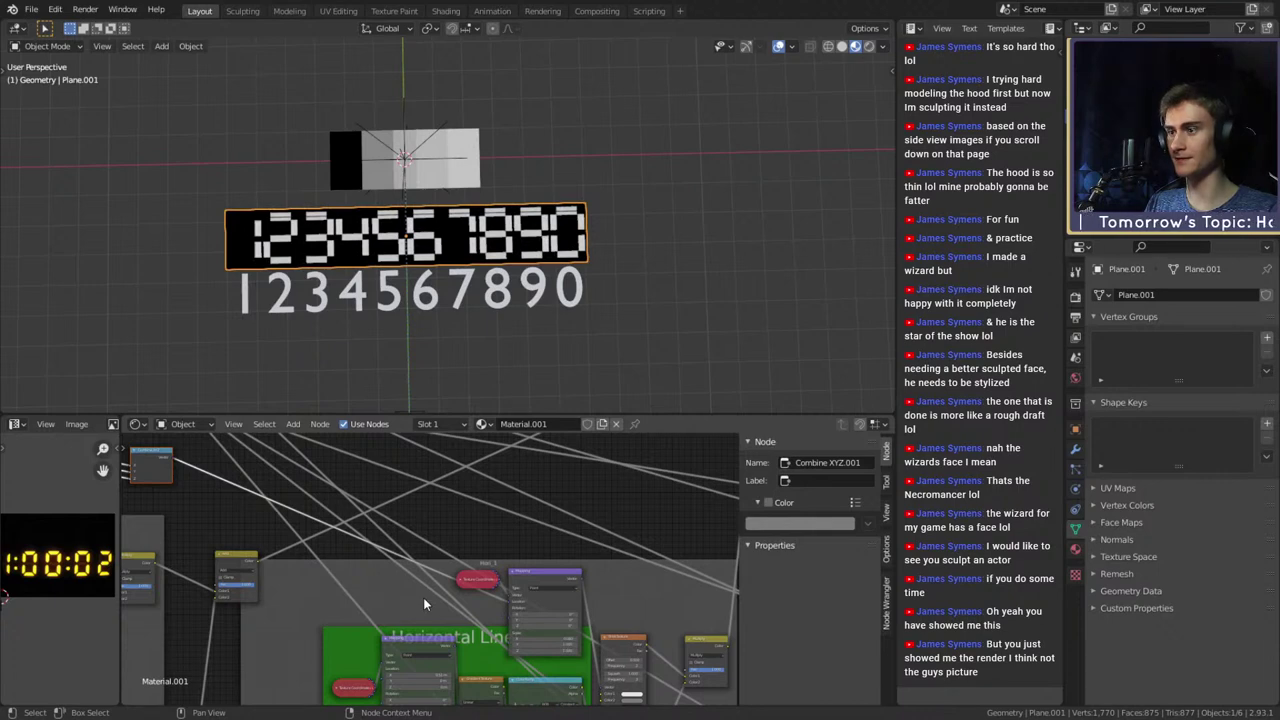
pyautogui.scroll(2, 424, 599)
pyautogui.moveTo(557, 611); pyautogui.dragTo(504, 620)
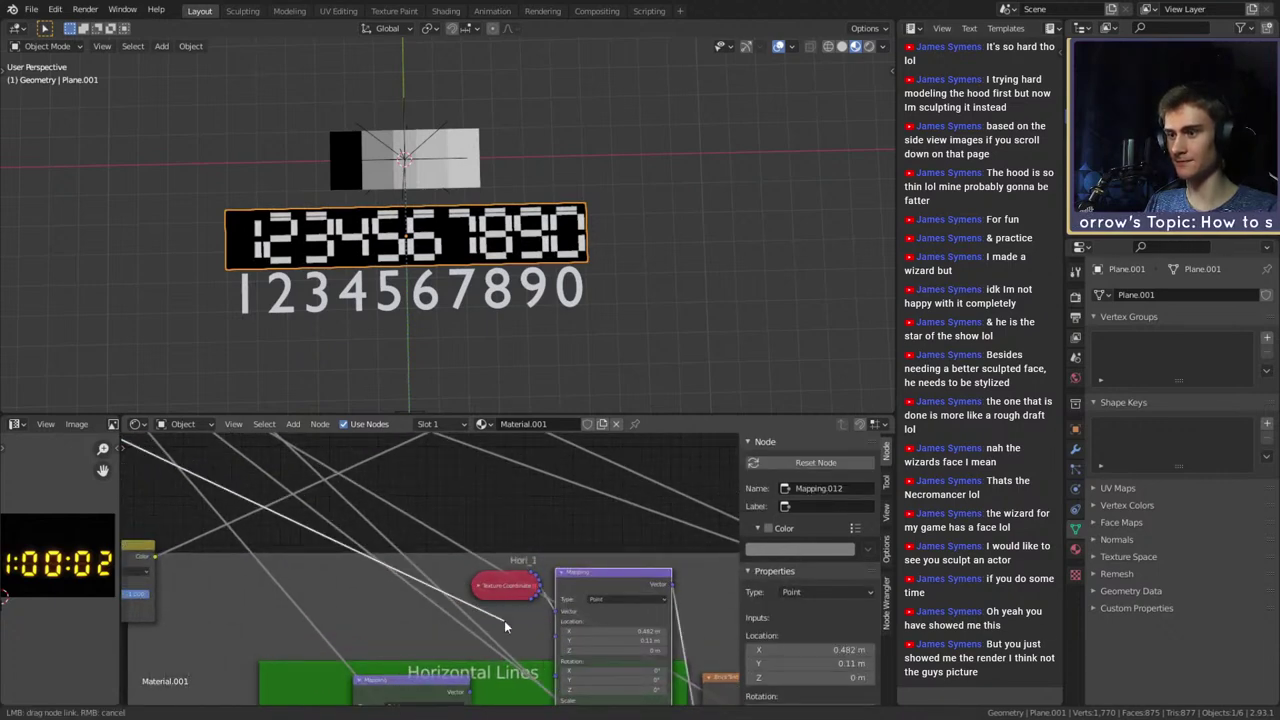
pyautogui.moveTo(412, 515); pyautogui.dragTo(412, 515)
pyautogui.scroll(-3, 405, 520)
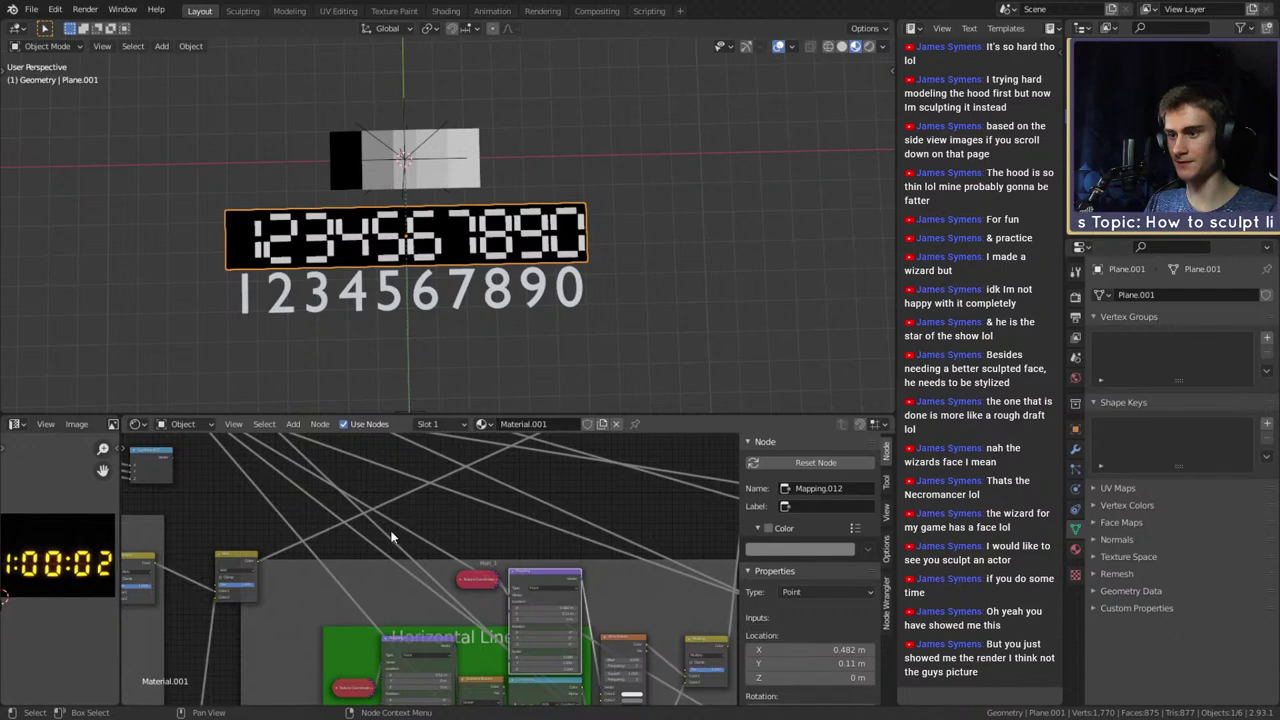
# Examine the Horizontal Lines and Mask_Hori_3 groups and their Mapping nodes across the material's segment frames
pyautogui.scroll(6, 319, 541)
pyautogui.scroll(-4, 386, 574)
pyautogui.moveTo(386, 574); pyautogui.dragTo(417, 474, button='middle')
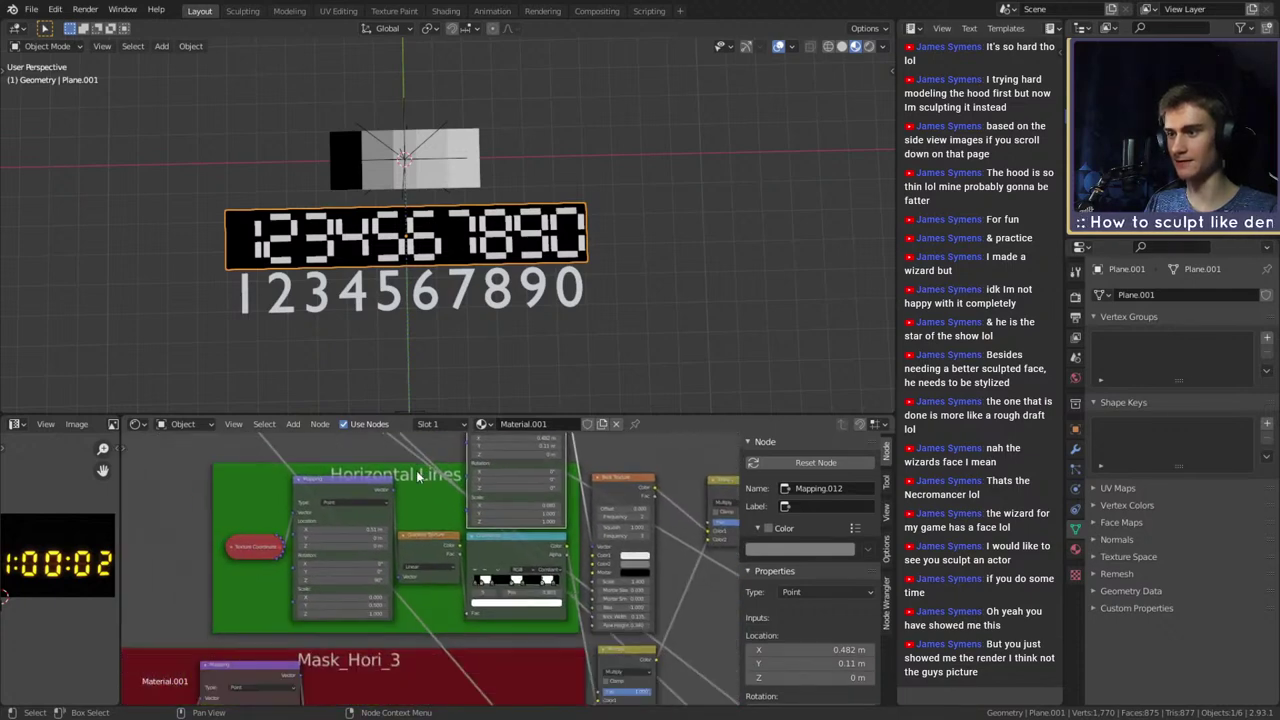
pyautogui.scroll(-5, 432, 600)
pyautogui.moveTo(433, 600); pyautogui.dragTo(539, 606, button='middle')
pyautogui.scroll(6, 498, 590)
pyautogui.scroll(-5, 498, 590)
pyautogui.scroll(5, 546, 611)
pyautogui.scroll(-3, 460, 611)
pyautogui.moveTo(325, 518); pyautogui.dragTo(553, 637, button='middle')
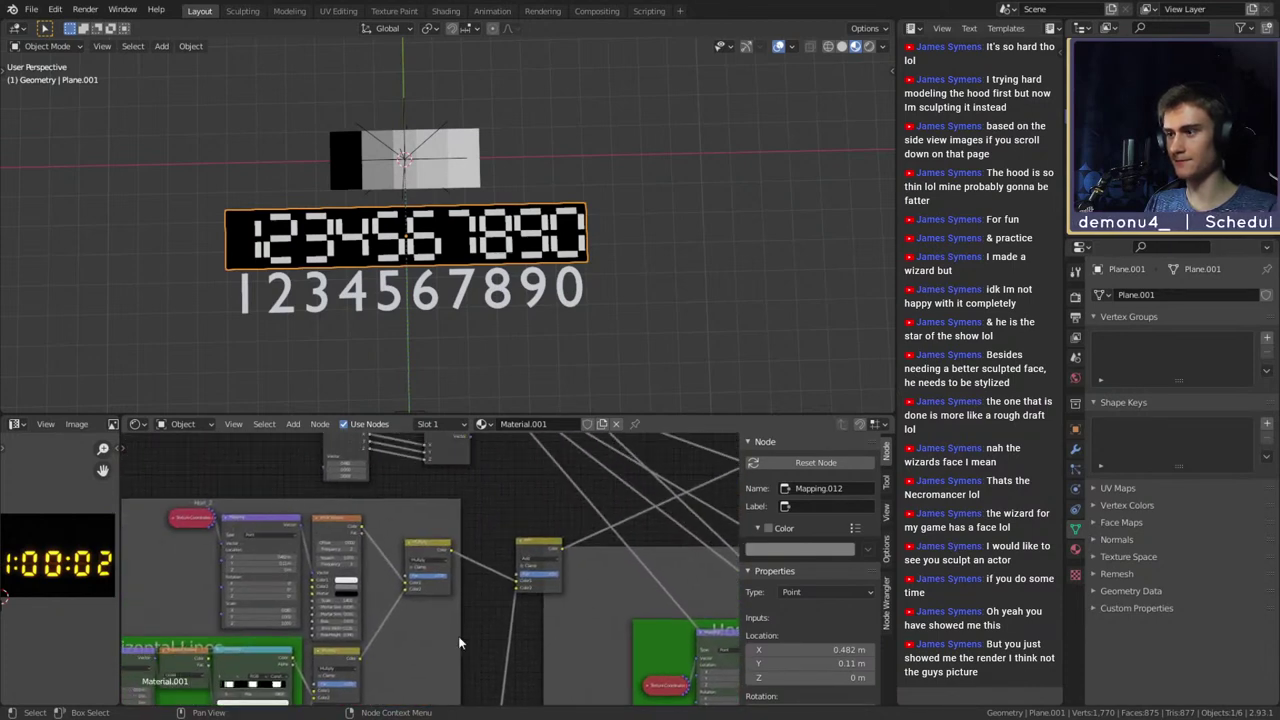
pyautogui.scroll(3, 541, 640)
pyautogui.moveTo(428, 638); pyautogui.dragTo(525, 470, button='middle')
pyautogui.scroll(1, 541, 636)
pyautogui.scroll(-4, 541, 637)
pyautogui.moveTo(520, 630); pyautogui.dragTo(541, 476, button='middle')
pyautogui.moveTo(513, 550); pyautogui.dragTo(346, 589, button='middle')
pyautogui.scroll(-3, 444, 621)
pyautogui.moveTo(444, 685); pyautogui.dragTo(542, 480, button='middle')
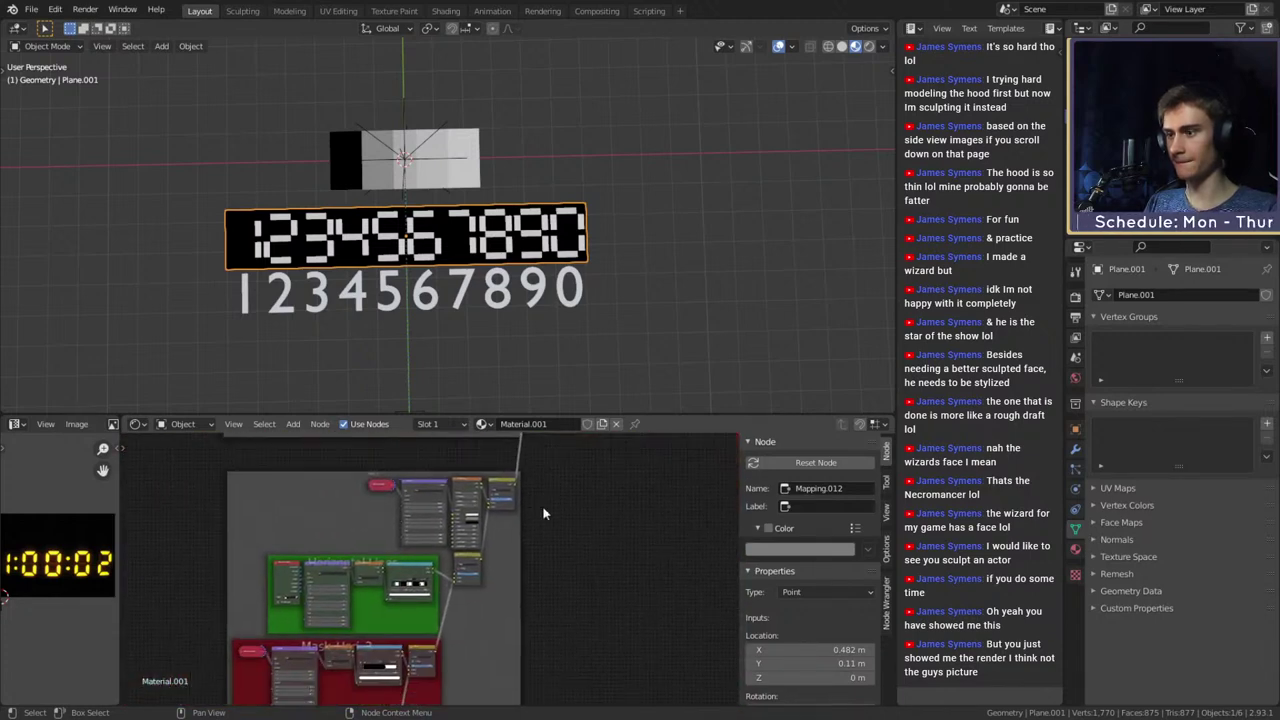
pyautogui.scroll(4, 550, 545)
pyautogui.moveTo(560, 550); pyautogui.dragTo(597, 673, button='middle')
pyautogui.scroll(3, 605, 544)
pyautogui.scroll(-5, 601, 660)
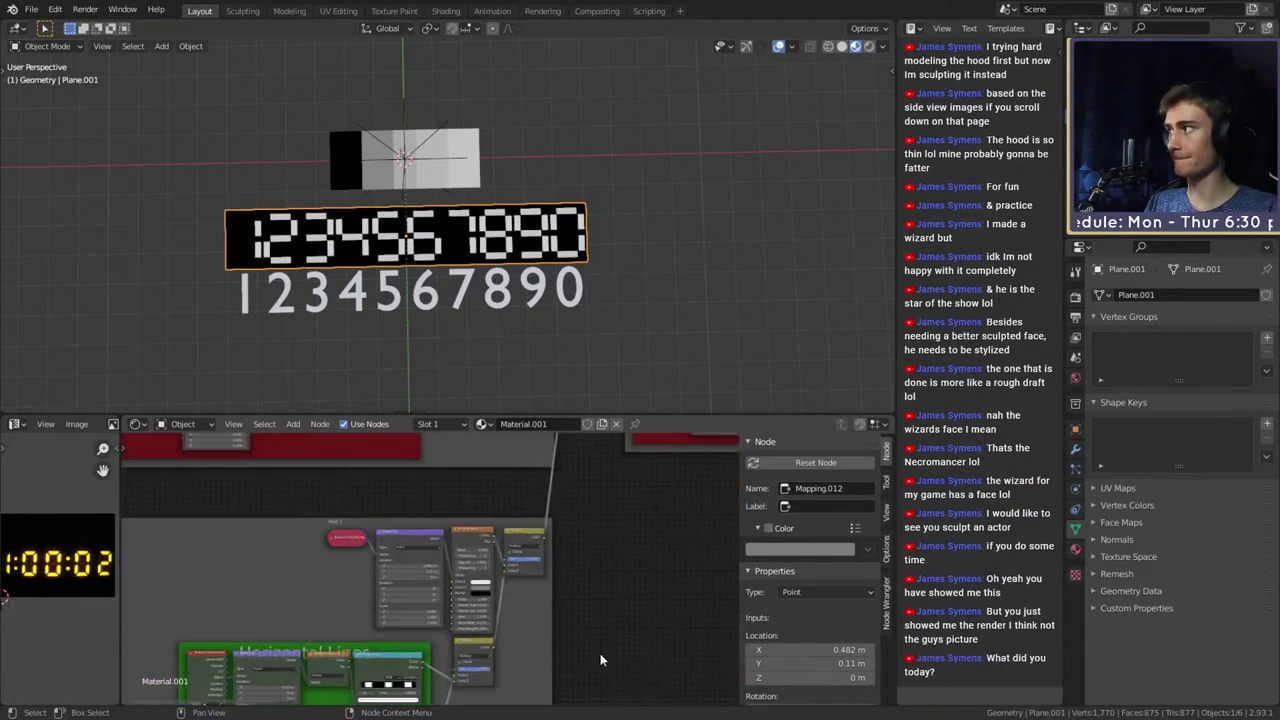
pyautogui.moveTo(608, 598); pyautogui.dragTo(574, 677, button='middle')
pyautogui.scroll(-4, 574, 650)
pyautogui.moveTo(578, 602); pyautogui.dragTo(541, 673, button='middle')
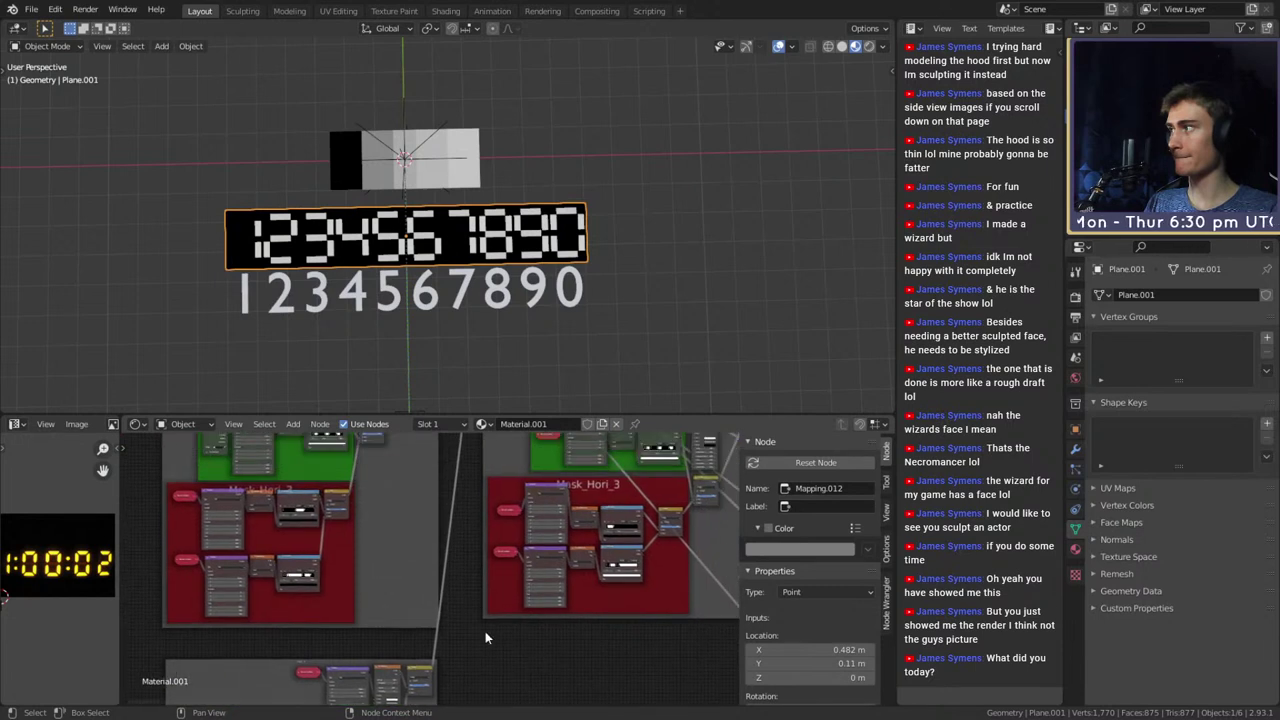
# Deselect the Hori_1 Mapping node and save the file digital_clock_shader_v1a.blend
pyautogui.moveTo(477, 494); pyautogui.dragTo(436, 629, button='middle')
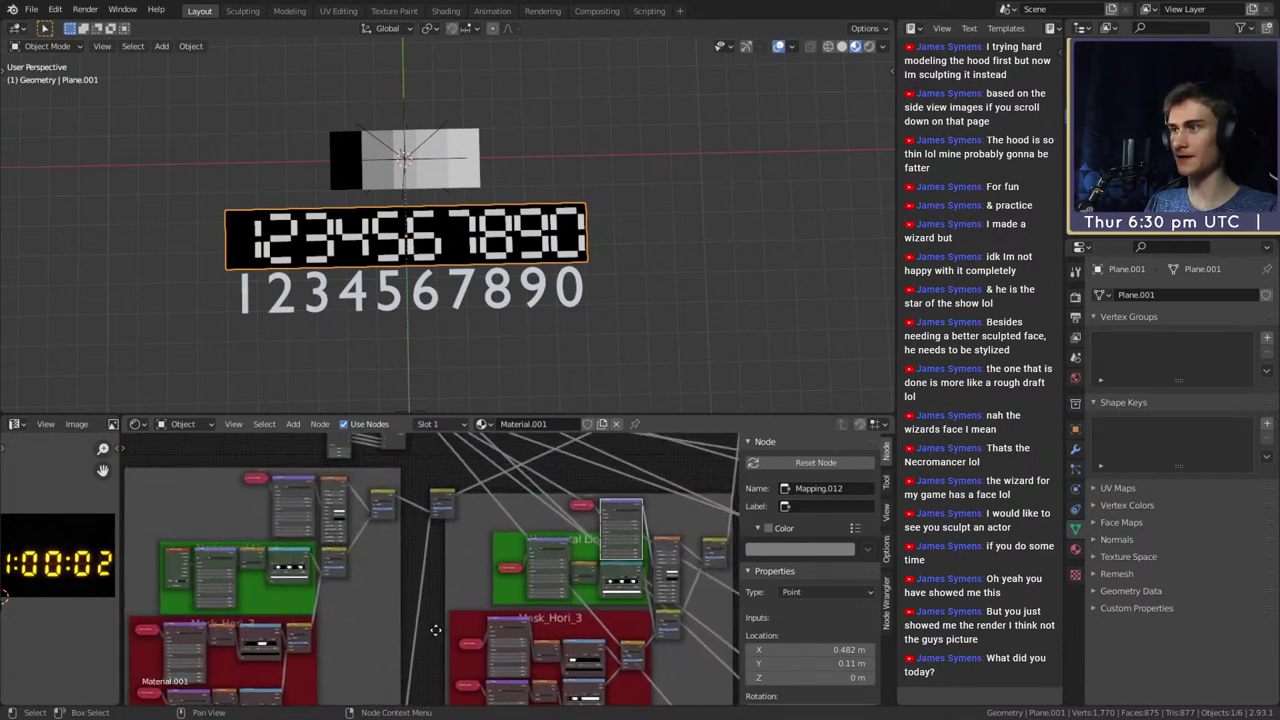
pyautogui.click(502, 472)
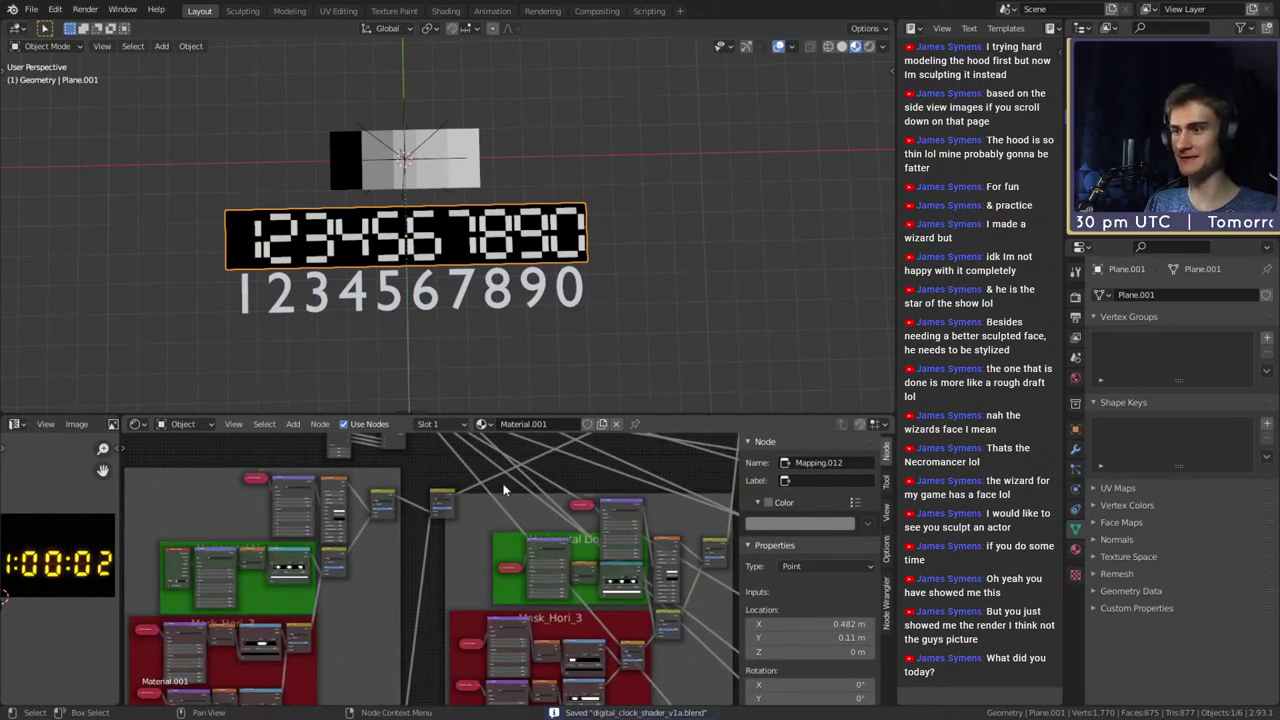
# Examine the links running from the Combine XYZ nodes into the Hori_1 and Horizontal Lines Mapping nodes
pyautogui.moveTo(501, 470); pyautogui.dragTo(355, 577, button='middle')
pyautogui.scroll(2, 552, 625)
pyautogui.scroll(4, 443, 493)
pyautogui.scroll(5, 360, 580)
pyautogui.scroll(-6, 364, 538)
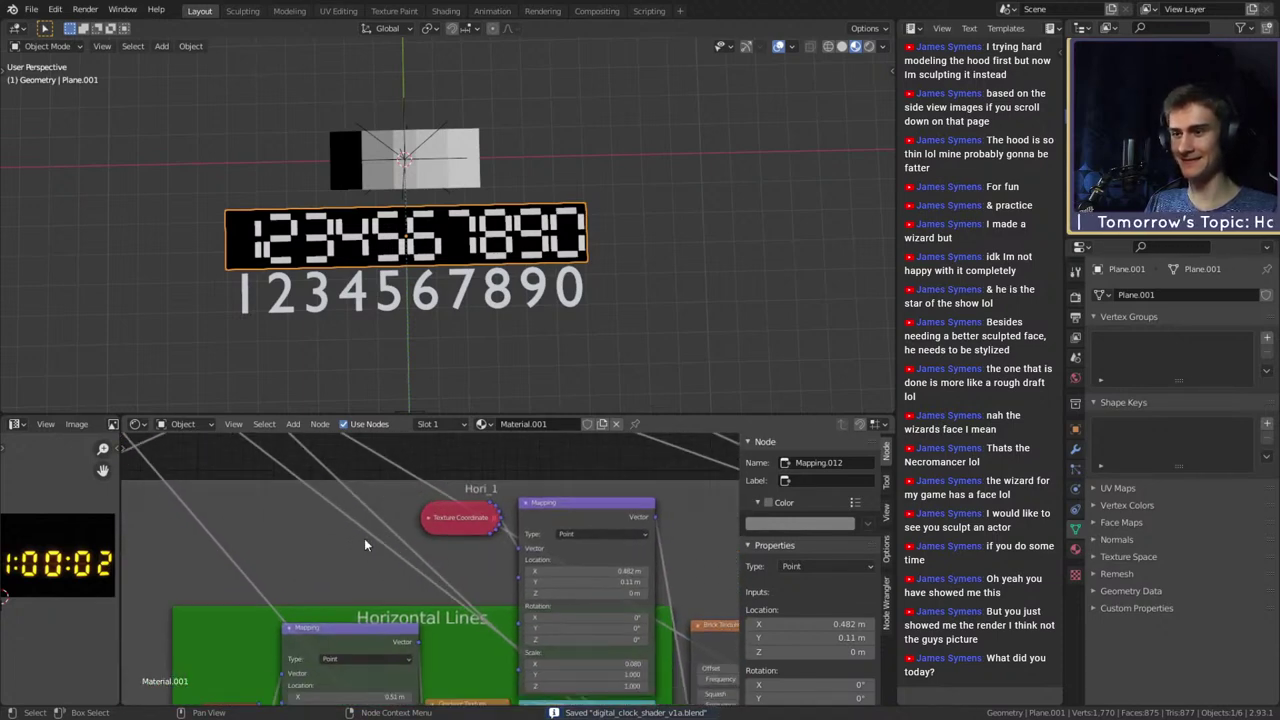
pyautogui.scroll(-3, 461, 551)
pyautogui.moveTo(530, 571); pyautogui.dragTo(401, 522, button='middle')
pyautogui.scroll(1, 409, 502)
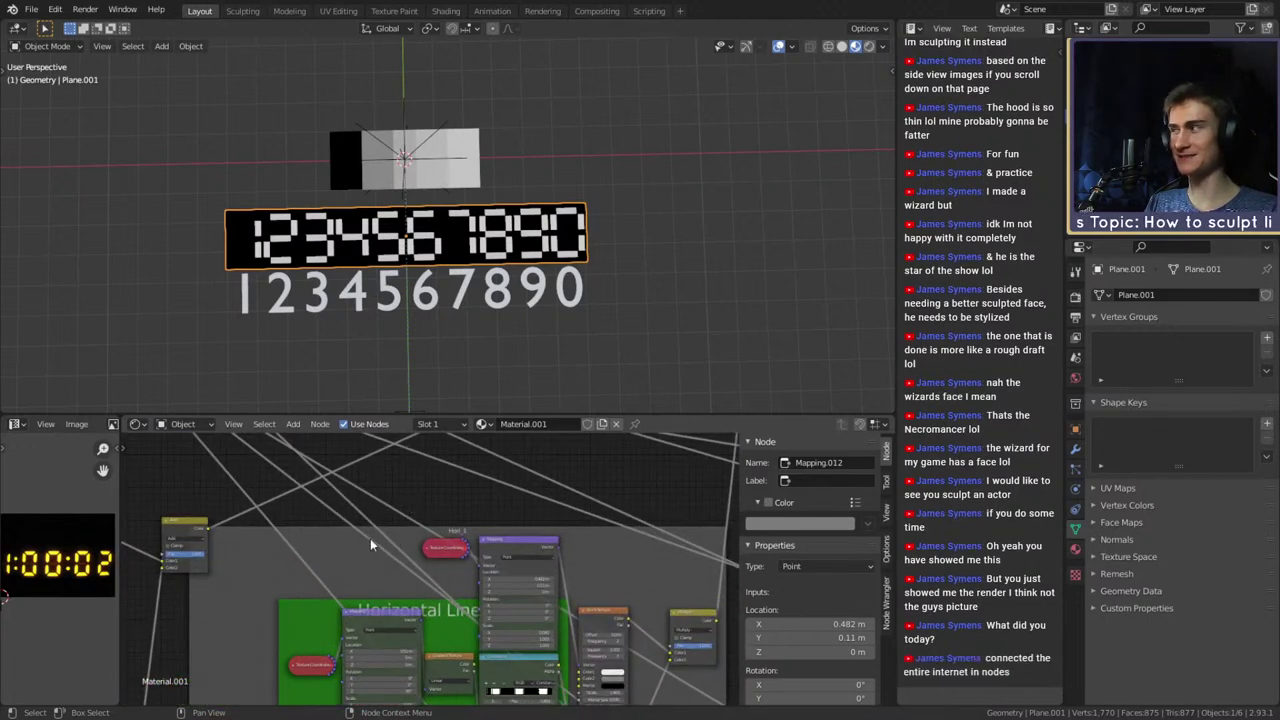
pyautogui.scroll(3, 368, 535)
pyautogui.scroll(-6, 368, 535)
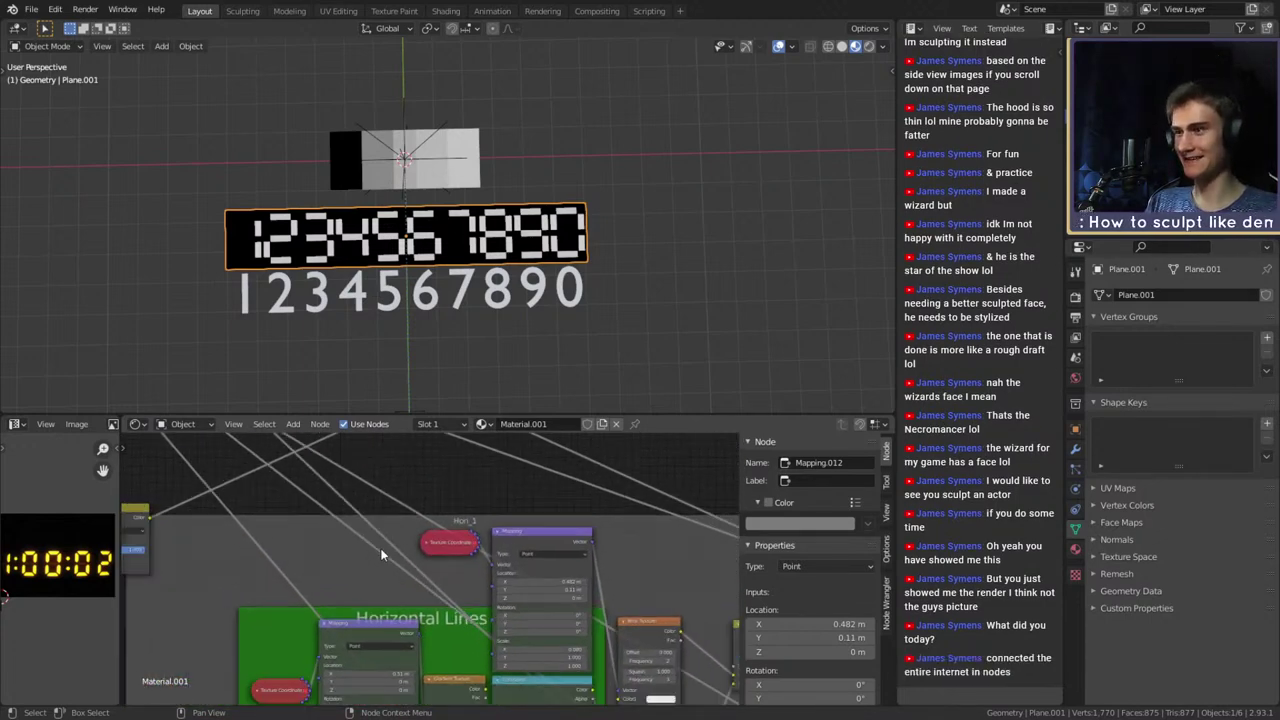
pyautogui.moveTo(471, 543); pyautogui.dragTo(455, 483, button='middle')
pyautogui.scroll(5, 455, 483)
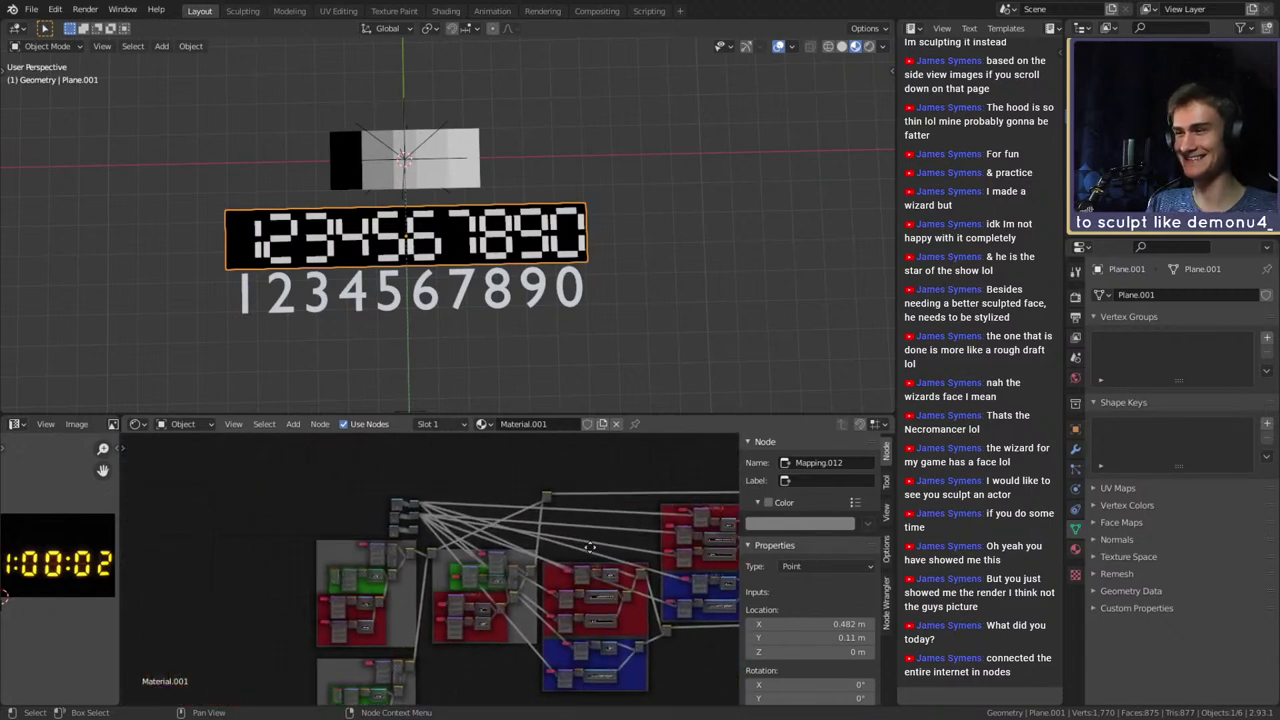
pyautogui.scroll(4, 450, 568)
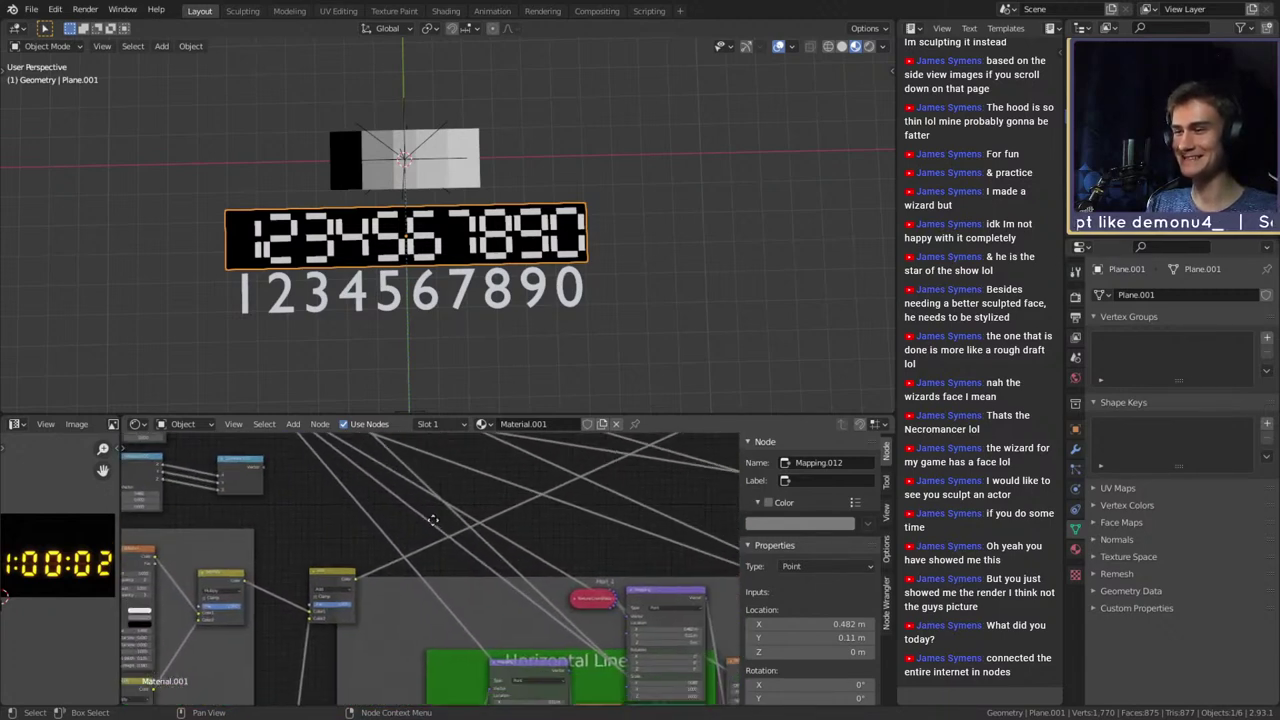
pyautogui.scroll(-3, 380, 543)
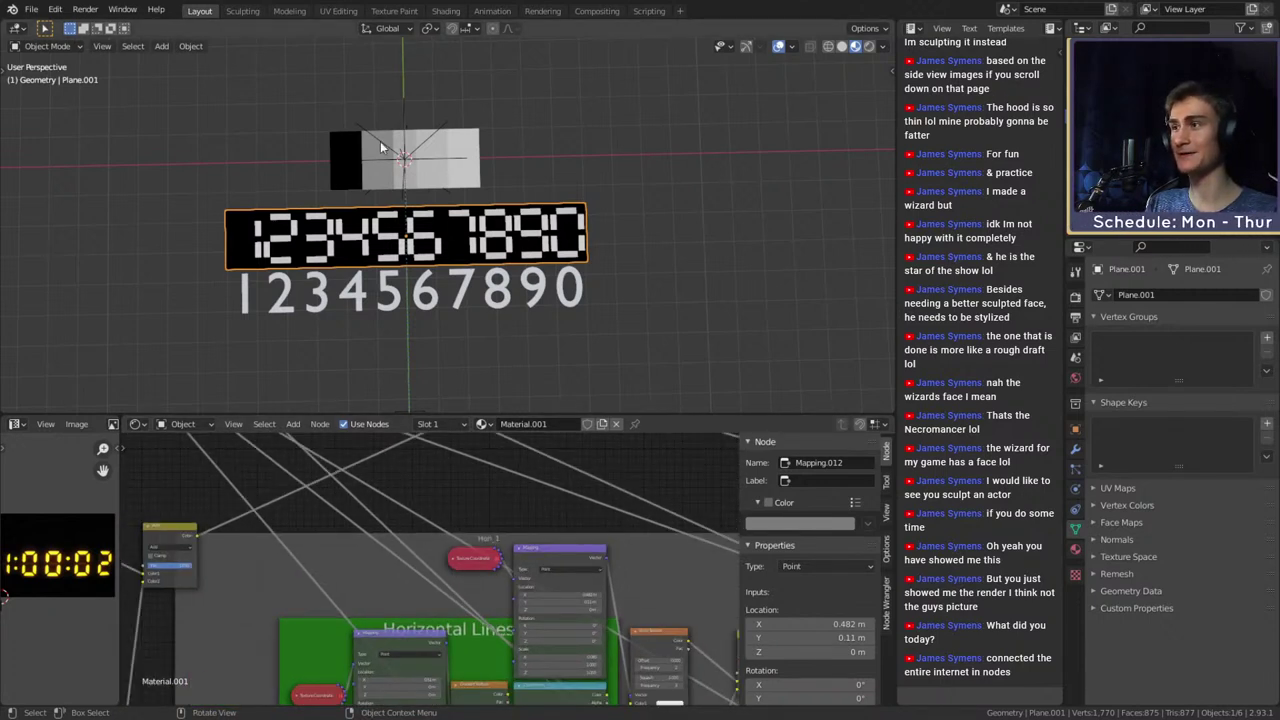
# Inspect the gradient and digit planes in the viewport and compare them with the Hori_1 node setup
pyautogui.scroll(4, 416, 172)
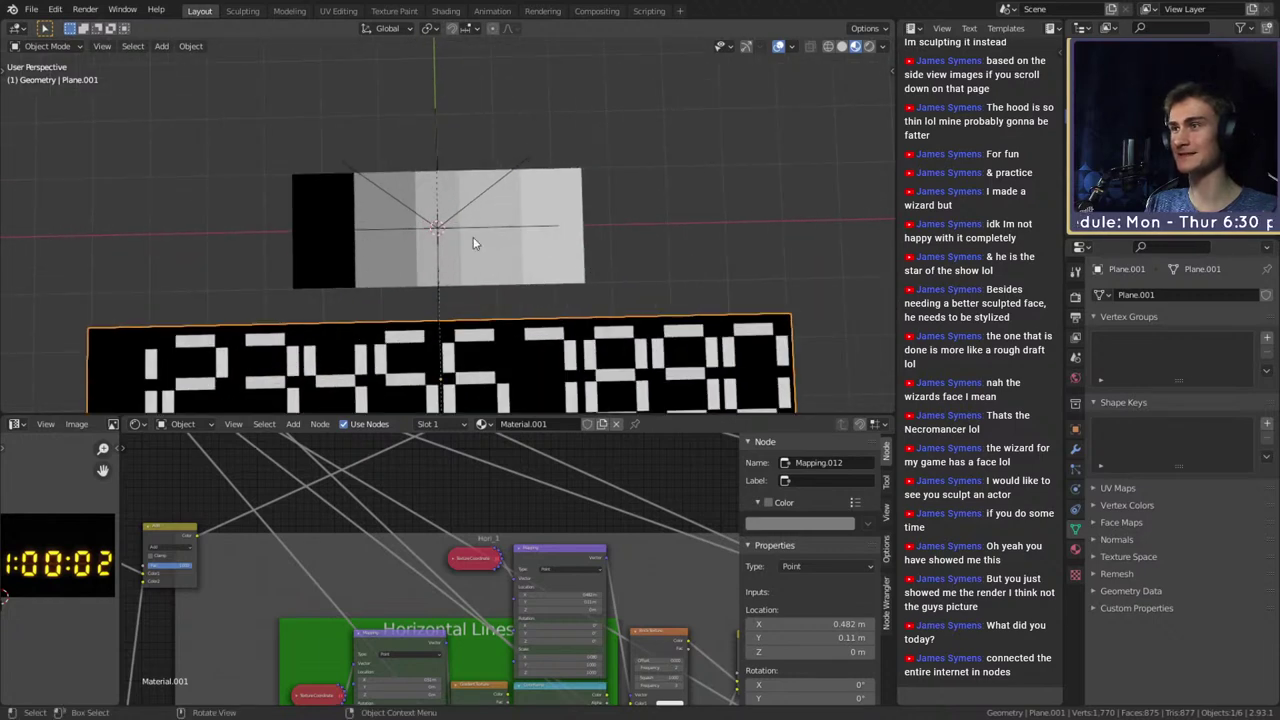
pyautogui.scroll(-4, 473, 237)
pyautogui.scroll(-2, 348, 542)
pyautogui.scroll(2, 450, 527)
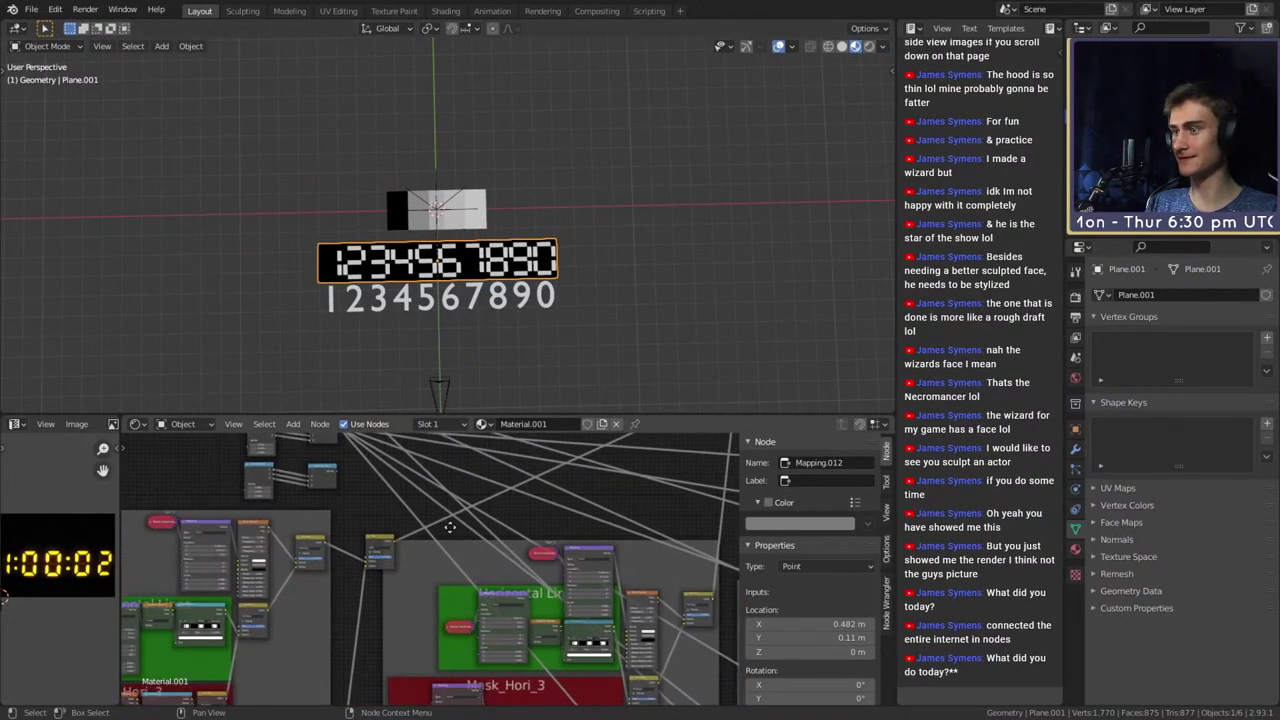
pyautogui.moveTo(450, 527); pyautogui.dragTo(438, 511, button='middle')
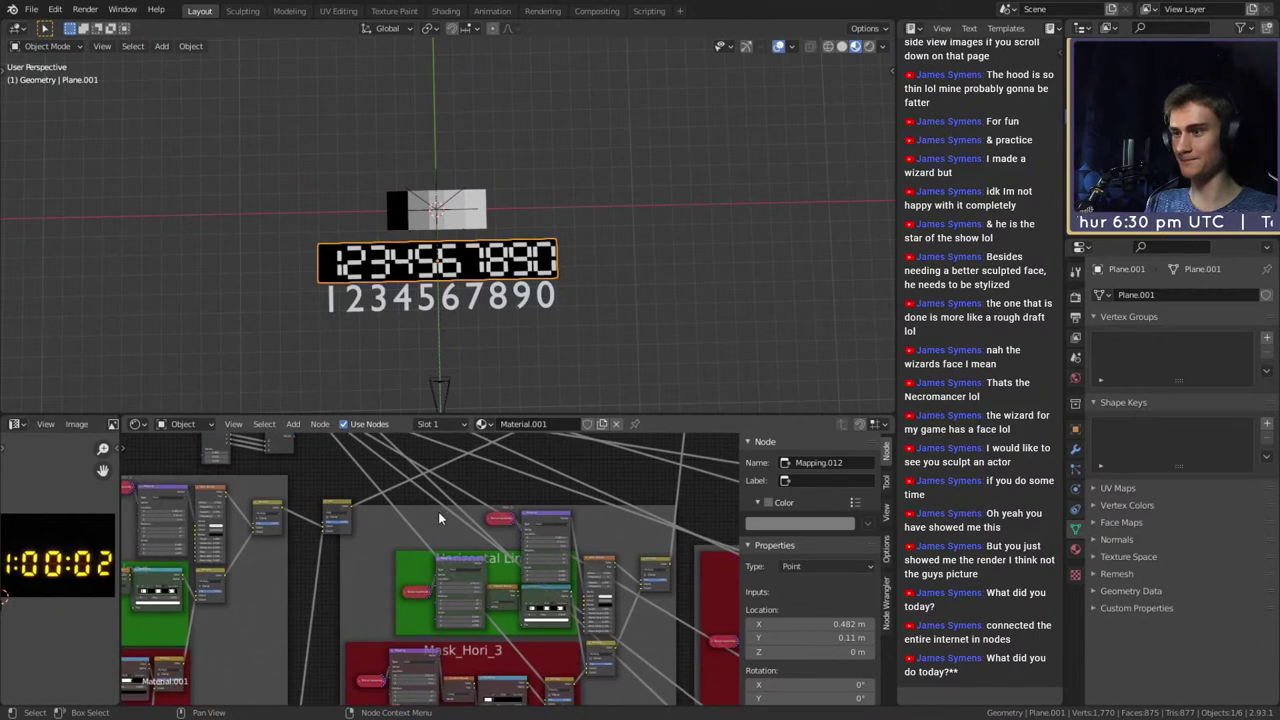
pyautogui.scroll(4, 438, 515)
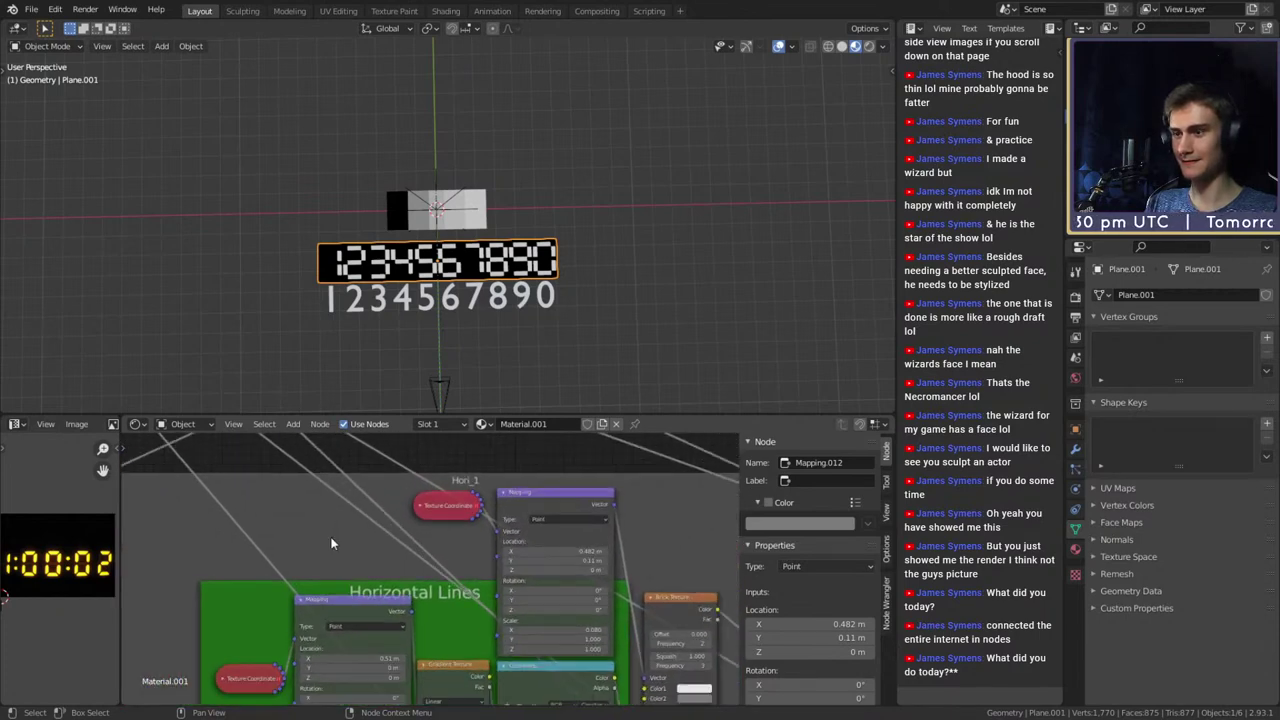
pyautogui.scroll(-4, 332, 543)
pyautogui.scroll(4, 510, 620)
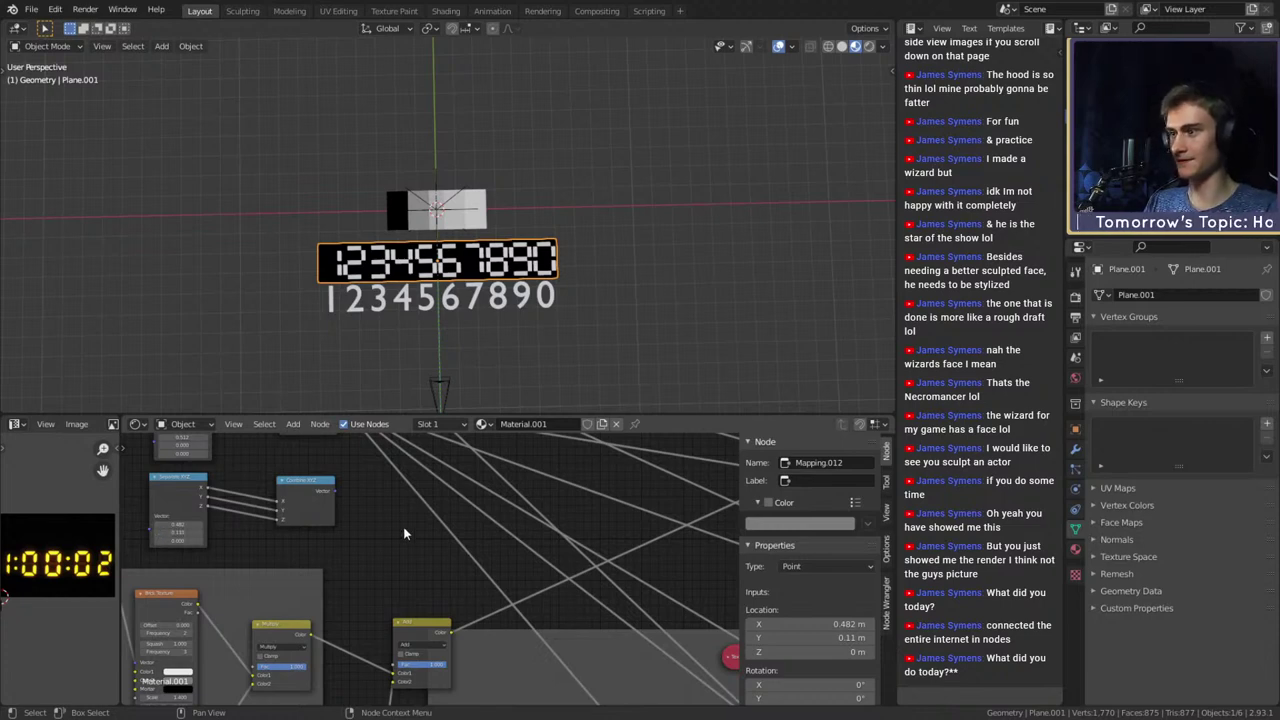
# Link the lowest Combine XYZ node's vector output to the Location input of the Hori_1 Mapping node
pyautogui.moveTo(404, 533); pyautogui.dragTo(154, 476, button='middle')
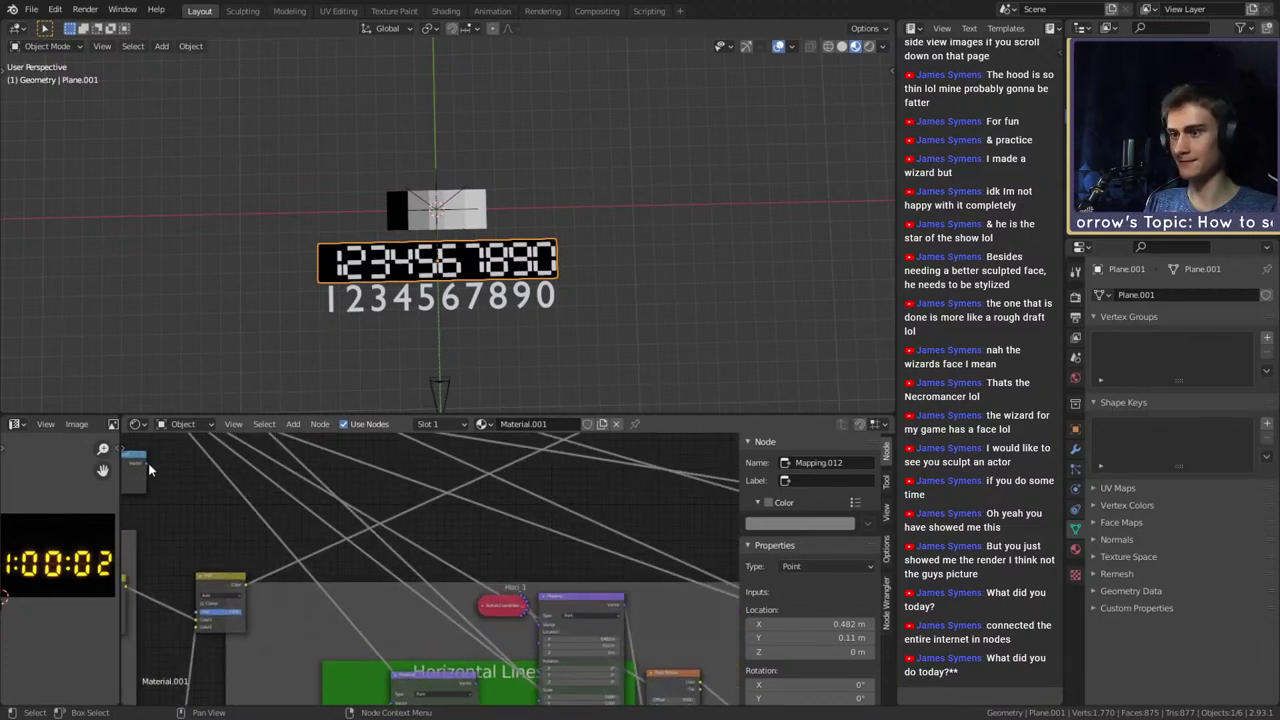
pyautogui.moveTo(147, 463); pyautogui.dragTo(537, 651)
pyautogui.scroll(-4, 438, 638)
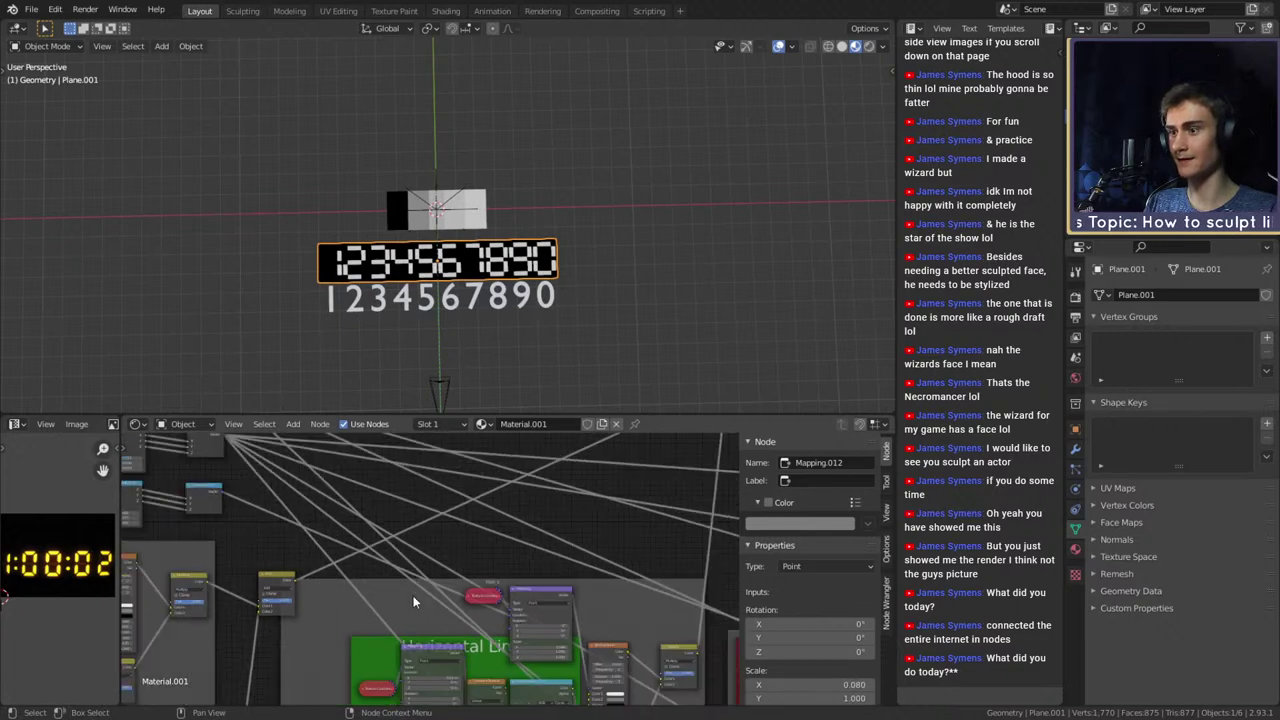
# Examine the Horizontal Lines Mapping node and the outputs of the three Combine XYZ nodes for missing links
pyautogui.scroll(4, 510, 472)
pyautogui.moveTo(490, 515); pyautogui.dragTo(378, 562, button='middle')
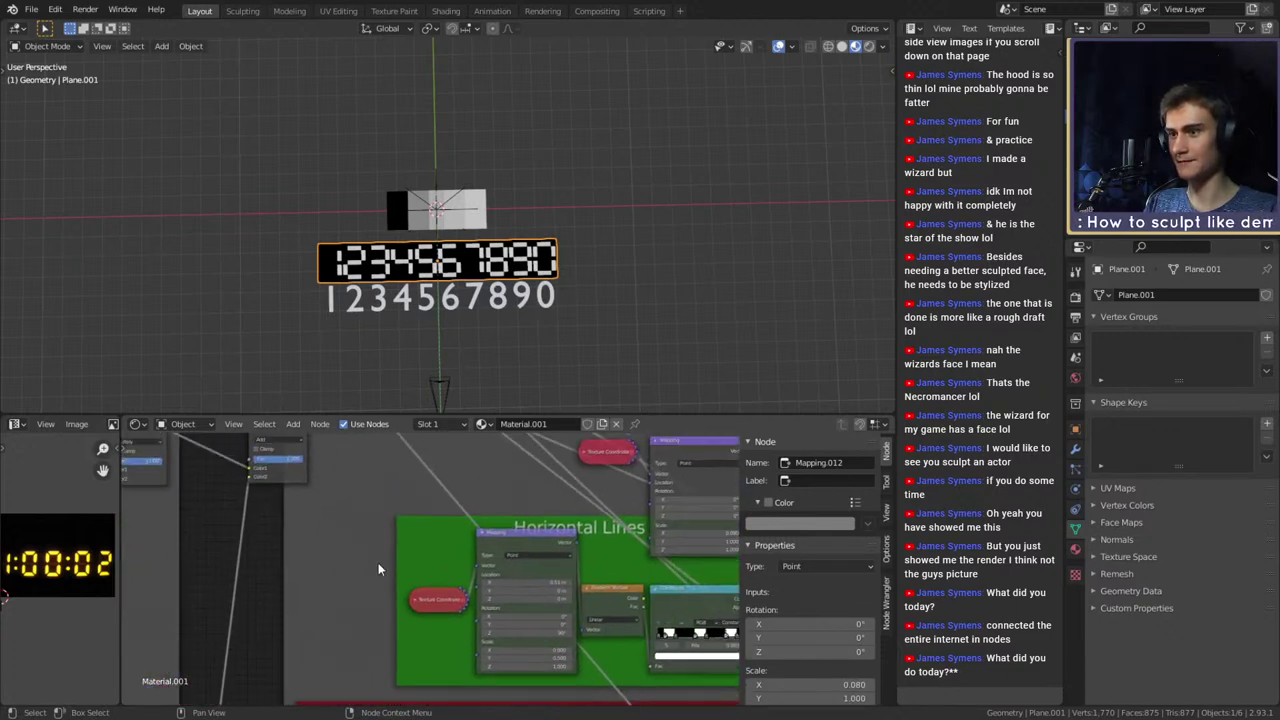
pyautogui.scroll(2, 378, 562)
pyautogui.scroll(-5, 378, 562)
pyautogui.moveTo(398, 485); pyautogui.dragTo(471, 635, button='middle')
pyautogui.scroll(1, 447, 599)
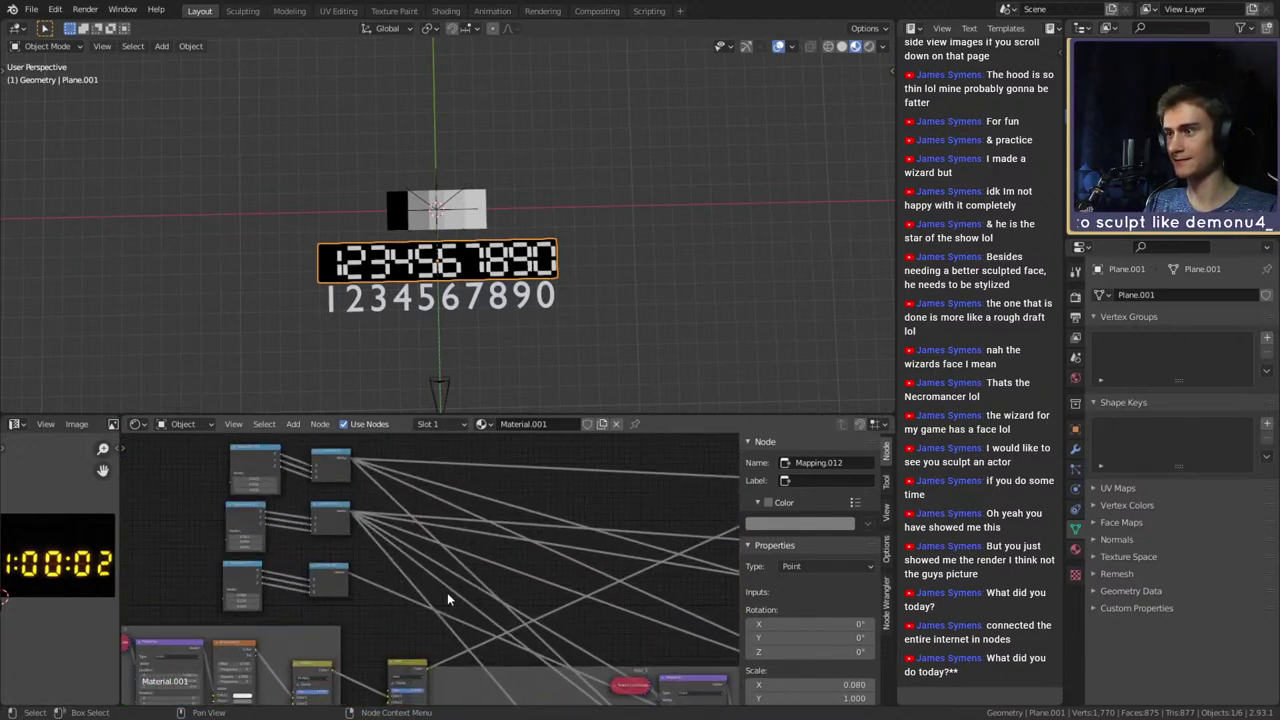
pyautogui.scroll(-3, 451, 580)
pyautogui.moveTo(451, 580); pyautogui.dragTo(386, 513, button='middle')
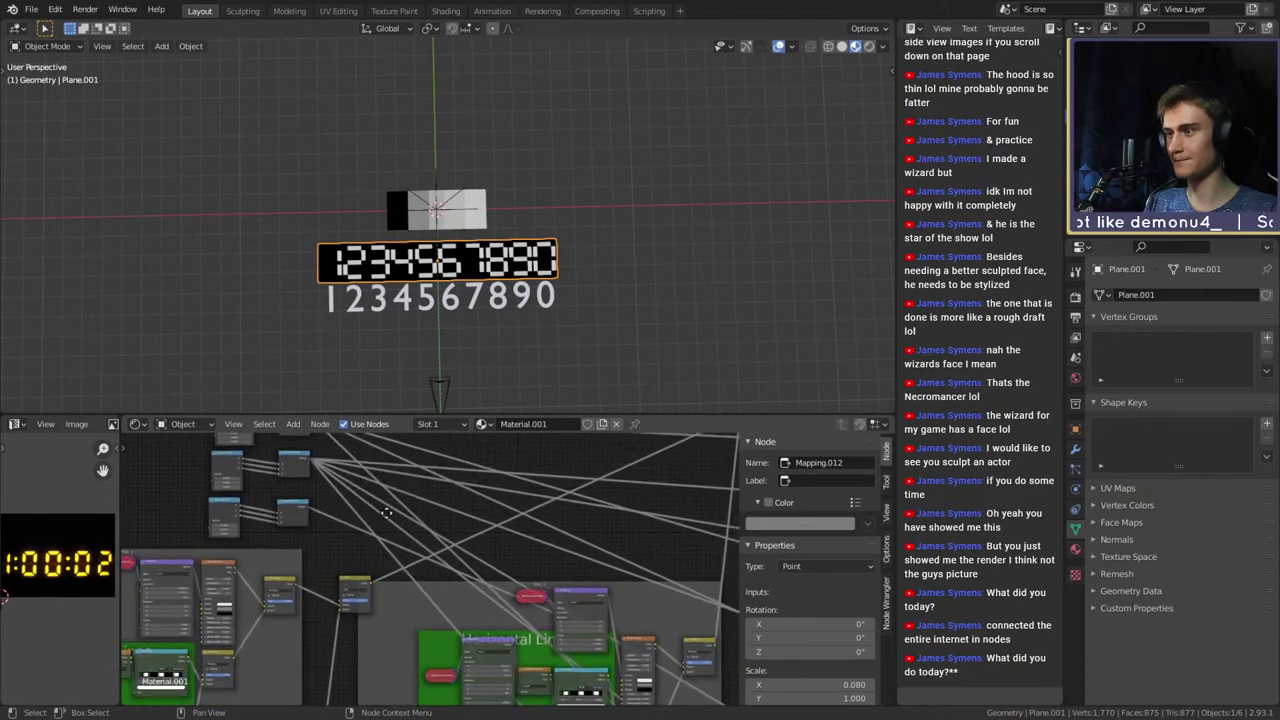
# Try to link the top Combine XYZ node's vector output to a Mapping node in the Mask_Hori_3 group
pyautogui.moveTo(326, 453); pyautogui.dragTo(327, 475, button='middle')
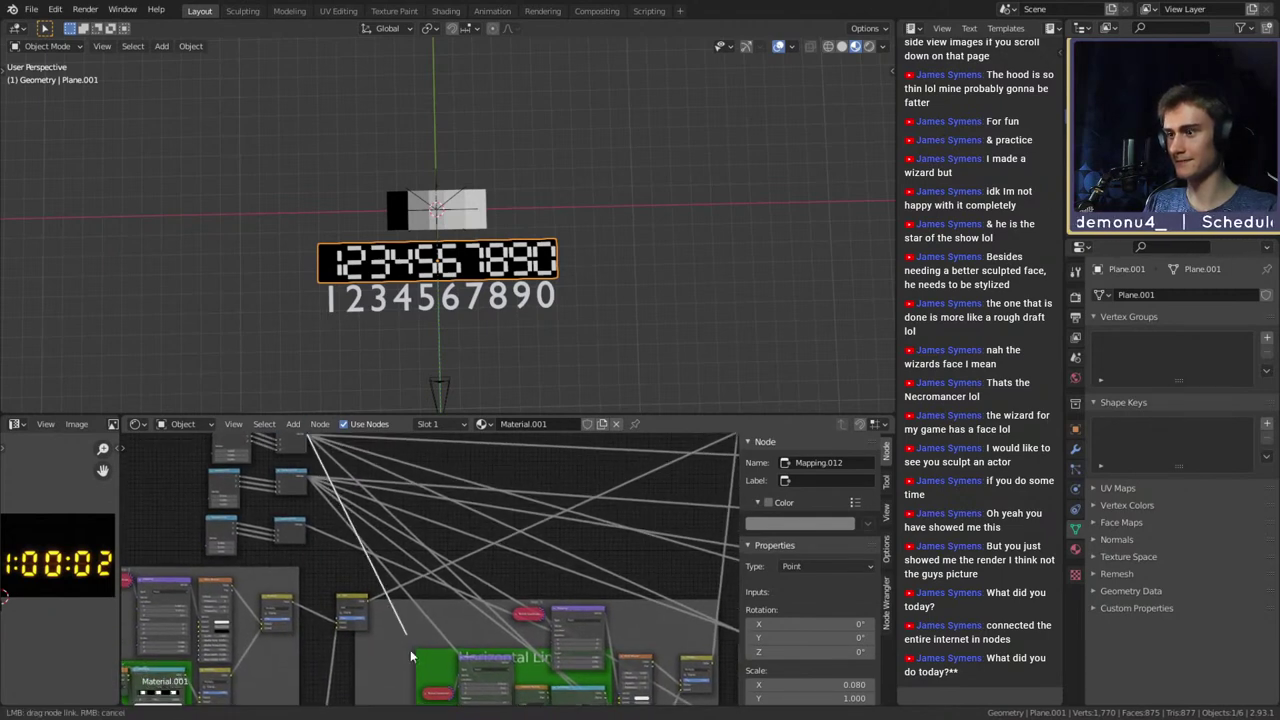
pyautogui.moveTo(443, 620); pyautogui.dragTo(504, 478, button='middle')
pyautogui.moveTo(448, 582); pyautogui.dragTo(408, 511, button='middle')
pyautogui.scroll(8, 408, 511)
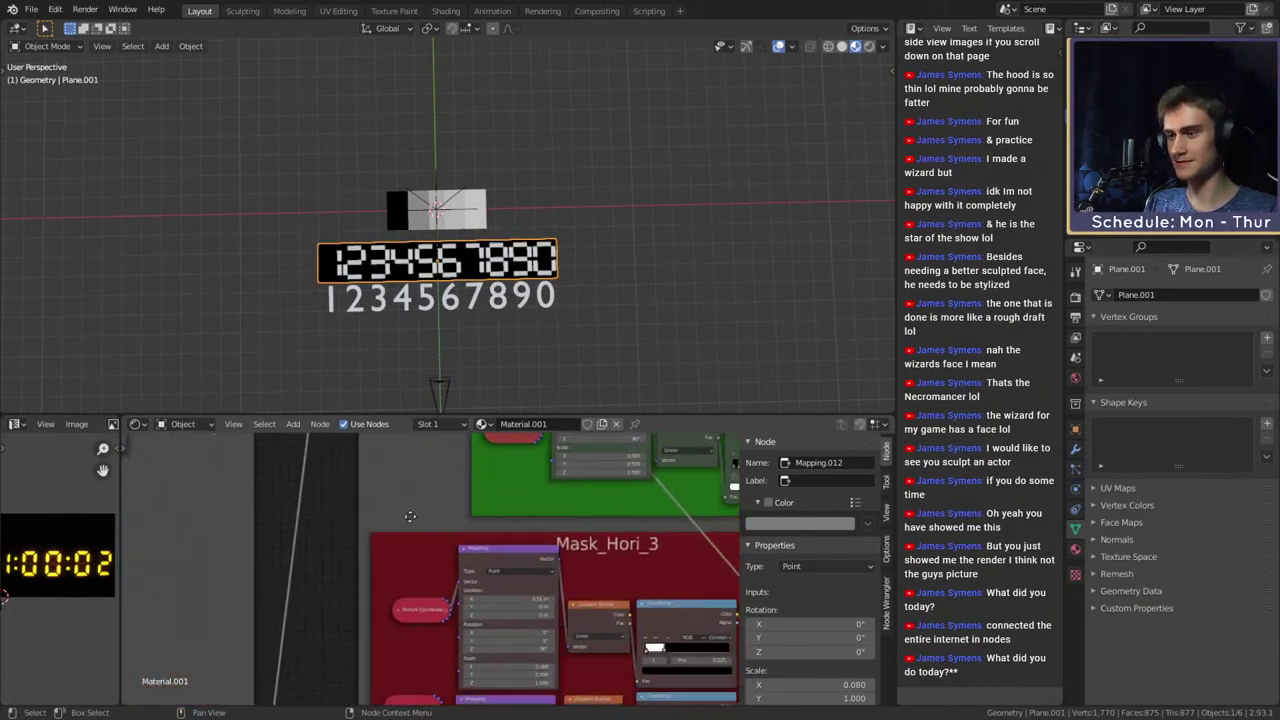
pyautogui.scroll(-11, 409, 513)
# Move the three Separate XYZ and Combine XYZ node pairs down to the lower-left side of the Mask_Hori_3 group
pyautogui.scroll(-4, 413, 530)
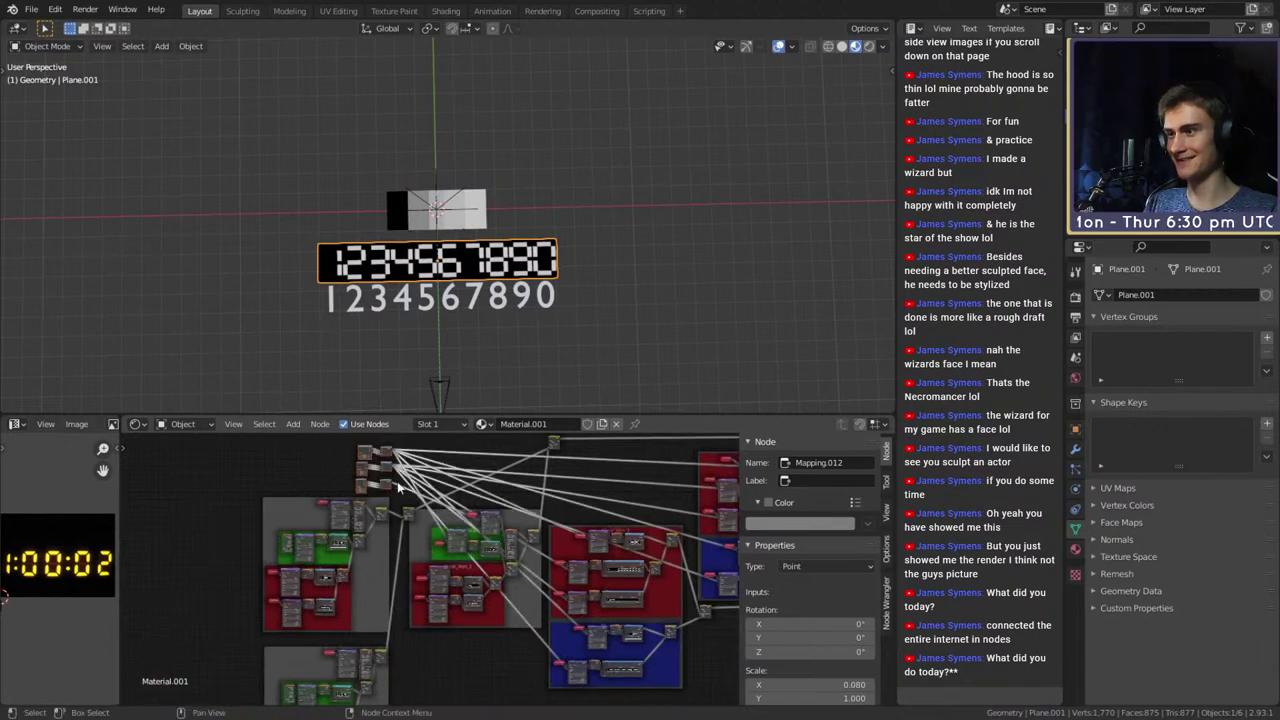
pyautogui.moveTo(387, 485); pyautogui.dragTo(429, 668)
pyautogui.moveTo(429, 668); pyautogui.dragTo(457, 600, button='middle')
pyautogui.scroll(-1, 328, 500)
pyautogui.moveTo(380, 547); pyautogui.dragTo(427, 702)
pyautogui.moveTo(406, 634); pyautogui.dragTo(337, 624)
pyautogui.click(463, 625)
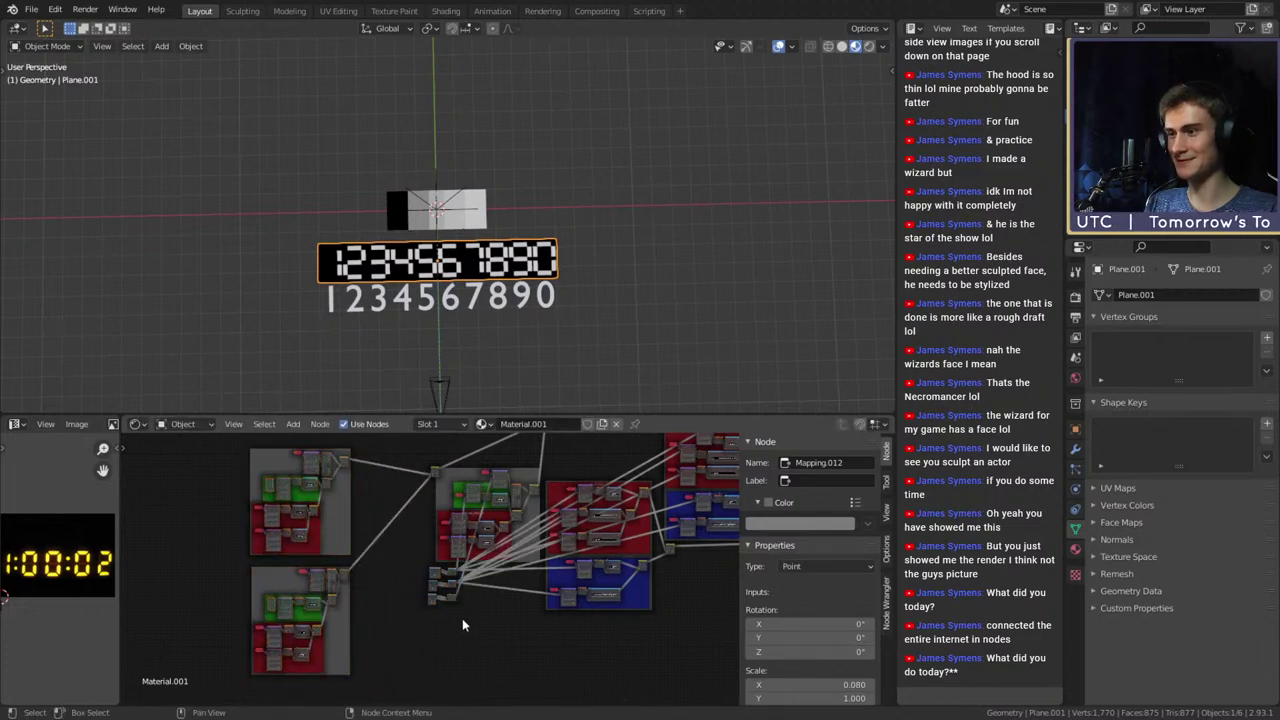
pyautogui.moveTo(434, 569); pyautogui.dragTo(384, 561)
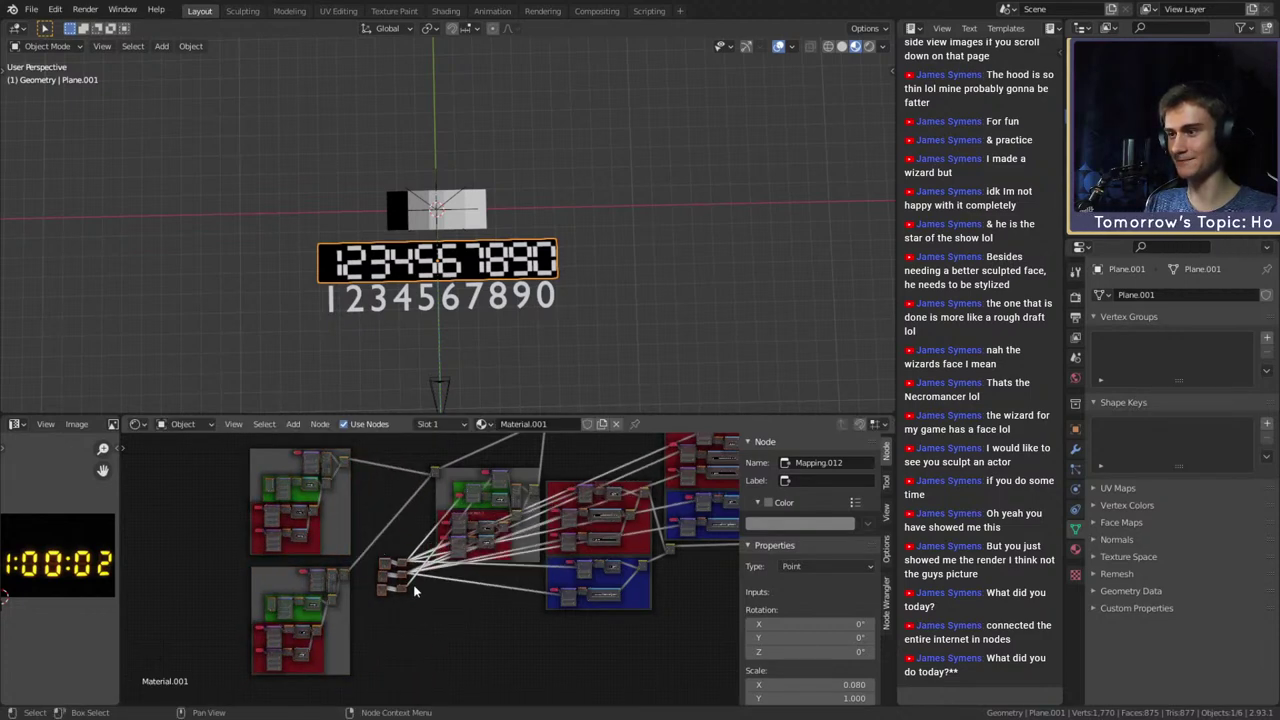
pyautogui.scroll(10, 463, 619)
pyautogui.scroll(1, 466, 614)
pyautogui.click(466, 614)
# Link the top Combine XYZ node's vector output to the upper Mapping node in the Mask_Hori_3 group
pyautogui.moveTo(440, 547); pyautogui.dragTo(346, 690, button='middle')
pyautogui.scroll(13, 363, 603)
pyautogui.scroll(-6, 363, 603)
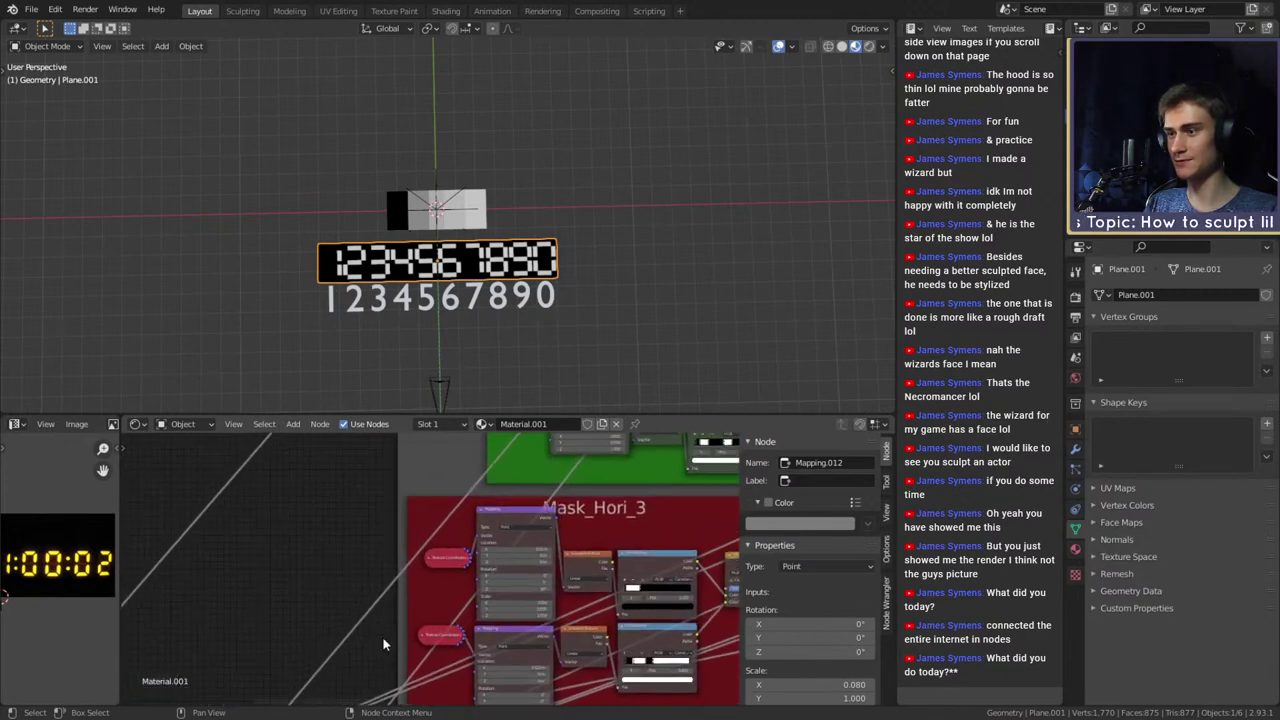
pyautogui.moveTo(395, 597); pyautogui.dragTo(485, 508, button='middle')
pyautogui.scroll(8, 428, 597)
pyautogui.moveTo(434, 603); pyautogui.dragTo(307, 665, button='middle')
pyautogui.scroll(-4, 337, 646)
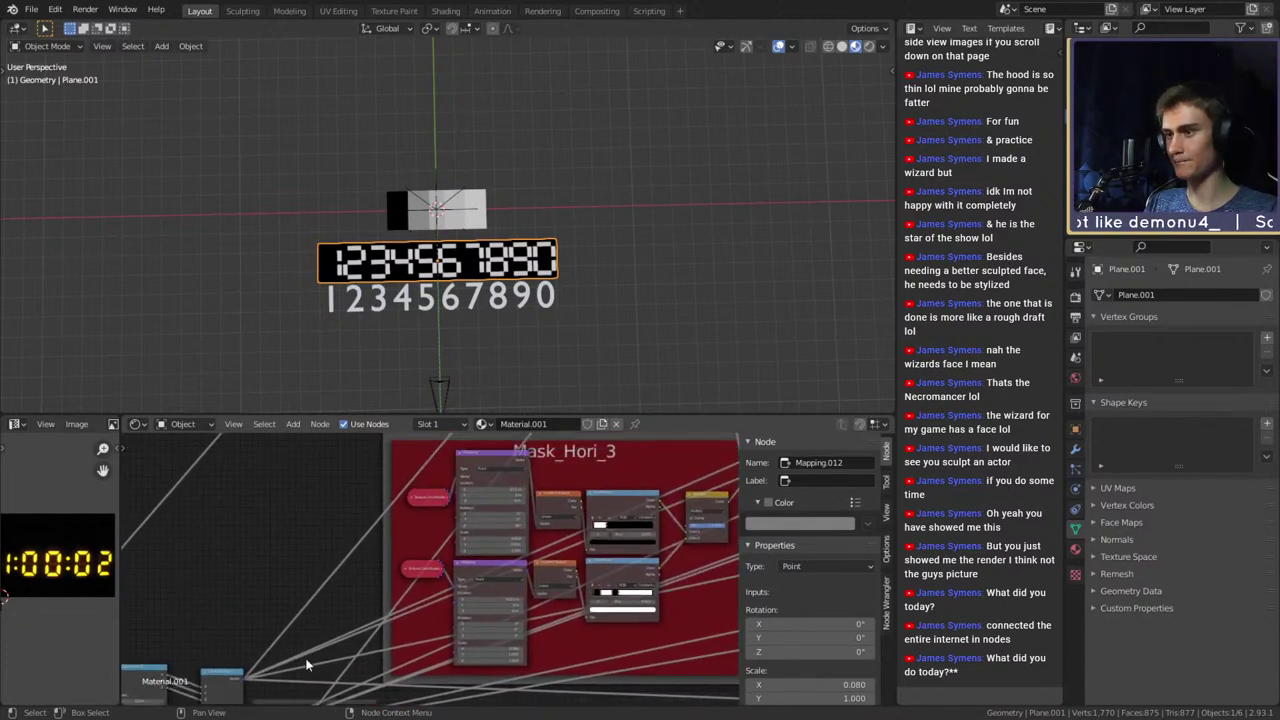
pyautogui.moveTo(242, 687); pyautogui.dragTo(307, 626)
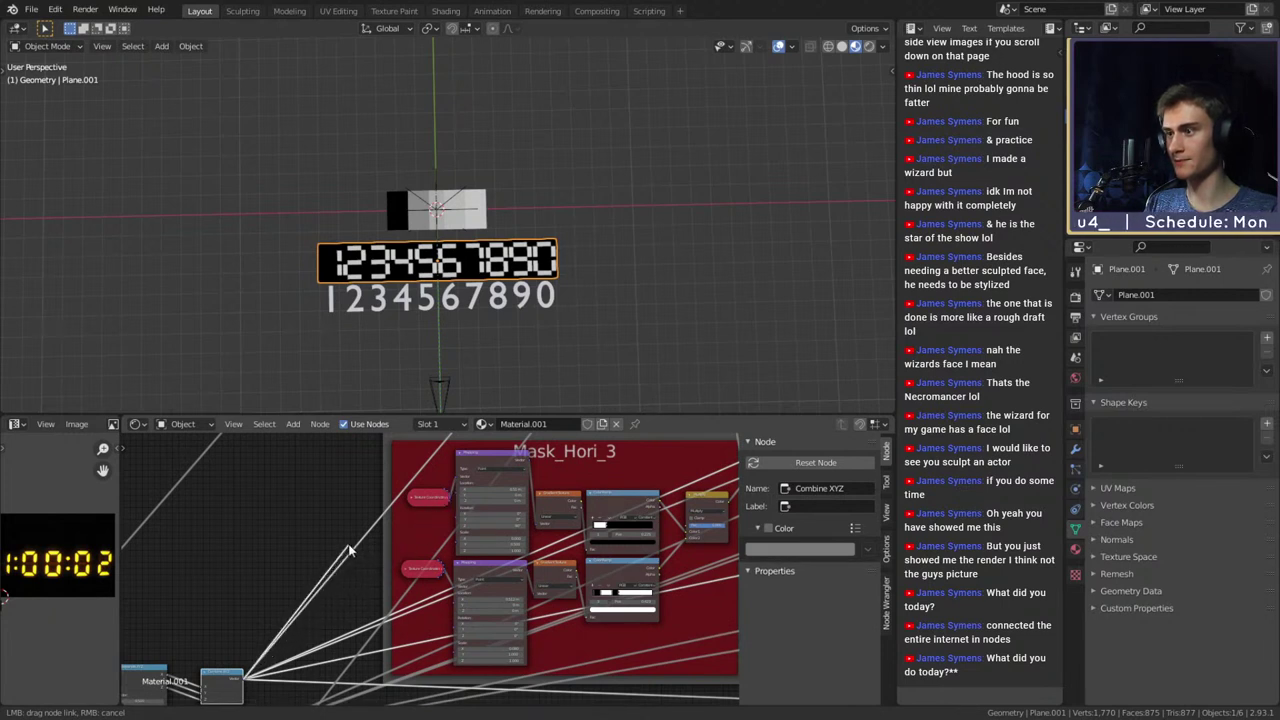
pyautogui.moveTo(349, 546); pyautogui.dragTo(352, 543)
pyautogui.moveTo(429, 502); pyautogui.dragTo(425, 482)
pyautogui.moveTo(335, 619); pyautogui.dragTo(404, 568, button='middle')
pyautogui.scroll(2, 404, 568)
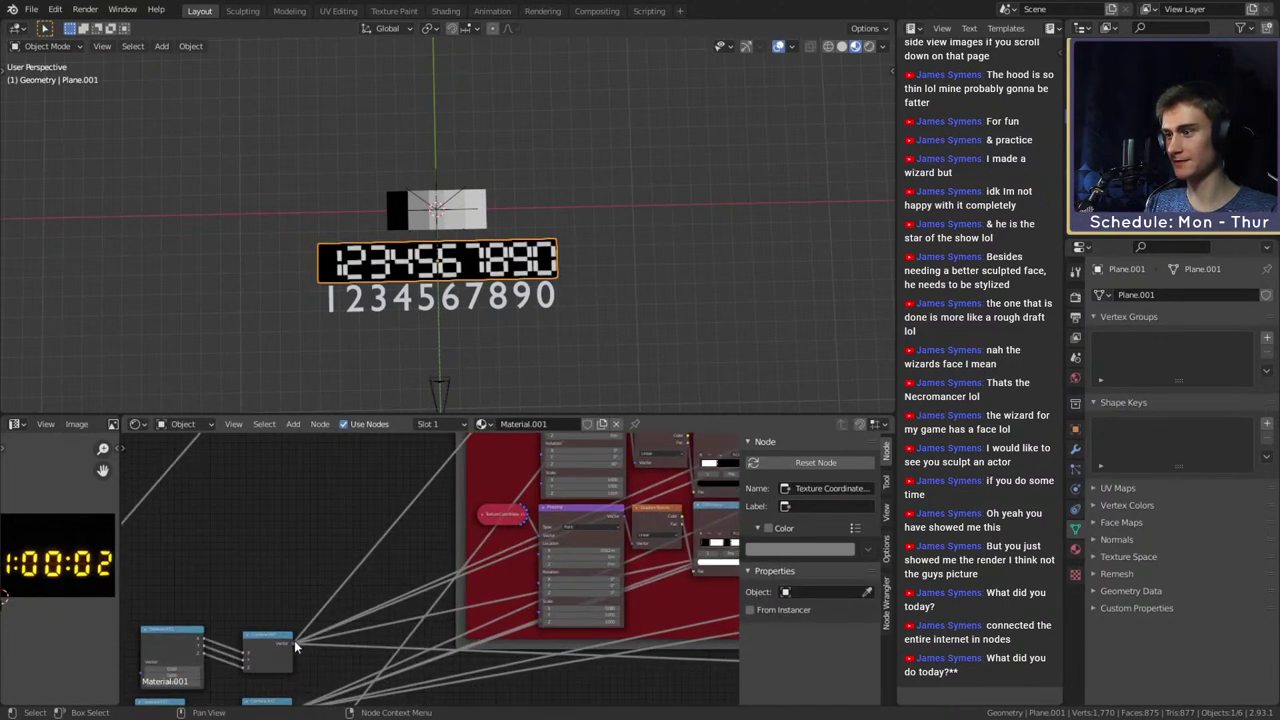
# Link the top and middle Combine XYZ nodes' vector outputs to the Location inputs of the upper and lower Mapping nodes in Mask_Hori_3
pyautogui.moveTo(485, 471); pyautogui.dragTo(435, 512)
pyautogui.moveTo(391, 546); pyautogui.dragTo(299, 633, button='middle')
pyautogui.moveTo(240, 697); pyautogui.dragTo(252, 692)
pyautogui.moveTo(463, 500); pyautogui.dragTo(487, 474)
pyautogui.scroll(-2, 388, 575)
pyautogui.moveTo(337, 580); pyautogui.dragTo(411, 452, button='middle')
pyautogui.scroll(3, 400, 563)
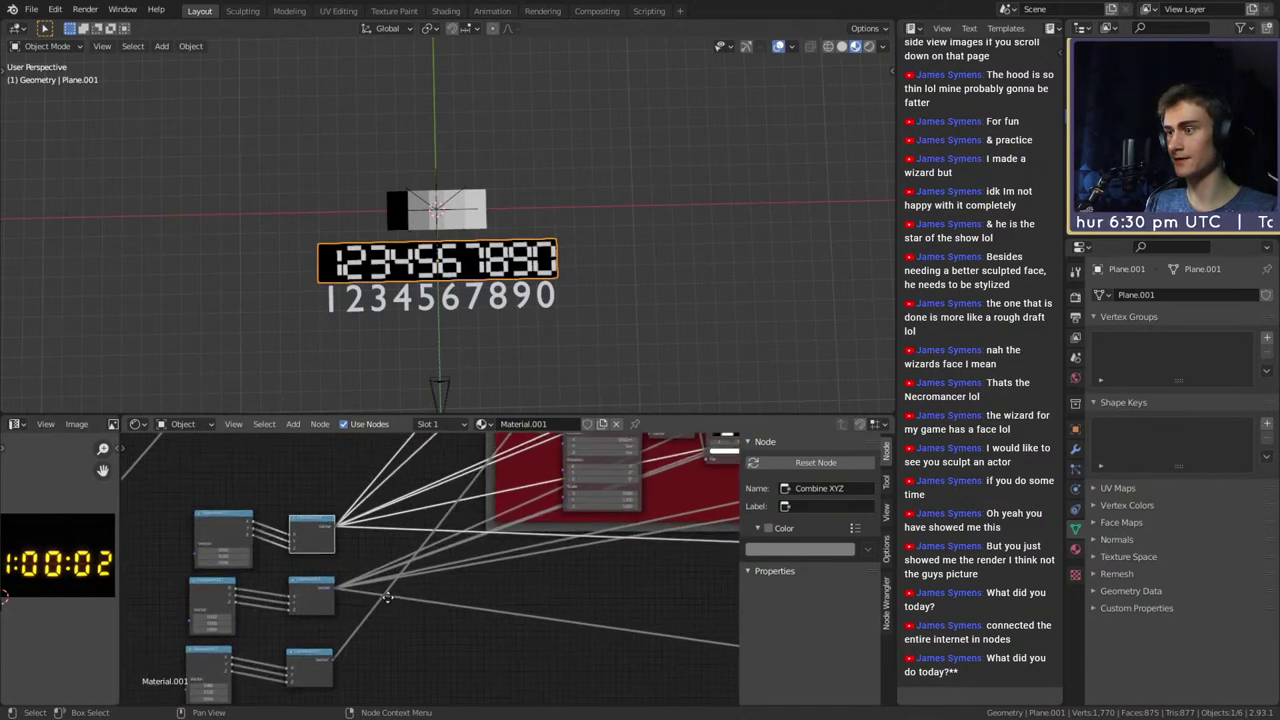
pyautogui.moveTo(388, 597); pyautogui.dragTo(363, 626, button='middle')
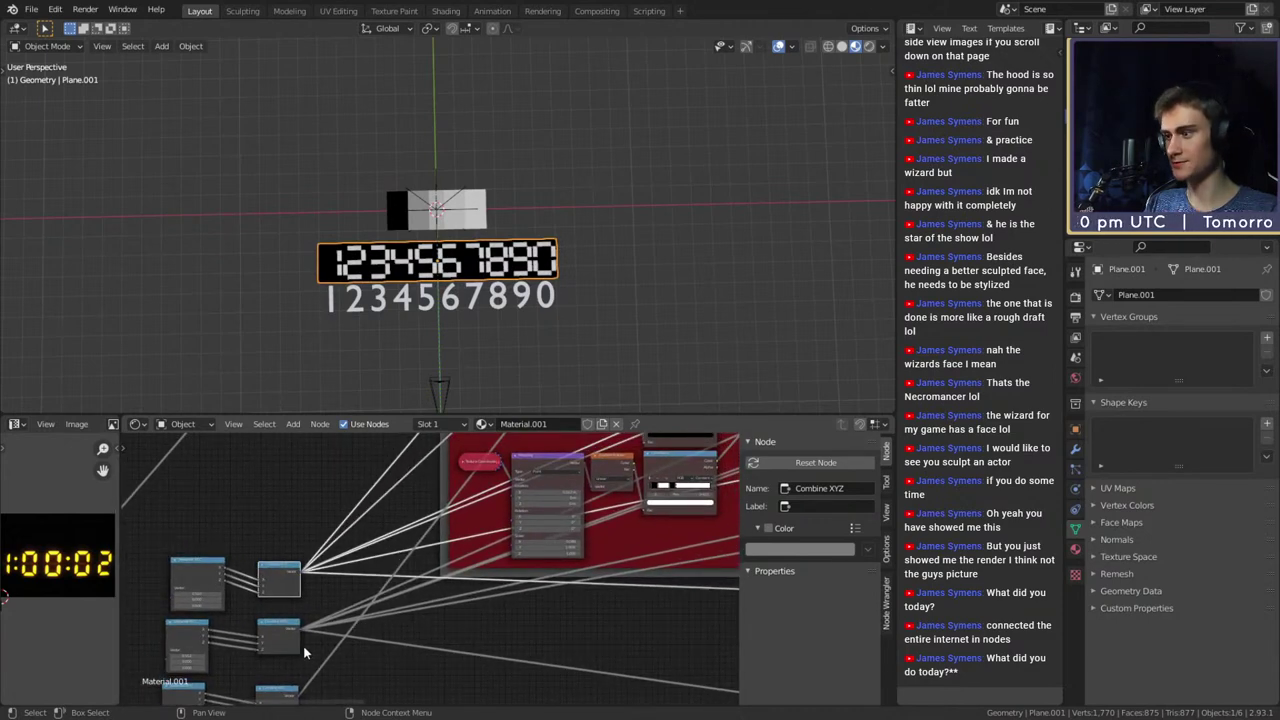
pyautogui.moveTo(299, 629); pyautogui.dragTo(492, 546)
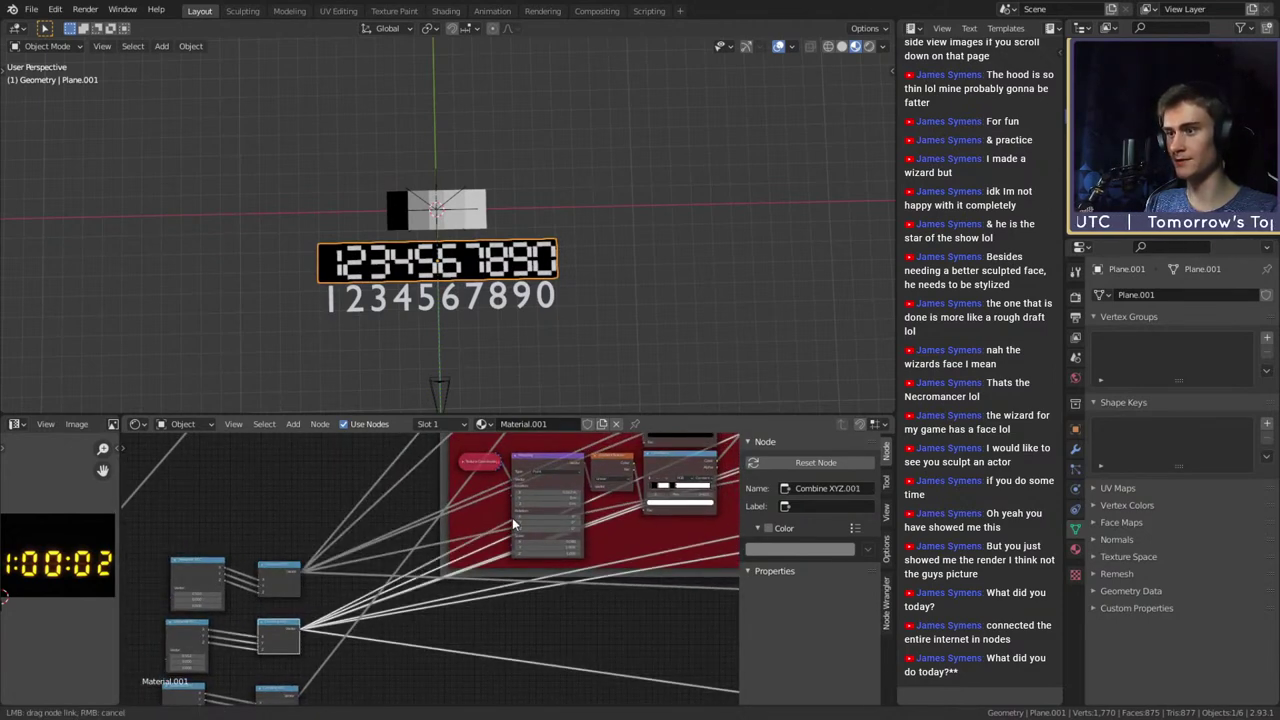
pyautogui.moveTo(508, 495); pyautogui.dragTo(508, 497)
pyautogui.scroll(-4, 425, 592)
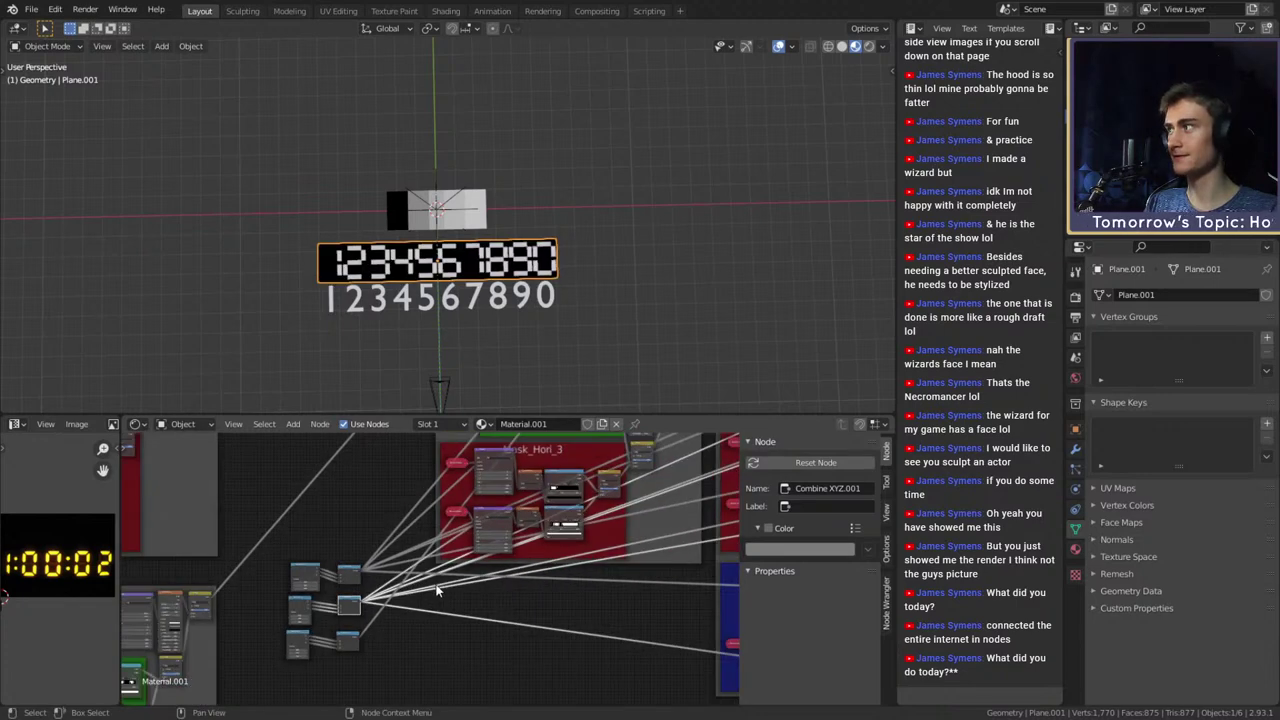
# Move the three Separate XYZ and Combine XYZ node pairs to the far left, beside the upper of the two leftmost digit frames
pyautogui.scroll(-3, 450, 601)
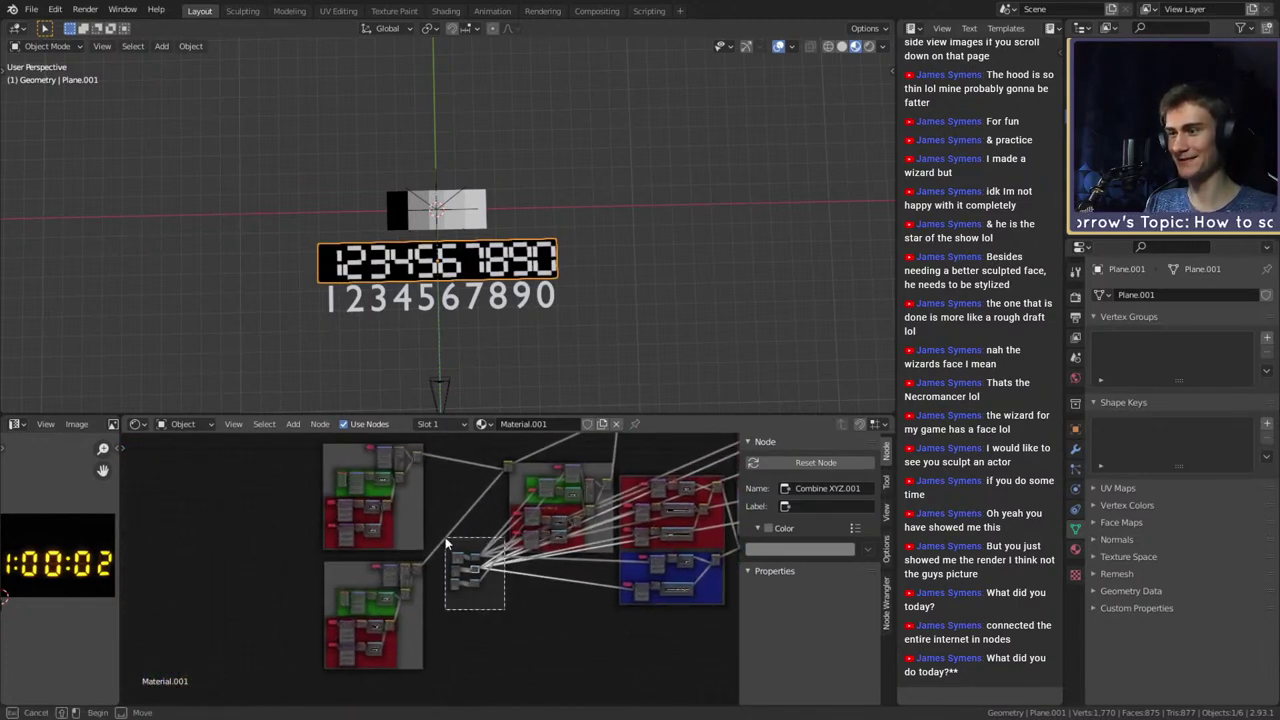
pyautogui.moveTo(447, 542); pyautogui.dragTo(446, 540)
pyautogui.press('g')
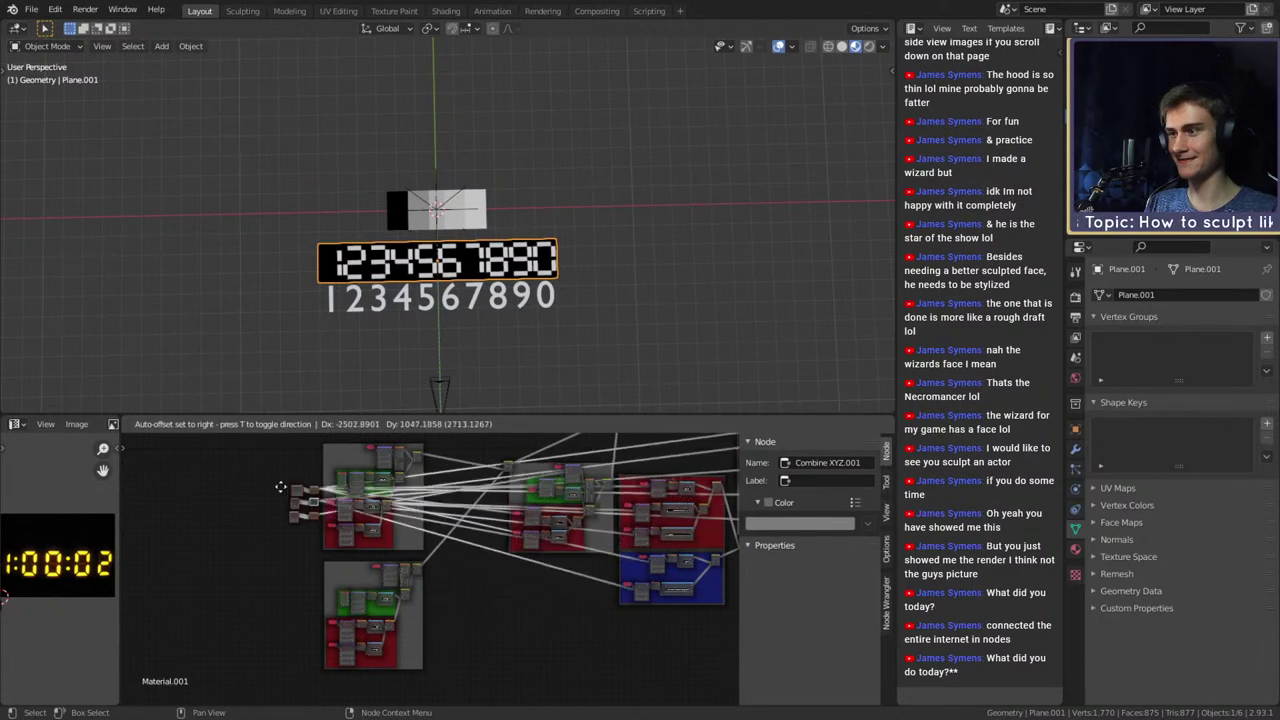
pyautogui.click(218, 465)
# Link the bottom Combine XYZ node's vector output to the Location input of the Brick Texture's Mapping node in the upper-left digit frame
pyautogui.moveTo(417, 560); pyautogui.dragTo(557, 654, button='middle')
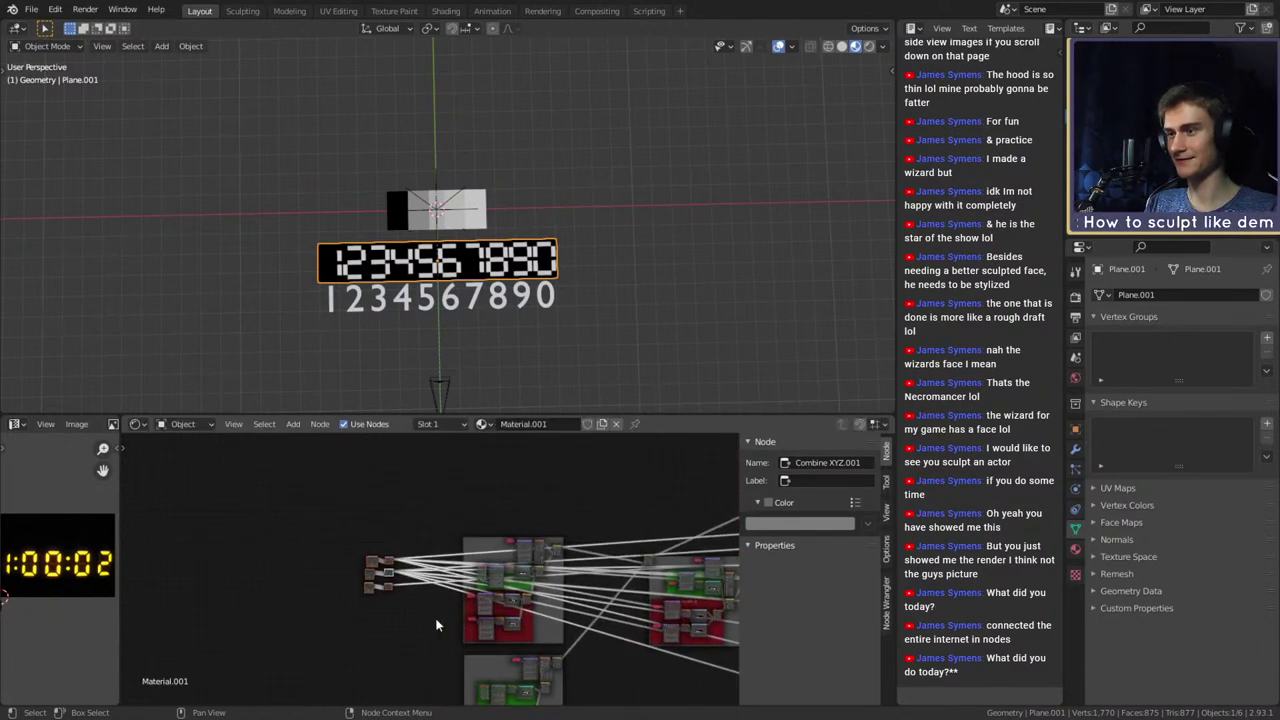
pyautogui.scroll(6, 436, 625)
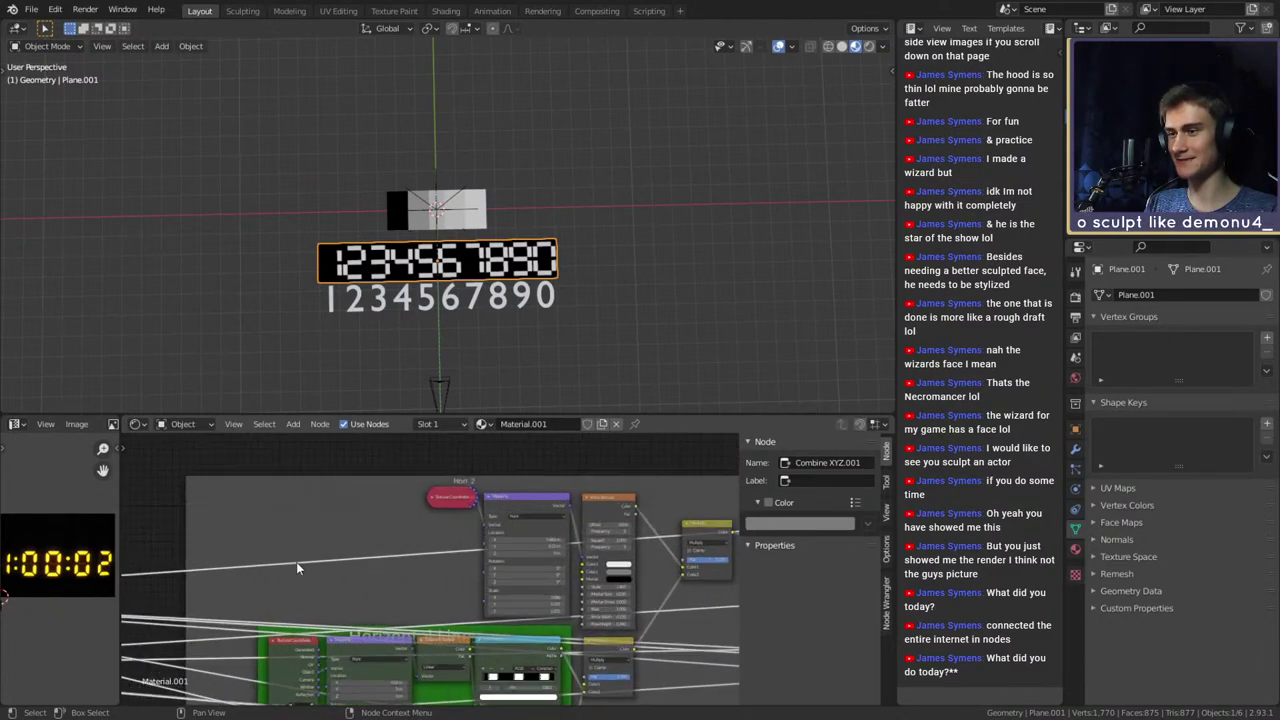
pyautogui.moveTo(296, 563); pyautogui.dragTo(524, 470, button='middle')
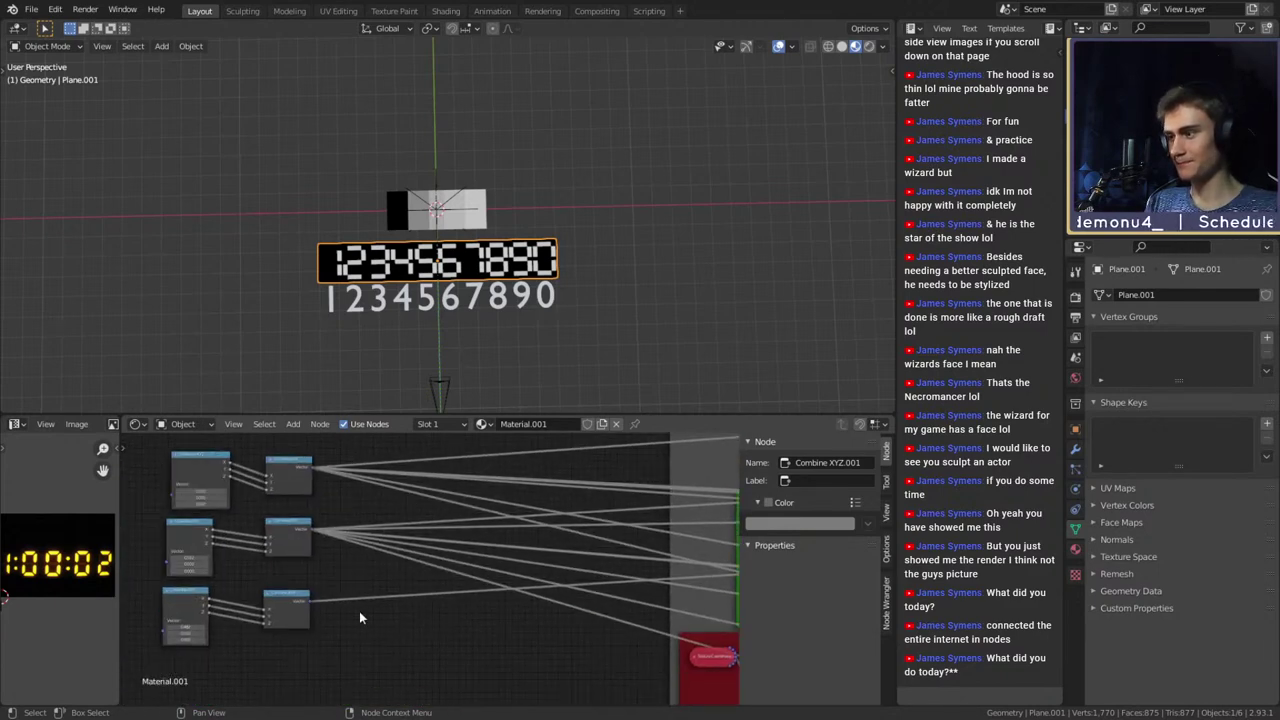
pyautogui.moveTo(460, 593); pyautogui.dragTo(311, 603, button='middle')
pyautogui.moveTo(424, 556); pyautogui.dragTo(345, 584, button='middle')
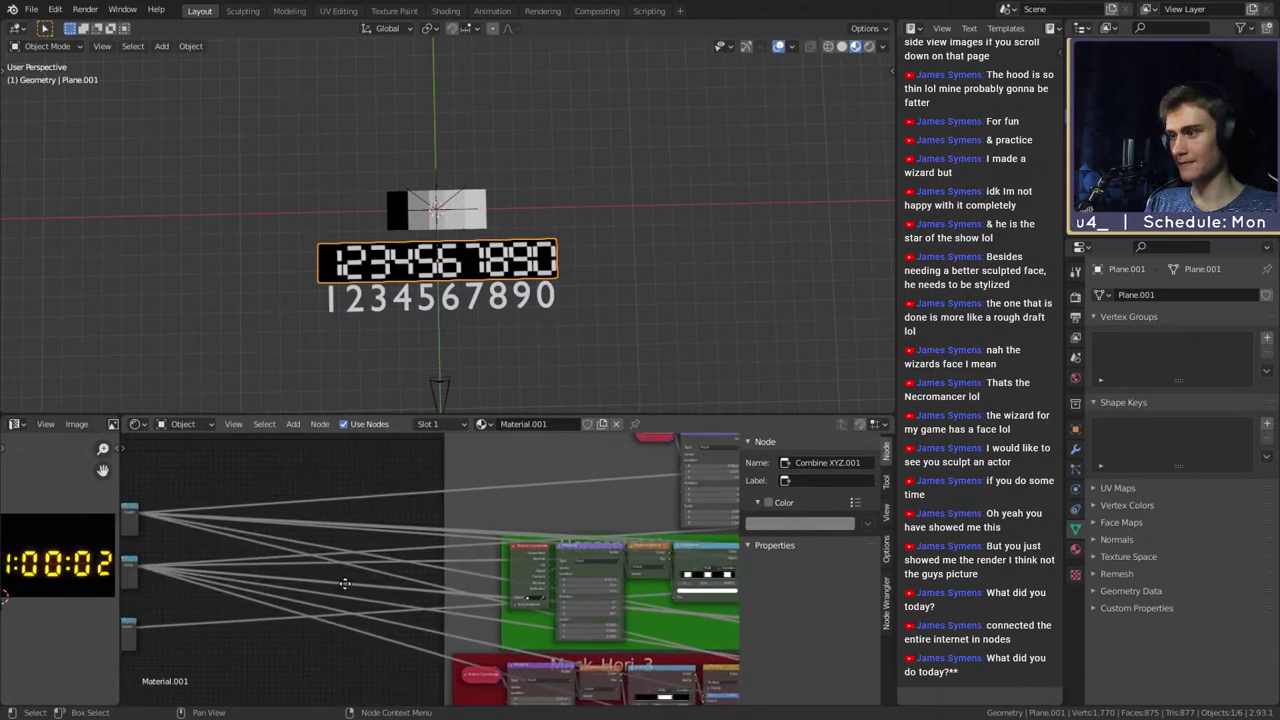
pyautogui.moveTo(140, 625); pyautogui.dragTo(167, 621)
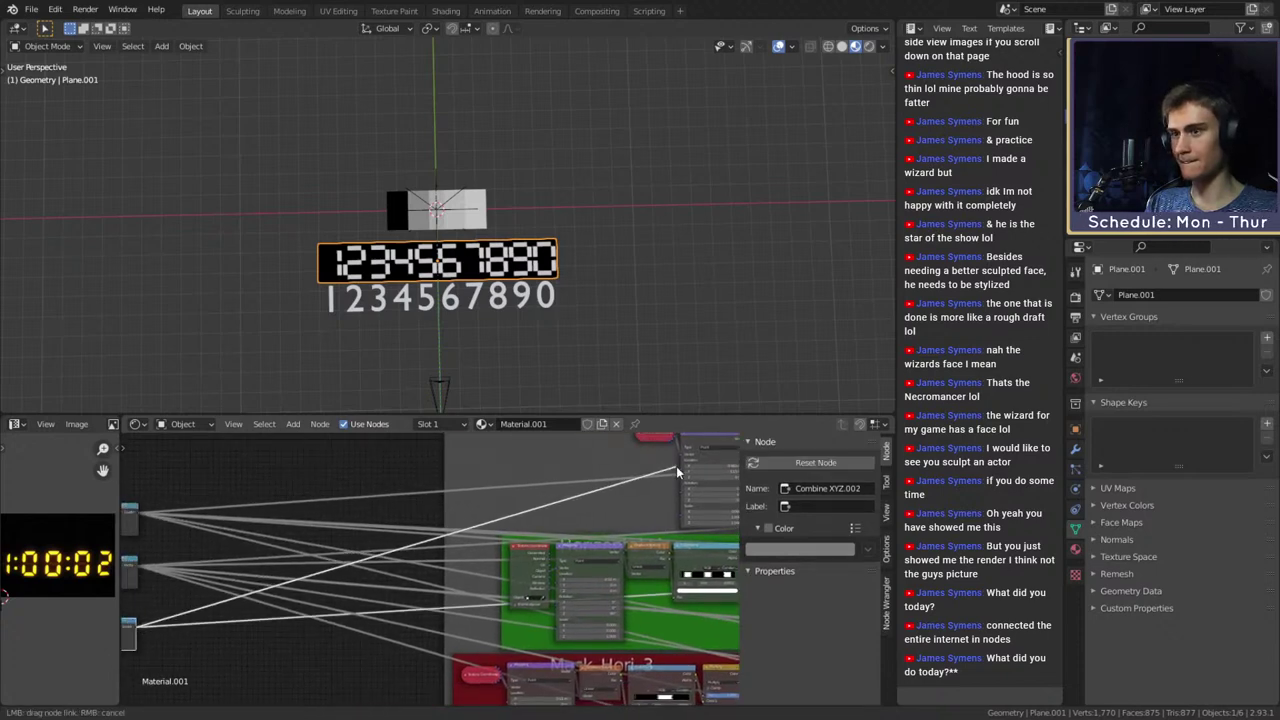
pyautogui.moveTo(680, 474); pyautogui.dragTo(680, 474)
# Collapse the Horizontal Lines Texture Coordinate node and link the top Combine XYZ node's output to that group's Mapping Location input
pyautogui.scroll(-3, 390, 578)
pyautogui.moveTo(349, 591); pyautogui.dragTo(331, 563, button='middle')
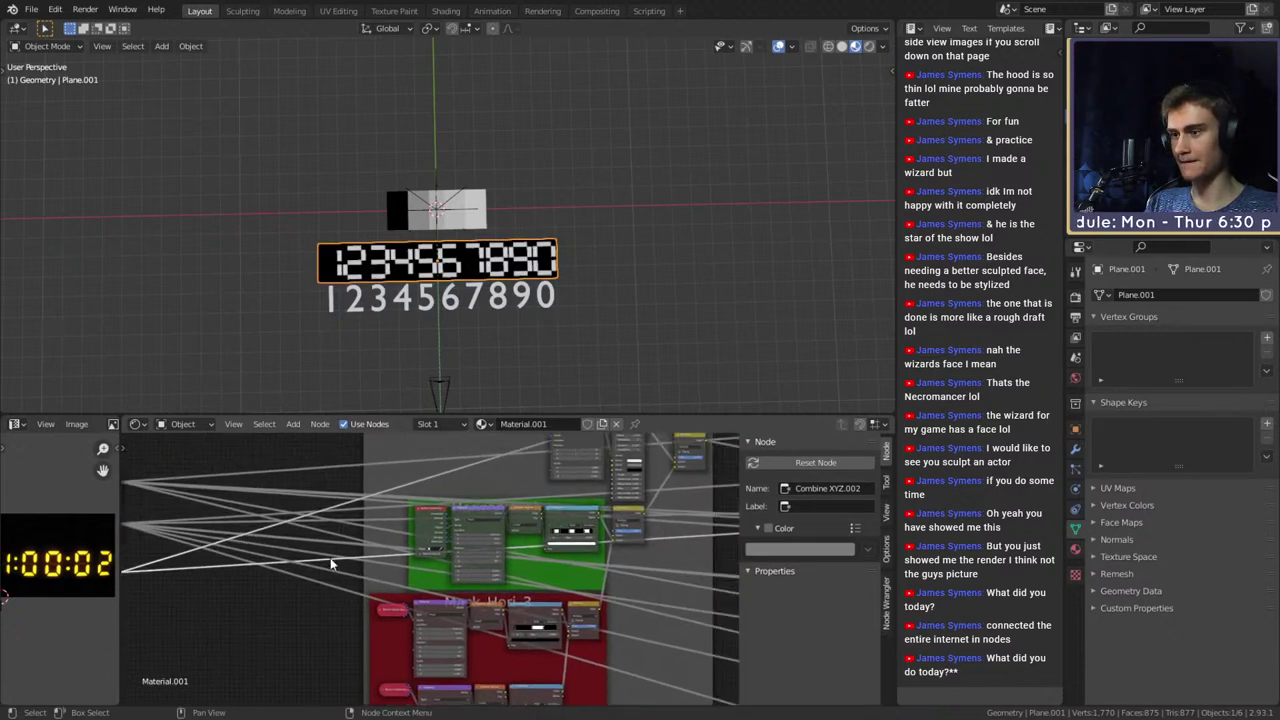
pyautogui.scroll(6, 335, 562)
pyautogui.scroll(-5, 335, 557)
pyautogui.moveTo(300, 521); pyautogui.dragTo(209, 514, button='middle')
pyautogui.moveTo(170, 500); pyautogui.dragTo(505, 592)
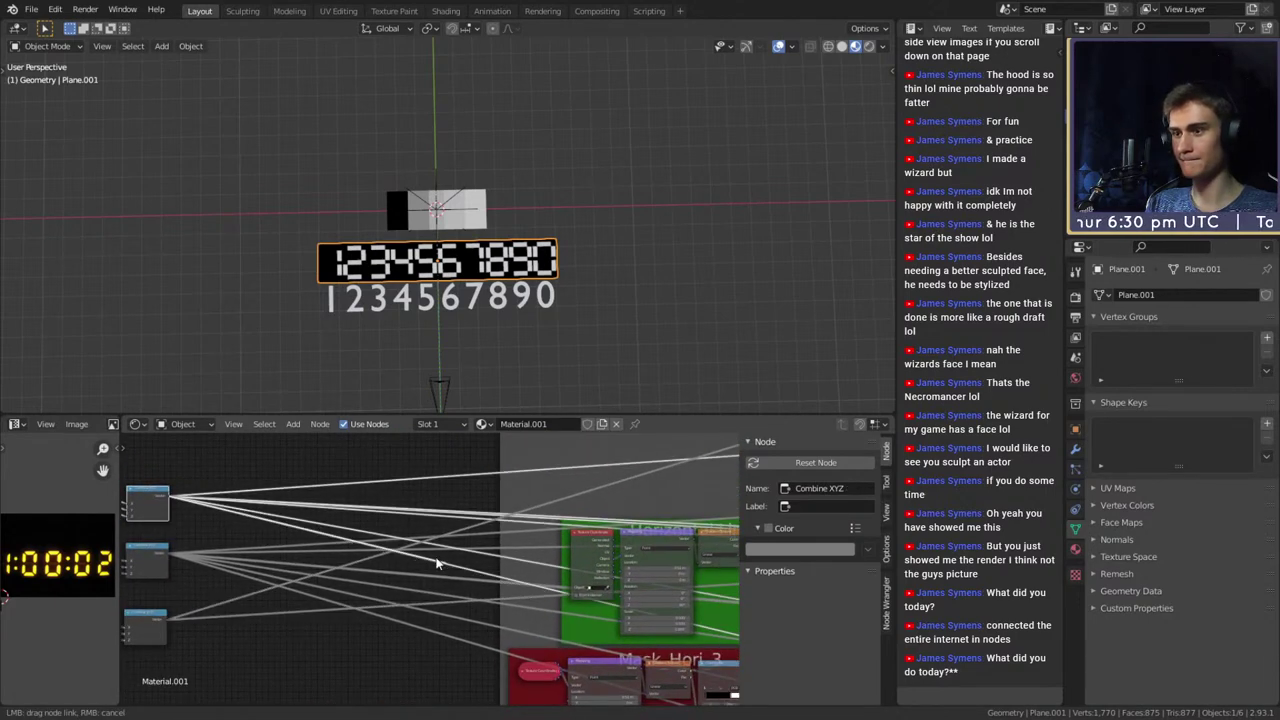
pyautogui.click(578, 536)
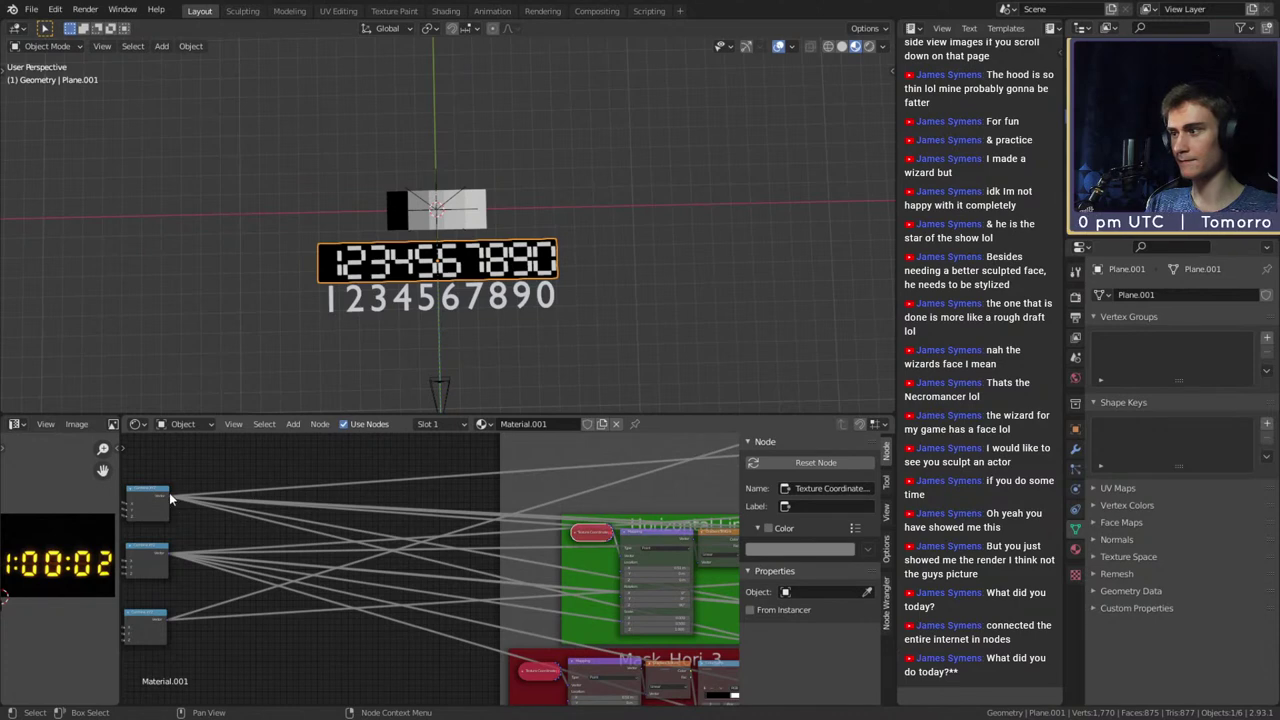
pyautogui.moveTo(169, 492)
pyautogui.mouseDown()
pyautogui.moveTo(534, 573)
pyautogui.moveTo(184, 500)
pyautogui.mouseUp()
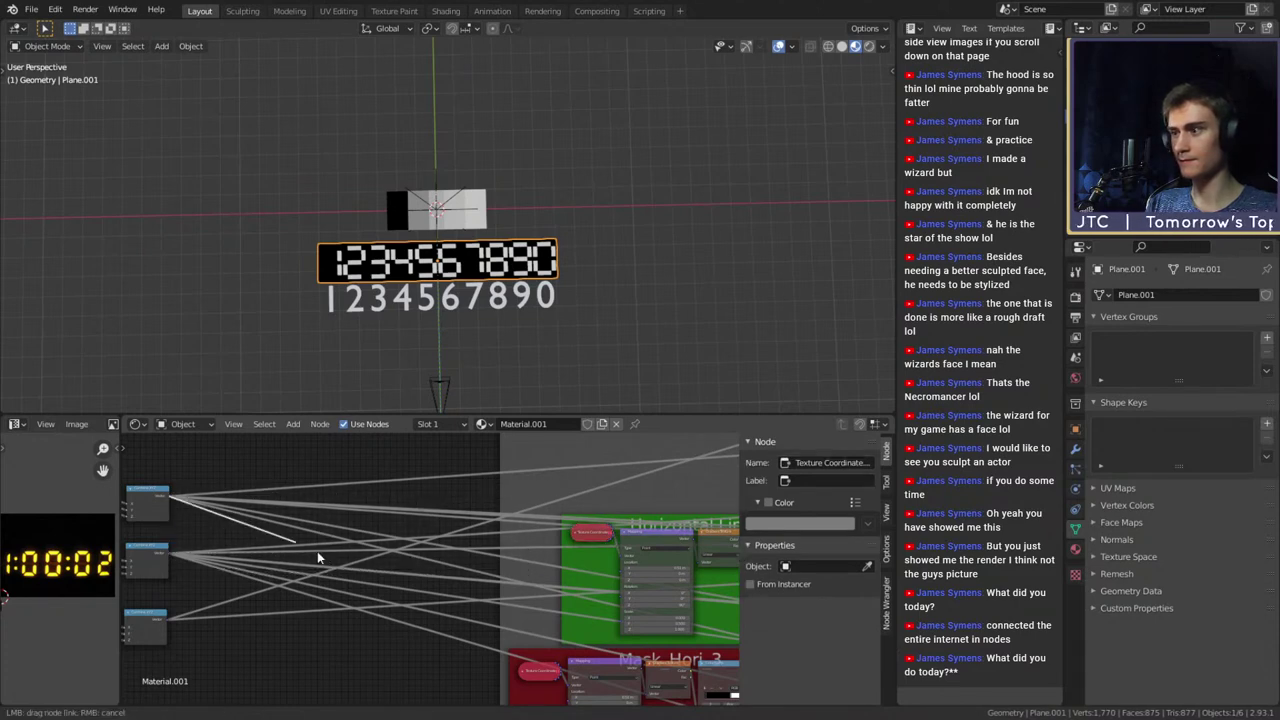
pyautogui.moveTo(625, 575); pyautogui.dragTo(622, 566)
# Link the top Combine XYZ node's output to the Location input of the upper Mapping node in the upper-left frame's Mask_Hori_3 group
pyautogui.moveTo(433, 588); pyautogui.dragTo(462, 560, button='middle')
pyautogui.moveTo(244, 467); pyautogui.dragTo(240, 475, button='middle')
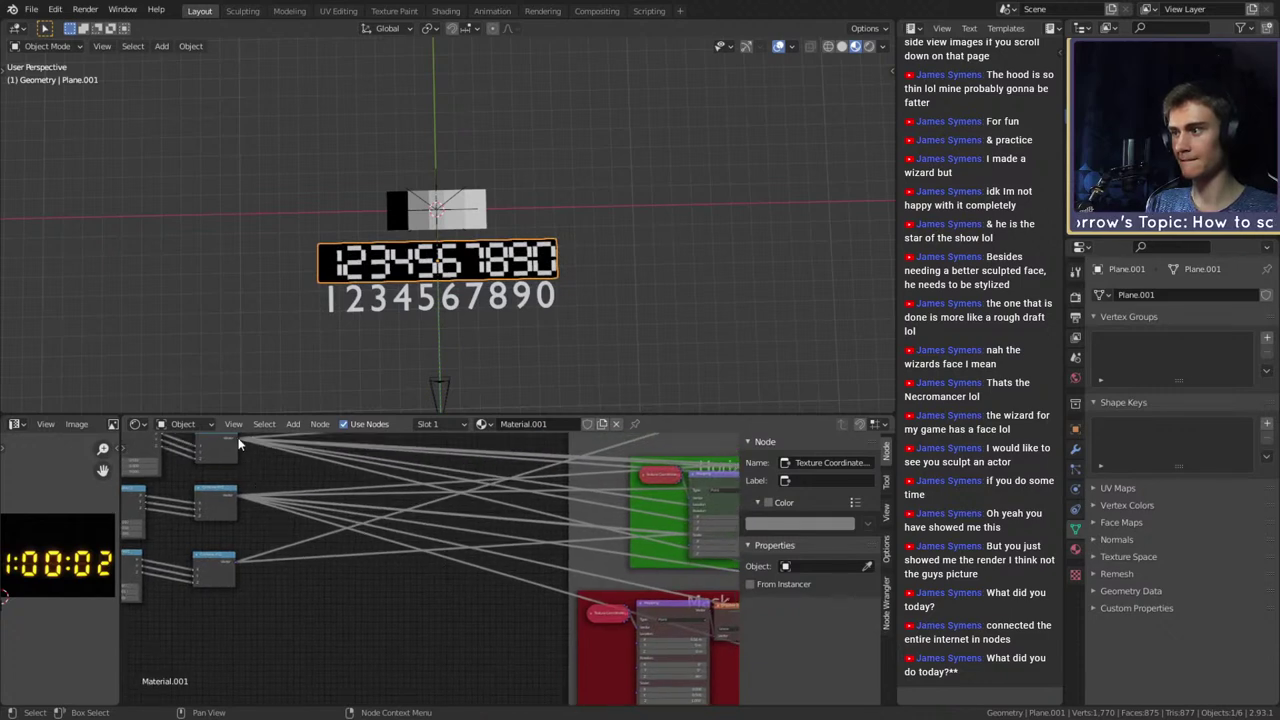
pyautogui.moveTo(631, 642); pyautogui.dragTo(631, 642)
# Move the three Separate XYZ and Combine XYZ node pairs down beside the upper-left frame's Mask_Hori_3 group
pyautogui.scroll(3, 397, 466)
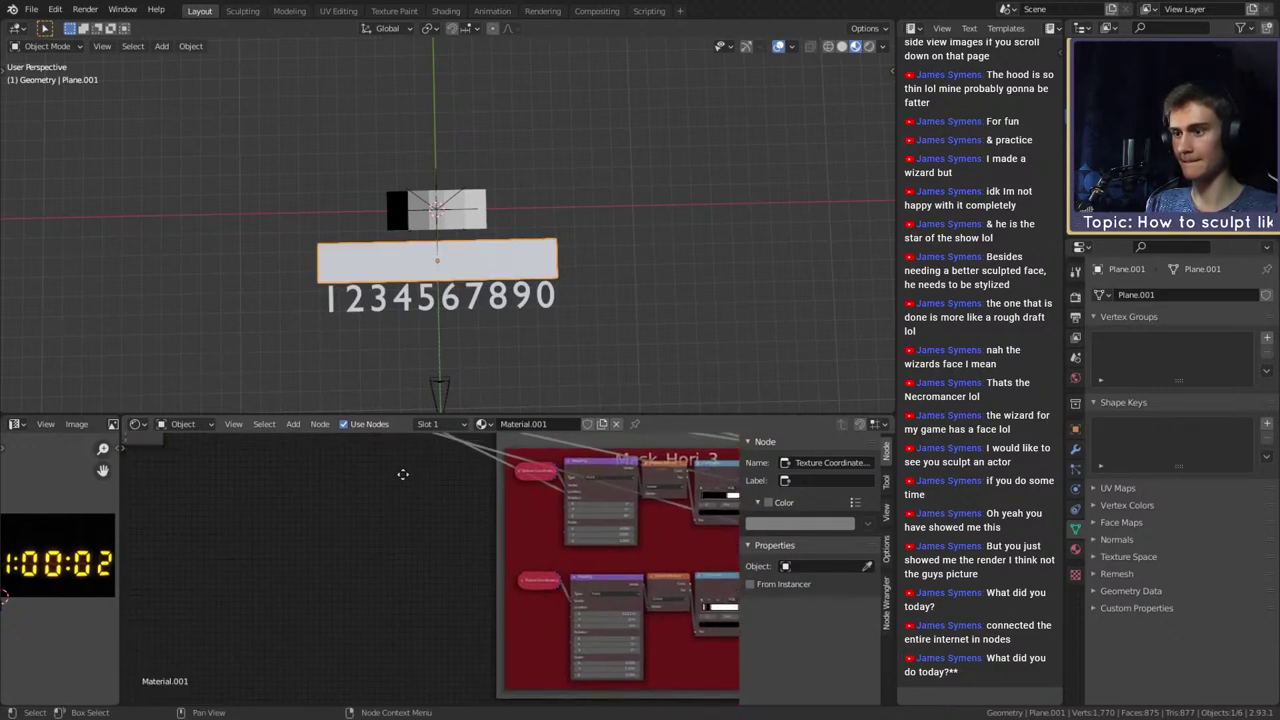
pyautogui.moveTo(403, 476); pyautogui.dragTo(474, 566, button='middle')
pyautogui.scroll(-4, 376, 556)
pyautogui.moveTo(344, 594); pyautogui.dragTo(229, 434)
pyautogui.press('g')
pyautogui.moveTo(368, 575); pyautogui.dragTo(368, 575)
# Link the middle Combine XYZ node's output to the Location input of the lower Mapping node in the upper-left frame's Mask_Hori_3 group
pyautogui.scroll(3, 372, 588)
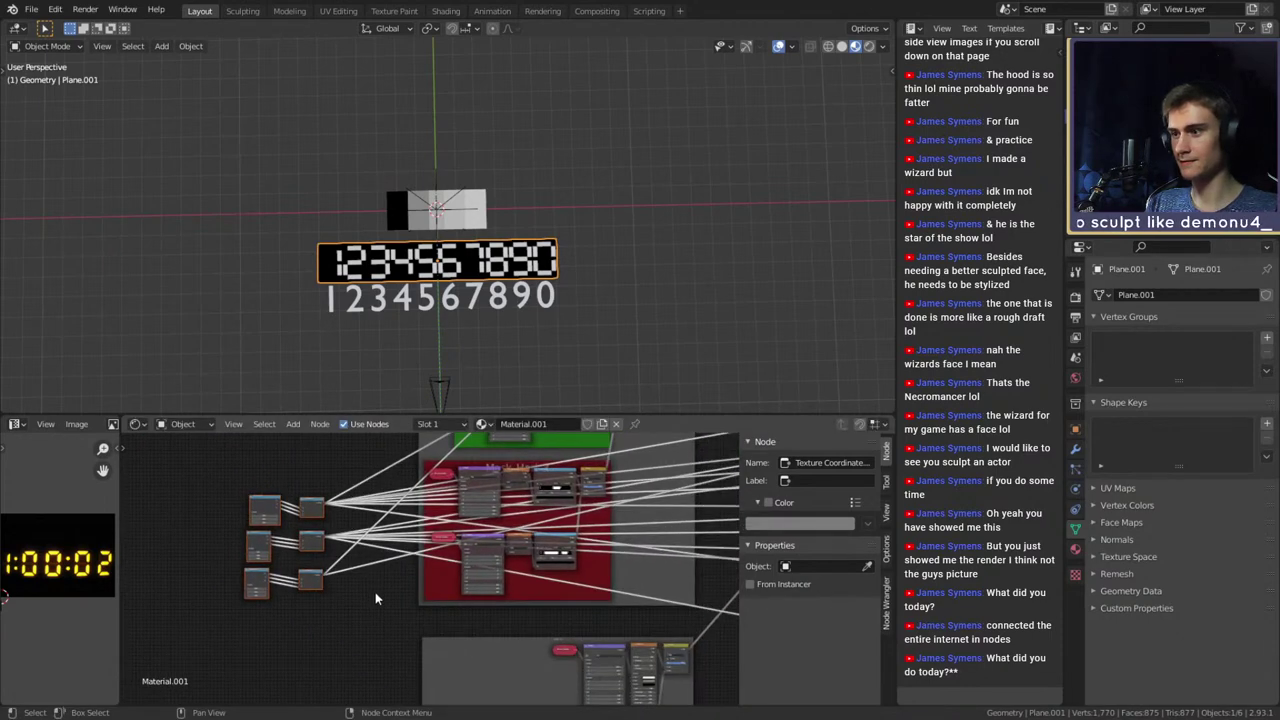
pyautogui.moveTo(346, 540); pyautogui.dragTo(373, 611, button='middle')
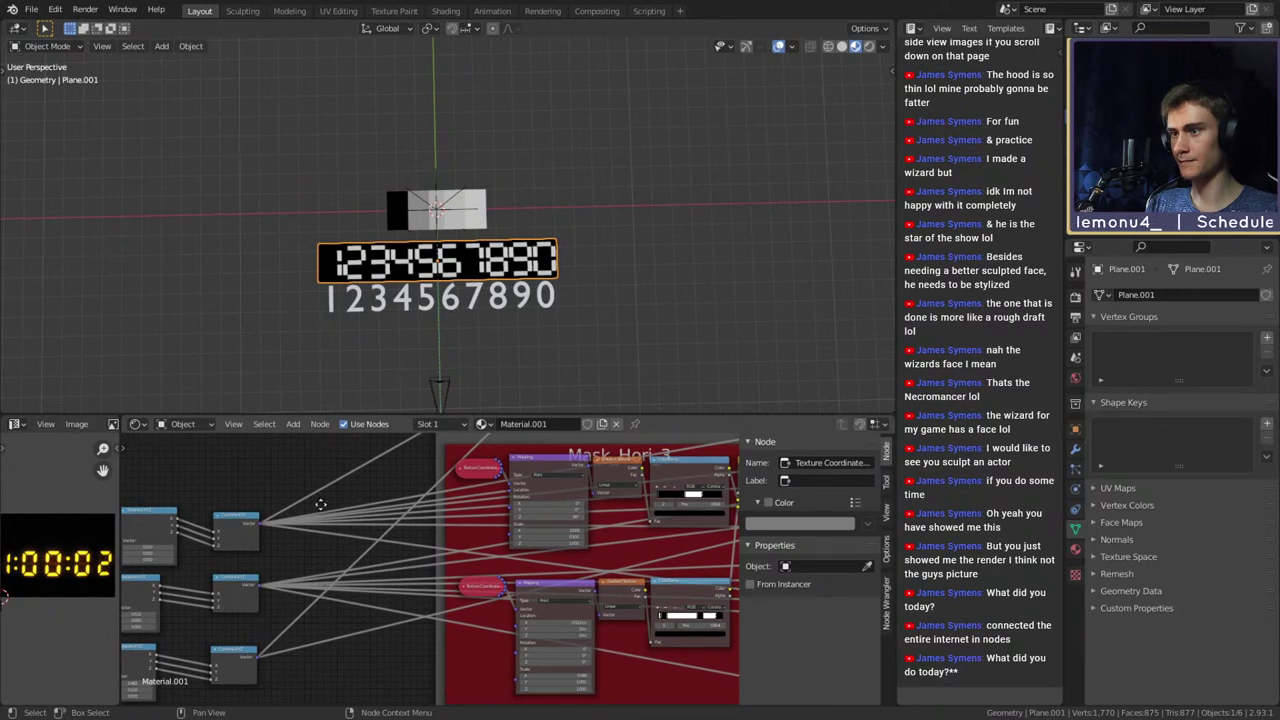
pyautogui.moveTo(322, 512); pyautogui.dragTo(390, 492, button='middle')
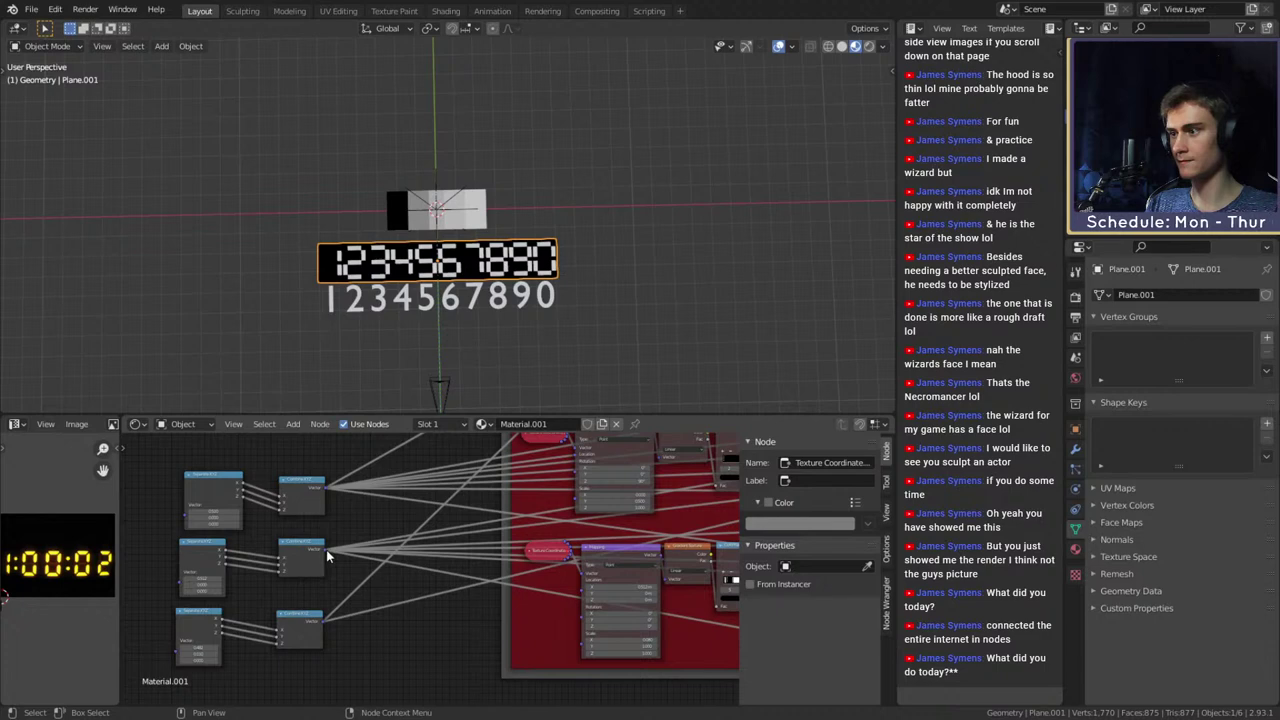
pyautogui.moveTo(577, 605); pyautogui.dragTo(580, 602)
# Move the three Separate XYZ and Combine XYZ node pairs down beside the top of the lower-left digit frame
pyautogui.scroll(-6, 440, 600)
pyautogui.moveTo(508, 658); pyautogui.dragTo(424, 563, button='middle')
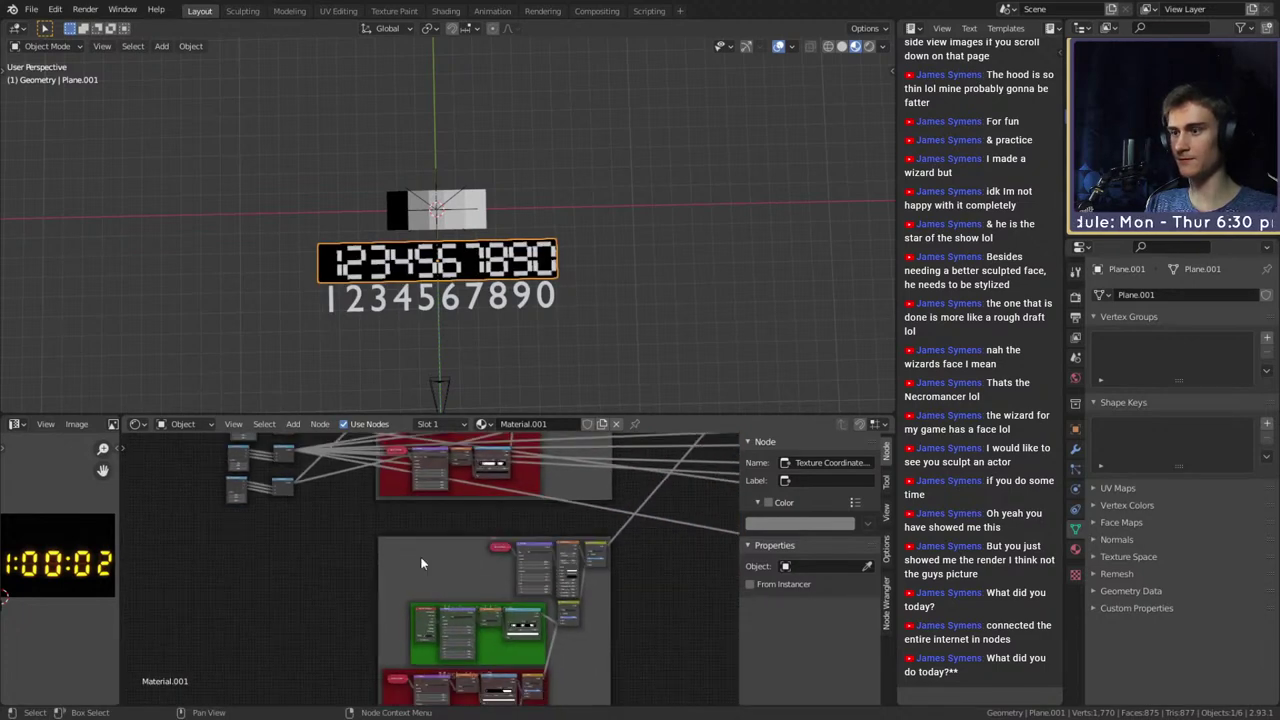
pyautogui.scroll(6, 430, 565)
pyautogui.scroll(-7, 462, 583)
pyautogui.moveTo(343, 557)
pyautogui.mouseDown()
pyautogui.moveTo(251, 454)
pyautogui.moveTo(347, 590)
pyautogui.moveTo(339, 582)
pyautogui.mouseUp()
# Link the bottom Combine XYZ node's vector output to the Location input of the Brick Texture's Mapping node in the lower-left digit frame
pyautogui.scroll(3, 480, 620)
pyautogui.moveTo(440, 575); pyautogui.dragTo(354, 543, button='middle')
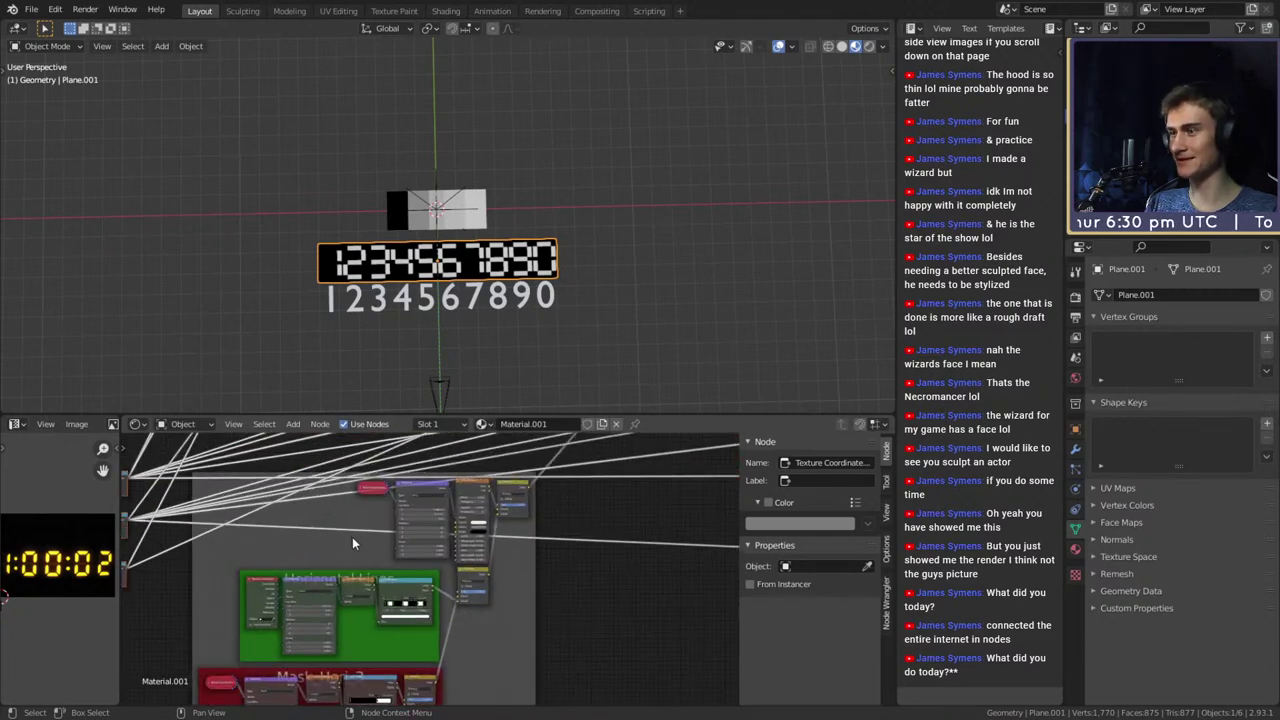
pyautogui.scroll(3, 440, 565)
pyautogui.moveTo(201, 516); pyautogui.dragTo(431, 603, button='middle')
pyautogui.scroll(-5, 431, 600)
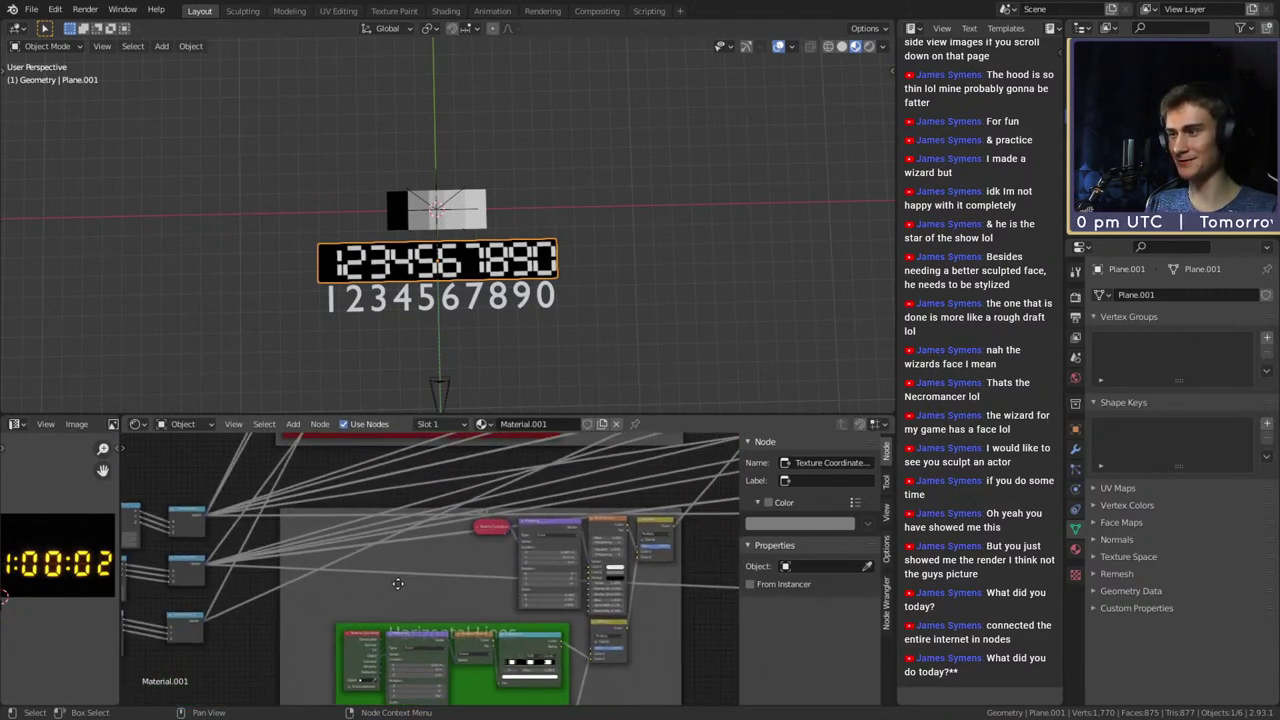
pyautogui.scroll(4, 435, 593)
pyautogui.scroll(5, 435, 593)
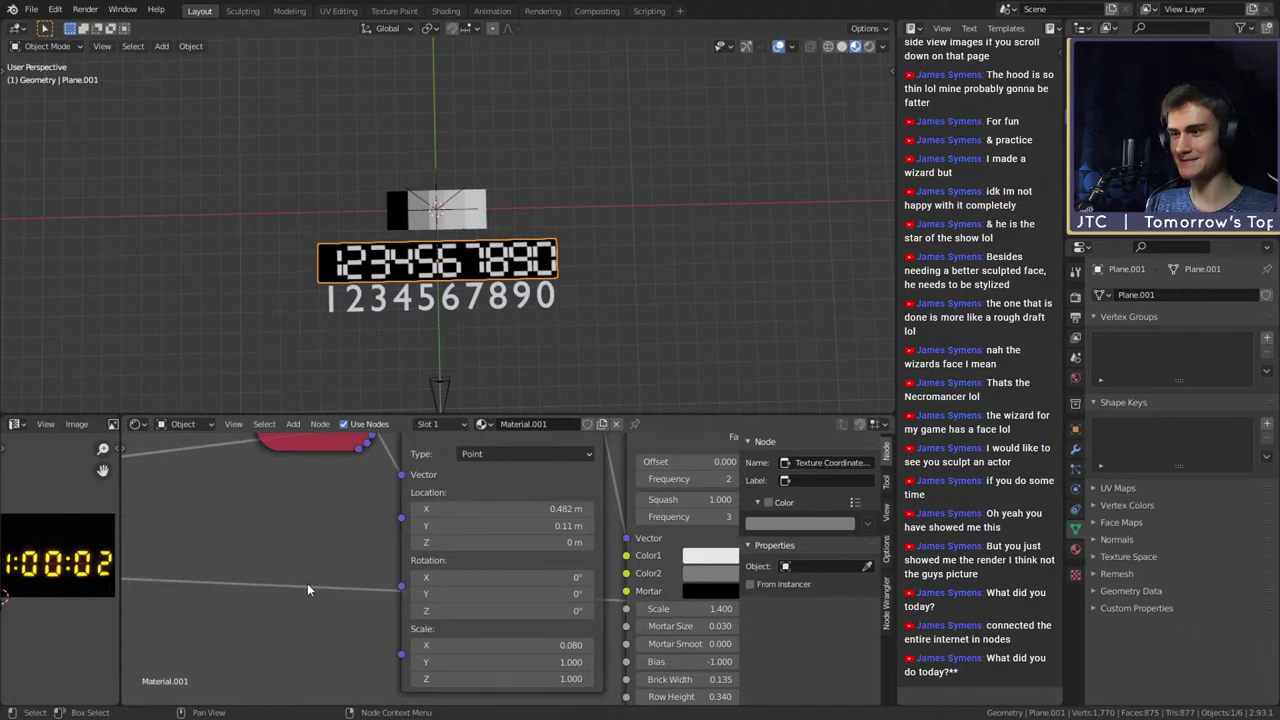
pyautogui.scroll(-6, 295, 580)
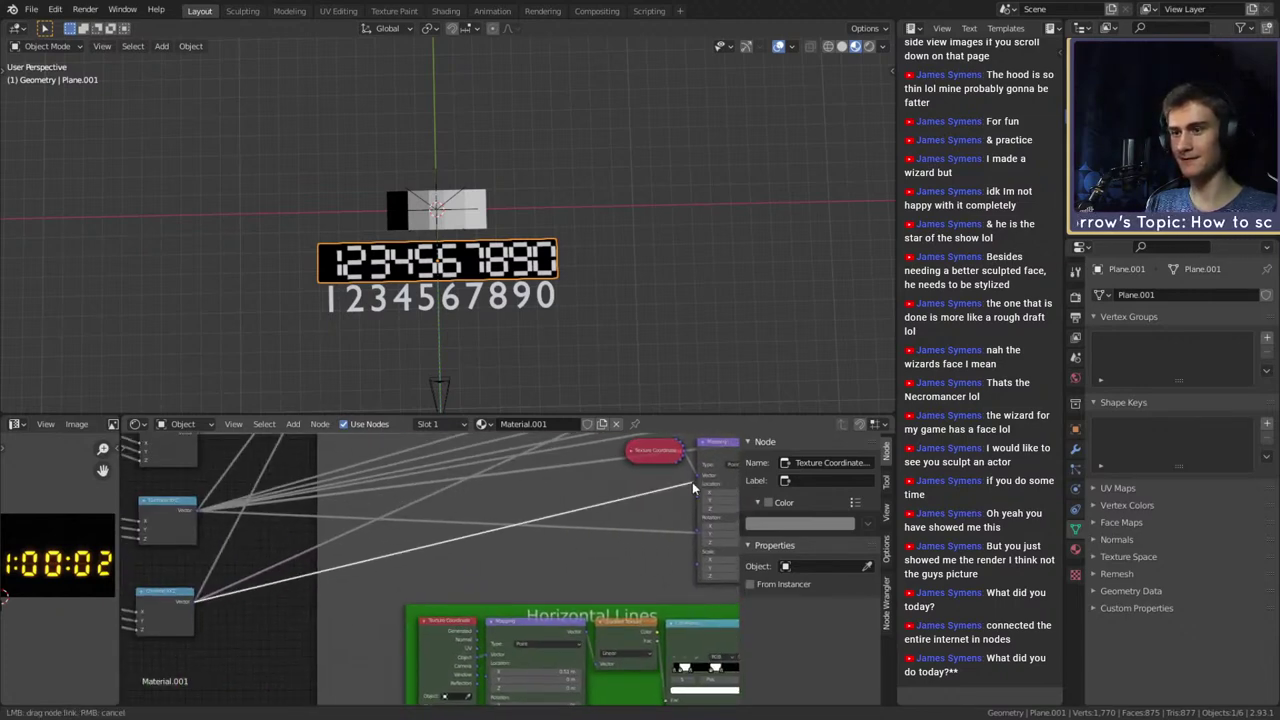
pyautogui.moveTo(698, 498); pyautogui.dragTo(698, 499)
# Collapse the lower-left frame's Horizontal Lines Texture Coordinate node and link the top Combine XYZ node's output to the Mapping Location input there
pyautogui.scroll(-5, 430, 580)
pyautogui.moveTo(376, 632); pyautogui.dragTo(405, 609, button='middle')
pyautogui.scroll(7, 411, 536)
pyautogui.scroll(-5, 411, 536)
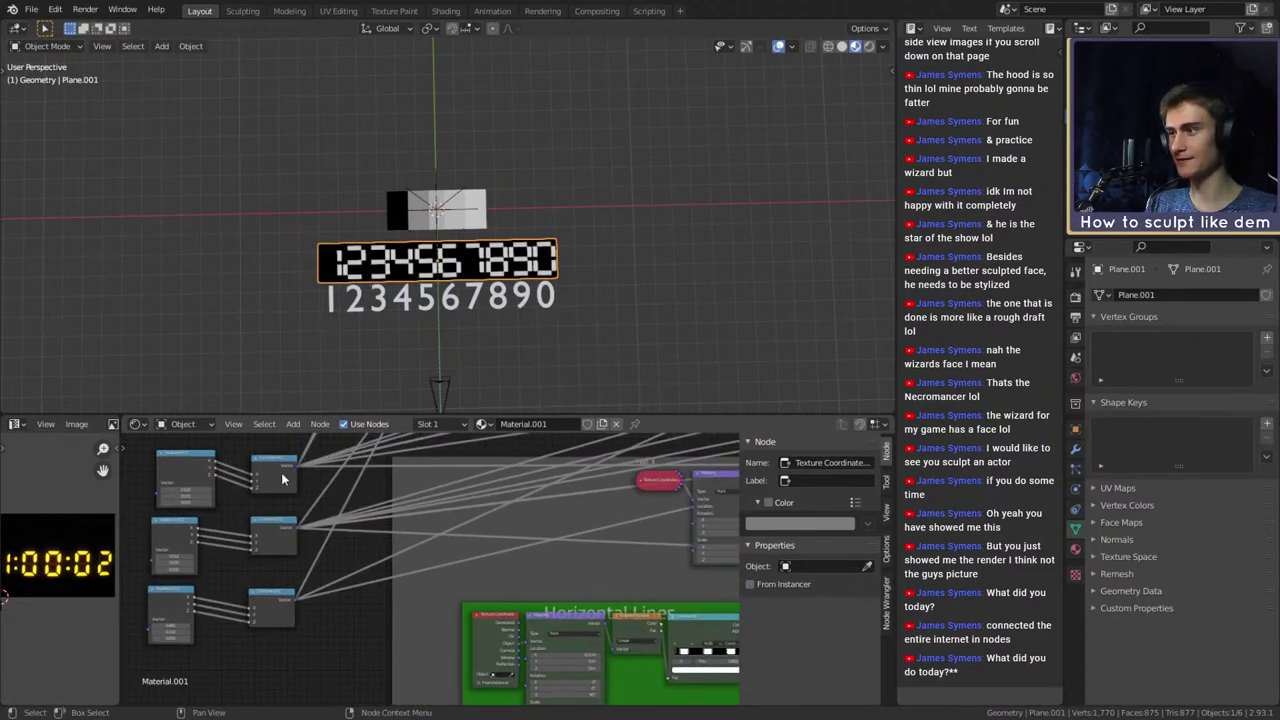
pyautogui.moveTo(296, 470); pyautogui.dragTo(315, 540)
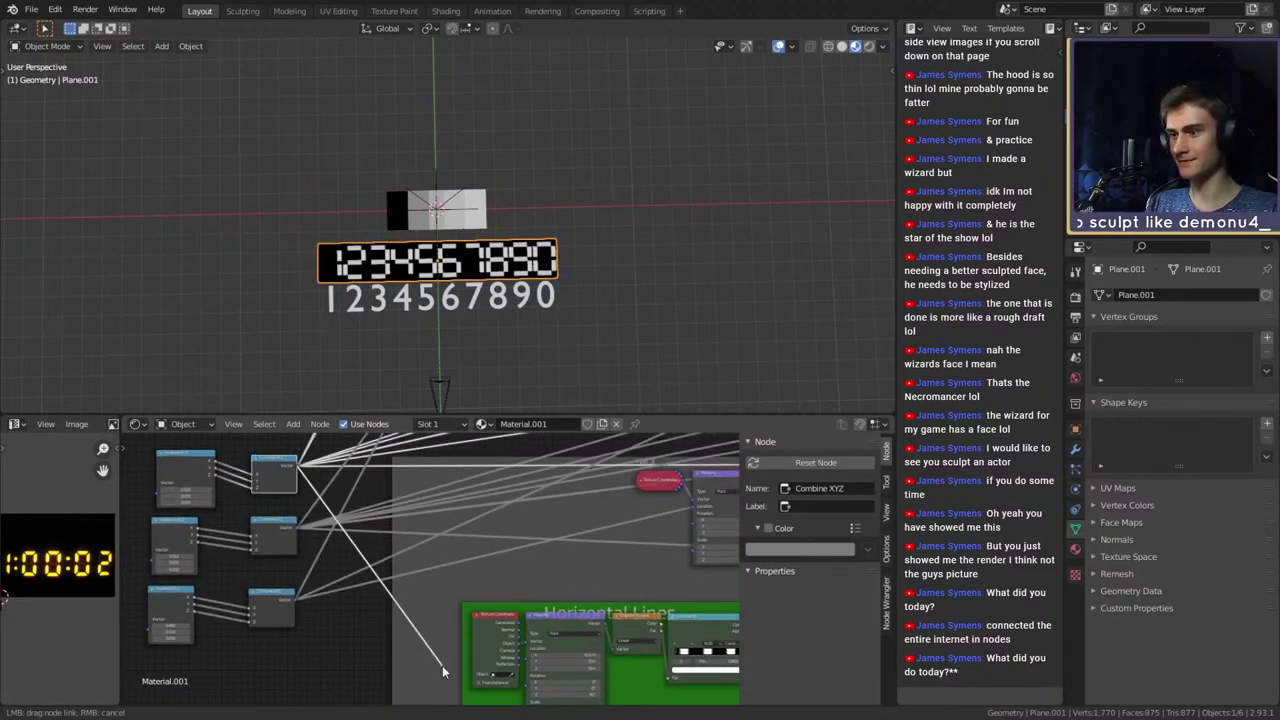
pyautogui.click(477, 617)
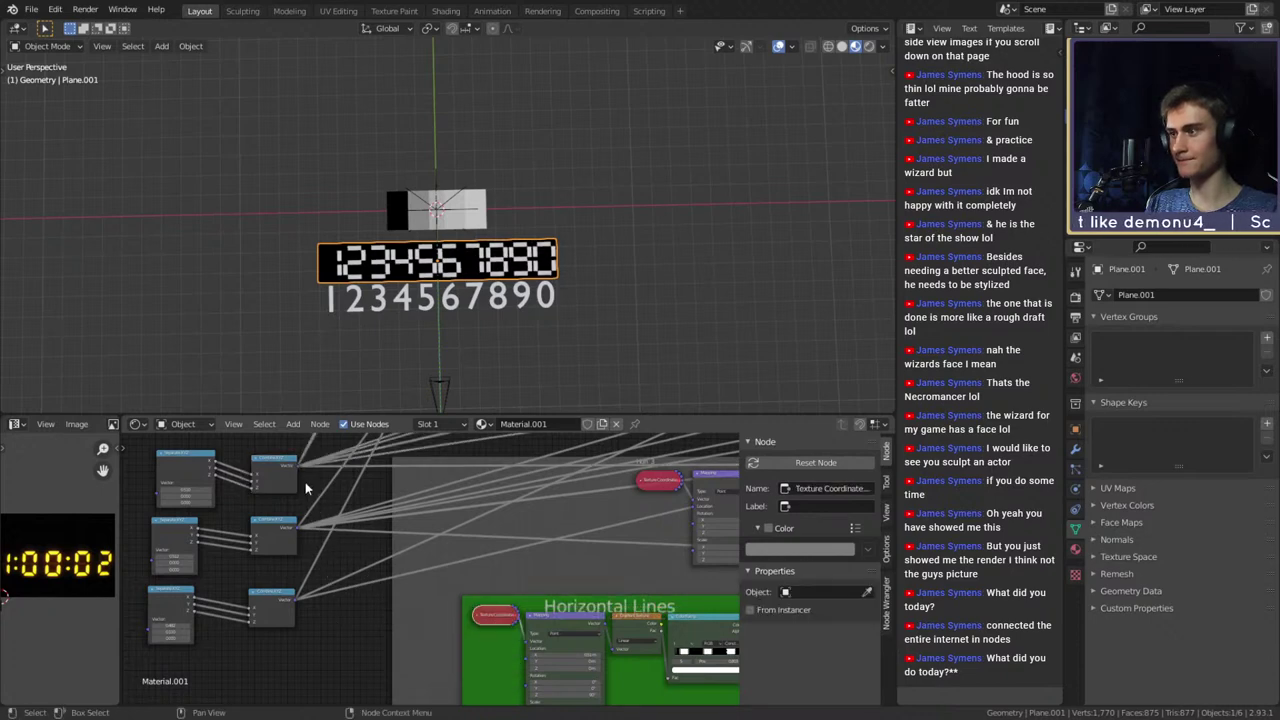
pyautogui.moveTo(520, 662); pyautogui.dragTo(524, 659)
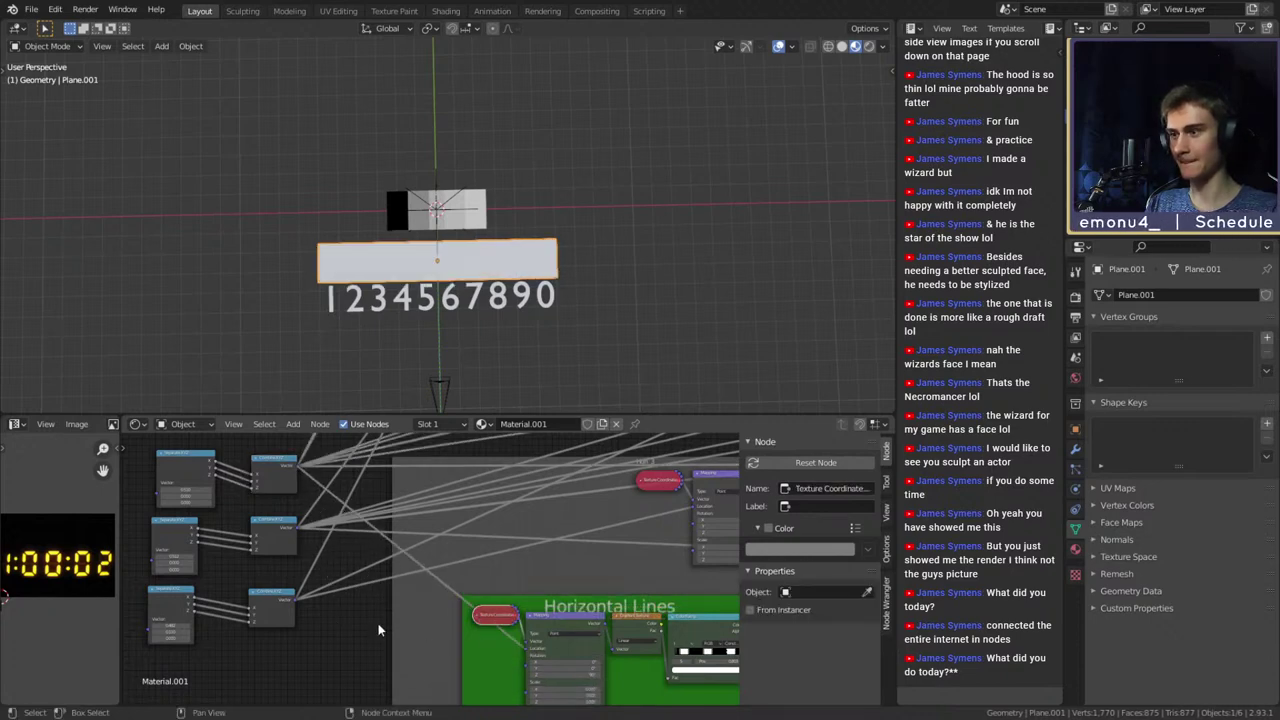
# Move the three Separate XYZ and Combine XYZ node pairs down beside the lower-left frame's Mask_Hori_3 group
pyautogui.scroll(-2, 377, 628)
pyautogui.moveTo(377, 628); pyautogui.dragTo(412, 587, button='middle')
pyautogui.scroll(3, 349, 488)
pyautogui.scroll(-5, 349, 488)
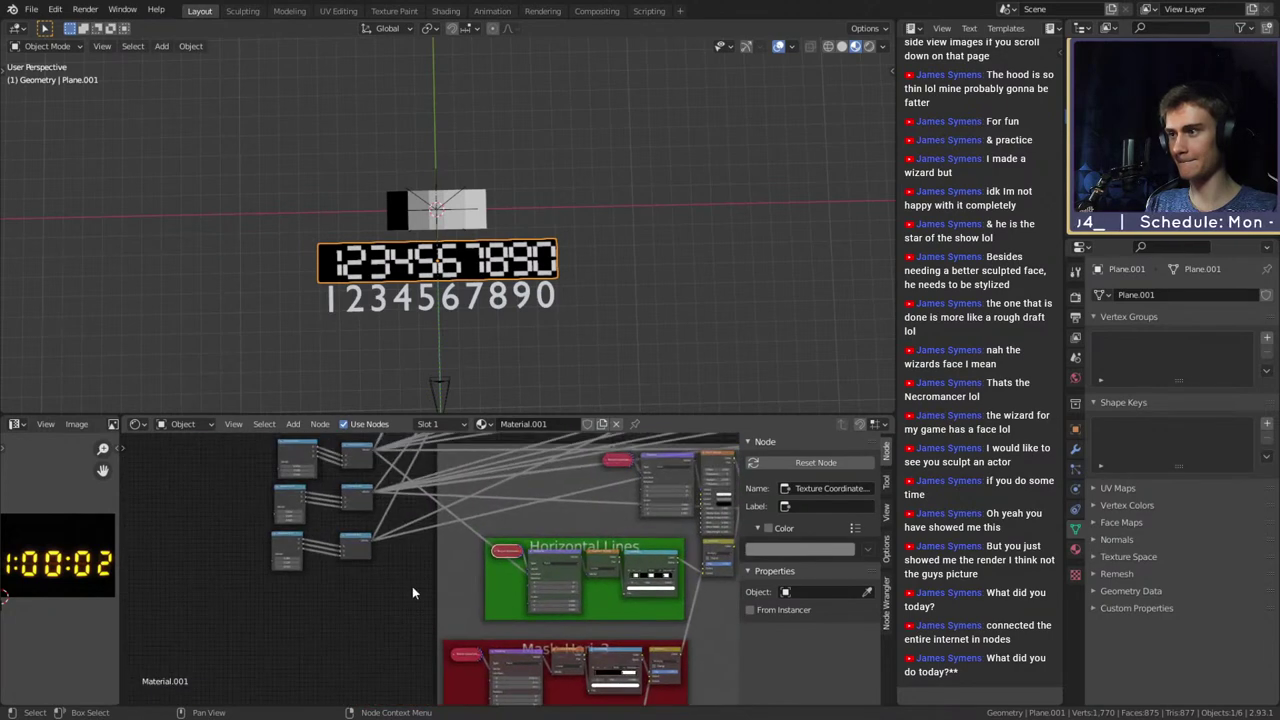
pyautogui.moveTo(408, 613); pyautogui.dragTo(245, 429)
pyautogui.press('g')
pyautogui.click(393, 636)
# Link the top Combine XYZ node's output to the Location input of the upper Mapping node in the lower-left frame's Mask_Hori_3 group
pyautogui.moveTo(393, 640); pyautogui.dragTo(391, 566, button='middle')
pyautogui.scroll(3, 357, 513)
pyautogui.click(357, 513)
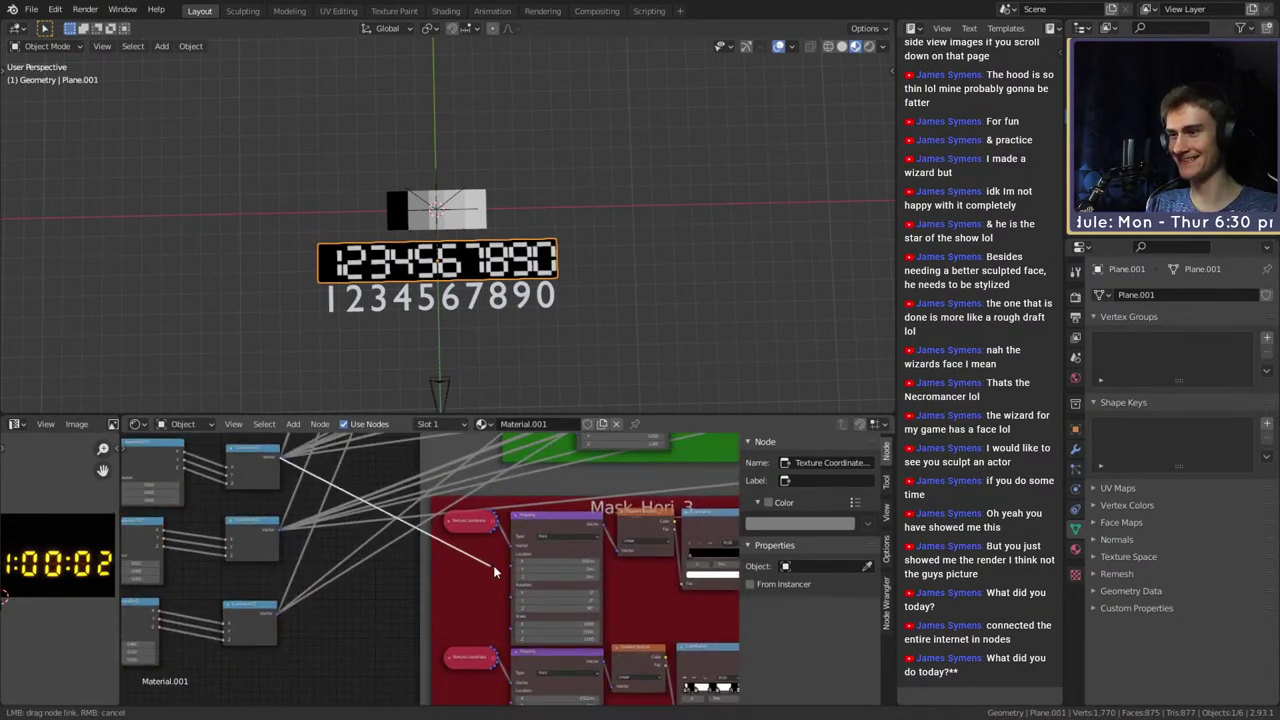
pyautogui.moveTo(510, 572); pyautogui.dragTo(510, 570)
# Link the middle Combine XYZ node's output to the Location input of the lower Mapping node in the lower-left frame's Mask_Hori_3 group
pyautogui.scroll(-2, 391, 586)
pyautogui.moveTo(391, 586)
pyautogui.mouseDown(button='middle')
pyautogui.moveTo(386, 484)
pyautogui.moveTo(393, 572)
pyautogui.mouseUp(button='middle')
pyautogui.scroll(4, 386, 484)
pyautogui.scroll(-4, 389, 506)
pyautogui.moveTo(288, 487); pyautogui.dragTo(503, 652)
# Move the three Separate XYZ and Combine XYZ node pairs back up to the left of the two leftmost digit frames
pyautogui.scroll(-5, 503, 640)
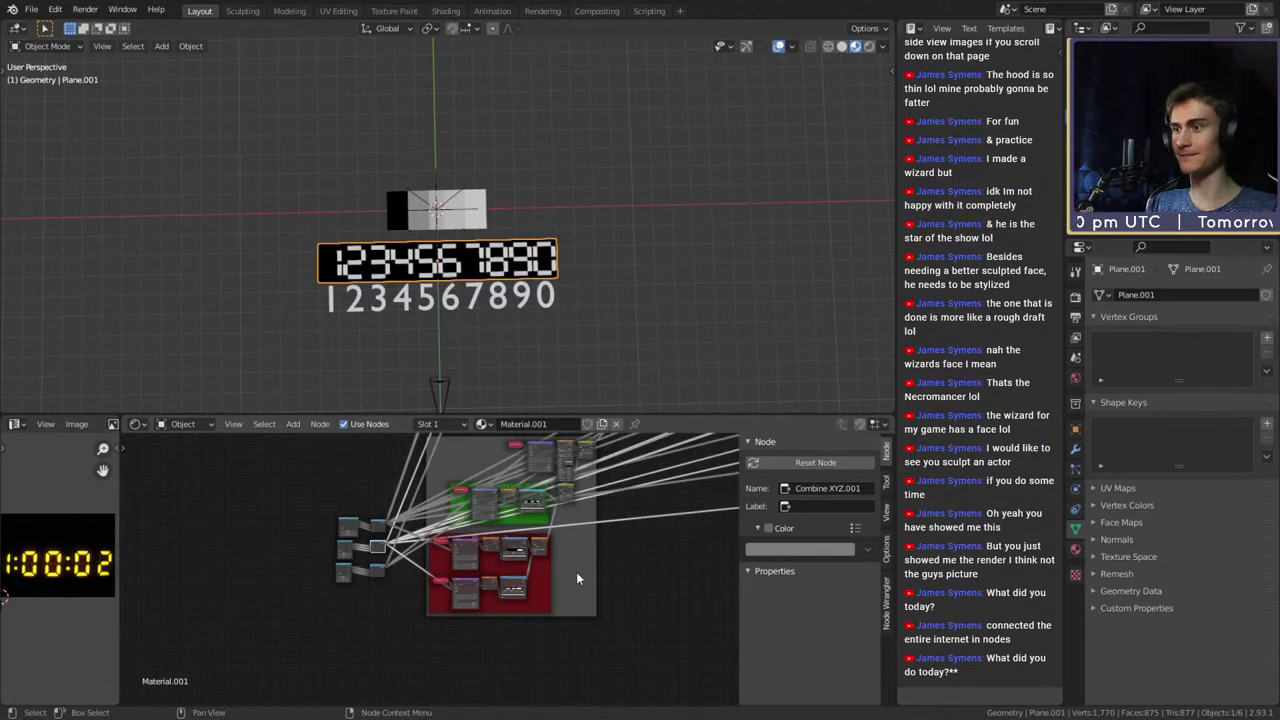
pyautogui.scroll(-2, 600, 600)
pyautogui.moveTo(421, 521); pyautogui.dragTo(442, 528, button='middle')
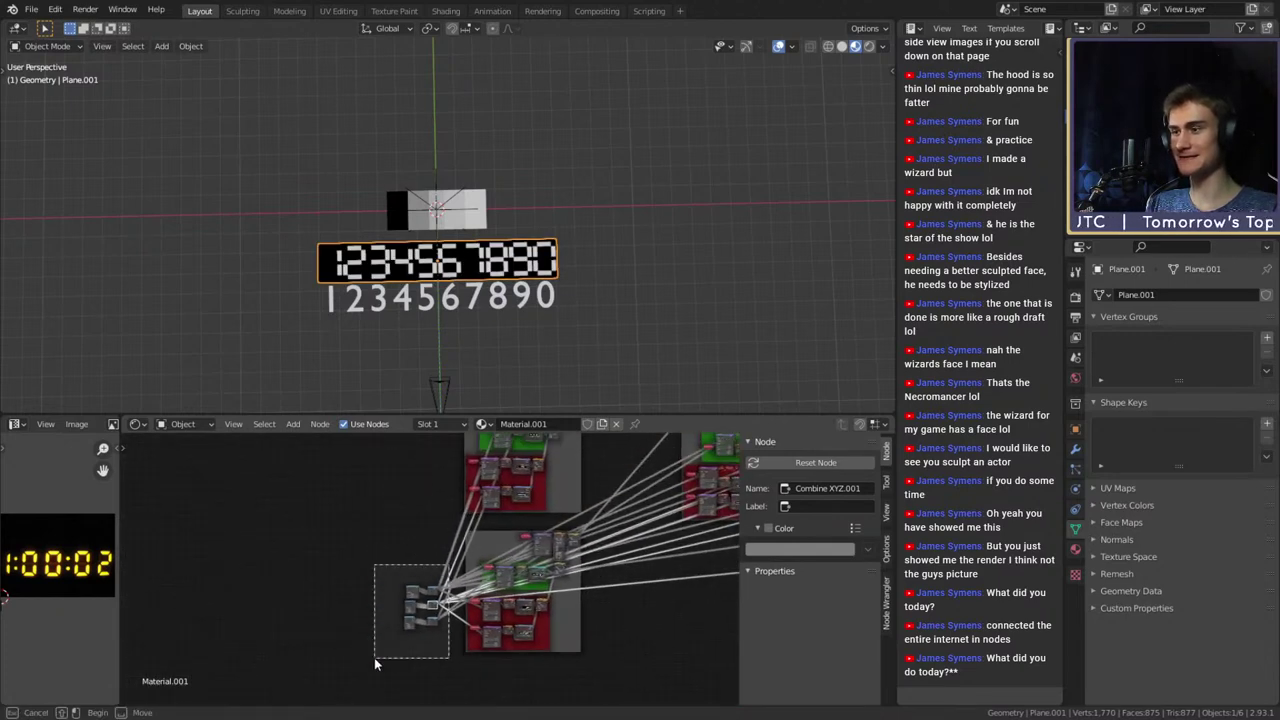
pyautogui.moveTo(376, 663); pyautogui.dragTo(378, 660)
pyautogui.click(381, 468)
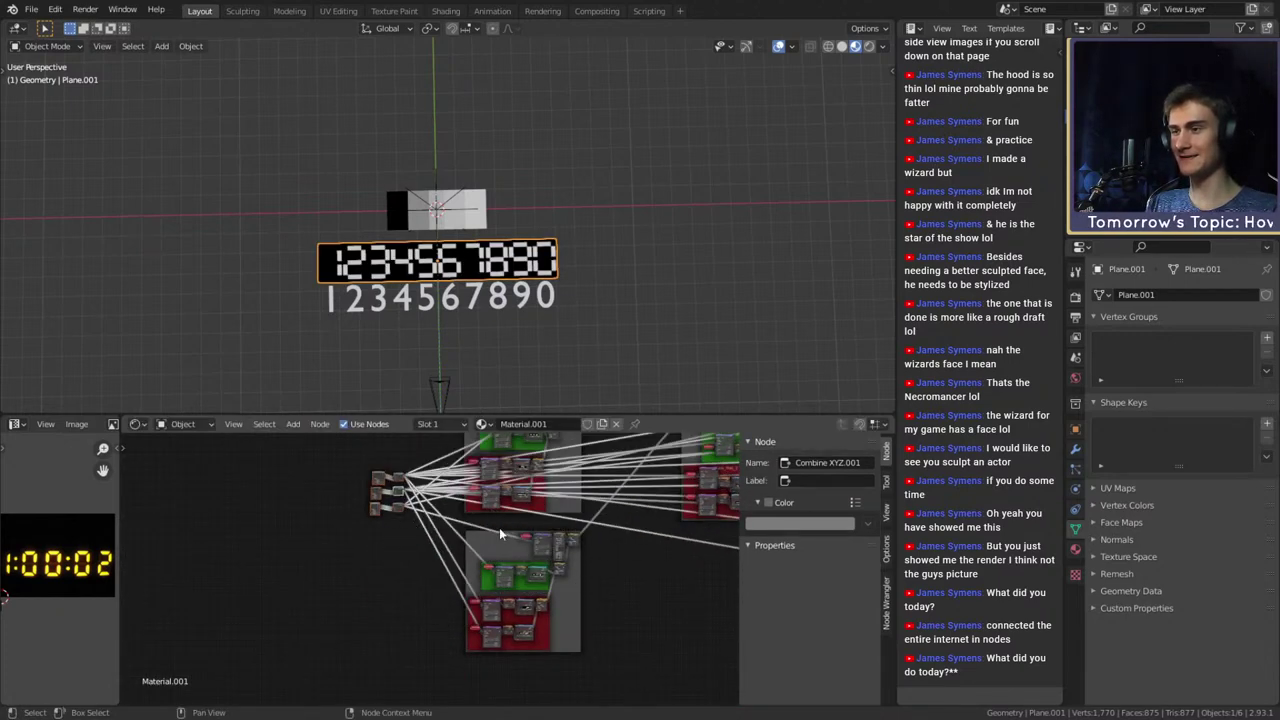
pyautogui.scroll(-1, 503, 530)
pyautogui.moveTo(635, 527); pyautogui.dragTo(475, 612, button='middle')
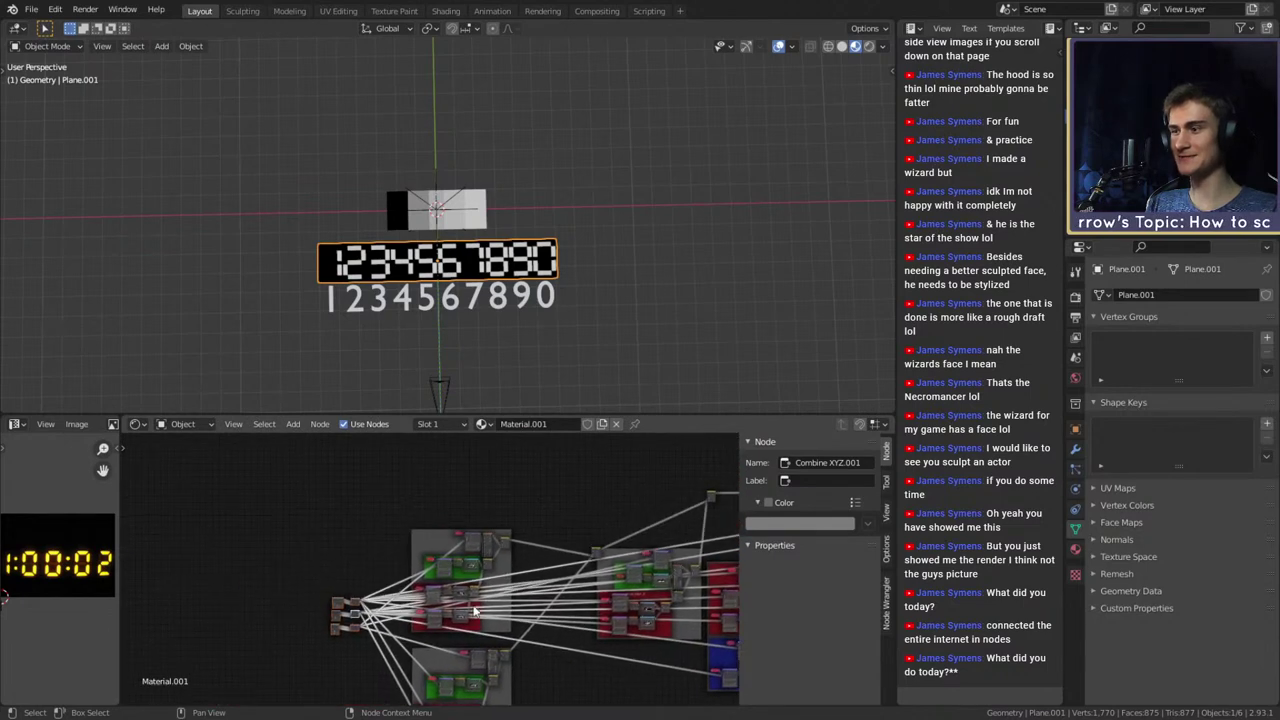
# Move the three Separate XYZ and Combine XYZ node pairs up and away from the two leftmost digit frames
pyautogui.press('g')
pyautogui.click(279, 457)
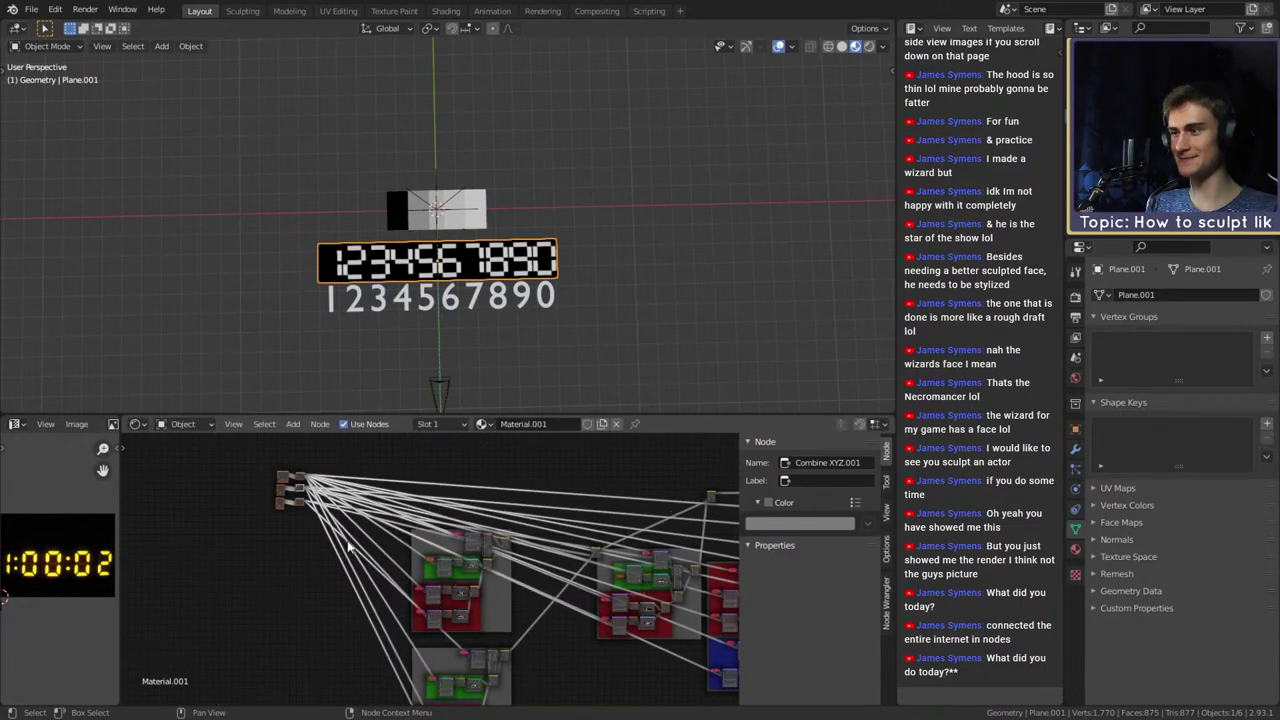
# Move the three Separate XYZ nodes leftward, away from their Combine XYZ nodes, to open space between each pair
pyautogui.scroll(7, 386, 543)
pyautogui.moveTo(386, 543); pyautogui.dragTo(558, 604, button='middle')
pyautogui.scroll(5, 483, 568)
pyautogui.scroll(5, 483, 568)
pyautogui.scroll(-4, 533, 608)
pyautogui.scroll(4, 533, 608)
pyautogui.scroll(4, 450, 606)
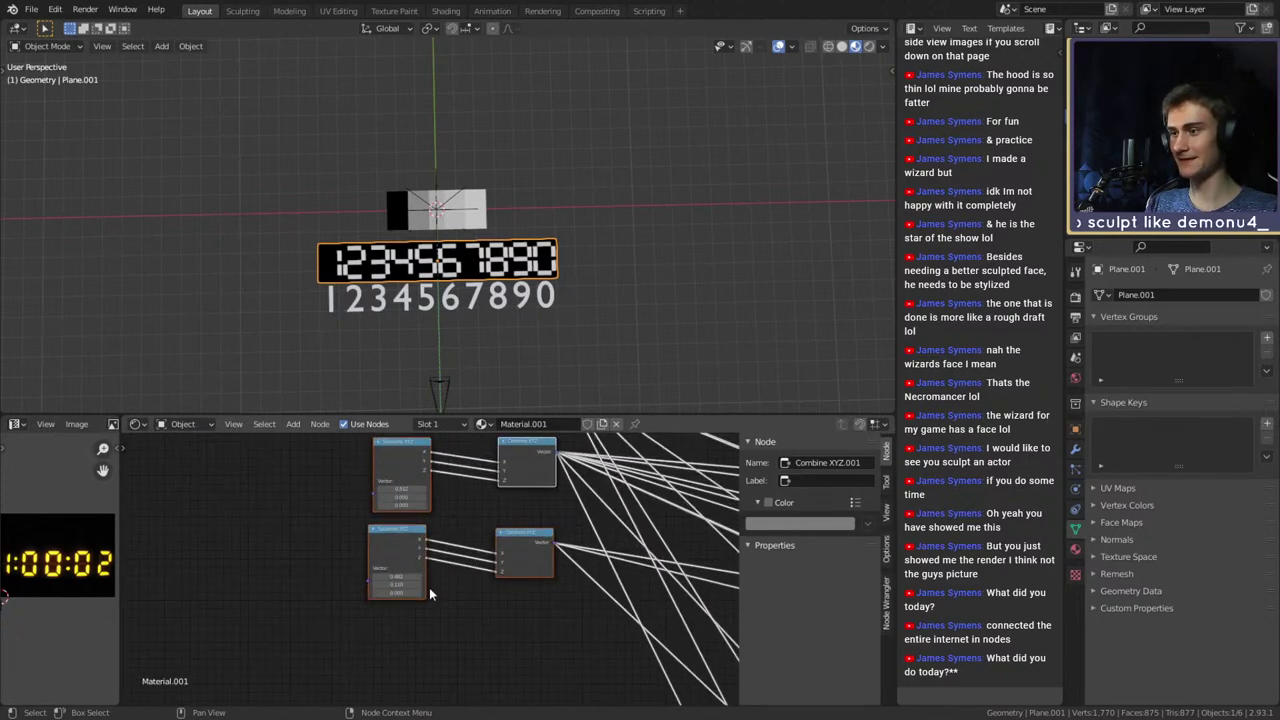
pyautogui.click(467, 617)
pyautogui.moveTo(389, 540); pyautogui.dragTo(256, 599)
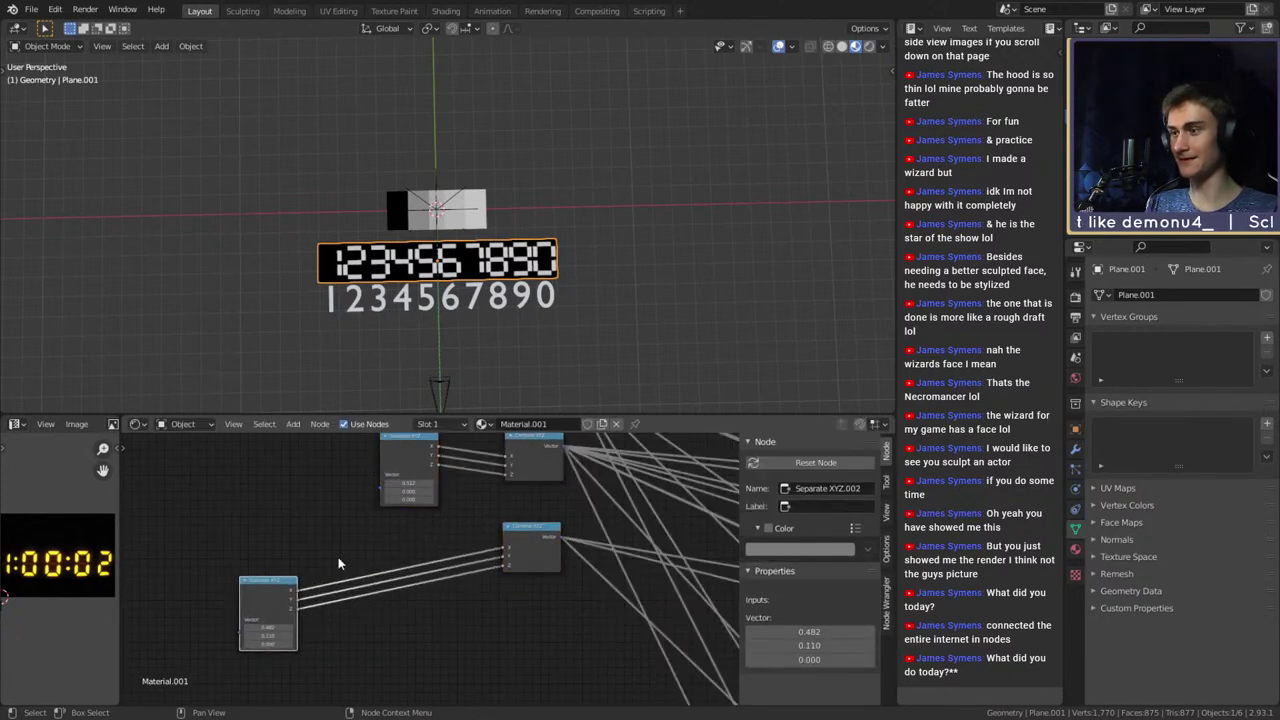
pyautogui.scroll(-2, 340, 563)
pyautogui.moveTo(340, 563); pyautogui.dragTo(387, 610, button='middle')
pyautogui.moveTo(428, 518); pyautogui.dragTo(278, 524)
pyautogui.moveTo(440, 528); pyautogui.dragTo(445, 601, button='middle')
pyautogui.moveTo(457, 516); pyautogui.dragTo(288, 483)
# Reposition the middle and bottom Separate XYZ nodes so the three are spaced farther apart vertically
pyautogui.scroll(1, 398, 592)
pyautogui.scroll(-5, 395, 600)
pyautogui.moveTo(395, 600); pyautogui.dragTo(470, 532, button='middle')
pyautogui.moveTo(399, 520); pyautogui.dragTo(338, 520)
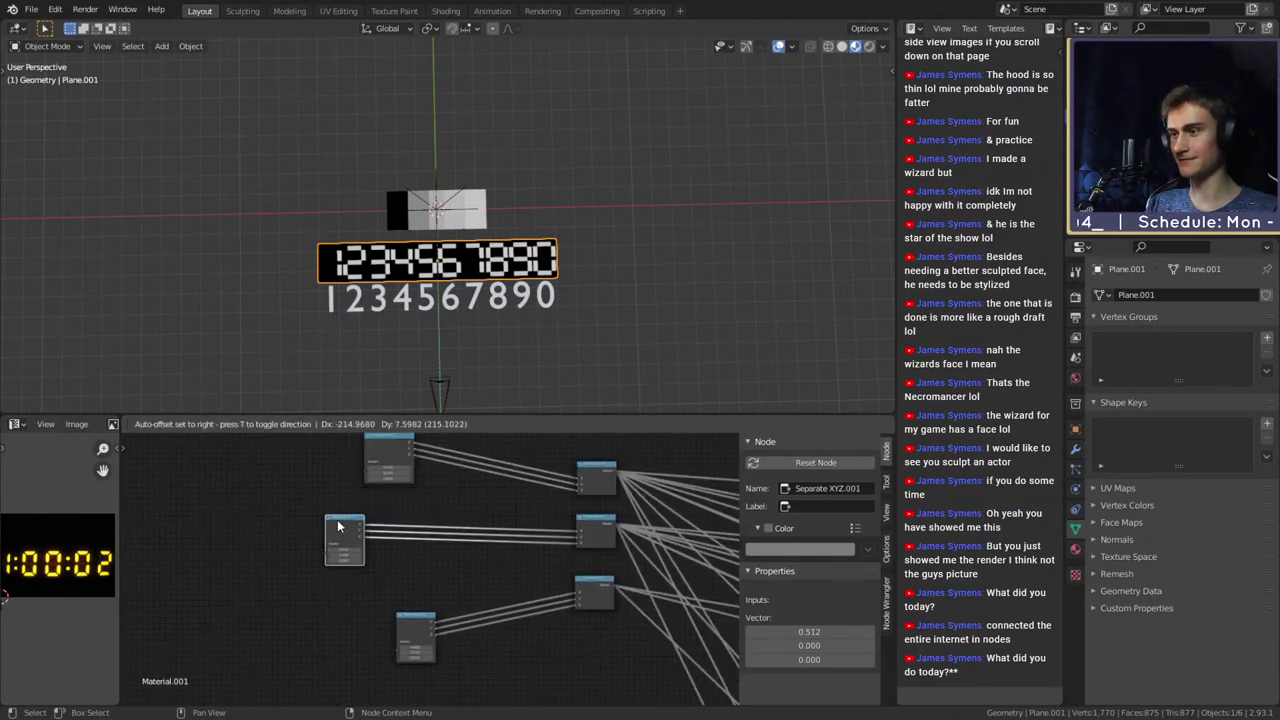
pyautogui.moveTo(412, 619); pyautogui.dragTo(346, 651)
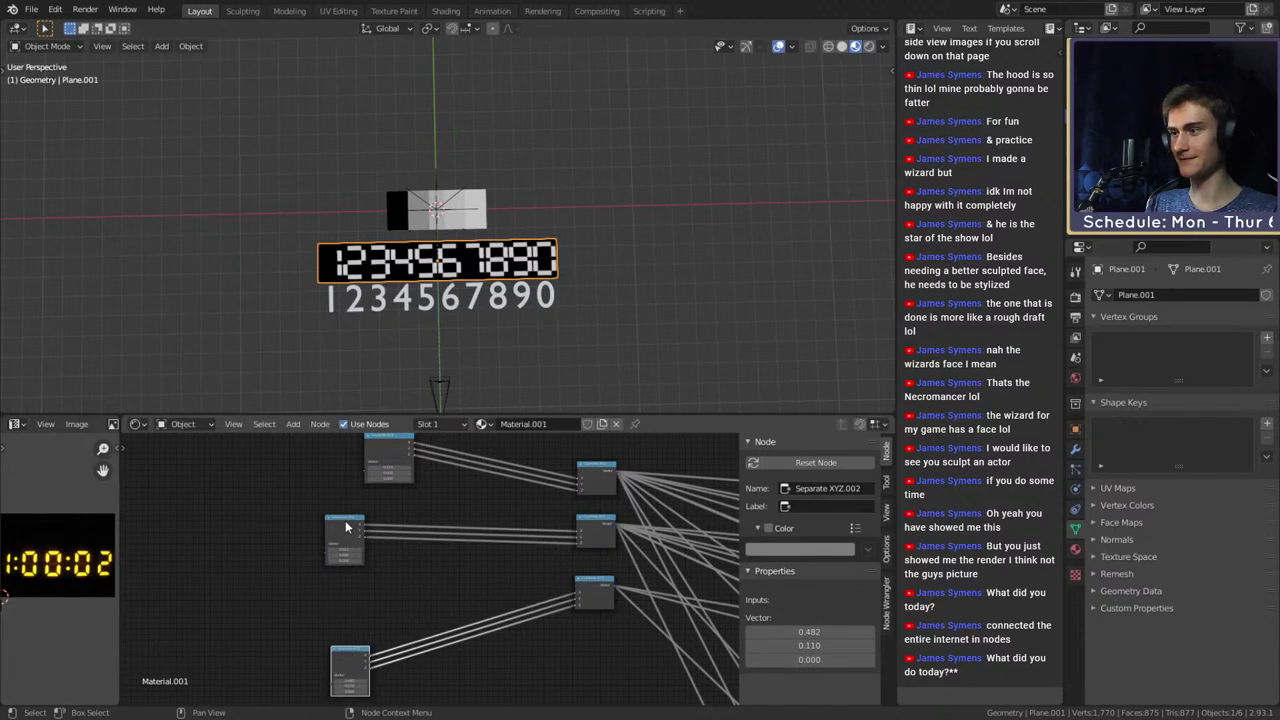
pyautogui.moveTo(343, 518); pyautogui.dragTo(384, 533)
# Add a Math node beside the middle Separate XYZ node, below its links to the Combine XYZ node
pyautogui.scroll(4, 432, 562)
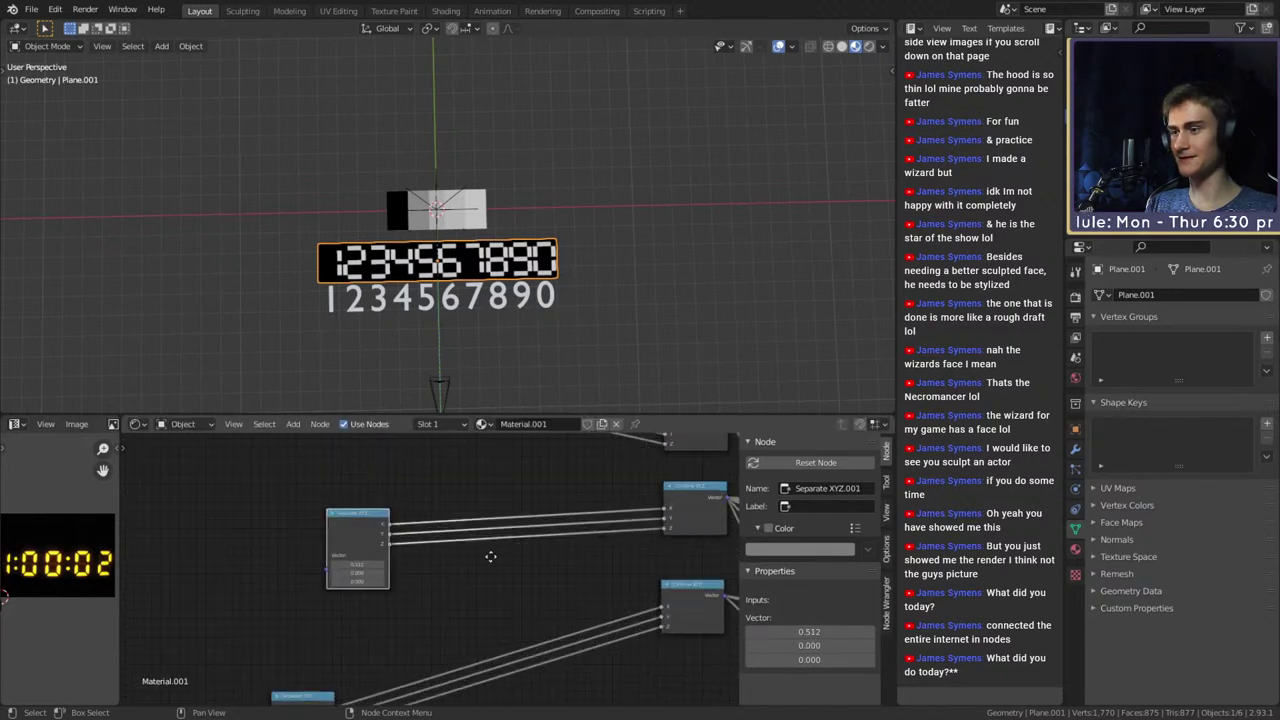
pyautogui.scroll(-2, 489, 555)
pyautogui.moveTo(494, 495); pyautogui.dragTo(438, 540, button='middle')
pyautogui.hotkey('shift', 'a')
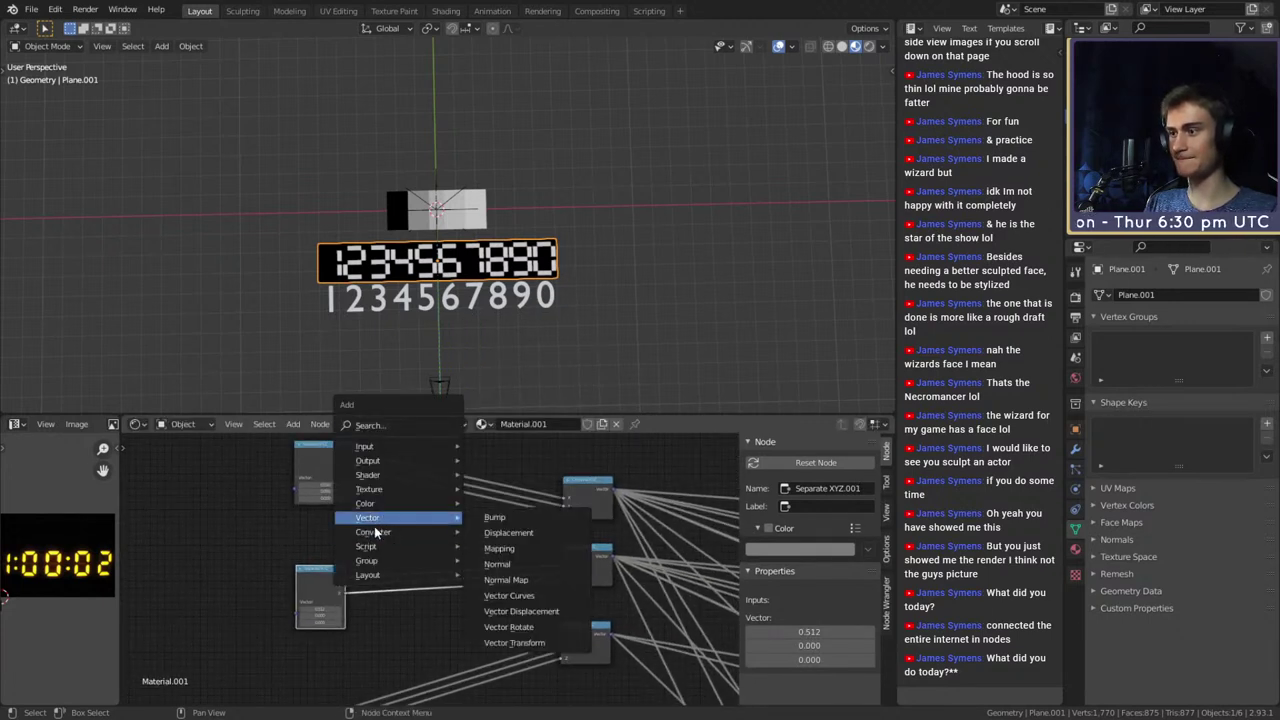
pyautogui.moveTo(372, 534)
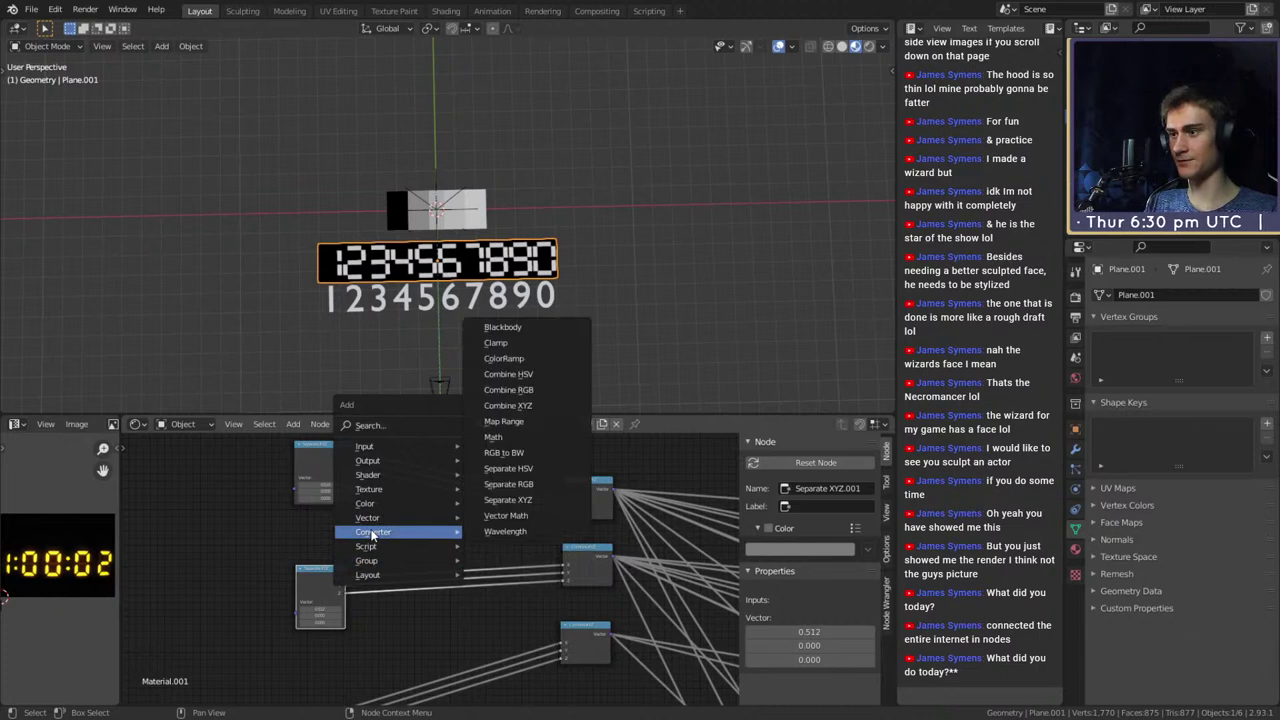
pyautogui.click(493, 437)
pyautogui.click(467, 597)
# Route the middle Separate XYZ node's X output through the Add node's first value into the Combine XYZ node's X input
pyautogui.scroll(1, 467, 567)
pyautogui.scroll(-2, 467, 567)
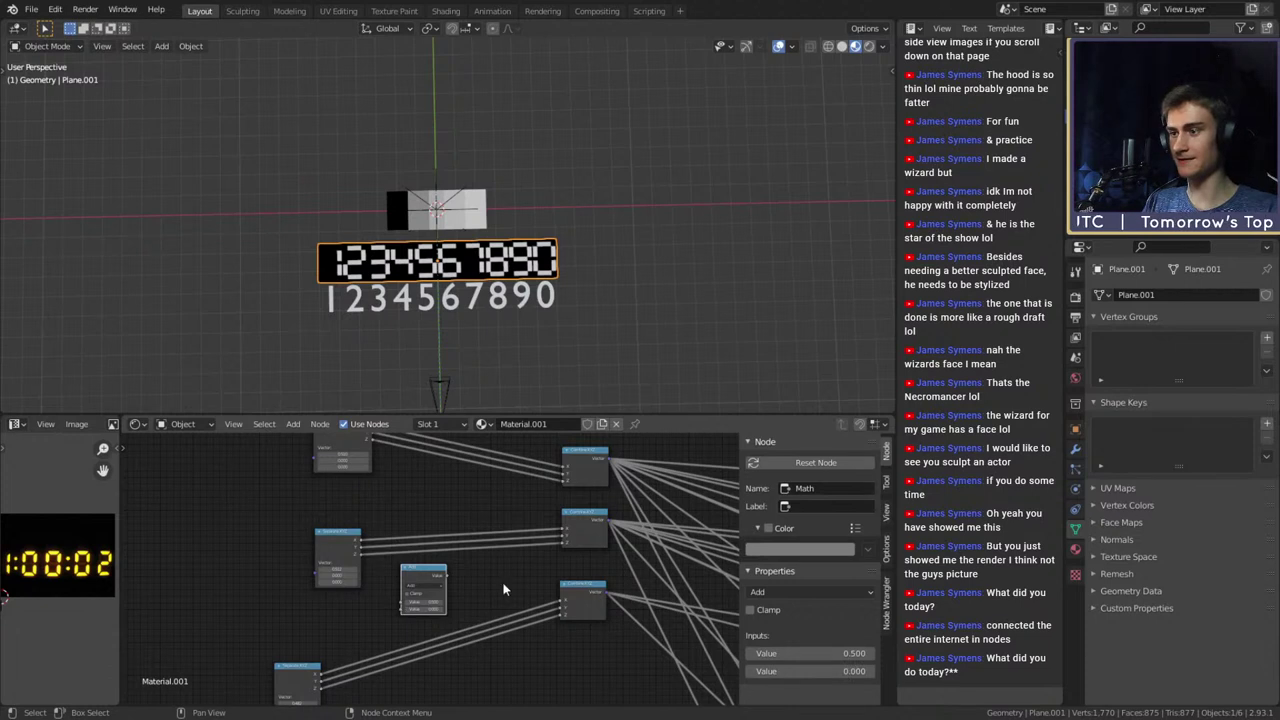
pyautogui.scroll(2, 368, 574)
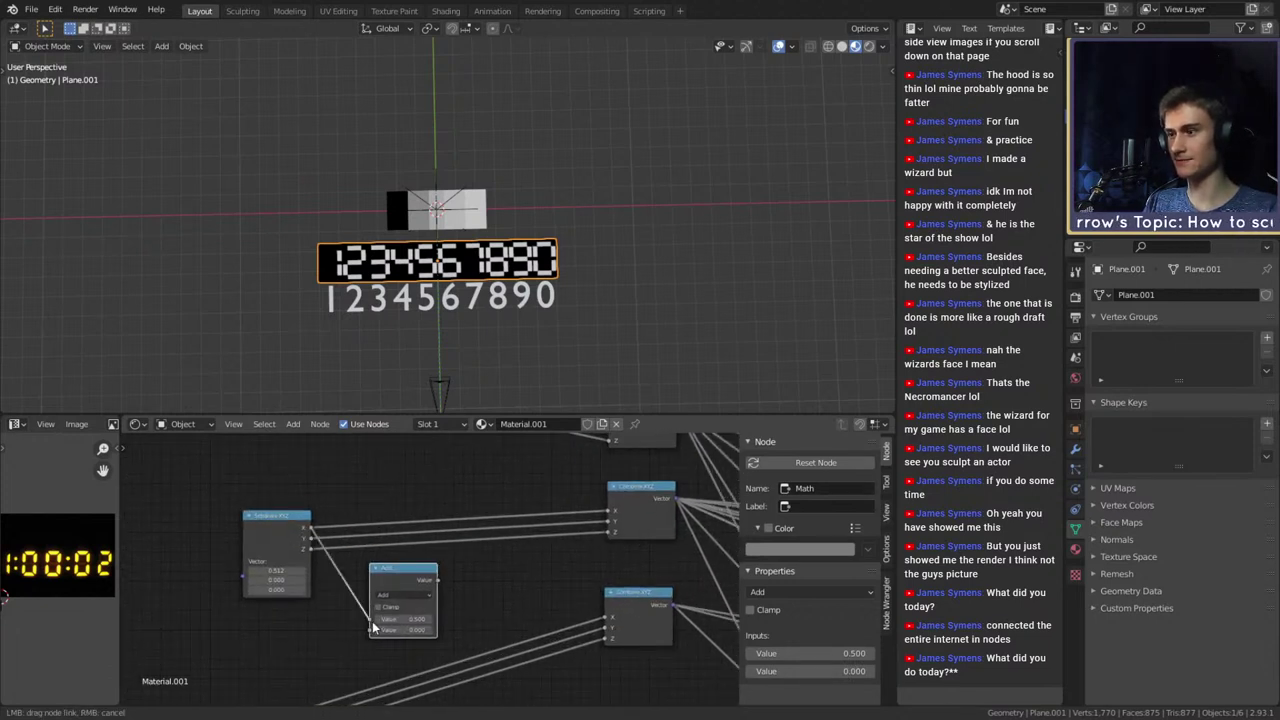
pyautogui.moveTo(373, 627); pyautogui.dragTo(372, 620)
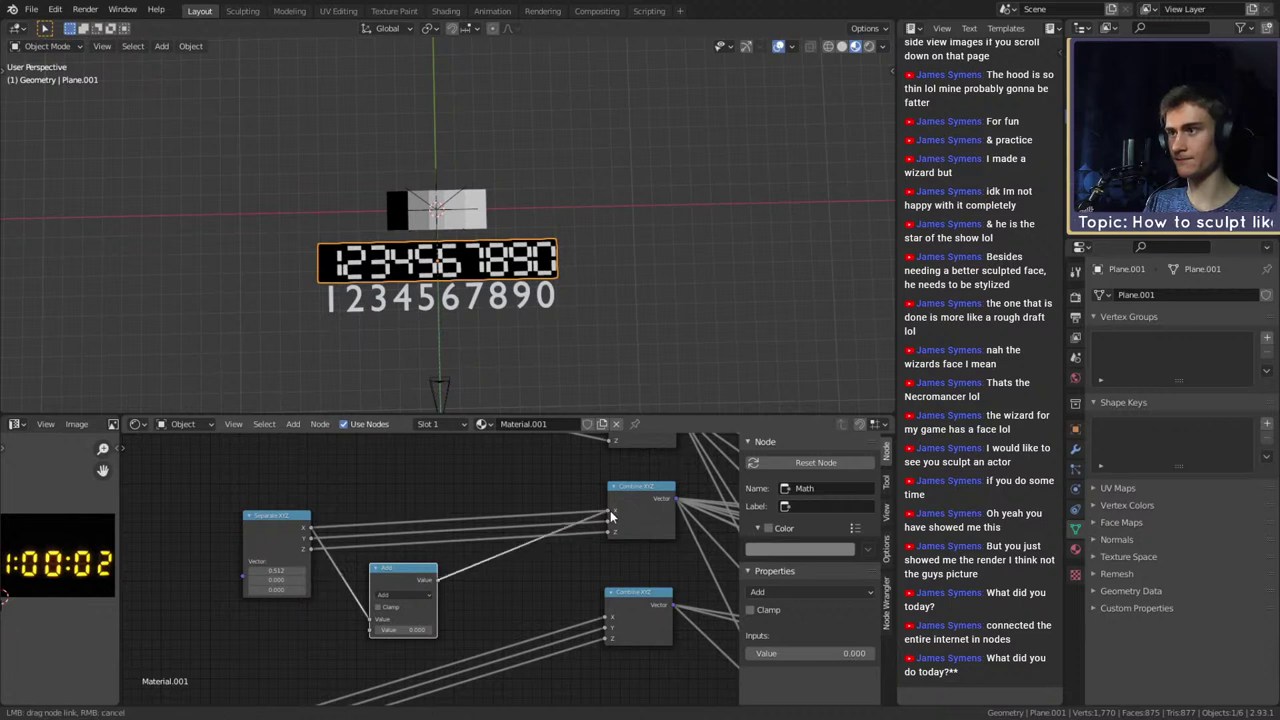
pyautogui.moveTo(612, 516); pyautogui.dragTo(612, 516)
# Duplicate the Add node twice and insert the copies into the X links of the top and bottom Separate/Combine XYZ pairs
pyautogui.moveTo(520, 503); pyautogui.dragTo(505, 608, button='middle')
pyautogui.scroll(-2, 504, 605)
pyautogui.hotkey('shift', 'd')
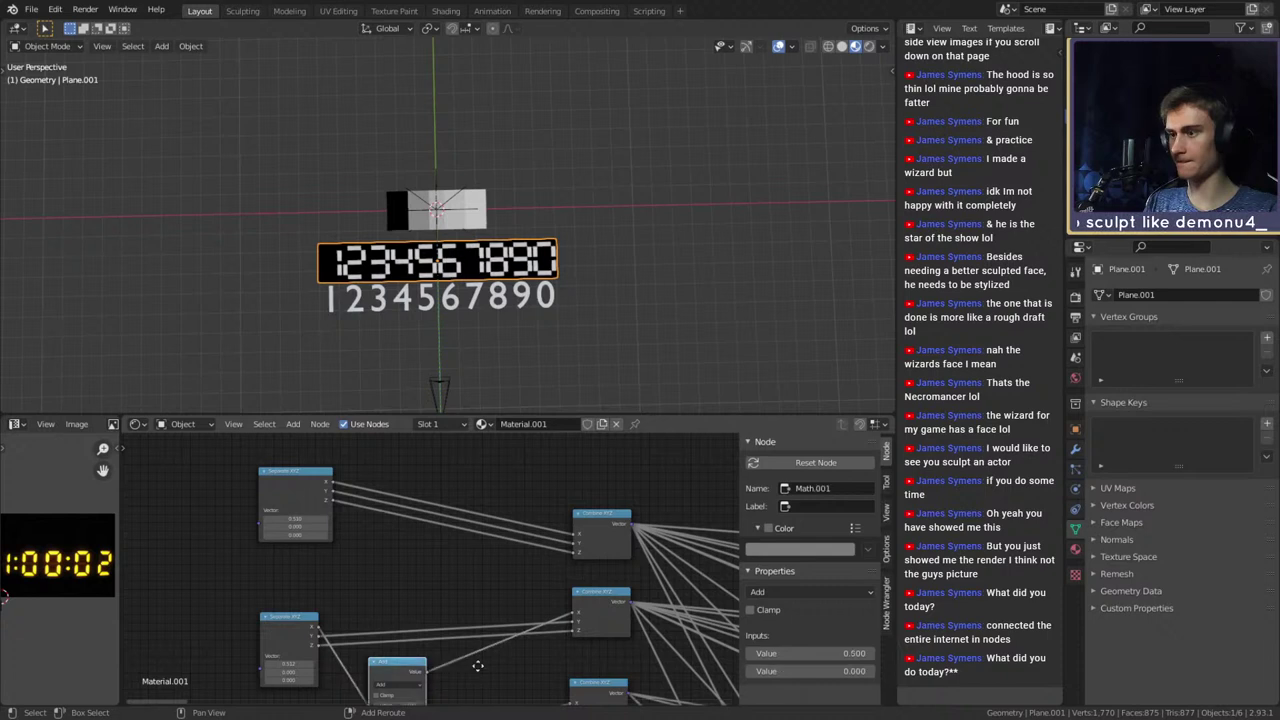
pyautogui.click(527, 450)
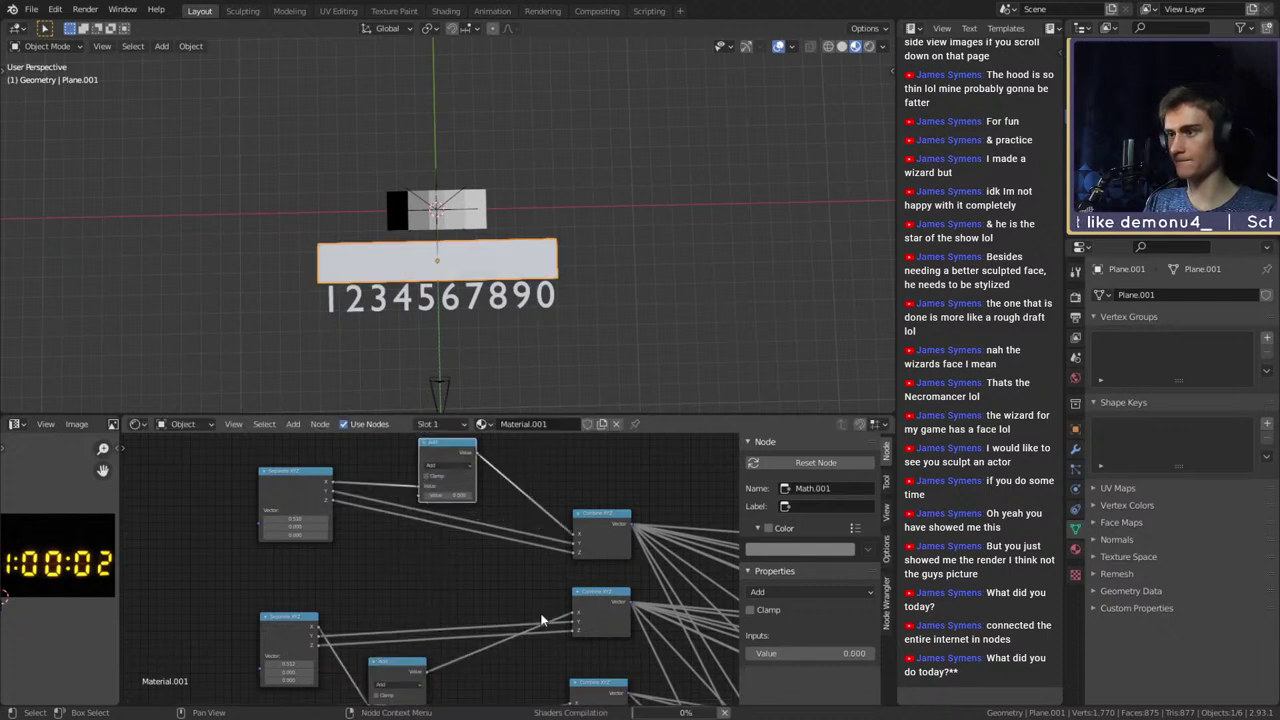
pyautogui.scroll(-2, 541, 621)
pyautogui.hotkey('shift', 'd')
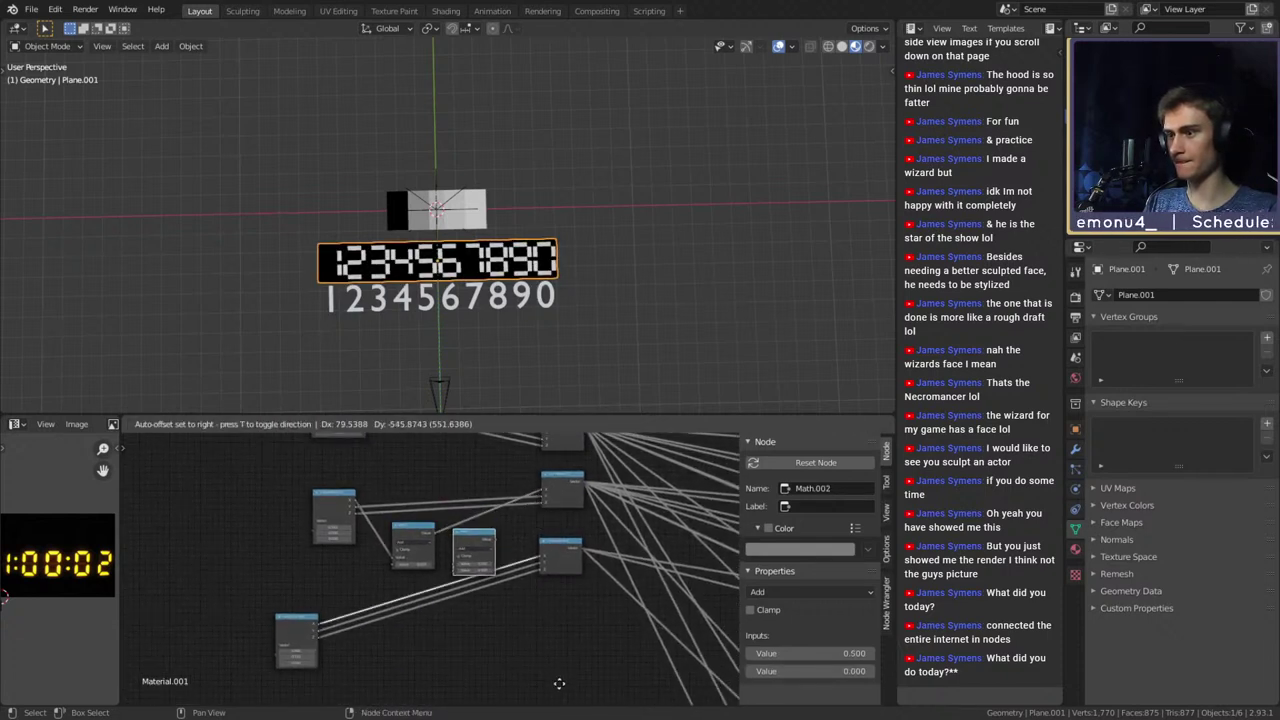
pyautogui.click(559, 683)
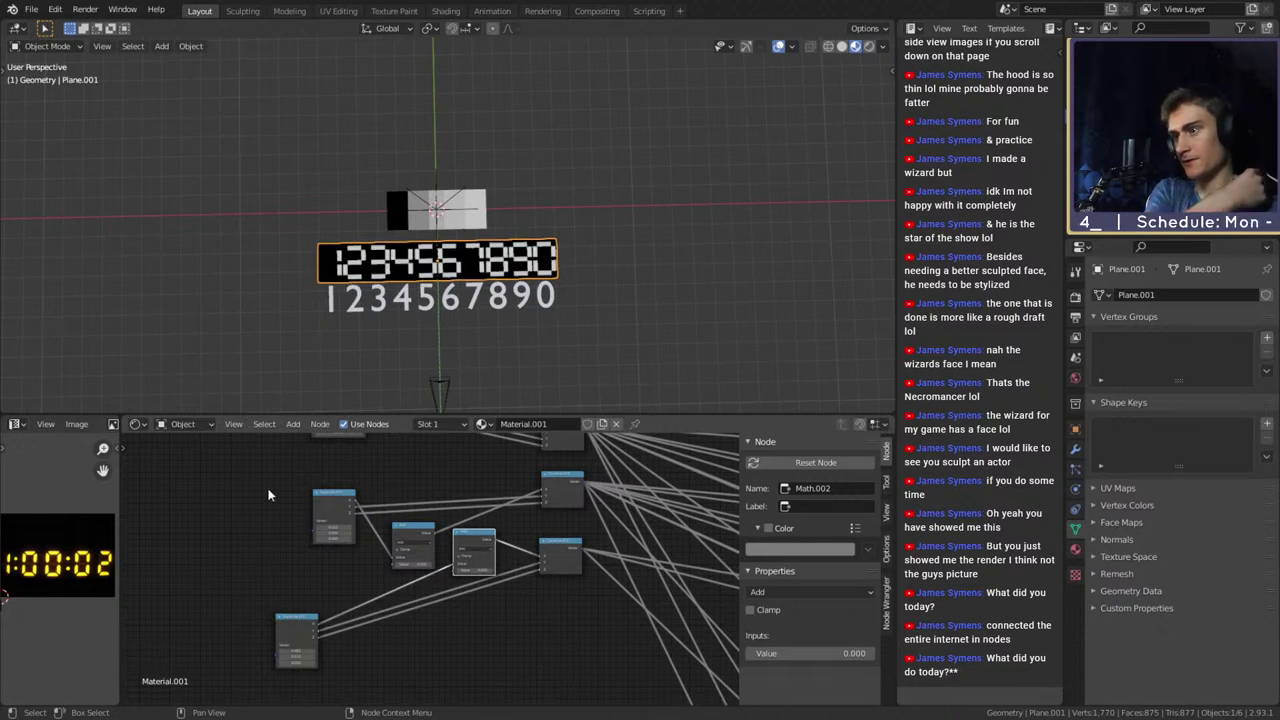
# Rearrange the Separate XYZ nodes and their Add nodes so each Add node sits close to its own Separate XYZ node
pyautogui.click(420, 530)
pyautogui.keyDown('ctrl'); pyautogui.moveTo(418, 497); pyautogui.dragTo(418, 520, button='right'); pyautogui.keyUp('ctrl')
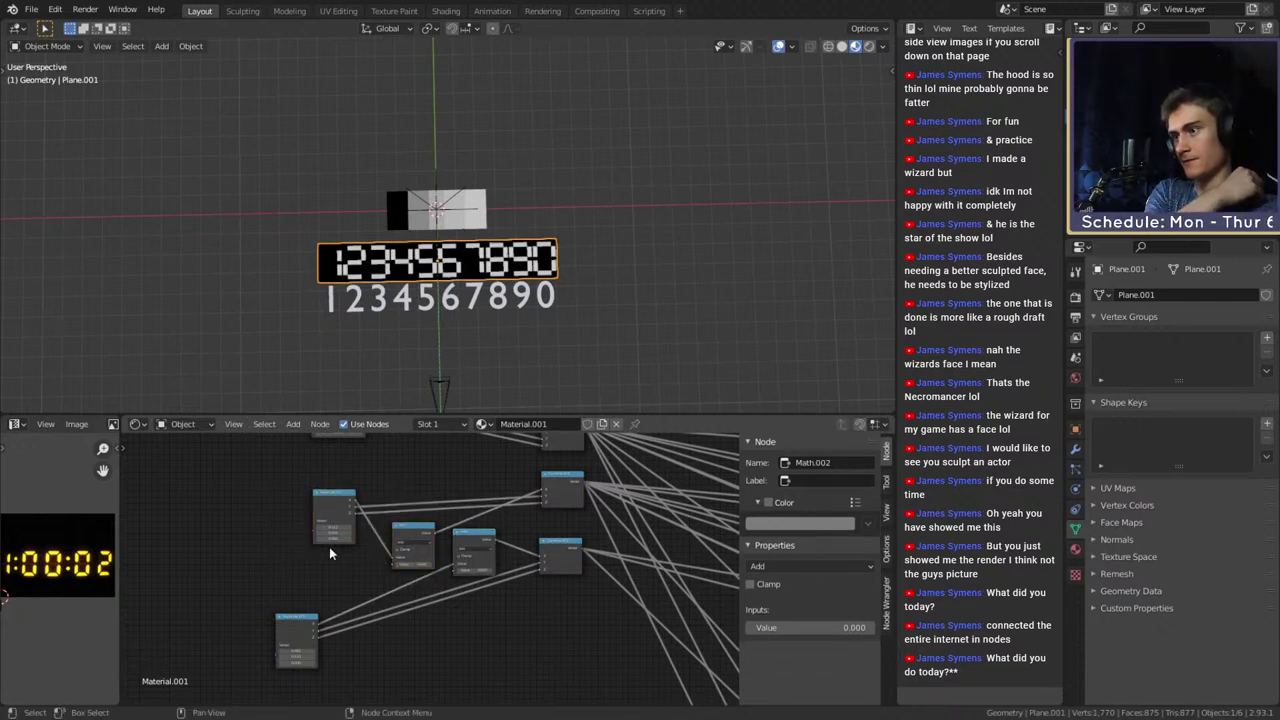
pyautogui.moveTo(284, 480); pyautogui.dragTo(360, 564)
pyautogui.moveTo(444, 543); pyautogui.dragTo(463, 595, button='middle')
pyautogui.moveTo(349, 538); pyautogui.dragTo(354, 514)
pyautogui.moveTo(424, 564)
pyautogui.mouseDown()
pyautogui.moveTo(395, 567)
pyautogui.moveTo(413, 561)
pyautogui.mouseUp()
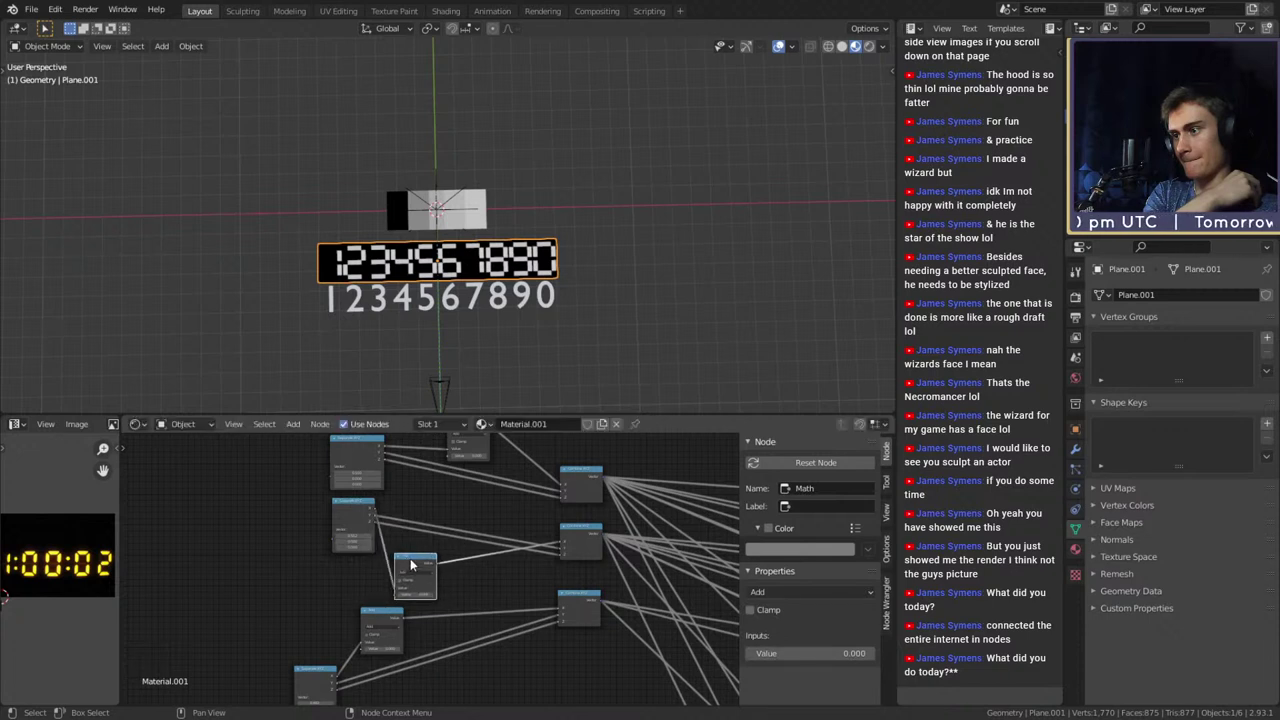
pyautogui.moveTo(469, 449); pyautogui.dragTo(463, 517, button='middle')
pyautogui.moveTo(452, 487); pyautogui.dragTo(423, 472)
# Add a Value node to the left of the Separate XYZ nodes and set its value to 0
pyautogui.scroll(1, 422, 577)
pyautogui.moveTo(422, 577); pyautogui.dragTo(521, 524, button='middle')
pyautogui.scroll(1, 375, 576)
pyautogui.moveTo(363, 576); pyautogui.dragTo(400, 578, button='middle')
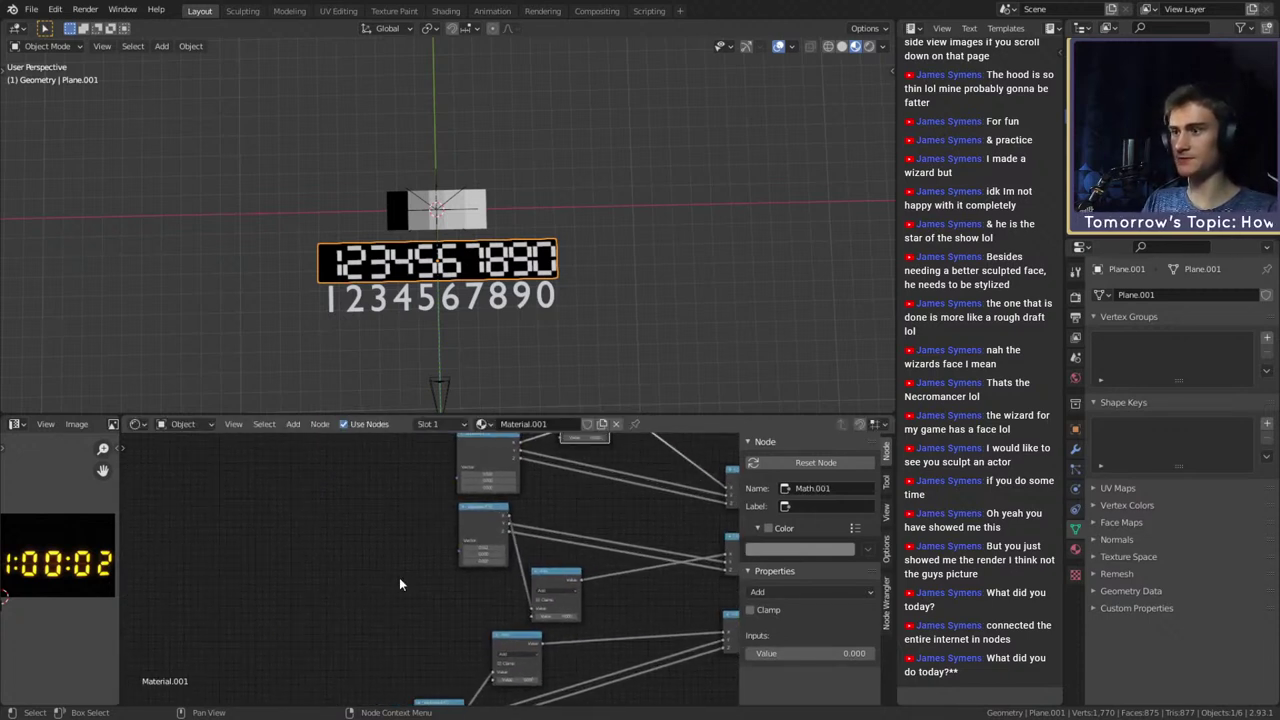
pyautogui.scroll(-2, 399, 577)
pyautogui.hotkey('shift', 'a')
pyautogui.moveTo(302, 480)
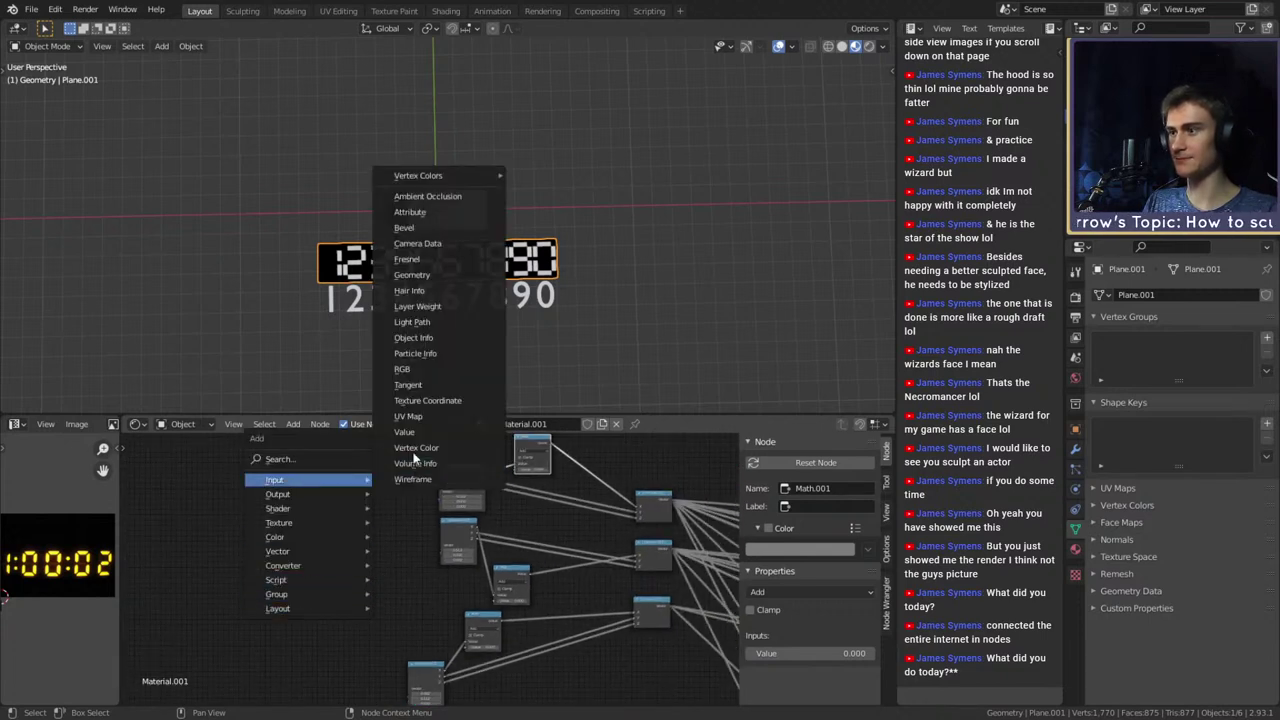
pyautogui.click(411, 433)
pyautogui.click(327, 606)
pyautogui.scroll(3, 433, 627)
pyautogui.moveTo(450, 621); pyautogui.dragTo(414, 602, button='middle')
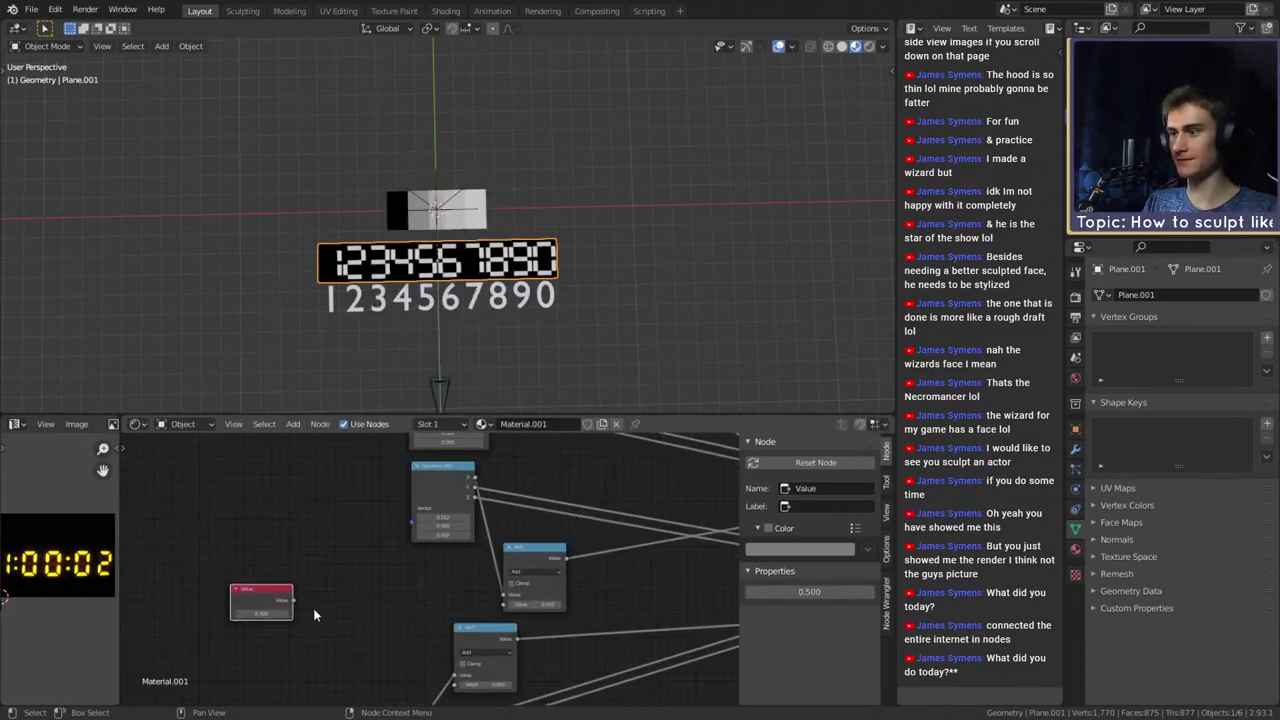
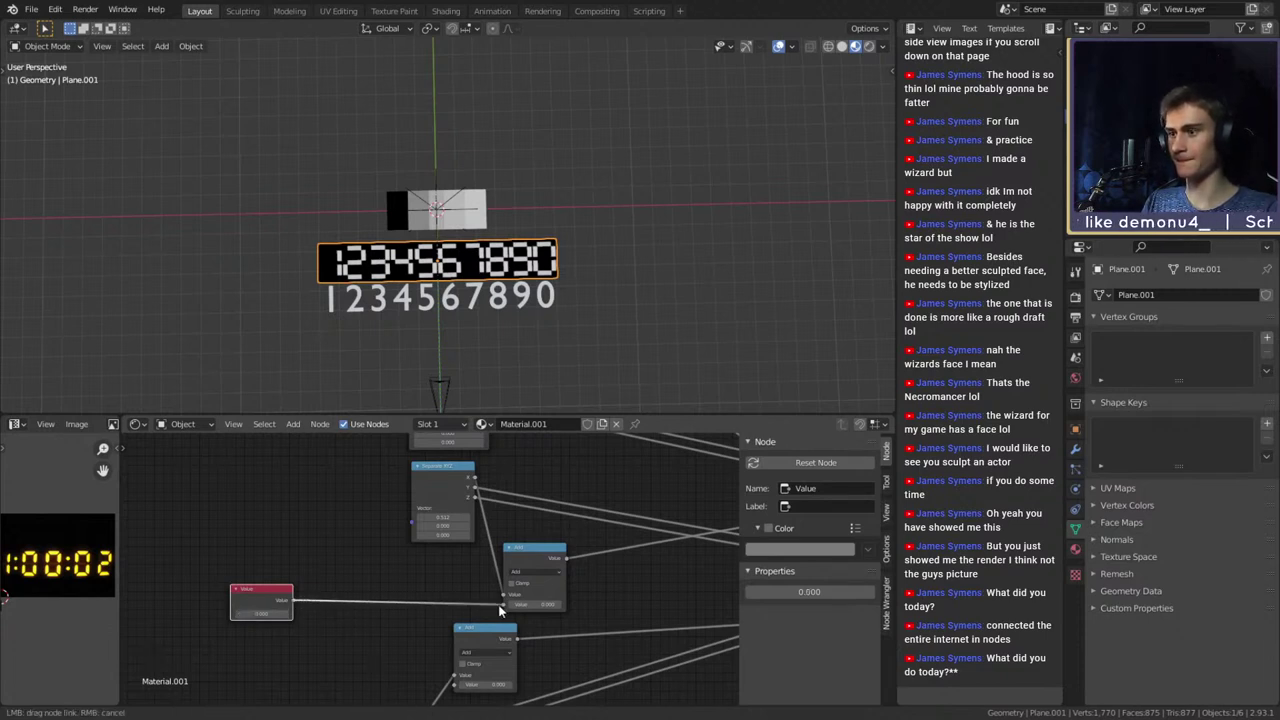
# Link the Value node's output to the second value input of all three Add nodes
pyautogui.moveTo(500, 610); pyautogui.dragTo(498, 604)
pyautogui.moveTo(307, 619); pyautogui.dragTo(287, 531, button='middle')
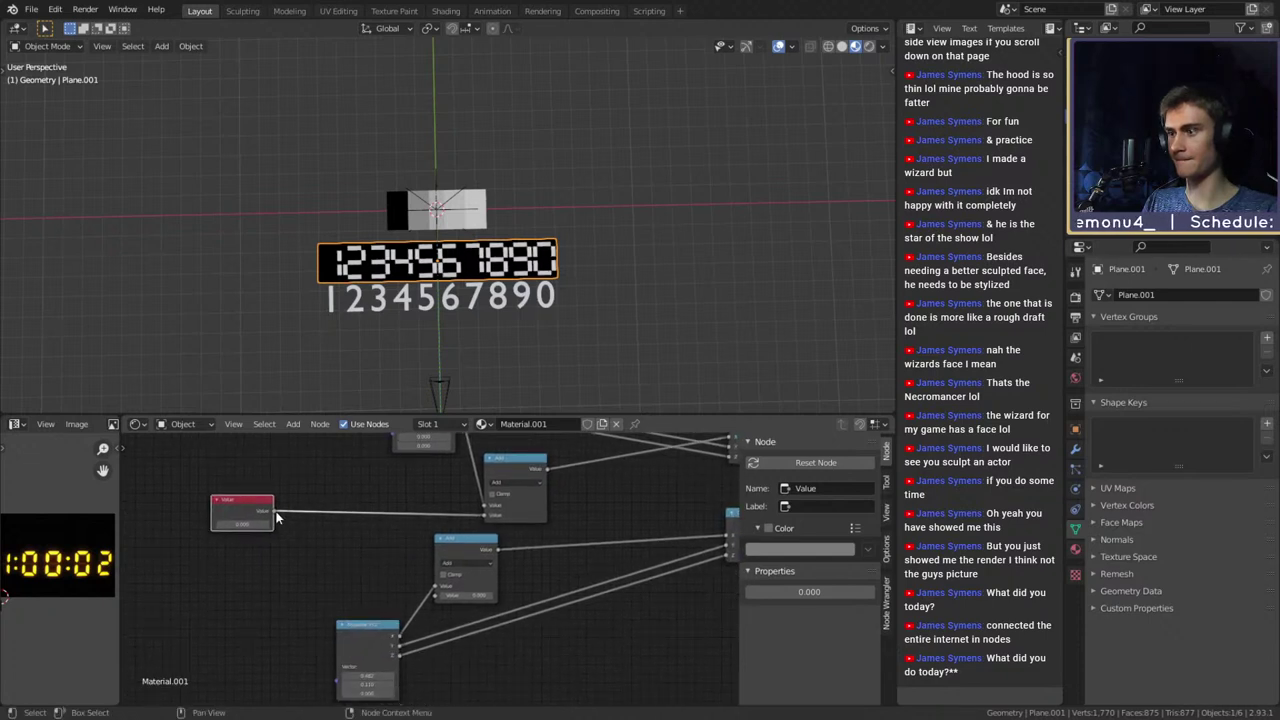
pyautogui.moveTo(431, 597); pyautogui.dragTo(433, 596)
pyautogui.moveTo(408, 546); pyautogui.dragTo(402, 682, button='middle')
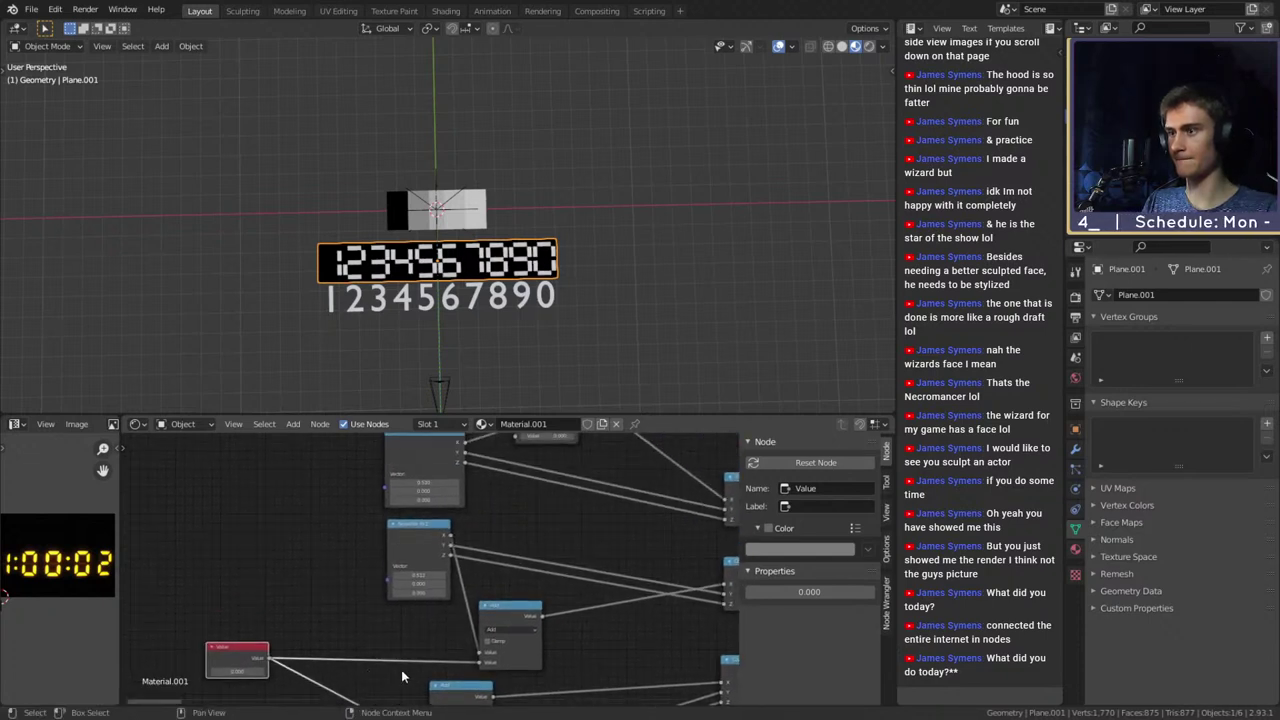
pyautogui.moveTo(269, 660); pyautogui.dragTo(356, 587)
pyautogui.moveTo(517, 452); pyautogui.dragTo(517, 439)
# Save the current Blender file
pyautogui.click(31, 9)
pyautogui.click(54, 103)
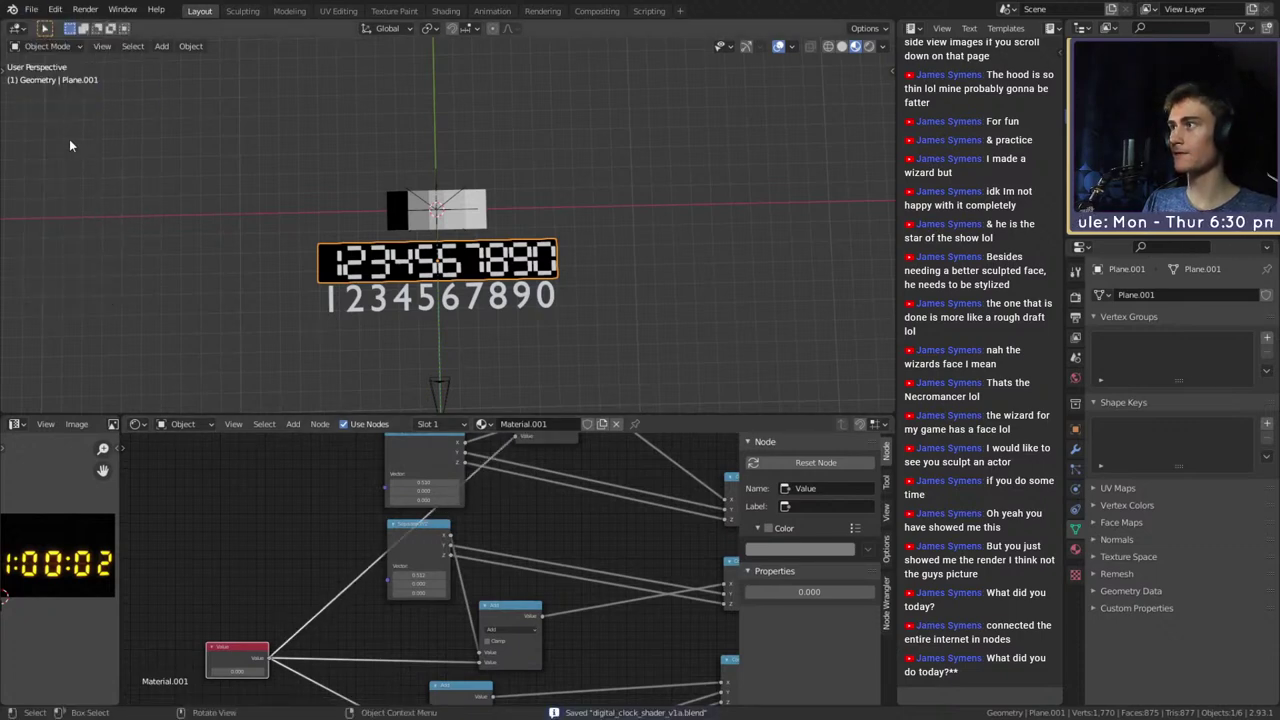
# Test the shared offset by raising the Value node to 0.2 and returning it to 0
pyautogui.scroll(-5, 303, 559)
pyautogui.scroll(8, 317, 554)
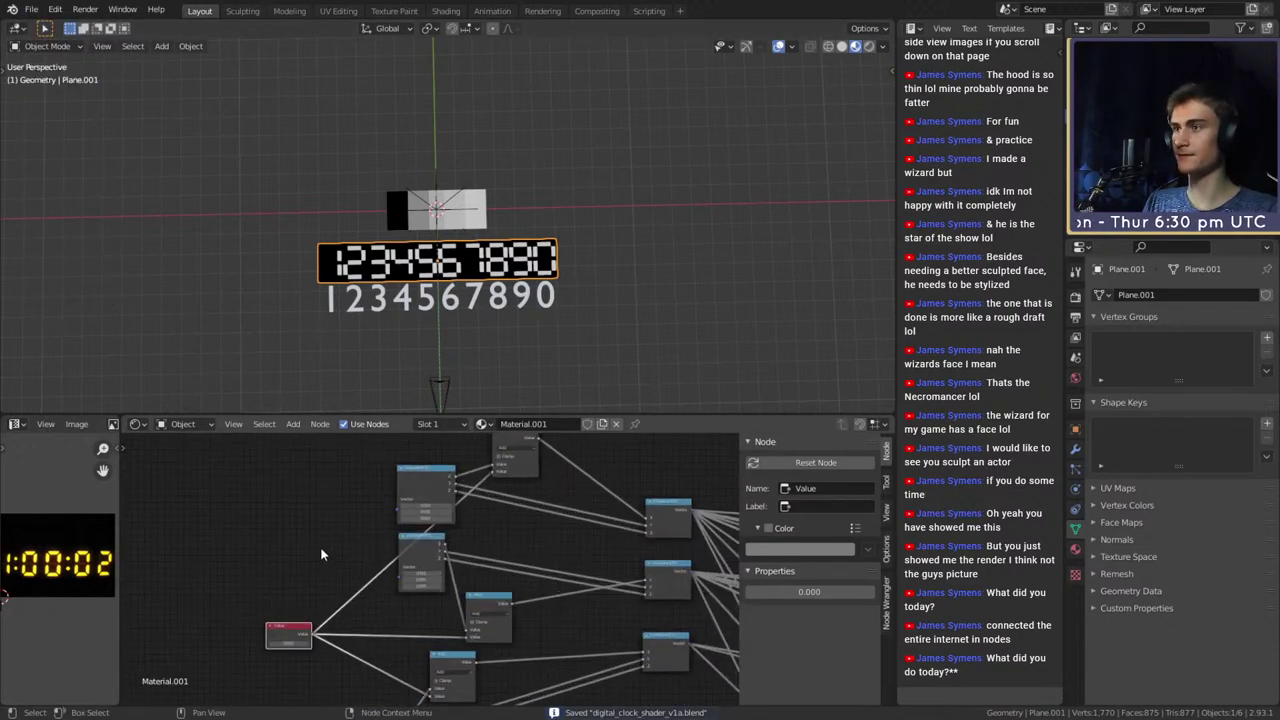
pyautogui.moveTo(319, 592); pyautogui.dragTo(473, 497, button='middle')
pyautogui.click(384, 582)
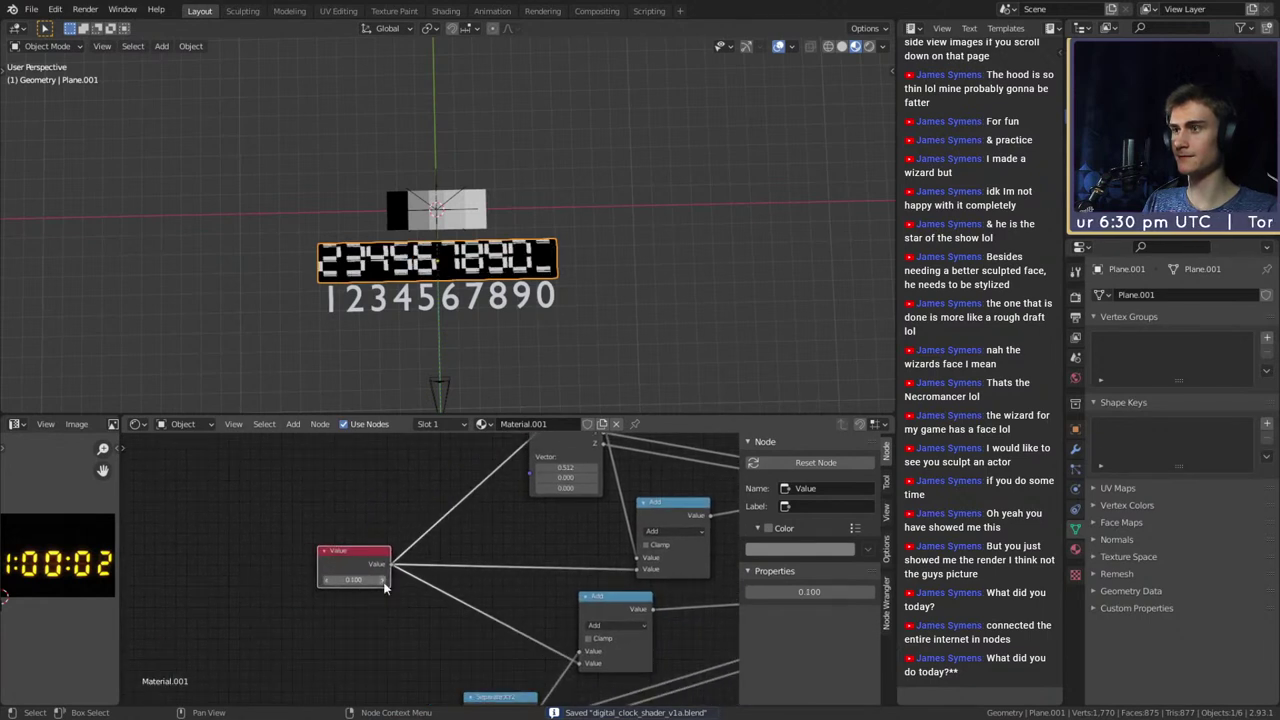
pyautogui.click(382, 581)
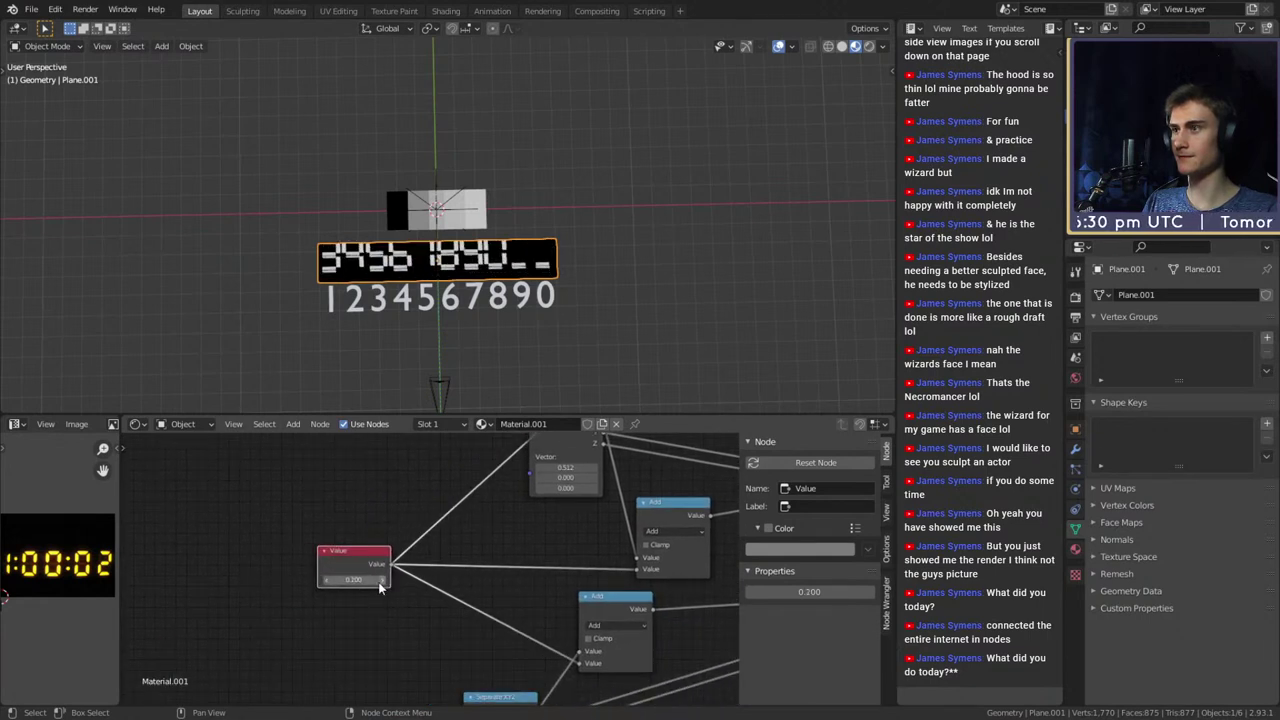
pyautogui.click(326, 580)
pyautogui.click(326, 580)
# Examine how the Value node feeds the Add nodes between the Separate XYZ and Combine XYZ nodes
pyautogui.moveTo(495, 545); pyautogui.dragTo(276, 615, button='middle')
pyautogui.scroll(-3, 557, 581)
pyautogui.moveTo(567, 579); pyautogui.dragTo(502, 615, button='middle')
pyautogui.scroll(-4, 502, 615)
pyautogui.moveTo(485, 690); pyautogui.dragTo(583, 498, button='middle')
pyautogui.scroll(5, 485, 519)
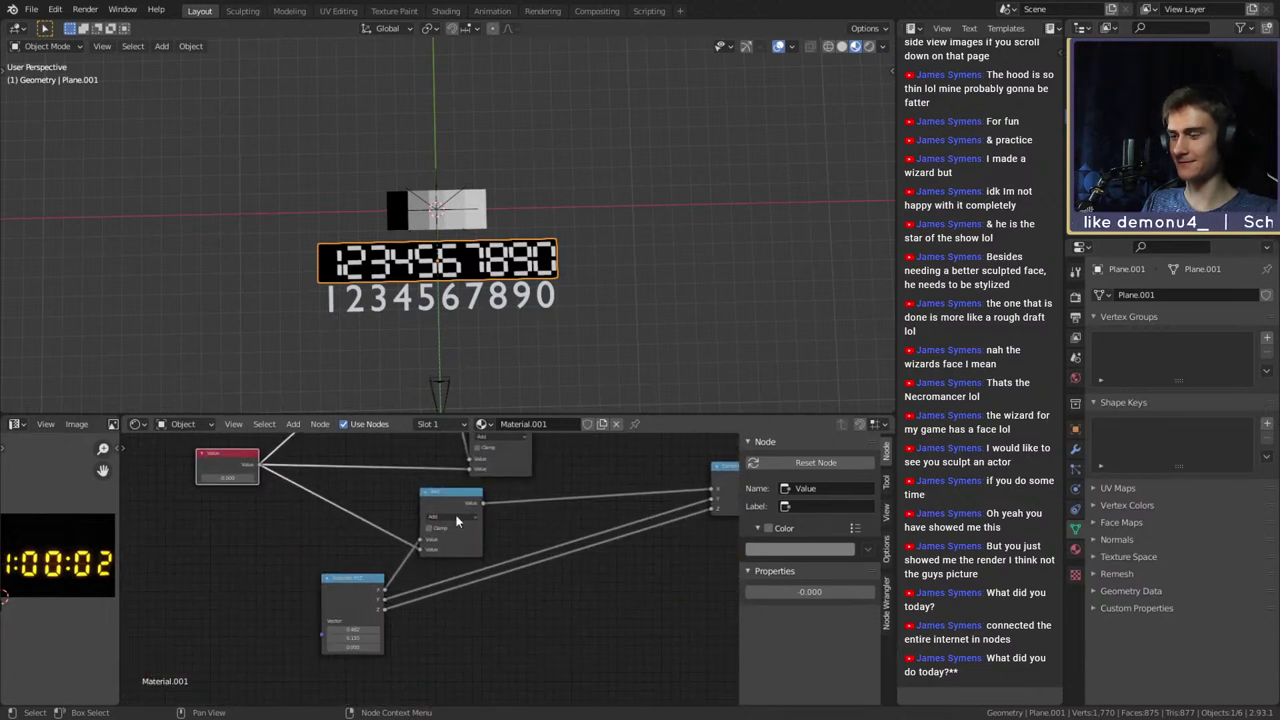
pyautogui.moveTo(327, 509); pyautogui.dragTo(357, 618, button='middle')
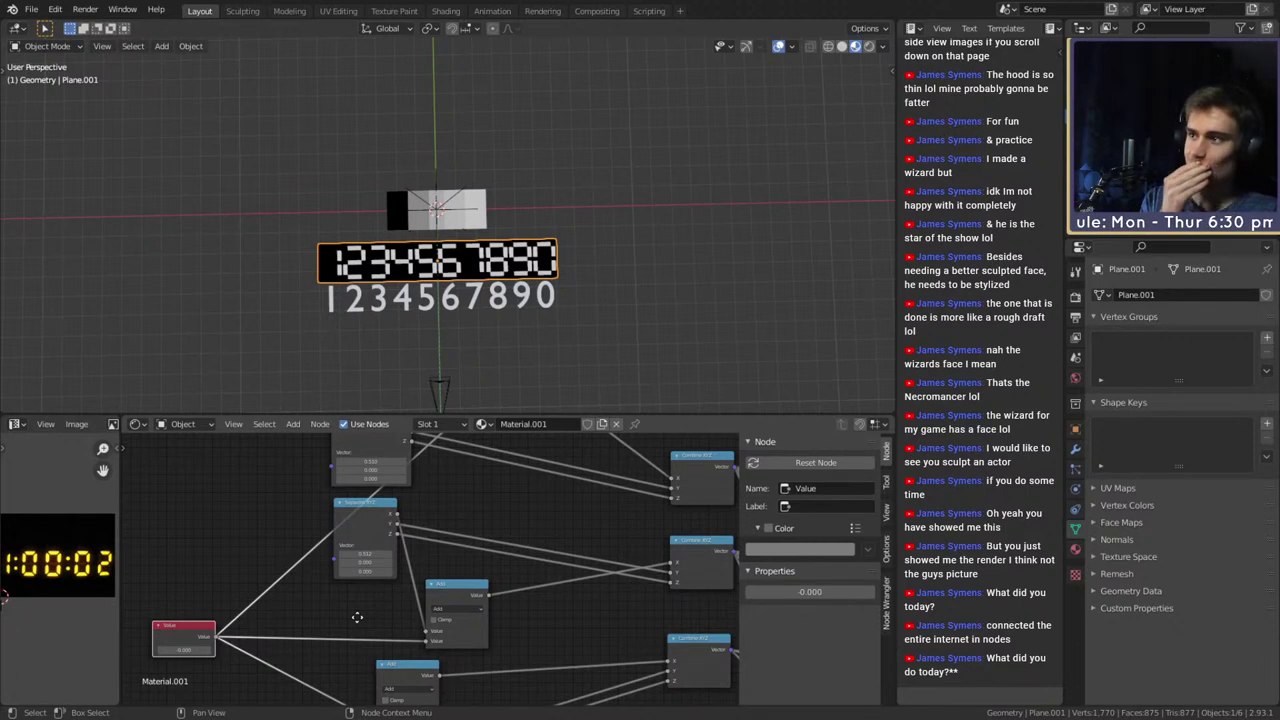
# Test the digit shift by stepping the Value node up to 0.7 in 0.1 increments and back down to 0
pyautogui.moveTo(357, 617); pyautogui.dragTo(695, 604, button='middle')
pyautogui.scroll(6, 574, 617)
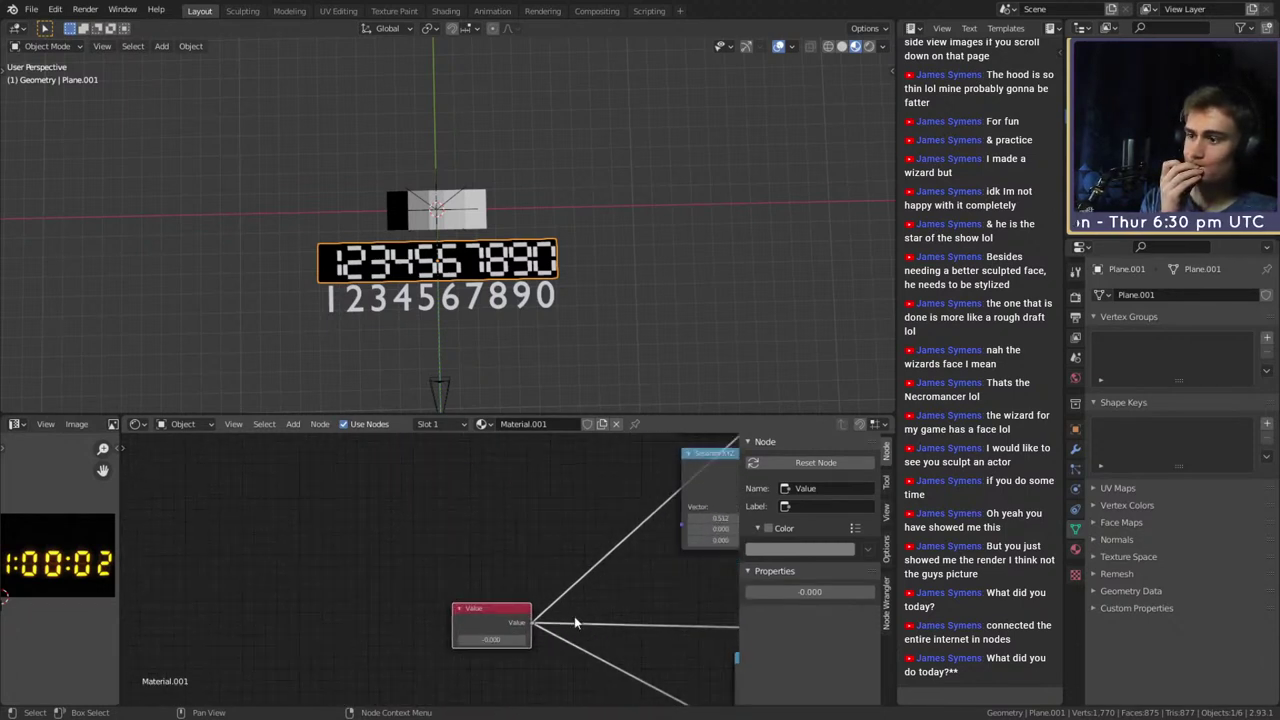
pyautogui.moveTo(570, 619); pyautogui.dragTo(527, 548, button='middle')
pyautogui.click(487, 576)
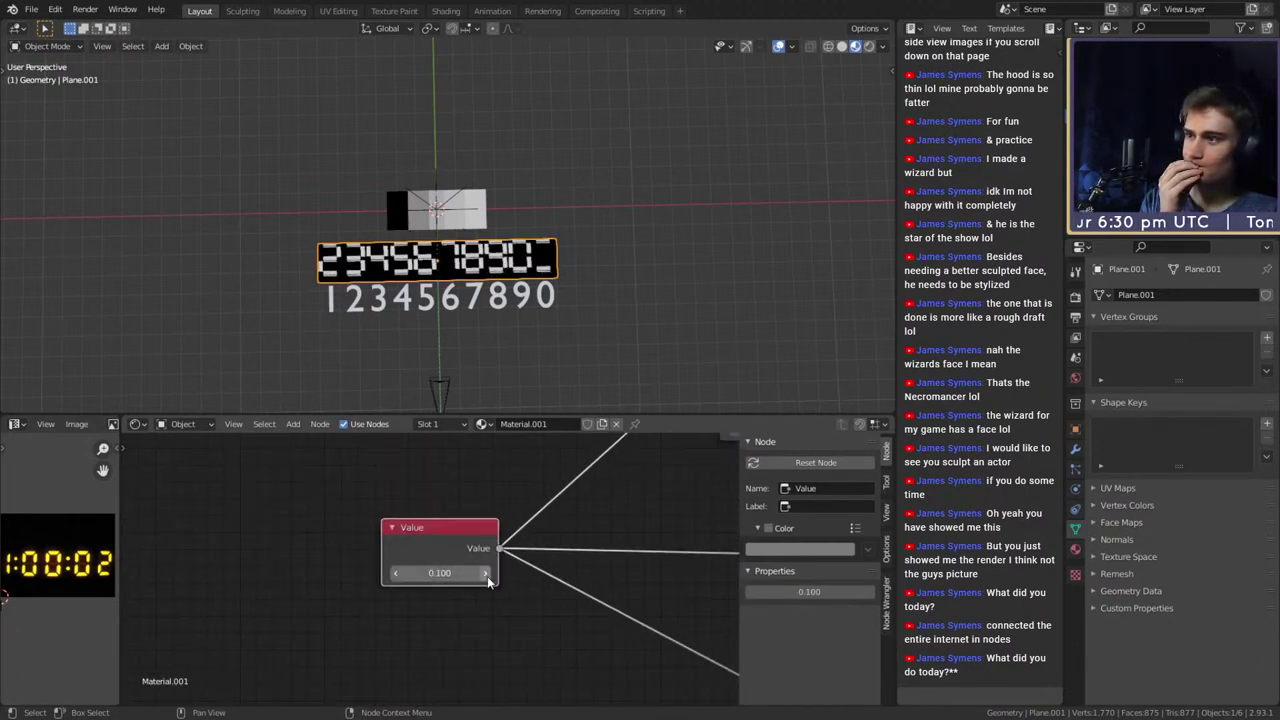
pyautogui.click(487, 576)
pyautogui.click(487, 576)
pyautogui.click(487, 576)
pyautogui.click(487, 576)
pyautogui.click(487, 576)
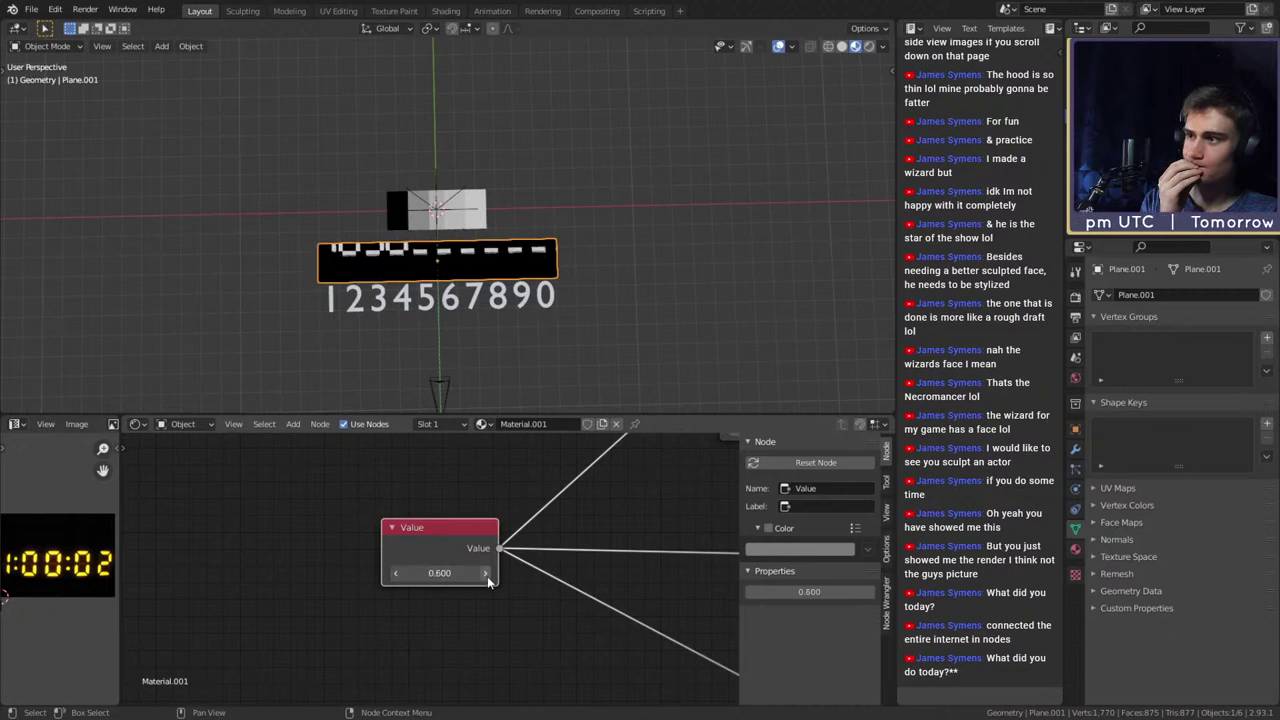
pyautogui.click(487, 576)
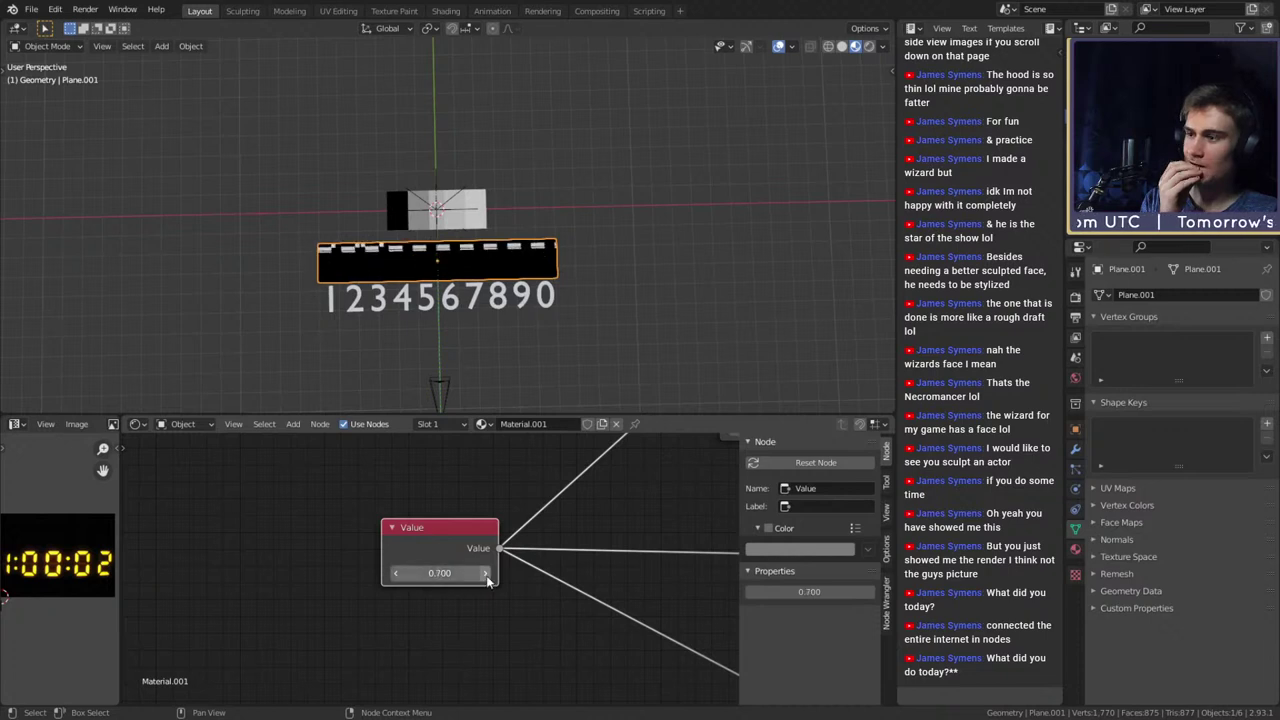
pyautogui.click(395, 574)
pyautogui.click(395, 574)
pyautogui.click(395, 574)
pyautogui.click(395, 574)
pyautogui.click(395, 574)
pyautogui.click(395, 574)
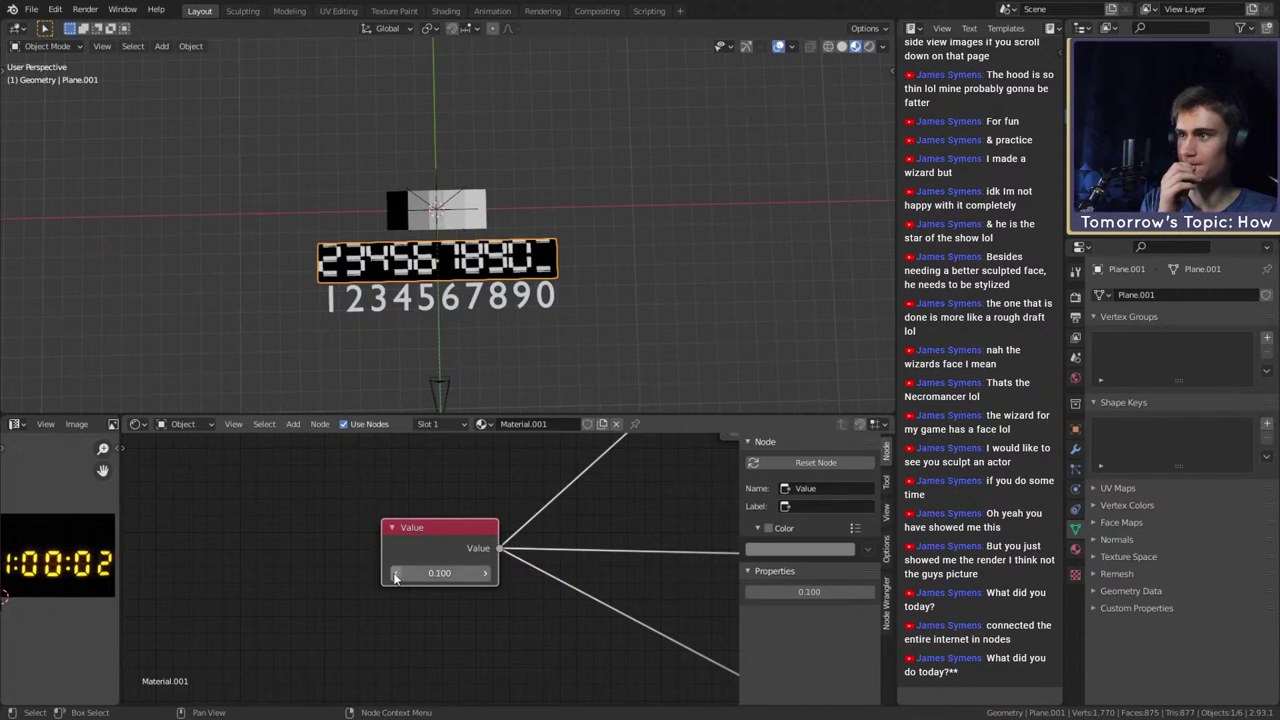
pyautogui.click(395, 574)
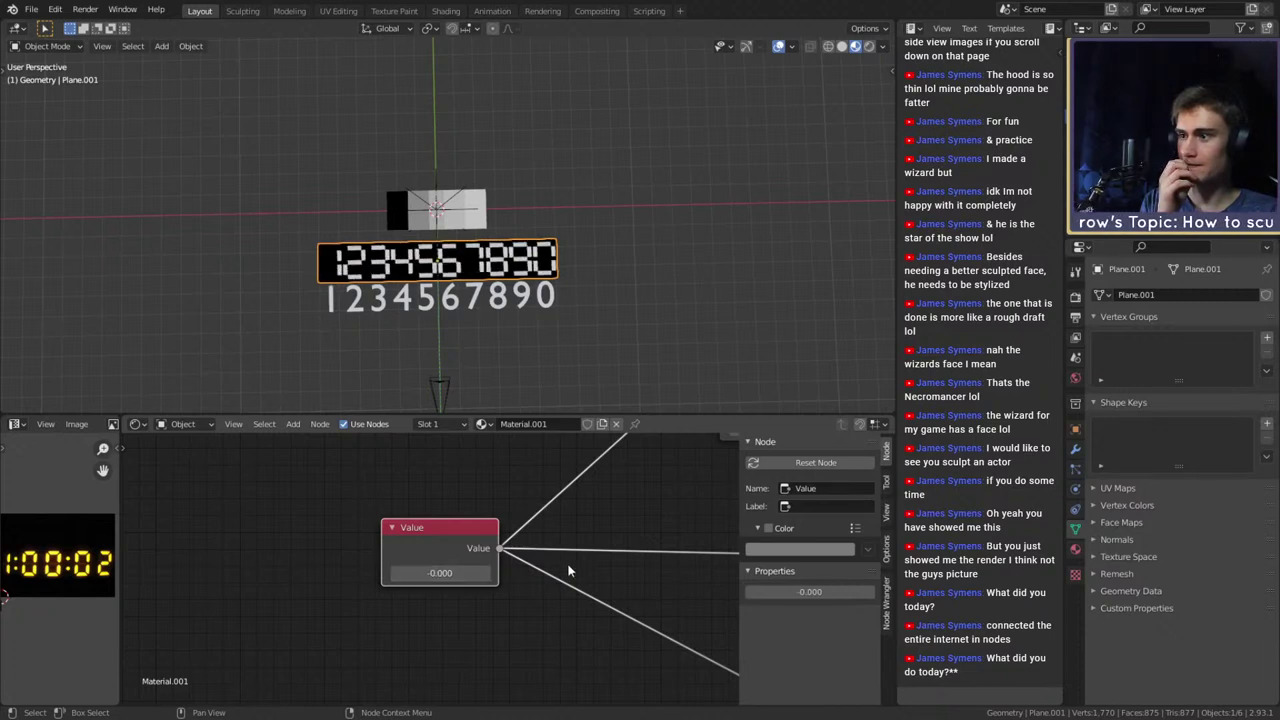
# Try routing the middle Separate XYZ node's Y output through its Add node into Combine XYZ's Y, with X connected directly
pyautogui.scroll(-8, 568, 571)
pyautogui.moveTo(622, 578); pyautogui.dragTo(398, 602, button='middle')
pyautogui.moveTo(406, 476); pyautogui.dragTo(488, 501)
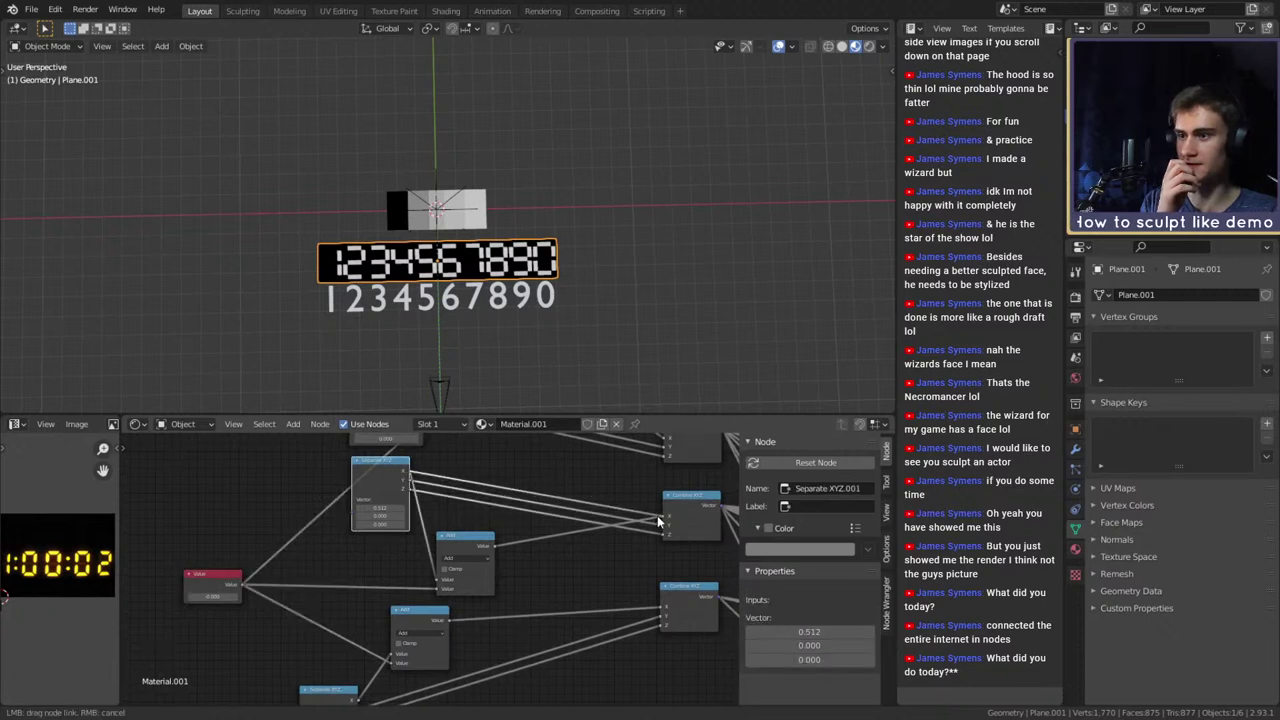
pyautogui.moveTo(660, 520); pyautogui.dragTo(418, 490)
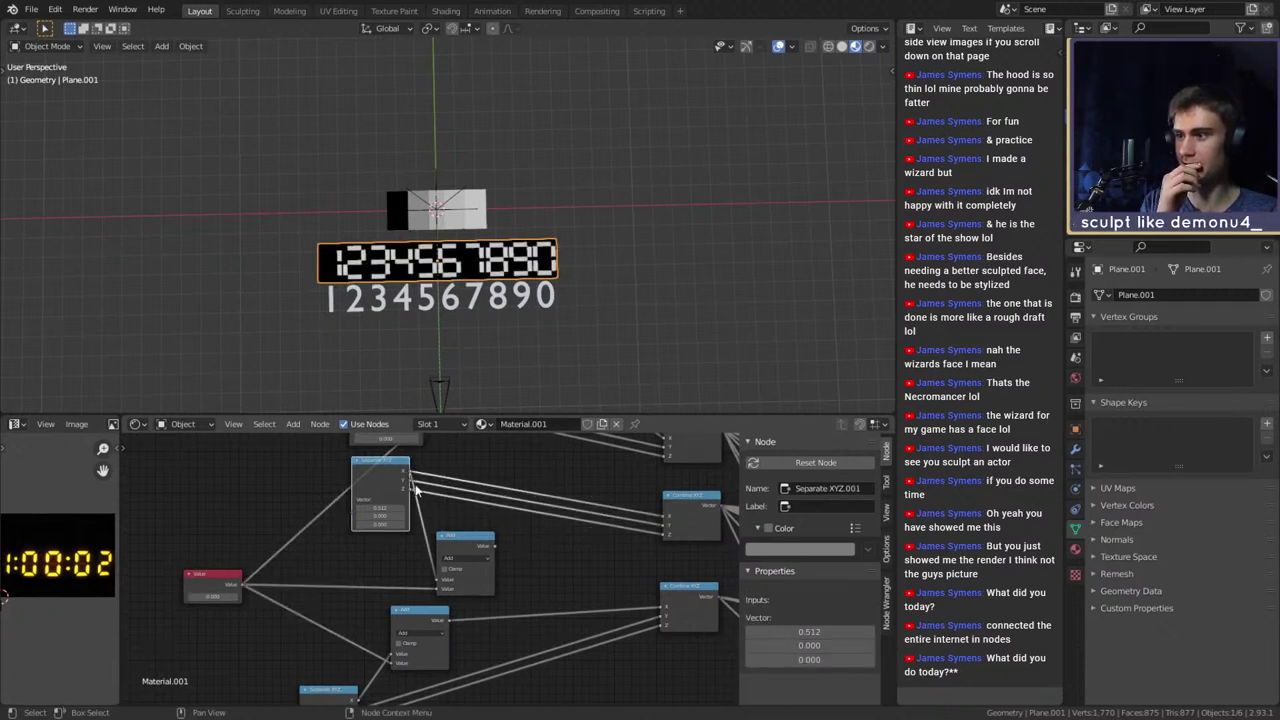
pyautogui.moveTo(436, 590); pyautogui.dragTo(511, 579)
pyautogui.moveTo(665, 528); pyautogui.dragTo(664, 526)
# Try moving the lower Add node from the X channel to the Y channel between its Separate XYZ and Combine XYZ nodes
pyautogui.moveTo(629, 567); pyautogui.dragTo(611, 521, button='middle')
pyautogui.moveTo(340, 668); pyautogui.dragTo(646, 577)
pyautogui.moveTo(431, 575); pyautogui.dragTo(550, 576)
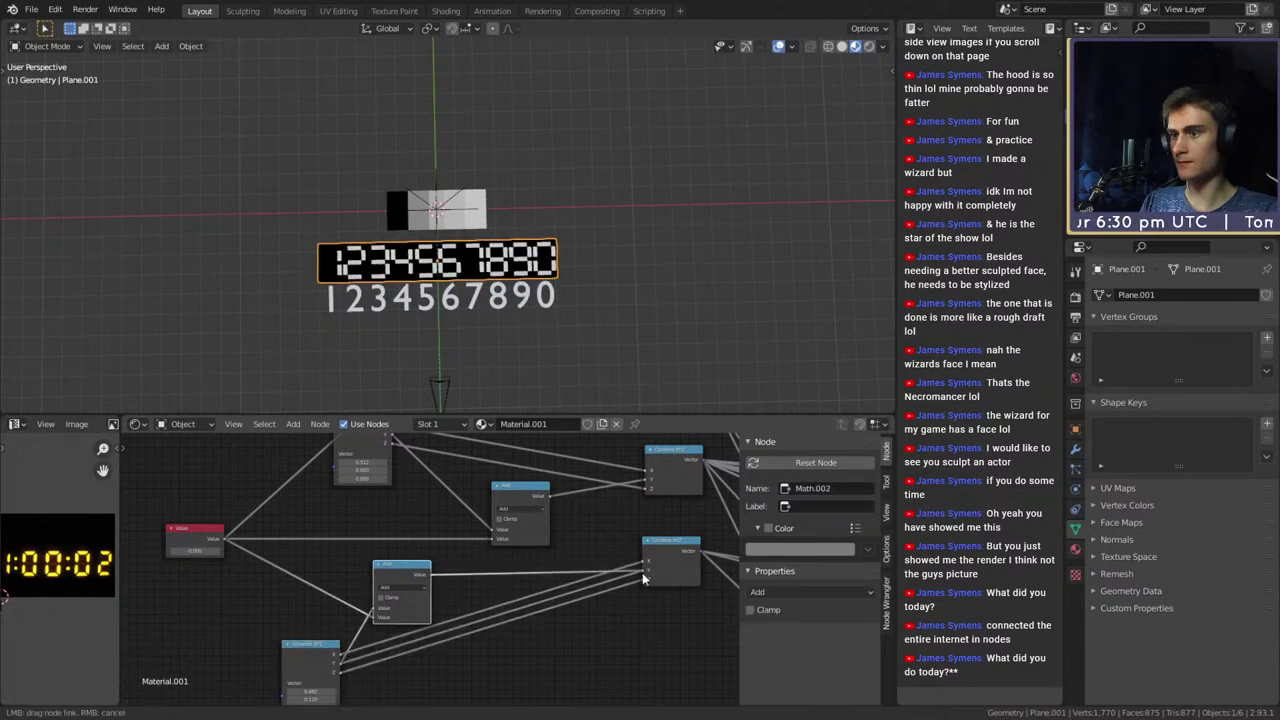
pyautogui.moveTo(642, 572); pyautogui.dragTo(640, 571)
# Try feeding the upper Separate XYZ's Y through its Add node into Combine XYZ's Y, and link X straight to X
pyautogui.moveTo(581, 496); pyautogui.dragTo(583, 662, button='middle')
pyautogui.moveTo(503, 560); pyautogui.dragTo(473, 574, button='middle')
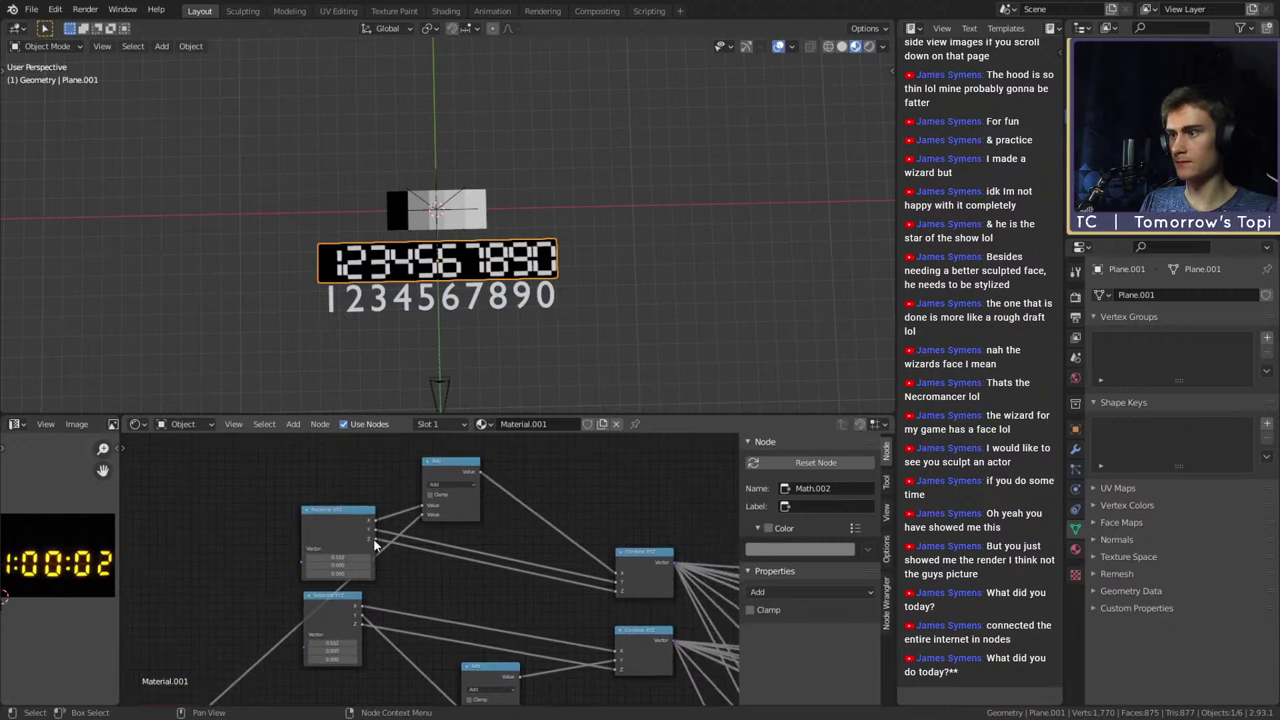
pyautogui.moveTo(374, 543); pyautogui.dragTo(616, 578)
pyautogui.moveTo(512, 588); pyautogui.dragTo(439, 537, button='middle')
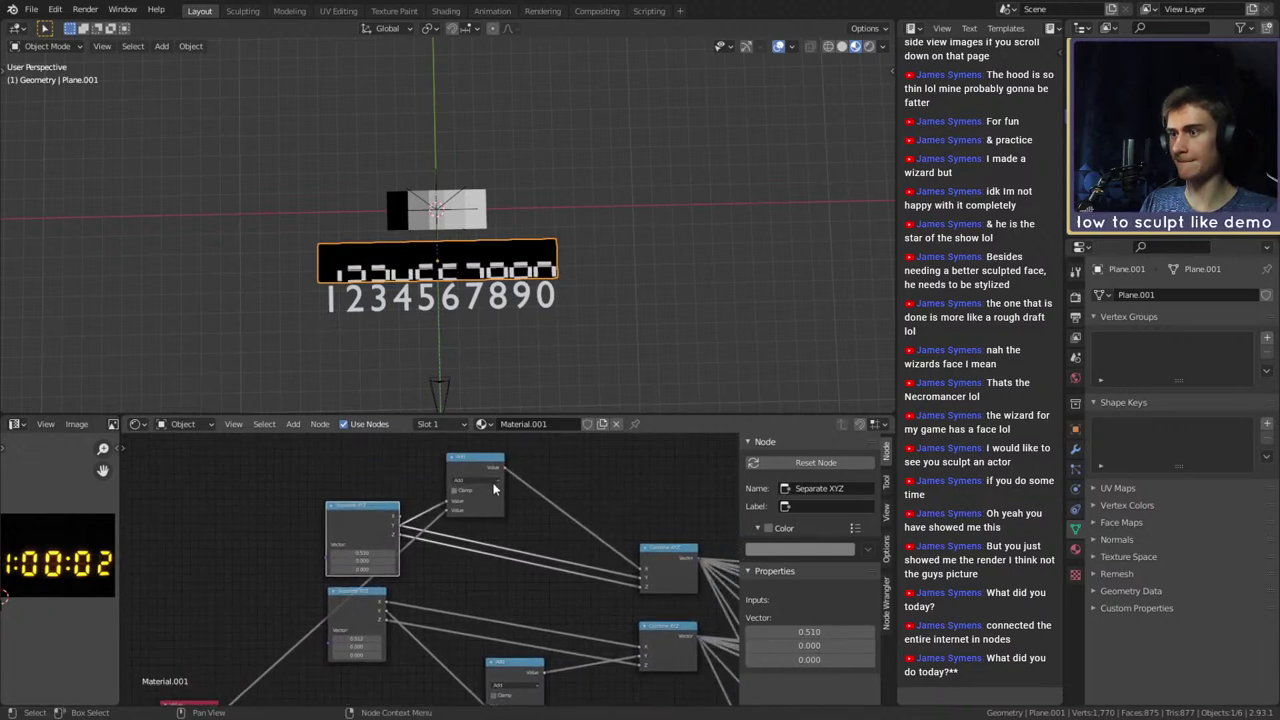
pyautogui.moveTo(504, 468); pyautogui.dragTo(640, 578)
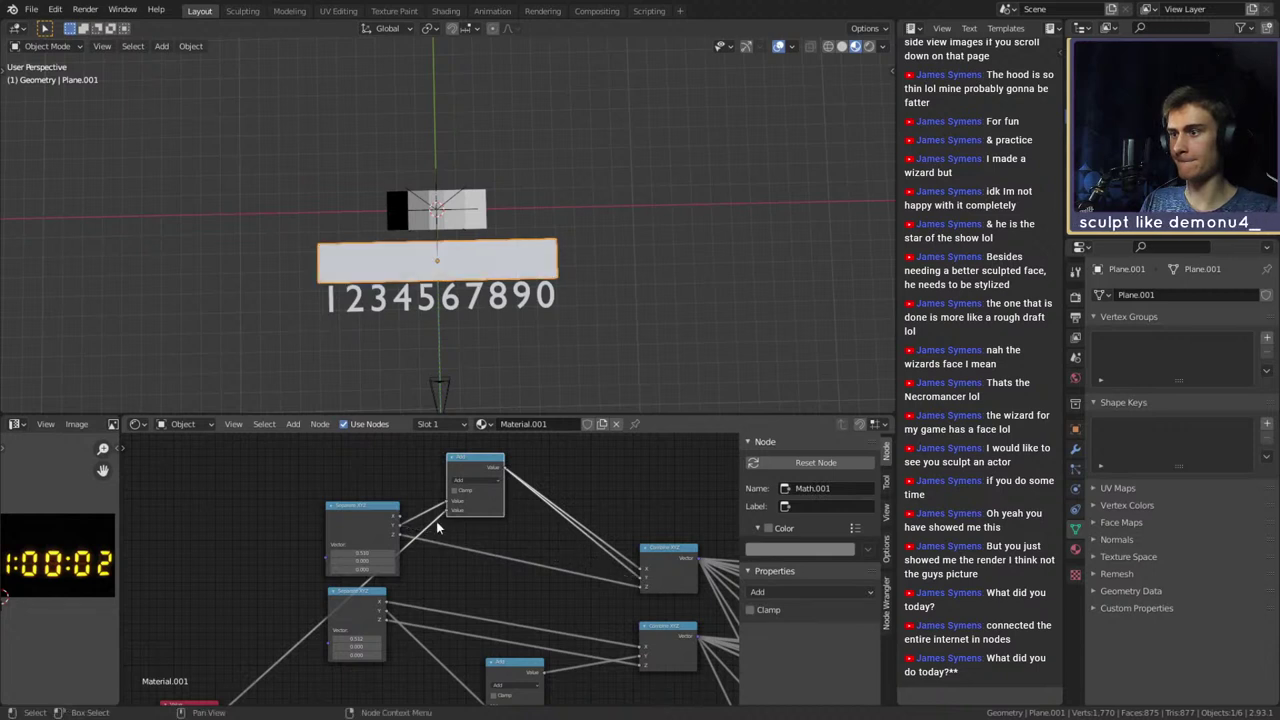
pyautogui.moveTo(401, 523); pyautogui.dragTo(638, 570)
# Test the Y-channel offset by raising the Value node to 0.6 and returning it to 0
pyautogui.moveTo(497, 600); pyautogui.dragTo(604, 488, button='middle')
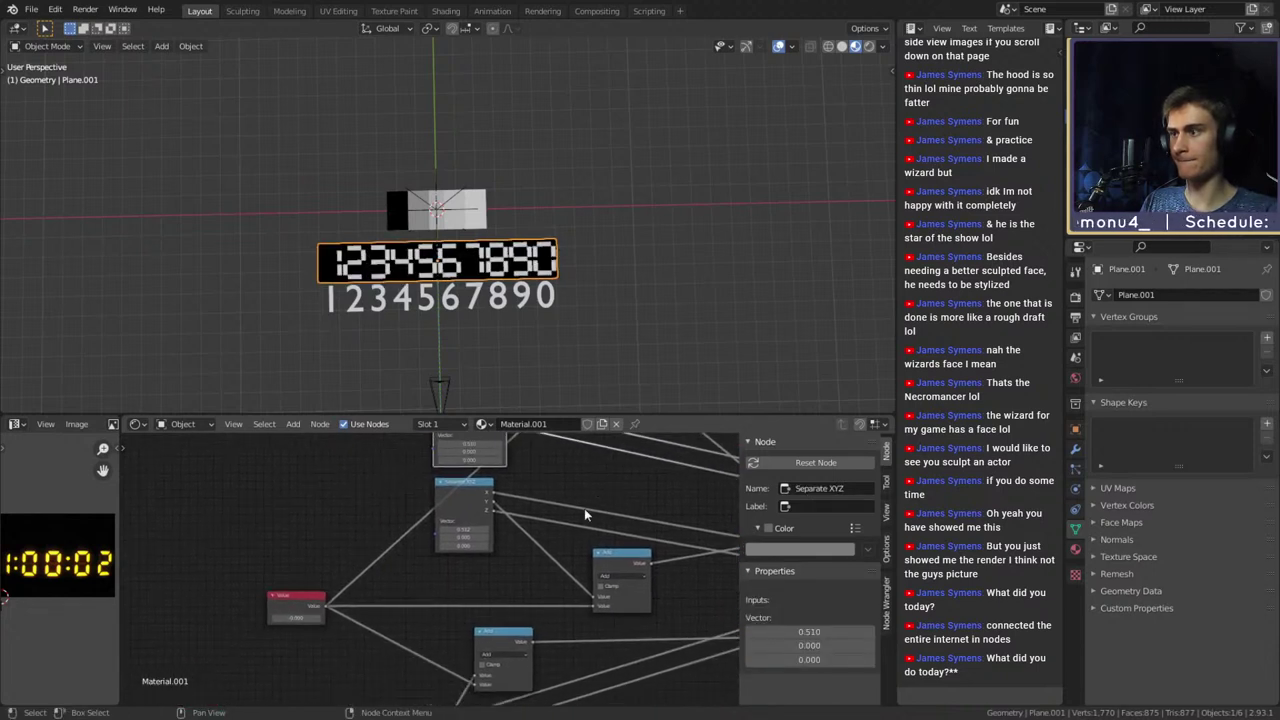
pyautogui.moveTo(390, 645); pyautogui.dragTo(502, 604, button='middle')
pyautogui.scroll(1, 502, 604)
pyautogui.scroll(3, 428, 570)
pyautogui.click(424, 576)
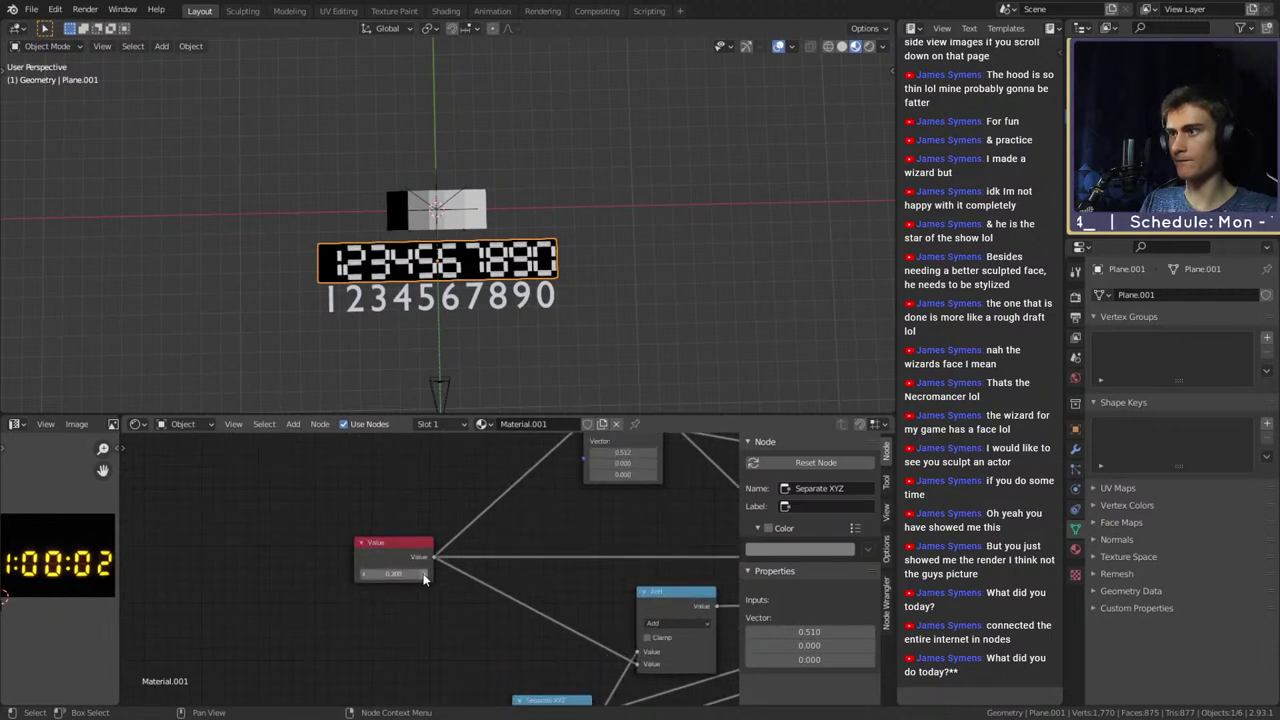
pyautogui.moveTo(424, 578); pyautogui.dragTo(405, 572)
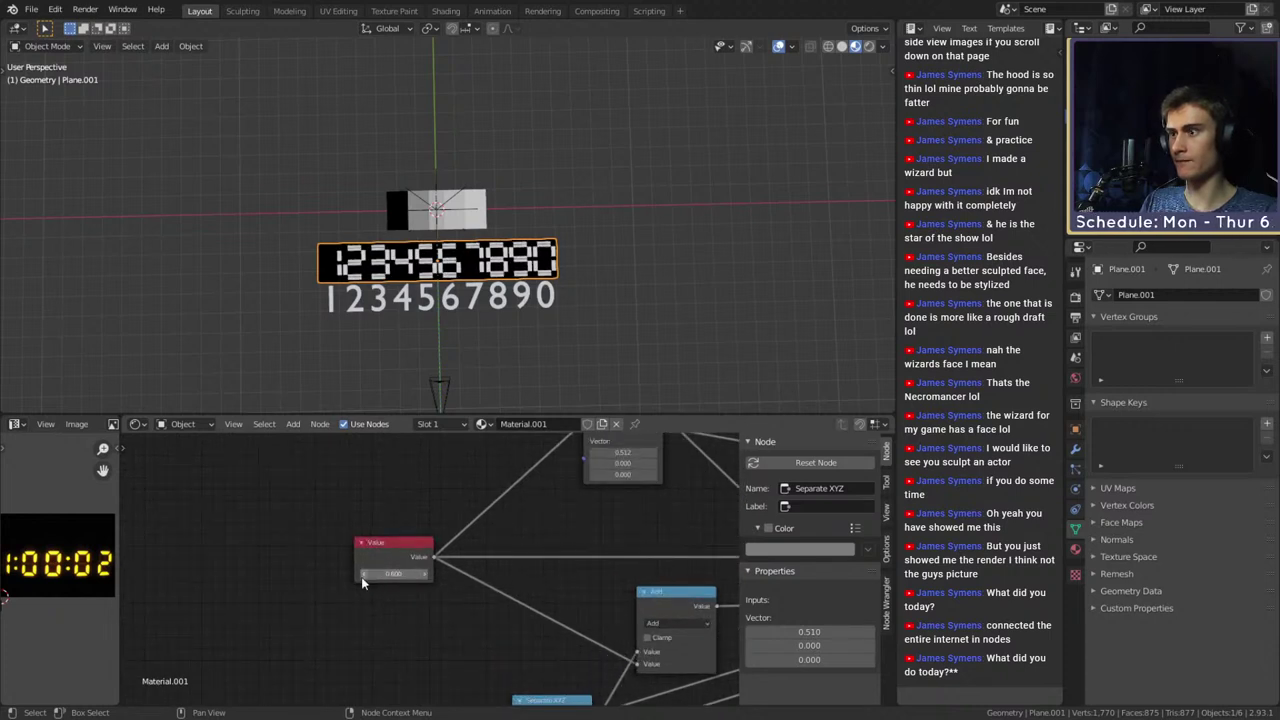
pyautogui.click(362, 576)
pyautogui.click(362, 576)
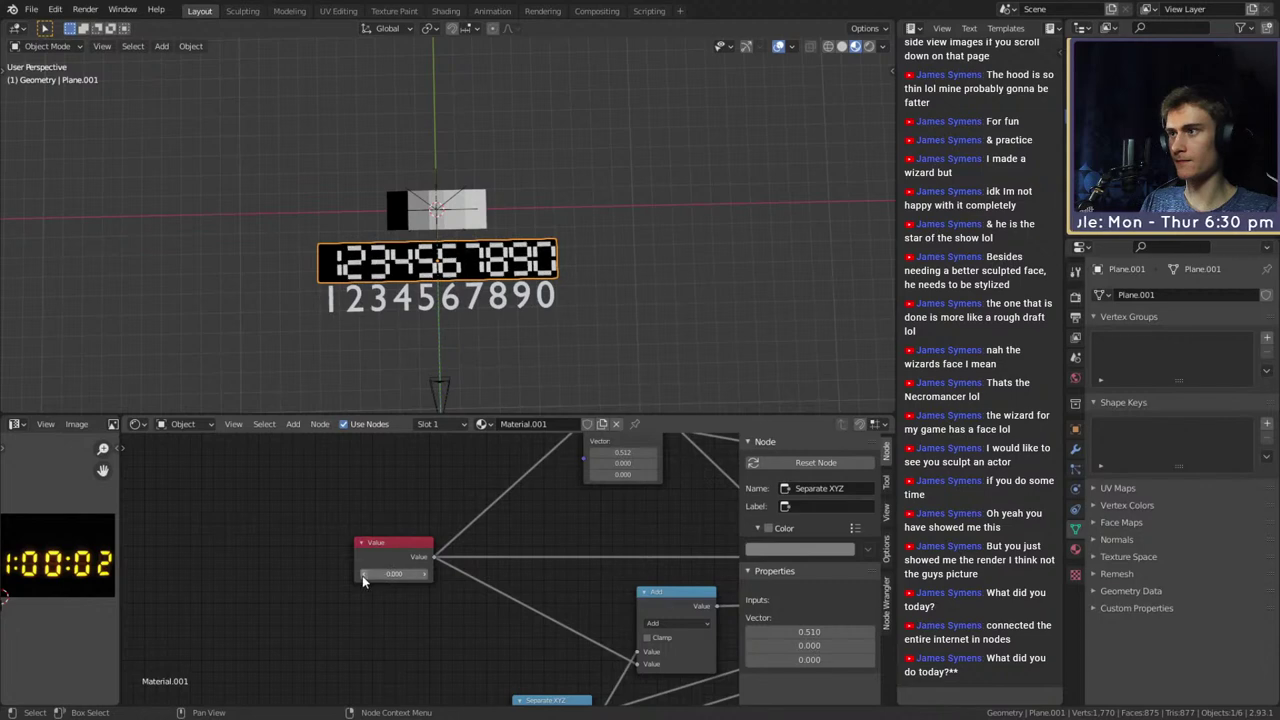
# Examine the Mapping, Gradient Texture and ColorRamp nodes in the Mask_Hori_3 frame
pyautogui.scroll(-5, 465, 598)
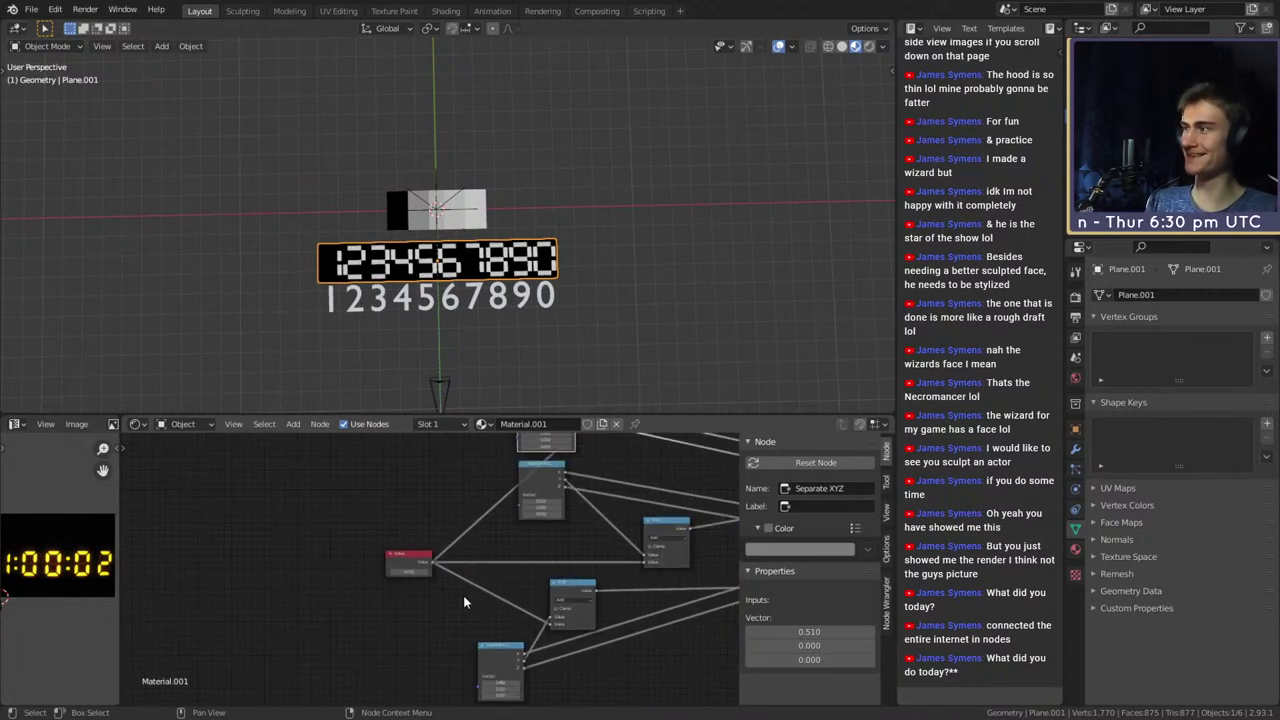
pyautogui.moveTo(579, 642); pyautogui.dragTo(242, 592, button='middle')
pyautogui.moveTo(568, 503); pyautogui.dragTo(414, 530, button='middle')
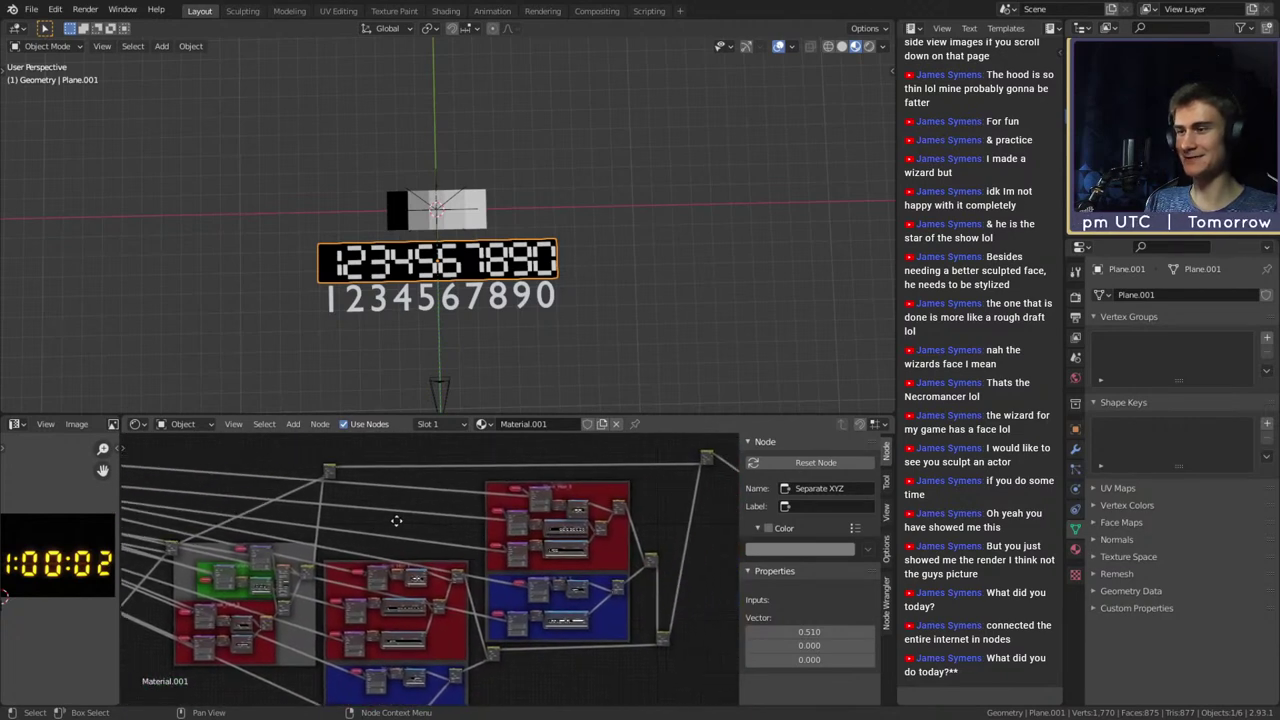
pyautogui.scroll(-4, 401, 521)
pyautogui.scroll(5, 628, 600)
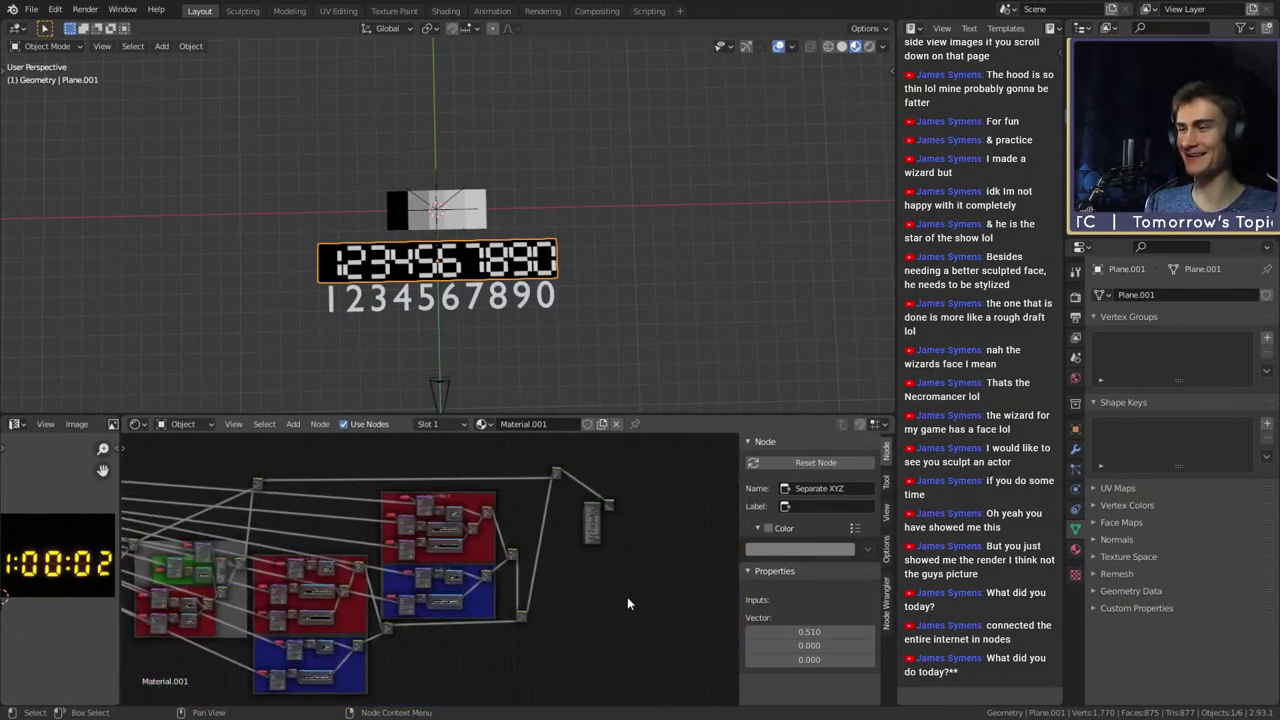
pyautogui.moveTo(628, 604); pyautogui.dragTo(630, 621, button='middle')
pyautogui.scroll(10, 656, 608)
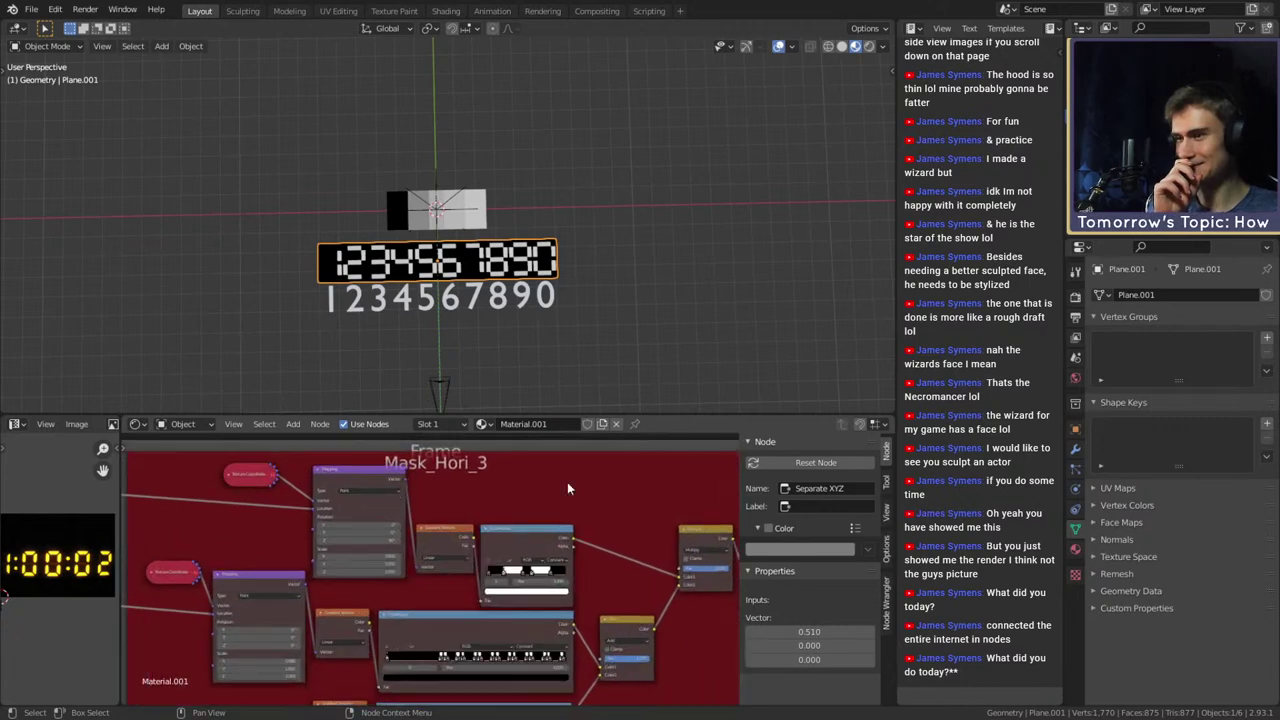
pyautogui.scroll(-4, 560, 485)
pyautogui.moveTo(512, 488); pyautogui.dragTo(603, 521, button='middle')
pyautogui.scroll(4, 603, 520)
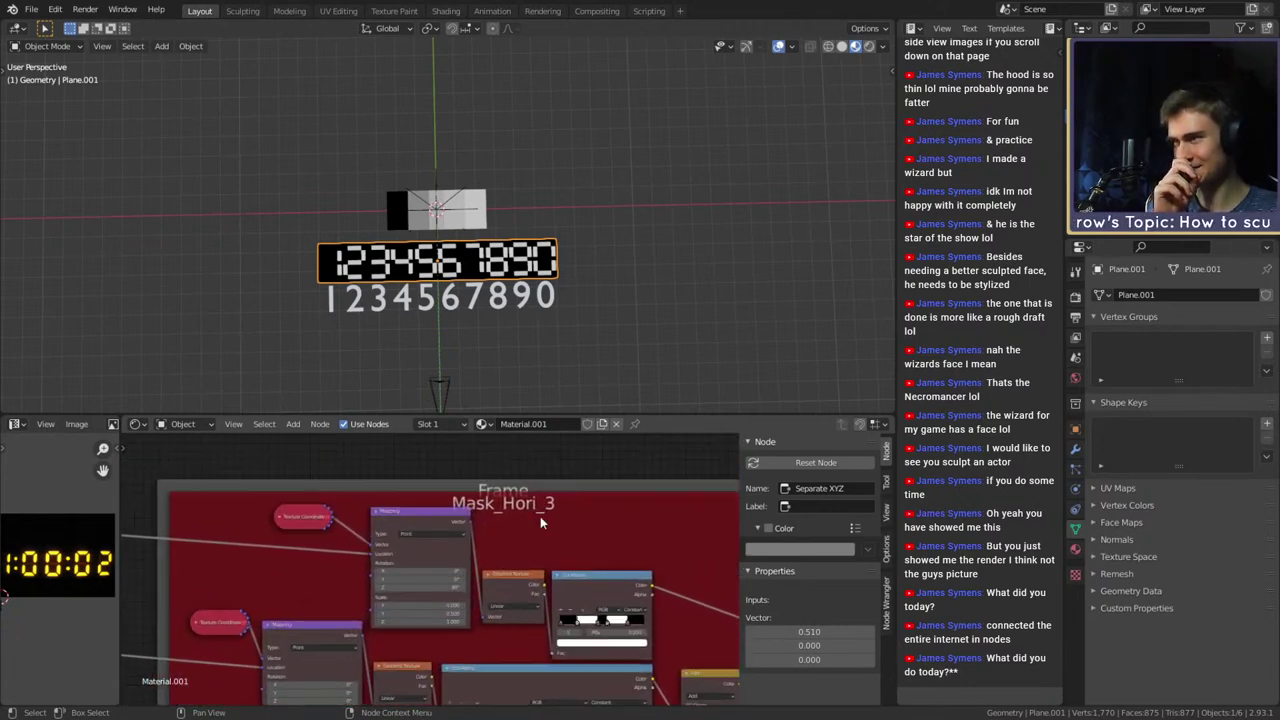
pyautogui.scroll(2, 540, 522)
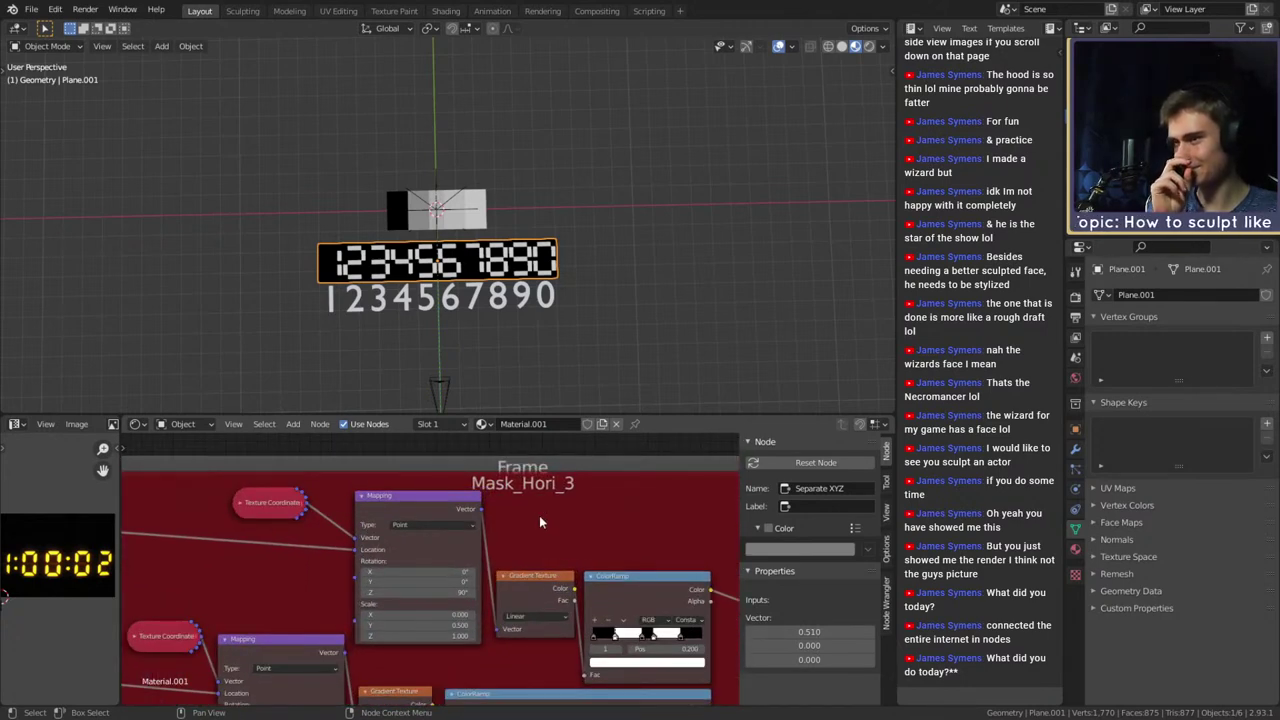
pyautogui.scroll(-9, 539, 519)
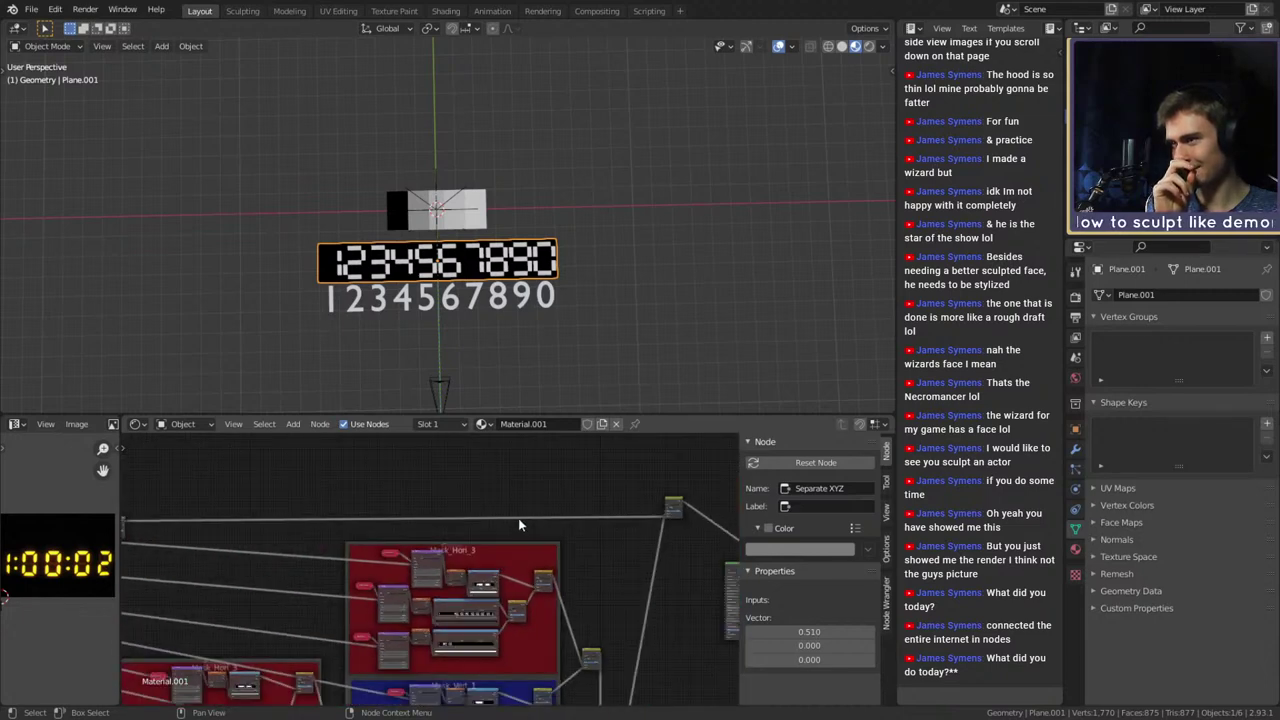
pyautogui.scroll(9, 518, 525)
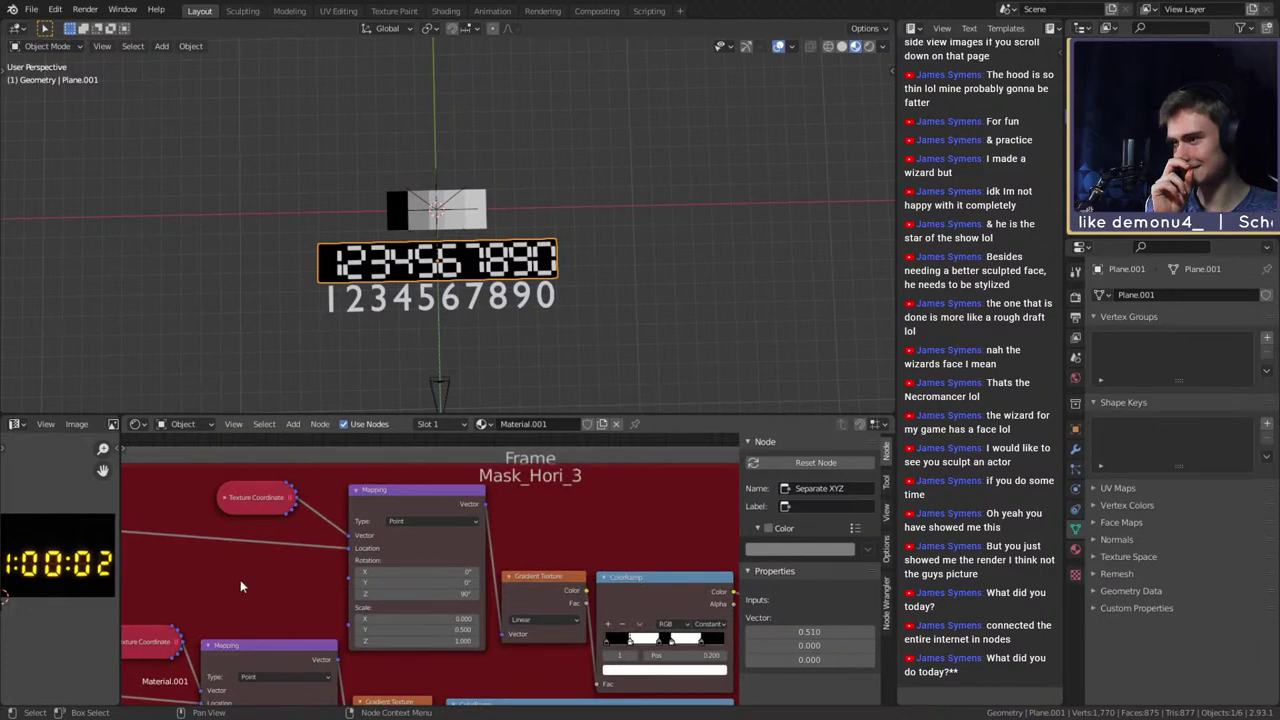
# Move the lower Add node slightly closer to its Combine XYZ node
pyautogui.scroll(-6, 247, 565)
pyautogui.scroll(-3, 257, 565)
pyautogui.moveTo(285, 575); pyautogui.dragTo(551, 570, button='middle')
pyautogui.scroll(8, 479, 607)
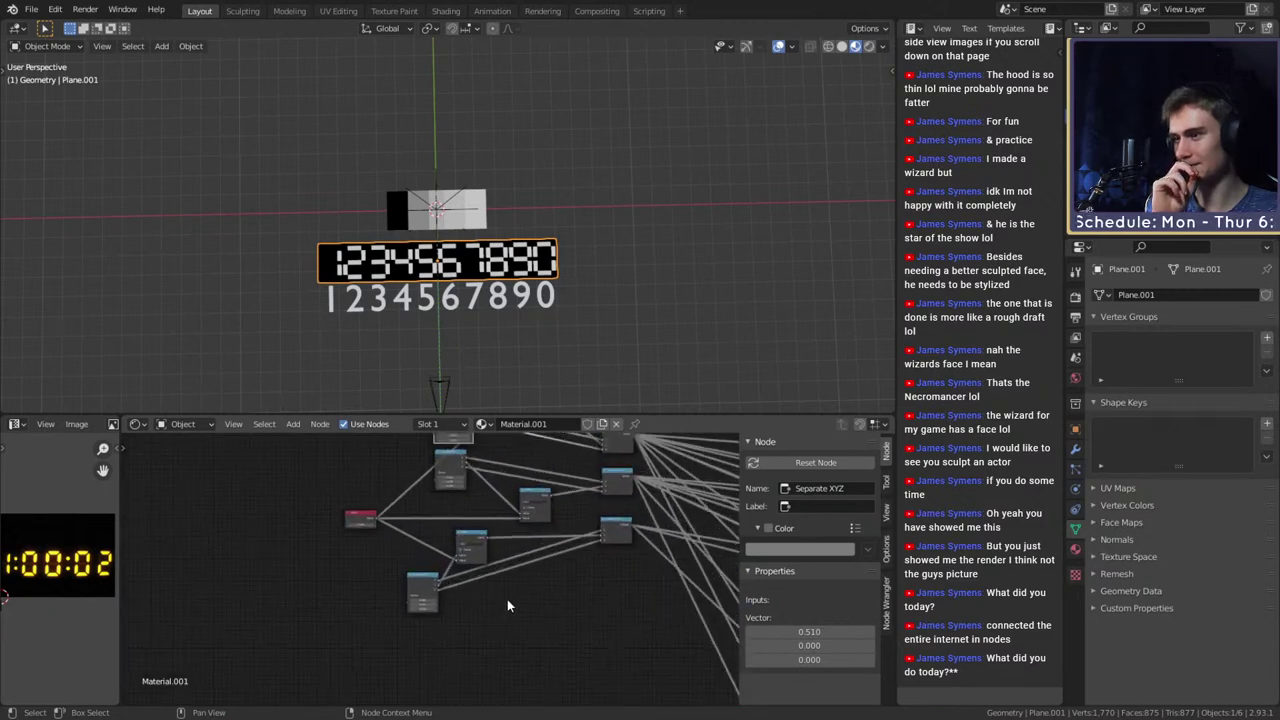
pyautogui.moveTo(453, 577); pyautogui.dragTo(483, 568)
# Inspect the green horizontal frame and the red mask frame below it, including how their Mapping nodes are linked
pyautogui.scroll(-6, 540, 598)
pyautogui.scroll(-5, 542, 600)
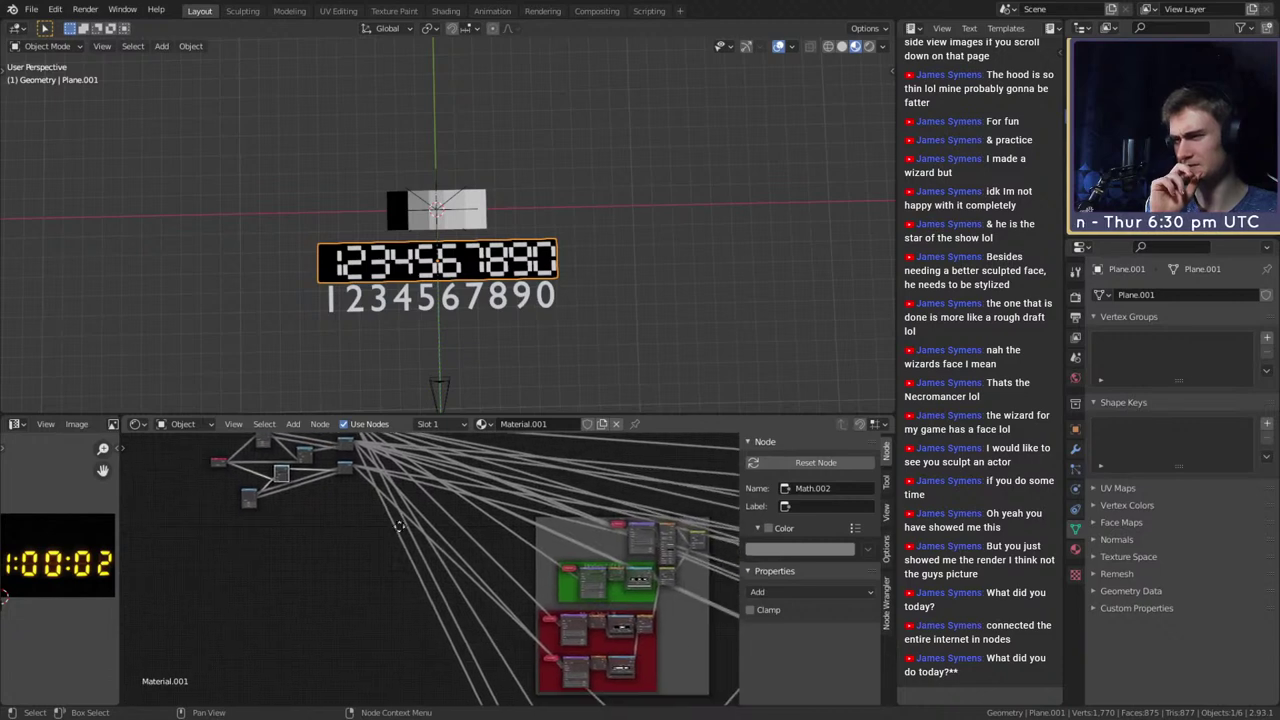
pyautogui.scroll(5, 584, 572)
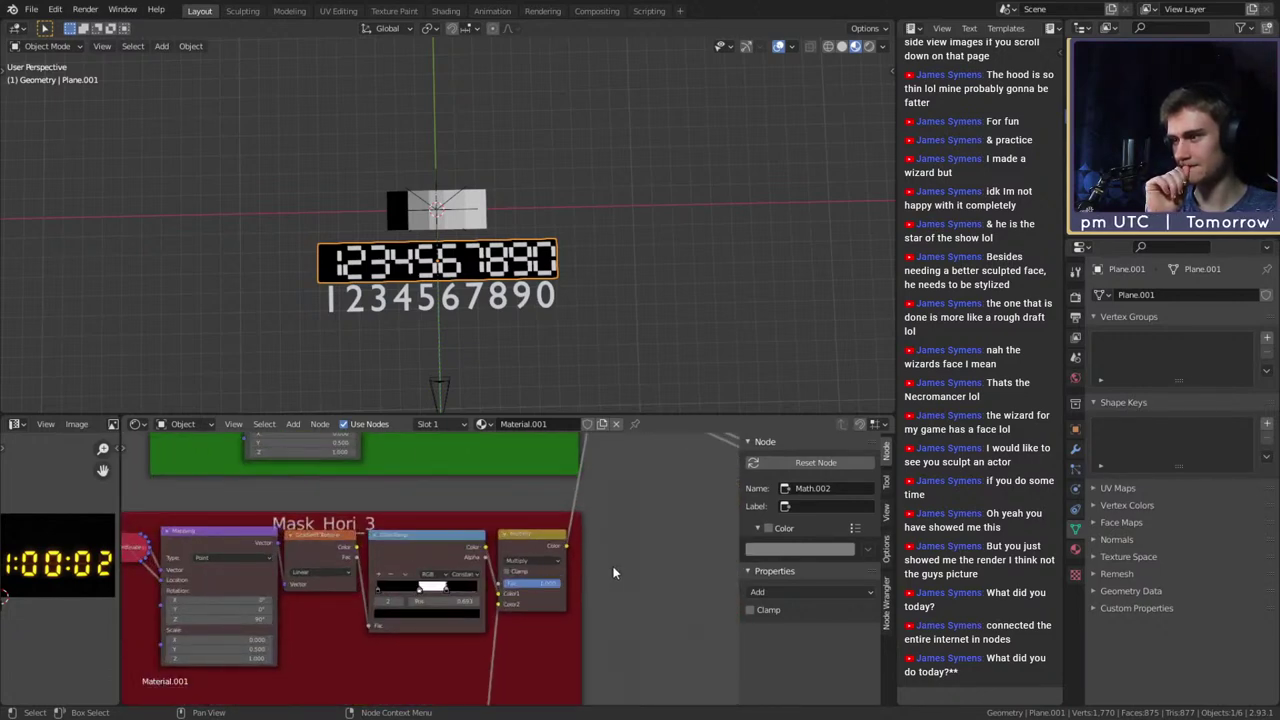
pyautogui.scroll(-4, 608, 564)
pyautogui.moveTo(572, 605); pyautogui.dragTo(551, 545, button='middle')
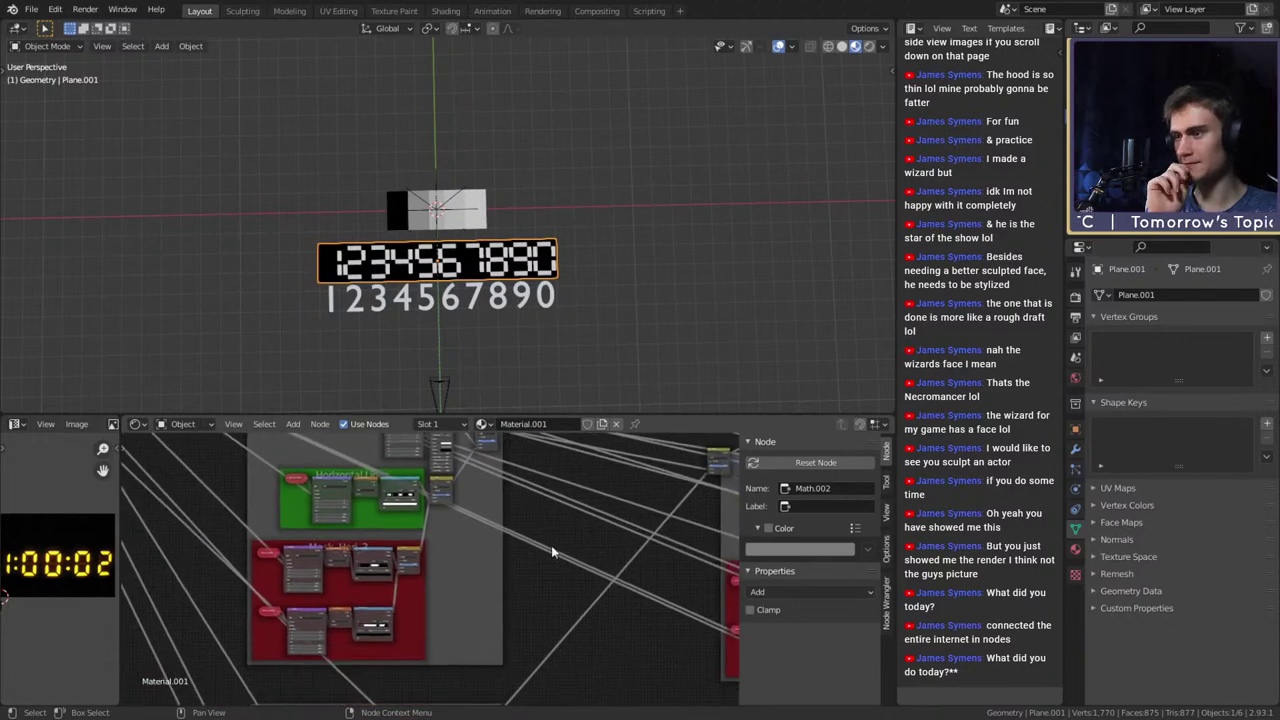
pyautogui.scroll(-4, 440, 552)
pyautogui.moveTo(329, 540); pyautogui.dragTo(608, 645, button='middle')
# Route the lower Separate XYZ's X output back through its Add node into Combine XYZ's X, with Y connected directly
pyautogui.scroll(8, 500, 617)
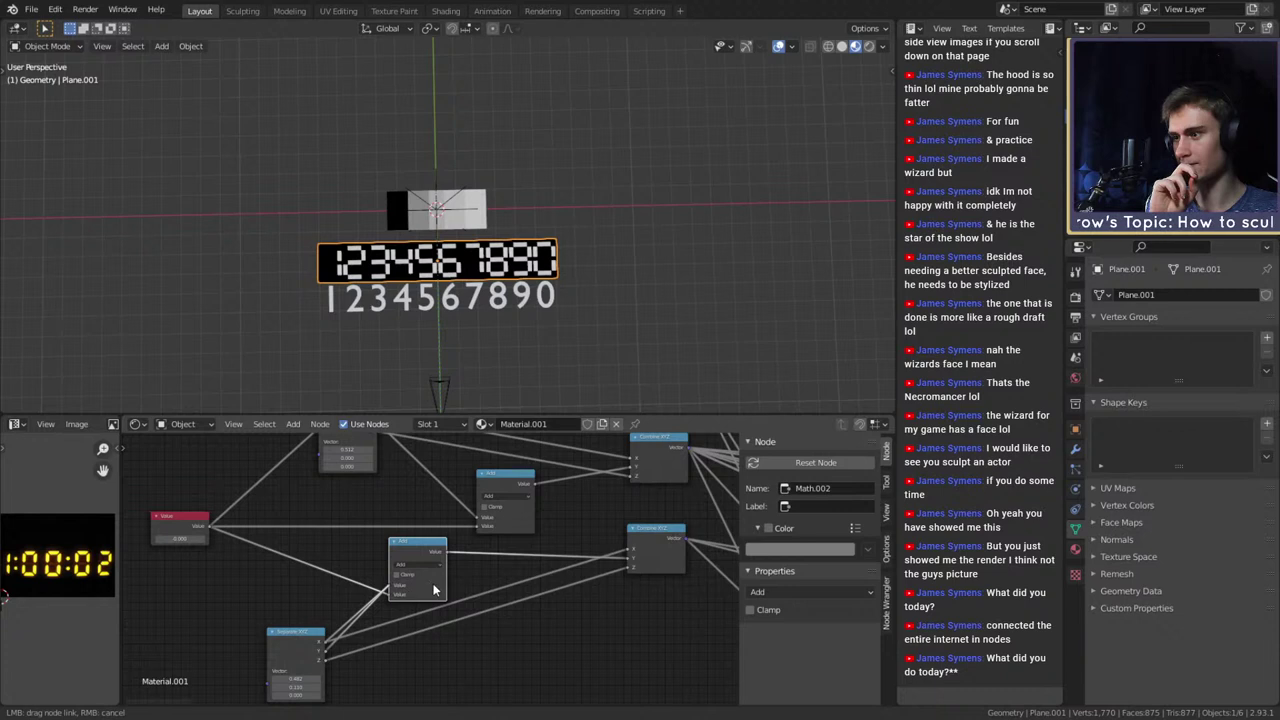
pyautogui.moveTo(435, 590); pyautogui.dragTo(577, 563)
pyautogui.moveTo(629, 556)
pyautogui.mouseDown()
pyautogui.moveTo(328, 652)
pyautogui.moveTo(624, 559)
pyautogui.mouseUp()
# Link the middle Separate XYZ's Y directly to Combine XYZ's Y and the Add result to its X
pyautogui.moveTo(602, 558); pyautogui.dragTo(580, 648, button='middle')
pyautogui.moveTo(357, 508); pyautogui.dragTo(611, 561)
pyautogui.moveTo(513, 577); pyautogui.dragTo(609, 550)
# Restore the upper Add node to the X channel and connect Separate XYZ's Y directly to Combine XYZ's Y
pyautogui.moveTo(511, 530); pyautogui.dragTo(507, 597, button='middle')
pyautogui.click(362, 490)
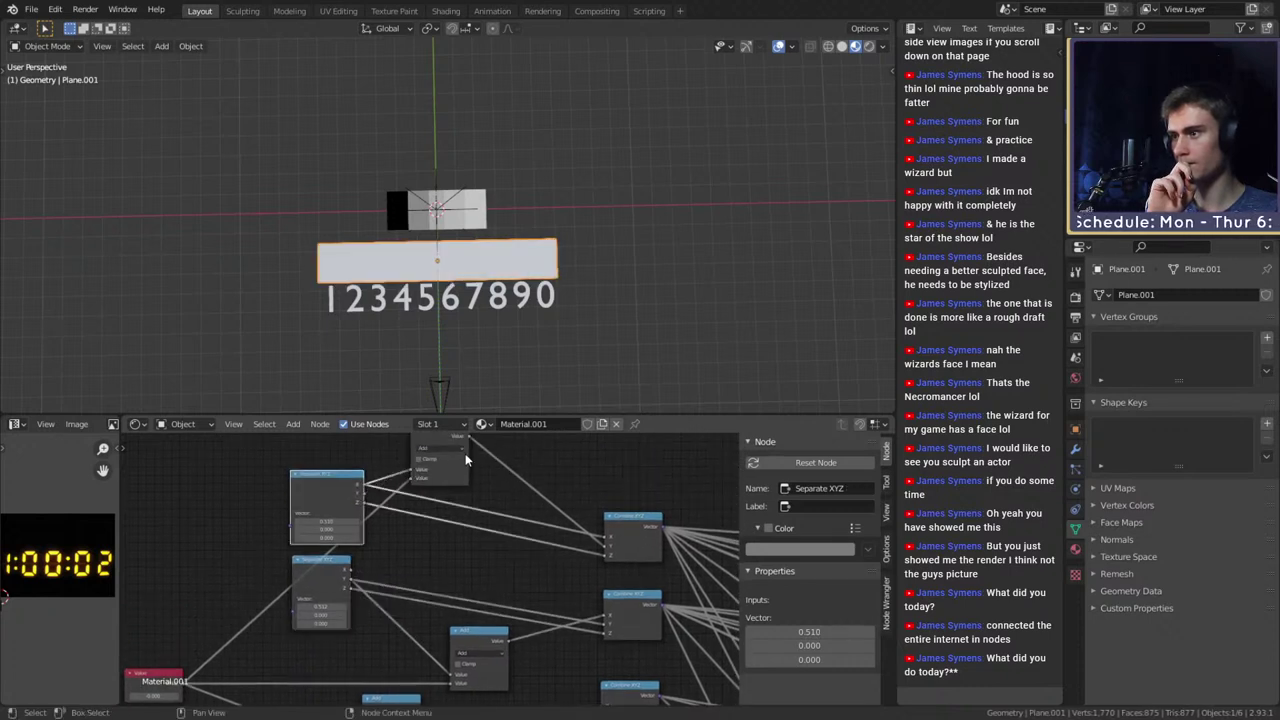
pyautogui.moveTo(470, 443); pyautogui.dragTo(603, 544)
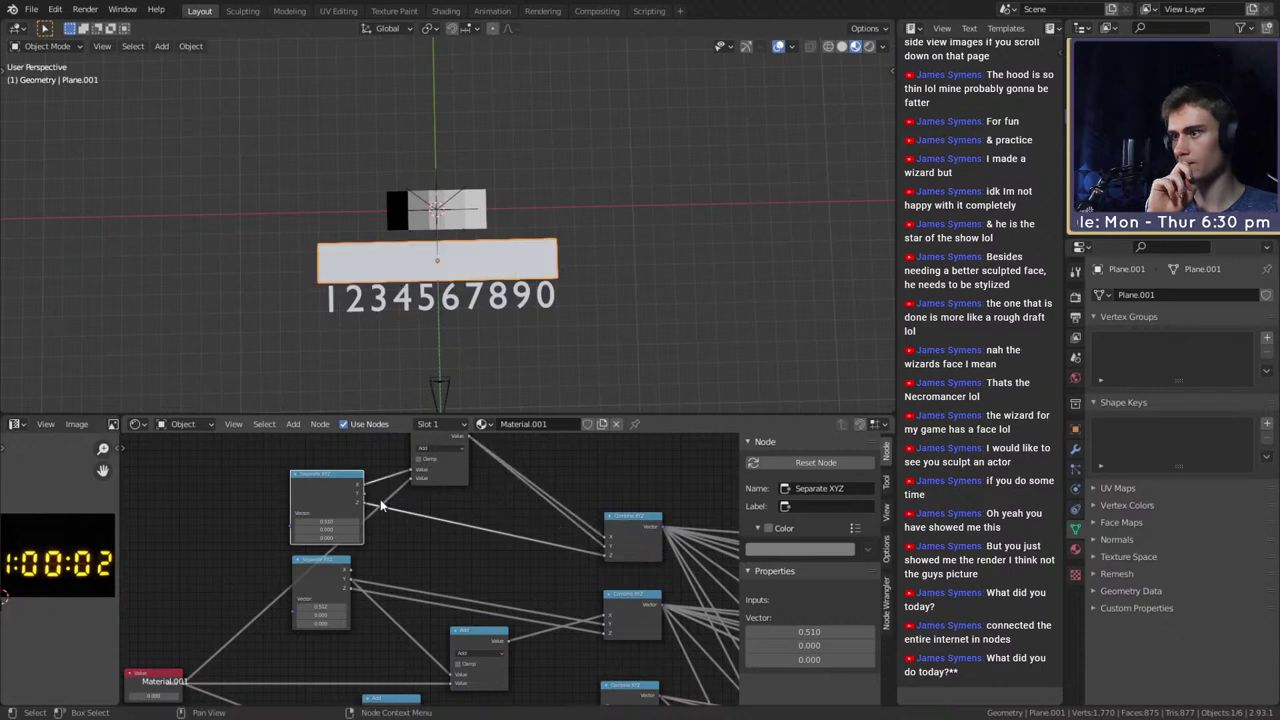
pyautogui.moveTo(364, 496); pyautogui.dragTo(605, 547)
# Correct the middle chain by feeding Separate XYZ's X output into the Add node and its result into Combine XYZ's X
pyautogui.scroll(-6, 549, 580)
pyautogui.moveTo(549, 580); pyautogui.dragTo(607, 510, button='middle')
pyautogui.scroll(5, 420, 603)
pyautogui.moveTo(420, 603); pyautogui.dragTo(506, 580, button='middle')
pyautogui.moveTo(590, 558); pyautogui.dragTo(358, 636, button='middle')
pyautogui.scroll(-3, 528, 537)
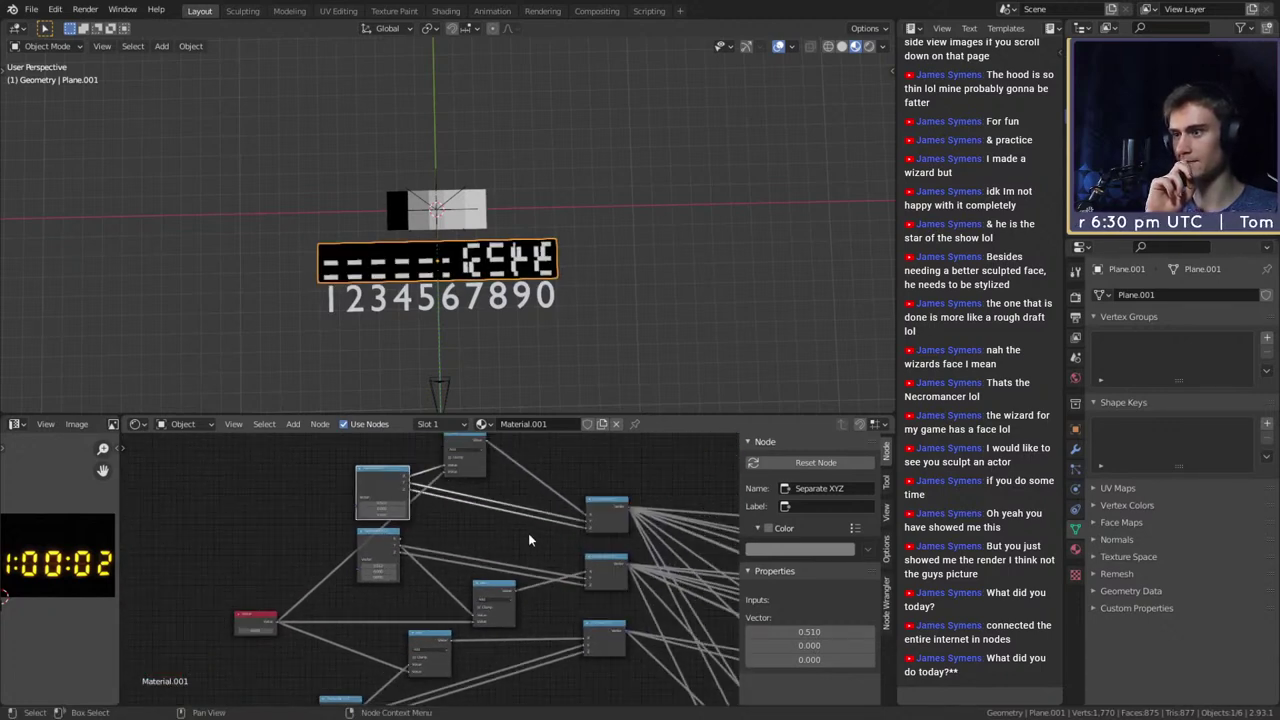
pyautogui.moveTo(528, 537); pyautogui.dragTo(522, 546, button='middle')
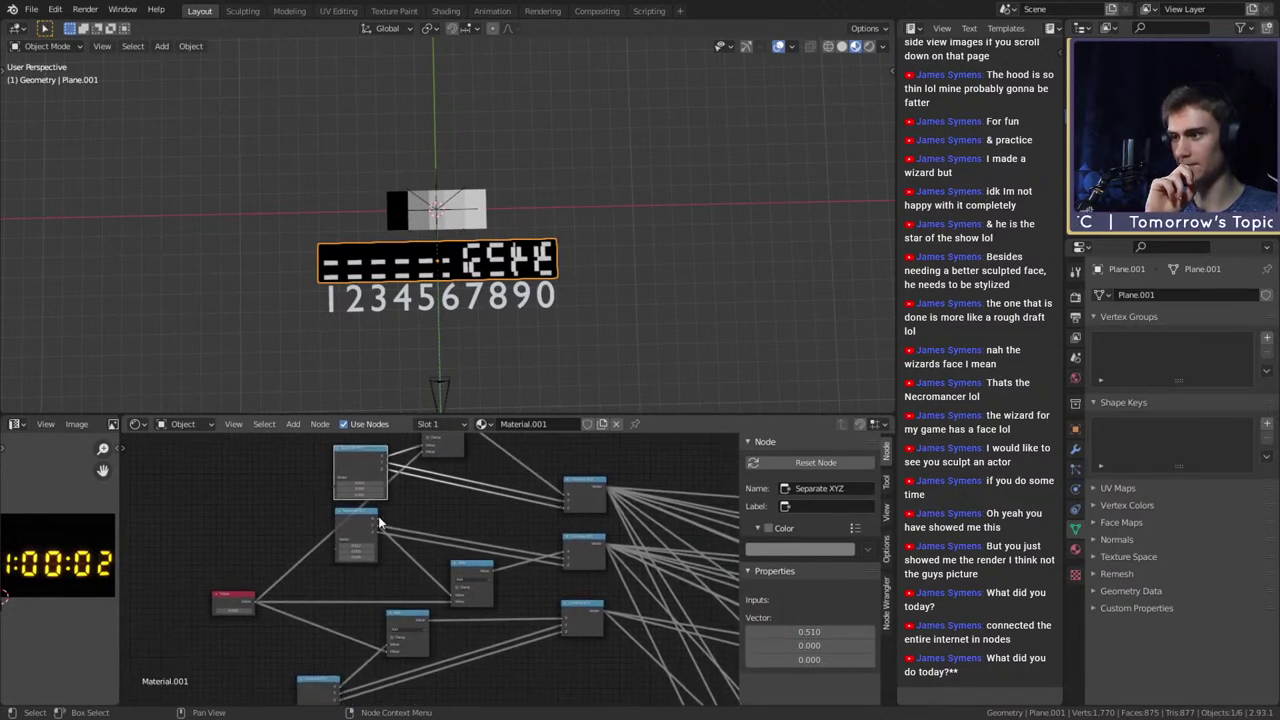
pyautogui.moveTo(379, 521); pyautogui.dragTo(461, 567)
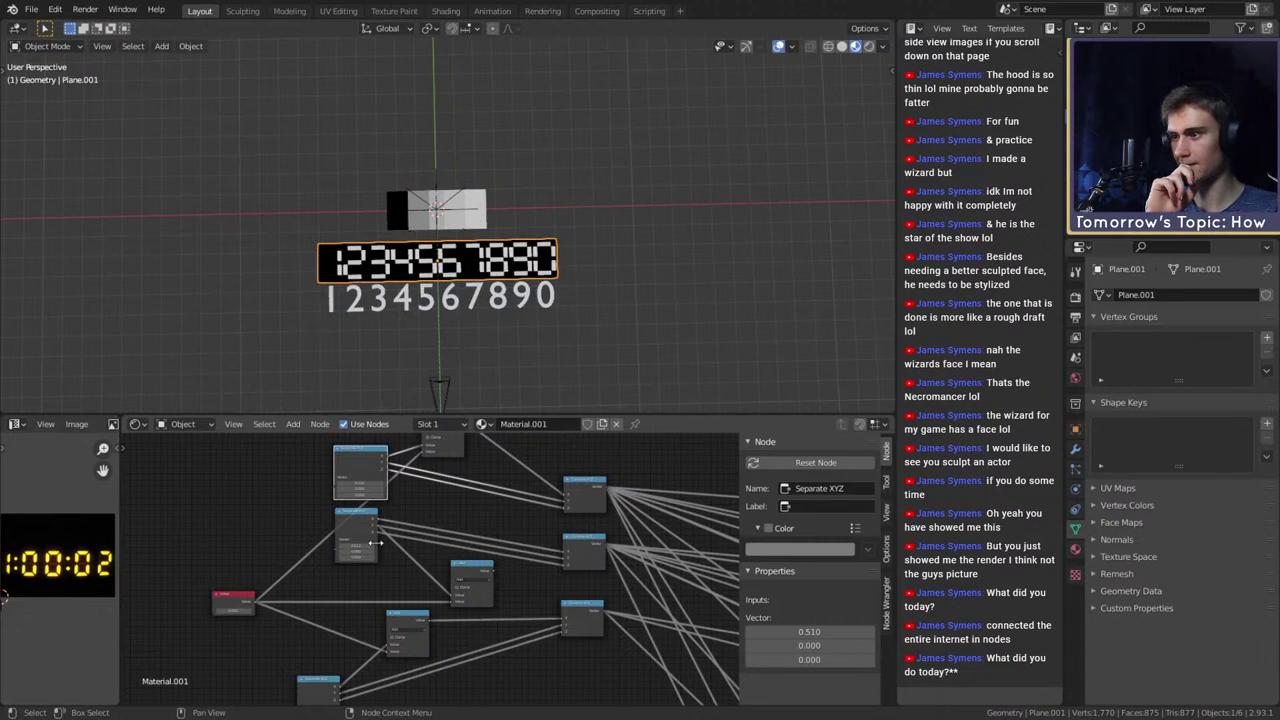
pyautogui.moveTo(379, 522); pyautogui.dragTo(425, 590)
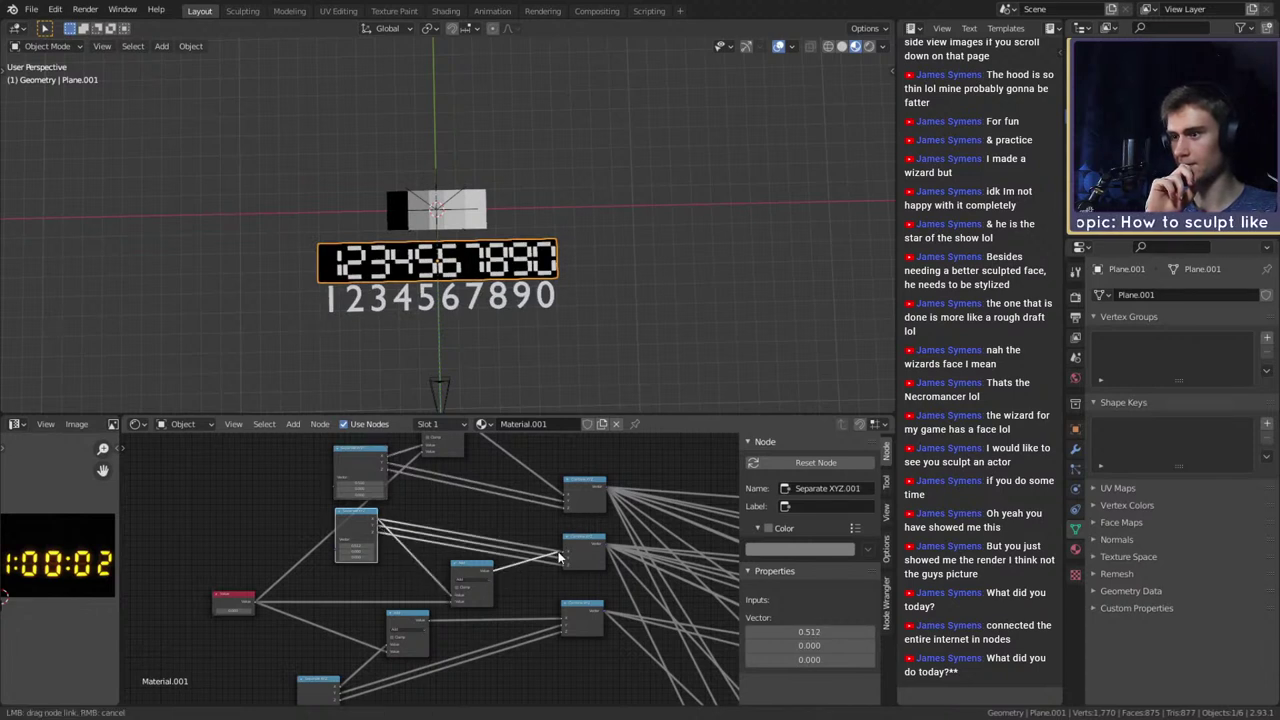
pyautogui.moveTo(560, 557); pyautogui.dragTo(559, 556)
# Test the restored X offset by raising the Value node in 0.1 increments
pyautogui.moveTo(532, 604); pyautogui.dragTo(660, 596, button='middle')
pyautogui.scroll(5, 411, 631)
pyautogui.moveTo(446, 594); pyautogui.dragTo(546, 597, button='middle')
pyautogui.scroll(5, 453, 597)
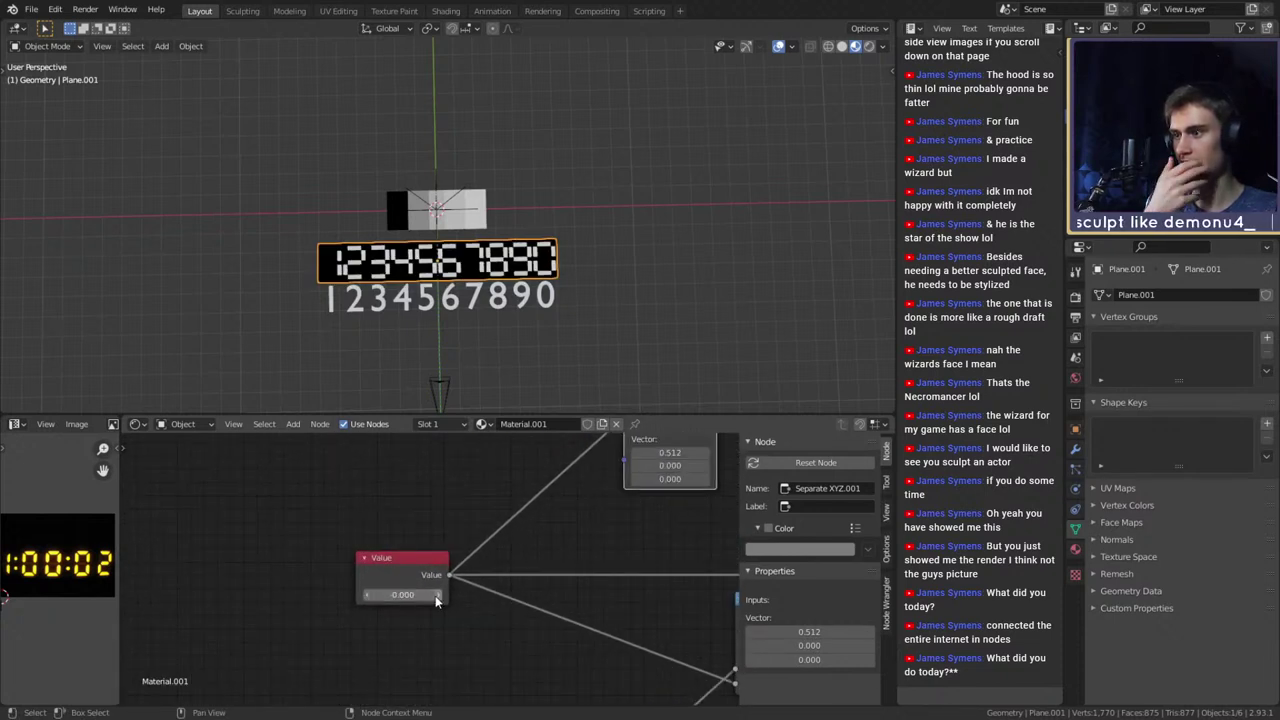
pyautogui.click(437, 595)
pyautogui.click(437, 595)
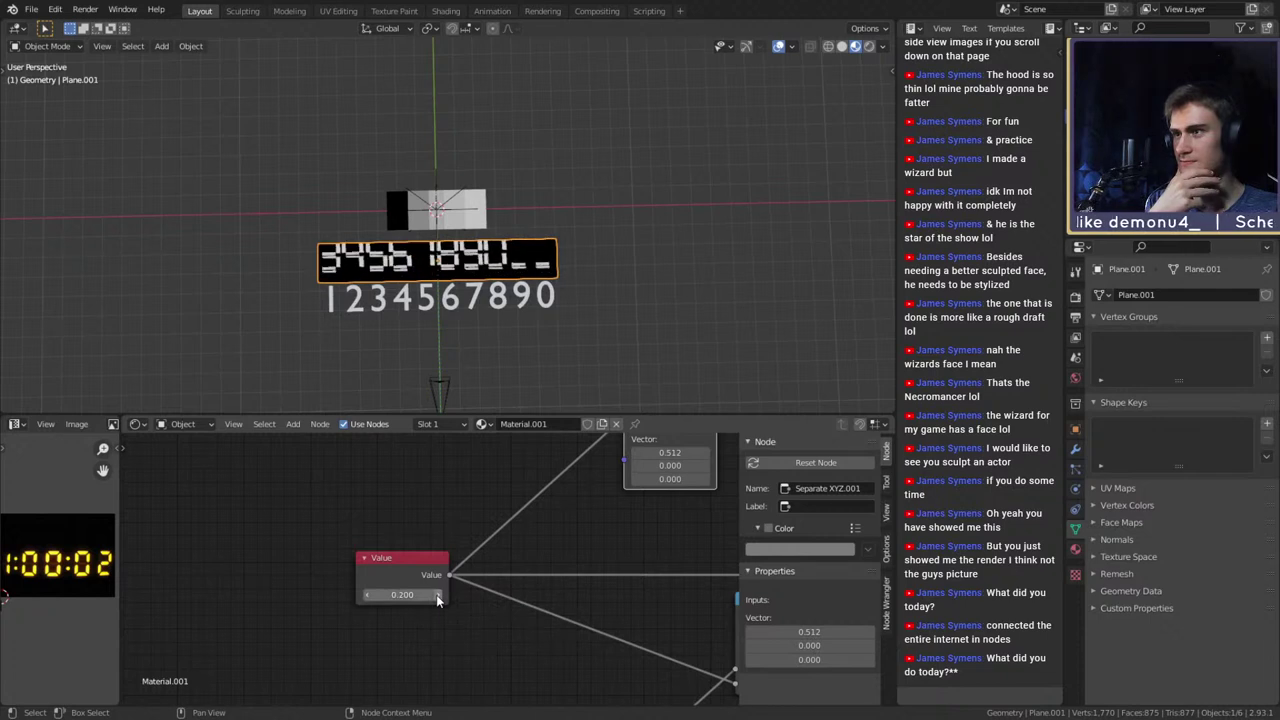
pyautogui.click(437, 595)
pyautogui.click(437, 595)
pyautogui.click(437, 595)
pyautogui.click(437, 595)
# Test the shift in the negative direction by lowering the Value node to -0.5 and returning it to 0
pyautogui.click(366, 595)
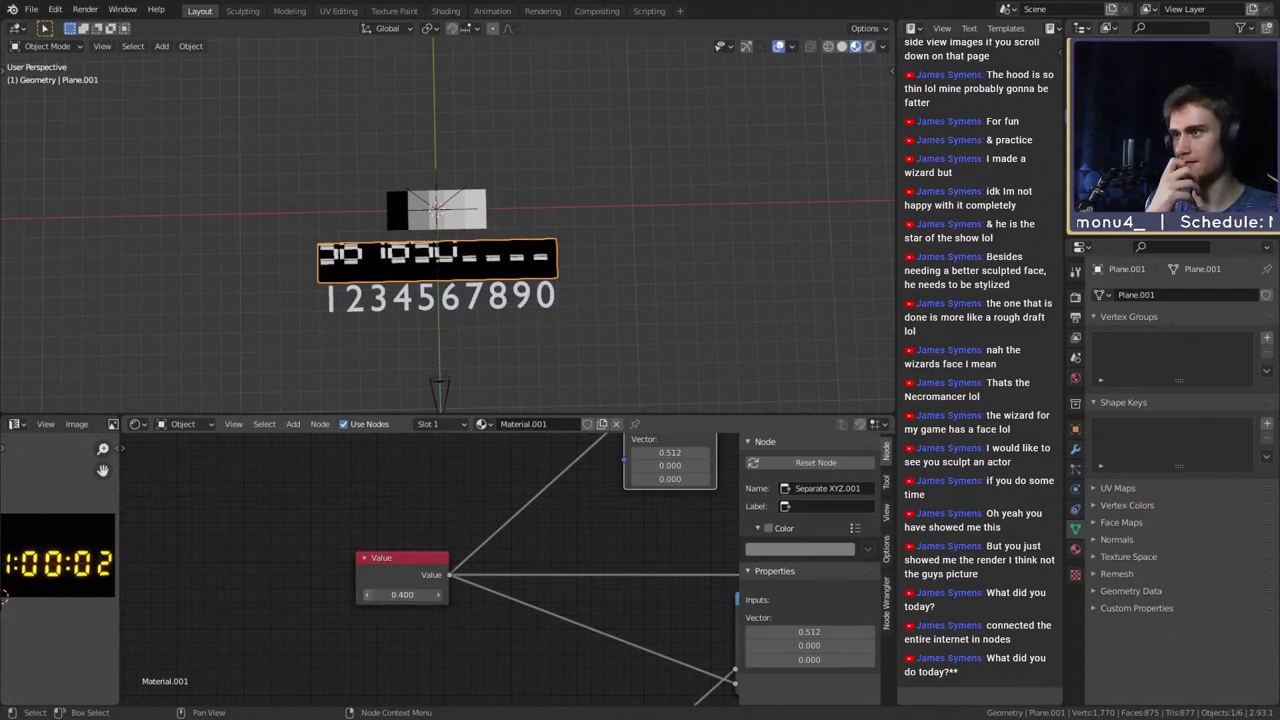
pyautogui.click(366, 595)
pyautogui.click(366, 595)
pyautogui.click(367, 597)
pyautogui.click(367, 597)
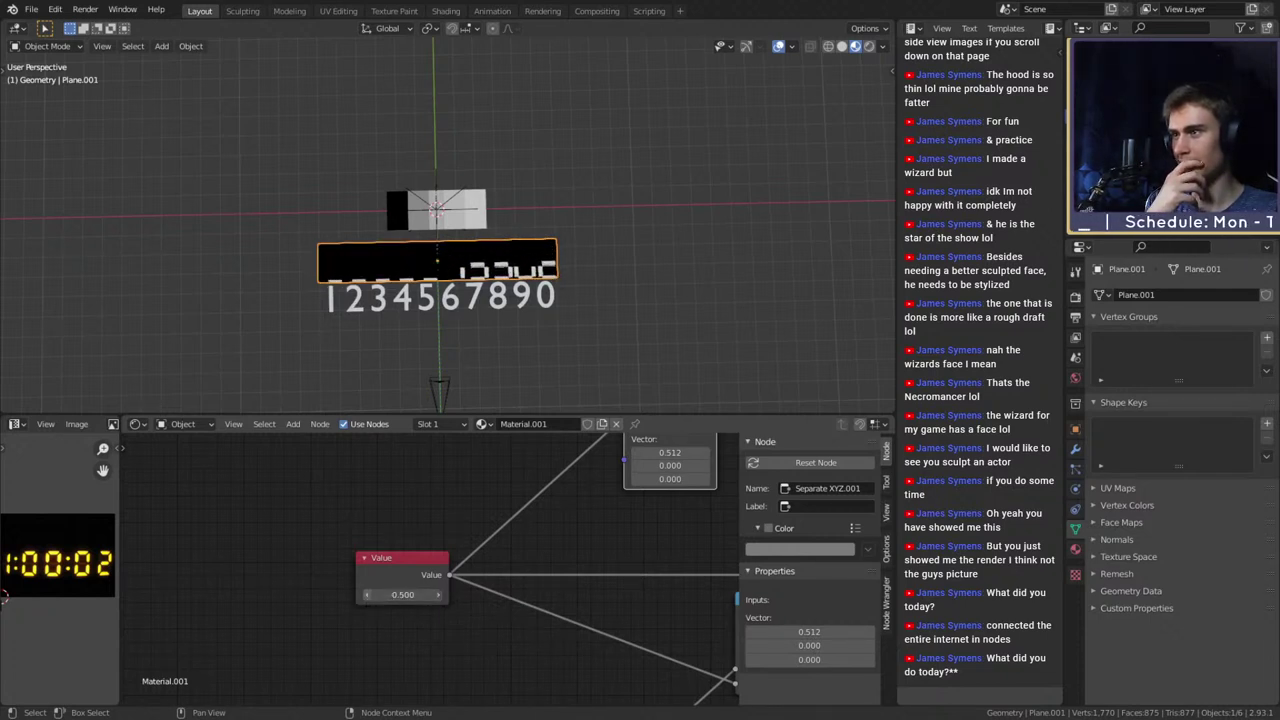
pyautogui.click(439, 595)
pyautogui.click(439, 595)
pyautogui.click(439, 595)
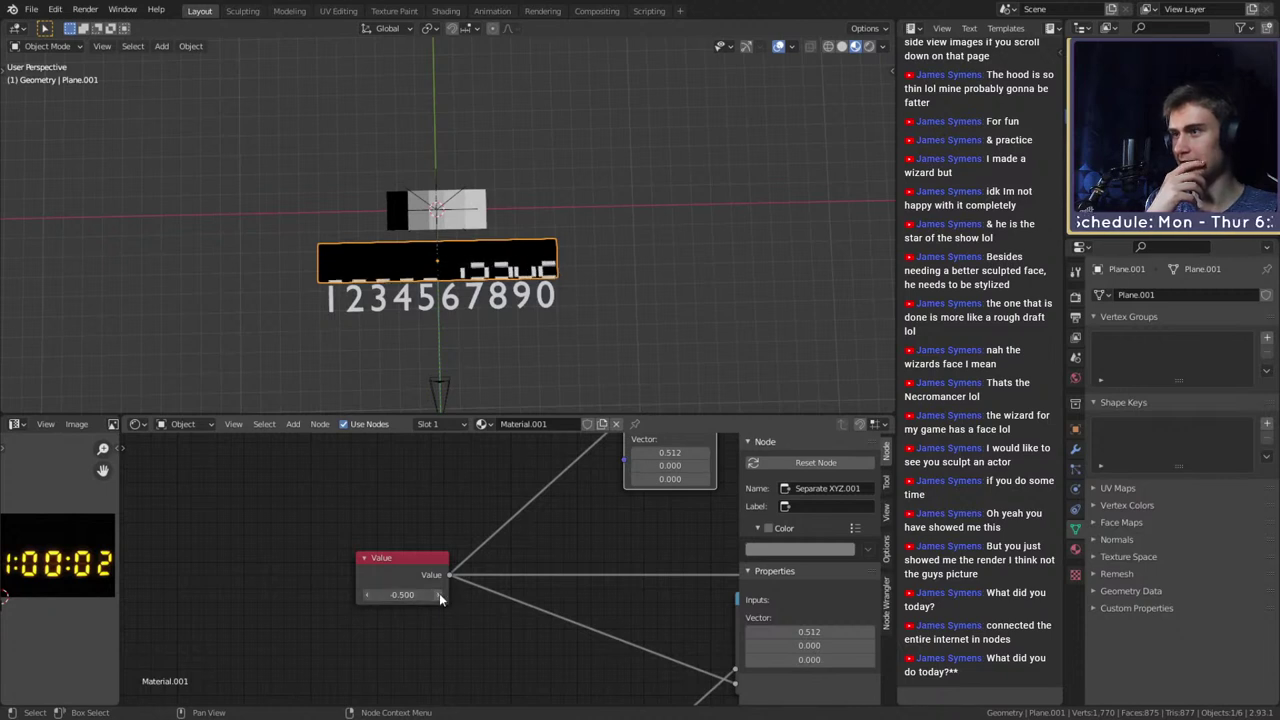
pyautogui.click(439, 595)
pyautogui.click(439, 595)
pyautogui.click(439, 595)
pyautogui.click(439, 595)
pyautogui.click(439, 595)
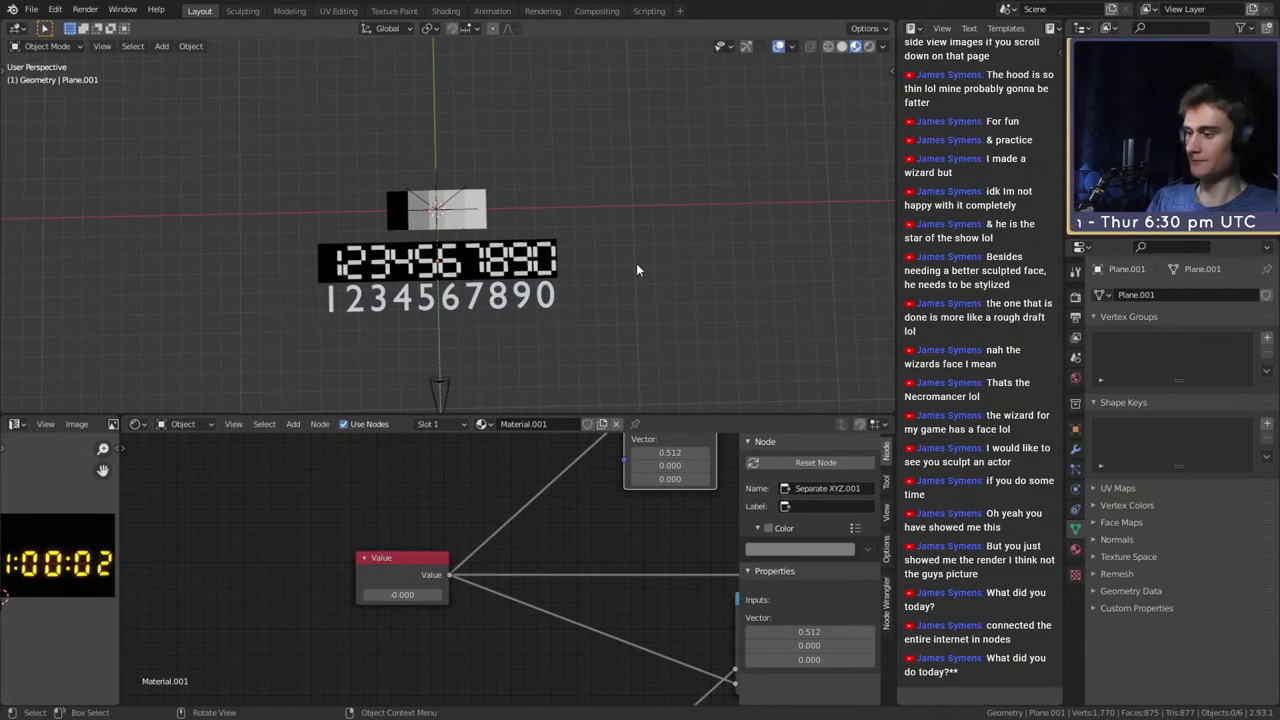
# Select the segmented-digit plane and move its shared Value, Add and Combine XYZ node cluster closer to the mask frames
pyautogui.scroll(-10, 580, 263)
pyautogui.scroll(15, 575, 264)
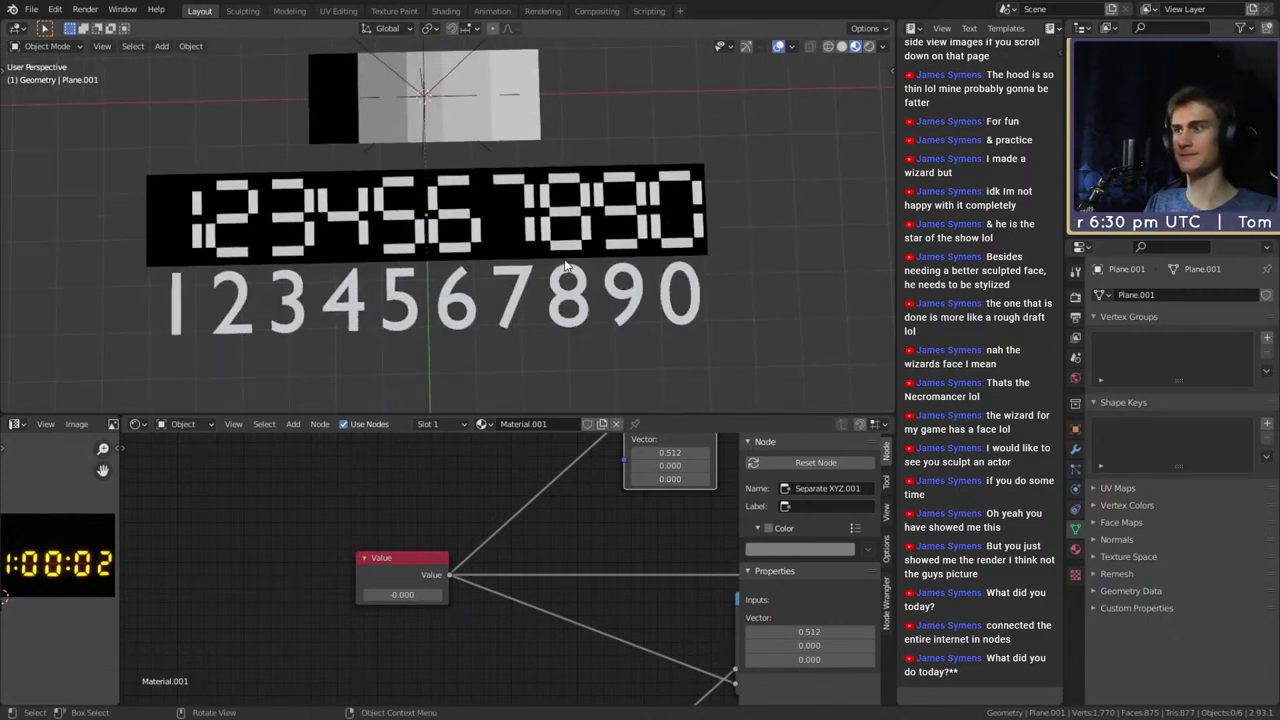
pyautogui.click(563, 226)
pyautogui.scroll(-6, 567, 521)
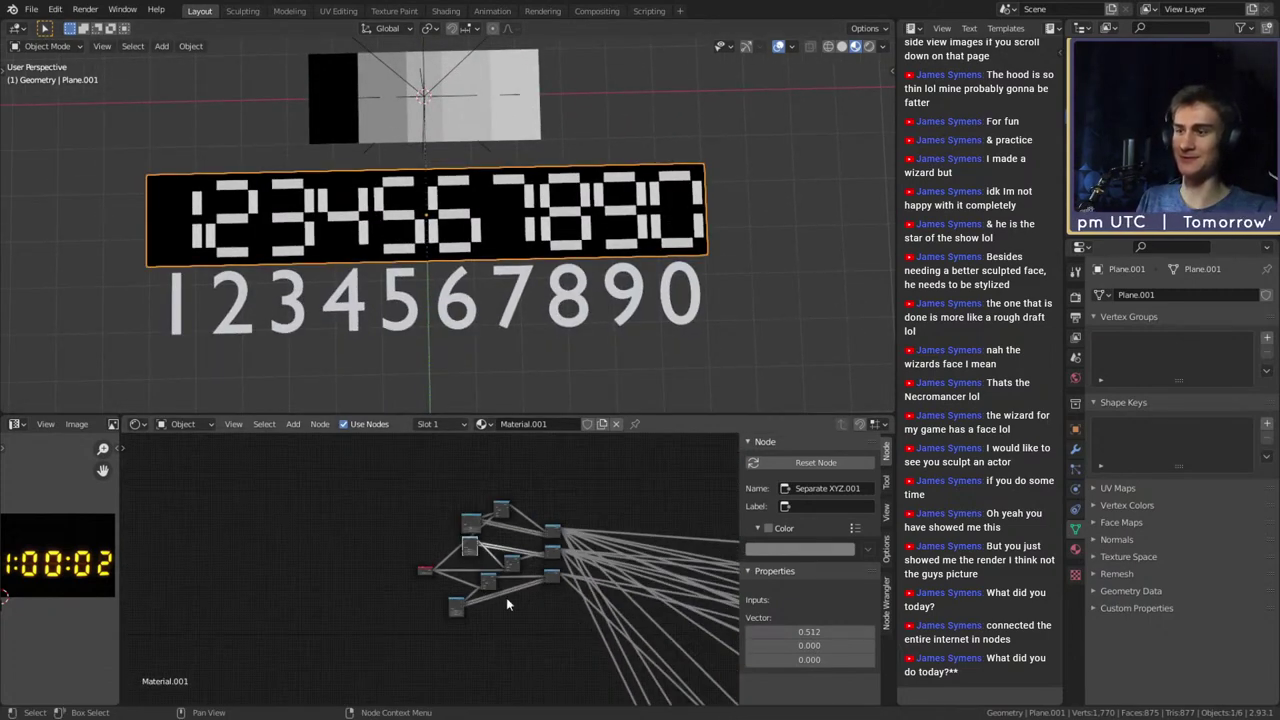
pyautogui.moveTo(506, 597); pyautogui.dragTo(370, 559, button='middle')
pyautogui.scroll(-6, 463, 546)
pyautogui.moveTo(446, 464); pyautogui.dragTo(320, 594)
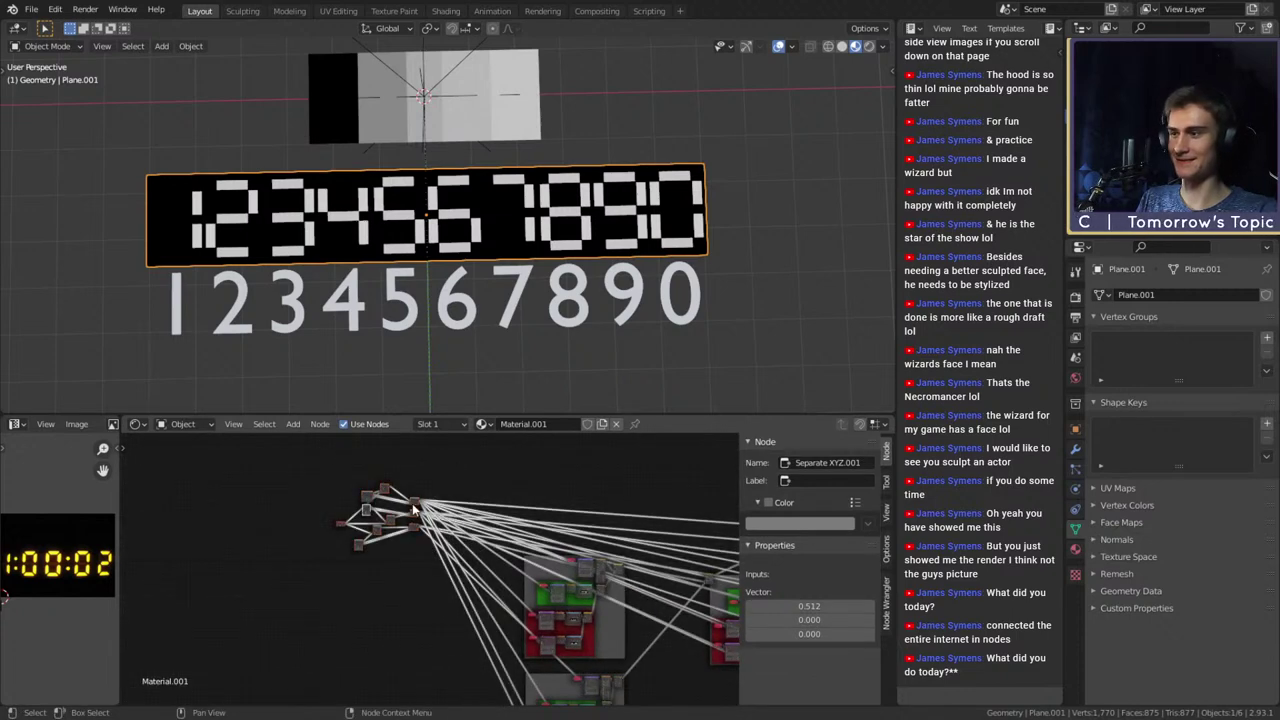
pyautogui.moveTo(416, 504); pyautogui.dragTo(459, 490)
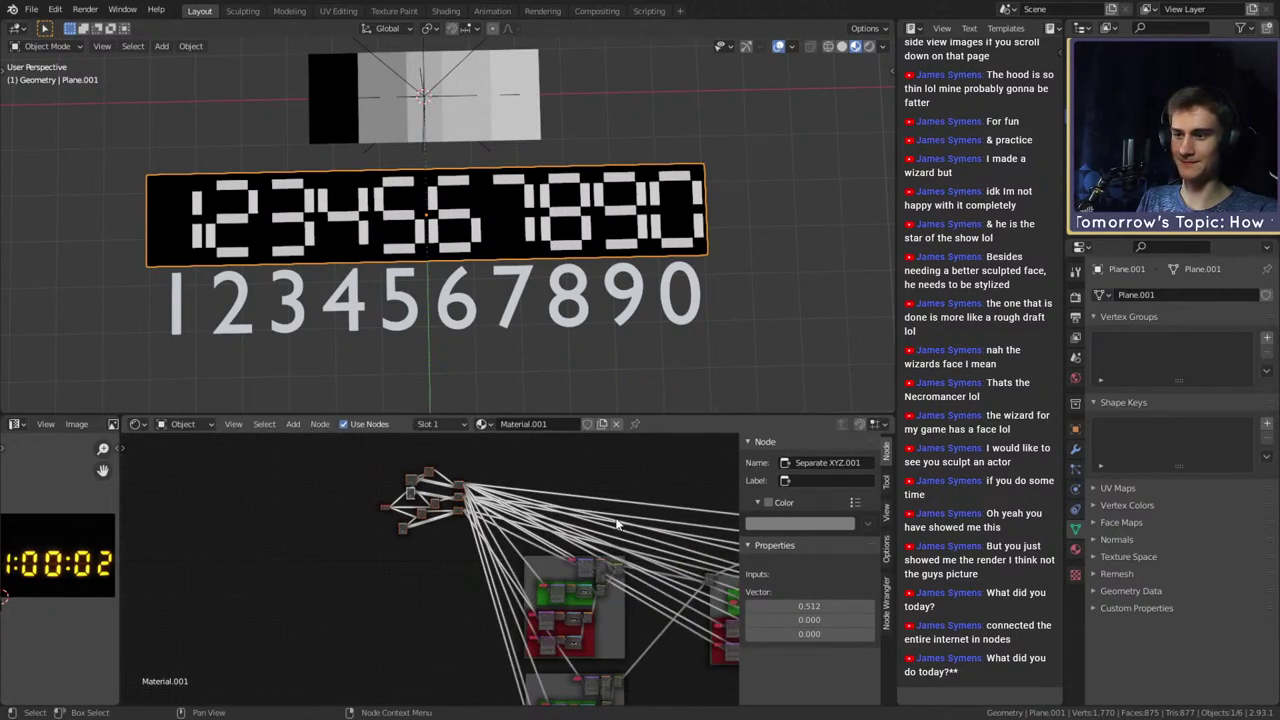
# Examine the mask frames, checking how the Mapping nodes in Mask_Hori_3 receive their shared location input
pyautogui.moveTo(616, 525); pyautogui.dragTo(381, 482, button='middle')
pyautogui.moveTo(495, 637); pyautogui.dragTo(378, 591, button='middle')
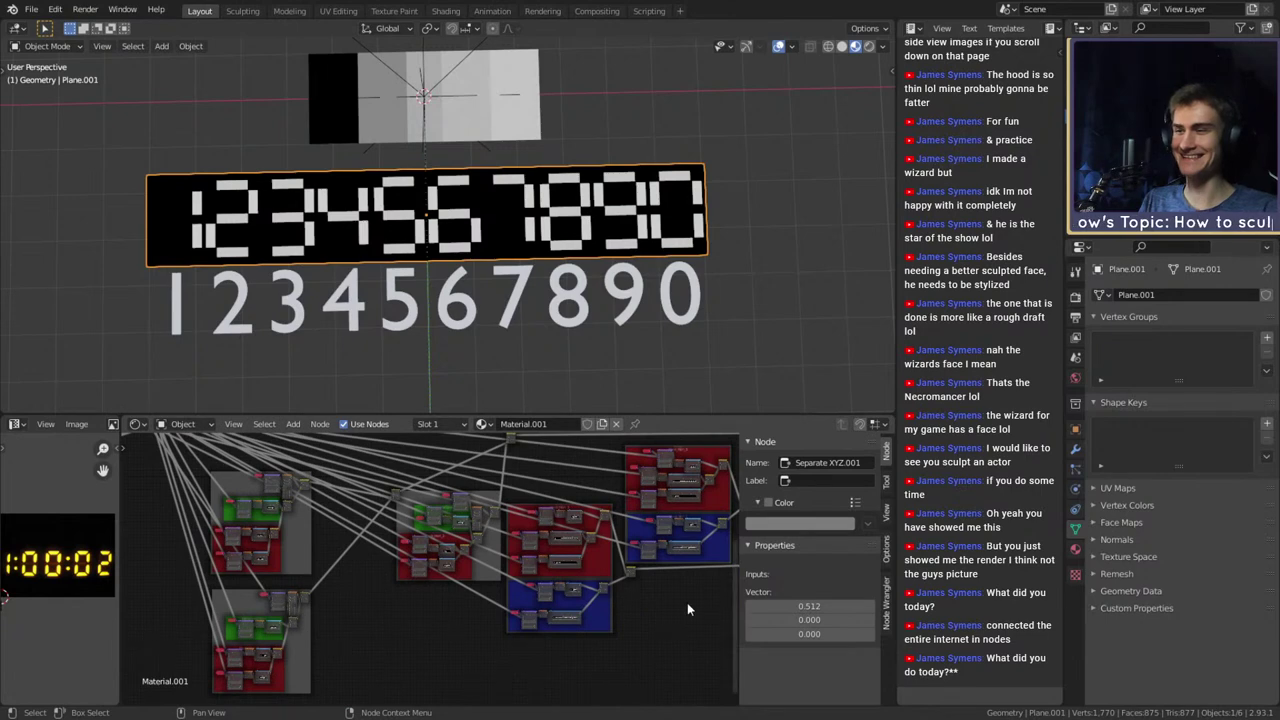
pyautogui.moveTo(680, 606); pyautogui.dragTo(432, 606, button='middle')
pyautogui.scroll(7, 460, 594)
pyautogui.moveTo(614, 515); pyautogui.dragTo(529, 595, button='middle')
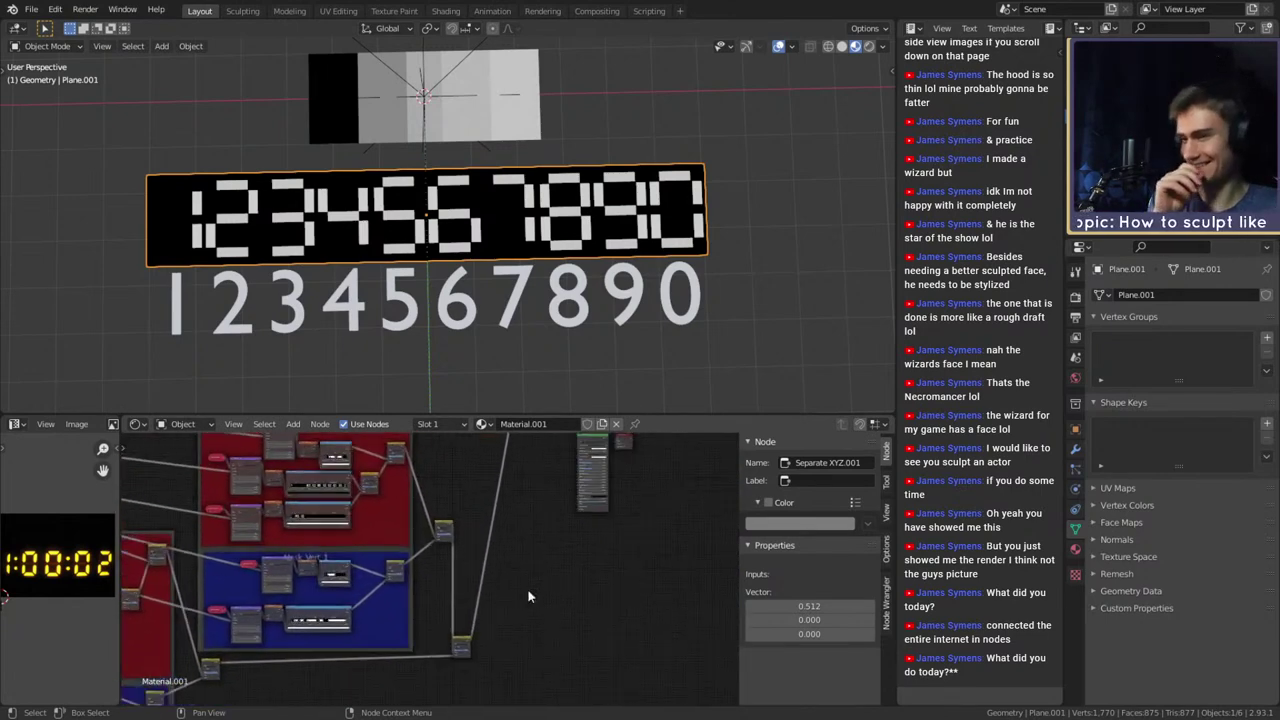
pyautogui.scroll(9, 480, 573)
pyautogui.moveTo(415, 508); pyautogui.dragTo(569, 617, button='middle')
pyautogui.scroll(-5, 552, 619)
pyautogui.moveTo(471, 570); pyautogui.dragTo(525, 621, button='middle')
pyautogui.scroll(5, 526, 622)
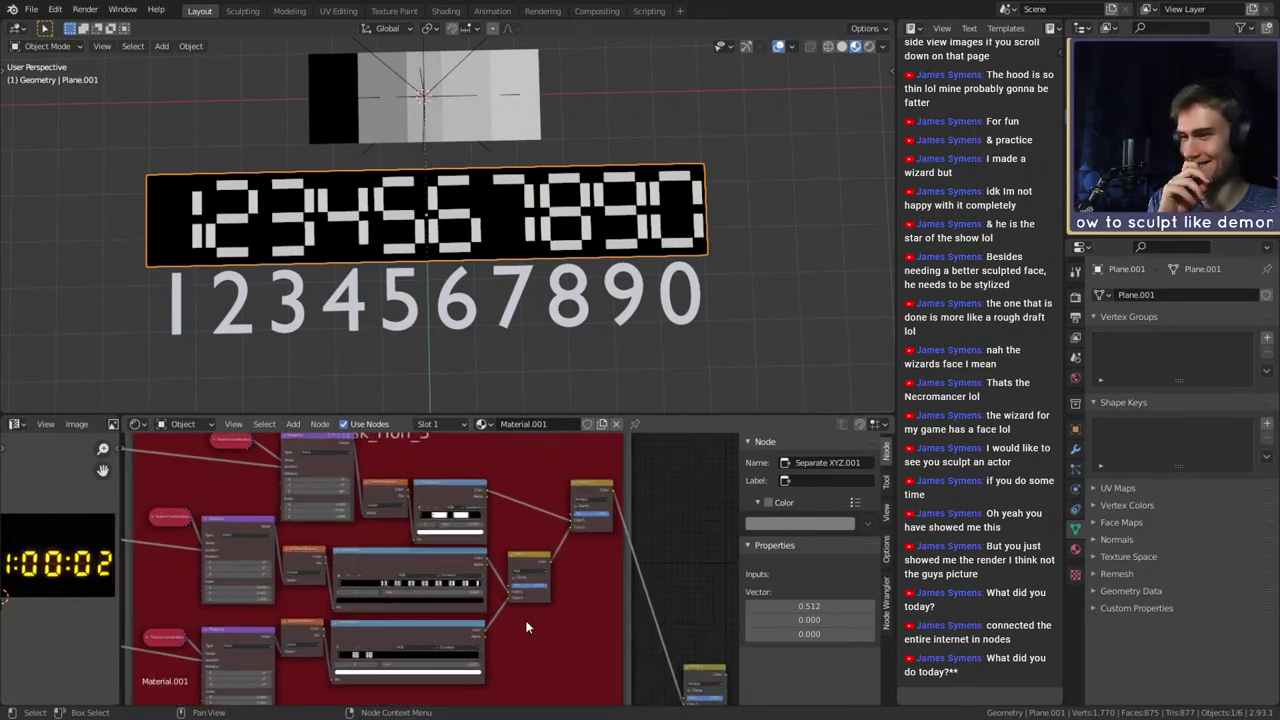
pyautogui.moveTo(517, 532); pyautogui.dragTo(518, 576, button='middle')
pyautogui.scroll(5, 490, 570)
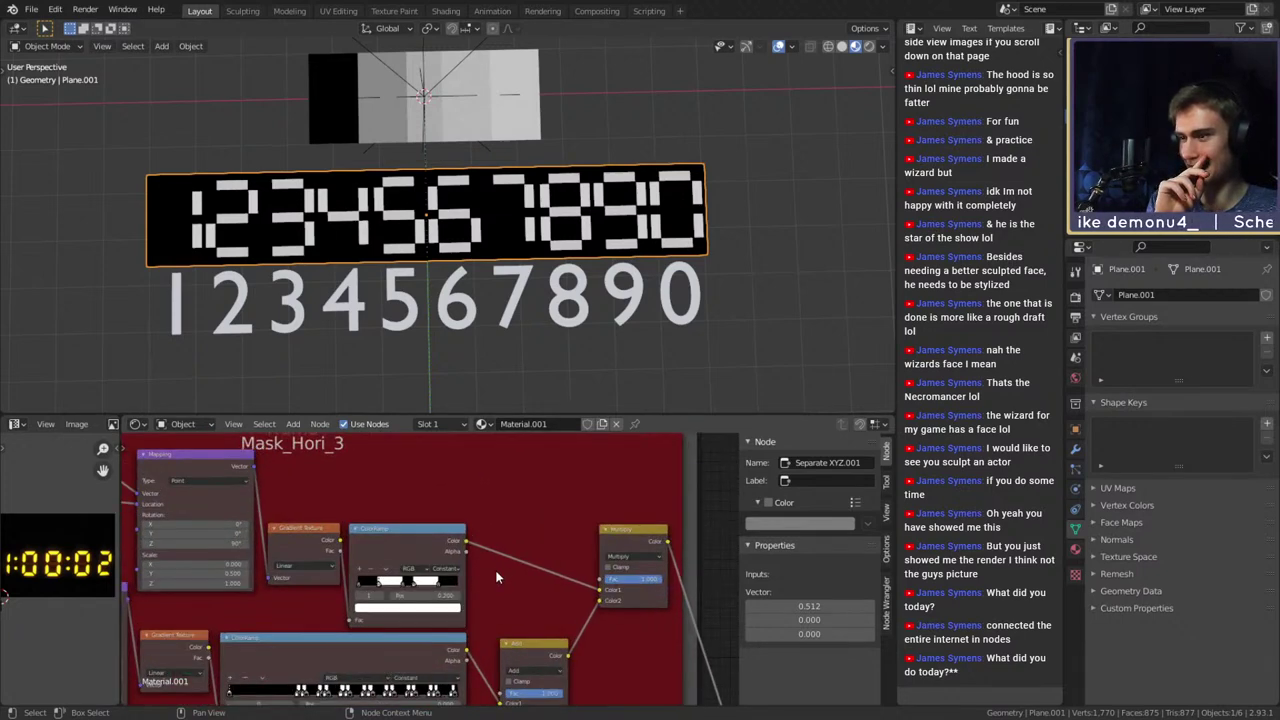
pyautogui.scroll(-6, 586, 567)
pyautogui.moveTo(390, 530); pyautogui.dragTo(577, 546, button='middle')
pyautogui.scroll(6, 570, 549)
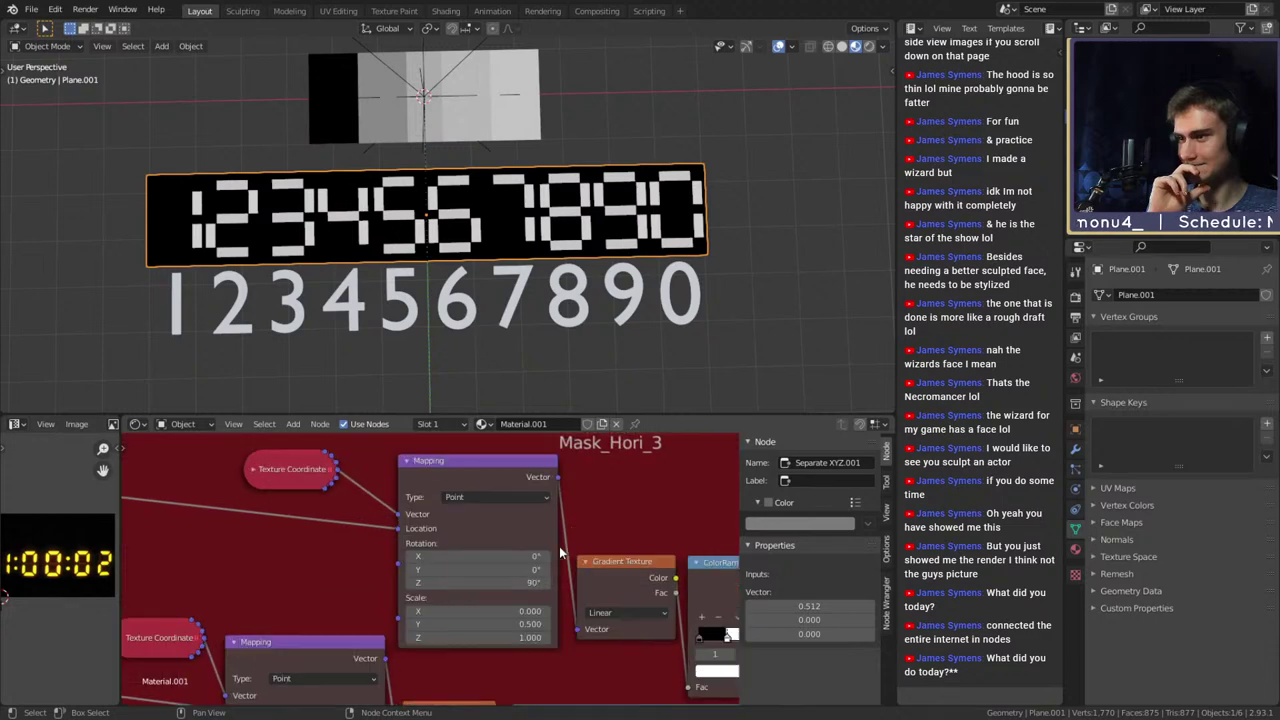
pyautogui.scroll(-3, 587, 547)
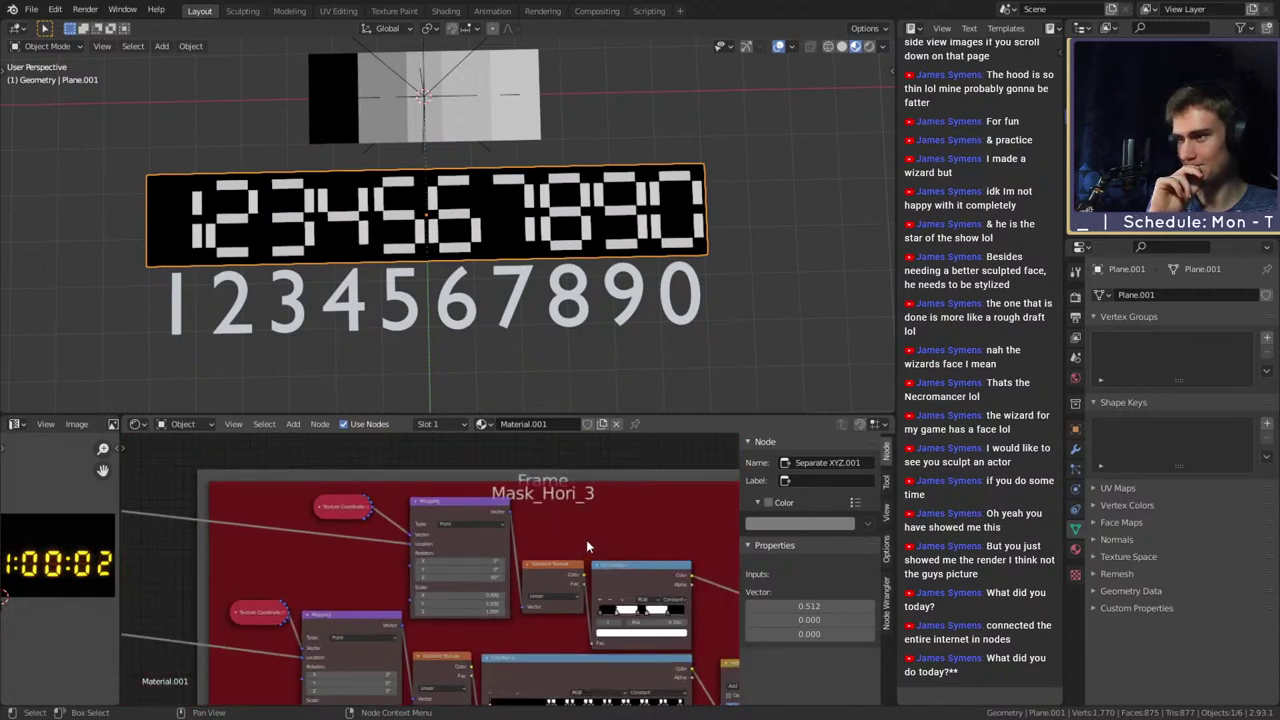
# Examine the Mask_Vert_1 frame and the location link and rotation of its upper Mapping node
pyautogui.scroll(-5, 319, 578)
pyautogui.moveTo(296, 570); pyautogui.dragTo(376, 494, button='middle')
pyautogui.moveTo(396, 570); pyautogui.dragTo(395, 510, button='middle')
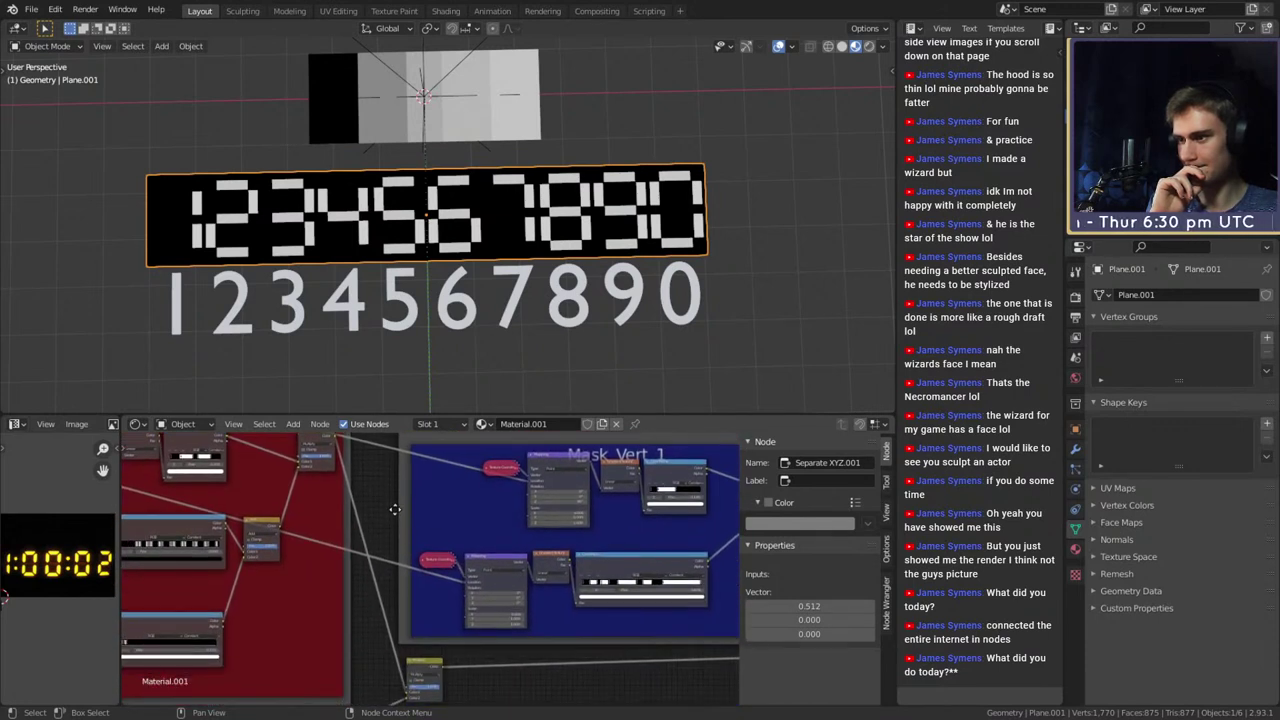
pyautogui.moveTo(393, 567); pyautogui.dragTo(395, 561, button='middle')
pyautogui.scroll(-5, 392, 558)
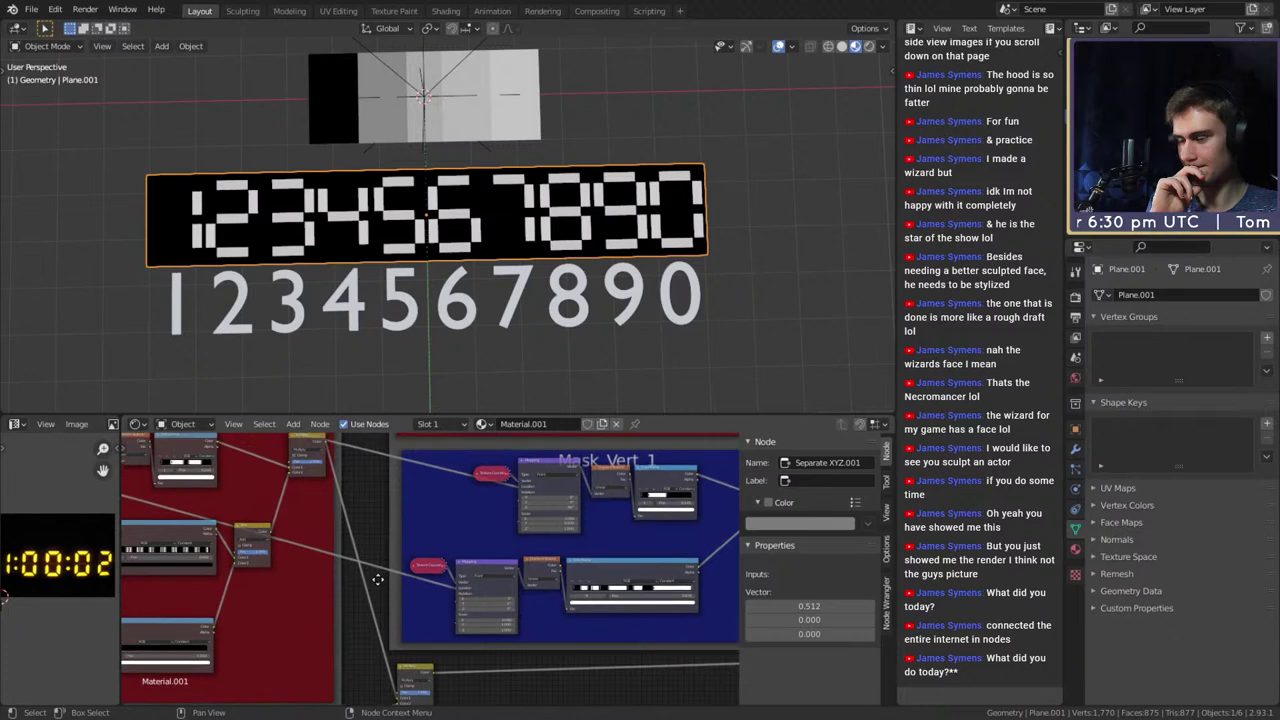
pyautogui.scroll(6, 392, 545)
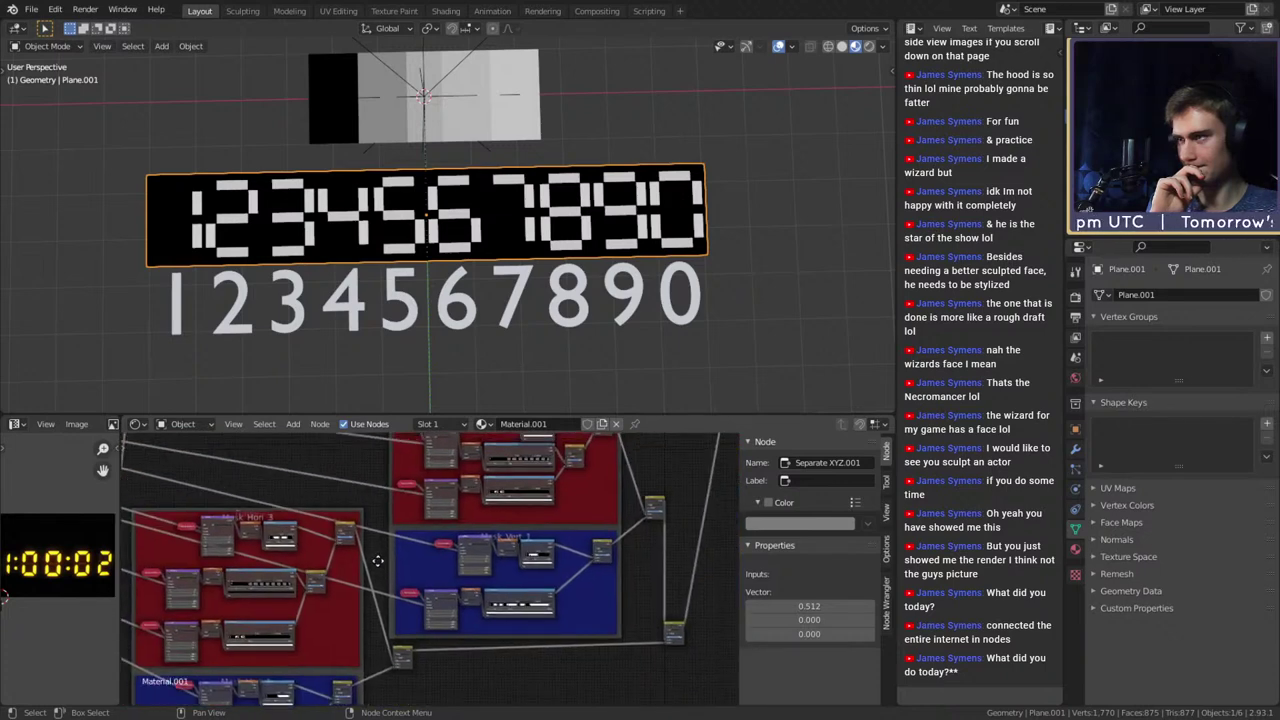
pyautogui.scroll(2, 396, 530)
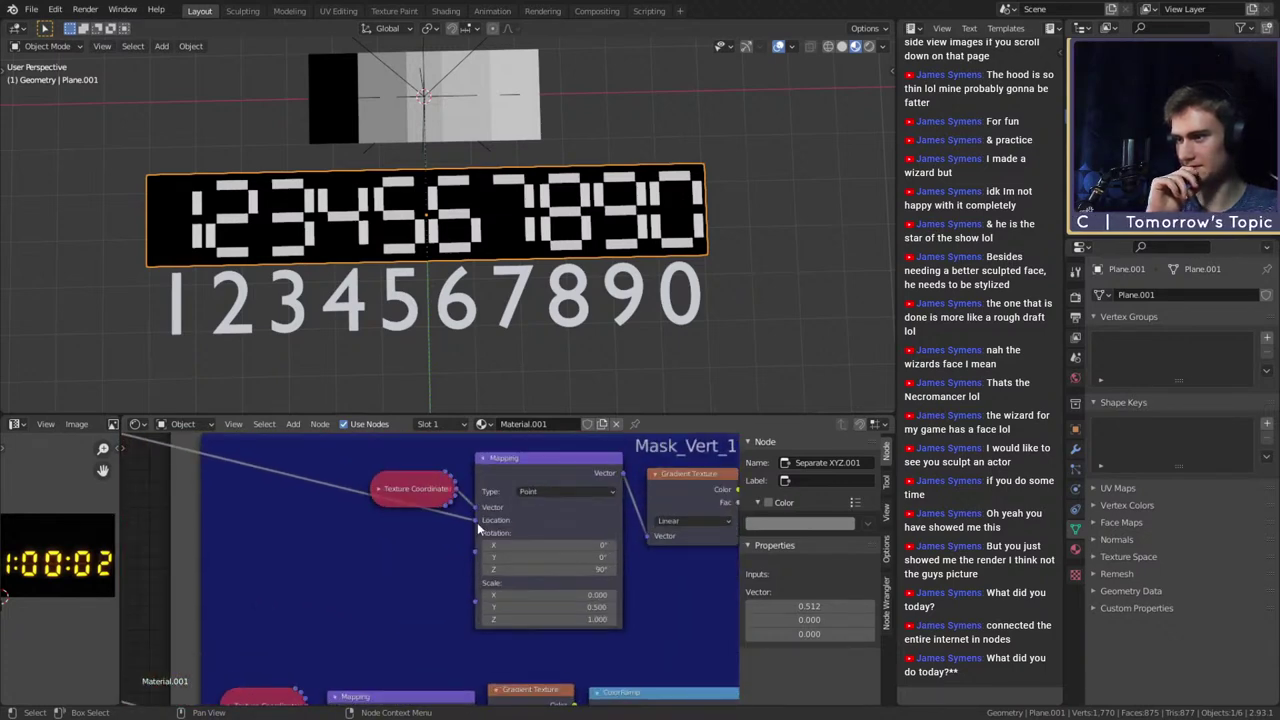
pyautogui.scroll(-6, 366, 556)
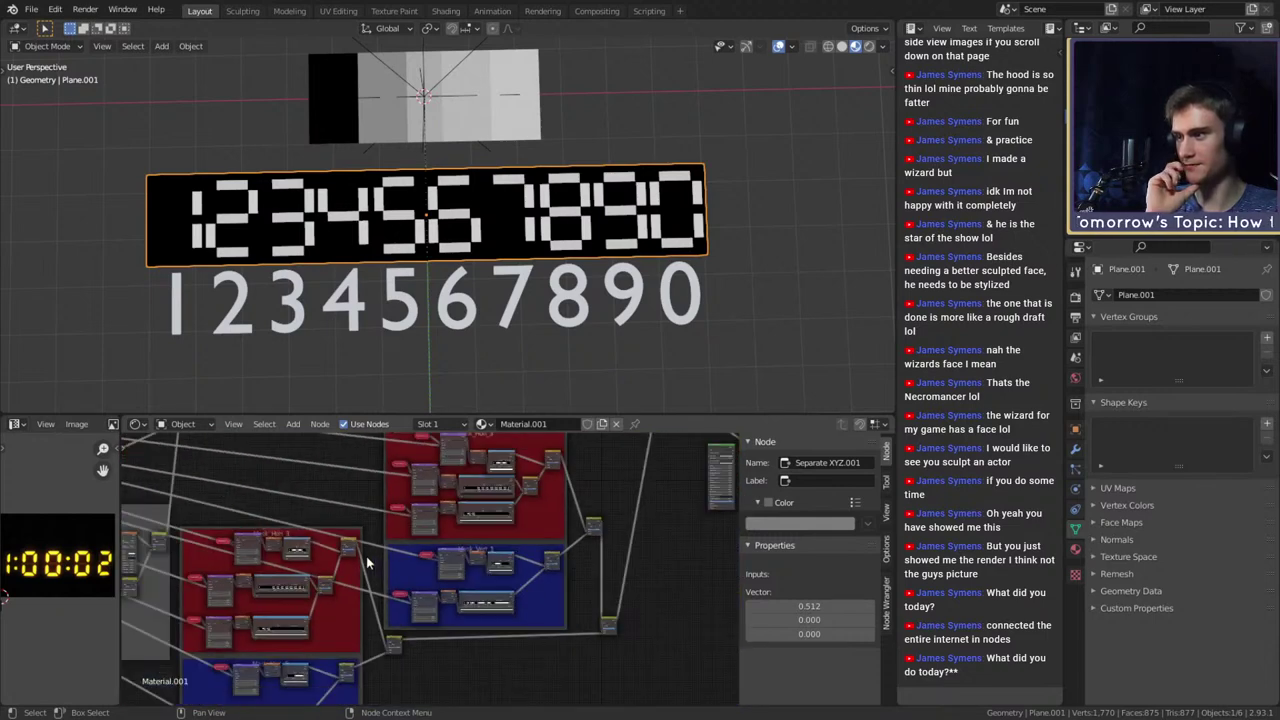
# Move the shared coordinate node cluster beside the first digit frame containing Hori_2 and Horizontal Lines
pyautogui.moveTo(366, 560); pyautogui.dragTo(615, 546, button='middle')
pyautogui.moveTo(519, 505); pyautogui.dragTo(681, 526, button='middle')
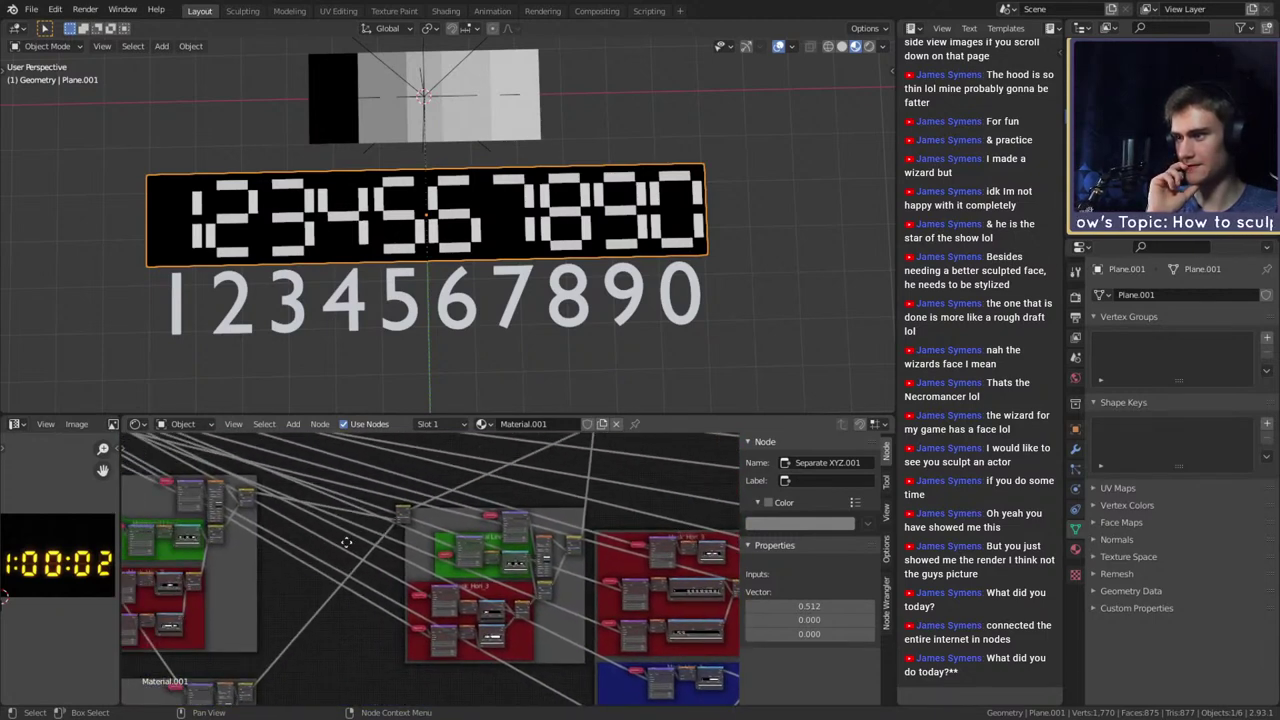
pyautogui.moveTo(345, 542); pyautogui.dragTo(617, 570, button='middle')
pyautogui.moveTo(378, 457); pyautogui.dragTo(190, 580)
pyautogui.moveTo(327, 483); pyautogui.dragTo(381, 634)
pyautogui.click(434, 575)
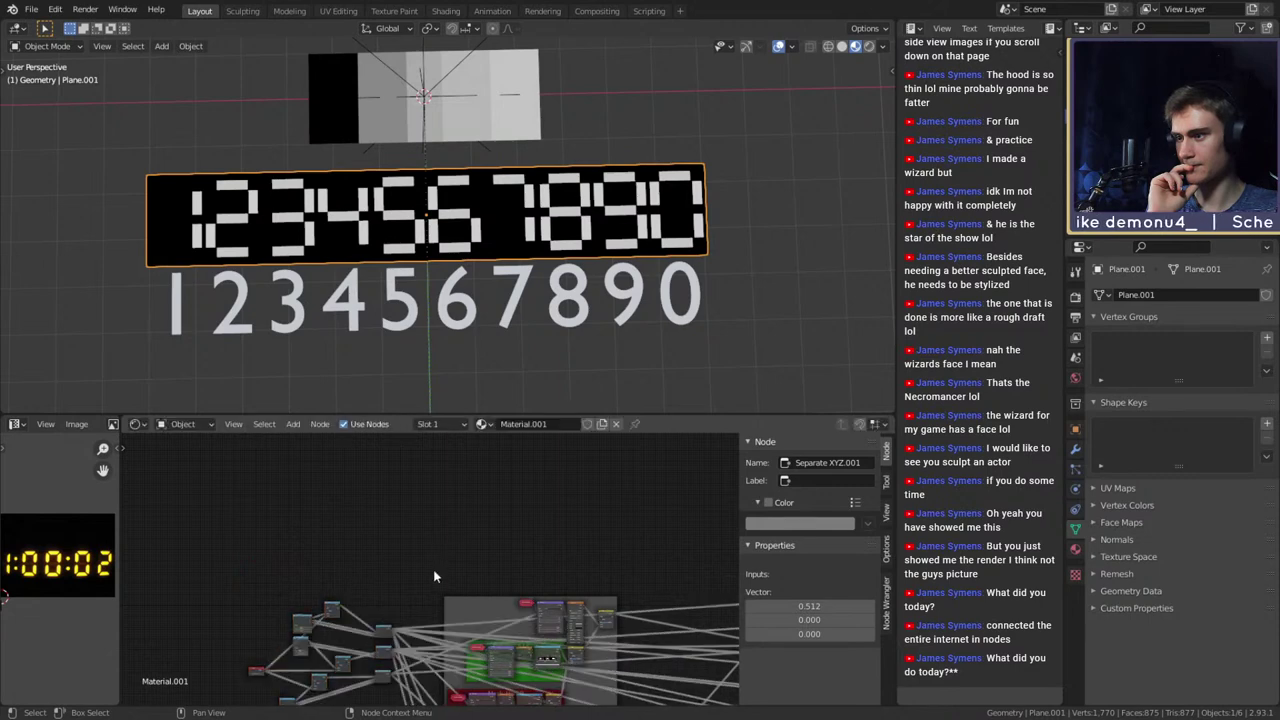
# Disconnect the shared vector from the Location input of the Hori_2 Mapping node
pyautogui.moveTo(434, 575); pyautogui.dragTo(402, 531, button='middle')
pyautogui.scroll(11, 401, 531)
pyautogui.scroll(5, 400, 535)
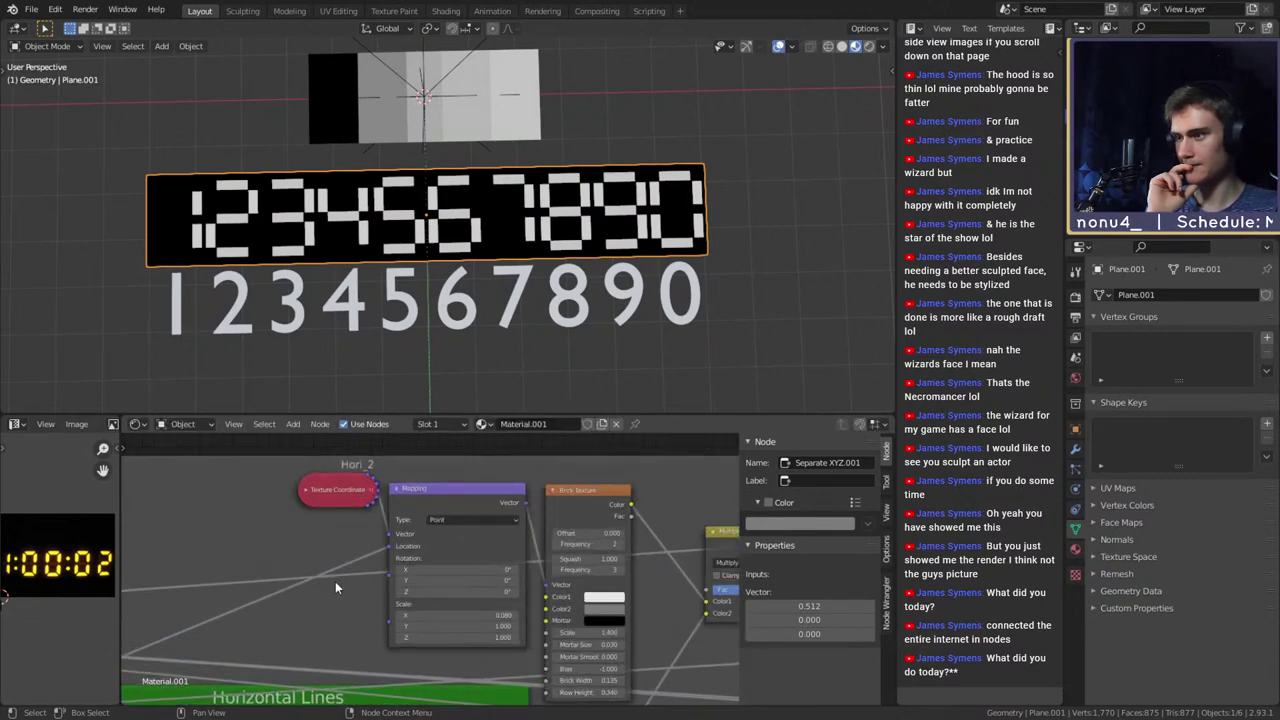
pyautogui.moveTo(359, 531); pyautogui.dragTo(331, 555)
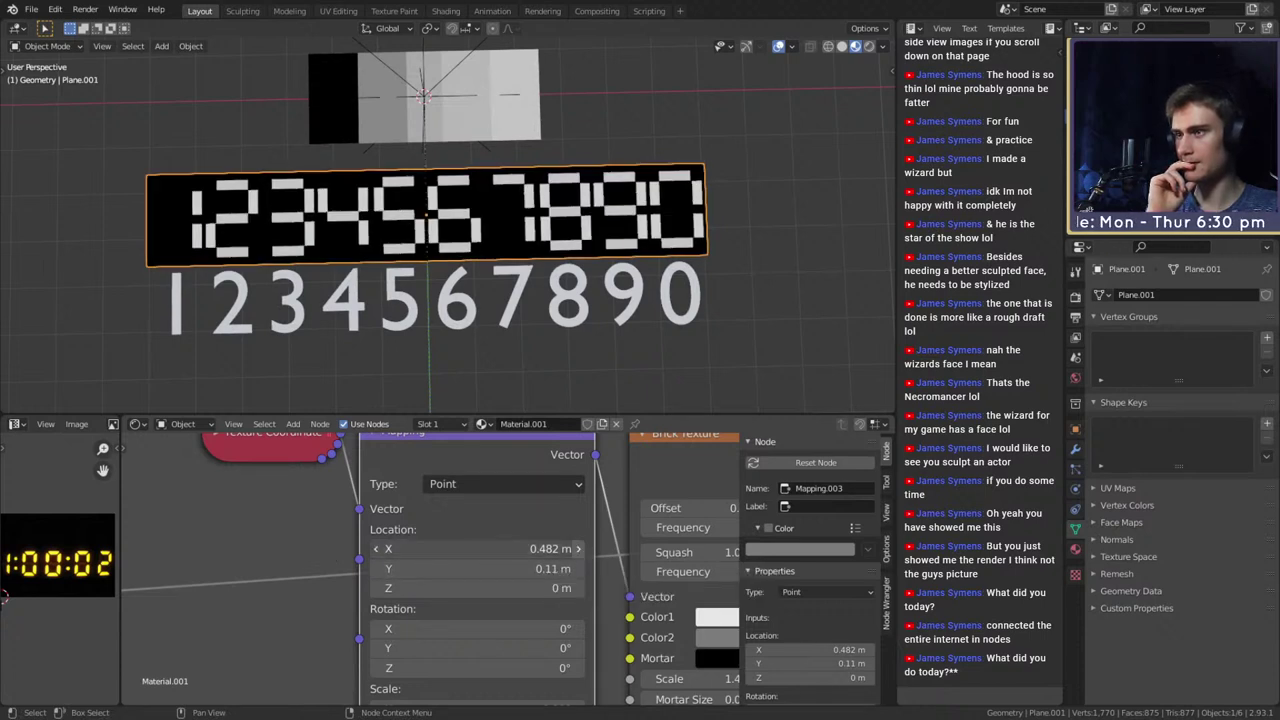
# Test the Hori_2 Mapping's X shift by raising Location X to 1.38 m and returning it to 0.482 m
pyautogui.click(578, 549)
pyautogui.click(578, 549)
pyautogui.click(578, 549)
pyautogui.click(578, 552)
pyautogui.click(578, 552)
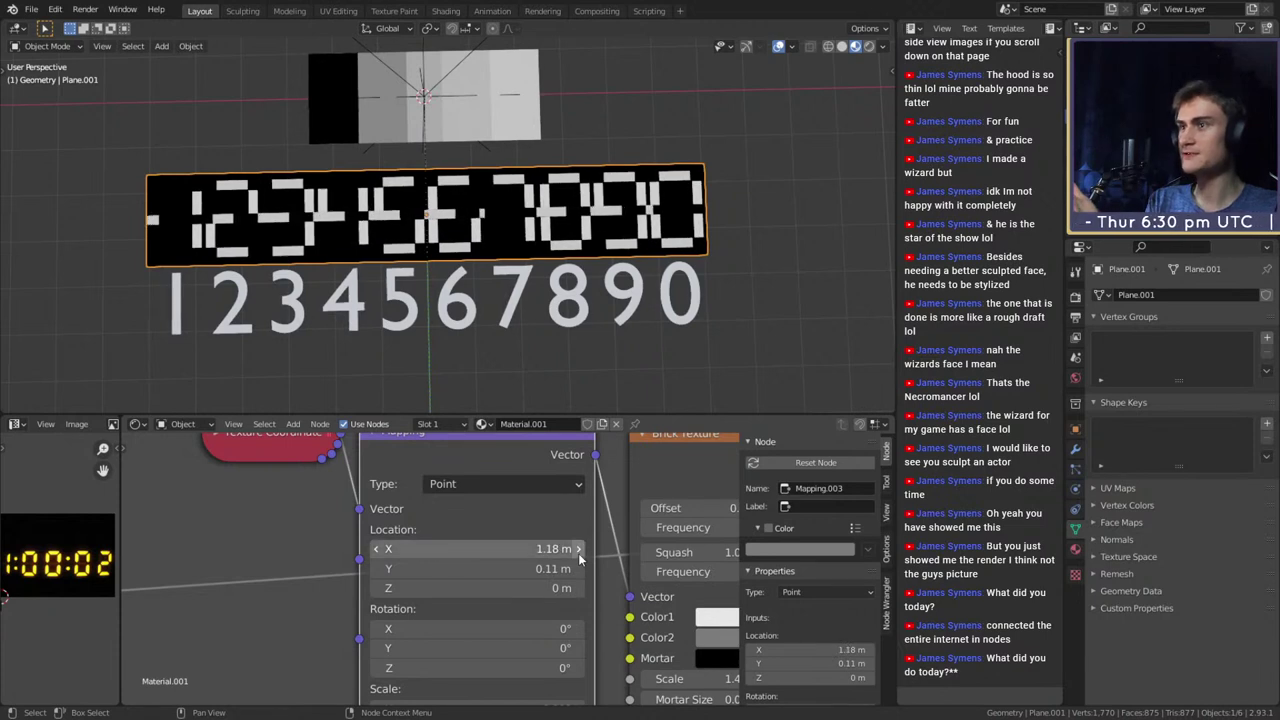
pyautogui.click(578, 549)
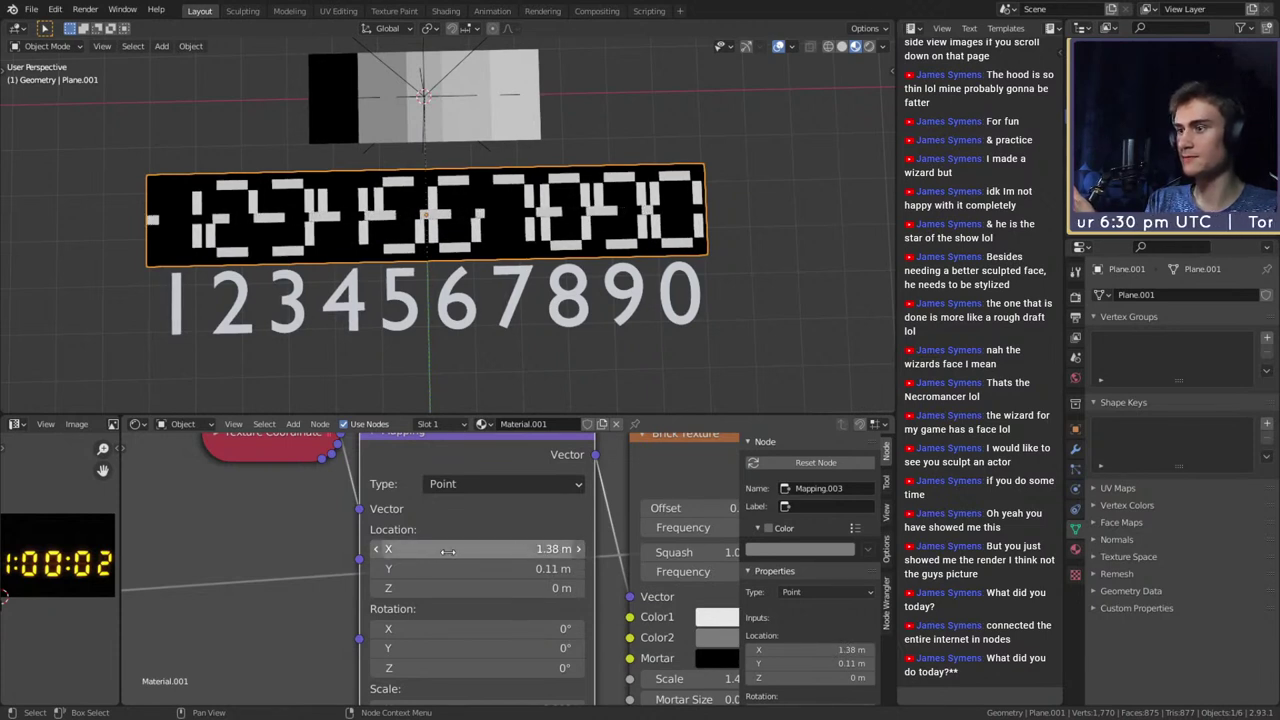
pyautogui.click(379, 551)
pyautogui.click(379, 551)
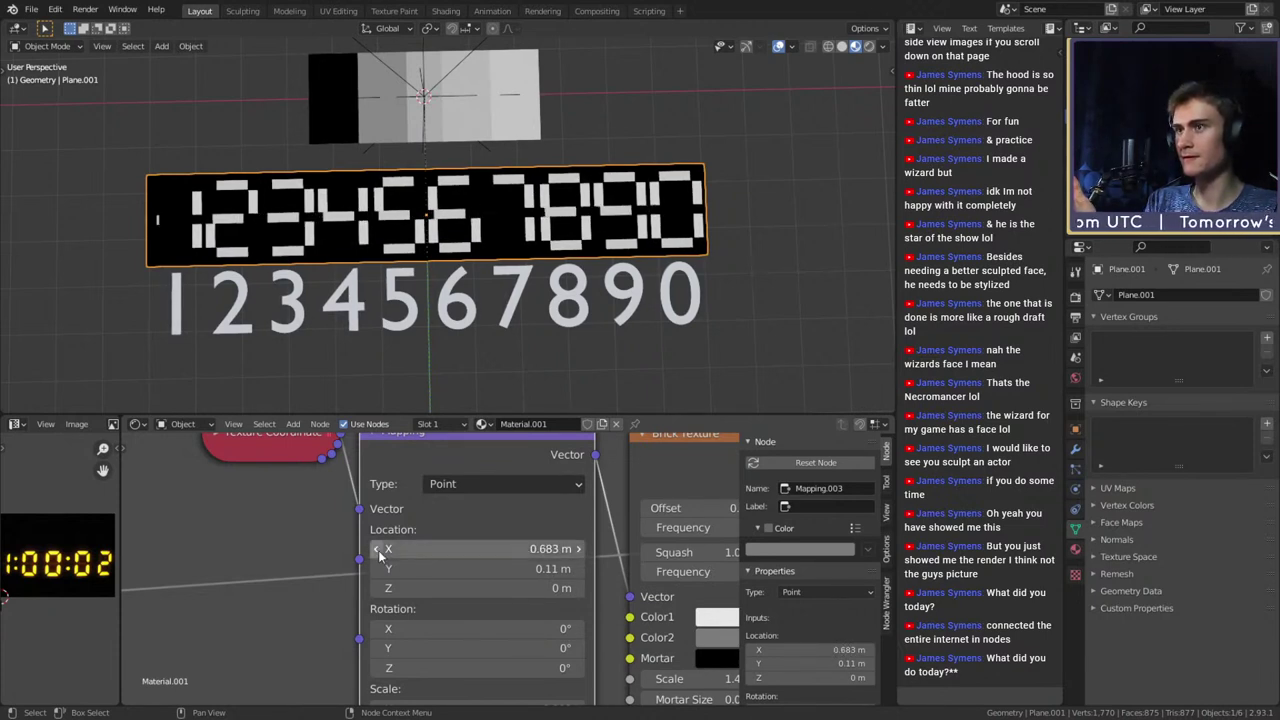
pyautogui.click(379, 551)
pyautogui.click(379, 551)
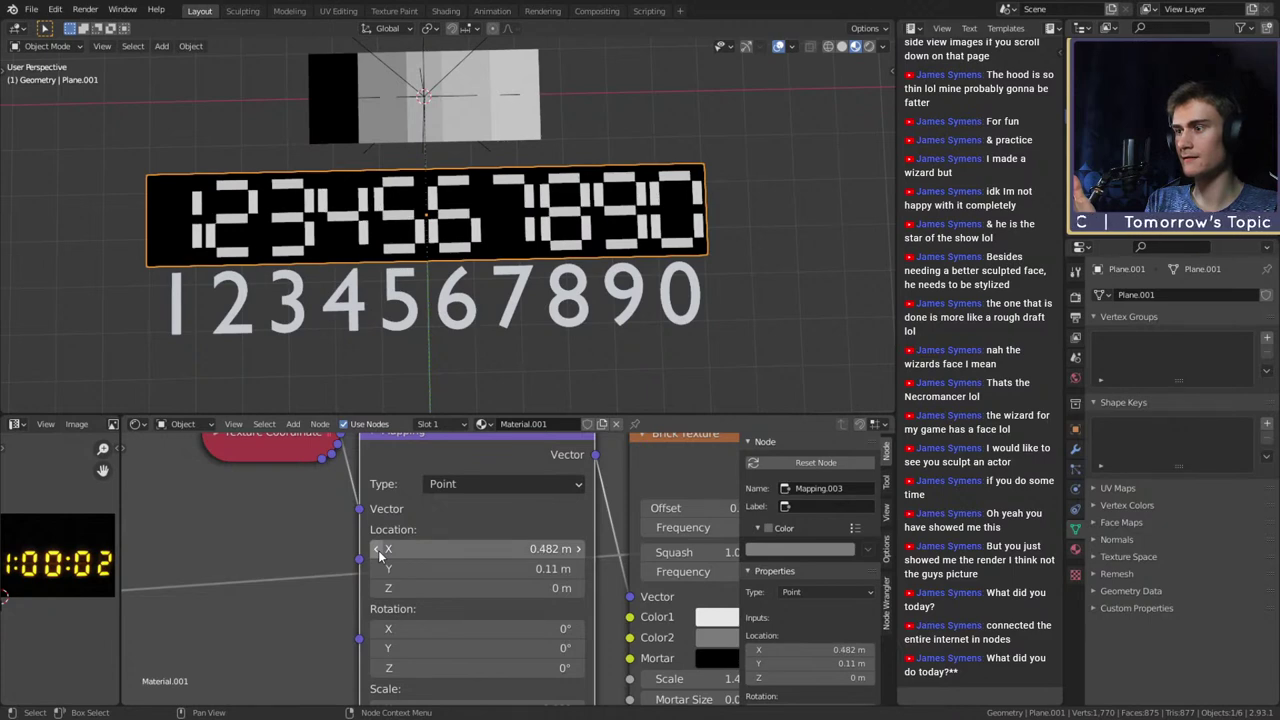
# Disconnect the shared vector from the Location input of the Mapping node in the Horizontal Lines frame
pyautogui.scroll(-11, 299, 599)
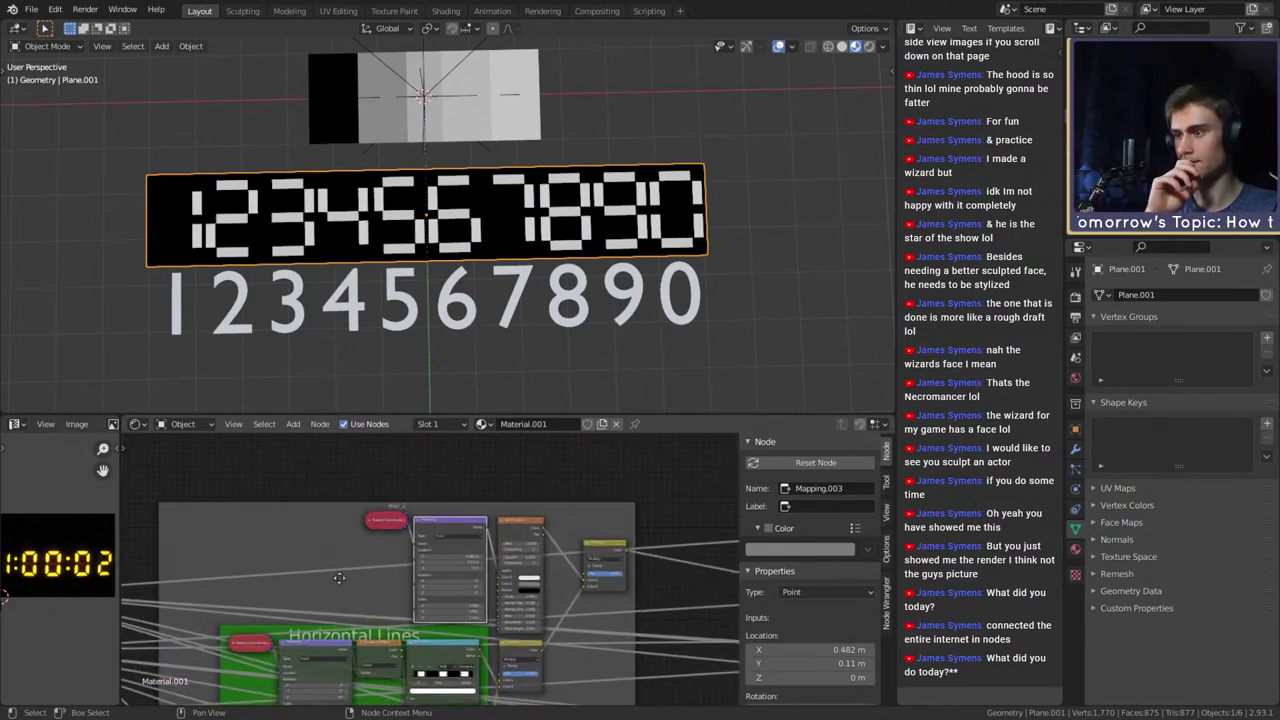
pyautogui.moveTo(342, 607); pyautogui.dragTo(479, 511, button='middle')
pyautogui.scroll(6, 479, 511)
pyautogui.scroll(-8, 428, 572)
pyautogui.moveTo(356, 587); pyautogui.dragTo(411, 586, button='middle')
pyautogui.scroll(5, 434, 554)
pyautogui.scroll(2, 411, 585)
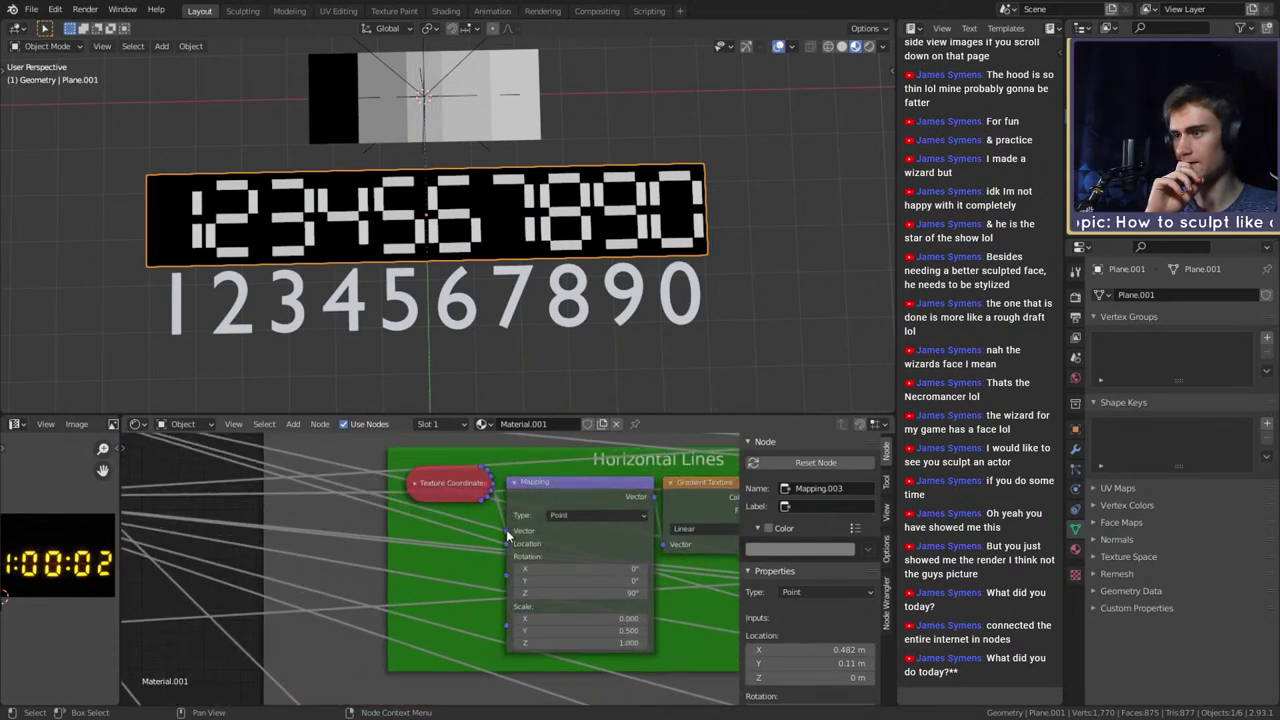
pyautogui.scroll(2, 493, 557)
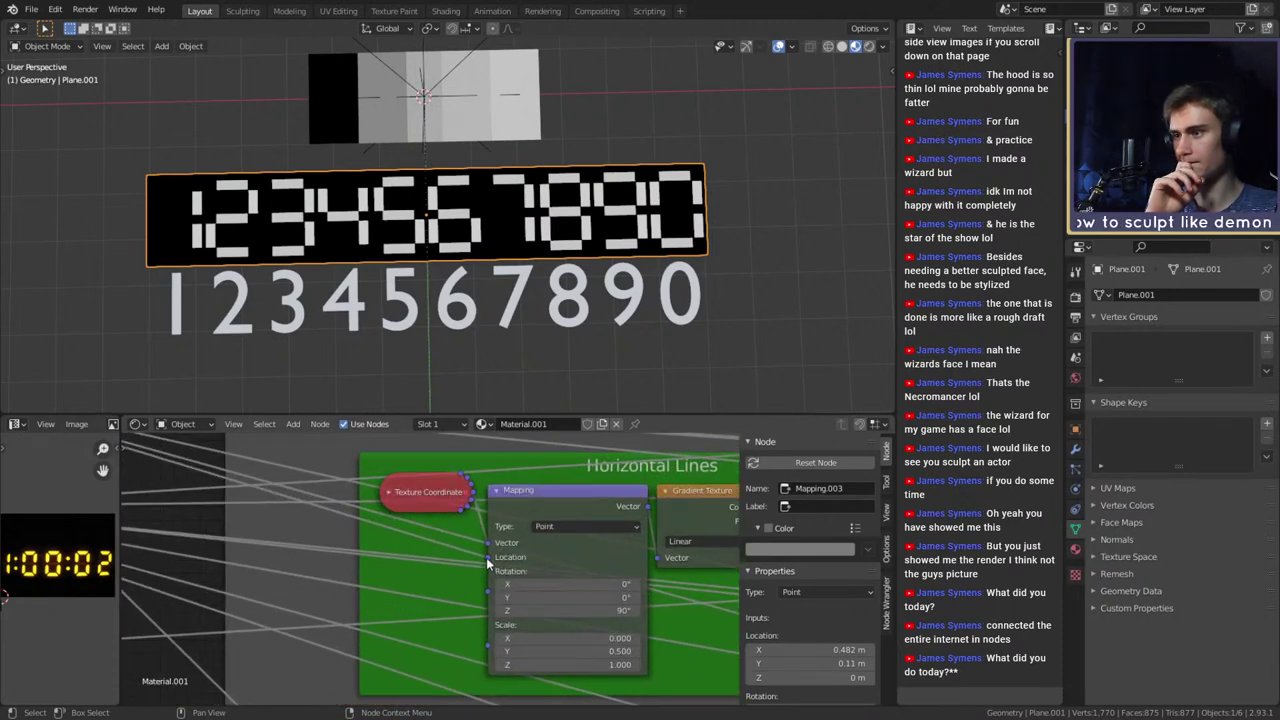
pyautogui.moveTo(489, 565); pyautogui.dragTo(452, 571)
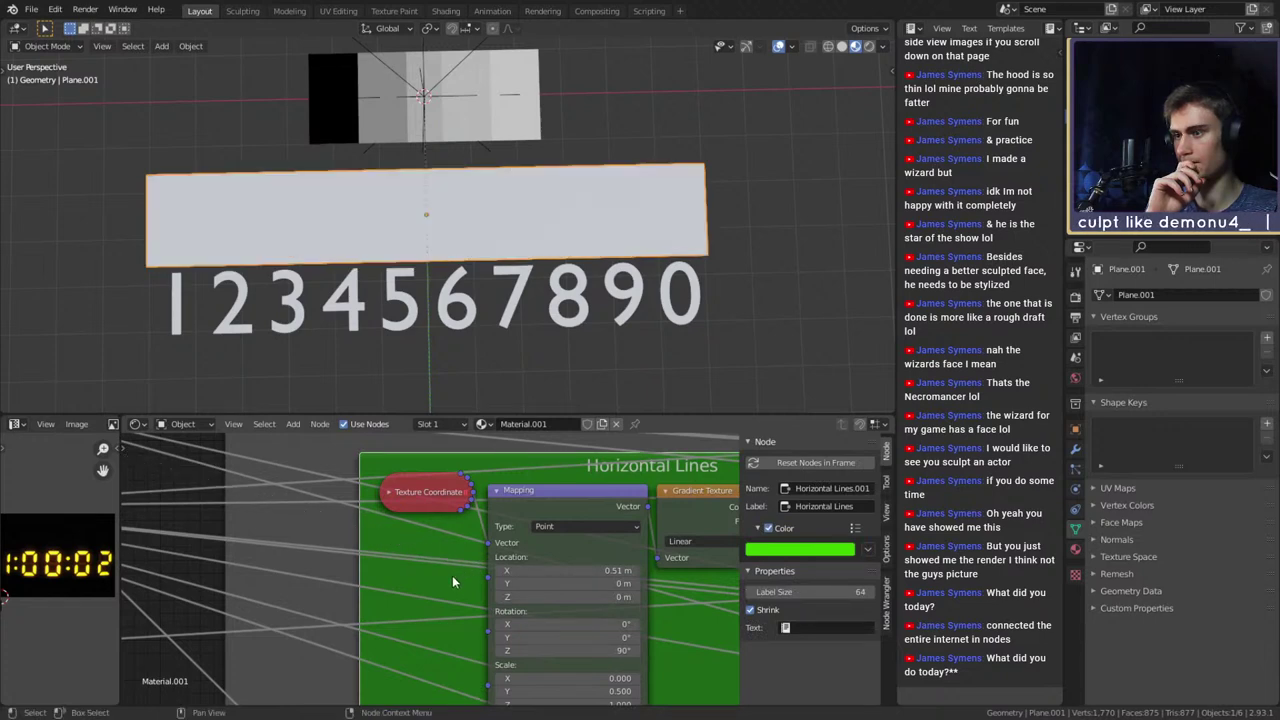
pyautogui.moveTo(452, 579); pyautogui.dragTo(381, 583, button='middle')
pyautogui.scroll(2, 531, 588)
pyautogui.moveTo(587, 590); pyautogui.dragTo(550, 590, button='middle')
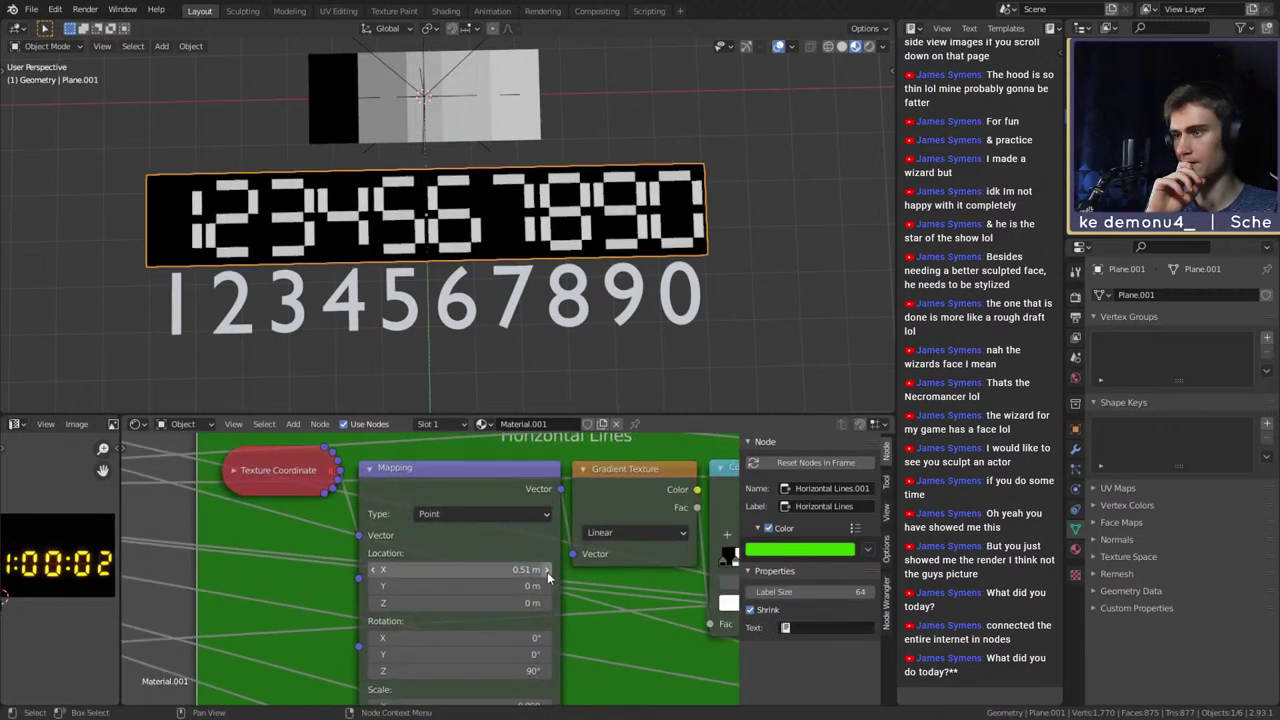
# Test the Horizontal Lines Mapping by raising Location X to 0.71 m and returning it to 0.51 m
pyautogui.click(546, 570)
pyautogui.click(546, 570)
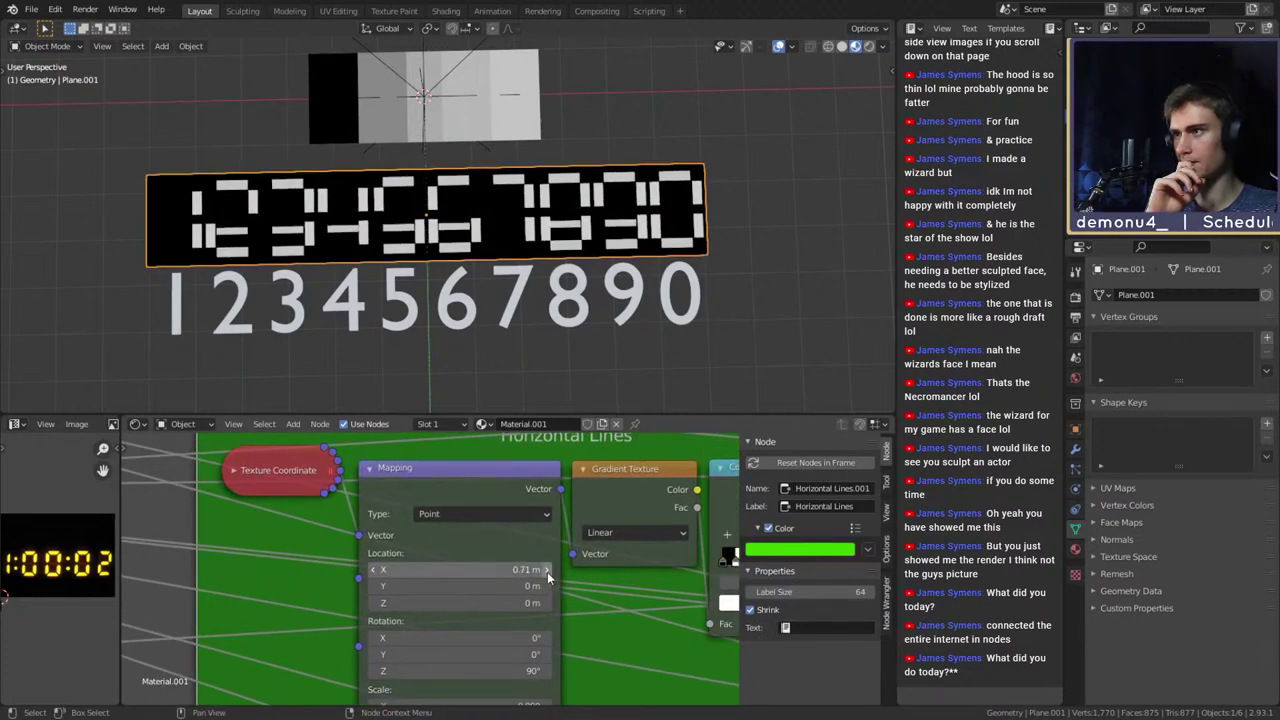
pyautogui.click(375, 572)
pyautogui.click(375, 572)
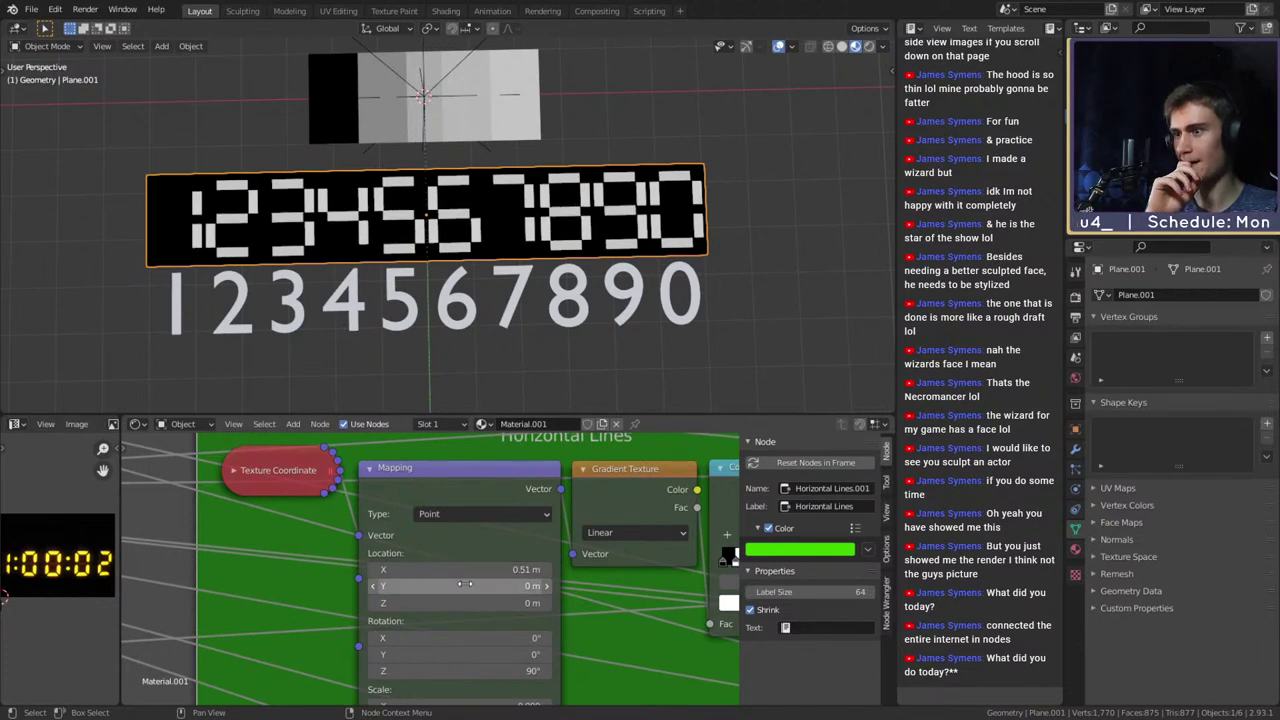
# Test the Horizontal Lines Mapping by raising Location Y to 0.4 m and returning it to 0 m
pyautogui.click(546, 586)
pyautogui.click(546, 587)
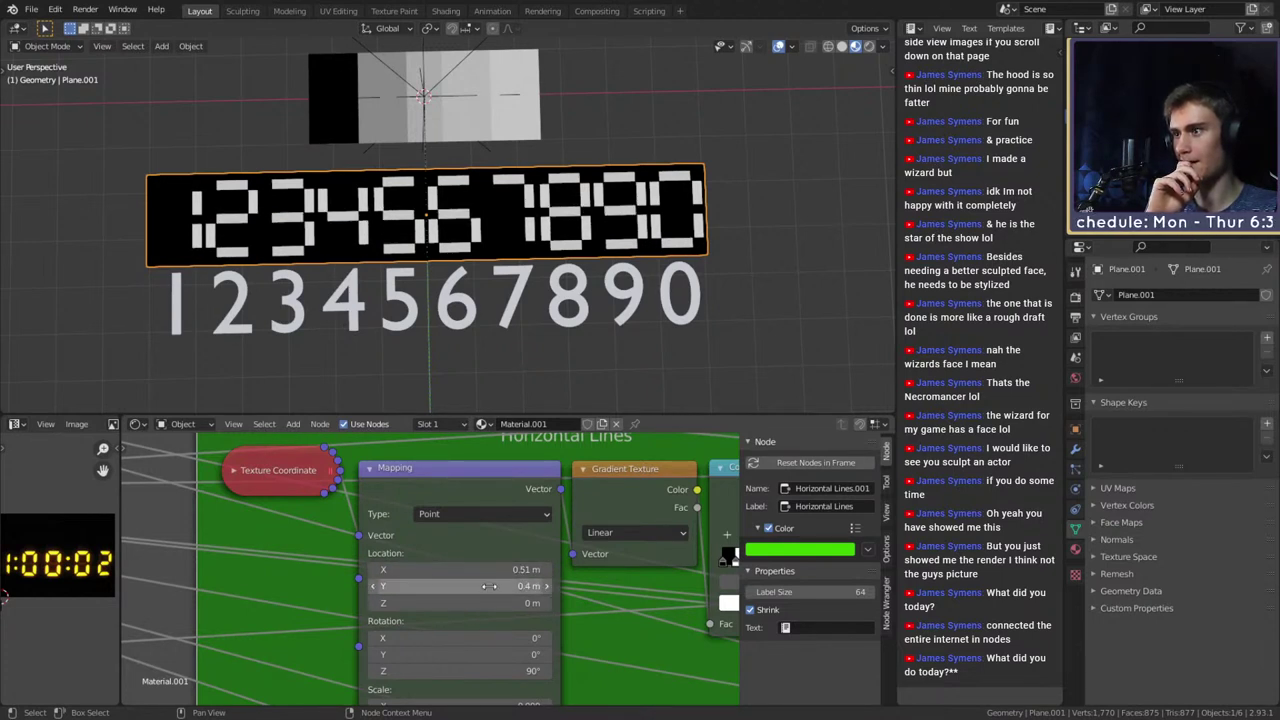
pyautogui.click(376, 587)
pyautogui.click(376, 587)
pyautogui.click(376, 587)
pyautogui.click(376, 587)
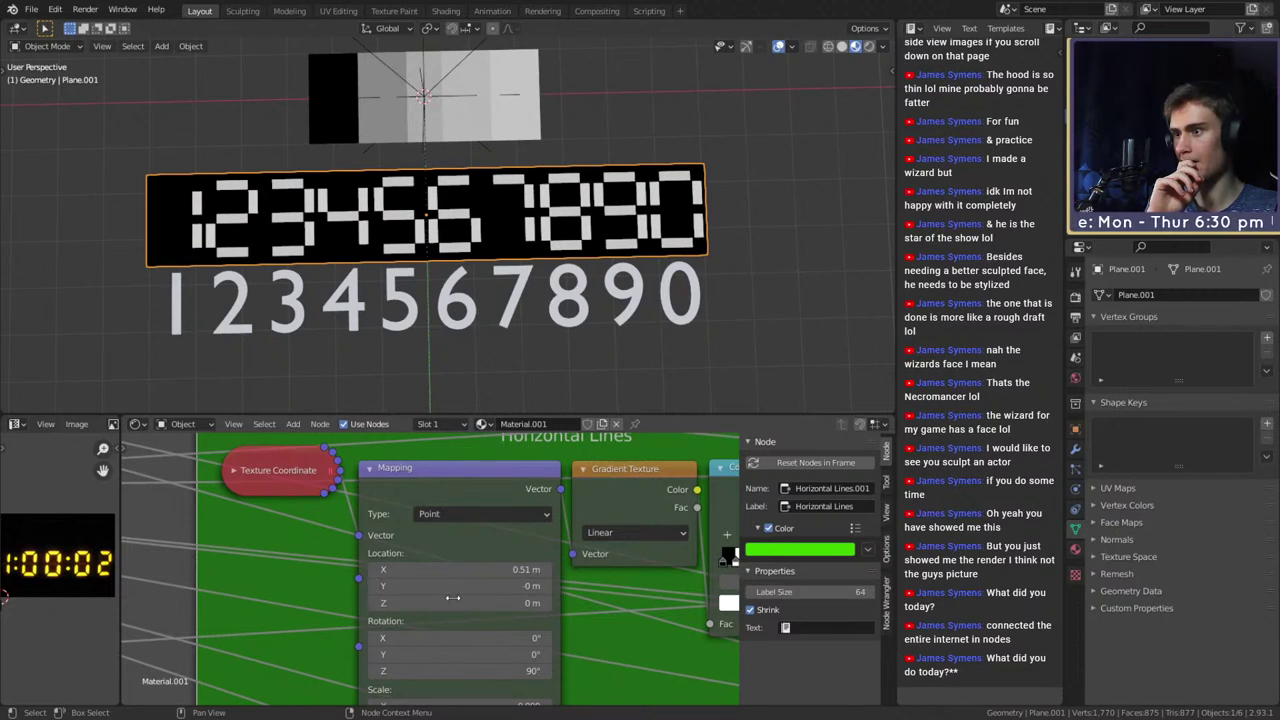
# Test the Horizontal Lines Mapping's Location Z by raising it to 0.4 m and lowering it back
pyautogui.click(546, 603)
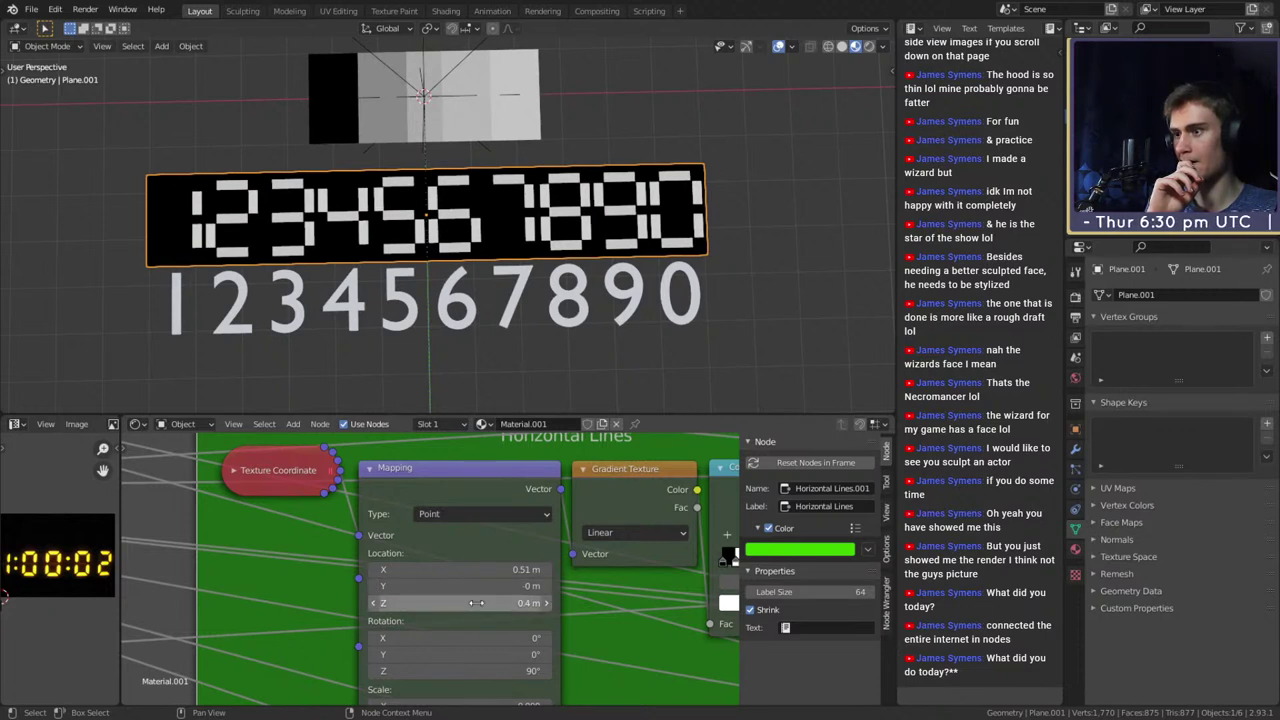
pyautogui.click(546, 603)
pyautogui.click(373, 603)
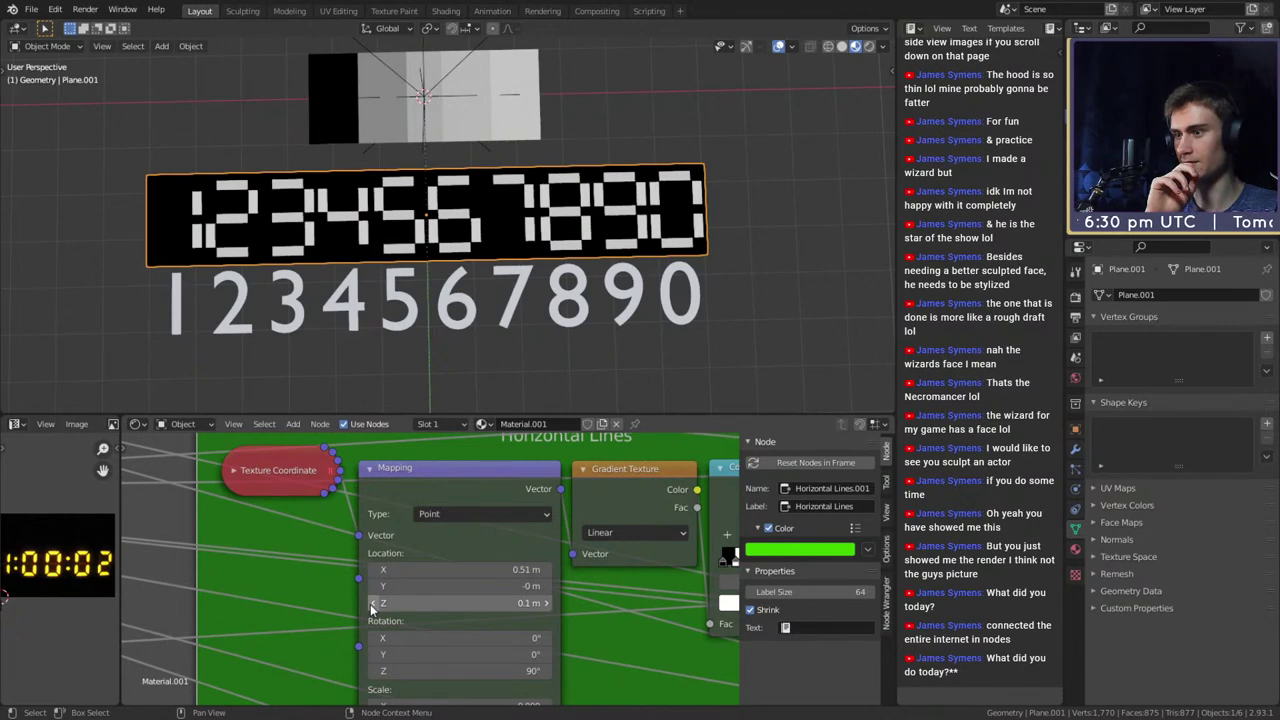
pyautogui.scroll(-4, 373, 603)
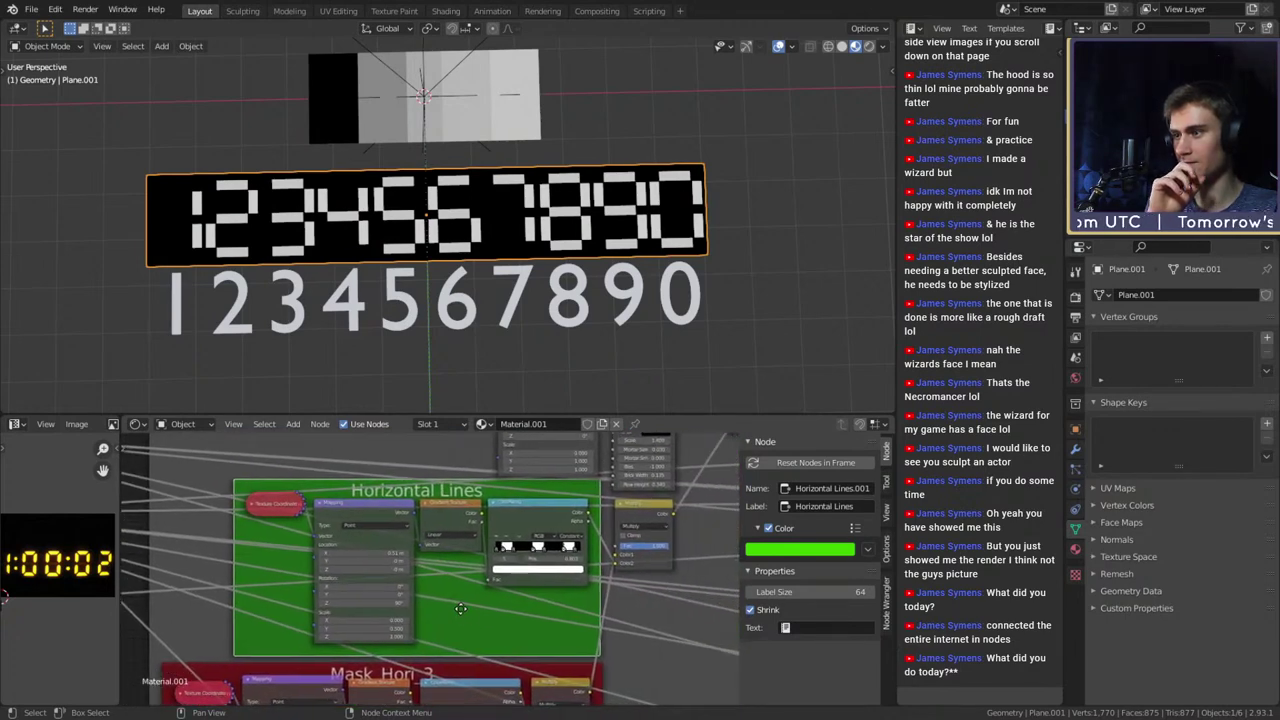
# Preview the Horizontal Lines ColorRamp on the plane and test its Mapping's Location Y by raising it and lowering it back
pyautogui.keyDown('ctrl'); pyautogui.keyDown('shift'); pyautogui.click(526, 507); pyautogui.keyUp('shift'); pyautogui.keyUp('ctrl')
pyautogui.scroll(3, 523, 584)
pyautogui.scroll(-4, 540, 598)
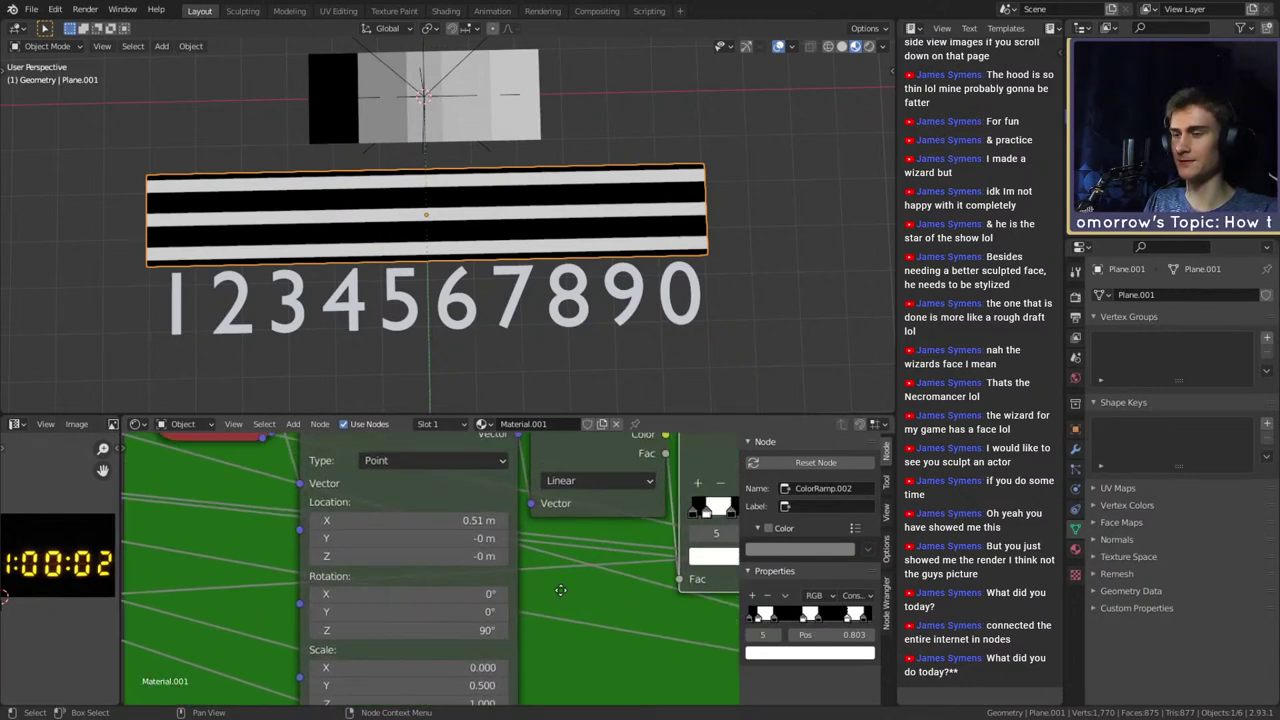
pyautogui.scroll(4, 464, 603)
pyautogui.scroll(4, 464, 598)
pyautogui.moveTo(464, 598); pyautogui.dragTo(602, 621, button='middle')
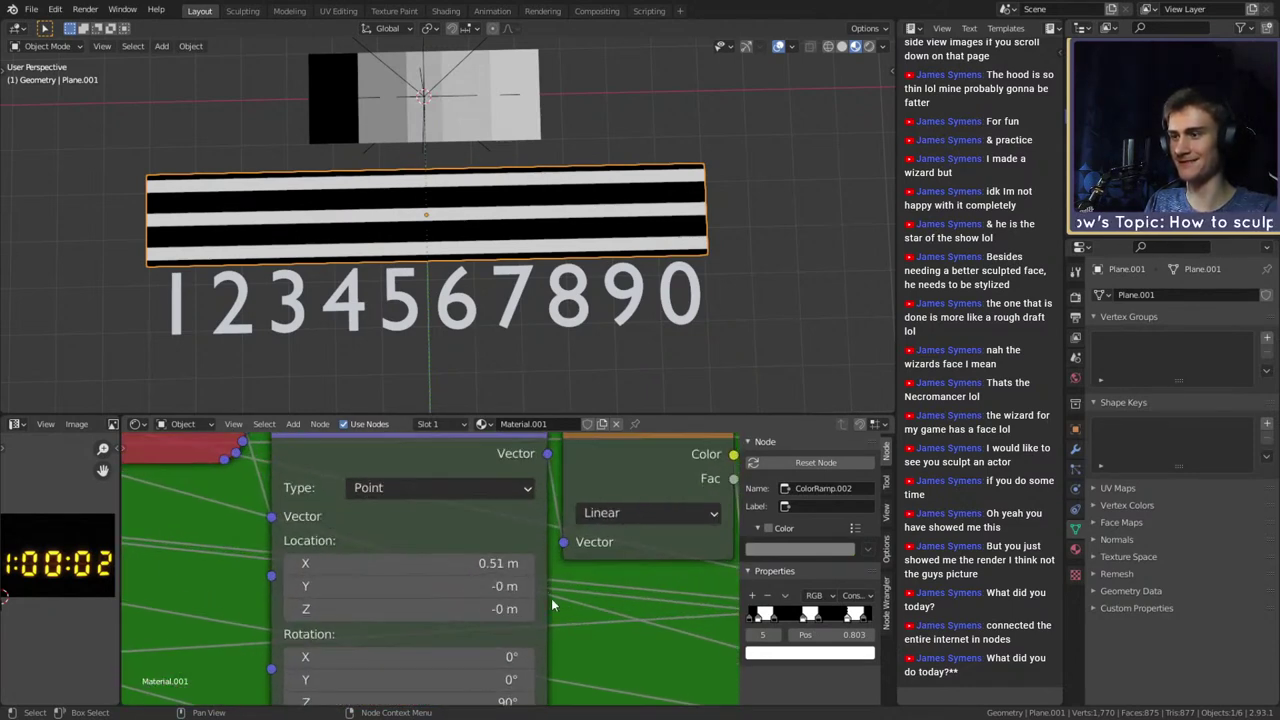
pyautogui.click(529, 586)
pyautogui.click(529, 586)
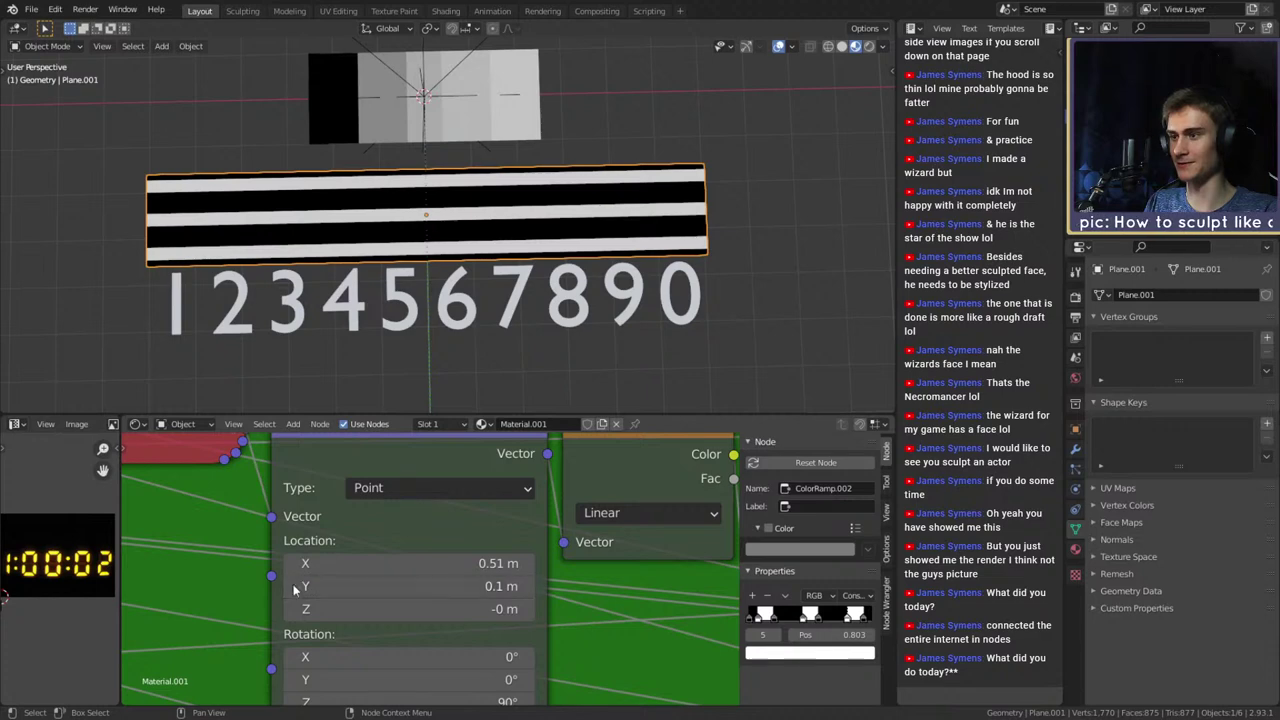
pyautogui.scroll(-5, 543, 619)
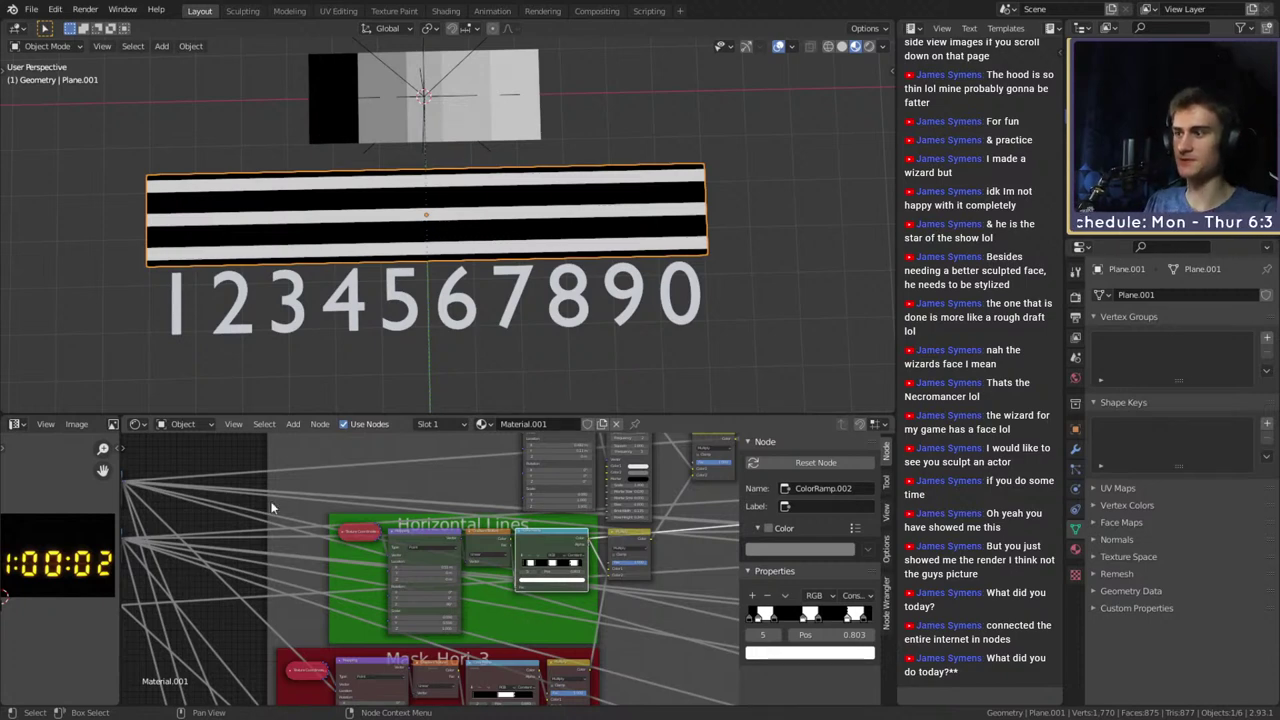
# Reconnect the uppermost Combine XYZ vector to the Location input of the Horizontal Lines Mapping node
pyautogui.scroll(-5, 260, 482)
pyautogui.scroll(5, 337, 528)
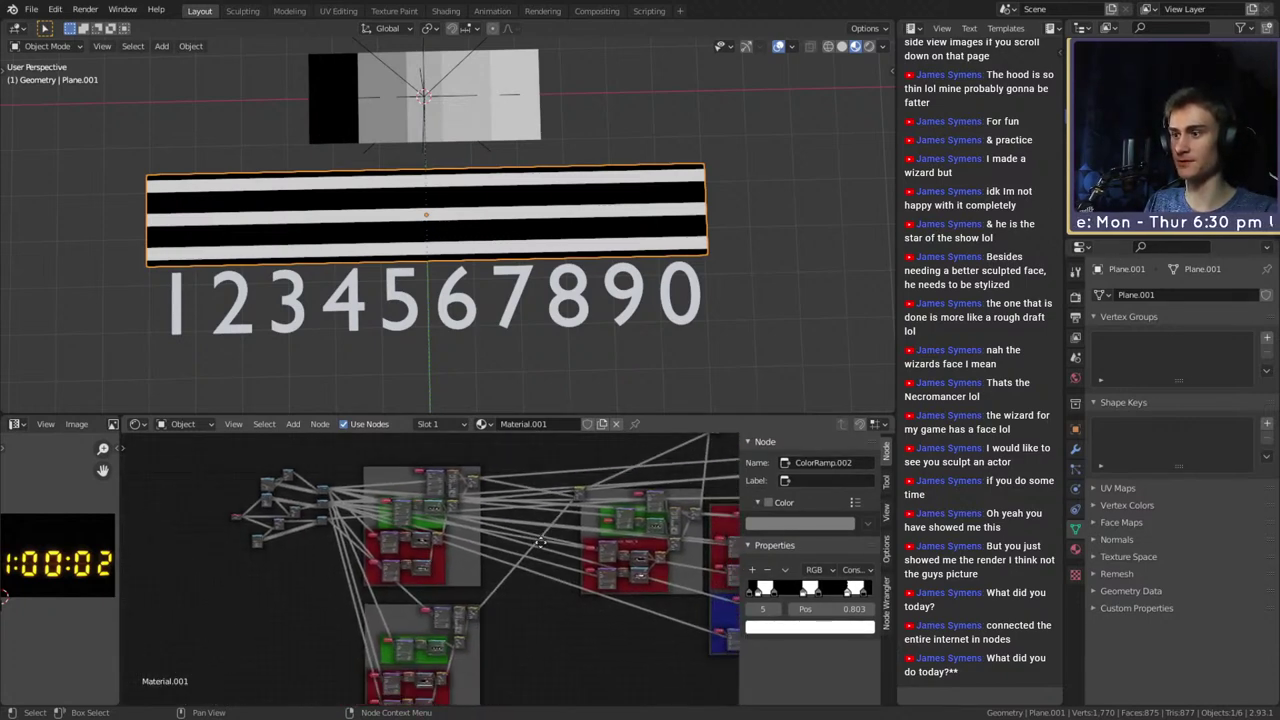
pyautogui.scroll(4, 401, 576)
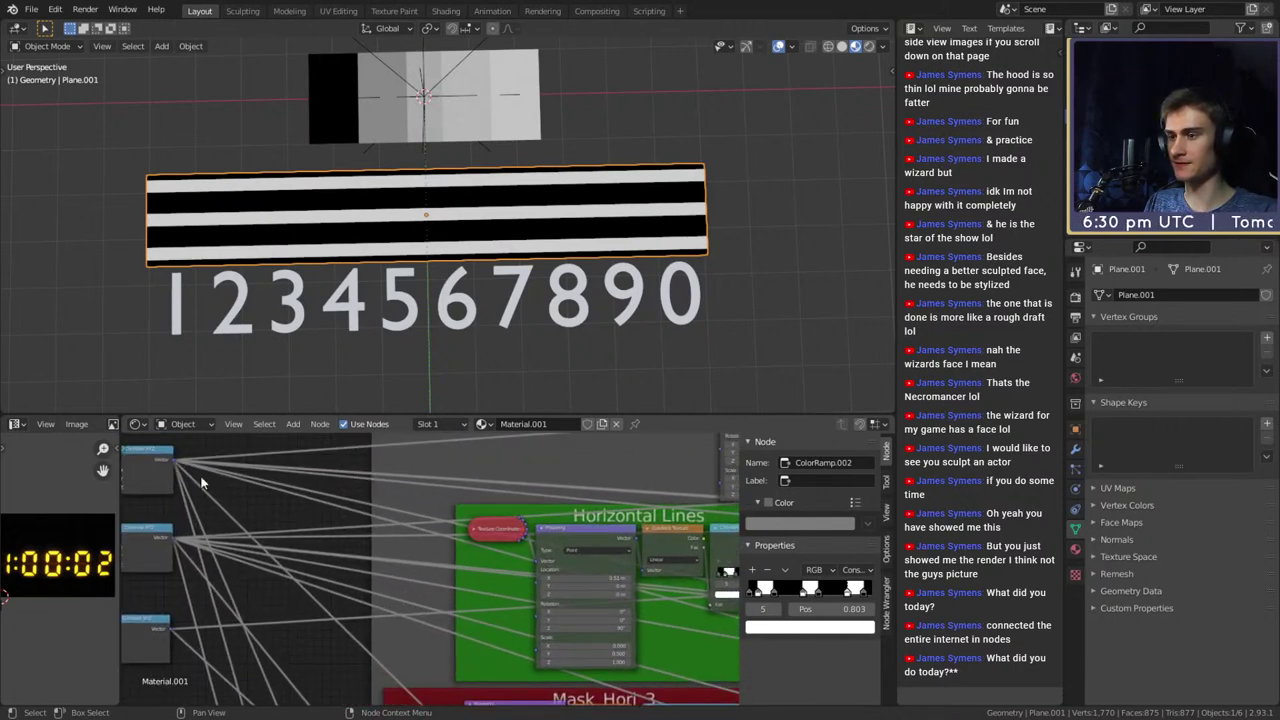
pyautogui.moveTo(308, 540); pyautogui.dragTo(174, 449, button='middle')
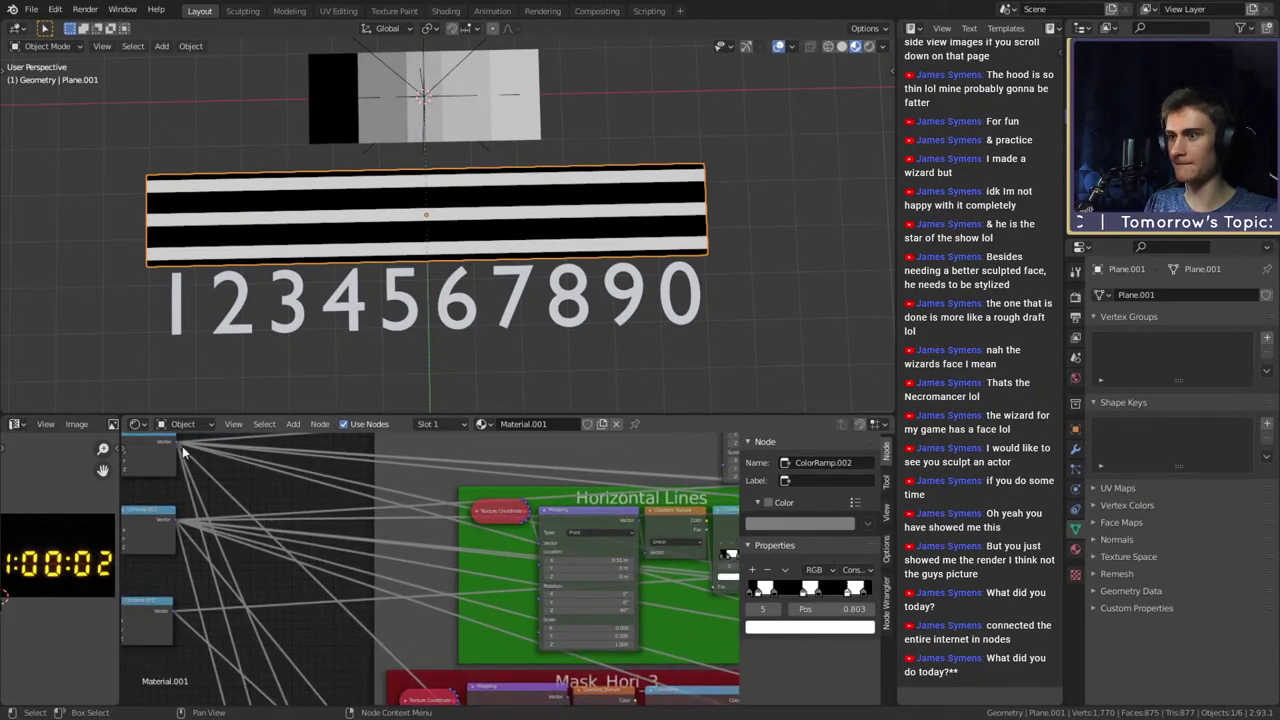
pyautogui.moveTo(180, 446); pyautogui.dragTo(536, 561)
pyautogui.scroll(-4, 456, 544)
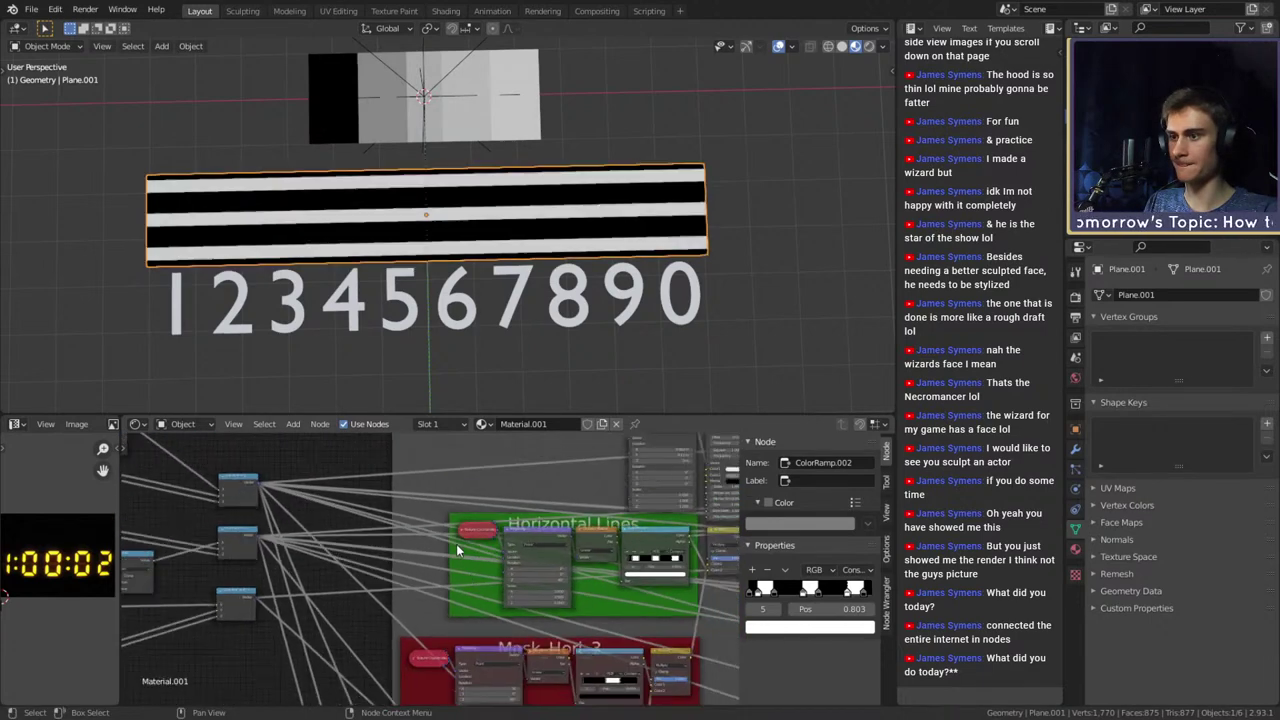
# Link a shared Combine XYZ vector to the Location input of the Mapping node above the Horizontal Lines frame
pyautogui.moveTo(553, 475); pyautogui.dragTo(474, 526, button='middle')
pyautogui.scroll(4, 503, 515)
pyautogui.scroll(-2, 474, 526)
pyautogui.scroll(1, 285, 630)
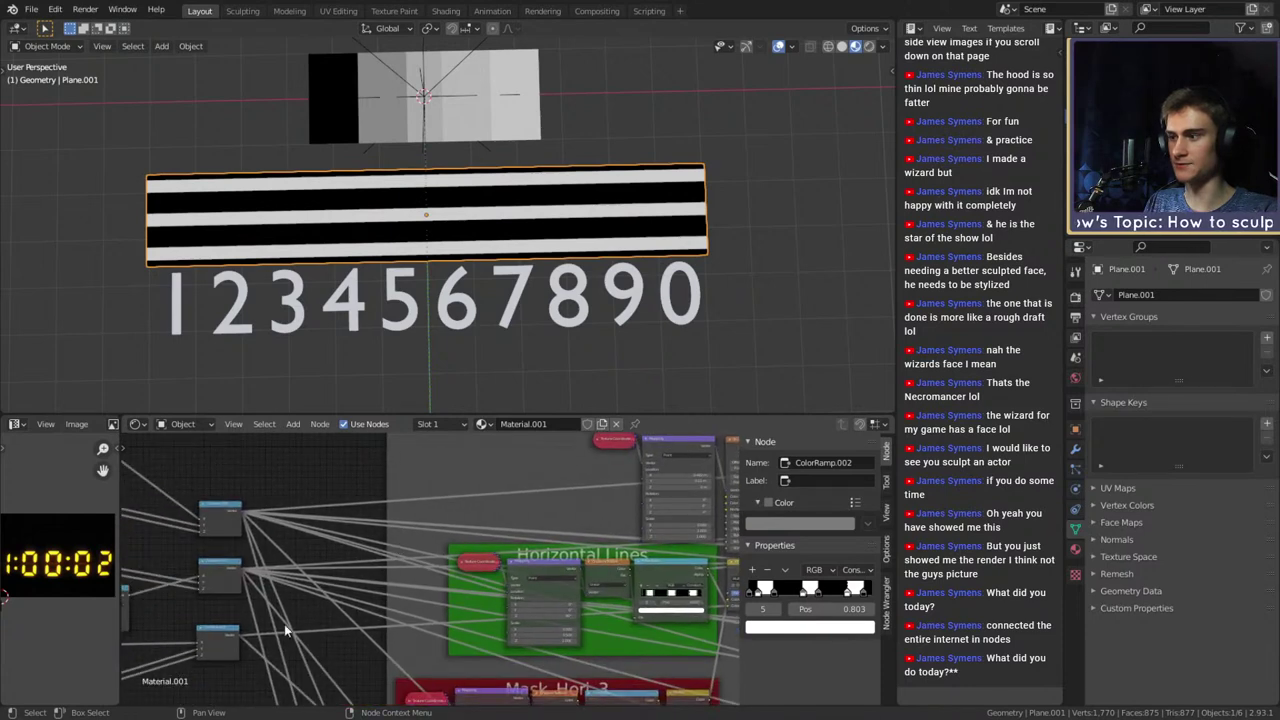
pyautogui.moveTo(639, 477); pyautogui.dragTo(638, 478)
pyautogui.scroll(-1, 513, 516)
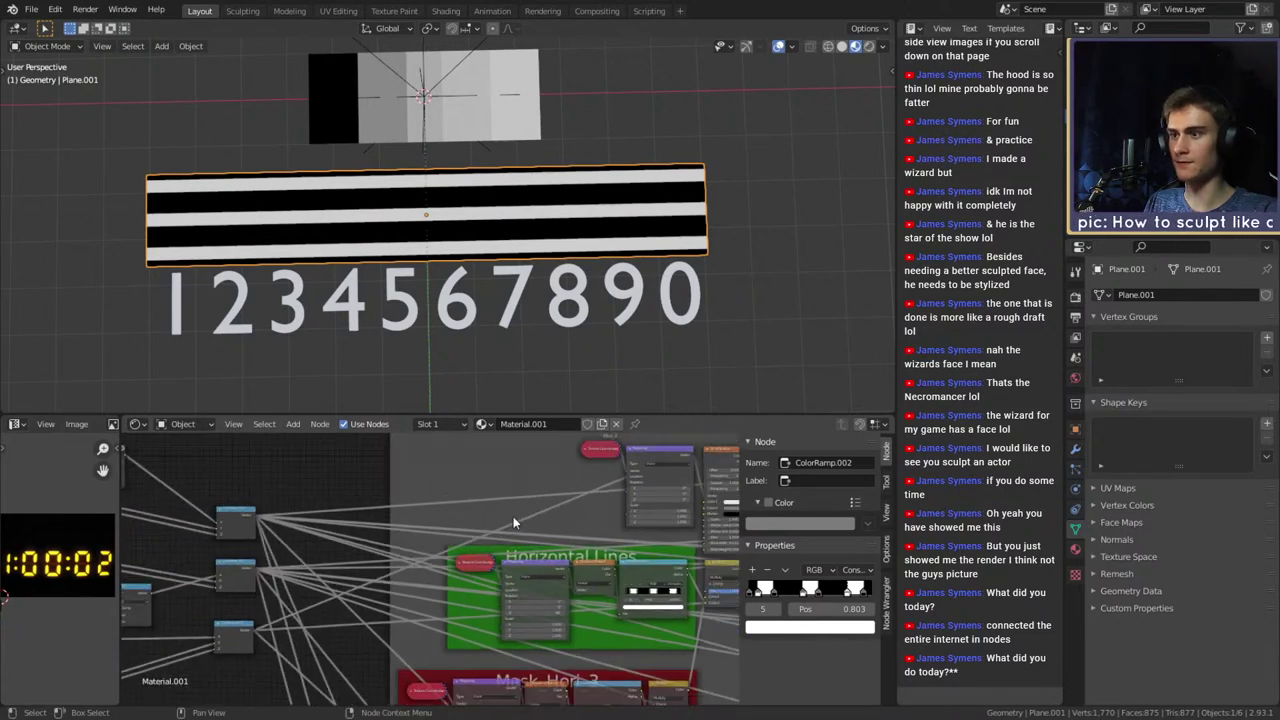
# Preview the Multiply mix node that outputs the Mask_Hori_3 frame on the plane
pyautogui.moveTo(436, 610); pyautogui.dragTo(400, 528, button='middle')
pyautogui.scroll(2, 440, 572)
pyautogui.moveTo(391, 577); pyautogui.dragTo(296, 592, button='middle')
pyautogui.scroll(-4, 584, 608)
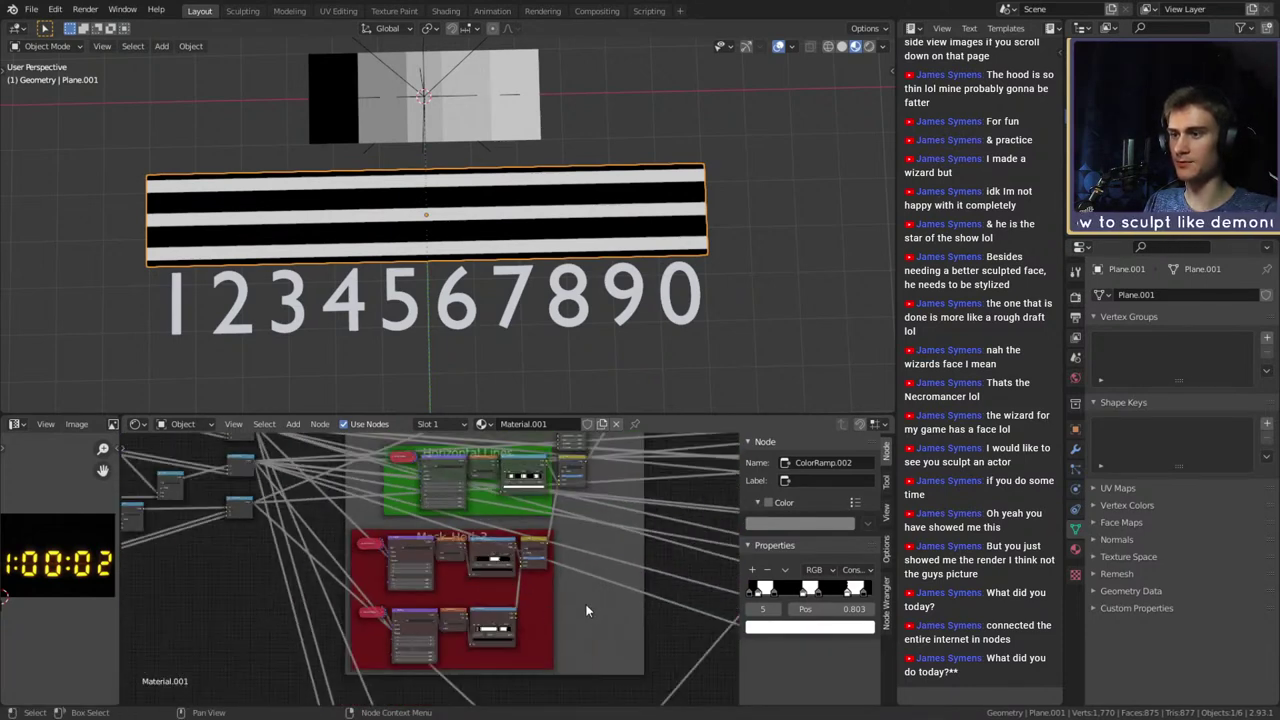
pyautogui.scroll(-4, 532, 610)
pyautogui.moveTo(570, 614); pyautogui.dragTo(410, 598, button='middle')
pyautogui.moveTo(632, 646); pyautogui.dragTo(456, 652, button='middle')
pyautogui.scroll(5, 456, 652)
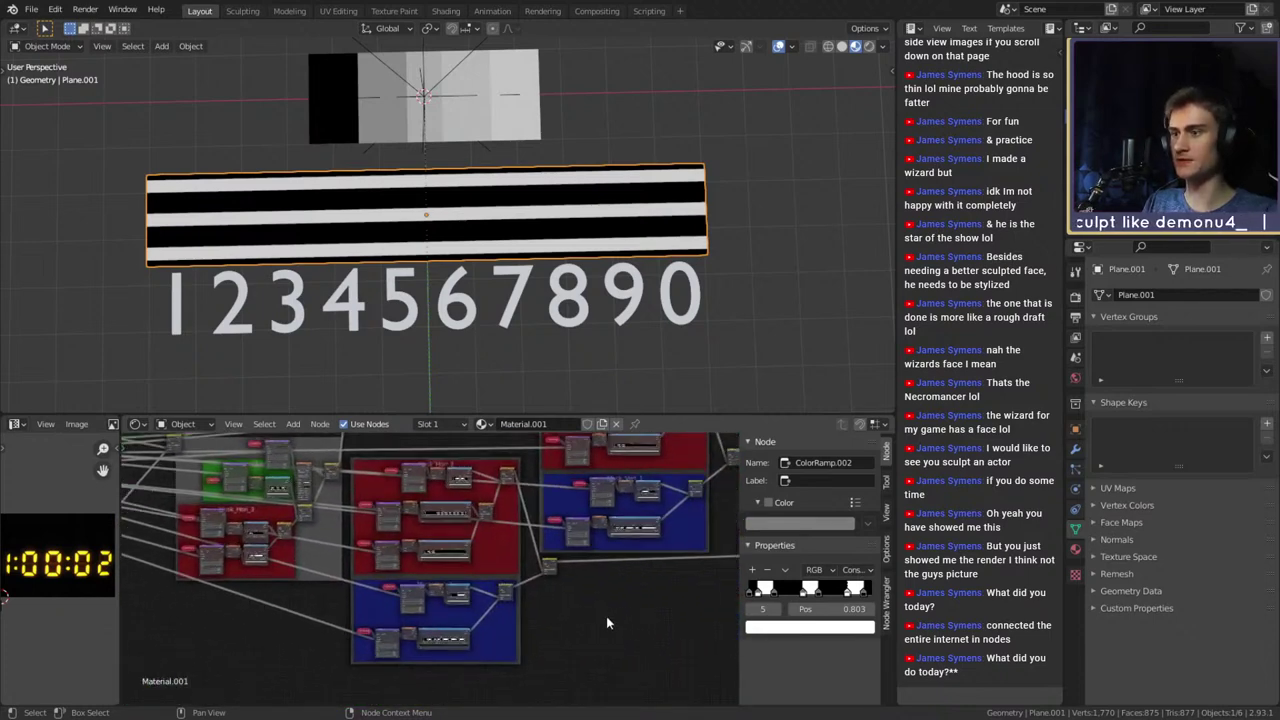
pyautogui.scroll(-4, 555, 624)
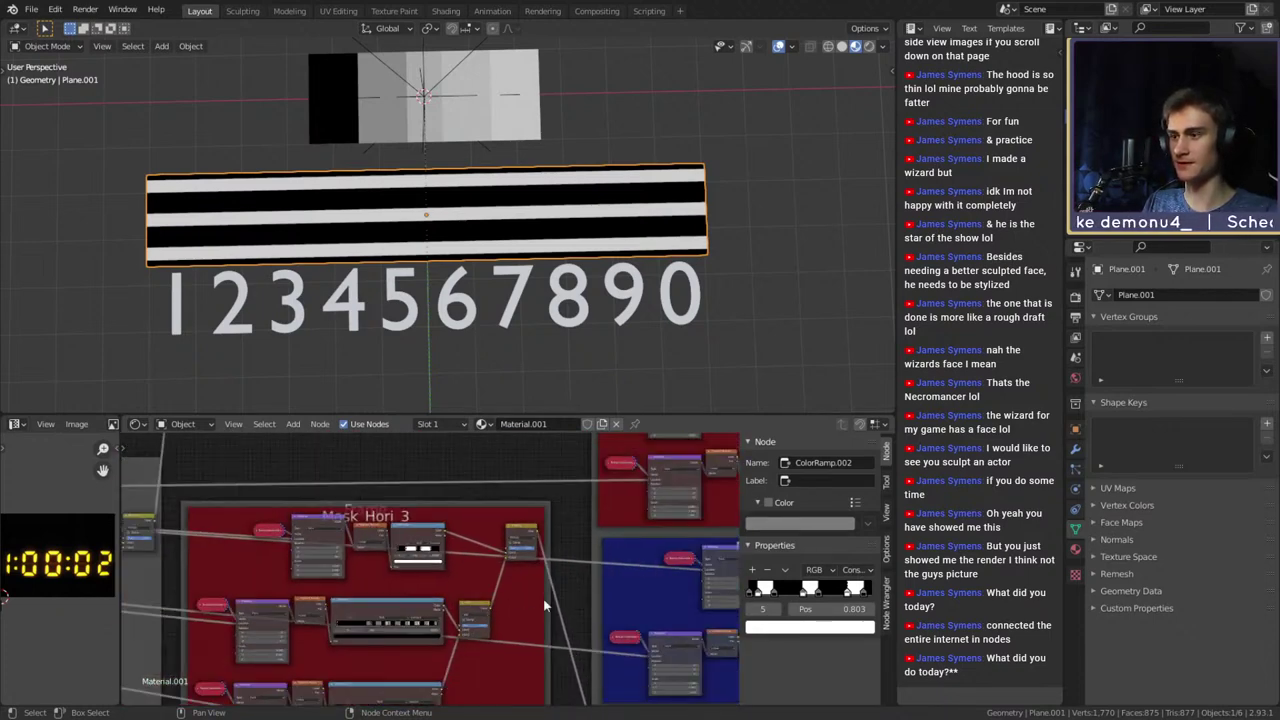
pyautogui.scroll(3, 432, 590)
pyautogui.scroll(4, 432, 590)
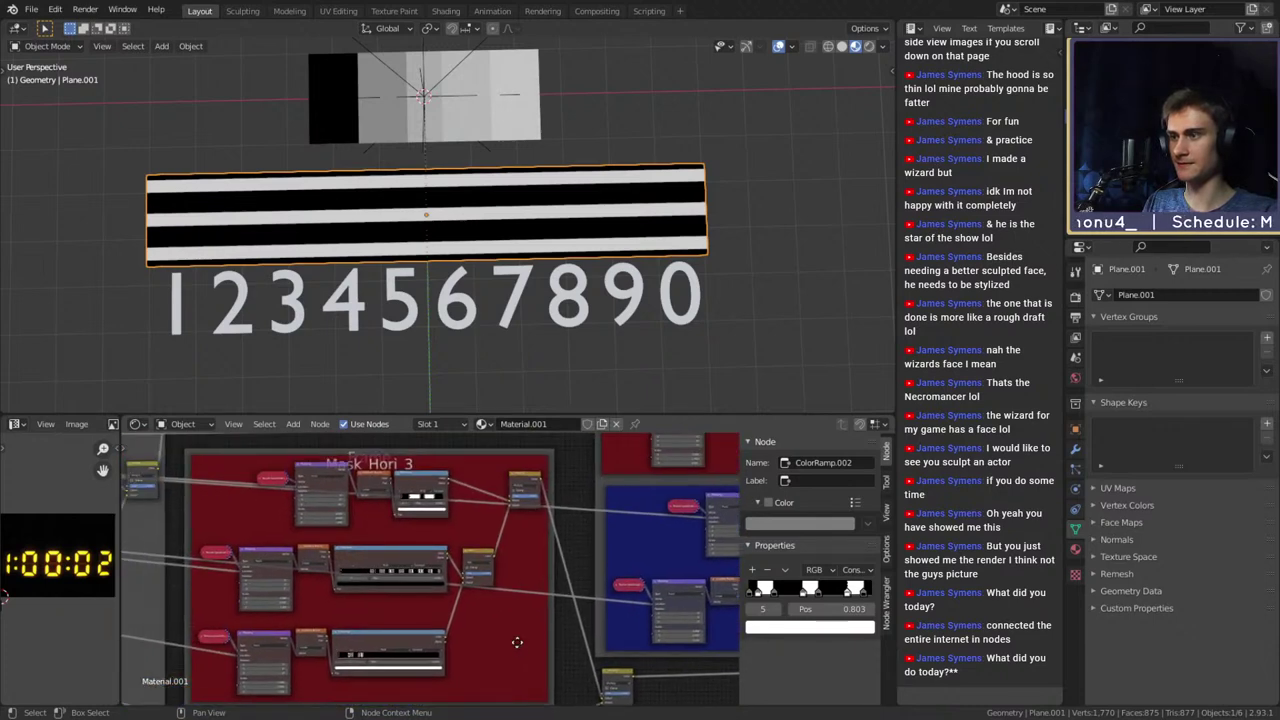
pyautogui.click(451, 582)
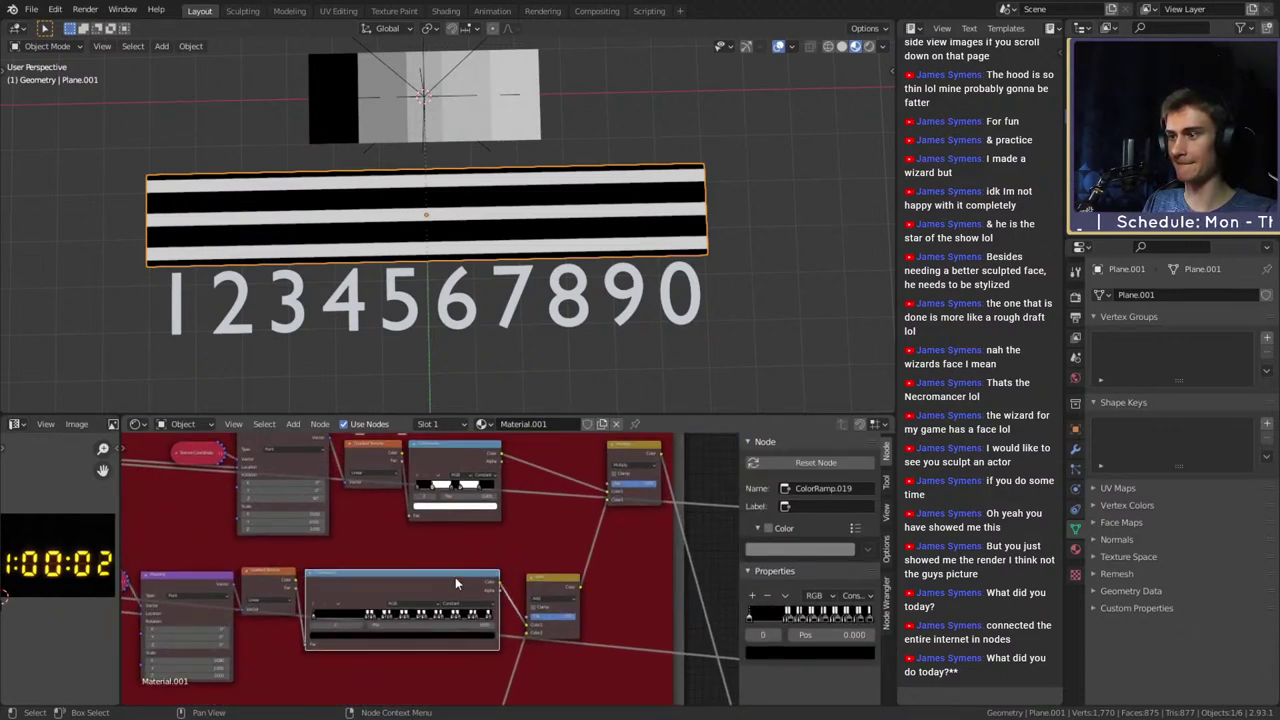
pyautogui.moveTo(634, 476); pyautogui.dragTo(568, 524, button='middle')
pyautogui.click(567, 501)
pyautogui.keyDown('ctrl'); pyautogui.keyDown('shift'); pyautogui.click(567, 501); pyautogui.keyUp('shift'); pyautogui.keyUp('ctrl')
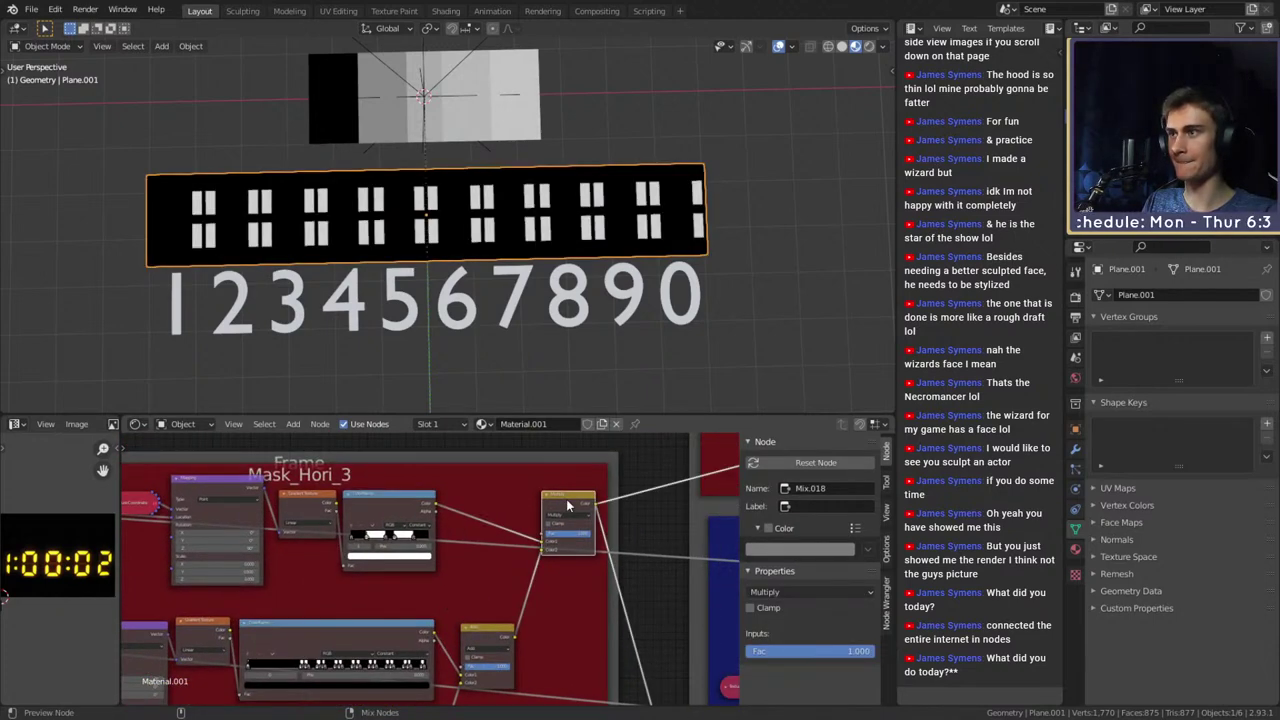
# Disconnect the shared vector from the Location input of the uppermost Mapping node in the Mask_Hori_3 frame
pyautogui.scroll(-4, 449, 583)
pyautogui.moveTo(449, 583); pyautogui.dragTo(579, 580, button='middle')
pyautogui.scroll(5, 461, 612)
pyautogui.moveTo(461, 614); pyautogui.dragTo(549, 539, button='middle')
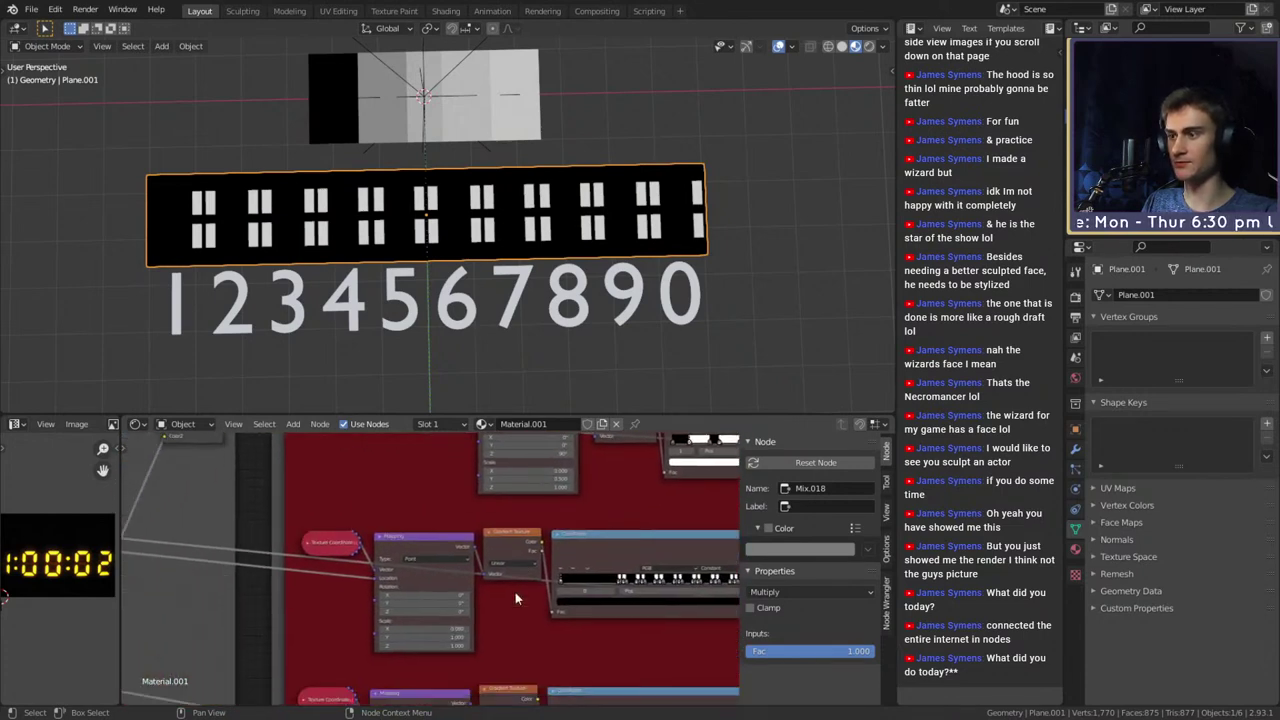
pyautogui.scroll(6, 524, 599)
pyautogui.scroll(-7, 493, 503)
pyautogui.moveTo(620, 494); pyautogui.dragTo(588, 582, button='middle')
pyautogui.scroll(6, 434, 550)
pyautogui.moveTo(434, 543); pyautogui.dragTo(440, 568, button='middle')
pyautogui.moveTo(482, 503); pyautogui.dragTo(404, 533)
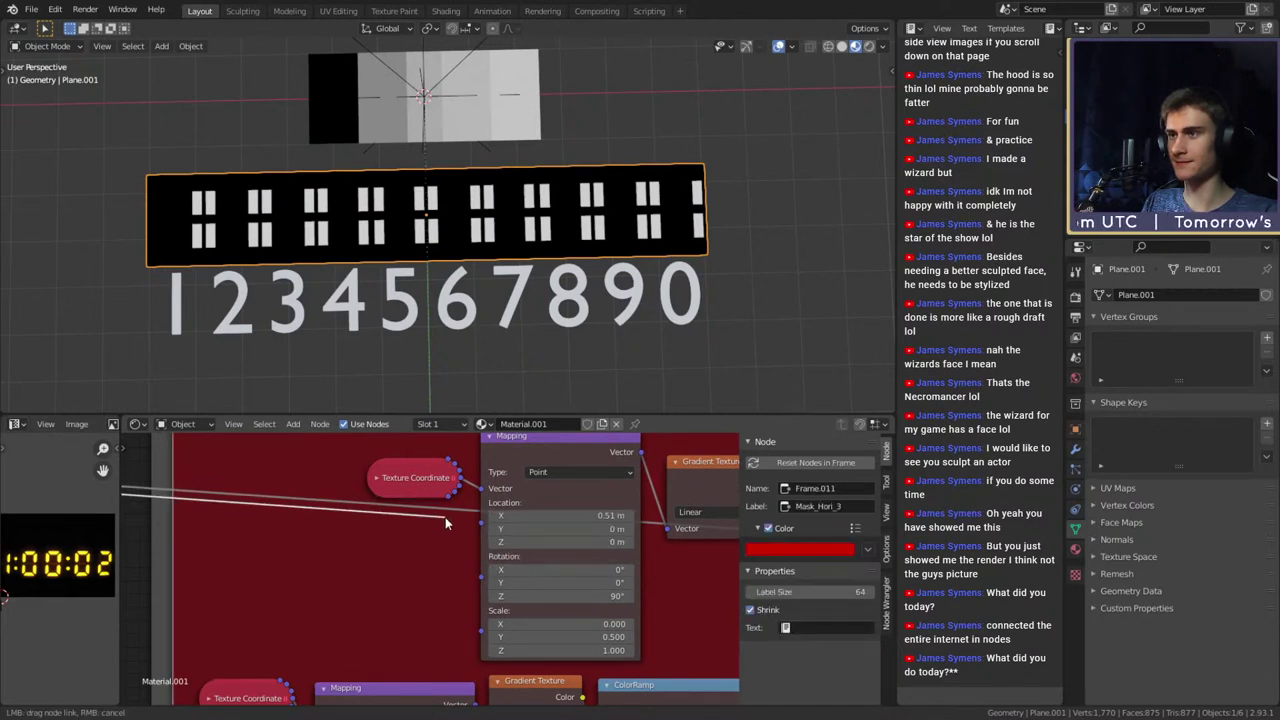
pyautogui.moveTo(445, 517); pyautogui.dragTo(445, 517)
# Test the uppermost Mask_Hori_3 Mapping by raising Location X and returning it to 0.51 m, and raising Location Y to 0.2 m
pyautogui.moveTo(633, 558); pyautogui.dragTo(535, 577, button='middle')
pyautogui.scroll(3, 535, 577)
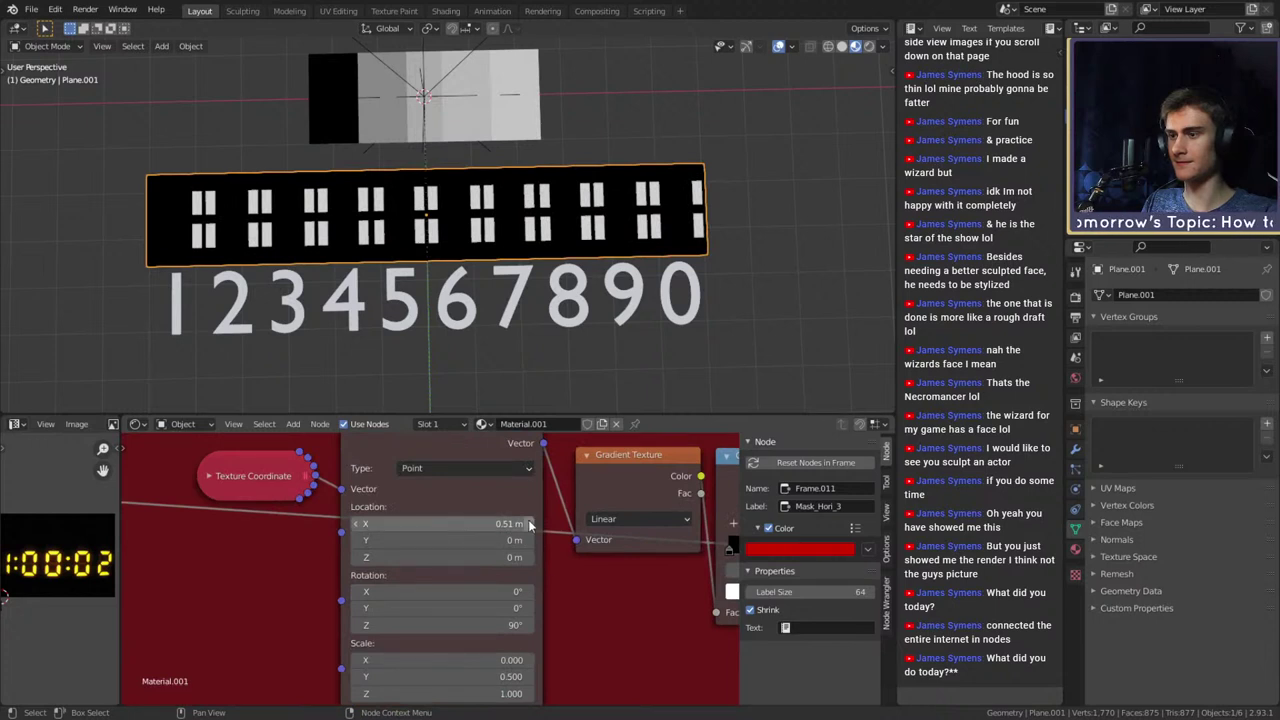
pyautogui.click(530, 528)
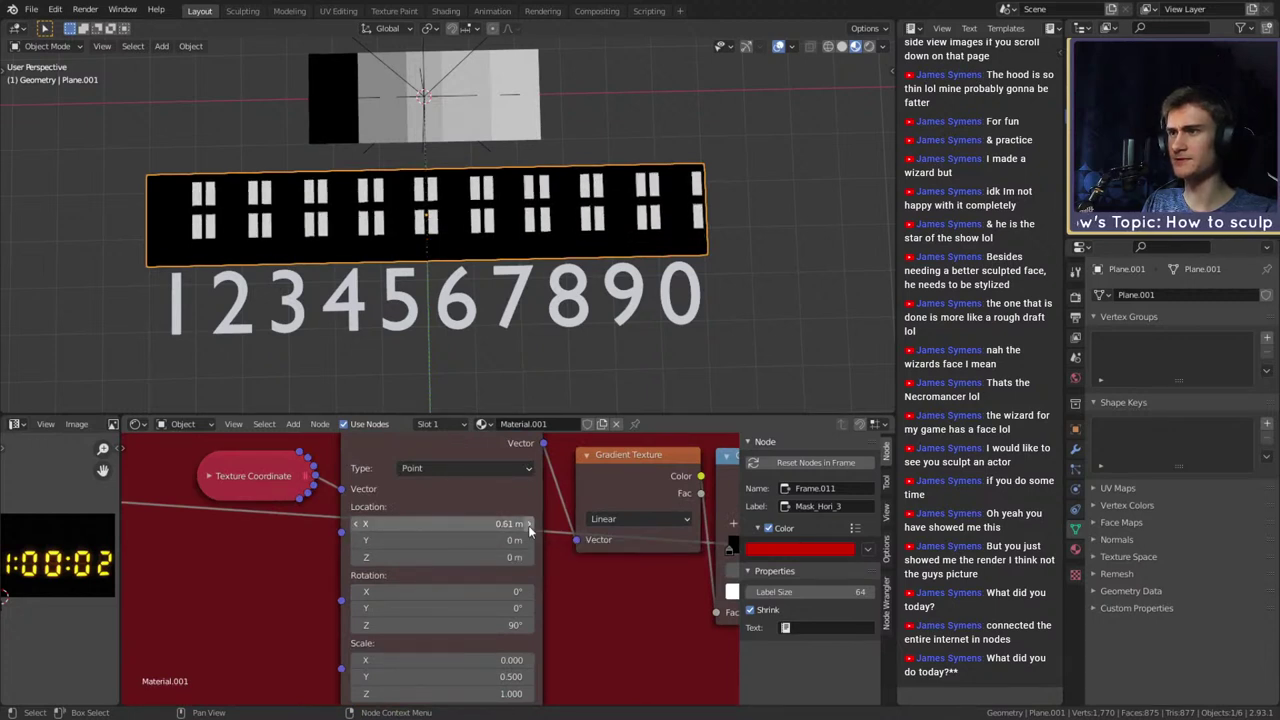
pyautogui.click(530, 528)
pyautogui.click(357, 526)
pyautogui.click(357, 526)
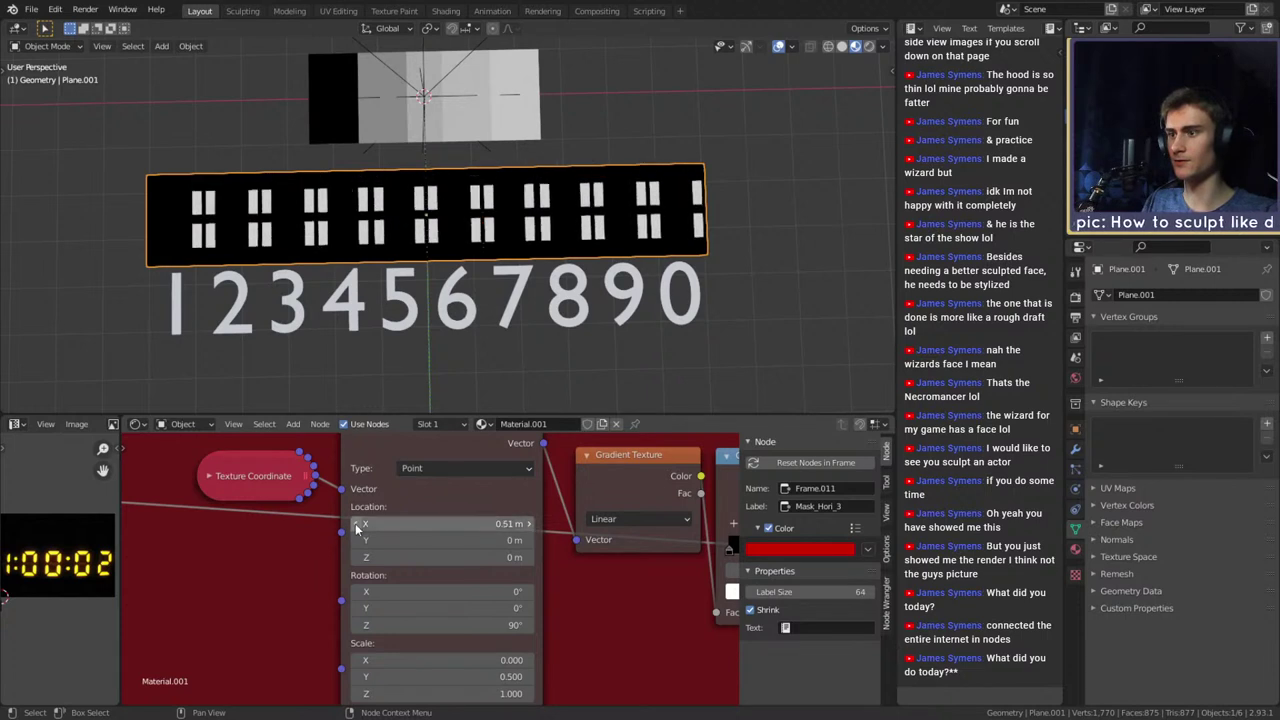
pyautogui.click(530, 544)
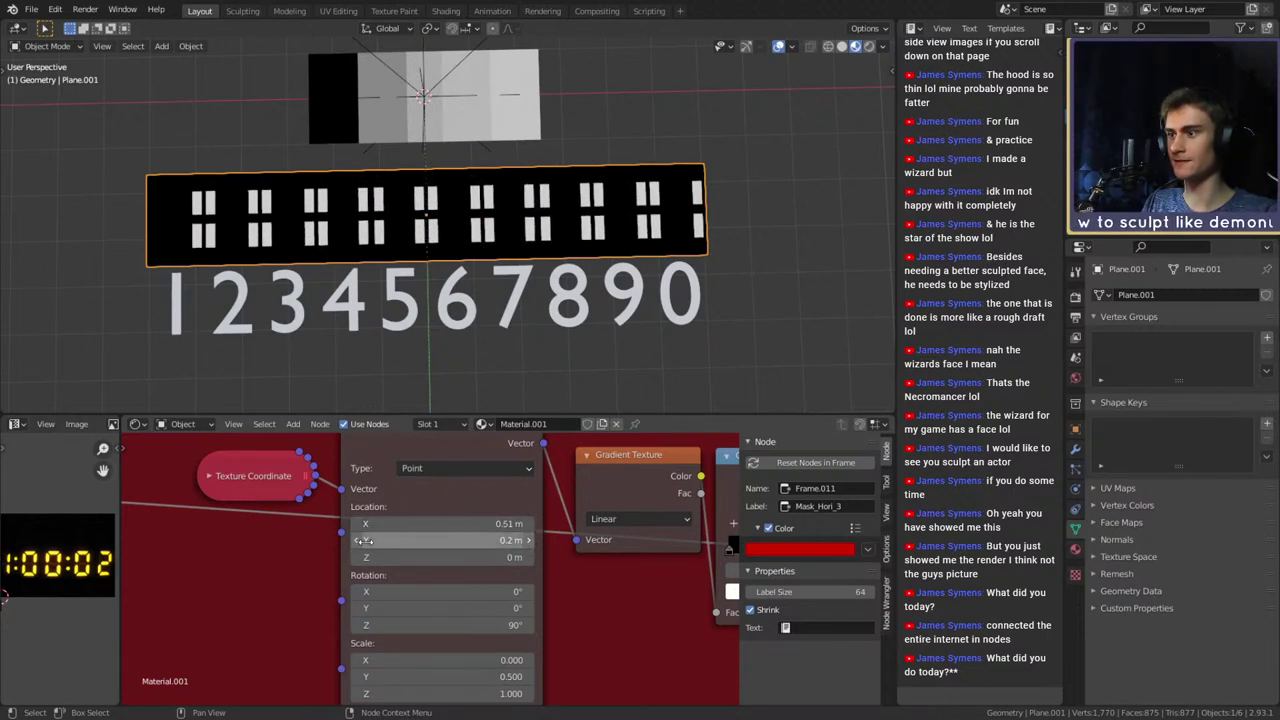
# Disconnect the shared vectors from the Location inputs of the two lower Mapping nodes in the Mask_Hori_3 frame
pyautogui.scroll(-4, 602, 636)
pyautogui.moveTo(558, 622); pyautogui.dragTo(649, 517, button='middle')
pyautogui.scroll(1, 390, 592)
pyautogui.moveTo(367, 577); pyautogui.dragTo(545, 630)
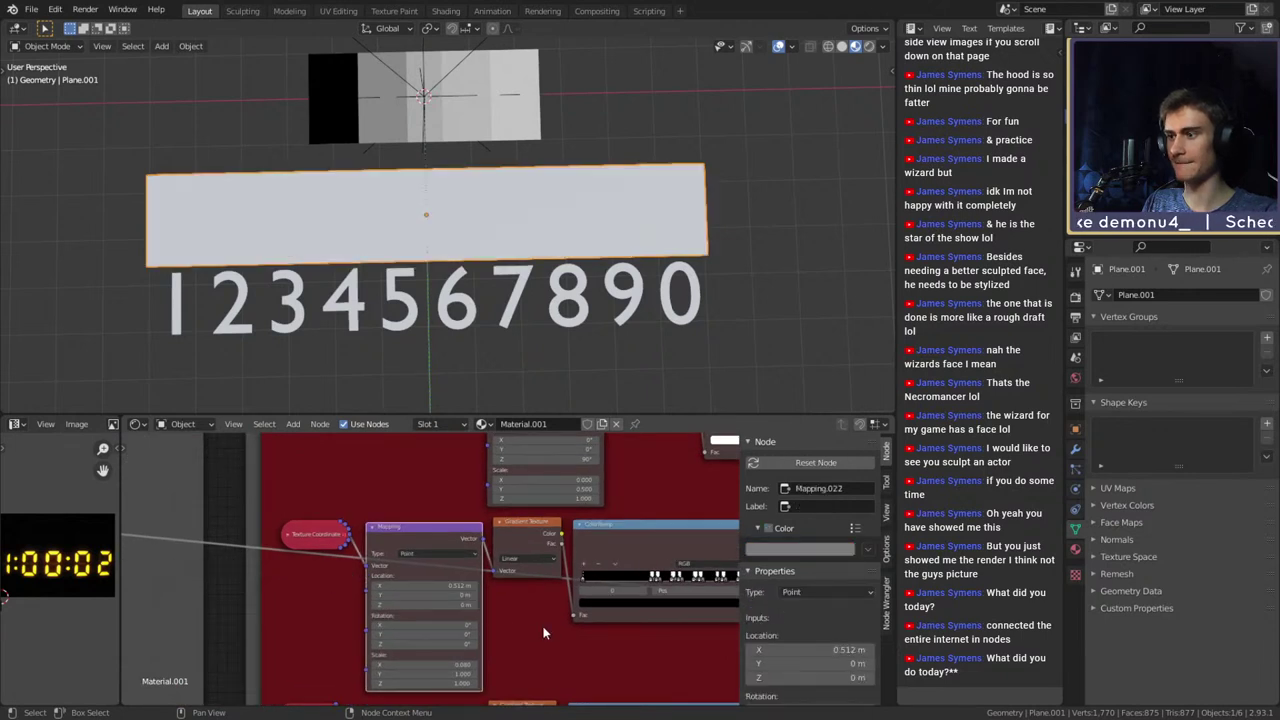
pyautogui.scroll(5, 544, 614)
pyautogui.moveTo(496, 588); pyautogui.dragTo(534, 632)
pyautogui.scroll(-3, 540, 628)
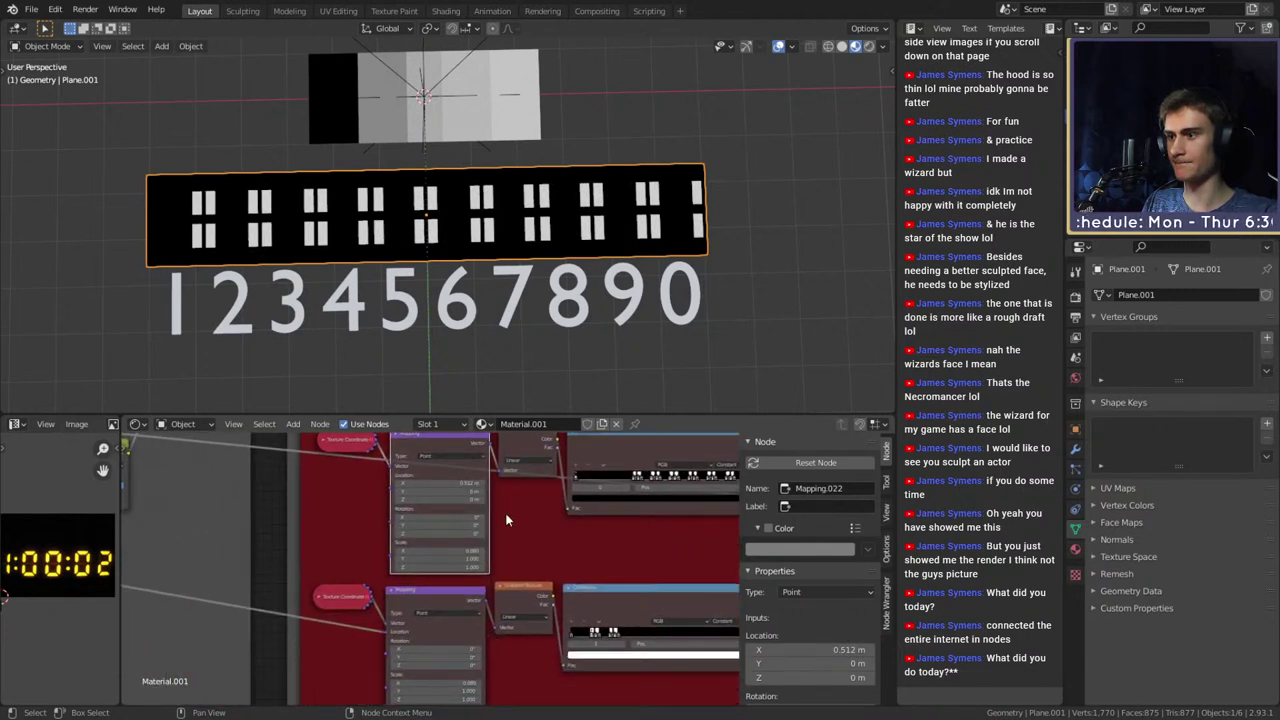
pyautogui.moveTo(387, 633); pyautogui.dragTo(356, 635)
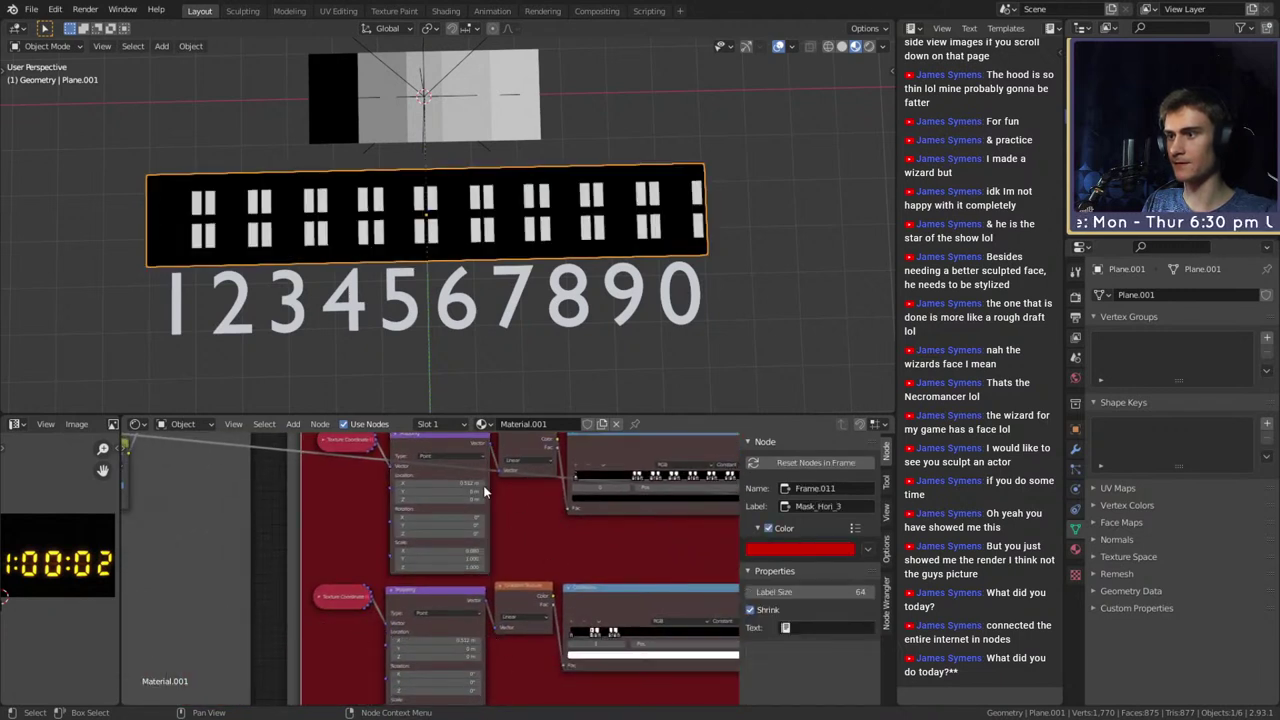
# Test Location X on both lower Mask_Hori_3 Mapping nodes by raising each to about 0.71 m and returning it to 0.512 m
pyautogui.moveTo(484, 484); pyautogui.dragTo(505, 484)
pyautogui.write('0.713 m')
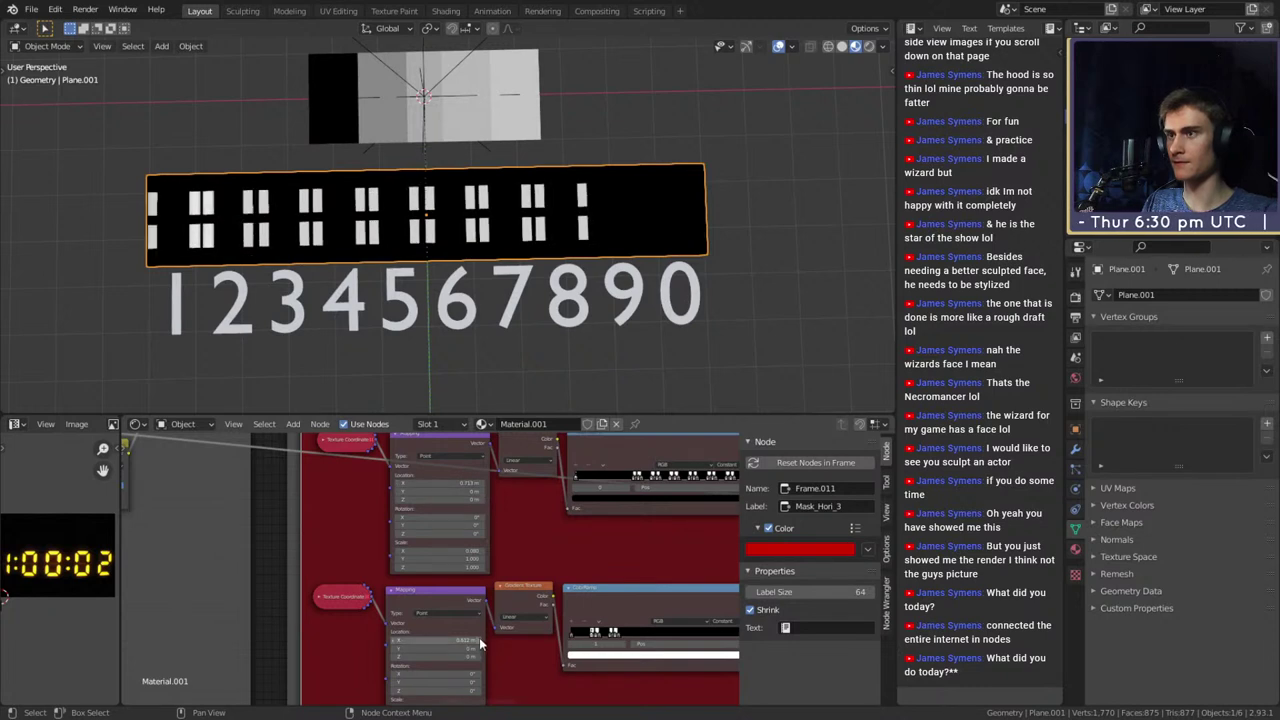
pyautogui.click(393, 641)
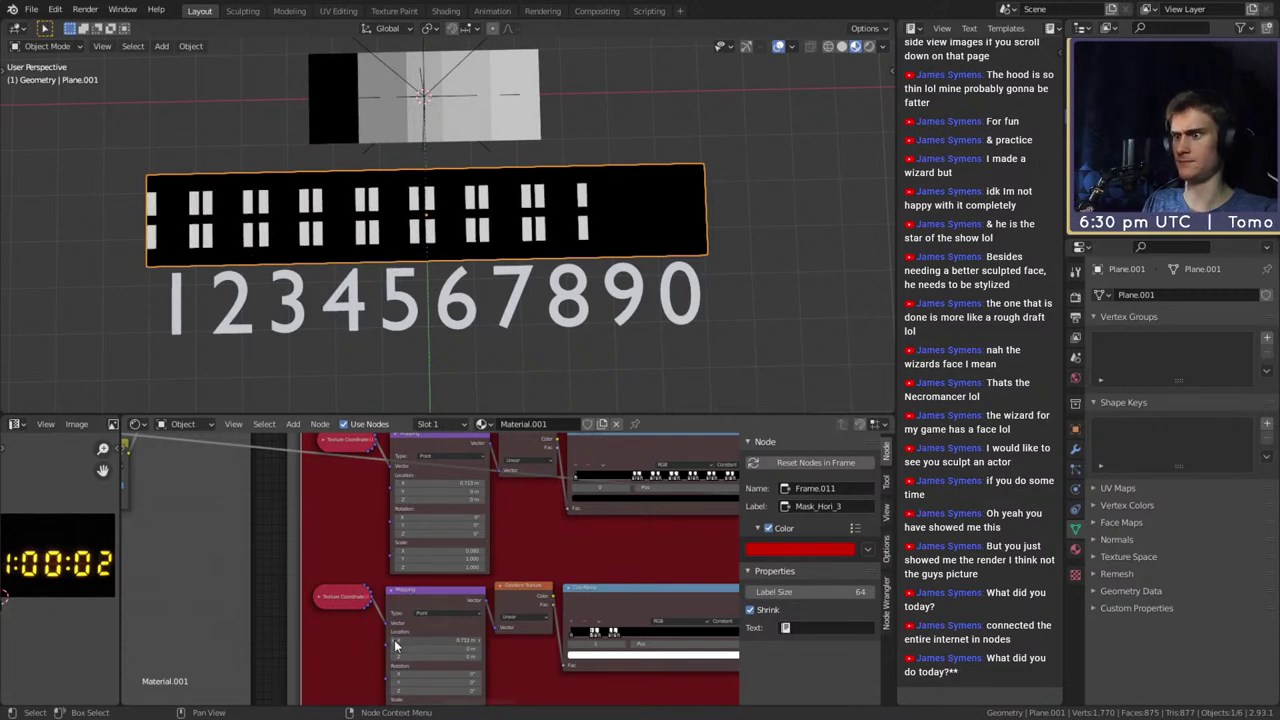
pyautogui.click(393, 641)
pyautogui.click(397, 484)
pyautogui.click(397, 484)
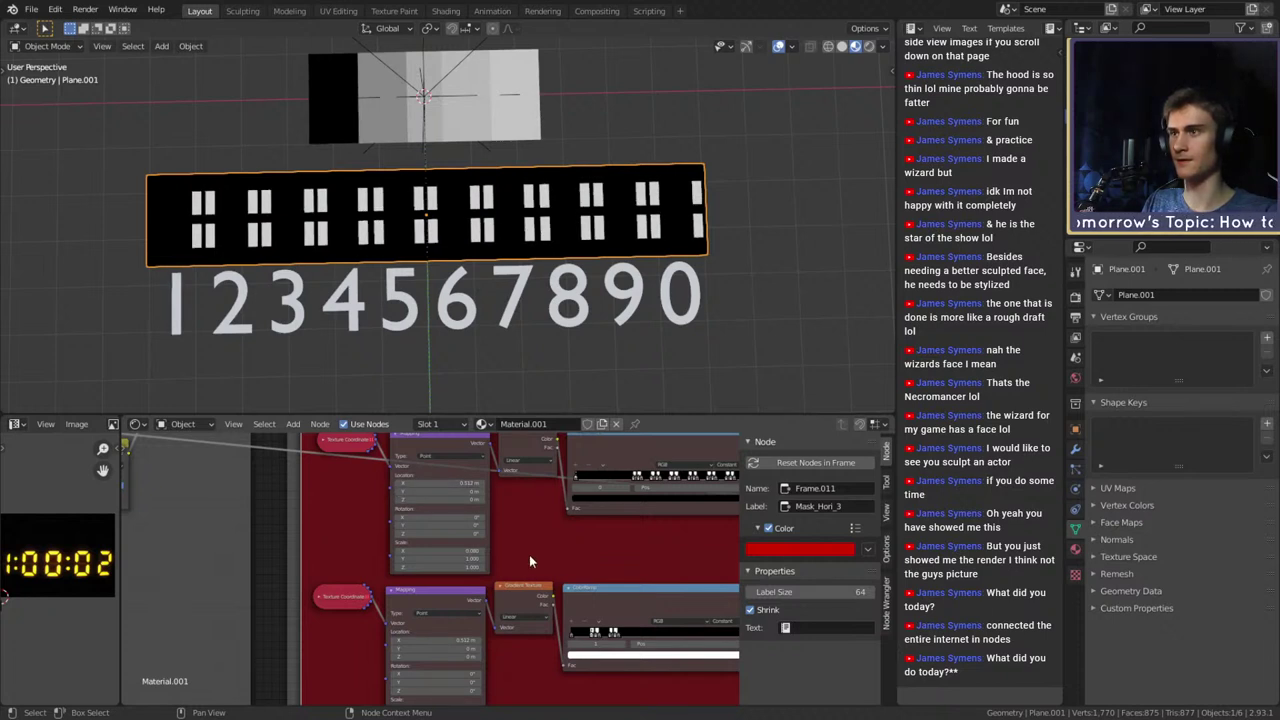
# Preview the middle ColorRamp in Mask_Hori_3 and test its Mapping's Location X by raising it and returning it to 0.512 m
pyautogui.scroll(-3, 529, 560)
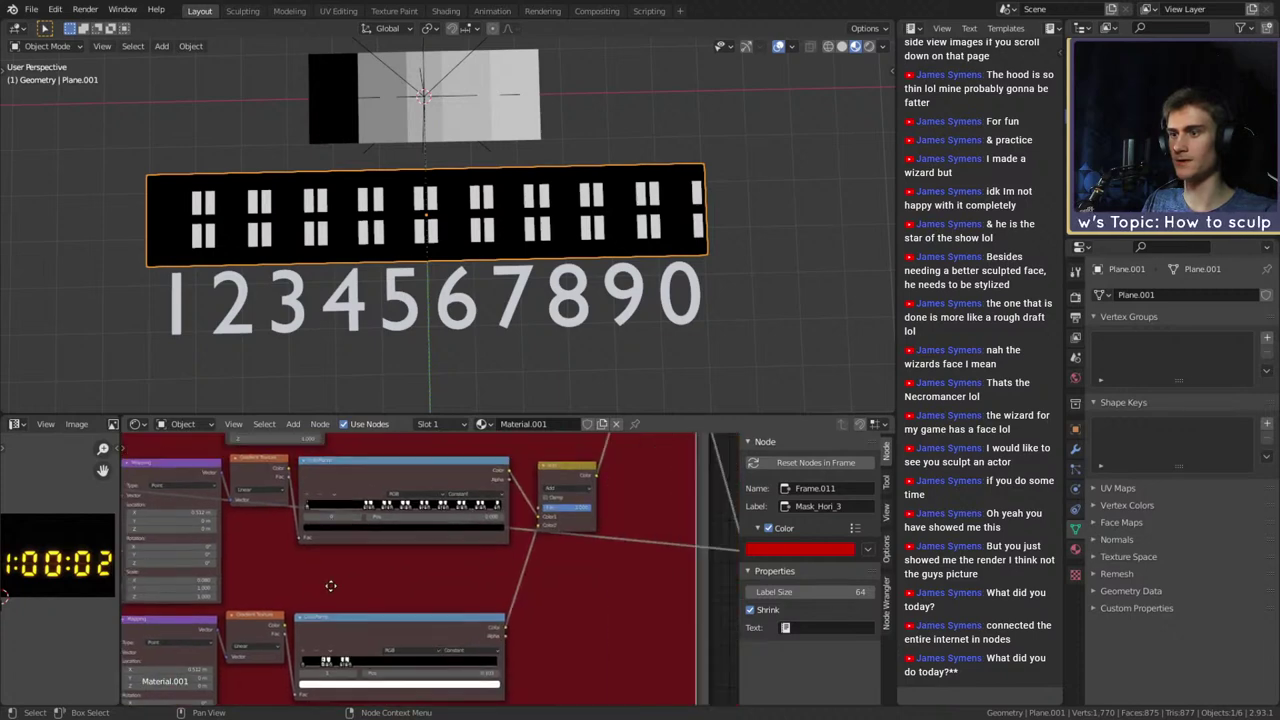
pyautogui.moveTo(471, 606); pyautogui.dragTo(580, 626, button='middle')
pyautogui.scroll(1, 580, 630)
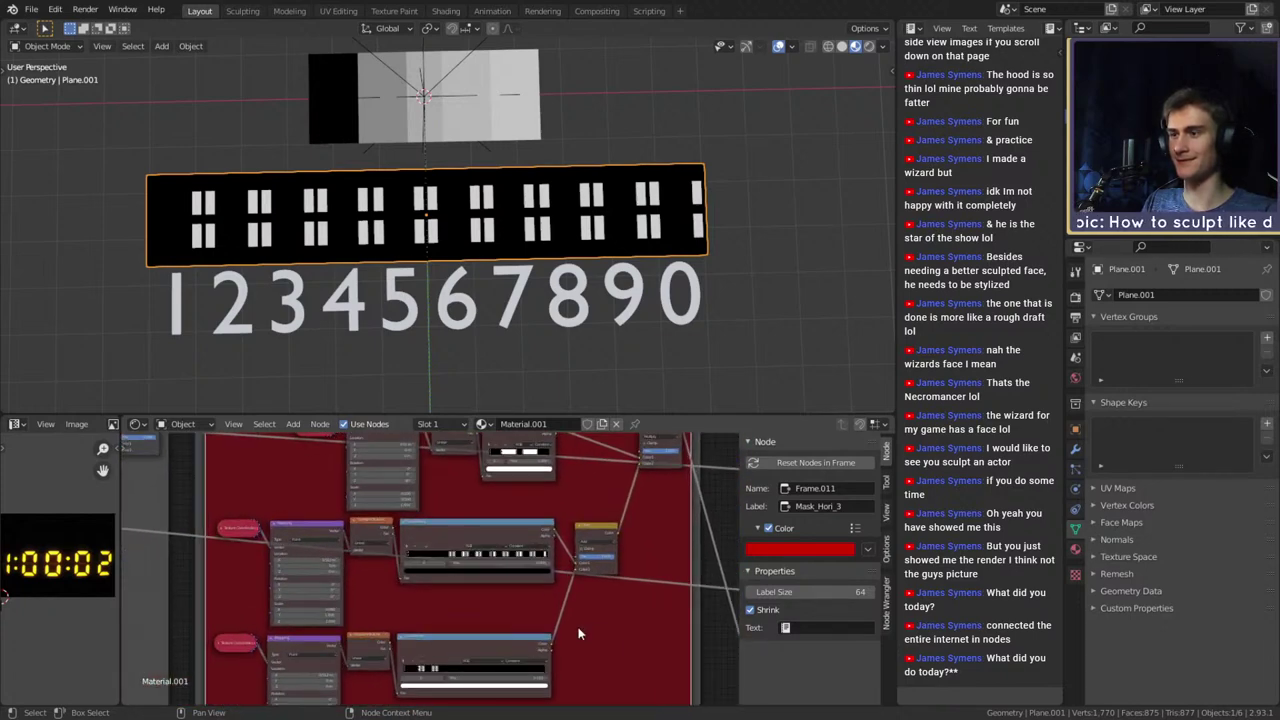
pyautogui.keyDown('ctrl'); pyautogui.keyDown('shift'); pyautogui.click(516, 527); pyautogui.keyUp('shift'); pyautogui.keyUp('ctrl')
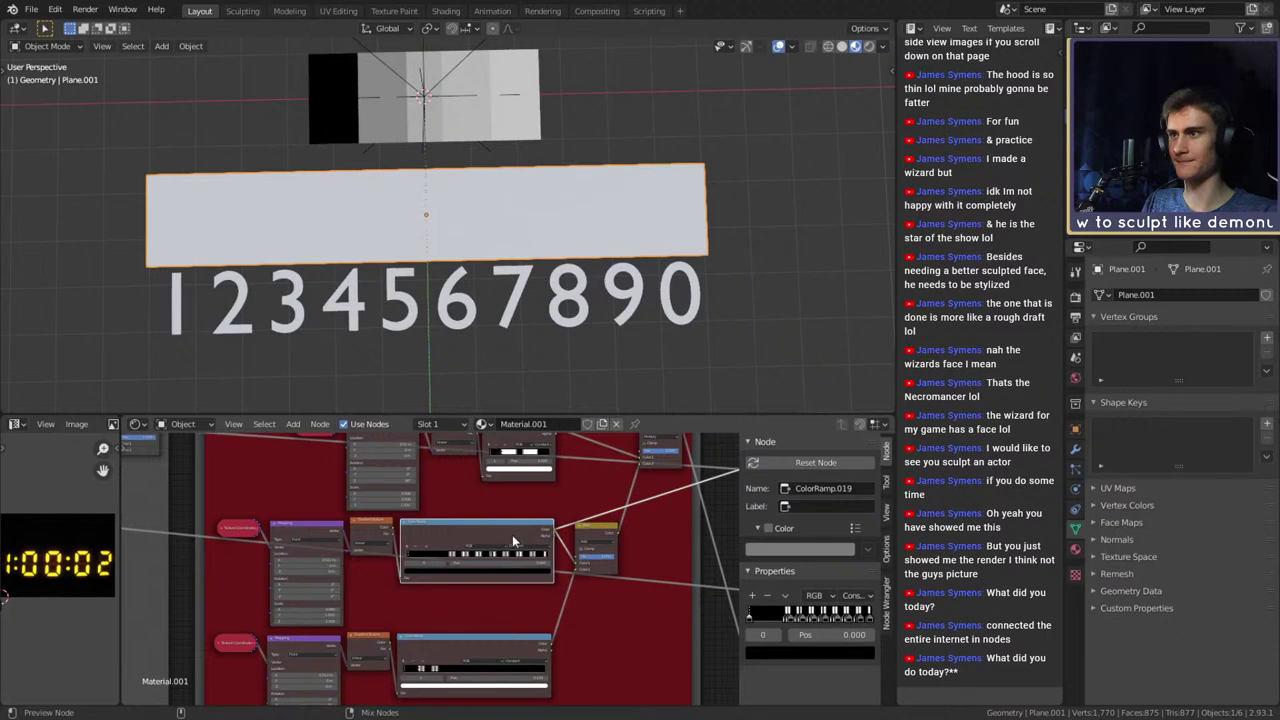
pyautogui.moveTo(437, 608); pyautogui.dragTo(556, 620, button='middle')
pyautogui.scroll(3, 495, 604)
pyautogui.moveTo(400, 558); pyautogui.dragTo(378, 556)
pyautogui.click(349, 560)
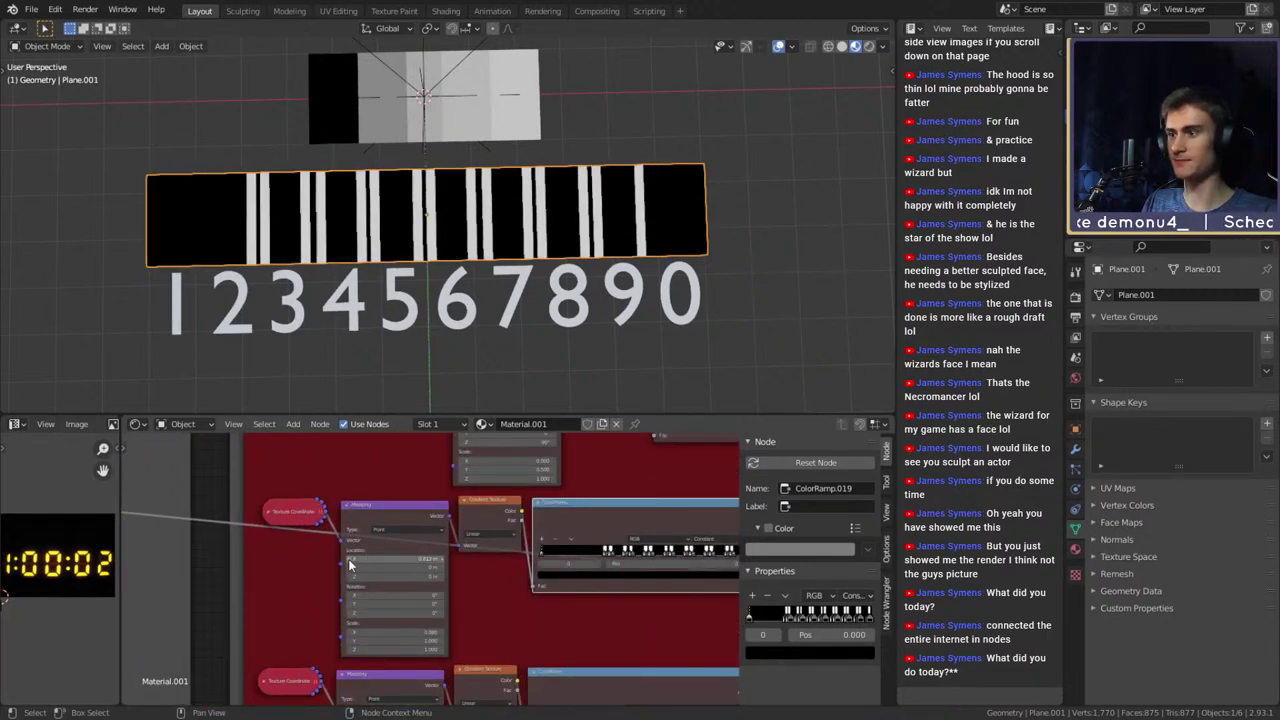
pyautogui.click(349, 560)
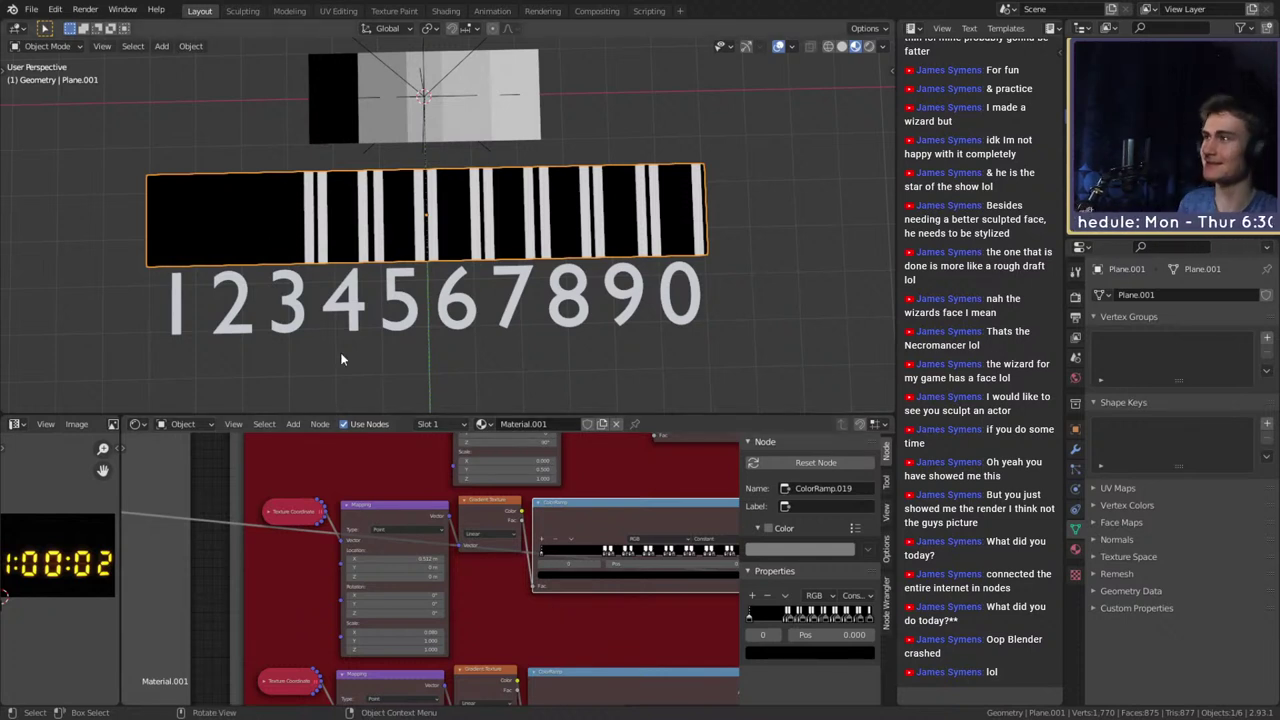
# Save the Blender file
pyautogui.click(31, 9)
pyautogui.click(48, 103)
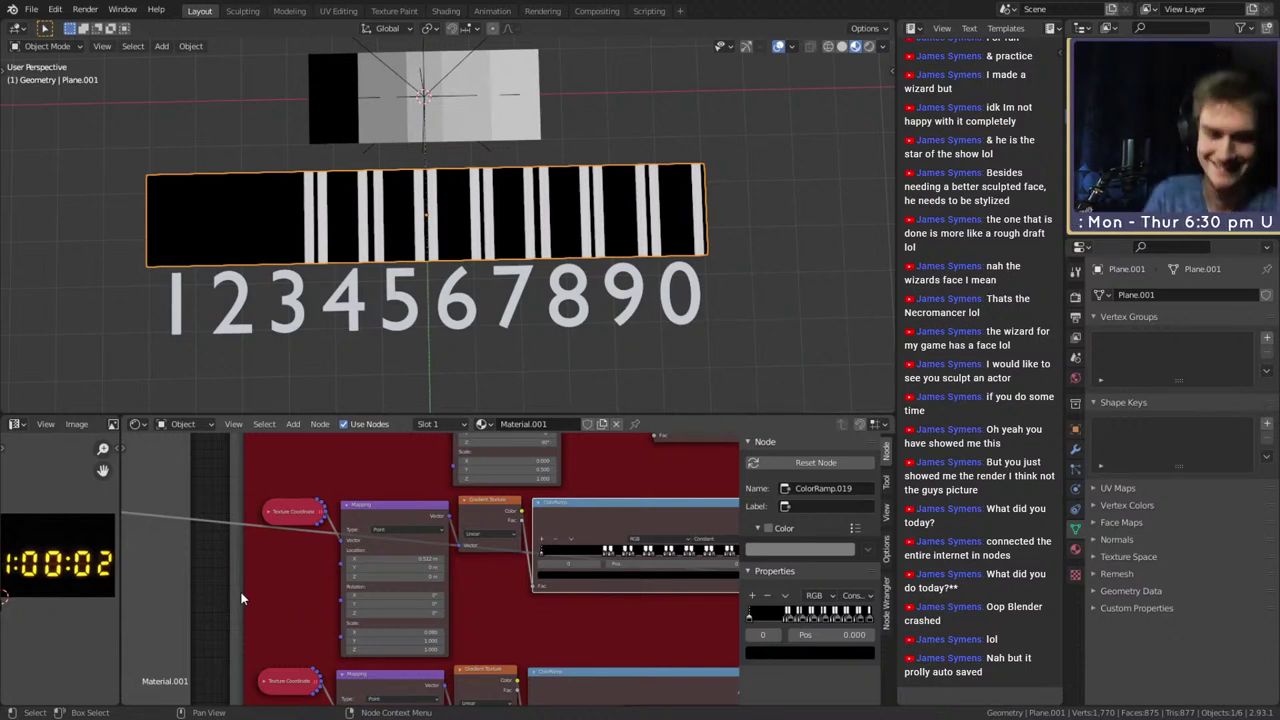
pyautogui.scroll(-3, 541, 270)
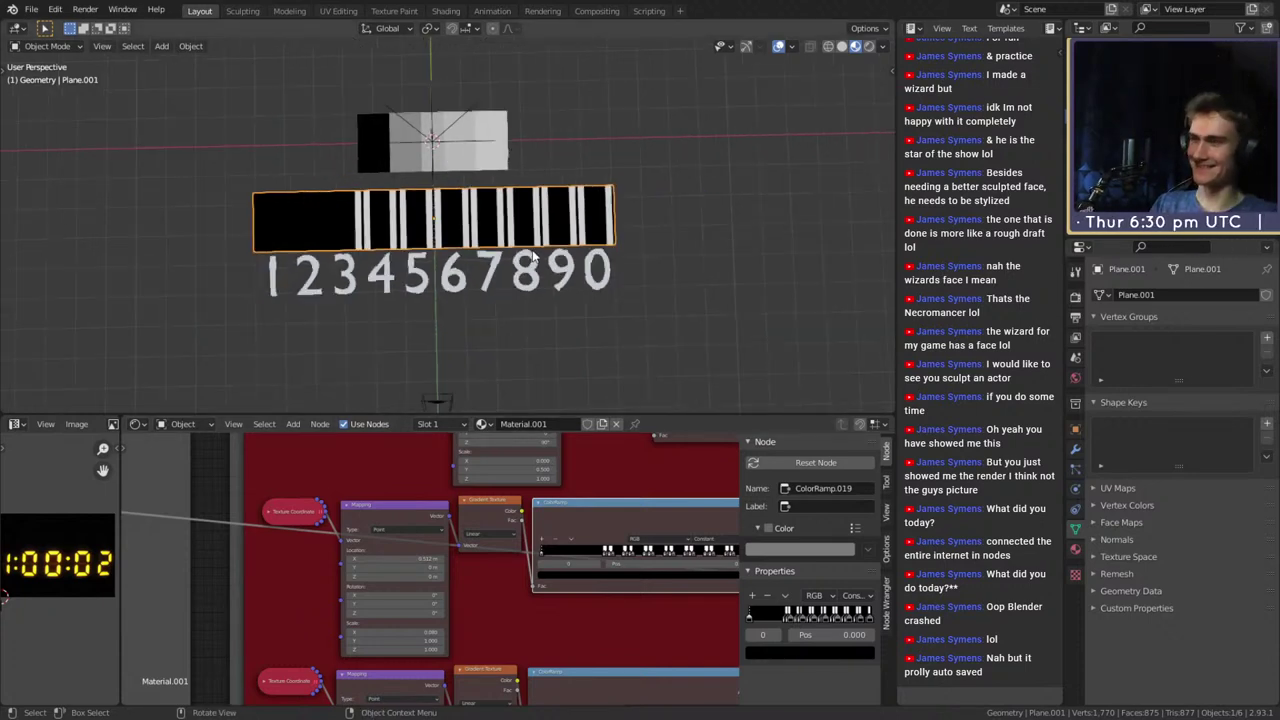
# Preview the final Mix node on the digit plane and look closely at the sliver beside the digit 6
pyautogui.scroll(-8, 539, 645)
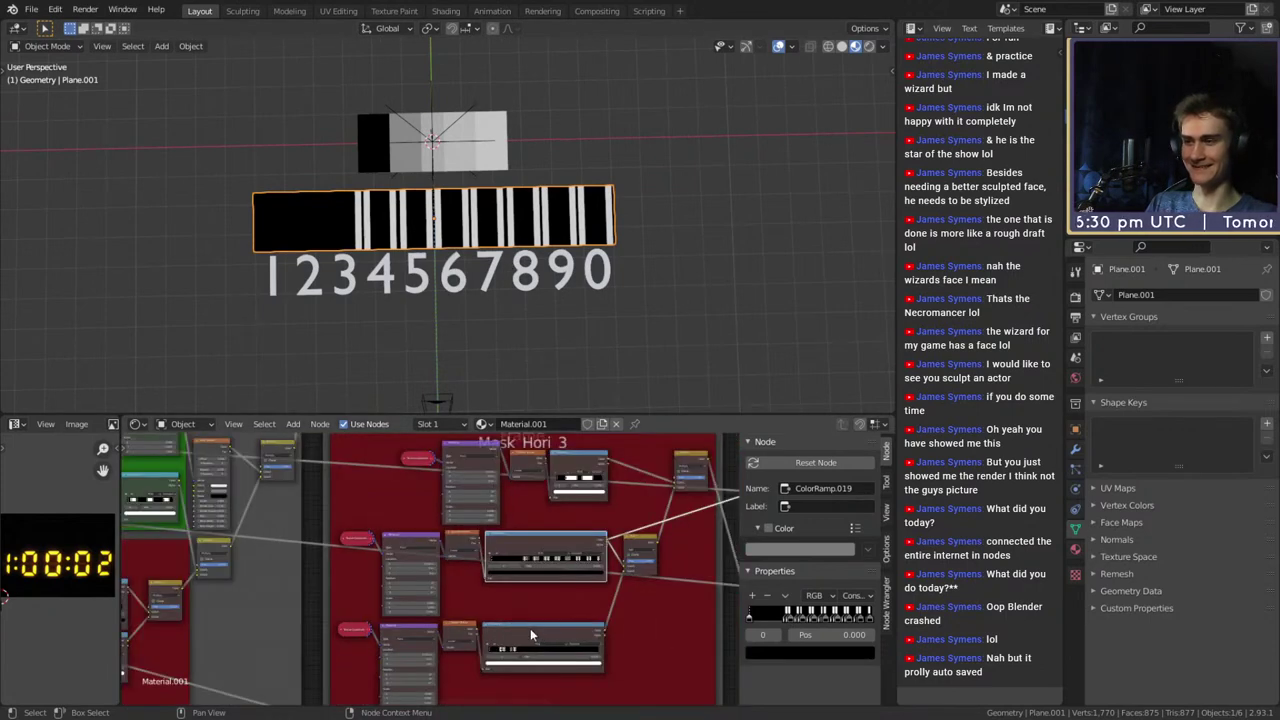
pyautogui.scroll(-1, 568, 649)
pyautogui.moveTo(562, 645); pyautogui.dragTo(699, 627, button='middle')
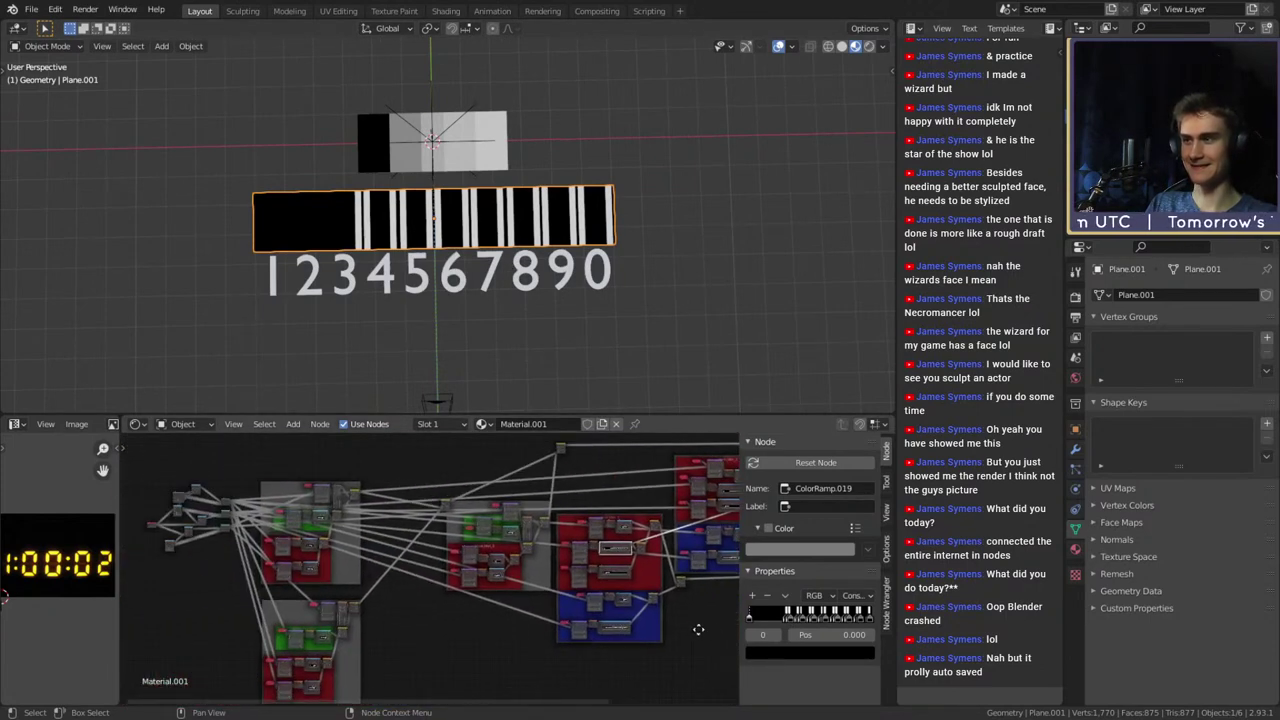
pyautogui.moveTo(525, 632); pyautogui.dragTo(371, 661, button='middle')
pyautogui.scroll(4, 478, 650)
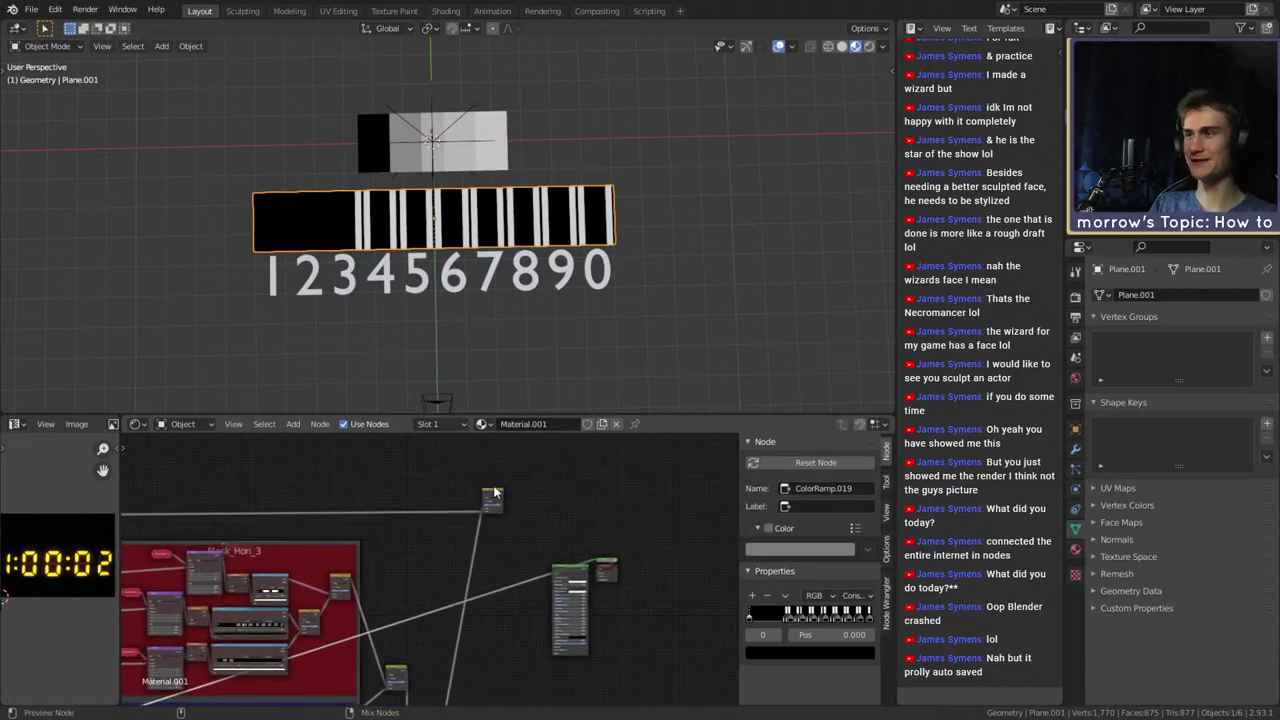
pyautogui.keyDown('ctrl'); pyautogui.keyDown('shift'); pyautogui.click(494, 497); pyautogui.keyUp('shift'); pyautogui.keyUp('ctrl')
pyautogui.scroll(5, 498, 219)
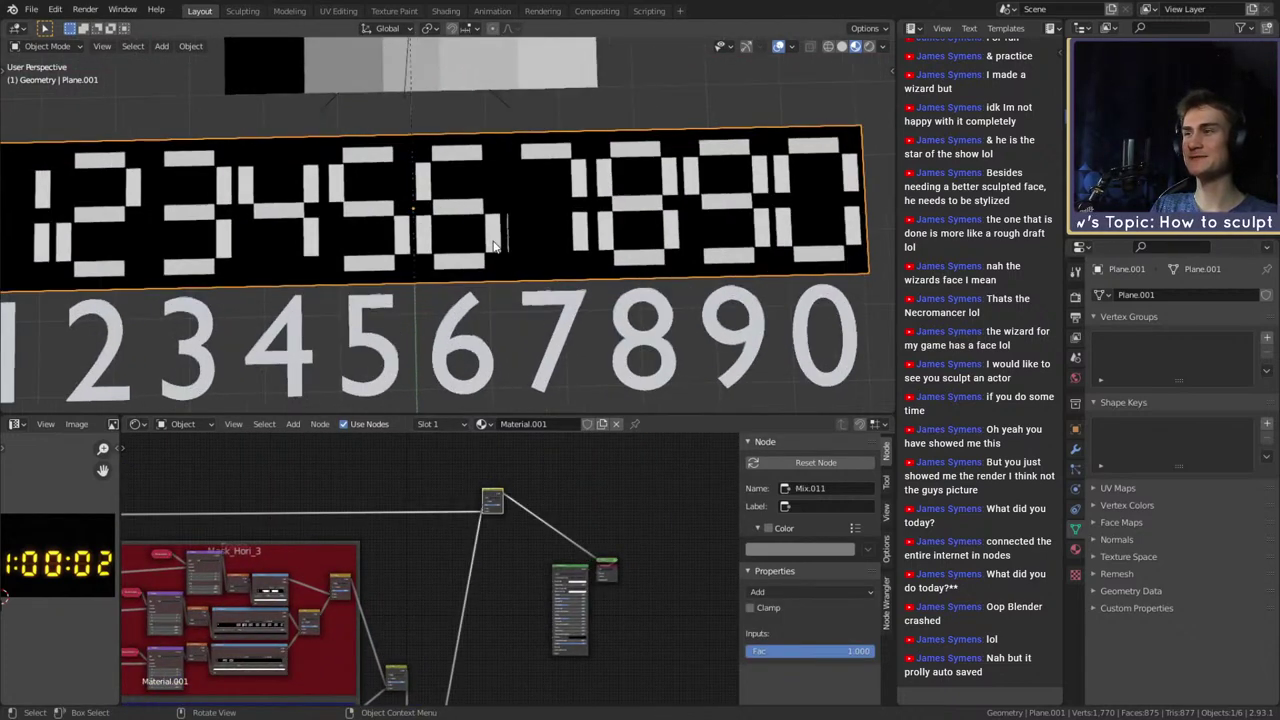
pyautogui.scroll(-1, 438, 566)
# Examine the Mapping nodes in the Mask_Hori_3 and Mask_Vert_1 frames for their Location links and values
pyautogui.scroll(-6, 438, 566)
pyautogui.moveTo(438, 566); pyautogui.dragTo(606, 441, button='middle')
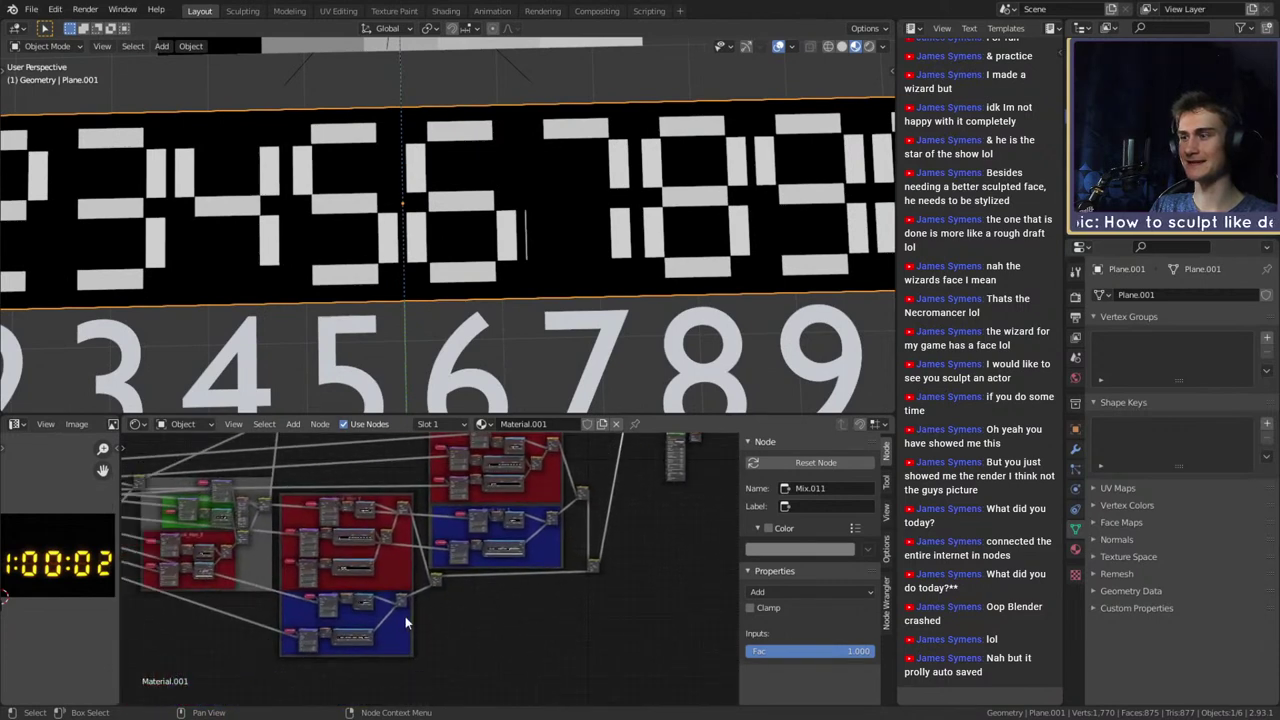
pyautogui.scroll(6, 404, 615)
pyautogui.moveTo(371, 597); pyautogui.dragTo(576, 631, button='middle')
pyautogui.scroll(8, 370, 592)
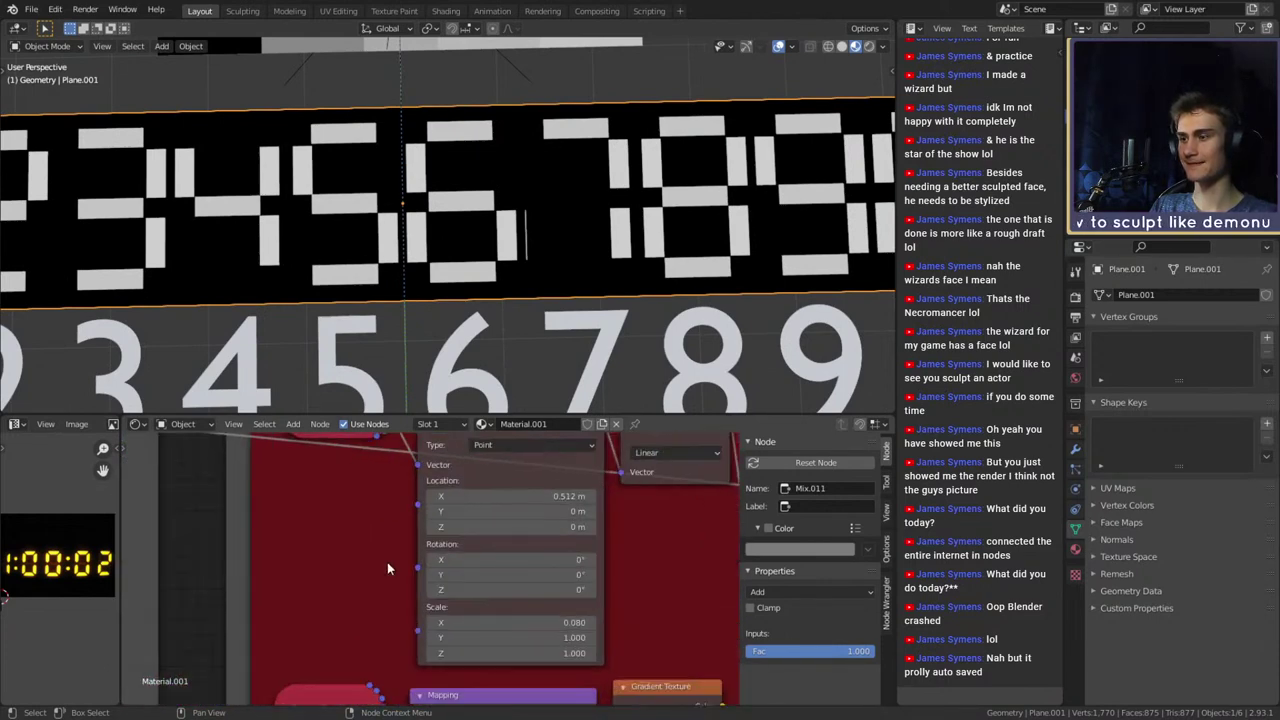
pyautogui.scroll(-4, 489, 643)
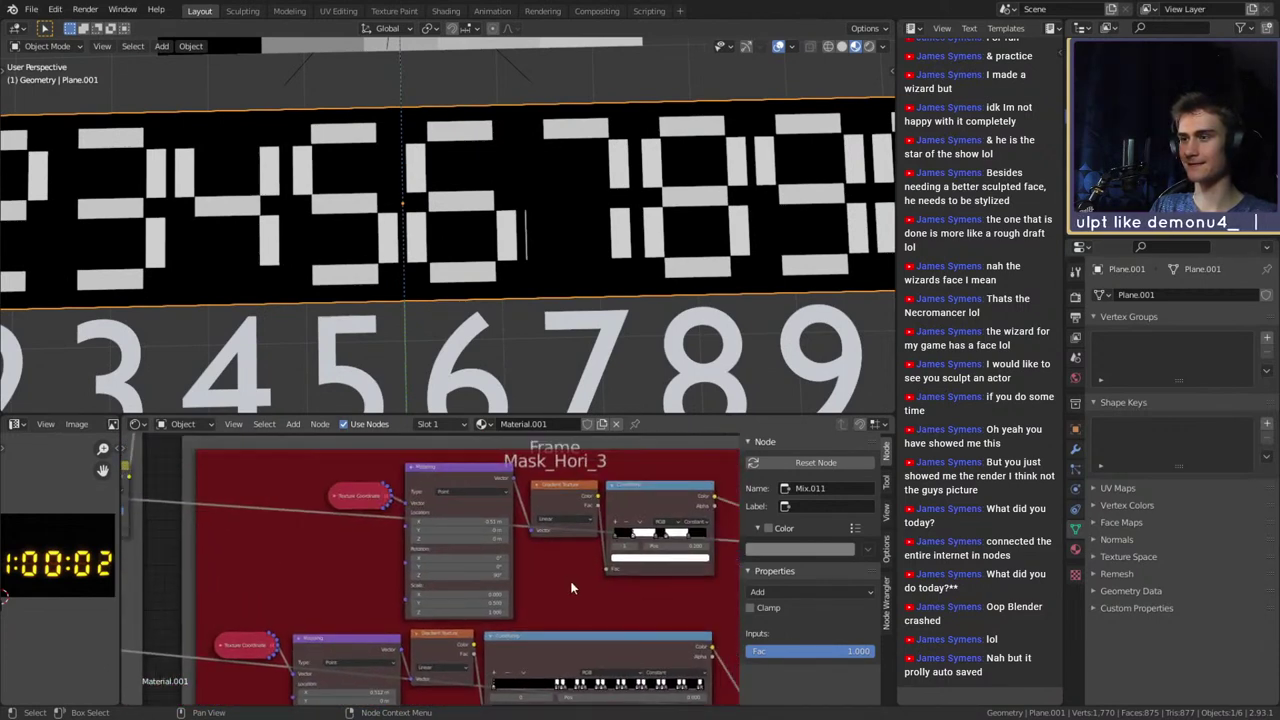
pyautogui.moveTo(430, 694); pyautogui.dragTo(521, 504, button='middle')
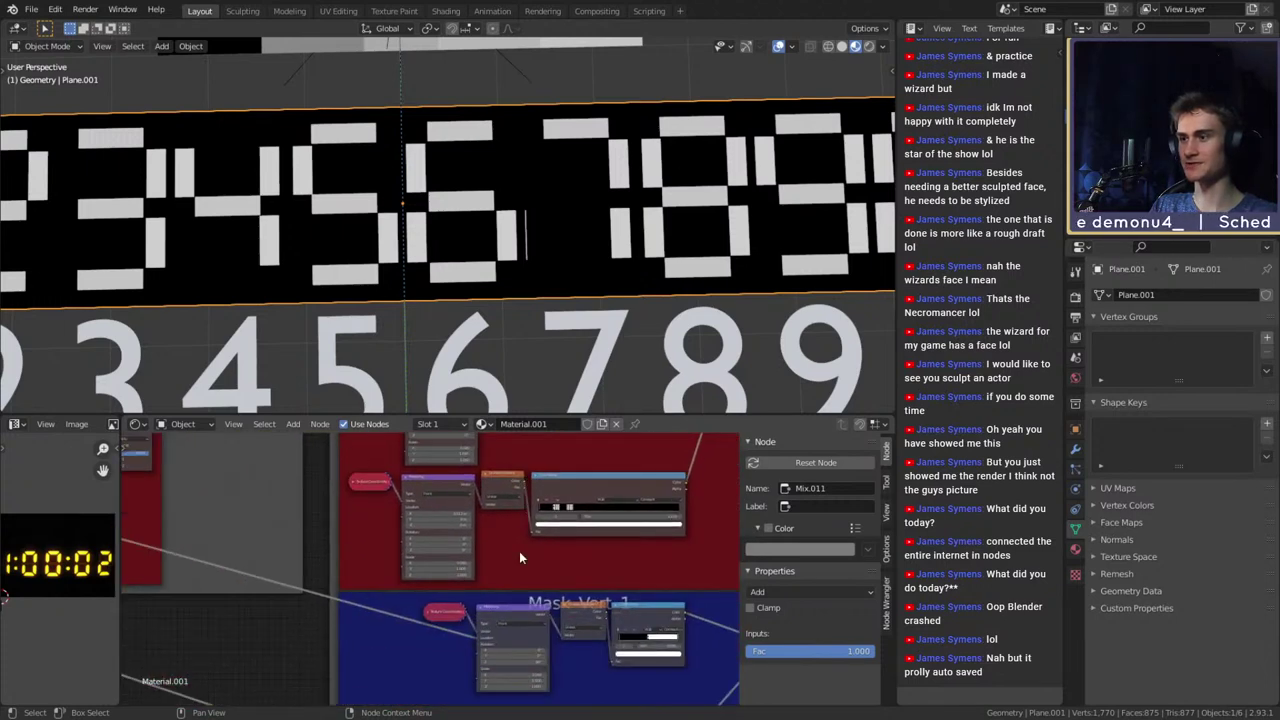
pyautogui.scroll(6, 519, 553)
pyautogui.moveTo(519, 553); pyautogui.dragTo(409, 396, button='middle')
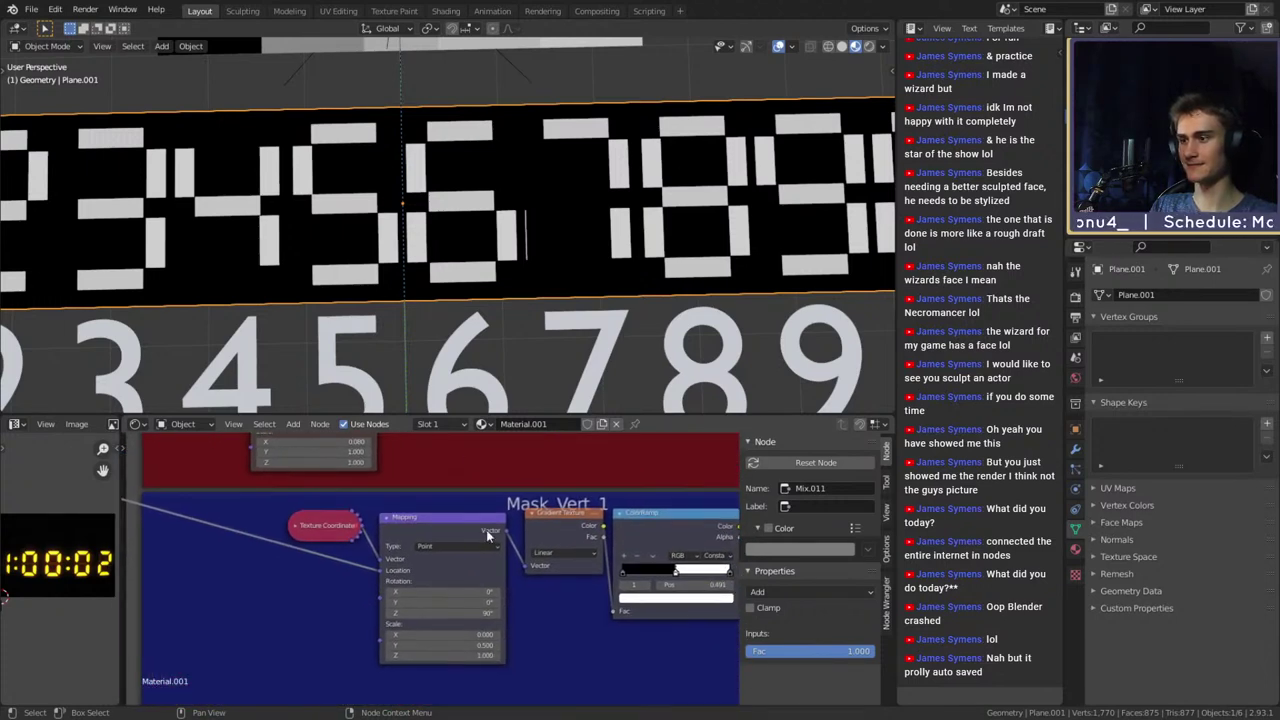
pyautogui.scroll(-1, 433, 484)
pyautogui.moveTo(432, 440); pyautogui.dragTo(480, 566, button='middle')
pyautogui.moveTo(480, 518); pyautogui.dragTo(500, 590, button='middle')
pyautogui.moveTo(490, 497); pyautogui.dragTo(493, 549, button='middle')
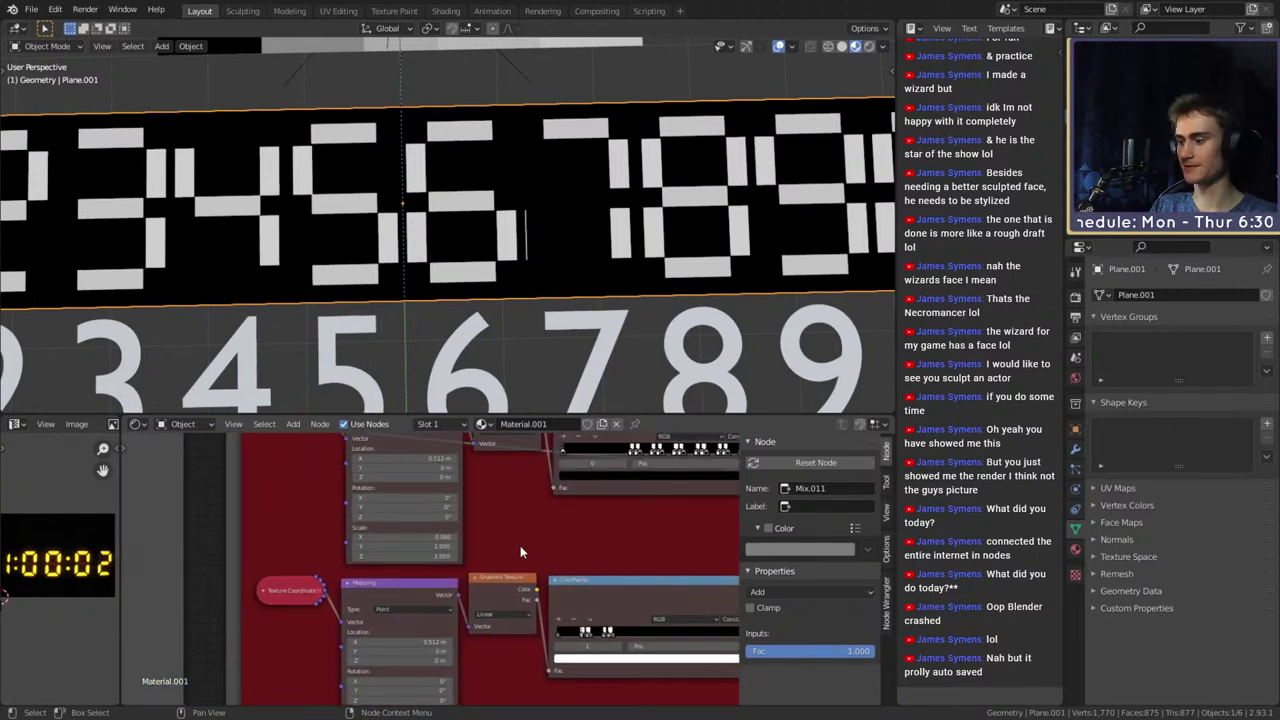
# Undo the Location disconnection on the lowest Mapping node in Mask_Hori_3 and preview the final Mix node again
pyautogui.hotkey('ctrl', 'z')
pyautogui.hotkey('ctrl', 'z')
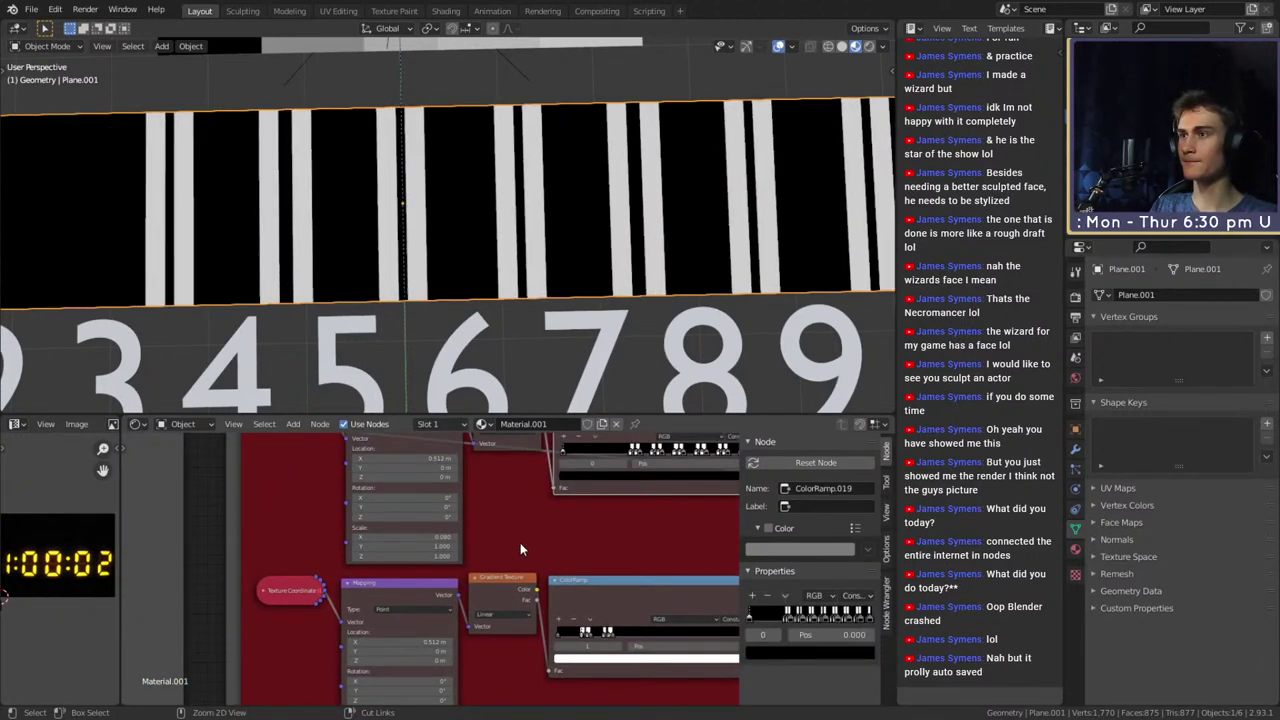
pyautogui.keyDown('ctrl'); pyautogui.keyDown('shift'); pyautogui.click(520, 548); pyautogui.keyUp('shift'); pyautogui.keyUp('ctrl')
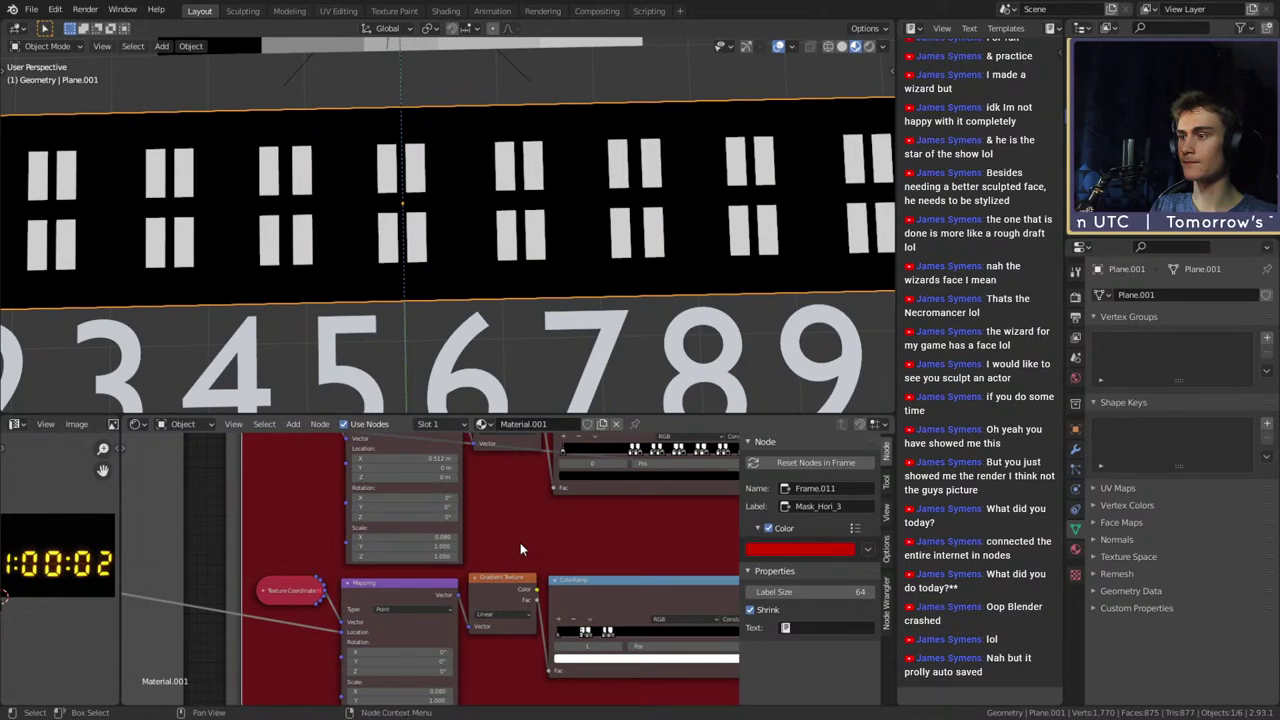
pyautogui.scroll(-5, 520, 548)
pyautogui.moveTo(464, 586); pyautogui.dragTo(314, 610, button='middle')
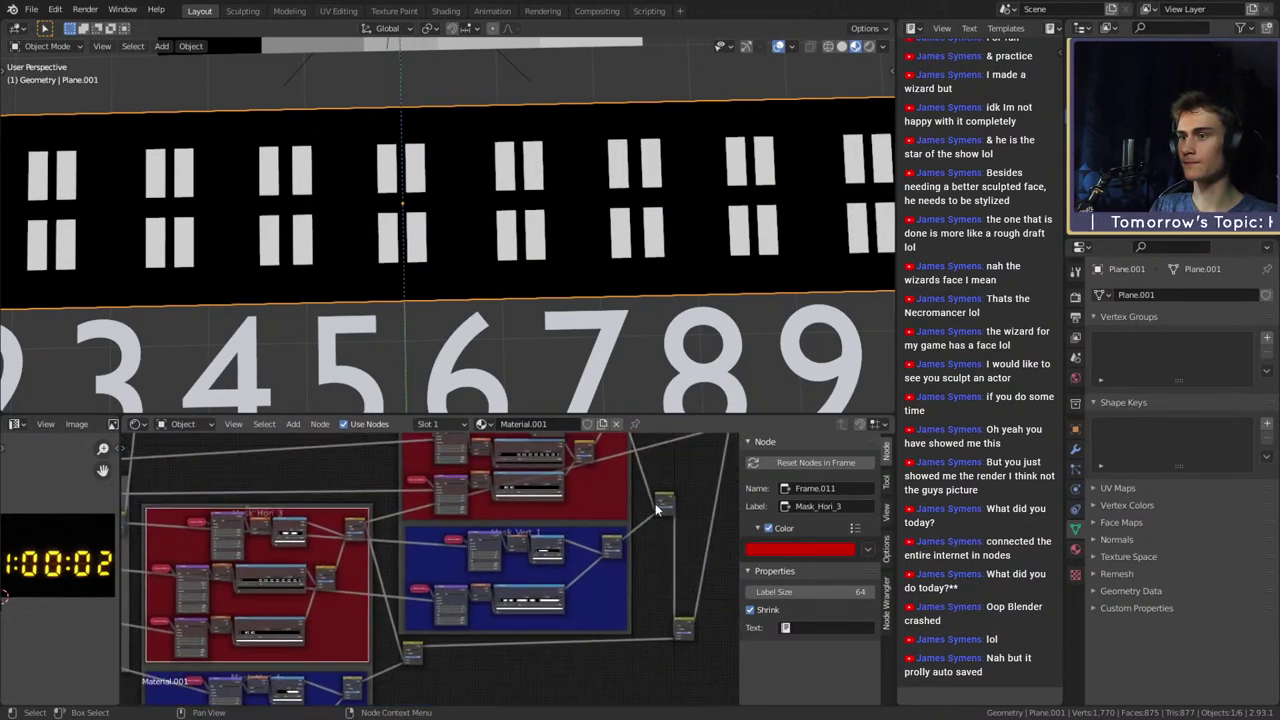
pyautogui.scroll(-2, 655, 503)
pyautogui.moveTo(655, 503); pyautogui.dragTo(466, 621, button='middle')
pyautogui.keyDown('ctrl'); pyautogui.keyDown('shift'); pyautogui.click(548, 496); pyautogui.keyUp('shift'); pyautogui.keyUp('ctrl')
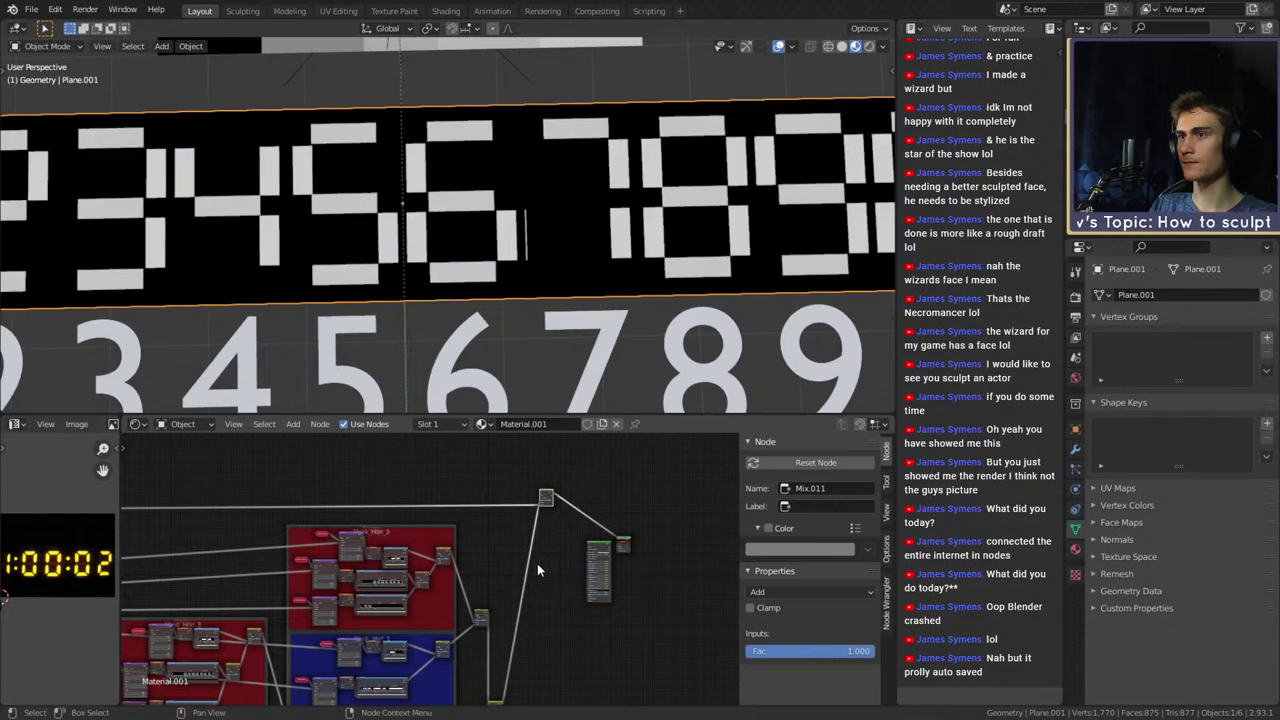
# Preview the lowest ColorRamp in the Mask_Hori_3 frame on the digit plane
pyautogui.moveTo(535, 565); pyautogui.dragTo(680, 450, button='middle')
pyautogui.scroll(5, 402, 606)
pyautogui.moveTo(425, 567); pyautogui.dragTo(463, 582, button='middle')
pyautogui.scroll(-3, 463, 581)
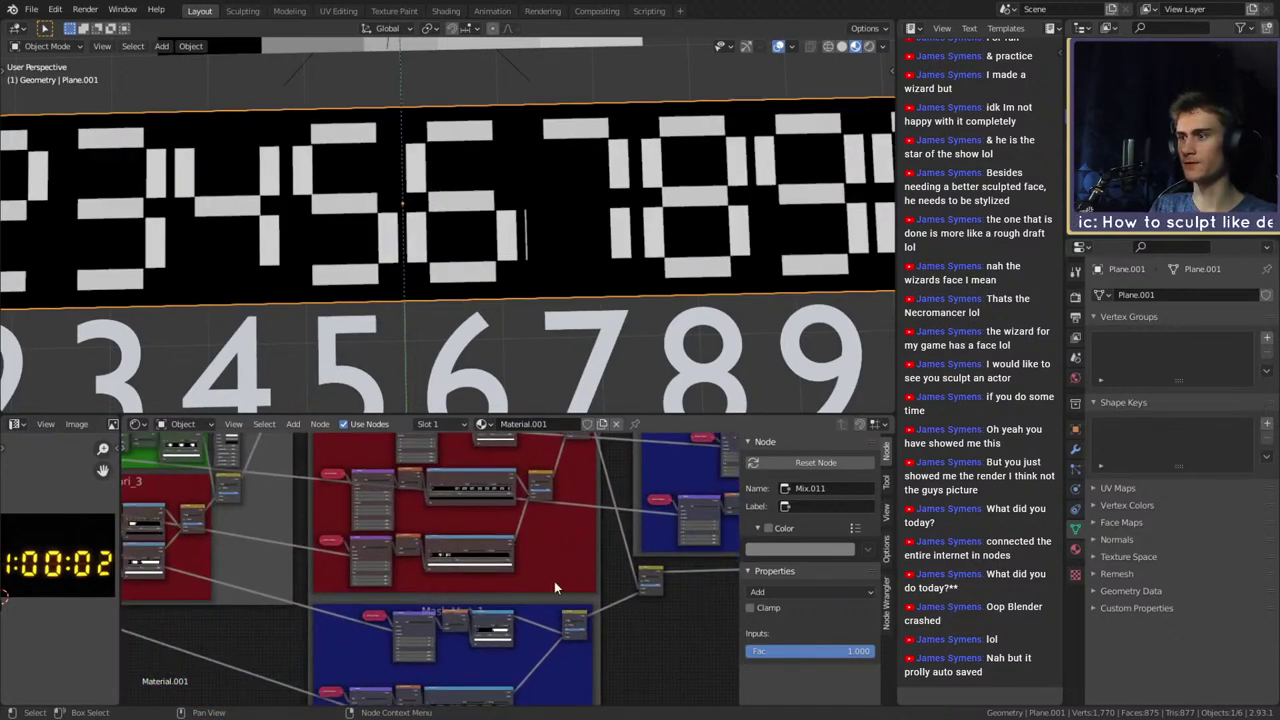
pyautogui.scroll(4, 554, 581)
pyautogui.click(525, 555)
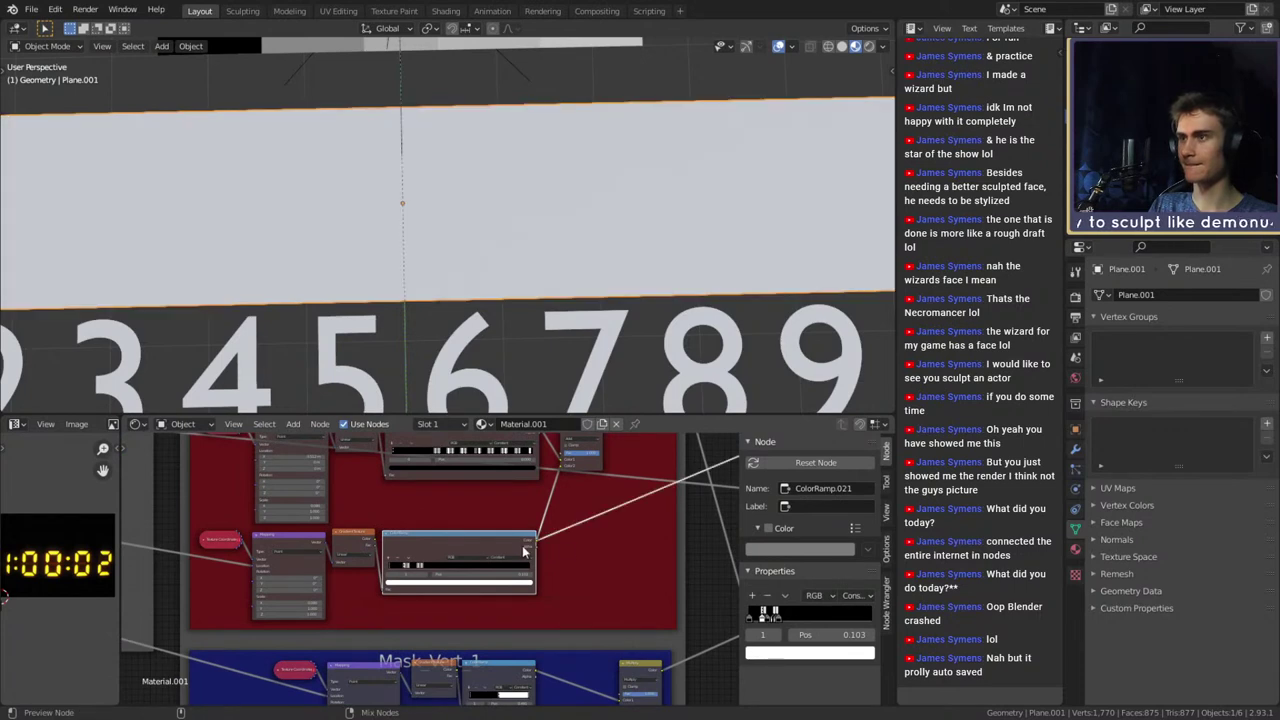
pyautogui.scroll(-3, 573, 546)
pyautogui.scroll(-1, 540, 554)
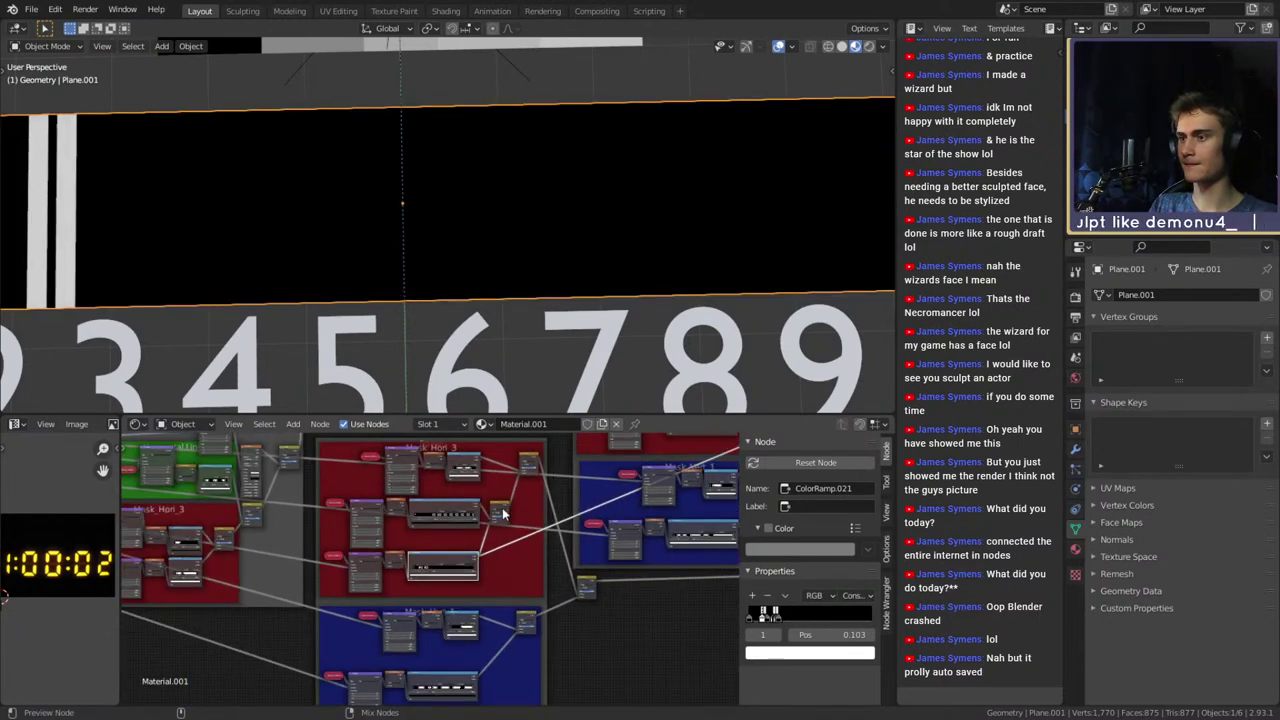
# Check the Mix node joining the two lower ColorRamps in Mask_Hori_3 and return the preview to the final Mix node
pyautogui.keyDown('ctrl'); pyautogui.keyDown('shift'); pyautogui.click(505, 512); pyautogui.keyUp('shift'); pyautogui.keyUp('ctrl')
pyautogui.moveTo(520, 521); pyautogui.dragTo(303, 597, button='middle')
pyautogui.scroll(-5, 619, 556)
pyautogui.moveTo(619, 556); pyautogui.dragTo(650, 519, button='middle')
pyautogui.keyDown('ctrl'); pyautogui.keyDown('shift'); pyautogui.click(539, 540); pyautogui.keyUp('shift'); pyautogui.keyUp('ctrl')
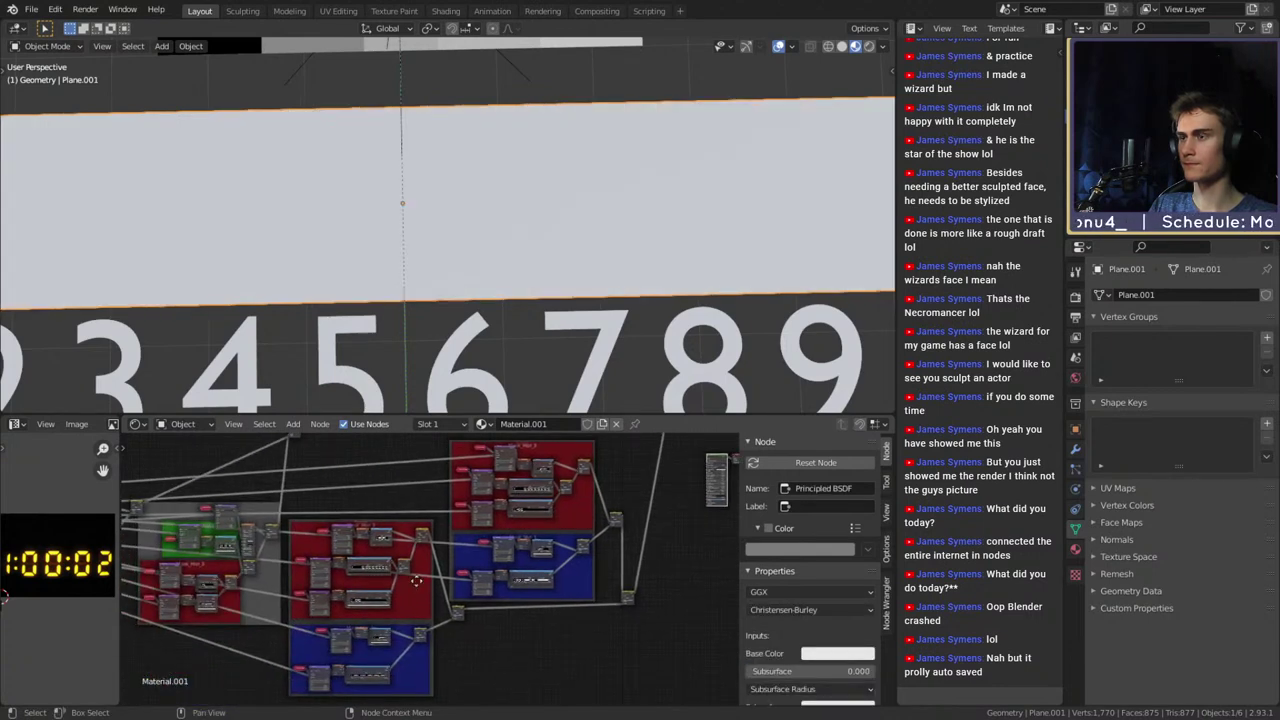
pyautogui.scroll(5, 569, 549)
pyautogui.scroll(2, 569, 549)
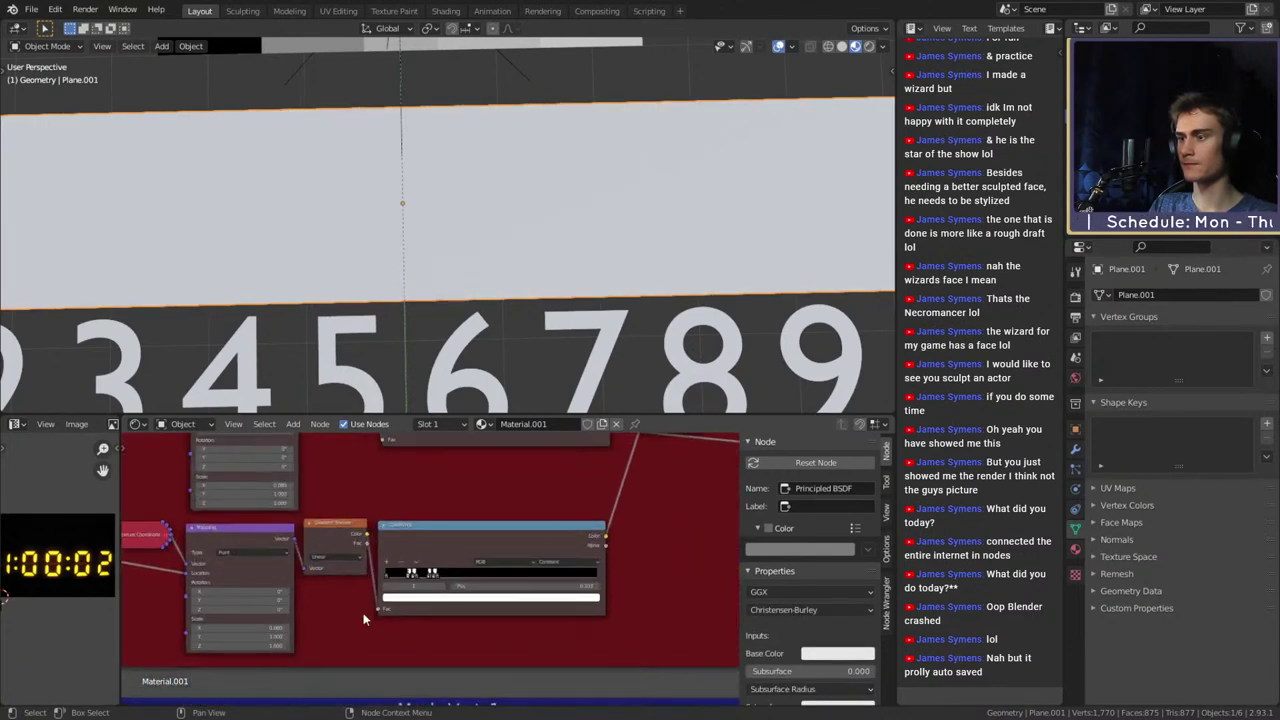
pyautogui.scroll(-6, 624, 520)
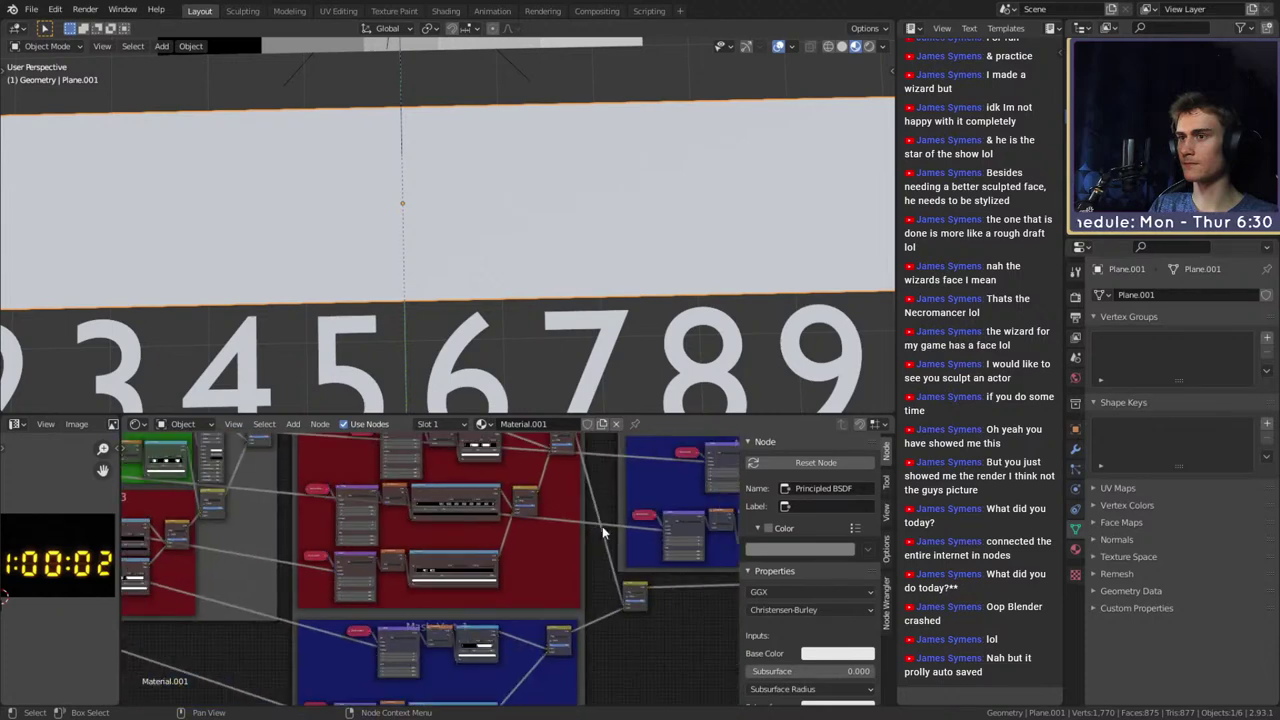
pyautogui.moveTo(584, 548); pyautogui.dragTo(534, 626, button='middle')
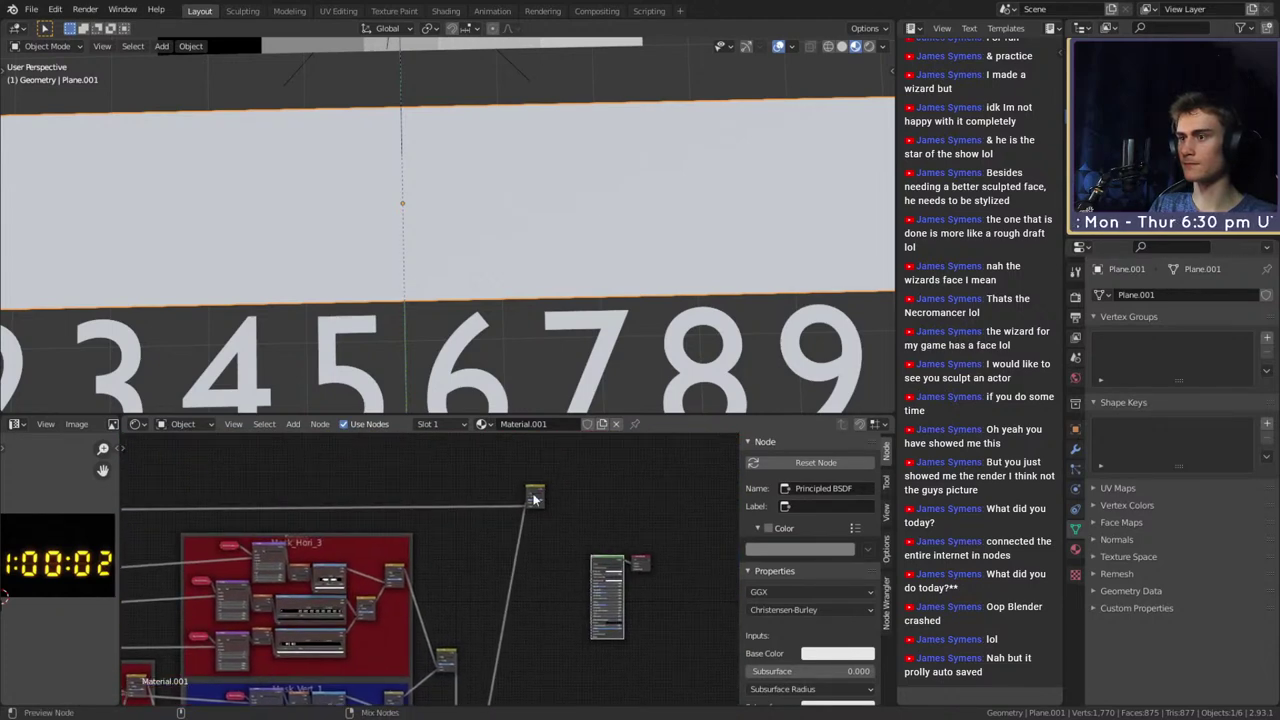
pyautogui.keyDown('ctrl'); pyautogui.keyDown('shift'); pyautogui.click(532, 495); pyautogui.keyUp('shift'); pyautogui.keyUp('ctrl')
# Select the first white stop of the middle ColorRamp in Mask_Hori_3 to inspect its position
pyautogui.moveTo(322, 666); pyautogui.dragTo(660, 518, button='middle')
pyautogui.scroll(4, 404, 652)
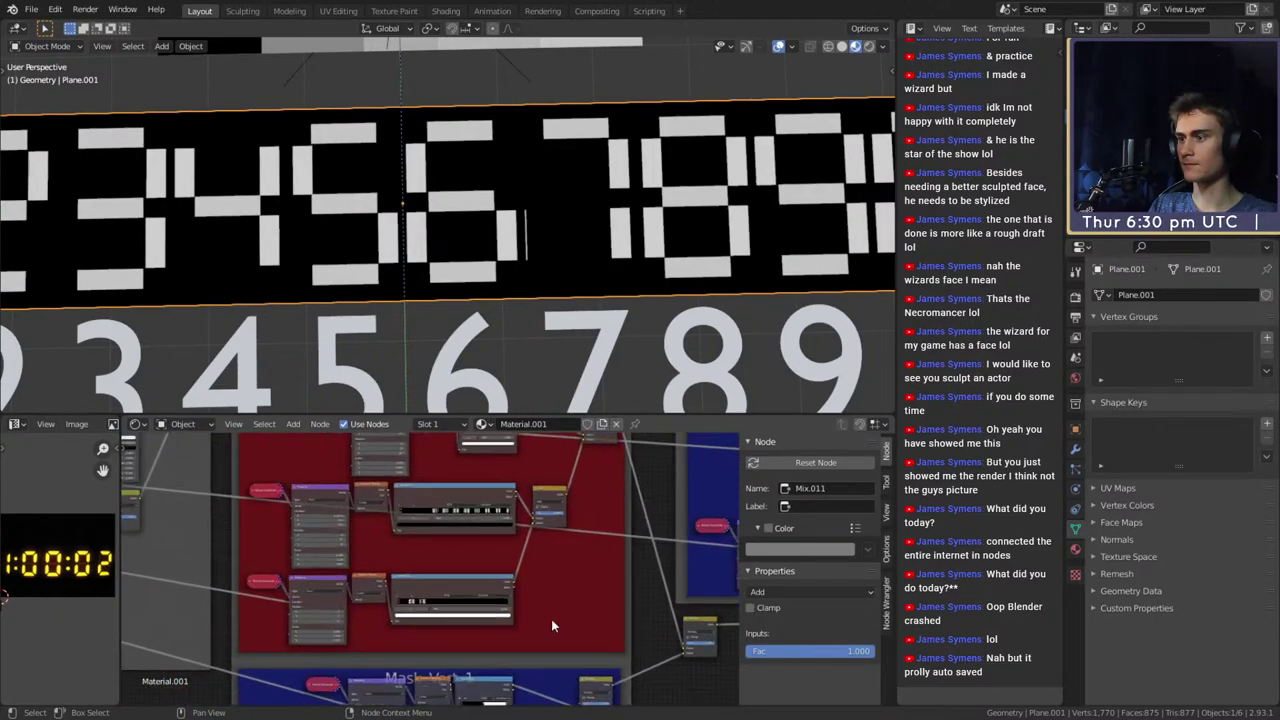
pyautogui.scroll(5, 356, 640)
pyautogui.scroll(3, 461, 612)
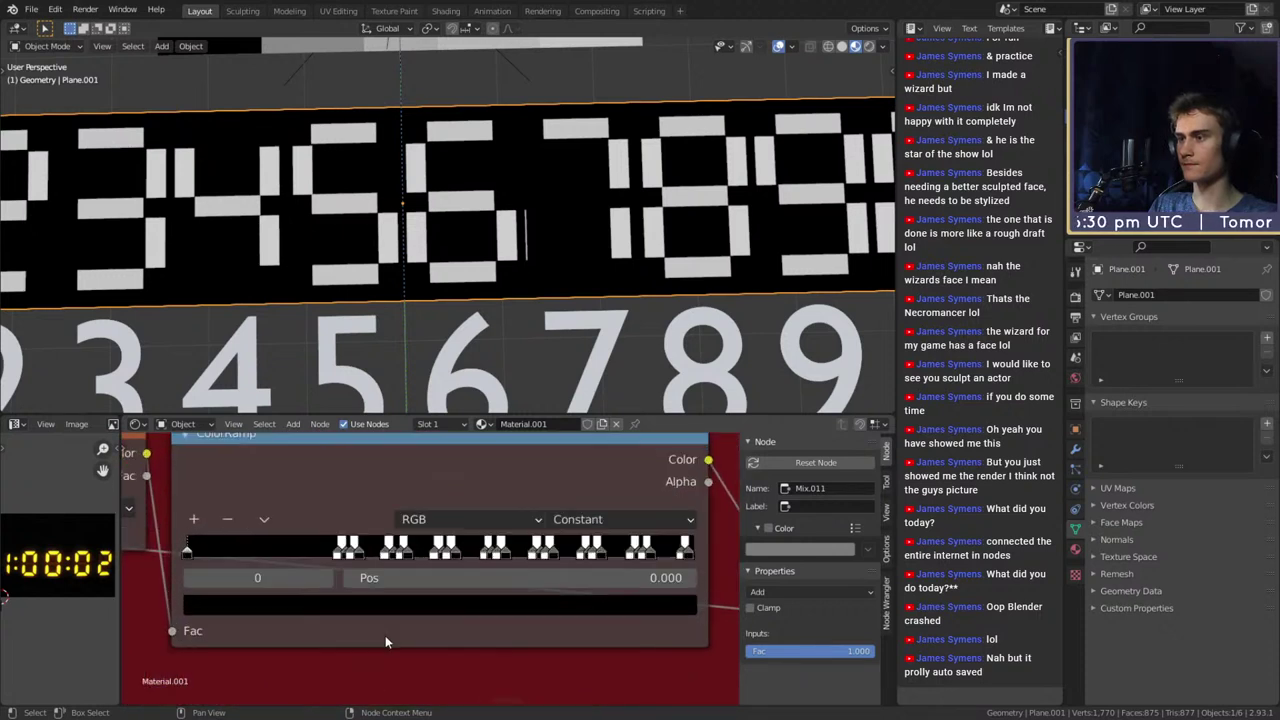
pyautogui.click(329, 552)
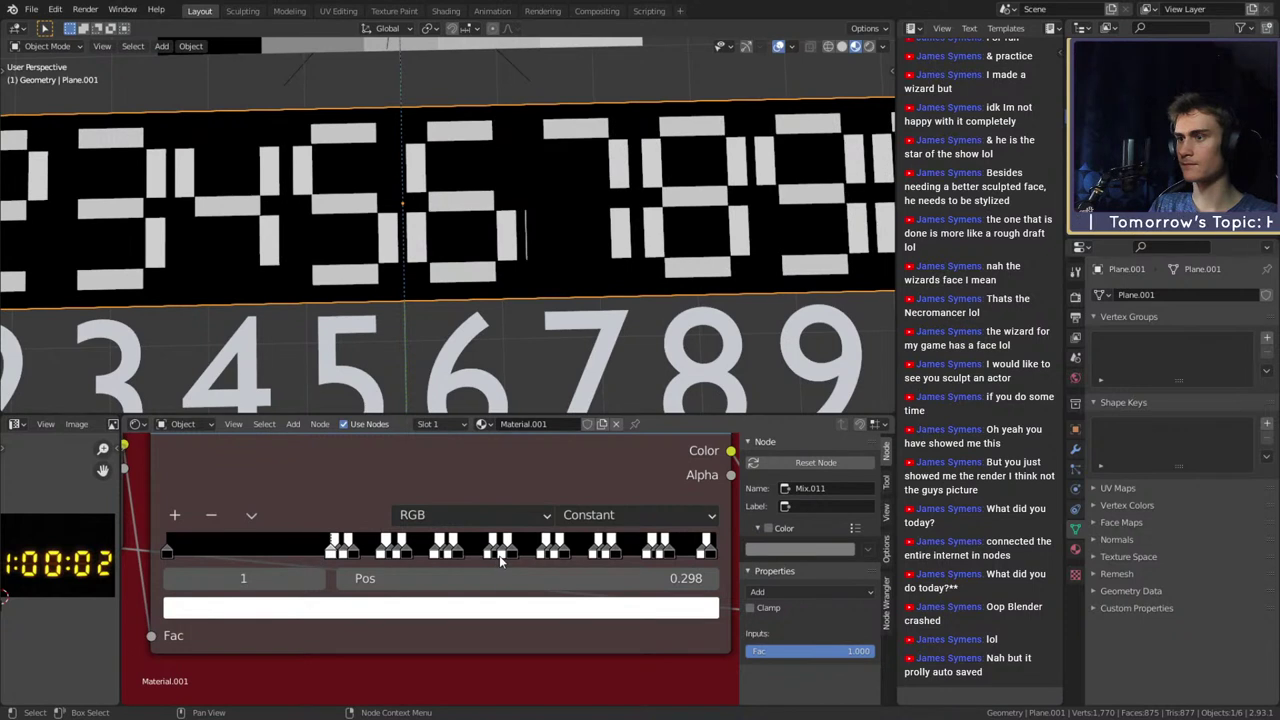
# Set Location X of the middle Mapping node in Mask_Hori_3 to 0.512 m
pyautogui.scroll(-5, 465, 560)
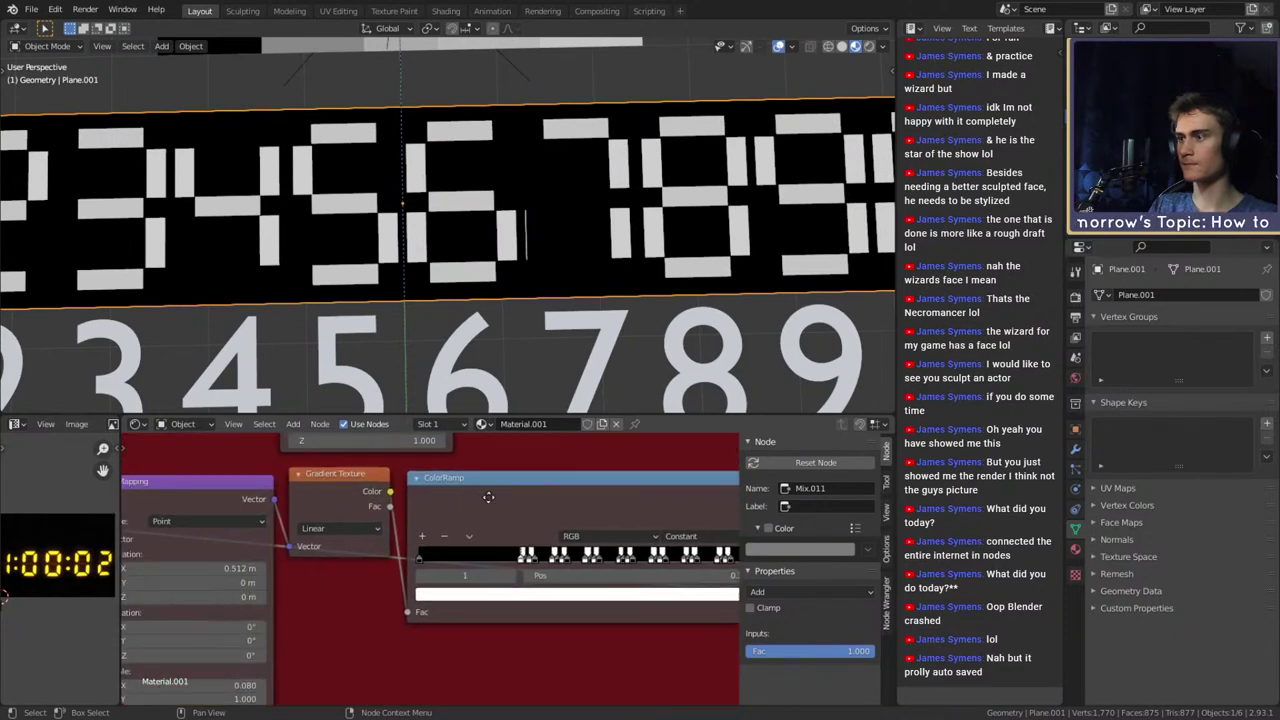
pyautogui.moveTo(529, 595); pyautogui.dragTo(523, 584, button='middle')
pyautogui.doubleClick(410, 533)
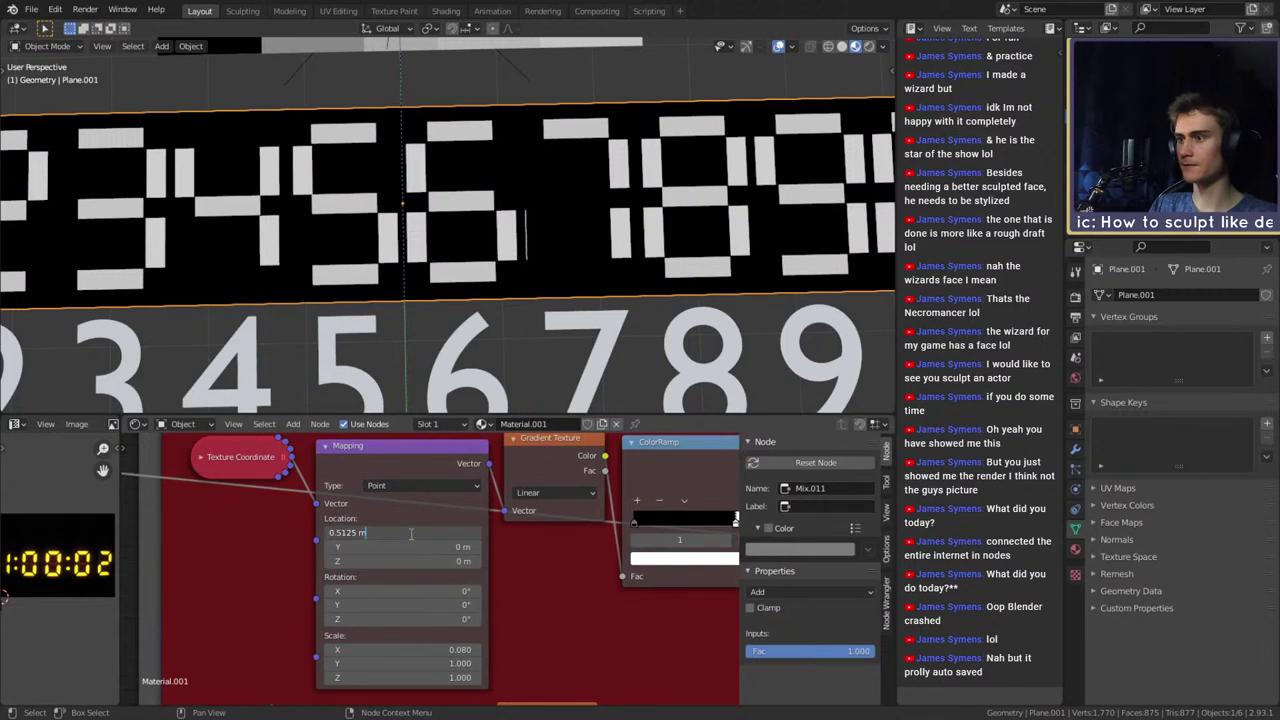
pyautogui.press('Left')
pyautogui.press('Left')
pyautogui.press('BackSpace')
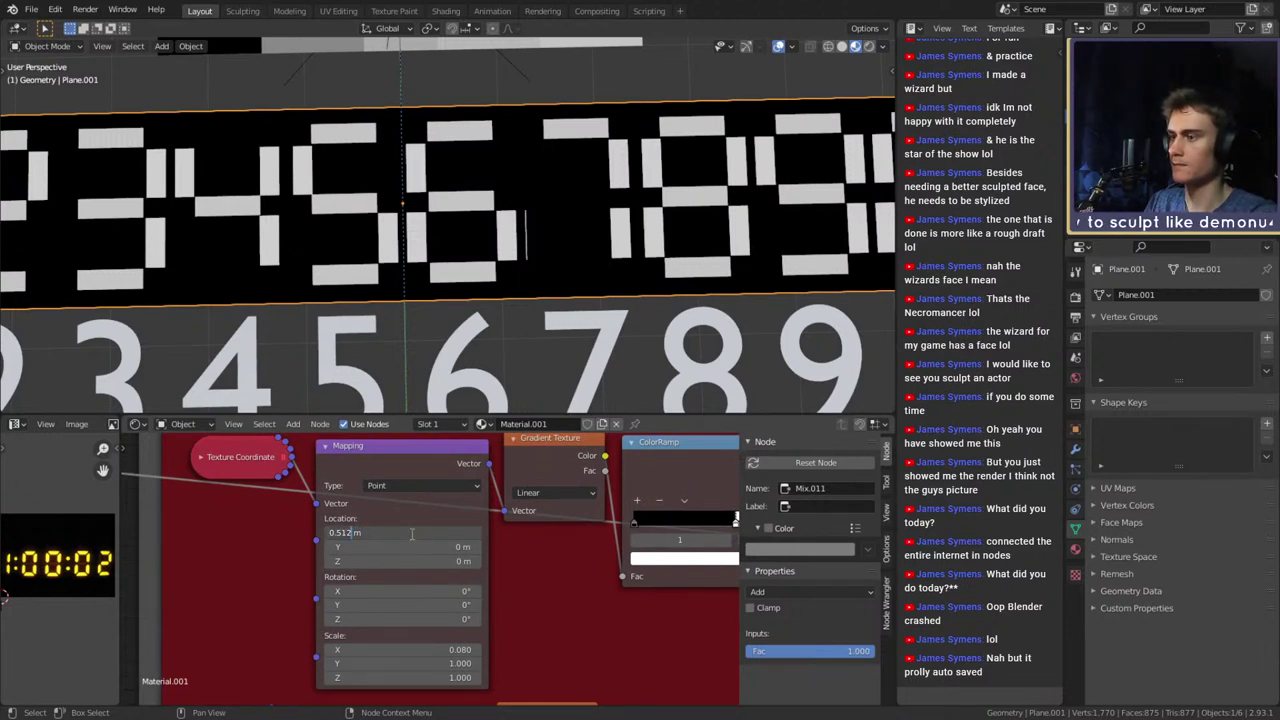
pyautogui.press('Return')
pyautogui.scroll(-8, 543, 290)
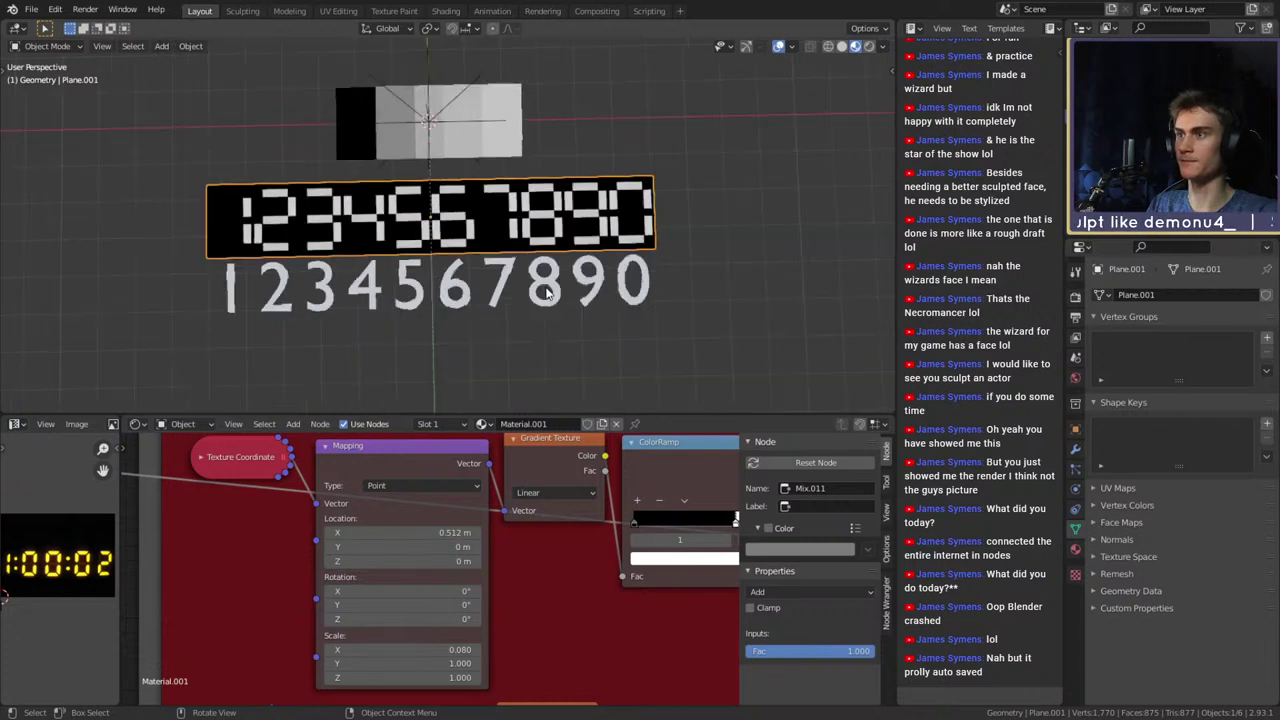
# Deselect the digit plane and save the file digital_clock_shader_v1a.blend
pyautogui.click(561, 320)
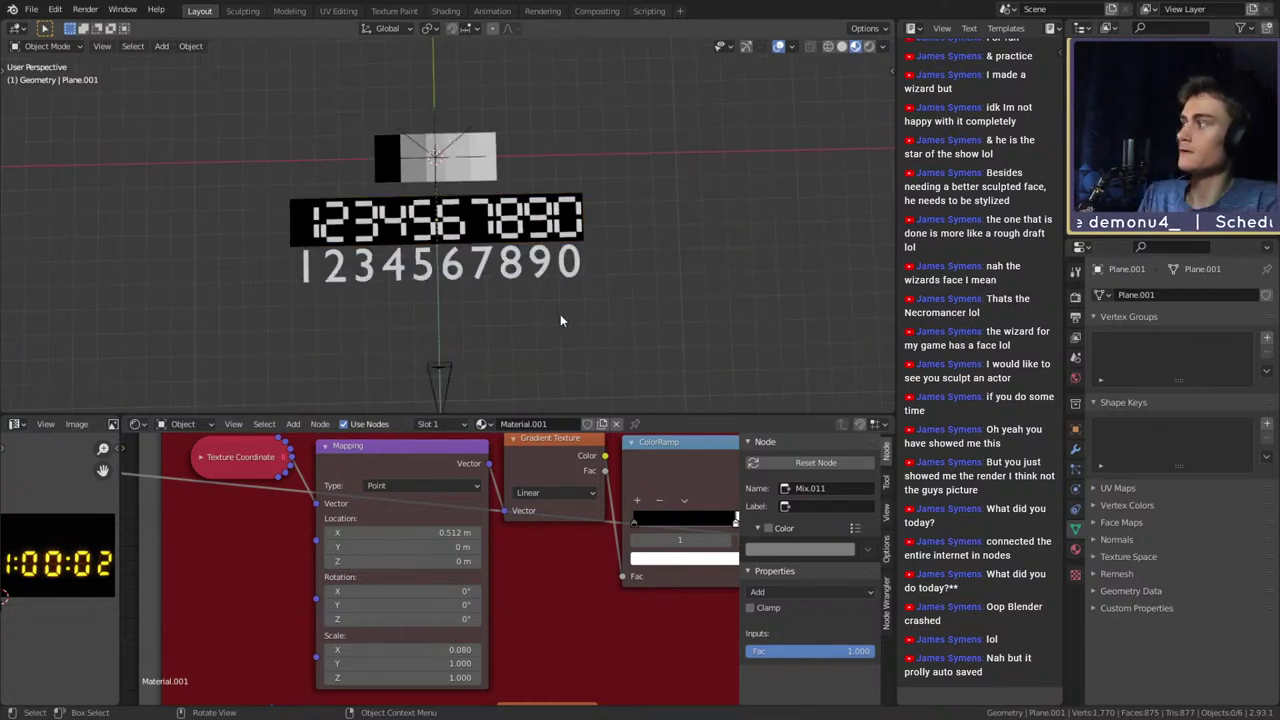
pyautogui.click(31, 9)
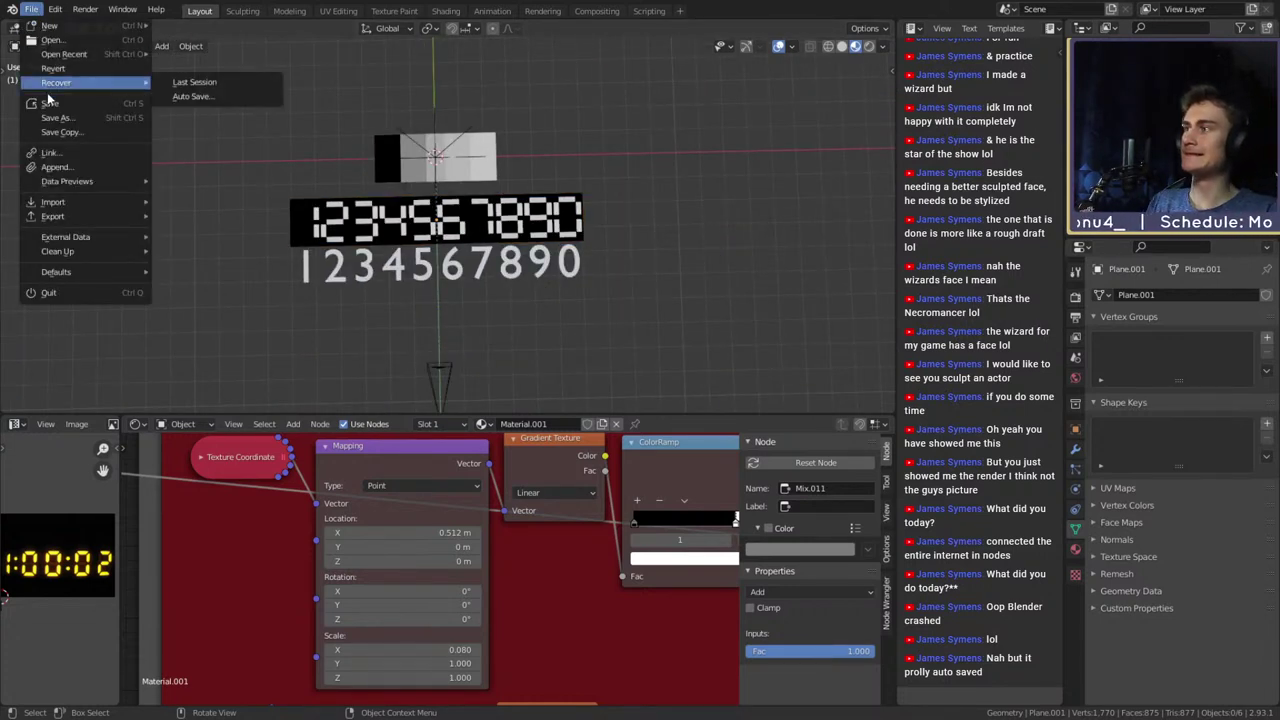
pyautogui.hotkey('ctrl', 's')
pyautogui.scroll(5, 518, 147)
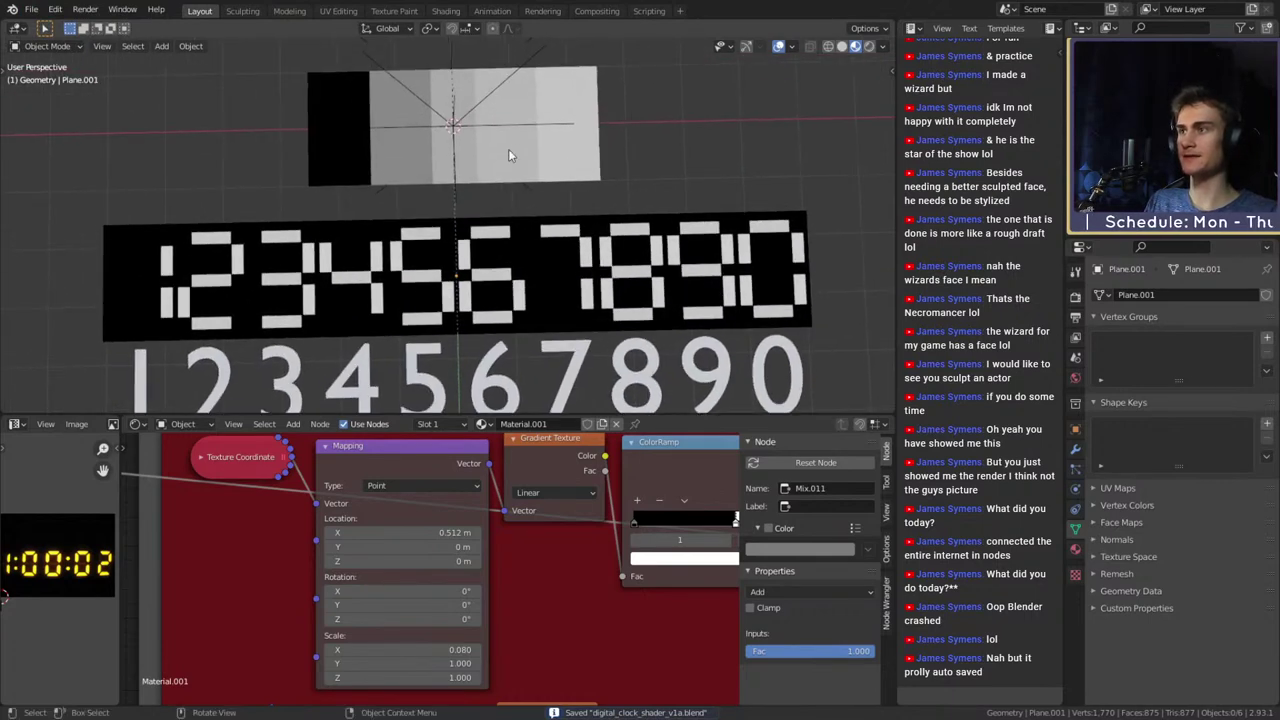
# Select the gradient plane, and reselect the digit plane to bring up its Material.001 output nodes
pyautogui.click(518, 147)
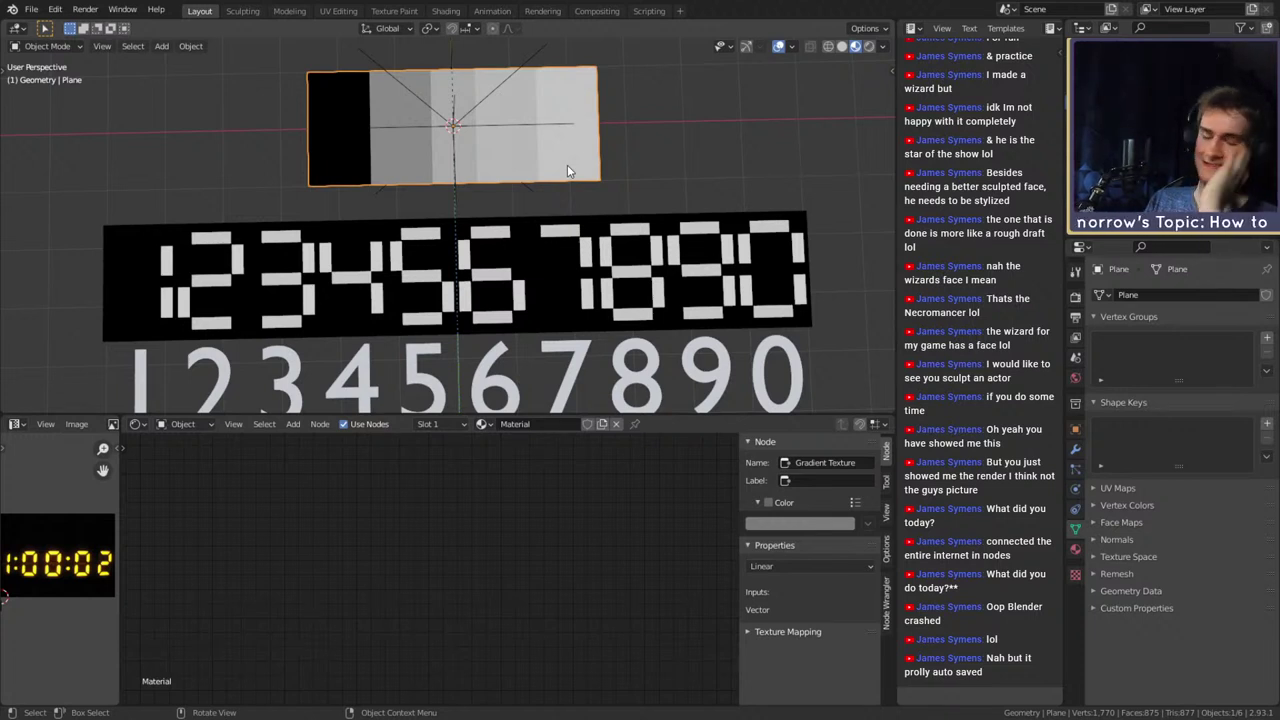
pyautogui.click(684, 275)
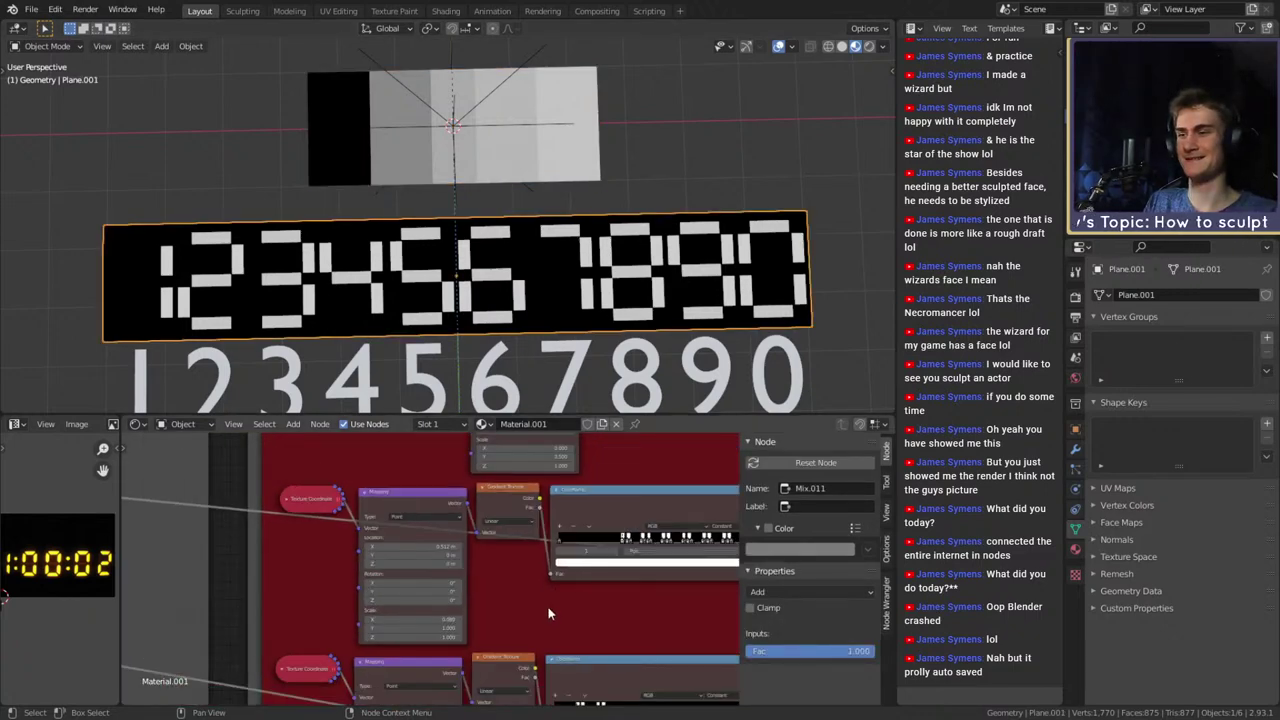
pyautogui.scroll(-8, 547, 613)
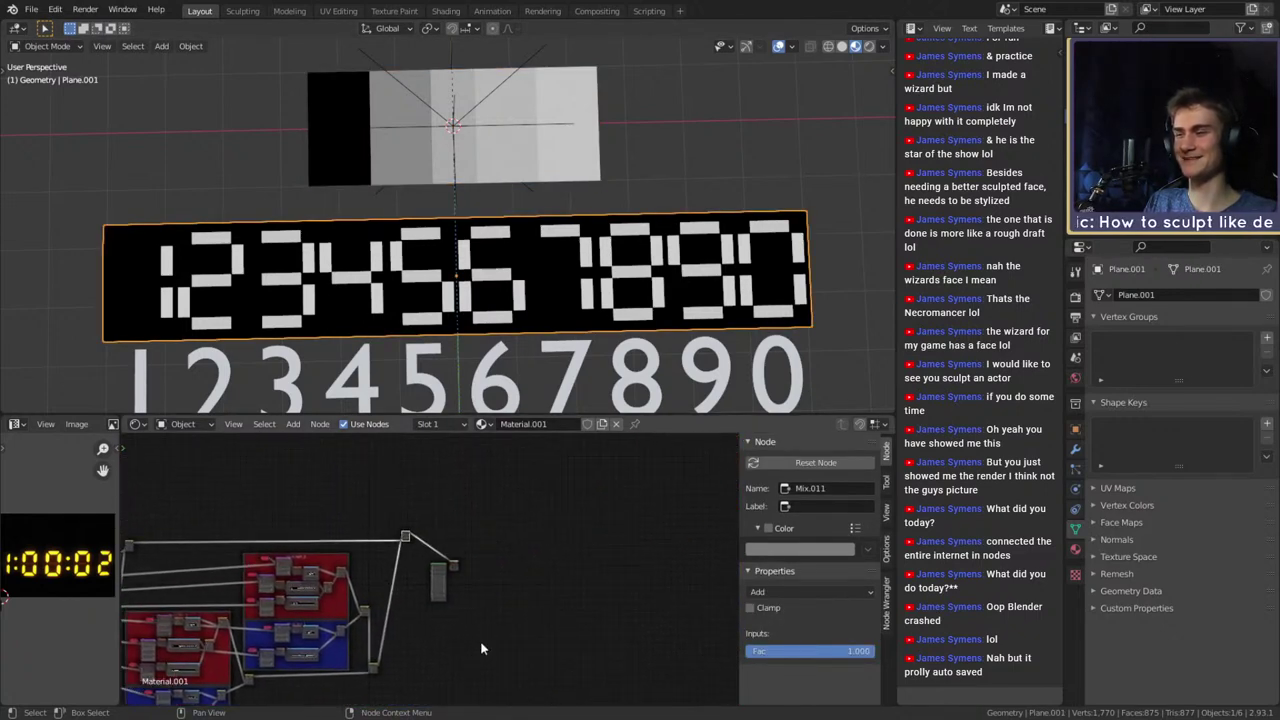
pyautogui.scroll(6, 490, 603)
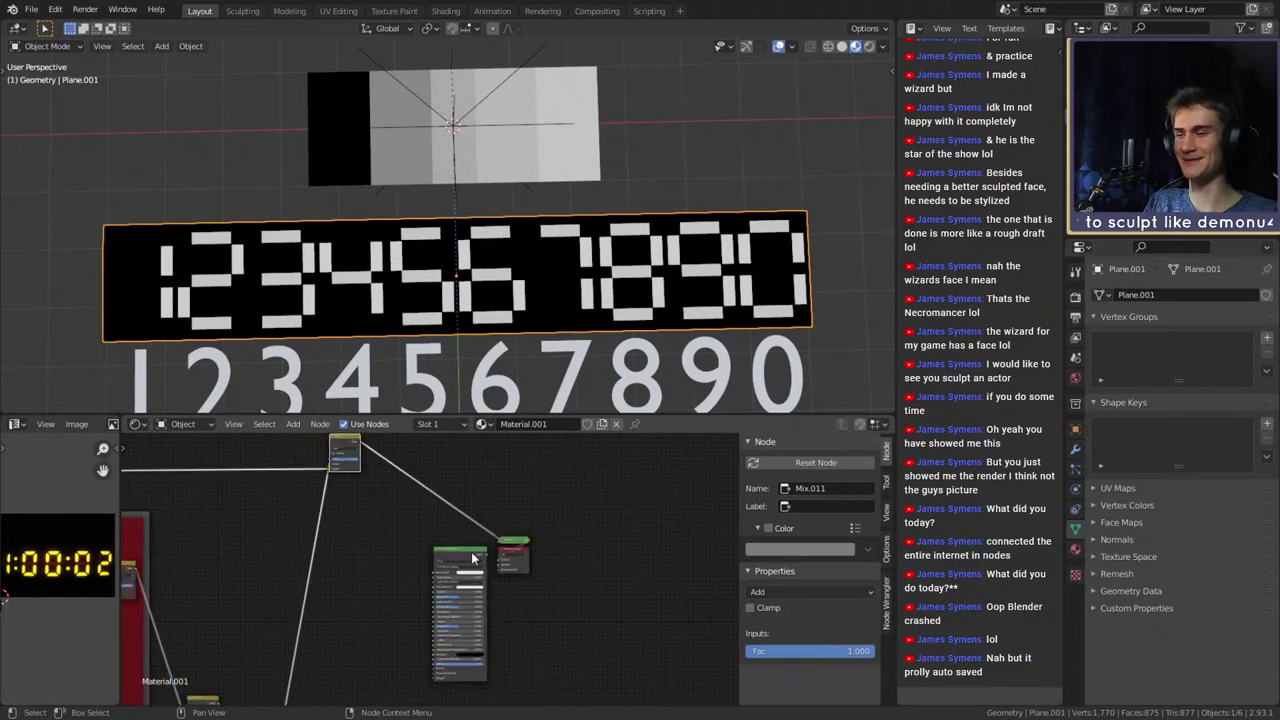
# Reposition the Principled BSDF node and move the Viewer node away from the Material Output
pyautogui.moveTo(460, 550); pyautogui.dragTo(420, 556)
pyautogui.moveTo(518, 541); pyautogui.dragTo(467, 535)
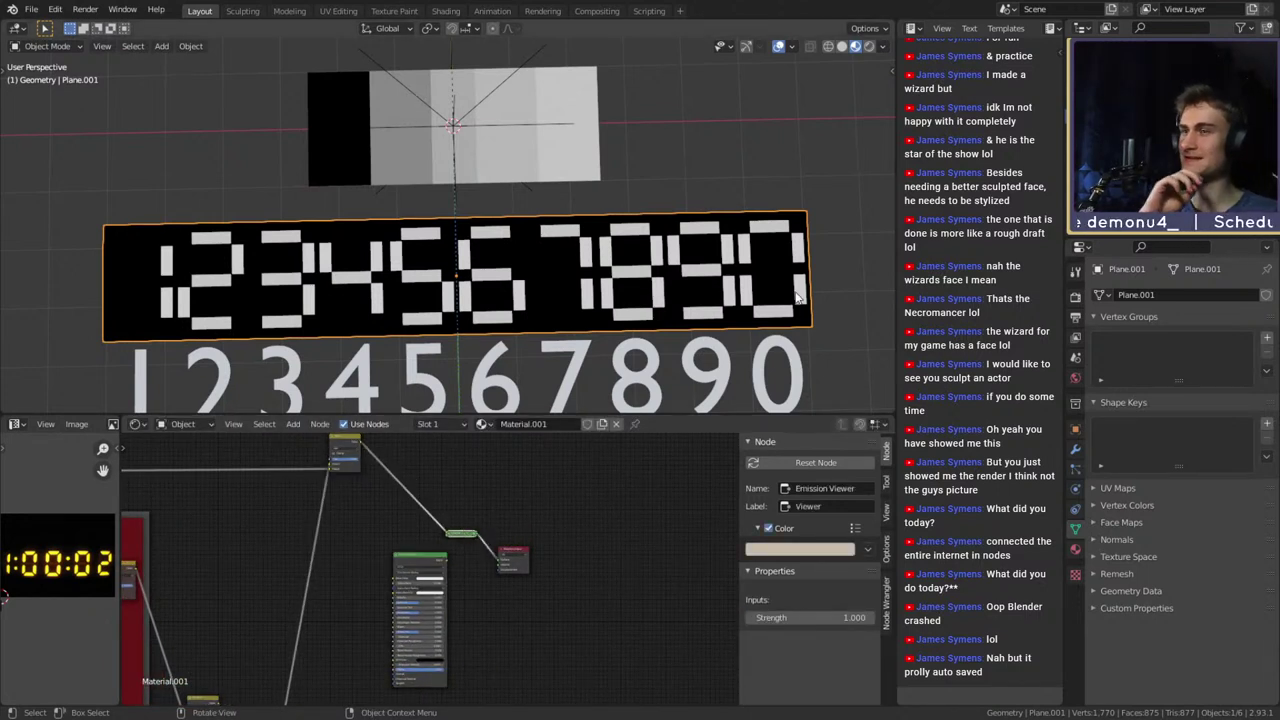
# Examine the scale settings of the lower Mapping node in the Mask_Vert_1 frame
pyautogui.scroll(8, 547, 624)
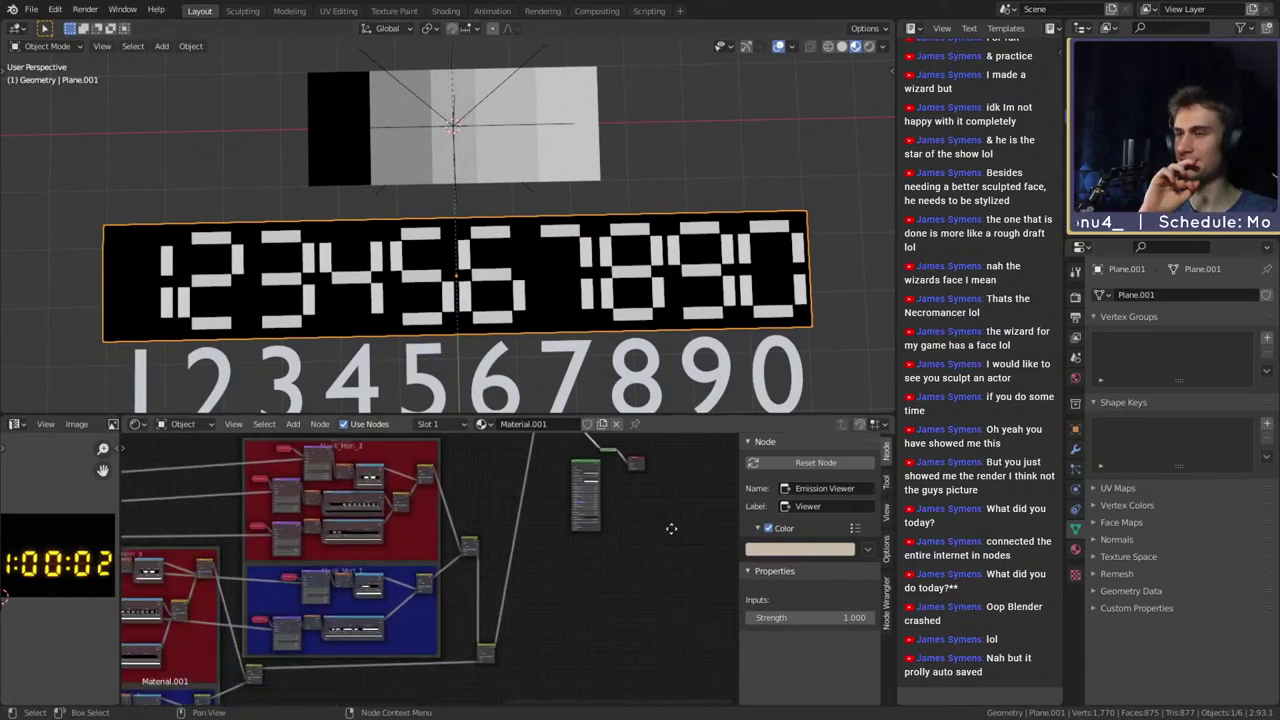
pyautogui.scroll(8, 650, 585)
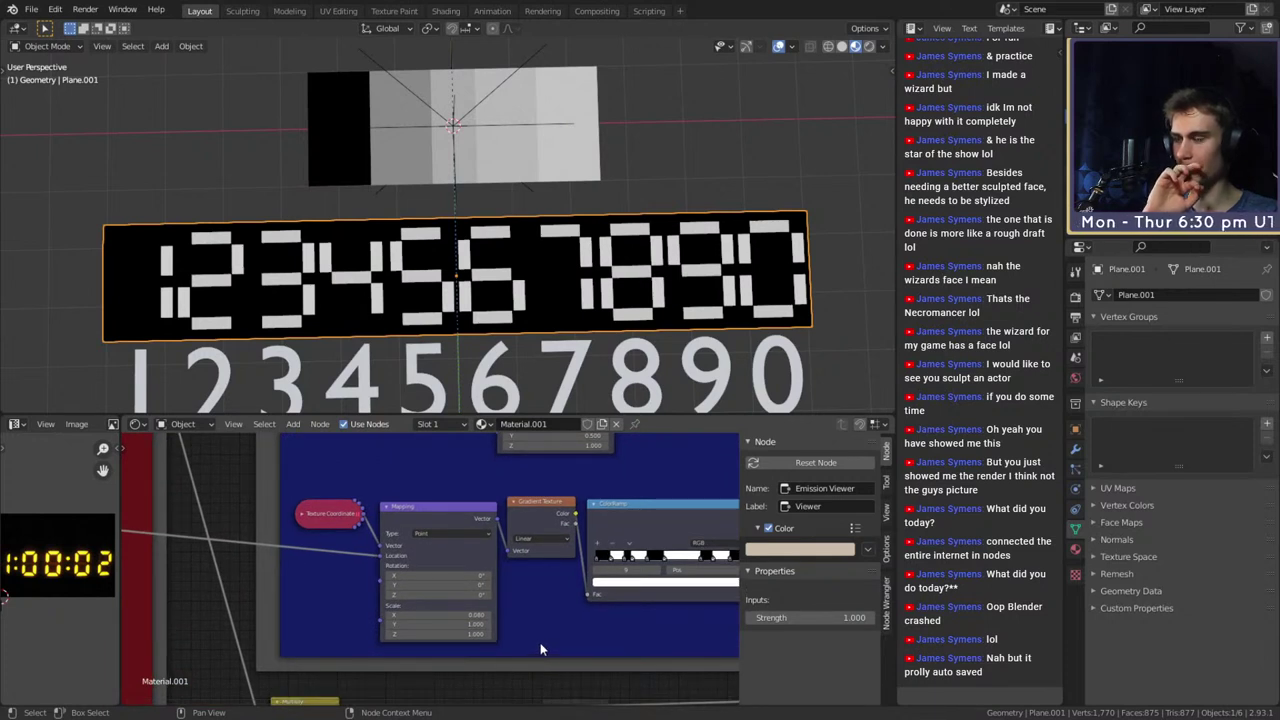
pyautogui.scroll(5, 545, 650)
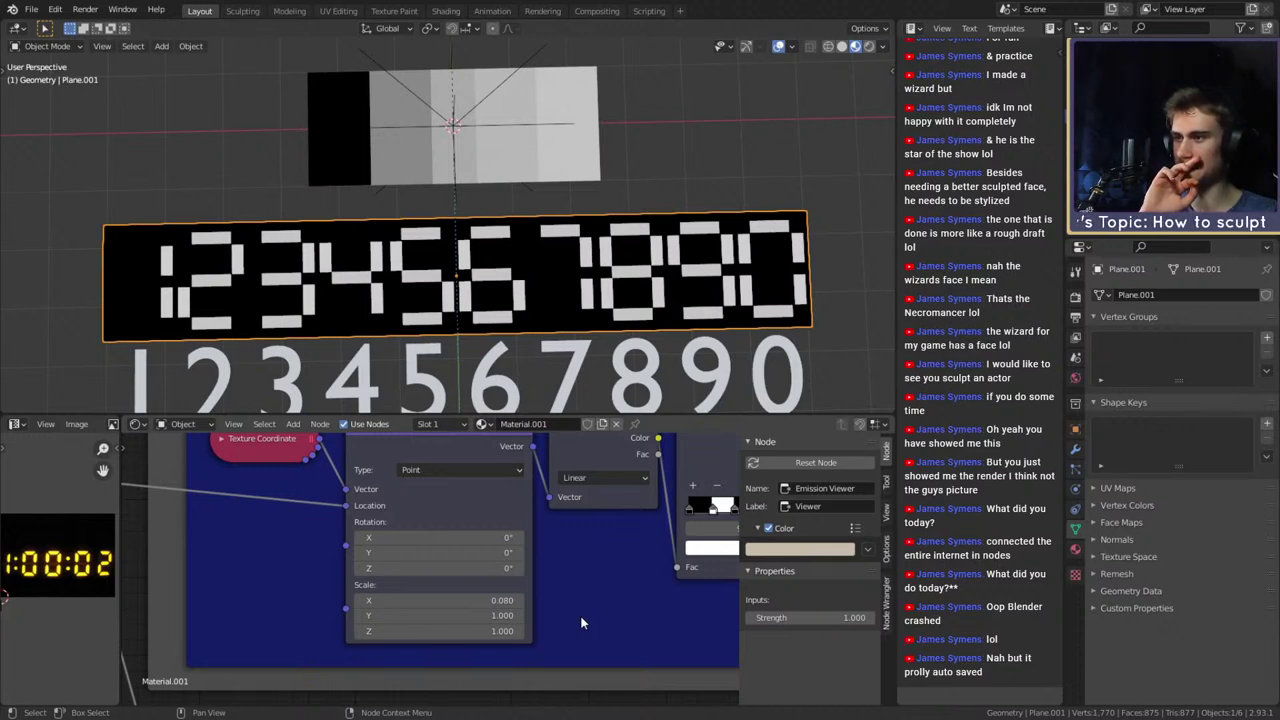
pyautogui.scroll(-4, 580, 615)
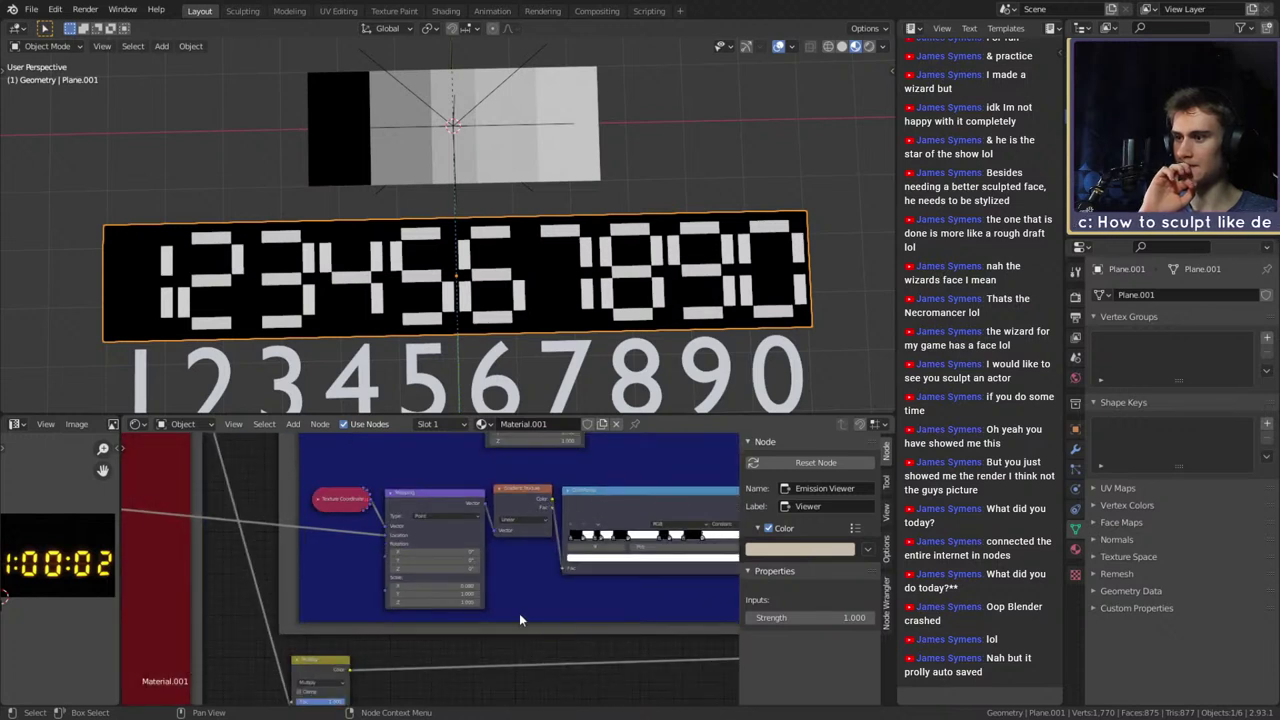
pyautogui.scroll(3, 445, 598)
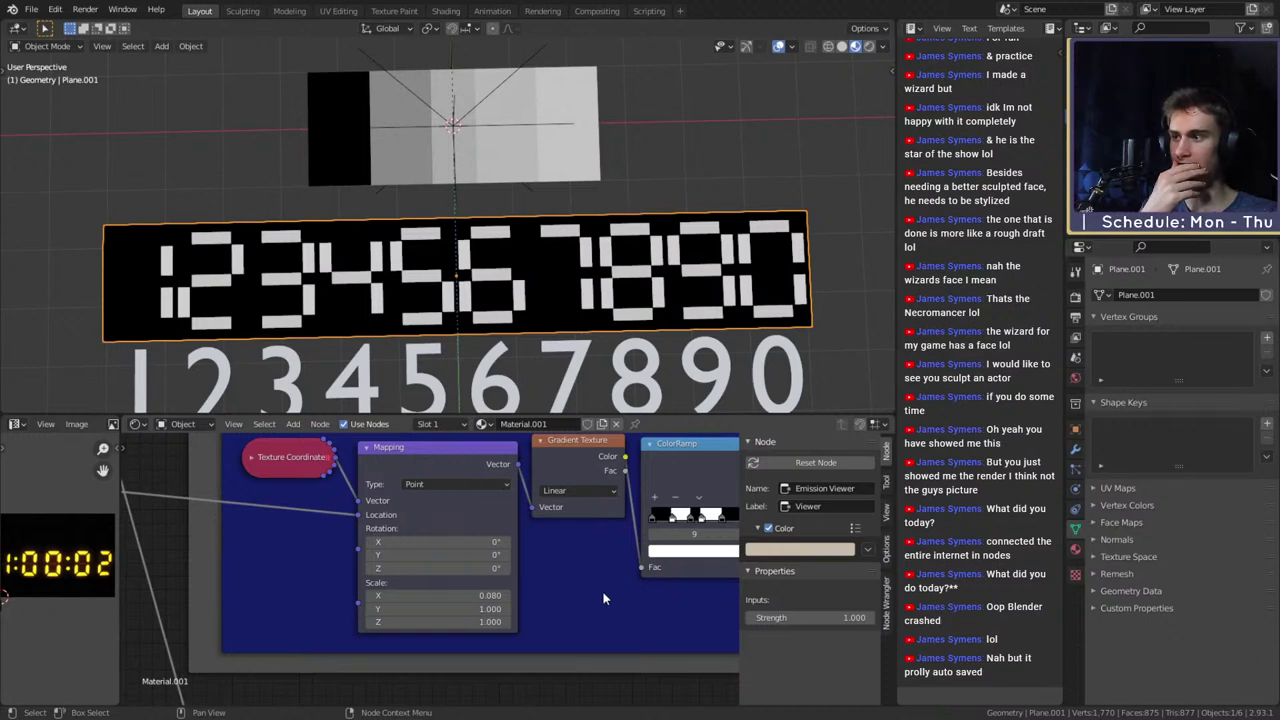
pyautogui.scroll(-3, 580, 605)
pyautogui.scroll(-3, 509, 630)
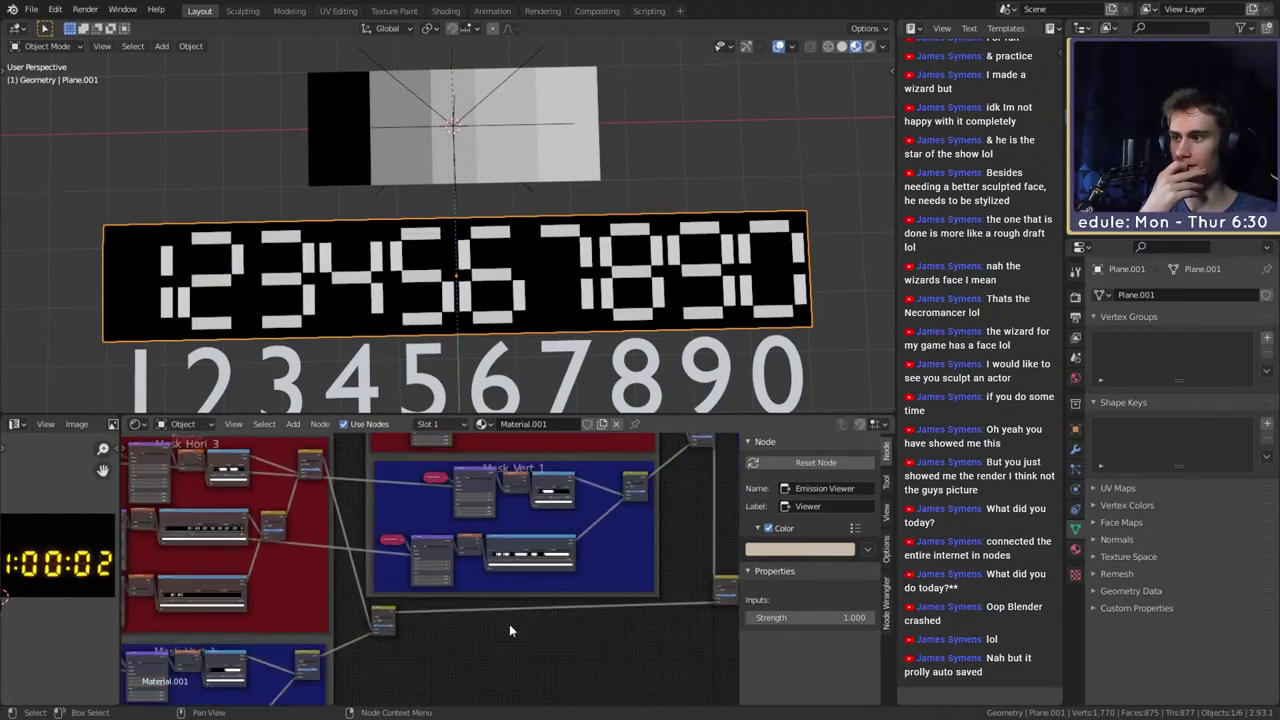
pyautogui.scroll(3, 486, 632)
pyautogui.scroll(-4, 434, 645)
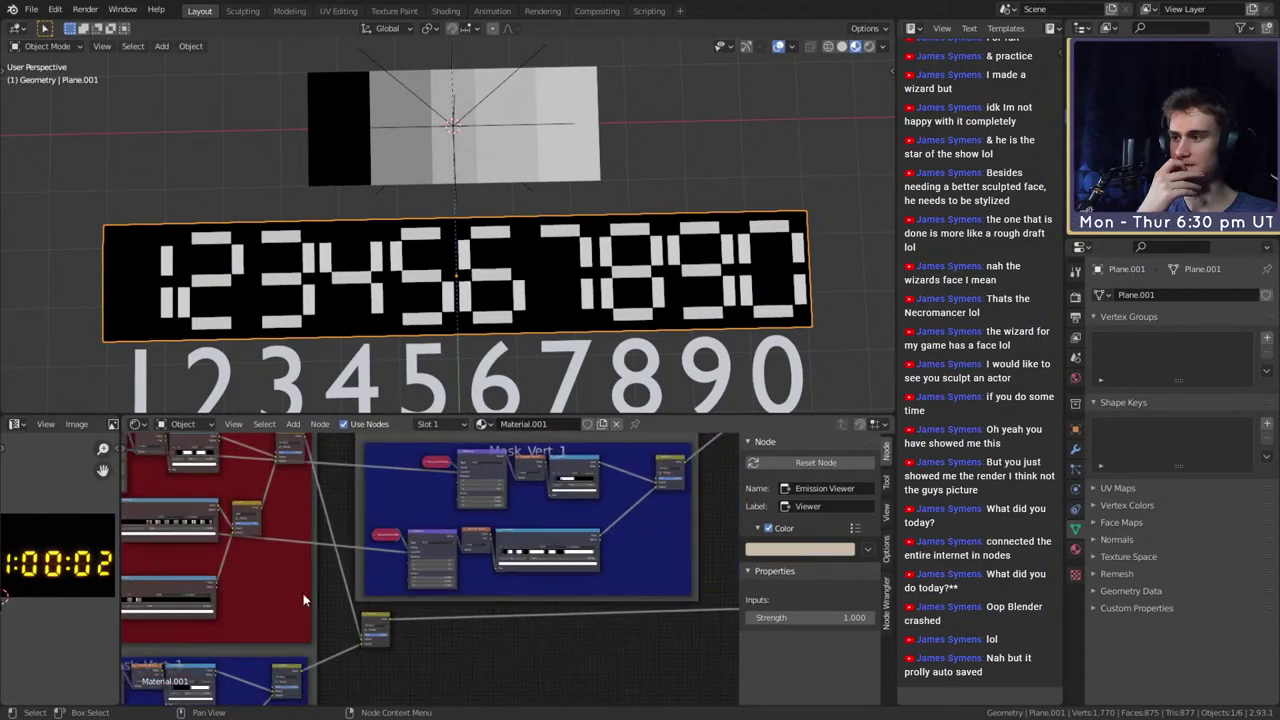
# Move the Value node farther from the Separate XYZ and Add nodes it feeds
pyautogui.moveTo(306, 597); pyautogui.dragTo(571, 602, button='middle')
pyautogui.moveTo(377, 594); pyautogui.dragTo(641, 614, button='middle')
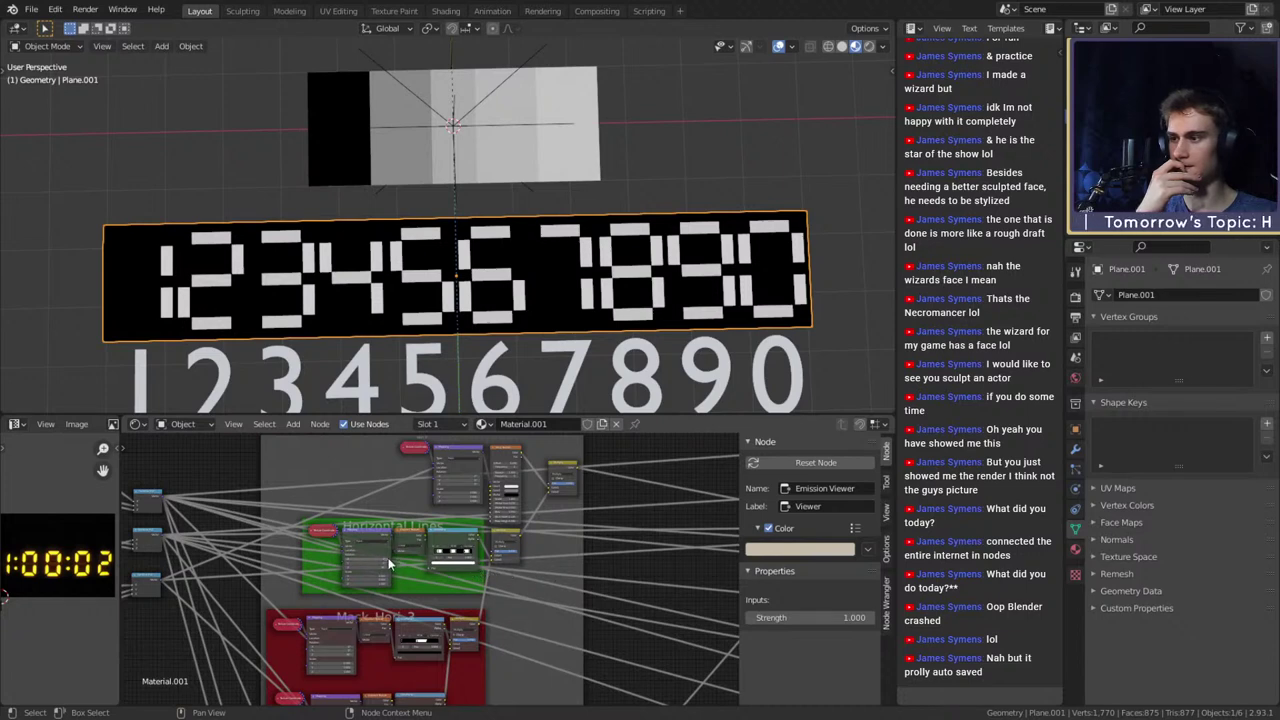
pyautogui.scroll(5, 267, 542)
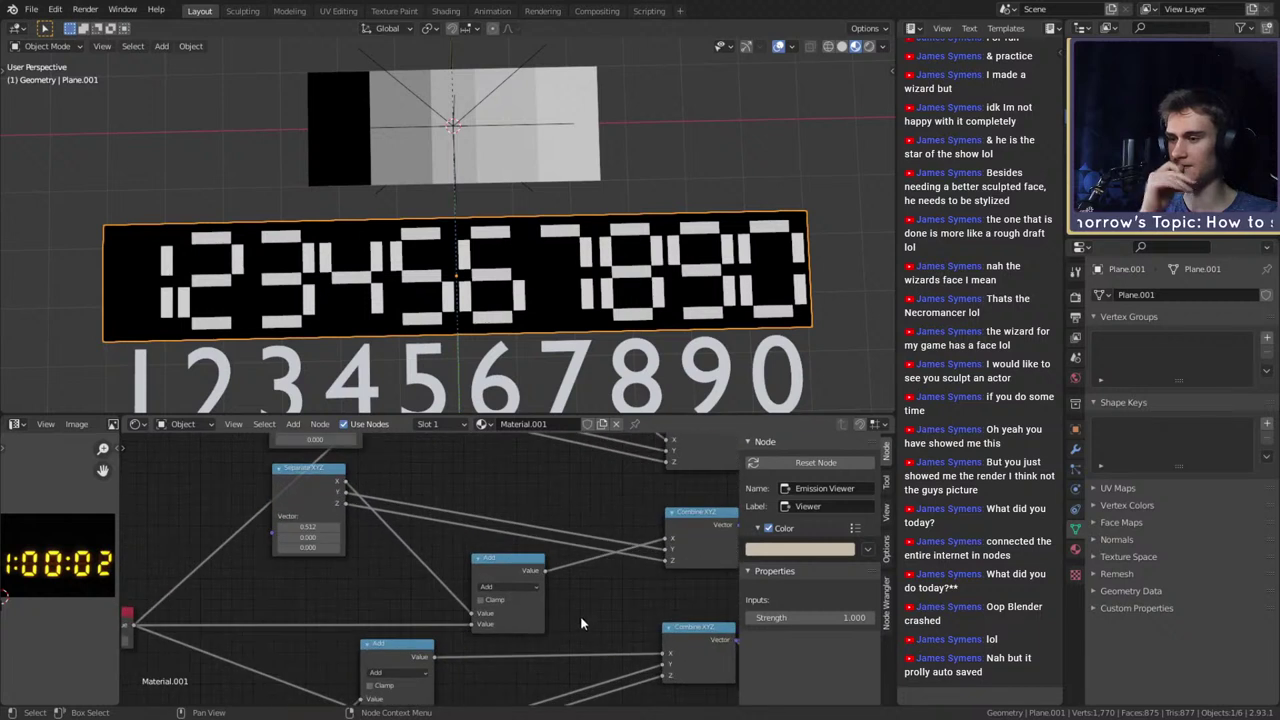
pyautogui.moveTo(477, 594); pyautogui.dragTo(613, 555, button='middle')
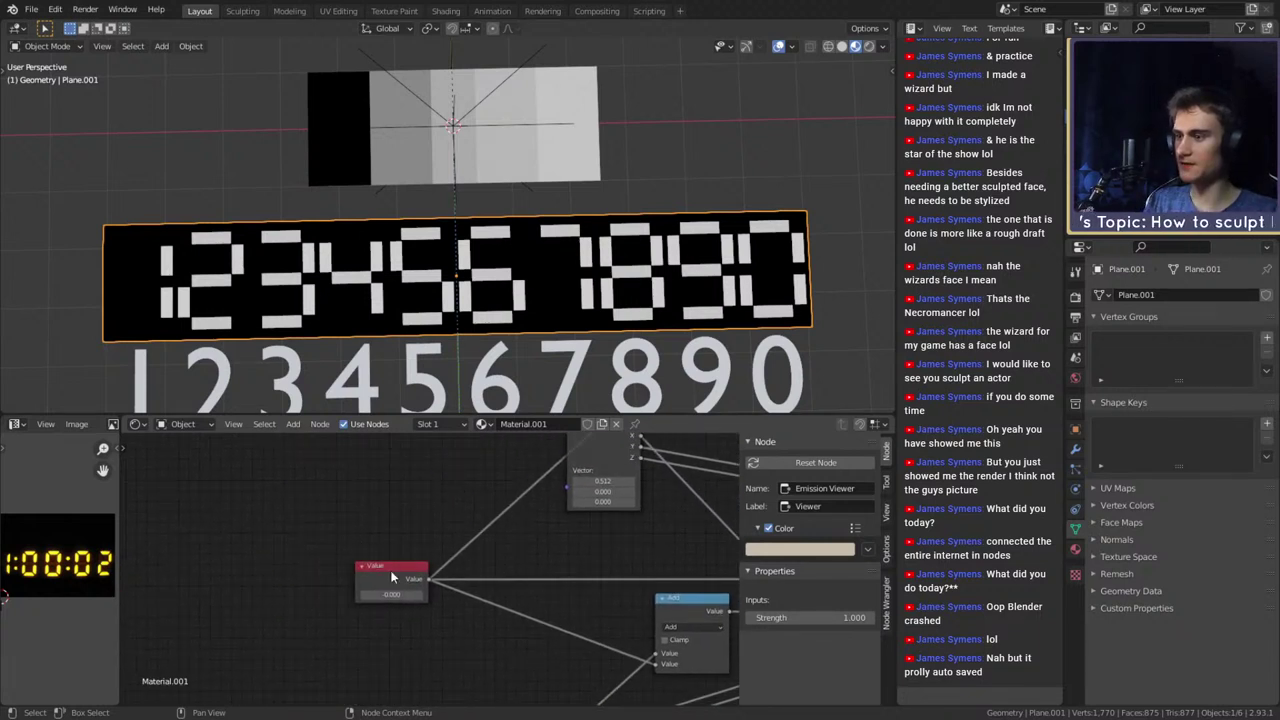
pyautogui.moveTo(391, 572); pyautogui.dragTo(324, 565)
# Duplicate the Add math node and insert the copy on the link between the Value node and the original Add node
pyautogui.moveTo(628, 570); pyautogui.dragTo(465, 587, button='middle')
pyautogui.click(626, 549)
pyautogui.hotkey('shift', 'd')
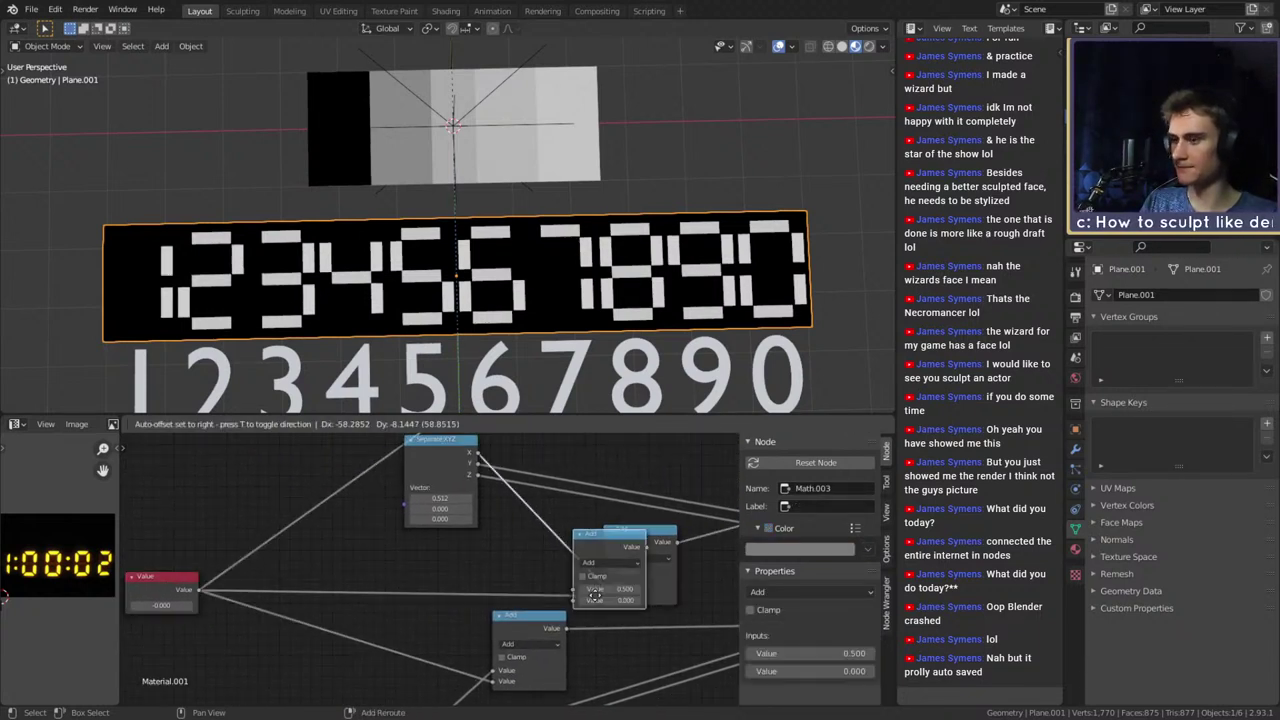
pyautogui.click(401, 605)
pyautogui.scroll(2, 425, 604)
pyautogui.moveTo(494, 604); pyautogui.dragTo(545, 590, button='middle')
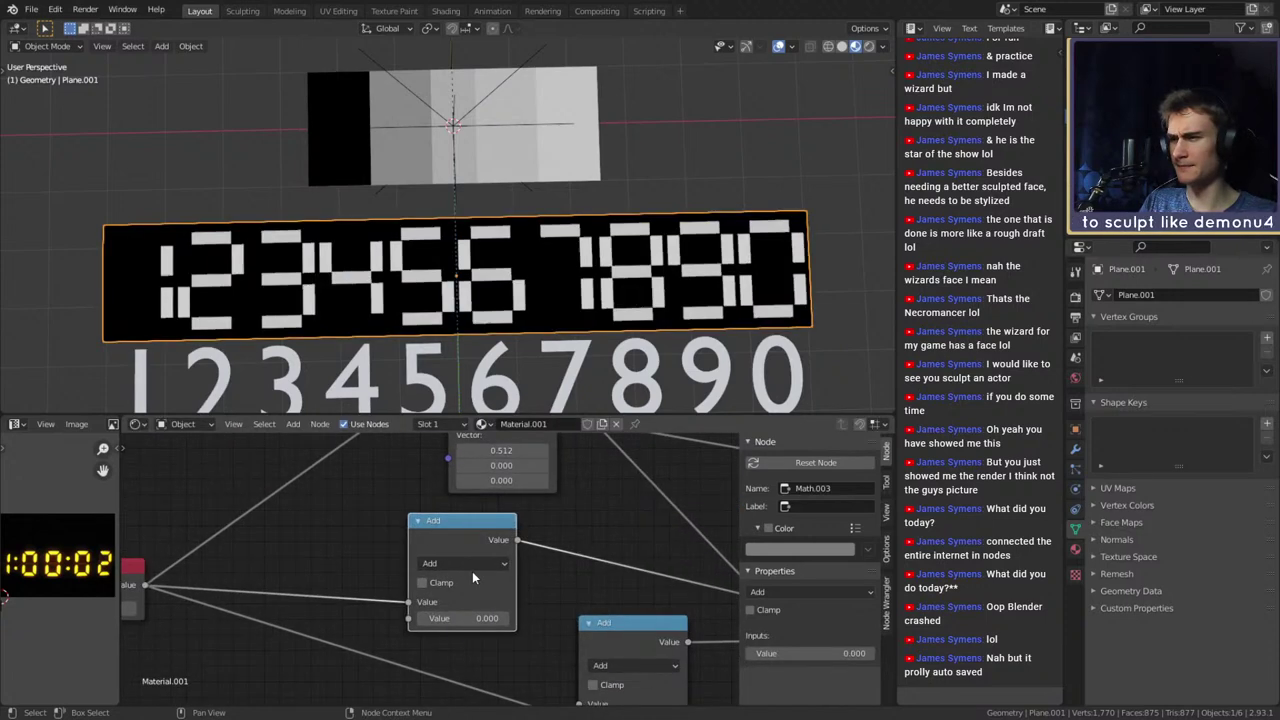
# Change the inserted math node's operation to Multiply and set its second value to 0.080
pyautogui.click(463, 563)
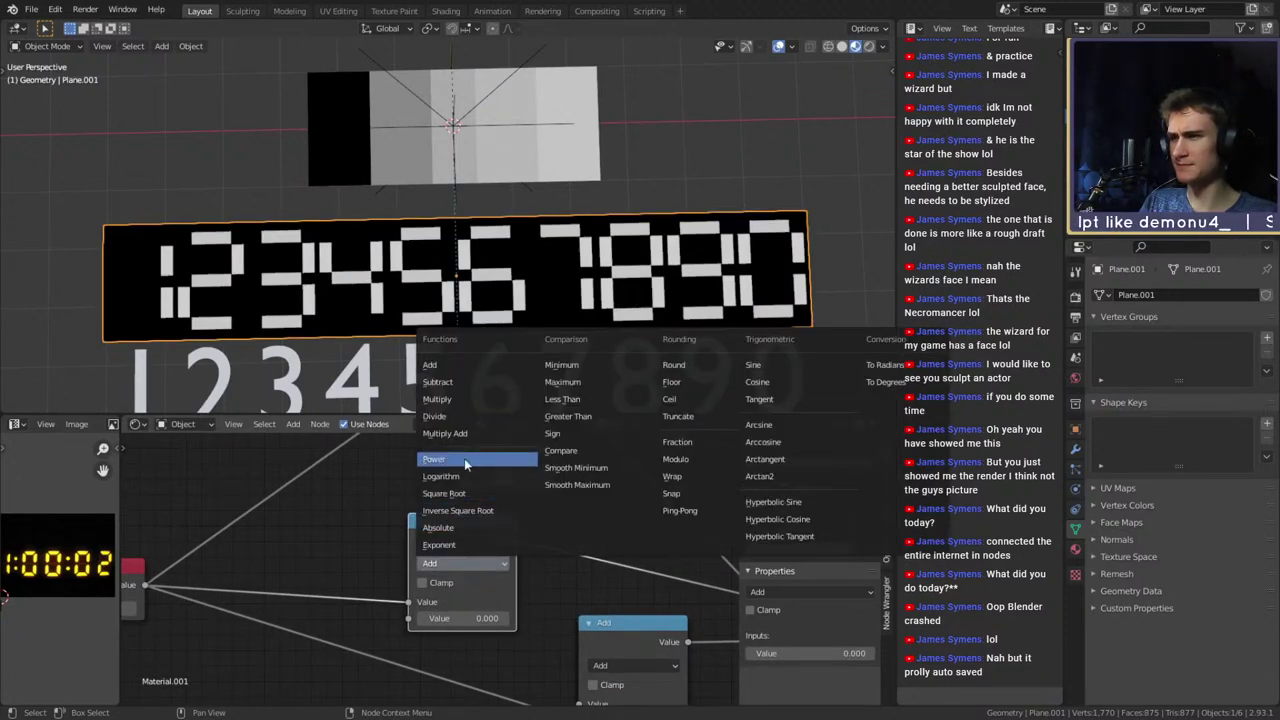
pyautogui.click(460, 399)
pyautogui.click(467, 618)
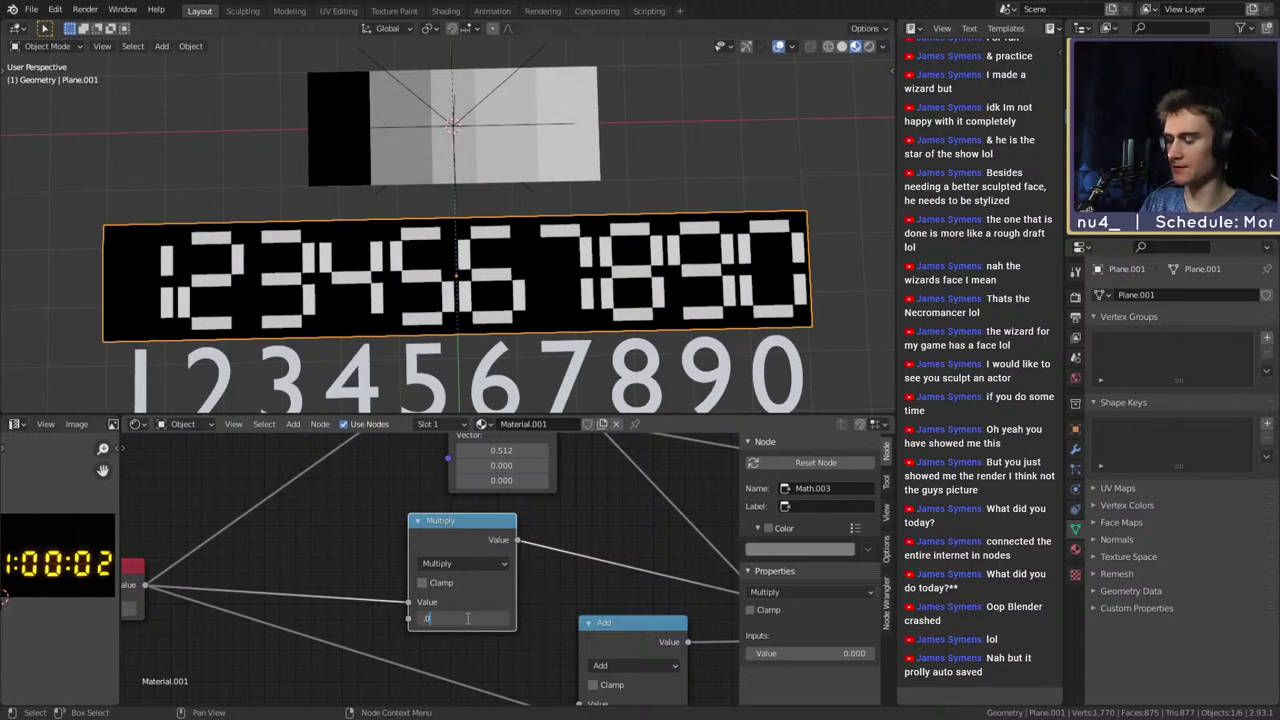
pyautogui.press('Return')
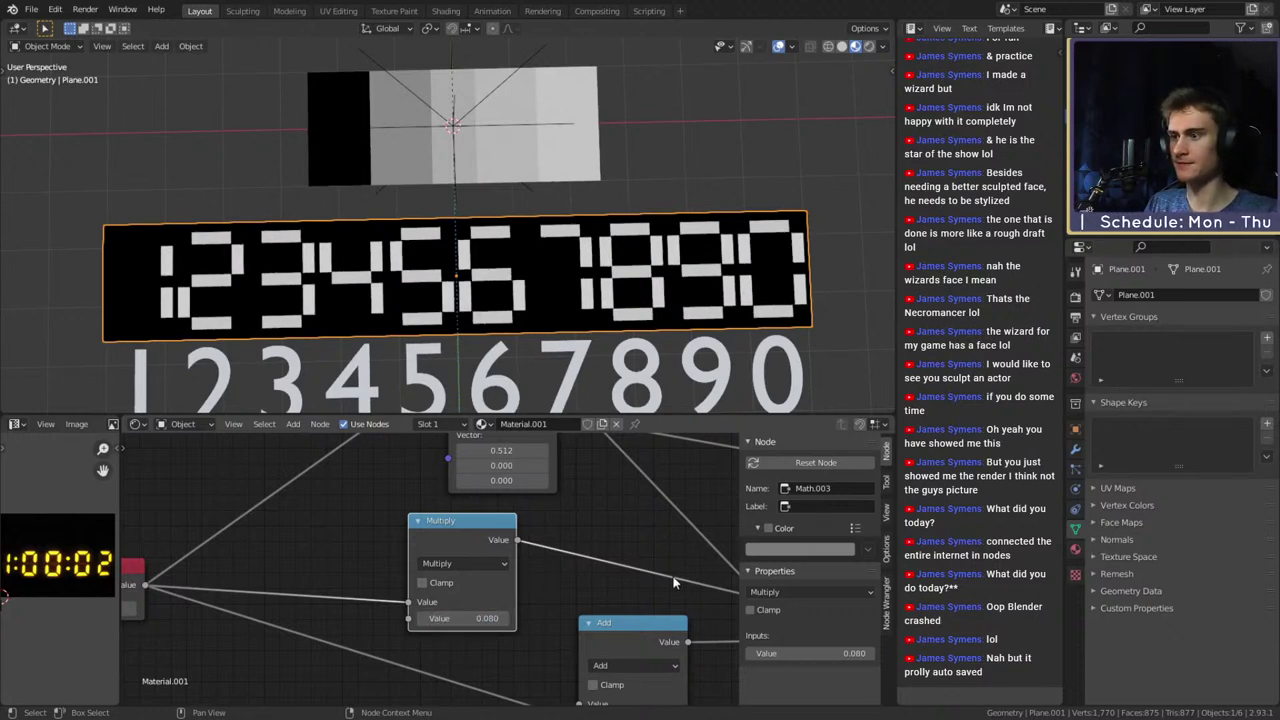
# Examine the mask frames and their incoming links back to the Mapping node in the Horizontal Lines frame
pyautogui.scroll(-8, 607, 575)
pyautogui.scroll(7, 557, 637)
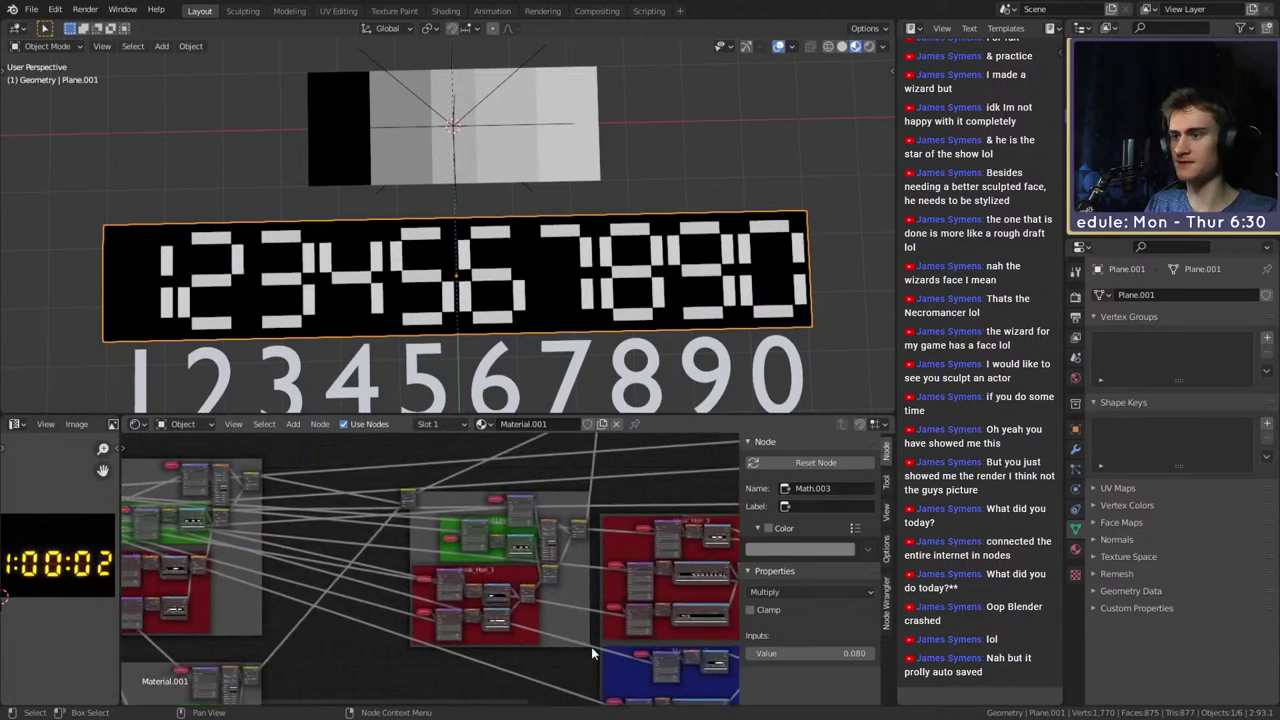
pyautogui.scroll(6, 450, 615)
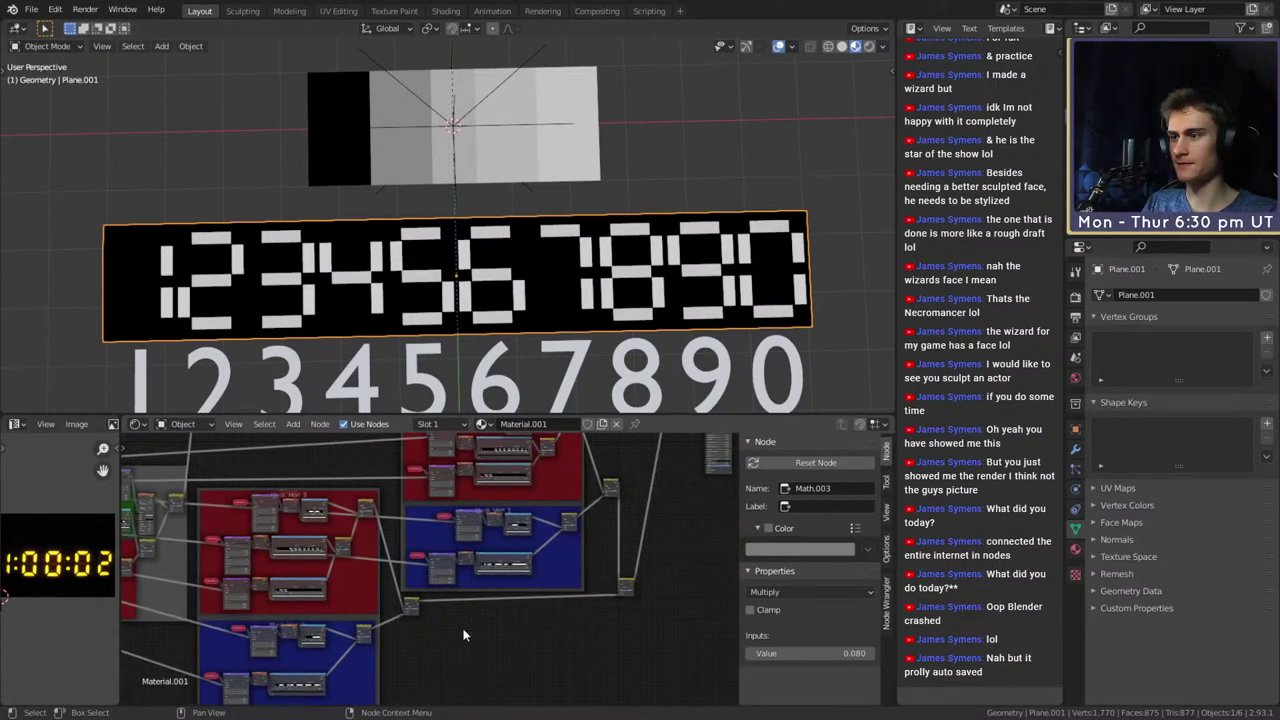
pyautogui.scroll(-6, 358, 636)
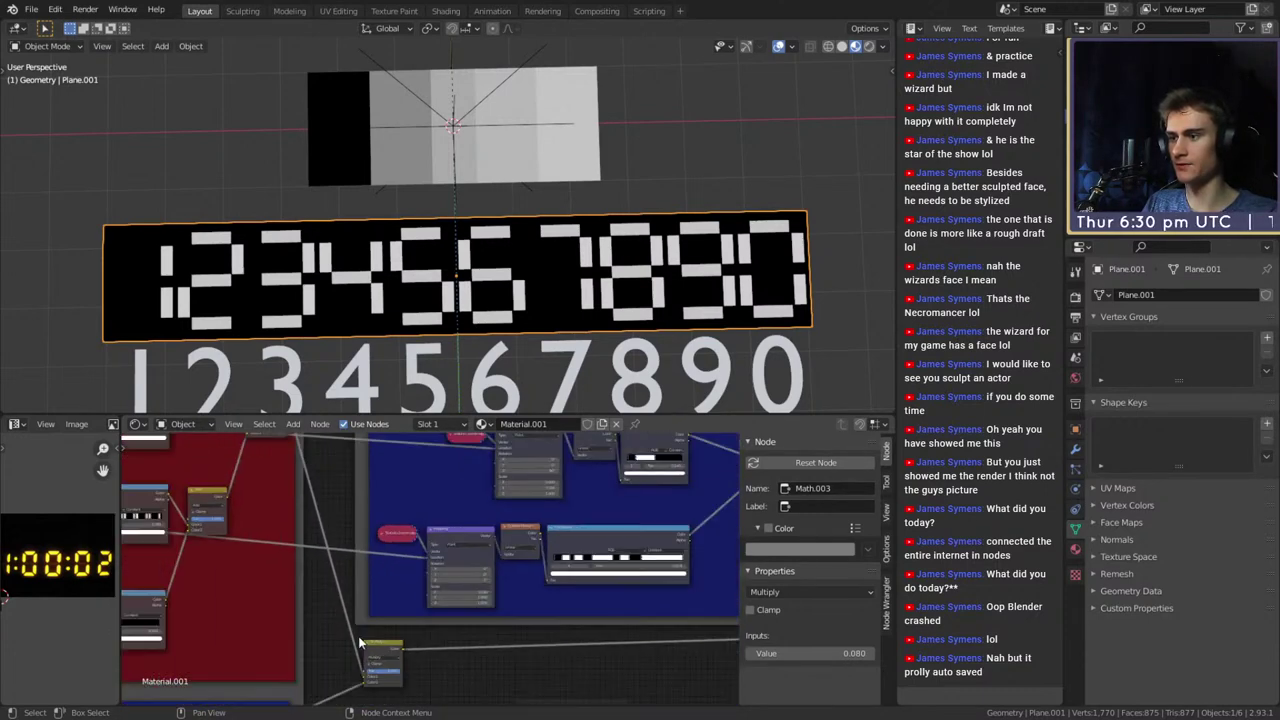
pyautogui.moveTo(381, 515); pyautogui.dragTo(537, 625, button='middle')
pyautogui.scroll(-3, 537, 625)
pyautogui.moveTo(270, 545); pyautogui.dragTo(590, 552, button='middle')
pyautogui.scroll(3, 372, 560)
pyautogui.scroll(5, 379, 541)
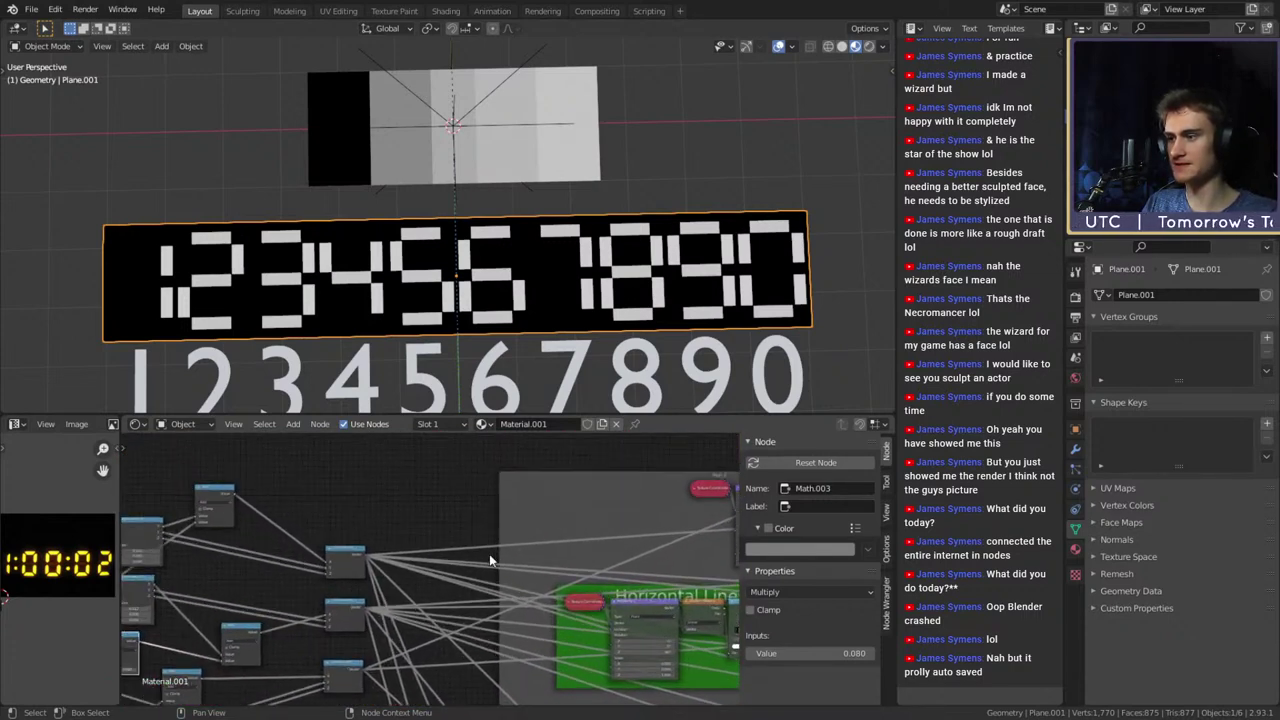
pyautogui.moveTo(469, 554); pyautogui.dragTo(439, 467, button='middle')
pyautogui.scroll(-4, 269, 572)
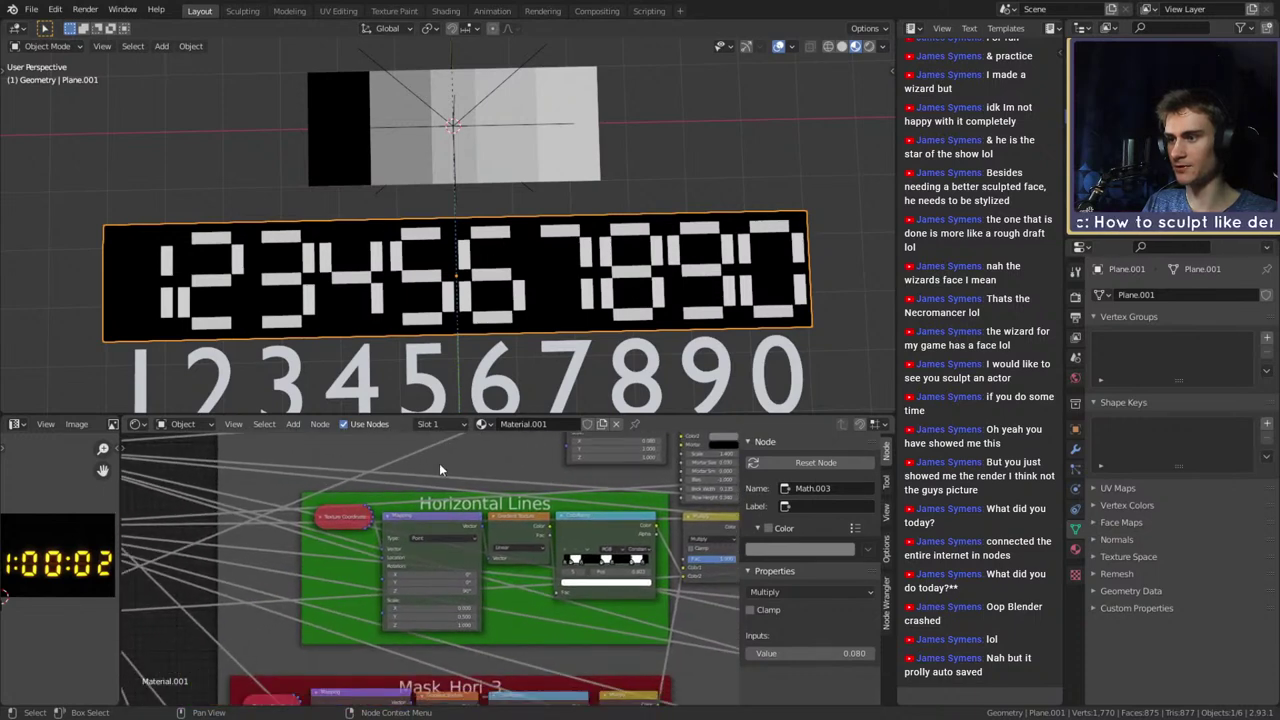
pyautogui.moveTo(267, 626); pyautogui.dragTo(267, 613, button='middle')
pyautogui.scroll(4, 300, 610)
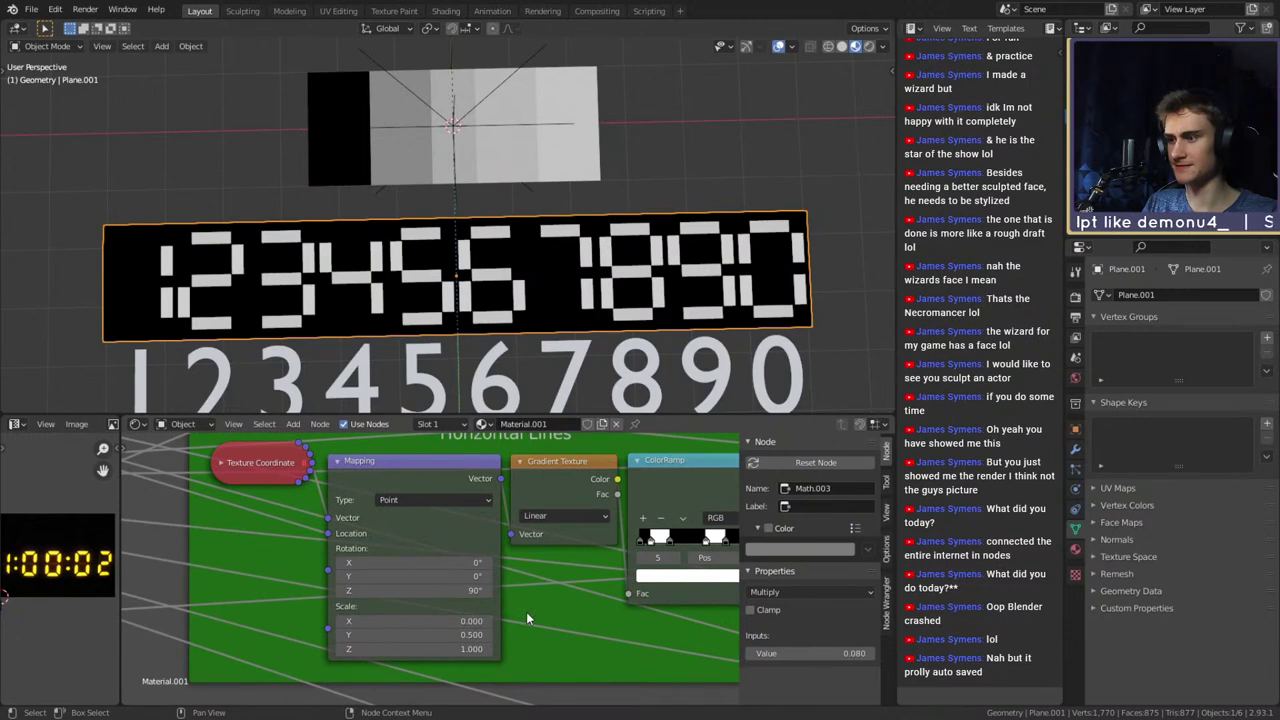
# Try a Scale X of 0.100 on the Mapping node in the Horizontal Lines frame
pyautogui.scroll(-3, 526, 612)
pyautogui.scroll(3, 527, 618)
pyautogui.click(434, 620)
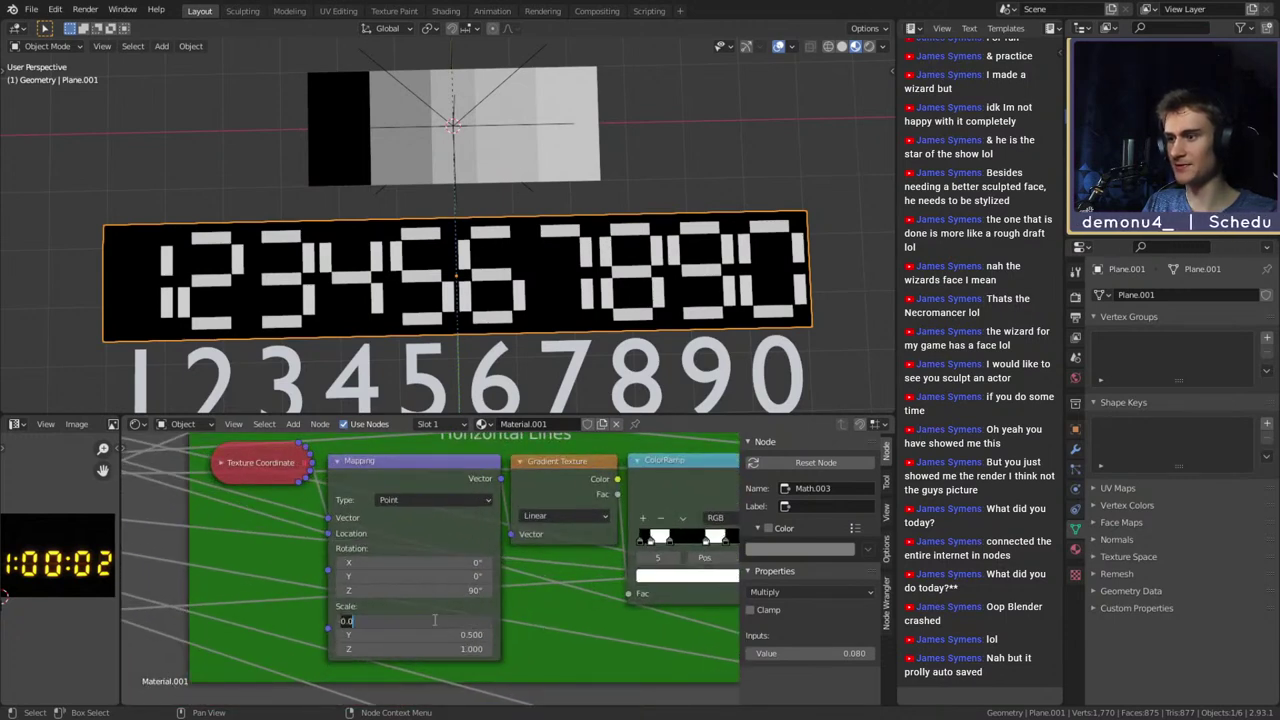
pyautogui.scroll(-5, 515, 600)
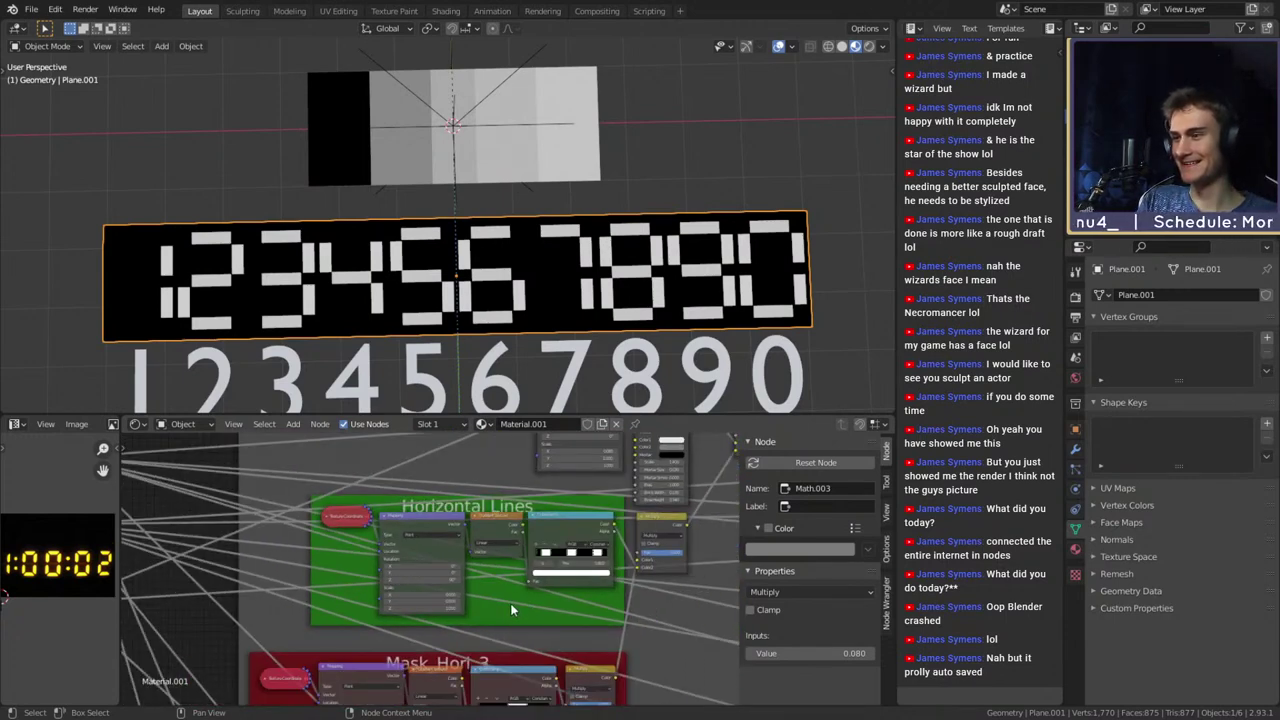
pyautogui.scroll(5, 483, 615)
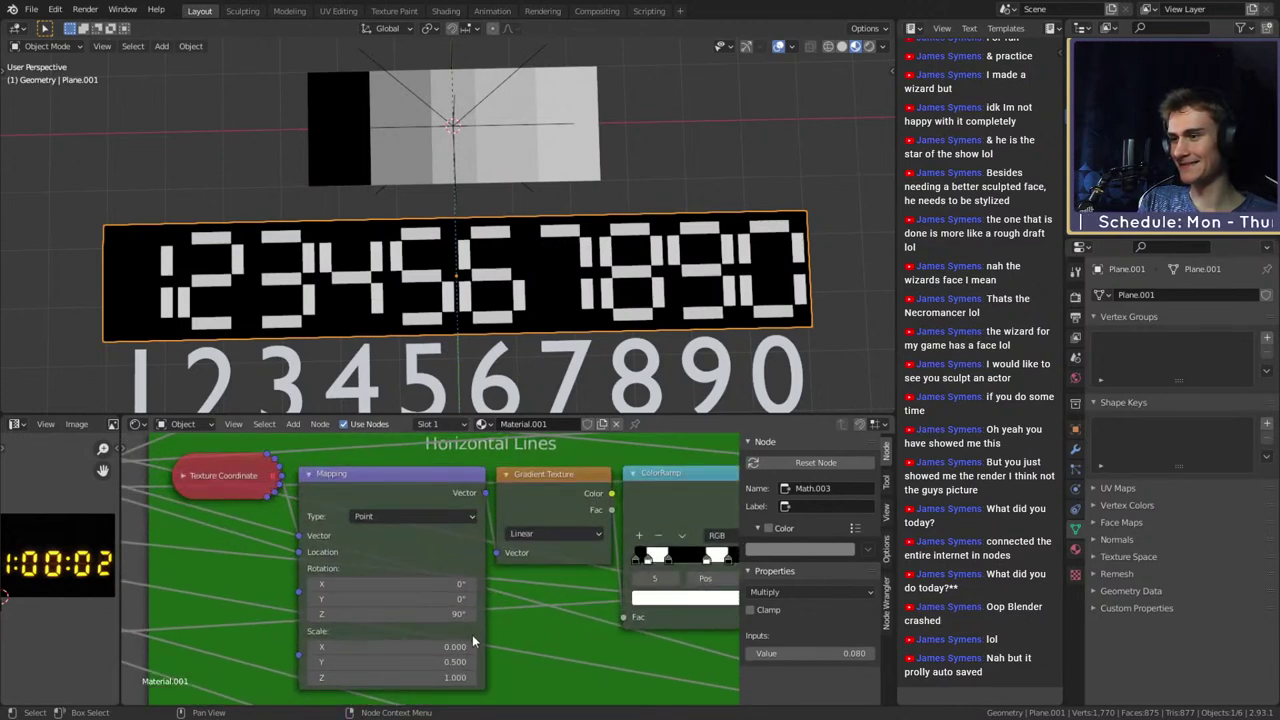
pyautogui.click(474, 648)
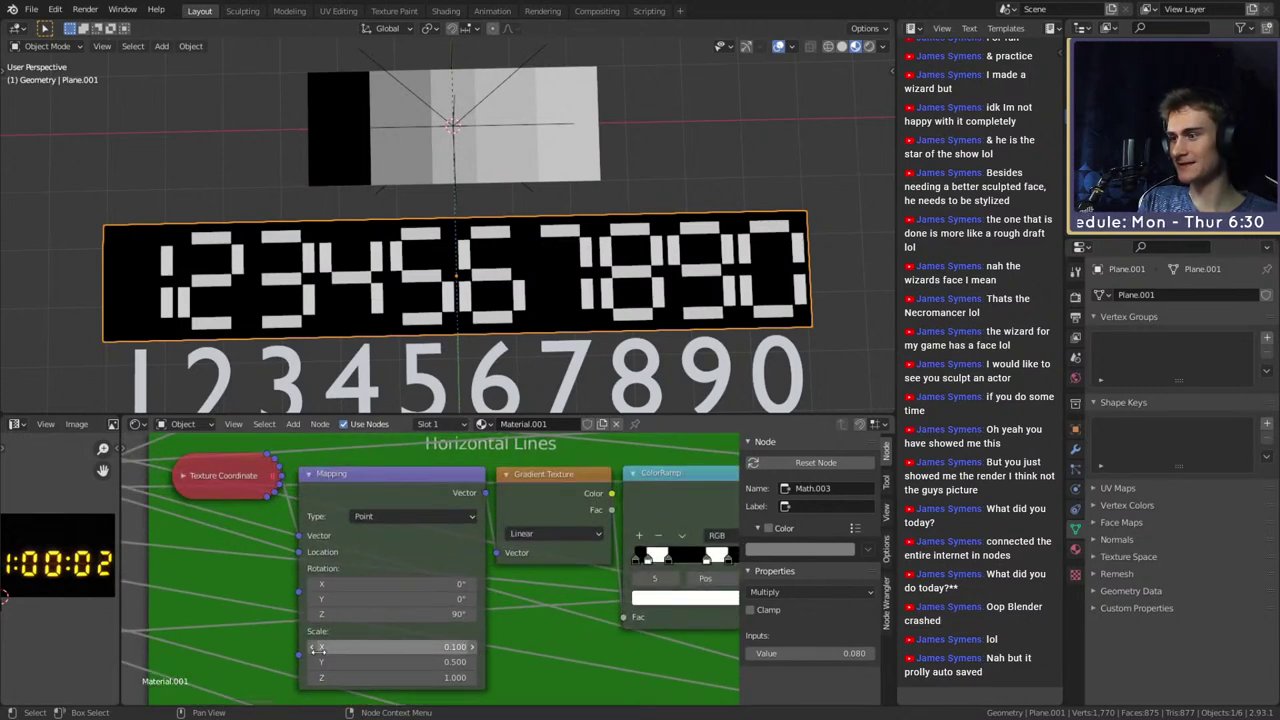
# Preview the Horizontal Lines ColorRamp and the adjacent Multiply mix node on the digit plane
pyautogui.scroll(-3, 501, 600)
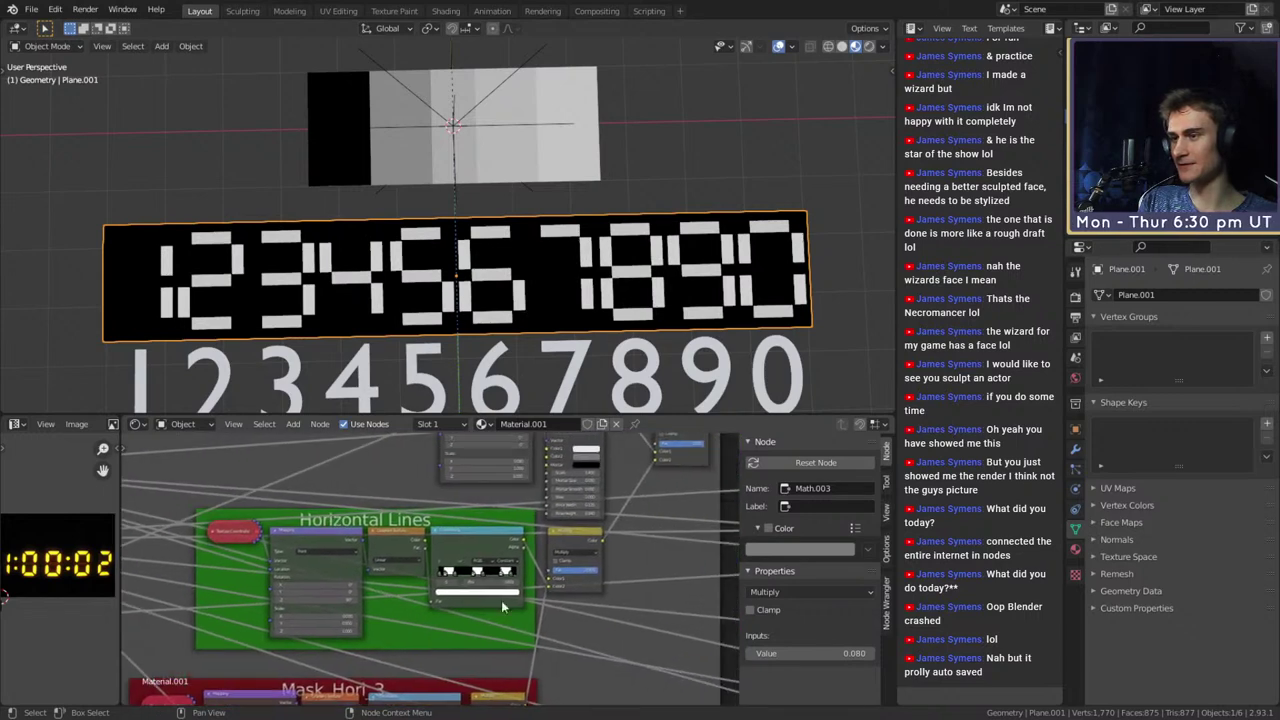
pyautogui.keyDown('ctrl'); pyautogui.keyDown('shift'); pyautogui.click(501, 600); pyautogui.keyUp('shift'); pyautogui.keyUp('ctrl')
pyautogui.moveTo(615, 548); pyautogui.dragTo(597, 556, button='middle')
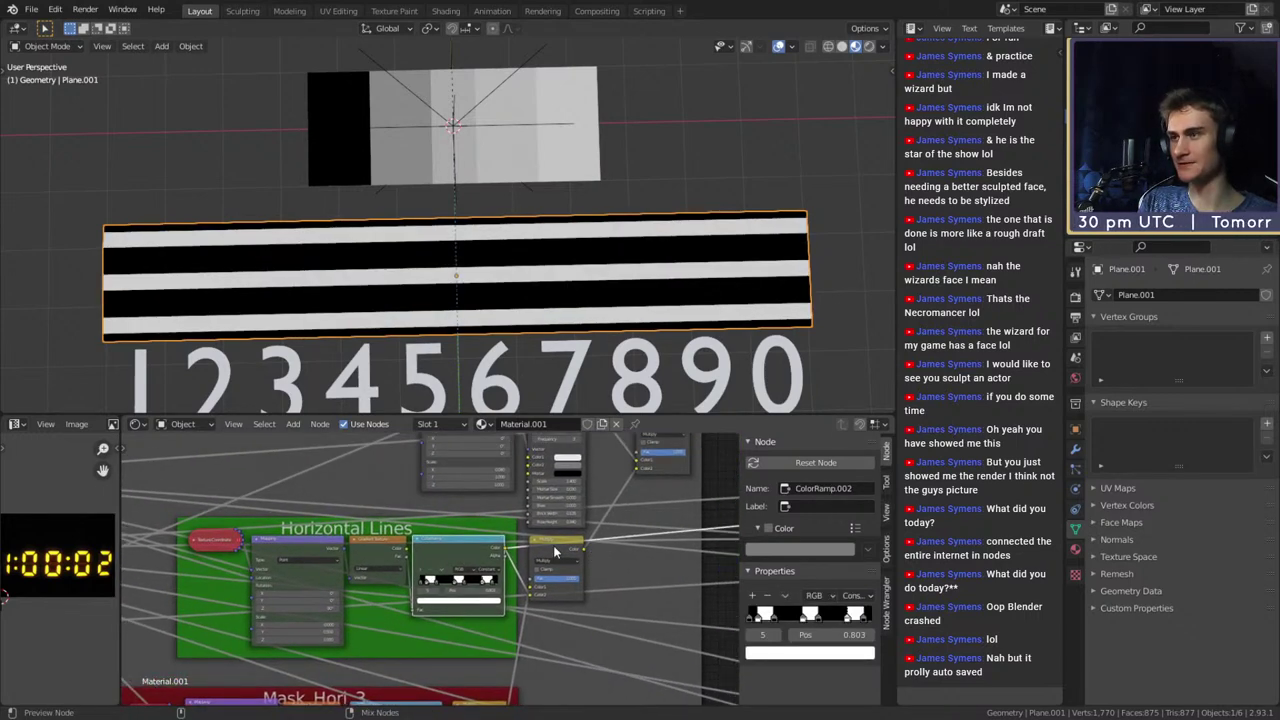
pyautogui.keyDown('ctrl'); pyautogui.keyDown('shift'); pyautogui.click(556, 551); pyautogui.keyUp('shift'); pyautogui.keyUp('ctrl')
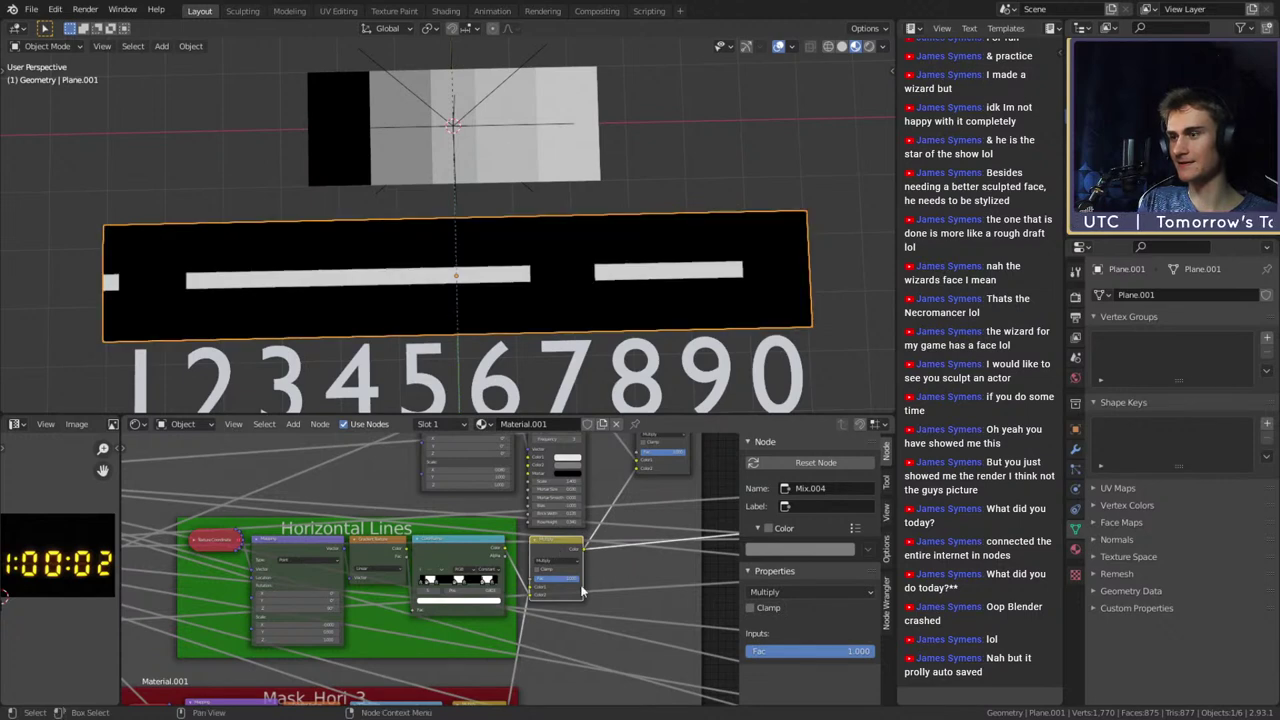
# Preview the final Add mix node to display the complete digit pattern on the plane
pyautogui.scroll(-10, 580, 588)
pyautogui.moveTo(563, 586); pyautogui.dragTo(218, 545, button='middle')
pyautogui.moveTo(470, 545); pyautogui.dragTo(246, 554, button='middle')
pyautogui.keyDown('ctrl'); pyautogui.keyDown('shift'); pyautogui.click(547, 484); pyautogui.keyUp('shift'); pyautogui.keyUp('ctrl')
# Examine the node groups between the final mix node and the Horizontal Lines frame
pyautogui.moveTo(359, 497); pyautogui.dragTo(518, 626, button='middle')
pyautogui.scroll(10, 600, 604)
pyautogui.scroll(-8, 543, 606)
pyautogui.moveTo(604, 601)
pyautogui.mouseDown(button='middle')
pyautogui.moveTo(588, 597)
pyautogui.moveTo(627, 567)
pyautogui.moveTo(615, 623)
pyautogui.mouseUp(button='middle')
pyautogui.scroll(5, 494, 602)
pyautogui.scroll(-6, 494, 602)
pyautogui.moveTo(582, 666); pyautogui.dragTo(654, 532, button='middle')
pyautogui.scroll(3, 594, 655)
pyautogui.scroll(-3, 650, 540)
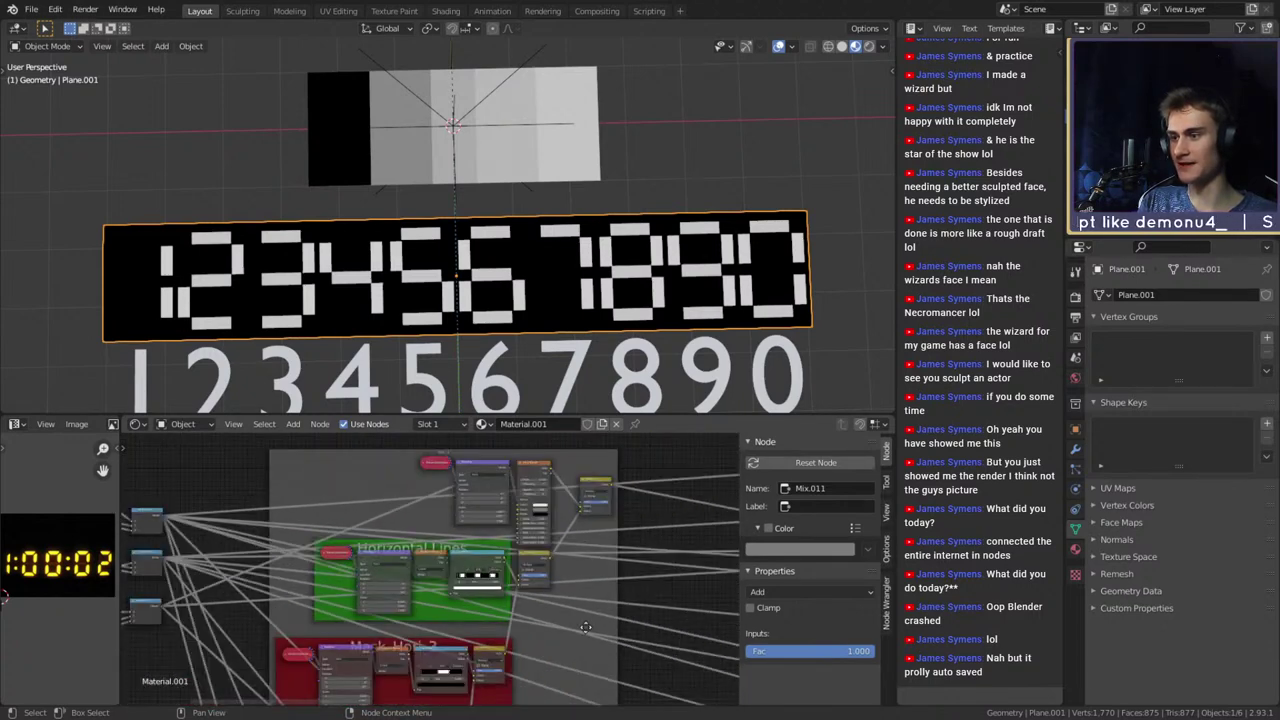
# Preview the Multiply node and the upper and middle ColorRamps of the Mask_Hori_3 frame in turn
pyautogui.moveTo(556, 700); pyautogui.dragTo(625, 560, button='middle')
pyautogui.scroll(3, 630, 580)
pyautogui.moveTo(539, 553); pyautogui.dragTo(509, 590, button='middle')
pyautogui.keyDown('ctrl'); pyautogui.keyDown('shift'); pyautogui.click(636, 490); pyautogui.keyUp('shift'); pyautogui.keyUp('ctrl')
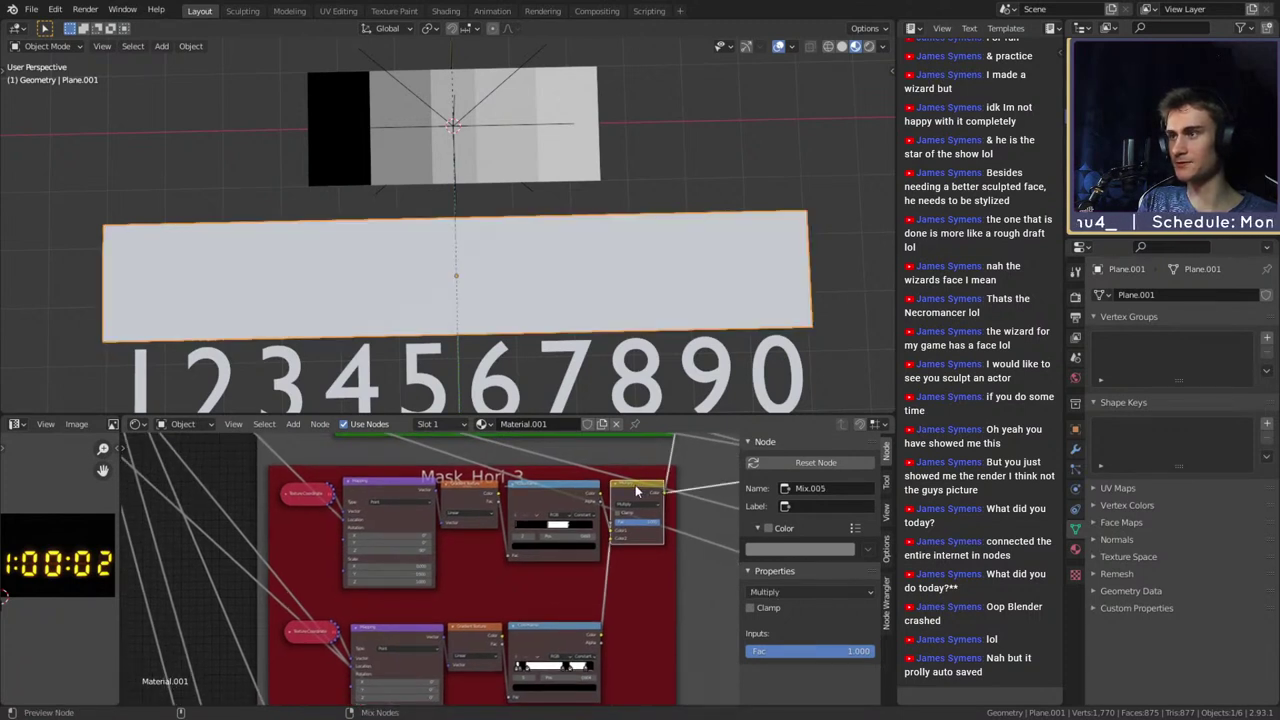
pyautogui.keyDown('ctrl'); pyautogui.keyDown('shift'); pyautogui.click(553, 633); pyautogui.keyUp('shift'); pyautogui.keyUp('ctrl')
pyautogui.keyDown('ctrl'); pyautogui.keyDown('shift'); pyautogui.click(565, 484); pyautogui.keyUp('shift'); pyautogui.keyUp('ctrl')
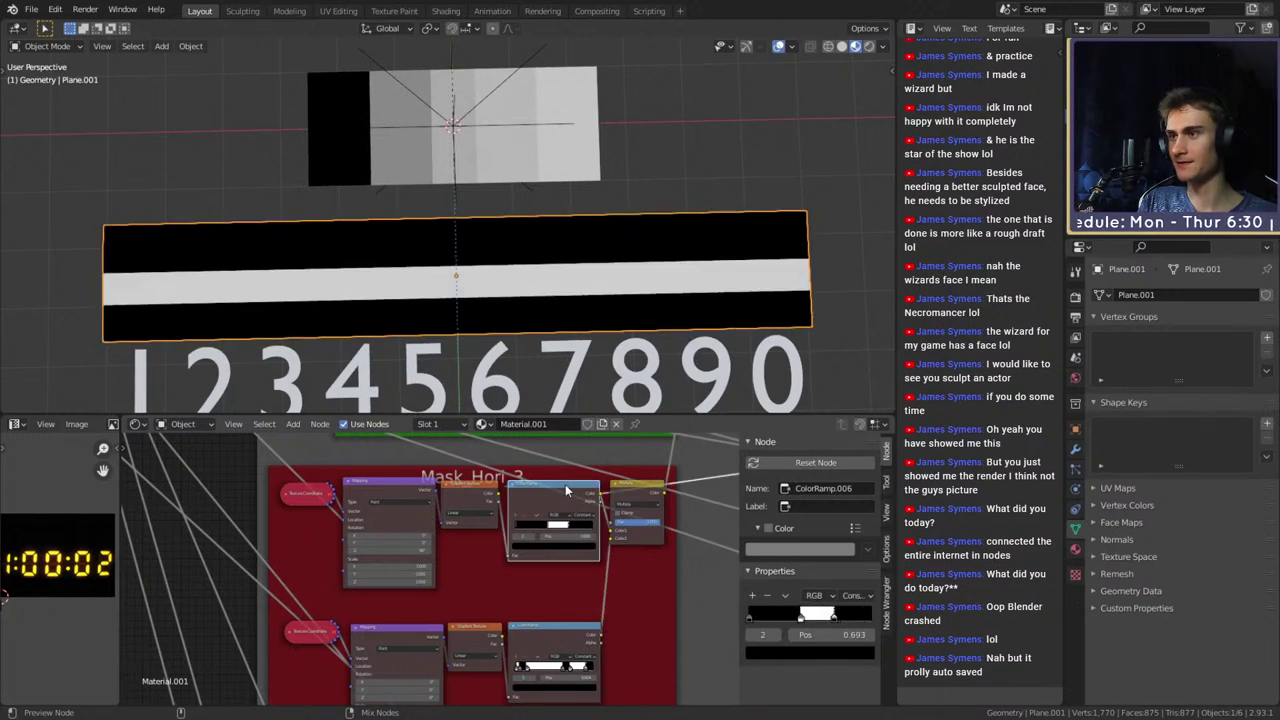
pyautogui.keyDown('ctrl'); pyautogui.keyDown('shift'); pyautogui.click(548, 633); pyautogui.keyUp('shift'); pyautogui.keyUp('ctrl')
pyautogui.moveTo(548, 633); pyautogui.dragTo(594, 623, button='middle')
pyautogui.scroll(-2, 514, 596)
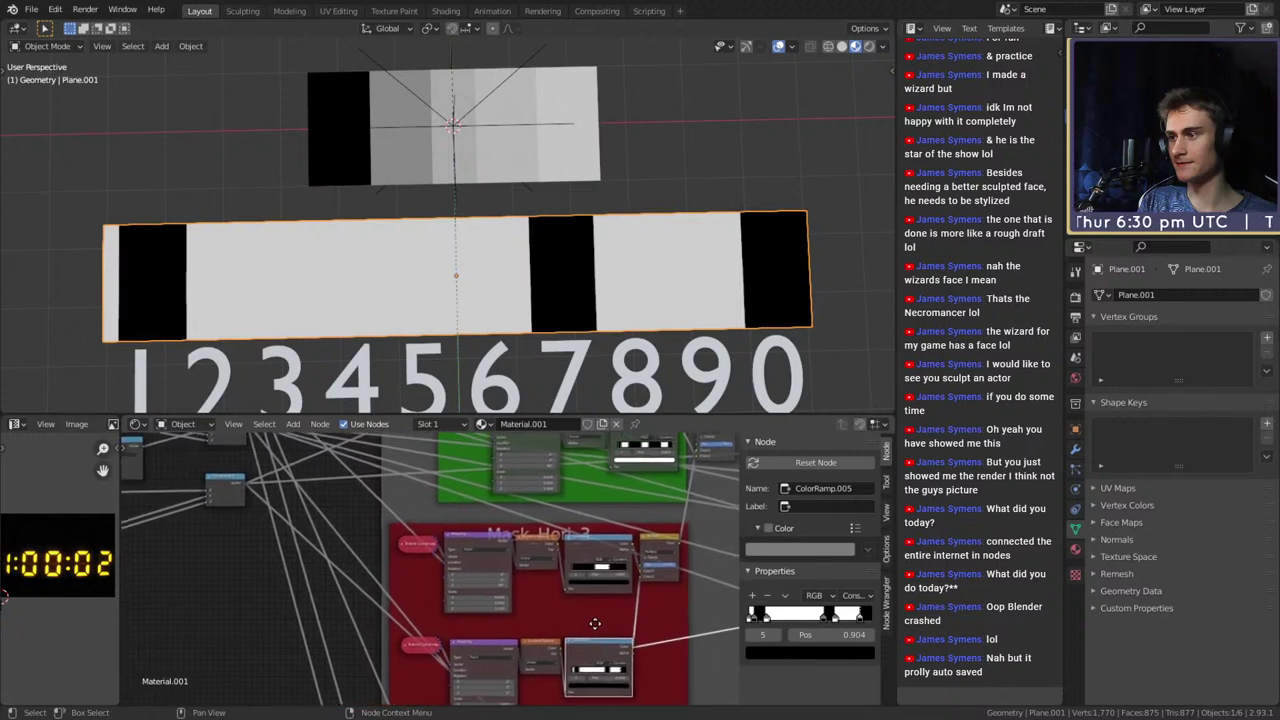
# Select the Mask_Hori_3 frame, then examine its Mapping location and the adjoining Horizontal Lines frame
pyautogui.scroll(4, 395, 596)
pyautogui.click(398, 592)
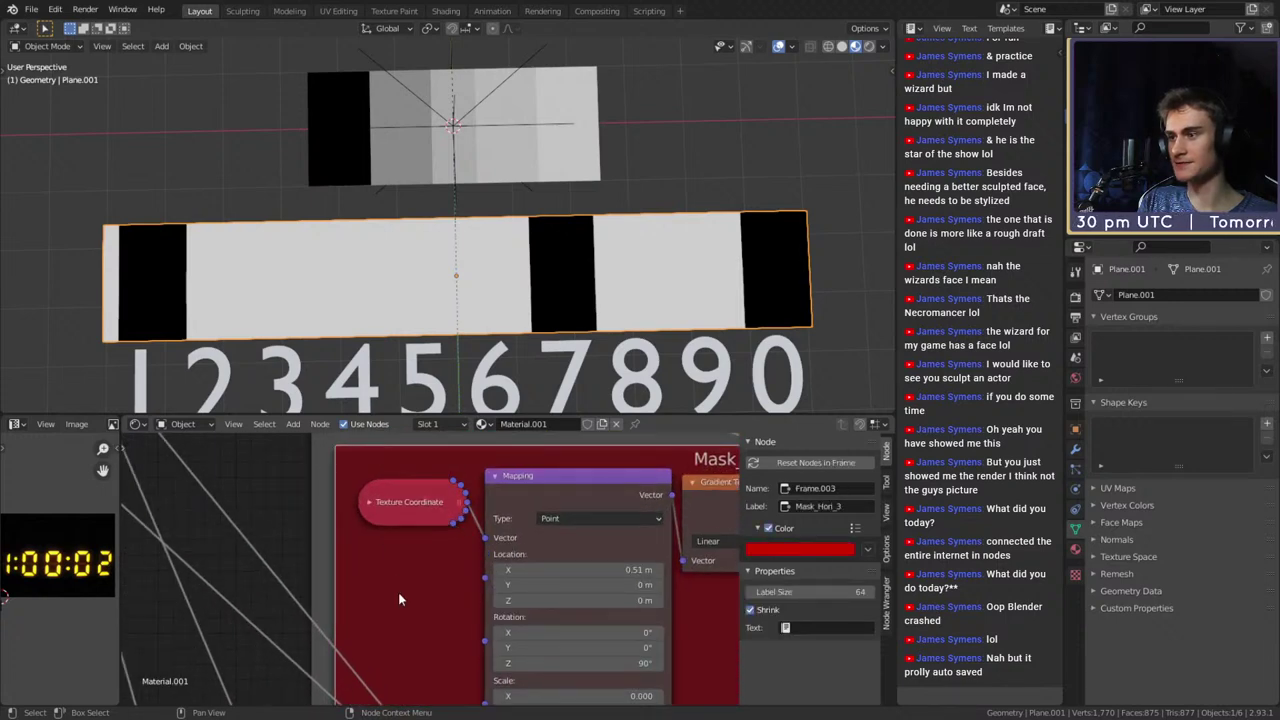
pyautogui.scroll(-8, 395, 603)
pyautogui.moveTo(616, 617); pyautogui.dragTo(560, 660, button='middle')
pyautogui.scroll(2, 547, 555)
pyautogui.moveTo(547, 555); pyautogui.dragTo(571, 653, button='middle')
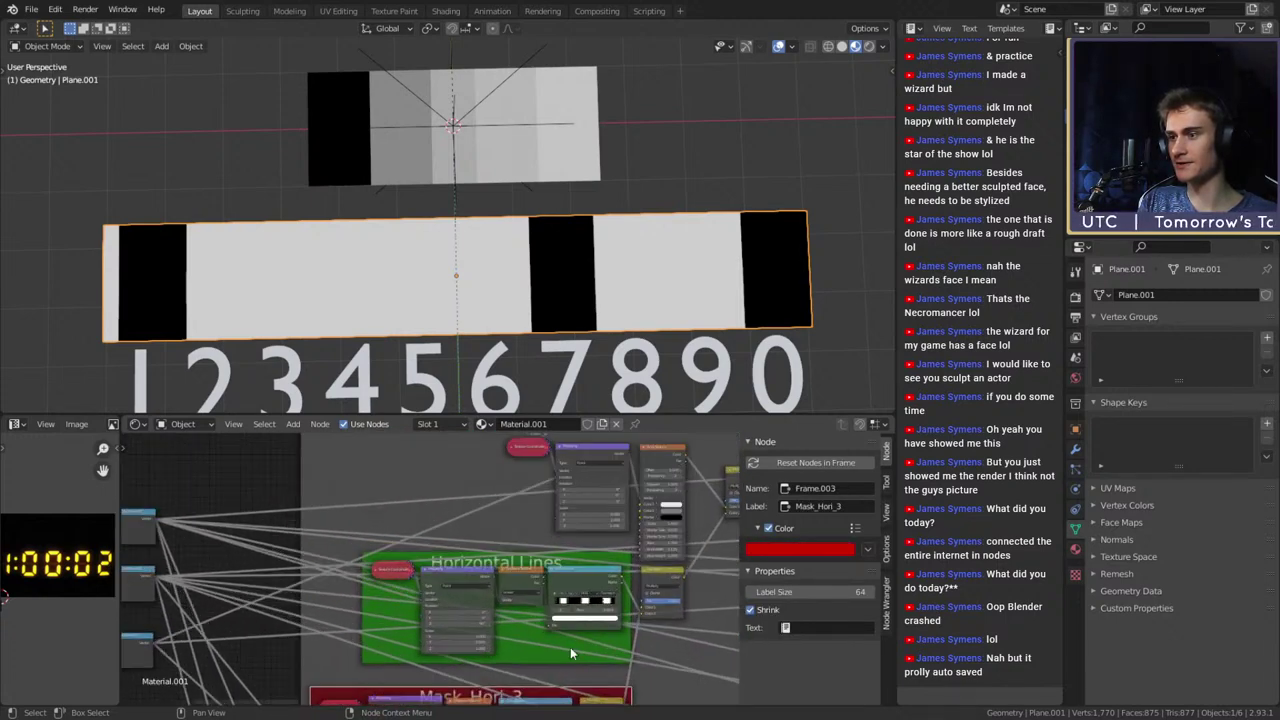
# Preview the ColorRamp in the upper group's Horizontal Lines frame, then disconnect the link from its Mapping node's Location input
pyautogui.scroll(5, 436, 572)
pyautogui.keyDown('ctrl'); pyautogui.keyDown('shift'); pyautogui.click(655, 572); pyautogui.keyUp('shift'); pyautogui.keyUp('ctrl')
pyautogui.moveTo(525, 547); pyautogui.dragTo(557, 500, button='middle')
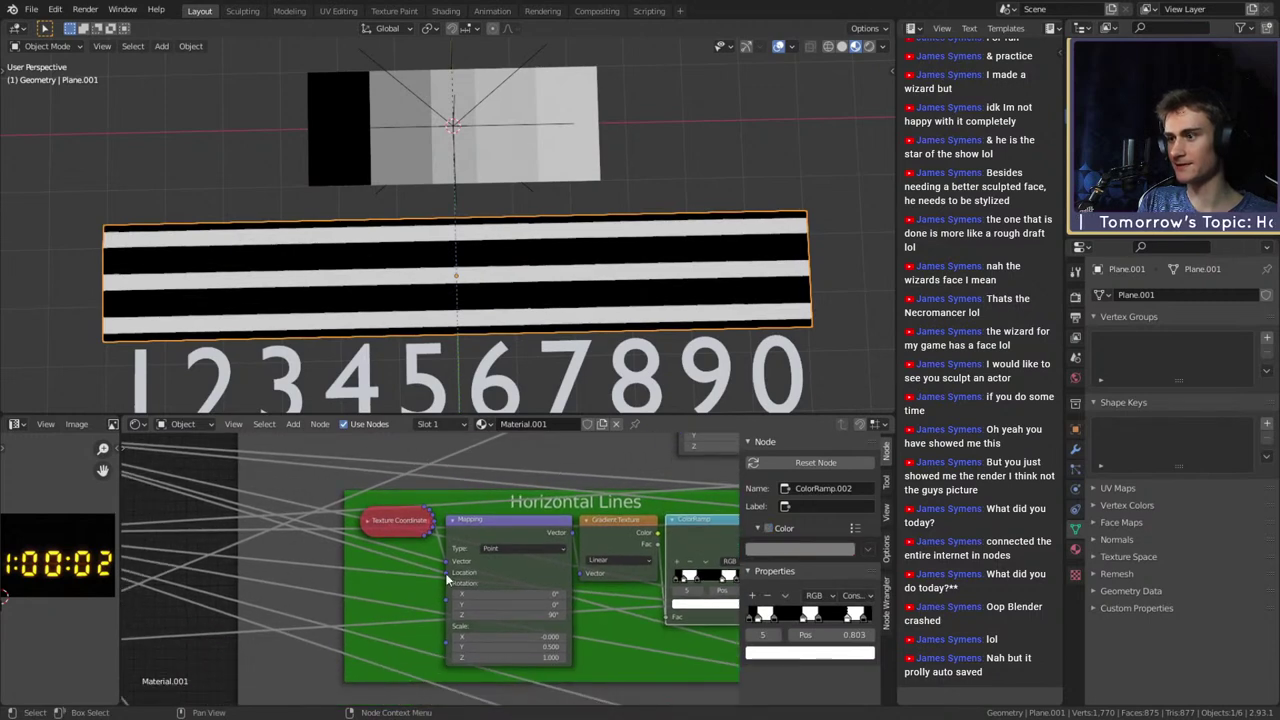
pyautogui.moveTo(446, 574); pyautogui.dragTo(397, 580)
# Disconnect the link from the Location input of the Mapping node in the lower group's Horizontal Lines frame
pyautogui.scroll(-7, 440, 584)
pyautogui.moveTo(665, 582); pyautogui.dragTo(418, 507, button='middle')
pyautogui.scroll(5, 436, 556)
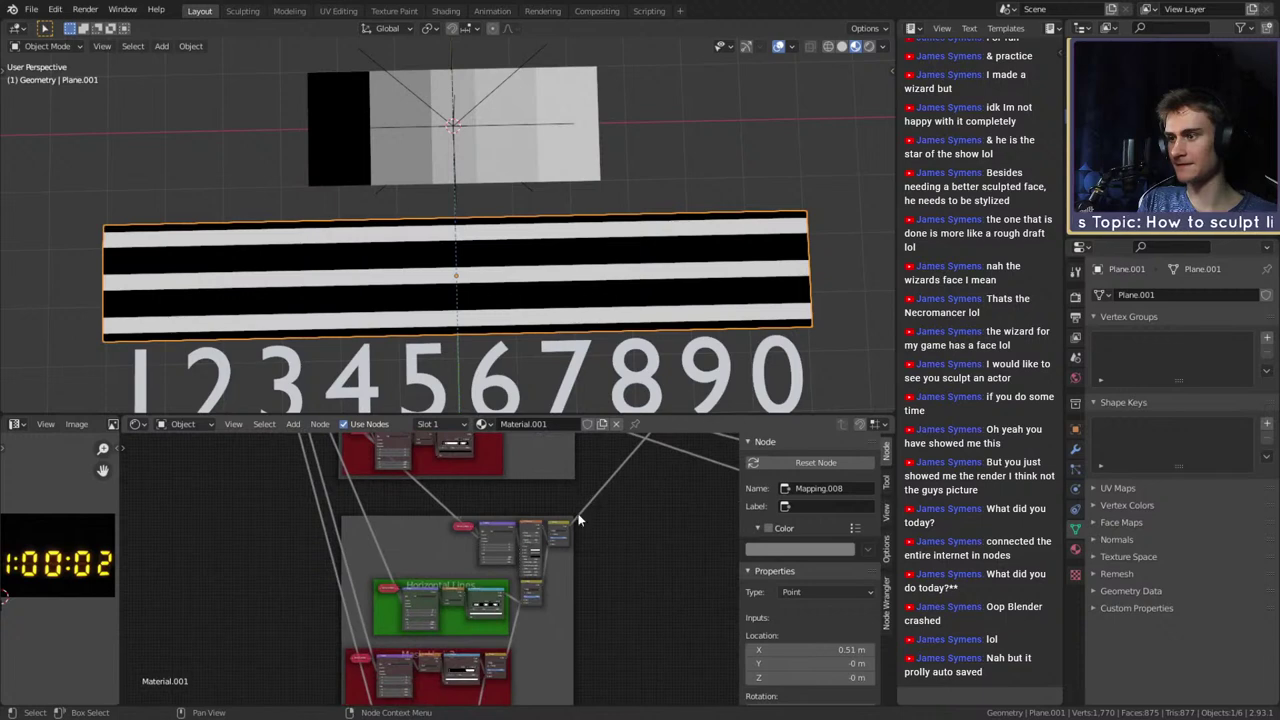
pyautogui.scroll(3, 436, 556)
pyautogui.moveTo(420, 583); pyautogui.dragTo(408, 591, button='middle')
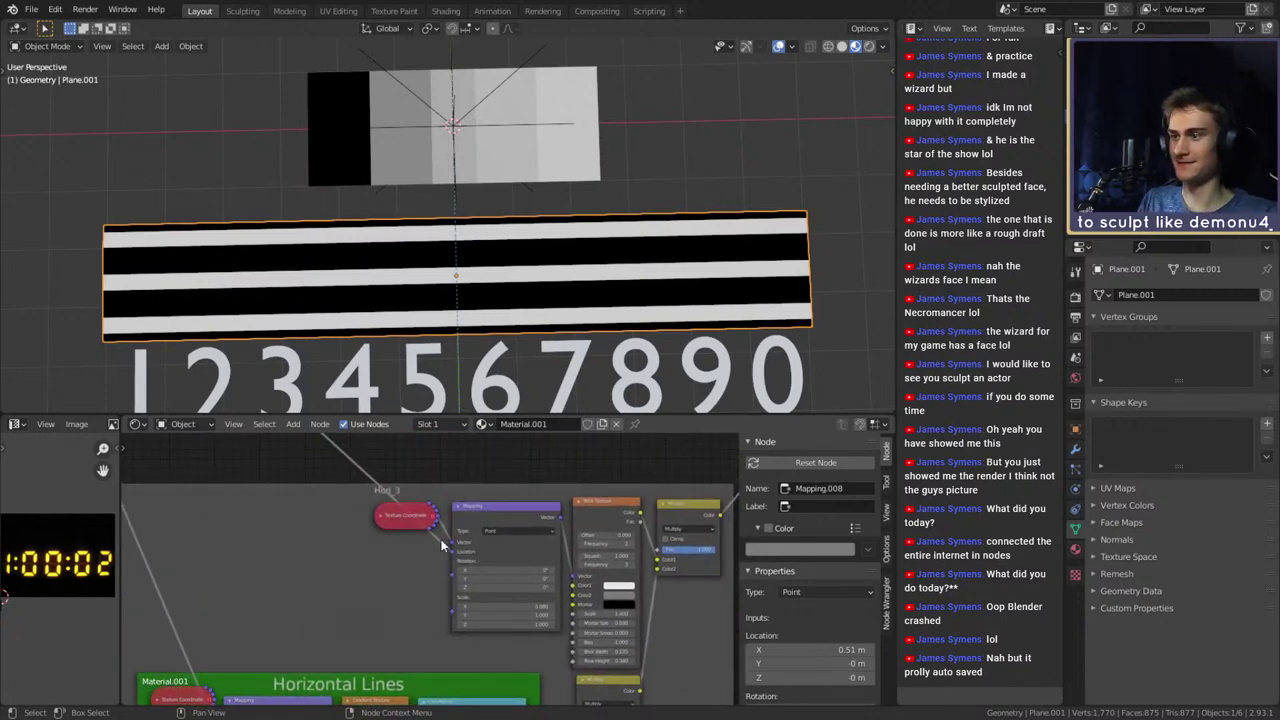
pyautogui.scroll(-4, 441, 541)
pyautogui.moveTo(354, 618); pyautogui.dragTo(475, 482, button='middle')
pyautogui.scroll(7, 400, 569)
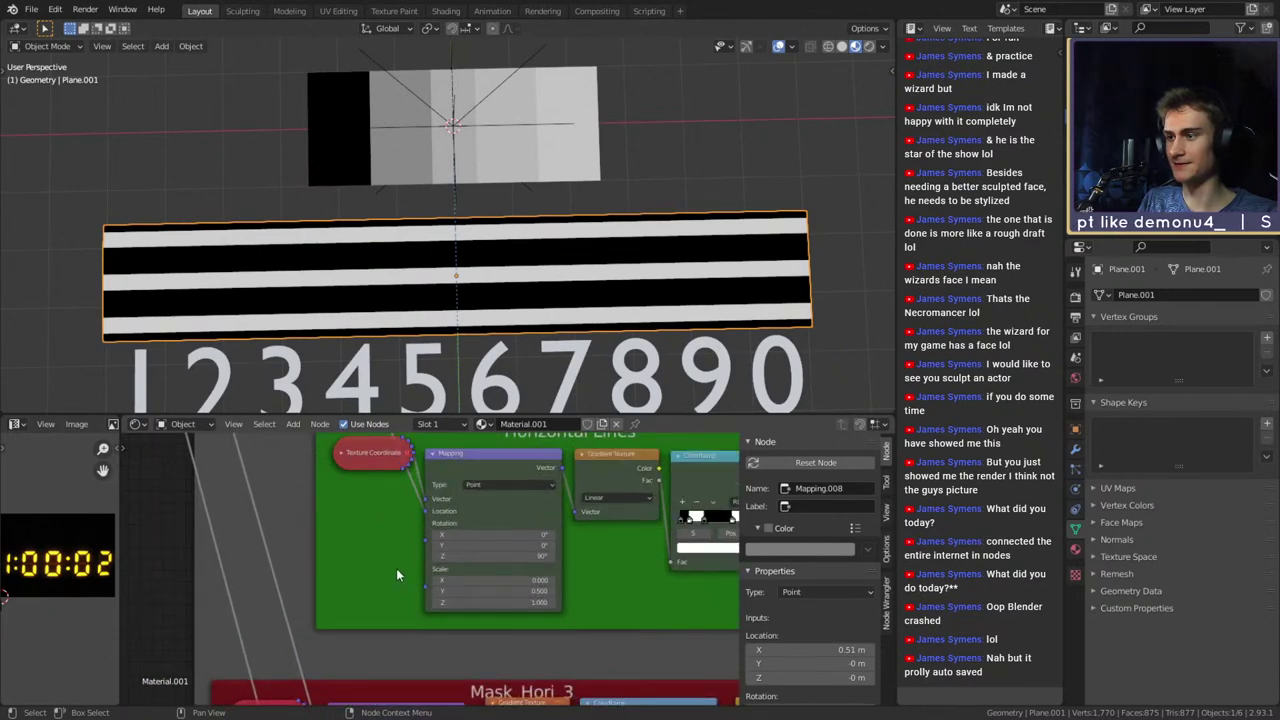
pyautogui.scroll(-2, 396, 568)
pyautogui.click(628, 493)
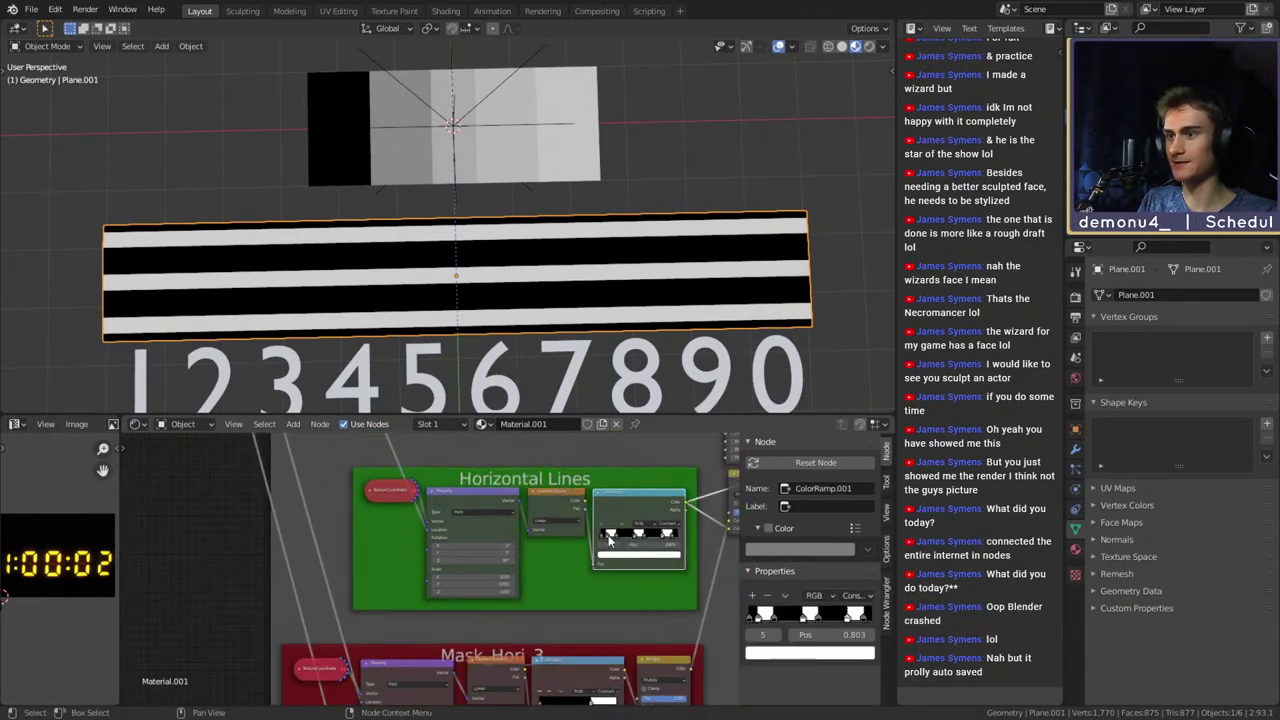
pyautogui.scroll(3, 505, 545)
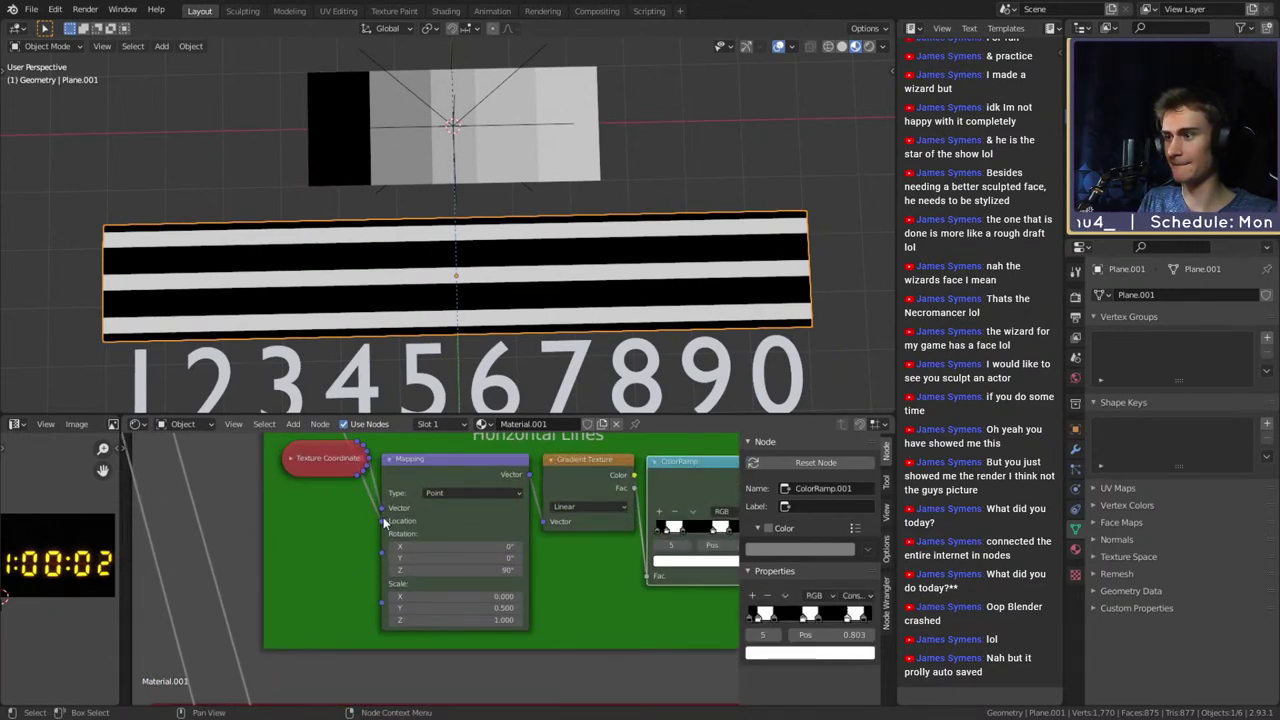
pyautogui.click(348, 529)
# Disconnect the upper Mapping's Location link in the lower group's Mask_Hori_3 frame, previewing that frame's upper and lower ColorRamps
pyautogui.scroll(-3, 440, 520)
pyautogui.moveTo(526, 577); pyautogui.dragTo(491, 617, button='middle')
pyautogui.scroll(2, 478, 522)
pyautogui.keyDown('ctrl'); pyautogui.keyDown('shift'); pyautogui.click(482, 521); pyautogui.keyUp('shift'); pyautogui.keyUp('ctrl')
pyautogui.scroll(-4, 460, 606)
pyautogui.moveTo(451, 507); pyautogui.dragTo(496, 597, button='middle')
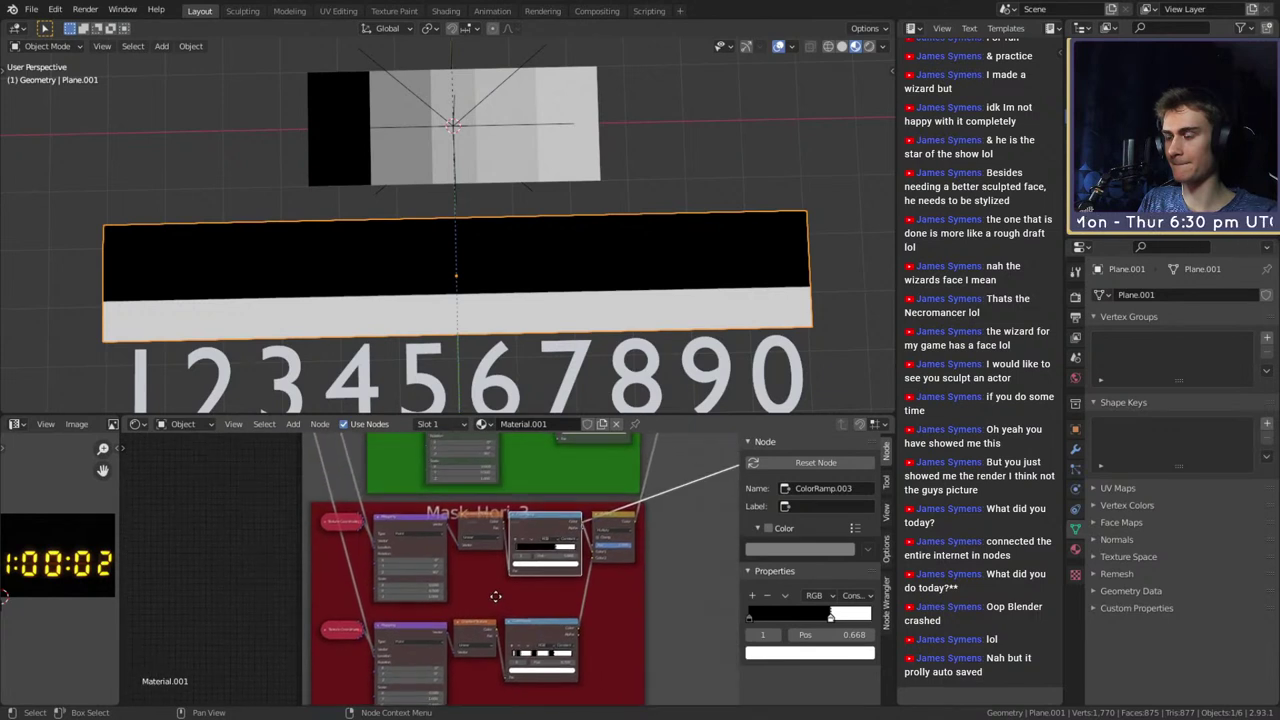
pyautogui.scroll(1, 436, 592)
pyautogui.moveTo(359, 541); pyautogui.dragTo(345, 539)
pyautogui.moveTo(512, 596); pyautogui.dragTo(484, 520, button='middle')
pyautogui.keyDown('ctrl'); pyautogui.keyDown('shift'); pyautogui.click(533, 570); pyautogui.keyUp('shift'); pyautogui.keyUp('ctrl')
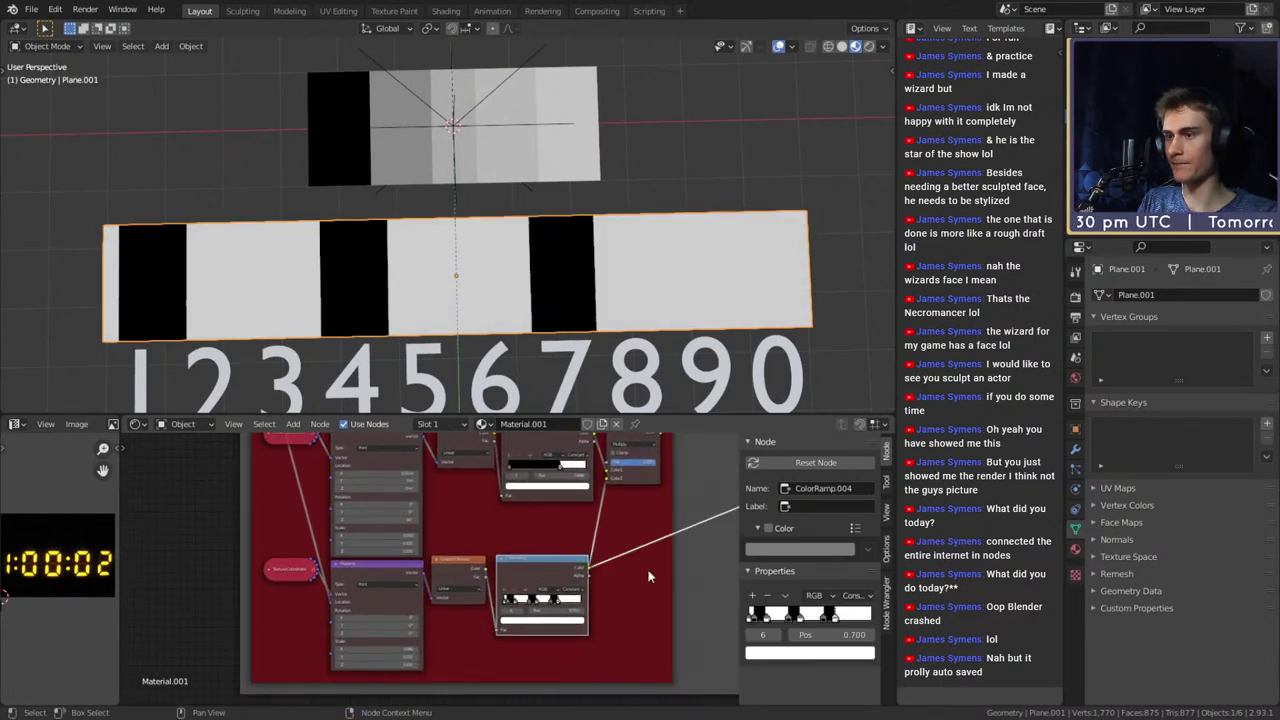
# Preview the Horizontal Lines ColorRamp in the next group along the node tree and disconnect its Mapping node's Location link
pyautogui.scroll(-4, 610, 530)
pyautogui.moveTo(623, 532); pyautogui.dragTo(517, 626, button='middle')
pyautogui.scroll(-2, 522, 622)
pyautogui.moveTo(561, 579); pyautogui.dragTo(449, 637, button='middle')
pyautogui.moveTo(371, 640); pyautogui.dragTo(287, 628, button='middle')
pyautogui.moveTo(629, 615); pyautogui.dragTo(670, 606, button='middle')
pyautogui.scroll(9, 369, 632)
pyautogui.moveTo(300, 490); pyautogui.dragTo(338, 611, button='middle')
pyautogui.moveTo(335, 470); pyautogui.dragTo(269, 600, button='middle')
pyautogui.scroll(2, 269, 600)
pyautogui.keyDown('ctrl'); pyautogui.keyDown('shift'); pyautogui.click(517, 596); pyautogui.keyUp('shift'); pyautogui.keyUp('ctrl')
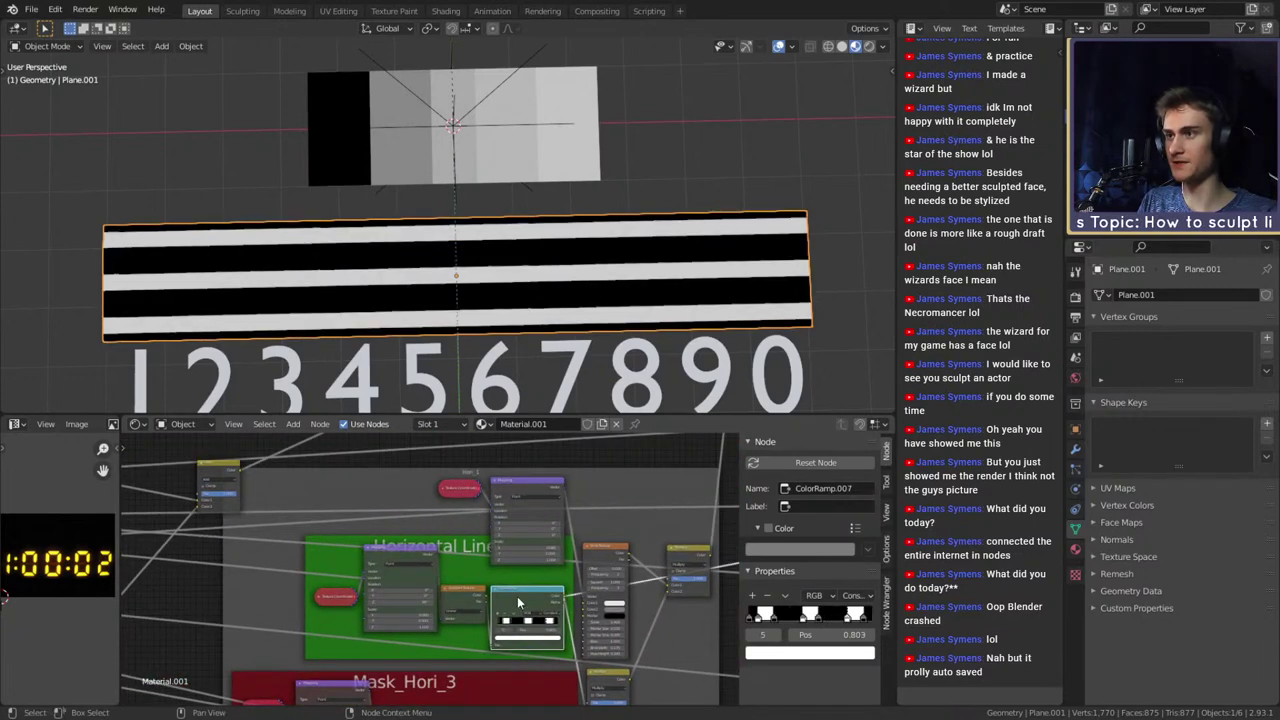
pyautogui.scroll(5, 432, 590)
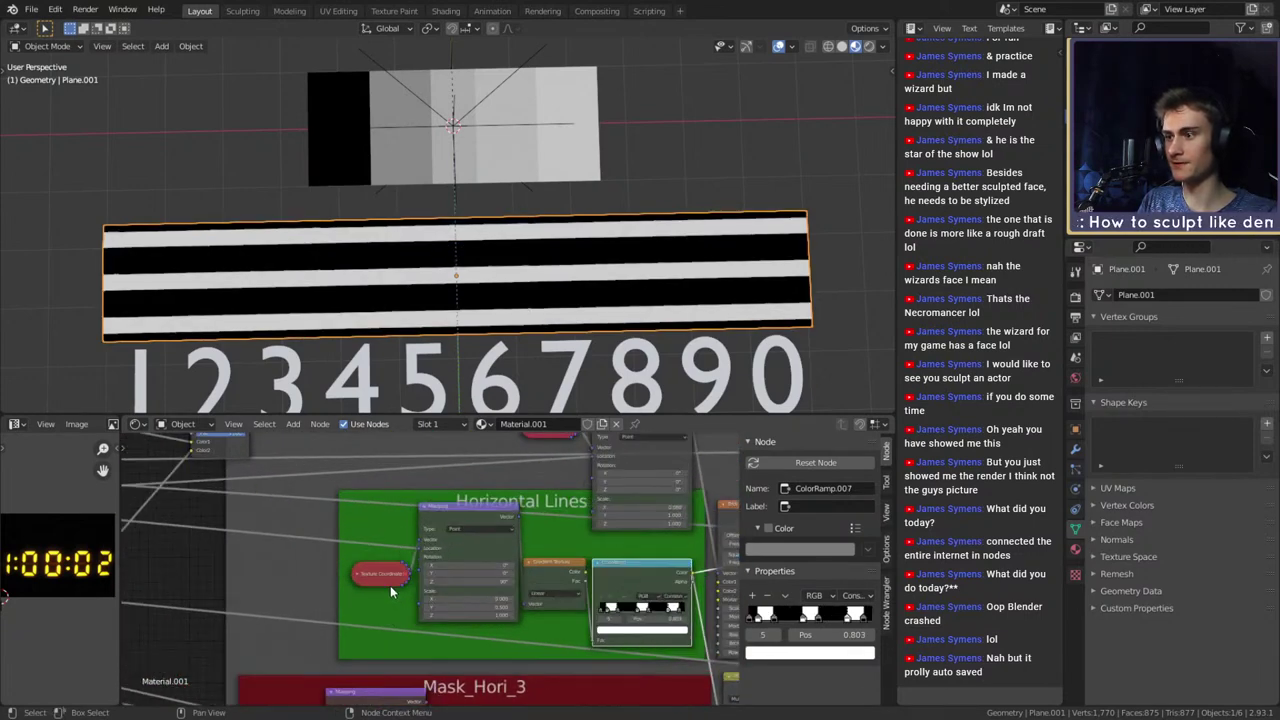
pyautogui.click(420, 556)
# Disconnect the upper Mapping's Location link in the Mask_Hori_3 frame below the current Horizontal Lines frame, previewing both of its ColorRamps
pyautogui.scroll(-6, 375, 538)
pyautogui.moveTo(508, 611); pyautogui.dragTo(507, 478, button='middle')
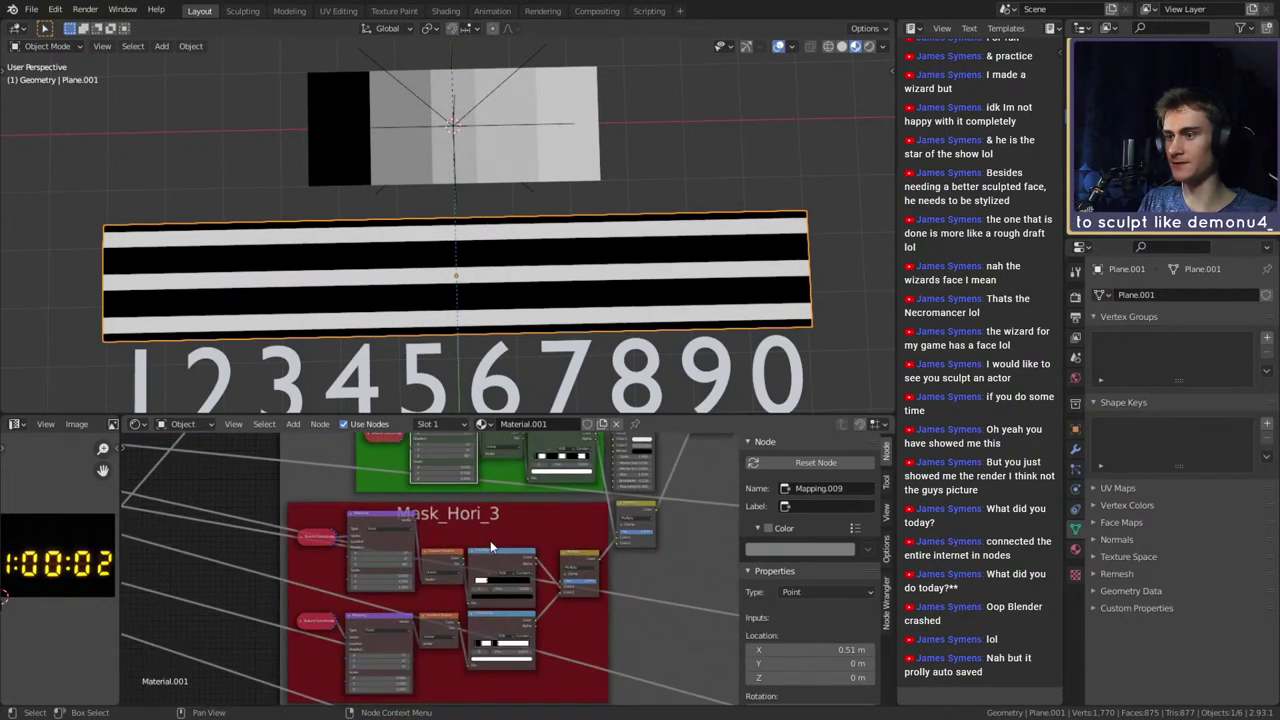
pyautogui.scroll(3, 490, 545)
pyautogui.keyDown('ctrl'); pyautogui.keyDown('shift'); pyautogui.click(519, 567); pyautogui.keyUp('shift'); pyautogui.keyUp('ctrl')
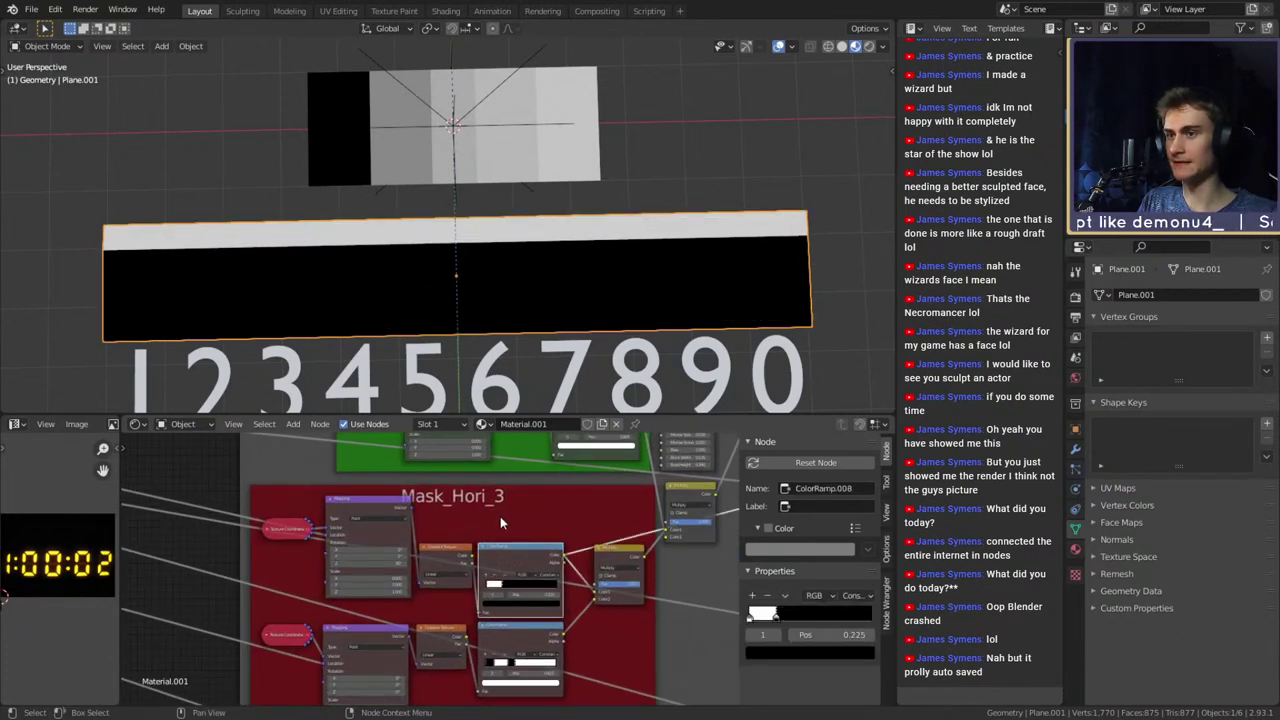
pyautogui.moveTo(498, 516); pyautogui.dragTo(529, 464, button='middle')
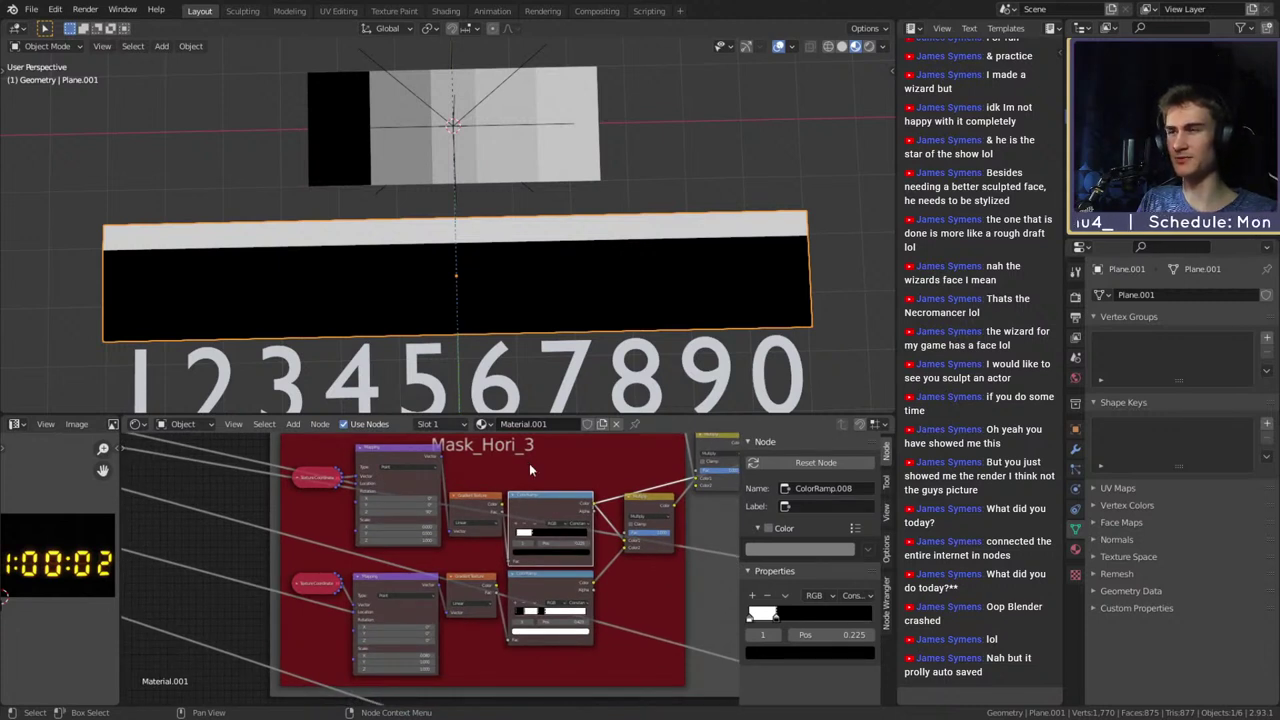
pyautogui.moveTo(529, 464); pyautogui.dragTo(578, 492, button='middle')
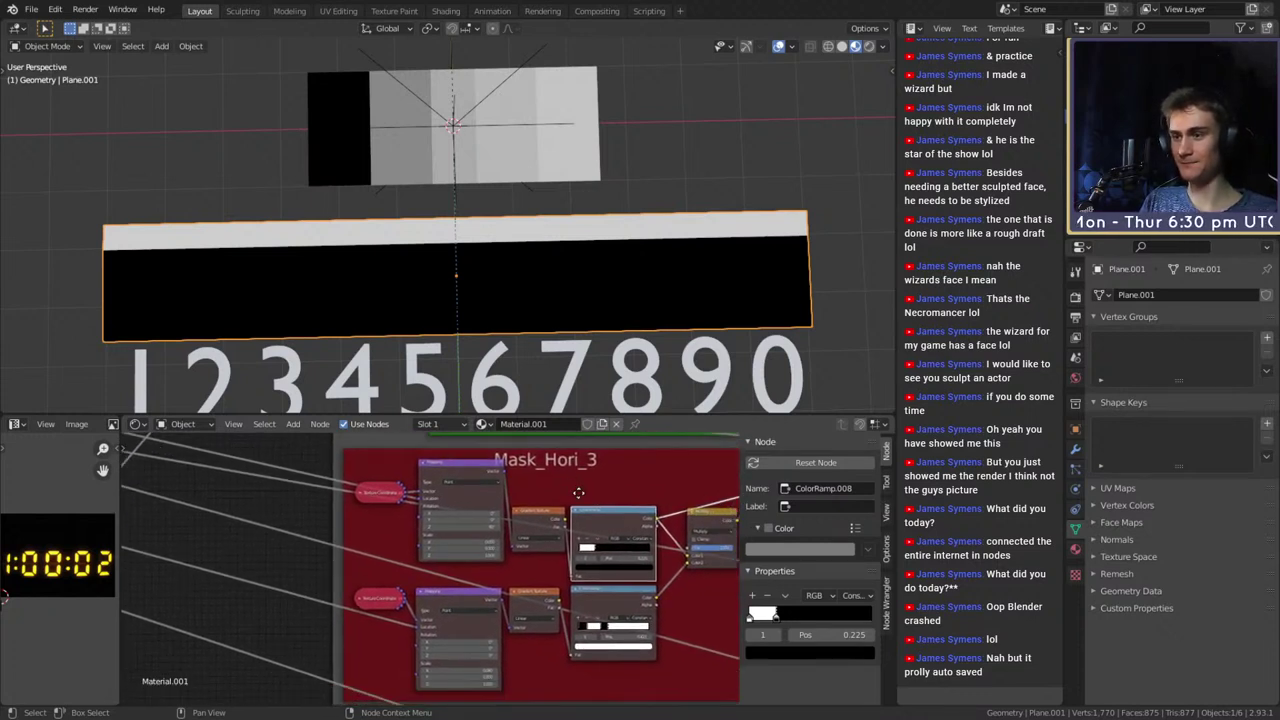
pyautogui.moveTo(416, 513); pyautogui.dragTo(370, 491, button='middle')
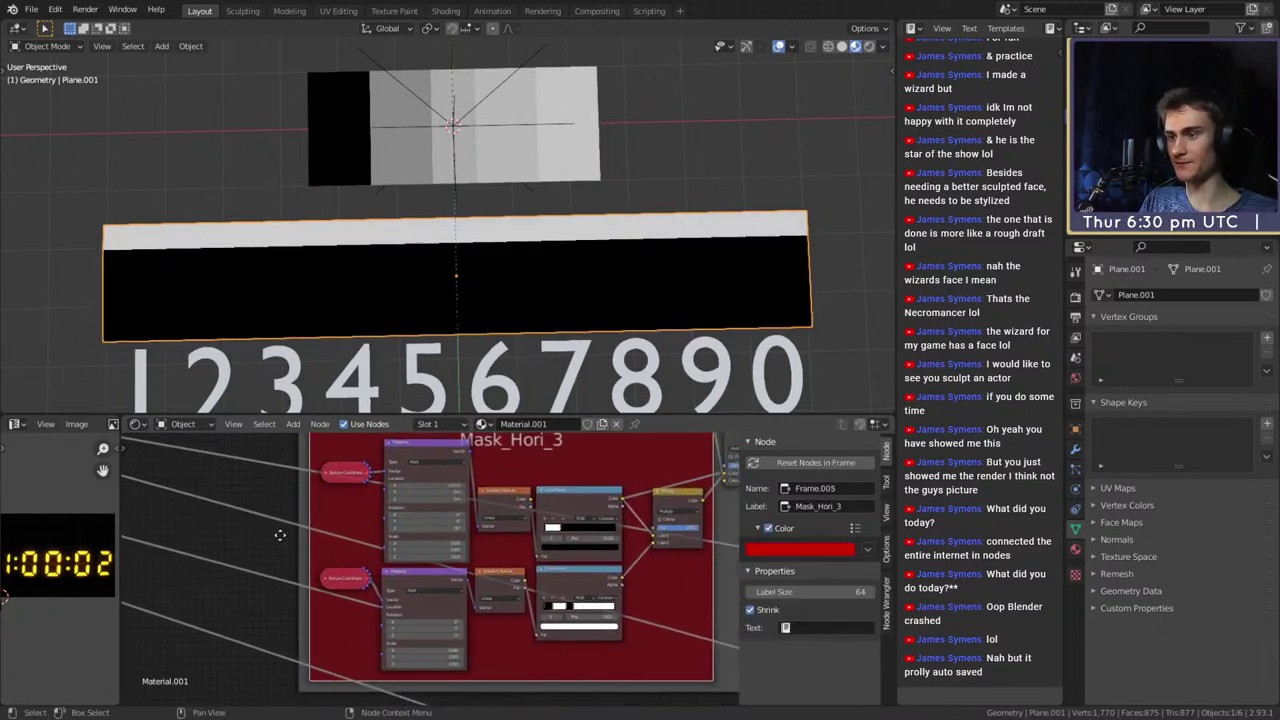
pyautogui.keyDown('ctrl'); pyautogui.keyDown('shift'); pyautogui.click(561, 573); pyautogui.keyUp('shift'); pyautogui.keyUp('ctrl')
# Preview the top and middle ColorRamps of the large three-row Mask_Hori_3 frame in turn
pyautogui.scroll(-8, 631, 595)
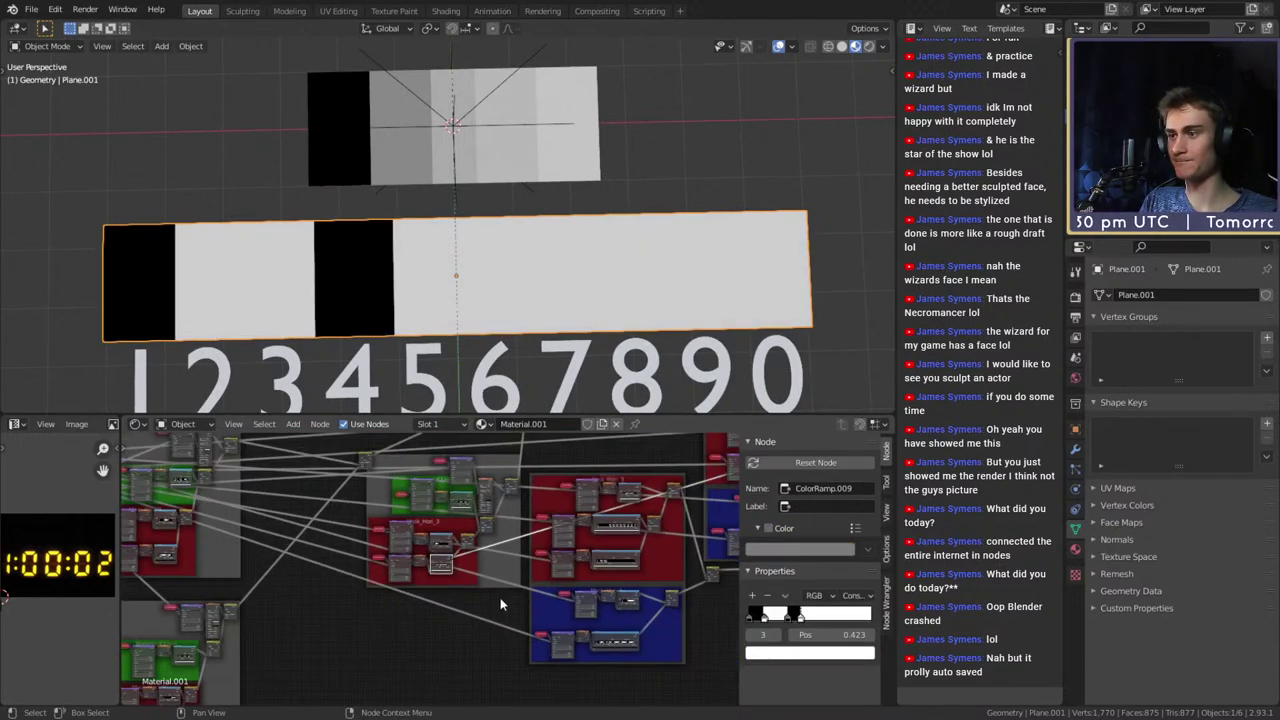
pyautogui.scroll(6, 572, 630)
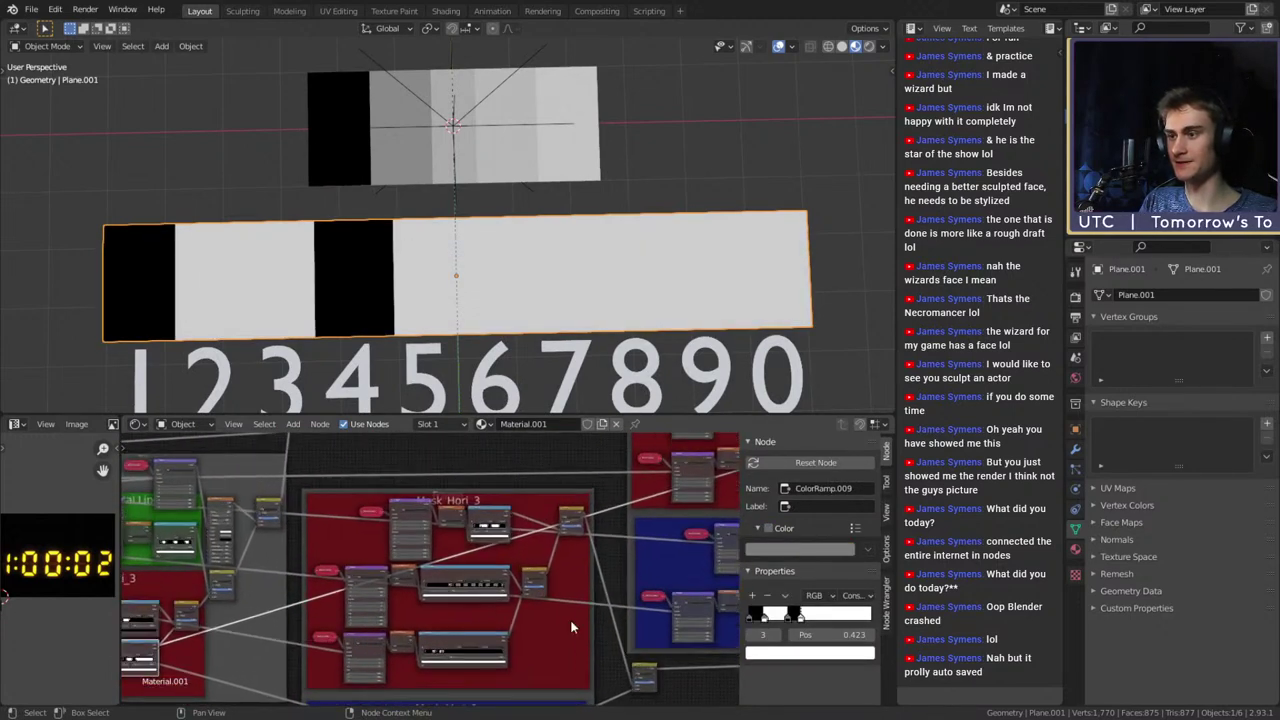
pyautogui.scroll(5, 571, 560)
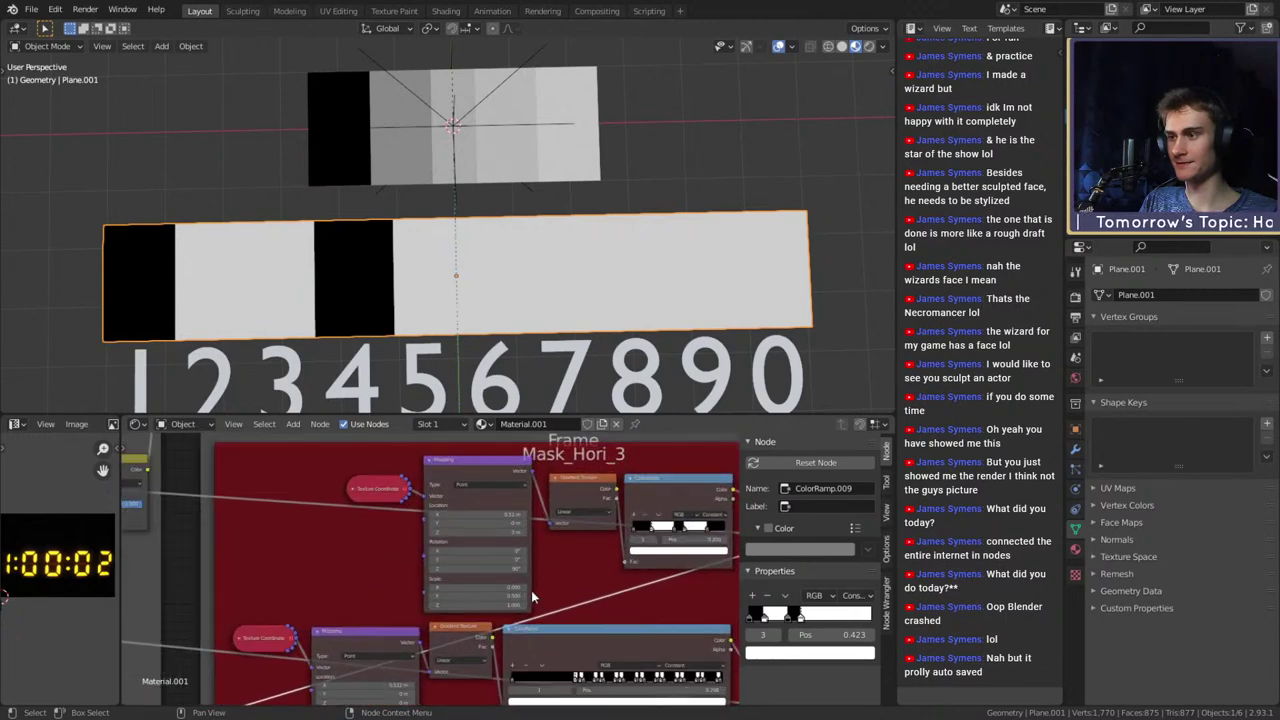
pyautogui.scroll(-3, 531, 590)
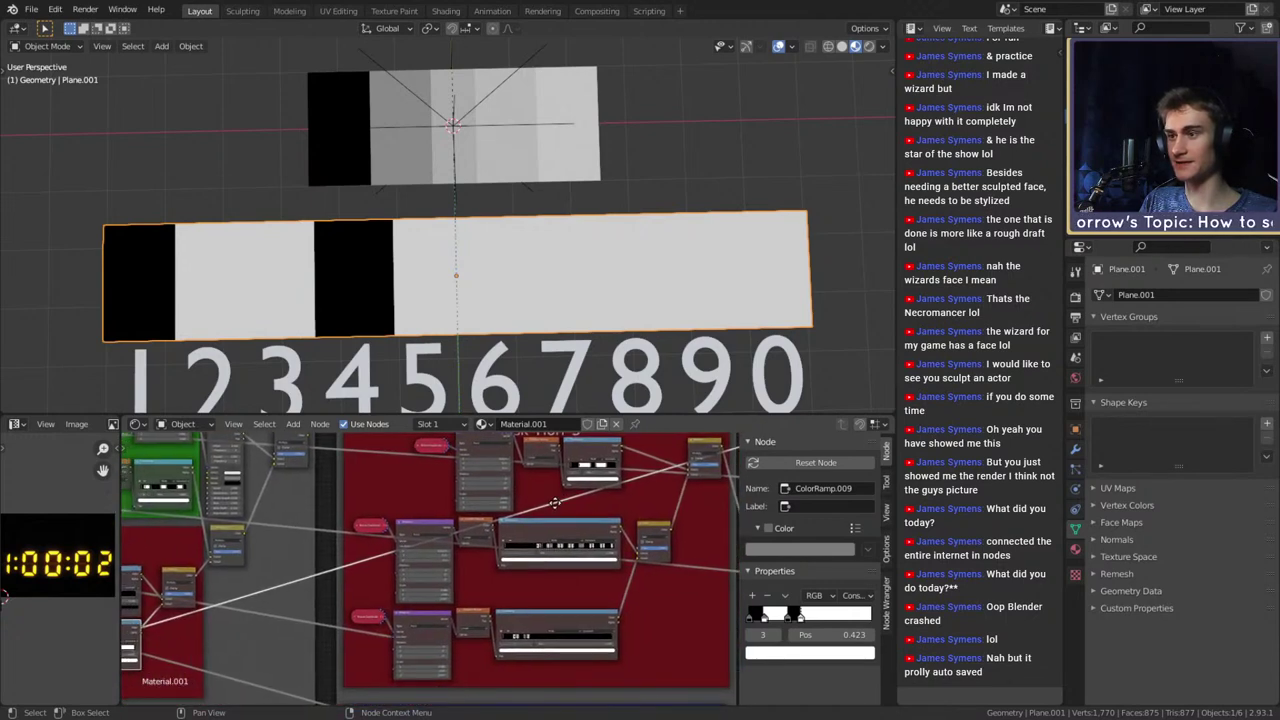
pyautogui.scroll(5, 470, 585)
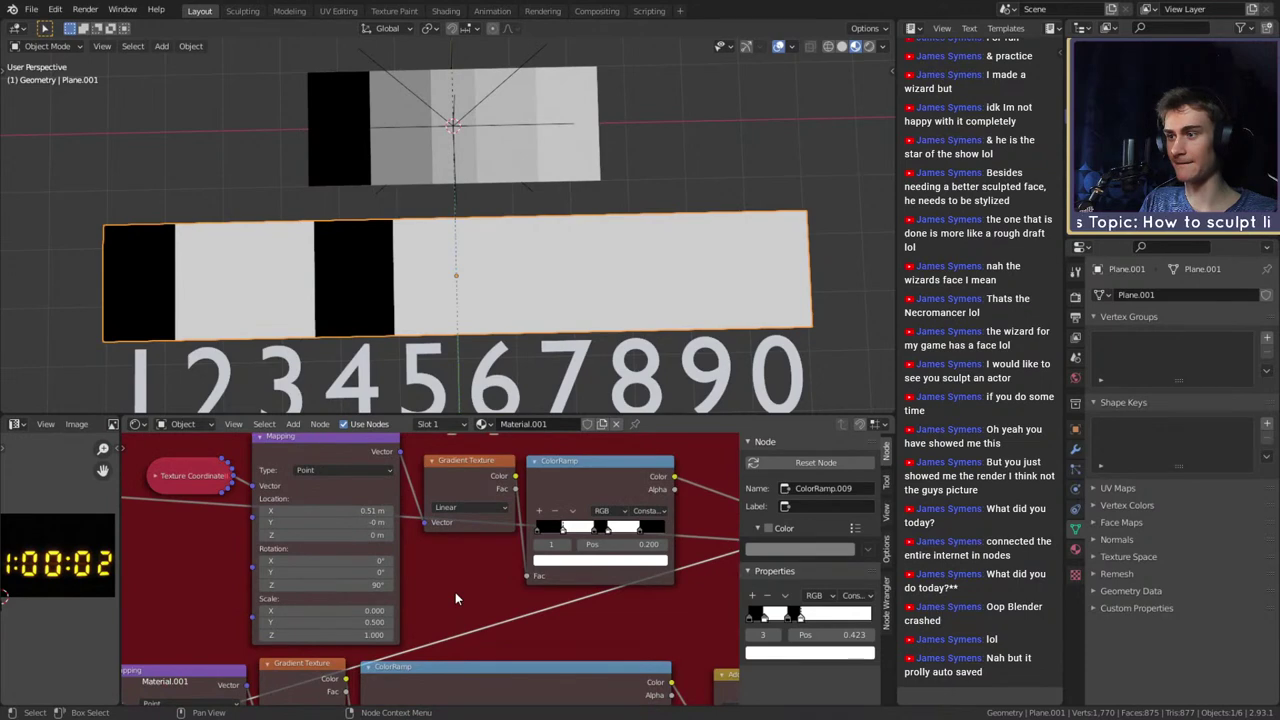
pyautogui.scroll(-3, 455, 592)
pyautogui.keyDown('ctrl'); pyautogui.keyDown('shift'); pyautogui.click(567, 496); pyautogui.keyUp('shift'); pyautogui.keyUp('ctrl')
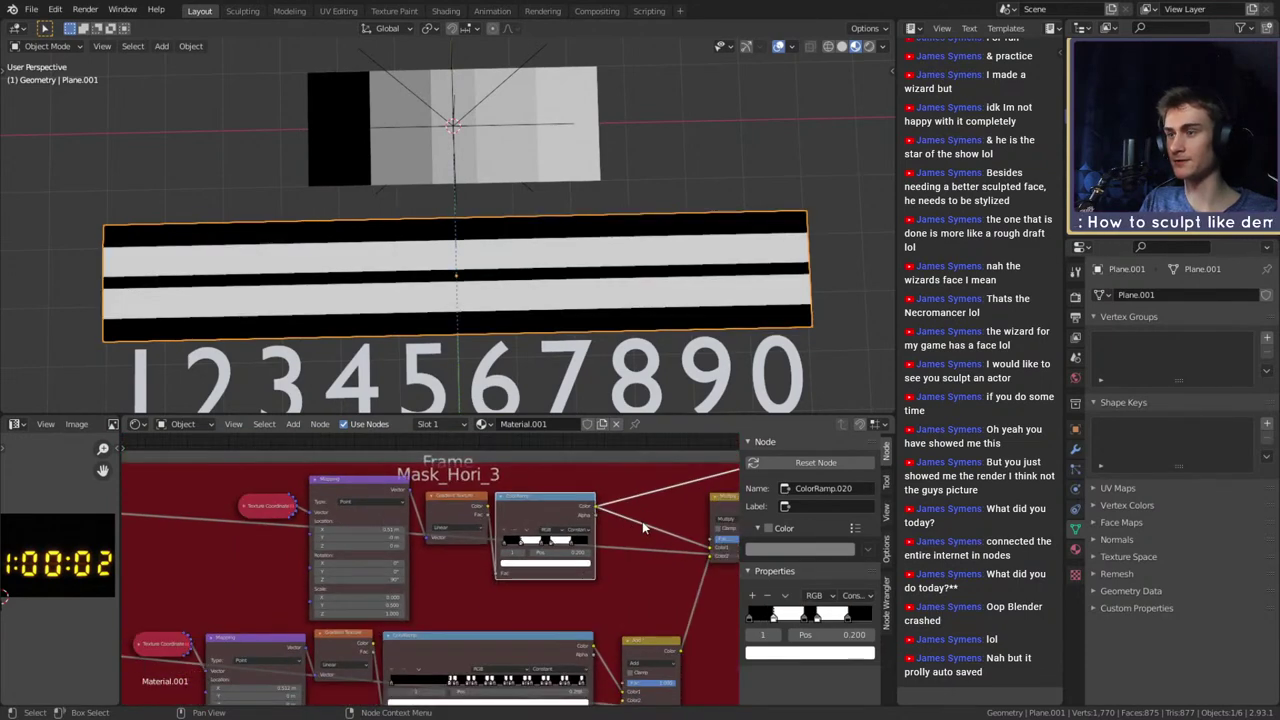
pyautogui.scroll(-8, 642, 523)
pyautogui.moveTo(522, 613); pyautogui.dragTo(621, 550, button='middle')
pyautogui.scroll(4, 621, 550)
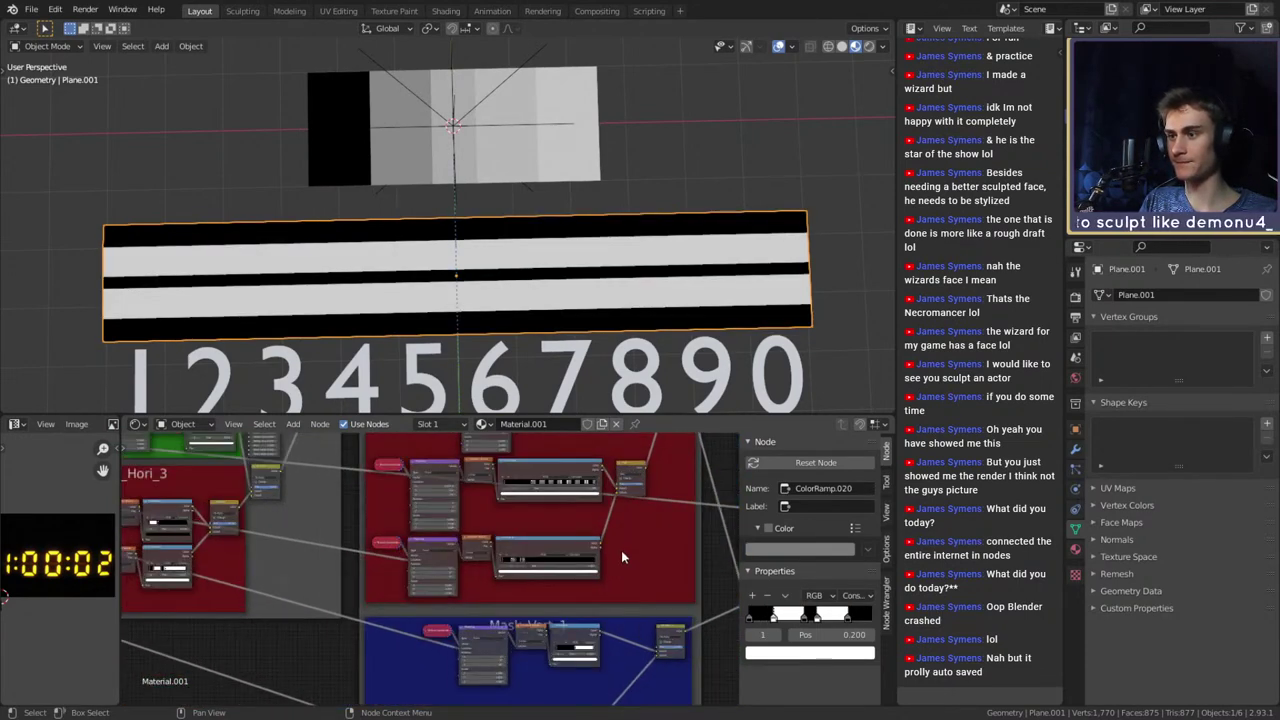
pyautogui.scroll(4, 517, 603)
pyautogui.keyDown('ctrl'); pyautogui.keyDown('shift'); pyautogui.click(488, 471); pyautogui.keyUp('shift'); pyautogui.keyUp('ctrl')
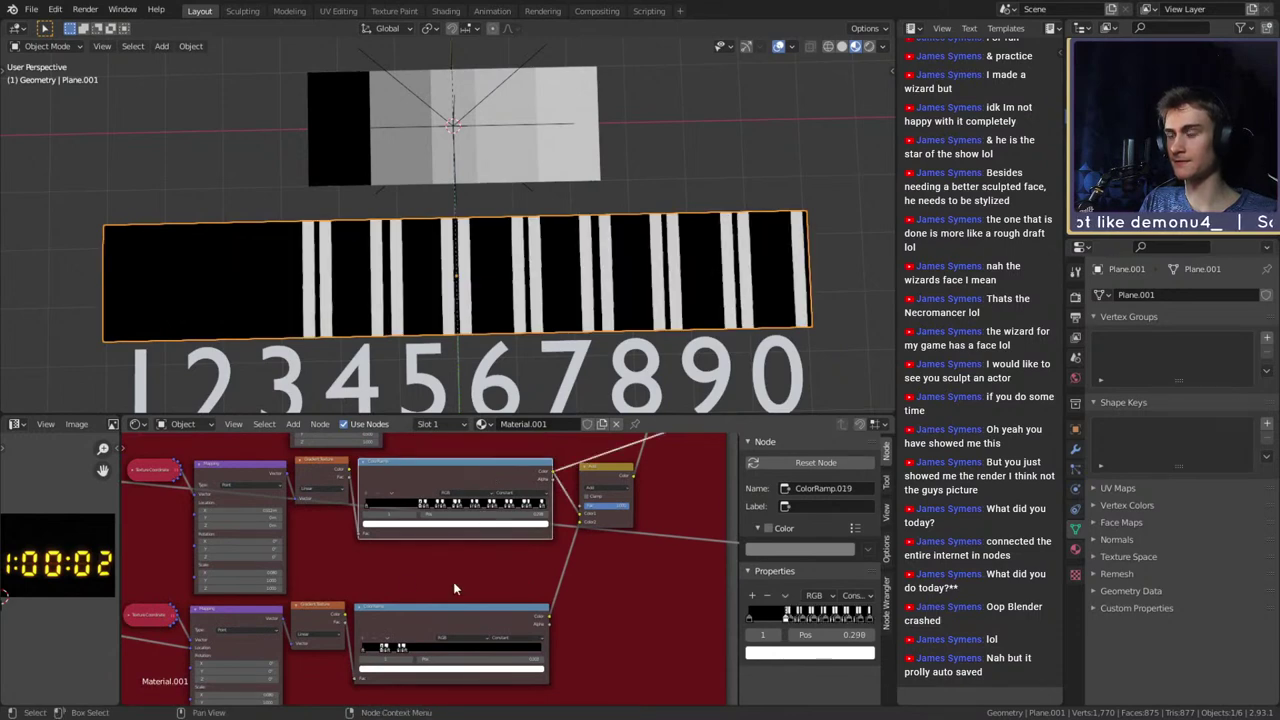
# Examine the links running from the Combine XYZ nodes through the digit groups to the large Mask_Hori_3 frame
pyautogui.scroll(4, 454, 588)
pyautogui.moveTo(431, 572); pyautogui.dragTo(543, 586, button='middle')
pyautogui.scroll(-5, 543, 590)
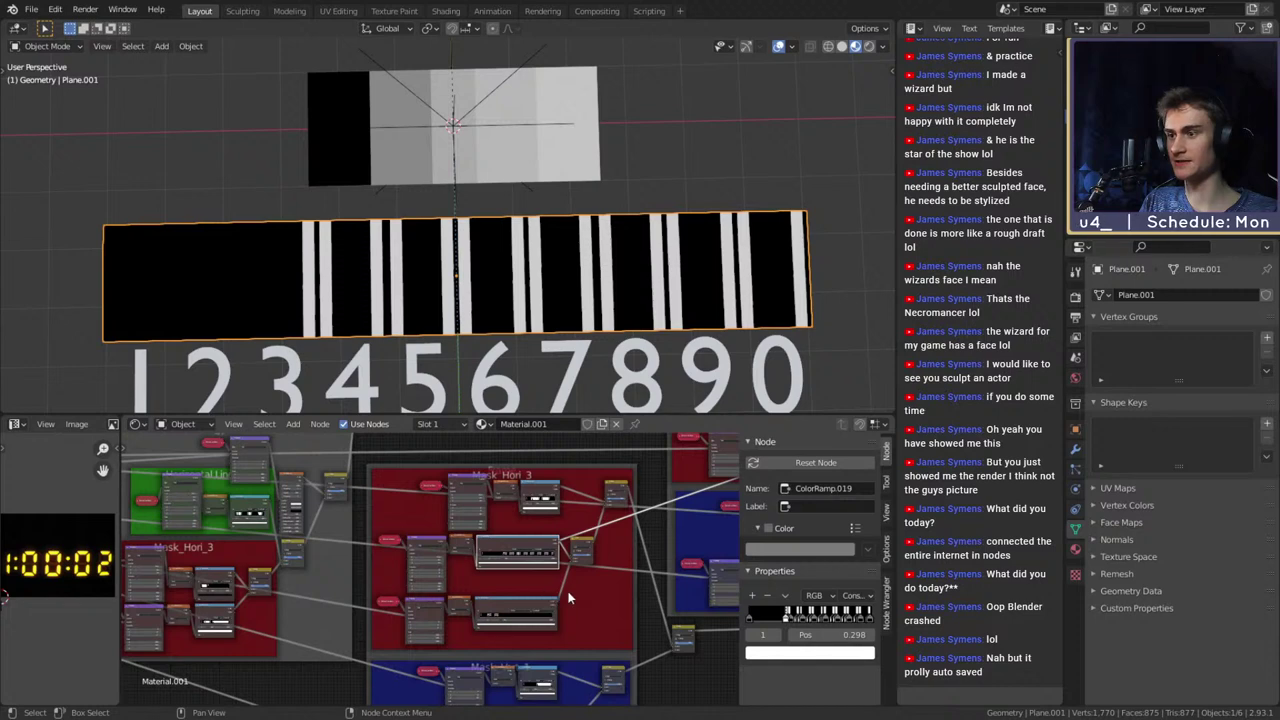
pyautogui.scroll(5, 577, 556)
pyautogui.scroll(-5, 577, 556)
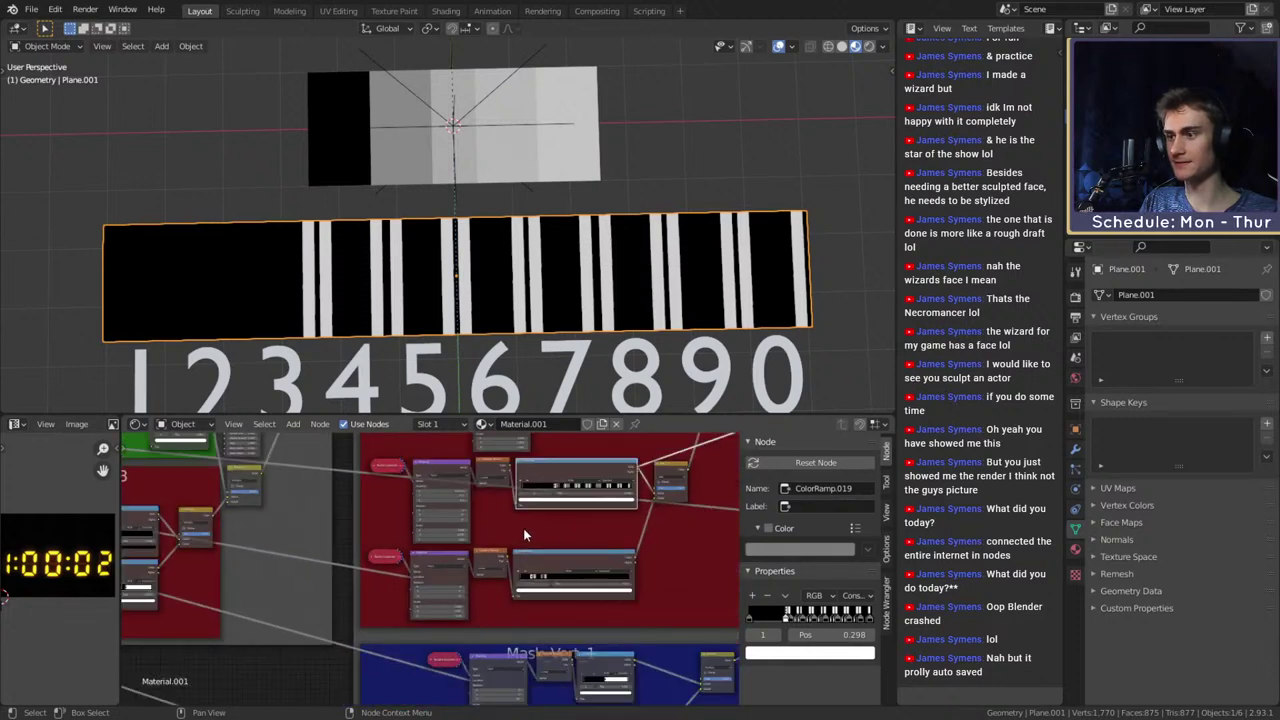
pyautogui.moveTo(326, 541); pyautogui.dragTo(367, 595, button='middle')
pyautogui.scroll(7, 378, 588)
pyautogui.scroll(-8, 379, 589)
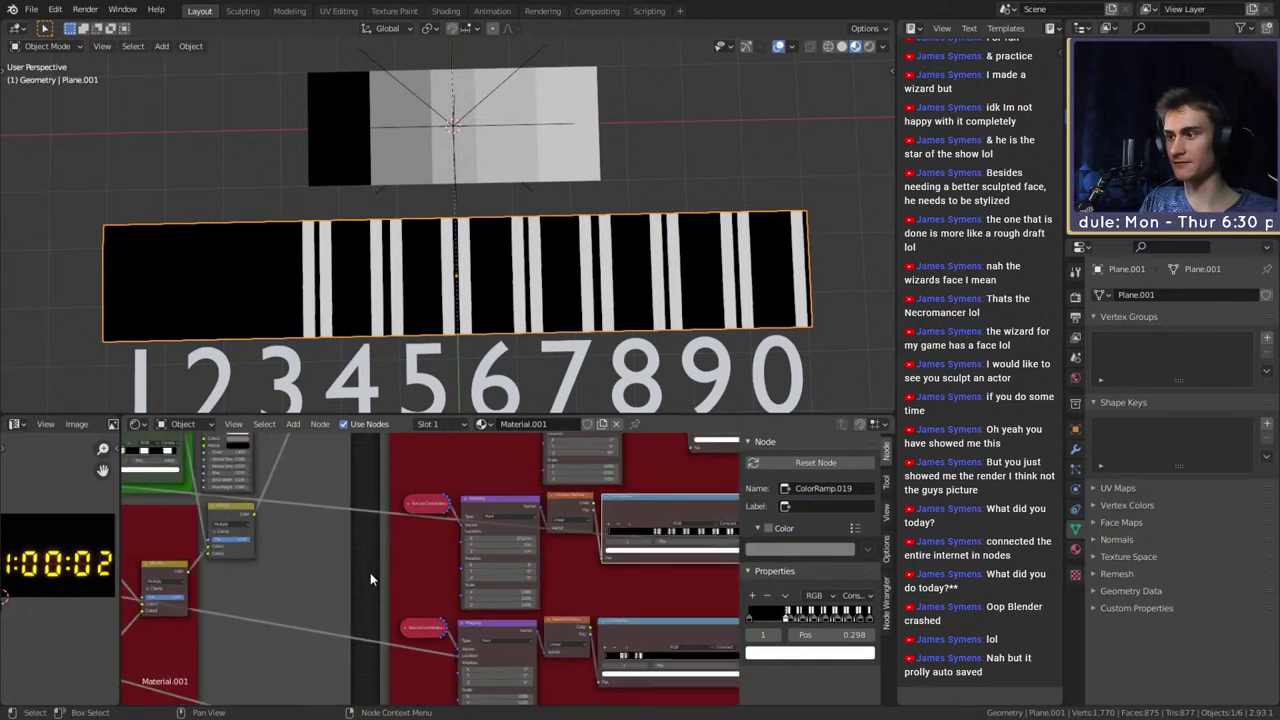
pyautogui.moveTo(685, 571); pyautogui.dragTo(737, 573, button='middle')
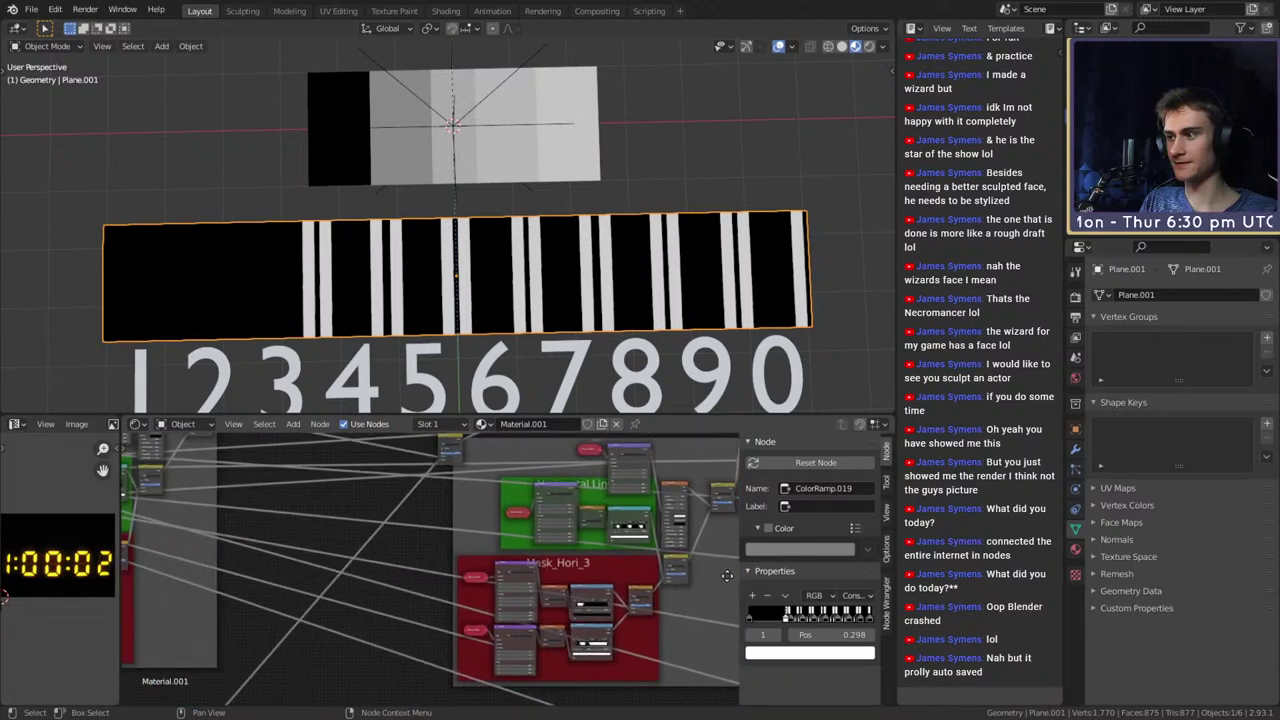
pyautogui.moveTo(481, 557); pyautogui.dragTo(604, 561, button='middle')
pyautogui.scroll(-7, 604, 561)
pyautogui.scroll(3, 603, 561)
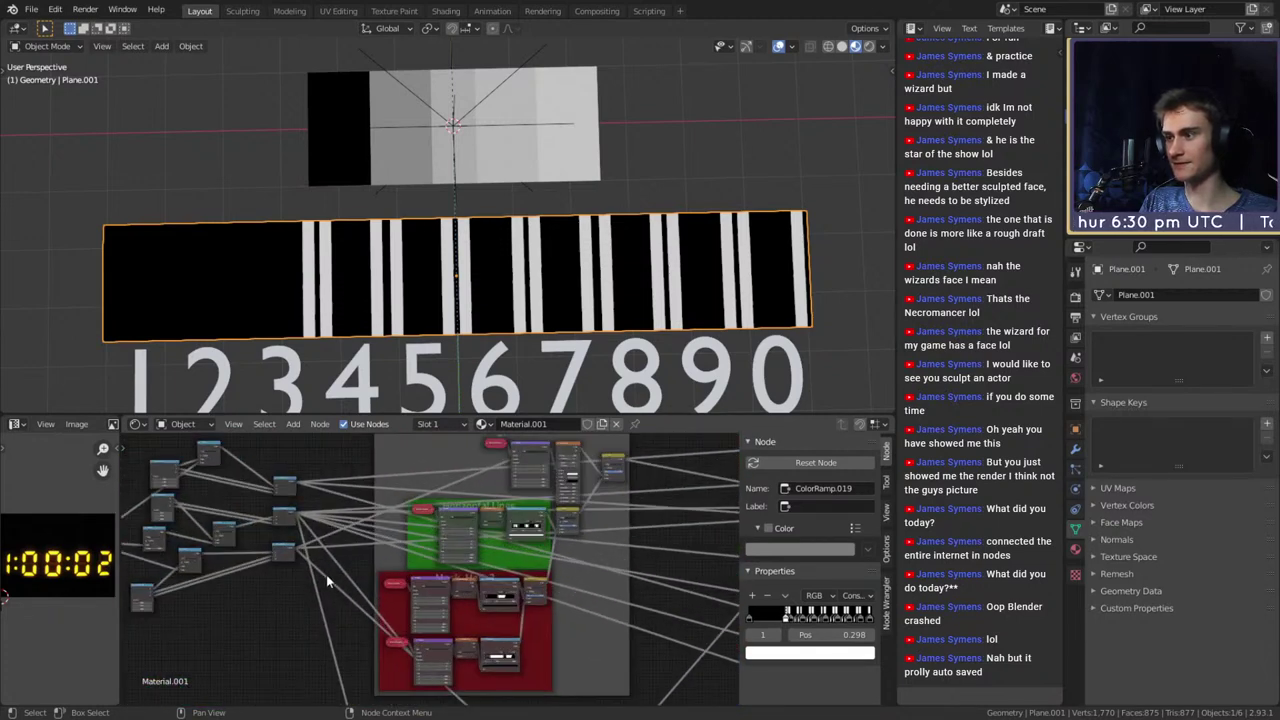
# Add a Reroute node beside the Combine XYZ nodes and connect the middle Combine XYZ node's Vector output to it
pyautogui.hotkey('shift', 'a')
pyautogui.moveTo(455, 701)
pyautogui.click(511, 701)
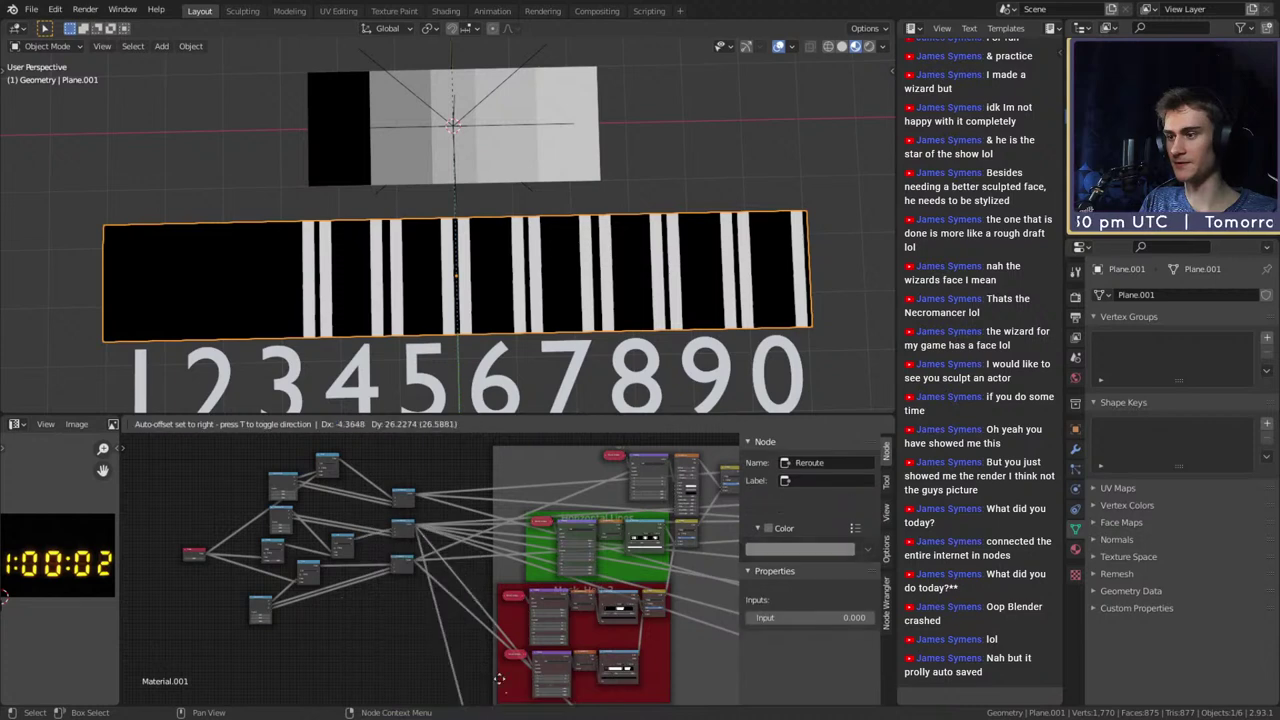
pyautogui.click(475, 573)
pyautogui.scroll(6, 475, 574)
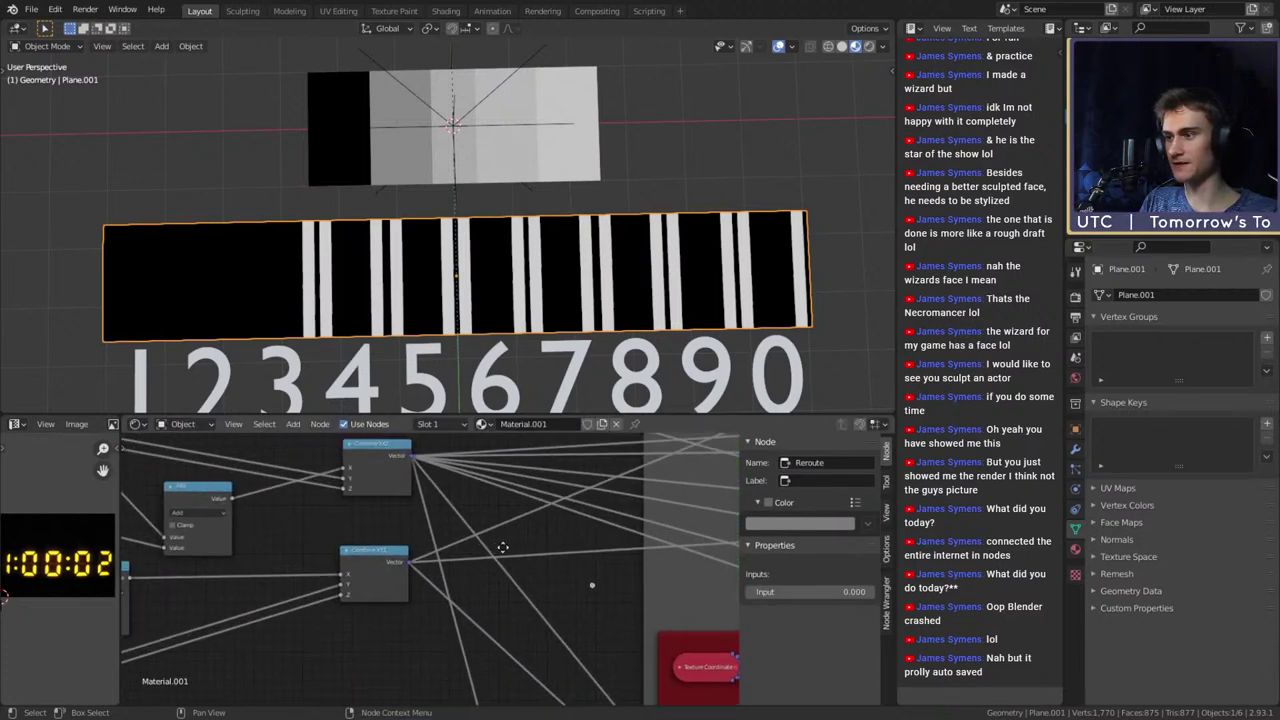
pyautogui.moveTo(605, 560); pyautogui.dragTo(418, 520, button='middle')
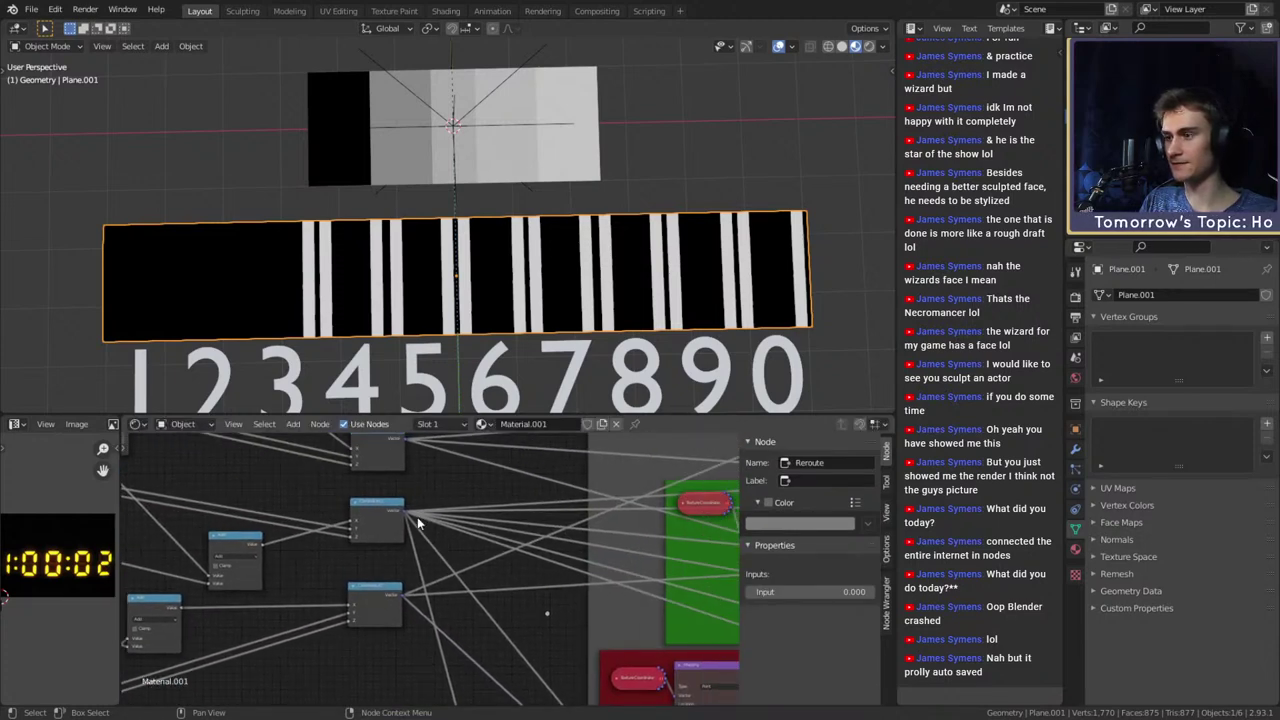
pyautogui.moveTo(405, 512); pyautogui.dragTo(539, 617)
# Move the new Reroute node across the tree to just before the large three-row Mask_Hori_3 frame
pyautogui.scroll(-6, 519, 632)
pyautogui.moveTo(519, 632); pyautogui.dragTo(393, 557, button='middle')
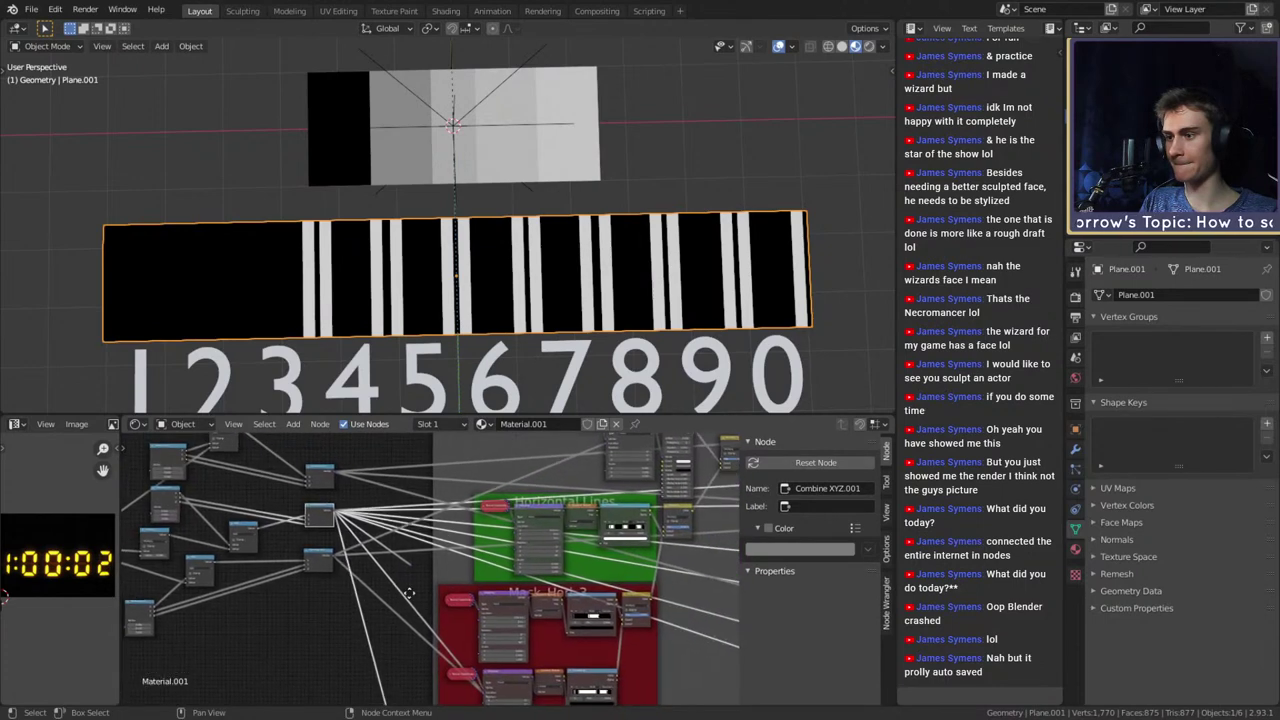
pyautogui.click(409, 564)
pyautogui.scroll(-6, 396, 609)
pyautogui.scroll(4, 381, 599)
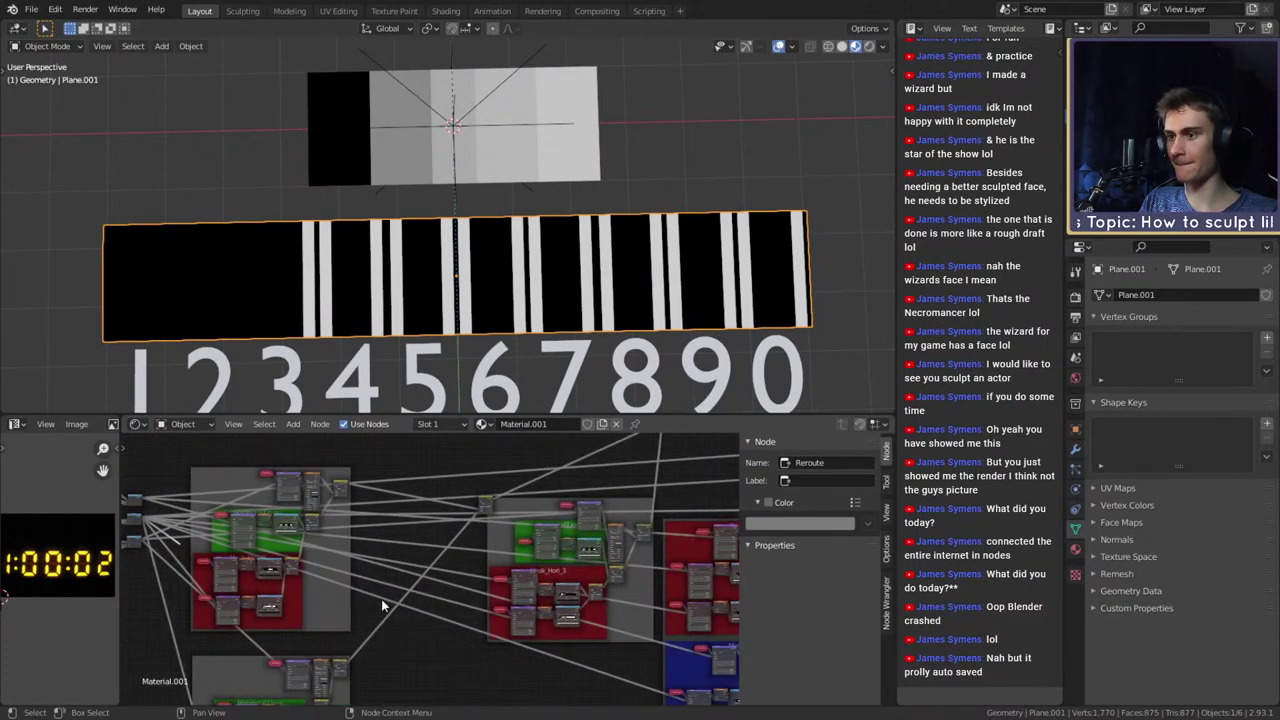
pyautogui.press('g')
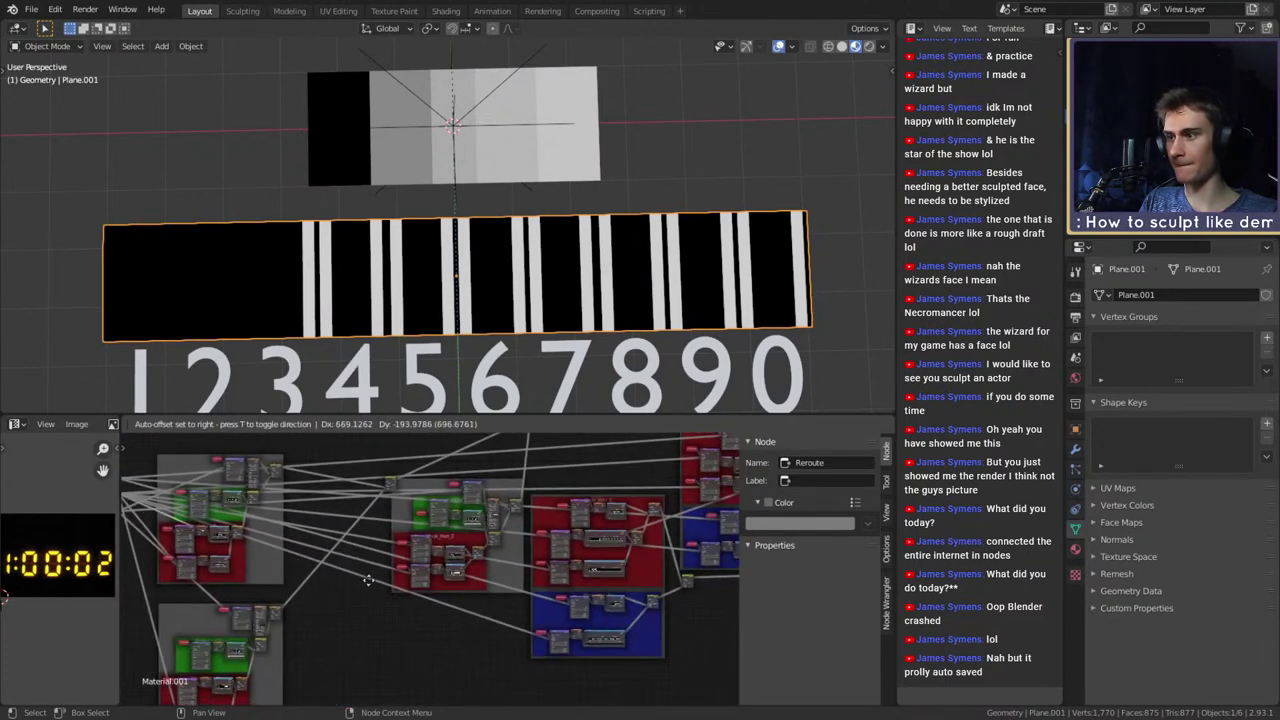
pyautogui.click(670, 591)
pyautogui.scroll(5, 450, 570)
pyautogui.moveTo(600, 560); pyautogui.dragTo(346, 585, button='middle')
pyautogui.scroll(5, 350, 570)
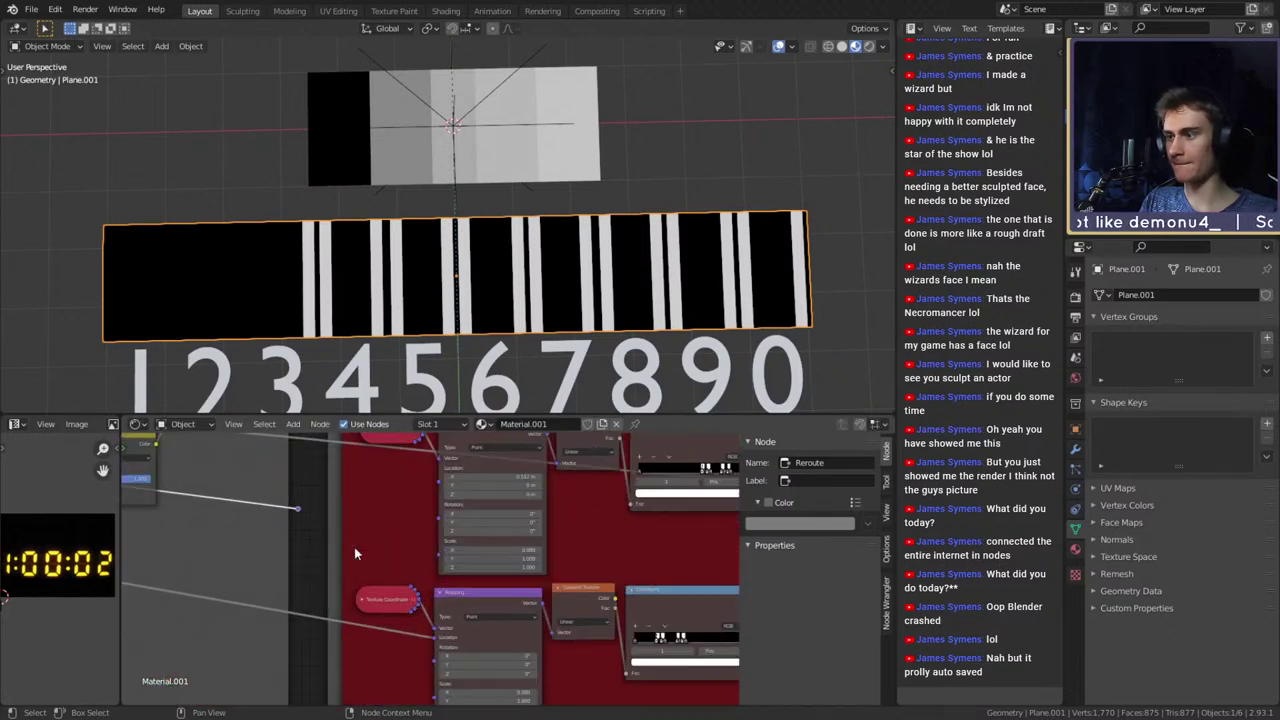
pyautogui.press('g')
pyautogui.click(369, 526)
pyautogui.moveTo(374, 511); pyautogui.dragTo(380, 550, button='middle')
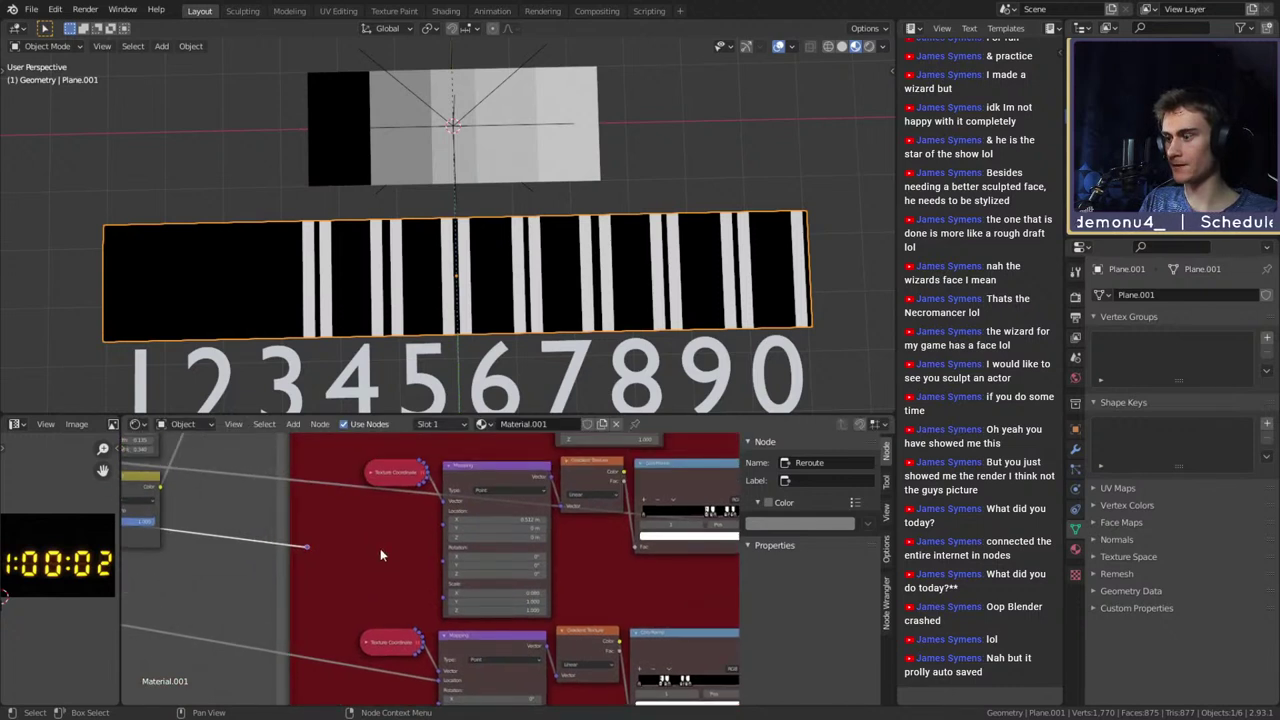
pyautogui.hotkey('ctrl', 'z')
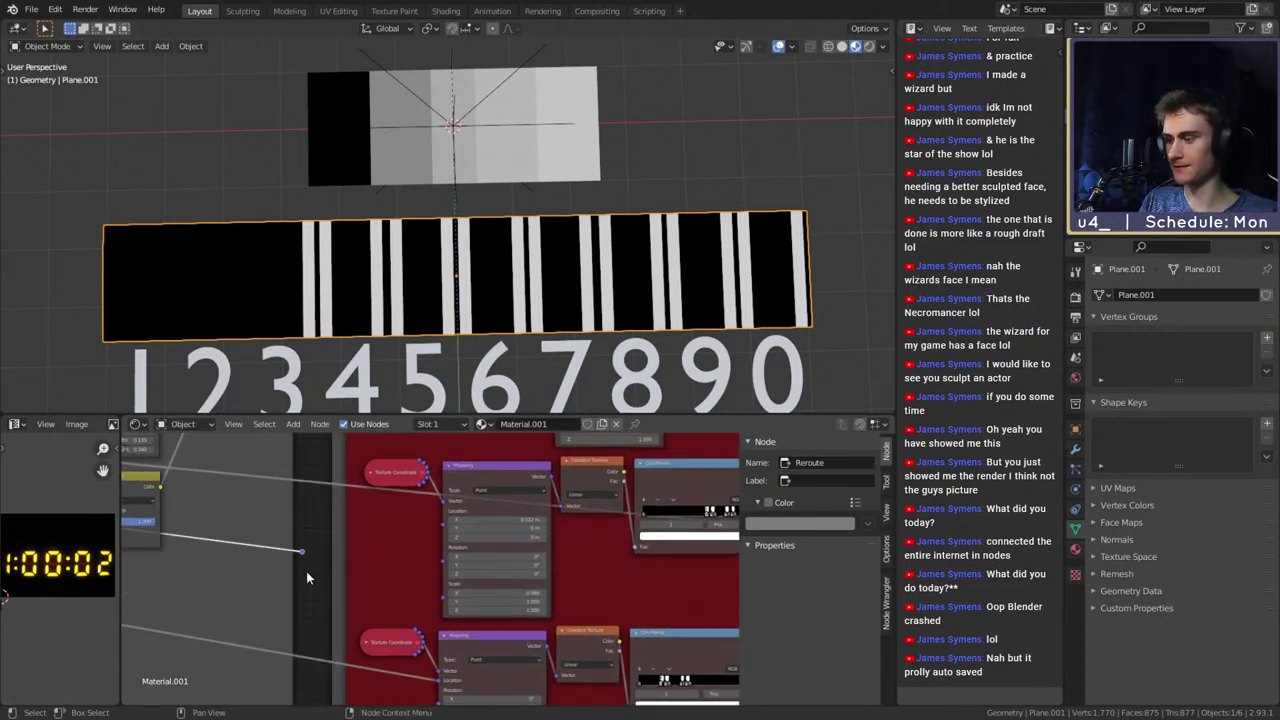
# Place the Reroute node just before the three-row Mask_Hori_3 frame and connect it to the middle Mapping node's Location input
pyautogui.press('g')
pyautogui.click(316, 569)
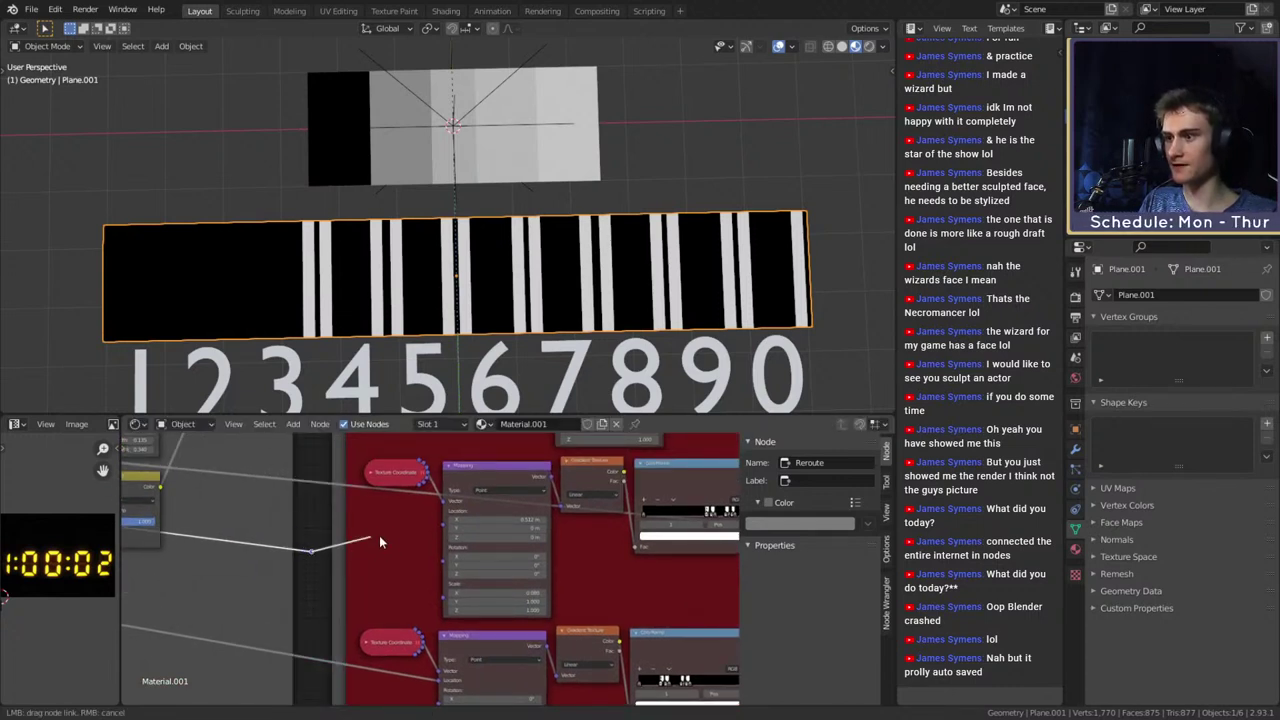
pyautogui.moveTo(441, 526); pyautogui.dragTo(441, 527)
pyautogui.scroll(-1, 377, 560)
pyautogui.moveTo(377, 560); pyautogui.dragTo(380, 499, button='middle')
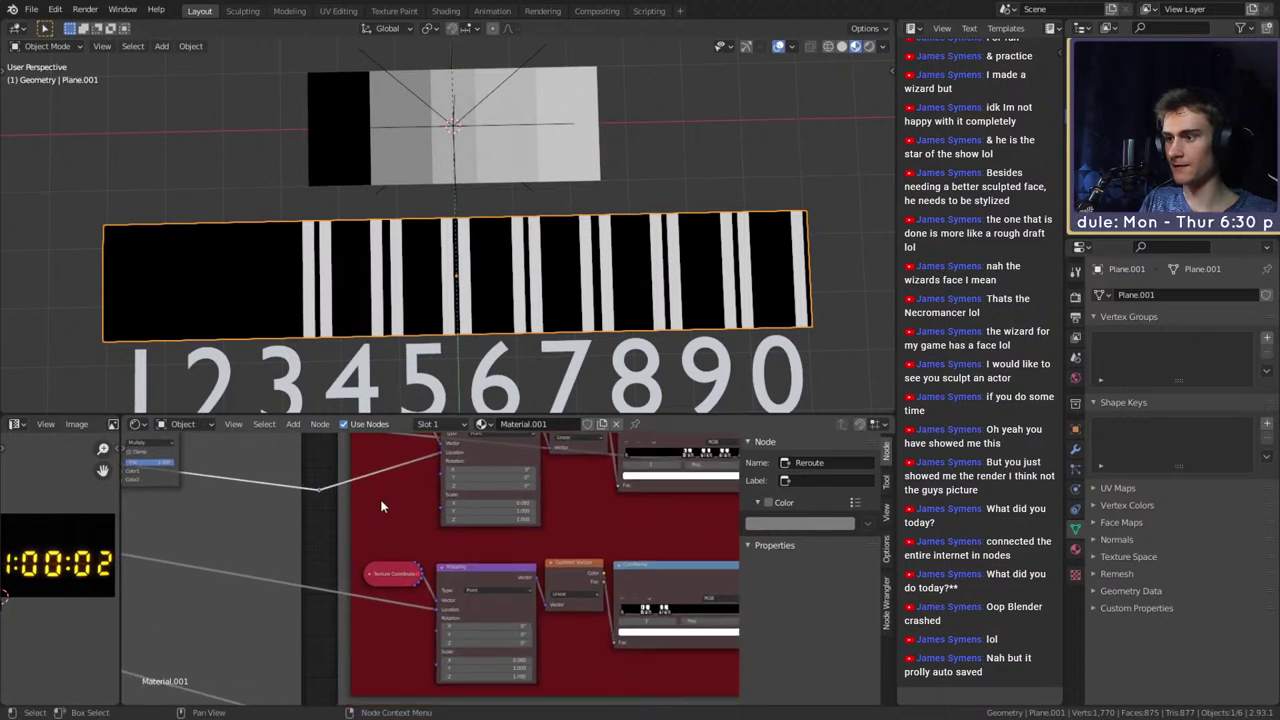
# Preview the bottom ColorRamp of the three-row Mask_Hori_3 frame
pyautogui.scroll(-1, 558, 660)
pyautogui.scroll(-2, 509, 609)
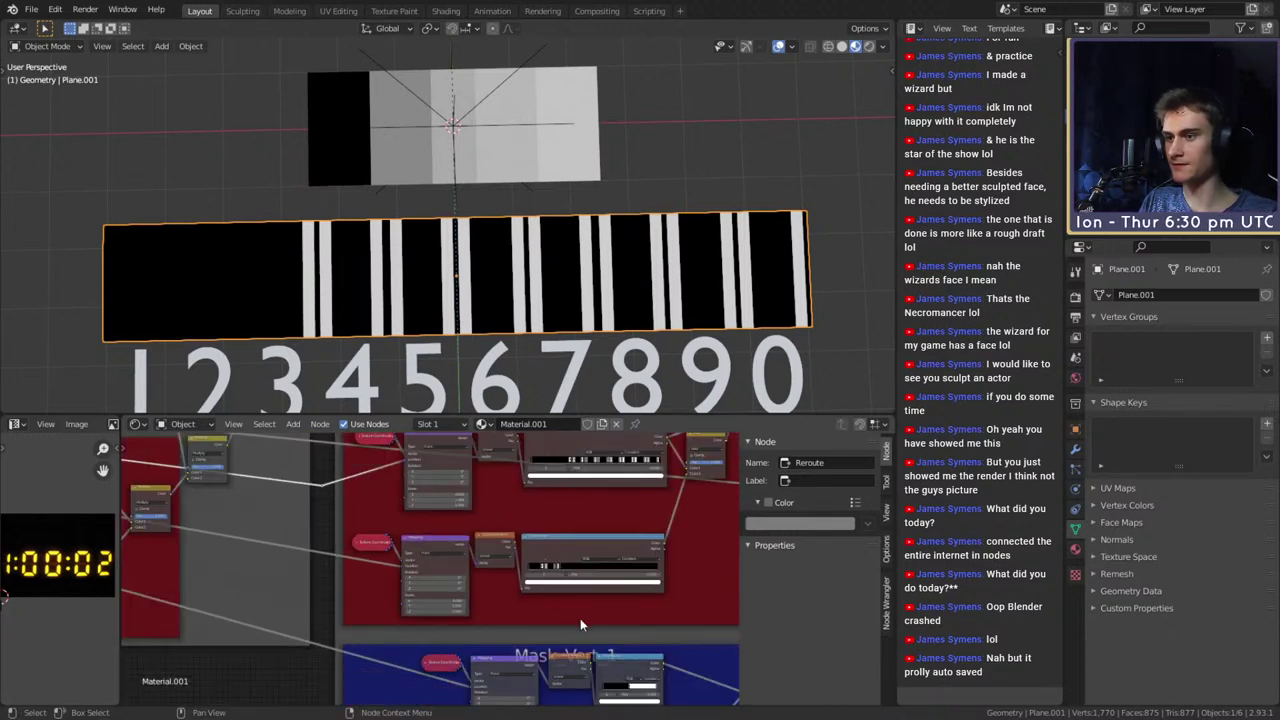
pyautogui.click(527, 603)
pyautogui.scroll(-2, 368, 594)
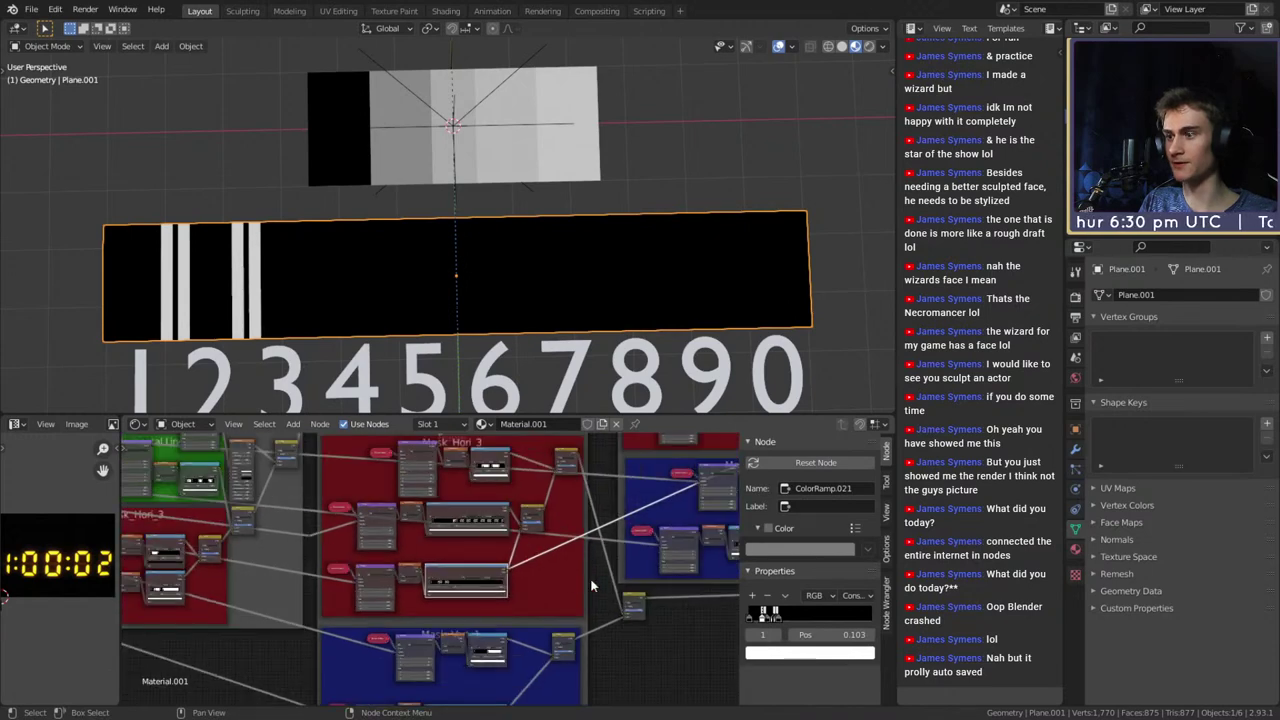
# Preview the ColorRamps of the Mask_Vert_1 frame below and check the link into its lower Mapping node's Location
pyautogui.scroll(2, 368, 593)
pyautogui.scroll(-4, 362, 592)
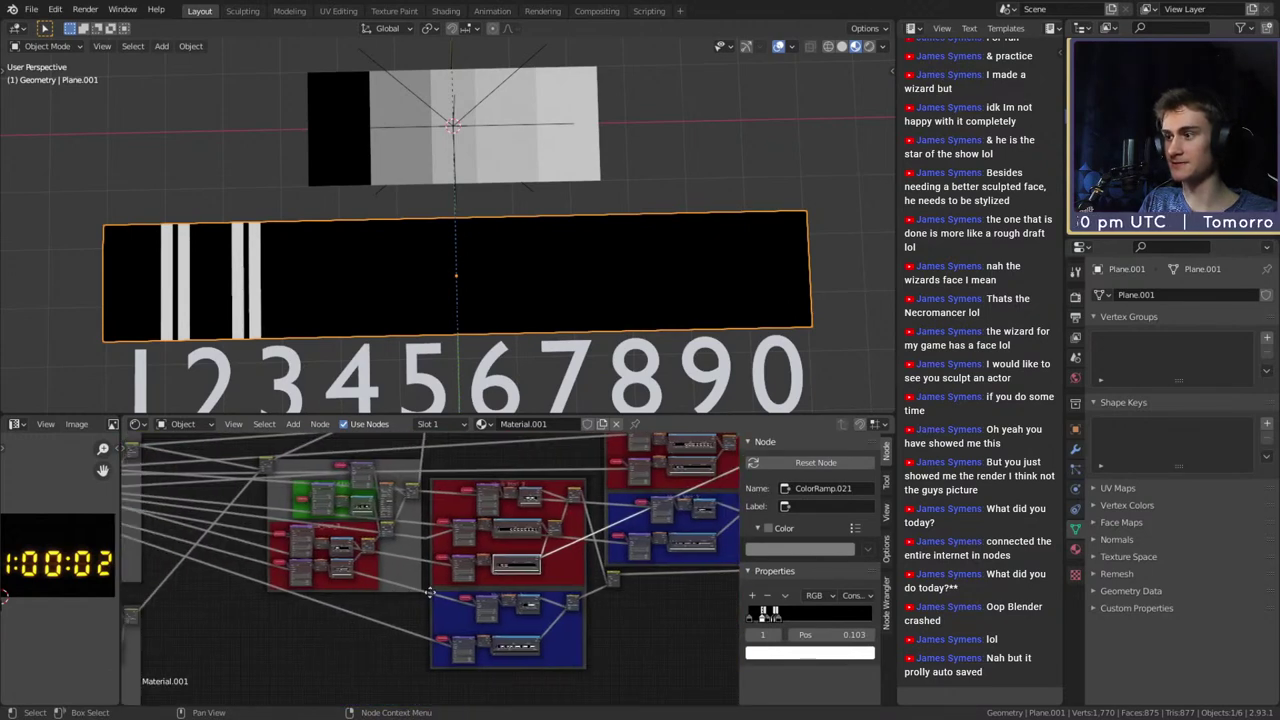
pyautogui.moveTo(367, 594); pyautogui.dragTo(557, 594, button='middle')
pyautogui.scroll(3, 337, 629)
pyautogui.scroll(3, 535, 611)
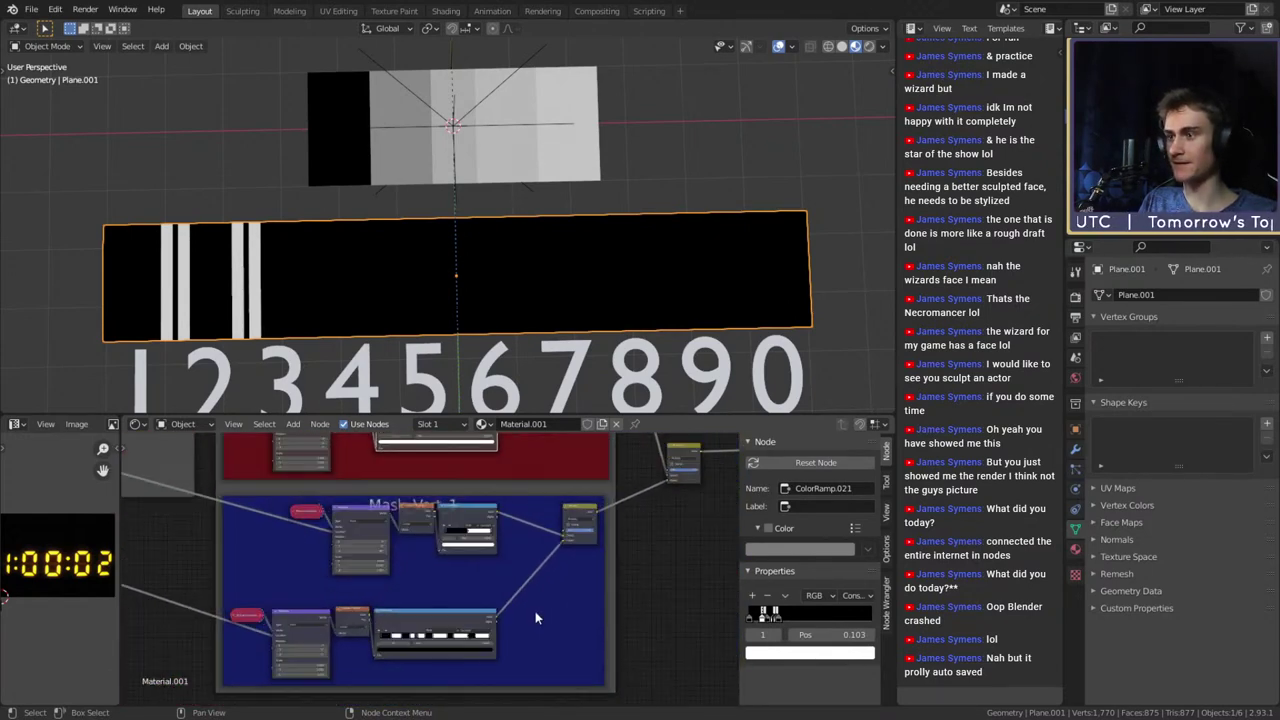
pyautogui.moveTo(464, 600); pyautogui.dragTo(584, 546, button='middle')
pyautogui.keyDown('ctrl'); pyautogui.keyDown('shift'); pyautogui.click(660, 521); pyautogui.keyUp('shift'); pyautogui.keyUp('ctrl')
pyautogui.scroll(-5, 611, 601)
pyautogui.keyDown('ctrl'); pyautogui.keyDown('shift'); pyautogui.click(520, 578); pyautogui.keyUp('shift'); pyautogui.keyUp('ctrl')
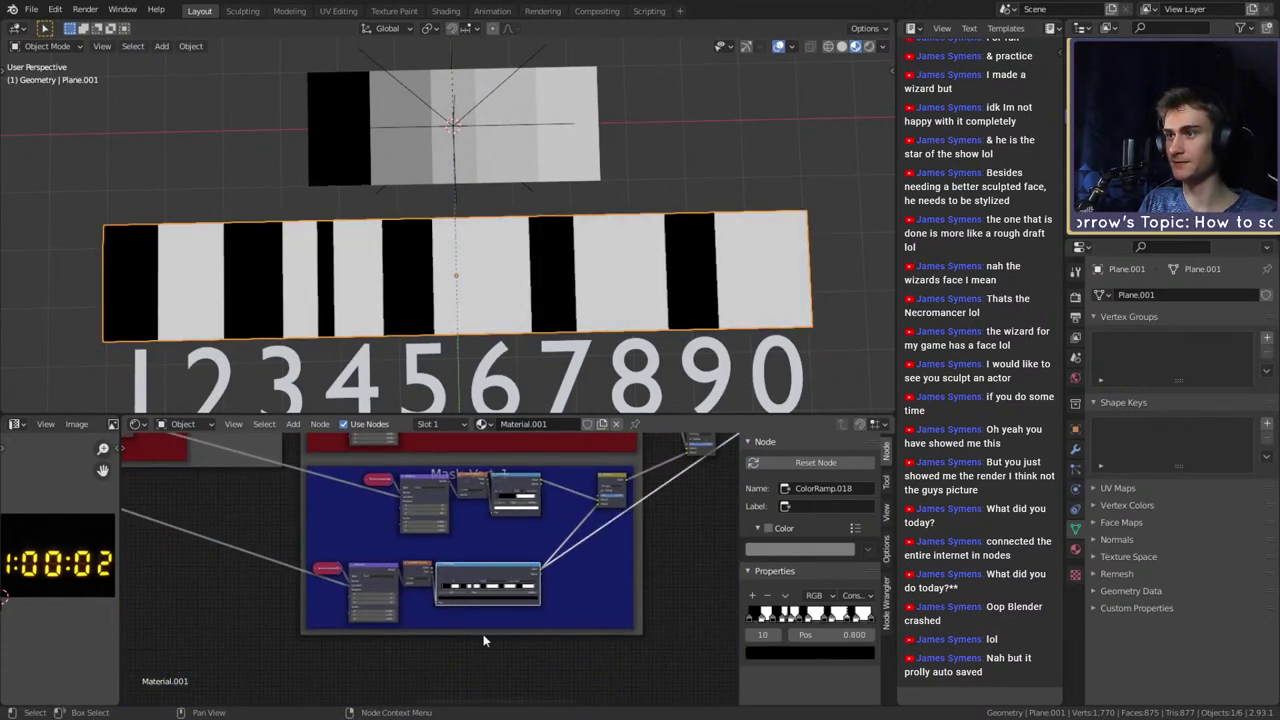
pyautogui.scroll(4, 420, 624)
pyautogui.moveTo(420, 622); pyautogui.dragTo(561, 630, button='middle')
pyautogui.scroll(5, 392, 630)
pyautogui.scroll(-5, 382, 628)
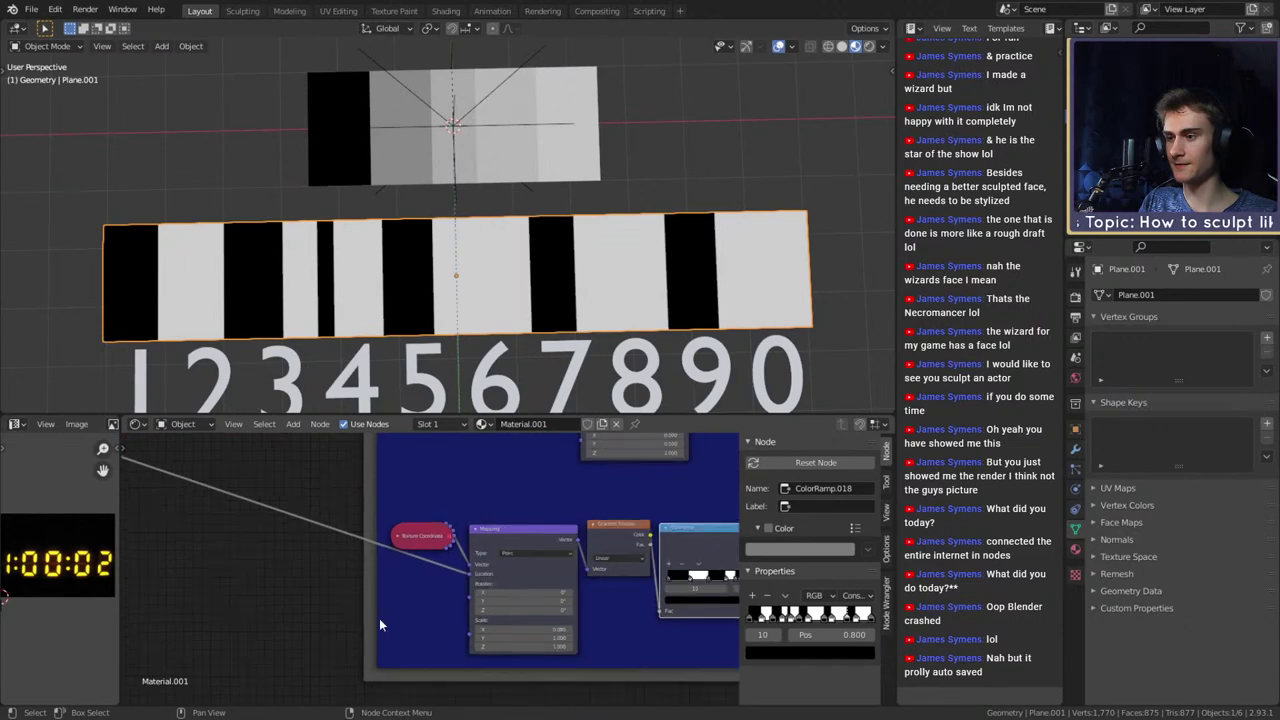
# Preview both ColorRamps of the following digit group's Mask_Vert_1 frame and unlink the Location input of its upper Mapping node
pyautogui.scroll(2, 472, 656)
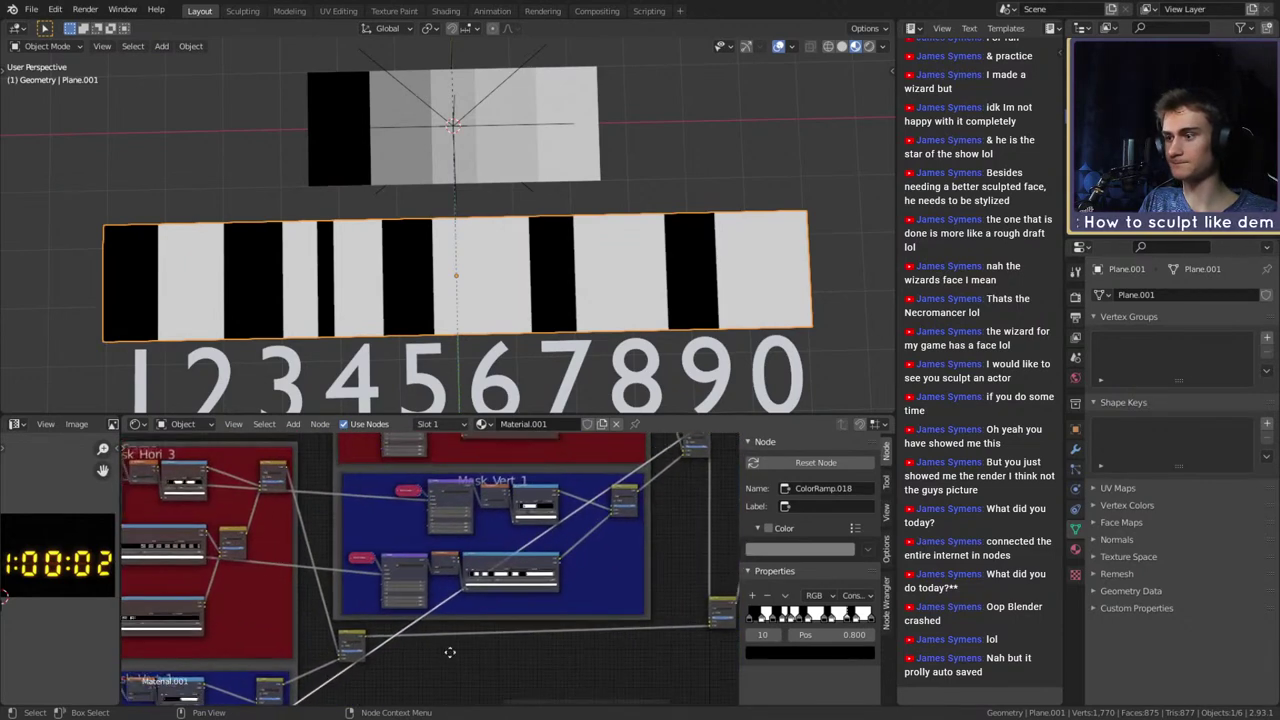
pyautogui.click(548, 514)
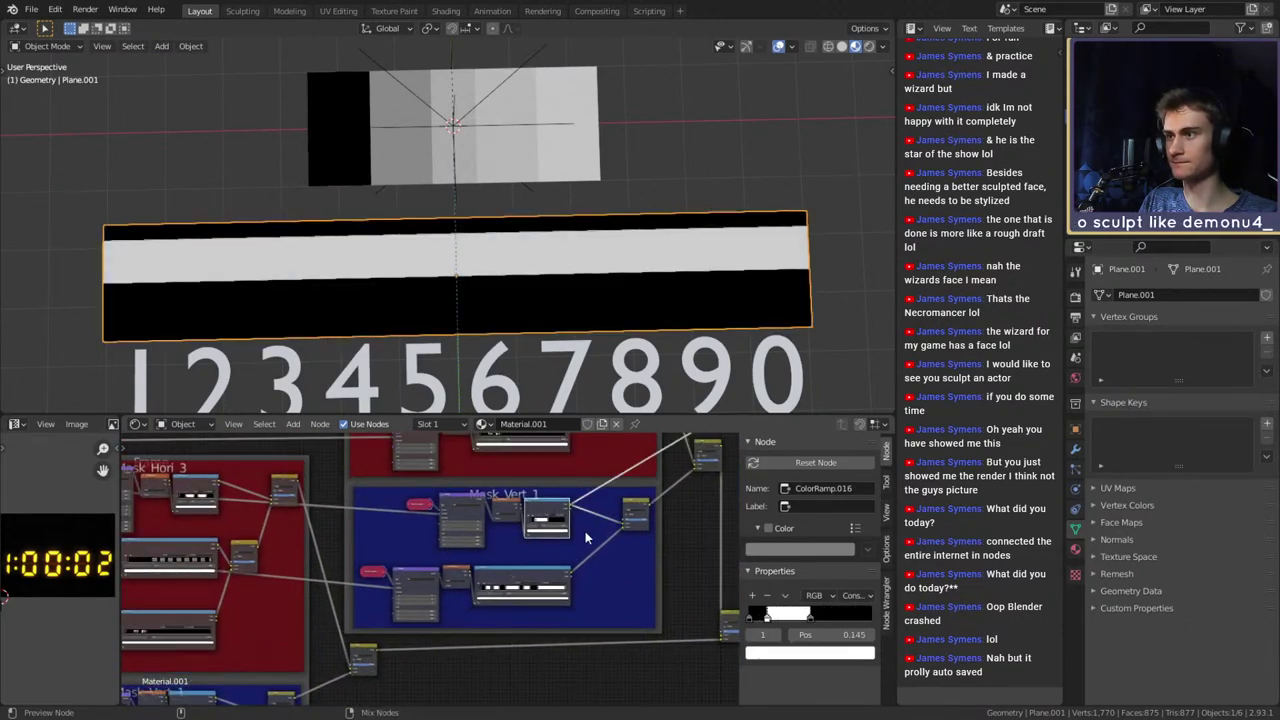
pyautogui.click(534, 570)
pyautogui.moveTo(614, 529); pyautogui.dragTo(636, 491, button='middle')
pyautogui.scroll(5, 374, 515)
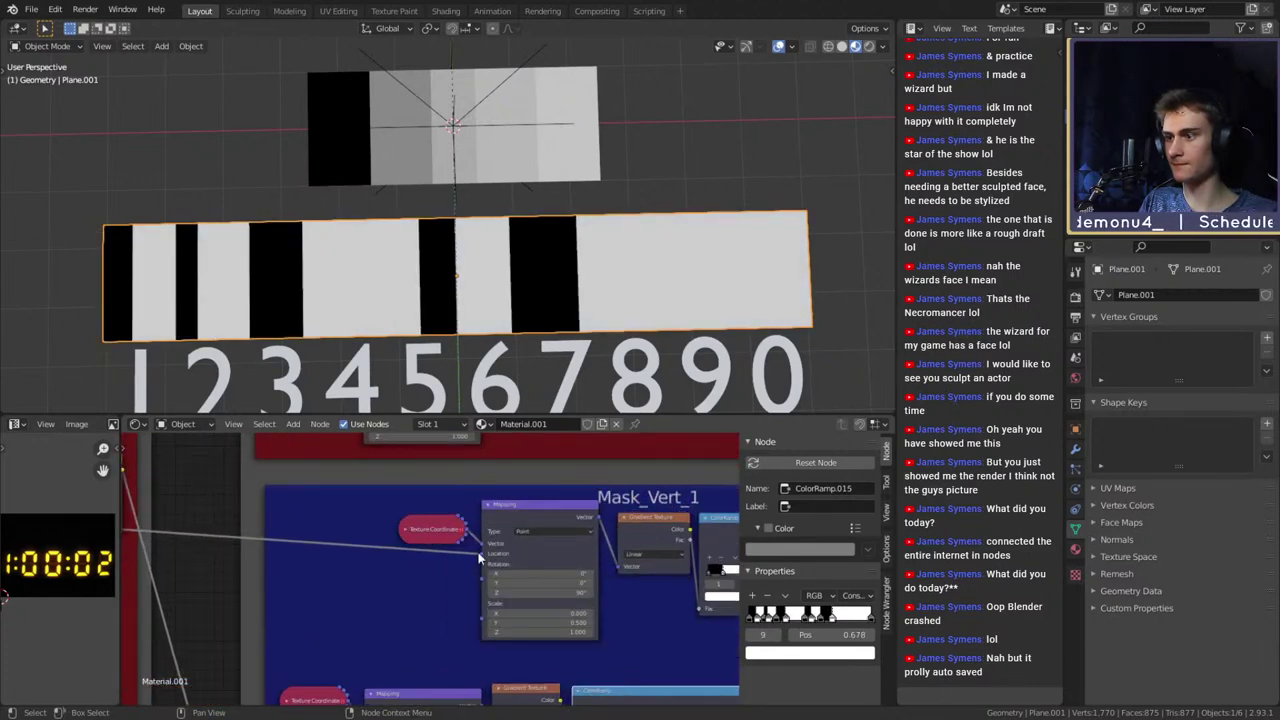
pyautogui.moveTo(483, 566); pyautogui.dragTo(437, 562)
pyautogui.scroll(-6, 399, 597)
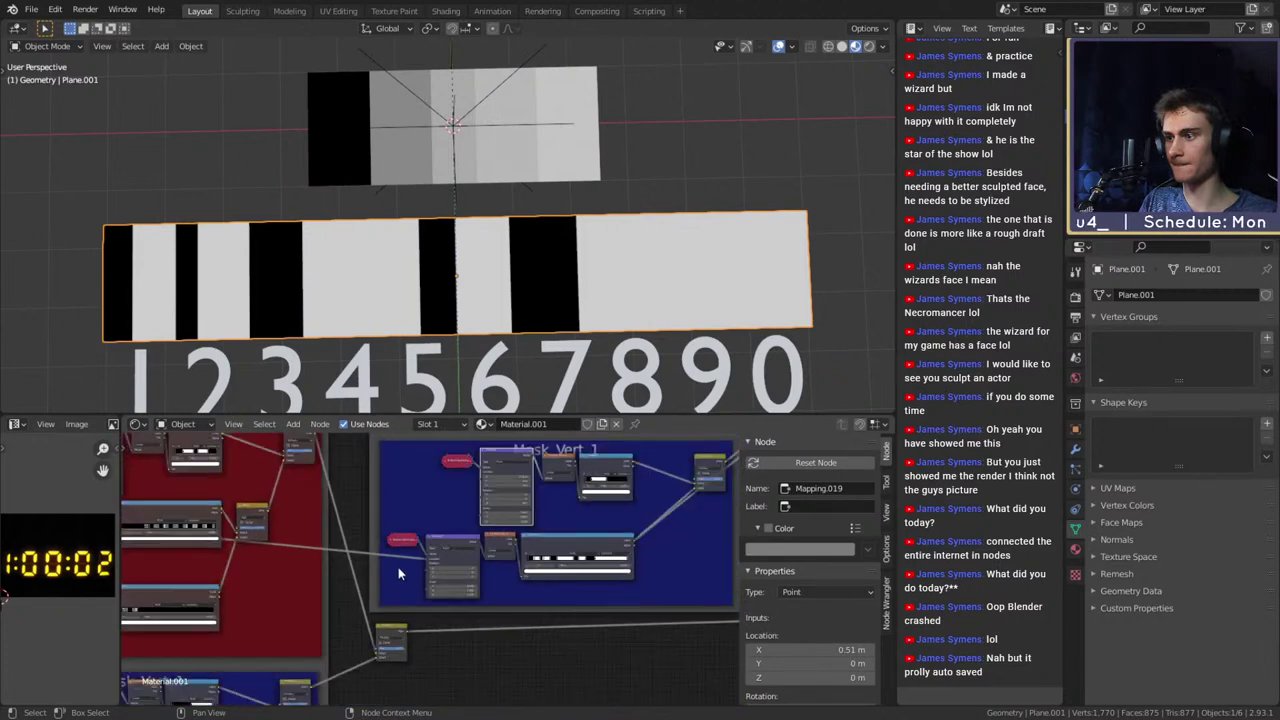
# Preview the ColorRamps of the Mask_Hori_3 frame above that Mask_Vert_1 frame, finishing on the top one
pyautogui.moveTo(541, 488); pyautogui.dragTo(569, 559, button='middle')
pyautogui.keyDown('ctrl'); pyautogui.keyDown('shift'); pyautogui.click(517, 555); pyautogui.keyUp('shift'); pyautogui.keyUp('ctrl')
pyautogui.keyDown('ctrl'); pyautogui.keyDown('shift'); pyautogui.click(504, 543); pyautogui.keyUp('shift'); pyautogui.keyUp('ctrl')
pyautogui.moveTo(420, 573); pyautogui.dragTo(460, 612, button='middle')
pyautogui.keyDown('ctrl'); pyautogui.keyDown('shift'); pyautogui.click(562, 530); pyautogui.keyUp('shift'); pyautogui.keyUp('ctrl')
pyautogui.moveTo(554, 489); pyautogui.dragTo(568, 530, button='middle')
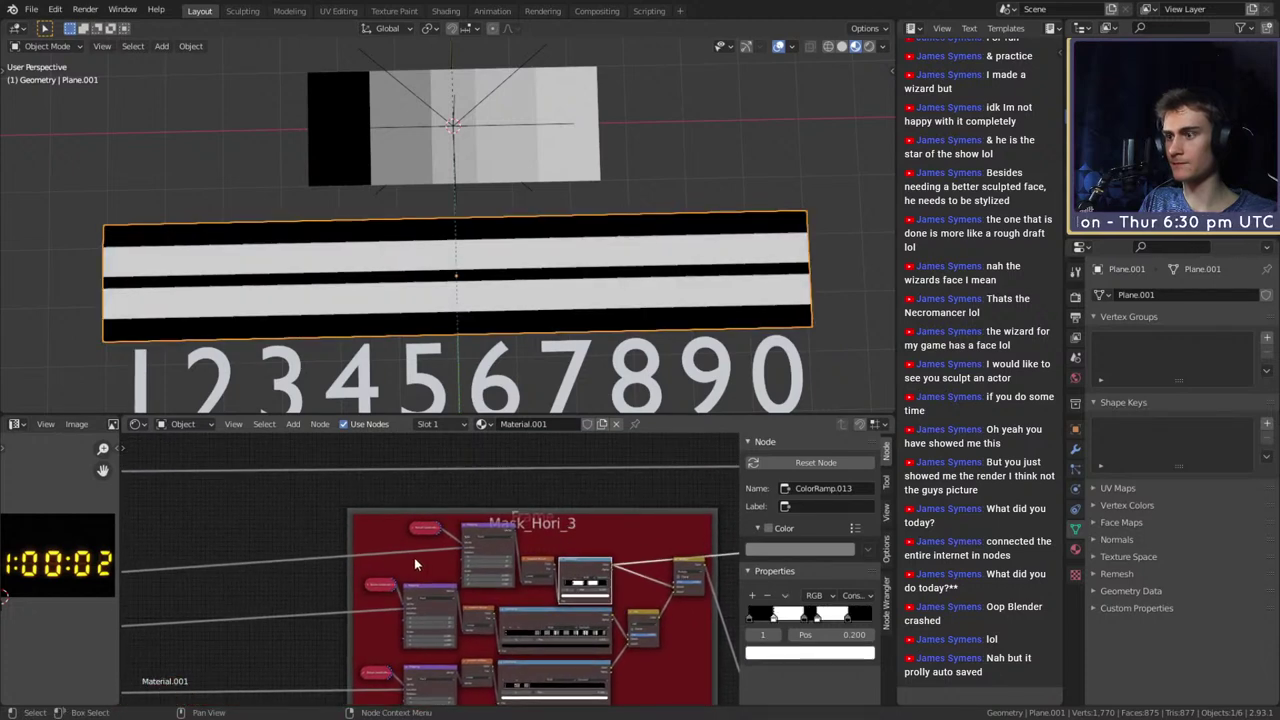
# Unlink the Location input of the top Mapping node in this Mask_Hori_3 frame
pyautogui.scroll(7, 420, 565)
pyautogui.moveTo(478, 532); pyautogui.dragTo(402, 540)
pyautogui.scroll(-5, 385, 548)
pyautogui.scroll(-3, 366, 540)
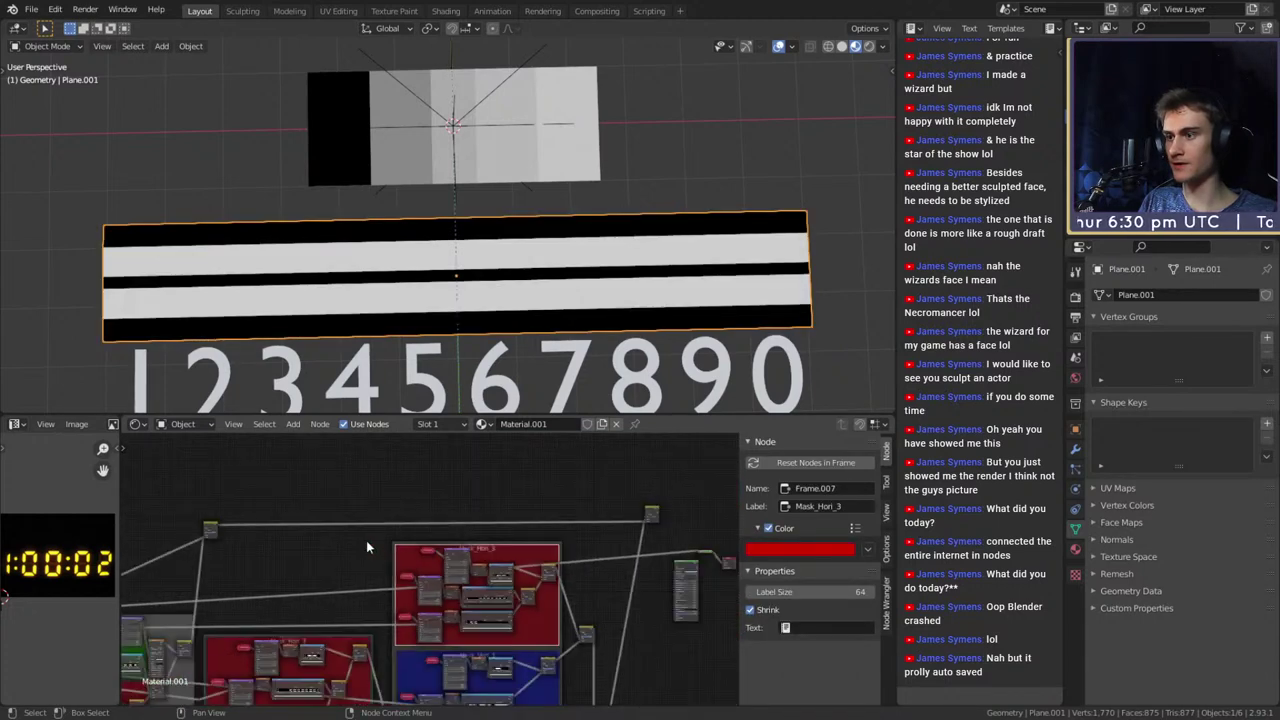
# Examine the links fanning out from the three Combine XYZ nodes to the mask frames of each digit group
pyautogui.moveTo(295, 584); pyautogui.dragTo(574, 474, button='middle')
pyautogui.moveTo(344, 488); pyautogui.dragTo(582, 510, button='middle')
pyautogui.moveTo(266, 502); pyautogui.dragTo(456, 508, button='middle')
pyautogui.scroll(6, 431, 540)
pyautogui.scroll(3, 431, 540)
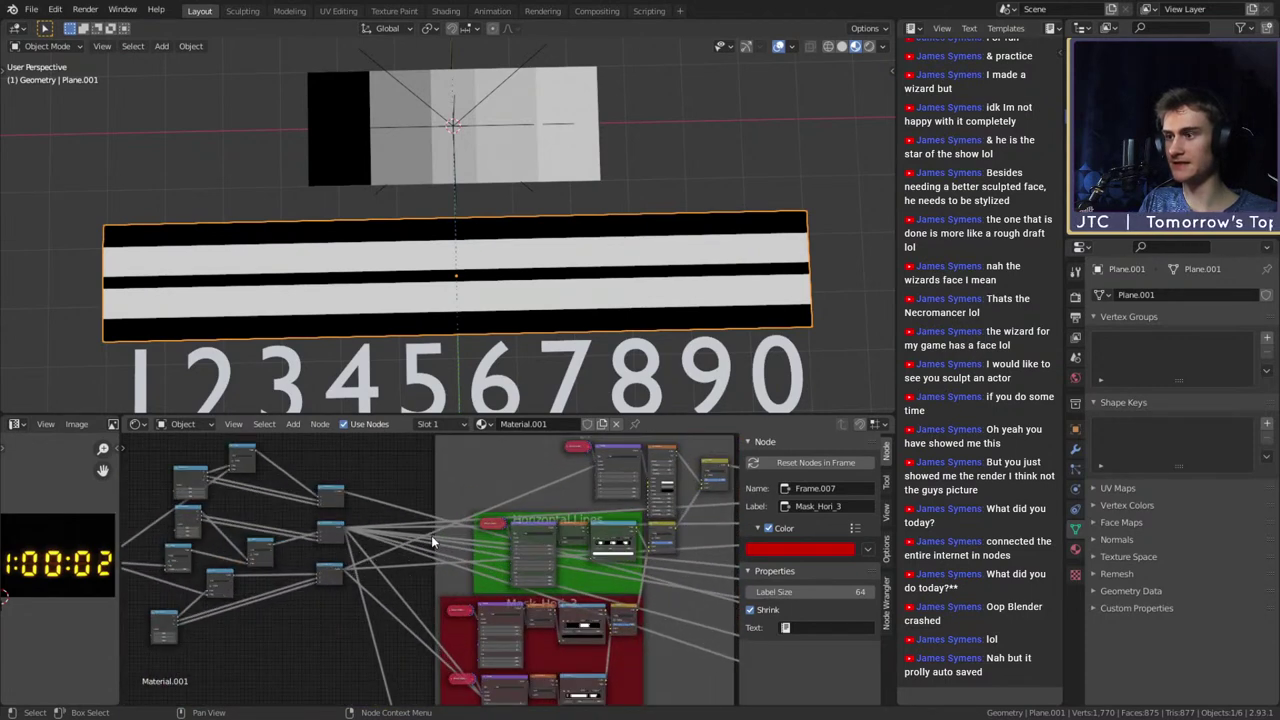
pyautogui.scroll(-2, 431, 540)
pyautogui.moveTo(581, 583); pyautogui.dragTo(476, 556, button='middle')
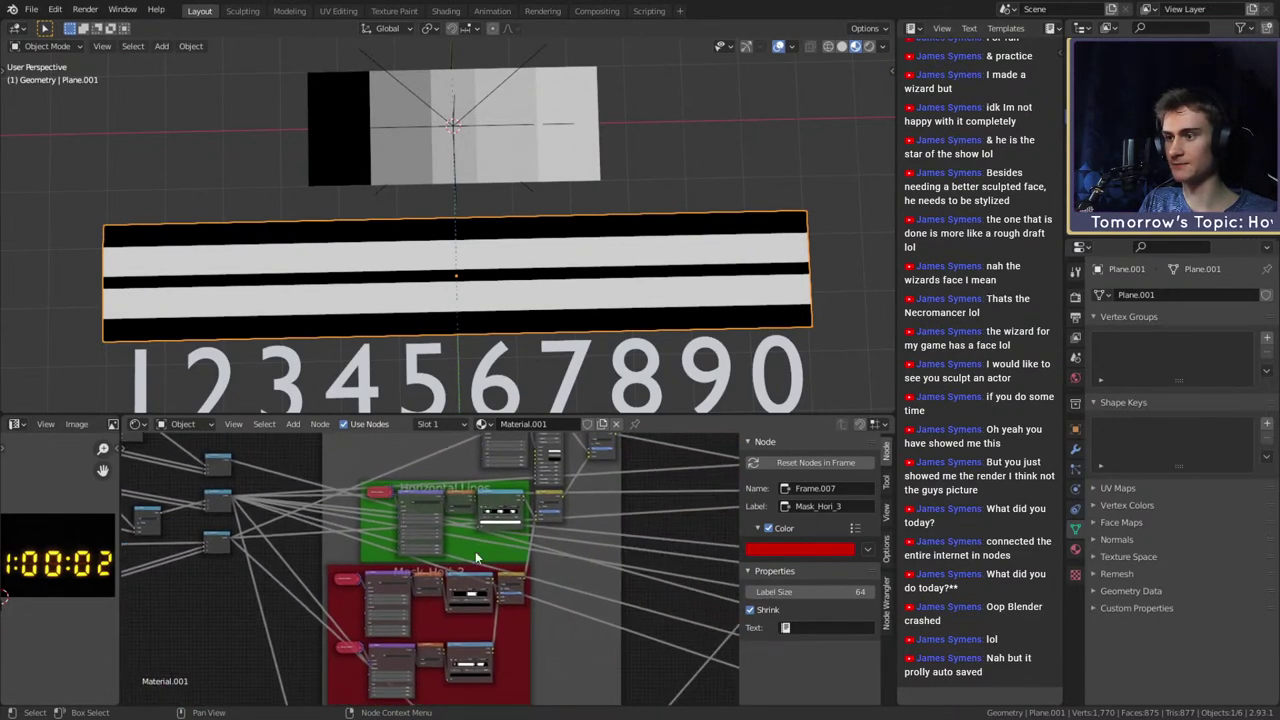
pyautogui.moveTo(644, 576); pyautogui.dragTo(420, 500, button='middle')
pyautogui.moveTo(590, 556); pyautogui.dragTo(298, 520, button='middle')
pyautogui.moveTo(591, 586); pyautogui.dragTo(276, 497, button='middle')
# Preview the upper ColorRamp of the lower Mask_Vert_1 frame and unlink the Location input of its upper Mapping node
pyautogui.scroll(2, 434, 560)
pyautogui.scroll(1, 560, 568)
pyautogui.scroll(1, 545, 568)
pyautogui.moveTo(593, 546); pyautogui.dragTo(493, 588, button='middle')
pyautogui.keyDown('ctrl'); pyautogui.keyDown('shift'); pyautogui.click(610, 493); pyautogui.keyUp('shift'); pyautogui.keyUp('ctrl')
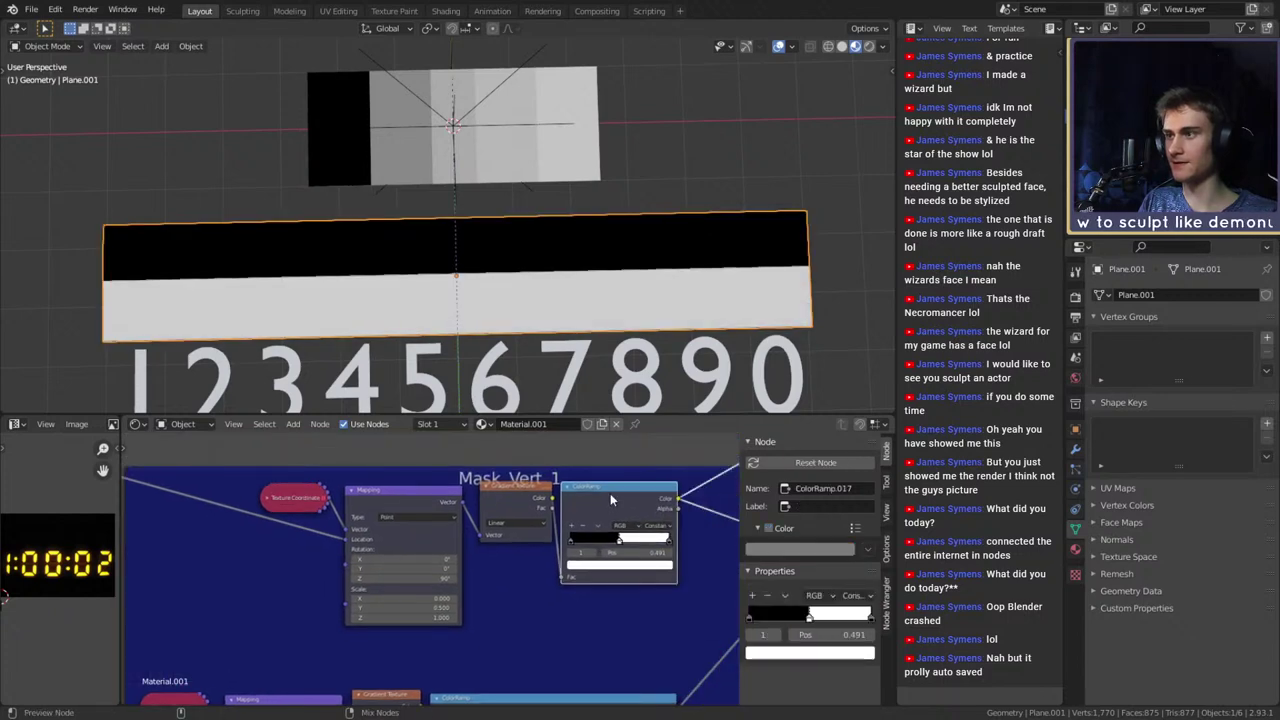
pyautogui.click(346, 548)
pyautogui.scroll(-5, 418, 581)
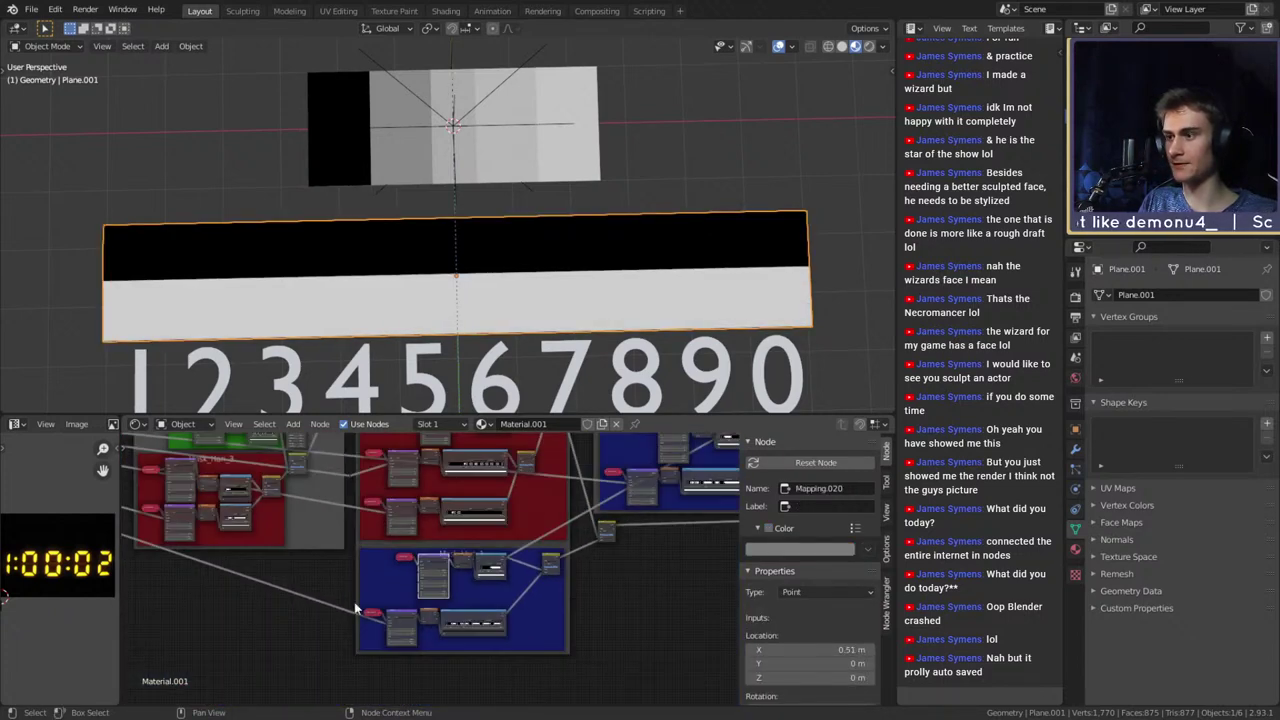
# Delete the unused topmost Separate XYZ, Add and Combine XYZ nodes near the Value node
pyautogui.scroll(-2, 355, 608)
pyautogui.moveTo(310, 612); pyautogui.dragTo(669, 644, button='middle')
pyautogui.moveTo(335, 545); pyautogui.dragTo(283, 581, button='middle')
pyautogui.scroll(6, 553, 608)
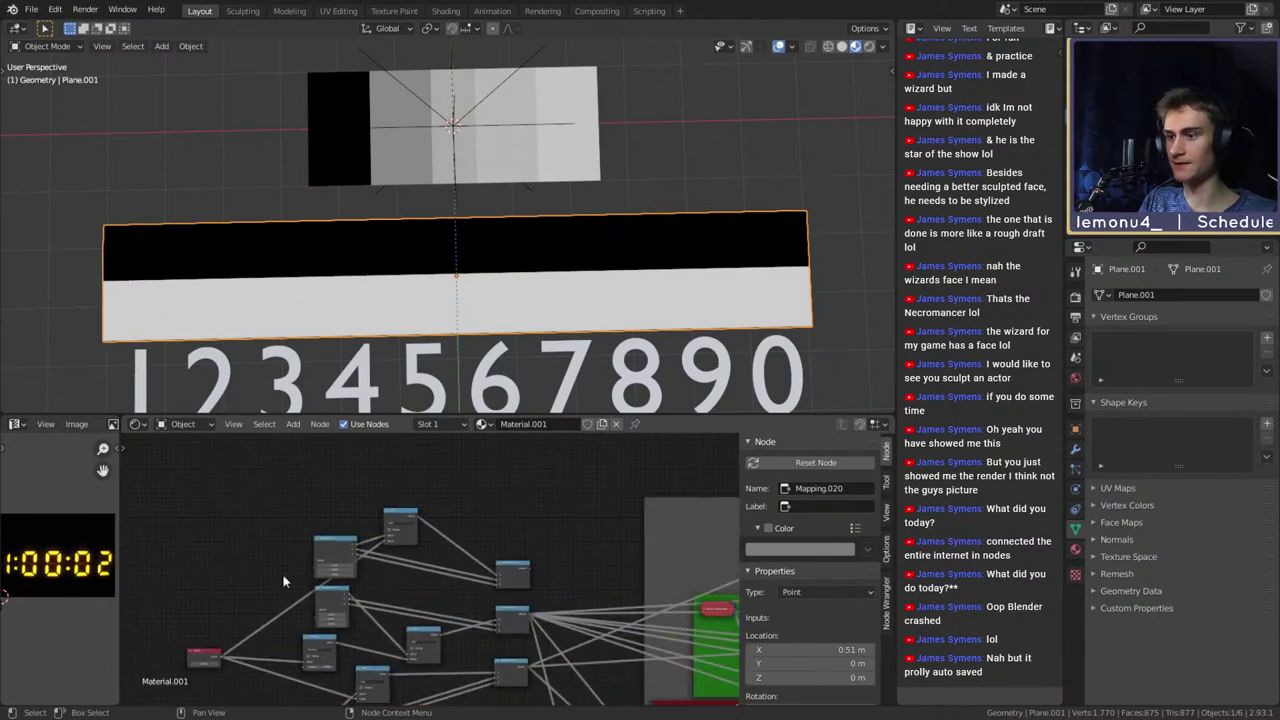
pyautogui.moveTo(573, 493); pyautogui.dragTo(311, 584)
pyautogui.press('x')
# Delete the Multiply node between the Value node and the upper Add node, and shift the Value node slightly upward
pyautogui.moveTo(456, 580); pyautogui.dragTo(447, 502, button='middle')
pyautogui.scroll(5, 410, 514)
pyautogui.moveTo(367, 528); pyautogui.dragTo(451, 522, button='middle')
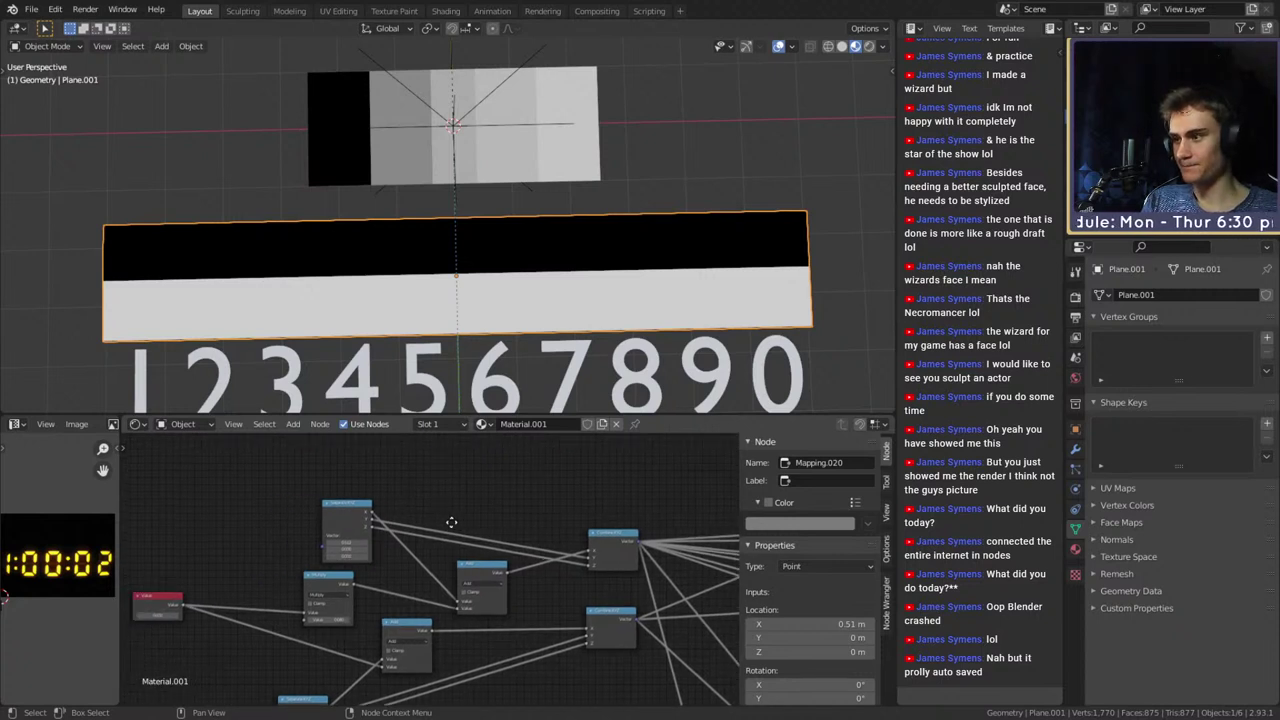
pyautogui.click(341, 513)
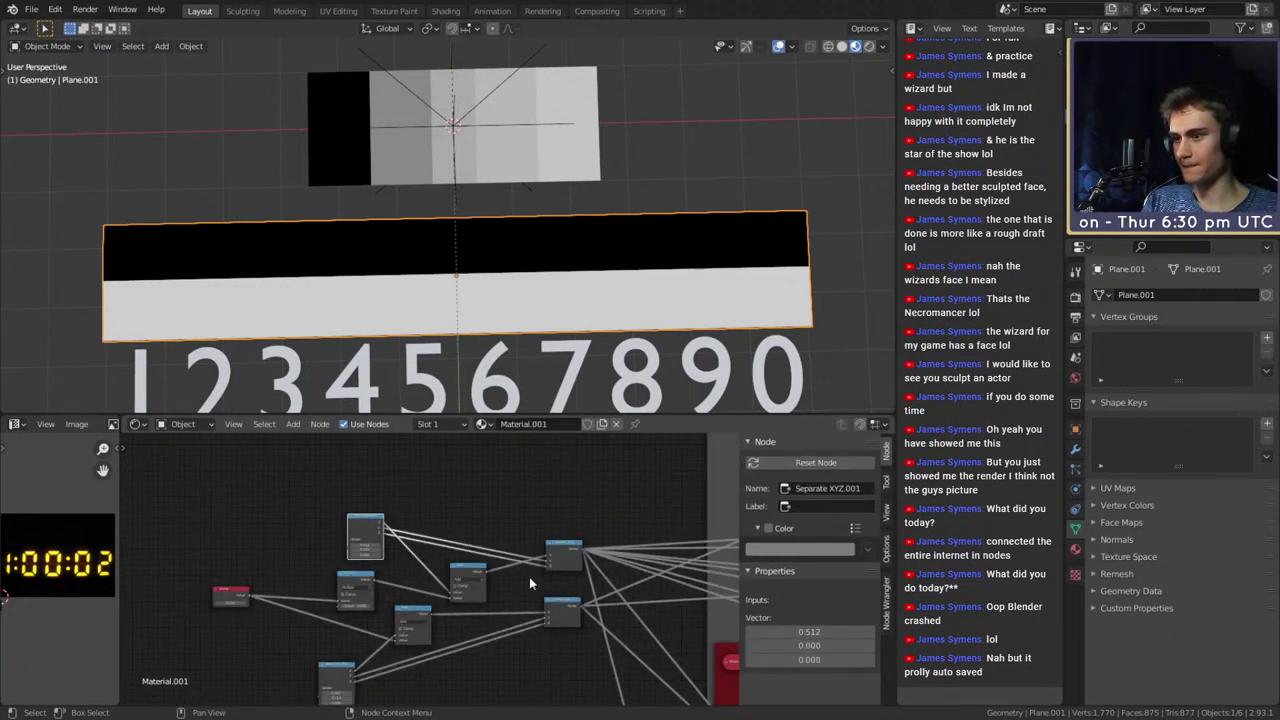
pyautogui.scroll(-4, 529, 577)
pyautogui.moveTo(467, 547); pyautogui.dragTo(468, 538)
pyautogui.moveTo(393, 554); pyautogui.dragTo(500, 623, button='middle')
pyautogui.scroll(5, 500, 623)
pyautogui.hotkey('ctrl', 'x')
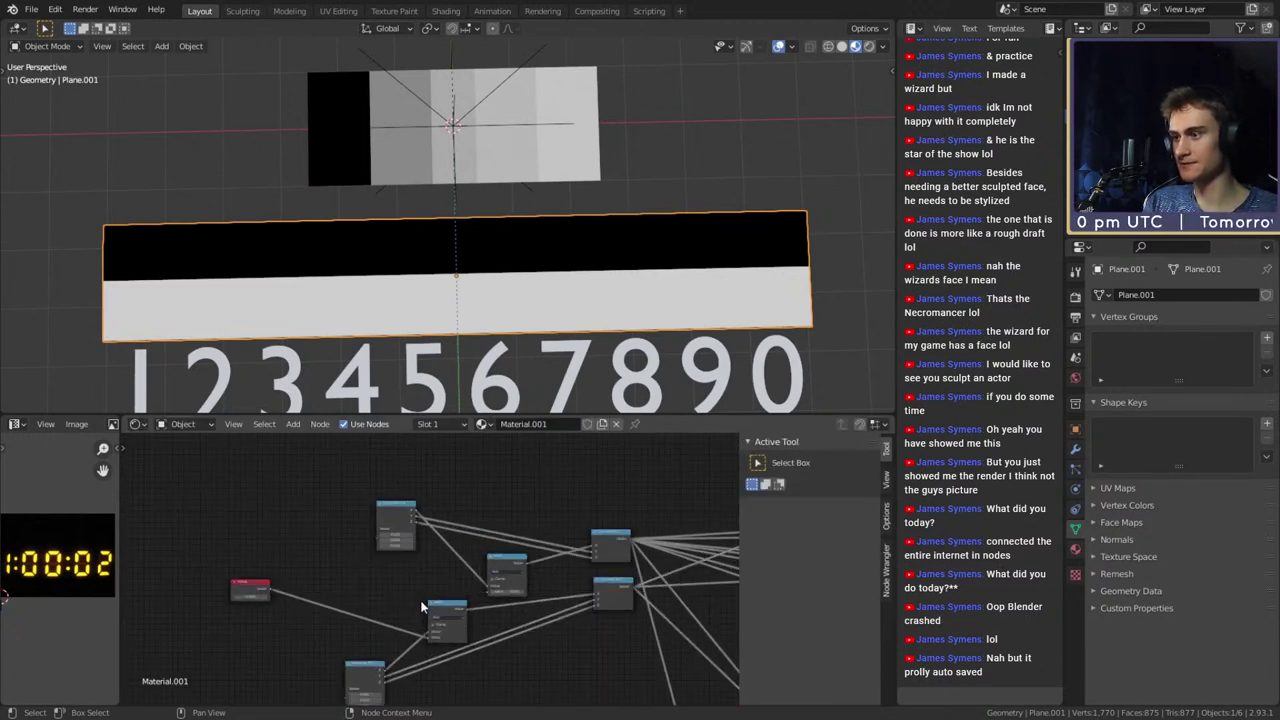
pyautogui.moveTo(253, 594)
pyautogui.mouseDown()
pyautogui.moveTo(250, 560)
pyautogui.moveTo(242, 574)
pyautogui.mouseUp()
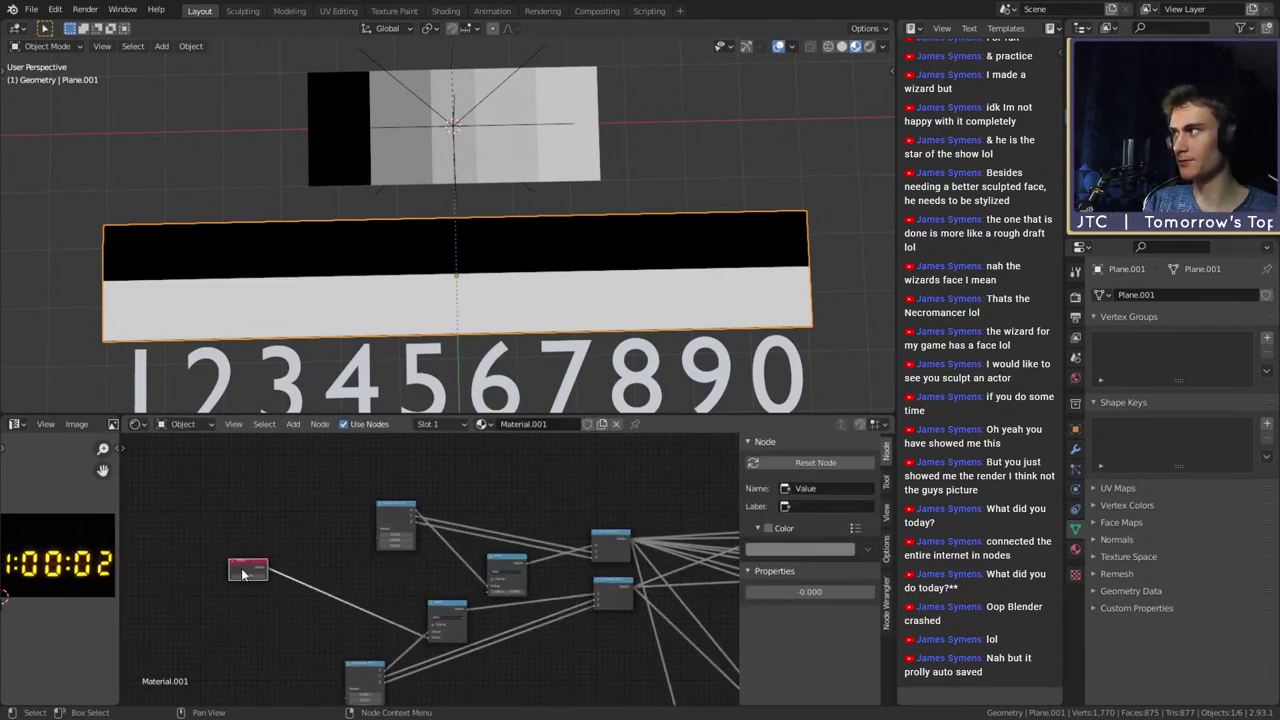
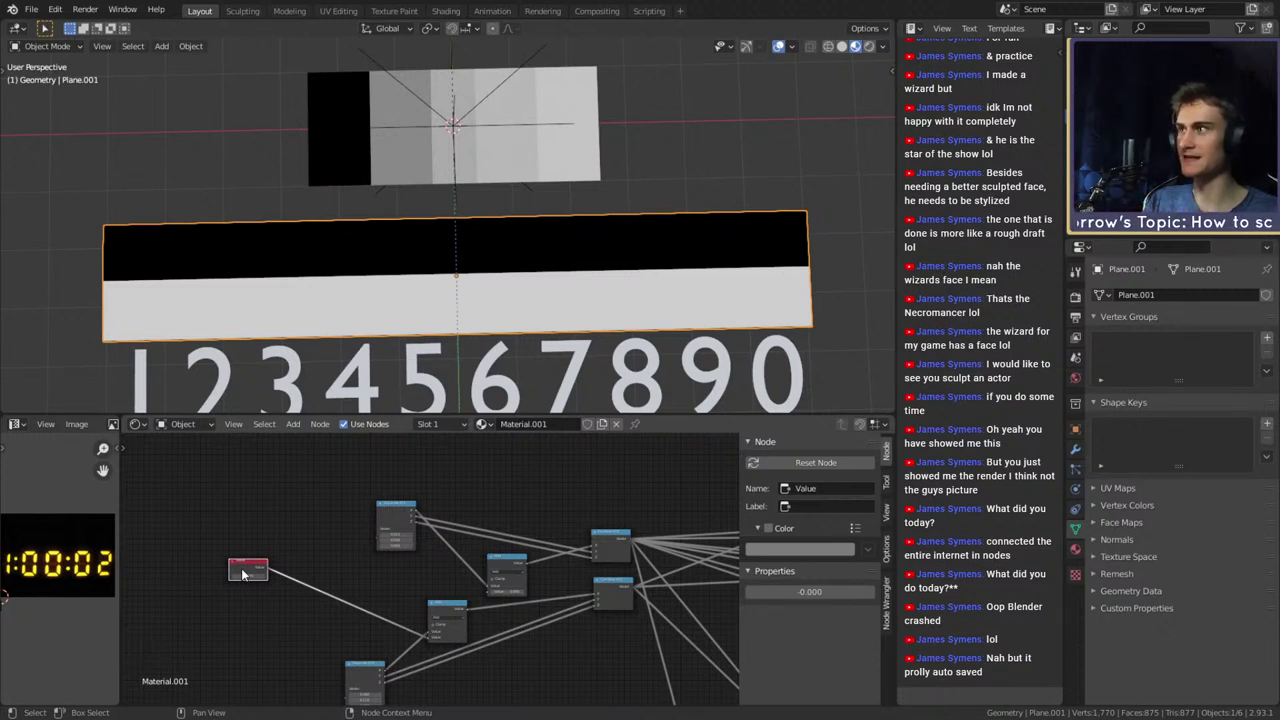
# Inspect the lower Separate XYZ node's vector values and its links to the Add and Combine XYZ nodes
pyautogui.scroll(3, 462, 561)
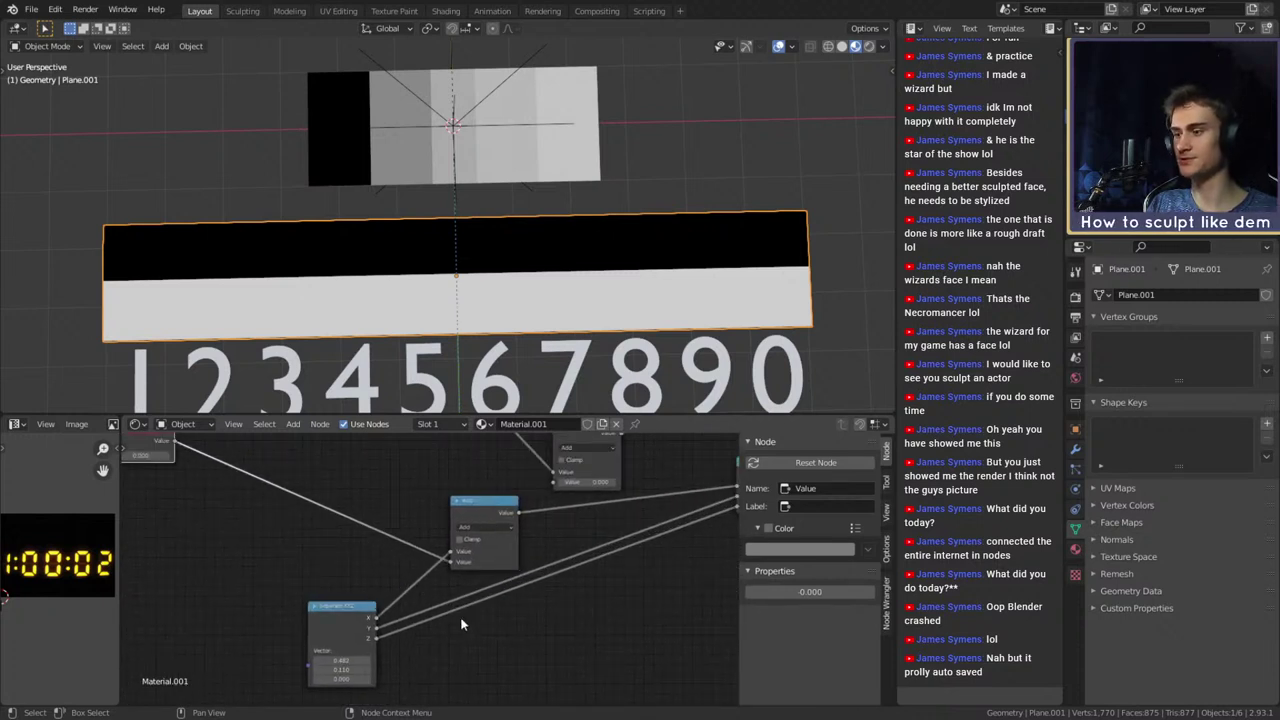
pyautogui.scroll(-5, 462, 624)
pyautogui.moveTo(592, 599); pyautogui.dragTo(655, 509, button='middle')
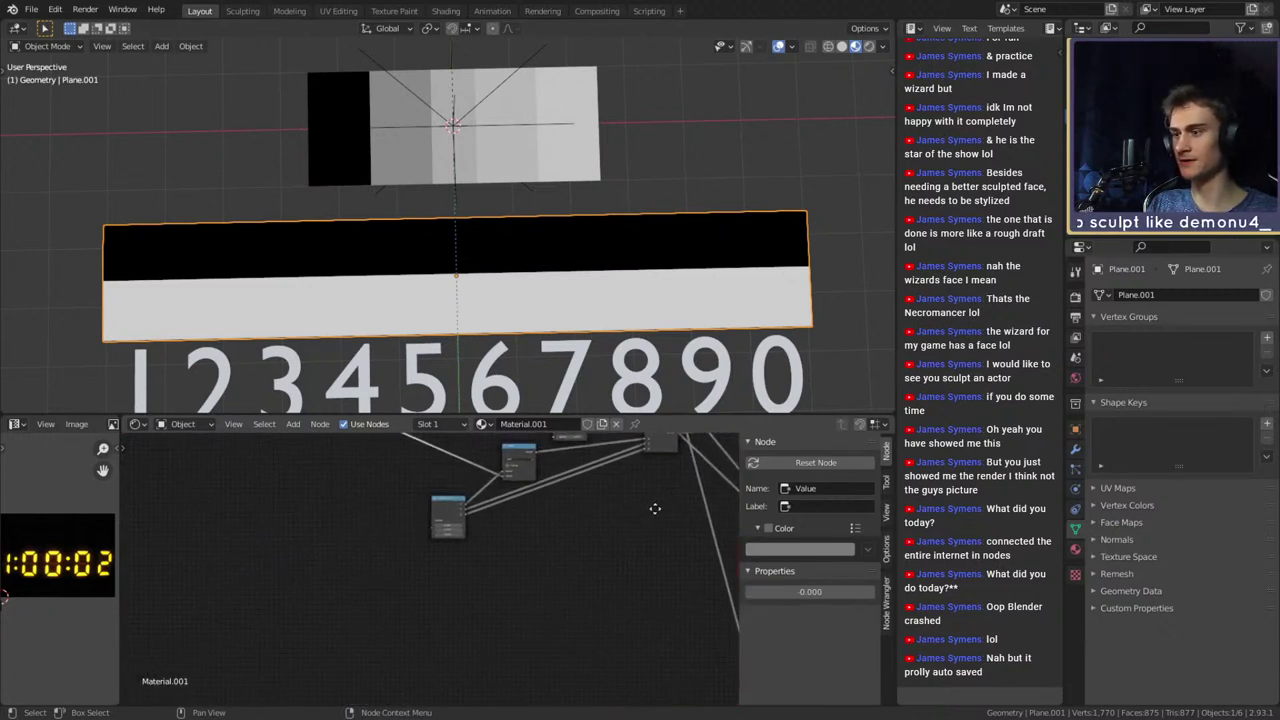
pyautogui.scroll(7, 494, 558)
pyautogui.moveTo(573, 541); pyautogui.dragTo(497, 617, button='middle')
pyautogui.scroll(3, 497, 617)
pyautogui.scroll(-3, 497, 616)
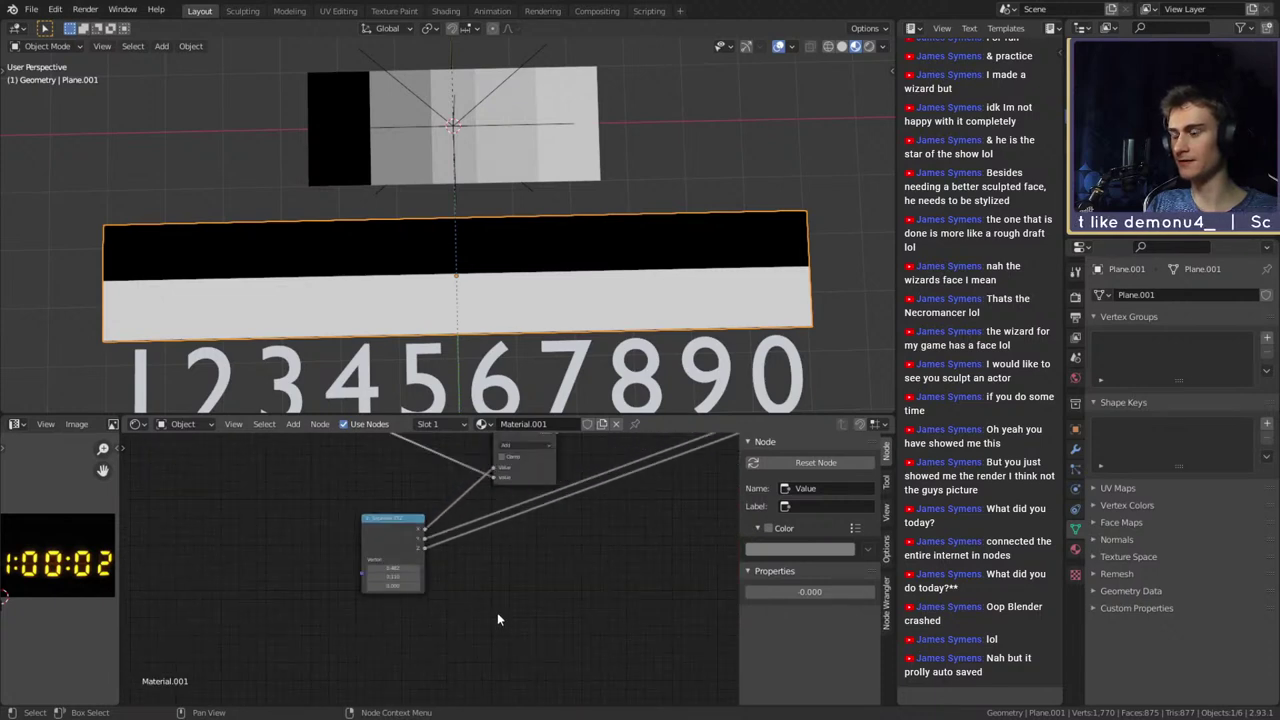
# Examine the Combine XYZ links running into the Mapping nodes of the first Horizontal Lines and Mask_Hori_3 frames
pyautogui.scroll(-3, 497, 613)
pyautogui.moveTo(617, 562); pyautogui.dragTo(264, 660, button='middle')
pyautogui.moveTo(550, 555); pyautogui.dragTo(396, 601, button='middle')
pyautogui.moveTo(602, 467); pyautogui.dragTo(327, 573, button='middle')
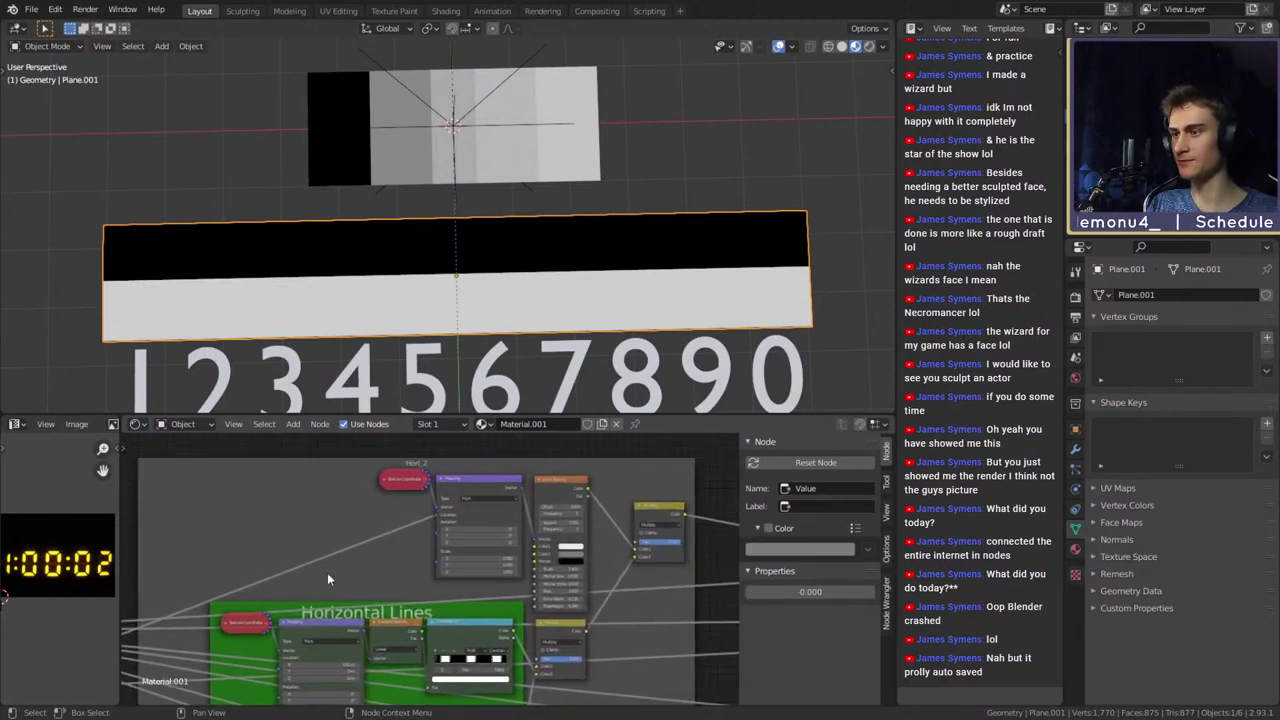
pyautogui.scroll(4, 376, 567)
pyautogui.scroll(-4, 376, 567)
pyautogui.moveTo(226, 624); pyautogui.dragTo(450, 518, button='middle')
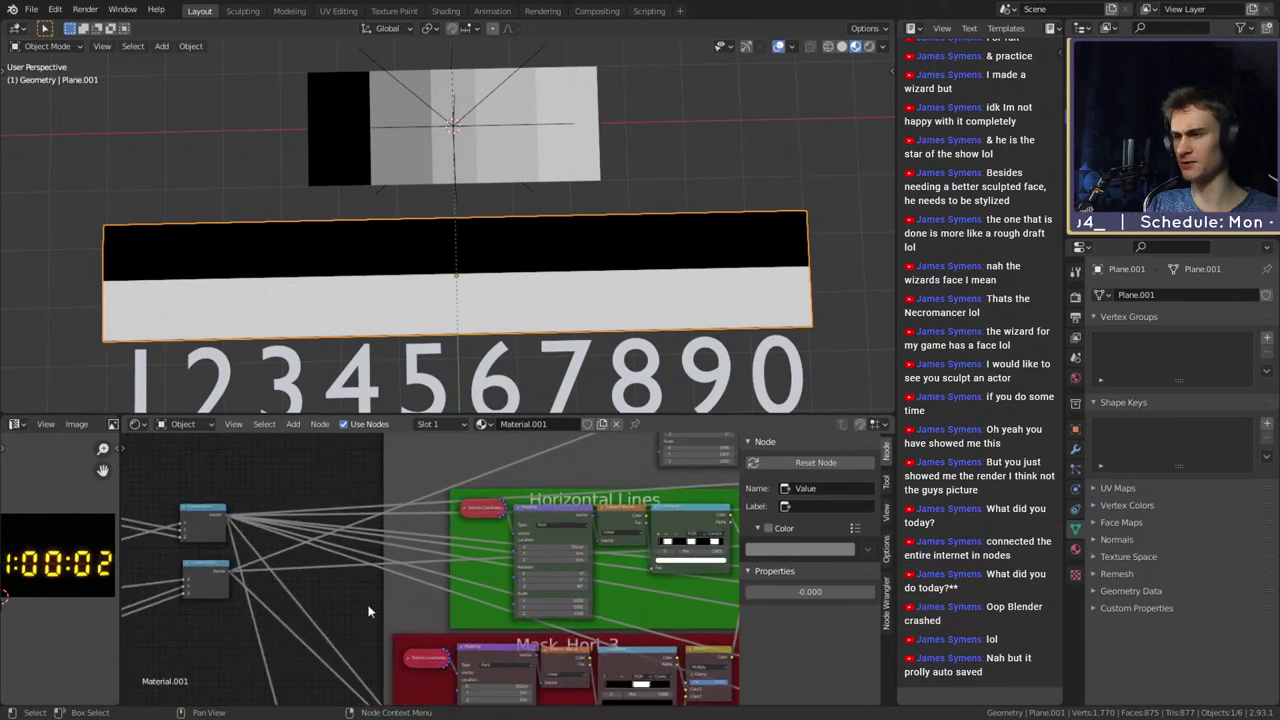
pyautogui.scroll(-2, 370, 560)
pyautogui.moveTo(371, 509); pyautogui.dragTo(291, 534, button='middle')
pyautogui.scroll(4, 301, 567)
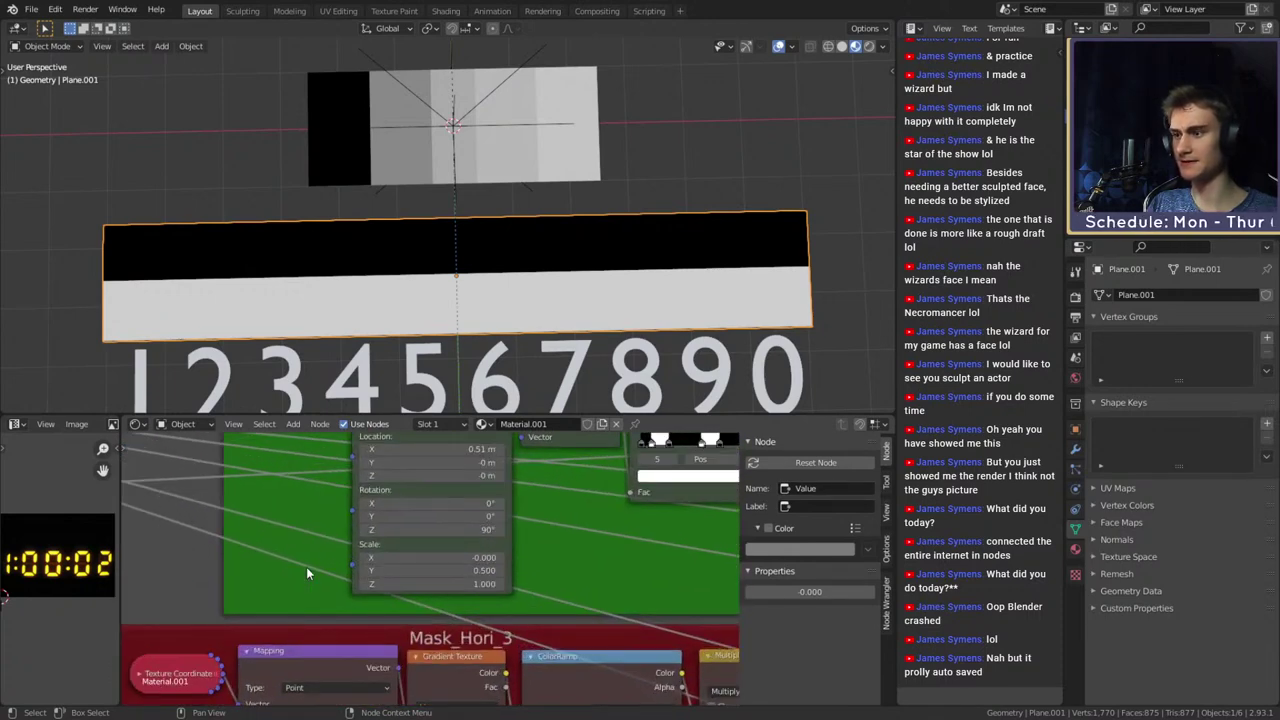
pyautogui.scroll(-4, 306, 567)
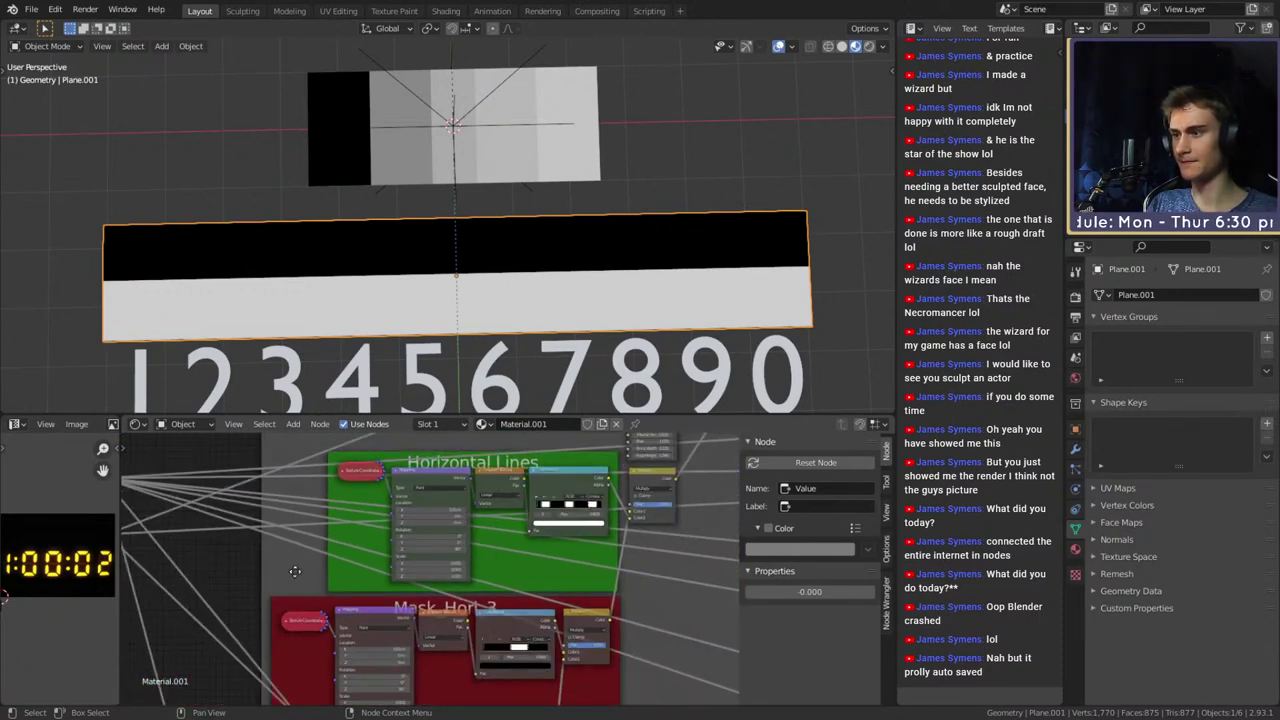
pyautogui.moveTo(302, 559); pyautogui.dragTo(521, 533, button='middle')
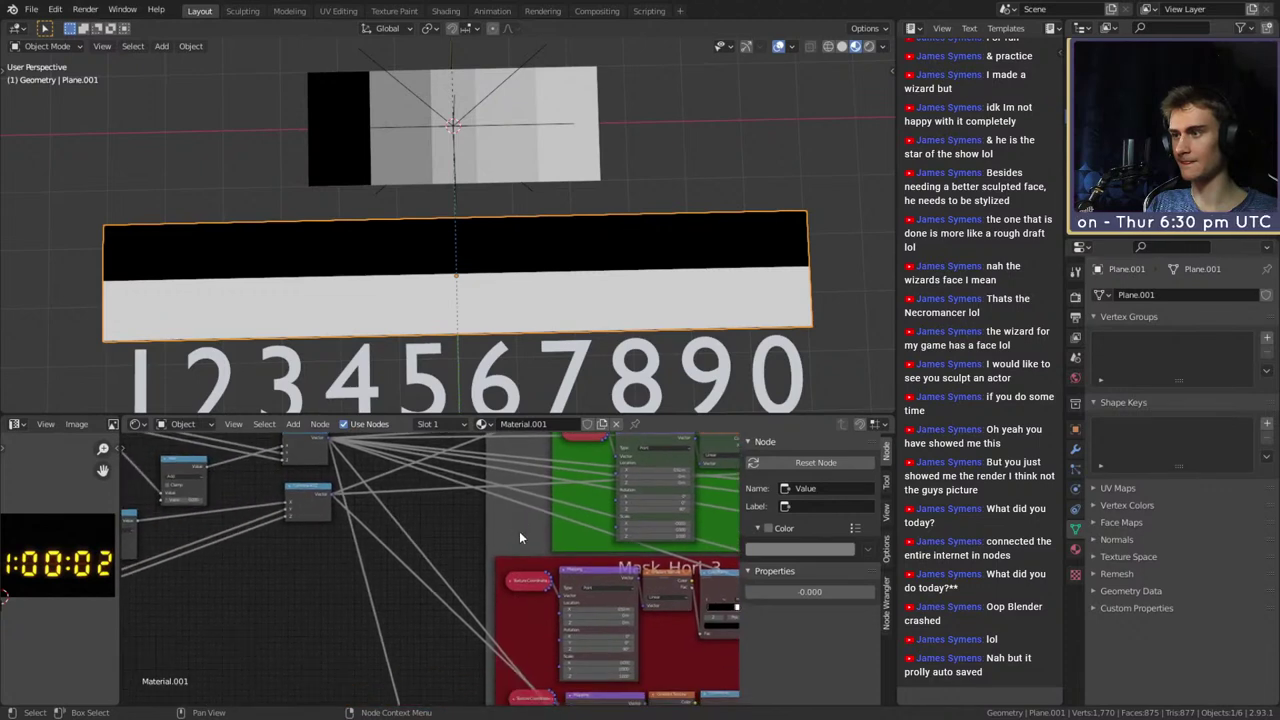
pyautogui.moveTo(465, 590); pyautogui.dragTo(361, 453, button='middle')
pyautogui.scroll(6, 340, 574)
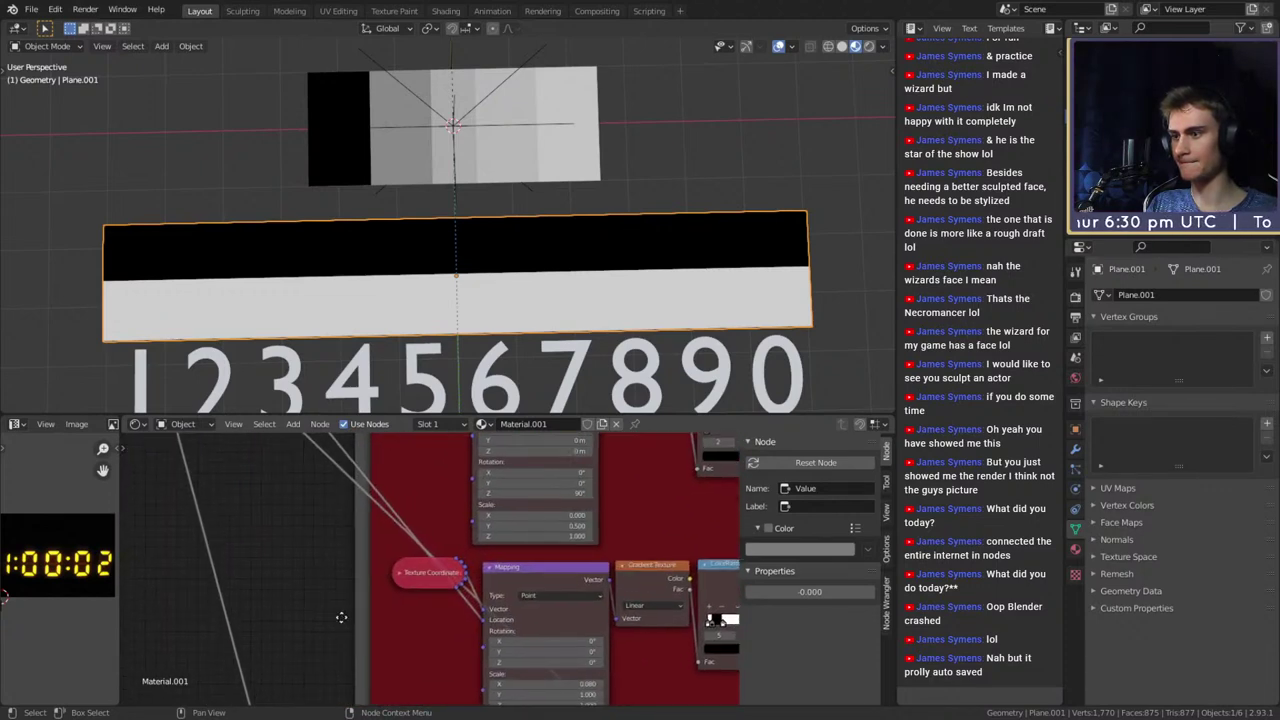
pyautogui.moveTo(340, 613); pyautogui.dragTo(299, 651, button='middle')
pyautogui.scroll(-6, 284, 545)
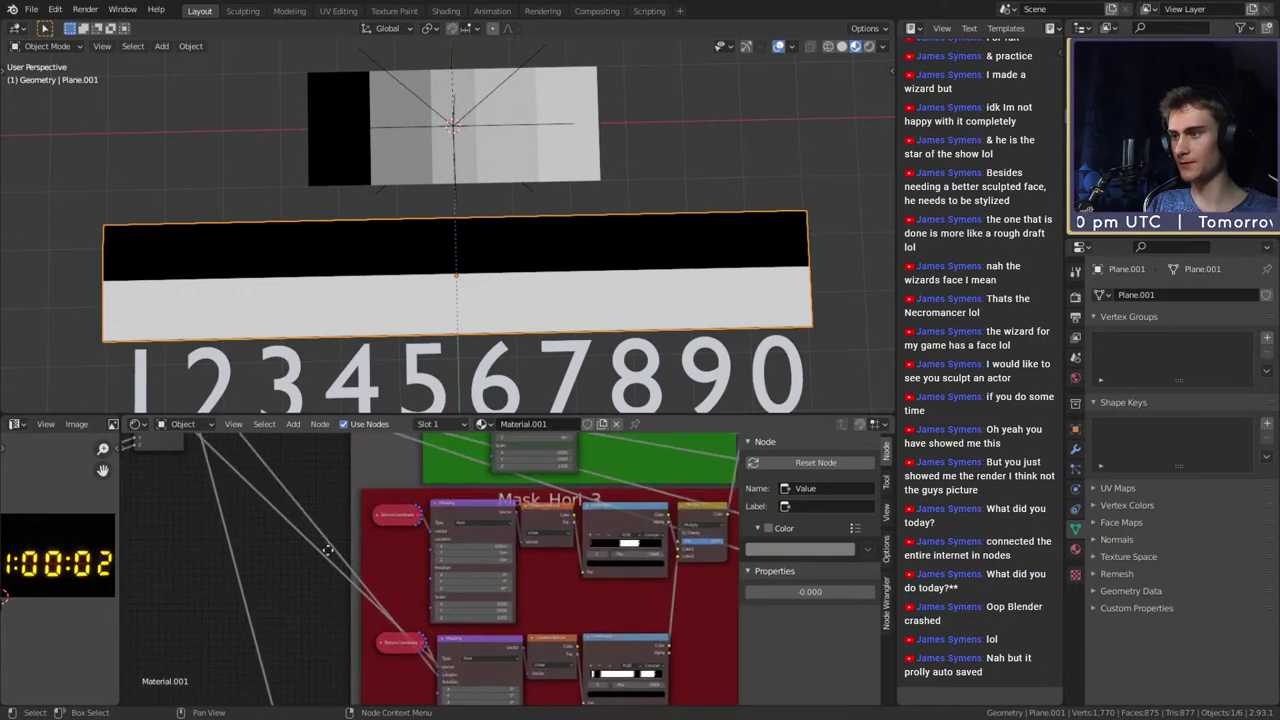
pyautogui.moveTo(337, 452); pyautogui.dragTo(296, 563, button='middle')
# Examine the Location links of the Mapping nodes in the farther red Mask_Hori_3 frame and the blue frame
pyautogui.moveTo(735, 541); pyautogui.dragTo(890, 470, button='middle')
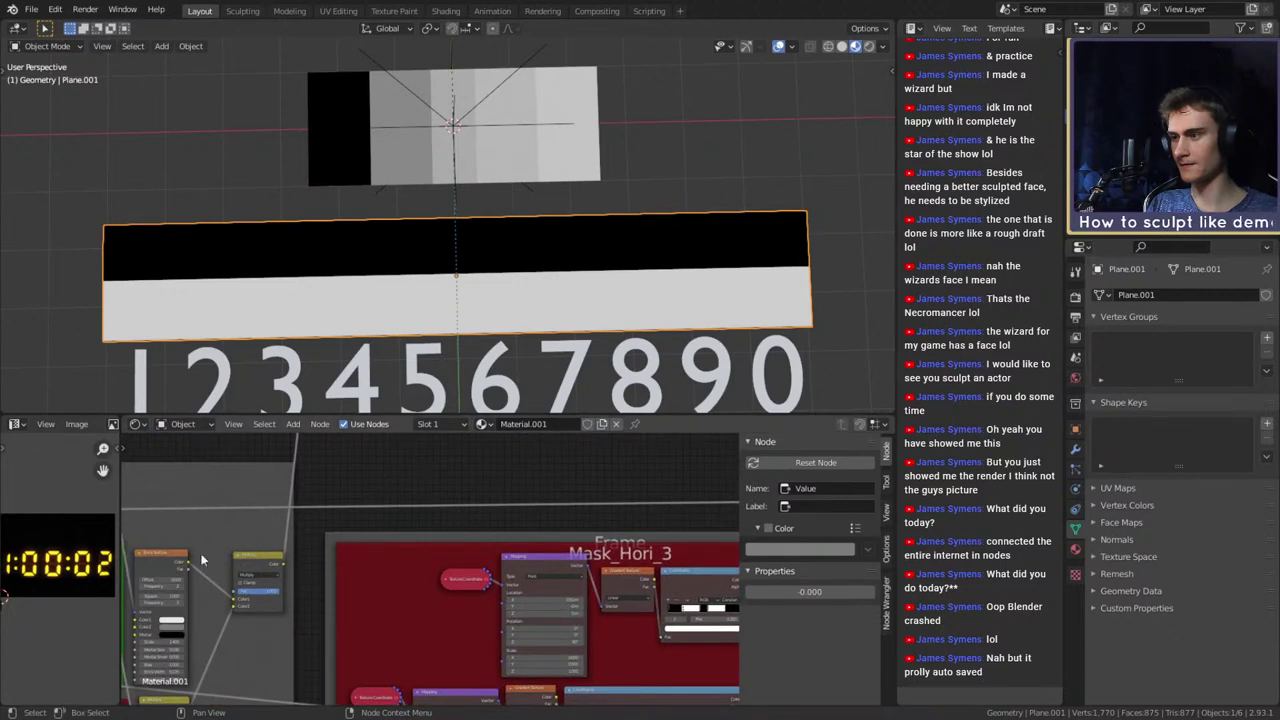
pyautogui.moveTo(312, 572); pyautogui.dragTo(271, 474, button='middle')
pyautogui.scroll(5, 273, 478)
pyautogui.scroll(-4, 273, 484)
pyautogui.scroll(4, 280, 524)
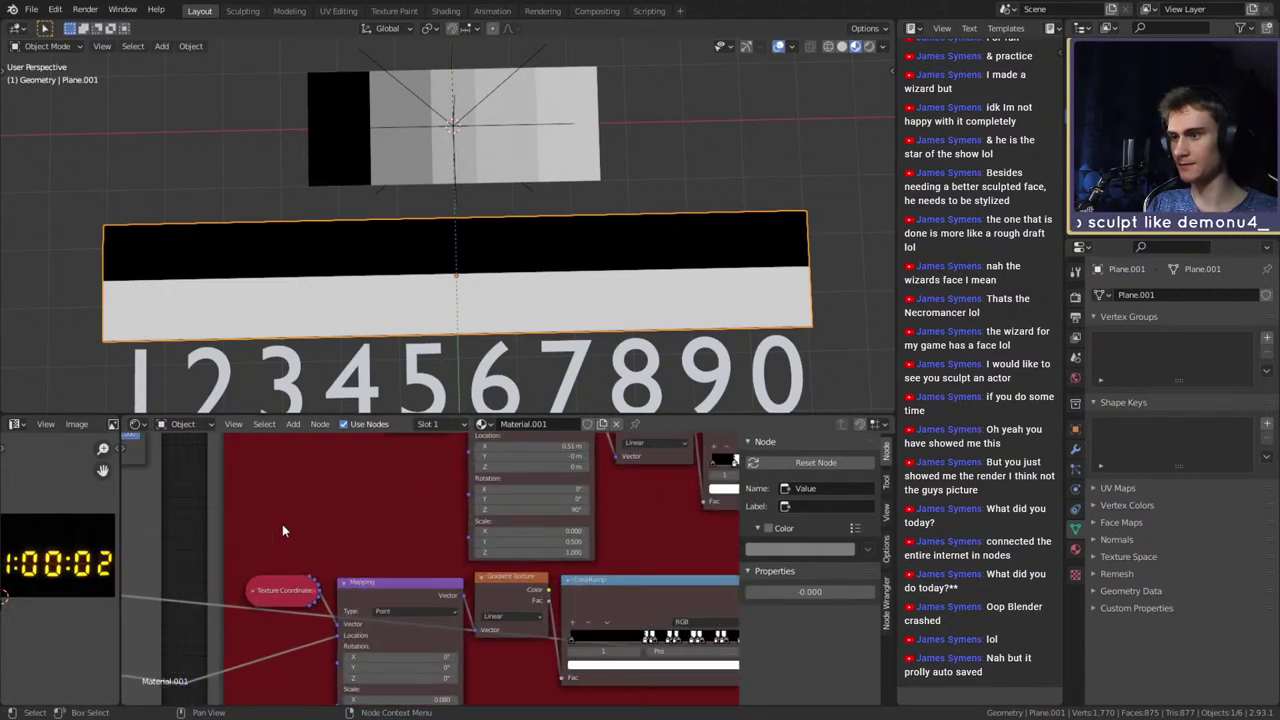
pyautogui.scroll(-1, 282, 525)
pyautogui.scroll(-2, 281, 528)
pyautogui.moveTo(281, 528); pyautogui.dragTo(359, 527, button='middle')
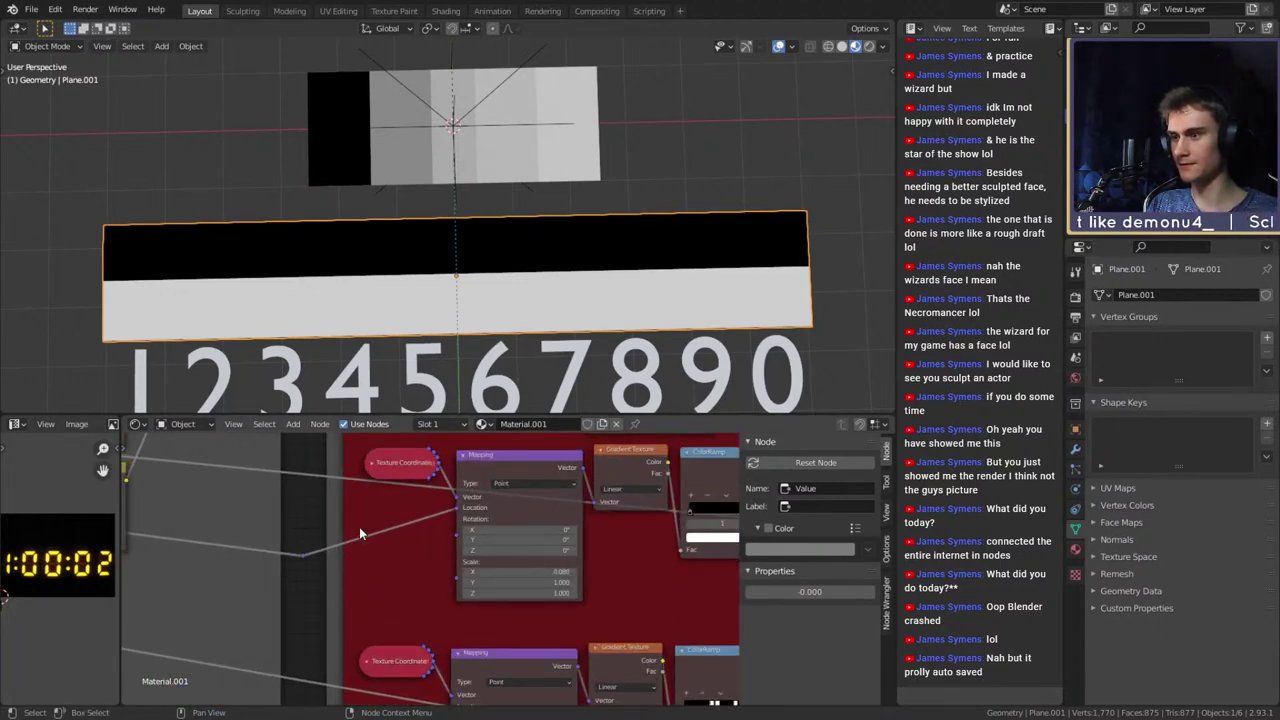
pyautogui.moveTo(364, 601); pyautogui.dragTo(351, 466, button='middle')
pyautogui.scroll(5, 351, 466)
pyautogui.scroll(-5, 351, 466)
pyautogui.moveTo(320, 690); pyautogui.dragTo(198, 500, button='middle')
pyautogui.scroll(4, 330, 569)
pyautogui.moveTo(235, 558); pyautogui.dragTo(327, 451, button='middle')
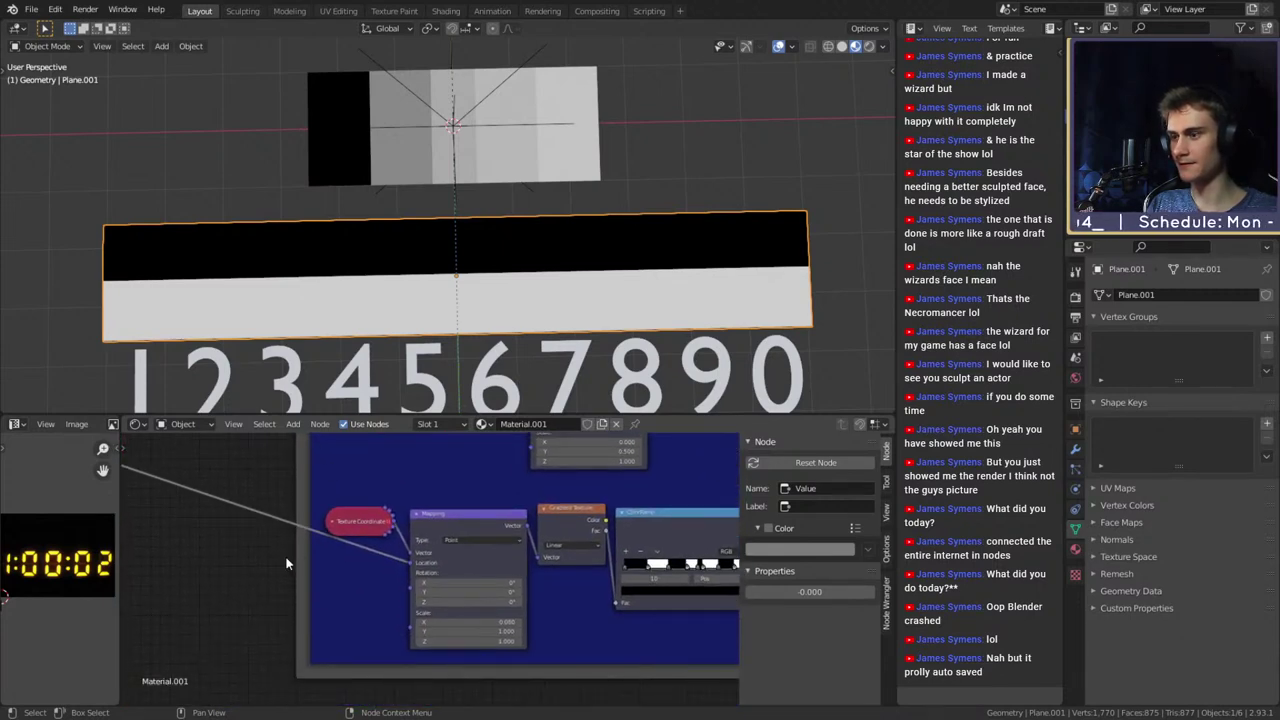
# Trace the links from the blue frame back through the neighbouring Mask_Hori_3 and Horizontal Lines frames
pyautogui.scroll(-2, 300, 522)
pyautogui.moveTo(300, 522); pyautogui.dragTo(400, 640, button='middle')
pyautogui.moveTo(280, 470); pyautogui.dragTo(406, 590, button='middle')
pyautogui.moveTo(285, 562); pyautogui.dragTo(435, 660, button='middle')
pyautogui.moveTo(413, 611); pyautogui.dragTo(481, 645, button='middle')
pyautogui.scroll(6, 484, 646)
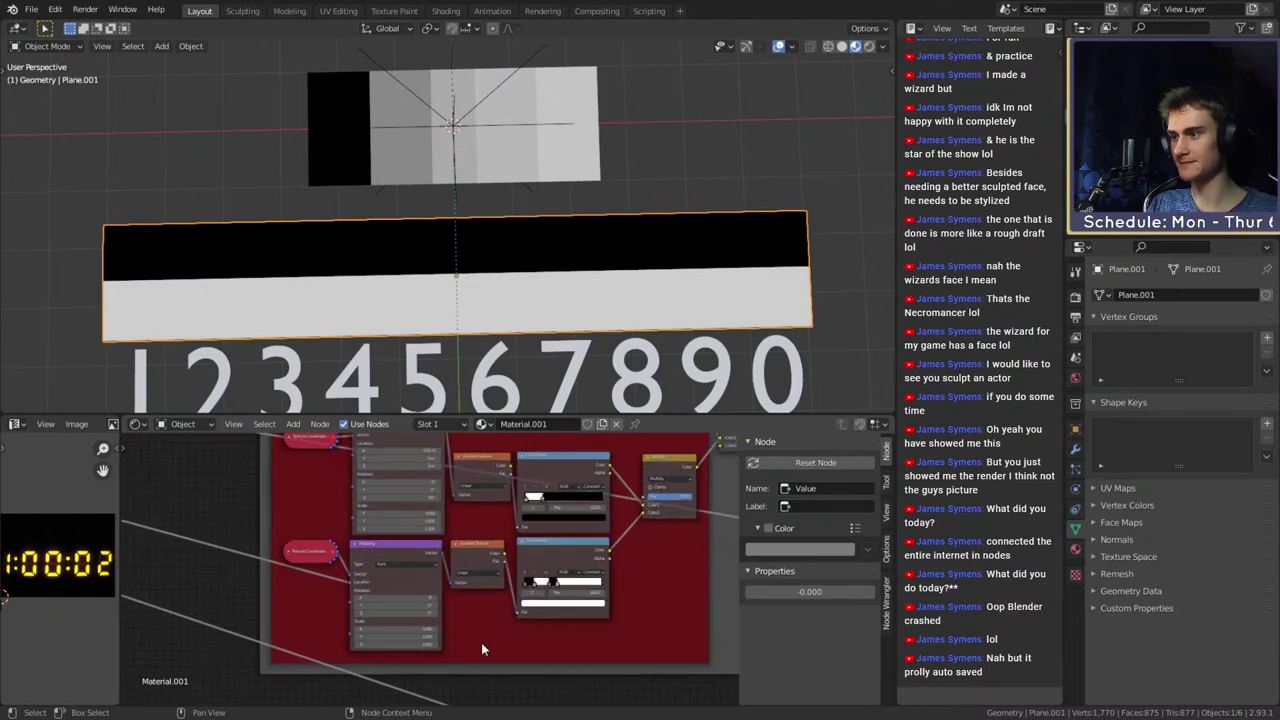
pyautogui.scroll(-4, 486, 636)
pyautogui.moveTo(475, 540); pyautogui.dragTo(535, 650, button='middle')
pyautogui.scroll(6, 537, 652)
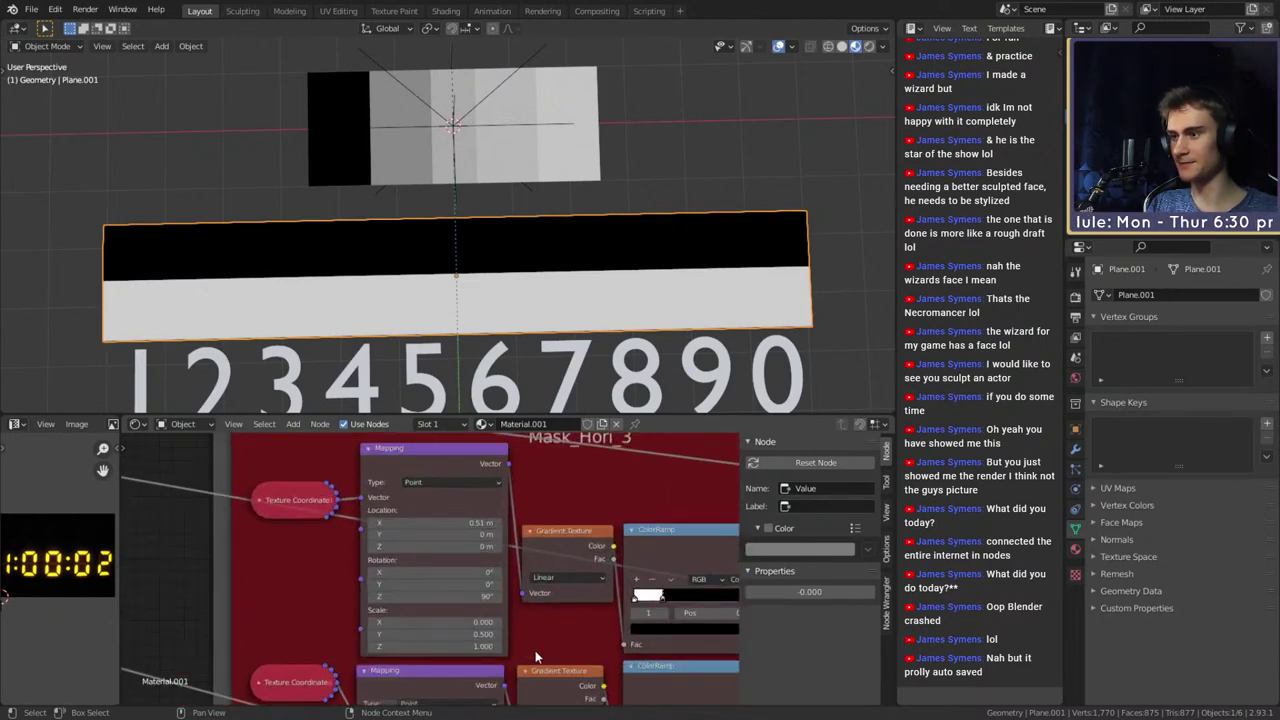
pyautogui.scroll(-2, 550, 645)
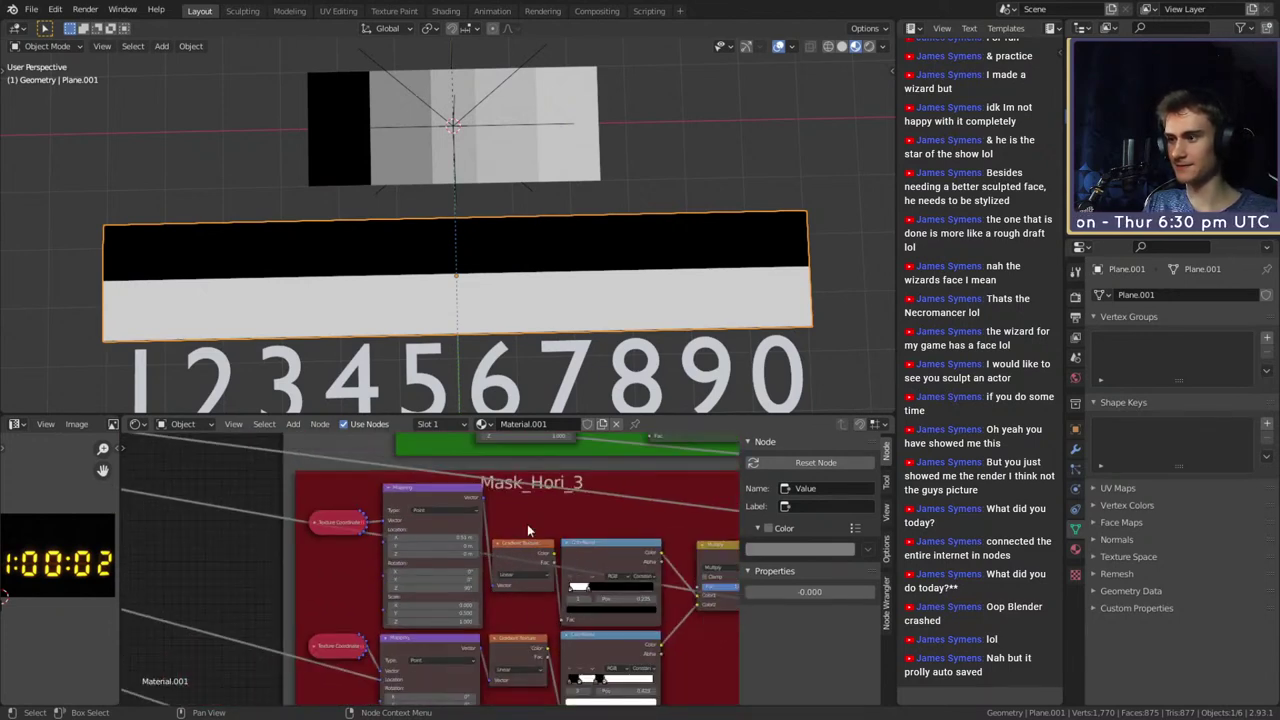
pyautogui.moveTo(527, 524); pyautogui.dragTo(505, 647, button='middle')
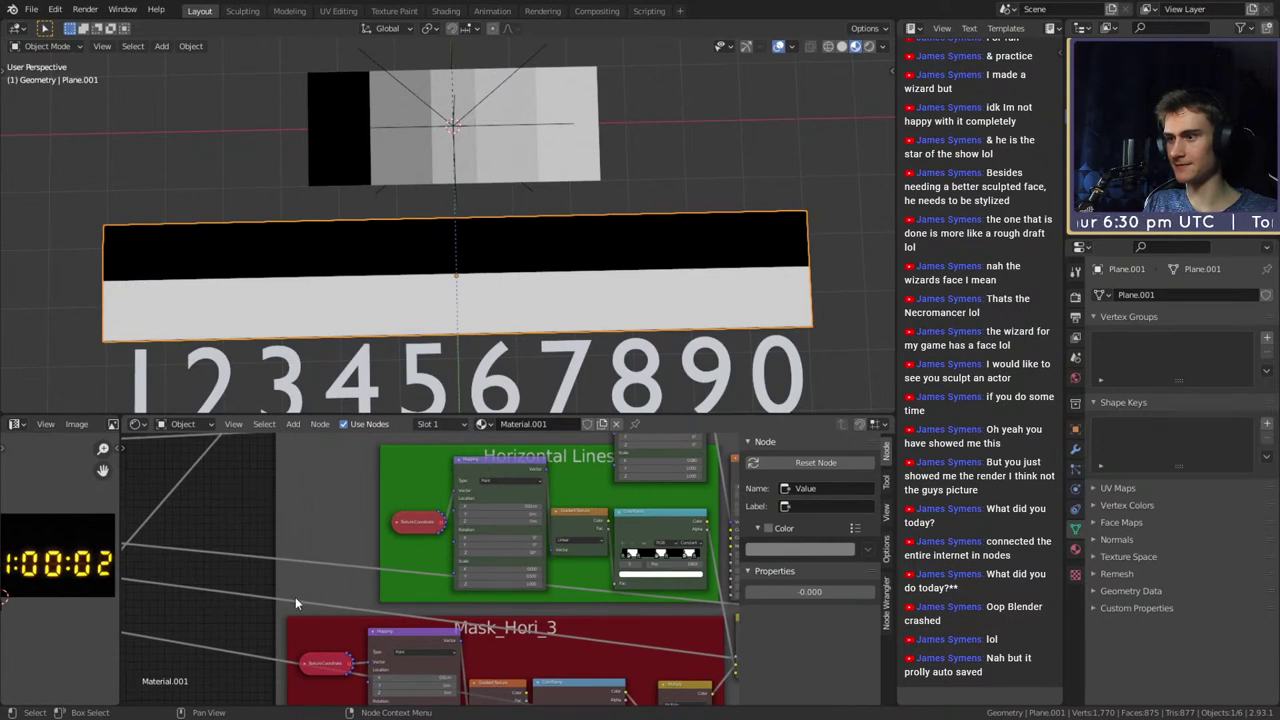
pyautogui.scroll(-4, 295, 603)
pyautogui.moveTo(292, 614); pyautogui.dragTo(640, 420, button='middle')
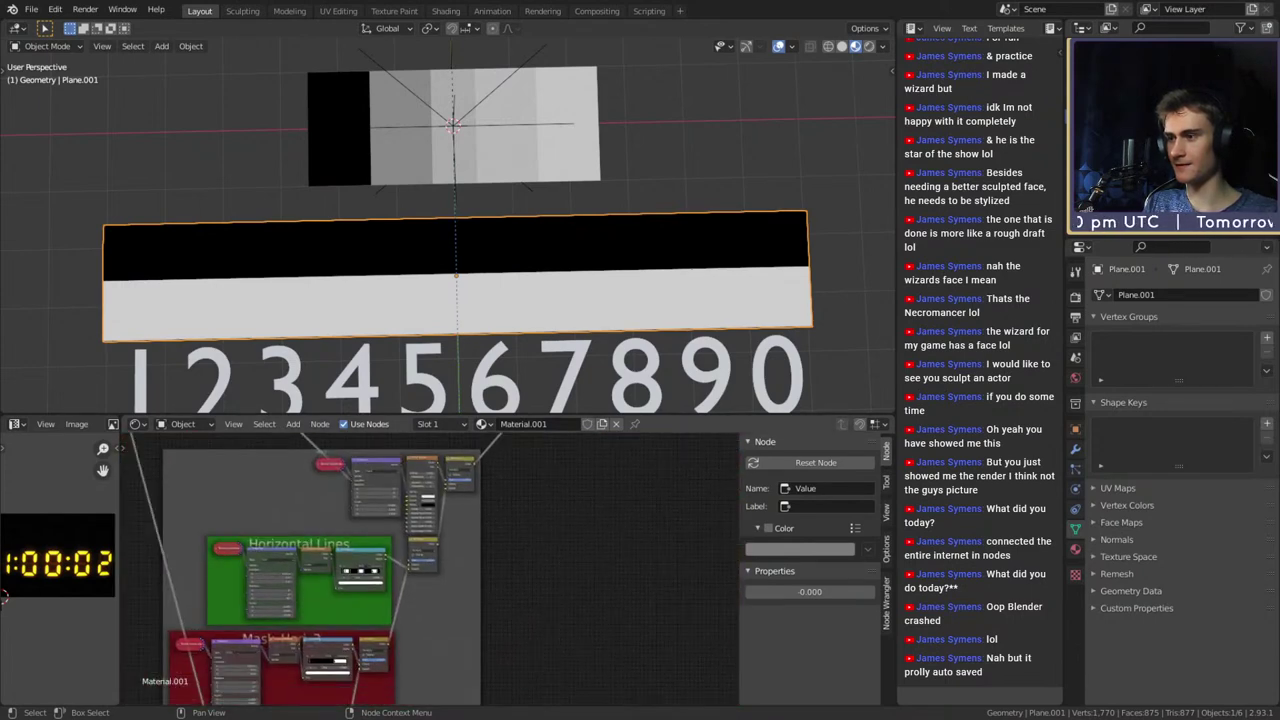
# Save the digital_clock_shader_v1a.blend file
pyautogui.click(521, 572)
pyautogui.scroll(-3, 521, 572)
pyautogui.hotkey('ctrl', 's')
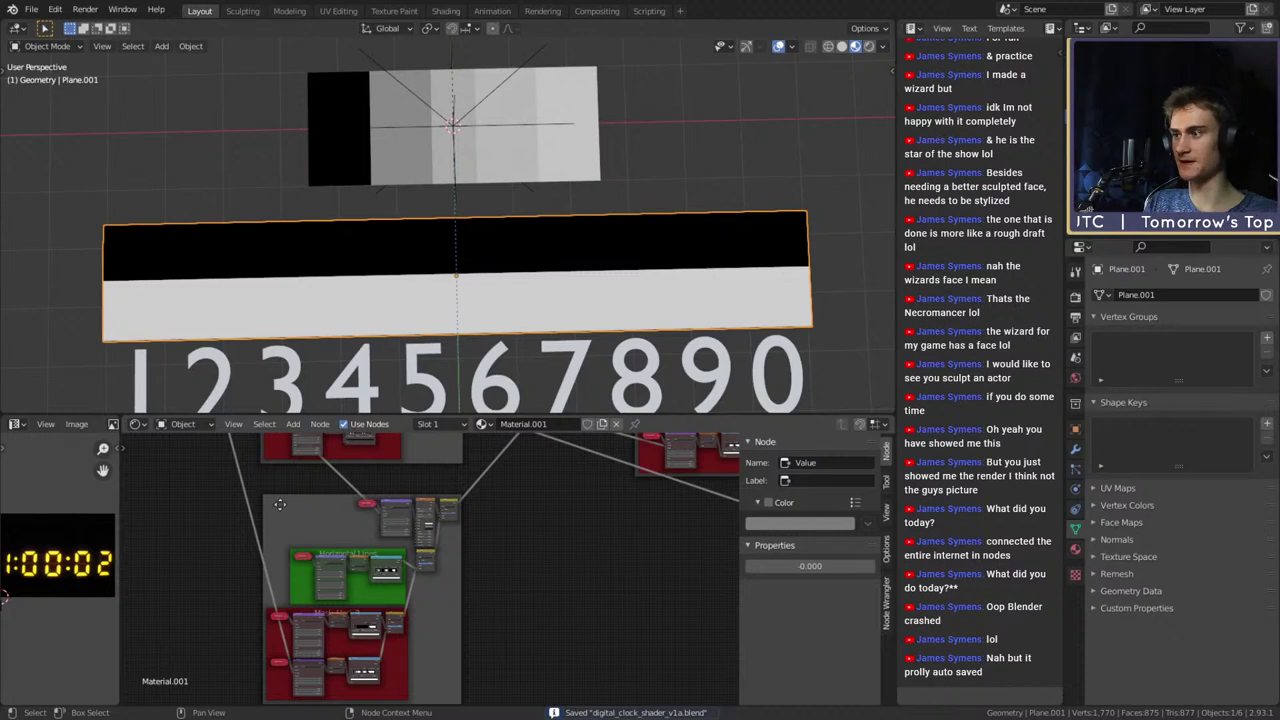
# Link the Value node's output to the lower Value input of the upper Add node as well
pyautogui.moveTo(280, 505); pyautogui.dragTo(534, 674, button='middle')
pyautogui.scroll(5, 500, 654)
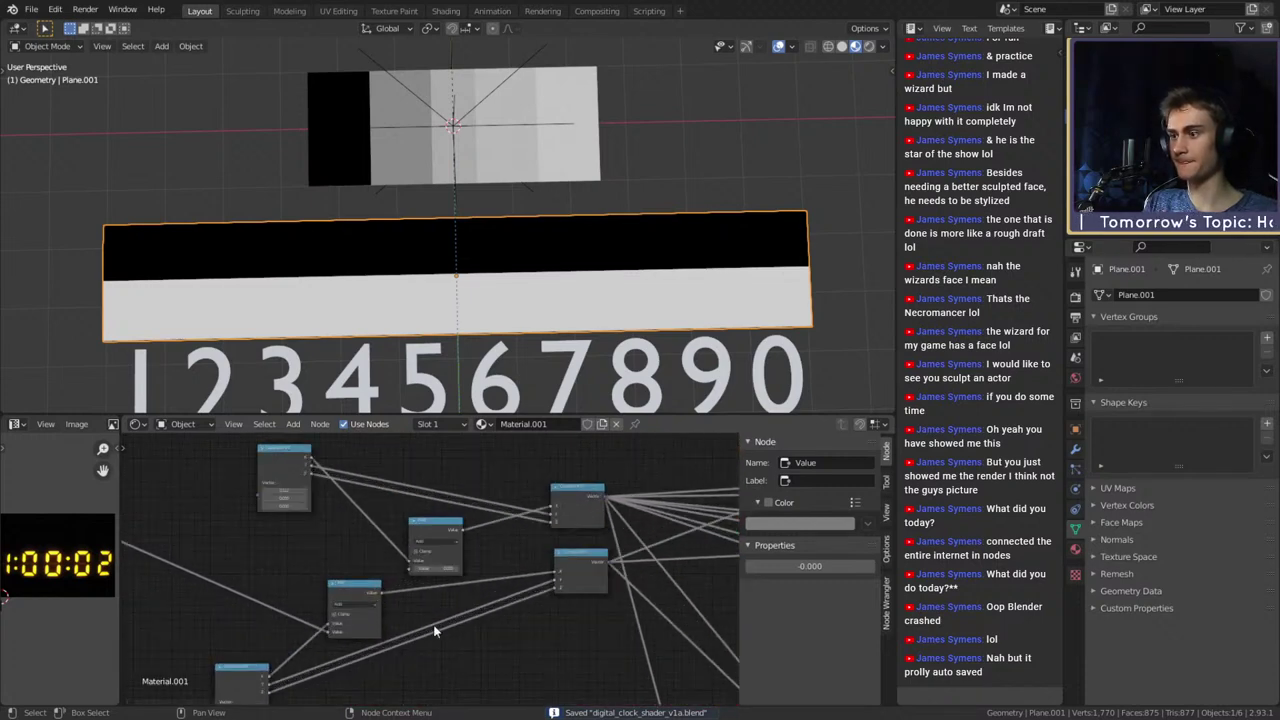
pyautogui.click(354, 590)
pyautogui.moveTo(300, 573); pyautogui.dragTo(384, 593, button='middle')
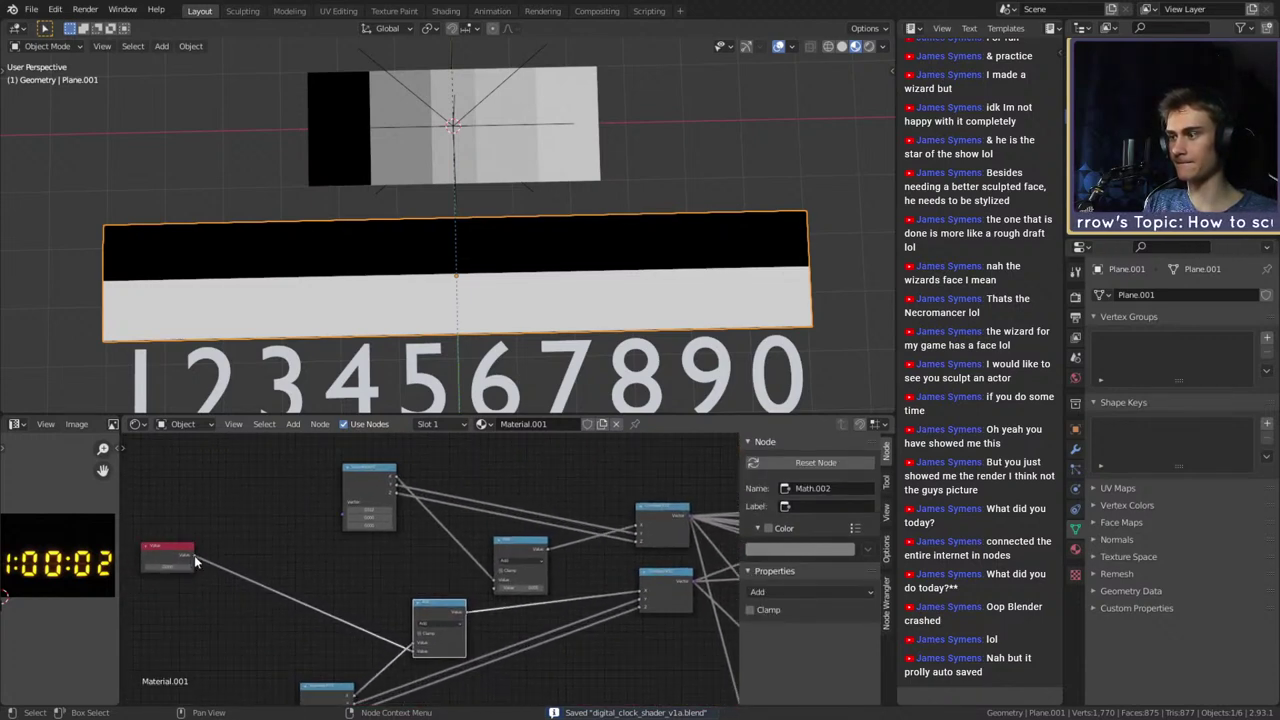
pyautogui.moveTo(194, 555); pyautogui.dragTo(489, 592)
pyautogui.moveTo(287, 577); pyautogui.dragTo(545, 600, button='middle')
pyautogui.scroll(5, 480, 602)
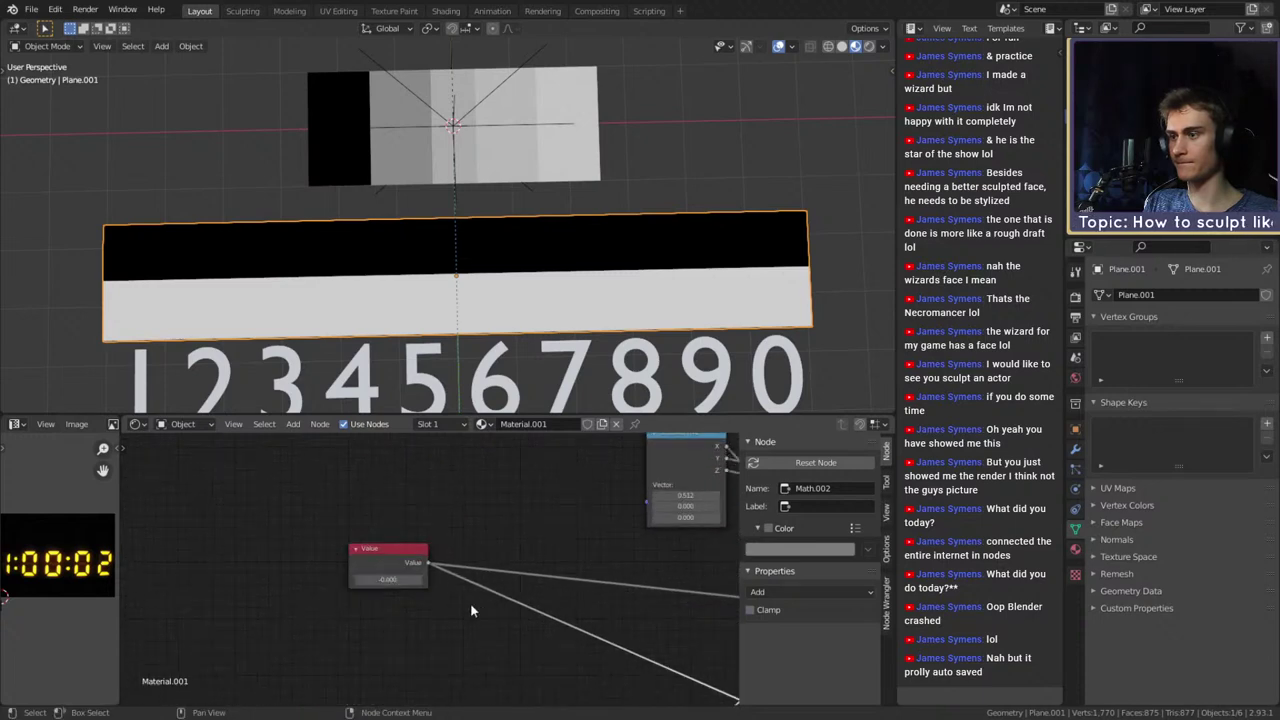
# Preview the final Add mix node that combines all digit segments on the plane
pyautogui.scroll(-8, 417, 585)
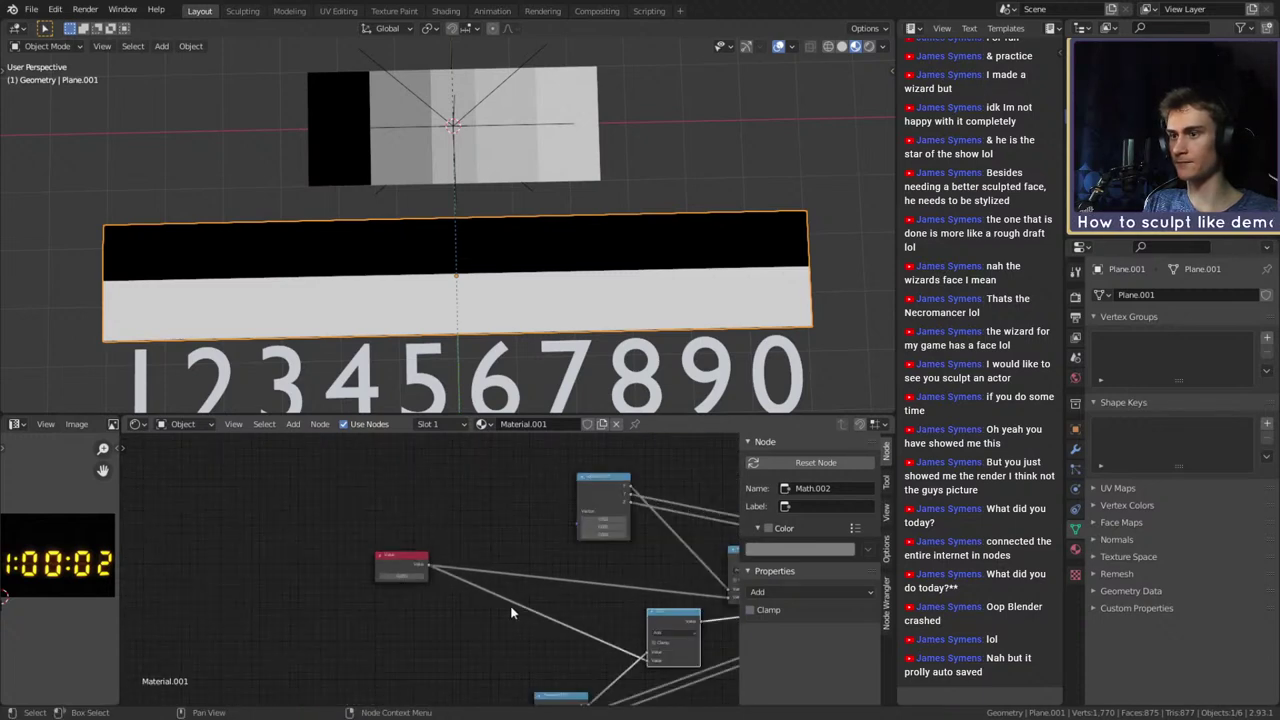
pyautogui.moveTo(545, 528); pyautogui.dragTo(269, 560, button='middle')
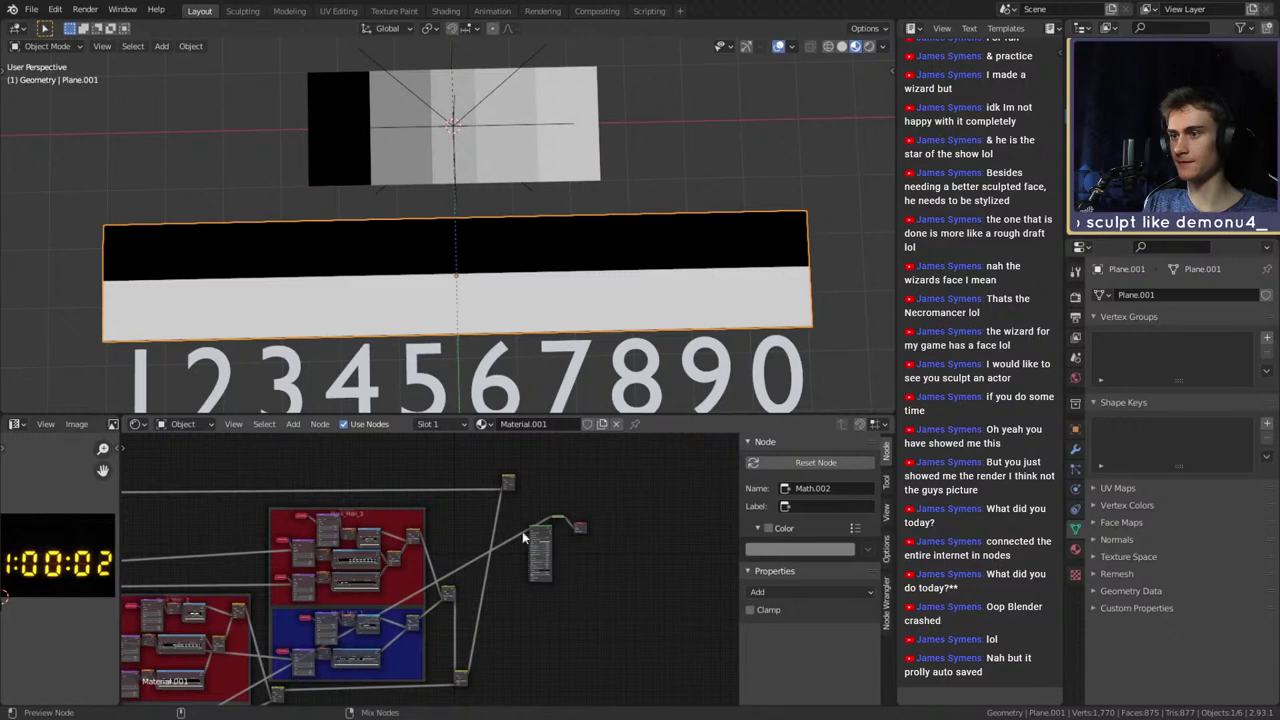
pyautogui.keyDown('ctrl'); pyautogui.keyDown('shift'); pyautogui.click(508, 482); pyautogui.keyUp('shift'); pyautogui.keyUp('ctrl')
# Switch the Value node repeatedly between 0 and 0.1 to test the digit shift, ending at 0.1
pyautogui.moveTo(358, 500); pyautogui.dragTo(589, 480, button='middle')
pyautogui.moveTo(237, 547); pyautogui.dragTo(591, 517, button='middle')
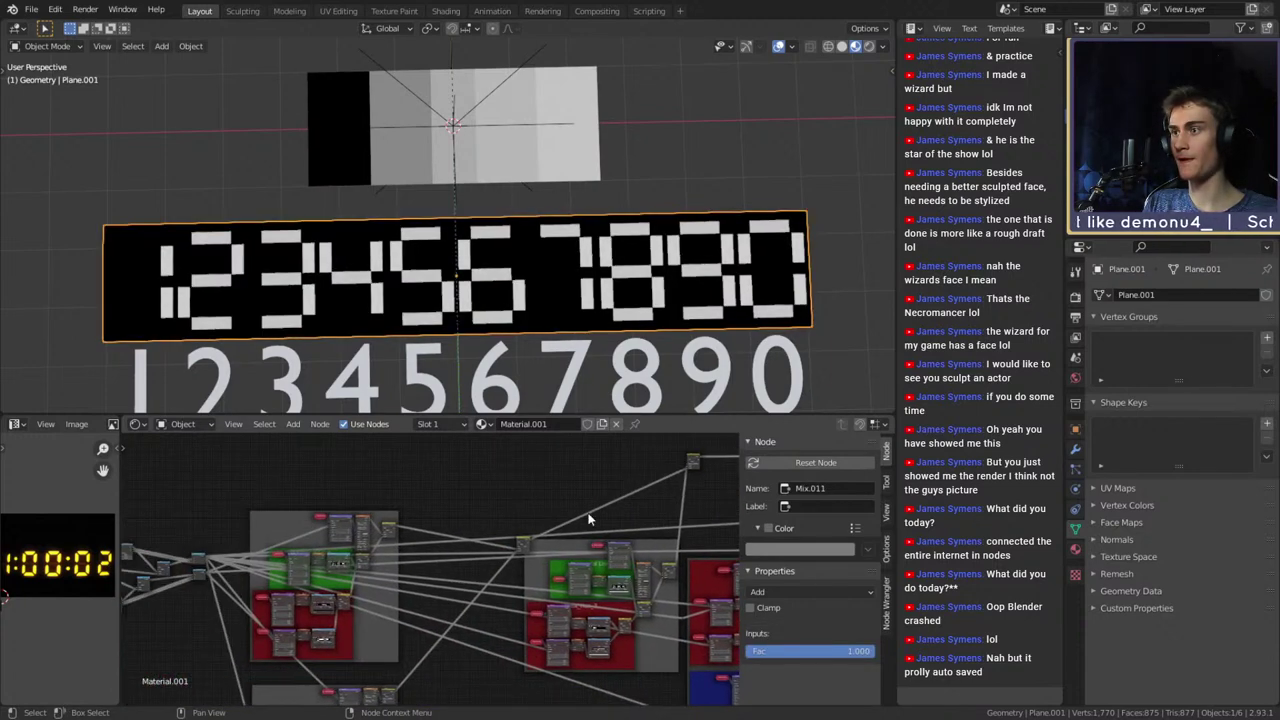
pyautogui.moveTo(270, 588); pyautogui.dragTo(558, 560, button='middle')
pyautogui.scroll(9, 317, 587)
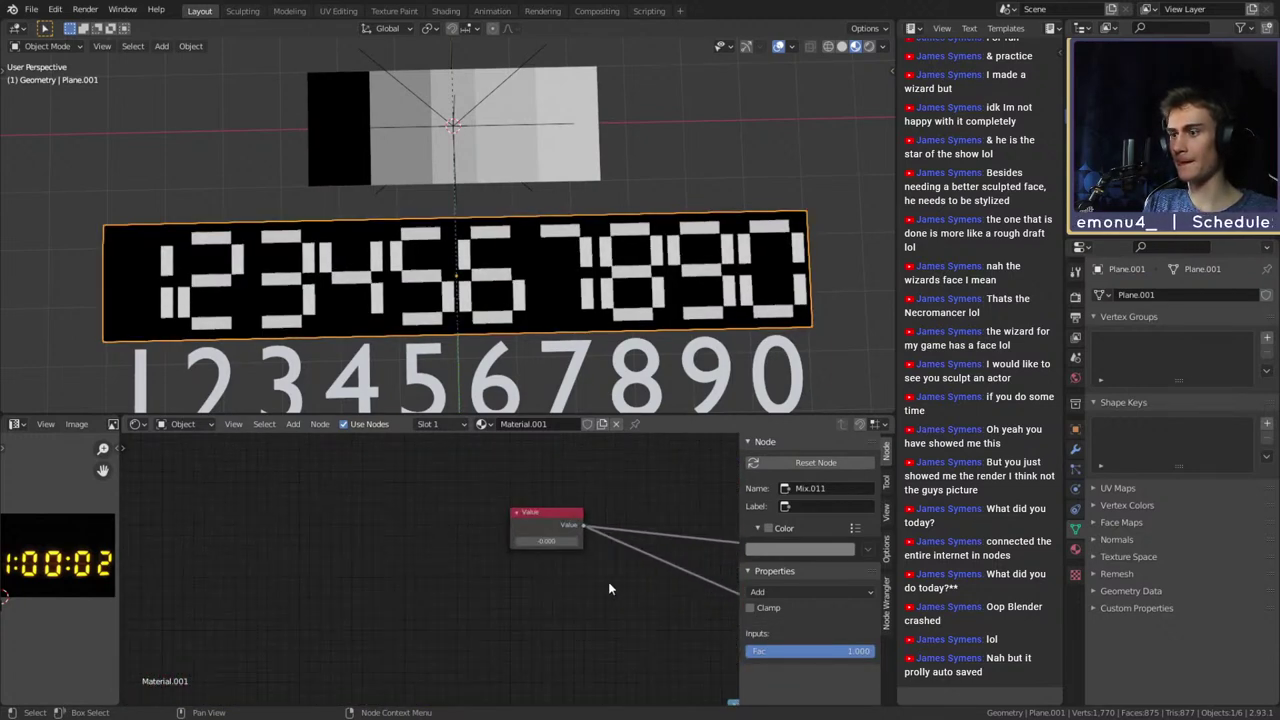
pyautogui.click(478, 561)
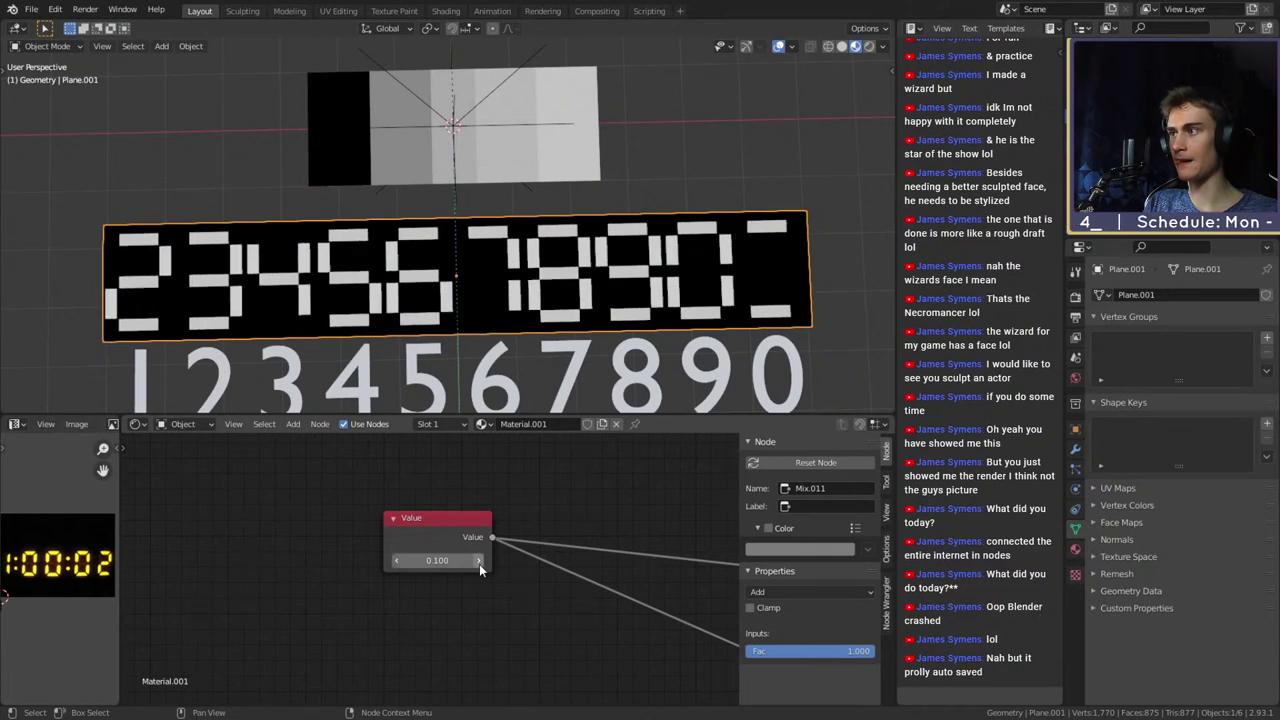
pyautogui.click(397, 560)
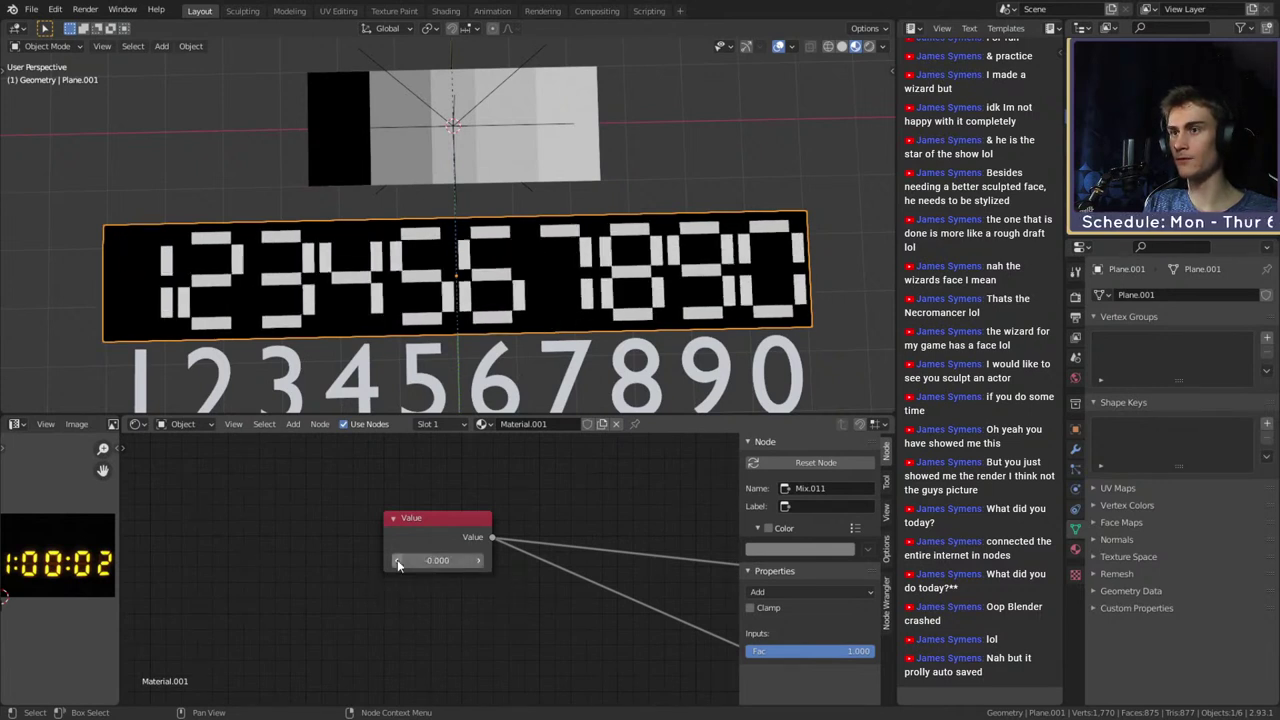
pyautogui.click(479, 561)
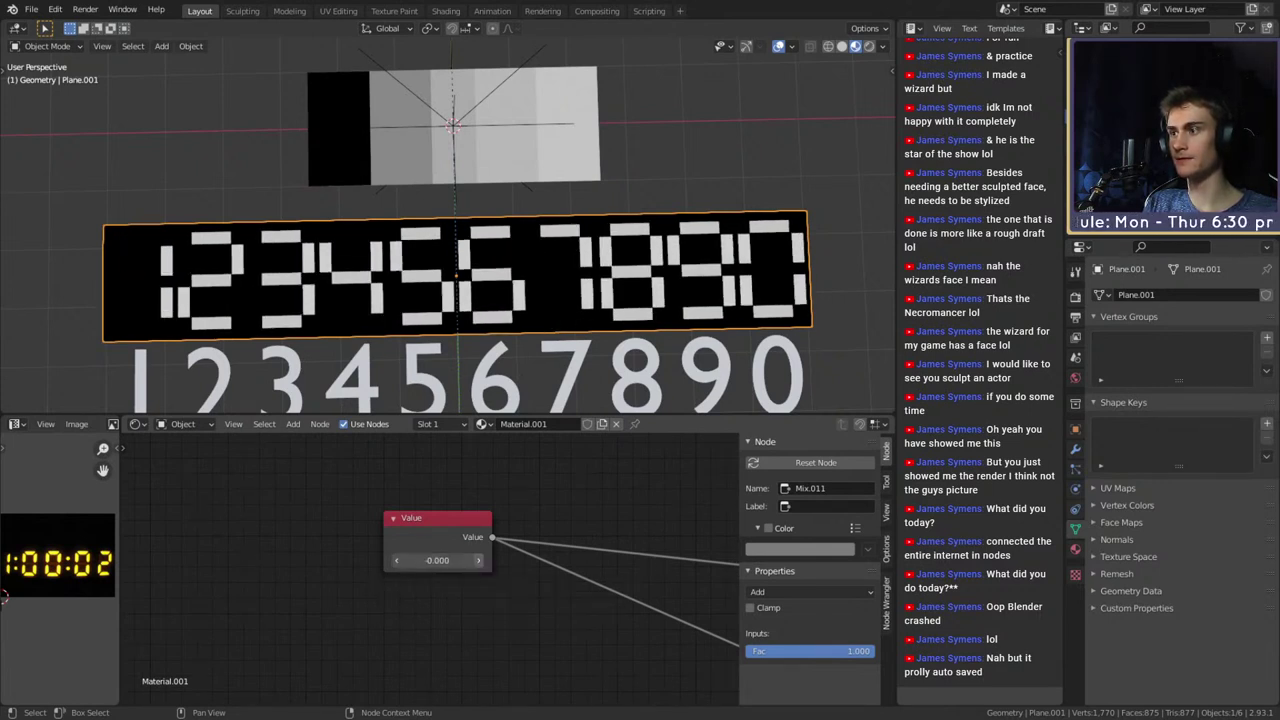
pyautogui.click(397, 560)
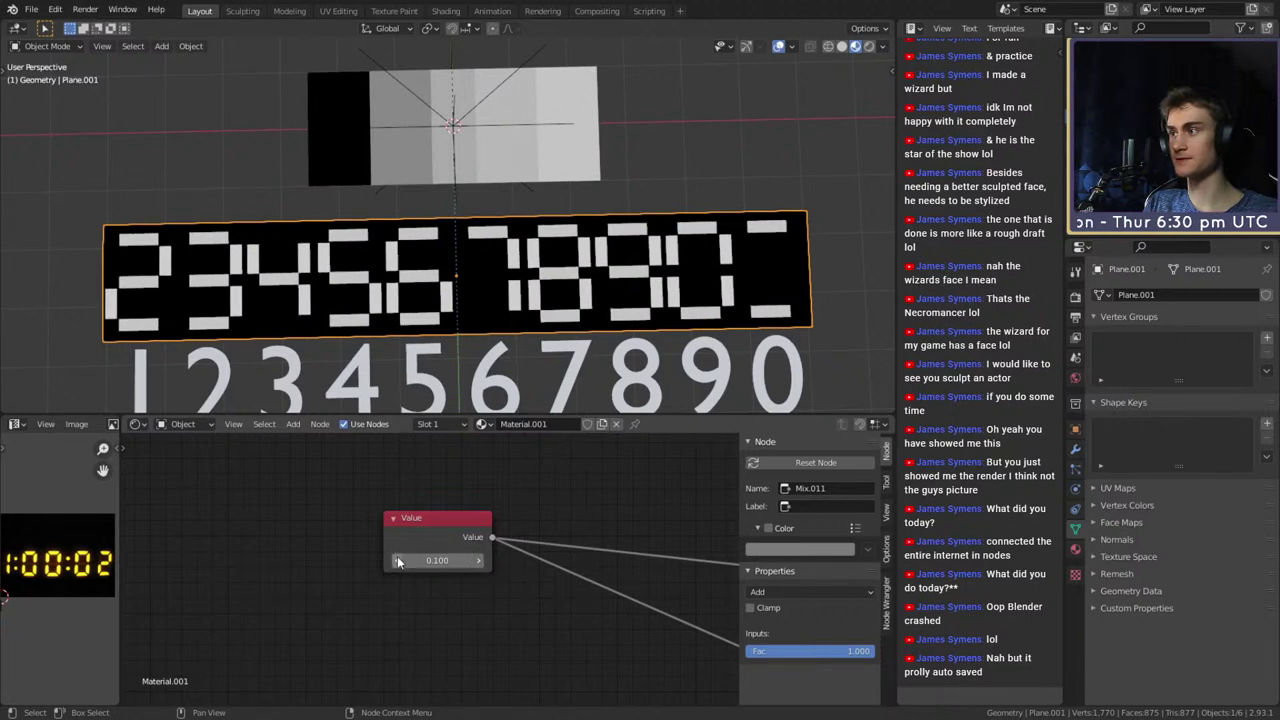
pyautogui.click(479, 561)
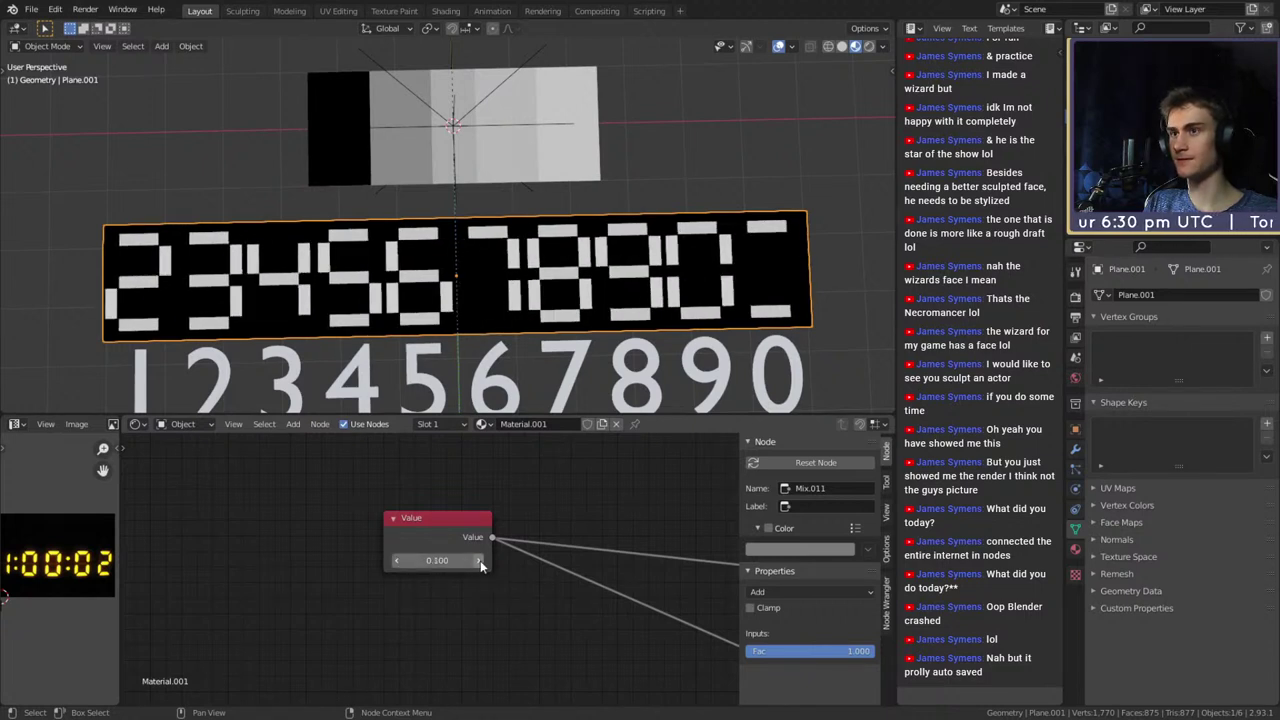
pyautogui.click(399, 563)
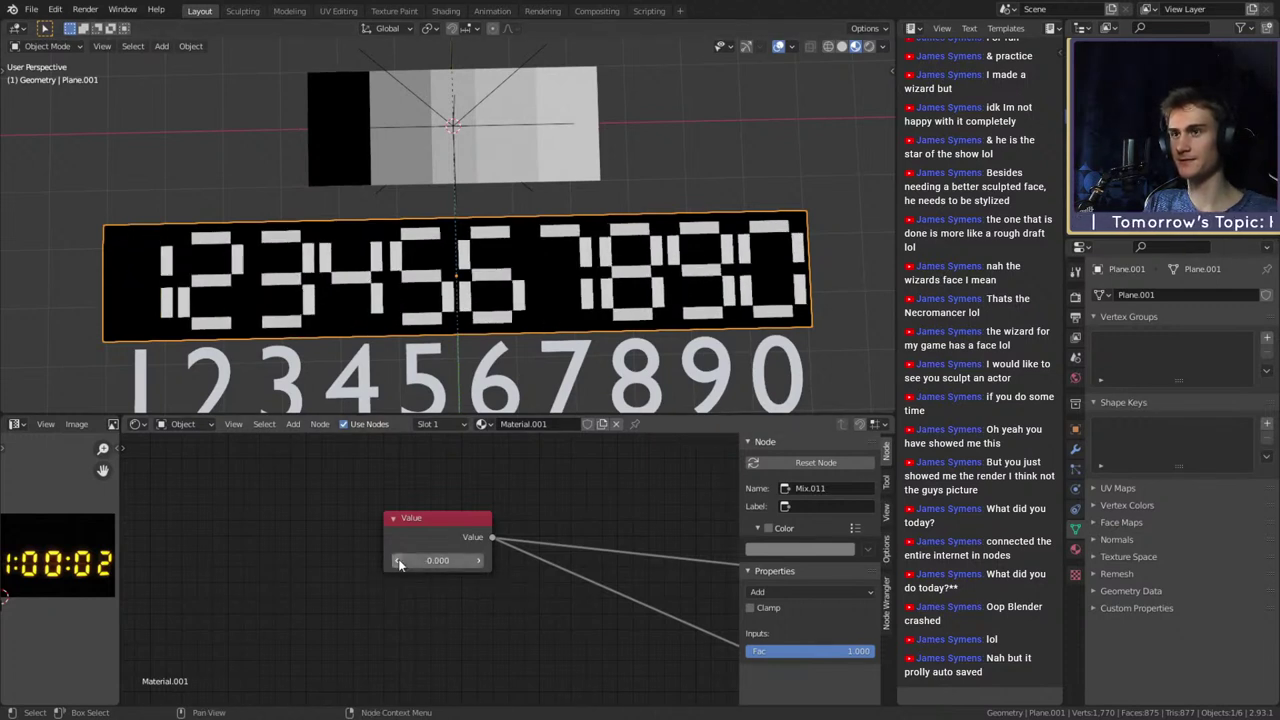
pyautogui.click(479, 563)
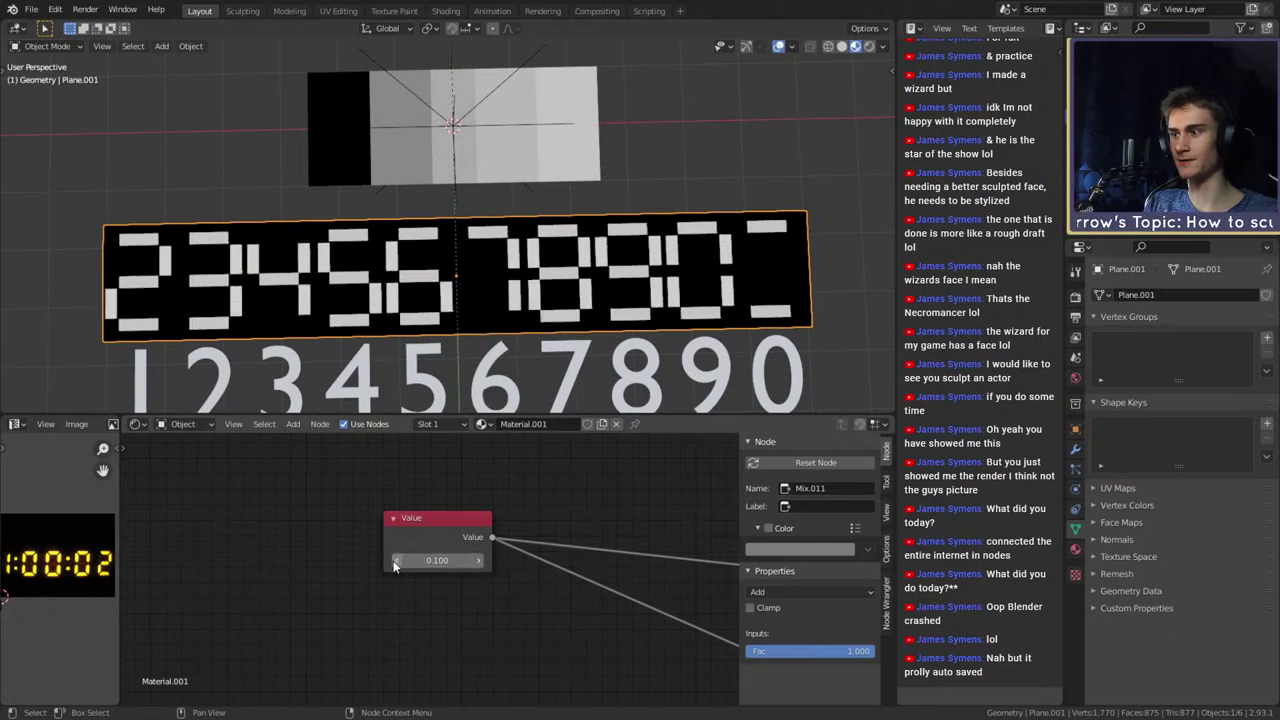
# Raise the Value node to 0.2 and step it down to -0.2 to test the digit shift both ways
pyautogui.scroll(-8, 463, 563)
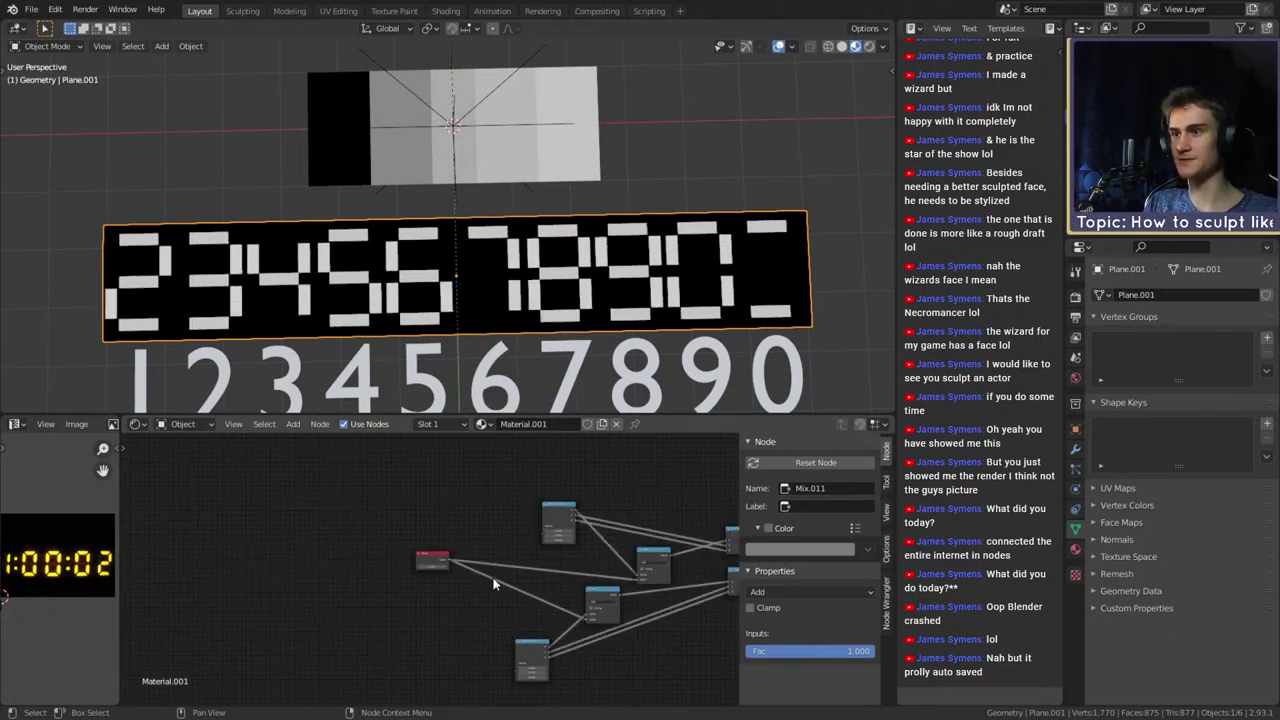
pyautogui.moveTo(350, 567); pyautogui.dragTo(244, 574, button='middle')
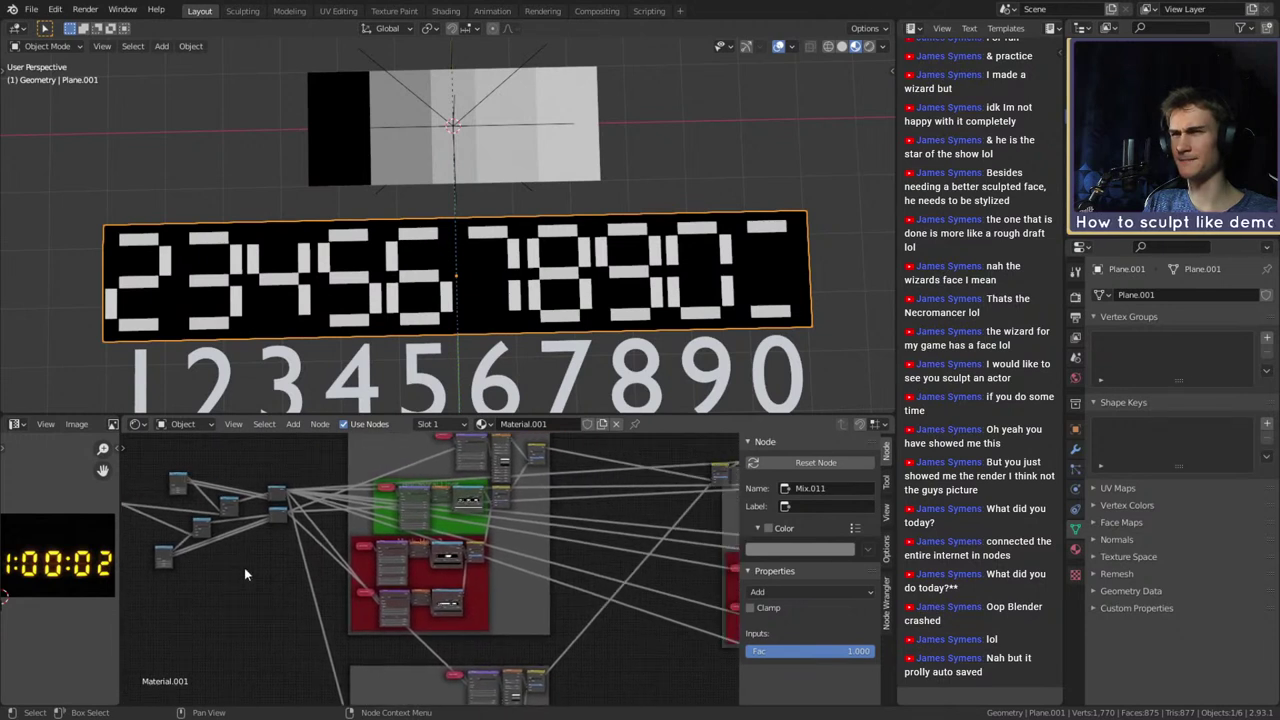
pyautogui.moveTo(142, 560); pyautogui.dragTo(522, 610, button='middle')
pyautogui.scroll(8, 406, 590)
pyautogui.scroll(3, 470, 575)
pyautogui.click(471, 550)
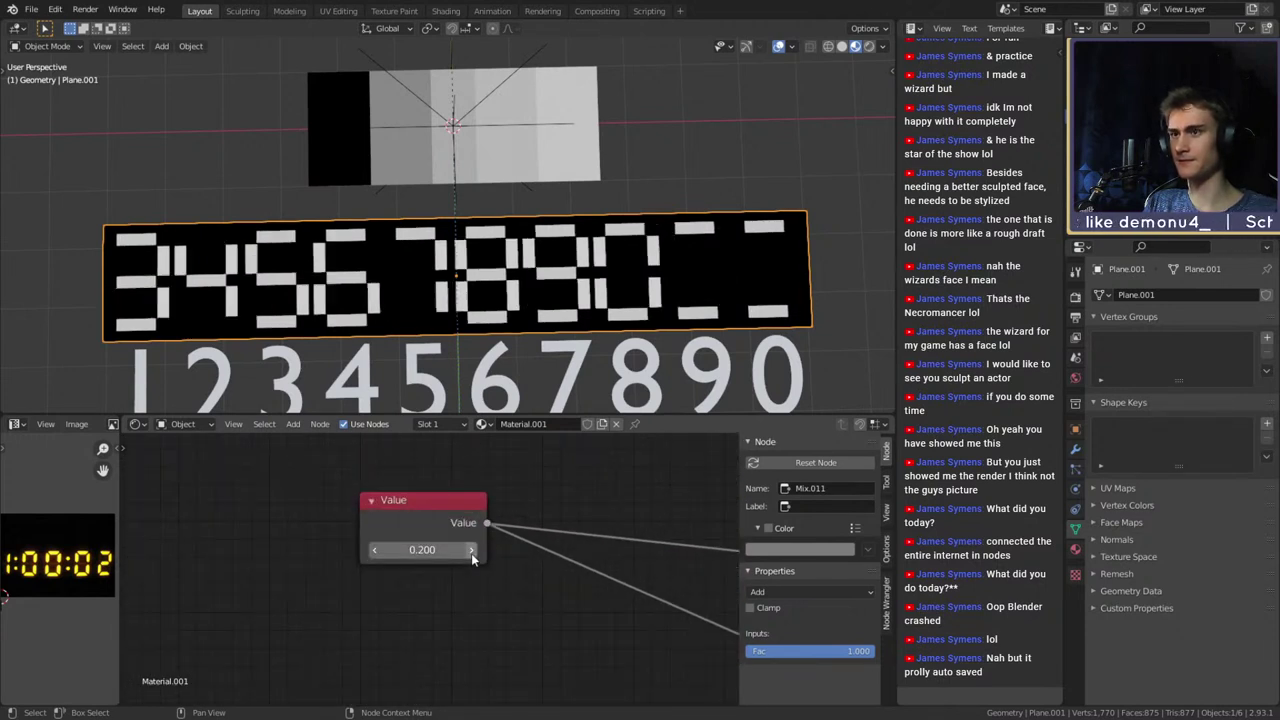
pyautogui.click(376, 550)
pyautogui.click(375, 550)
pyautogui.click(375, 550)
pyautogui.click(376, 551)
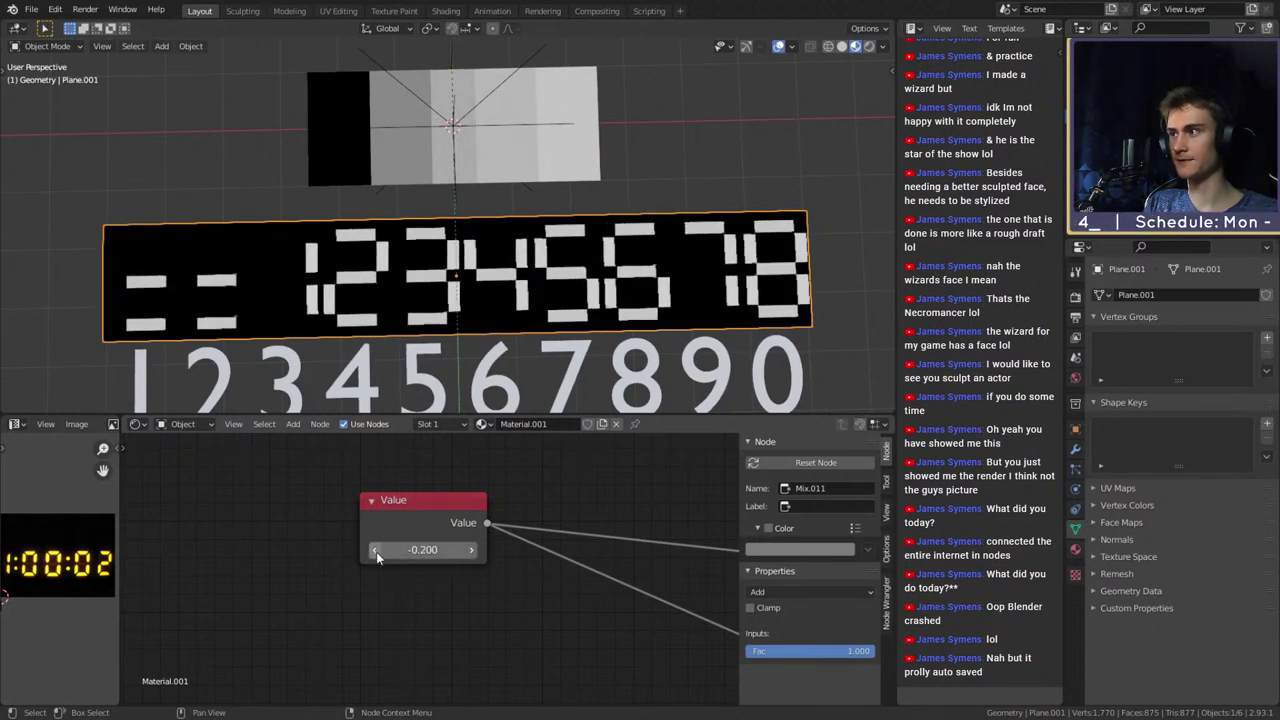
# Raise the Value node by one 0.1 step and save the project as digital_clock_shader_v1a.blend
pyautogui.click(470, 550)
pyautogui.scroll(-5, 445, 575)
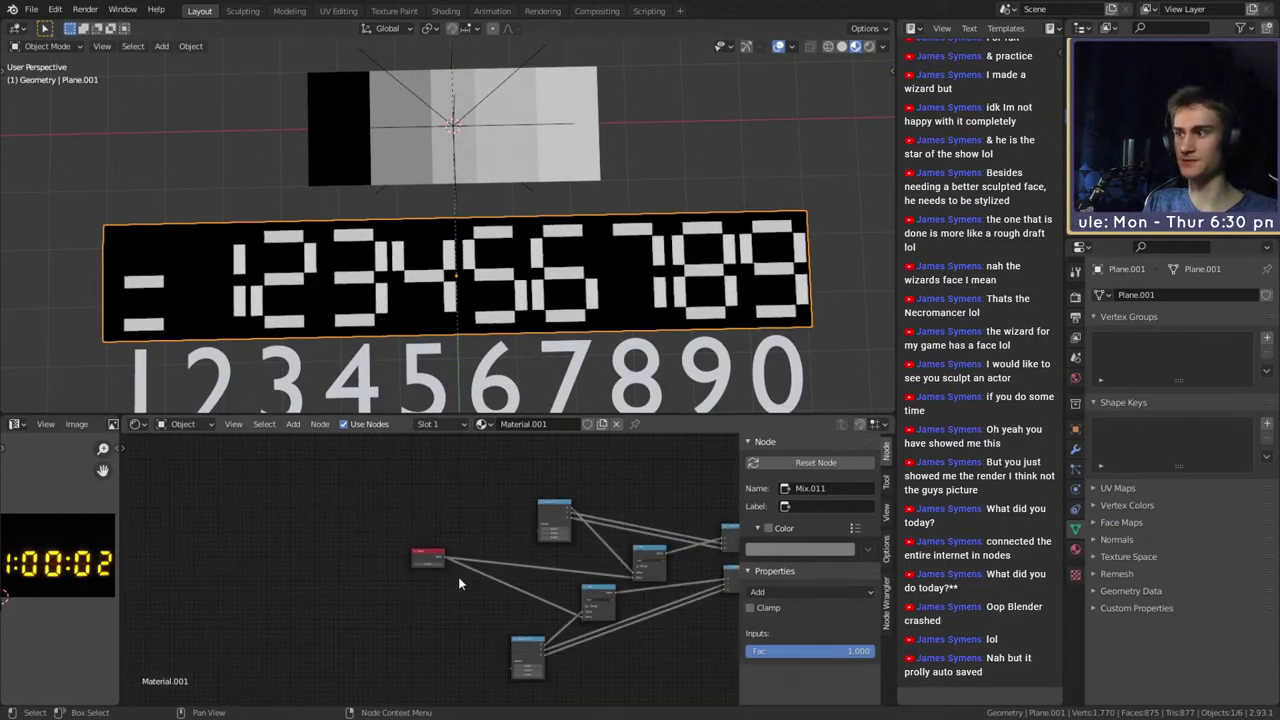
pyautogui.scroll(-6, 460, 584)
pyautogui.moveTo(686, 668); pyautogui.dragTo(383, 608, button='middle')
pyautogui.moveTo(597, 577); pyautogui.dragTo(414, 613, button='middle')
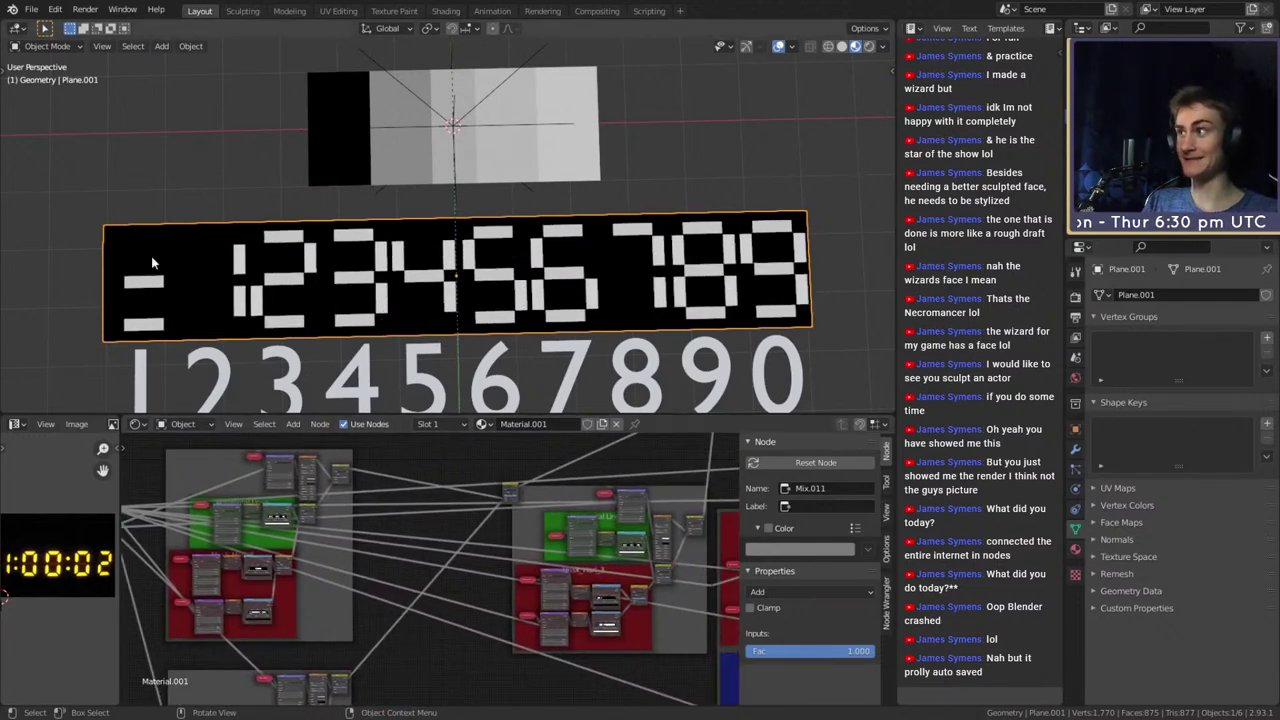
pyautogui.click(33, 10)
pyautogui.click(68, 106)
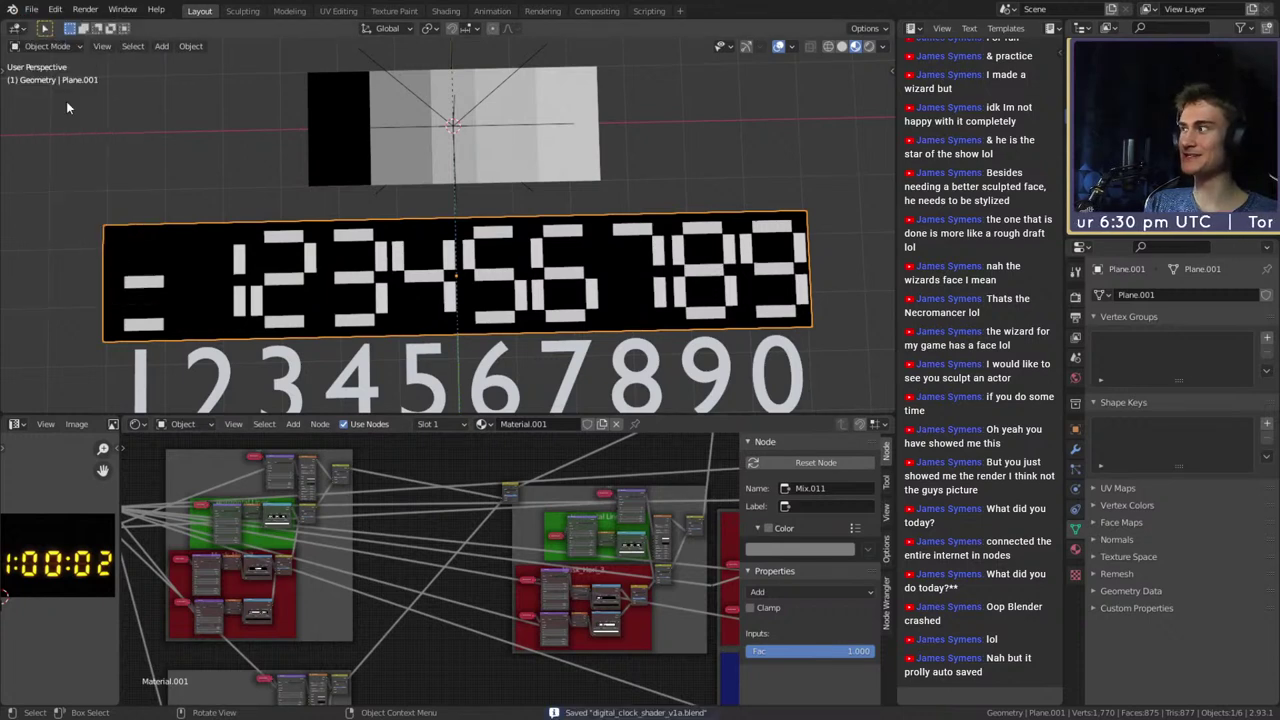
# Preview the upper ColorRamp node inside the blue Mask_Vert_1 frame on the plane
pyautogui.scroll(-6, 425, 561)
pyautogui.moveTo(731, 622); pyautogui.dragTo(422, 461, button='middle')
pyautogui.moveTo(544, 636); pyautogui.dragTo(394, 620, button='middle')
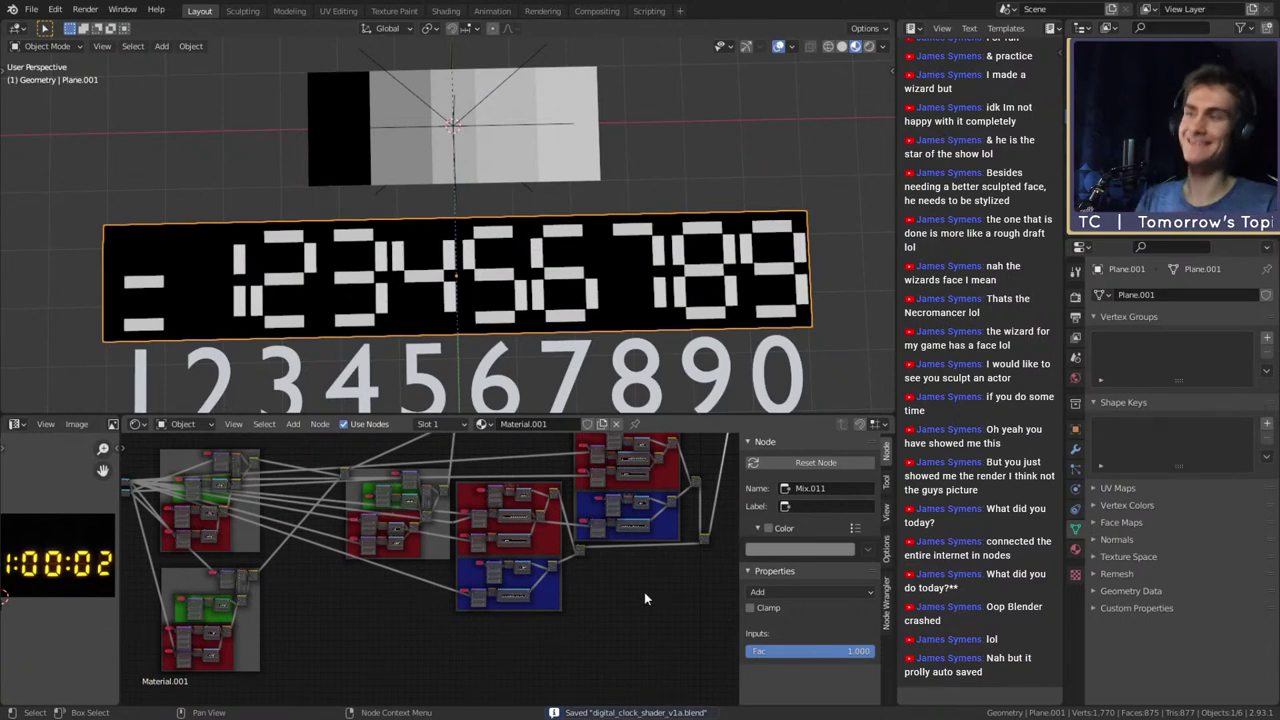
pyautogui.moveTo(643, 594); pyautogui.dragTo(423, 625, button='middle')
pyautogui.scroll(5, 484, 609)
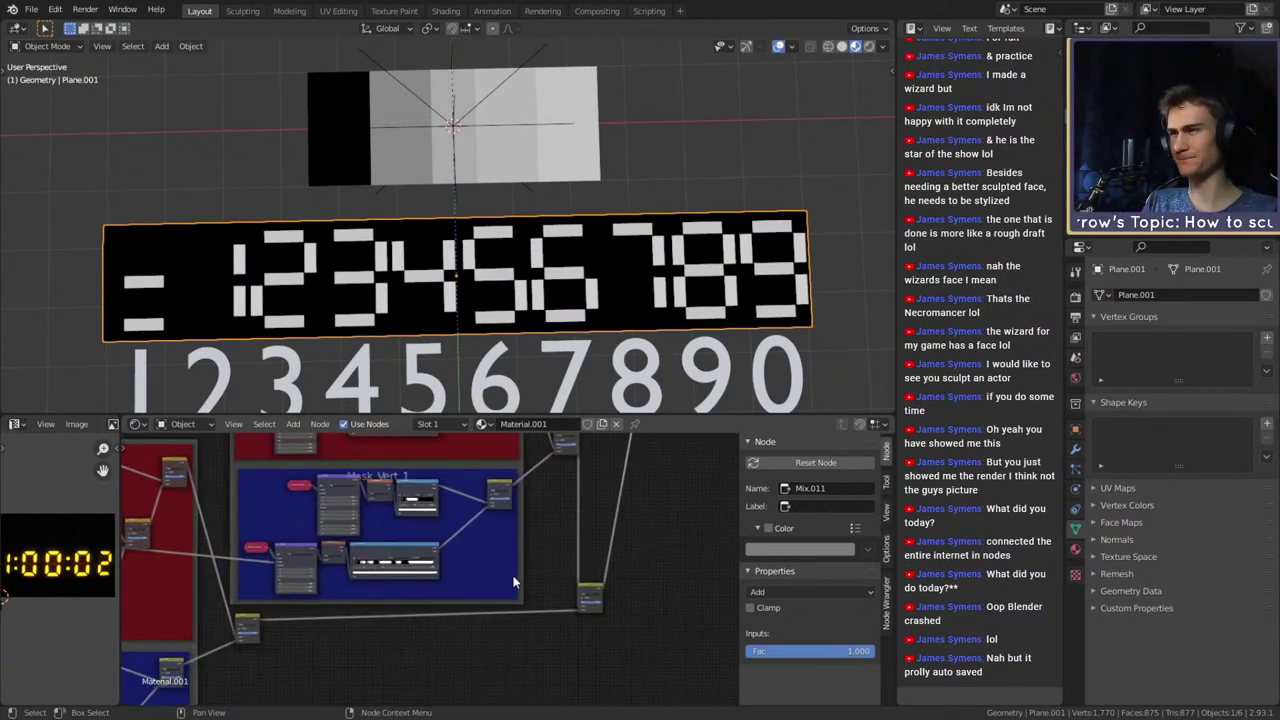
pyautogui.moveTo(513, 565); pyautogui.dragTo(546, 599, button='middle')
pyautogui.scroll(1, 440, 531)
pyautogui.keyDown('ctrl'); pyautogui.keyDown('shift'); pyautogui.click(455, 521); pyautogui.keyUp('shift'); pyautogui.keyUp('ctrl')
# Preview the top ColorRamp node inside the red Mask_Hori_3 frame above the blue one
pyautogui.scroll(-2, 452, 535)
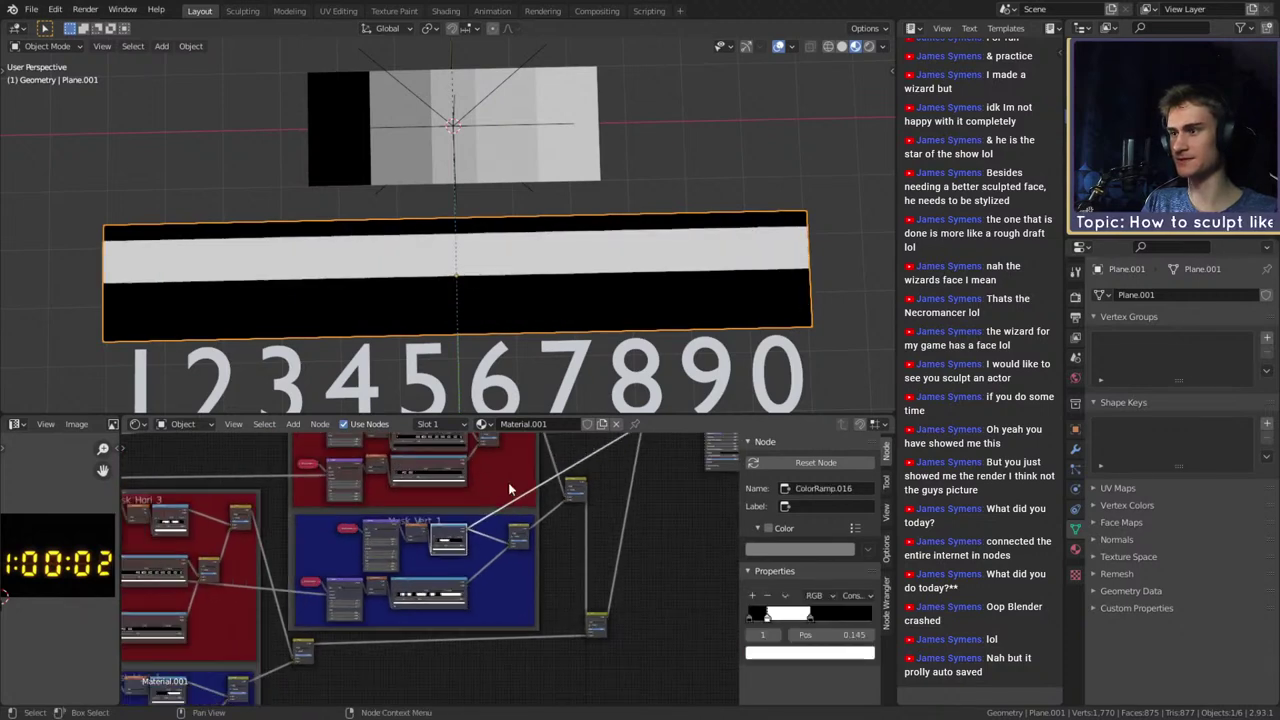
pyautogui.moveTo(509, 485); pyautogui.dragTo(518, 561, button='middle')
pyautogui.keyDown('ctrl'); pyautogui.keyDown('shift'); pyautogui.click(454, 466); pyautogui.keyUp('shift'); pyautogui.keyUp('ctrl')
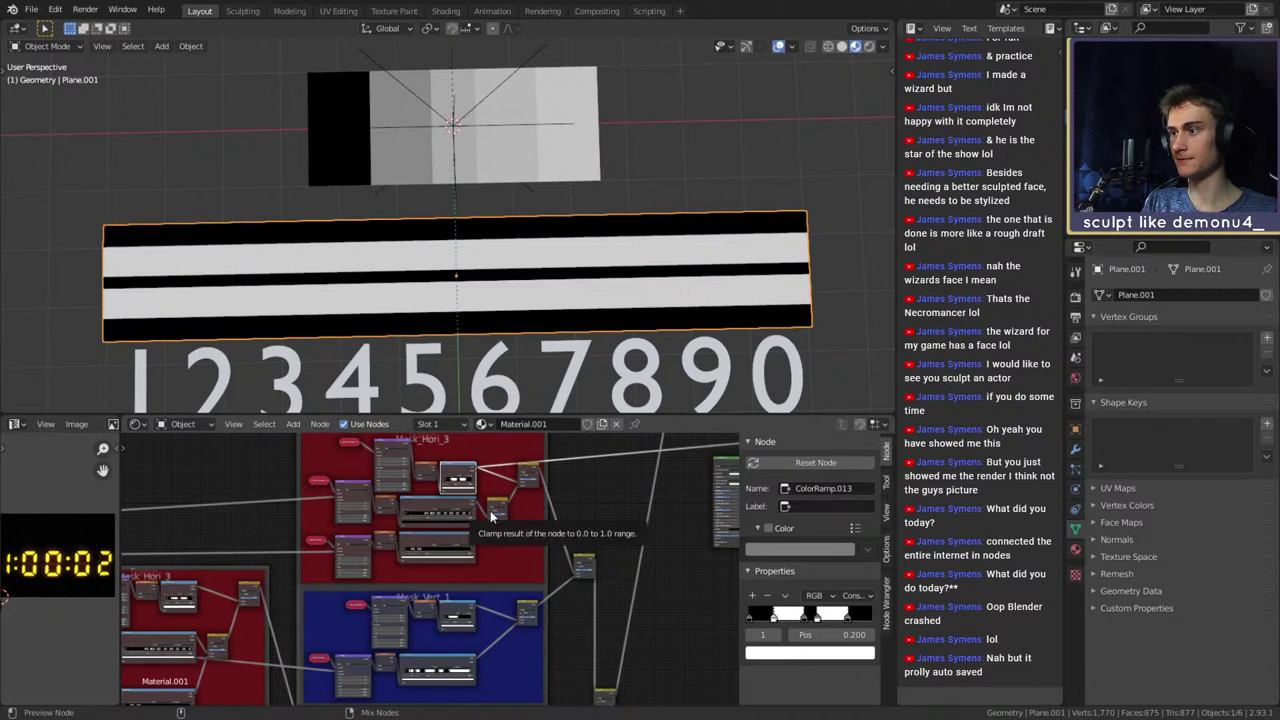
# Preview the two-band ColorRamp in the middle Mask_Hori_3 frame and the upper ColorRamp in the Mask_Vert_1 frame directly beneath it
pyautogui.moveTo(203, 514); pyautogui.dragTo(562, 500, button='middle')
pyautogui.scroll(-4, 514, 515)
pyautogui.moveTo(518, 546); pyautogui.dragTo(495, 492, button='middle')
pyautogui.scroll(2, 493, 490)
pyautogui.keyDown('ctrl'); pyautogui.keyDown('shift'); pyautogui.click(493, 490); pyautogui.keyUp('shift'); pyautogui.keyUp('ctrl')
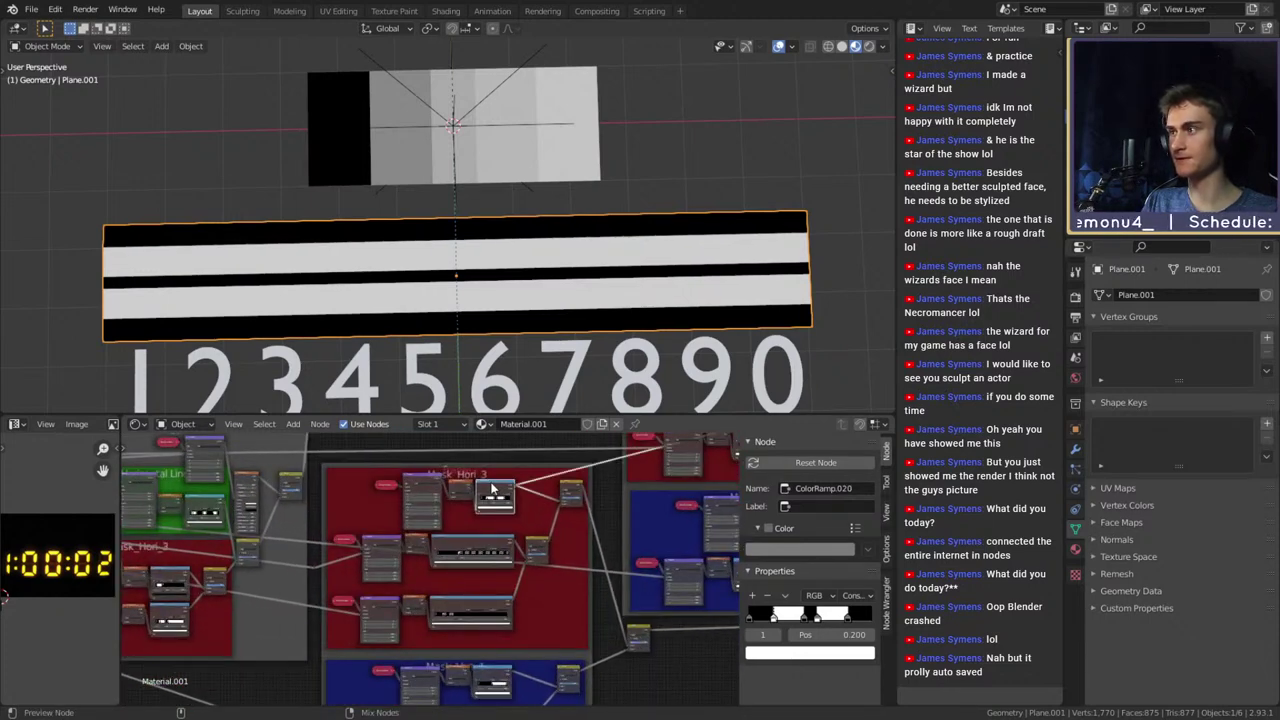
pyautogui.moveTo(475, 532); pyautogui.dragTo(521, 526, button='middle')
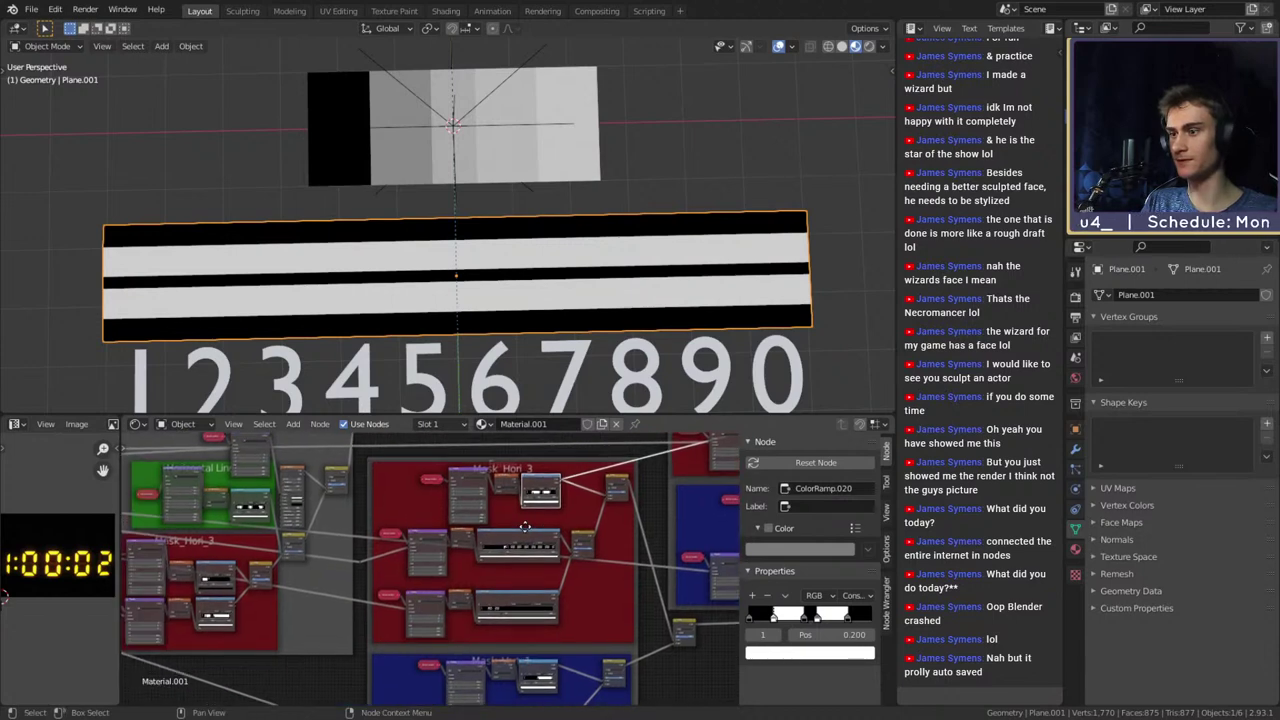
pyautogui.keyDown('ctrl'); pyautogui.keyDown('shift'); pyautogui.click(539, 668); pyautogui.keyUp('shift'); pyautogui.keyUp('ctrl')
pyautogui.scroll(-2, 536, 655)
pyautogui.moveTo(536, 655); pyautogui.dragTo(520, 533, button='middle')
pyautogui.scroll(2, 389, 562)
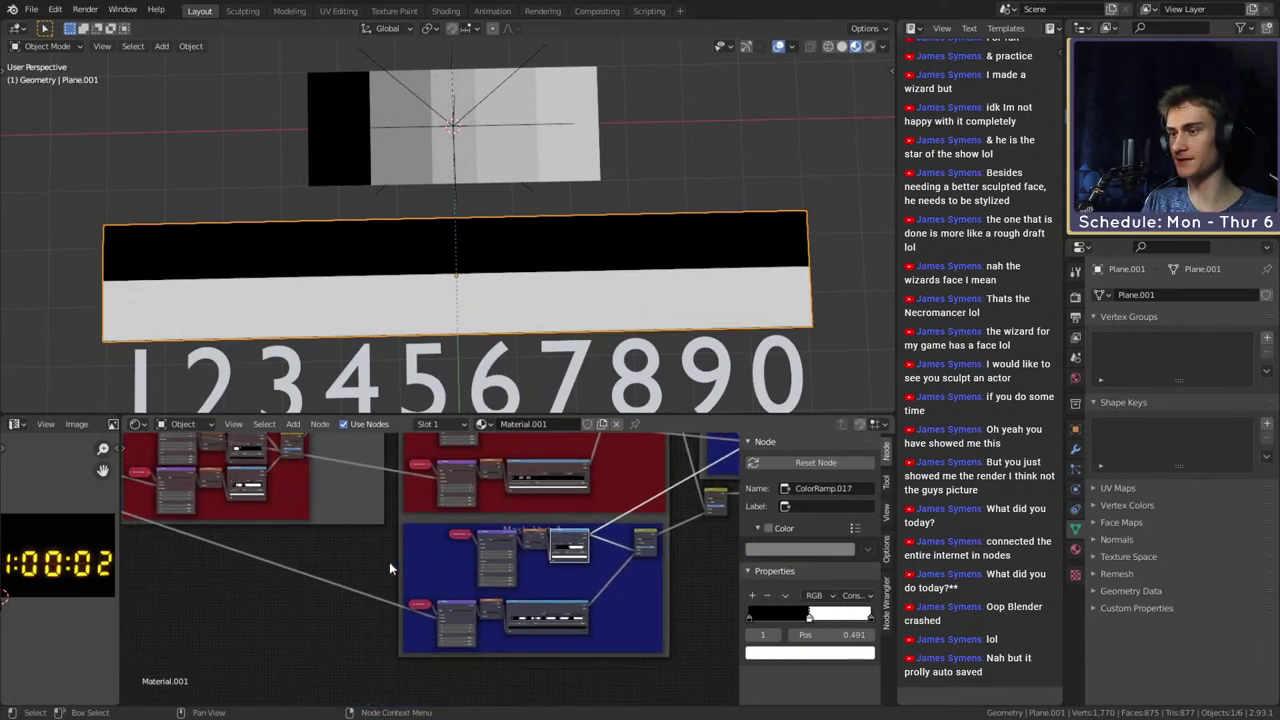
# Move the lower Mask_Vert_1 frame slightly down, away from the red frame above it
pyautogui.scroll(-3, 389, 562)
pyautogui.moveTo(360, 577); pyautogui.dragTo(575, 606, button='middle')
pyautogui.moveTo(431, 568); pyautogui.dragTo(358, 544, button='middle')
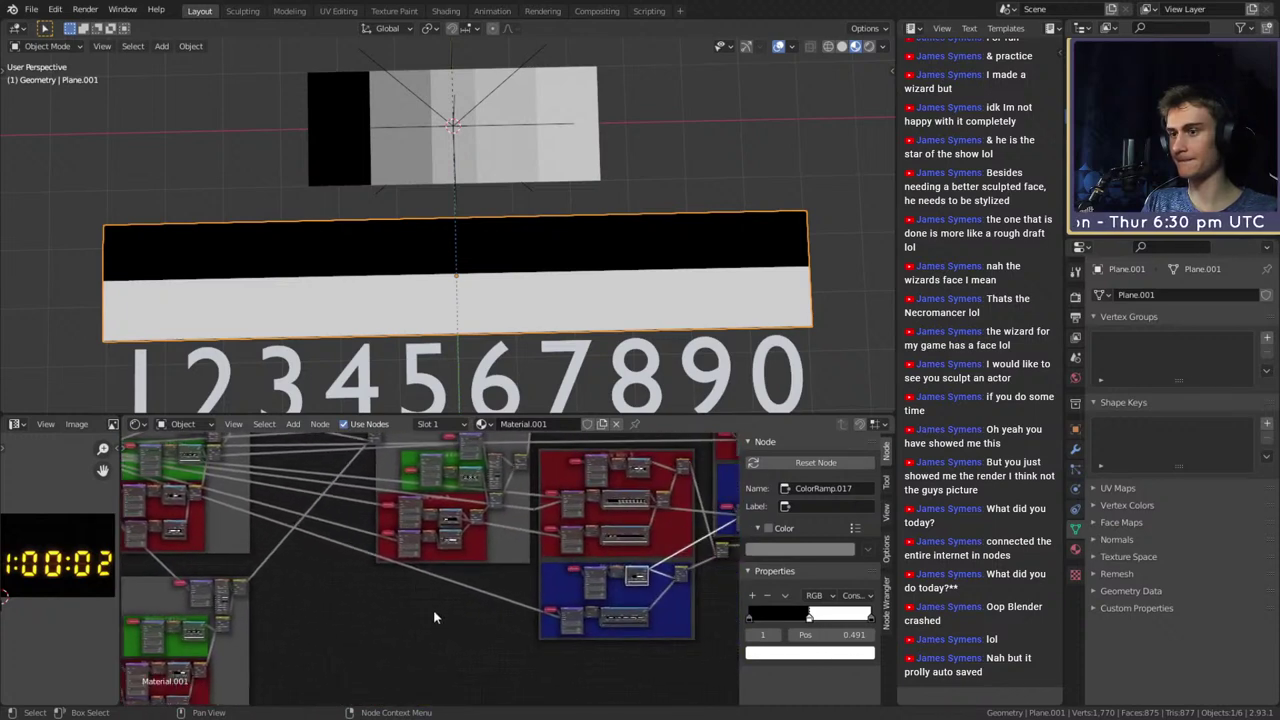
pyautogui.scroll(-3, 433, 609)
pyautogui.moveTo(600, 602); pyautogui.dragTo(600, 621)
pyautogui.moveTo(442, 572); pyautogui.dragTo(454, 574, button='middle')
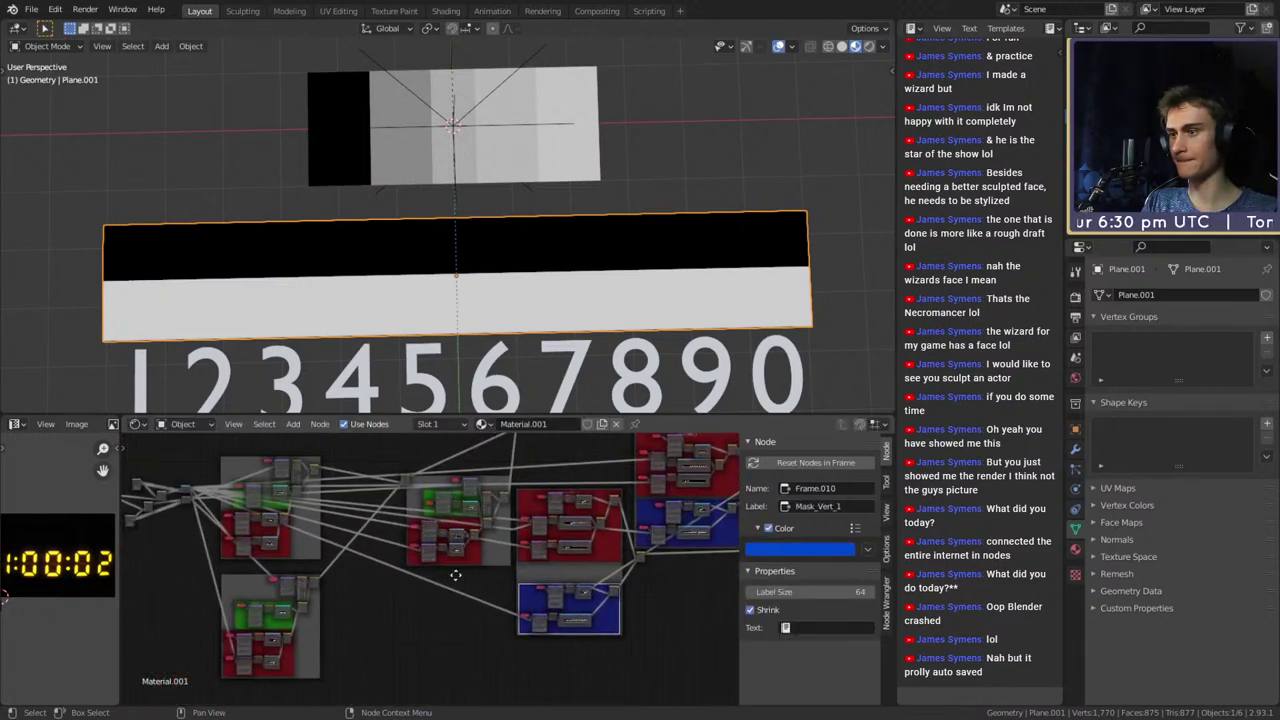
pyautogui.moveTo(646, 563); pyautogui.dragTo(463, 619, button='middle')
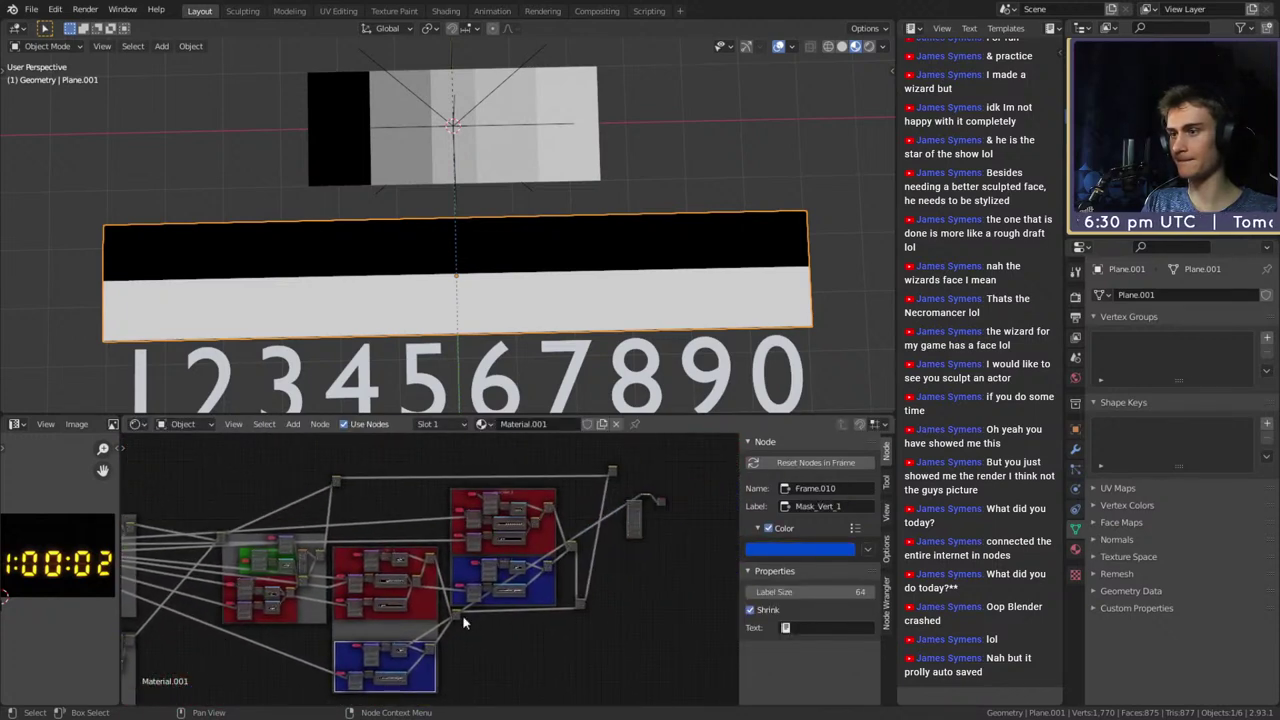
# Preview the final Add mix node and shift the first white stop of the lower Mask_Vert_1 frame's long ColorRamp to 0.103
pyautogui.keyDown('ctrl'); pyautogui.keyDown('shift'); pyautogui.click(608, 475); pyautogui.keyUp('shift'); pyautogui.keyUp('ctrl')
pyautogui.moveTo(523, 590); pyautogui.dragTo(597, 458, button='middle')
pyautogui.scroll(8, 505, 592)
pyautogui.scroll(5, 502, 598)
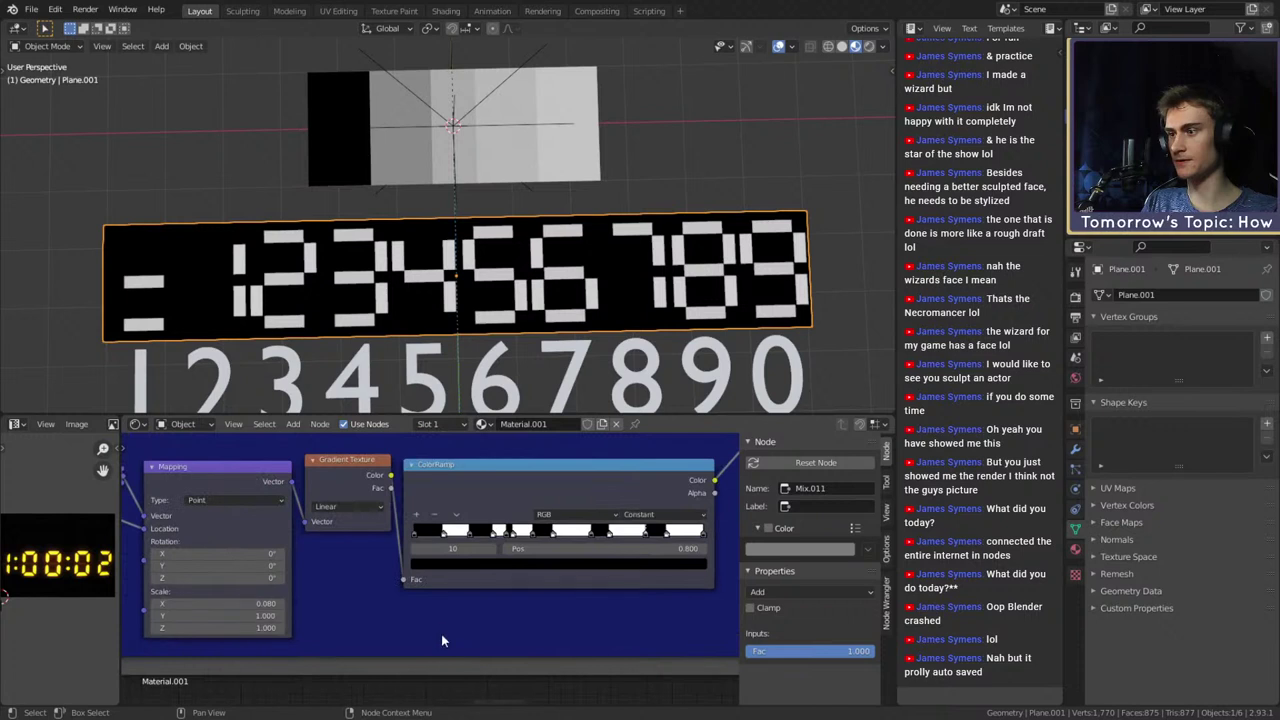
pyautogui.moveTo(468, 604); pyautogui.dragTo(425, 632, button='middle')
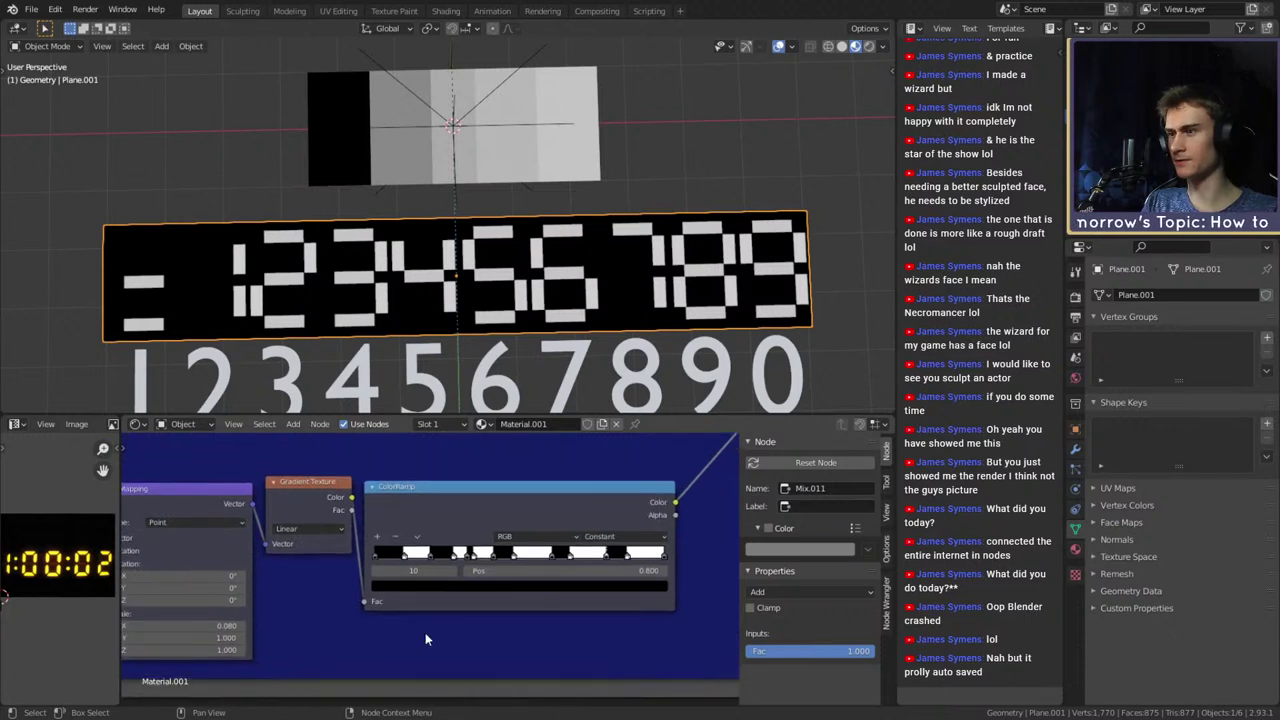
pyautogui.click(407, 558)
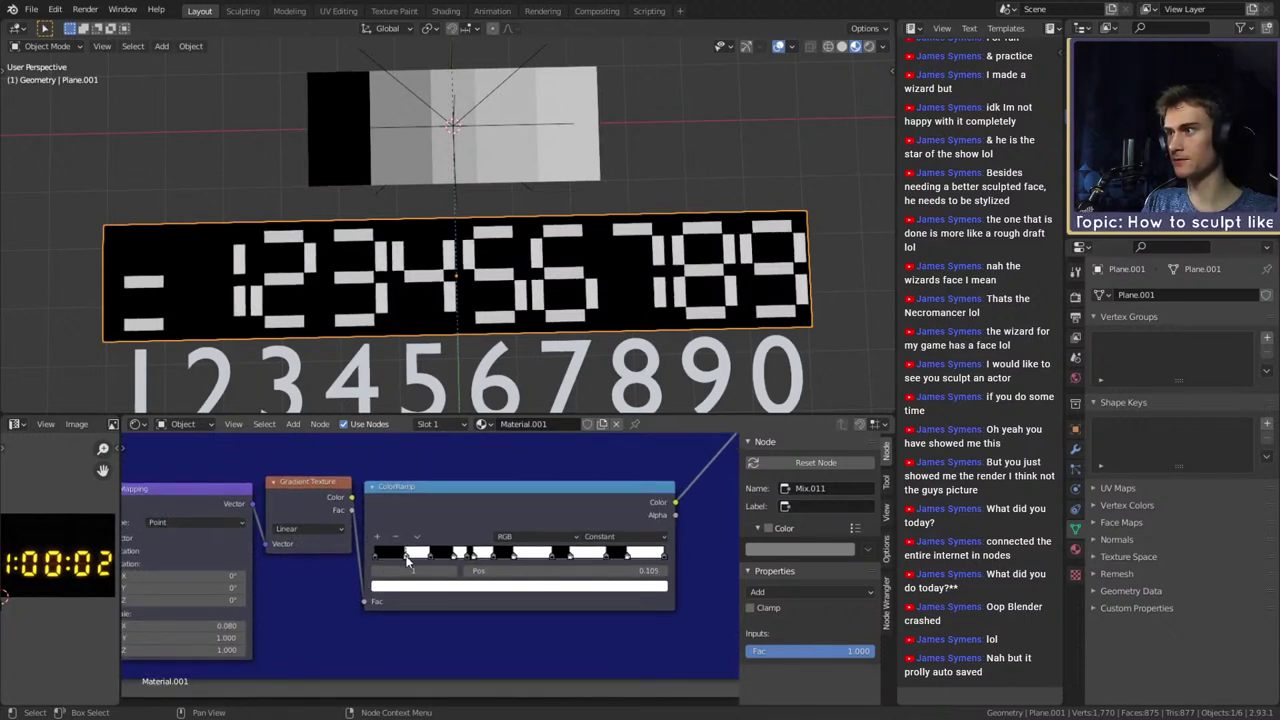
pyautogui.moveTo(405, 562); pyautogui.dragTo(407, 562)
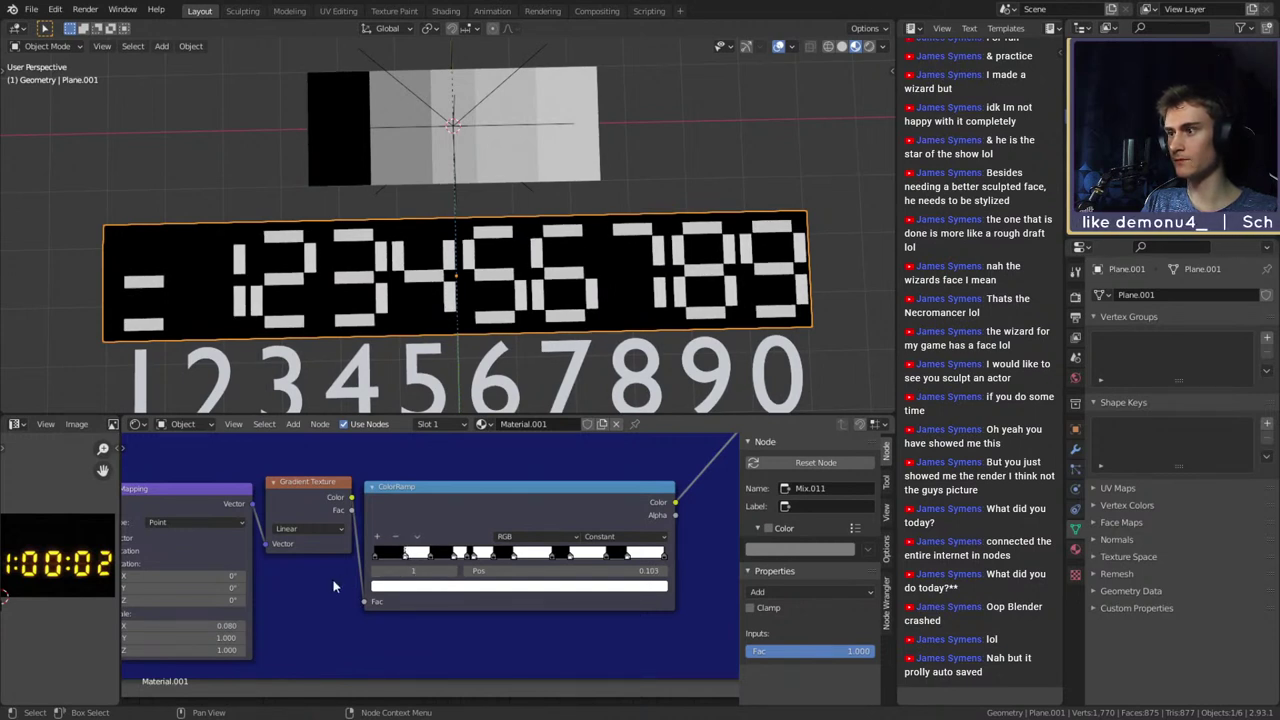
# Place the same ColorRamp's first black stop at 0.002 and its first white stop at 0.097
pyautogui.scroll(3, 333, 587)
pyautogui.moveTo(343, 545); pyautogui.dragTo(323, 548)
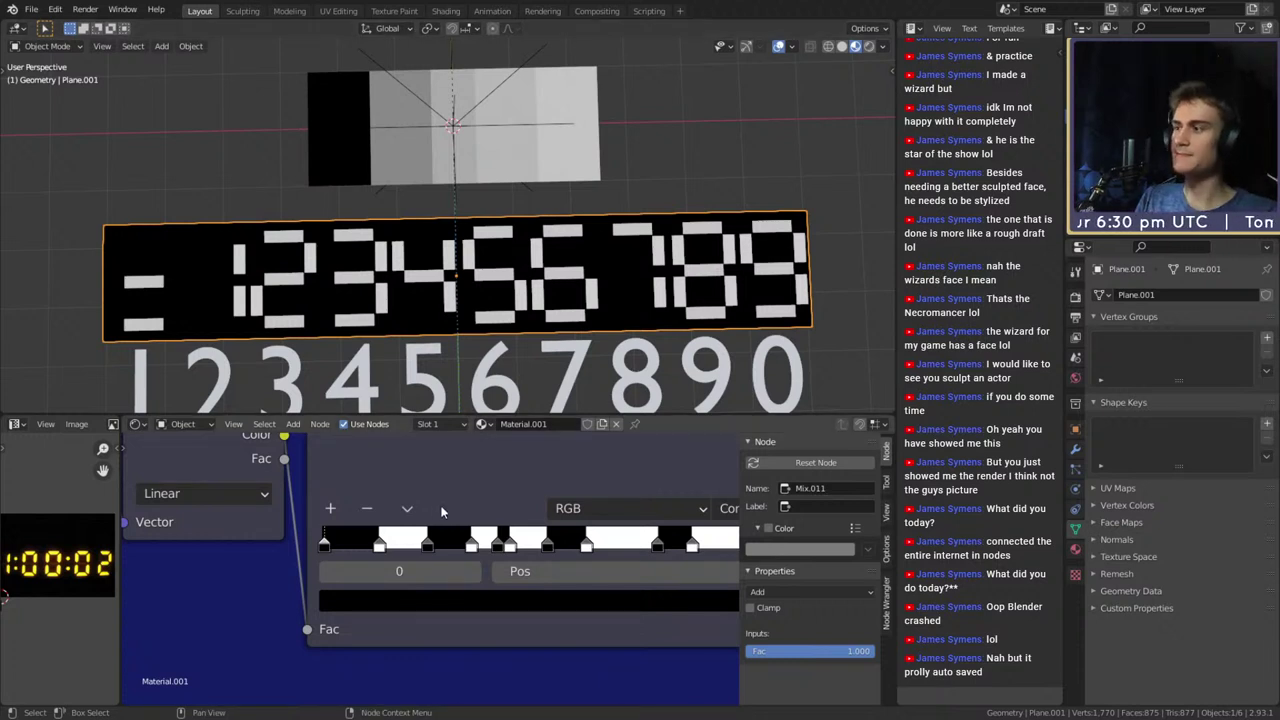
pyautogui.scroll(-2, 439, 485)
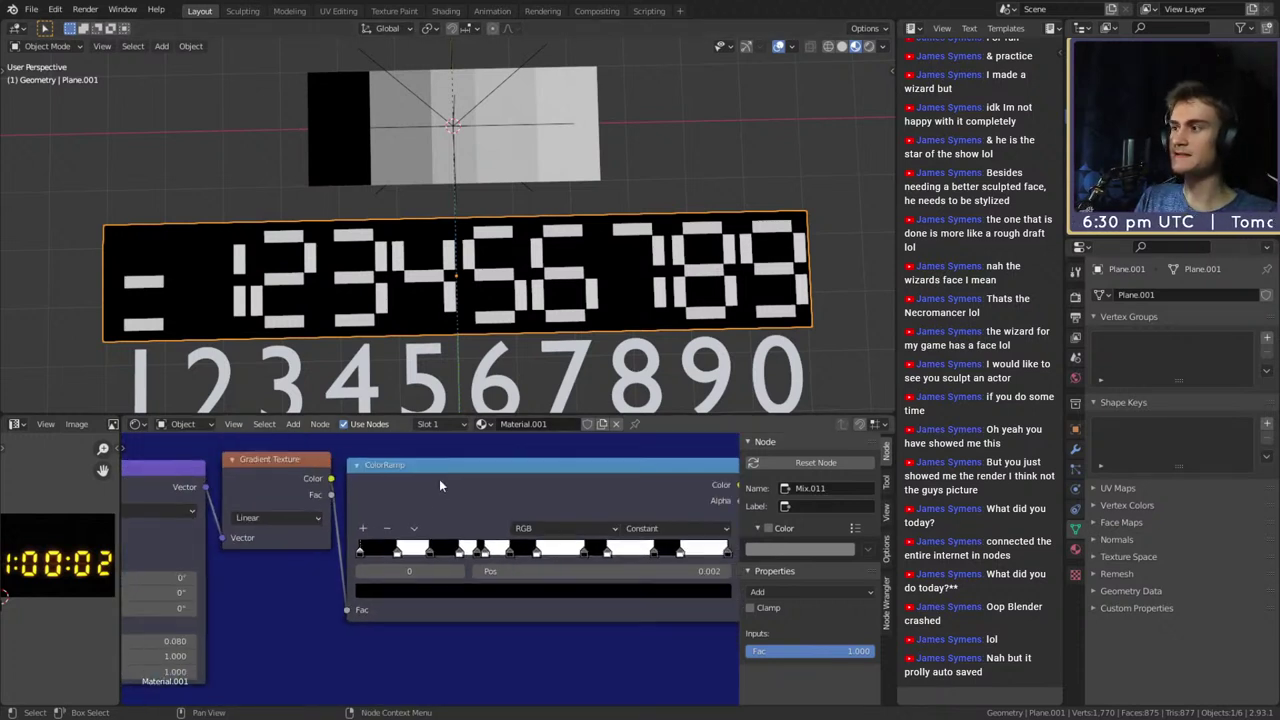
pyautogui.click(398, 552)
pyautogui.scroll(-8, 412, 509)
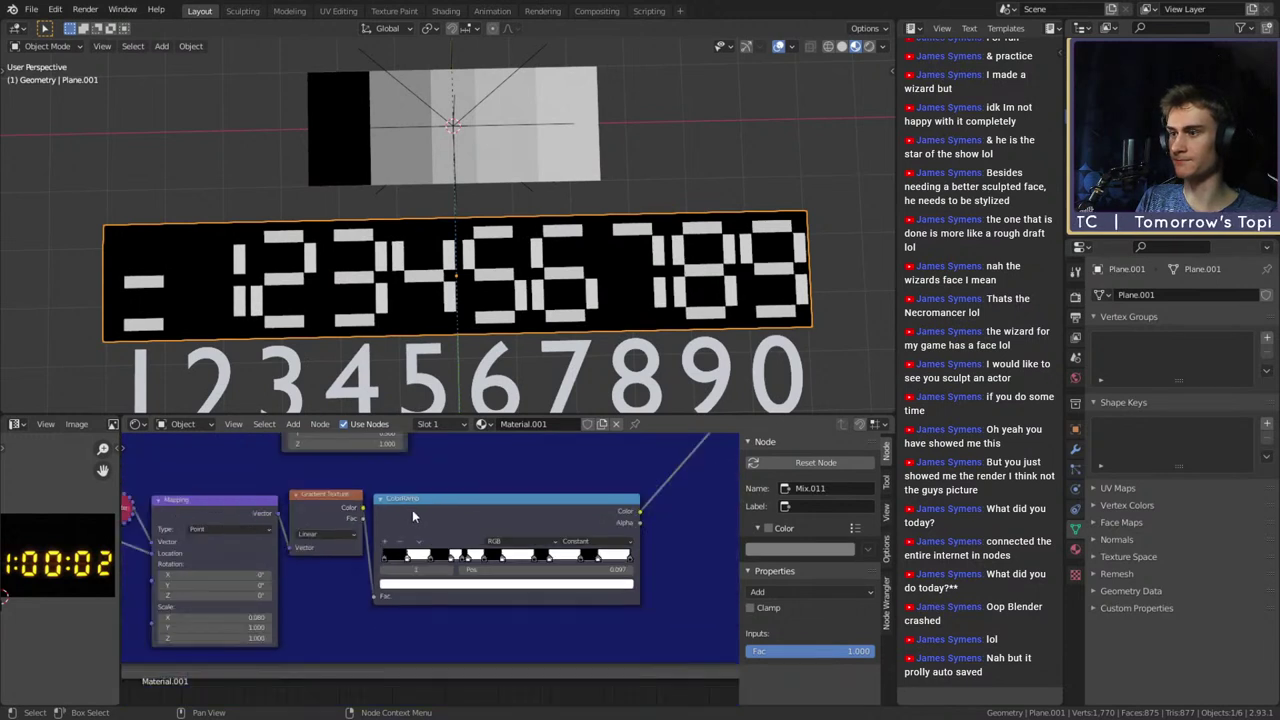
pyautogui.scroll(-8, 500, 536)
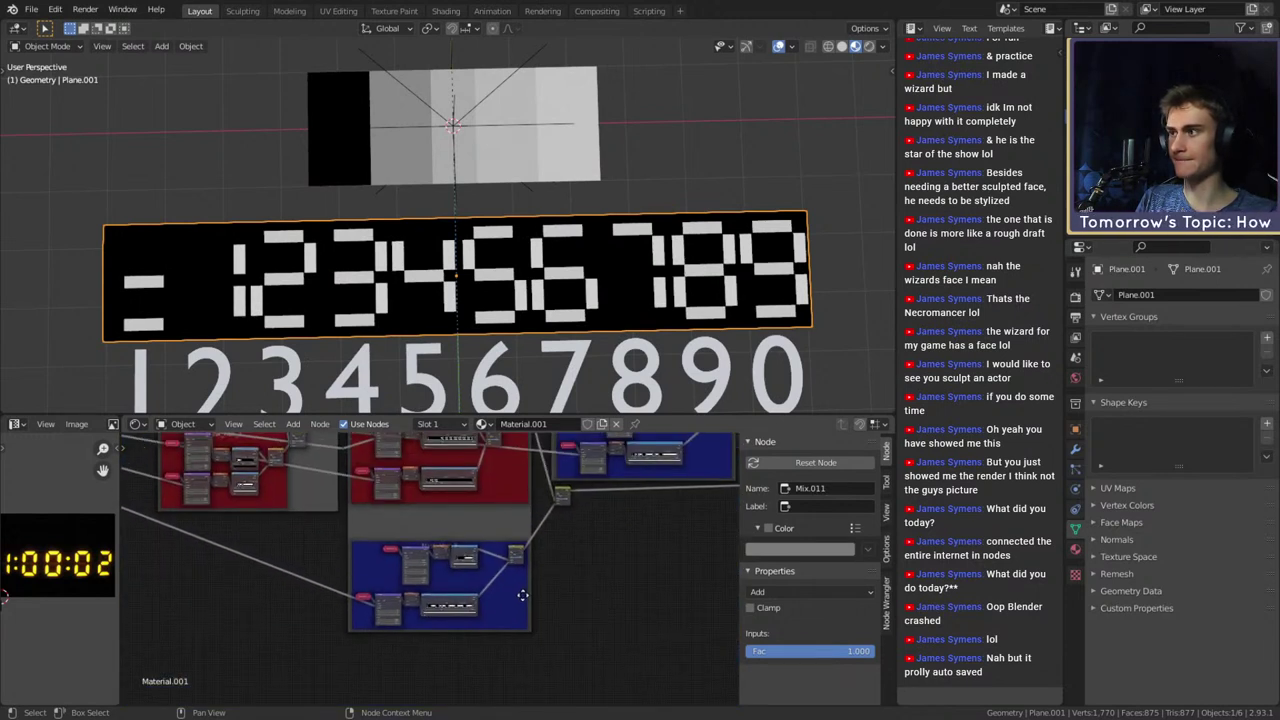
# Move the lower Mask_Vert_1 frame back up against the red frame above it and save the file
pyautogui.moveTo(492, 644); pyautogui.dragTo(495, 609)
pyautogui.scroll(5, 455, 490)
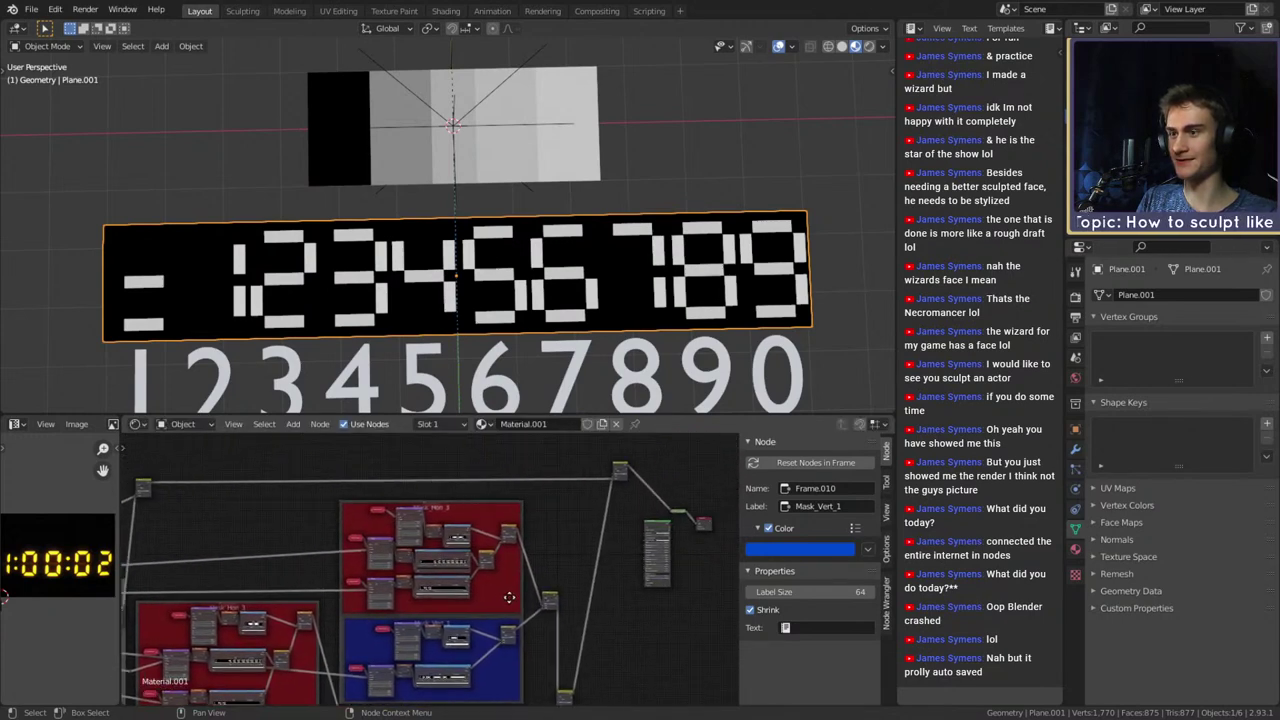
pyautogui.scroll(-4, 453, 488)
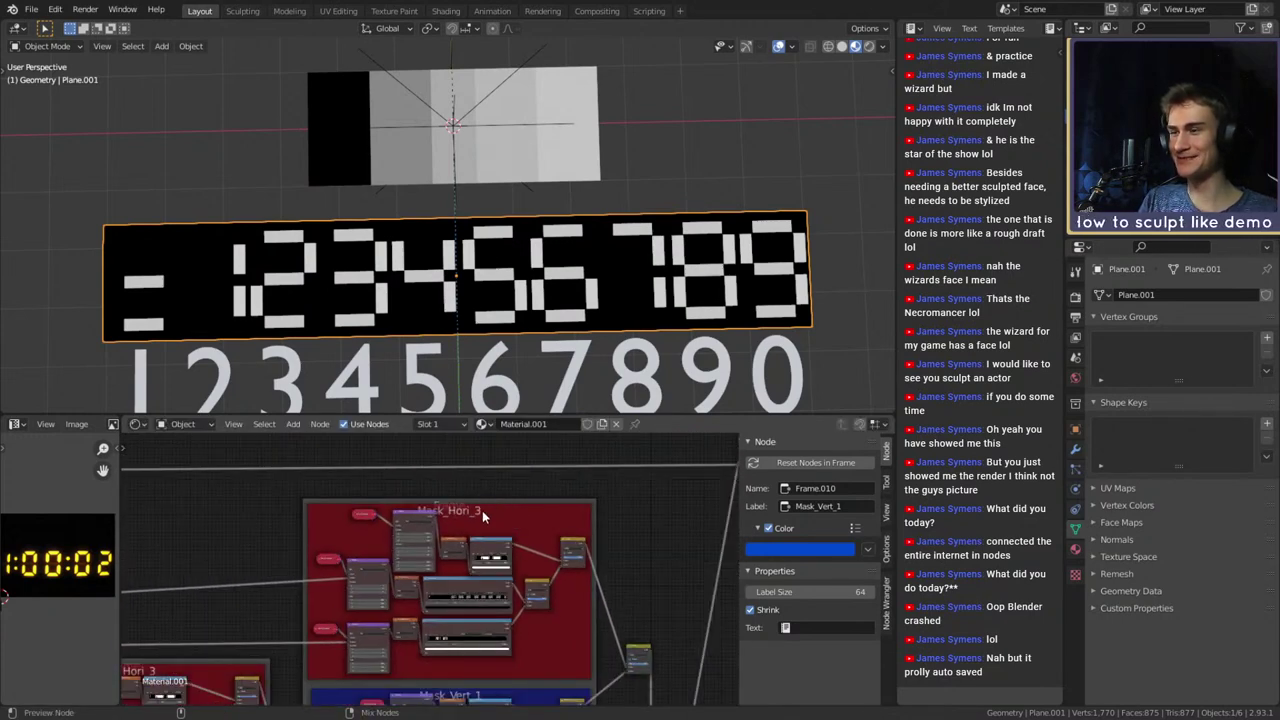
pyautogui.hotkey('ctrl', 's')
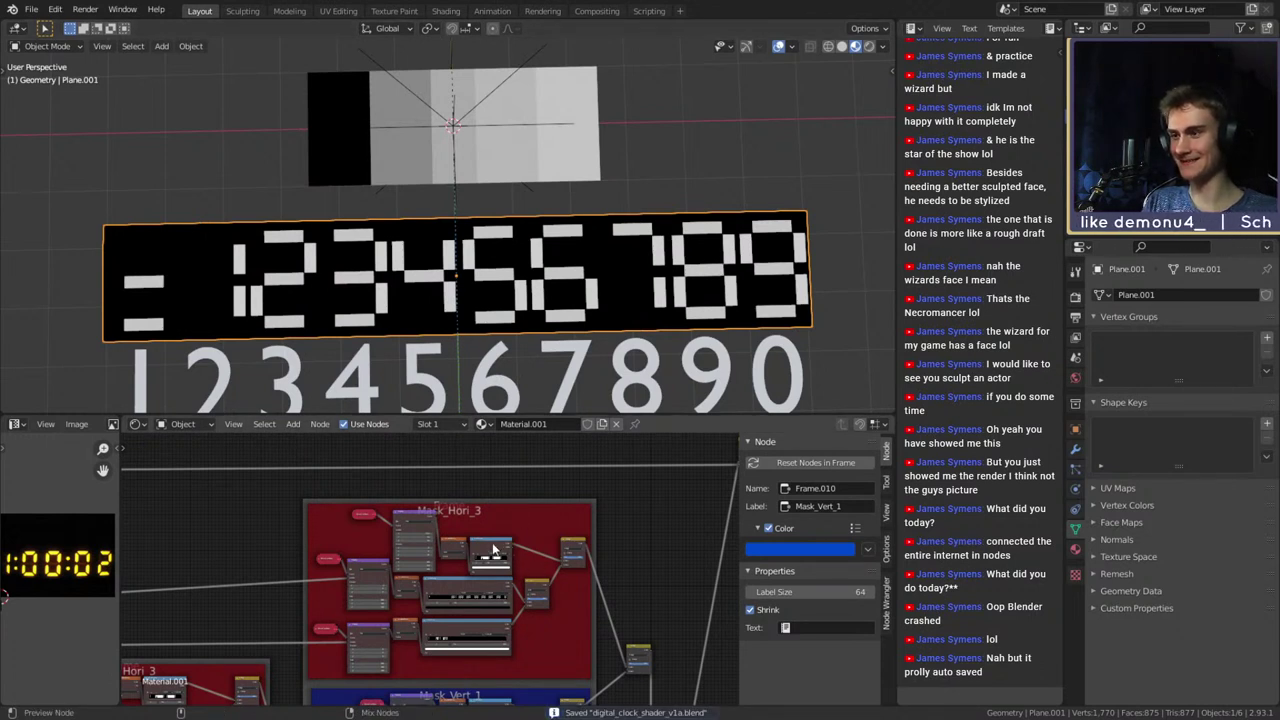
# Preview each of the three ColorRamps in the rightmost Mask_Hori_3 frame, ending on the two-band ramp
pyautogui.keyDown('ctrl'); pyautogui.keyDown('shift'); pyautogui.click(492, 549); pyautogui.keyUp('shift'); pyautogui.keyUp('ctrl')
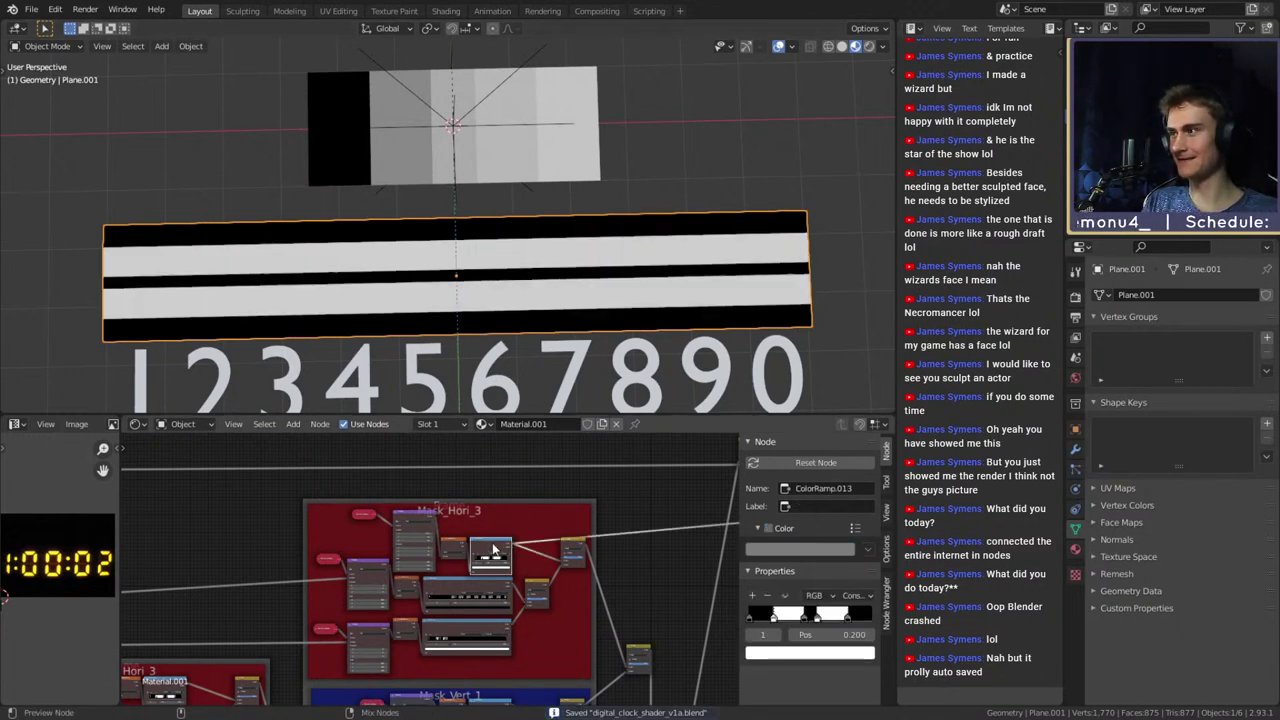
pyautogui.moveTo(477, 585); pyautogui.dragTo(465, 567, button='middle')
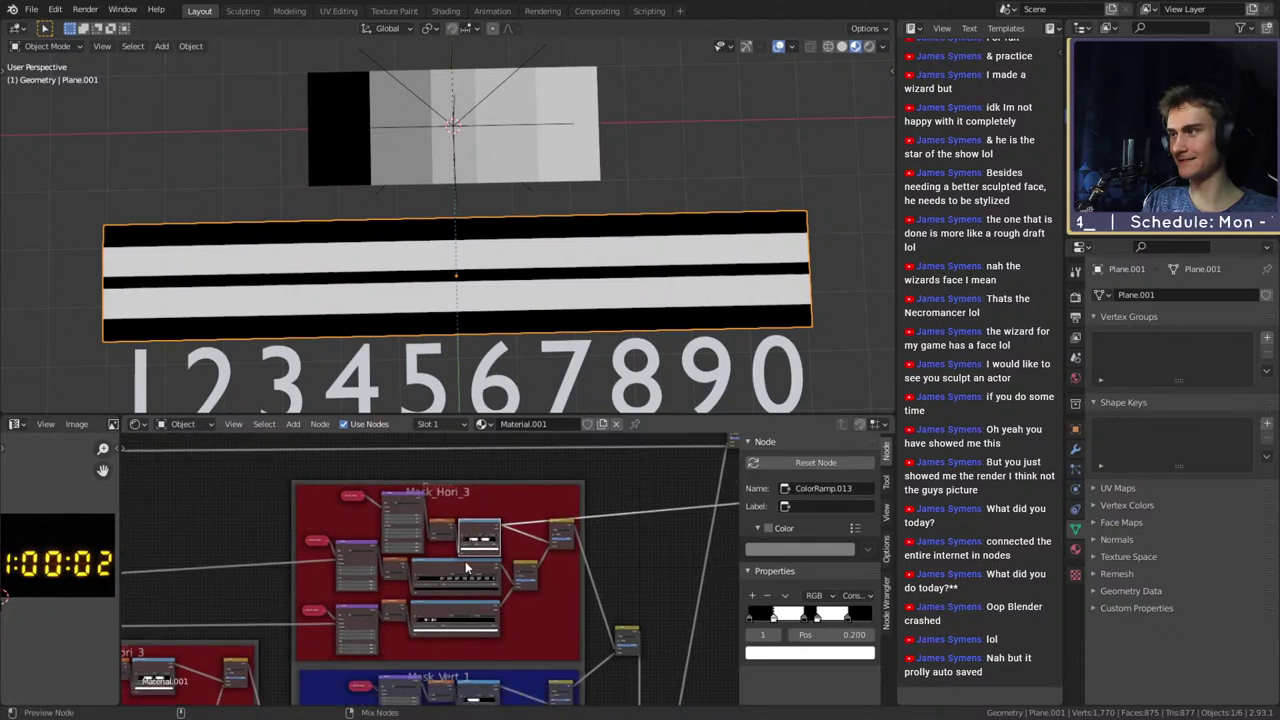
pyautogui.keyDown('ctrl'); pyautogui.keyDown('shift'); pyautogui.click(465, 565); pyautogui.keyUp('shift'); pyautogui.keyUp('ctrl')
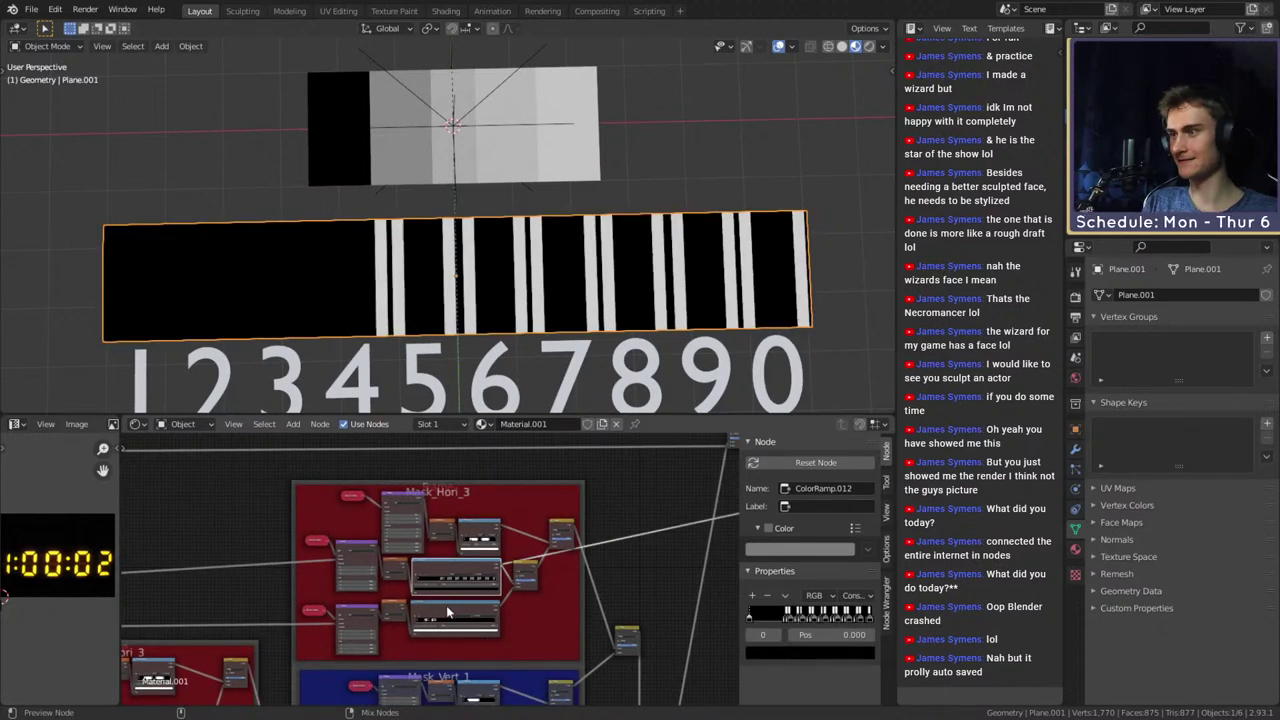
pyautogui.keyDown('ctrl'); pyautogui.keyDown('shift'); pyautogui.click(446, 605); pyautogui.keyUp('shift'); pyautogui.keyUp('ctrl')
pyautogui.keyDown('ctrl'); pyautogui.keyDown('shift'); pyautogui.click(481, 530); pyautogui.keyUp('shift'); pyautogui.keyUp('ctrl')
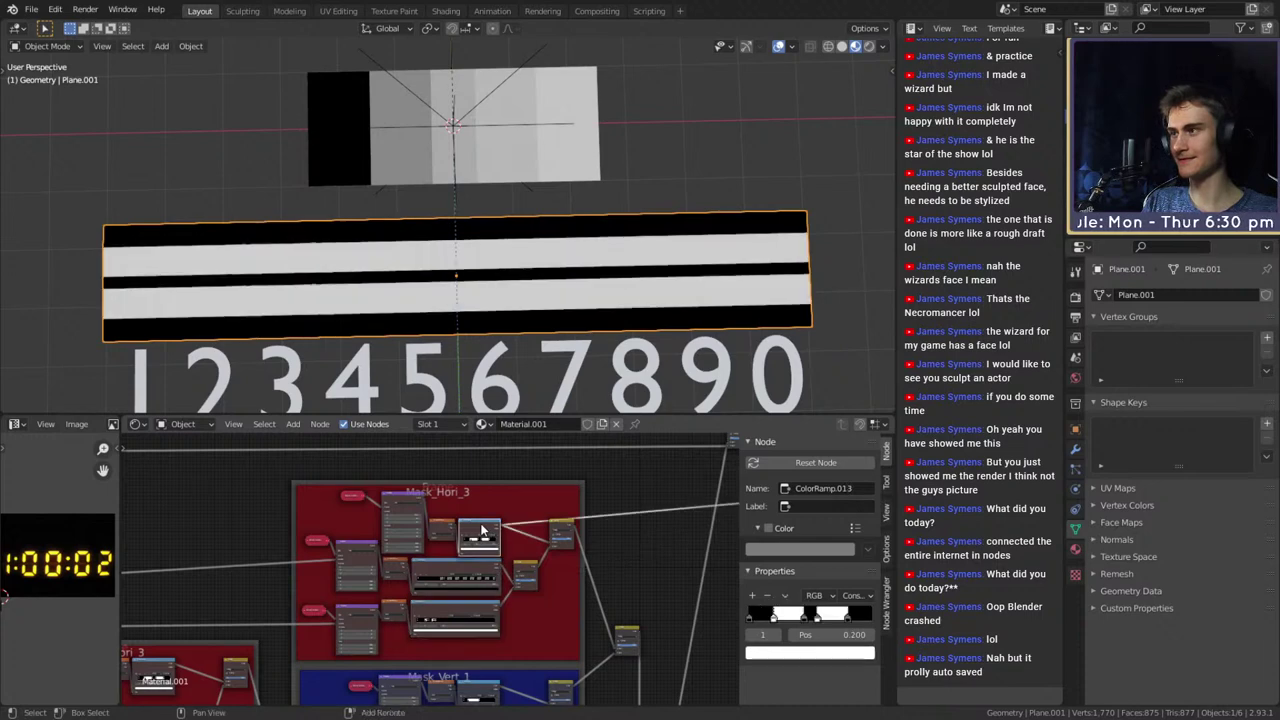
# Preview the final Add mix node to show the complete row of digits on the plane
pyautogui.moveTo(521, 525); pyautogui.dragTo(398, 548, button='middle')
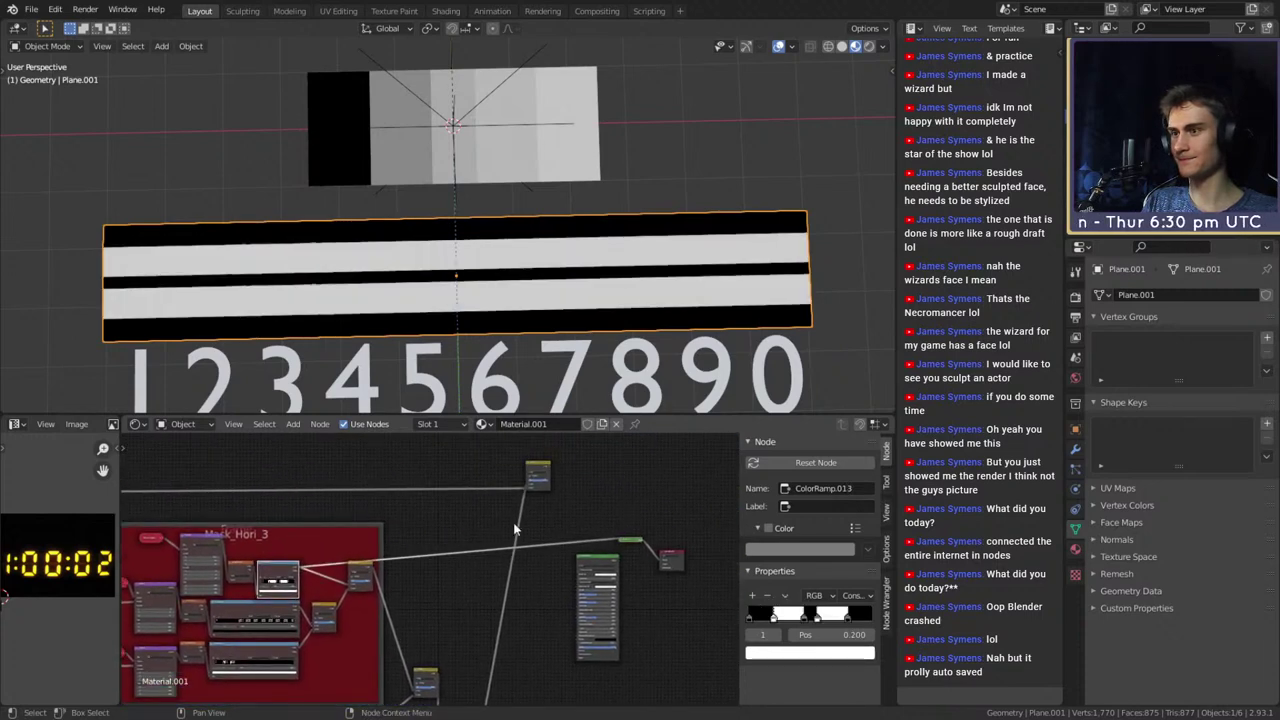
pyautogui.keyDown('ctrl'); pyautogui.keyDown('shift'); pyautogui.click(533, 482); pyautogui.keyUp('shift'); pyautogui.keyUp('ctrl')
pyautogui.moveTo(505, 495); pyautogui.dragTo(652, 473, button='middle')
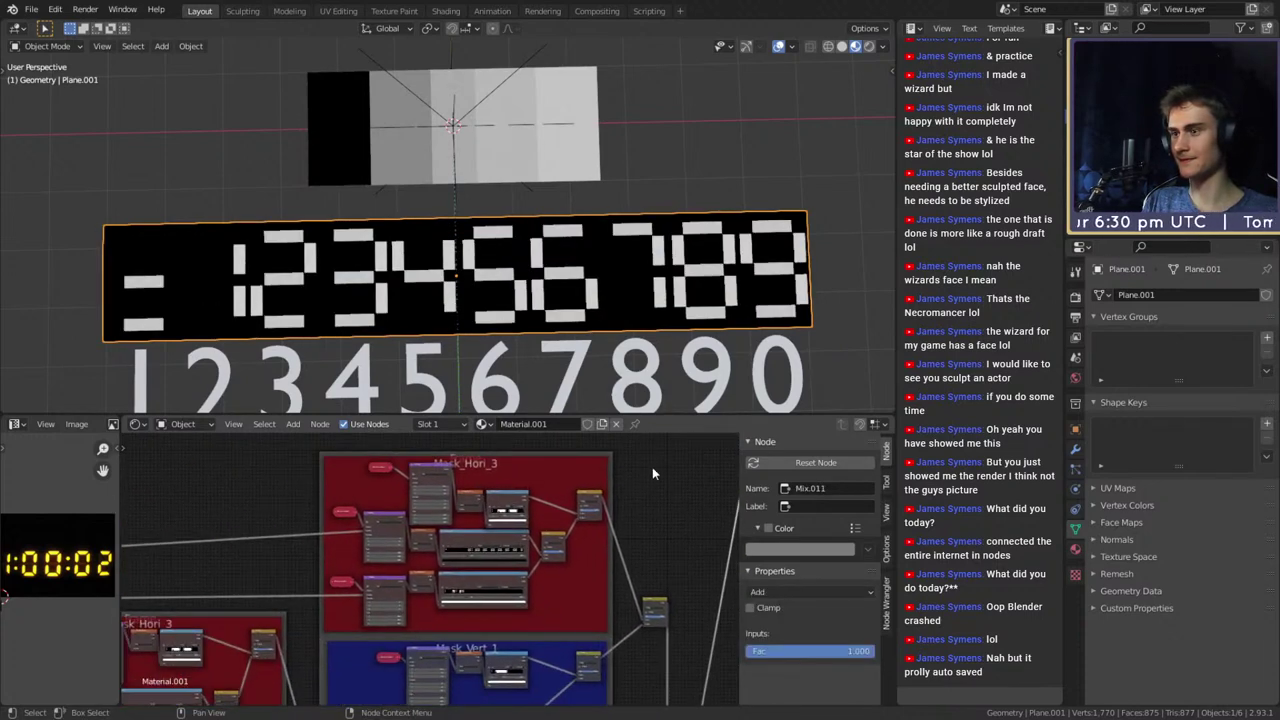
# Preview the two-band ColorRamp and the final Multiply node of the middle Mask_Hori_3 frame
pyautogui.scroll(-2, 638, 528)
pyautogui.moveTo(614, 563); pyautogui.dragTo(662, 474, button='middle')
pyautogui.moveTo(365, 541); pyautogui.dragTo(517, 491, button='middle')
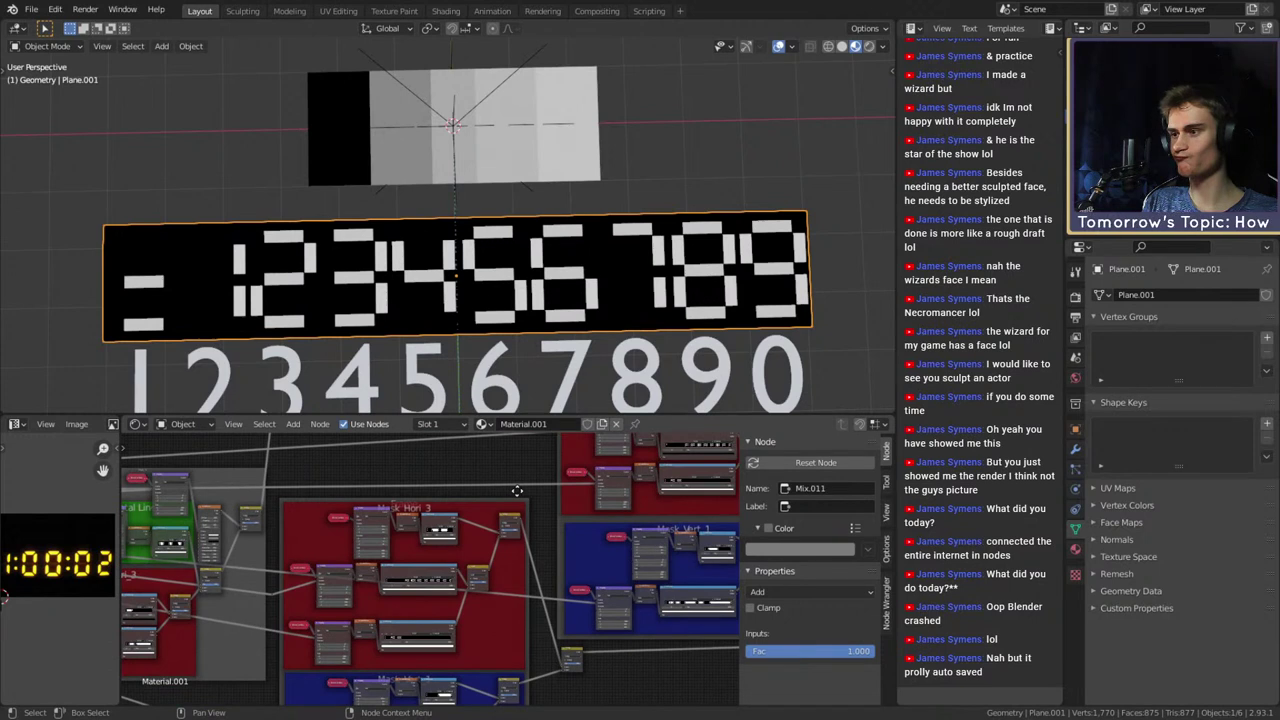
pyautogui.keyDown('ctrl'); pyautogui.keyDown('shift'); pyautogui.click(440, 523); pyautogui.keyUp('shift'); pyautogui.keyUp('ctrl')
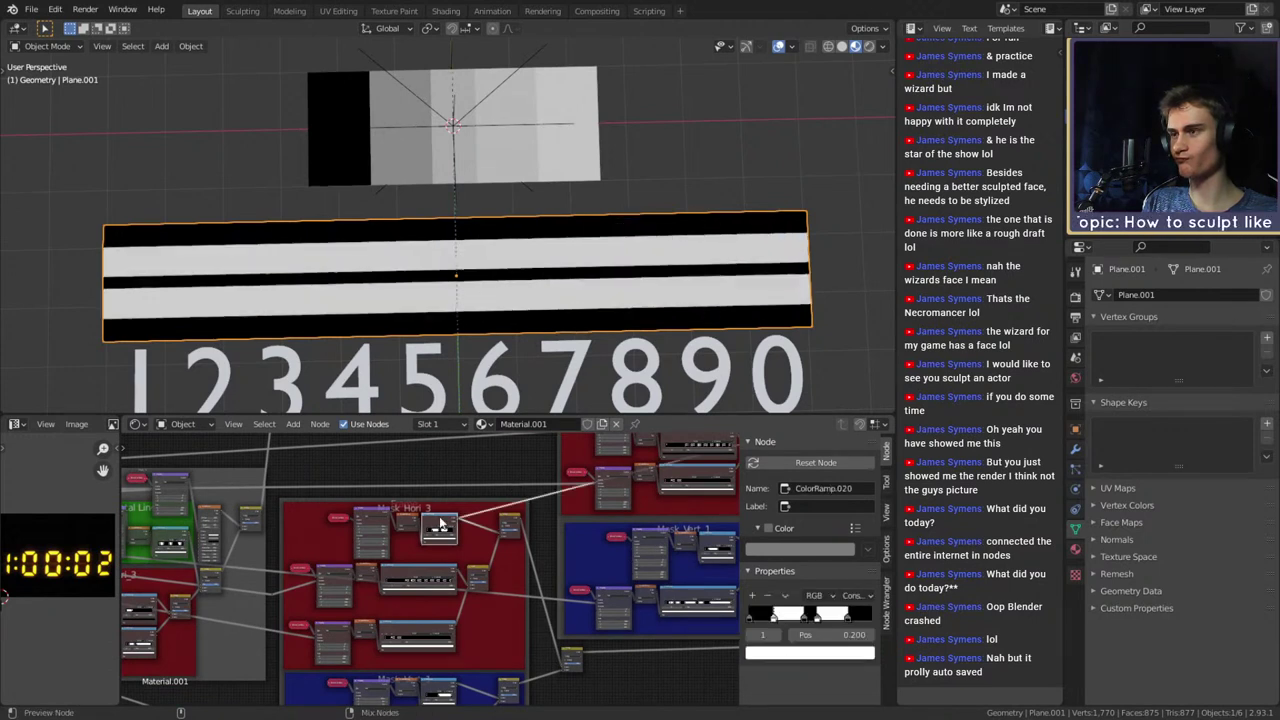
pyautogui.keyDown('ctrl'); pyautogui.keyDown('shift'); pyautogui.click(507, 523); pyautogui.keyUp('shift'); pyautogui.keyUp('ctrl')
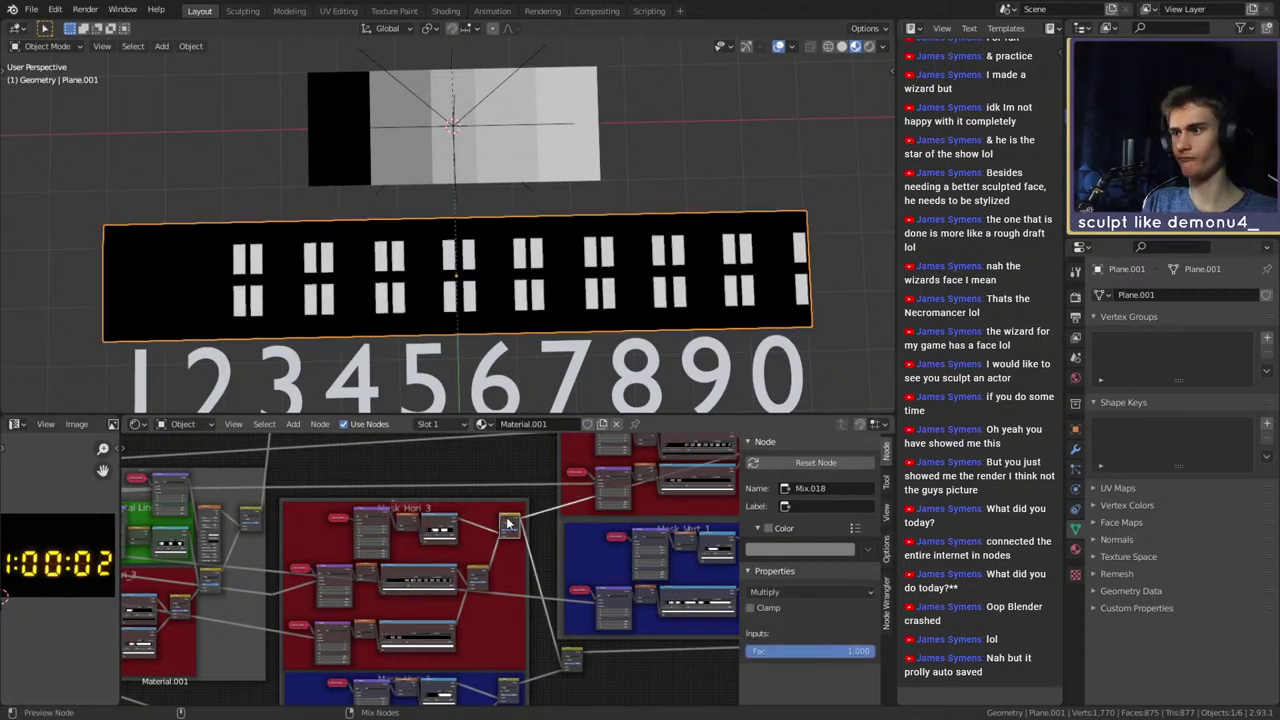
# Preview the Multiply outputs of the rightmost Mask_Hori_3 and Mask_Vert_1 frames, and the Multiply node combining the two middle frames
pyautogui.moveTo(507, 523); pyautogui.dragTo(540, 505, button='middle')
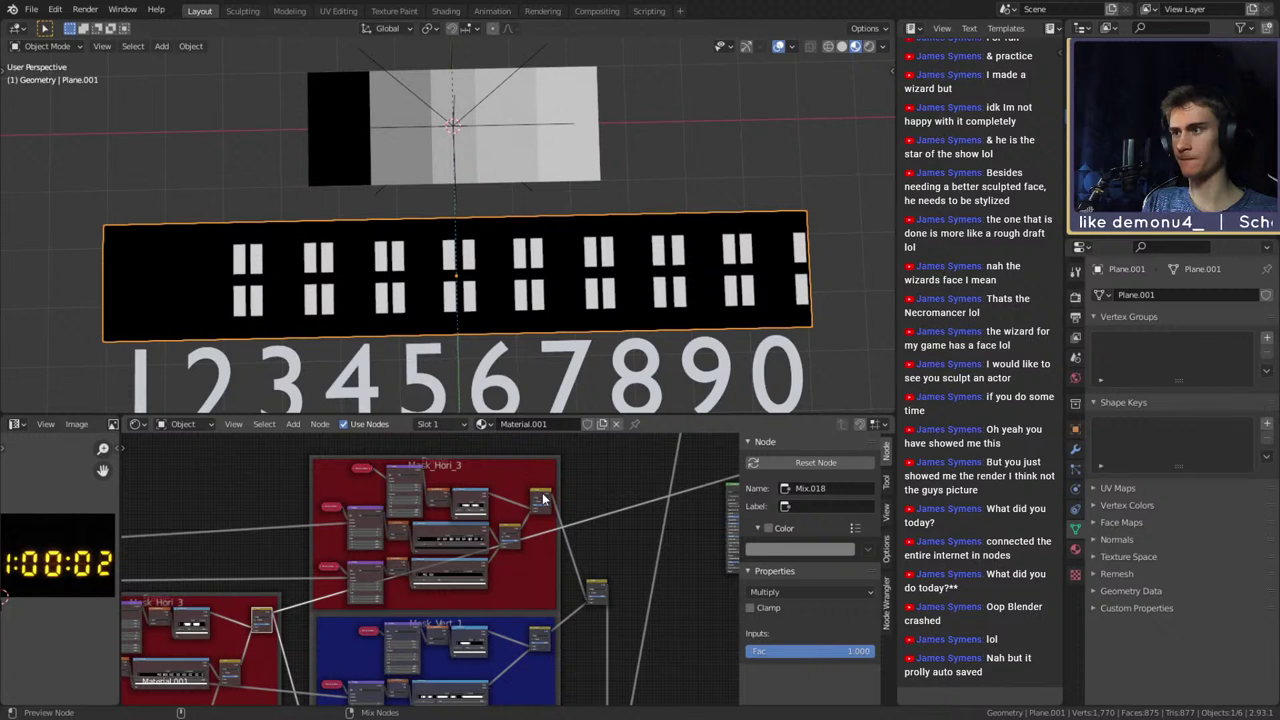
pyautogui.keyDown('ctrl'); pyautogui.keyDown('shift'); pyautogui.click(540, 498); pyautogui.keyUp('shift'); pyautogui.keyUp('ctrl')
pyautogui.moveTo(539, 570); pyautogui.dragTo(546, 503, button='middle')
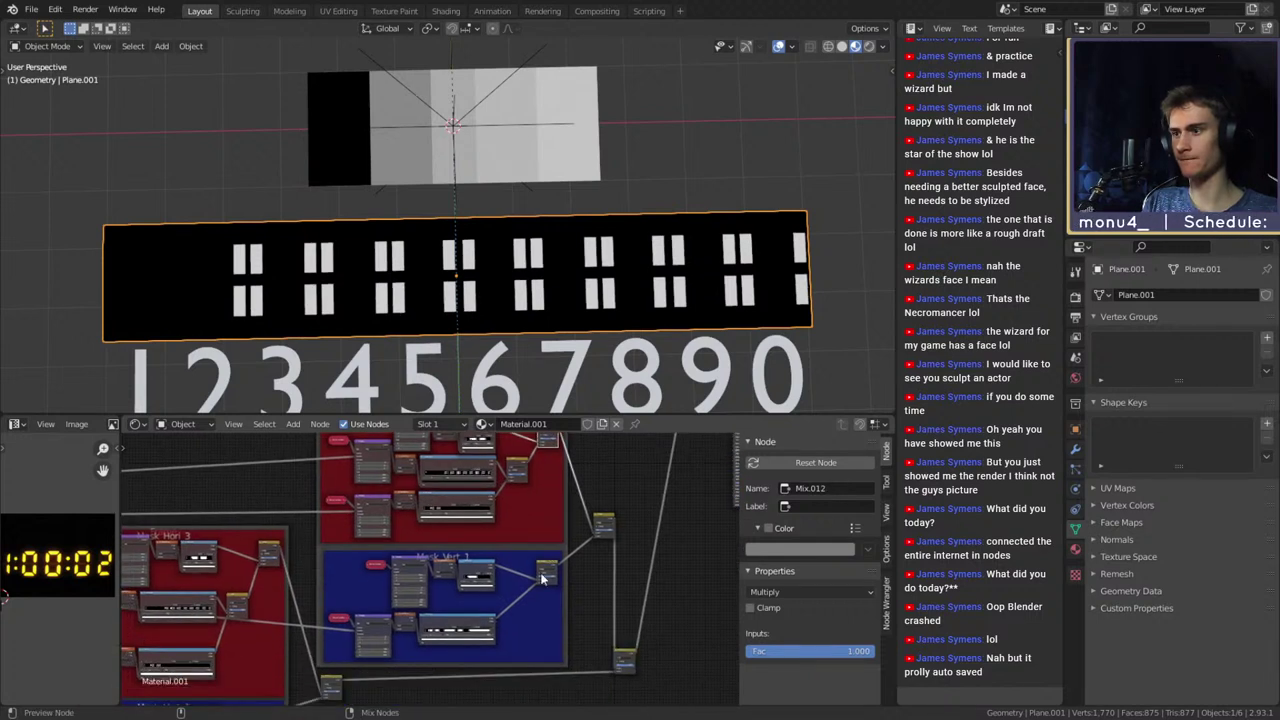
pyautogui.keyDown('ctrl'); pyautogui.keyDown('shift'); pyautogui.click(546, 567); pyautogui.keyUp('shift'); pyautogui.keyUp('ctrl')
pyautogui.moveTo(546, 603); pyautogui.dragTo(629, 500, button='middle')
pyautogui.keyDown('ctrl'); pyautogui.keyDown('shift'); pyautogui.click(586, 530); pyautogui.keyUp('shift'); pyautogui.keyUp('ctrl')
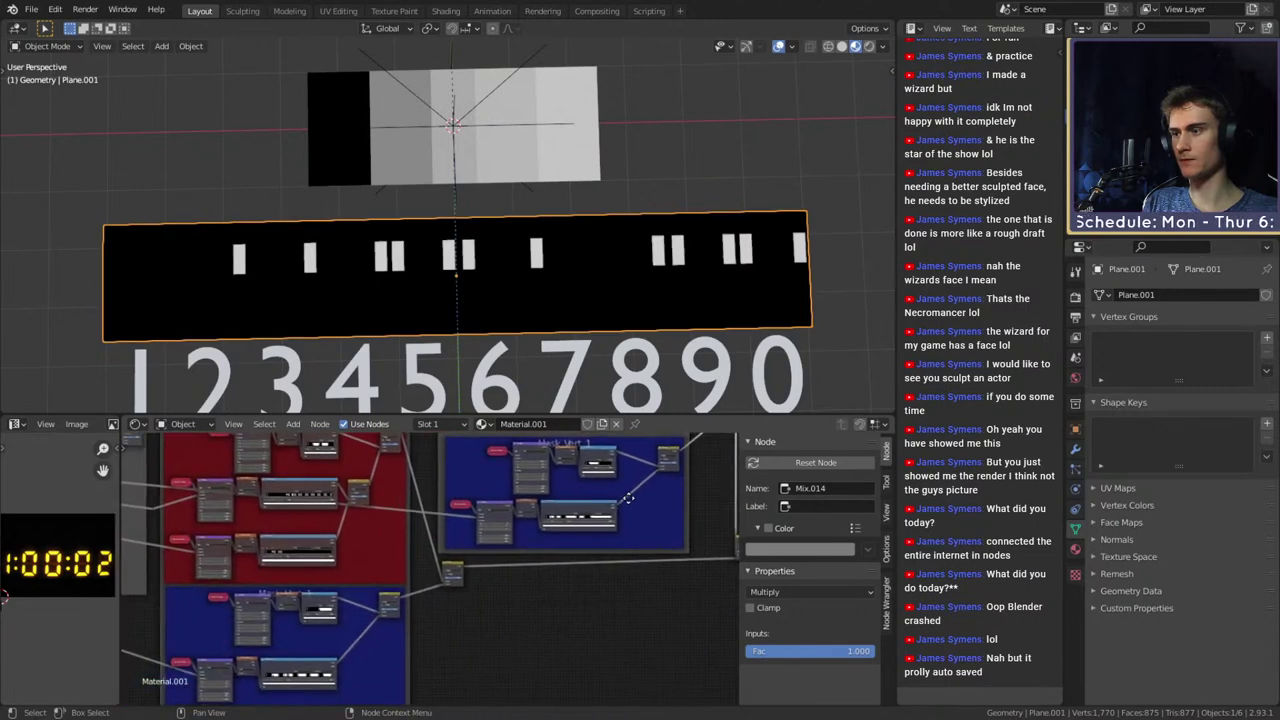
pyautogui.keyDown('ctrl'); pyautogui.keyDown('shift'); pyautogui.click(455, 577); pyautogui.keyUp('shift'); pyautogui.keyUp('ctrl')
# Preview the Multiply node that masks the top horizontal segments and the mix node following it in that group
pyautogui.moveTo(163, 577); pyautogui.dragTo(463, 582, button='middle')
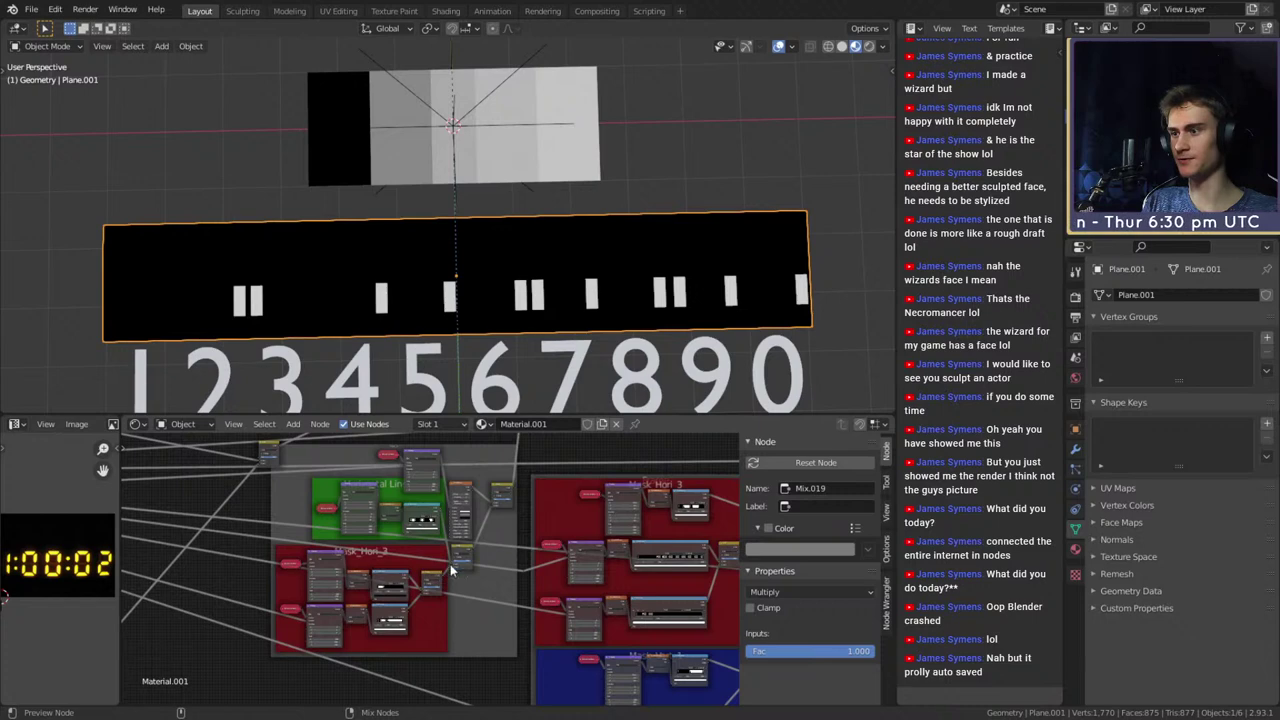
pyautogui.keyDown('ctrl'); pyautogui.keyDown('shift'); pyautogui.click(463, 553); pyautogui.keyUp('shift'); pyautogui.keyUp('ctrl')
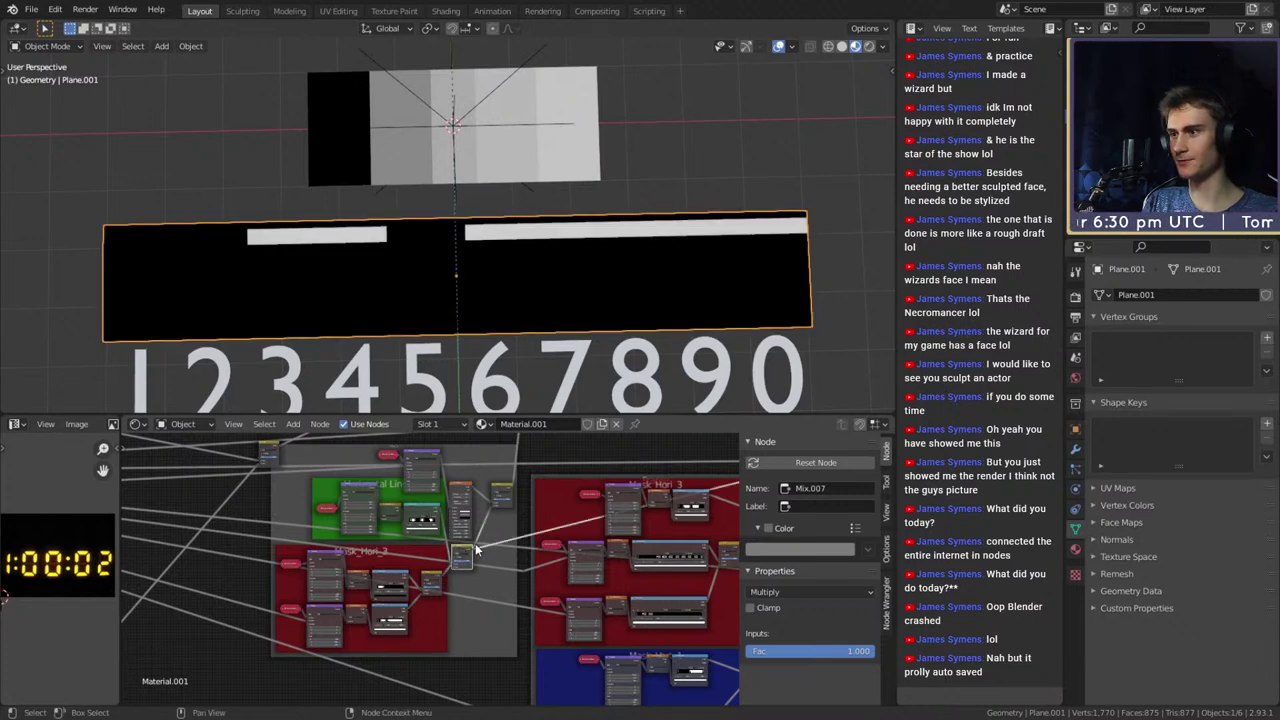
pyautogui.keyDown('ctrl'); pyautogui.keyDown('shift'); pyautogui.click(497, 500); pyautogui.keyUp('shift'); pyautogui.keyUp('ctrl')
pyautogui.moveTo(493, 513); pyautogui.dragTo(518, 632, button='middle')
# Preview the Multiply node of the group that builds the bottom horizontal digit segments
pyautogui.moveTo(575, 588)
pyautogui.mouseDown(button='middle')
pyautogui.moveTo(346, 560)
pyautogui.moveTo(320, 577)
pyautogui.mouseUp(button='middle')
pyautogui.moveTo(570, 560)
pyautogui.mouseDown(button='middle')
pyautogui.moveTo(357, 566)
pyautogui.moveTo(508, 558)
pyautogui.moveTo(514, 506)
pyautogui.moveTo(538, 550)
pyautogui.moveTo(577, 524)
pyautogui.moveTo(606, 472)
pyautogui.mouseUp(button='middle')
pyautogui.scroll(-6, 425, 572)
pyautogui.scroll(4, 520, 527)
pyautogui.keyDown('ctrl'); pyautogui.keyDown('shift'); pyautogui.click(441, 518); pyautogui.keyUp('shift'); pyautogui.keyUp('ctrl')
# Delete the first white stop from the lower ColorRamp in the bottom-segment group's Mask_Hori_3 frame
pyautogui.scroll(3, 526, 616)
pyautogui.moveTo(556, 655); pyautogui.dragTo(632, 502, button='middle')
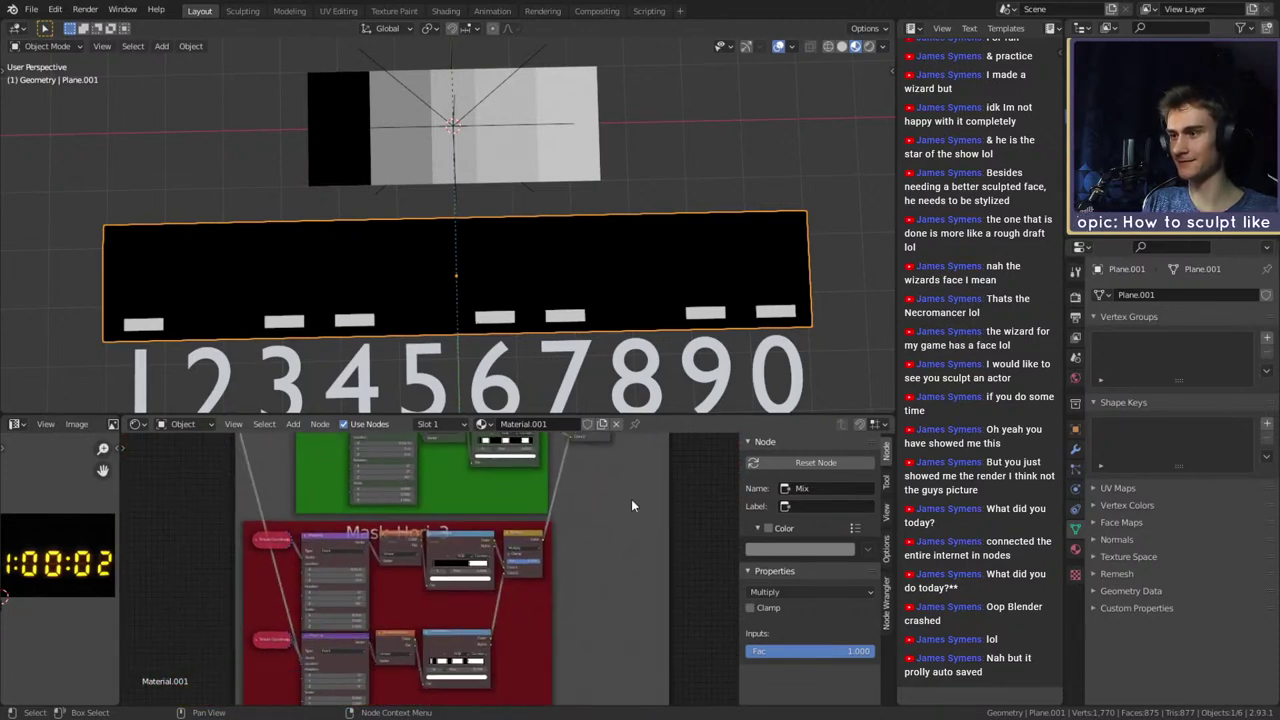
pyautogui.scroll(1, 600, 540)
pyautogui.moveTo(535, 612); pyautogui.dragTo(574, 614, button='middle')
pyautogui.scroll(6, 555, 587)
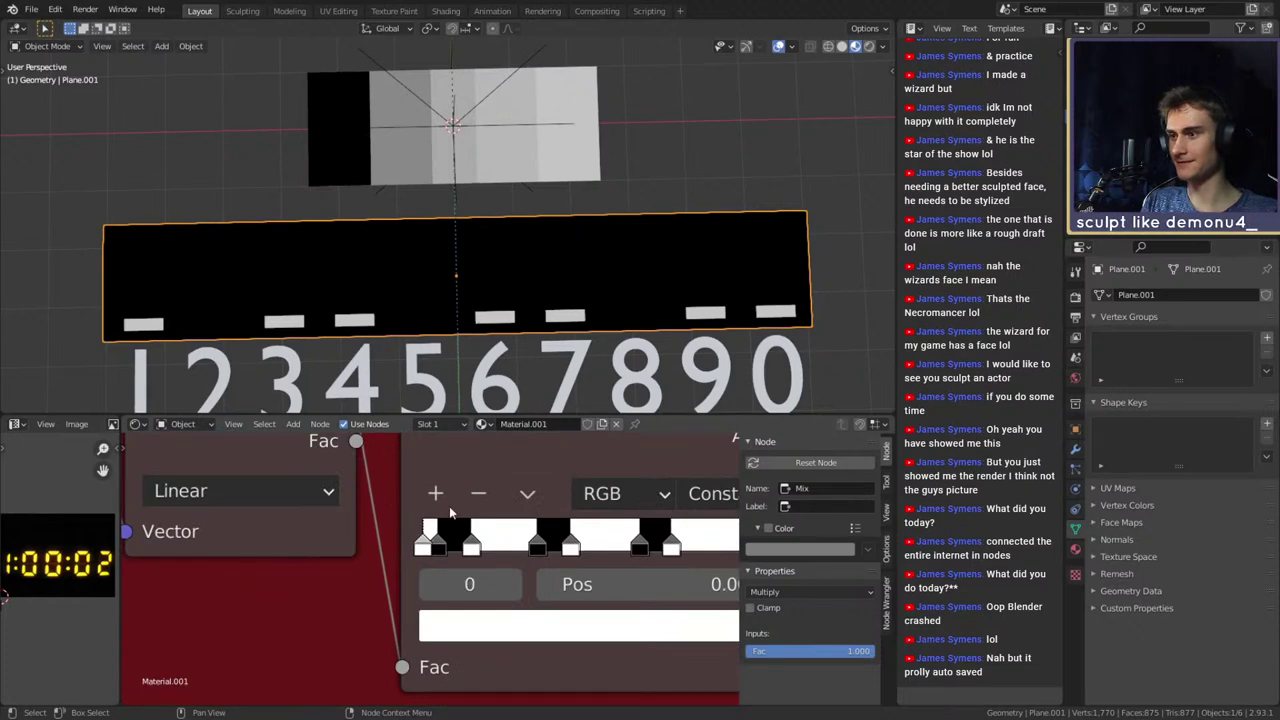
pyautogui.click(477, 497)
pyautogui.scroll(-4, 476, 510)
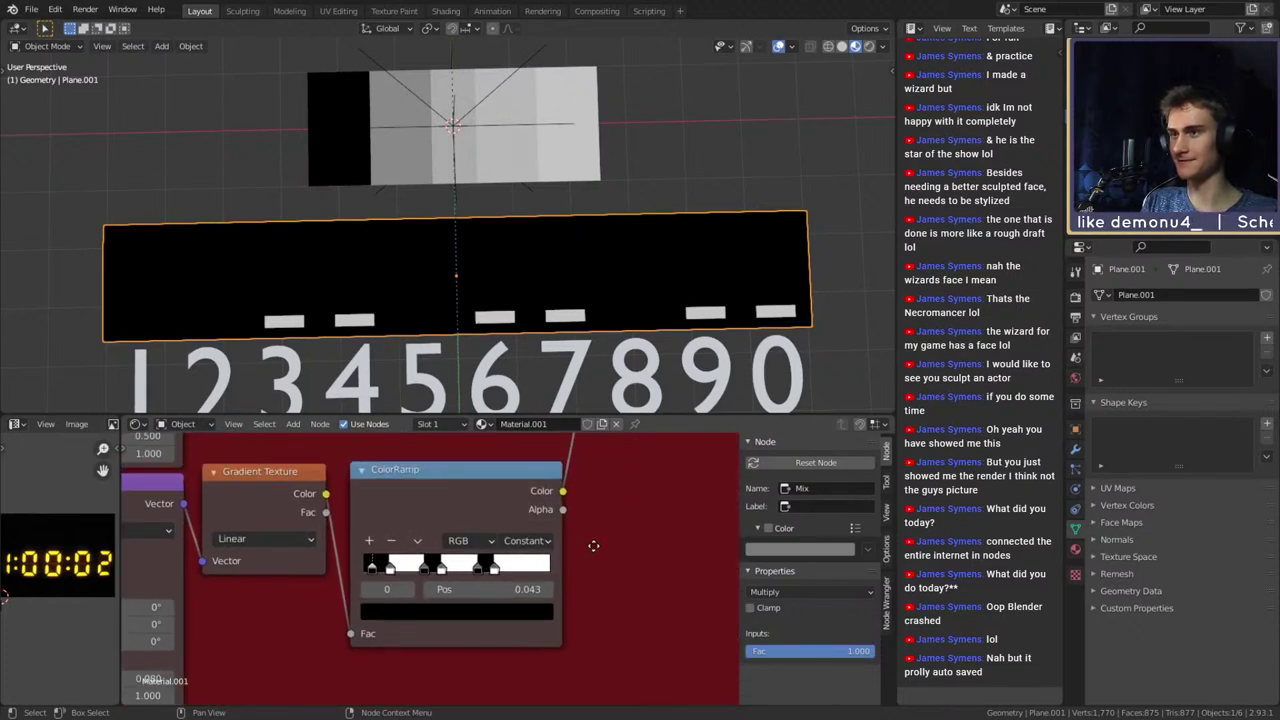
pyautogui.moveTo(600, 557); pyautogui.dragTo(545, 563, button='middle')
pyautogui.scroll(2, 545, 560)
pyautogui.scroll(-5, 544, 556)
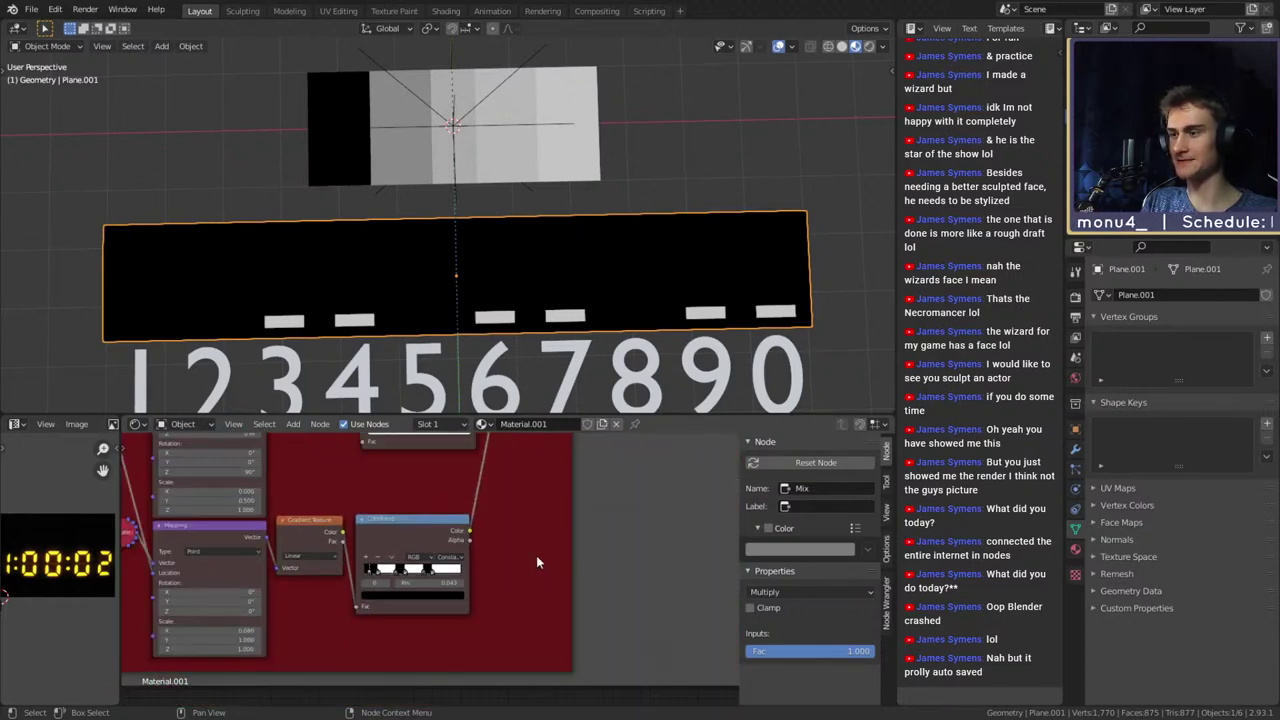
# Preview the final Add mix node that combines all the horizontal and vertical digit segments
pyautogui.scroll(-7, 522, 557)
pyautogui.moveTo(695, 450); pyautogui.dragTo(309, 655, button='middle')
pyautogui.scroll(-3, 309, 655)
pyautogui.moveTo(694, 479); pyautogui.dragTo(643, 493, button='middle')
pyautogui.keyDown('ctrl'); pyautogui.keyDown('shift'); pyautogui.click(617, 472); pyautogui.keyUp('shift'); pyautogui.keyUp('ctrl')
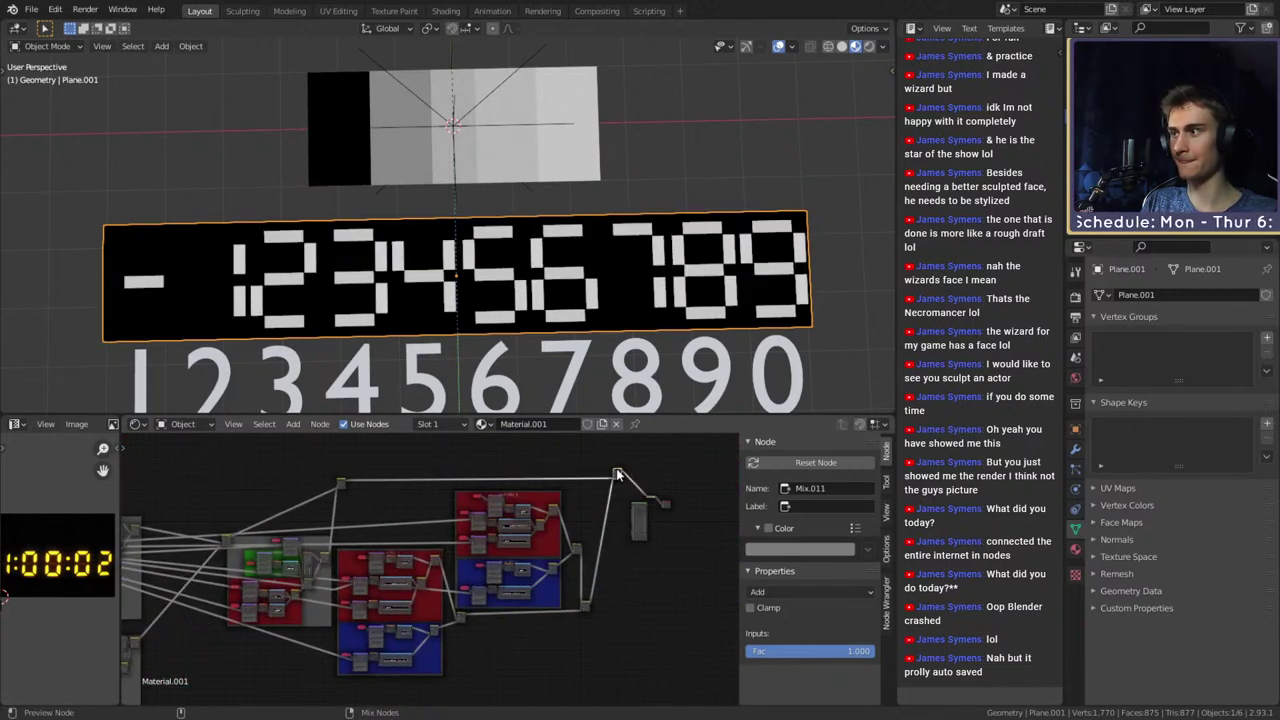
# Delete the first stop from the lower ColorRamp in the middle-segment group's Mask_Hori_3 frame
pyautogui.moveTo(378, 577); pyautogui.dragTo(403, 570, button='middle')
pyautogui.scroll(5, 549, 617)
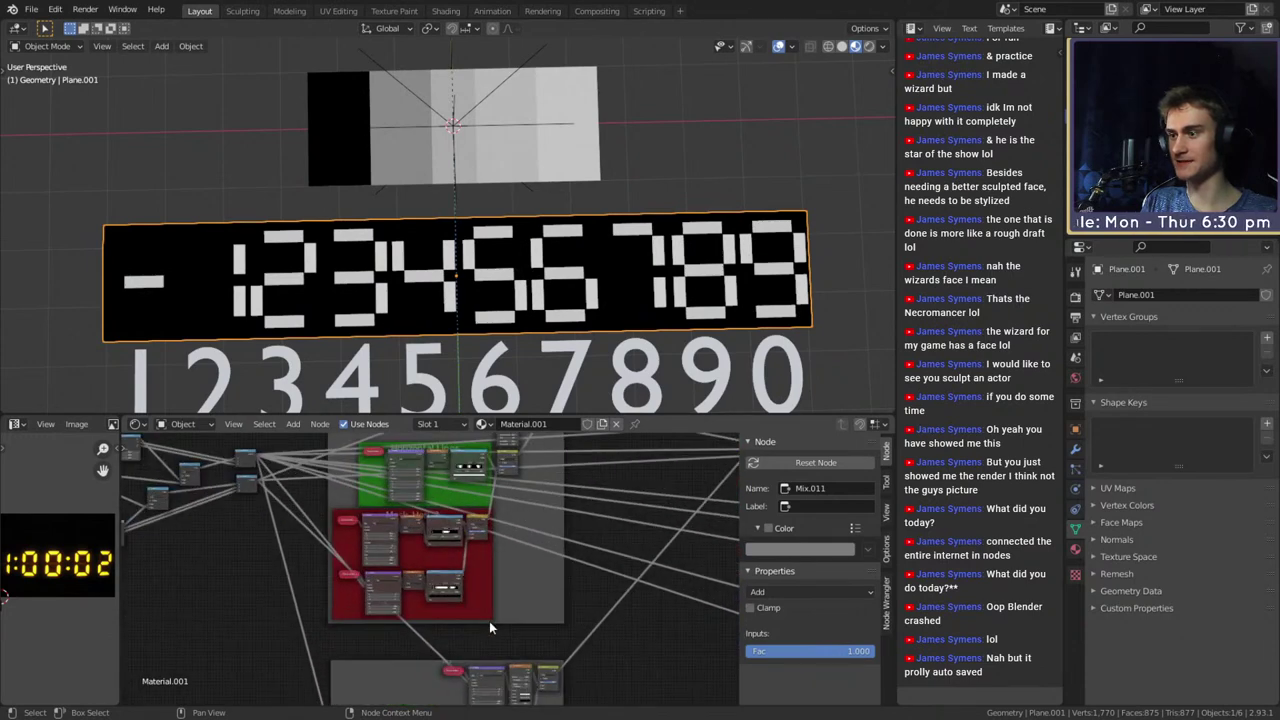
pyautogui.scroll(6, 440, 598)
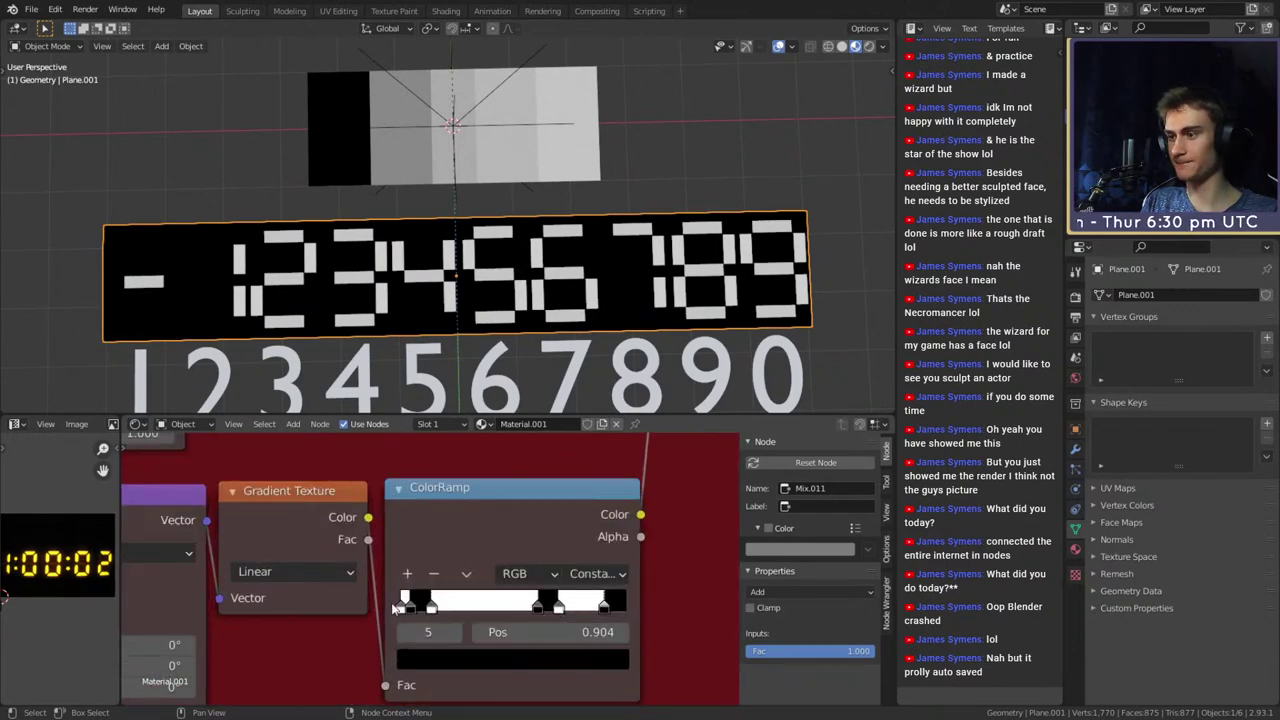
pyautogui.click(400, 605)
pyautogui.click(433, 574)
pyautogui.scroll(-6, 418, 524)
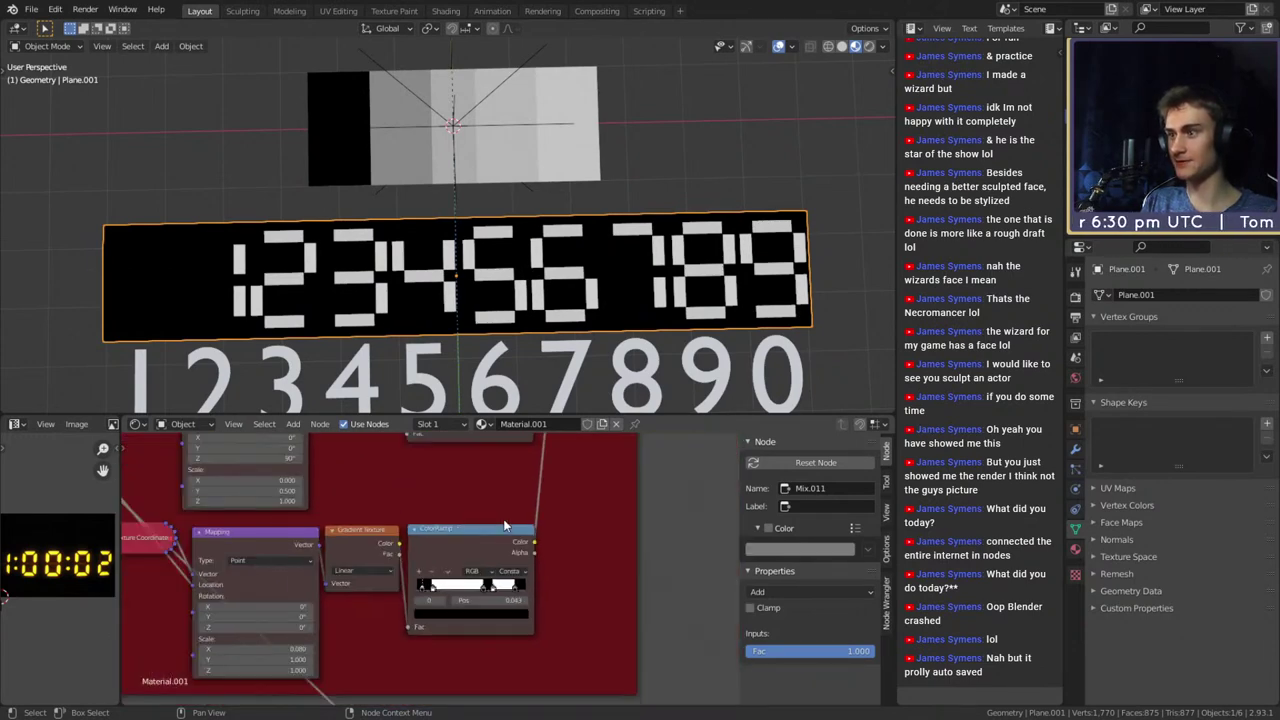
# Test the digit shift by stepping the Value node down past -0.200 and back up in 0.1 increments to 0.300
pyautogui.moveTo(416, 517); pyautogui.dragTo(570, 584, button='middle')
pyautogui.scroll(5, 434, 564)
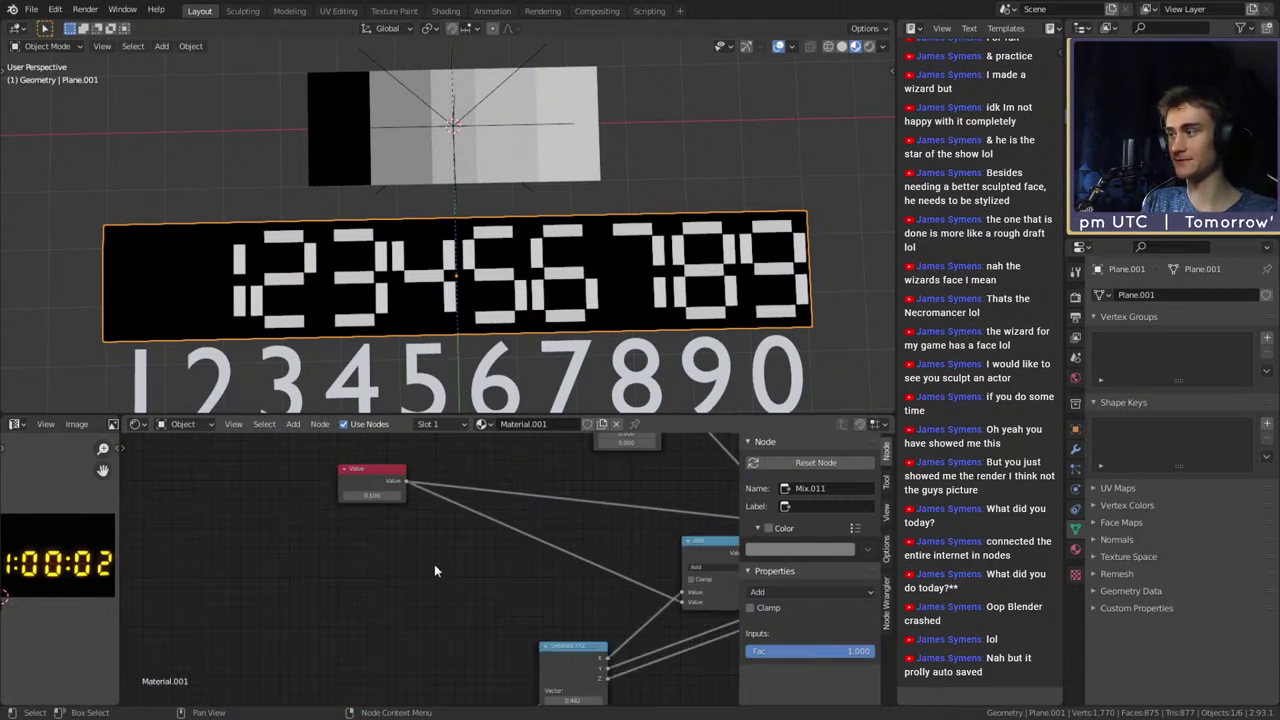
pyautogui.moveTo(434, 564); pyautogui.dragTo(522, 624, button='middle')
pyautogui.click(419, 571)
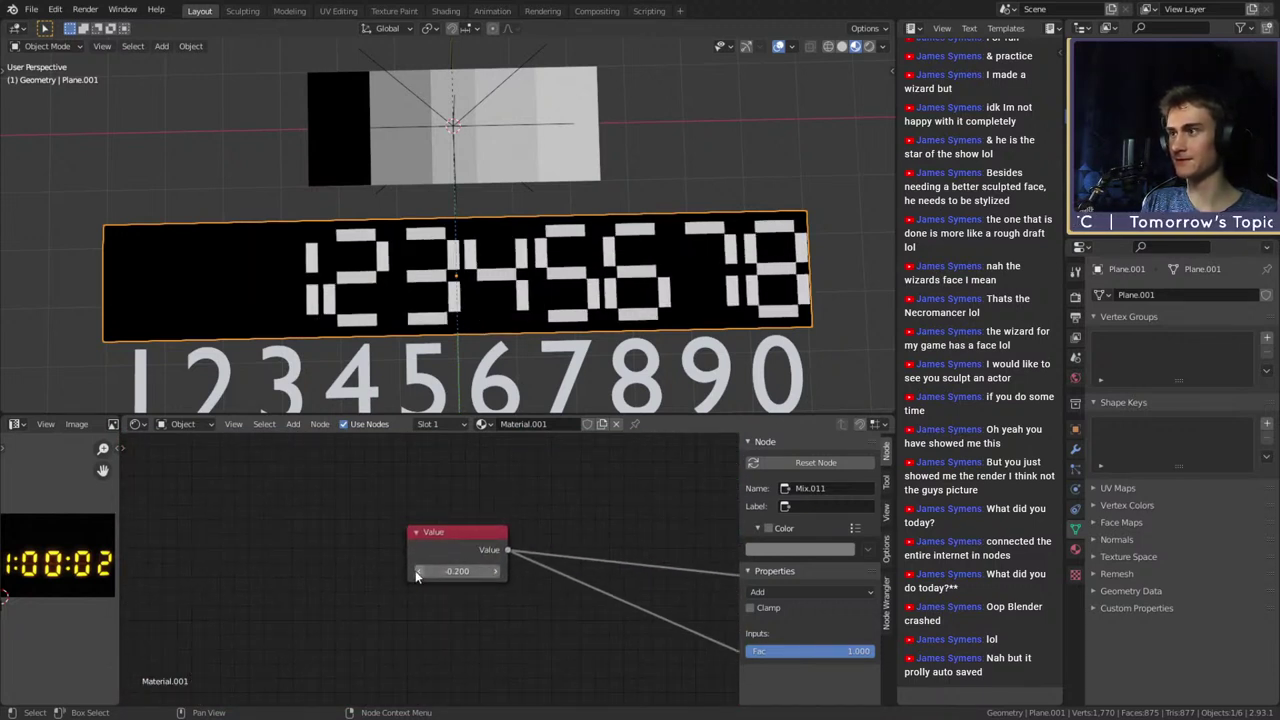
pyautogui.click(416, 571)
pyautogui.click(495, 571)
pyautogui.click(496, 571)
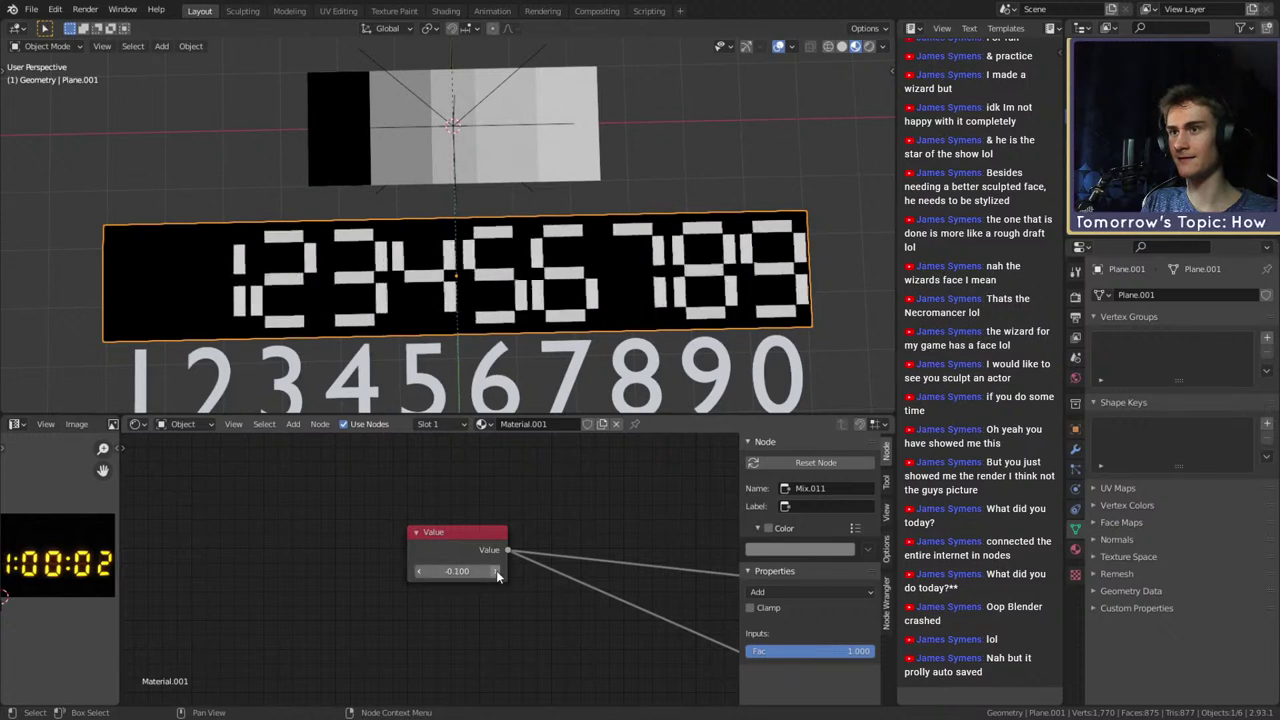
pyautogui.click(496, 571)
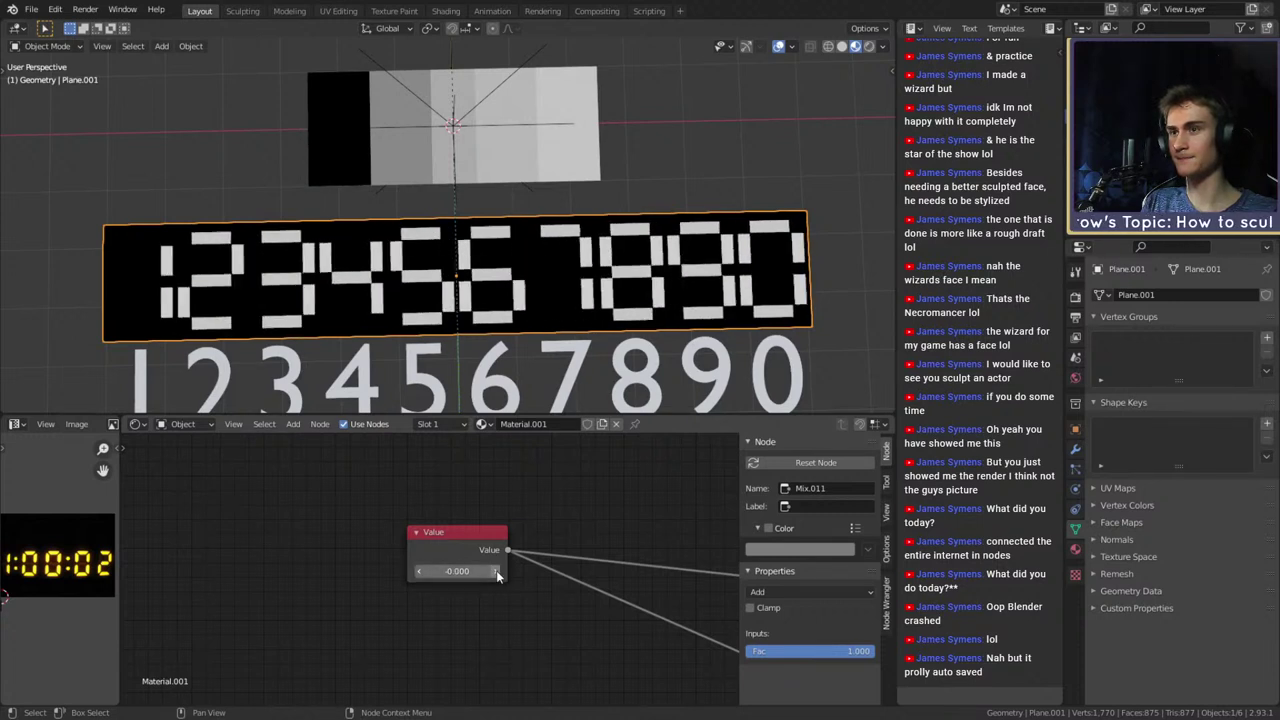
pyautogui.click(496, 571)
pyautogui.click(496, 571)
pyautogui.click(496, 571)
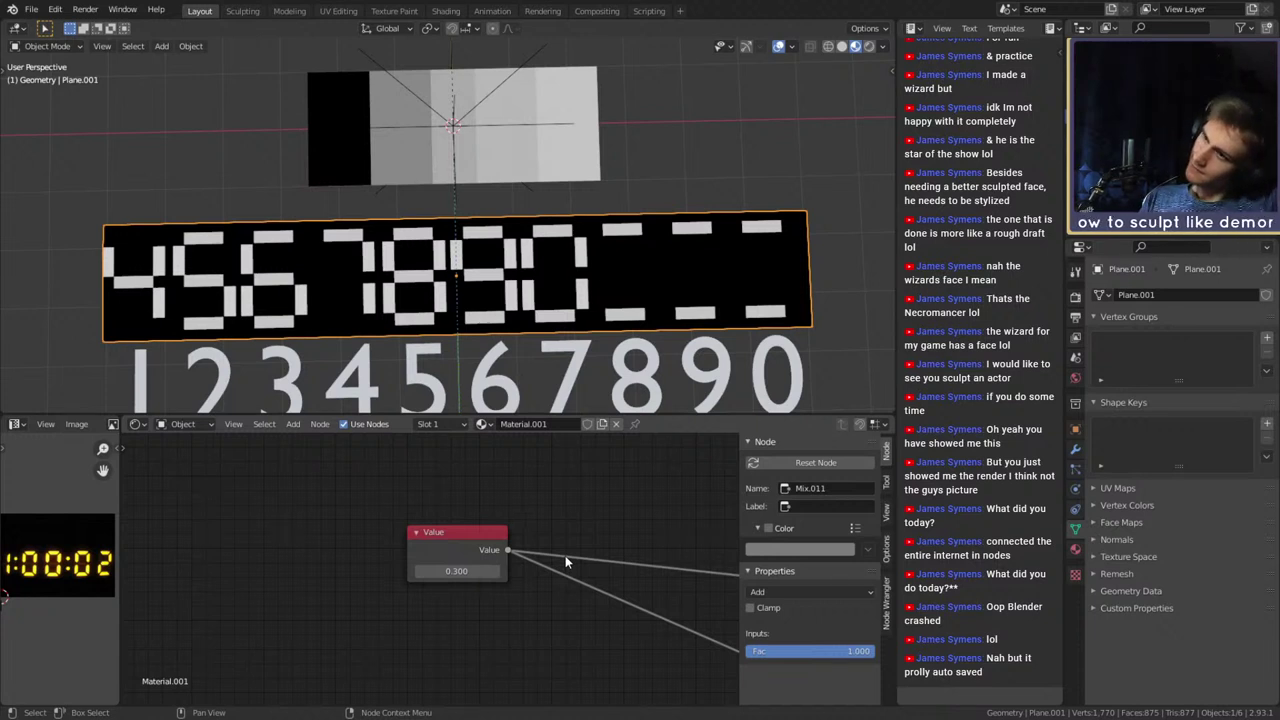
# Inspect the bottom-segment group's lower mask ColorRamp and preview the Multiply node that applies the mask to its Horizontal Lines
pyautogui.scroll(-5, 565, 562)
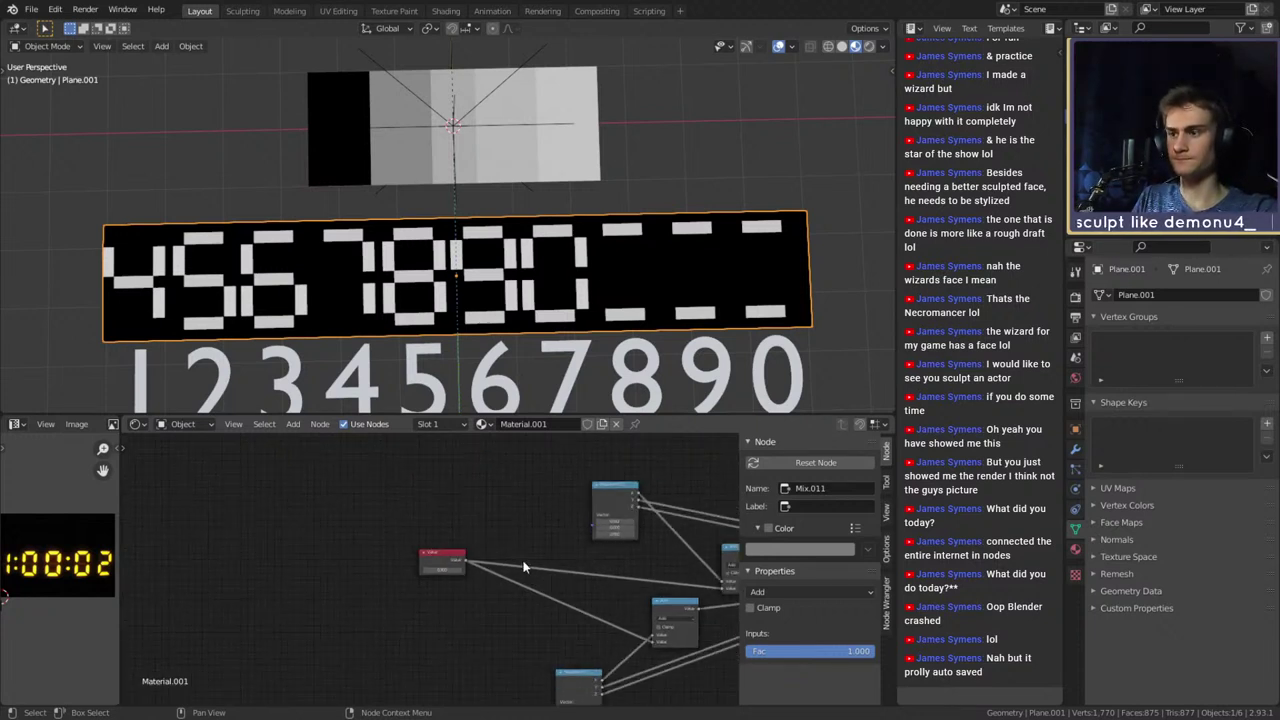
pyautogui.scroll(6, 649, 591)
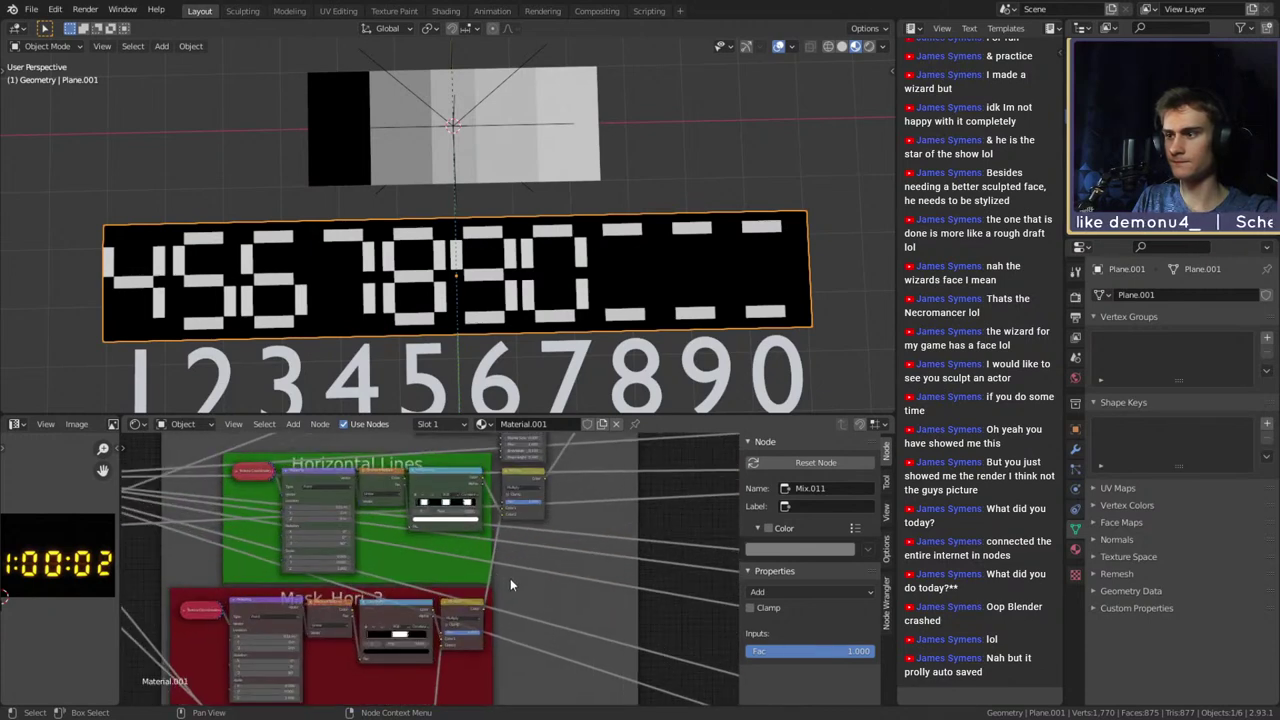
pyautogui.moveTo(590, 562); pyautogui.dragTo(498, 533, button='middle')
pyautogui.keyDown('shift'); pyautogui.scroll(-7, 497, 529); pyautogui.keyUp('shift')
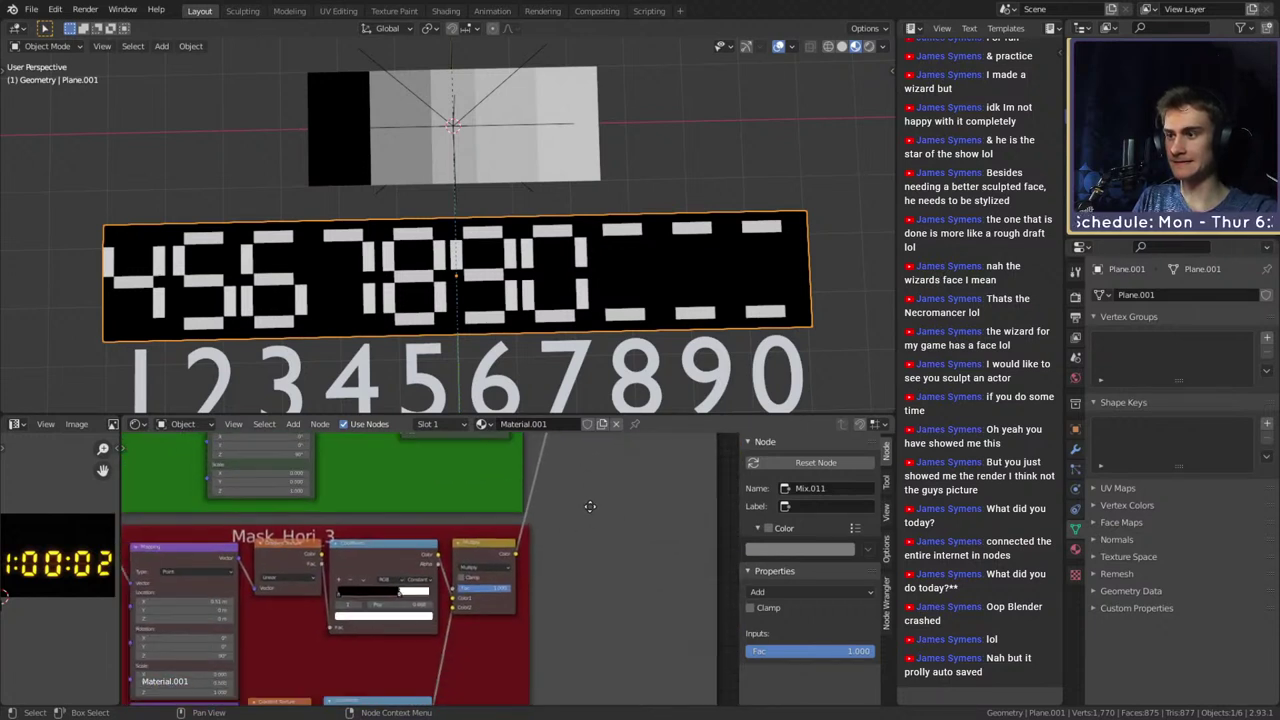
pyautogui.keyDown('shift'); pyautogui.scroll(3, 604, 550); pyautogui.keyUp('shift')
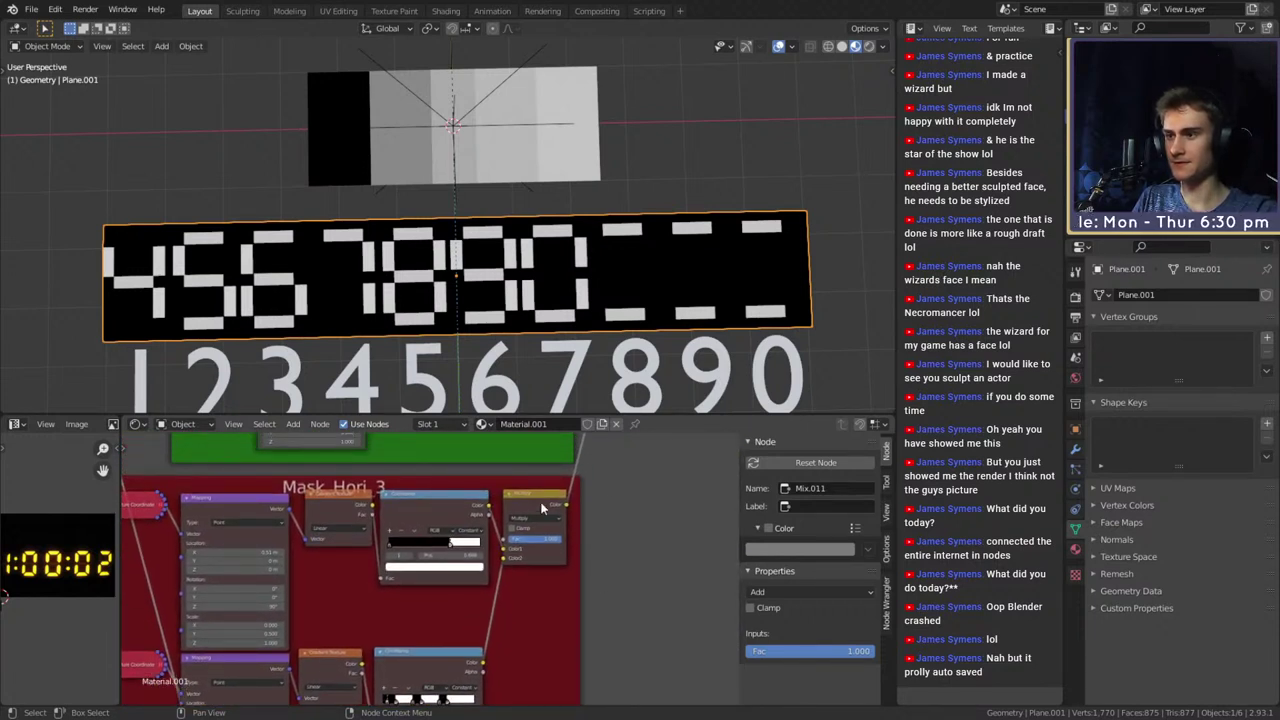
pyautogui.moveTo(532, 633); pyautogui.dragTo(557, 490, button='middle')
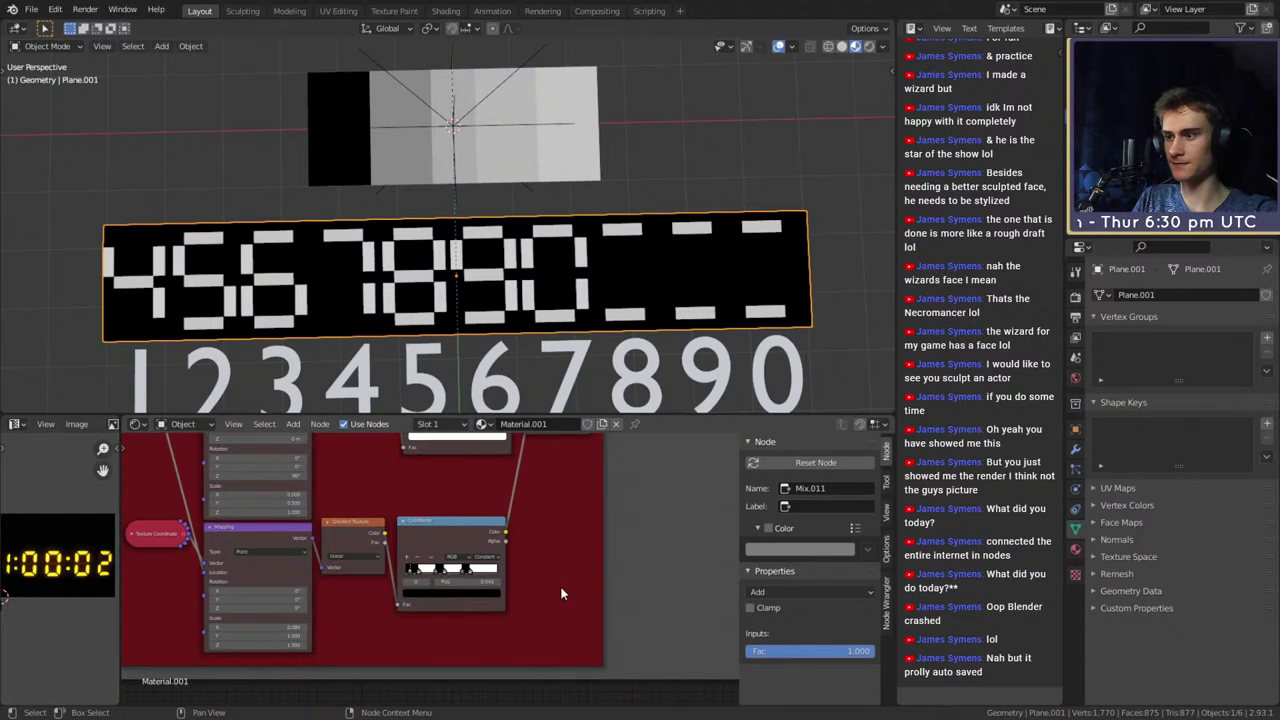
pyautogui.scroll(3, 561, 594)
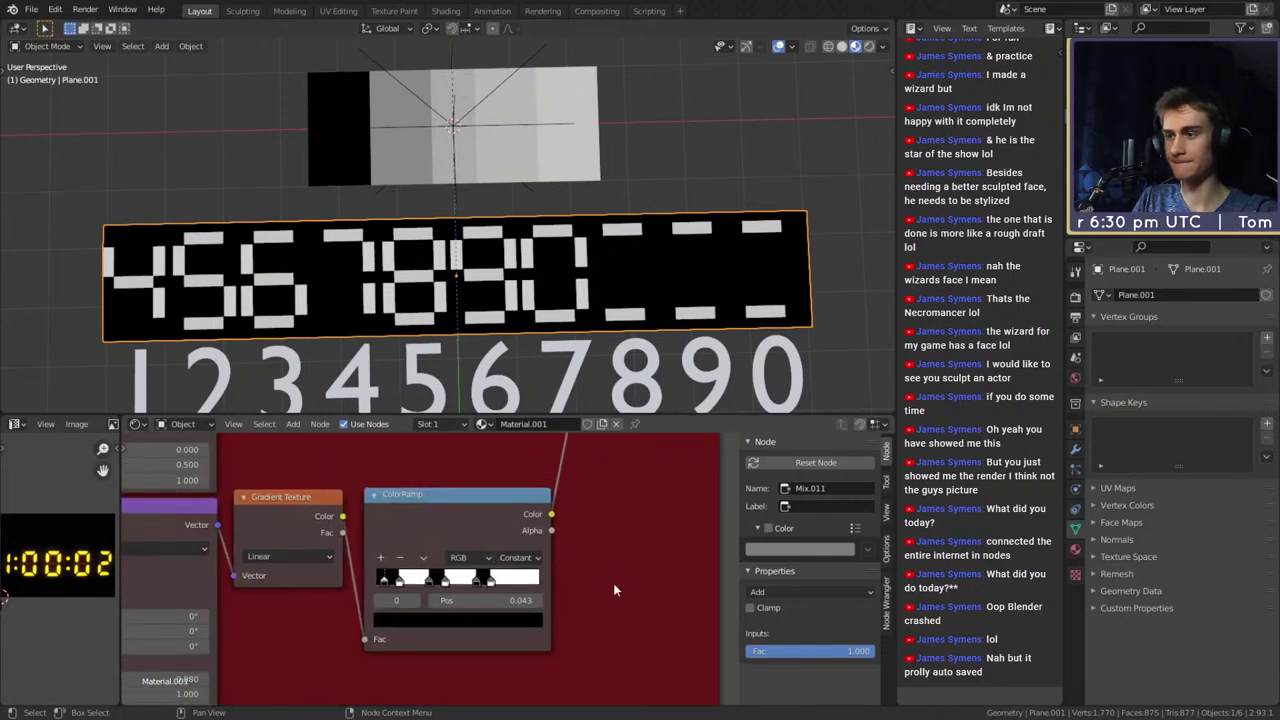
pyautogui.scroll(-5, 609, 577)
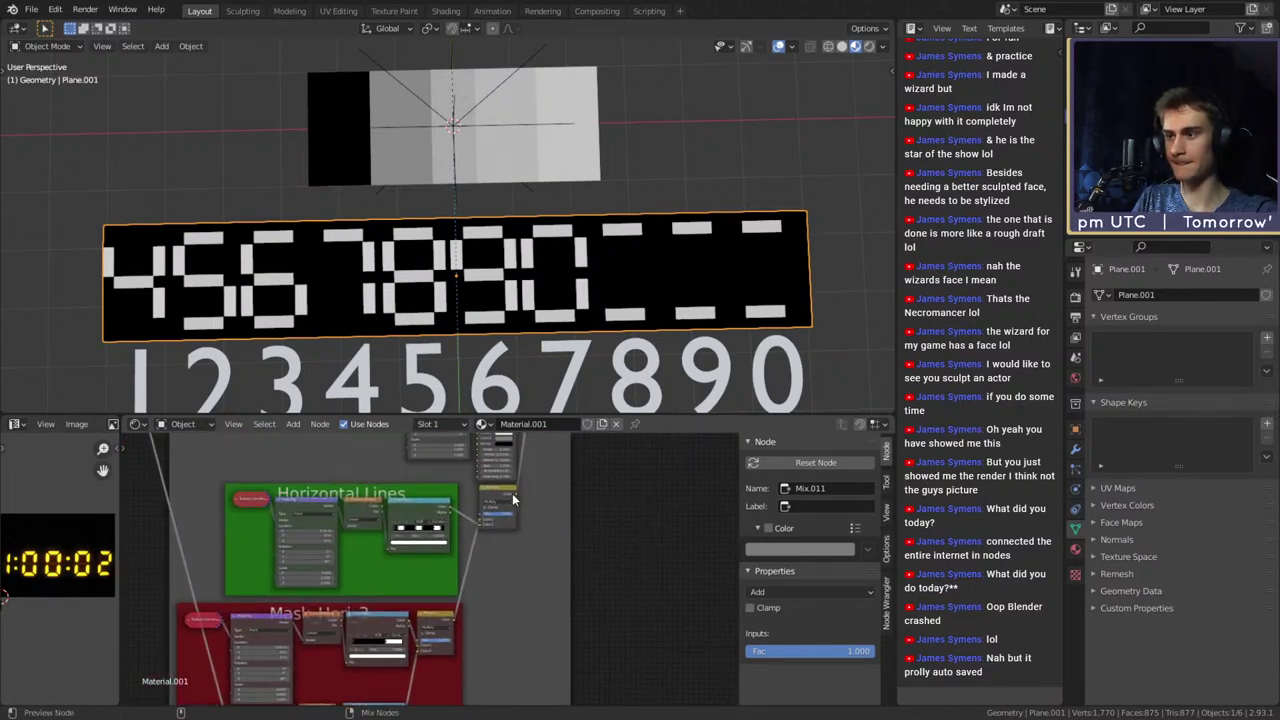
pyautogui.keyDown('ctrl'); pyautogui.keyDown('shift'); pyautogui.click(499, 497); pyautogui.keyUp('shift'); pyautogui.keyUp('ctrl')
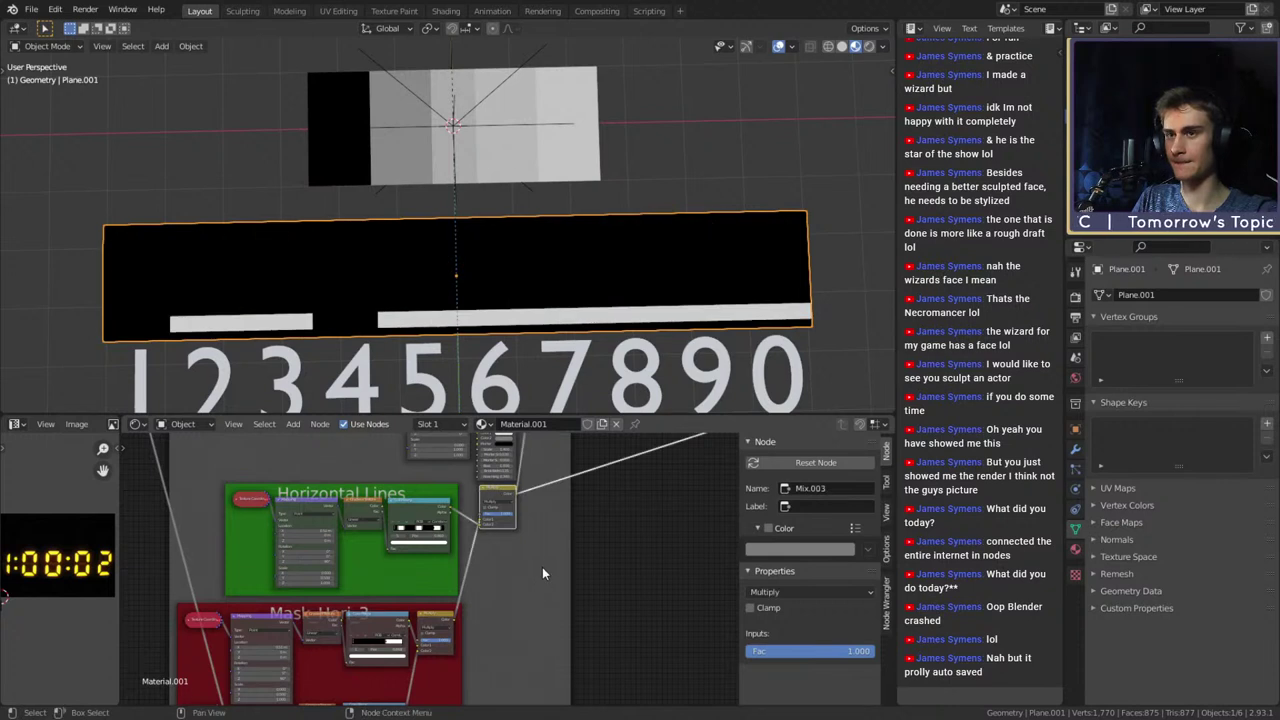
# Preview the last Multiply node of the bottom-segment group, followed by the final Add mix of all segments
pyautogui.moveTo(542, 567); pyautogui.dragTo(504, 626, button='middle')
pyautogui.scroll(-5, 504, 626)
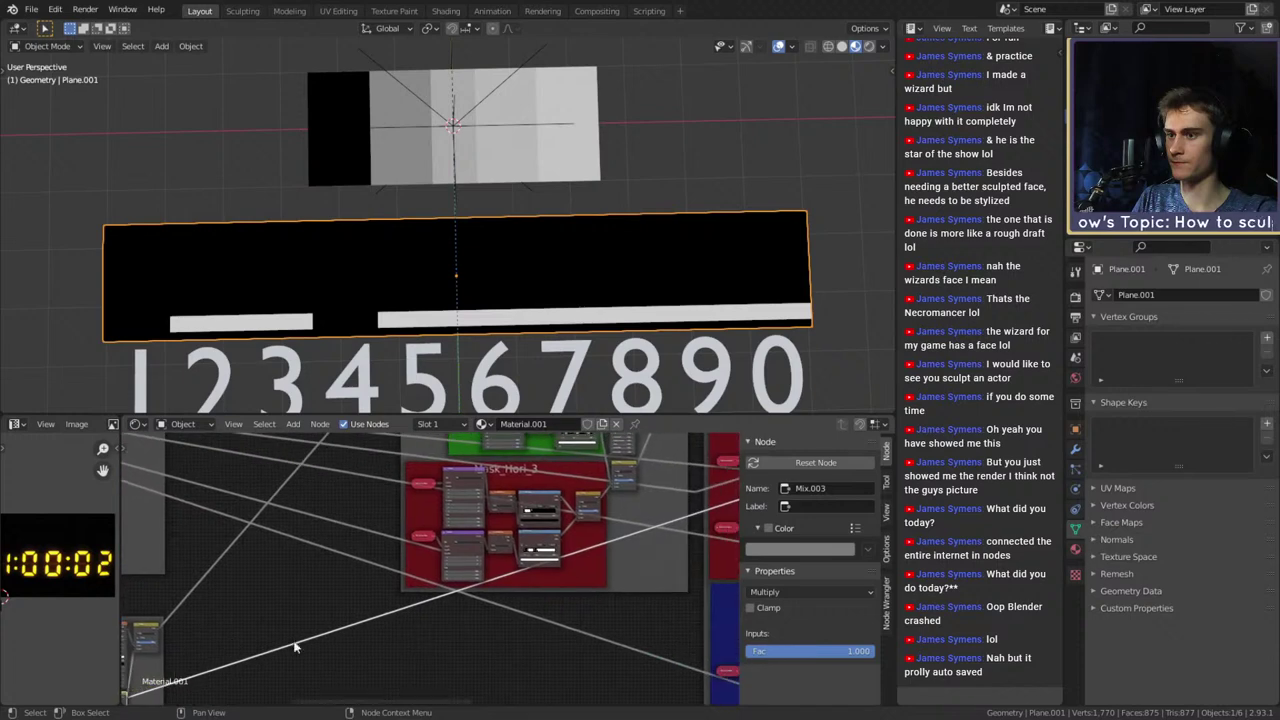
pyautogui.moveTo(409, 640); pyautogui.dragTo(637, 591, button='middle')
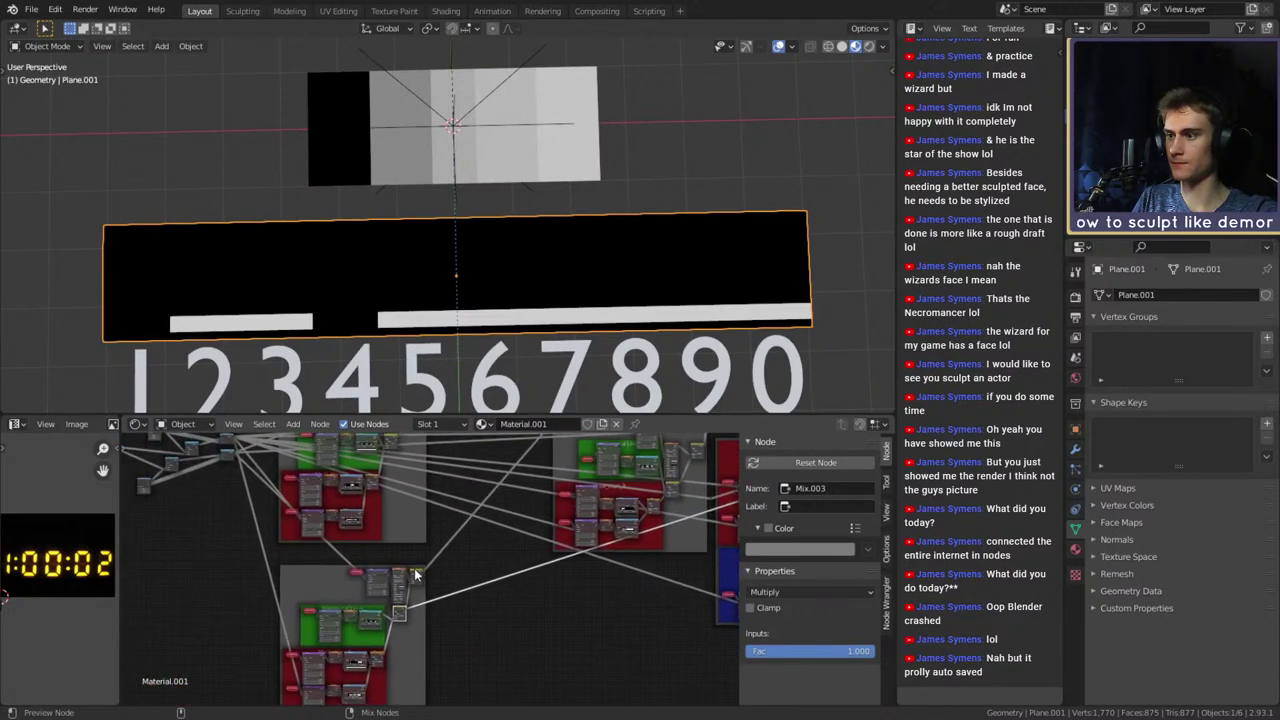
pyautogui.keyDown('ctrl'); pyautogui.keyDown('shift'); pyautogui.click(416, 574); pyautogui.keyUp('shift'); pyautogui.keyUp('ctrl')
pyautogui.scroll(-5, 475, 591)
pyautogui.moveTo(691, 533); pyautogui.dragTo(735, 455, button='middle')
pyautogui.keyDown('ctrl'); pyautogui.keyDown('shift'); pyautogui.click(597, 500); pyautogui.keyUp('shift'); pyautogui.keyUp('ctrl')
# Add a black stop to the lower ColorRamp in the bottom-segment group's Mask_Hori_3 frame and move it to the ramp's far end
pyautogui.scroll(4, 433, 598)
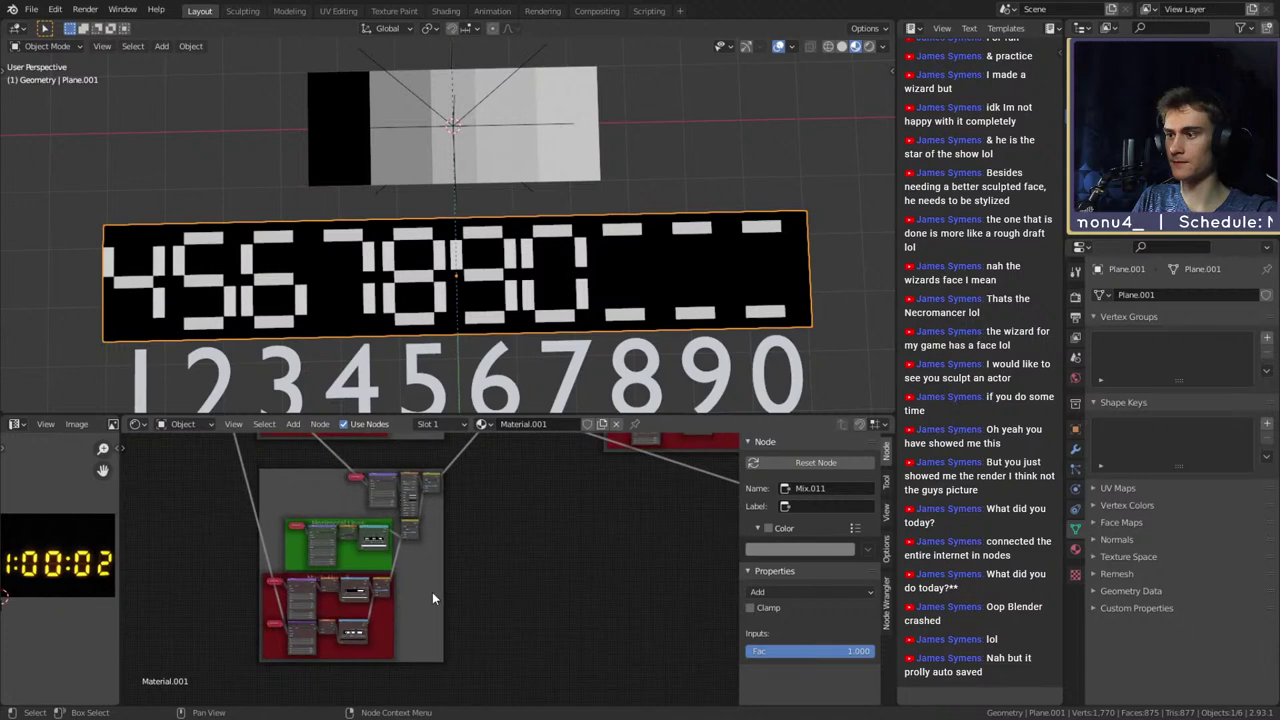
pyautogui.scroll(8, 432, 598)
pyautogui.moveTo(505, 538); pyautogui.dragTo(552, 540, button='middle')
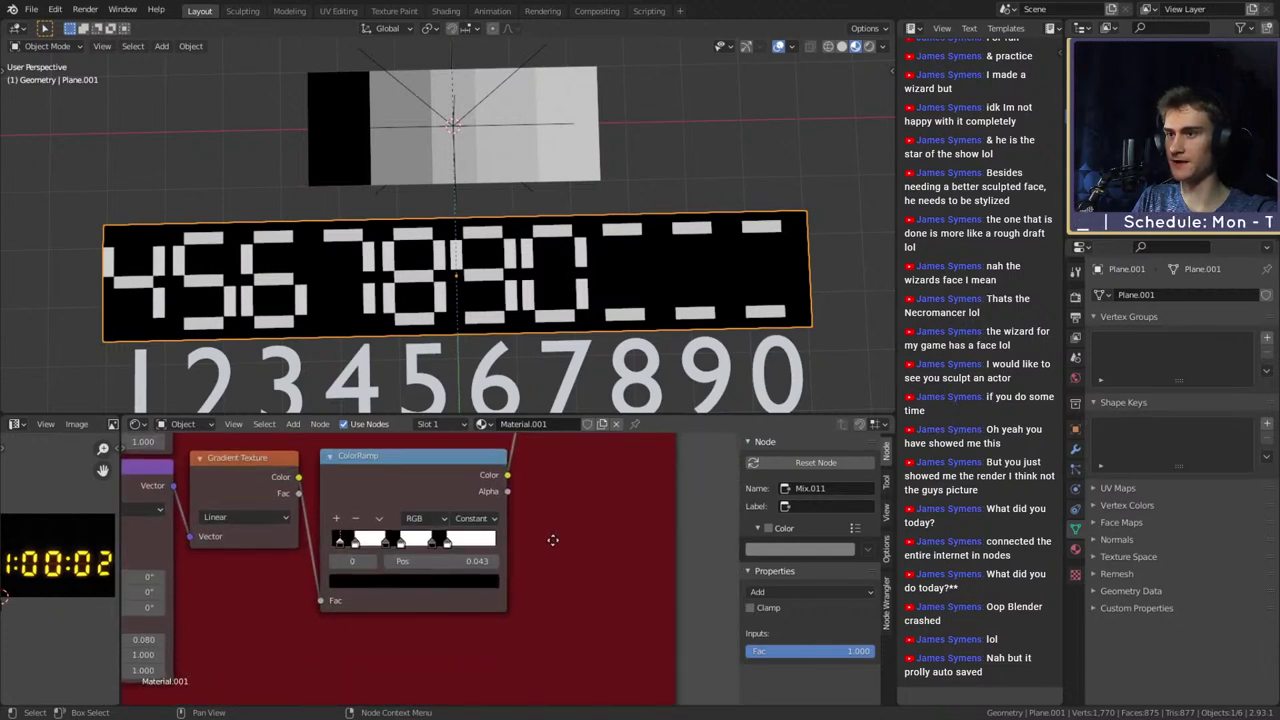
pyautogui.scroll(2, 552, 540)
pyautogui.click(271, 541)
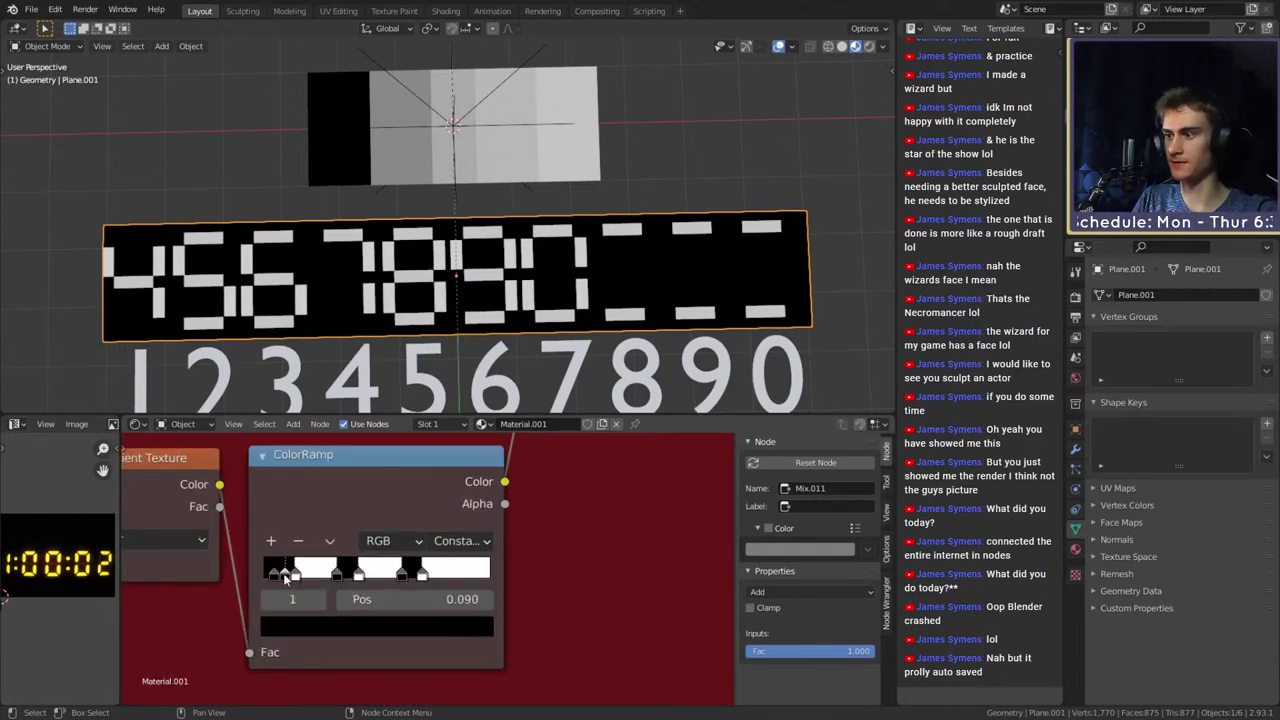
pyautogui.moveTo(285, 573); pyautogui.dragTo(520, 584)
pyautogui.scroll(-7, 535, 575)
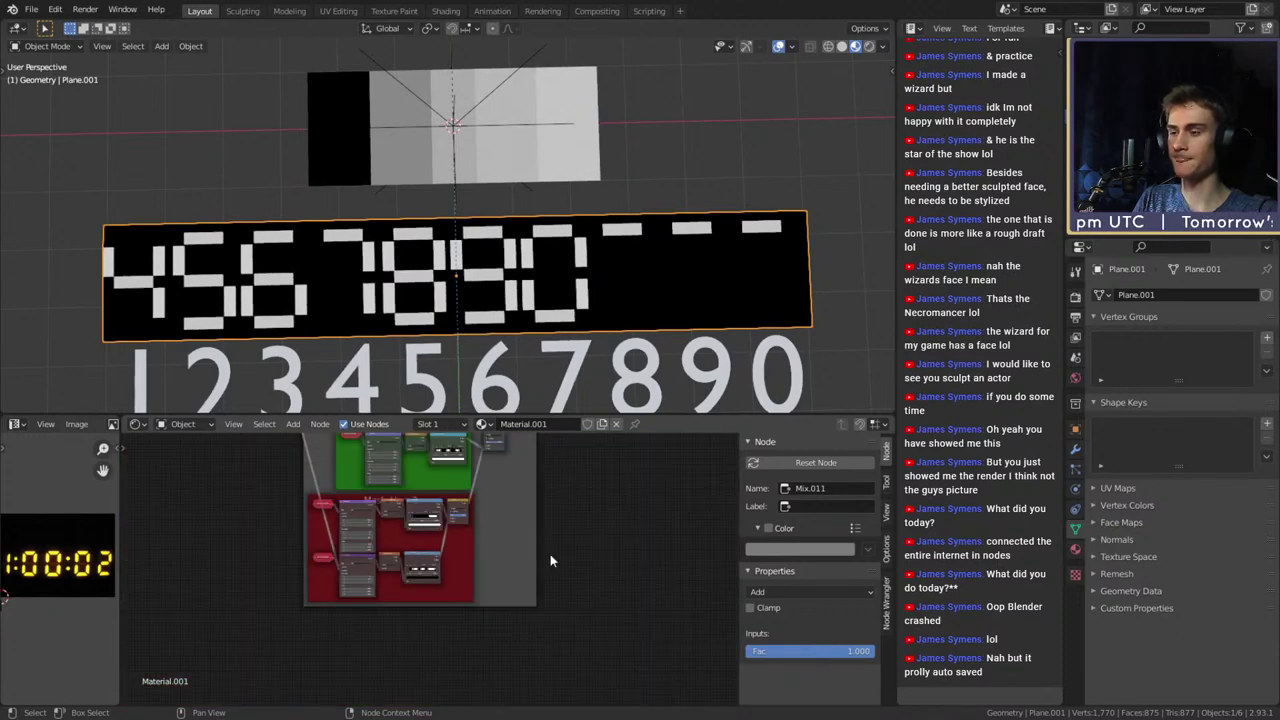
# Preview the last Multiply node of the group that builds the middle horizontal digit segments
pyautogui.moveTo(550, 554); pyautogui.dragTo(521, 556, button='middle')
pyautogui.scroll(-4, 537, 570)
pyautogui.moveTo(520, 570); pyautogui.dragTo(463, 676, button='middle')
pyautogui.scroll(7, 497, 583)
pyautogui.moveTo(478, 572); pyautogui.dragTo(508, 548, button='middle')
pyautogui.scroll(2, 495, 535)
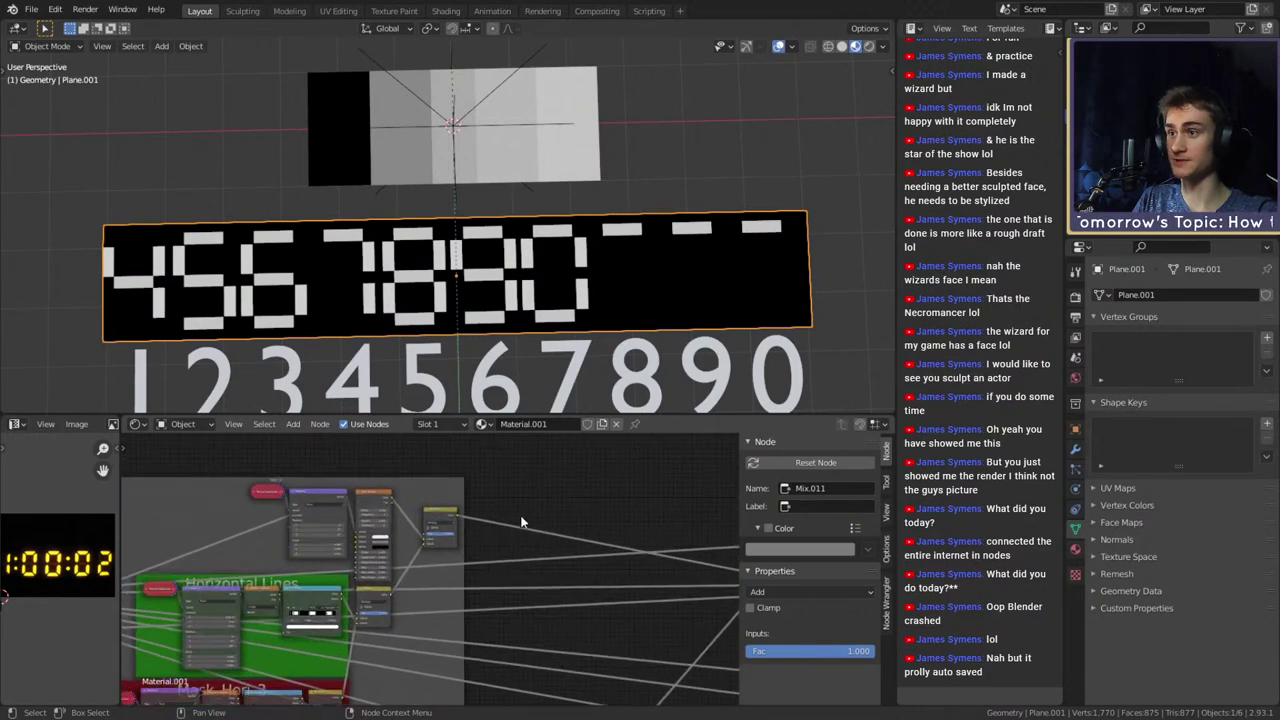
pyautogui.keyDown('ctrl'); pyautogui.keyDown('shift'); pyautogui.click(442, 508); pyautogui.keyUp('shift'); pyautogui.keyUp('ctrl')
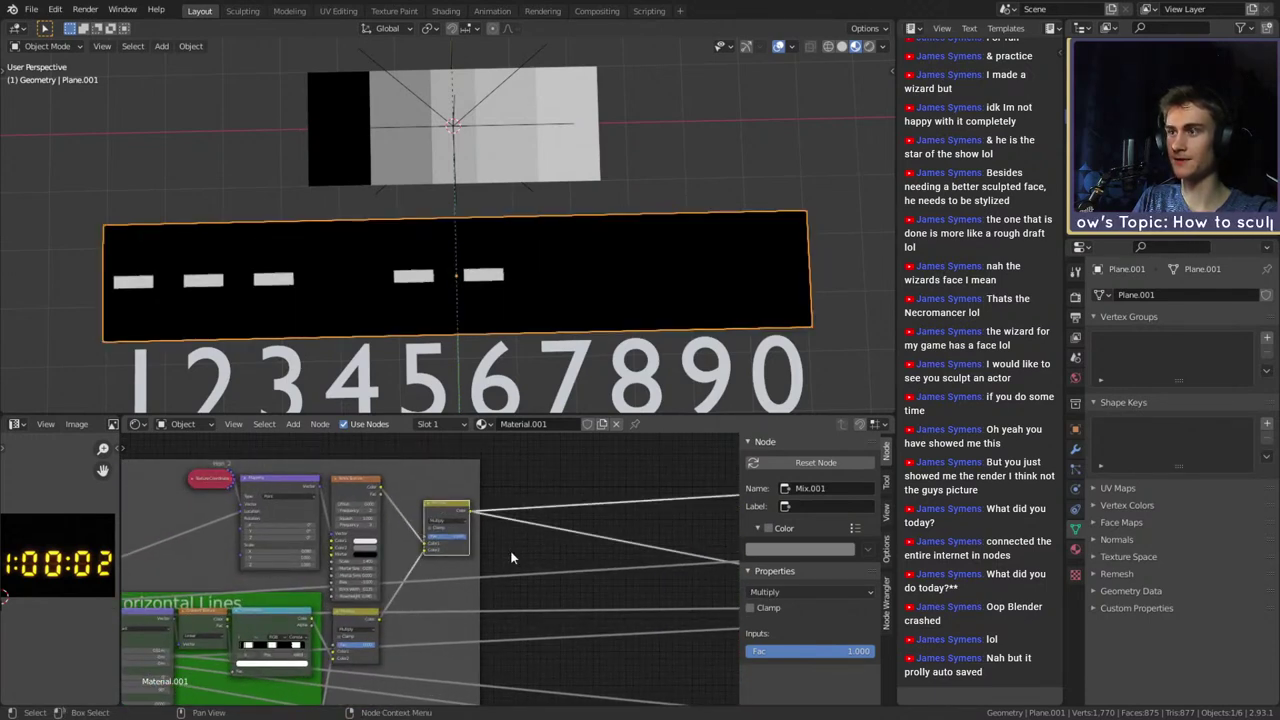
# Reposition the Add mix node joining the horizontal segment groups and preview the last Multiply node of the top-segment group
pyautogui.scroll(-5, 512, 557)
pyautogui.moveTo(580, 580); pyautogui.dragTo(246, 522, button='middle')
pyautogui.moveTo(354, 502); pyautogui.dragTo(286, 512)
pyautogui.scroll(4, 606, 548)
pyautogui.moveTo(606, 548); pyautogui.dragTo(487, 504, button='middle')
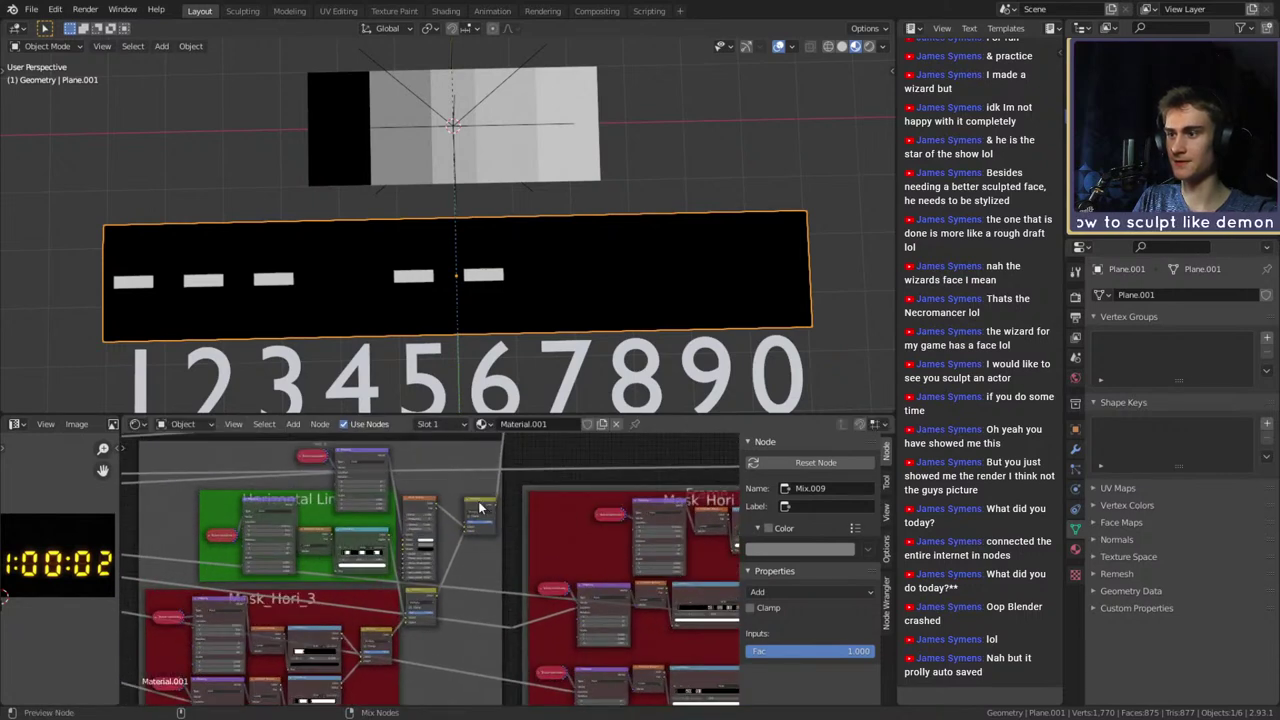
pyautogui.keyDown('ctrl'); pyautogui.keyDown('shift'); pyautogui.click(480, 508); pyautogui.keyUp('shift'); pyautogui.keyUp('ctrl')
# Look over the top-segment and vertical mask frames and return the preview to the final Add mix node
pyautogui.scroll(-7, 522, 493)
pyautogui.moveTo(458, 645); pyautogui.dragTo(415, 652, button='middle')
pyautogui.scroll(9, 456, 602)
pyautogui.scroll(5, 454, 604)
pyautogui.scroll(-9, 503, 599)
pyautogui.moveTo(590, 570); pyautogui.dragTo(508, 605, button='middle')
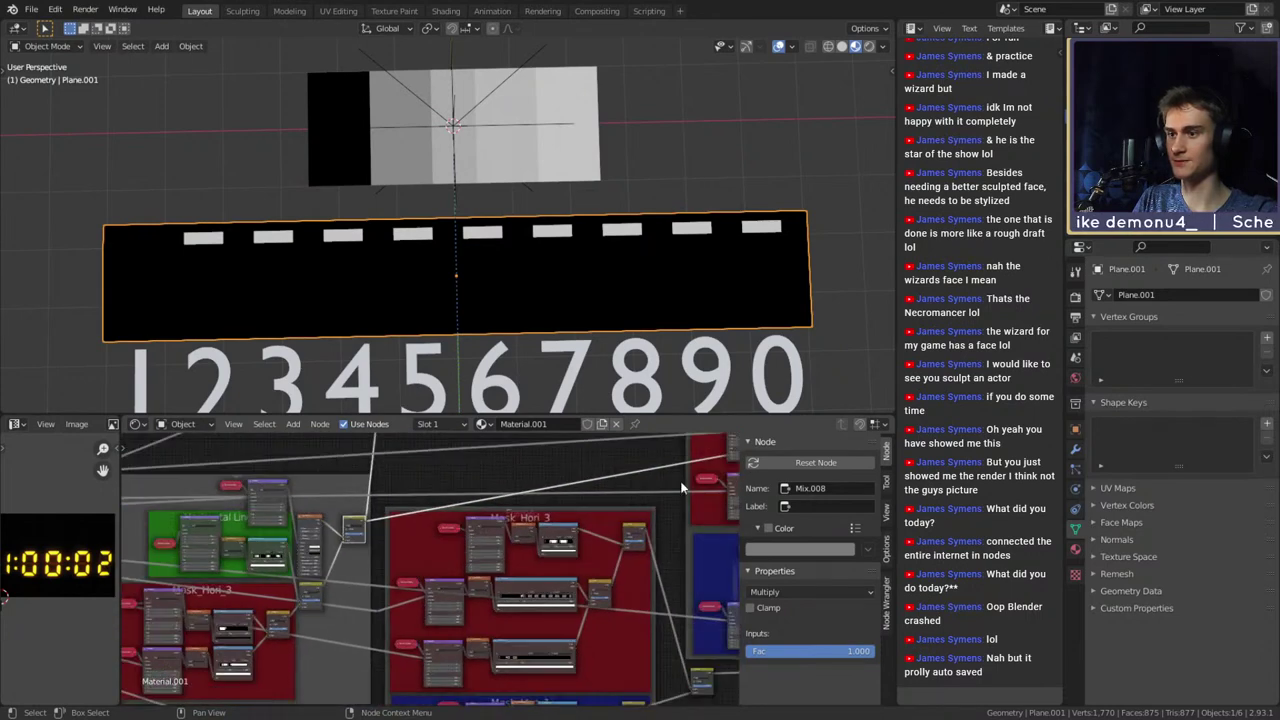
pyautogui.moveTo(682, 488); pyautogui.dragTo(492, 563, button='middle')
pyautogui.moveTo(725, 470); pyautogui.dragTo(495, 562, button='middle')
pyautogui.scroll(-7, 605, 520)
pyautogui.moveTo(607, 531); pyautogui.dragTo(672, 491, button='middle')
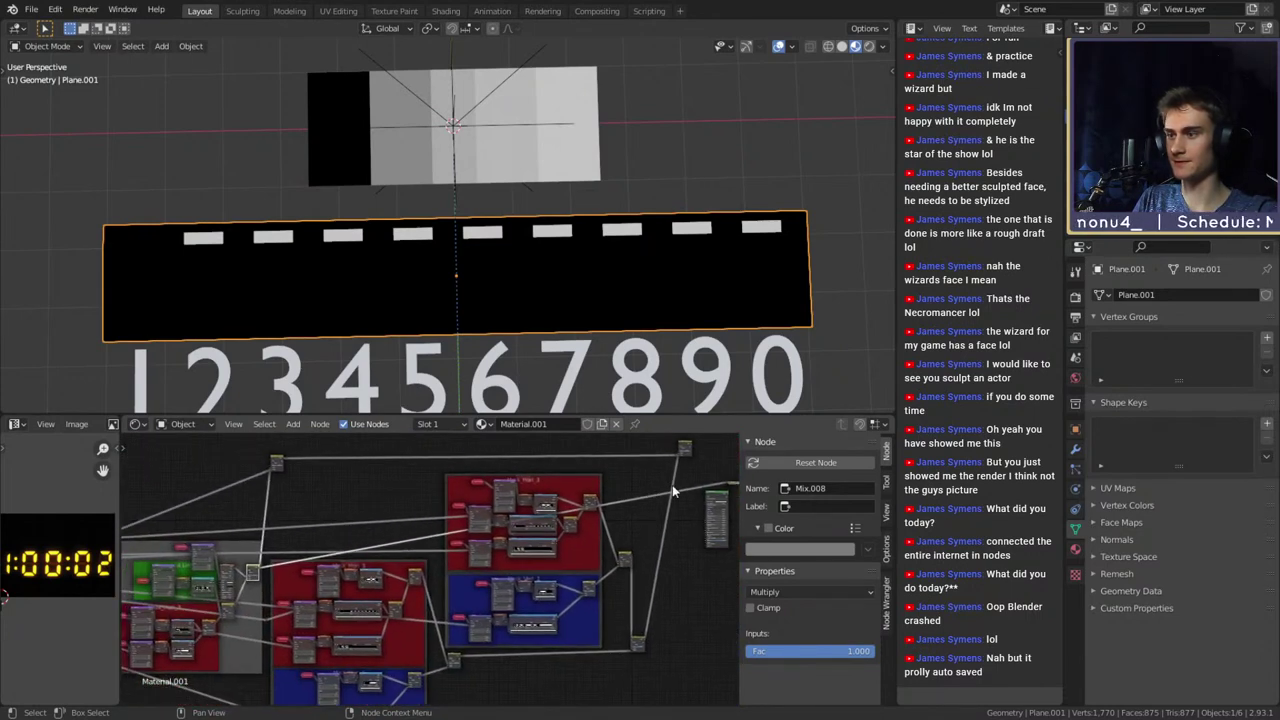
pyautogui.keyDown('ctrl'); pyautogui.keyDown('shift'); pyautogui.click(685, 450); pyautogui.keyUp('shift'); pyautogui.keyUp('ctrl')
# Add a black stop to the lower ColorRamp in the top-segment group's Mask_Hori_3 frame and move it to position 1.000
pyautogui.scroll(5, 528, 585)
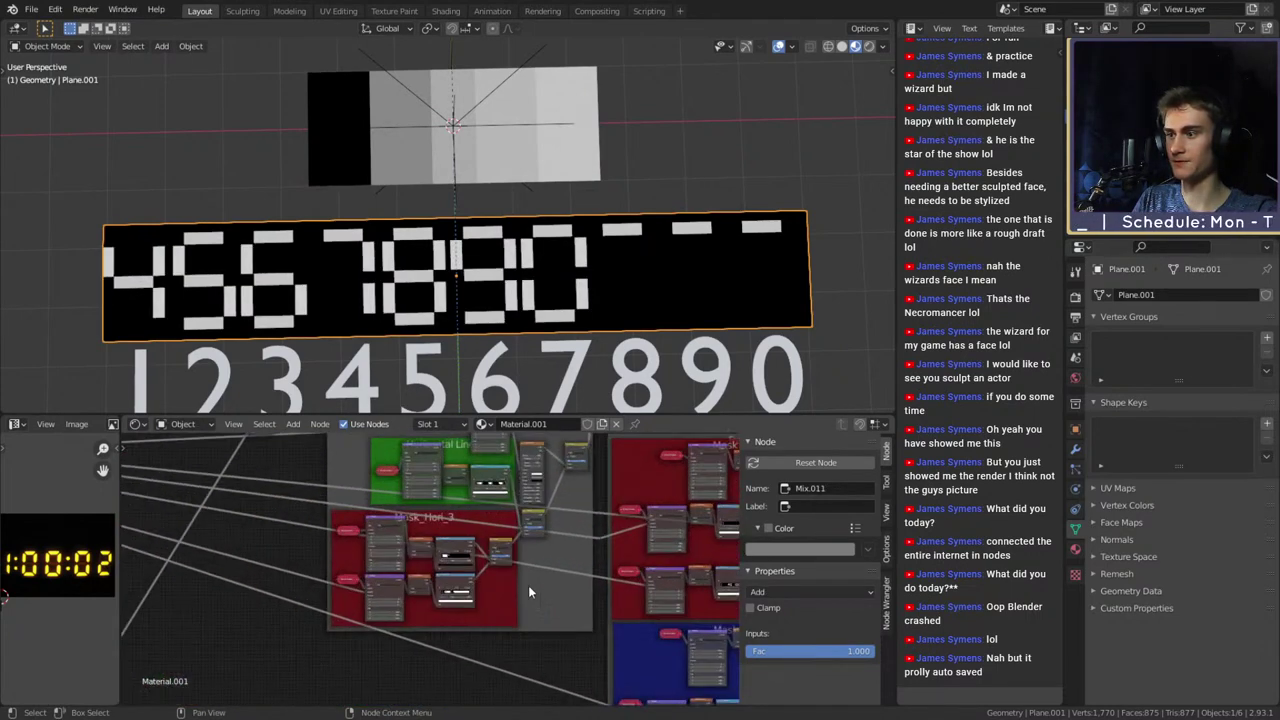
pyautogui.scroll(2, 580, 615)
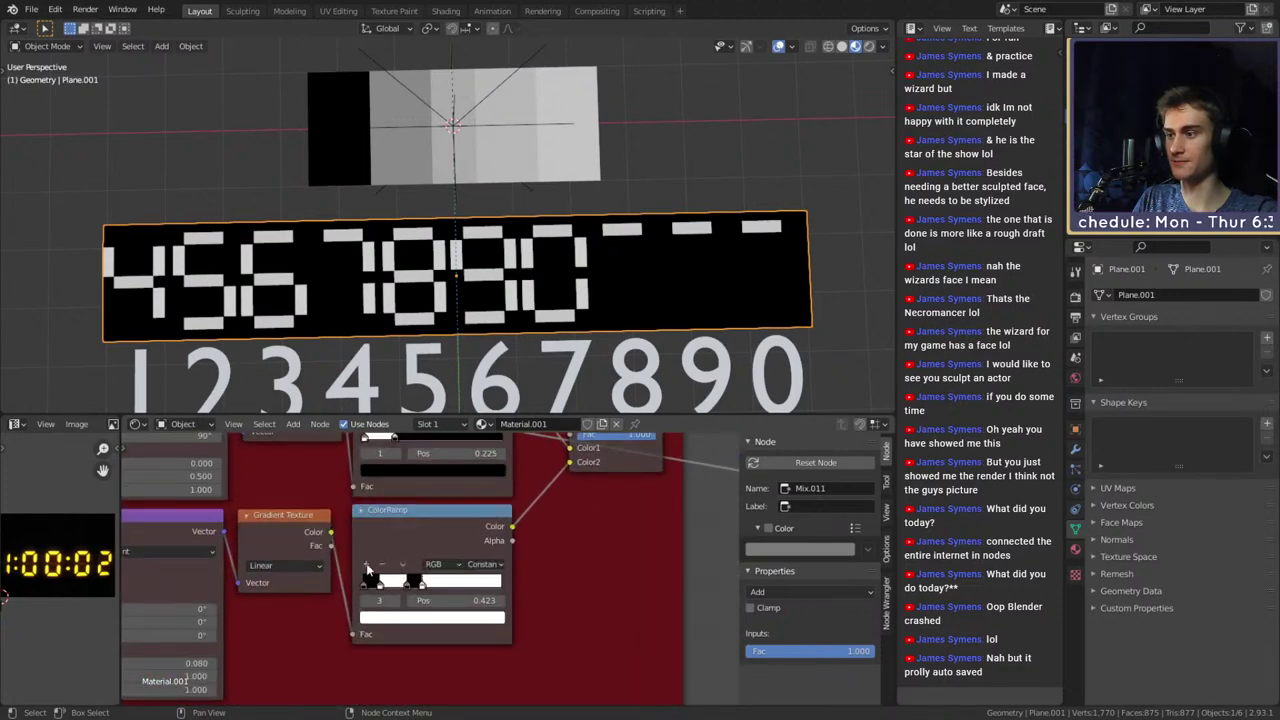
pyautogui.click(405, 584)
pyautogui.moveTo(415, 592); pyautogui.dragTo(558, 584)
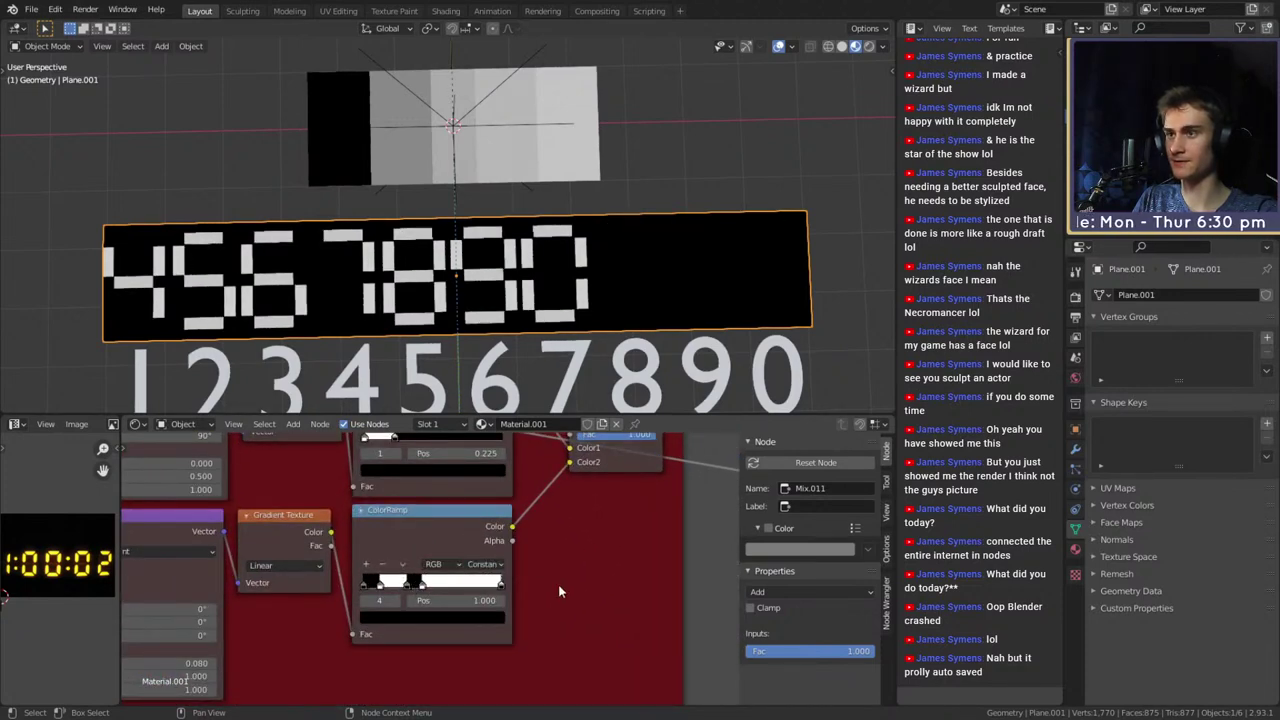
pyautogui.scroll(-5, 542, 313)
# View the whole digit strip against the reference numbers and save the file
pyautogui.scroll(5, 542, 313)
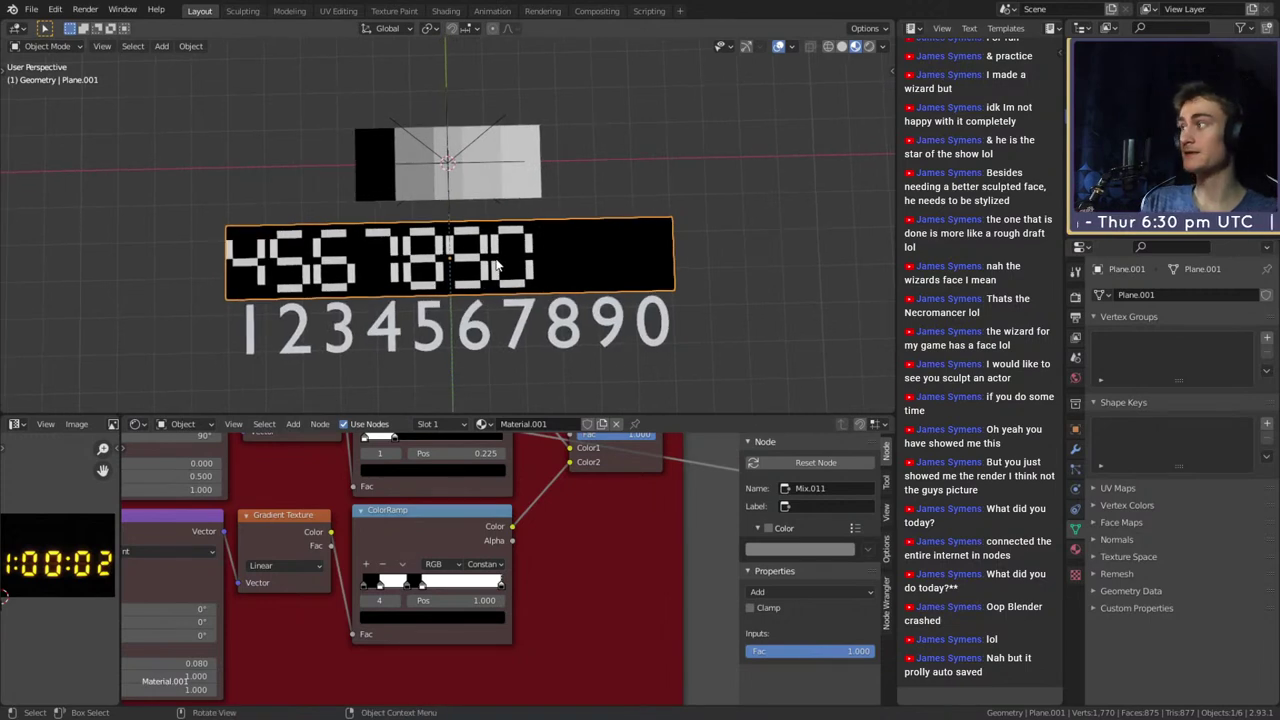
pyautogui.scroll(-5, 522, 606)
pyautogui.scroll(-4, 522, 606)
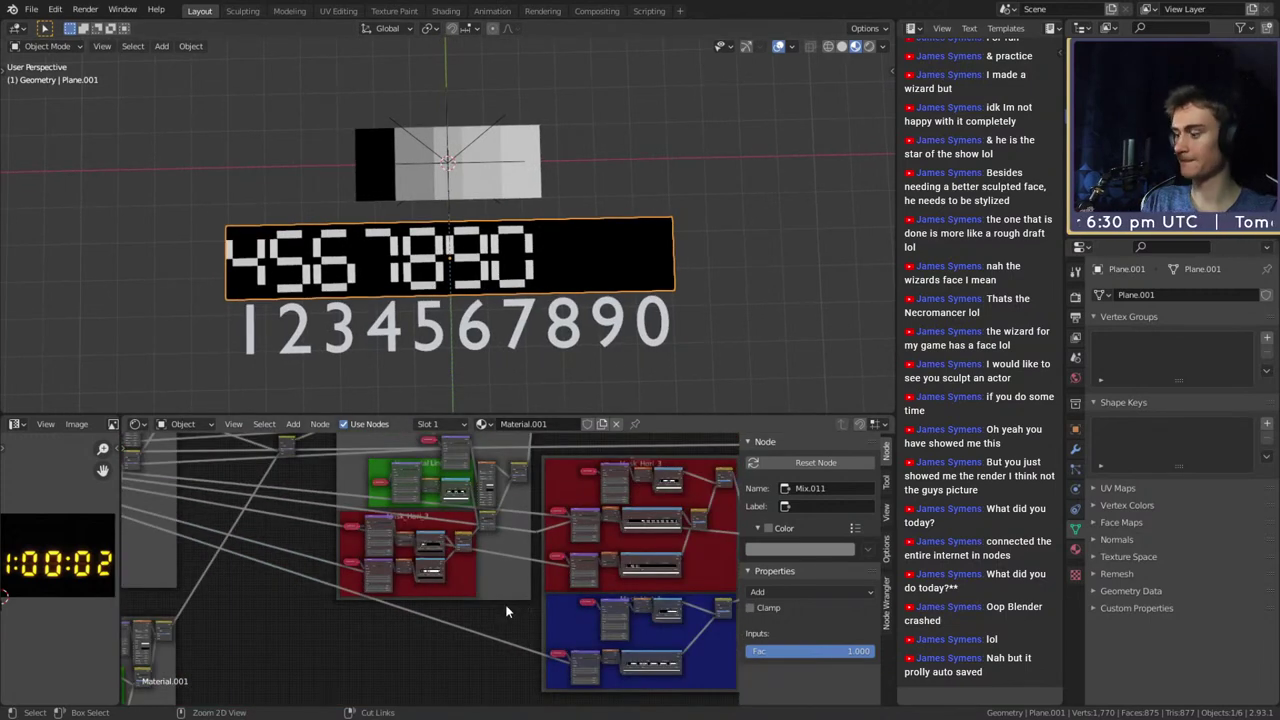
pyautogui.hotkey('ctrl', 's')
# Move the Value node slightly farther away from the Add math nodes it feeds
pyautogui.moveTo(323, 609); pyautogui.dragTo(535, 628, button='middle')
pyautogui.moveTo(180, 605); pyautogui.dragTo(517, 628, button='middle')
pyautogui.scroll(5, 482, 617)
pyautogui.scroll(3, 553, 630)
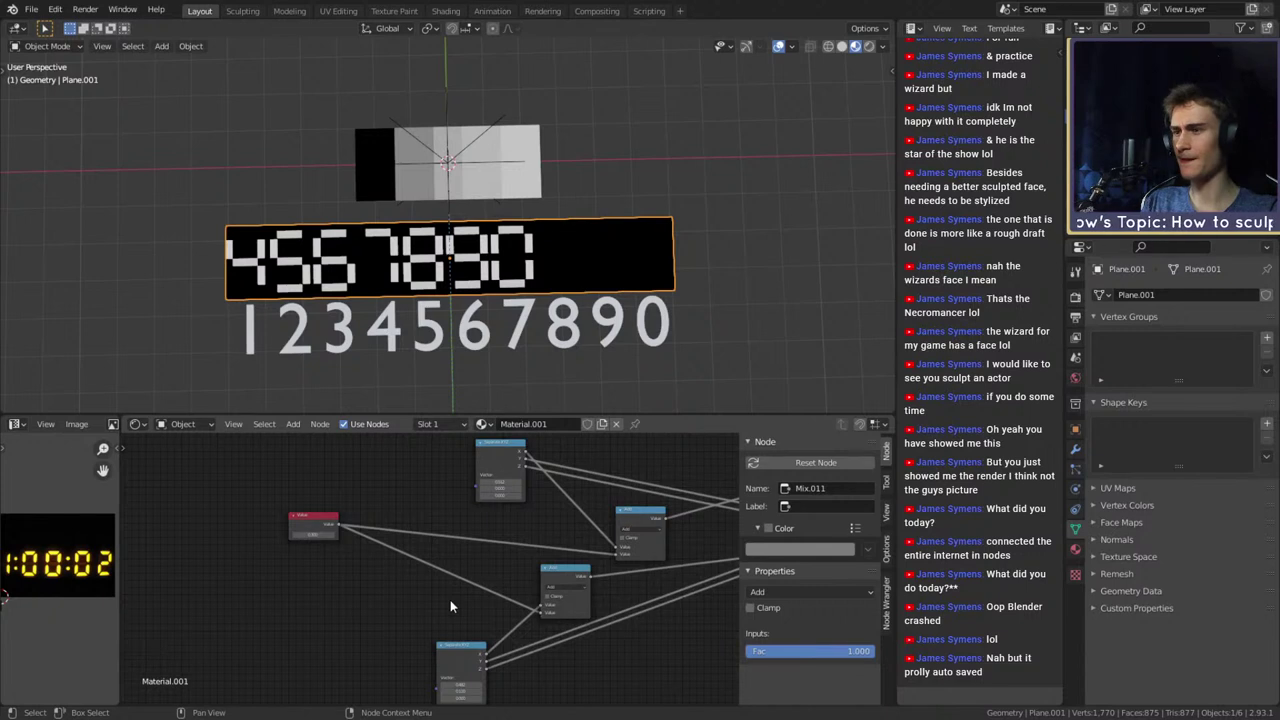
pyautogui.moveTo(311, 526); pyautogui.dragTo(284, 528)
pyautogui.scroll(6, 338, 557)
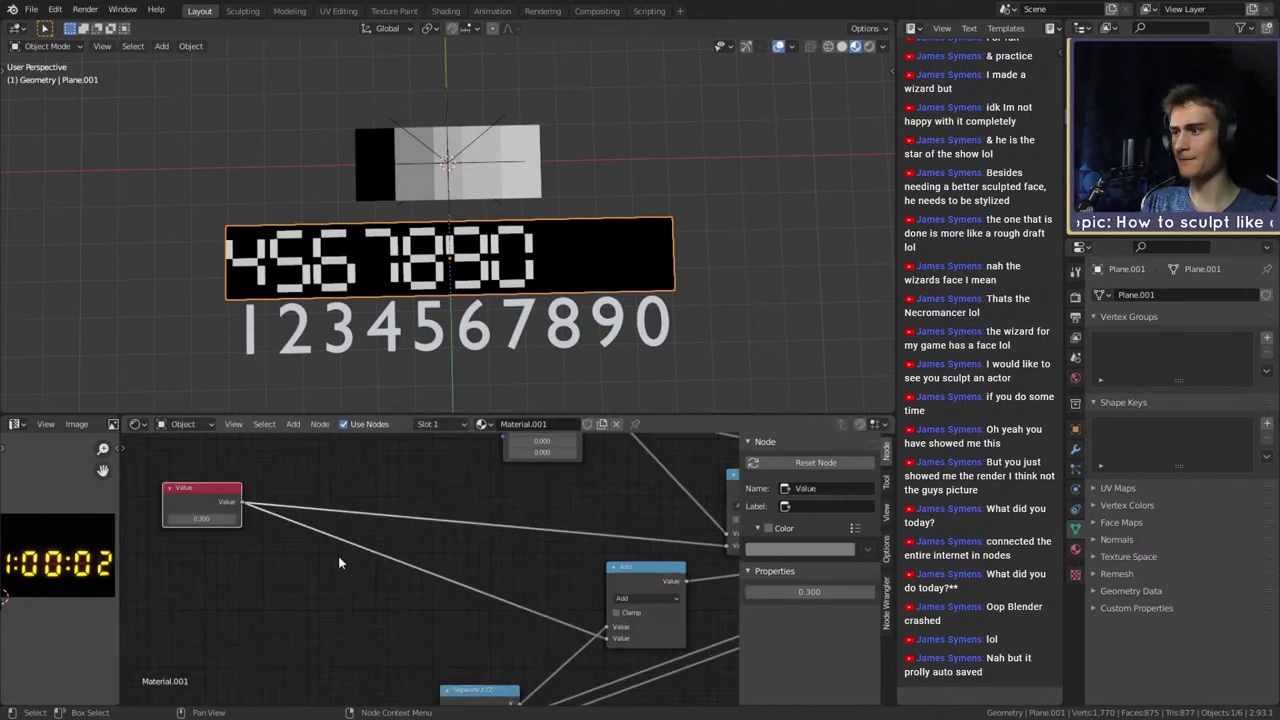
# Save the digital clock shader file
pyautogui.moveTo(338, 556); pyautogui.dragTo(216, 551, button='middle')
pyautogui.click(32, 9)
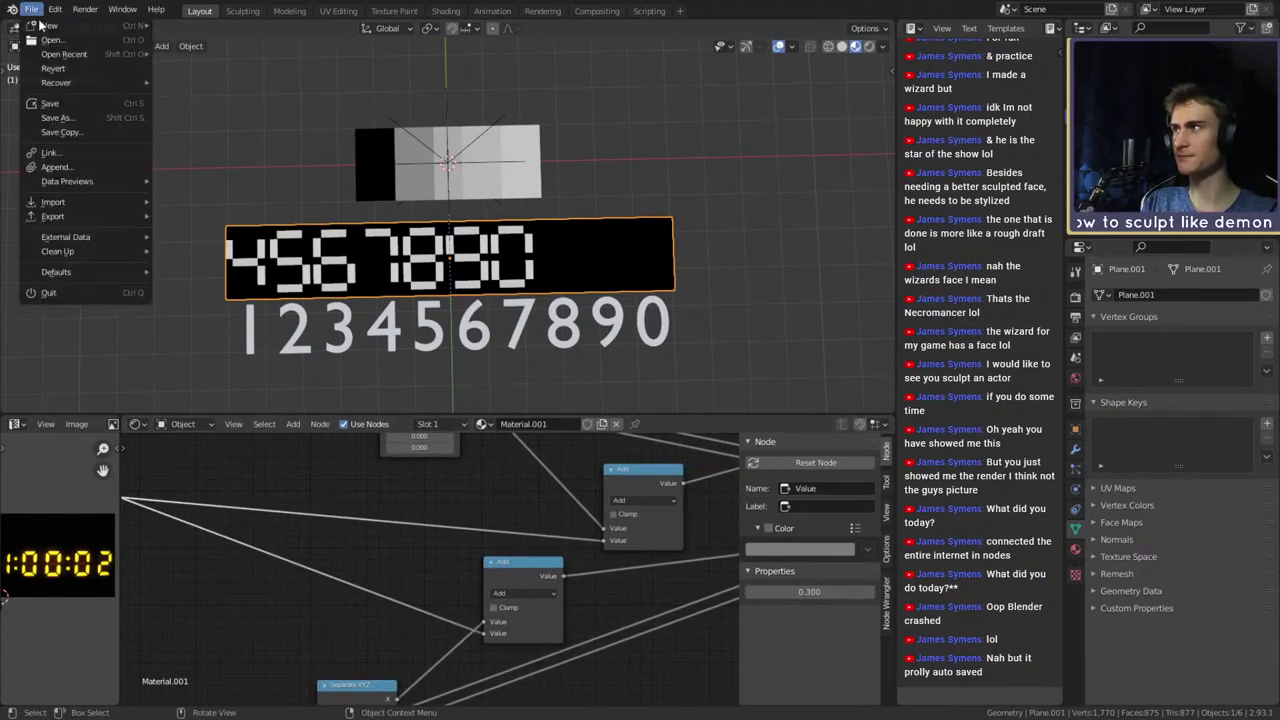
pyautogui.click(49, 103)
# Insert a Math node set to Multiply after the Value node and feed its result into both Add nodes
pyautogui.moveTo(367, 489); pyautogui.dragTo(476, 523, button='middle')
pyautogui.hotkey('shift', 'a')
pyautogui.moveTo(345, 486)
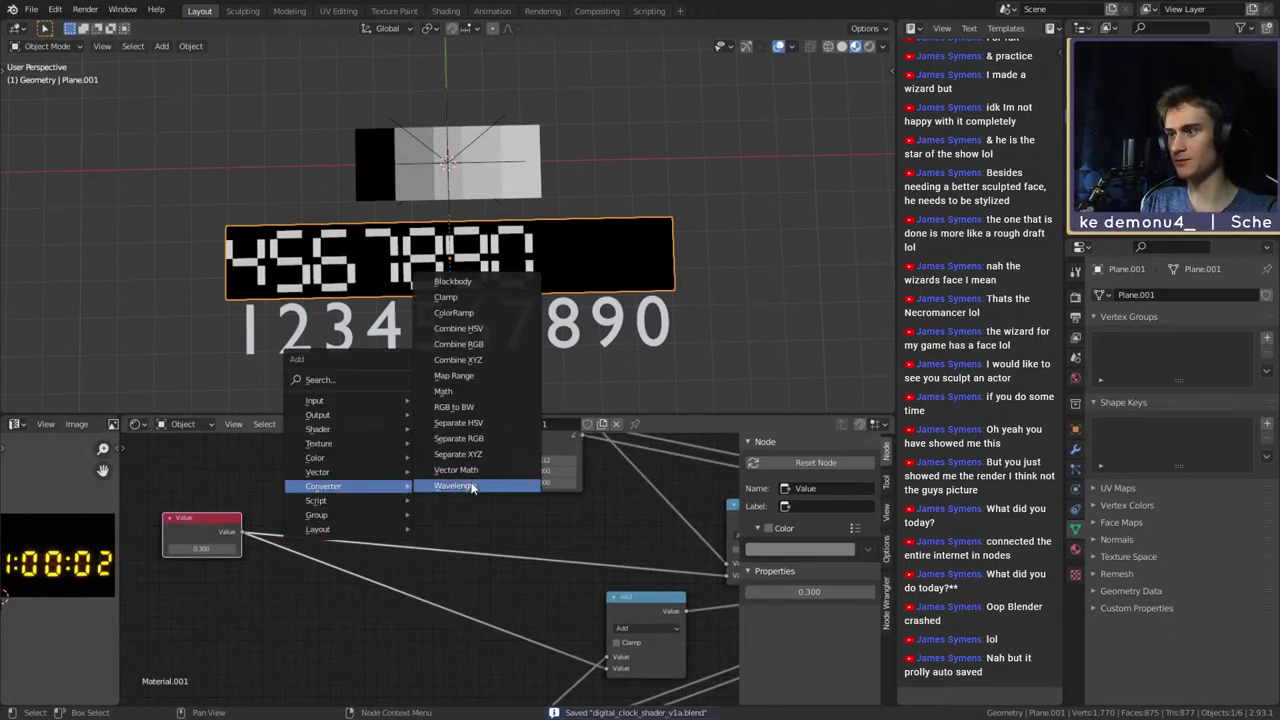
pyautogui.click(461, 393)
pyautogui.click(325, 530)
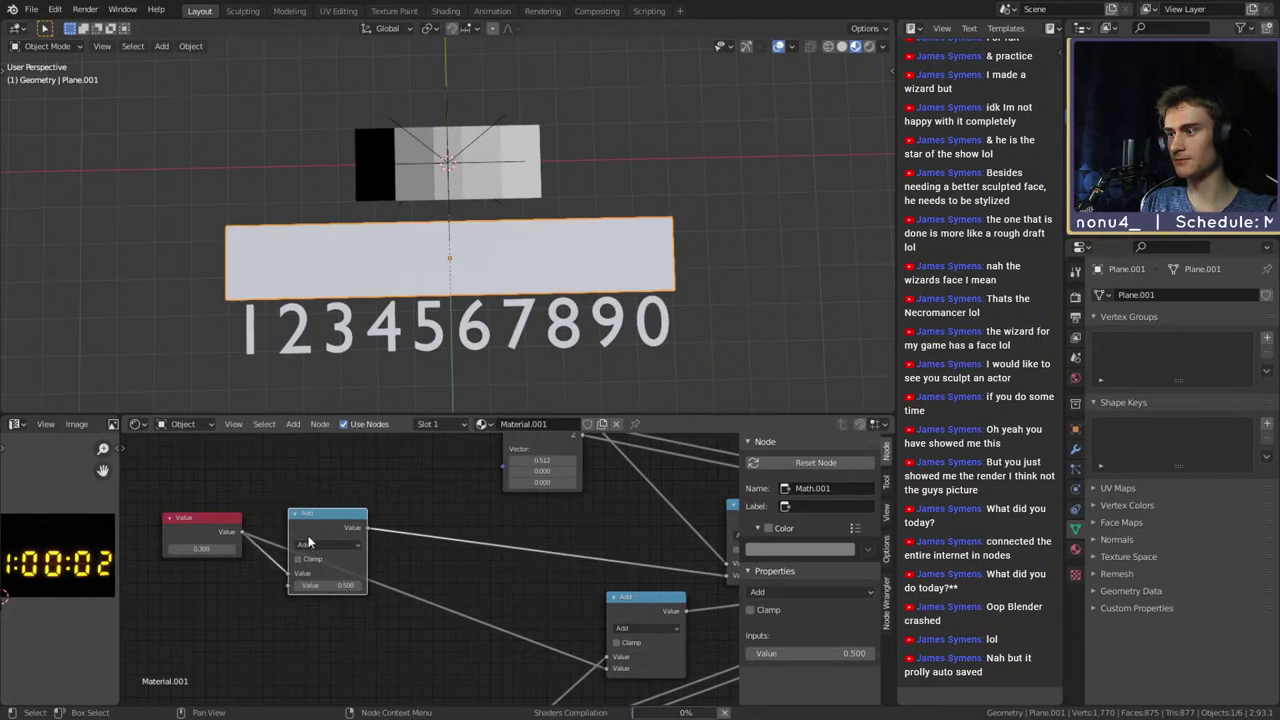
pyautogui.click(328, 545)
pyautogui.click(322, 427)
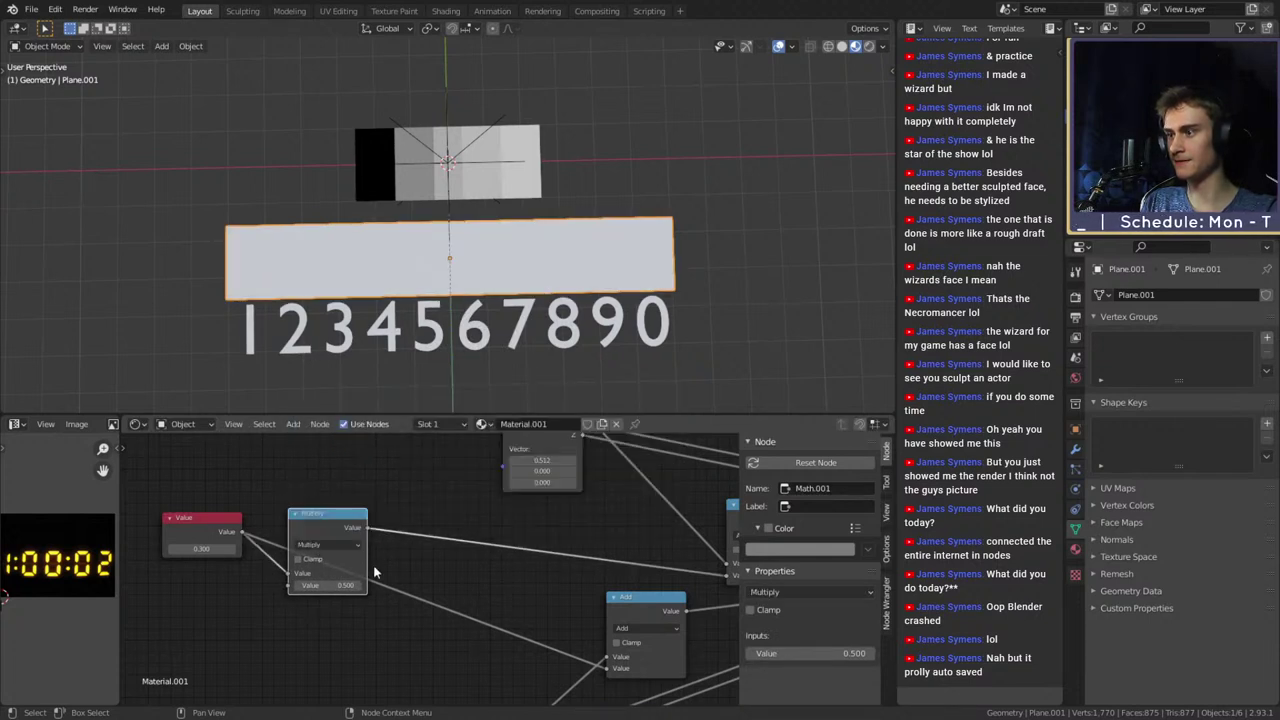
pyautogui.moveTo(370, 533); pyautogui.dragTo(358, 597)
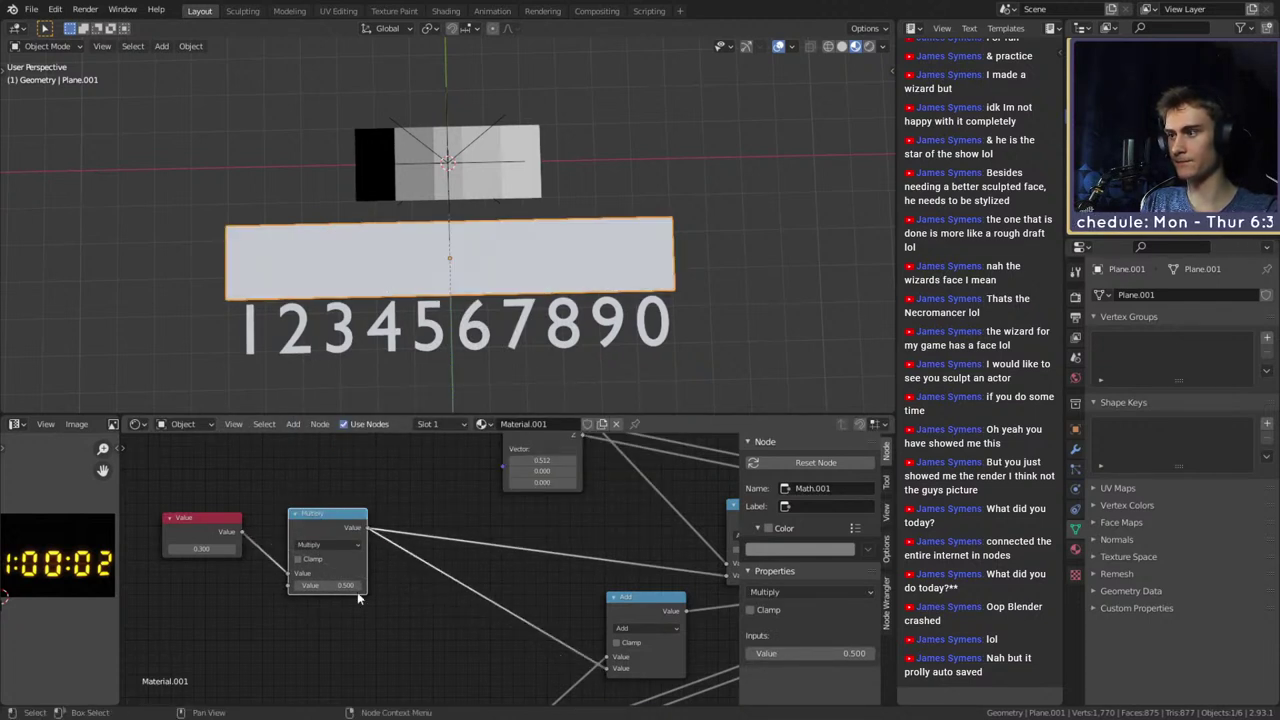
# Set the Value node to 0 and the Multiply factor to 0.080, and test the shift at 0.200 before returning to 0
pyautogui.moveTo(228, 549)
pyautogui.mouseDown()
pyautogui.moveTo(209, 551)
pyautogui.moveTo(230, 553)
pyautogui.mouseUp()
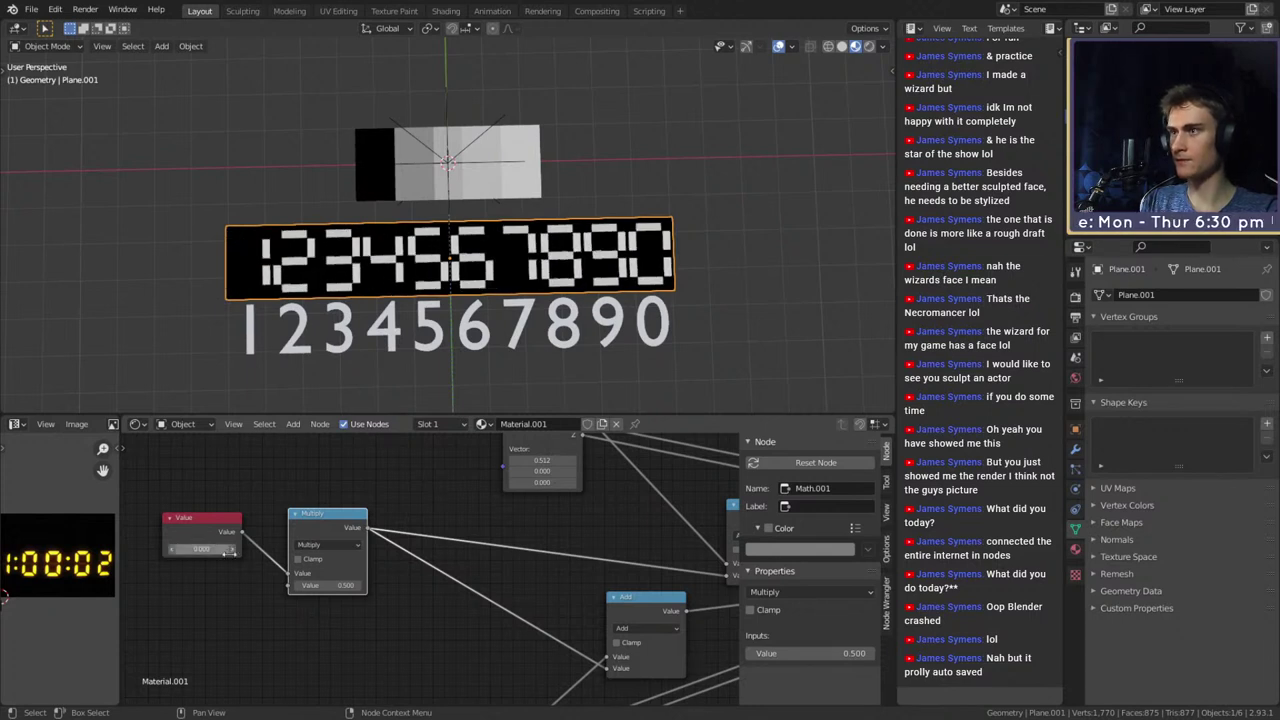
pyautogui.scroll(2, 404, 577)
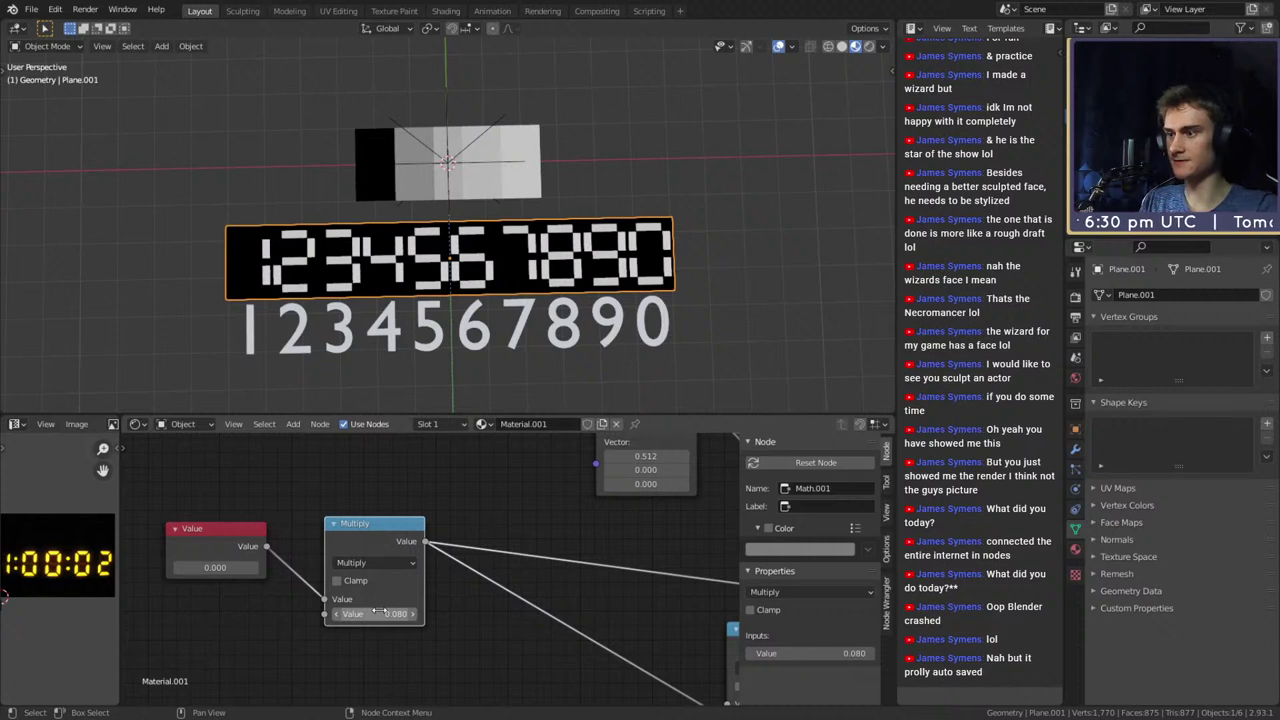
pyautogui.click(257, 567)
pyautogui.click(257, 568)
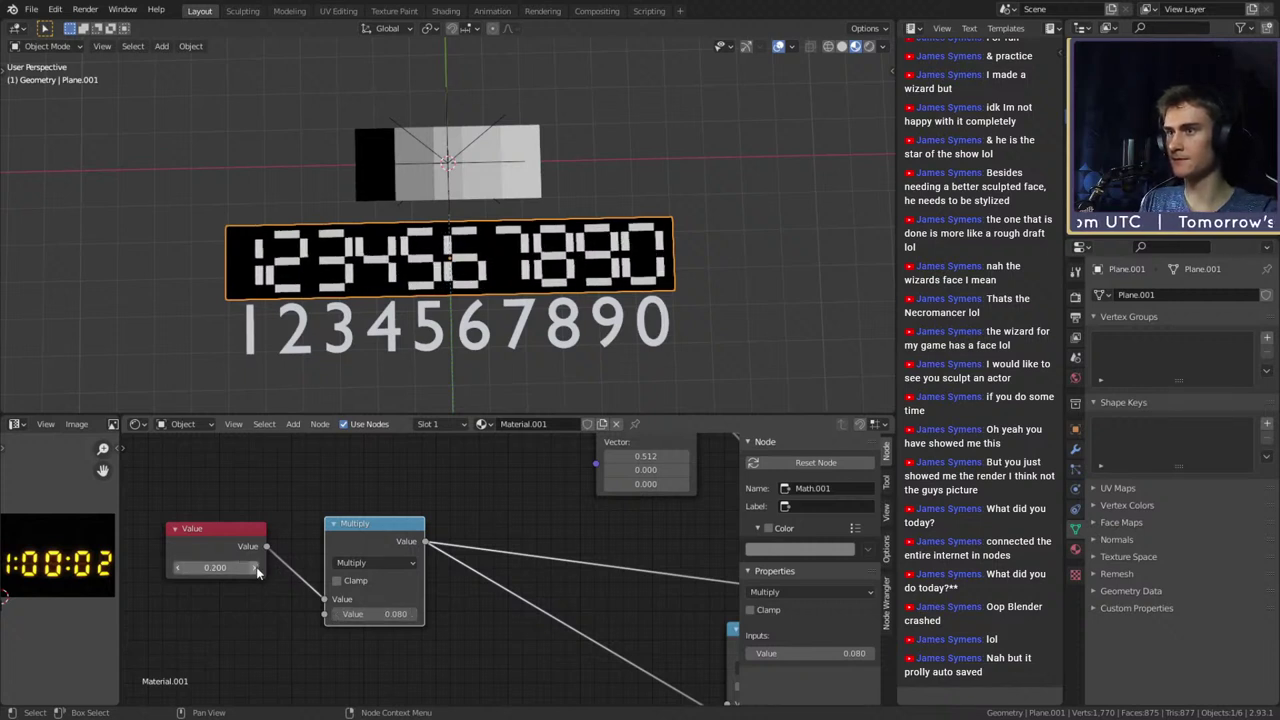
pyautogui.click(180, 567)
pyautogui.click(180, 567)
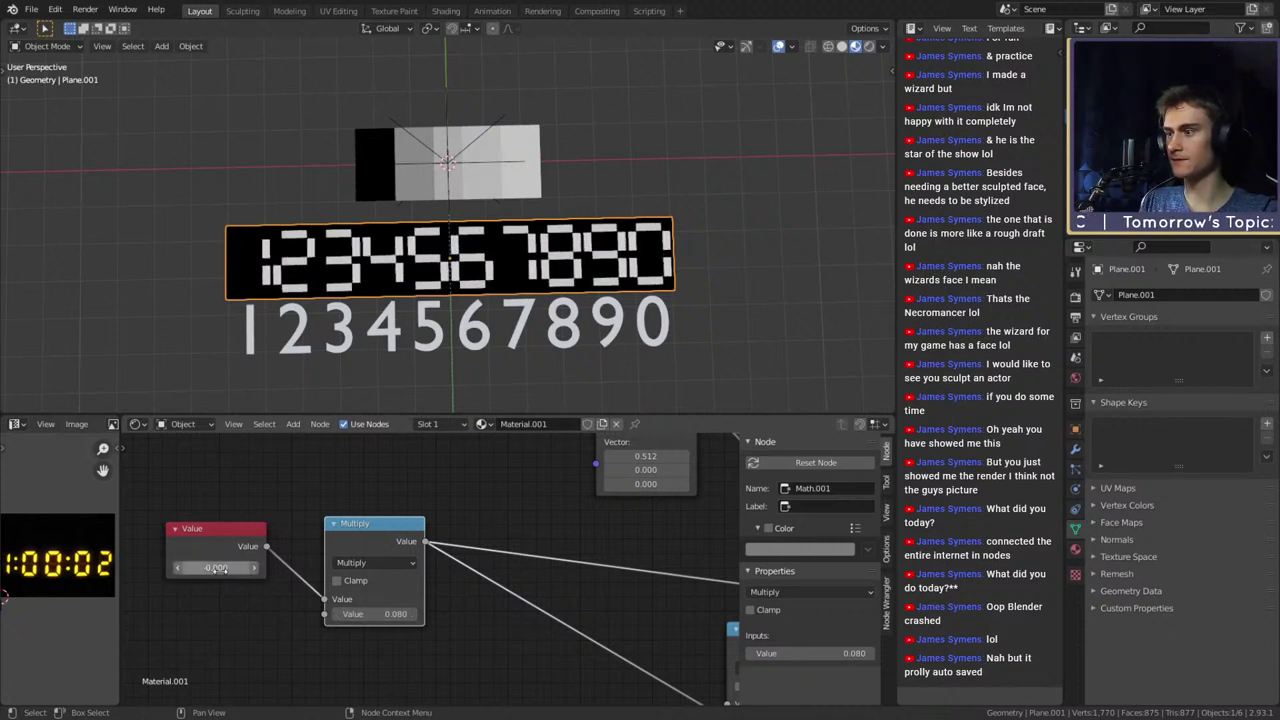
pyautogui.moveTo(217, 568)
pyautogui.mouseDown()
pyautogui.moveTo(355, 568)
pyautogui.moveTo(200, 568)
pyautogui.moveTo(240, 568)
pyautogui.moveTo(216, 568)
pyautogui.mouseUp()
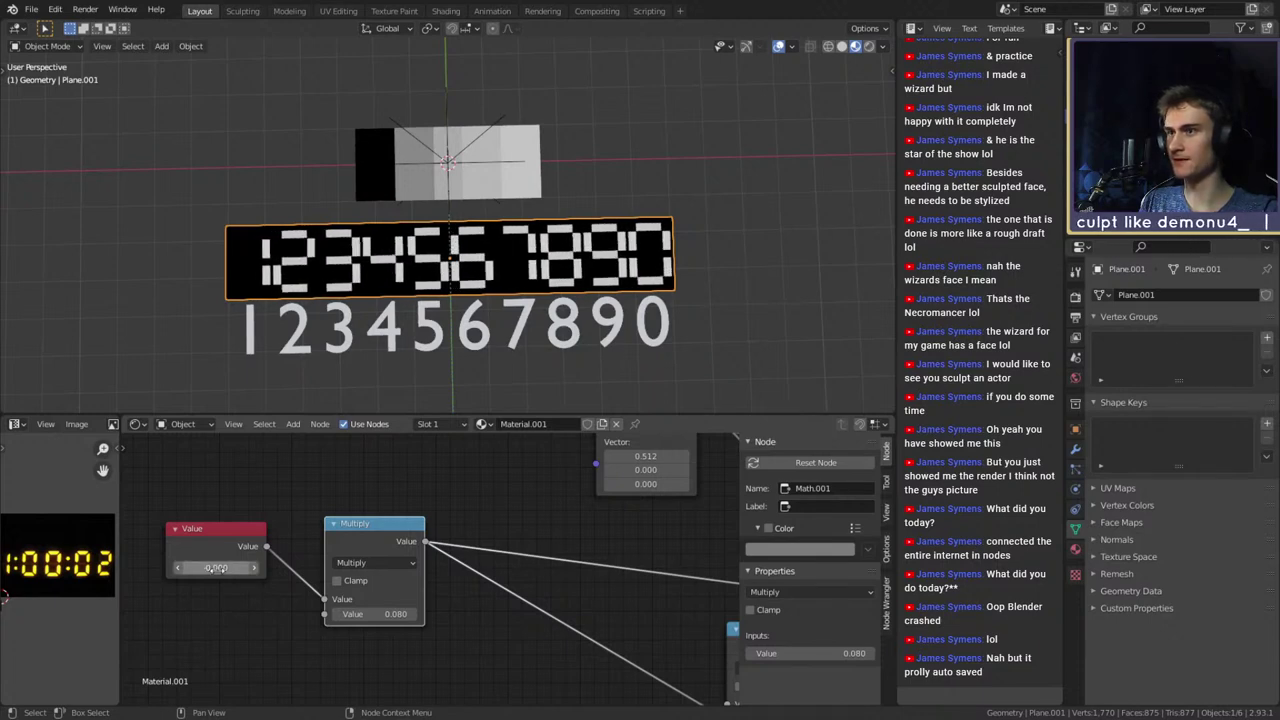
# Test the digit shift at the strip's end by raising the Value node in 0.1 steps and lowering it to about -1.300
pyautogui.keyDown('shift'); pyautogui.moveTo(760, 290); pyautogui.dragTo(562, 287, button='middle'); pyautogui.keyUp('shift')
pyautogui.scroll(5, 560, 284)
pyautogui.scroll(4, 562, 287)
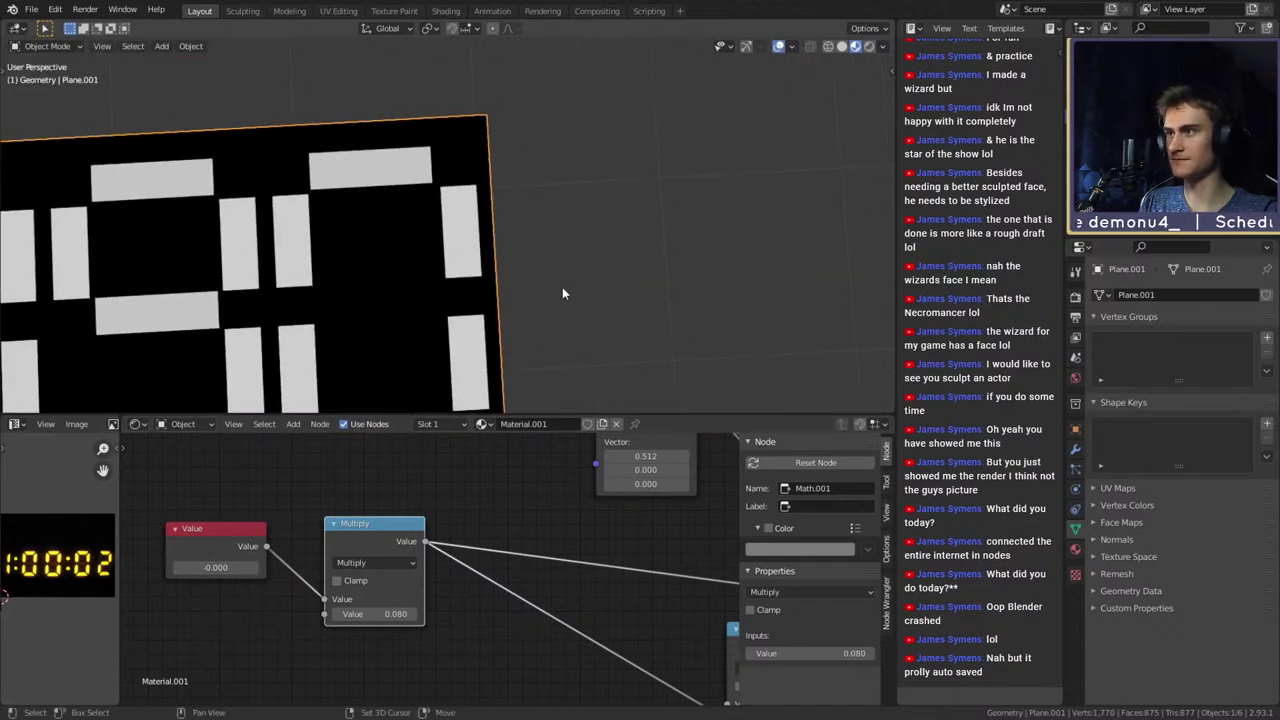
pyautogui.click(255, 568)
pyautogui.click(255, 568)
pyautogui.click(255, 568)
pyautogui.click(179, 567)
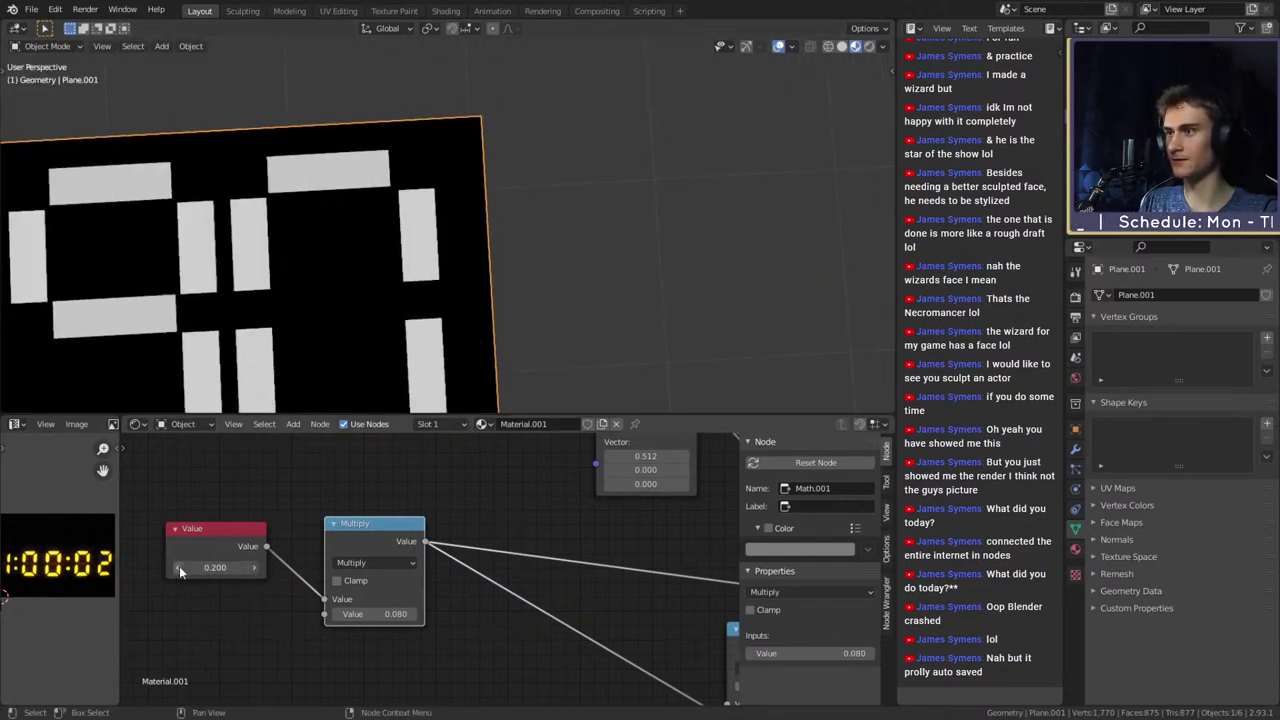
pyautogui.click(179, 567)
pyautogui.click(179, 567)
pyautogui.click(179, 567)
pyautogui.click(179, 567)
pyautogui.click(179, 567)
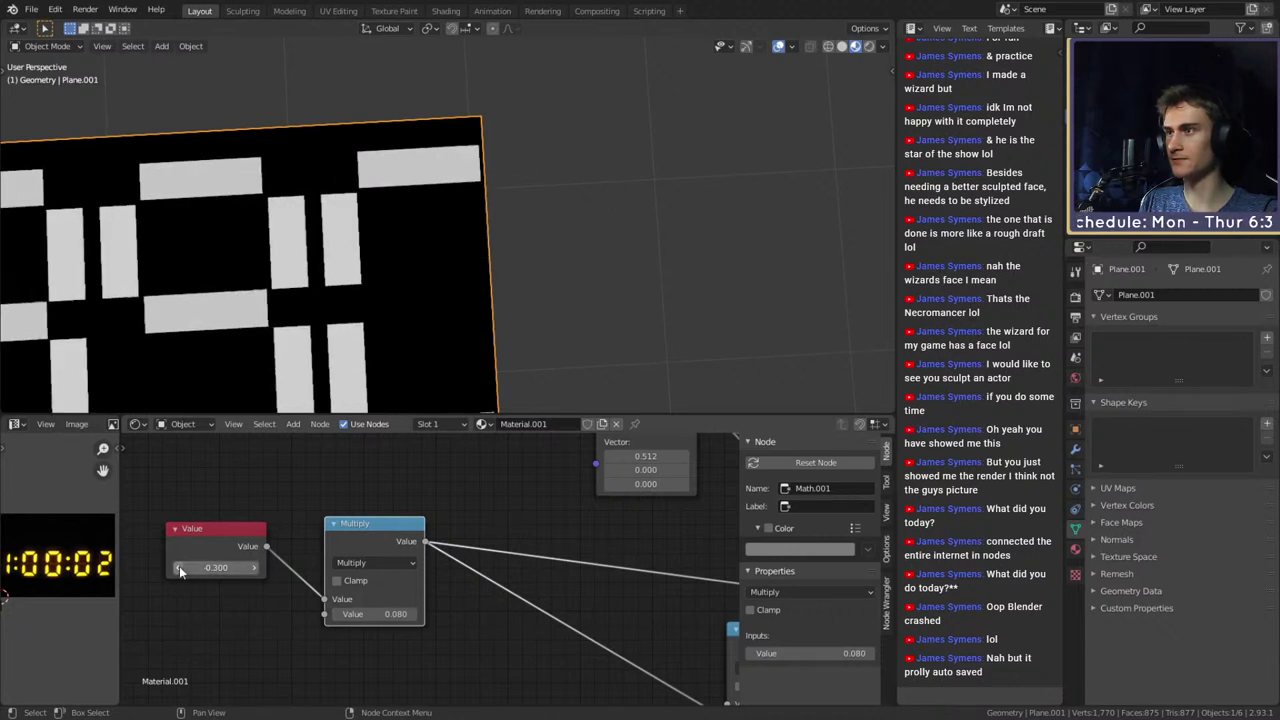
pyautogui.click(179, 567)
pyautogui.click(179, 567)
pyautogui.click(179, 567)
pyautogui.click(179, 567)
pyautogui.click(179, 567)
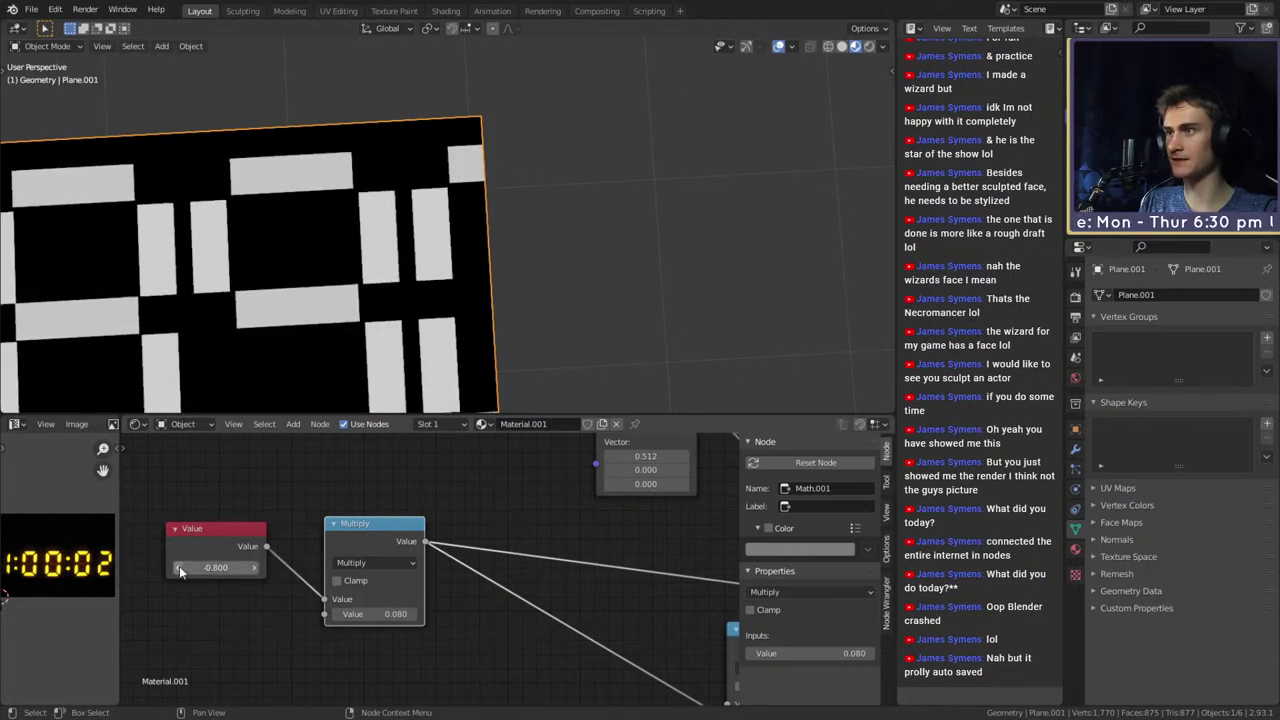
pyautogui.click(179, 567)
pyautogui.click(179, 567)
pyautogui.click(179, 567)
pyautogui.click(179, 567)
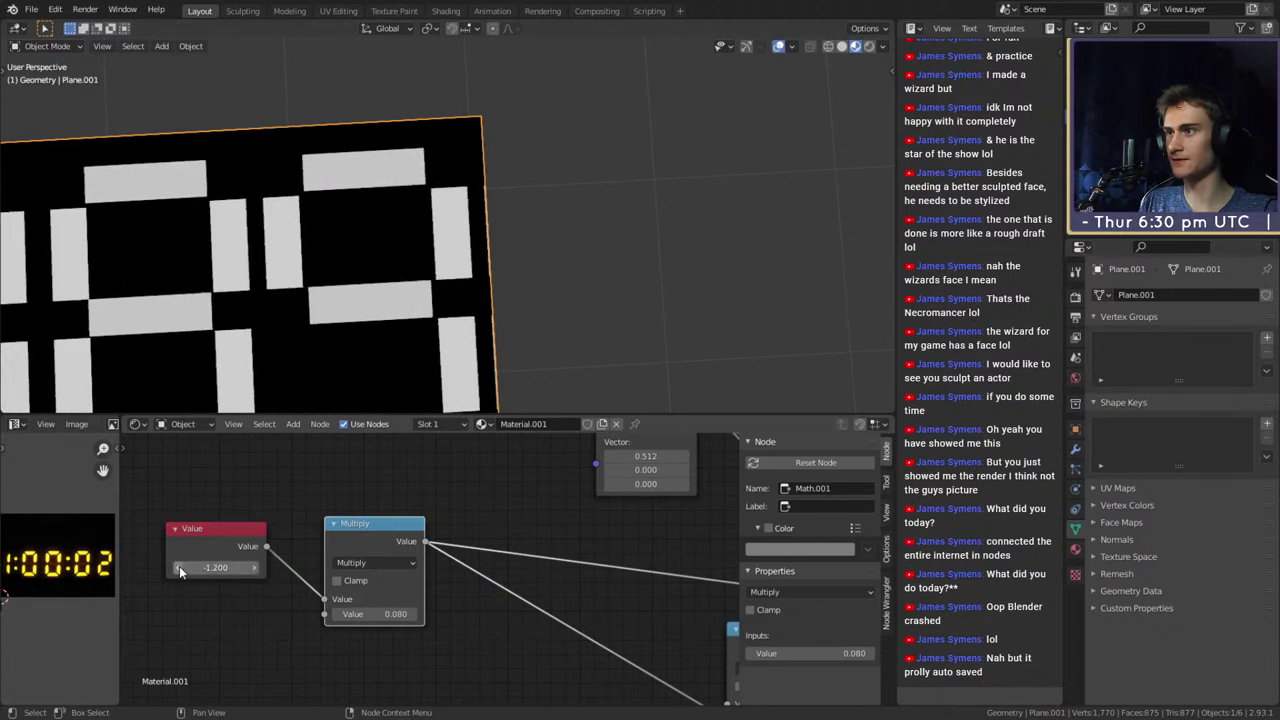
pyautogui.click(179, 567)
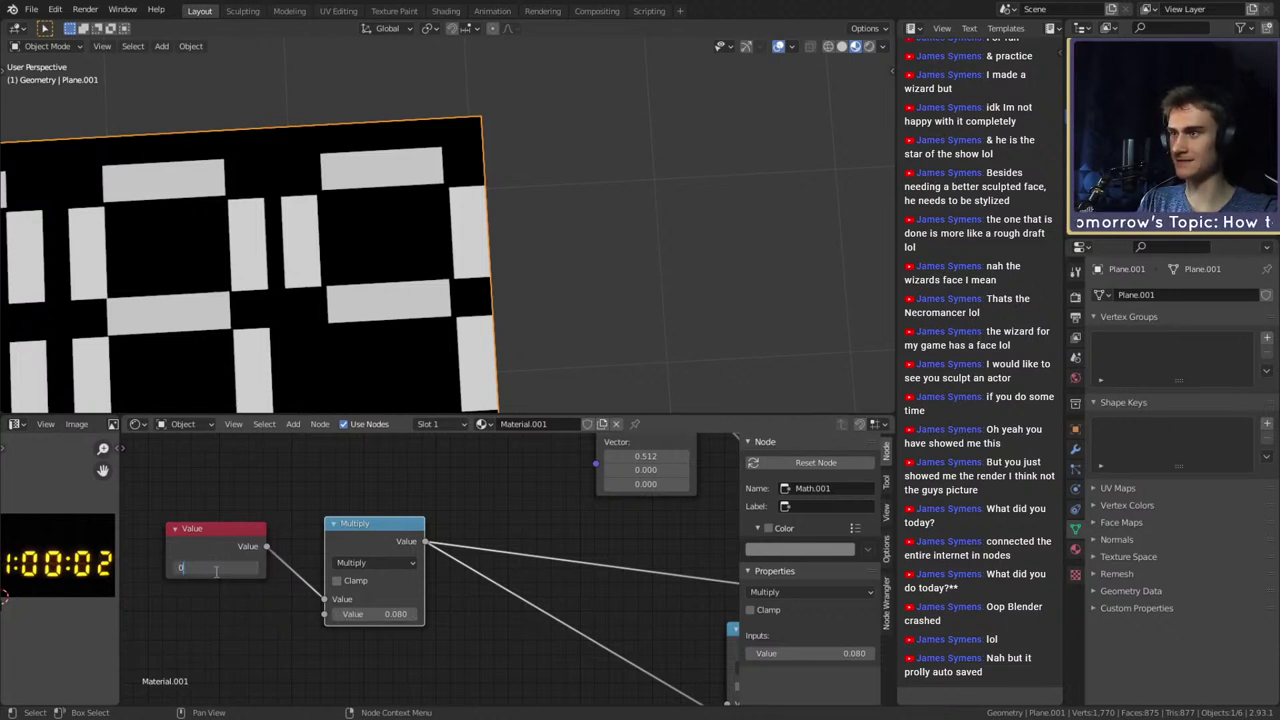
# Reset the Value node to 0 and inspect the final digits from straight above
pyautogui.press('Return')
pyautogui.moveTo(394, 252); pyautogui.dragTo(386, 251, button='middle')
pyautogui.scroll(-2, 386, 251)
pyautogui.scroll(2, 387, 254)
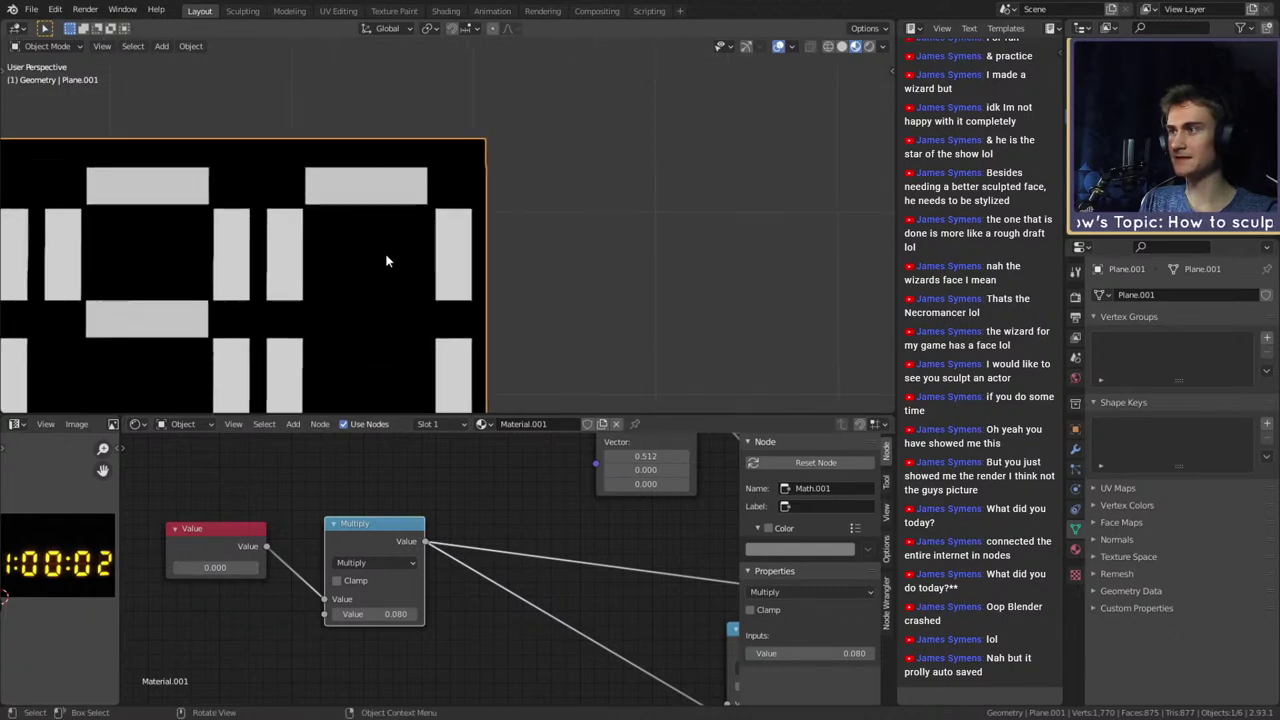
pyautogui.scroll(-6, 395, 252)
pyautogui.scroll(5, 415, 248)
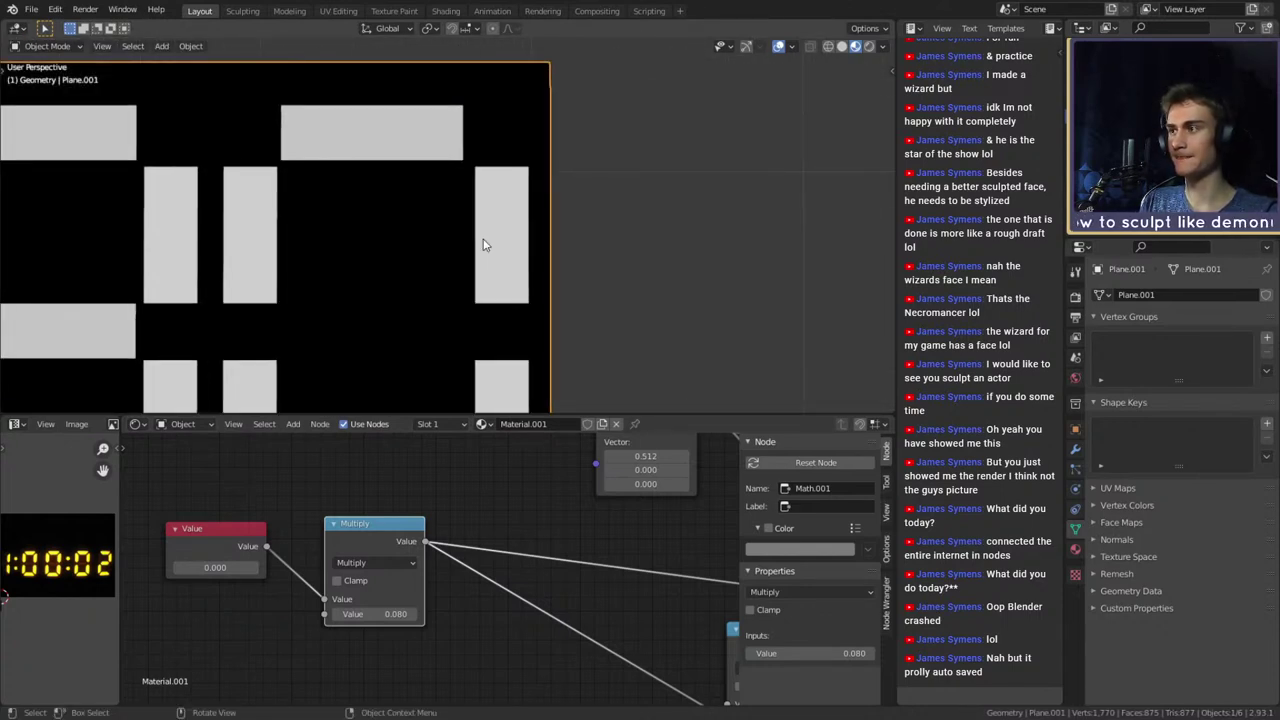
pyautogui.scroll(-6, 485, 245)
pyautogui.scroll(4, 483, 245)
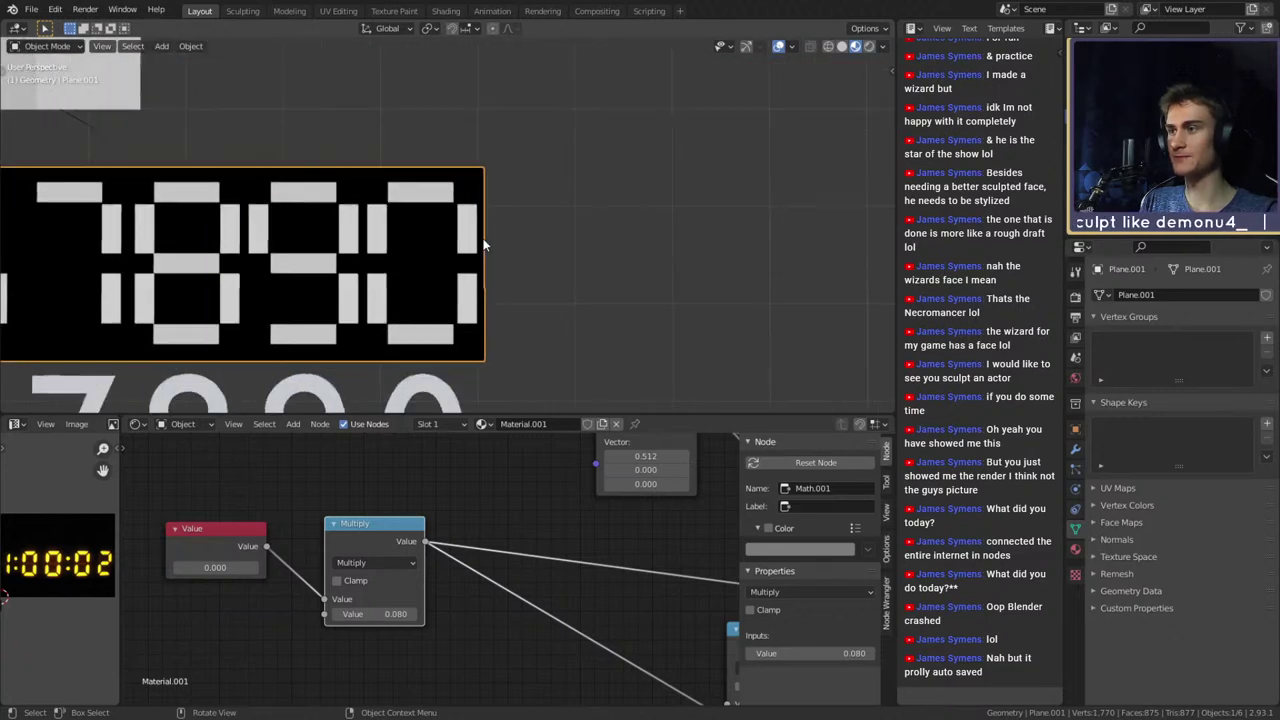
# Set the Multiply node's second value to 1
pyautogui.scroll(-3, 466, 566)
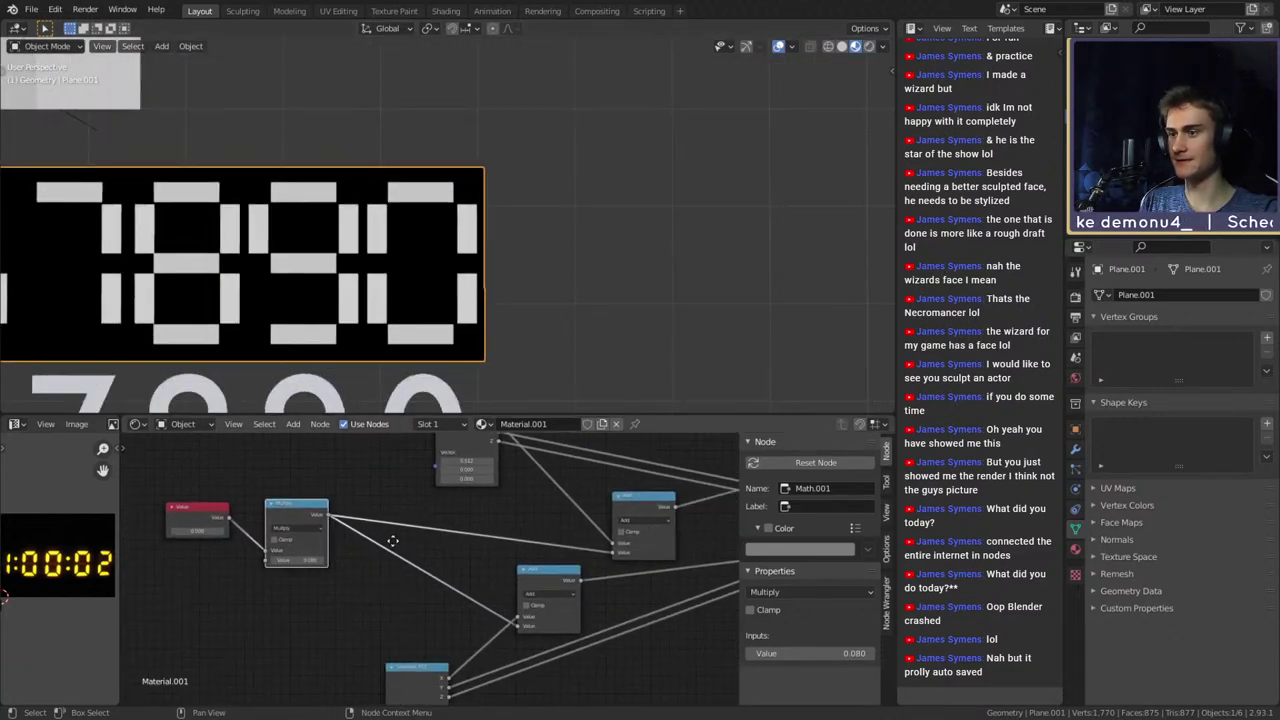
pyautogui.scroll(5, 420, 555)
pyautogui.click(417, 567)
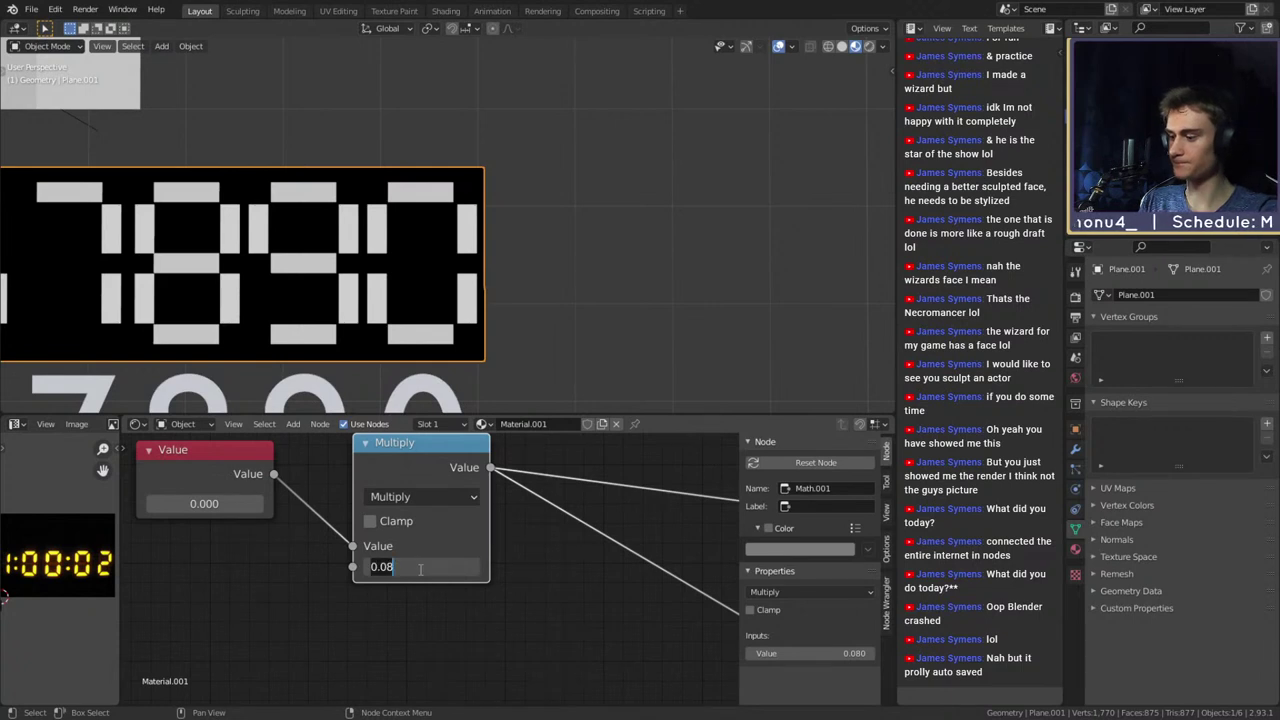
pyautogui.write('1')
pyautogui.press('Return')
# Test the digit shift with the Value node at 0.100 and -0.100, checking the strip's end up close
pyautogui.moveTo(263, 505); pyautogui.dragTo(396, 535, button='middle')
pyautogui.click(391, 535)
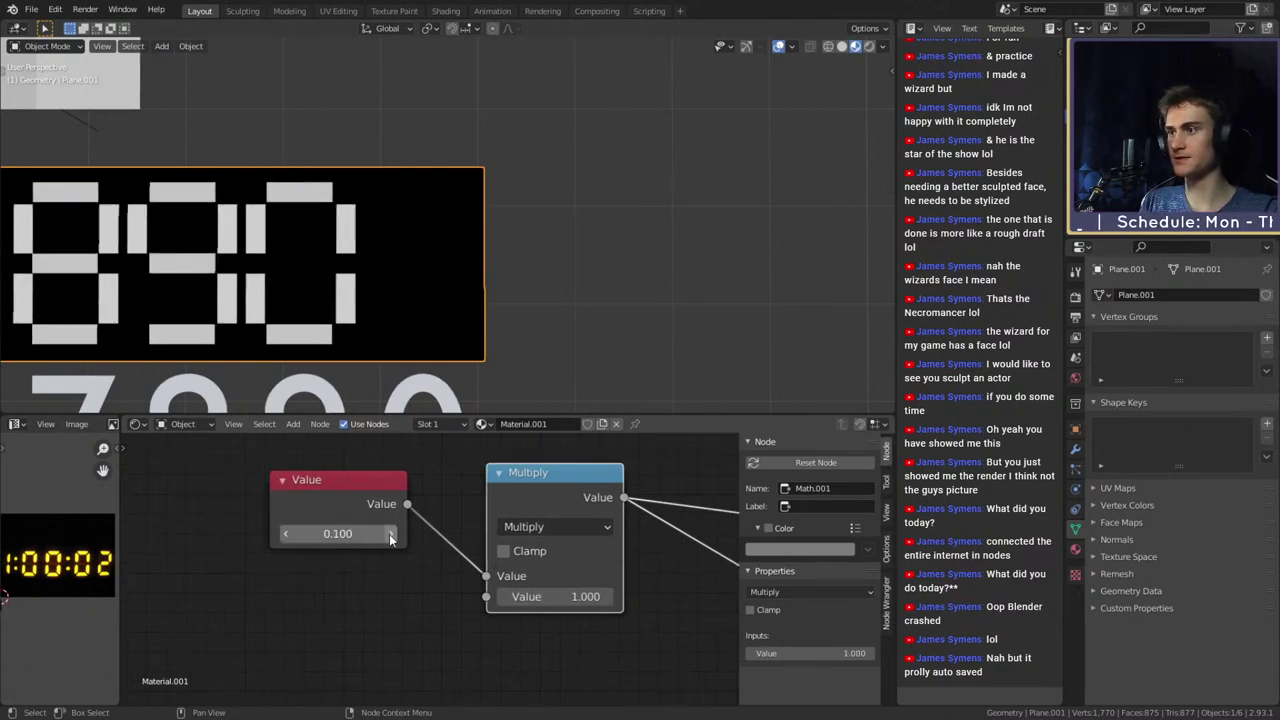
pyautogui.click(287, 534)
pyautogui.click(287, 534)
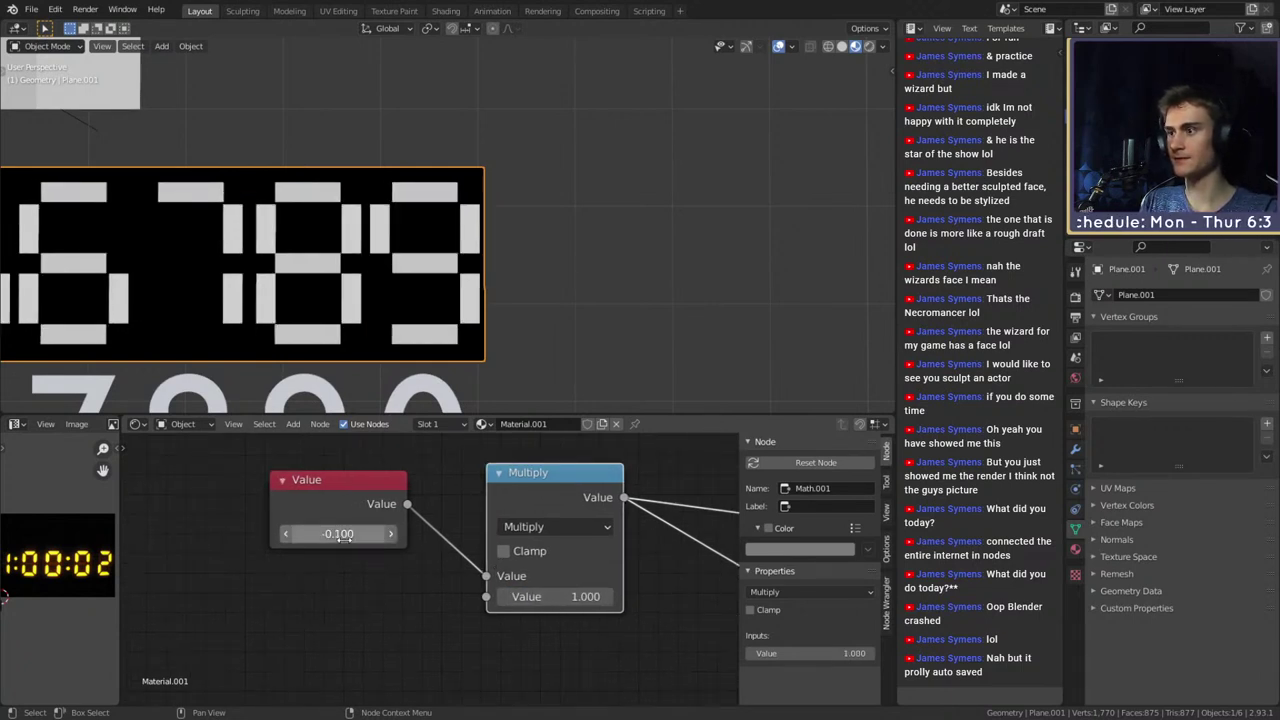
pyautogui.scroll(3, 481, 261)
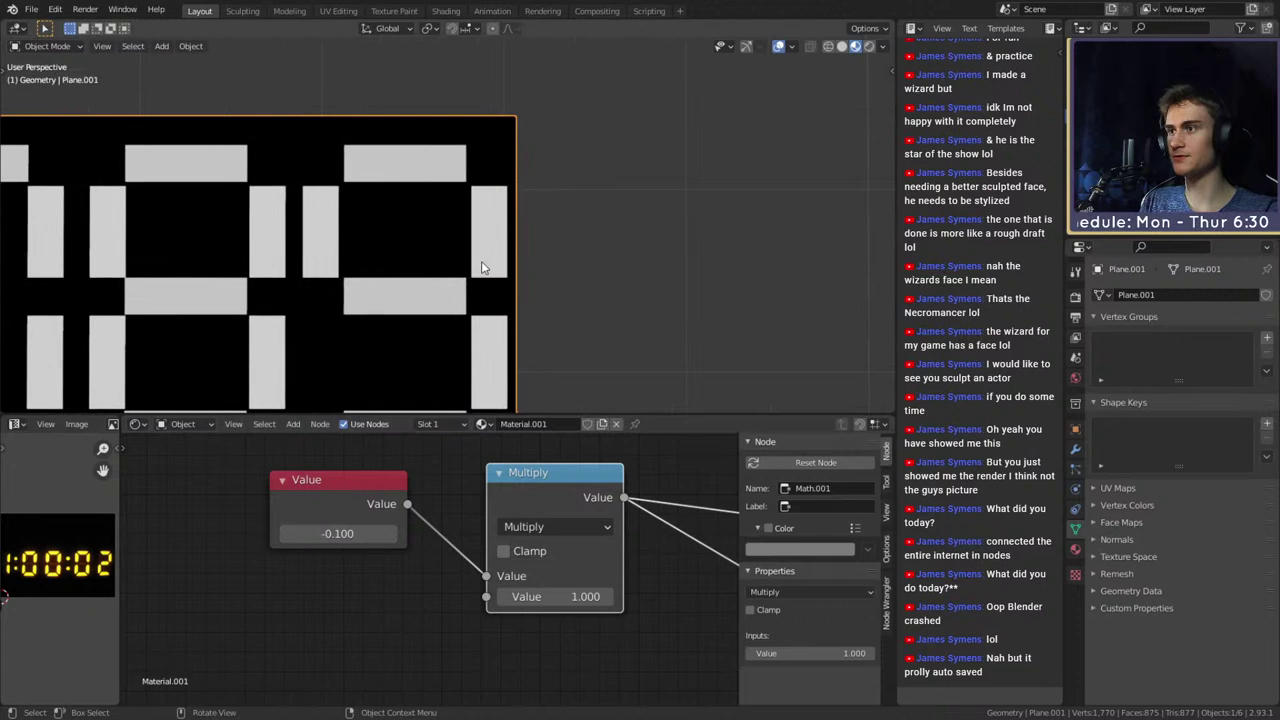
# Lower the Value node to -0.400 in 0.1 steps and bring it back to 0 while comparing the digit positions
pyautogui.click(285, 534)
pyautogui.click(285, 534)
pyautogui.click(285, 534)
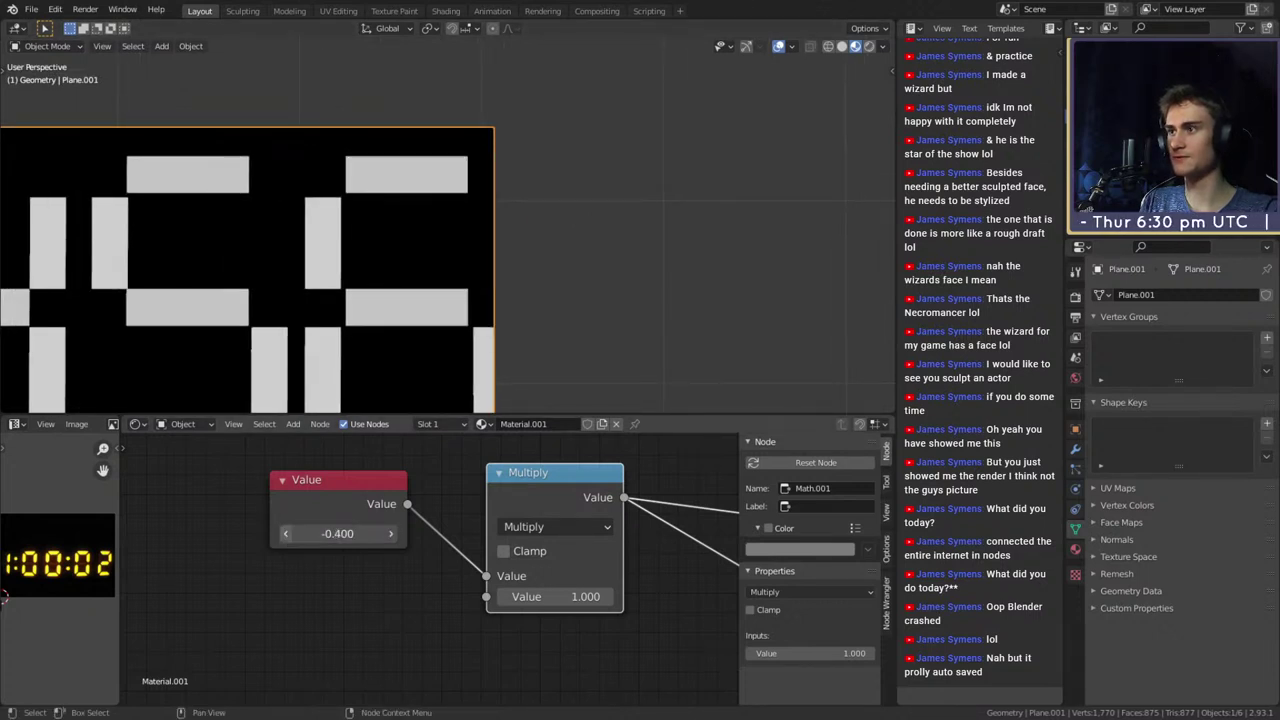
pyautogui.click(391, 534)
pyautogui.click(391, 534)
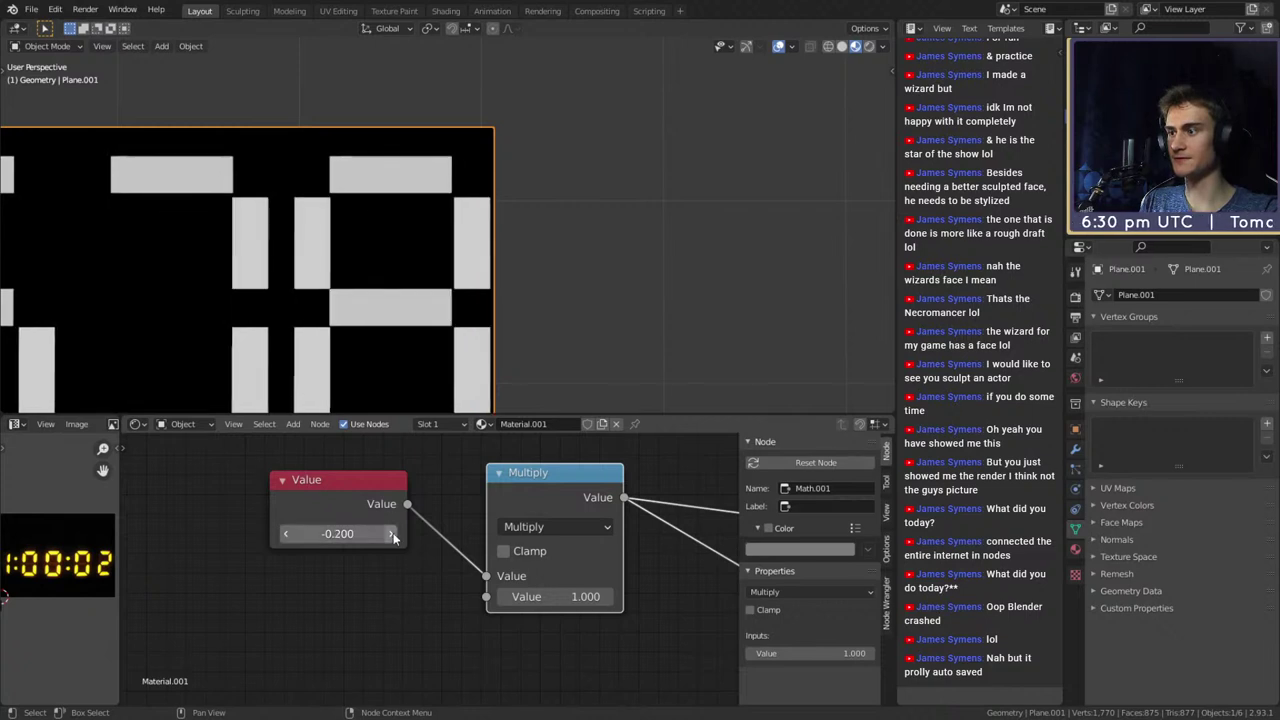
pyautogui.click(391, 534)
pyautogui.click(391, 534)
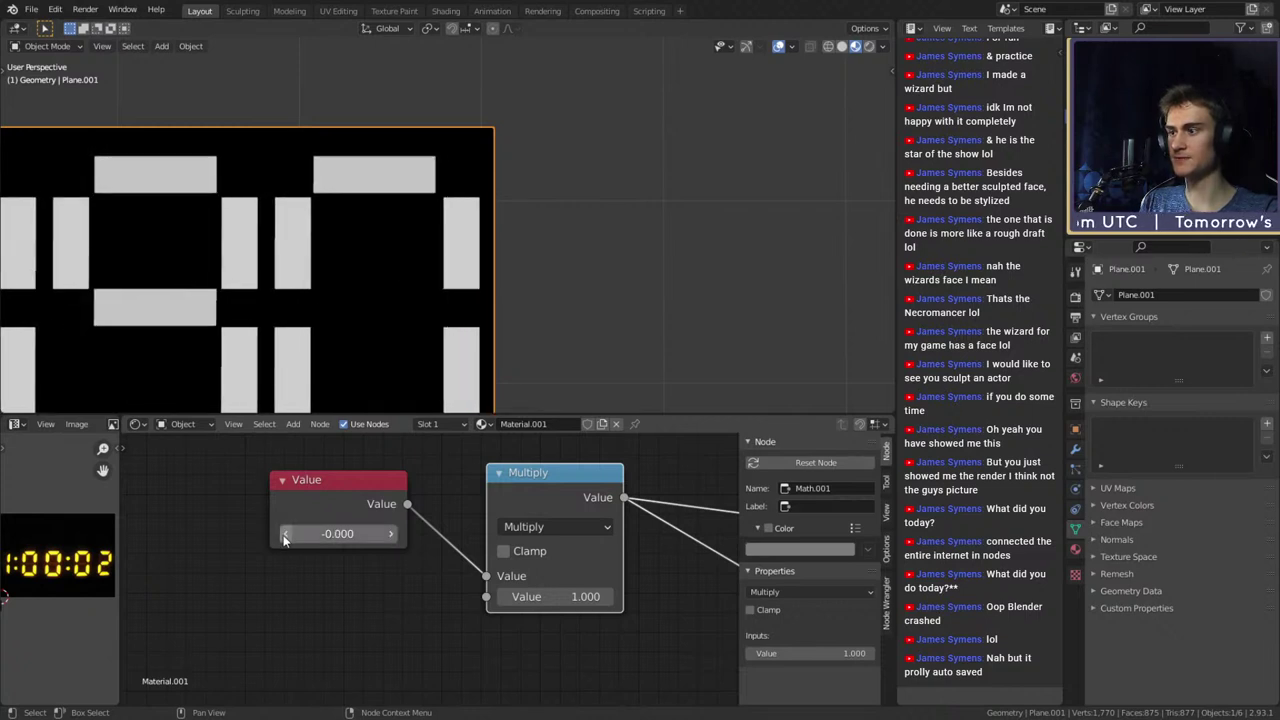
# Try a Multiply factor of 0.800, testing the shift with the Value node at -0.100 and returning it to 0
pyautogui.click(505, 597)
pyautogui.click(505, 597)
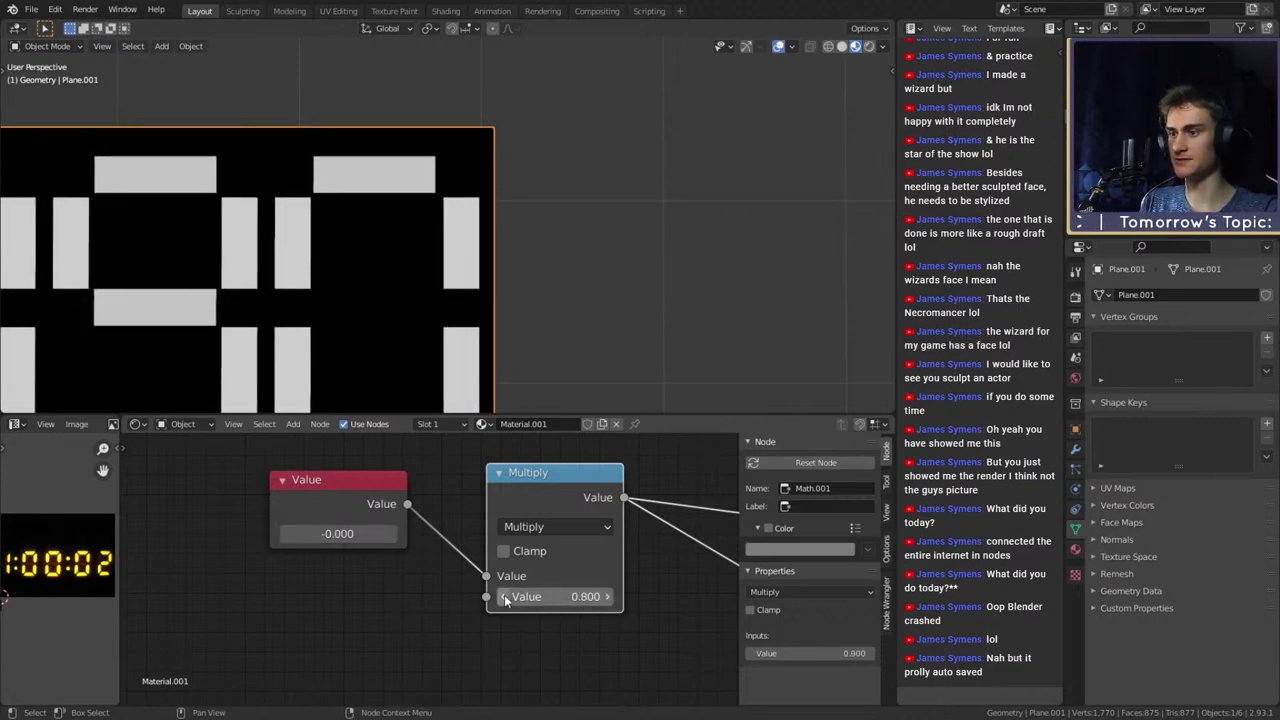
pyautogui.click(505, 597)
pyautogui.click(505, 597)
pyautogui.click(607, 597)
pyautogui.click(607, 597)
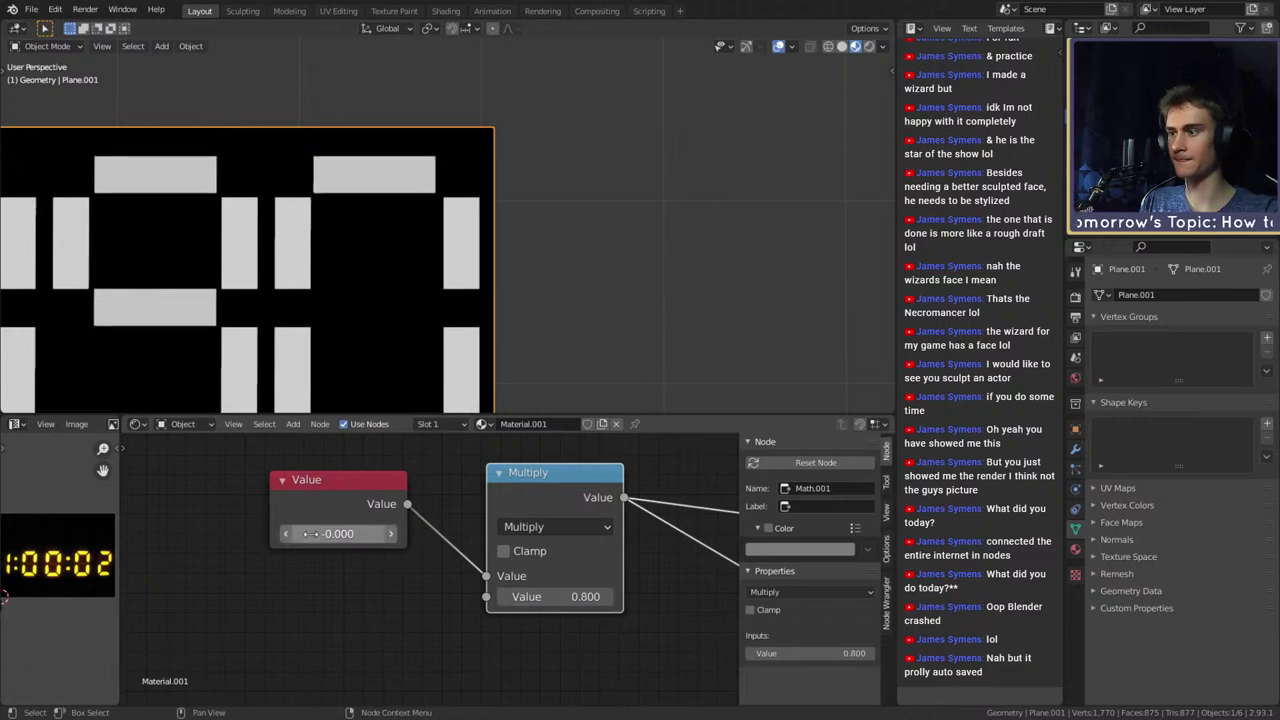
pyautogui.click(286, 534)
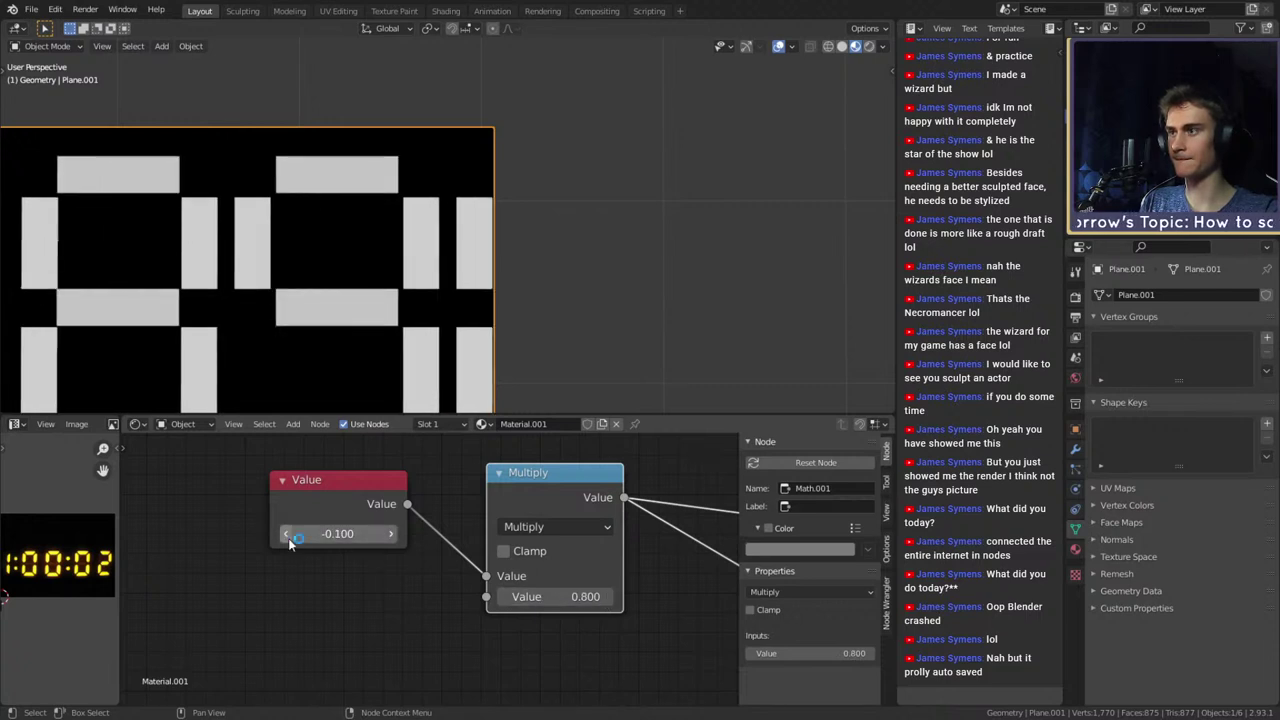
pyautogui.click(391, 534)
# Try a Multiply factor of 0.900 with the Value node at -0.100, and return the Value node to 0
pyautogui.click(607, 597)
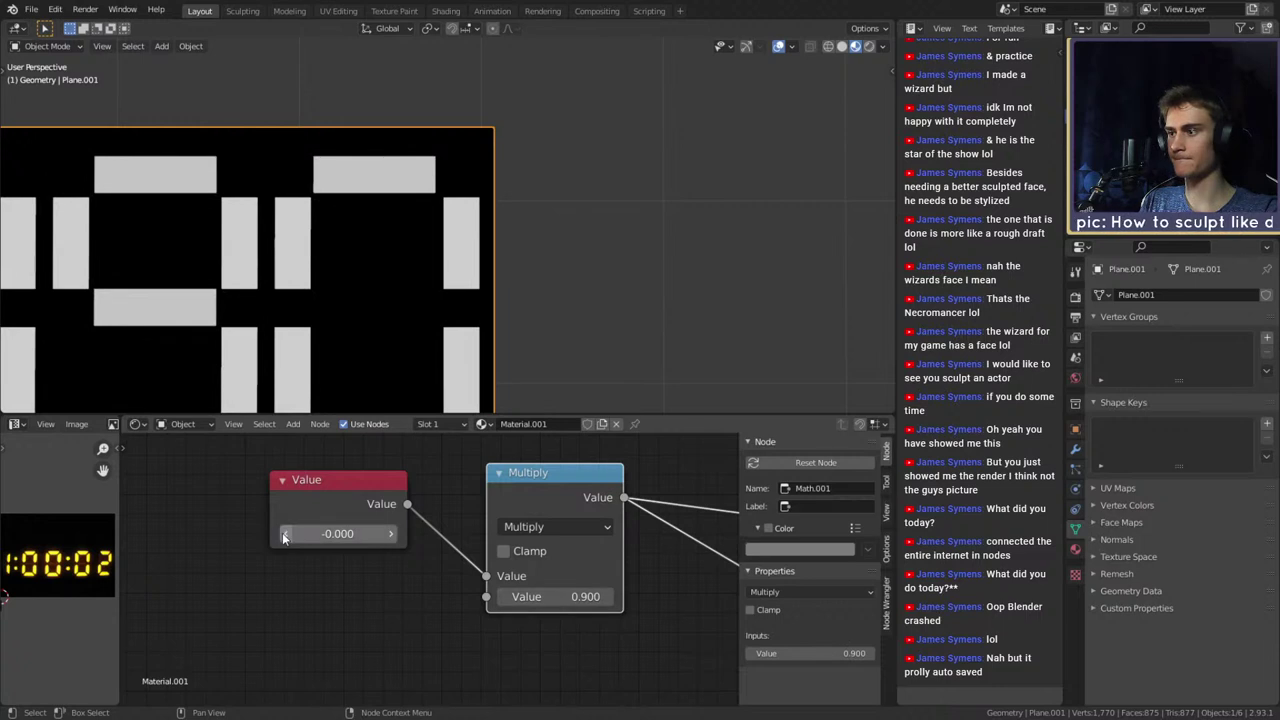
pyautogui.click(285, 534)
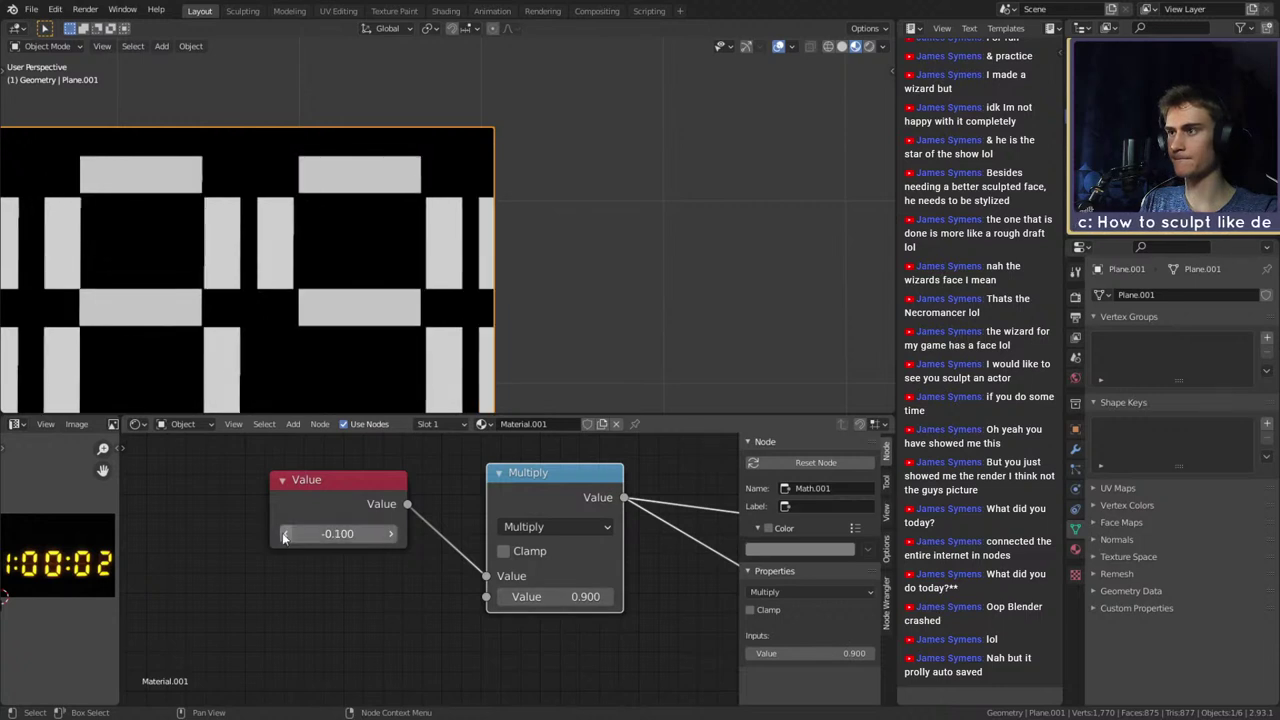
pyautogui.click(391, 534)
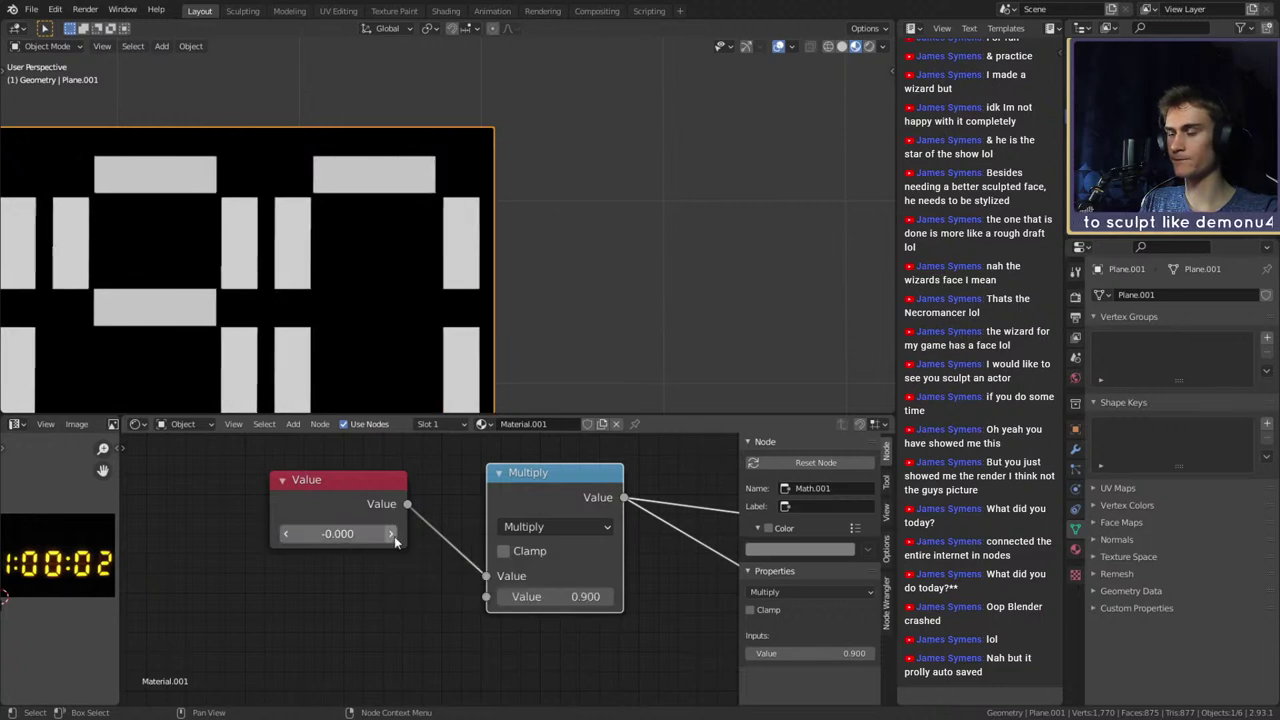
# Restore the Multiply factor to 1.000 and set the Value node to -0.100
pyautogui.click(607, 597)
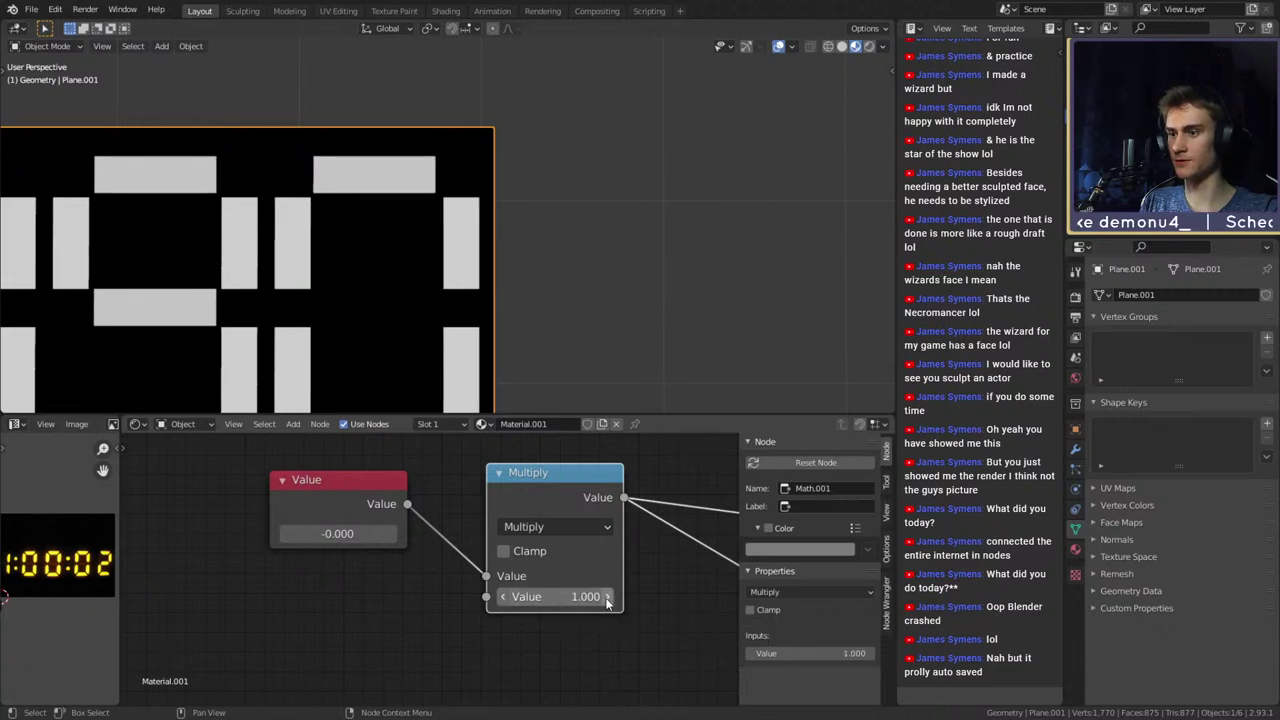
pyautogui.click(286, 534)
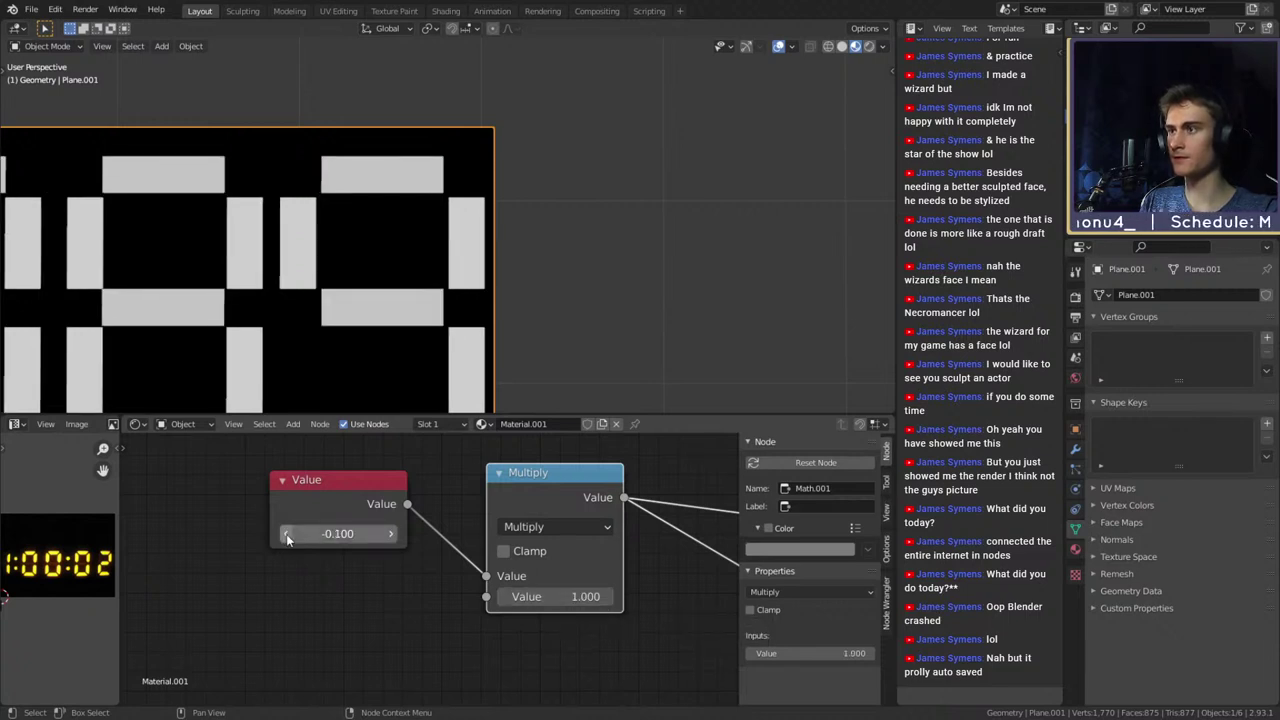
# Try a Multiply factor of 0.998, testing the digit shift with the Value node between 0 and -0.100
pyautogui.click(391, 534)
pyautogui.click(571, 596)
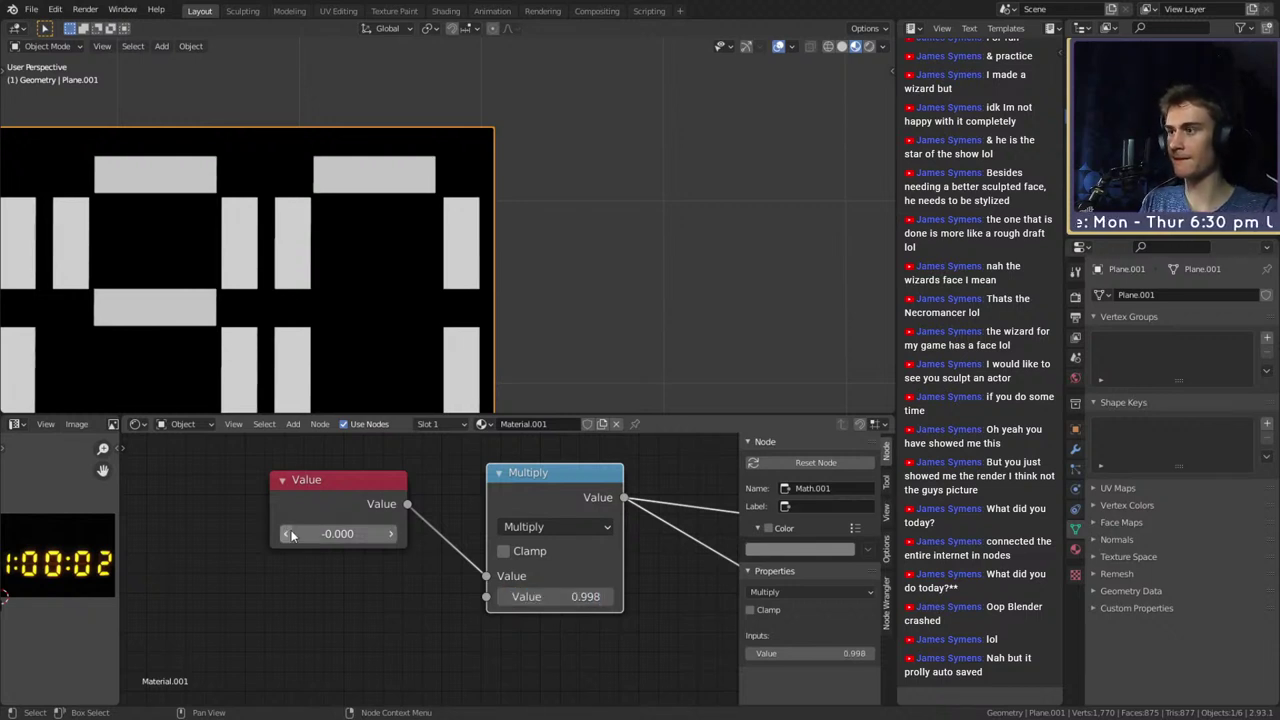
pyautogui.click(287, 534)
pyautogui.click(391, 534)
pyautogui.click(562, 597)
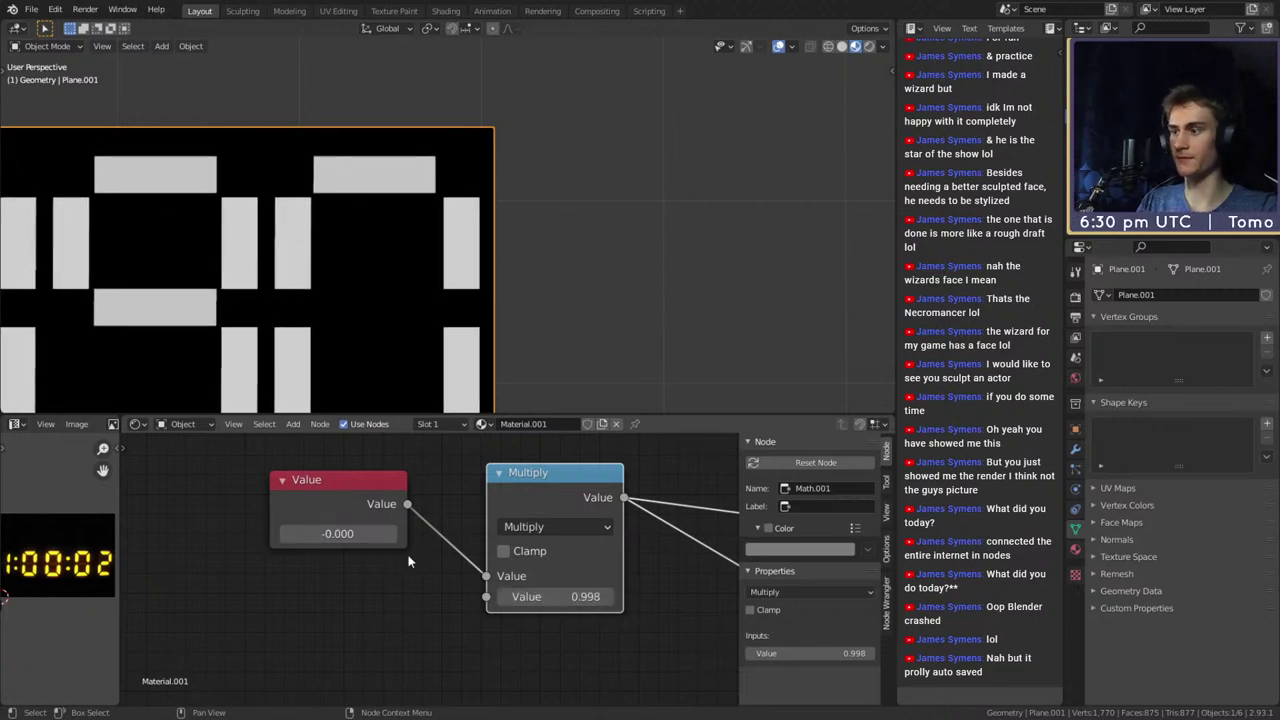
pyautogui.click(286, 536)
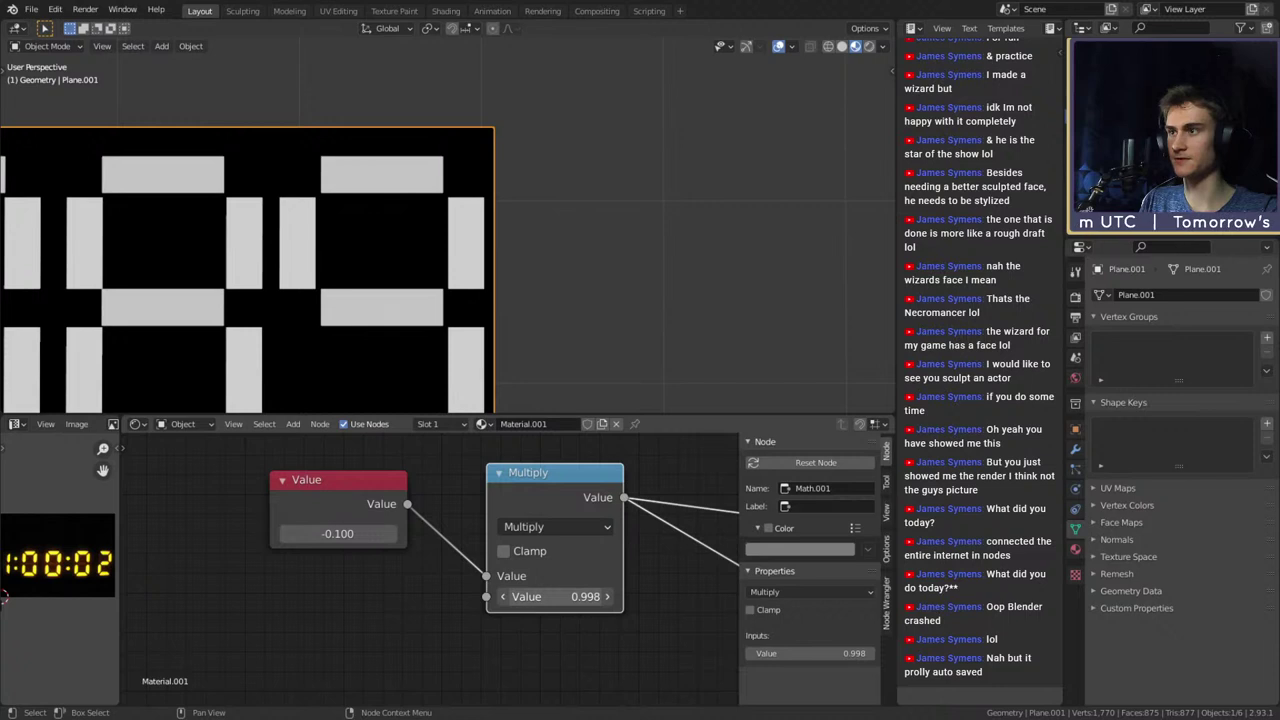
# Set the Multiply factor to 0.978 and test the digit shift by switching the Value node between -0.100 and 0
pyautogui.moveTo(553, 597); pyautogui.dragTo(526, 597)
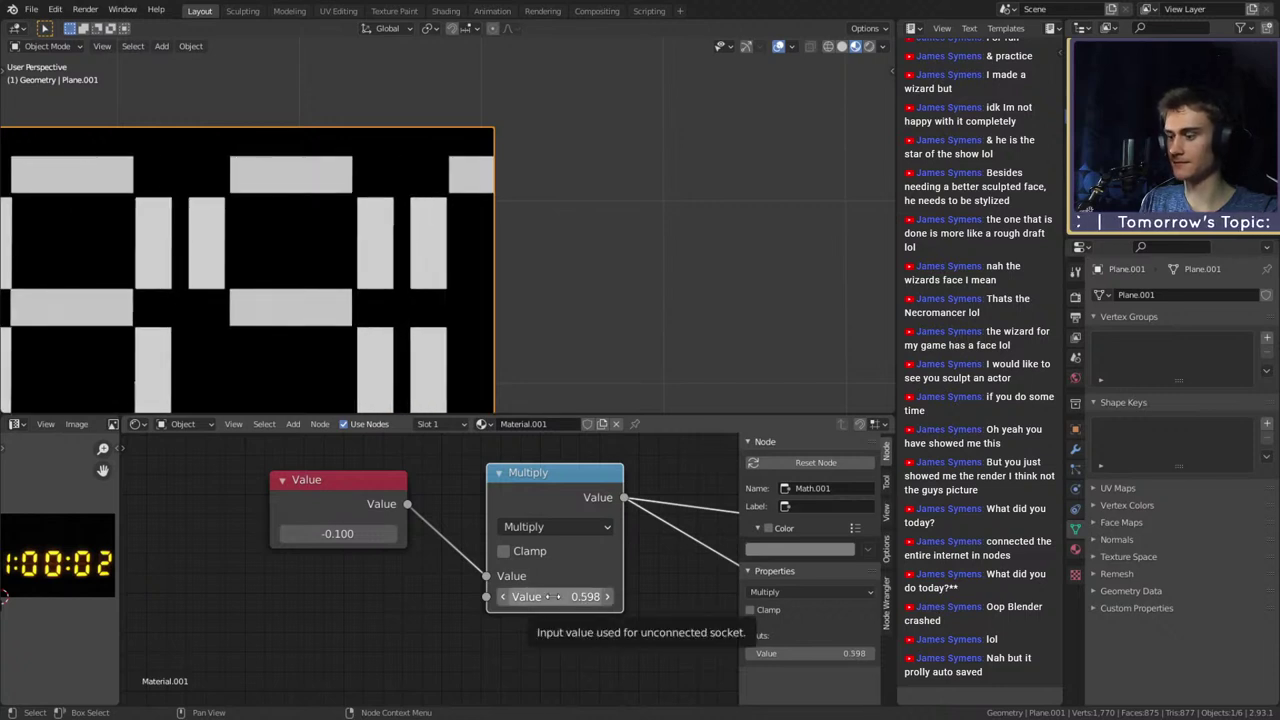
pyautogui.hotkey('ctrl', 'z')
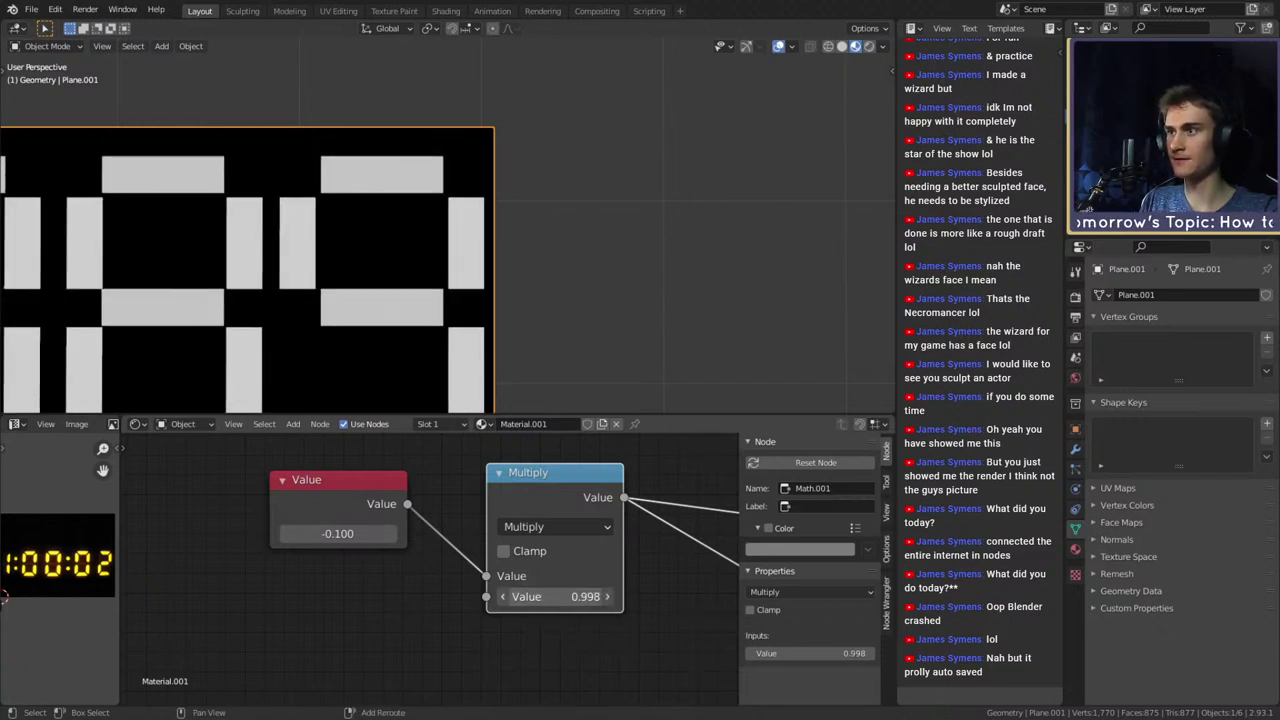
pyautogui.keyDown('shift'); pyautogui.moveTo(553, 597); pyautogui.dragTo(551, 596); pyautogui.keyUp('shift')
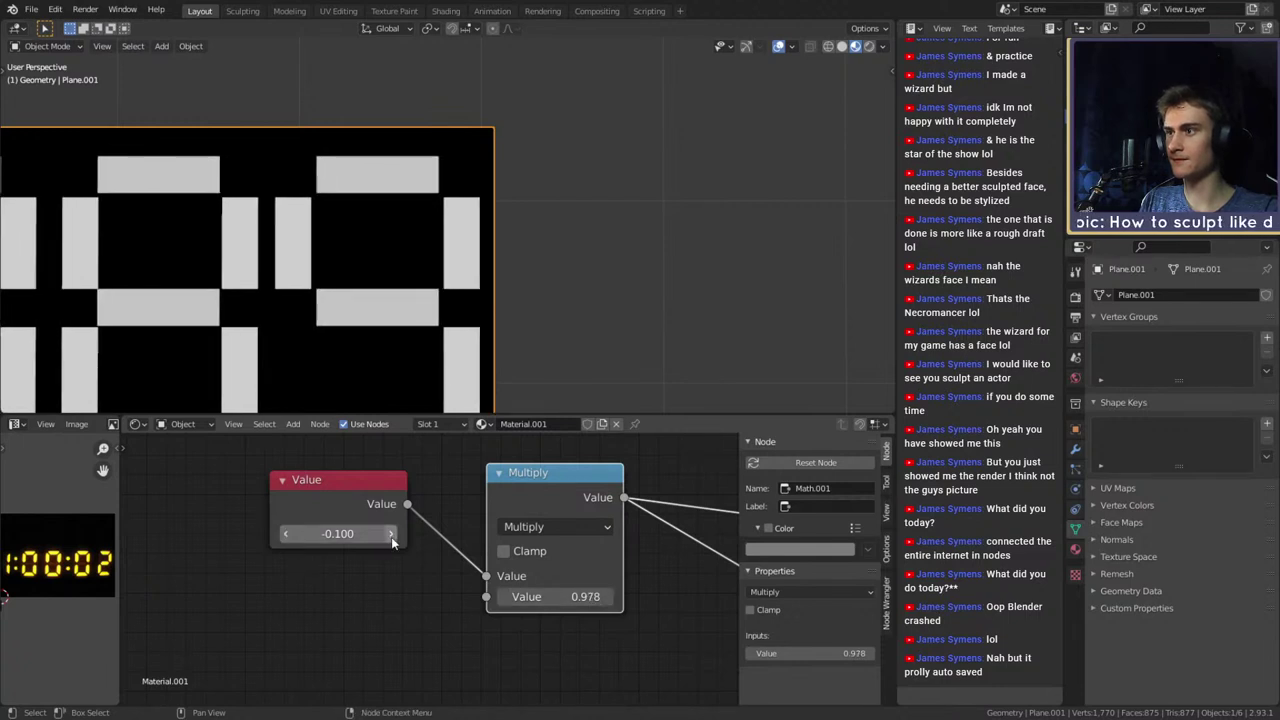
pyautogui.click(391, 535)
pyautogui.click(287, 535)
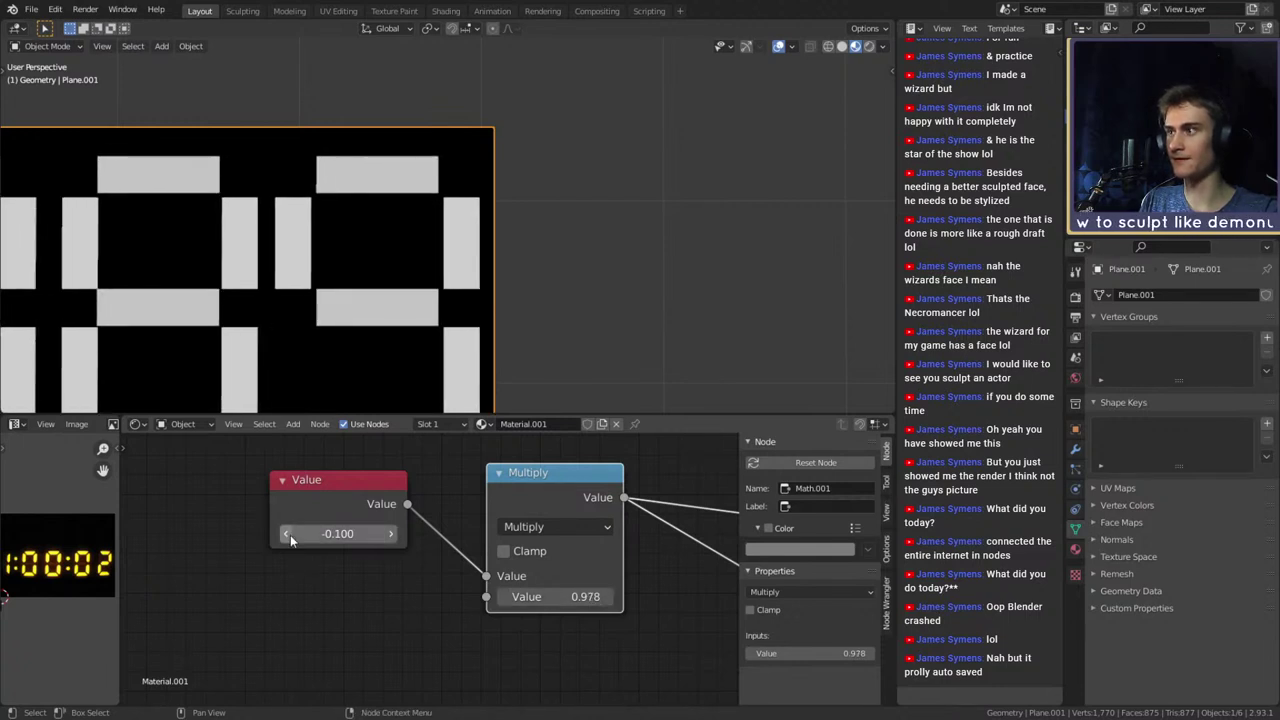
pyautogui.click(390, 536)
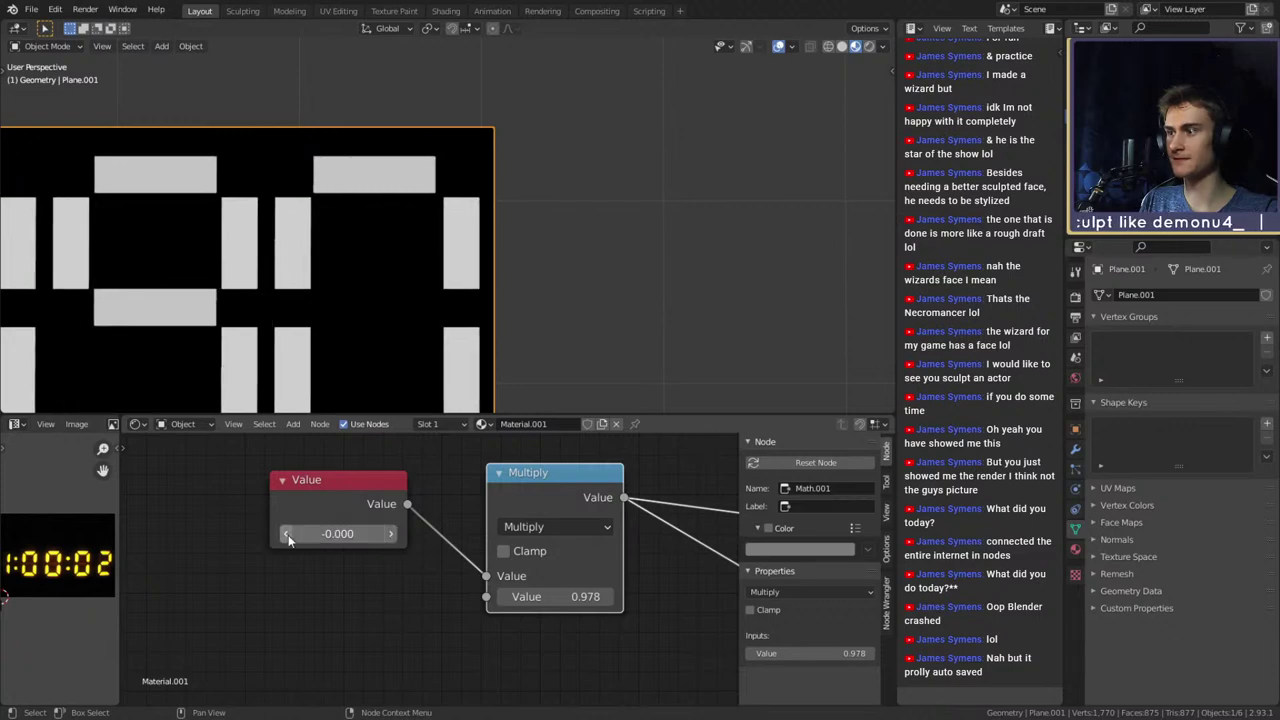
pyautogui.click(287, 535)
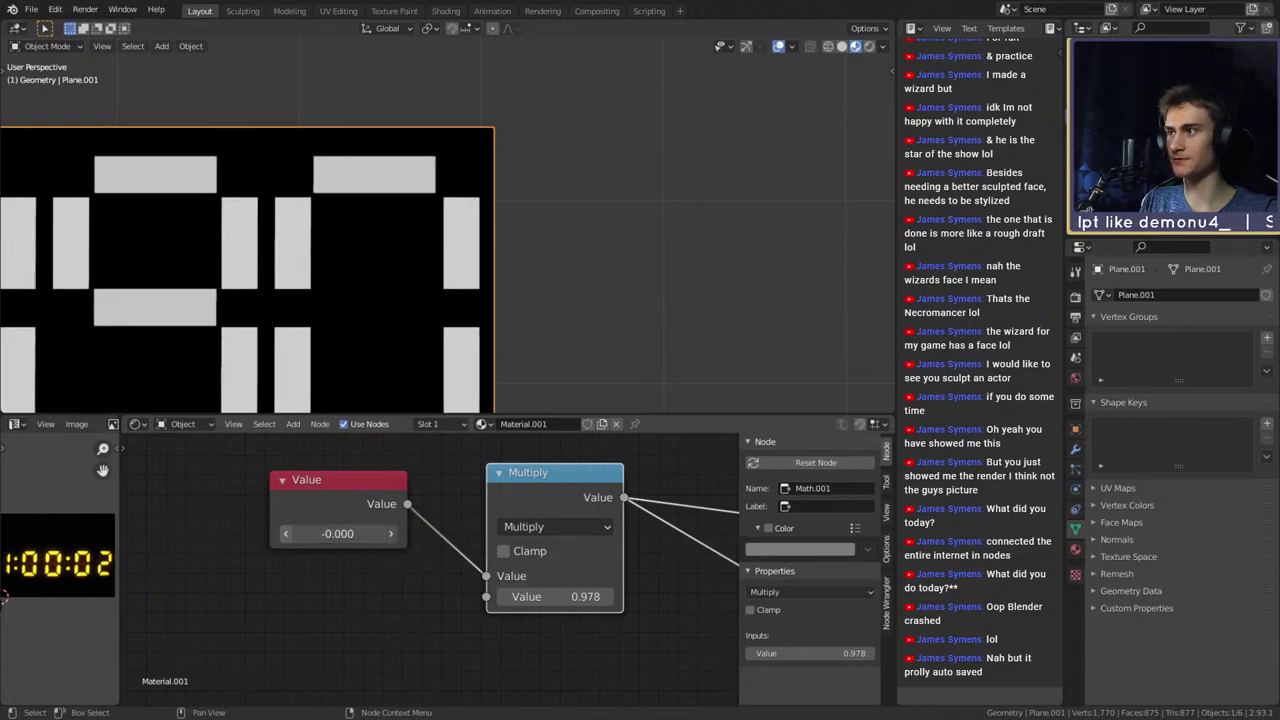
pyautogui.click(390, 537)
# Raise the Value node to 0.100 and lower it in 0.1 steps to -0.500, comparing the whole digit strip with the reference digits
pyautogui.scroll(-5, 337, 277)
pyautogui.scroll(2, 337, 277)
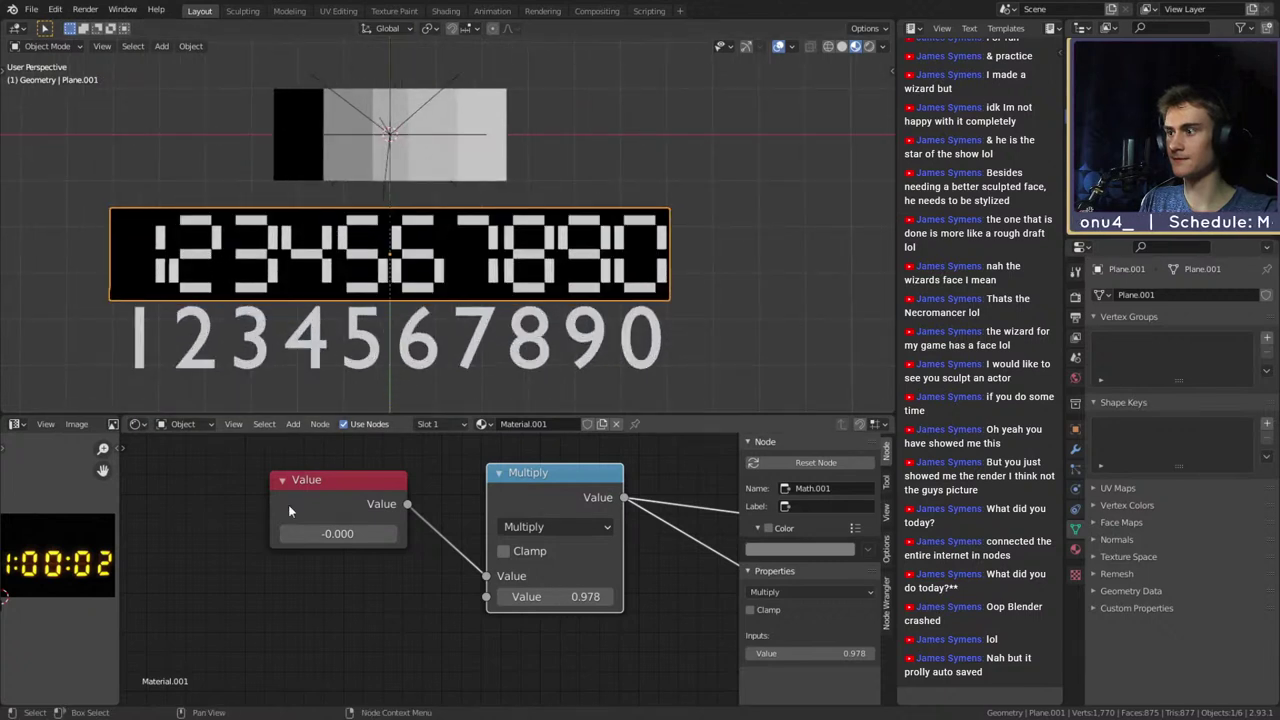
pyautogui.click(287, 535)
pyautogui.click(391, 535)
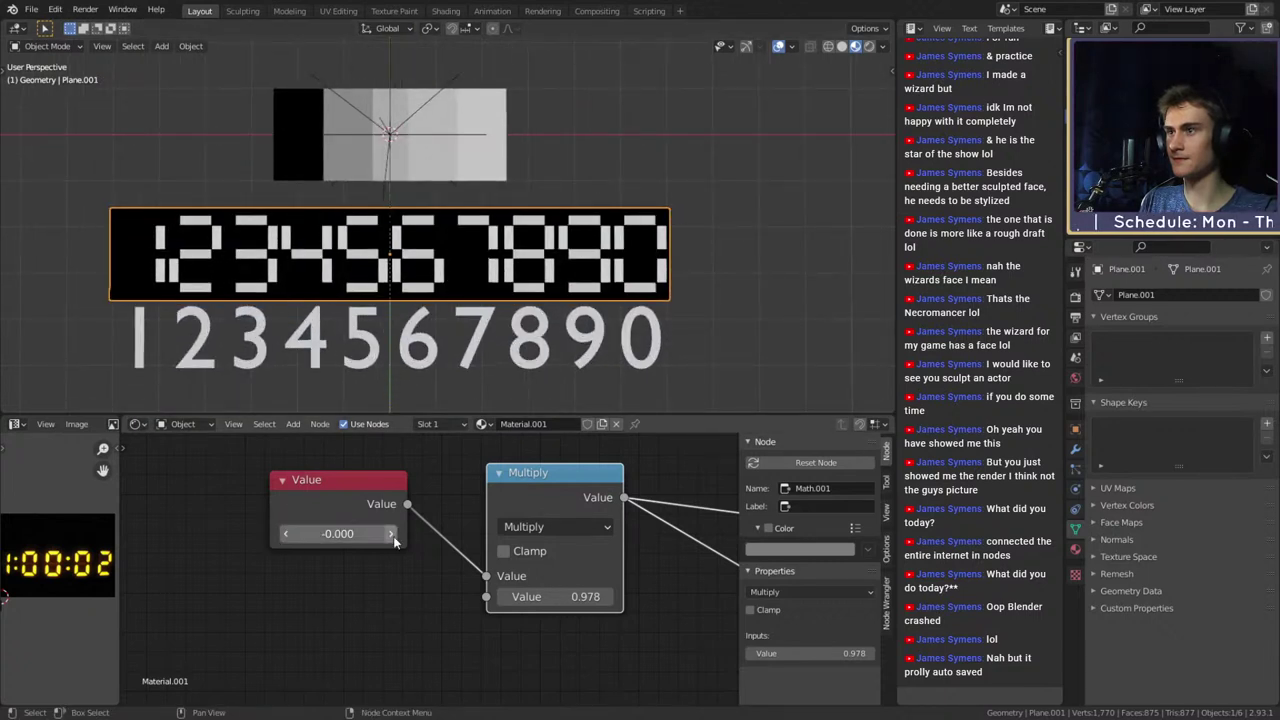
pyautogui.click(391, 535)
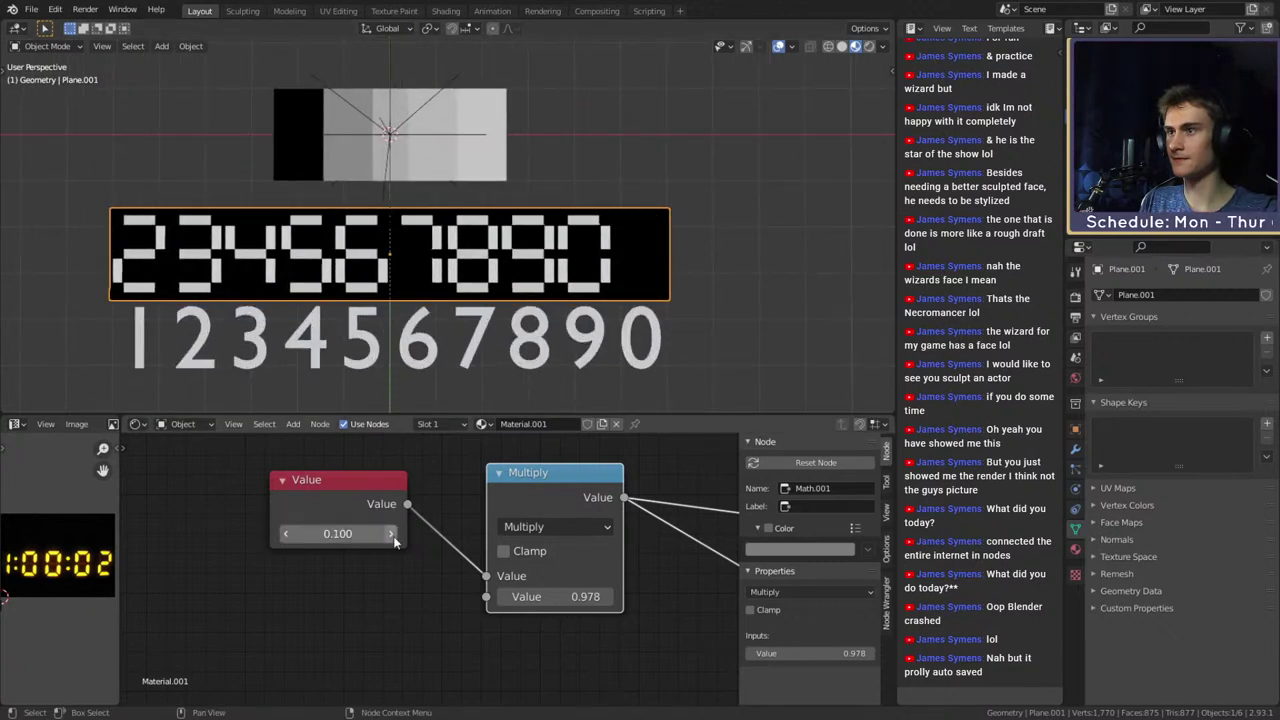
pyautogui.click(289, 532)
pyautogui.click(289, 532)
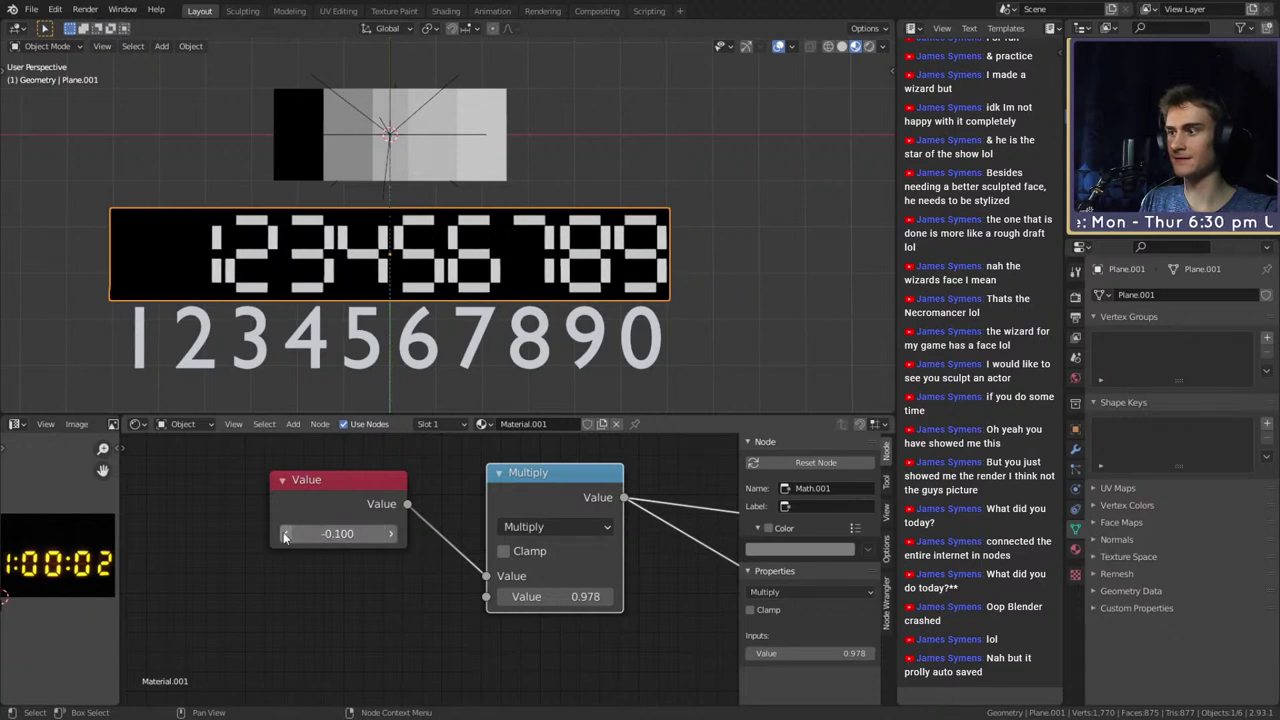
pyautogui.click(285, 535)
pyautogui.click(285, 535)
pyautogui.click(285, 535)
pyautogui.click(285, 535)
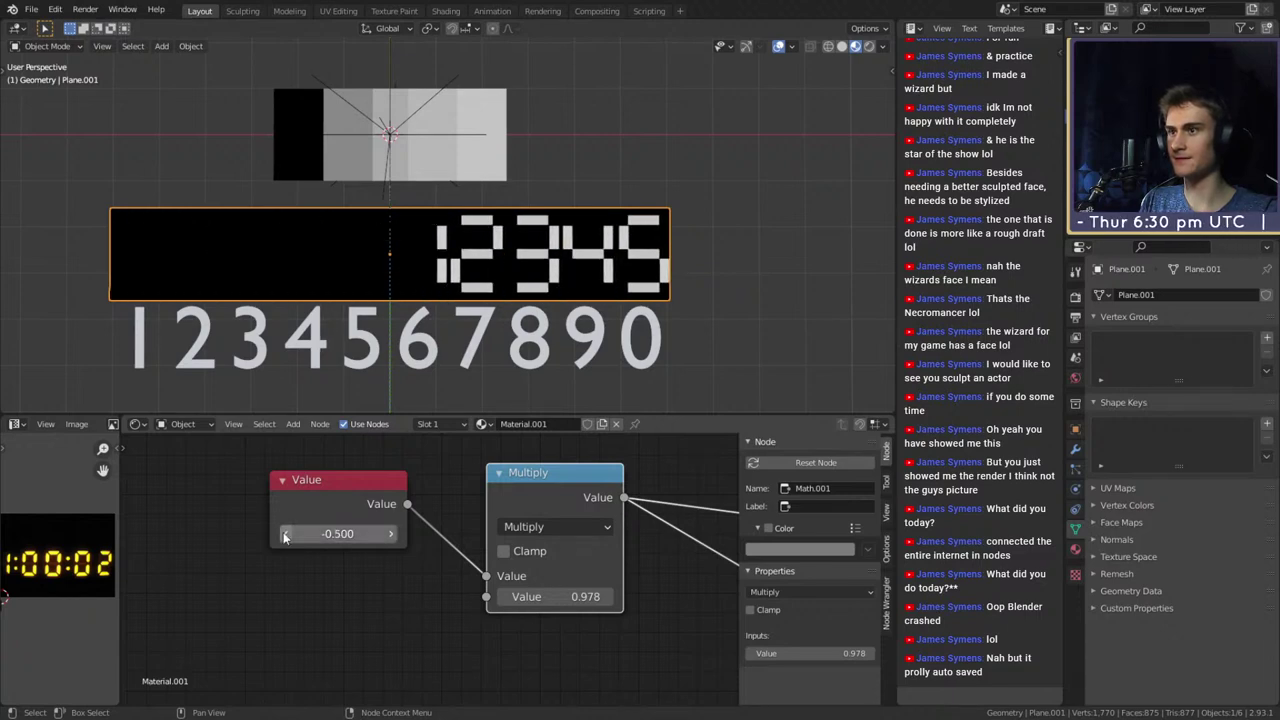
# Check the digit at the strip's end, save the file, and bring the Value node back to 0 in 0.1 steps
pyautogui.scroll(6, 520, 308)
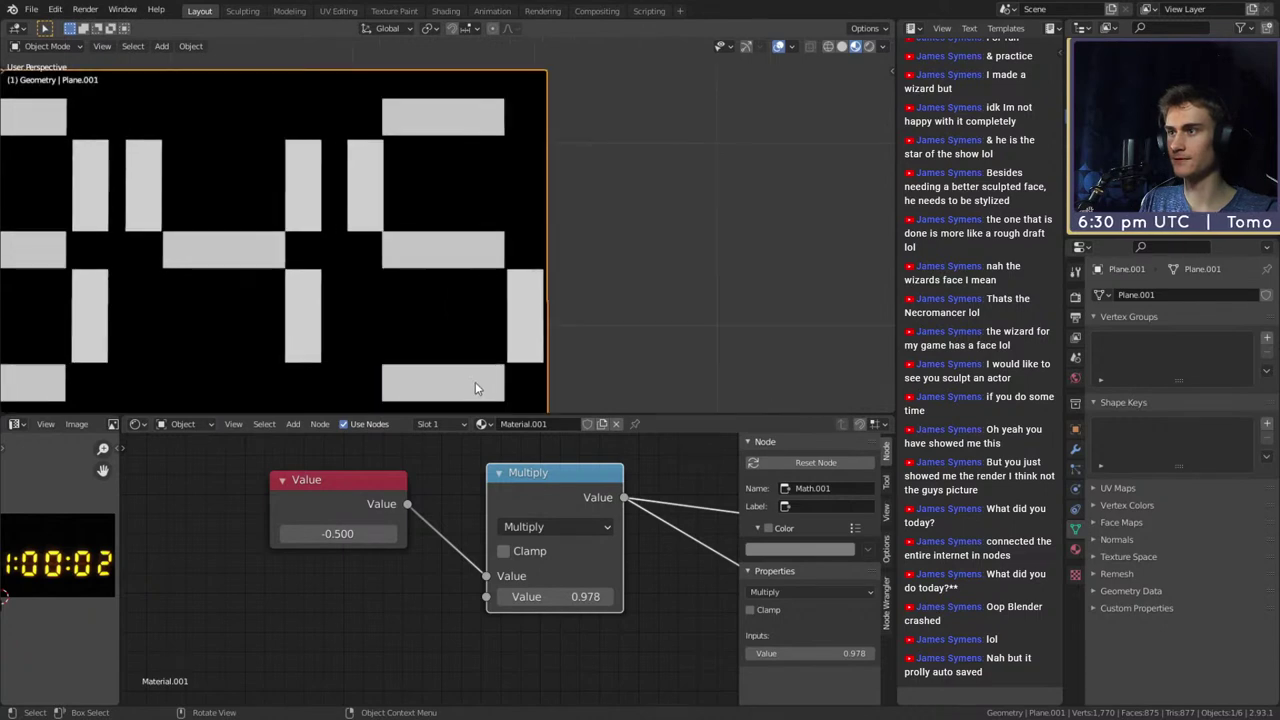
pyautogui.scroll(-5, 475, 382)
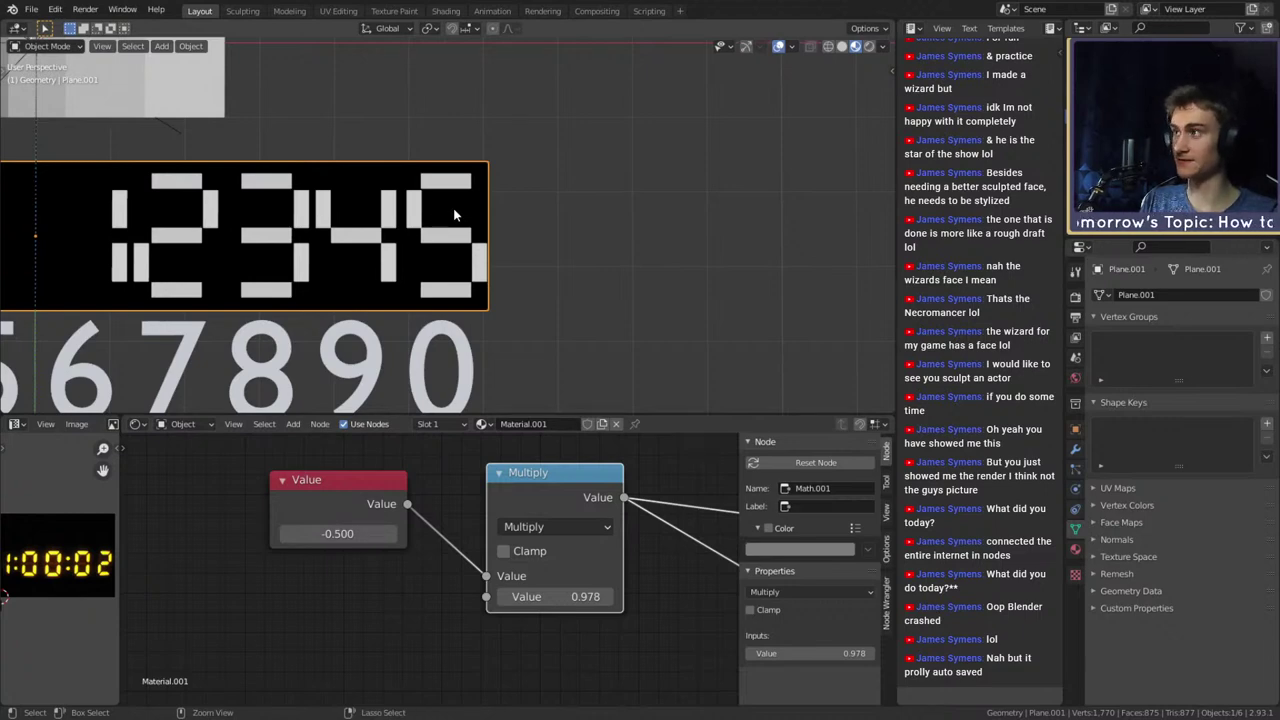
pyautogui.scroll(-3, 523, 318)
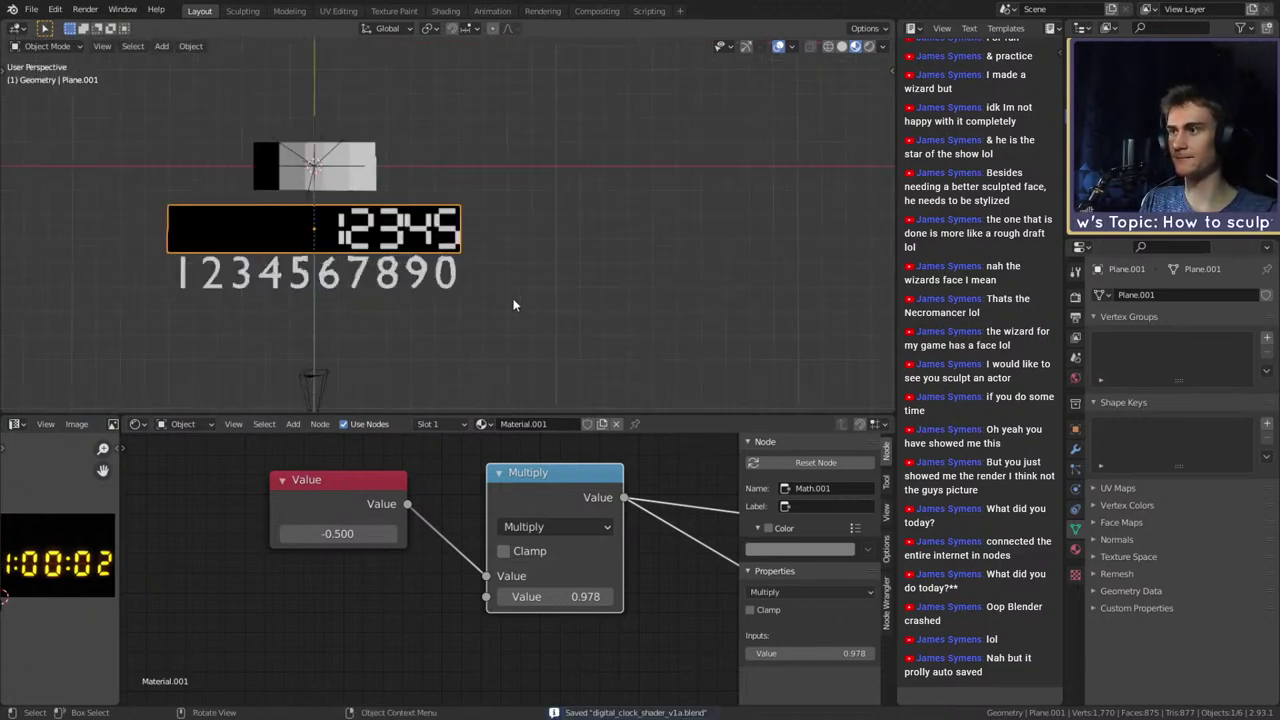
pyautogui.scroll(3, 513, 298)
pyautogui.click(392, 534)
pyautogui.click(392, 534)
pyautogui.click(392, 534)
pyautogui.click(392, 534)
pyautogui.click(392, 534)
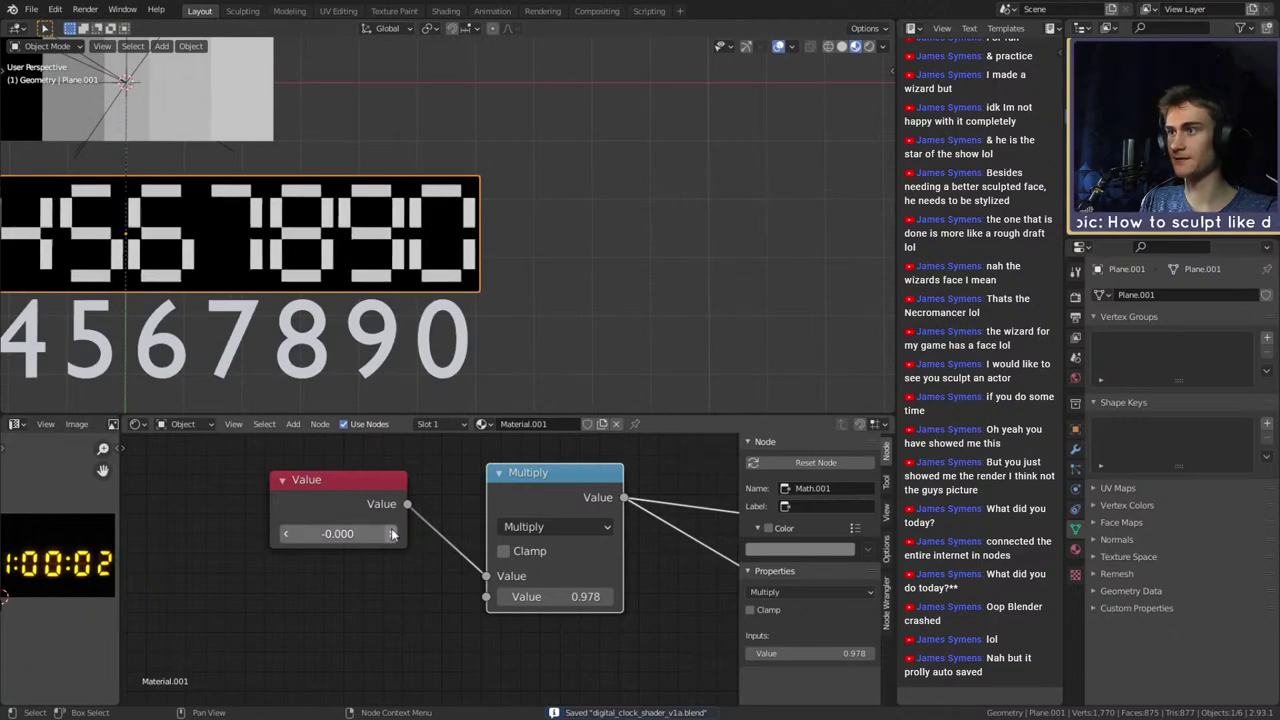
# Add a cube and move it within the horizontal plane to just beside the digit 0 at the strip's end
pyautogui.scroll(3, 470, 290)
pyautogui.scroll(-4, 480, 285)
pyautogui.hotkey('shift', 'a')
pyautogui.moveTo(482, 245)
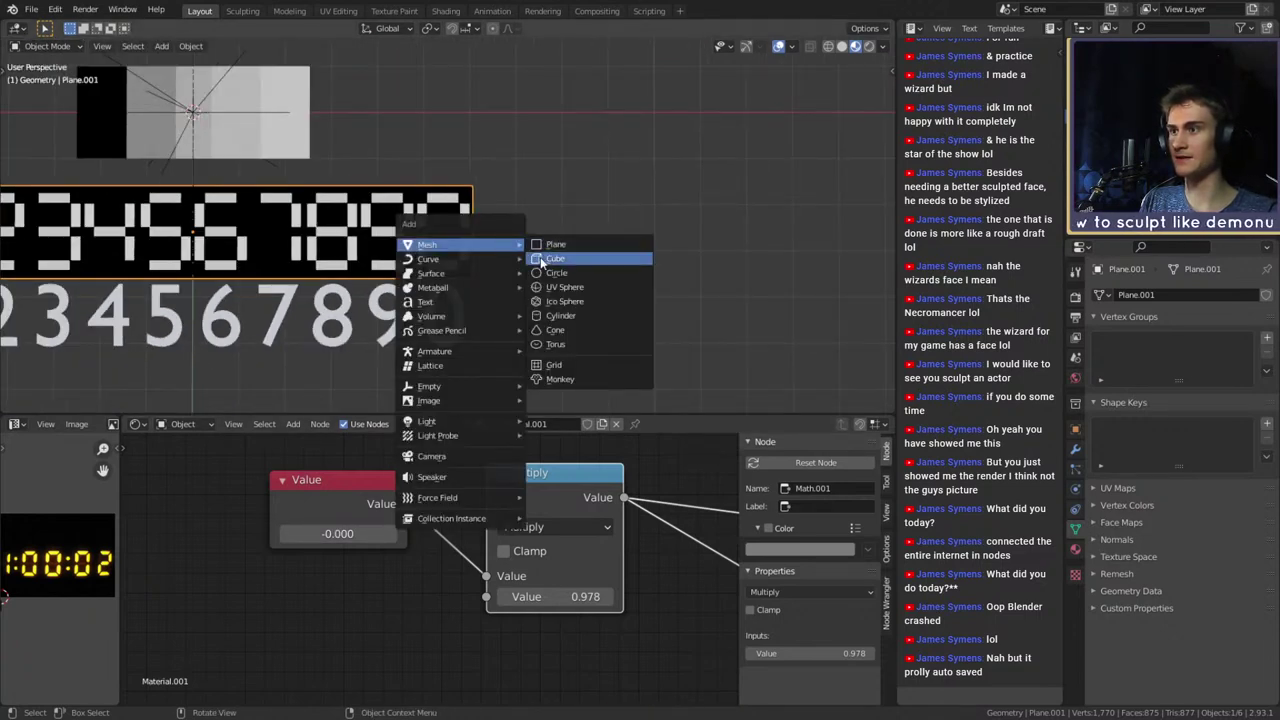
pyautogui.click(565, 266)
pyautogui.press('g')
pyautogui.hotkey('shift', 'z')
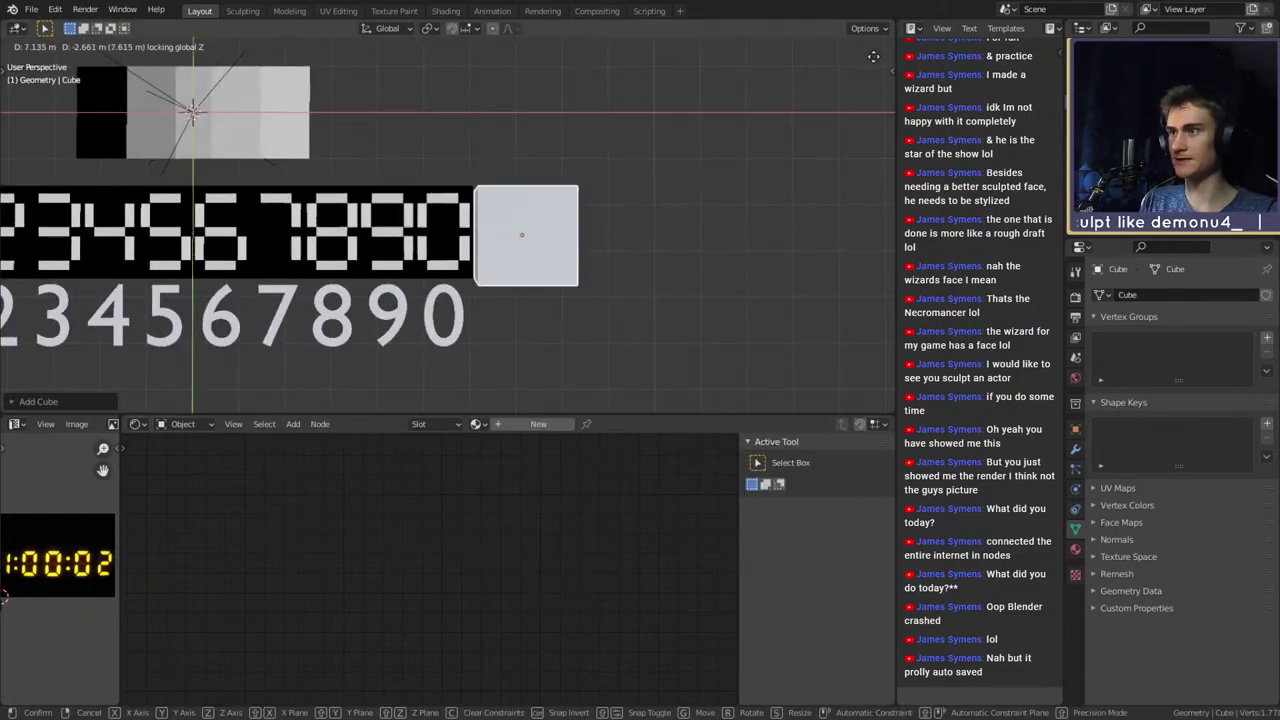
pyautogui.click(862, 64)
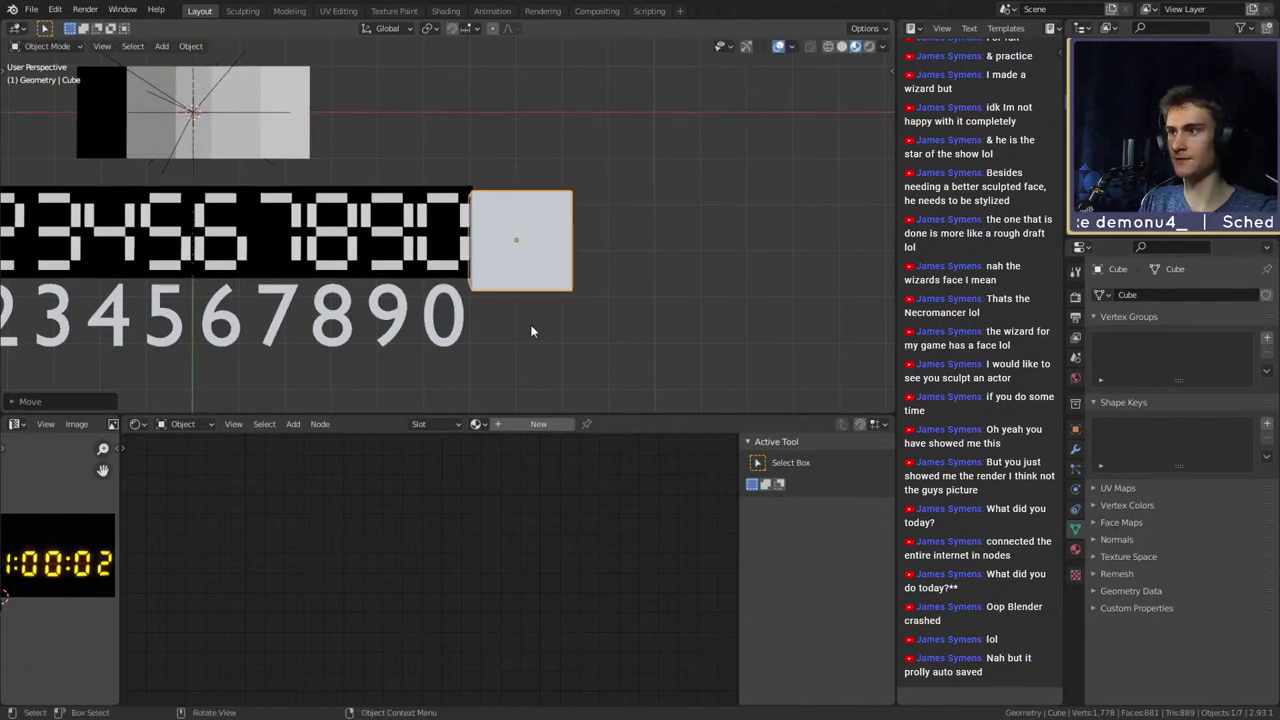
# In top orthographic view, move the cube about -0.02 m along X to meet the outer edge of the digit 0
pyautogui.press('KP_7')
pyautogui.scroll(6, 482, 286)
pyautogui.keyDown('shift'); pyautogui.moveTo(515, 257); pyautogui.dragTo(431, 263, button='middle'); pyautogui.keyUp('shift')
pyautogui.scroll(5, 440, 262)
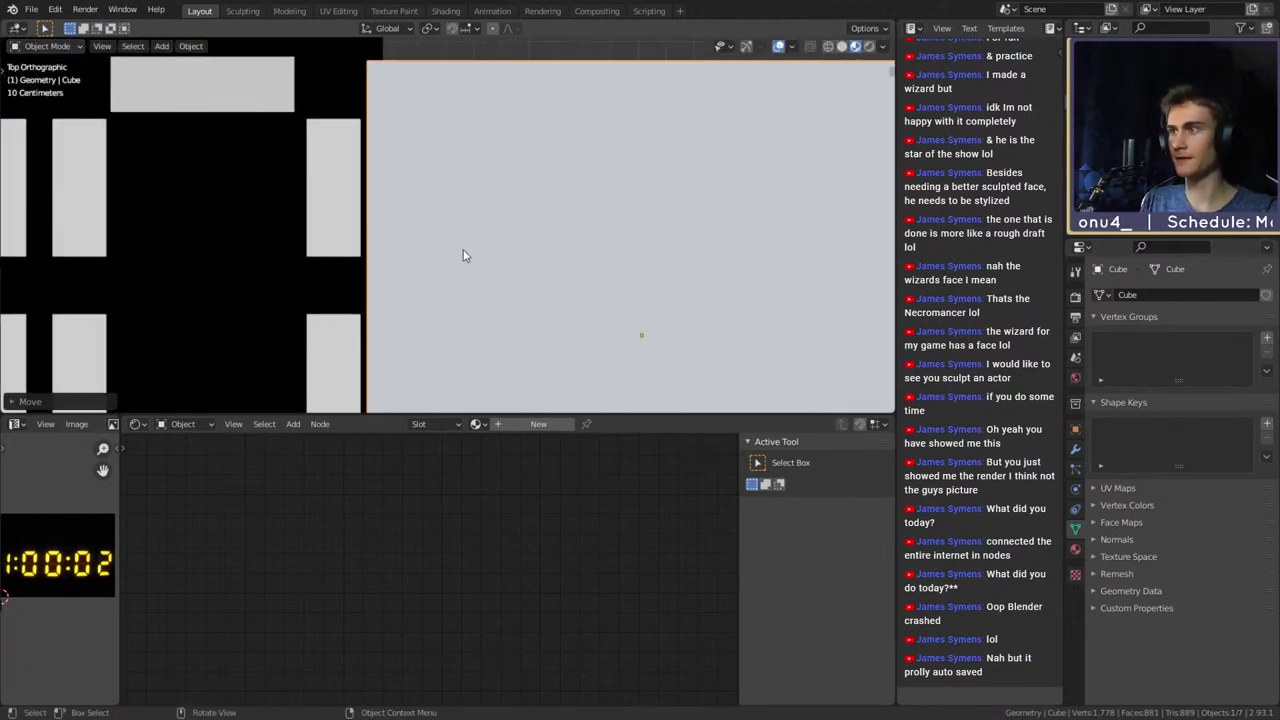
pyautogui.press('g')
pyautogui.press('x')
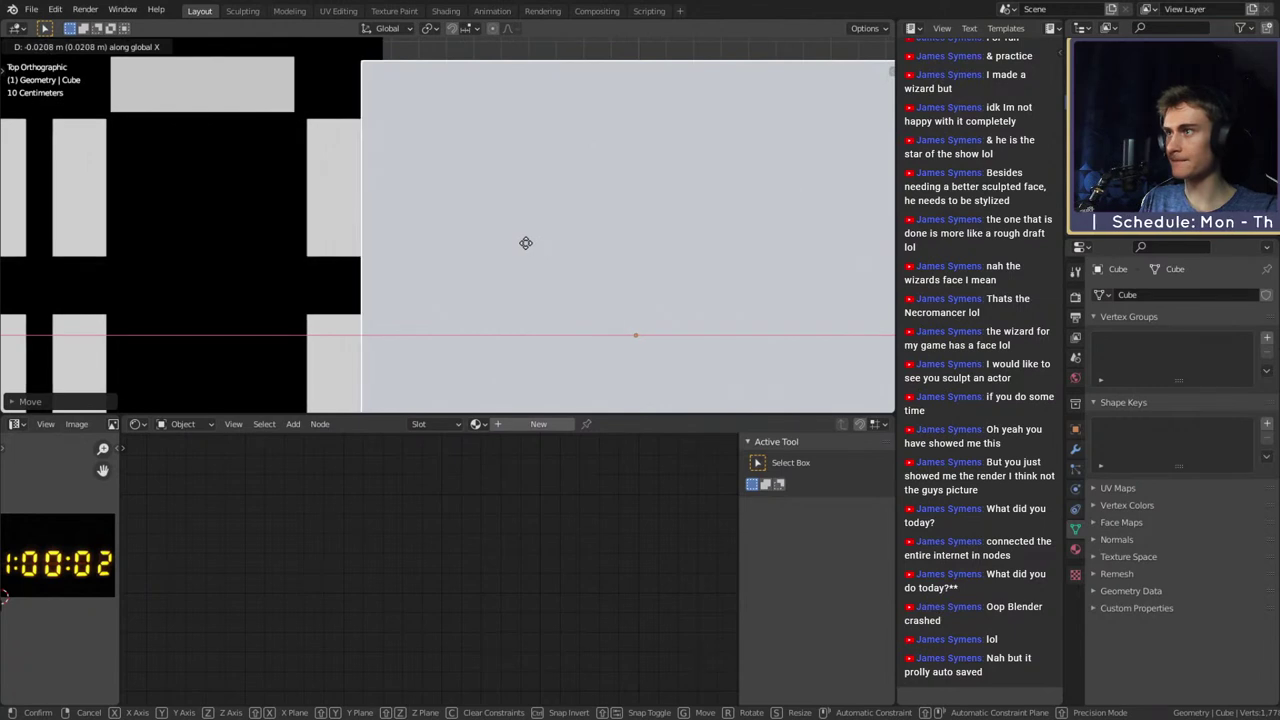
pyautogui.click(525, 243)
# Nudge the cube about 0.01 m along X to refine its alignment with the digit 0's outer segments
pyautogui.scroll(-5, 525, 243)
pyautogui.keyDown('shift'); pyautogui.moveTo(525, 238); pyautogui.dragTo(569, 228, button='middle'); pyautogui.keyUp('shift')
pyautogui.scroll(5, 569, 228)
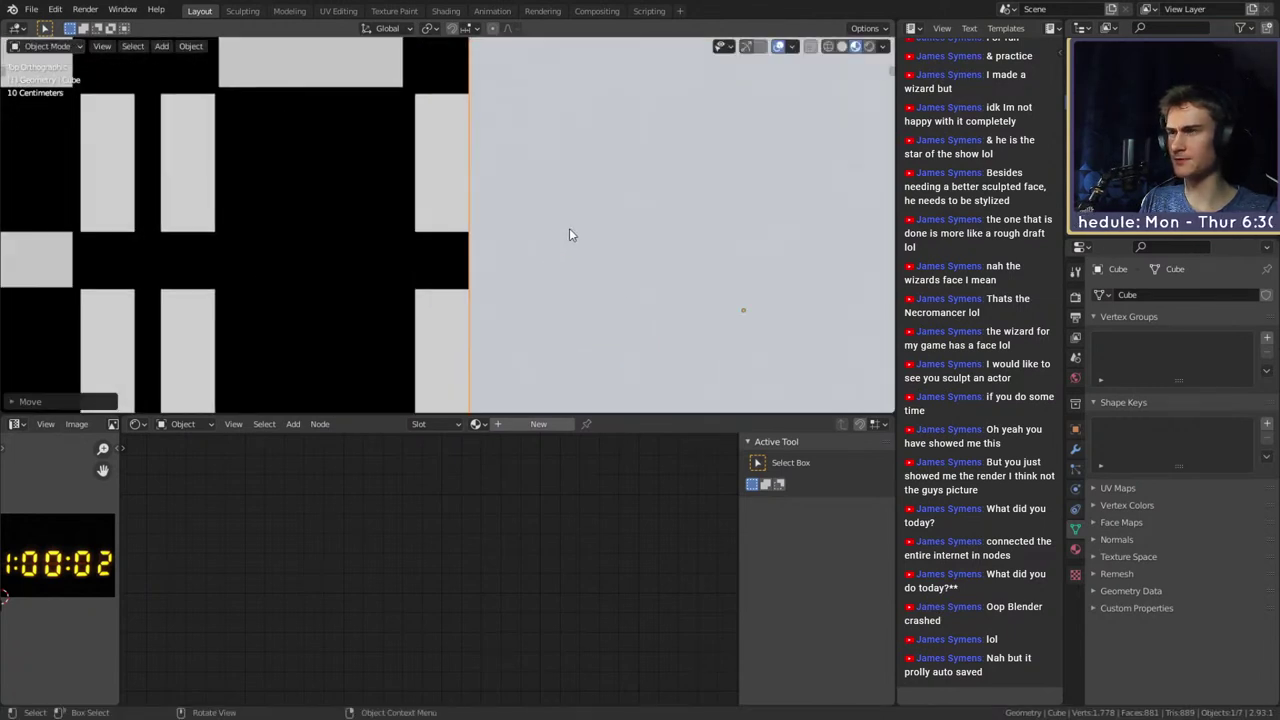
pyautogui.scroll(-2, 536, 182)
pyautogui.press('g')
pyautogui.press('x')
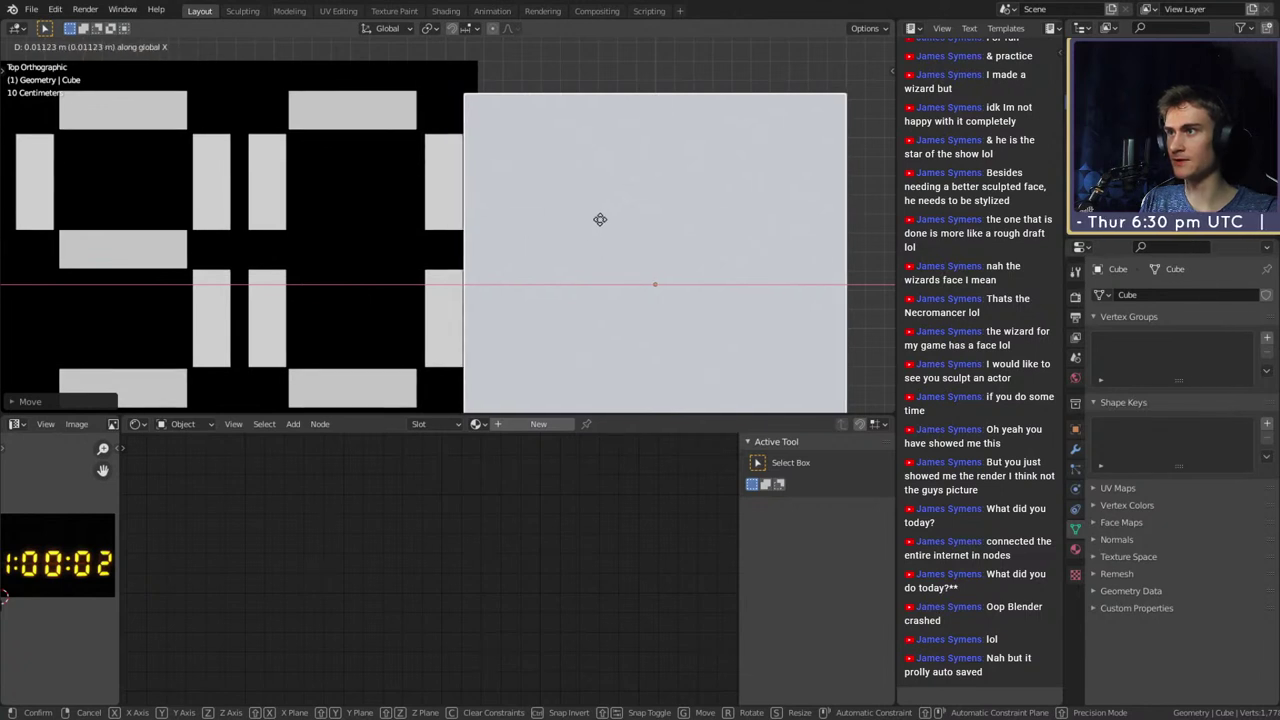
pyautogui.click(598, 221)
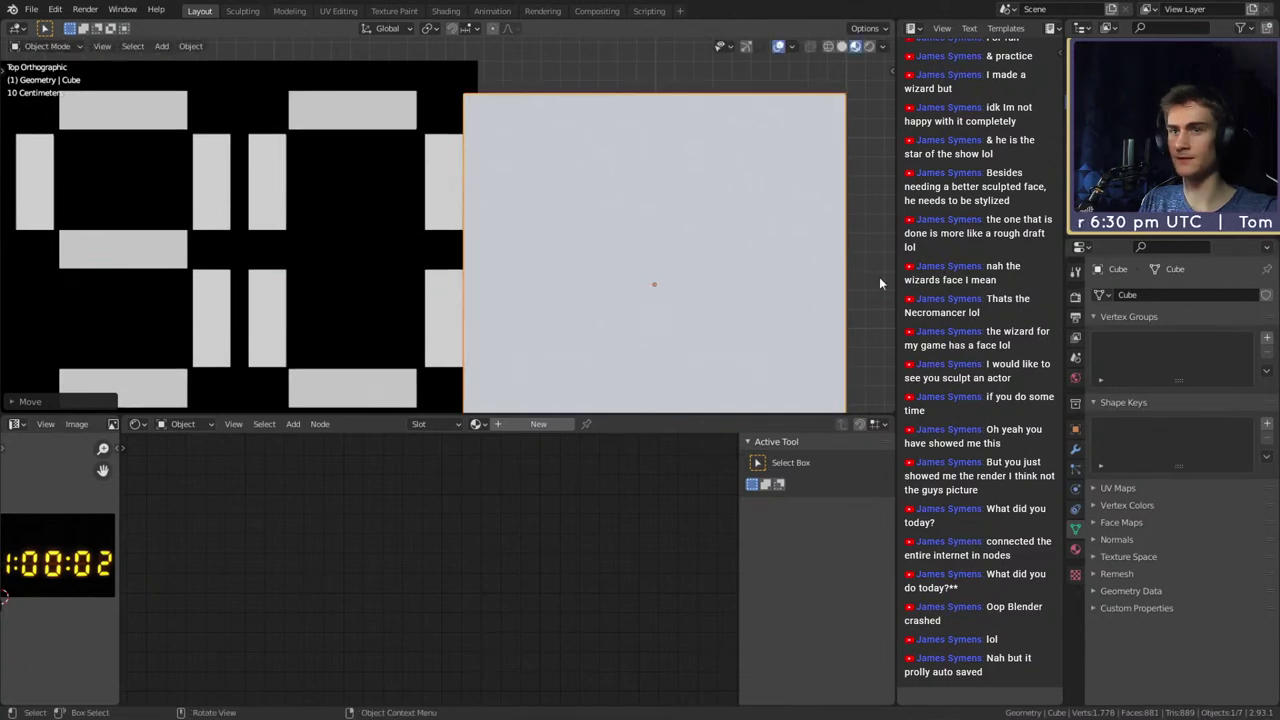
# Set the cube's viewport display to Wire
pyautogui.click(1076, 429)
pyautogui.click(1176, 604)
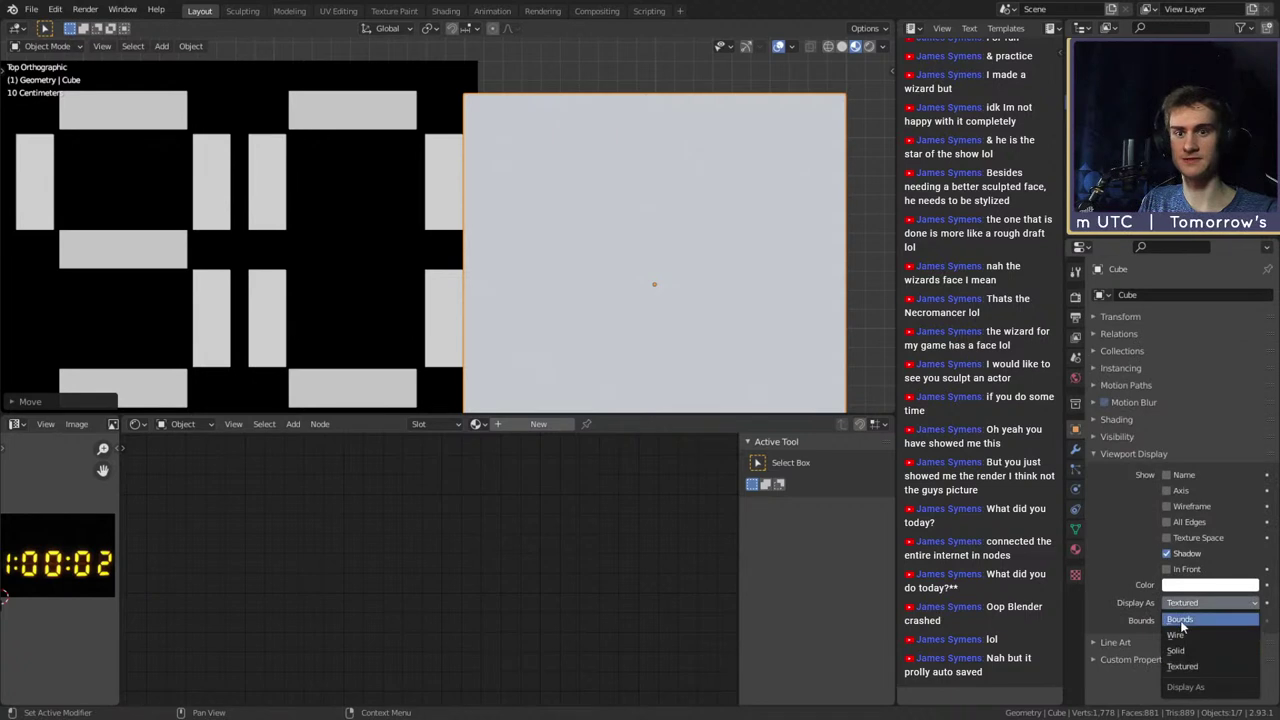
pyautogui.click(1178, 635)
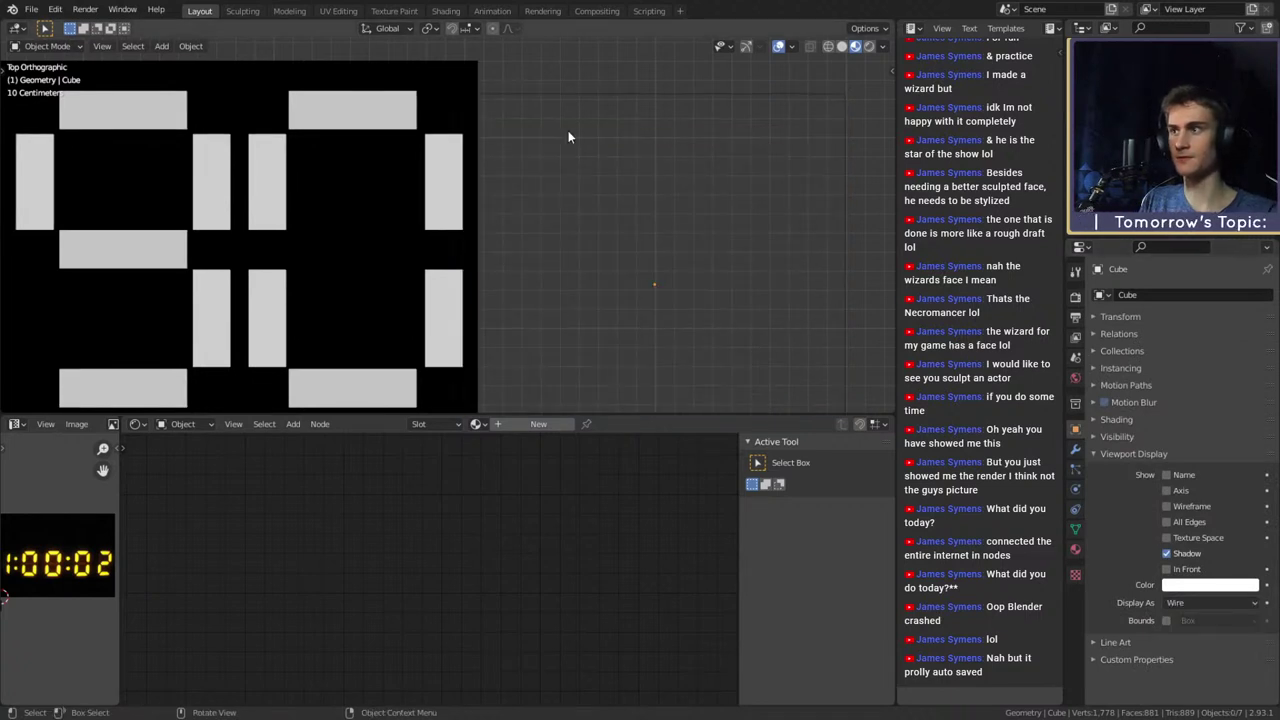
# Move the wireframe cube about -0.006 m along X onto the outer edge of the digit 0's upper vertical segment
pyautogui.scroll(7, 568, 137)
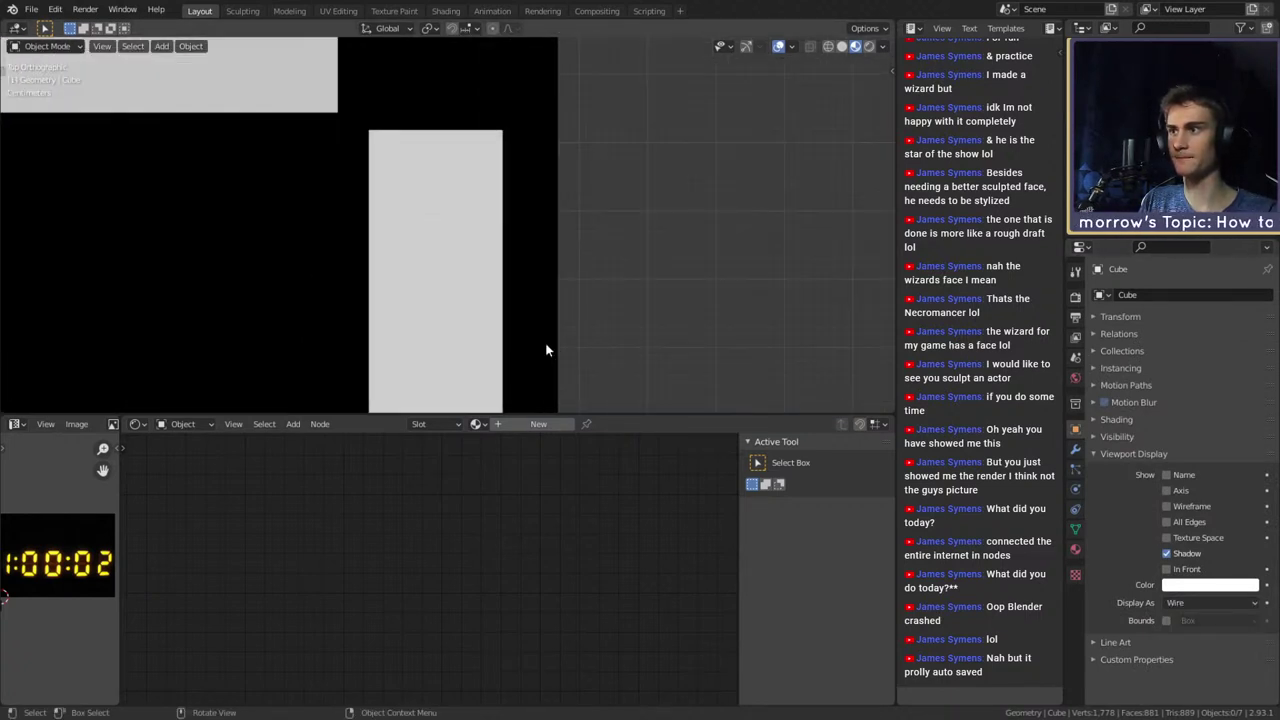
pyautogui.click(508, 86)
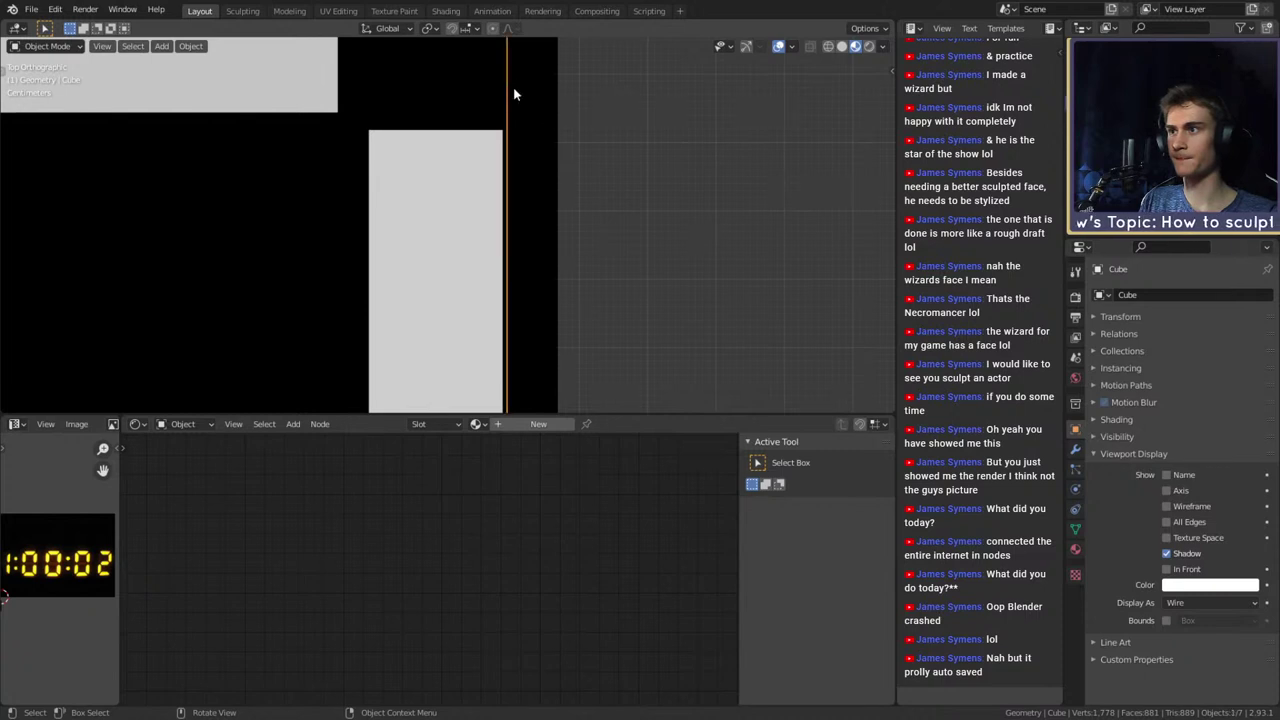
pyautogui.press('g')
pyautogui.press('x')
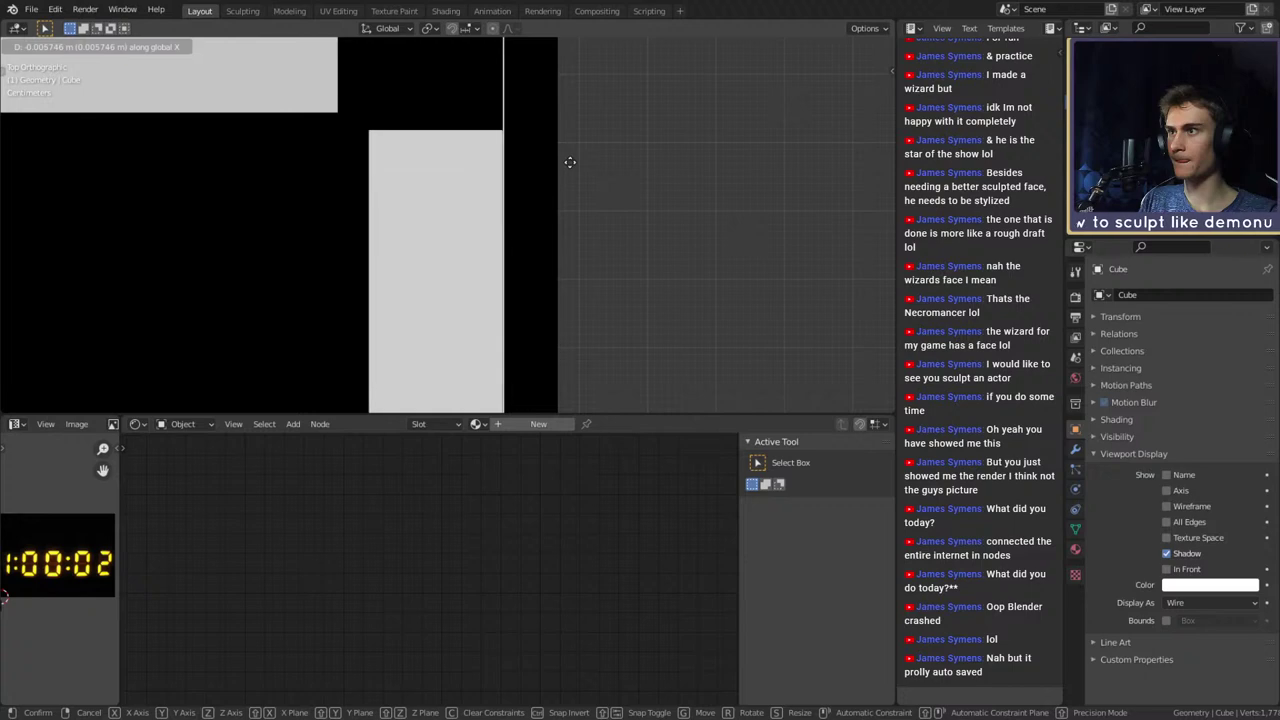
pyautogui.click(566, 163)
# Select the wireframe cube and fine-adjust it about -0.0002 m along X onto the digit 0's outer edge
pyautogui.scroll(4, 620, 168)
pyautogui.scroll(-6, 557, 298)
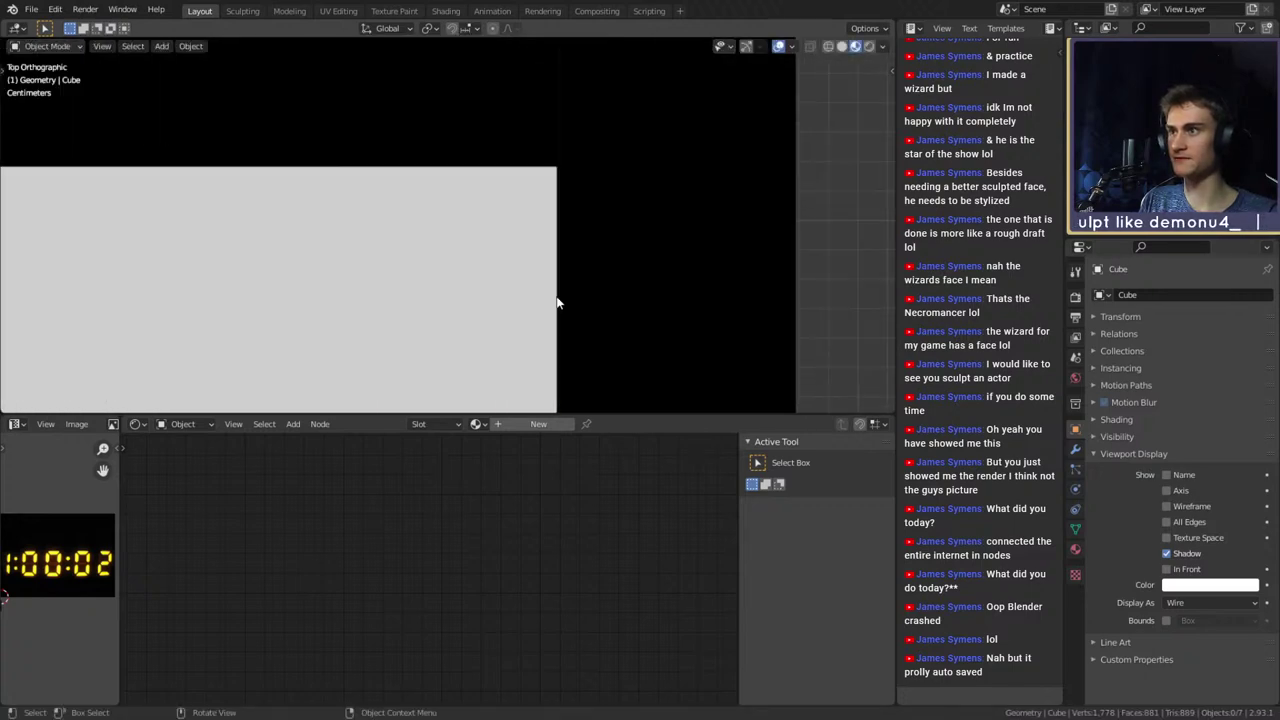
pyautogui.scroll(6, 524, 288)
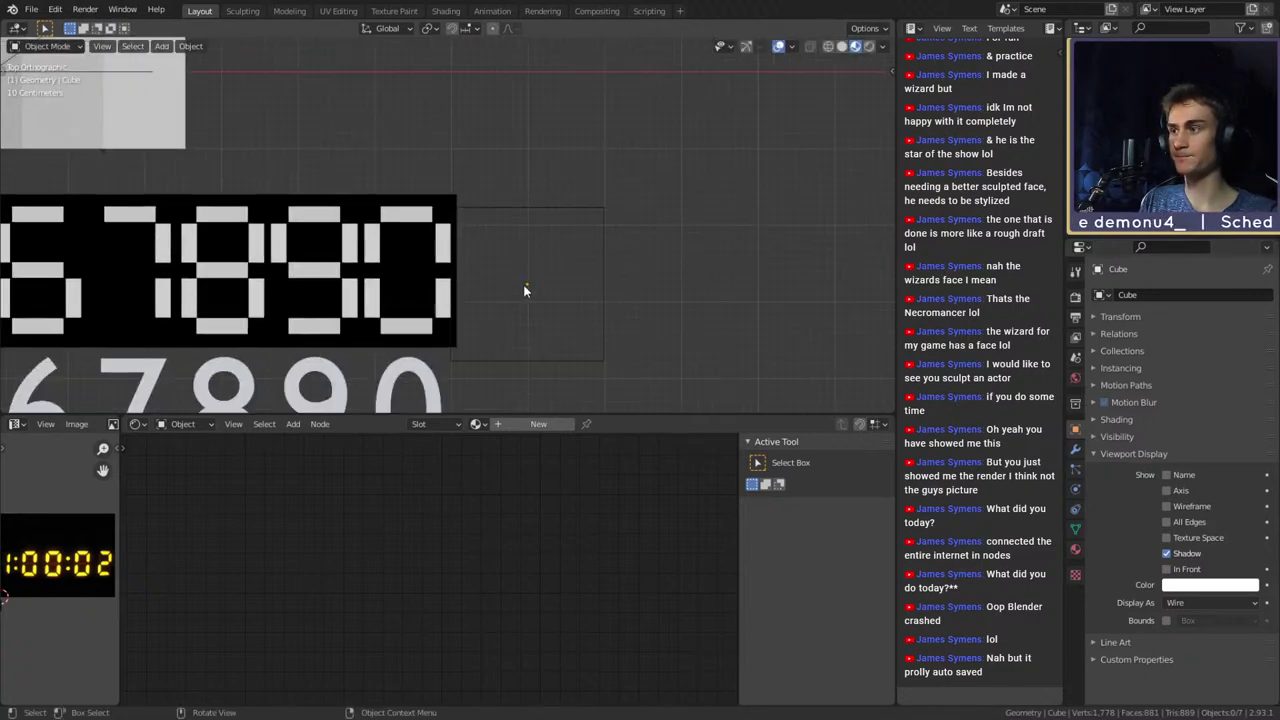
pyautogui.keyDown('shift'); pyautogui.moveTo(457, 404); pyautogui.dragTo(657, 126, button='middle'); pyautogui.keyUp('shift')
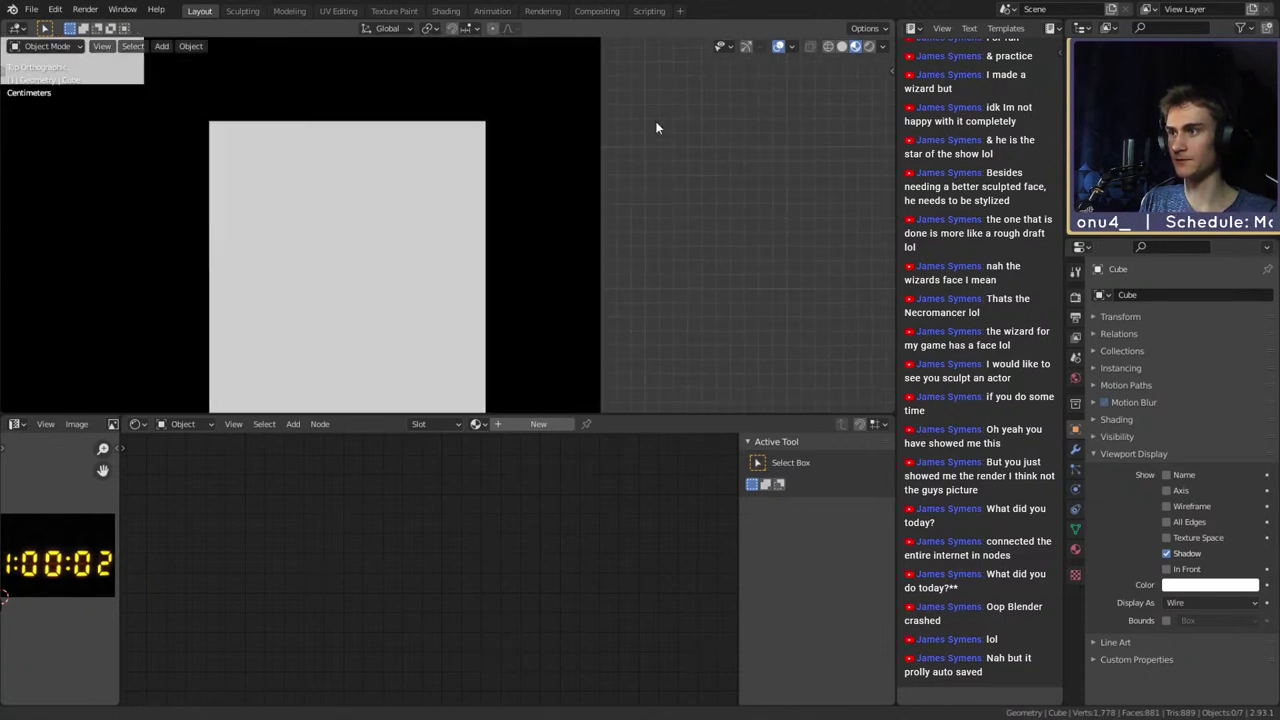
pyautogui.scroll(5, 630, 145)
pyautogui.keyDown('shift'); pyautogui.moveTo(599, 166); pyautogui.dragTo(557, 340, button='middle'); pyautogui.keyUp('shift')
pyautogui.click(504, 138)
pyautogui.scroll(6, 504, 137)
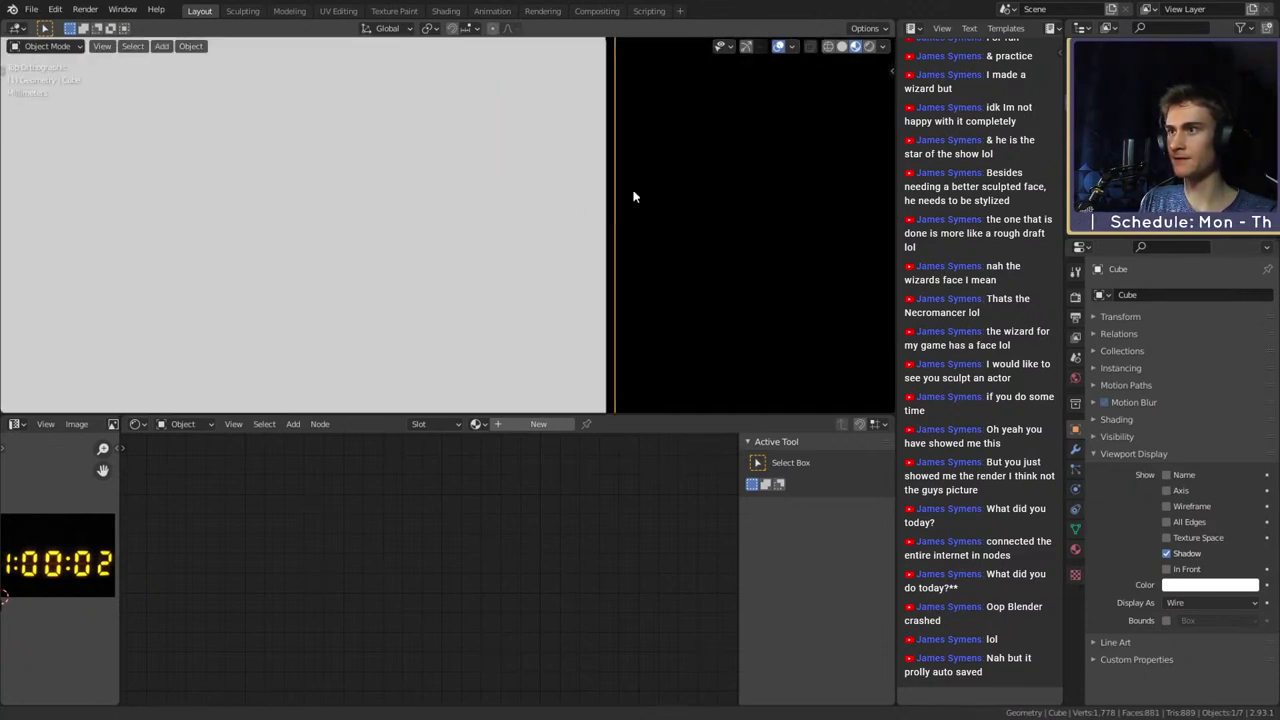
pyautogui.keyDown('shift'); pyautogui.moveTo(634, 197); pyautogui.dragTo(520, 341, button='middle'); pyautogui.keyUp('shift')
pyautogui.press('g')
pyautogui.press('x')
pyautogui.press('x')
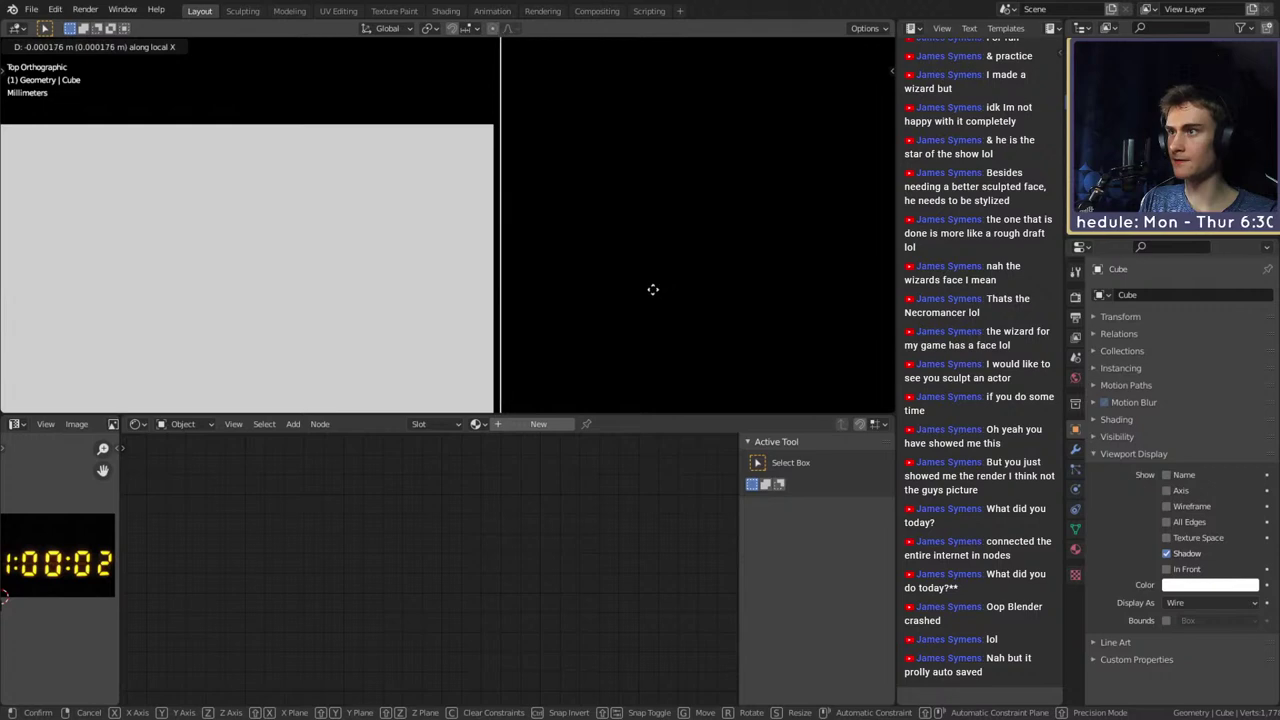
pyautogui.click(591, 312)
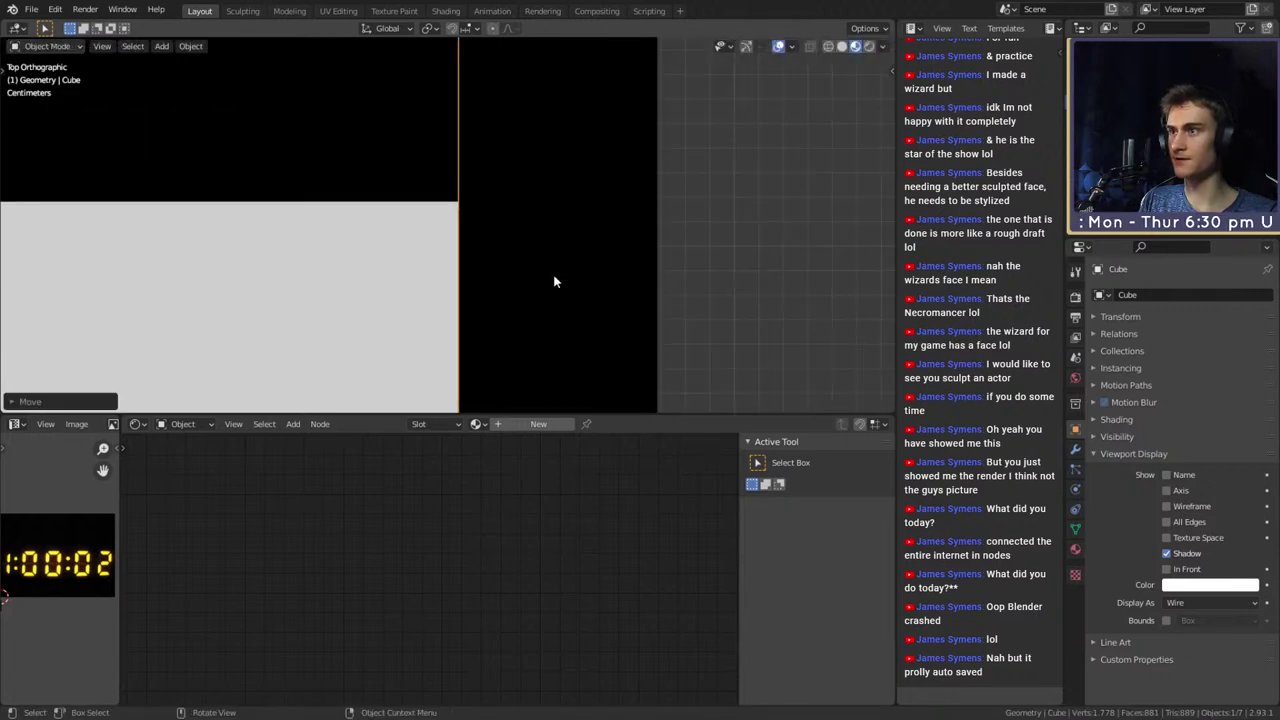
# Select the digits plane and lower its Value node to -0.900 in 0.1 steps so the digit 1 reaches the plane's end
pyautogui.scroll(-6, 554, 280)
pyautogui.scroll(5, 576, 246)
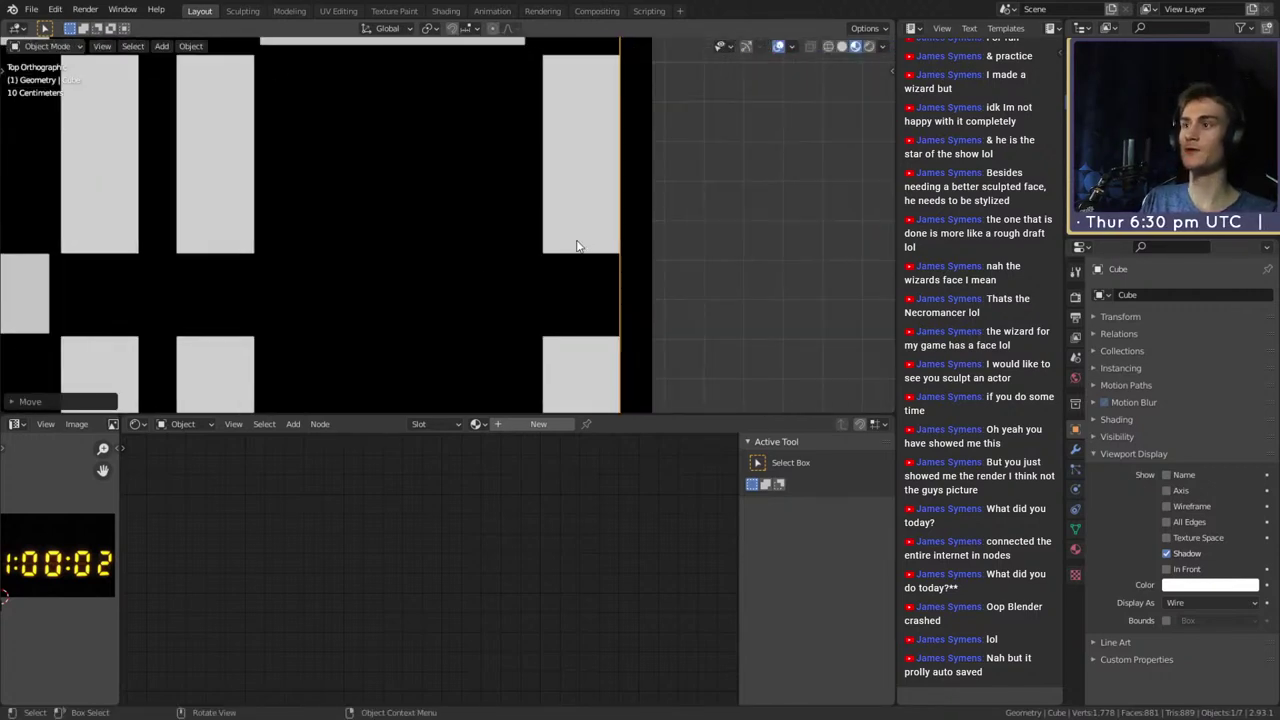
pyautogui.scroll(-7, 586, 300)
pyautogui.scroll(-4, 660, 238)
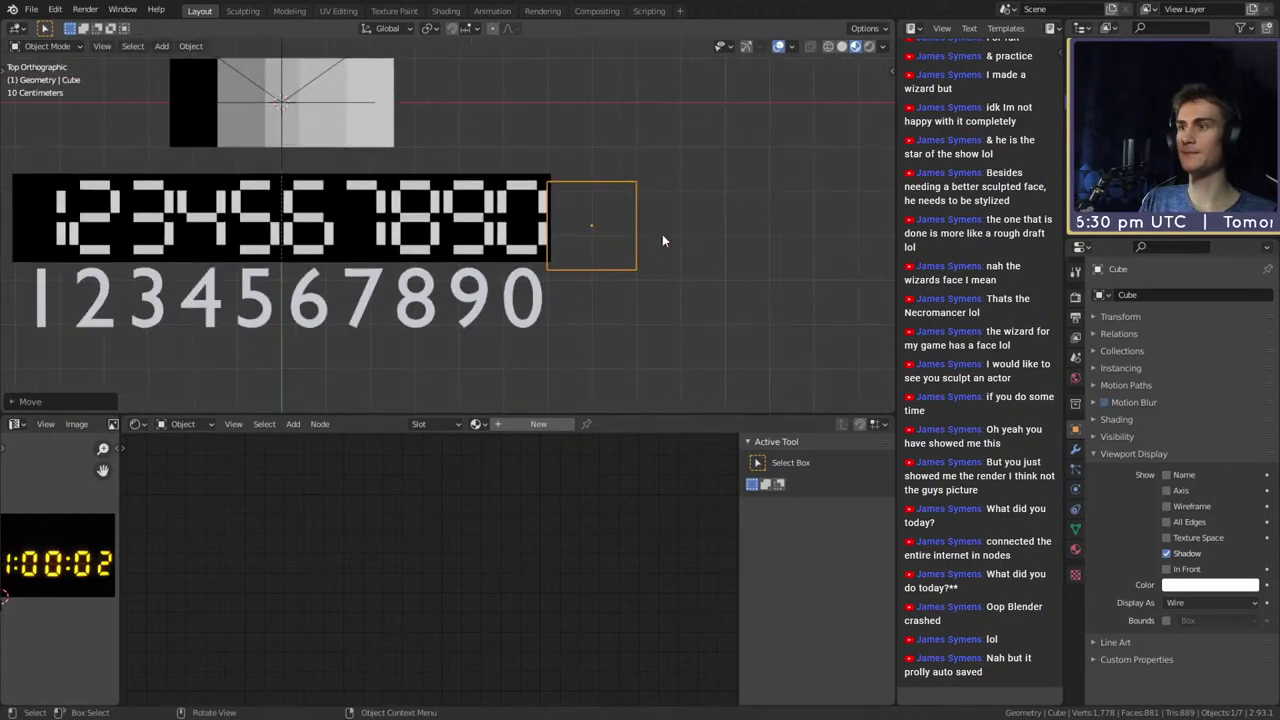
pyautogui.click(485, 255)
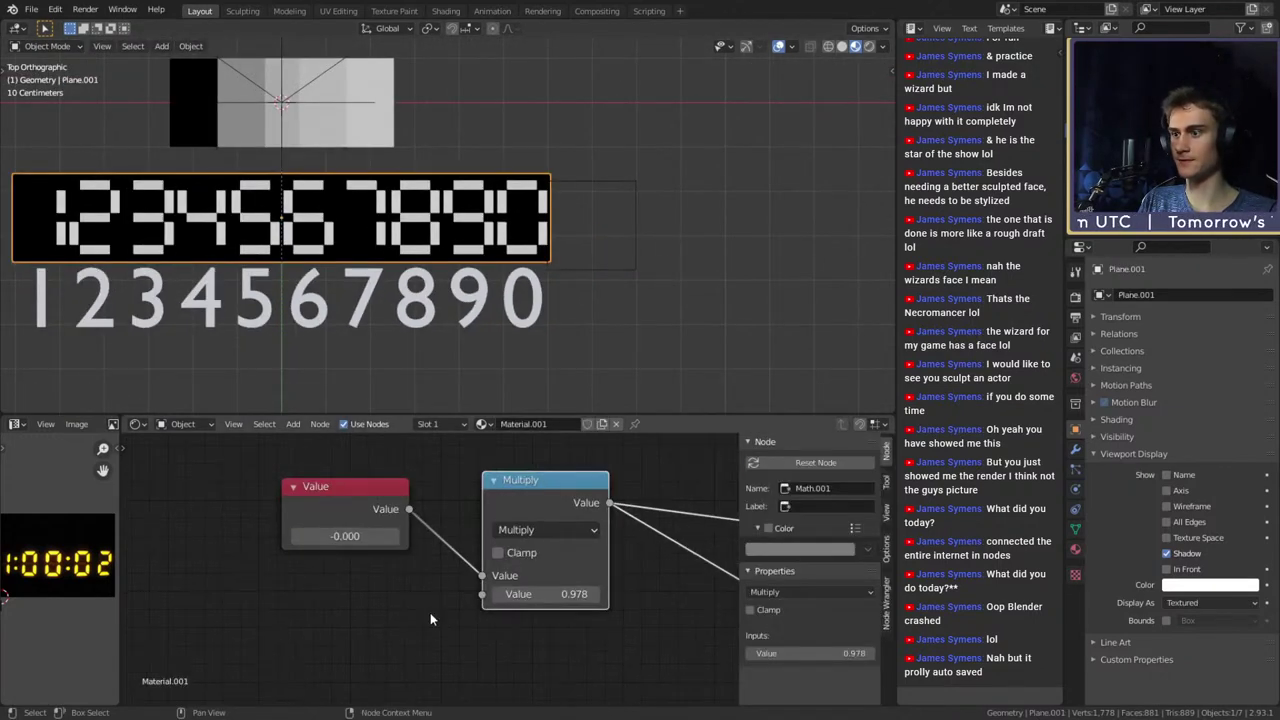
pyautogui.scroll(2, 430, 612)
pyautogui.click(183, 542)
pyautogui.click(184, 544)
pyautogui.click(184, 544)
pyautogui.click(184, 544)
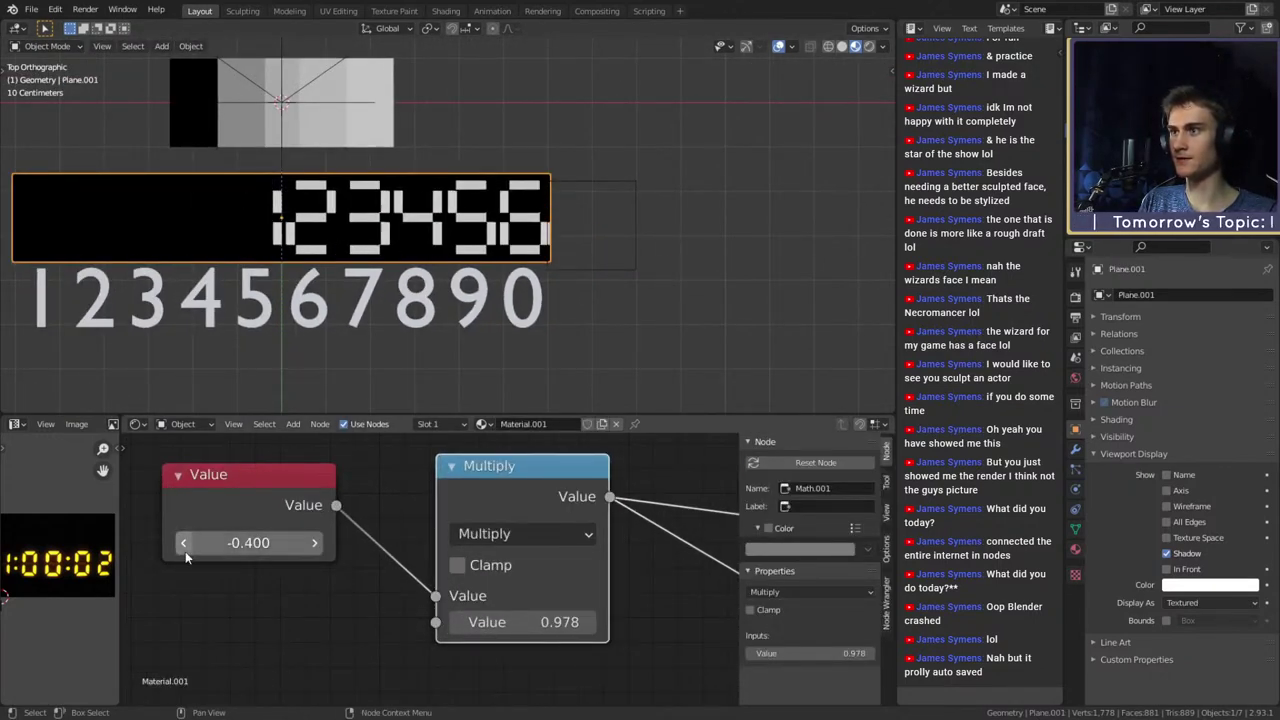
pyautogui.click(184, 544)
pyautogui.click(184, 544)
pyautogui.click(184, 544)
pyautogui.click(184, 544)
pyautogui.click(184, 544)
# Try 0.969 and 0.9685 as the Multiply node's factor to line up the digit 1 with the cube's edge
pyautogui.scroll(12, 440, 274)
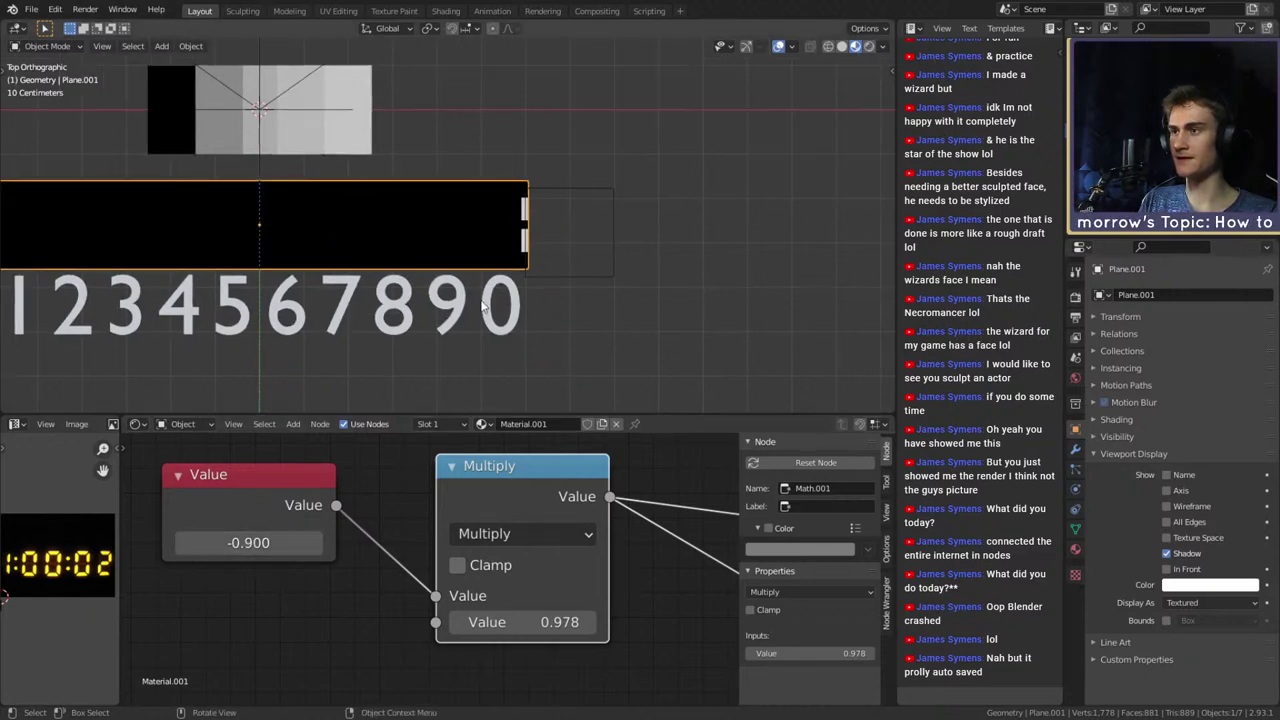
pyautogui.keyDown('shift'); pyautogui.moveTo(534, 231); pyautogui.dragTo(529, 281, button='middle'); pyautogui.keyUp('shift')
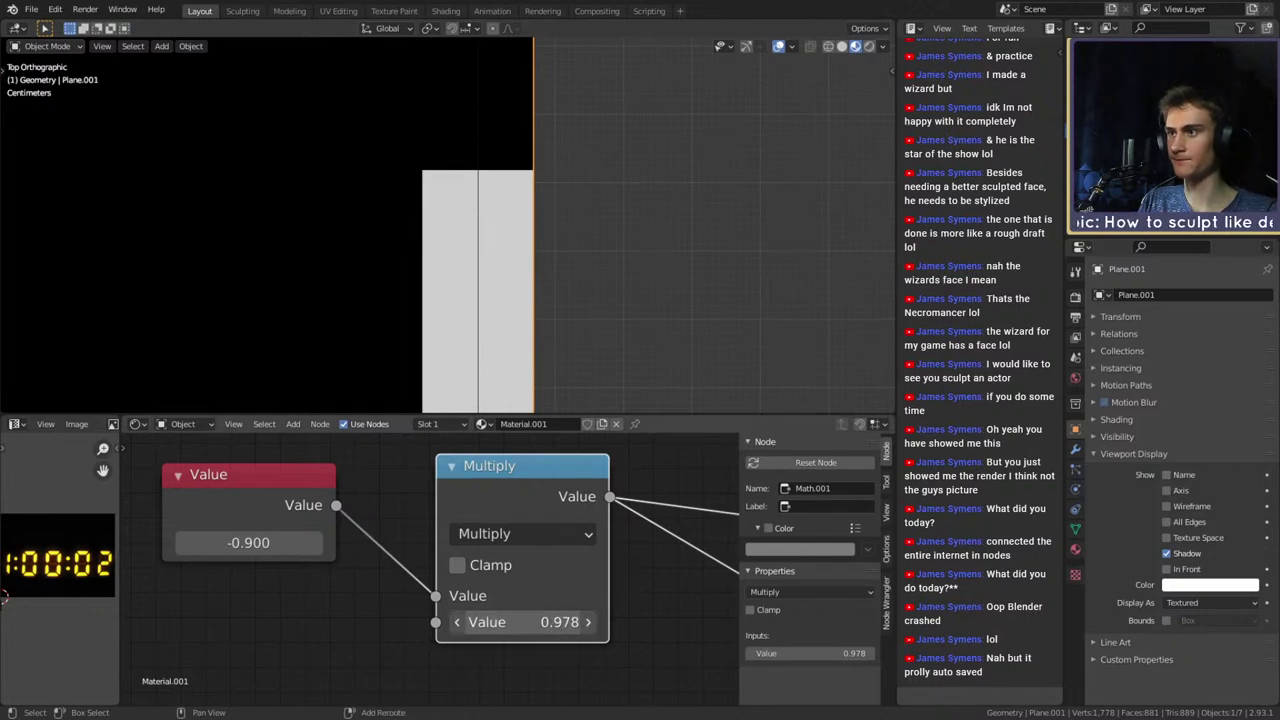
pyautogui.moveTo(547, 622)
pyautogui.mouseDown()
pyautogui.moveTo(532, 622)
pyautogui.moveTo(547, 641)
pyautogui.mouseUp()
pyautogui.click(524, 626)
pyautogui.click(514, 627)
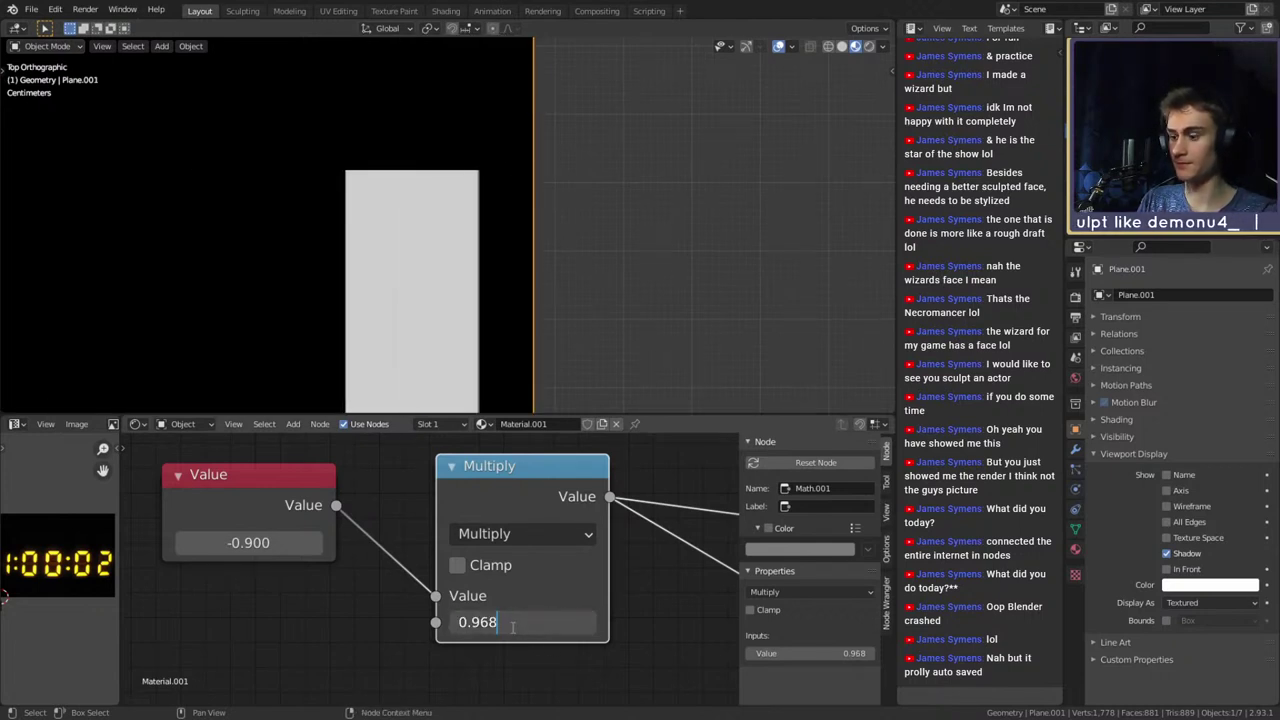
pyautogui.press('Return')
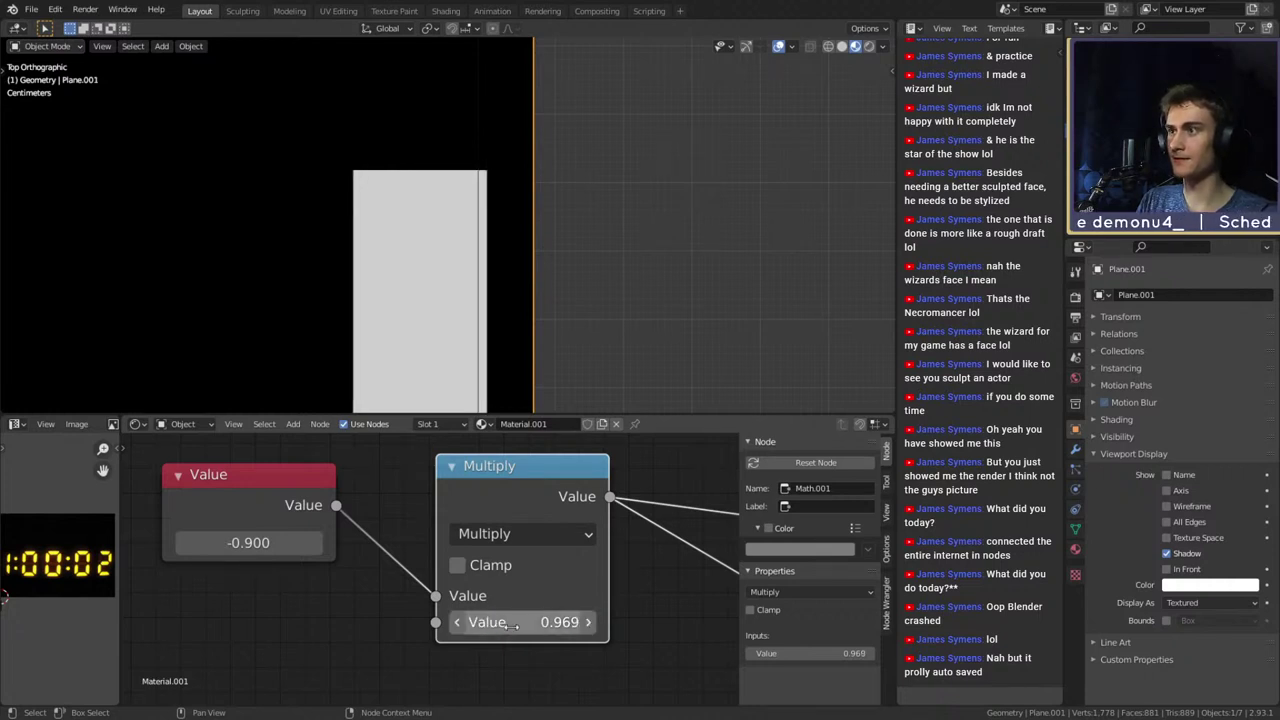
pyautogui.click(512, 626)
pyautogui.click(512, 626)
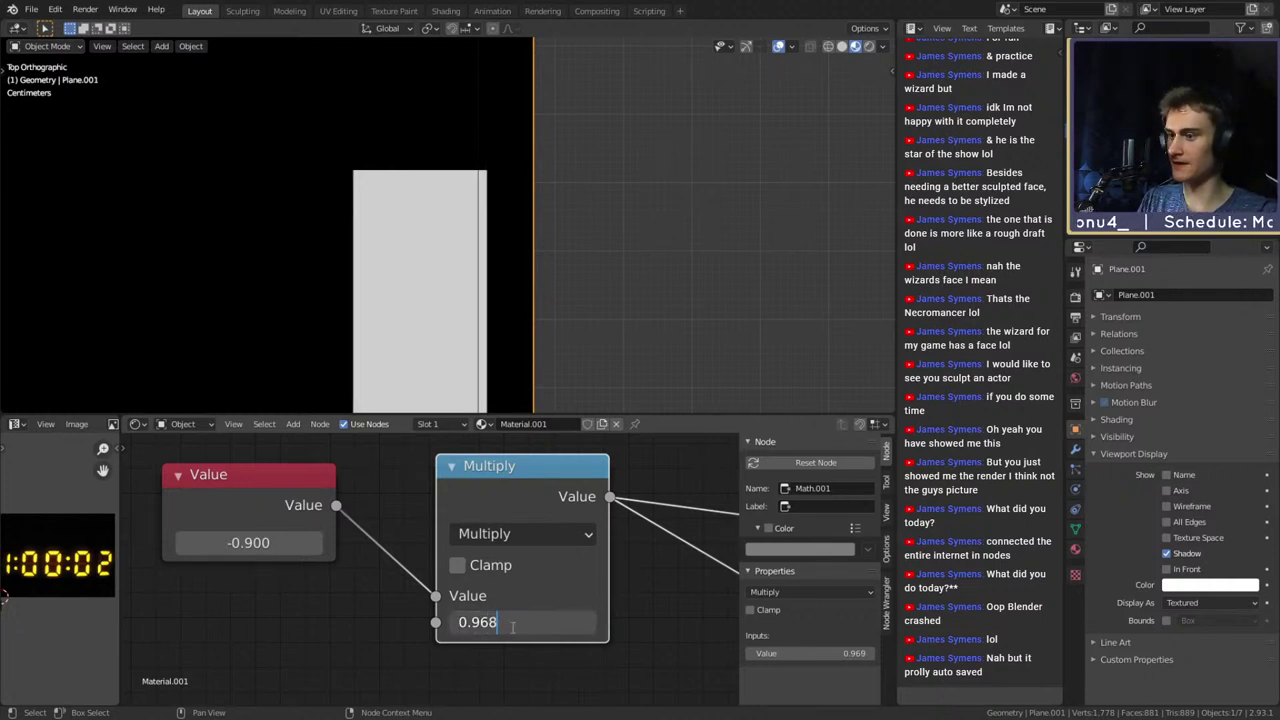
pyautogui.write('5')
pyautogui.press('Return')
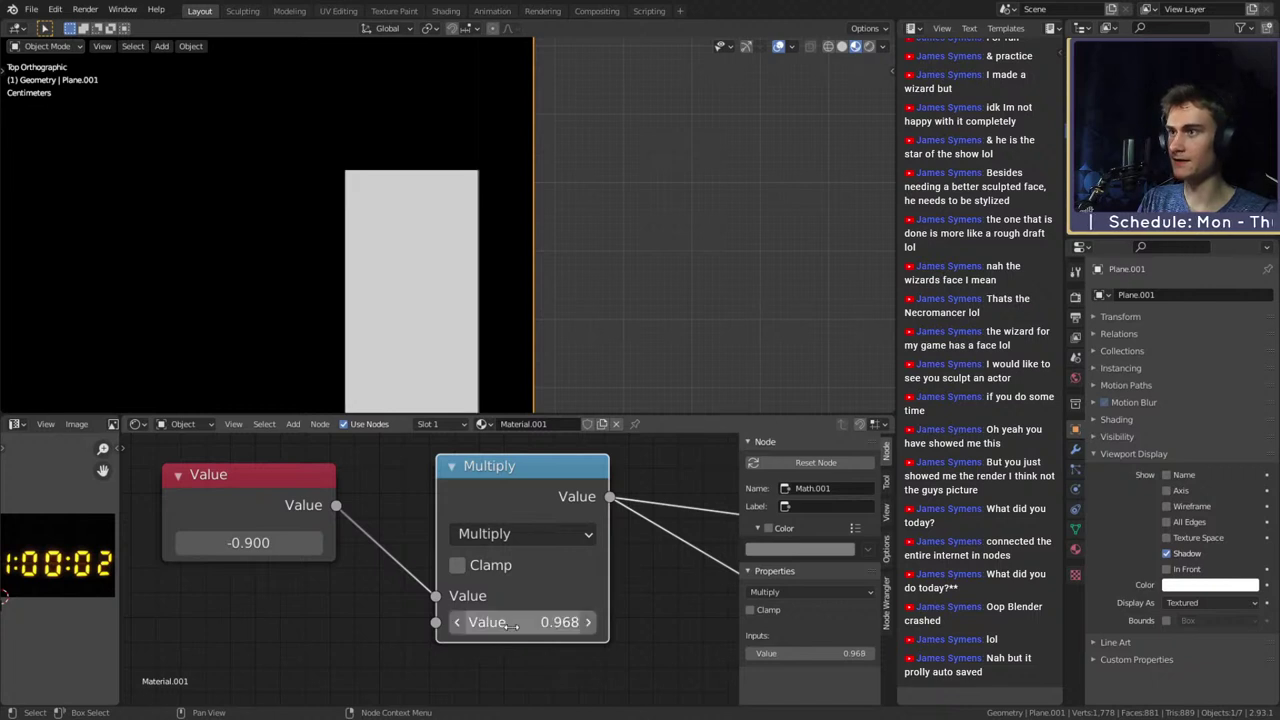
# Fine-tune the Multiply node's factor to about 0.9678 so the digit 1's outer edge meets the guide cube
pyautogui.click(512, 623)
pyautogui.click(512, 626)
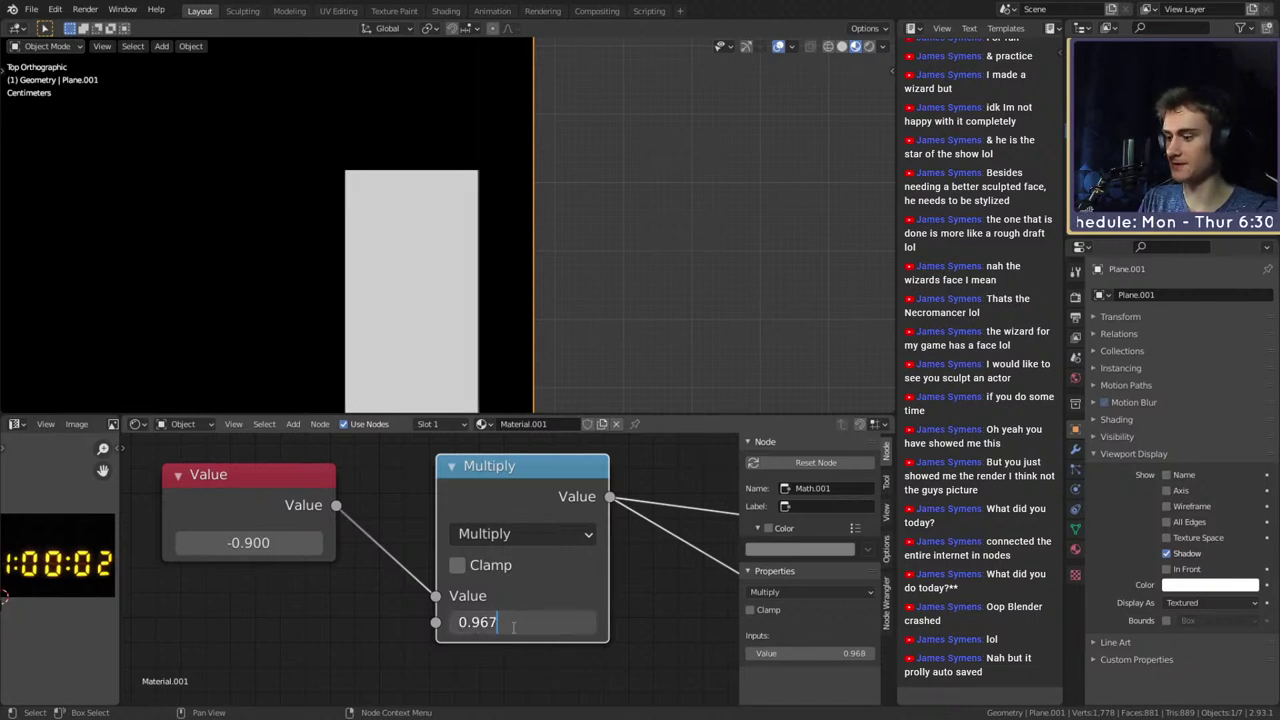
pyautogui.write('8')
pyautogui.press('Return')
pyautogui.click(512, 623)
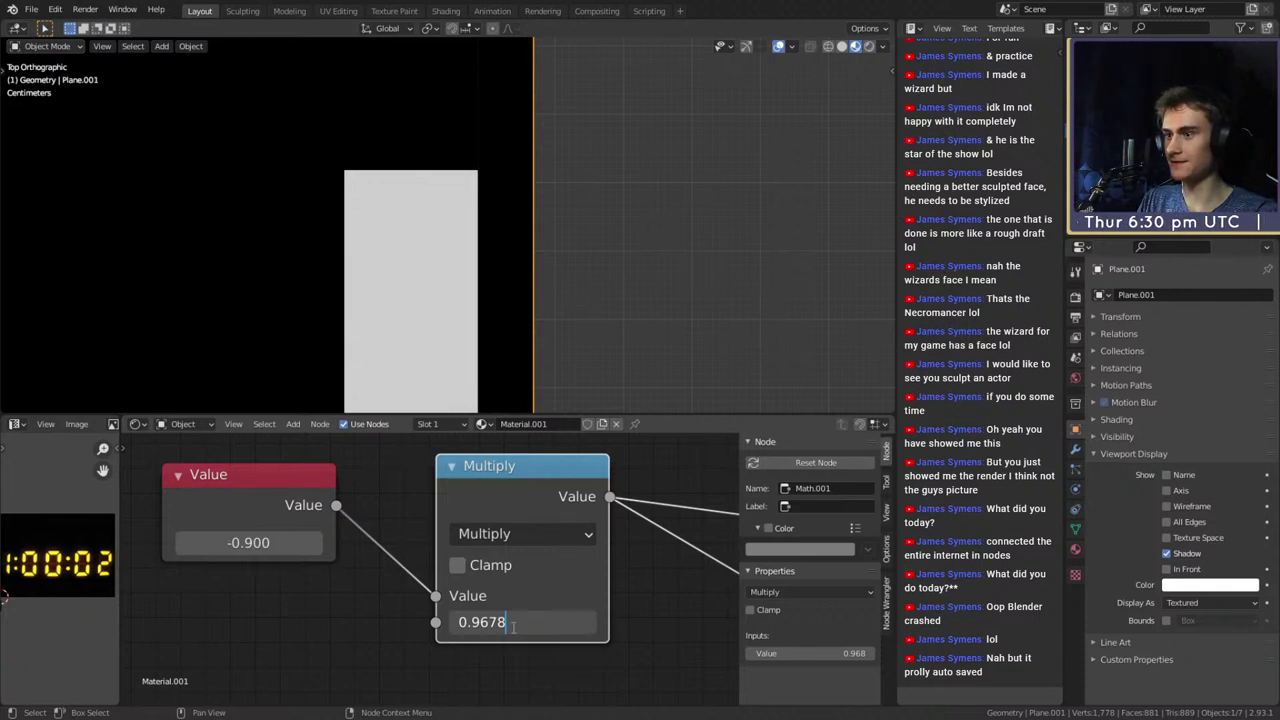
pyautogui.press('Return')
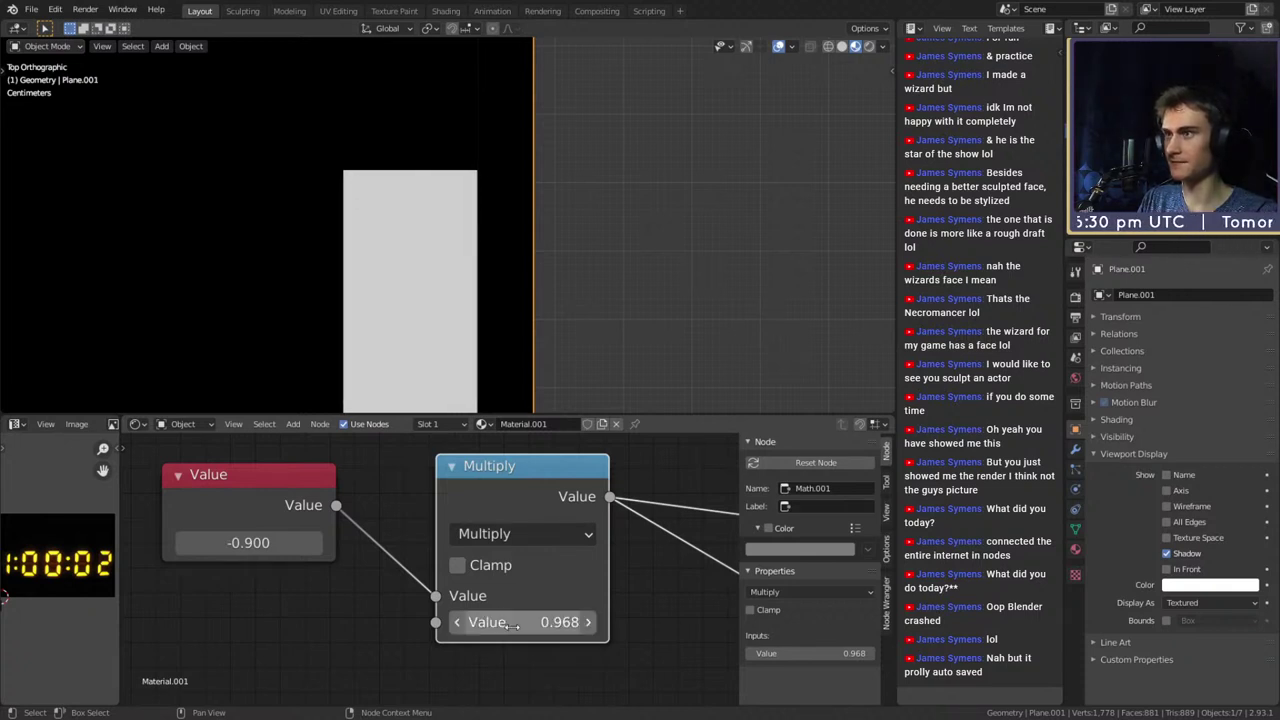
# Delete the wireframe guide cube and reselect the digits plane
pyautogui.scroll(-10, 597, 243)
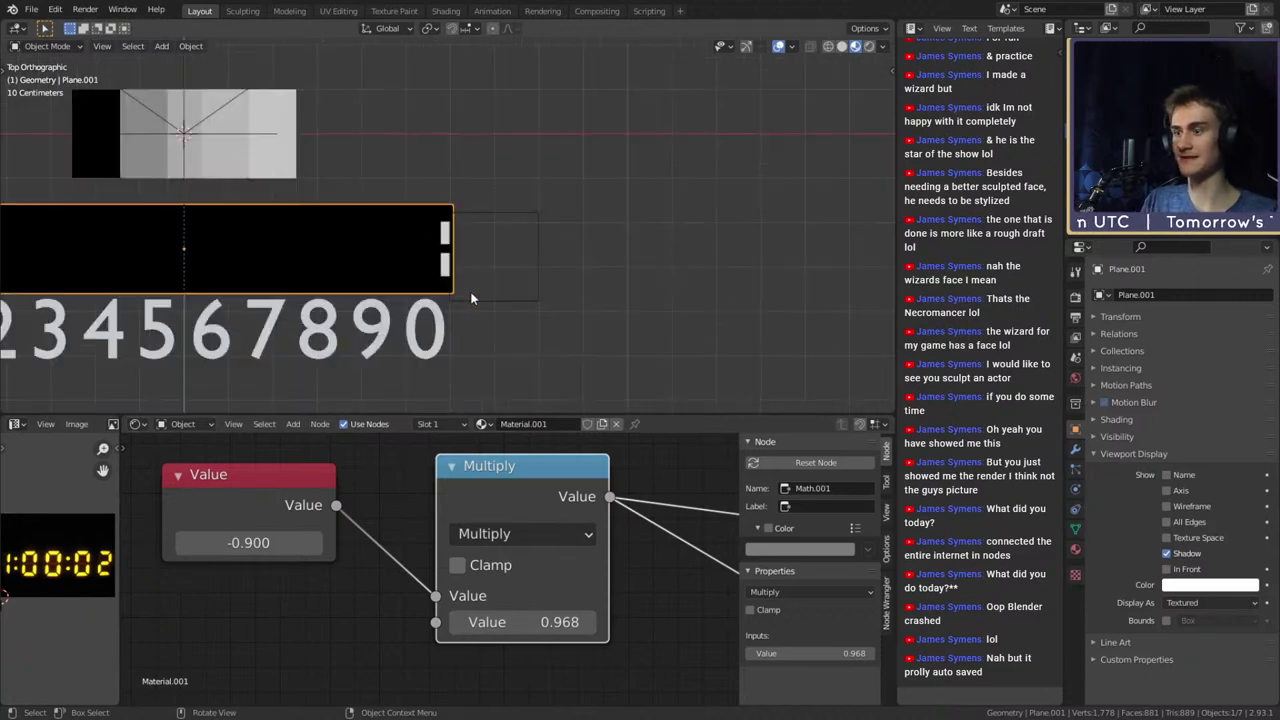
pyautogui.scroll(2, 627, 265)
pyautogui.keyDown('shift'); pyautogui.moveTo(591, 239); pyautogui.dragTo(653, 277, button='middle'); pyautogui.keyUp('shift')
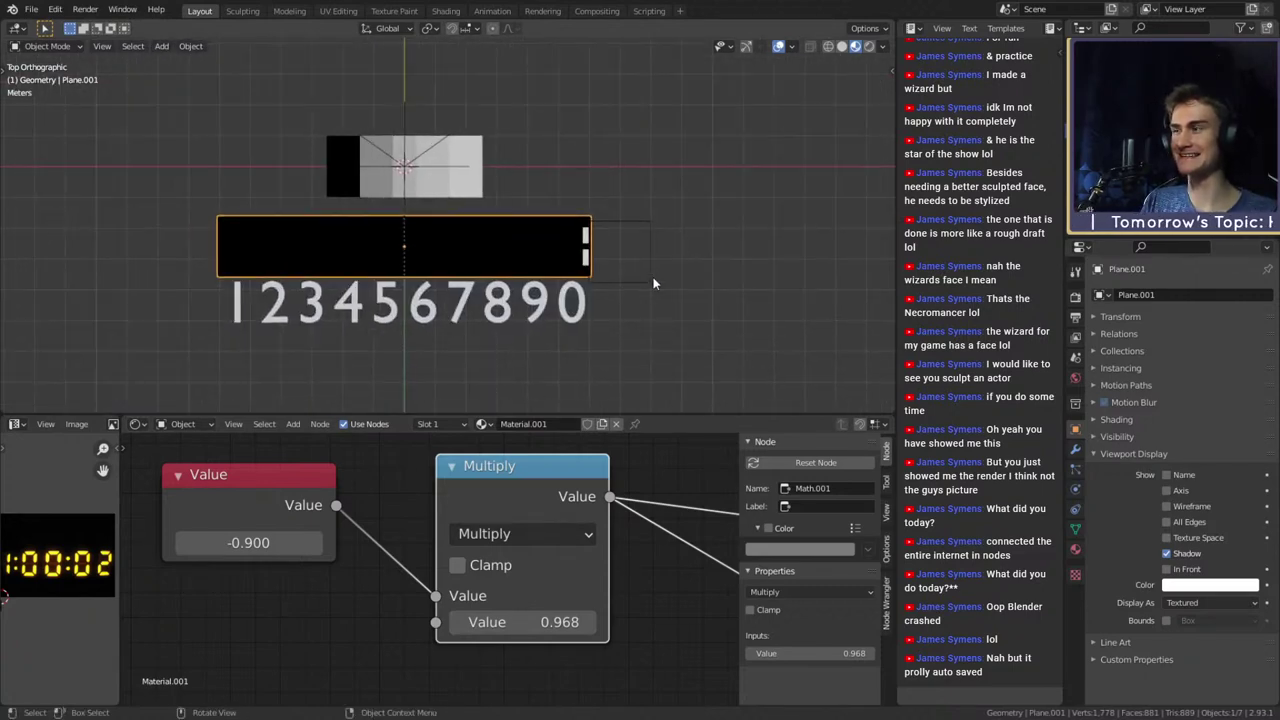
pyautogui.scroll(-7, 574, 597)
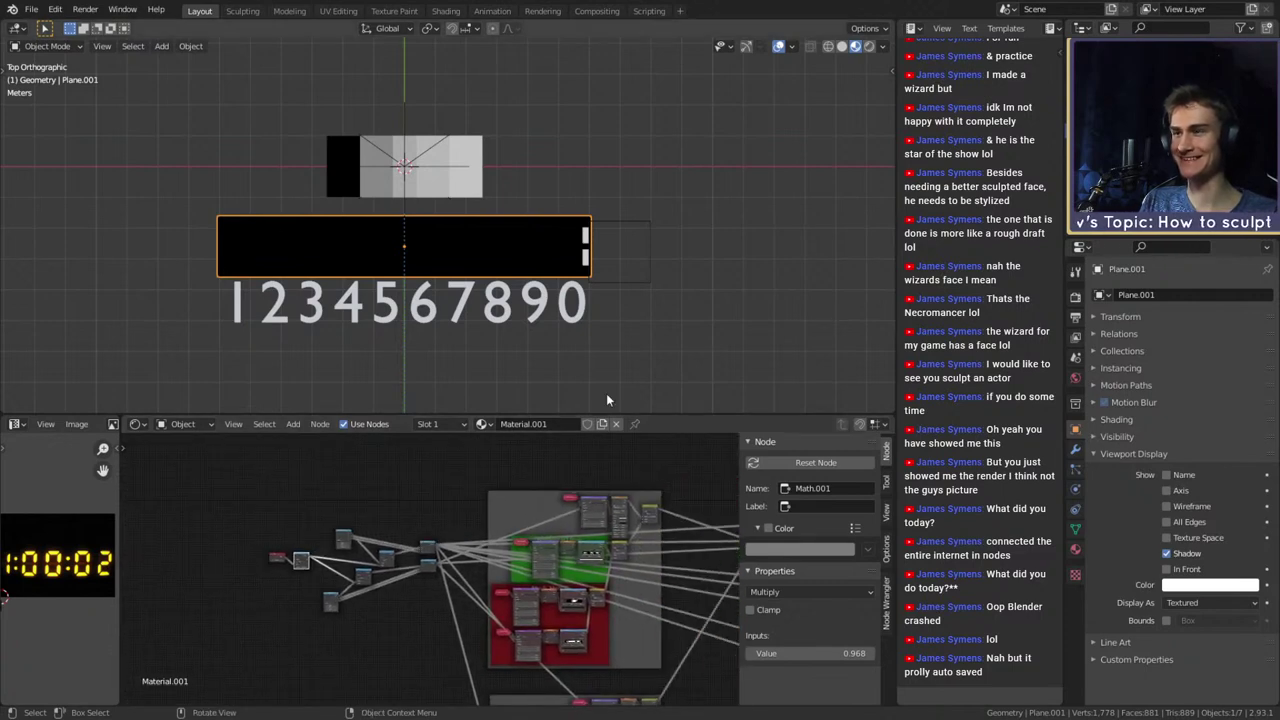
pyautogui.click(647, 283)
pyautogui.press('Delete')
pyautogui.click(485, 257)
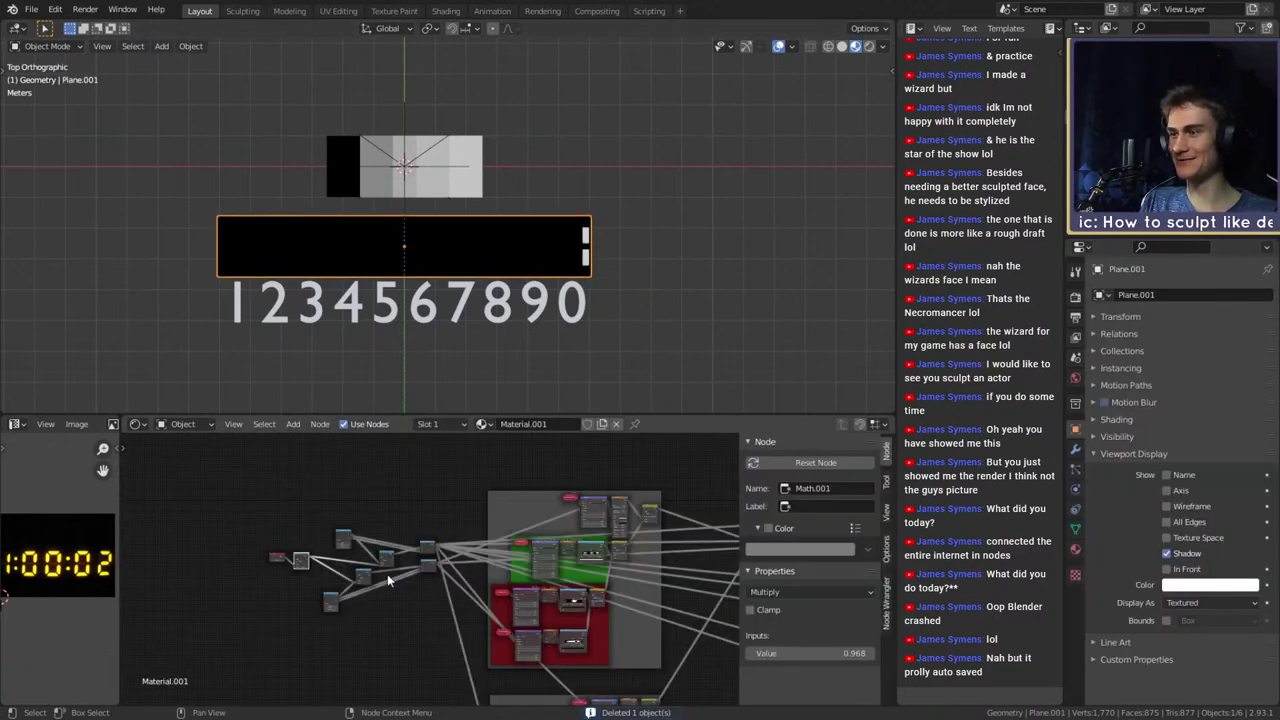
# Test the digit shift by stepping the Value node in 0.1 increments, from -1.100 back up to zero
pyautogui.scroll(10, 406, 600)
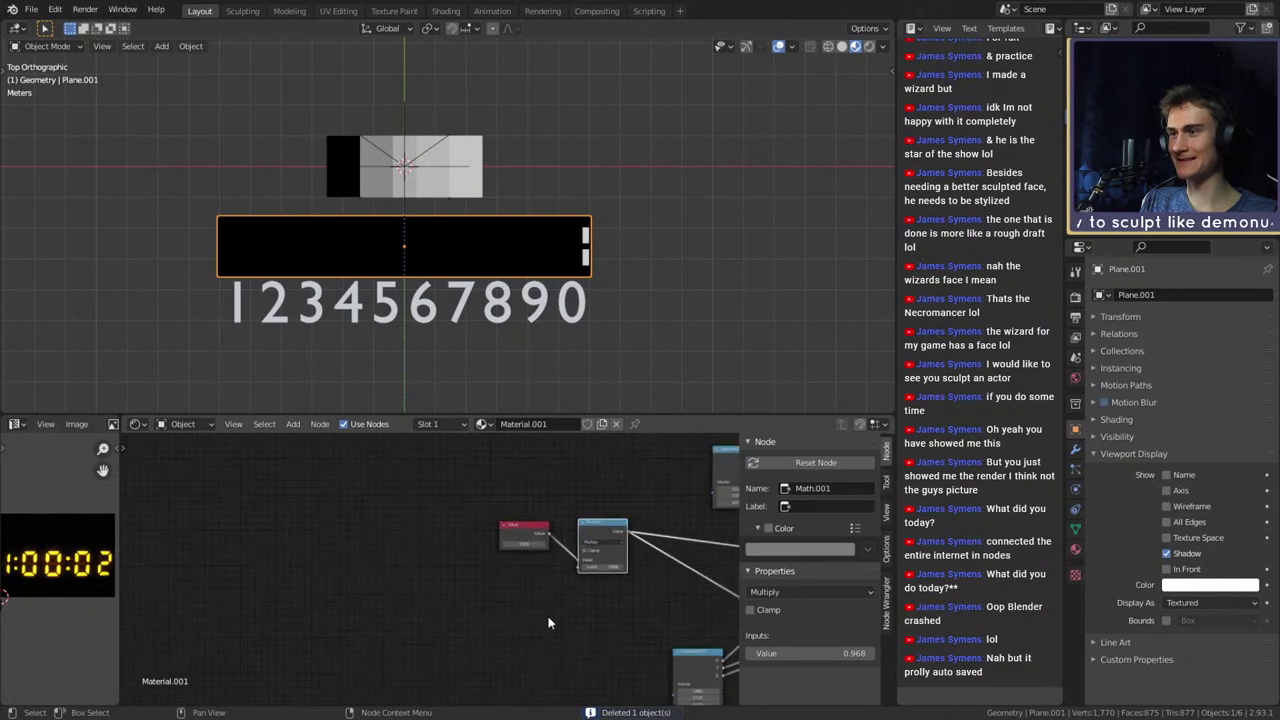
pyautogui.click(343, 546)
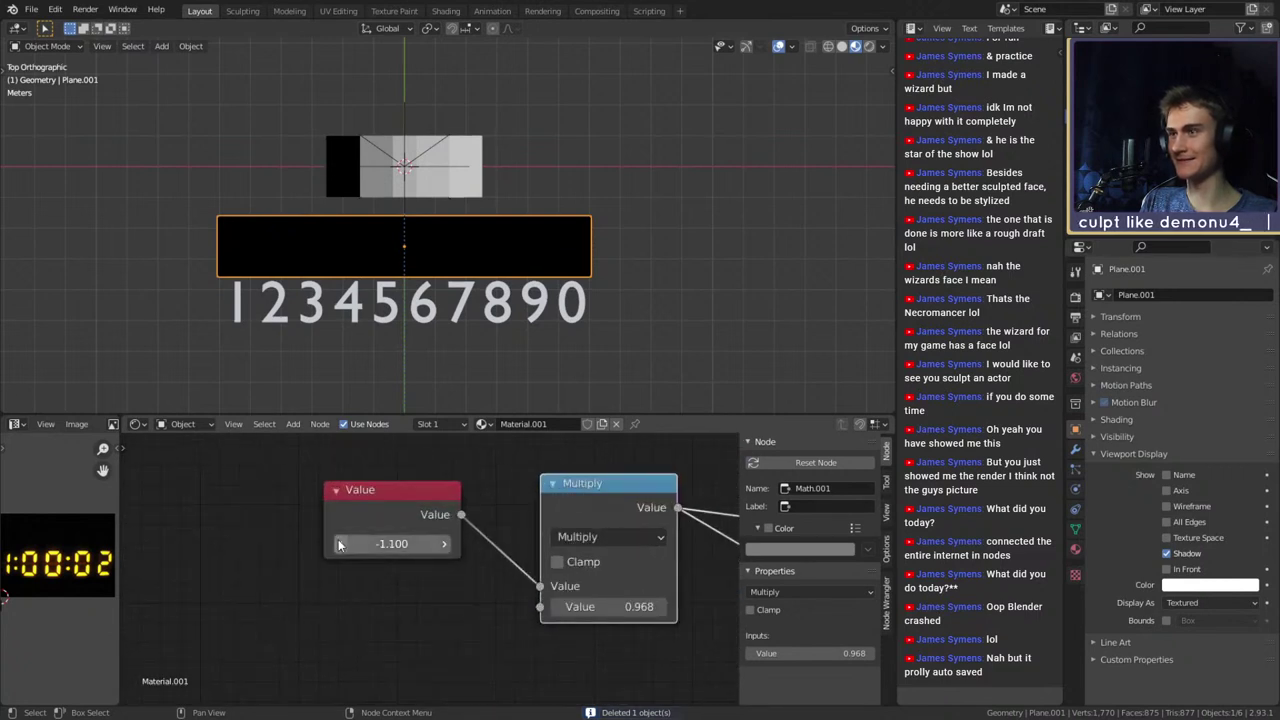
pyautogui.click(445, 545)
pyautogui.click(445, 545)
pyautogui.click(445, 545)
pyautogui.click(445, 545)
pyautogui.moveTo(372, 547); pyautogui.dragTo(338, 549)
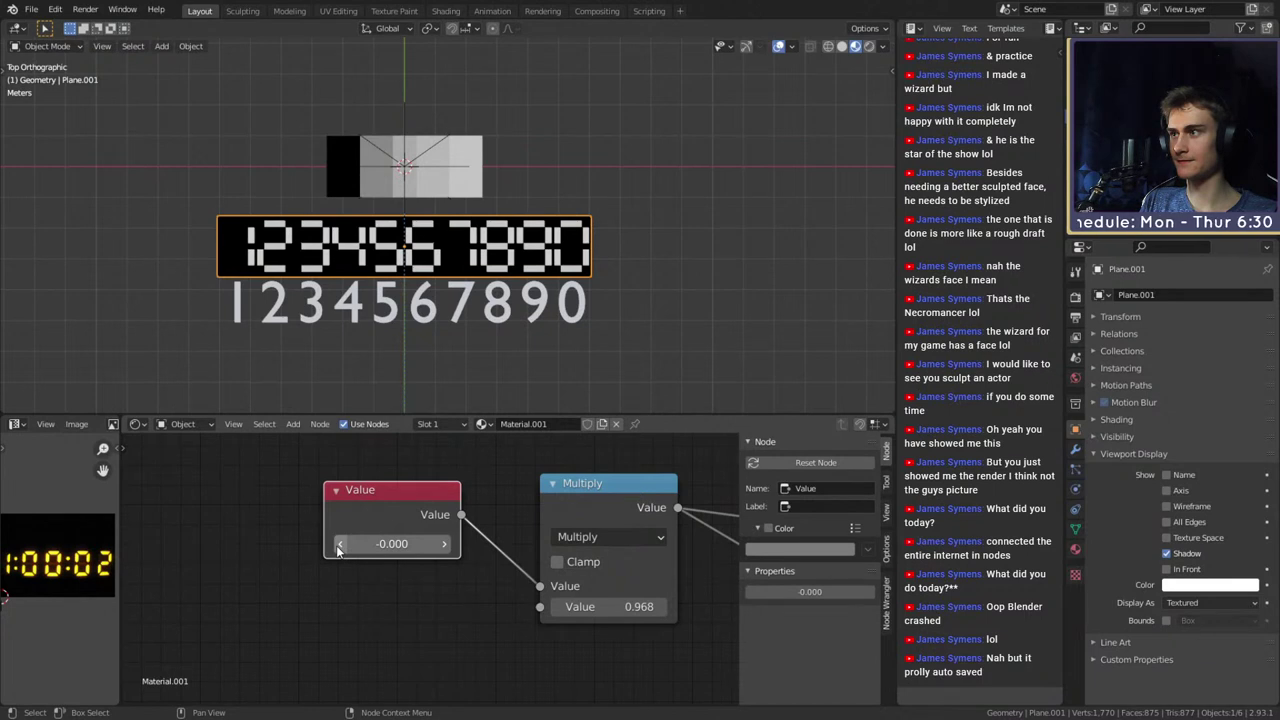
# Duplicate the digits plane and place the copy in the empty area beyond the gradient plane
pyautogui.click(697, 284)
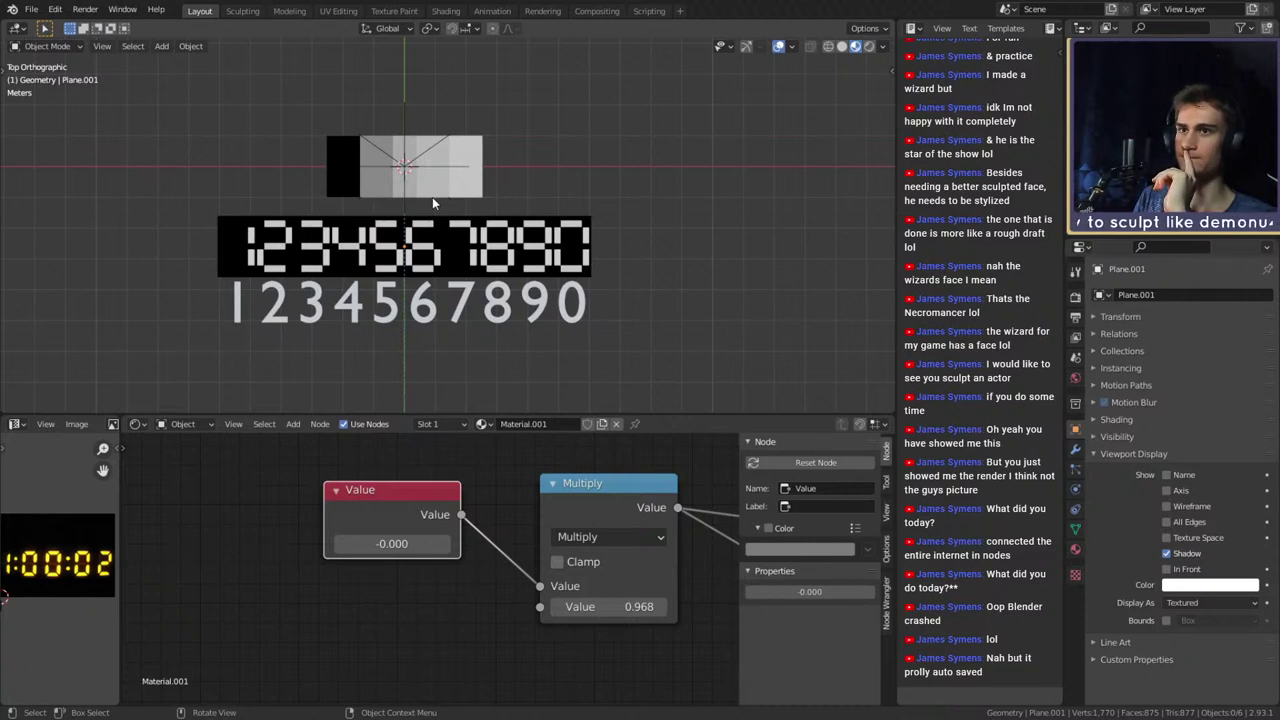
pyautogui.click(460, 240)
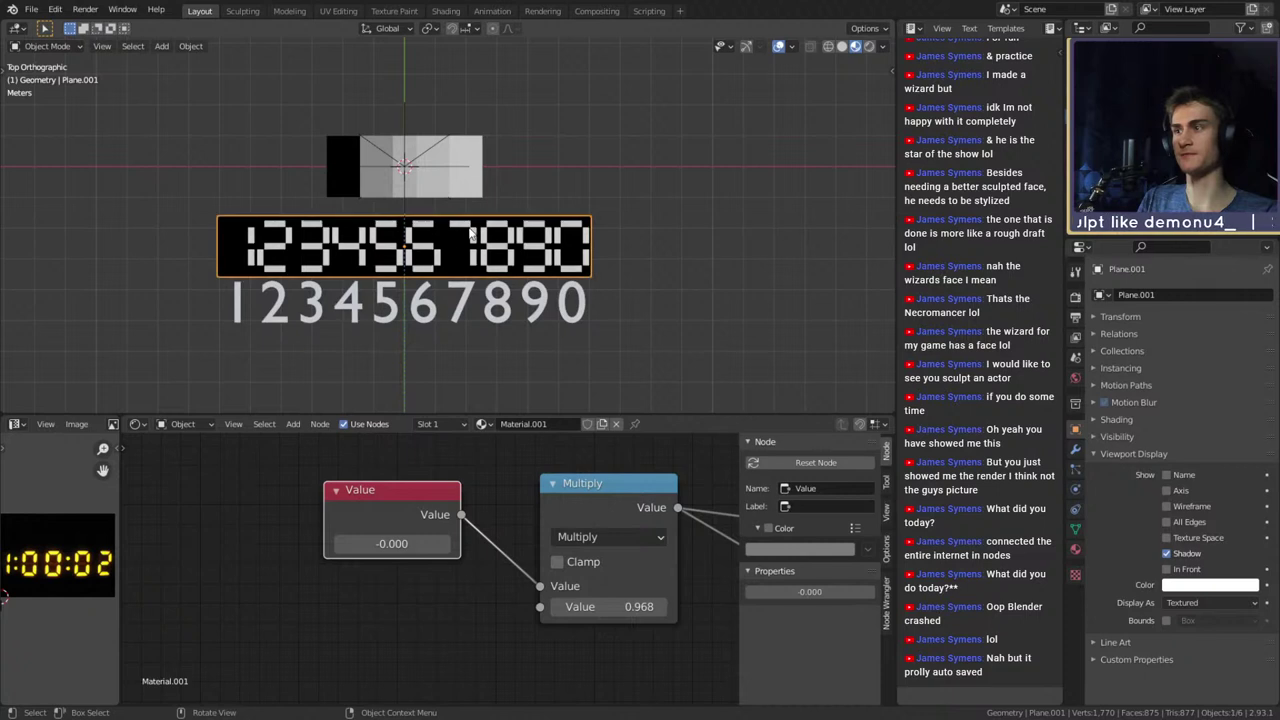
pyautogui.scroll(-3, 535, 222)
pyautogui.keyDown('shift'); pyautogui.moveTo(580, 226); pyautogui.dragTo(580, 277, button='middle'); pyautogui.keyUp('shift')
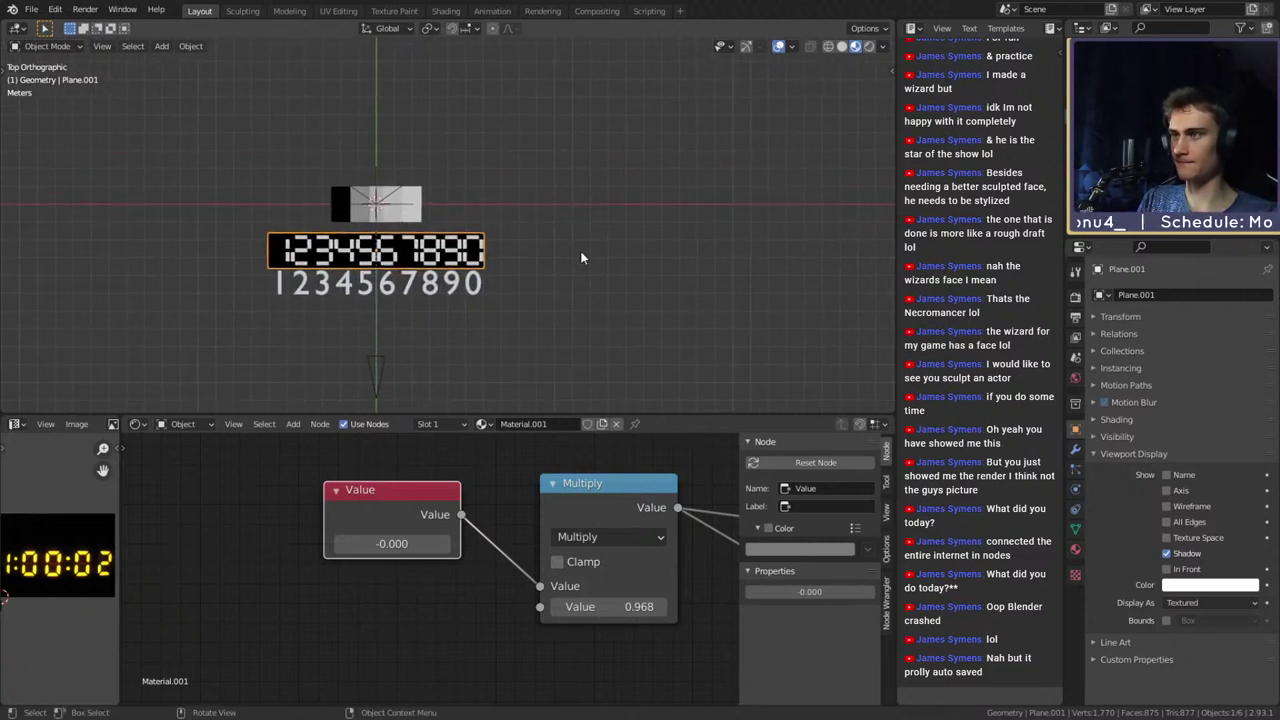
pyautogui.hotkey('shift', 'd')
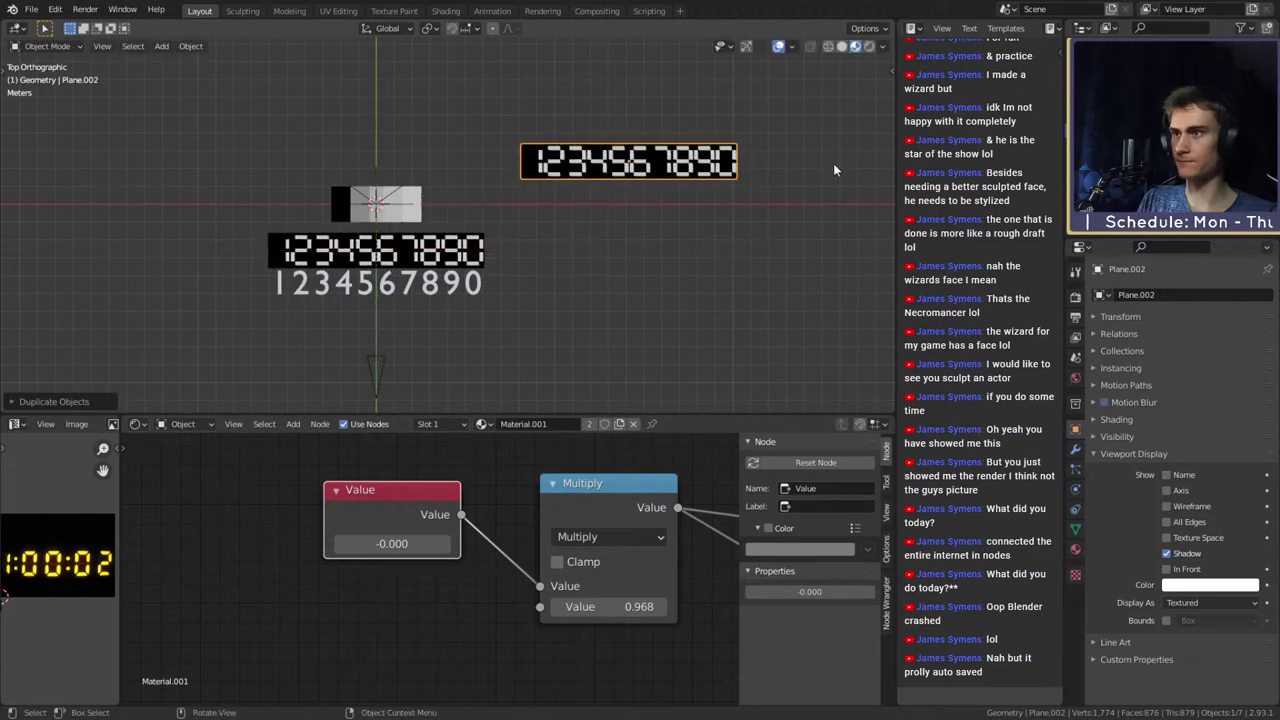
pyautogui.click(833, 163)
pyautogui.keyDown('shift'); pyautogui.moveTo(773, 213); pyautogui.dragTo(558, 248, button='middle'); pyautogui.keyUp('shift')
# In Edit Mode, move the duplicate plane's left edge about 10.86 m along X, cropping it to the digit 0
pyautogui.scroll(7, 593, 314)
pyautogui.scroll(-5, 541, 268)
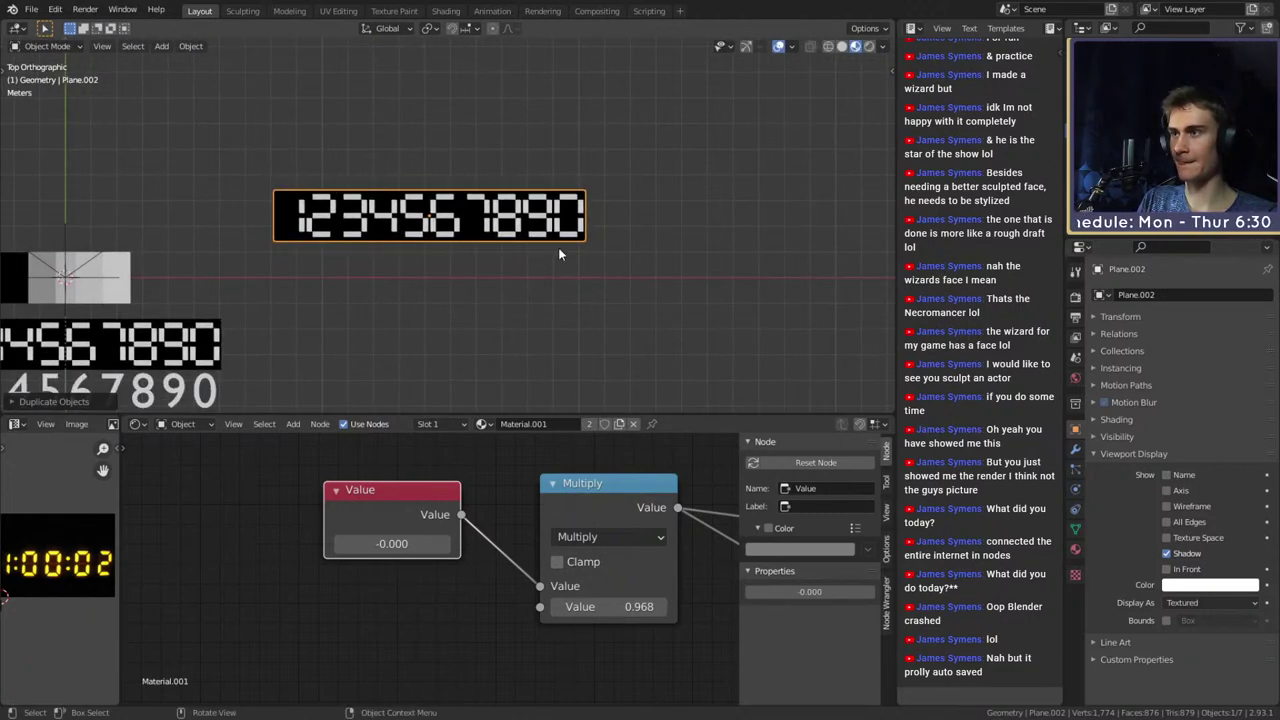
pyautogui.scroll(3, 559, 248)
pyautogui.press('Tab')
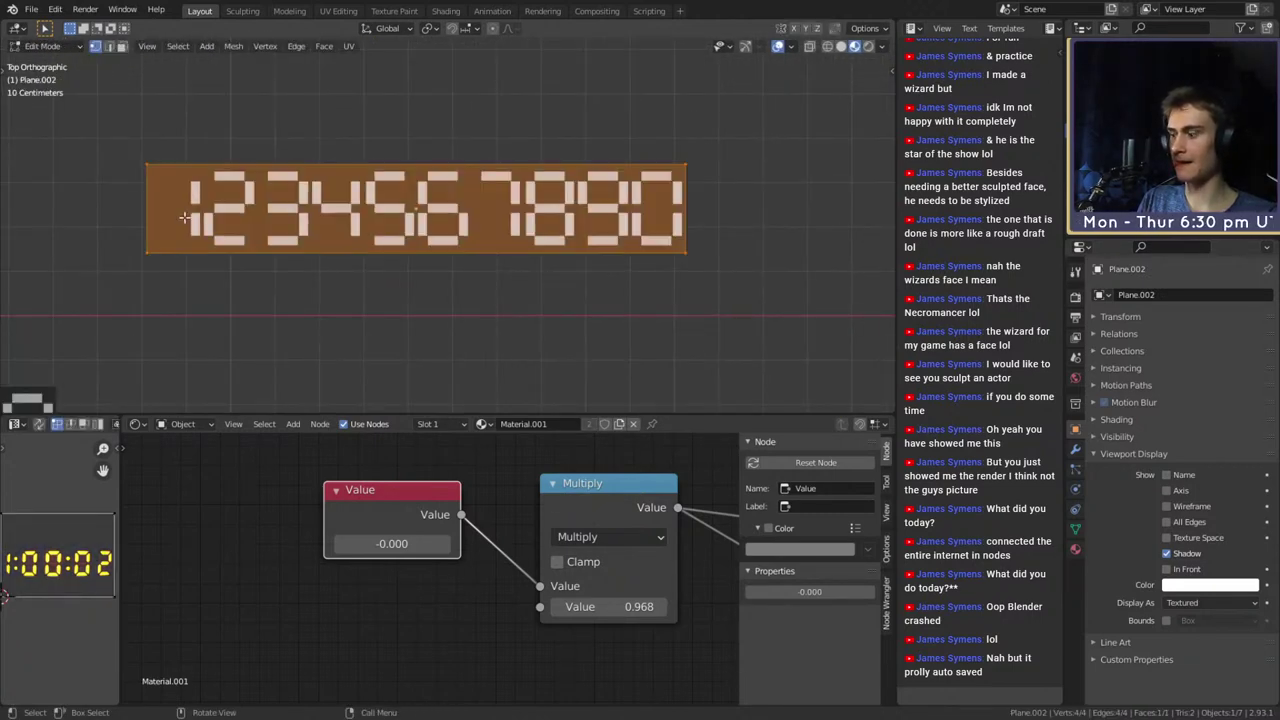
pyautogui.click(157, 213)
pyautogui.press('g')
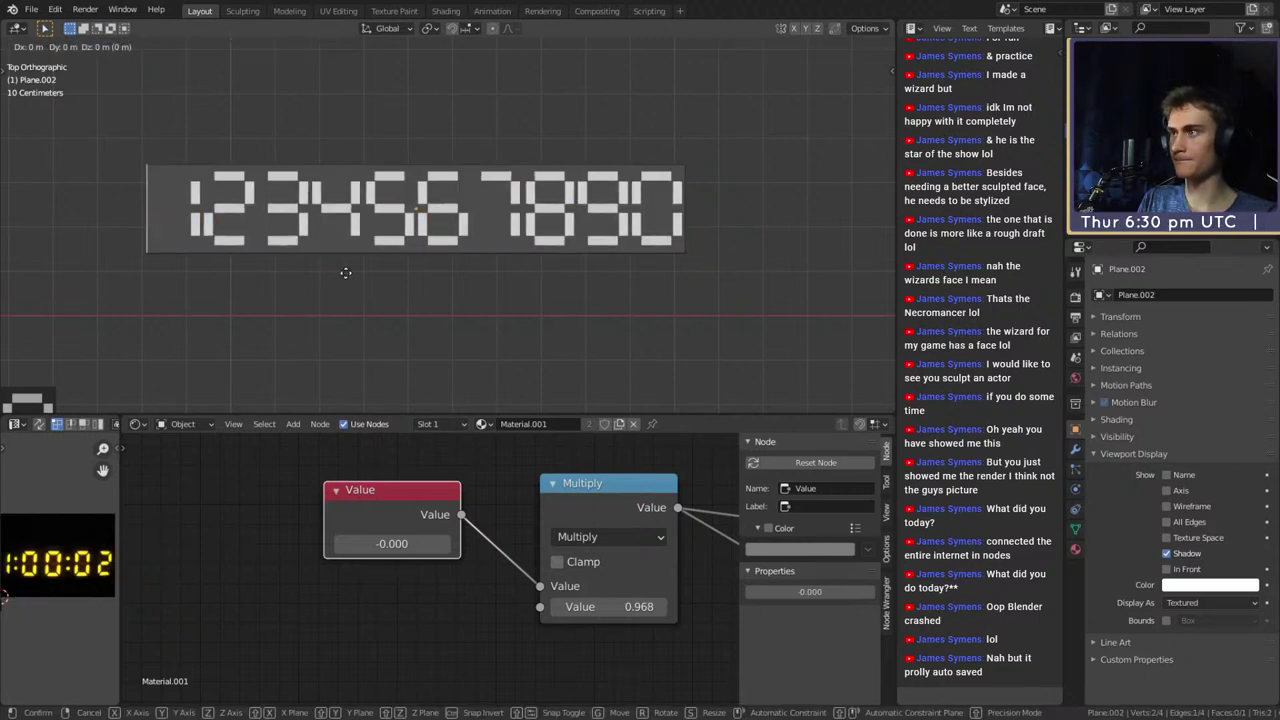
pyautogui.press('x')
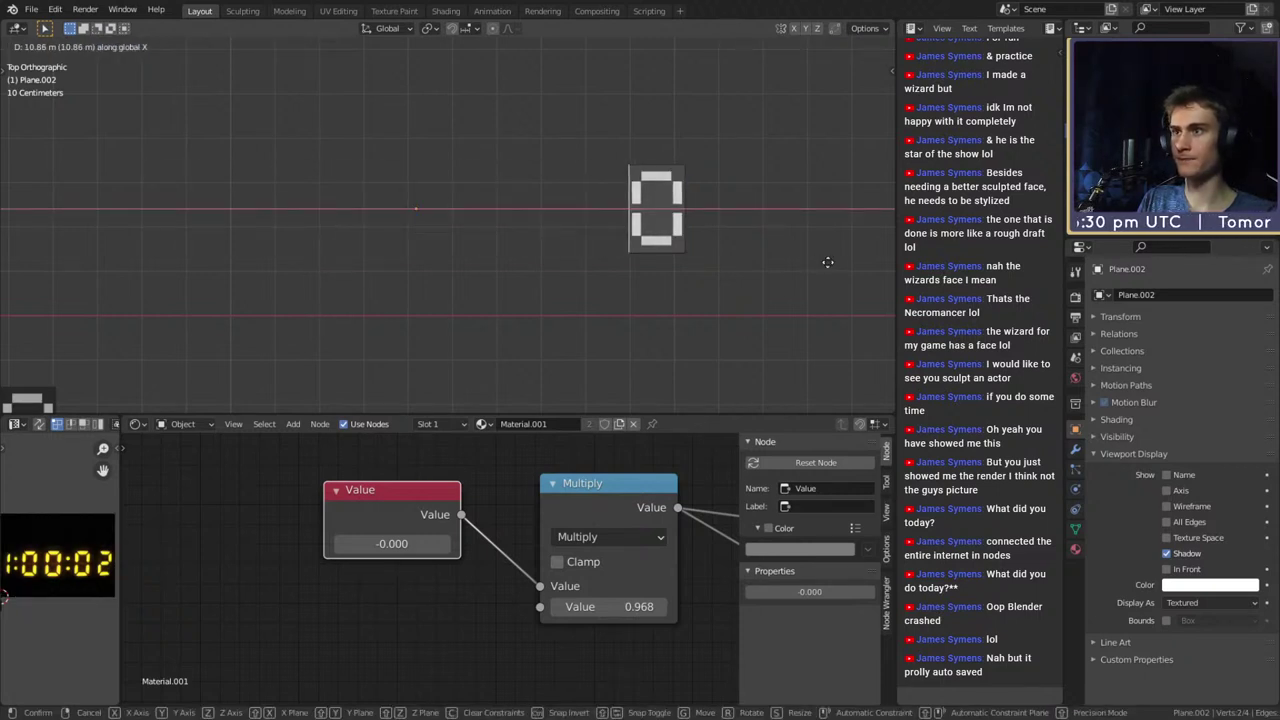
pyautogui.click(828, 262)
pyautogui.press('Tab')
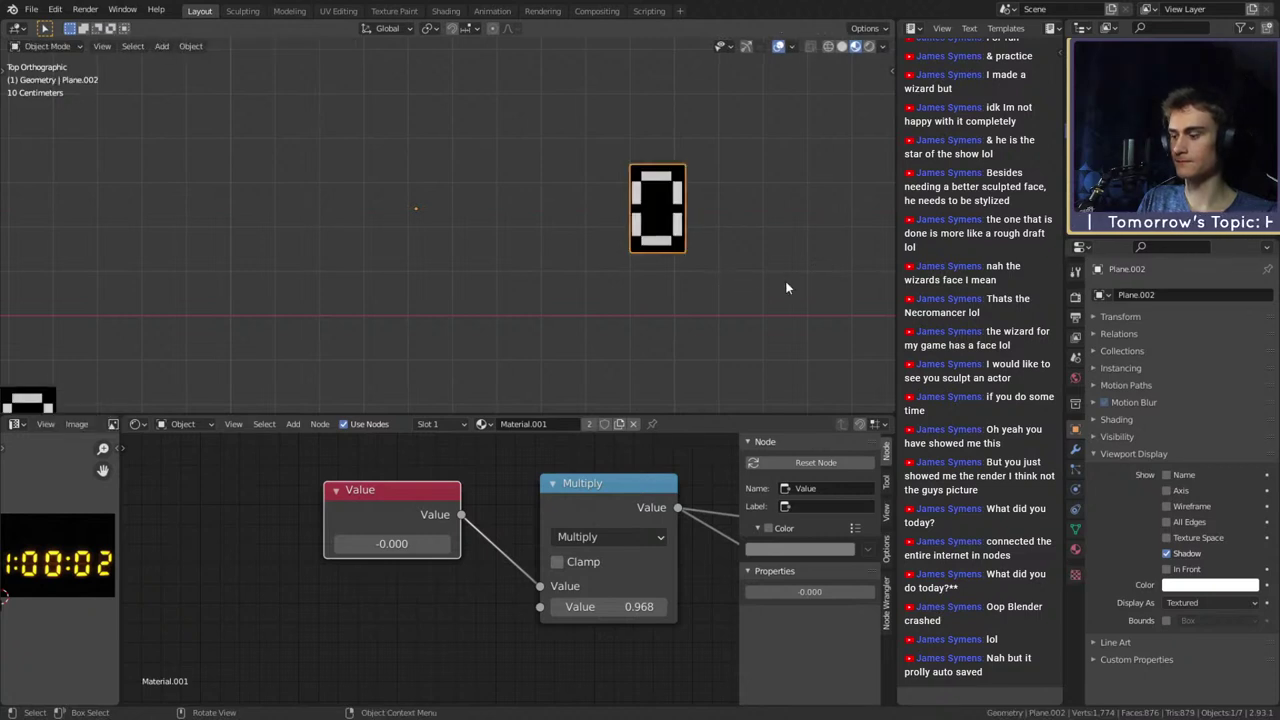
# Duplicate the digit 0 plane in place and move the copy's edges along X, cropping it to the adjacent digit 9
pyautogui.hotkey('shift', 'd')
pyautogui.rightClick(785, 281)
pyautogui.press('Tab')
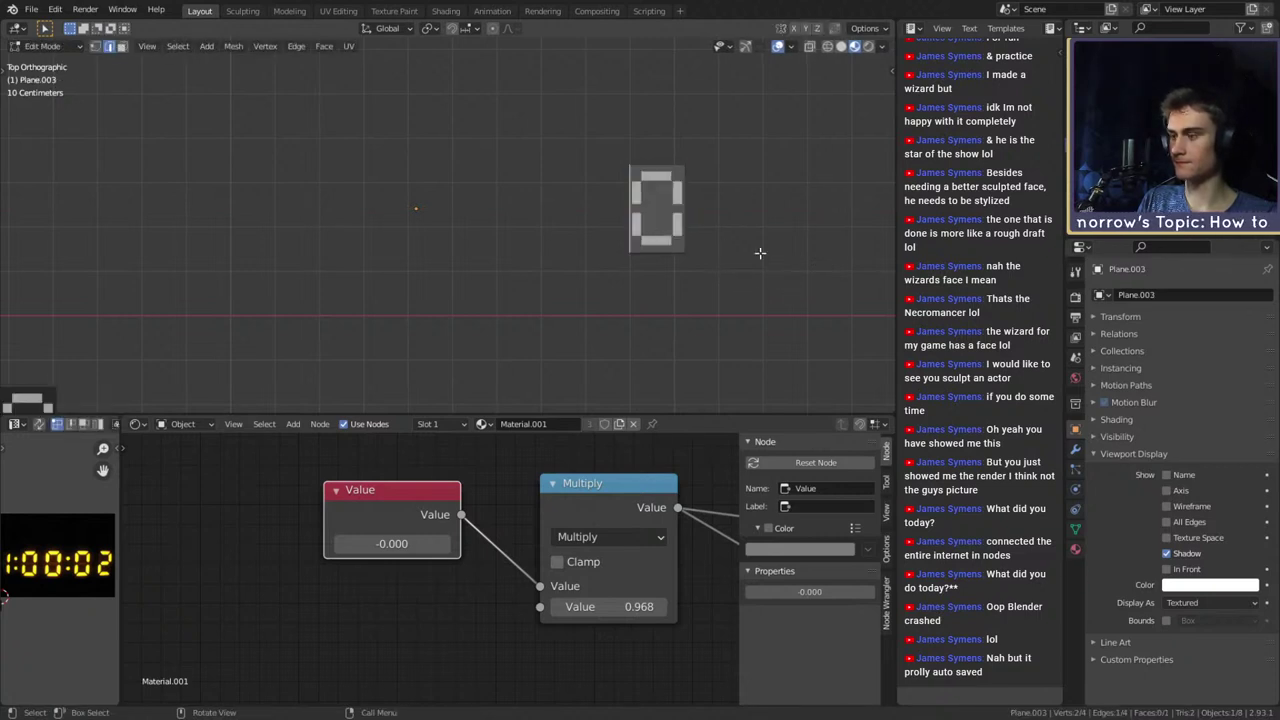
pyautogui.hotkey('shift', 'd')
pyautogui.press('x')
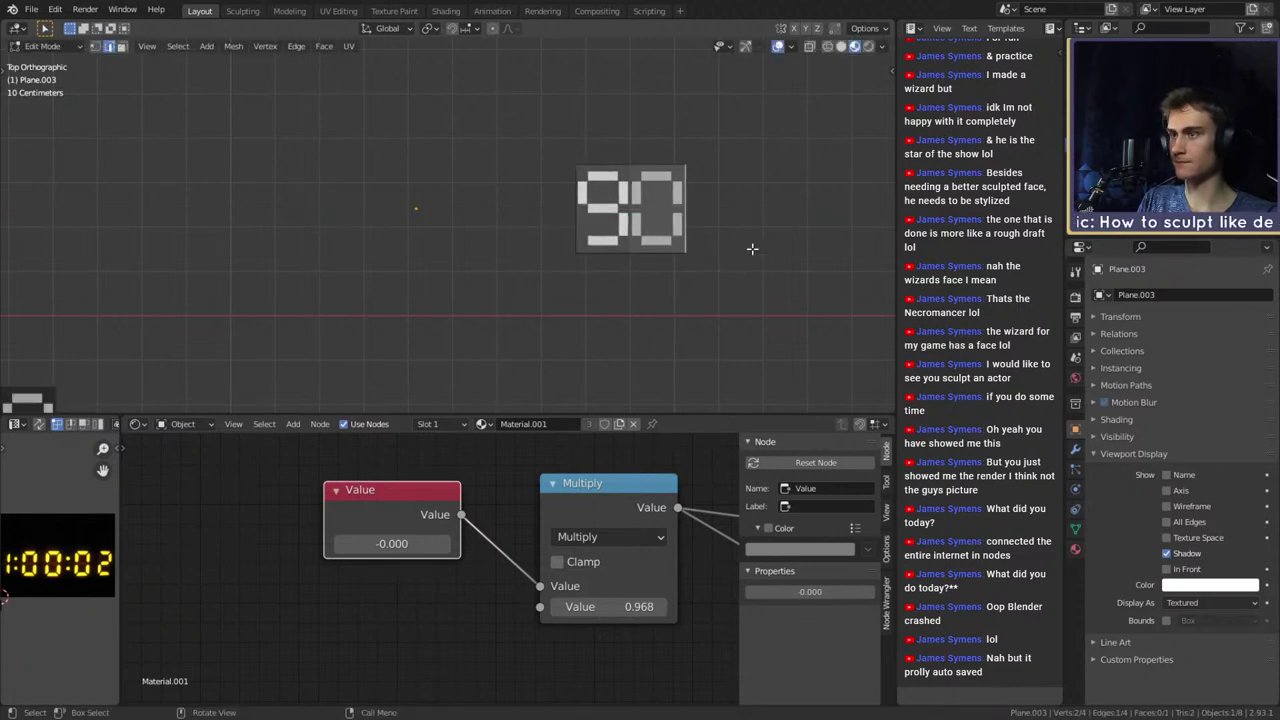
pyautogui.click(697, 249)
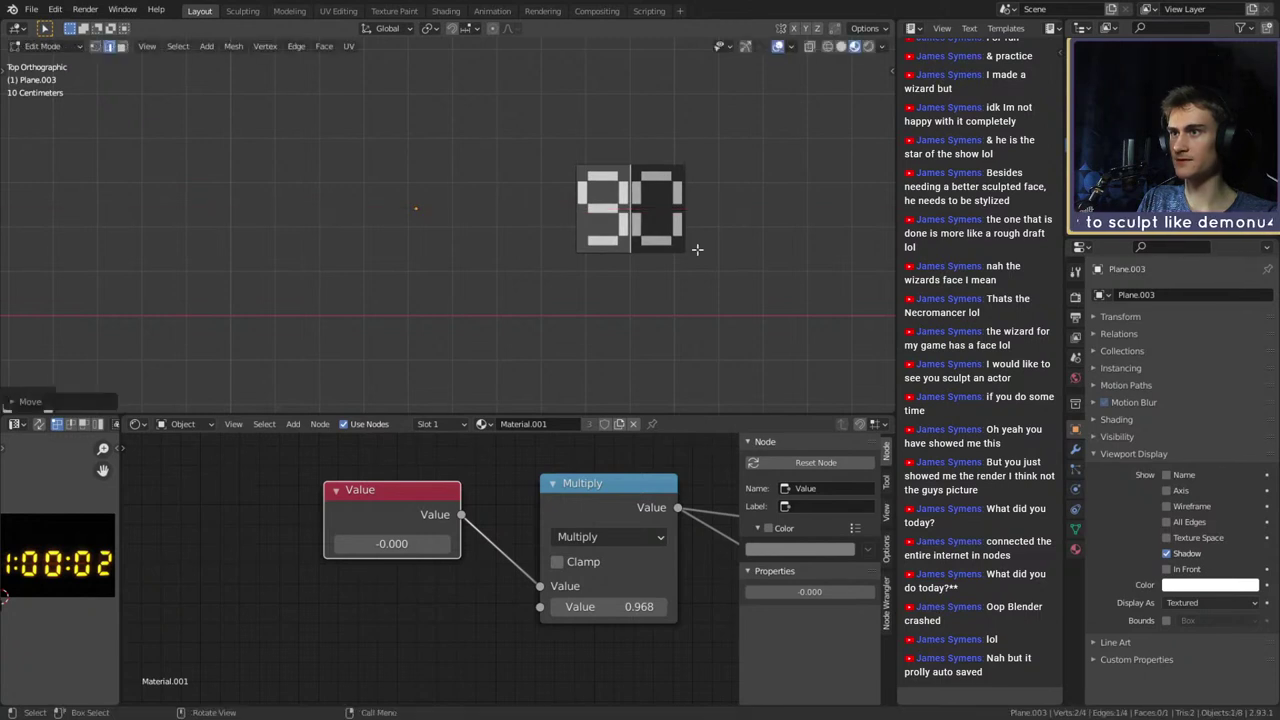
pyautogui.press('Tab')
pyautogui.scroll(3, 680, 265)
pyautogui.scroll(-3, 660, 284)
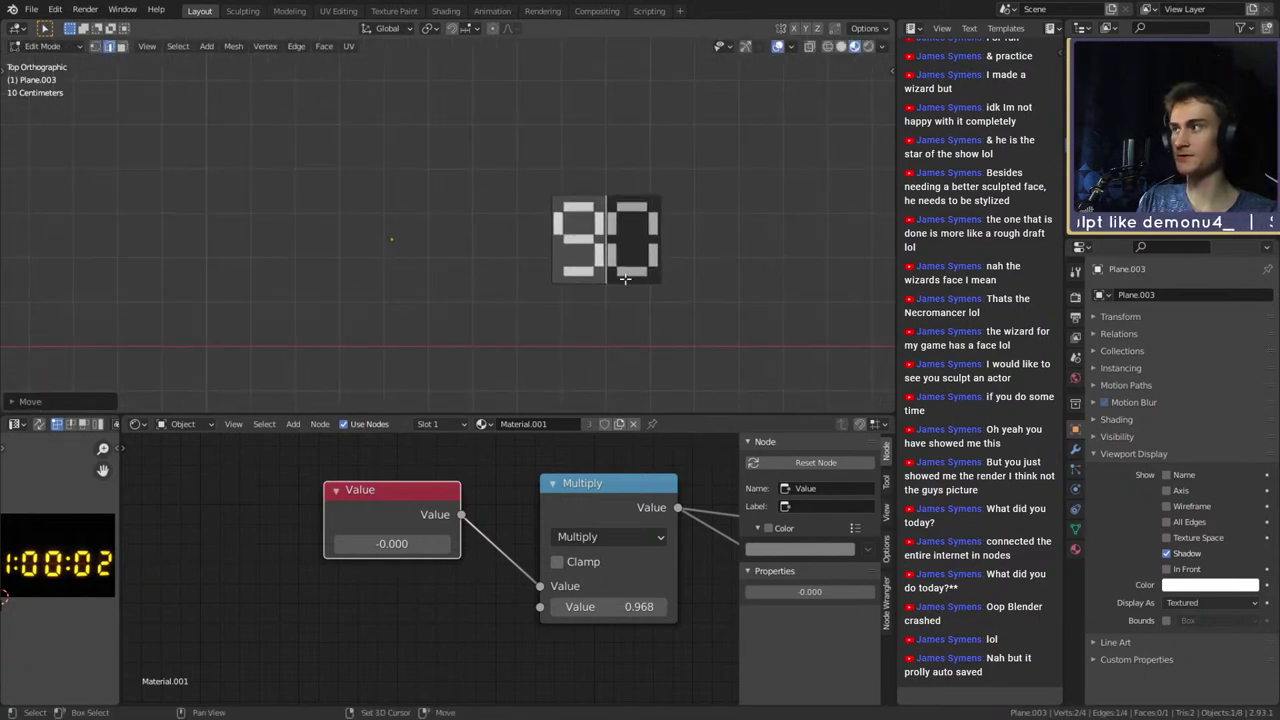
# Save the digital clock shader file
pyautogui.click(32, 10)
pyautogui.click(50, 103)
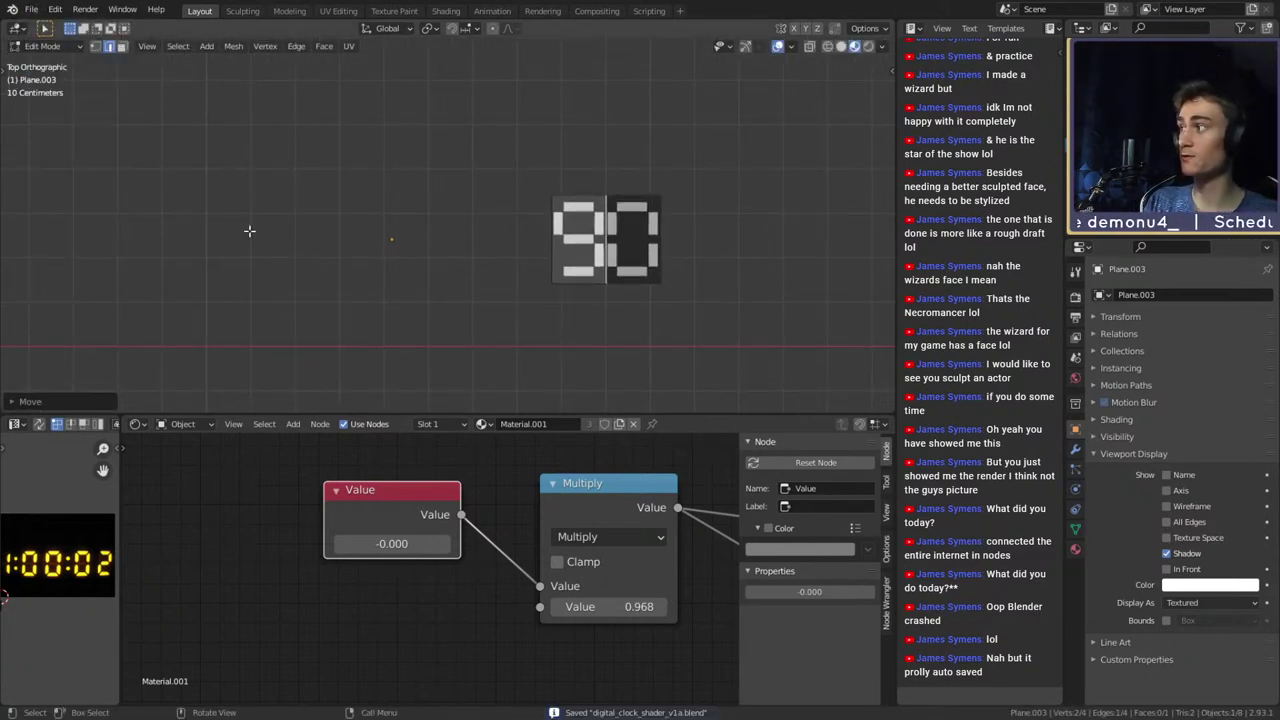
pyautogui.scroll(2, 540, 260)
pyautogui.scroll(-2, 389, 266)
pyautogui.scroll(4, 449, 277)
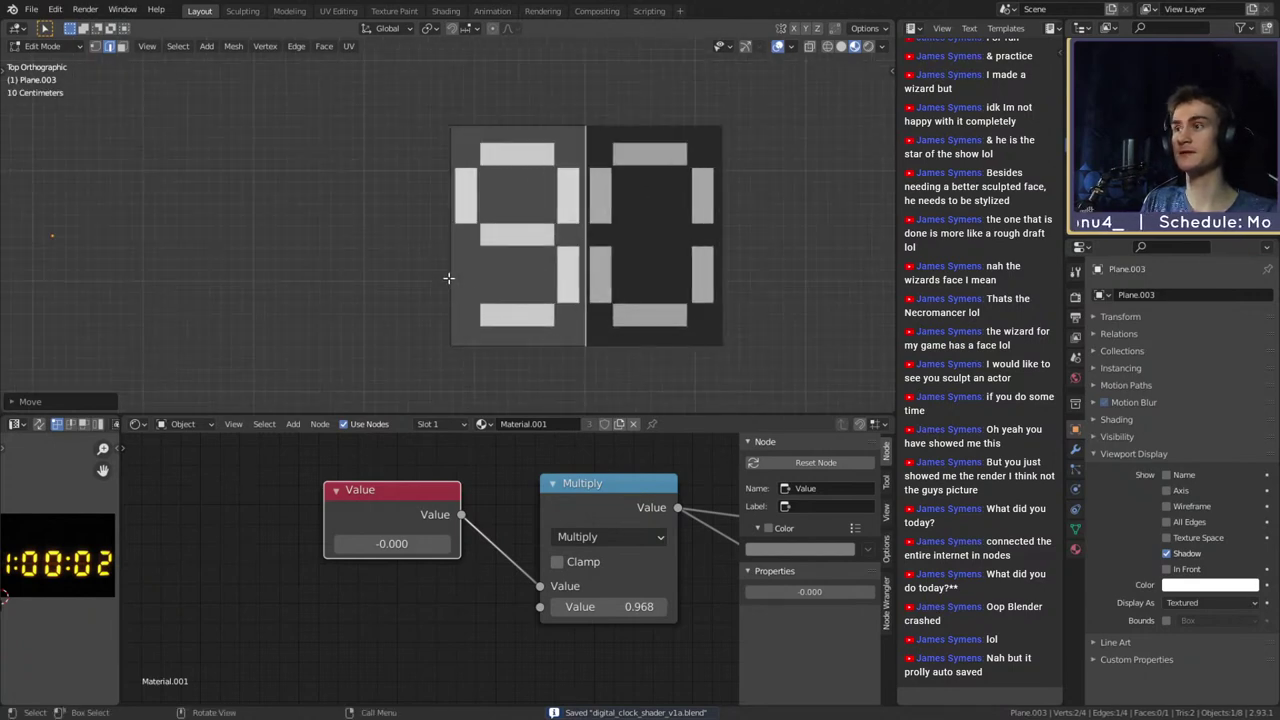
pyautogui.scroll(-3, 446, 266)
pyautogui.scroll(2, 441, 251)
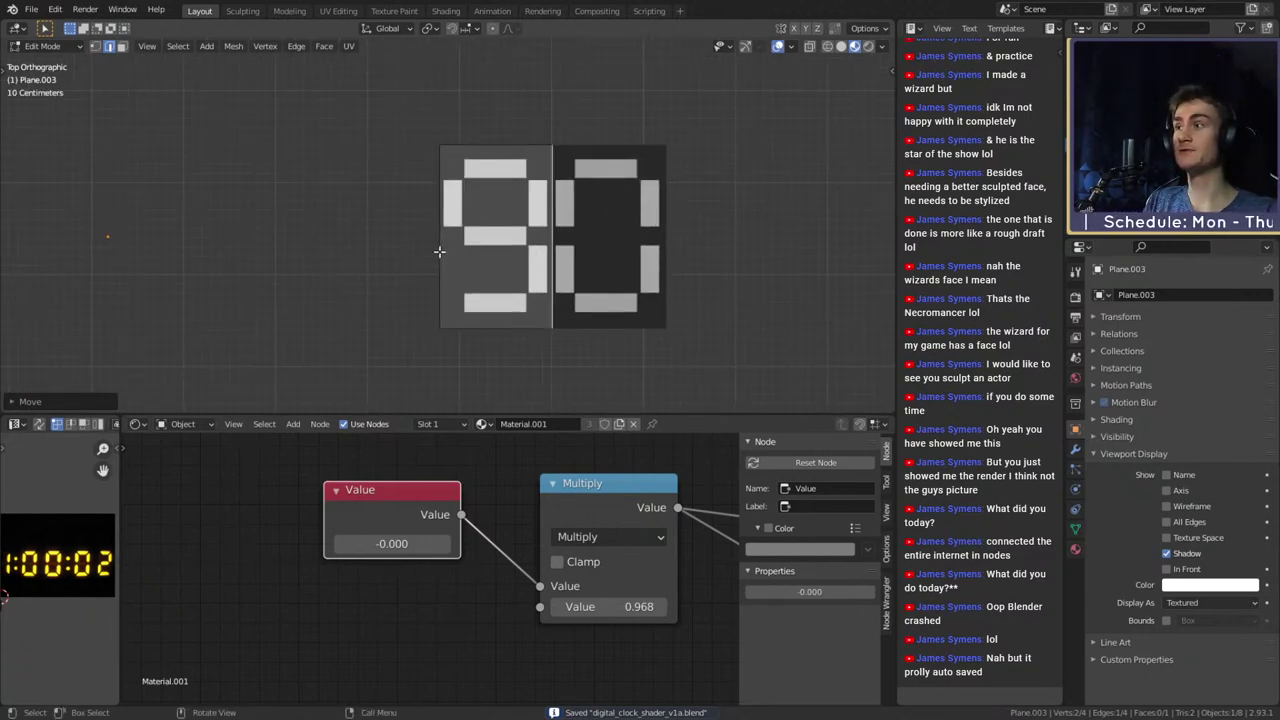
pyautogui.scroll(-4, 439, 251)
pyautogui.scroll(2, 443, 249)
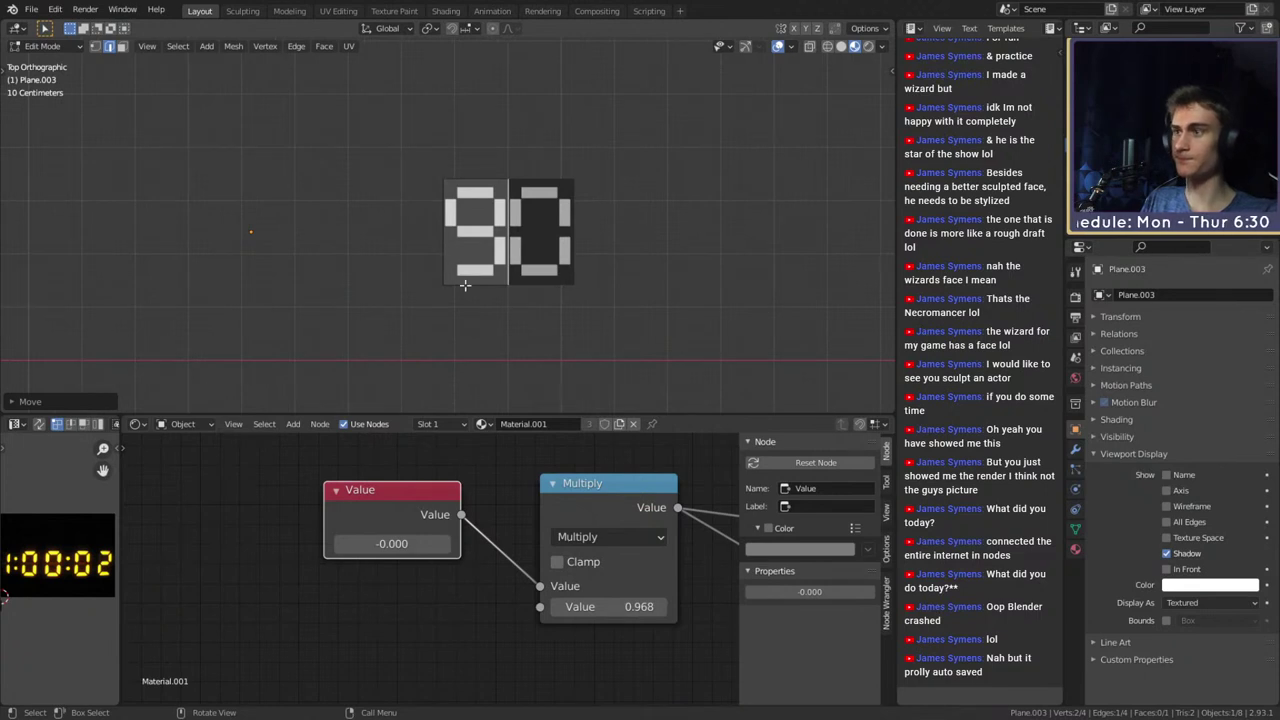
# Duplicate the digit 9 plane in place and move both side edges of the copy along negative X, cropping it to the digit 7
pyautogui.press('Tab')
pyautogui.hotkey('shift', 'd')
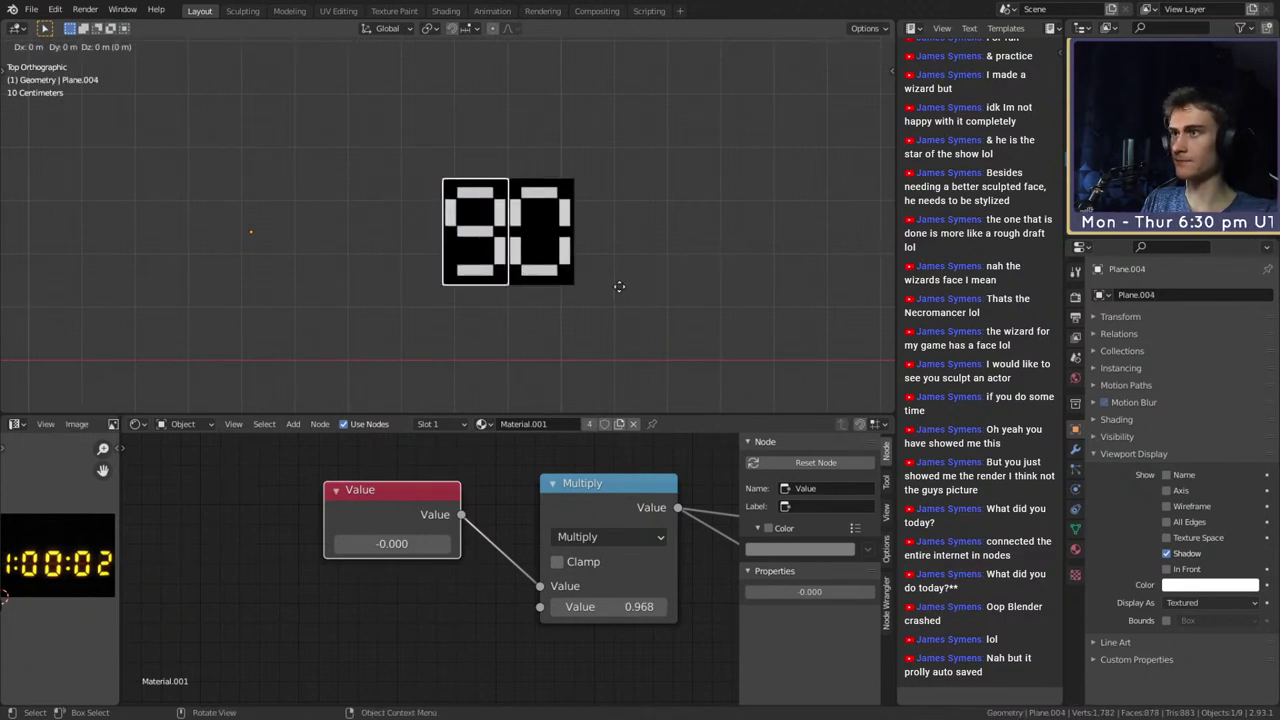
pyautogui.rightClick(619, 287)
pyautogui.press('Tab')
pyautogui.hotkey('shift', 'd')
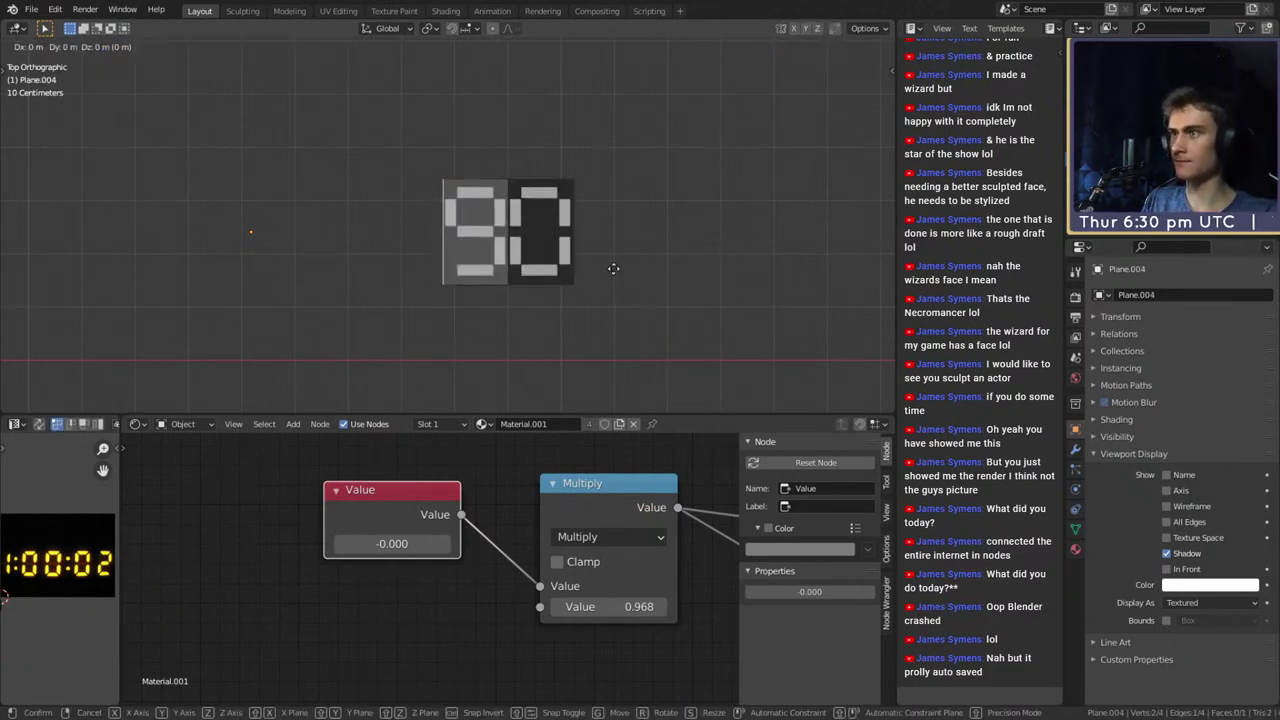
pyautogui.press('x')
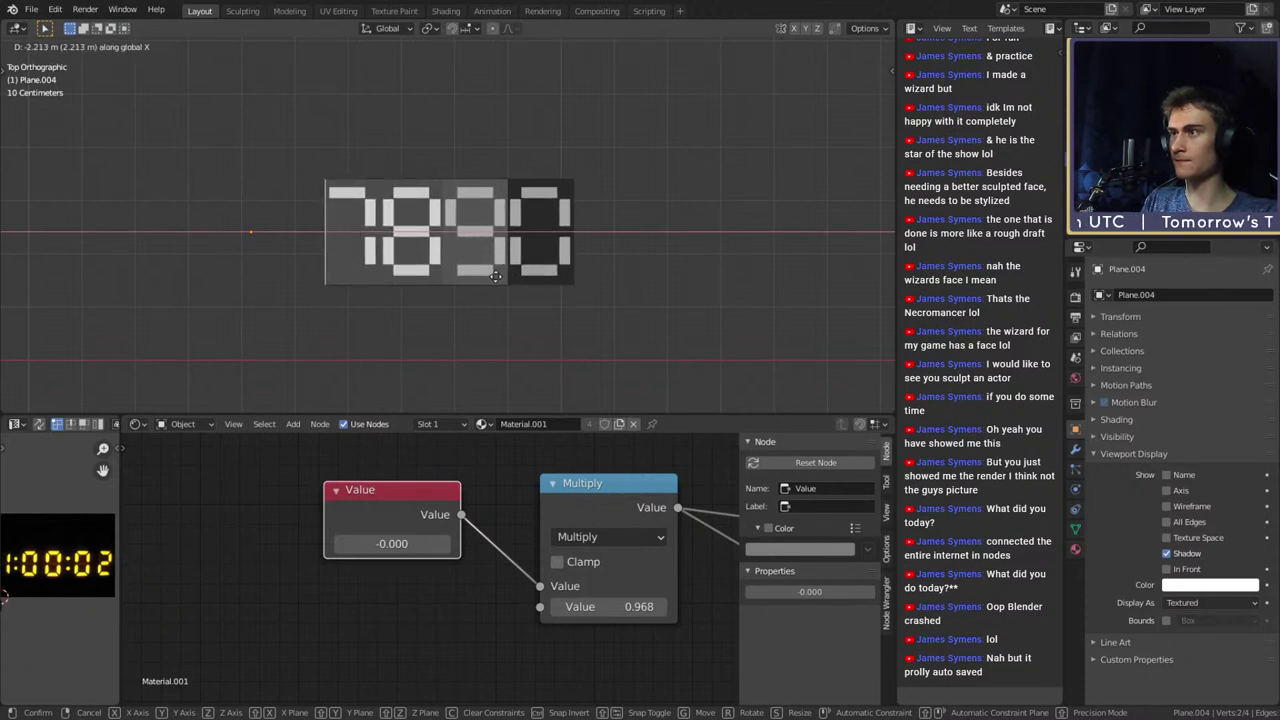
pyautogui.click(494, 276)
pyautogui.hotkey('shift', 'd')
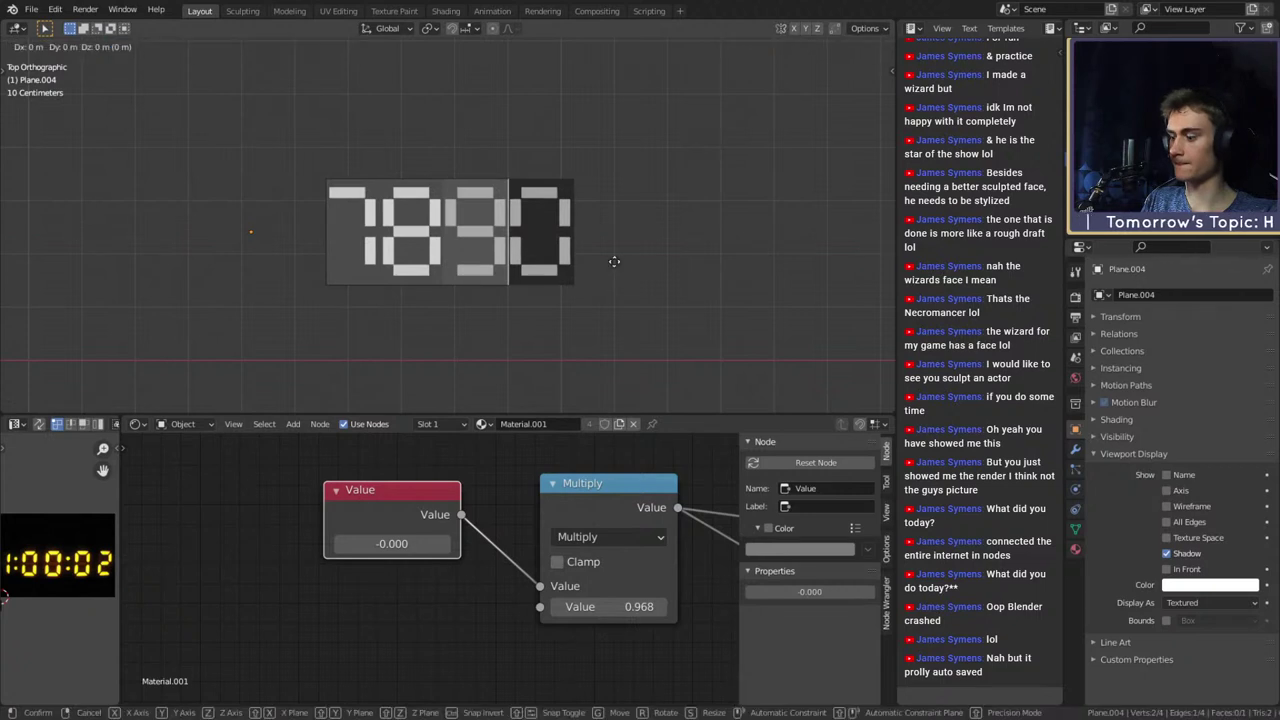
pyautogui.press('x')
pyautogui.click(487, 275)
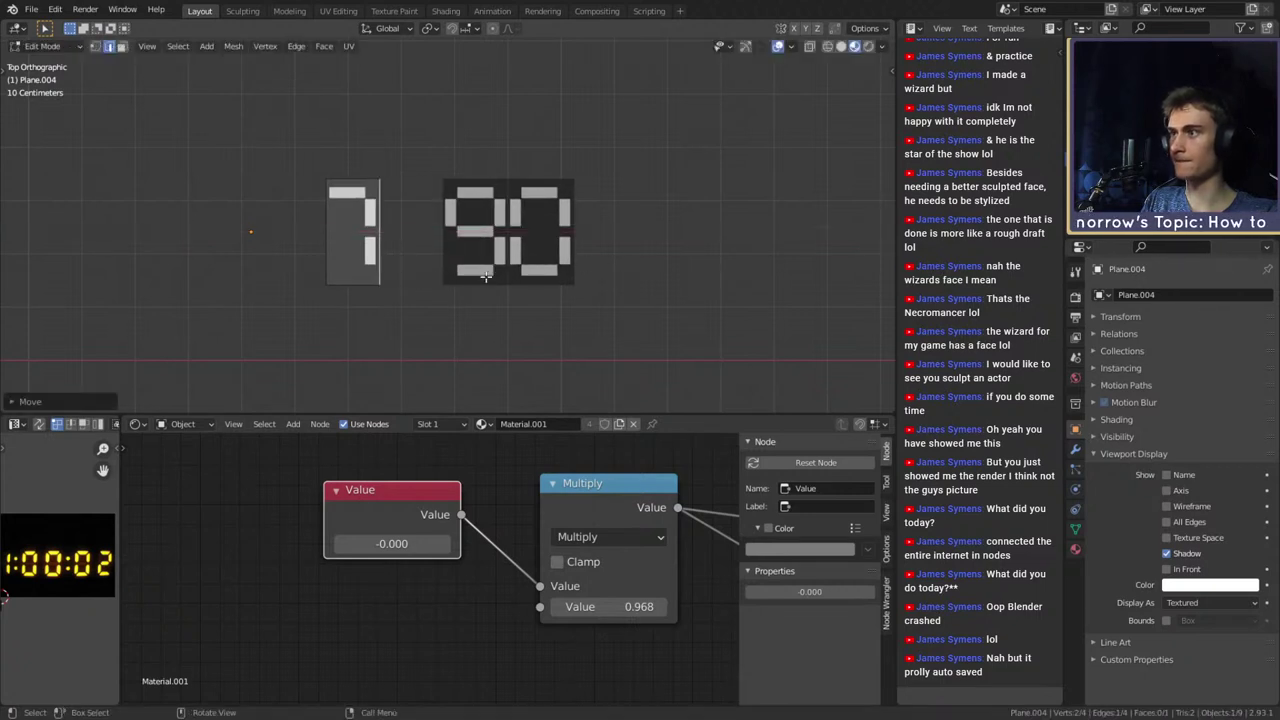
# Widen the digit 7 plane by moving its left edge about -0.23 m along X, and return to Object Mode
pyautogui.click(337, 242)
pyautogui.press('g')
pyautogui.press('x')
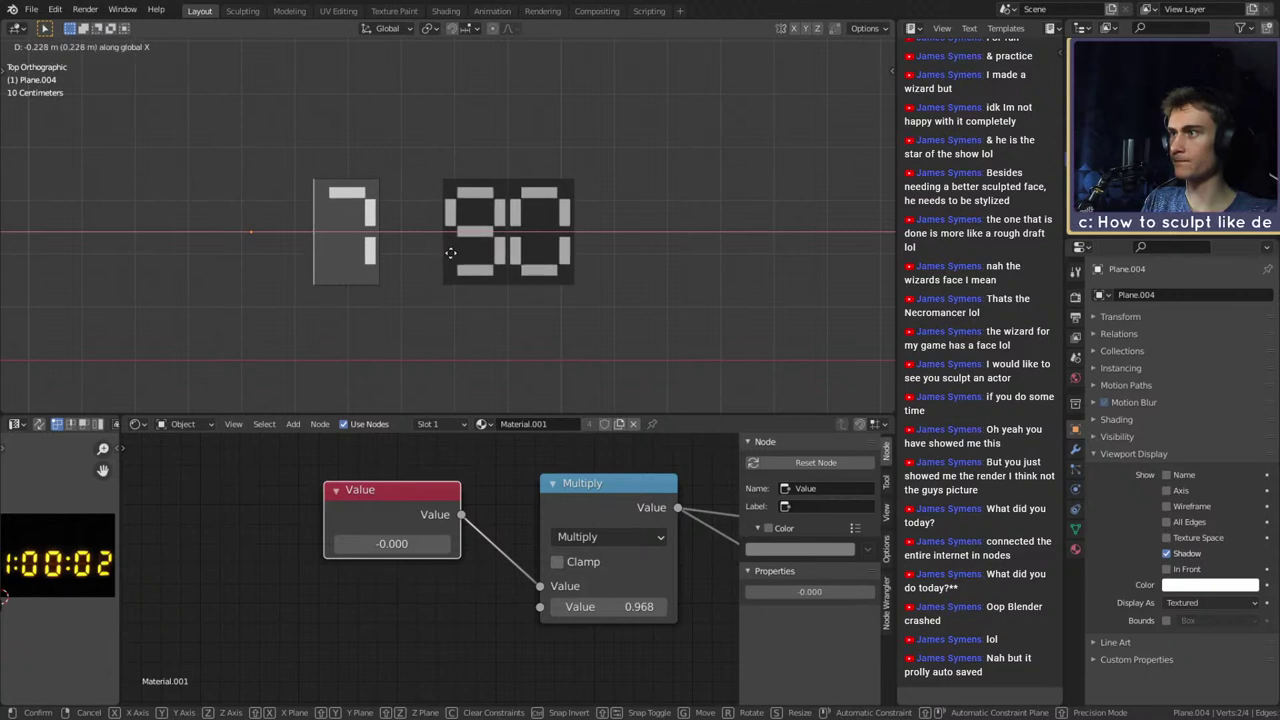
pyautogui.click(451, 253)
pyautogui.keyDown('shift'); pyautogui.moveTo(443, 250); pyautogui.dragTo(608, 267, button='middle'); pyautogui.keyUp('shift')
pyautogui.press('Tab')
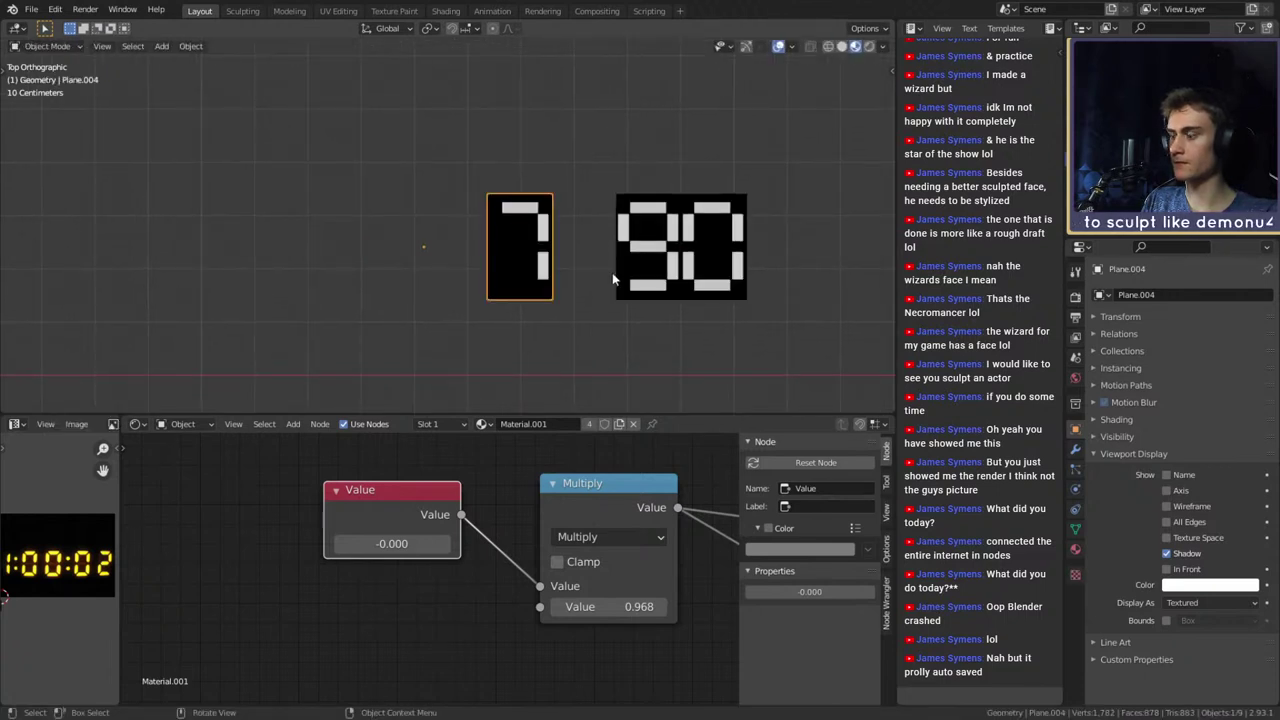
# Duplicate the digit 7 plane in place and move the copy's side edges along X, cropping it to the adjacent digit 6
pyautogui.hotkey('shift', 'd')
pyautogui.rightClick(612, 273)
pyautogui.press('Tab')
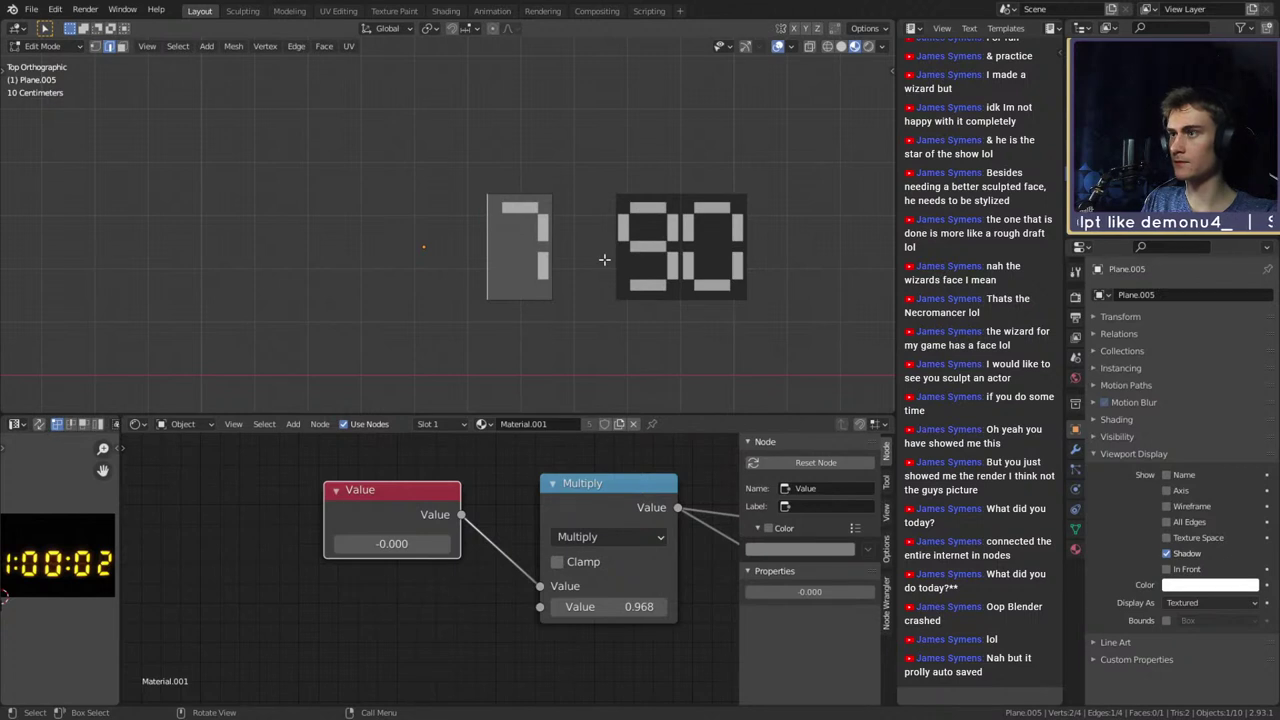
pyautogui.press('x')
pyautogui.press('g')
pyautogui.press('x')
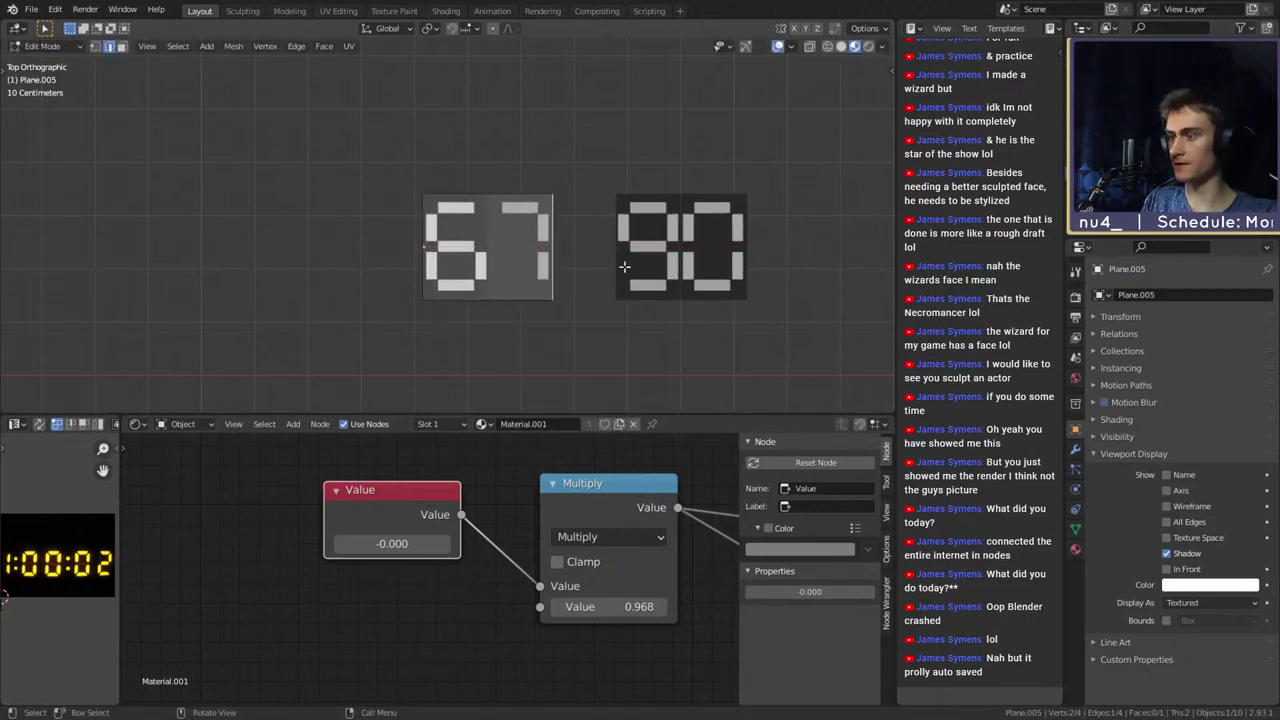
pyautogui.click(571, 280)
pyautogui.press('Tab')
# Examine the layout of the four cropped digit planes and the node tree of their shared material
pyautogui.scroll(-9, 461, 270)
pyautogui.scroll(7, 461, 270)
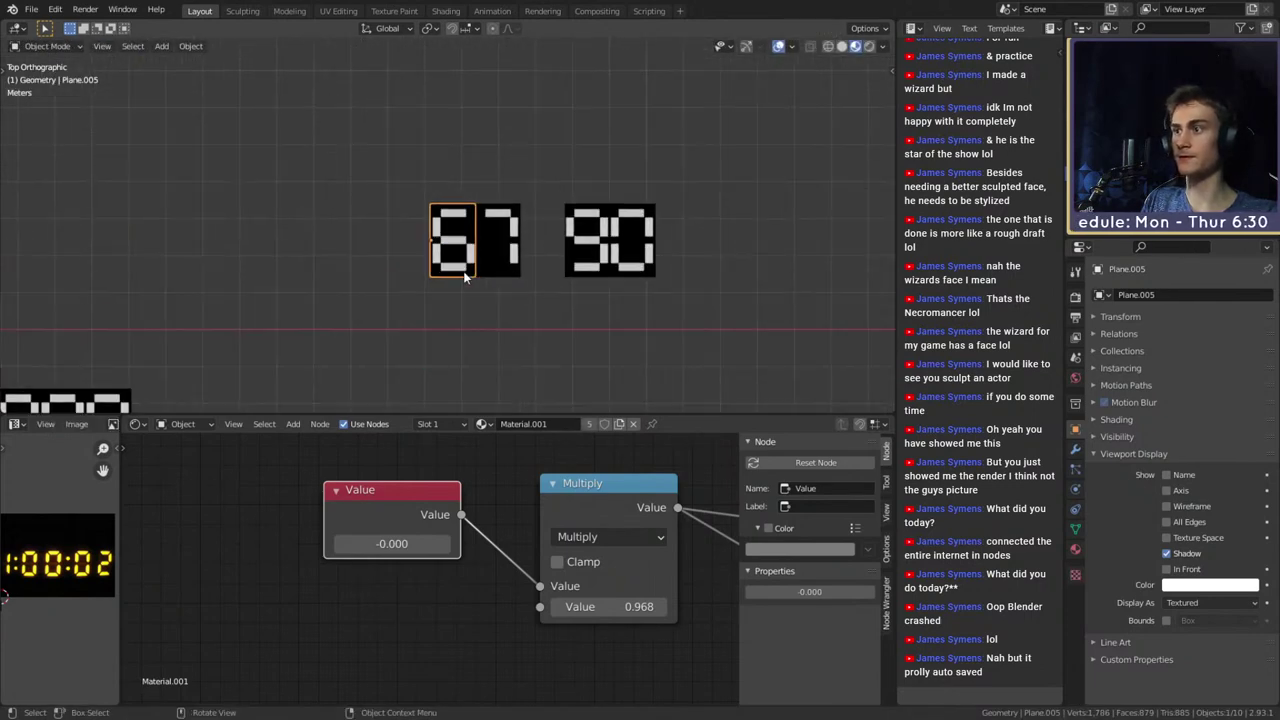
pyautogui.keyDown('shift'); pyautogui.moveTo(508, 274); pyautogui.dragTo(397, 271, button='middle'); pyautogui.keyUp('shift')
pyautogui.scroll(2, 400, 274)
pyautogui.scroll(-1, 404, 279)
pyautogui.click(478, 262)
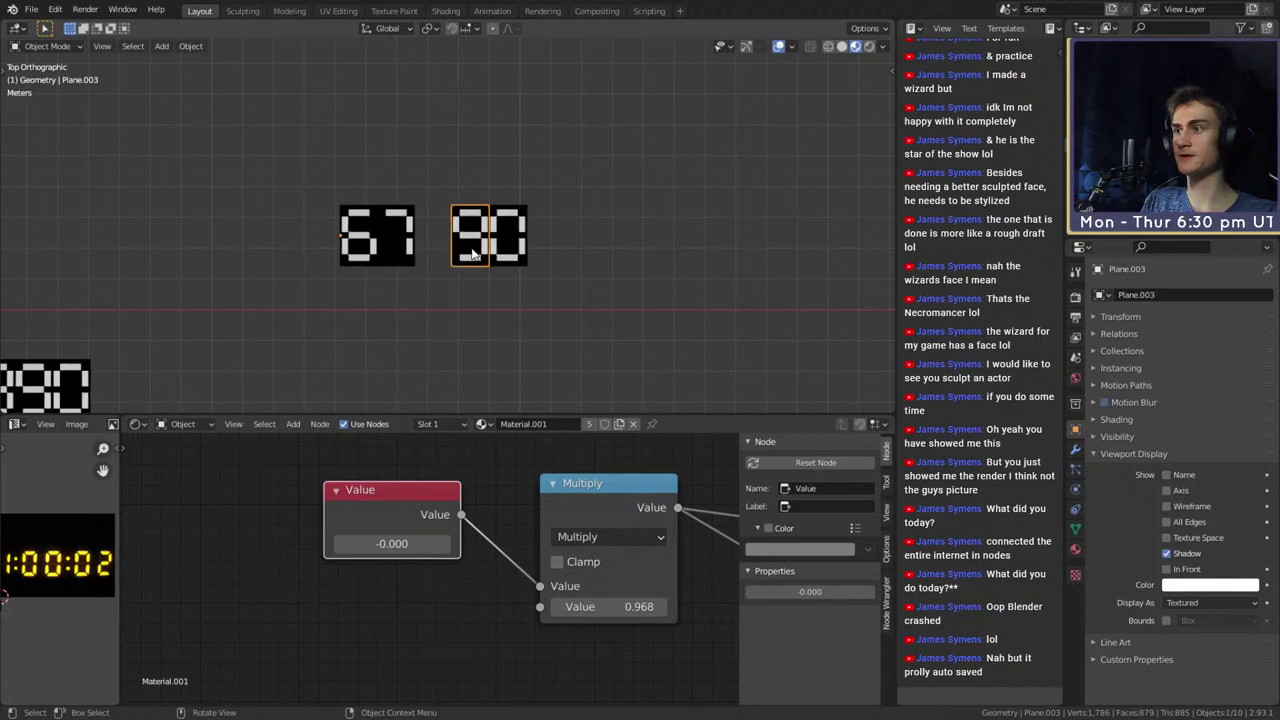
pyautogui.scroll(2, 505, 298)
pyautogui.scroll(-6, 546, 509)
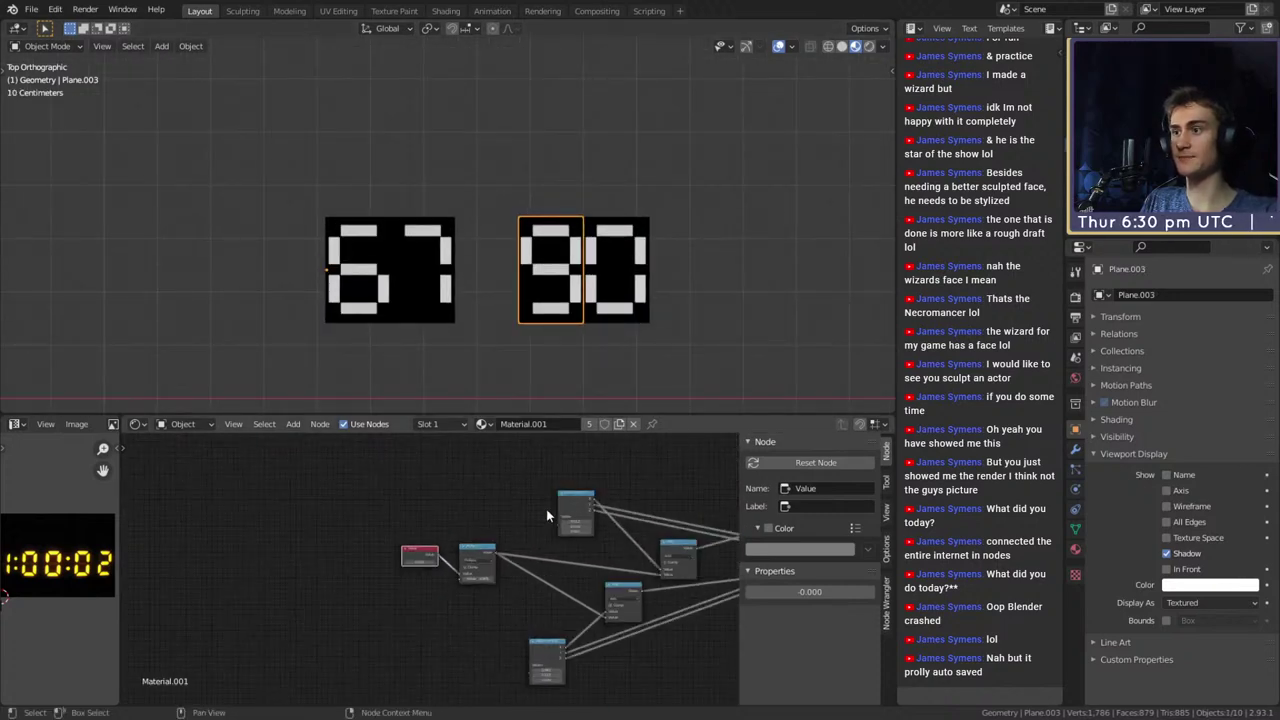
pyautogui.moveTo(566, 506); pyautogui.dragTo(536, 480, button='middle')
pyautogui.scroll(-5, 500, 294)
pyautogui.scroll(5, 500, 295)
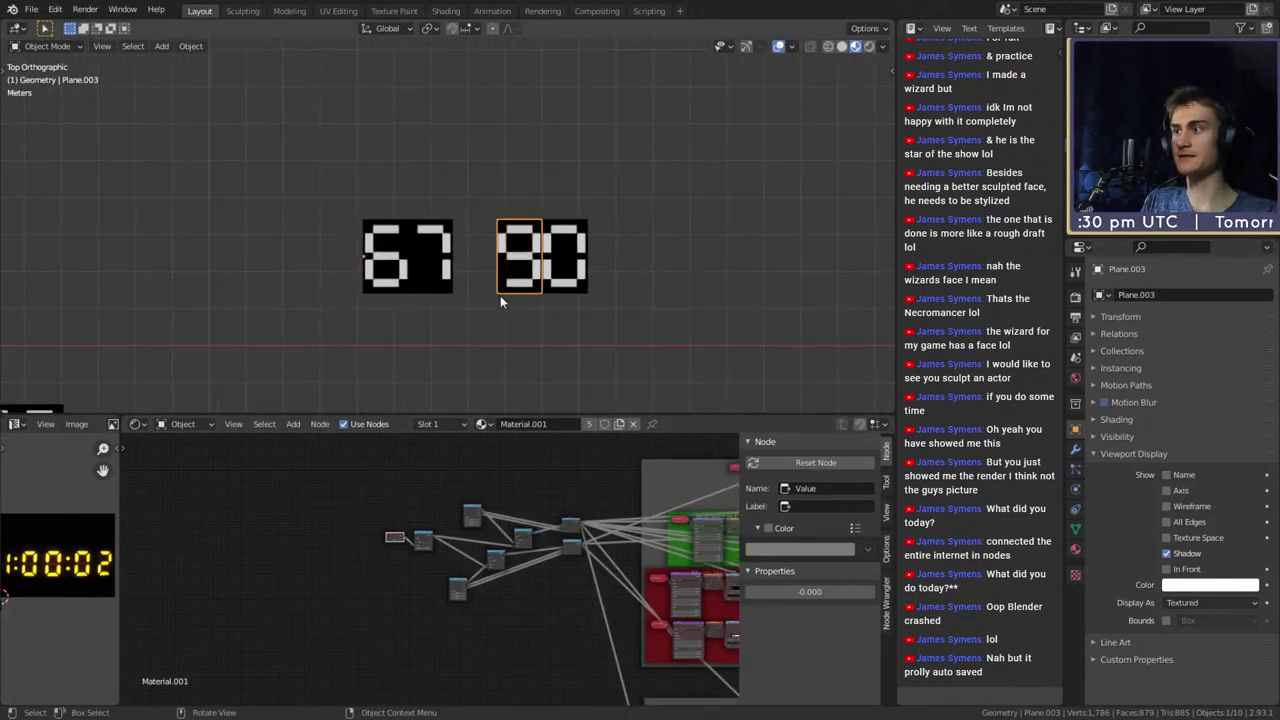
pyautogui.scroll(-3, 520, 315)
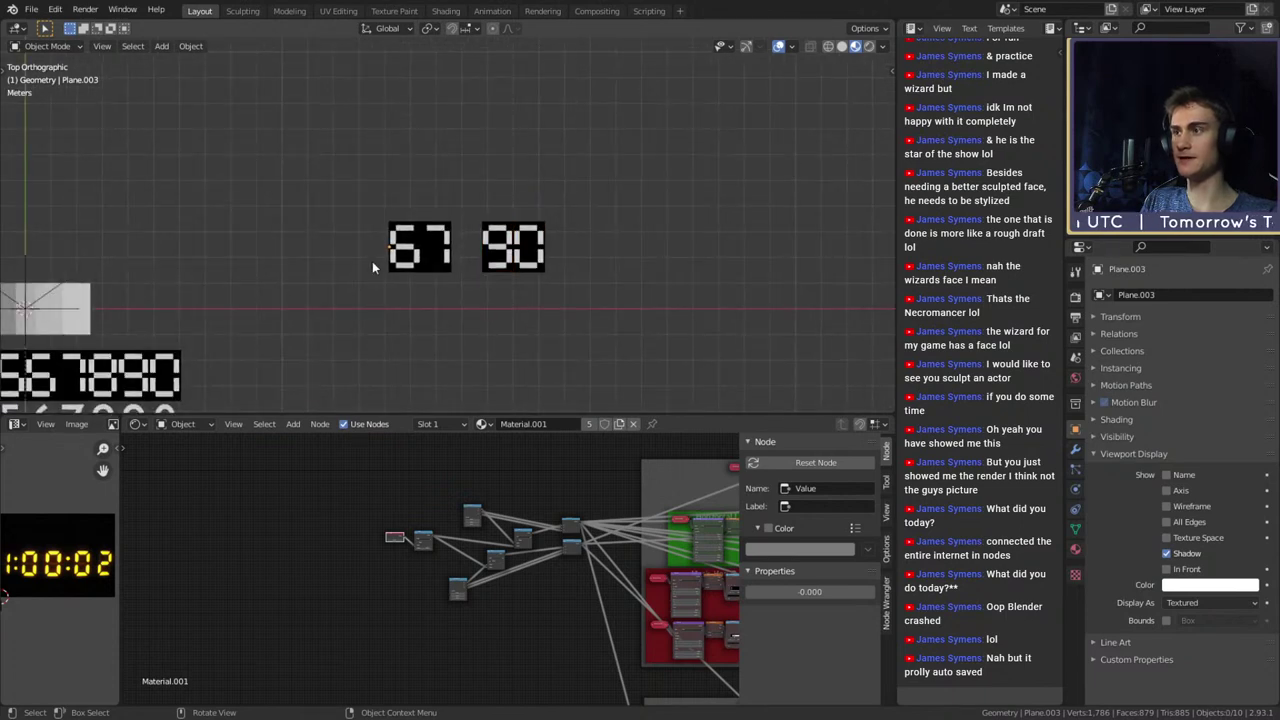
pyautogui.keyDown('shift'); pyautogui.moveTo(75, 303); pyautogui.dragTo(316, 275, button='middle'); pyautogui.keyUp('shift')
# Examine the gradient plane and the full row of digits, selecting each plane in turn
pyautogui.click(316, 275)
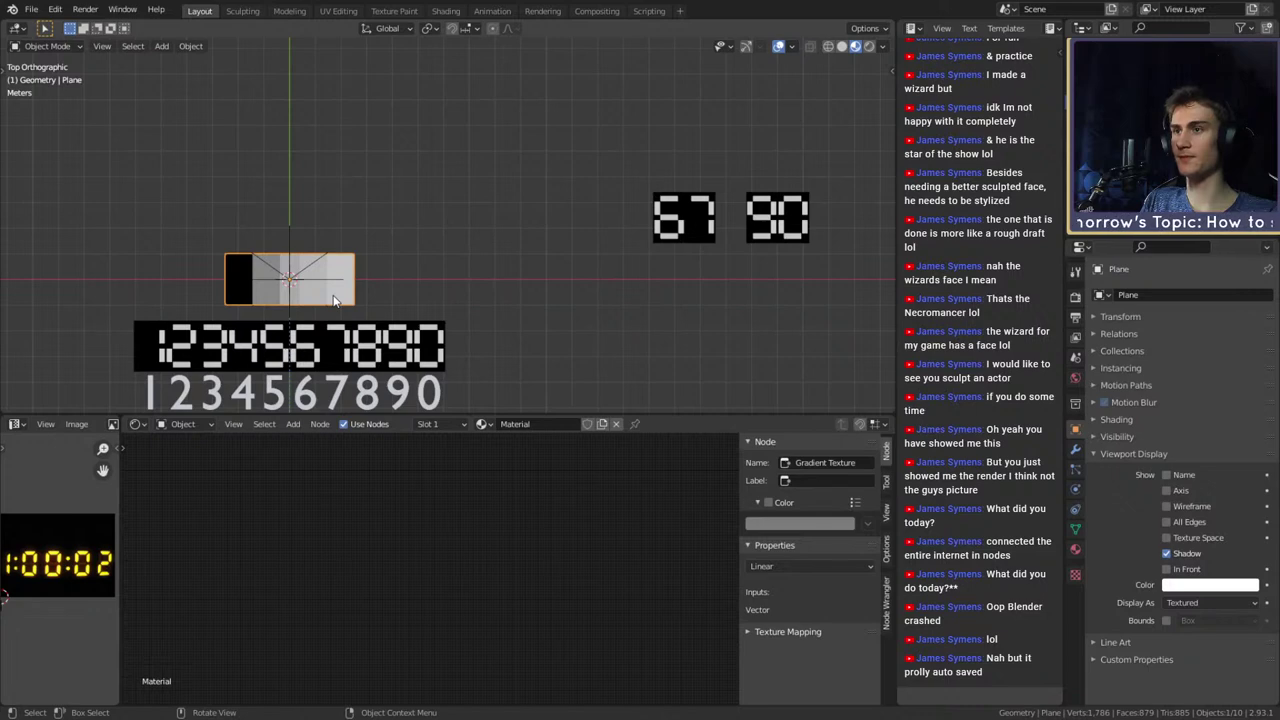
pyautogui.keyDown('shift'); pyautogui.moveTo(628, 286); pyautogui.dragTo(480, 290, button='middle'); pyautogui.keyUp('shift')
pyautogui.scroll(5, 342, 304)
pyautogui.scroll(-9, 342, 304)
pyautogui.scroll(2, 475, 290)
pyautogui.scroll(2, 475, 297)
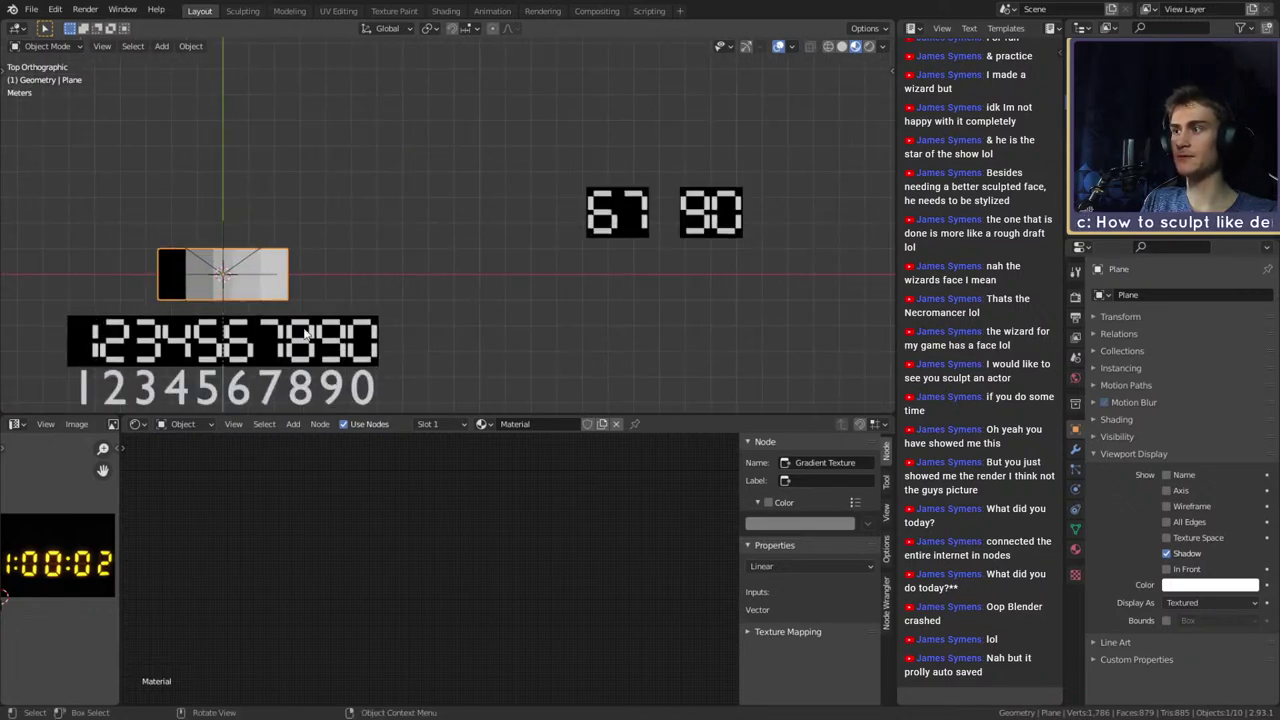
pyautogui.click(299, 336)
pyautogui.keyDown('shift'); pyautogui.moveTo(320, 326); pyautogui.dragTo(490, 281, button='middle'); pyautogui.keyUp('shift')
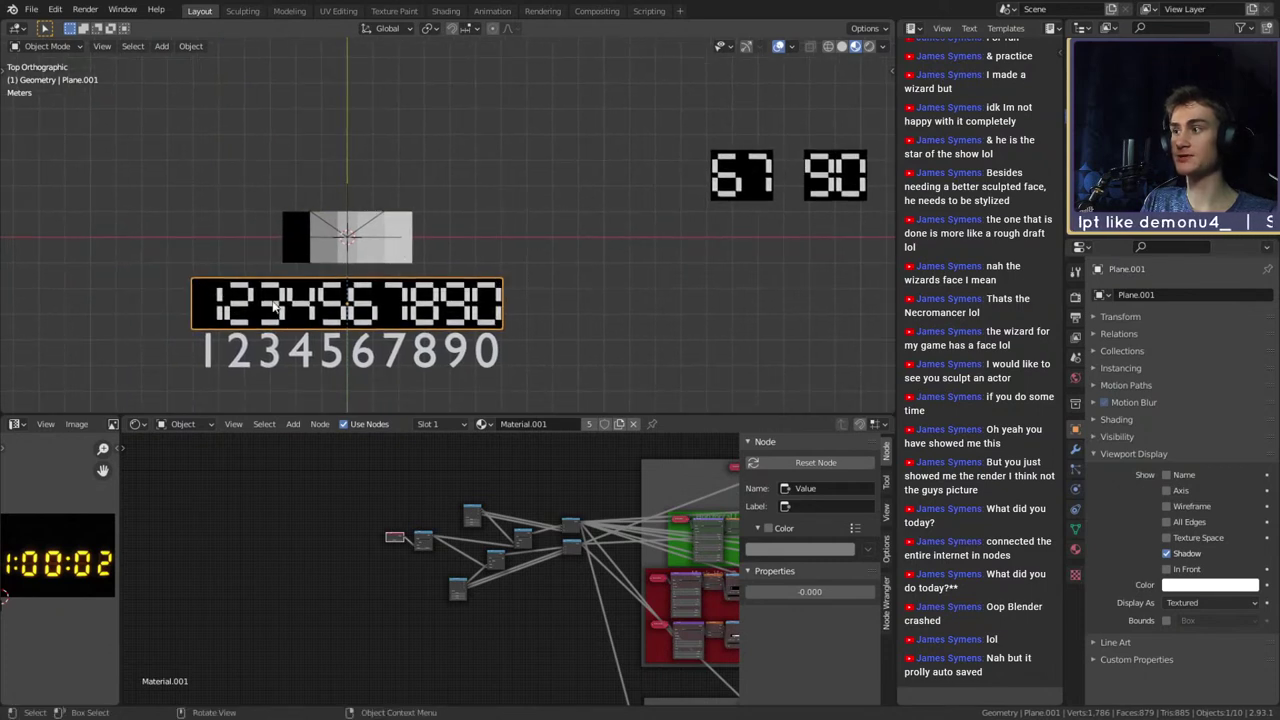
pyautogui.scroll(7, 566, 259)
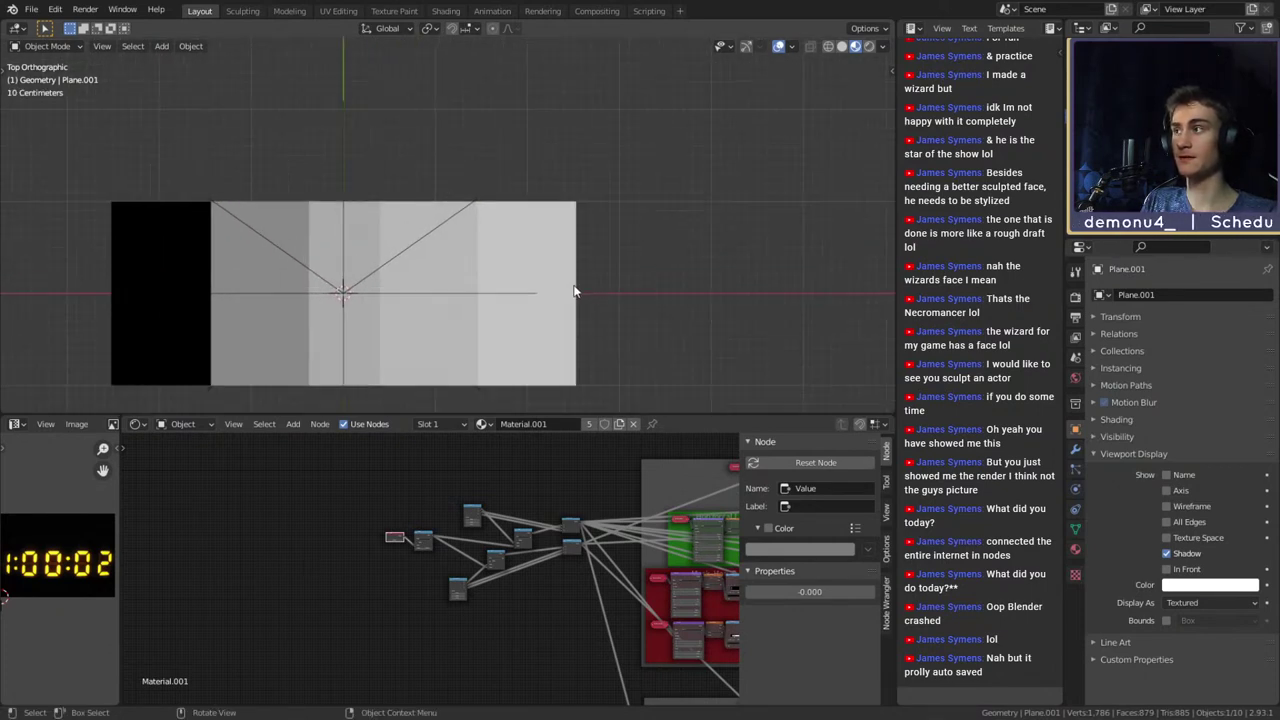
pyautogui.keyDown('shift'); pyautogui.moveTo(577, 286); pyautogui.dragTo(604, 172, button='middle'); pyautogui.keyUp('shift')
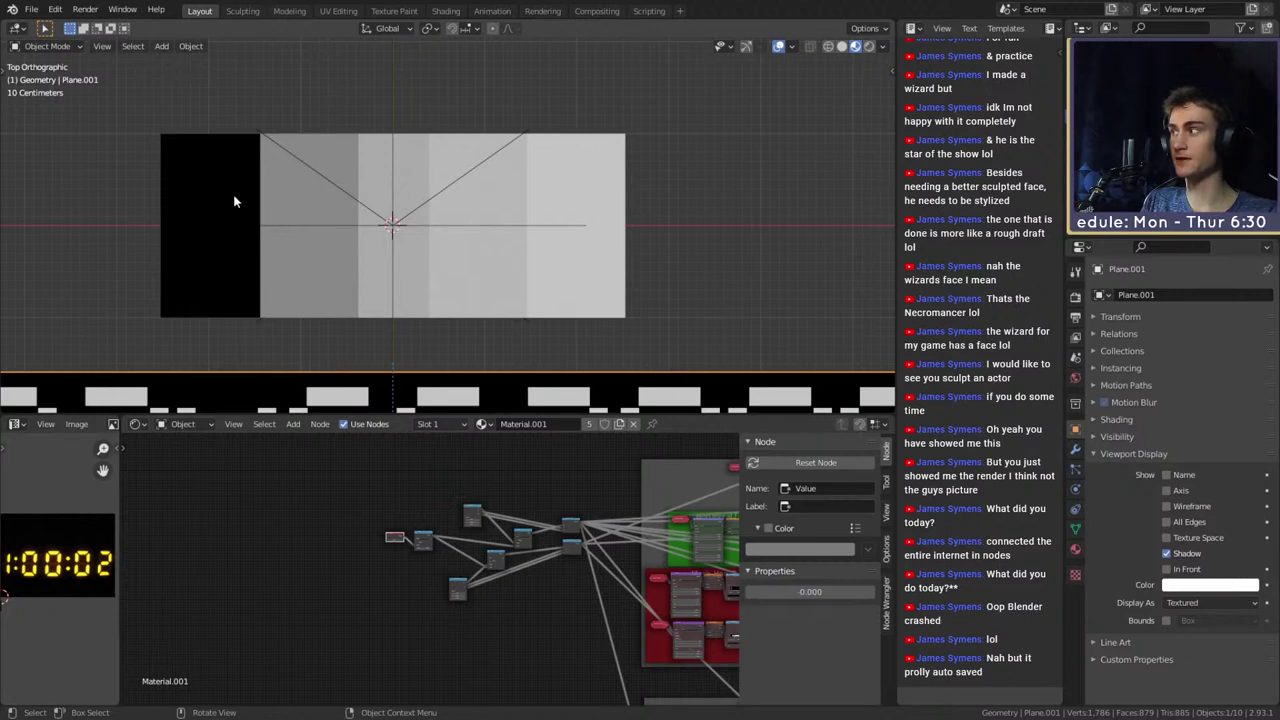
# Save the file with the 67 and 90 digit planes in place
pyautogui.scroll(-8, 234, 202)
pyautogui.keyDown('shift'); pyautogui.moveTo(558, 255); pyautogui.dragTo(388, 285, button='middle'); pyautogui.keyUp('shift')
pyautogui.scroll(4, 388, 285)
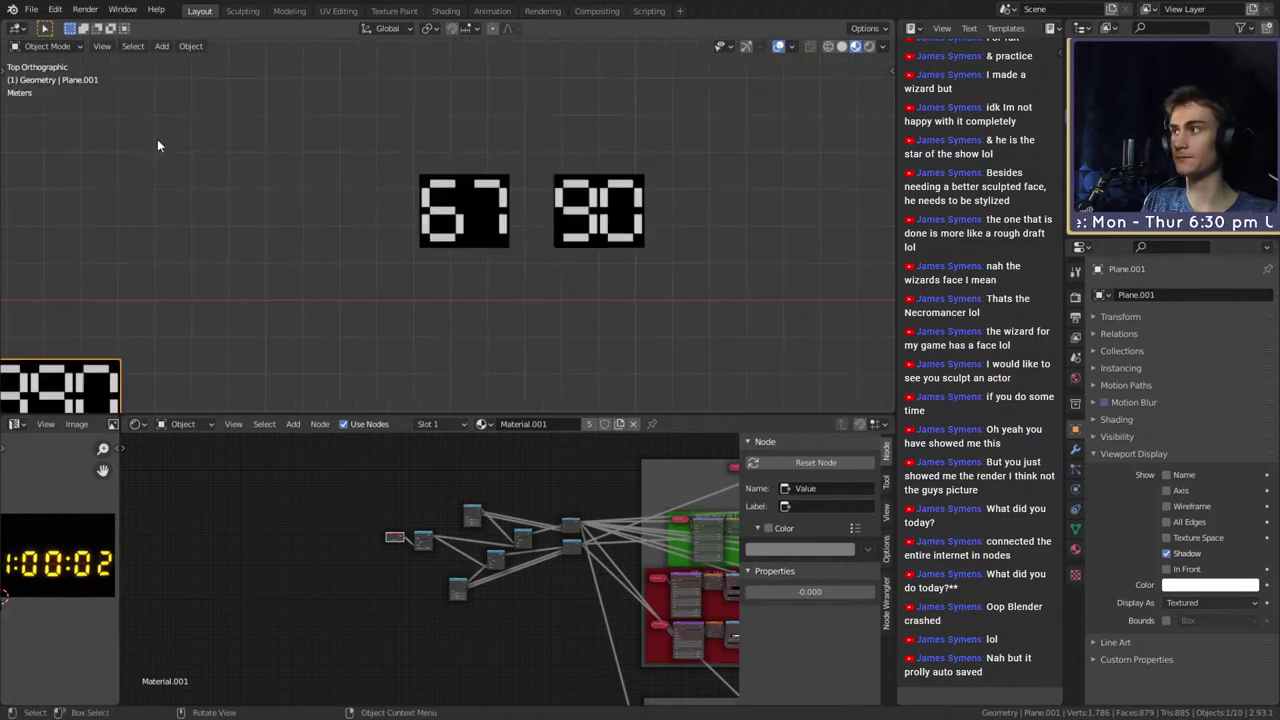
pyautogui.click(32, 10)
pyautogui.click(60, 103)
# Select the digit 0 plane at the end of the clock display
pyautogui.scroll(-7, 358, 311)
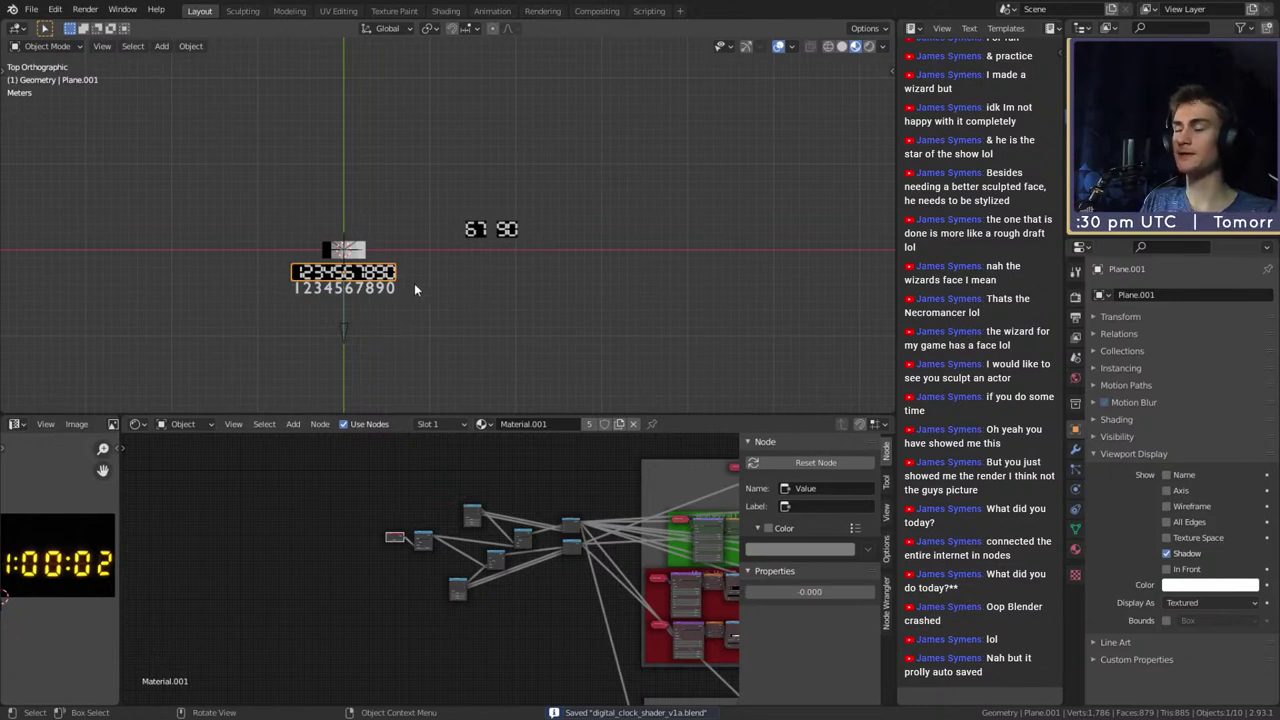
pyautogui.moveTo(398, 333); pyautogui.dragTo(533, 286, button='middle')
pyautogui.click(575, 200)
pyautogui.scroll(-5, 608, 251)
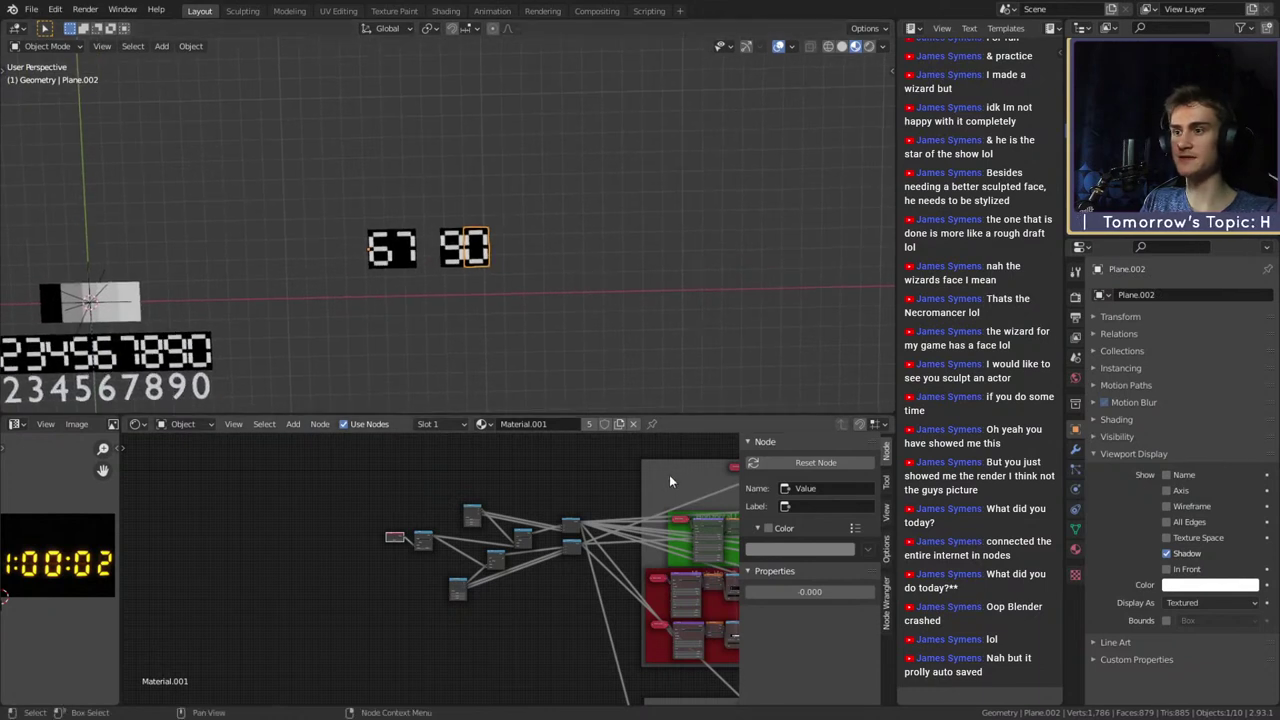
pyautogui.moveTo(579, 490); pyautogui.dragTo(420, 508, button='middle')
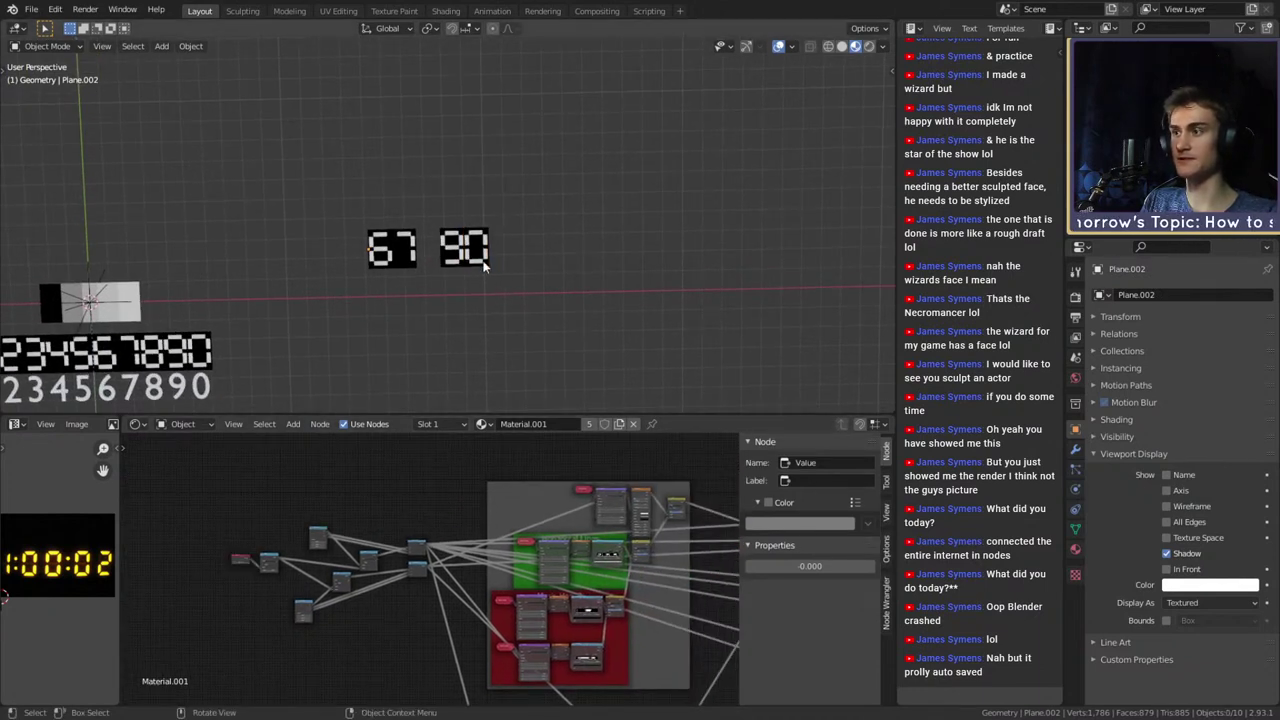
pyautogui.scroll(4, 508, 300)
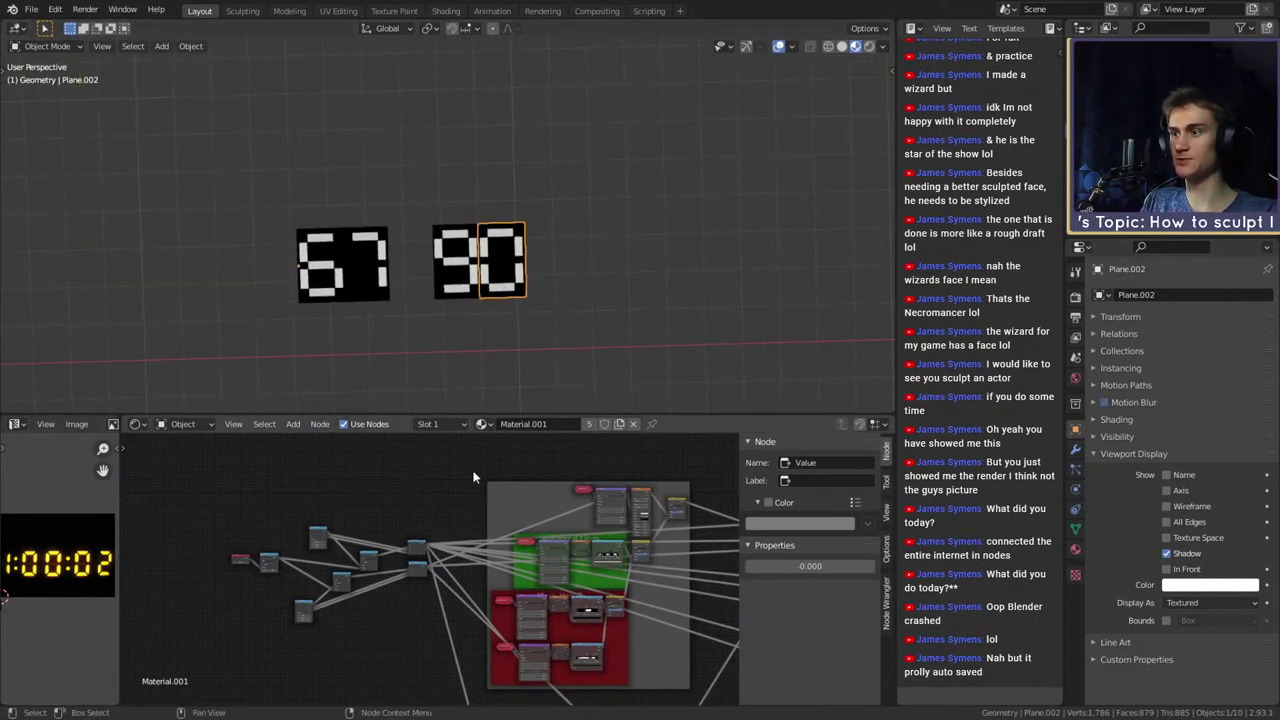
# Save the file and make the digit 0 plane's material a single-user copy
pyautogui.click(31, 9)
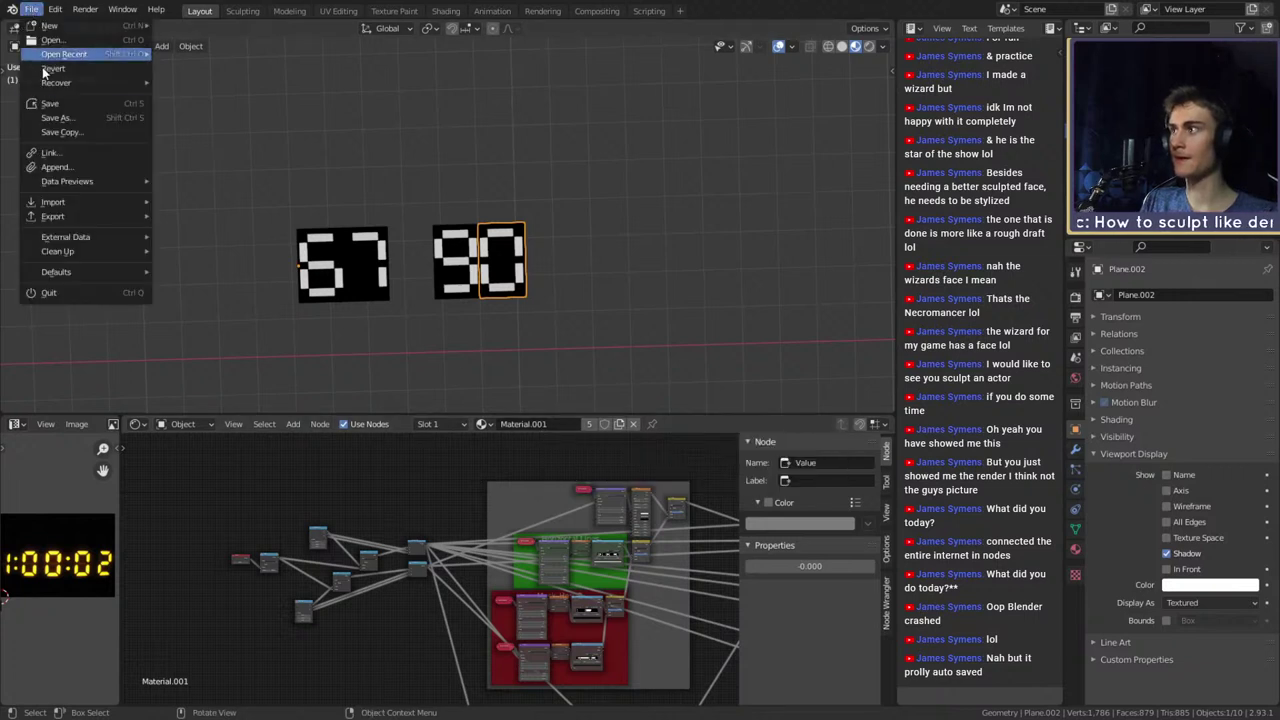
pyautogui.click(48, 101)
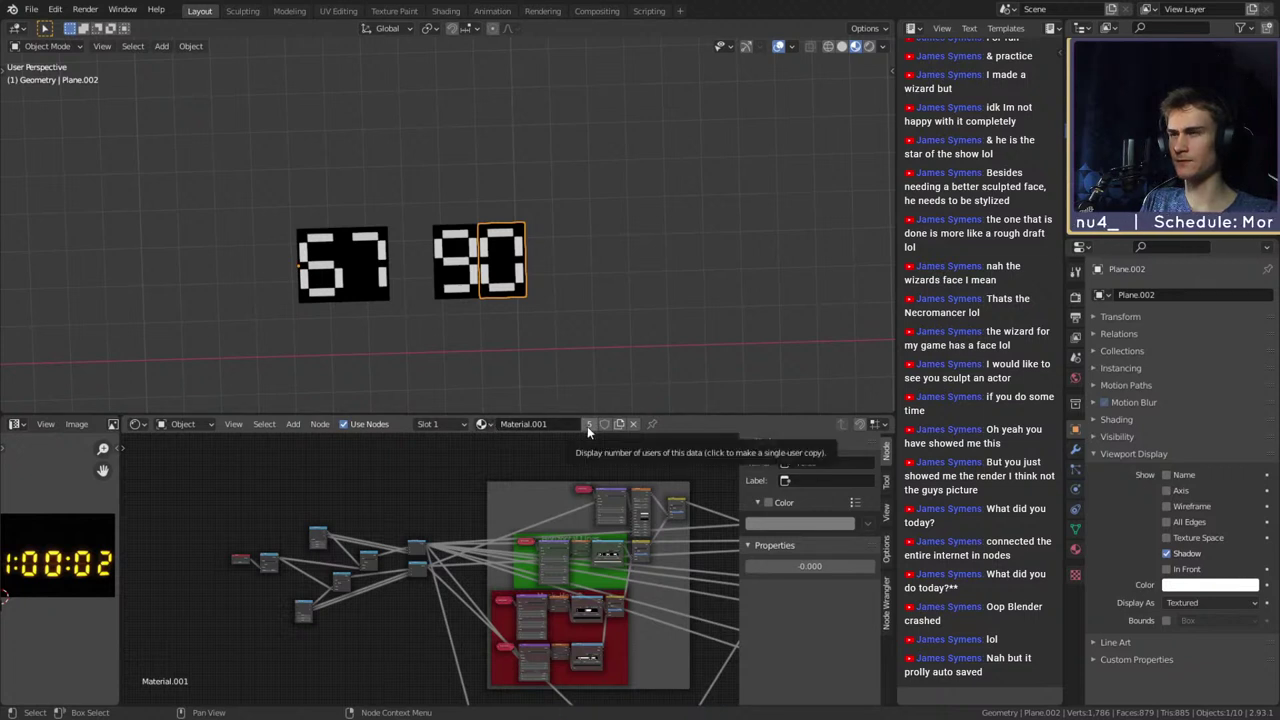
pyautogui.click(587, 426)
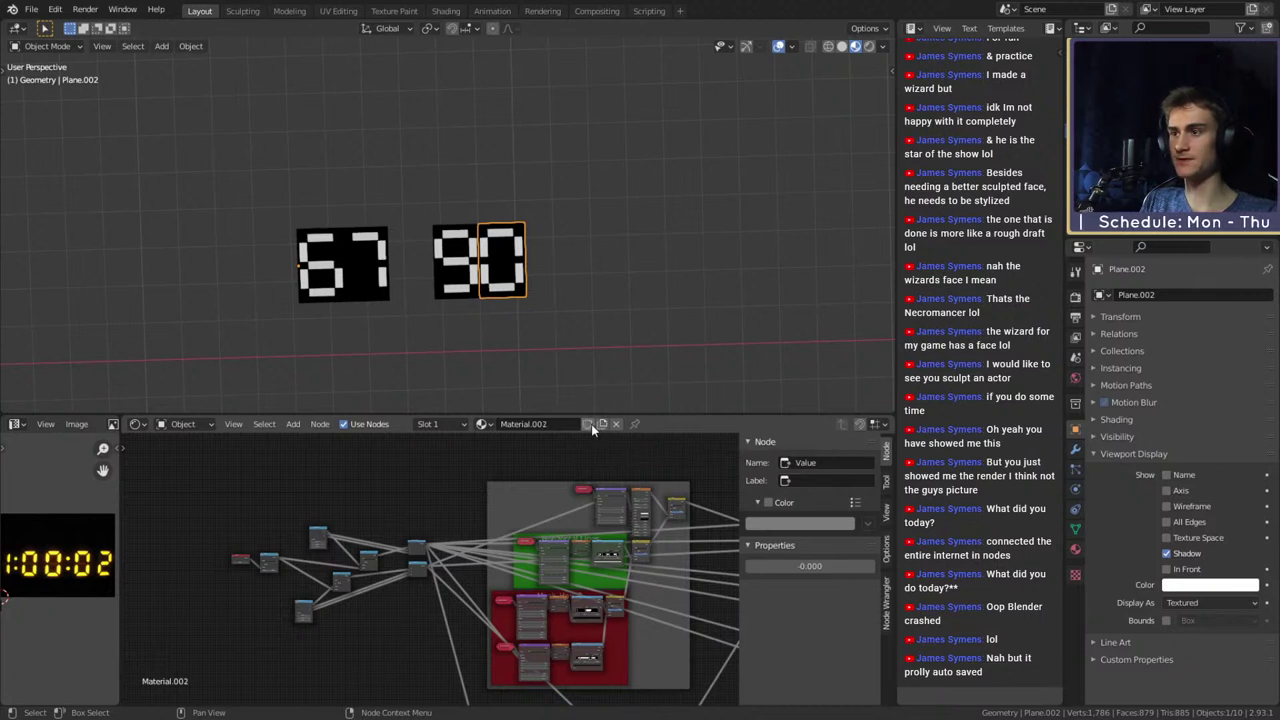
# Give the 9, 7 and 6 digit planes their own single-user material copies
pyautogui.hotkey('ctrl', 'z')
pyautogui.hotkey('ctrl', 'z')
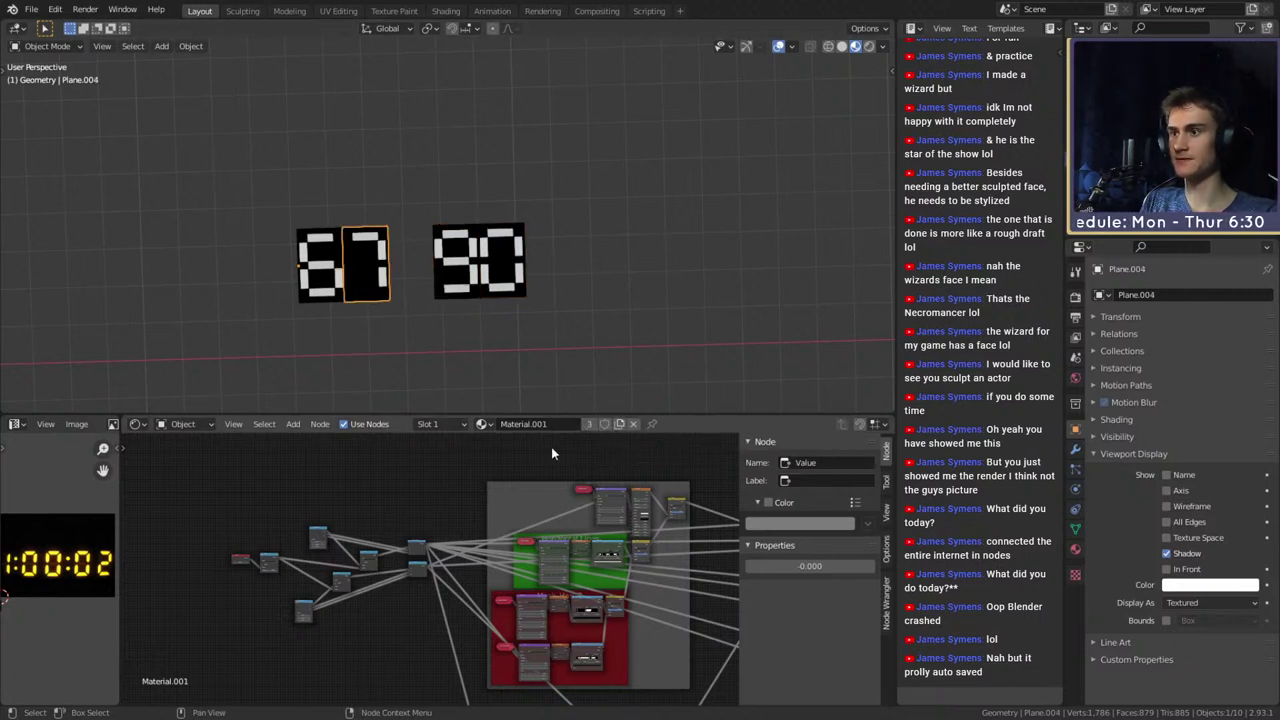
pyautogui.click(328, 296)
pyautogui.click(588, 424)
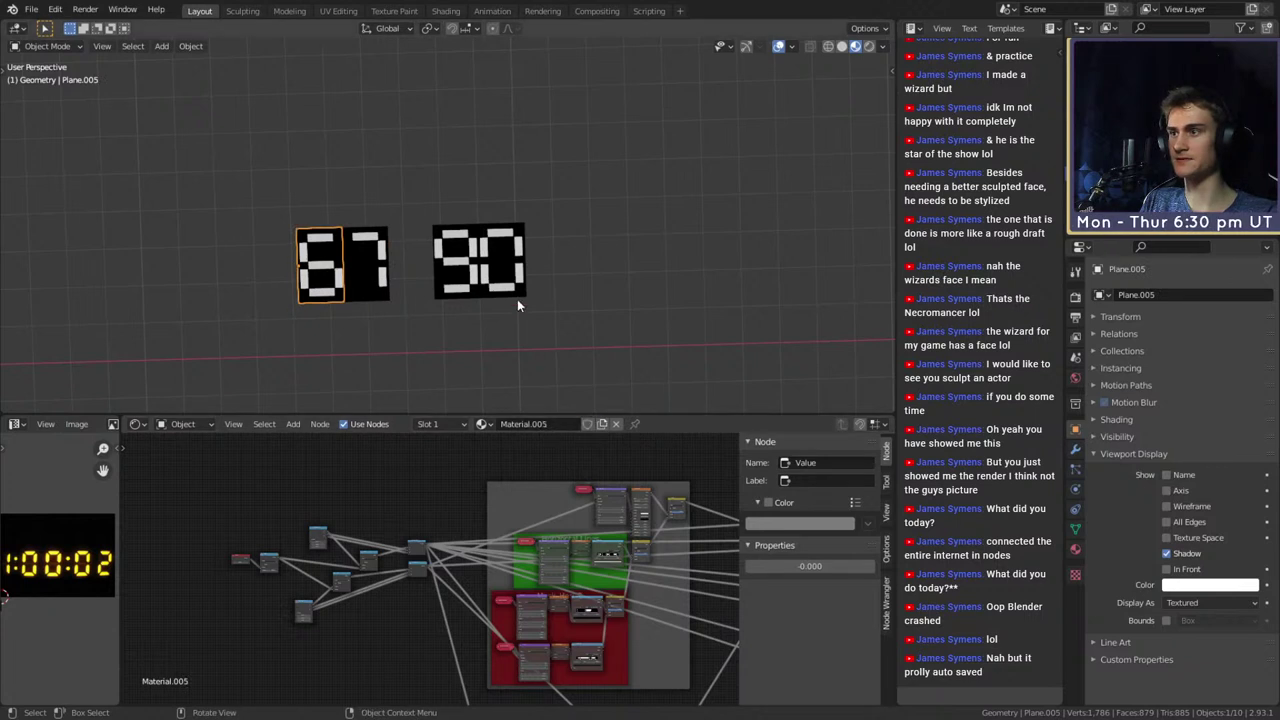
# Shift the Value nodes of the last two digit planes' materials in 0.1 increments so they read 0 and 7
pyautogui.click(517, 299)
pyautogui.scroll(5, 387, 554)
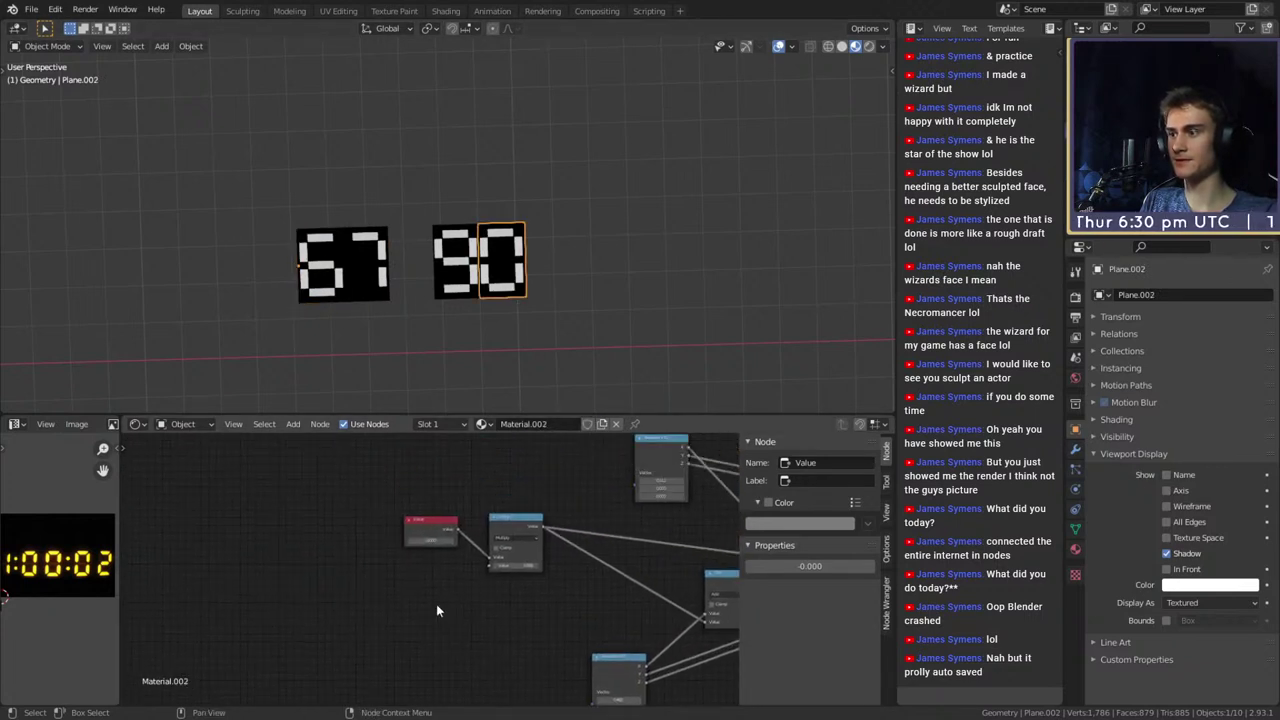
pyautogui.scroll(3, 430, 572)
pyautogui.click(395, 516)
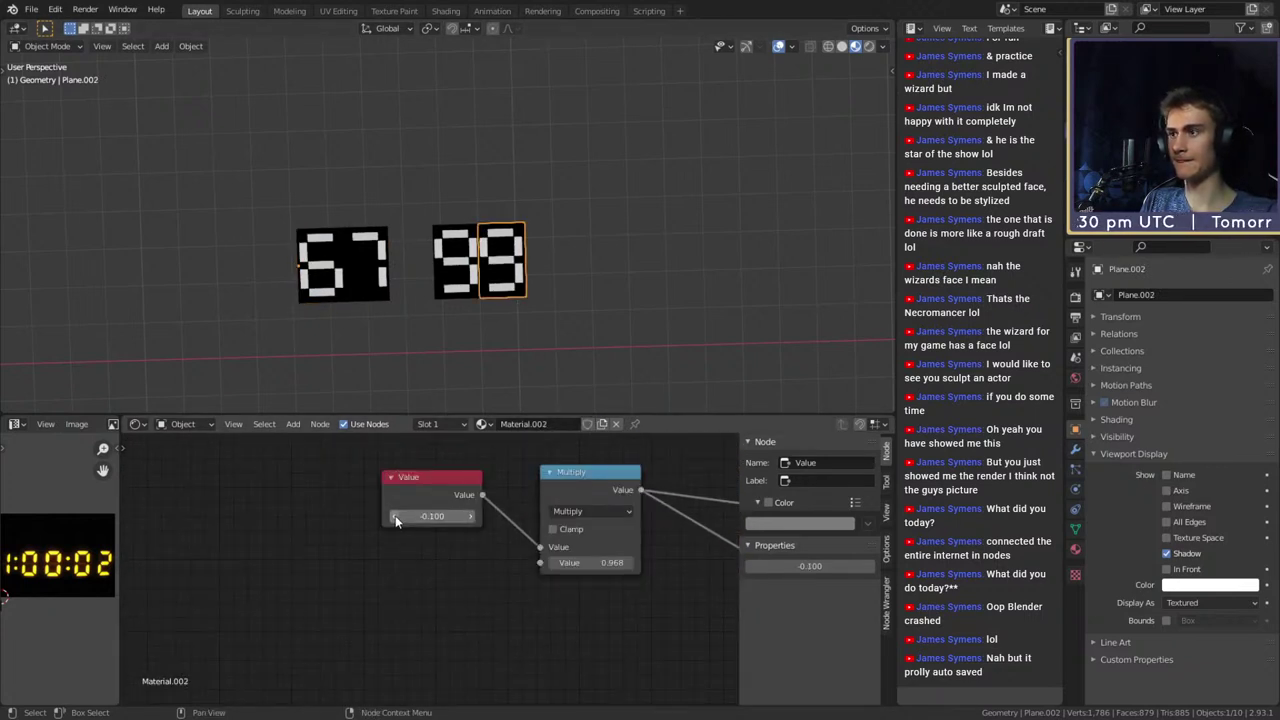
pyautogui.click(395, 515)
pyautogui.click(395, 515)
pyautogui.click(453, 293)
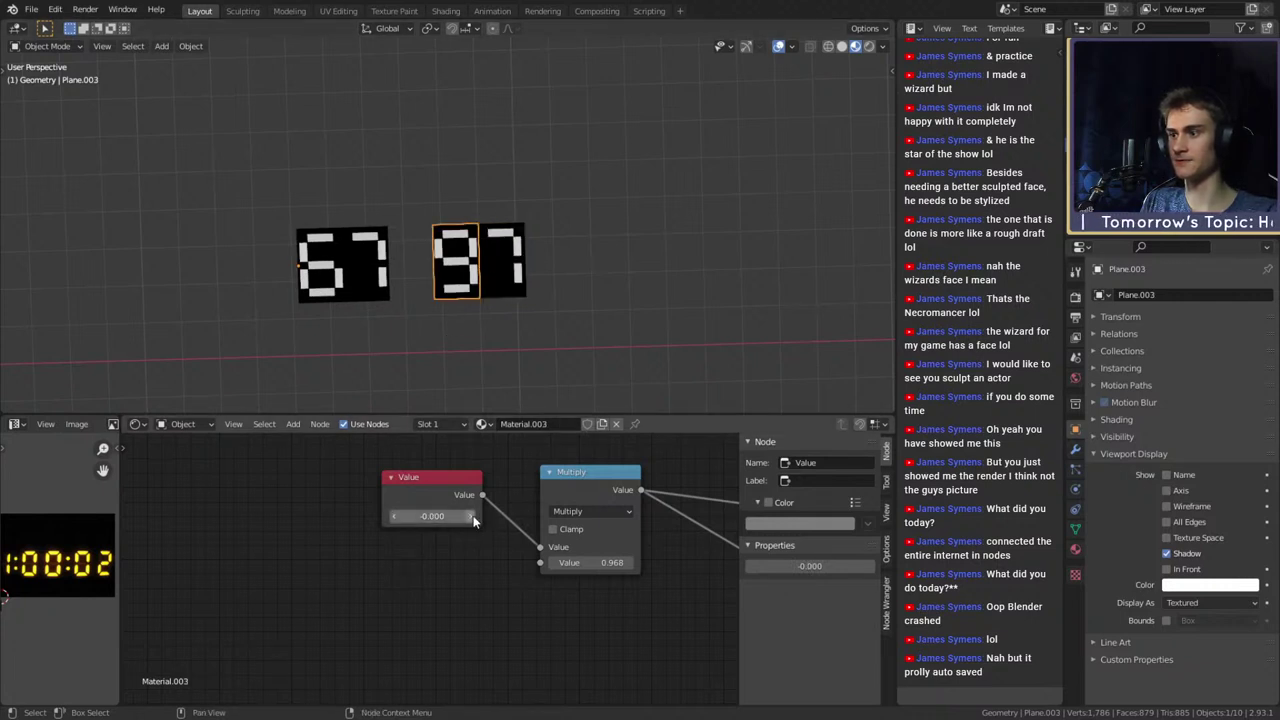
pyautogui.click(474, 516)
# Set the Value node in the second digit plane's material to -0.600 so it displays 1
pyautogui.click(376, 288)
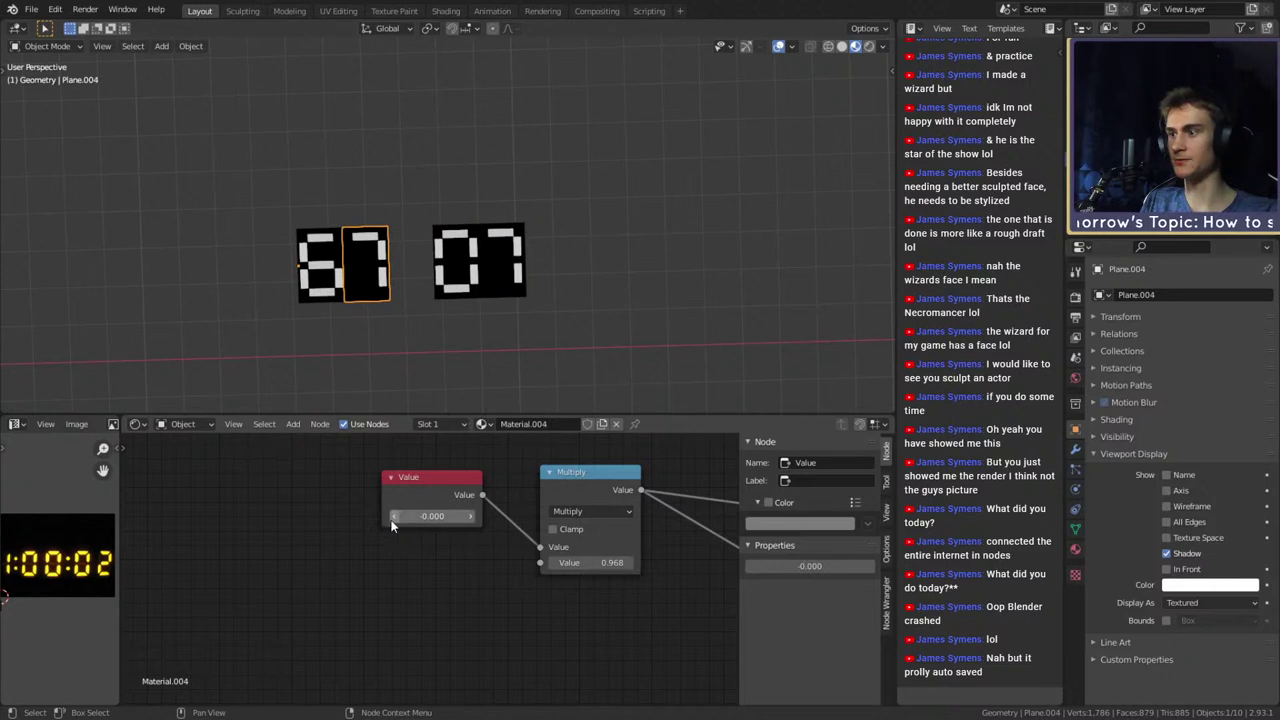
pyautogui.click(395, 516)
pyautogui.click(395, 516)
pyautogui.click(395, 516)
pyautogui.click(395, 516)
pyautogui.click(395, 516)
pyautogui.click(395, 516)
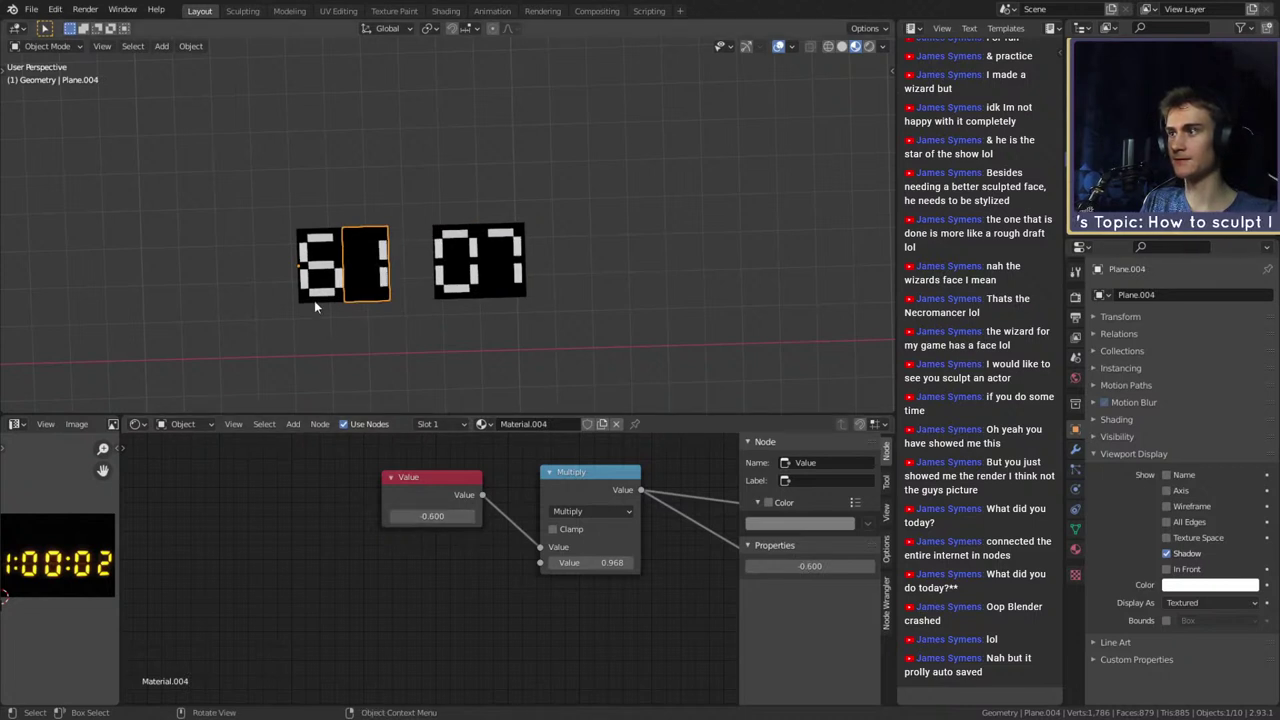
# Set the Value node in the first digit plane's material to -0.300 so it displays 3
pyautogui.click(314, 300)
pyautogui.click(393, 516)
pyautogui.click(393, 516)
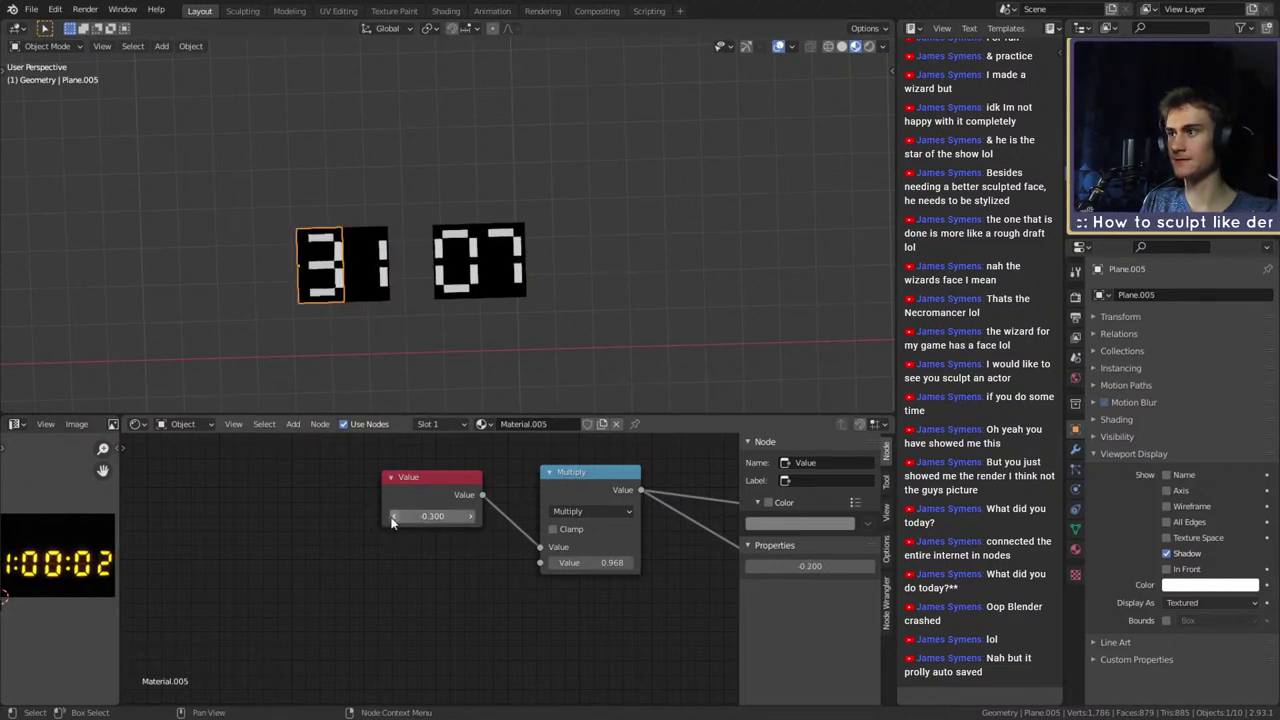
pyautogui.scroll(-5, 442, 317)
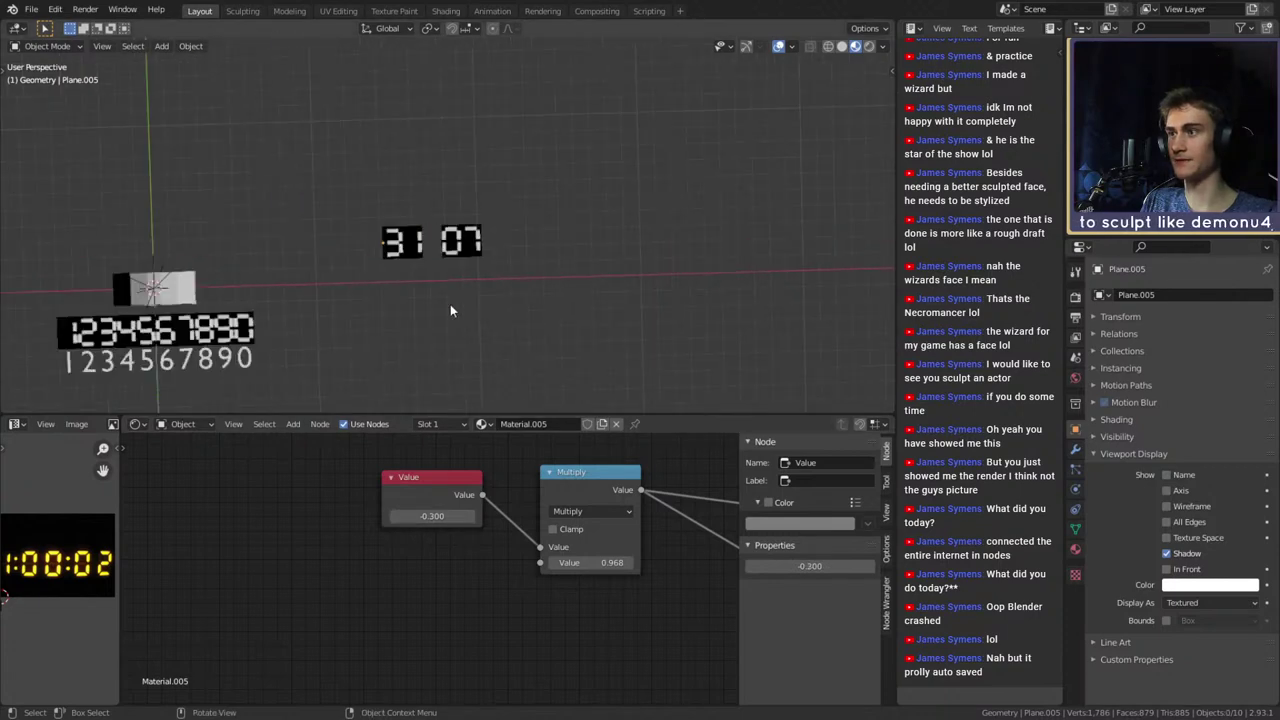
pyautogui.scroll(5, 452, 318)
pyautogui.scroll(-9, 445, 310)
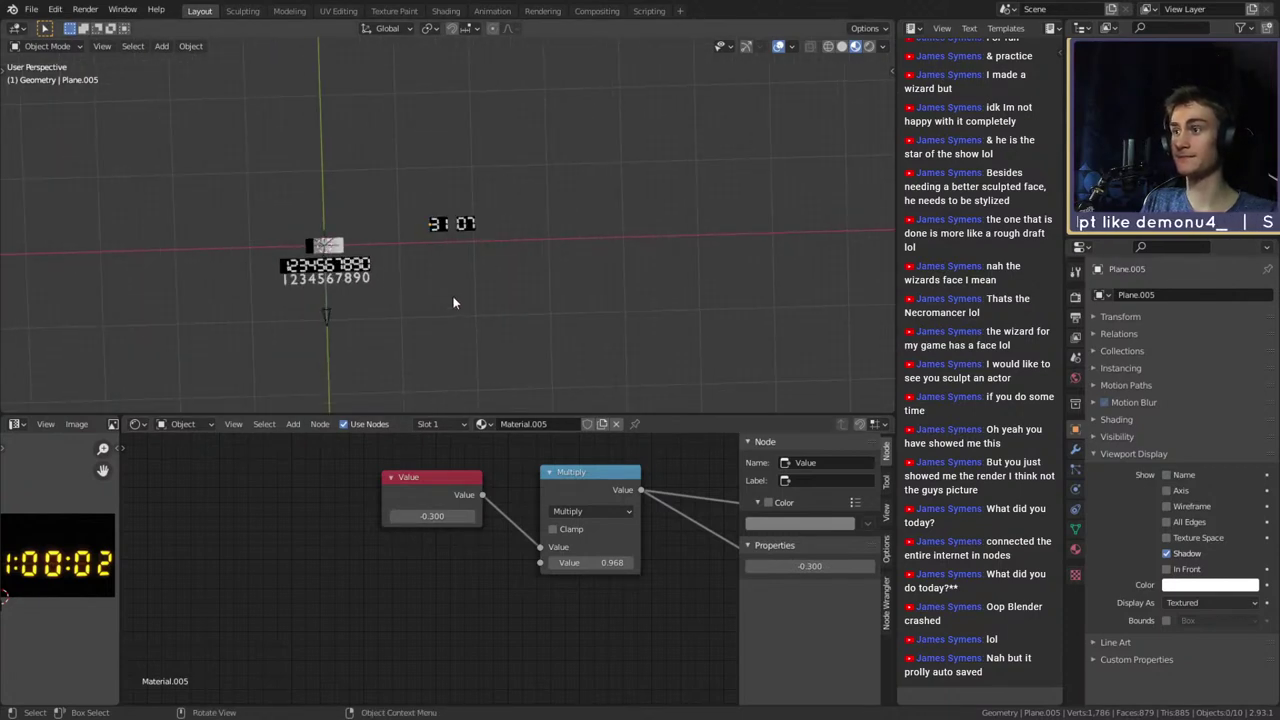
# Save the file with the digit planes reading 31 07
pyautogui.click(31, 9)
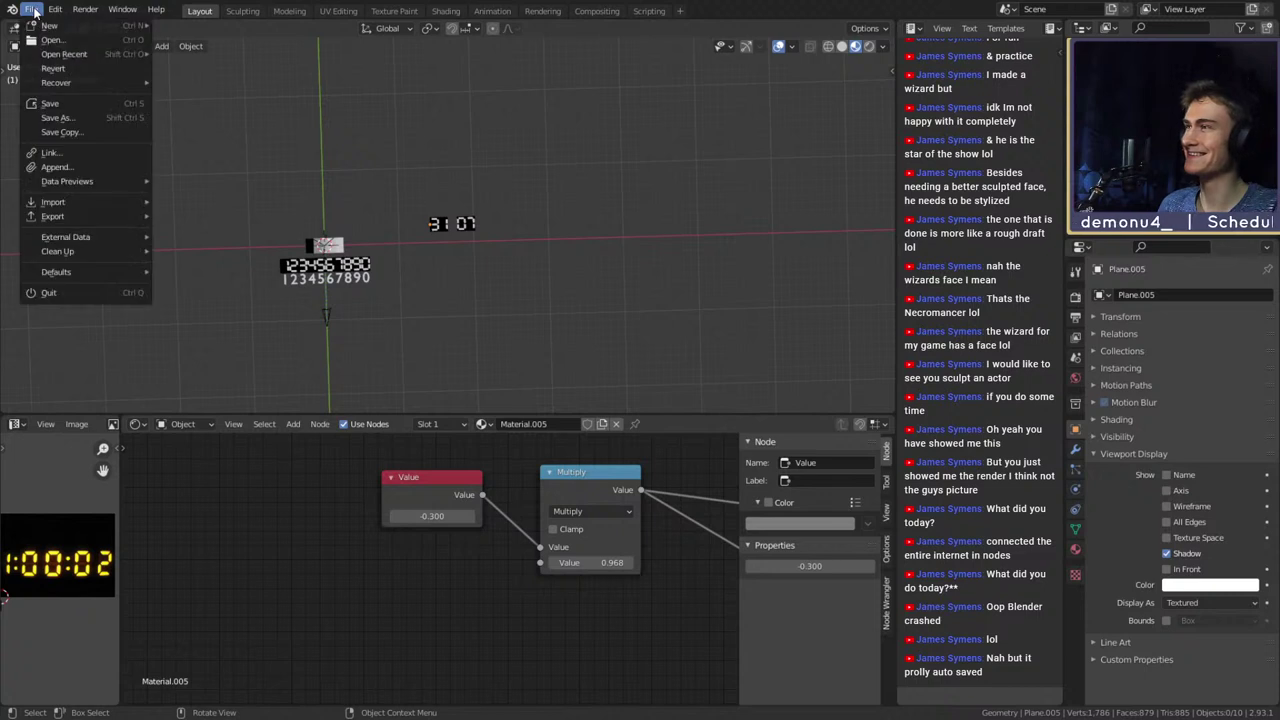
pyautogui.click(54, 111)
pyautogui.scroll(6, 373, 266)
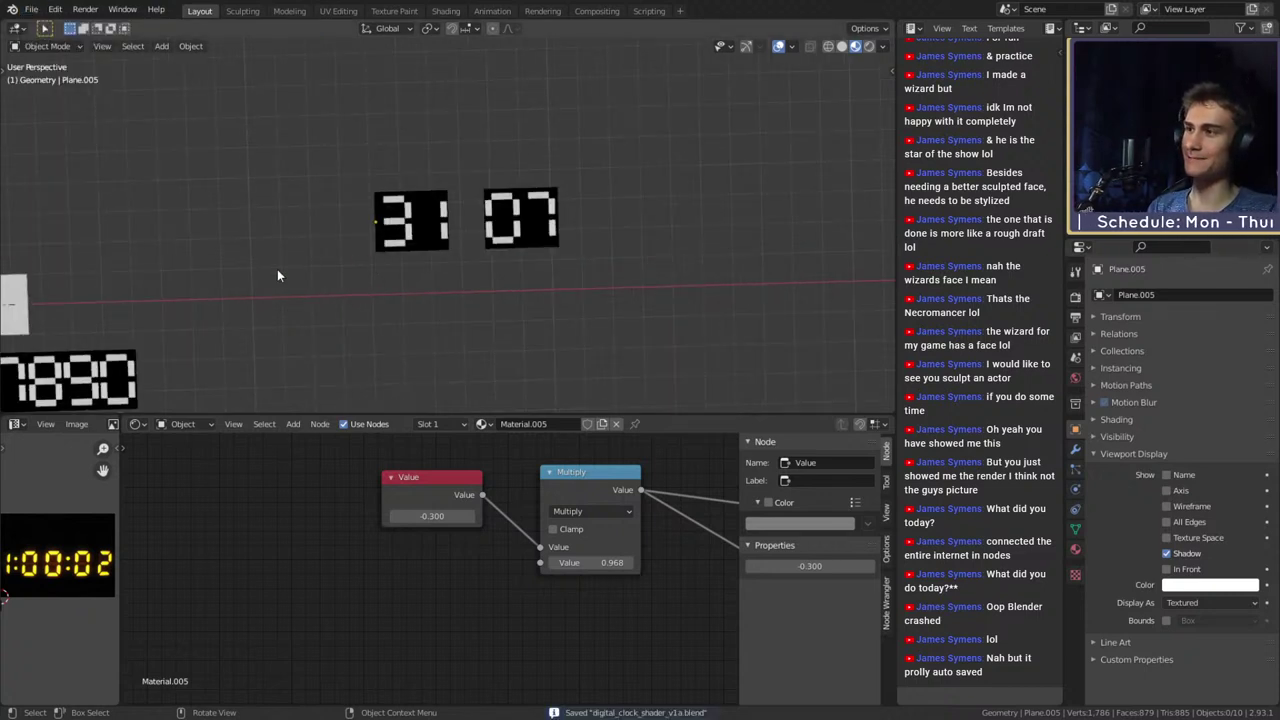
# Examine the gradient plane beside the full digit row, selecting it and briefly entering Edit Mode
pyautogui.keyDown('shift'); pyautogui.moveTo(277, 269); pyautogui.dragTo(554, 220, button='middle'); pyautogui.keyUp('shift')
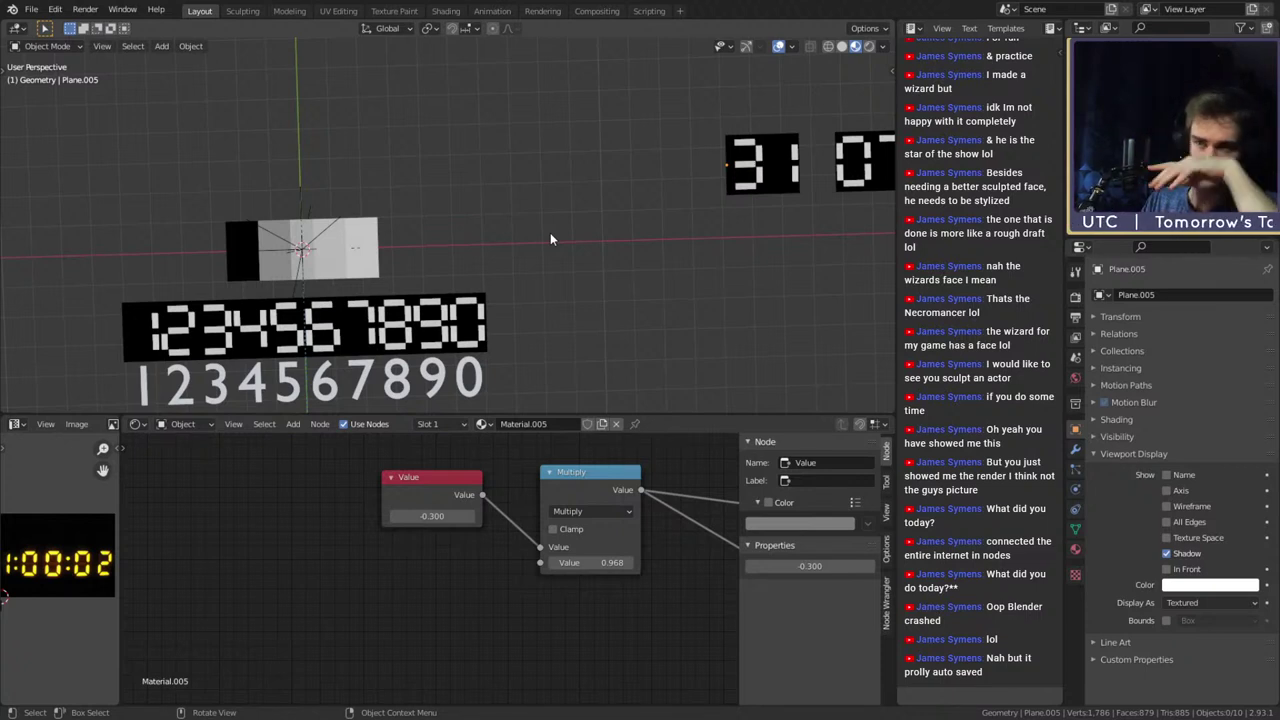
pyautogui.scroll(-5, 550, 239)
pyautogui.scroll(4, 514, 240)
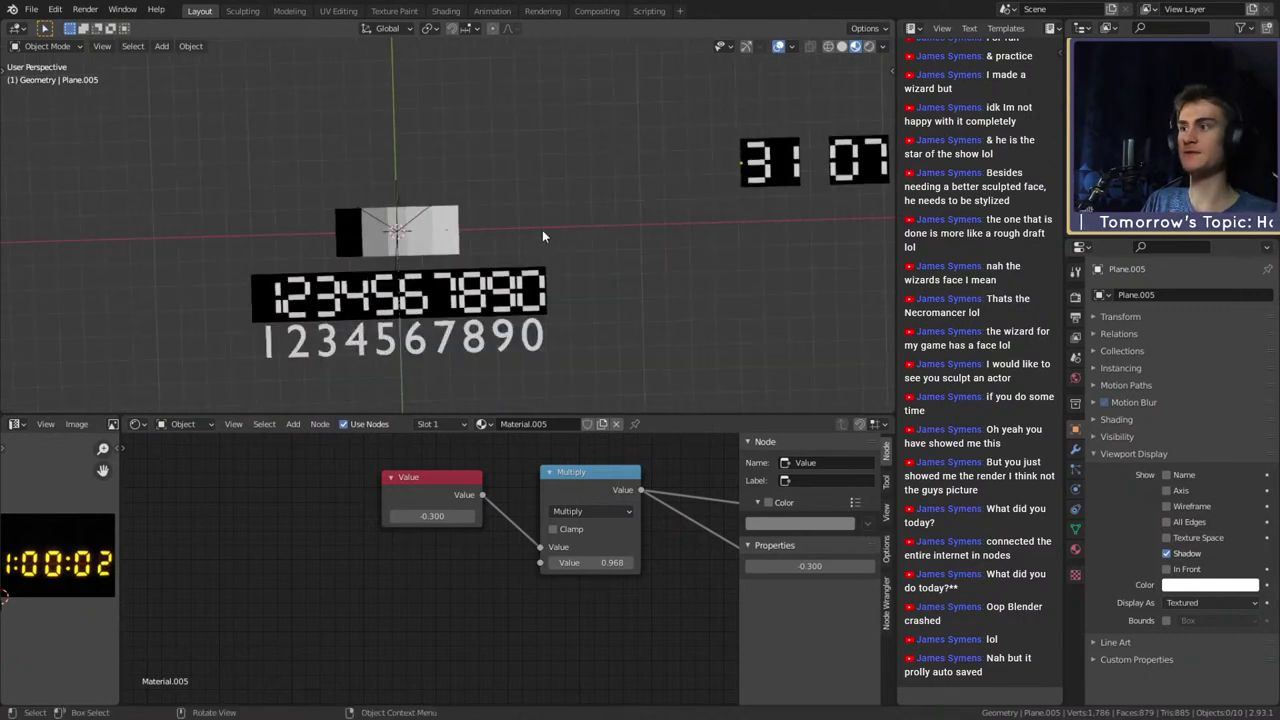
pyautogui.click(427, 247)
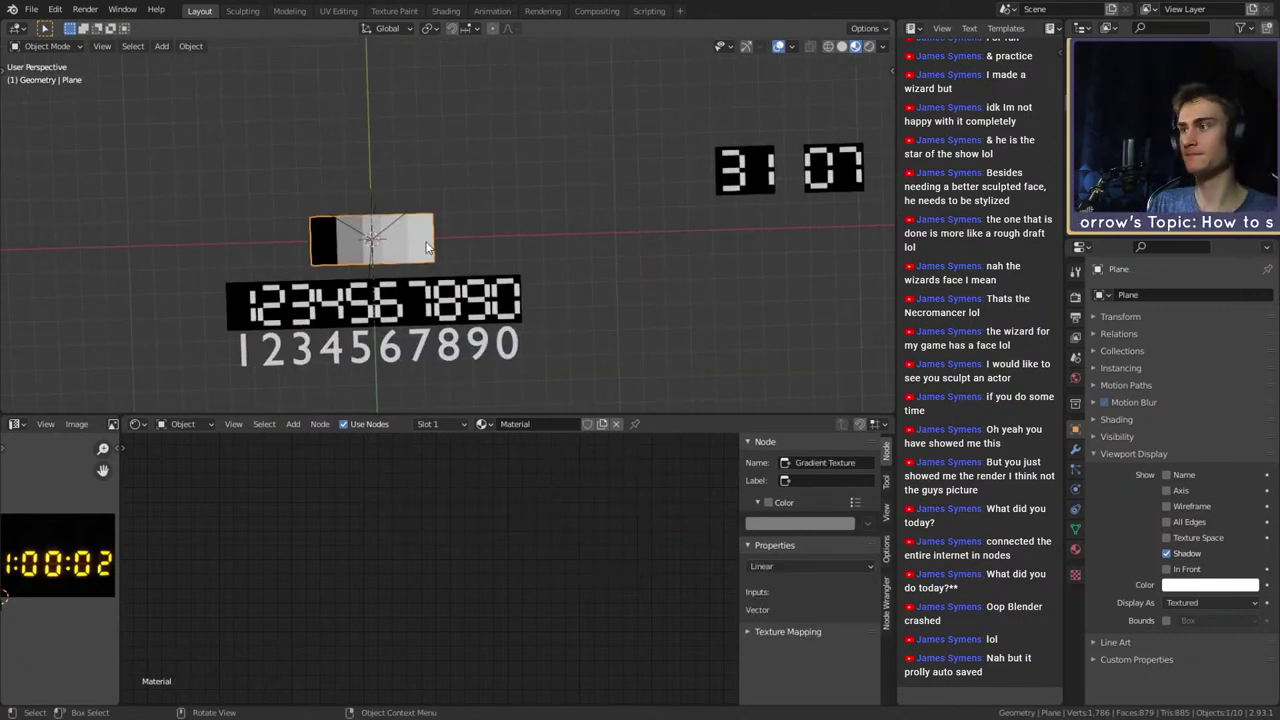
pyautogui.moveTo(473, 242); pyautogui.dragTo(459, 242, button='middle')
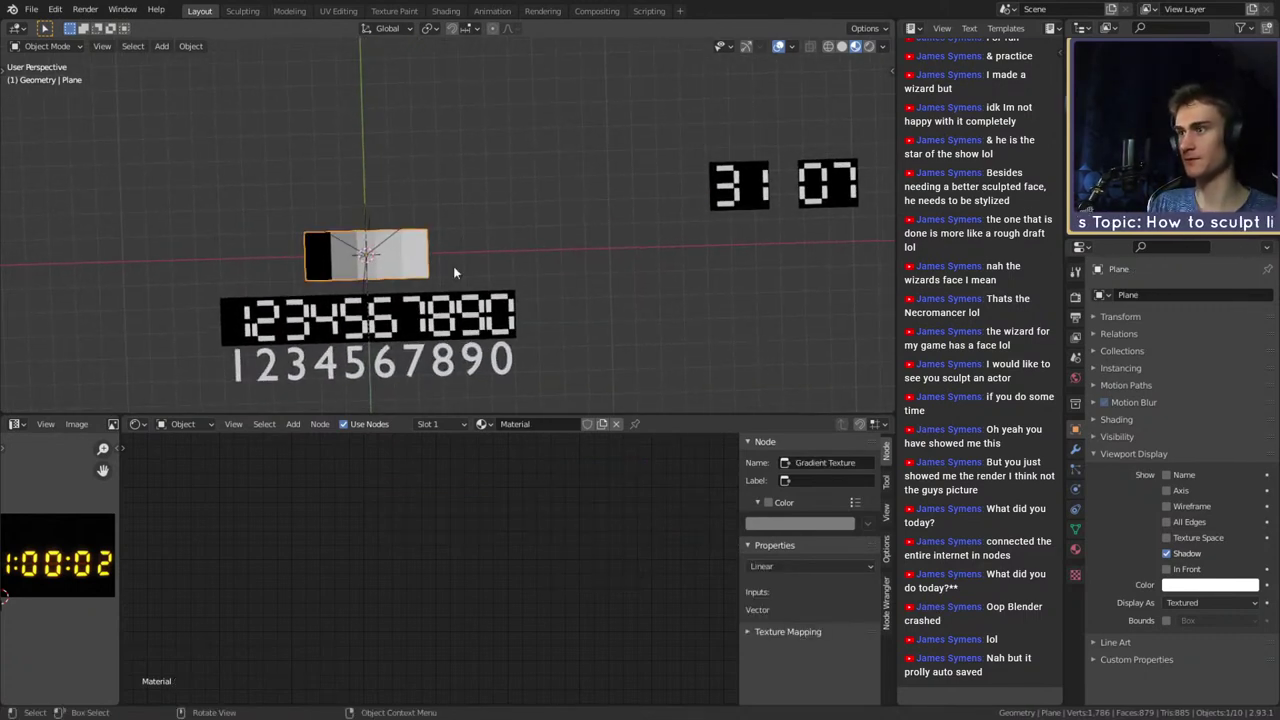
pyautogui.press('Tab')
pyautogui.press('Tab')
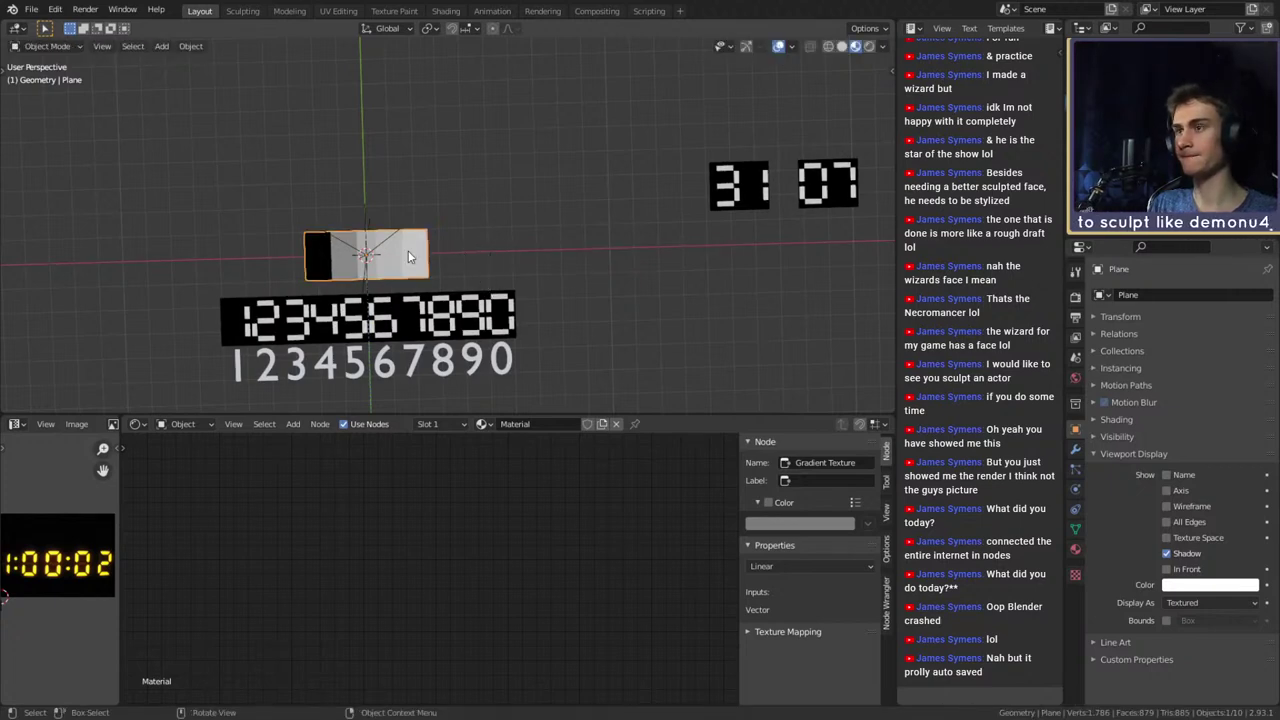
pyautogui.scroll(-4, 591, 260)
pyautogui.scroll(5, 591, 260)
# Select every node in the digit-row plane's material except the Principled BSDF and output nodes, and save the file
pyautogui.click(485, 295)
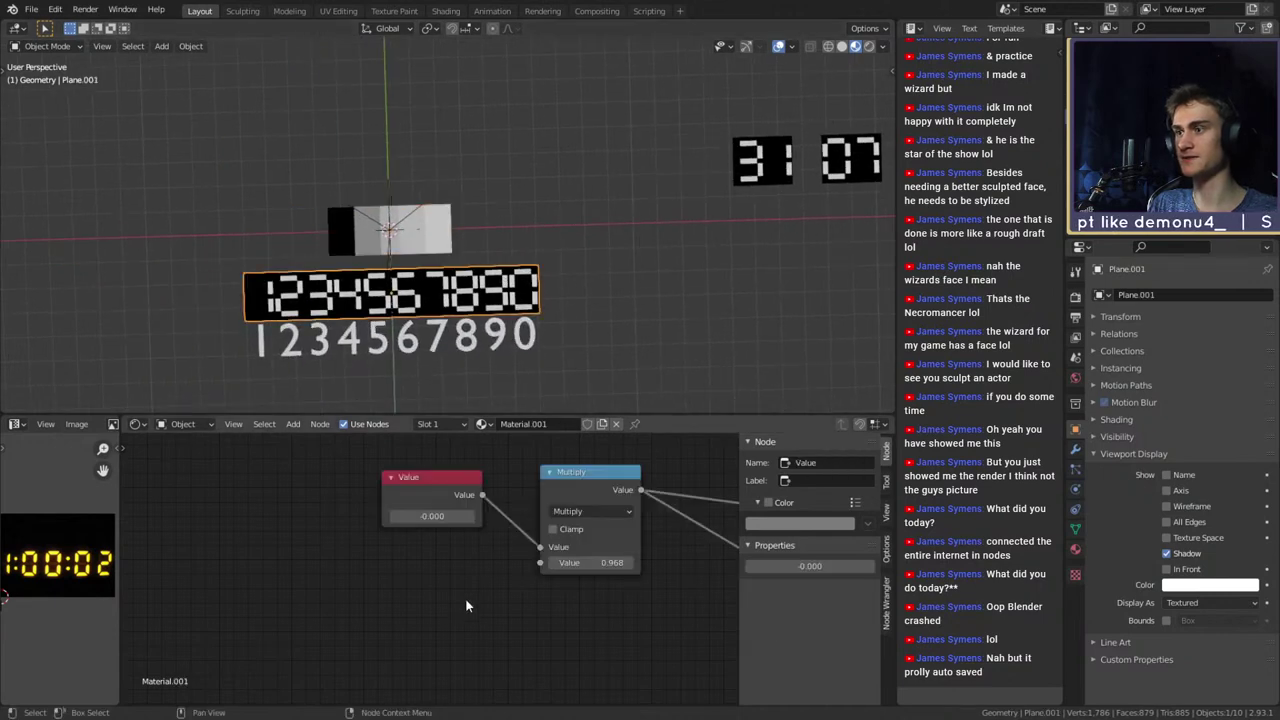
pyautogui.scroll(-4, 466, 603)
pyautogui.scroll(-6, 405, 613)
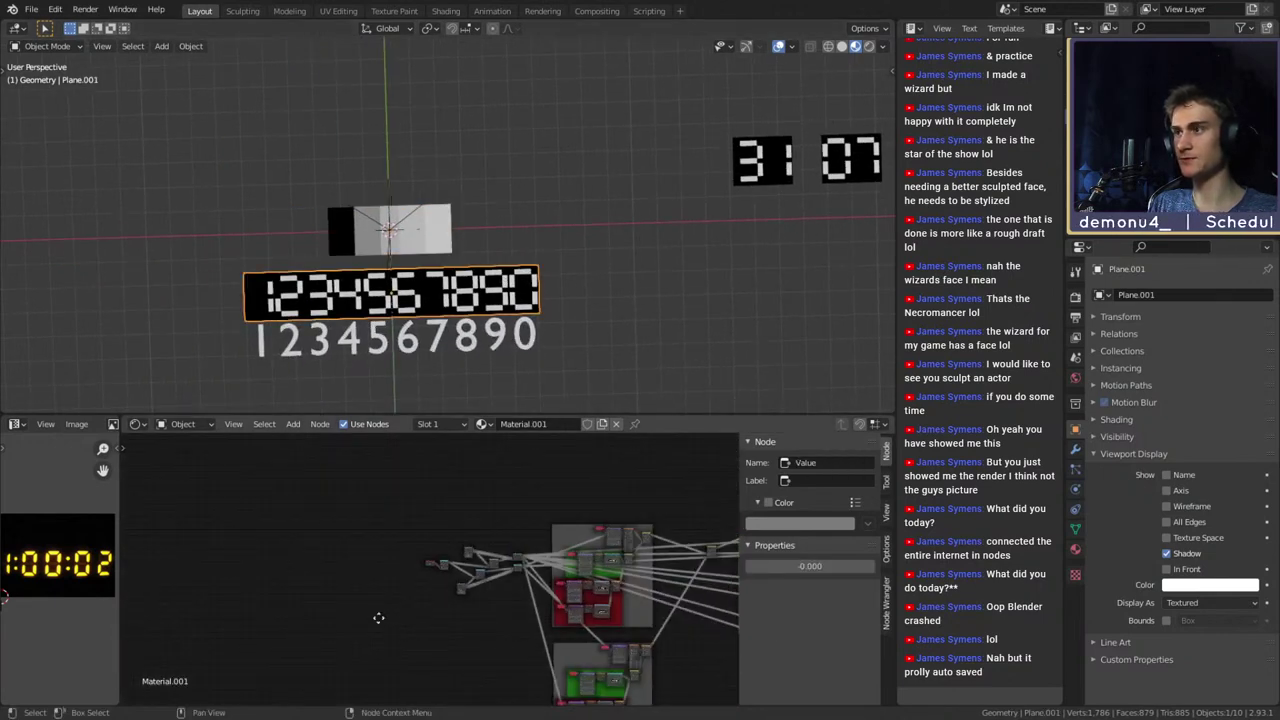
pyautogui.moveTo(524, 480); pyautogui.dragTo(443, 500, button='middle')
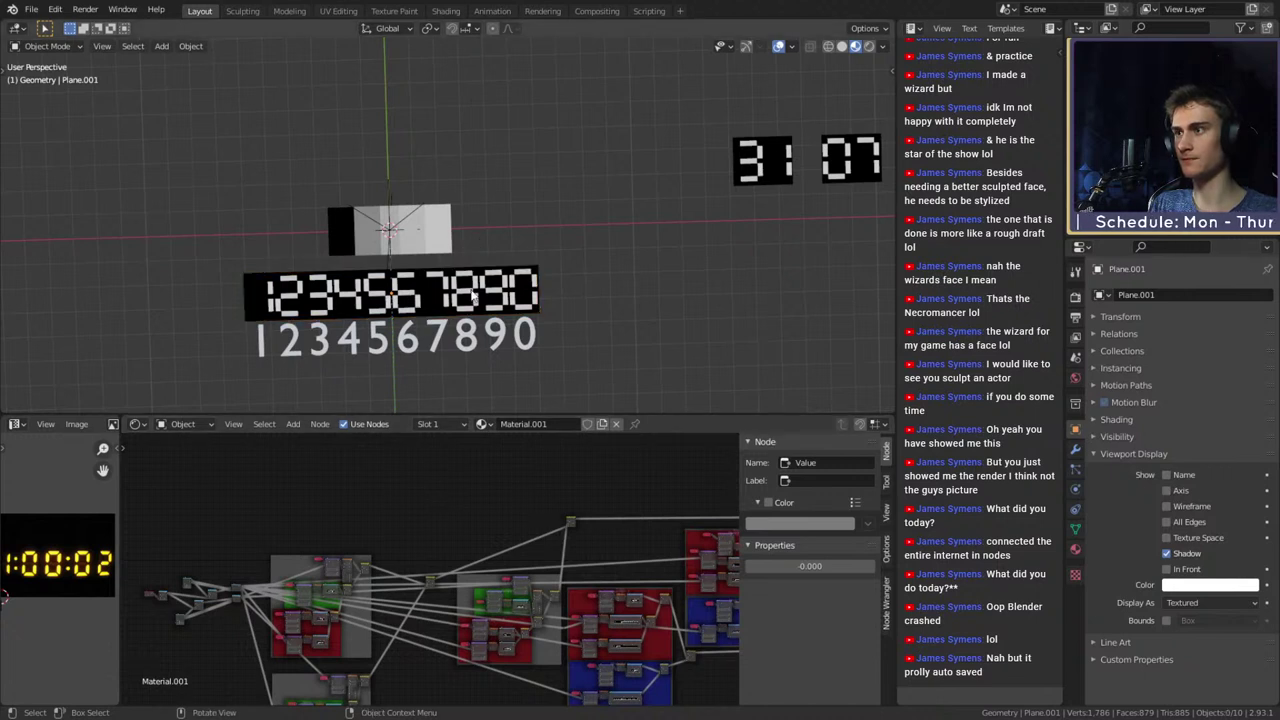
pyautogui.moveTo(436, 536); pyautogui.dragTo(250, 478, button='middle')
pyautogui.press('a')
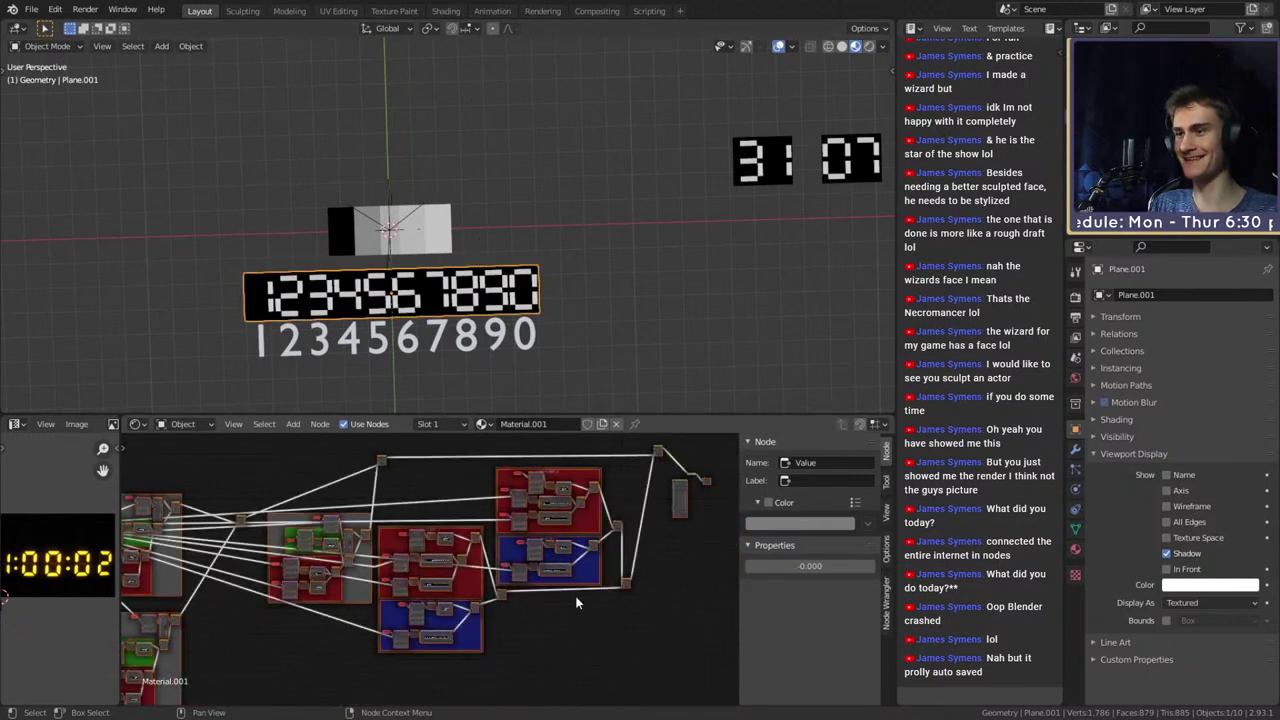
pyautogui.moveTo(649, 556); pyautogui.dragTo(629, 550, button='middle')
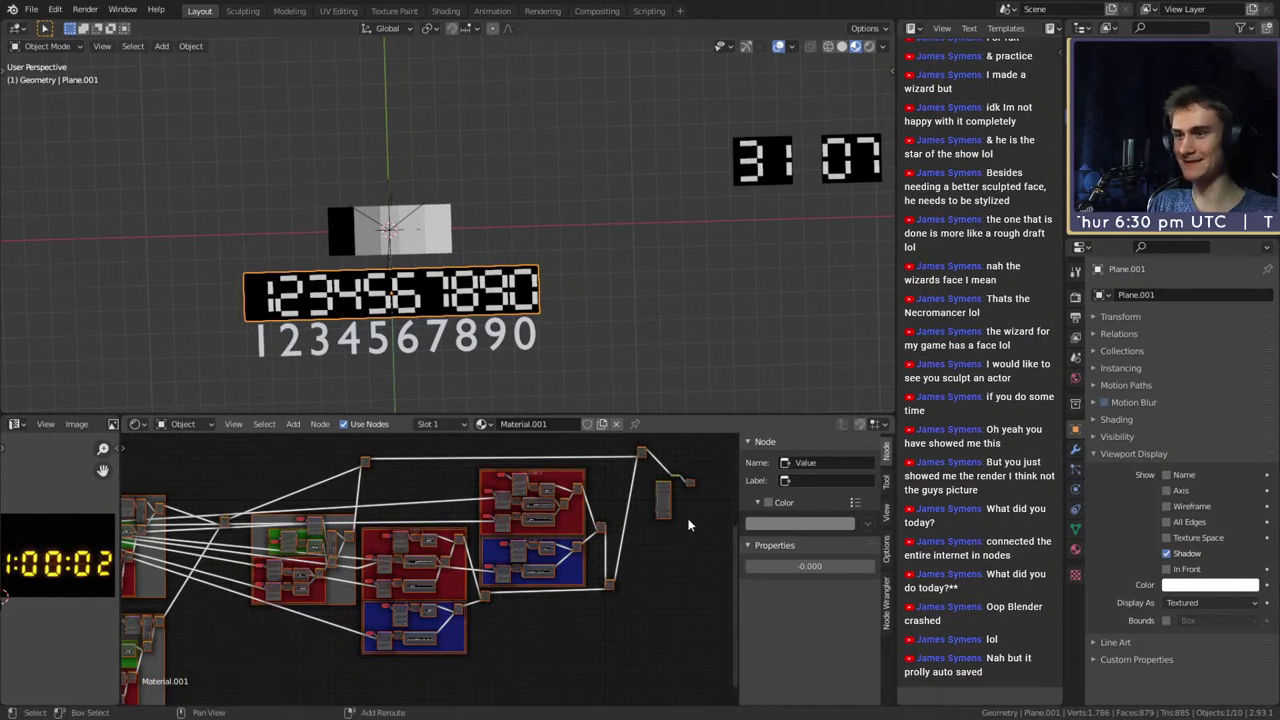
pyautogui.keyDown('shift'); pyautogui.click(693, 486); pyautogui.keyUp('shift')
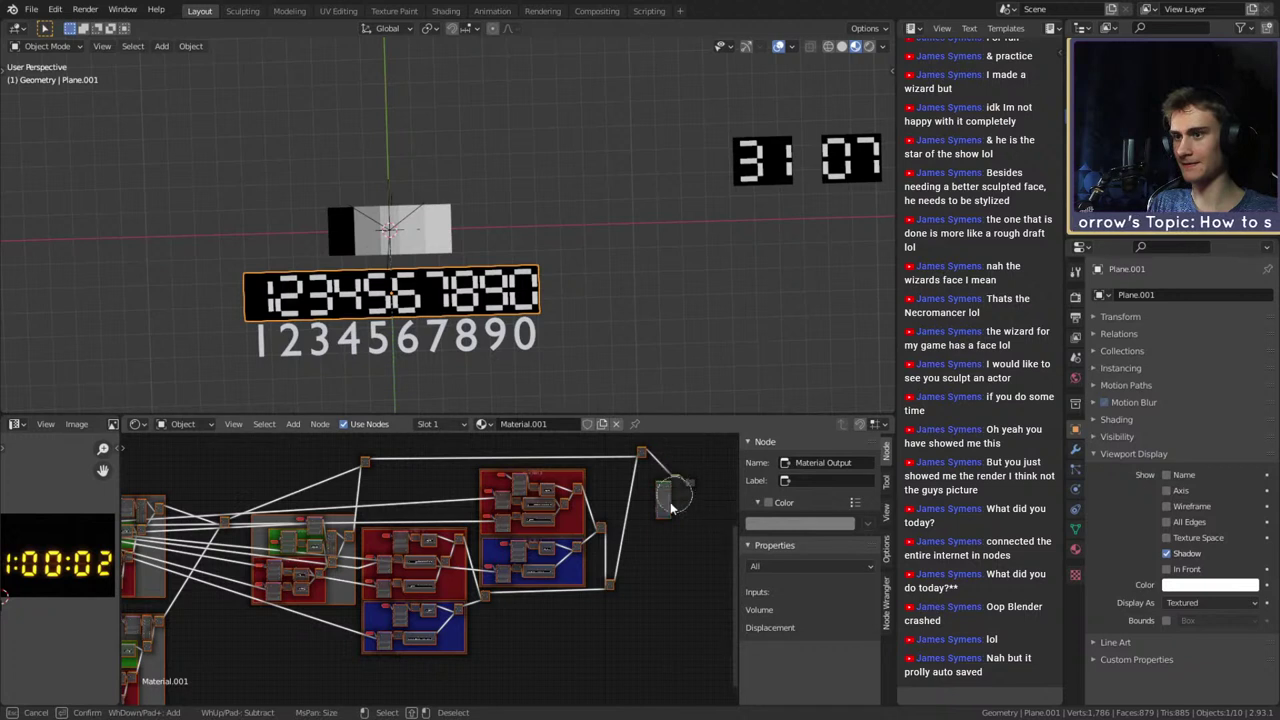
pyautogui.moveTo(234, 582); pyautogui.dragTo(494, 580, button='middle')
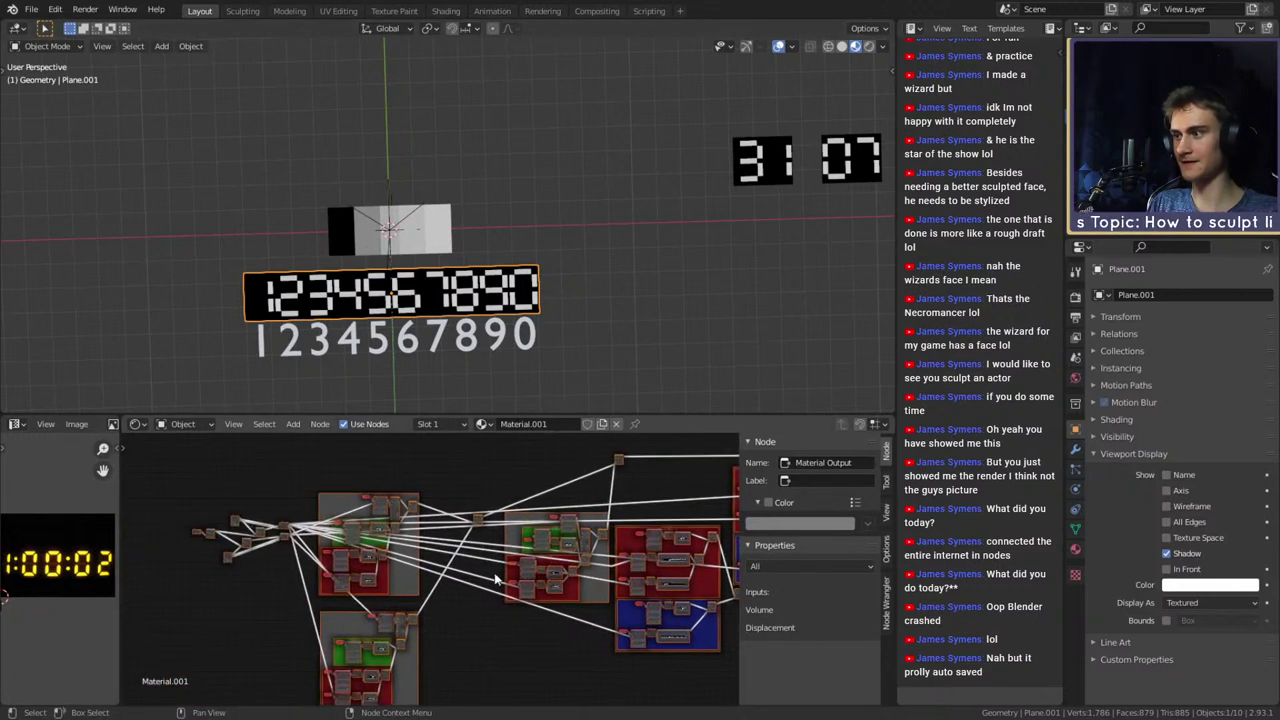
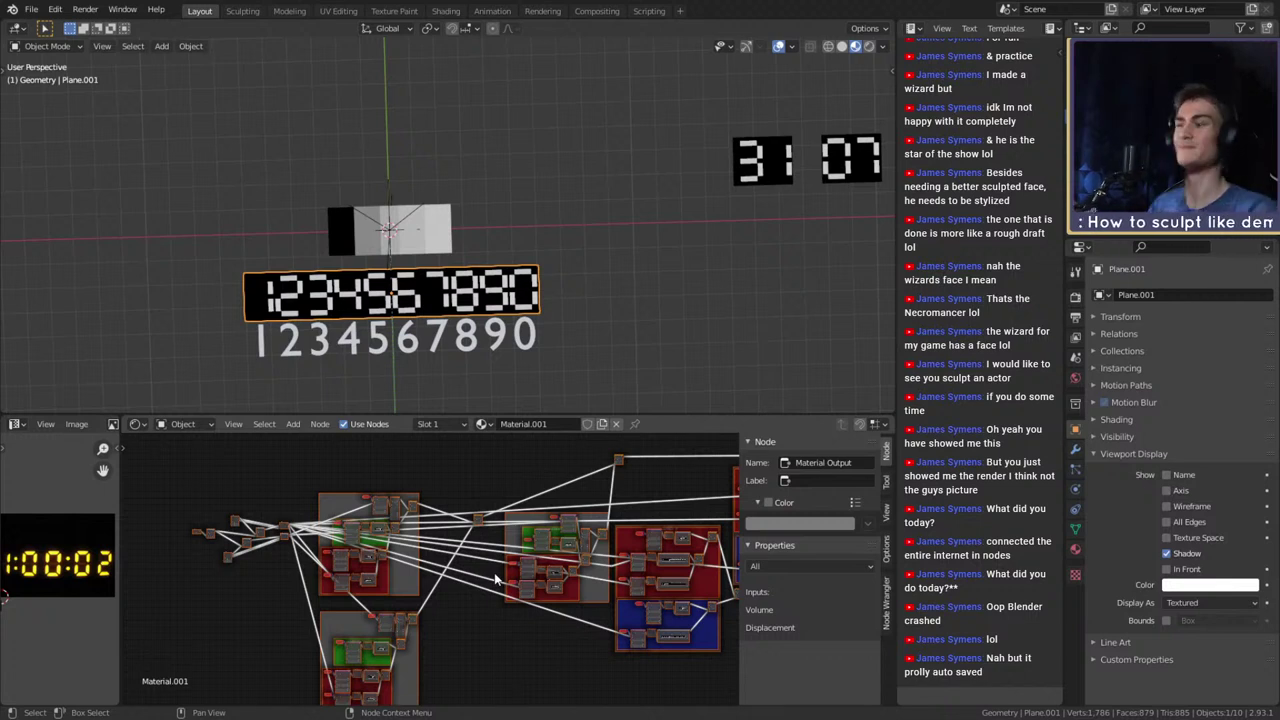
pyautogui.click(31, 9)
pyautogui.click(63, 104)
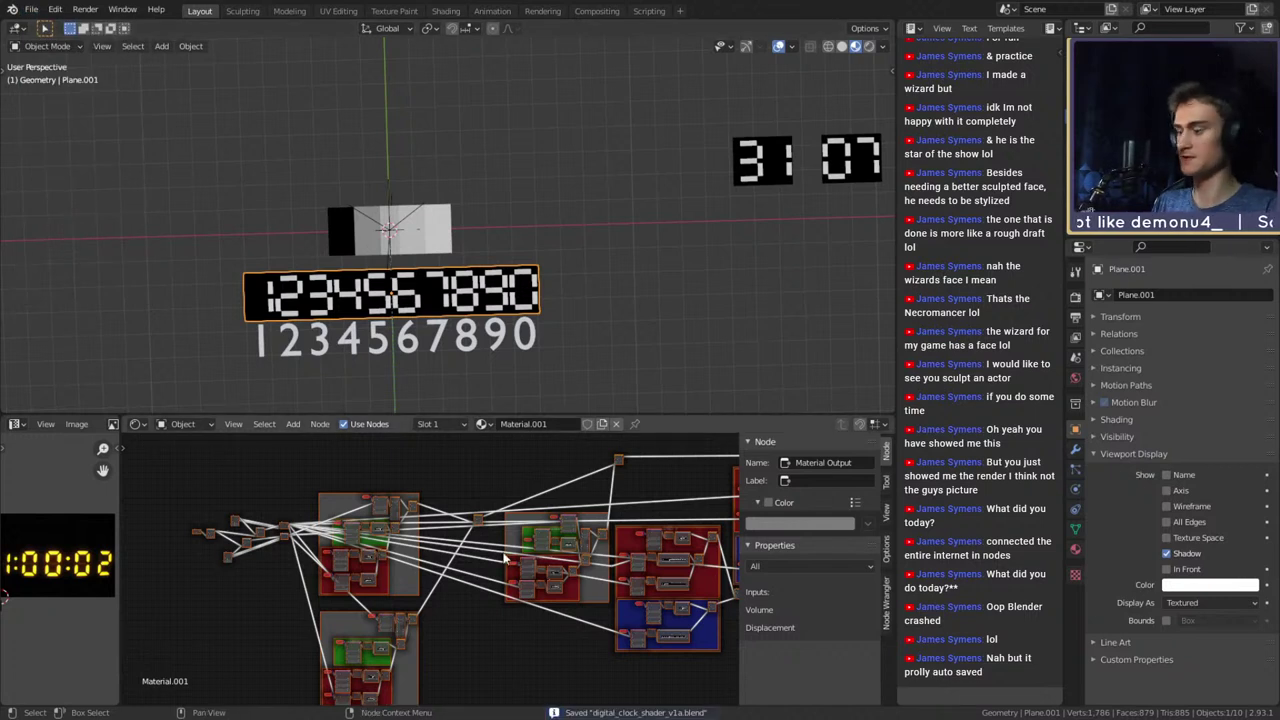
# In the gradient plane's material, move the Gradient Texture, ColorRamp, Principled BSDF and output nodes clear of the Mask_Hori_3 frame
pyautogui.click(448, 230)
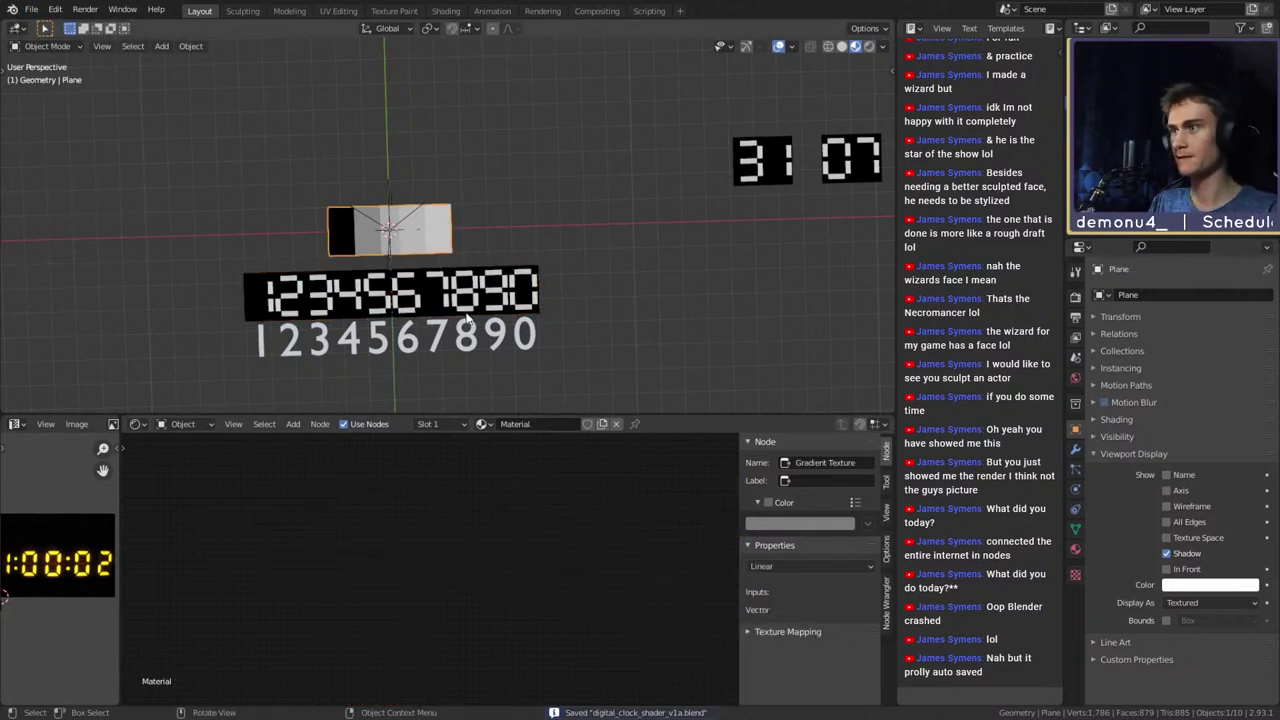
pyautogui.press('Home')
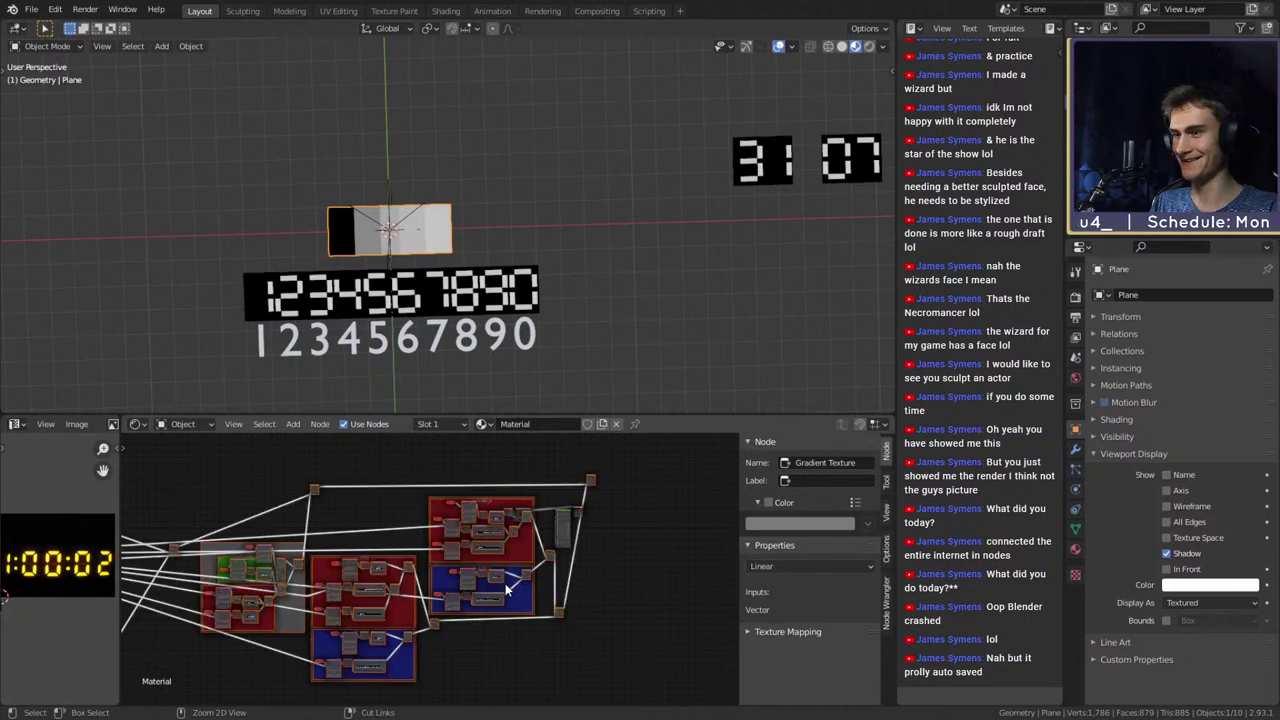
pyautogui.moveTo(622, 547); pyautogui.dragTo(539, 572, button='middle')
pyautogui.scroll(6, 539, 572)
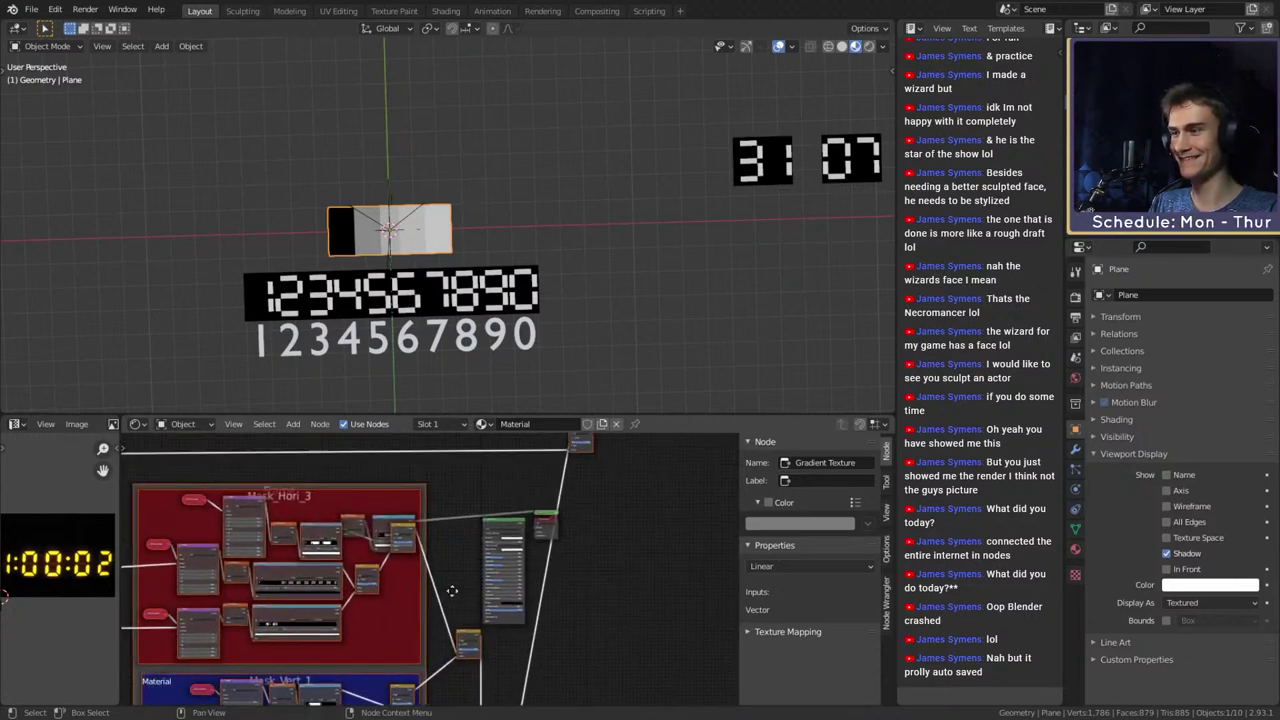
pyautogui.click(378, 504)
pyautogui.click(540, 514)
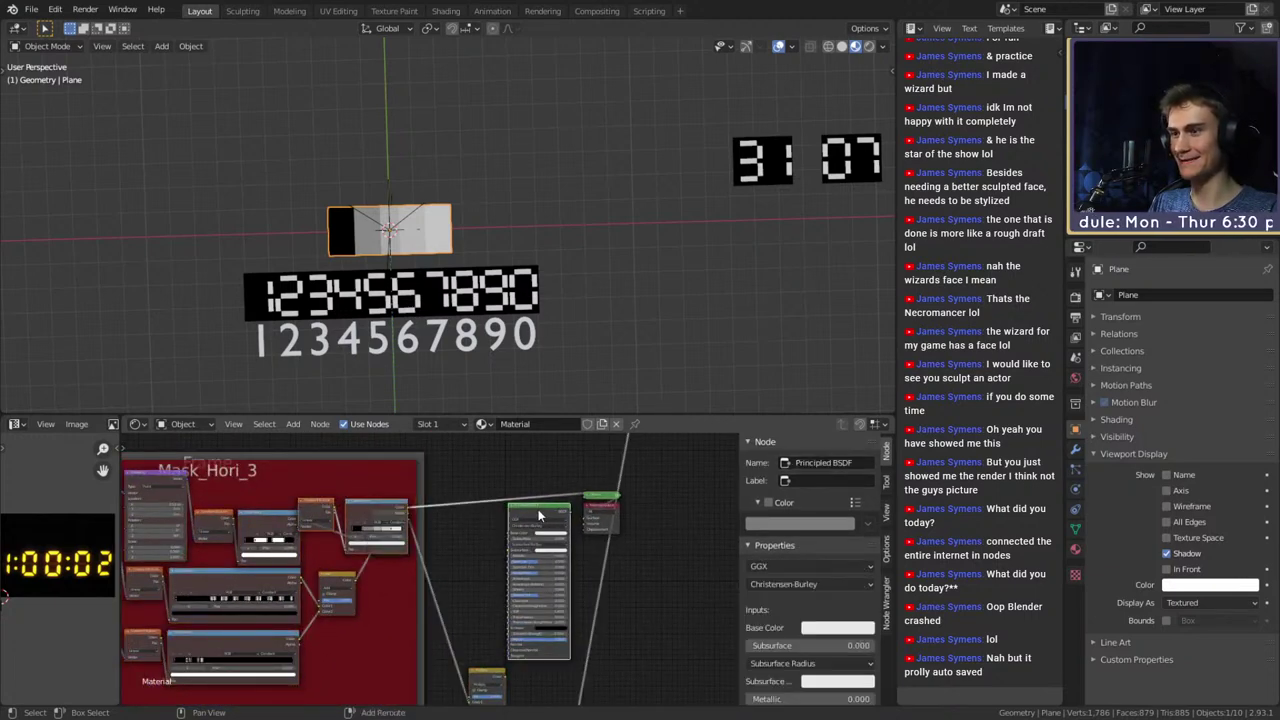
pyautogui.keyDown('shift'); pyautogui.click(594, 497); pyautogui.keyUp('shift')
pyautogui.keyDown('shift'); pyautogui.click(593, 512); pyautogui.keyUp('shift')
pyautogui.scroll(-2, 580, 566)
pyautogui.press('g')
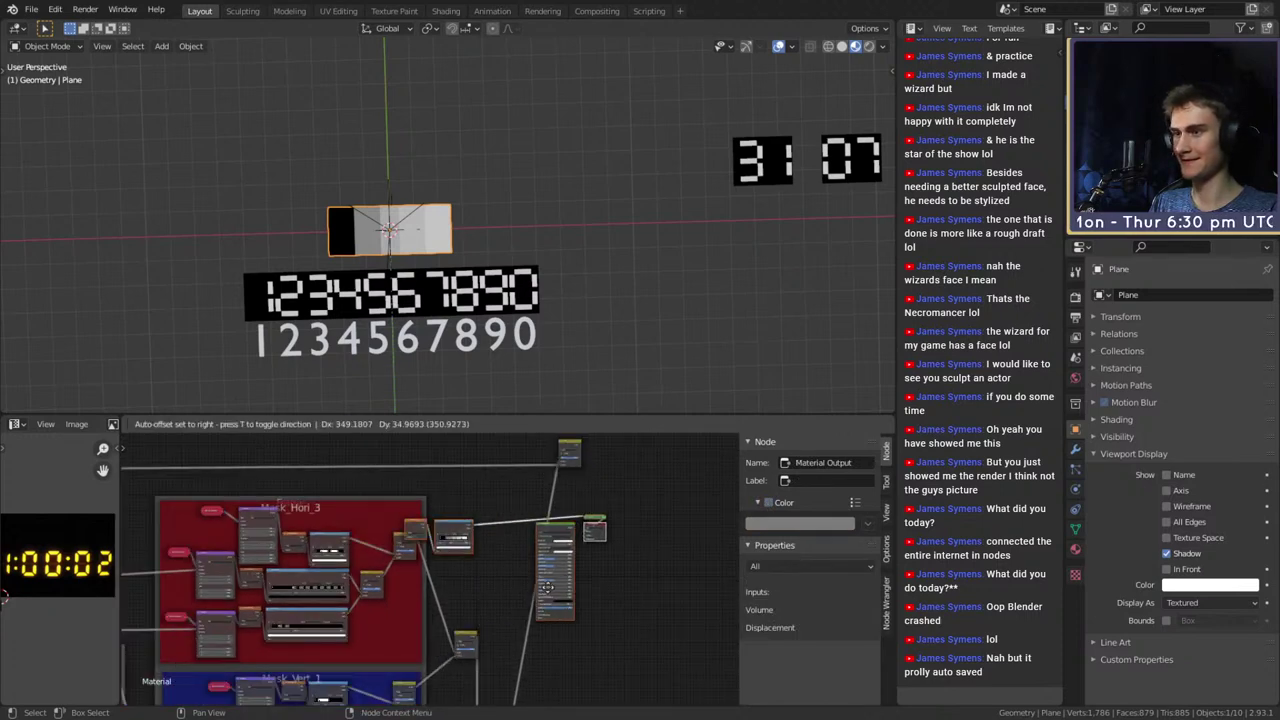
pyautogui.click(672, 553)
# Move the selected gradient, Principled BSDF and output nodes up beside the final Mix node
pyautogui.moveTo(657, 551); pyautogui.dragTo(542, 615, button='middle')
pyautogui.press('g')
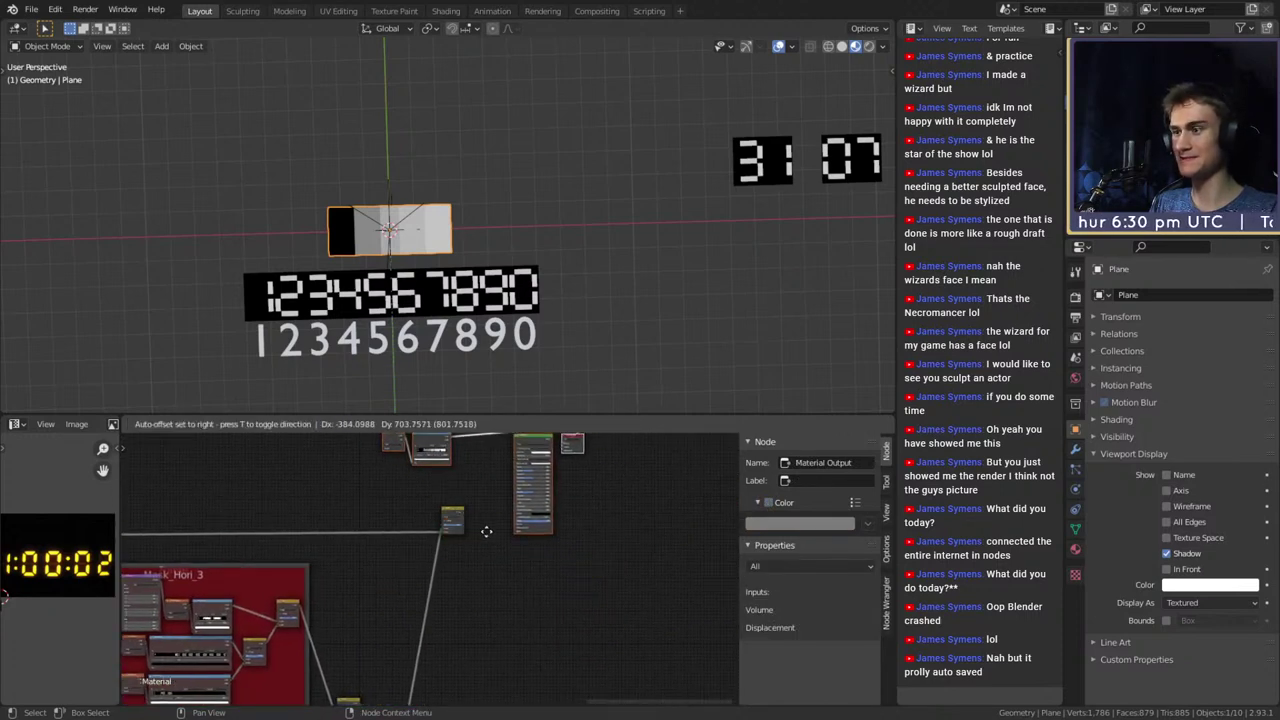
pyautogui.click(488, 532)
pyautogui.scroll(4, 515, 573)
pyautogui.moveTo(513, 573); pyautogui.dragTo(446, 628, button='middle')
pyautogui.scroll(-6, 448, 626)
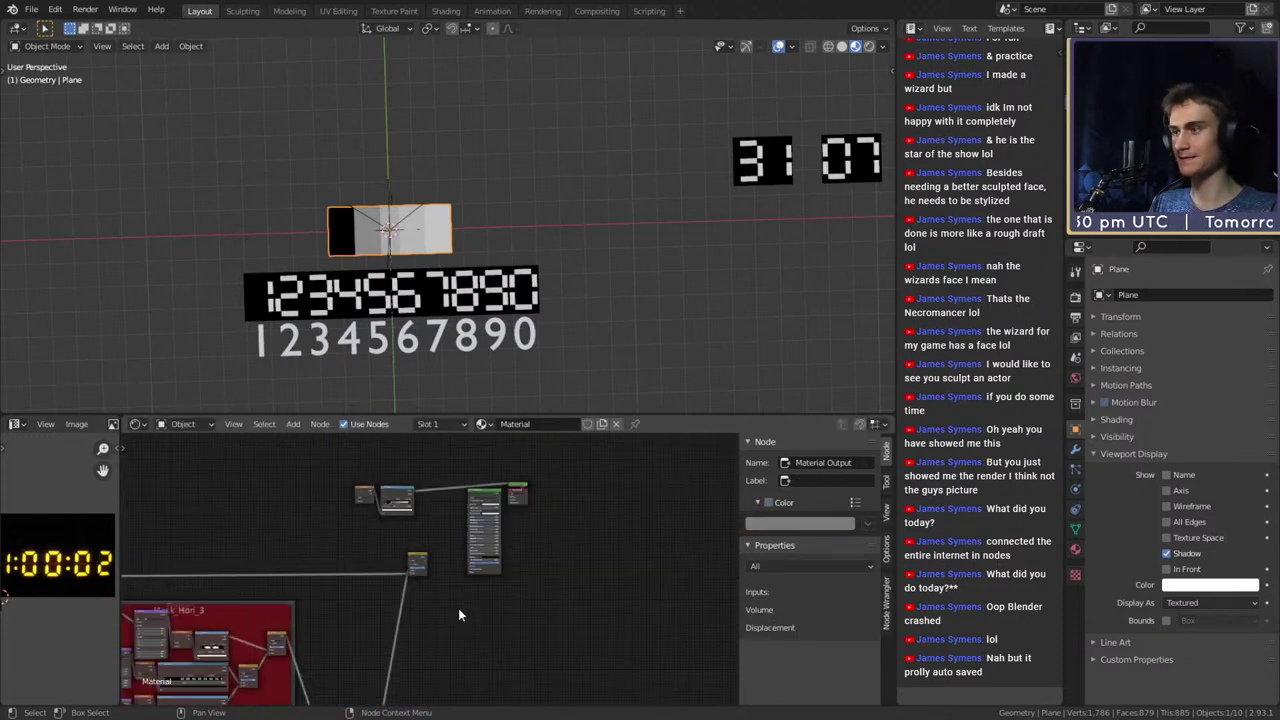
# Move the Gradient Texture and ColorRamp nodes away from the Principled BSDF, above the final Mix node
pyautogui.moveTo(488, 590); pyautogui.dragTo(446, 626, button='middle')
pyautogui.scroll(5, 445, 626)
pyautogui.moveTo(286, 472); pyautogui.dragTo(228, 526)
pyautogui.press('g')
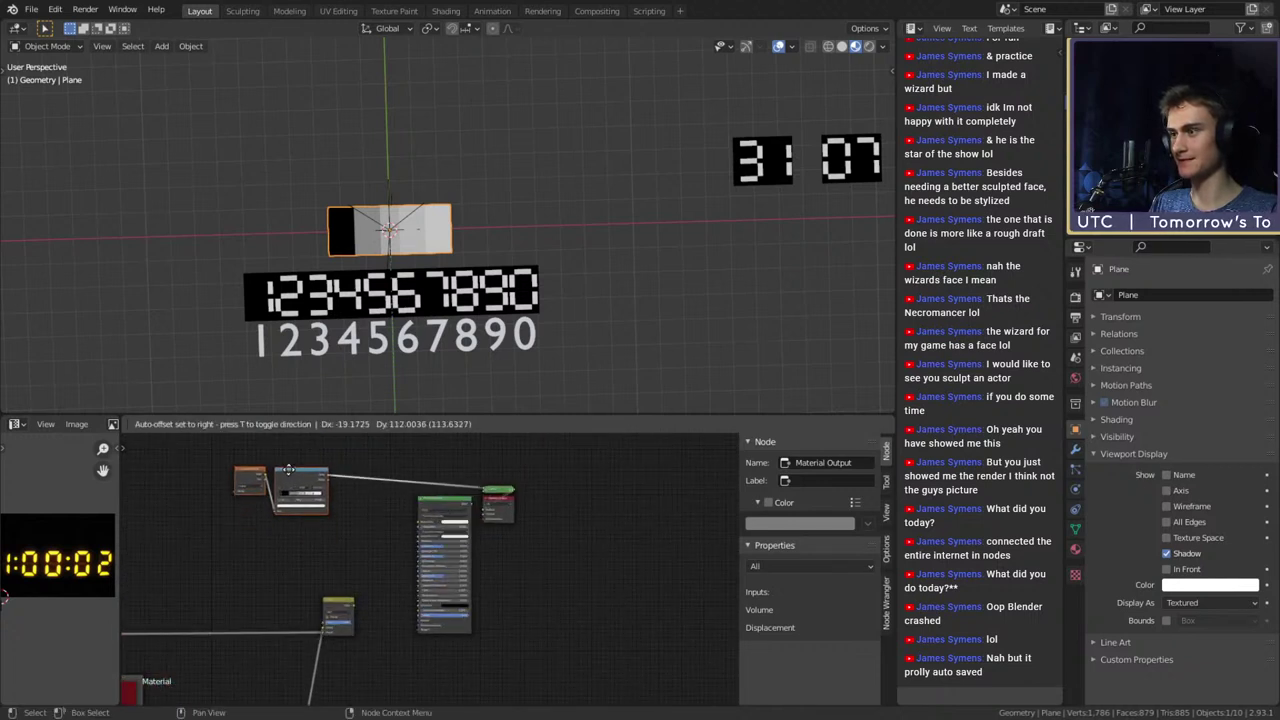
pyautogui.click(326, 475)
# Preview the final Mix node's result on the gradient plane by linking it to the viewer output
pyautogui.scroll(-5, 372, 565)
pyautogui.moveTo(372, 567); pyautogui.dragTo(409, 567, button='middle')
pyautogui.scroll(2, 405, 542)
pyautogui.keyDown('ctrl'); pyautogui.keyDown('shift'); pyautogui.click(387, 568); pyautogui.keyUp('shift'); pyautogui.keyUp('ctrl')
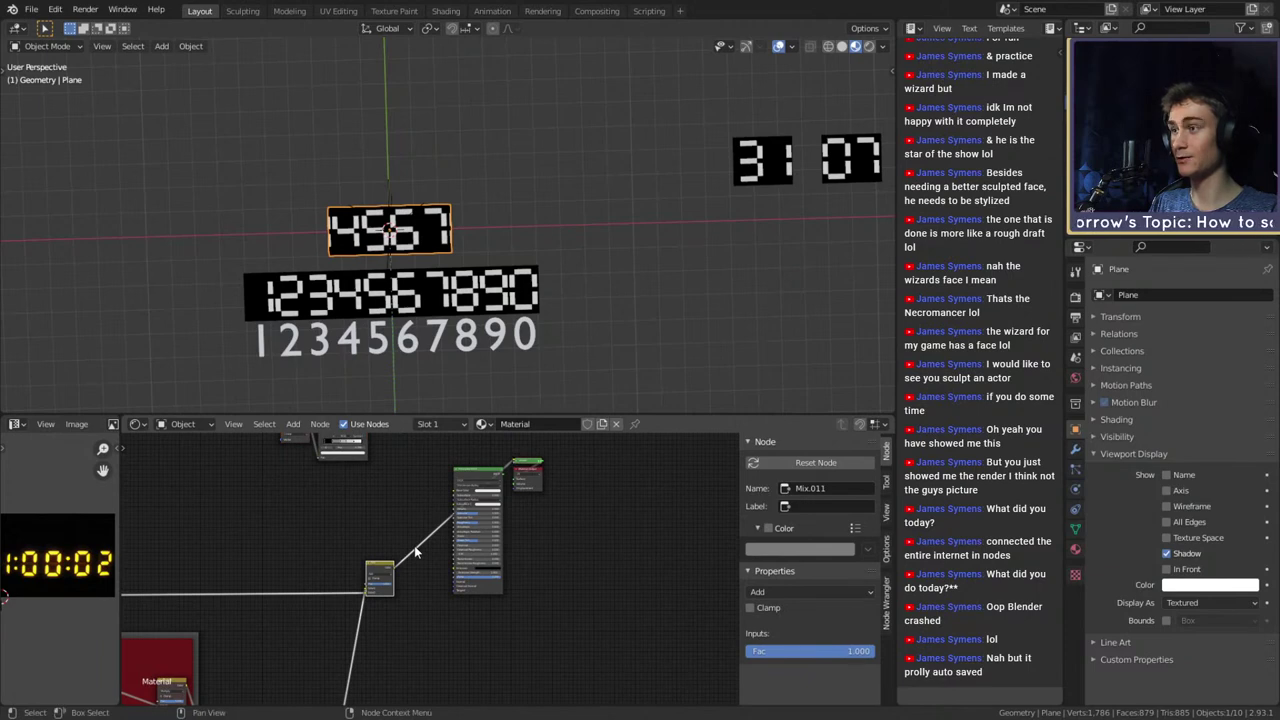
# Examine the combined digits on the selected plane and the output end of its node tree
pyautogui.scroll(5, 498, 275)
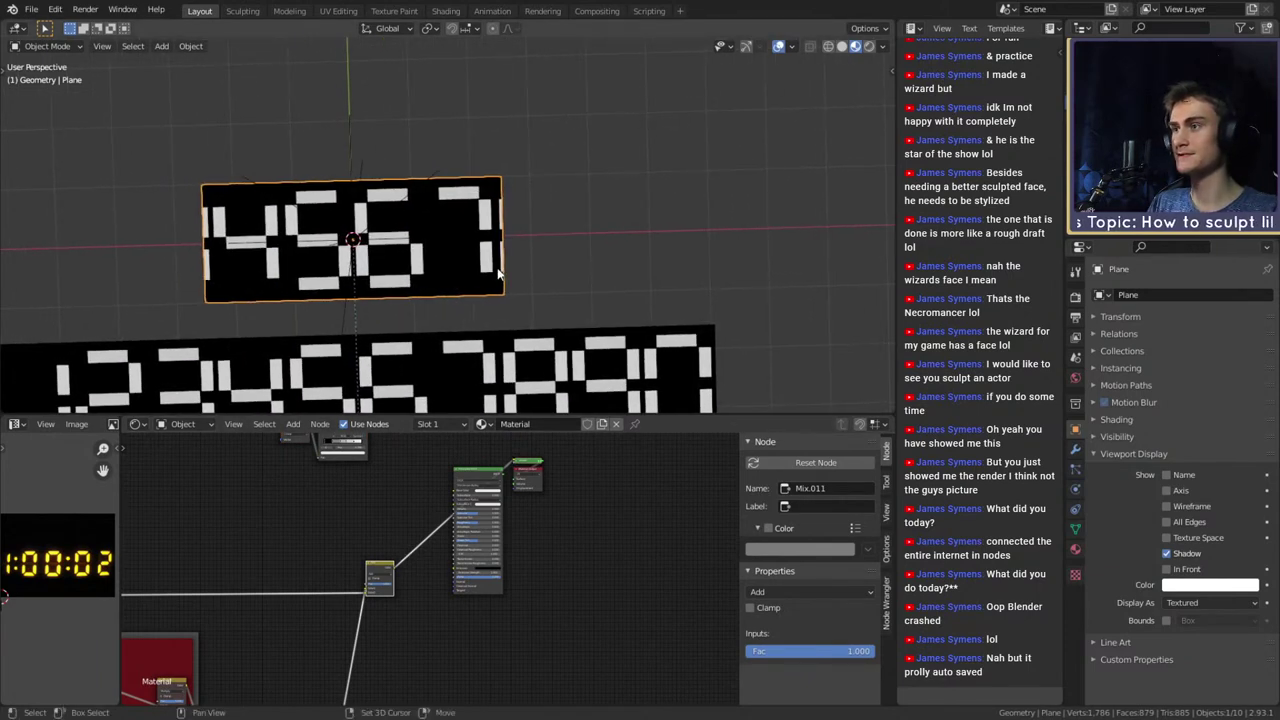
pyautogui.keyDown('shift'); pyautogui.moveTo(498, 273); pyautogui.dragTo(541, 279, button='middle'); pyautogui.keyUp('shift')
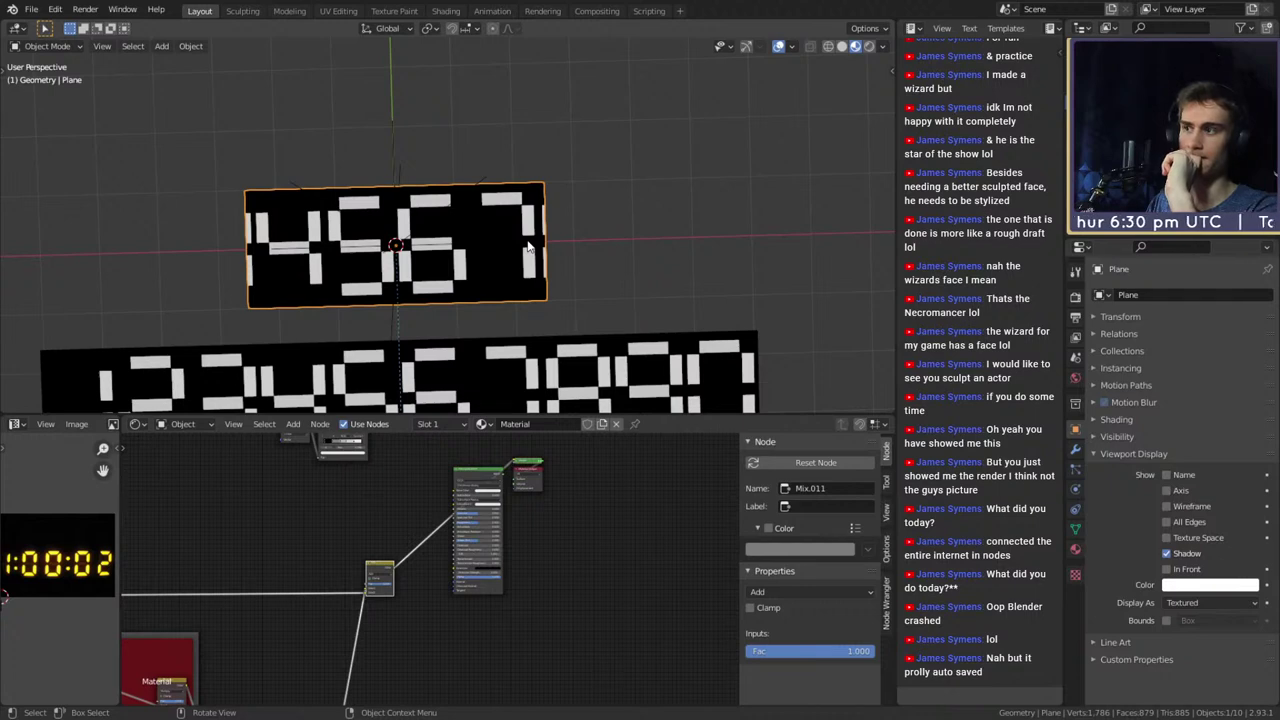
pyautogui.scroll(-6, 483, 272)
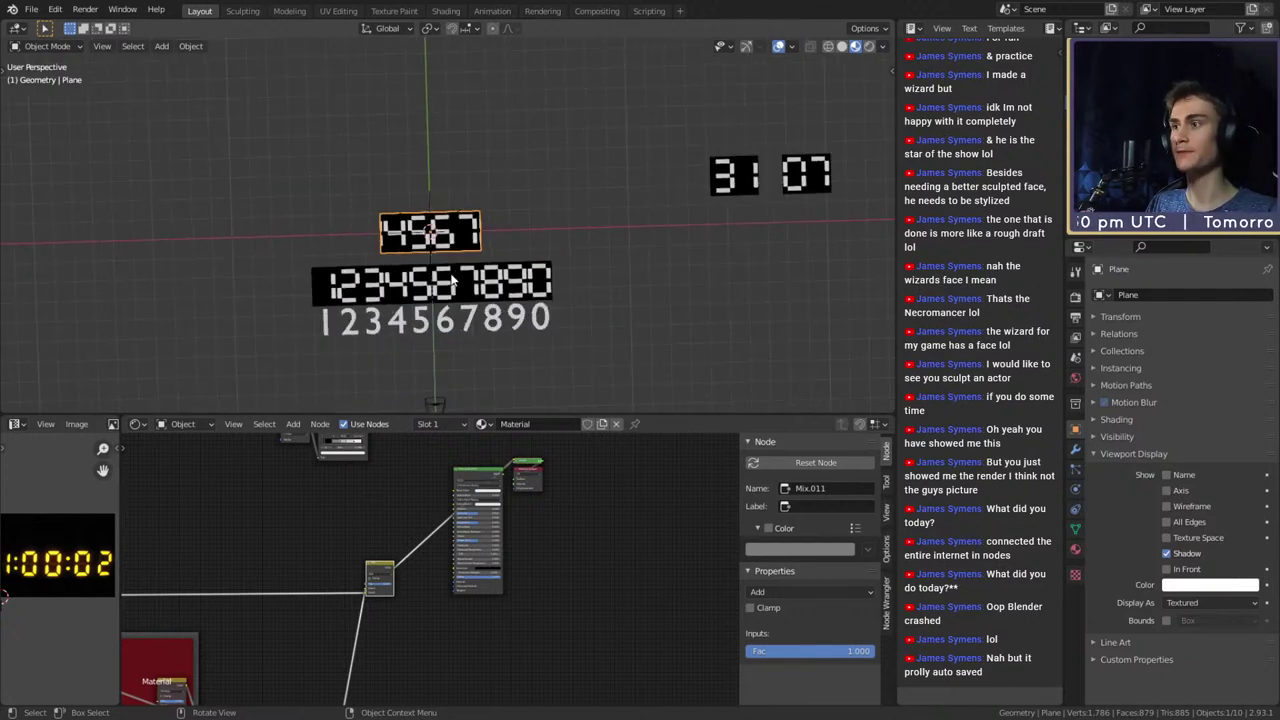
pyautogui.scroll(-10, 306, 580)
pyautogui.moveTo(262, 542); pyautogui.dragTo(131, 563, button='middle')
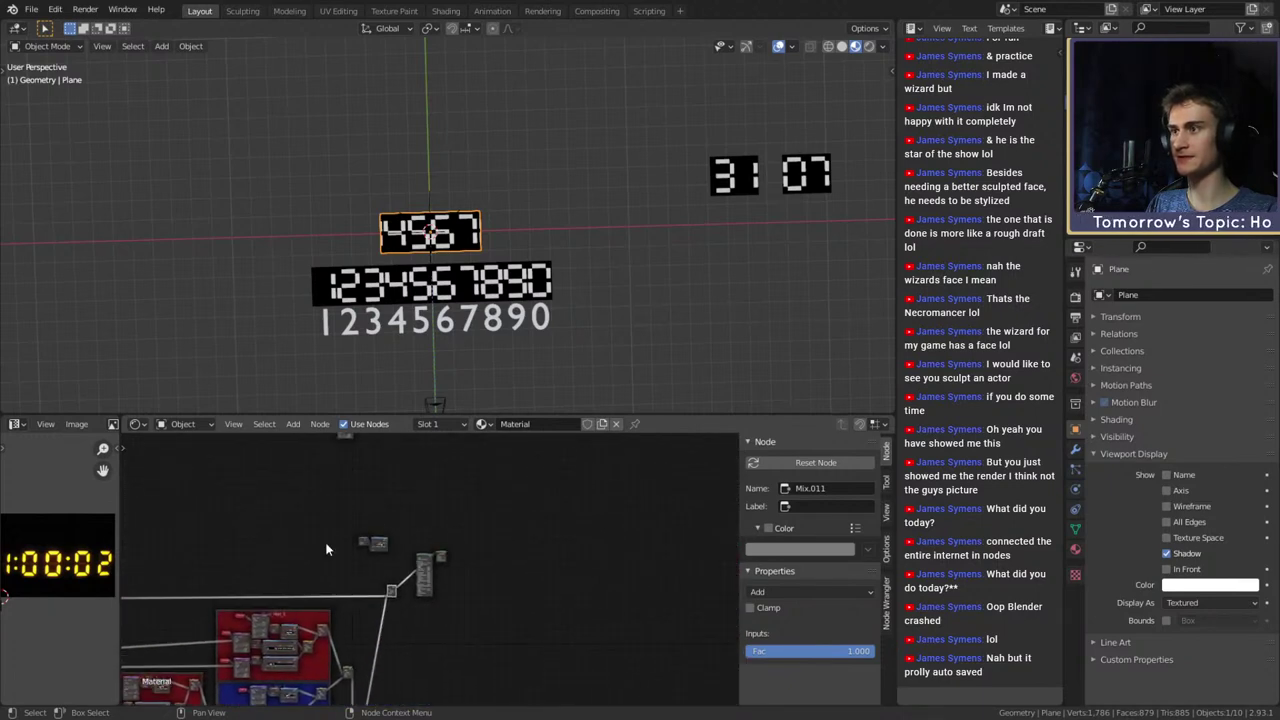
pyautogui.scroll(7, 504, 527)
pyautogui.moveTo(421, 528); pyautogui.dragTo(543, 531, button='middle')
pyautogui.scroll(5, 543, 531)
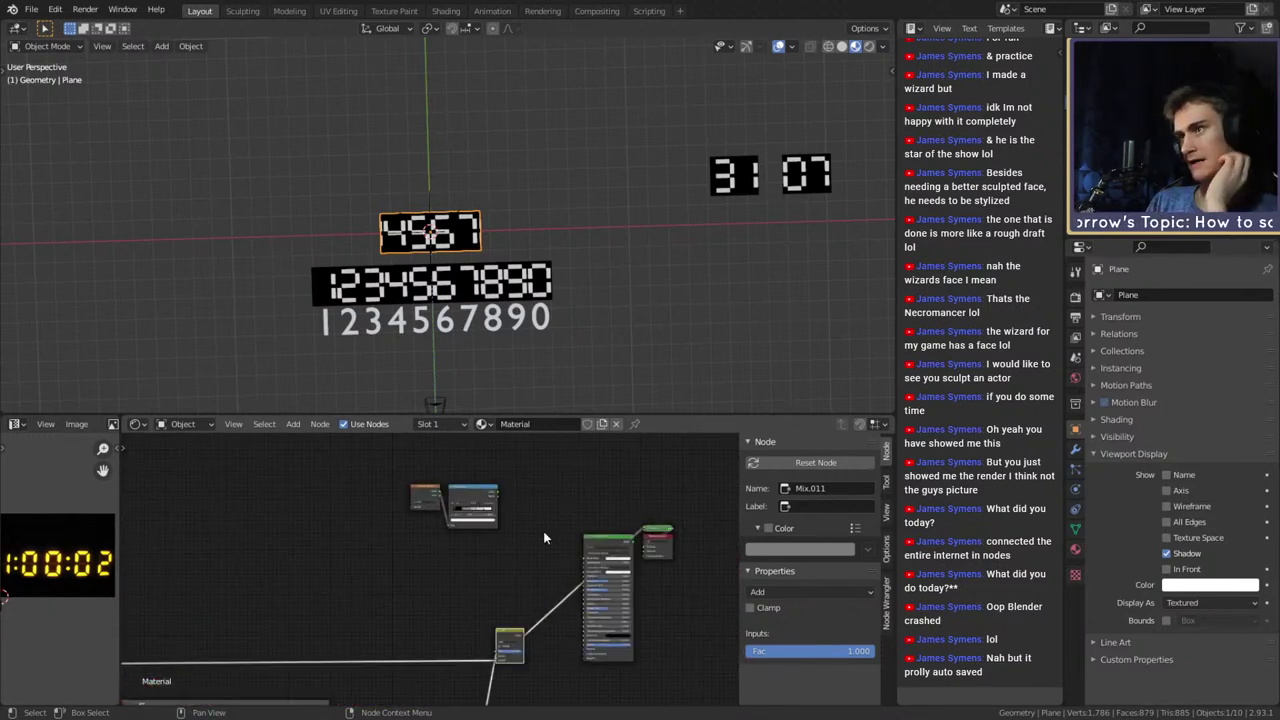
pyautogui.scroll(7, 460, 265)
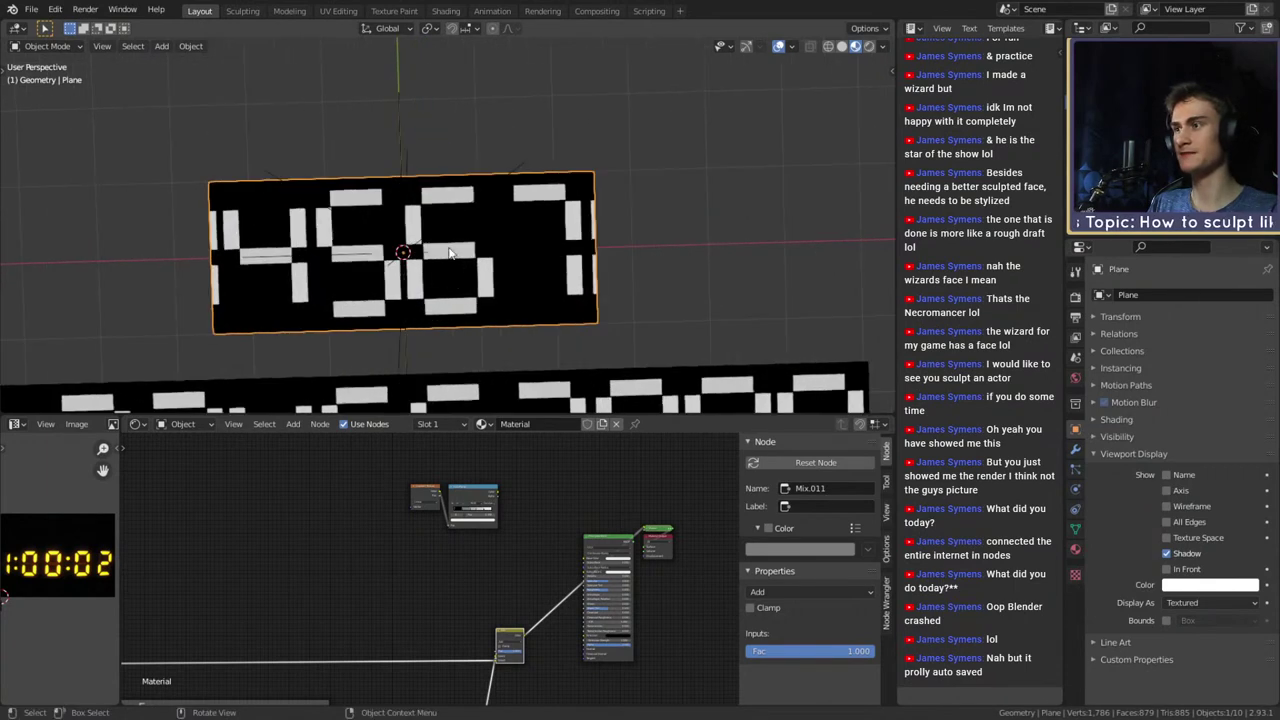
# Widen the selected plane's mesh in Edit Mode by scaling it by about 1.06 along the X axis
pyautogui.press('Tab')
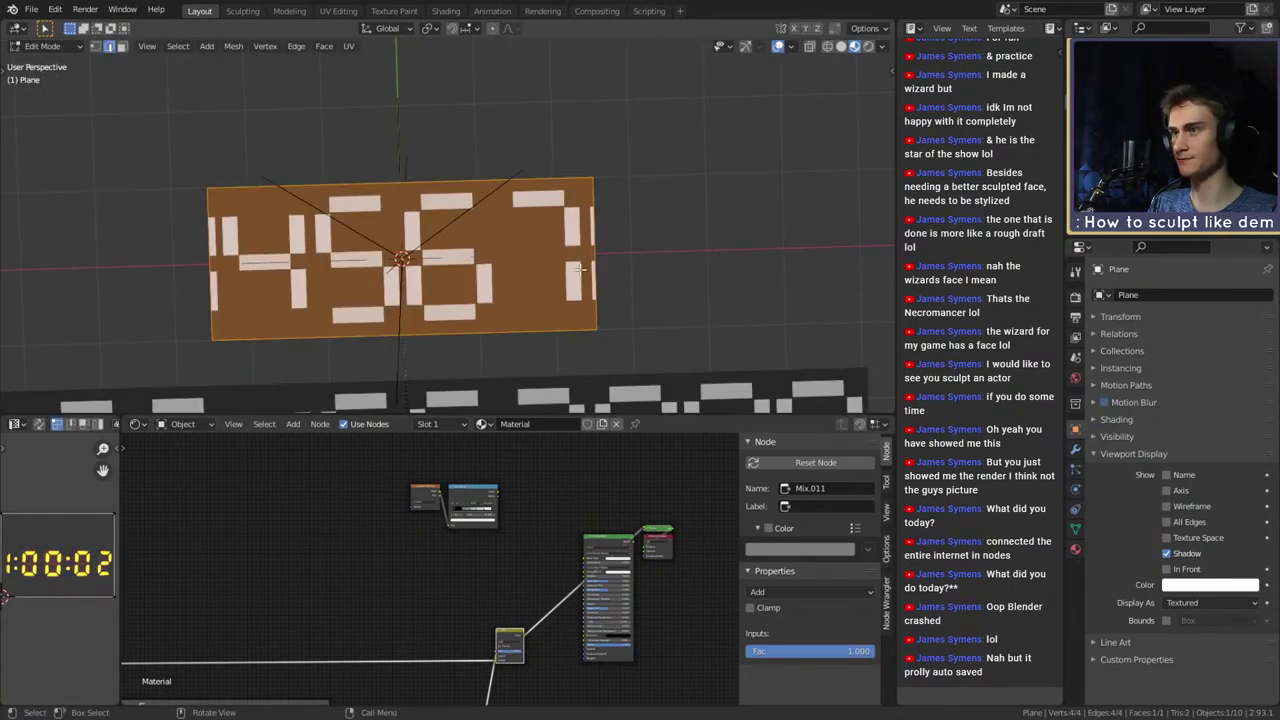
pyautogui.press('Tab')
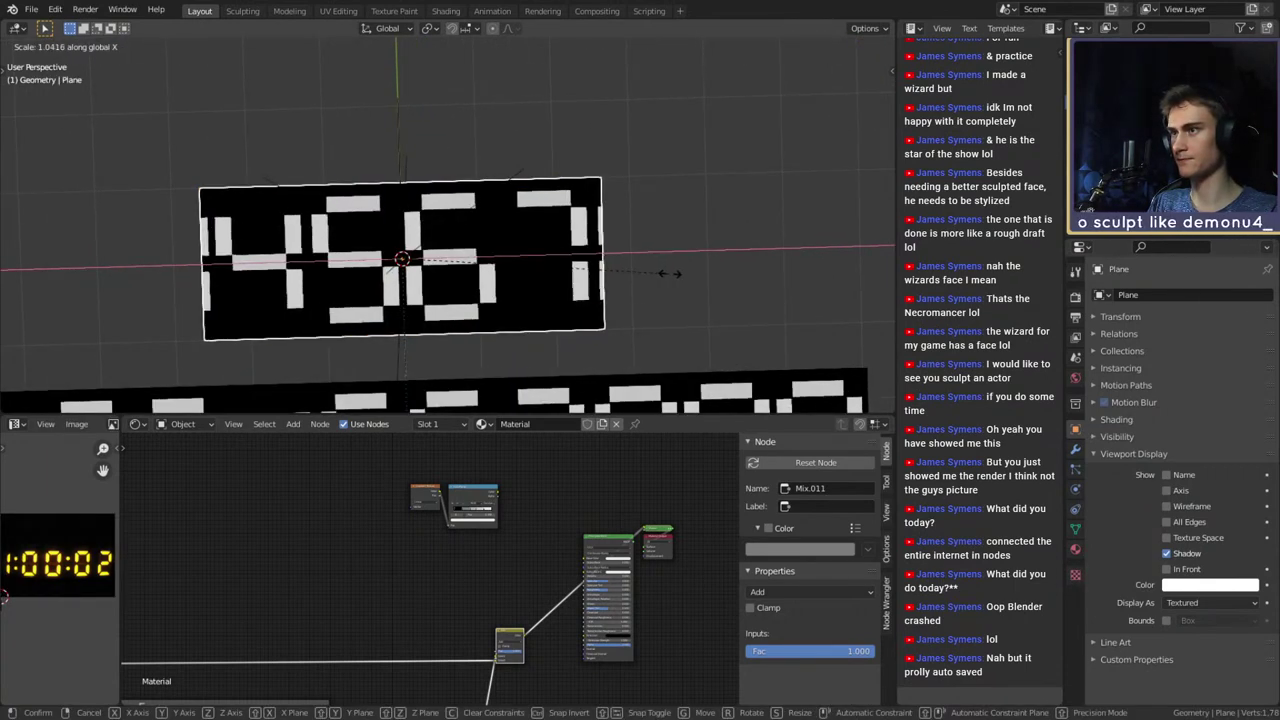
pyautogui.press('Tab')
pyautogui.press('s')
pyautogui.press('x')
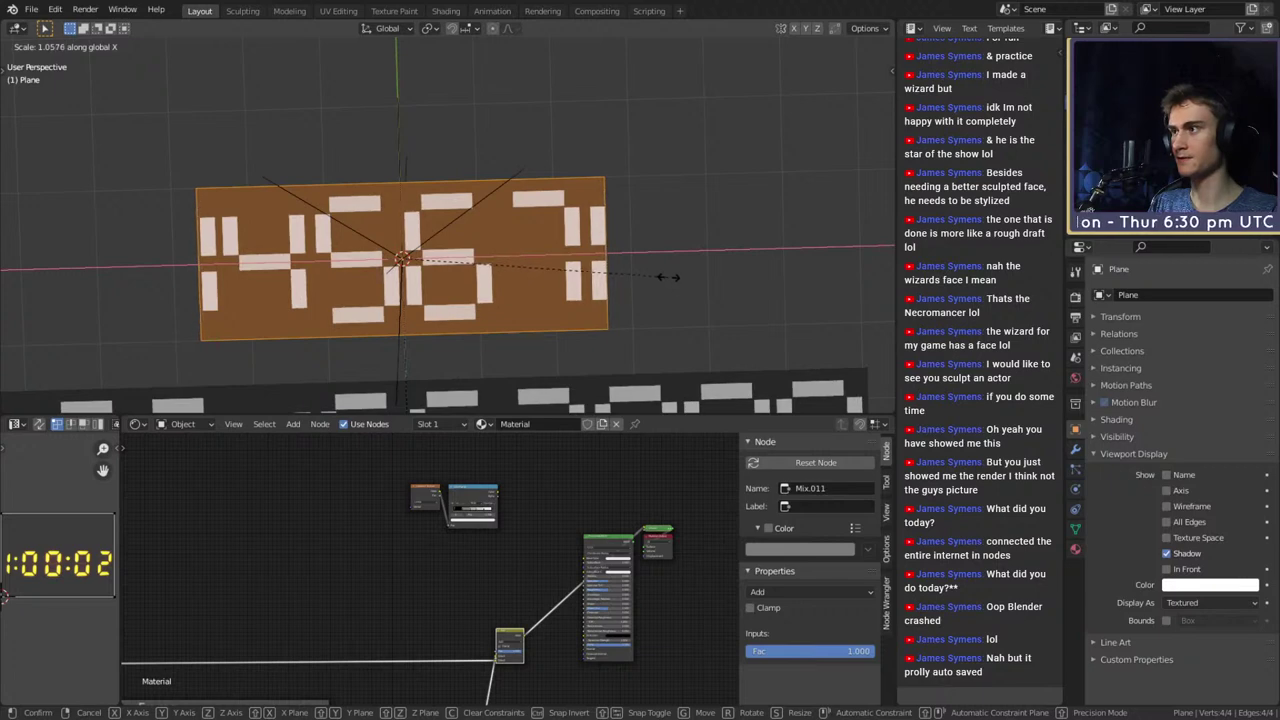
pyautogui.click(668, 277)
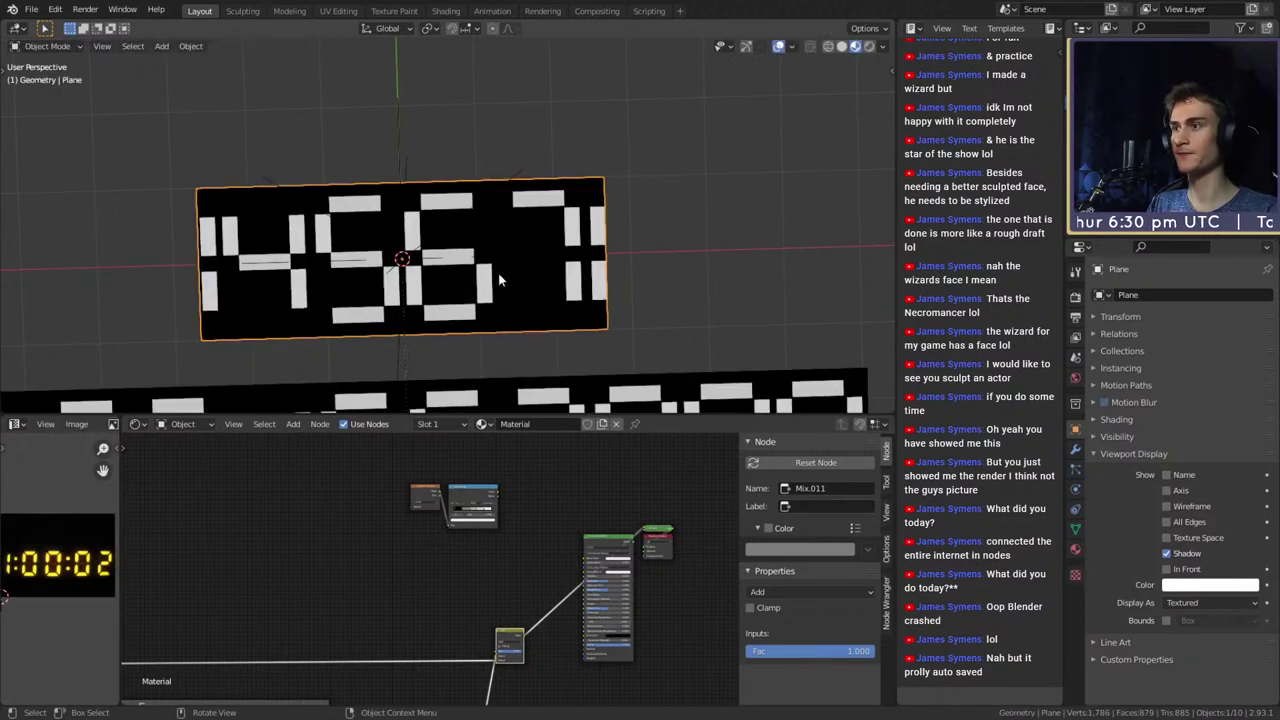
# Save the Blender file
pyautogui.scroll(-9, 498, 273)
pyautogui.scroll(5, 498, 273)
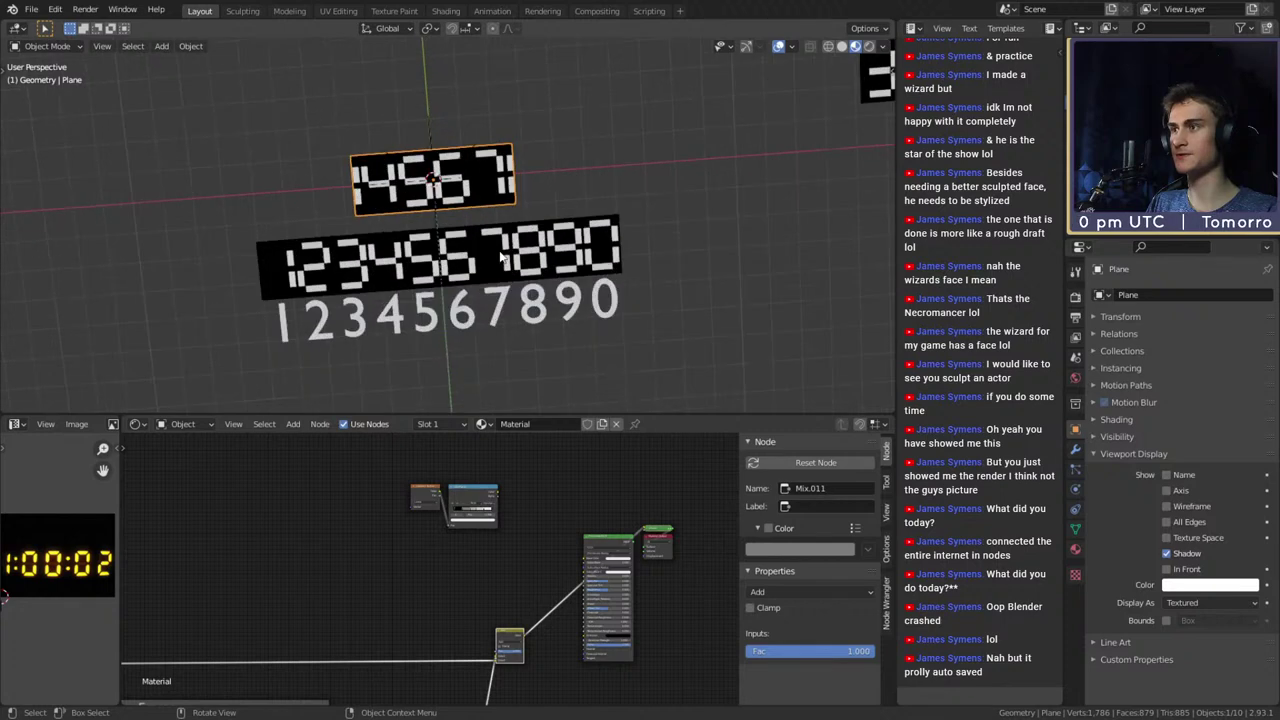
pyautogui.moveTo(498, 273); pyautogui.dragTo(515, 465, button='middle')
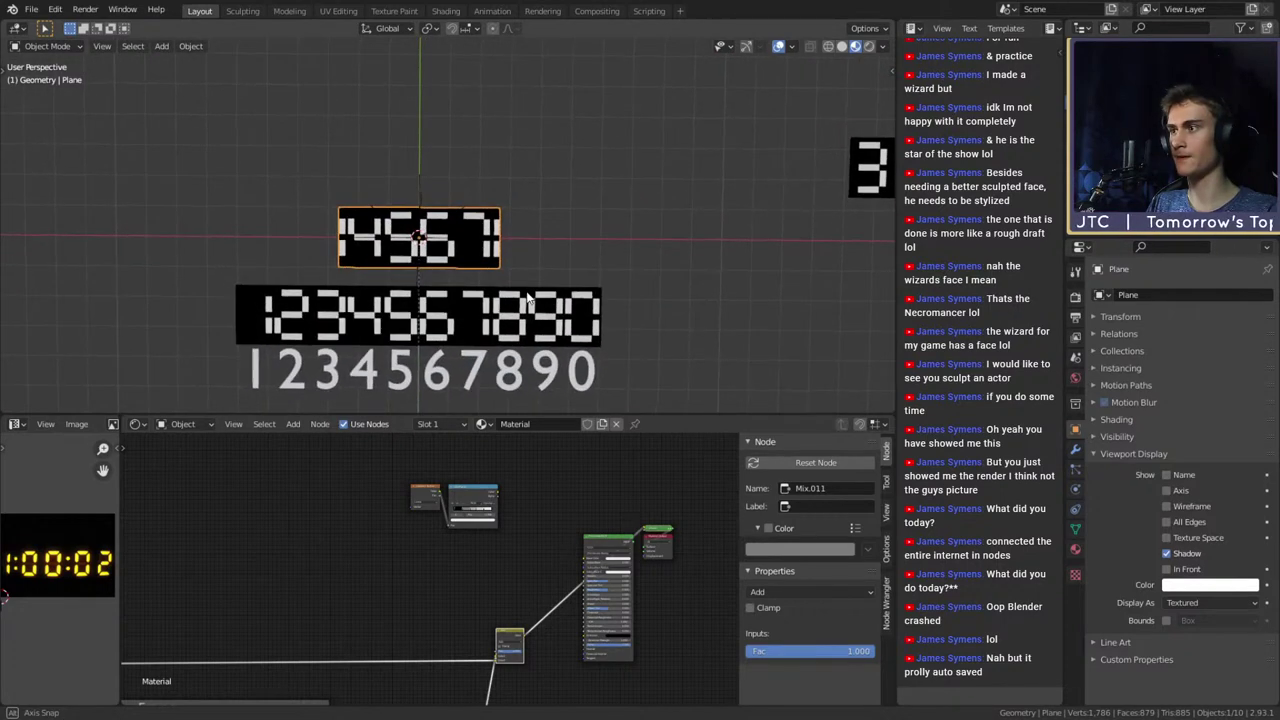
pyautogui.scroll(-3, 398, 600)
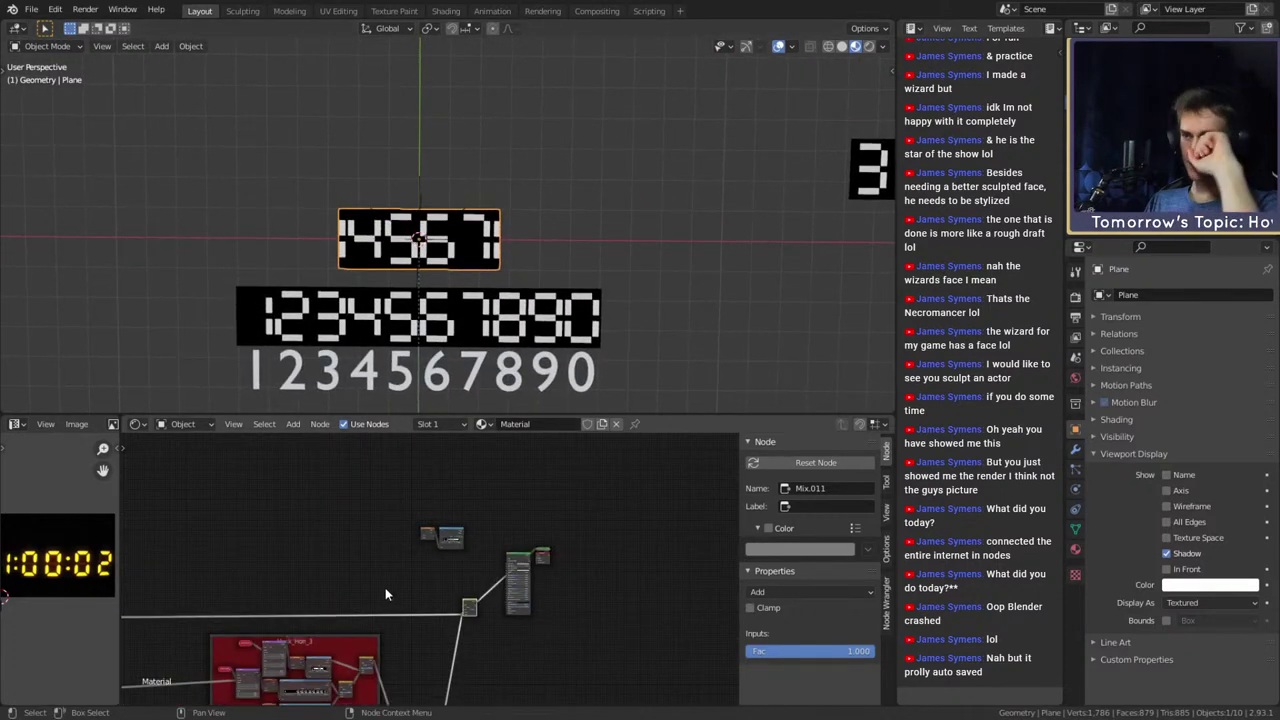
pyautogui.press('ctrl')
pyautogui.hotkey('ctrl', 's')
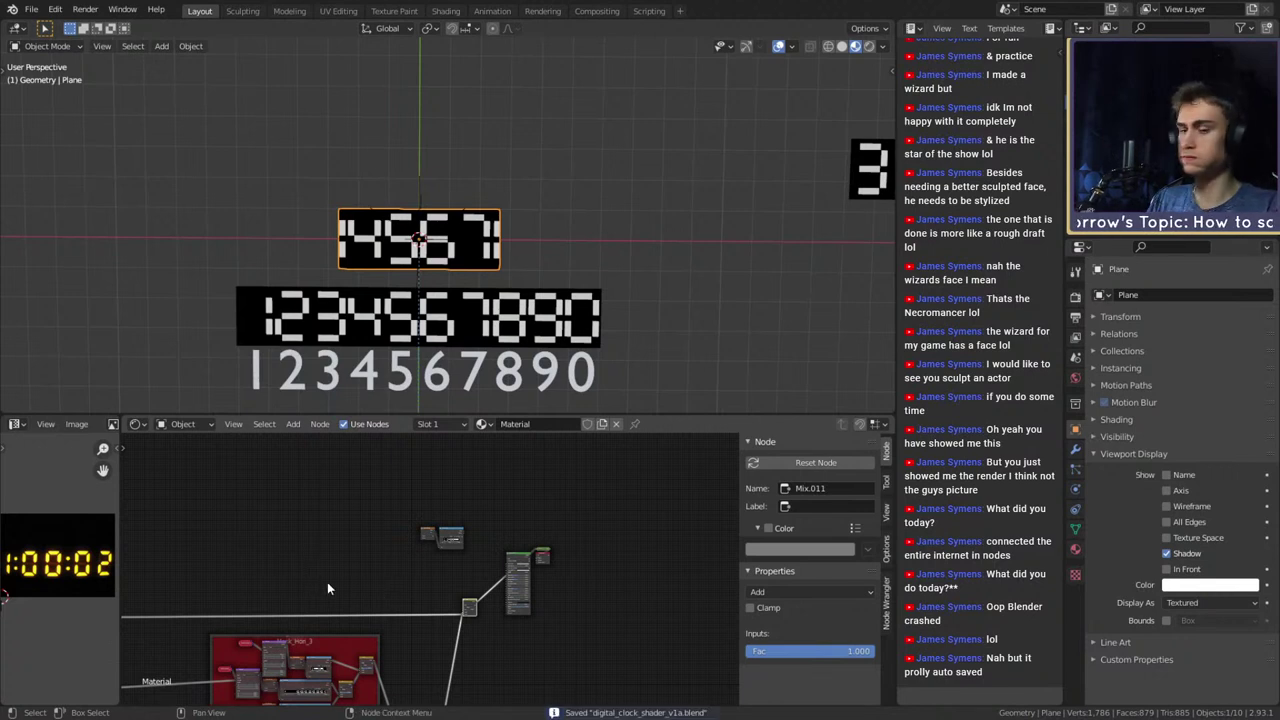
# Pull the Principled BSDF down out of the link path and place the Viewer node between the final Mix and Material Output
pyautogui.scroll(7, 342, 547)
pyautogui.scroll(6, 308, 596)
pyautogui.moveTo(402, 568); pyautogui.dragTo(425, 608, button='middle')
pyautogui.scroll(-7, 359, 607)
pyautogui.keyDown('alt'); pyautogui.moveTo(549, 569); pyautogui.dragTo(541, 633); pyautogui.keyUp('alt')
pyautogui.moveTo(623, 548); pyautogui.dragTo(556, 586)
pyautogui.click(588, 597)
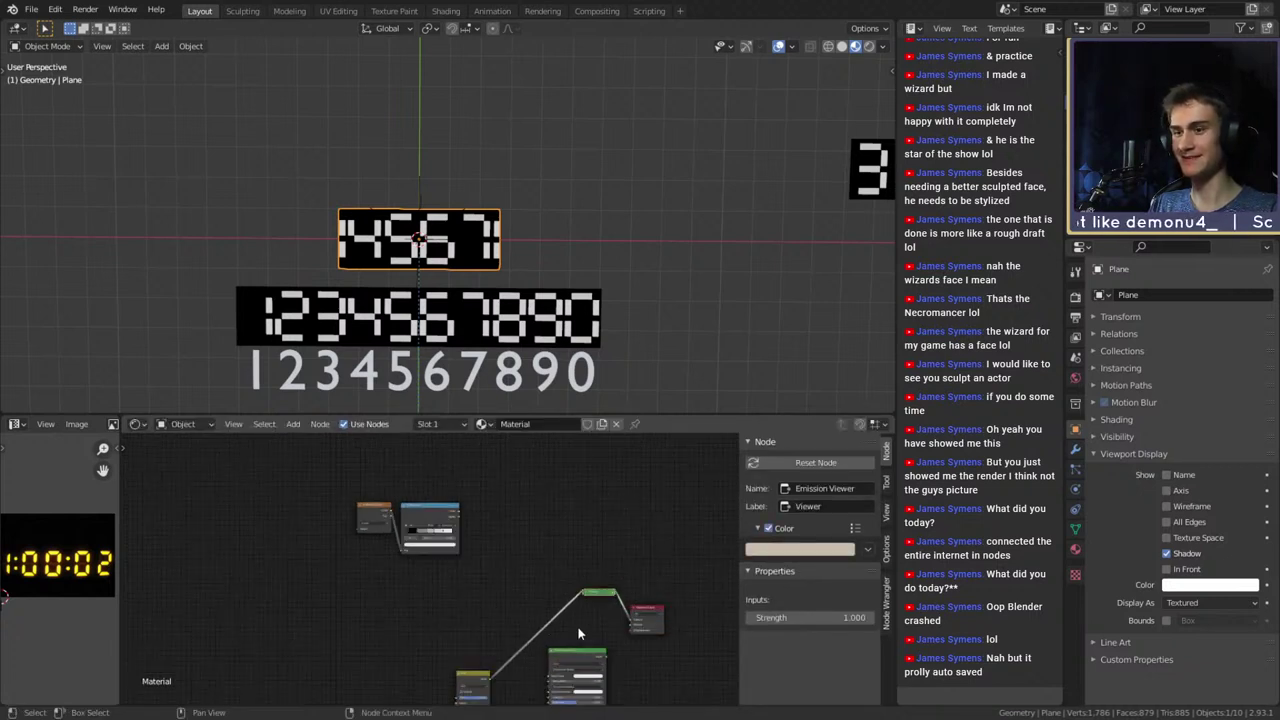
# Move the final Mix node slightly left, away from the Principled BSDF
pyautogui.moveTo(492, 615); pyautogui.dragTo(475, 514, button='middle')
pyautogui.moveTo(496, 582); pyautogui.dragTo(574, 491, button='middle')
pyautogui.scroll(-6, 492, 597)
pyautogui.moveTo(545, 459)
pyautogui.mouseDown()
pyautogui.moveTo(530, 485)
pyautogui.moveTo(525, 471)
pyautogui.mouseUp()
pyautogui.moveTo(552, 522); pyautogui.dragTo(487, 621, button='middle')
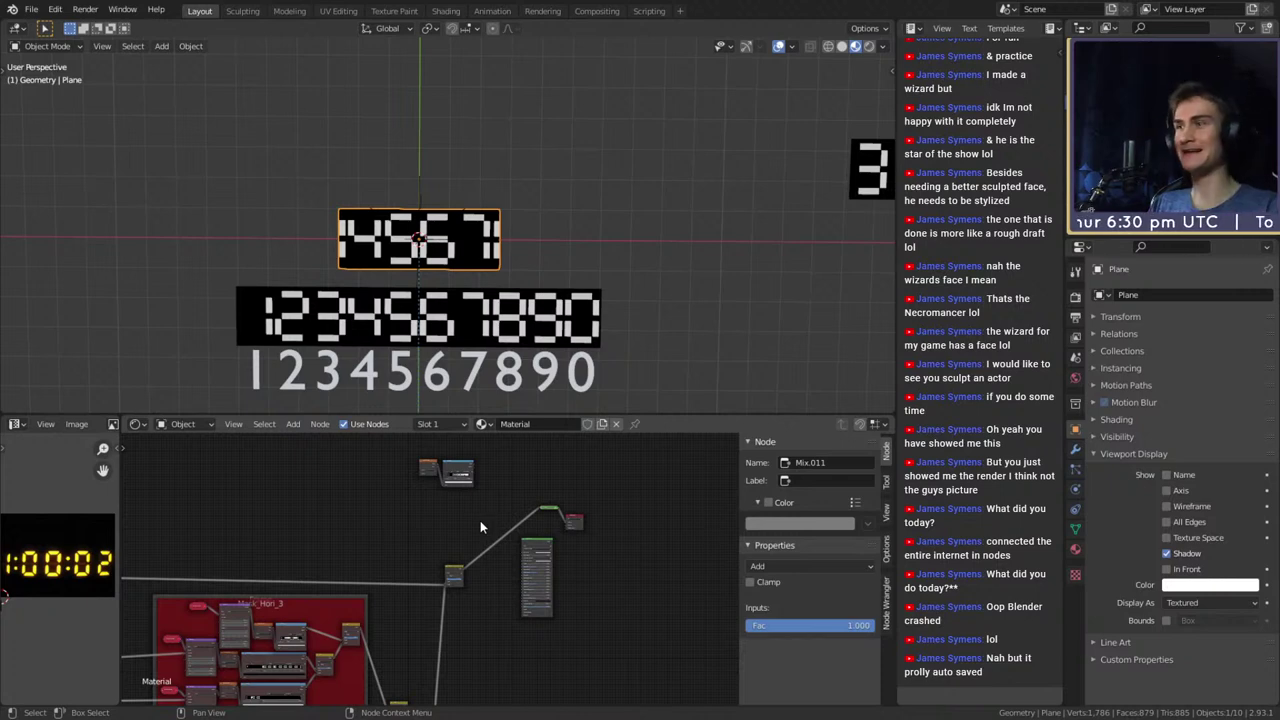
# Move the Gradient Texture and ColorRamp nodes down and left of the final Mix, and nudge the Principled BSDF lower
pyautogui.scroll(-3, 373, 533)
pyautogui.moveTo(304, 550); pyautogui.dragTo(124, 638, button='middle')
pyautogui.scroll(2, 541, 531)
pyautogui.scroll(6, 430, 597)
pyautogui.moveTo(469, 599); pyautogui.dragTo(435, 595, button='middle')
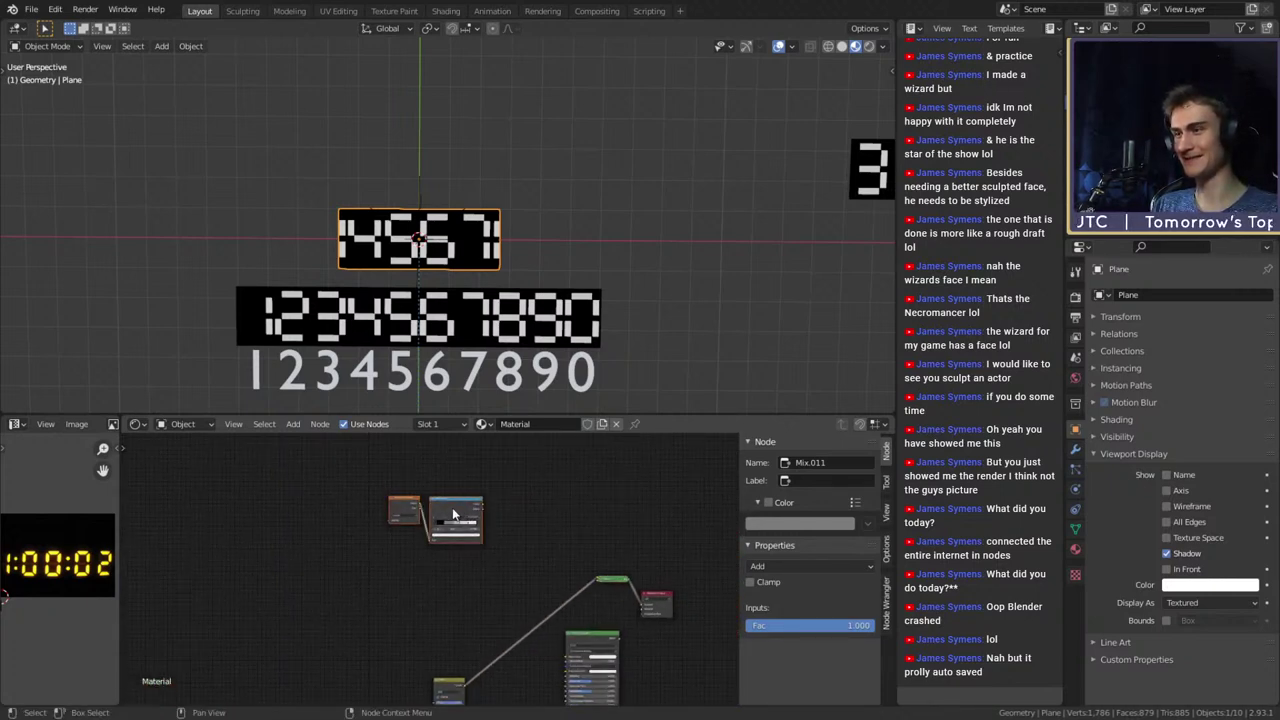
pyautogui.moveTo(453, 514); pyautogui.dragTo(303, 588)
pyautogui.scroll(-4, 442, 483)
pyautogui.moveTo(419, 622); pyautogui.dragTo(390, 543, button='middle')
pyautogui.moveTo(492, 535); pyautogui.dragTo(488, 551)
# Delete the stray node left far above the Gradient Texture and ColorRamp
pyautogui.scroll(-7, 425, 616)
pyautogui.moveTo(425, 618)
pyautogui.mouseDown(button='middle')
pyautogui.moveTo(568, 506)
pyautogui.moveTo(606, 500)
pyautogui.moveTo(443, 634)
pyautogui.mouseUp(button='middle')
pyautogui.scroll(9, 446, 624)
pyautogui.scroll(-6, 440, 575)
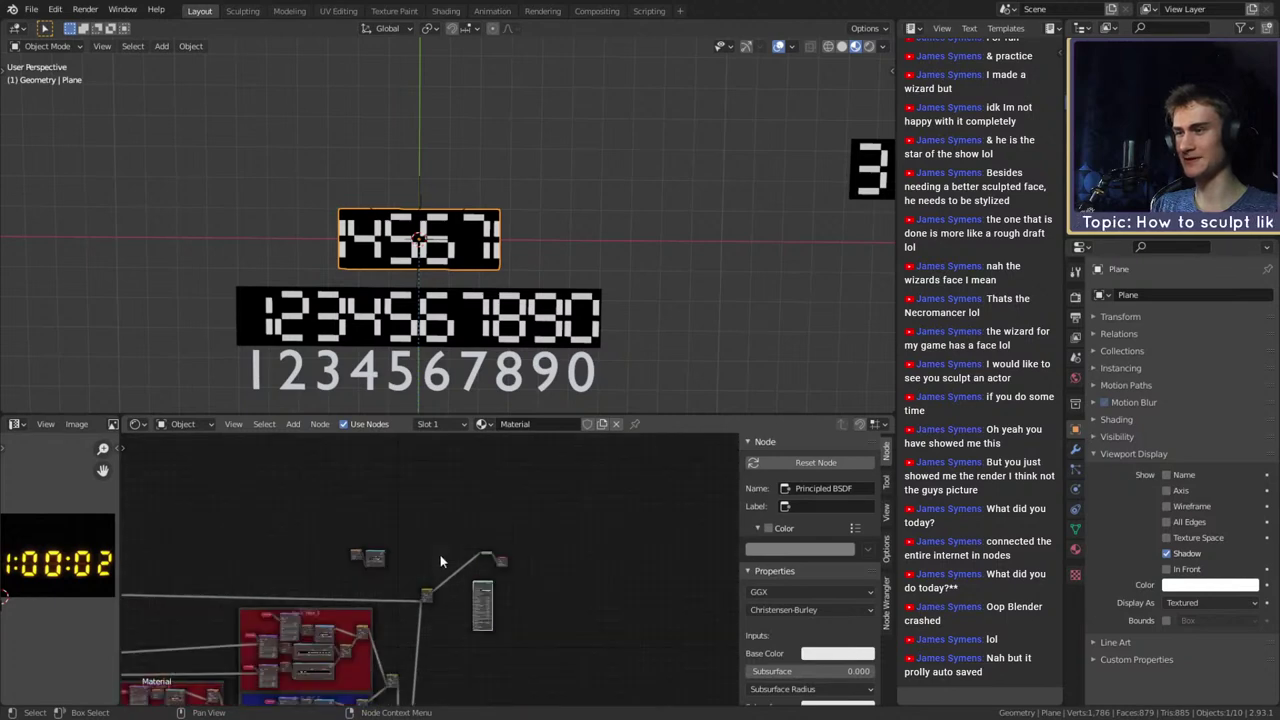
pyautogui.scroll(-1, 440, 556)
pyautogui.moveTo(447, 465); pyautogui.dragTo(470, 602, button='middle')
pyautogui.scroll(6, 432, 574)
pyautogui.moveTo(496, 512); pyautogui.dragTo(287, 606)
pyautogui.press('x')
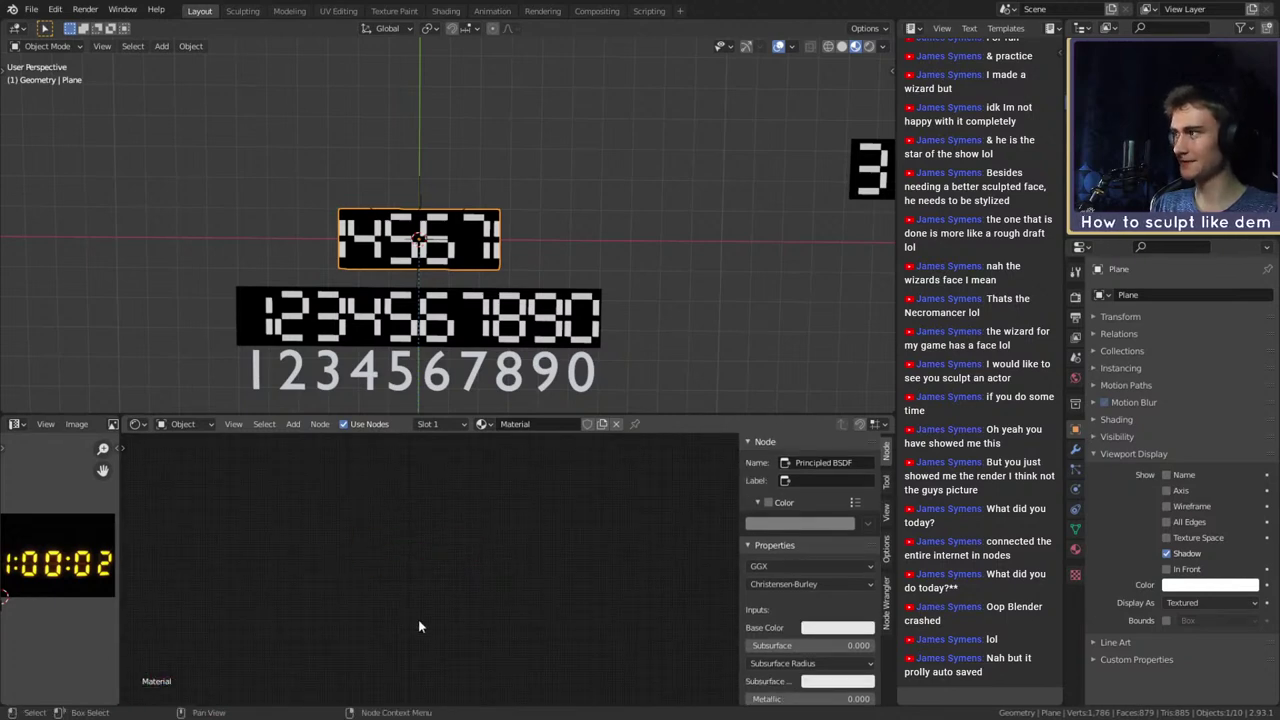
# Move the final Mix node further left to widen the gap to the Viewer and Principled BSDF nodes
pyautogui.scroll(-6, 420, 622)
pyautogui.moveTo(434, 665); pyautogui.dragTo(457, 440, button='middle')
pyautogui.scroll(11, 428, 570)
pyautogui.moveTo(456, 502); pyautogui.dragTo(383, 600, button='middle')
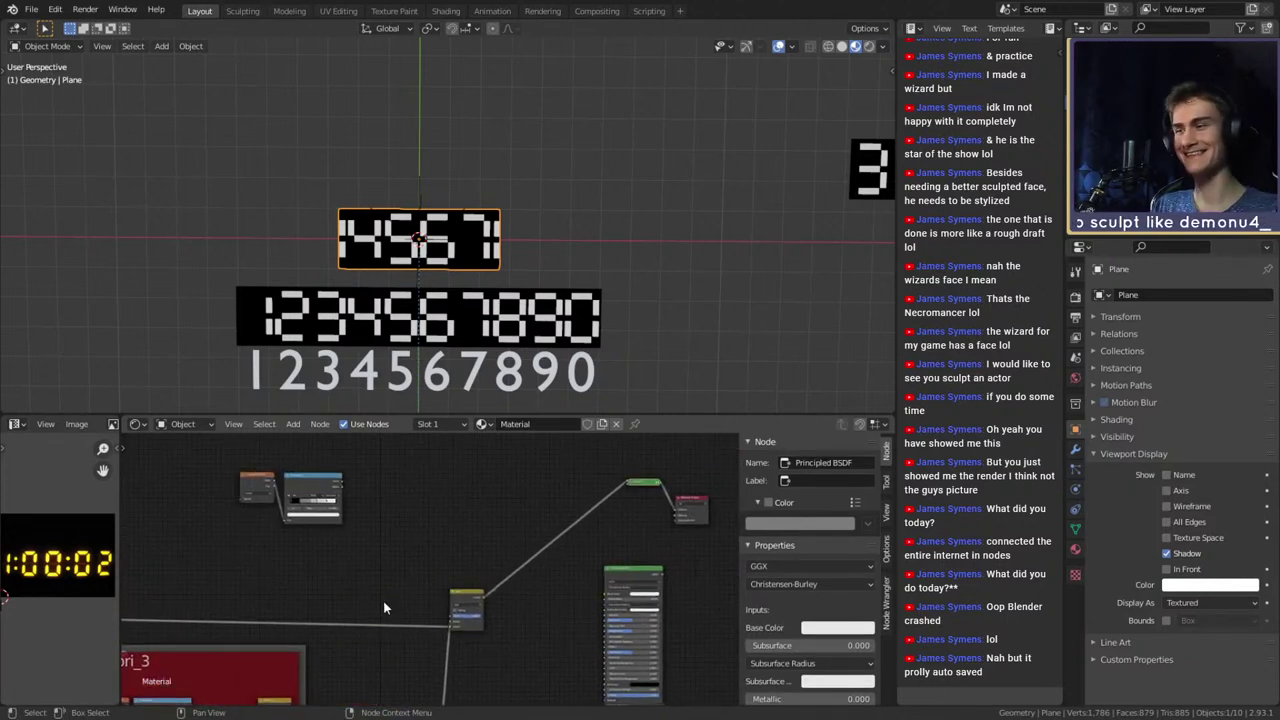
pyautogui.scroll(1, 426, 598)
pyautogui.moveTo(460, 602); pyautogui.dragTo(391, 592)
pyautogui.scroll(3, 468, 564)
pyautogui.moveTo(470, 562)
pyautogui.mouseDown(button='middle')
pyautogui.moveTo(420, 626)
pyautogui.moveTo(466, 580)
pyautogui.mouseUp(button='middle')
pyautogui.scroll(1, 420, 626)
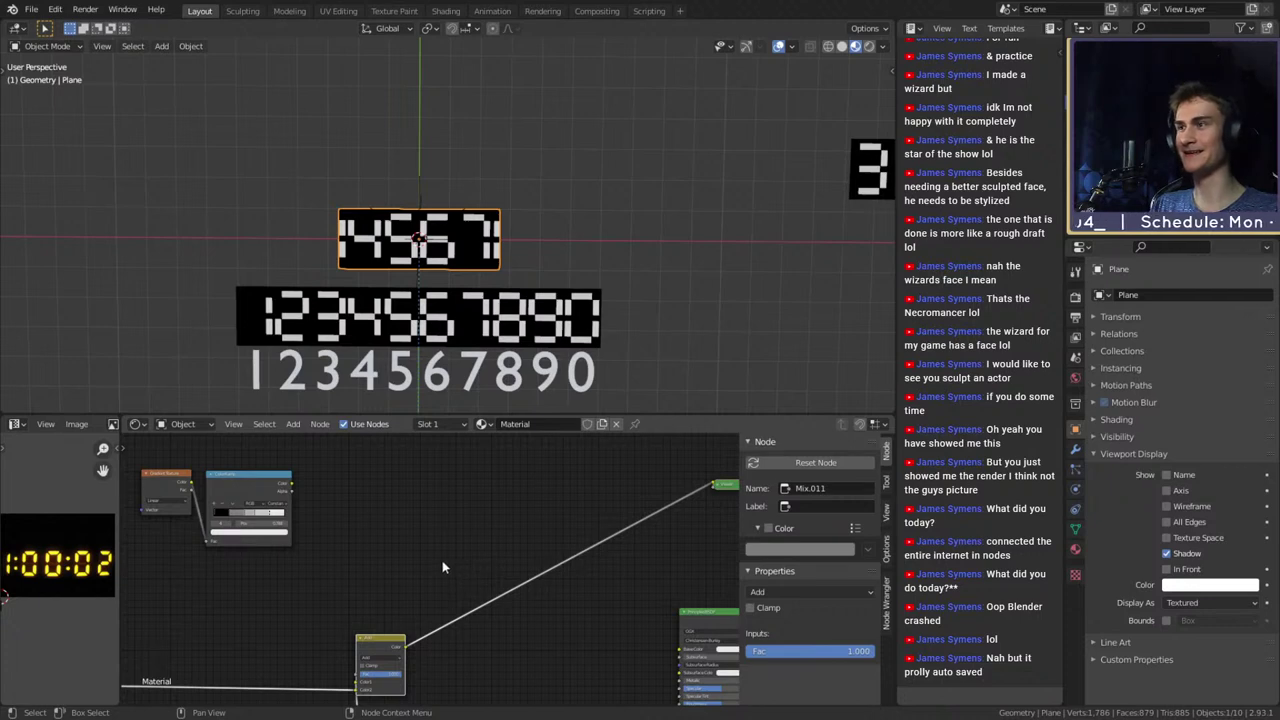
# Move the two stacked grey digit frames and the Mix node joining them right, close to the next grey frame
pyautogui.scroll(-7, 418, 565)
pyautogui.moveTo(443, 608); pyautogui.dragTo(573, 514, button='middle')
pyautogui.moveTo(491, 617); pyautogui.dragTo(650, 592, button='middle')
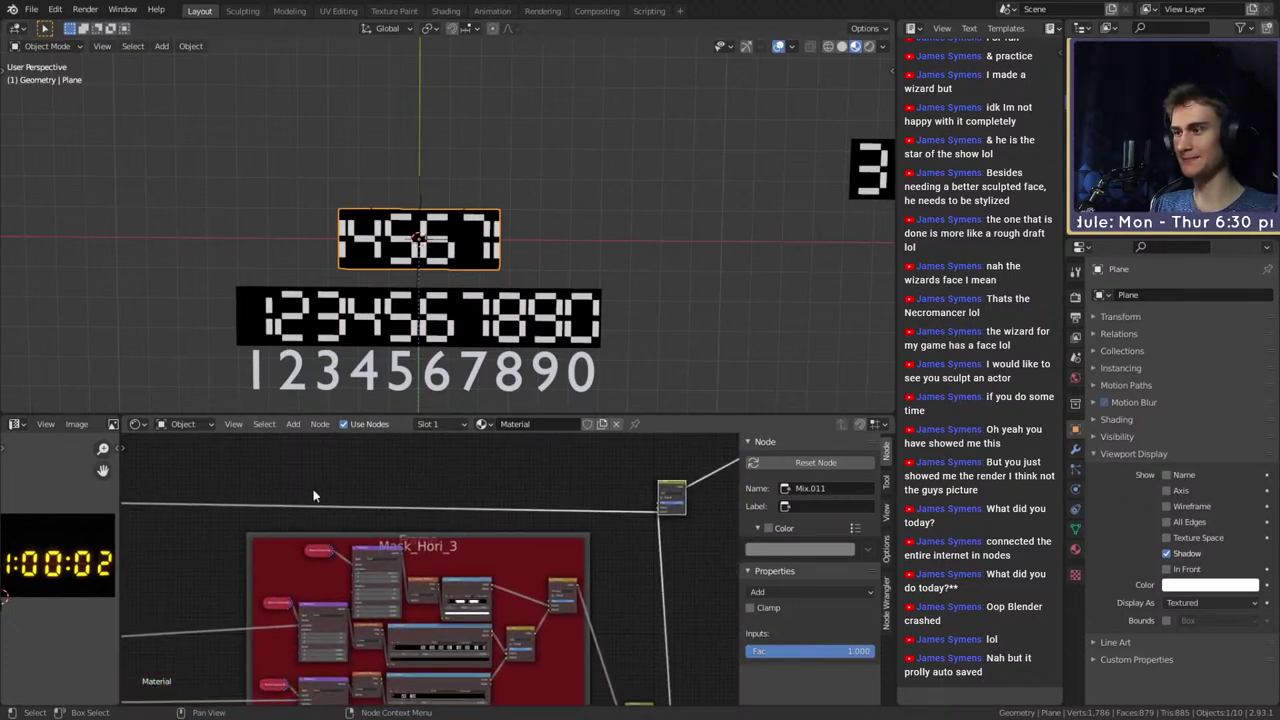
pyautogui.scroll(-6, 313, 496)
pyautogui.moveTo(288, 474); pyautogui.dragTo(552, 490, button='middle')
pyautogui.moveTo(405, 525); pyautogui.dragTo(665, 518, button='middle')
pyautogui.moveTo(335, 553)
pyautogui.mouseDown(button='middle')
pyautogui.moveTo(556, 524)
pyautogui.moveTo(301, 528)
pyautogui.mouseUp(button='middle')
pyautogui.scroll(1, 560, 535)
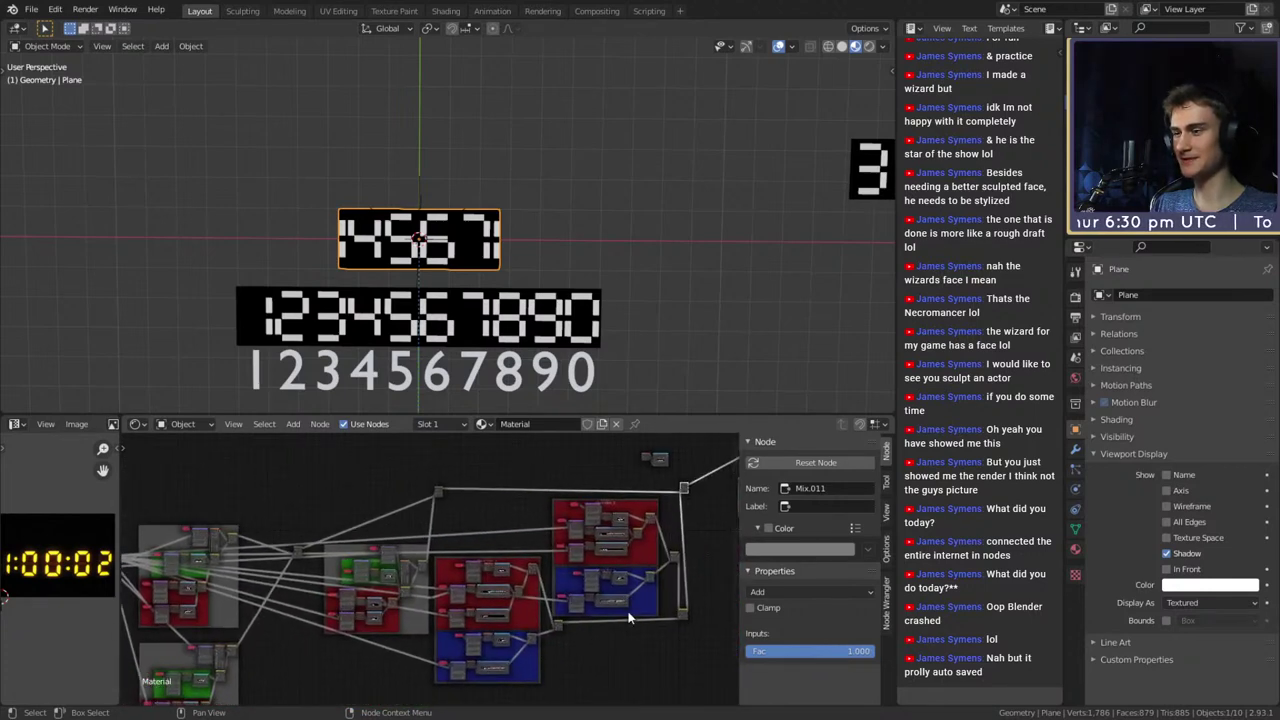
pyautogui.moveTo(592, 640); pyautogui.dragTo(656, 621, button='middle')
pyautogui.moveTo(347, 575); pyautogui.dragTo(471, 555, button='middle')
pyautogui.moveTo(491, 460); pyautogui.dragTo(311, 705)
pyautogui.moveTo(350, 494); pyautogui.dragTo(364, 494)
pyautogui.moveTo(493, 507)
pyautogui.mouseDown()
pyautogui.moveTo(456, 491)
pyautogui.moveTo(472, 501)
pyautogui.mouseUp()
pyautogui.moveTo(479, 465); pyautogui.dragTo(317, 712)
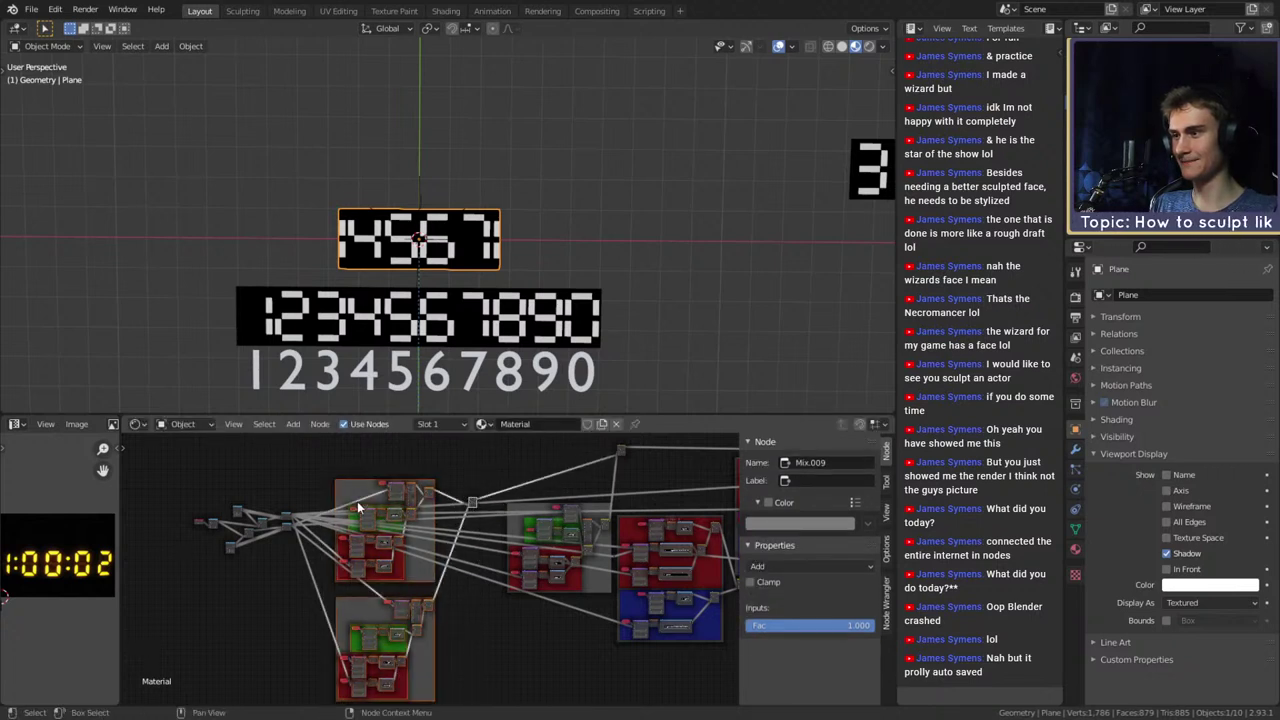
pyautogui.moveTo(355, 494); pyautogui.dragTo(417, 474)
# Duplicate the whole digit network, including its input nodes, frames and Mix nodes, and place the copy above the original
pyautogui.moveTo(610, 473); pyautogui.dragTo(406, 482, button='middle')
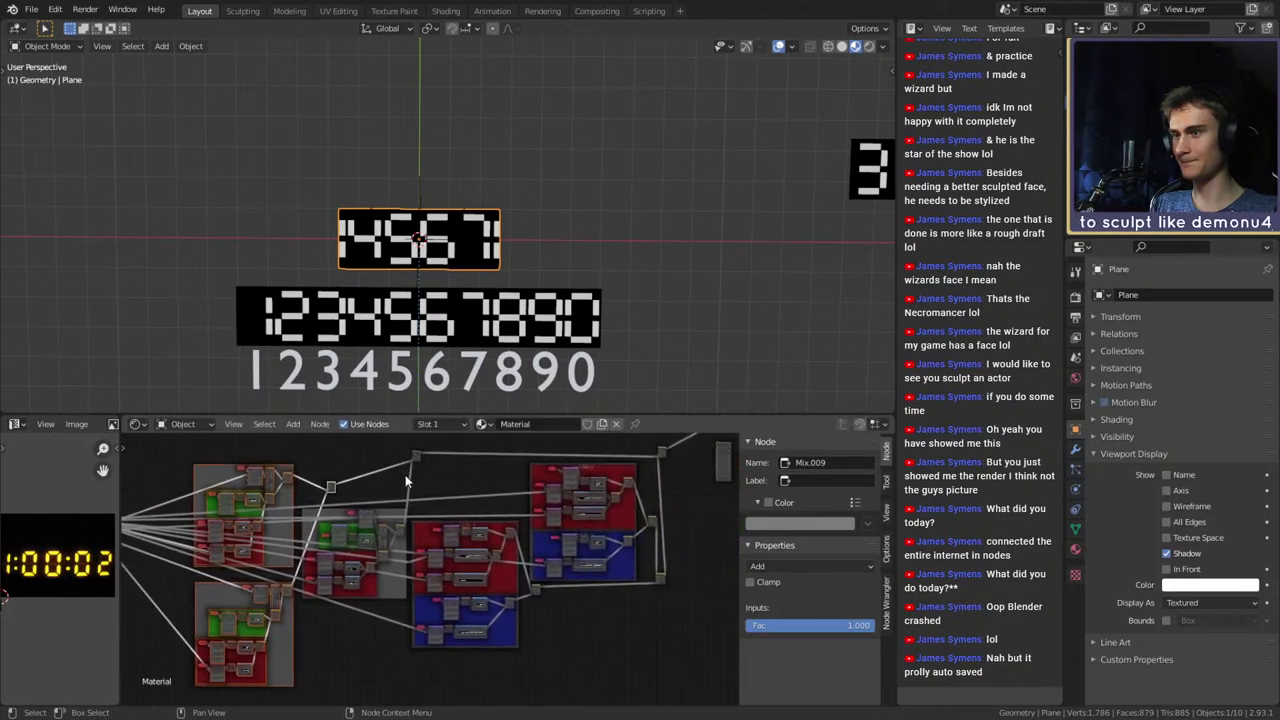
pyautogui.press('c')
pyautogui.rightClick(676, 516)
pyautogui.press('a')
pyautogui.press('a')
pyautogui.press('c')
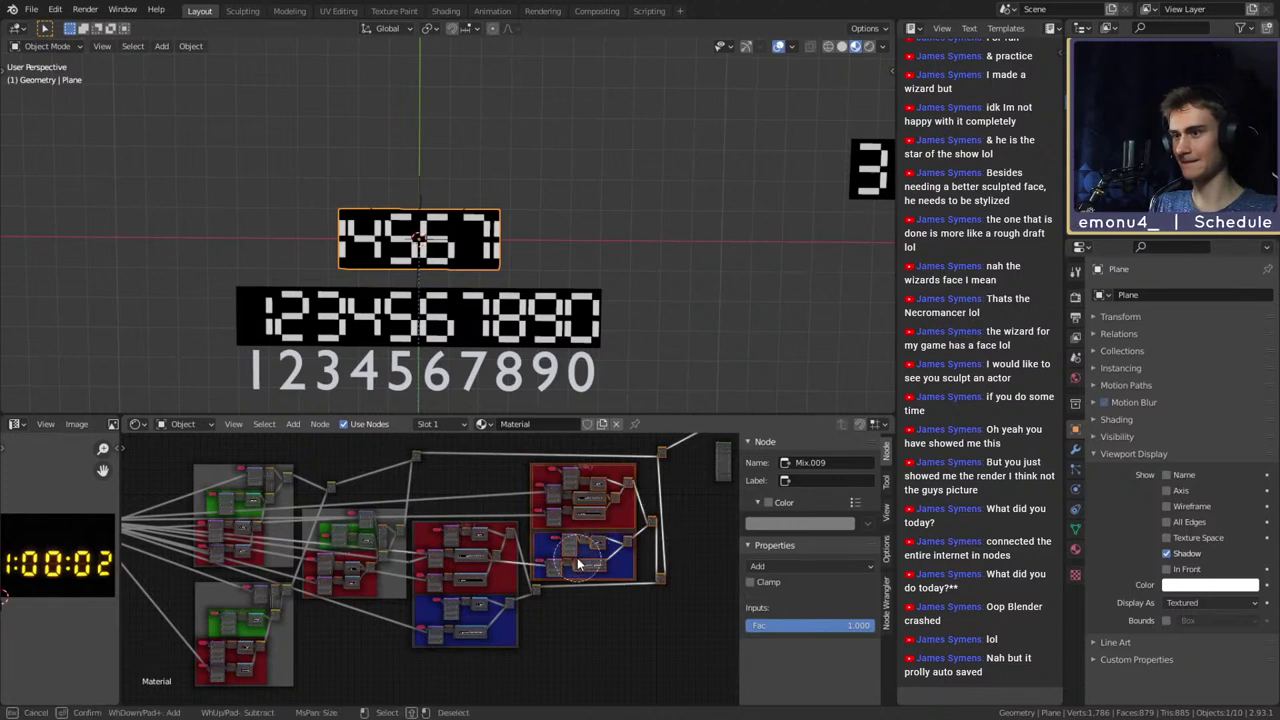
pyautogui.scroll(-5, 580, 555)
pyautogui.moveTo(415, 541)
pyautogui.mouseDown()
pyautogui.moveTo(297, 573)
pyautogui.moveTo(235, 660)
pyautogui.mouseUp()
pyautogui.rightClick(235, 660)
pyautogui.moveTo(127, 572); pyautogui.dragTo(335, 582, button='middle')
pyautogui.press('c')
pyautogui.click(245, 572)
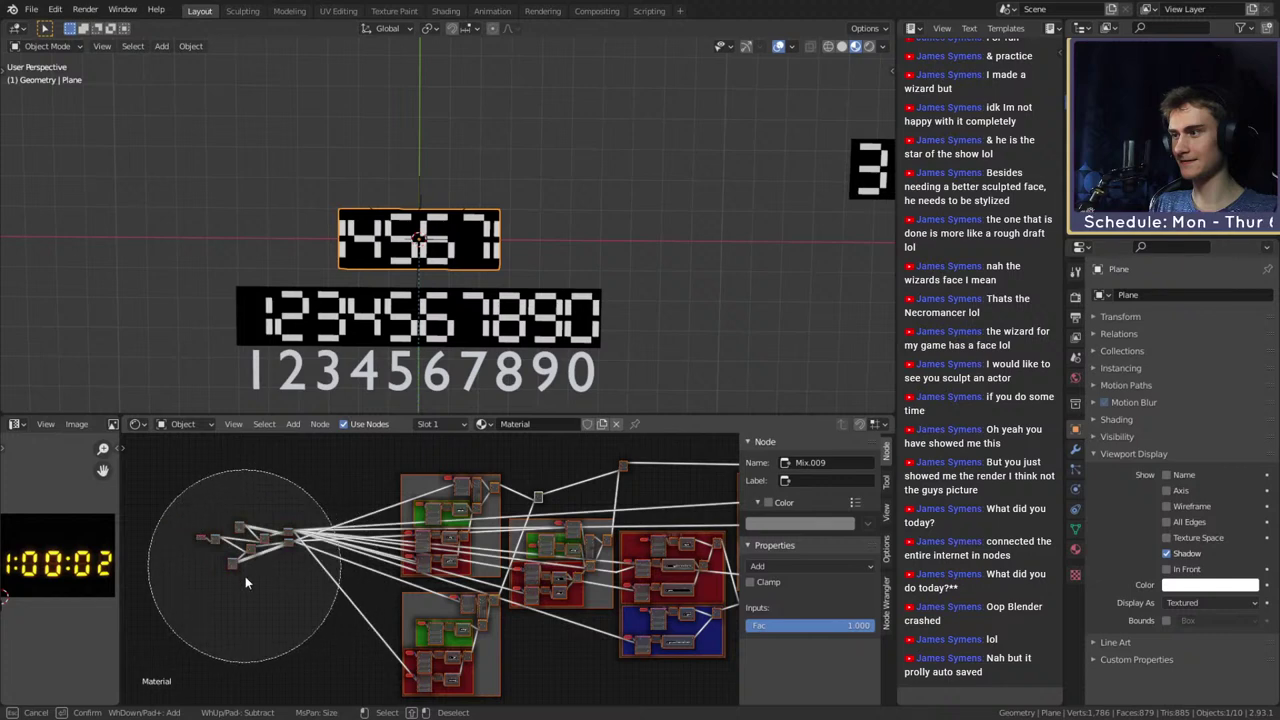
pyautogui.rightClick(245, 572)
pyautogui.moveTo(574, 574)
pyautogui.mouseDown(button='middle')
pyautogui.moveTo(516, 551)
pyautogui.moveTo(378, 548)
pyautogui.mouseUp(button='middle')
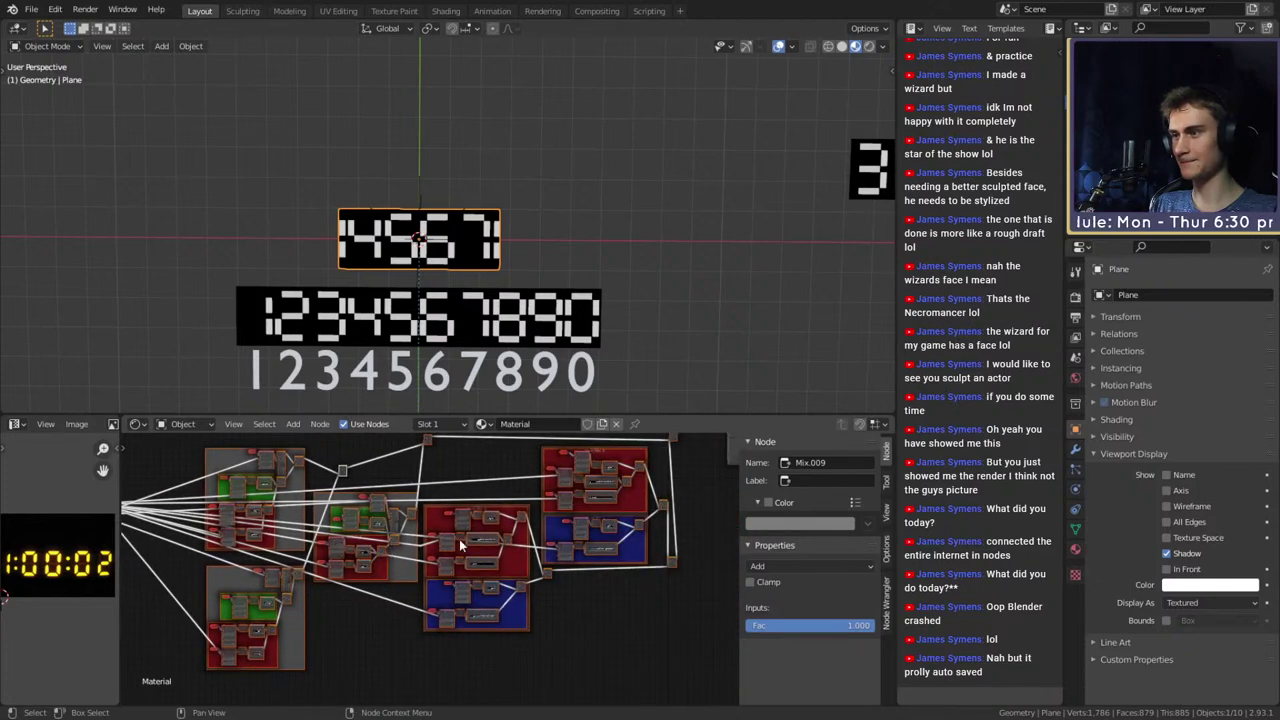
pyautogui.moveTo(461, 545); pyautogui.dragTo(549, 668, button='middle')
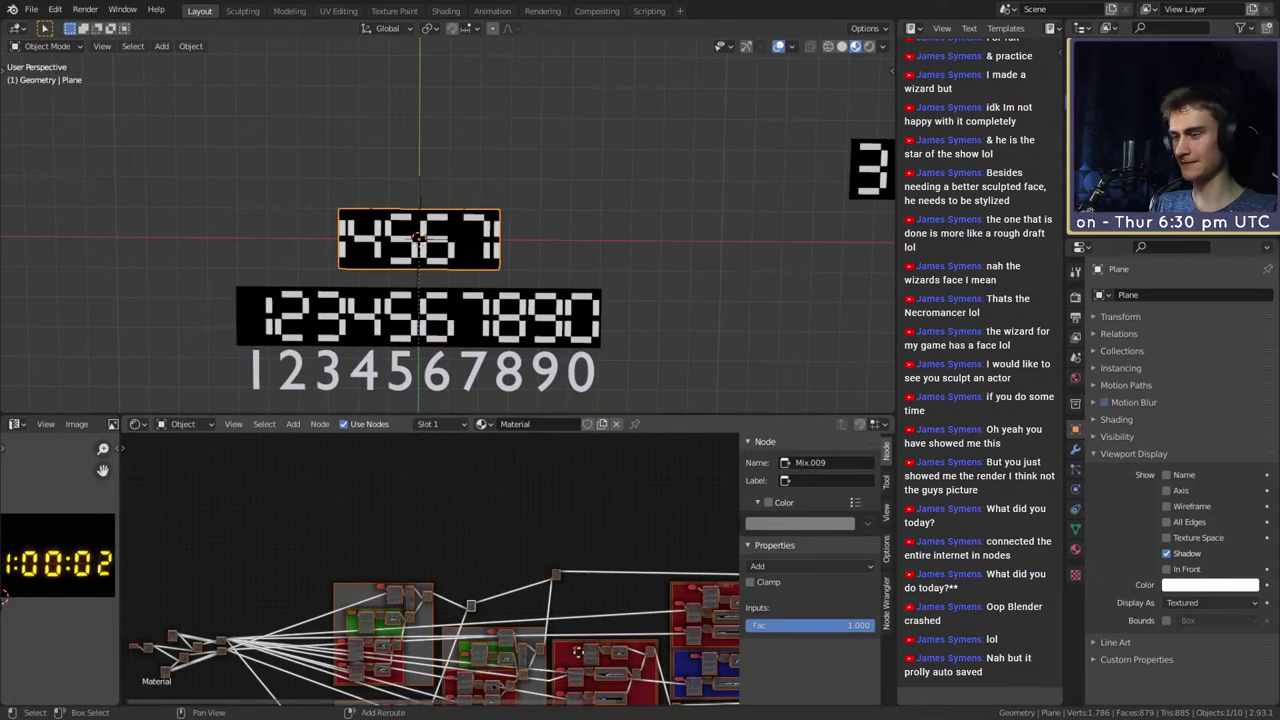
pyautogui.hotkey('shift', 'd')
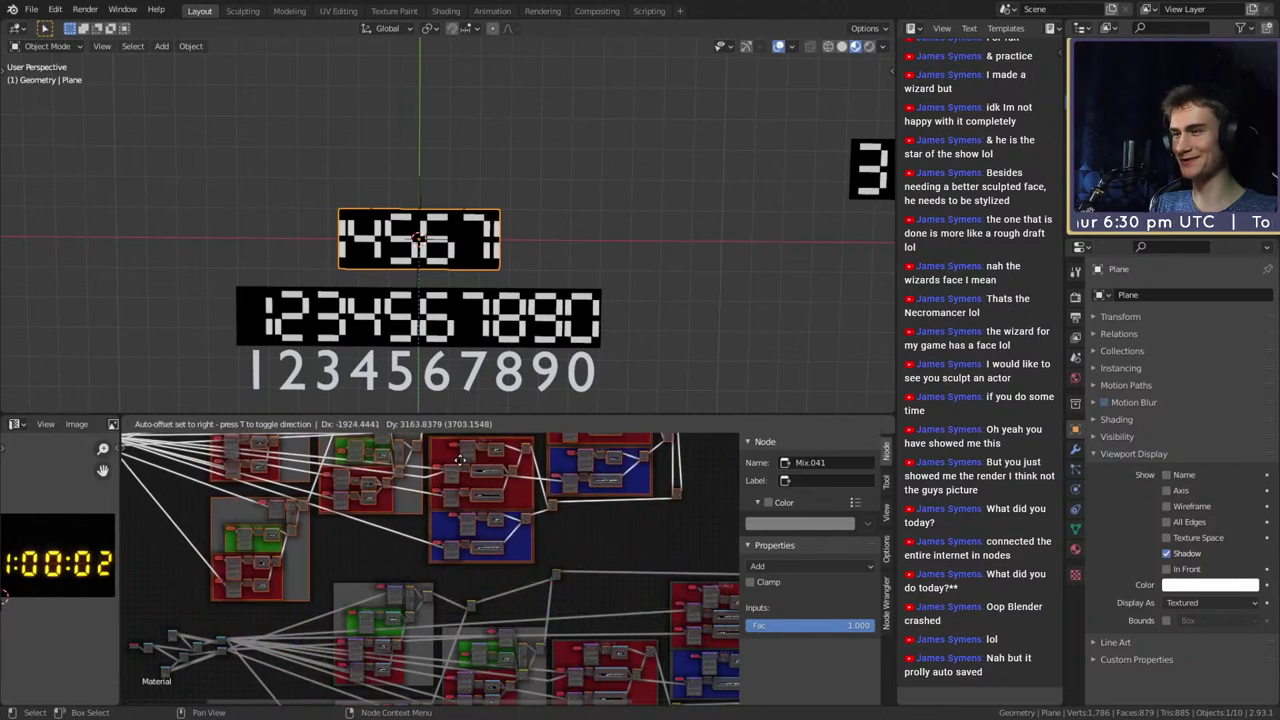
pyautogui.click(460, 461)
# Shift the final Mix node and the Principled BSDF slightly to the right
pyautogui.moveTo(715, 530); pyautogui.dragTo(503, 563, button='middle')
pyautogui.scroll(10, 440, 580)
pyautogui.scroll(5, 450, 548)
pyautogui.moveTo(405, 522); pyautogui.dragTo(445, 534)
pyautogui.scroll(-8, 526, 560)
pyautogui.moveTo(526, 562); pyautogui.dragTo(341, 589, button='middle')
pyautogui.moveTo(468, 553); pyautogui.dragTo(519, 572)
# Move the Material Output and Viewer nodes right, further from the final Mix node
pyautogui.scroll(6, 456, 558)
pyautogui.moveTo(602, 455); pyautogui.dragTo(547, 499, button='middle')
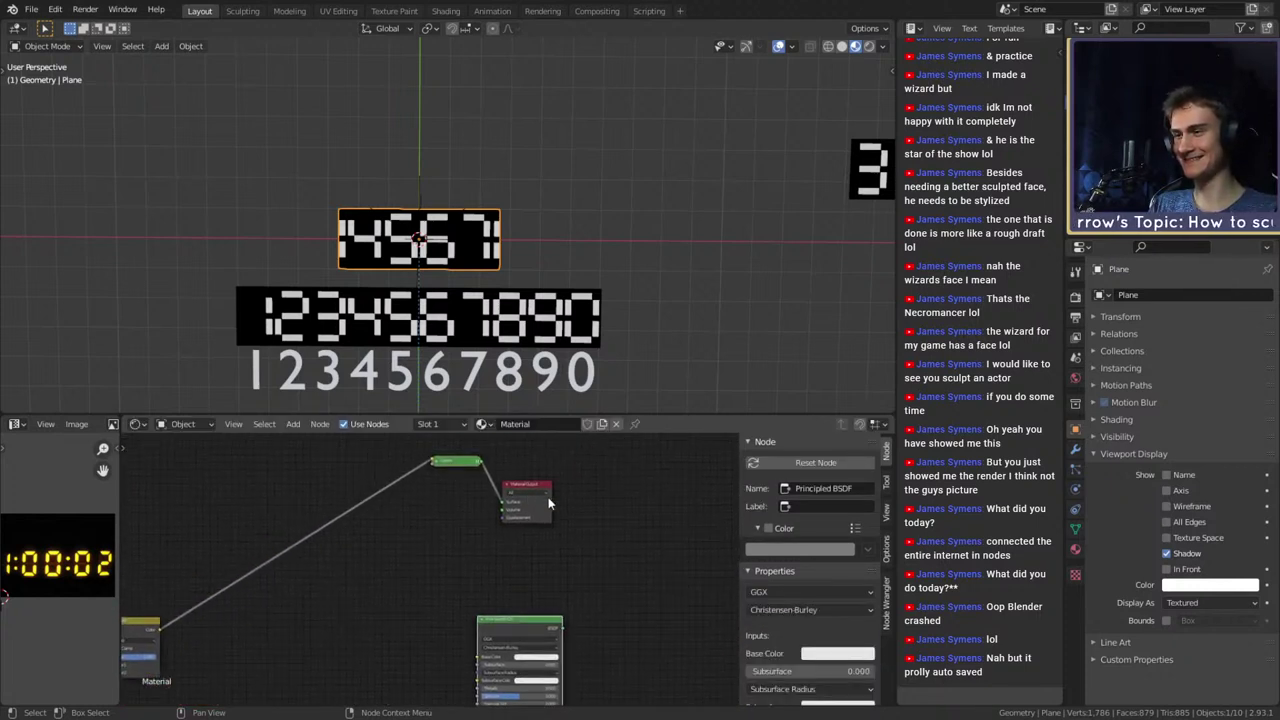
pyautogui.moveTo(522, 487); pyautogui.dragTo(666, 510)
pyautogui.moveTo(461, 462); pyautogui.dragTo(597, 499)
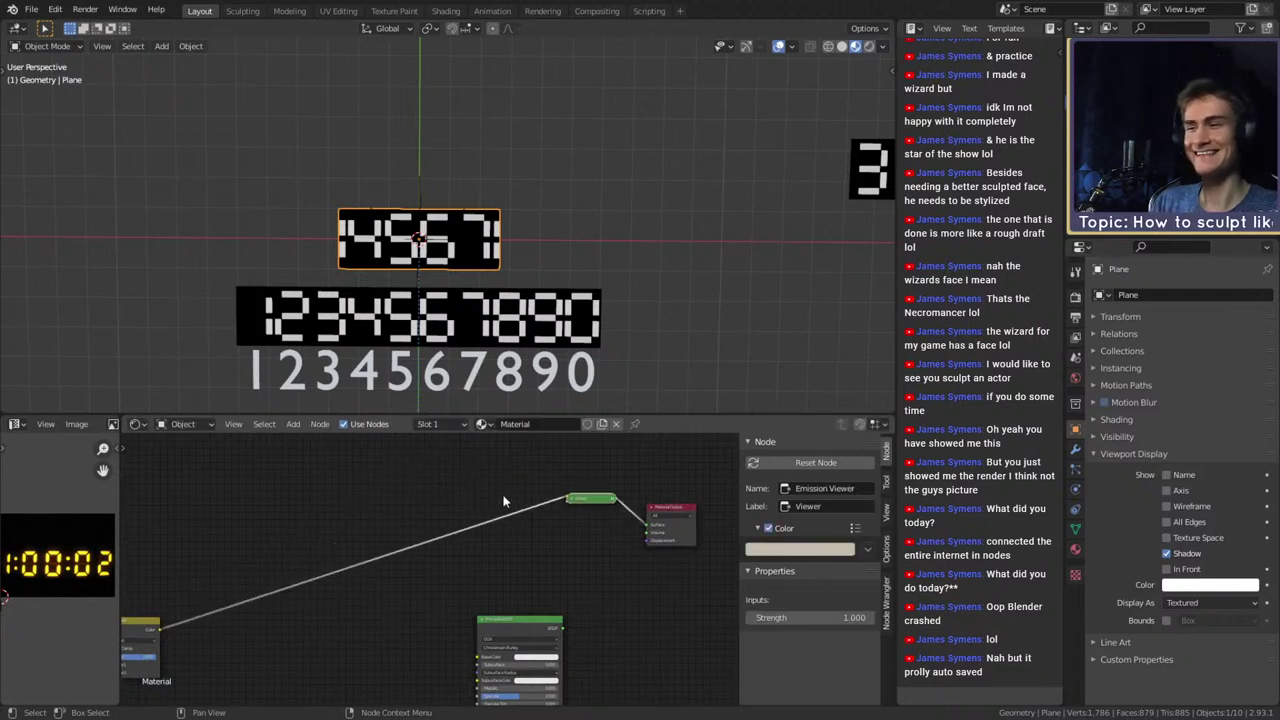
# Move the Gradient Texture and ColorRamp nodes right and slightly down, closer to the final Mix node
pyautogui.moveTo(411, 576); pyautogui.dragTo(685, 574, button='middle')
pyautogui.scroll(5, 430, 535)
pyautogui.moveTo(360, 528); pyautogui.dragTo(617, 574, button='middle')
pyautogui.scroll(-5, 610, 574)
pyautogui.moveTo(535, 574); pyautogui.dragTo(417, 565, button='middle')
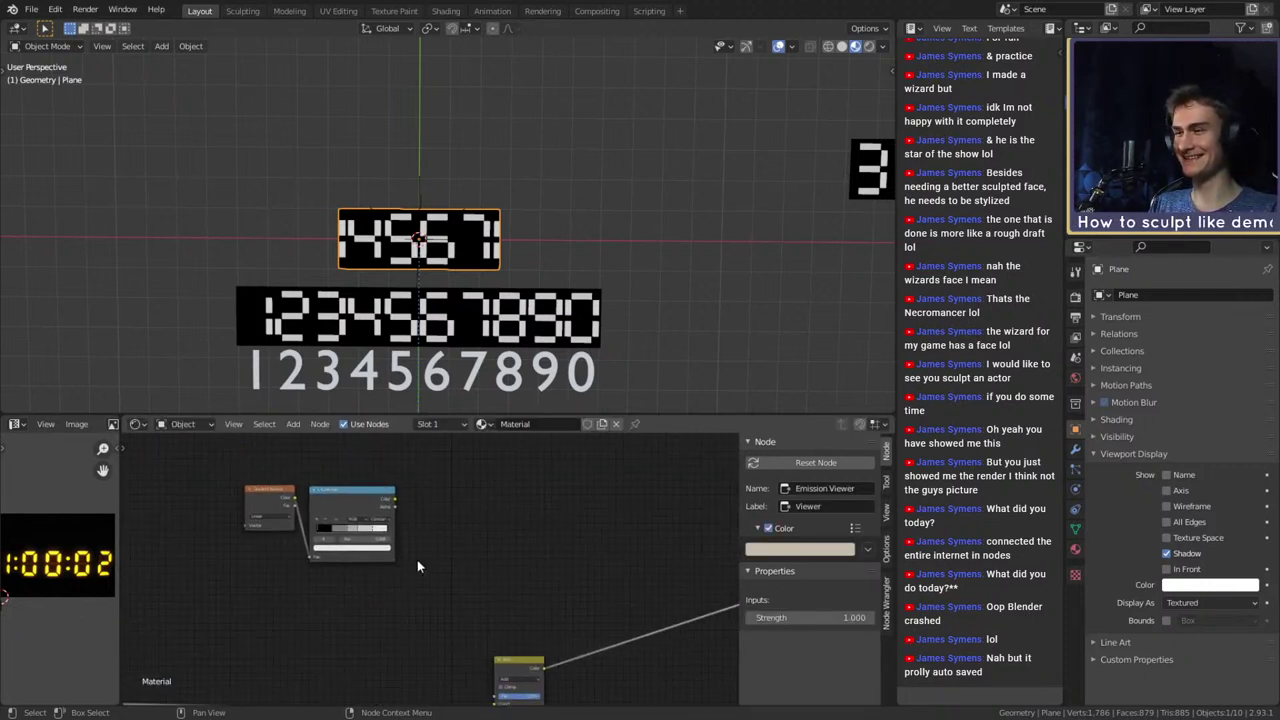
pyautogui.moveTo(363, 443); pyautogui.dragTo(226, 551)
pyautogui.moveTo(341, 483); pyautogui.dragTo(436, 509)
pyautogui.moveTo(432, 459); pyautogui.dragTo(213, 556)
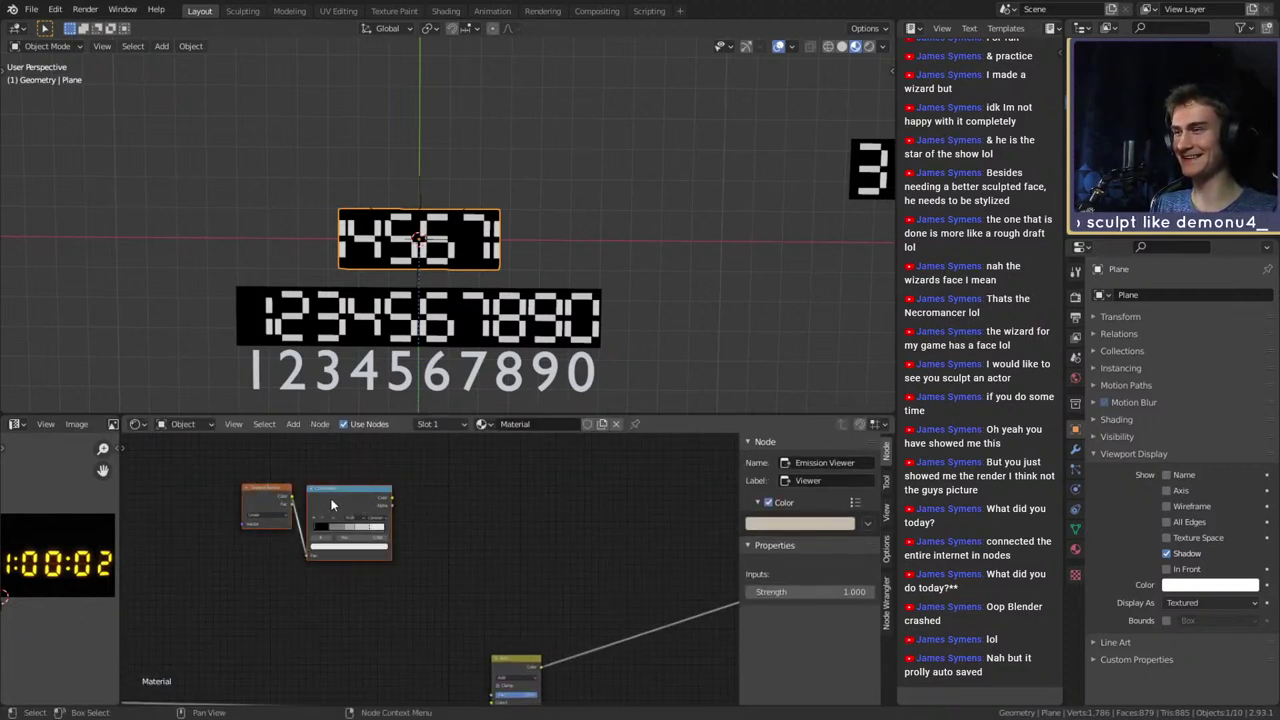
pyautogui.moveTo(332, 503); pyautogui.dragTo(406, 527)
pyautogui.moveTo(527, 569); pyautogui.dragTo(493, 542, button='middle')
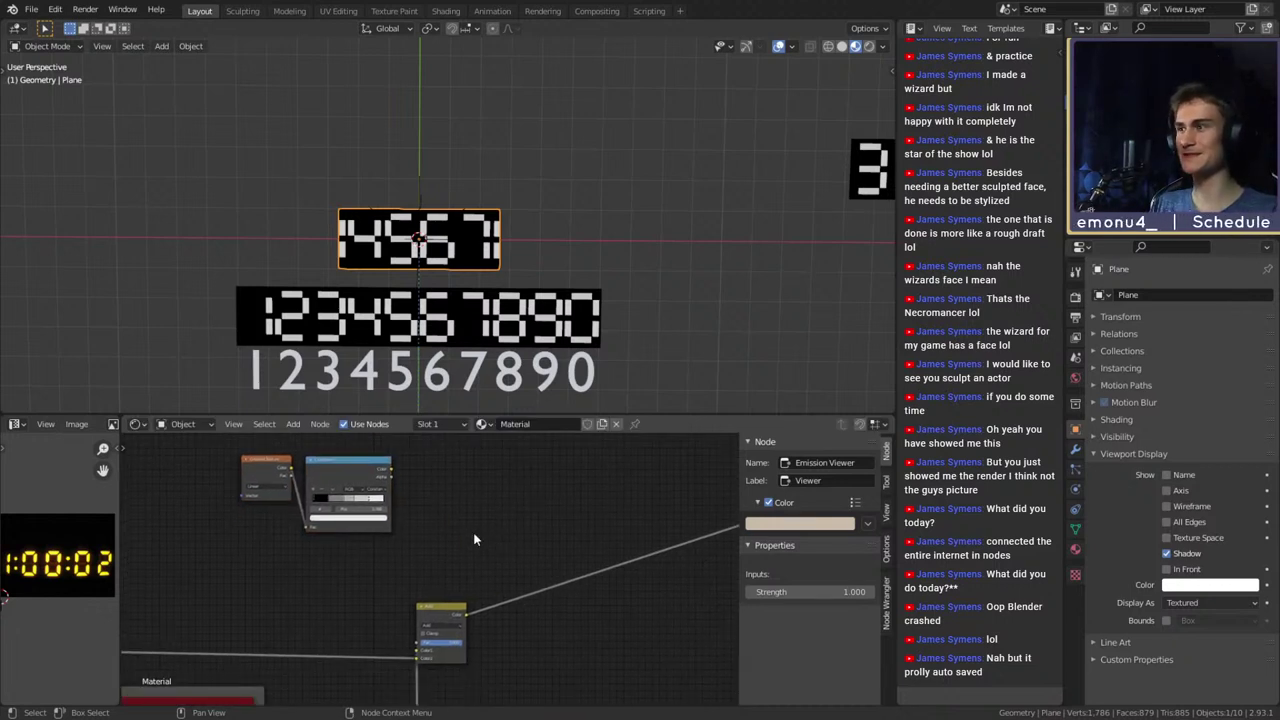
# Nudge the final Mix node slightly to the right
pyautogui.scroll(-6, 474, 533)
pyautogui.moveTo(498, 549); pyautogui.dragTo(414, 498, button='middle')
pyautogui.scroll(9, 431, 529)
pyautogui.moveTo(432, 566); pyautogui.dragTo(497, 550, button='middle')
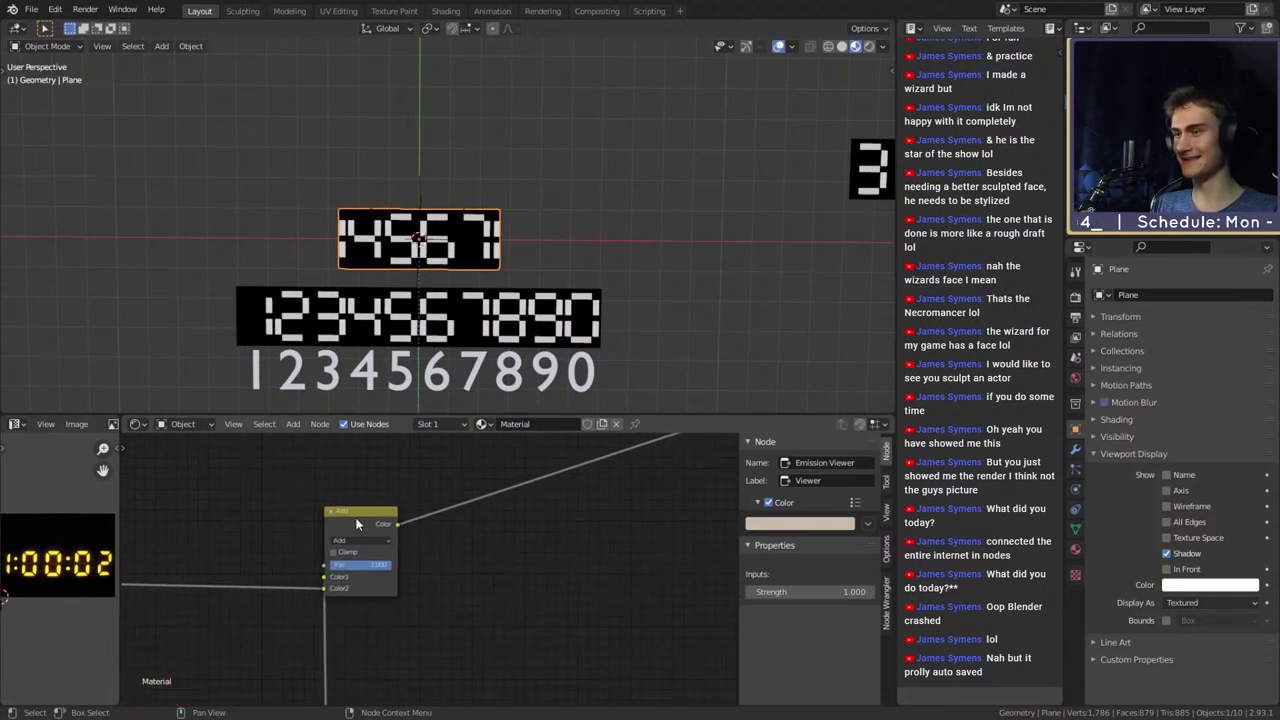
pyautogui.moveTo(355, 519); pyautogui.dragTo(367, 515)
pyautogui.scroll(-7, 440, 565)
pyautogui.moveTo(471, 566); pyautogui.dragTo(494, 634, button='middle')
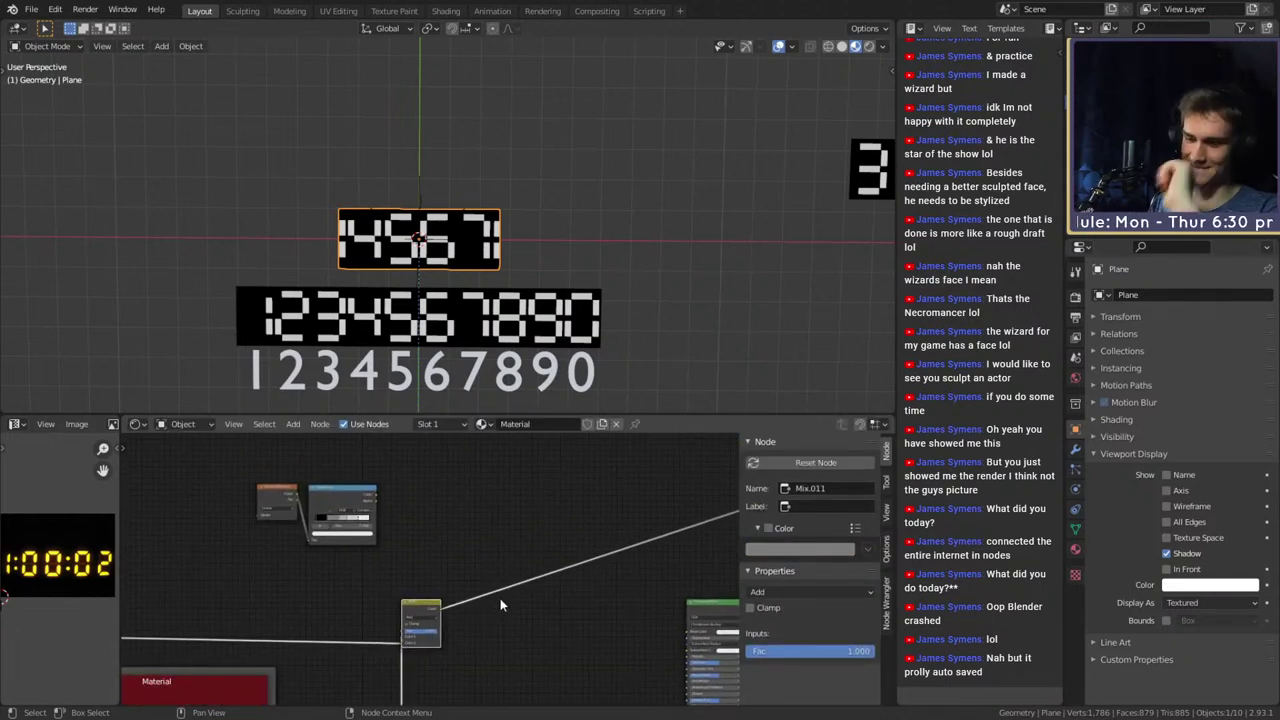
pyautogui.scroll(6, 498, 590)
pyautogui.scroll(-4, 540, 554)
pyautogui.moveTo(548, 556); pyautogui.dragTo(423, 552, button='middle')
pyautogui.hotkey('shift', 'a')
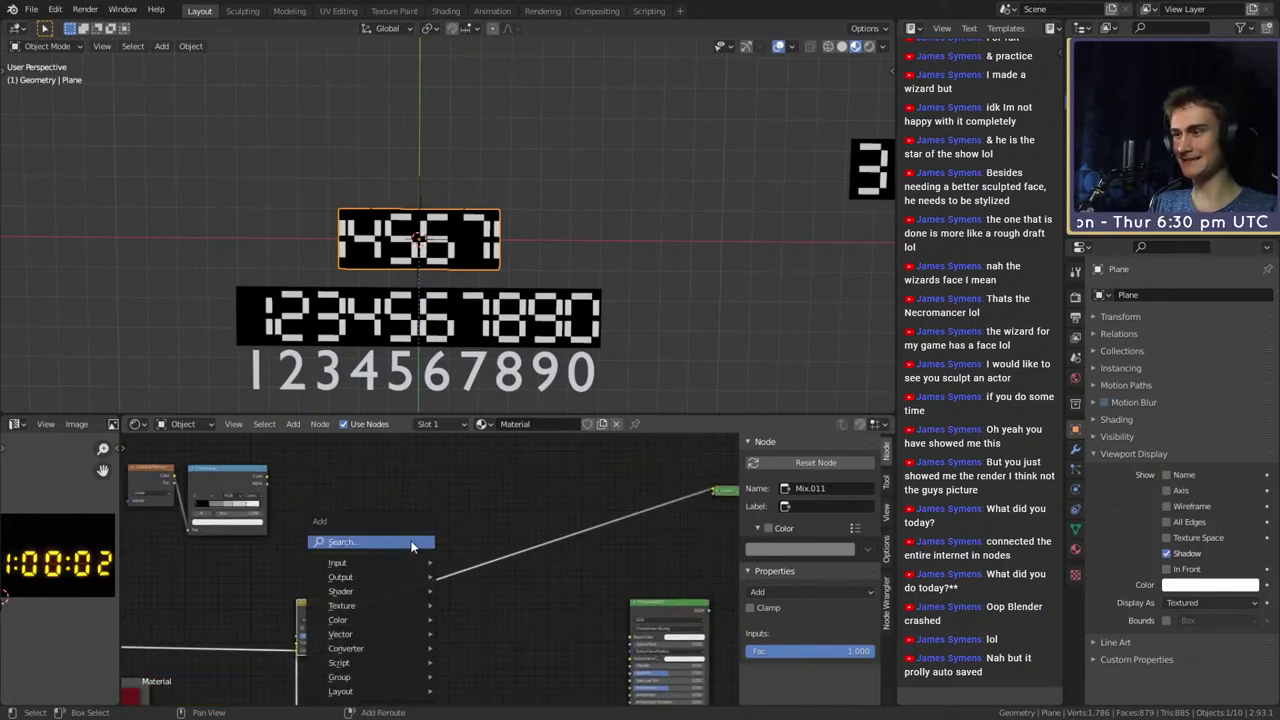
# Move the Value and Multiply nodes at the start of the digit network left, away from the nodes they feed
pyautogui.moveTo(516, 565); pyautogui.dragTo(600, 511, button='middle')
pyautogui.scroll(-12, 471, 570)
pyautogui.moveTo(400, 537); pyautogui.dragTo(692, 507, button='middle')
pyautogui.moveTo(195, 560); pyautogui.dragTo(690, 535, button='middle')
pyautogui.moveTo(420, 580); pyautogui.dragTo(620, 494, button='middle')
pyautogui.scroll(5, 492, 600)
pyautogui.moveTo(478, 604); pyautogui.dragTo(574, 622, button='middle')
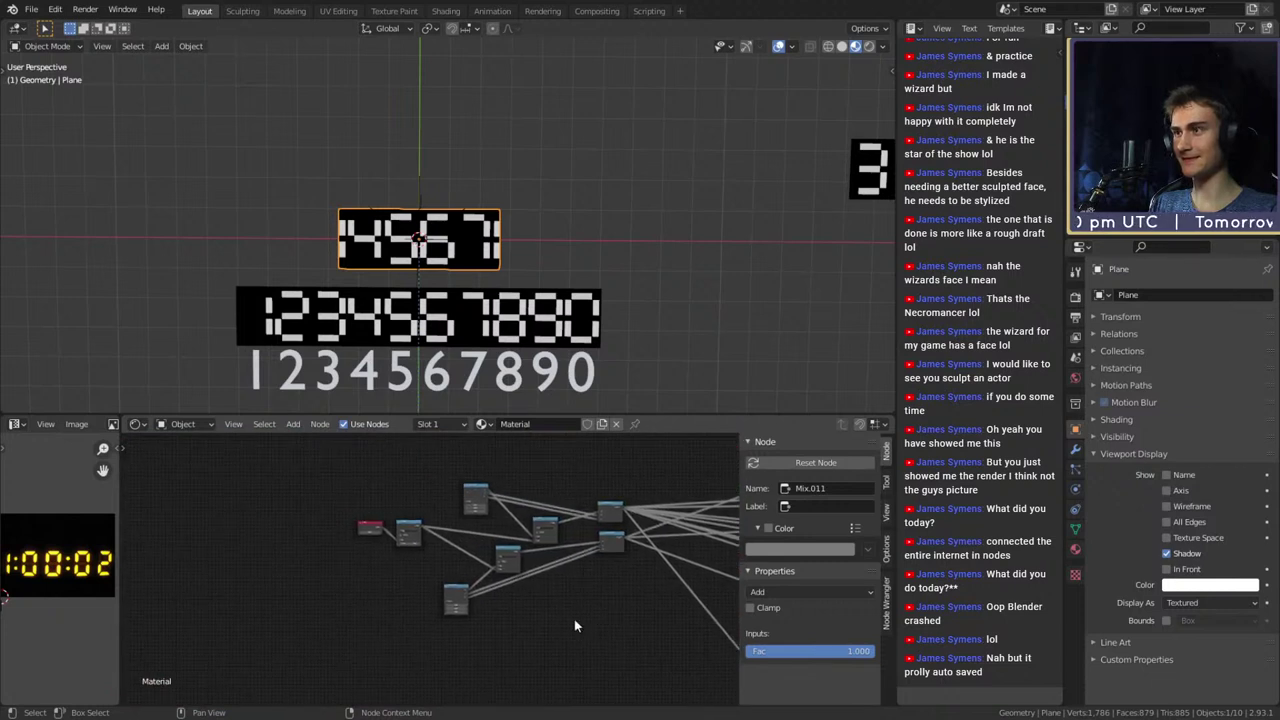
pyautogui.scroll(11, 410, 595)
pyautogui.moveTo(460, 458); pyautogui.dragTo(250, 504)
pyautogui.press('g')
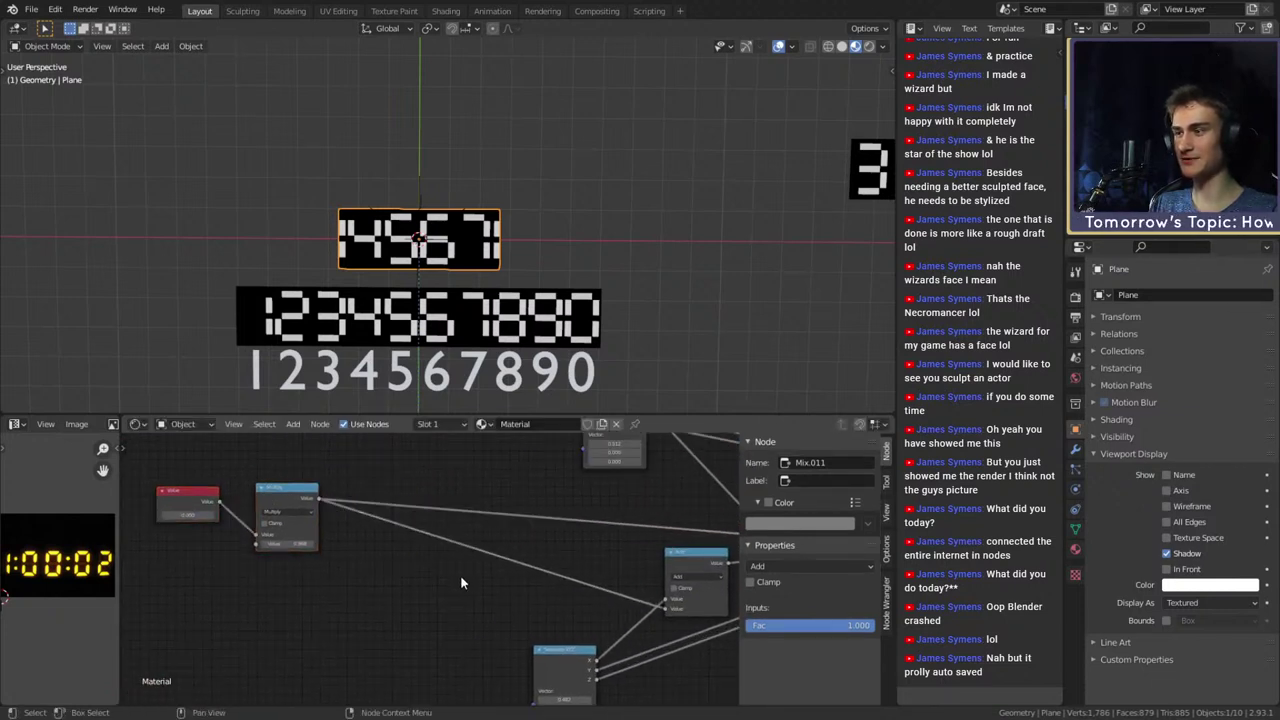
# Insert a Math node set to Add, with value 0.000, after the Multiply node and feed both downstream Add nodes from it
pyautogui.hotkey('shift', 'a')
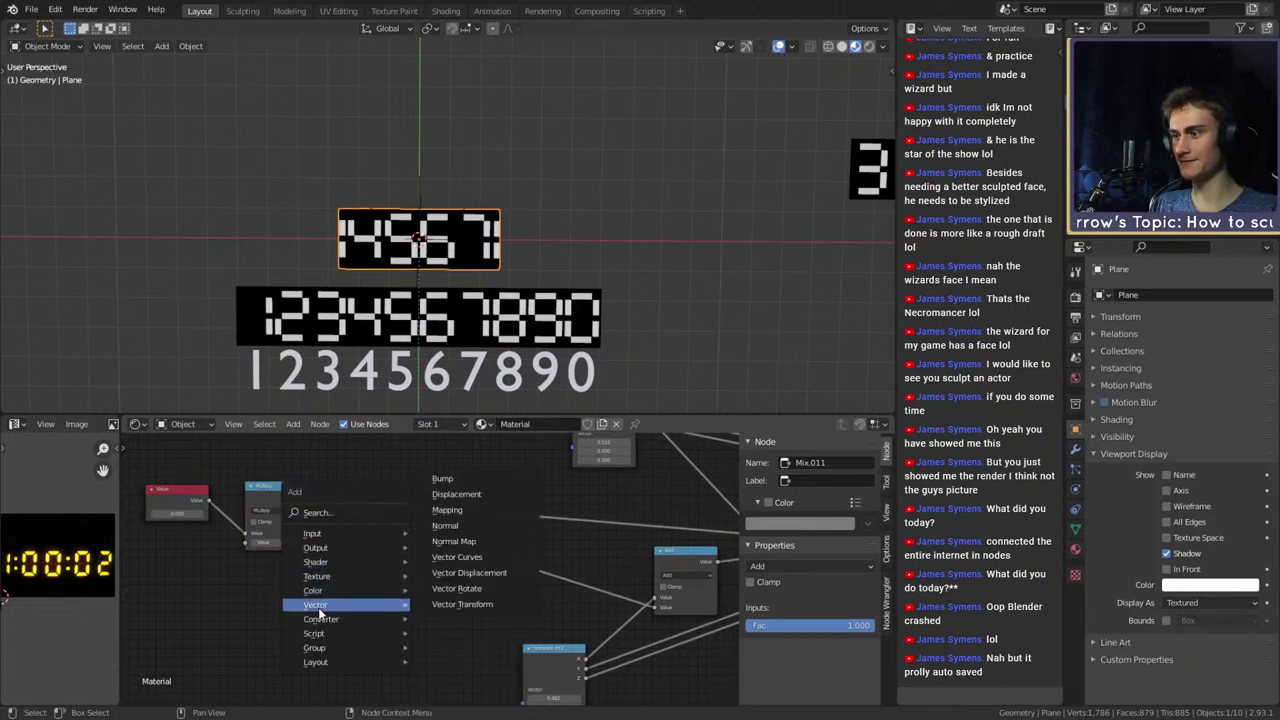
pyautogui.moveTo(320, 619)
pyautogui.click(453, 526)
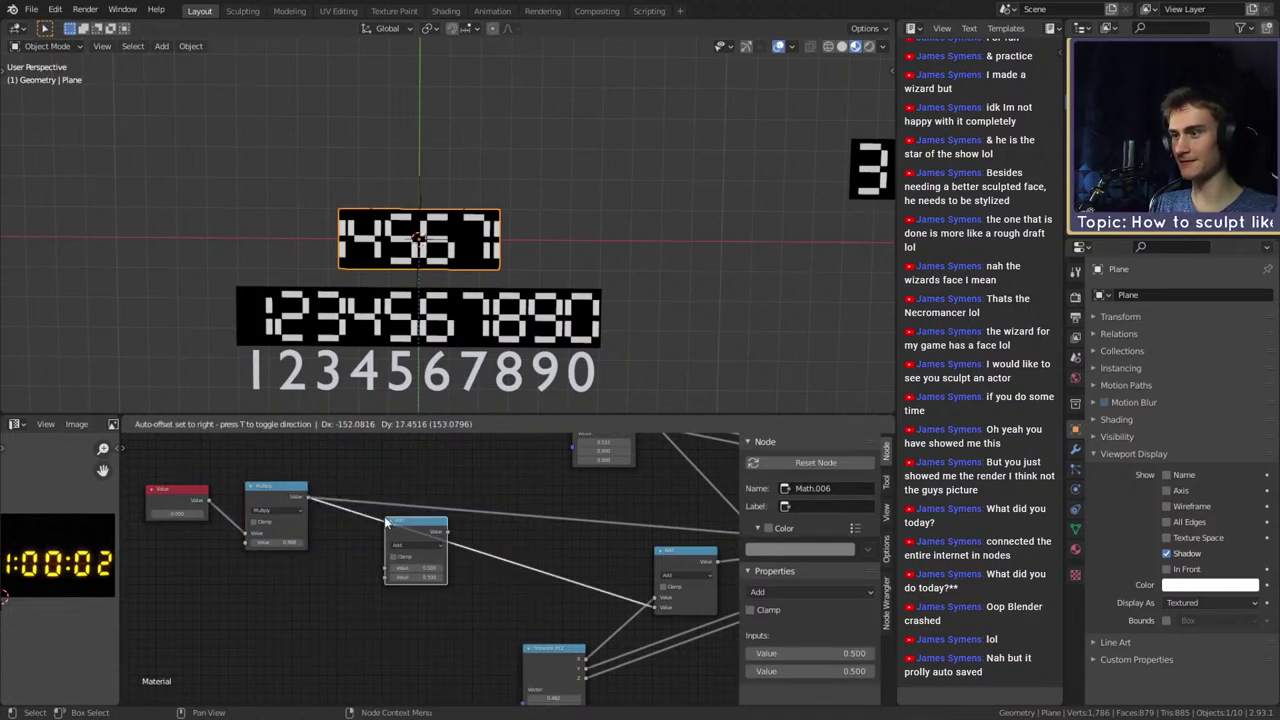
pyautogui.click(406, 524)
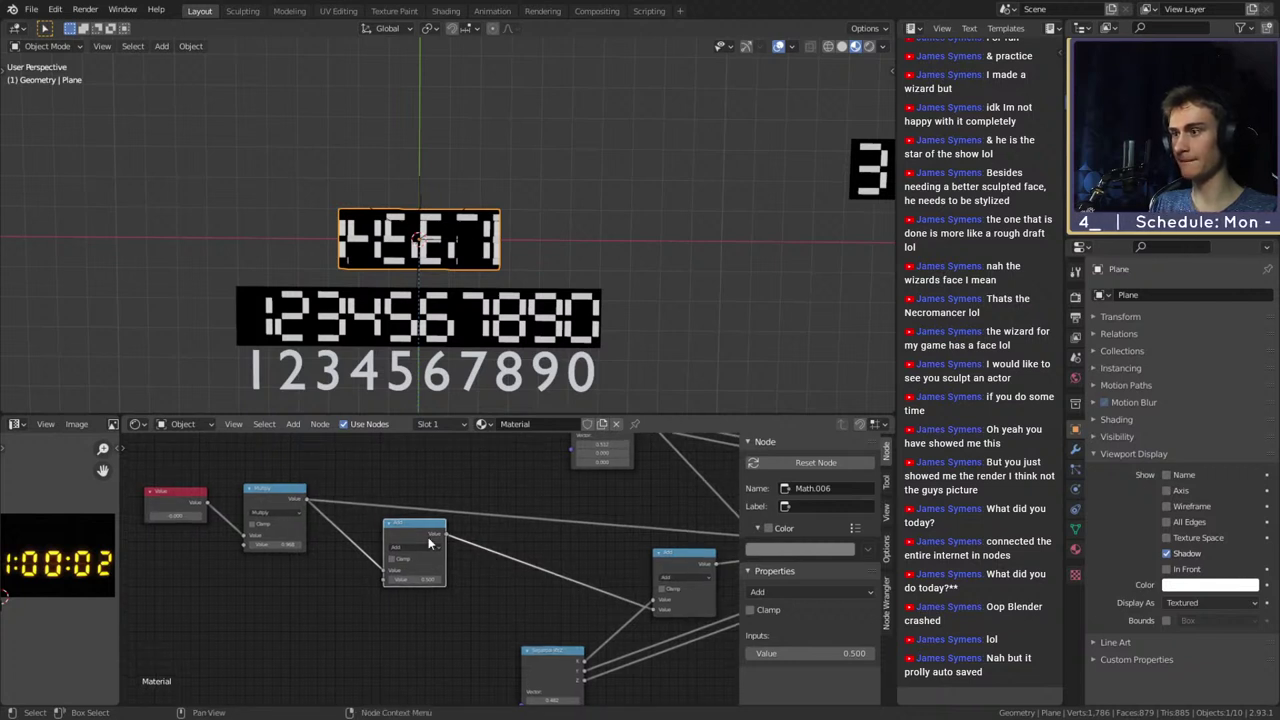
pyautogui.moveTo(428, 537); pyautogui.dragTo(358, 562, button='middle')
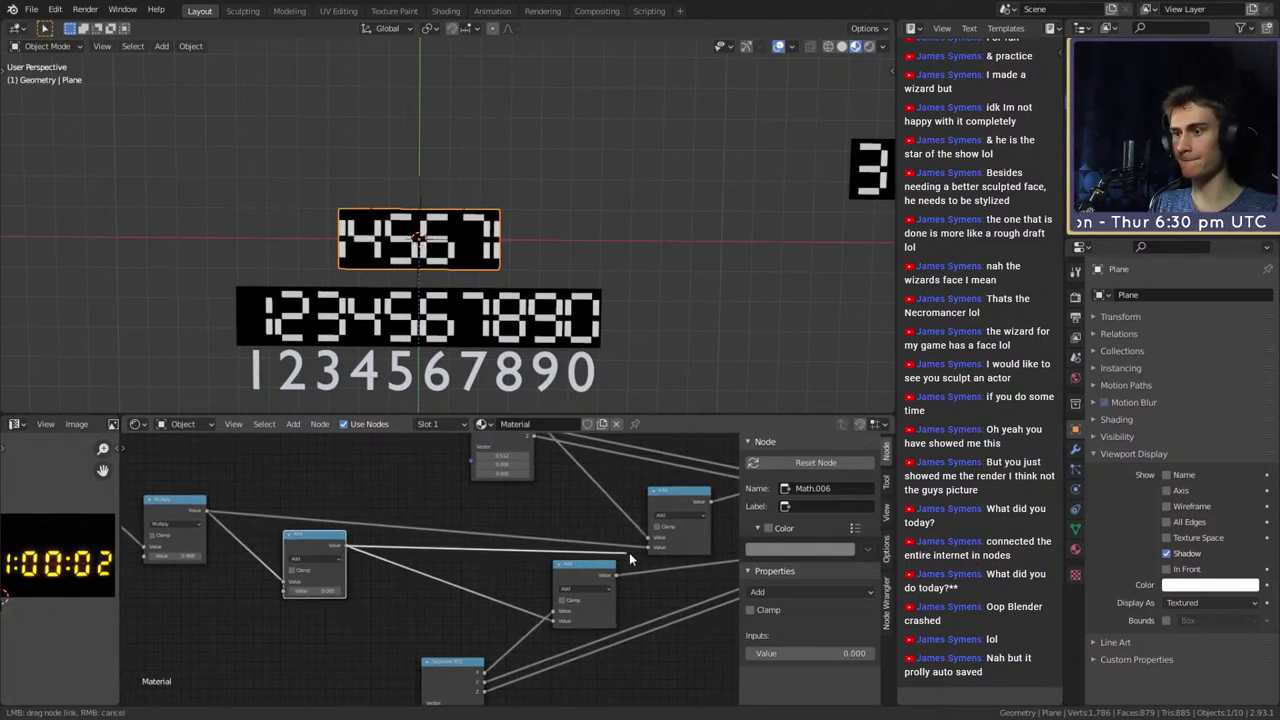
pyautogui.moveTo(629, 557); pyautogui.dragTo(647, 549)
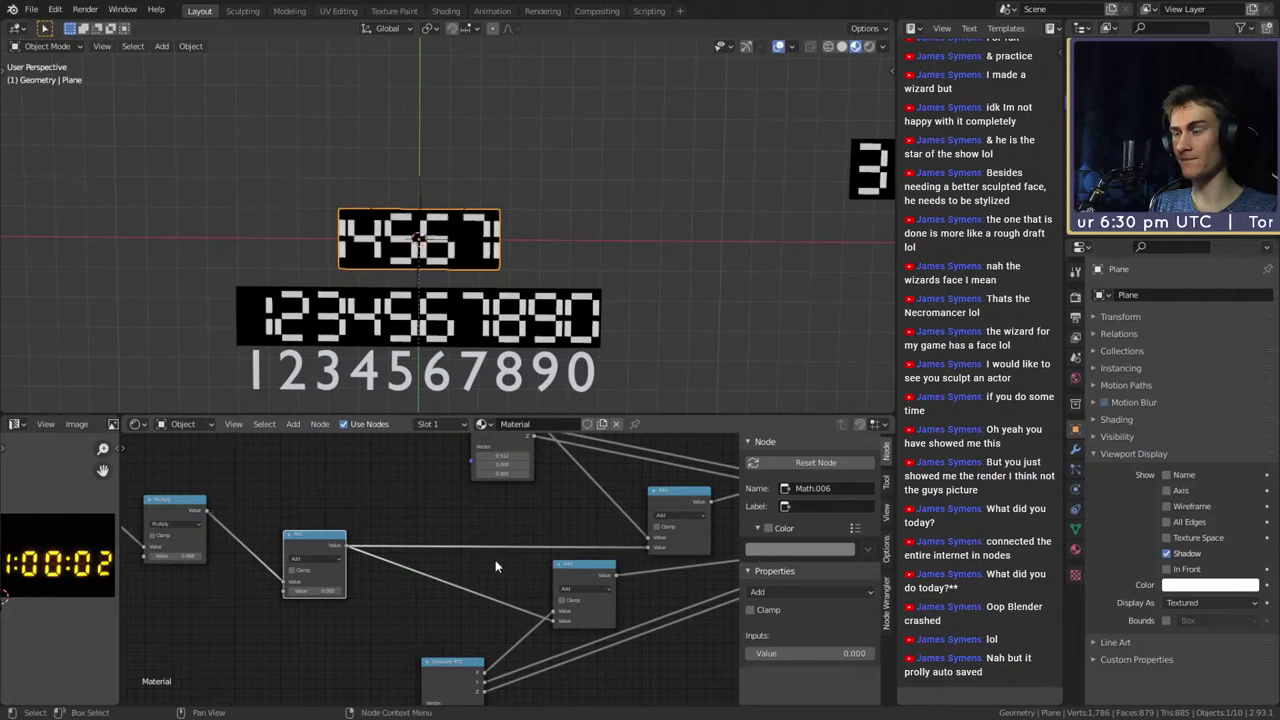
# Set the inserted Add node's second value to -0.020 and check the digits' placement on the plane
pyautogui.moveTo(420, 579); pyautogui.dragTo(603, 526, button='middle')
pyautogui.scroll(3, 467, 600)
pyautogui.scroll(3, 385, 645)
pyautogui.moveTo(467, 600); pyautogui.dragTo(417, 666, button='middle')
pyautogui.scroll(5, 417, 666)
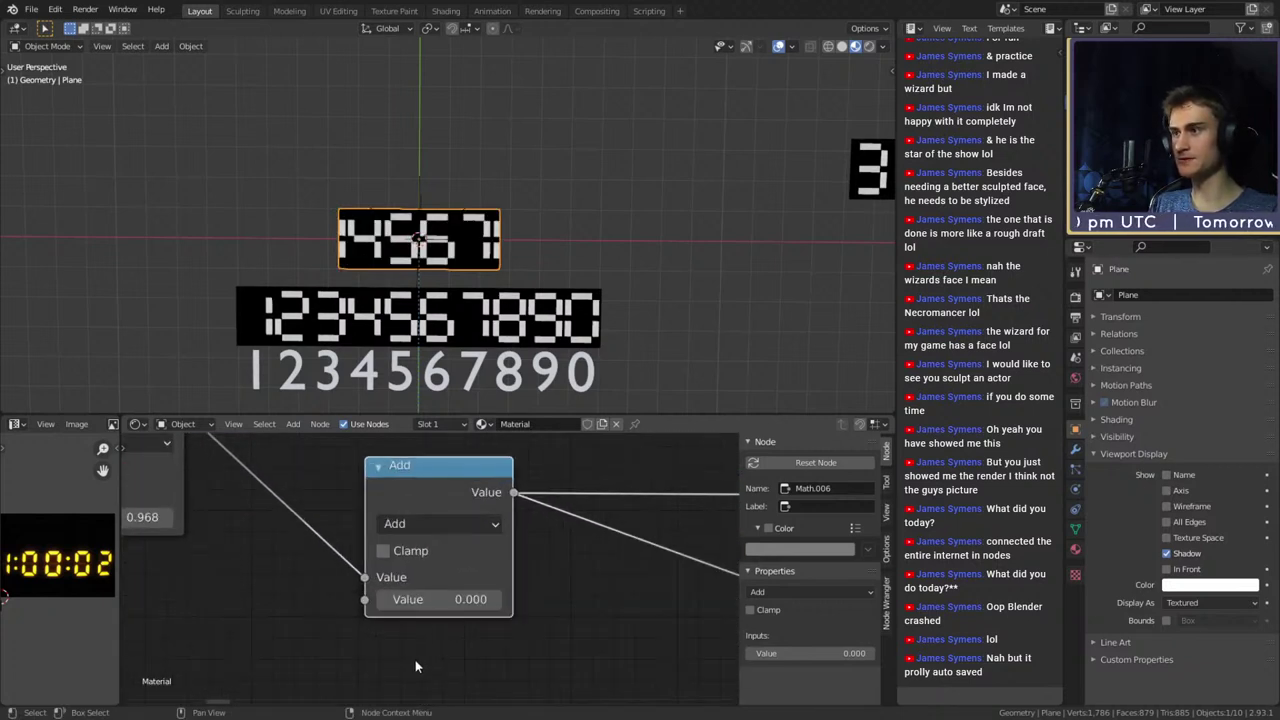
pyautogui.scroll(1, 443, 629)
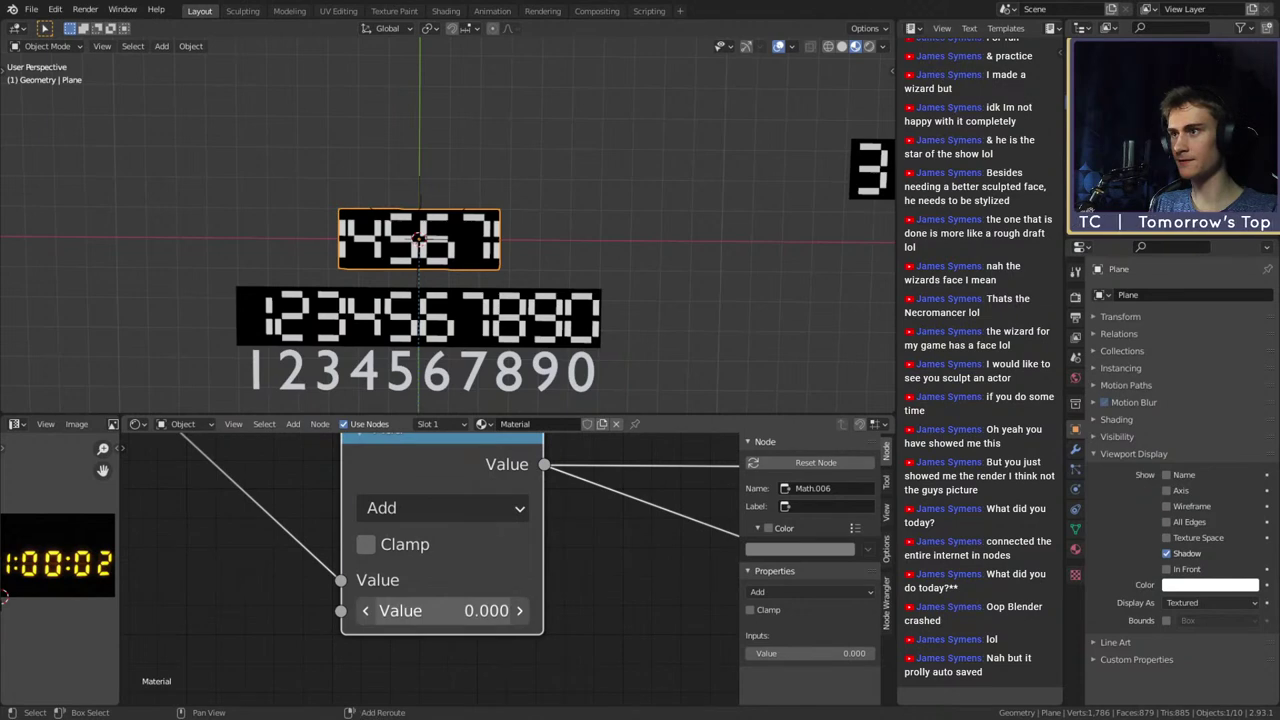
pyautogui.moveTo(443, 610)
pyautogui.mouseDown()
pyautogui.moveTo(455, 610)
pyautogui.moveTo(439, 610)
pyautogui.mouseUp()
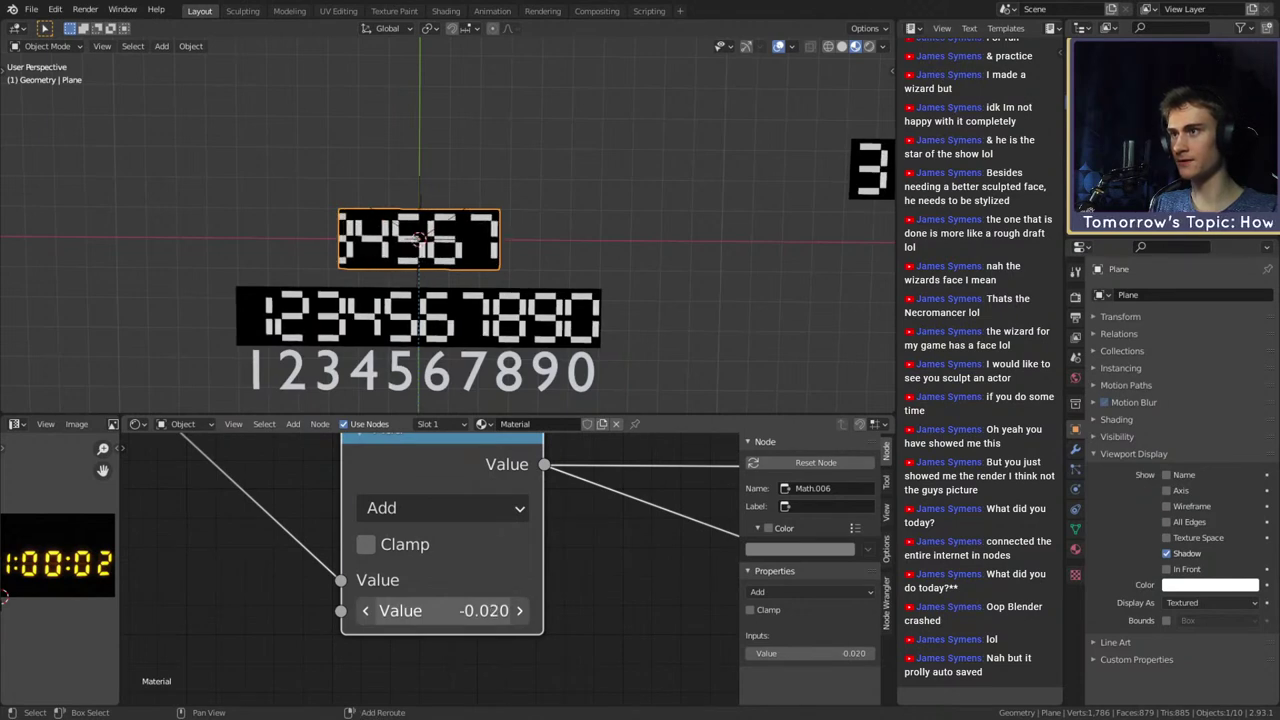
pyautogui.scroll(8, 529, 312)
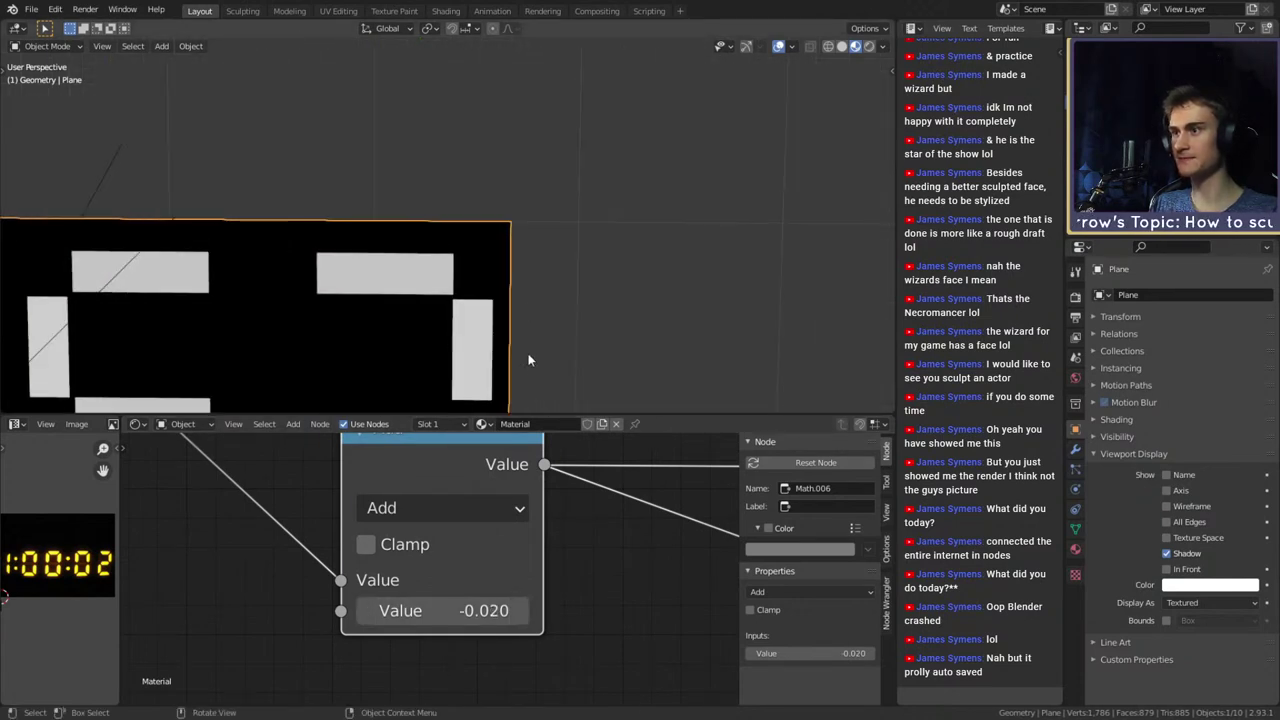
pyautogui.scroll(-8, 575, 270)
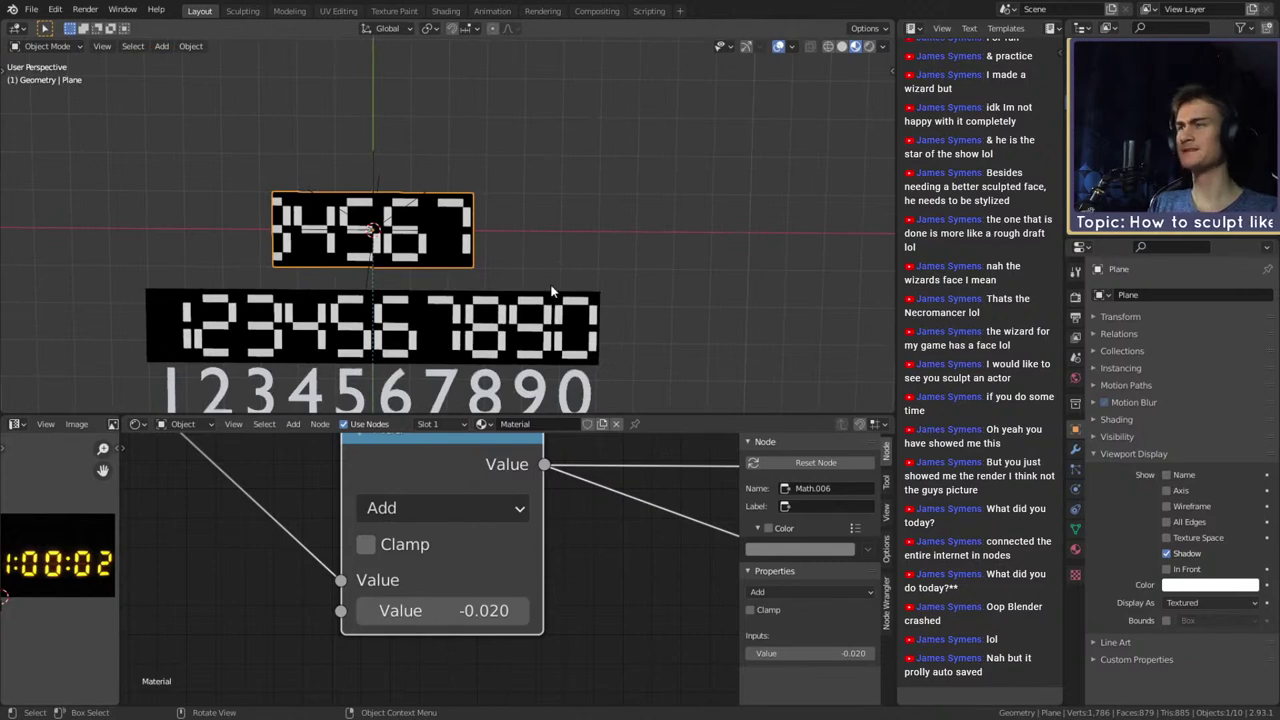
pyautogui.scroll(3, 551, 291)
pyautogui.scroll(-3, 558, 267)
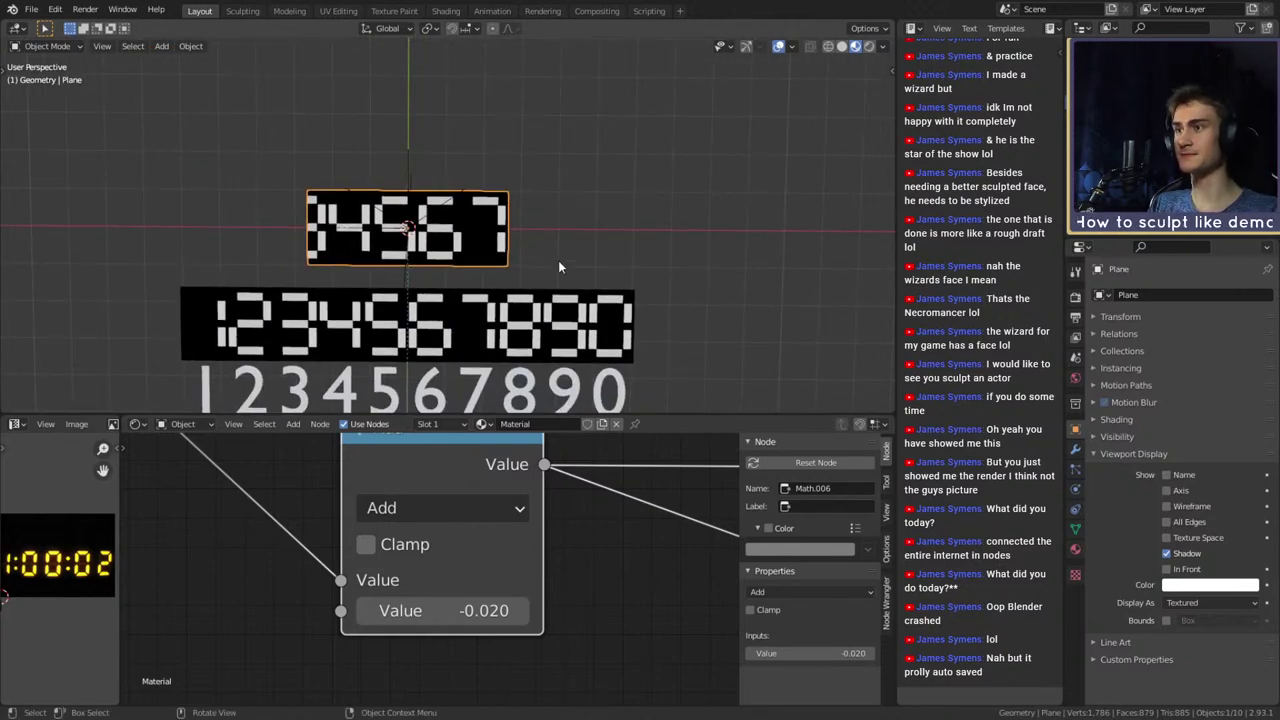
pyautogui.scroll(2, 566, 290)
# Duplicate the final Mix node, place the copy above and to its right, and set its blending mode to Multiply
pyautogui.scroll(-6, 562, 588)
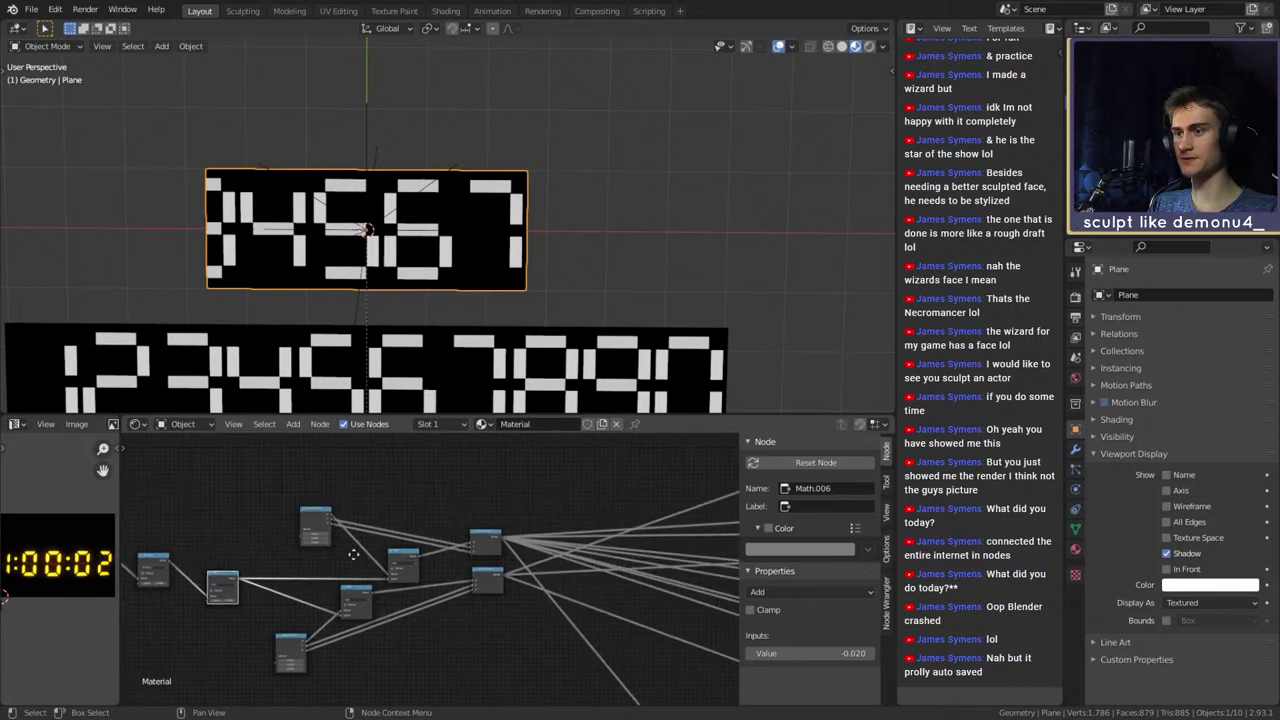
pyautogui.scroll(8, 353, 555)
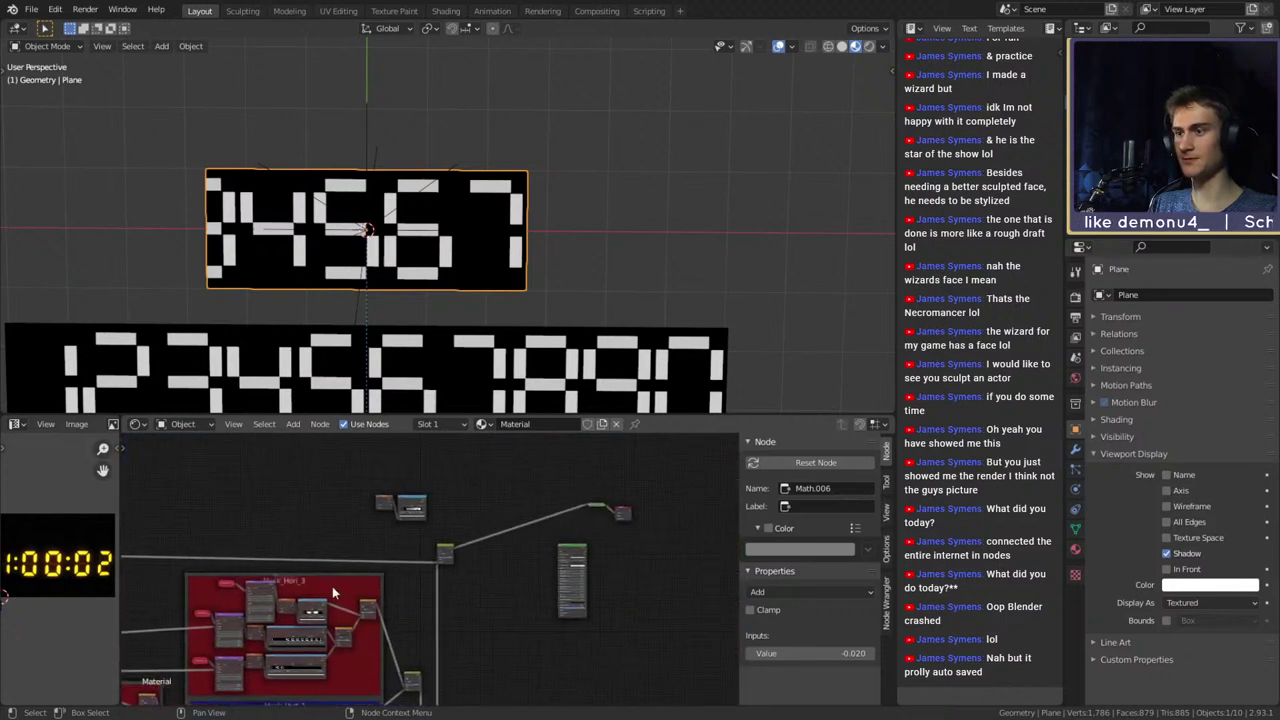
pyautogui.scroll(4, 489, 547)
pyautogui.moveTo(572, 549); pyautogui.dragTo(486, 571, button='middle')
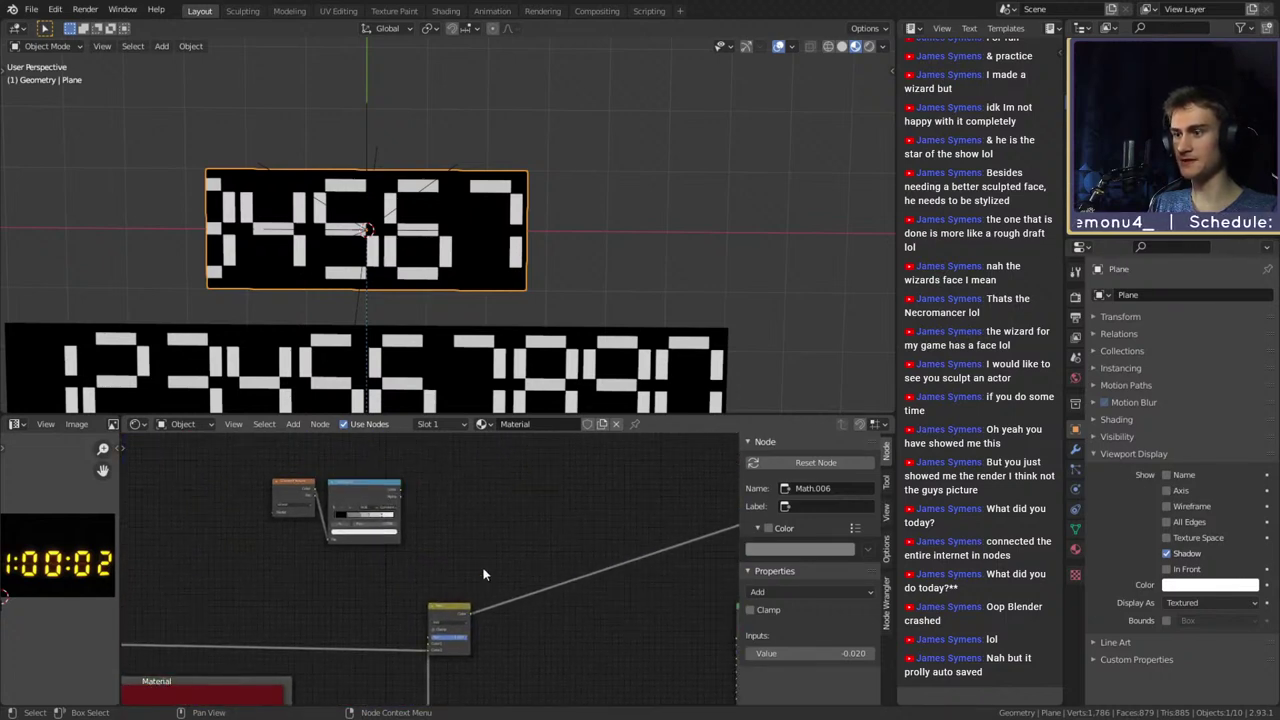
pyautogui.click(455, 612)
pyautogui.hotkey('shift', 'd')
pyautogui.click(611, 511)
pyautogui.scroll(2, 585, 513)
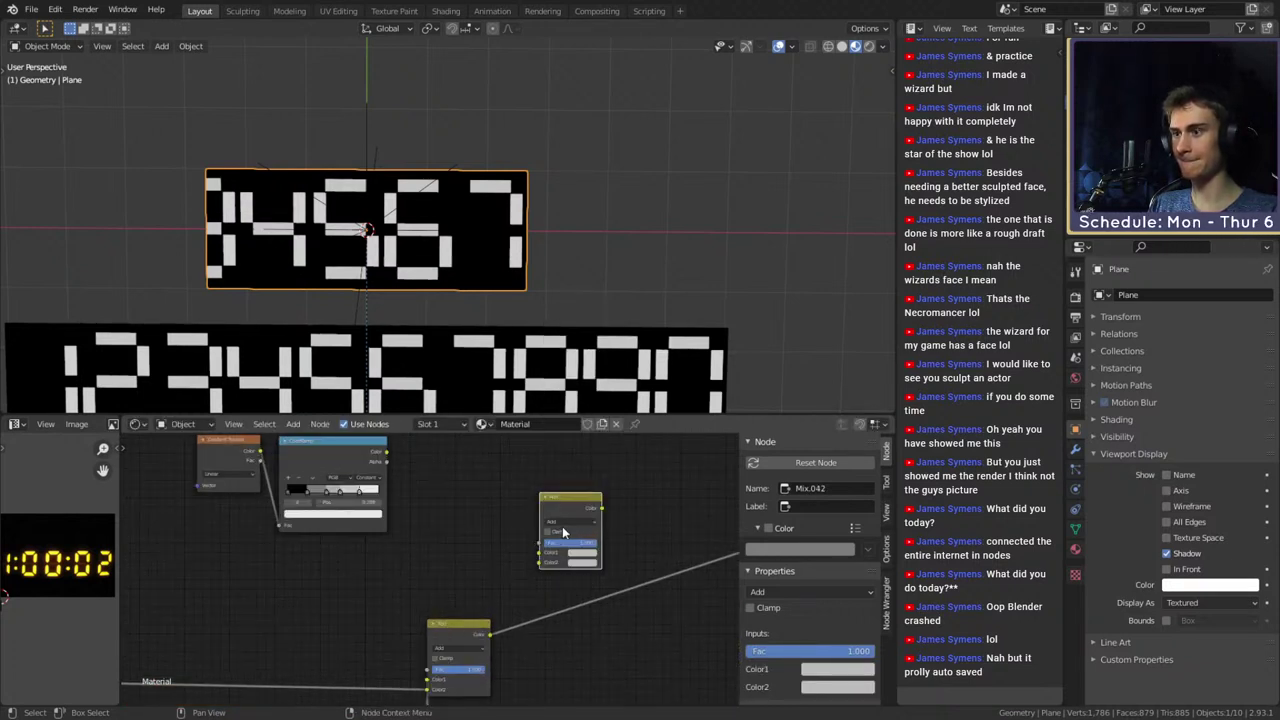
pyautogui.click(562, 521)
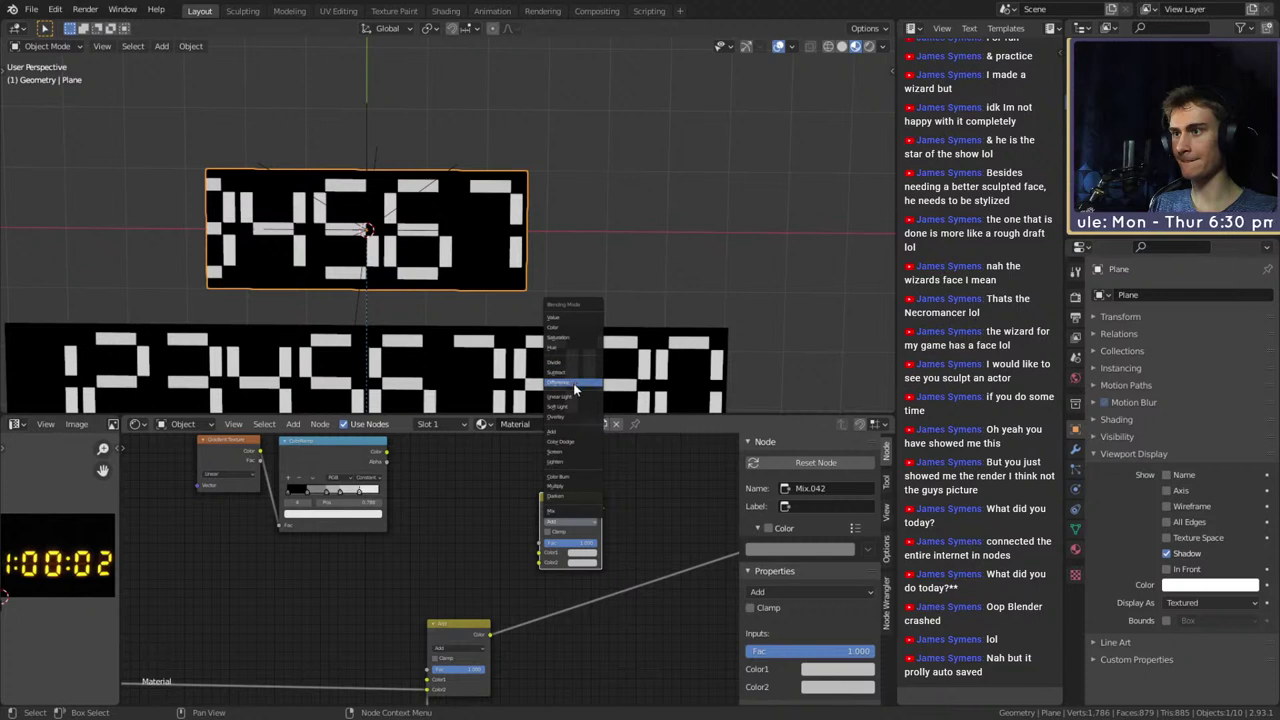
pyautogui.click(565, 488)
# Insert the Multiply node on the final Mix node's output link, feeding Color2, and connect the ColorRamp's Color to Color1
pyautogui.moveTo(643, 553); pyautogui.dragTo(510, 545, button='middle')
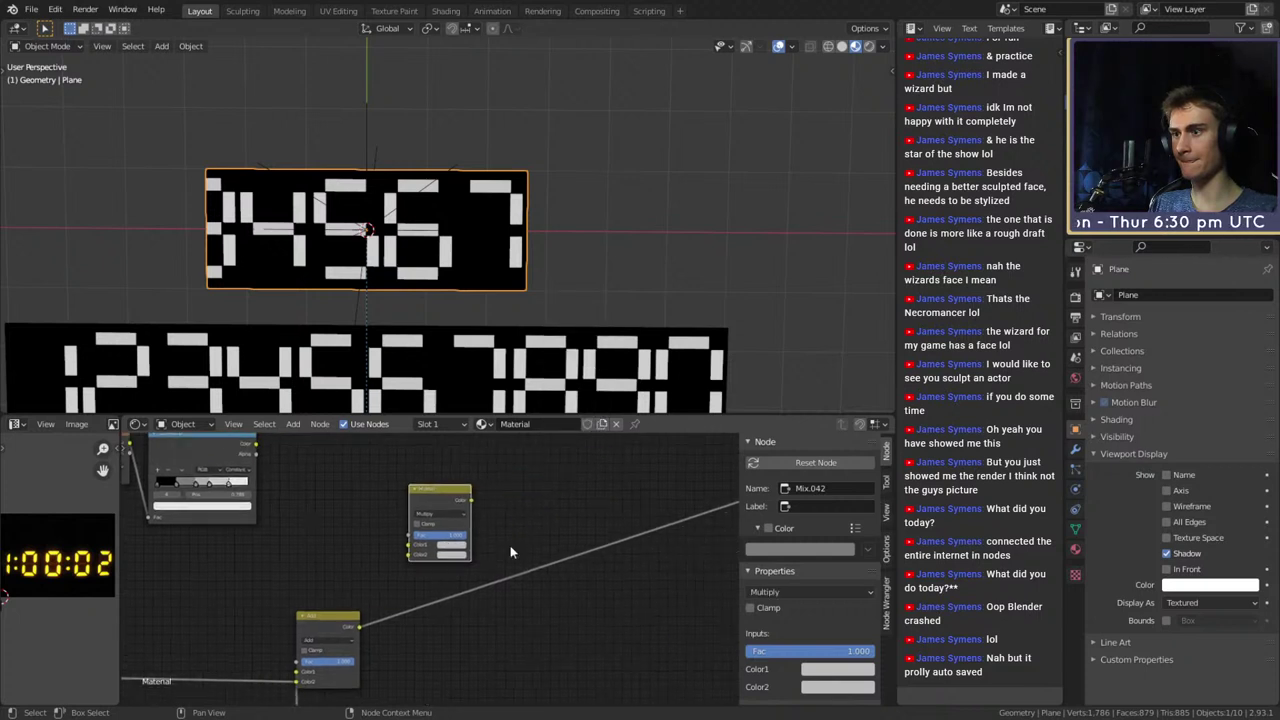
pyautogui.moveTo(440, 490); pyautogui.dragTo(512, 511)
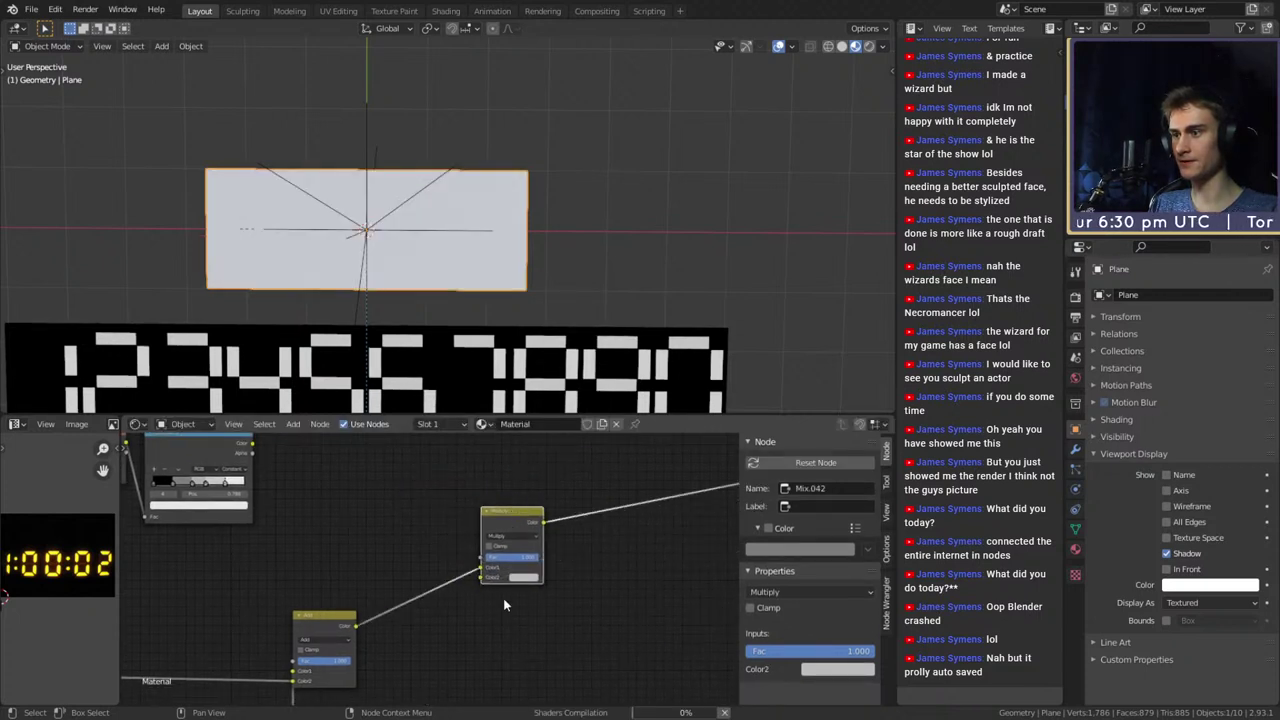
pyautogui.moveTo(415, 558); pyautogui.dragTo(462, 615, button='middle')
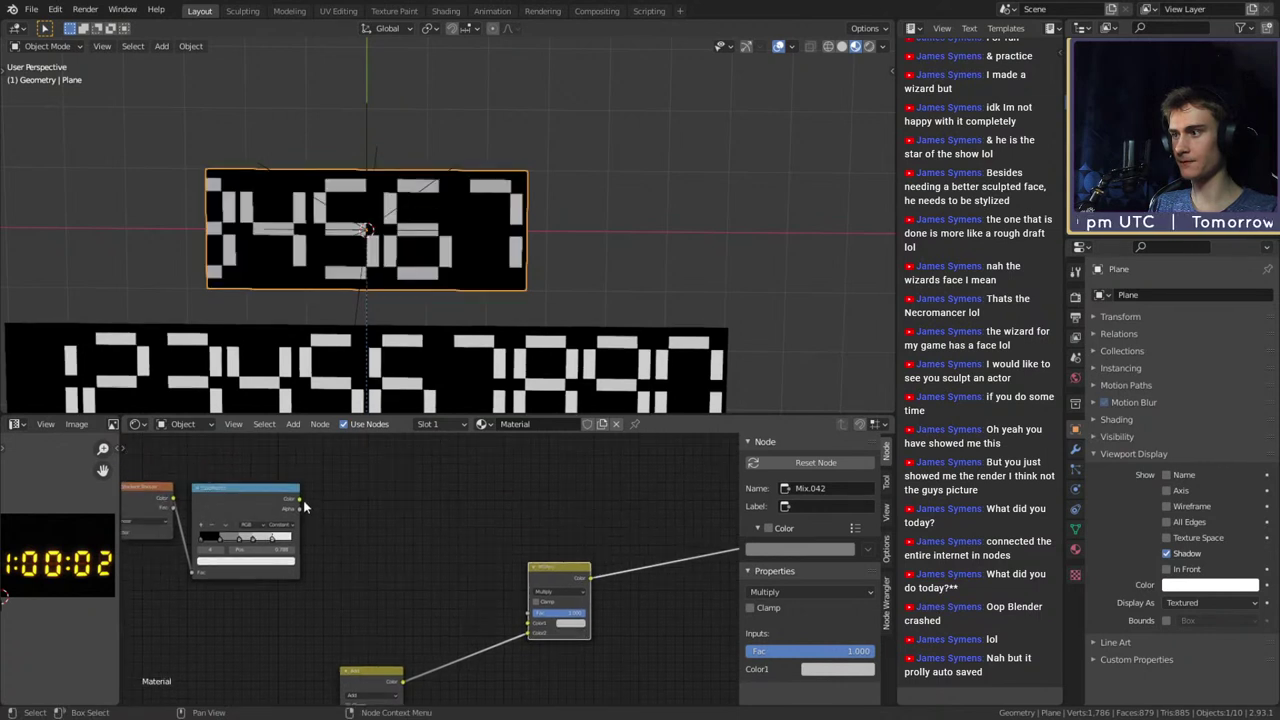
pyautogui.moveTo(300, 498); pyautogui.dragTo(522, 624)
# Move the Gradient Texture and ColorRamp nodes right and down, closer to the Multiply node
pyautogui.moveTo(345, 494); pyautogui.dragTo(379, 495, button='middle')
pyautogui.moveTo(385, 465); pyautogui.dragTo(160, 600)
pyautogui.press('g')
pyautogui.click(457, 576)
# Delete the ColorRamp's three middle stops, keeping only the black stop at 0.000 and the white stop at 0.788
pyautogui.scroll(6, 457, 576)
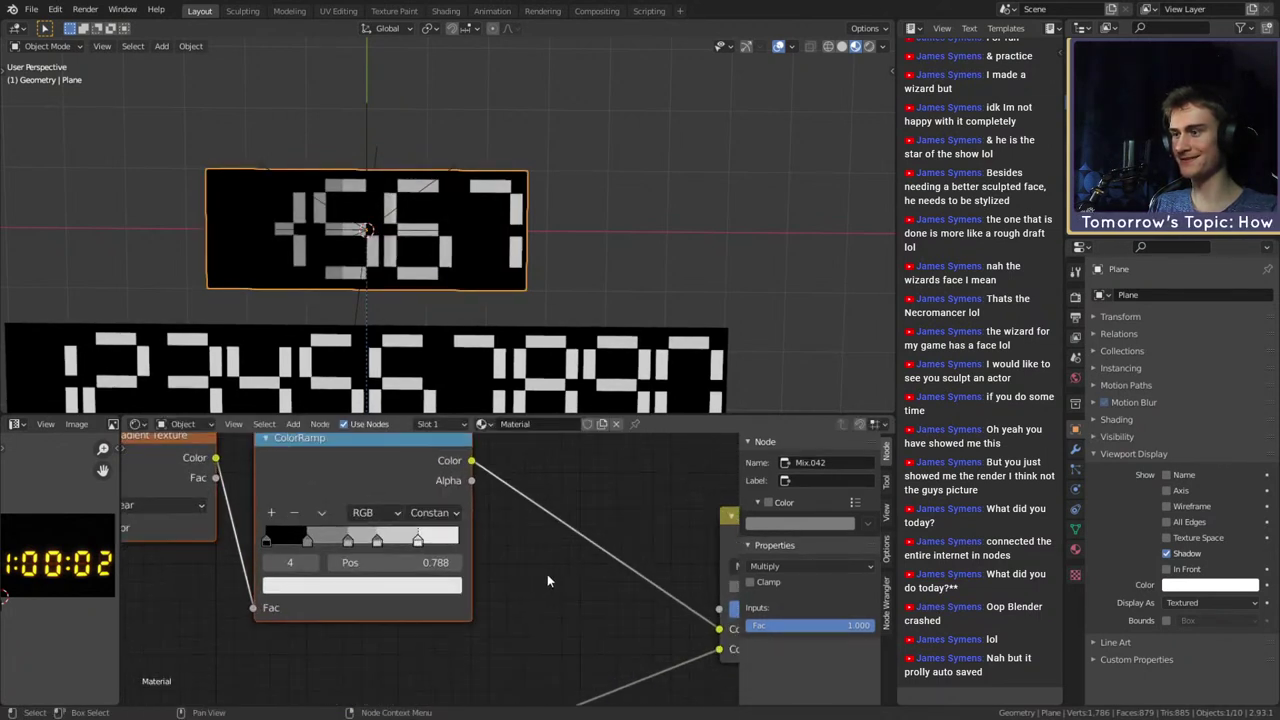
pyautogui.click(333, 560)
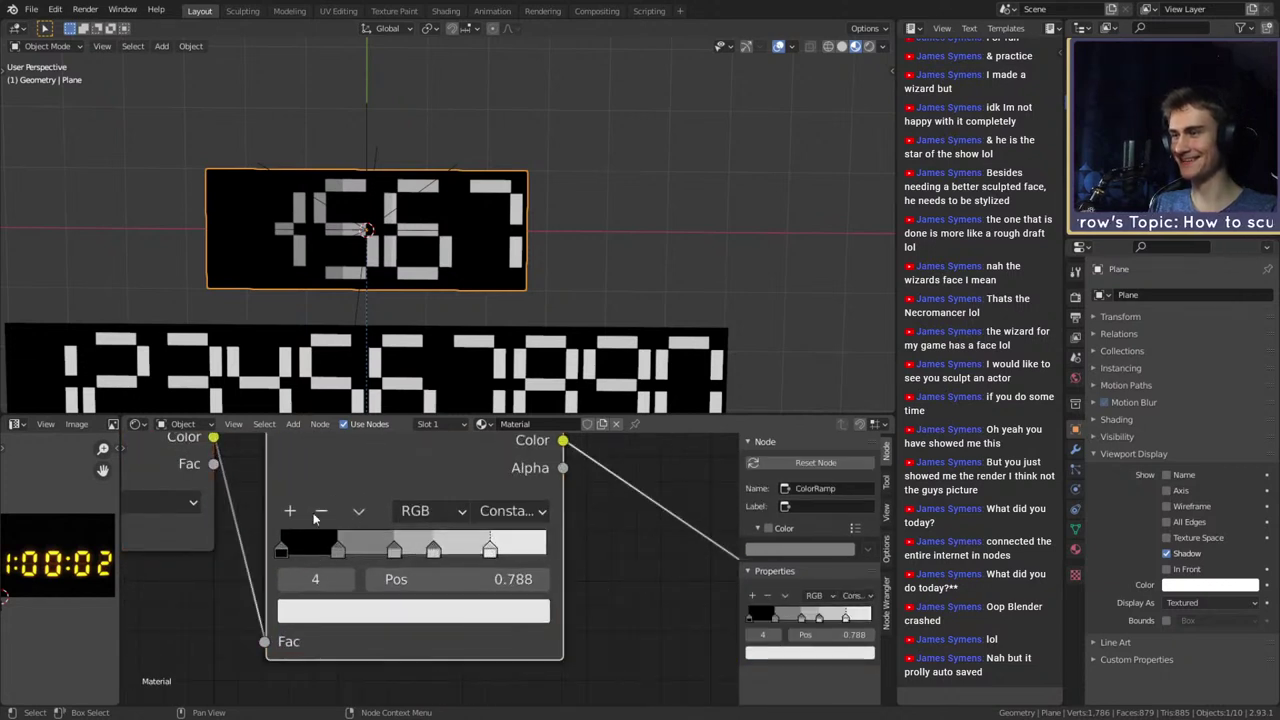
pyautogui.click(338, 550)
pyautogui.click(321, 510)
pyautogui.click(394, 550)
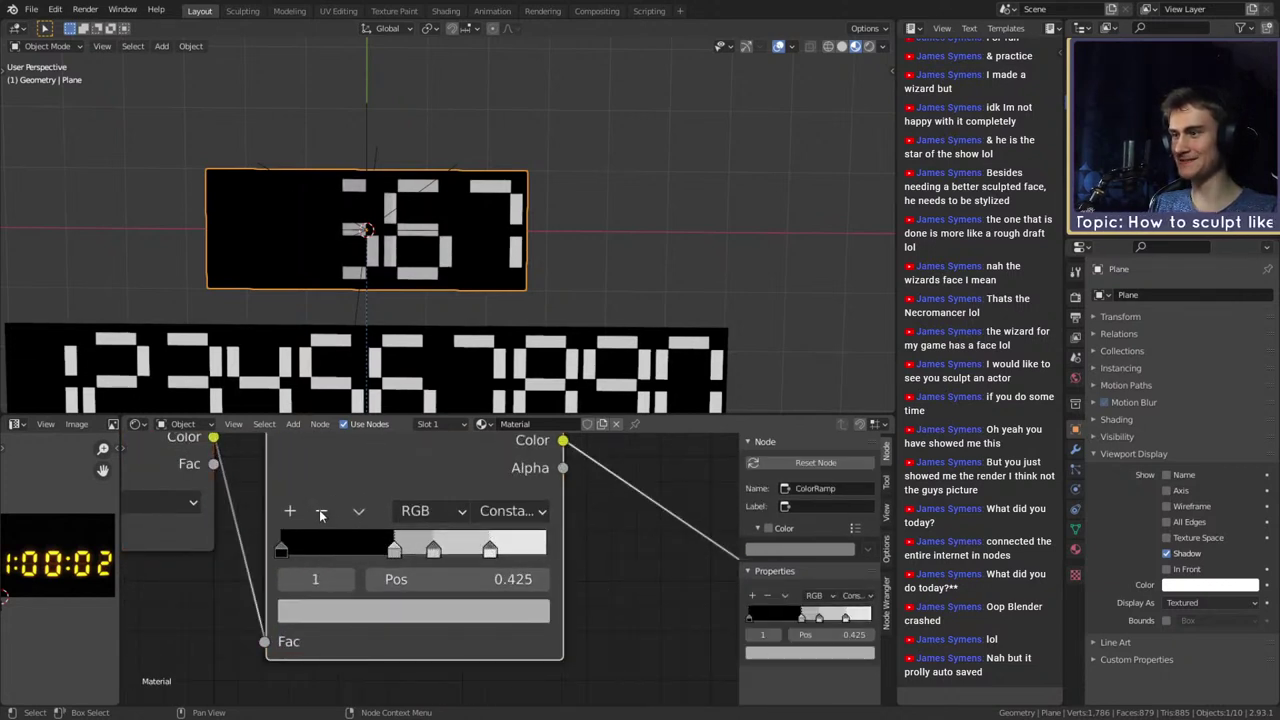
pyautogui.click(321, 510)
pyautogui.click(433, 550)
pyautogui.click(321, 510)
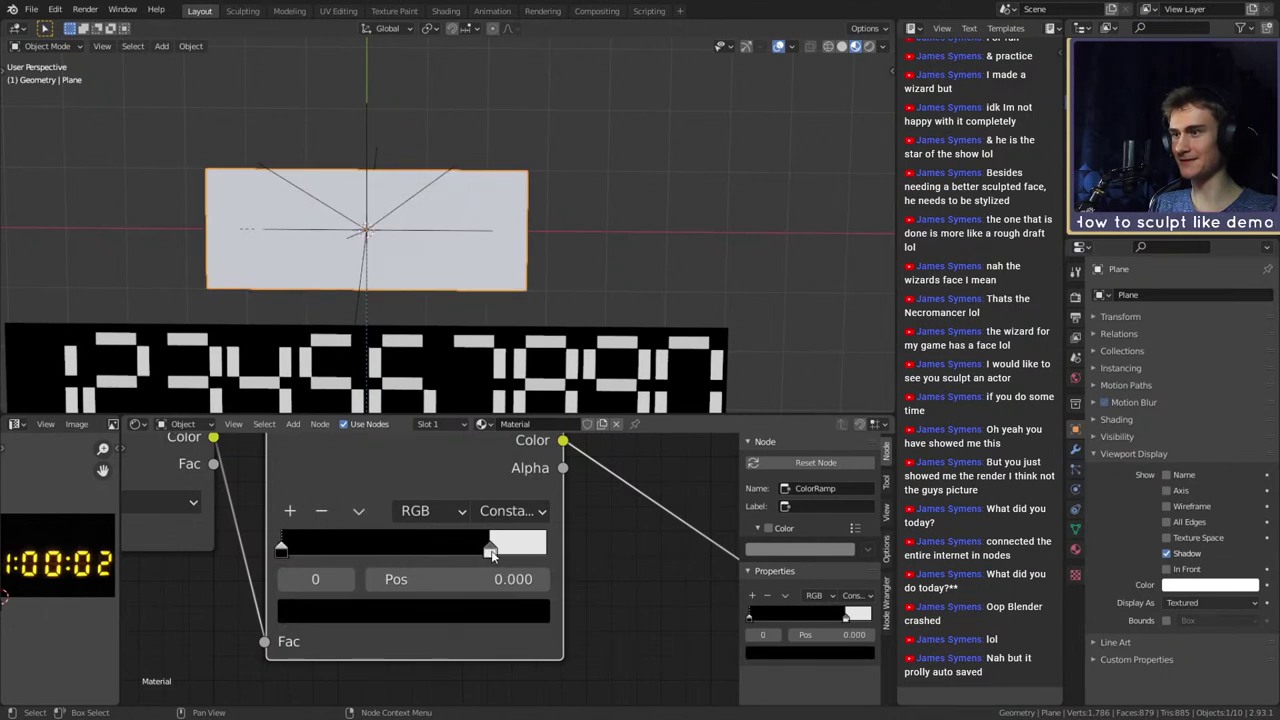
pyautogui.moveTo(491, 553); pyautogui.dragTo(478, 557)
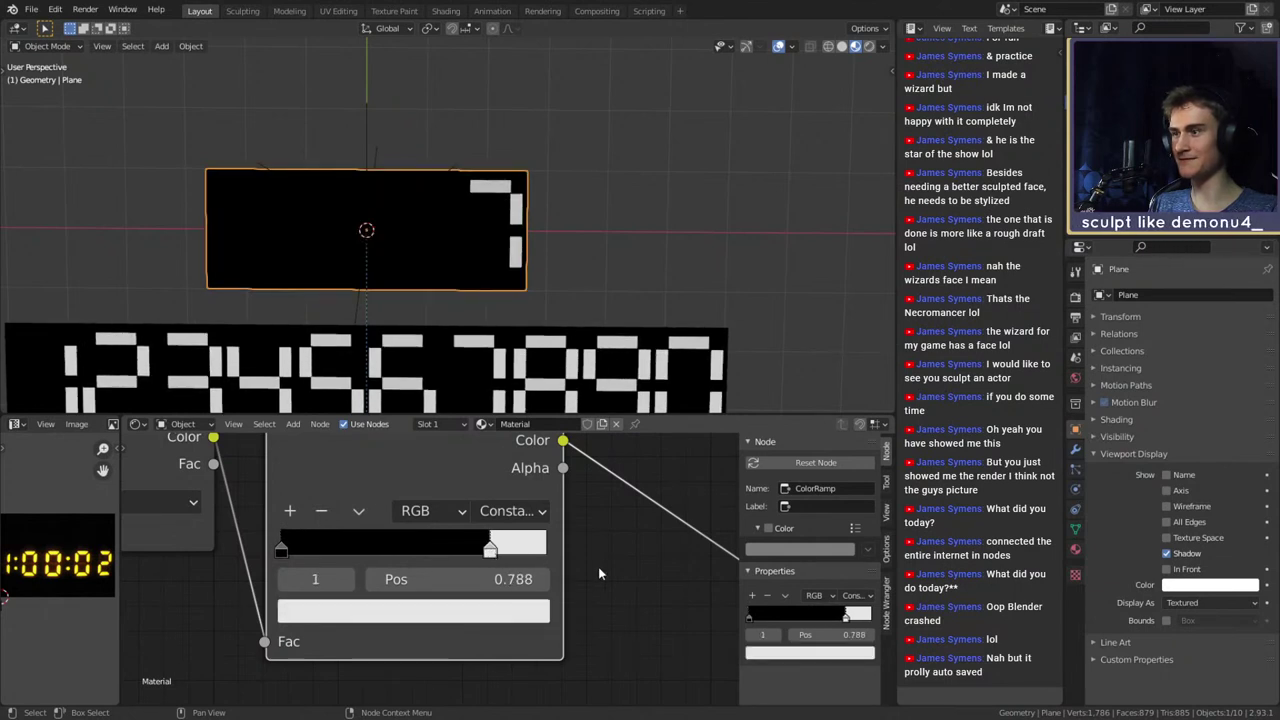
# Save the blend file
pyautogui.scroll(-3, 600, 573)
pyautogui.scroll(-3, 518, 590)
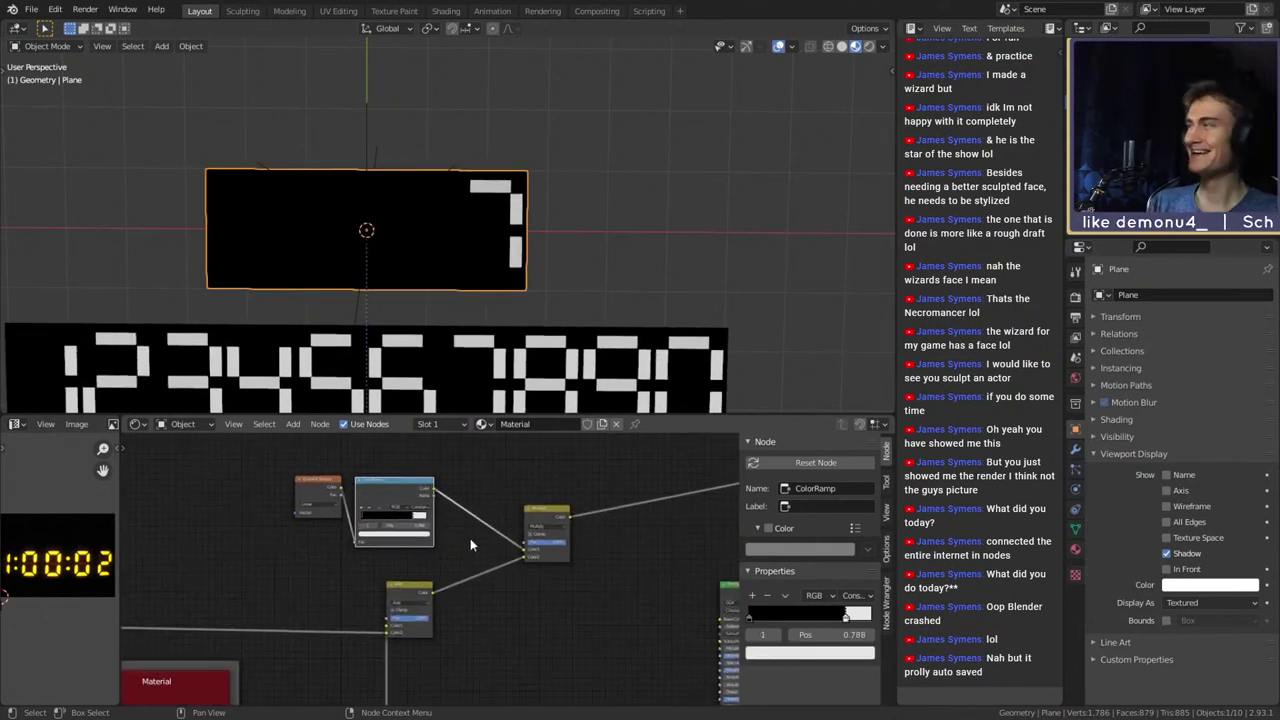
pyautogui.click(31, 9)
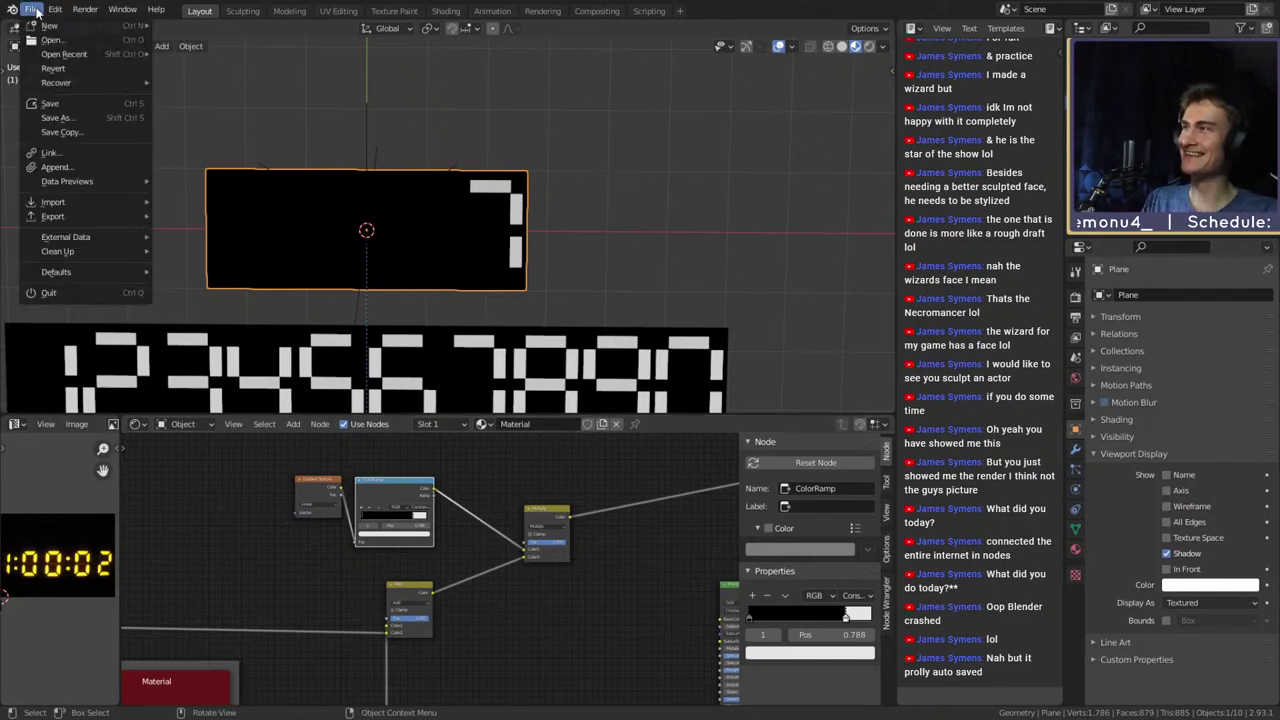
pyautogui.click(58, 103)
pyautogui.scroll(-2, 472, 604)
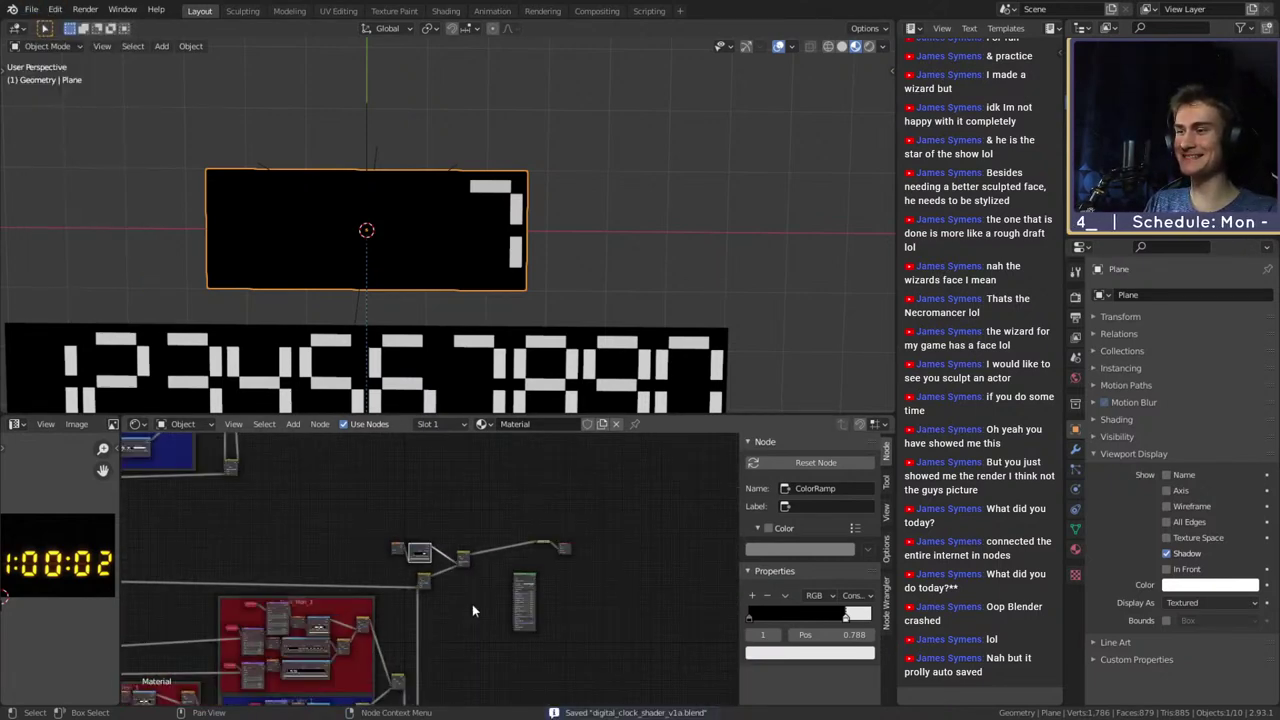
pyautogui.scroll(-6, 480, 605)
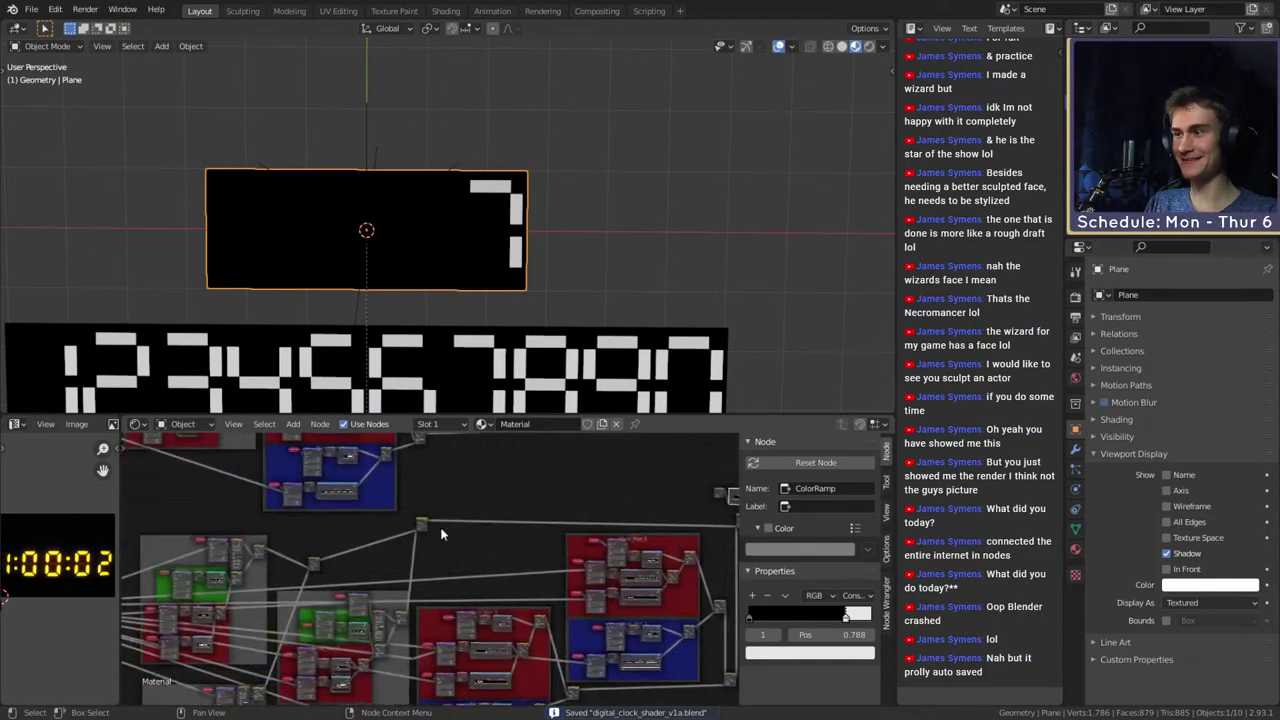
pyautogui.moveTo(345, 556); pyautogui.dragTo(268, 623, button='middle')
pyautogui.moveTo(600, 518); pyautogui.dragTo(211, 599, button='middle')
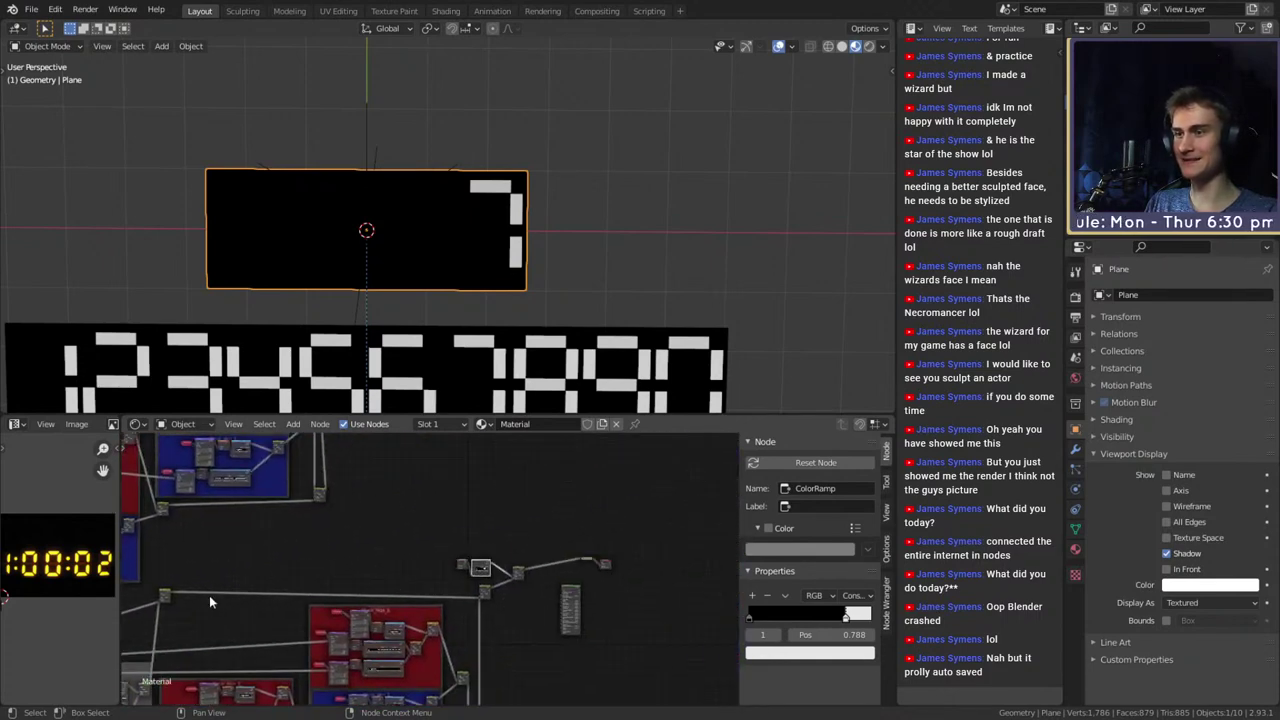
pyautogui.scroll(6, 479, 588)
pyautogui.scroll(6, 479, 593)
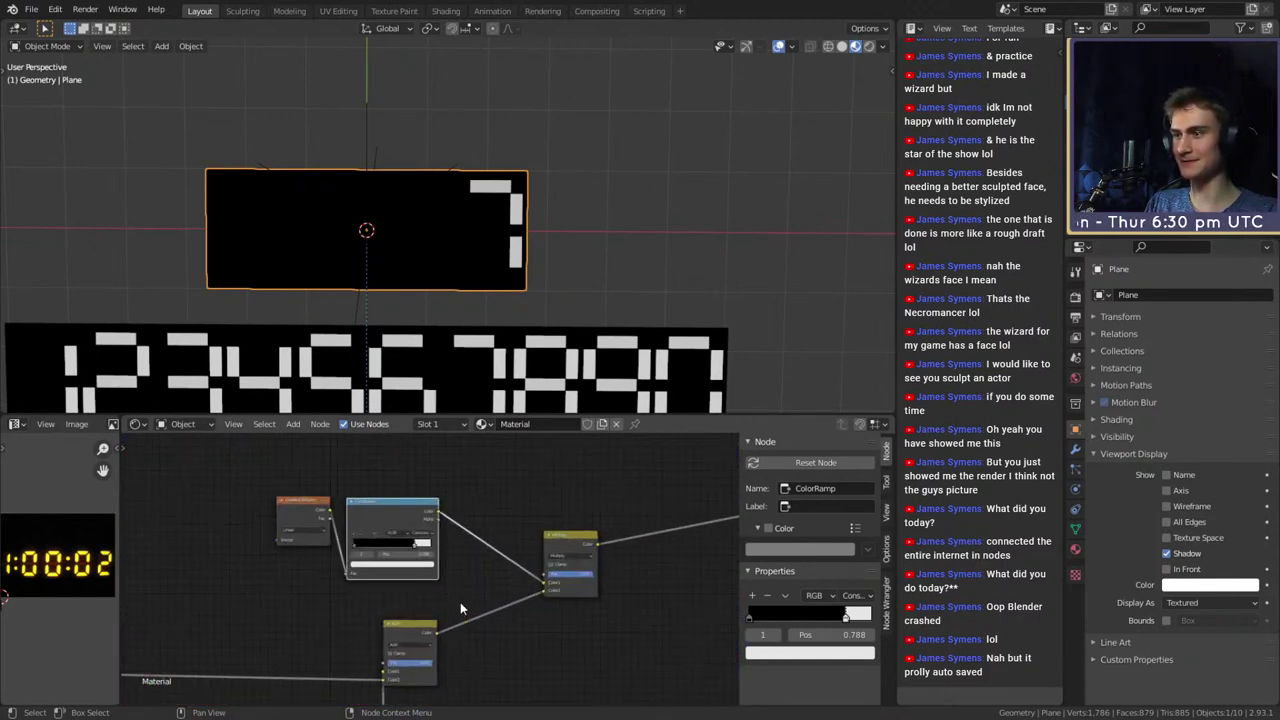
# Brighten the color of the ColorRamp's stop at 0.788 to pure white
pyautogui.click(405, 562)
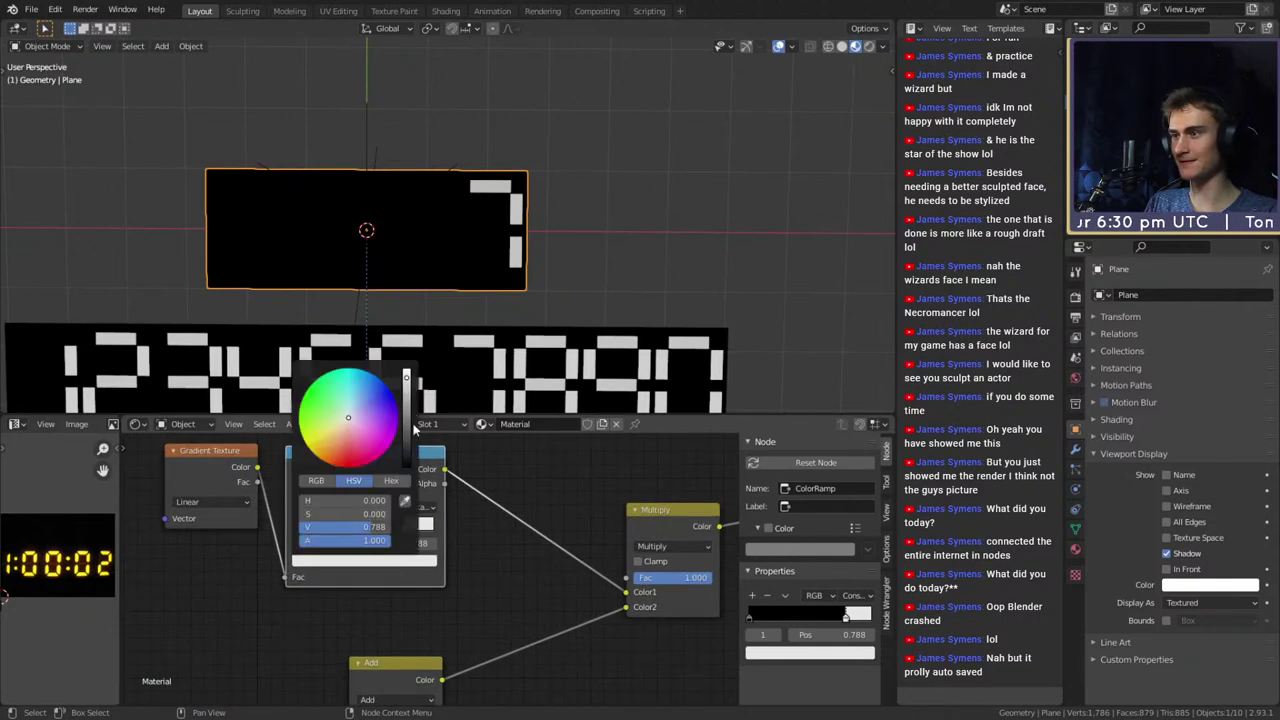
pyautogui.scroll(-8, 476, 619)
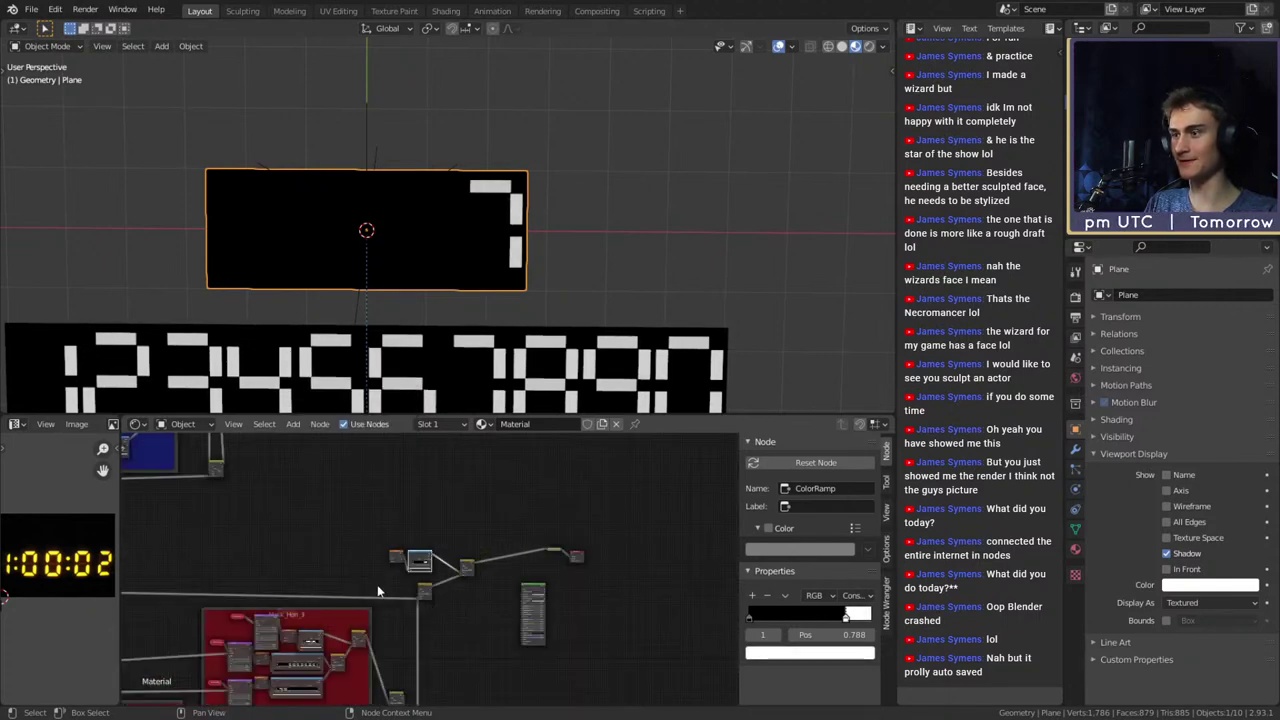
# Test the math Multiply node's factor in 0.1 steps around 0.968 and restore it to 0.968
pyautogui.moveTo(365, 529); pyautogui.dragTo(638, 511, button='middle')
pyautogui.moveTo(274, 594); pyautogui.dragTo(584, 598, button='middle')
pyautogui.moveTo(313, 637); pyautogui.dragTo(505, 613, button='middle')
pyautogui.scroll(3, 505, 613)
pyautogui.scroll(6, 520, 615)
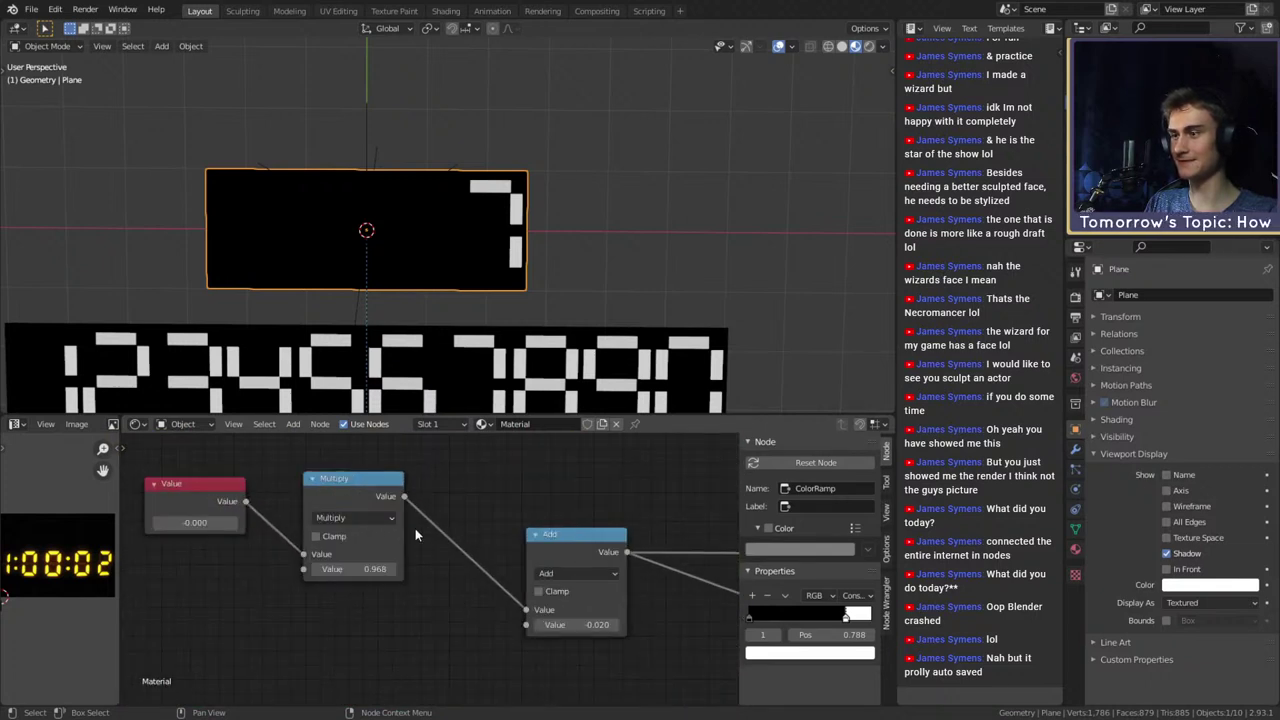
pyautogui.click(391, 569)
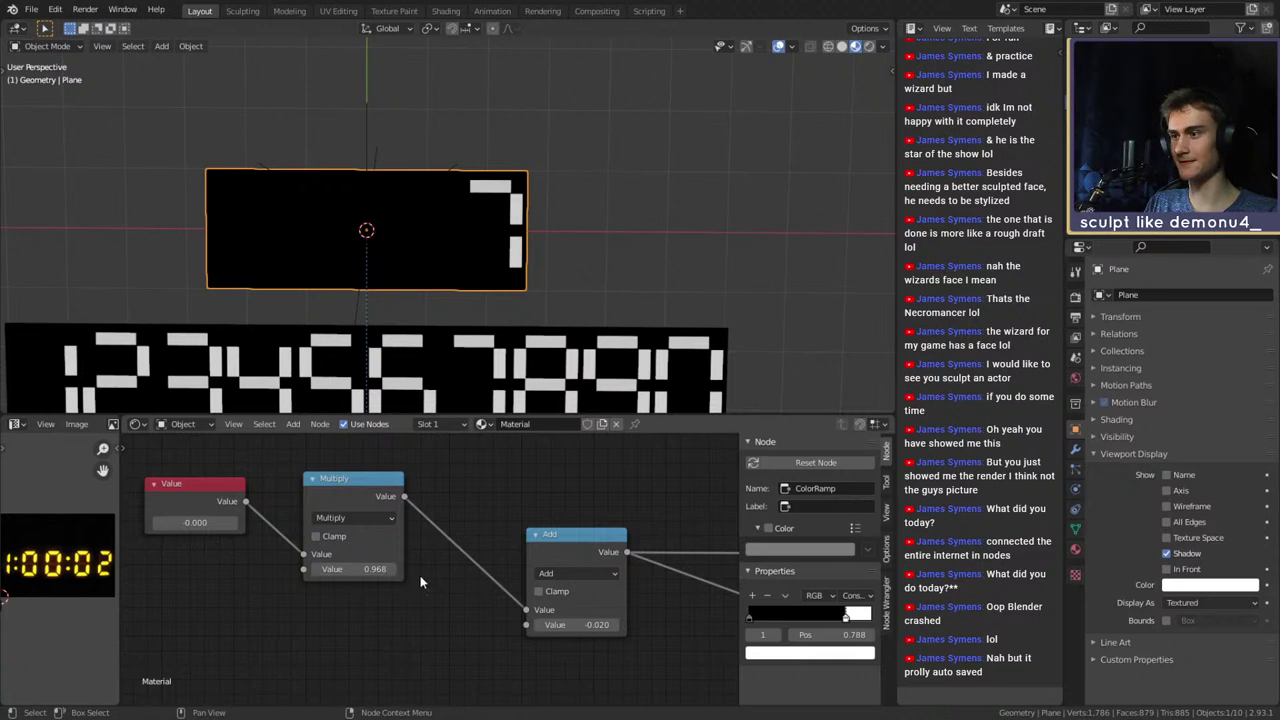
pyautogui.scroll(-3, 428, 573)
pyautogui.scroll(-4, 437, 577)
pyautogui.moveTo(612, 546); pyautogui.dragTo(330, 553, button='middle')
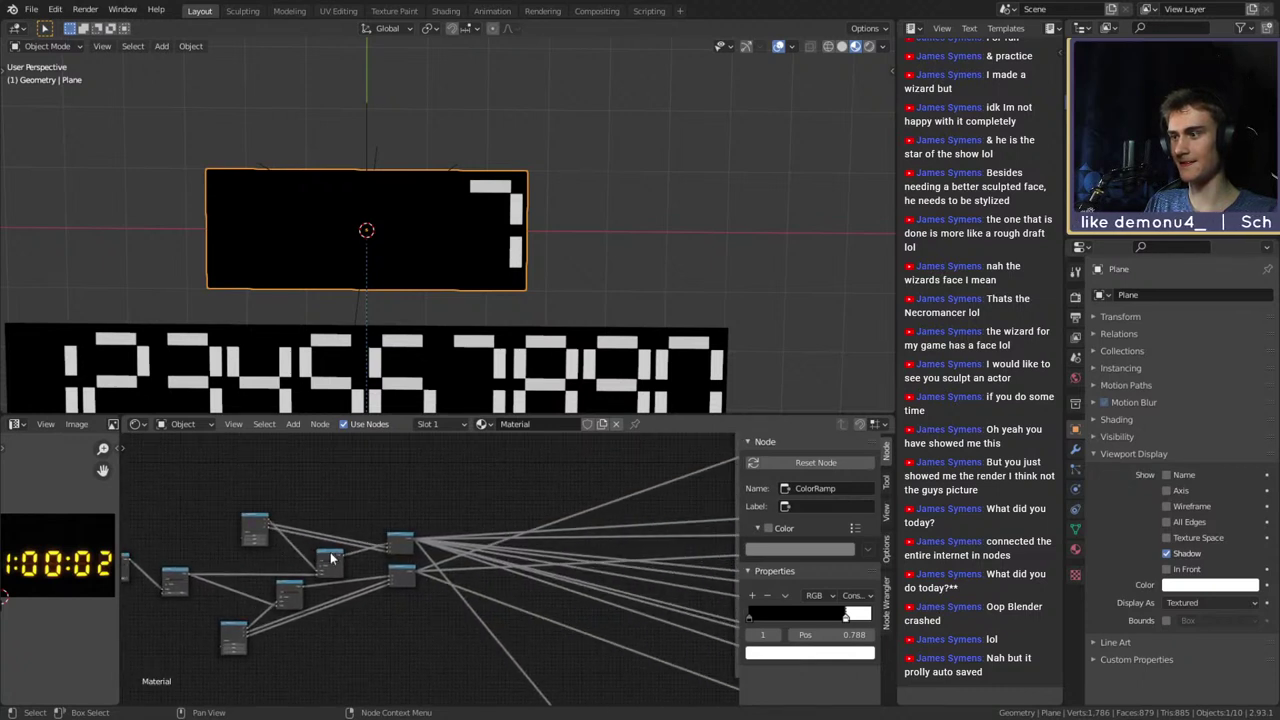
pyautogui.scroll(5, 331, 558)
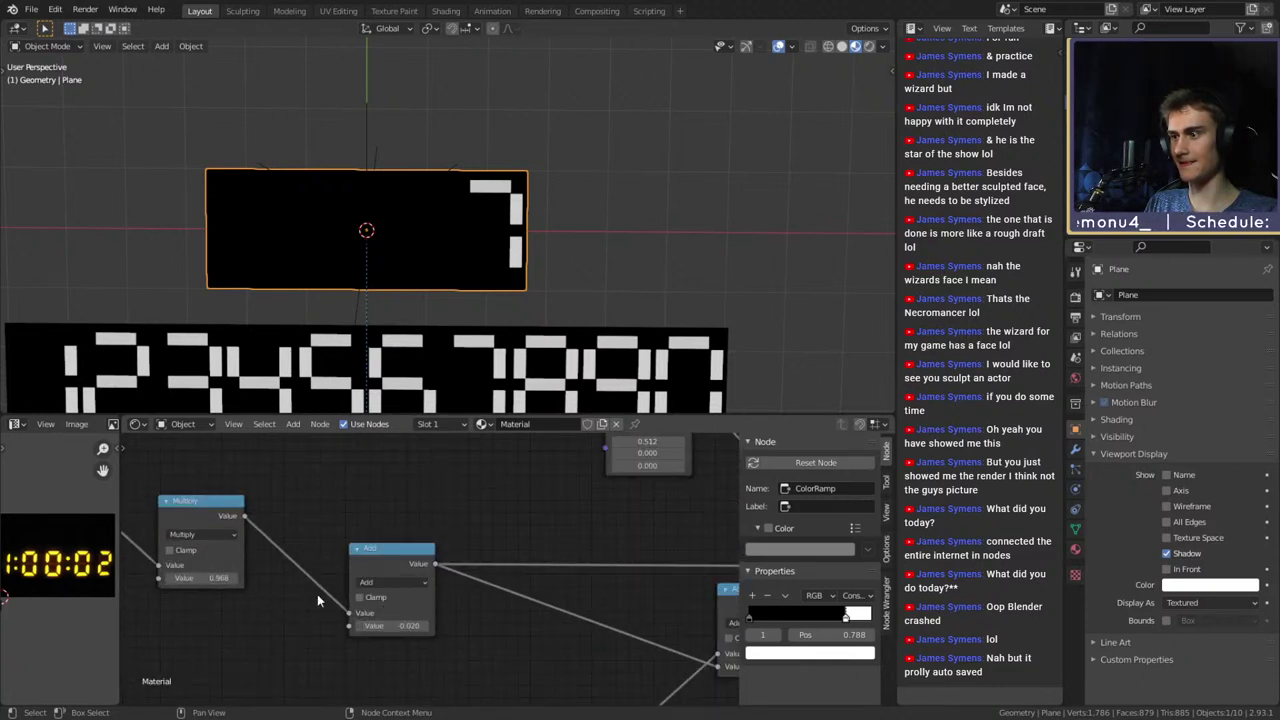
pyautogui.moveTo(318, 600); pyautogui.dragTo(540, 597, button='middle')
pyautogui.scroll(2, 539, 600)
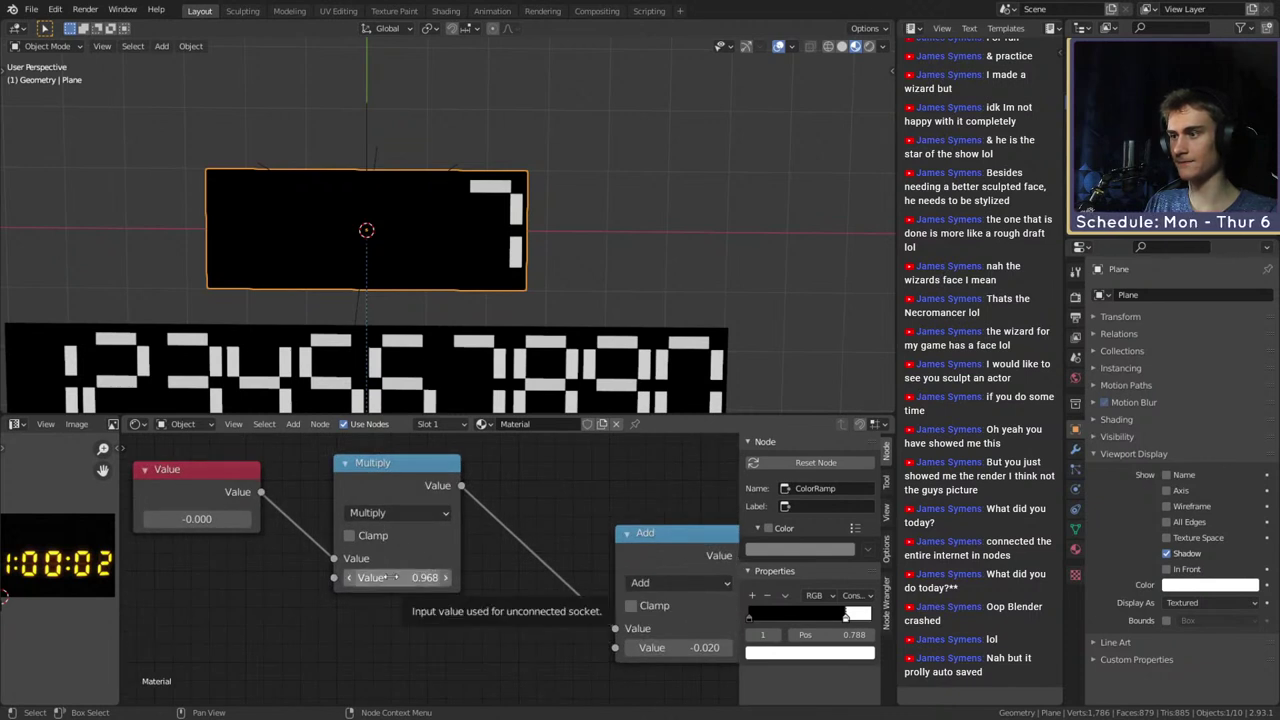
pyautogui.click(349, 578)
pyautogui.click(349, 578)
pyautogui.click(446, 579)
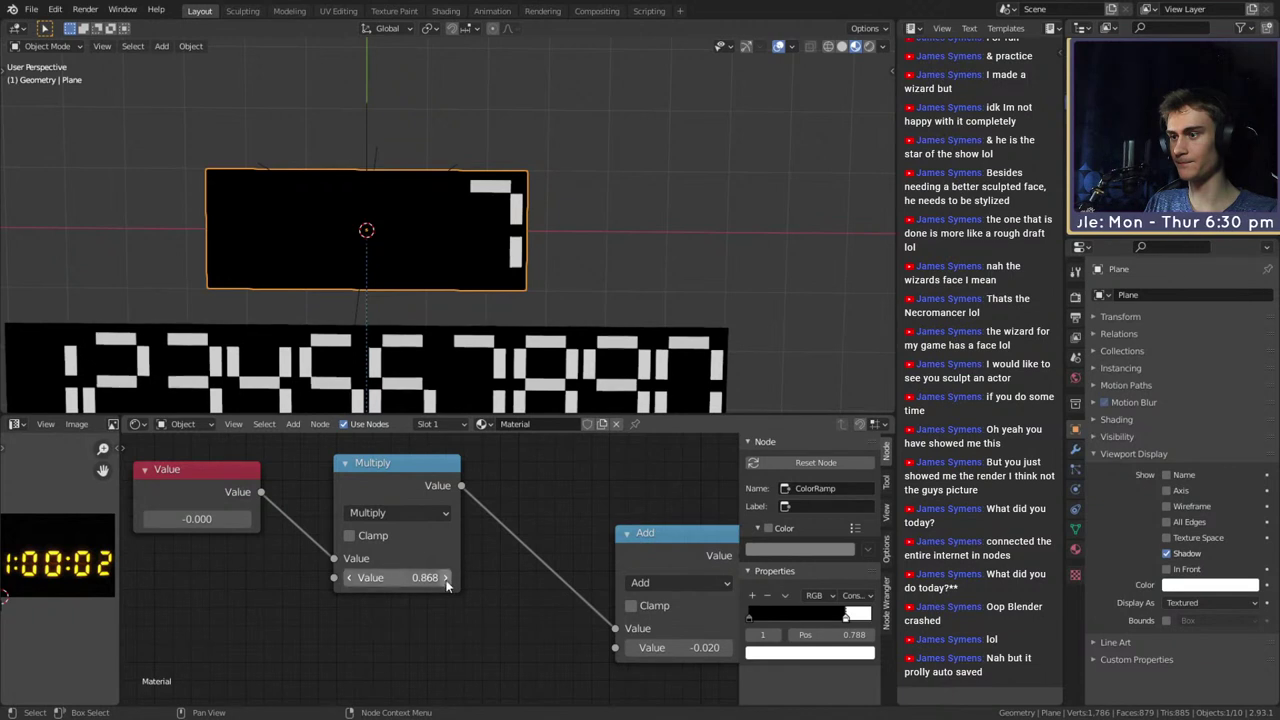
pyautogui.click(446, 581)
pyautogui.click(446, 581)
pyautogui.click(349, 579)
# Cycle the displayed digit by stepping the Value node up to 0.300 and back down to -0.600
pyautogui.moveTo(296, 568); pyautogui.dragTo(445, 586, button='middle')
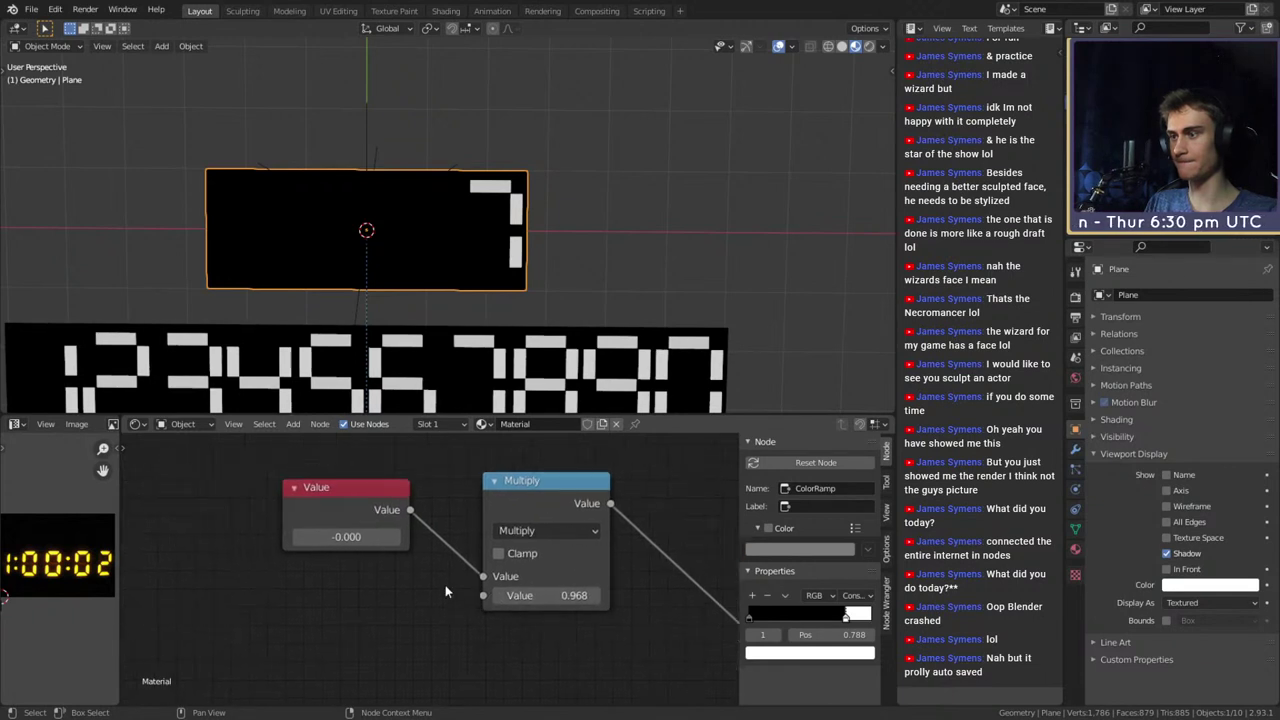
pyautogui.click(397, 541)
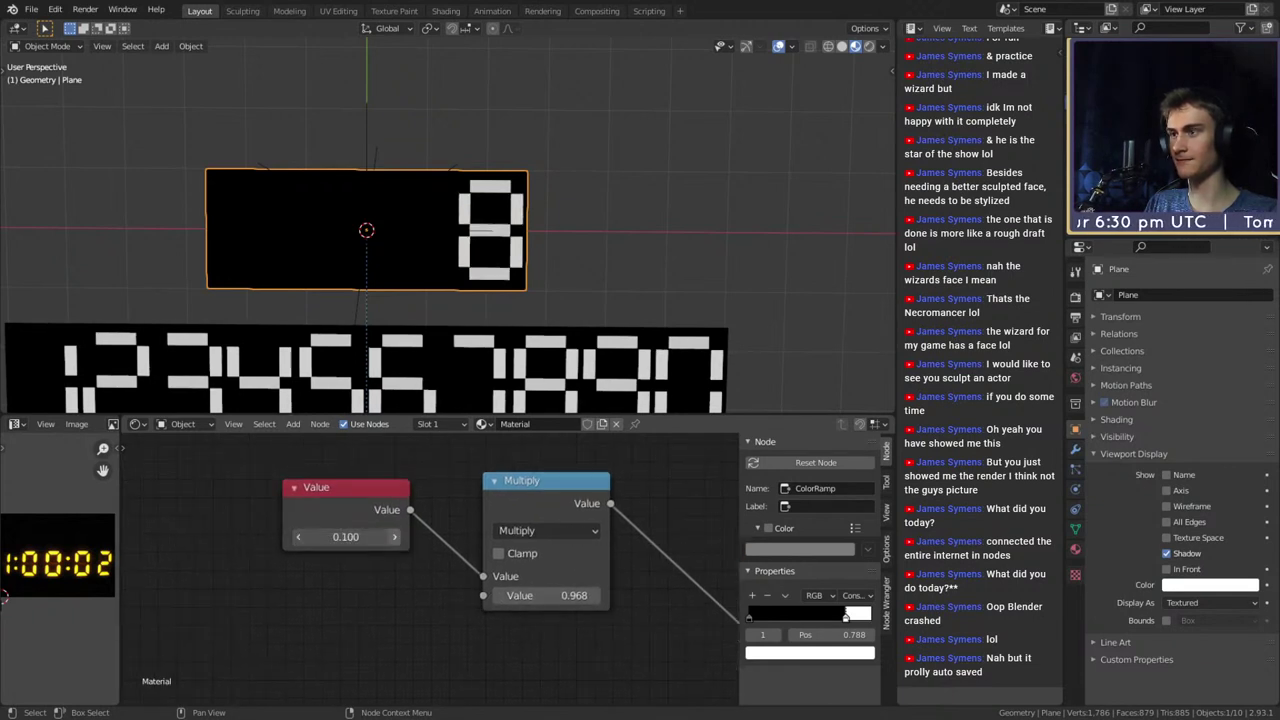
pyautogui.click(397, 542)
pyautogui.click(397, 542)
pyautogui.click(397, 540)
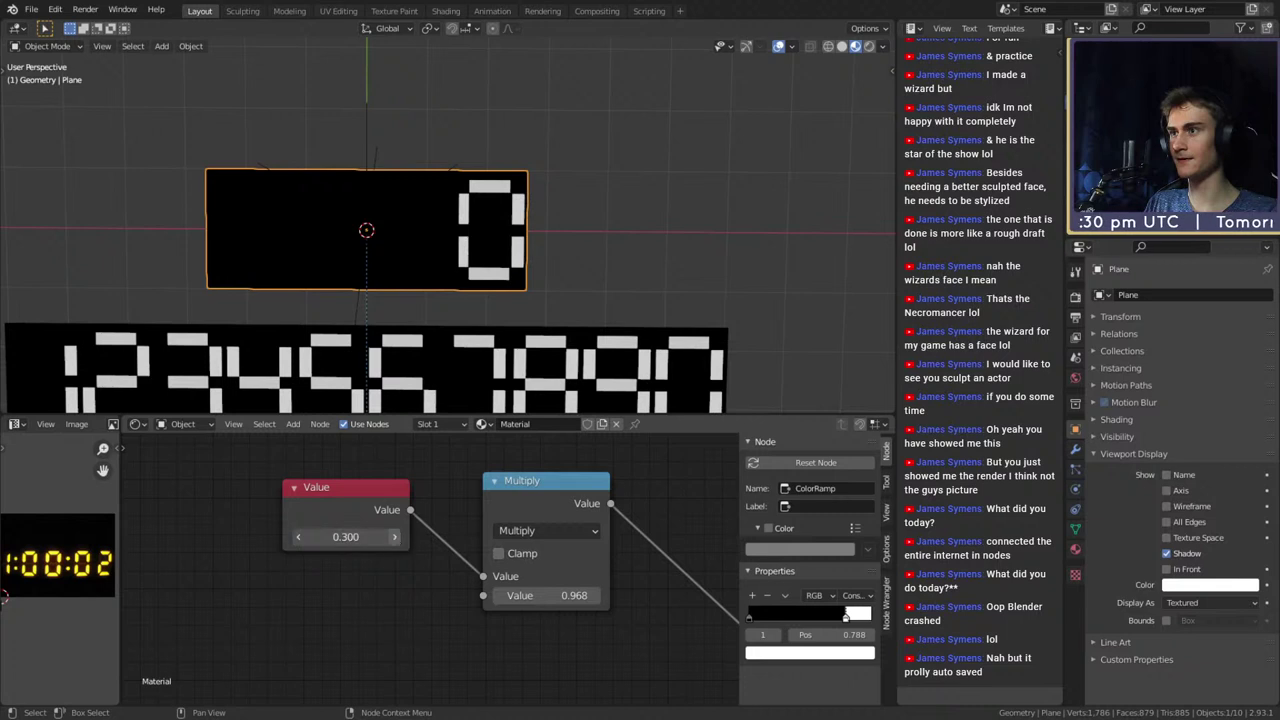
pyautogui.click(301, 537)
pyautogui.click(301, 537)
pyautogui.click(301, 537)
pyautogui.click(301, 537)
pyautogui.click(301, 537)
pyautogui.click(301, 537)
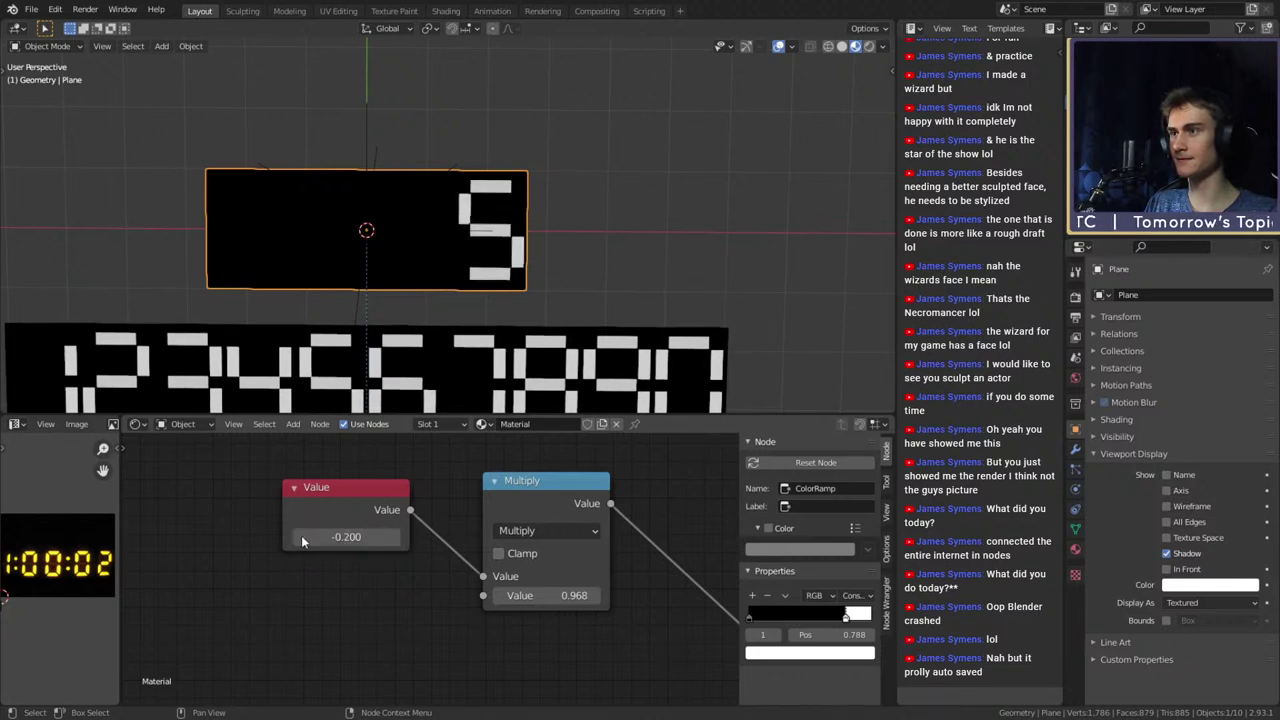
pyautogui.click(301, 537)
pyautogui.click(301, 537)
pyautogui.click(301, 537)
pyautogui.click(301, 537)
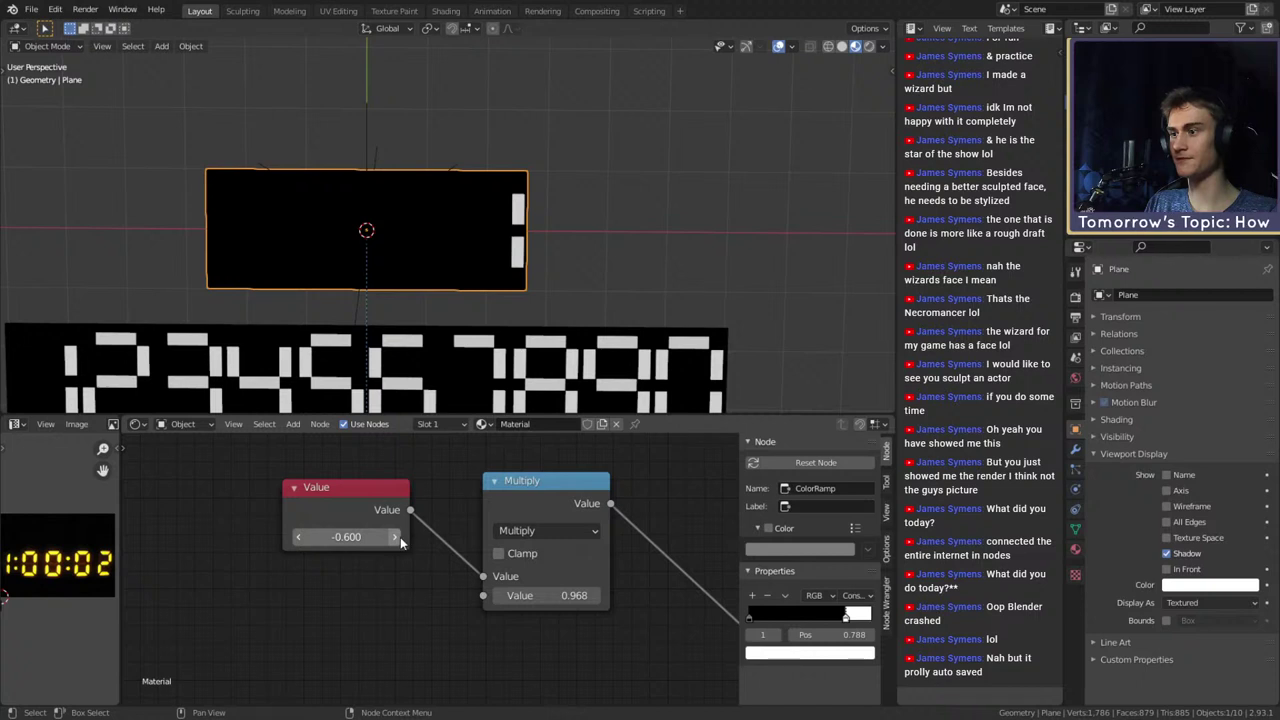
# Raise the Value node to 0.300 in steps of 0.1
pyautogui.click(397, 537)
pyautogui.click(397, 537)
pyautogui.click(397, 537)
pyautogui.click(397, 537)
pyautogui.click(397, 537)
pyautogui.click(397, 537)
pyautogui.click(397, 537)
pyautogui.click(397, 537)
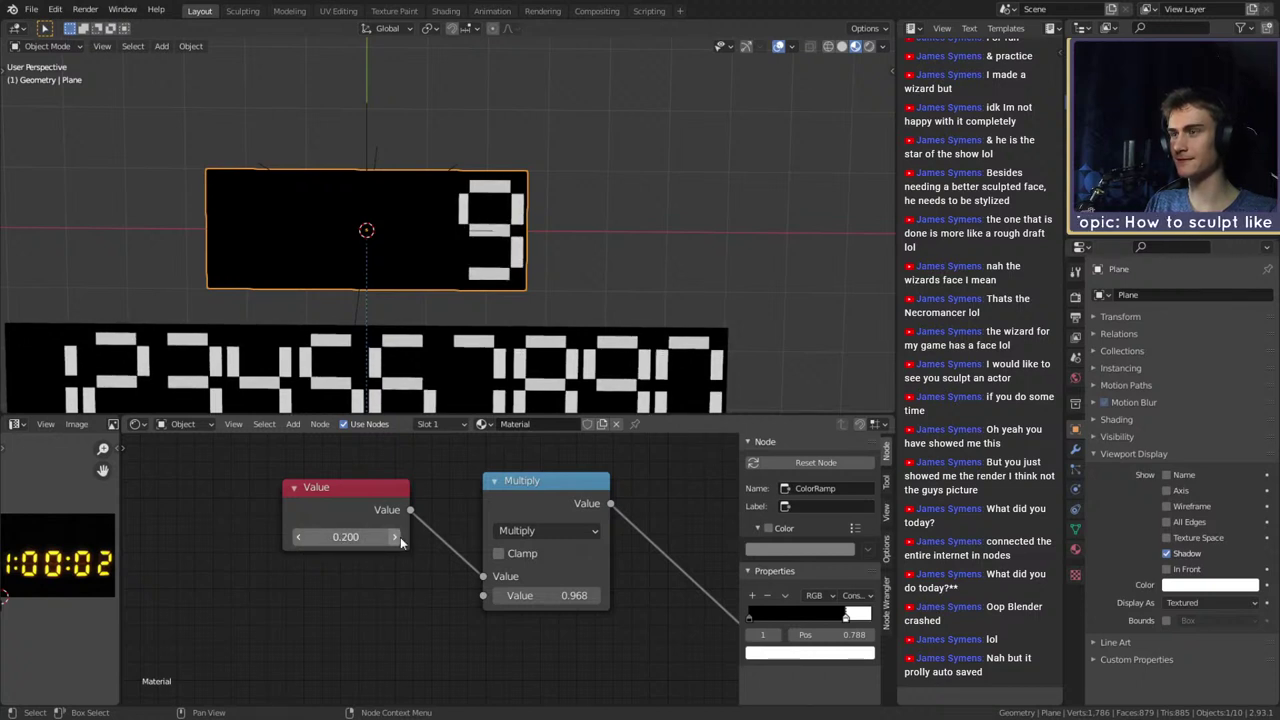
pyautogui.click(397, 537)
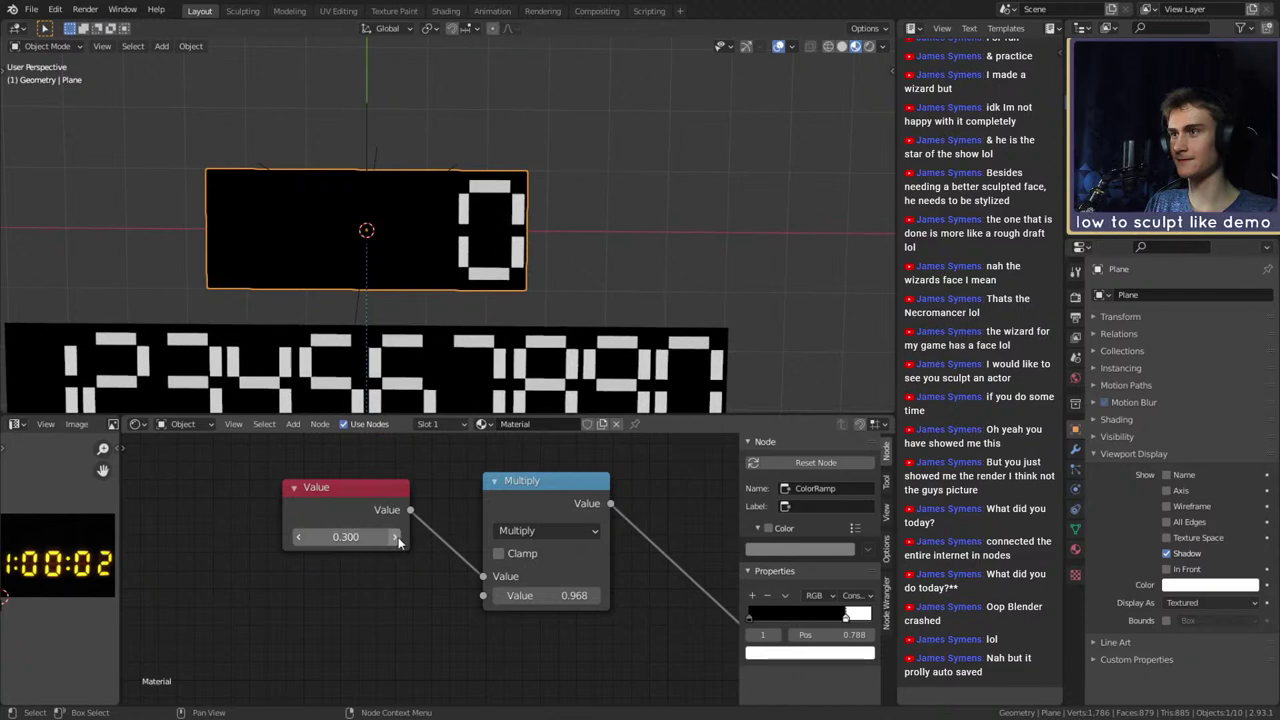
# Shift the gradient ColorRamp's white stop to position 0.769
pyautogui.scroll(-2, 430, 555)
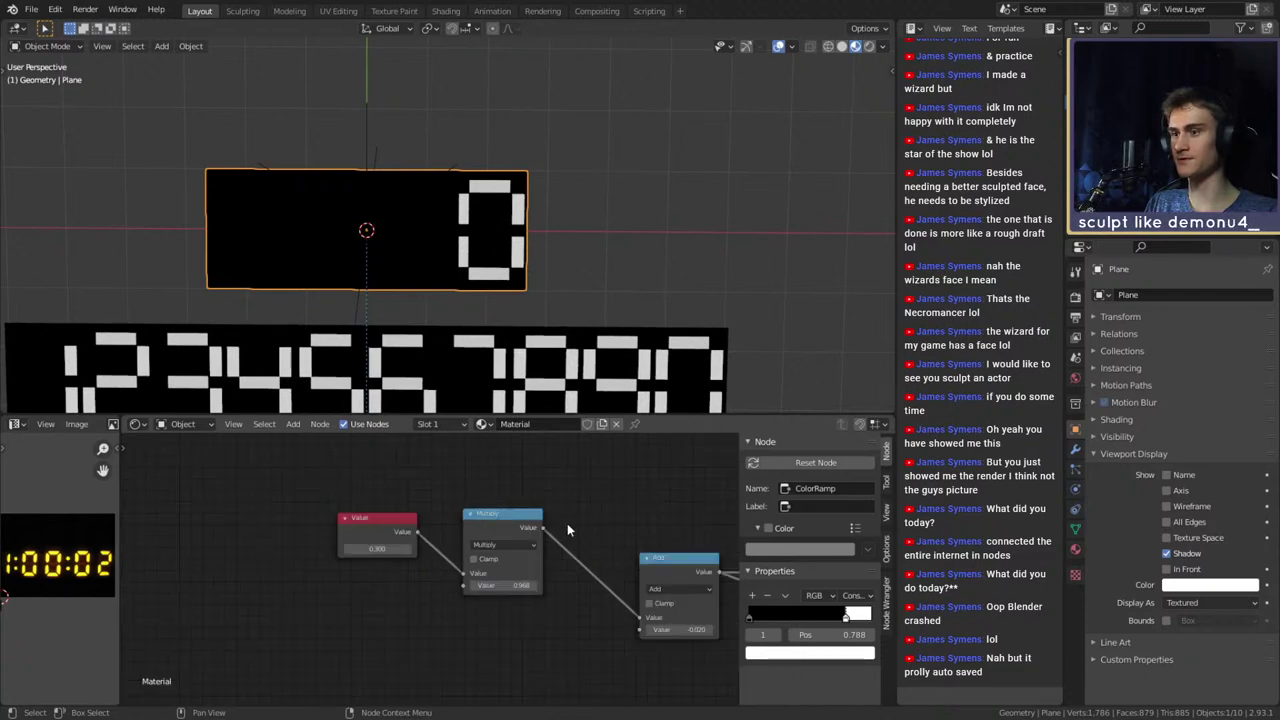
pyautogui.scroll(-6, 567, 523)
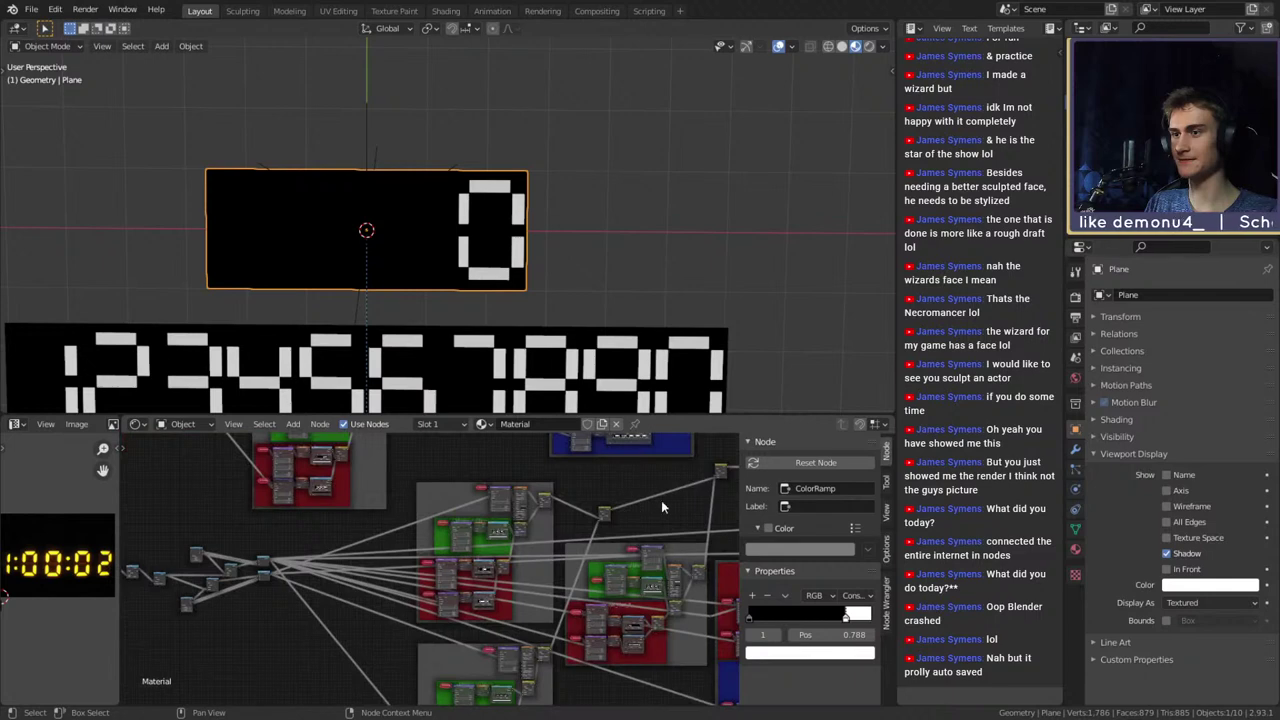
pyautogui.scroll(8, 661, 505)
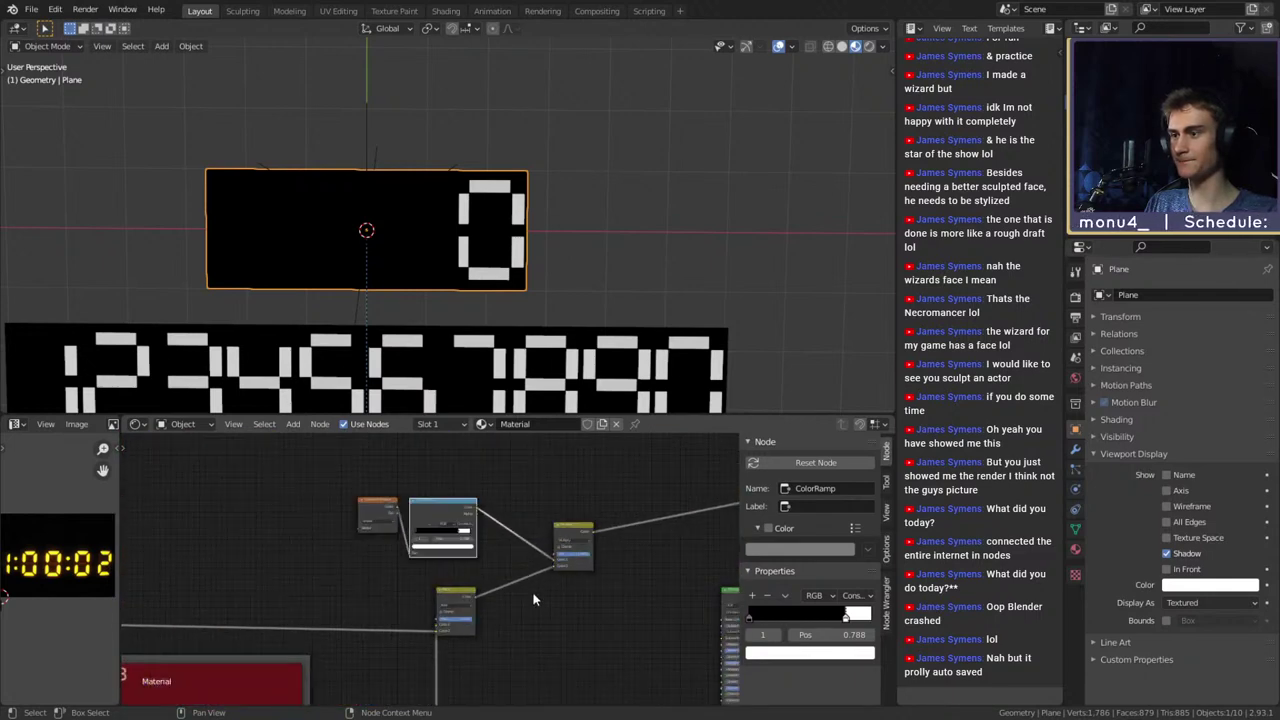
pyautogui.scroll(5, 533, 599)
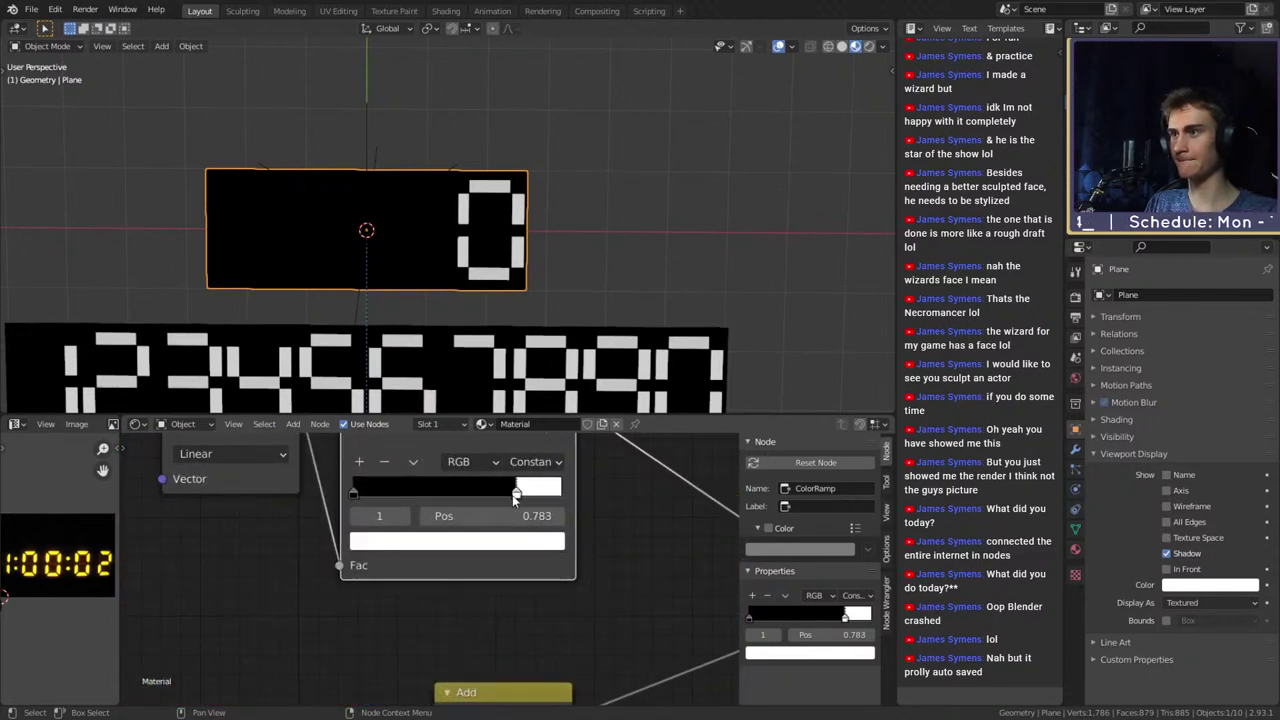
pyautogui.moveTo(514, 500); pyautogui.dragTo(510, 503)
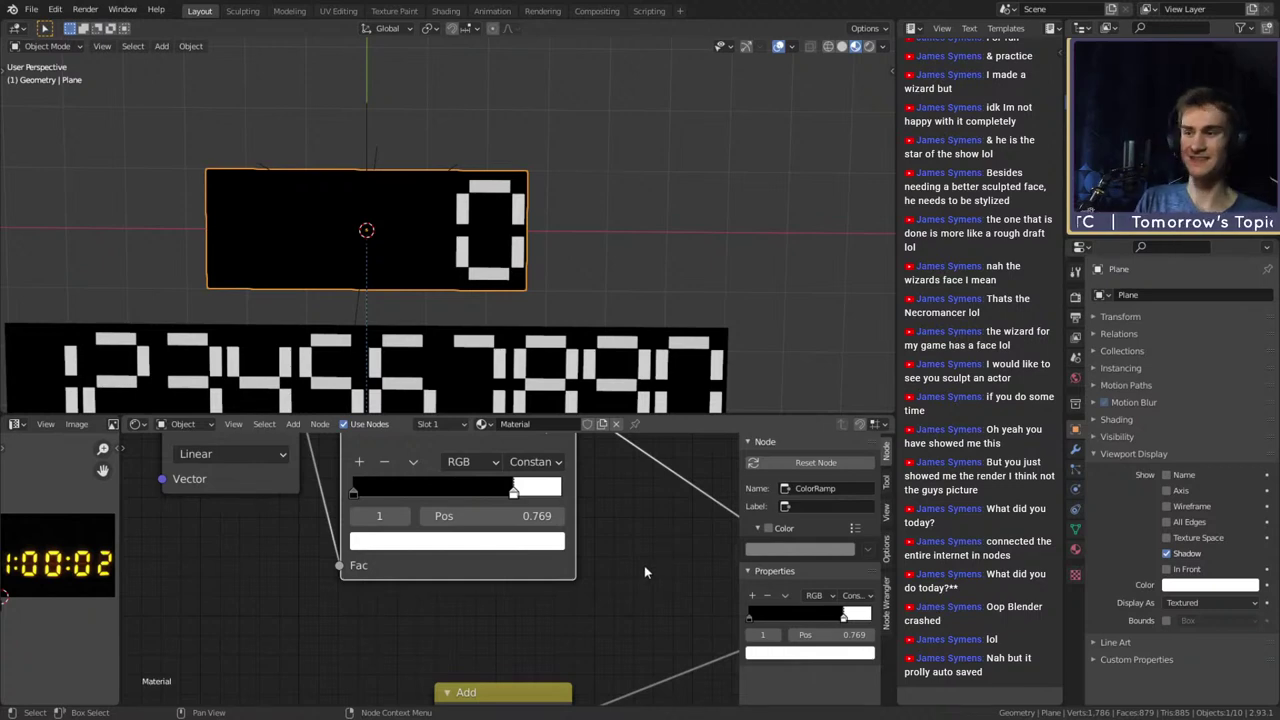
# Duplicate the Gradient Texture and ColorRamp pair and place the copy above the upper digit network's final Mix node
pyautogui.scroll(-10, 644, 573)
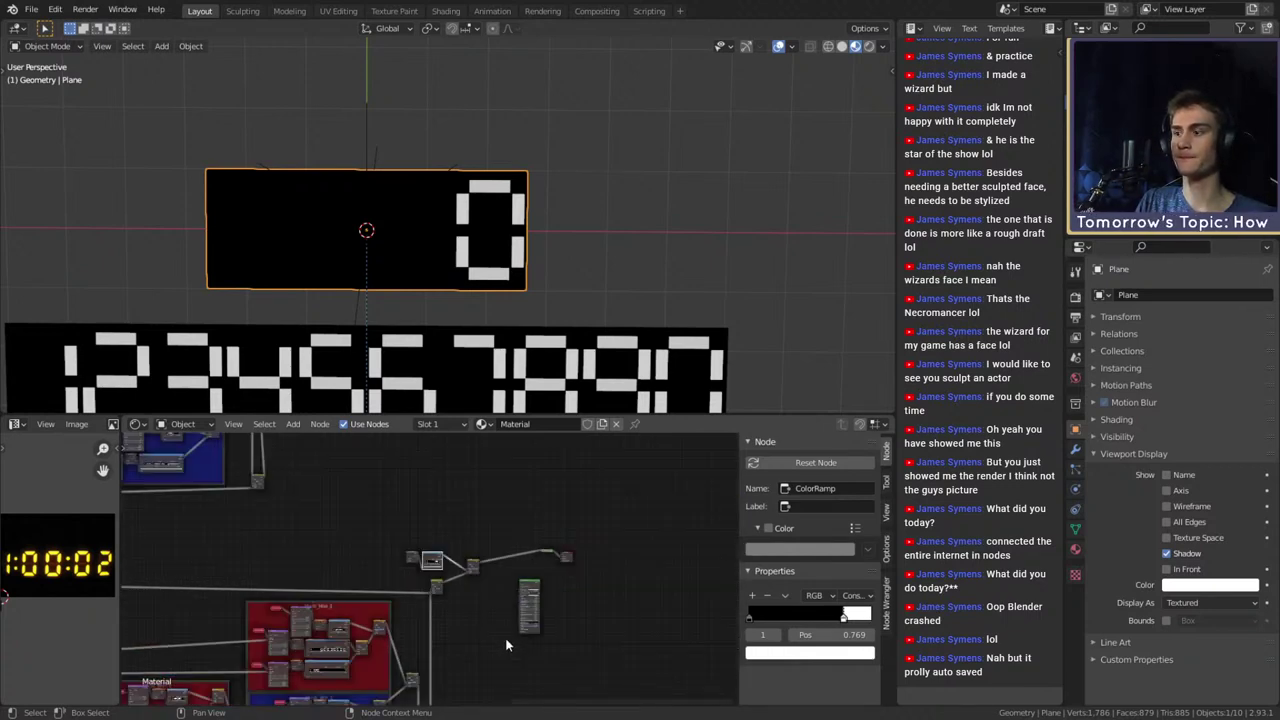
pyautogui.moveTo(505, 638); pyautogui.dragTo(685, 578, button='middle')
pyautogui.scroll(-4, 392, 538)
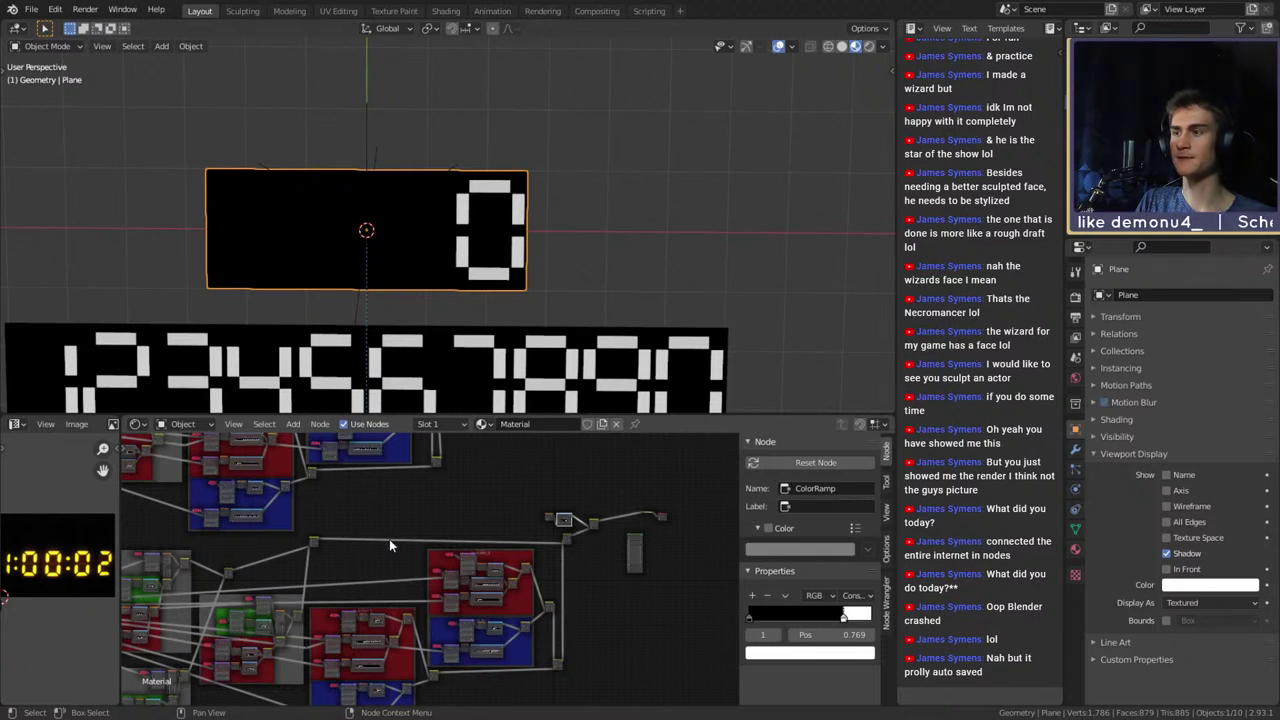
pyautogui.moveTo(389, 545); pyautogui.dragTo(482, 641, button='middle')
pyautogui.moveTo(540, 584); pyautogui.dragTo(436, 648, button='middle')
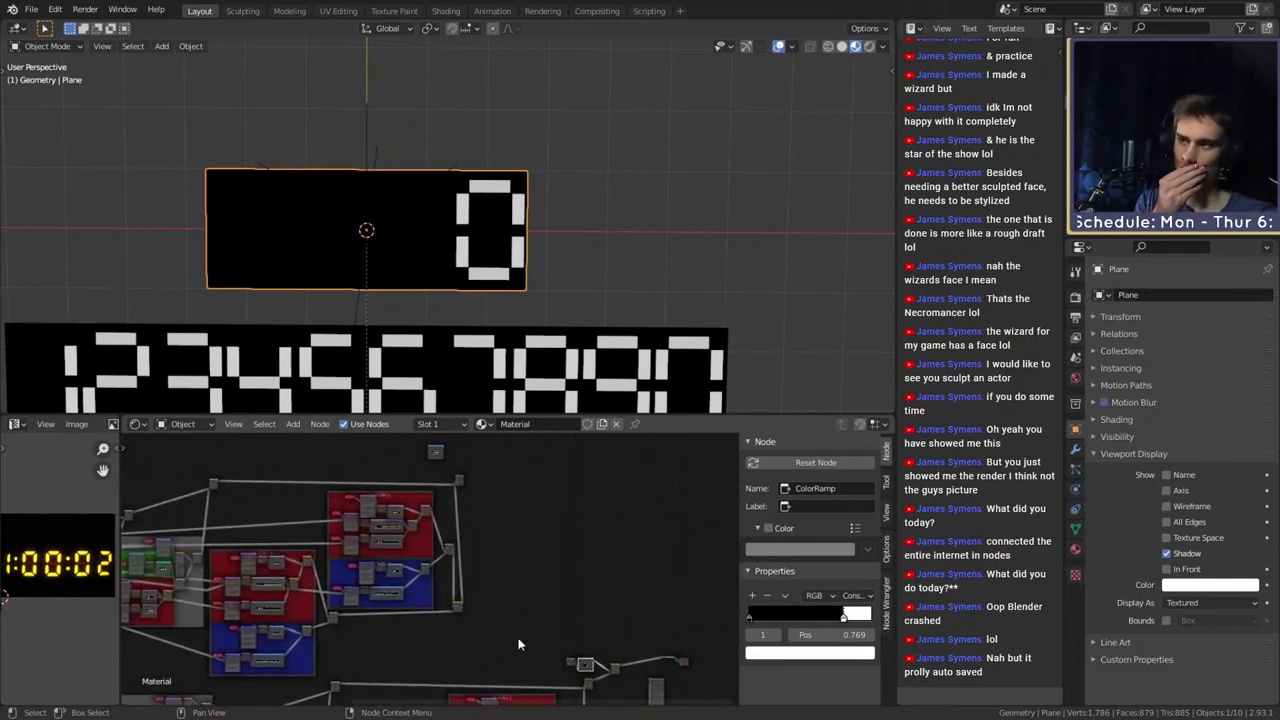
pyautogui.moveTo(520, 640); pyautogui.dragTo(497, 540, button='middle')
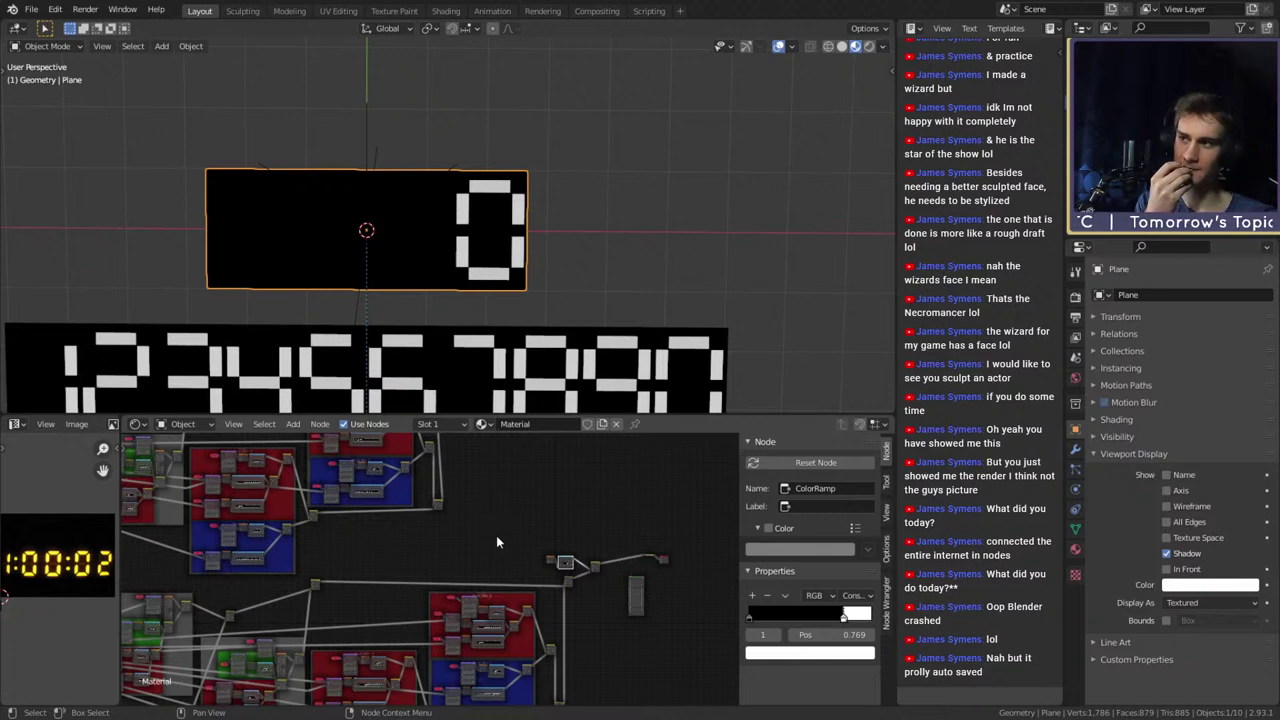
pyautogui.moveTo(517, 549); pyautogui.dragTo(428, 617, button='middle')
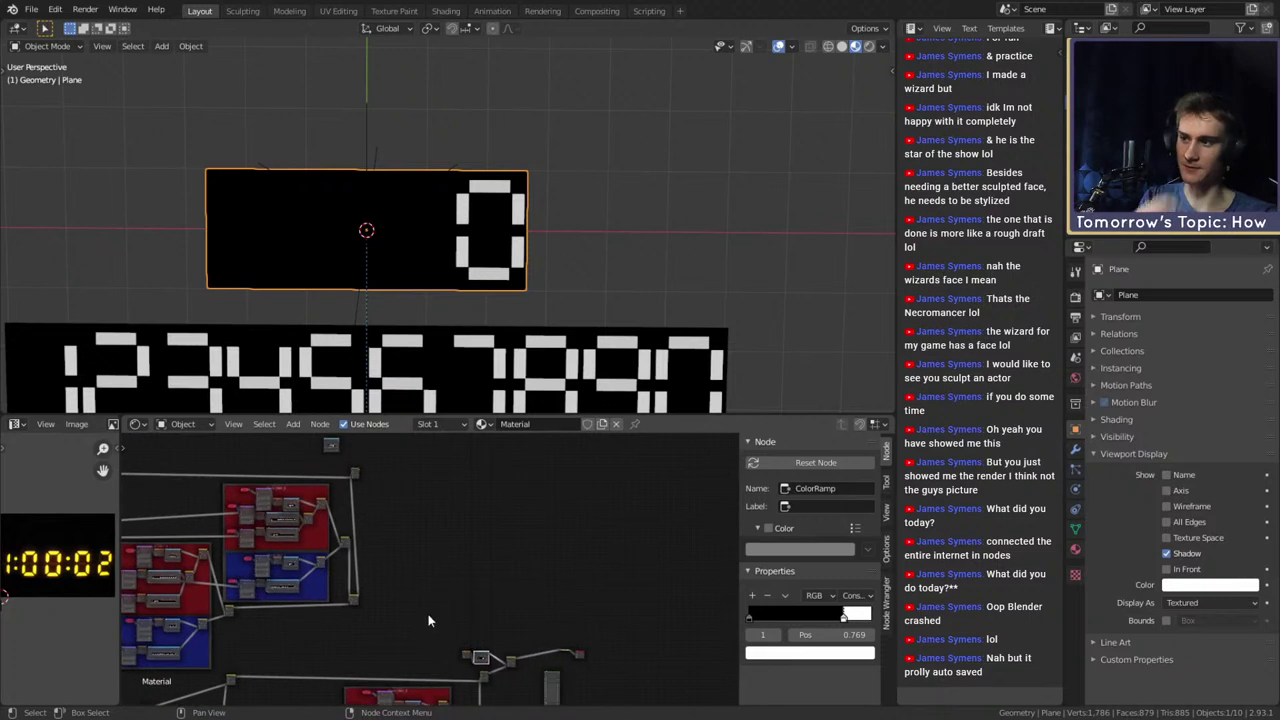
pyautogui.scroll(2, 427, 612)
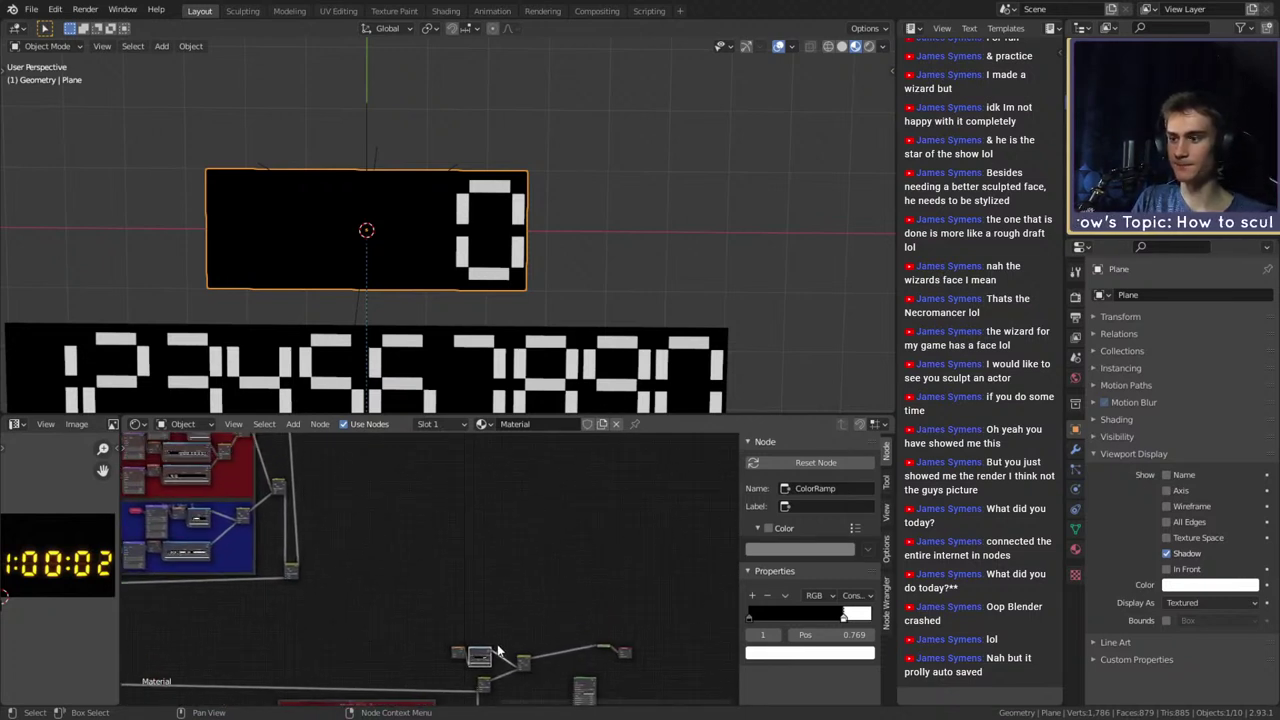
pyautogui.scroll(-3, 498, 652)
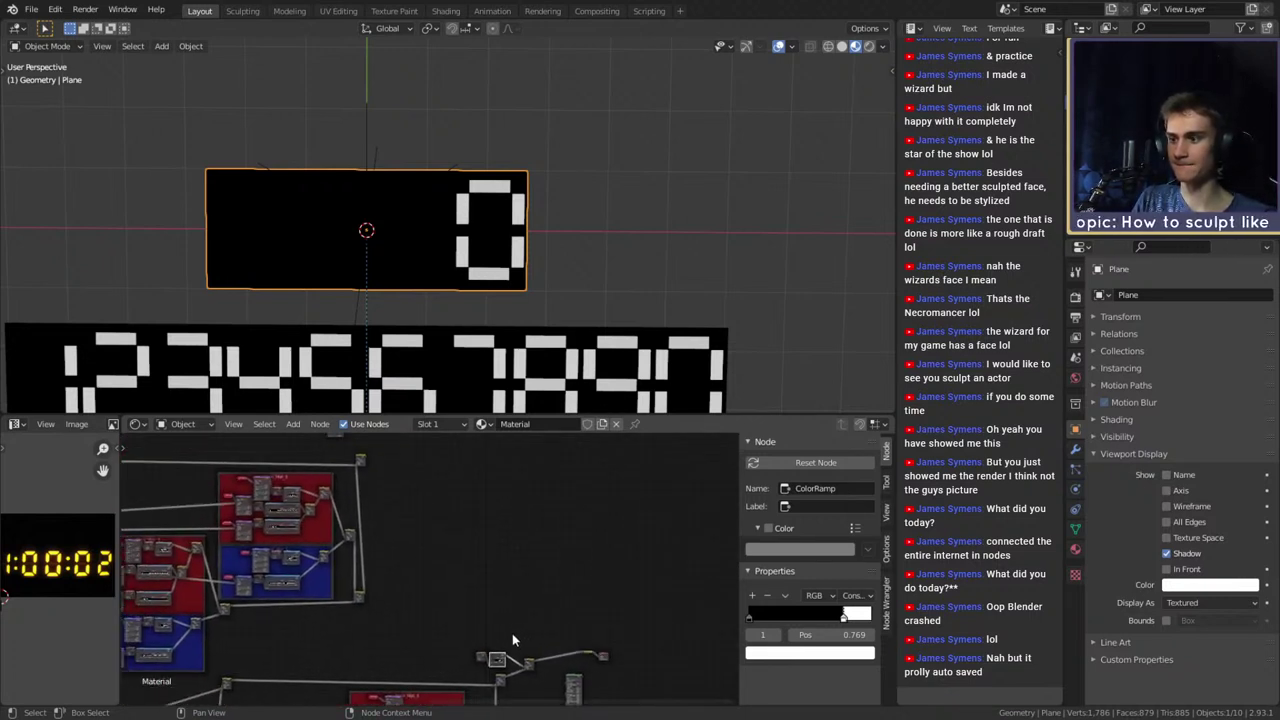
pyautogui.click(455, 668)
pyautogui.moveTo(517, 559); pyautogui.dragTo(541, 648, button='middle')
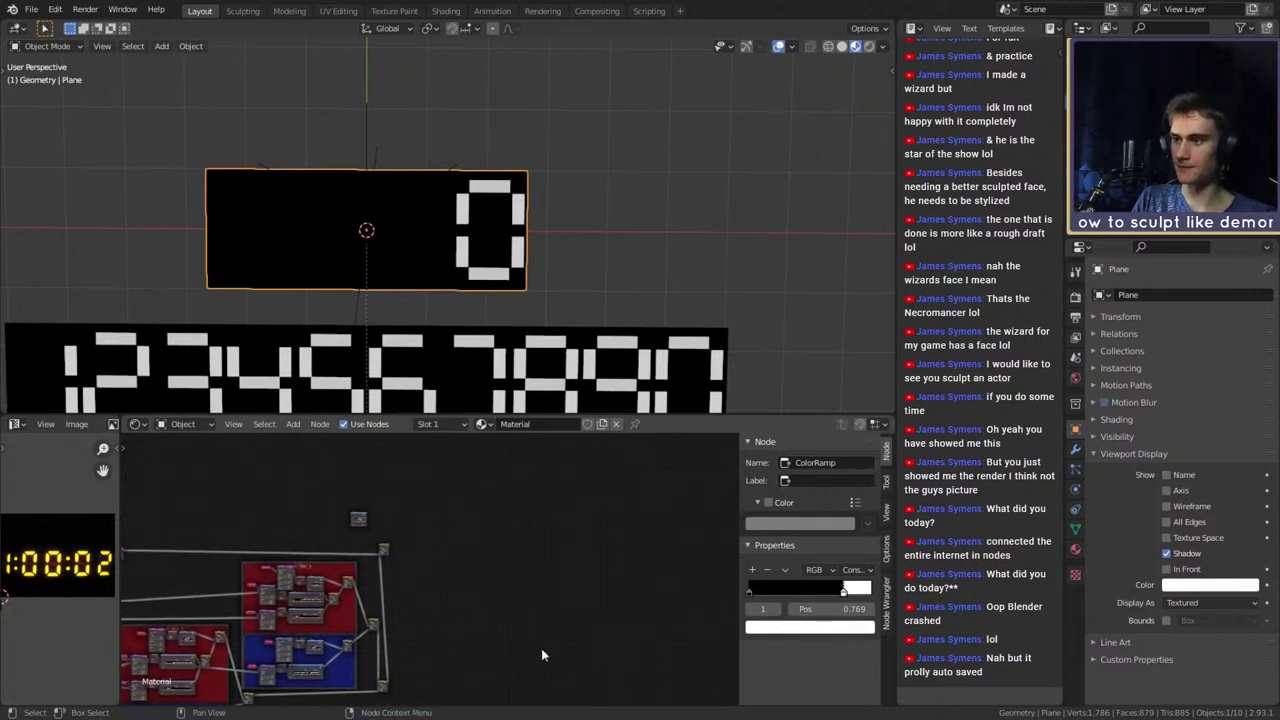
pyautogui.scroll(-1, 496, 615)
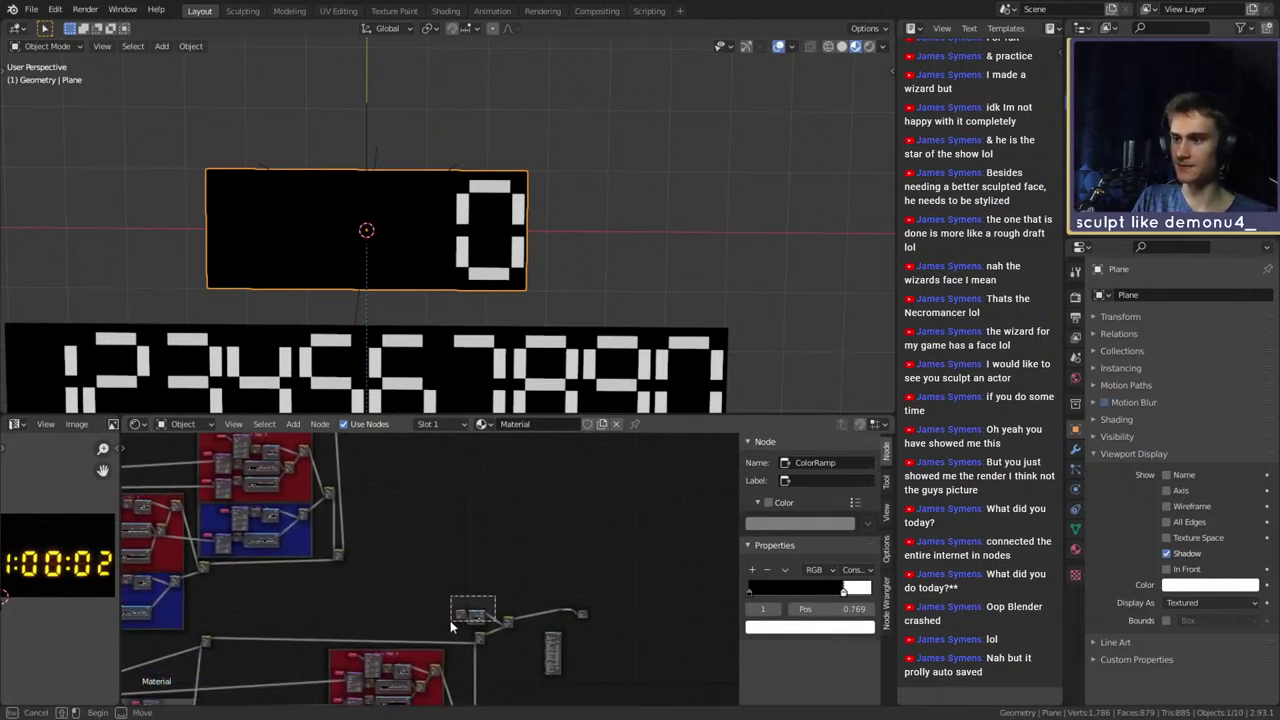
pyautogui.scroll(1, 557, 662)
pyautogui.hotkey('shift', 'd')
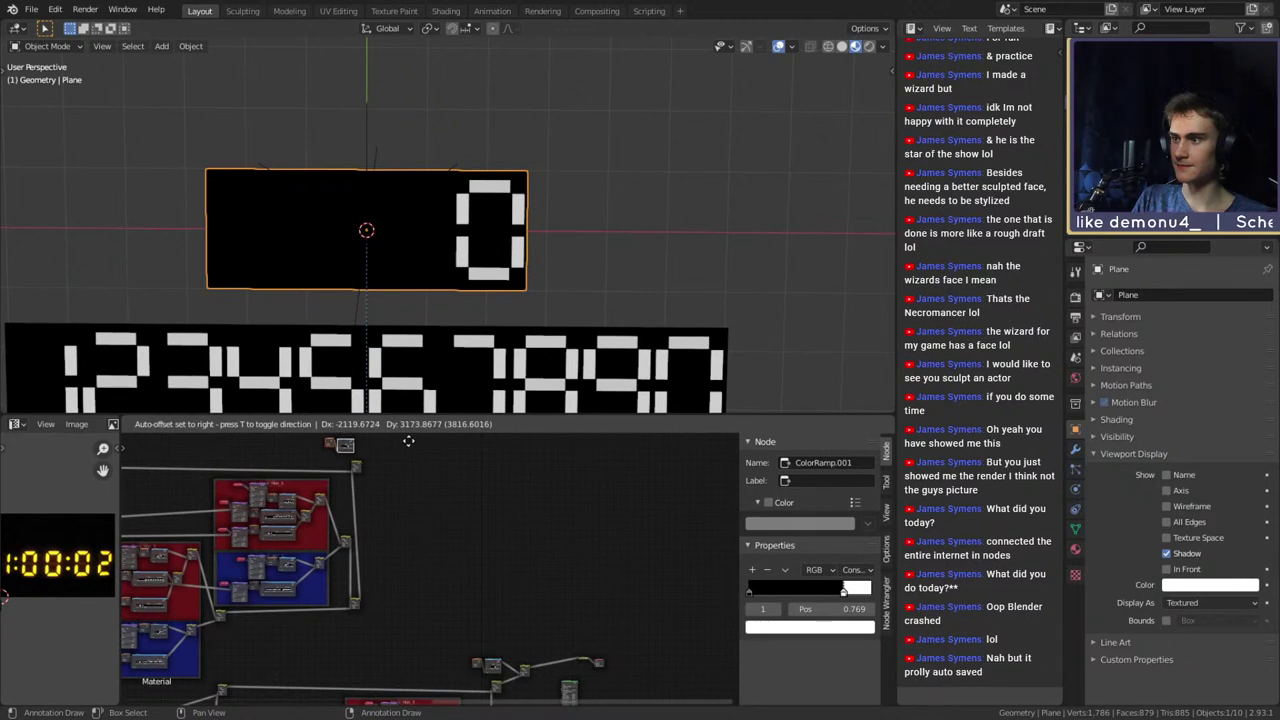
pyautogui.click(417, 441)
# Preview the upper digit network's final Add Mix node on the plane
pyautogui.moveTo(417, 497); pyautogui.dragTo(471, 556, button='middle')
pyautogui.scroll(4, 476, 606)
pyautogui.click(453, 564)
pyautogui.scroll(4, 455, 562)
pyautogui.scroll(-3, 440, 560)
pyautogui.keyDown('ctrl'); pyautogui.keyDown('shift'); pyautogui.click(388, 553); pyautogui.keyUp('shift'); pyautogui.keyUp('ctrl')
pyautogui.scroll(3, 471, 556)
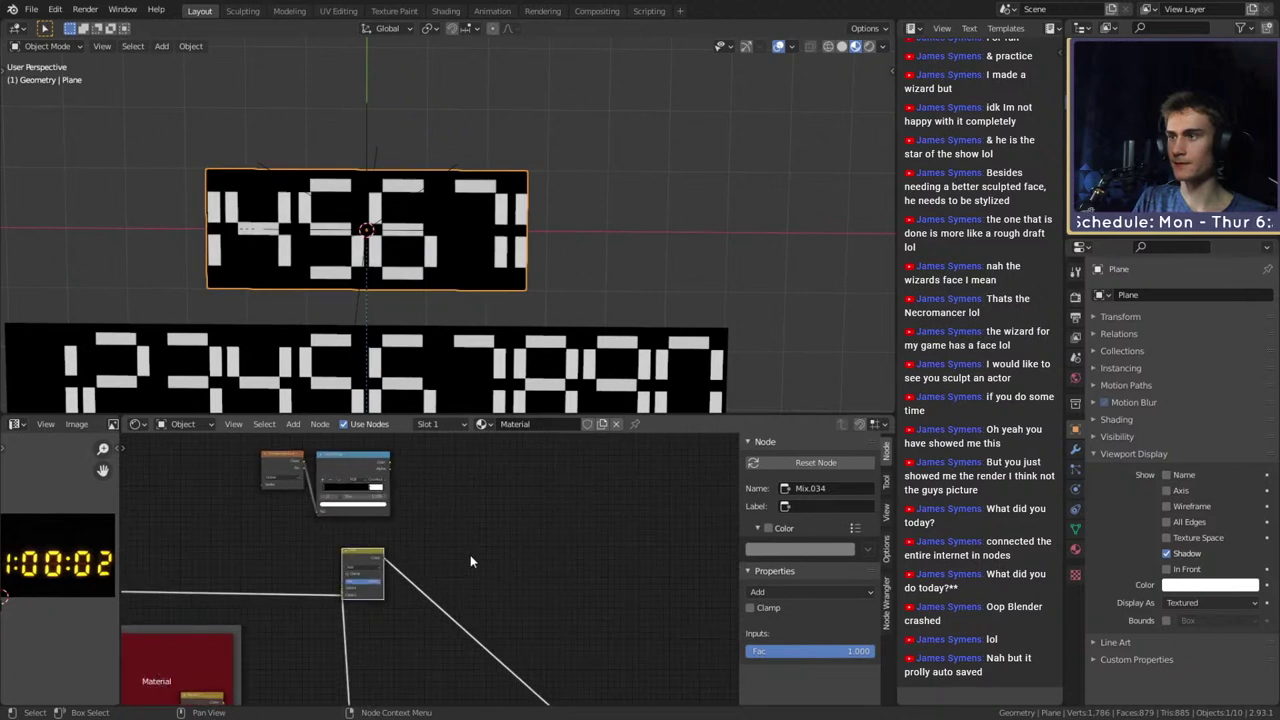
# Duplicate the lower digit network's Add node with value -0.020 and insert the copy after the upper network's starting value nodes
pyautogui.scroll(-6, 471, 556)
pyautogui.scroll(-2, 472, 562)
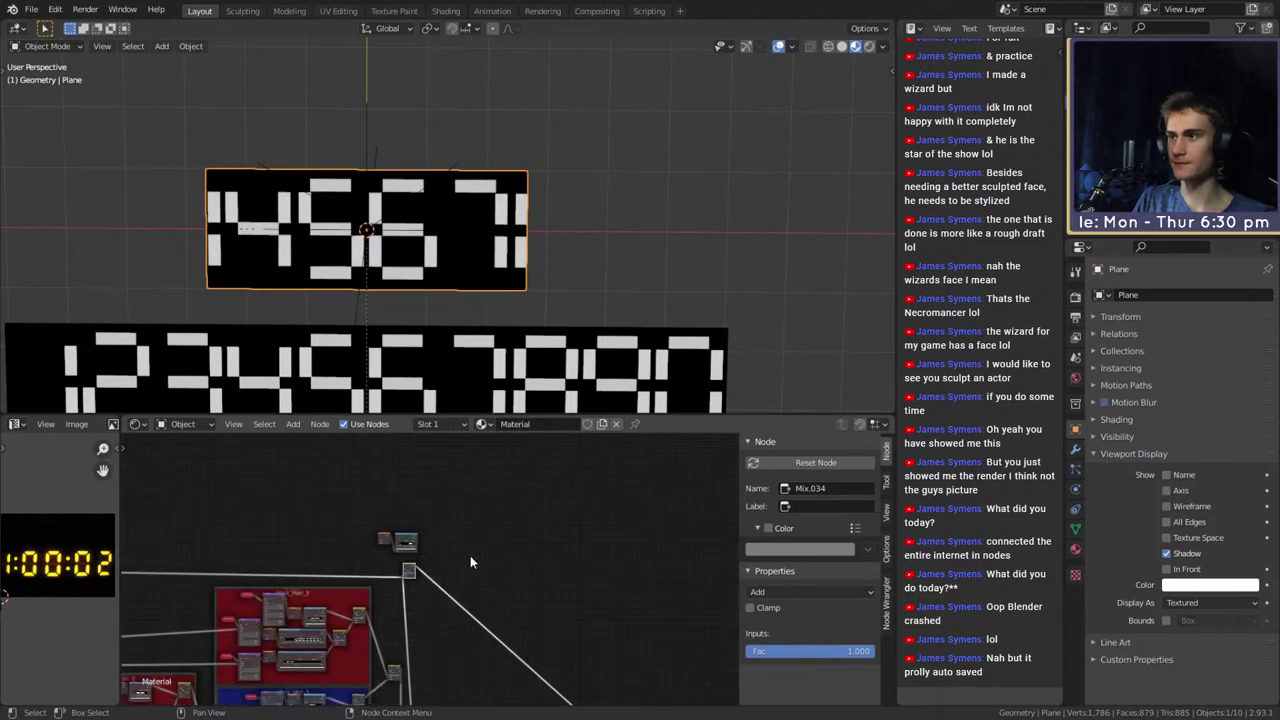
pyautogui.scroll(-4, 471, 556)
pyautogui.moveTo(478, 632); pyautogui.dragTo(572, 518, button='middle')
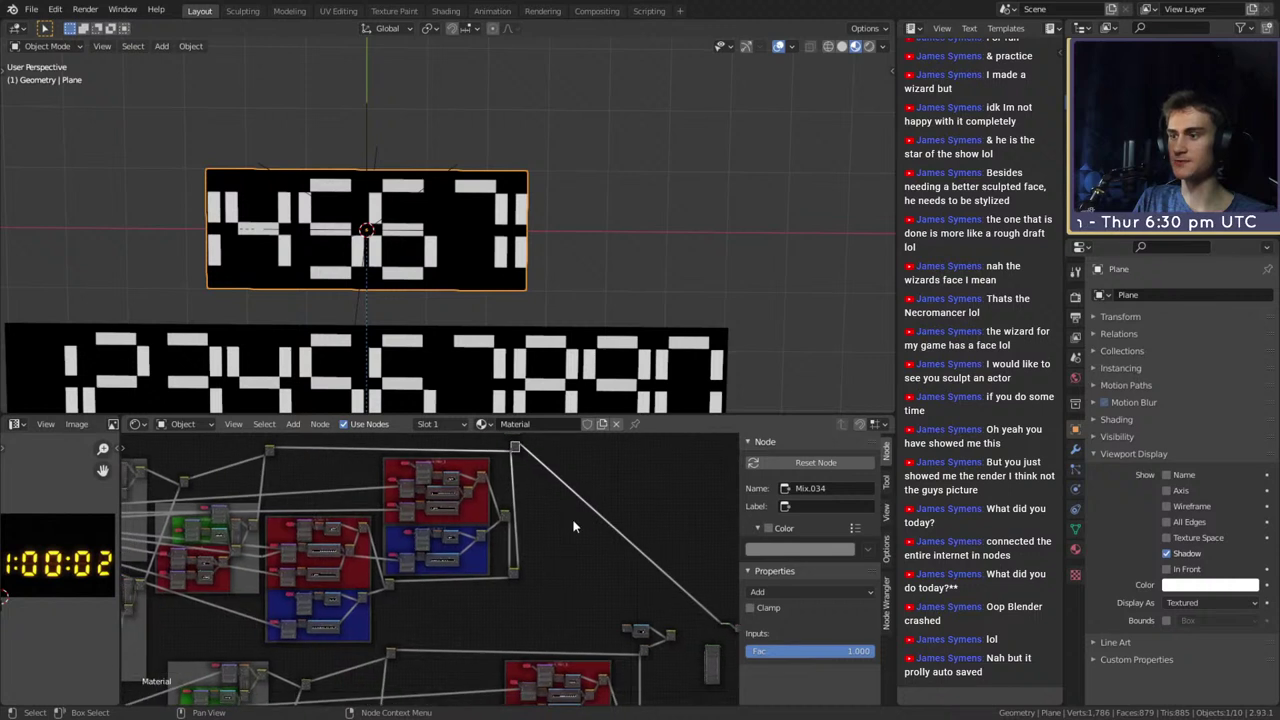
pyautogui.moveTo(399, 627); pyautogui.dragTo(650, 599, button='middle')
pyautogui.moveTo(246, 623); pyautogui.dragTo(461, 586, button='middle')
pyautogui.click(455, 669)
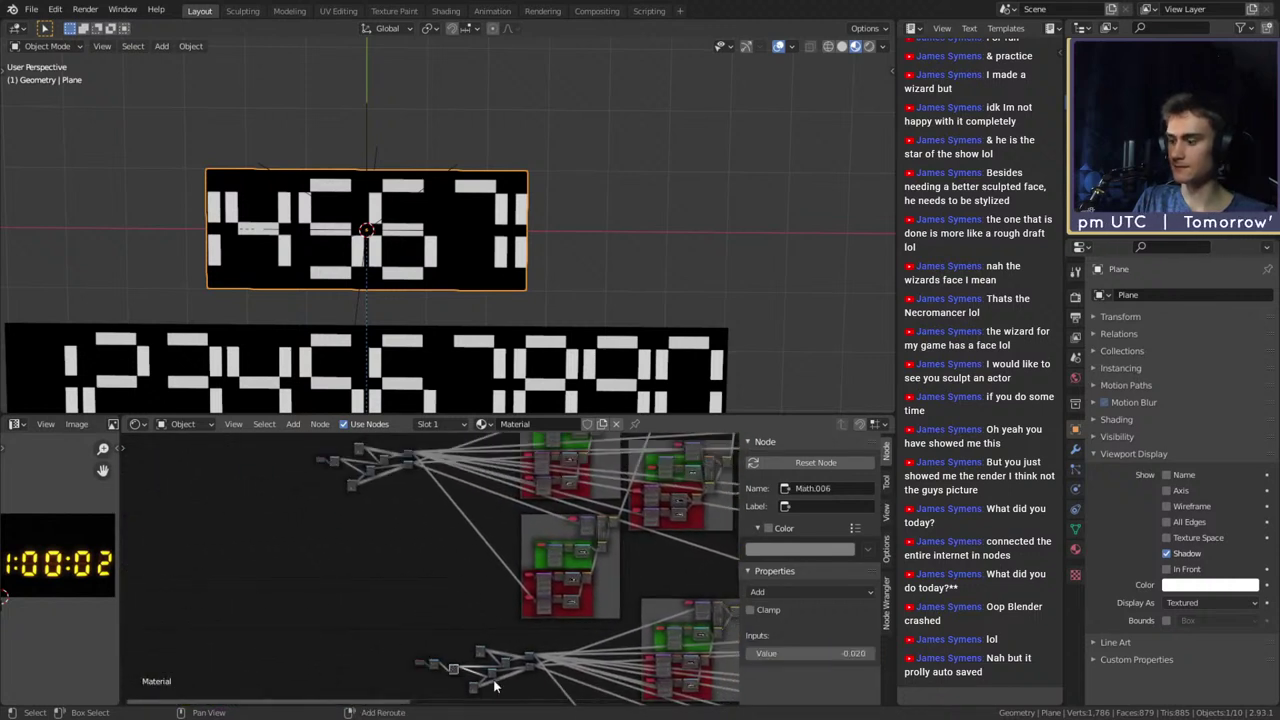
pyautogui.hotkey('shift', 'd')
pyautogui.click(388, 474)
pyautogui.moveTo(389, 476); pyautogui.dragTo(435, 582, button='middle')
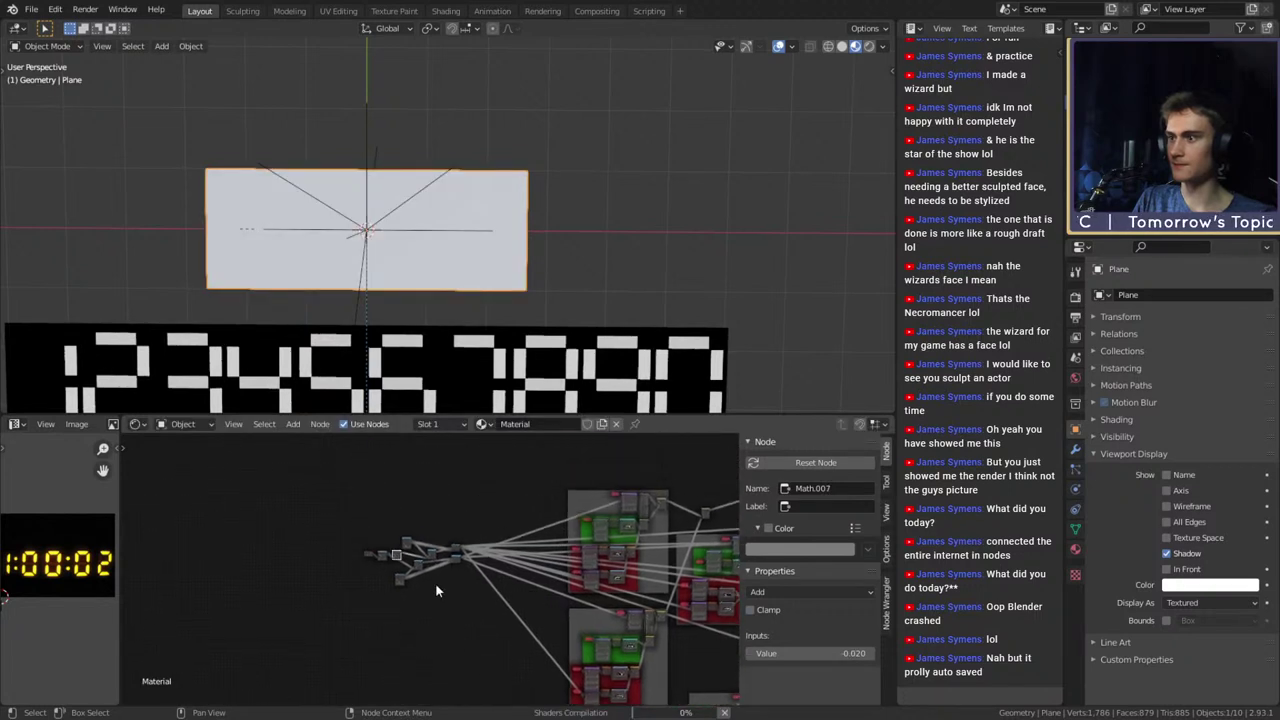
# Connect the inserted -0.020 Add node's output to the lower of the two math nodes that follow it
pyautogui.scroll(8, 415, 588)
pyautogui.moveTo(329, 511); pyautogui.dragTo(371, 568)
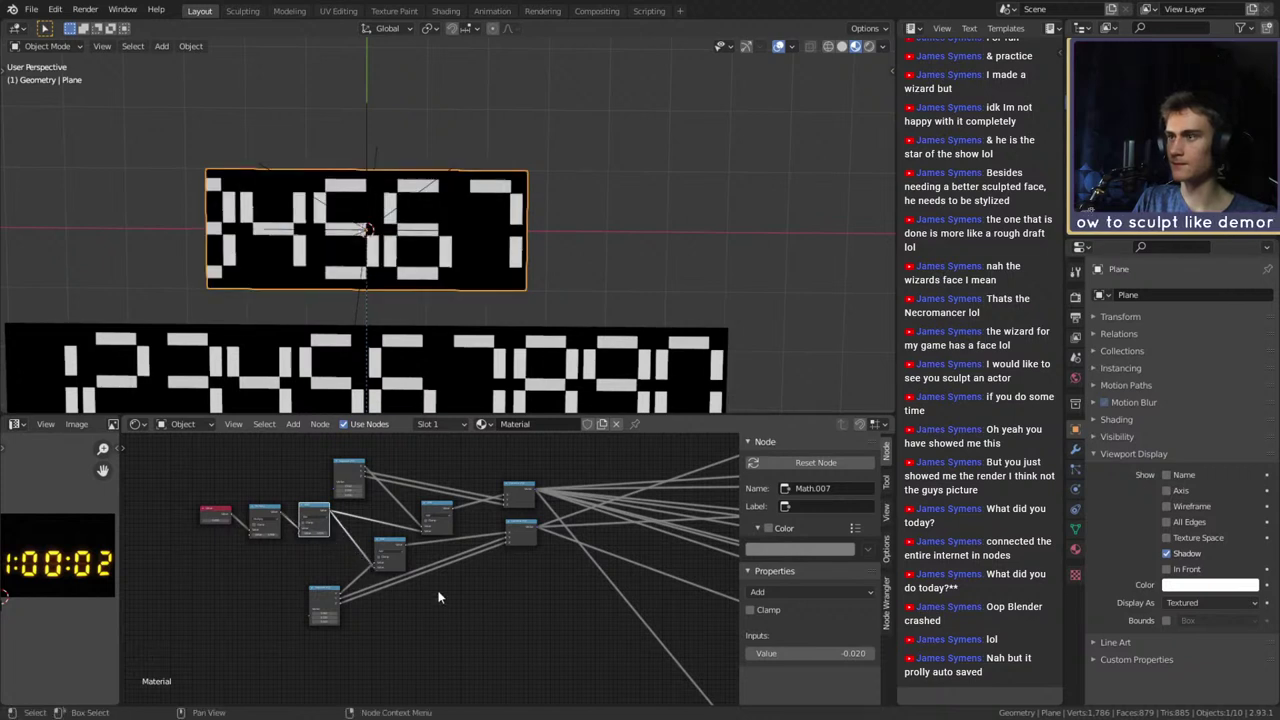
pyautogui.scroll(-8, 447, 593)
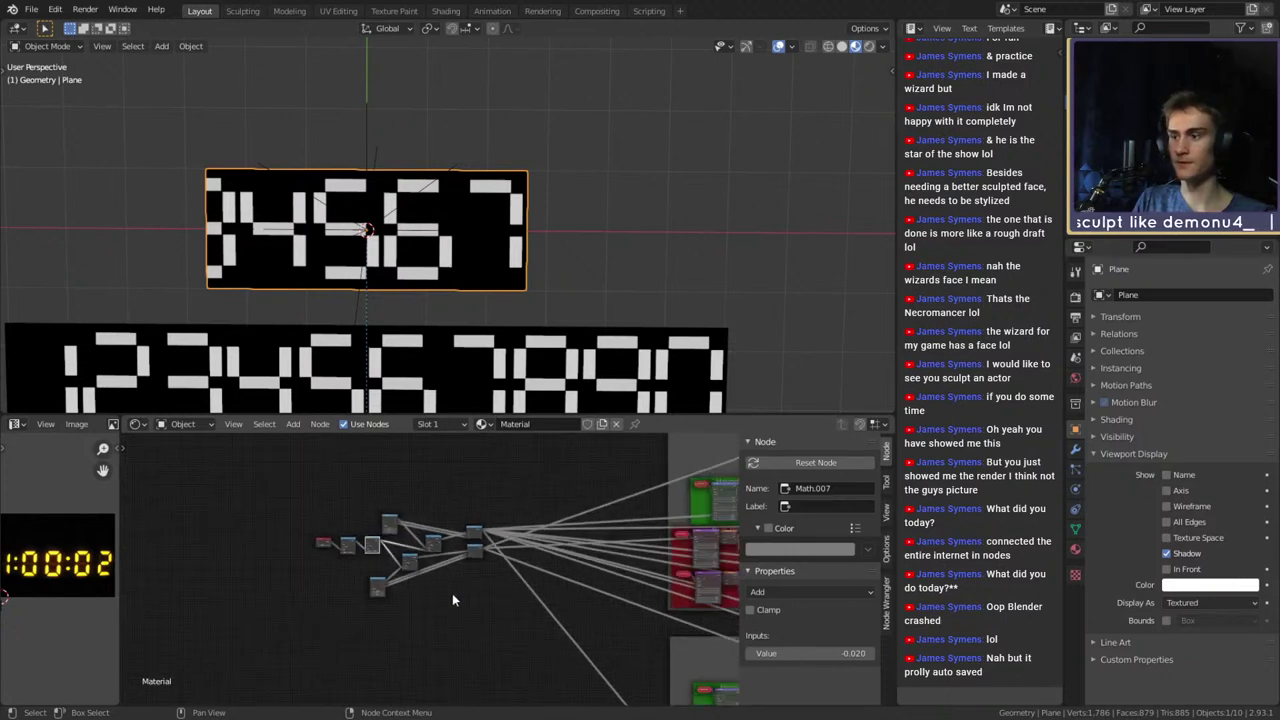
# Duplicate the lower network's Multiply Mix node and insert the copy right after the upper digit network's final Add Mix node
pyautogui.moveTo(540, 596); pyautogui.dragTo(266, 590, button='middle')
pyautogui.moveTo(612, 622); pyautogui.dragTo(363, 617, button='middle')
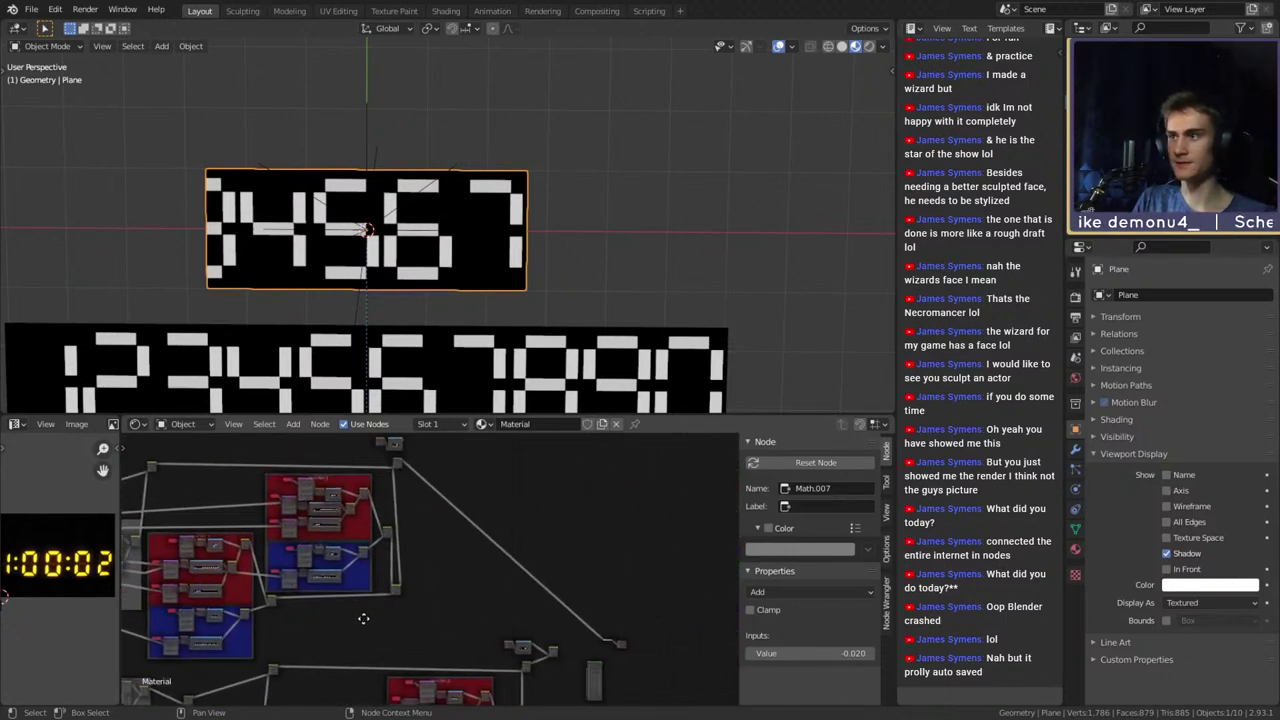
pyautogui.moveTo(477, 568); pyautogui.dragTo(507, 651, button='middle')
pyautogui.scroll(4, 453, 603)
pyautogui.scroll(4, 453, 603)
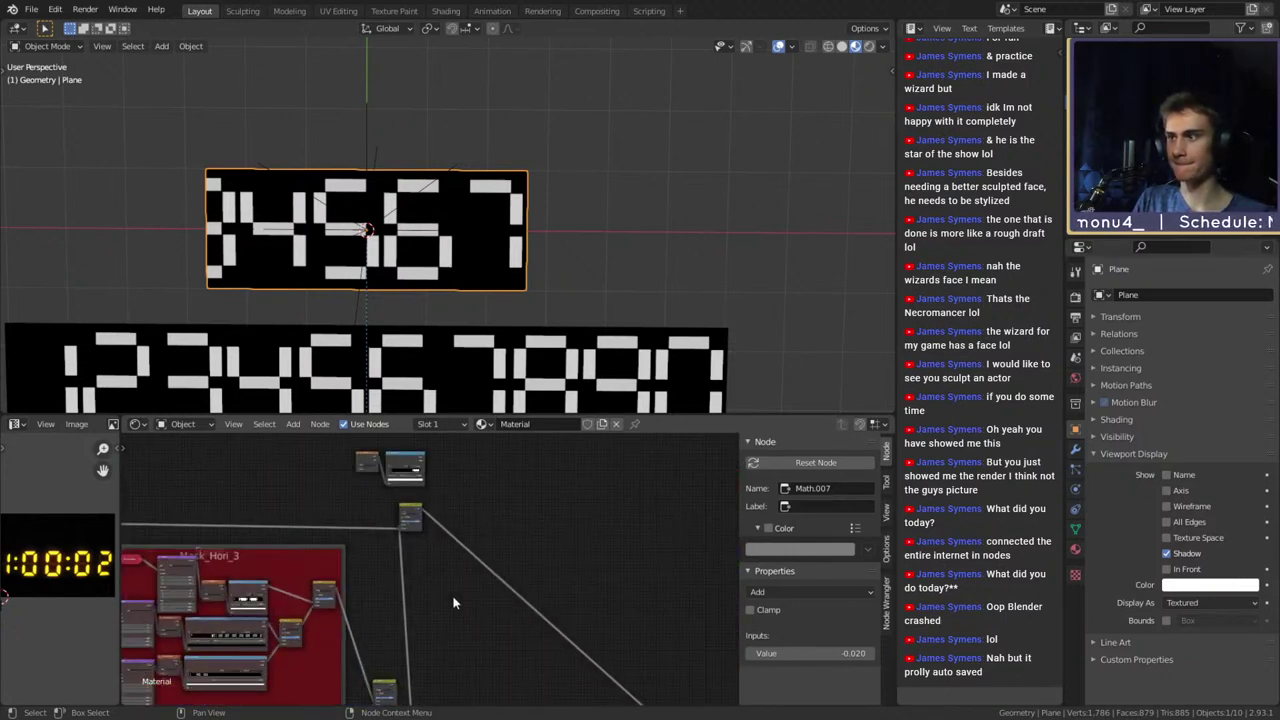
pyautogui.moveTo(471, 543); pyautogui.dragTo(428, 548, button='middle')
pyautogui.scroll(4, 495, 554)
pyautogui.scroll(-5, 463, 608)
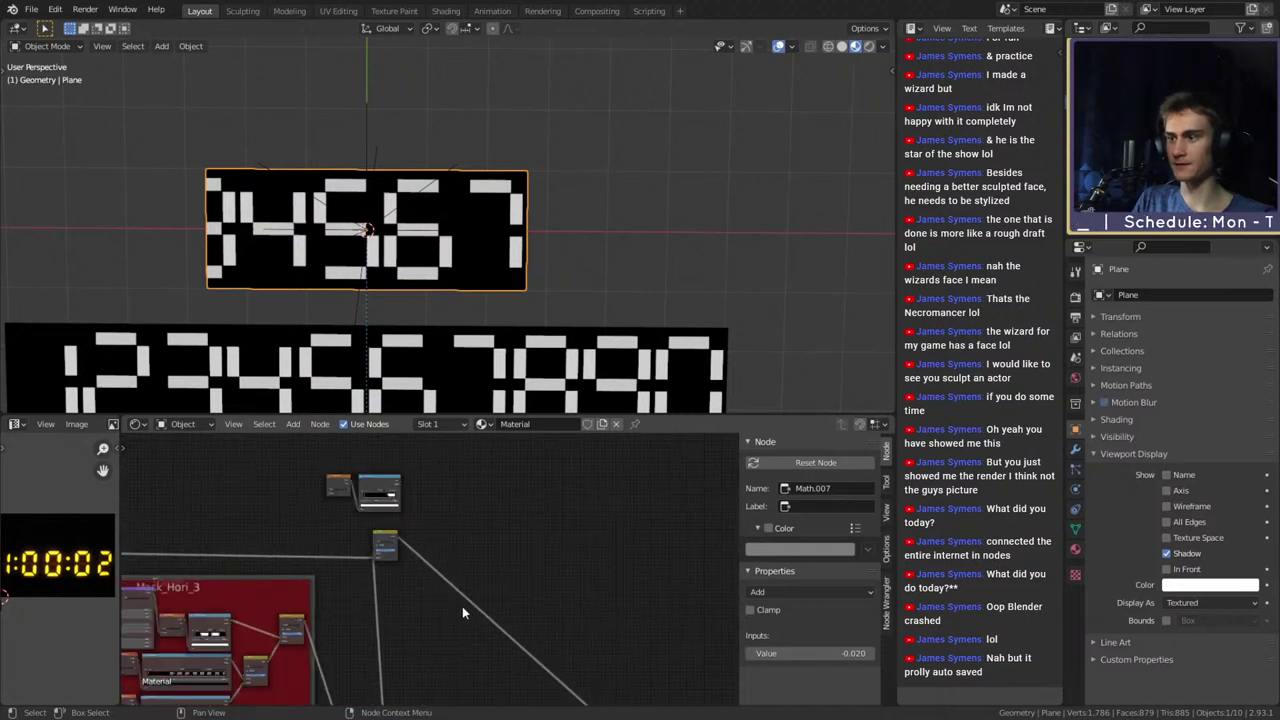
pyautogui.moveTo(489, 602); pyautogui.dragTo(575, 653, button='middle')
pyautogui.scroll(-1, 500, 580)
pyautogui.click(552, 651)
pyautogui.hotkey('shift', 'd')
pyautogui.click(484, 454)
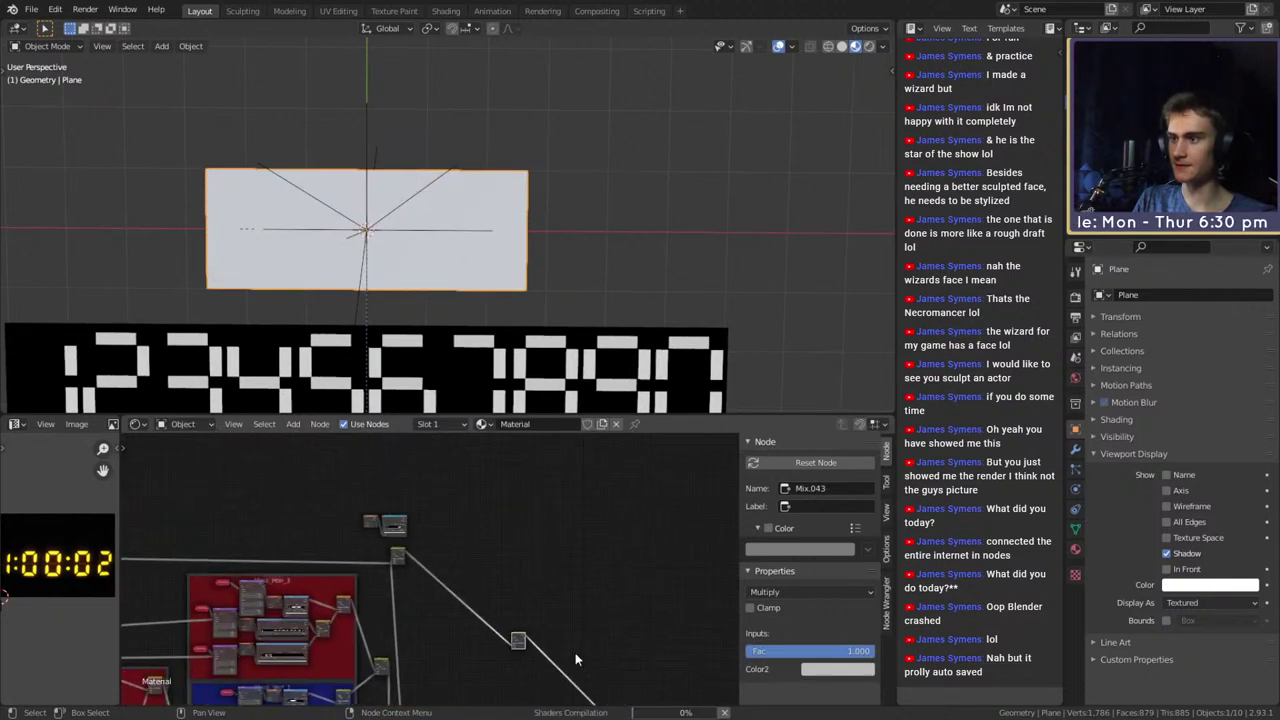
pyautogui.scroll(1, 576, 660)
pyautogui.press('g')
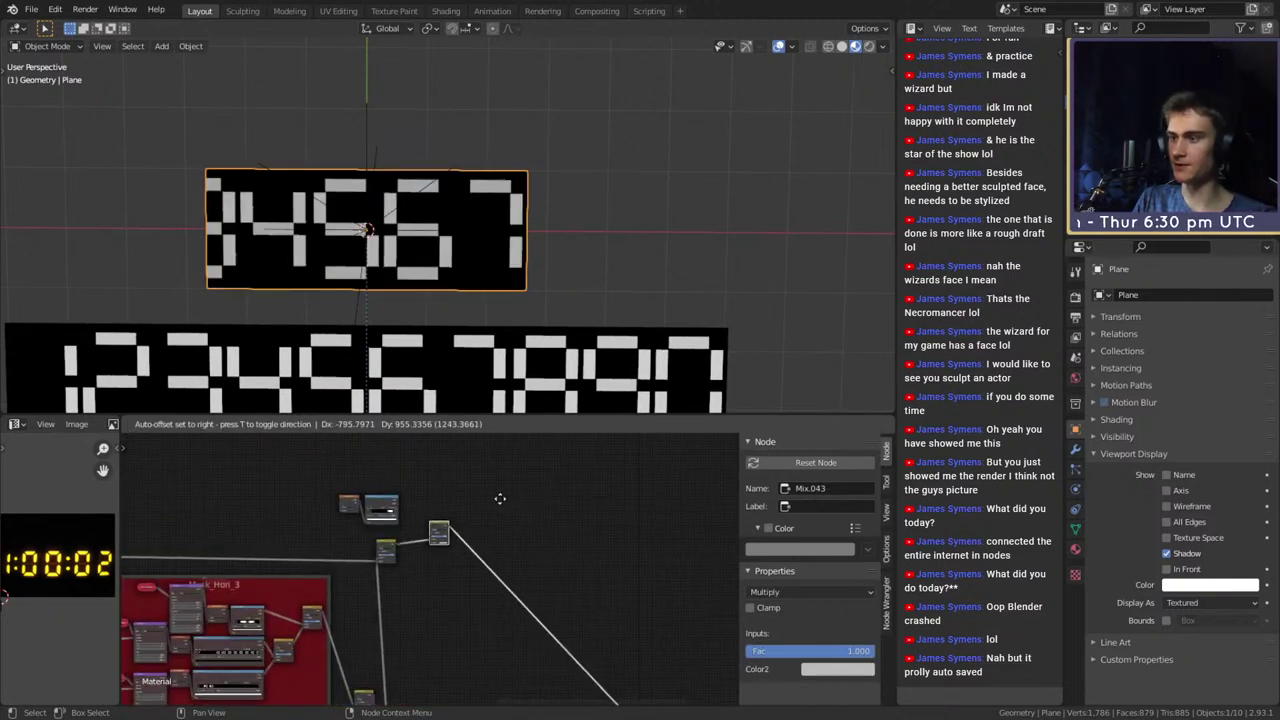
pyautogui.click(502, 506)
# Connect the upper gradient ColorRamp's Color output to the Color2 input of the new Multiply node
pyautogui.scroll(4, 463, 566)
pyautogui.moveTo(437, 563); pyautogui.dragTo(493, 688, button='middle')
pyautogui.moveTo(398, 493); pyautogui.dragTo(410, 515)
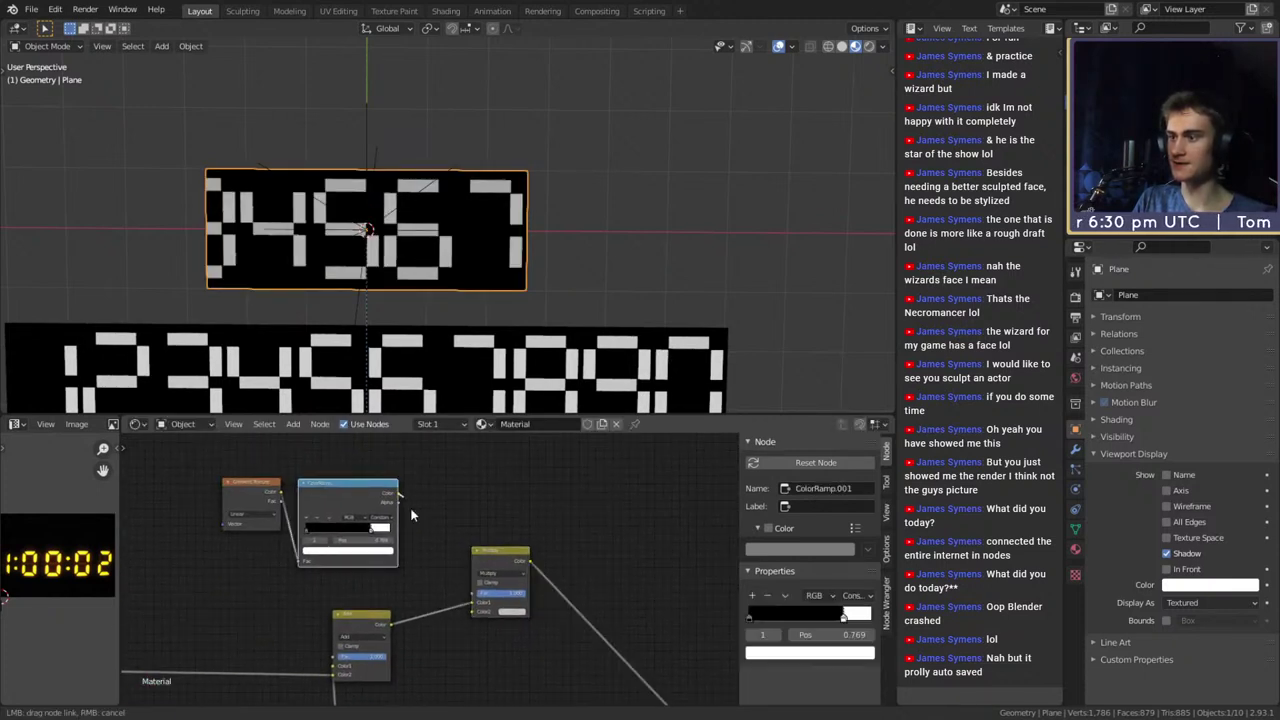
pyautogui.moveTo(470, 615); pyautogui.dragTo(430, 571)
pyautogui.moveTo(399, 494); pyautogui.dragTo(472, 603)
# Add a stop to the upper gradient ColorRamp, leaving a white band bounded by a black stop at position 0.778
pyautogui.scroll(1, 459, 642)
pyautogui.scroll(2, 459, 642)
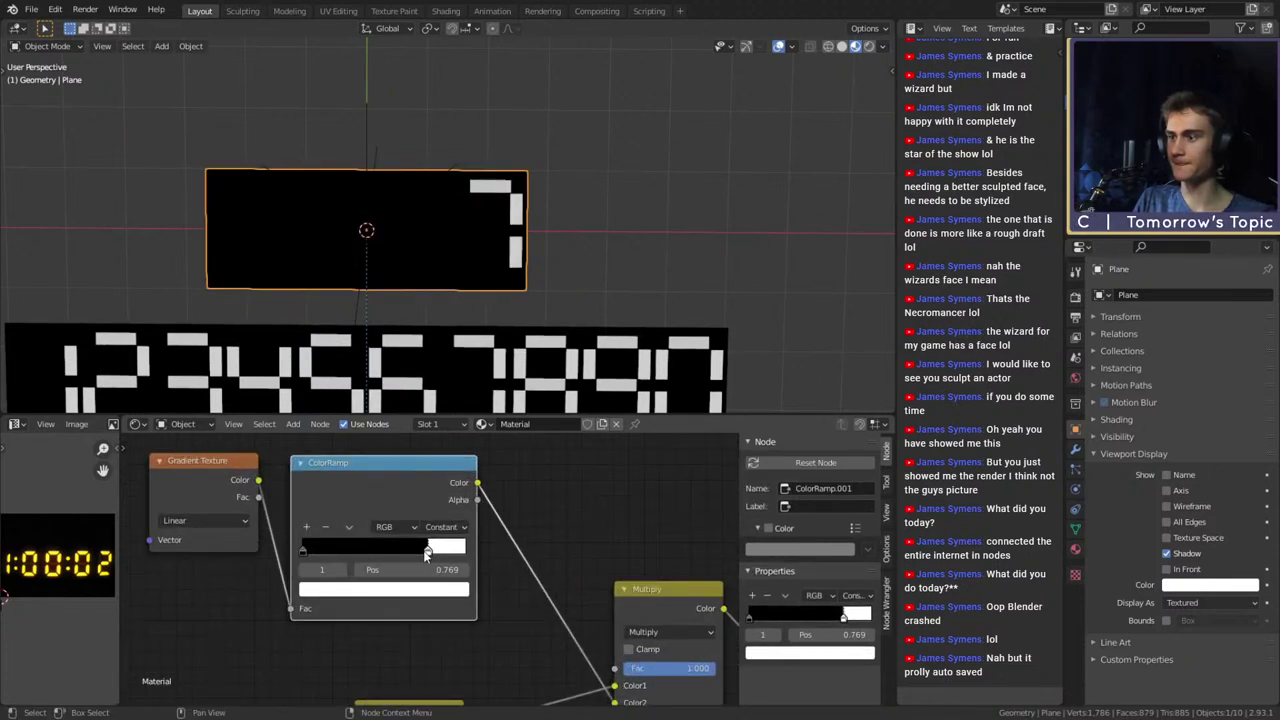
pyautogui.moveTo(427, 552)
pyautogui.mouseDown()
pyautogui.moveTo(408, 552)
pyautogui.moveTo(446, 553)
pyautogui.moveTo(388, 560)
pyautogui.moveTo(429, 559)
pyautogui.mouseUp()
pyautogui.click(307, 527)
pyautogui.scroll(-8, 471, 604)
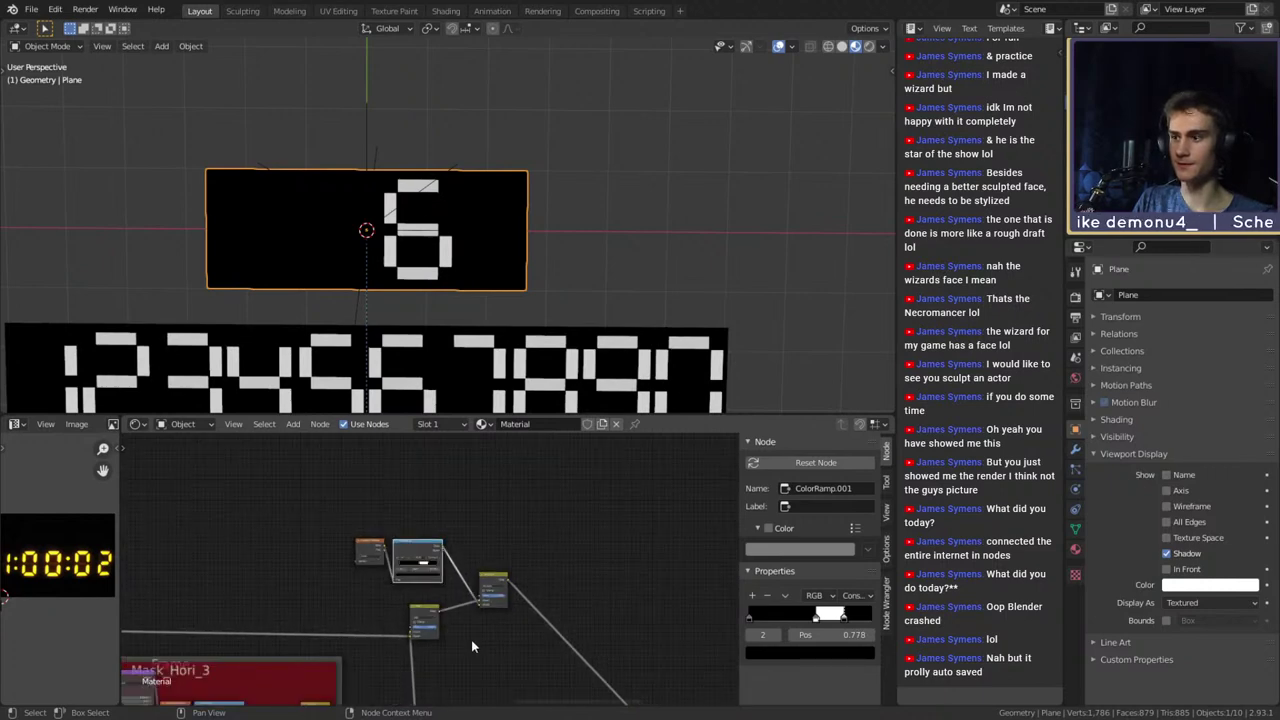
# Save the Blender file
pyautogui.moveTo(465, 643); pyautogui.dragTo(313, 461, button='middle')
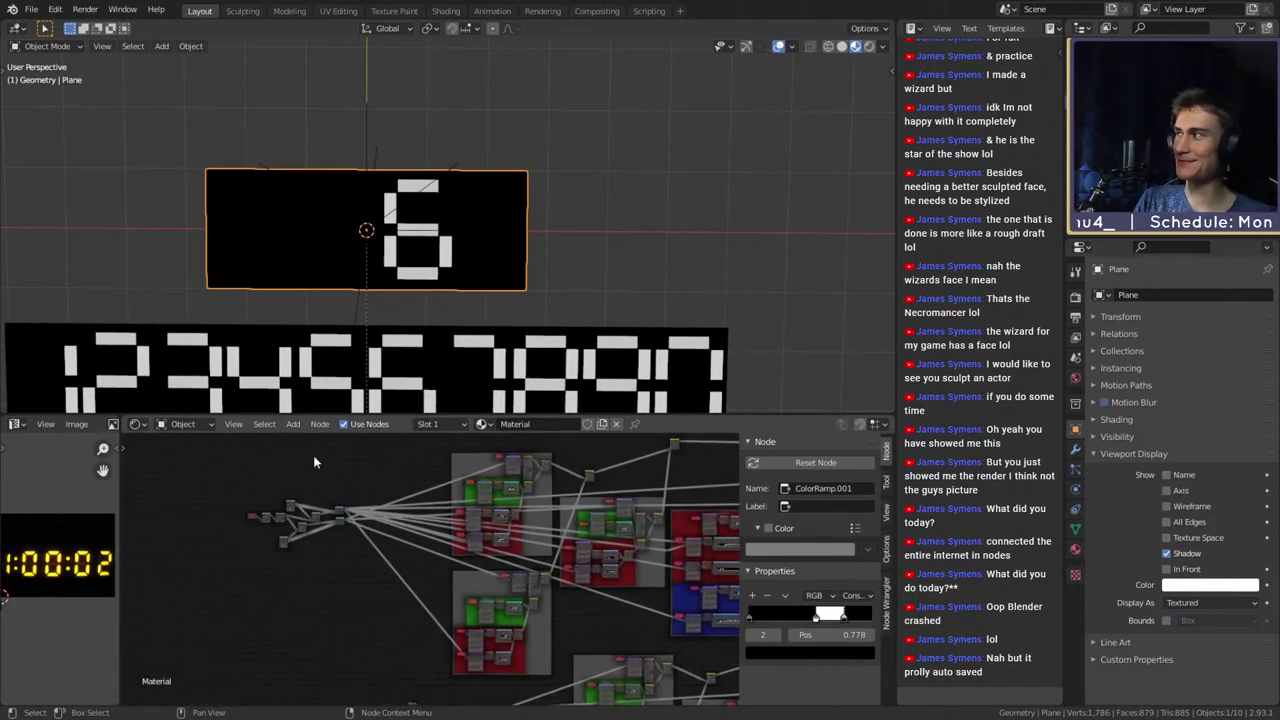
pyautogui.click(31, 9)
pyautogui.click(48, 104)
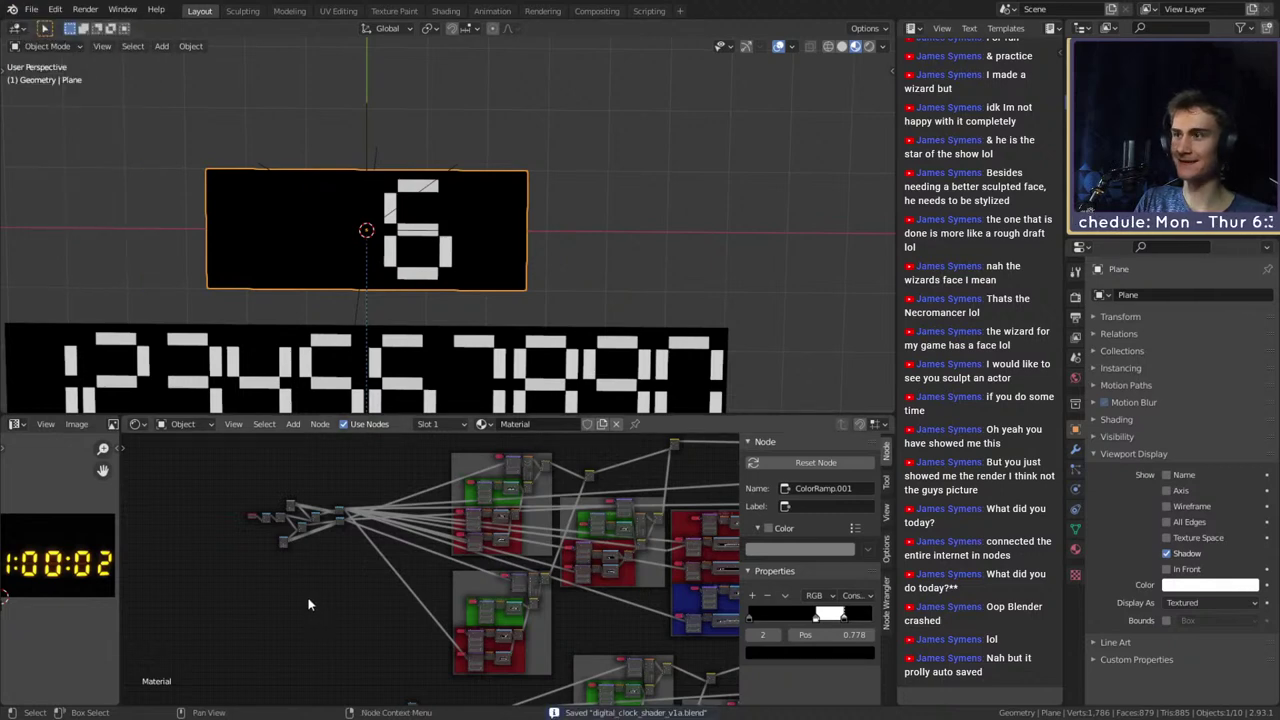
# Move the Principled BSDF and output nodes farther from the lower network's Multiply node to make room
pyautogui.moveTo(308, 604); pyautogui.dragTo(390, 657, button='middle')
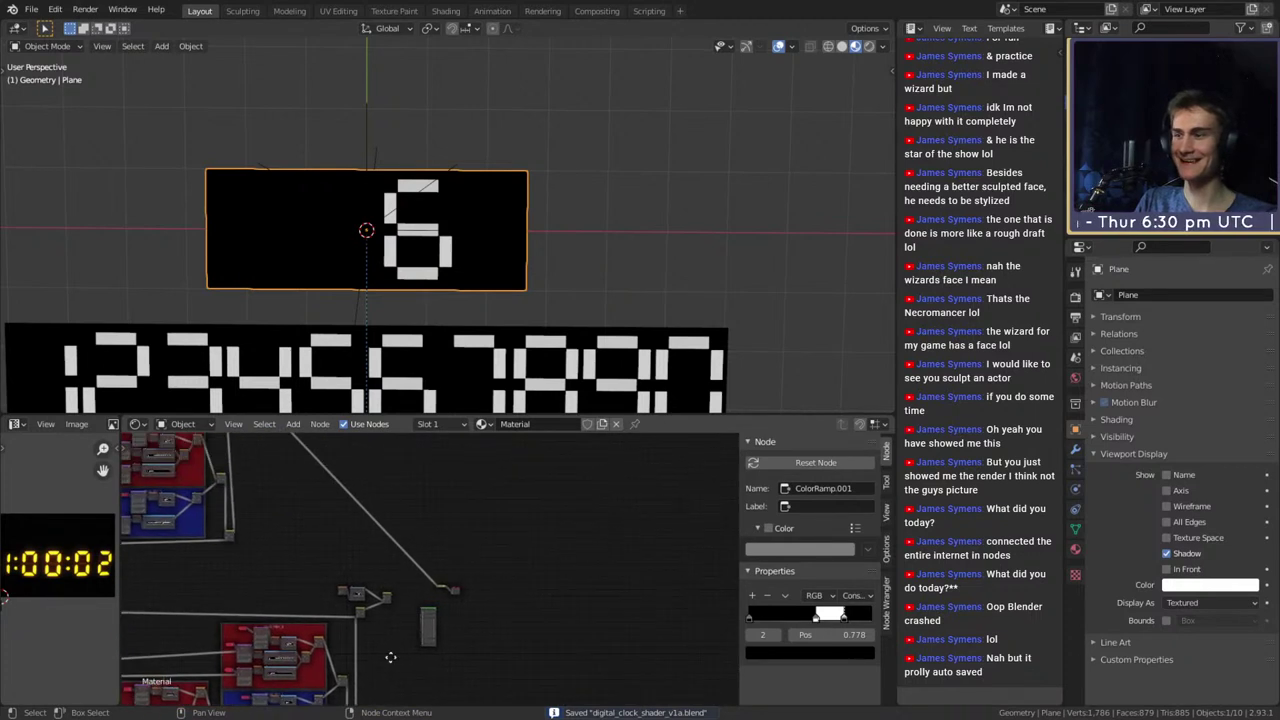
pyautogui.scroll(8, 432, 575)
pyautogui.moveTo(487, 659); pyautogui.dragTo(491, 580, button='middle')
pyautogui.scroll(3, 427, 573)
pyautogui.moveTo(403, 570); pyautogui.dragTo(558, 559)
pyautogui.moveTo(440, 518); pyautogui.dragTo(500, 594, button='middle')
pyautogui.scroll(-3, 462, 594)
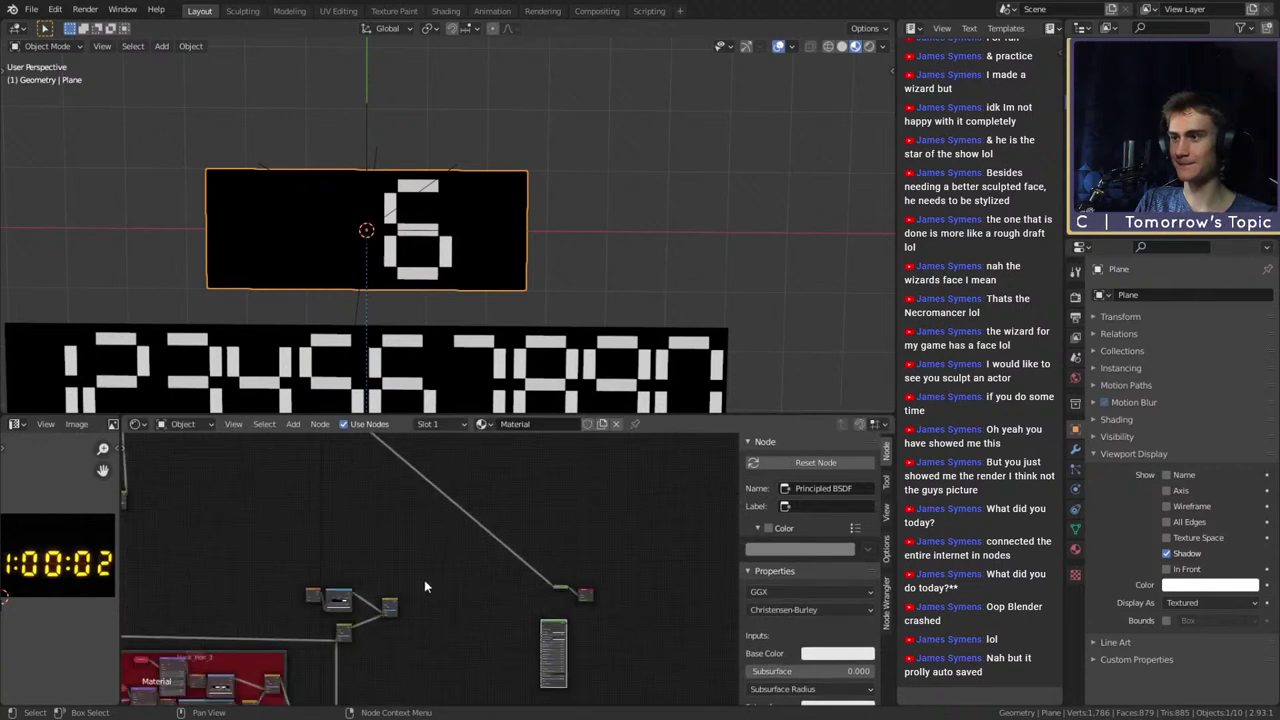
# Duplicate the lower network's Multiply Mix node, place the copy above and beyond it, and set its blend mode to Add
pyautogui.scroll(-3, 425, 579)
pyautogui.moveTo(367, 562); pyautogui.dragTo(438, 578, button='middle')
pyautogui.scroll(7, 383, 590)
pyautogui.hotkey('shift', 'a')
pyautogui.scroll(-1, 425, 590)
pyautogui.scroll(7, 402, 603)
pyautogui.click(262, 633)
pyautogui.moveTo(357, 614); pyautogui.dragTo(371, 608, button='middle')
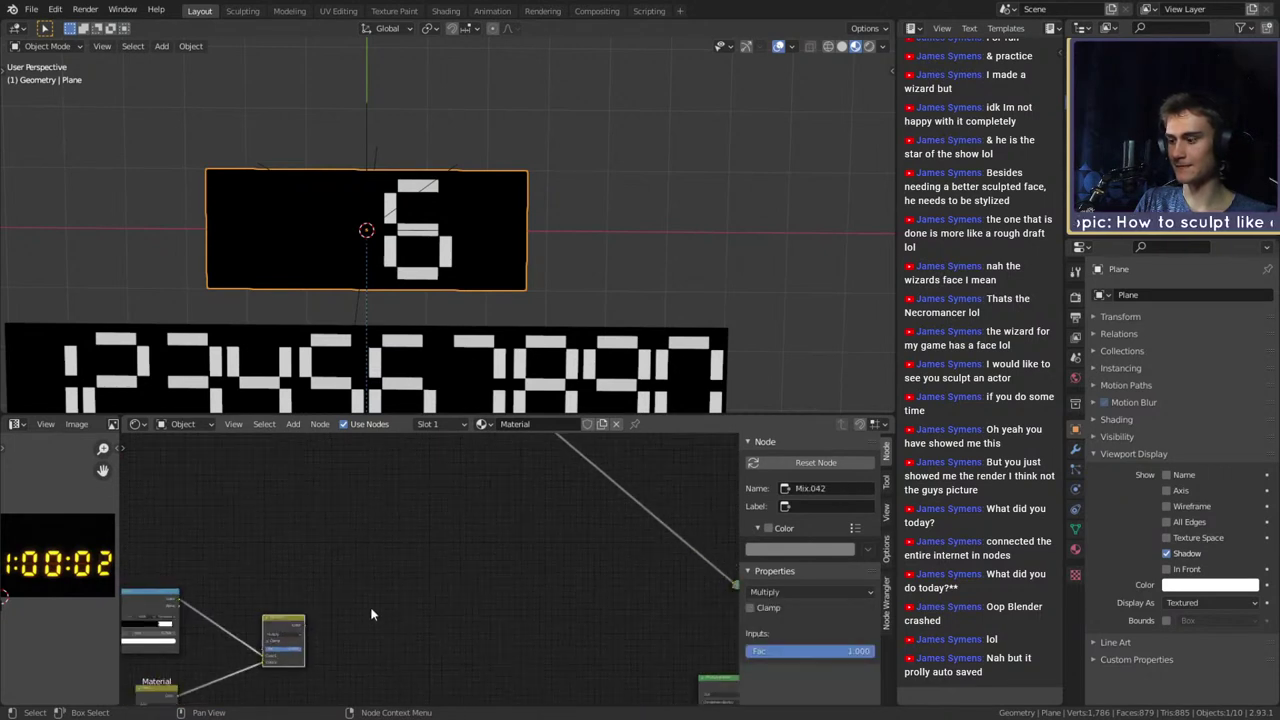
pyautogui.scroll(-2, 395, 607)
pyautogui.hotkey('shift', 'd')
pyautogui.click(490, 557)
pyautogui.scroll(3, 450, 556)
pyautogui.click(436, 521)
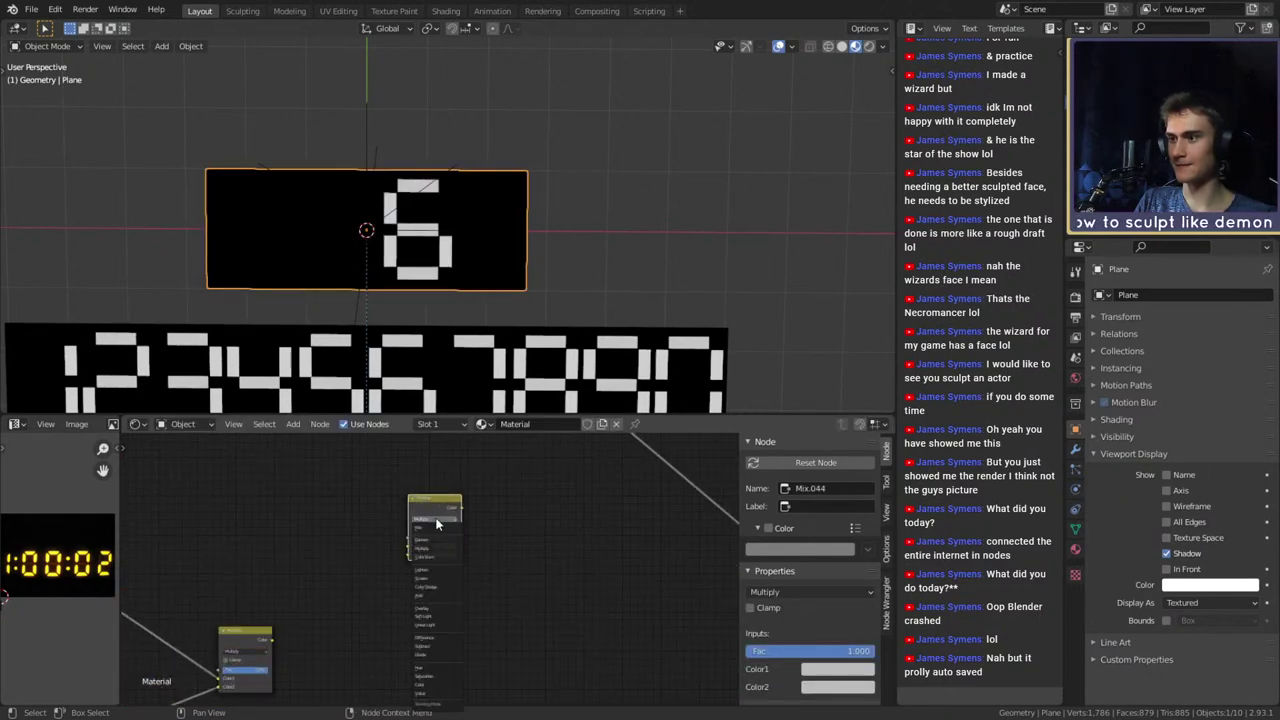
pyautogui.click(421, 600)
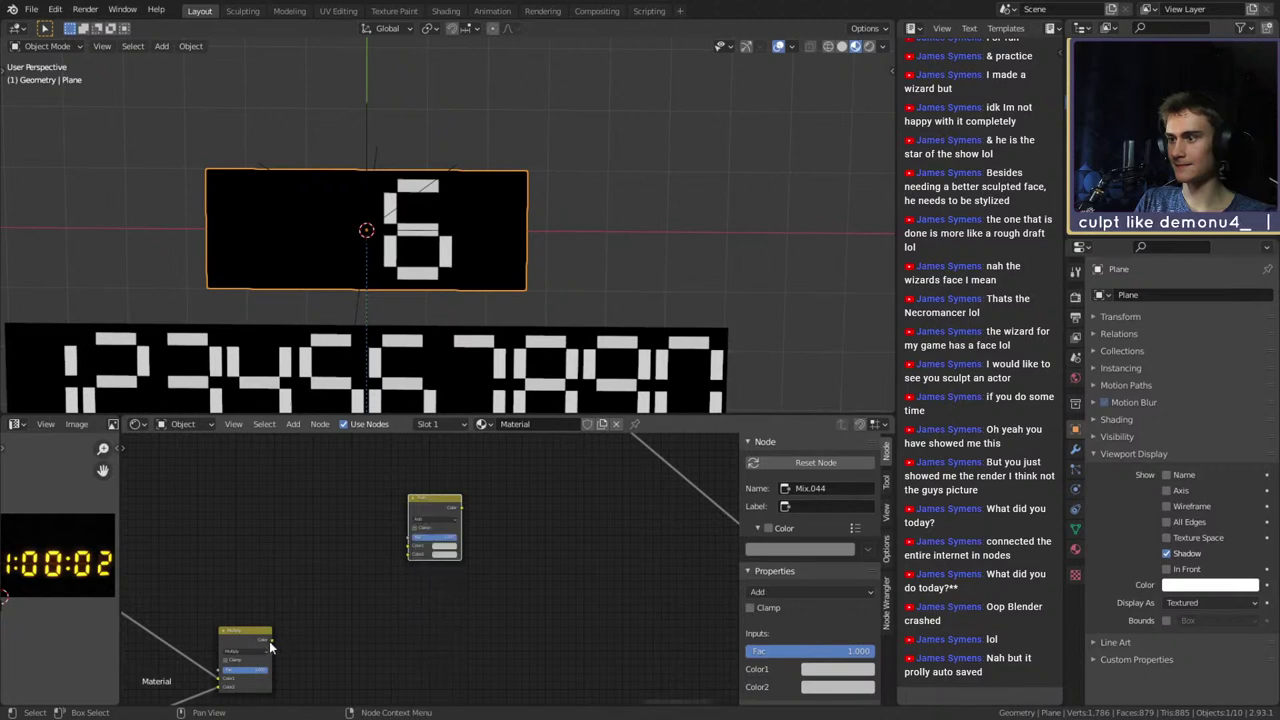
# Connect the lower network's Multiply output to the new Add node's Color2 and the upper network's Multiply output to its Color1
pyautogui.moveTo(269, 641); pyautogui.dragTo(409, 553)
pyautogui.scroll(-3, 478, 568)
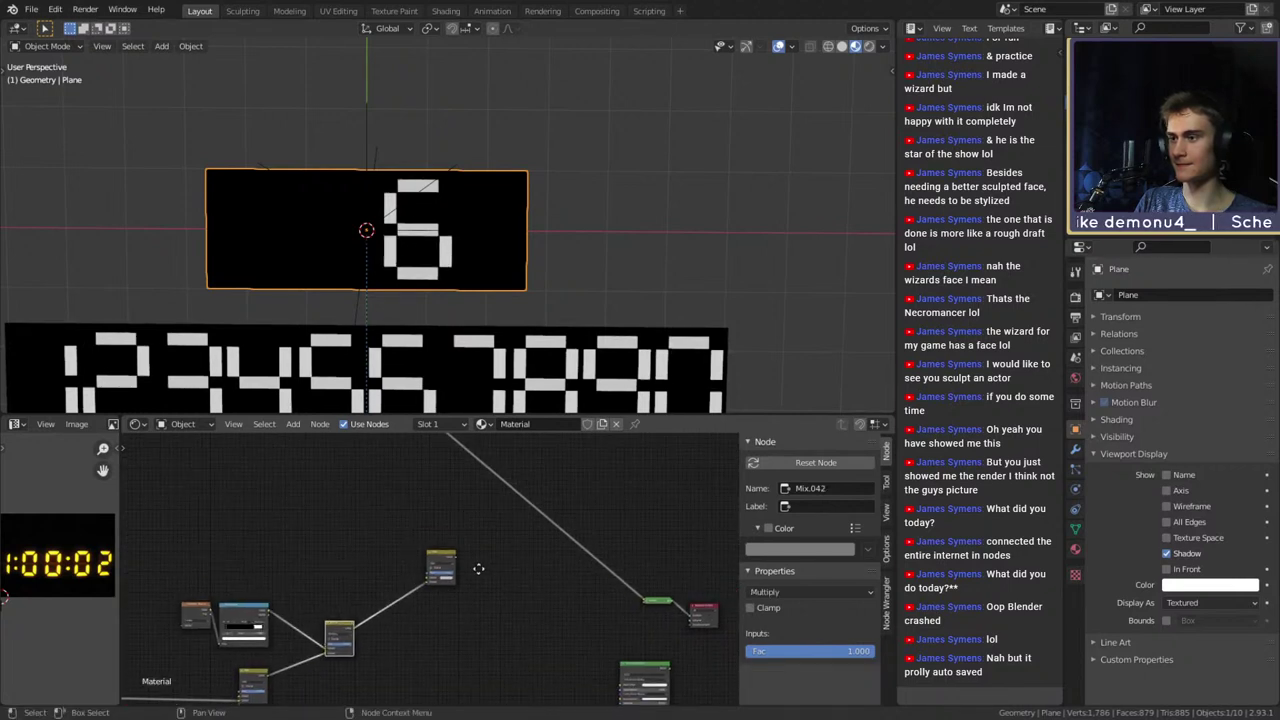
pyautogui.moveTo(478, 568); pyautogui.dragTo(482, 641, button='middle')
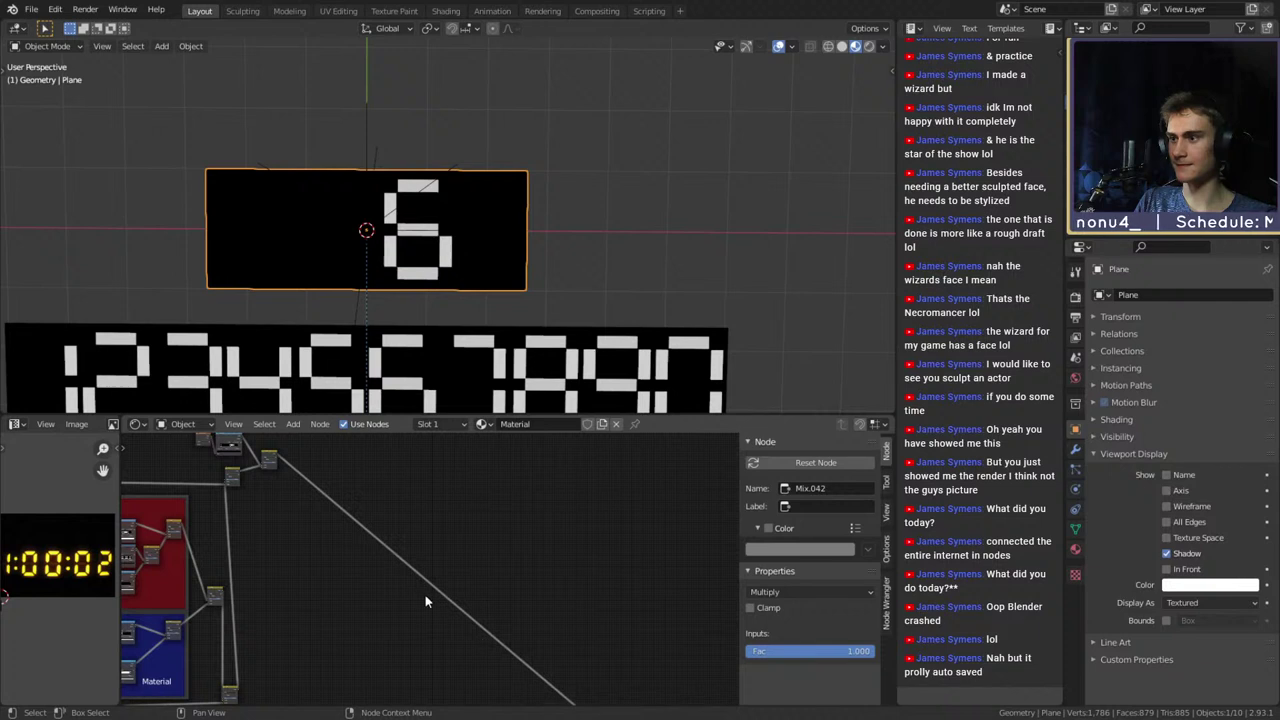
pyautogui.moveTo(426, 601); pyautogui.dragTo(432, 604, button='middle')
pyautogui.moveTo(278, 462); pyautogui.dragTo(384, 618)
pyautogui.moveTo(420, 598); pyautogui.dragTo(302, 446, button='middle')
pyautogui.scroll(4, 306, 497)
pyautogui.moveTo(460, 614); pyautogui.dragTo(378, 567)
pyautogui.moveTo(205, 445); pyautogui.dragTo(289, 487, button='middle')
pyautogui.scroll(3, 289, 487)
pyautogui.moveTo(277, 467); pyautogui.dragTo(492, 659)
pyautogui.scroll(-5, 430, 568)
pyautogui.moveTo(354, 517); pyautogui.dragTo(424, 625, button='middle')
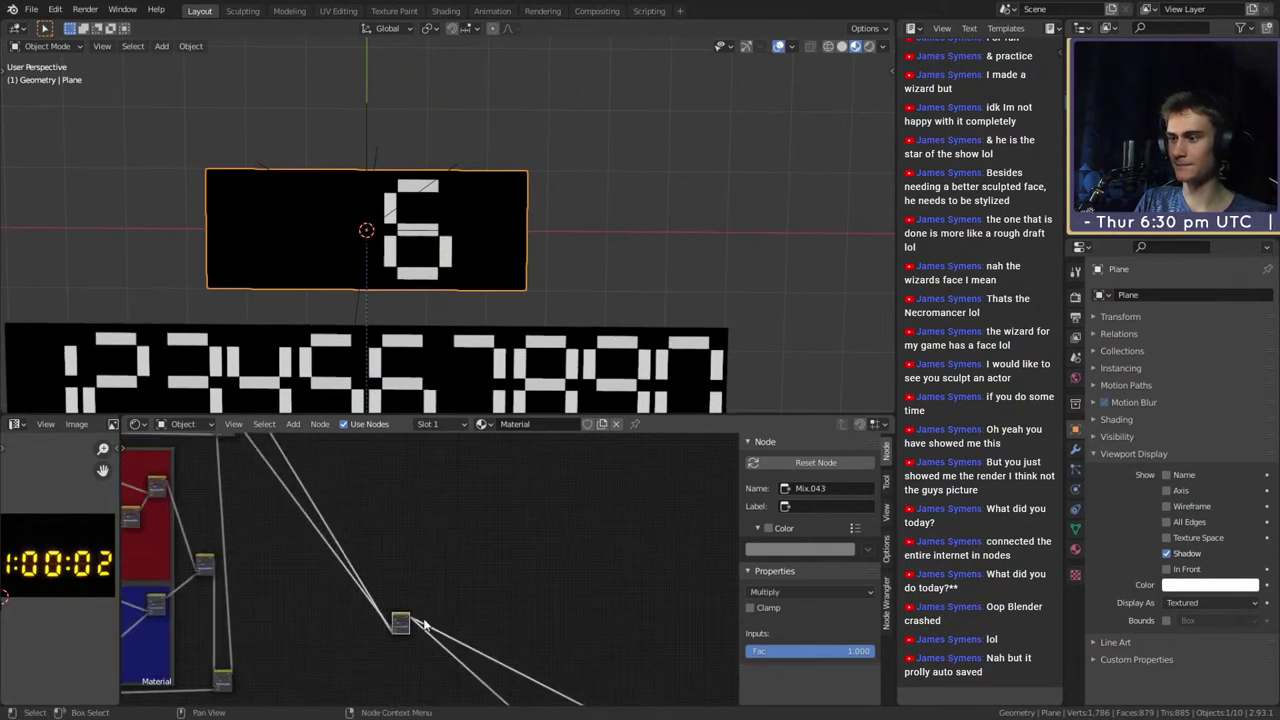
pyautogui.moveTo(402, 621); pyautogui.dragTo(333, 454)
pyautogui.moveTo(477, 593); pyautogui.dragTo(290, 385, button='middle')
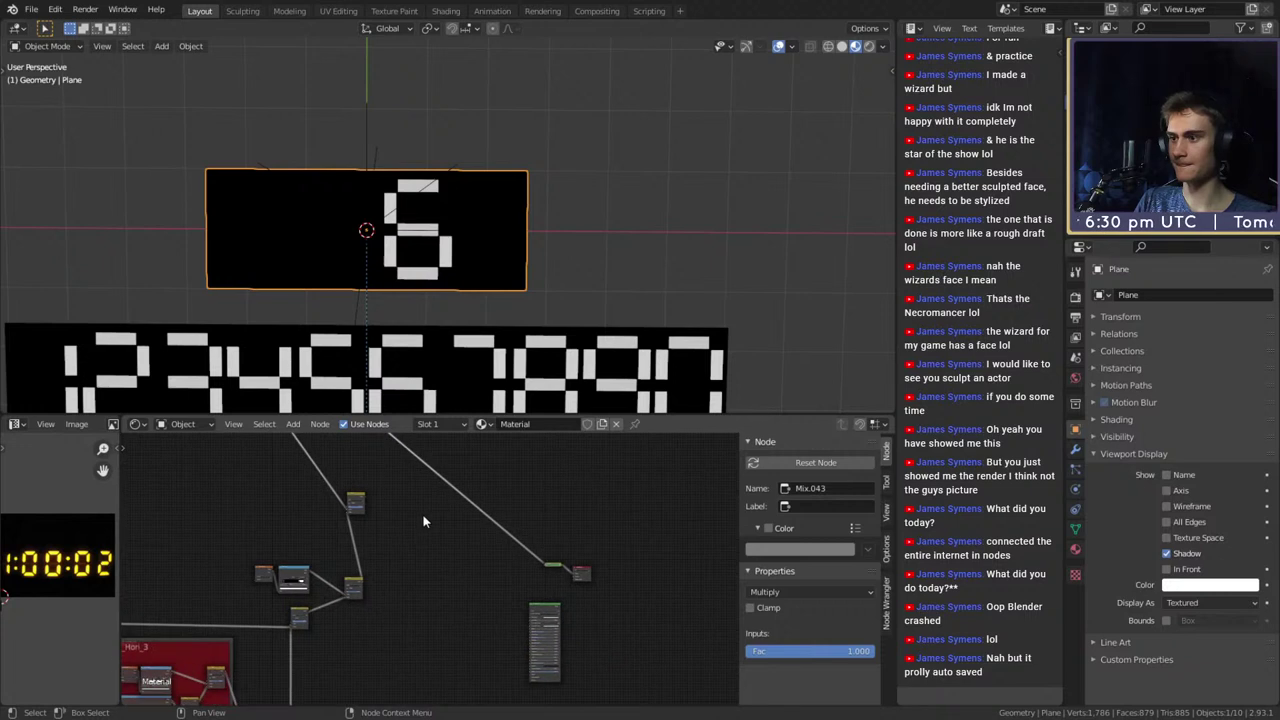
# Preview the combining Add Mix node on the plane, place it between the lower Multiply and the output, and save the file
pyautogui.scroll(4, 422, 513)
pyautogui.keyDown('ctrl'); pyautogui.keyDown('shift'); pyautogui.click(327, 477); pyautogui.keyUp('shift'); pyautogui.keyUp('ctrl')
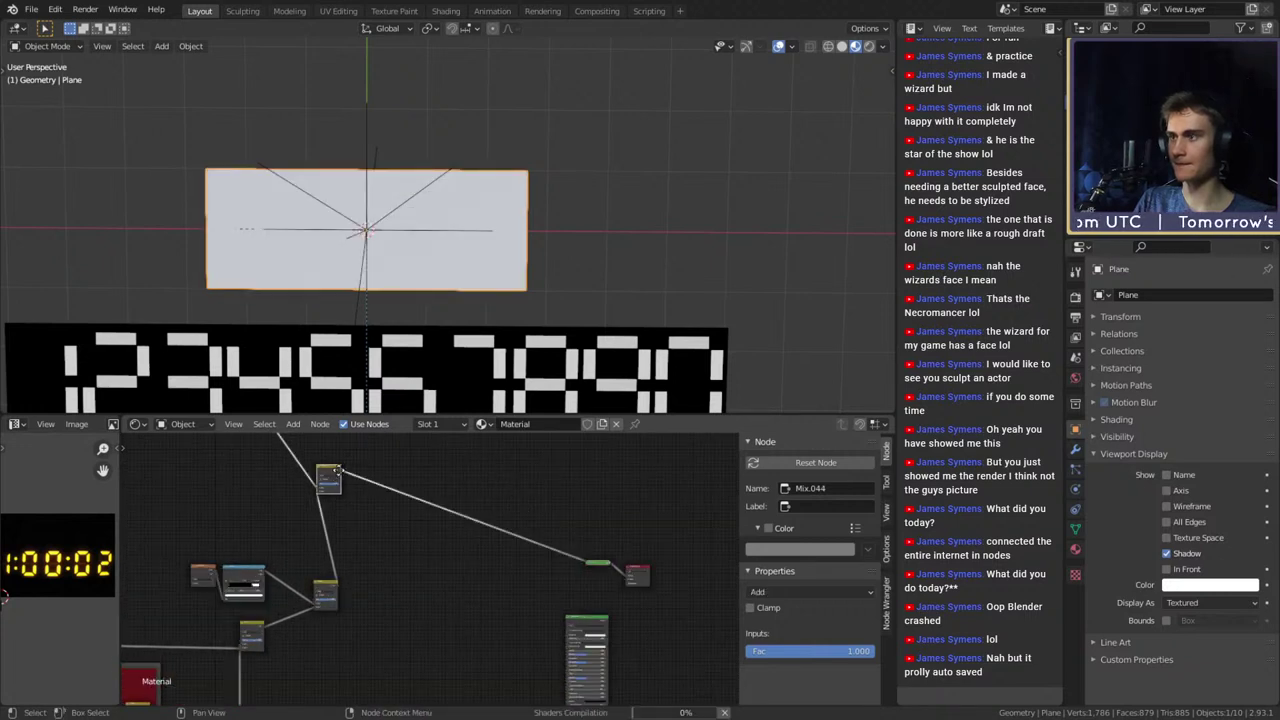
pyautogui.moveTo(333, 472); pyautogui.dragTo(405, 530)
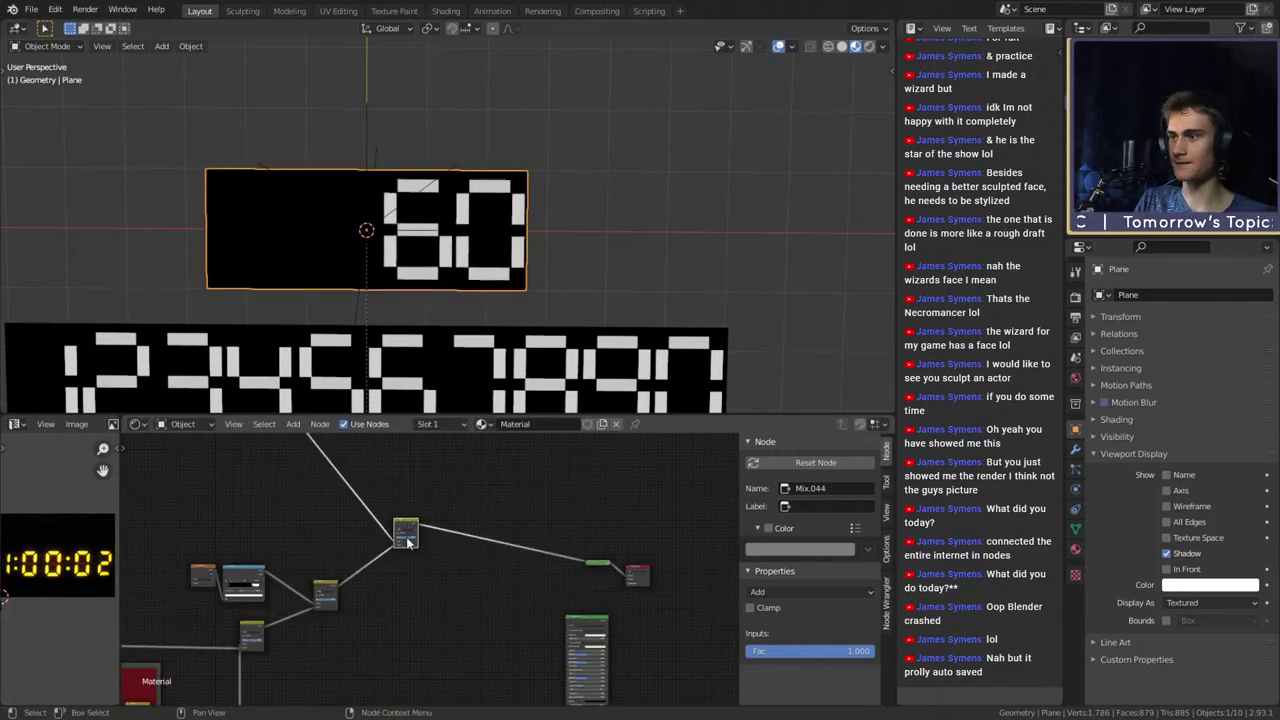
pyautogui.scroll(-4, 420, 586)
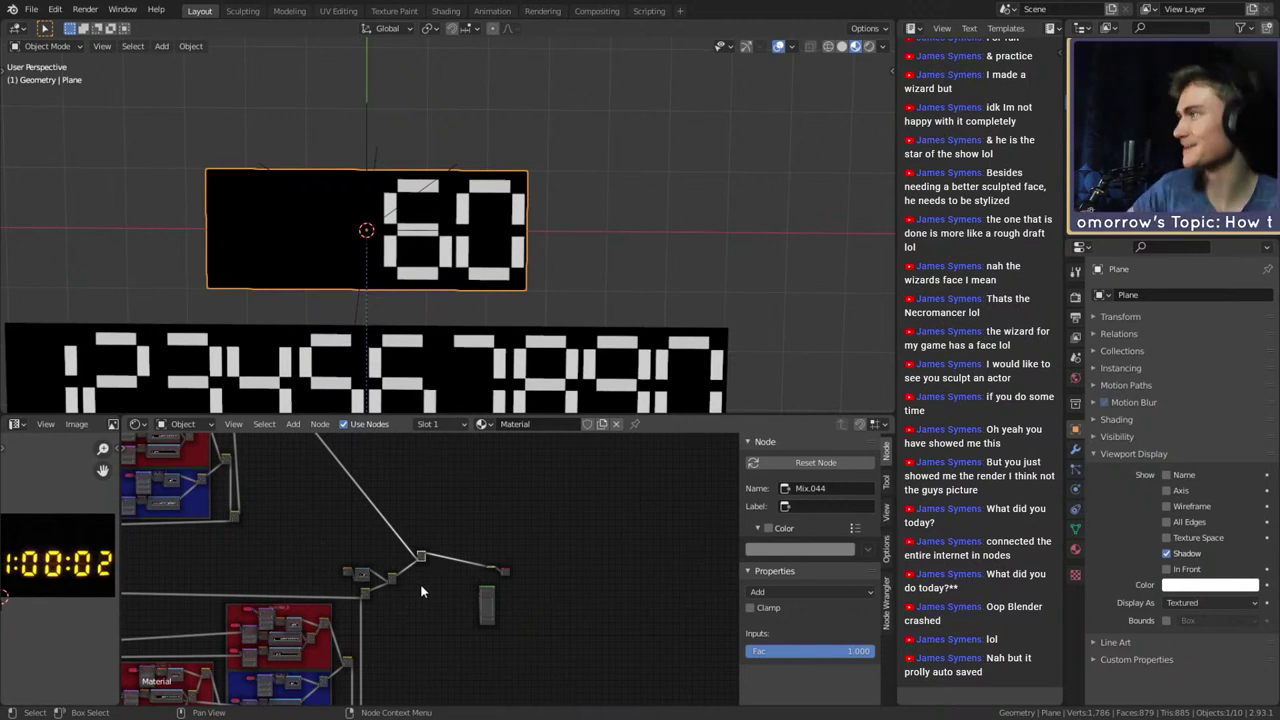
pyautogui.click(32, 10)
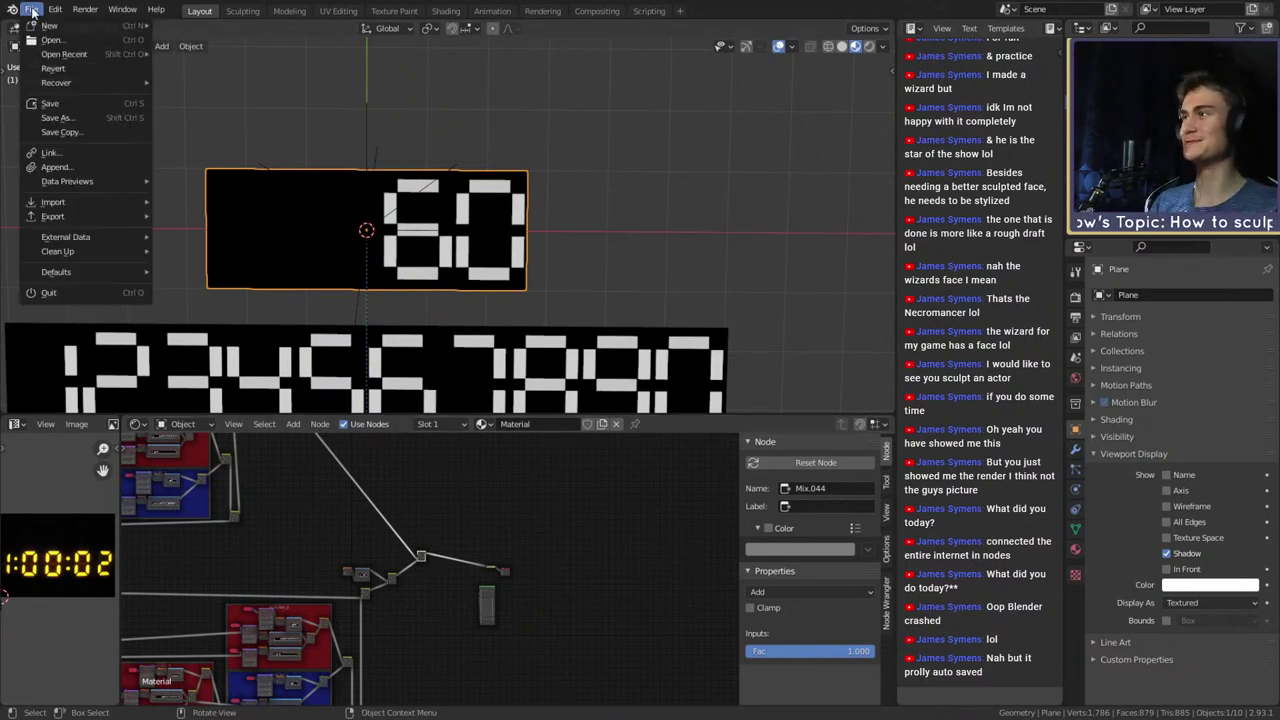
pyautogui.click(50, 103)
# Select the entire lower digit network with its value nodes and gradient mask, and place a duplicate below it
pyautogui.moveTo(423, 565); pyautogui.dragTo(572, 658, button='middle')
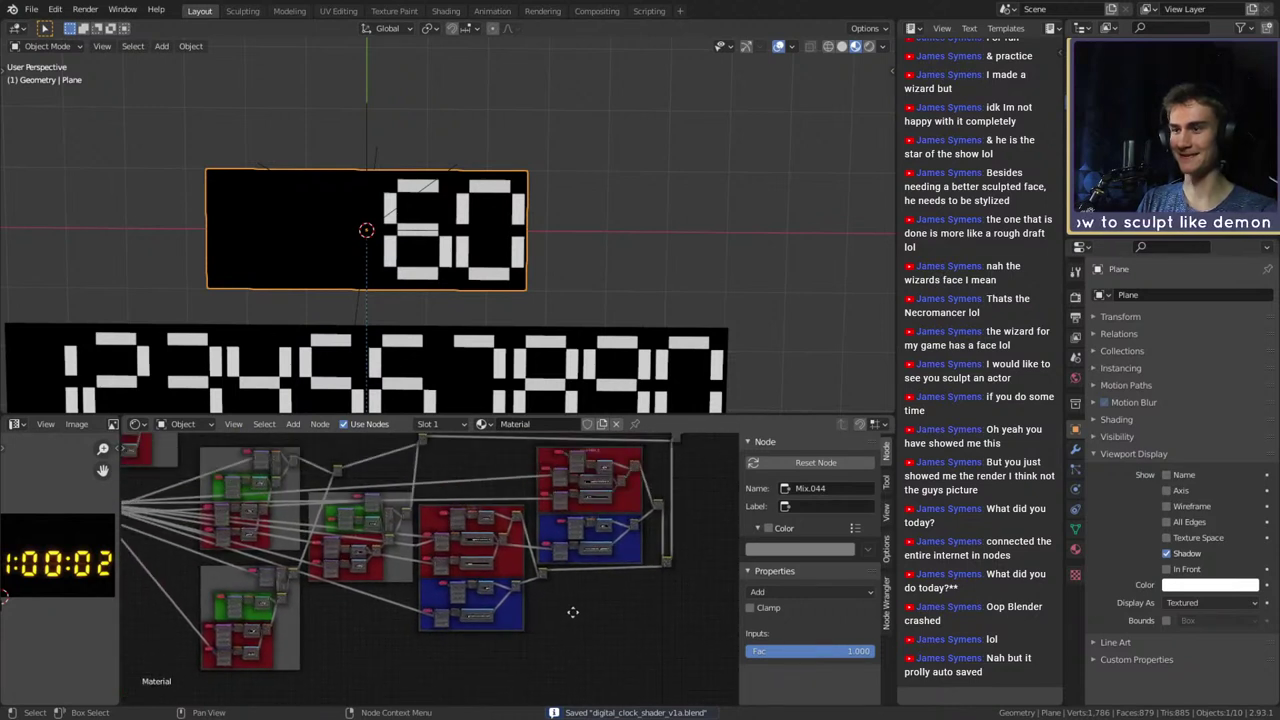
pyautogui.moveTo(571, 610); pyautogui.dragTo(518, 682, button='middle')
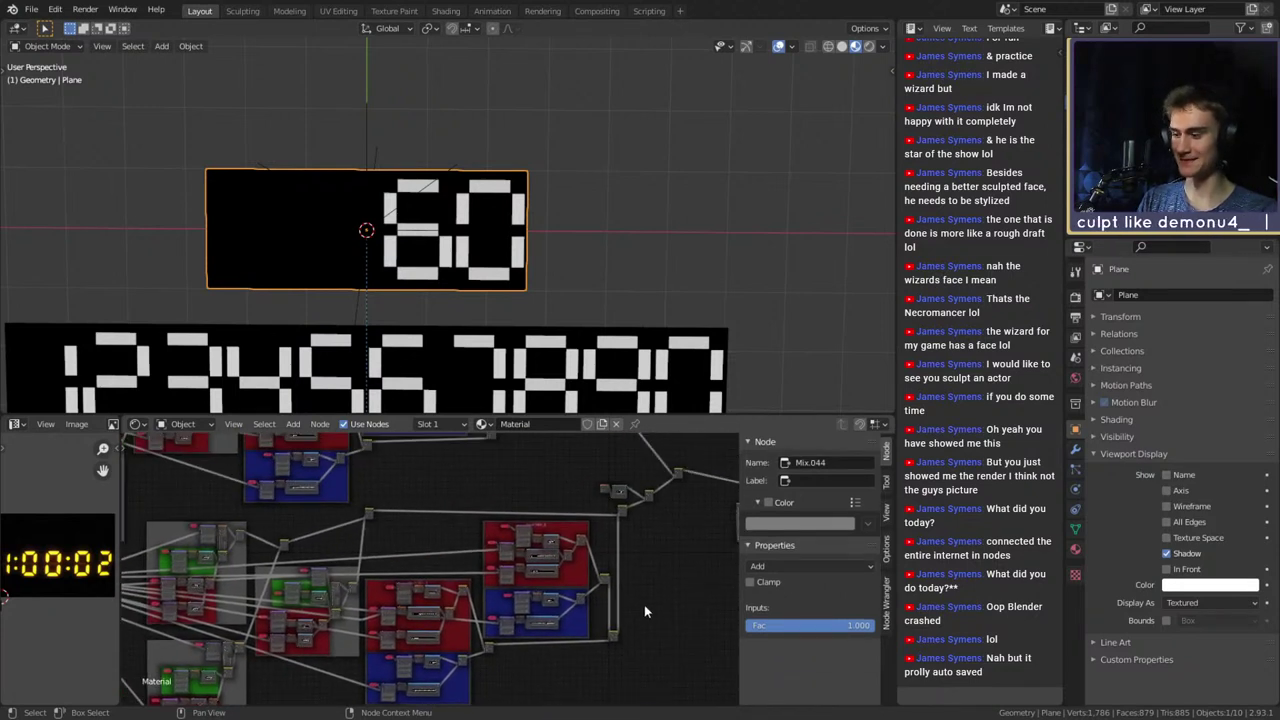
pyautogui.press('c')
pyautogui.moveTo(637, 558)
pyautogui.mouseDown()
pyautogui.moveTo(594, 586)
pyautogui.moveTo(593, 572)
pyautogui.moveTo(363, 617)
pyautogui.moveTo(549, 636)
pyautogui.moveTo(240, 620)
pyautogui.mouseUp()
pyautogui.rightClick(240, 620)
pyautogui.moveTo(360, 602); pyautogui.dragTo(630, 533, button='middle')
pyautogui.press('c')
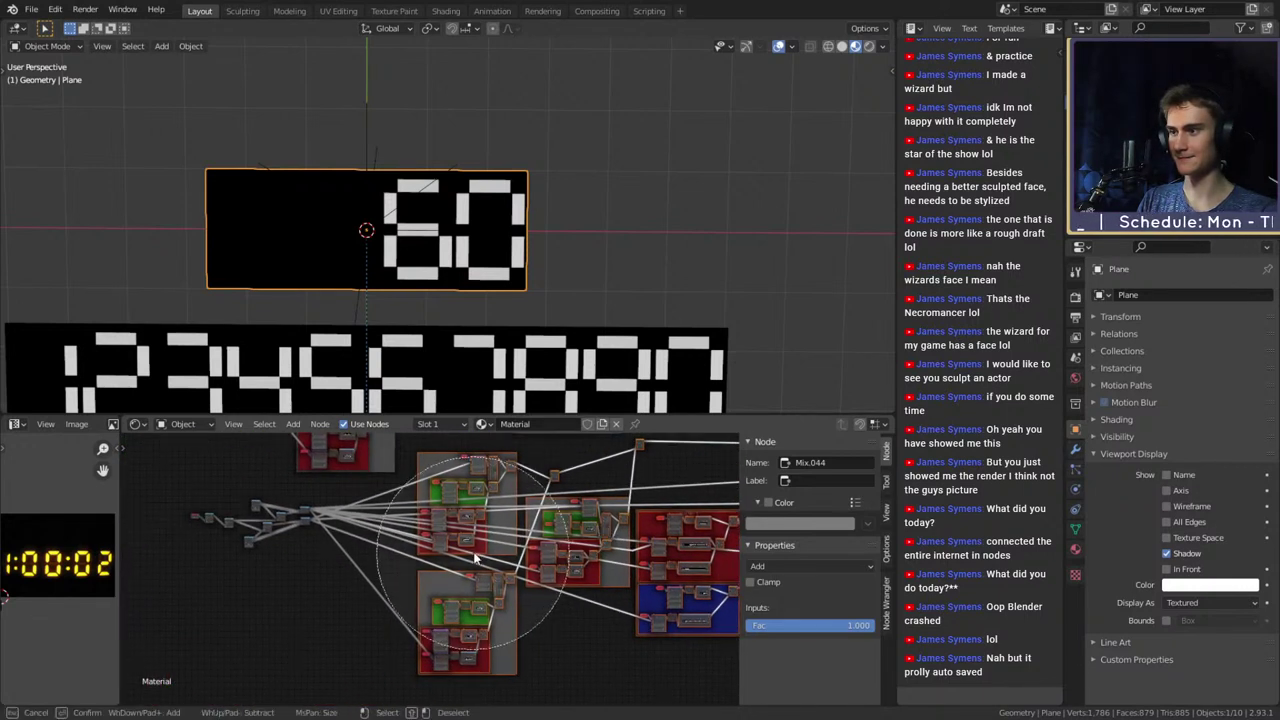
pyautogui.moveTo(426, 606); pyautogui.dragTo(230, 592)
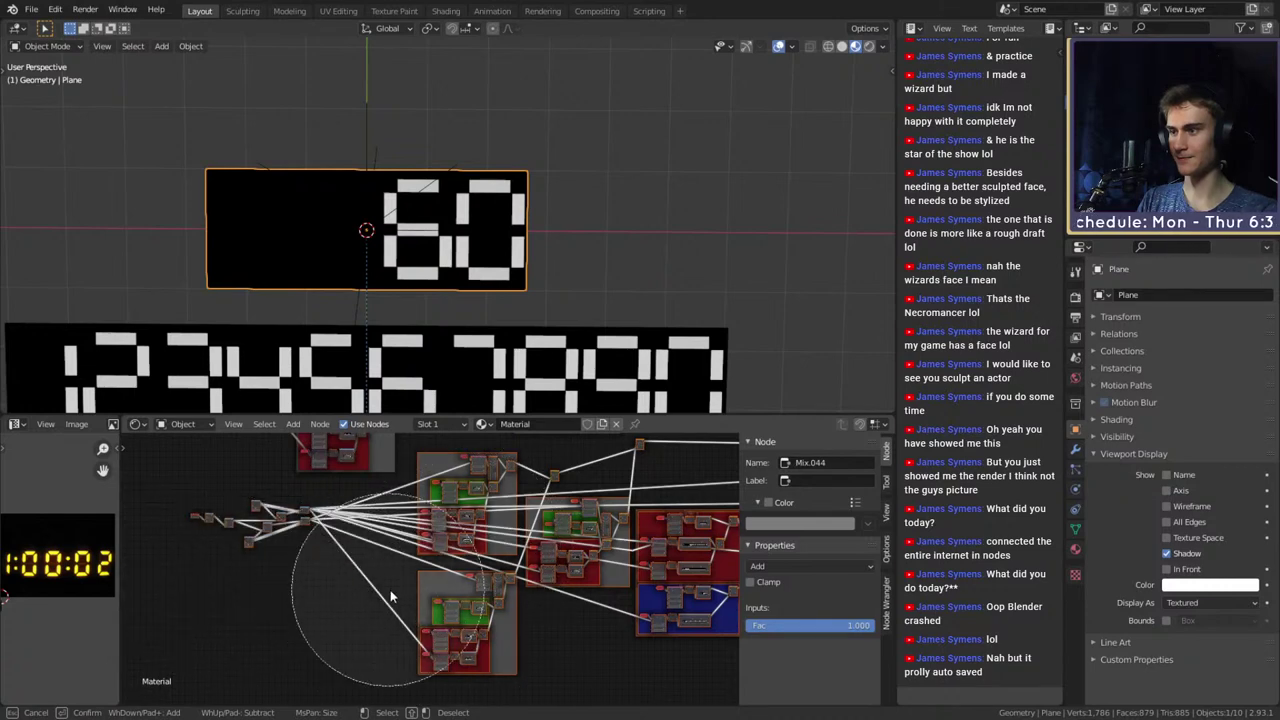
pyautogui.rightClick(395, 594)
pyautogui.moveTo(646, 602); pyautogui.dragTo(322, 588, button='middle')
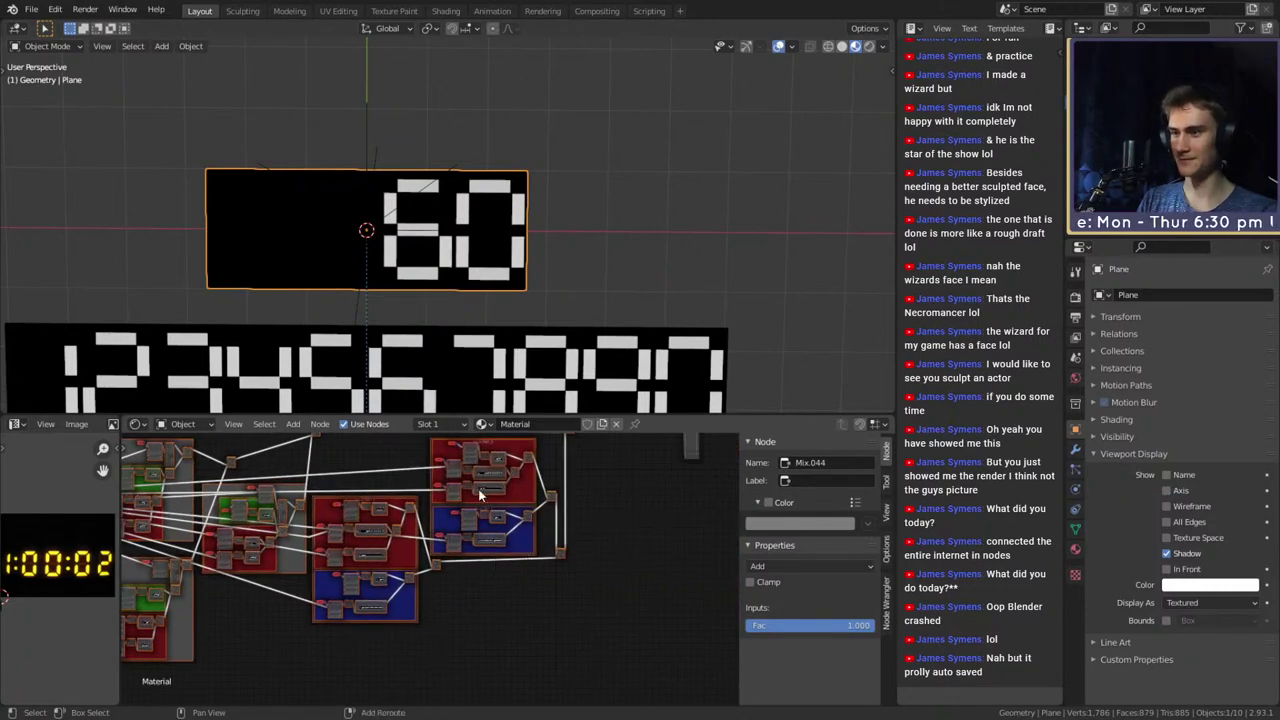
pyautogui.hotkey('shift', 'd')
pyautogui.moveTo(605, 686); pyautogui.dragTo(603, 686)
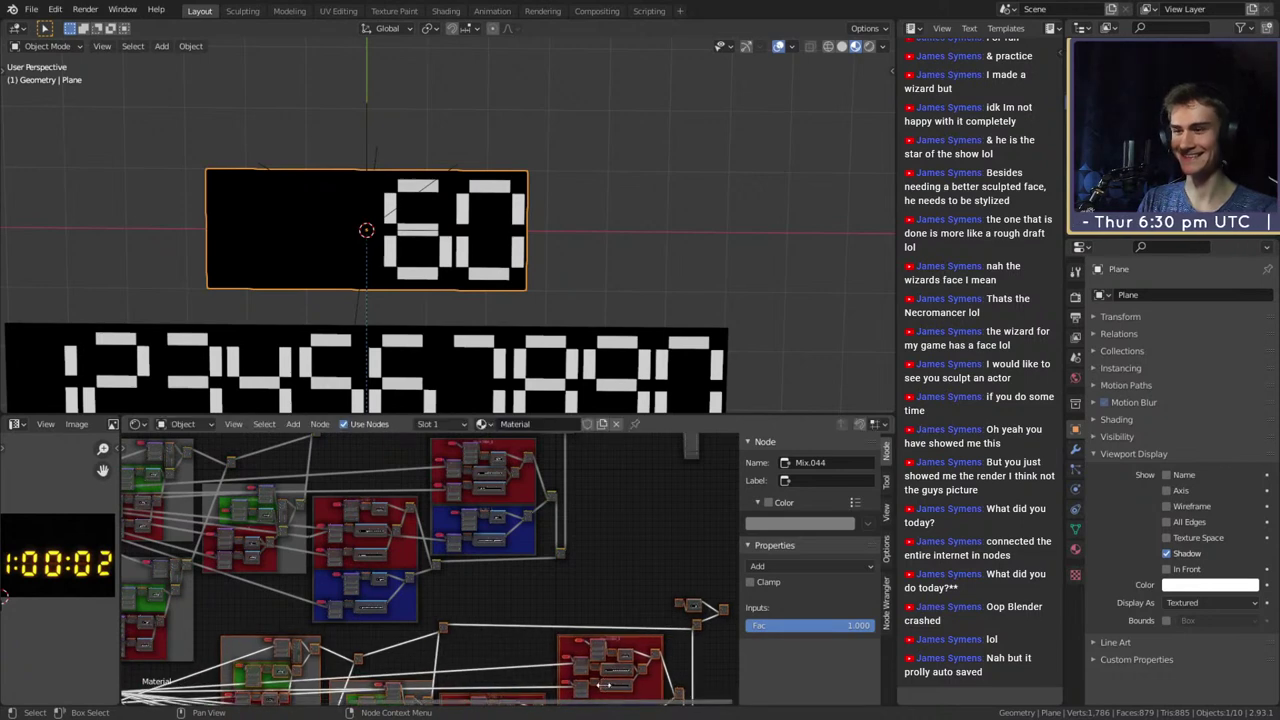
# Move the Principled BSDF and output nodes farther away from the combining Add Mix node
pyautogui.moveTo(443, 612); pyautogui.dragTo(677, 537, button='middle')
pyautogui.moveTo(549, 577); pyautogui.dragTo(170, 604, button='middle')
pyautogui.moveTo(560, 495)
pyautogui.mouseDown(button='middle')
pyautogui.moveTo(415, 536)
pyautogui.moveTo(470, 651)
pyautogui.mouseUp(button='middle')
pyautogui.click(415, 536)
pyautogui.moveTo(490, 498); pyautogui.dragTo(497, 540)
pyautogui.click(630, 544)
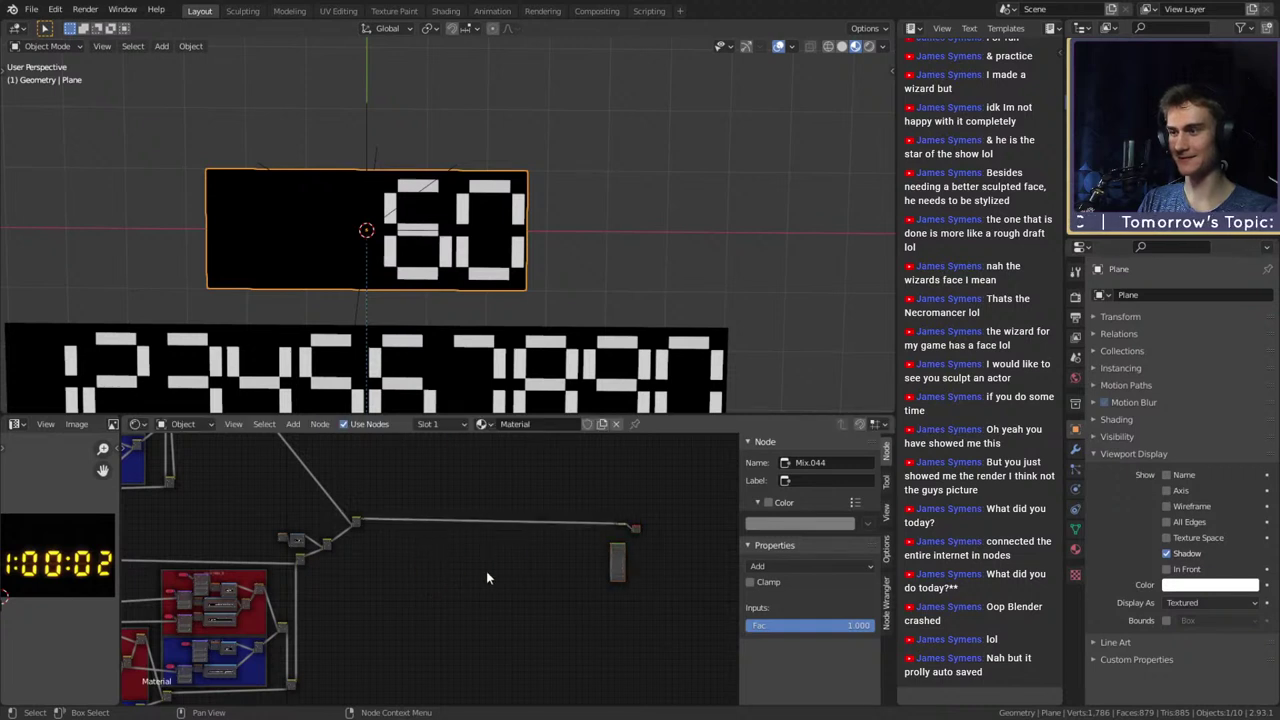
# Save the file and preview the newly duplicated digit network's final Multiply mask node on the plane
pyautogui.moveTo(401, 624); pyautogui.dragTo(518, 638, button='middle')
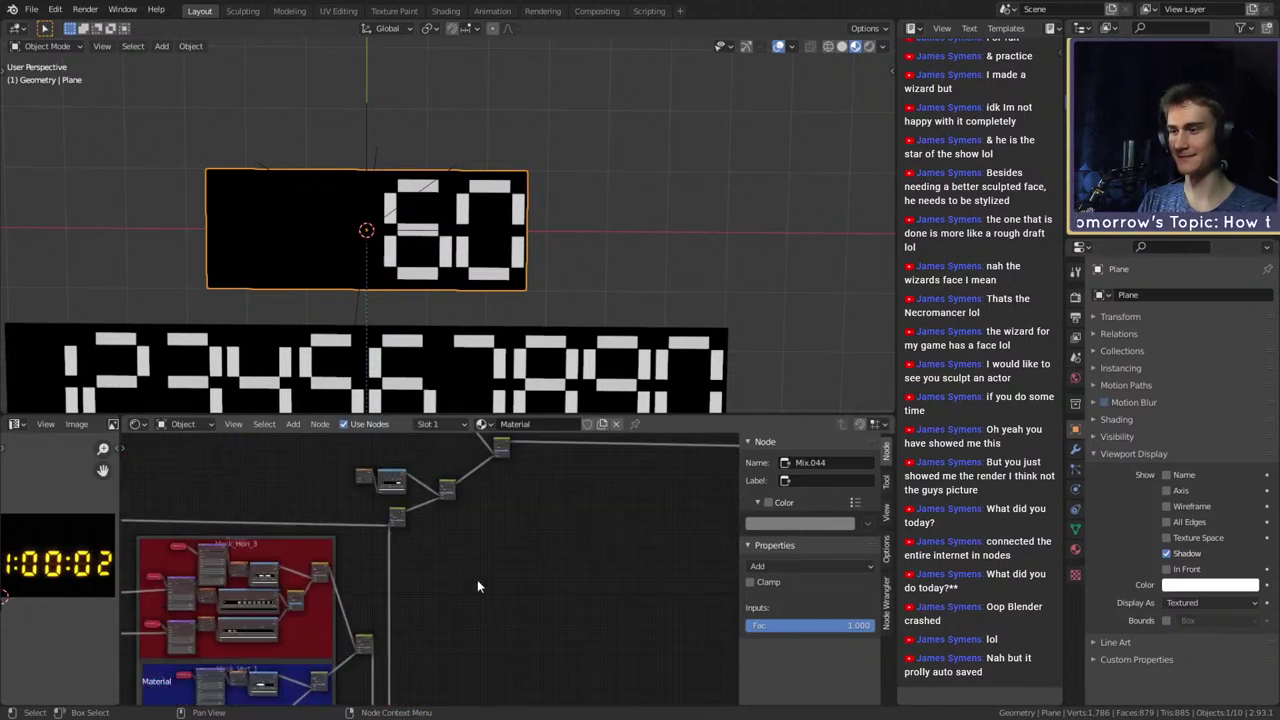
pyautogui.scroll(3, 477, 579)
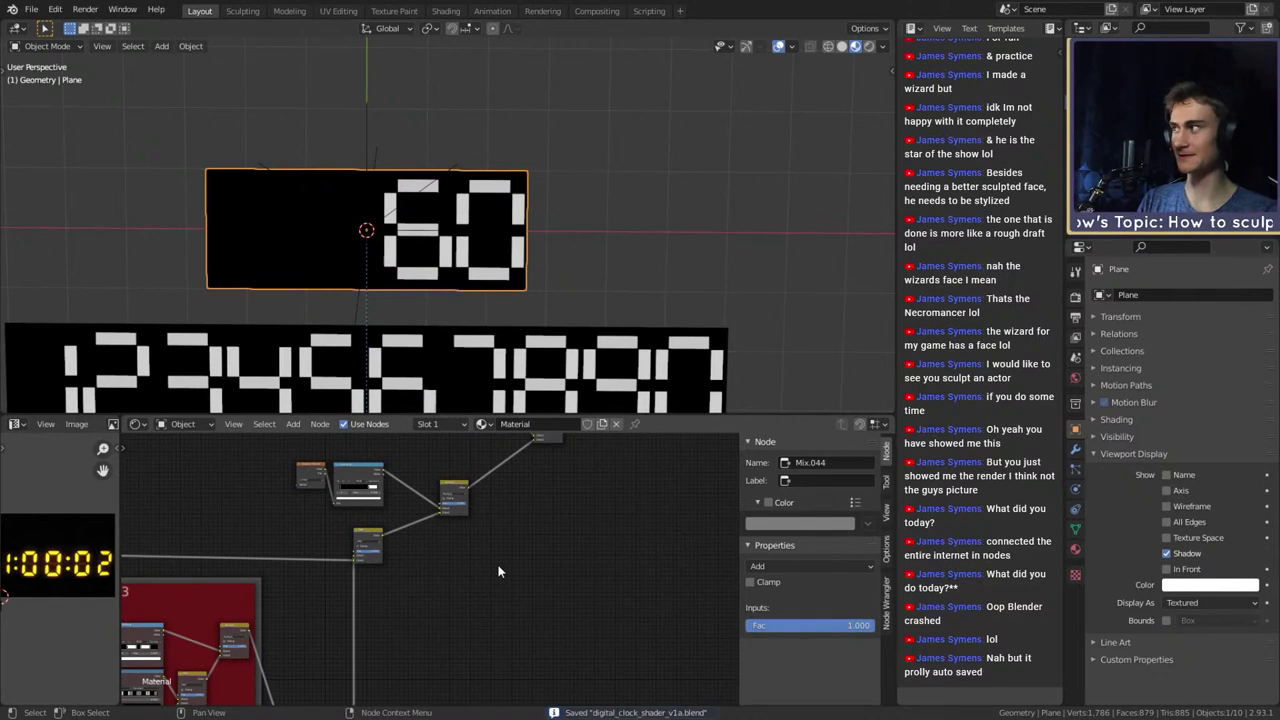
pyautogui.scroll(-8, 495, 569)
pyautogui.moveTo(491, 566)
pyautogui.mouseDown(button='middle')
pyautogui.moveTo(460, 620)
pyautogui.moveTo(408, 480)
pyautogui.moveTo(404, 532)
pyautogui.moveTo(472, 612)
pyautogui.moveTo(510, 450)
pyautogui.moveTo(477, 526)
pyautogui.moveTo(472, 465)
pyautogui.mouseUp(button='middle')
pyautogui.scroll(6, 459, 621)
pyautogui.scroll(-1, 460, 622)
pyautogui.scroll(-4, 459, 618)
pyautogui.scroll(7, 467, 516)
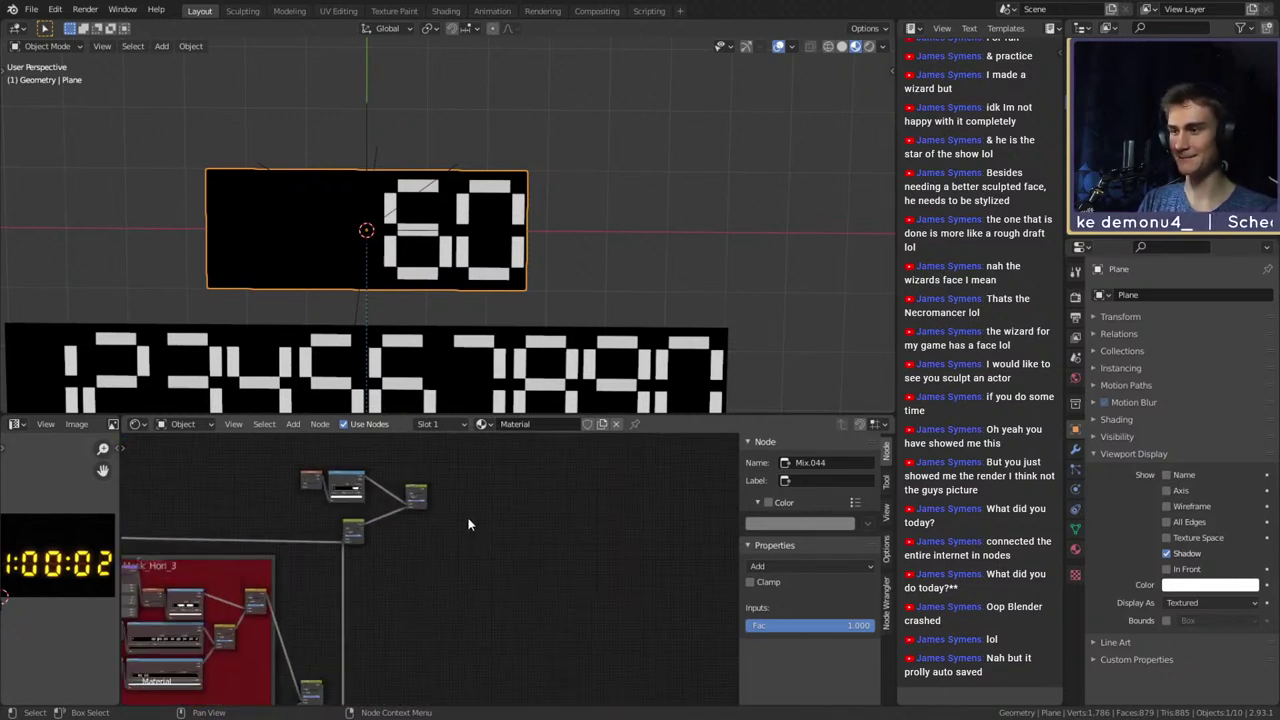
pyautogui.moveTo(452, 510)
pyautogui.mouseDown(button='middle')
pyautogui.moveTo(467, 552)
pyautogui.moveTo(457, 579)
pyautogui.mouseUp(button='middle')
pyautogui.keyDown('ctrl'); pyautogui.keyDown('shift'); pyautogui.click(425, 509); pyautogui.keyUp('shift'); pyautogui.keyUp('ctrl')
pyautogui.scroll(4, 457, 579)
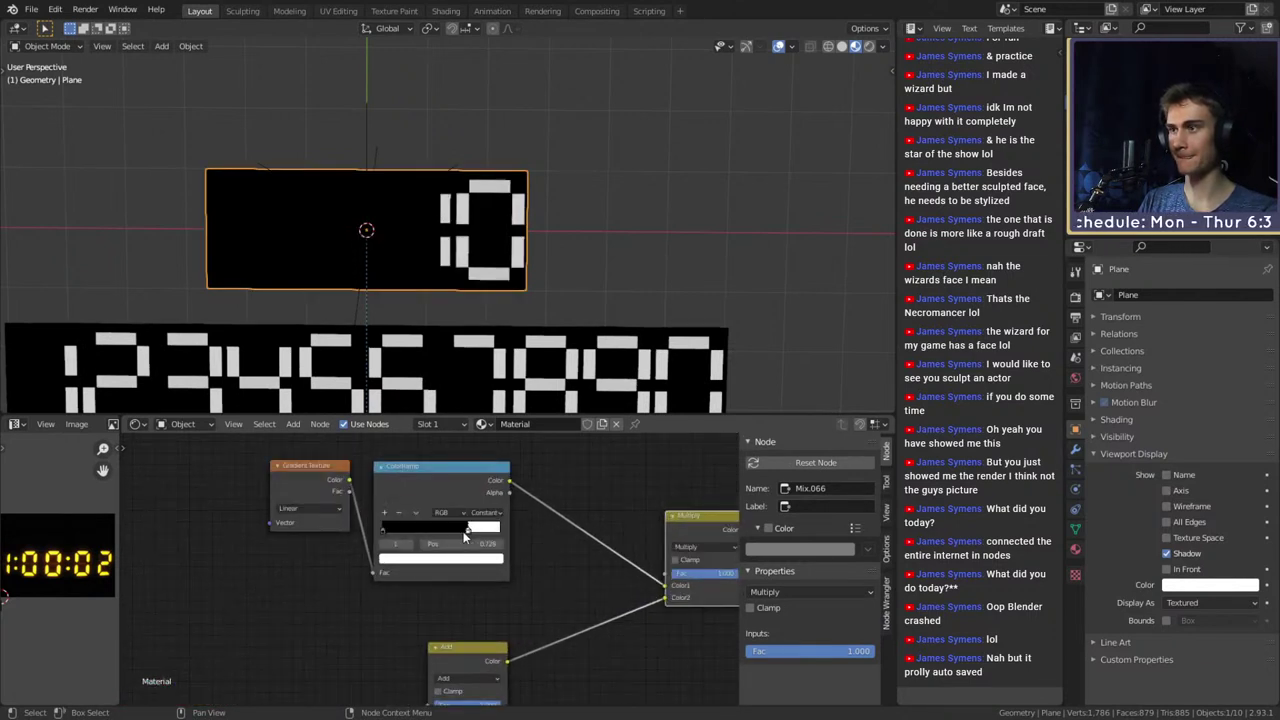
# Move the white stop of that network's mask ColorRamp to about 0.33 and add a black stop after it to close the band
pyautogui.moveTo(463, 537); pyautogui.dragTo(436, 538)
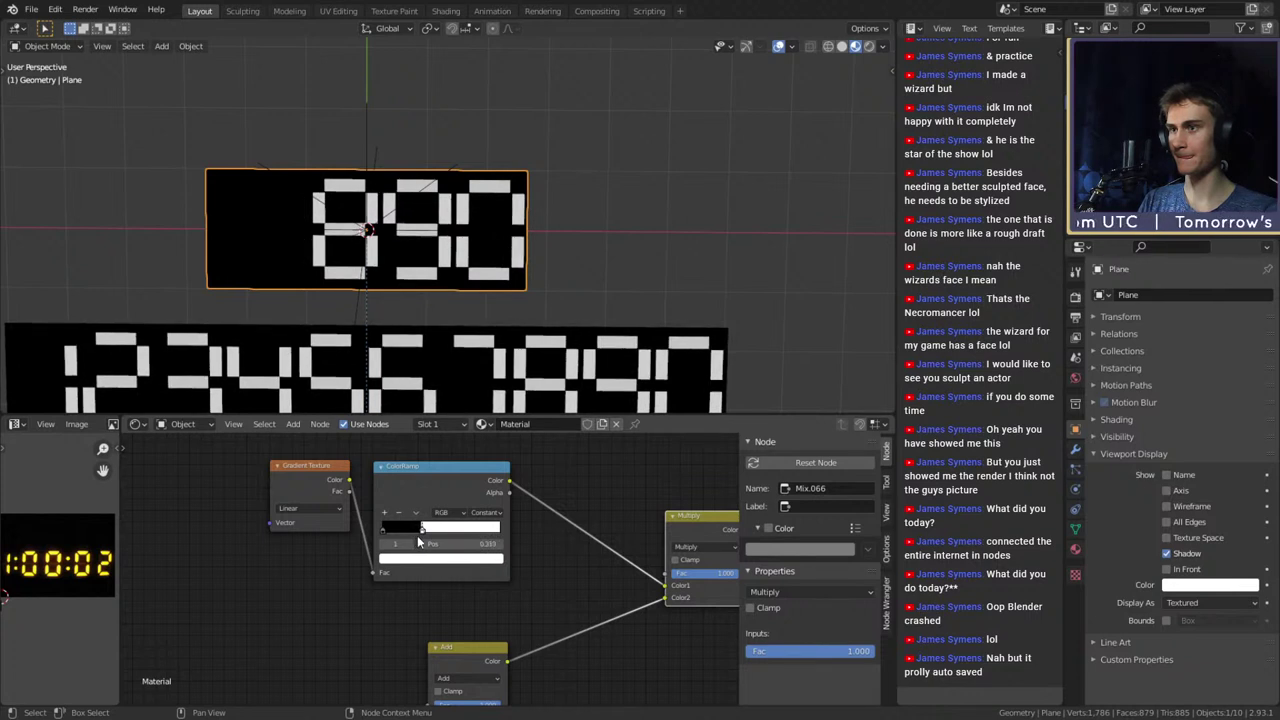
pyautogui.moveTo(384, 532); pyautogui.dragTo(430, 532)
pyautogui.click(386, 514)
pyautogui.click(430, 558)
pyautogui.moveTo(477, 448); pyautogui.dragTo(551, 522)
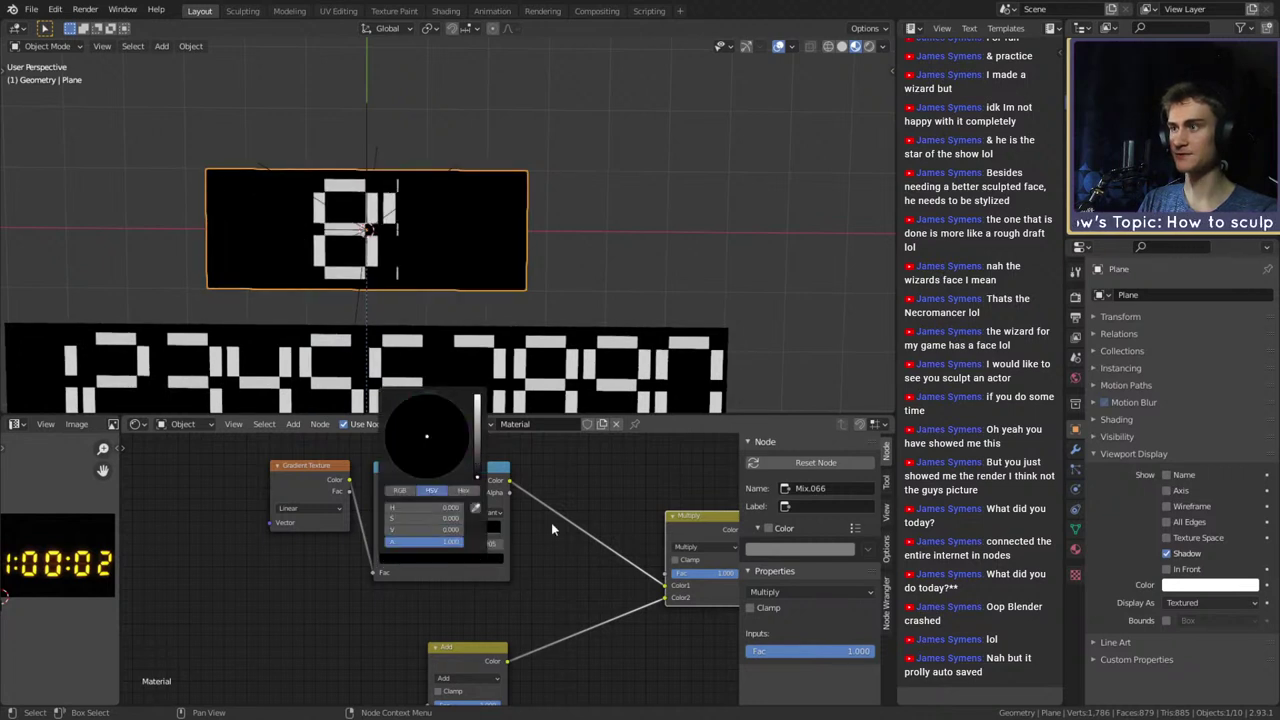
# Set the closing black stop of the mask ColorRamp to position 0.532 so the white band isolates one digit
pyautogui.scroll(-6, 528, 549)
pyautogui.scroll(14, 528, 551)
pyautogui.moveTo(471, 500); pyautogui.dragTo(458, 500)
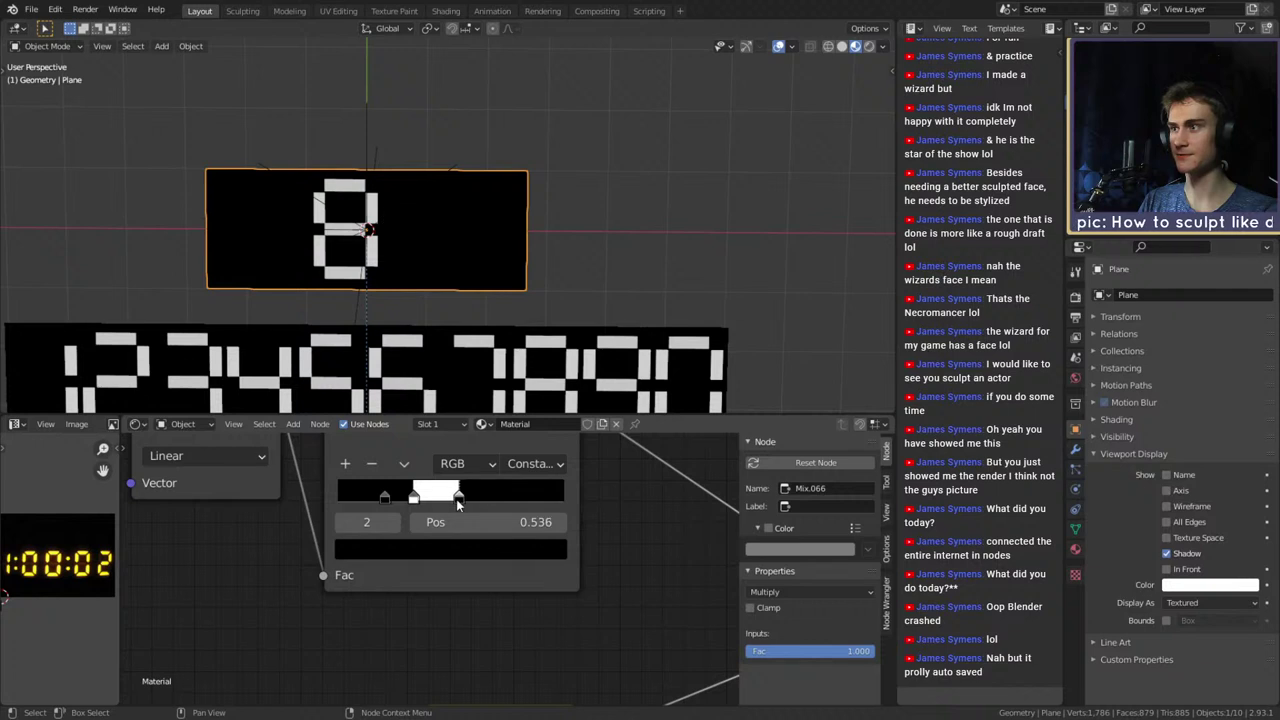
# Duplicate the combining Add Mix node and place the copy on the link leading to the material output
pyautogui.scroll(-8, 462, 501)
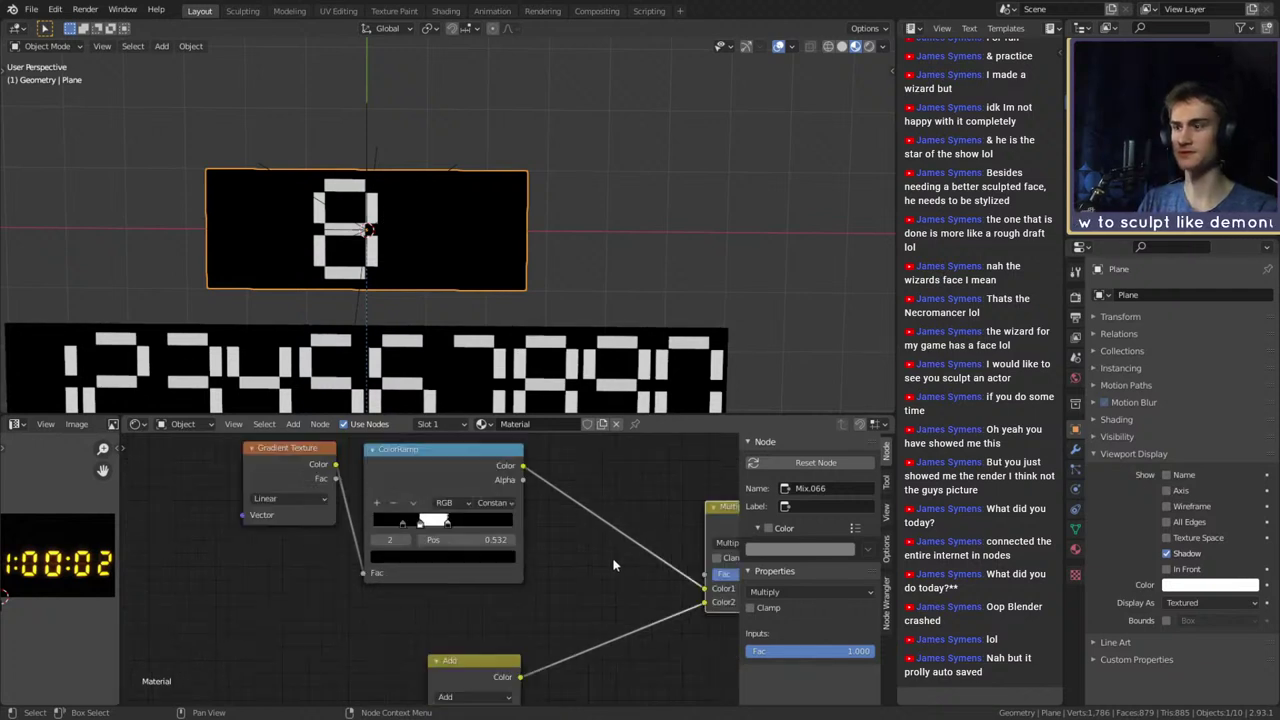
pyautogui.moveTo(595, 526); pyautogui.dragTo(472, 703, button='middle')
pyautogui.scroll(-3, 515, 604)
pyautogui.moveTo(546, 517); pyautogui.dragTo(480, 634, button='middle')
pyautogui.scroll(-3, 478, 630)
pyautogui.moveTo(474, 575); pyautogui.dragTo(561, 561, button='middle')
pyautogui.scroll(2, 537, 562)
pyautogui.hotkey('shift', 'd')
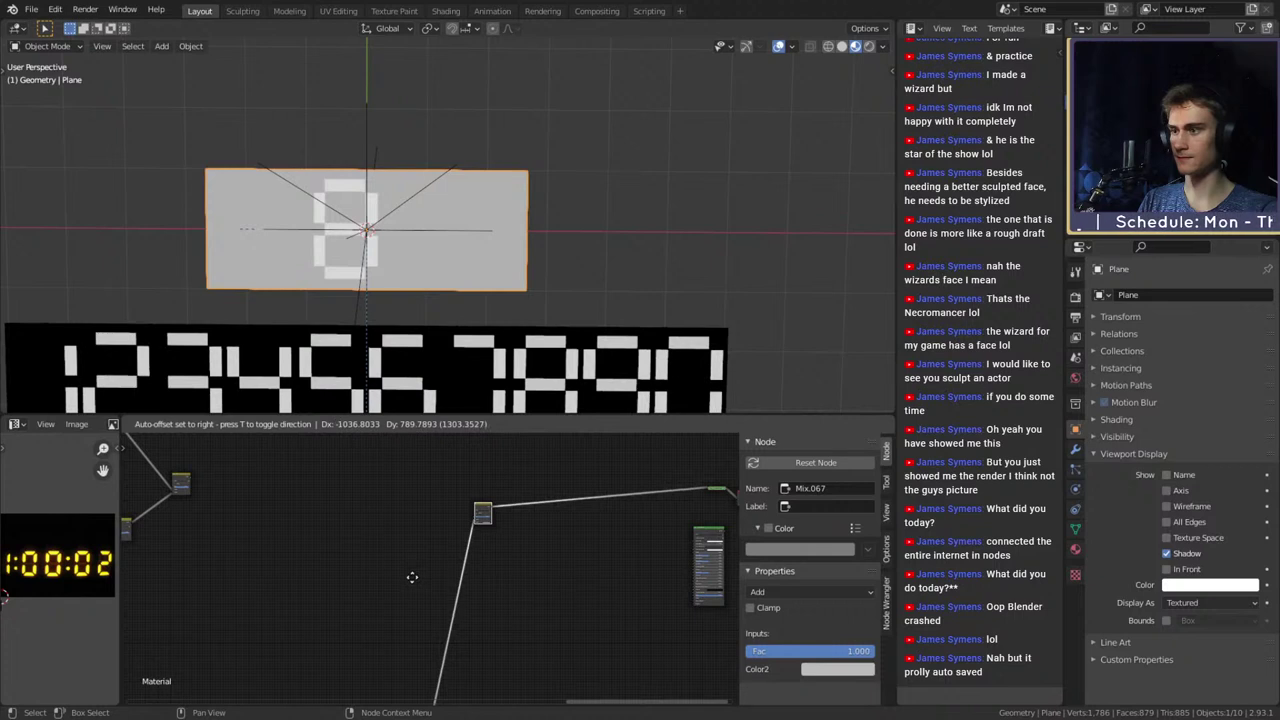
# Link the colour output of the two existing digits' Mix node into the free colour input of the final Add Mix node, and save
pyautogui.click(373, 576)
pyautogui.scroll(3, 373, 576)
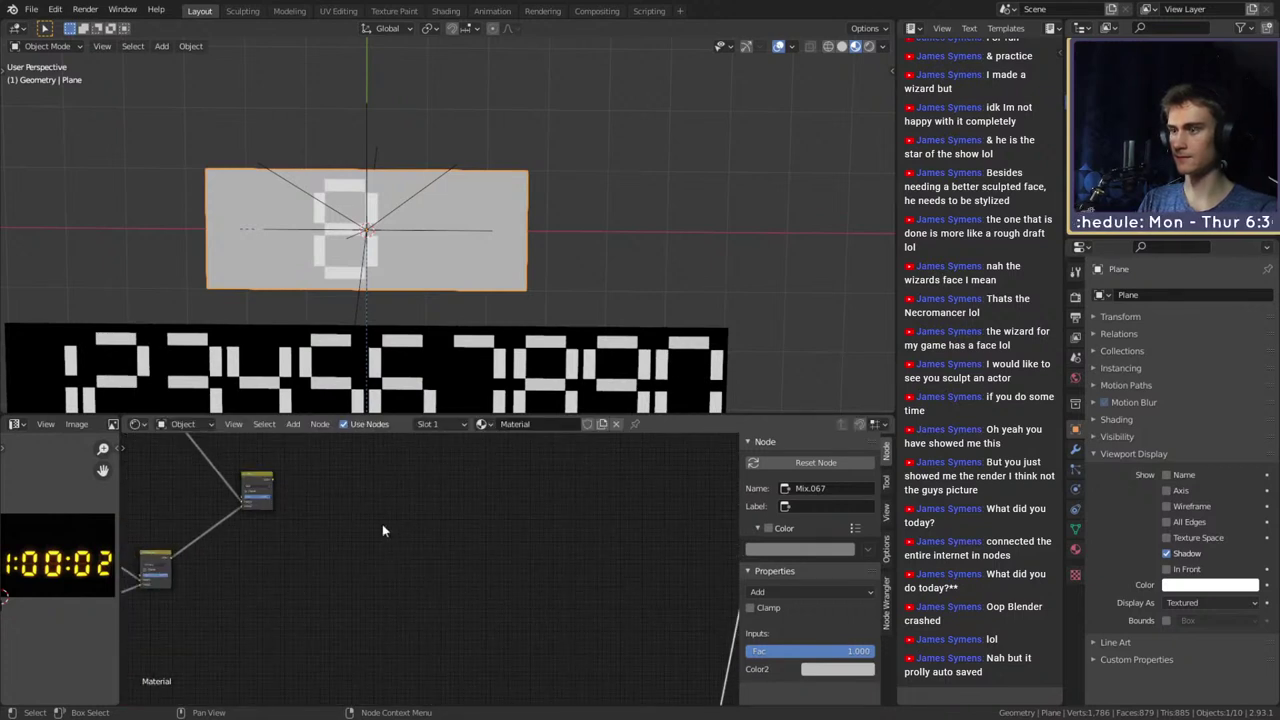
pyautogui.moveTo(382, 524); pyautogui.dragTo(283, 522, button='middle')
pyautogui.moveTo(175, 481); pyautogui.dragTo(330, 519)
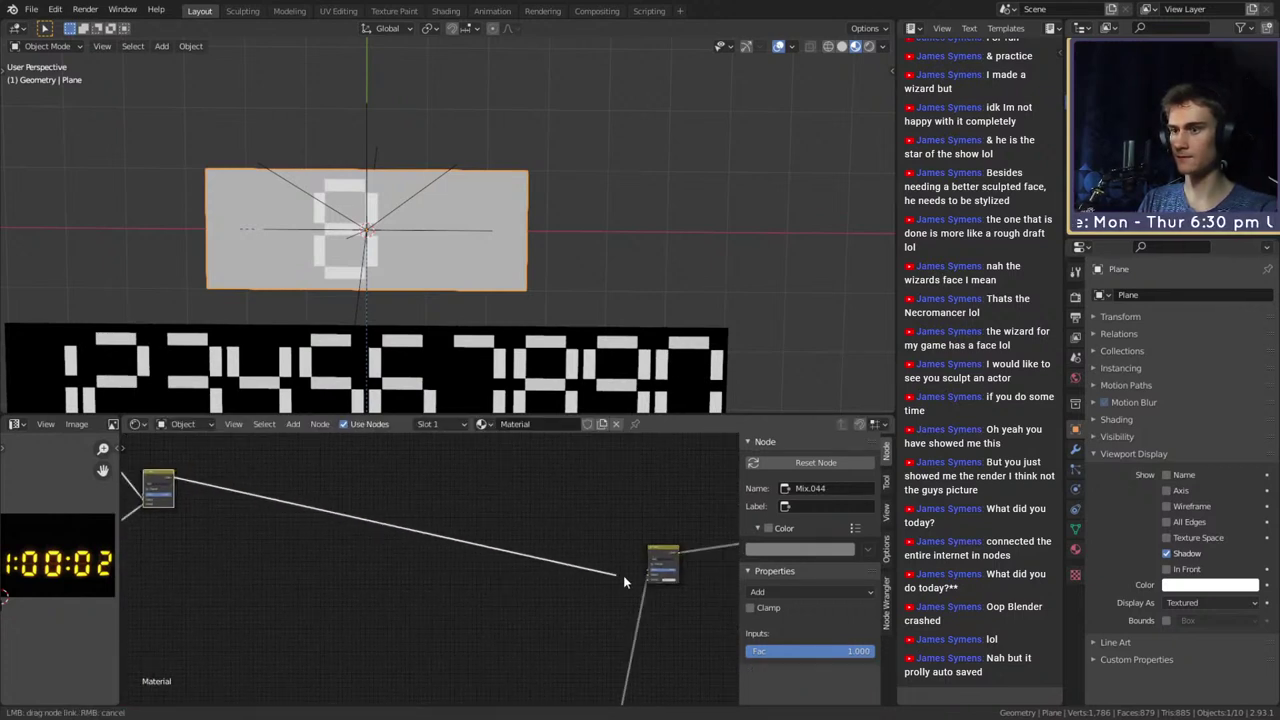
pyautogui.moveTo(623, 578); pyautogui.dragTo(646, 576)
pyautogui.moveTo(569, 612); pyautogui.dragTo(373, 628, button='middle')
pyautogui.scroll(-8, 388, 609)
pyautogui.hotkey('ctrl', 's')
# Try values of -0.130 and 0.100 in the new digit's Add offset node
pyautogui.scroll(7, 475, 604)
pyautogui.scroll(2, 477, 590)
pyautogui.scroll(-16, 560, 603)
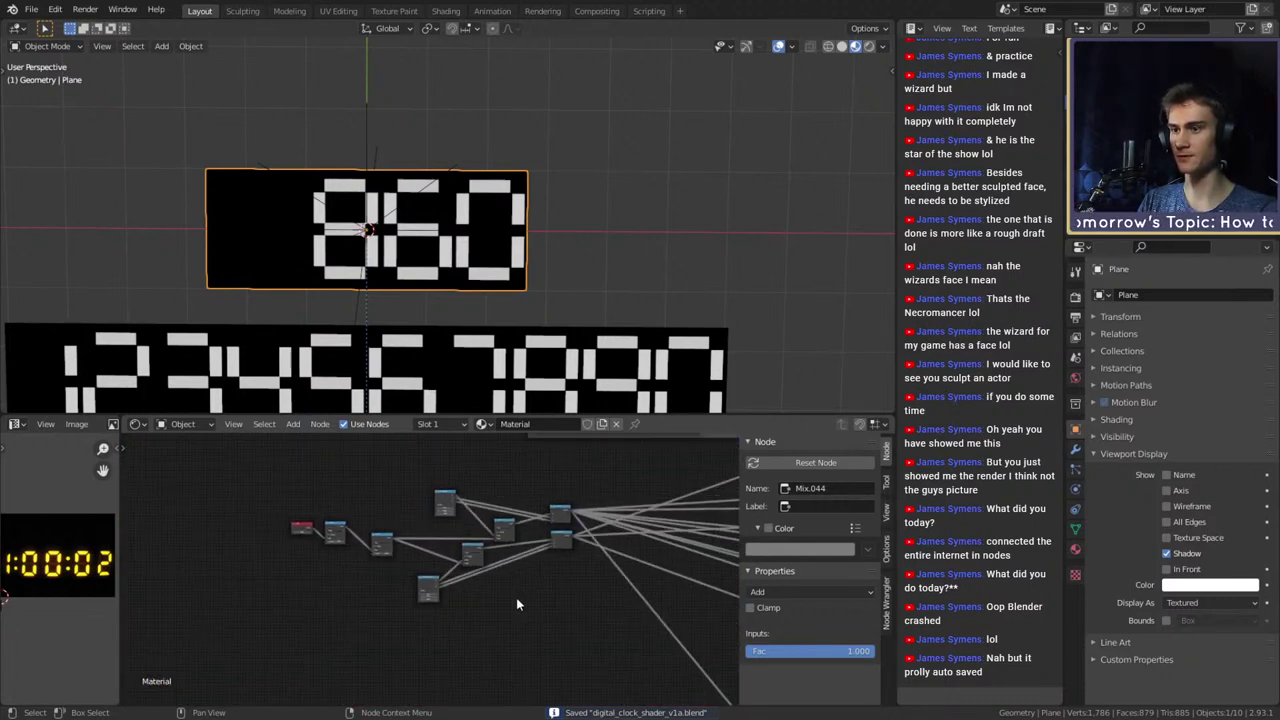
pyautogui.moveTo(520, 601); pyautogui.dragTo(494, 598, button='middle')
pyautogui.scroll(6, 494, 604)
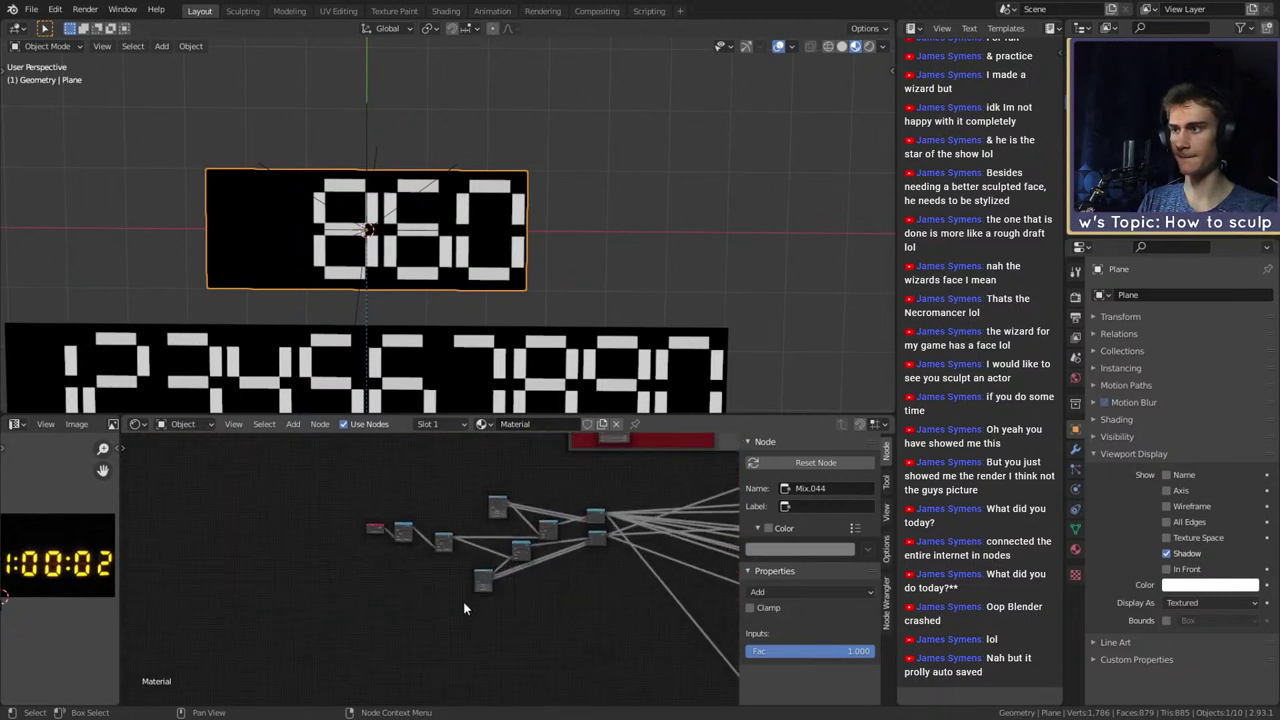
pyautogui.scroll(4, 352, 610)
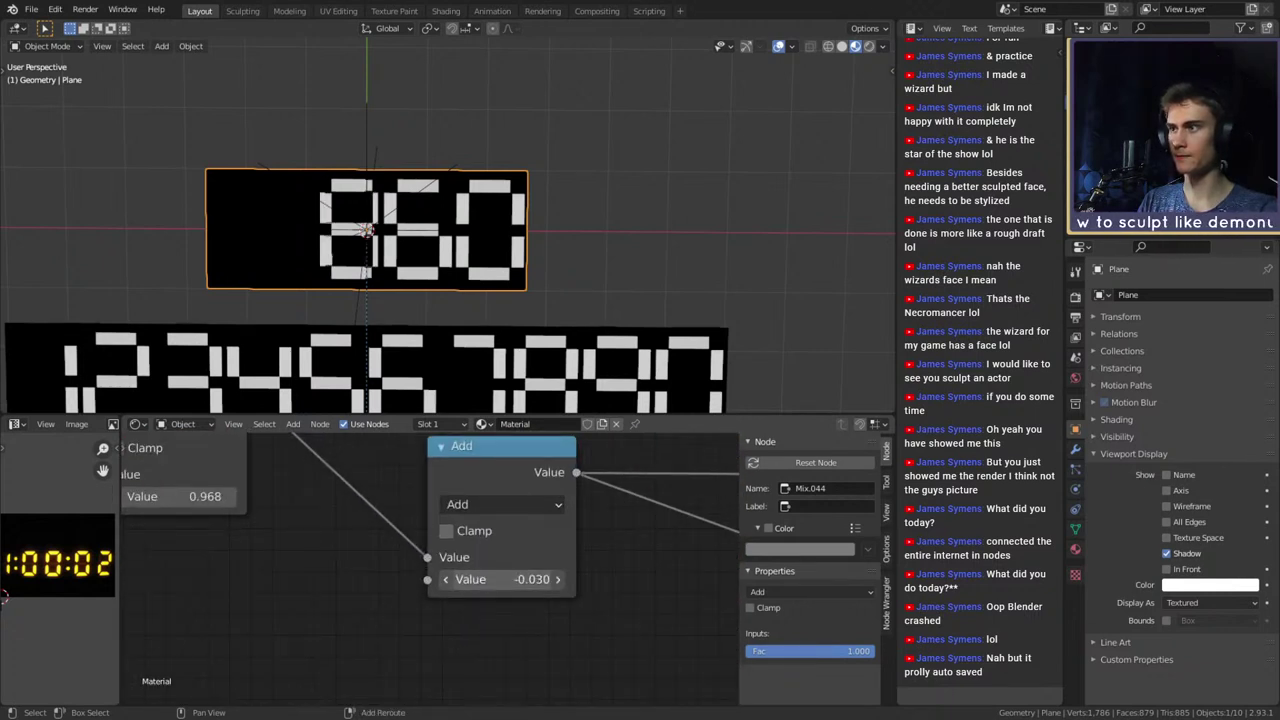
pyautogui.moveTo(500, 579); pyautogui.dragTo(480, 579)
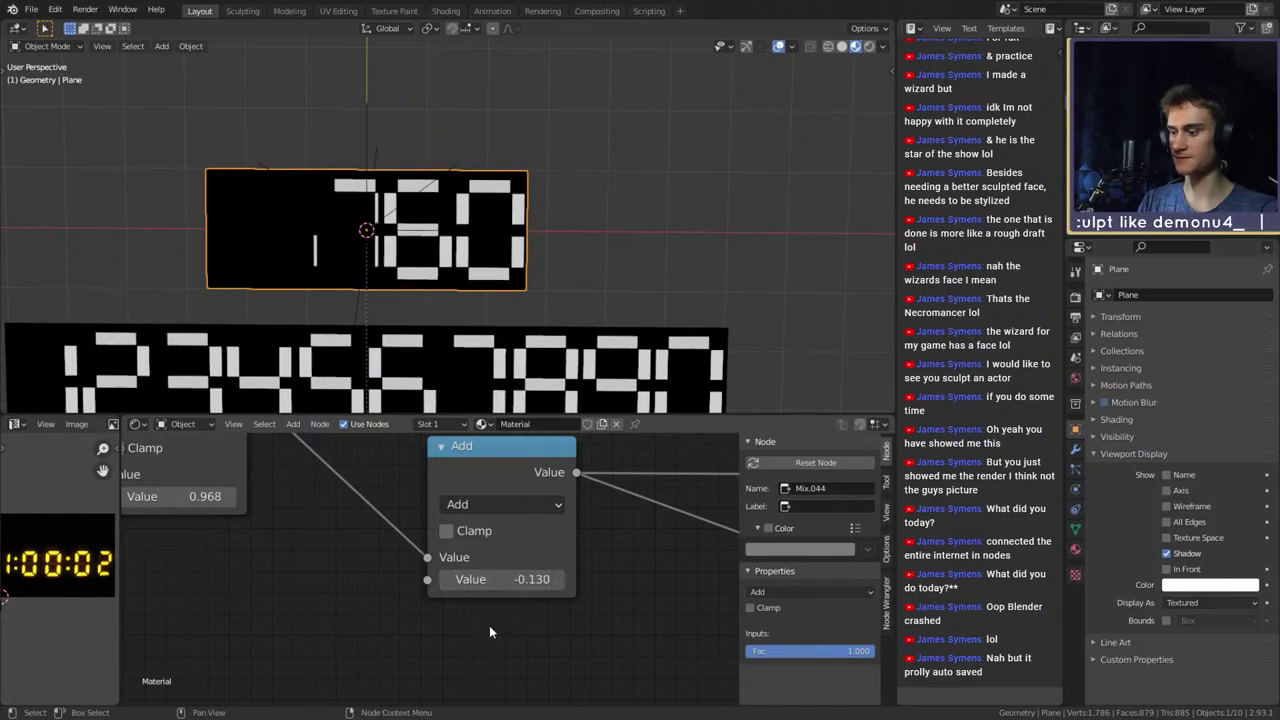
pyautogui.hotkey('ctrl', 'z')
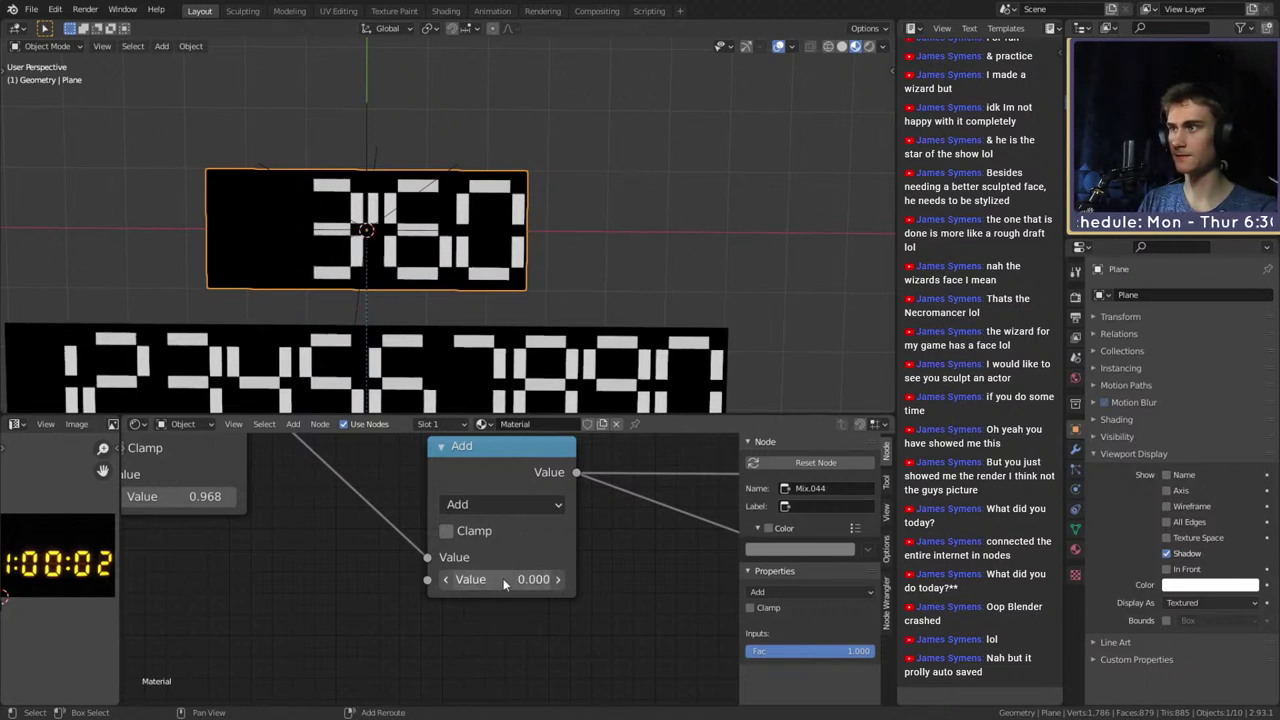
pyautogui.keyDown('shift'); pyautogui.moveTo(439, 218); pyautogui.dragTo(489, 220, button='middle'); pyautogui.keyUp('shift')
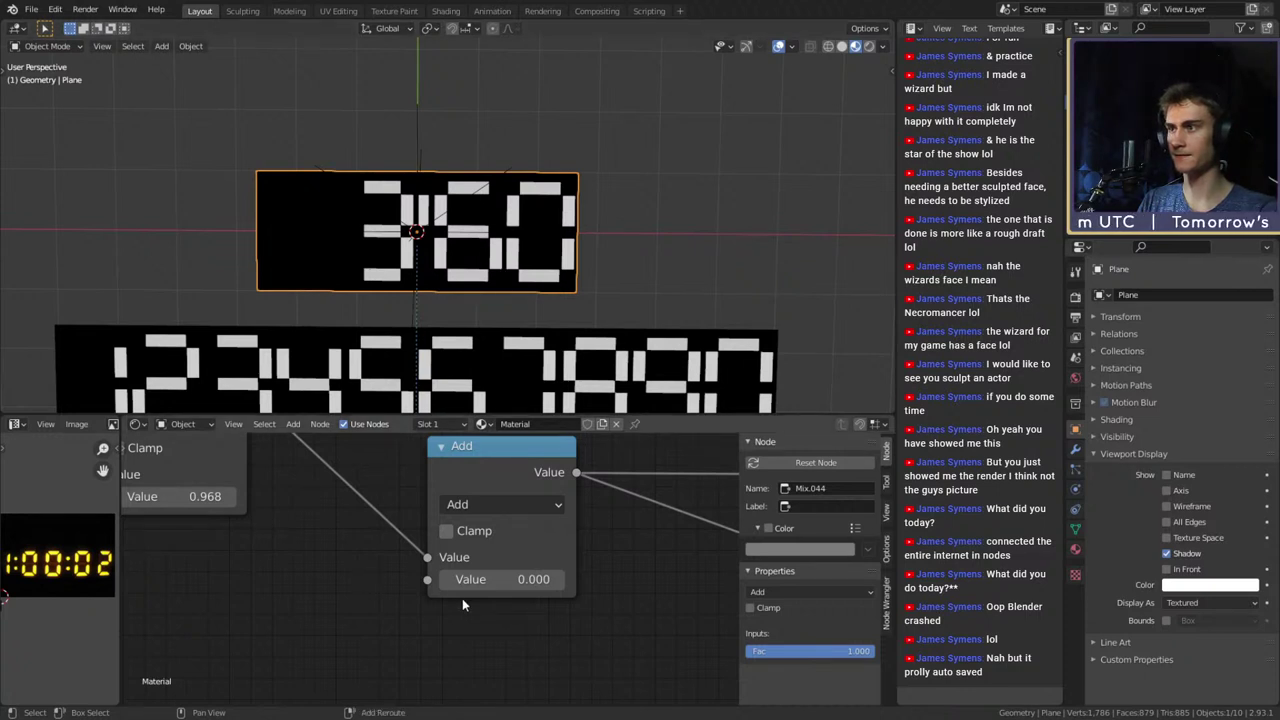
pyautogui.click(559, 585)
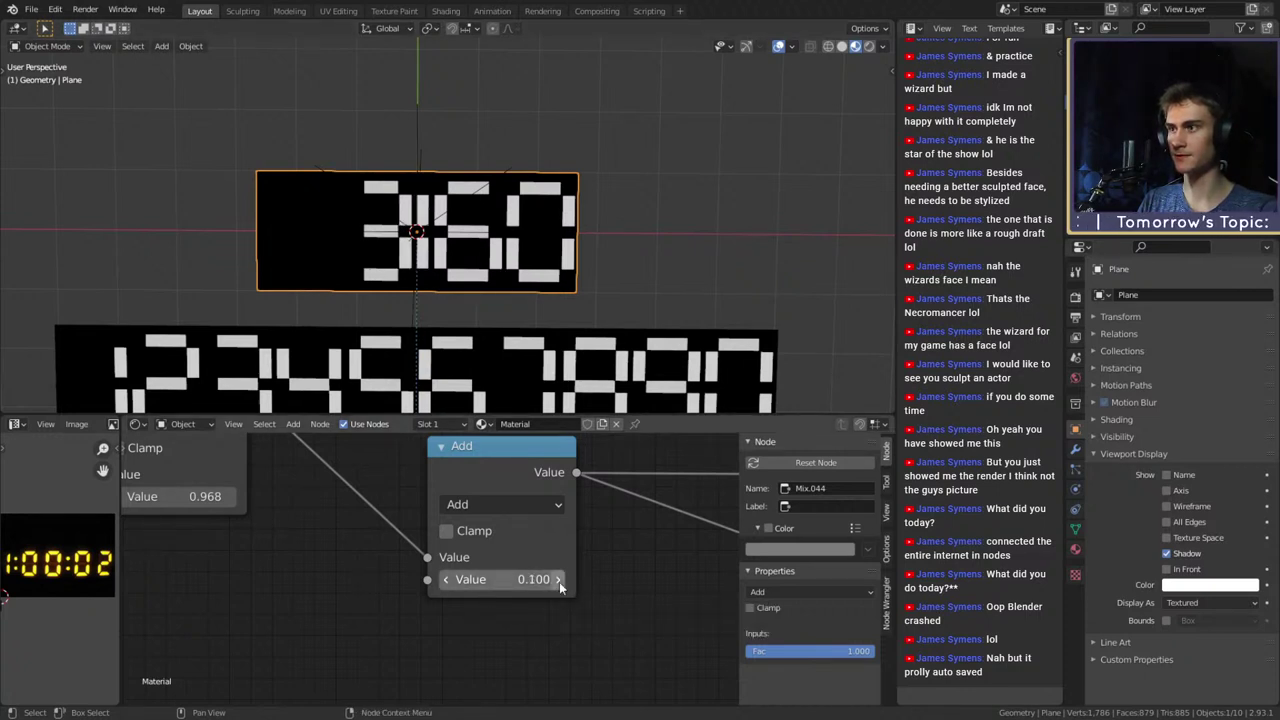
# Examine the offset value in the Add node of another digit's setup for comparison
pyautogui.scroll(-10, 580, 560)
pyautogui.scroll(-10, 485, 604)
pyautogui.moveTo(545, 490); pyautogui.dragTo(534, 665, button='middle')
pyautogui.moveTo(384, 565); pyautogui.dragTo(458, 630, button='middle')
pyautogui.scroll(10, 455, 625)
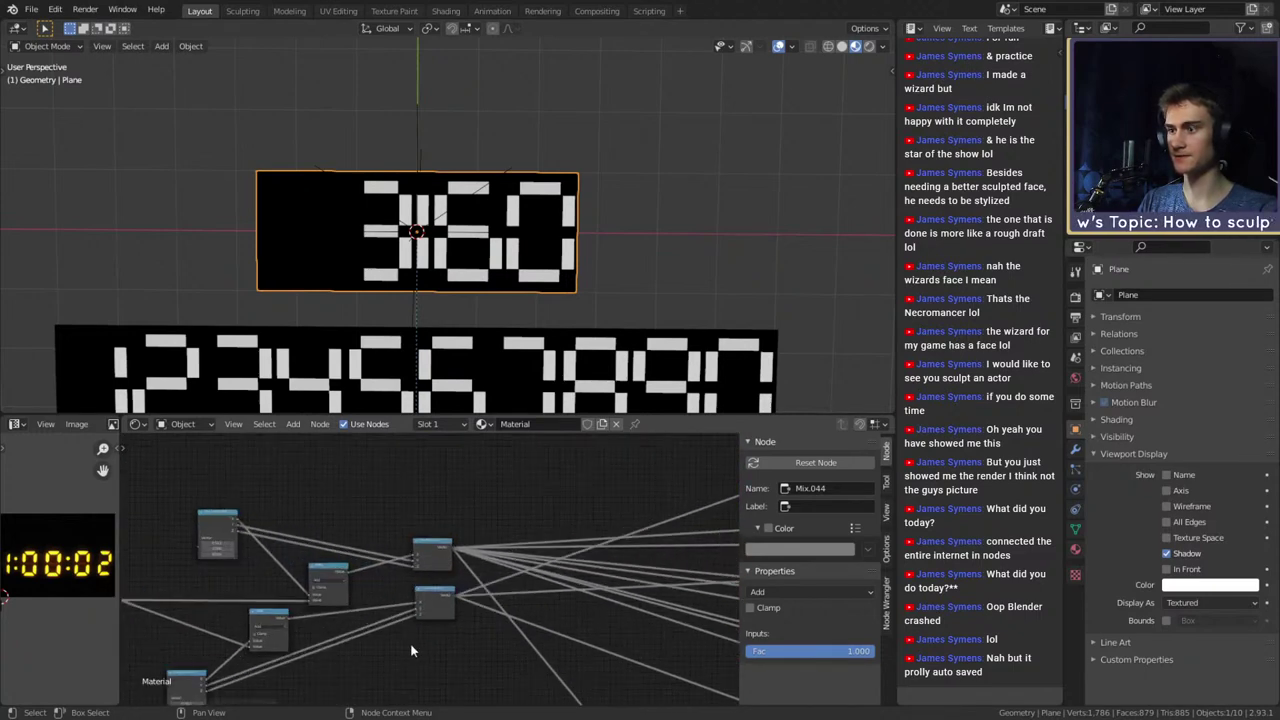
pyautogui.moveTo(337, 630); pyautogui.dragTo(612, 508, button='middle')
pyautogui.scroll(3, 400, 555)
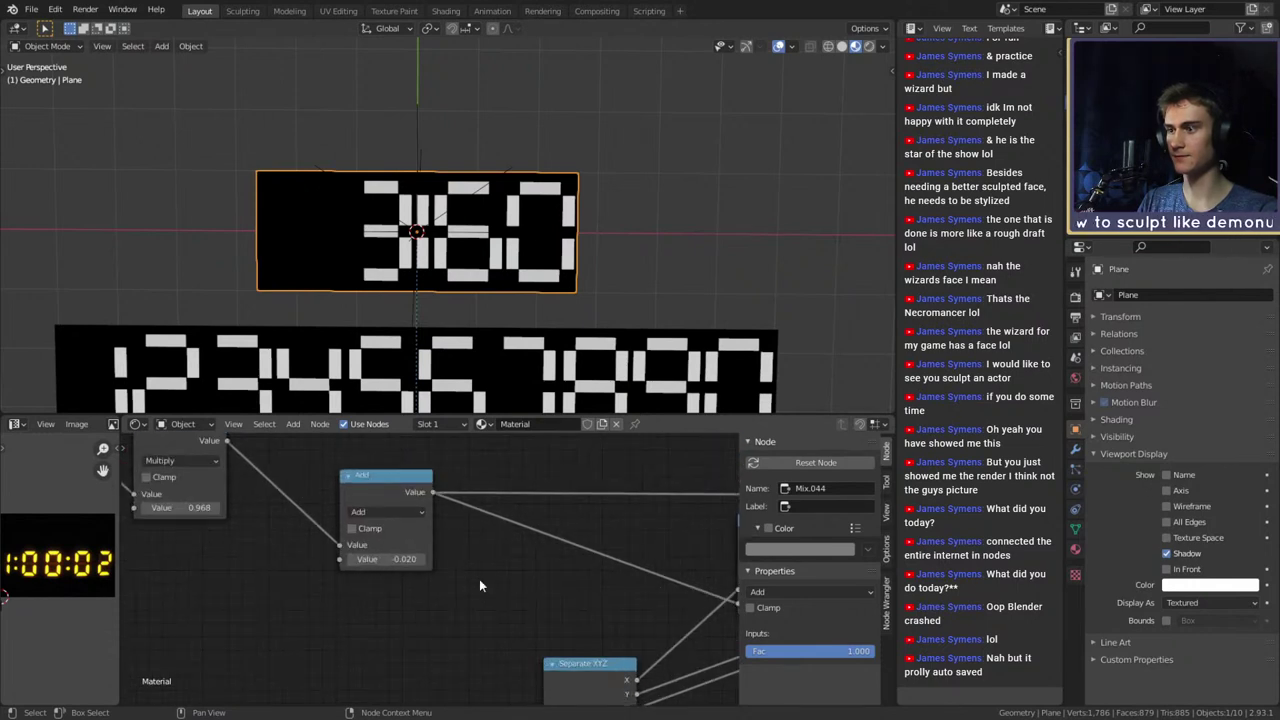
# Set the value of the new digit's Add offset node to 0.020
pyautogui.scroll(-6, 480, 585)
pyautogui.moveTo(513, 540); pyautogui.dragTo(545, 360, button='middle')
pyautogui.moveTo(463, 622); pyautogui.dragTo(545, 416, button='middle')
pyautogui.moveTo(527, 656); pyautogui.dragTo(332, 608, button='middle')
pyautogui.scroll(10, 440, 597)
pyautogui.moveTo(480, 594); pyautogui.dragTo(446, 635, button='middle')
pyautogui.scroll(3, 479, 582)
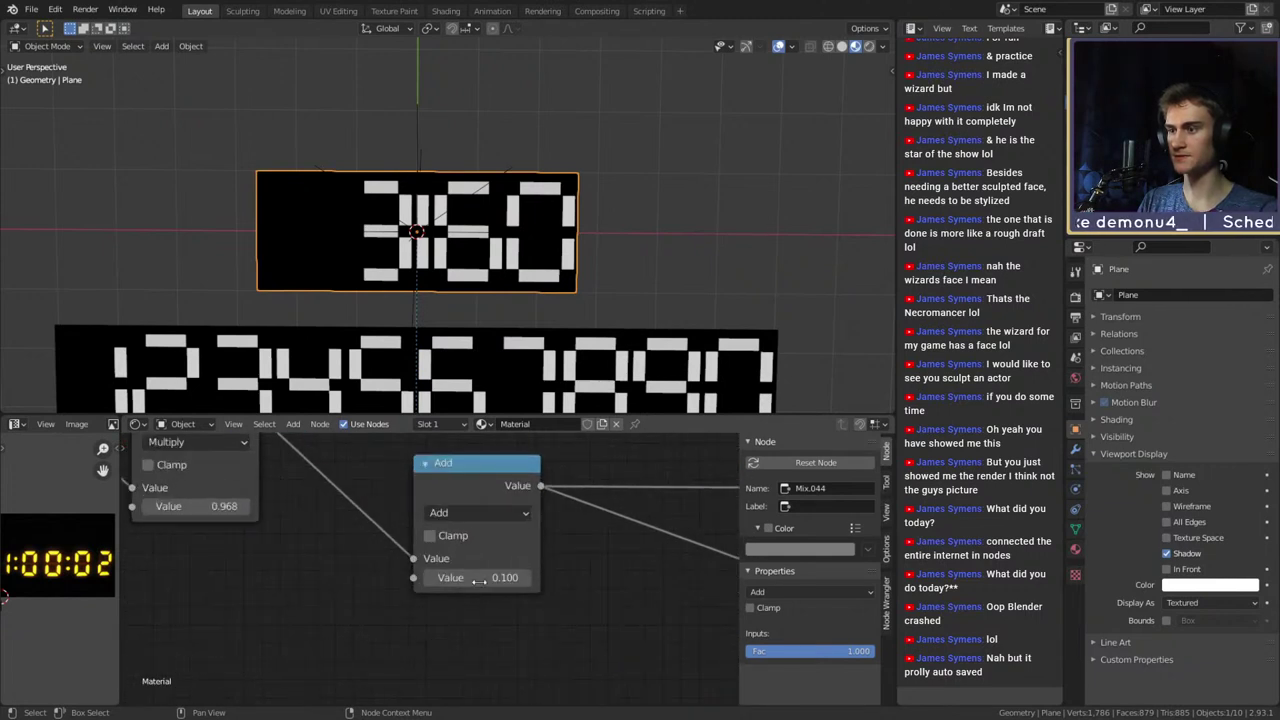
pyautogui.write('2')
pyautogui.press('Return')
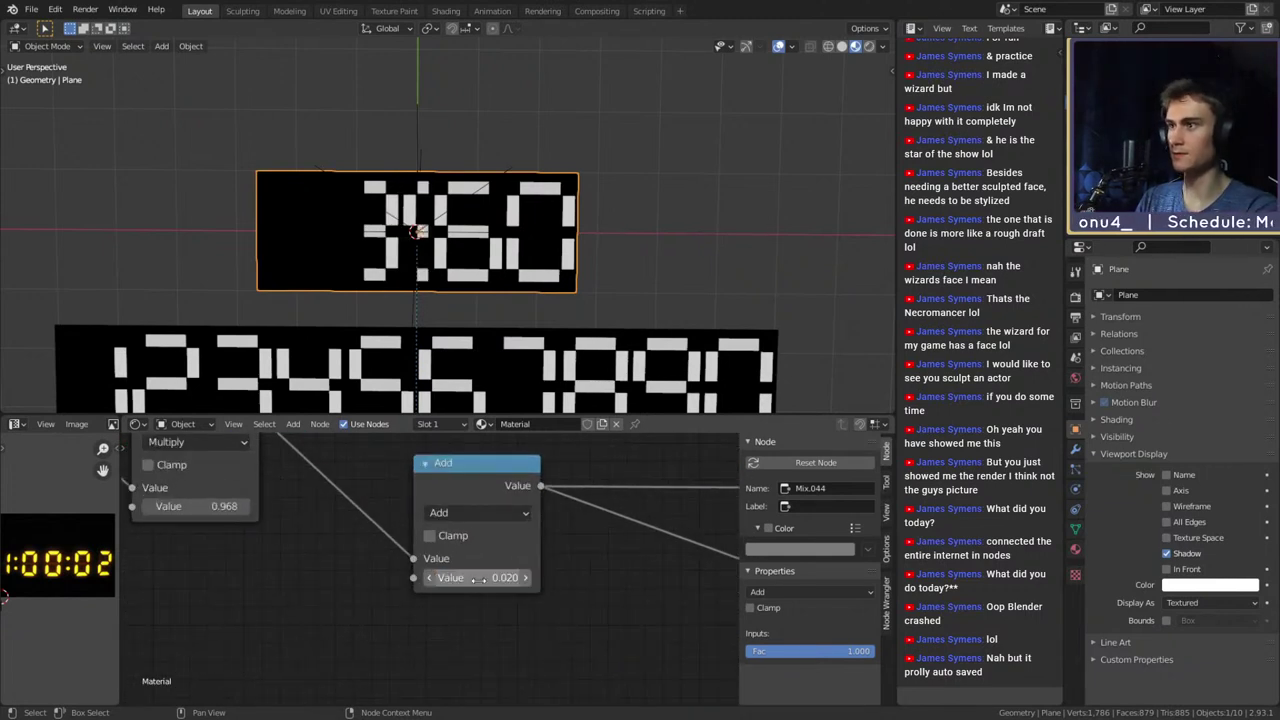
# Move the white stop of the new digit's masking ColorRamp to position 0.219
pyautogui.scroll(-8, 478, 578)
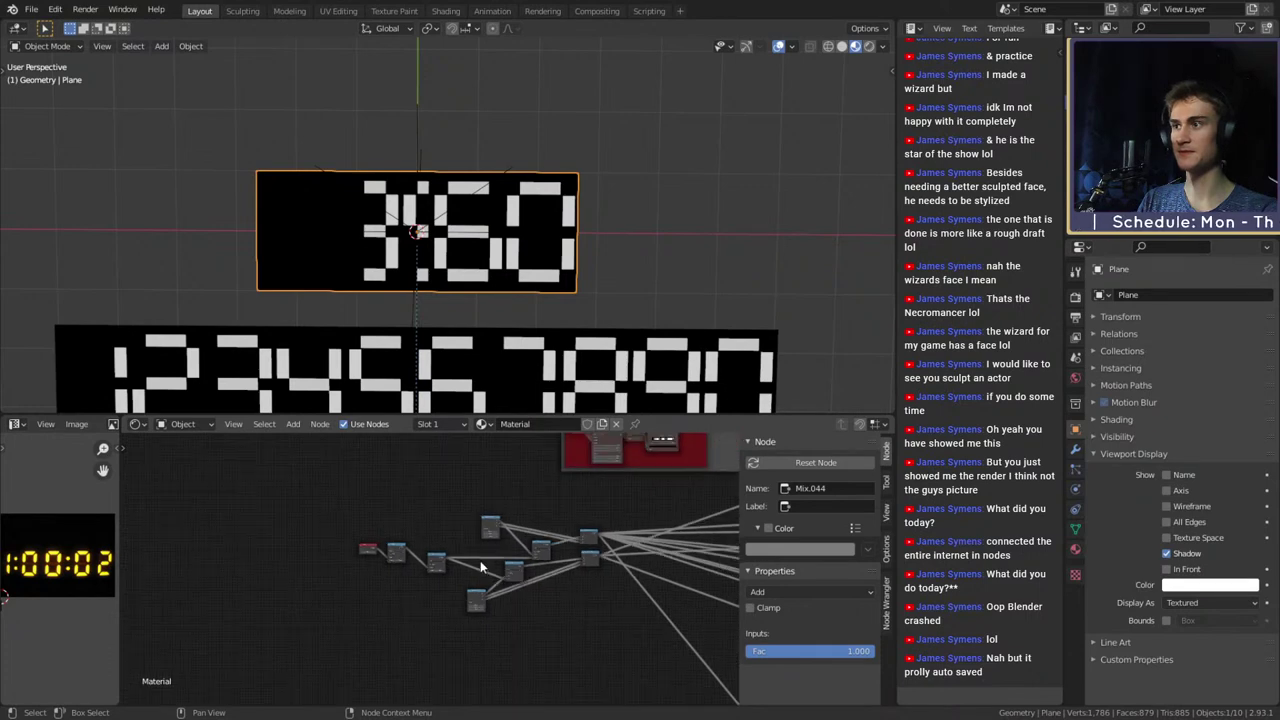
pyautogui.moveTo(355, 596); pyautogui.dragTo(272, 577, button='middle')
pyautogui.scroll(-1, 495, 604)
pyautogui.moveTo(605, 606); pyautogui.dragTo(400, 602, button='middle')
pyautogui.moveTo(620, 640); pyautogui.dragTo(494, 628, button='middle')
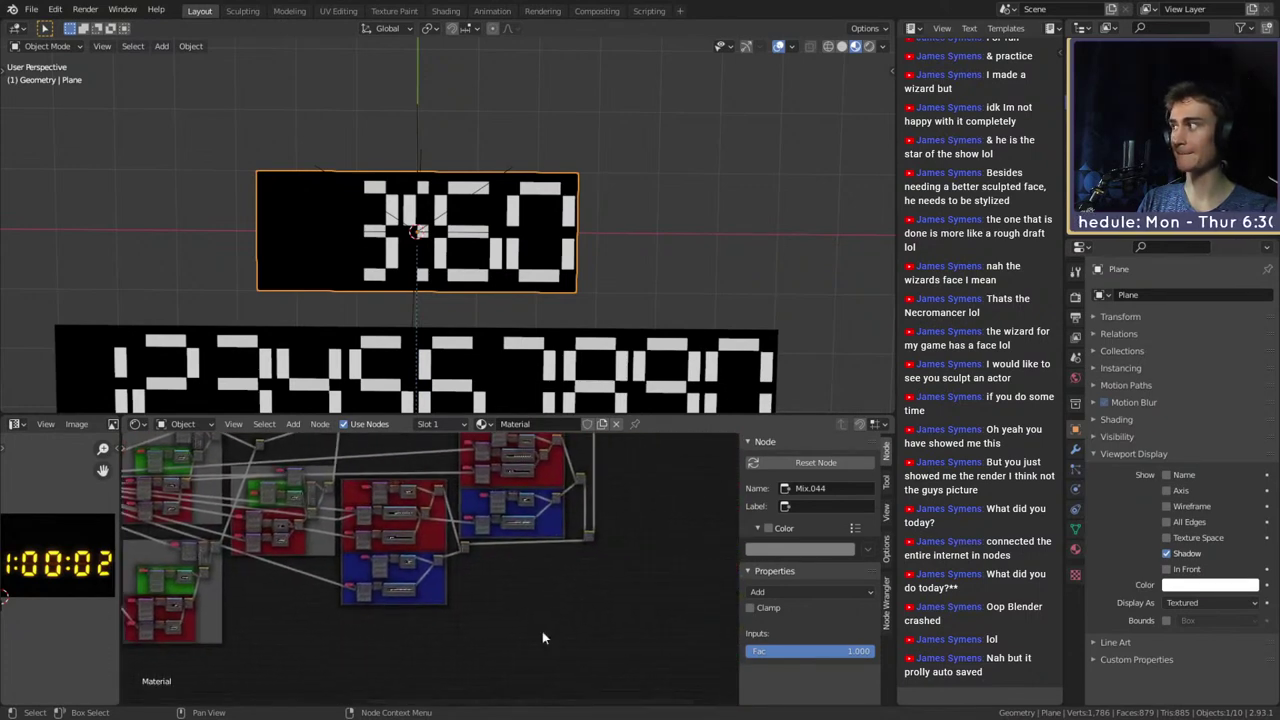
pyautogui.moveTo(600, 618); pyautogui.dragTo(460, 668, button='middle')
pyautogui.hscroll(3, 586, 574)
pyautogui.scroll(6, 592, 578)
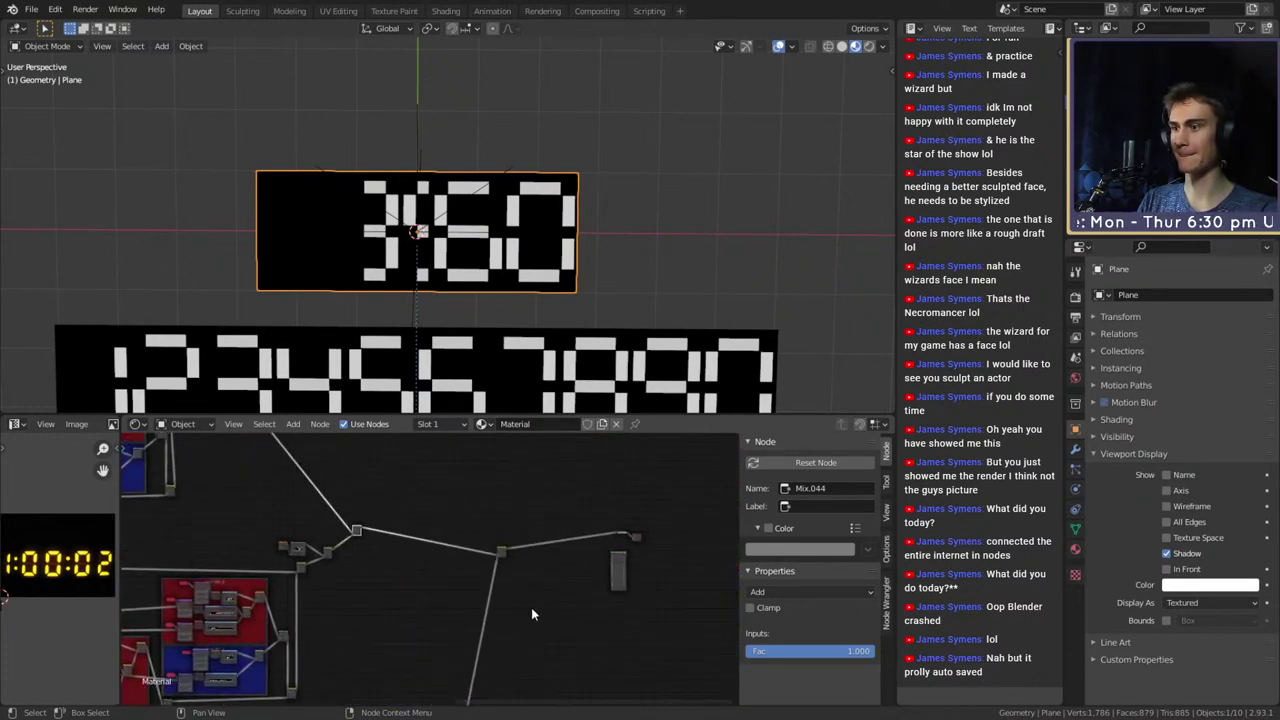
pyautogui.scroll(3, 511, 612)
pyautogui.scroll(-2, 478, 653)
pyautogui.moveTo(450, 697); pyautogui.dragTo(494, 515, button='middle')
pyautogui.moveTo(500, 692); pyautogui.dragTo(525, 610, button='middle')
pyautogui.scroll(5, 524, 612)
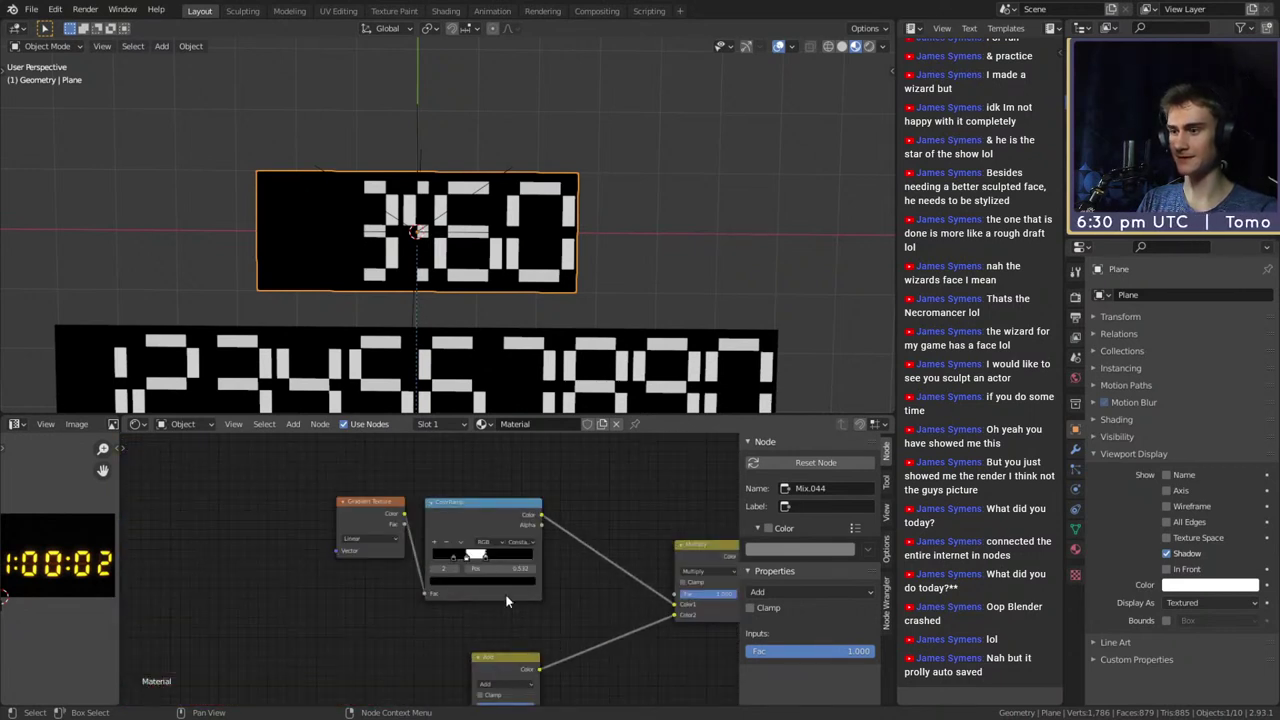
pyautogui.scroll(2, 507, 601)
pyautogui.moveTo(521, 558); pyautogui.dragTo(463, 560)
pyautogui.moveTo(503, 480); pyautogui.dragTo(601, 470)
pyautogui.moveTo(525, 538); pyautogui.dragTo(519, 542)
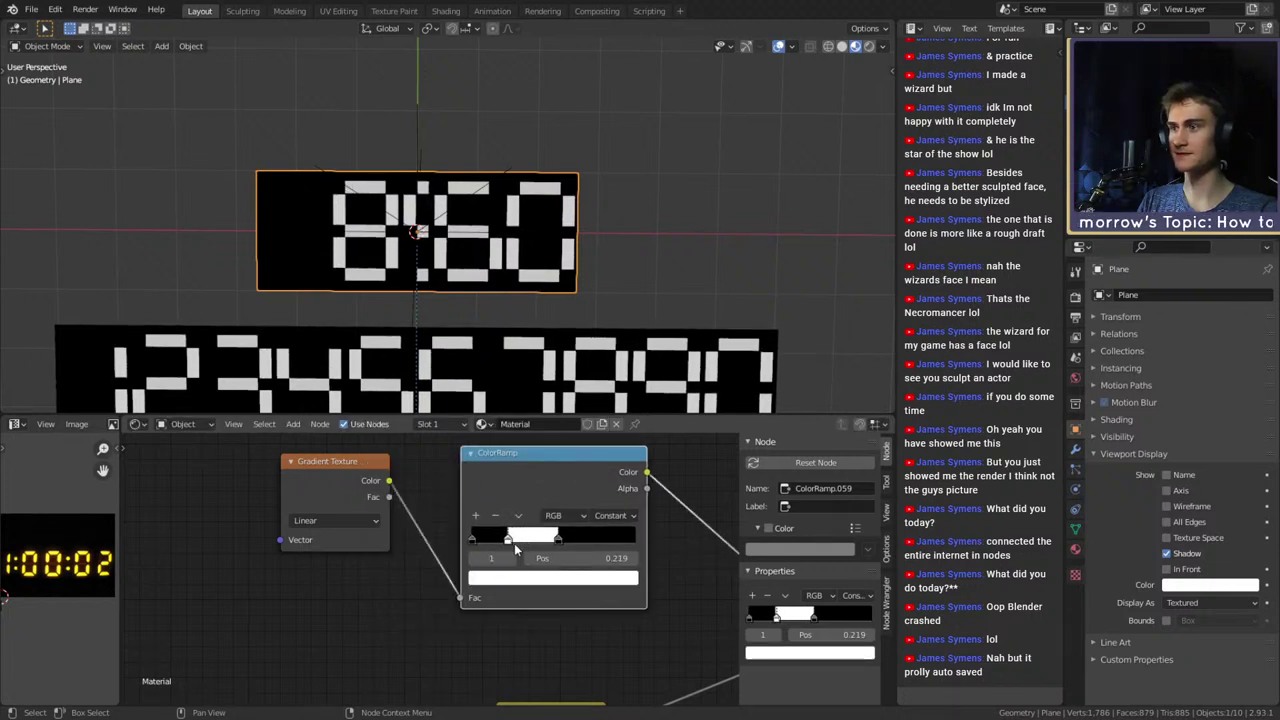
# Move the last black stop of the masking ColorRamp to position 0.445 and save the file
pyautogui.moveTo(557, 540); pyautogui.dragTo(543, 546)
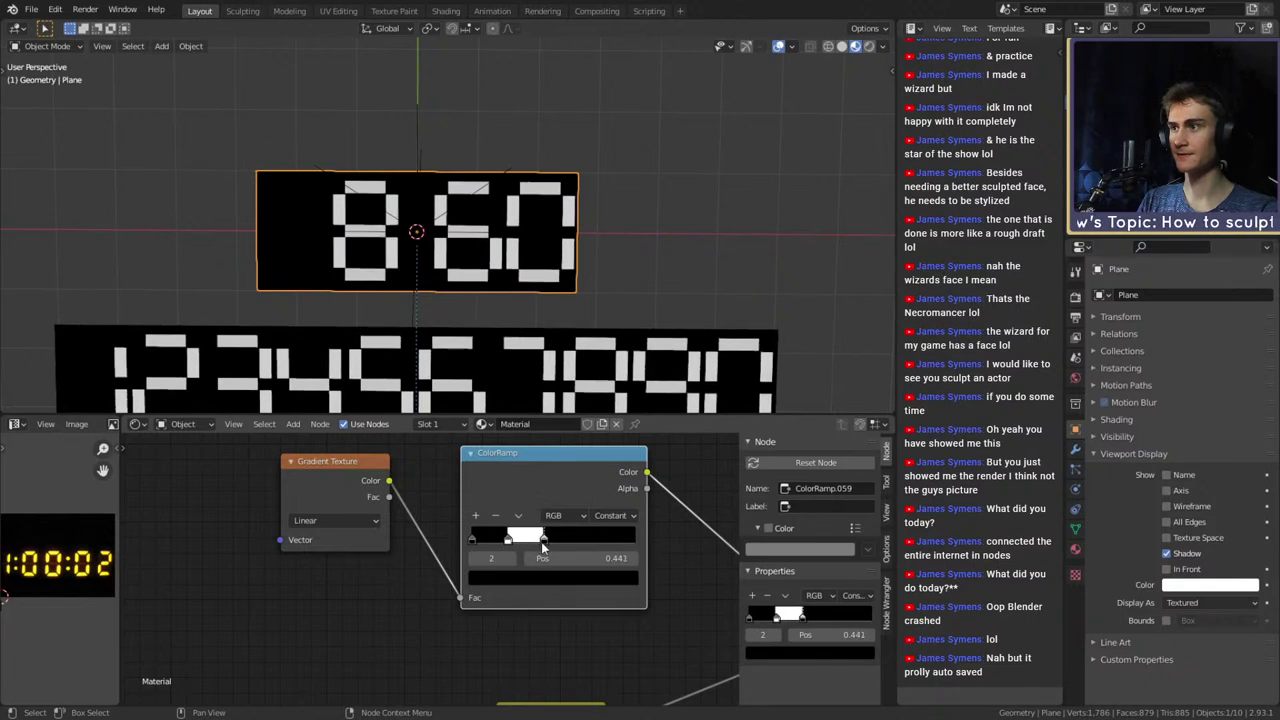
pyautogui.click(33, 9)
pyautogui.click(67, 105)
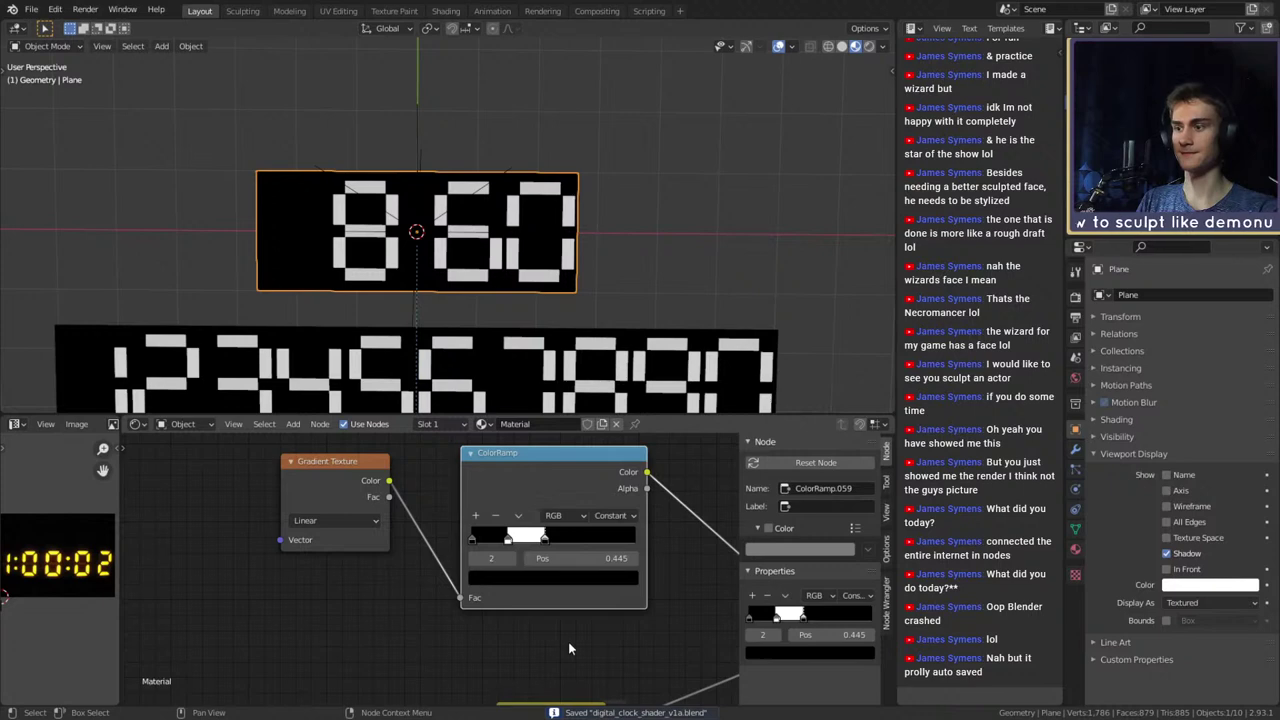
# Test the new digit by stepping its Value node down and up between -0.400 and 0.500, ending at 0.300
pyautogui.scroll(-6, 568, 649)
pyautogui.scroll(3, 378, 614)
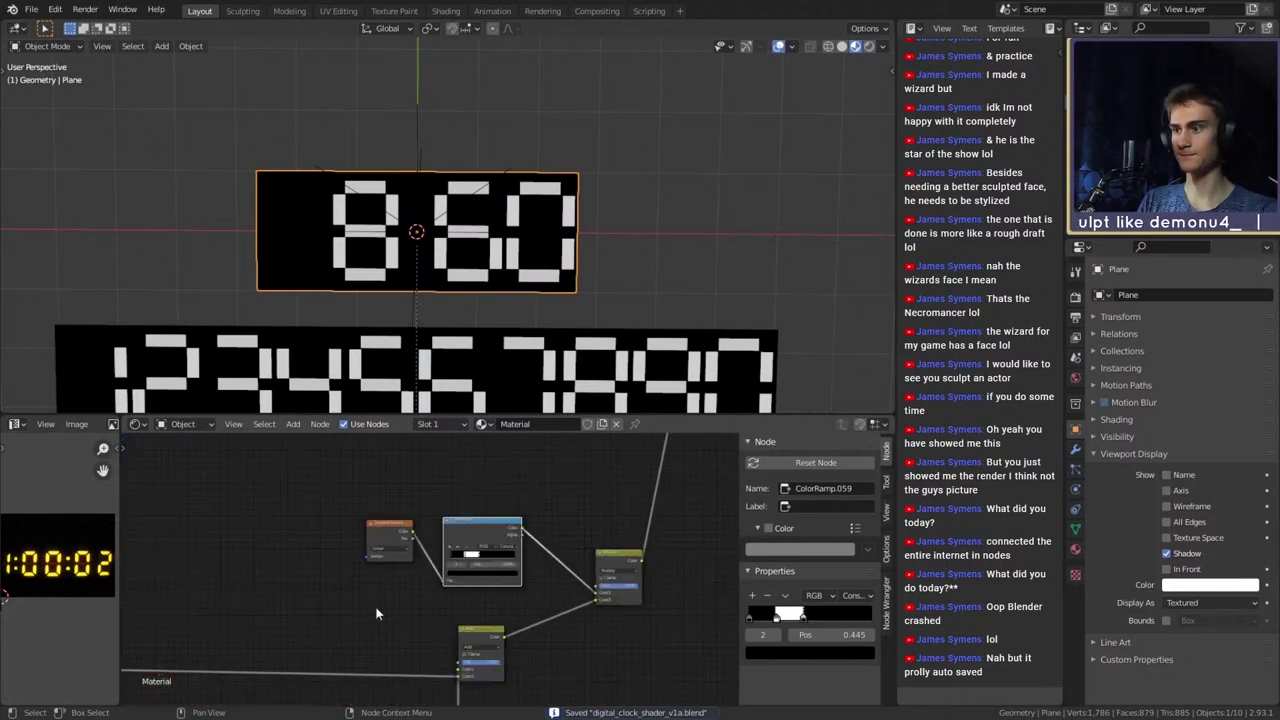
pyautogui.scroll(-5, 378, 614)
pyautogui.scroll(1, 534, 572)
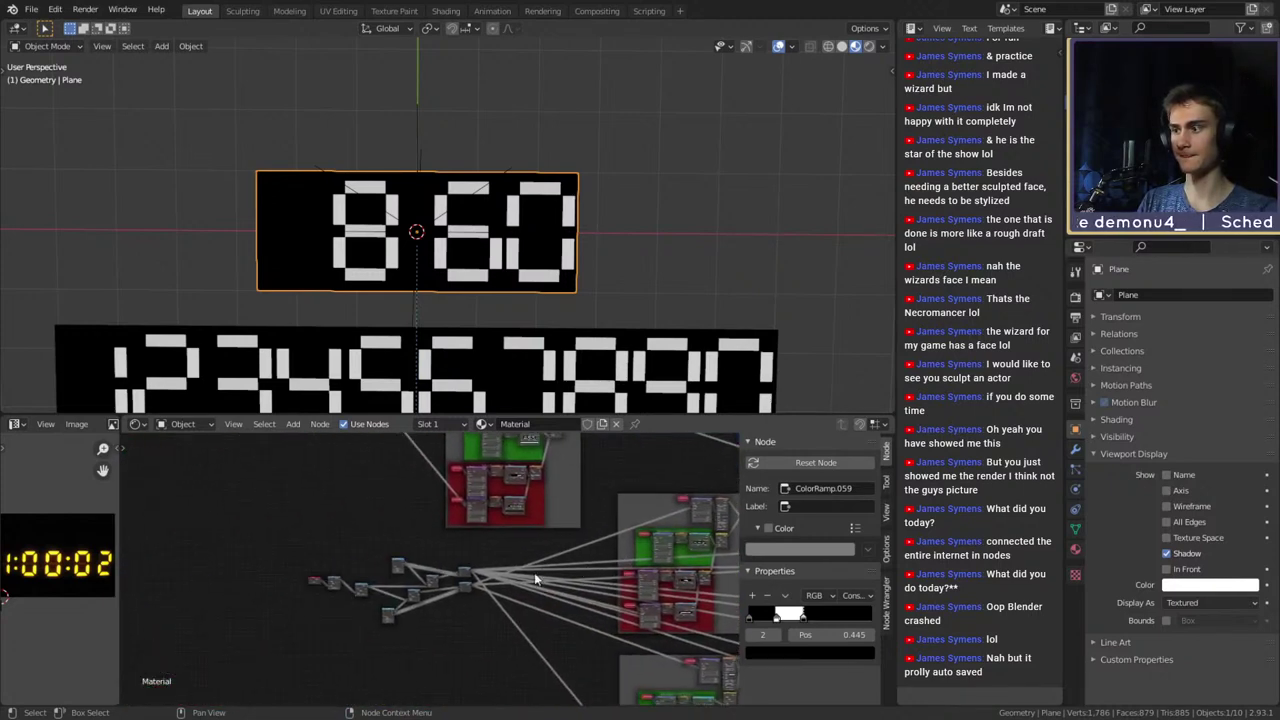
pyautogui.scroll(7, 451, 617)
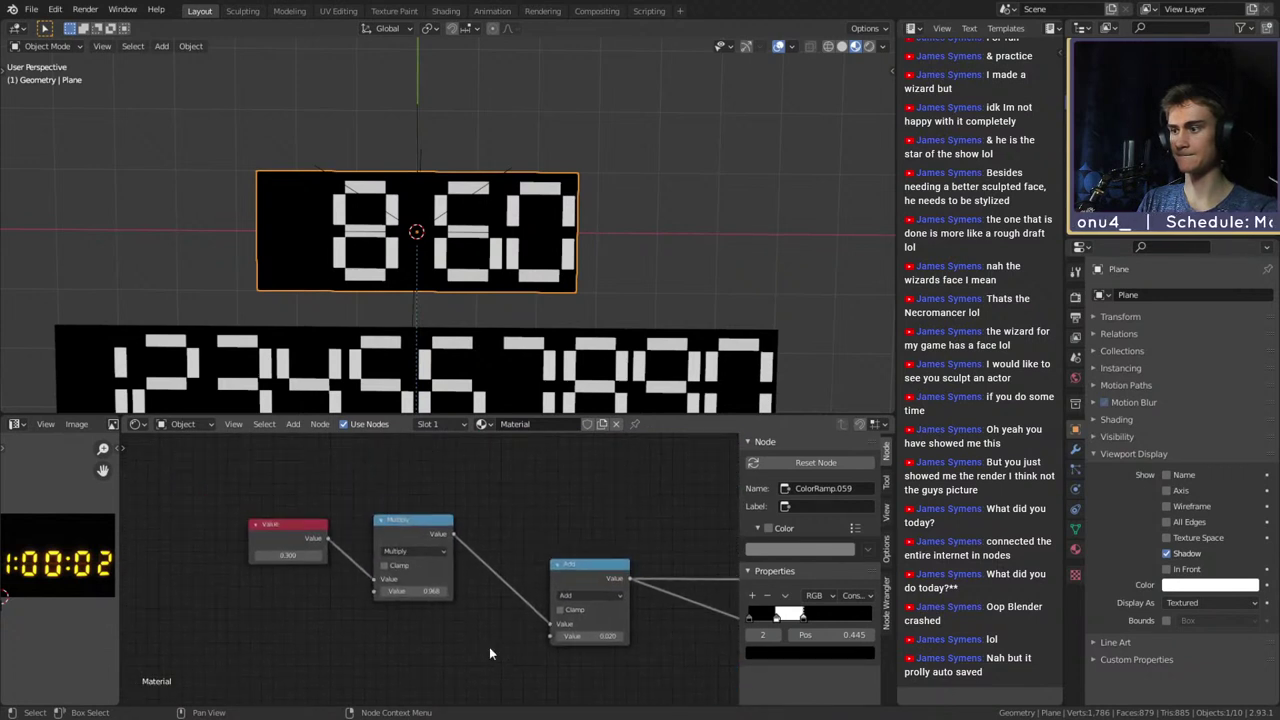
pyautogui.scroll(2, 430, 640)
pyautogui.click(255, 542)
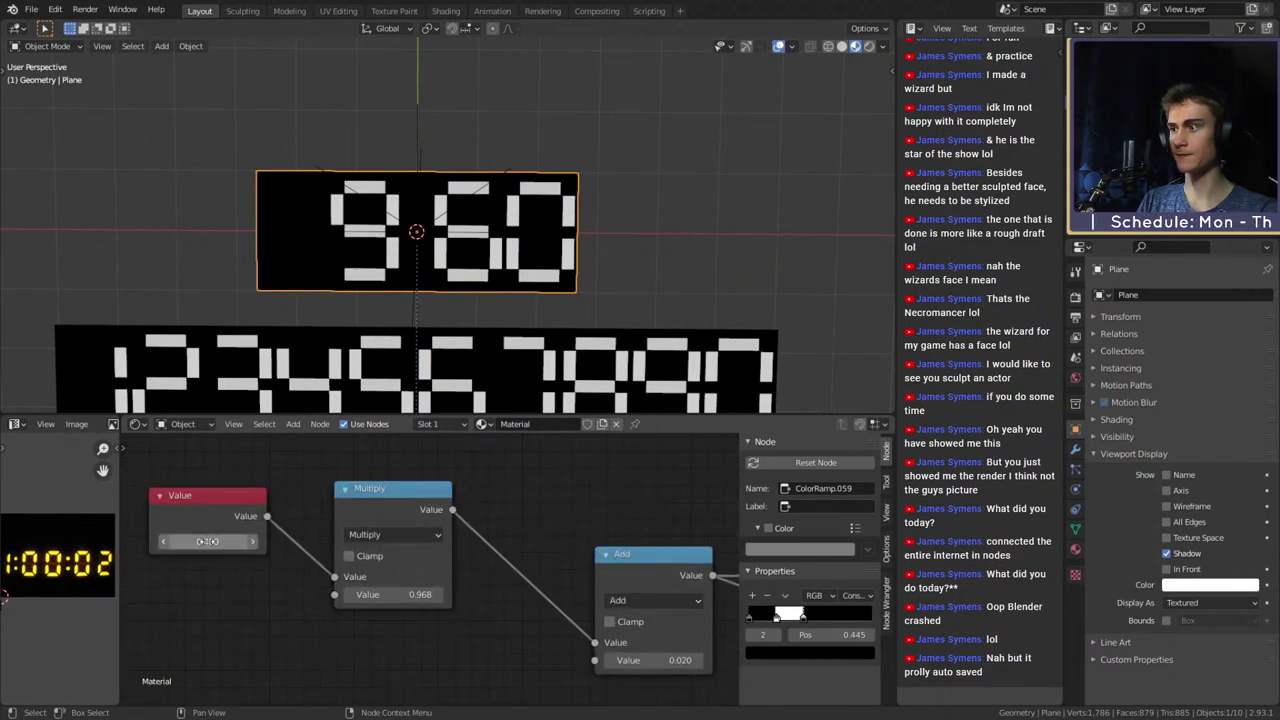
pyautogui.click(163, 542)
pyautogui.click(163, 542)
pyautogui.click(163, 542)
pyautogui.click(163, 542)
pyautogui.click(163, 542)
pyautogui.click(163, 542)
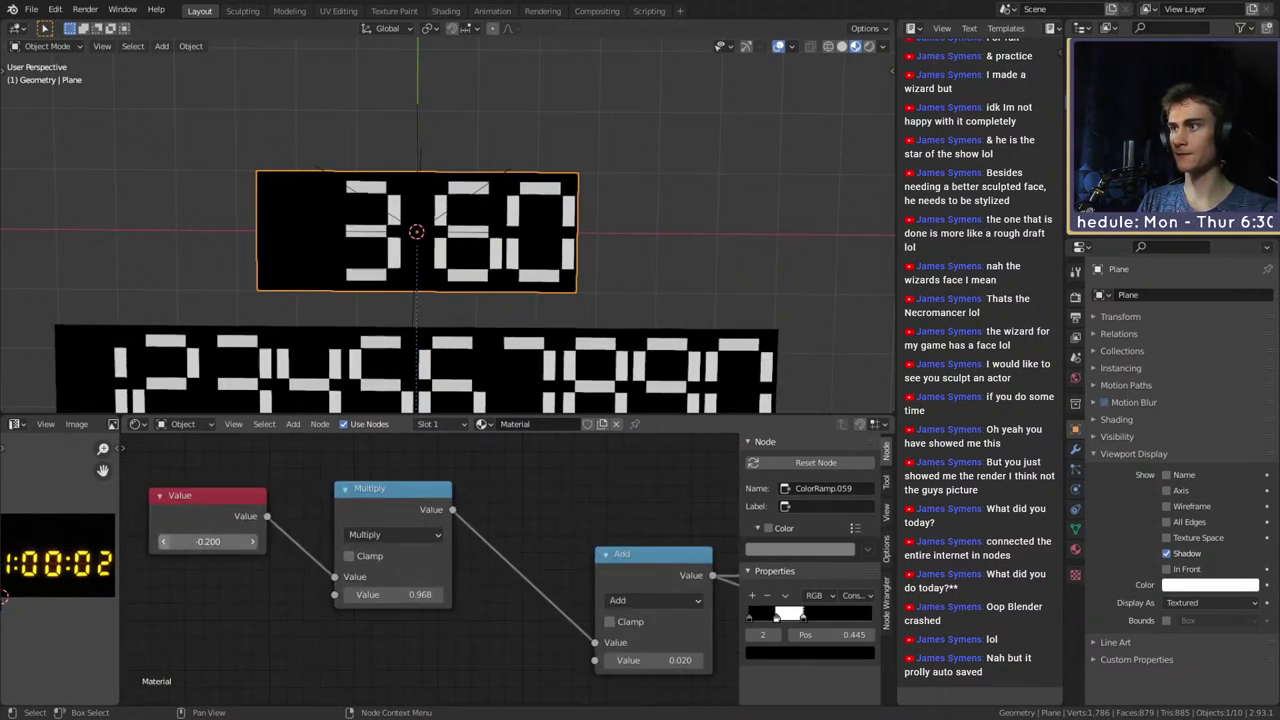
pyautogui.click(163, 542)
pyautogui.click(163, 542)
pyautogui.click(163, 542)
pyautogui.click(251, 543)
pyautogui.click(251, 543)
pyautogui.click(251, 543)
pyautogui.click(251, 543)
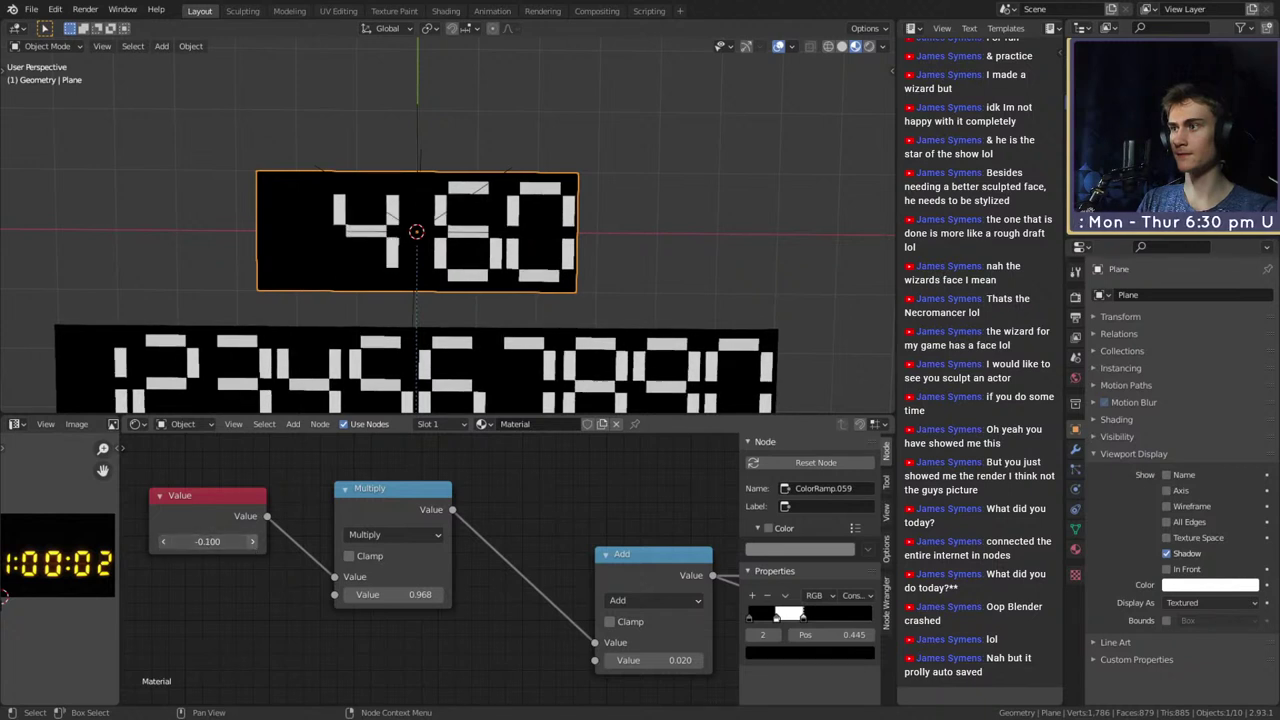
pyautogui.click(251, 543)
pyautogui.click(251, 543)
pyautogui.click(251, 543)
pyautogui.click(251, 543)
pyautogui.click(163, 542)
pyautogui.click(163, 542)
pyautogui.click(163, 542)
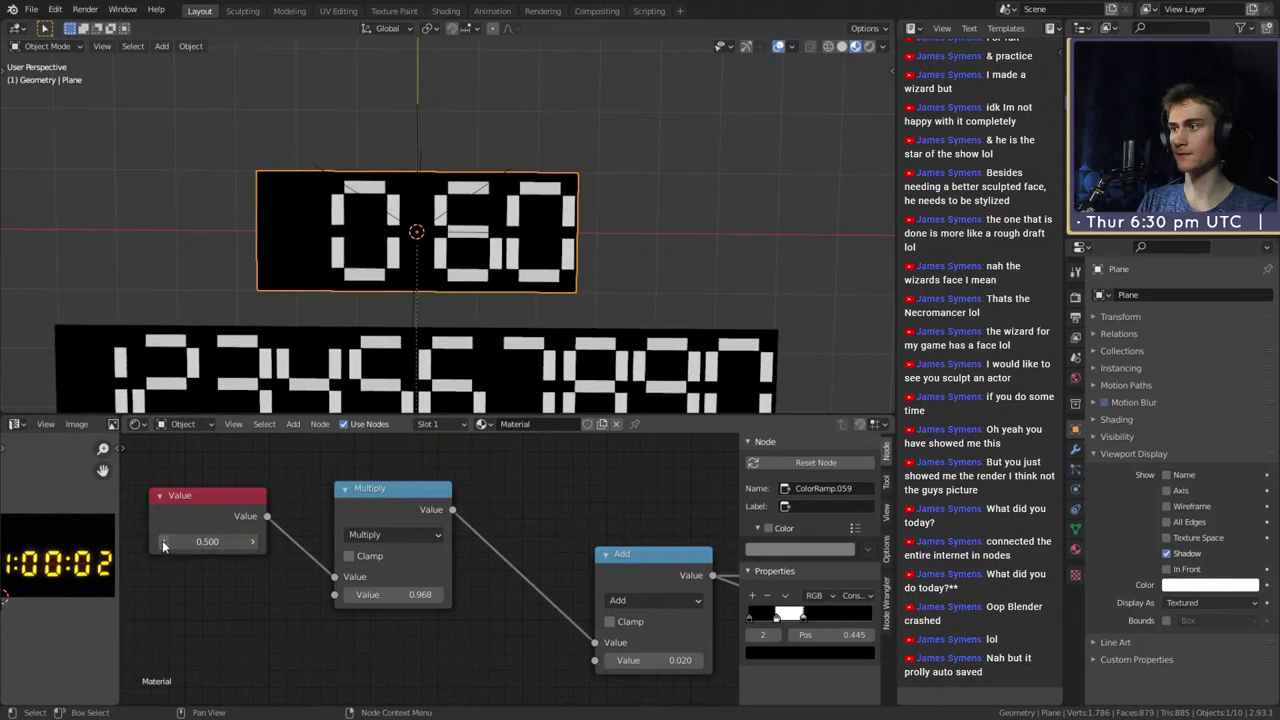
pyautogui.click(163, 542)
pyautogui.click(163, 542)
pyautogui.click(163, 542)
pyautogui.click(163, 542)
pyautogui.click(163, 542)
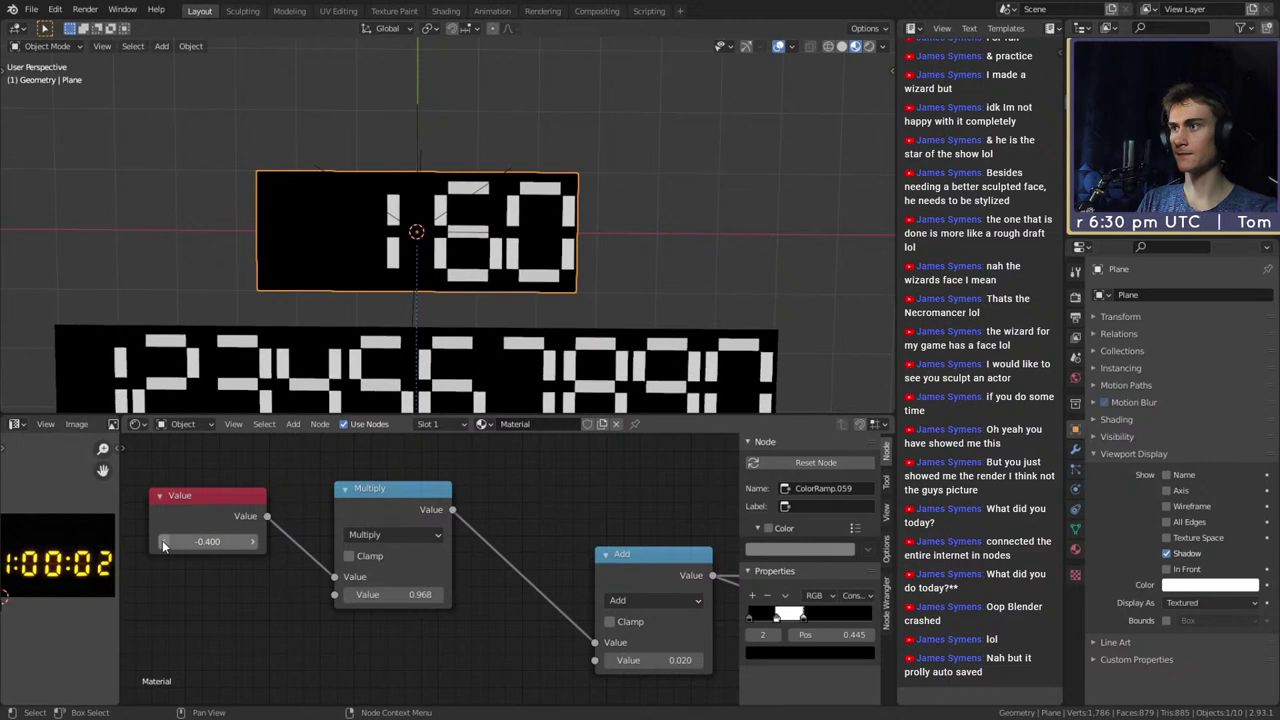
pyautogui.click(252, 542)
pyautogui.click(252, 542)
pyautogui.click(252, 542)
pyautogui.click(253, 542)
pyautogui.click(253, 542)
pyautogui.click(253, 542)
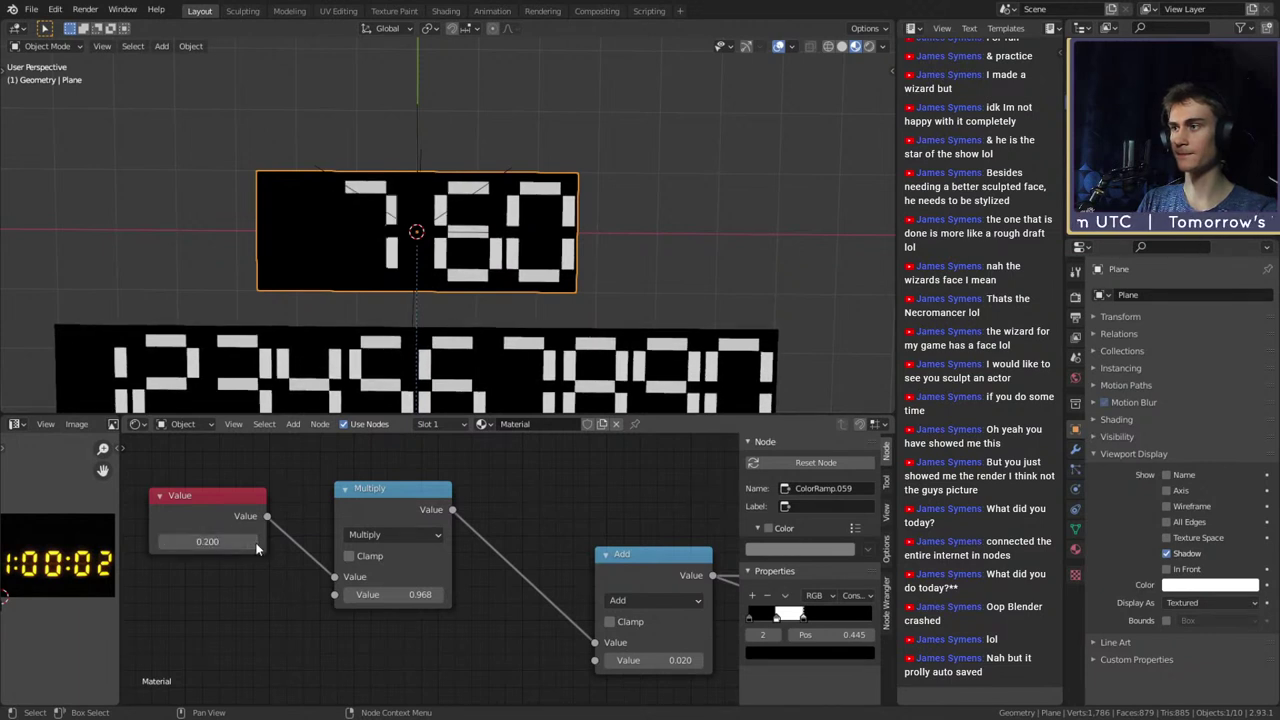
pyautogui.click(253, 542)
# Select the new digit's whole node setup, from its Value node to its output nodes, with circle select
pyautogui.scroll(-4, 429, 567)
pyautogui.scroll(-15, 477, 522)
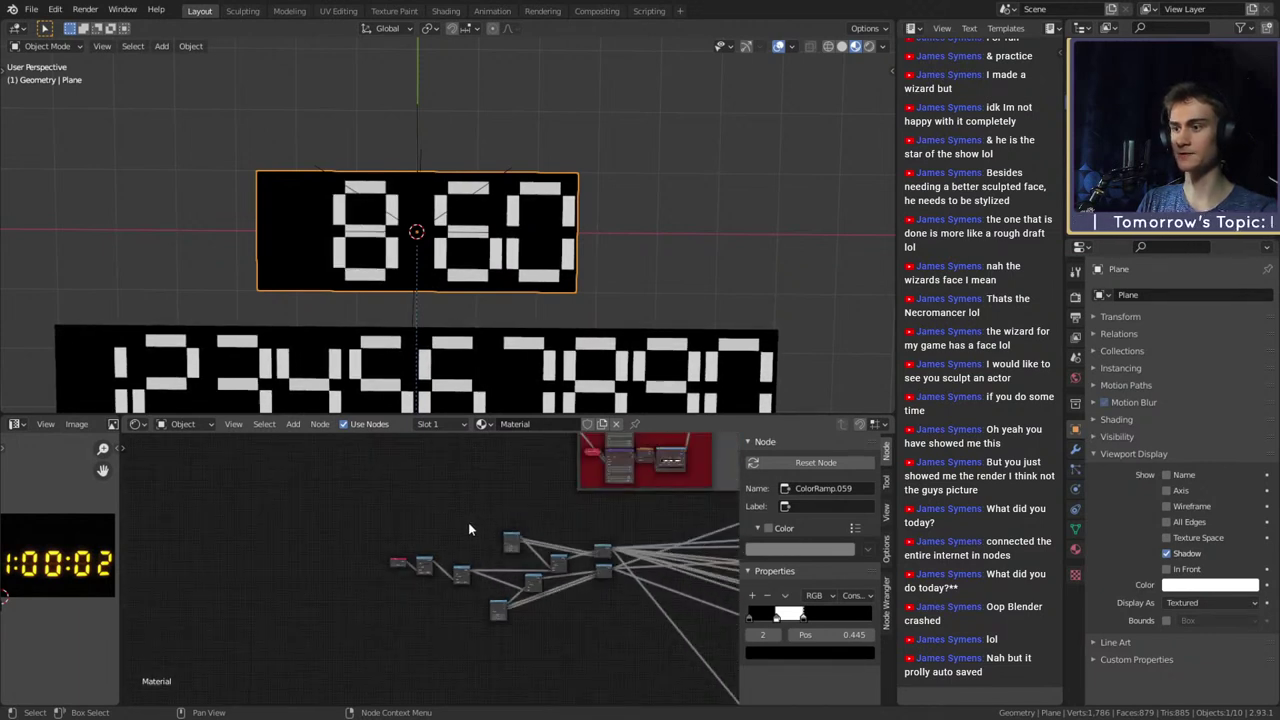
pyautogui.moveTo(508, 602); pyautogui.dragTo(272, 599, button='middle')
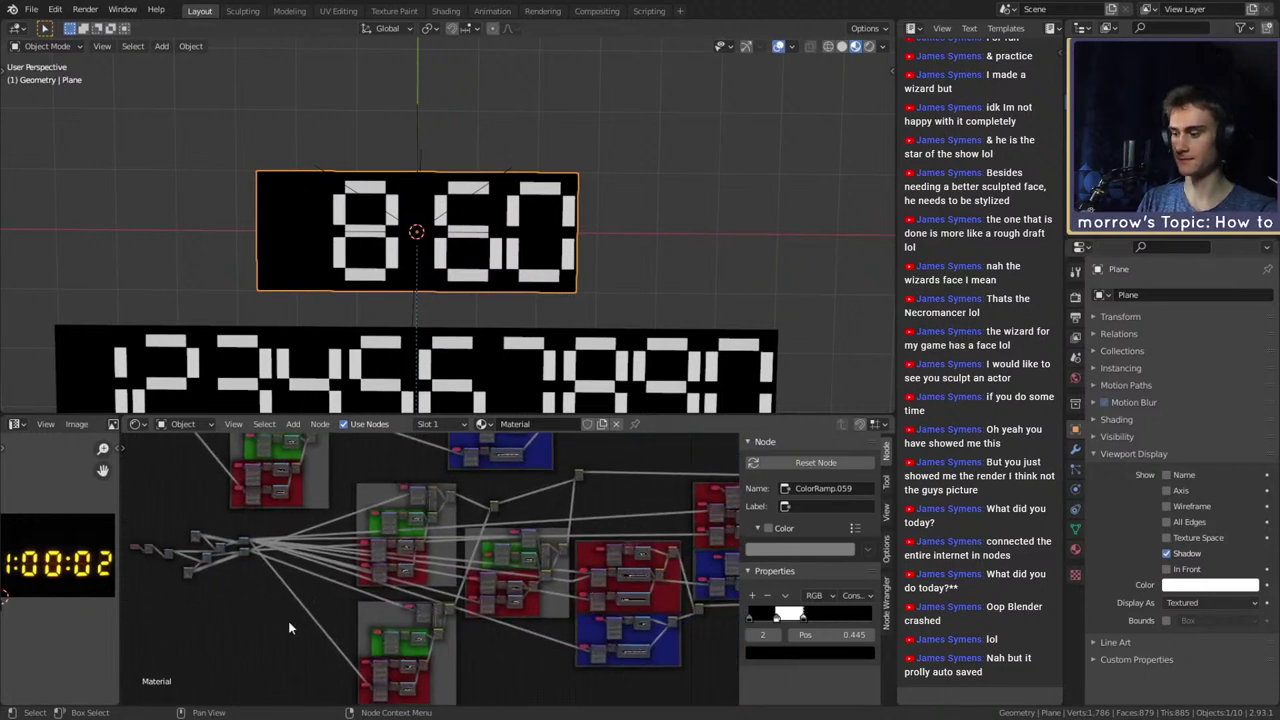
pyautogui.press('c')
pyautogui.scroll(-5, 320, 635)
pyautogui.moveTo(384, 655)
pyautogui.mouseDown()
pyautogui.moveTo(217, 643)
pyautogui.moveTo(405, 646)
pyautogui.moveTo(518, 609)
pyautogui.moveTo(652, 625)
pyautogui.moveTo(668, 582)
pyautogui.mouseUp()
pyautogui.rightClick(668, 582)
pyautogui.moveTo(668, 582); pyautogui.dragTo(395, 628, button='middle')
pyautogui.press('c')
pyautogui.moveTo(520, 610)
pyautogui.mouseDown()
pyautogui.moveTo(509, 614)
pyautogui.moveTo(587, 613)
pyautogui.mouseUp()
pyautogui.rightClick(585, 610)
pyautogui.press('x')
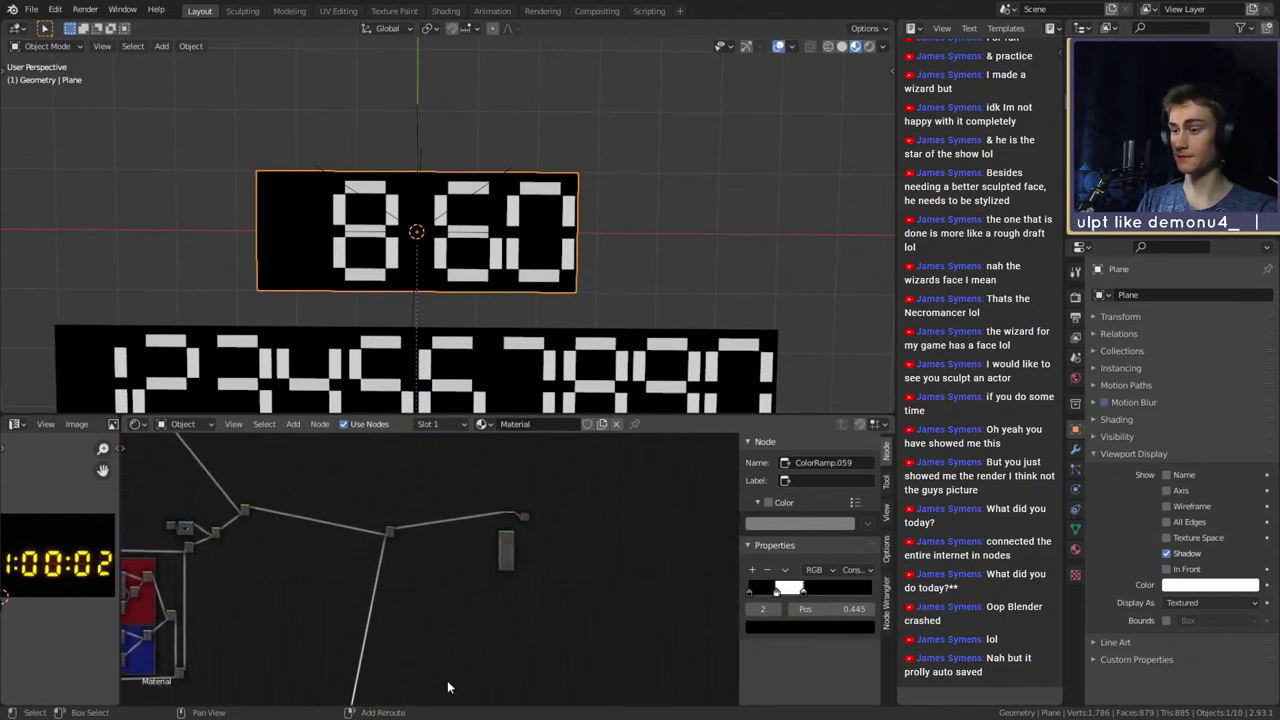
pyautogui.hotkey('ctrl', 'z')
pyautogui.hotkey('ctrl', 'z')
pyautogui.hotkey('ctrl', 'z')
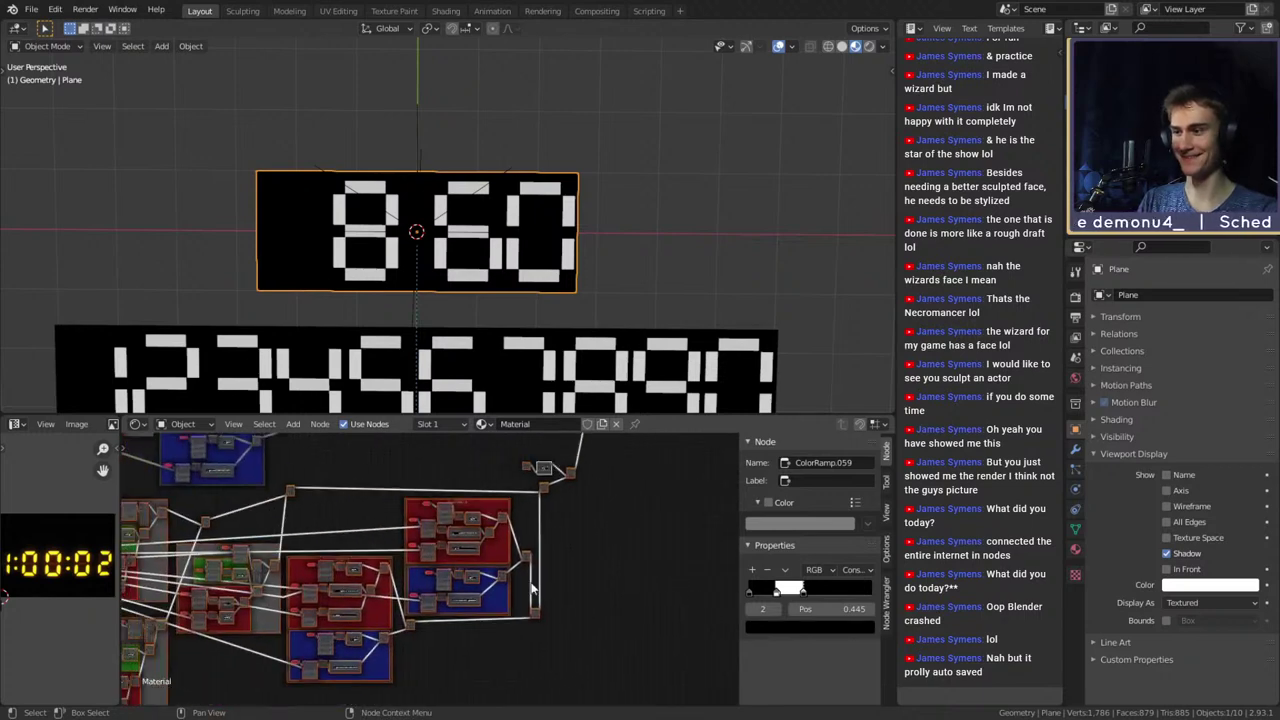
# Duplicate the selected digit node setup and place the copy below the original
pyautogui.hotkey('shift', 'd')
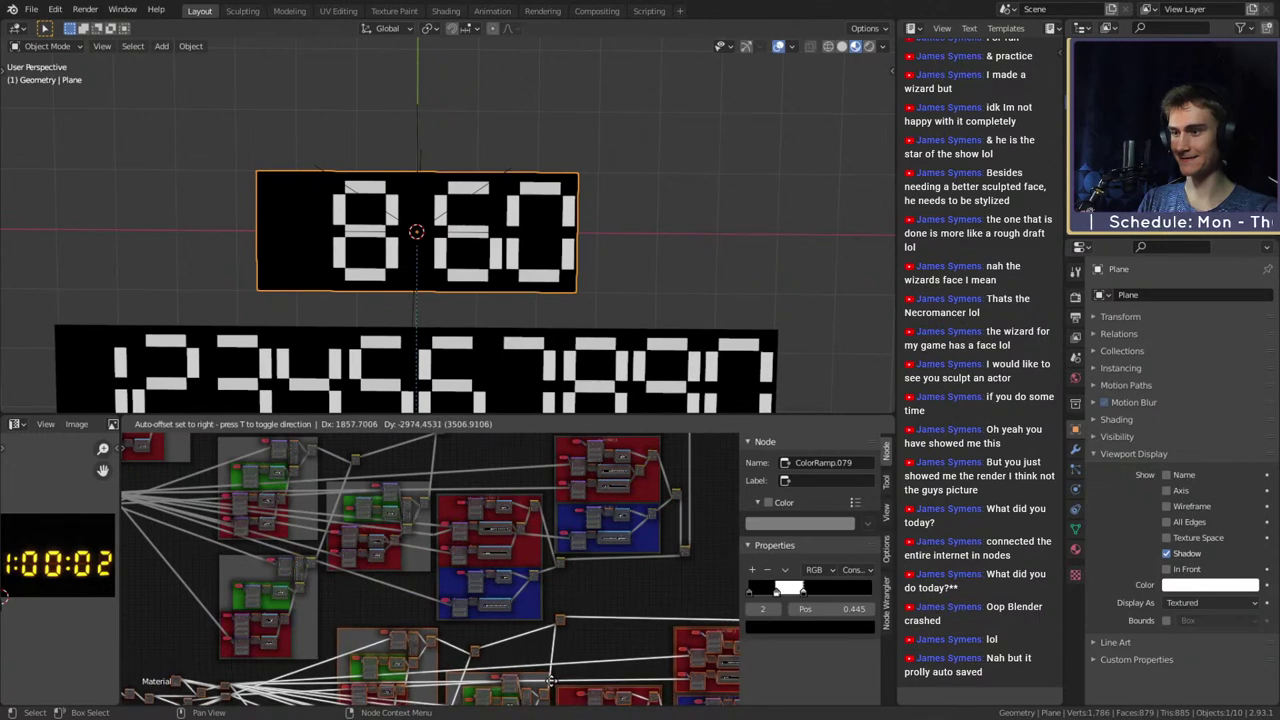
pyautogui.click(555, 687)
pyautogui.moveTo(641, 607); pyautogui.dragTo(411, 649, button='middle')
pyautogui.moveTo(549, 567); pyautogui.dragTo(430, 629, button='middle')
pyautogui.click(477, 611)
# Duplicate the final Add mix node and connect the combined digits' output to the copy's first color input
pyautogui.moveTo(514, 660); pyautogui.dragTo(444, 539, button='middle')
pyautogui.moveTo(450, 617); pyautogui.dragTo(460, 642, button='middle')
pyautogui.click(382, 511)
pyautogui.hotkey('shift', 'd')
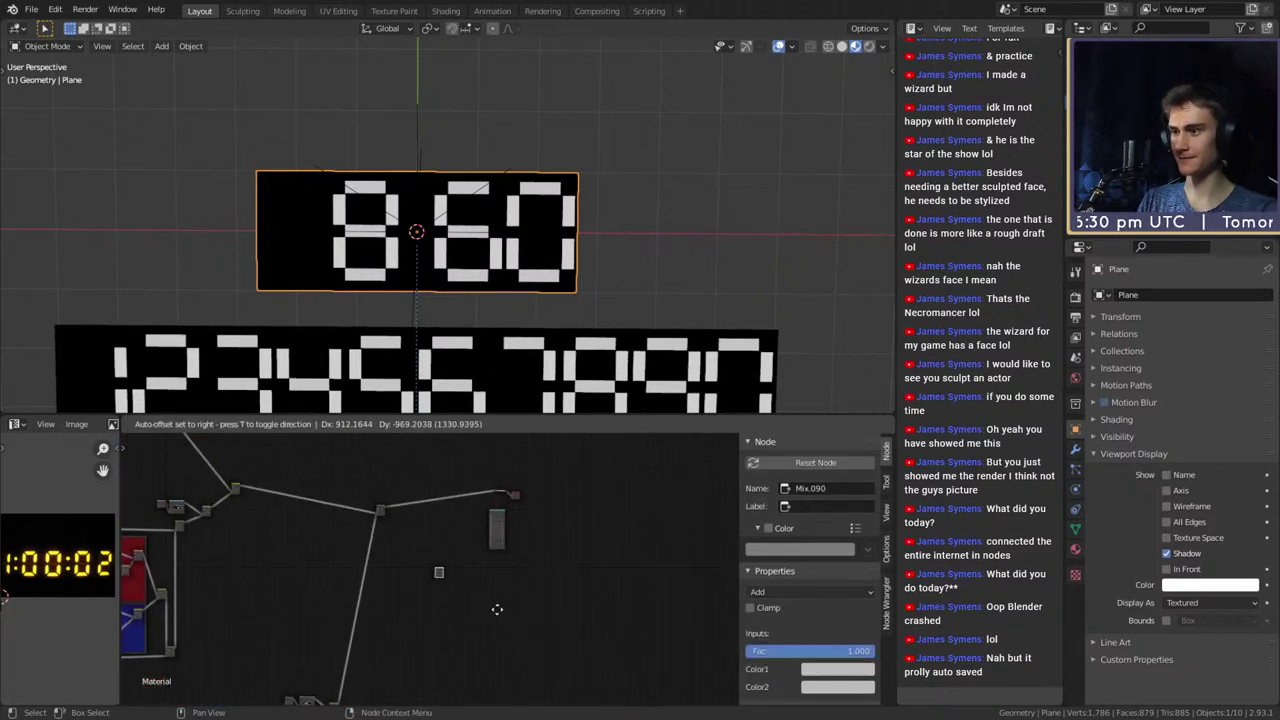
pyautogui.click(497, 608)
pyautogui.scroll(3, 408, 544)
pyautogui.moveTo(408, 544); pyautogui.dragTo(416, 600, button='middle')
pyautogui.scroll(1, 416, 600)
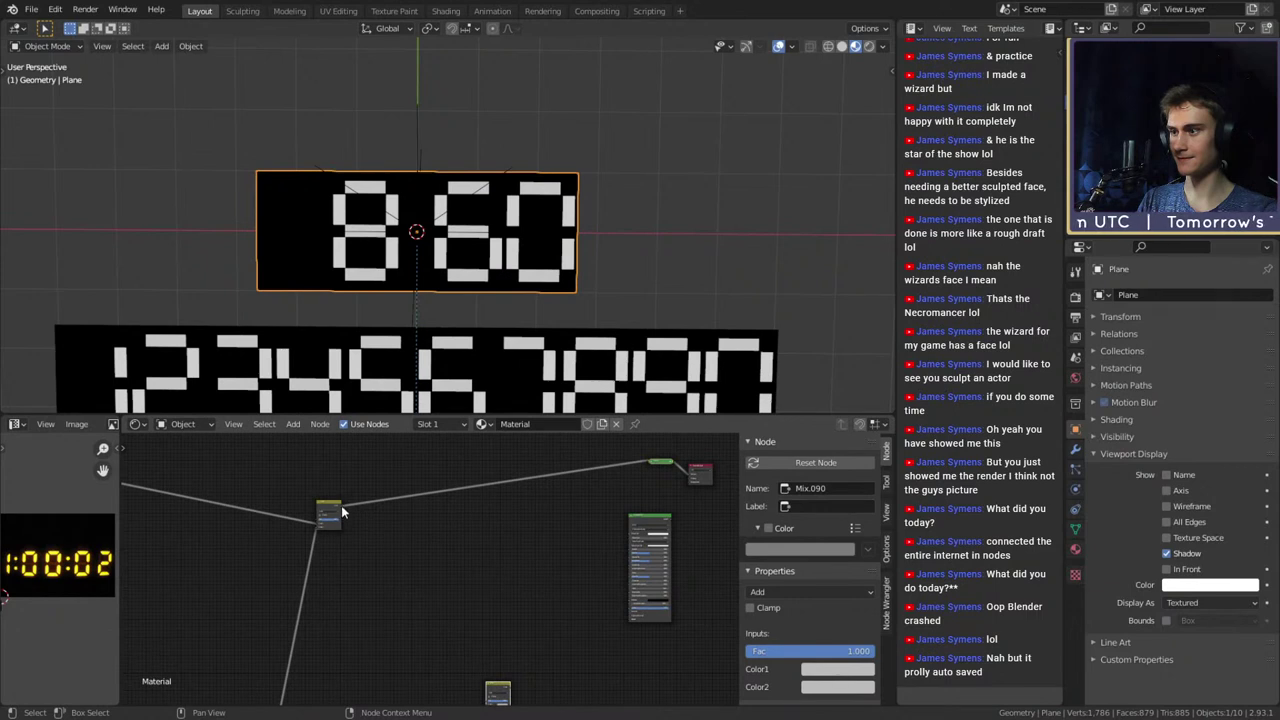
pyautogui.moveTo(341, 507); pyautogui.dragTo(487, 705)
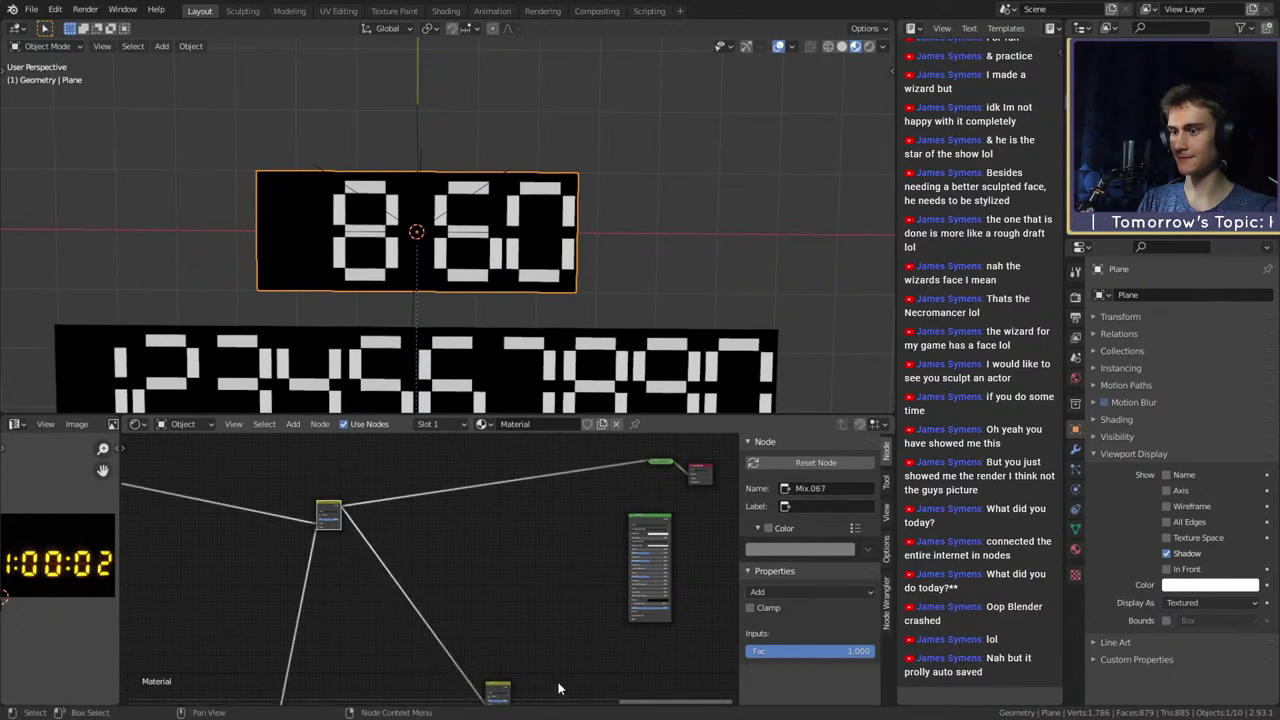
# Move the copied Add node down beside the new digit setup and connect the digit's masked output to its second color input
pyautogui.moveTo(552, 695); pyautogui.dragTo(518, 505, button='middle')
pyautogui.scroll(-5, 500, 545)
pyautogui.moveTo(509, 563); pyautogui.dragTo(467, 508, button='middle')
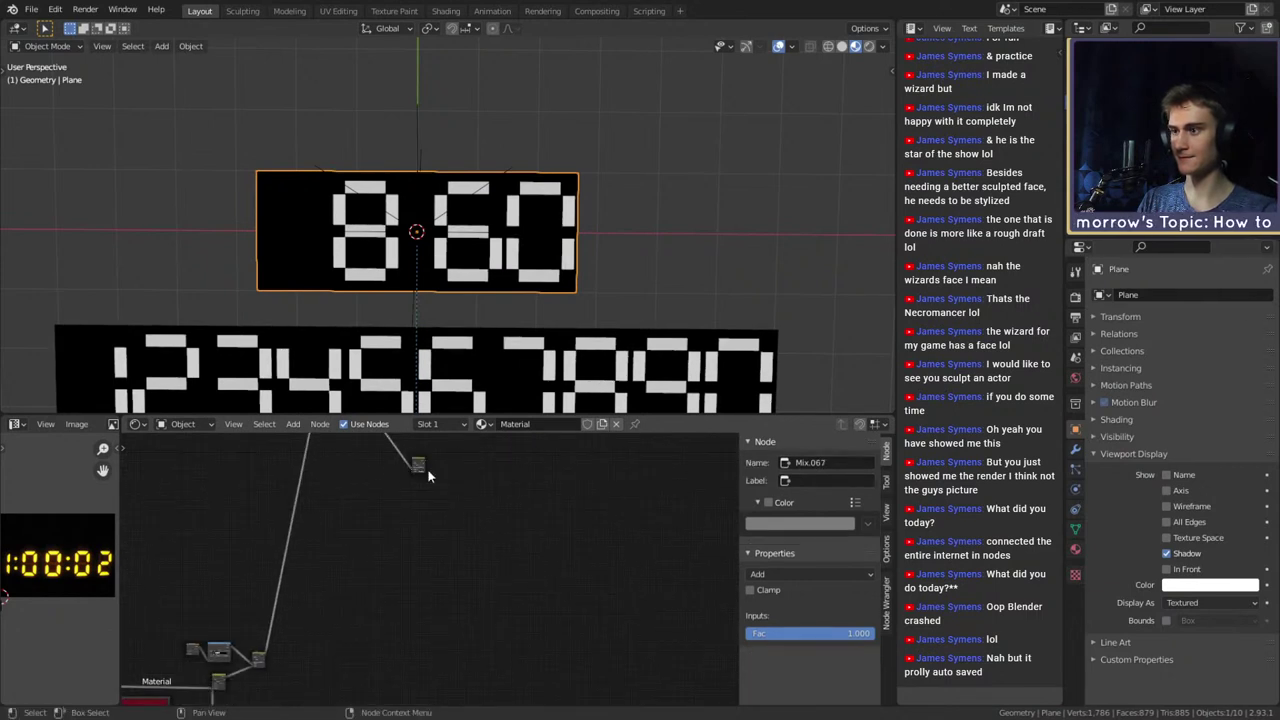
pyautogui.click(422, 464)
pyautogui.moveTo(497, 582); pyautogui.dragTo(489, 489, button='middle')
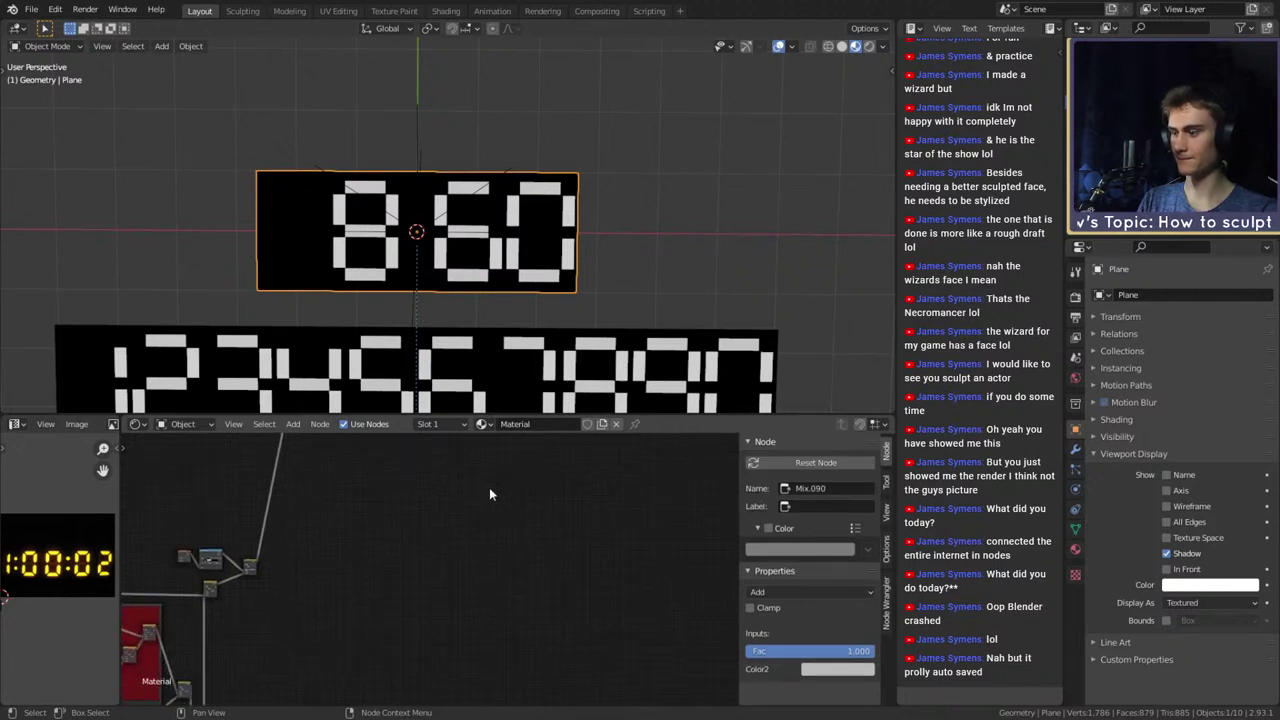
pyautogui.press('g')
pyautogui.click(534, 459)
pyautogui.moveTo(535, 641); pyautogui.dragTo(521, 548, button='middle')
pyautogui.moveTo(503, 599); pyautogui.dragTo(506, 507, button='middle')
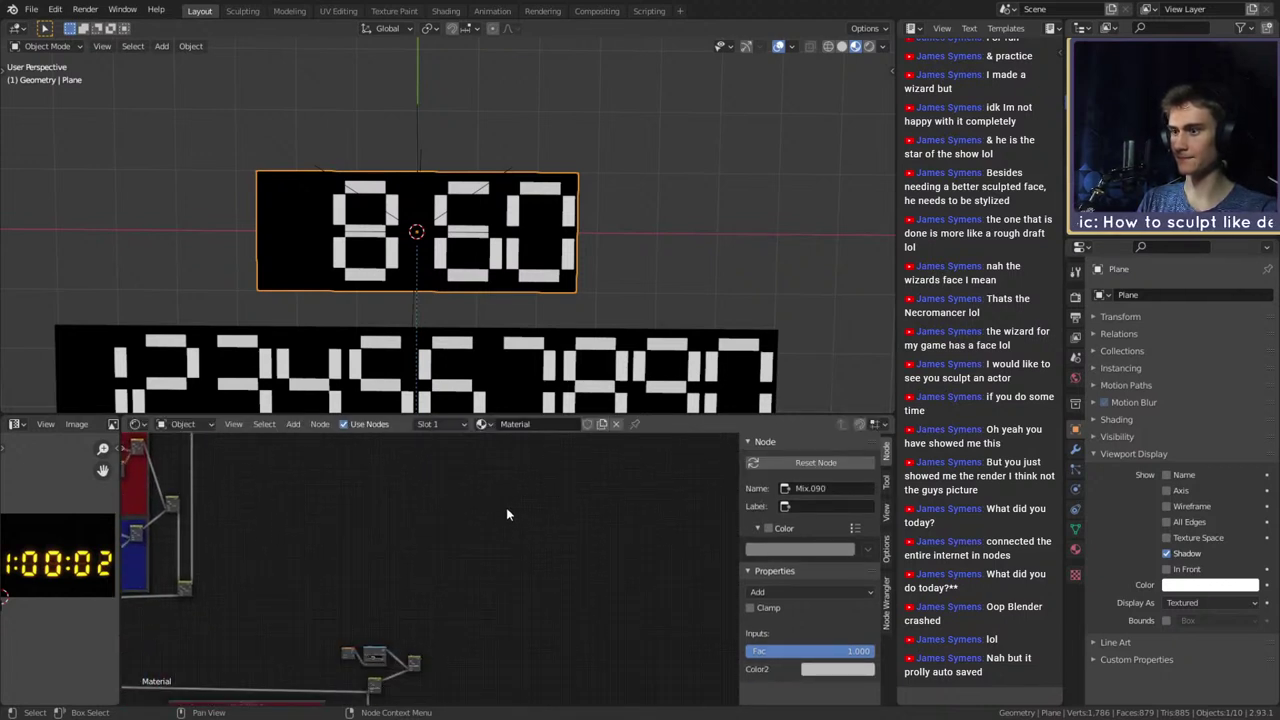
pyautogui.press('g')
pyautogui.click(540, 703)
pyautogui.moveTo(516, 642); pyautogui.dragTo(507, 565, button='middle')
pyautogui.scroll(6, 495, 580)
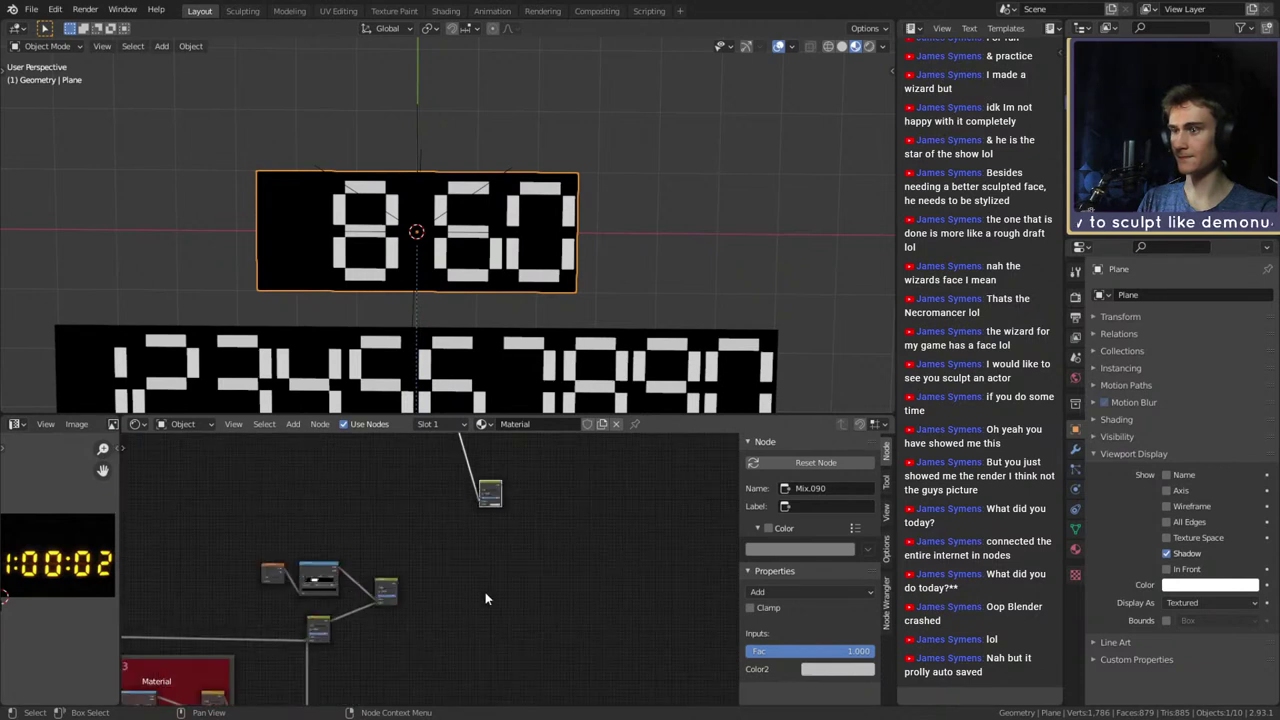
pyautogui.moveTo(343, 656); pyautogui.dragTo(505, 489)
# Move the connected Add node back up beside the Principled BSDF, in line with the other combining nodes
pyautogui.scroll(-6, 430, 568)
pyautogui.moveTo(531, 529); pyautogui.dragTo(498, 623, button='middle')
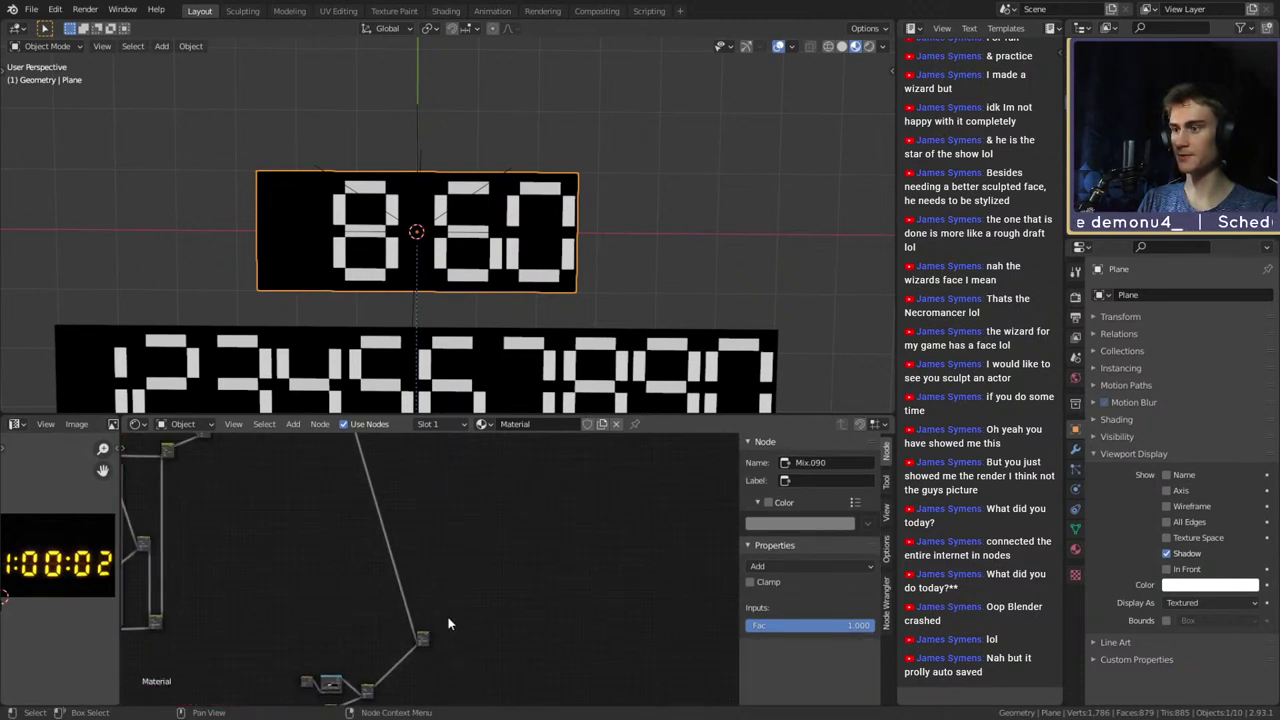
pyautogui.moveTo(421, 638); pyautogui.dragTo(406, 482)
pyautogui.moveTo(412, 480); pyautogui.dragTo(397, 638, button='middle')
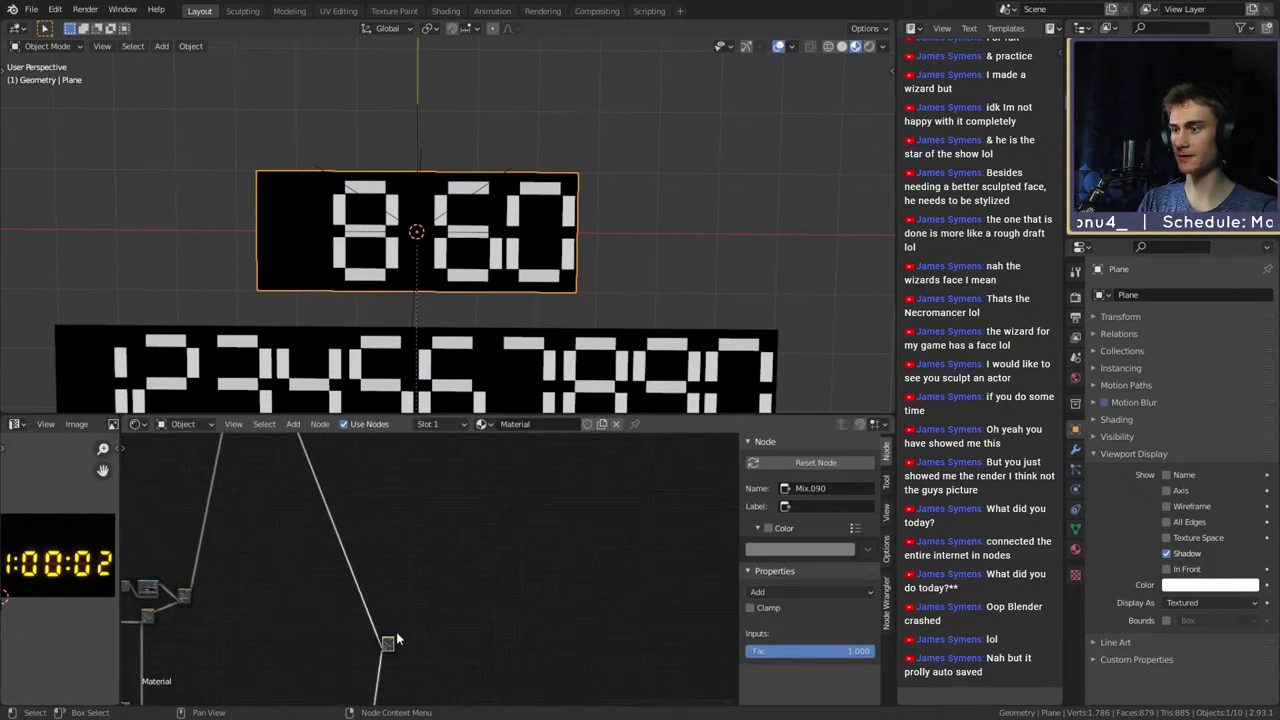
pyautogui.moveTo(387, 625)
pyautogui.mouseDown()
pyautogui.moveTo(394, 484)
pyautogui.moveTo(405, 612)
pyautogui.mouseUp()
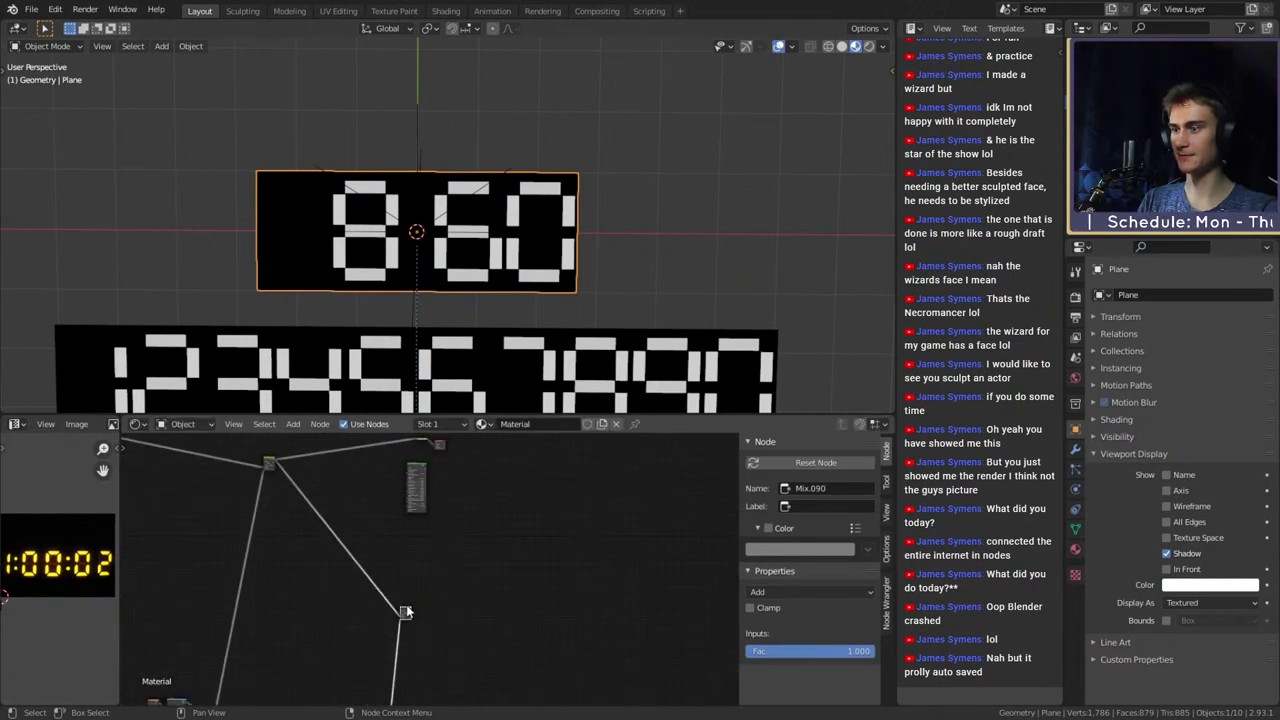
pyautogui.moveTo(390, 488); pyautogui.dragTo(391, 490)
pyautogui.moveTo(406, 608); pyautogui.dragTo(389, 465)
pyautogui.moveTo(459, 514); pyautogui.dragTo(459, 635, button='middle')
# Preview the new Add node's output on the plane and save the file
pyautogui.scroll(4, 456, 620)
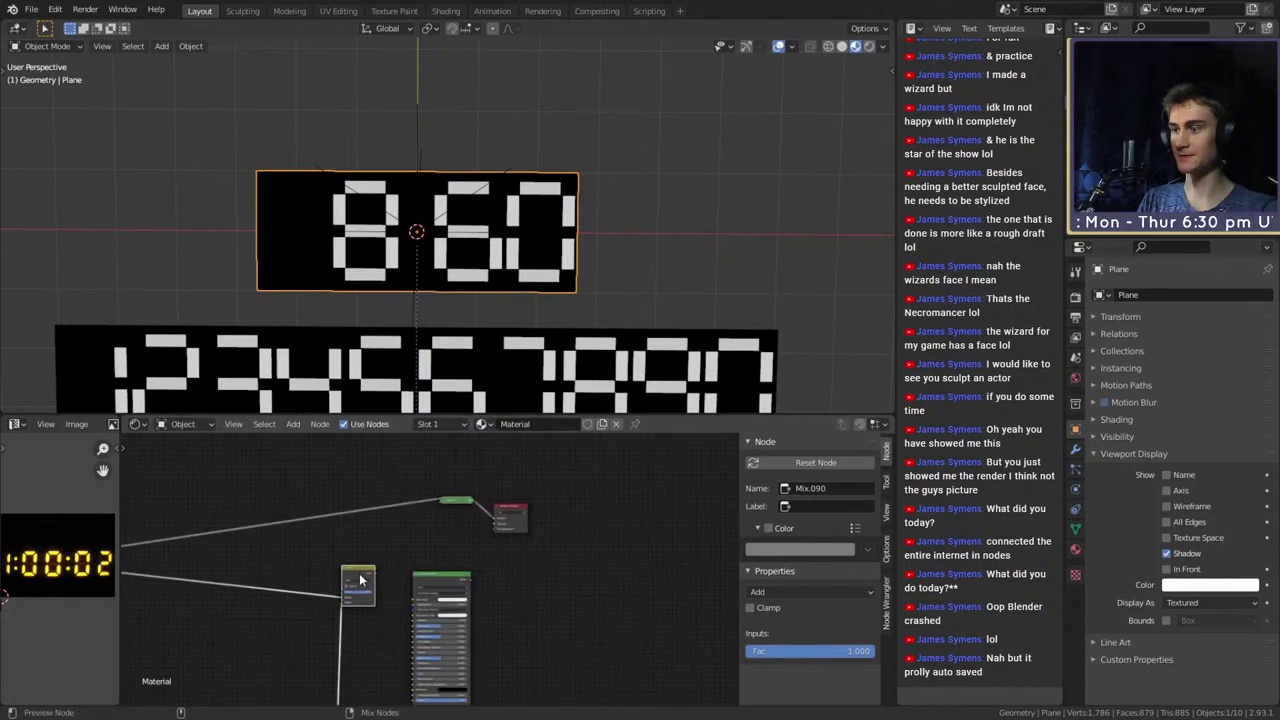
pyautogui.keyDown('ctrl'); pyautogui.keyDown('shift'); pyautogui.click(360, 580); pyautogui.keyUp('shift'); pyautogui.keyUp('ctrl')
pyautogui.scroll(-5, 550, 584)
pyautogui.moveTo(556, 584); pyautogui.dragTo(582, 517, button='middle')
pyautogui.scroll(10, 431, 538)
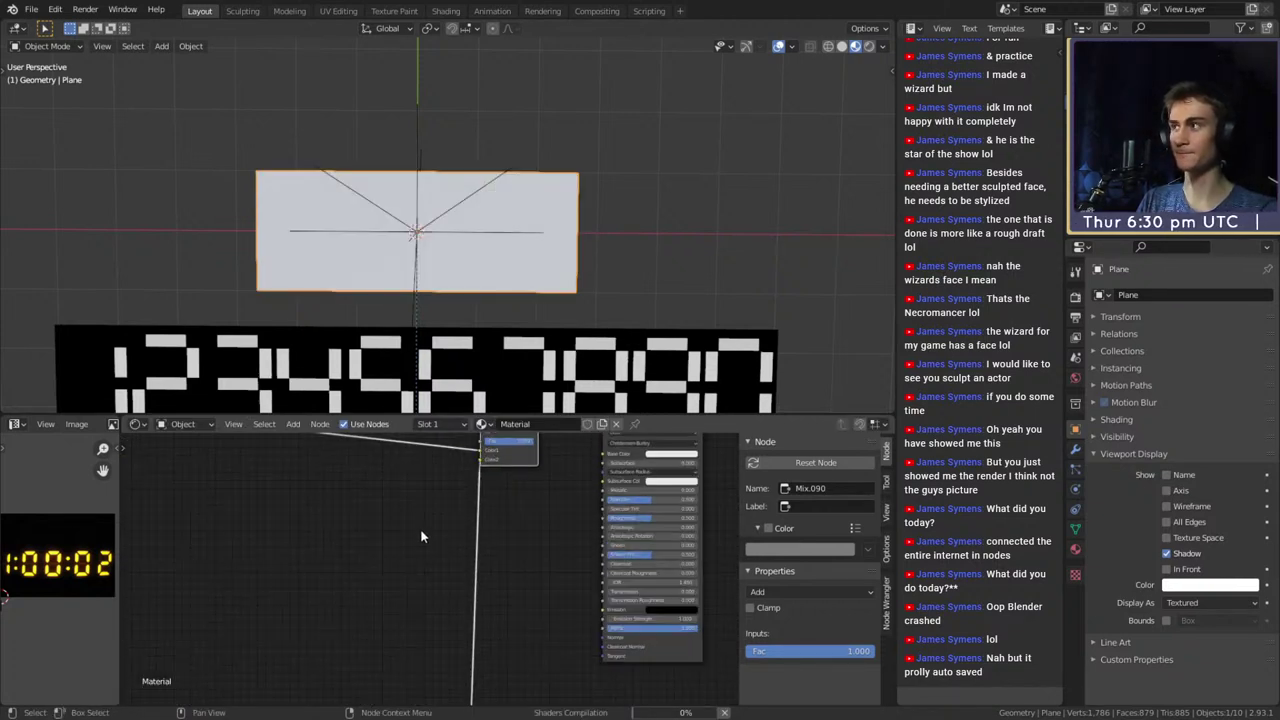
pyautogui.hotkey('ctrl', 's')
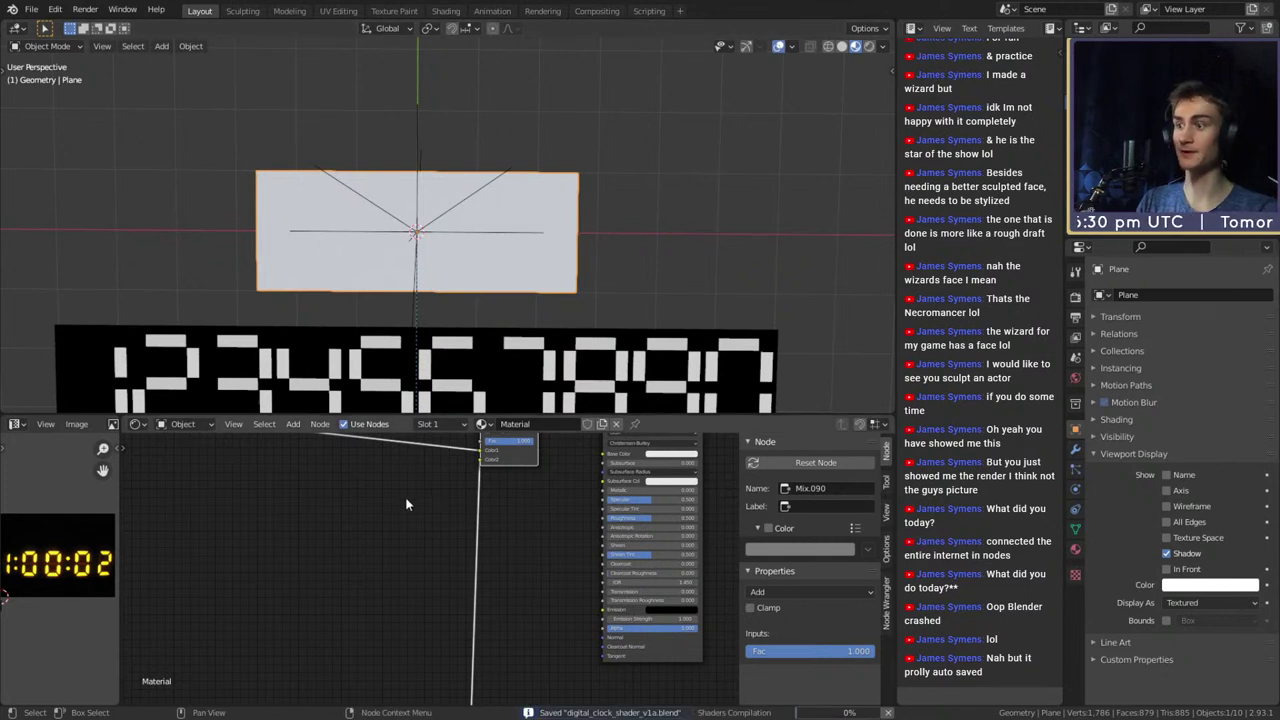
pyautogui.scroll(-4, 405, 500)
pyautogui.moveTo(405, 503); pyautogui.dragTo(400, 574, button='middle')
pyautogui.scroll(3, 400, 574)
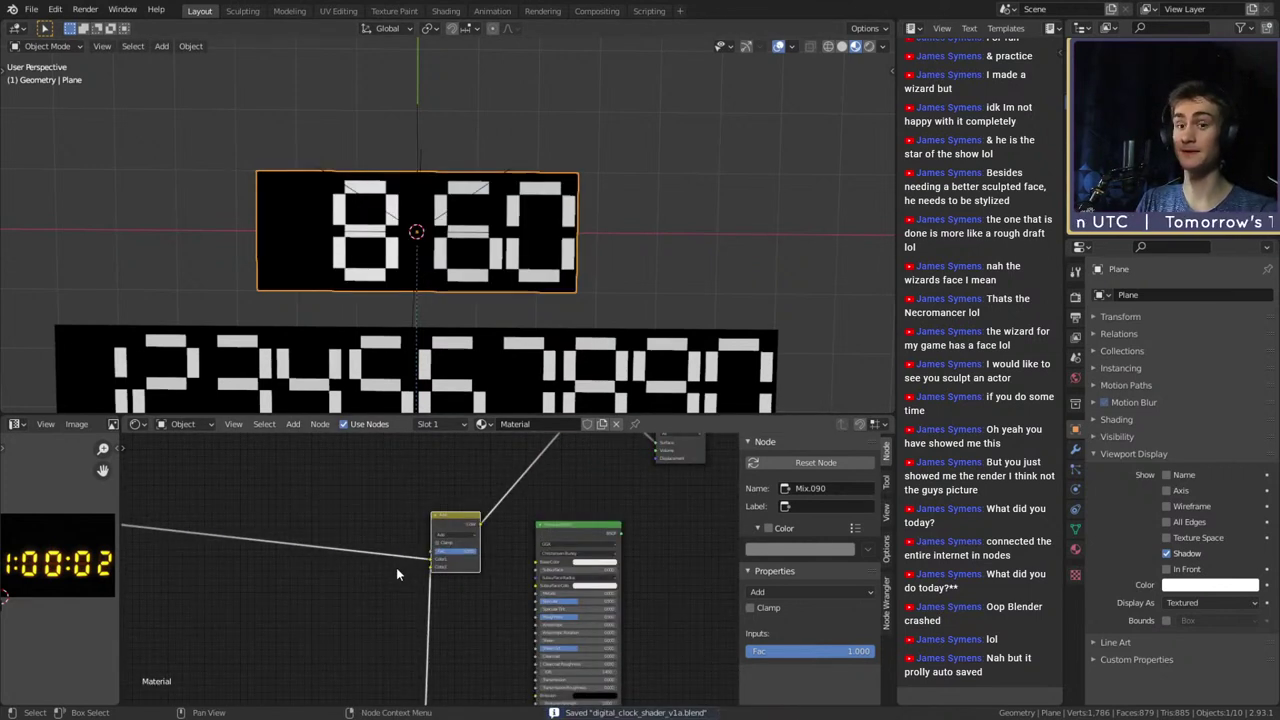
pyautogui.scroll(-3, 384, 588)
pyautogui.moveTo(380, 581); pyautogui.dragTo(386, 605, button='middle')
pyautogui.scroll(3, 386, 607)
# Move the white stop of the new digit's masking ColorRamp to position 0.106 and delete the first black stop
pyautogui.scroll(-8, 386, 605)
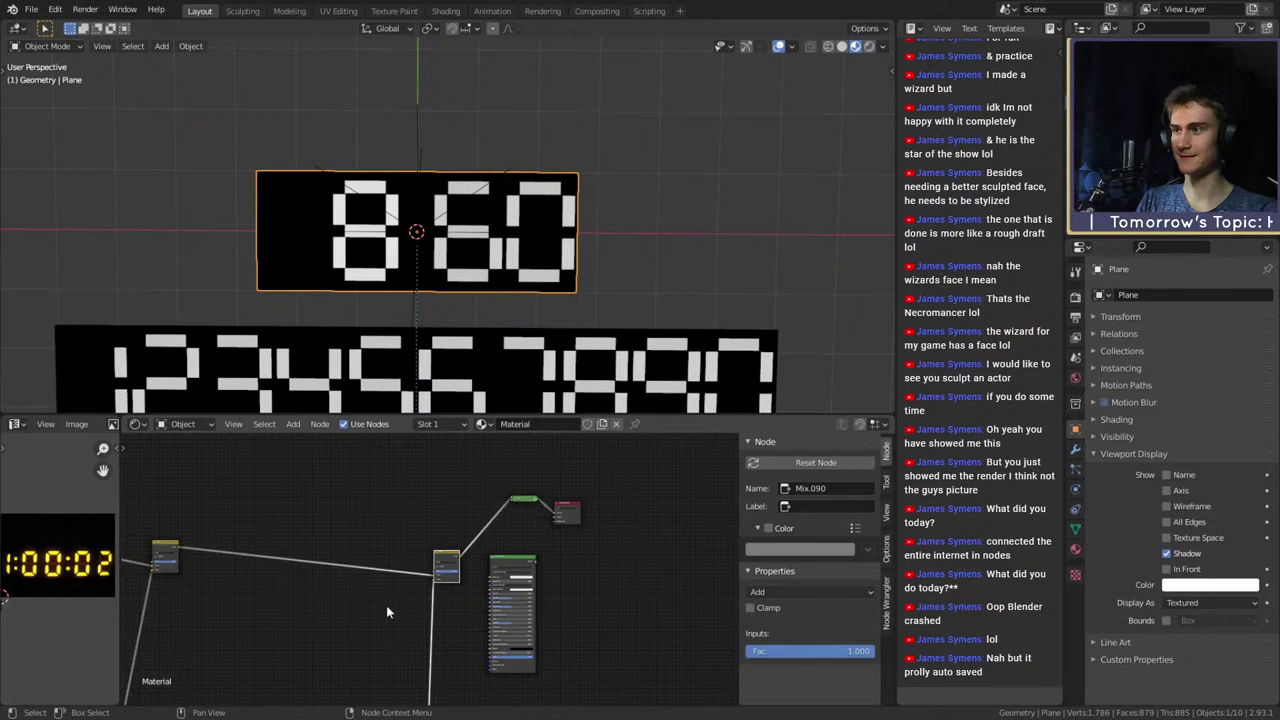
pyautogui.moveTo(511, 610); pyautogui.dragTo(590, 460, button='middle')
pyautogui.scroll(4, 515, 588)
pyautogui.scroll(5, 440, 575)
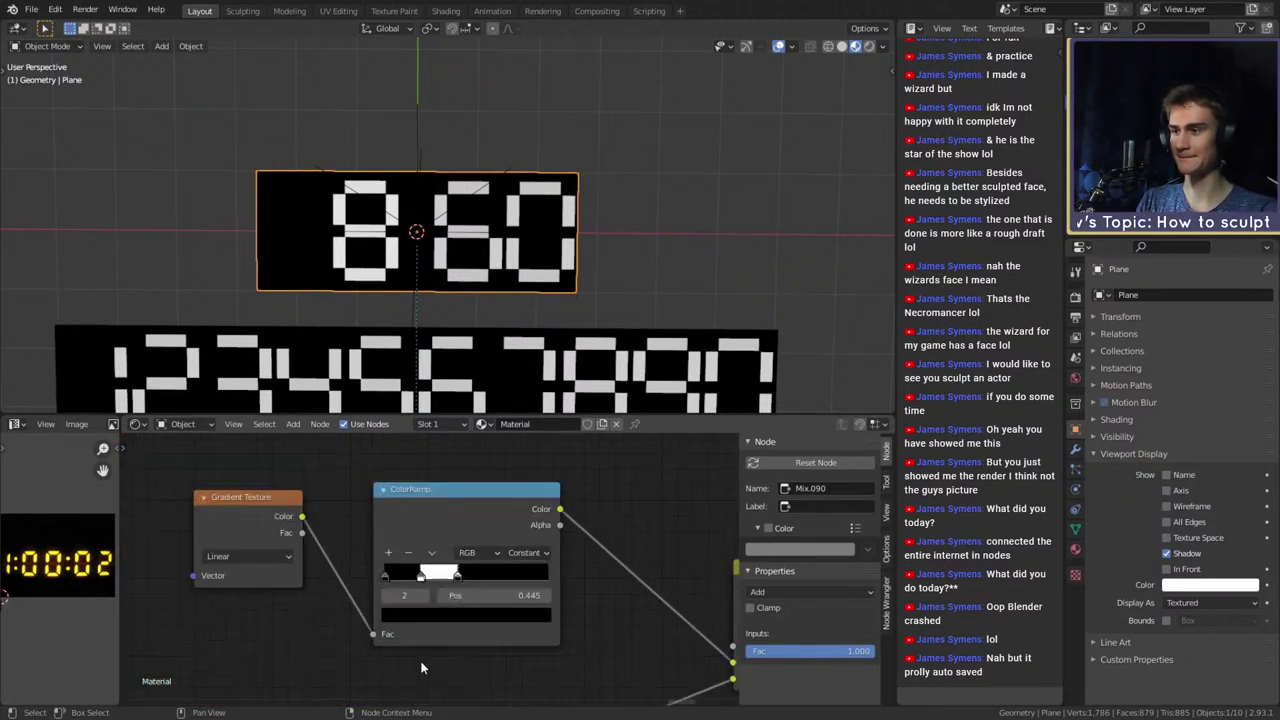
pyautogui.moveTo(418, 582); pyautogui.dragTo(389, 584)
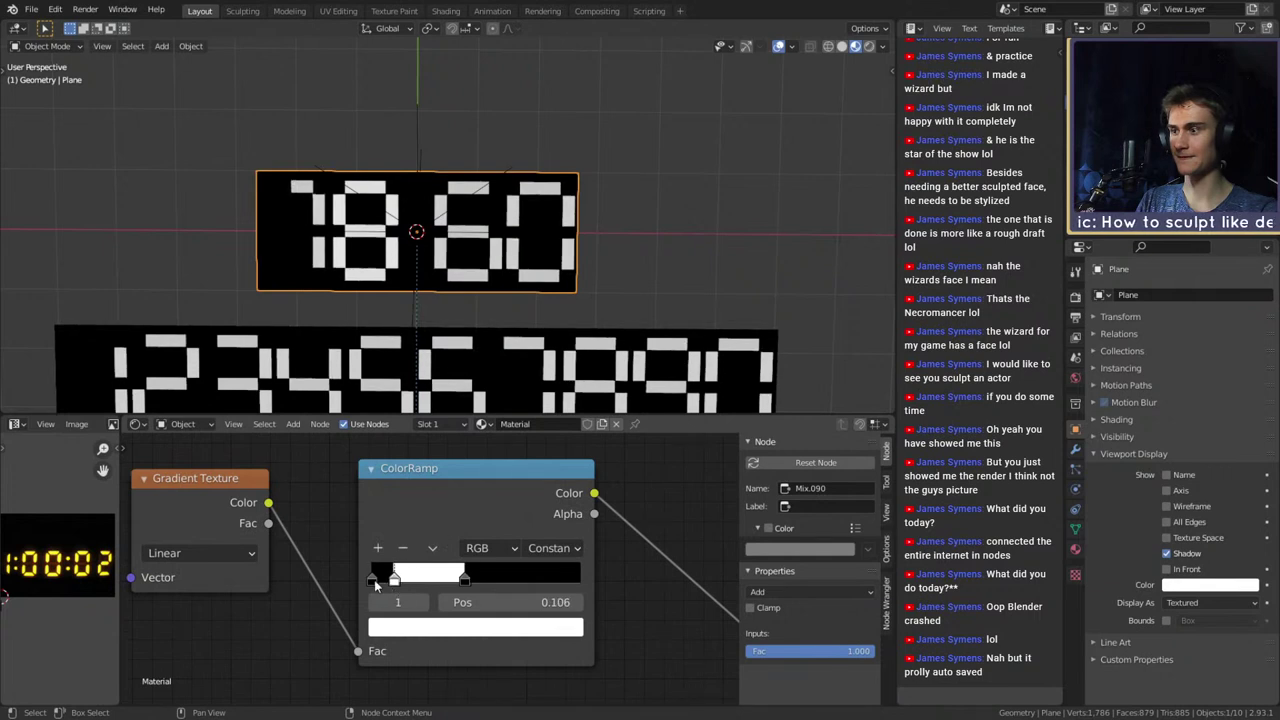
pyautogui.click(373, 579)
pyautogui.click(402, 547)
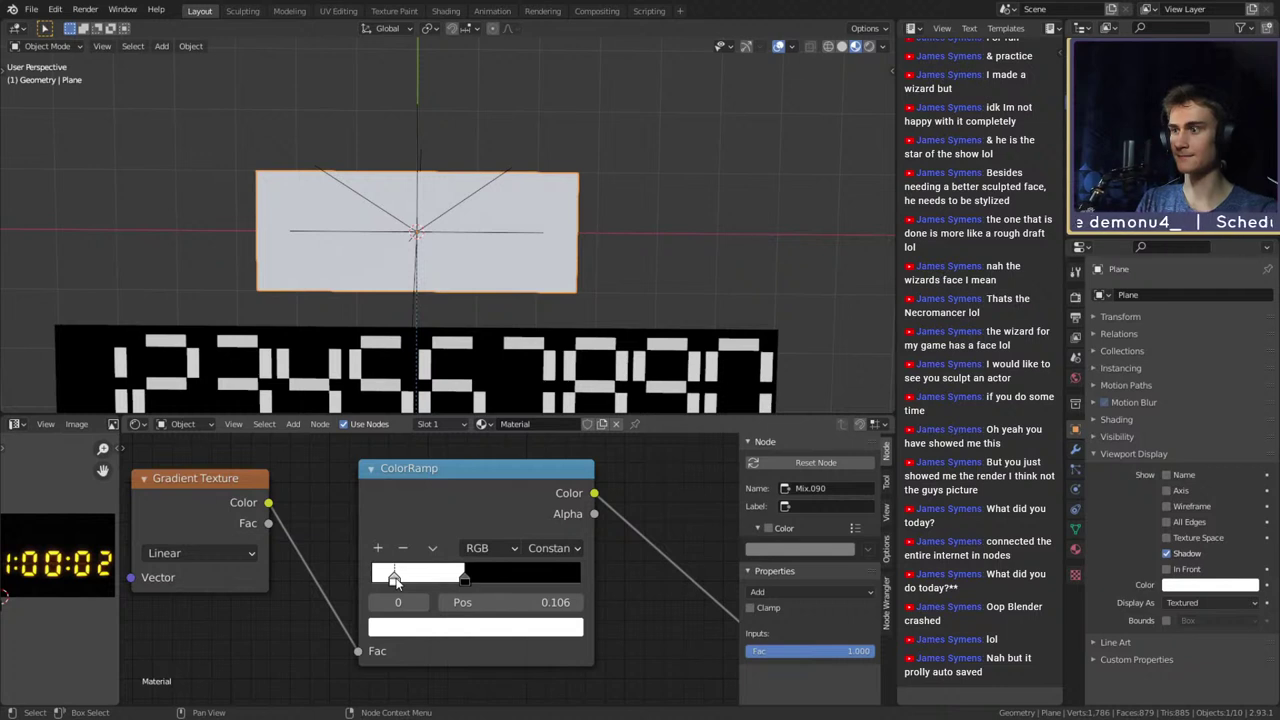
# Move the white stop to the start of the masking ColorRamp, bring the black stop closer to it, and save the file
pyautogui.moveTo(395, 580); pyautogui.dragTo(397, 578)
pyautogui.hotkey('ctrl', 's')
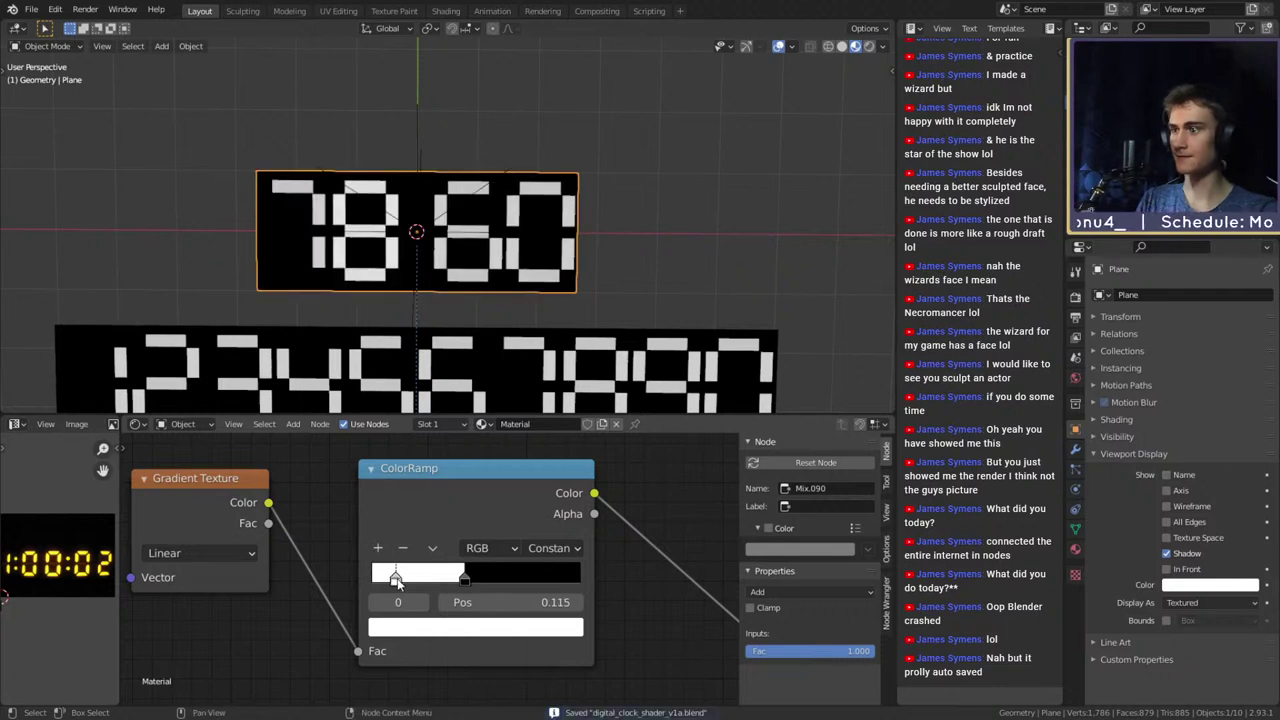
pyautogui.moveTo(393, 581)
pyautogui.mouseDown()
pyautogui.moveTo(426, 580)
pyautogui.moveTo(374, 583)
pyautogui.mouseUp()
pyautogui.moveTo(466, 580); pyautogui.dragTo(416, 588)
pyautogui.scroll(-8, 487, 513)
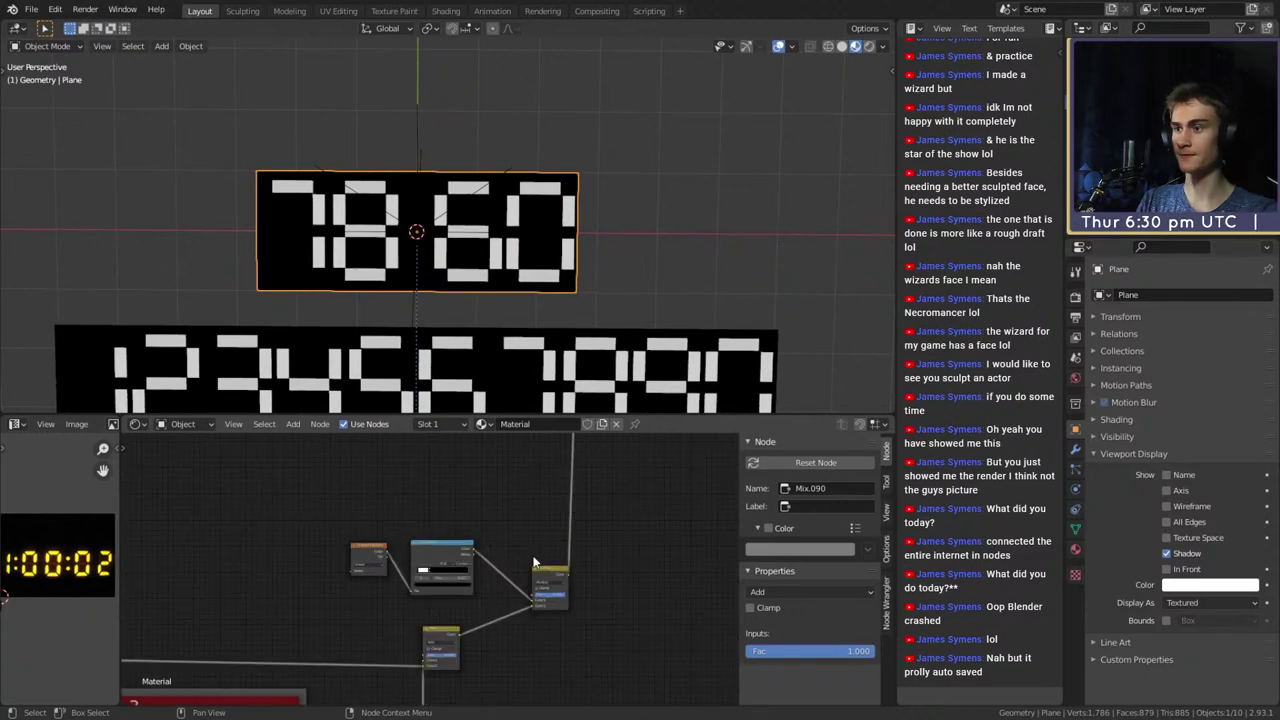
pyautogui.scroll(-6, 471, 515)
pyautogui.moveTo(399, 548); pyautogui.dragTo(613, 537, button='middle')
pyautogui.hotkey('ctrl', 's')
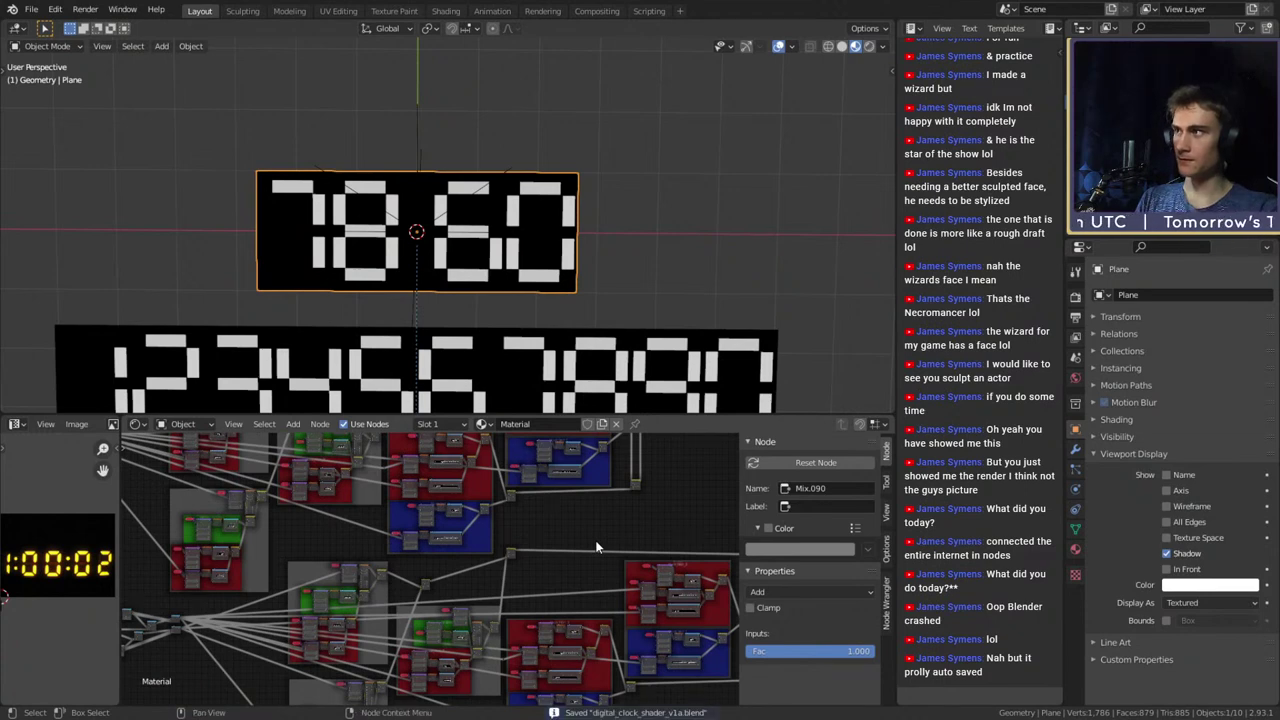
# Select all nodes, then exclude the Material Output, its Emission node and the Principled BSDF from the selection with circle select
pyautogui.moveTo(604, 534)
pyautogui.mouseDown(button='middle')
pyautogui.moveTo(320, 498)
pyautogui.moveTo(391, 467)
pyautogui.mouseUp(button='middle')
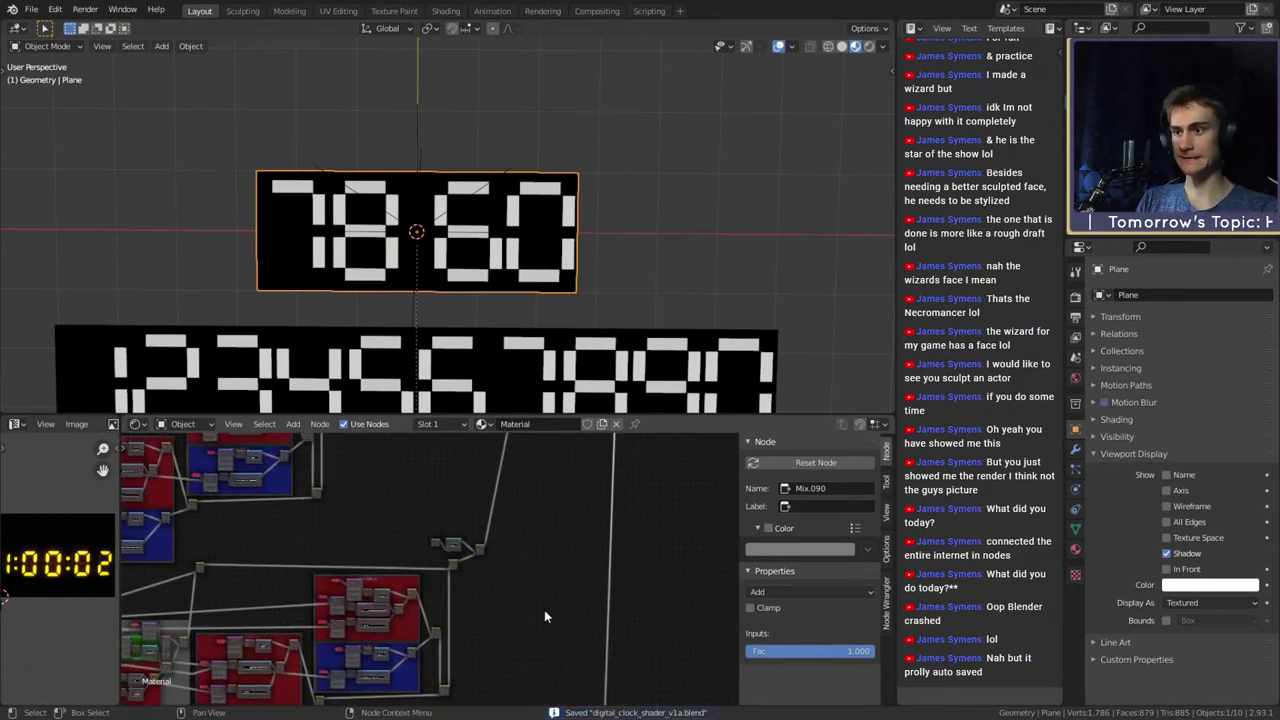
pyautogui.moveTo(529, 572)
pyautogui.mouseDown(button='middle')
pyautogui.moveTo(523, 609)
pyautogui.moveTo(364, 553)
pyautogui.mouseUp(button='middle')
pyautogui.moveTo(533, 610)
pyautogui.mouseDown(button='middle')
pyautogui.moveTo(506, 604)
pyautogui.moveTo(475, 620)
pyautogui.mouseUp(button='middle')
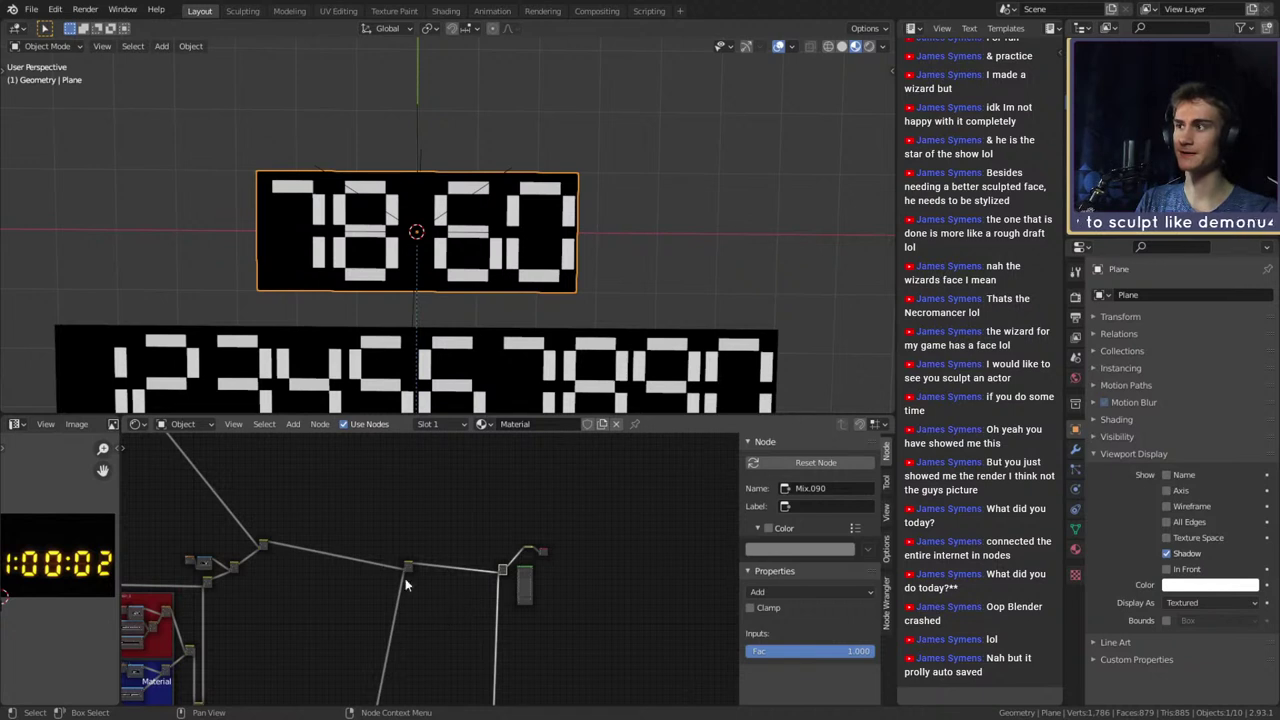
pyautogui.moveTo(356, 613); pyautogui.dragTo(635, 715, button='middle')
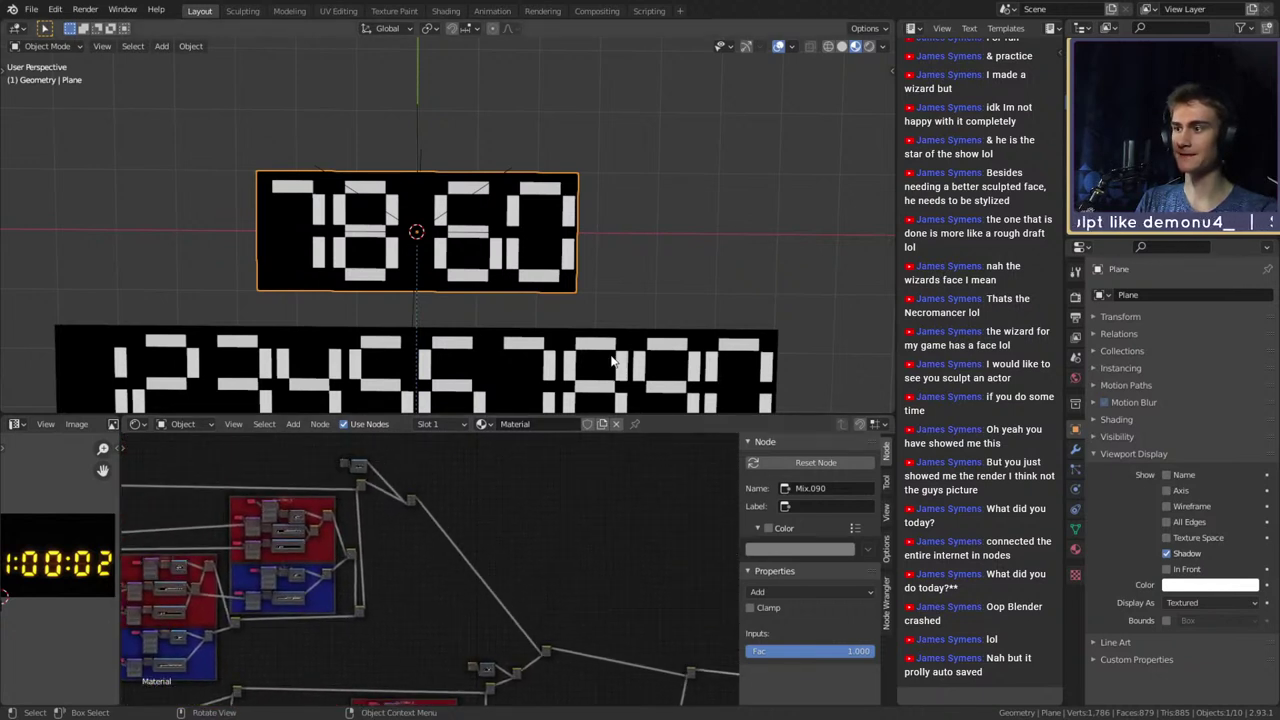
pyautogui.moveTo(498, 574); pyautogui.dragTo(343, 484, button='middle')
pyautogui.press('a')
pyautogui.moveTo(701, 650); pyautogui.dragTo(516, 619, button='middle')
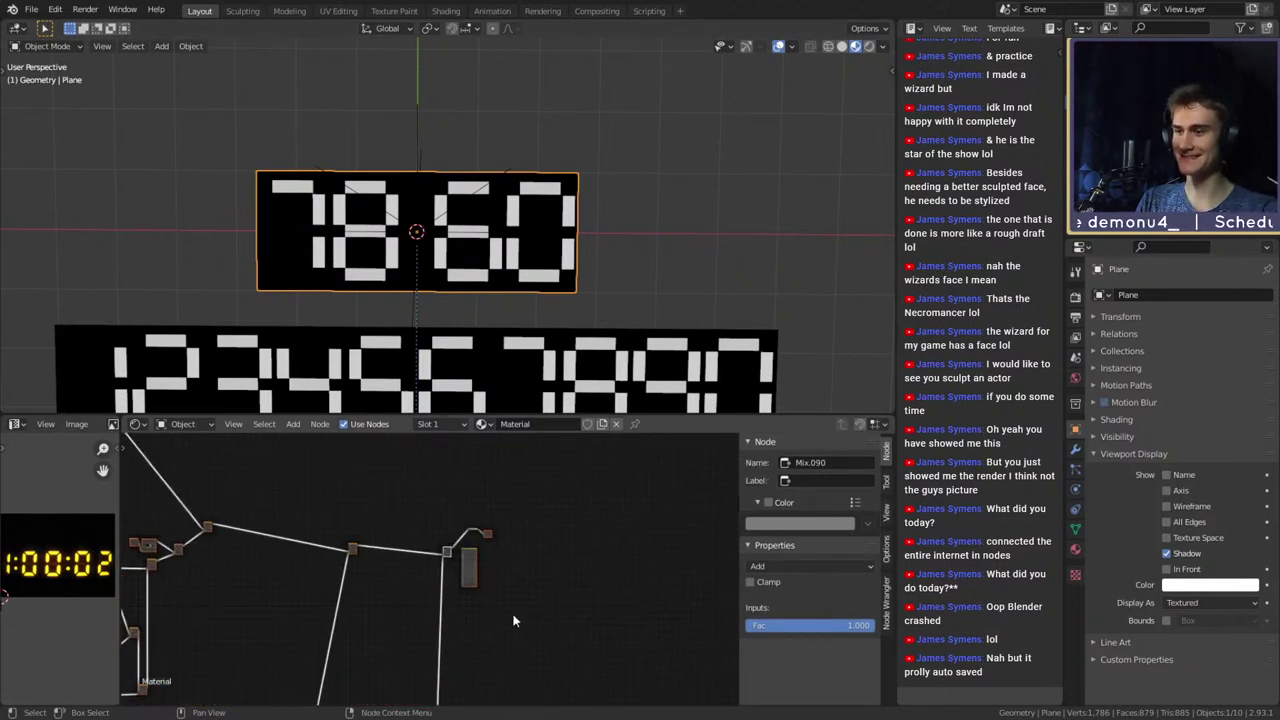
pyautogui.scroll(2, 540, 616)
pyautogui.press('c')
pyautogui.moveTo(587, 580); pyautogui.dragTo(600, 563, button='middle')
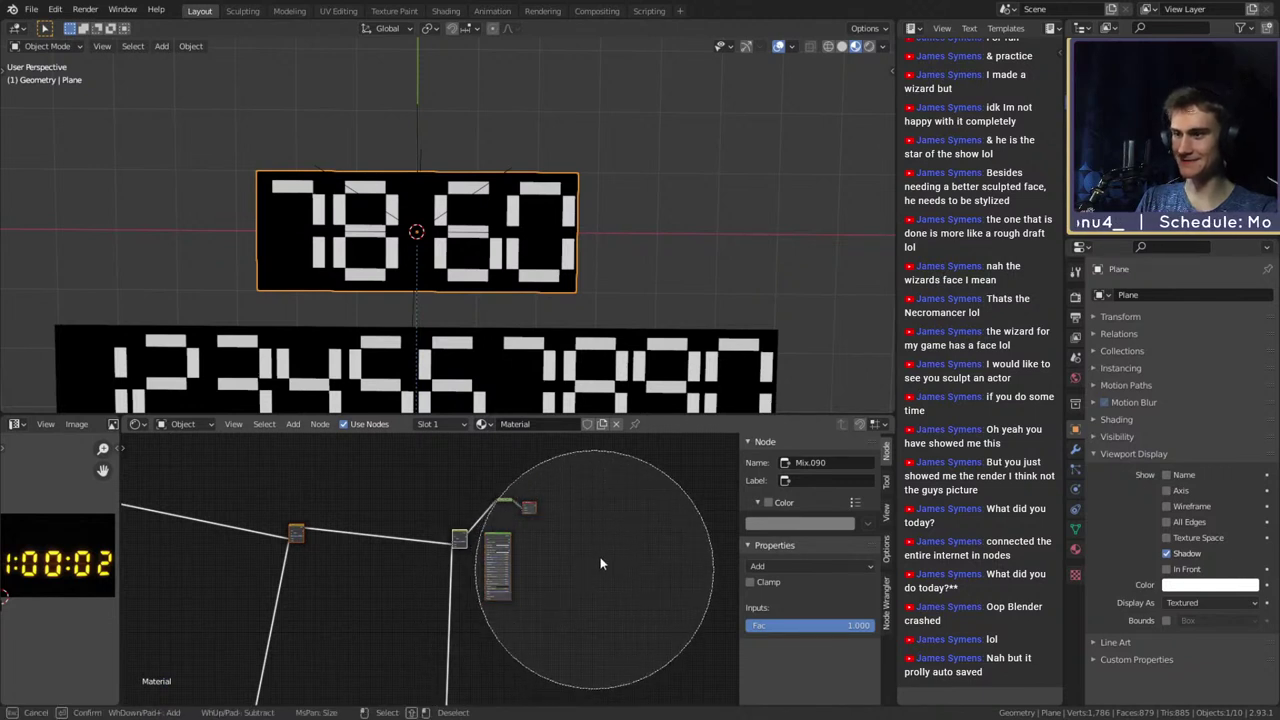
pyautogui.rightClick(607, 537)
pyautogui.press('c')
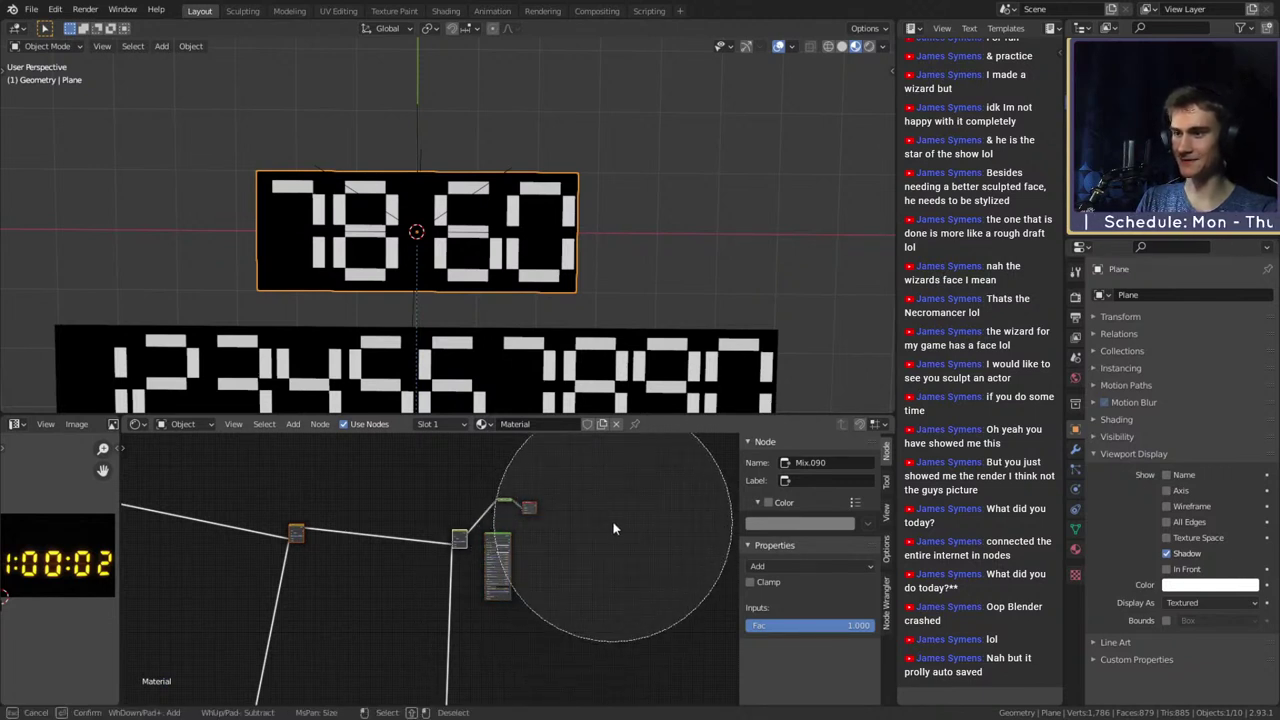
pyautogui.press('Escape')
# Check across the node tree that every digit's node setup is included in the selection
pyautogui.scroll(-3, 411, 563)
pyautogui.moveTo(391, 621); pyautogui.dragTo(611, 700, button='middle')
pyautogui.moveTo(402, 545); pyautogui.dragTo(573, 698, button='middle')
pyautogui.moveTo(370, 698); pyautogui.dragTo(478, 665, button='middle')
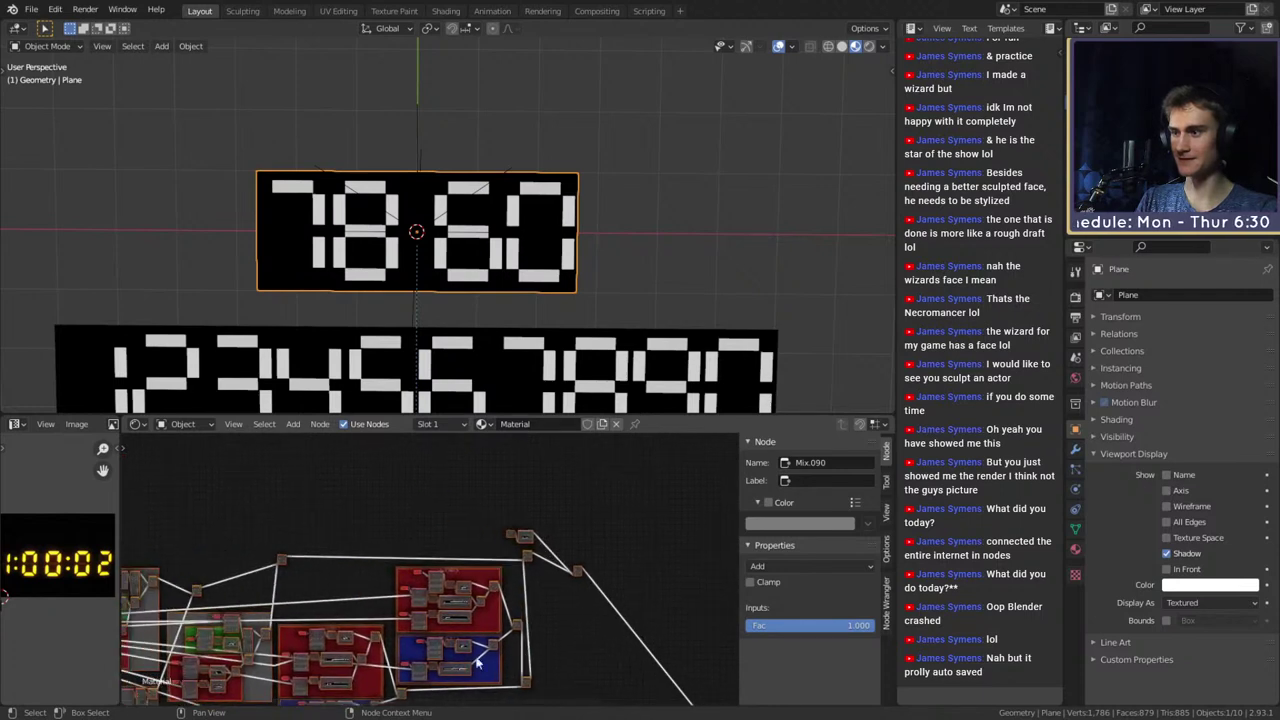
pyautogui.moveTo(408, 578); pyautogui.dragTo(601, 533, button='middle')
pyautogui.moveTo(404, 626); pyautogui.dragTo(612, 544, button='middle')
pyautogui.moveTo(460, 540); pyautogui.dragTo(476, 602, button='middle')
pyautogui.moveTo(556, 678); pyautogui.dragTo(332, 488, button='middle')
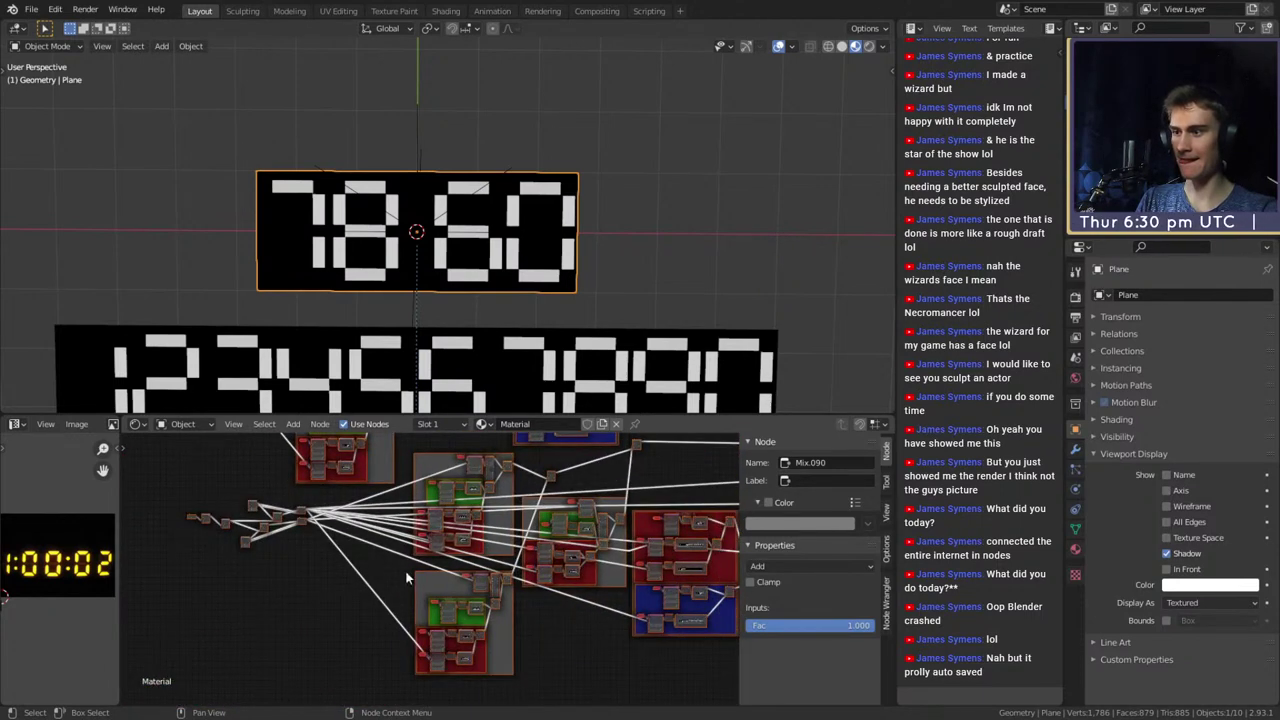
pyautogui.moveTo(406, 577); pyautogui.dragTo(384, 491, button='middle')
pyautogui.moveTo(529, 560); pyautogui.dragTo(326, 636, button='middle')
pyautogui.scroll(6, 568, 533)
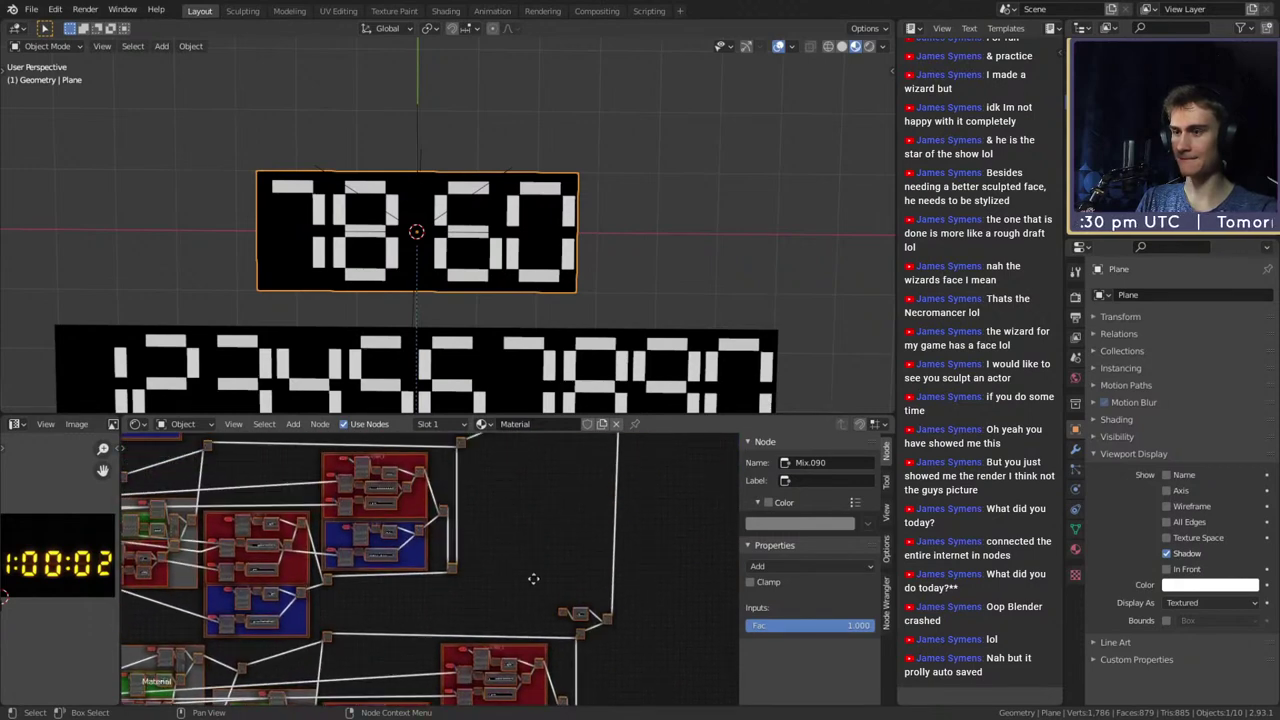
pyautogui.scroll(-8, 563, 615)
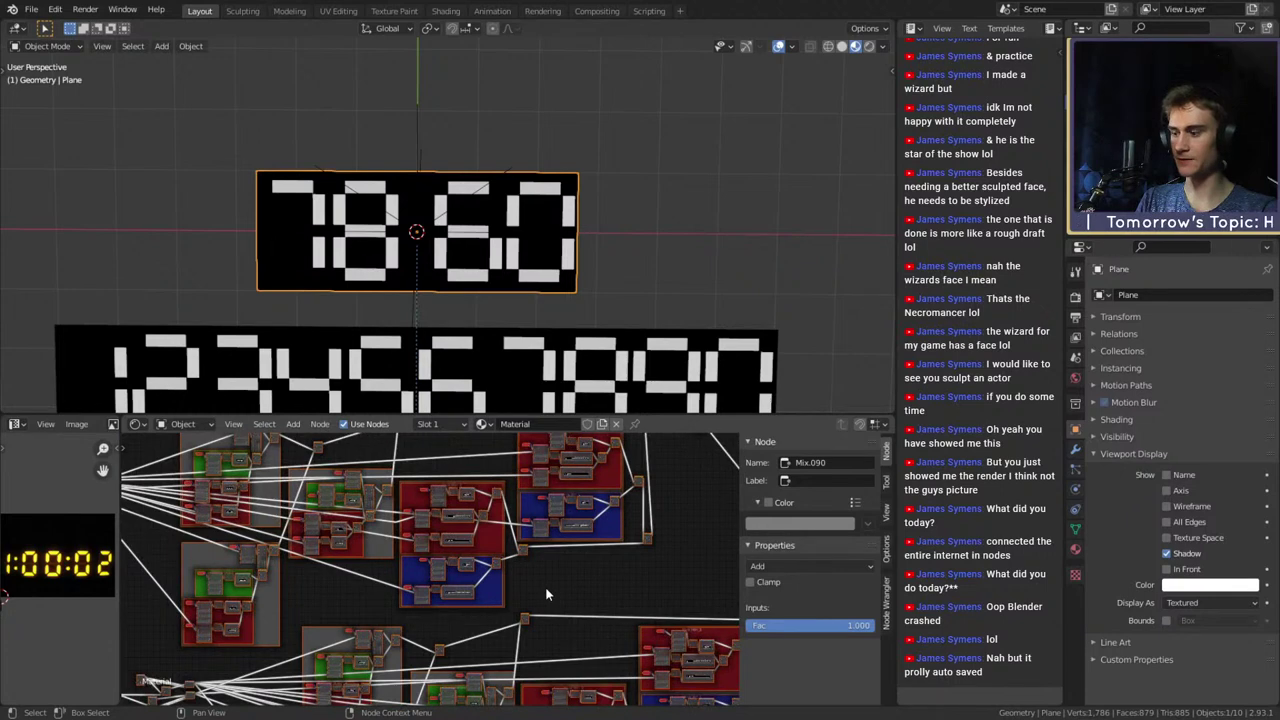
# Combine the selected digit setups into one node group and locate a digit's Value node inside it
pyautogui.press('ctrl')
pyautogui.hotkey('ctrl', 'g')
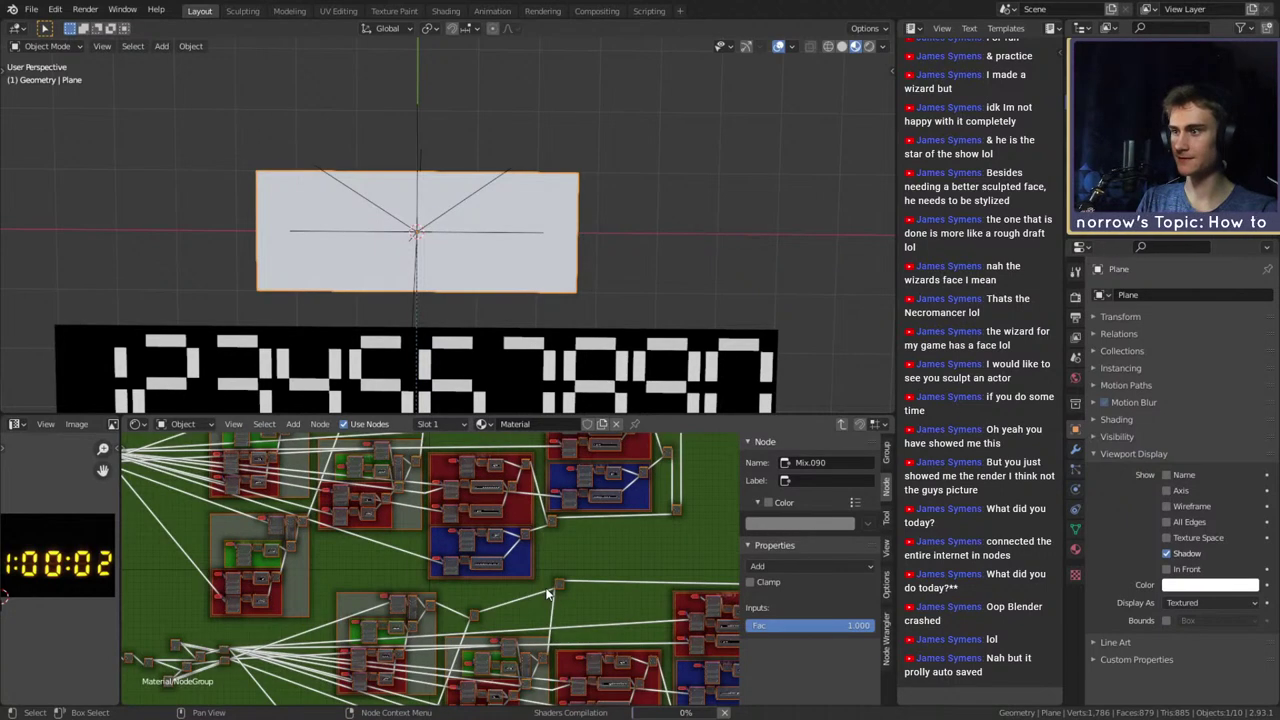
pyautogui.moveTo(166, 540); pyautogui.dragTo(501, 612, button='middle')
pyautogui.moveTo(331, 622)
pyautogui.mouseDown(button='middle')
pyautogui.moveTo(393, 626)
pyautogui.moveTo(436, 604)
pyautogui.mouseUp(button='middle')
pyautogui.scroll(5, 436, 604)
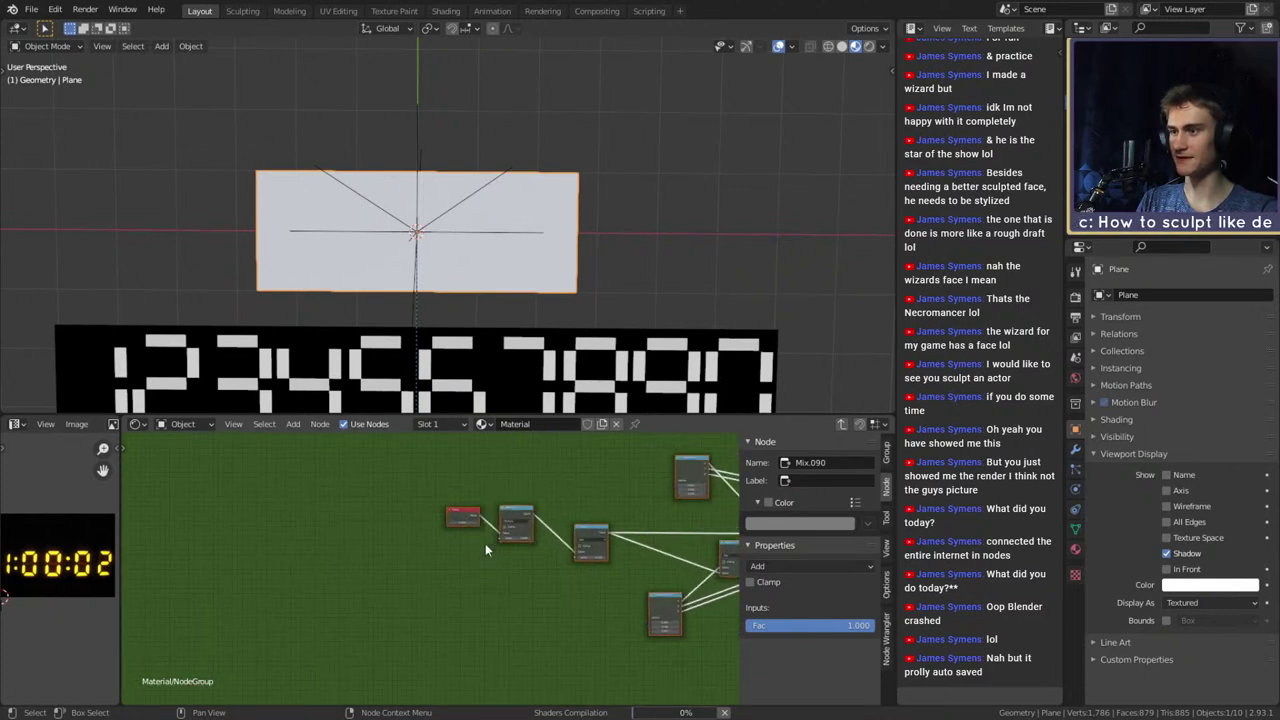
pyautogui.scroll(-4, 466, 548)
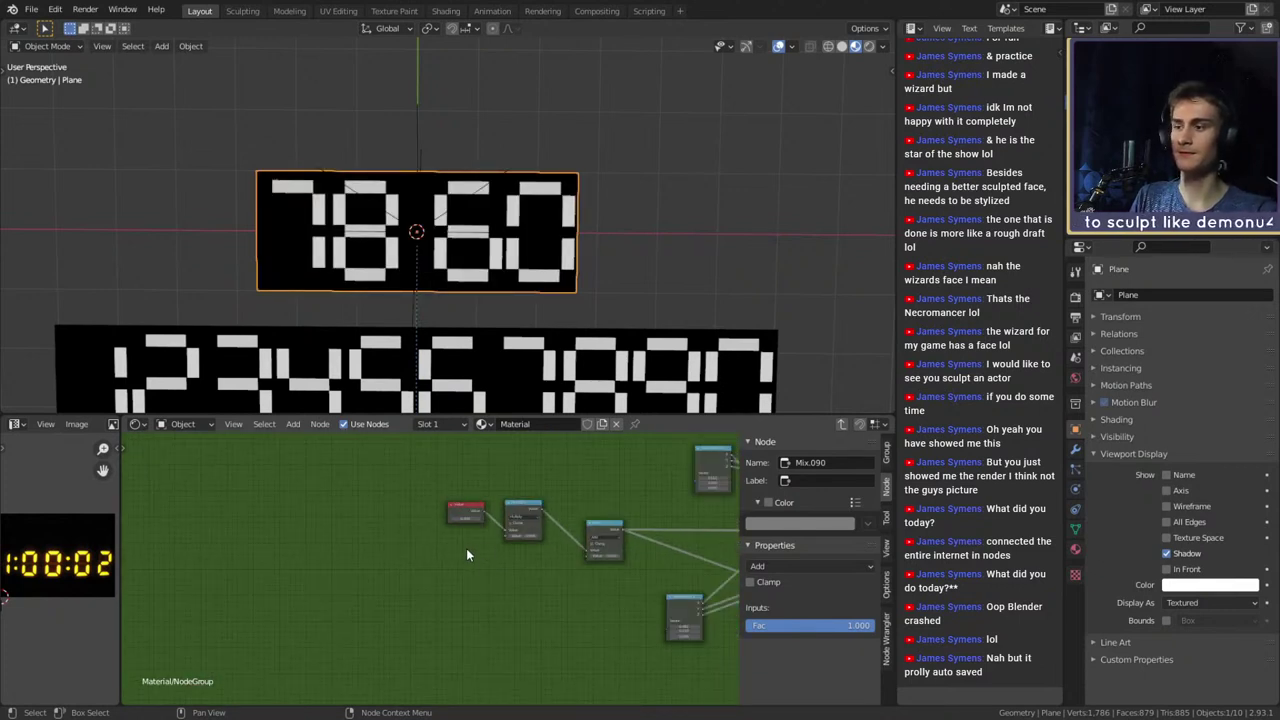
pyautogui.scroll(2, 388, 590)
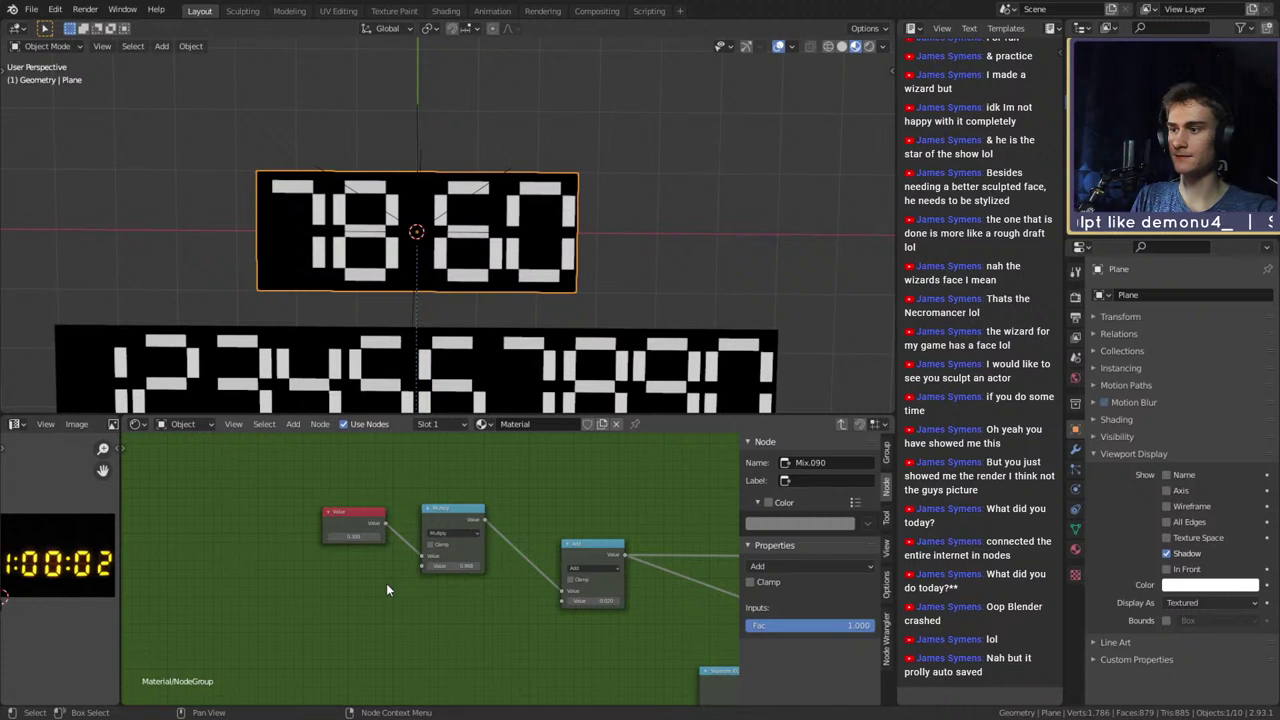
# Duplicate the first digit's Multiply node and place the copy beside the Group Input node
pyautogui.click(436, 513)
pyautogui.press('g')
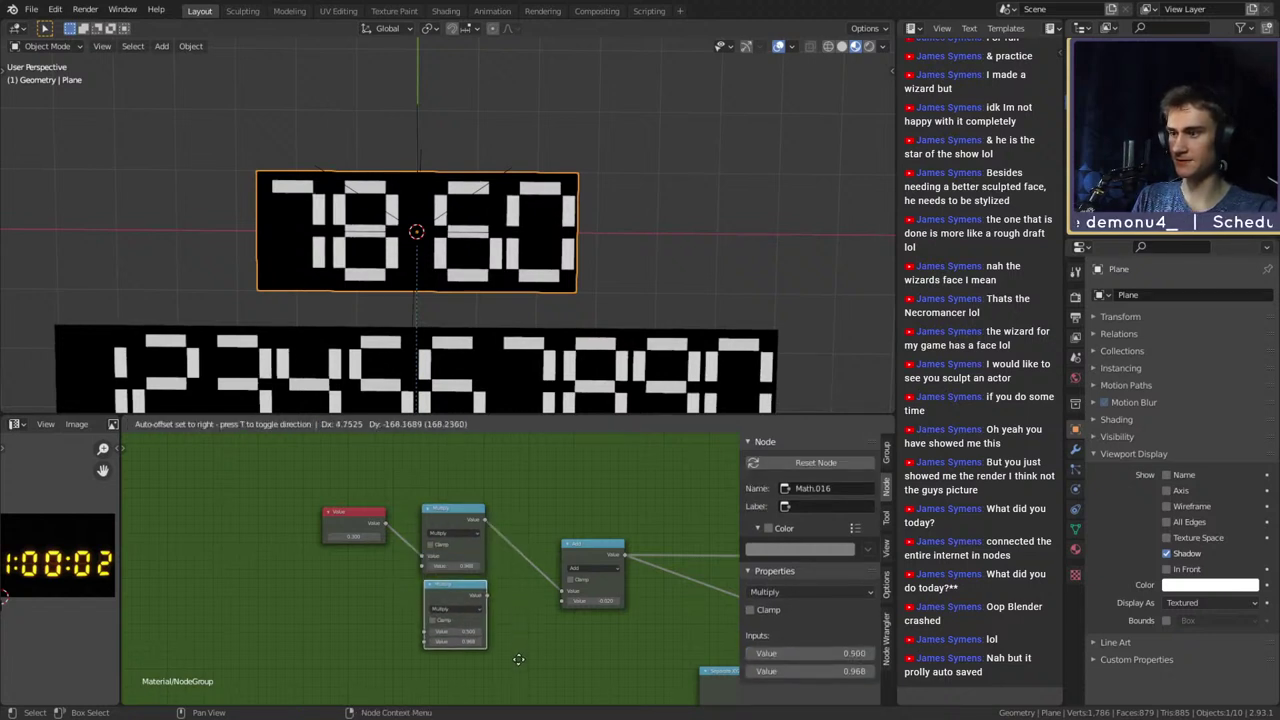
pyautogui.click(517, 661)
pyautogui.scroll(-4, 504, 648)
pyautogui.moveTo(506, 648); pyautogui.dragTo(556, 517, button='middle')
pyautogui.moveTo(503, 465); pyautogui.dragTo(306, 640)
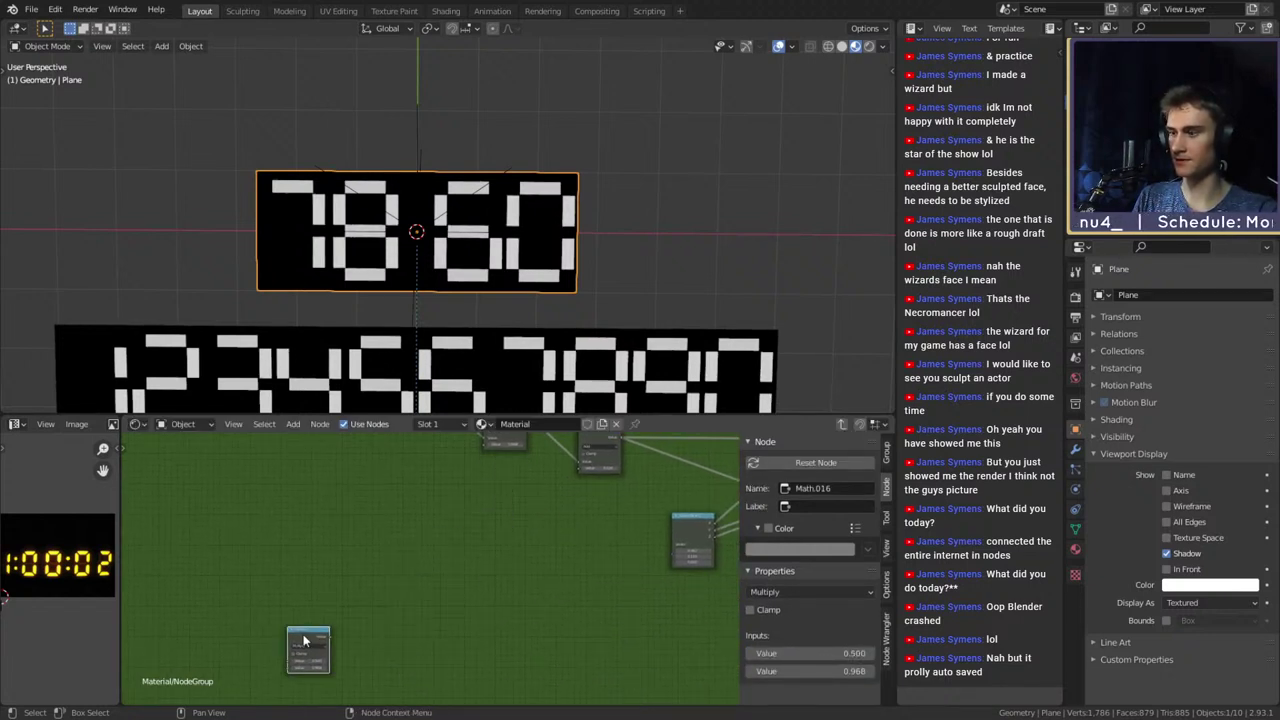
pyautogui.scroll(-4, 362, 590)
pyautogui.moveTo(366, 580); pyautogui.dragTo(577, 500, button='middle')
pyautogui.press('g')
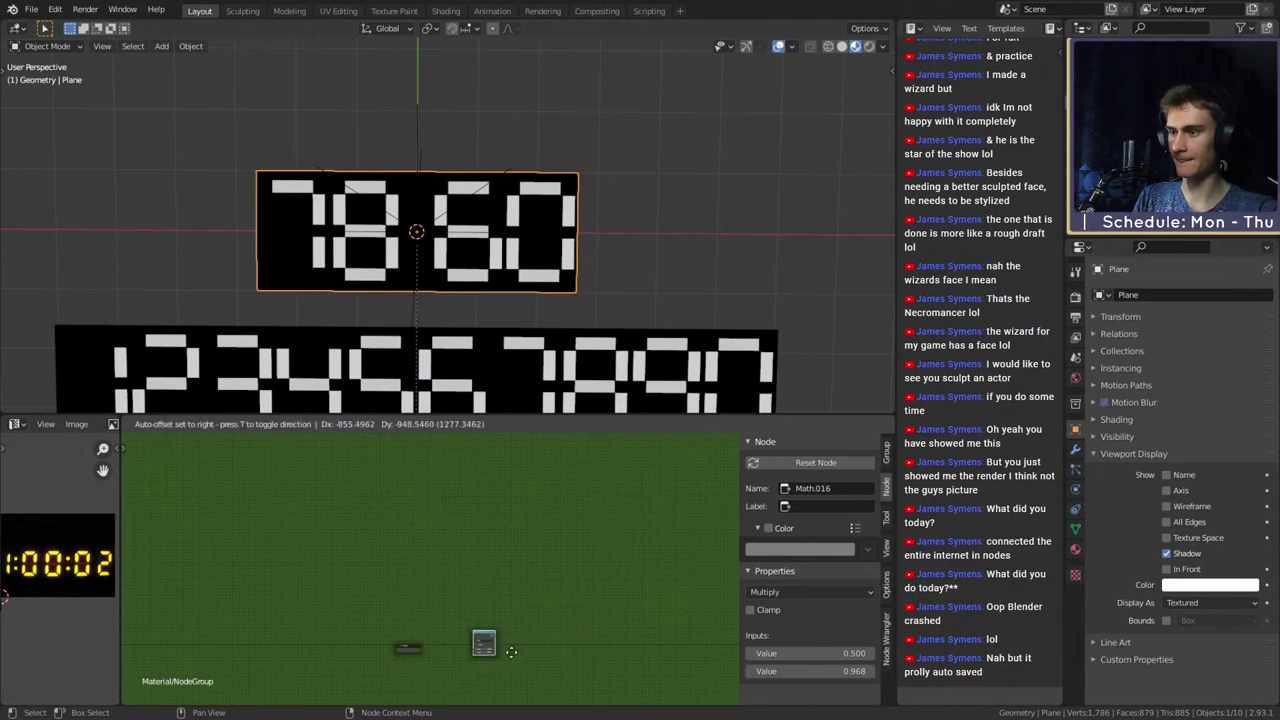
pyautogui.click(486, 702)
# Create a group input by linking the Group Input's empty socket to the copied Multiply node's first value, then delete that copy
pyautogui.moveTo(520, 640); pyautogui.dragTo(524, 584, button='middle')
pyautogui.scroll(8, 440, 598)
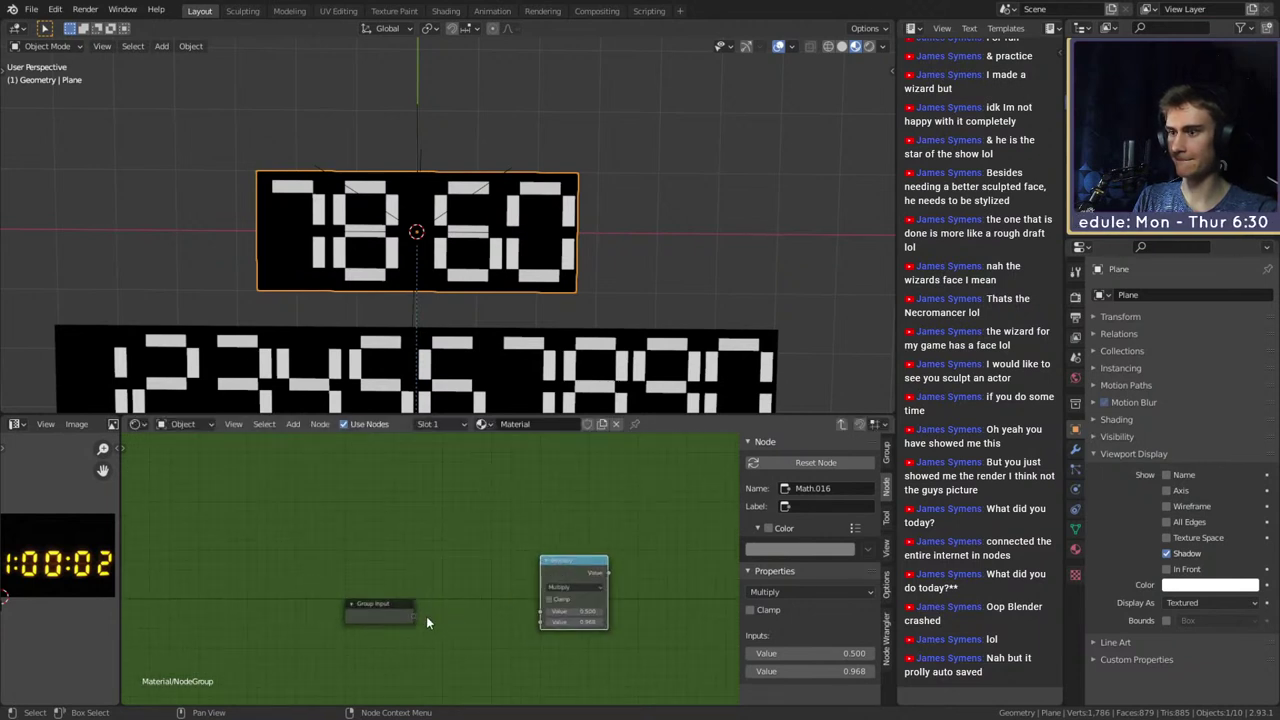
pyautogui.moveTo(414, 616); pyautogui.dragTo(532, 614)
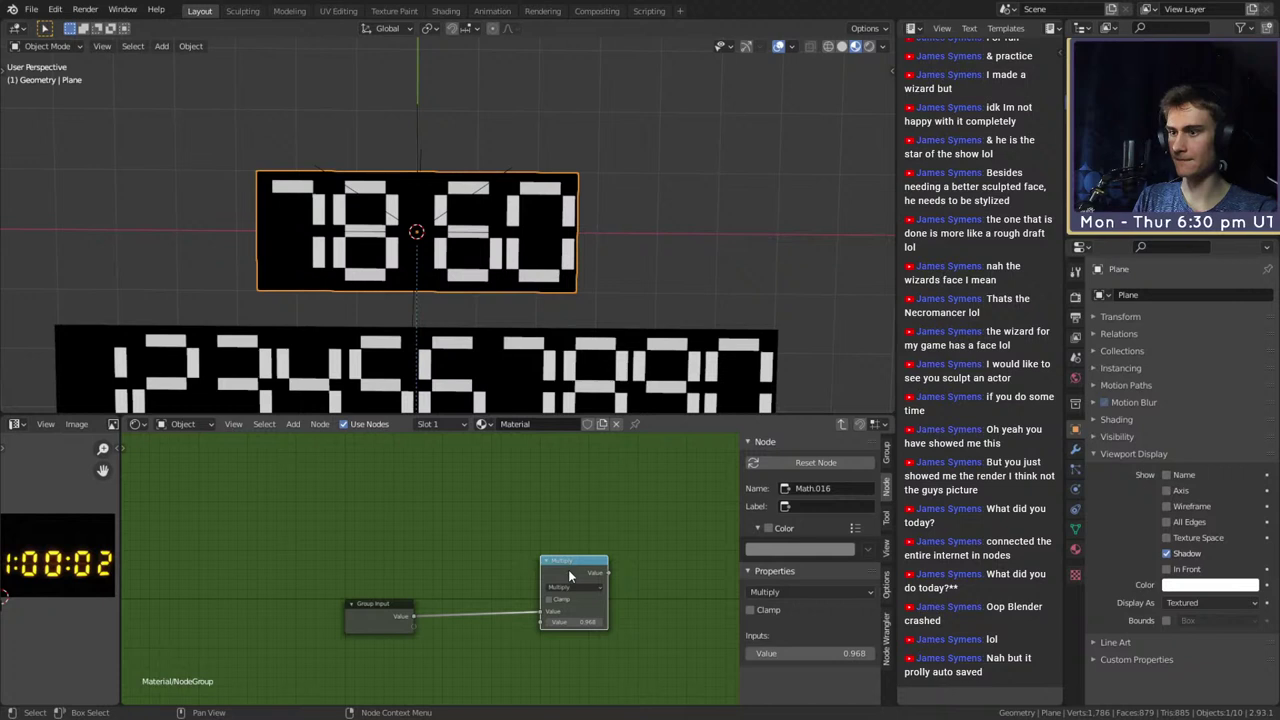
pyautogui.press('x')
pyautogui.scroll(-2, 591, 572)
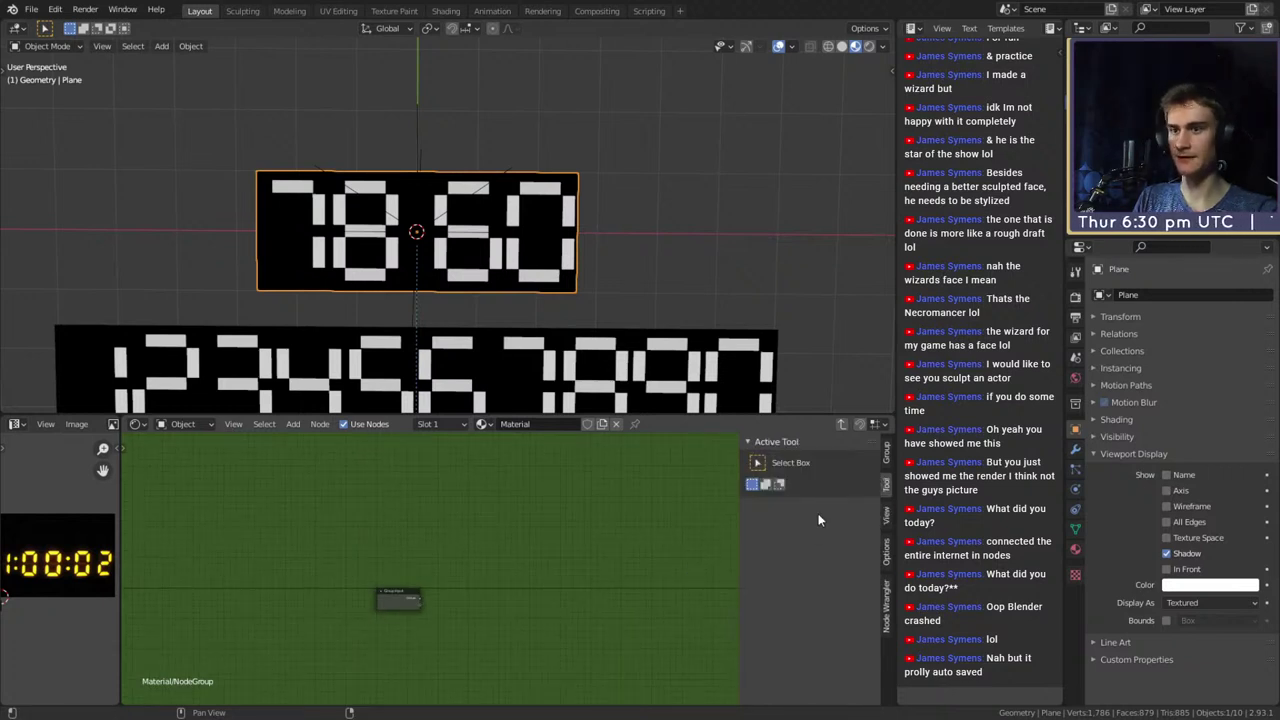
# Exit the node group and move the NodeGroup node close to the Viewer and Material Output nodes
pyautogui.click(840, 425)
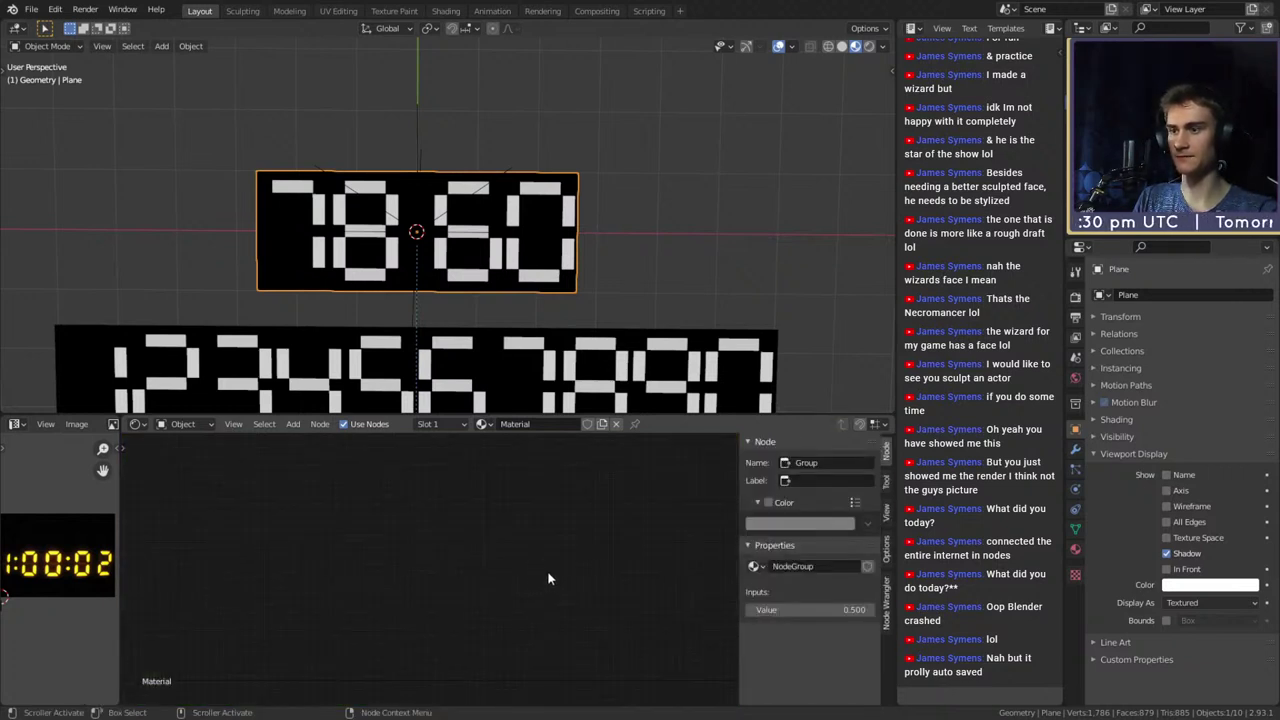
pyautogui.press('Home')
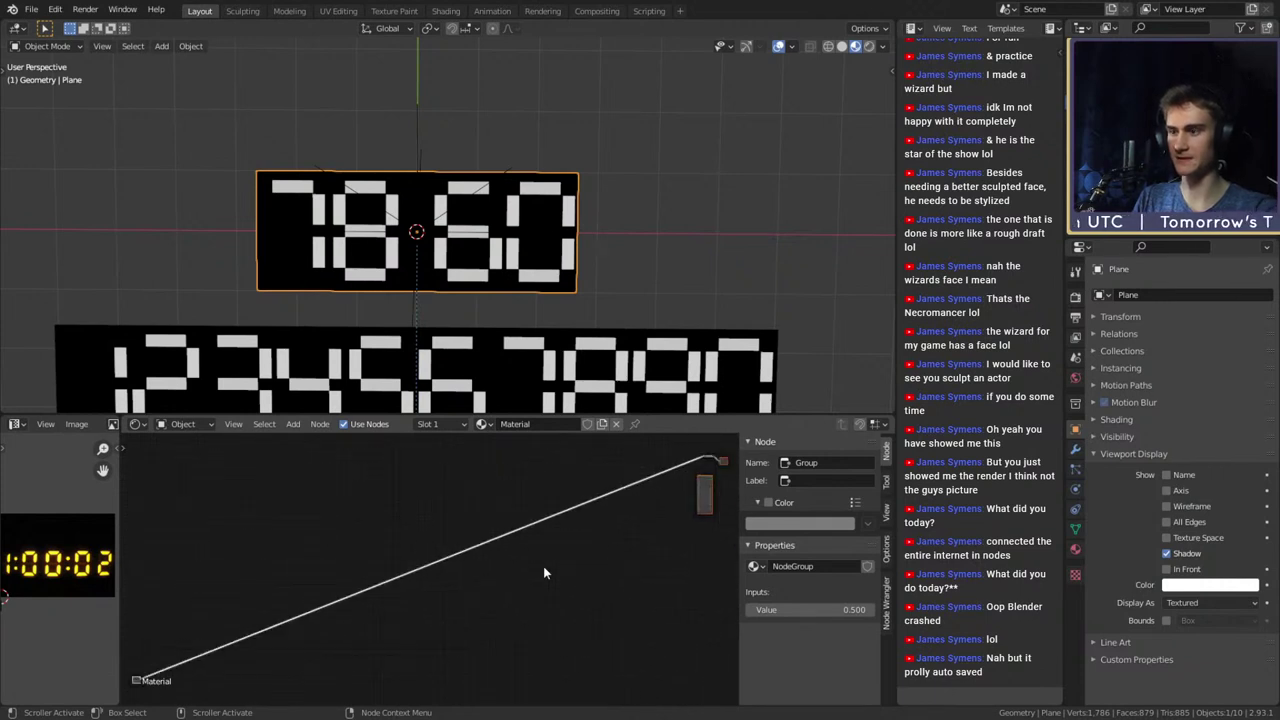
pyautogui.keyDown('shift'); pyautogui.moveTo(355, 616); pyautogui.dragTo(416, 579, button='middle'); pyautogui.keyUp('shift')
pyautogui.click(192, 639)
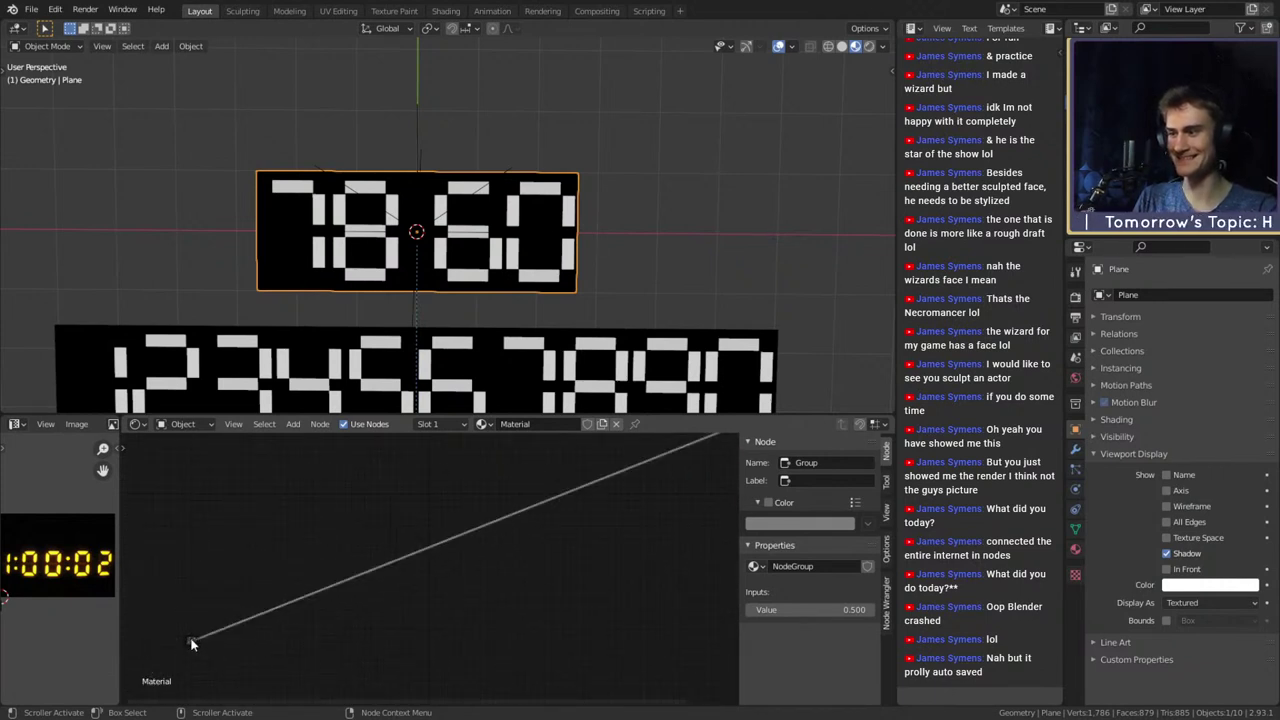
pyautogui.moveTo(191, 639); pyautogui.dragTo(677, 447)
pyautogui.moveTo(672, 493); pyautogui.dragTo(402, 648, button='middle')
pyautogui.scroll(10, 403, 647)
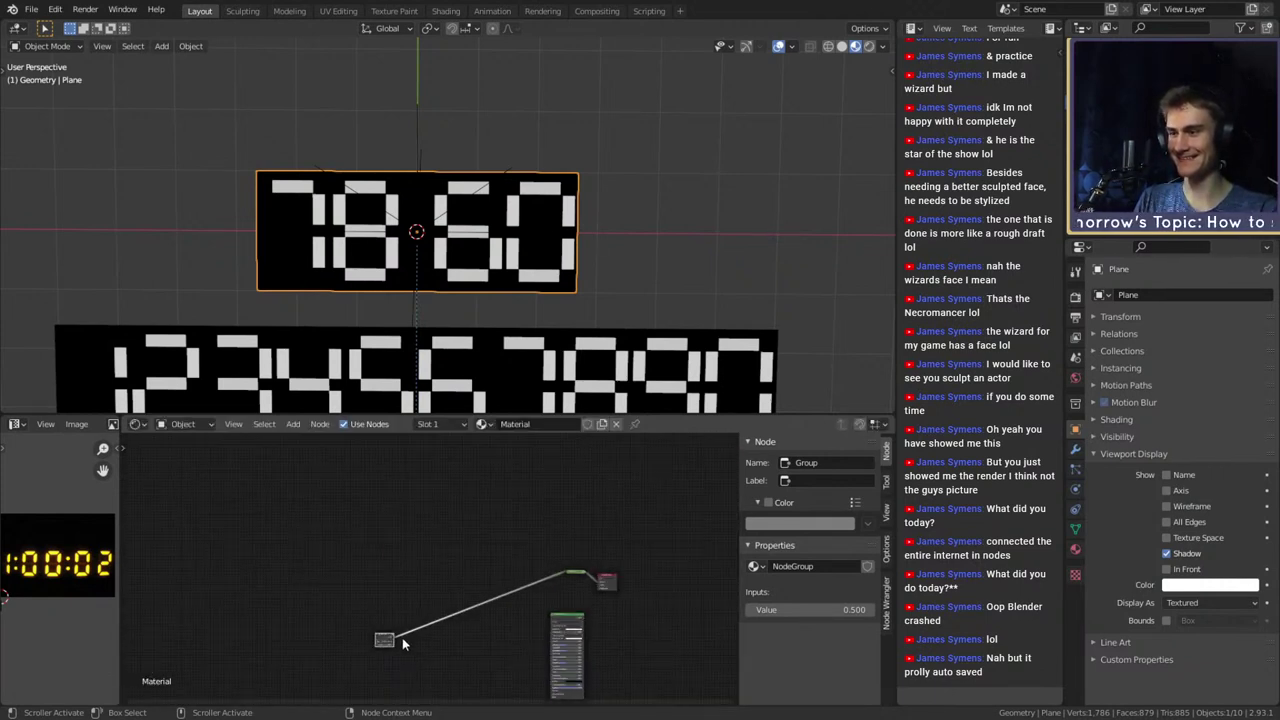
pyautogui.moveTo(374, 660); pyautogui.dragTo(552, 583)
pyautogui.moveTo(556, 606); pyautogui.dragTo(488, 610, button='middle')
pyautogui.scroll(6, 487, 610)
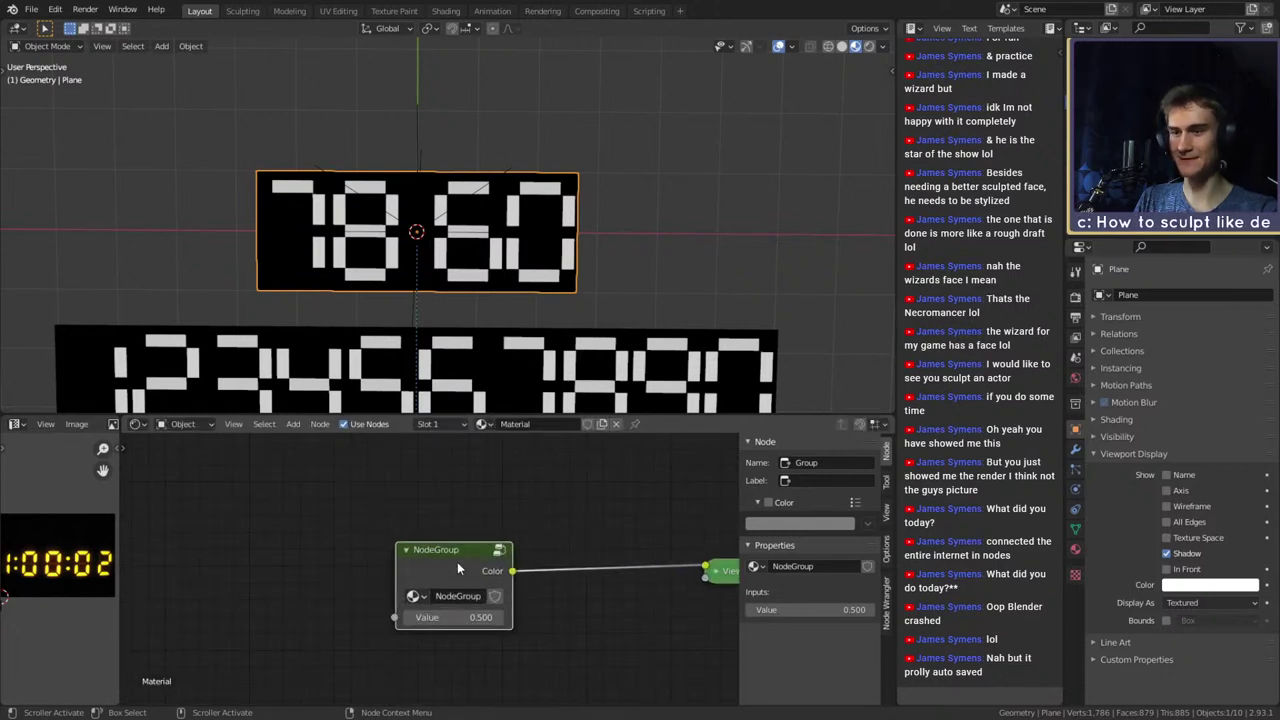
# Reopen the node group and rename its Value input to "Number 1"
pyautogui.click(886, 482)
pyautogui.click(889, 458)
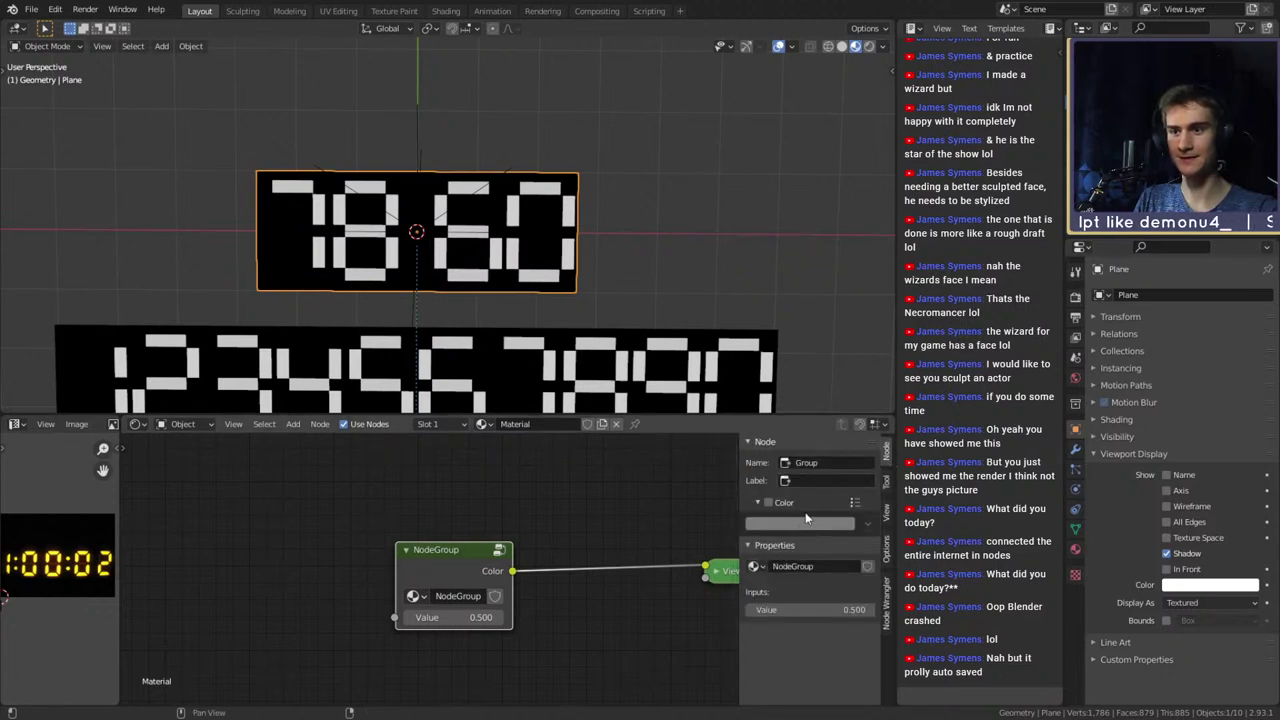
pyautogui.click(498, 550)
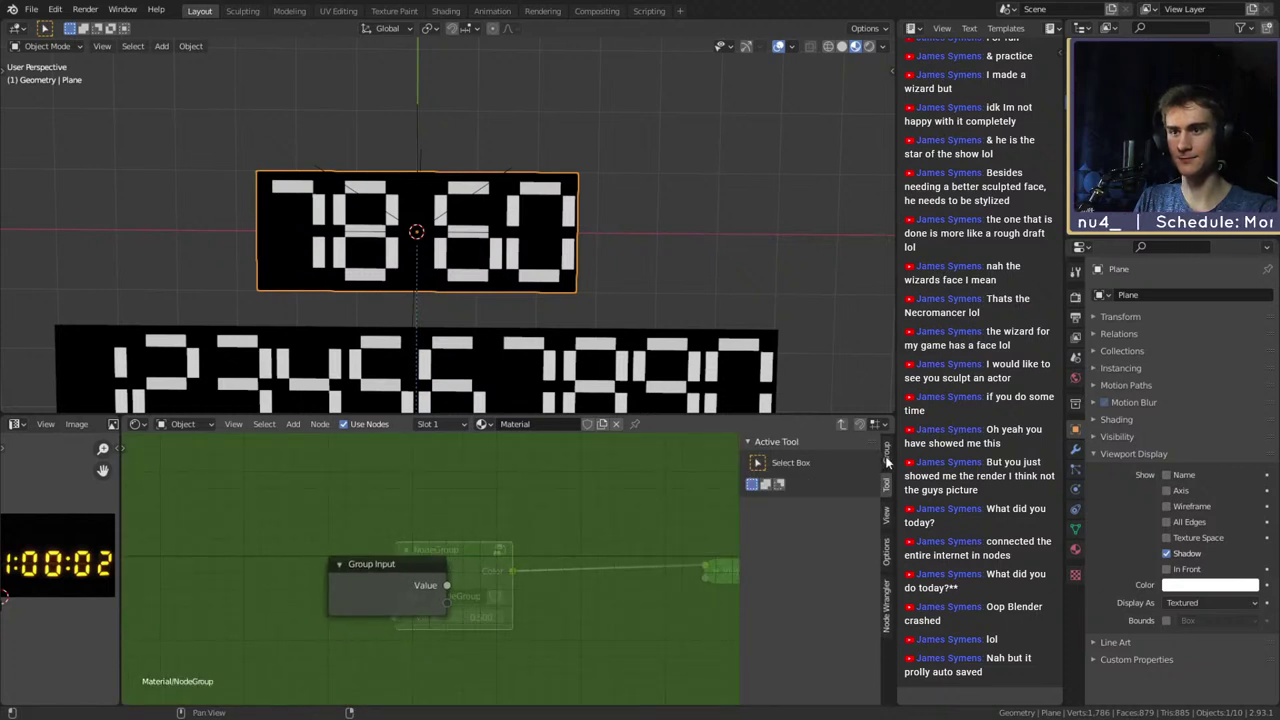
pyautogui.click(887, 458)
pyautogui.click(781, 468)
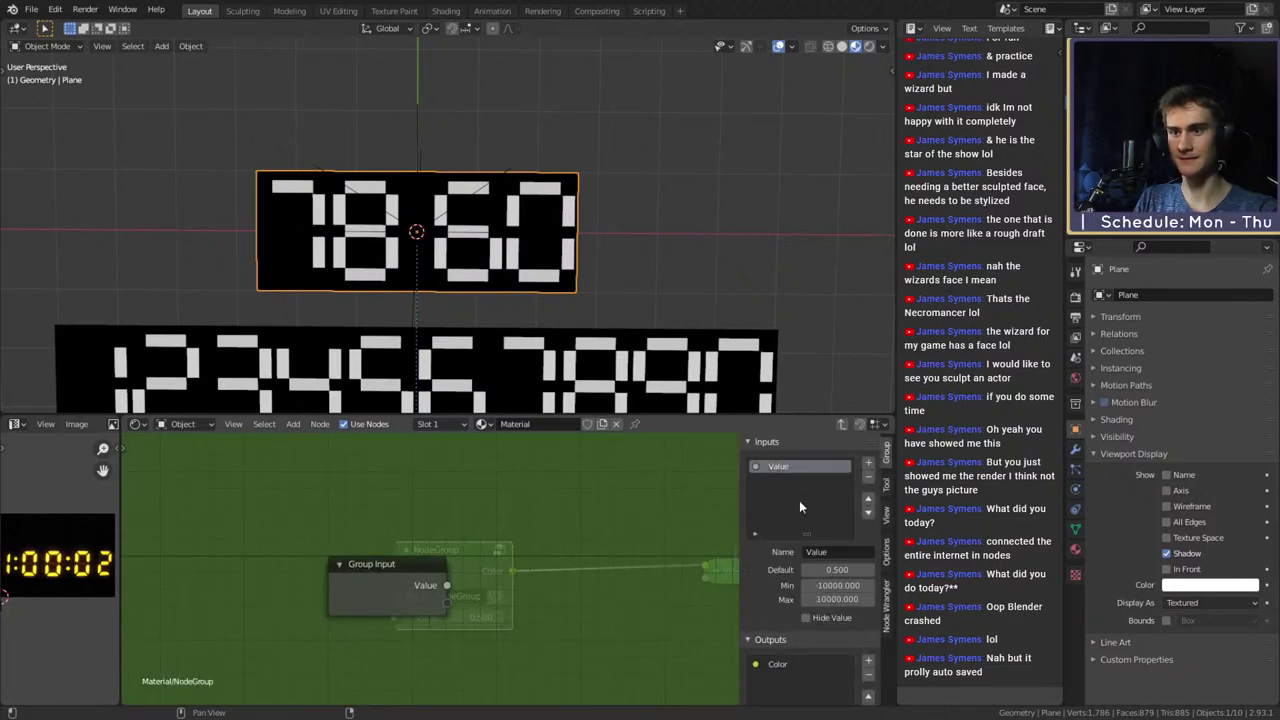
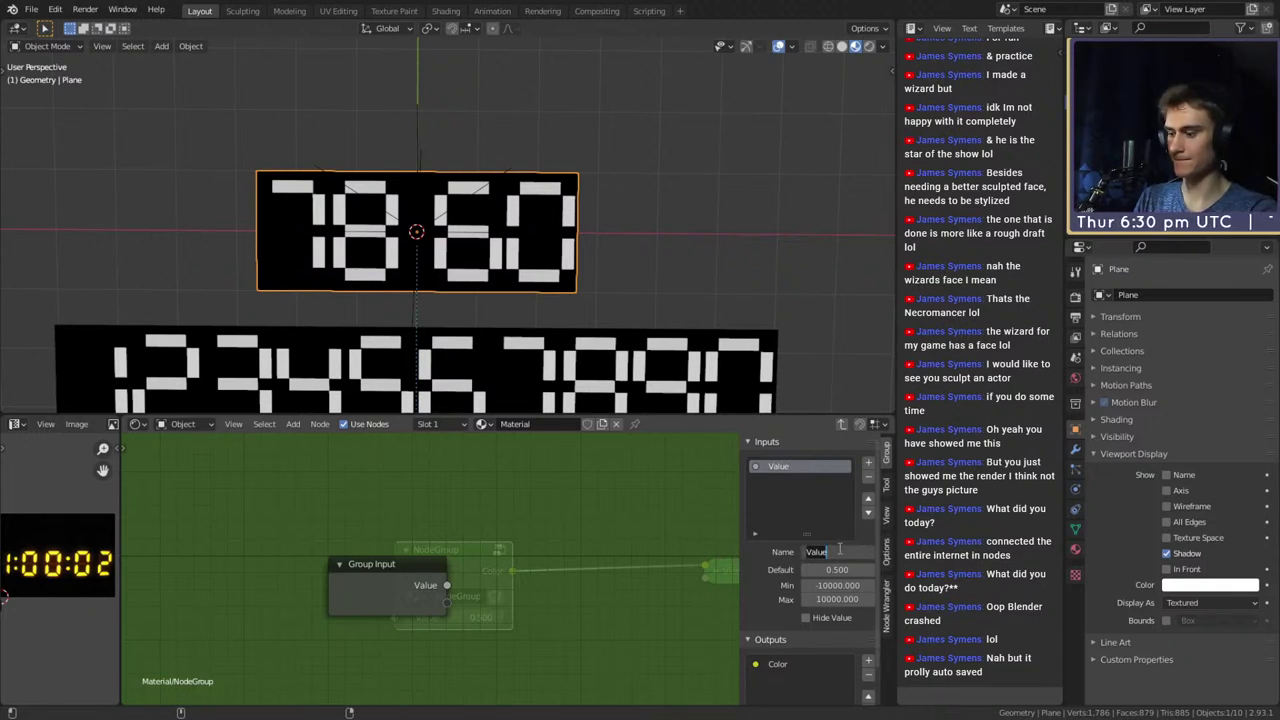
pyautogui.write('Number 1')
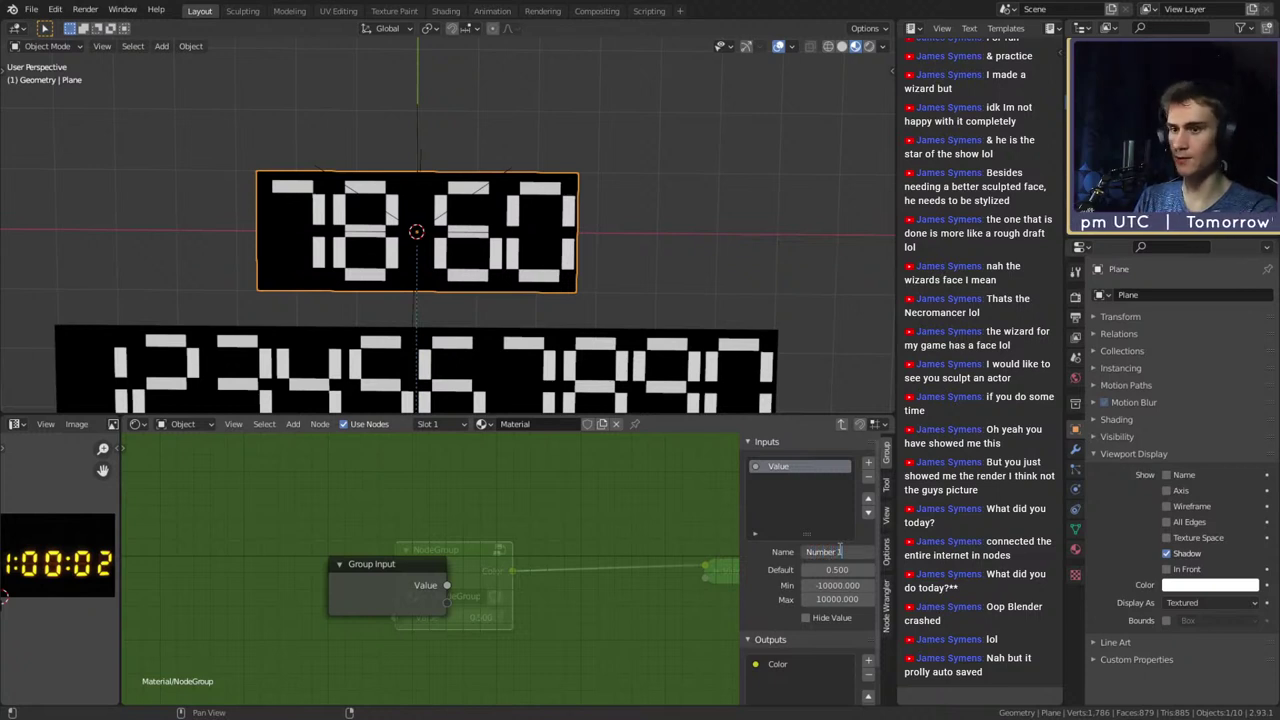
pyautogui.press('Return')
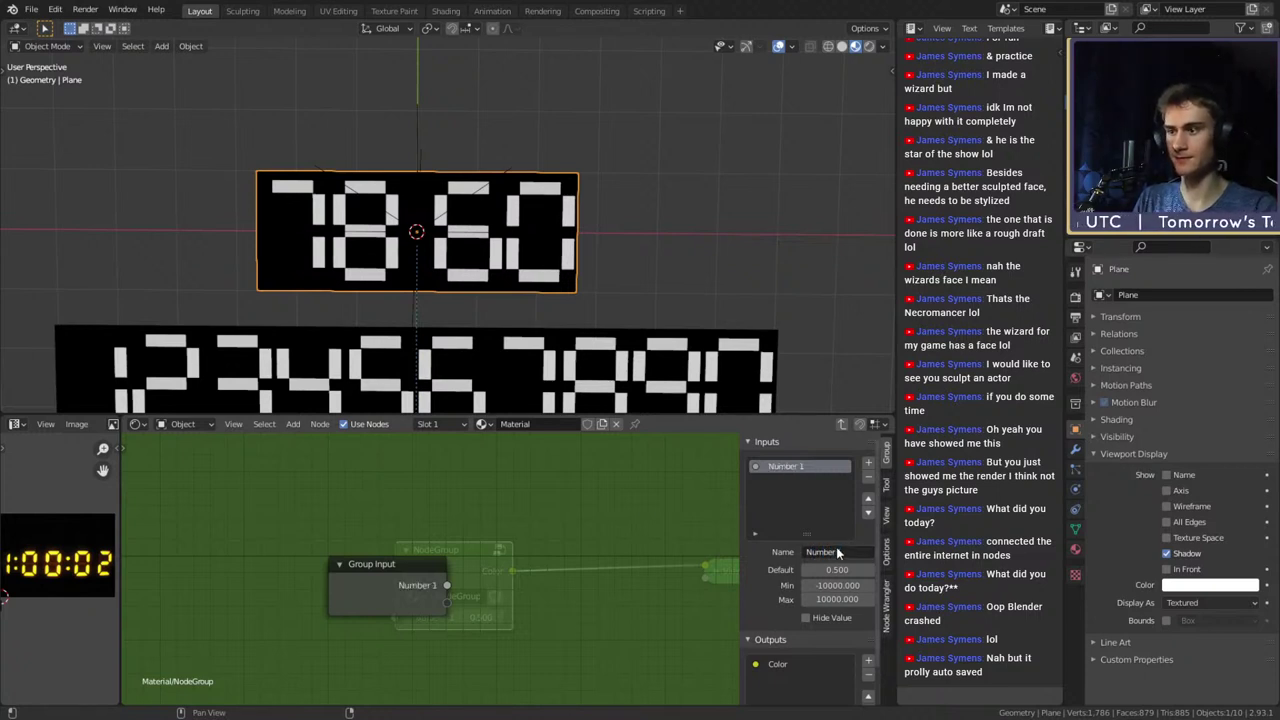
# Move the Group Input node across the tree to just beside the first digit's Value and Multiply nodes
pyautogui.scroll(-5, 520, 522)
pyautogui.moveTo(510, 547); pyautogui.dragTo(371, 636, button='middle')
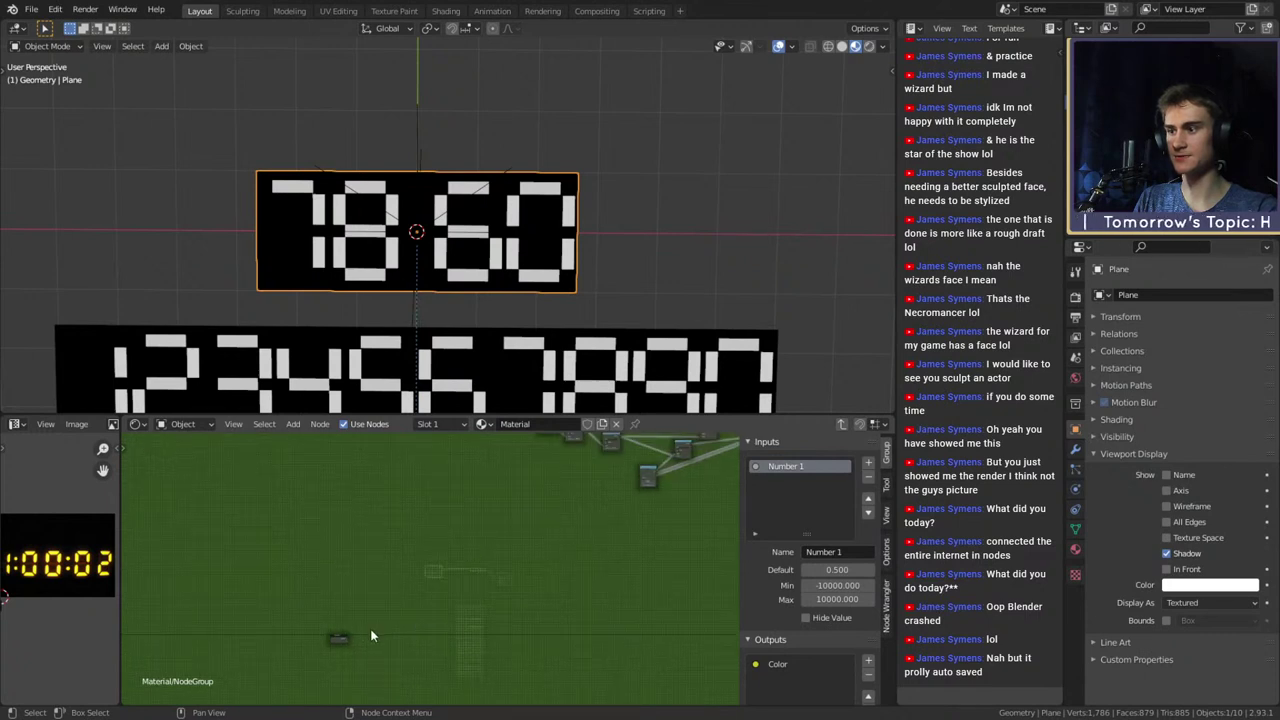
pyautogui.moveTo(334, 641); pyautogui.dragTo(376, 640)
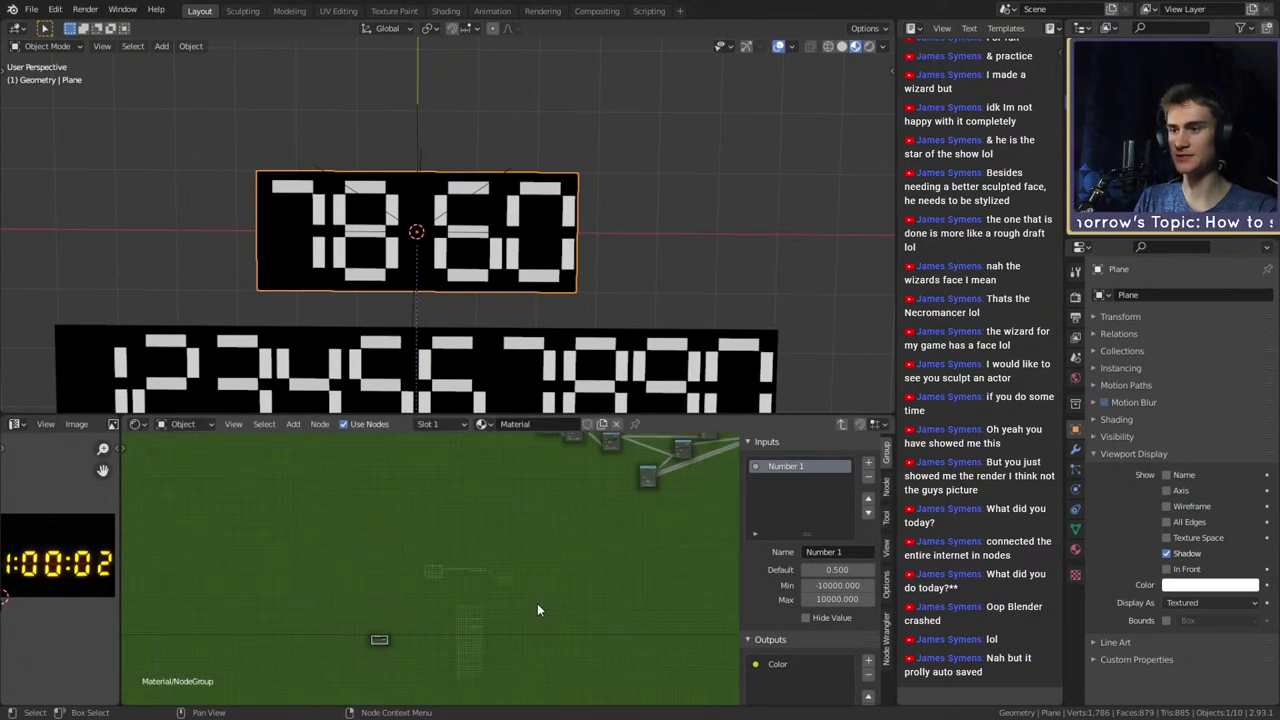
pyautogui.scroll(-5, 560, 600)
pyautogui.moveTo(610, 591); pyautogui.dragTo(308, 485, button='middle')
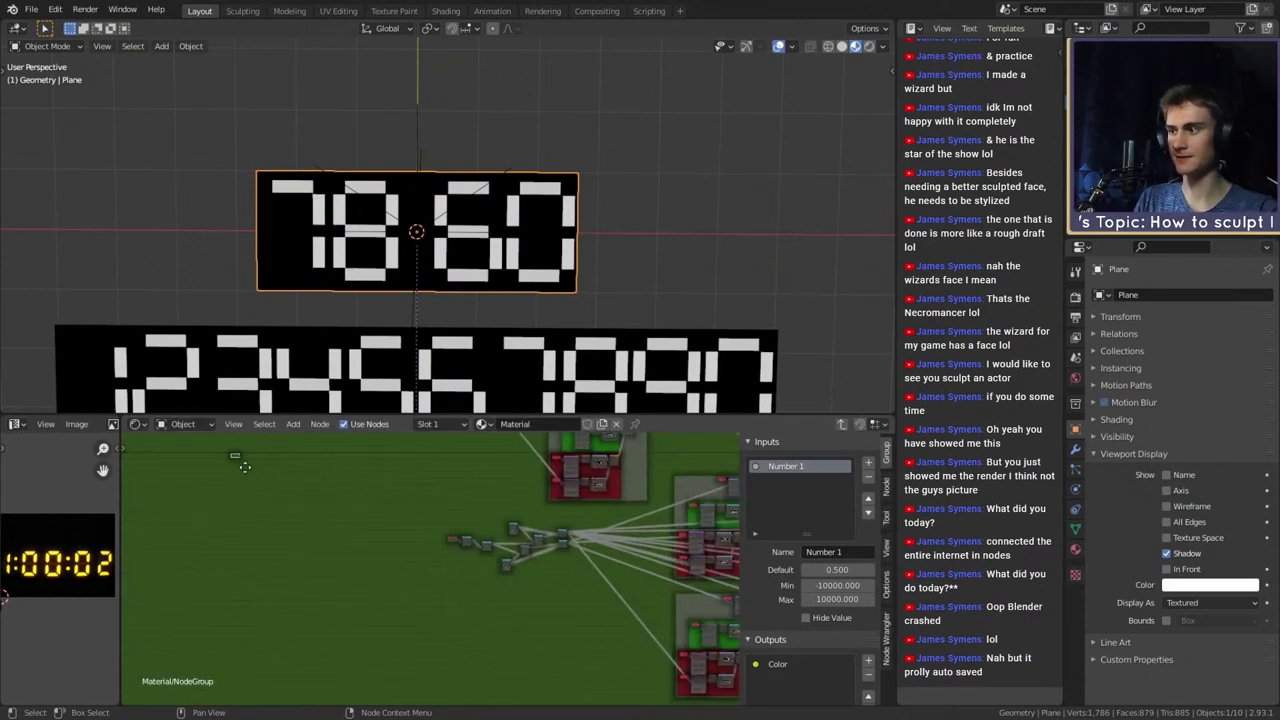
pyautogui.moveTo(237, 457); pyautogui.dragTo(339, 442)
pyautogui.moveTo(541, 518); pyautogui.dragTo(548, 569, button='middle')
pyautogui.moveTo(345, 492); pyautogui.dragTo(386, 604)
pyautogui.moveTo(455, 624); pyautogui.dragTo(411, 552, button='middle')
pyautogui.scroll(8, 413, 553)
pyautogui.scroll(3, 413, 559)
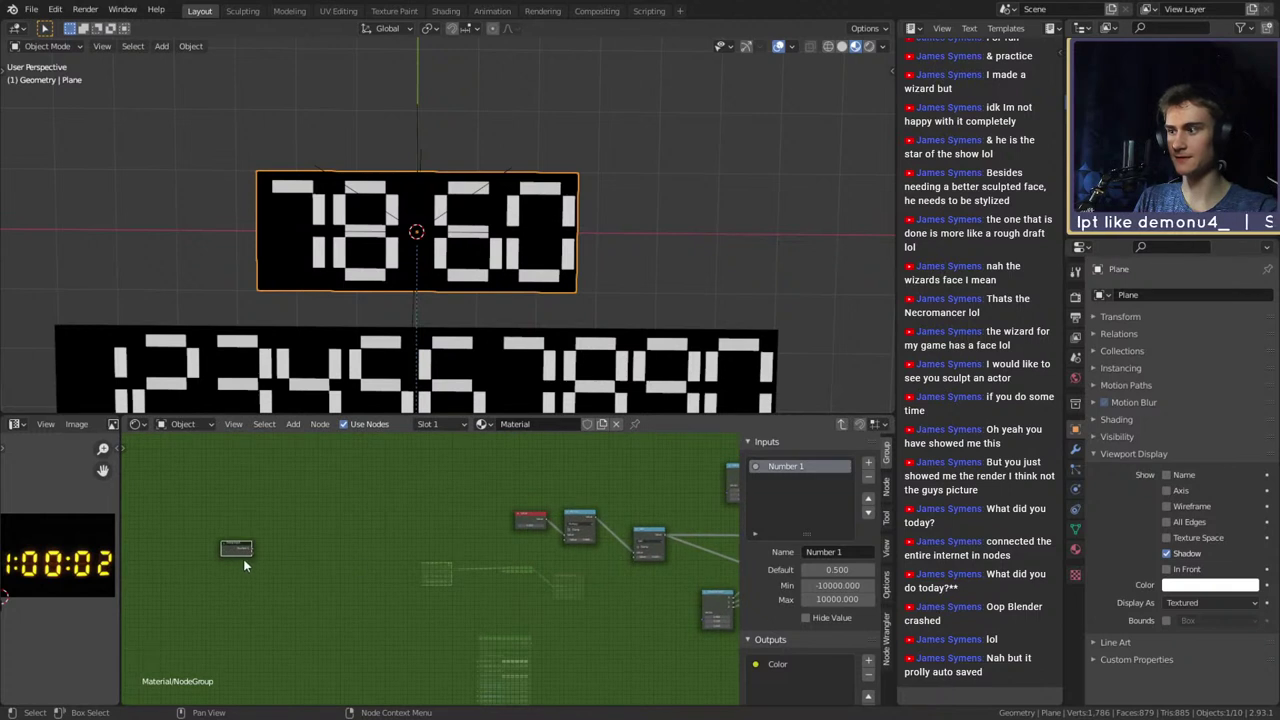
pyautogui.moveTo(239, 555); pyautogui.dragTo(490, 569)
pyautogui.scroll(8, 510, 569)
pyautogui.moveTo(571, 569); pyautogui.dragTo(436, 584, button='middle')
pyautogui.scroll(3, 436, 584)
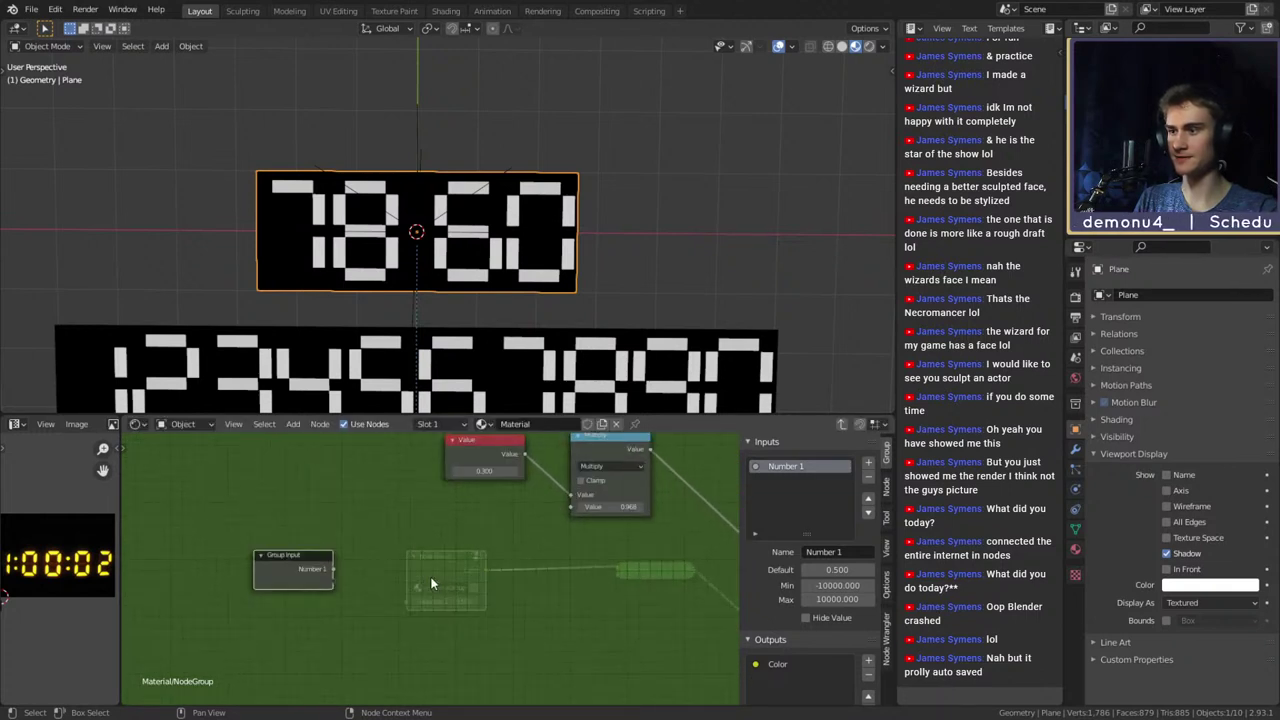
pyautogui.moveTo(493, 555); pyautogui.dragTo(481, 573, button='middle')
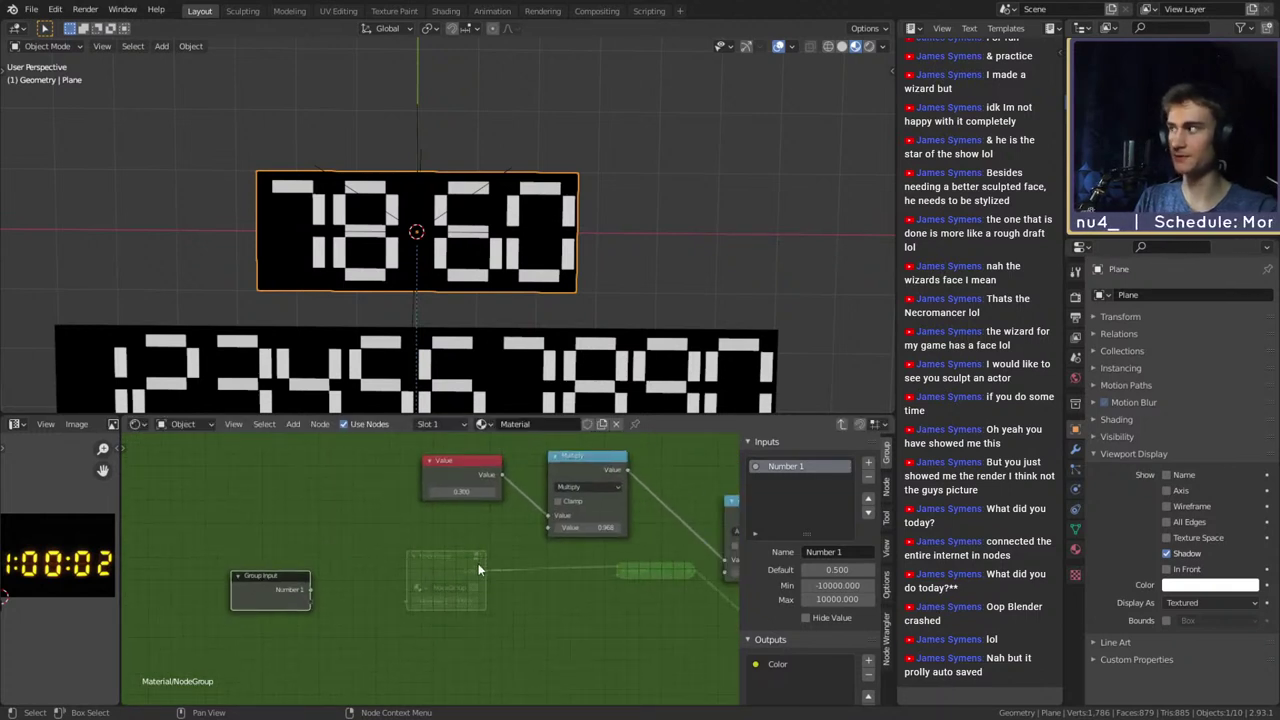
# Step the first digit's Value node up and back down to try different numbers, ending at -0.300
pyautogui.scroll(3, 455, 525)
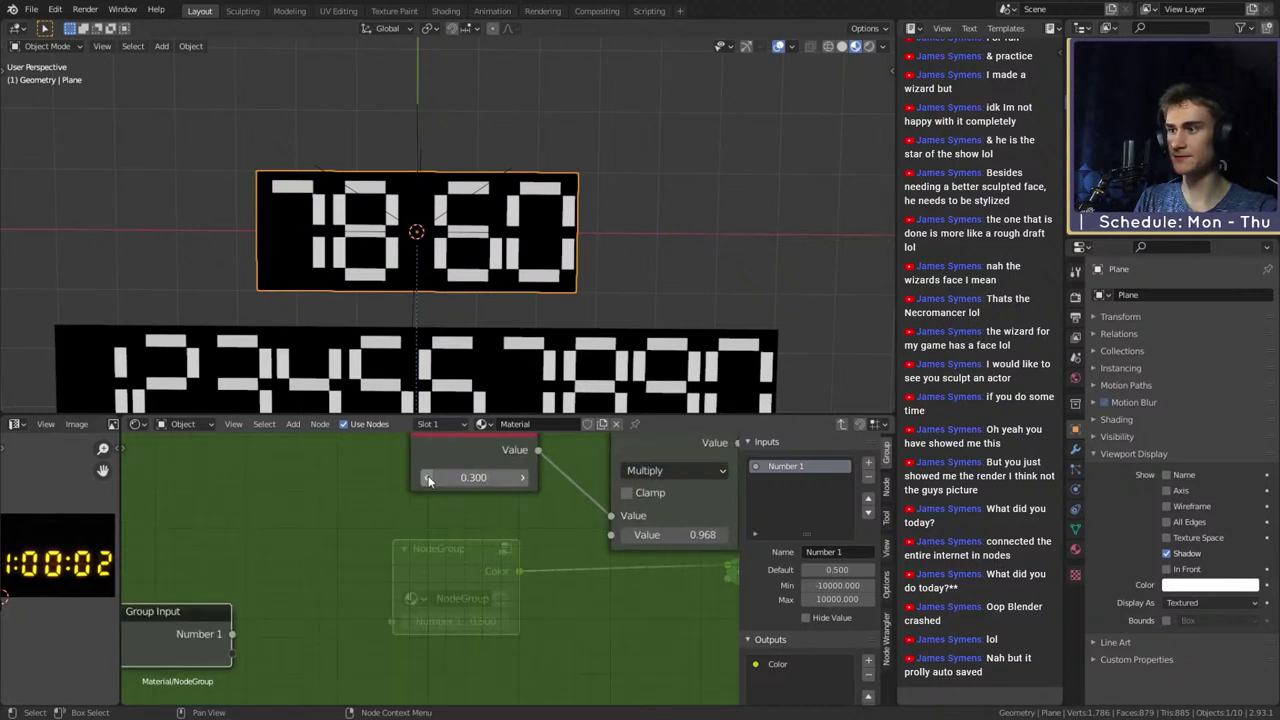
pyautogui.click(523, 478)
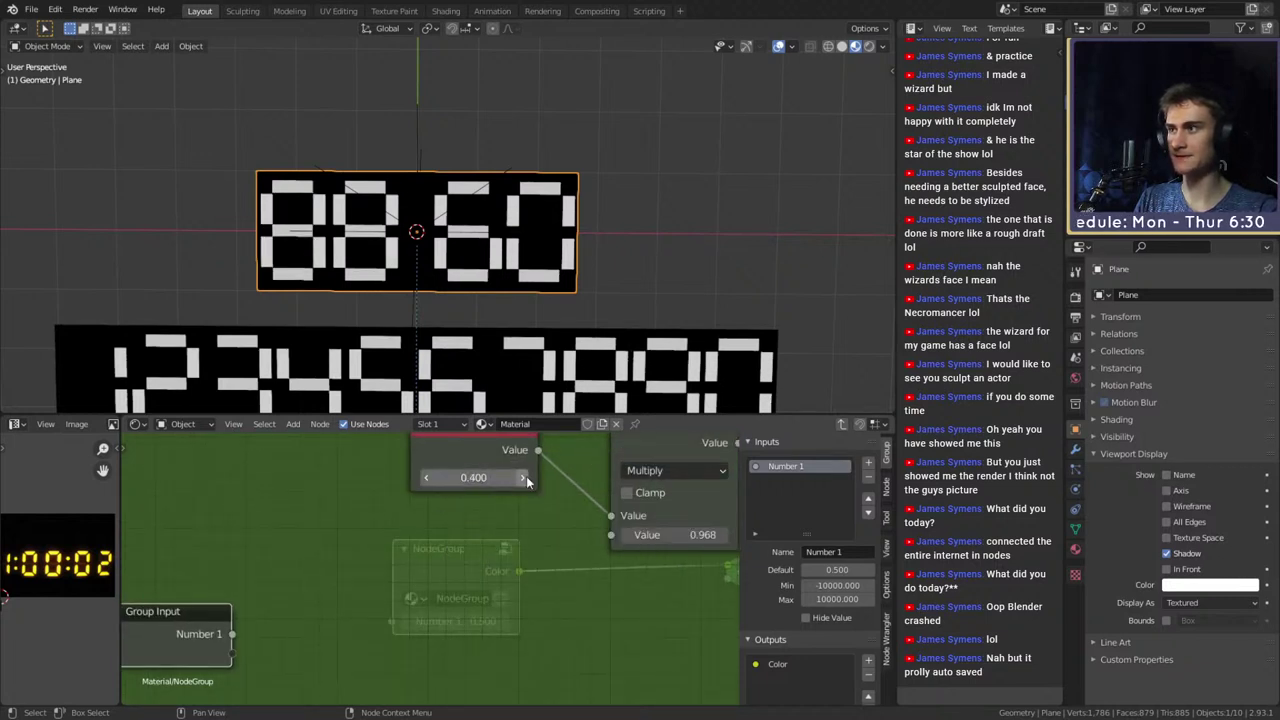
pyautogui.click(523, 478)
pyautogui.click(523, 478)
pyautogui.click(426, 478)
pyautogui.click(426, 478)
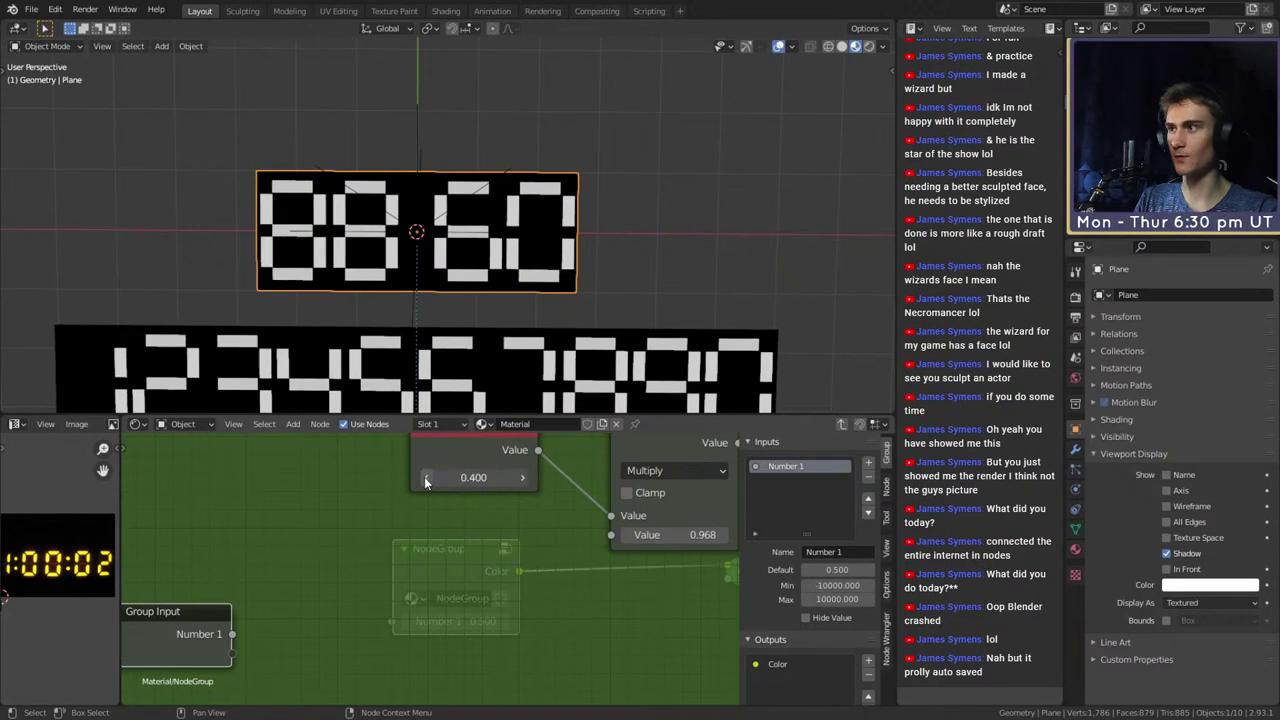
pyautogui.click(426, 478)
pyautogui.click(426, 478)
pyautogui.click(426, 478)
pyautogui.click(426, 478)
pyautogui.click(426, 478)
pyautogui.click(426, 478)
pyautogui.click(426, 478)
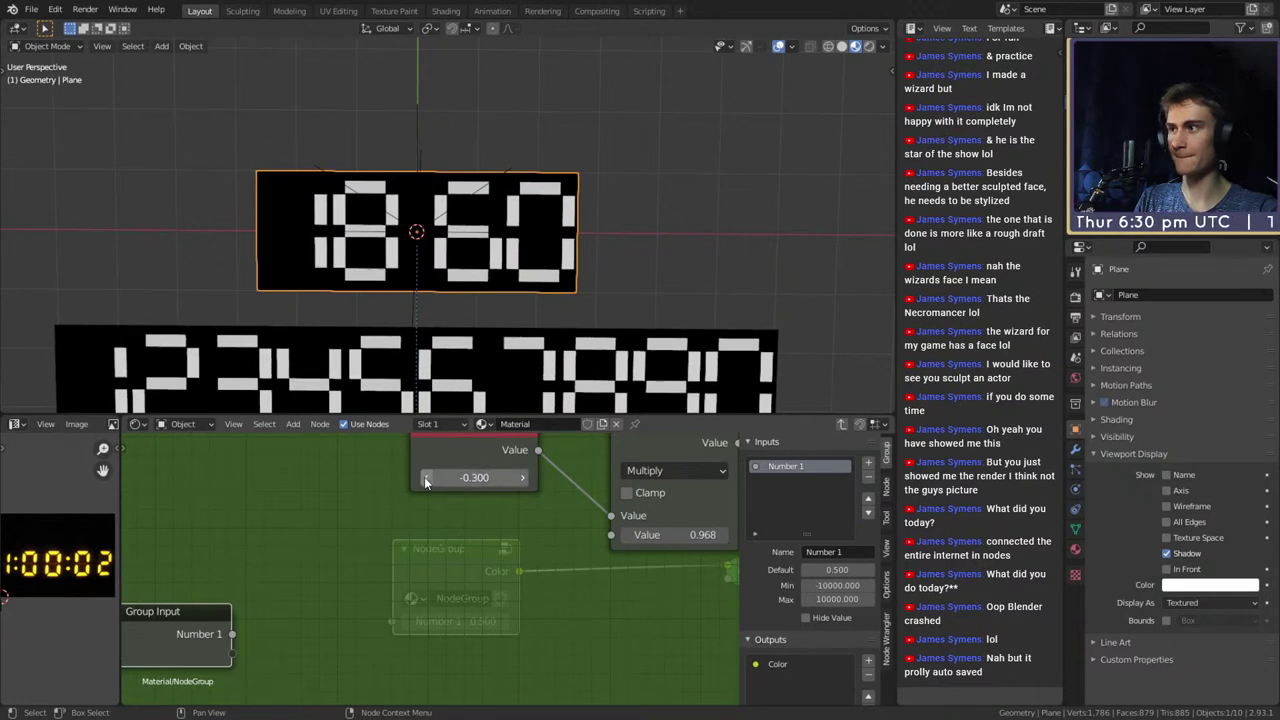
# Set the default of the Number 1 group input to -0.300
pyautogui.moveTo(427, 514); pyautogui.dragTo(511, 520, button='middle')
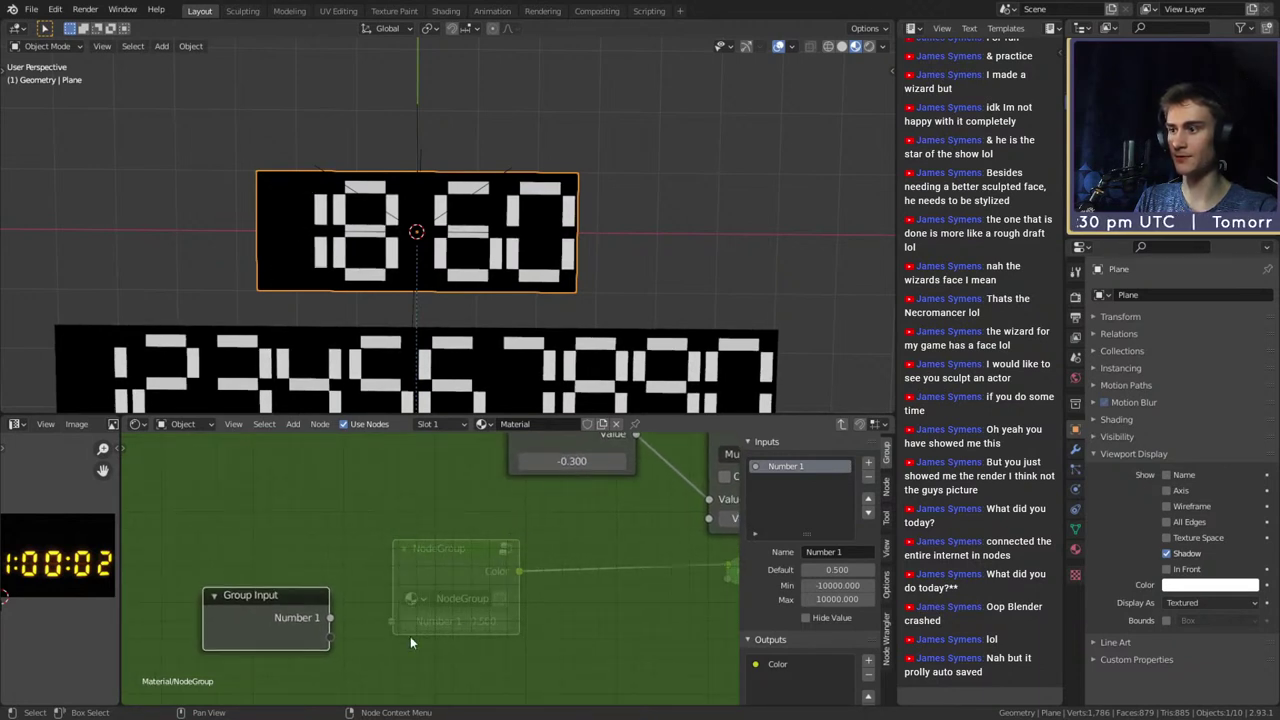
pyautogui.click(839, 569)
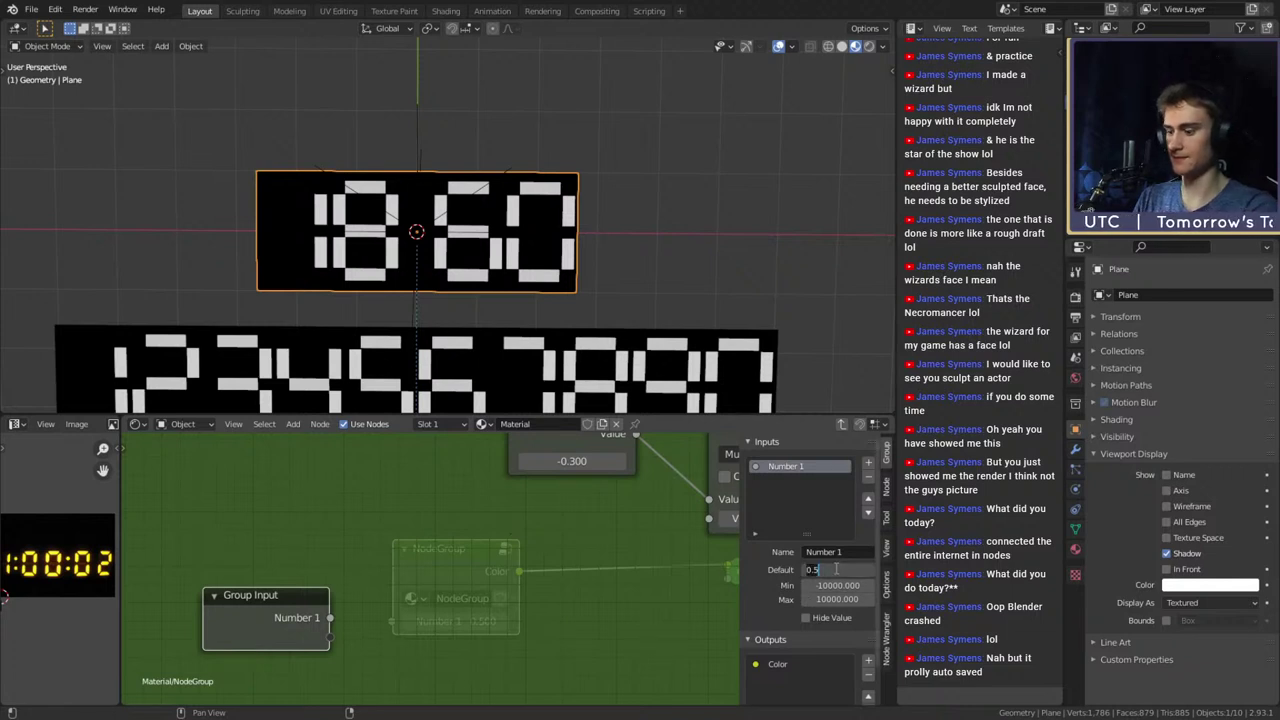
pyautogui.write('-')
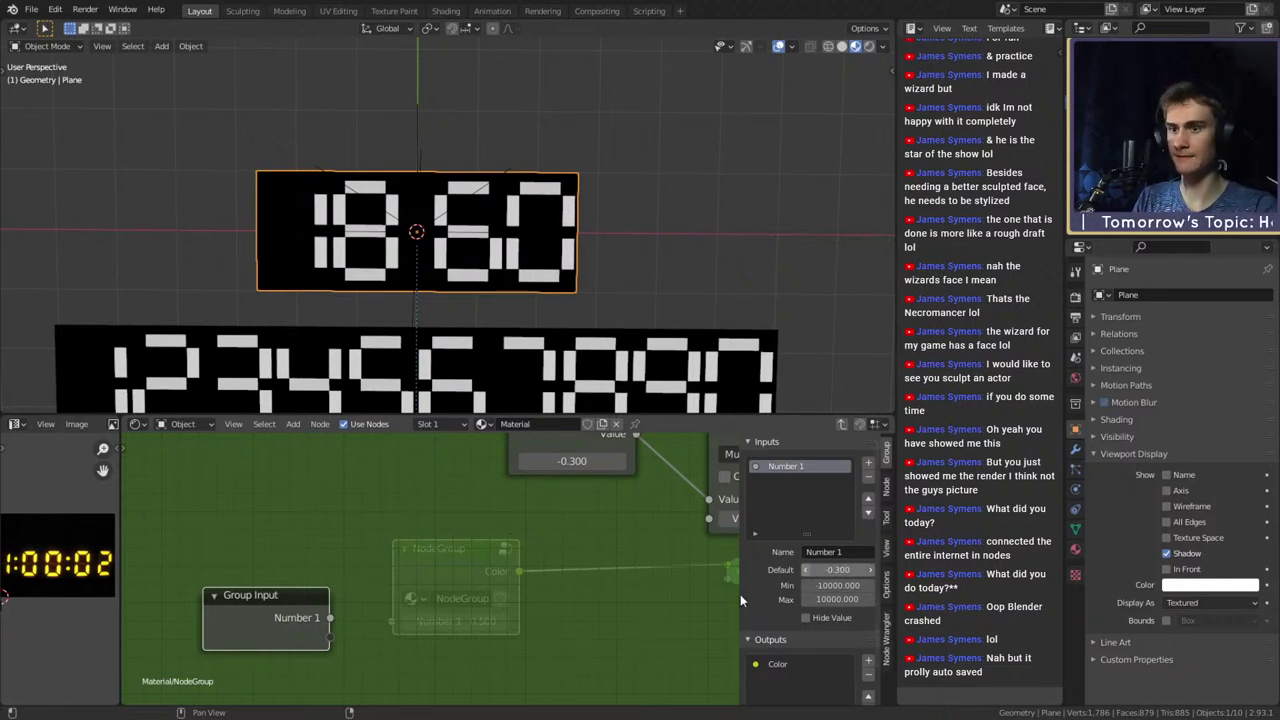
# Connect the Number 1 group input to the Multiply node's first value in place of the Value node, keeping 0.968 as multiplier
pyautogui.scroll(-3, 462, 562)
pyautogui.moveTo(435, 585); pyautogui.dragTo(402, 592, button='middle')
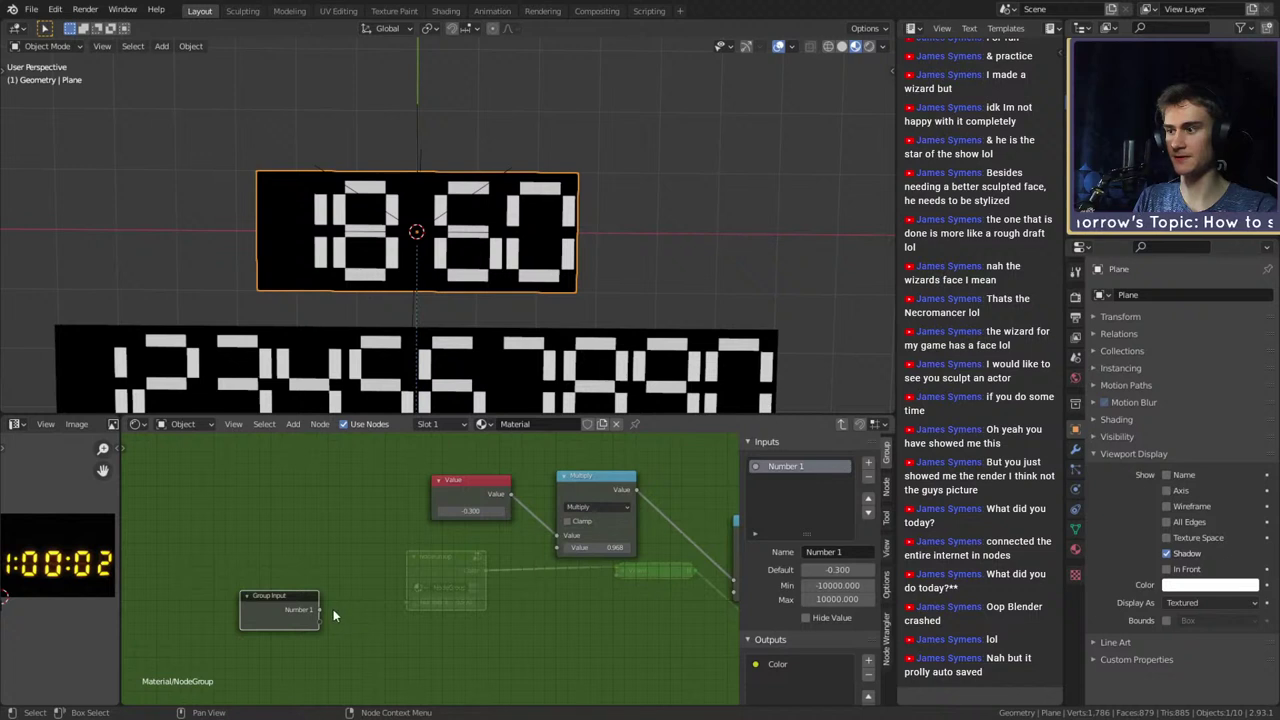
pyautogui.moveTo(319, 609); pyautogui.dragTo(557, 547)
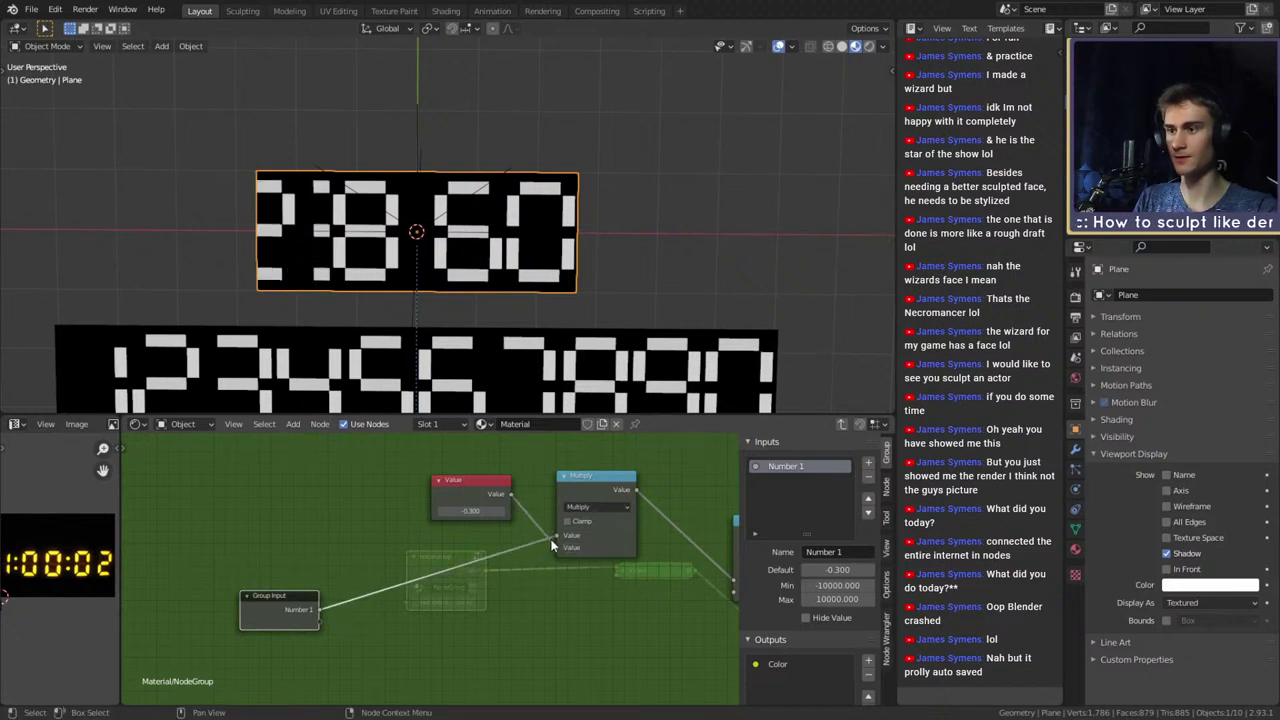
pyautogui.moveTo(557, 543)
pyautogui.mouseDown()
pyautogui.moveTo(523, 549)
pyautogui.moveTo(557, 547)
pyautogui.mouseUp()
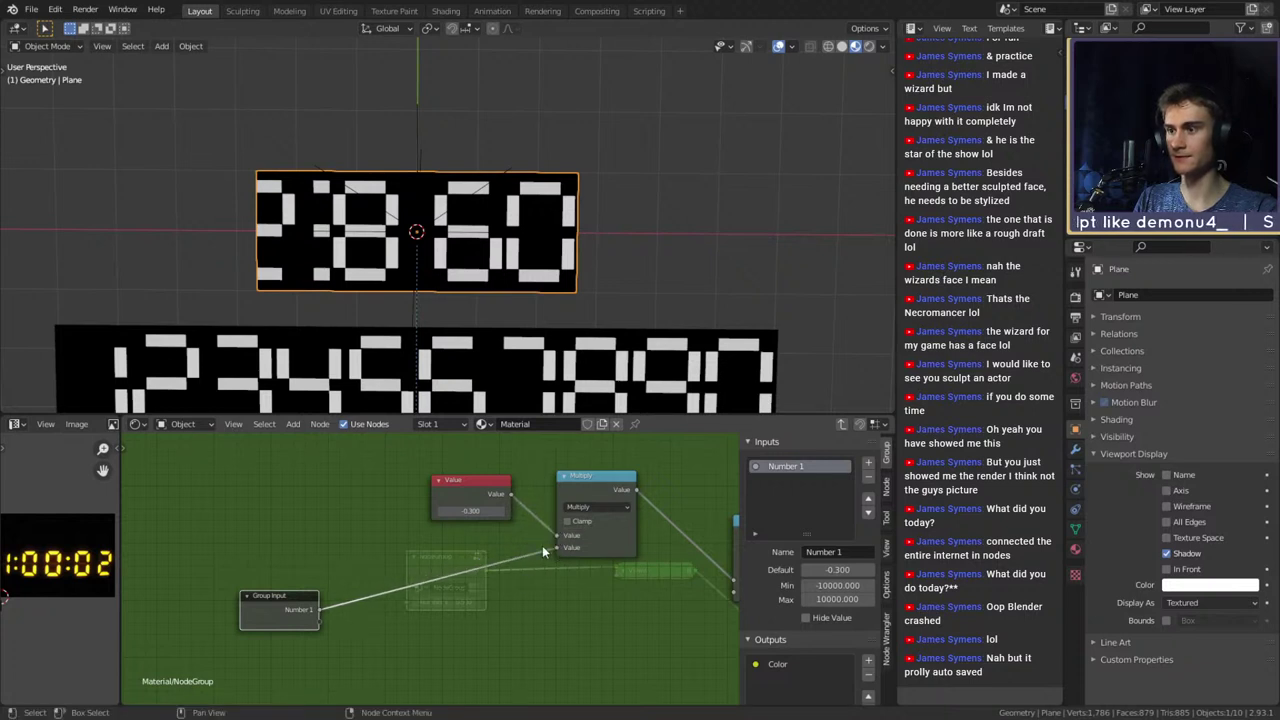
pyautogui.moveTo(556, 546); pyautogui.dragTo(545, 546)
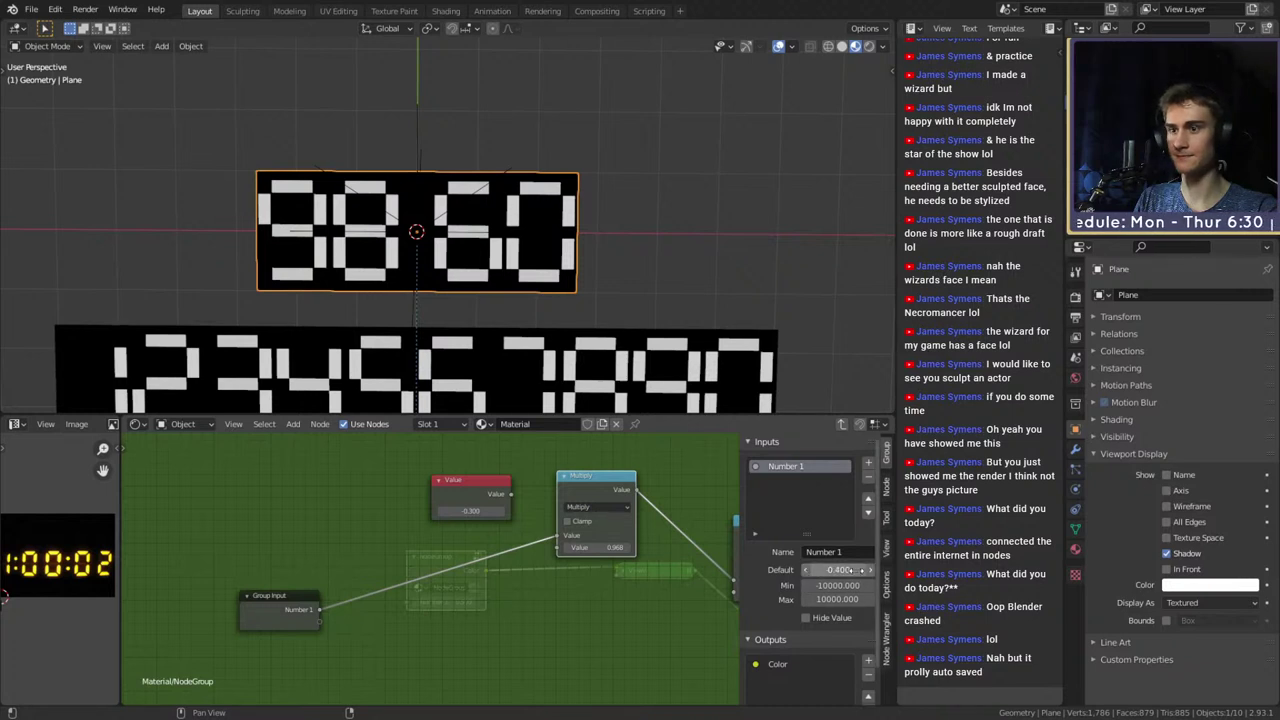
pyautogui.moveTo(595, 584); pyautogui.dragTo(554, 591, button='middle')
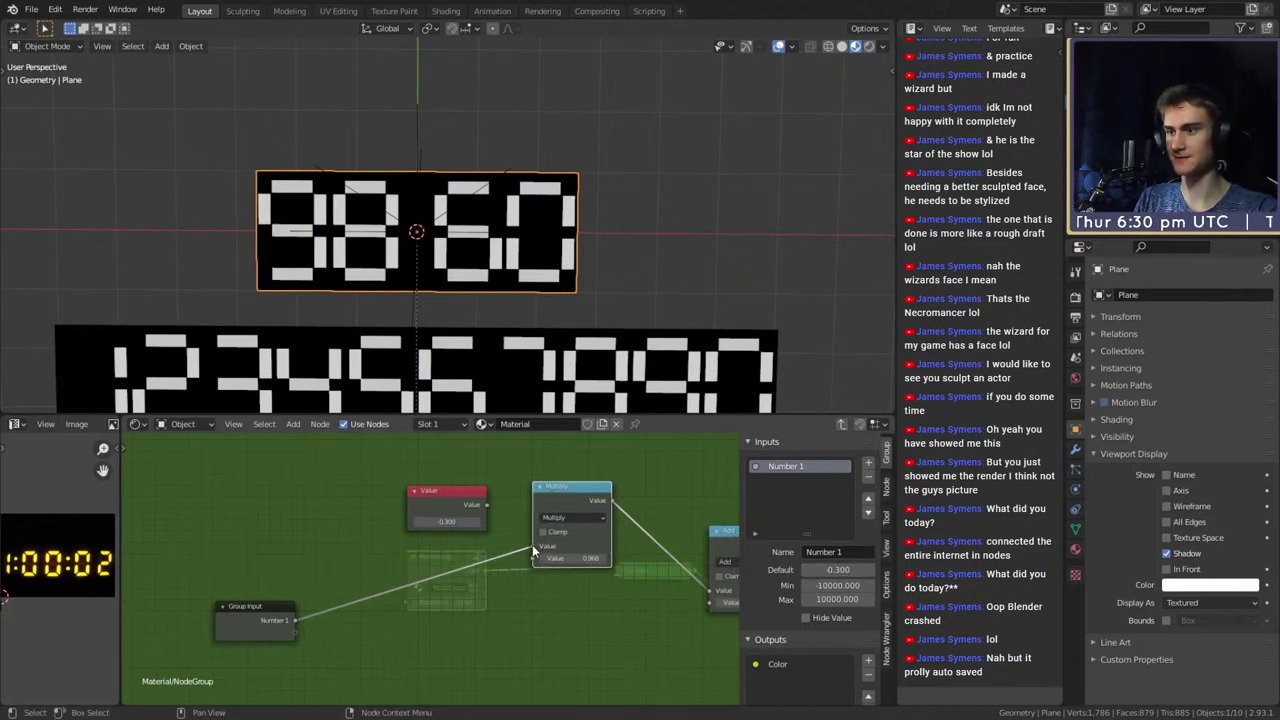
# Restore the Value node's link to the Multiply node for comparison, then reconnect the Number 1 group input to its first value
pyautogui.moveTo(532, 546)
pyautogui.mouseDown()
pyautogui.moveTo(506, 528)
pyautogui.moveTo(532, 544)
pyautogui.mouseUp()
pyautogui.click(457, 522)
pyautogui.press('Return')
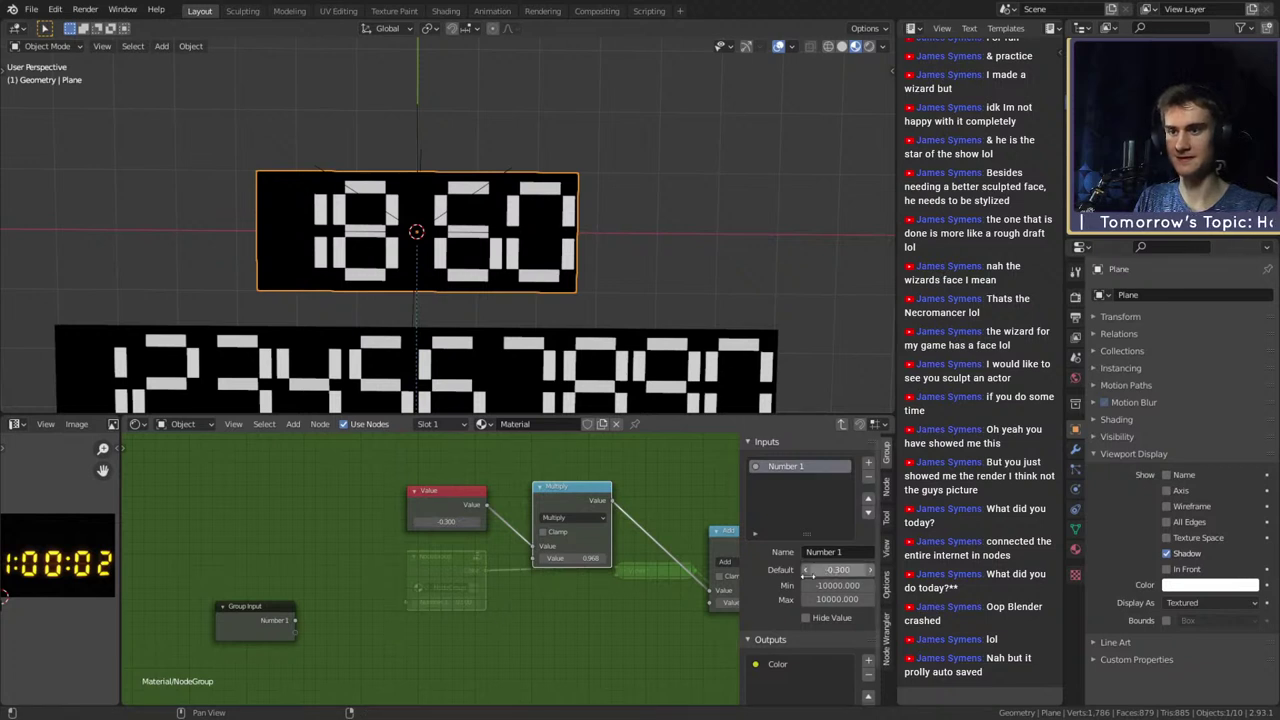
pyautogui.moveTo(295, 620); pyautogui.dragTo(531, 546)
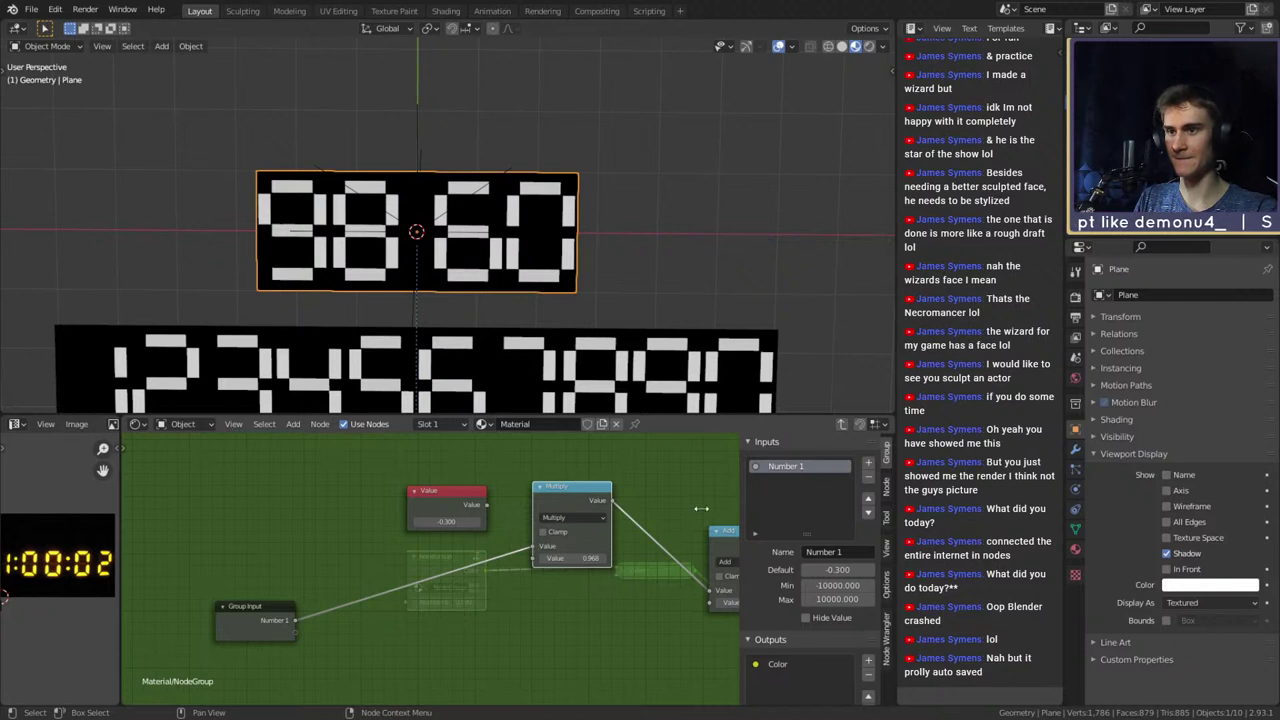
# Exit the node group and set its Number 1 input to -0.3
pyautogui.press('Tab')
pyautogui.scroll(1, 509, 628)
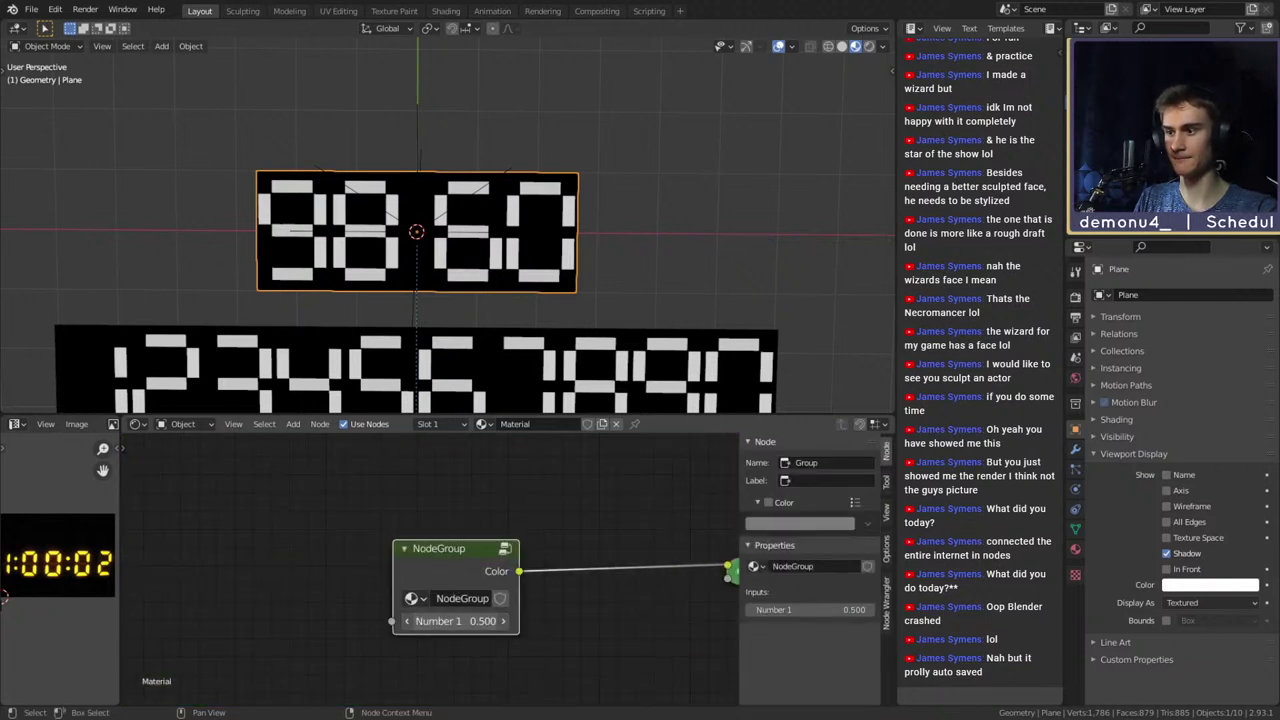
pyautogui.click(465, 624)
pyautogui.write('-0.3')
pyautogui.press('Return')
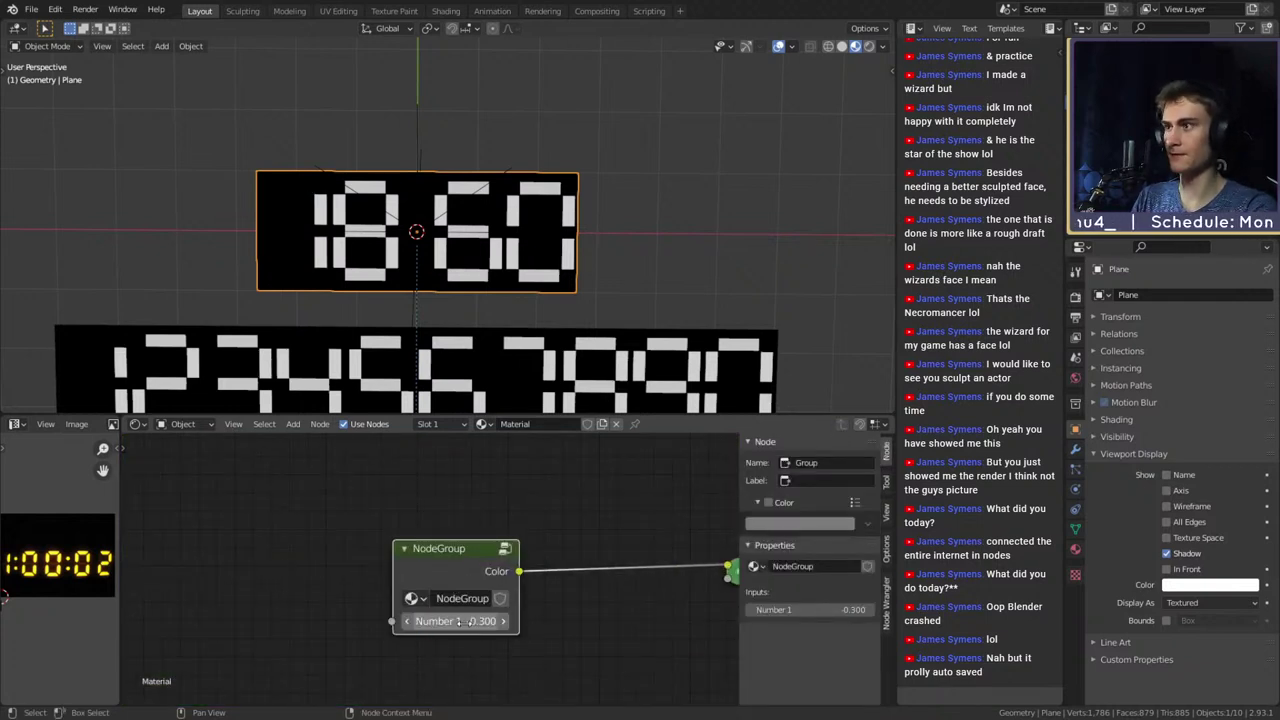
# Reopen the node group and move the Group Input node down into the empty area below the first digit's nodes
pyautogui.scroll(-3, 563, 550)
pyautogui.scroll(-4, 563, 550)
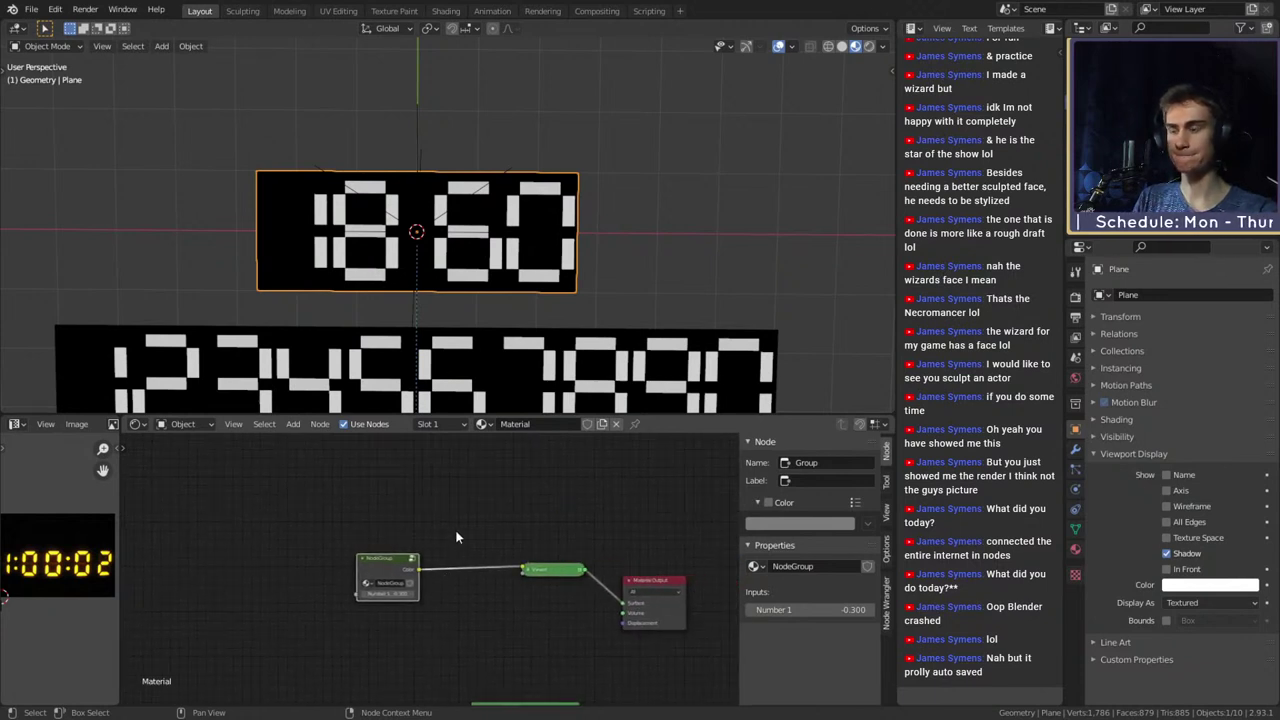
pyautogui.scroll(3, 448, 588)
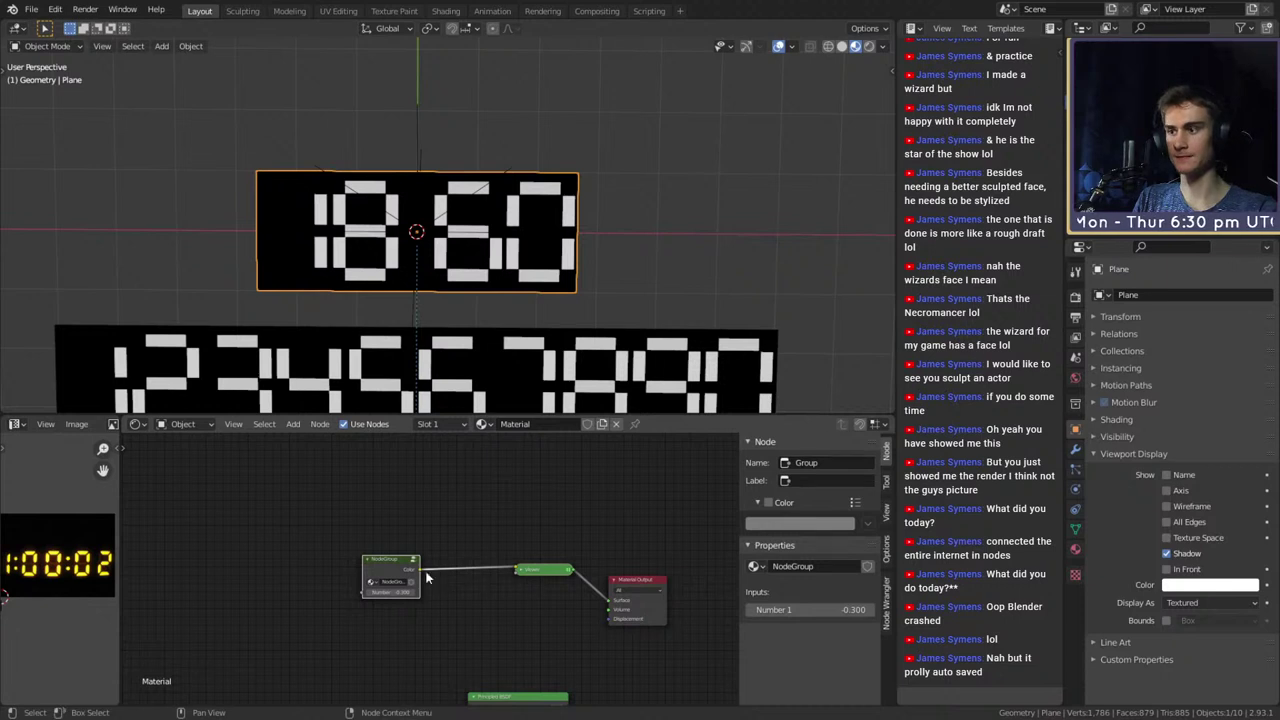
pyautogui.click(414, 561)
pyautogui.scroll(-10, 448, 618)
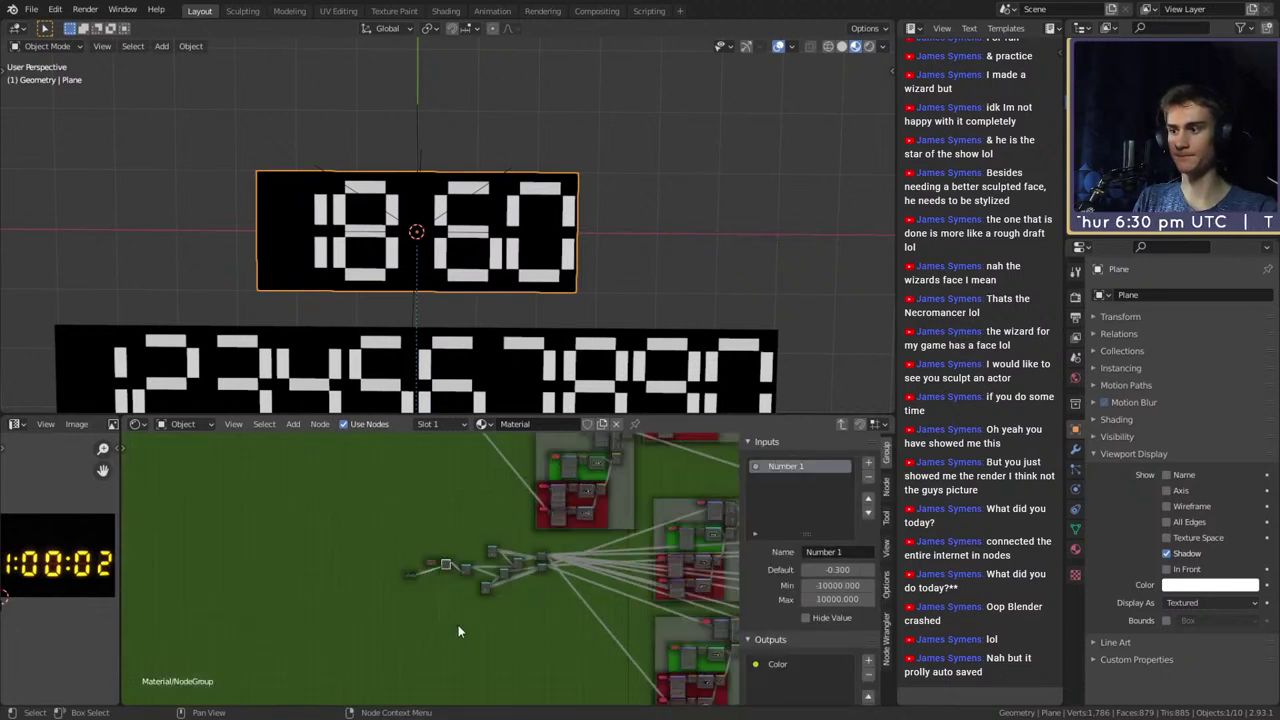
pyautogui.moveTo(458, 630); pyautogui.dragTo(398, 593, button='middle')
pyautogui.moveTo(385, 573); pyautogui.dragTo(408, 667)
pyautogui.moveTo(480, 650); pyautogui.dragTo(547, 572, button='middle')
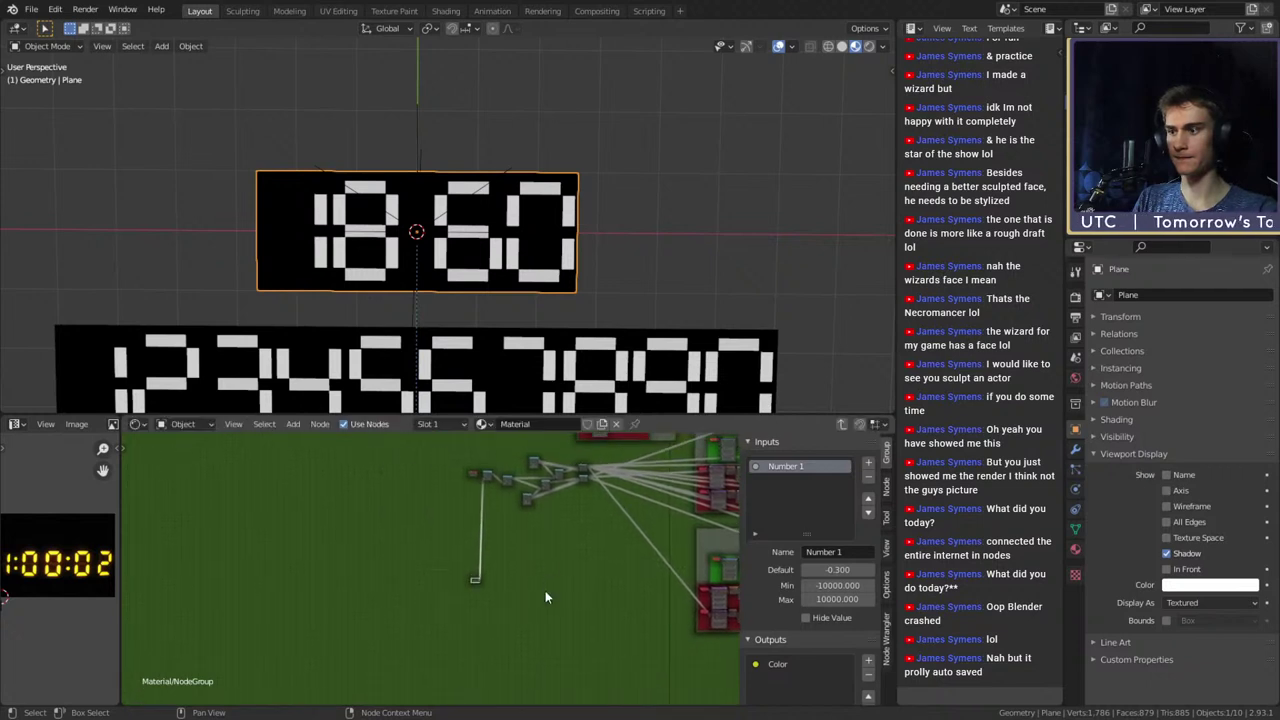
pyautogui.scroll(13, 553, 605)
pyautogui.moveTo(568, 607); pyautogui.dragTo(386, 569)
pyautogui.click(457, 608)
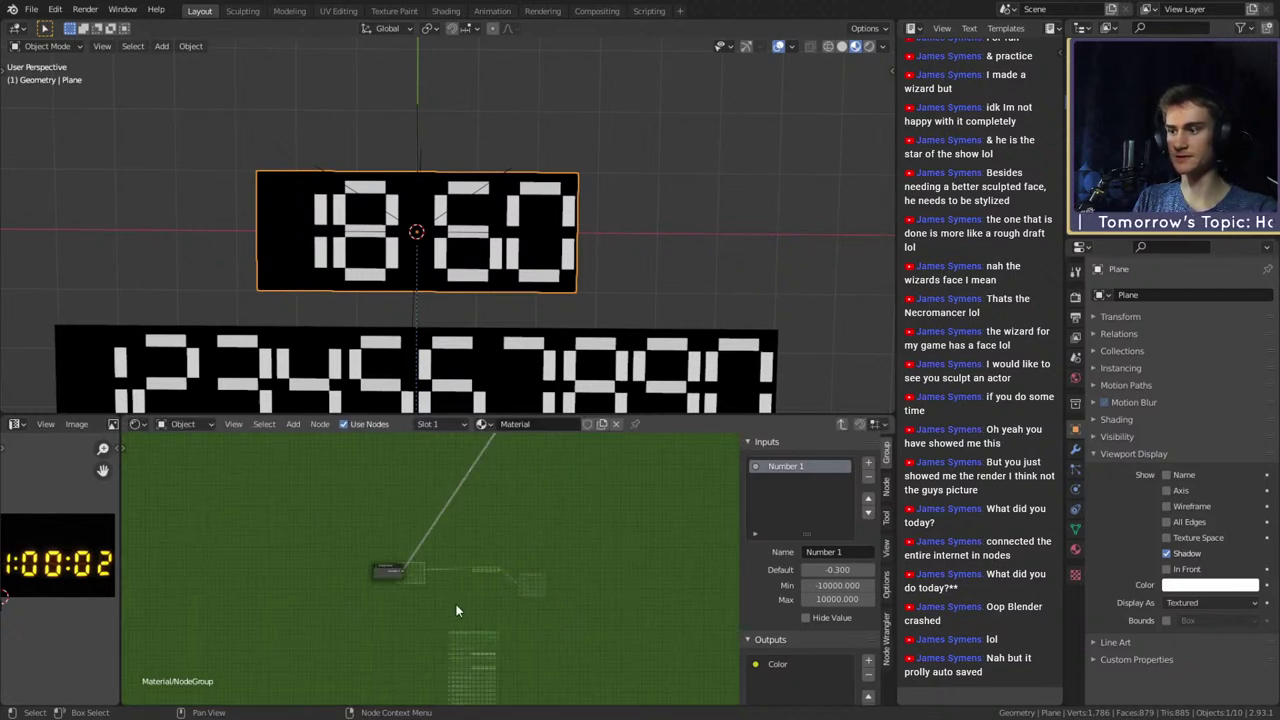
# Create three more value inputs on the group by linking Group Input's empty socket to a temporary Math node, and delete that node
pyautogui.scroll(6, 434, 573)
pyautogui.hotkey('shift', 'a')
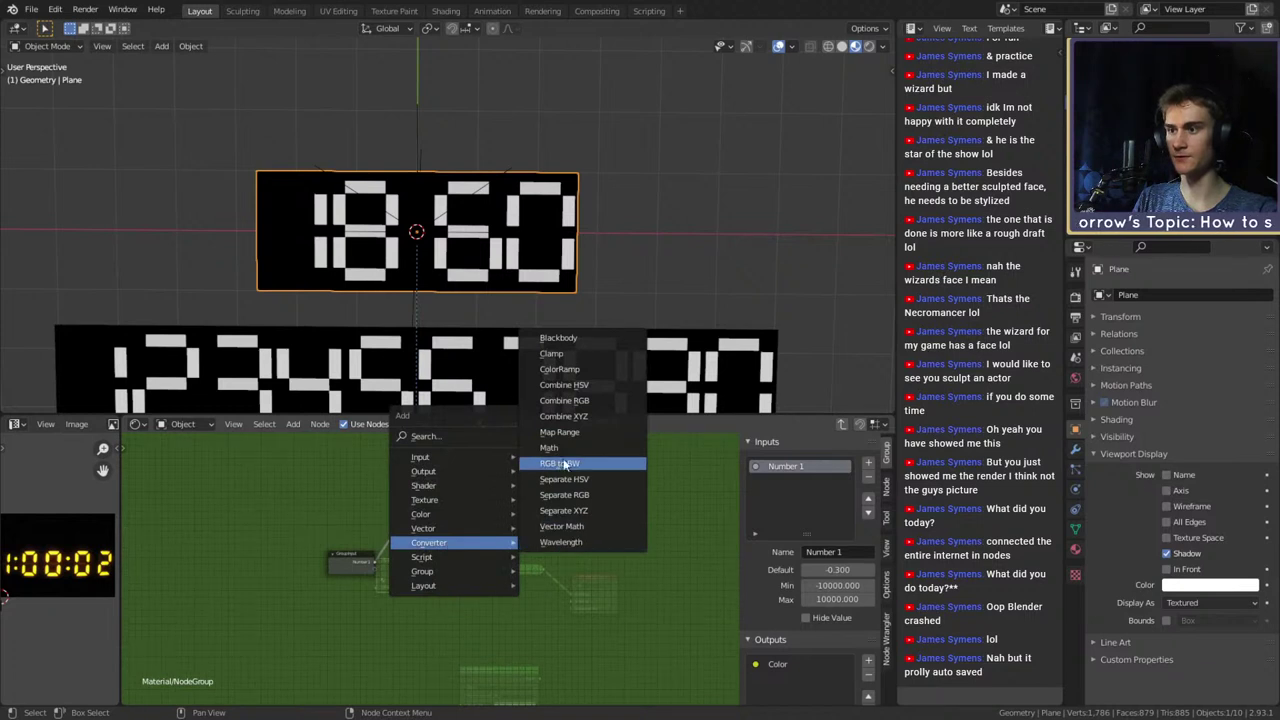
pyautogui.click(552, 447)
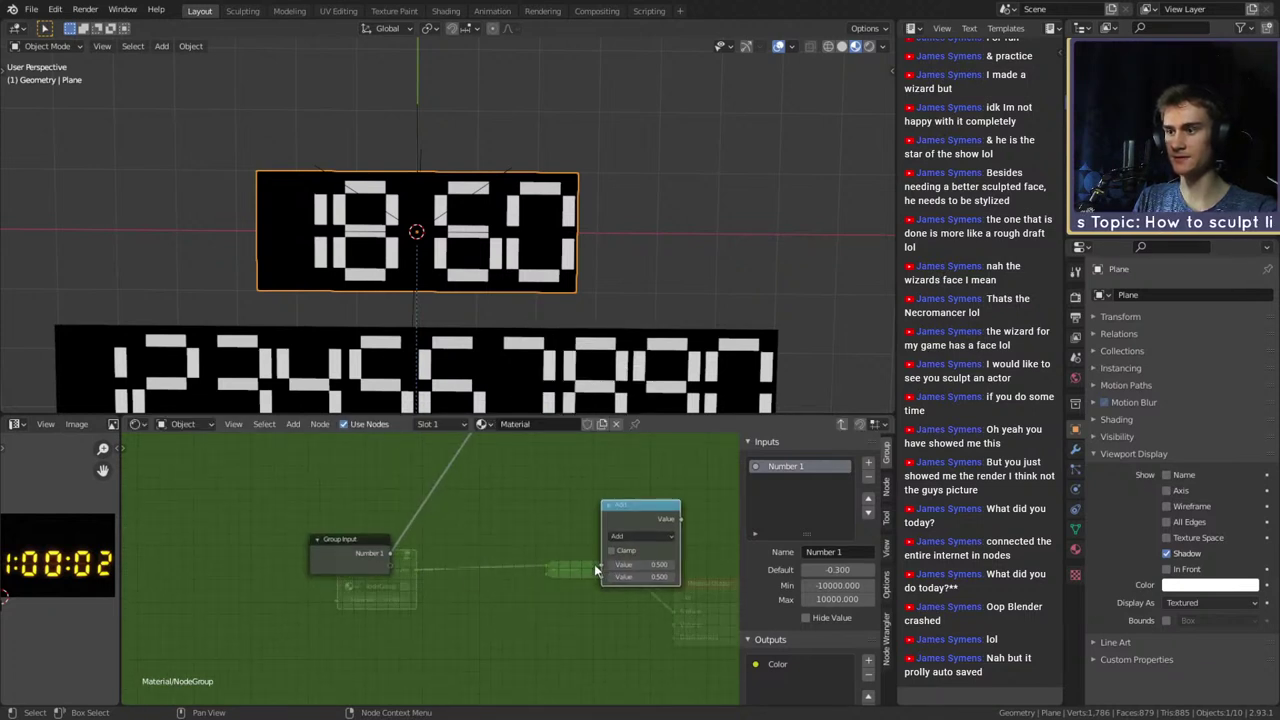
pyautogui.moveTo(391, 568); pyautogui.dragTo(601, 566)
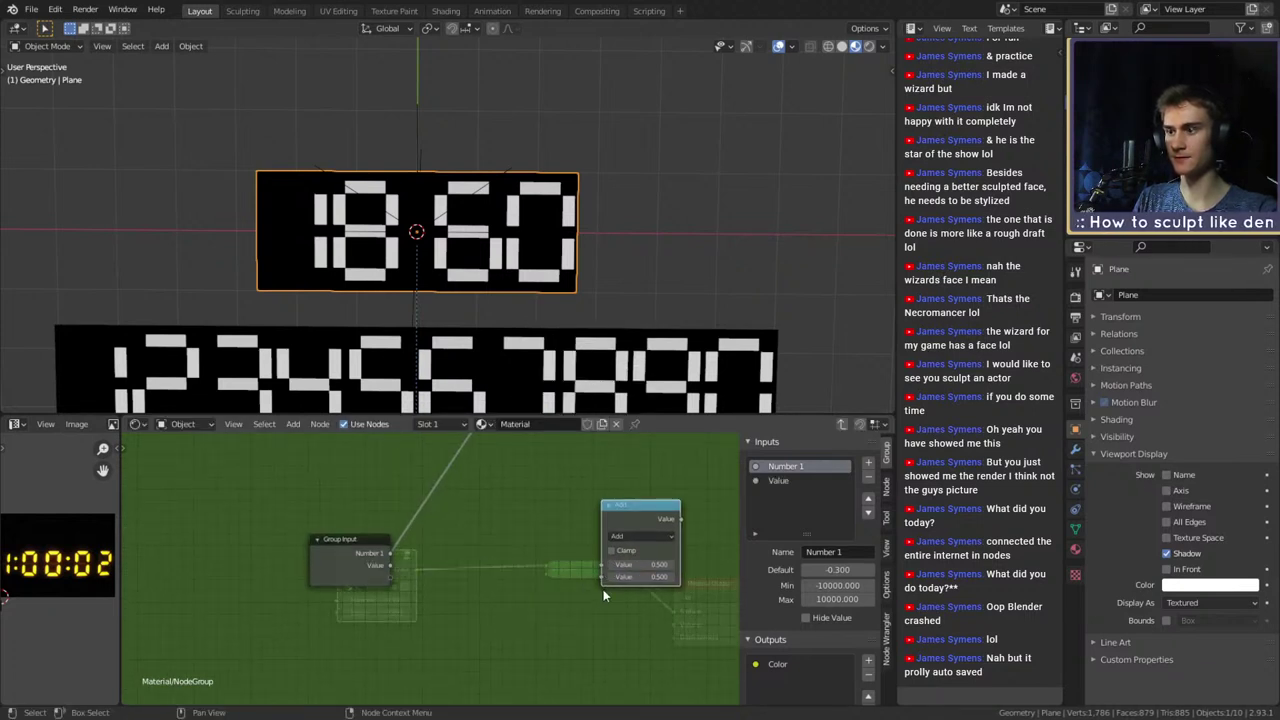
pyautogui.moveTo(393, 579)
pyautogui.mouseDown()
pyautogui.moveTo(596, 577)
pyautogui.moveTo(391, 590)
pyautogui.mouseUp()
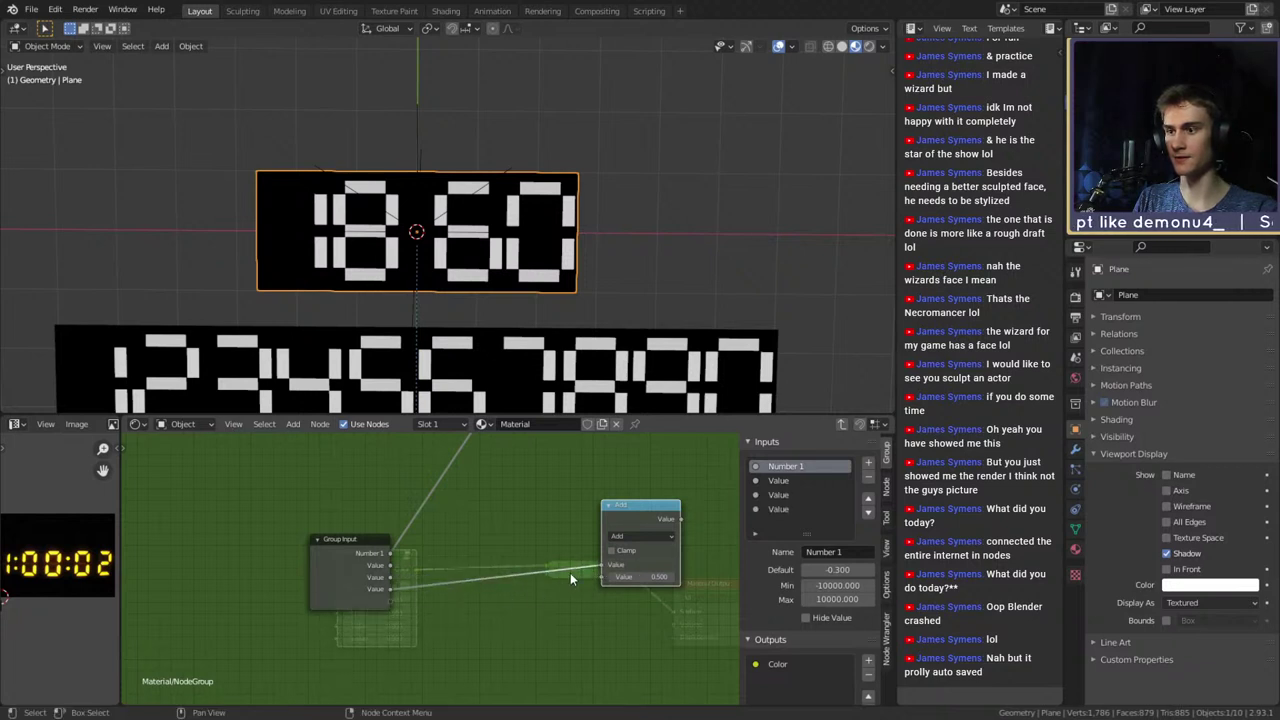
pyautogui.moveTo(599, 566); pyautogui.dragTo(409, 590)
pyautogui.press('x')
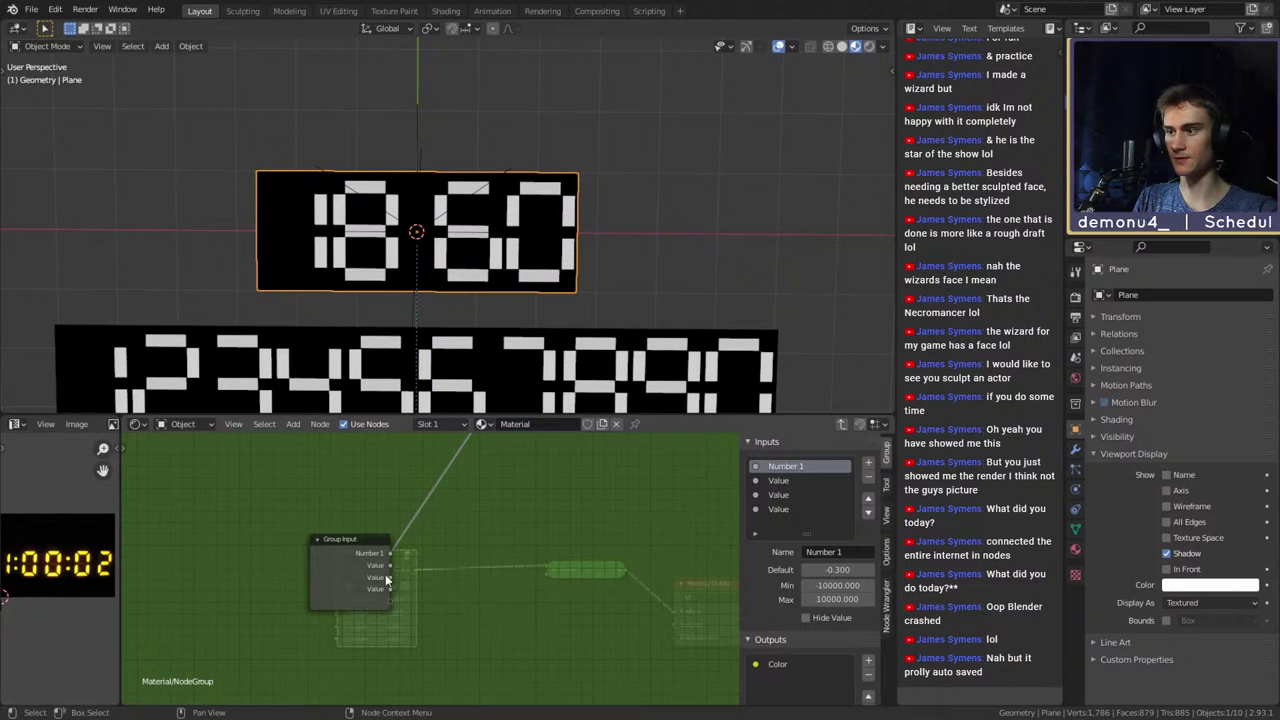
# Rename the second group input to Number_2
pyautogui.click(780, 480)
pyautogui.click(830, 552)
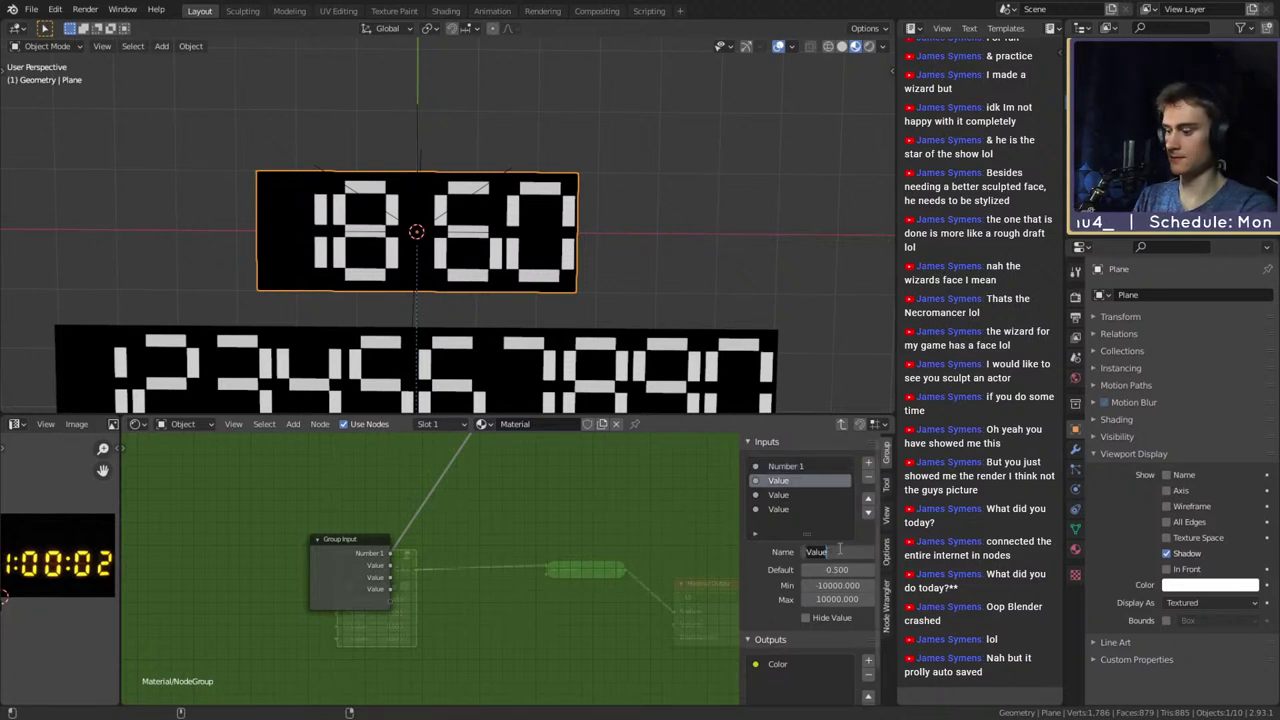
pyautogui.write('Number 2')
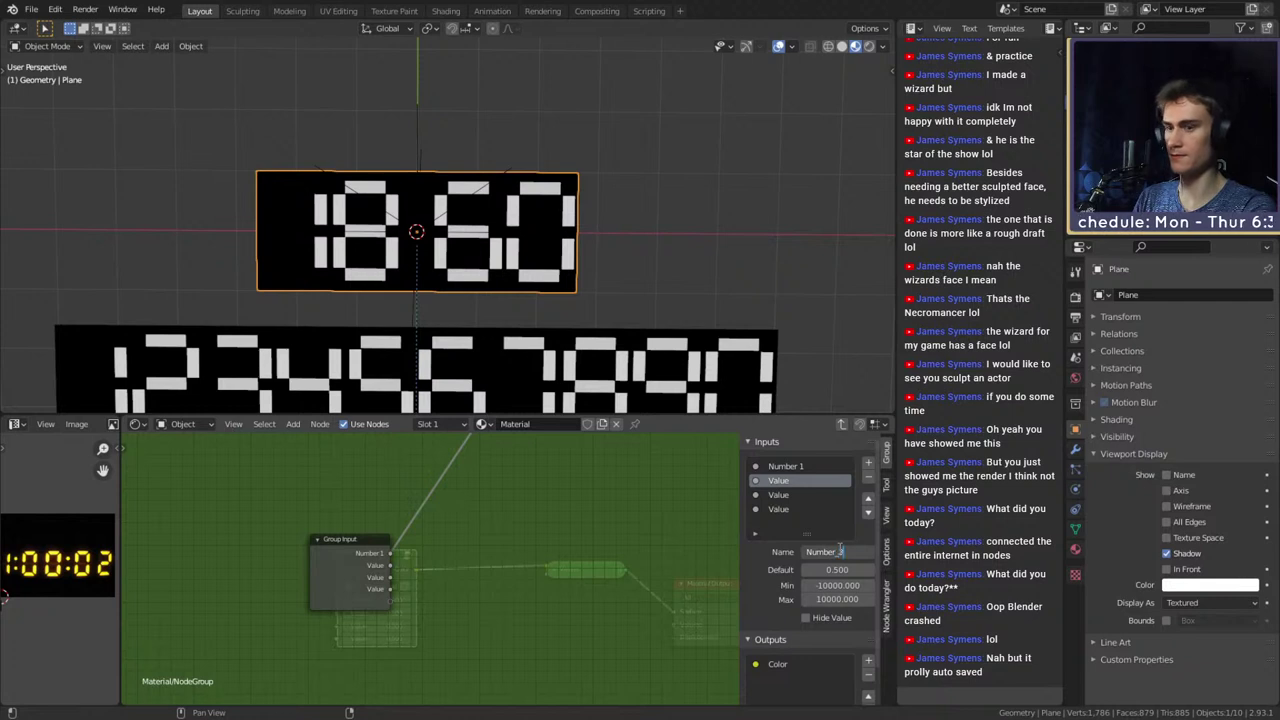
pyautogui.press('Return')
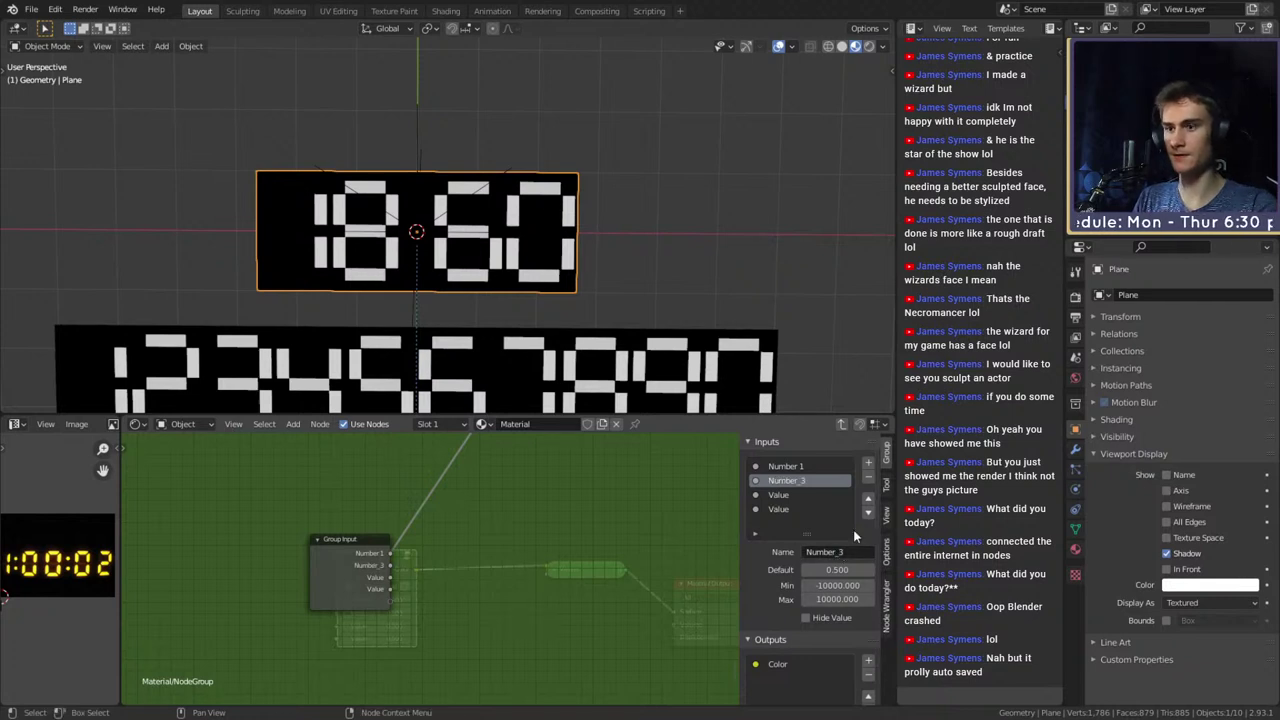
pyautogui.click(853, 552)
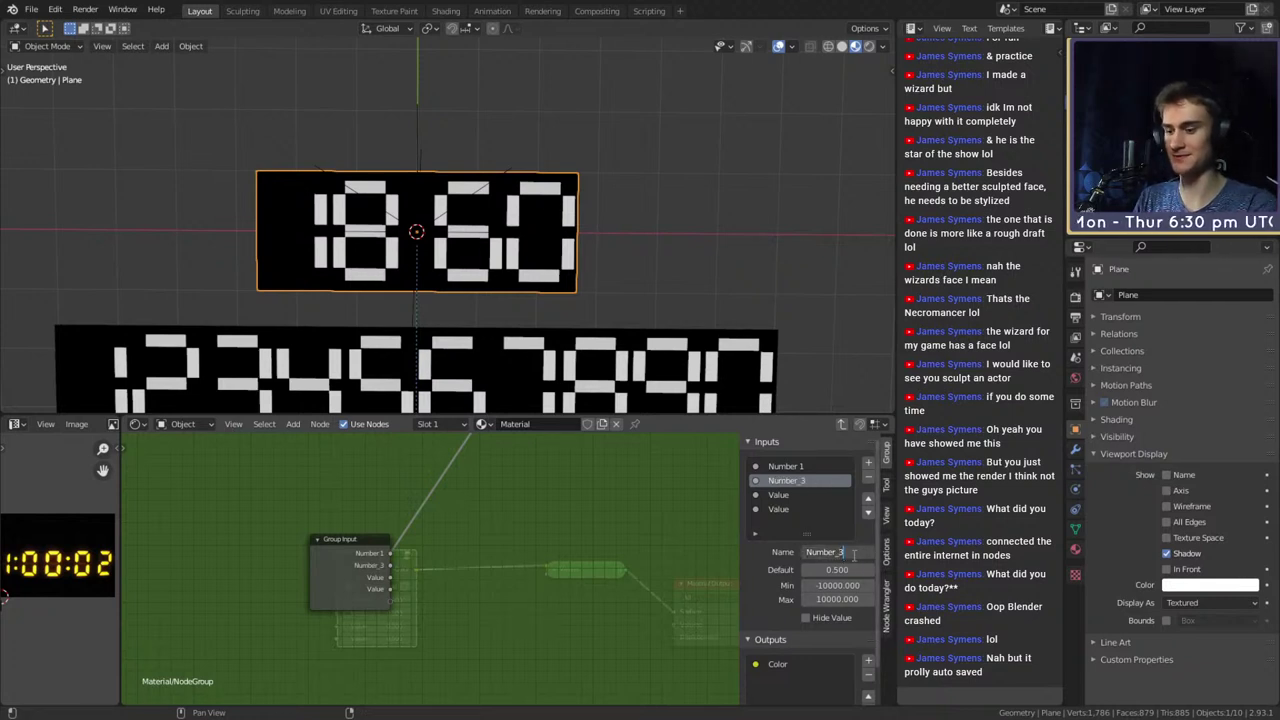
pyautogui.write('2')
pyautogui.press('Return')
# Rename the third and fourth group inputs to Number_3 and Number_4
pyautogui.click(785, 495)
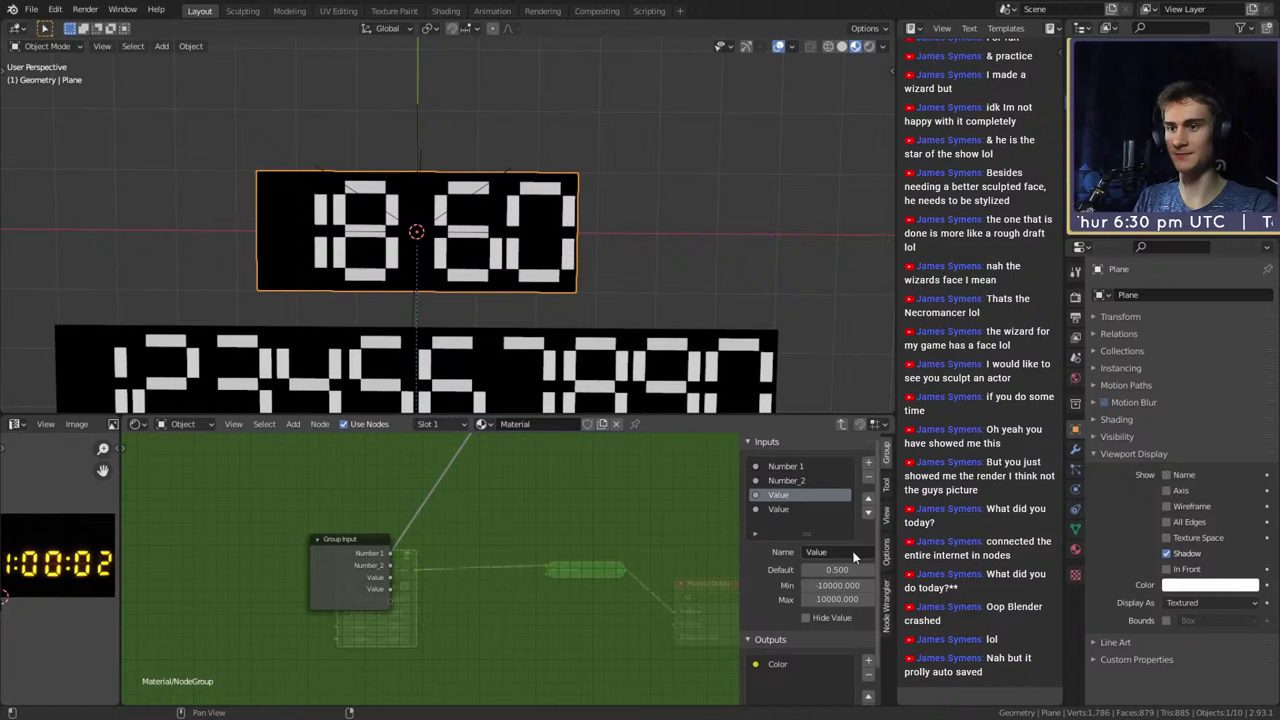
pyautogui.click(855, 552)
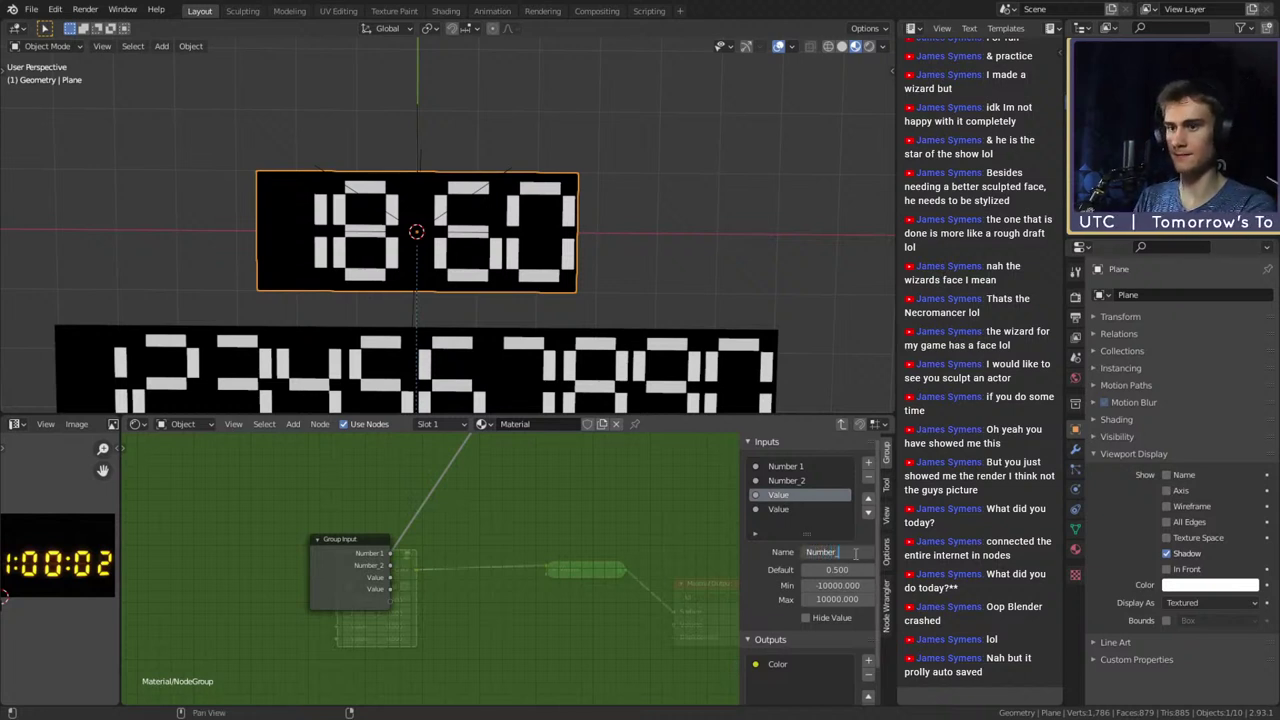
pyautogui.write('Number_3')
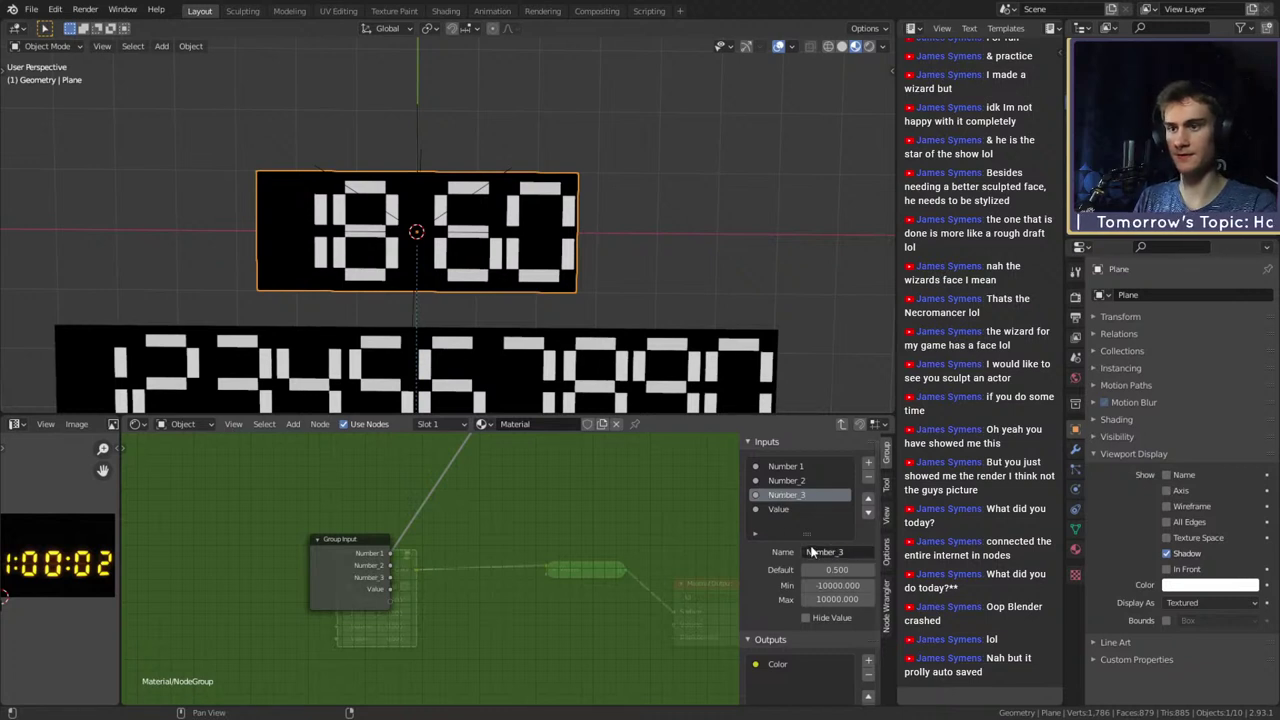
pyautogui.press('Return')
pyautogui.click(785, 509)
pyautogui.click(843, 552)
pyautogui.write('Nu')
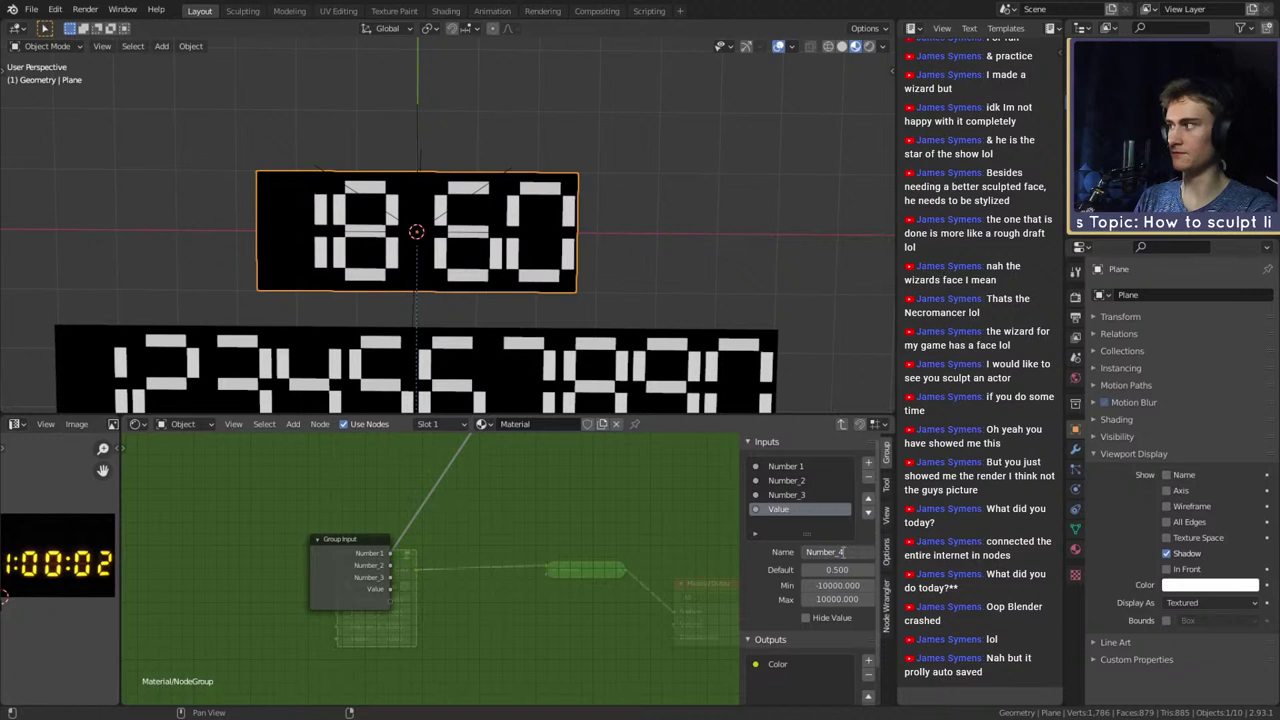
pyautogui.write('mber_4')
pyautogui.press('Return')
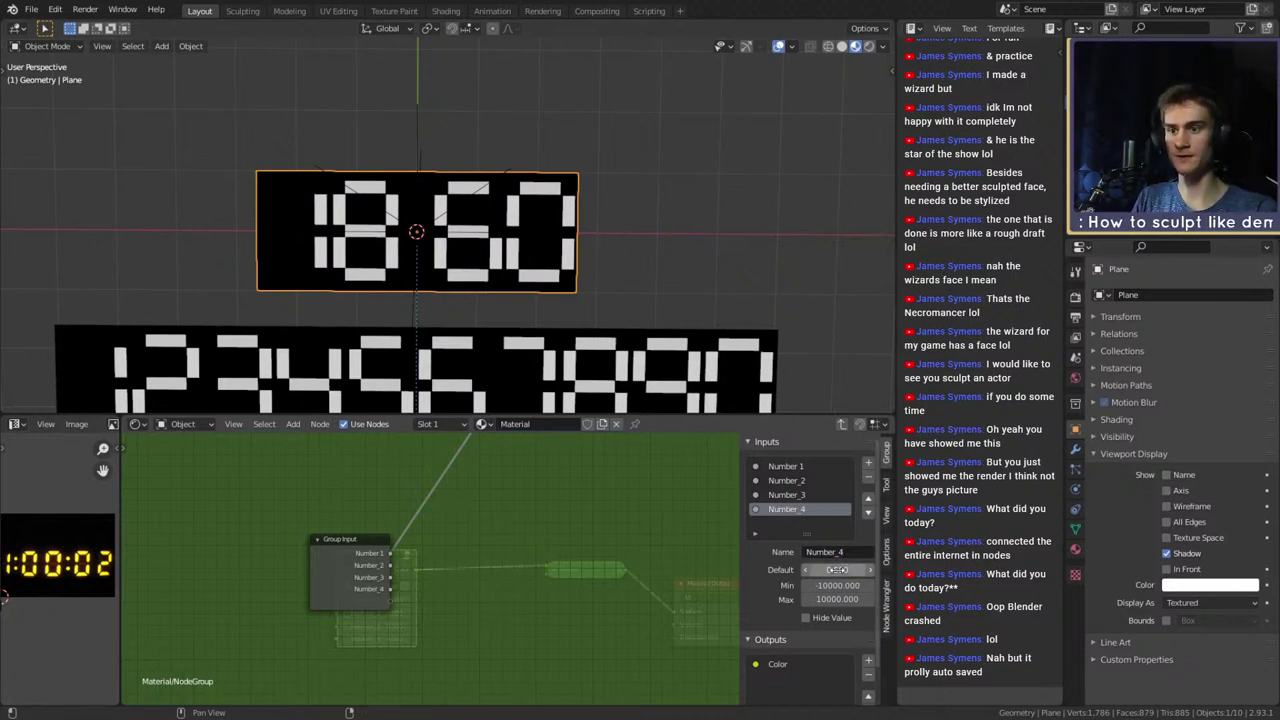
# Set the defaults of the Number_4 and Number_3 group inputs to 0.3
pyautogui.click(837, 569)
pyautogui.write('0.50.3')
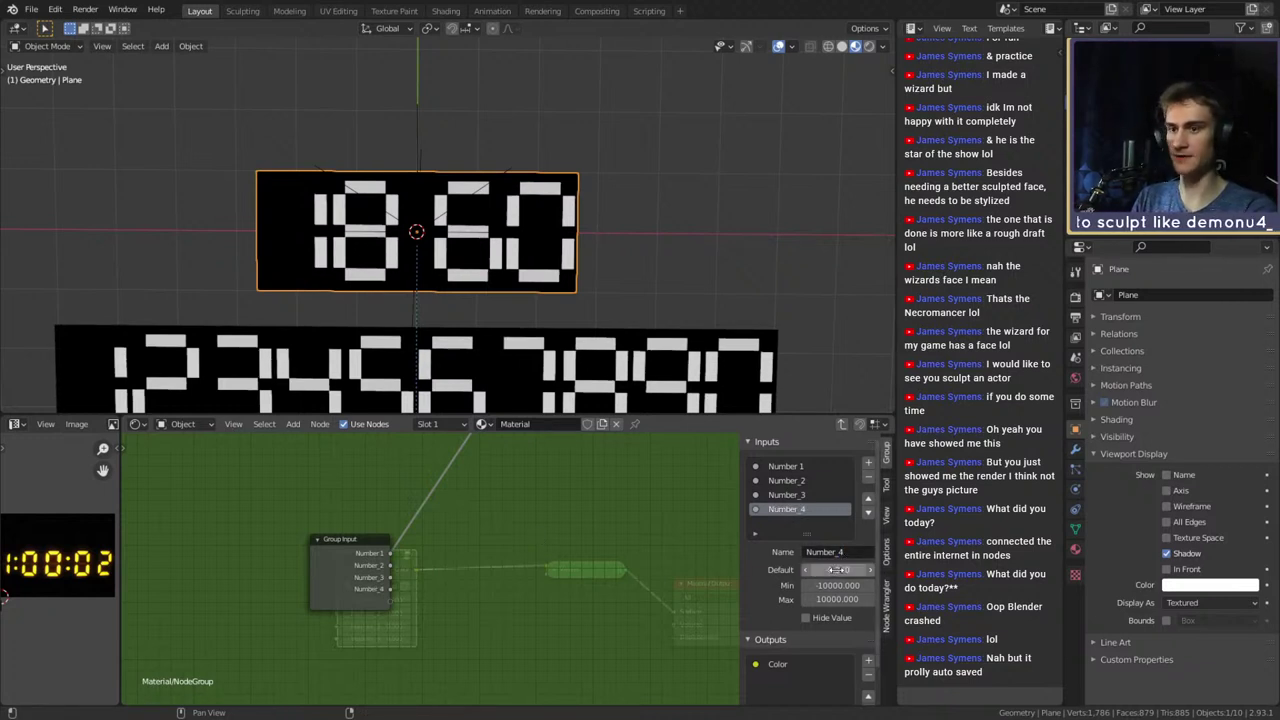
pyautogui.press('Return')
pyautogui.click(799, 497)
pyautogui.click(838, 569)
pyautogui.write('0.5')
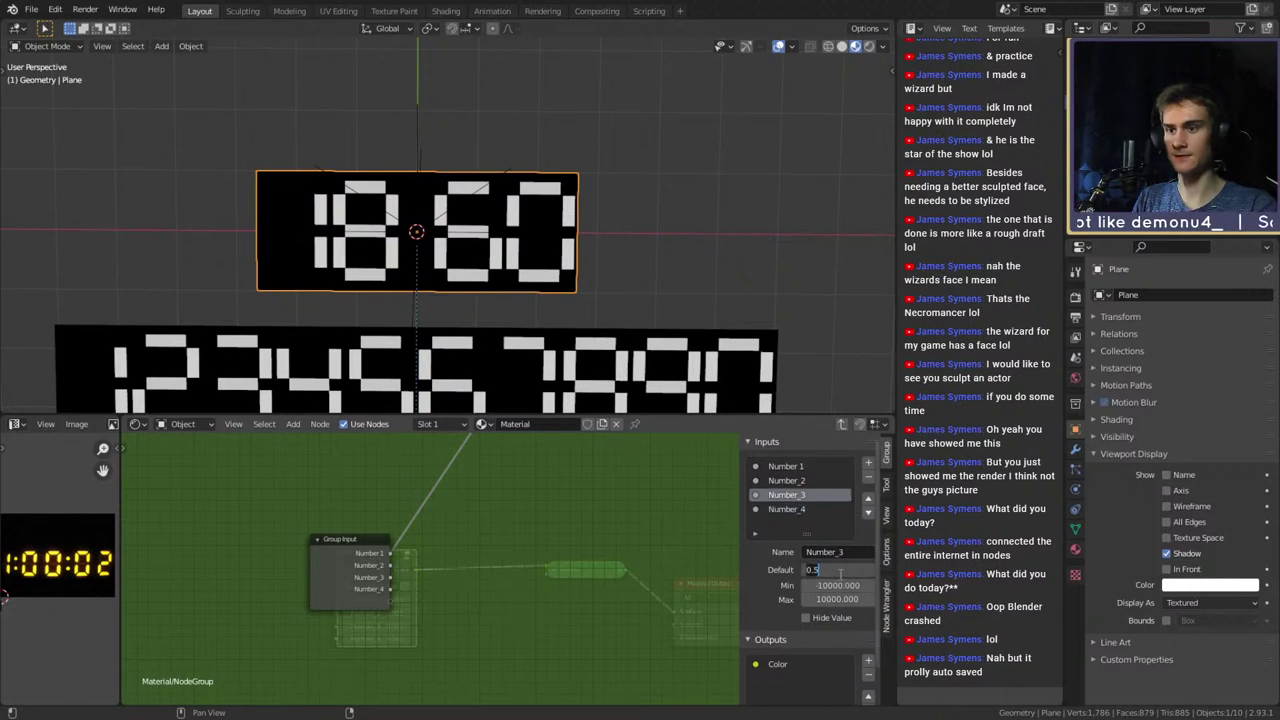
pyautogui.write('0.3')
pyautogui.press('Return')
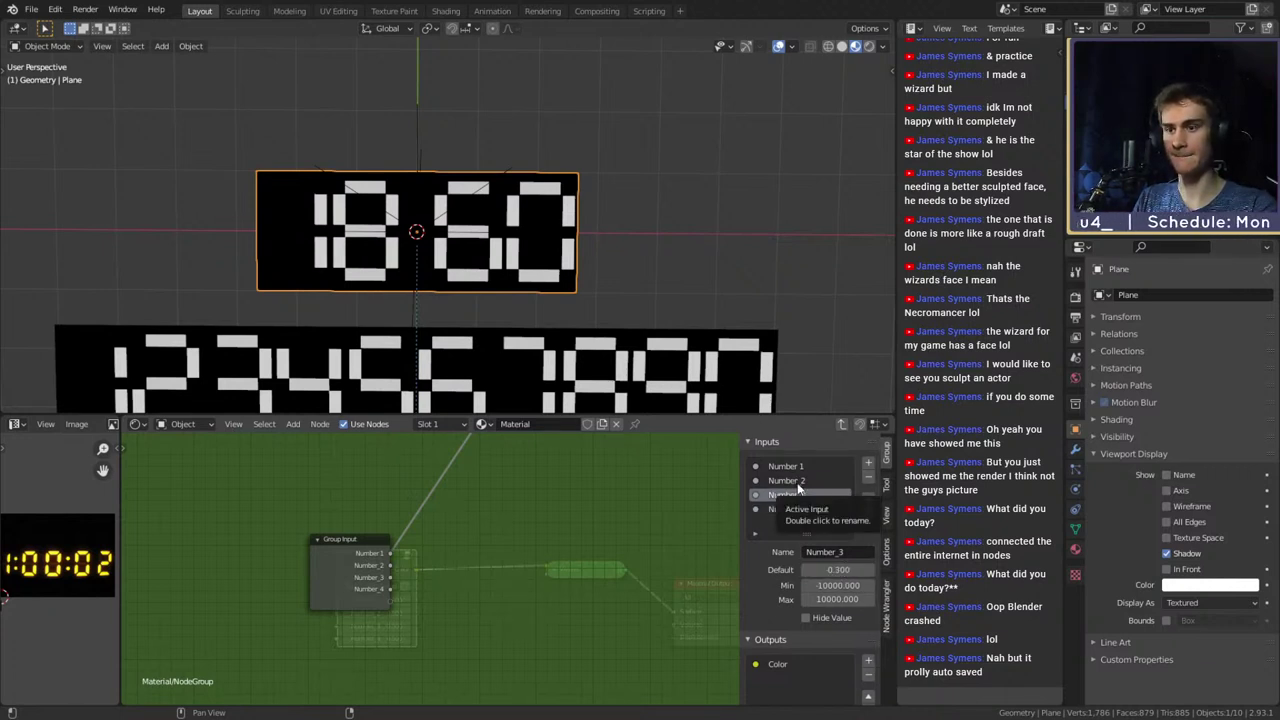
# Set the default of the Number_2 group input to -0.3
pyautogui.click(790, 481)
pyautogui.click(838, 569)
pyautogui.write('0.5')
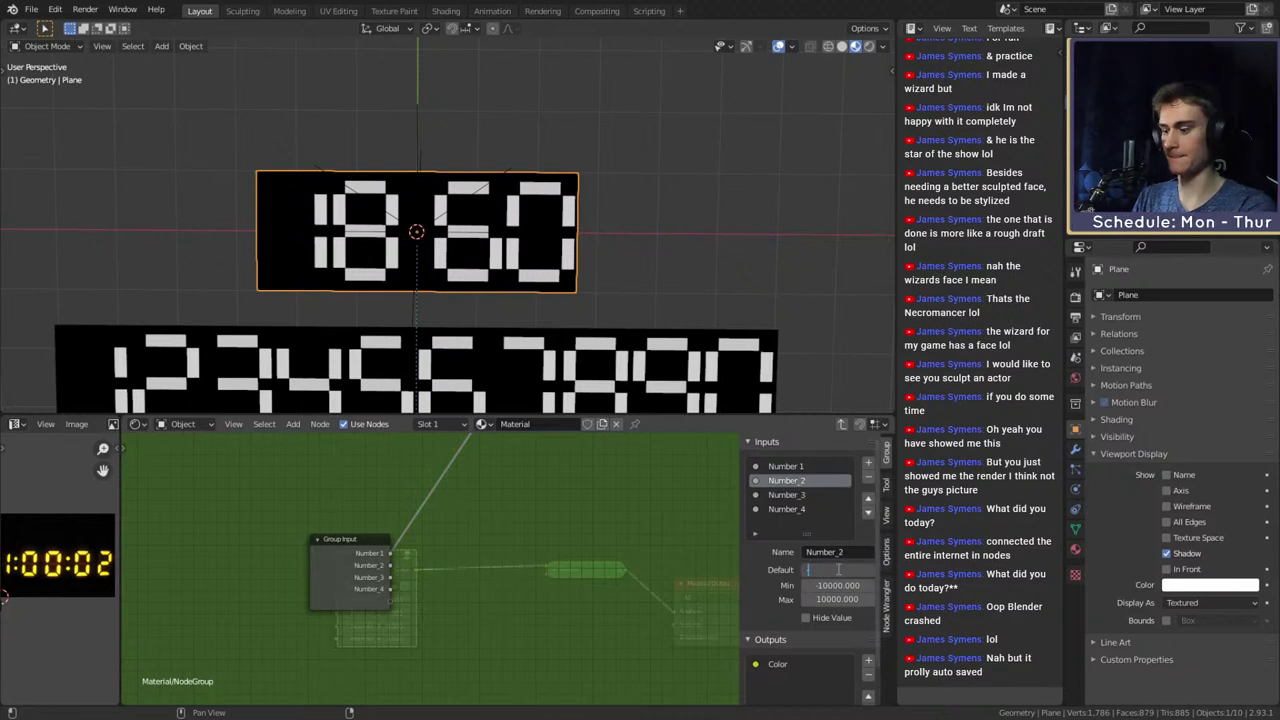
# Move the Group Input node across the tree to just below the next digit's Value and Multiply nodes
pyautogui.scroll(-8, 528, 515)
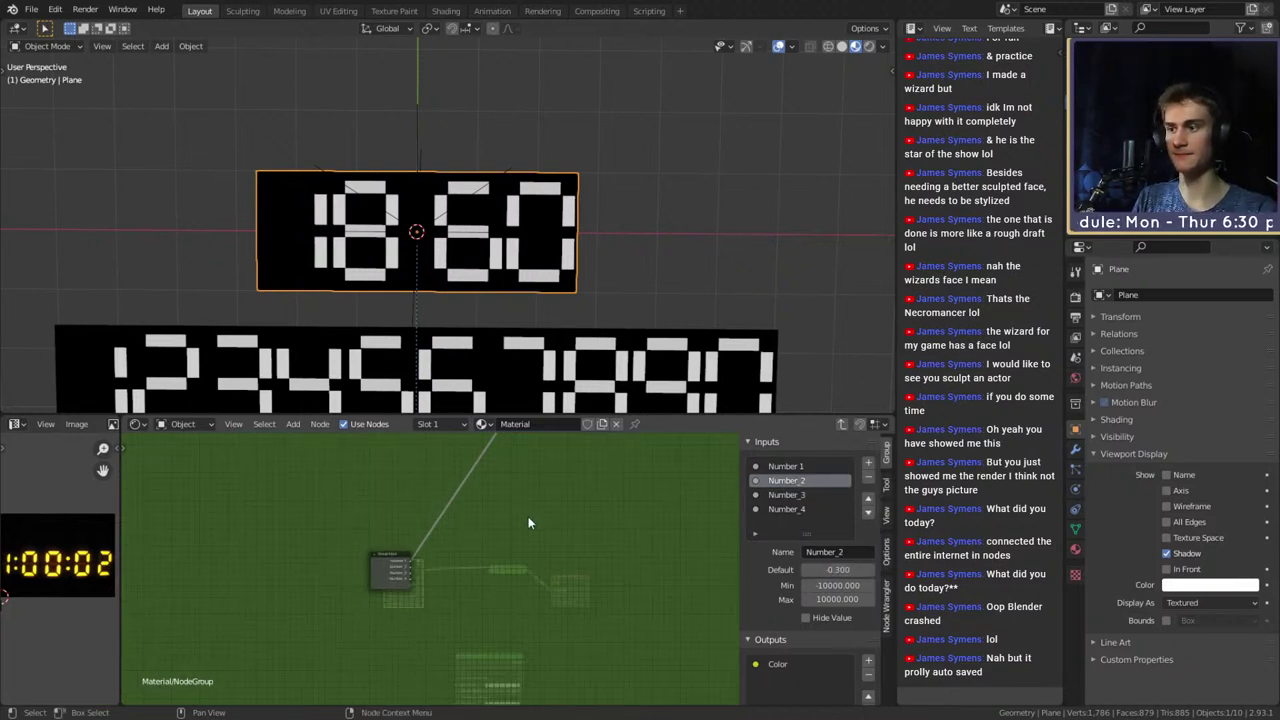
pyautogui.scroll(6, 502, 589)
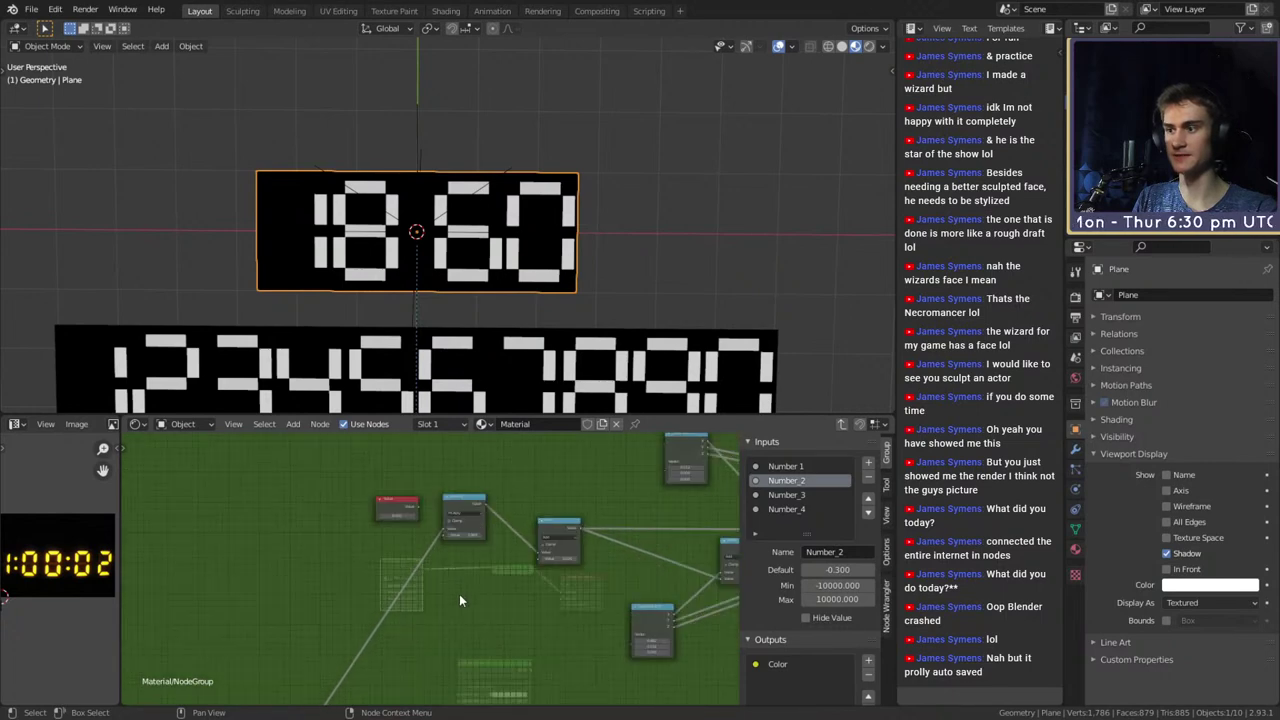
pyautogui.scroll(-8, 441, 610)
pyautogui.moveTo(441, 610); pyautogui.dragTo(375, 460, button='middle')
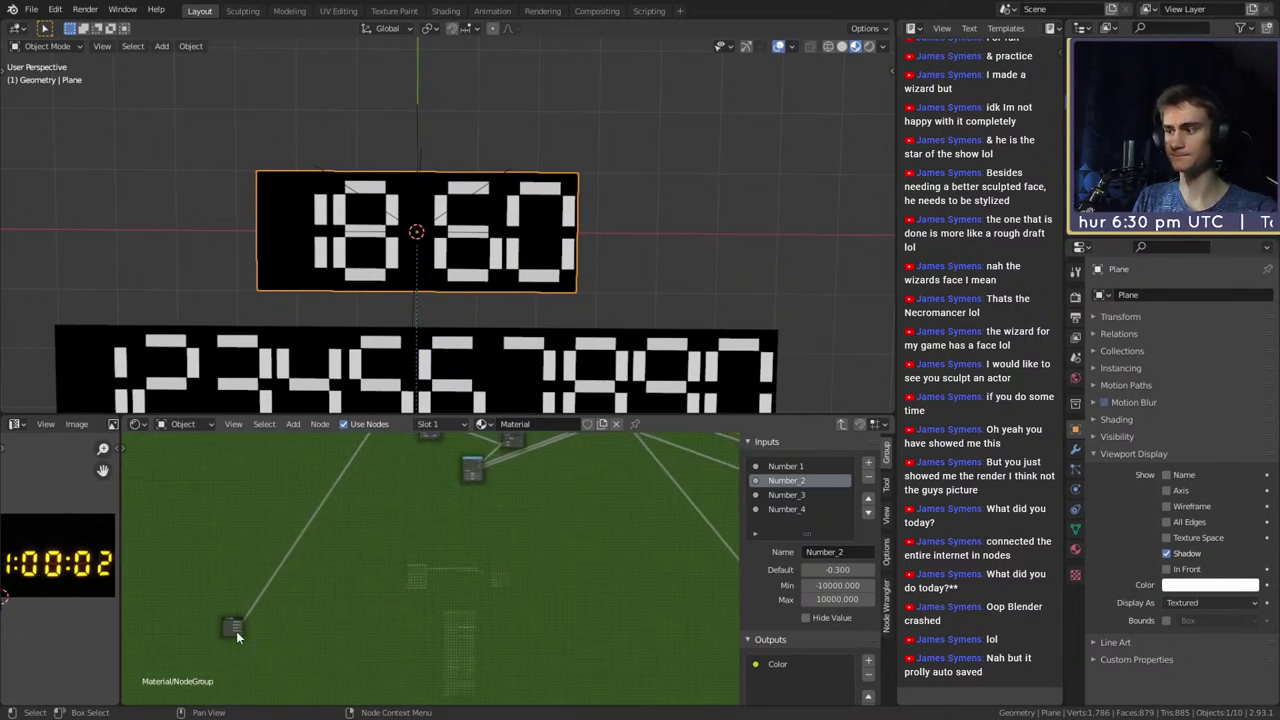
pyautogui.moveTo(230, 624); pyautogui.dragTo(268, 547)
pyautogui.scroll(-7, 430, 566)
pyautogui.moveTo(561, 570); pyautogui.dragTo(554, 652, button='middle')
pyautogui.moveTo(366, 648); pyautogui.dragTo(337, 467)
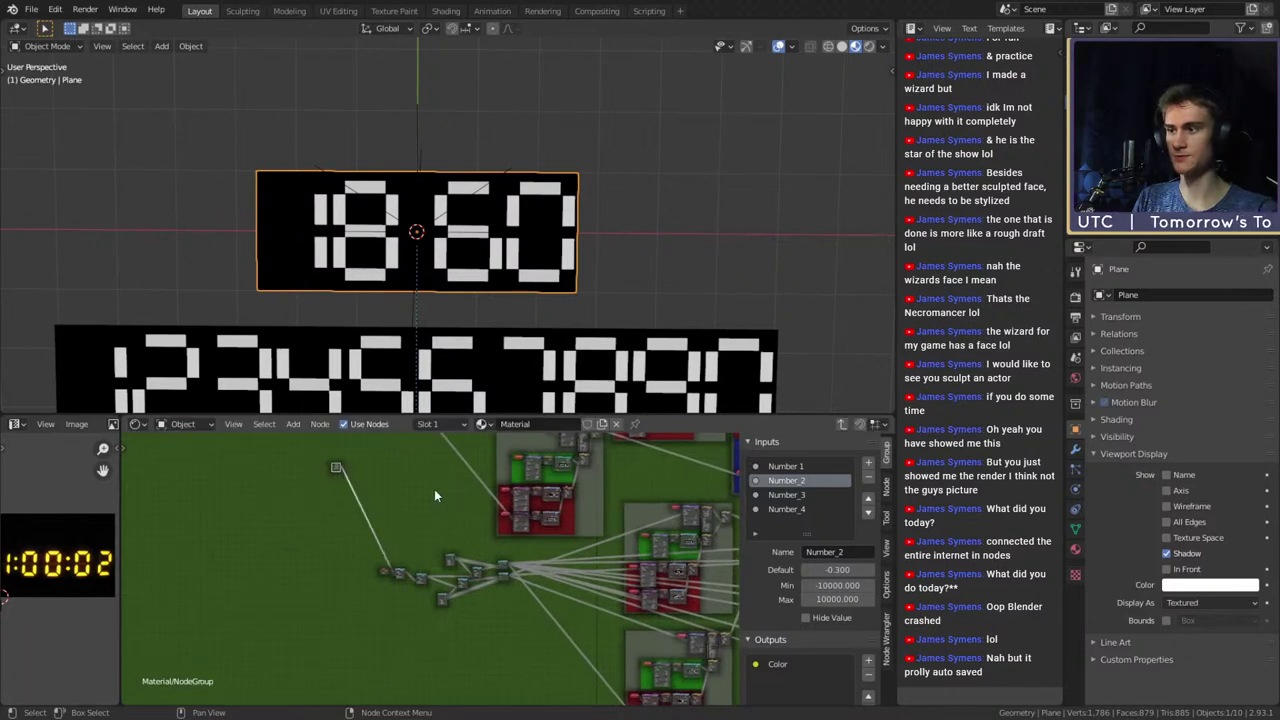
pyautogui.moveTo(434, 489); pyautogui.dragTo(545, 632, button='middle')
pyautogui.scroll(6, 441, 626)
pyautogui.scroll(-5, 421, 634)
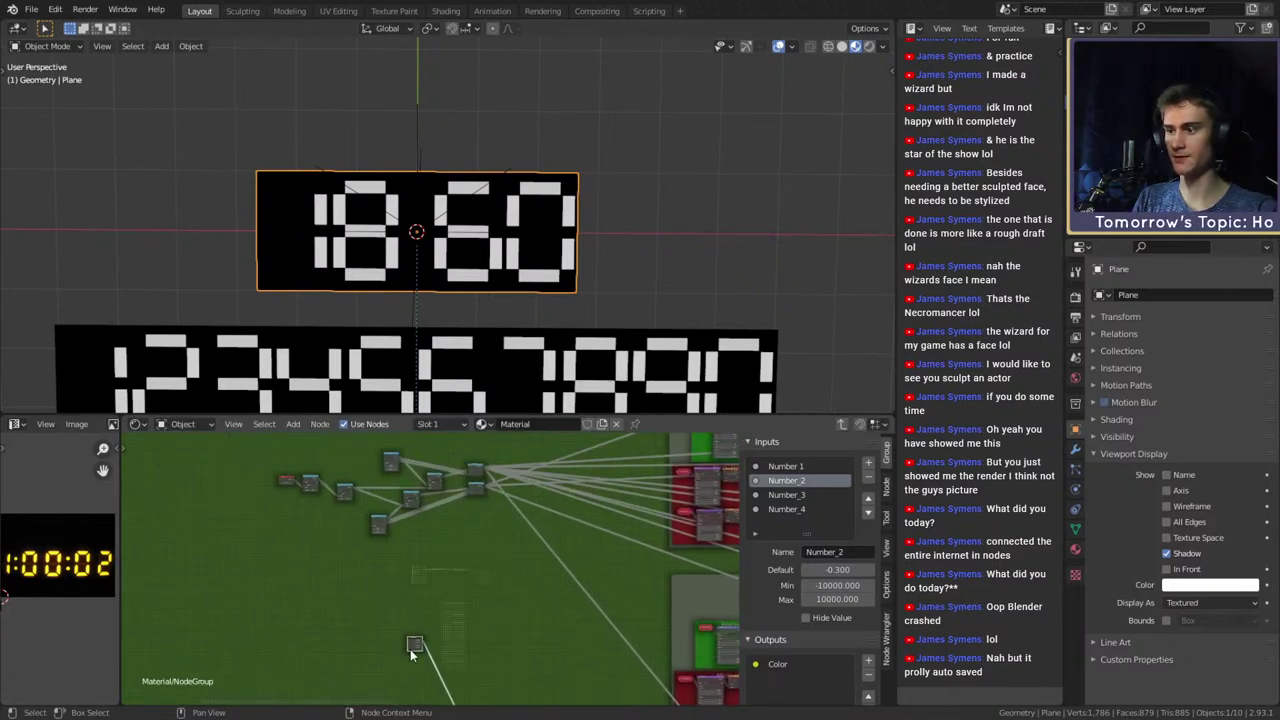
pyautogui.moveTo(414, 650); pyautogui.dragTo(290, 521)
pyautogui.scroll(6, 414, 617)
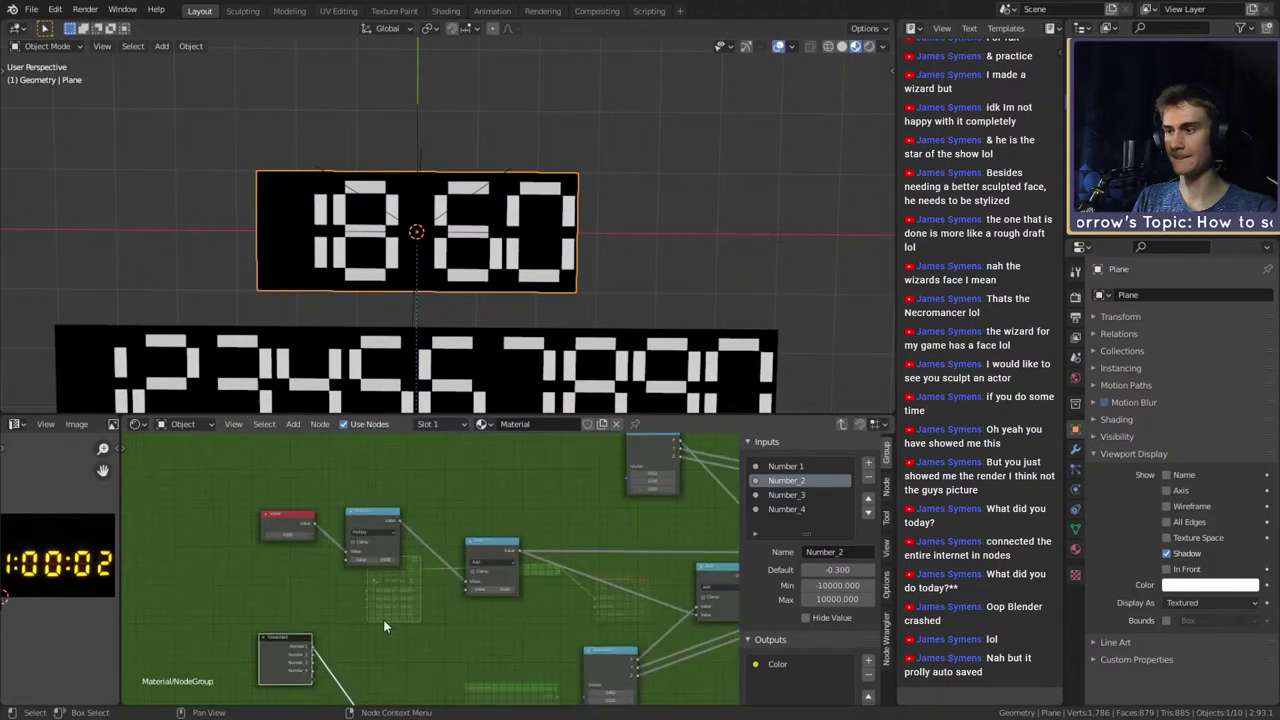
pyautogui.moveTo(414, 617); pyautogui.dragTo(321, 513)
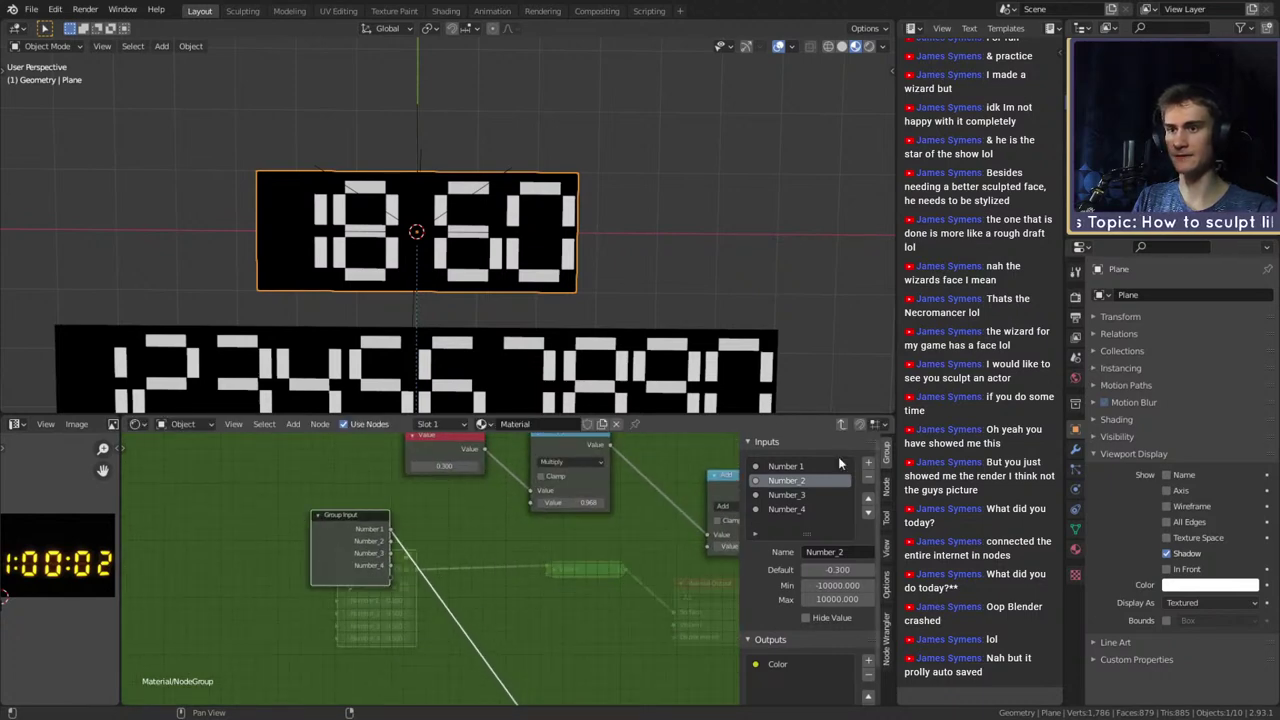
# Leave the group and set Number_2, Number_3 and Number_4 to -0.3 on the group node
pyautogui.press('Tab')
pyautogui.moveTo(477, 596); pyautogui.dragTo(525, 569, button='middle')
pyautogui.scroll(2, 412, 575)
pyautogui.doubleClick(432, 592)
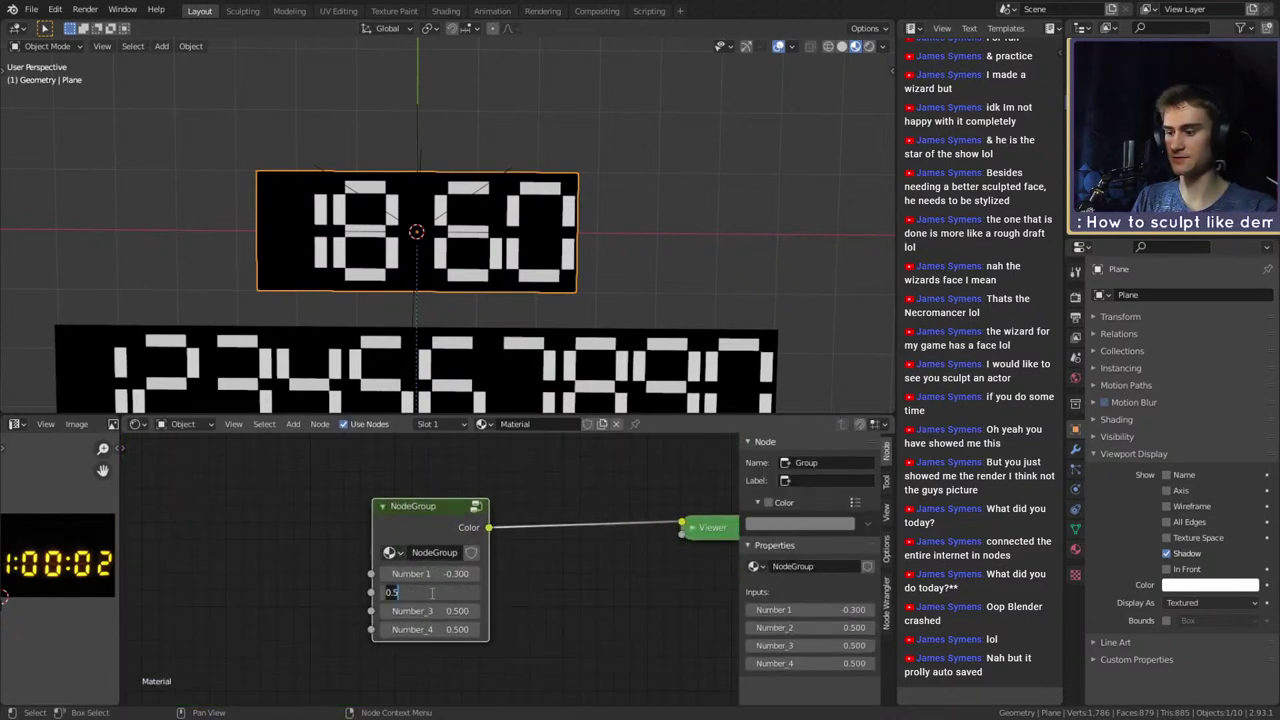
pyautogui.write('-.3')
pyautogui.press('Return')
pyautogui.doubleClick(418, 610)
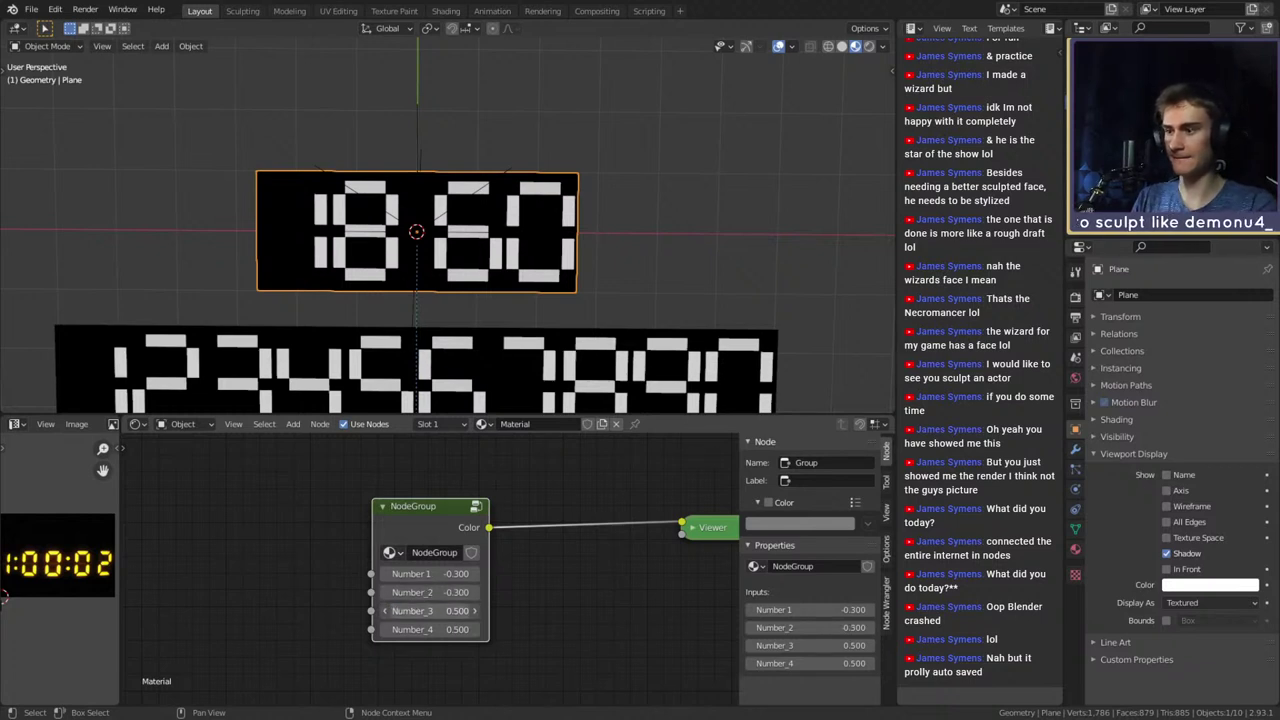
pyautogui.write('-0.3')
pyautogui.press('Return')
pyautogui.doubleClick(434, 629)
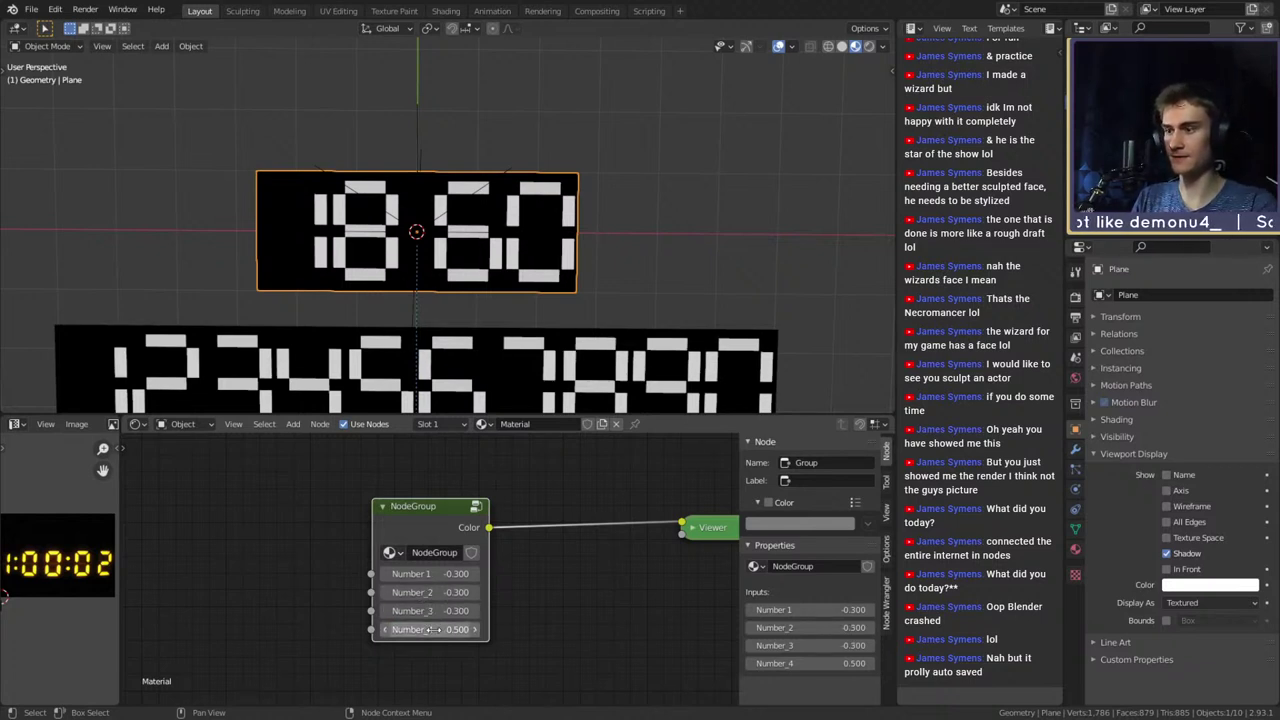
pyautogui.write('-0.3')
pyautogui.press('Return')
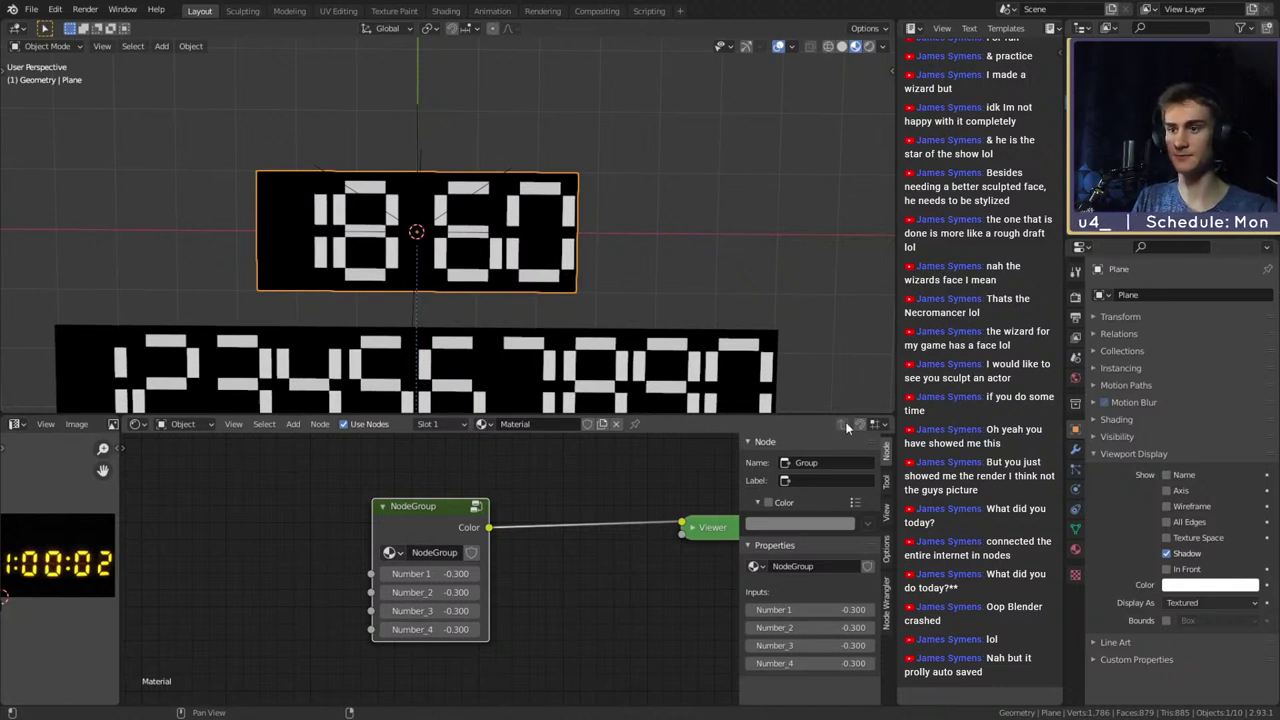
# Inside the group, replace the Value node's link into the second digit's Multiply node with the Number_2 group input
pyautogui.press('Tab')
pyautogui.scroll(-8, 548, 579)
pyautogui.moveTo(485, 563); pyautogui.dragTo(475, 607, button='middle')
pyautogui.scroll(4, 475, 607)
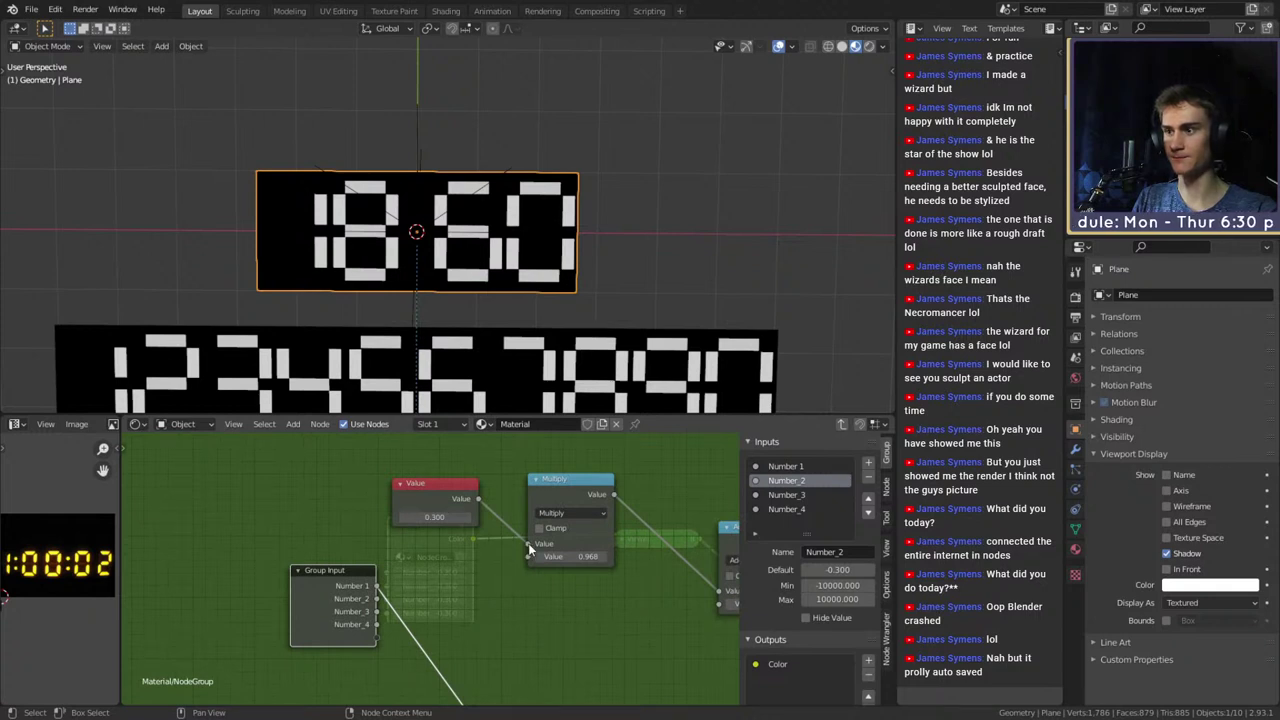
pyautogui.moveTo(528, 543); pyautogui.dragTo(454, 578)
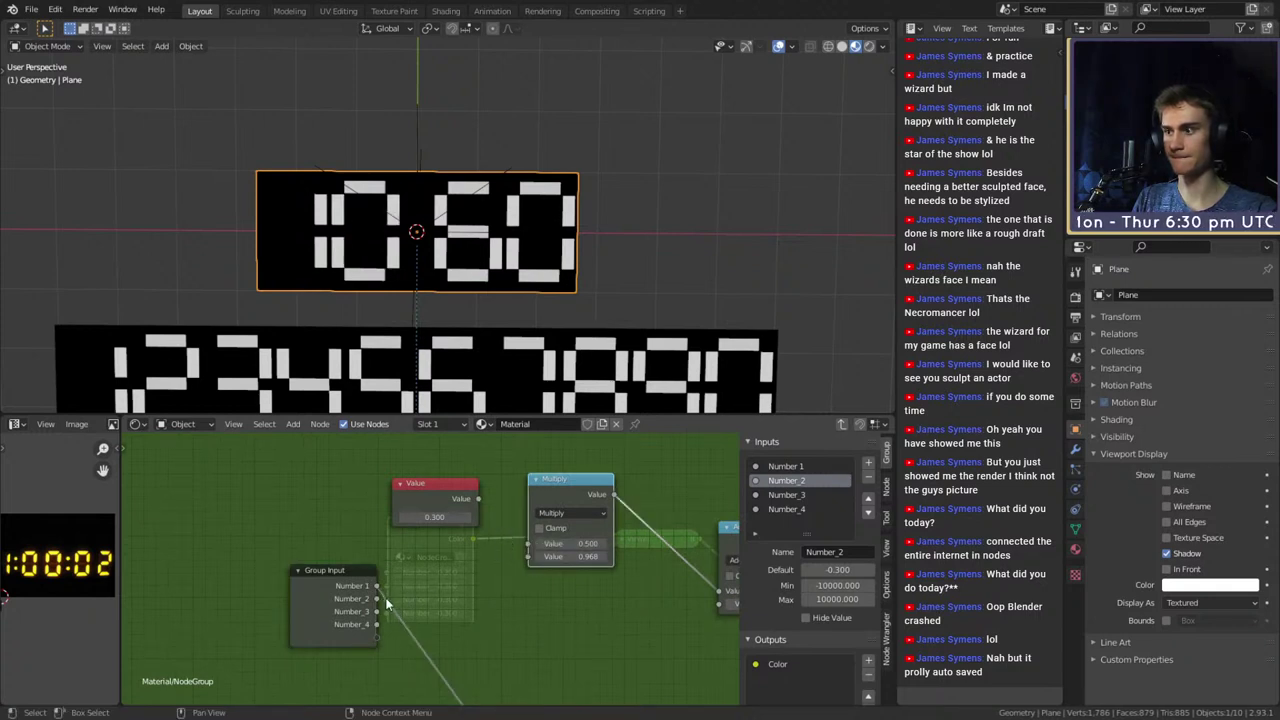
pyautogui.moveTo(378, 599); pyautogui.dragTo(412, 593)
pyautogui.moveTo(526, 547); pyautogui.dragTo(528, 544)
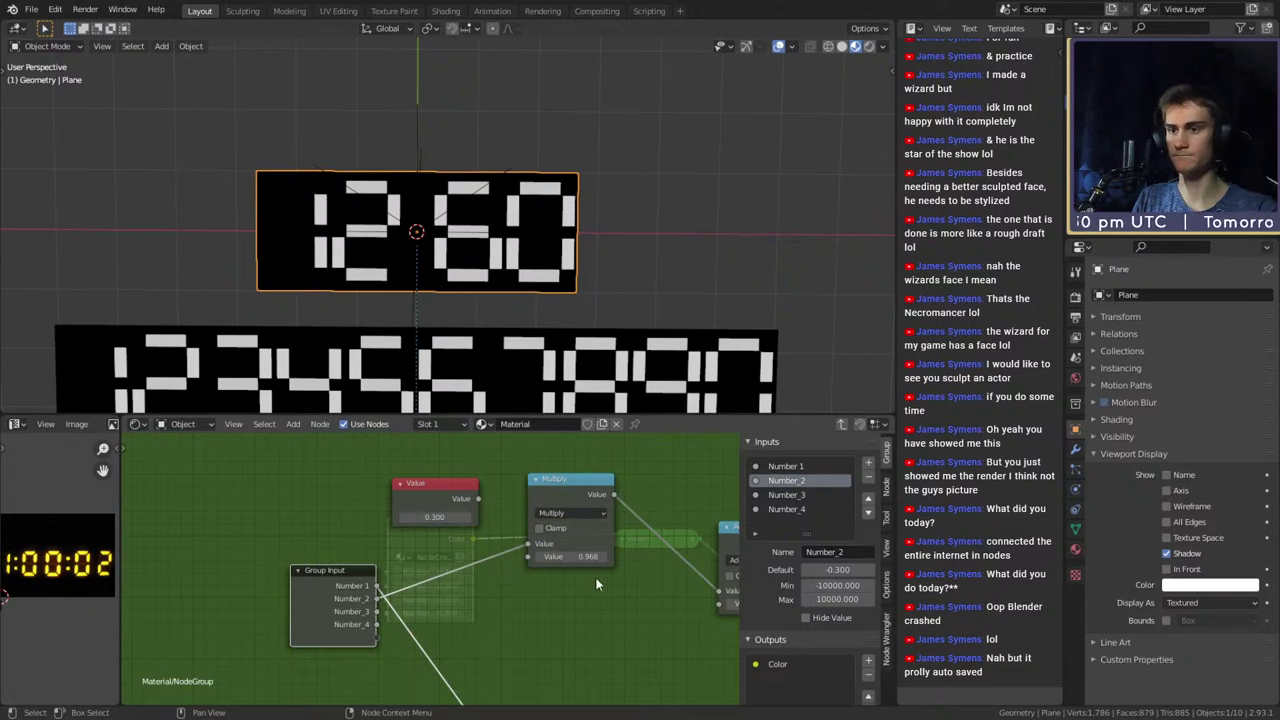
# Leave the group and lower Number_2 on the group node to -0.4
pyautogui.click(845, 427)
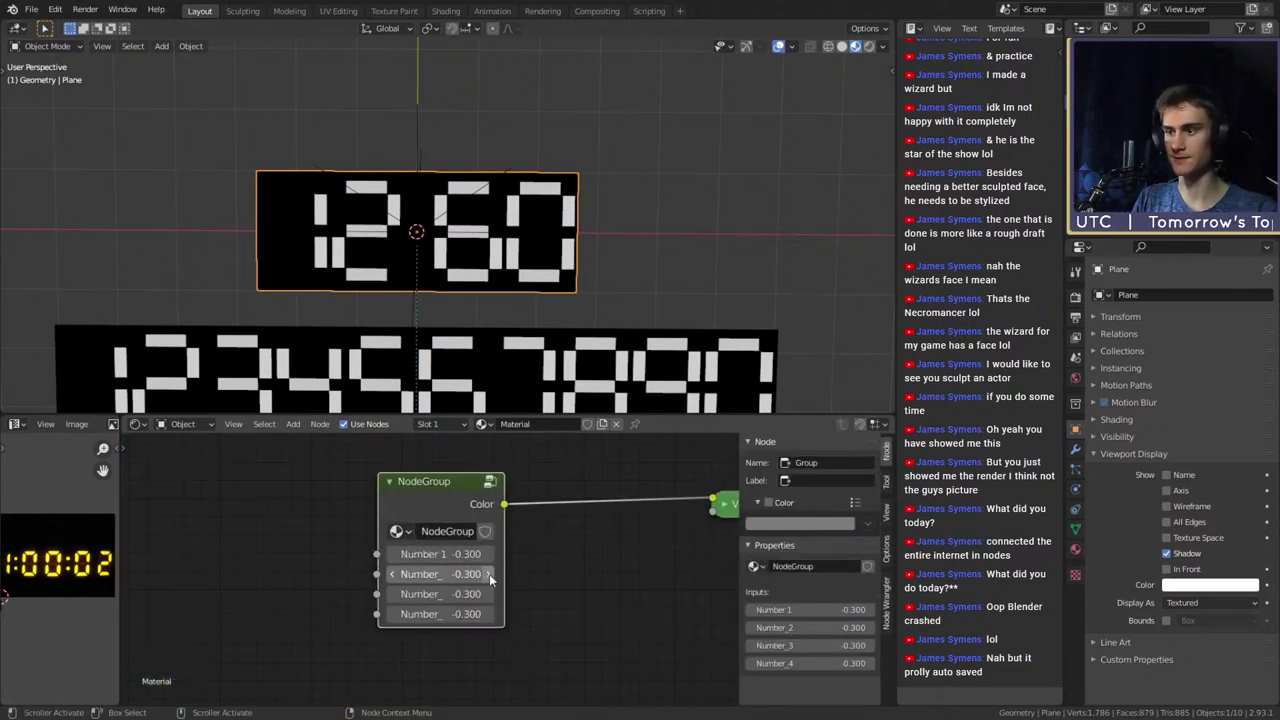
pyautogui.click(489, 574)
pyautogui.click(393, 574)
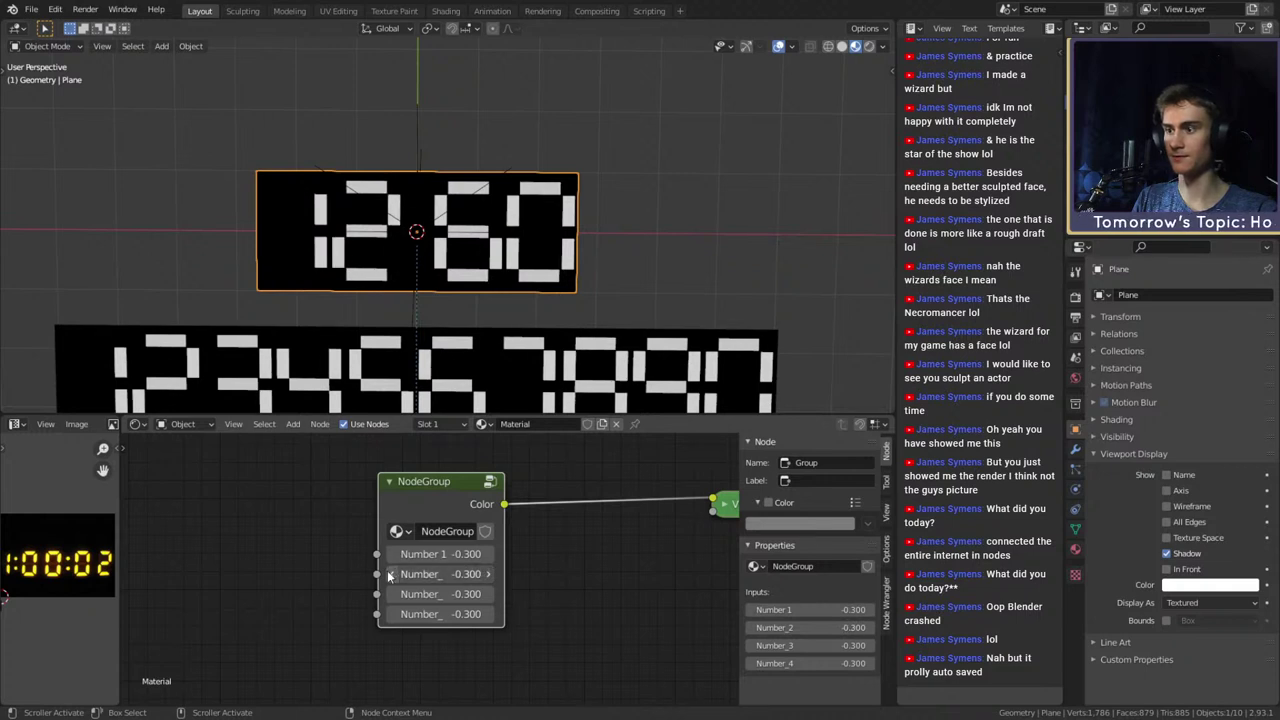
pyautogui.click(391, 575)
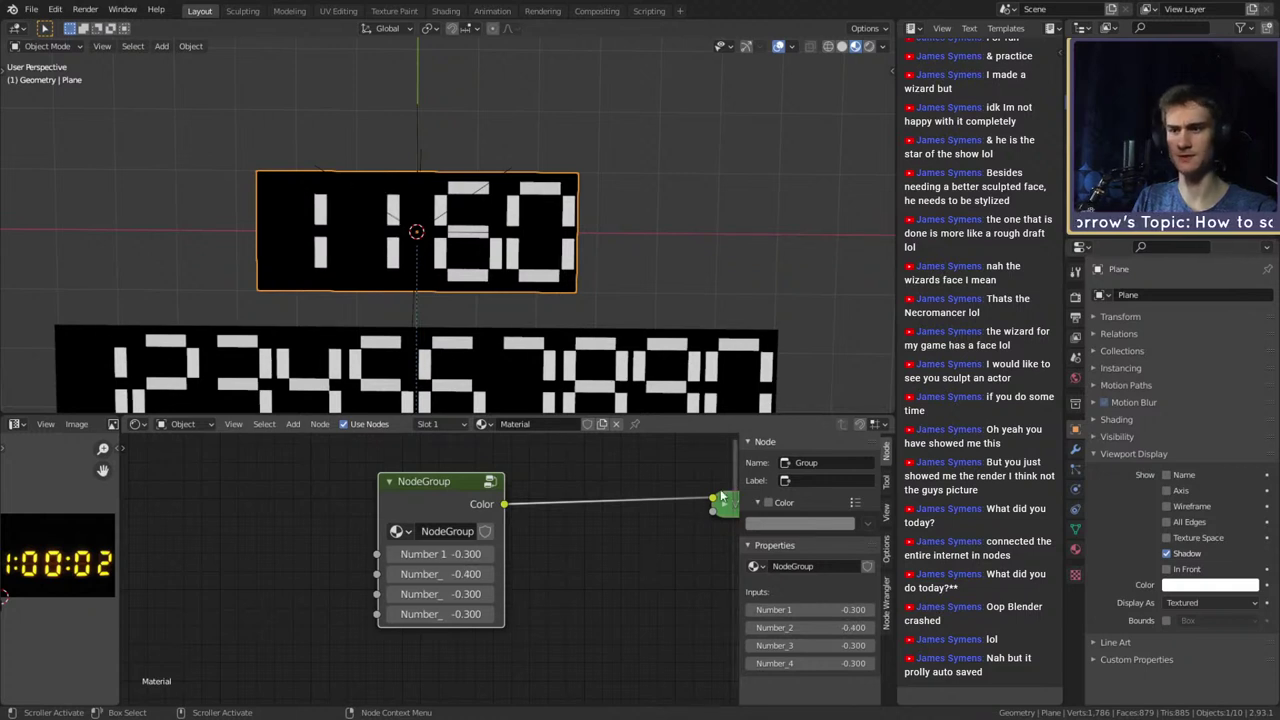
# Reopen the group, set the default of the Number_2 group input to -0.4, and save the file
pyautogui.click(490, 483)
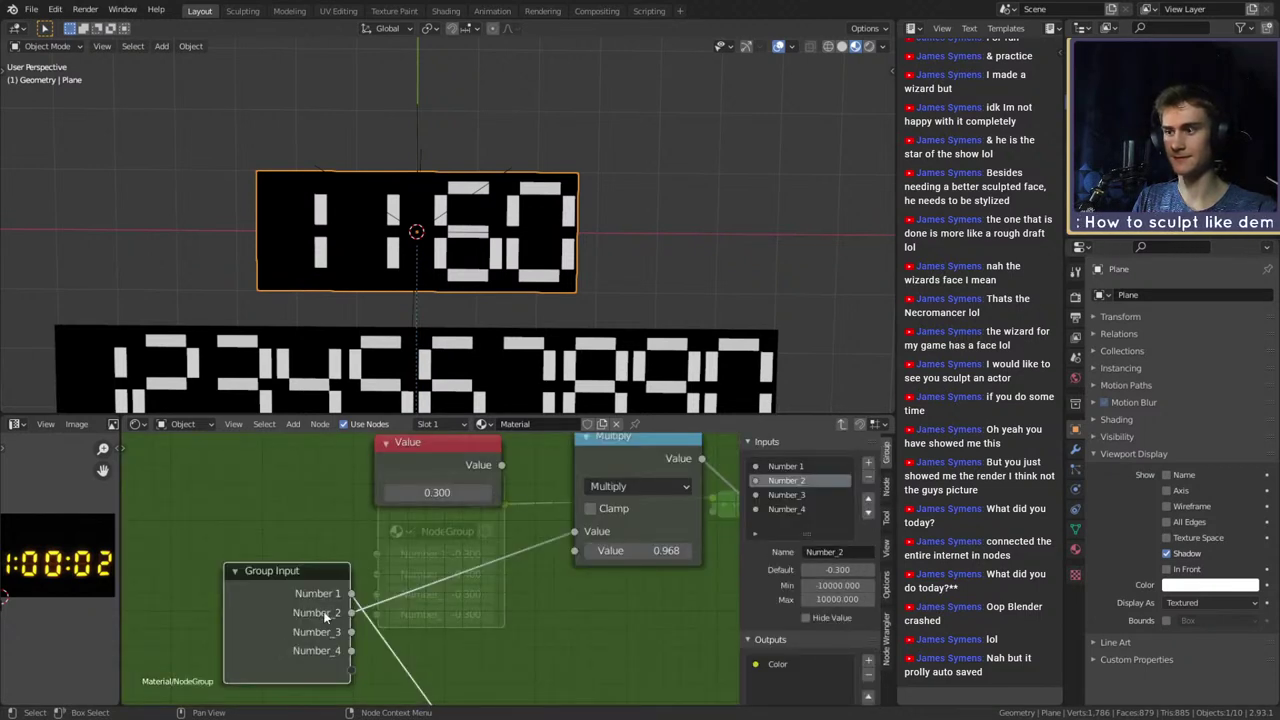
pyautogui.click(841, 569)
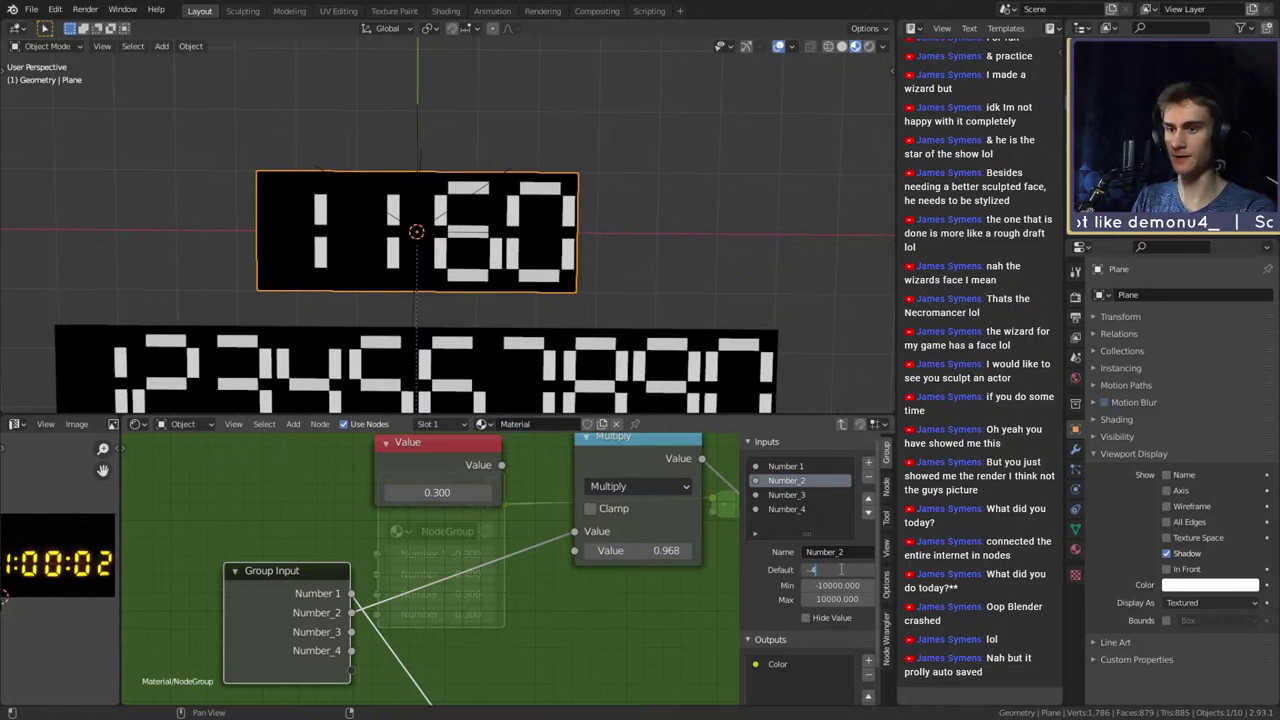
pyautogui.press('Return')
pyautogui.scroll(-5, 485, 603)
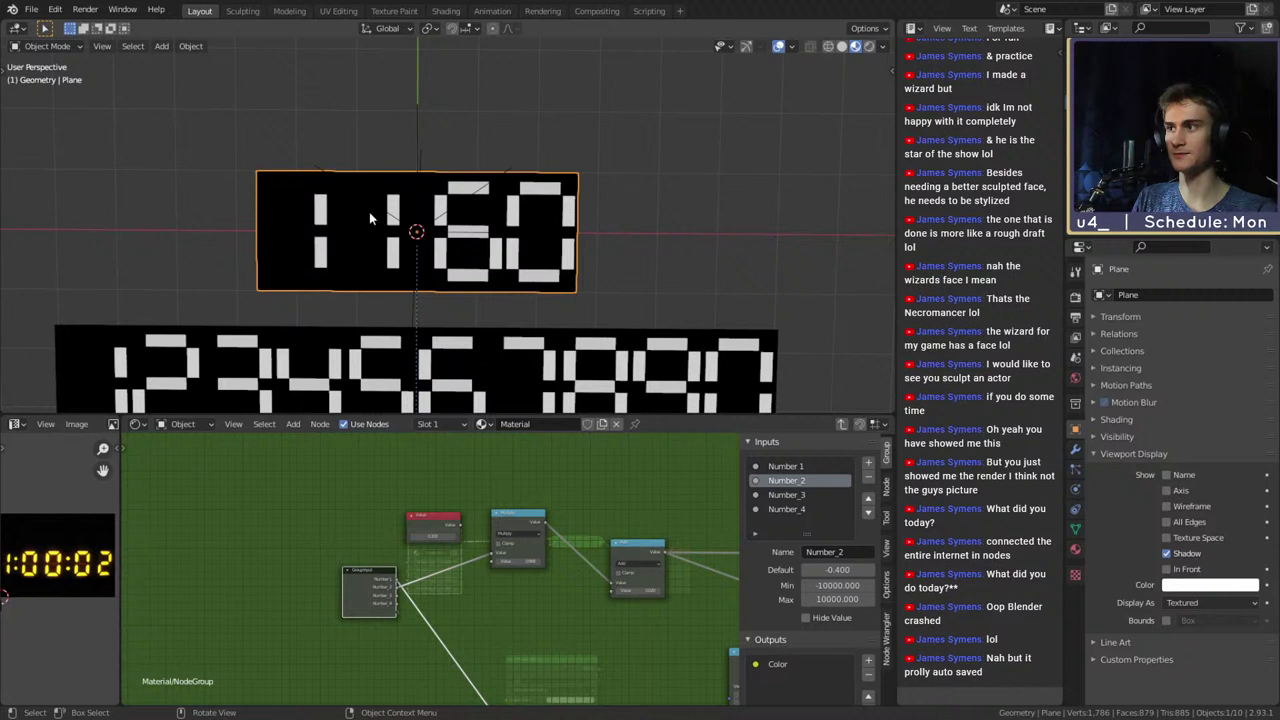
pyautogui.click(32, 10)
pyautogui.click(62, 103)
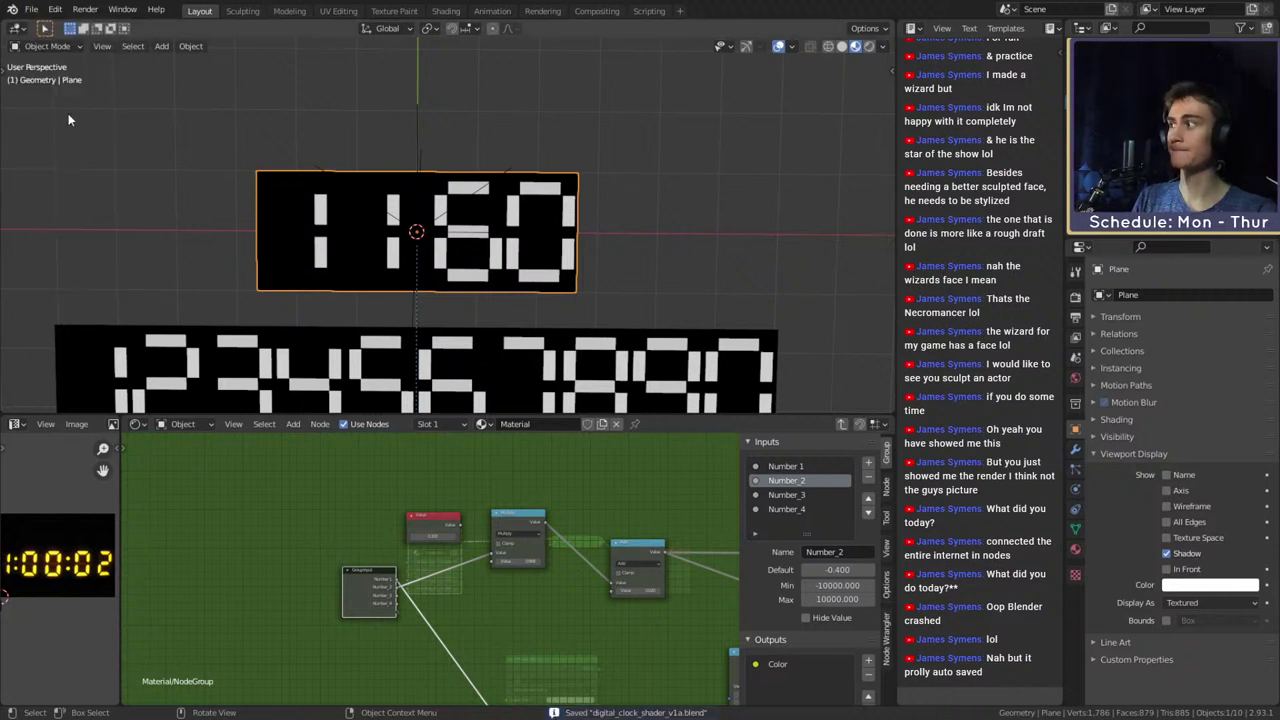
# Move the Group Input node across the tree to just before the fourth digit's Value and Multiply nodes
pyautogui.scroll(-5, 469, 620)
pyautogui.moveTo(397, 582); pyautogui.dragTo(311, 538)
pyautogui.press('g')
pyautogui.scroll(-5, 409, 540)
pyautogui.moveTo(468, 512); pyautogui.dragTo(444, 584, button='middle')
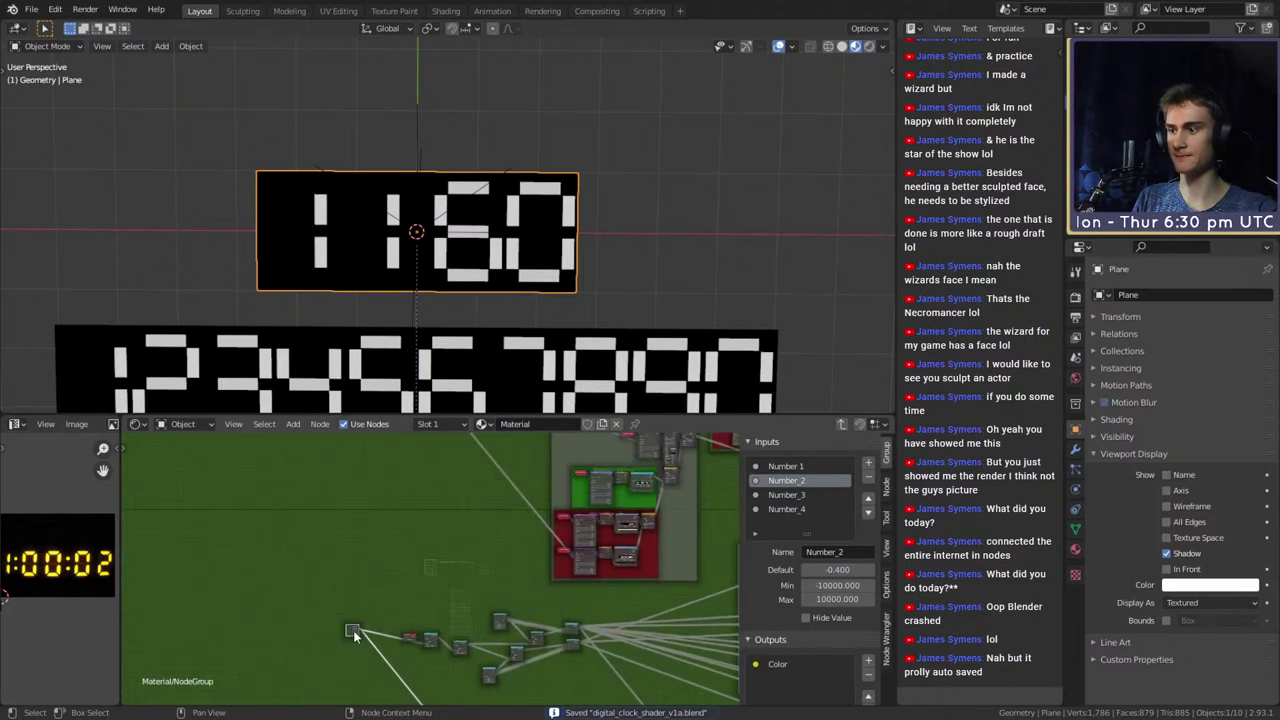
pyautogui.moveTo(354, 636); pyautogui.dragTo(368, 520)
pyautogui.moveTo(448, 524); pyautogui.dragTo(412, 633, button='middle')
pyautogui.moveTo(348, 650); pyautogui.dragTo(131, 529)
pyautogui.moveTo(250, 532); pyautogui.dragTo(438, 590, button='middle')
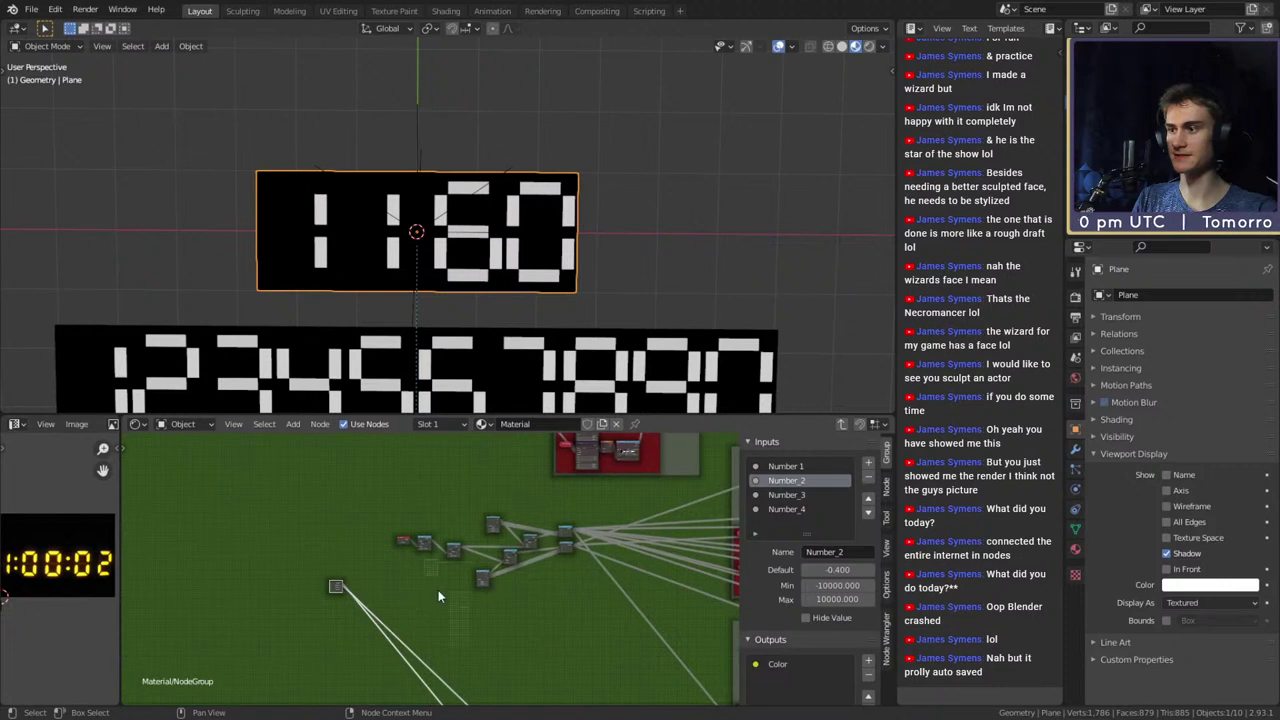
pyautogui.scroll(3, 396, 597)
pyautogui.moveTo(273, 601); pyautogui.dragTo(270, 520)
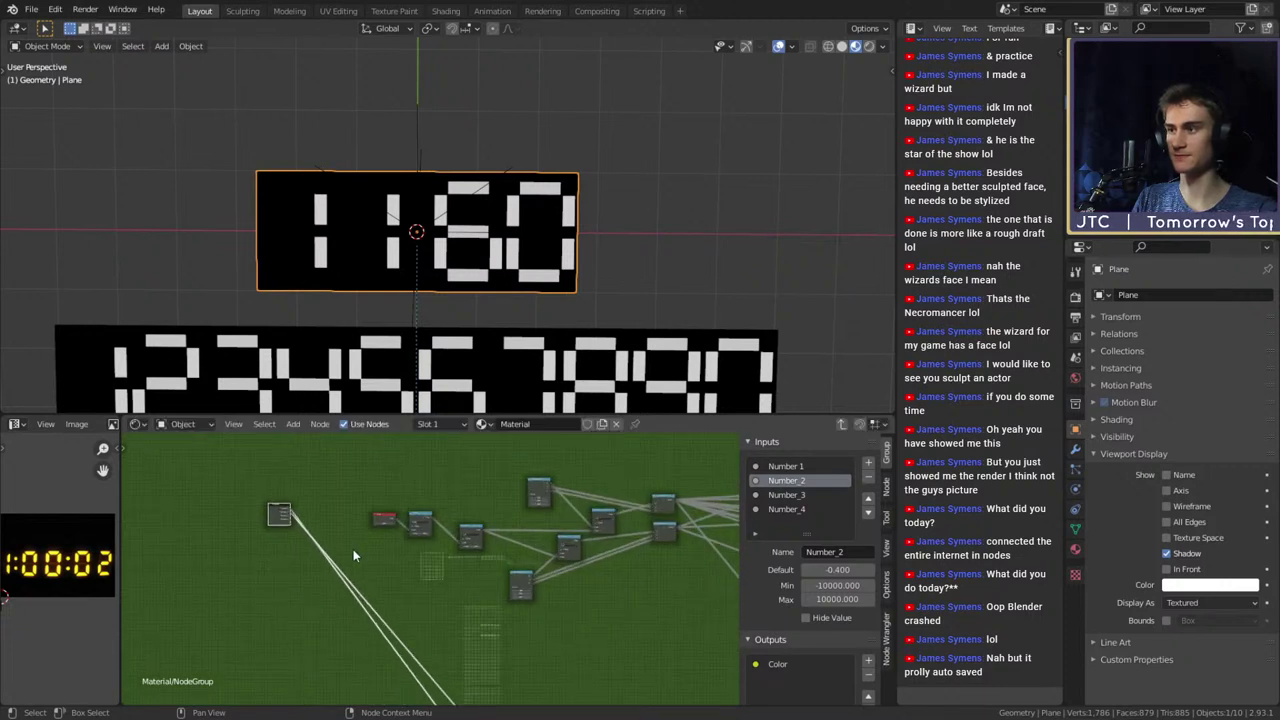
# Connect the Number_4 group input to the fourth digit's Multiply node in place of the Value node
pyautogui.scroll(5, 353, 553)
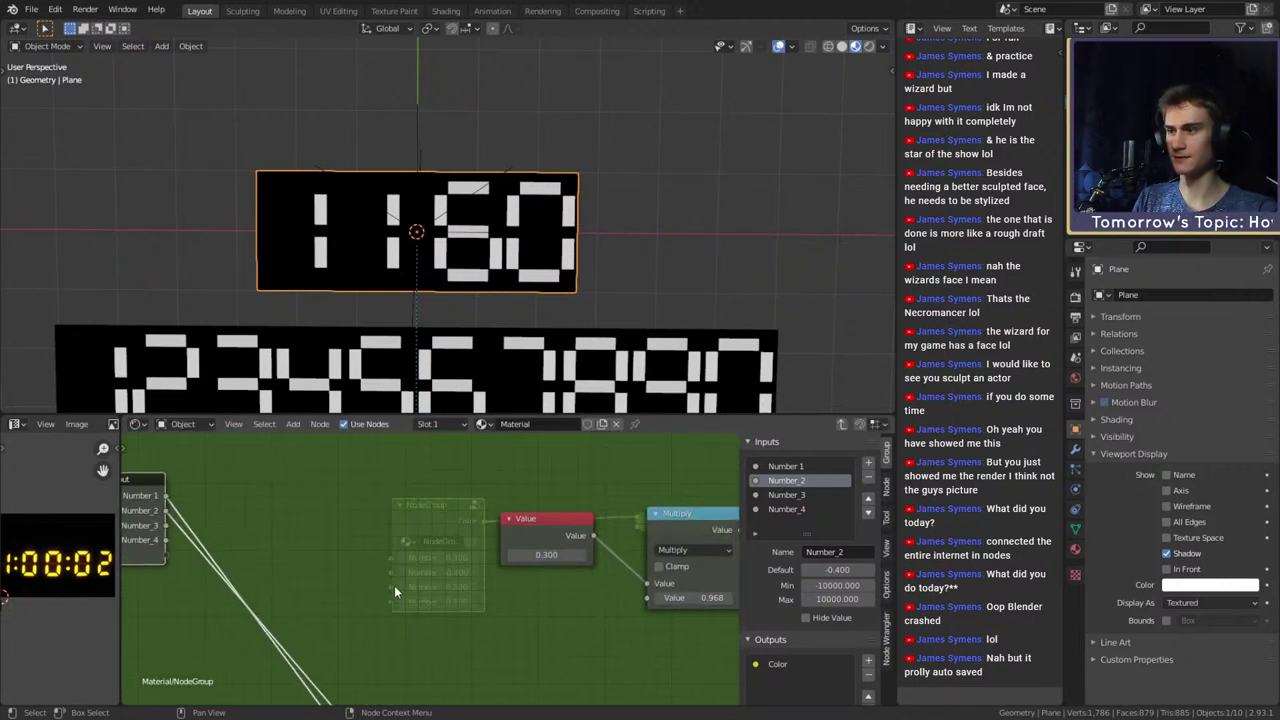
pyautogui.scroll(-8, 368, 553)
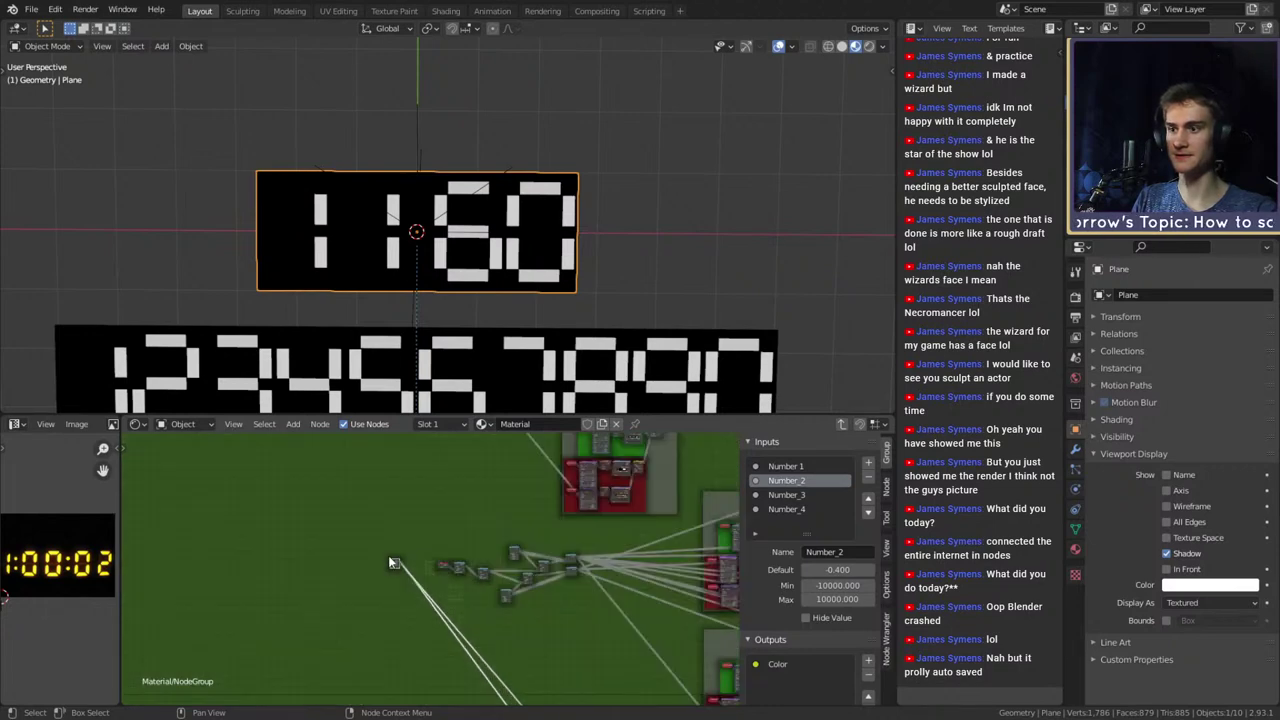
pyautogui.scroll(6, 392, 563)
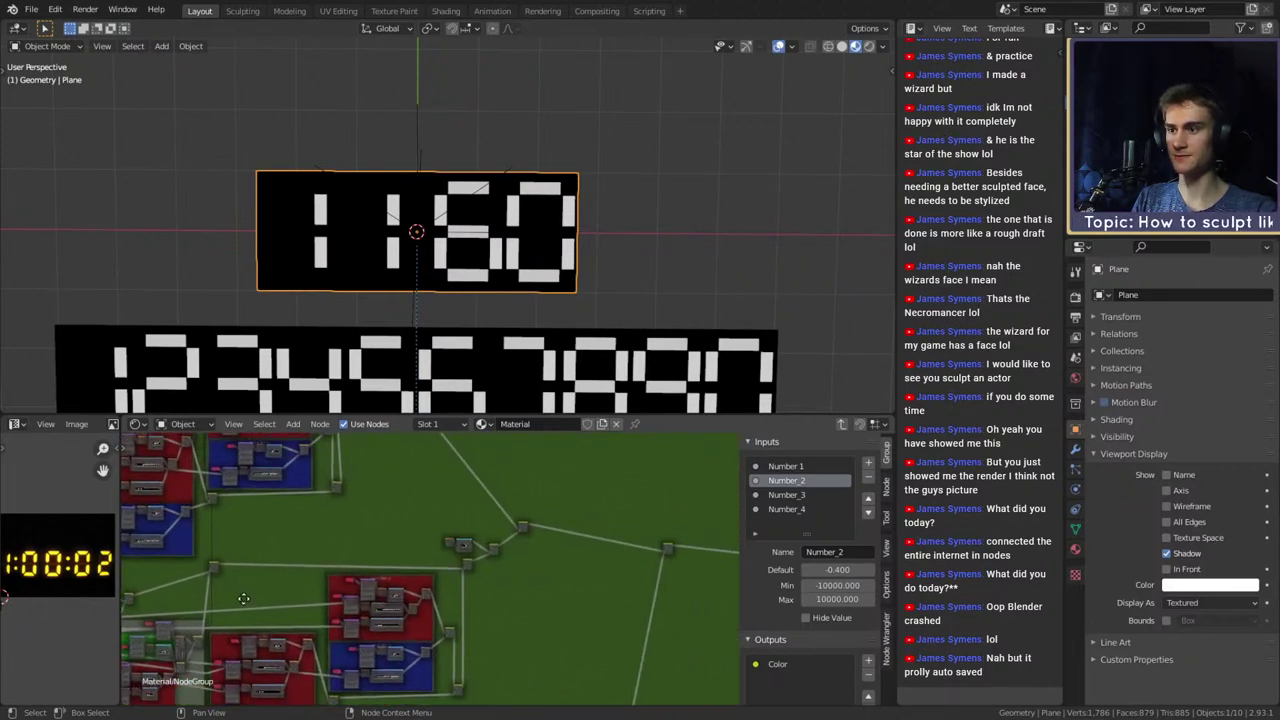
pyautogui.moveTo(243, 598); pyautogui.dragTo(400, 588, button='middle')
pyautogui.moveTo(298, 589); pyautogui.dragTo(470, 600, button='middle')
pyautogui.scroll(5, 380, 618)
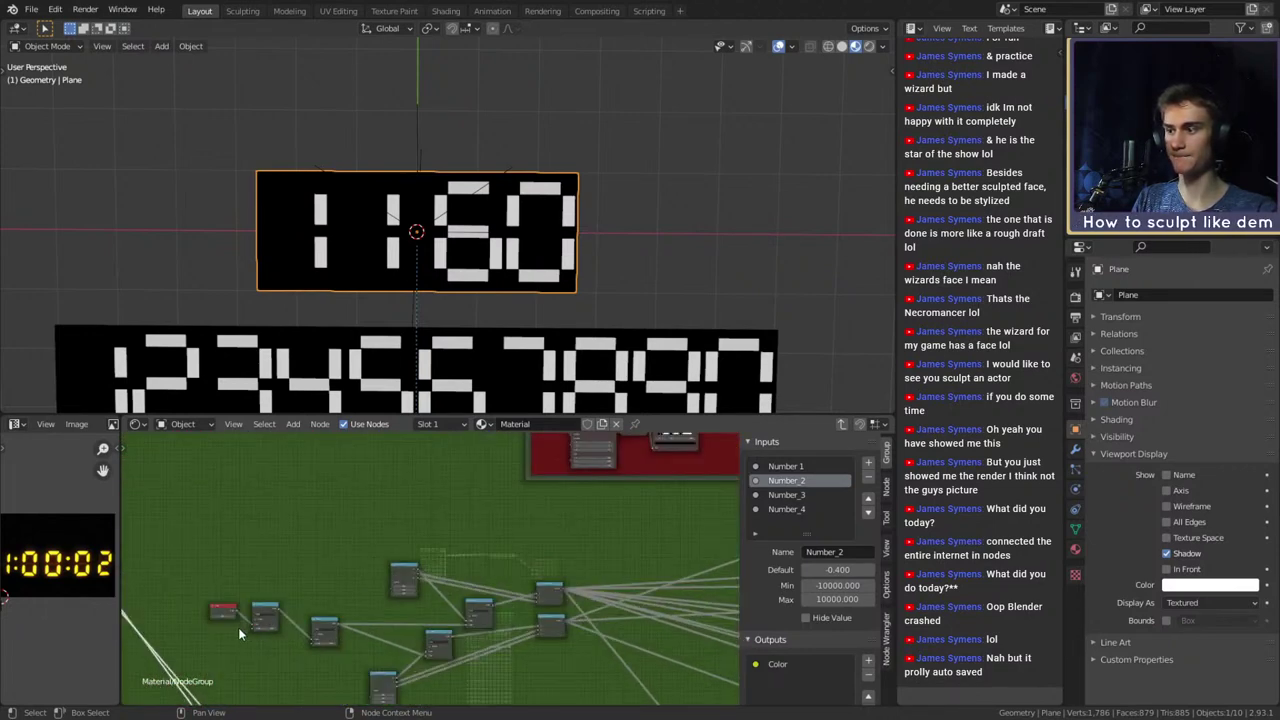
pyautogui.moveTo(238, 633); pyautogui.dragTo(378, 602, button='middle')
pyautogui.scroll(3, 524, 583)
pyautogui.moveTo(257, 565); pyautogui.dragTo(376, 600)
pyautogui.scroll(2, 410, 598)
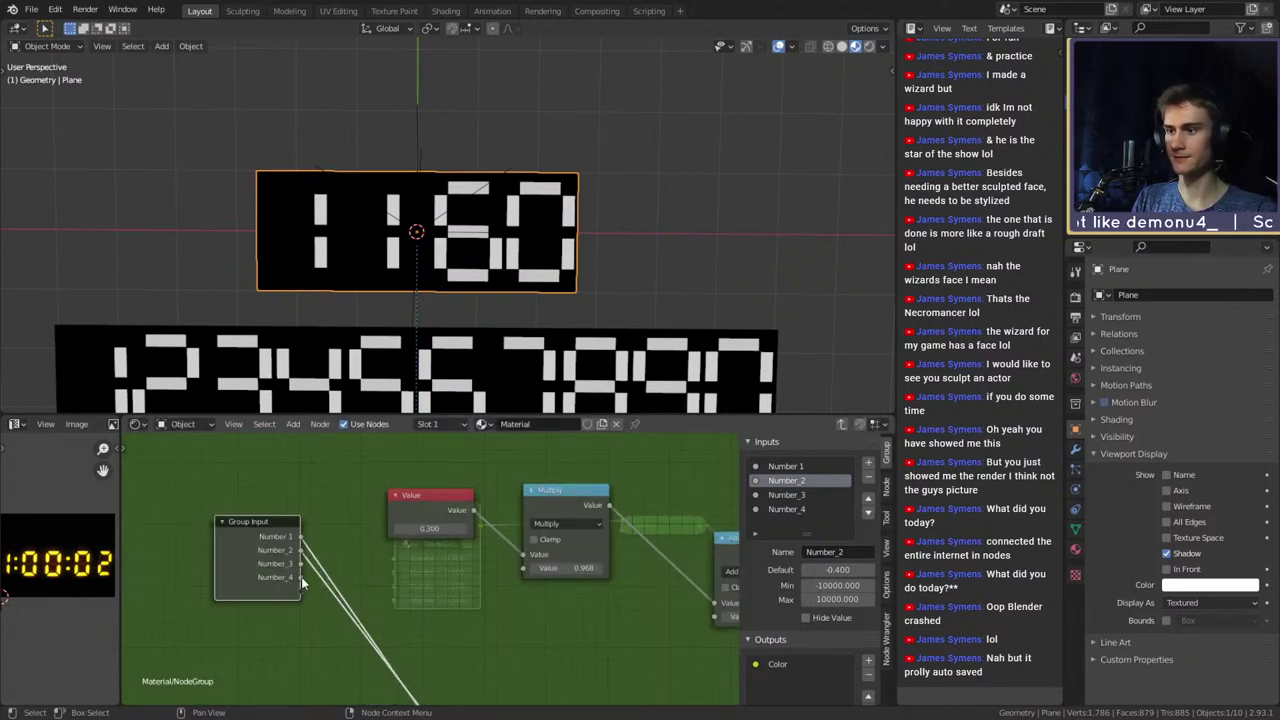
pyautogui.moveTo(301, 578); pyautogui.dragTo(522, 557)
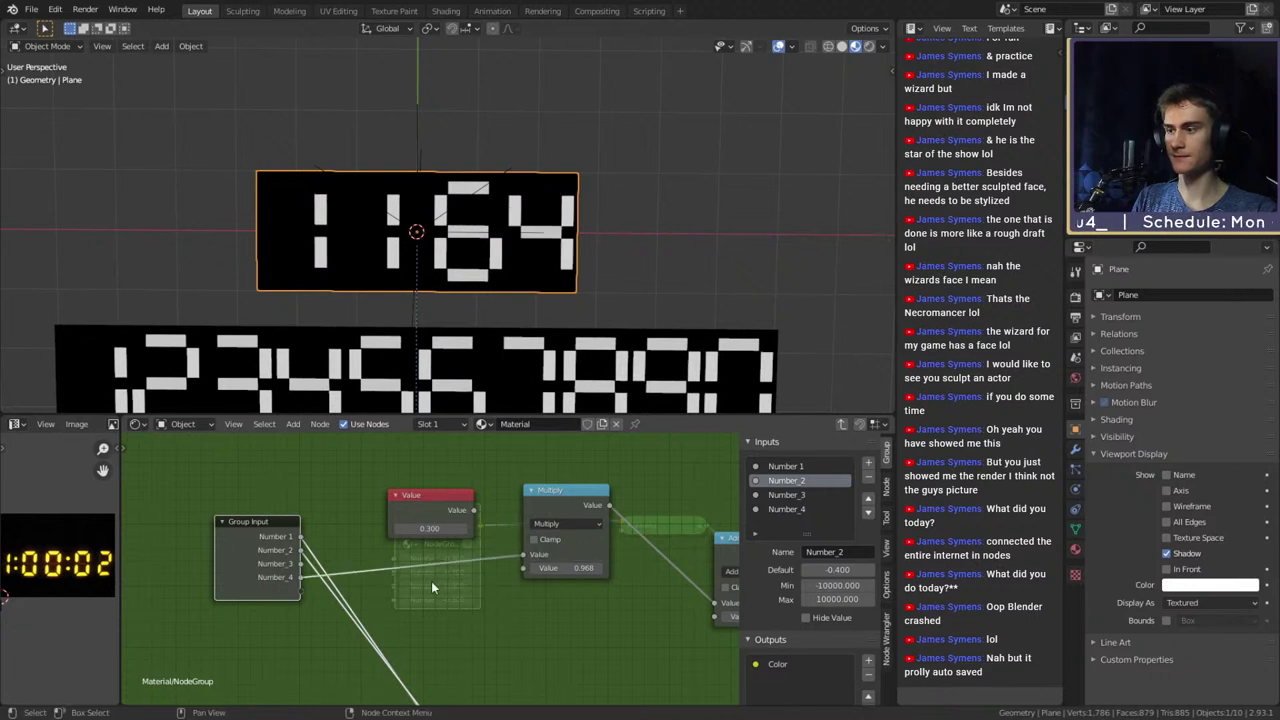
# Leave the group and lower Number_4 on the group node to -0.6
pyautogui.click(843, 428)
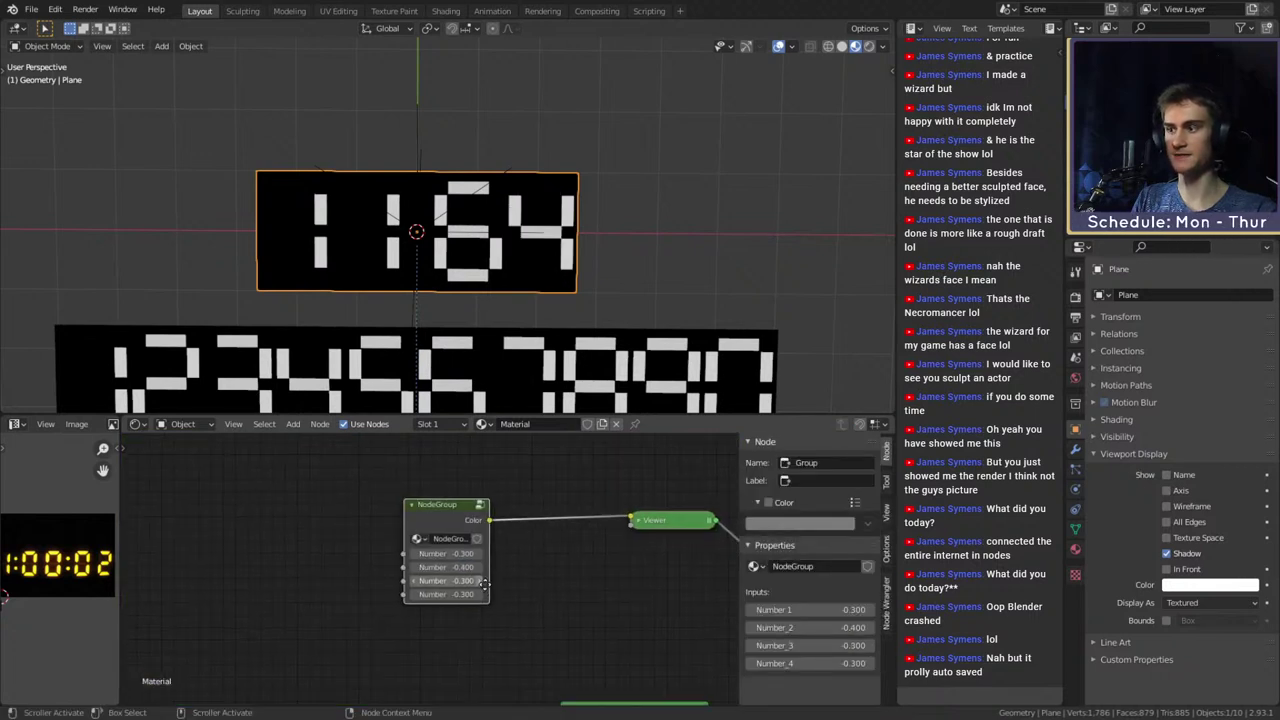
pyautogui.click(433, 589)
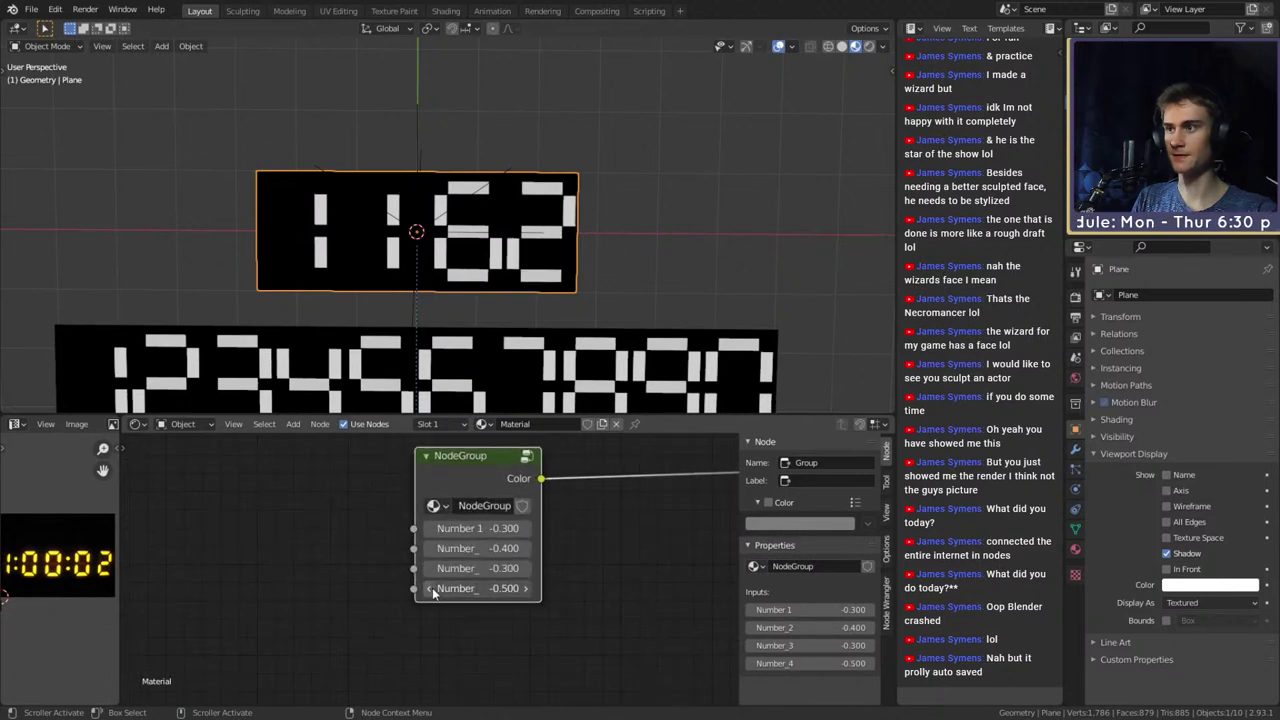
pyautogui.click(433, 589)
pyautogui.moveTo(570, 563); pyautogui.dragTo(497, 584, button='middle')
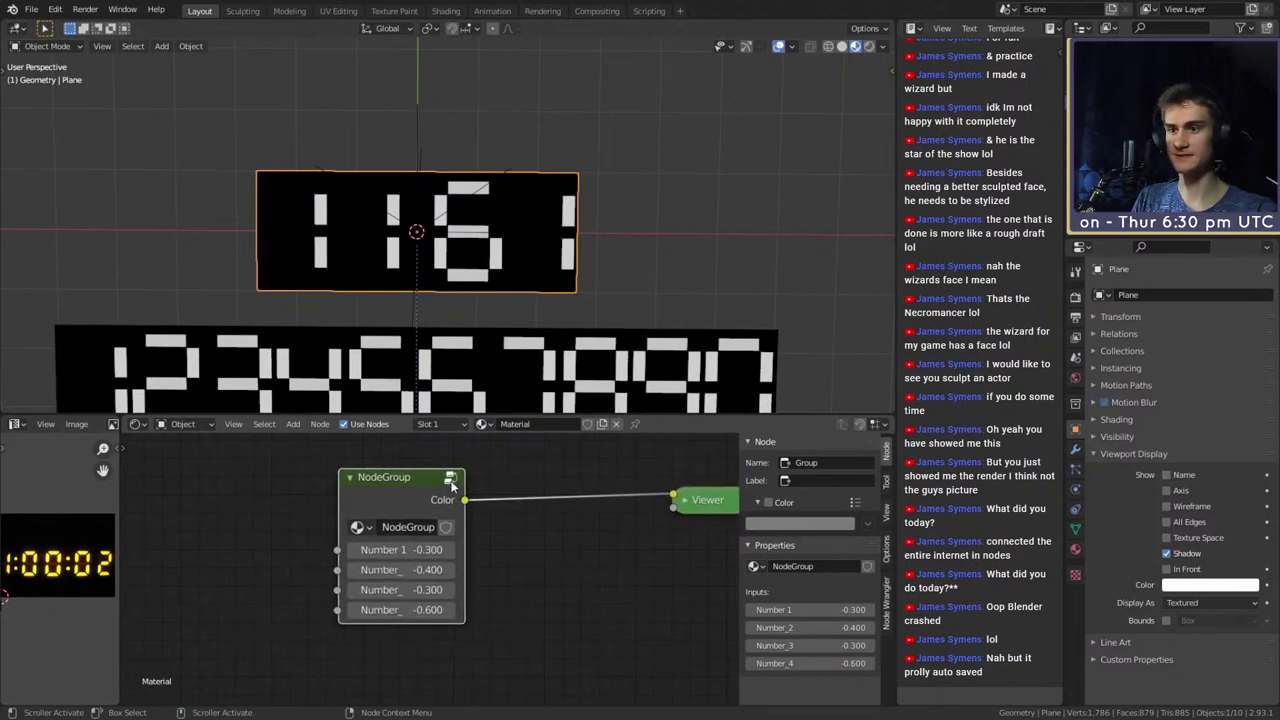
# Reopen the group and set the default of the Number_4 group input to -0.6
pyautogui.click(450, 478)
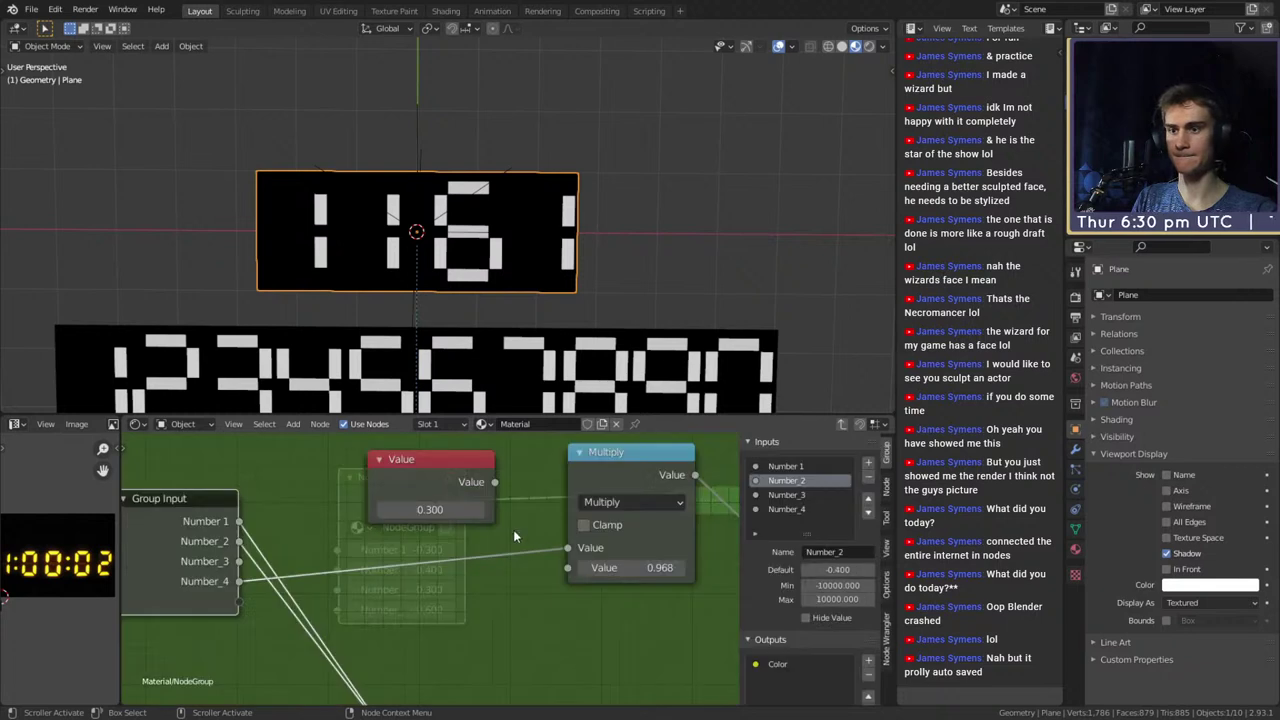
pyautogui.click(800, 509)
pyautogui.click(838, 570)
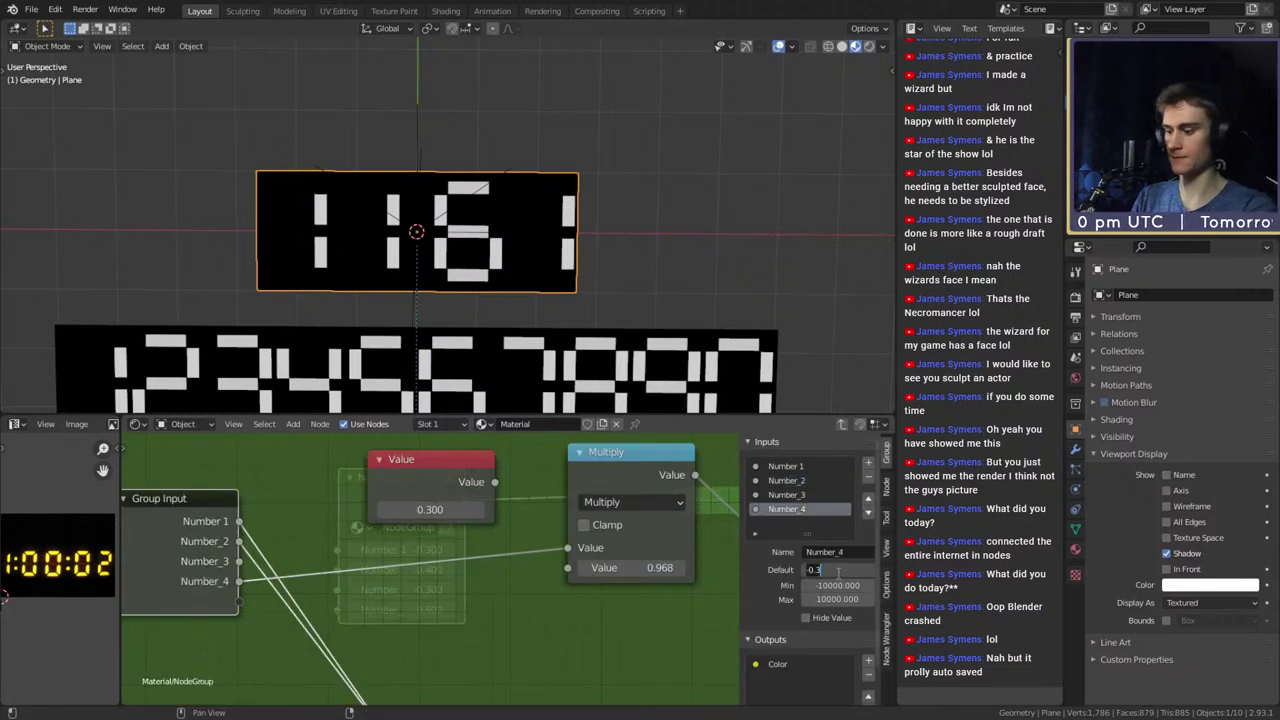
pyautogui.write('0.6')
pyautogui.press('Return')
# Move the Group Input node across the tree to just before the third digit's Value and Multiply nodes
pyautogui.scroll(-4, 404, 584)
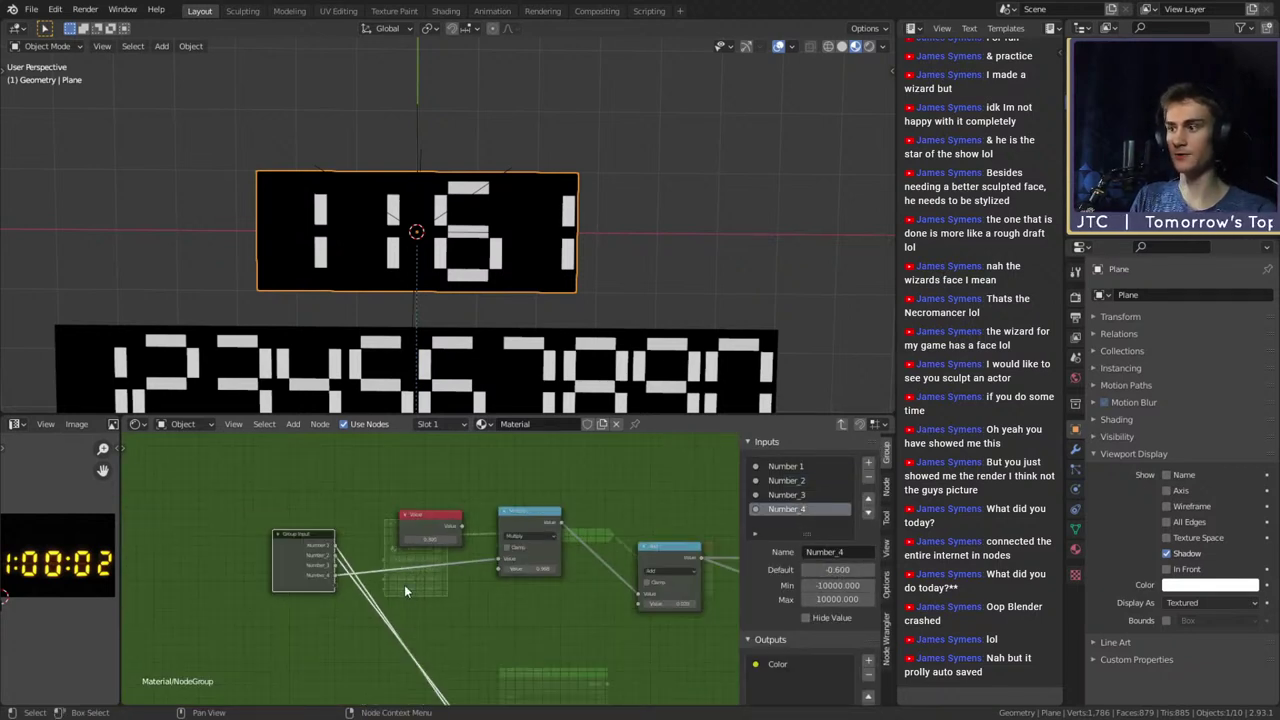
pyautogui.scroll(-3, 437, 594)
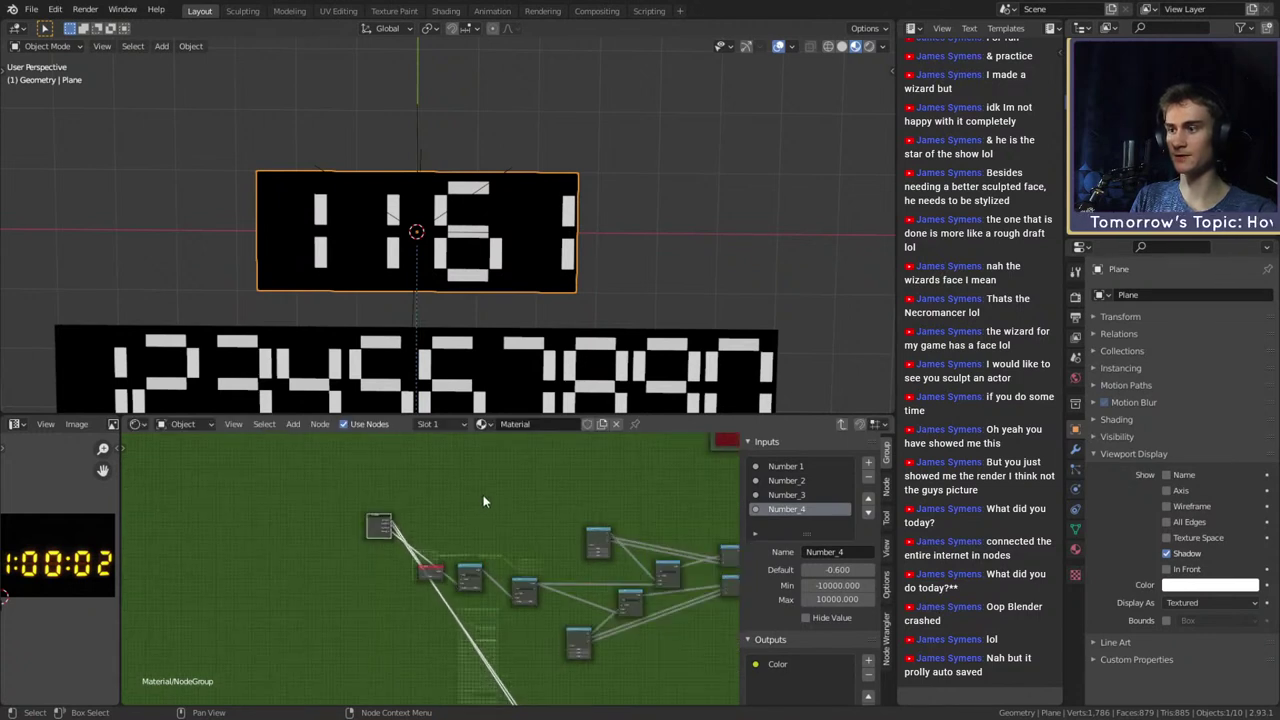
pyautogui.click(424, 601)
pyautogui.moveTo(455, 532); pyautogui.dragTo(423, 640, button='middle')
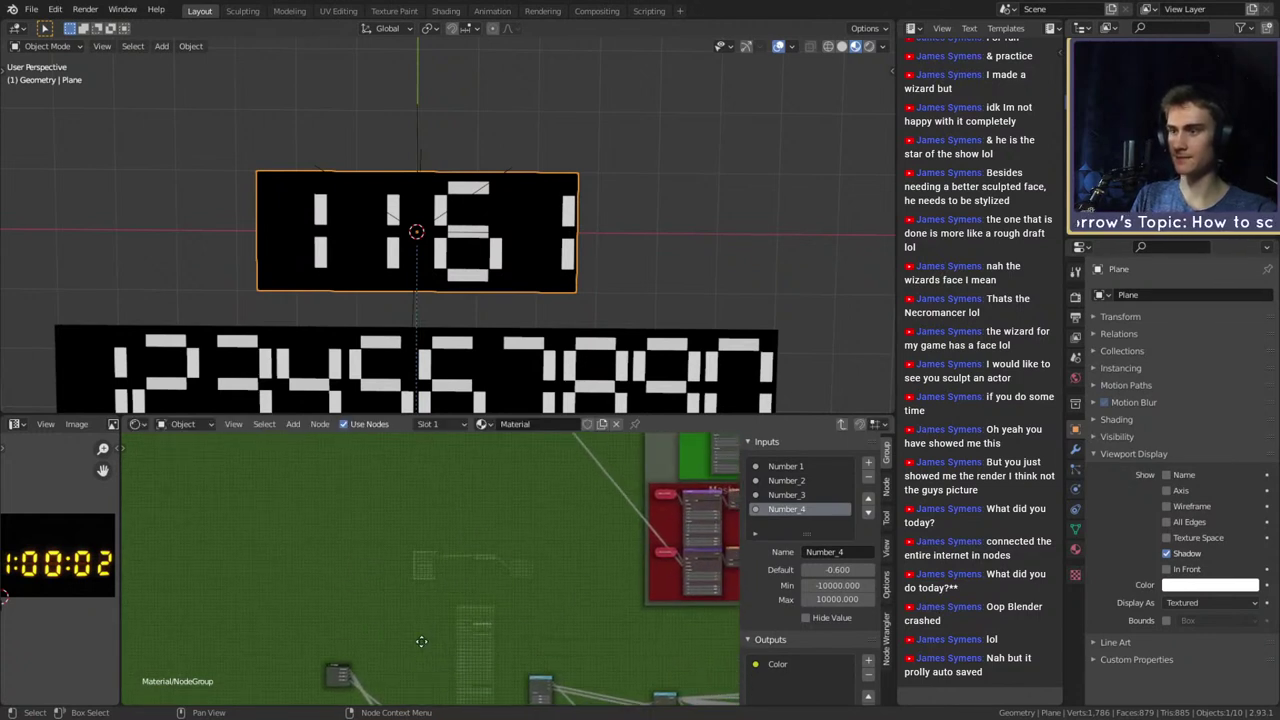
pyautogui.scroll(-4, 421, 643)
pyautogui.moveTo(370, 648); pyautogui.dragTo(327, 489)
pyautogui.moveTo(324, 509); pyautogui.dragTo(337, 680, button='middle')
# Replace the Value node's link into the third digit's Multiply node with the Number_3 group input
pyautogui.scroll(5, 412, 623)
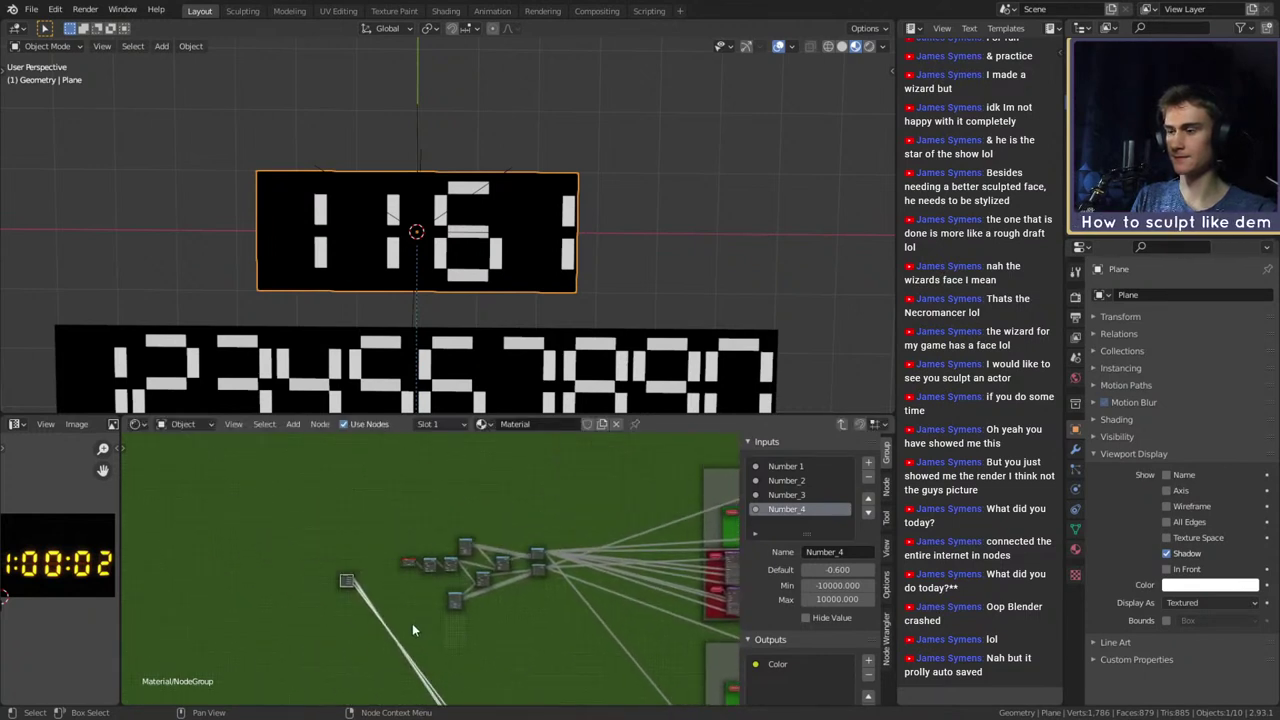
pyautogui.scroll(2, 480, 605)
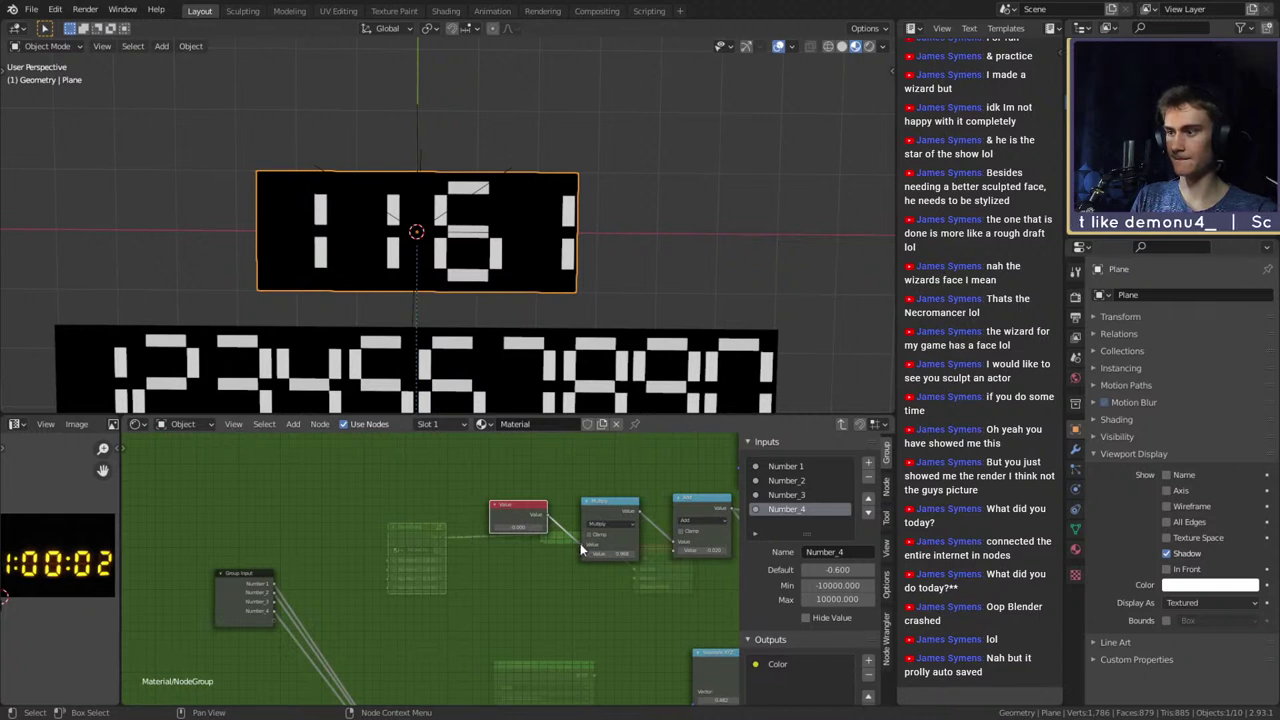
pyautogui.moveTo(581, 545); pyautogui.dragTo(502, 572)
pyautogui.moveTo(275, 602); pyautogui.dragTo(581, 545)
# Set the default of the Number_3 group input to -0.3
pyautogui.moveTo(402, 603); pyautogui.dragTo(534, 569, button='middle')
pyautogui.scroll(2, 434, 594)
pyautogui.click(346, 548)
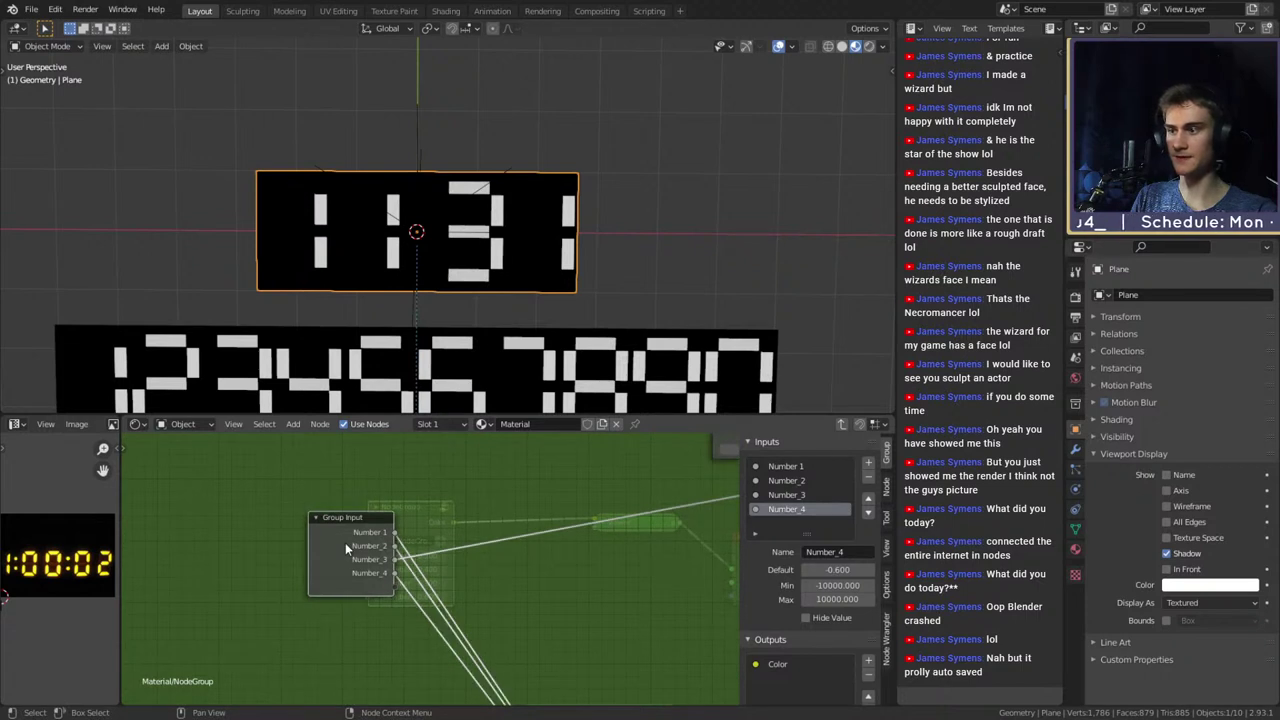
pyautogui.click(788, 495)
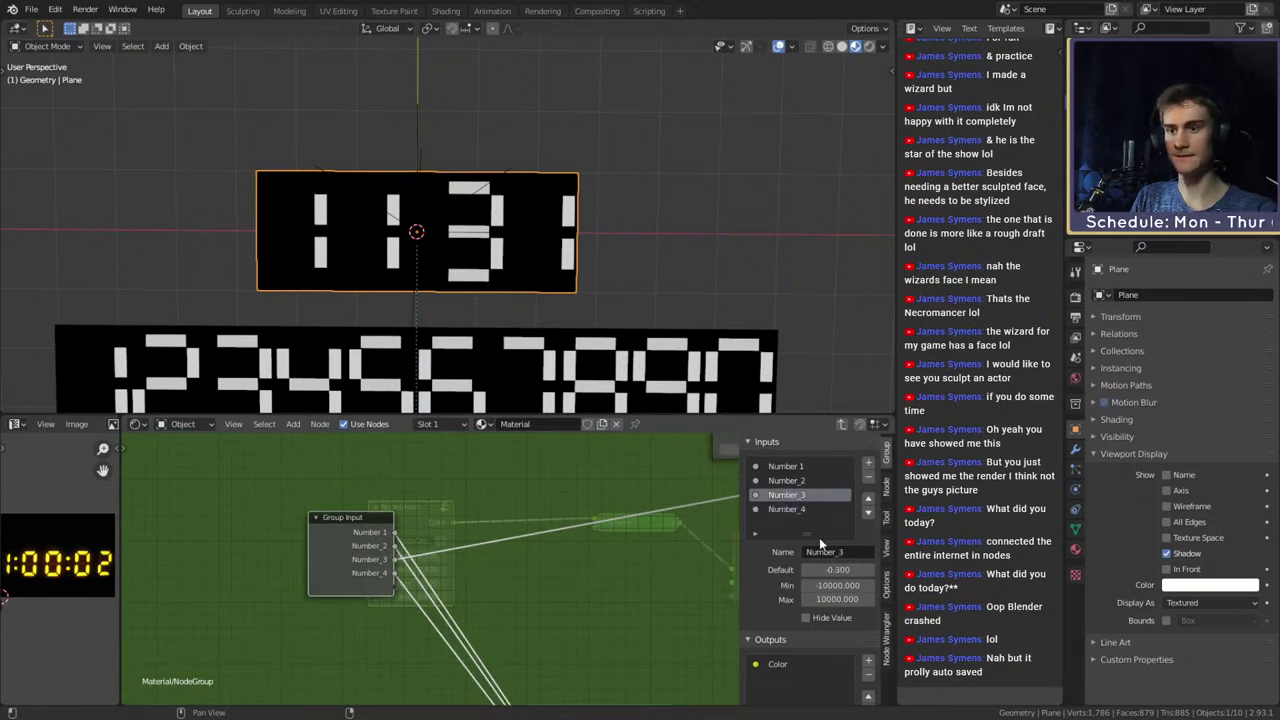
pyautogui.click(833, 569)
pyautogui.write('-0.3')
pyautogui.press('Return')
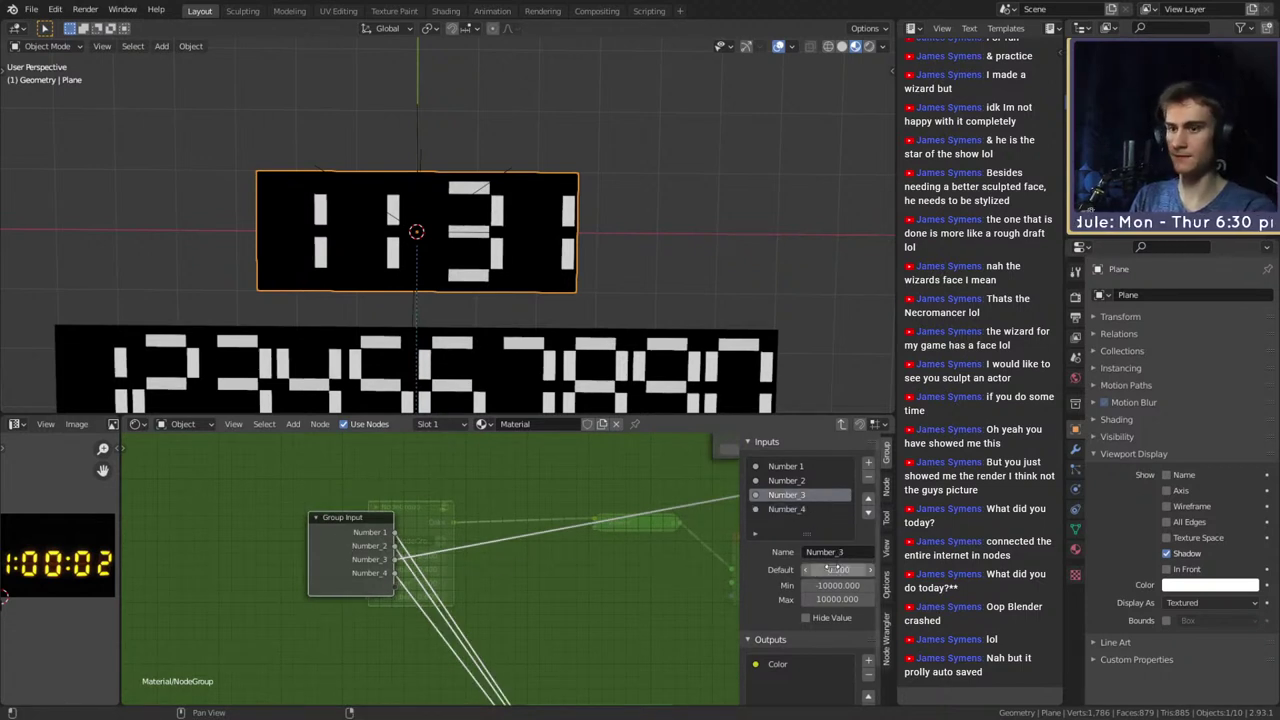
# Leave the group and lower Number_3 on the group node to -0.5
pyautogui.press('Tab')
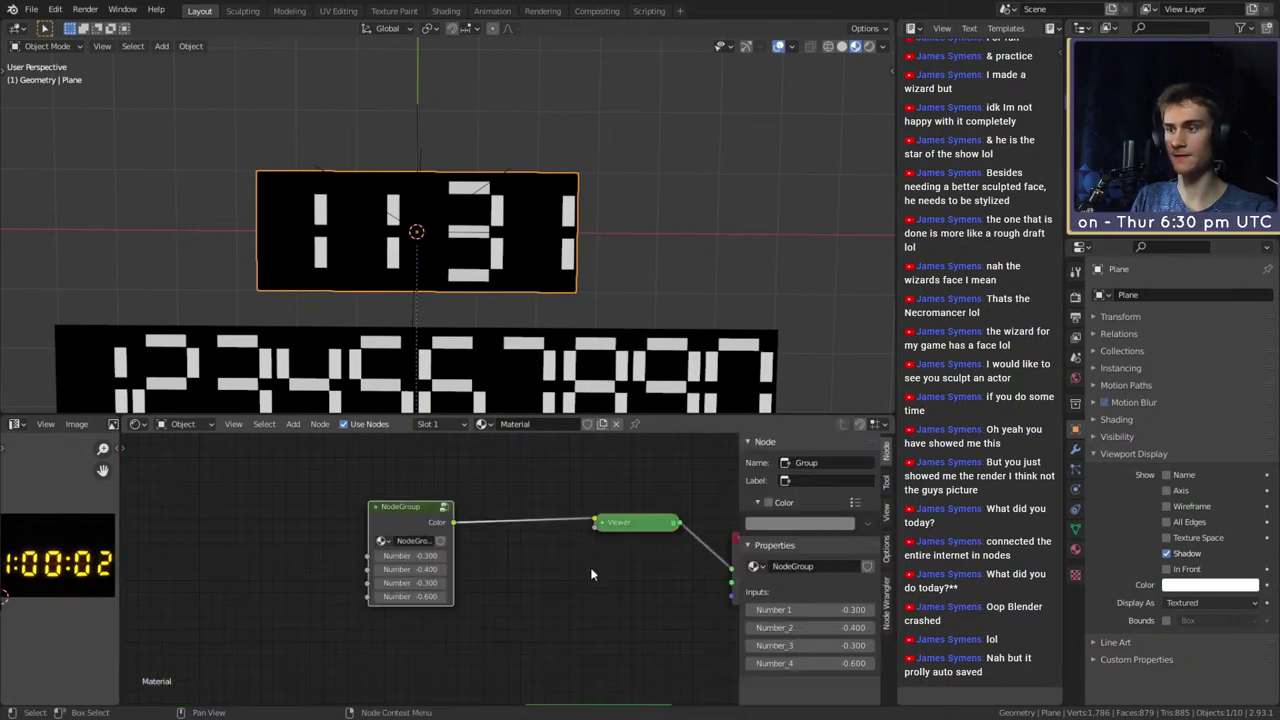
pyautogui.scroll(3, 511, 603)
pyautogui.click(341, 594)
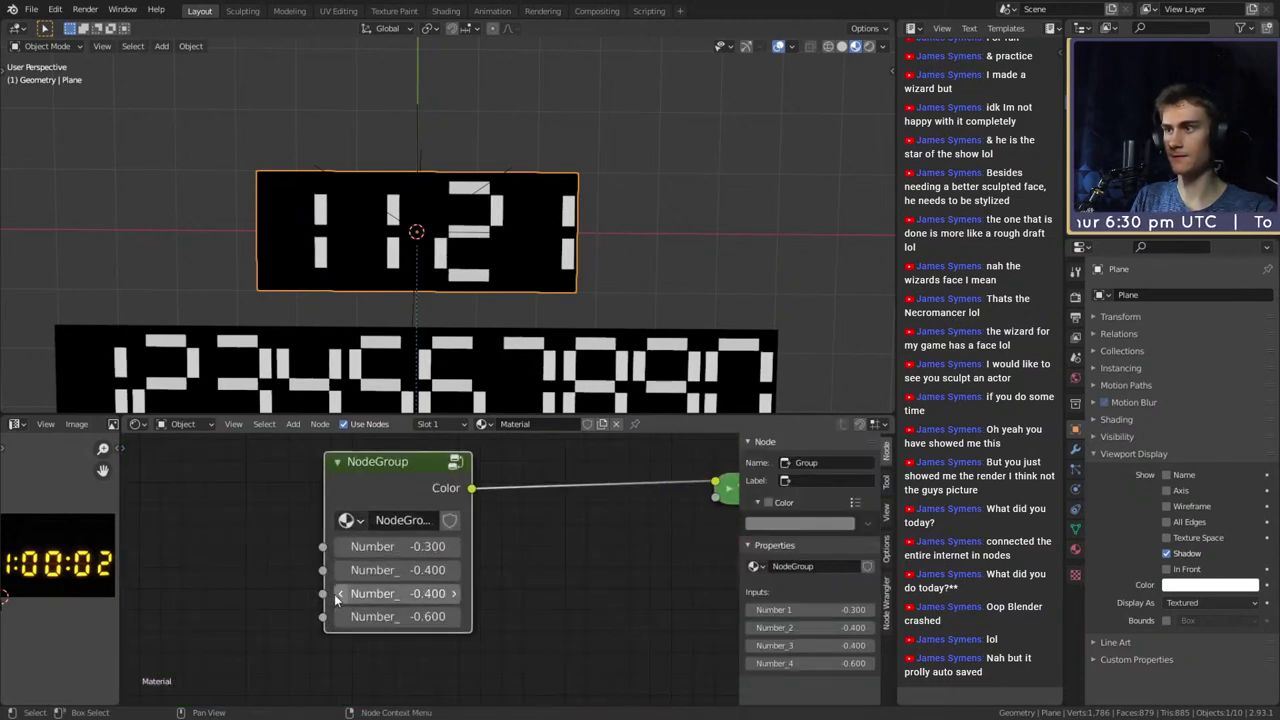
pyautogui.click(341, 594)
pyautogui.scroll(-2, 478, 225)
pyautogui.scroll(-3, 478, 225)
pyautogui.scroll(4, 478, 225)
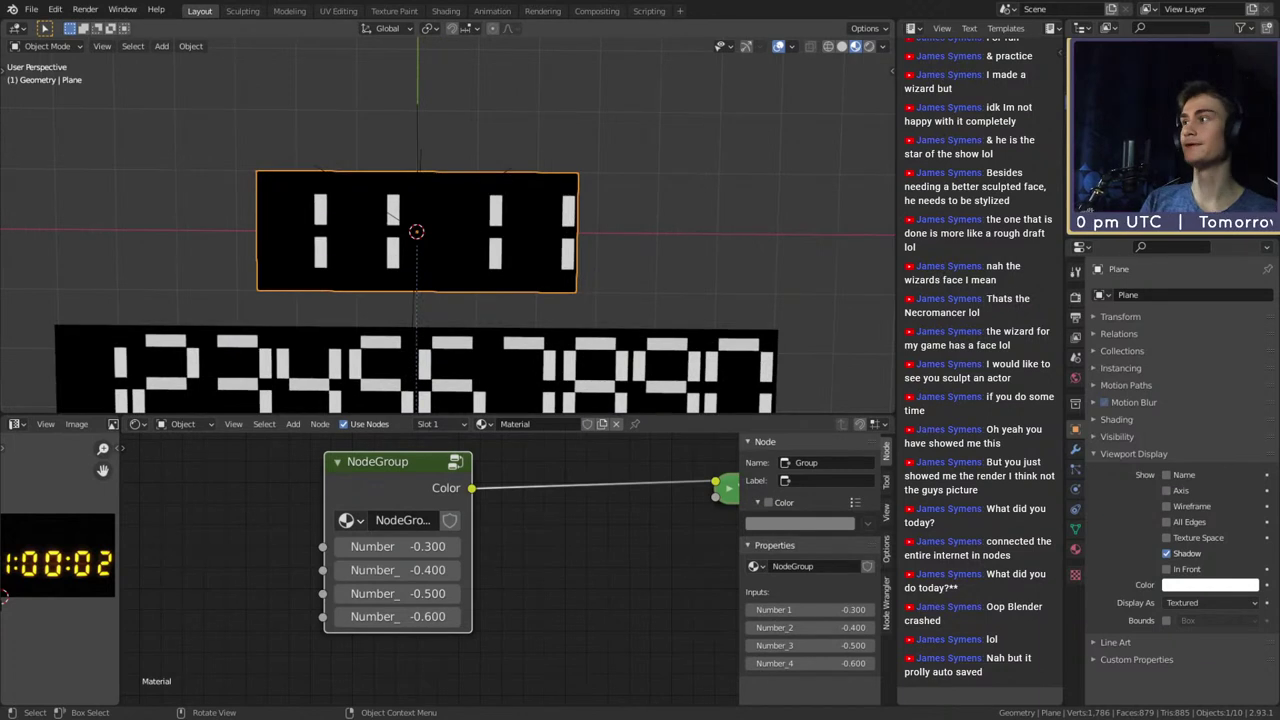
# Save the blend file and select the four-digit clock plane again
pyautogui.click(31, 9)
pyautogui.click(53, 103)
pyautogui.click(546, 130)
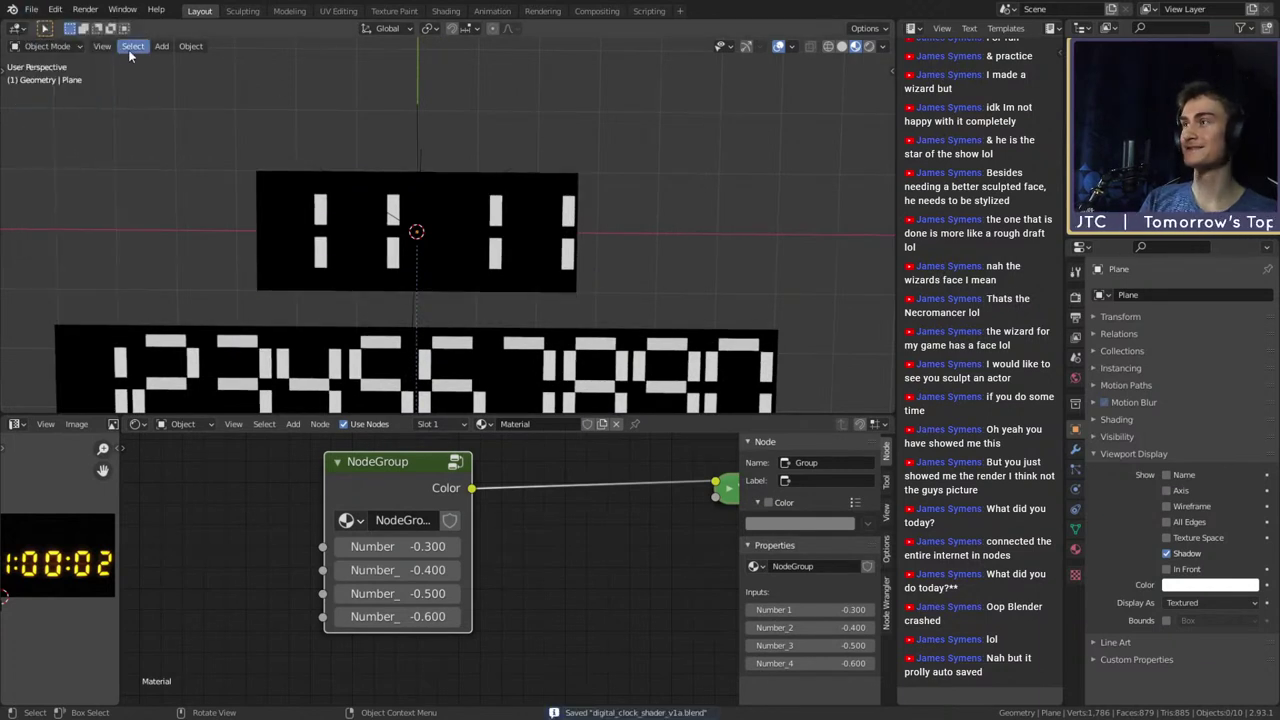
pyautogui.click(33, 10)
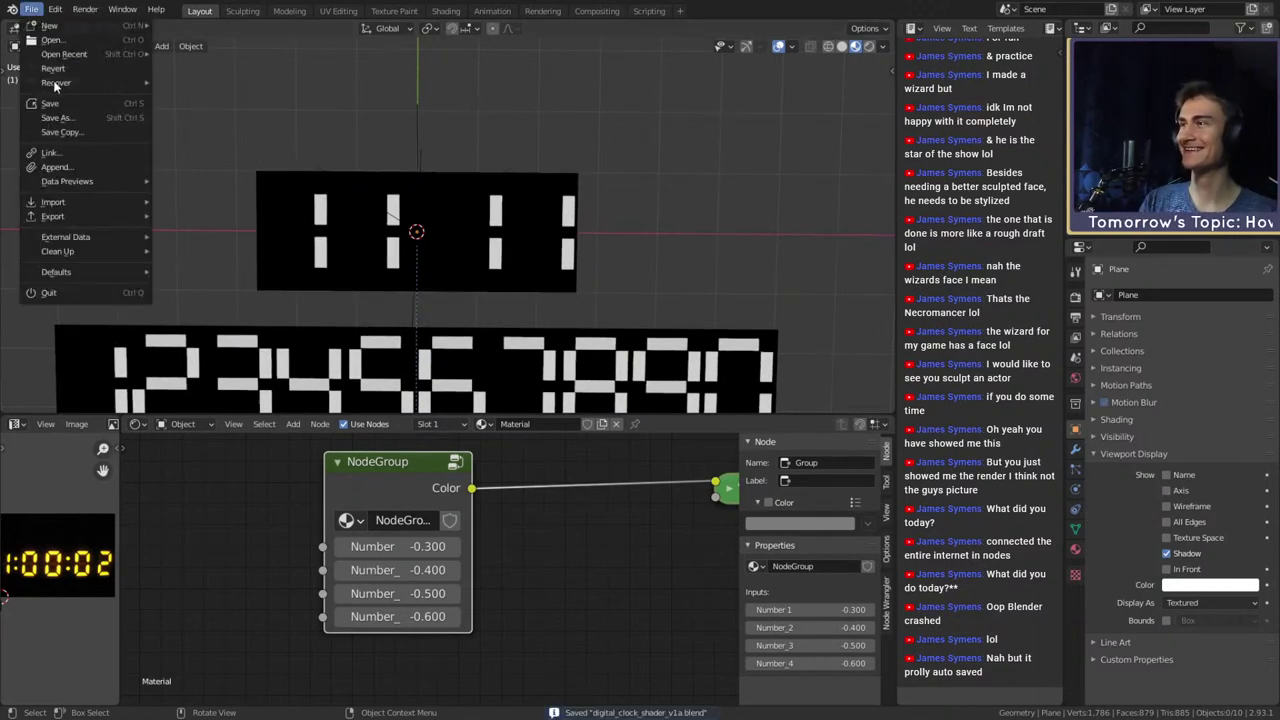
pyautogui.click(61, 107)
pyautogui.scroll(-7, 611, 218)
pyautogui.scroll(6, 609, 225)
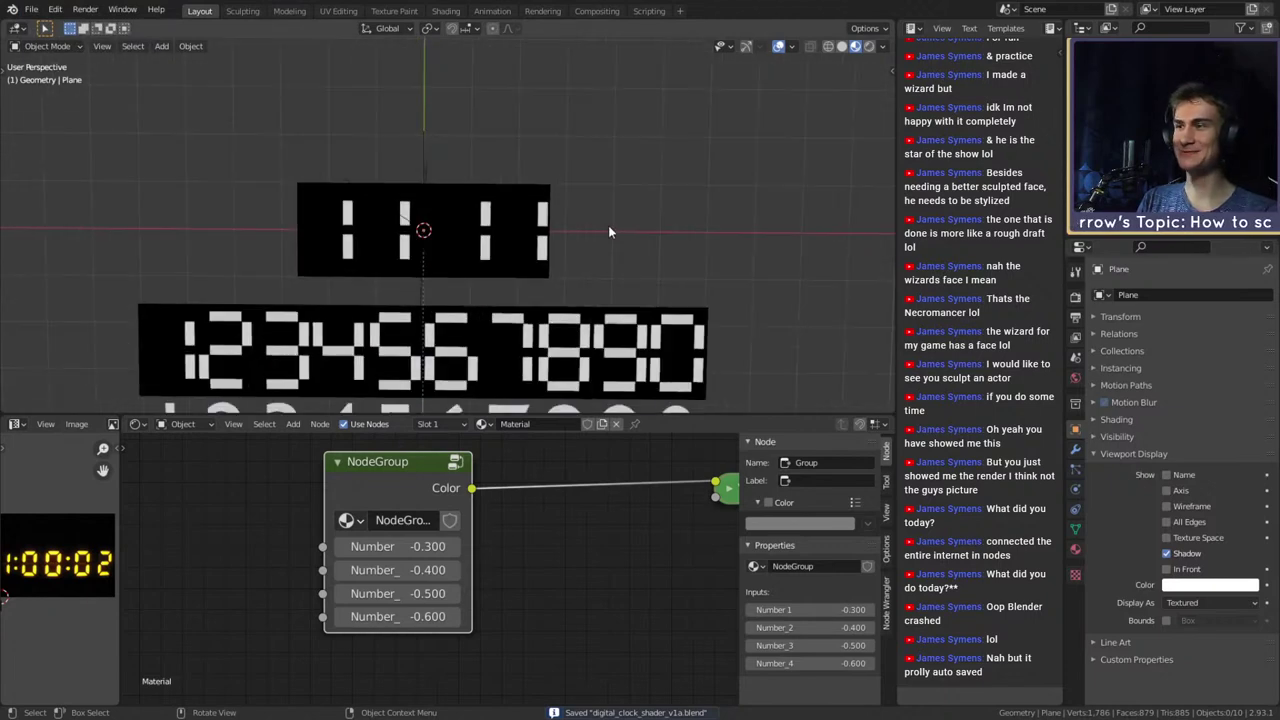
pyautogui.click(534, 226)
pyautogui.scroll(-6, 540, 631)
pyautogui.scroll(6, 537, 632)
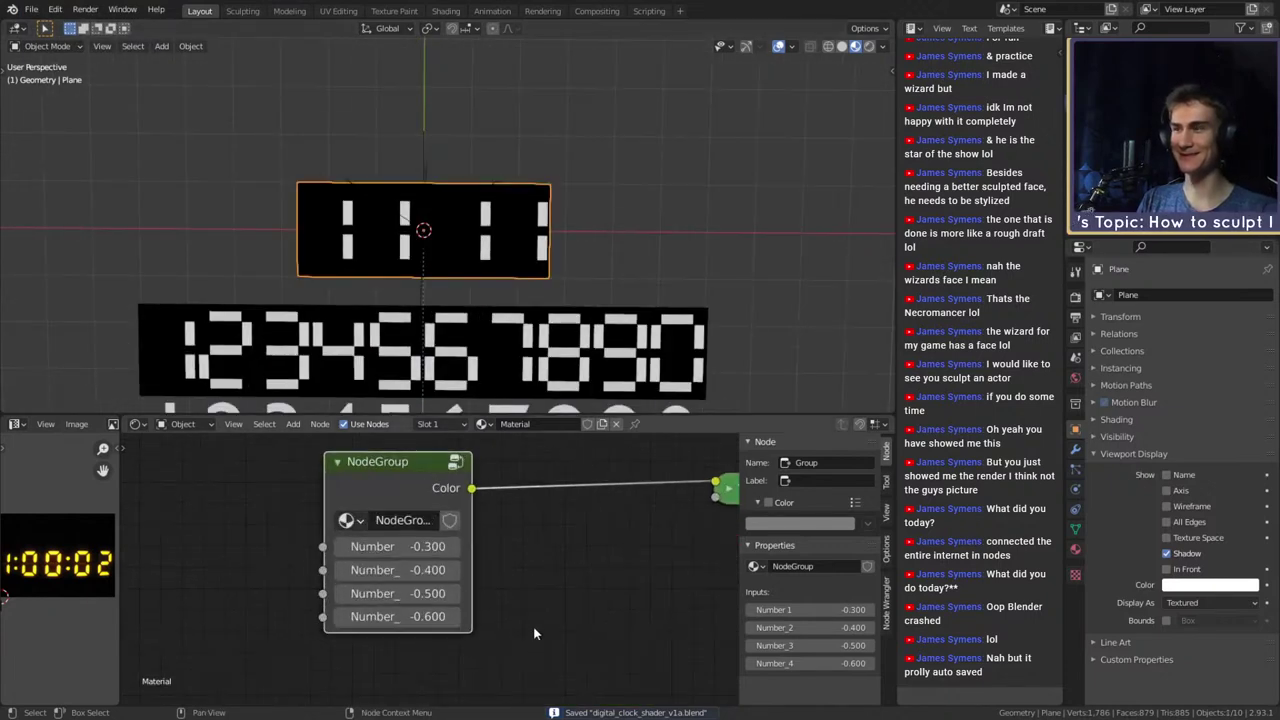
# Test the first digit by stepping Number 1 on the group node up to 0.6 and back down to -0.3
pyautogui.click(455, 549)
pyautogui.click(455, 549)
pyautogui.click(455, 549)
pyautogui.click(455, 549)
pyautogui.click(455, 549)
pyautogui.click(455, 549)
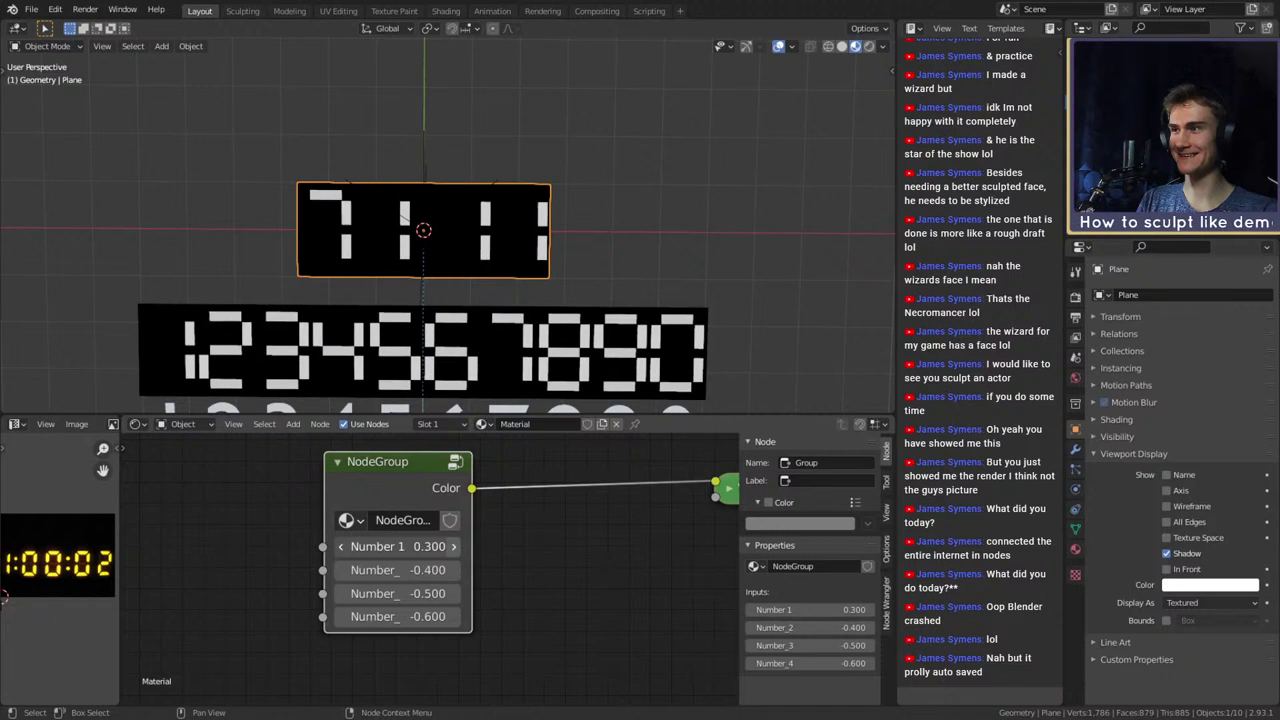
pyautogui.click(455, 549)
pyautogui.click(455, 549)
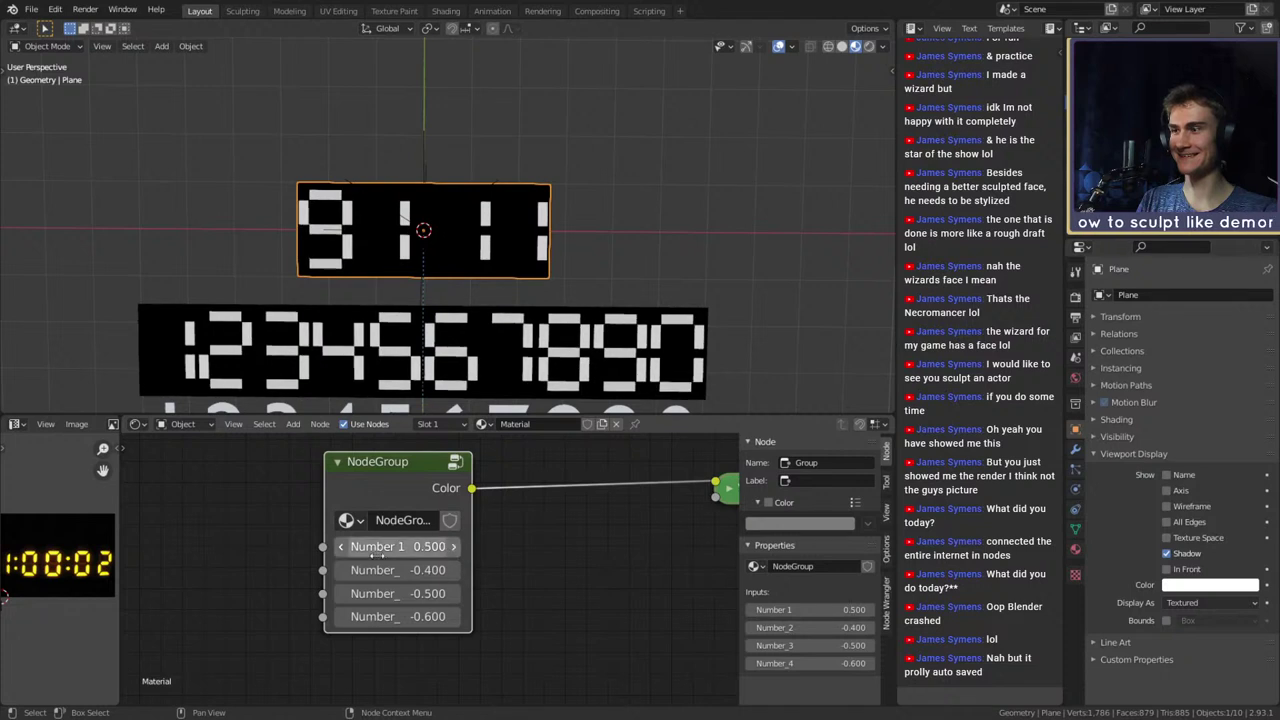
pyautogui.click(454, 546)
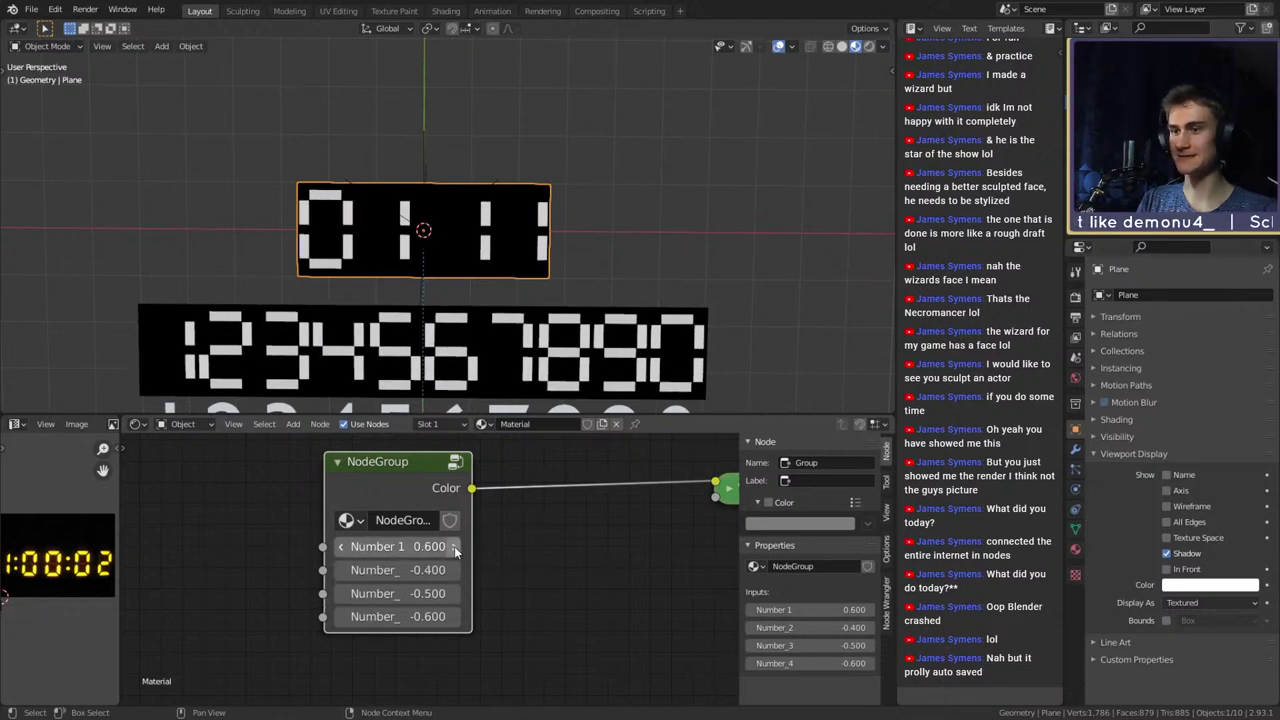
pyautogui.click(343, 549)
pyautogui.click(343, 549)
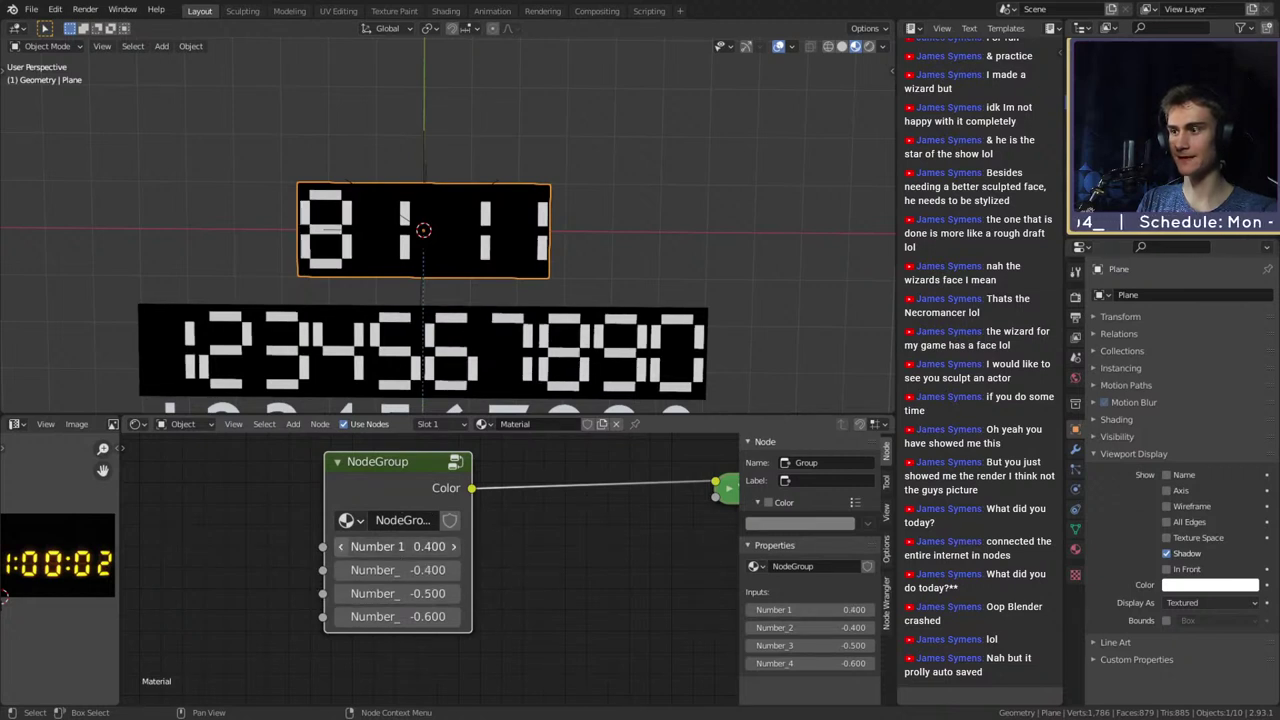
pyautogui.click(343, 549)
pyautogui.click(343, 549)
pyautogui.click(343, 549)
pyautogui.click(343, 549)
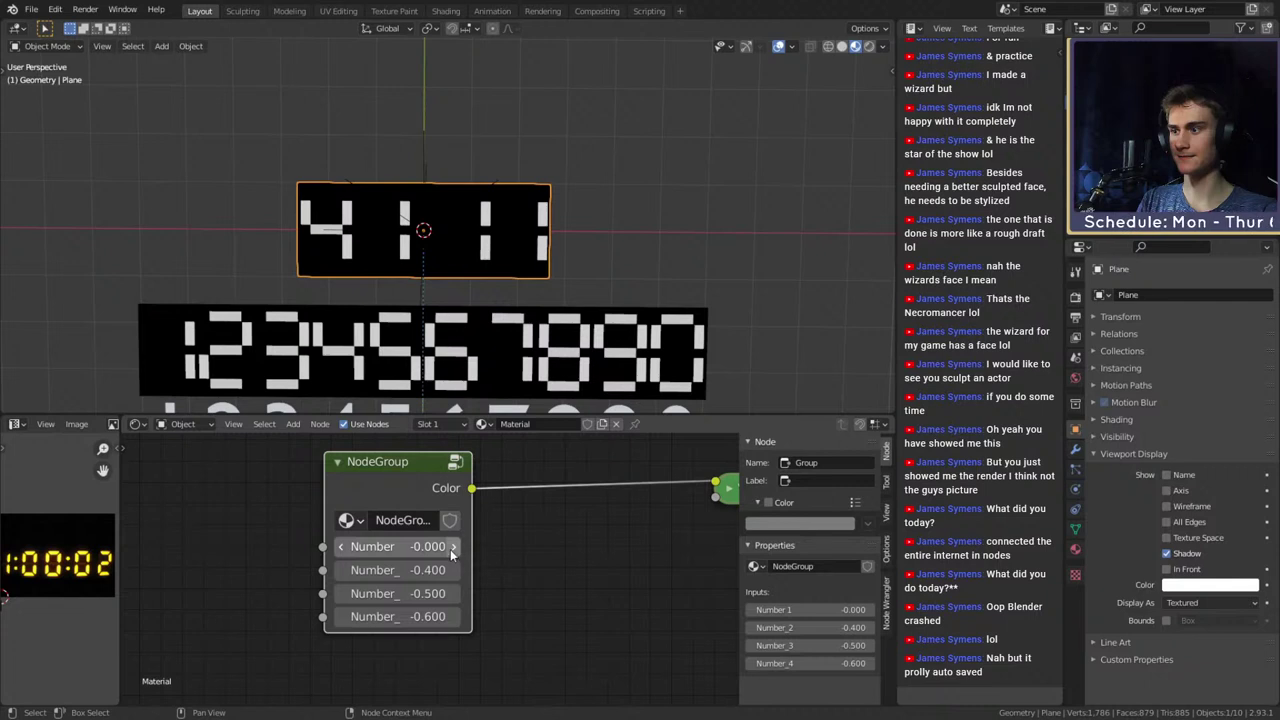
pyautogui.click(340, 547)
pyautogui.click(340, 547)
pyautogui.click(340, 547)
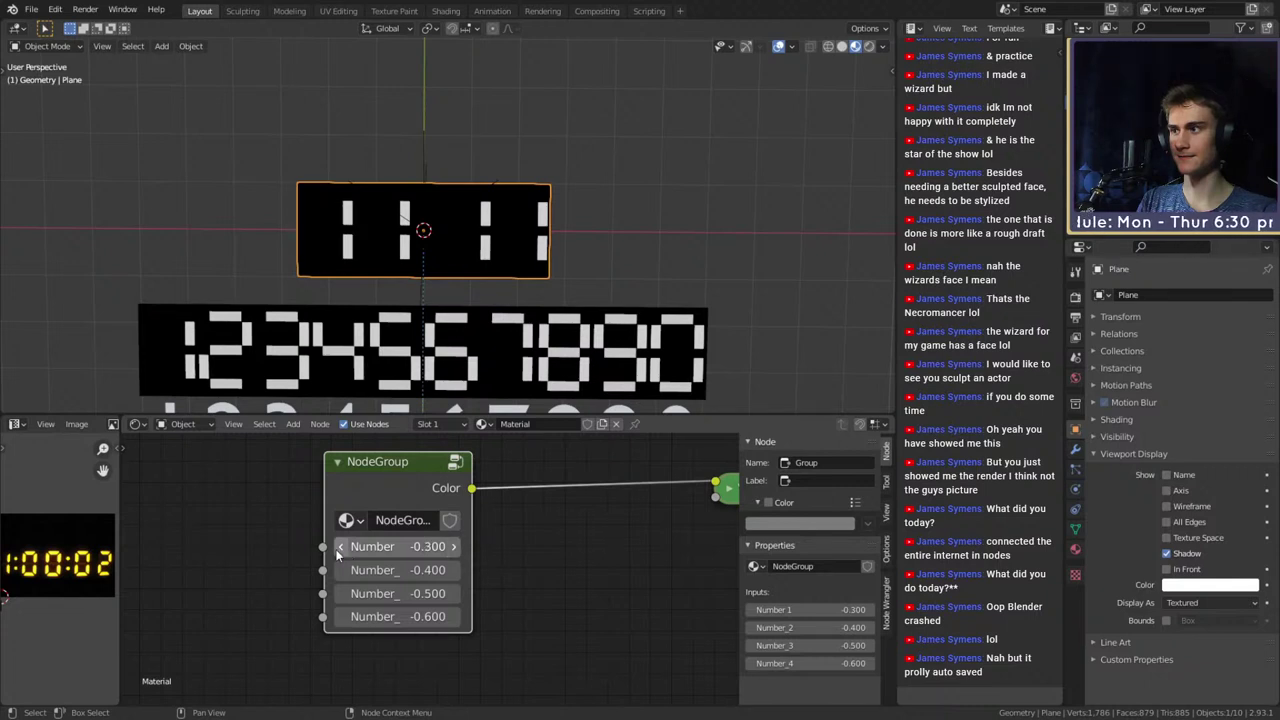
# Reopen the group and limit the Number 1 group input to a minimum of -0.3 and a maximum of 0.6
pyautogui.click(456, 464)
pyautogui.click(787, 467)
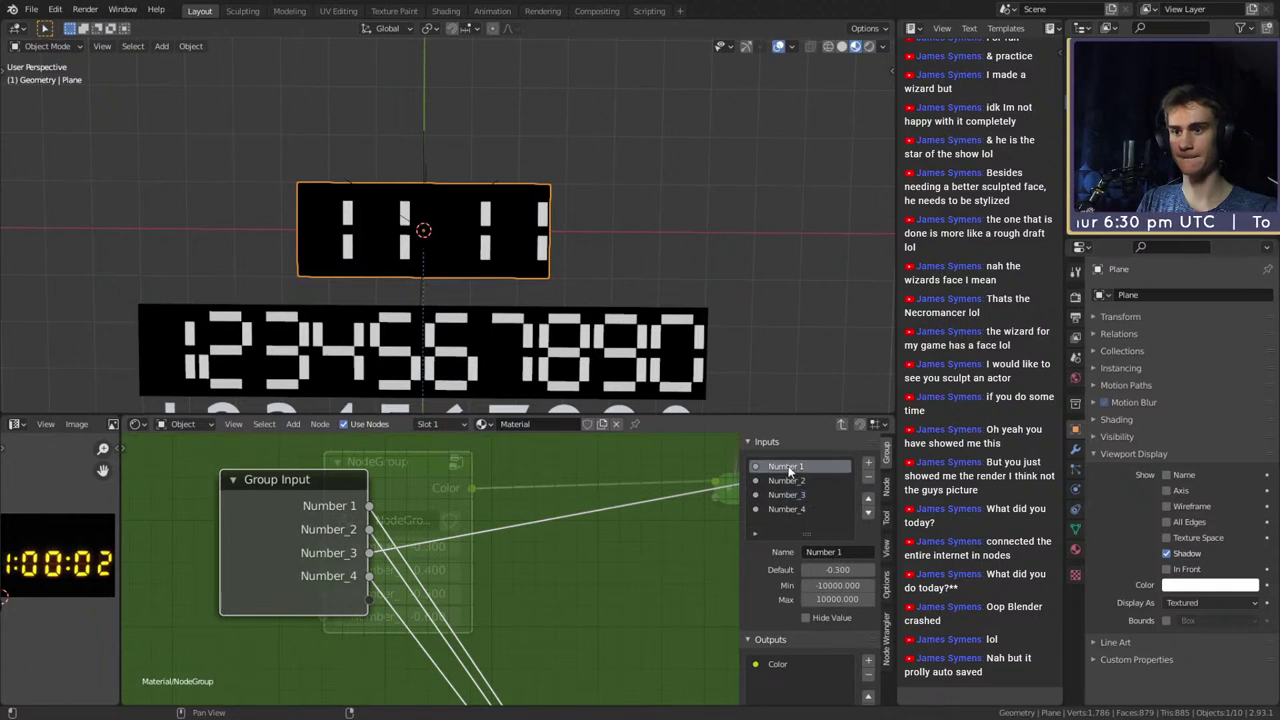
pyautogui.click(817, 585)
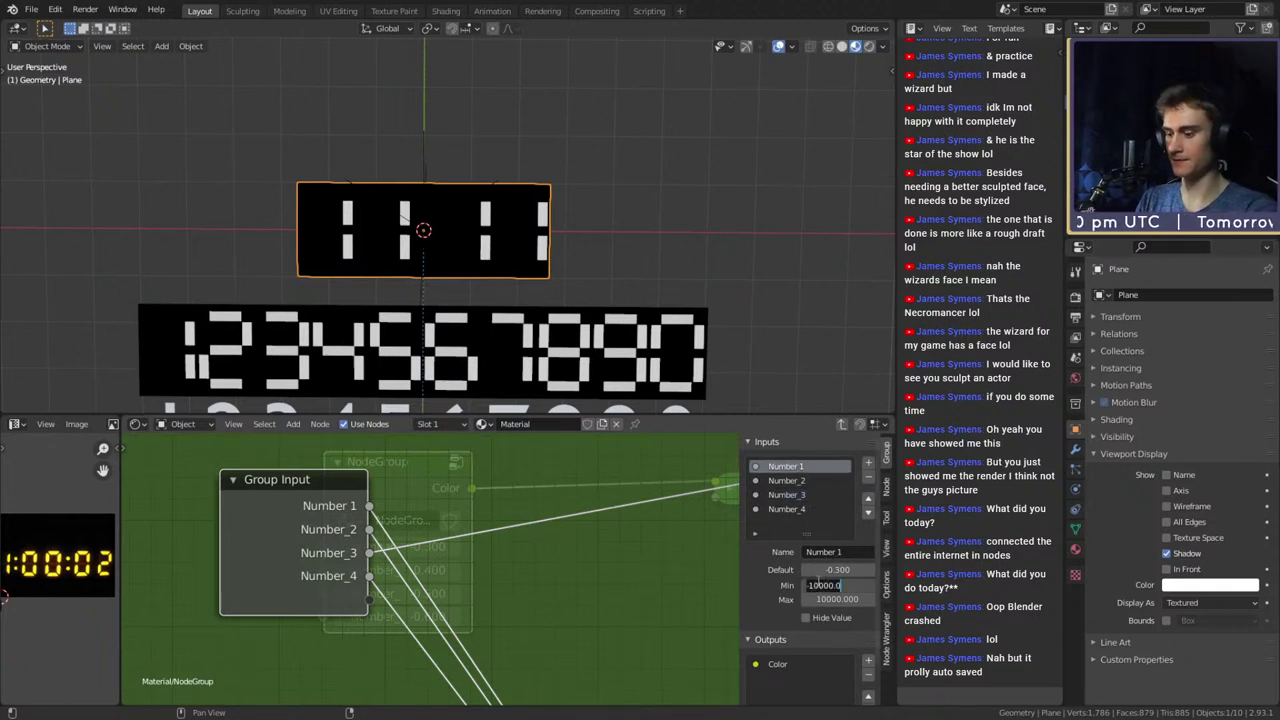
pyautogui.press('BackSpace')
pyautogui.write('-0.3')
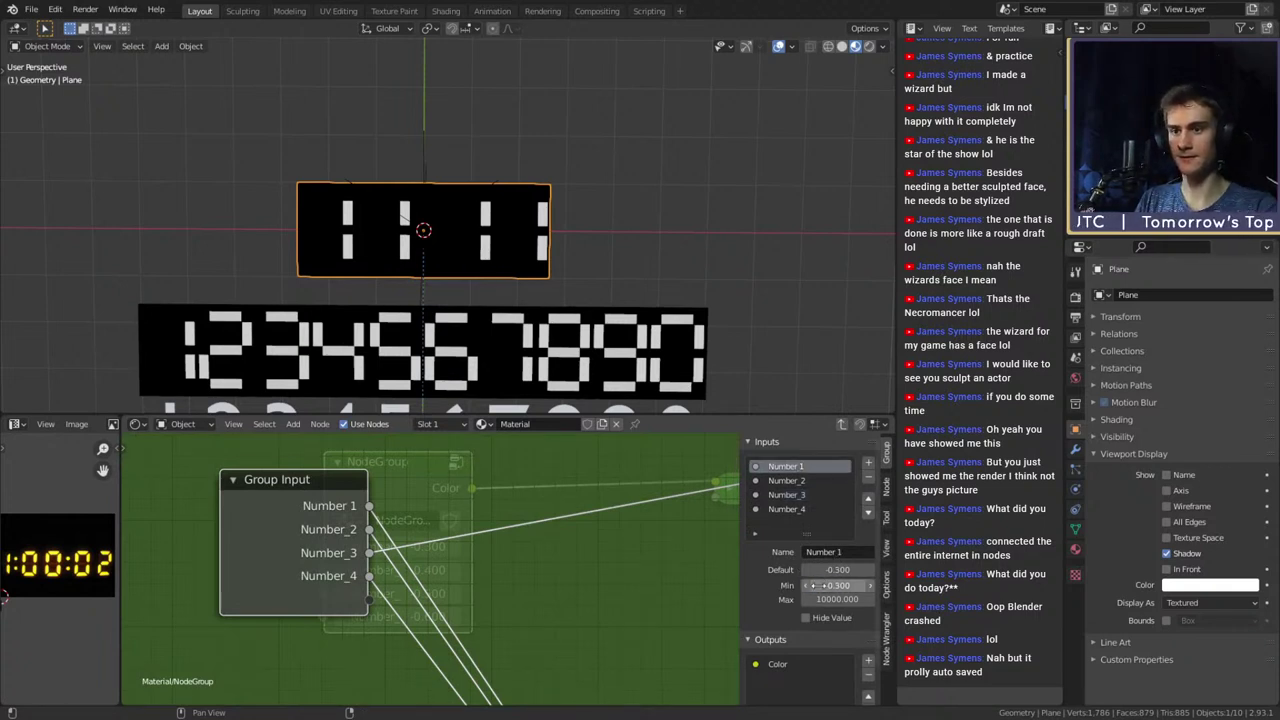
pyautogui.click(837, 599)
pyautogui.press('BackSpace')
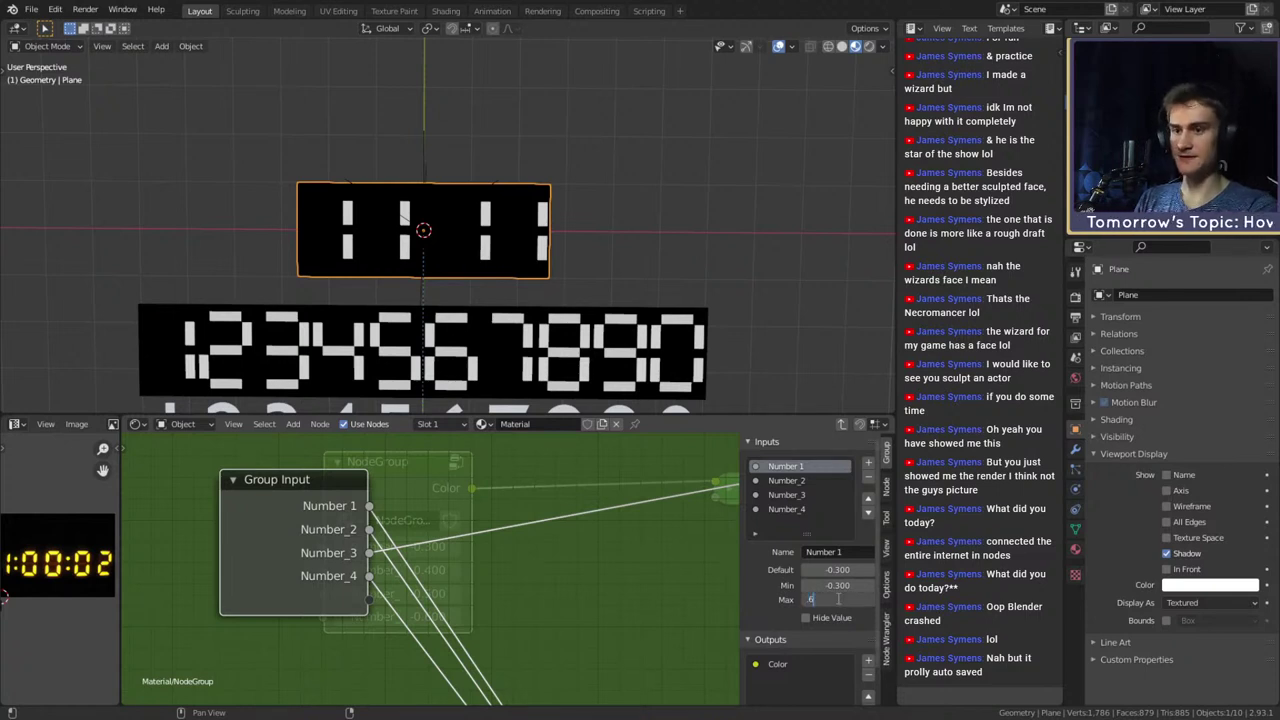
pyautogui.write('.6')
pyautogui.press('Return')
# Leave the group and check the limits of Number 1 by running it up to 0.6 and back to -0.3
pyautogui.click(842, 424)
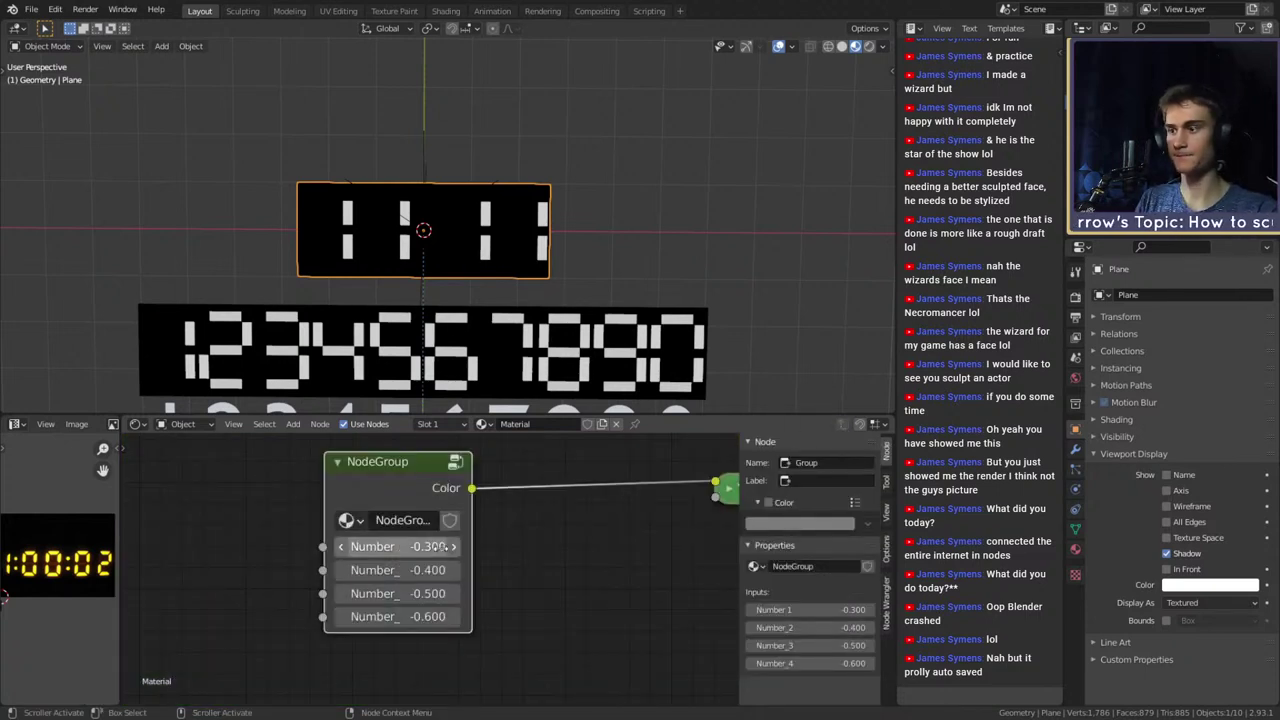
pyautogui.moveTo(398, 546); pyautogui.dragTo(432, 546)
pyautogui.moveTo(397, 546)
pyautogui.mouseDown()
pyautogui.moveTo(428, 546)
pyautogui.moveTo(397, 546)
pyautogui.mouseUp()
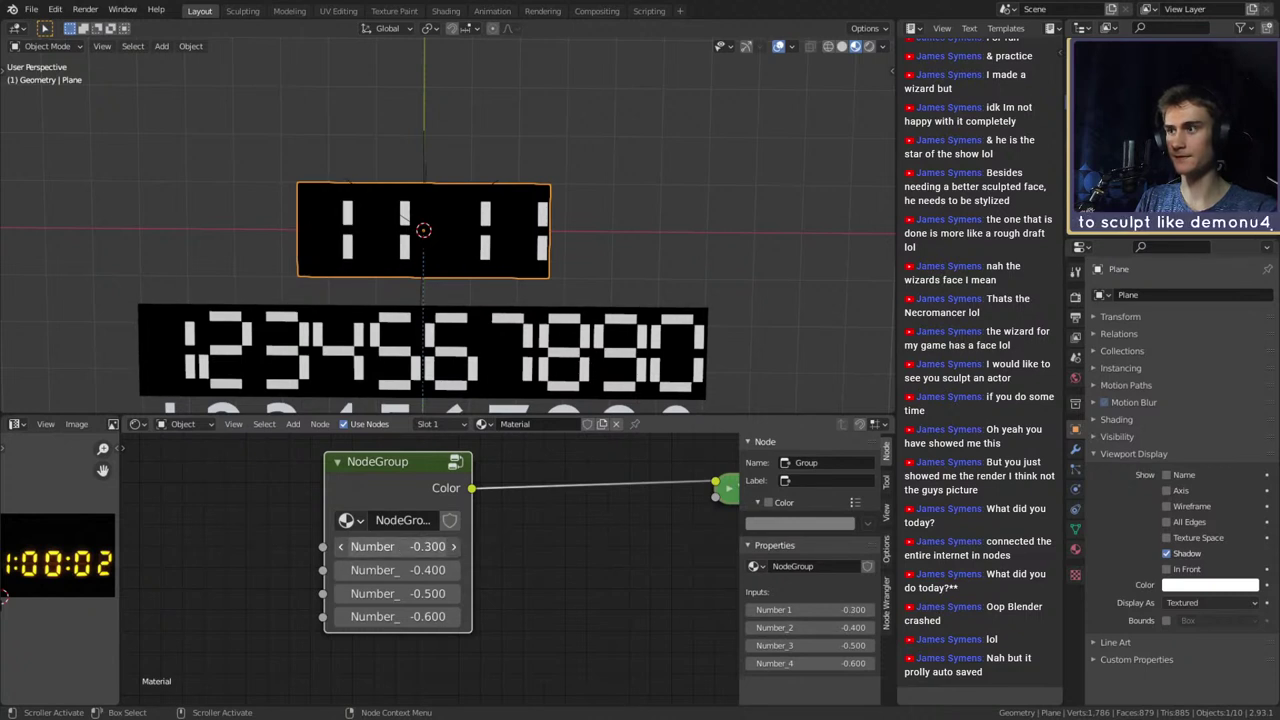
pyautogui.click(454, 547)
pyautogui.click(454, 547)
pyautogui.click(454, 547)
pyautogui.click(454, 547)
pyautogui.click(454, 547)
pyautogui.click(454, 547)
pyautogui.click(454, 547)
pyautogui.click(454, 547)
pyautogui.click(454, 547)
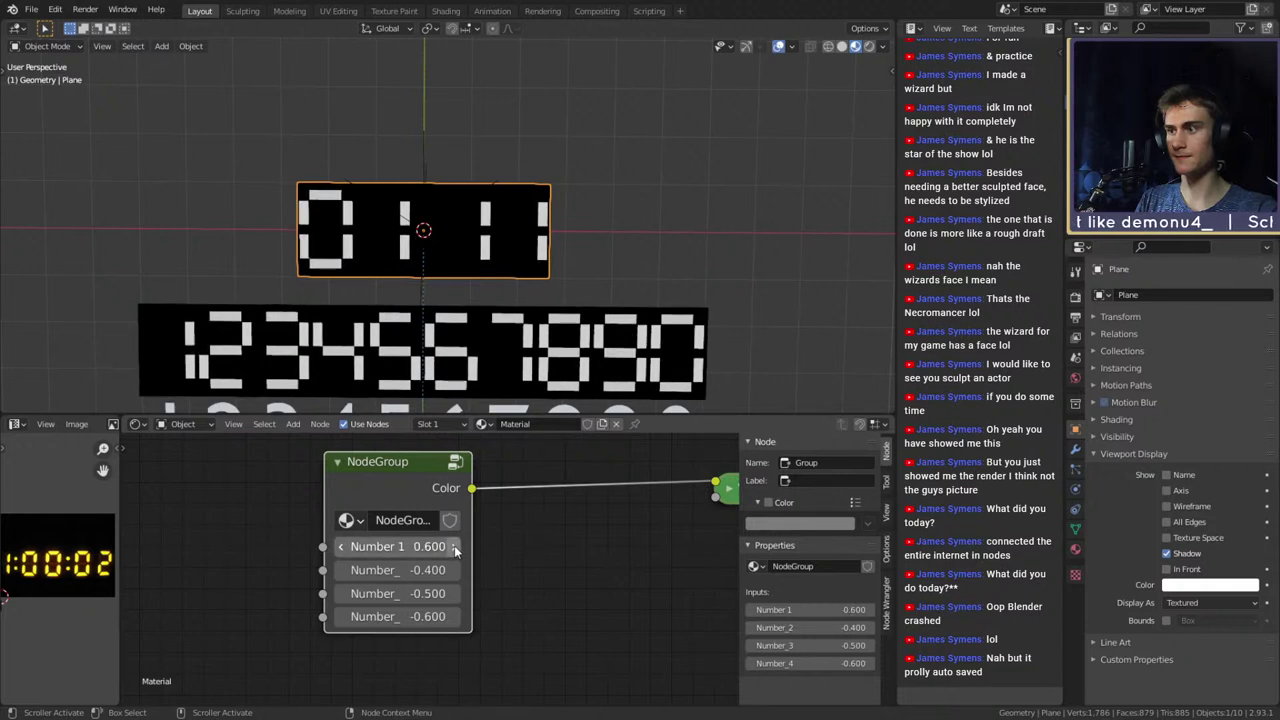
pyautogui.click(345, 547)
pyautogui.click(345, 547)
pyautogui.click(345, 547)
pyautogui.click(345, 547)
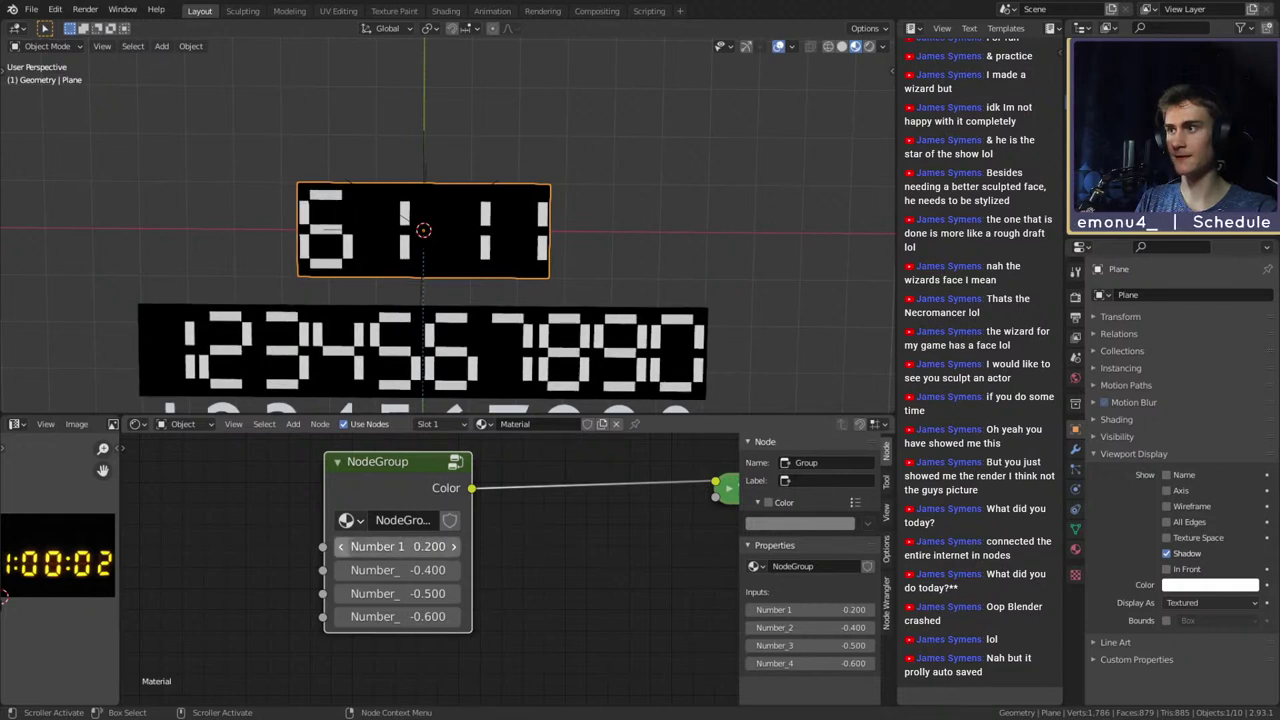
pyautogui.click(345, 547)
pyautogui.click(345, 547)
pyautogui.click(345, 547)
pyautogui.click(345, 547)
pyautogui.click(345, 547)
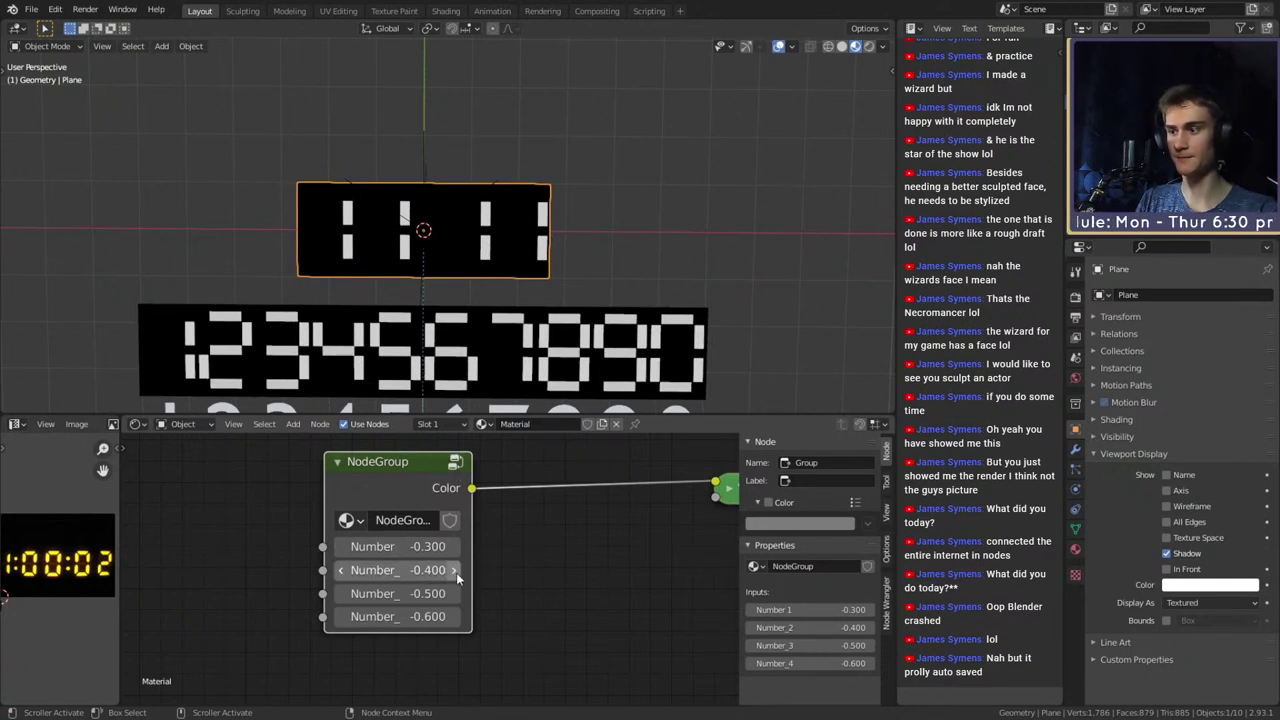
# Reopen the group and limit the Number_2 group input to a minimum of -0.4 and a maximum of 0.7
pyautogui.press('Tab')
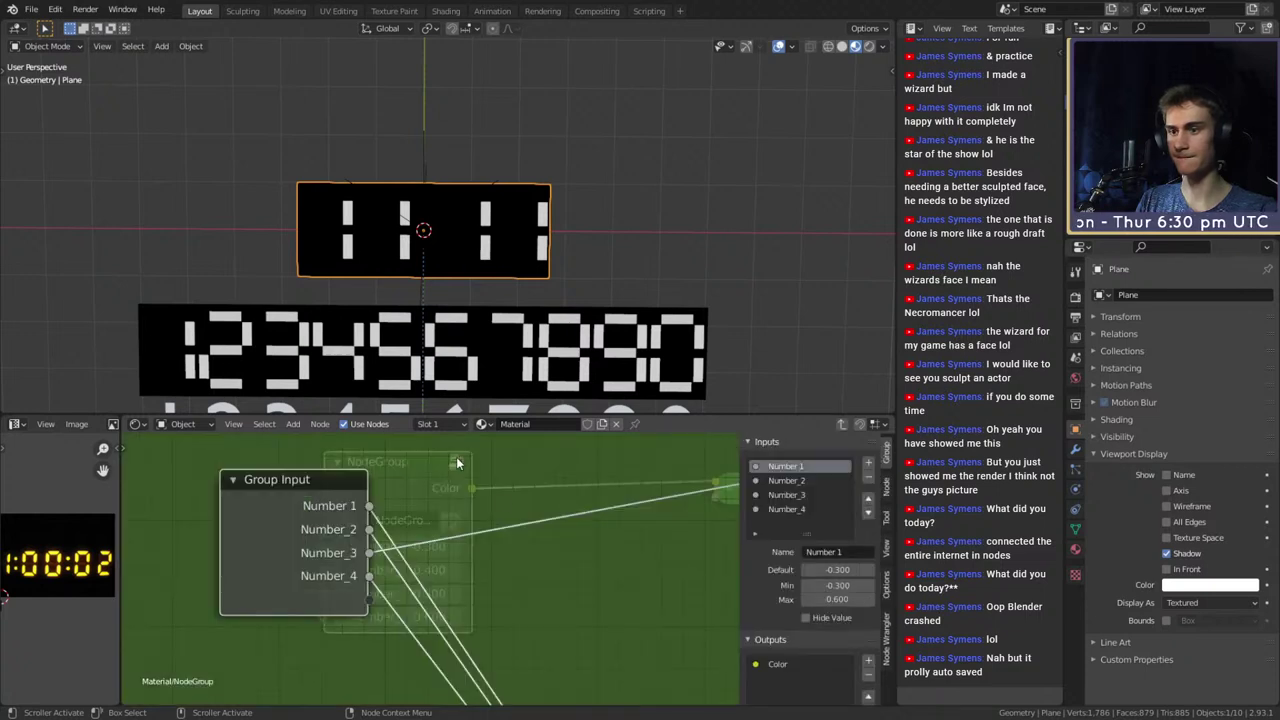
pyautogui.click(808, 480)
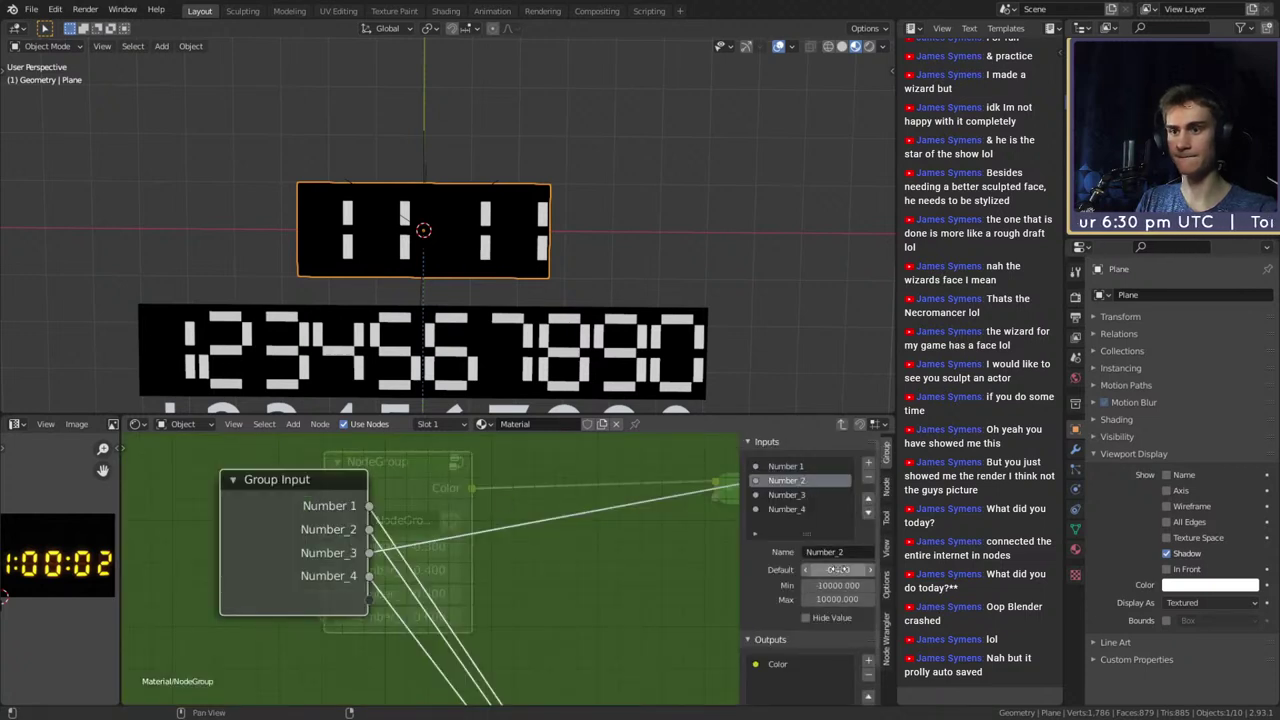
pyautogui.click(845, 585)
pyautogui.write('-0.4')
pyautogui.press('Return')
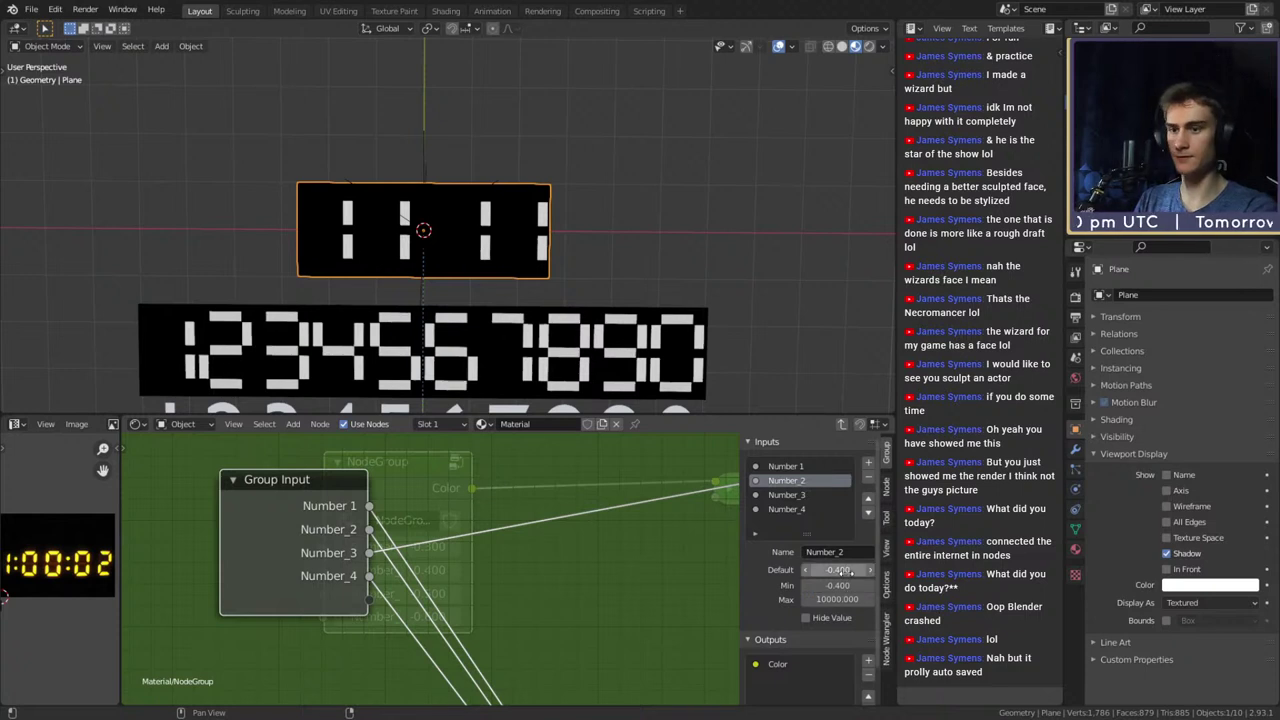
pyautogui.click(842, 600)
pyautogui.write('0.7')
pyautogui.press('Return')
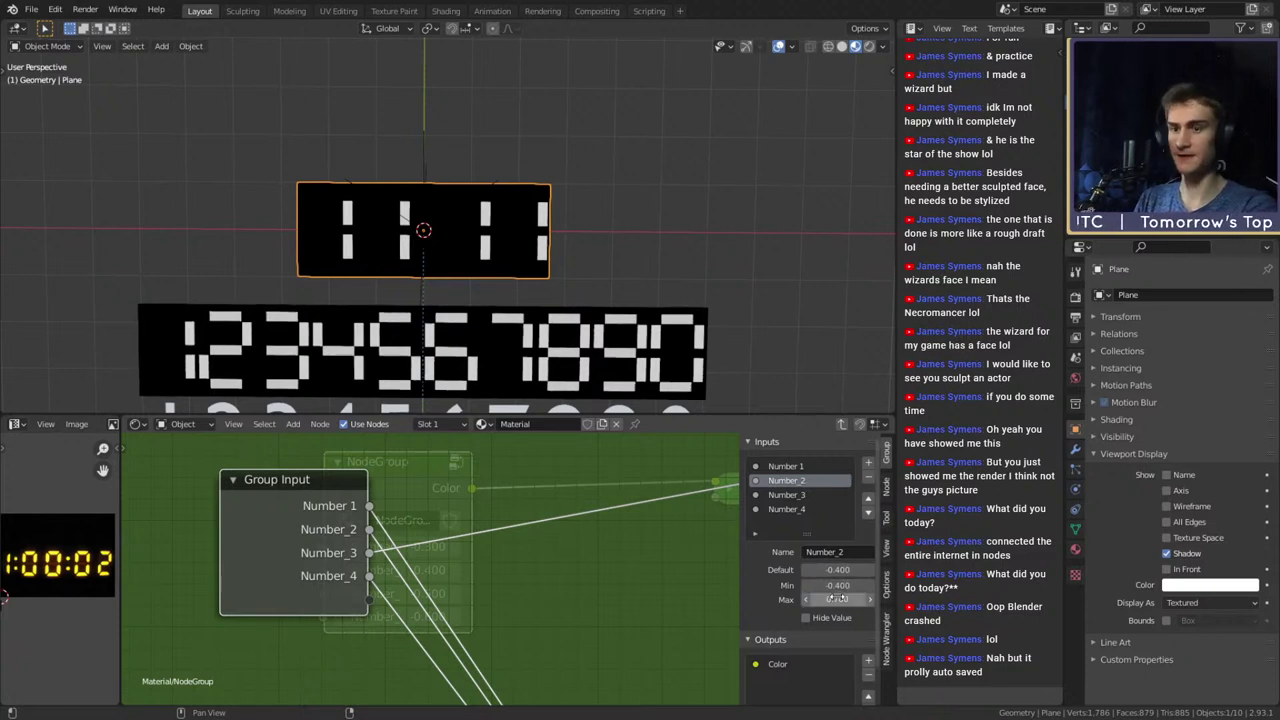
# Leave the group and check the limits of Number_2 by running it up to 0.7 and back to -0.4
pyautogui.click(842, 425)
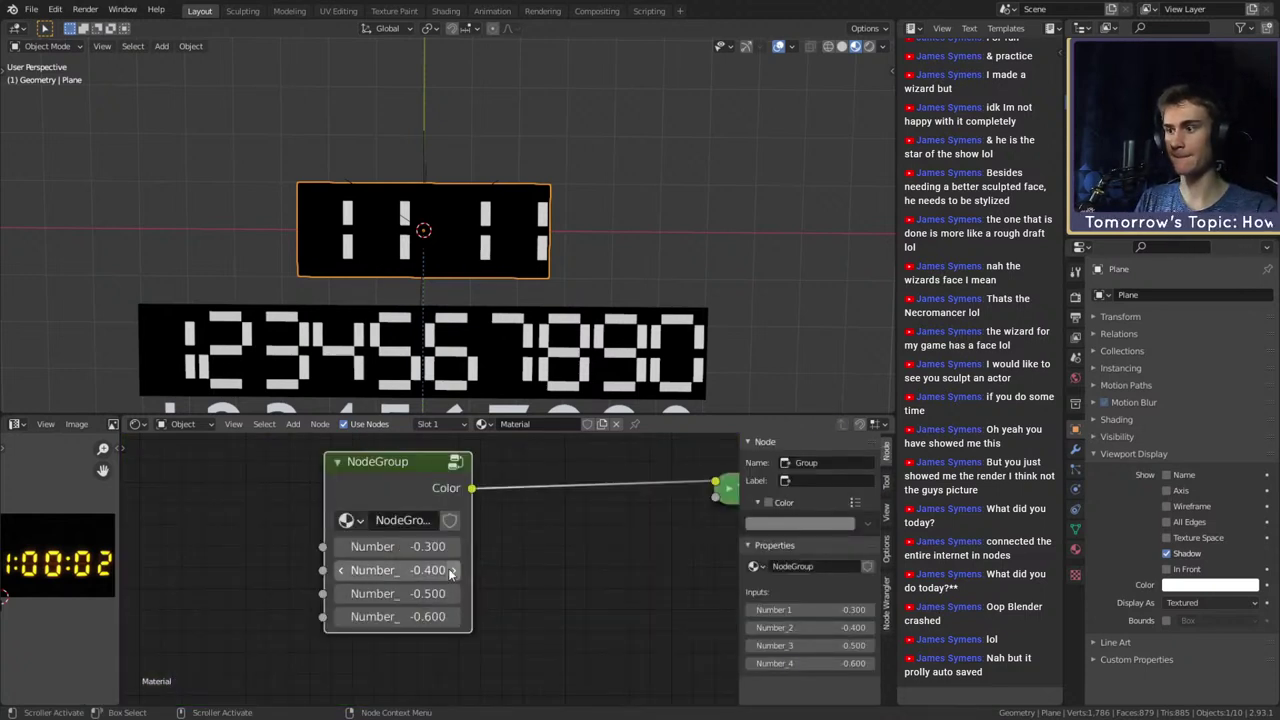
pyautogui.moveTo(398, 570); pyautogui.dragTo(430, 570)
pyautogui.click(453, 571)
pyautogui.click(453, 571)
pyautogui.click(453, 571)
pyautogui.click(453, 571)
pyautogui.click(453, 571)
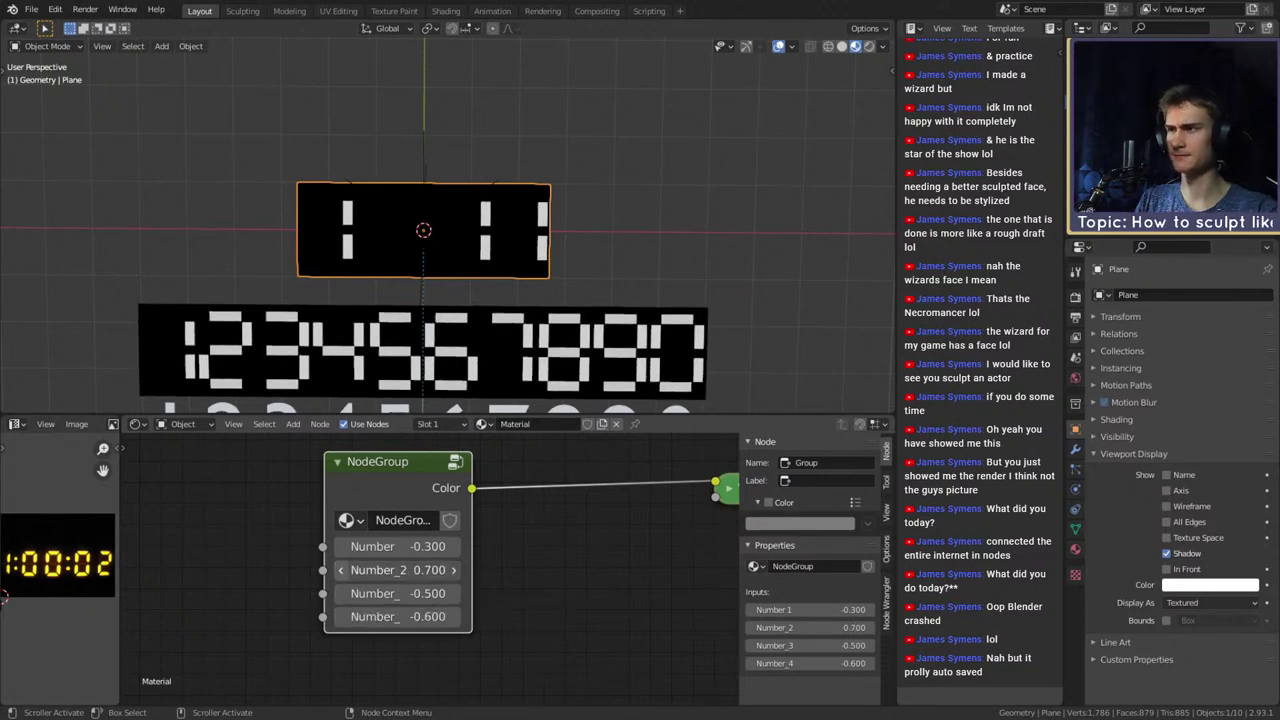
pyautogui.click(341, 570)
pyautogui.click(341, 570)
pyautogui.click(341, 570)
pyautogui.click(341, 570)
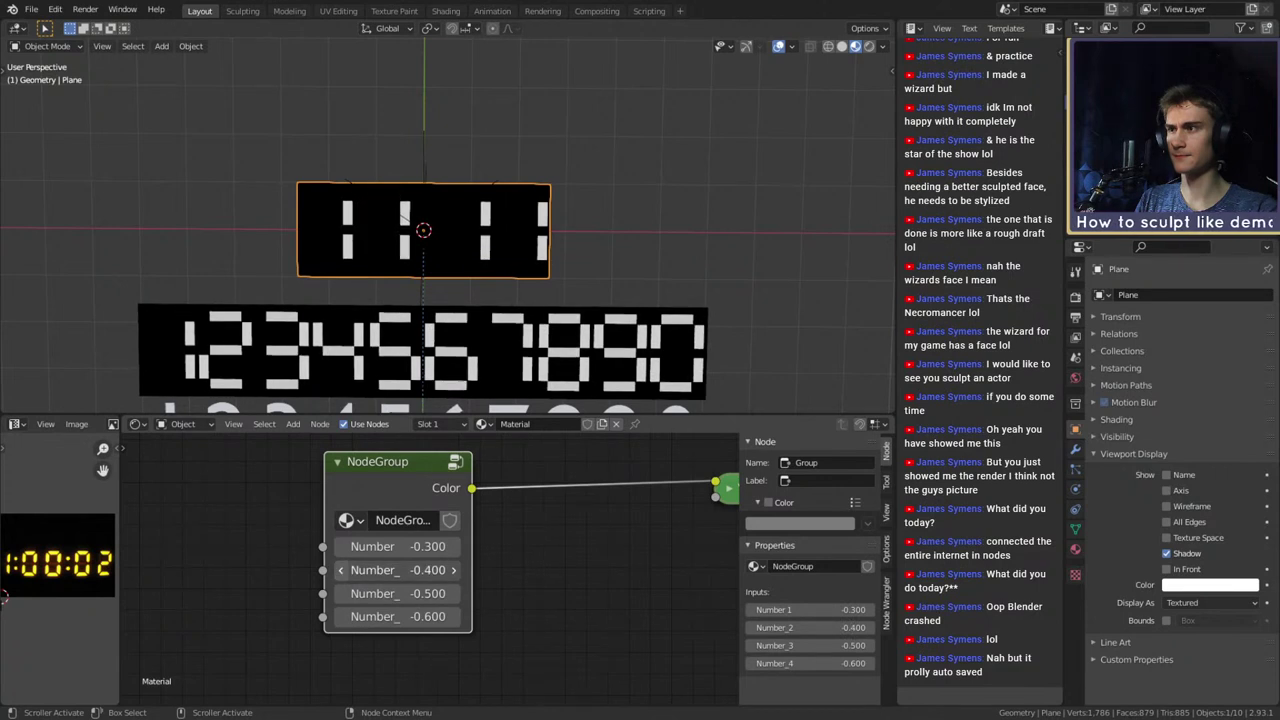
pyautogui.click(341, 570)
pyautogui.click(341, 570)
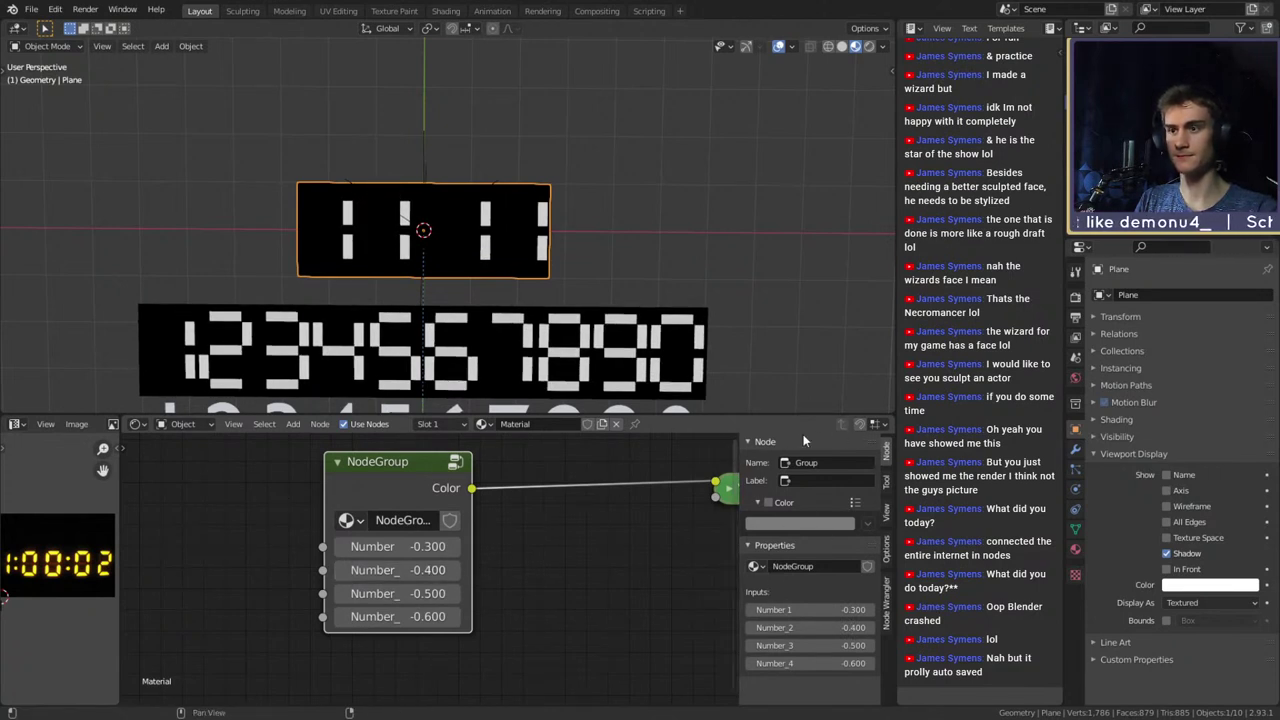
# Reopen the group and lower the maximum of the Number_2 group input
pyautogui.click(455, 461)
pyautogui.click(834, 599)
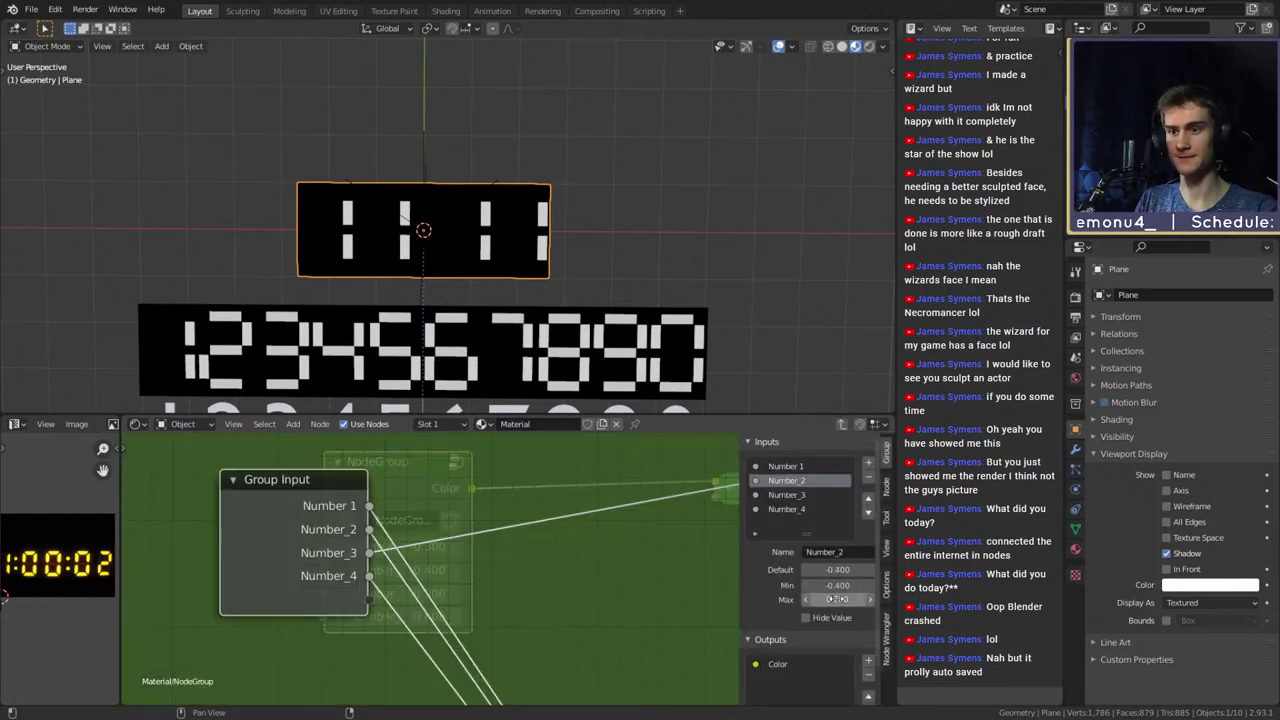
pyautogui.press('Return')
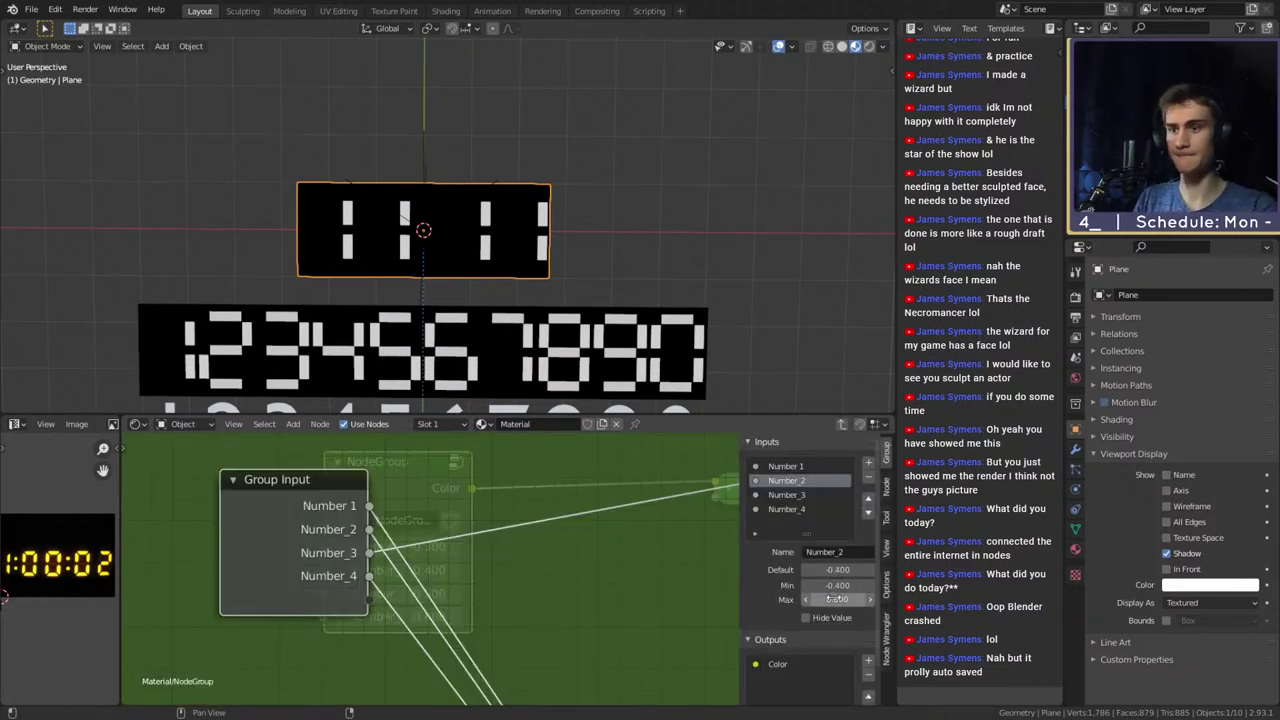
# Leave the group and check the upper range of Number_2 by running it up to 0.6 and back to 0.5
pyautogui.press('Tab')
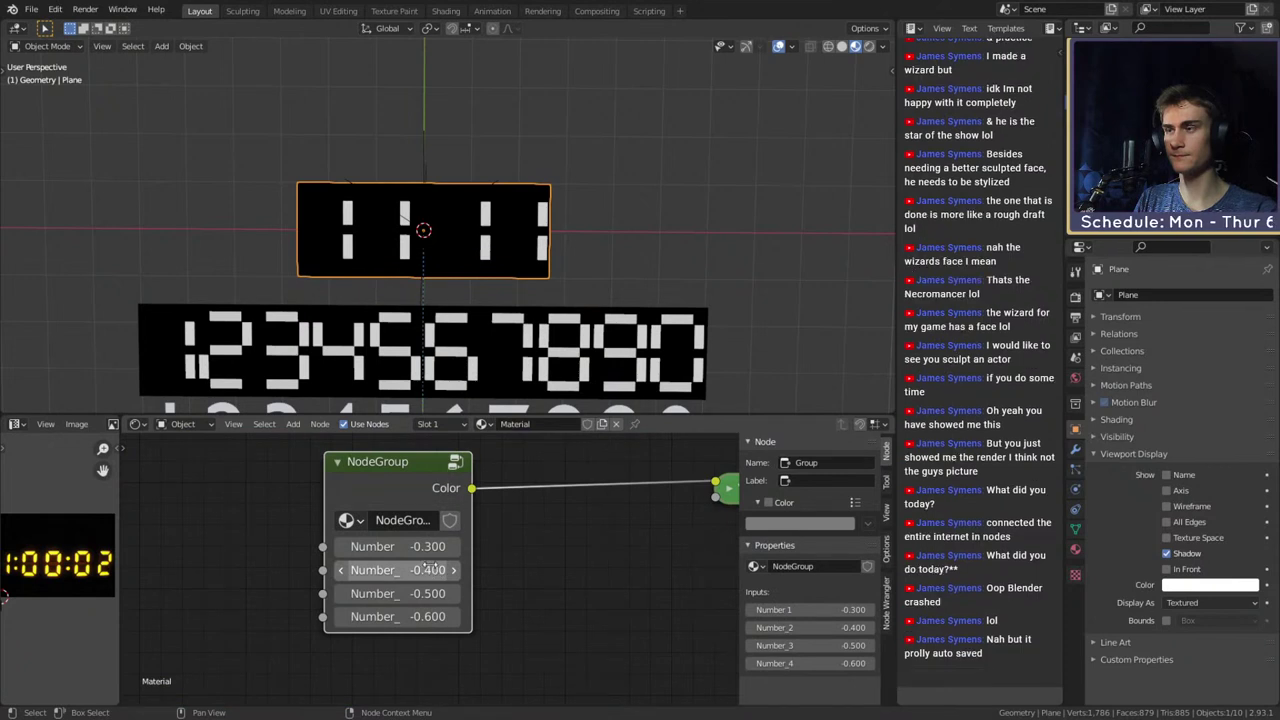
pyautogui.click(453, 570)
pyautogui.doubleClick(454, 572)
pyautogui.click(454, 572)
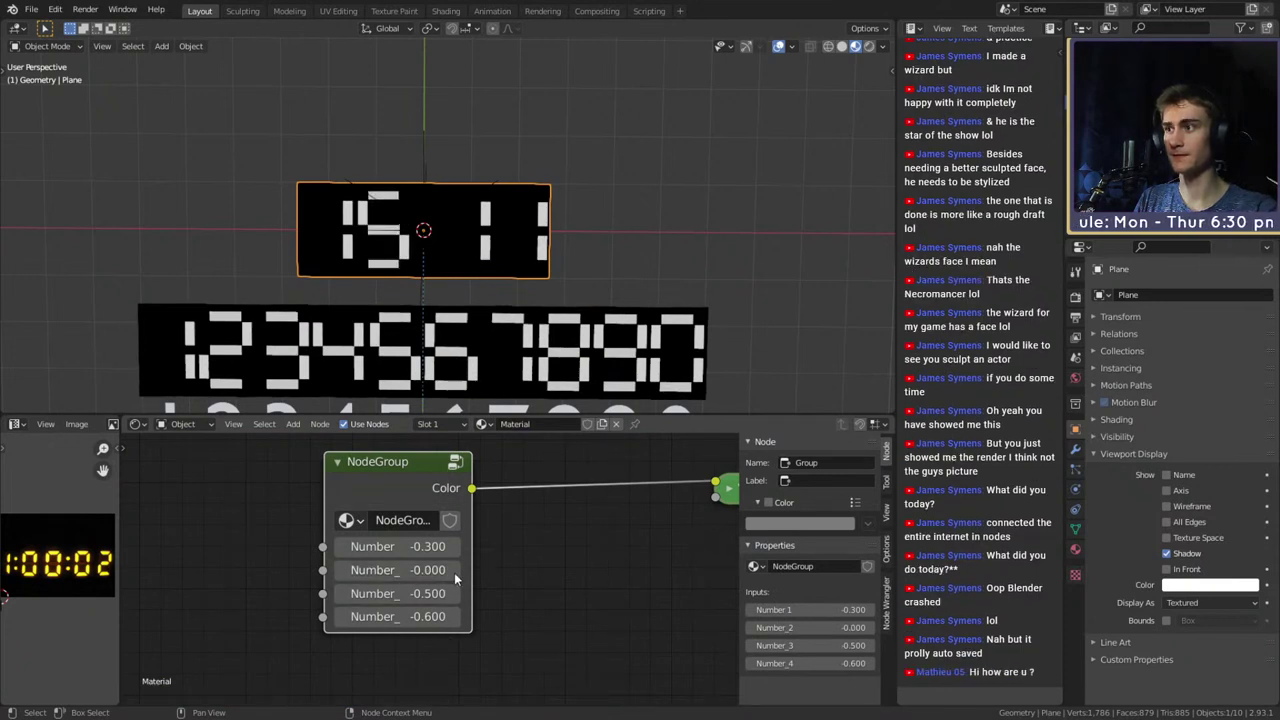
pyautogui.click(454, 572)
pyautogui.click(454, 572)
pyautogui.click(454, 572)
pyautogui.click(454, 572)
pyautogui.click(454, 572)
pyautogui.click(454, 572)
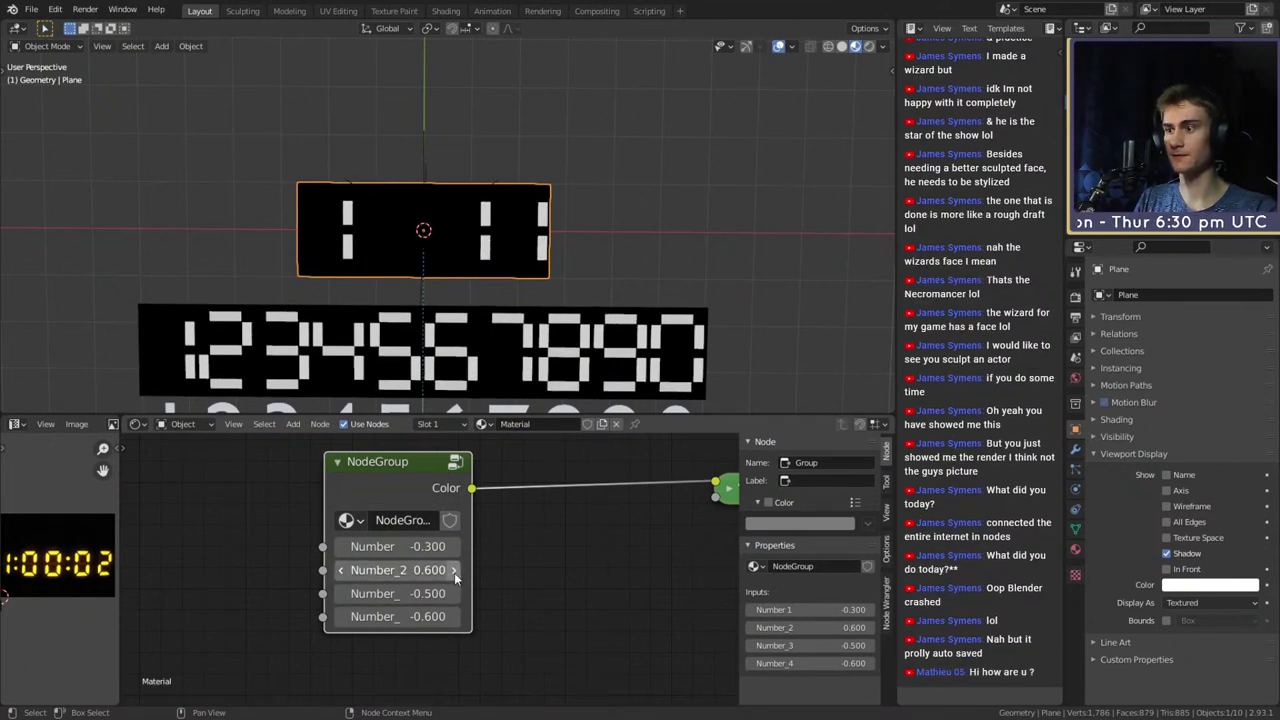
pyautogui.click(340, 570)
pyautogui.click(340, 570)
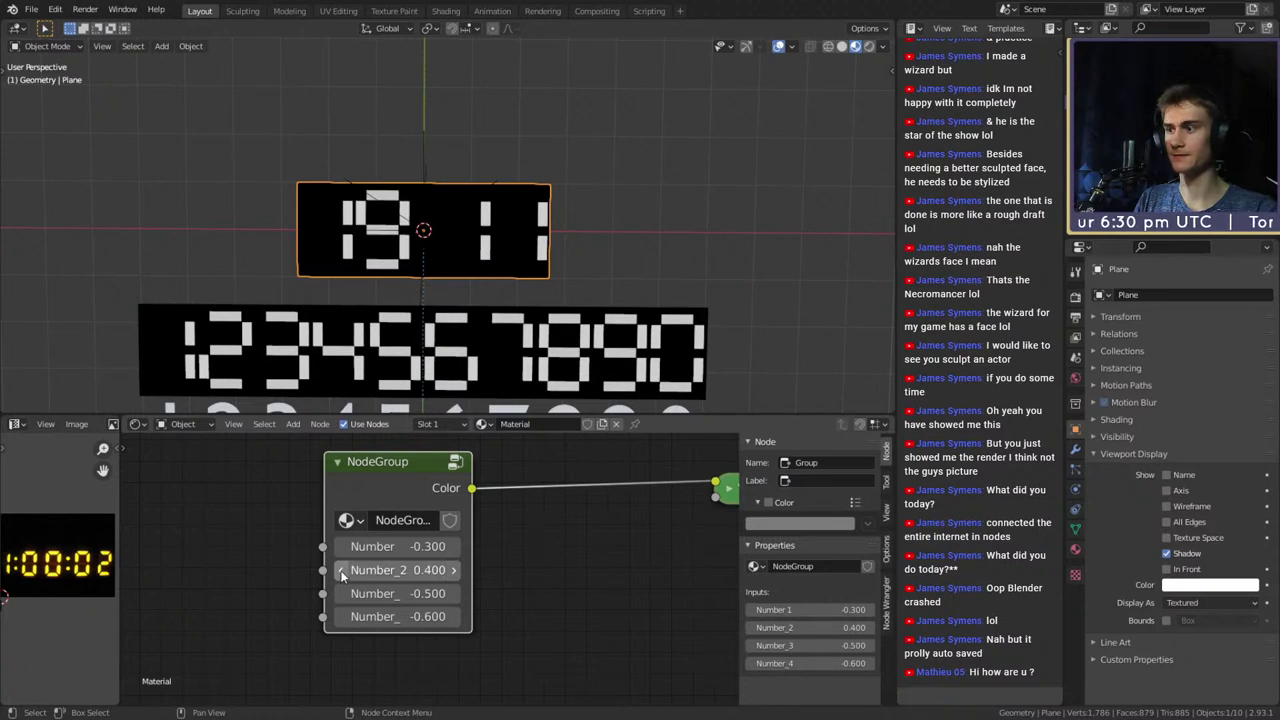
pyautogui.click(454, 570)
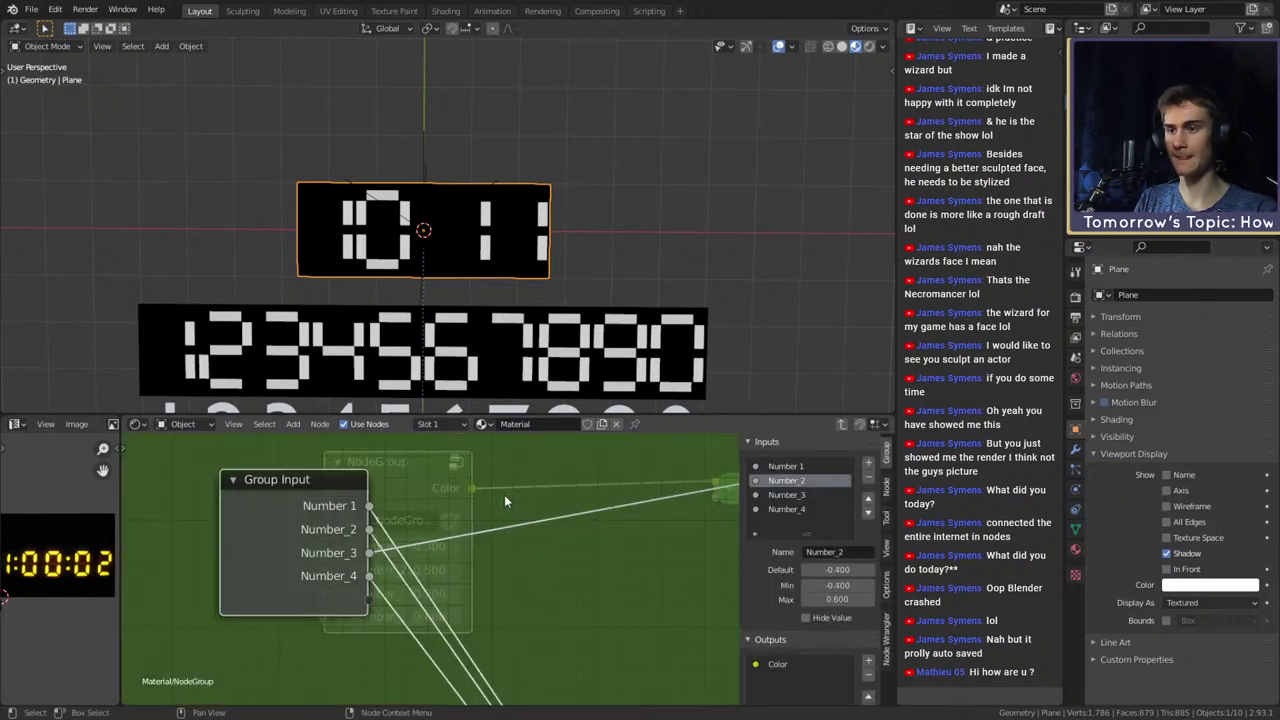
# Reopen the group and set the maximum of the Number_2 group input to 0.5
pyautogui.click(456, 462)
pyautogui.click(831, 599)
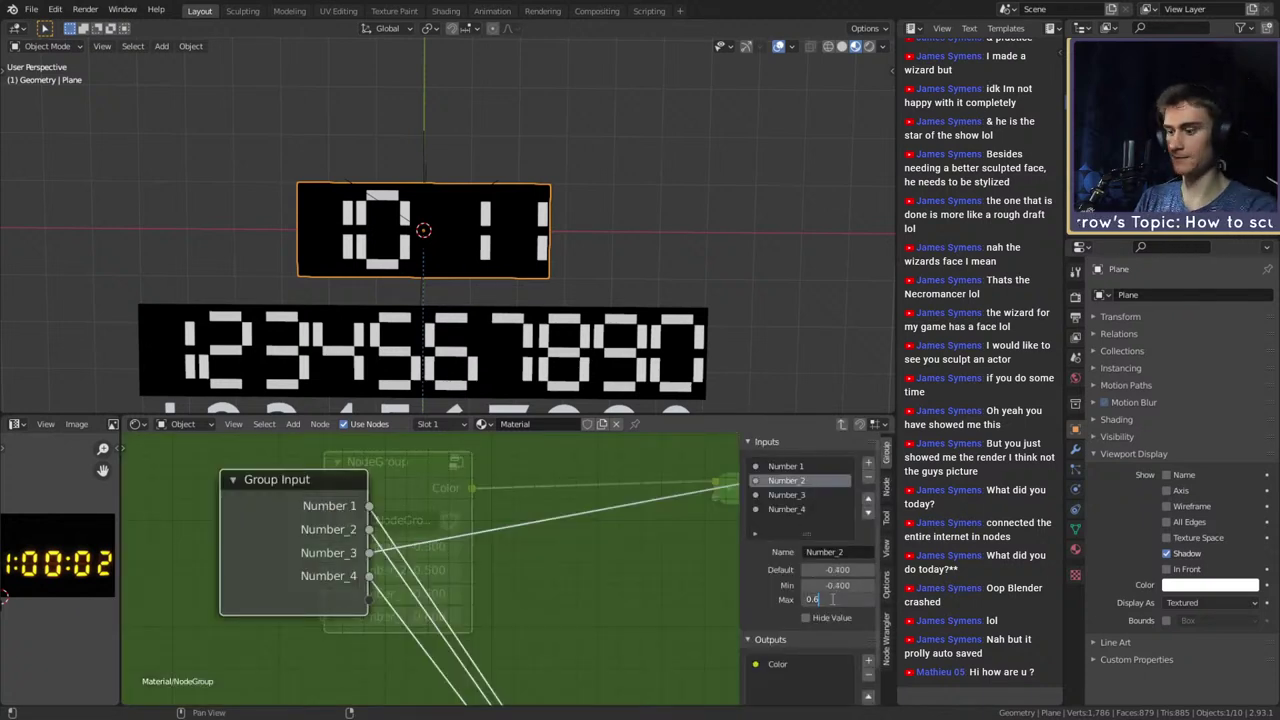
pyautogui.write('.5')
pyautogui.press('Return')
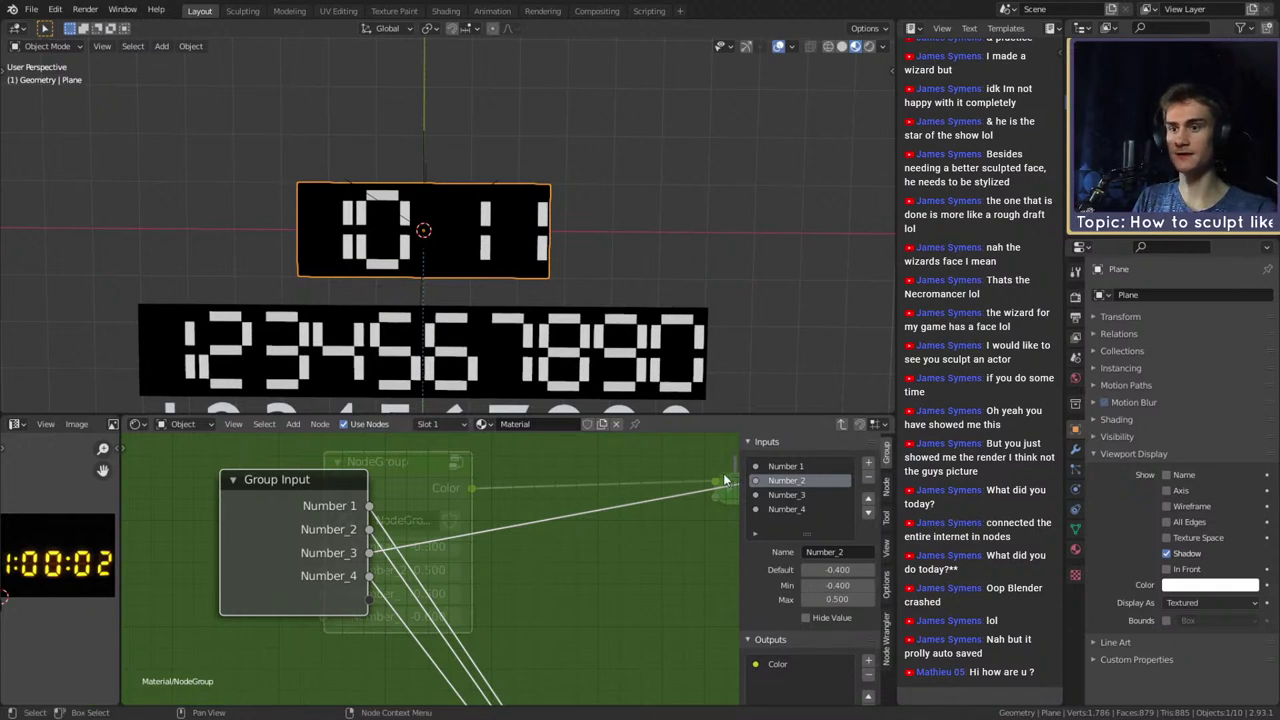
# Leave the group and check the limits of Number_2 by running it down to -0.4 and back up to 0.5
pyautogui.click(841, 424)
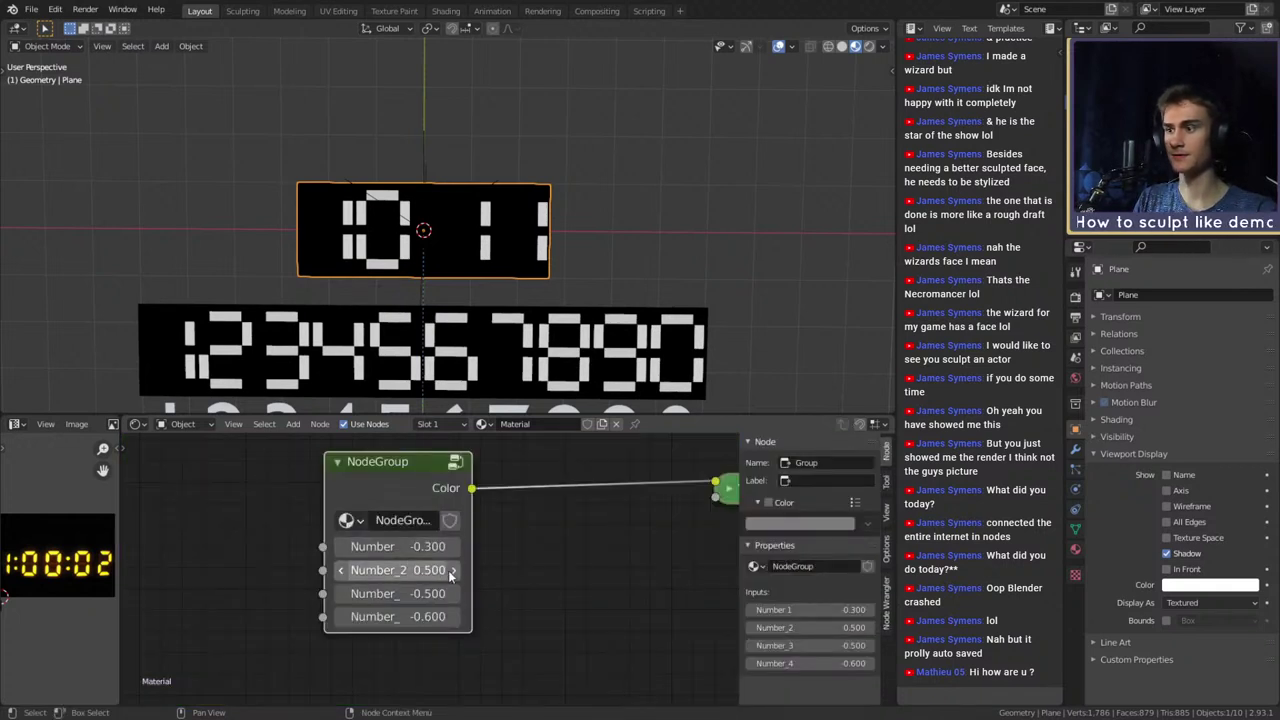
pyautogui.click(339, 570)
pyautogui.click(339, 570)
pyautogui.click(339, 570)
pyautogui.click(339, 570)
pyautogui.click(339, 570)
pyautogui.click(339, 570)
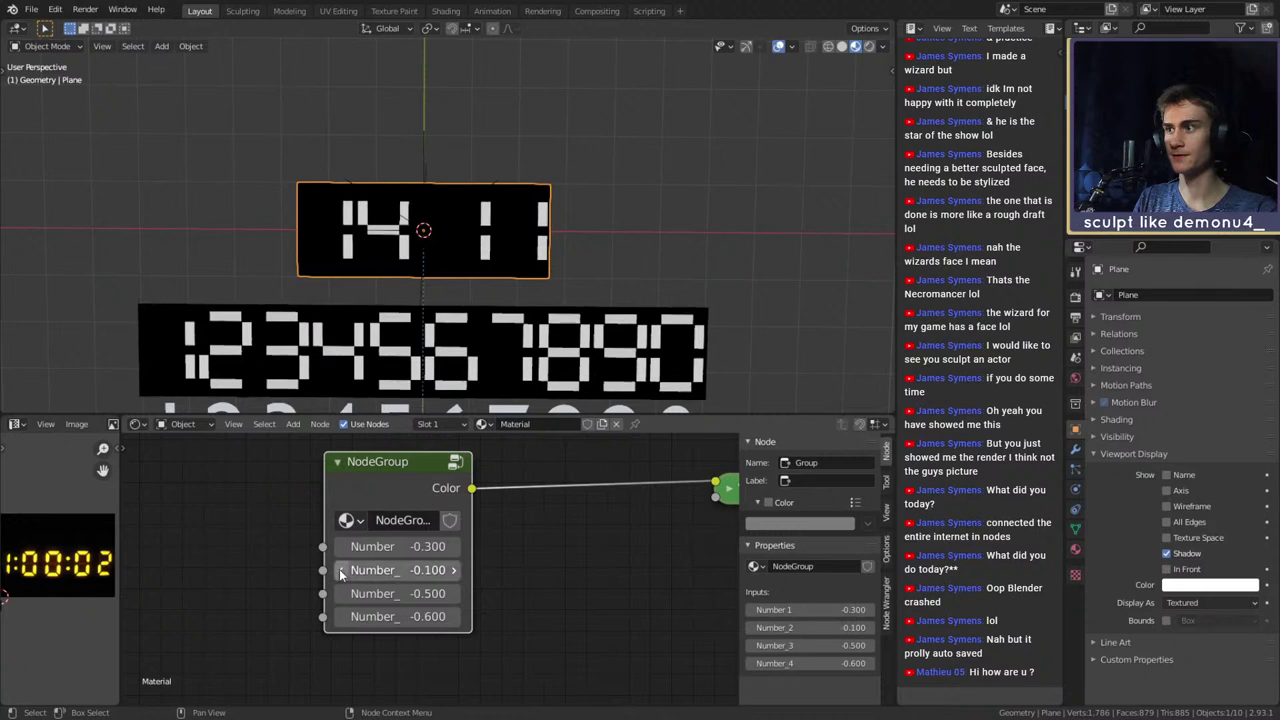
pyautogui.click(339, 570)
pyautogui.click(339, 570)
pyautogui.click(454, 570)
pyautogui.click(454, 570)
pyautogui.click(454, 570)
pyautogui.click(454, 570)
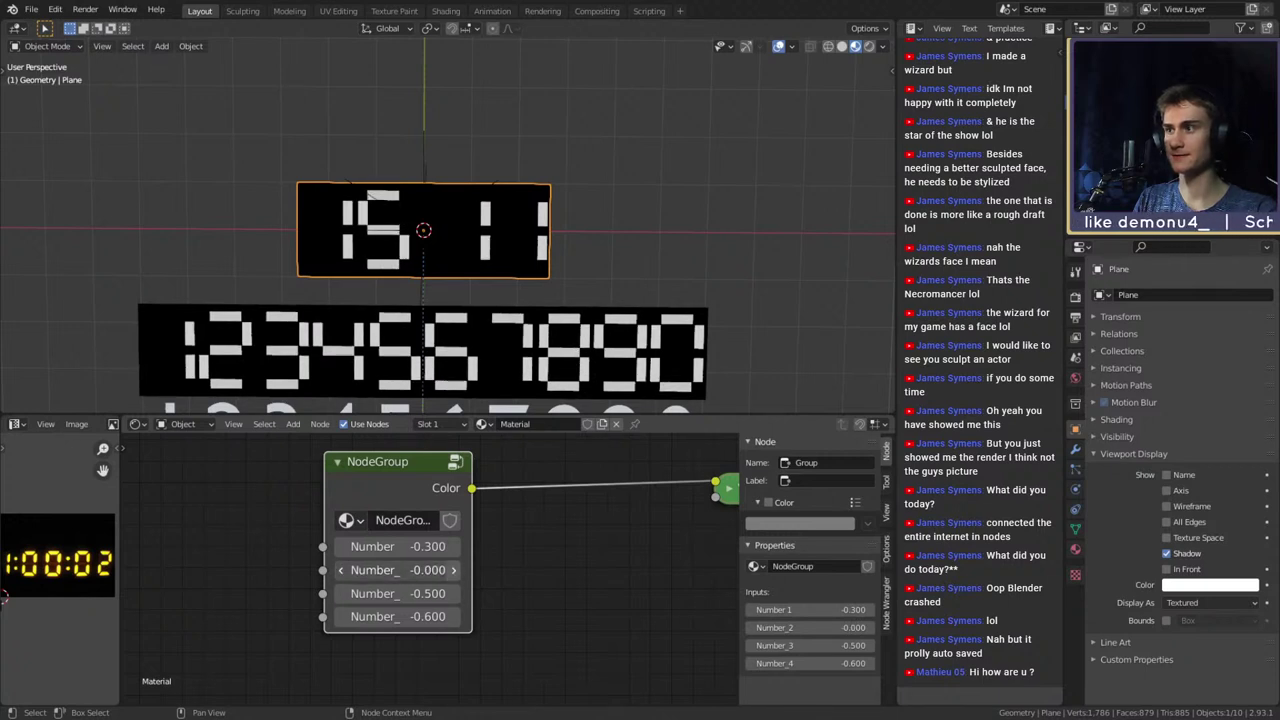
pyautogui.click(454, 570)
pyautogui.click(454, 570)
pyautogui.click(454, 570)
pyautogui.moveTo(455, 570); pyautogui.dragTo(470, 570)
# Save the file
pyautogui.click(31, 9)
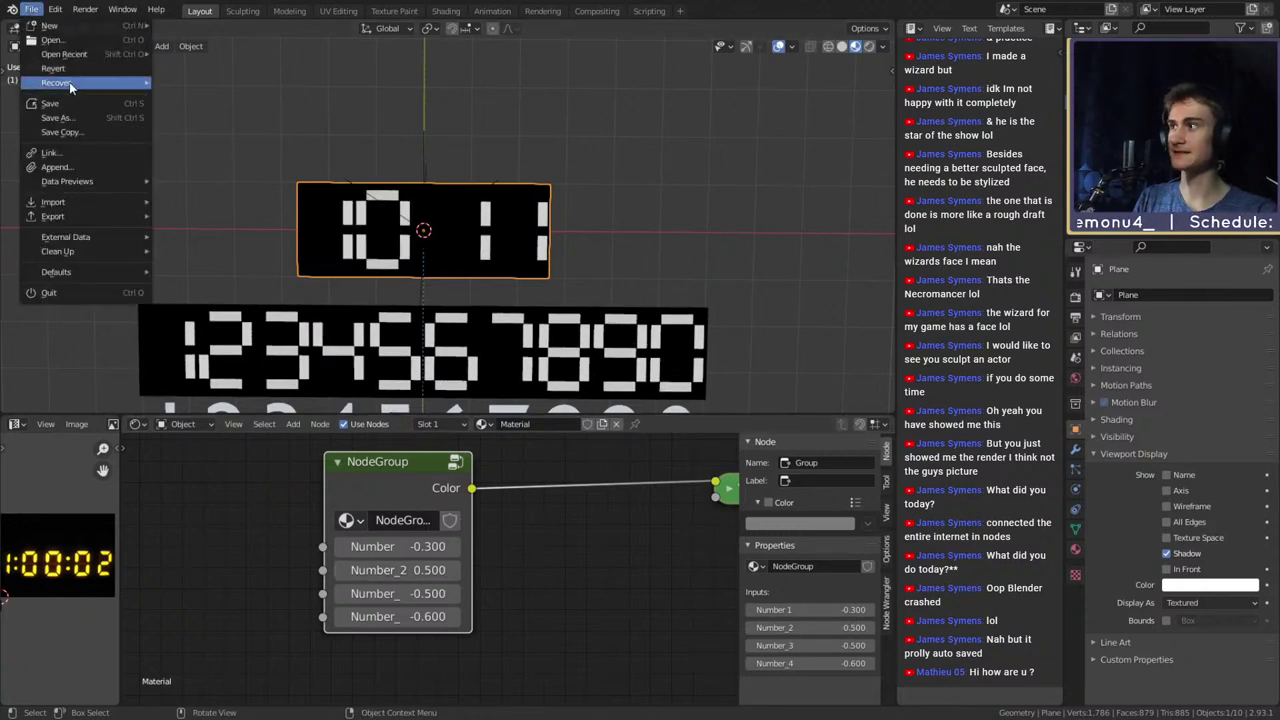
pyautogui.click(52, 104)
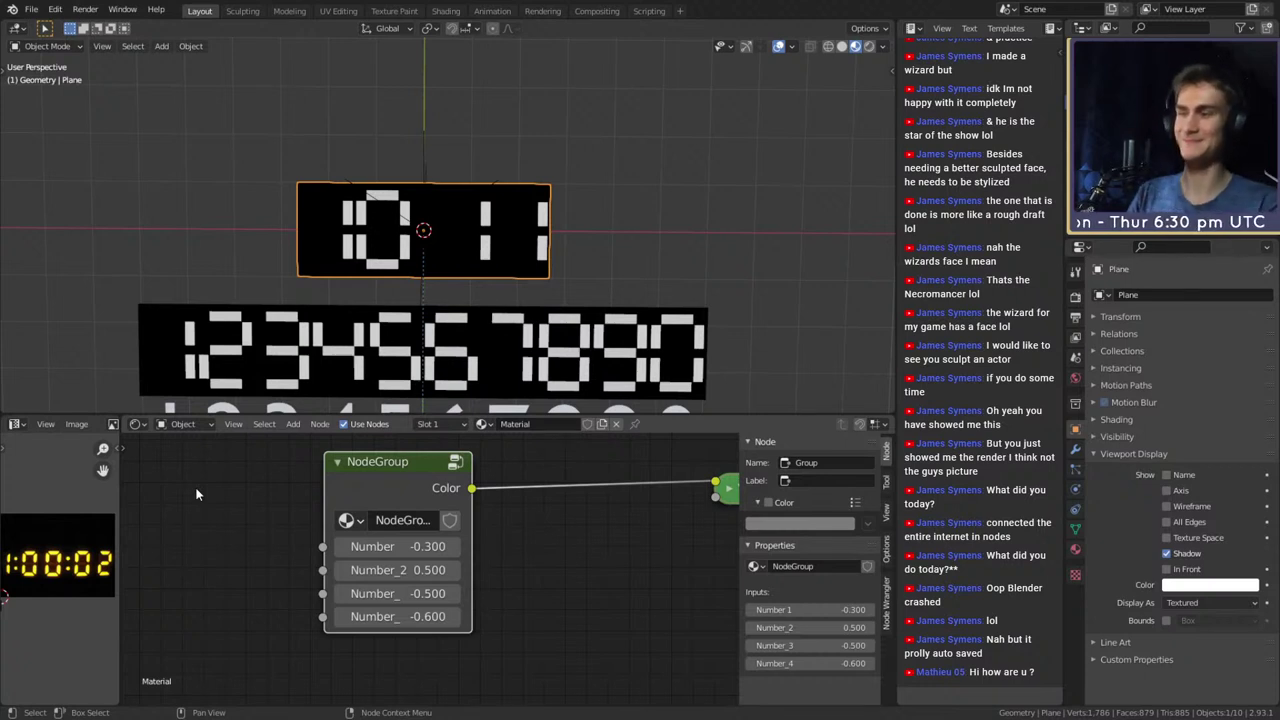
# Set Number_2 on the node group to -0.3 so the second digit shows a 2
pyautogui.scroll(-3, 485, 543)
pyautogui.scroll(-10, 485, 545)
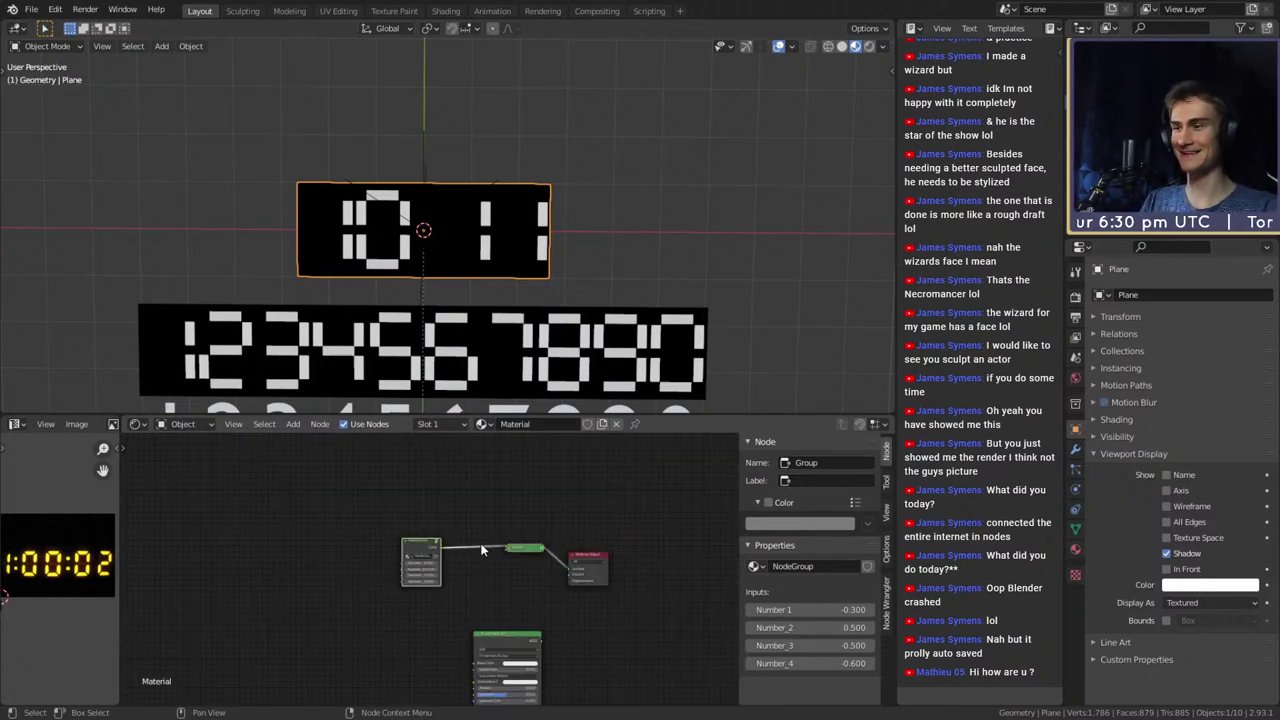
pyautogui.scroll(9, 487, 574)
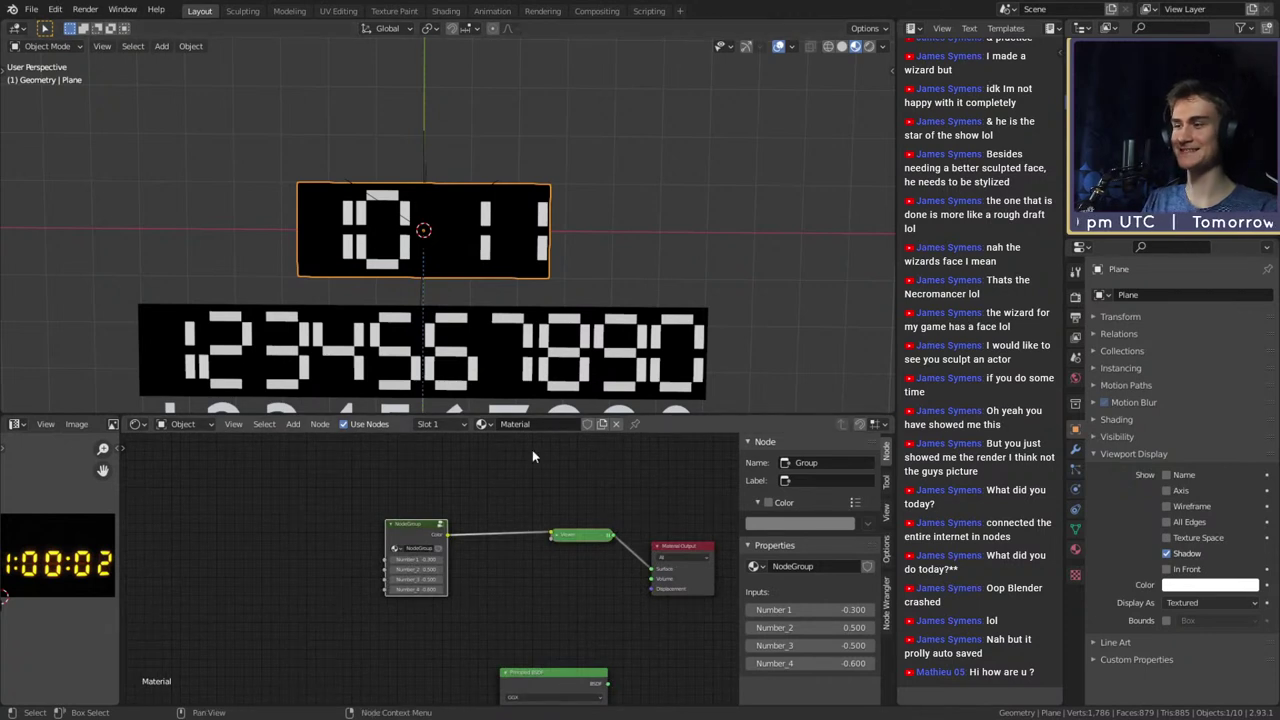
pyautogui.scroll(5, 527, 575)
pyautogui.moveTo(350, 589); pyautogui.dragTo(270, 590)
pyautogui.click(350, 591)
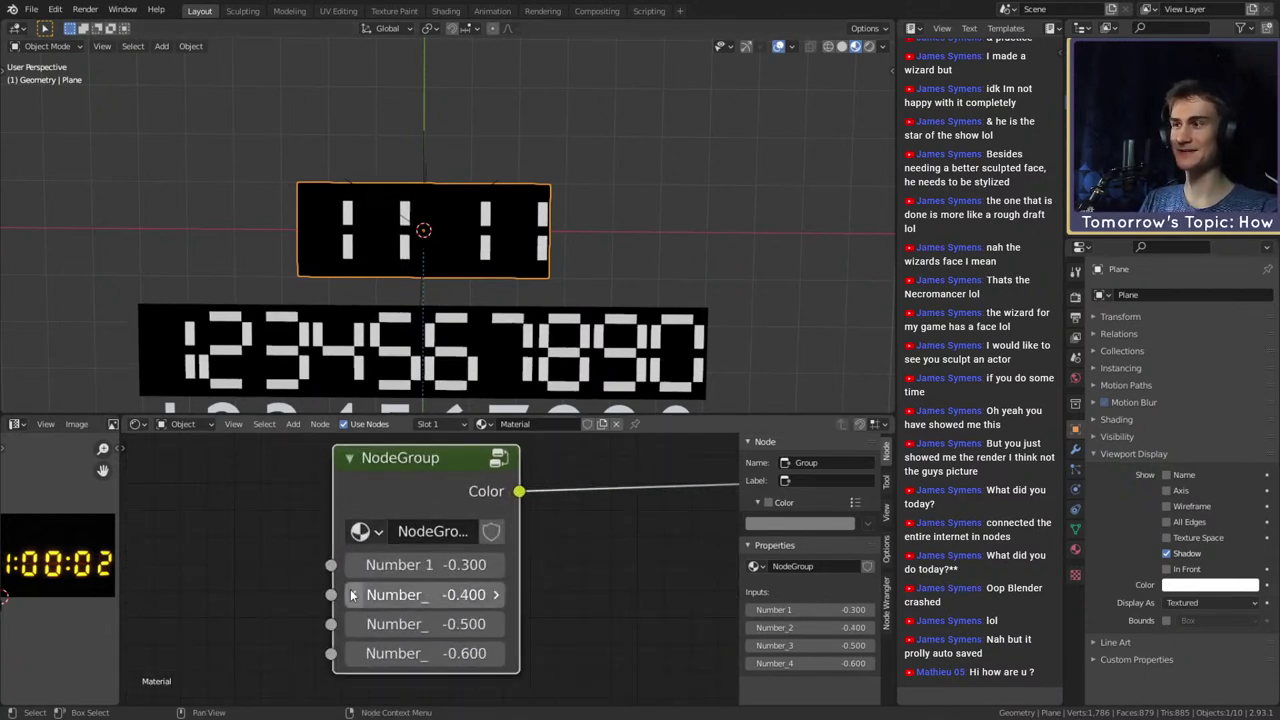
pyautogui.click(498, 600)
pyautogui.click(498, 600)
pyautogui.click(498, 600)
pyautogui.click(498, 600)
pyautogui.click(353, 595)
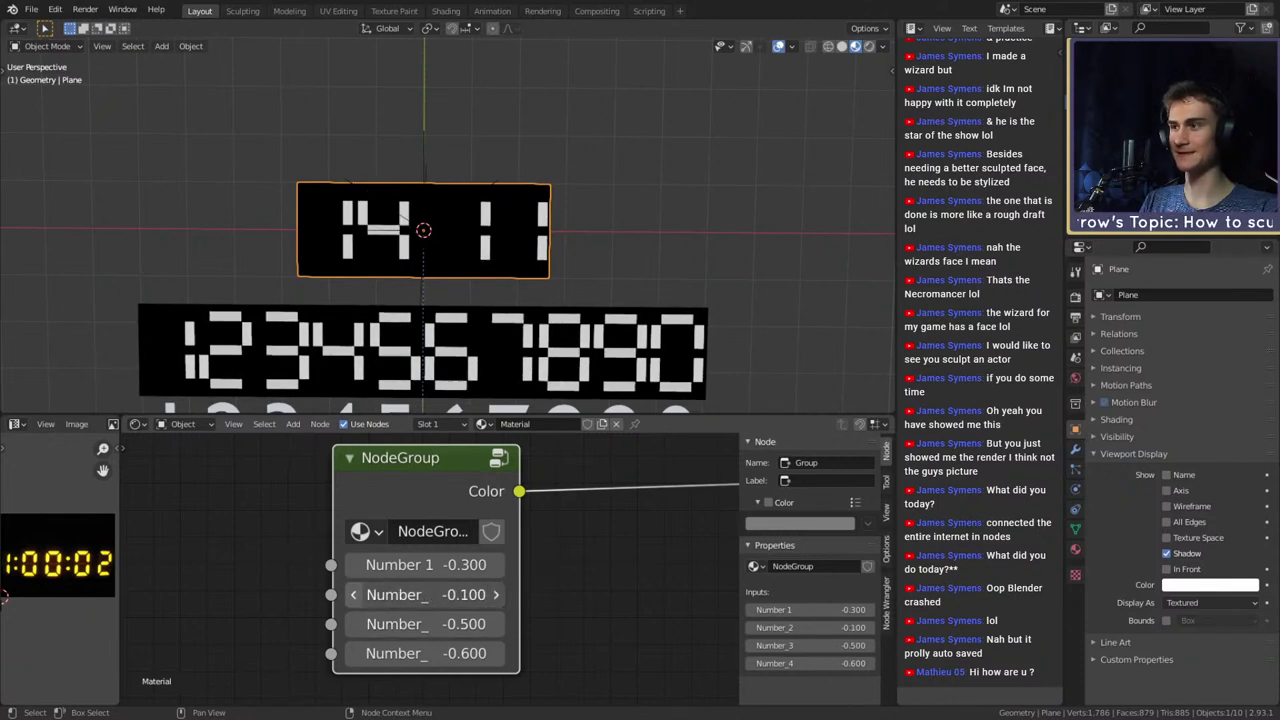
pyautogui.click(353, 595)
pyautogui.click(353, 595)
pyautogui.scroll(5, 425, 243)
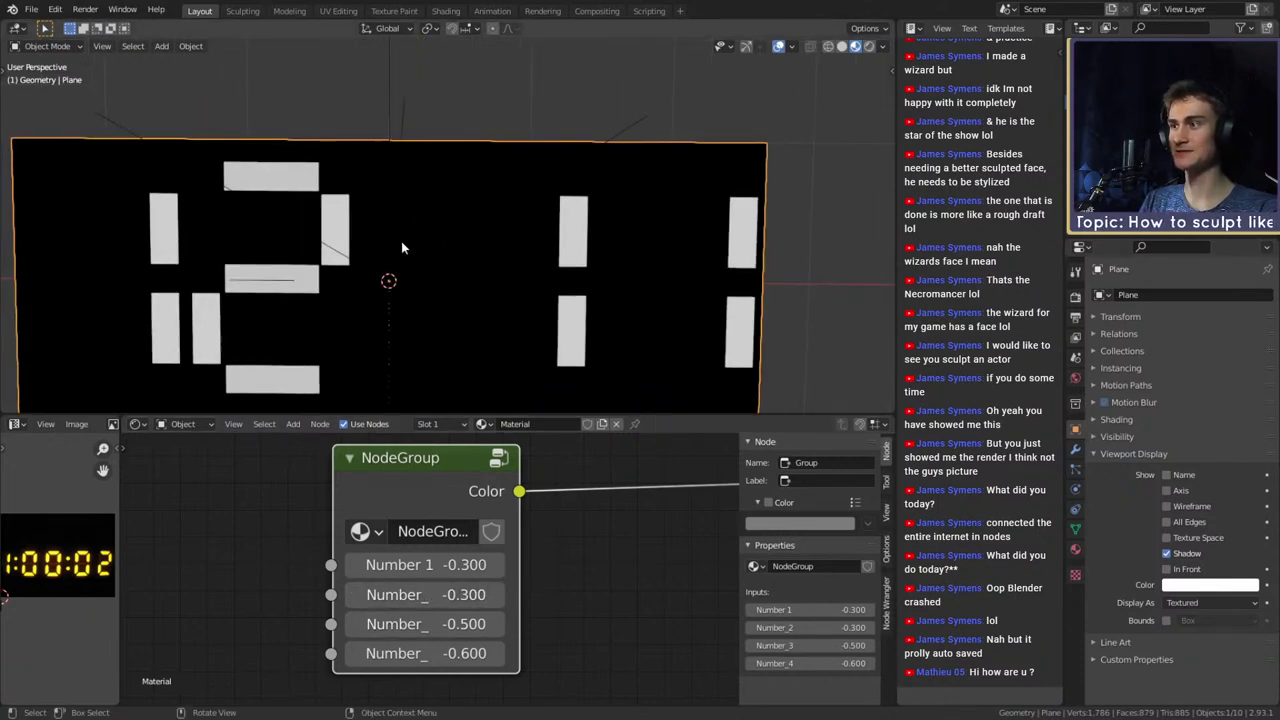
pyautogui.scroll(-6, 401, 241)
pyautogui.scroll(5, 465, 253)
pyautogui.keyDown('shift'); pyautogui.moveTo(465, 248); pyautogui.dragTo(476, 278, button='middle'); pyautogui.keyUp('shift')
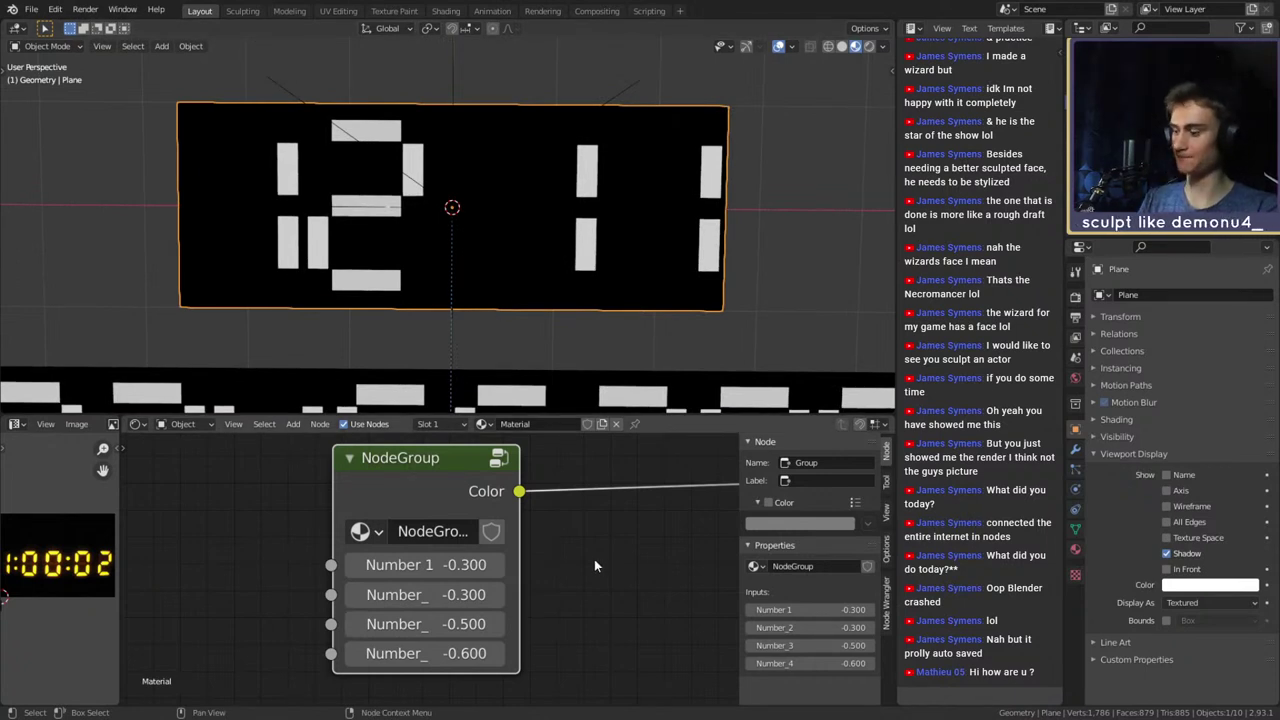
# Test Number_3 on the node group below -0.5 and return it to -0.5
pyautogui.scroll(-7, 594, 560)
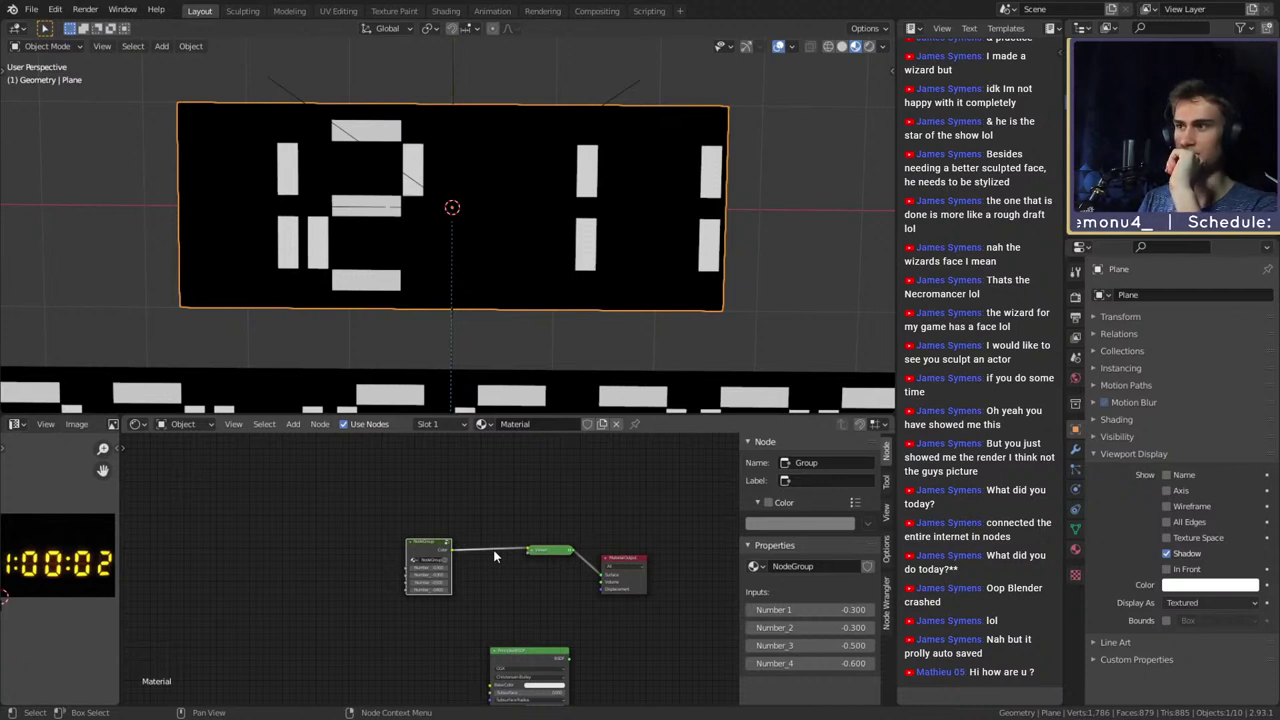
pyautogui.scroll(10, 481, 556)
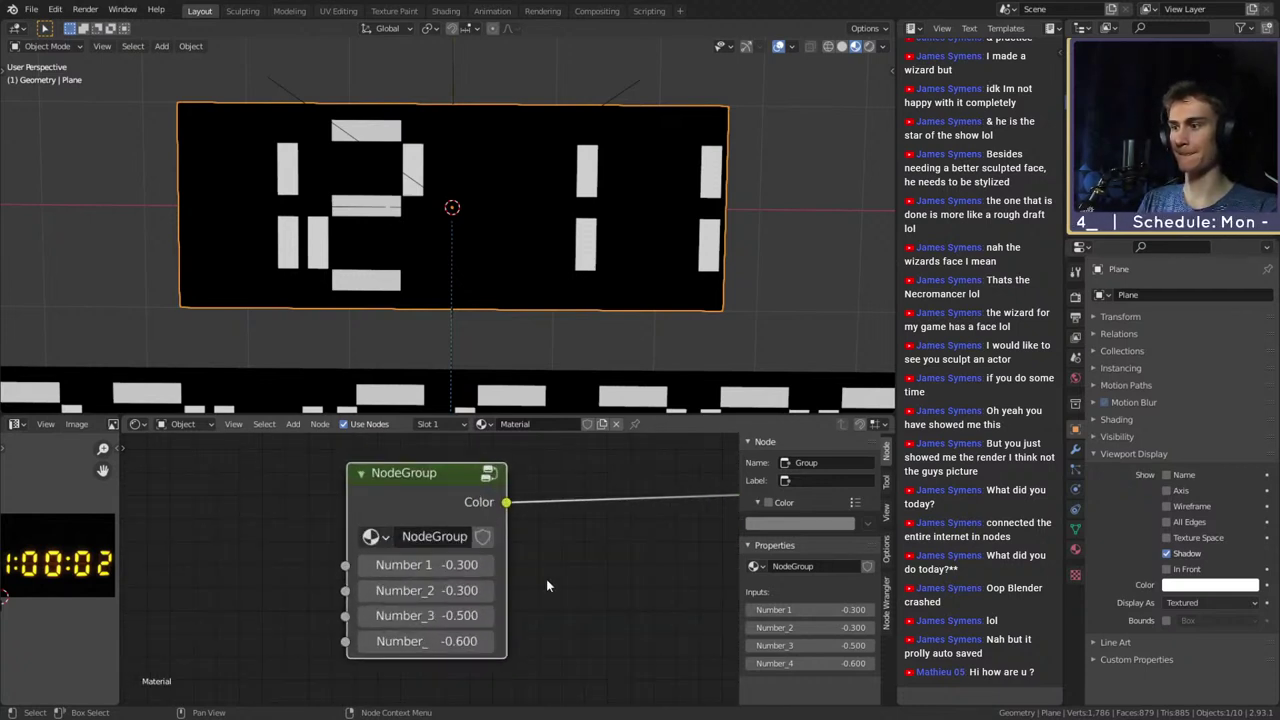
pyautogui.moveTo(546, 582); pyautogui.dragTo(489, 551, button='middle')
pyautogui.scroll(-5, 514, 556)
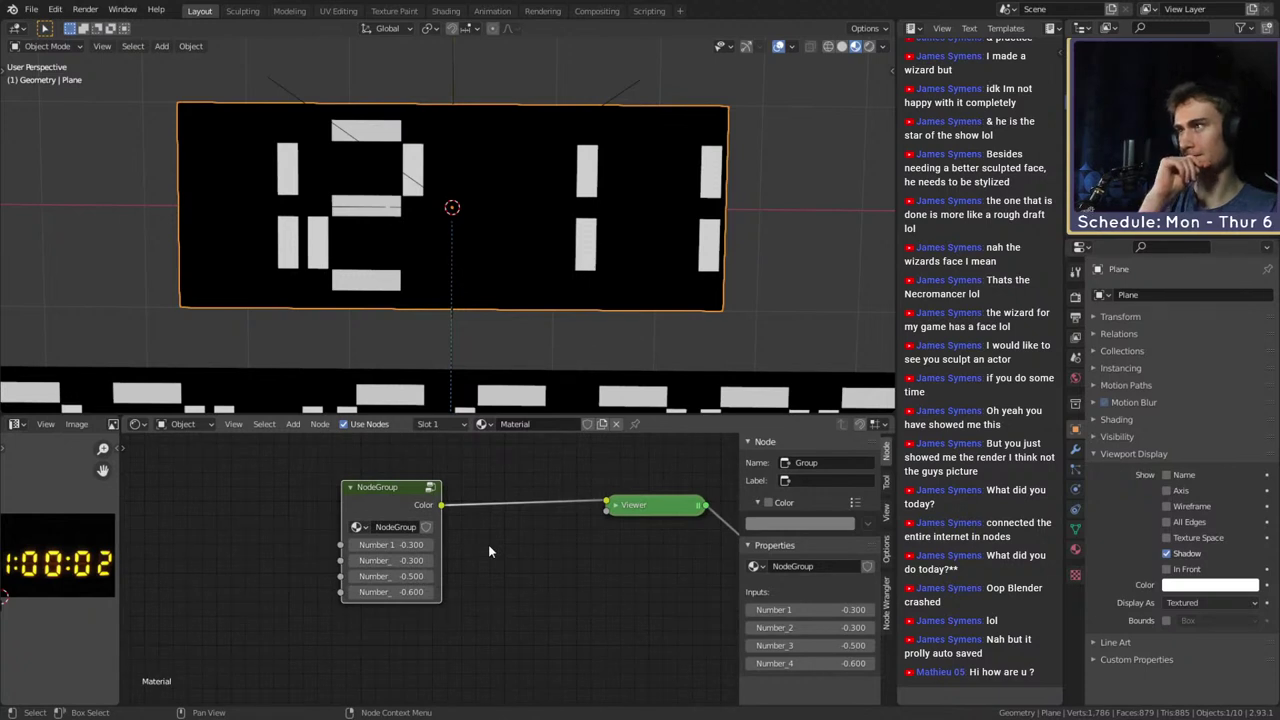
pyautogui.scroll(2, 489, 551)
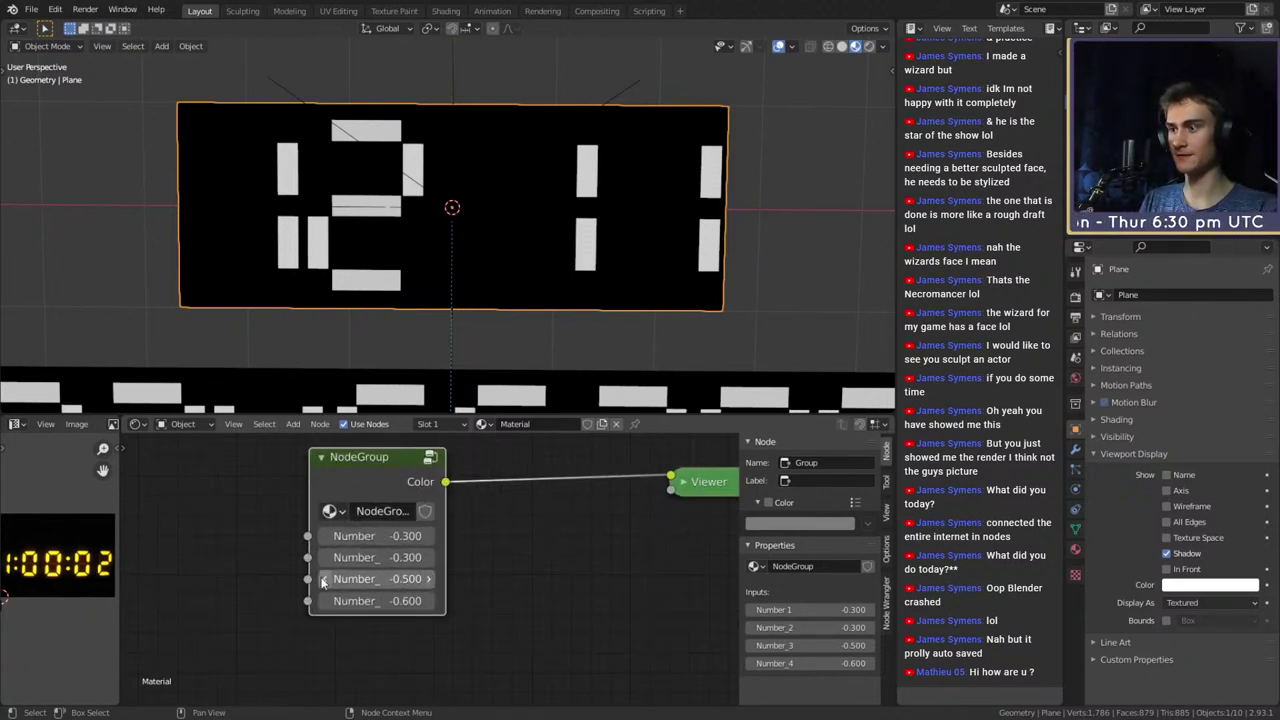
pyautogui.moveTo(362, 582); pyautogui.dragTo(336, 582)
pyautogui.click(430, 583)
pyautogui.click(430, 583)
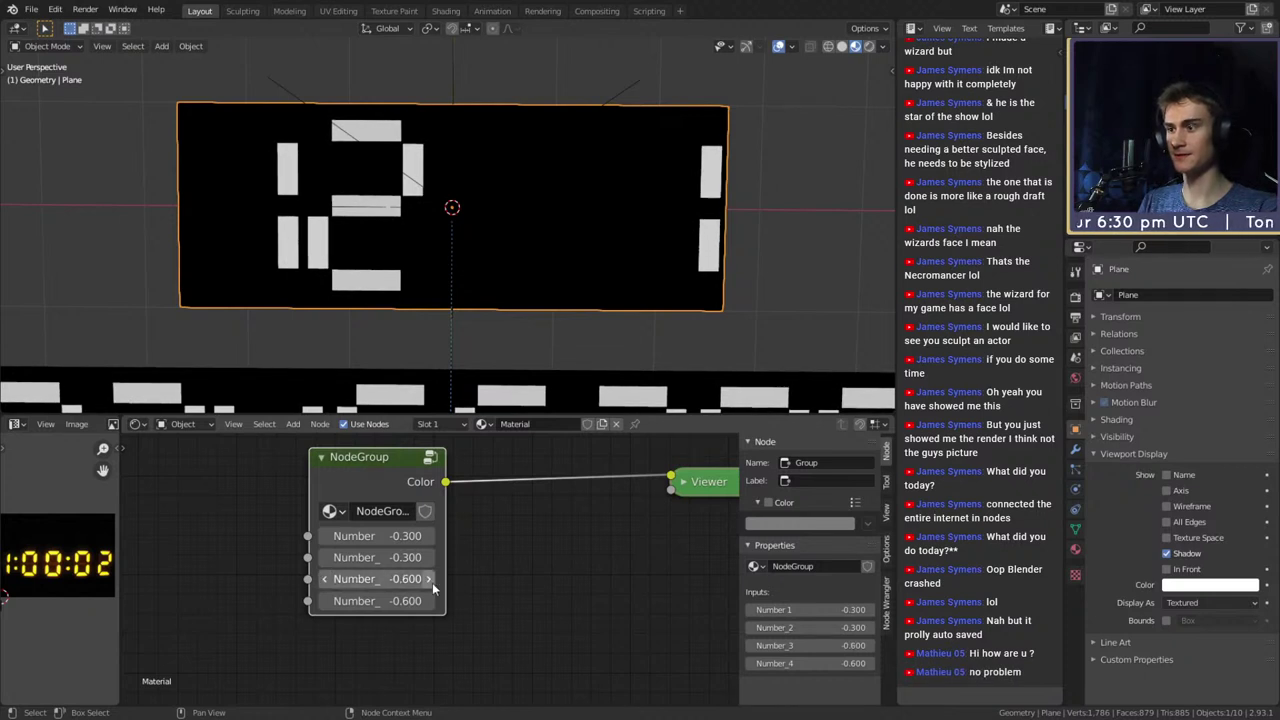
pyautogui.click(430, 583)
pyautogui.click(430, 583)
# Open the group and set the minimum of the Number_3 group input to -0.5
pyautogui.click(430, 457)
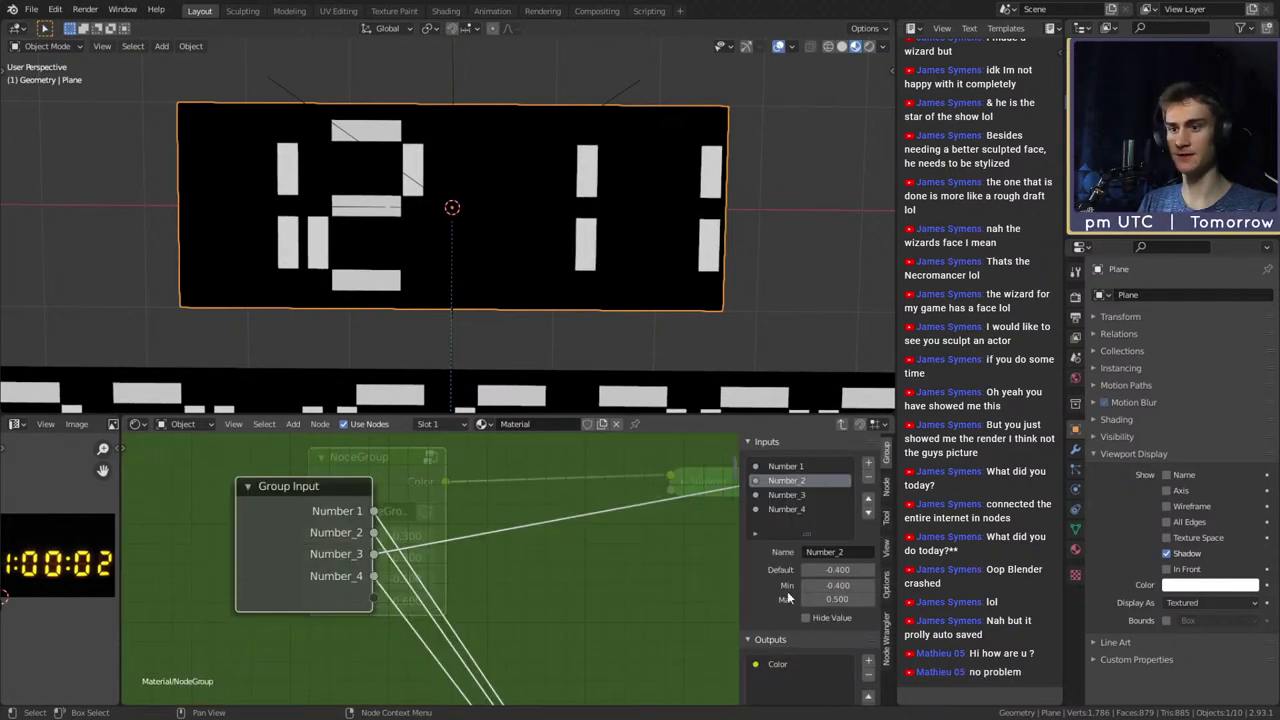
pyautogui.click(790, 495)
pyautogui.click(836, 586)
pyautogui.press('BackSpace')
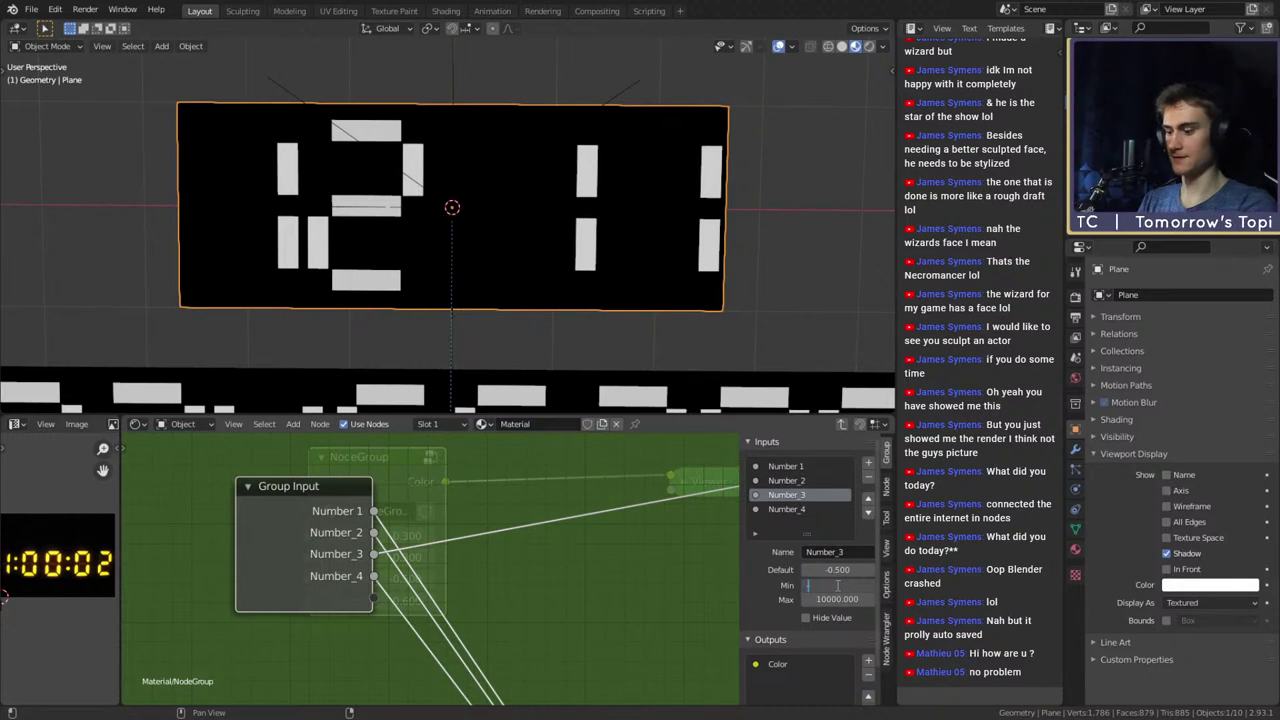
pyautogui.write('-.5')
pyautogui.press('Return')
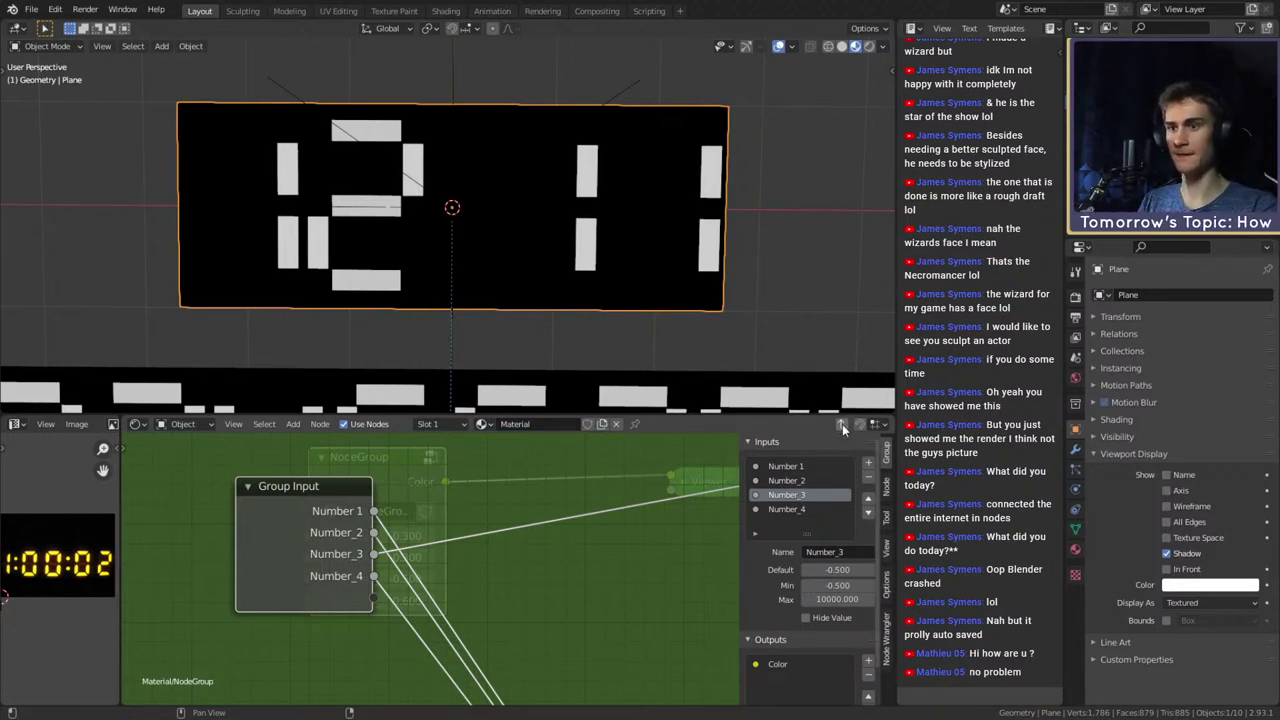
# Leave the group and step Number_3 up to 0.4 and back to 0.3 to check the third digit
pyautogui.click(842, 424)
pyautogui.click(429, 582)
pyautogui.click(429, 582)
pyautogui.click(429, 582)
pyautogui.click(429, 582)
pyautogui.click(429, 582)
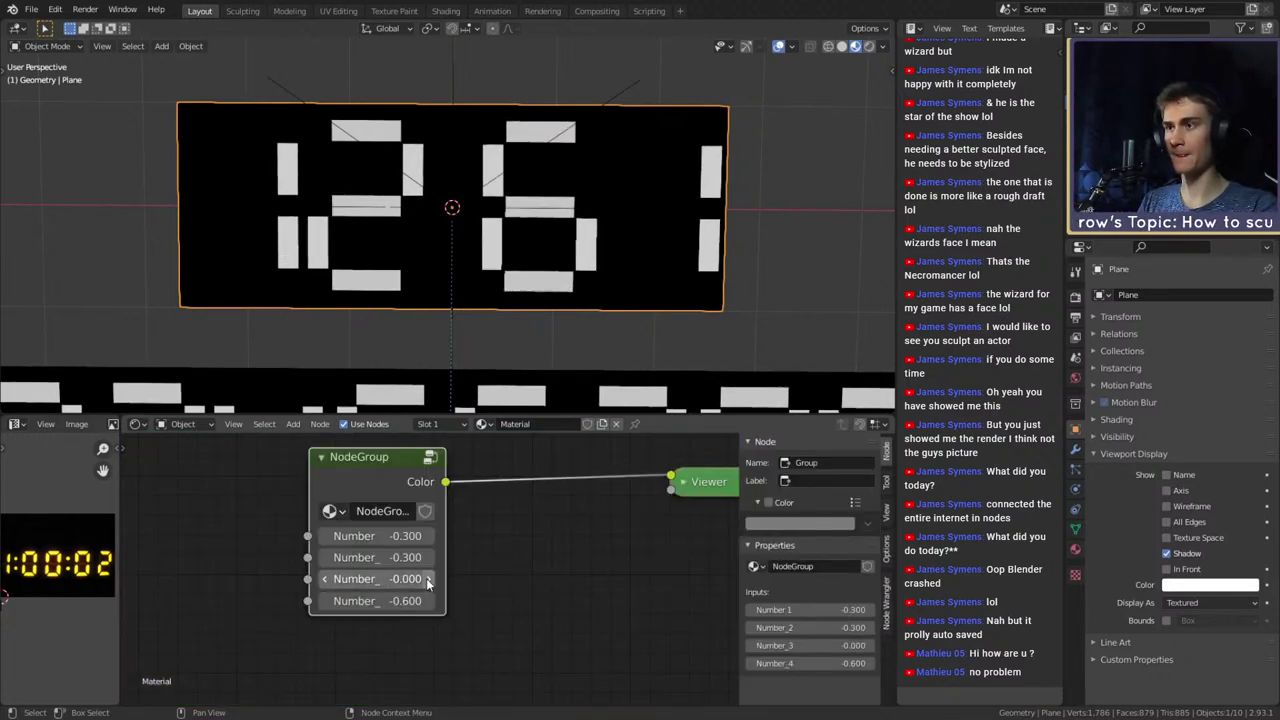
pyautogui.click(429, 583)
pyautogui.click(429, 583)
pyautogui.click(429, 583)
pyautogui.click(428, 582)
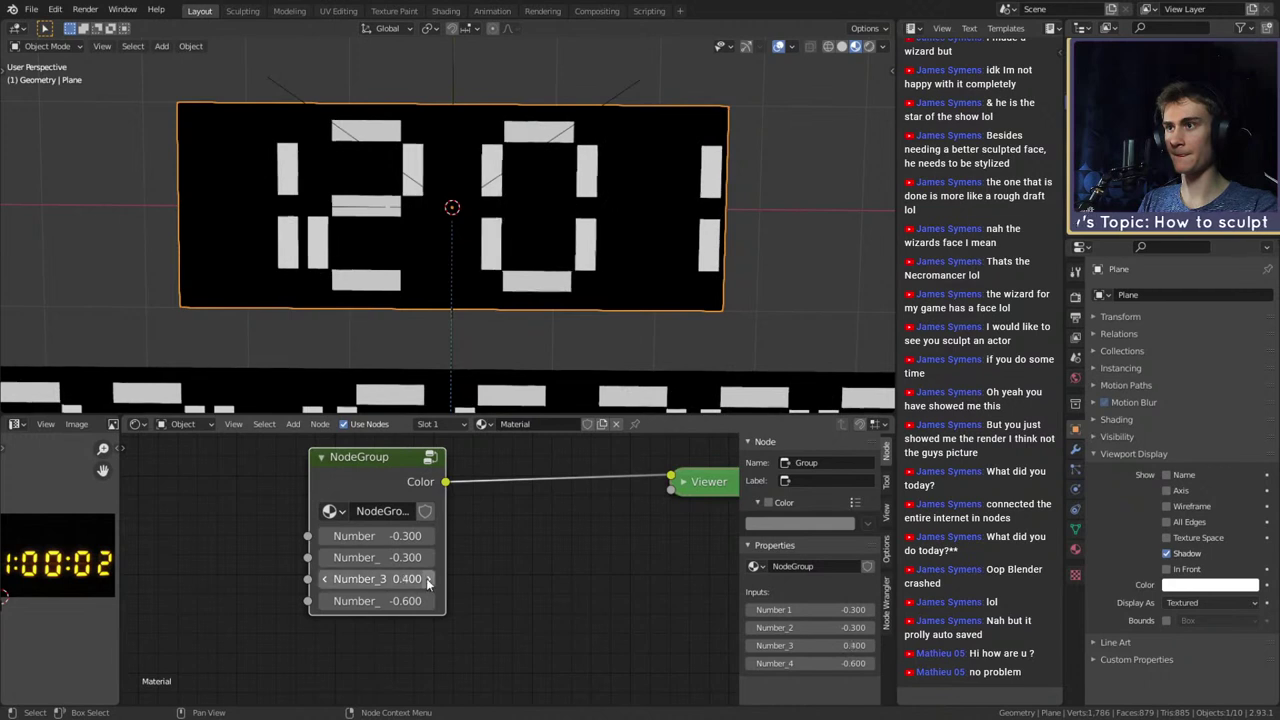
pyautogui.click(325, 582)
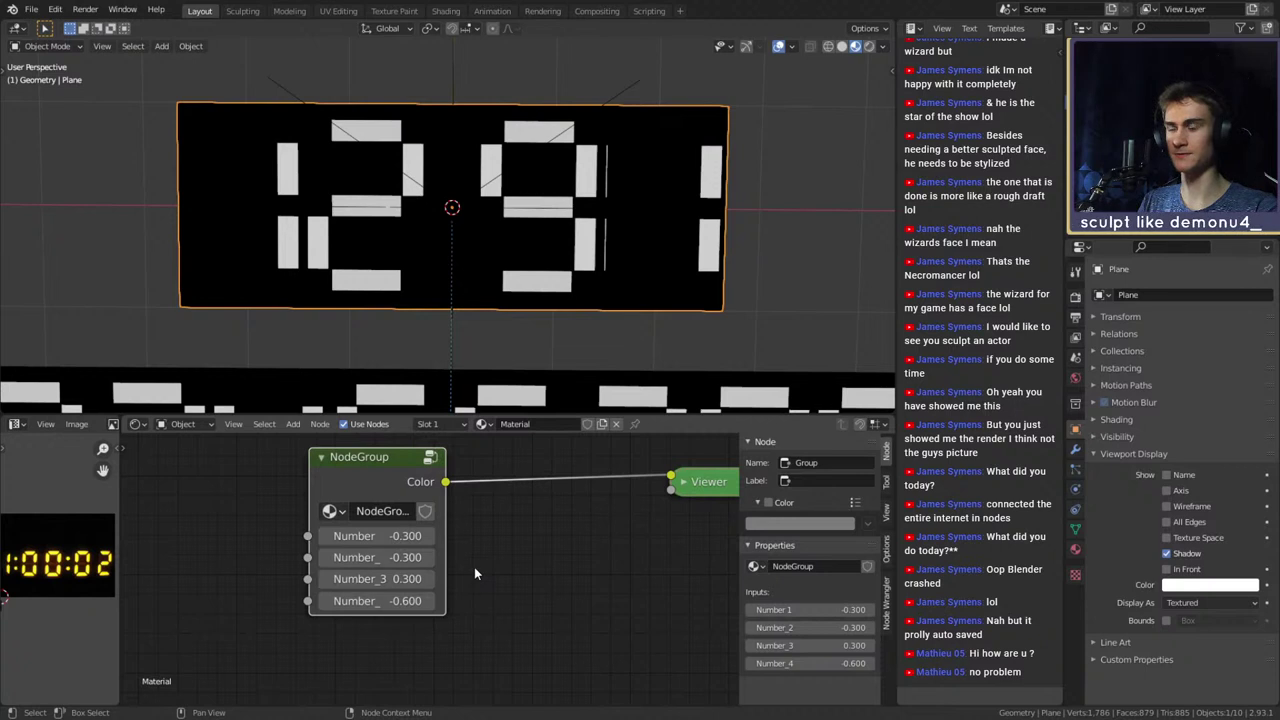
# Reopen the group and move the last black stop of the ColorRamp fed by the linear Gradient Texture to position 0.769
pyautogui.click(432, 458)
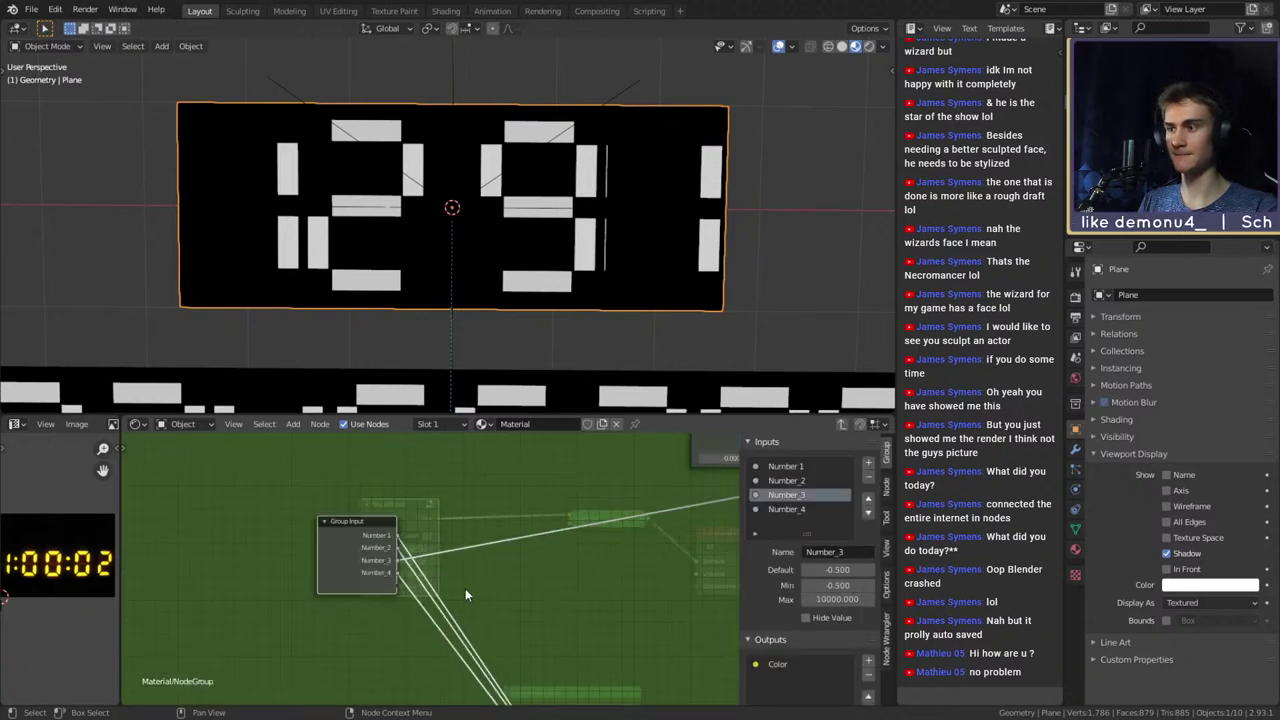
pyautogui.scroll(-10, 464, 587)
pyautogui.scroll(9, 465, 589)
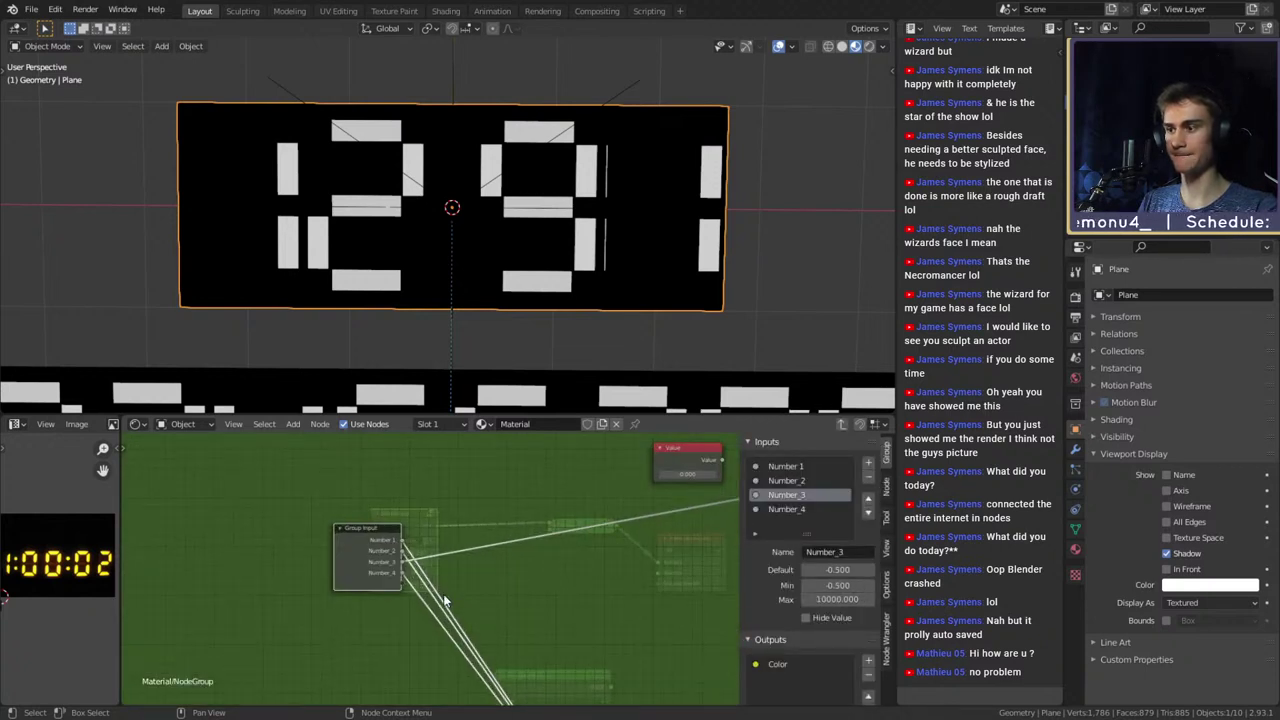
pyautogui.scroll(-5, 545, 561)
pyautogui.moveTo(545, 562); pyautogui.dragTo(283, 611, button='middle')
pyautogui.moveTo(575, 602); pyautogui.dragTo(270, 520, button='middle')
pyautogui.scroll(-7, 438, 594)
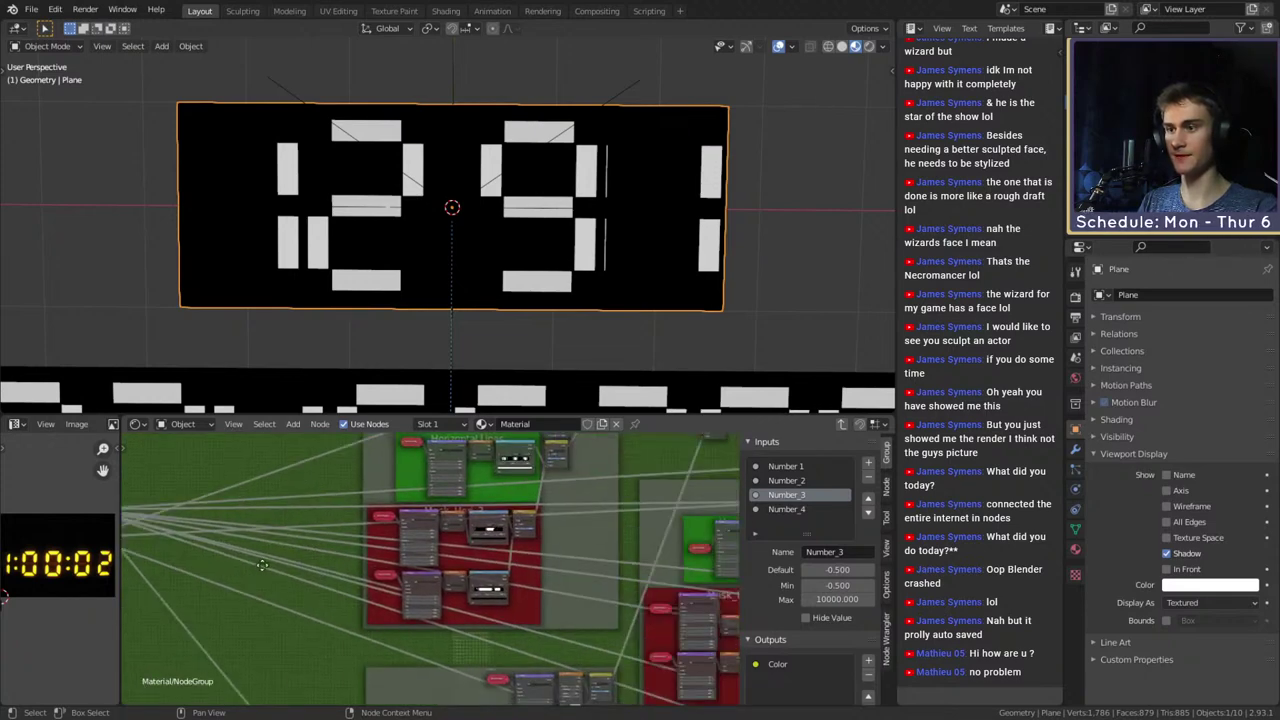
pyautogui.moveTo(500, 560); pyautogui.dragTo(310, 550, button='middle')
pyautogui.moveTo(583, 551); pyautogui.dragTo(337, 546, button='middle')
pyautogui.moveTo(626, 543); pyautogui.dragTo(322, 547, button='middle')
pyautogui.moveTo(566, 539); pyautogui.dragTo(521, 606, button='middle')
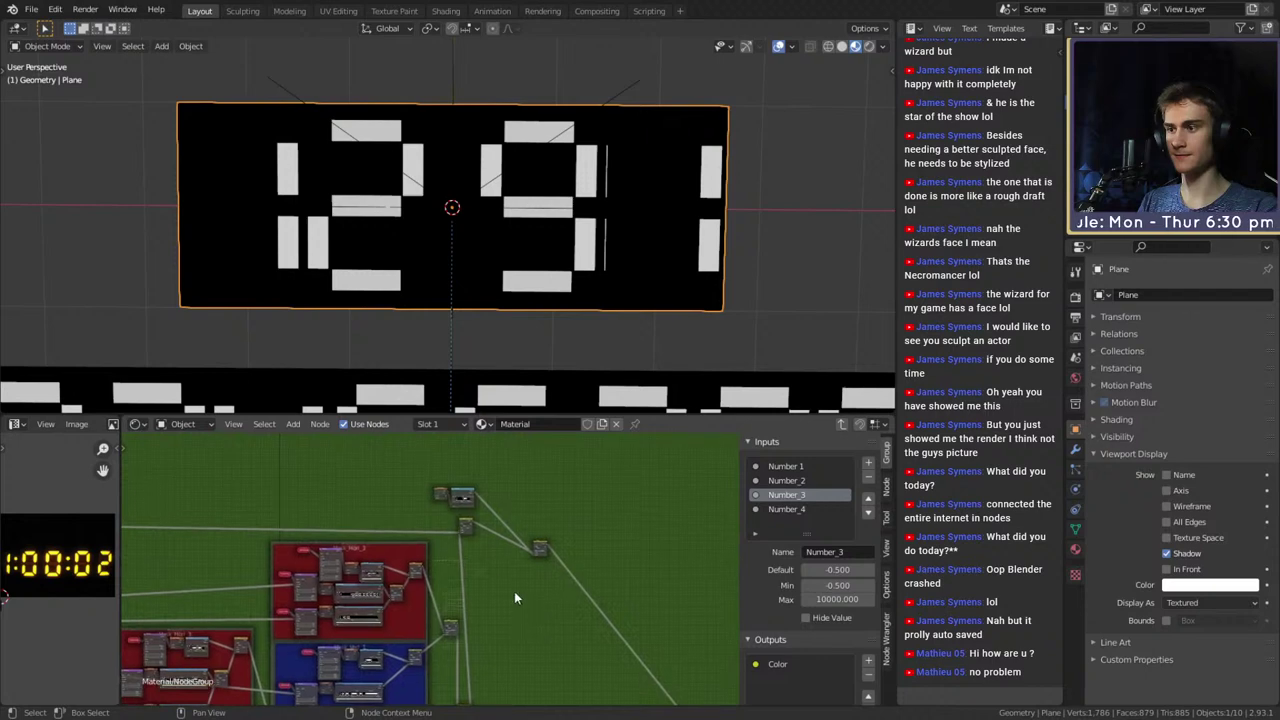
pyautogui.scroll(8, 500, 558)
pyautogui.moveTo(510, 525); pyautogui.dragTo(490, 638, button='middle')
pyautogui.scroll(10, 447, 598)
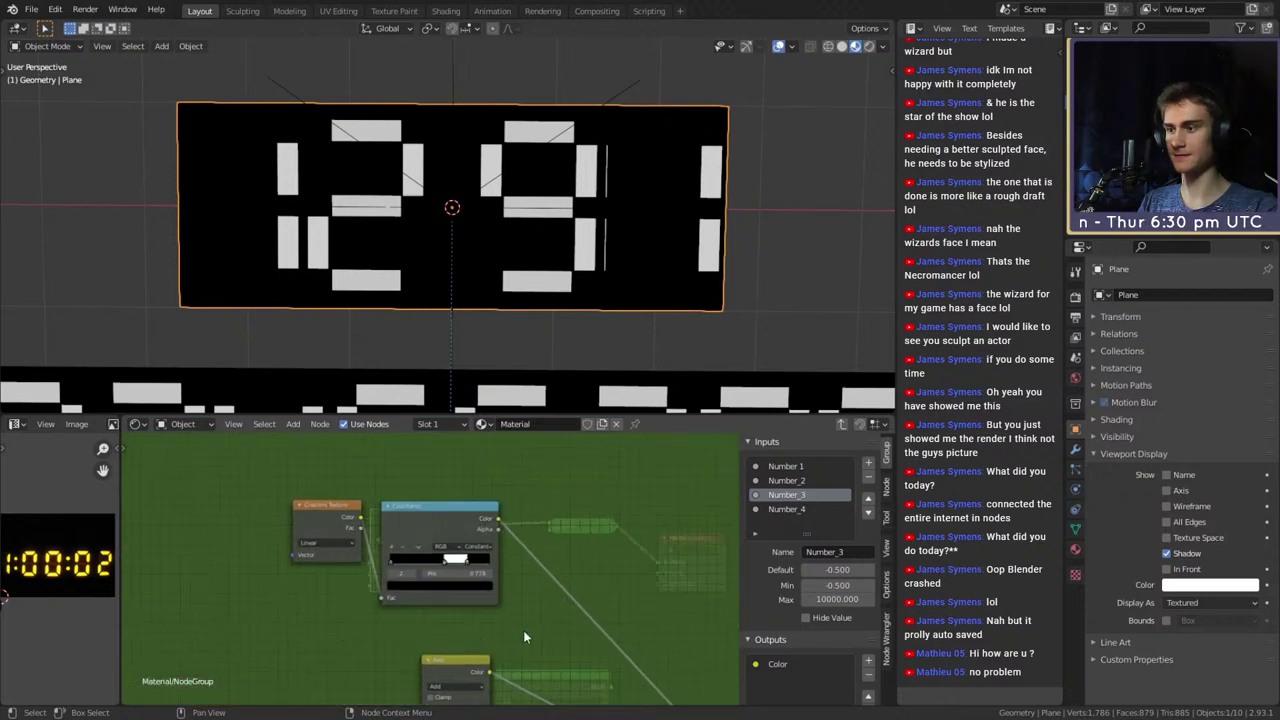
pyautogui.scroll(5, 570, 630)
pyautogui.moveTo(545, 553); pyautogui.dragTo(542, 553)
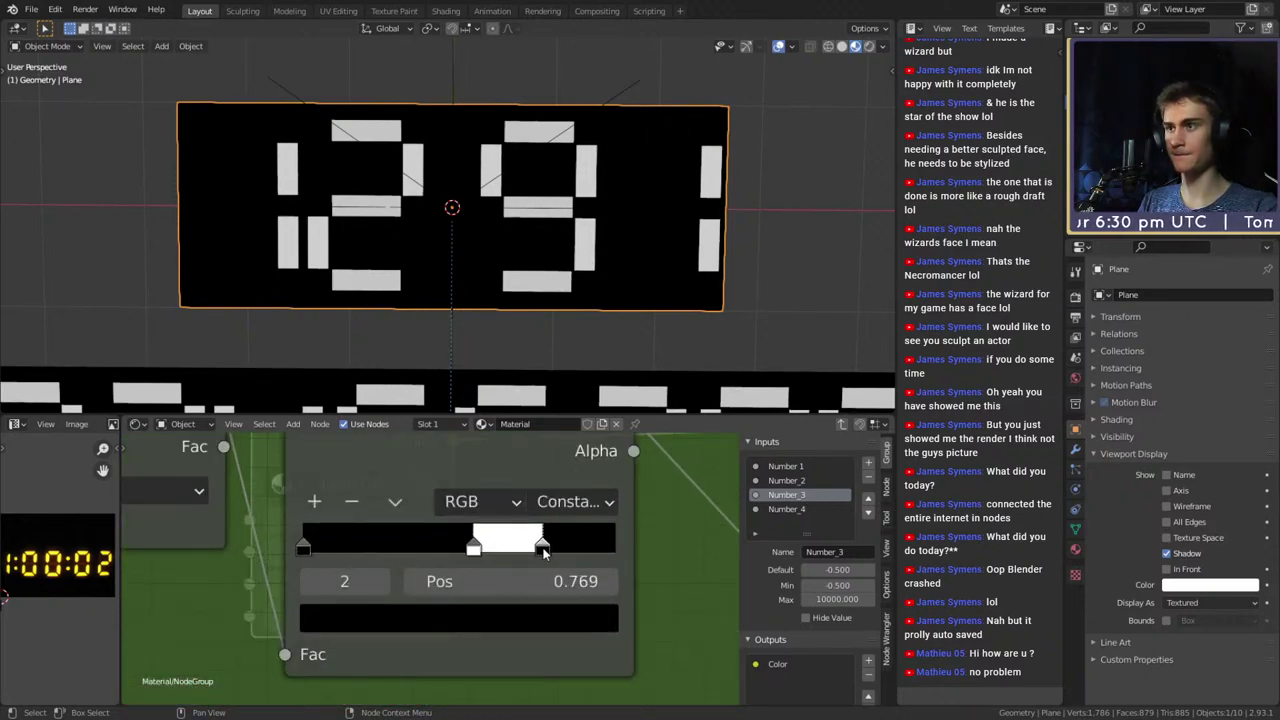
# Review the digit mask node network inside the group and save the file
pyautogui.scroll(-6, 433, 567)
pyautogui.scroll(-6, 523, 573)
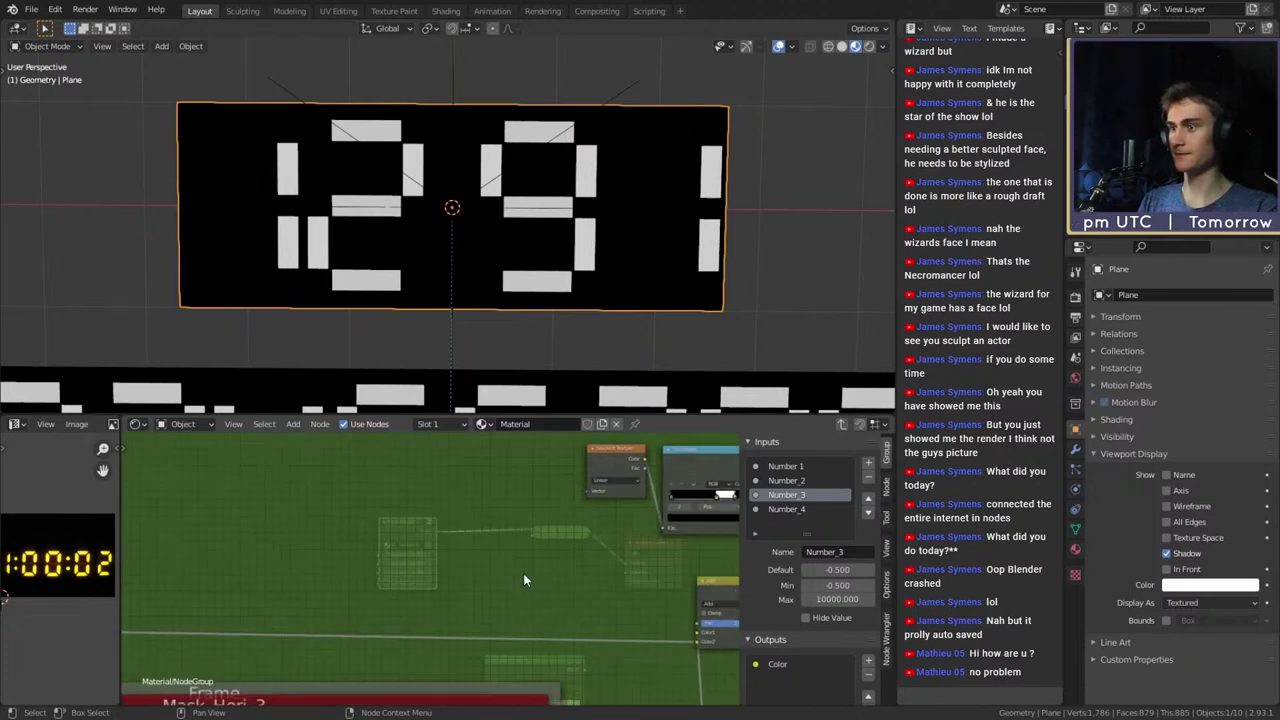
pyautogui.scroll(-2, 515, 550)
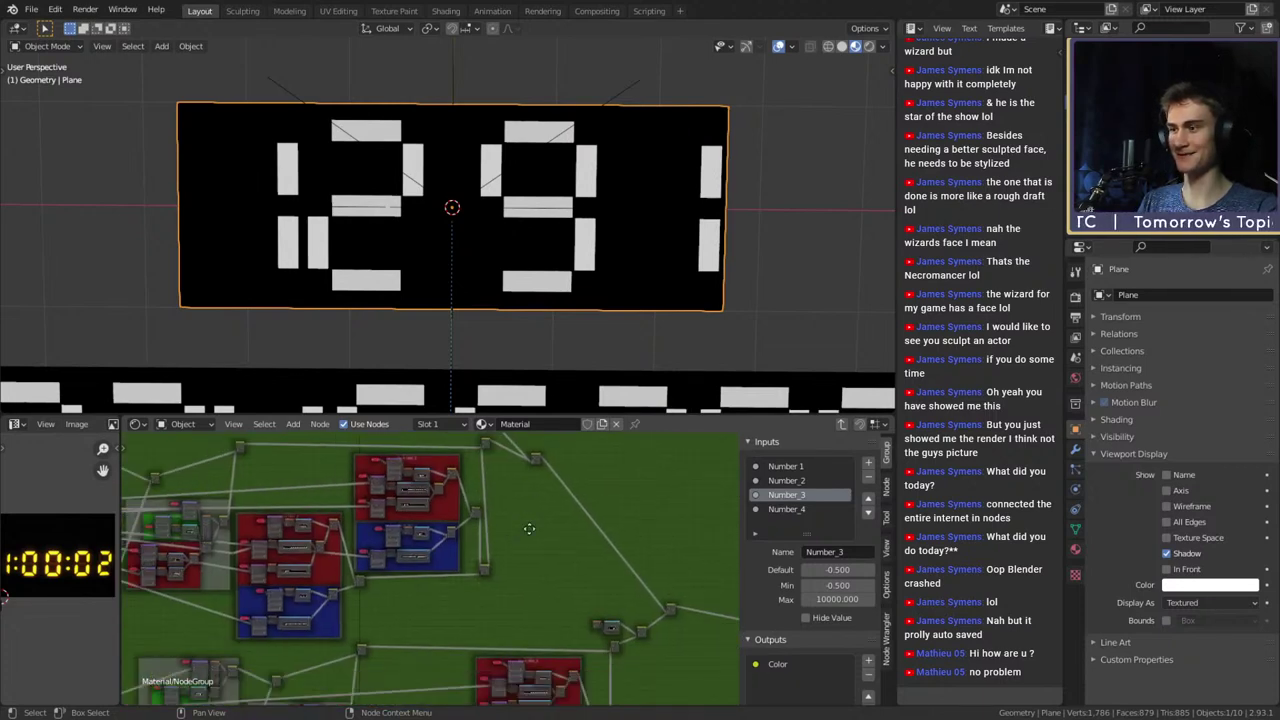
pyautogui.moveTo(527, 525); pyautogui.dragTo(640, 573, button='middle')
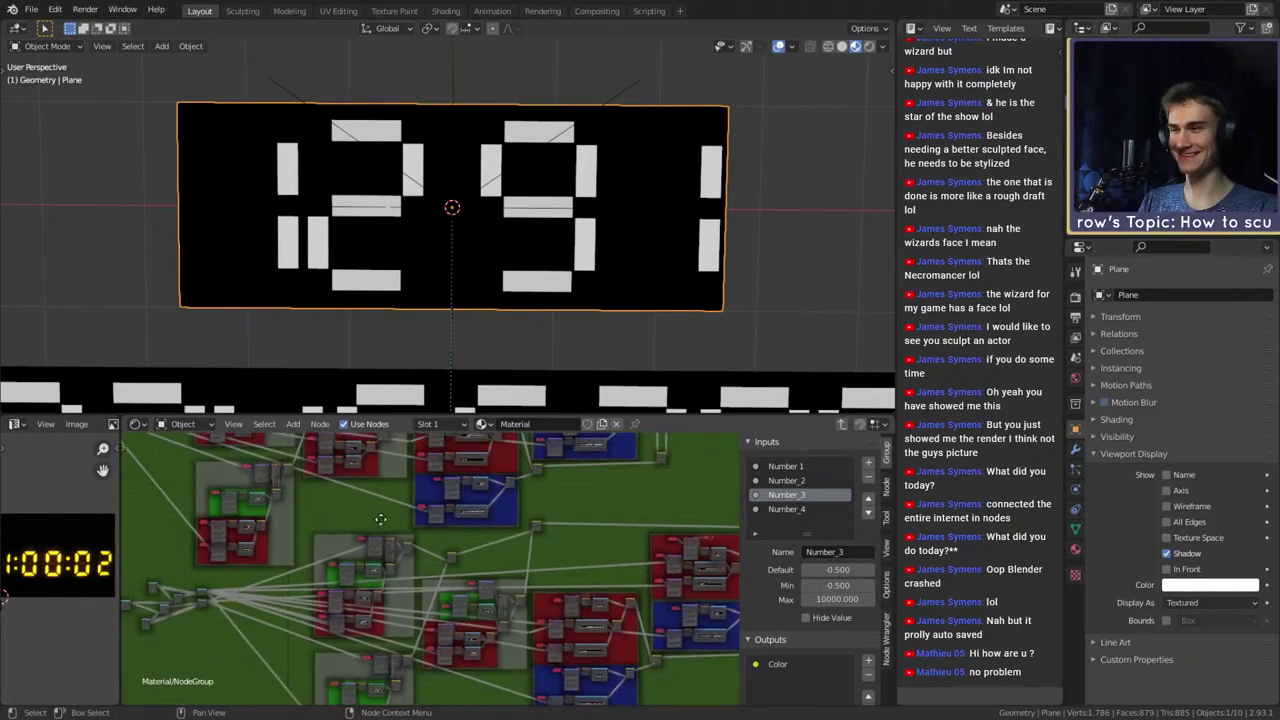
pyautogui.moveTo(380, 520); pyautogui.dragTo(515, 475, button='middle')
pyautogui.moveTo(361, 574); pyautogui.dragTo(442, 645, button='middle')
pyautogui.moveTo(690, 545); pyautogui.dragTo(400, 452, button='middle')
pyautogui.hotkey('ctrl', 's')
# Compare the clock plane's four digits with the reference digit strips in the viewport and with the group's node frames
pyautogui.moveTo(658, 520); pyautogui.dragTo(591, 520, button='middle')
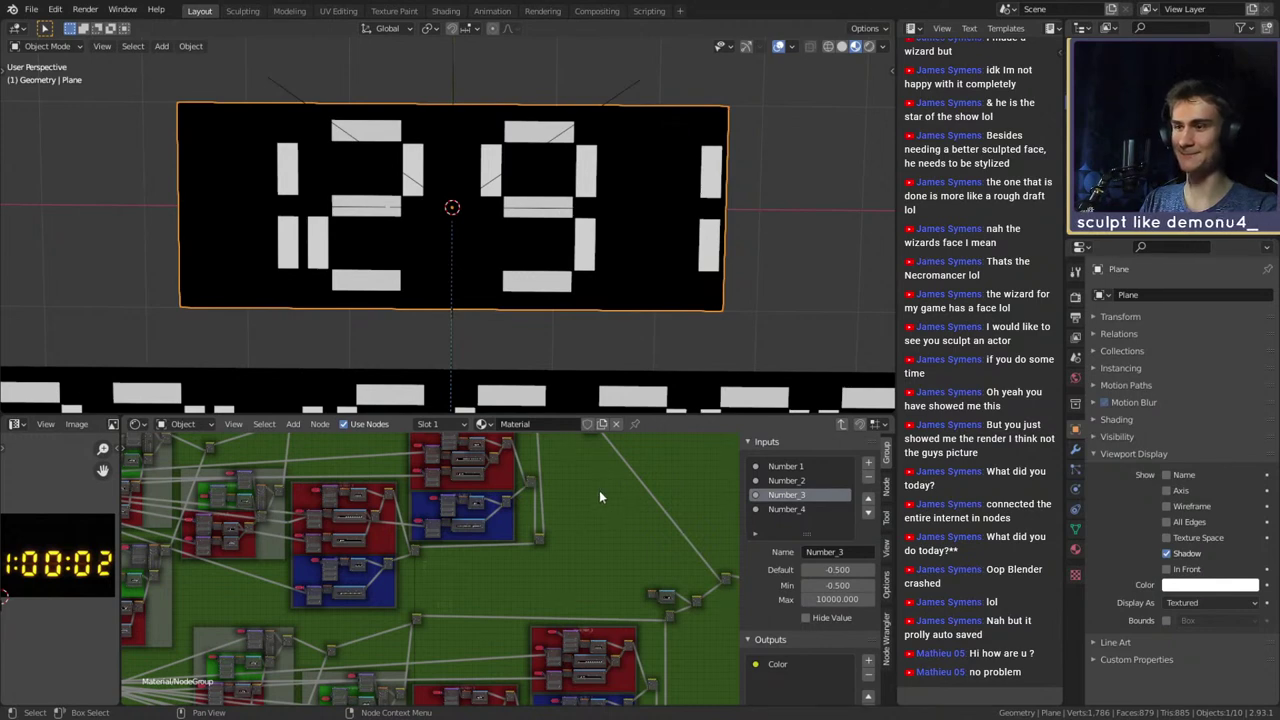
pyautogui.moveTo(599, 490); pyautogui.dragTo(615, 528, button='middle')
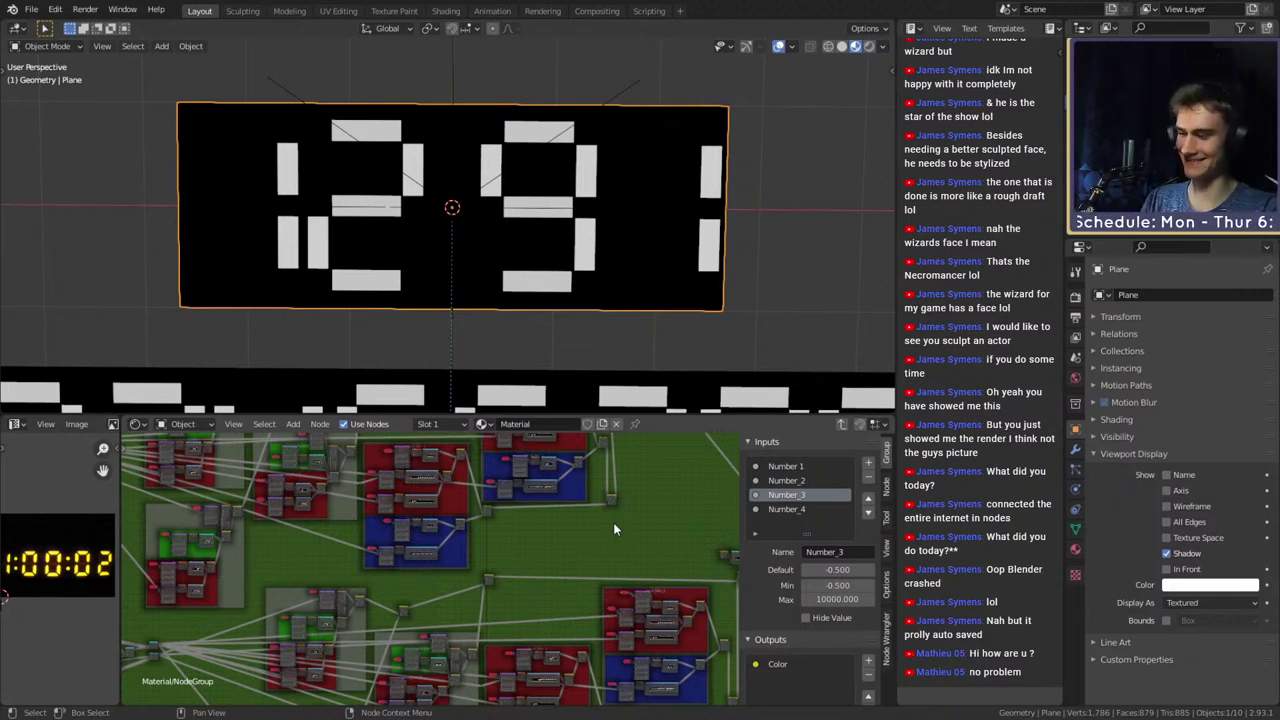
pyautogui.moveTo(613, 528); pyautogui.dragTo(478, 570, button='middle')
pyautogui.scroll(-5, 536, 190)
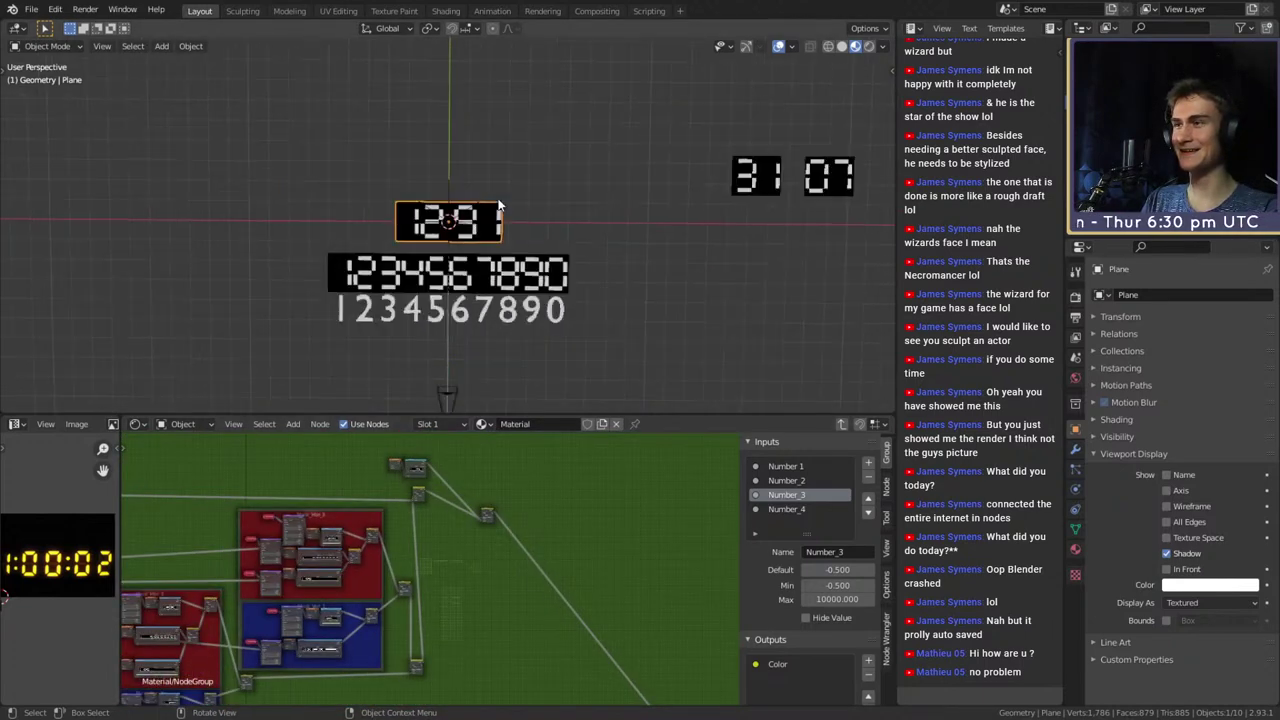
pyautogui.scroll(6, 475, 231)
pyautogui.scroll(-5, 480, 260)
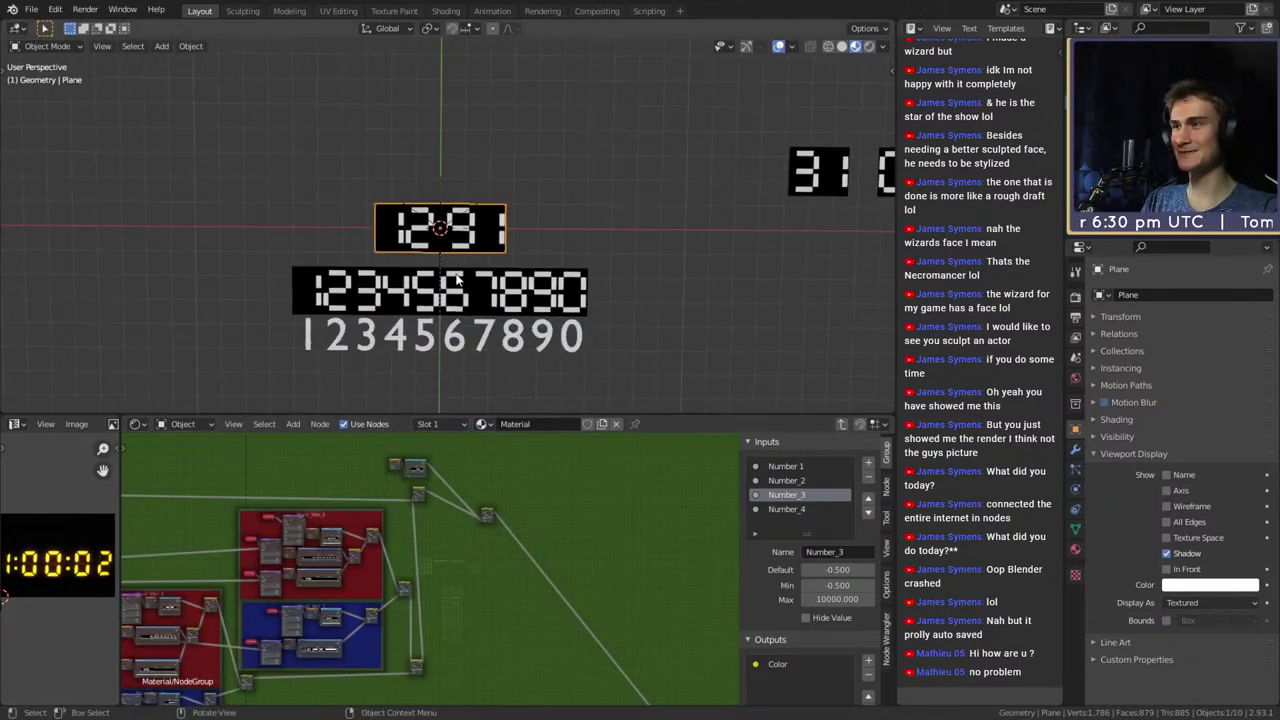
pyautogui.scroll(4, 480, 320)
pyautogui.scroll(-4, 469, 481)
pyautogui.moveTo(507, 584); pyautogui.dragTo(748, 518, button='middle')
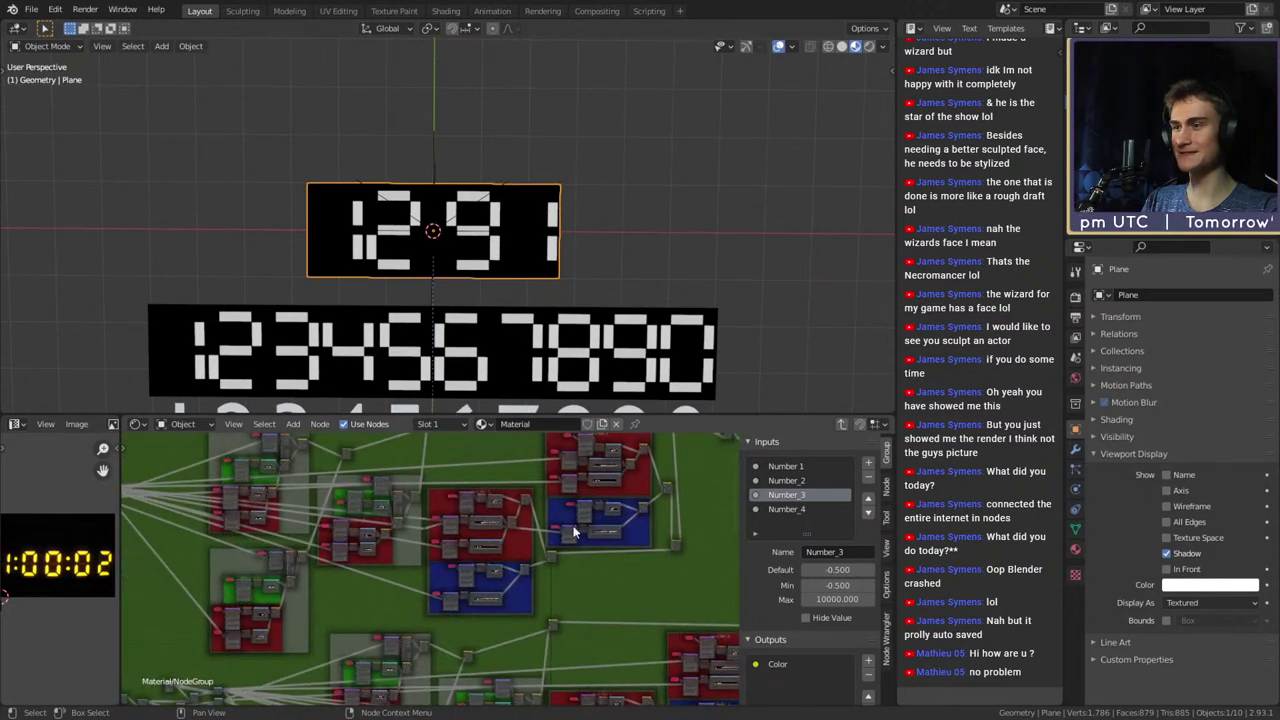
pyautogui.moveTo(188, 527); pyautogui.dragTo(225, 582, button='middle')
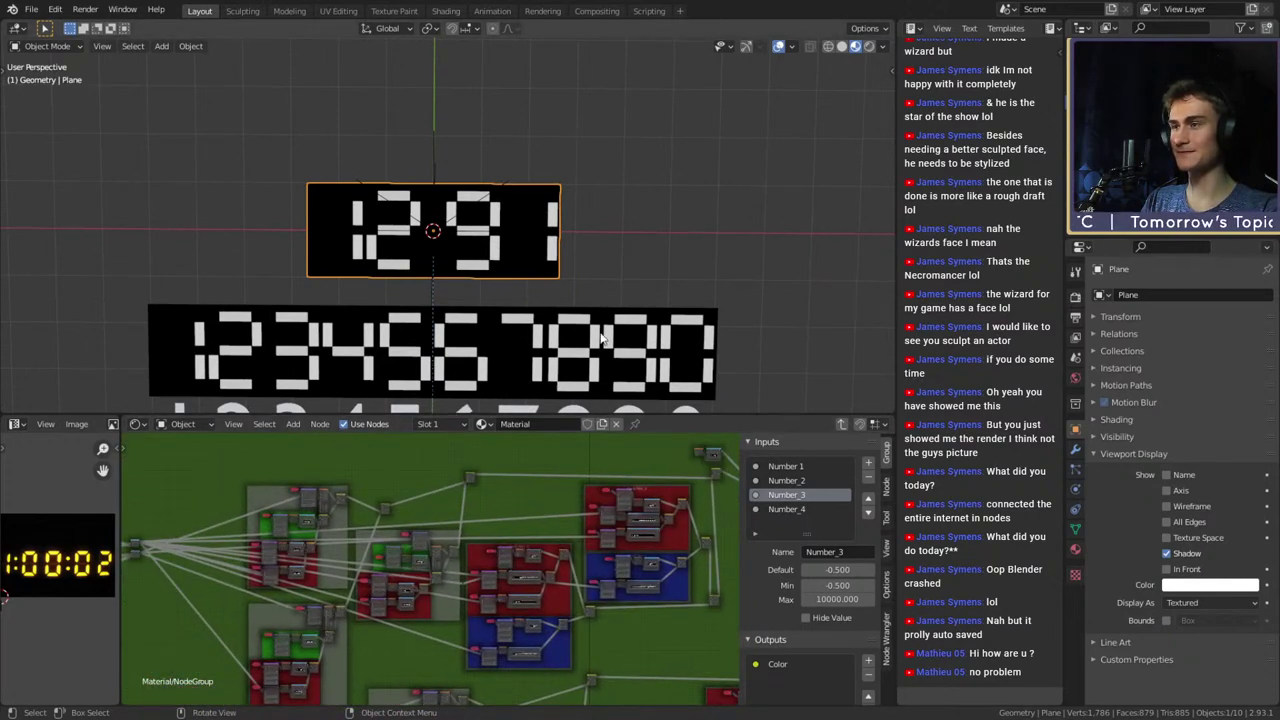
pyautogui.moveTo(601, 338); pyautogui.dragTo(307, 324, button='middle')
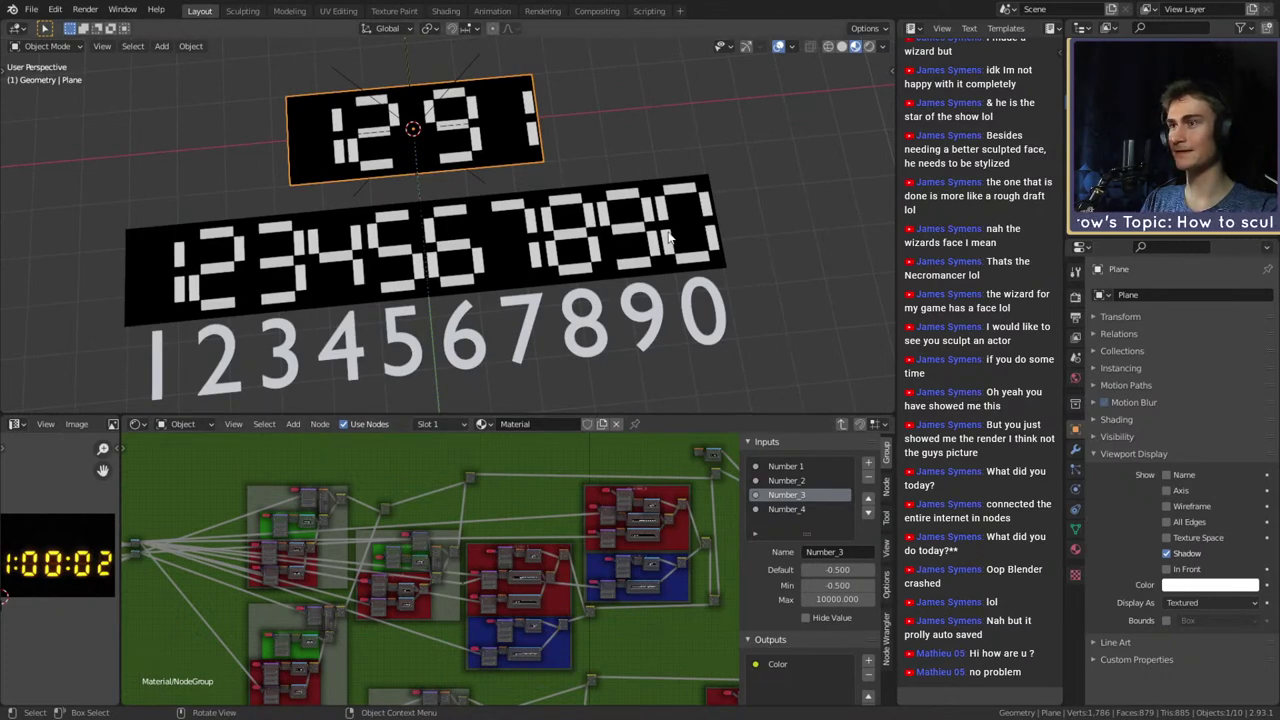
pyautogui.moveTo(733, 236); pyautogui.dragTo(718, 250, button='middle')
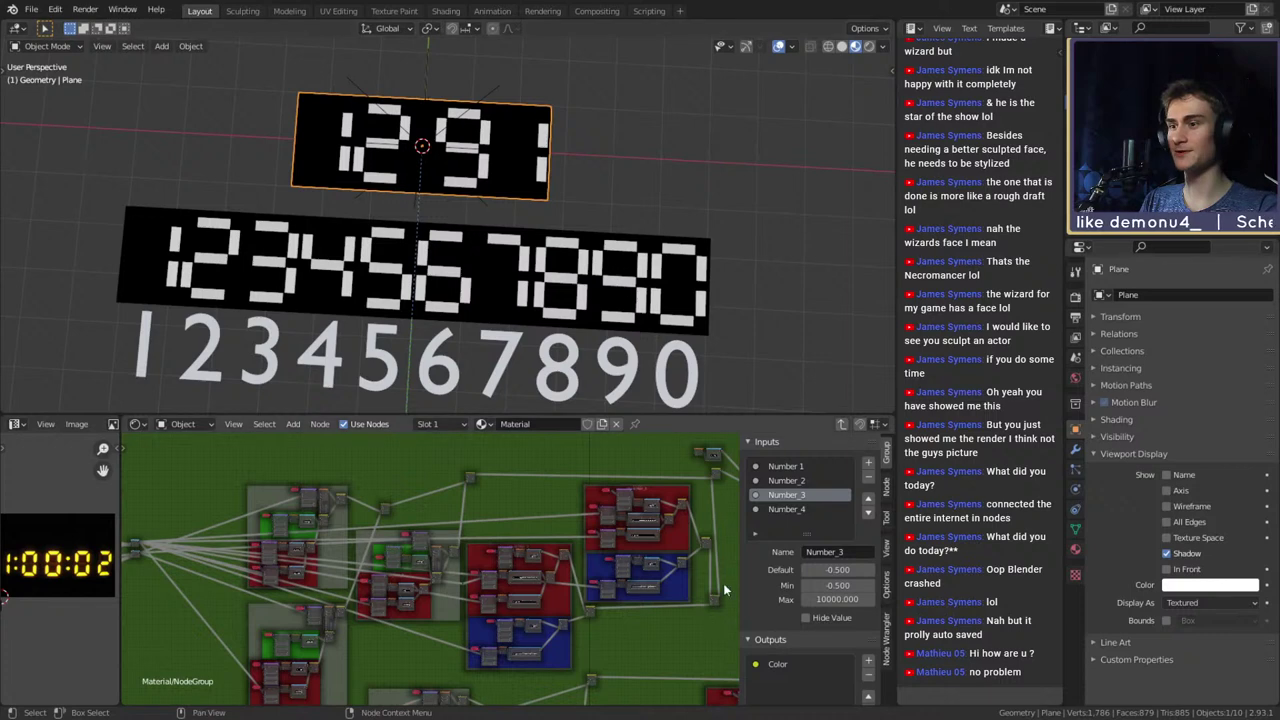
pyautogui.moveTo(675, 620); pyautogui.dragTo(616, 612, button='middle')
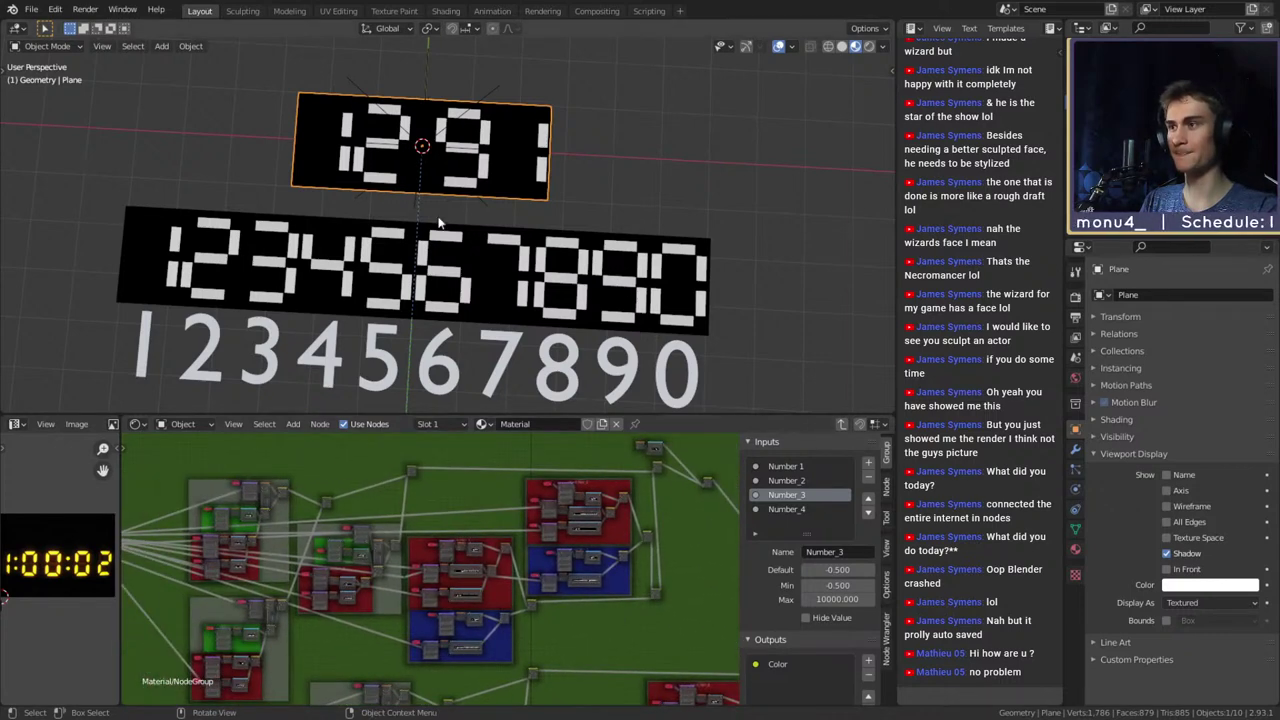
pyautogui.scroll(3, 482, 162)
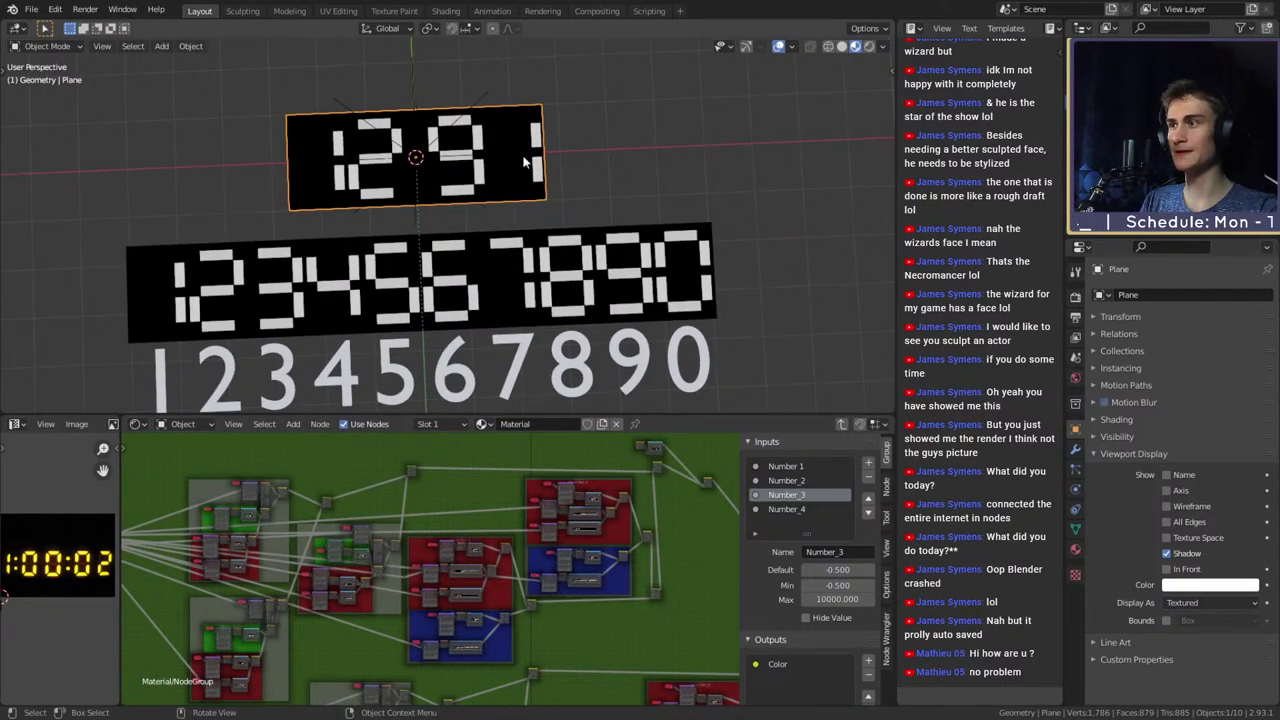
pyautogui.scroll(4, 558, 180)
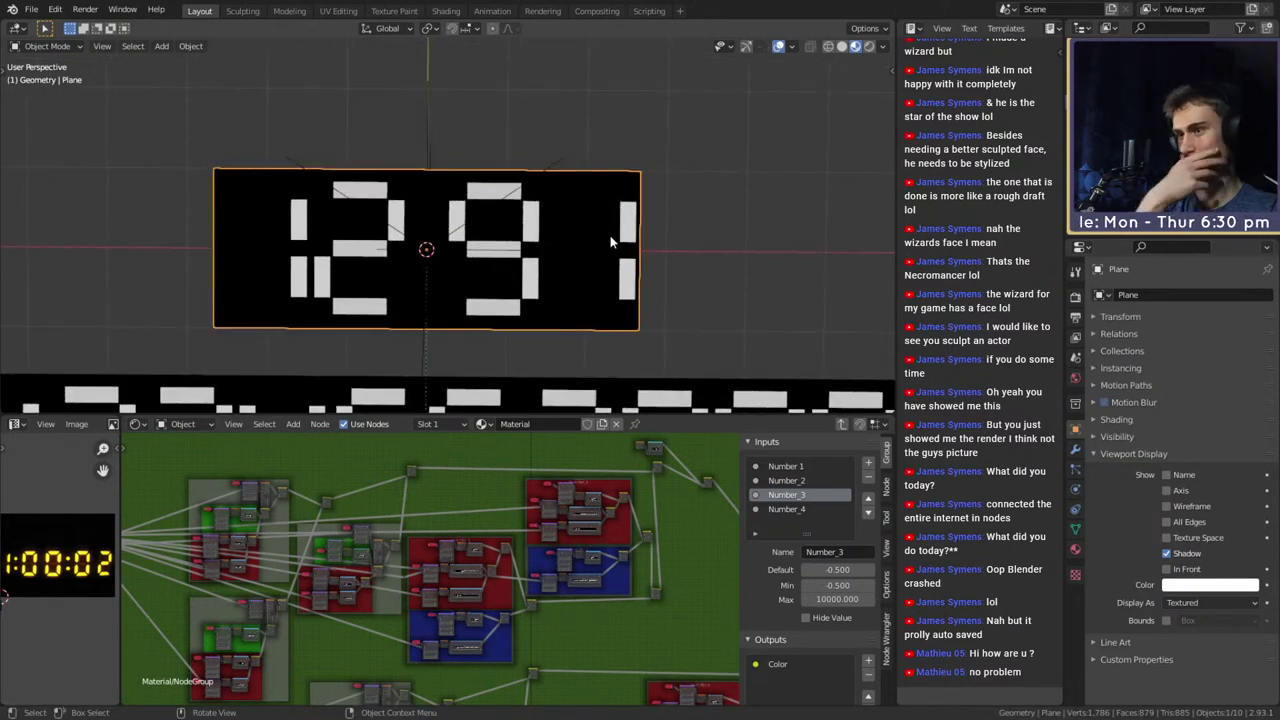
# Save the file and nudge the Mix node beside the blue frame's lower corner slightly down and right
pyautogui.moveTo(570, 633); pyautogui.dragTo(445, 517, button='middle')
pyautogui.hotkey('ctrl', 's')
pyautogui.moveTo(597, 623); pyautogui.dragTo(515, 520, button='middle')
pyautogui.moveTo(594, 596); pyautogui.dragTo(455, 591, button='middle')
pyautogui.scroll(6, 455, 592)
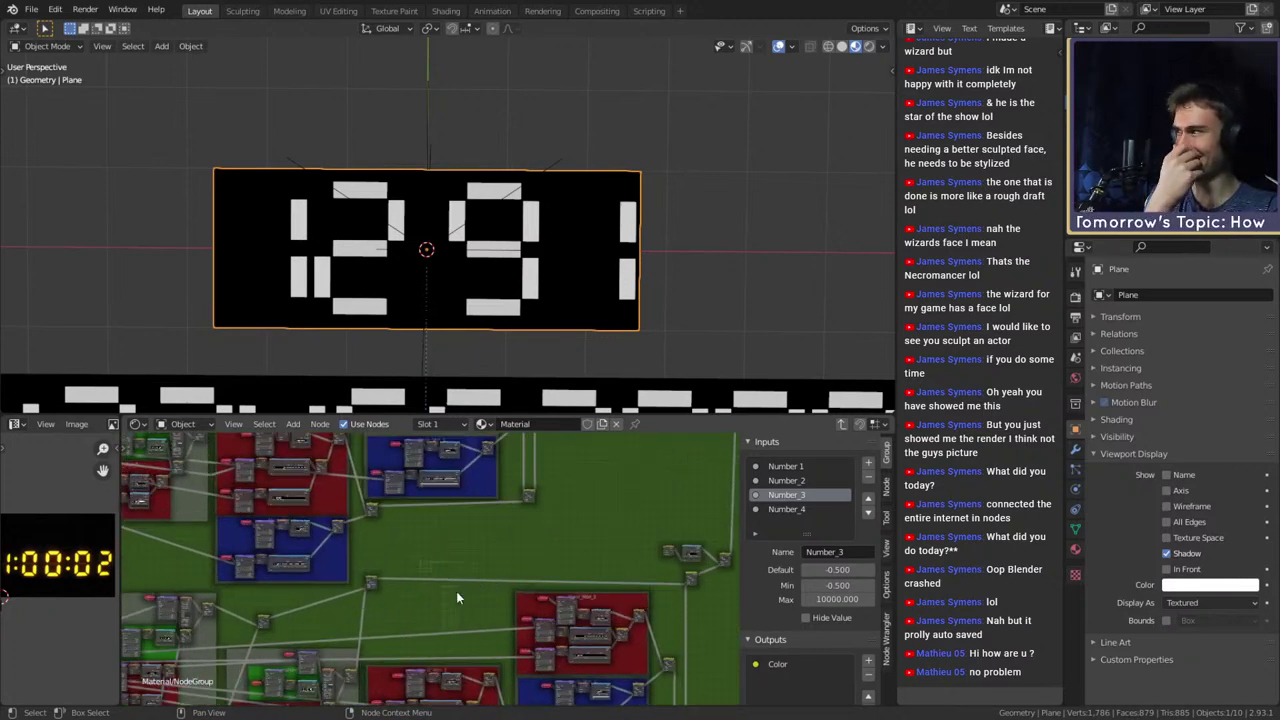
pyautogui.click(363, 555)
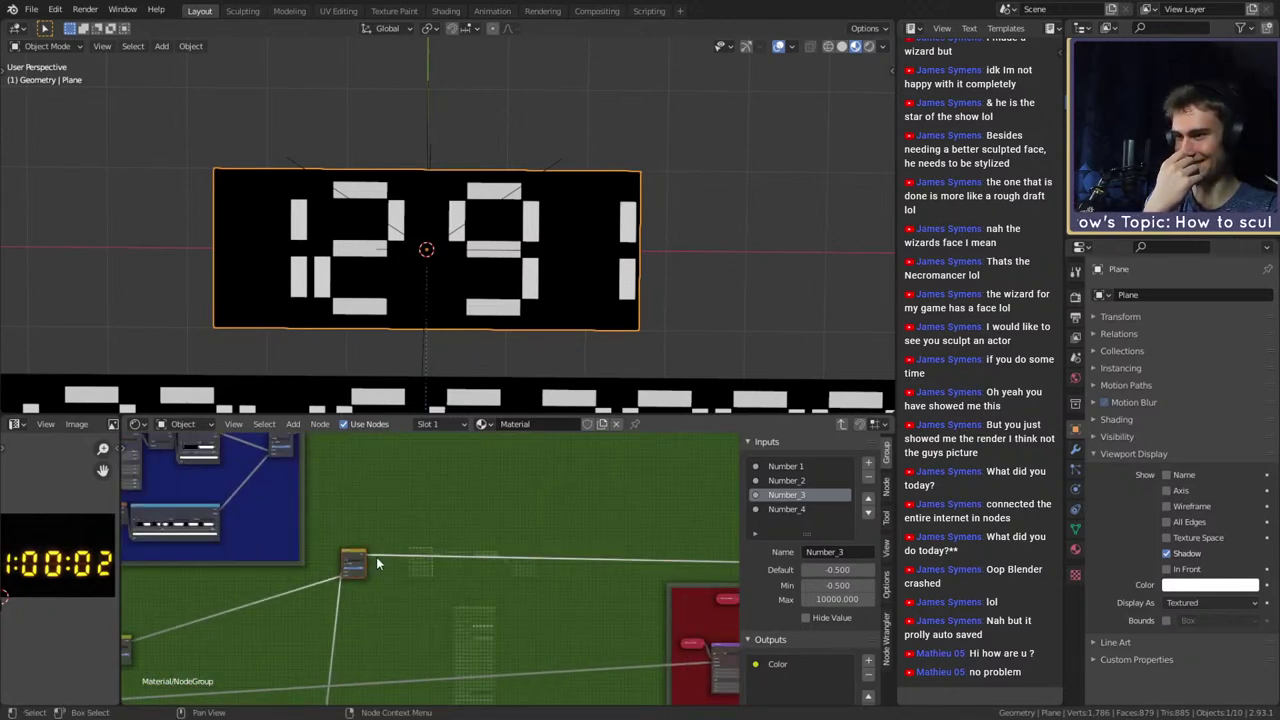
pyautogui.press('g')
pyautogui.click(391, 581)
pyautogui.scroll(-7, 470, 597)
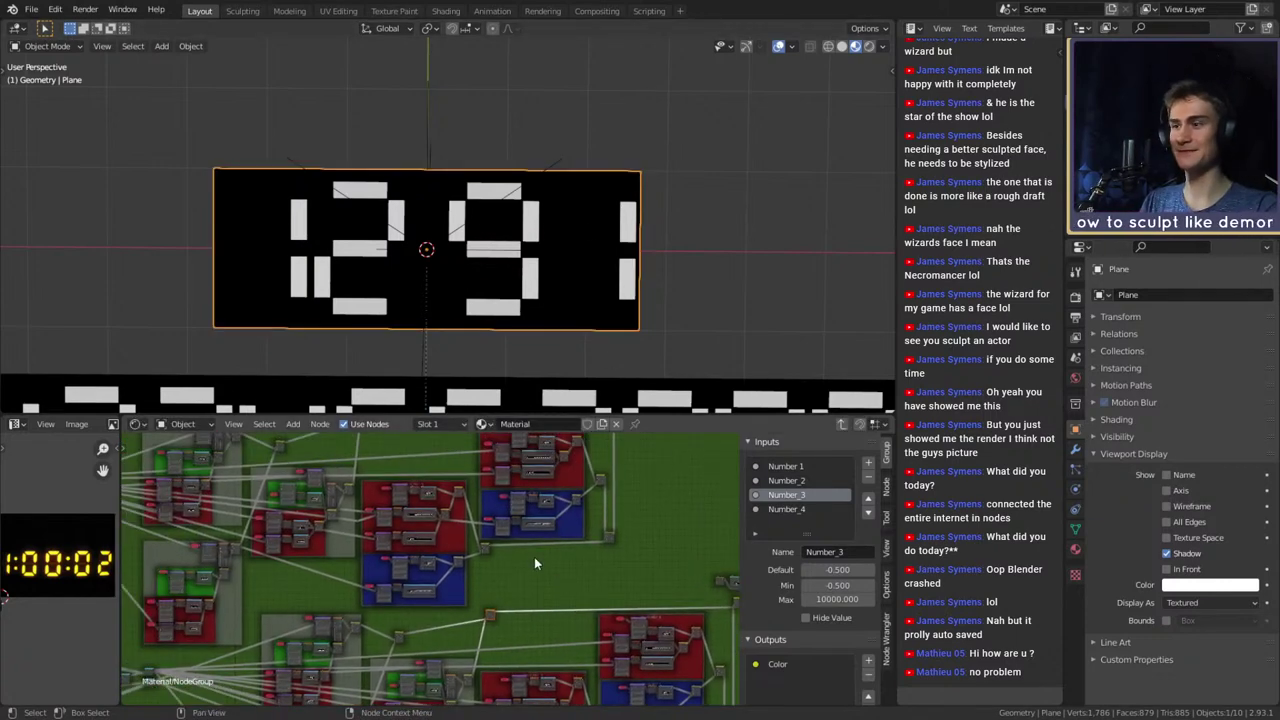
# Review the nodes following the Group Input at the start of the network and save the file
pyautogui.moveTo(442, 466); pyautogui.dragTo(632, 538, button='middle')
pyautogui.moveTo(267, 676); pyautogui.dragTo(529, 657, button='middle')
pyautogui.scroll(2, 529, 657)
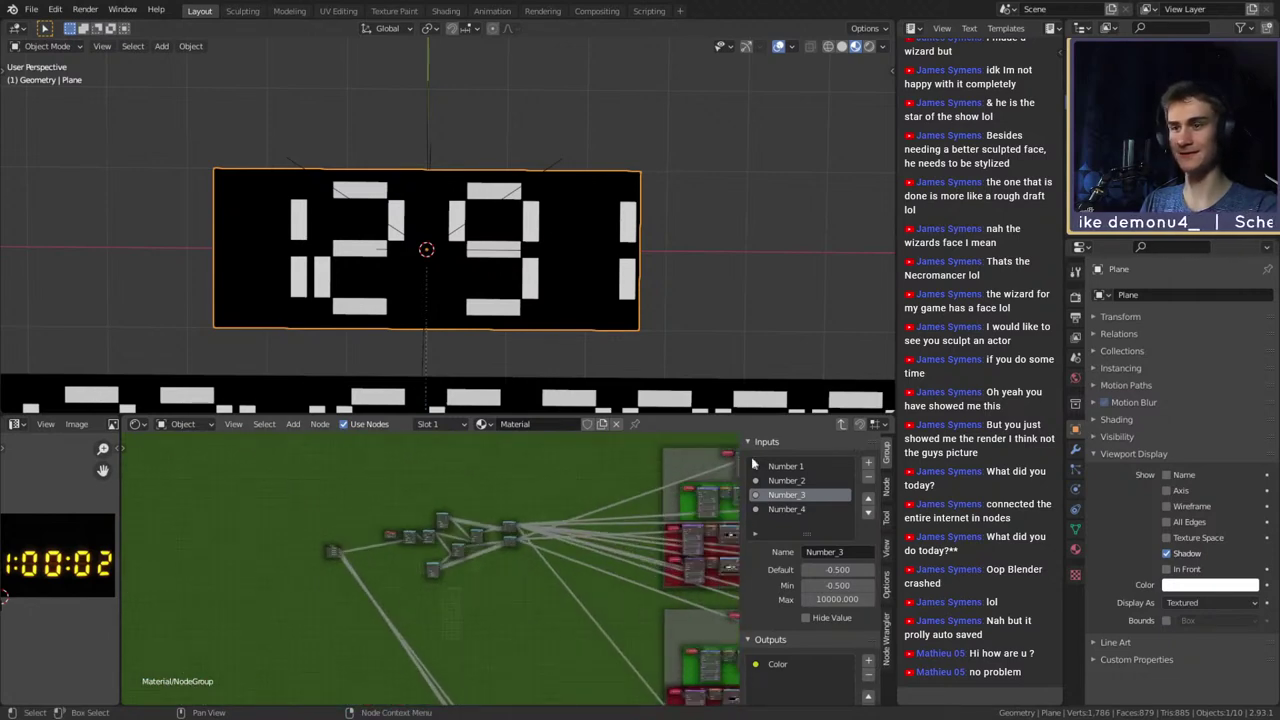
pyautogui.scroll(4, 377, 604)
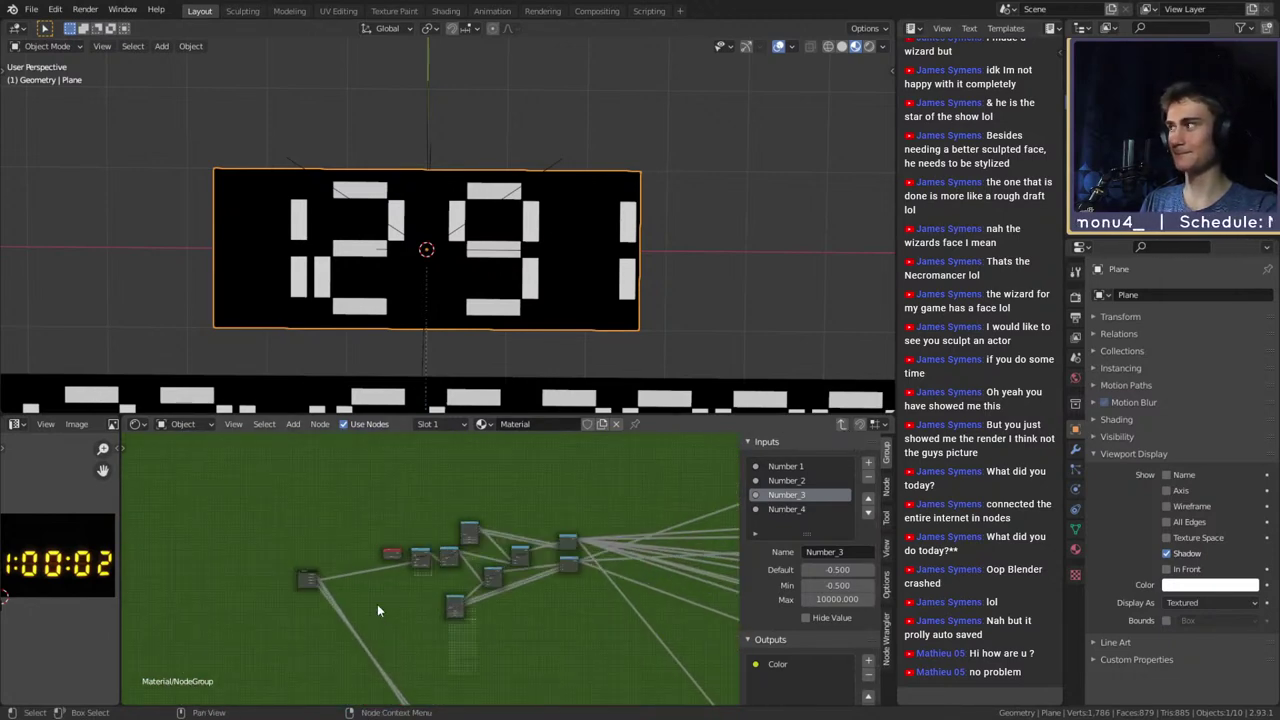
pyautogui.hotkey('ctrl', 's')
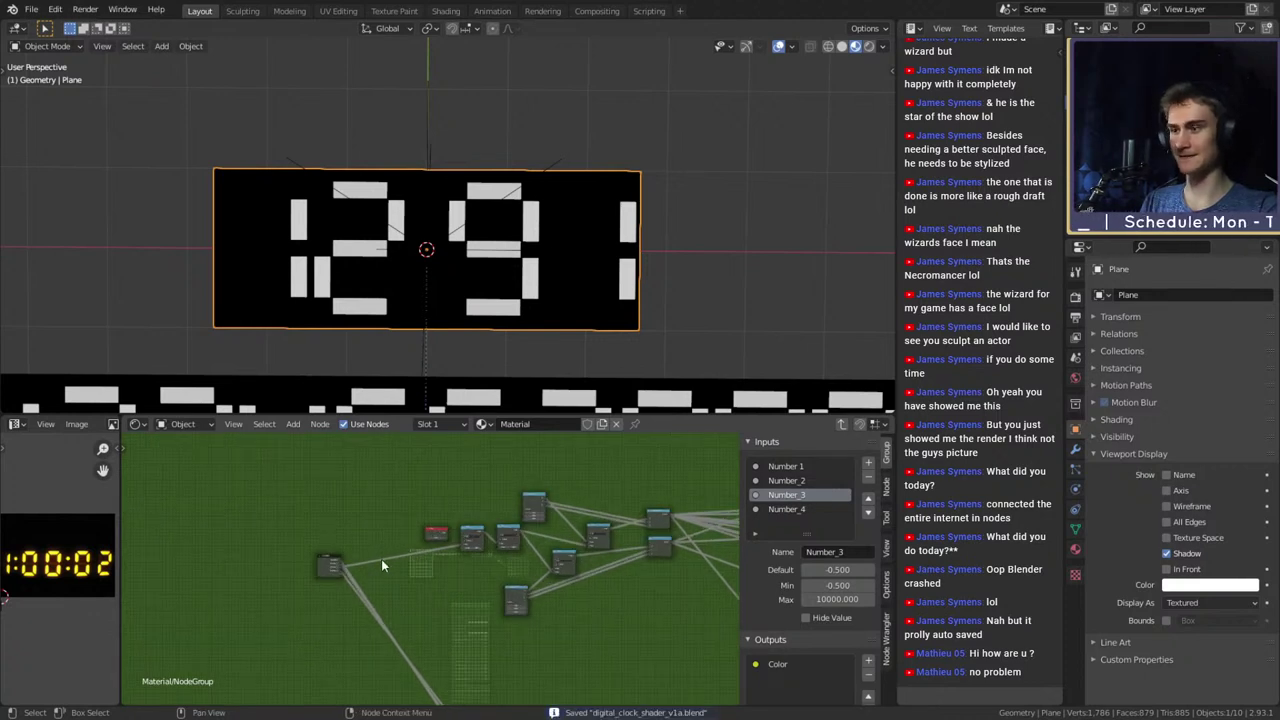
# Leave the group and step Number_3 on the node group up to 0.4
pyautogui.scroll(3, 381, 566)
pyautogui.click(840, 424)
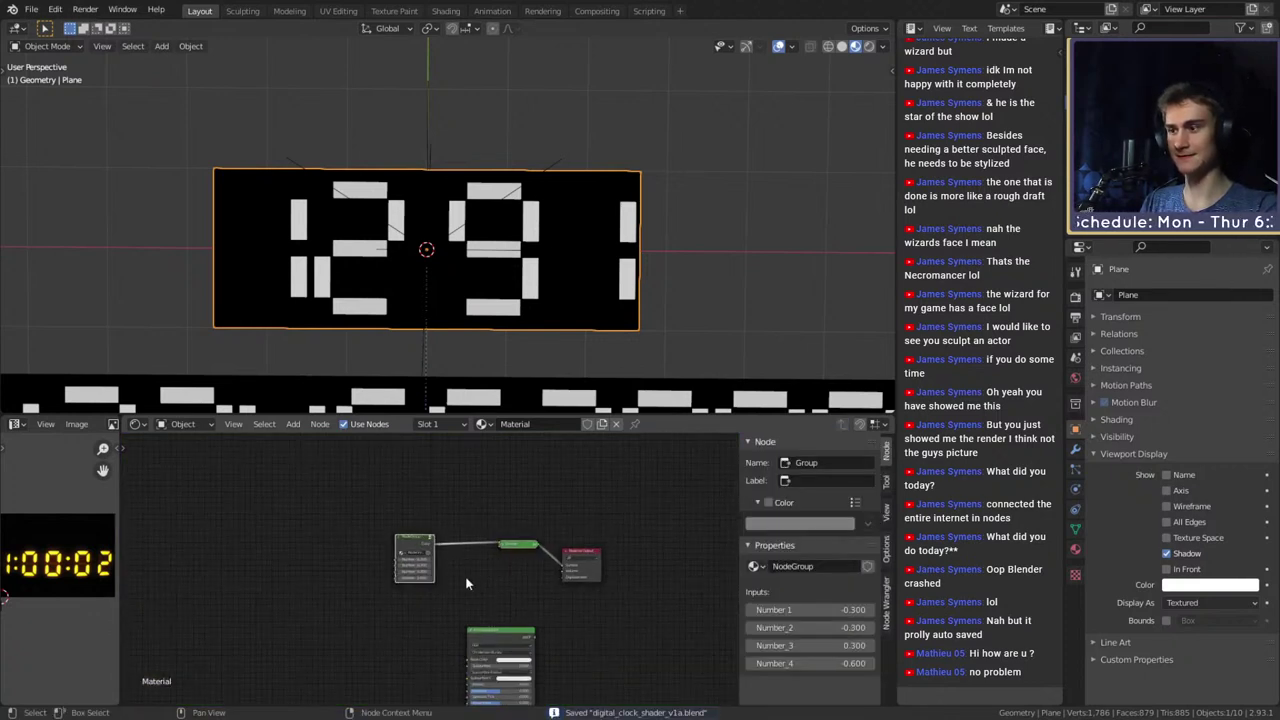
pyautogui.scroll(5, 466, 589)
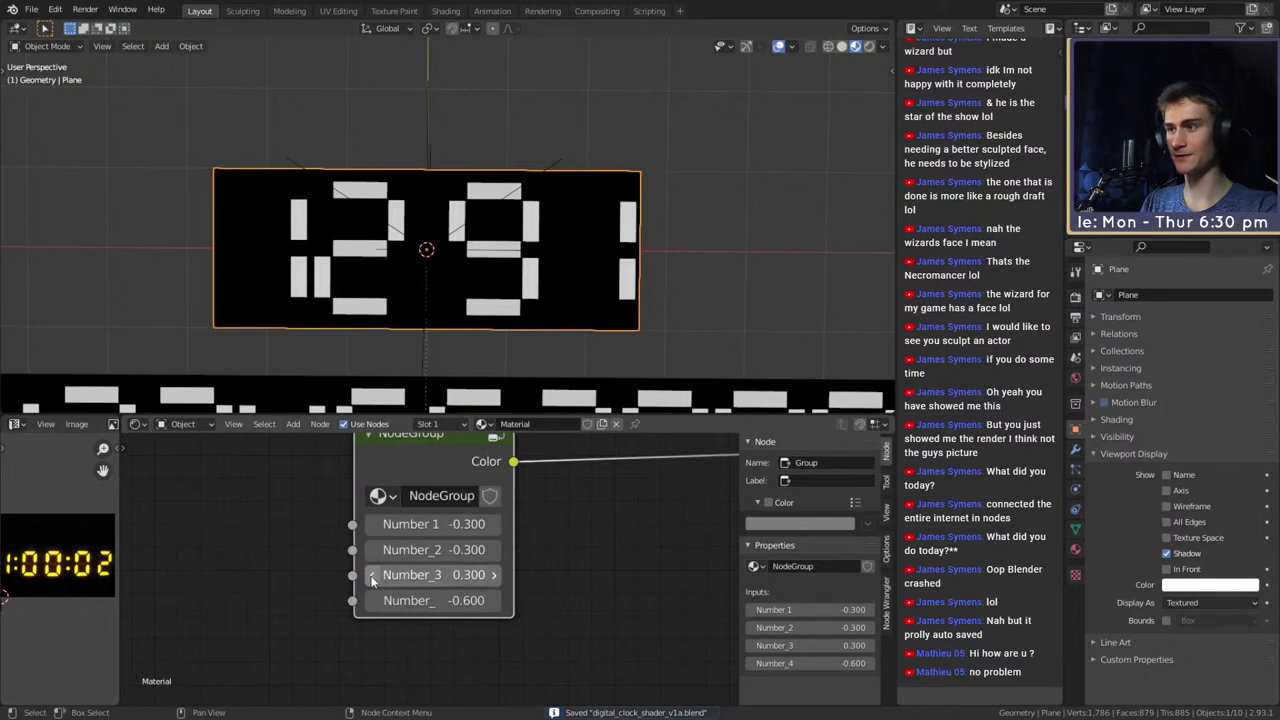
pyautogui.click(493, 575)
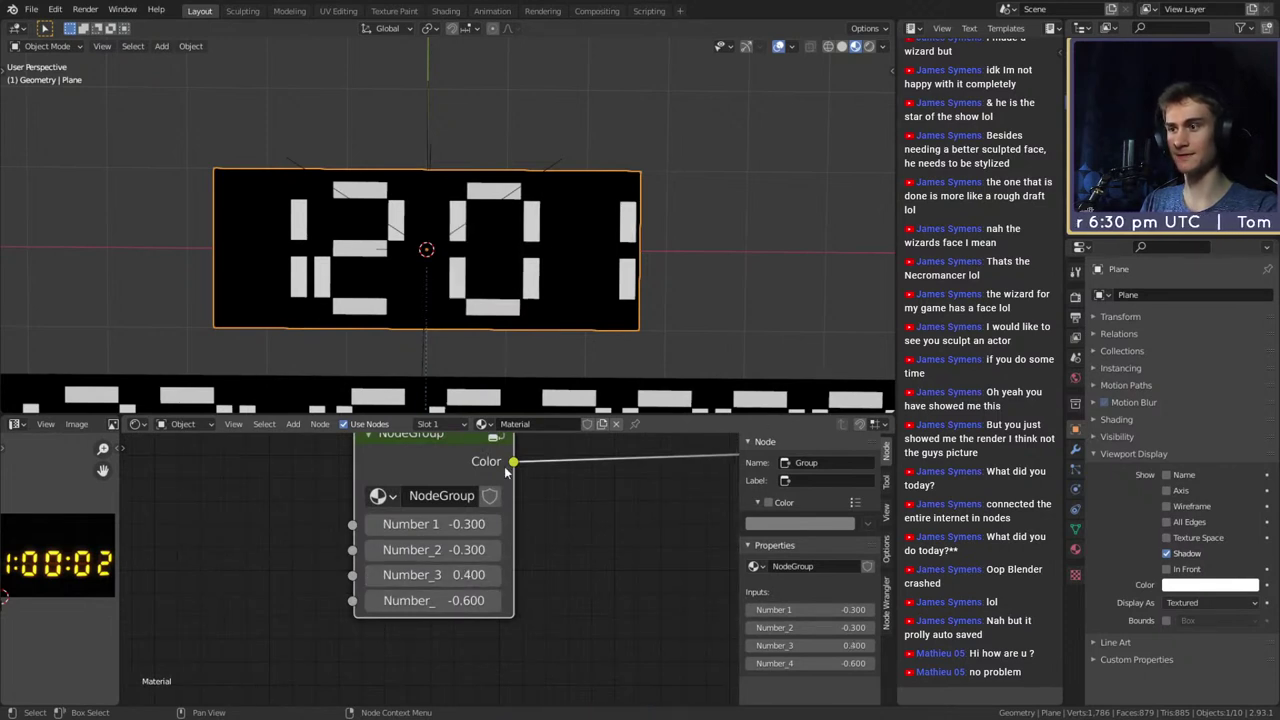
# Reopen the group, set the maximum of the Number_3 group input and leave the group
pyautogui.click(496, 438)
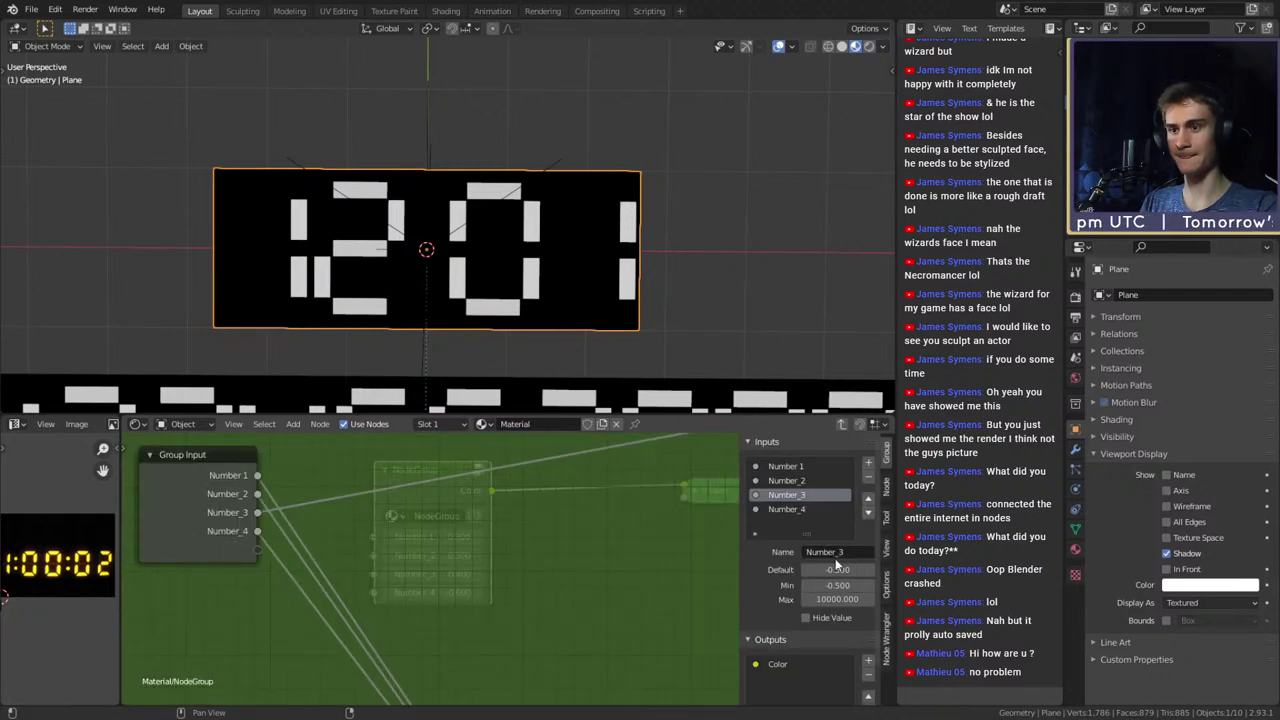
pyautogui.click(836, 599)
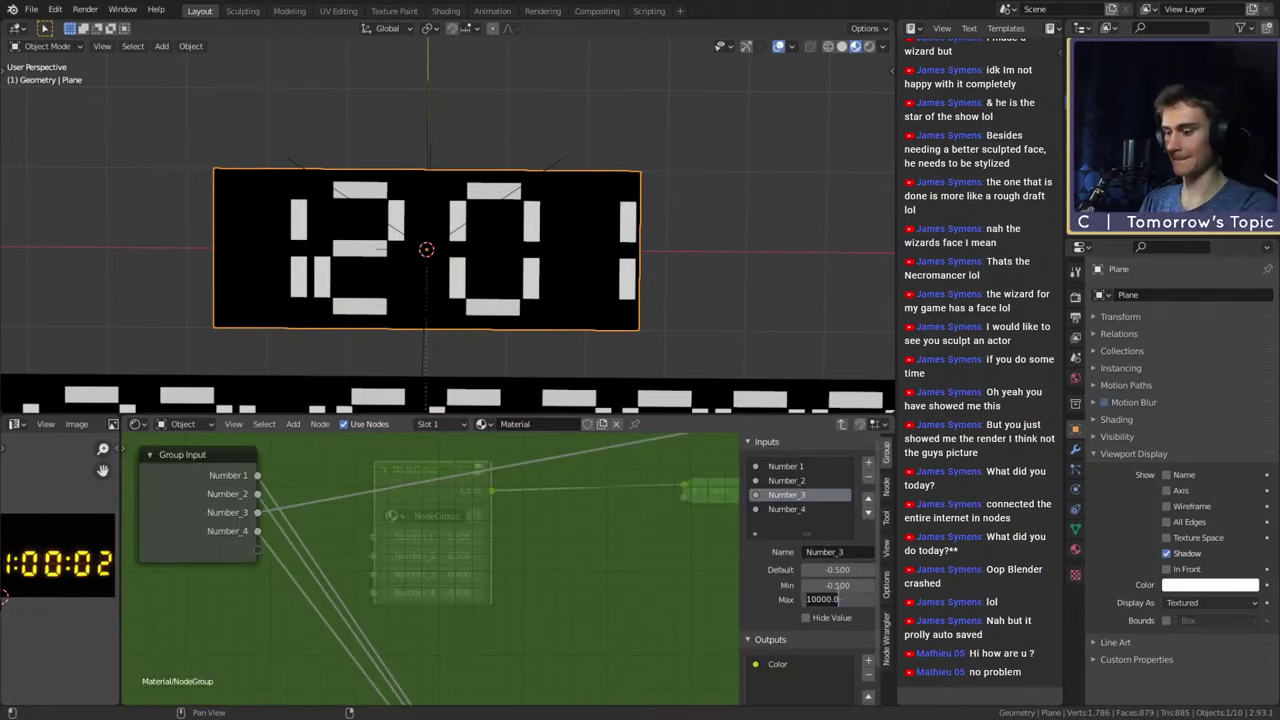
pyautogui.click(840, 424)
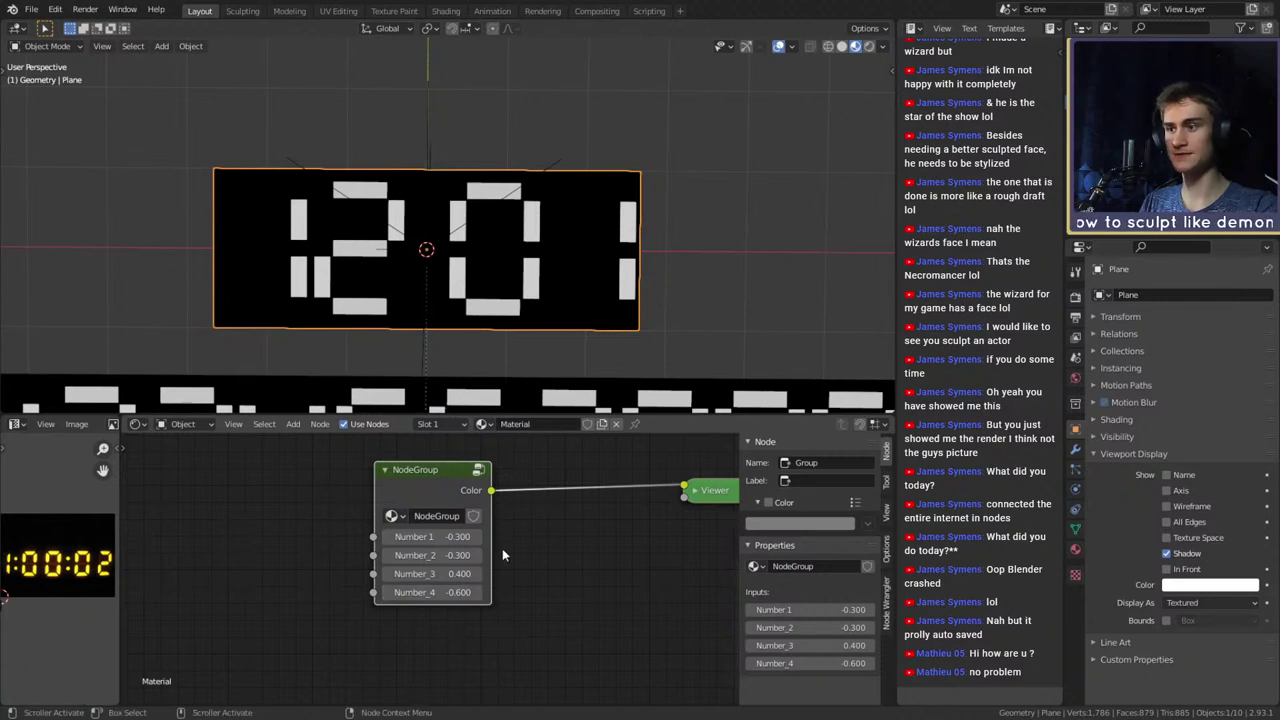
# Check the Number_4 input limits inside the group, leave it and step Number_4 up to 0.3
pyautogui.click(479, 472)
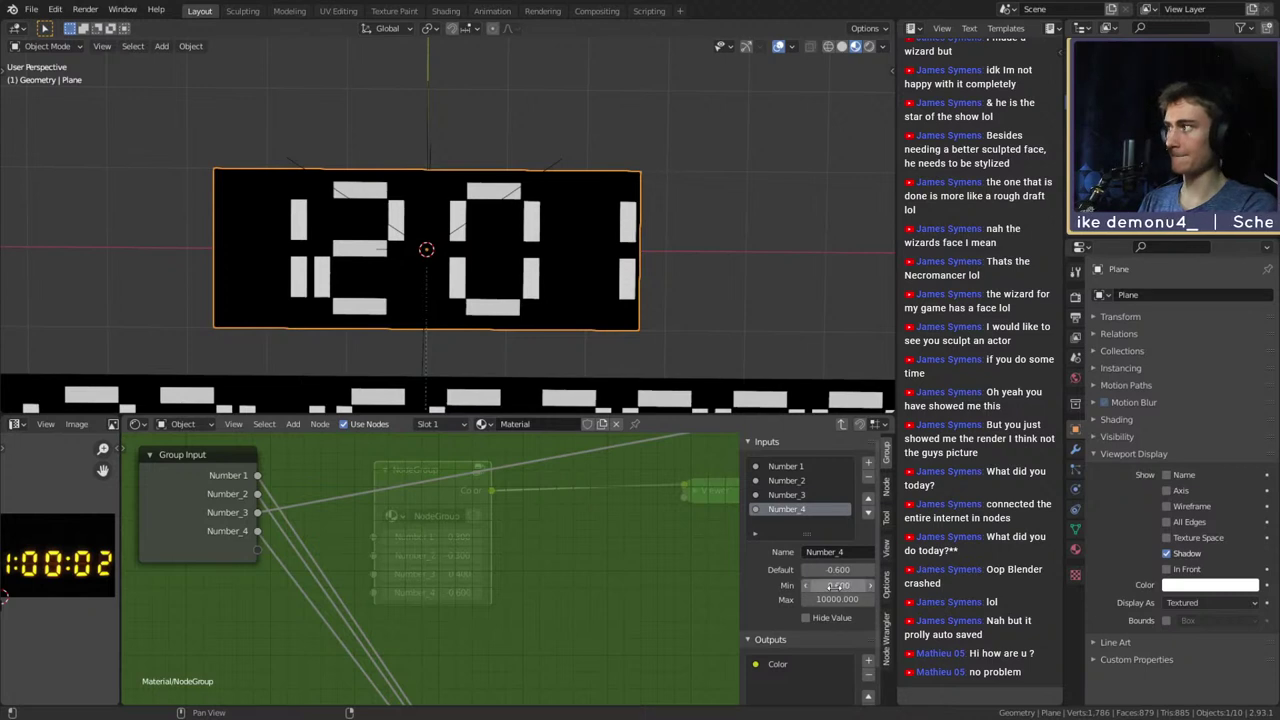
pyautogui.click(841, 425)
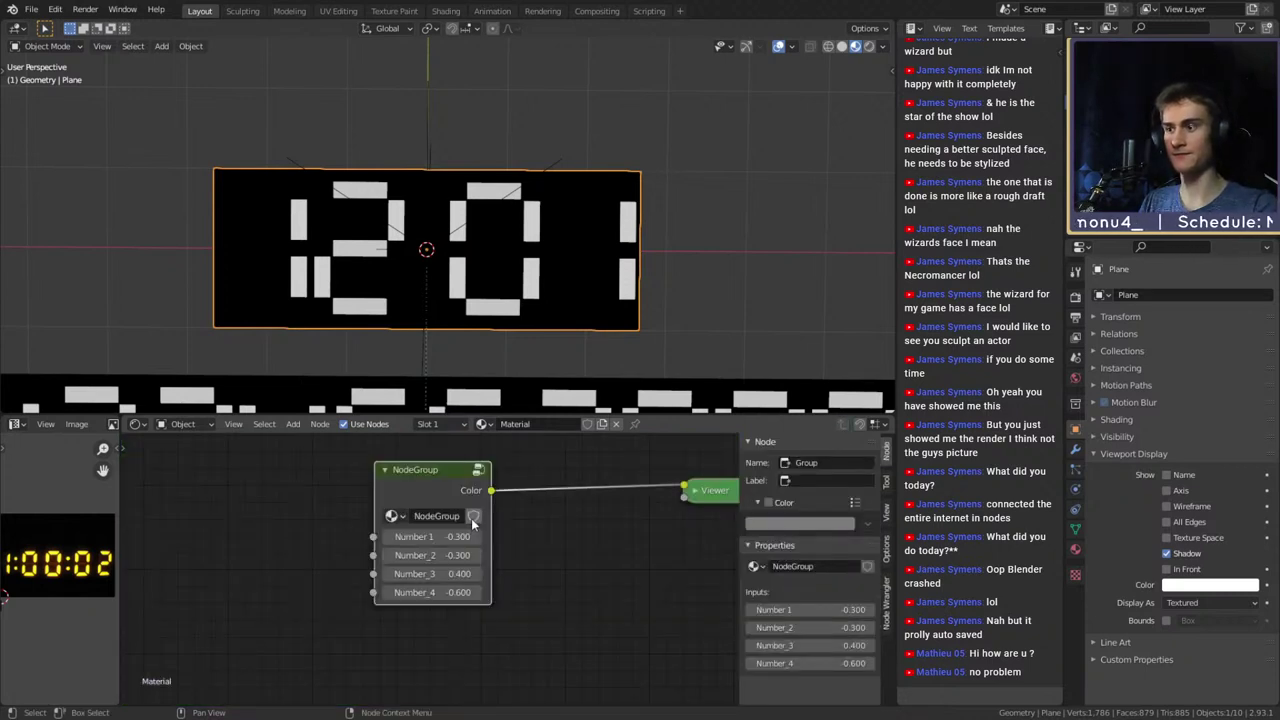
pyautogui.moveTo(440, 592)
pyautogui.mouseDown()
pyautogui.moveTo(500, 592)
pyautogui.moveTo(445, 597)
pyautogui.mouseUp()
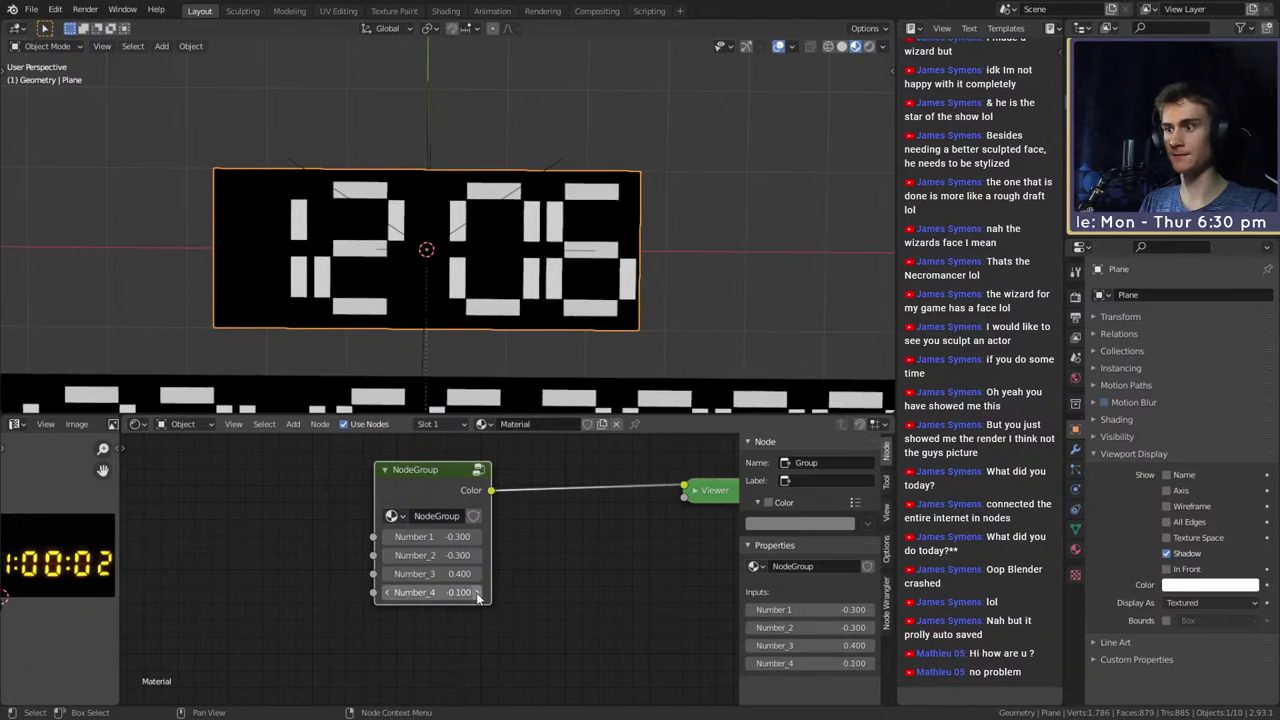
pyautogui.click(478, 592)
pyautogui.click(478, 592)
pyautogui.click(478, 592)
pyautogui.click(476, 592)
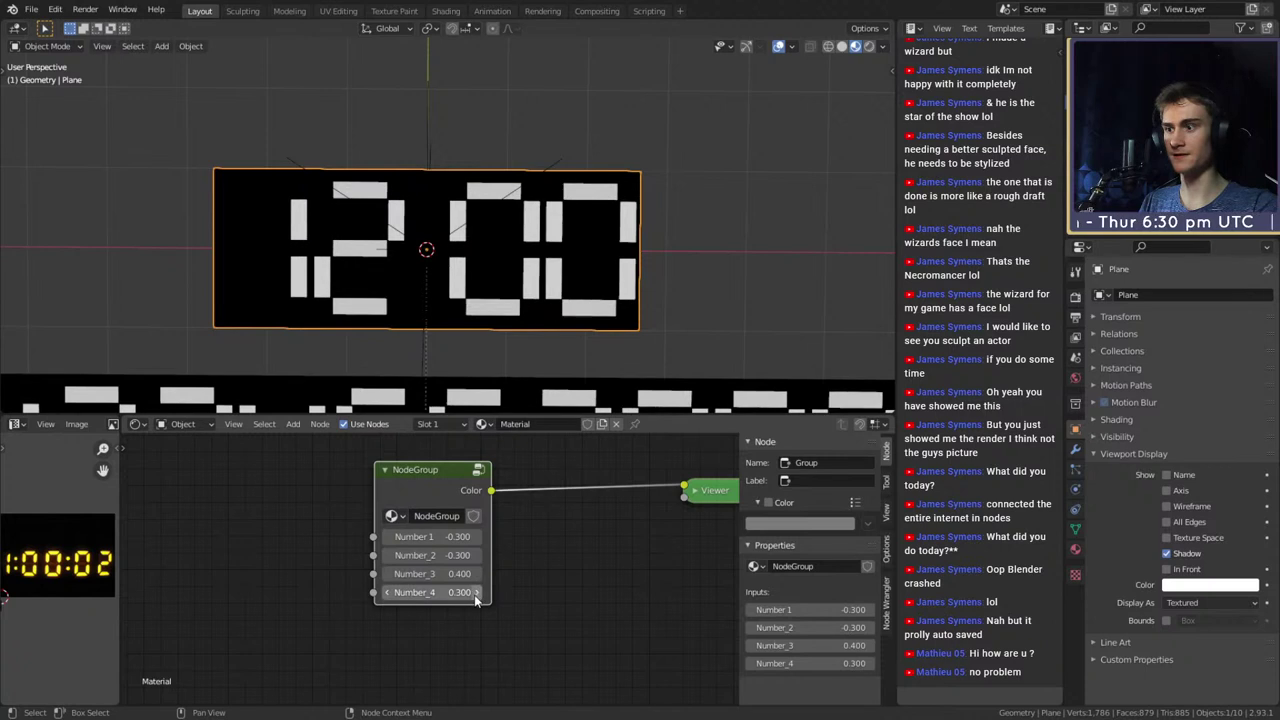
# Set the maximum of the Number_4 group input to 0.3 and leave the group
pyautogui.click(479, 474)
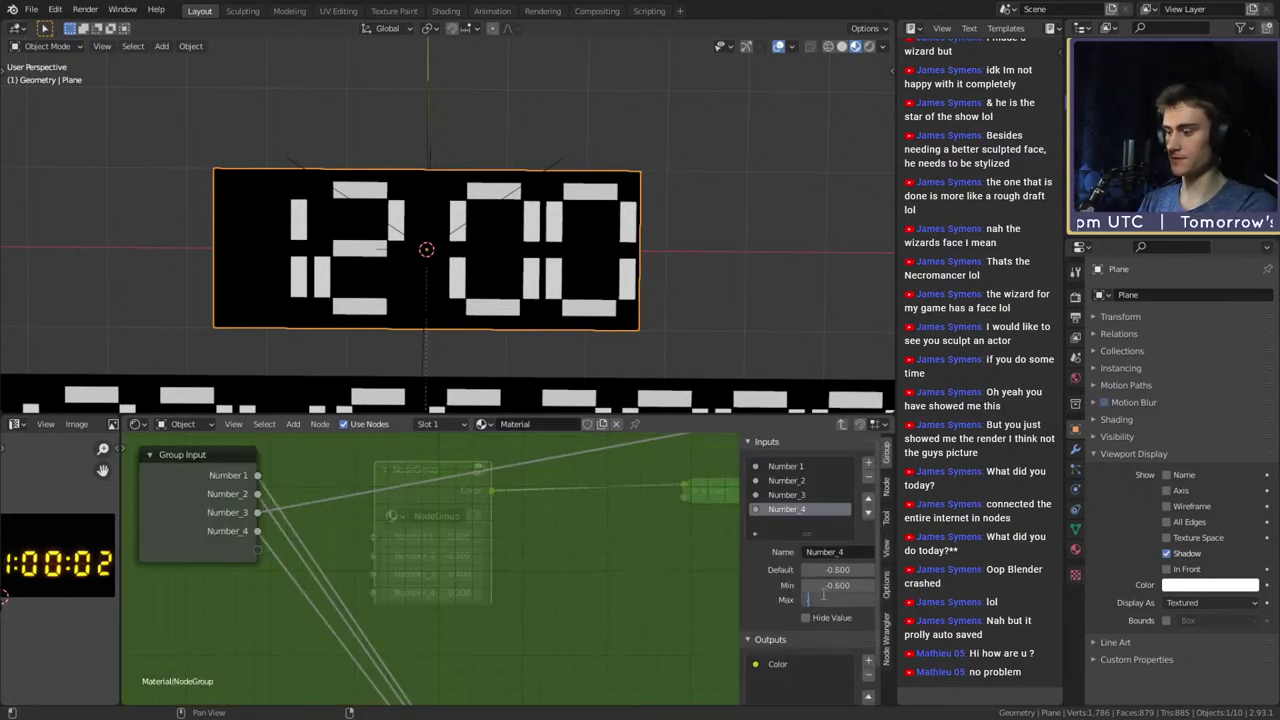
pyautogui.write('0.3')
pyautogui.press('Return')
pyautogui.click(842, 424)
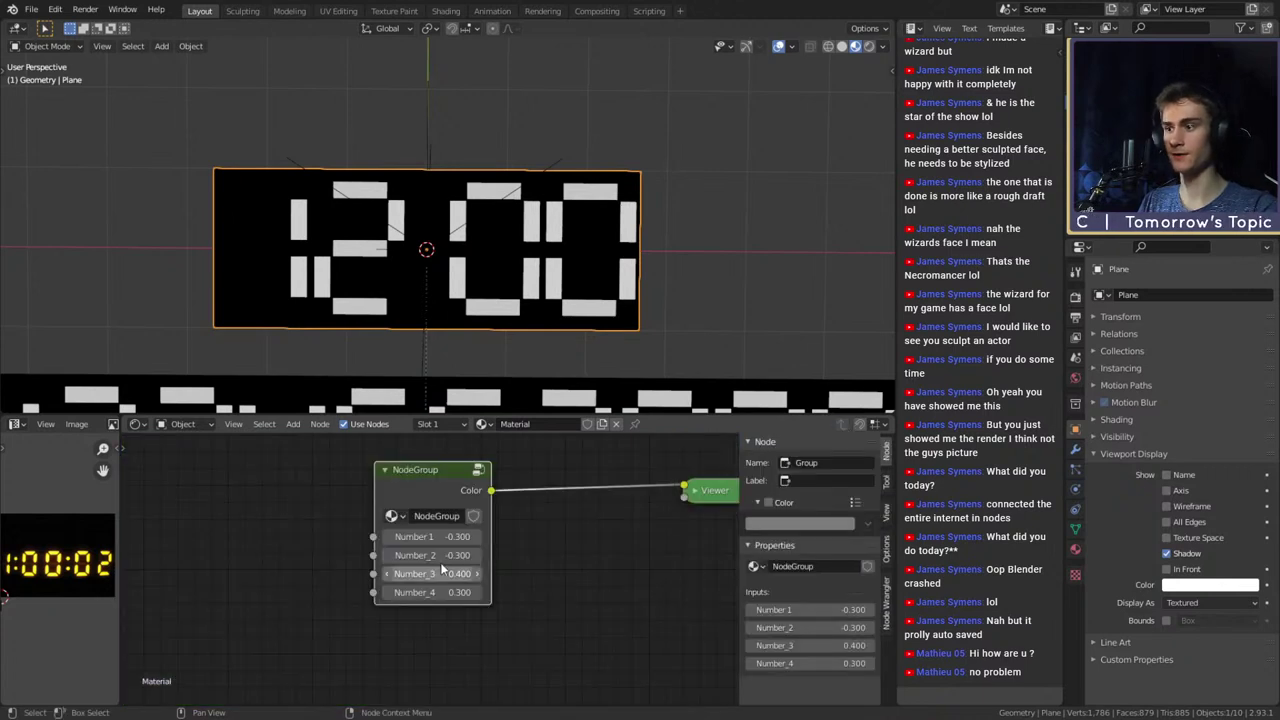
# Step Number 1 up and down through its range to check the first digit, returning it to -0.3
pyautogui.moveTo(432, 537); pyautogui.dragTo(400, 537)
pyautogui.click(478, 536)
pyautogui.click(478, 536)
pyautogui.click(478, 536)
pyautogui.click(478, 536)
pyautogui.click(478, 536)
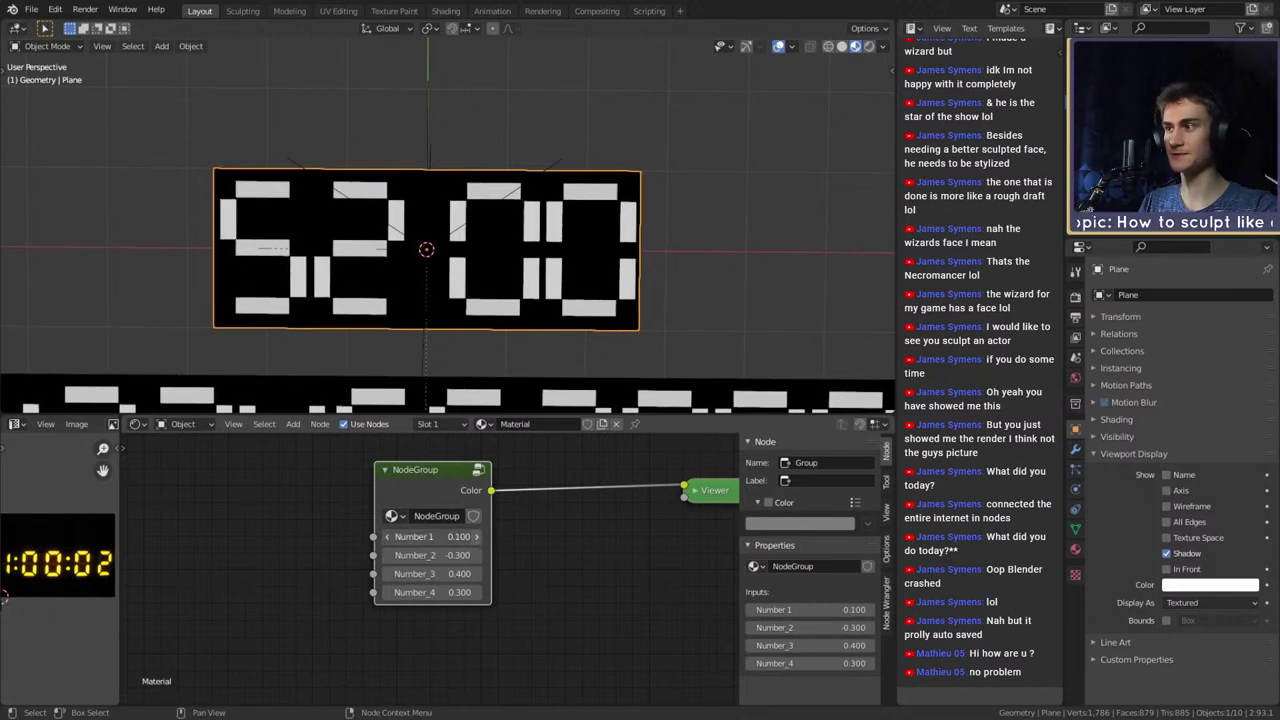
pyautogui.click(478, 536)
pyautogui.click(478, 536)
pyautogui.click(478, 536)
pyautogui.click(478, 536)
pyautogui.click(391, 541)
pyautogui.click(388, 537)
pyautogui.click(388, 537)
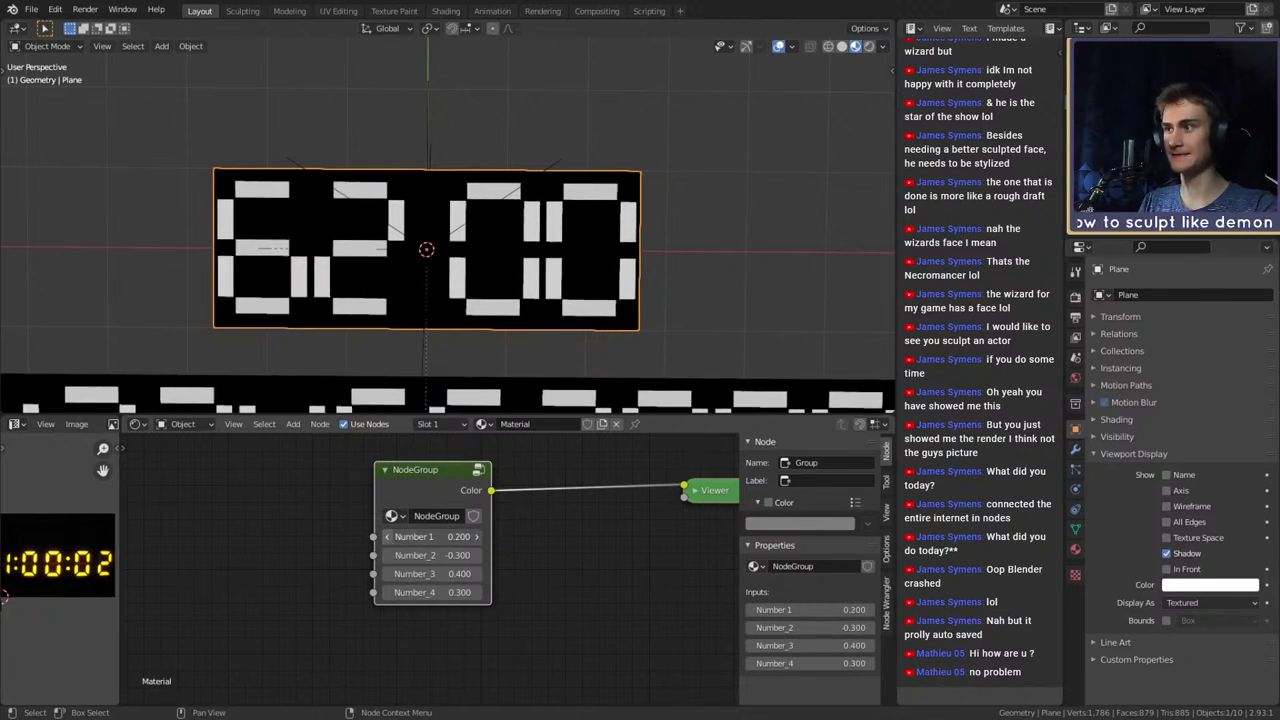
pyautogui.click(388, 537)
pyautogui.click(388, 537)
pyautogui.click(388, 537)
pyautogui.click(388, 537)
pyautogui.click(388, 537)
pyautogui.click(388, 537)
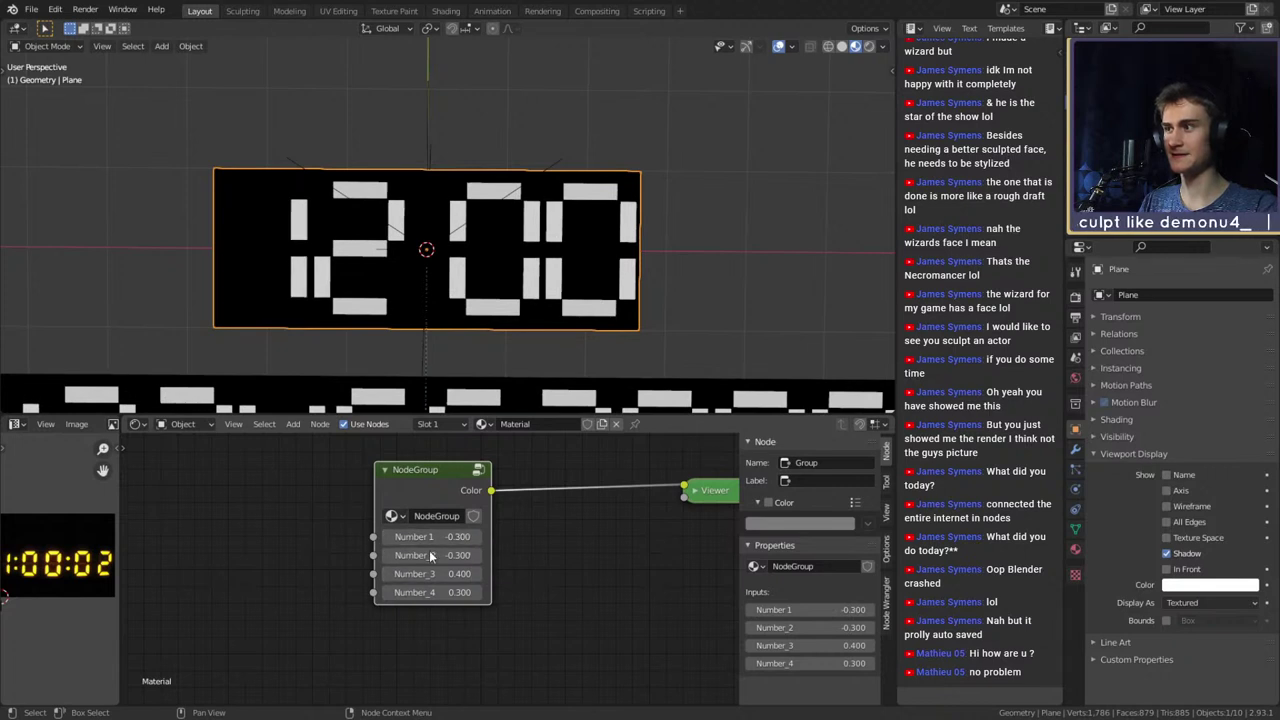
# Step Number_2 up to 0.5 and back down to -0.4 to check the second digit
pyautogui.click(476, 555)
pyautogui.click(476, 555)
pyautogui.click(476, 555)
pyautogui.click(476, 555)
pyautogui.click(476, 555)
pyautogui.click(476, 555)
pyautogui.click(476, 555)
pyautogui.click(476, 555)
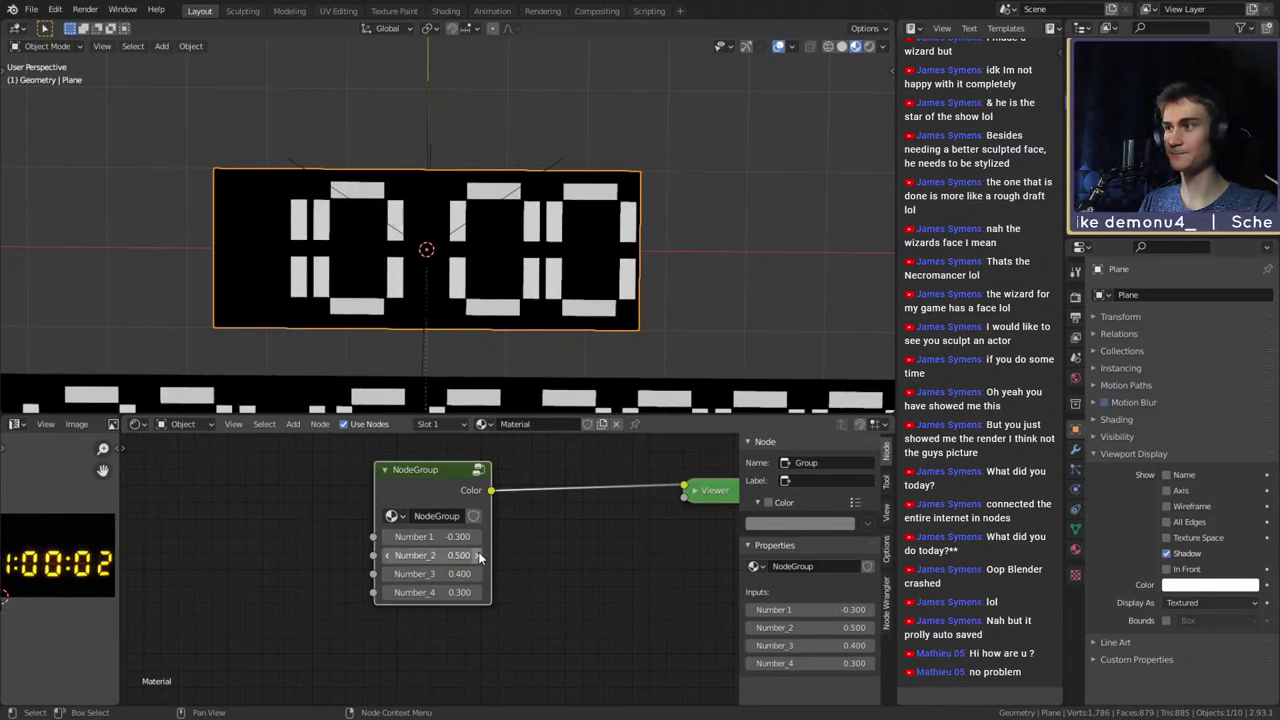
pyautogui.click(388, 555)
pyautogui.click(388, 555)
pyautogui.click(388, 555)
pyautogui.click(388, 555)
pyautogui.click(388, 555)
pyautogui.click(388, 555)
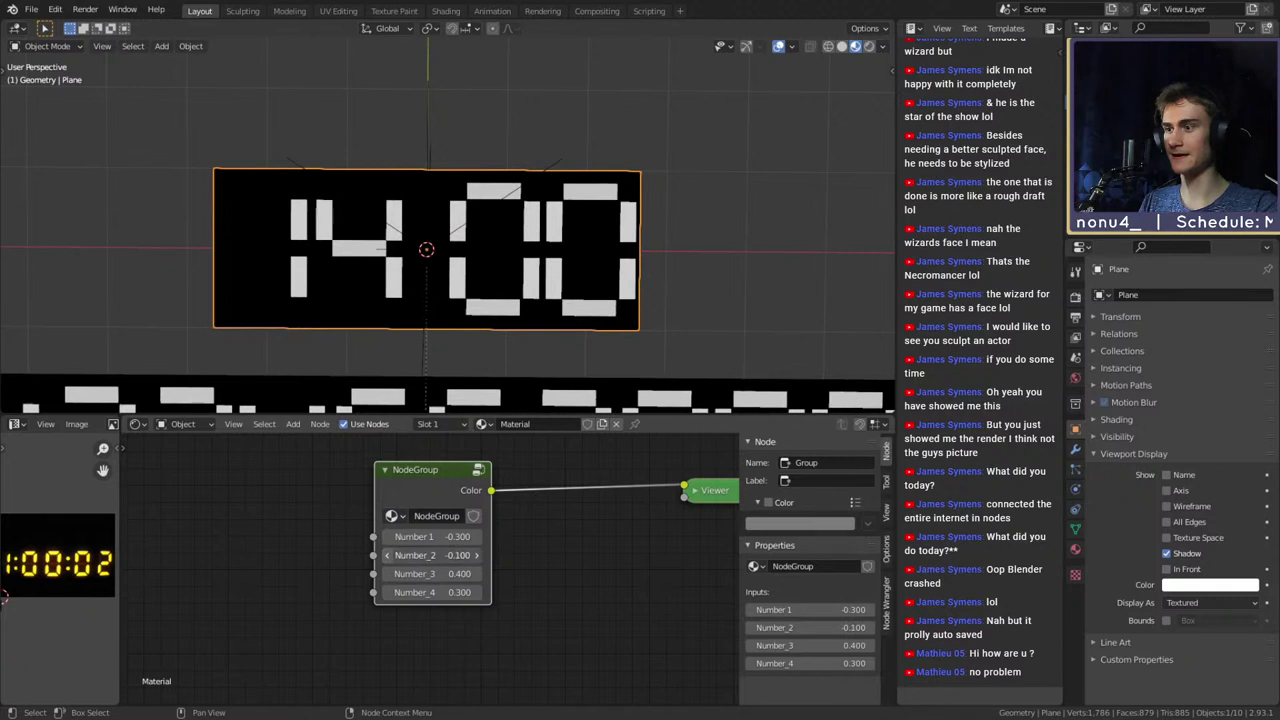
pyautogui.click(388, 555)
pyautogui.click(388, 555)
pyautogui.click(388, 555)
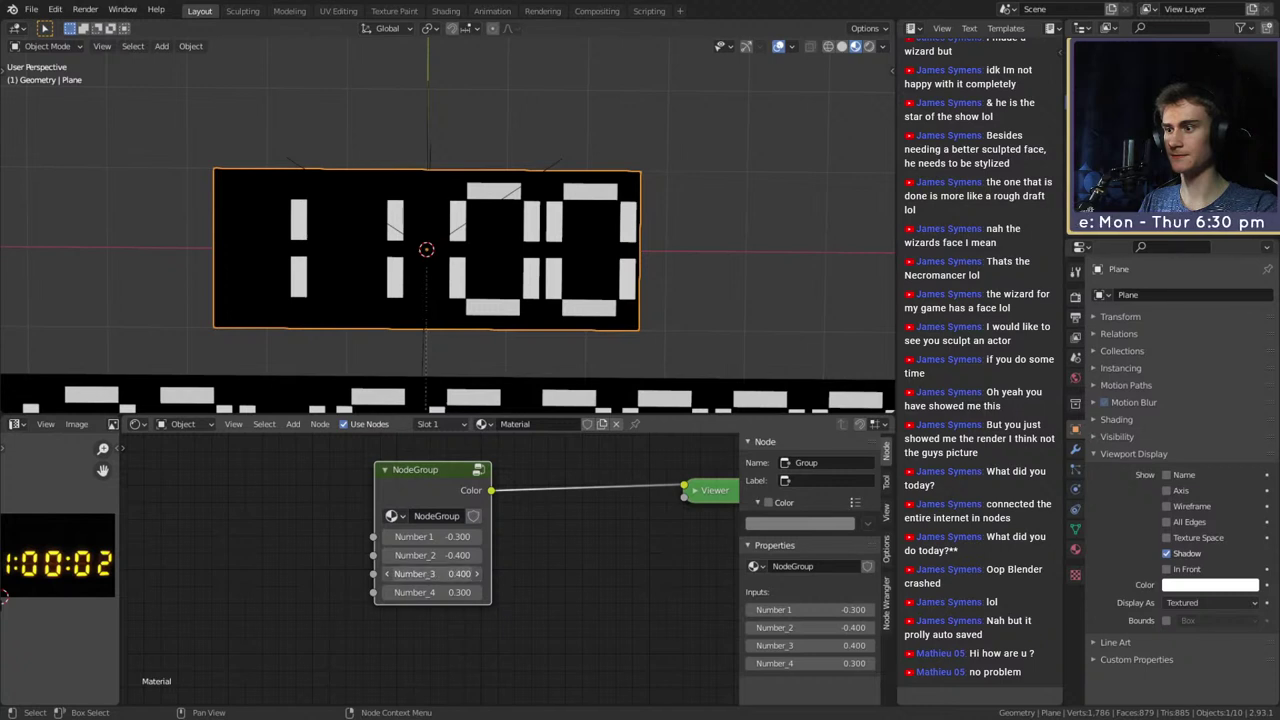
# Step Number_3 down through its range and back up to 0.2 to check the third digit
pyautogui.click(387, 573)
pyautogui.click(387, 573)
pyautogui.click(387, 573)
pyautogui.click(387, 573)
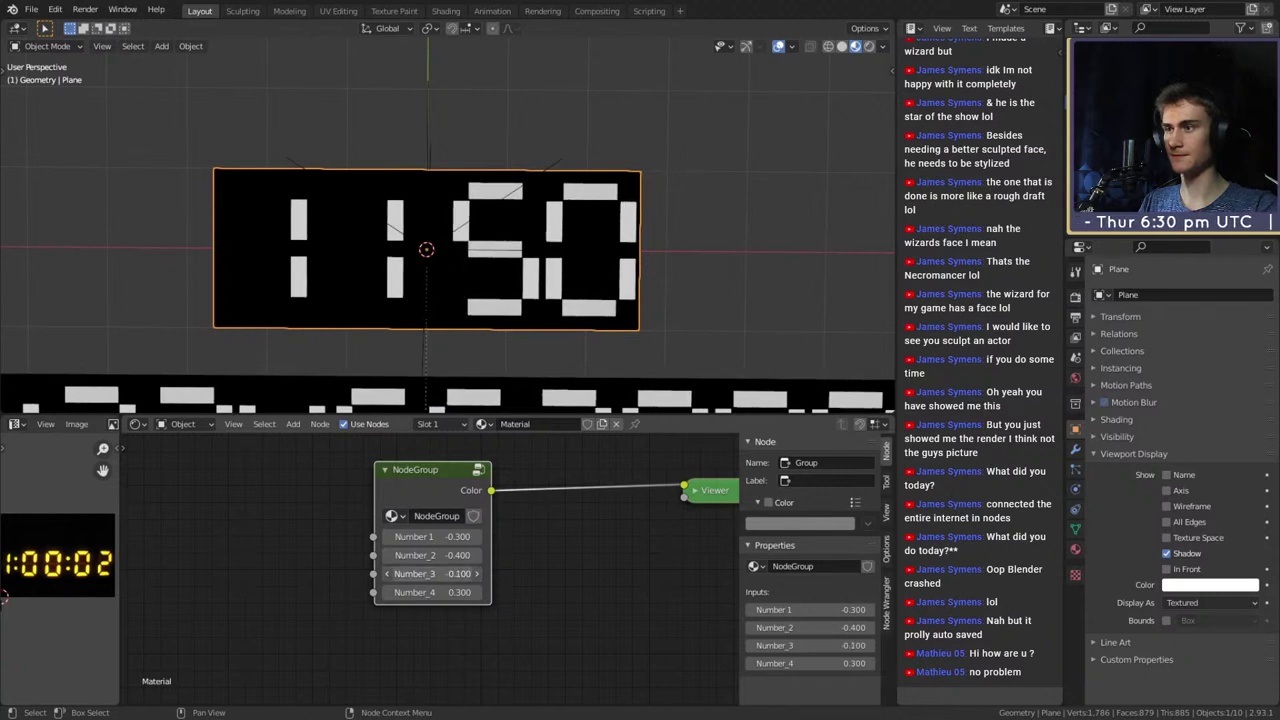
pyautogui.click(387, 573)
pyautogui.click(387, 573)
pyautogui.click(387, 573)
pyautogui.click(387, 573)
pyautogui.click(484, 575)
pyautogui.click(484, 575)
pyautogui.click(484, 575)
pyautogui.click(484, 575)
pyautogui.click(484, 575)
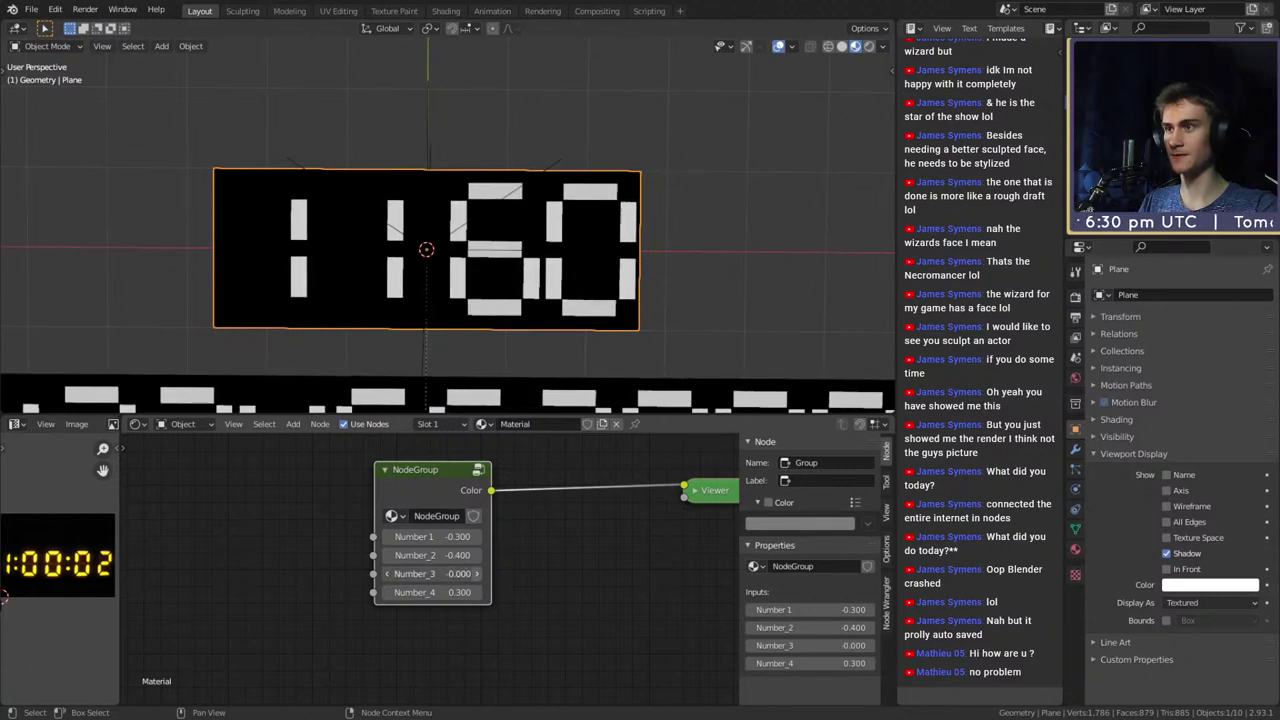
pyautogui.click(484, 575)
pyautogui.click(484, 575)
# Step Number_4 down through its range and return it to 0.3 to check the fourth digit
pyautogui.click(389, 592)
pyautogui.click(389, 592)
pyautogui.click(389, 592)
pyautogui.click(389, 592)
pyautogui.click(389, 592)
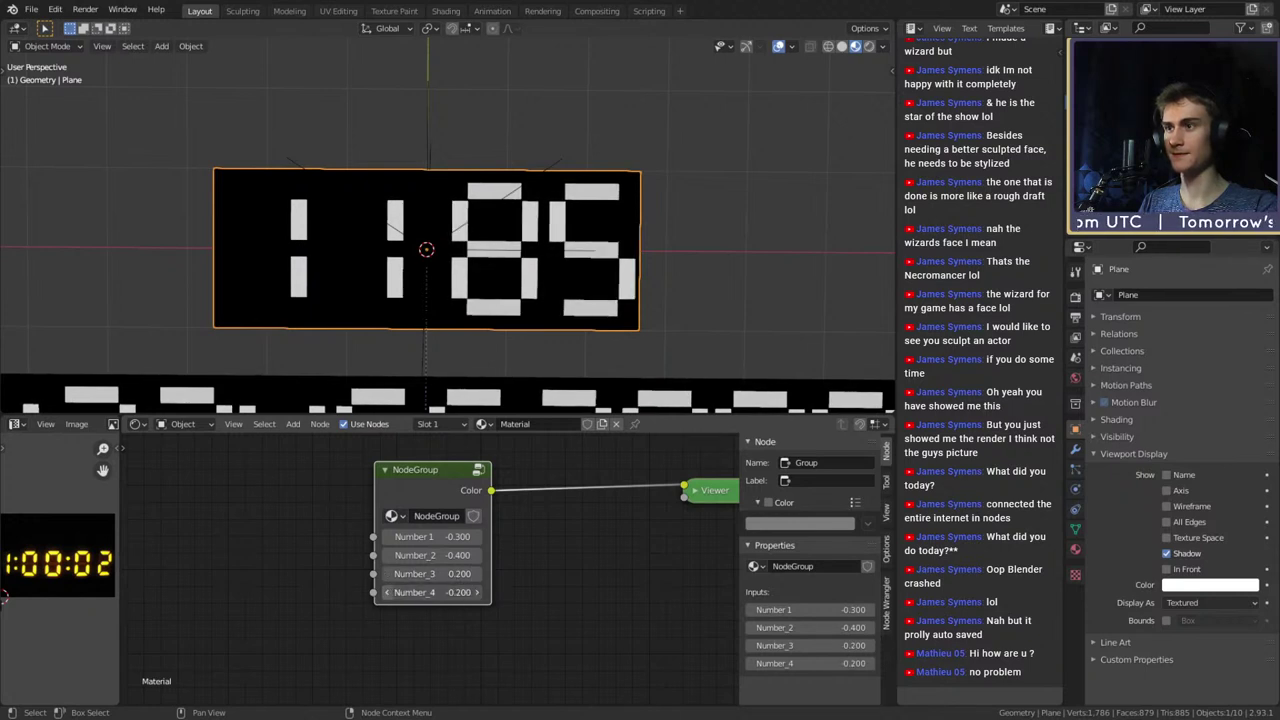
pyautogui.click(389, 592)
pyautogui.click(389, 592)
pyautogui.click(389, 592)
pyautogui.click(478, 592)
pyautogui.click(478, 592)
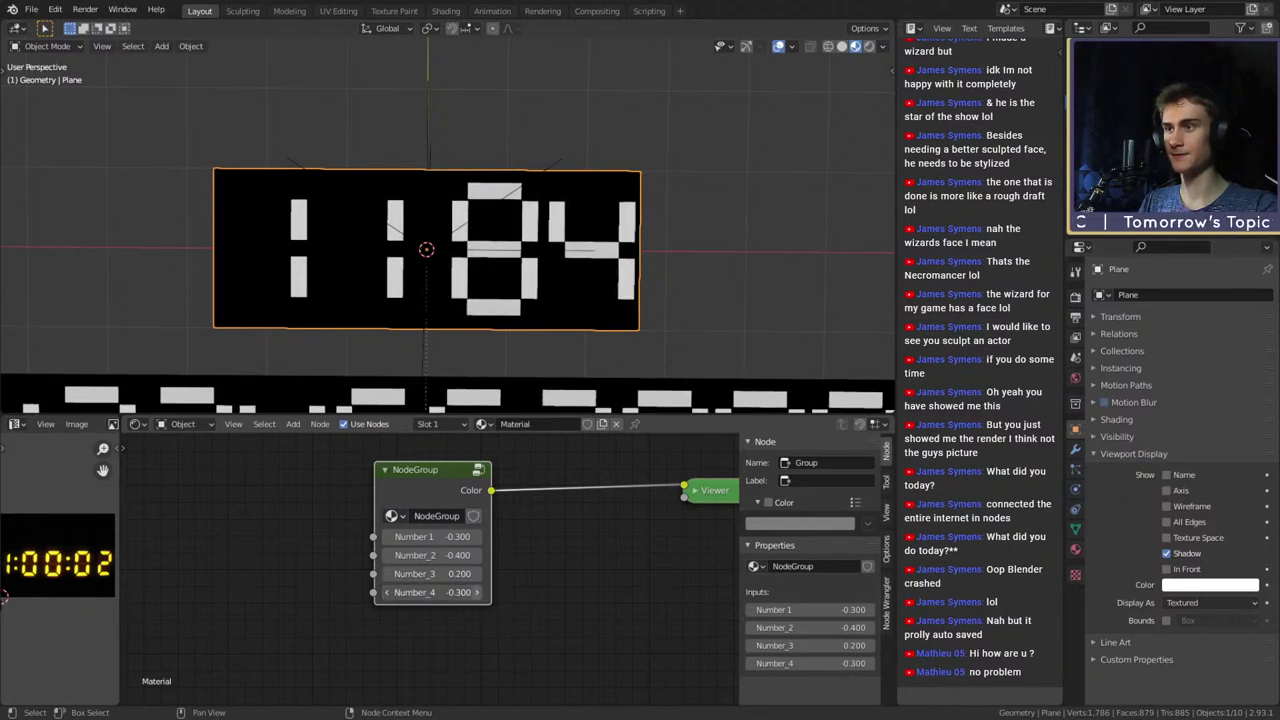
pyautogui.click(478, 592)
pyautogui.click(478, 592)
pyautogui.click(478, 592)
pyautogui.click(478, 592)
pyautogui.click(478, 592)
pyautogui.click(478, 592)
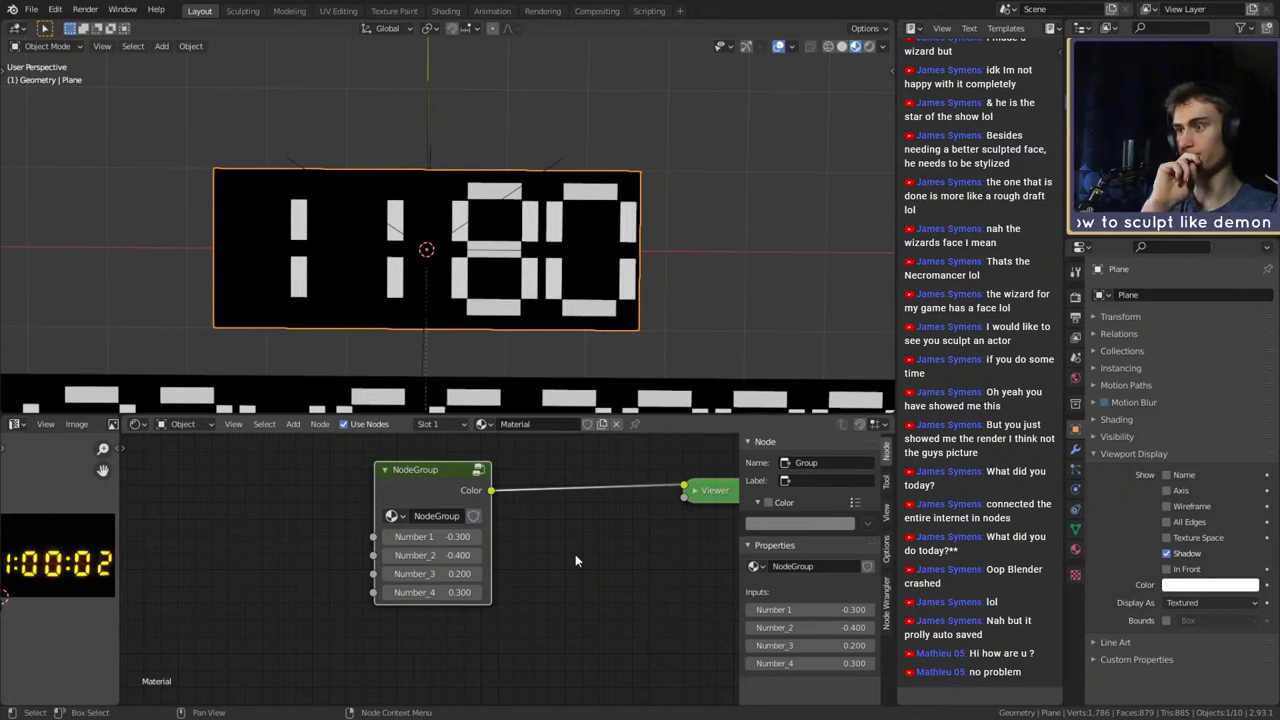
# Save the blend file with the four working digits
pyautogui.scroll(-3, 575, 560)
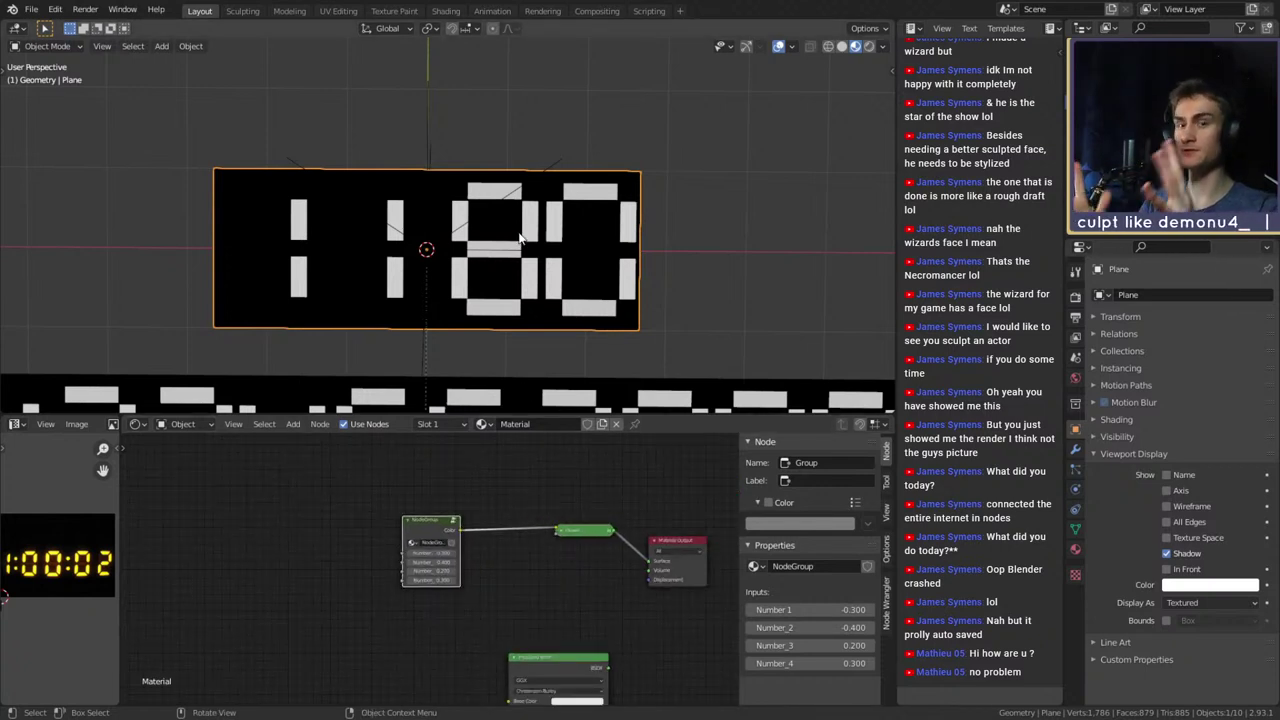
pyautogui.scroll(3, 538, 575)
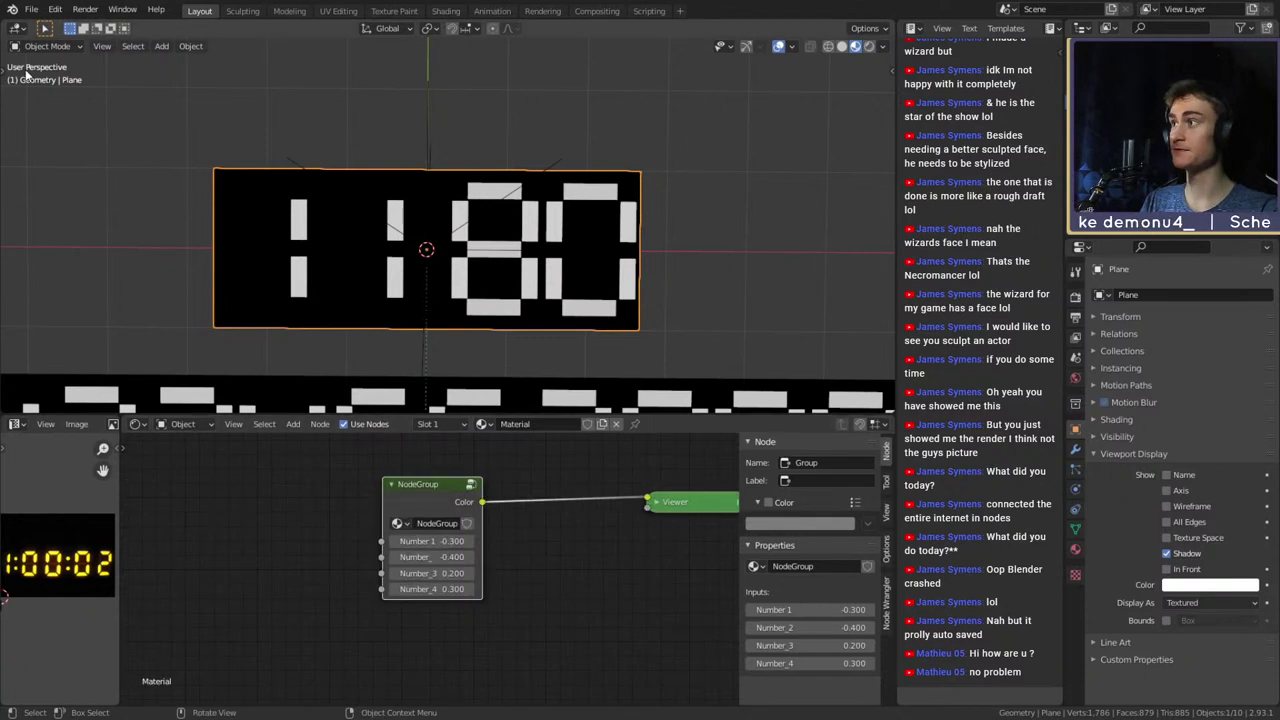
pyautogui.click(30, 10)
pyautogui.click(50, 103)
pyautogui.scroll(-3, 327, 574)
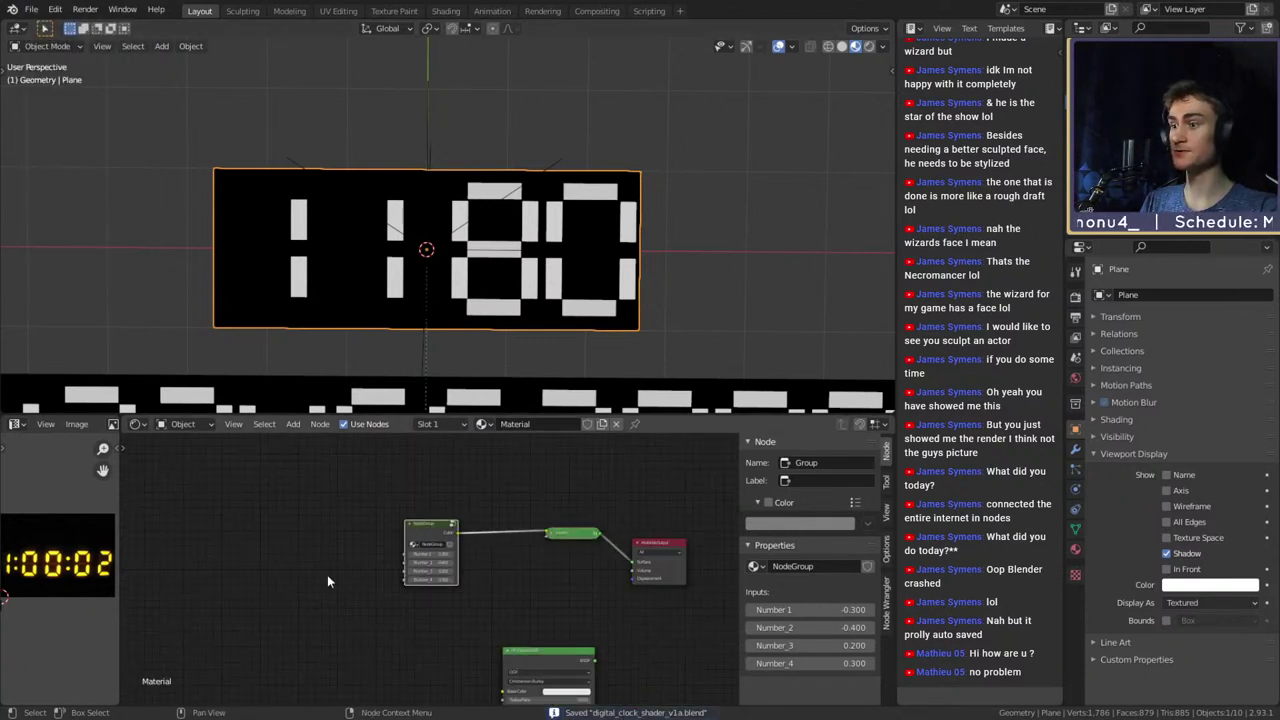
pyautogui.scroll(5, 423, 272)
pyautogui.scroll(-5, 422, 275)
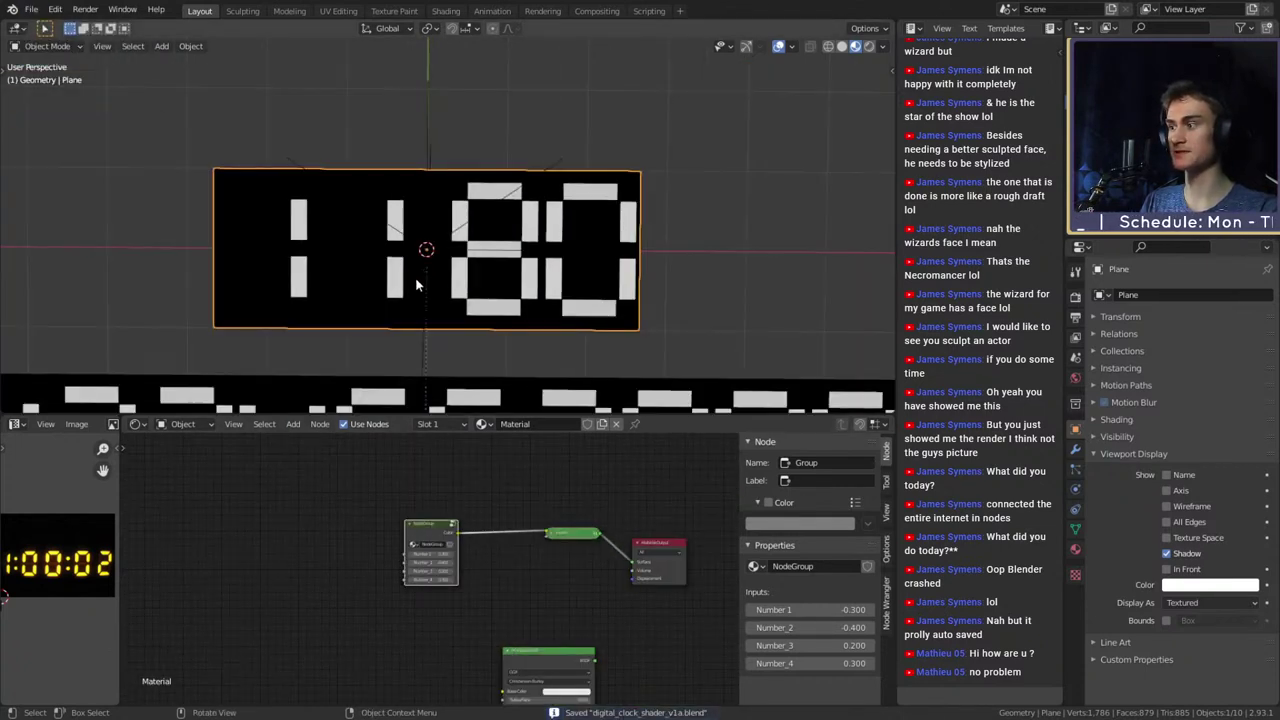
pyautogui.scroll(5, 528, 570)
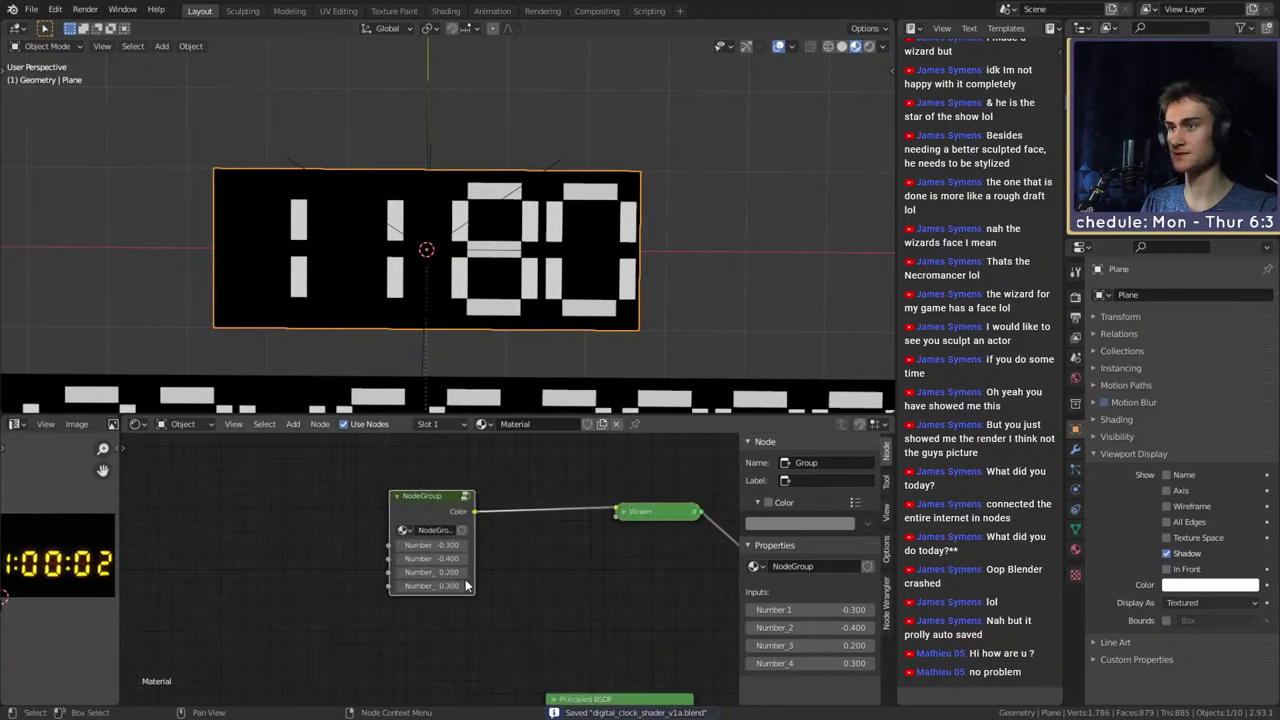
pyautogui.scroll(-4, 528, 566)
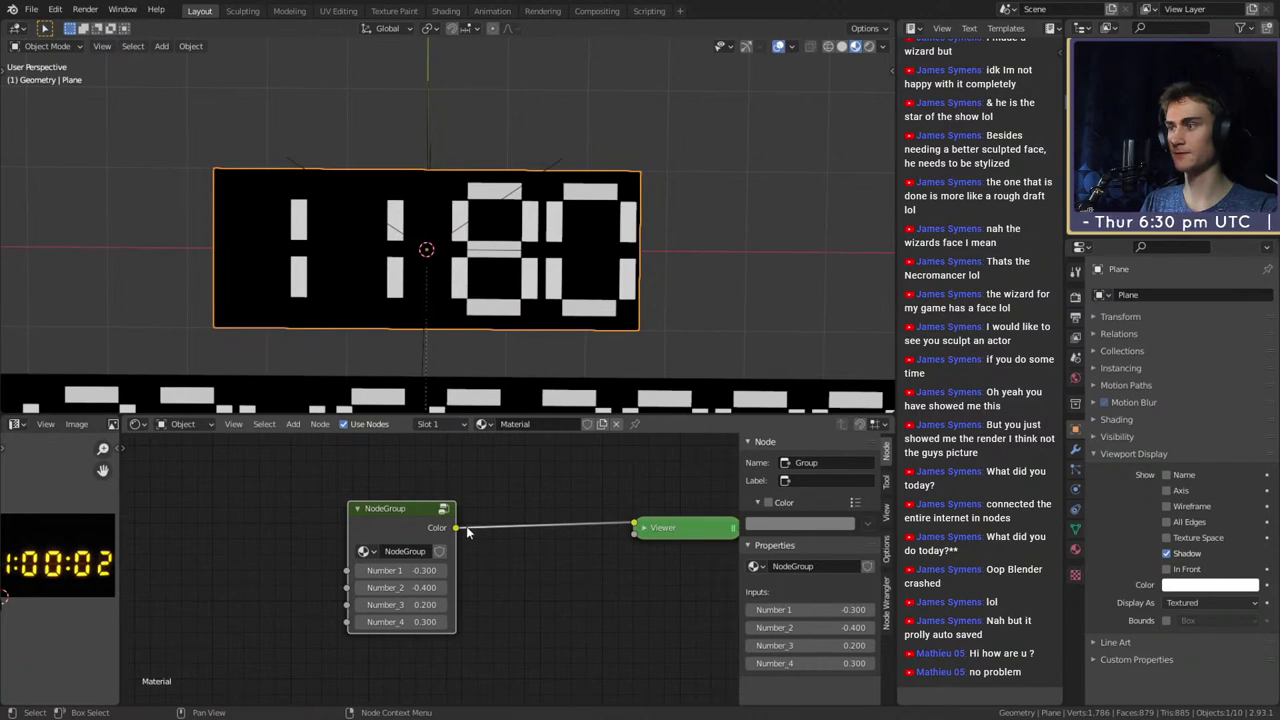
pyautogui.scroll(2, 468, 545)
# Enter the node group and move the Group Output node farther away from the last mix node to make room
pyautogui.press('Tab')
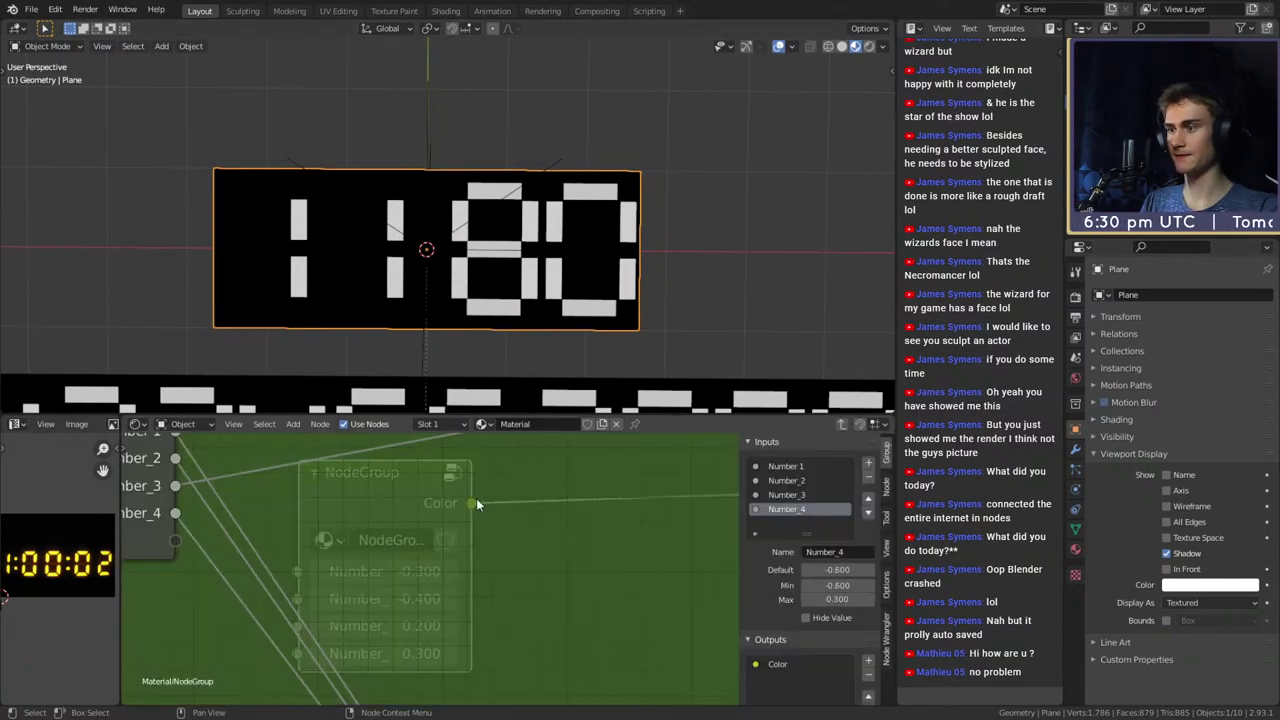
pyautogui.scroll(-5, 513, 588)
pyautogui.scroll(6, 450, 602)
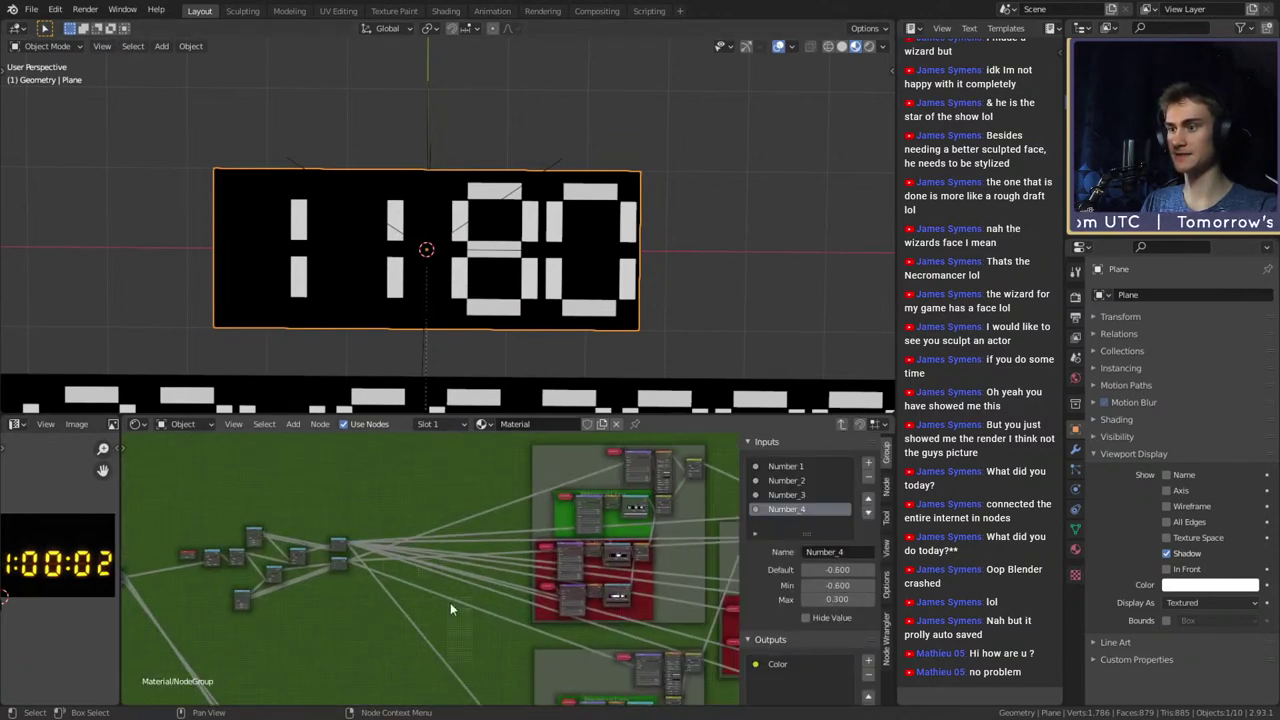
pyautogui.moveTo(329, 555); pyautogui.dragTo(180, 500, button='middle')
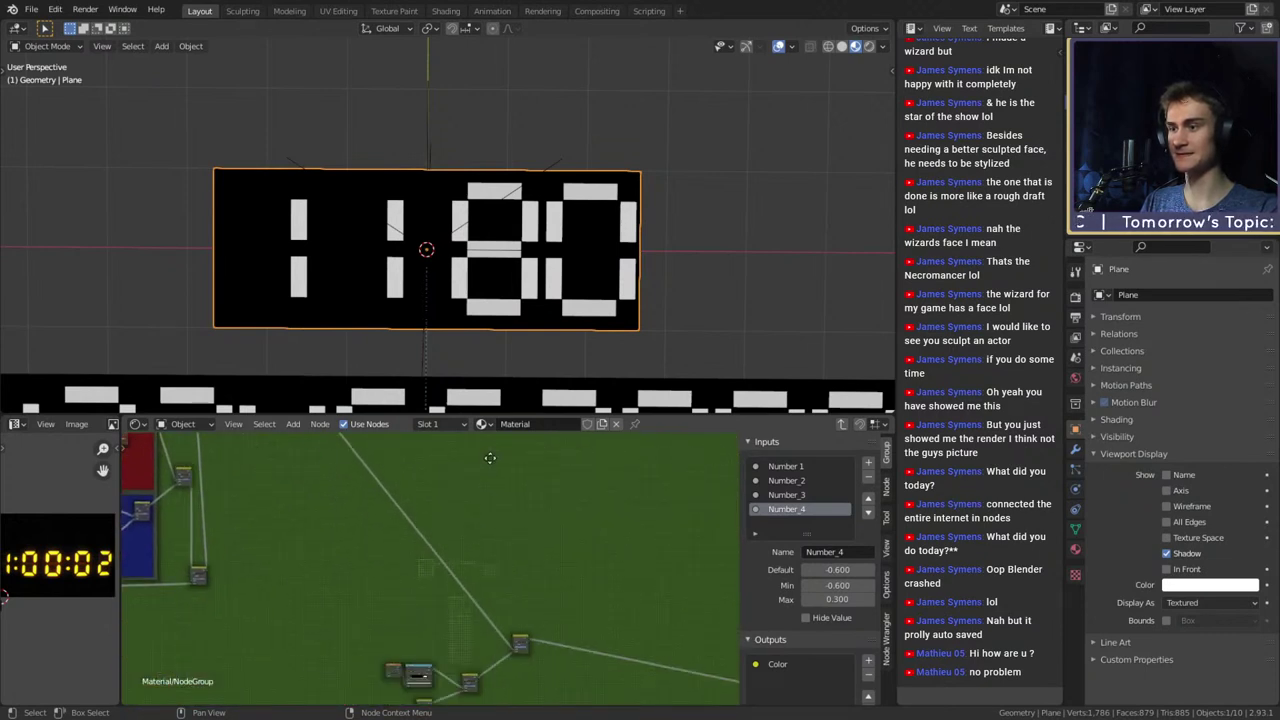
pyautogui.moveTo(589, 625); pyautogui.dragTo(409, 536, button='middle')
pyautogui.moveTo(715, 610); pyautogui.dragTo(473, 559, button='middle')
pyautogui.moveTo(620, 670); pyautogui.dragTo(472, 598, button='middle')
pyautogui.moveTo(477, 690); pyautogui.dragTo(480, 520, button='middle')
pyautogui.moveTo(375, 620); pyautogui.dragTo(507, 478)
pyautogui.moveTo(494, 485); pyautogui.dragTo(474, 660, button='middle')
pyautogui.scroll(4, 473, 661)
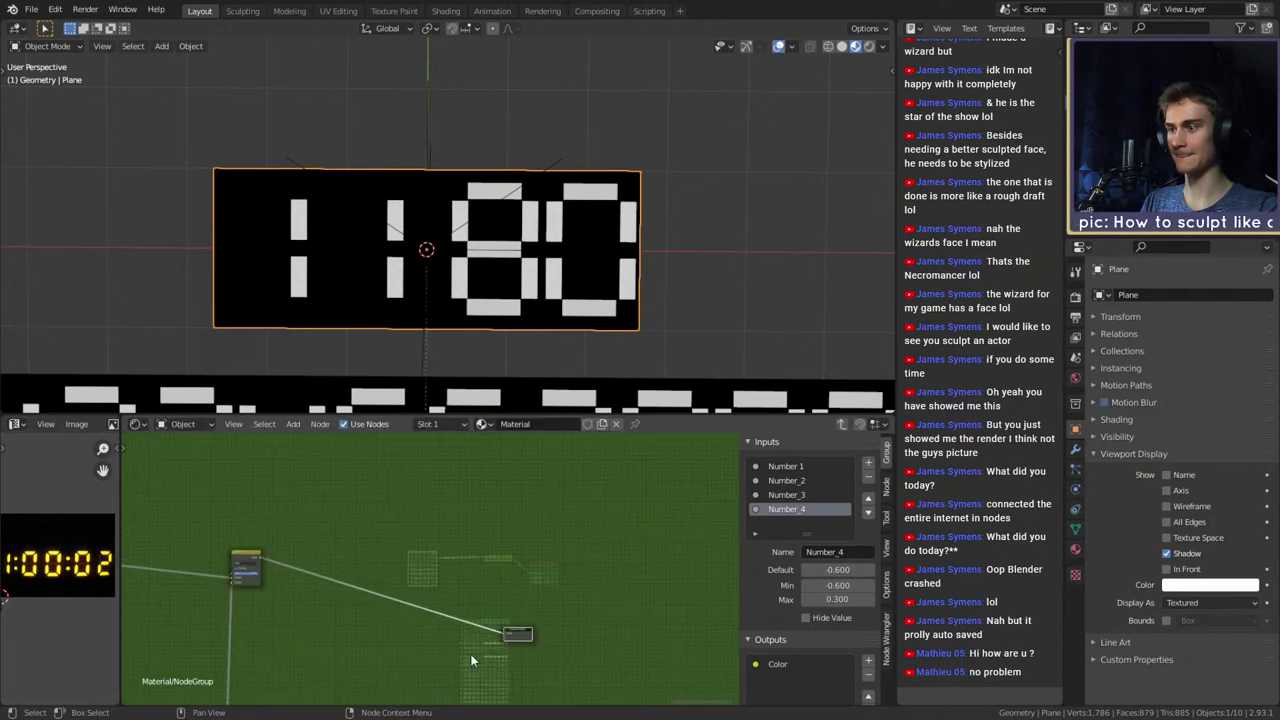
pyautogui.moveTo(519, 640); pyautogui.dragTo(644, 549)
pyautogui.moveTo(390, 507); pyautogui.dragTo(560, 527, button='middle')
# Duplicate the texture coordinate, mapping, gradient, ColorRamp and Multiply nodes of the Mask Vert 1 frame and place the copy above the final mix chain
pyautogui.scroll(-4, 447, 596)
pyautogui.scroll(2, 491, 603)
pyautogui.scroll(2, 540, 608)
pyautogui.moveTo(491, 603); pyautogui.dragTo(572, 615, button='middle')
pyautogui.scroll(1, 550, 616)
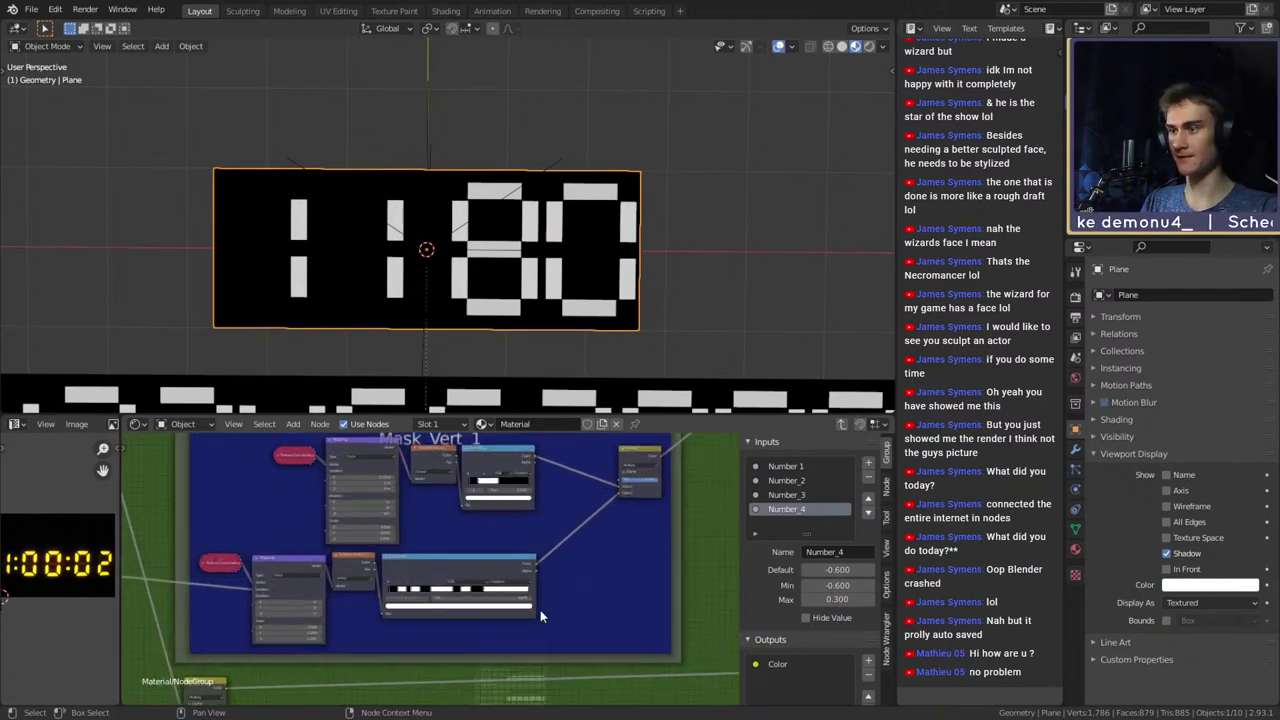
pyautogui.scroll(-4, 539, 616)
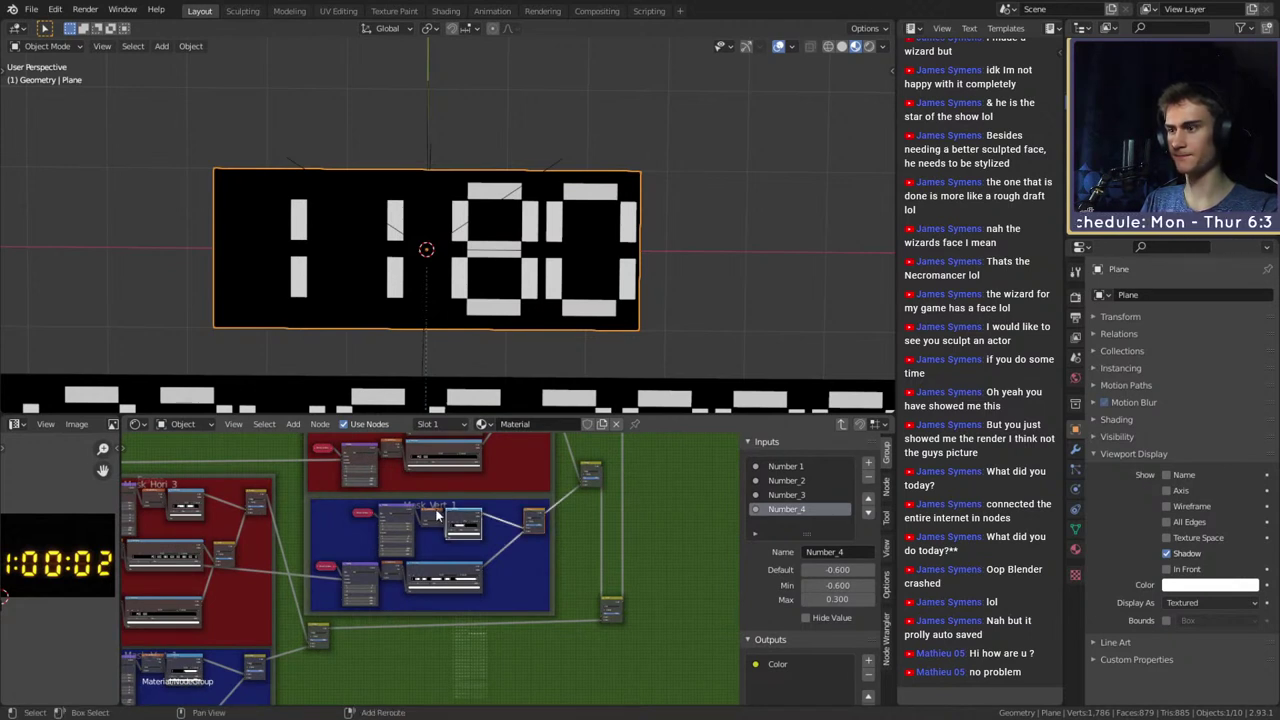
pyautogui.keyDown('shift'); pyautogui.click(392, 572); pyautogui.keyUp('shift')
pyautogui.keyDown('shift'); pyautogui.click(361, 572); pyautogui.keyUp('shift')
pyautogui.scroll(-5, 433, 575)
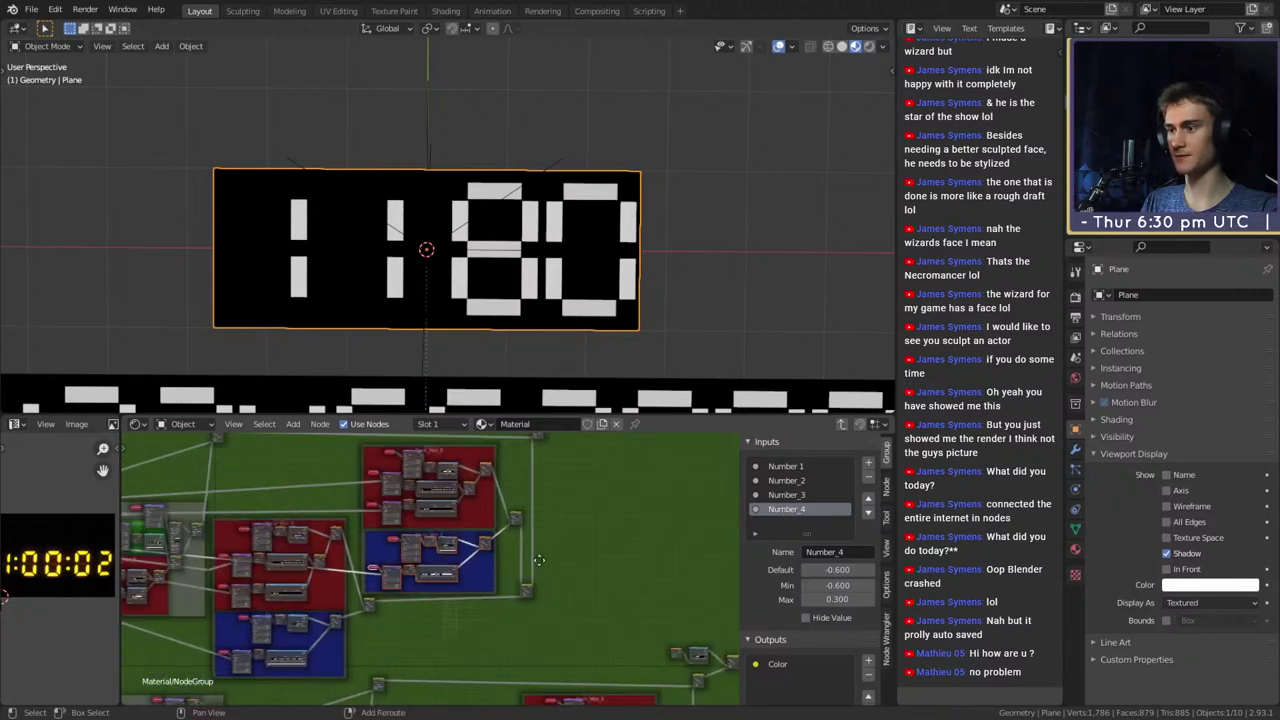
pyautogui.moveTo(573, 566); pyautogui.dragTo(330, 629, button='middle')
pyautogui.scroll(-4, 474, 580)
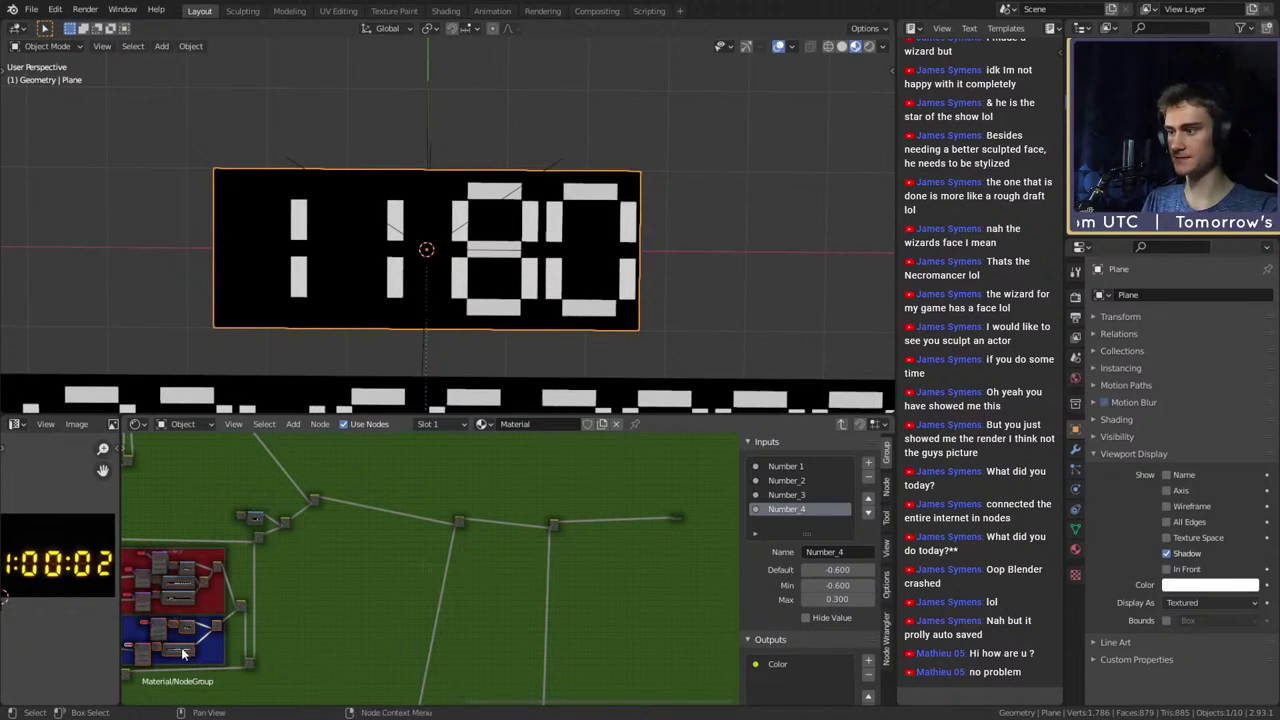
pyautogui.hotkey('shift', 'd')
pyautogui.click(597, 480)
pyautogui.moveTo(579, 515); pyautogui.dragTo(481, 616, button='middle')
pyautogui.scroll(4, 481, 616)
pyautogui.moveTo(568, 497); pyautogui.dragTo(476, 541)
pyautogui.hotkey('shift', 'd')
pyautogui.click(630, 594)
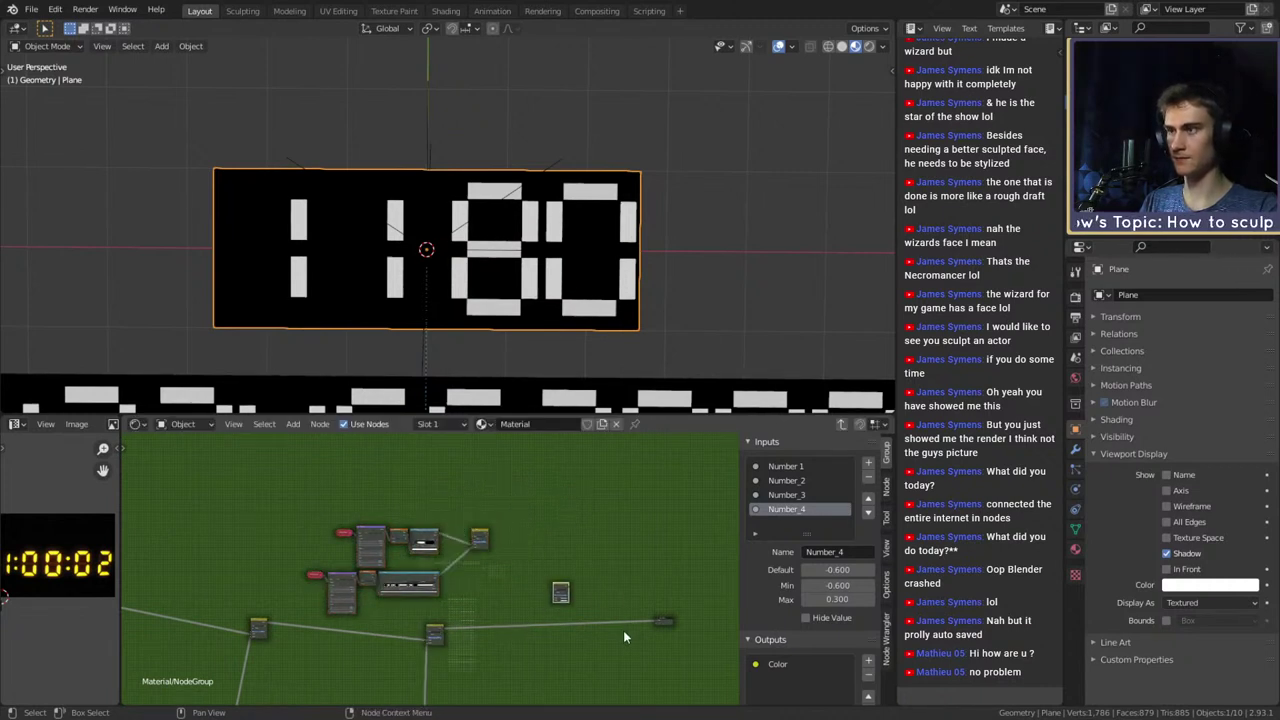
pyautogui.moveTo(614, 629); pyautogui.dragTo(491, 611, button='middle')
pyautogui.scroll(6, 490, 611)
pyautogui.moveTo(477, 583); pyautogui.dragTo(531, 571)
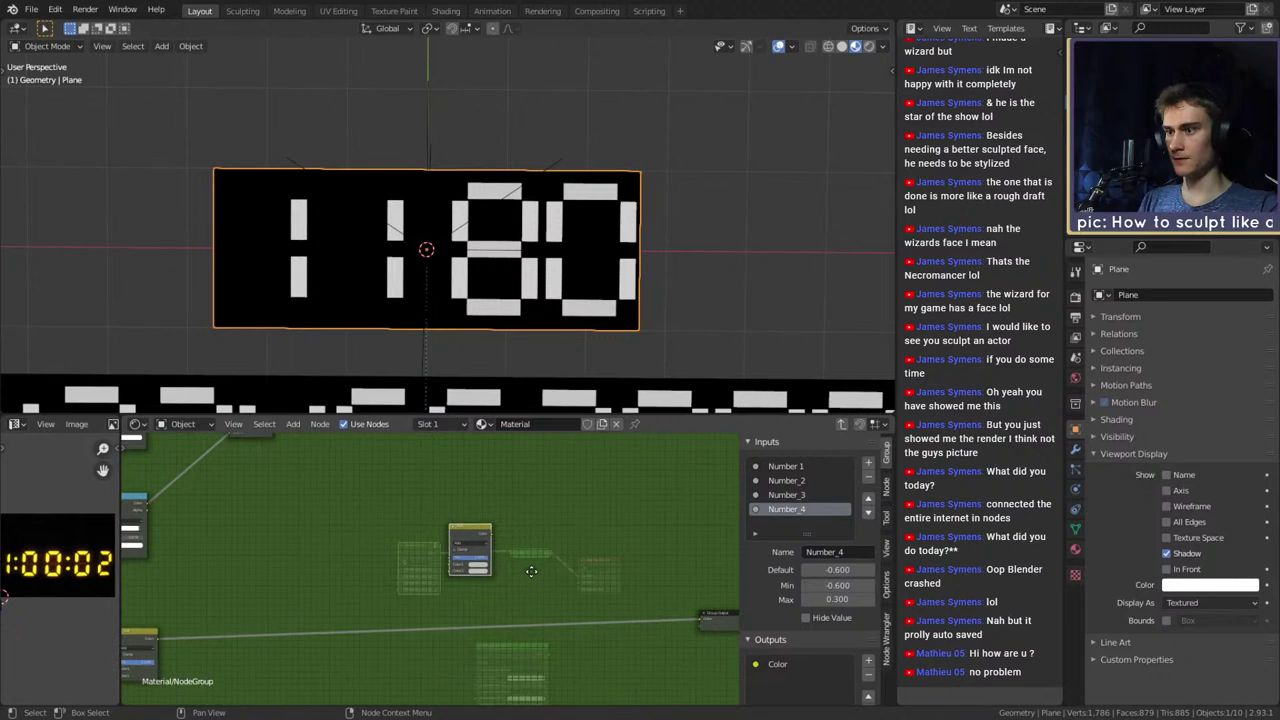
pyautogui.moveTo(473, 540); pyautogui.dragTo(421, 483)
pyautogui.moveTo(515, 531); pyautogui.dragTo(621, 635, button='middle')
pyautogui.moveTo(526, 580); pyautogui.dragTo(467, 533)
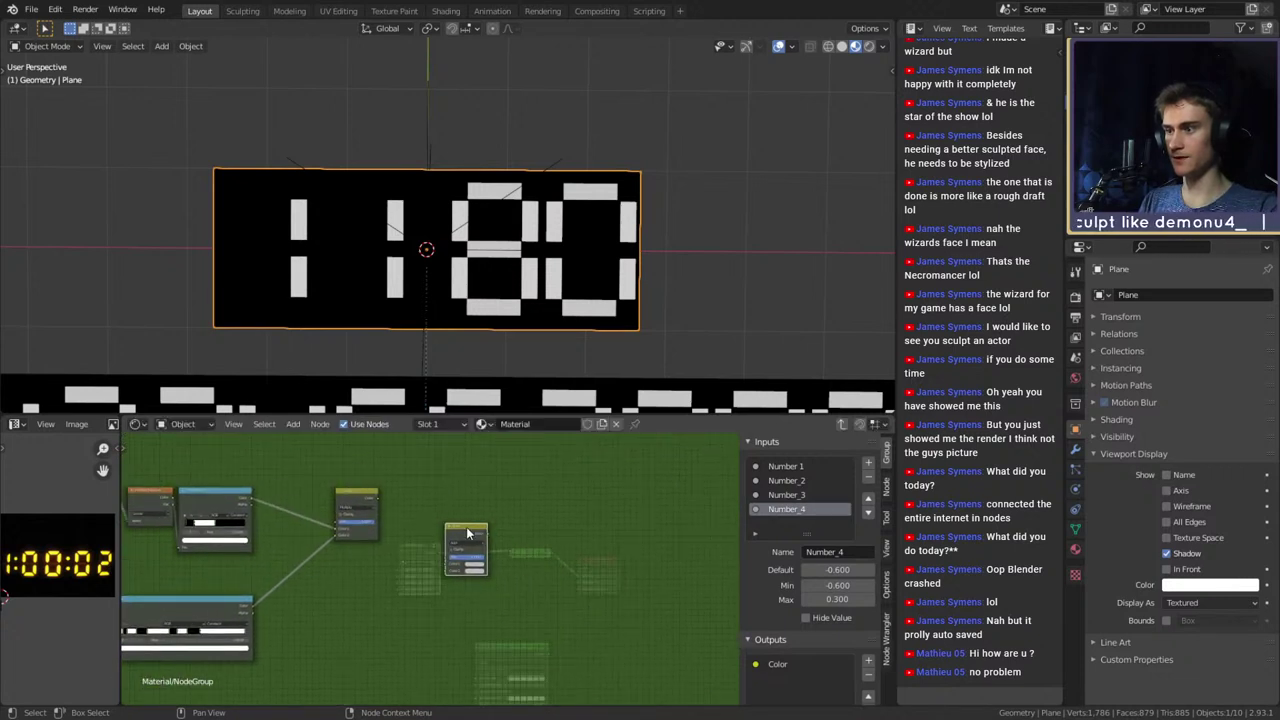
pyautogui.press('x')
# Preview the copied Multiply node, set the white stop of its upper ColorRamp to 0.182 and preview that ramp alone
pyautogui.moveTo(421, 532); pyautogui.dragTo(521, 552, button='middle')
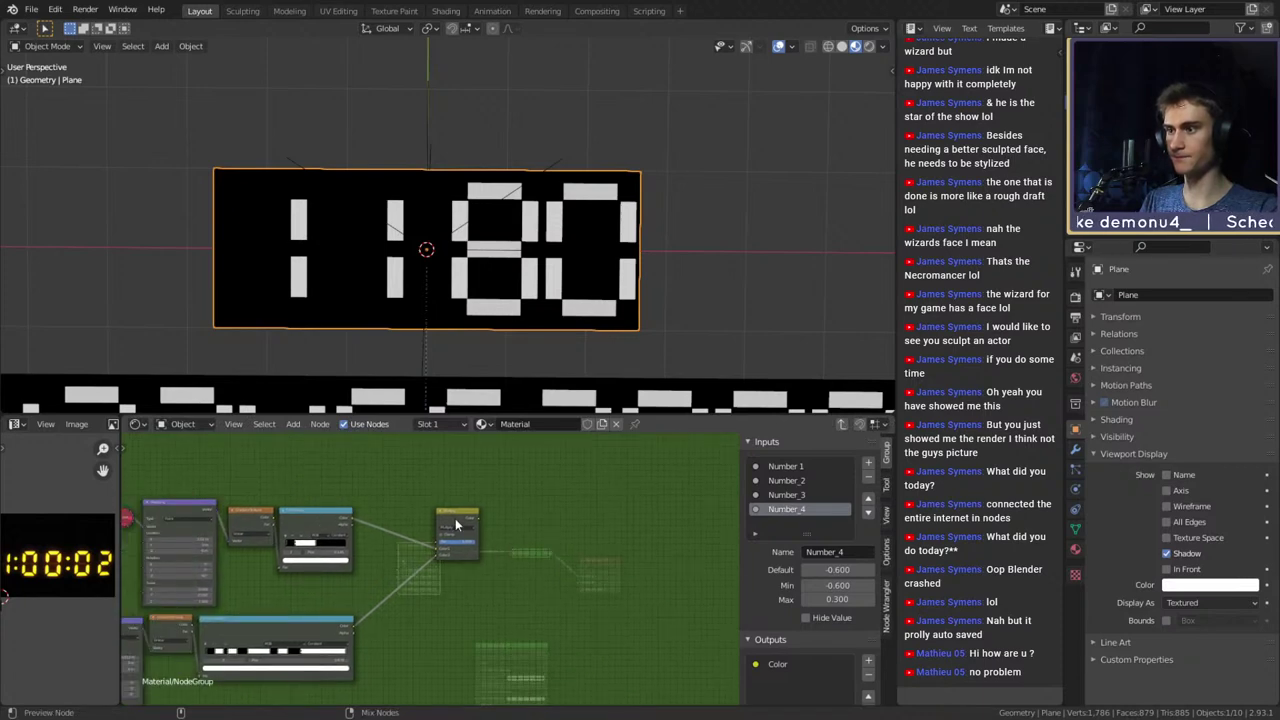
pyautogui.keyDown('ctrl'); pyautogui.keyDown('shift'); pyautogui.click(455, 523); pyautogui.keyUp('shift'); pyautogui.keyUp('ctrl')
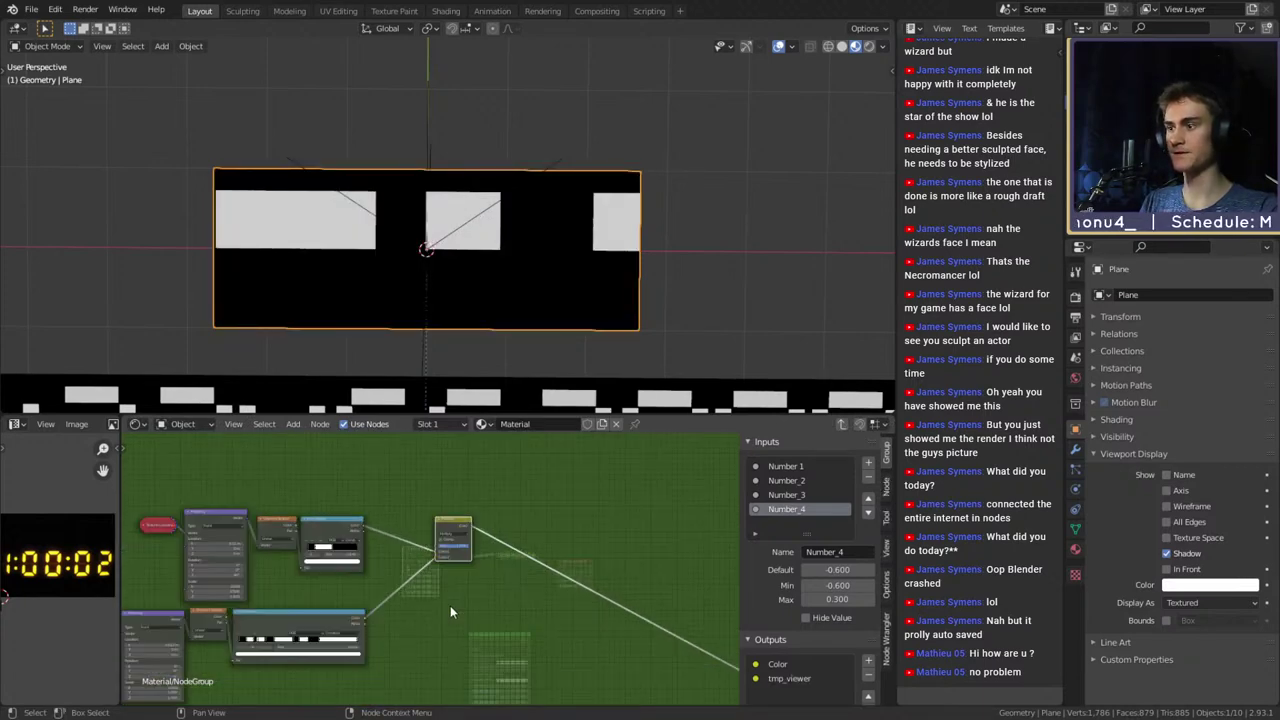
pyautogui.scroll(8, 450, 605)
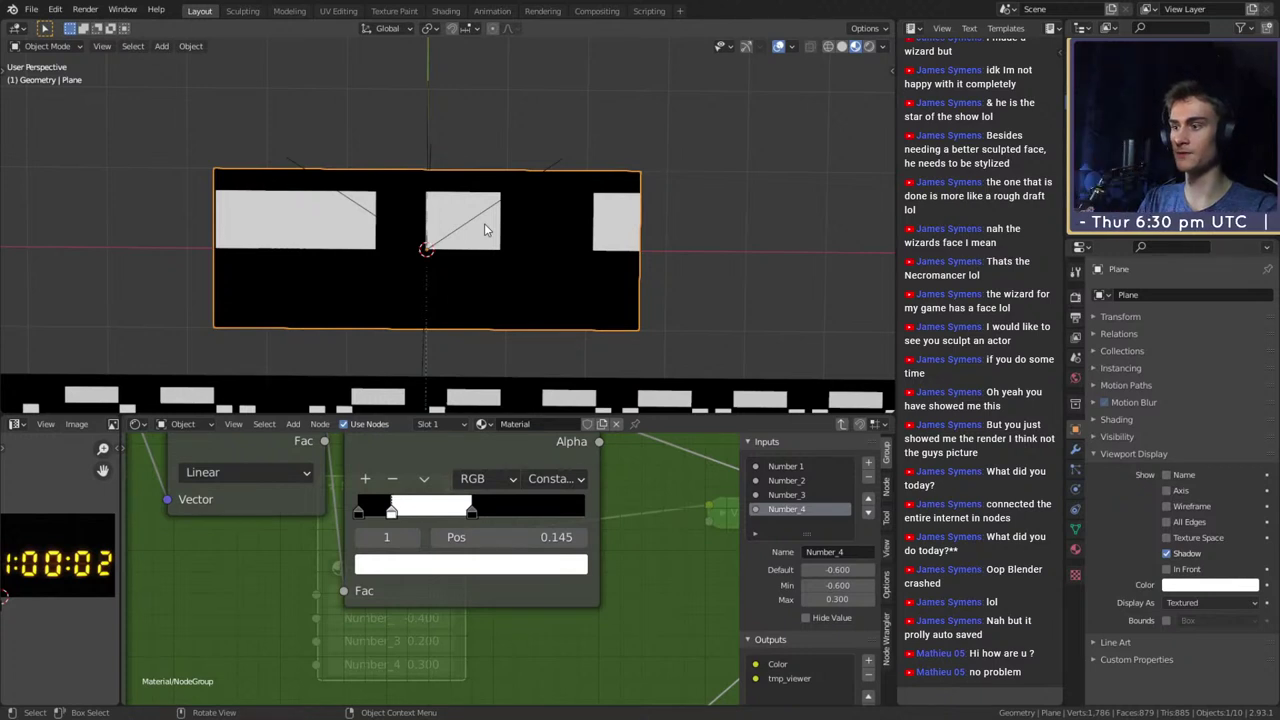
pyautogui.moveTo(397, 518)
pyautogui.mouseDown()
pyautogui.moveTo(411, 514)
pyautogui.moveTo(400, 513)
pyautogui.mouseUp()
pyautogui.scroll(-4, 398, 512)
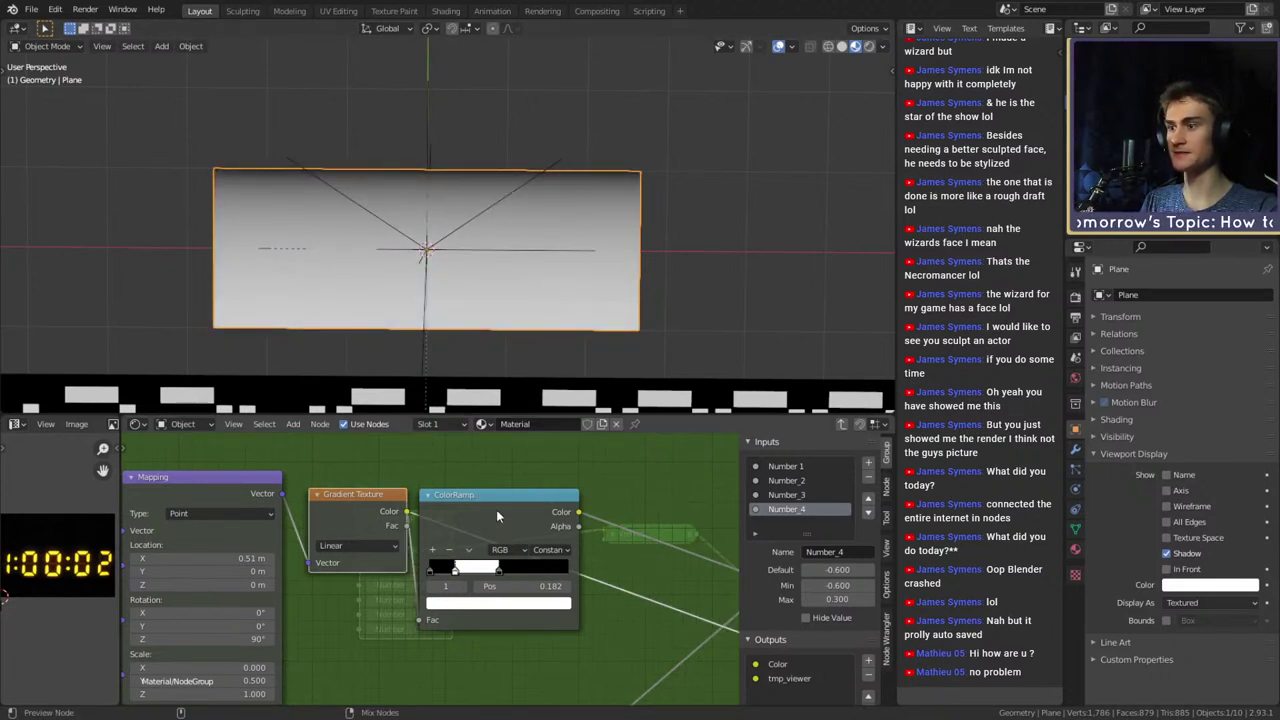
pyautogui.scroll(4, 550, 560)
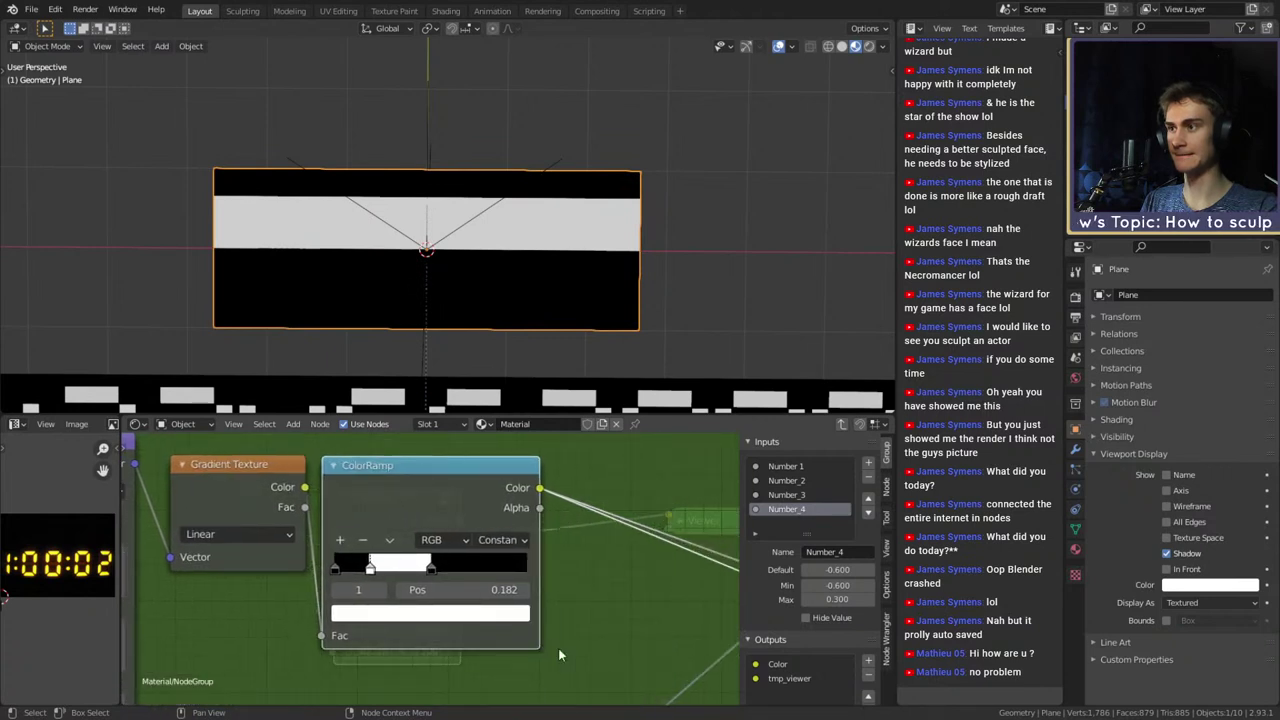
# Shape the upper copied ColorRamp into two white bands on black, with the last black stop at 0.756, and preview the Multiply node
pyautogui.moveTo(342, 572); pyautogui.dragTo(503, 575)
pyautogui.click(297, 520)
pyautogui.click(297, 526)
pyautogui.scroll(-8, 593, 596)
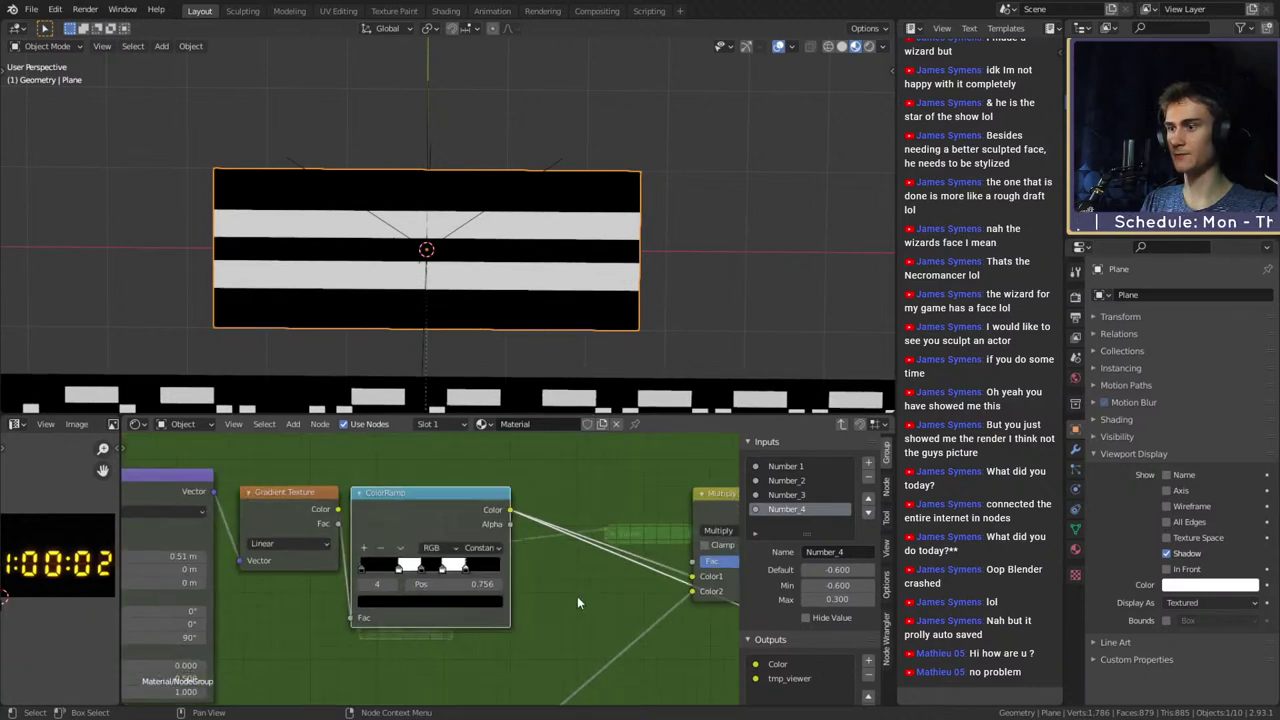
pyautogui.scroll(4, 483, 570)
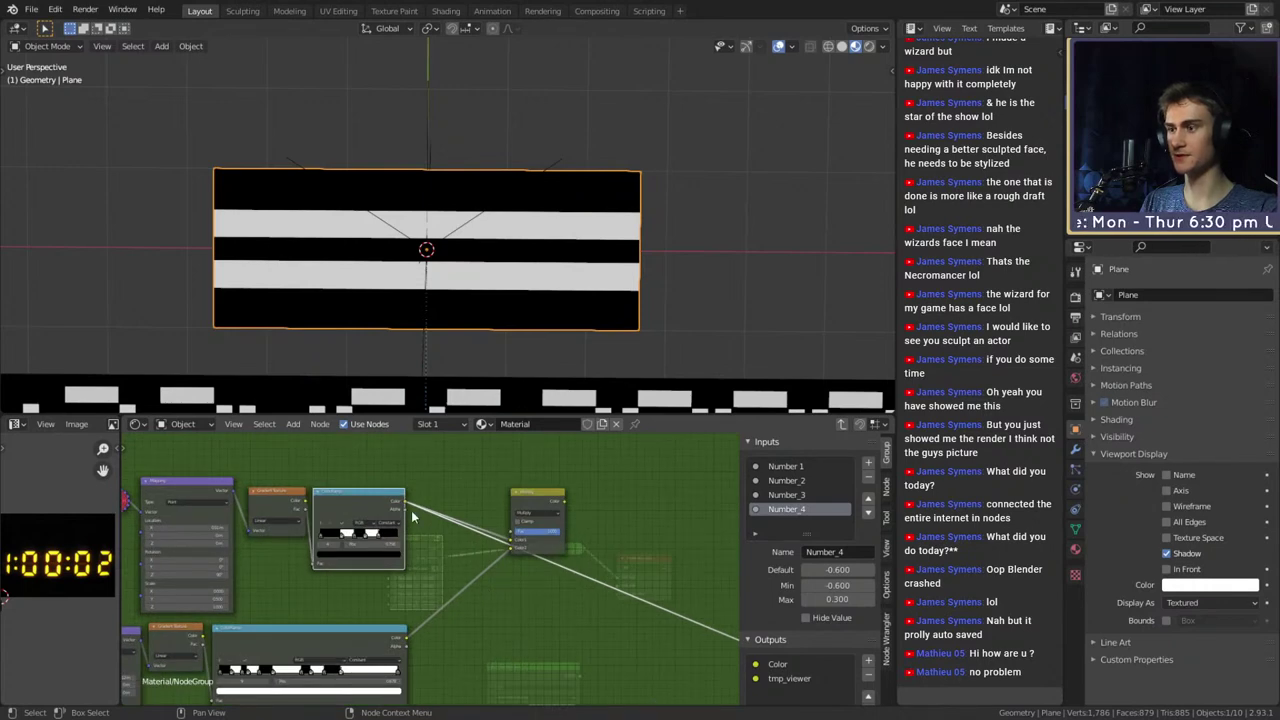
pyautogui.moveTo(477, 557); pyautogui.dragTo(537, 530, button='middle')
pyautogui.keyDown('ctrl'); pyautogui.keyDown('shift'); pyautogui.click(514, 505); pyautogui.keyUp('shift'); pyautogui.keyUp('ctrl')
# Remove the extra inner stops from the lower copied ColorRamp, keeping the first white stop at 0.063
pyautogui.scroll(5, 372, 586)
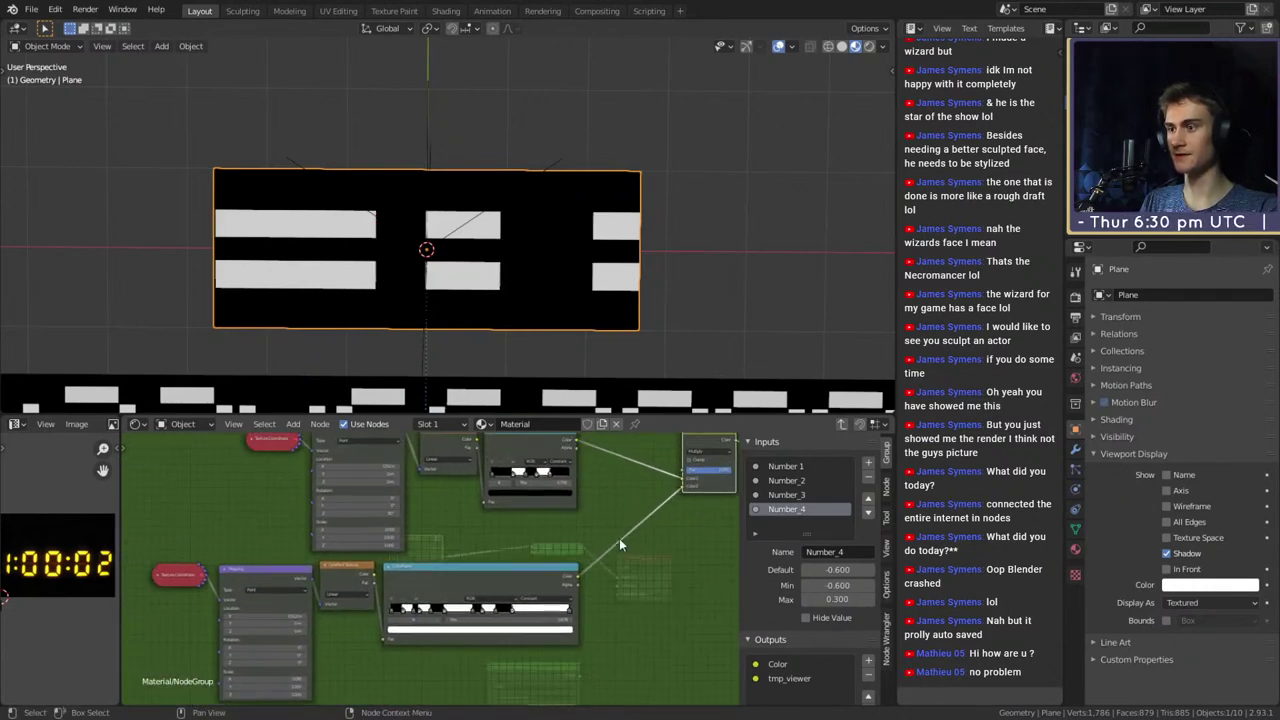
pyautogui.click(297, 562)
pyautogui.click(297, 562)
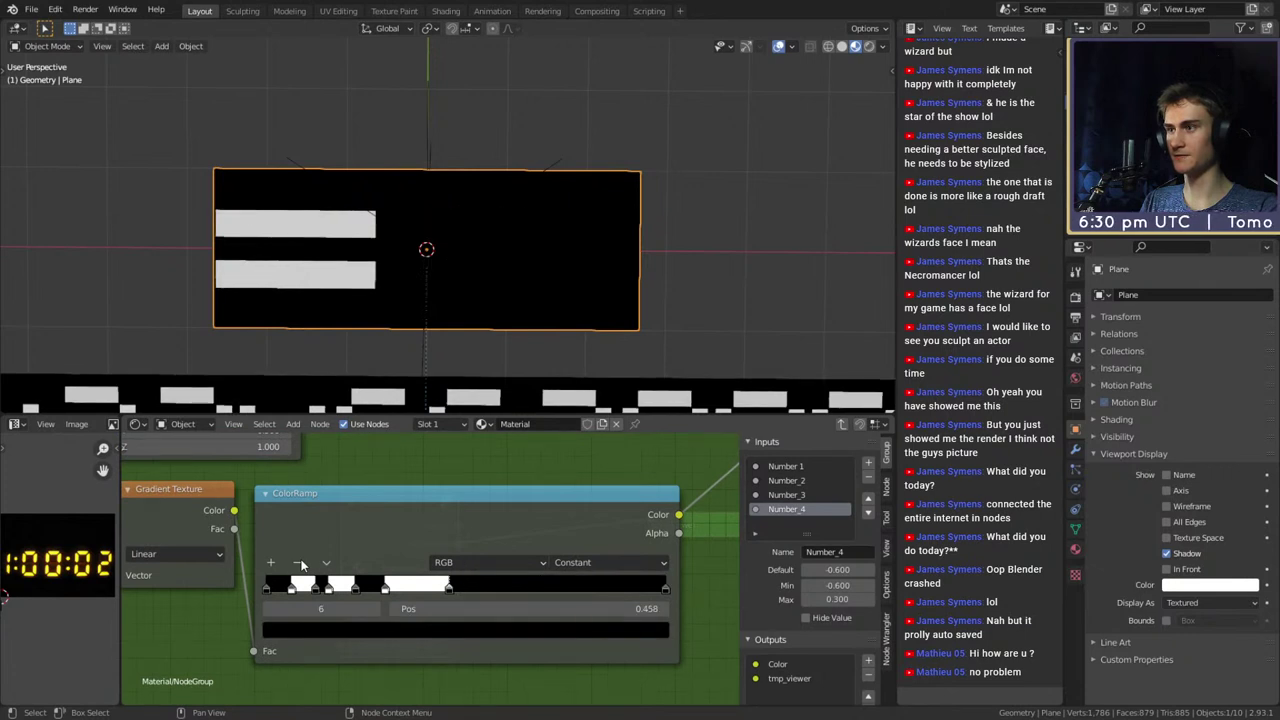
pyautogui.click(297, 562)
pyautogui.click(297, 562)
pyautogui.click(297, 562)
pyautogui.click(297, 562)
pyautogui.click(297, 562)
pyautogui.click(297, 562)
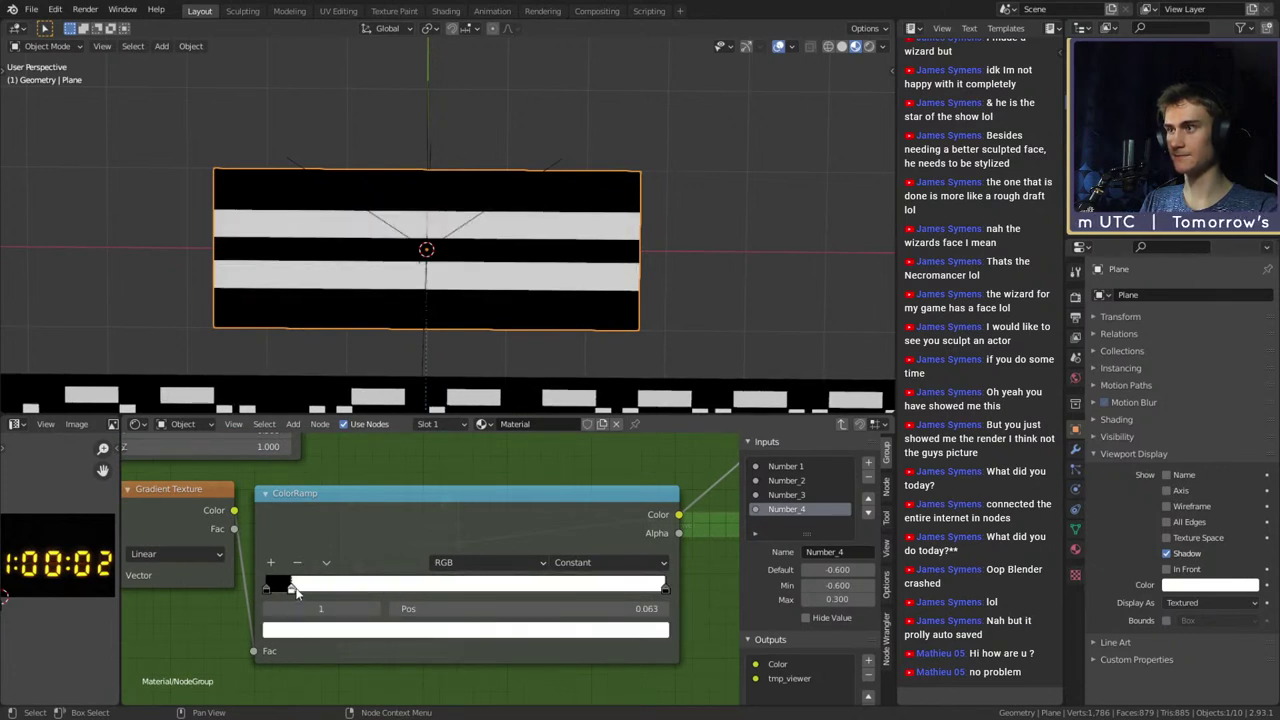
# Move the lower copied ColorRamp's white stop to 0.489 and add a black stop after it at 0.525
pyautogui.moveTo(294, 592); pyautogui.dragTo(264, 593)
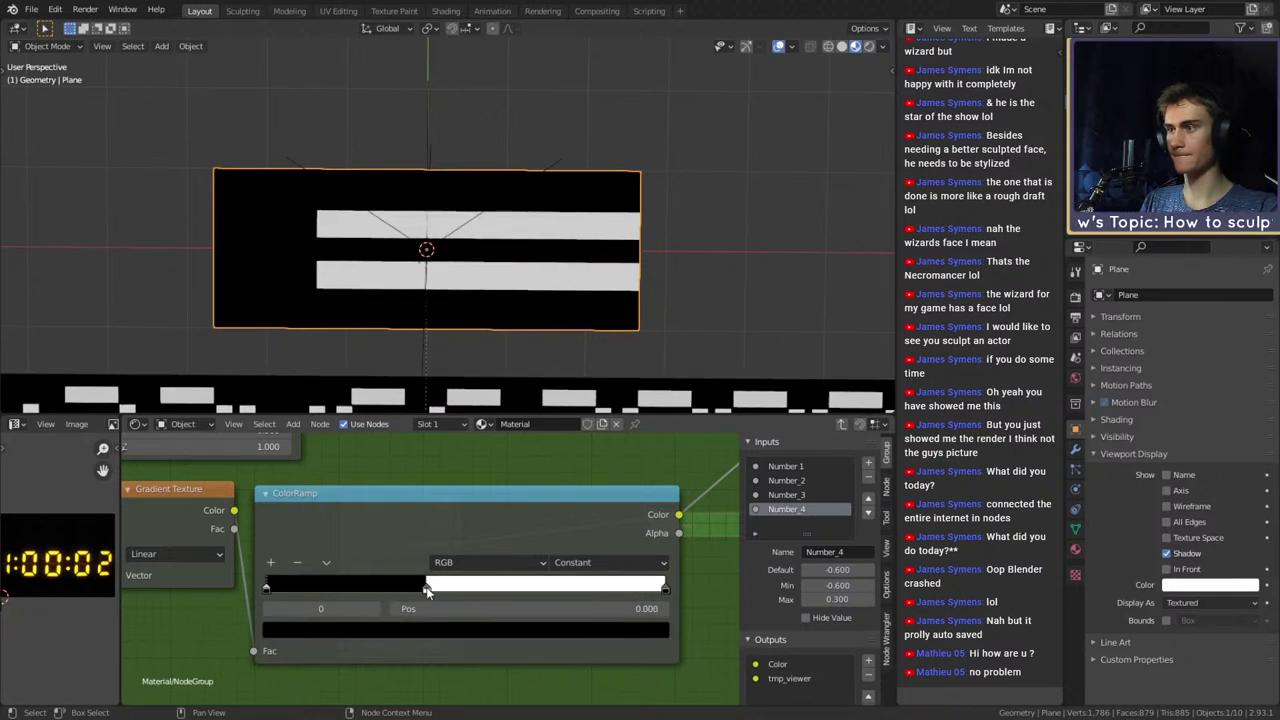
pyautogui.moveTo(426, 590); pyautogui.dragTo(462, 590)
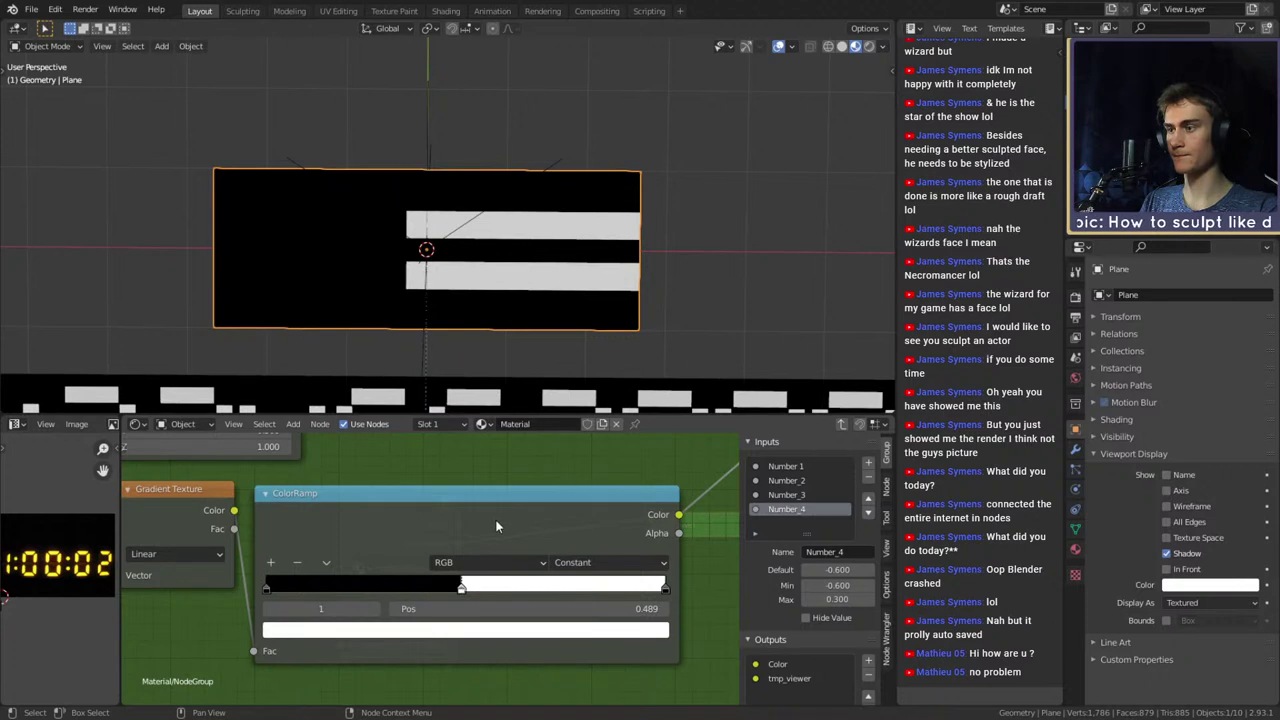
pyautogui.moveTo(416, 556); pyautogui.dragTo(400, 562, button='middle')
pyautogui.click(254, 570)
pyautogui.moveTo(346, 592); pyautogui.dragTo(462, 596)
pyautogui.click(460, 596)
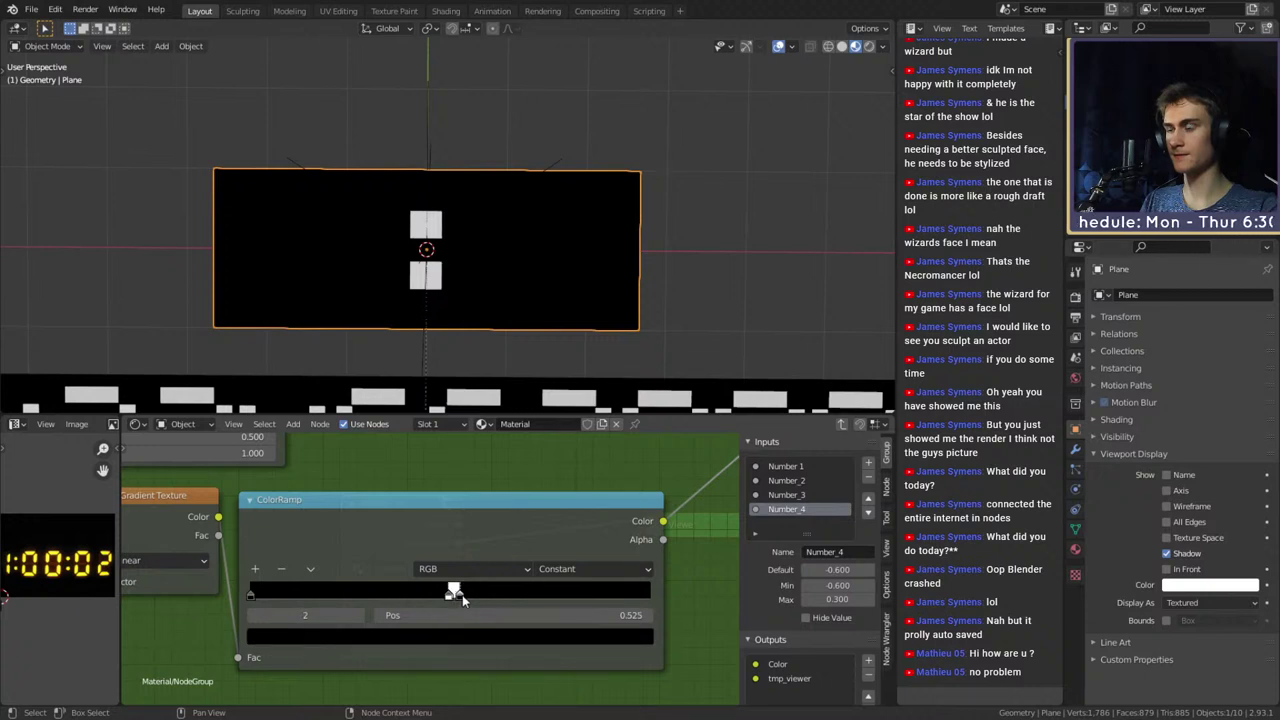
# Narrow the lower copied ColorRamp's white band, setting the white stop to 0.499 and the black stop after it to 0.523
pyautogui.click(450, 597)
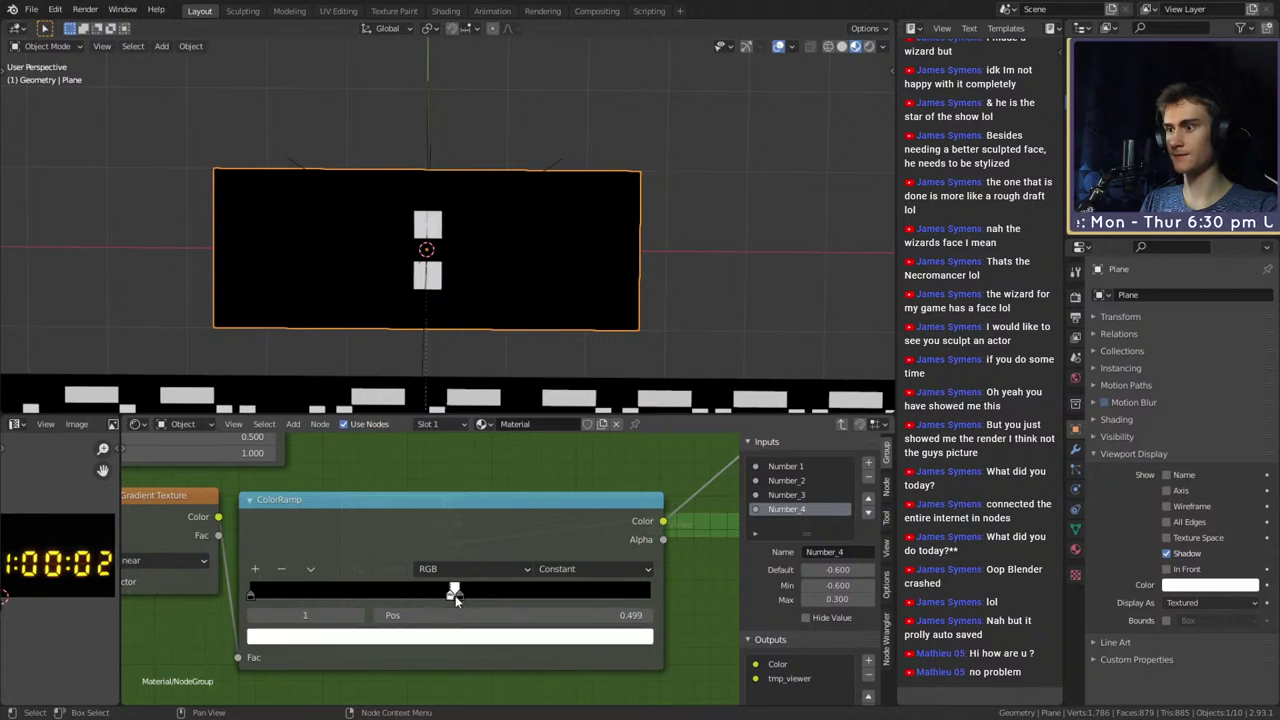
pyautogui.scroll(4, 516, 620)
pyautogui.click(489, 625)
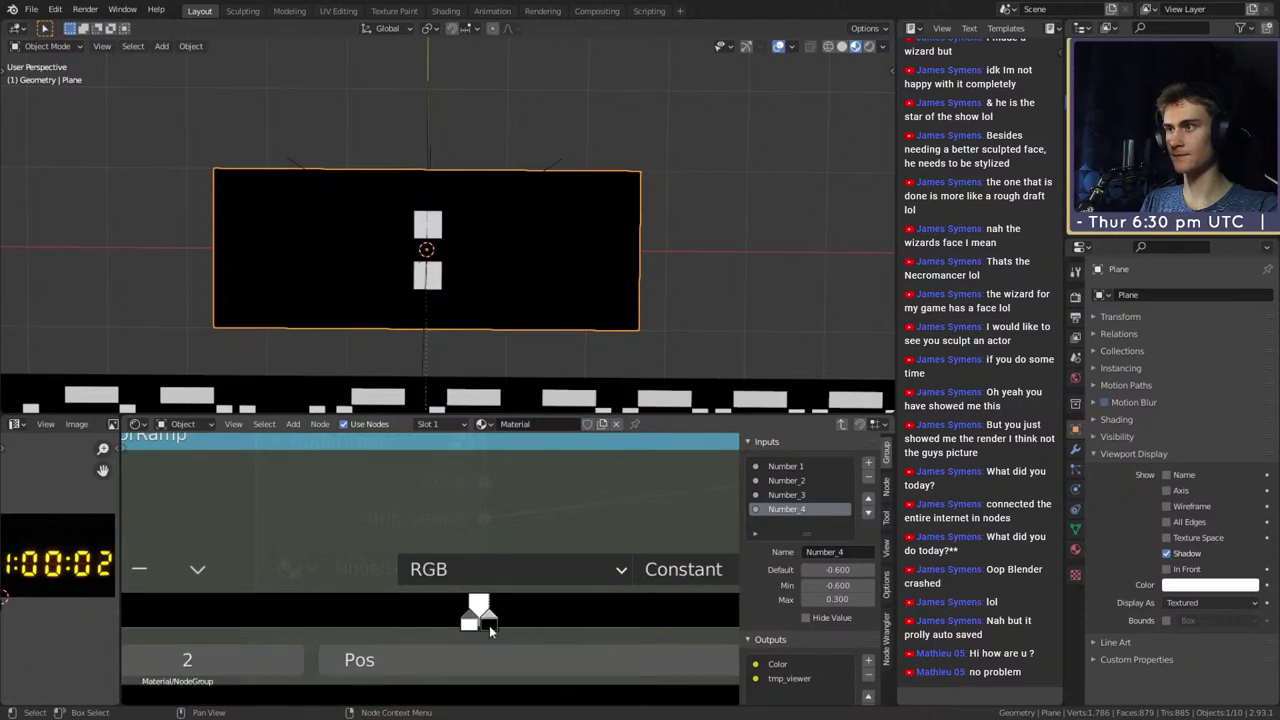
pyautogui.moveTo(489, 628); pyautogui.dragTo(487, 628)
pyautogui.scroll(-7, 489, 616)
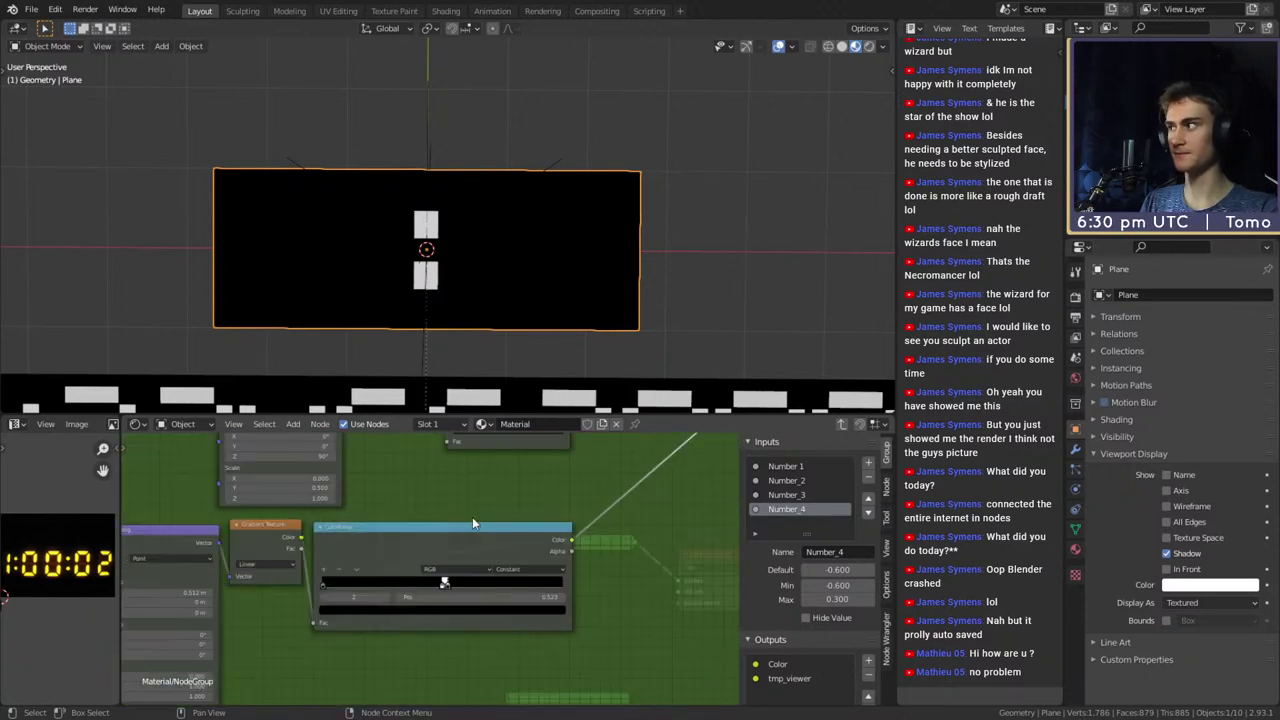
# Narrow both white bands of the upper copied ColorRamp from their outer edges, with the last black stop at 0.719
pyautogui.scroll(5, 447, 654)
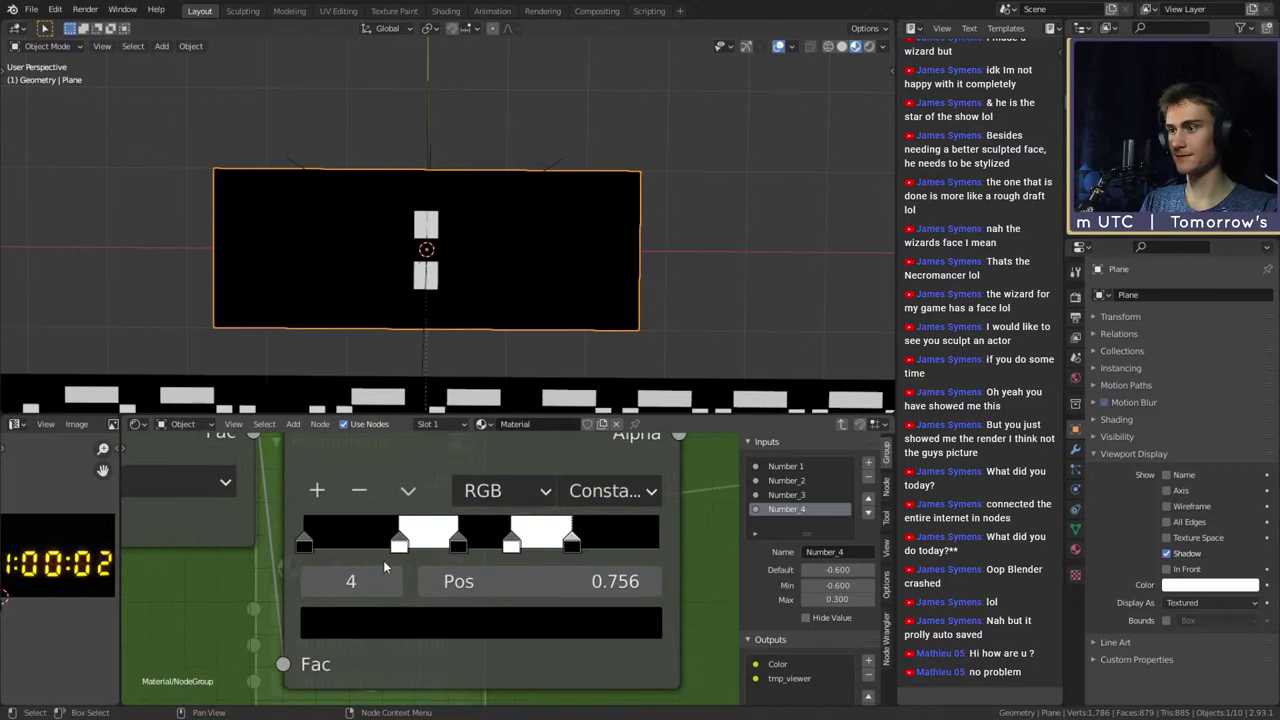
pyautogui.moveTo(400, 546); pyautogui.dragTo(410, 547)
pyautogui.moveTo(568, 542); pyautogui.dragTo(555, 548)
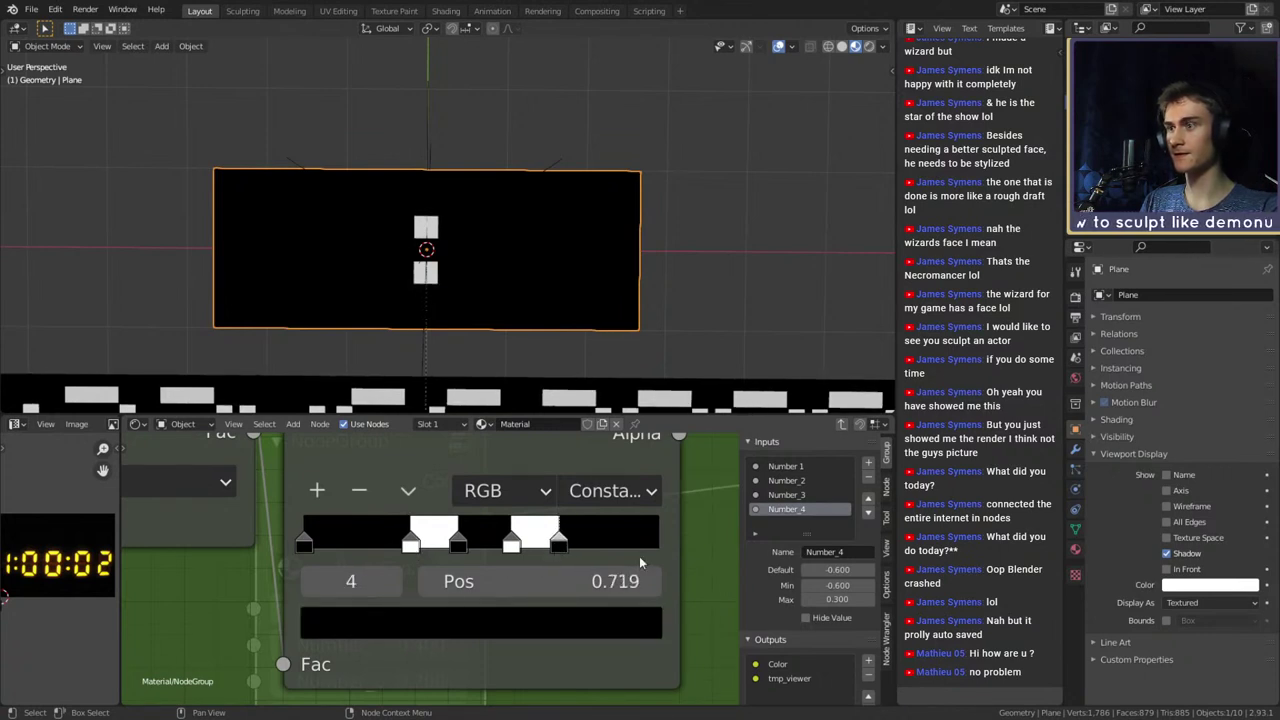
# Duplicate the final Add mix node into the link before the Group Output and feed the dots' Multiply result into its free colour input
pyautogui.scroll(-5, 600, 570)
pyautogui.scroll(-4, 448, 564)
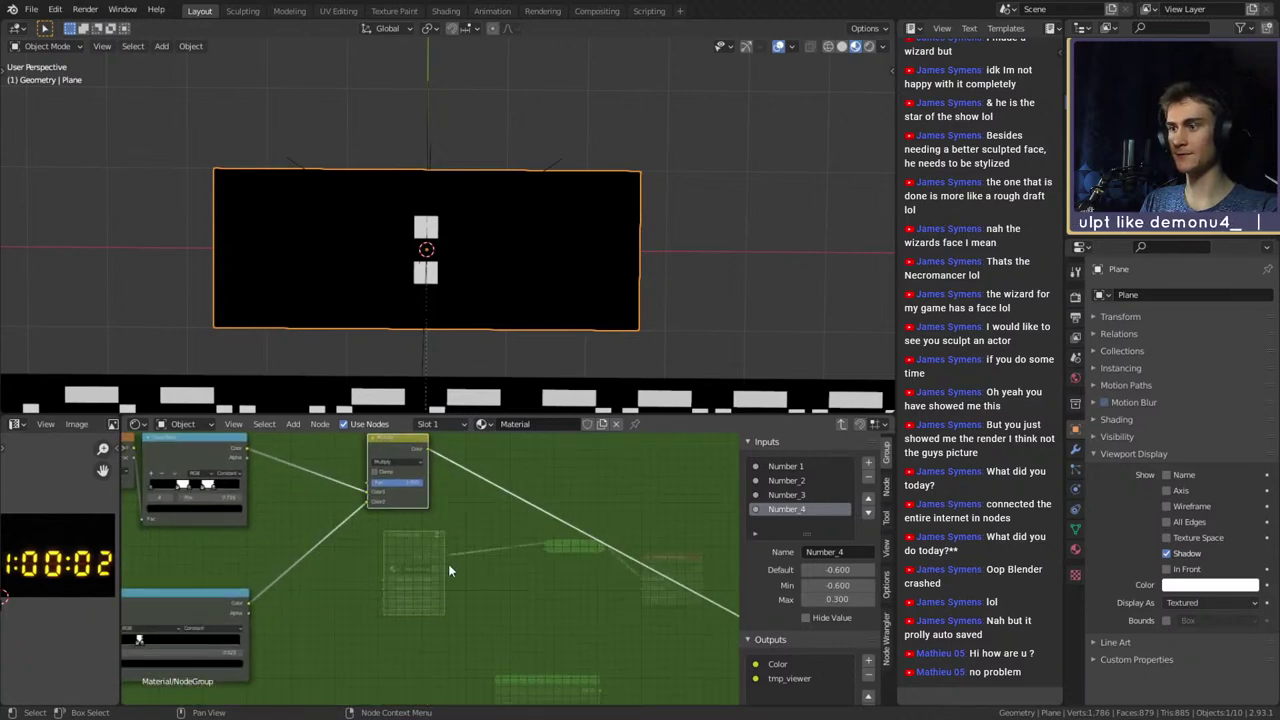
pyautogui.scroll(6, 443, 542)
pyautogui.moveTo(488, 564); pyautogui.dragTo(573, 595, button='middle')
pyautogui.scroll(4, 486, 562)
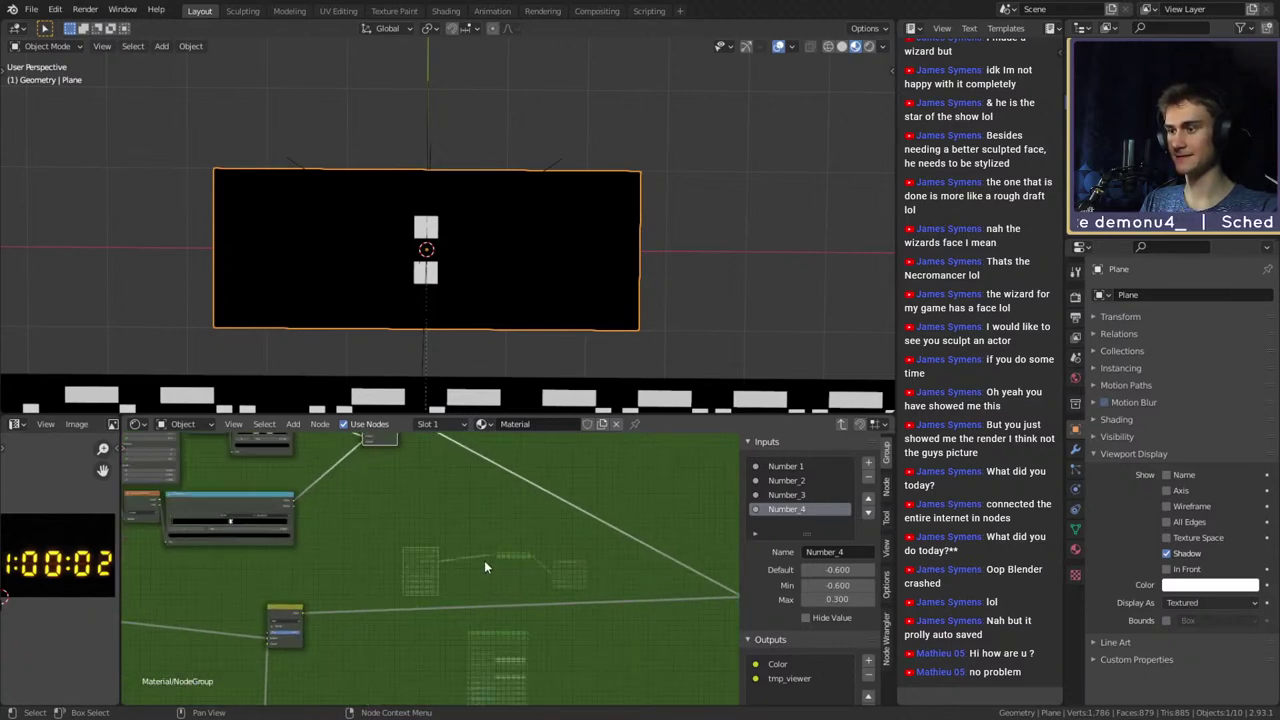
pyautogui.hotkey('shift', 'a')
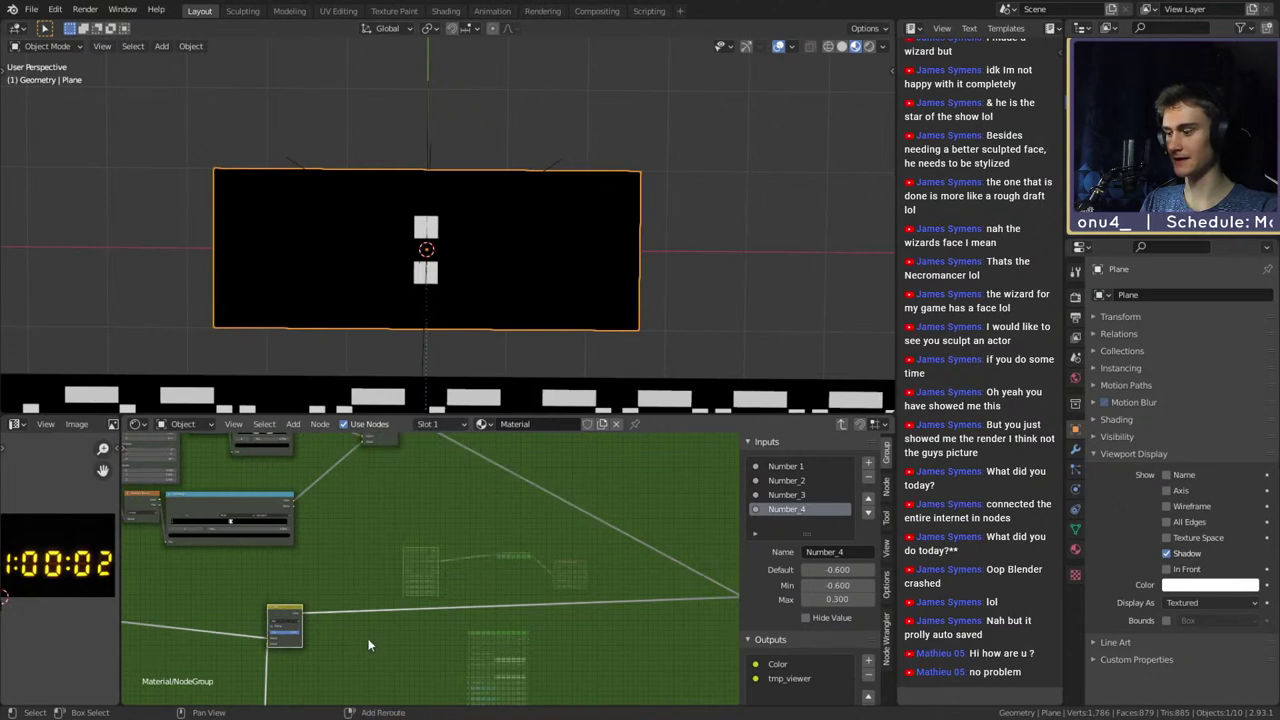
pyautogui.hotkey('shift', 'd')
pyautogui.click(503, 548)
pyautogui.moveTo(503, 548); pyautogui.dragTo(463, 589, button='middle')
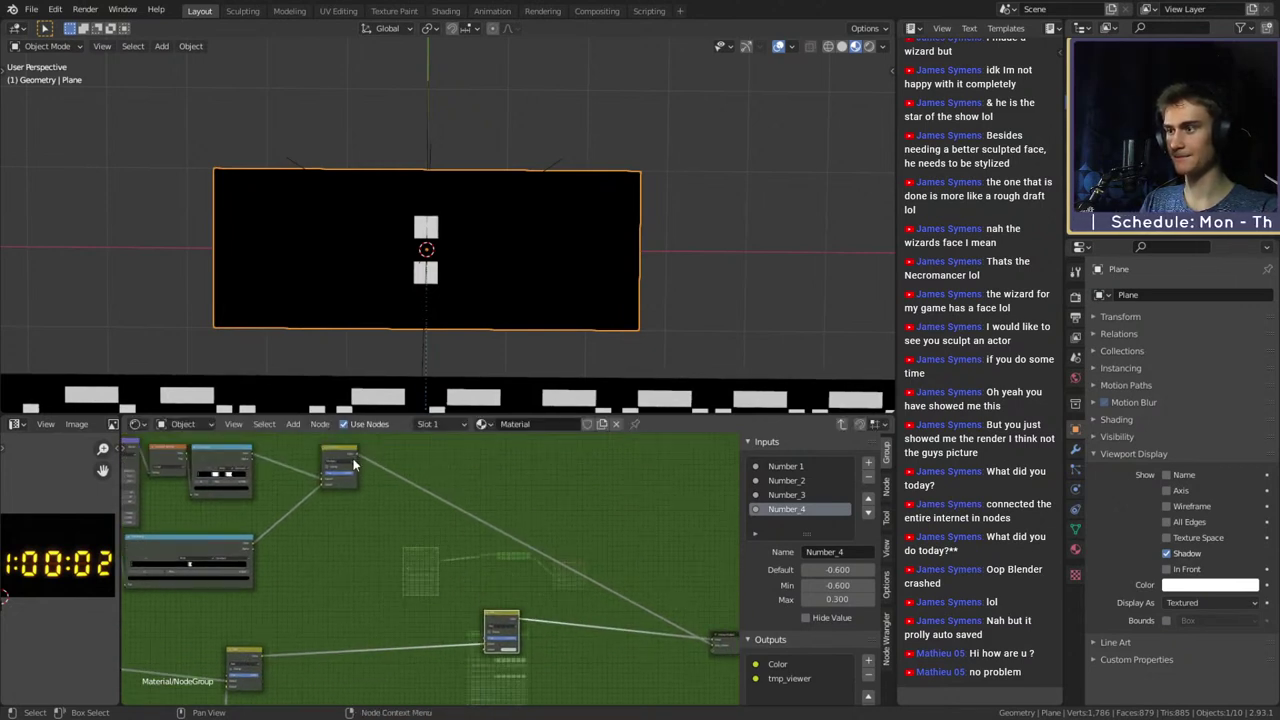
pyautogui.moveTo(357, 459); pyautogui.dragTo(484, 649)
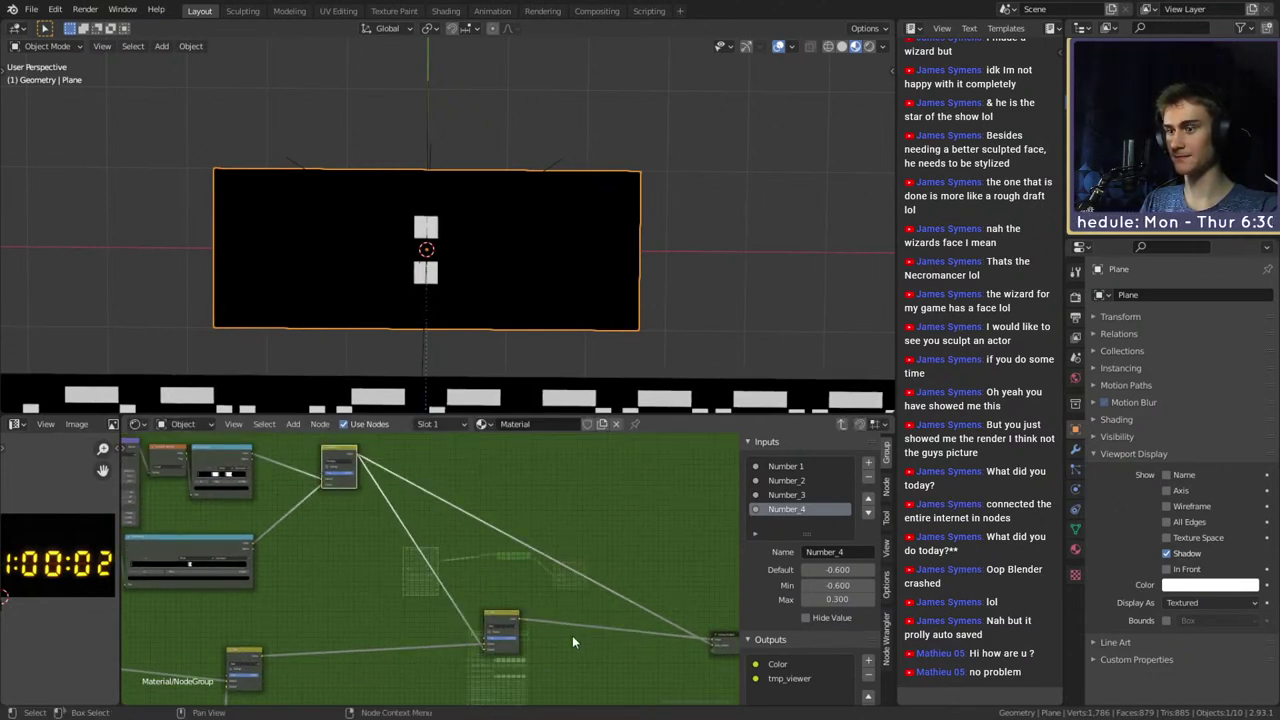
pyautogui.moveTo(572, 635); pyautogui.dragTo(613, 600, button='middle')
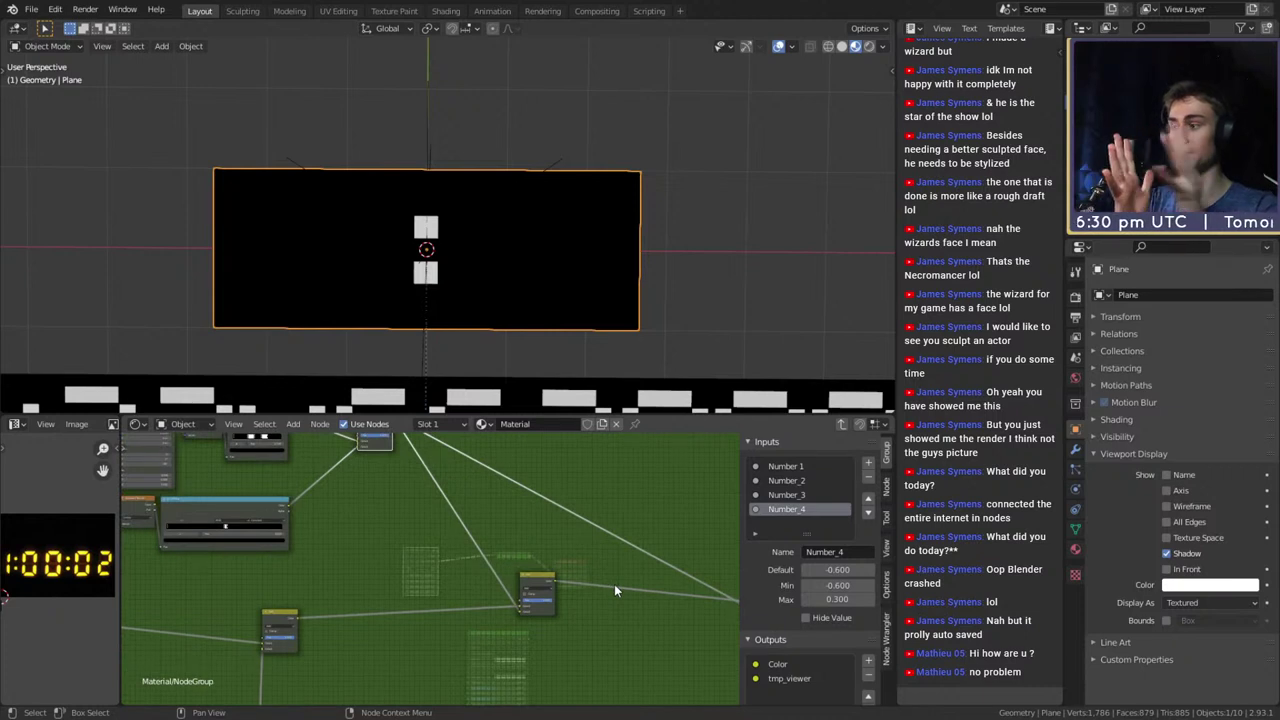
pyautogui.scroll(-8, 613, 588)
pyautogui.moveTo(608, 586); pyautogui.dragTo(556, 571, button='middle')
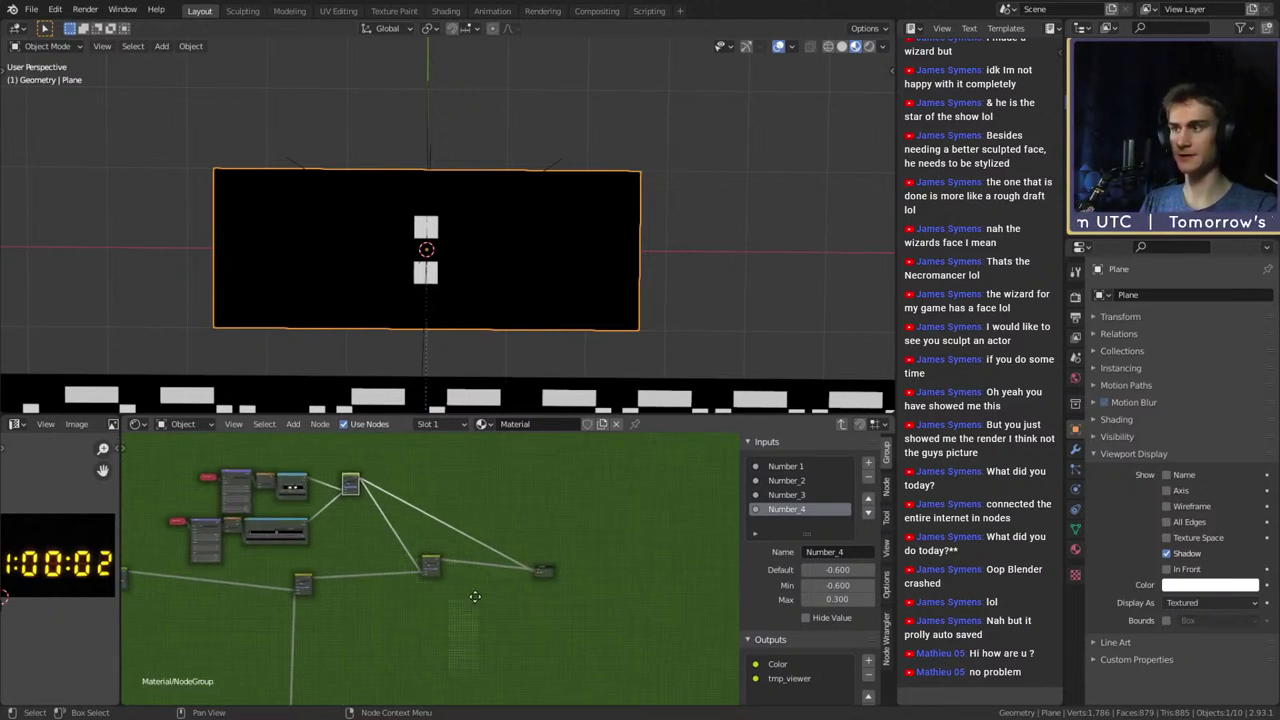
pyautogui.scroll(5, 520, 575)
pyautogui.scroll(-3, 368, 538)
pyautogui.moveTo(348, 528); pyautogui.dragTo(408, 535, button='middle')
pyautogui.scroll(10, 531, 609)
pyautogui.moveTo(474, 560); pyautogui.dragTo(464, 554, button='middle')
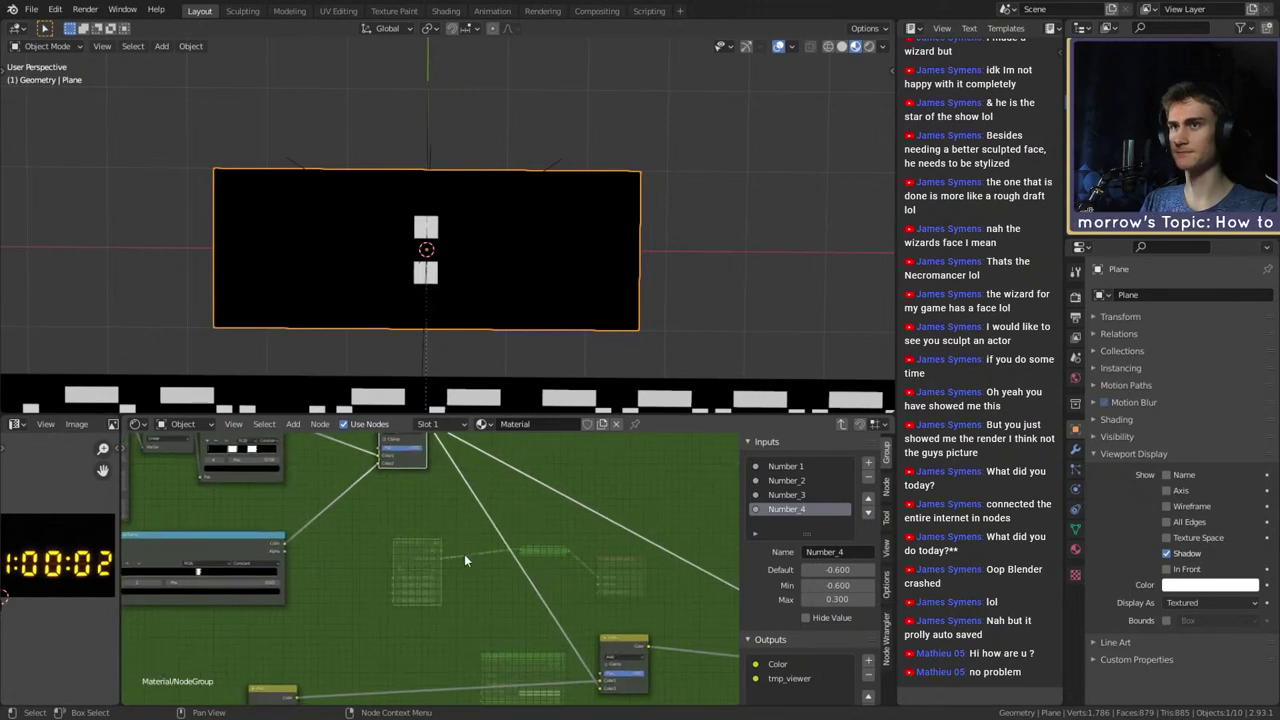
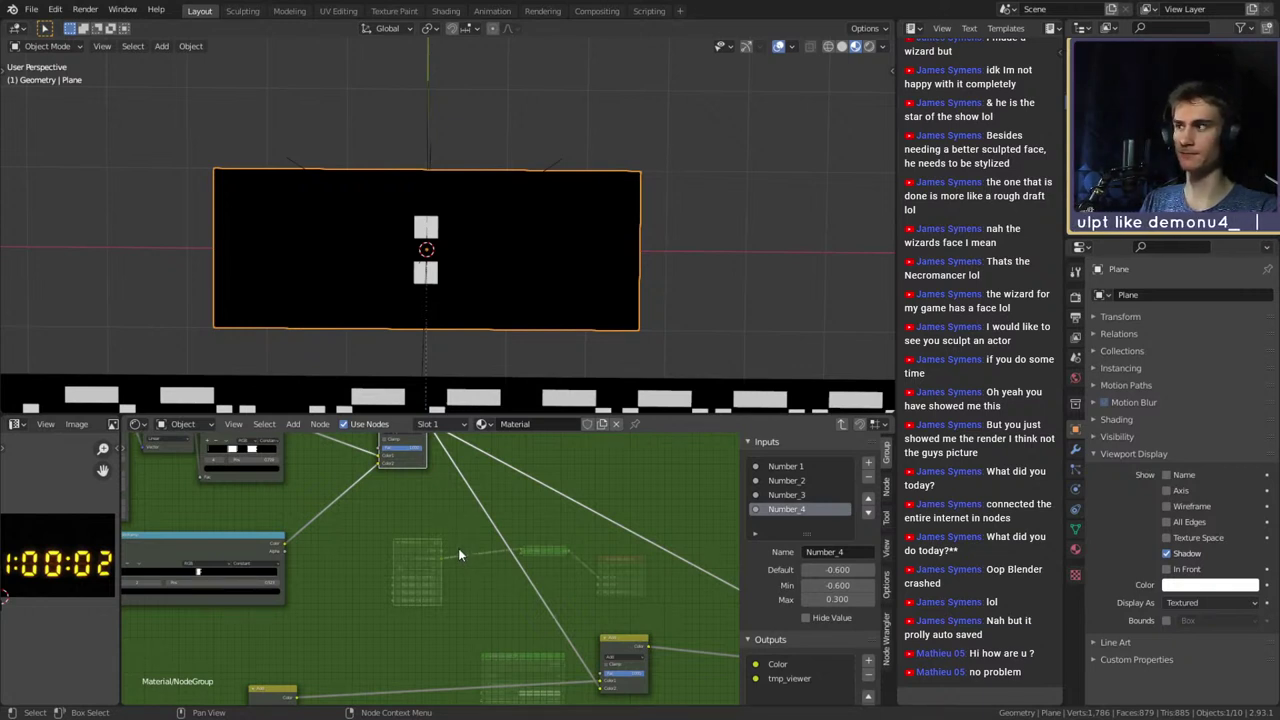
# Disconnect the preview link from the Group Output, delete the tmp_viewer output and leave the node group
pyautogui.scroll(-9, 453, 549)
pyautogui.moveTo(654, 680); pyautogui.dragTo(497, 622, button='middle')
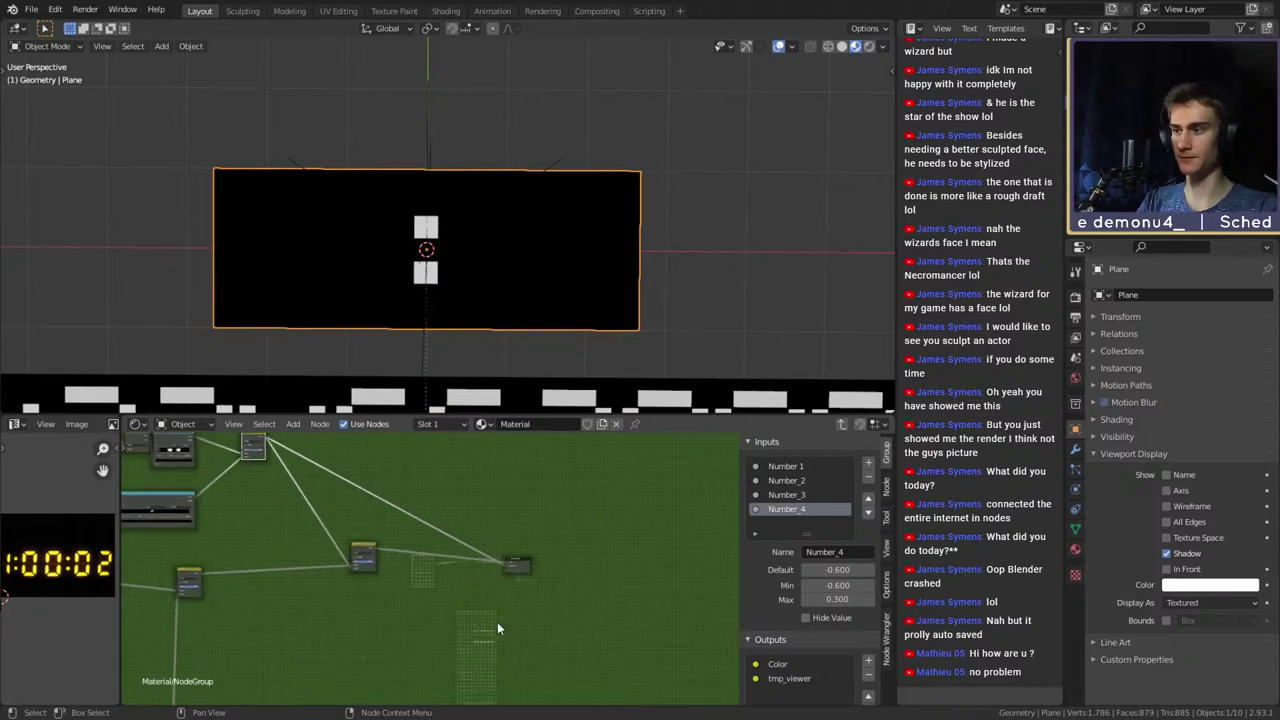
pyautogui.scroll(5, 496, 622)
pyautogui.moveTo(447, 580); pyautogui.dragTo(449, 602, button='middle')
pyautogui.scroll(3, 500, 568)
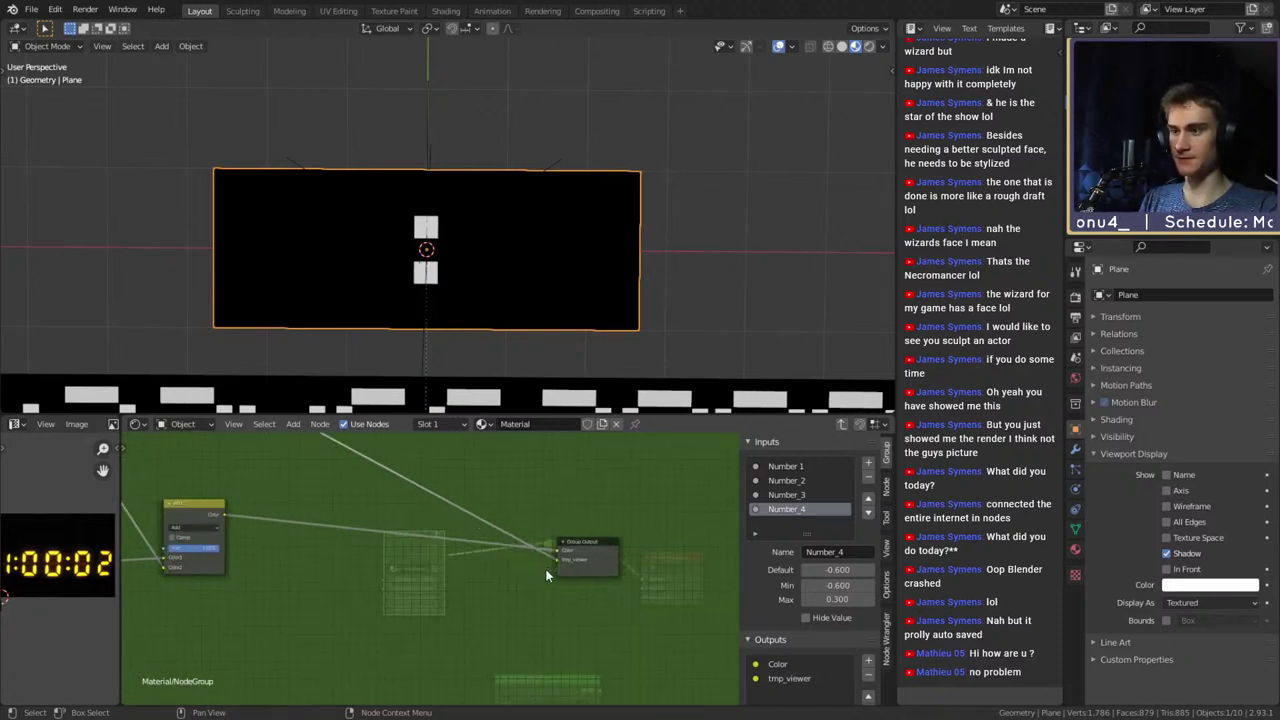
pyautogui.moveTo(556, 560); pyautogui.dragTo(702, 530)
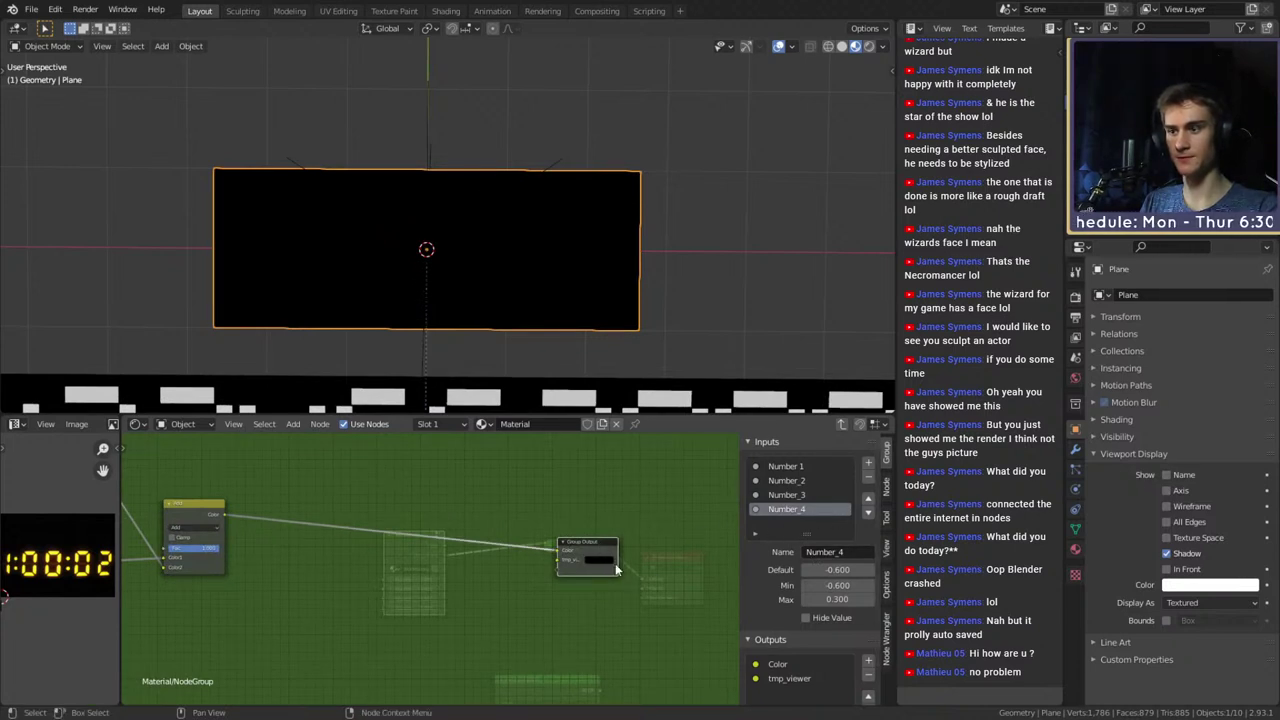
pyautogui.moveTo(617, 570); pyautogui.dragTo(569, 567, button='middle')
pyautogui.click(790, 679)
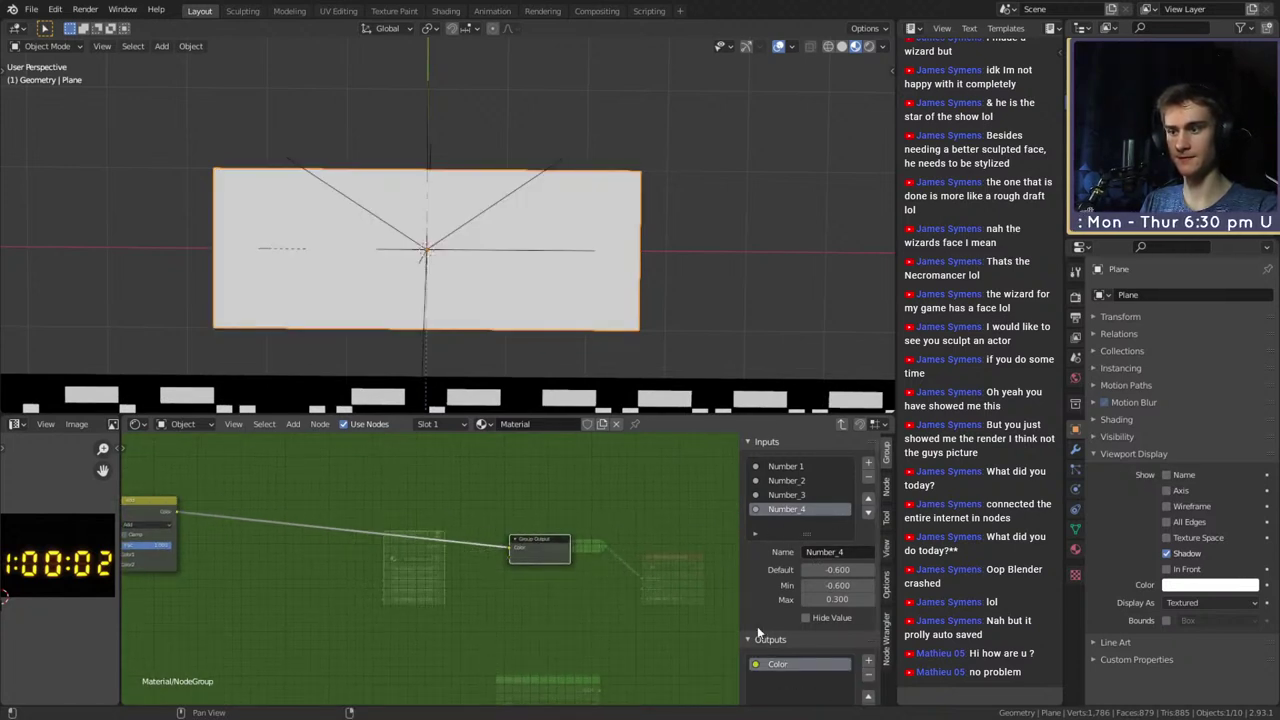
pyautogui.click(868, 678)
pyautogui.press('Tab')
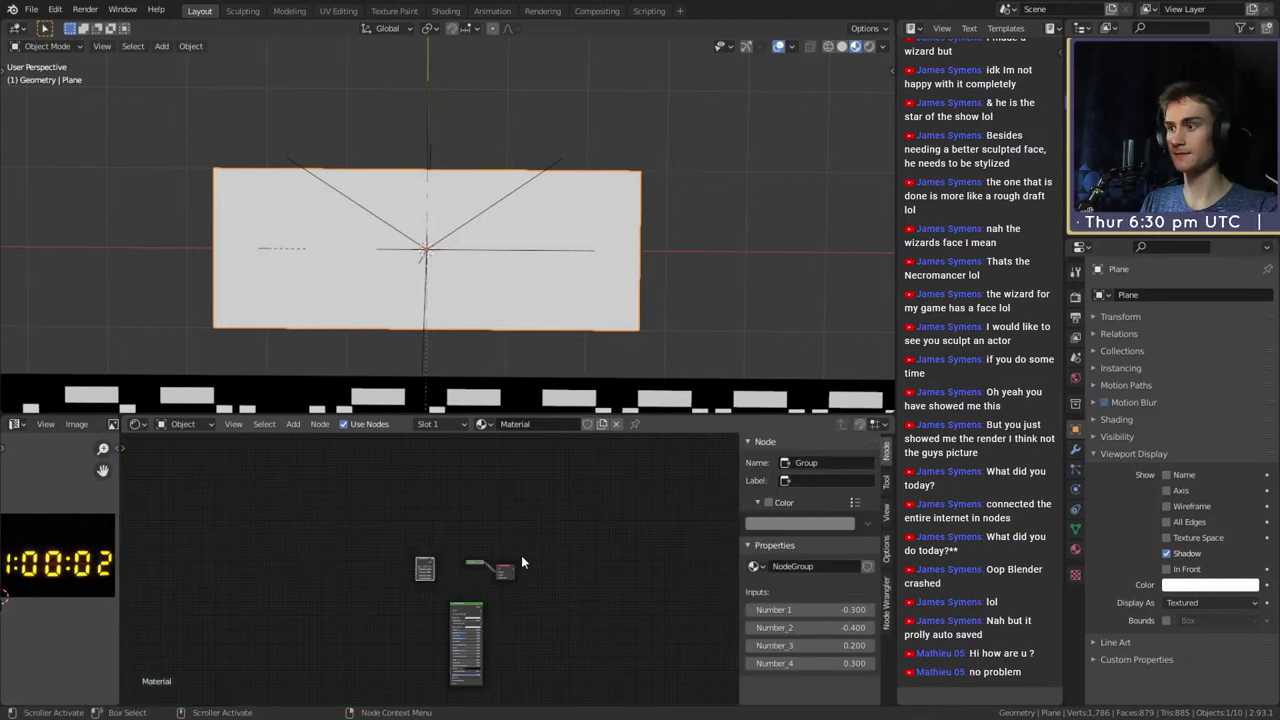
# Connect the node group's Color output to the shader node feeding the Material Output and save the file
pyautogui.scroll(5, 521, 555)
pyautogui.scroll(2, 478, 596)
pyautogui.moveTo(335, 543); pyautogui.dragTo(461, 590, button='middle')
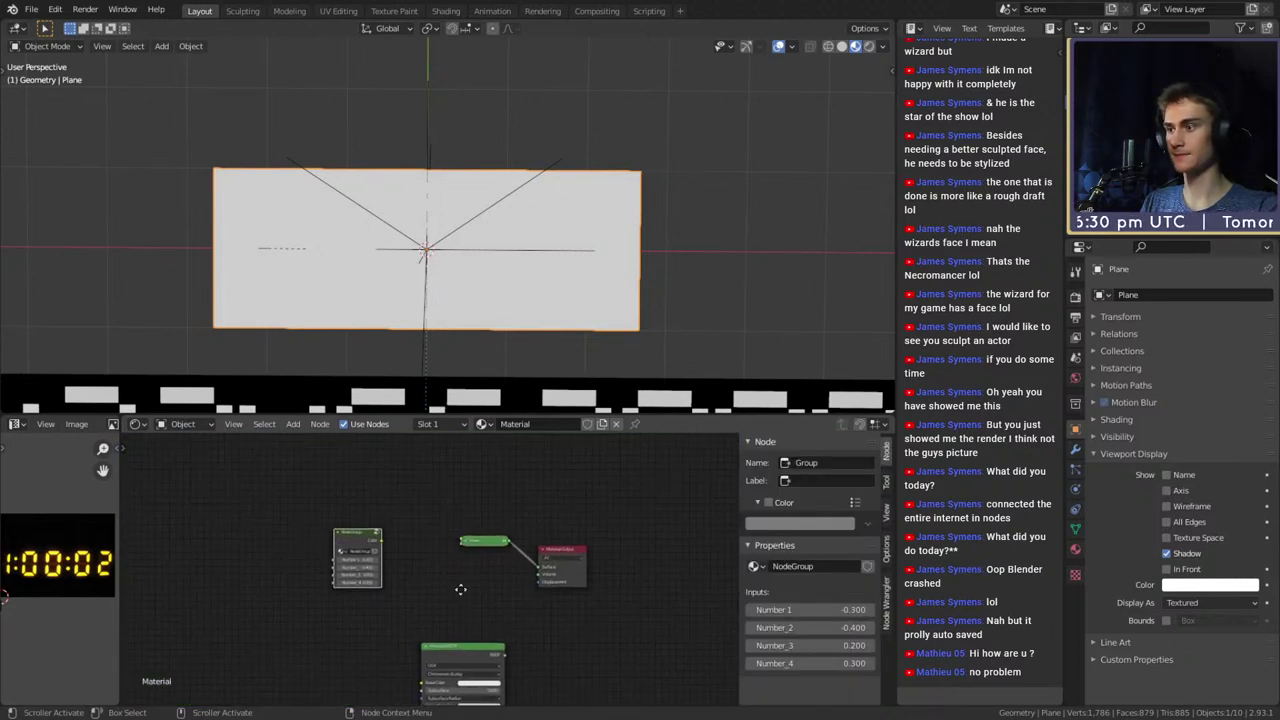
pyautogui.moveTo(381, 545); pyautogui.dragTo(462, 541)
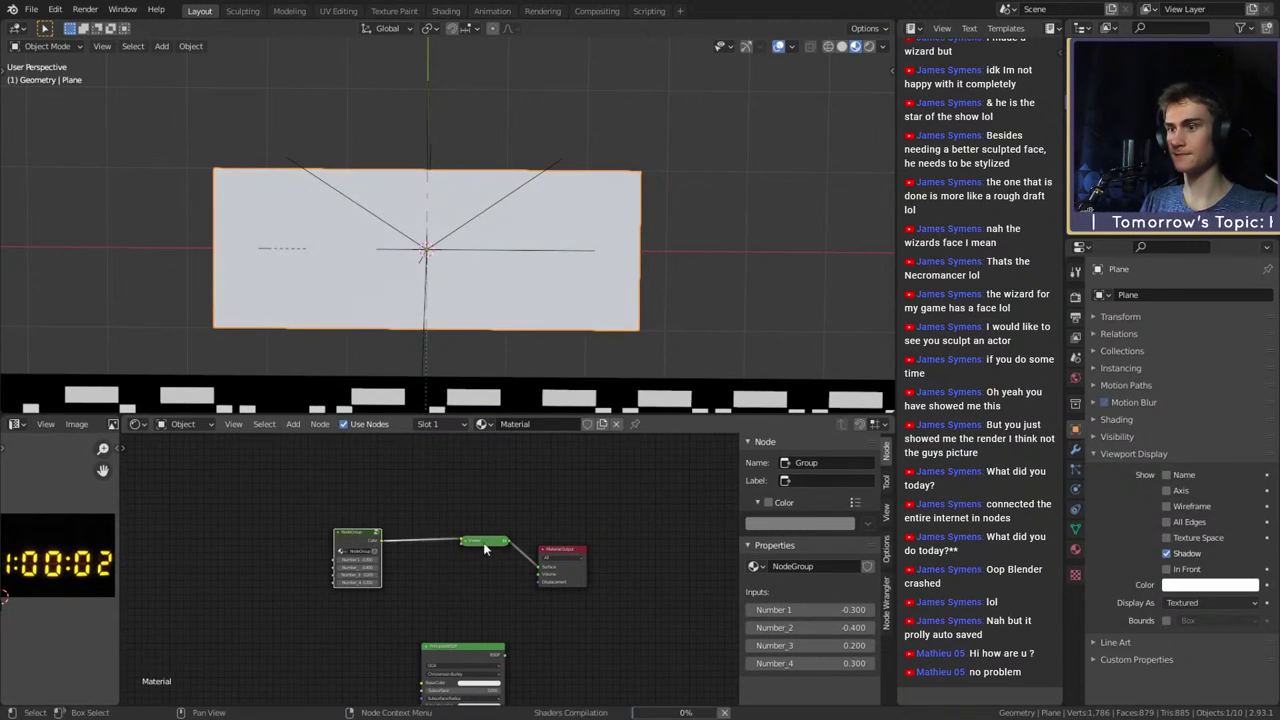
pyautogui.click(31, 9)
pyautogui.click(55, 105)
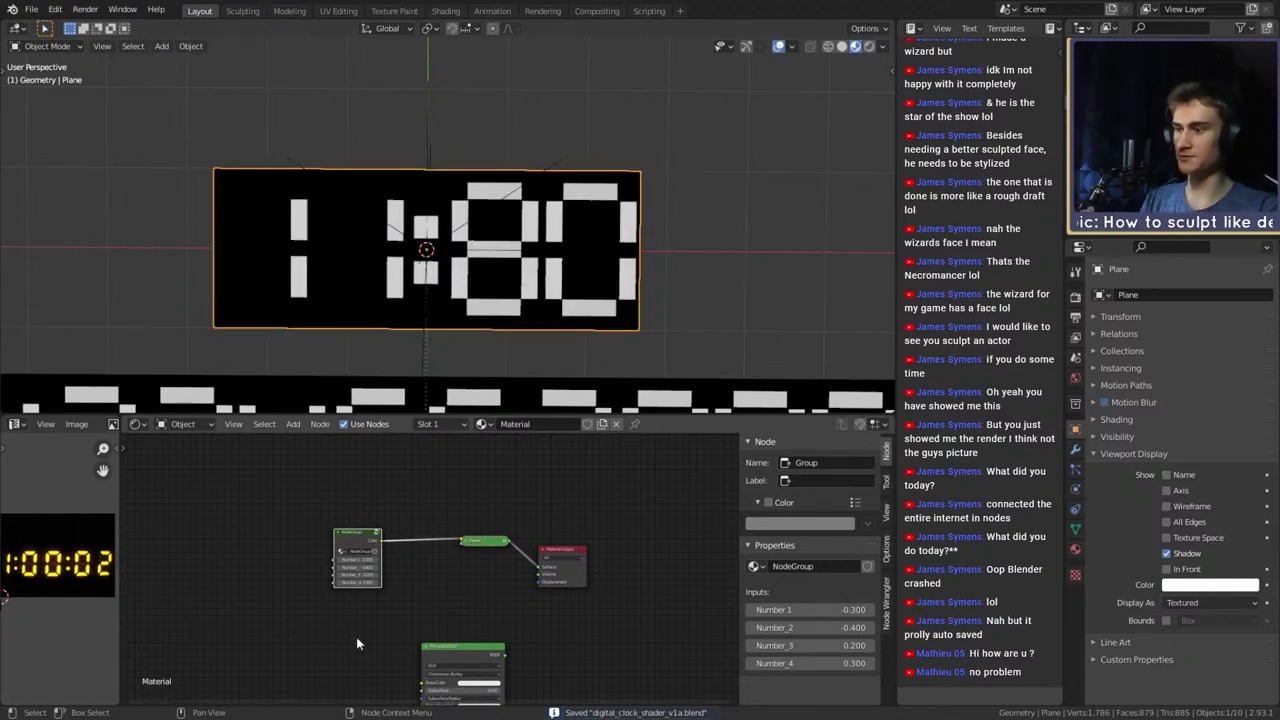
# Reopen the node group and reshape the dots' upper ColorRamp with black stops at 0.665 and 0.450 and the first white stop at 0.341
pyautogui.press('KP_Decimal')
pyautogui.click(464, 510)
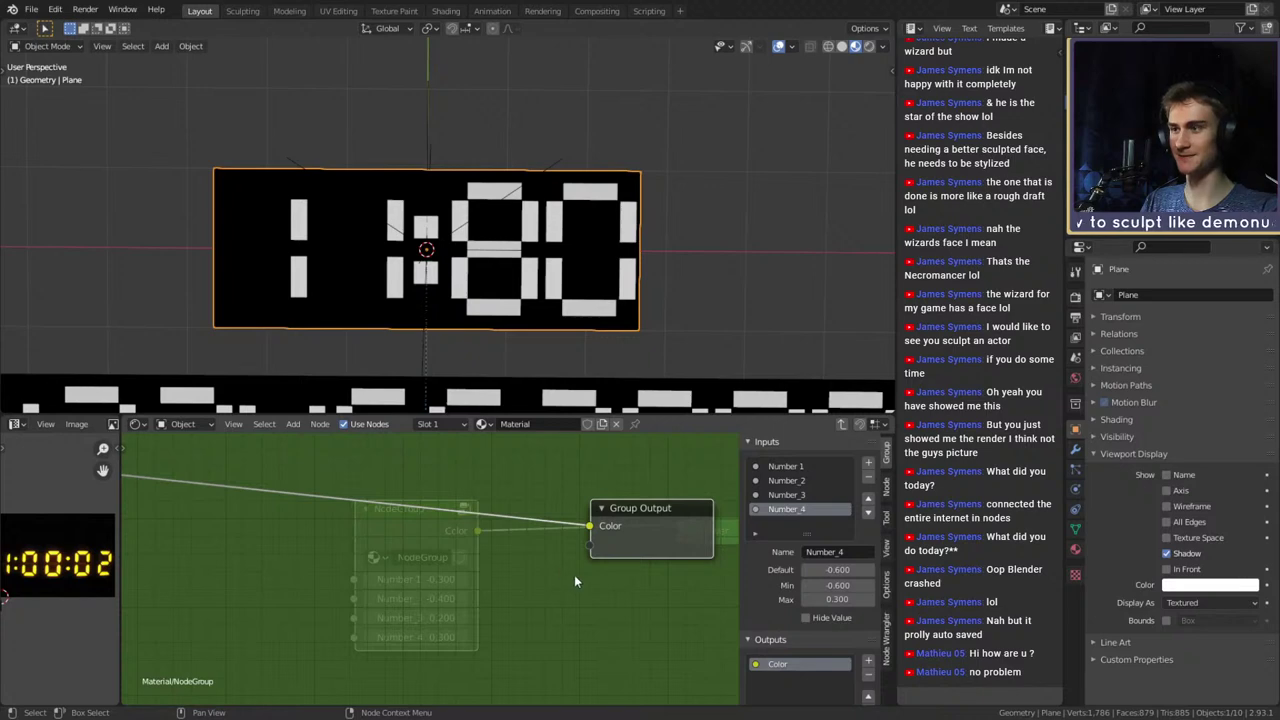
pyautogui.scroll(-10, 540, 584)
pyautogui.moveTo(224, 576); pyautogui.dragTo(488, 579, button='middle')
pyautogui.scroll(5, 500, 595)
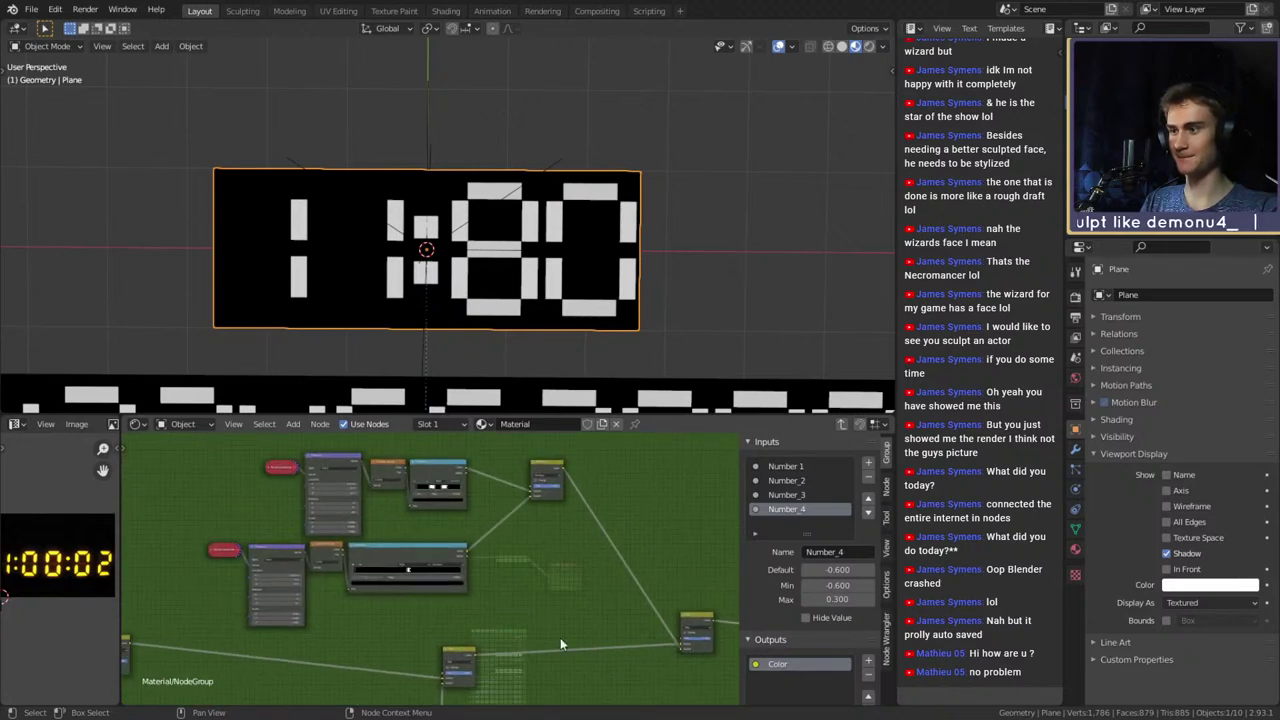
pyautogui.scroll(2, 465, 627)
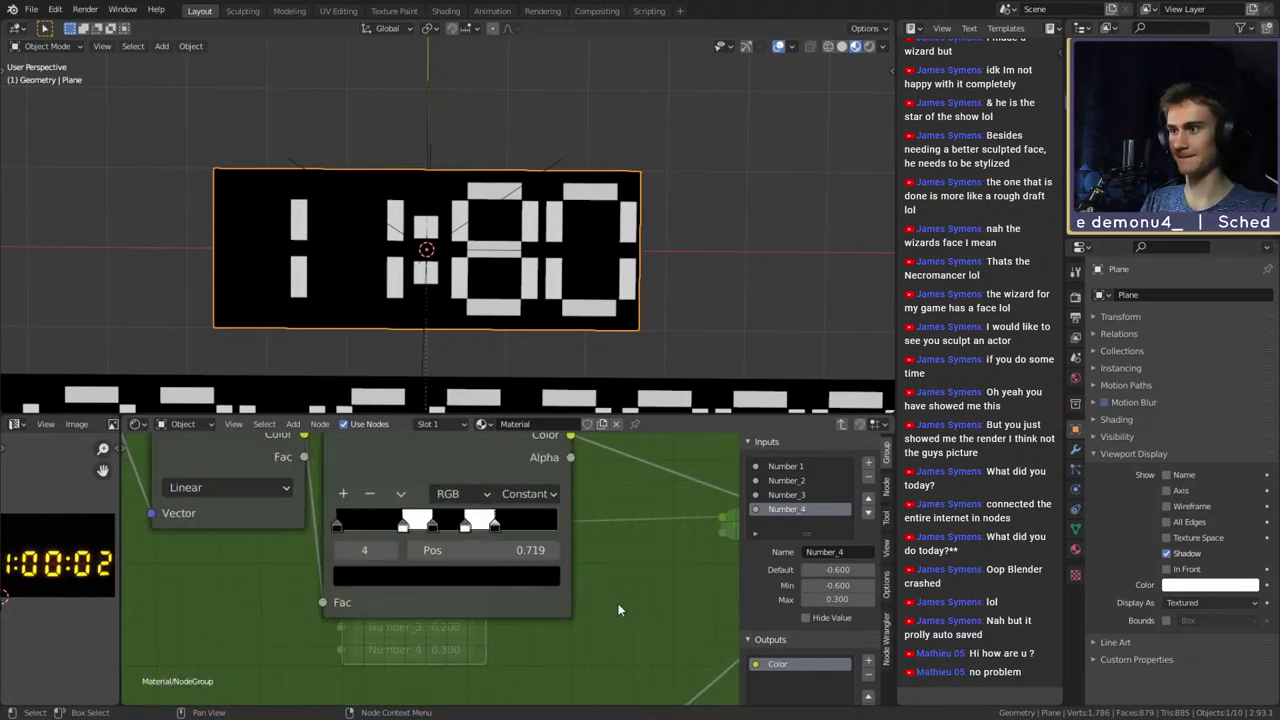
pyautogui.moveTo(474, 520)
pyautogui.mouseDown()
pyautogui.moveTo(460, 521)
pyautogui.moveTo(505, 521)
pyautogui.moveTo(492, 527)
pyautogui.mouseUp()
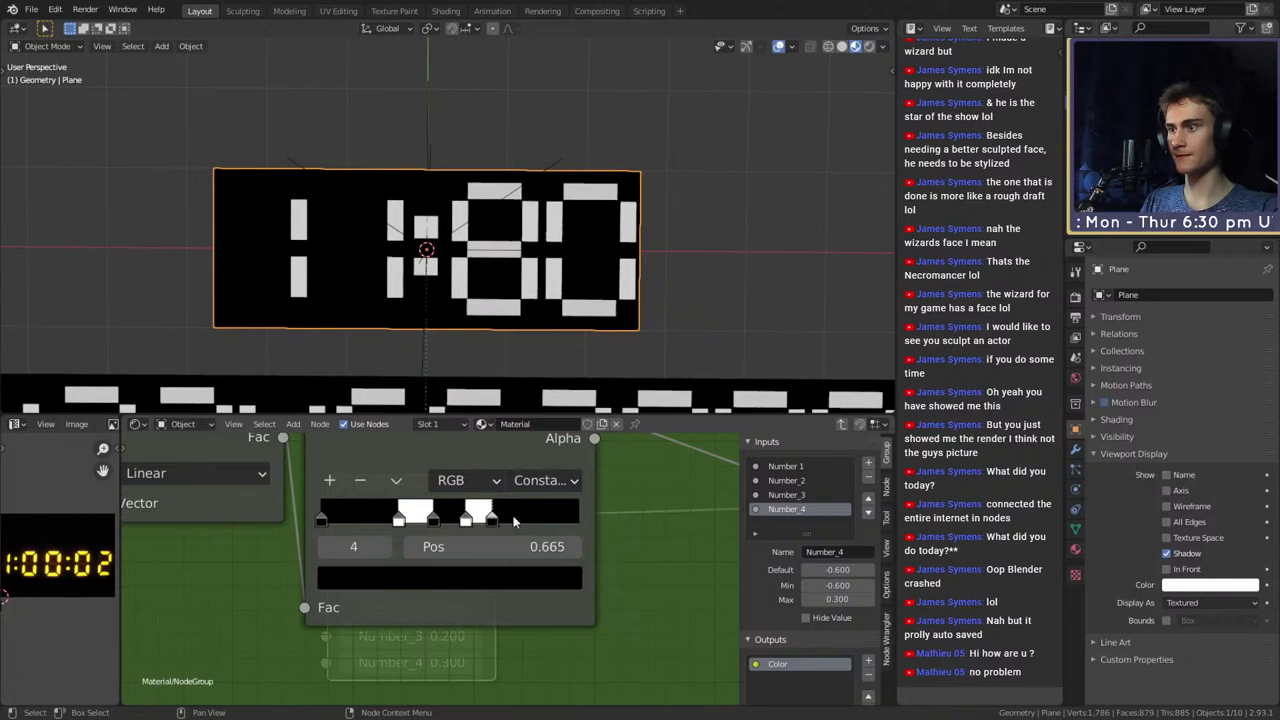
pyautogui.moveTo(403, 523); pyautogui.dragTo(437, 520)
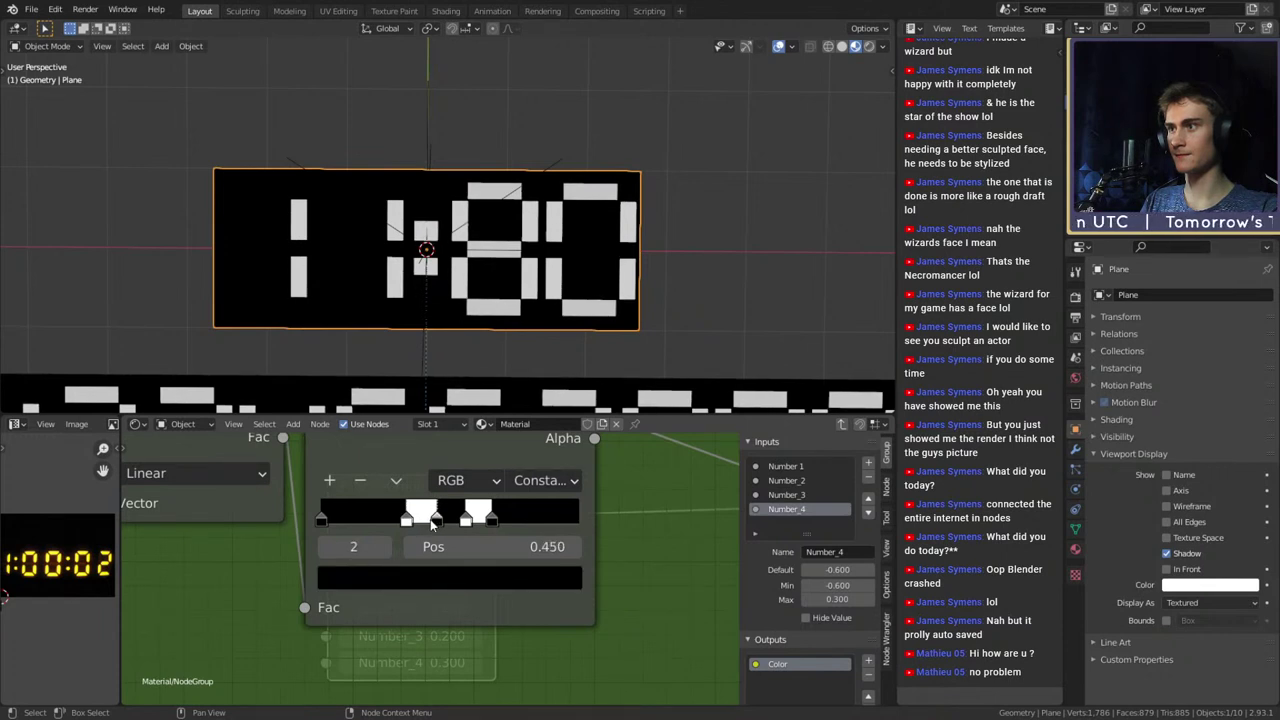
pyautogui.click(406, 521)
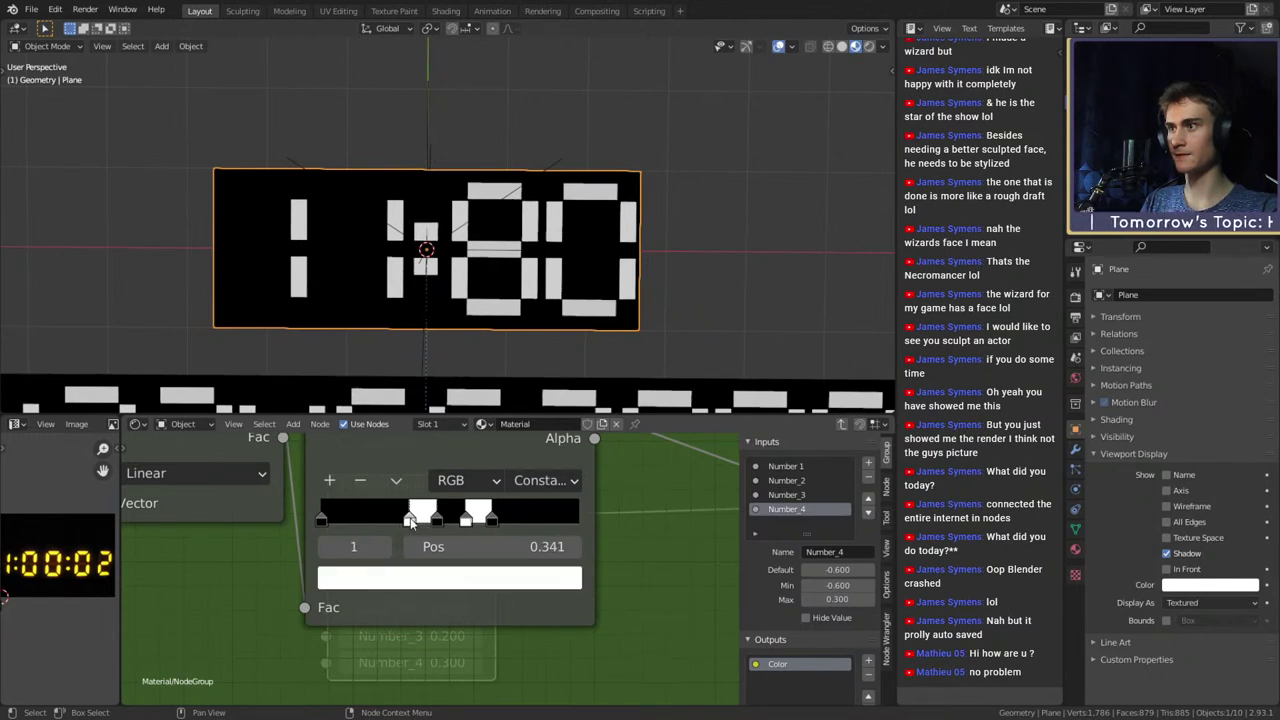
# On the dots' lower ColorRamp, shift the white stop slightly right and the second black stop to about 0.519
pyautogui.scroll(-4, 600, 578)
pyautogui.scroll(8, 455, 650)
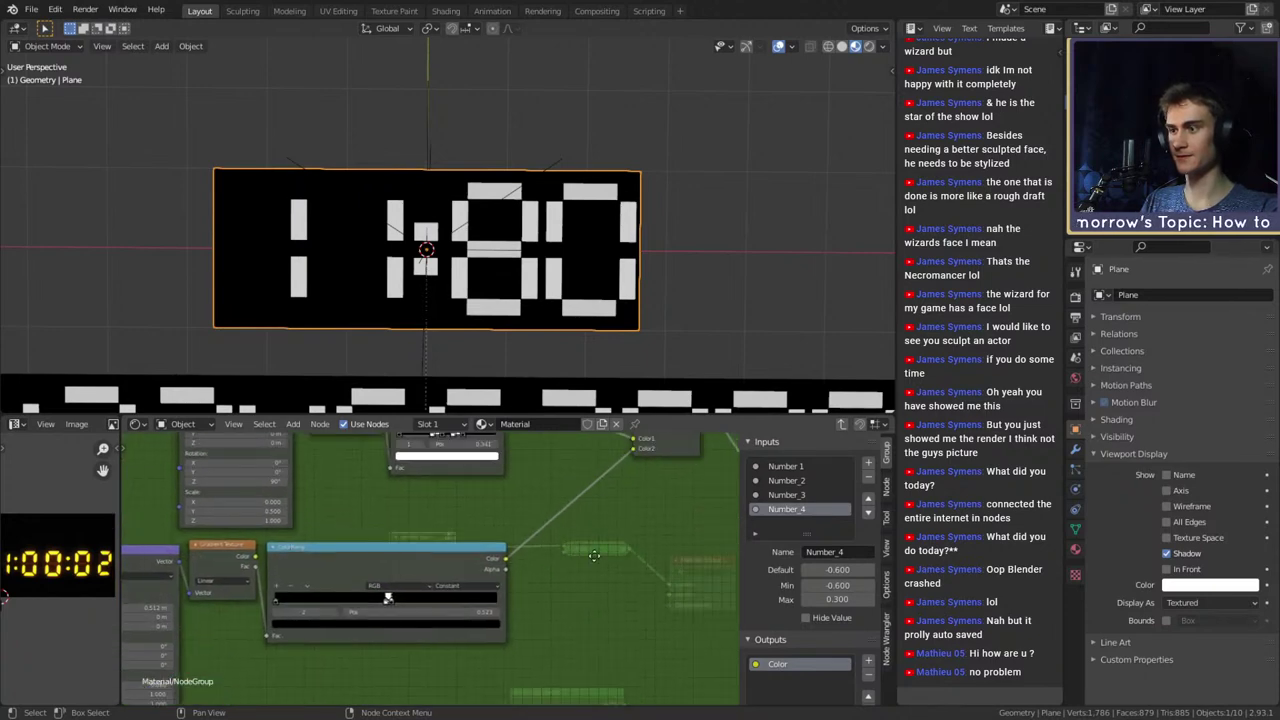
pyautogui.click(433, 569)
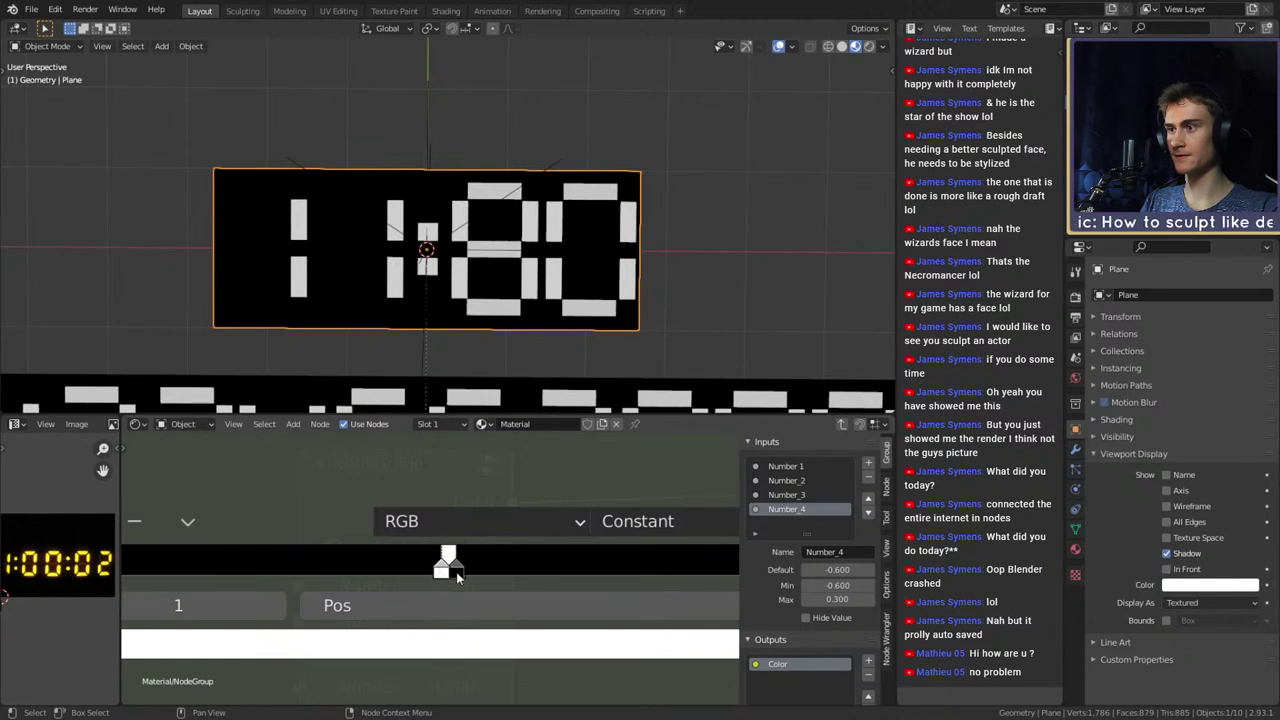
pyautogui.click(454, 573)
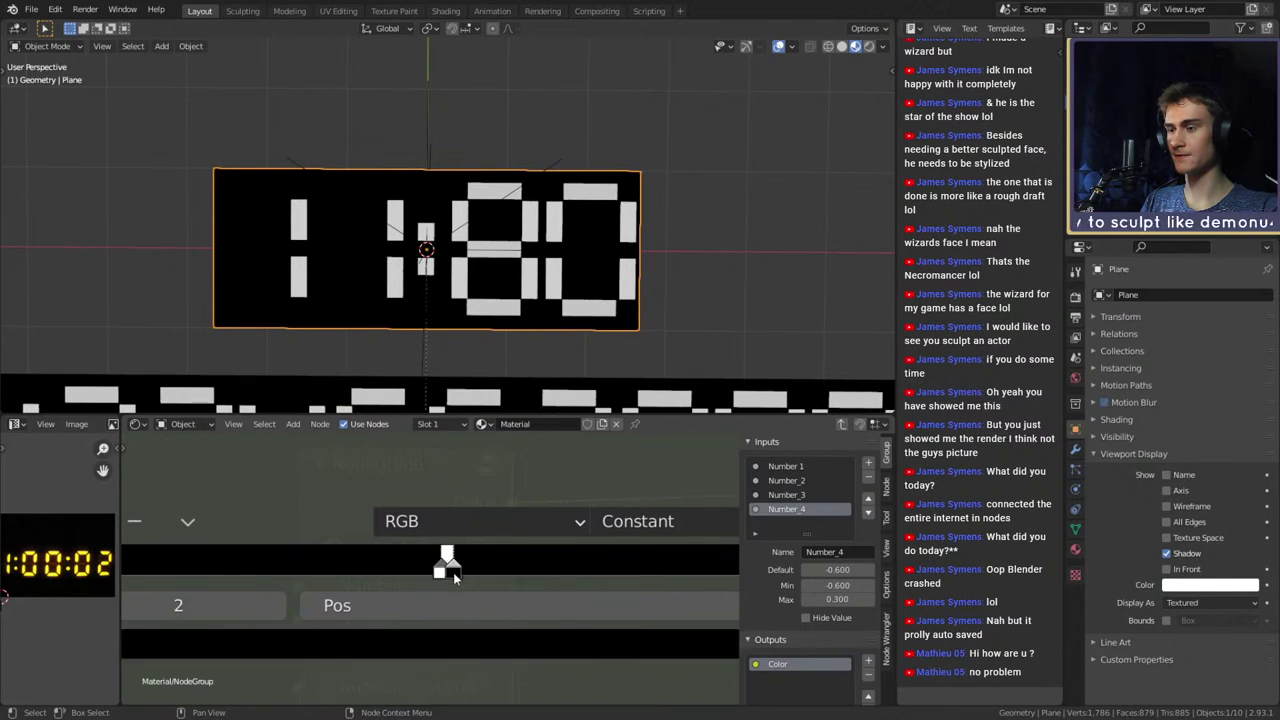
pyautogui.scroll(1, 455, 572)
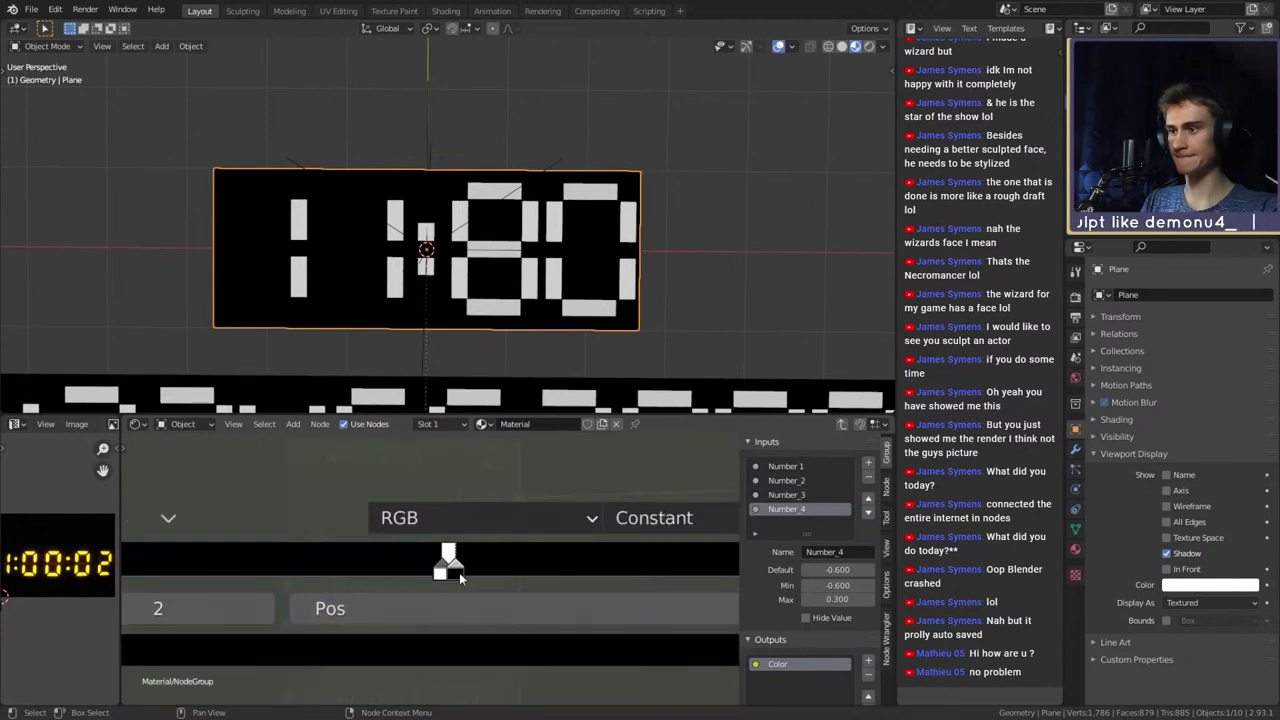
pyautogui.scroll(-6, 630, 635)
pyautogui.moveTo(655, 658); pyautogui.dragTo(498, 636, button='middle')
pyautogui.scroll(6, 500, 636)
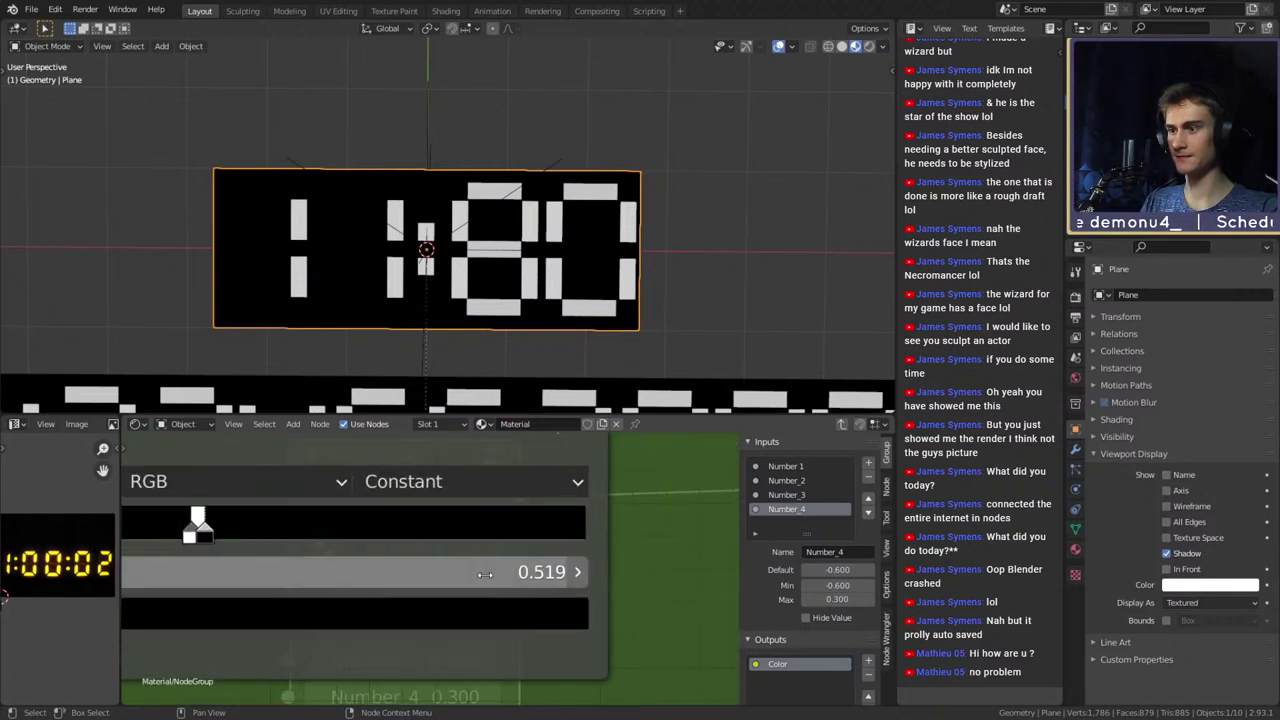
pyautogui.click(416, 578)
pyautogui.write('5')
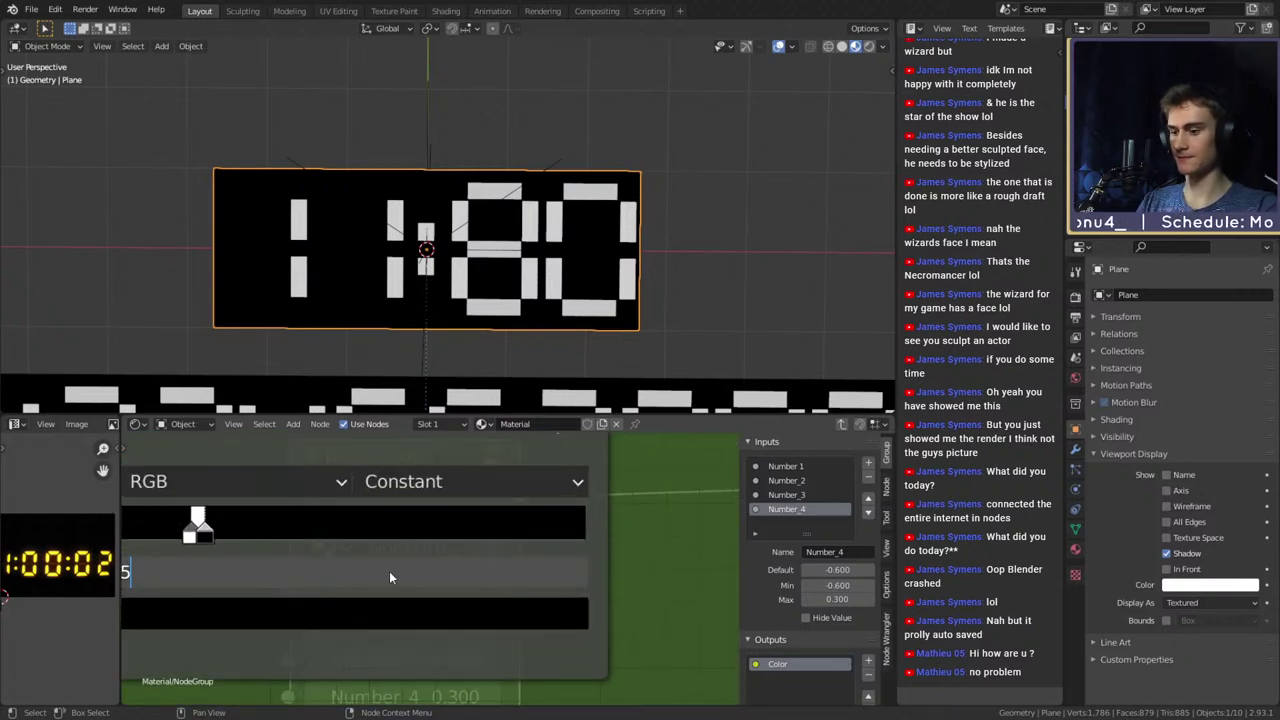
pyautogui.press('Escape')
# Try positions 0.519 and 0.52 for the lower ColorRamp's second black stop to compare the dot width
pyautogui.scroll(-3, 361, 609)
pyautogui.moveTo(361, 609); pyautogui.dragTo(483, 600, button='middle')
pyautogui.click(431, 570)
pyautogui.click(431, 571)
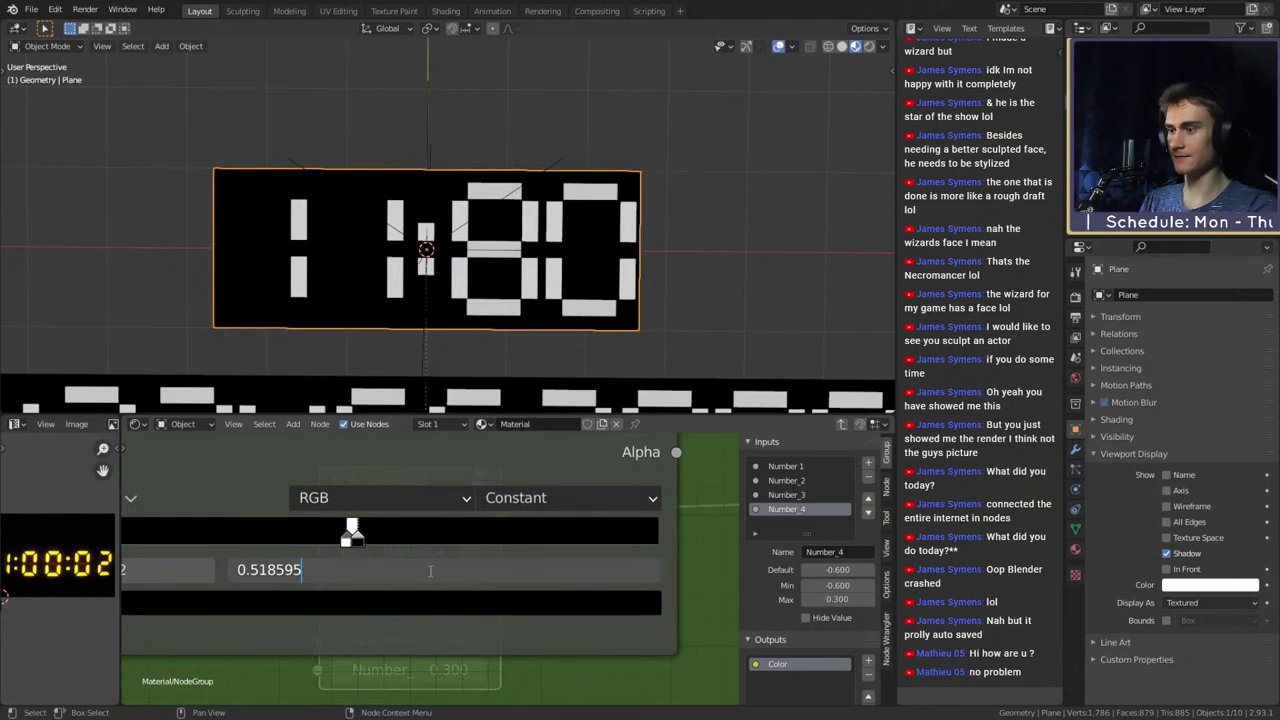
pyautogui.press('BackSpace')
pyautogui.press('BackSpace')
pyautogui.press('BackSpace')
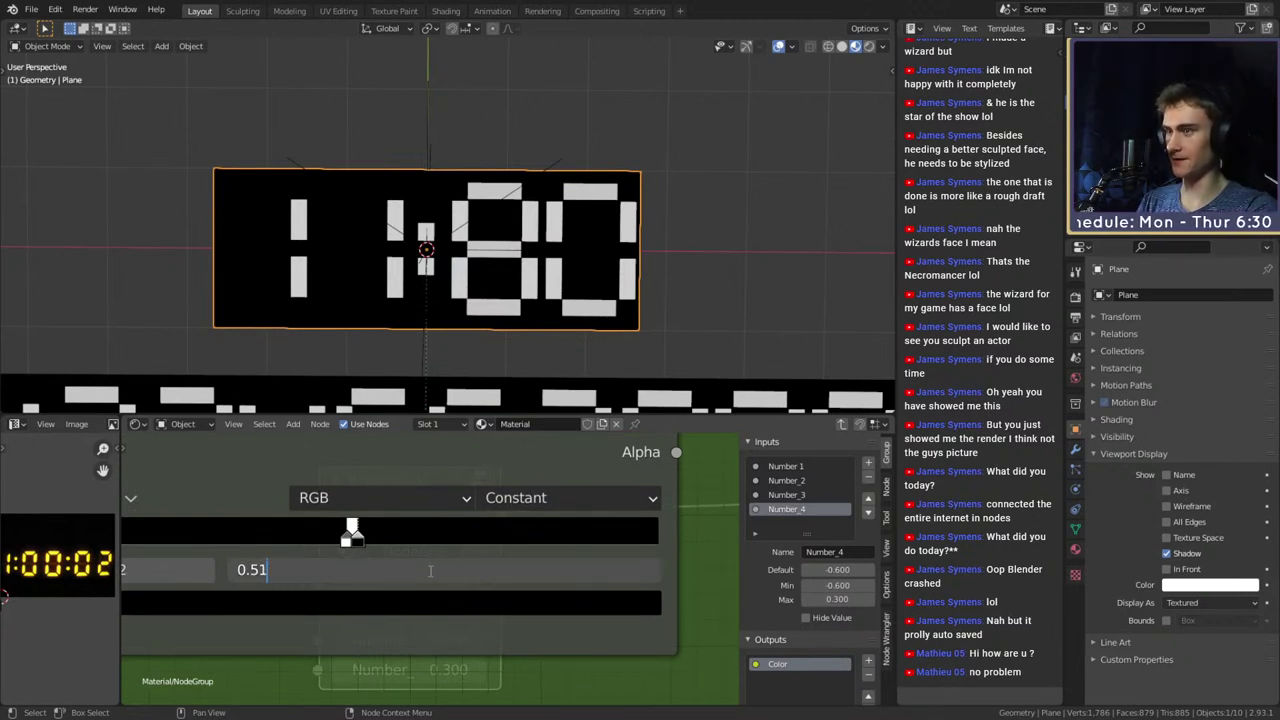
pyautogui.write('9')
pyautogui.press('Return')
pyautogui.click(429, 571)
pyautogui.press('BackSpace')
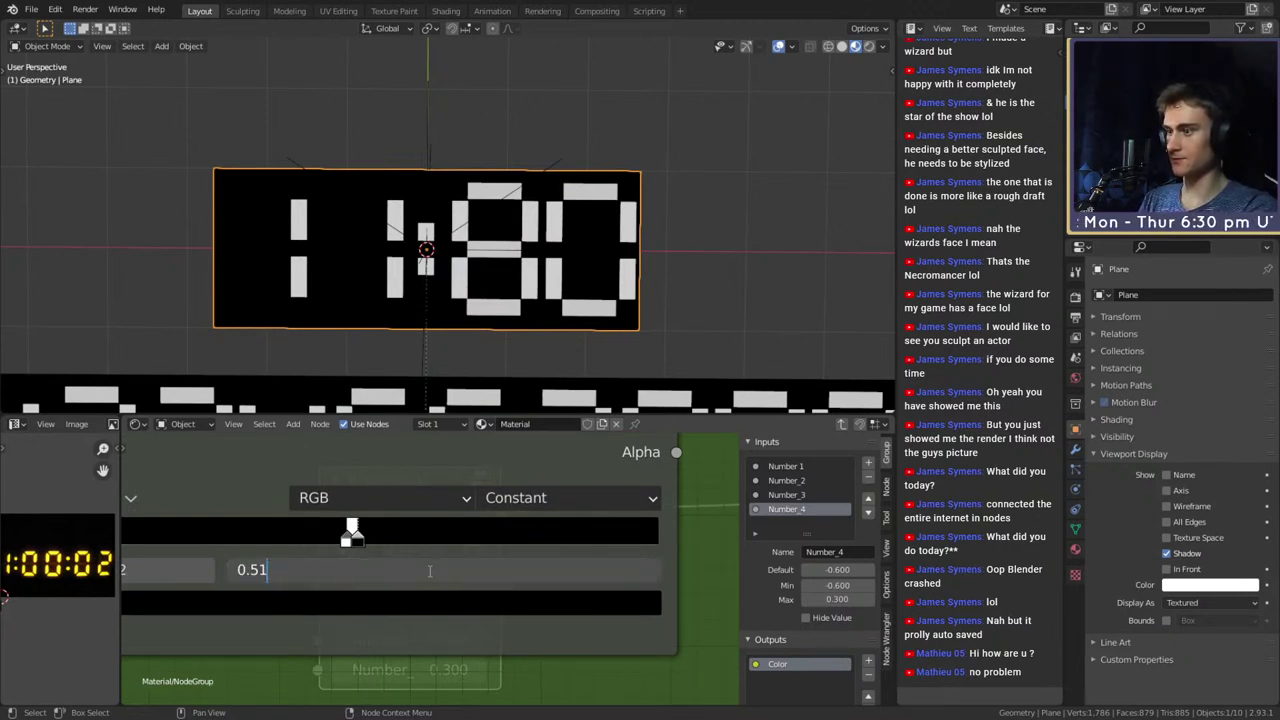
pyautogui.write('2')
pyautogui.press('Return')
# Try the black stop at 0.519, then at 0.5195, and return it to 0.519
pyautogui.click(429, 570)
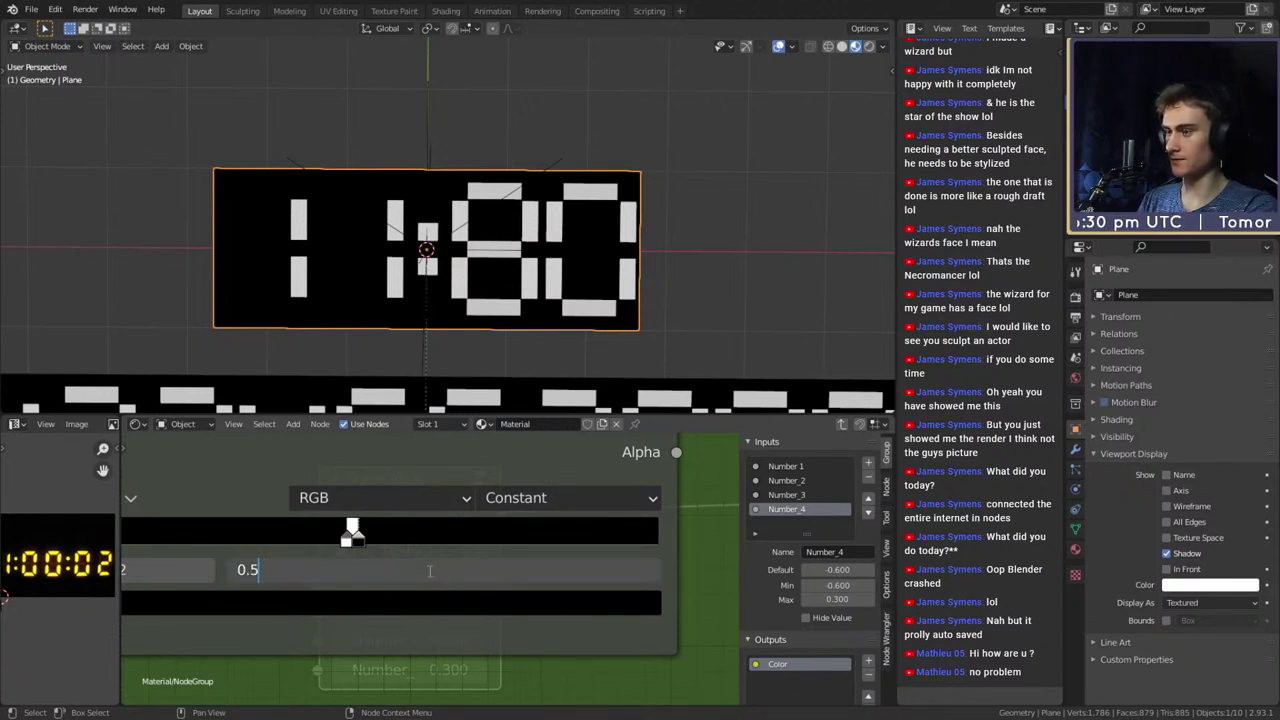
pyautogui.write('1')
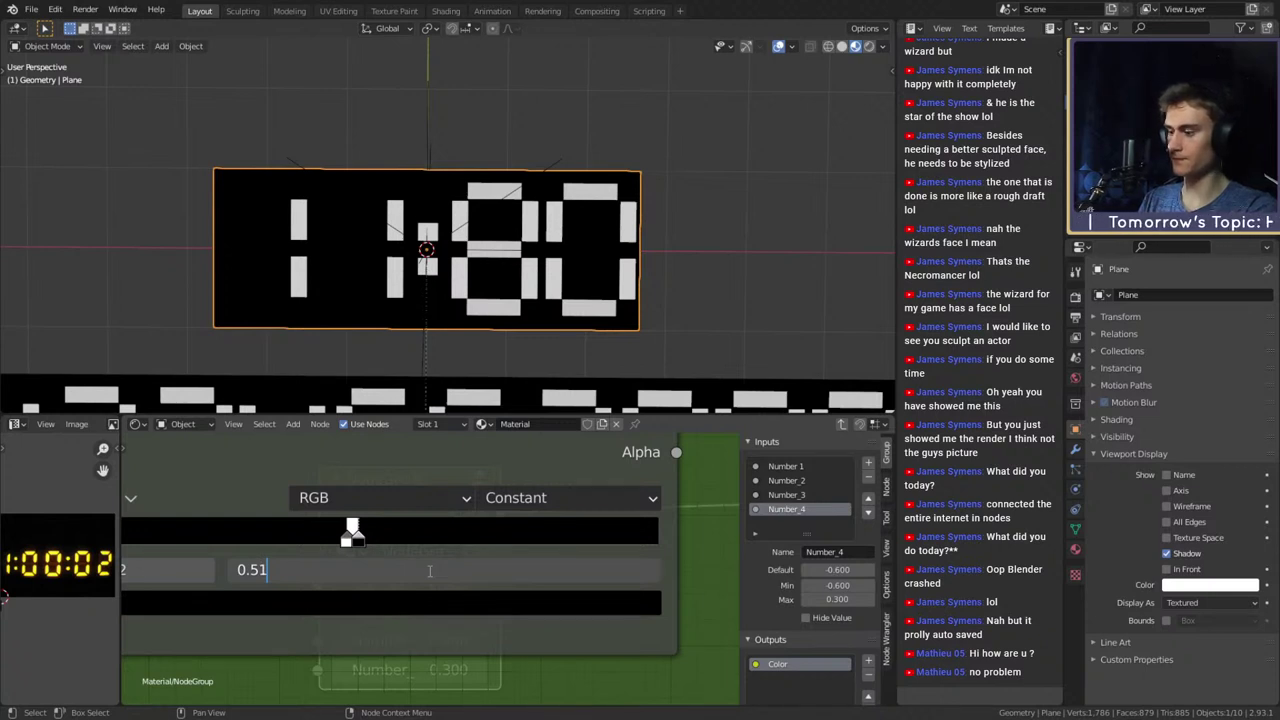
pyautogui.write('9')
pyautogui.press('Return')
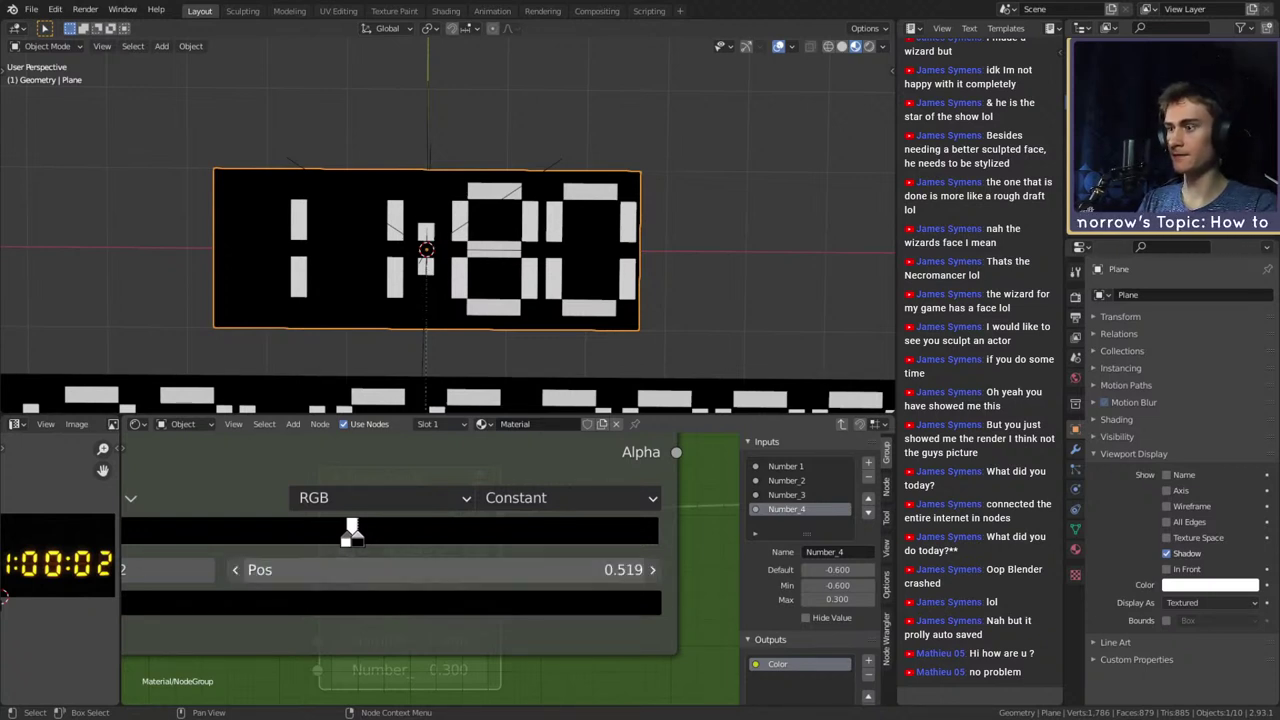
pyautogui.click(429, 570)
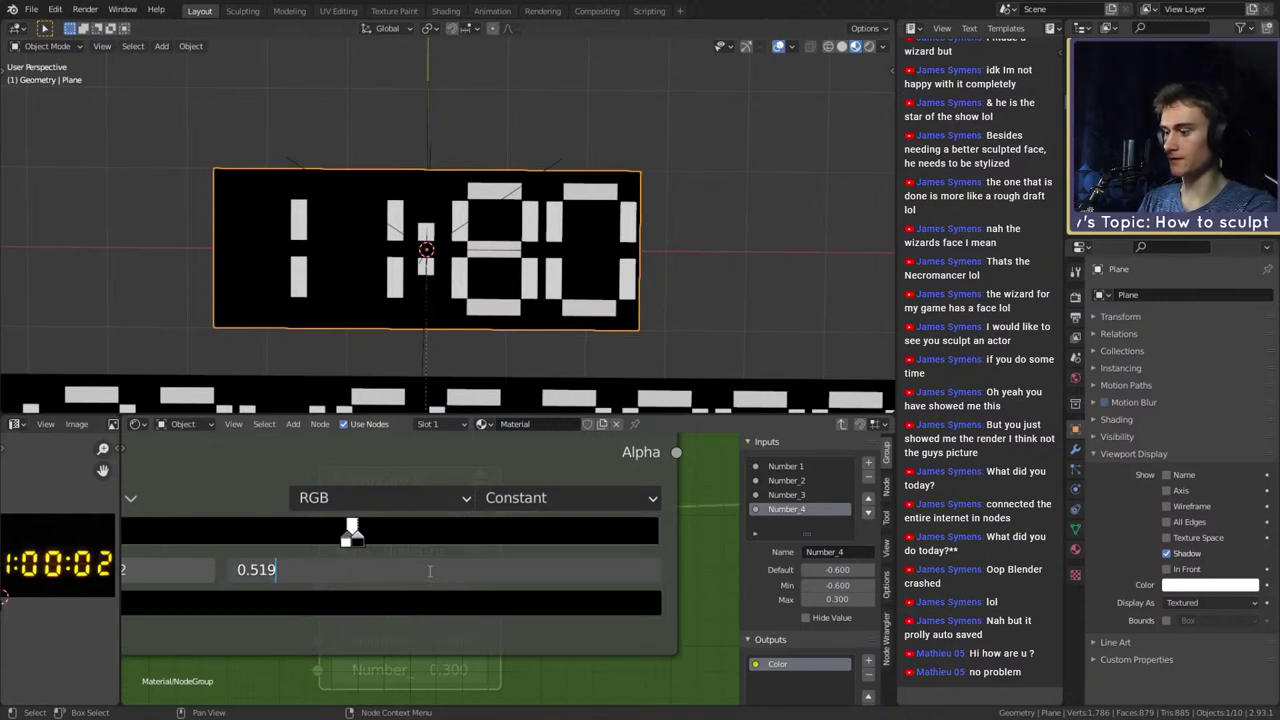
pyautogui.write('5')
pyautogui.press('Return')
pyautogui.click(428, 570)
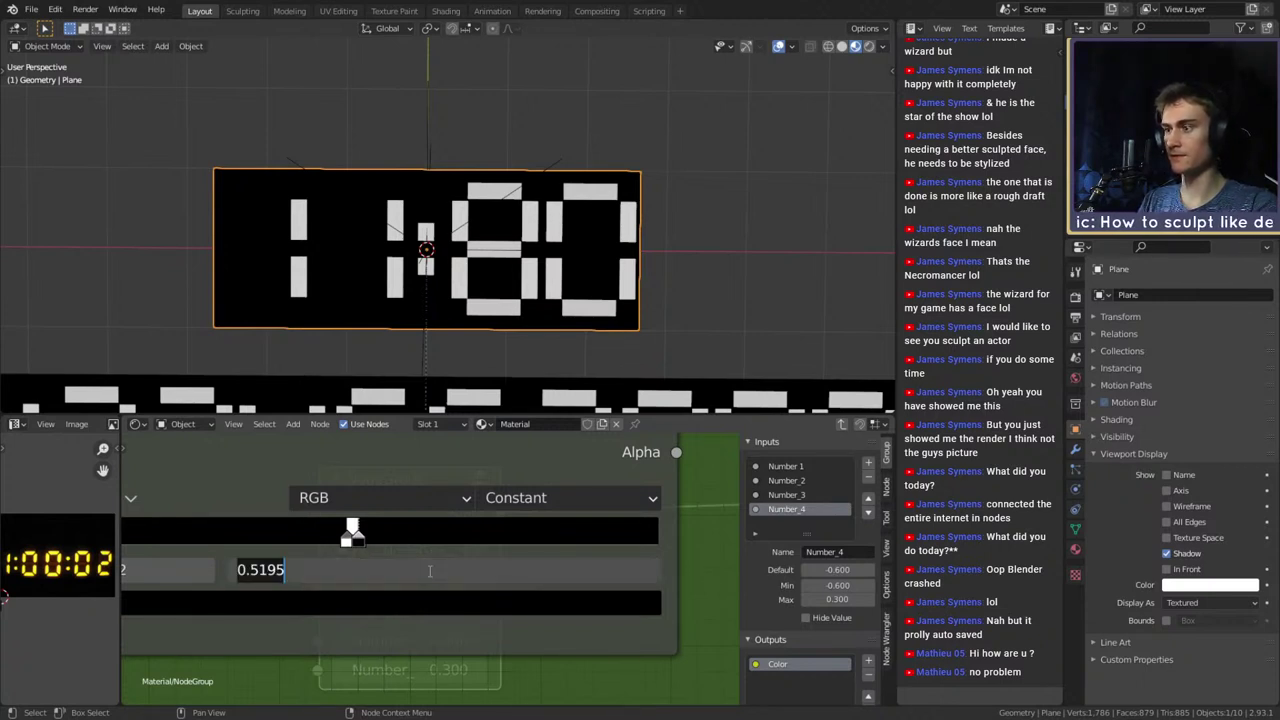
pyautogui.press('BackSpace')
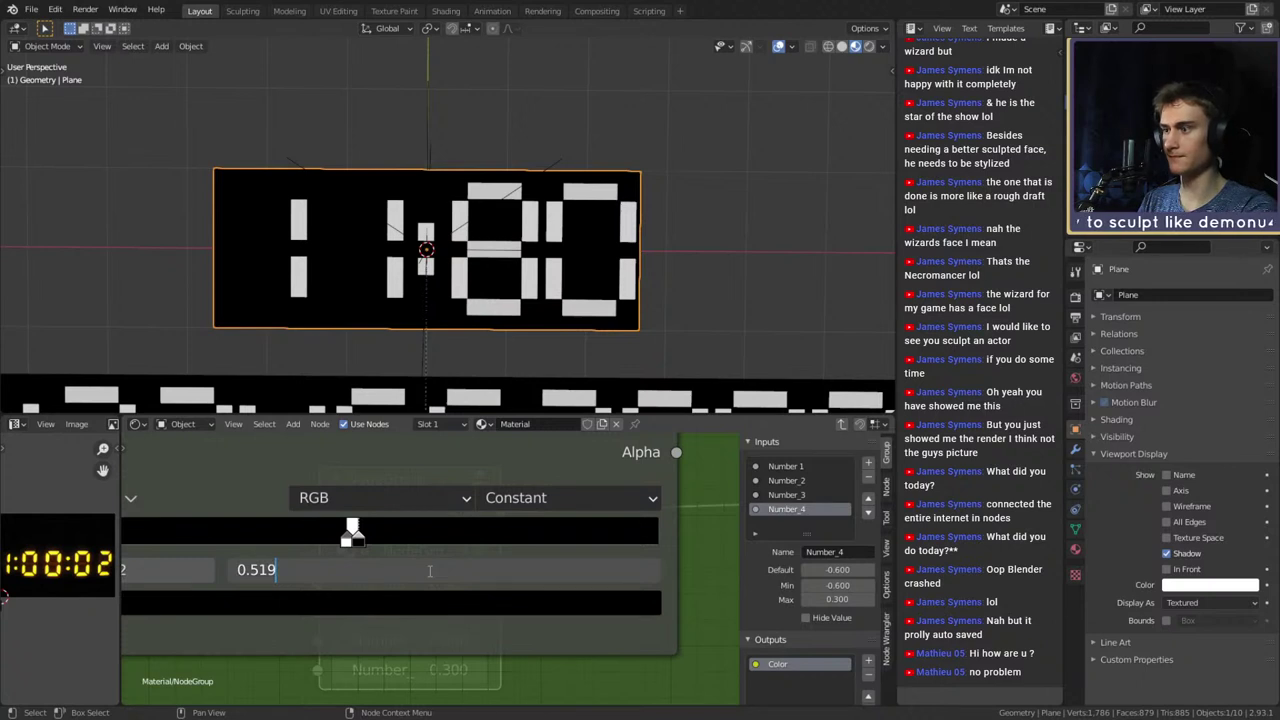
pyautogui.press('Return')
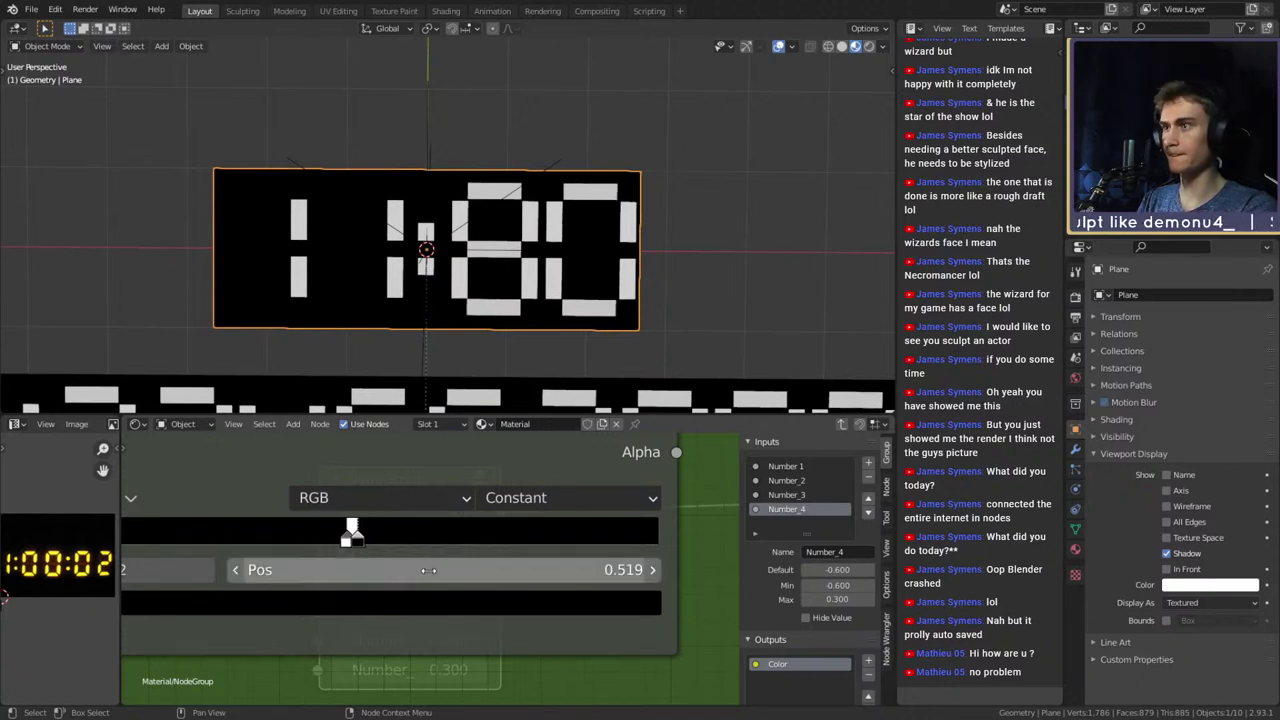
# Try the black stop's position at 0.52
pyautogui.click(430, 571)
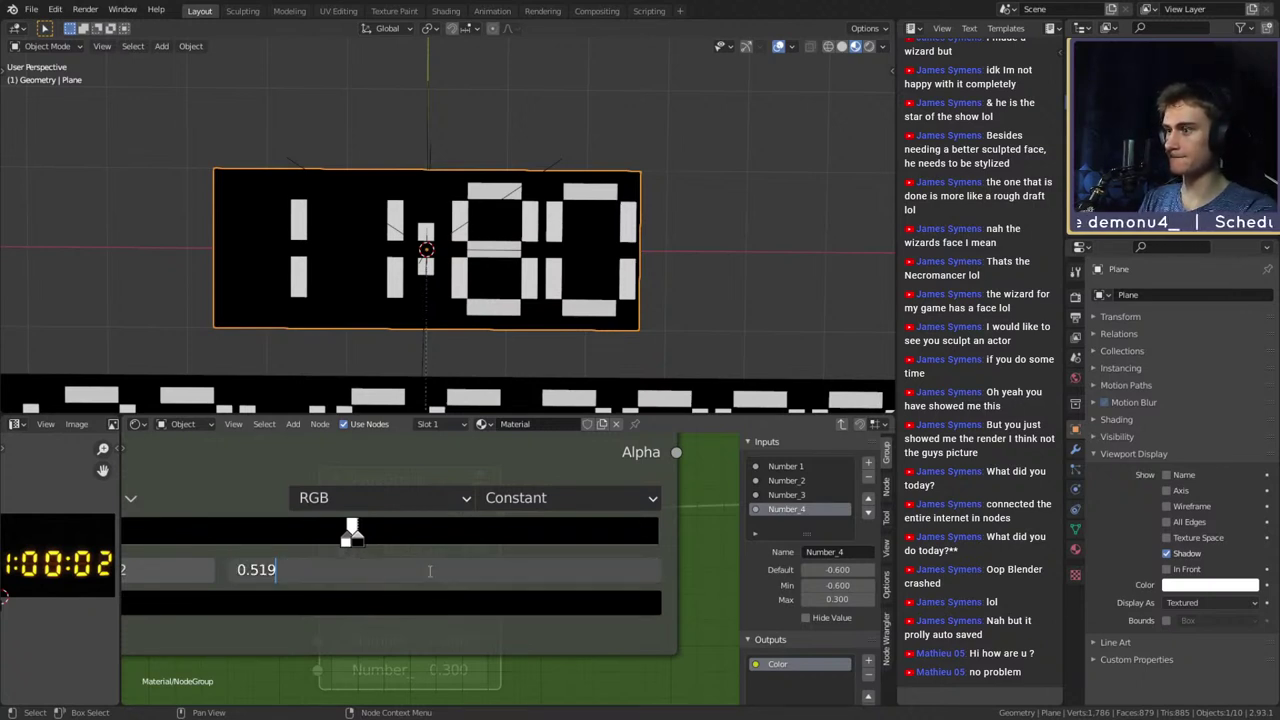
pyautogui.press('BackSpace')
pyautogui.press('BackSpace')
pyautogui.write('2')
pyautogui.press('Return')
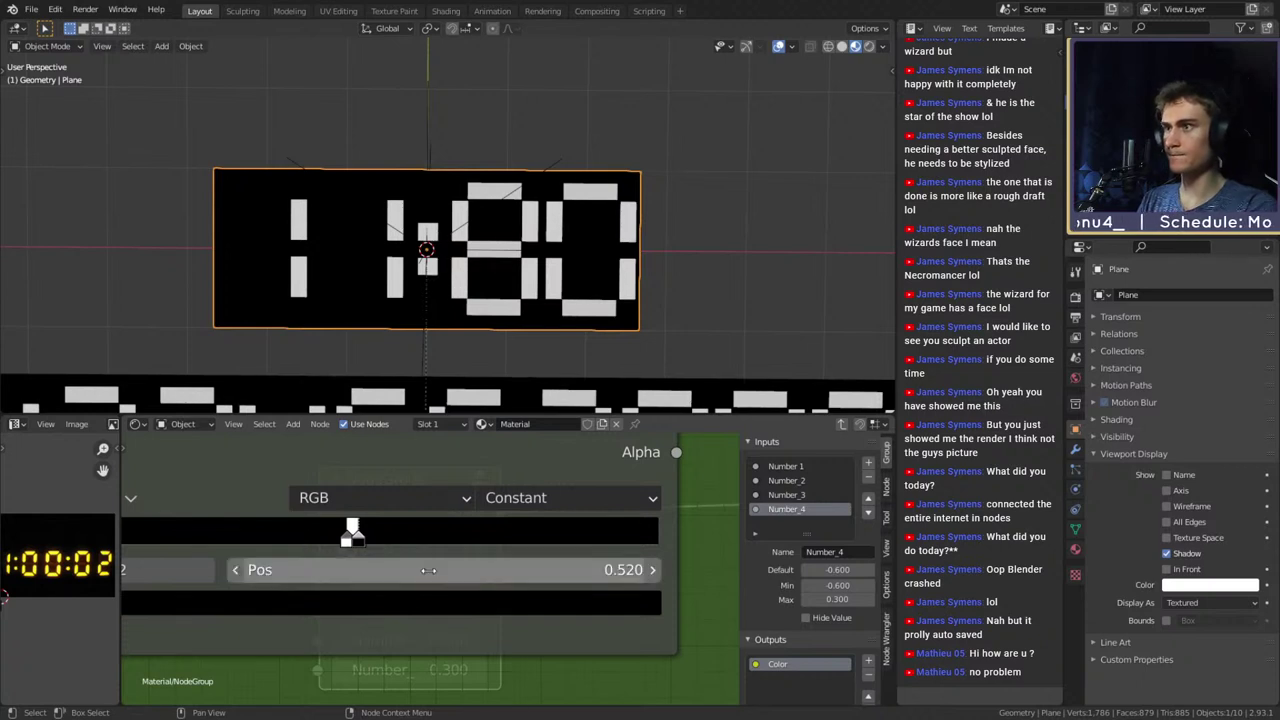
pyautogui.click(430, 571)
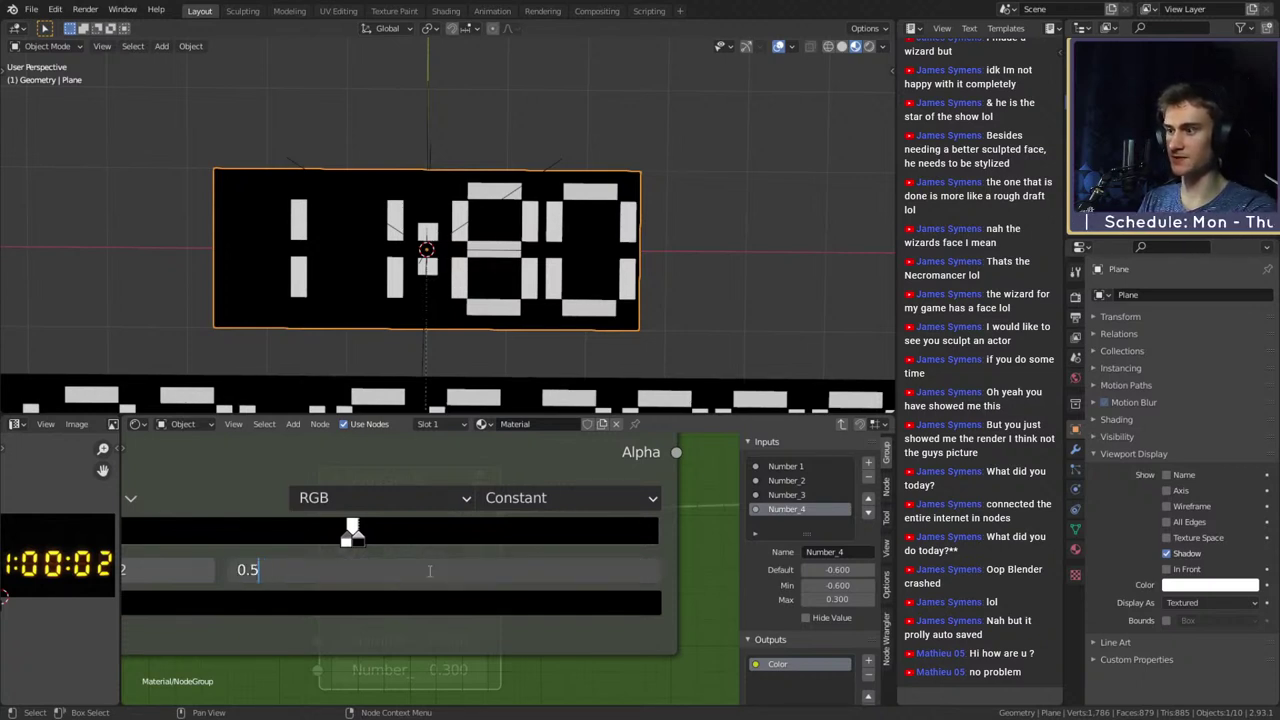
pyautogui.press('Escape')
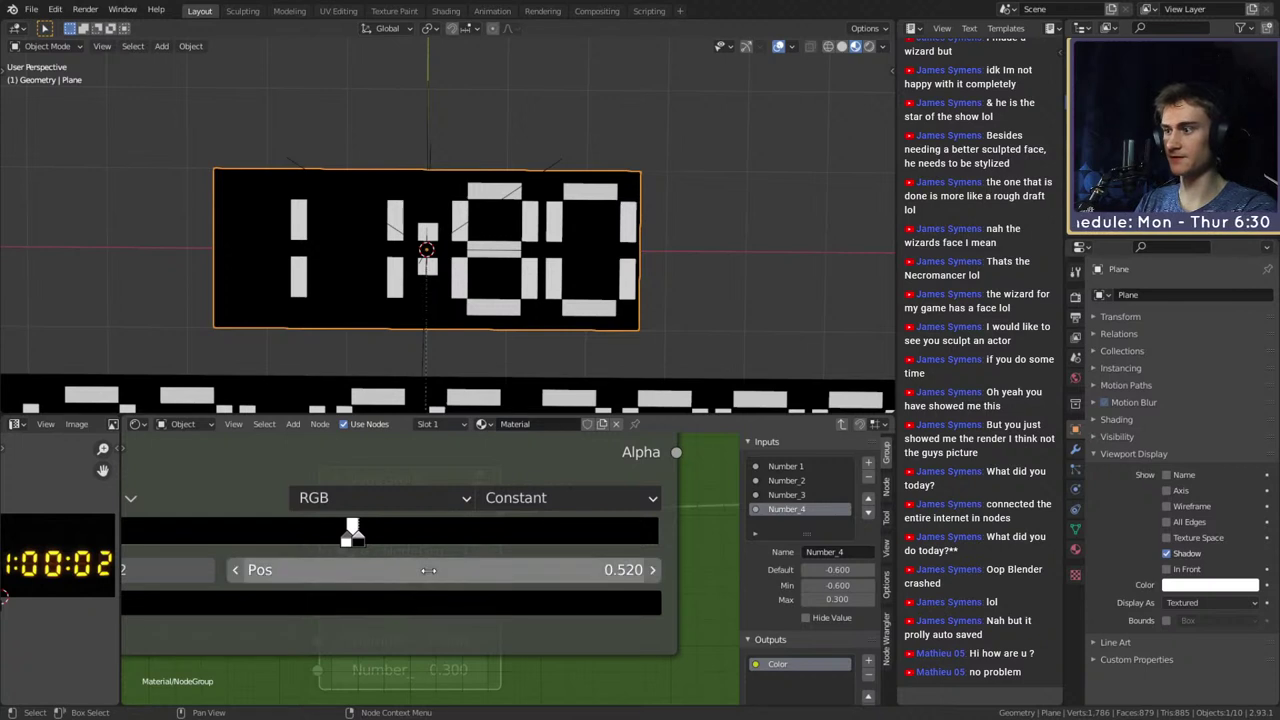
# Try the black stop at 0.51, then return it to 0.519
pyautogui.click(428, 570)
pyautogui.press('End')
pyautogui.press('BackSpace')
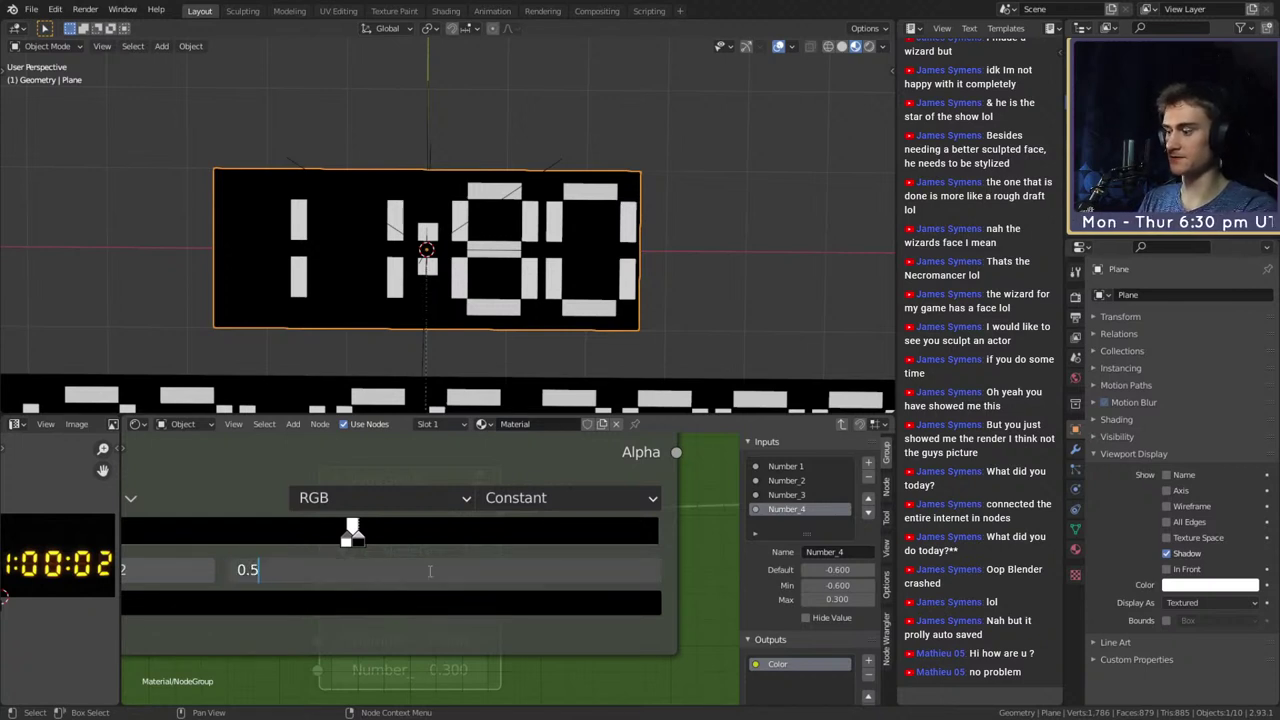
pyautogui.write('1')
pyautogui.press('Return')
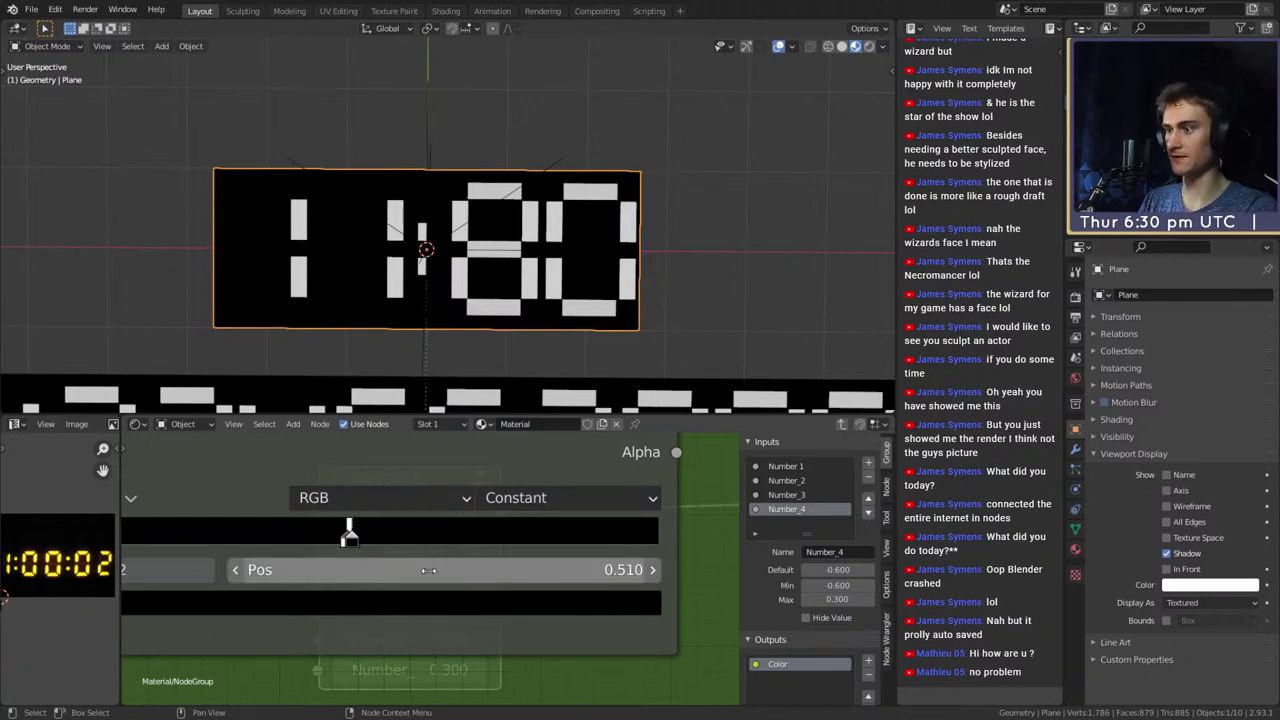
pyautogui.click(430, 570)
pyautogui.write('9')
pyautogui.press('Return')
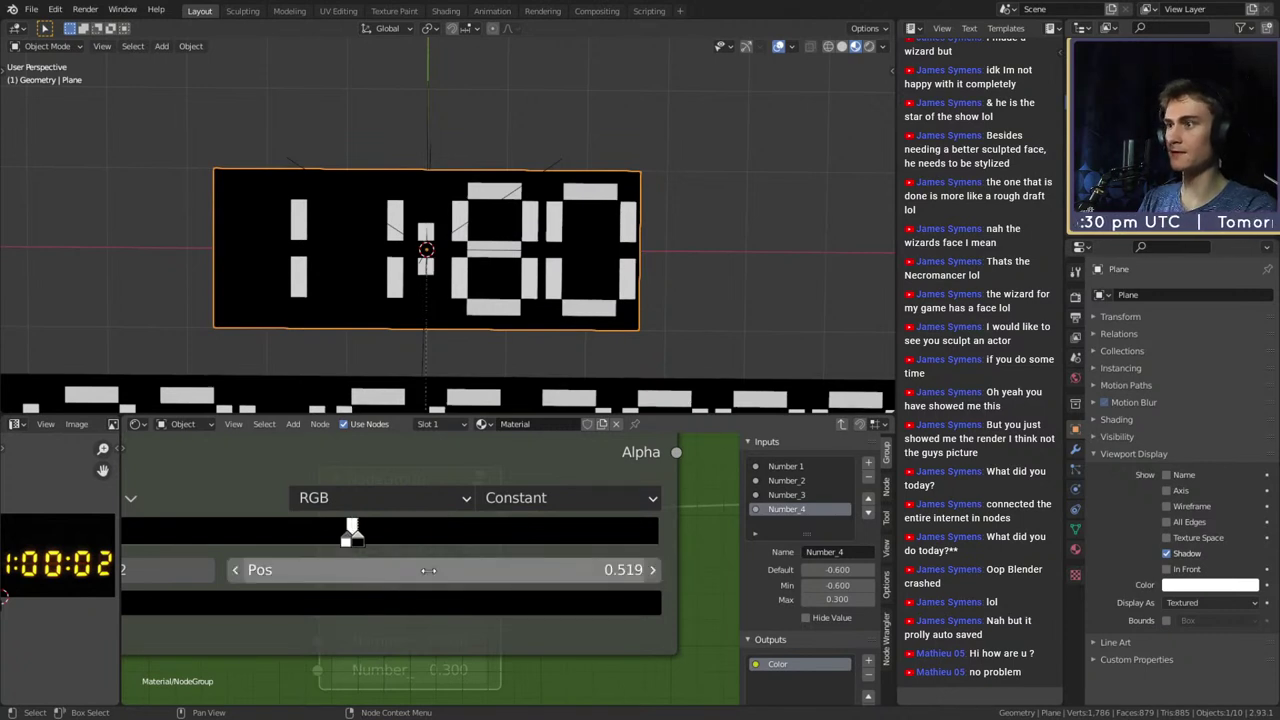
# Try the black stop at 0.5199, then at 0.5195
pyautogui.click(428, 570)
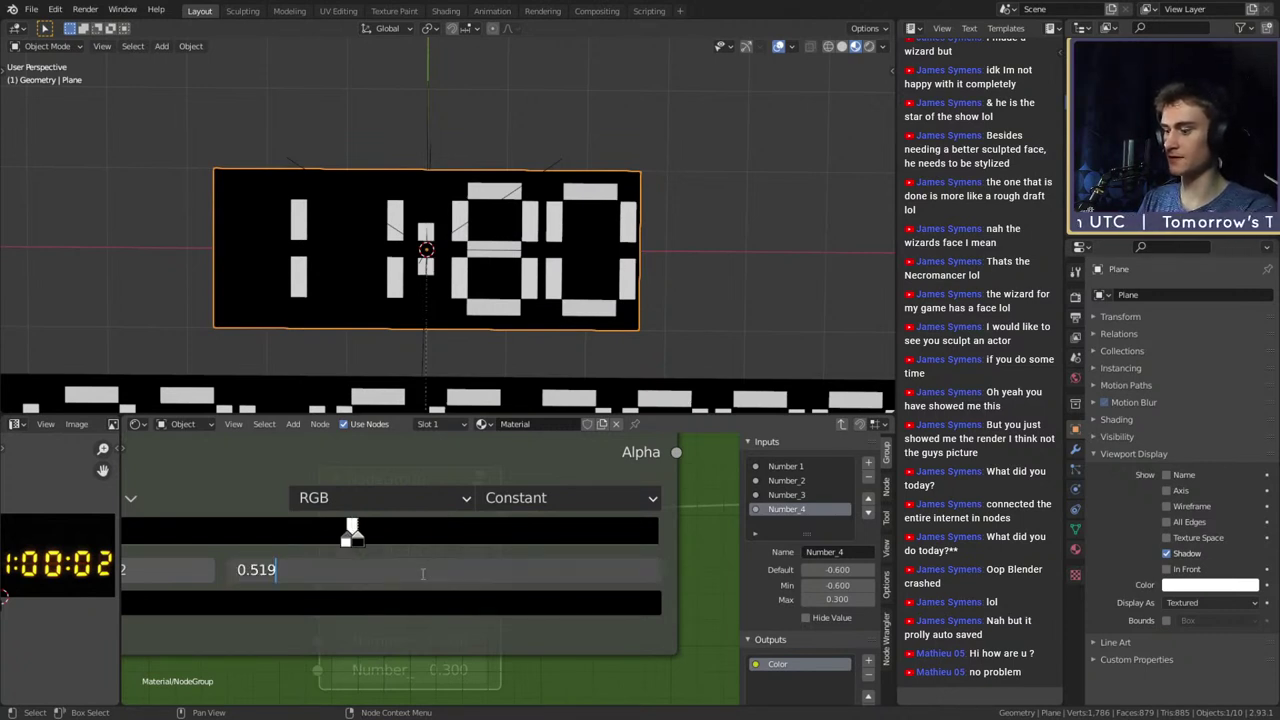
pyautogui.write('9')
pyautogui.press('Return')
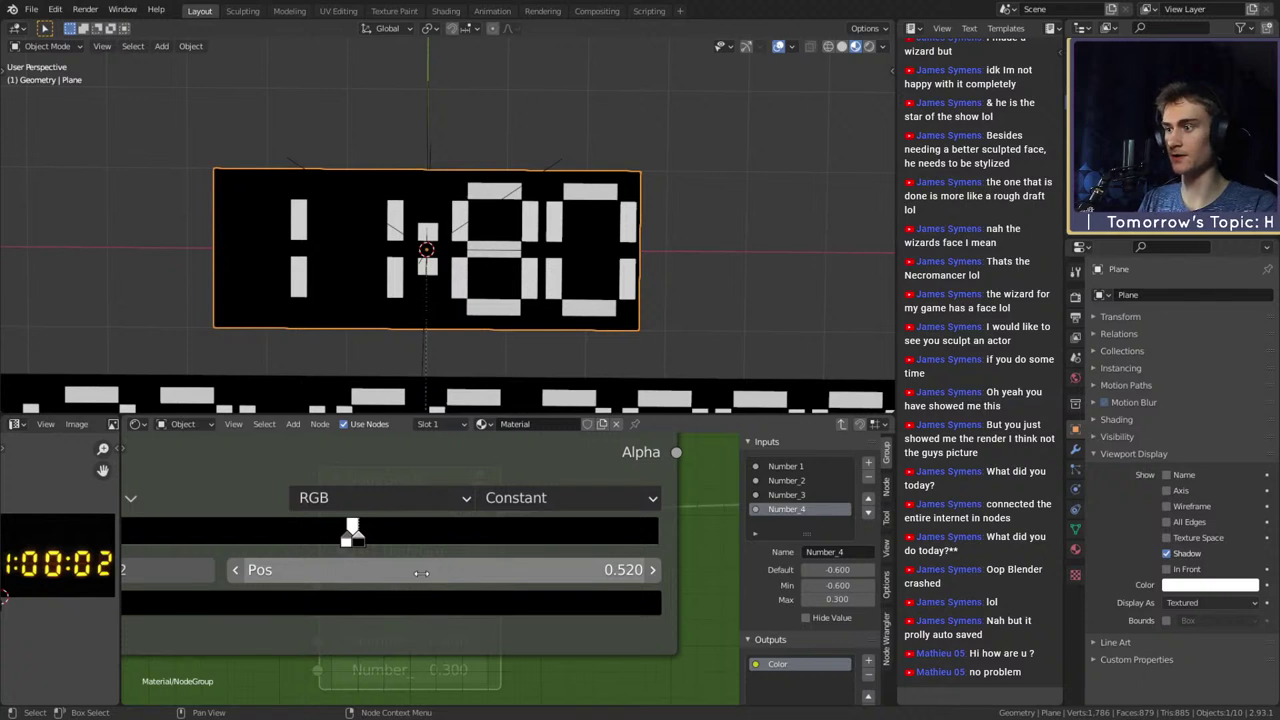
pyautogui.click(421, 570)
pyautogui.press('BackSpace')
pyautogui.write('5')
pyautogui.press('Return')
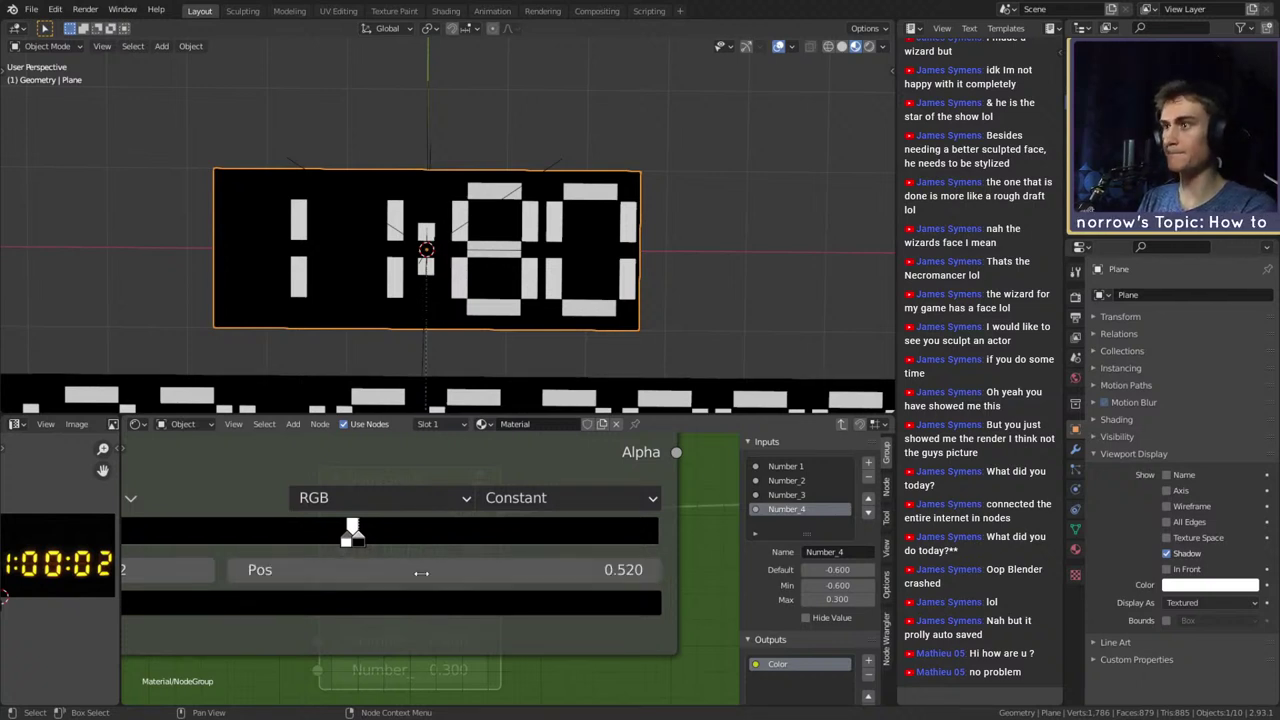
# Refine the black stop's position to 0.5197, then to 0.5196
pyautogui.click(421, 571)
pyautogui.press('BackSpace')
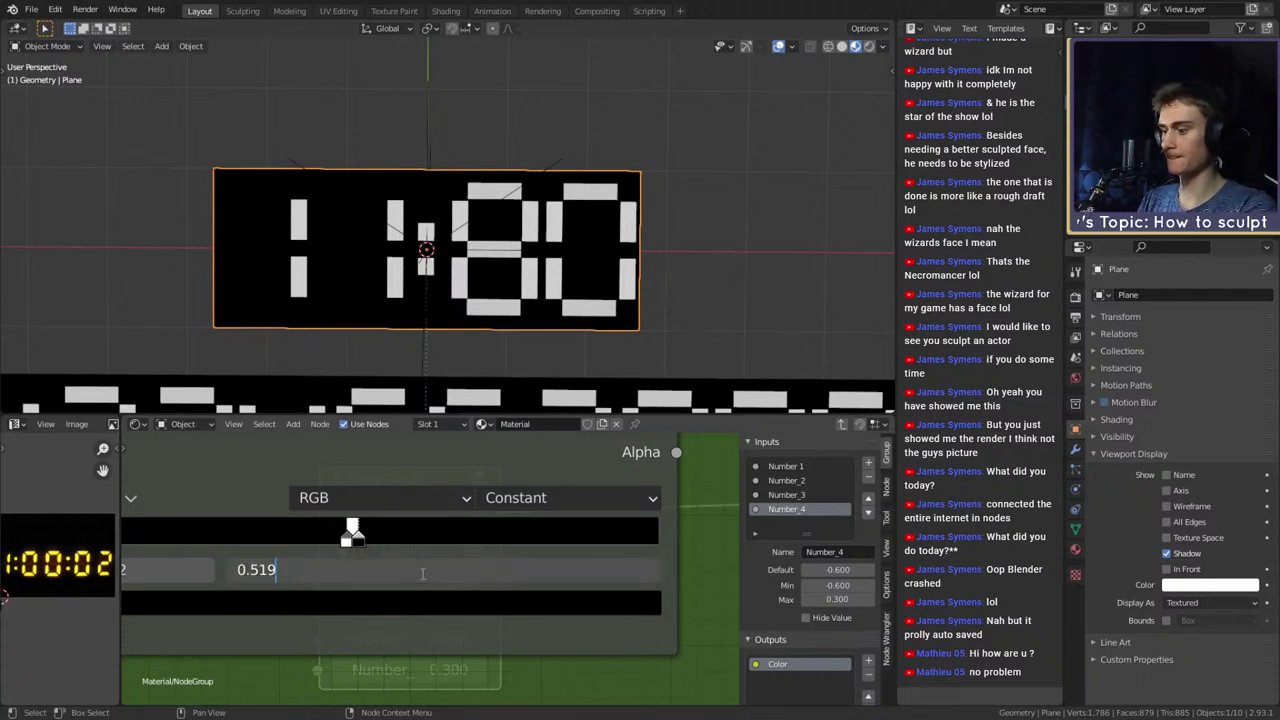
pyautogui.write('9')
pyautogui.press('Return')
pyautogui.click(421, 572)
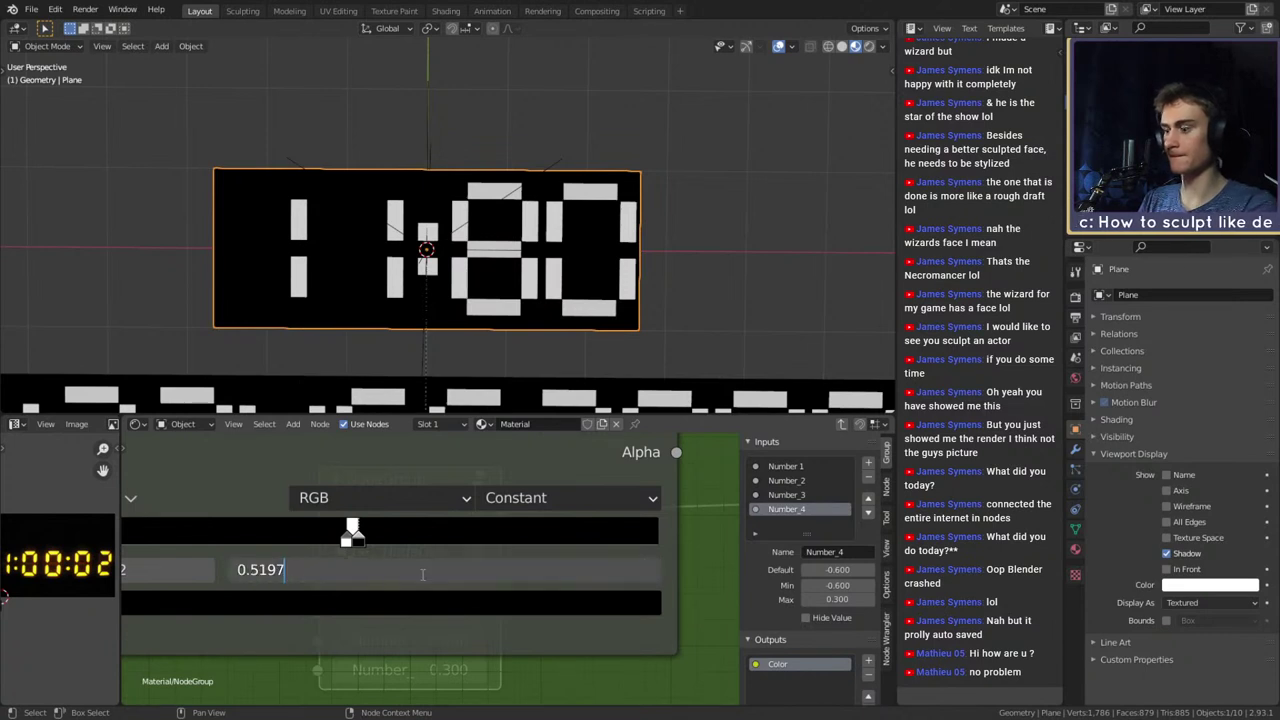
pyautogui.press('BackSpace')
pyautogui.write('9')
pyautogui.press('Return')
# Compare the dot width with the black stop at 0.5195 and at 0.5196
pyautogui.click(421, 572)
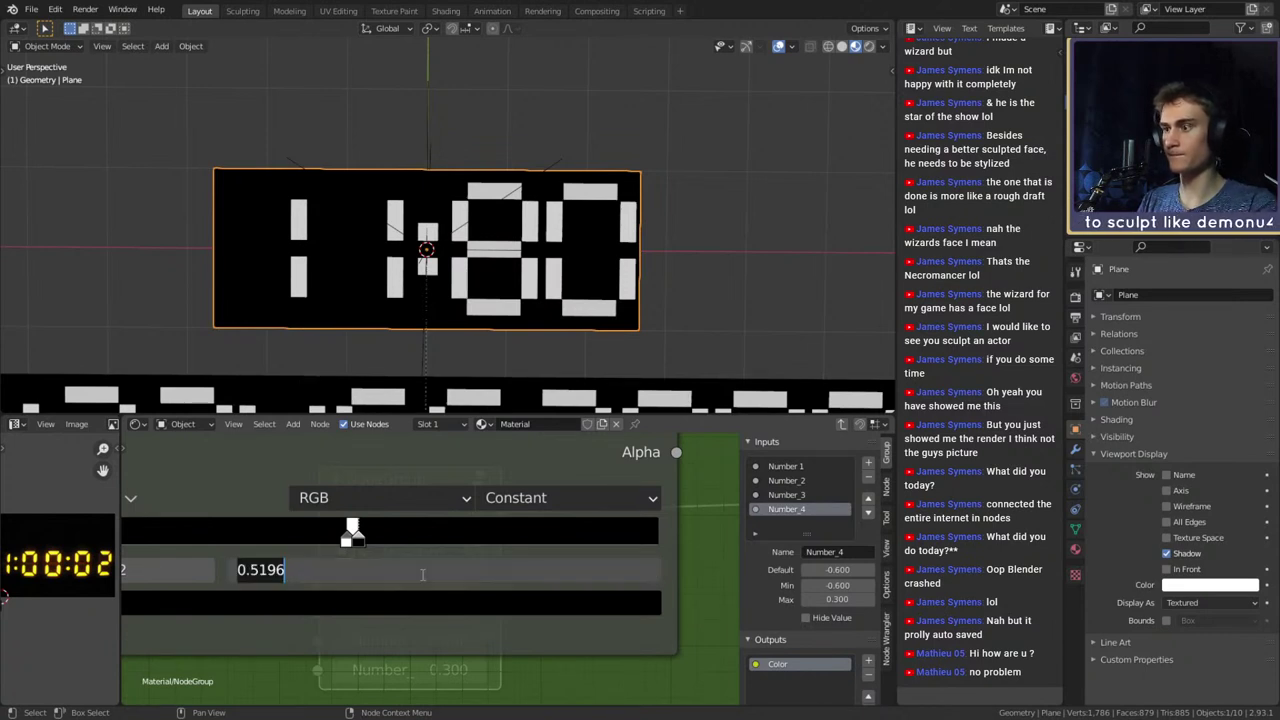
pyautogui.click(422, 575)
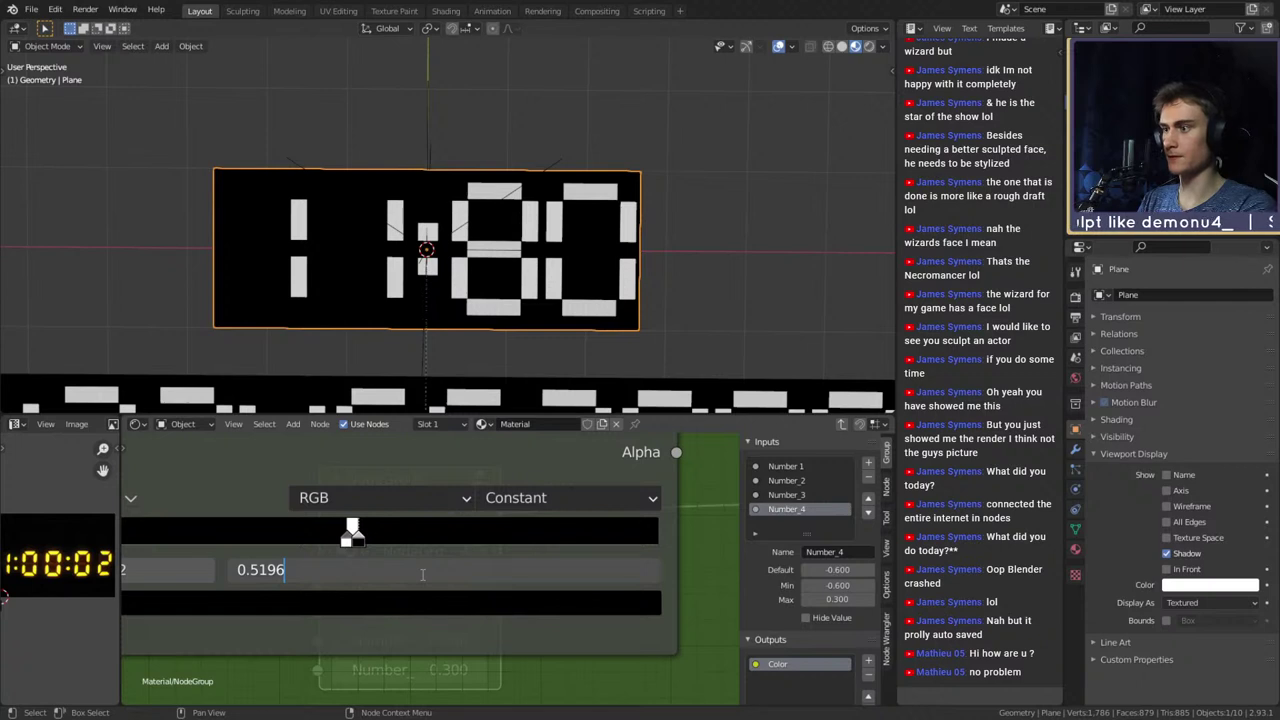
pyautogui.press('BackSpace')
pyautogui.write('5')
pyautogui.press('Return')
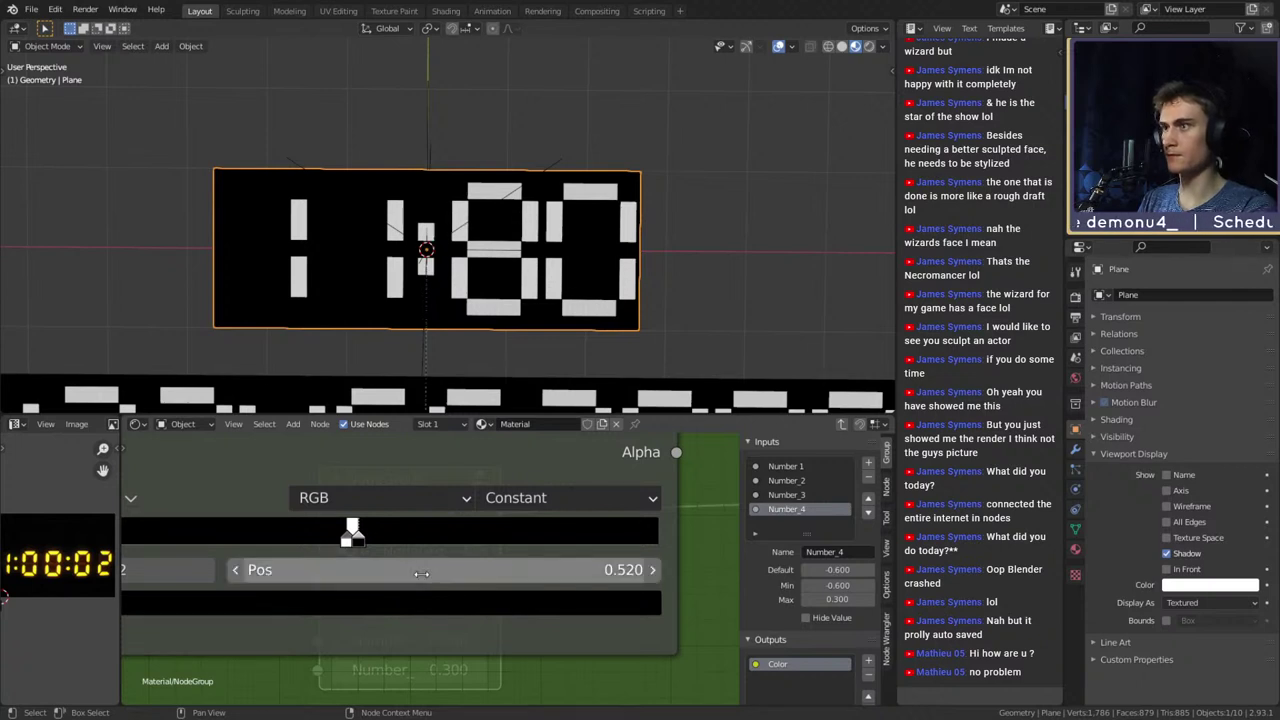
pyautogui.click(422, 574)
pyautogui.click(422, 574)
pyautogui.press('BackSpace')
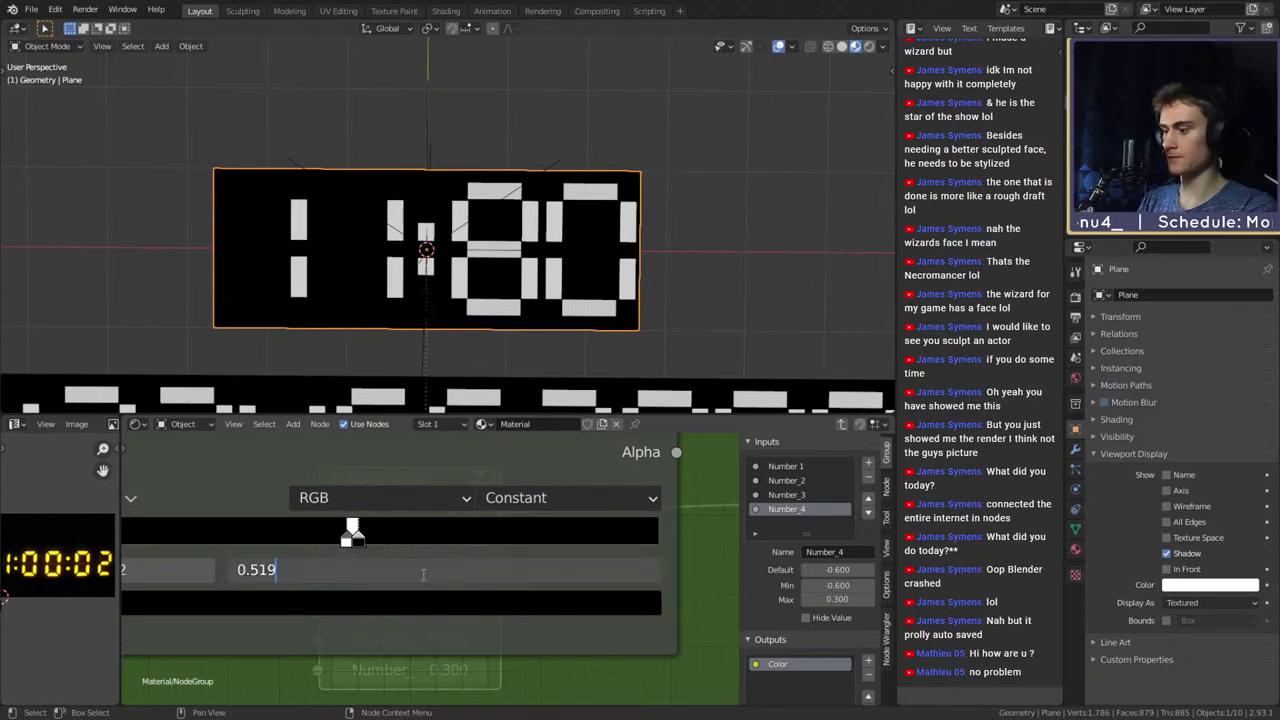
pyautogui.write('6')
pyautogui.press('Return')
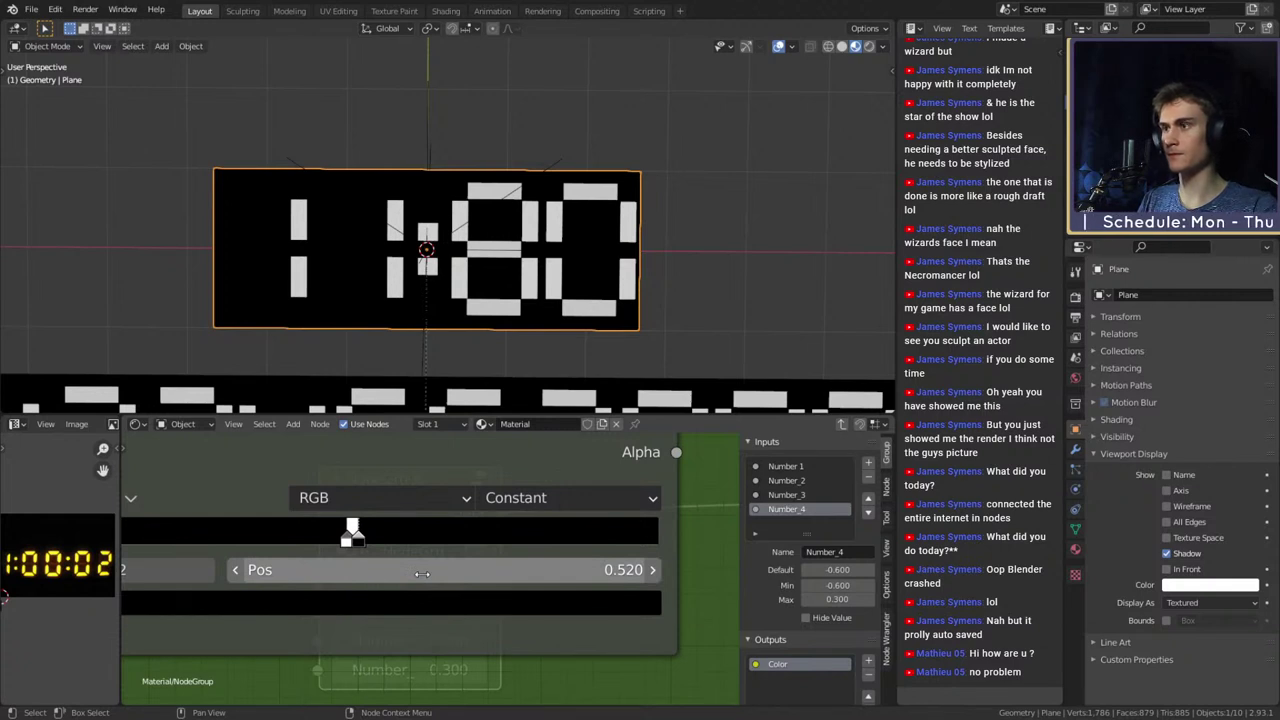
# Set the position of the lower ColorRamp's second black stop to 0.51955
pyautogui.doubleClick(422, 574)
pyautogui.press('BackSpace')
pyautogui.write('55')
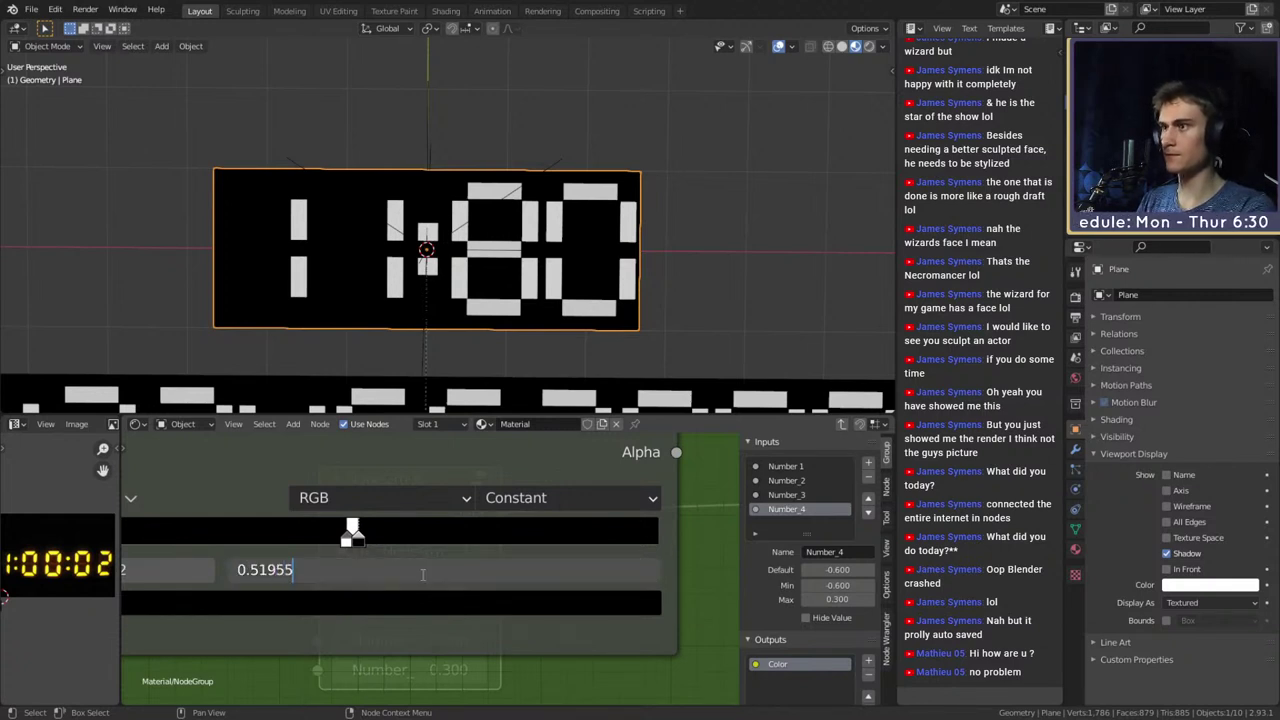
pyautogui.press('Return')
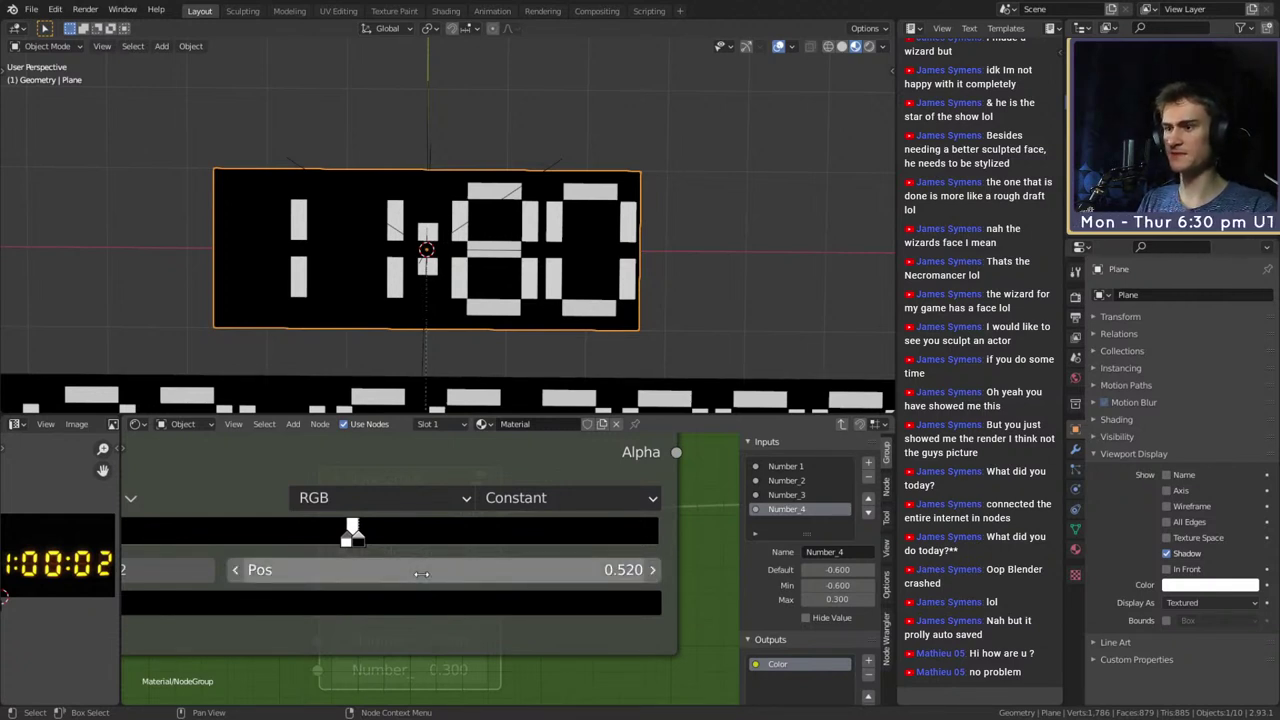
# Save the current Blender file under its existing name
pyautogui.click(31, 9)
pyautogui.click(58, 105)
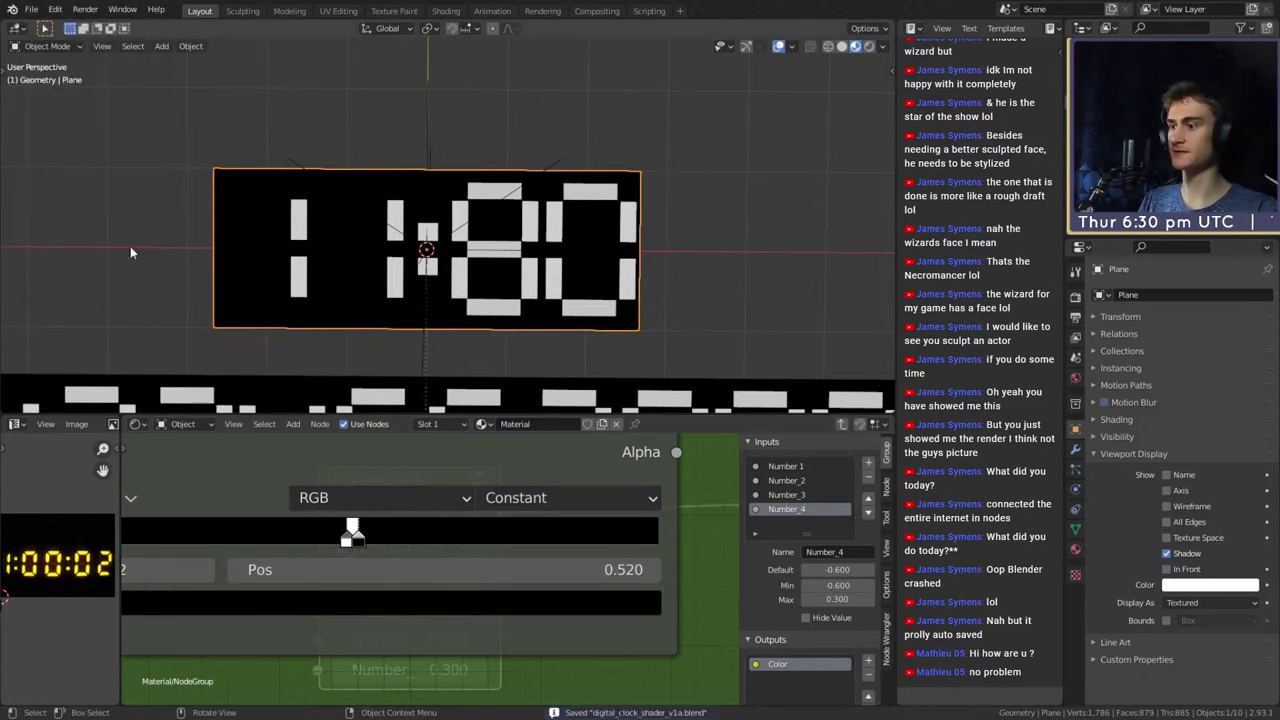
# Try the lower ColorRamp's second black stop at 0.5194, then at 0.51945
pyautogui.click(352, 568)
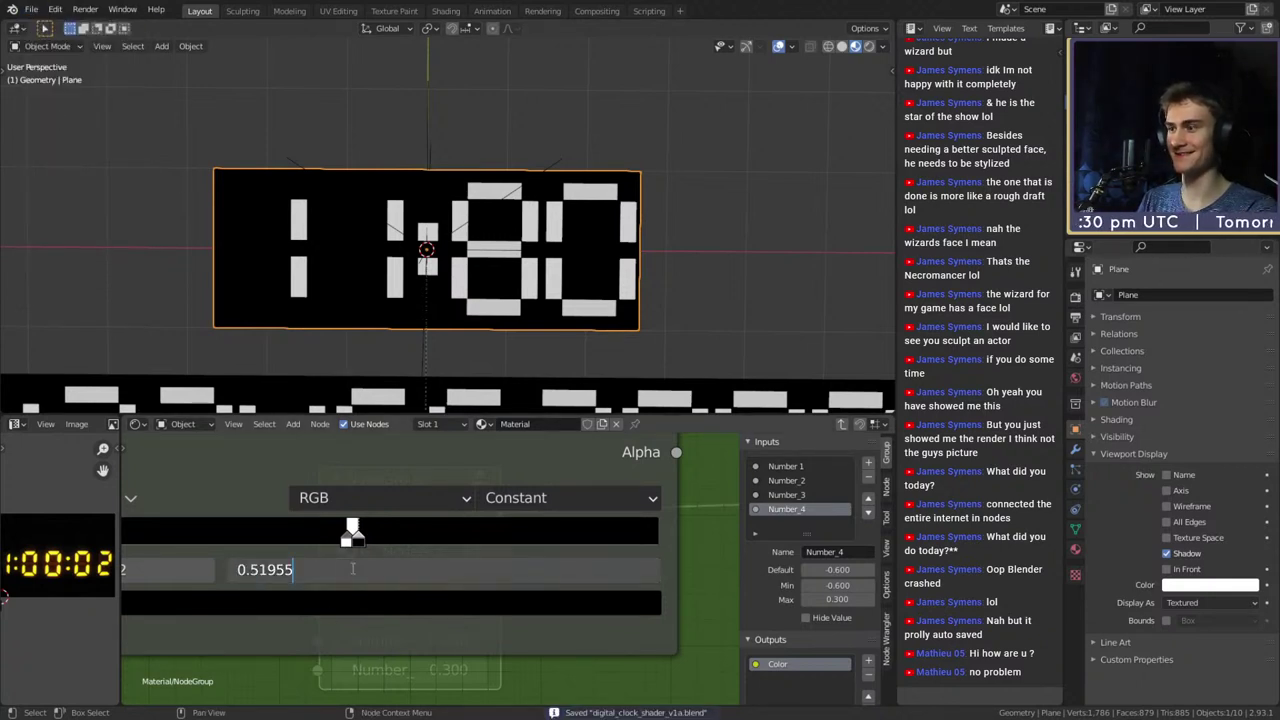
pyautogui.press('BackSpace')
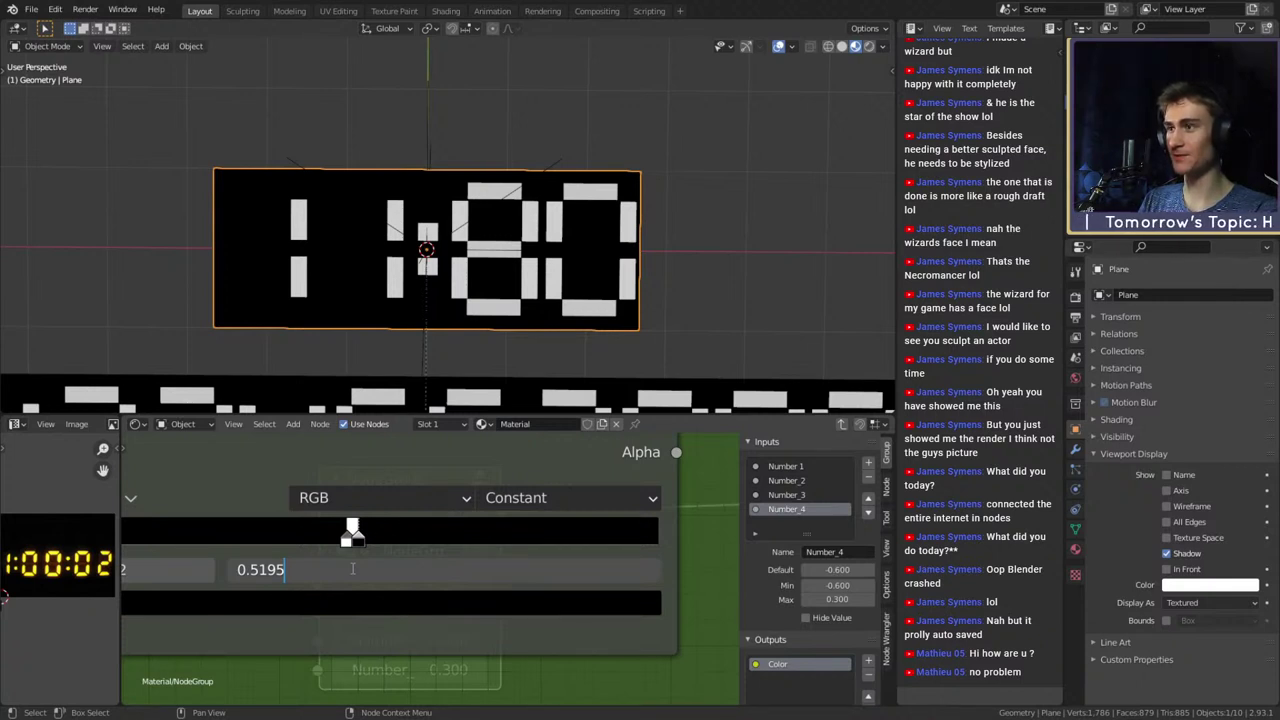
pyautogui.press('BackSpace')
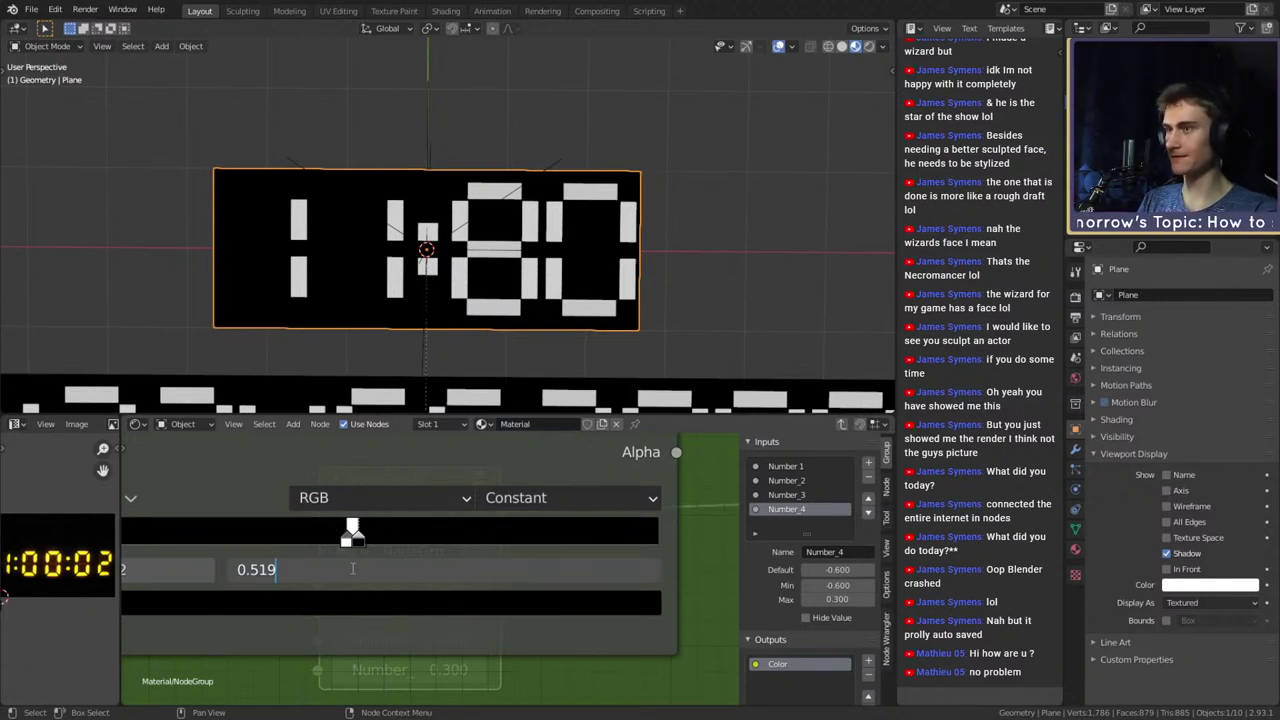
pyautogui.press('Return')
pyautogui.doubleClick(351, 568)
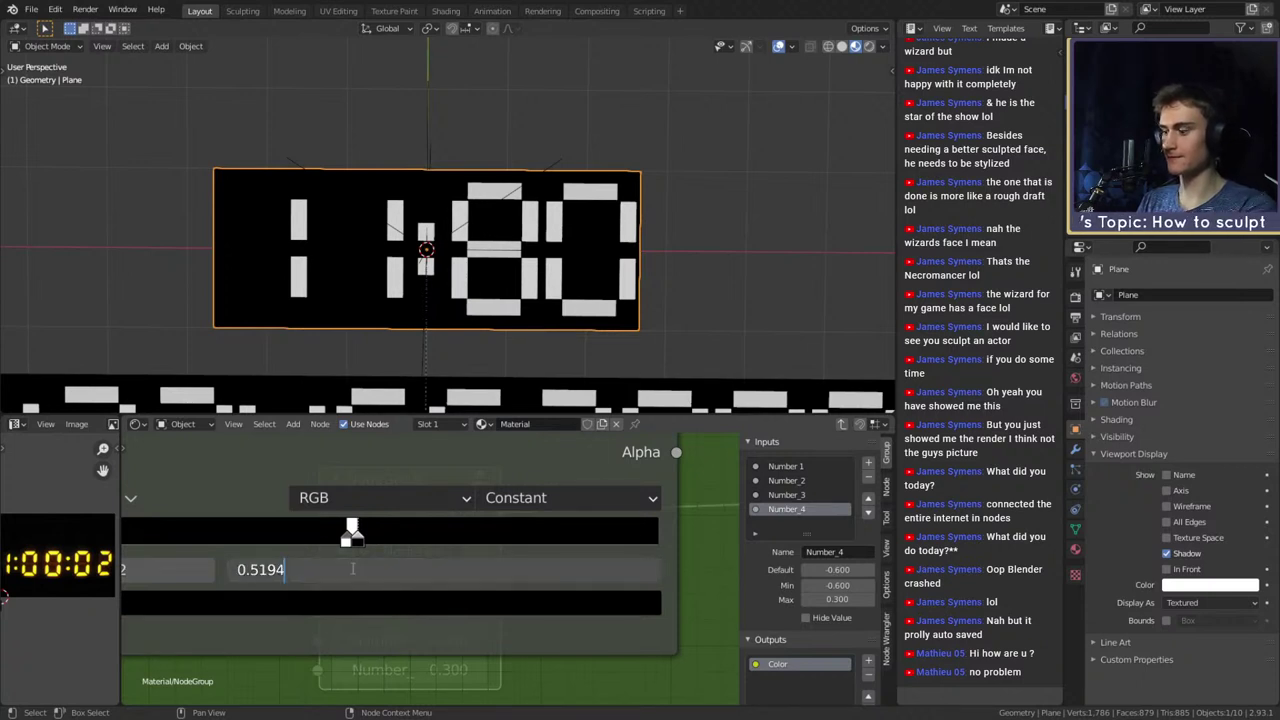
pyautogui.write('5')
pyautogui.press('Return')
pyautogui.doubleClick(351, 568)
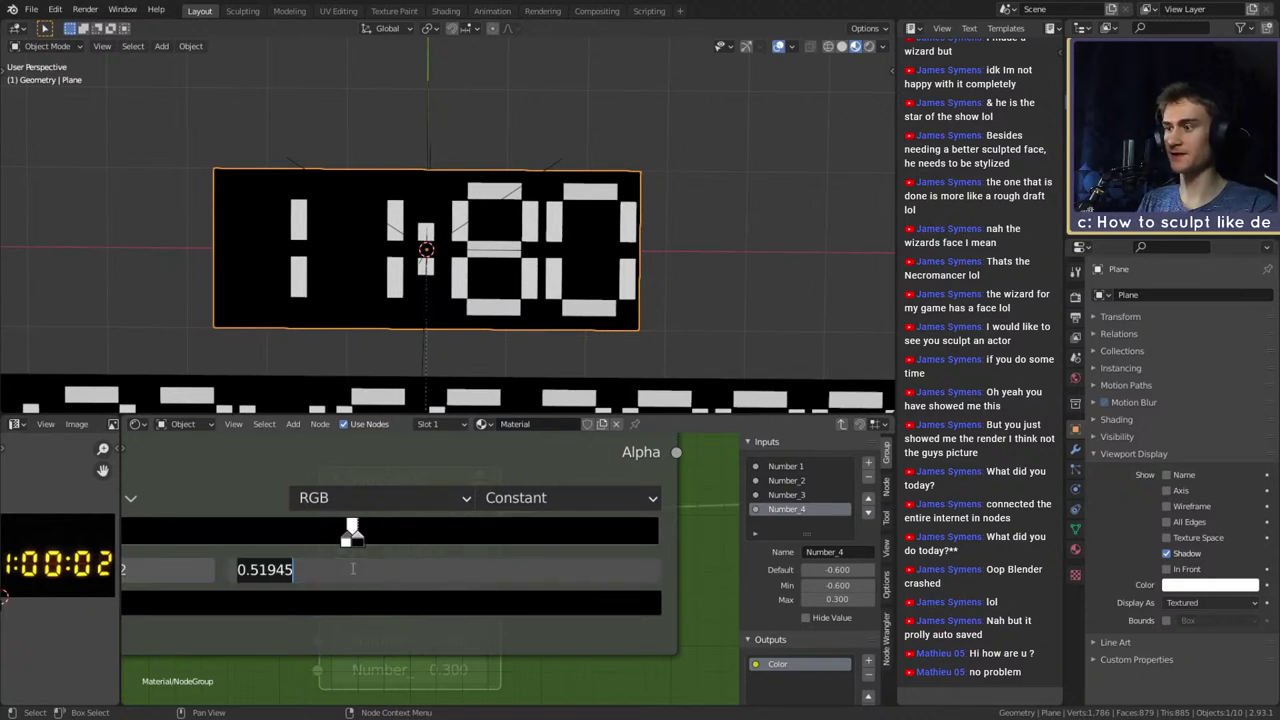
pyautogui.press('BackSpace')
pyautogui.press('Escape')
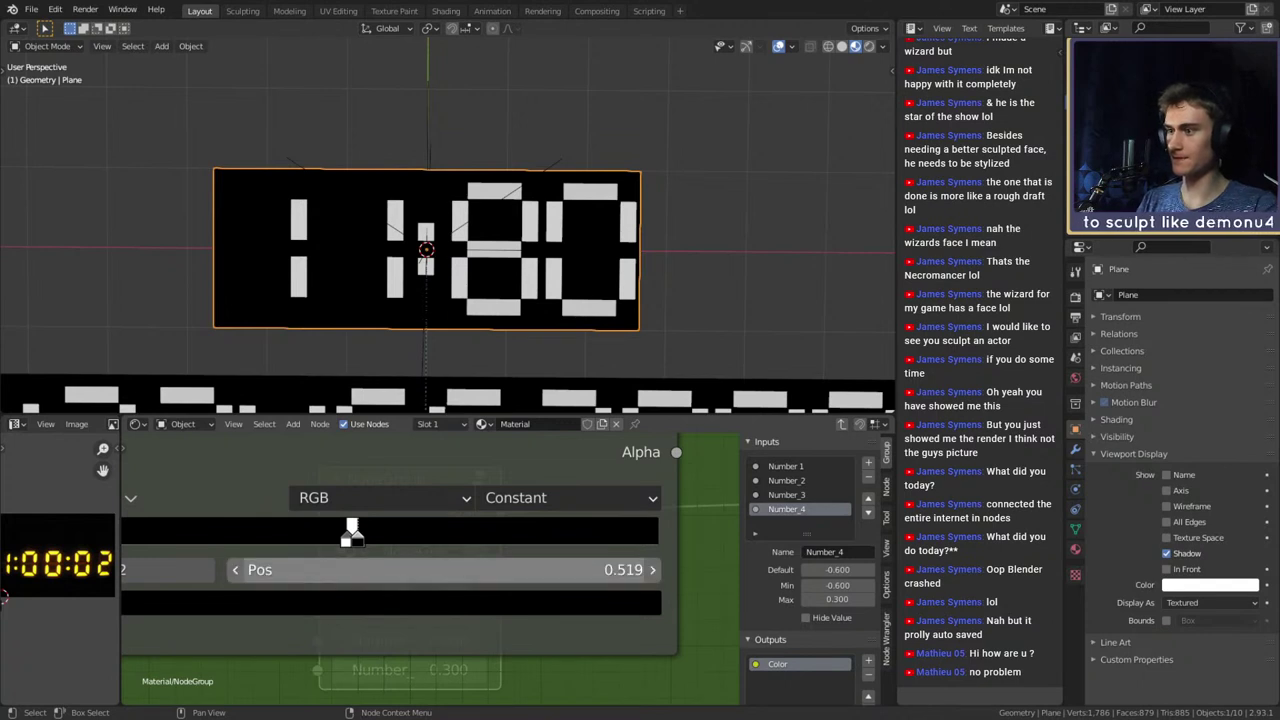
# Set the position of the lower ColorRamp's second black stop to 0.5195
pyautogui.doubleClick(352, 568)
pyautogui.press('BackSpace')
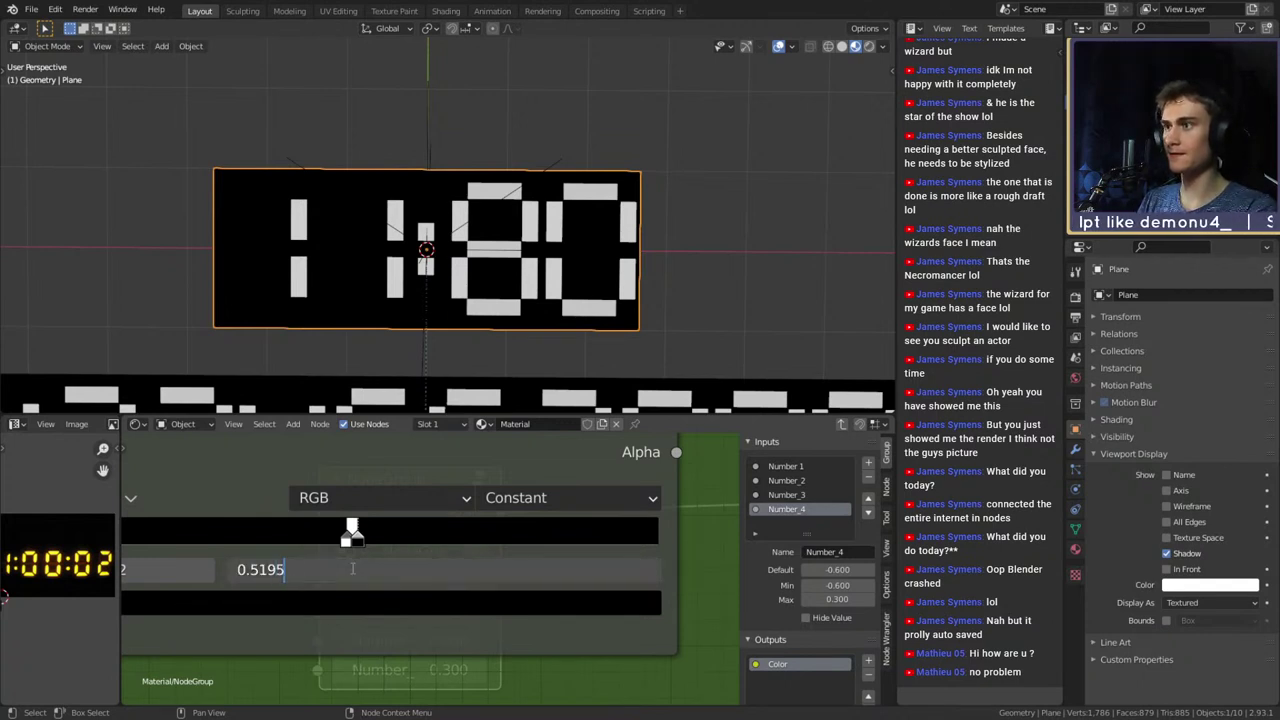
pyautogui.press('Return')
pyautogui.doubleClick(352, 568)
pyautogui.write('0.5195')
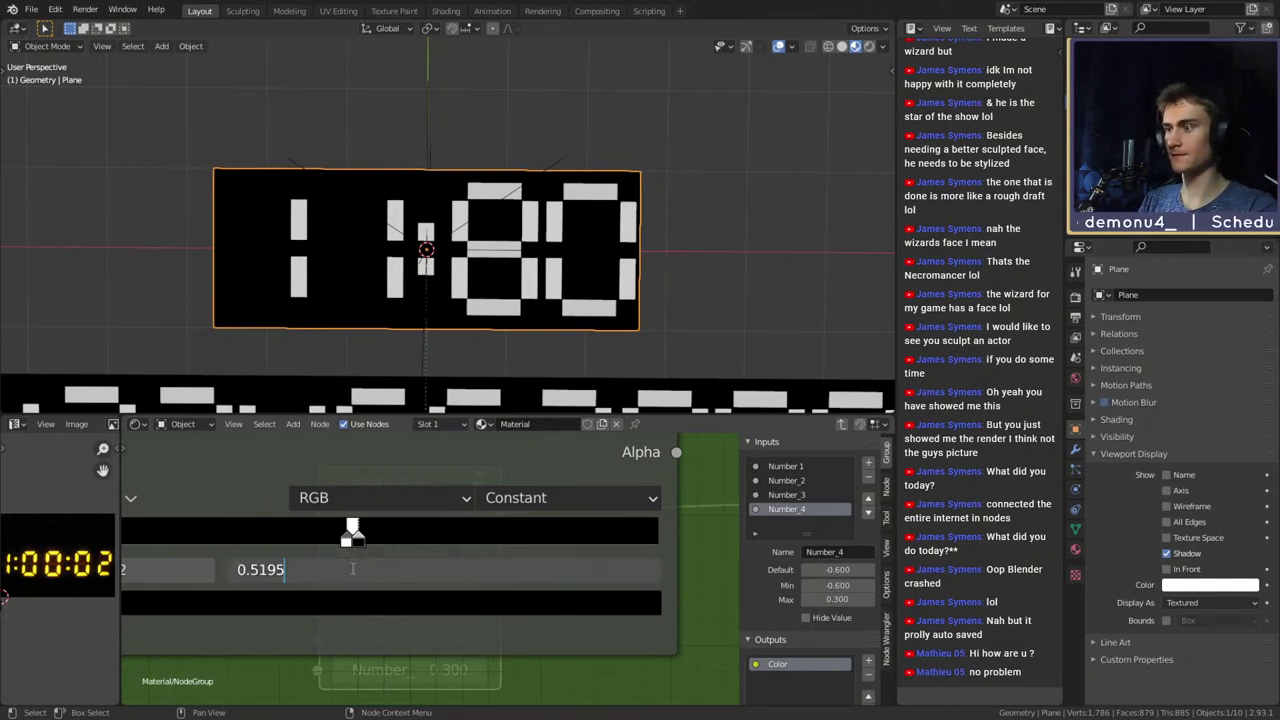
# Fine-tune the position of the color ramp's black stop 2 to 0.5197 and deselect the clock plane
pyautogui.press('BackSpace')
pyautogui.write('6')
pyautogui.press('Return')
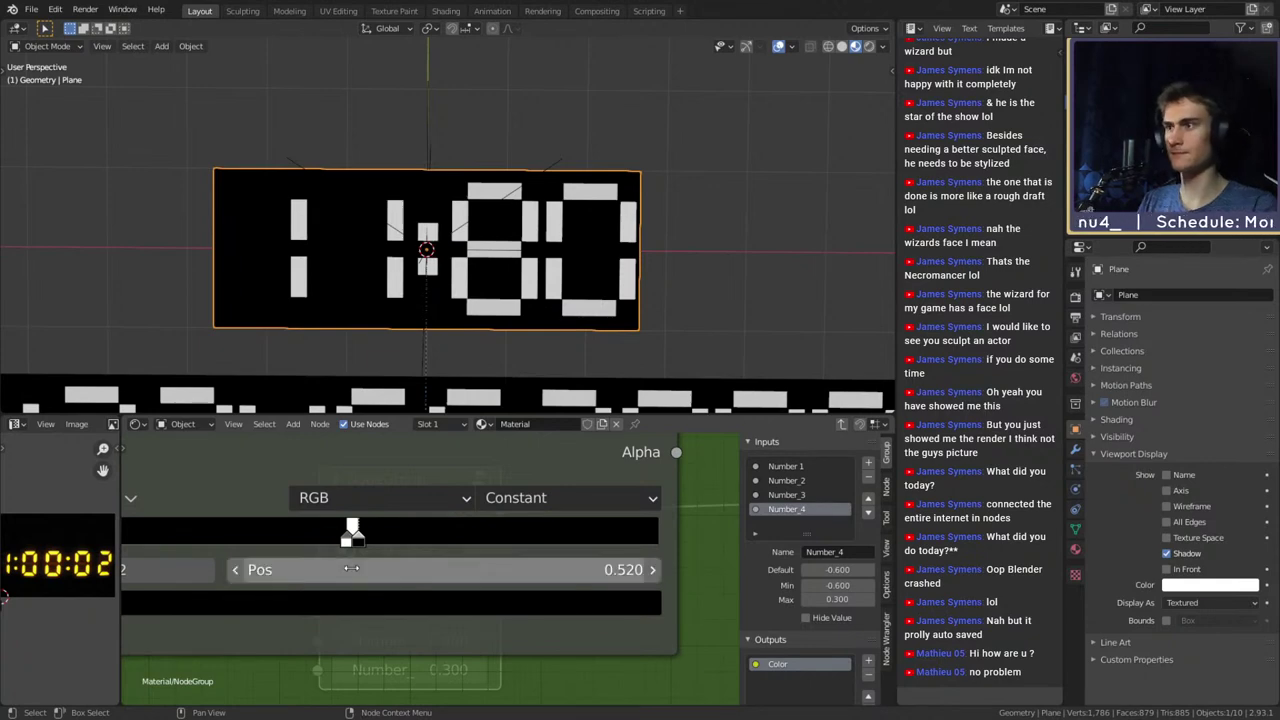
pyautogui.doubleClick(353, 569)
pyautogui.press('BackSpace')
pyautogui.write('7')
pyautogui.press('Return')
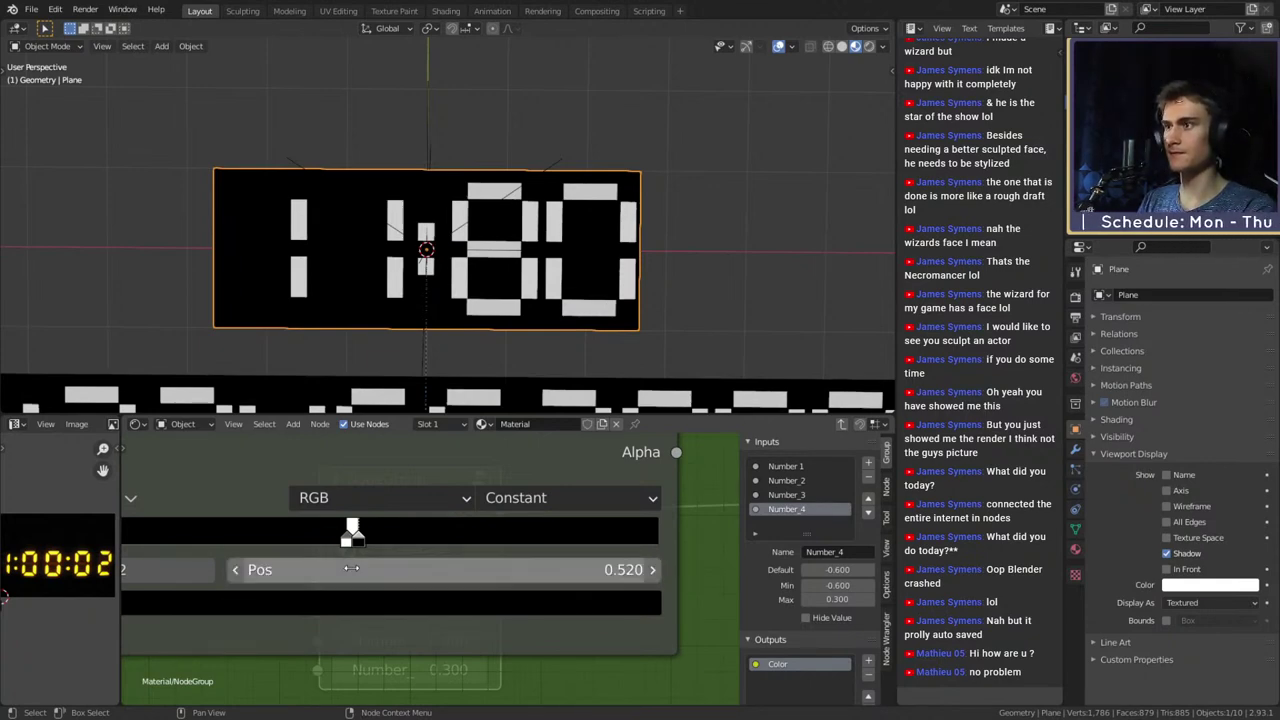
pyautogui.scroll(-7, 484, 240)
pyautogui.click(577, 260)
pyautogui.scroll(7, 577, 260)
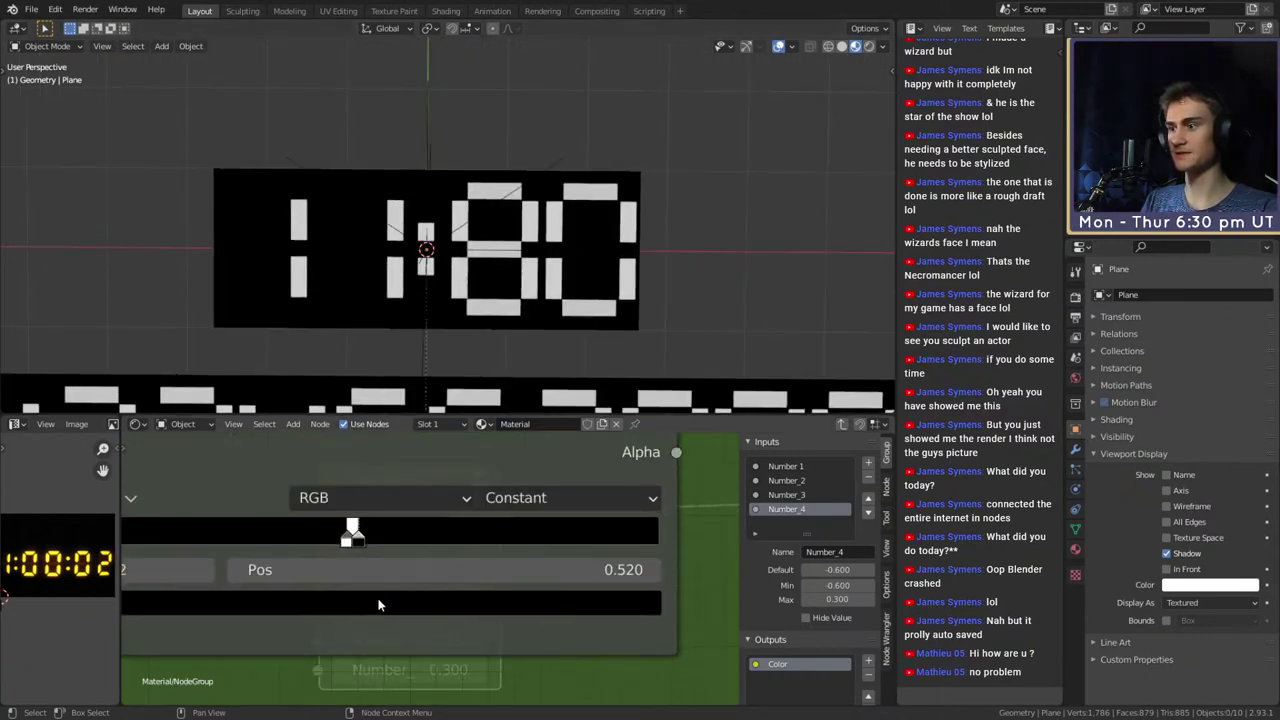
# Move the color ramp's white stop 1 to about 0.508 and leave the node group
pyautogui.scroll(1, 355, 543)
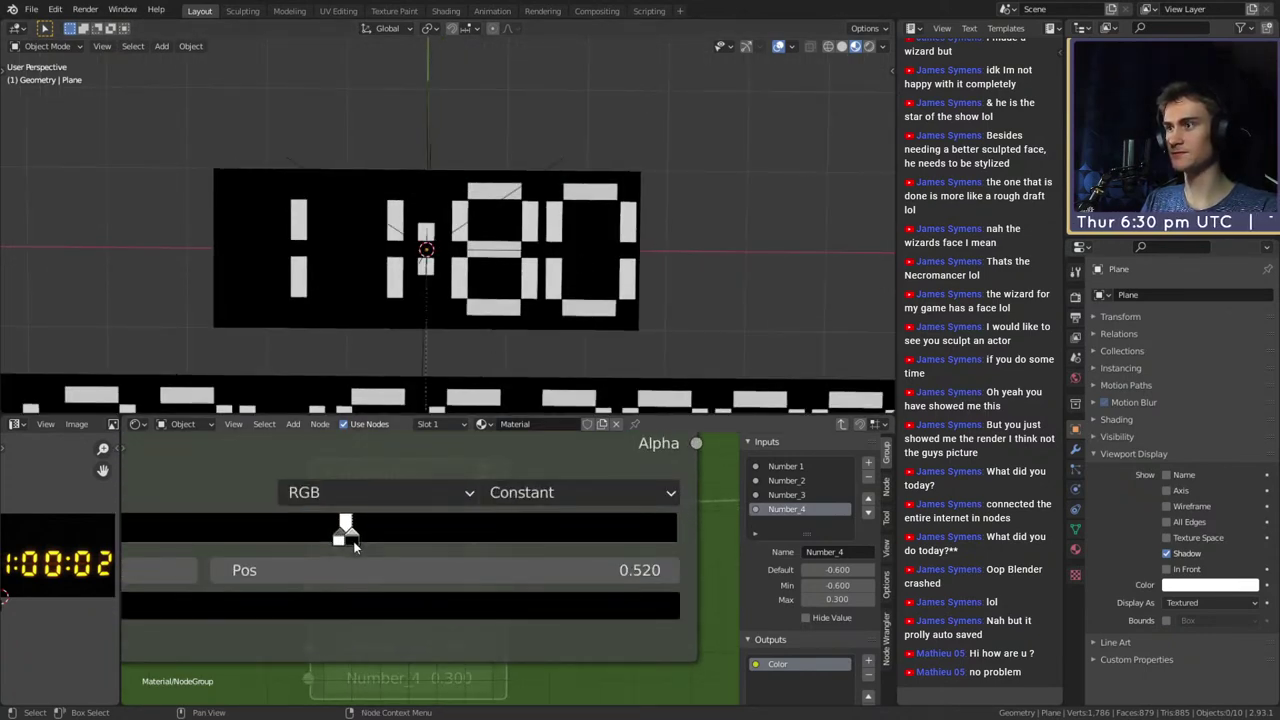
pyautogui.moveTo(346, 539); pyautogui.dragTo(344, 541)
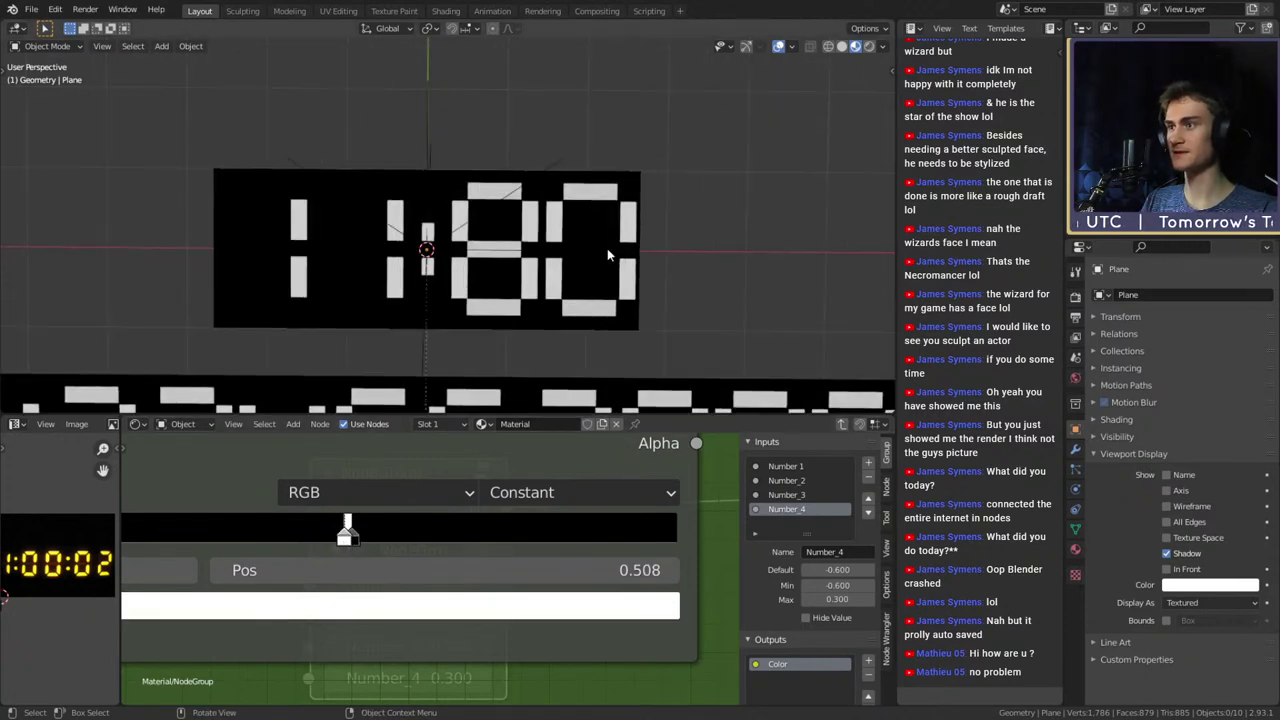
pyautogui.scroll(-8, 698, 251)
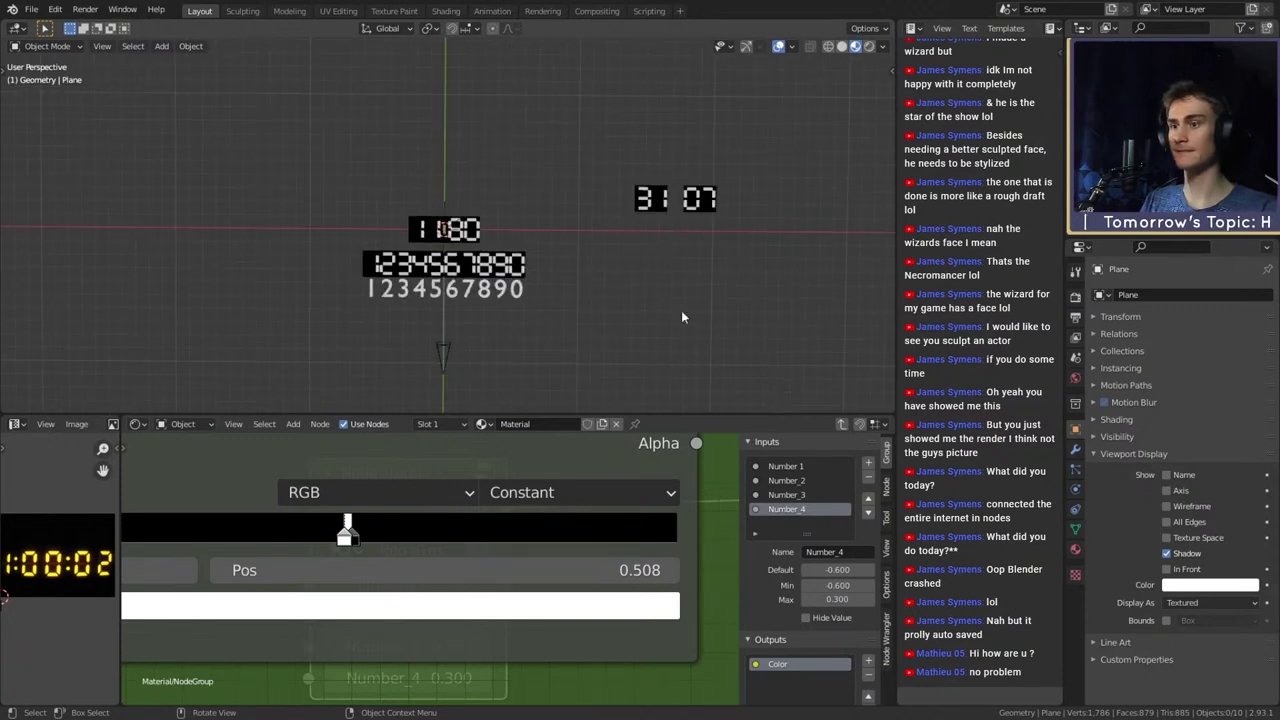
pyautogui.scroll(-2, 752, 533)
pyautogui.scroll(2, 762, 542)
pyautogui.scroll(-6, 713, 507)
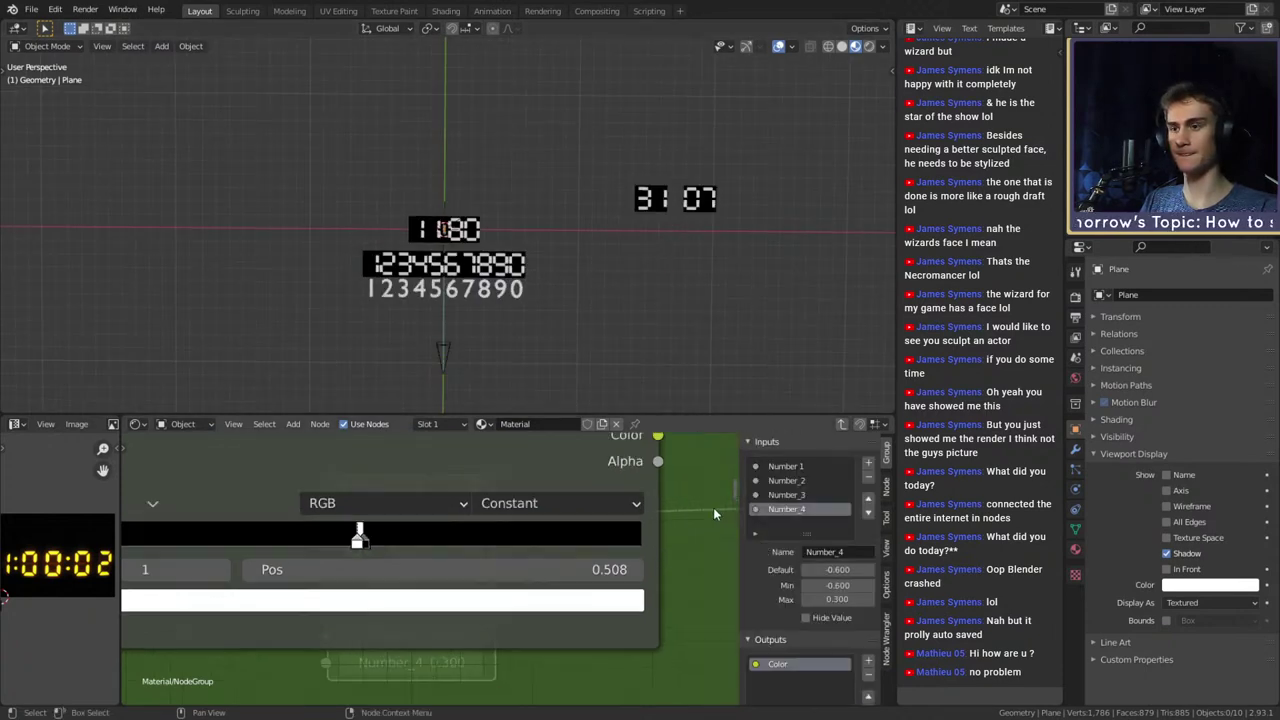
pyautogui.press('Tab')
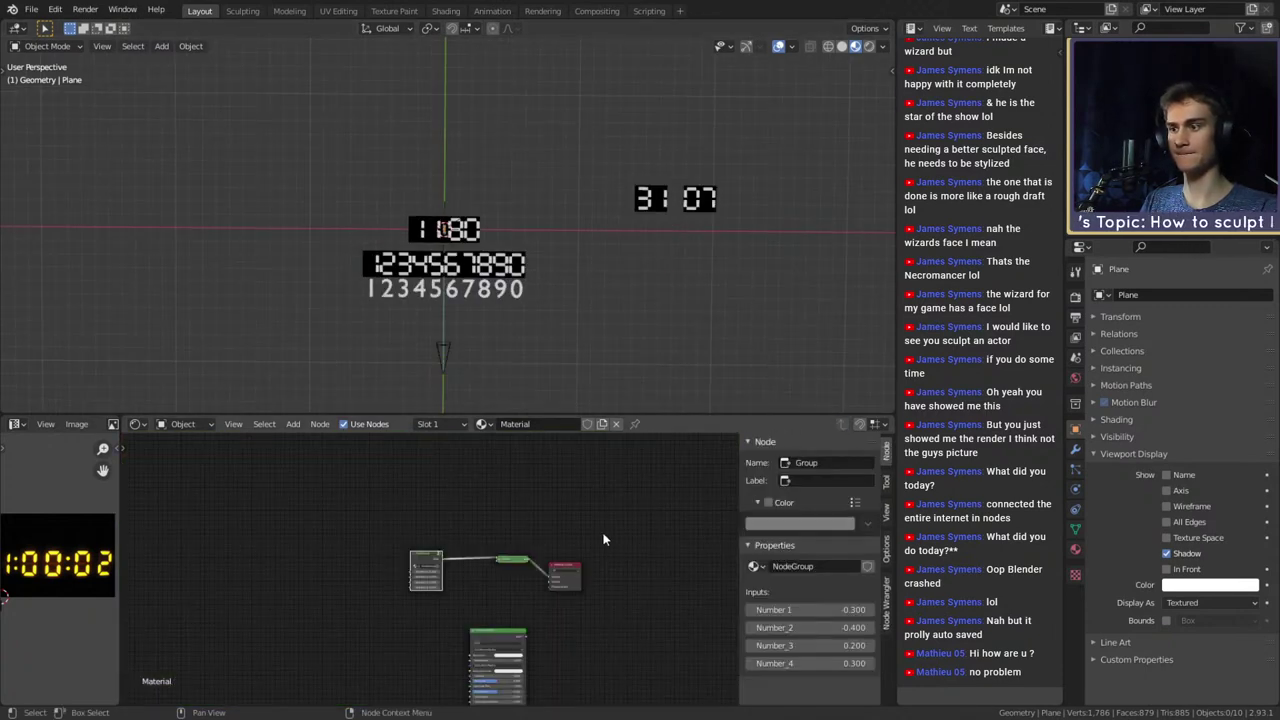
pyautogui.scroll(5, 509, 562)
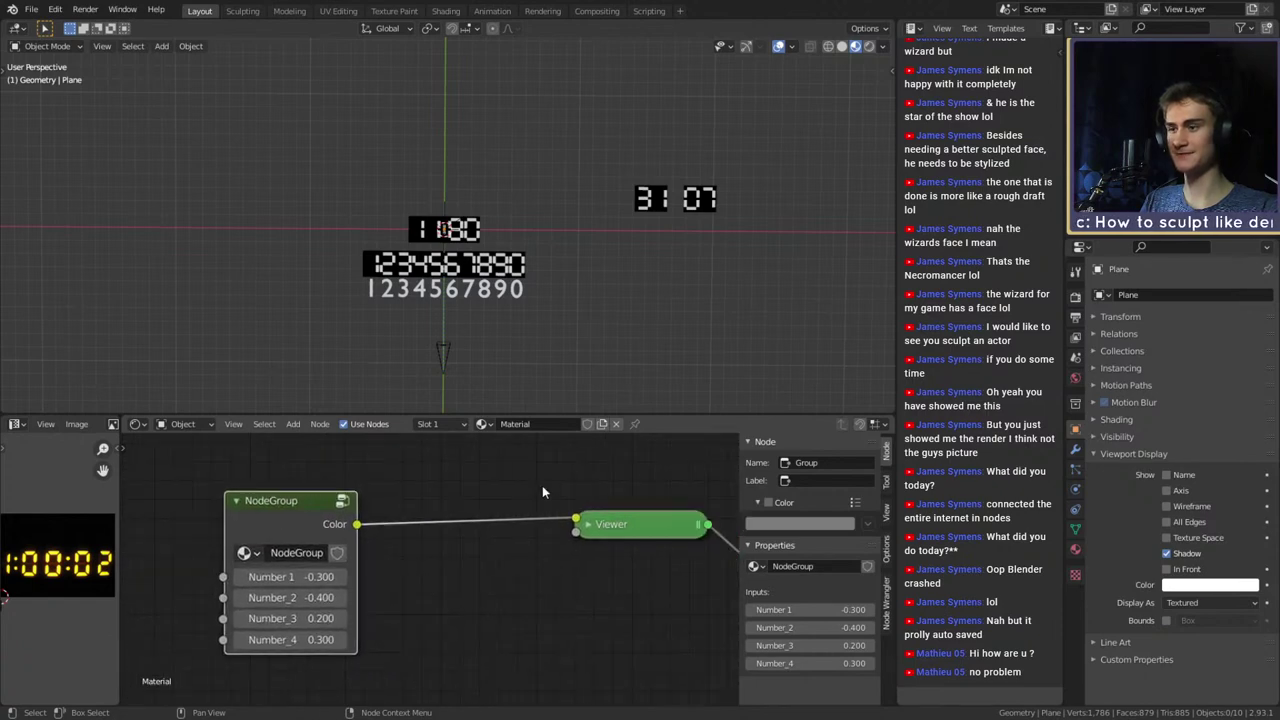
# Save digital_clock_shader_v1a.blend, select the clock plane and save the file again
pyautogui.click(31, 9)
pyautogui.click(60, 108)
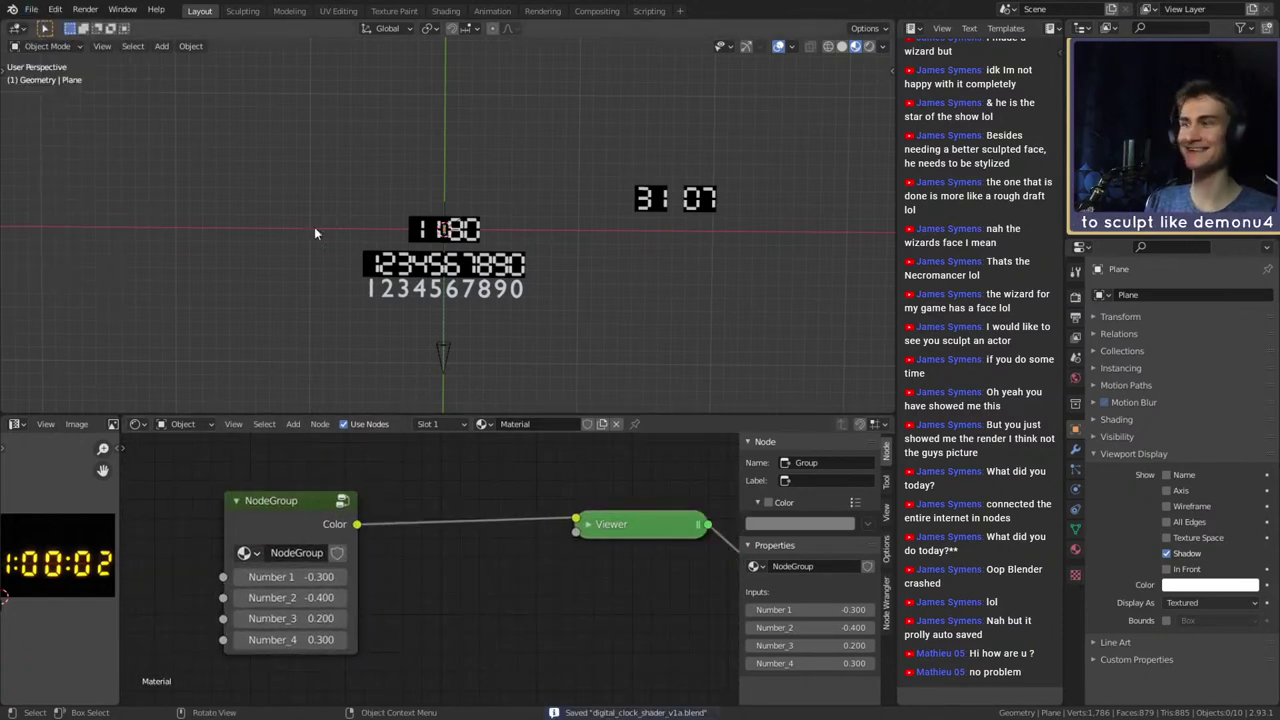
pyautogui.scroll(6, 340, 235)
pyautogui.keyDown('shift'); pyautogui.moveTo(457, 273); pyautogui.dragTo(447, 263, button='middle'); pyautogui.keyUp('shift')
pyautogui.scroll(-6, 506, 551)
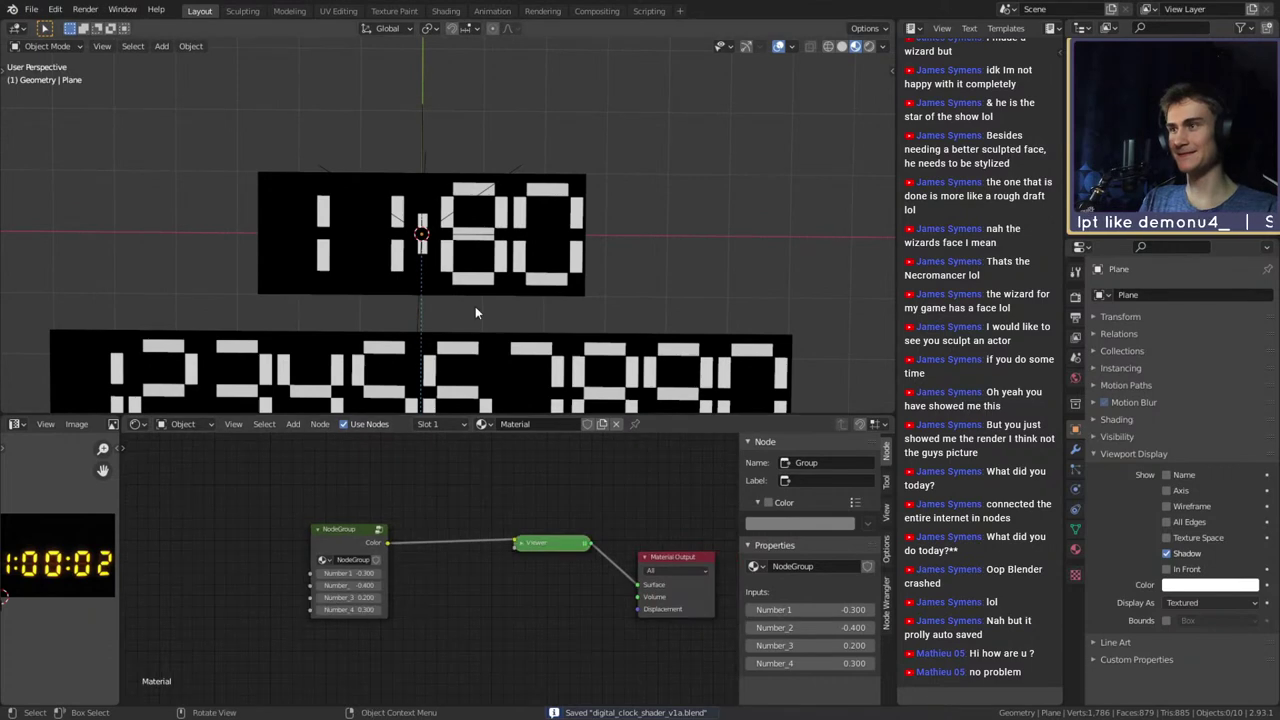
pyautogui.click(499, 221)
pyautogui.click(31, 9)
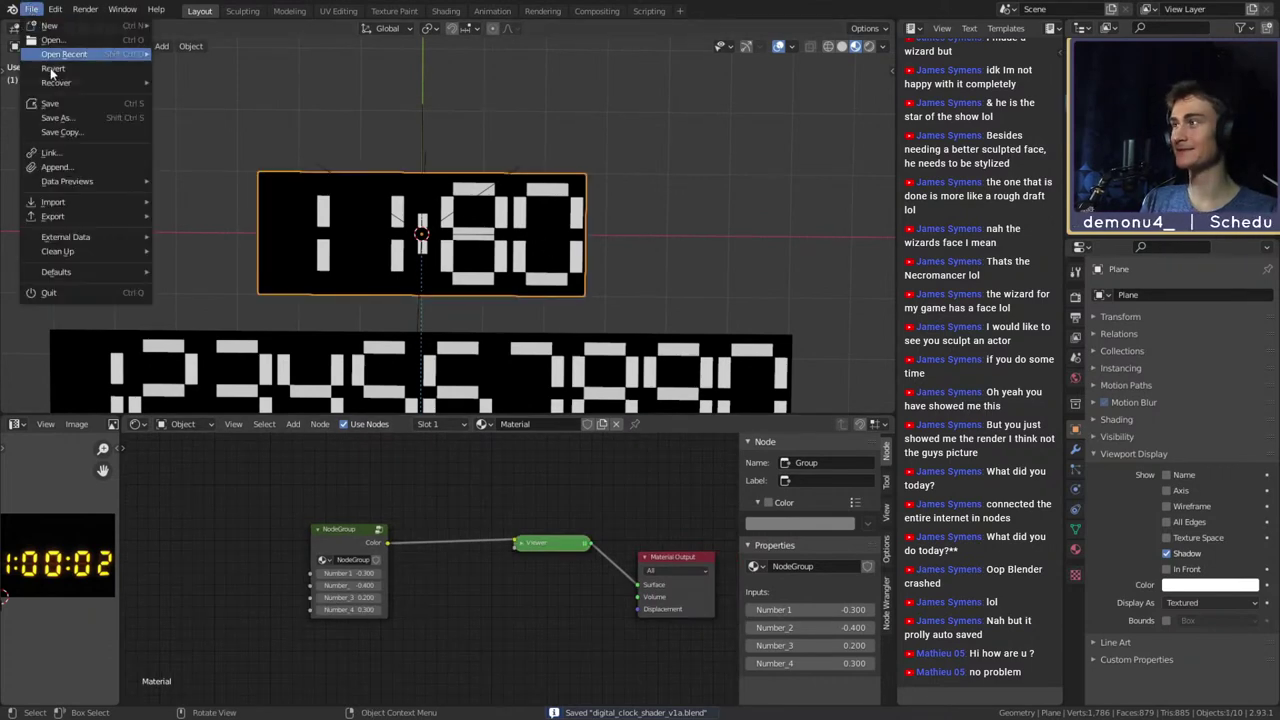
pyautogui.click(56, 105)
# Add a new plane and move it clear of the existing clock plane, into the empty area above the display
pyautogui.scroll(-10, 440, 195)
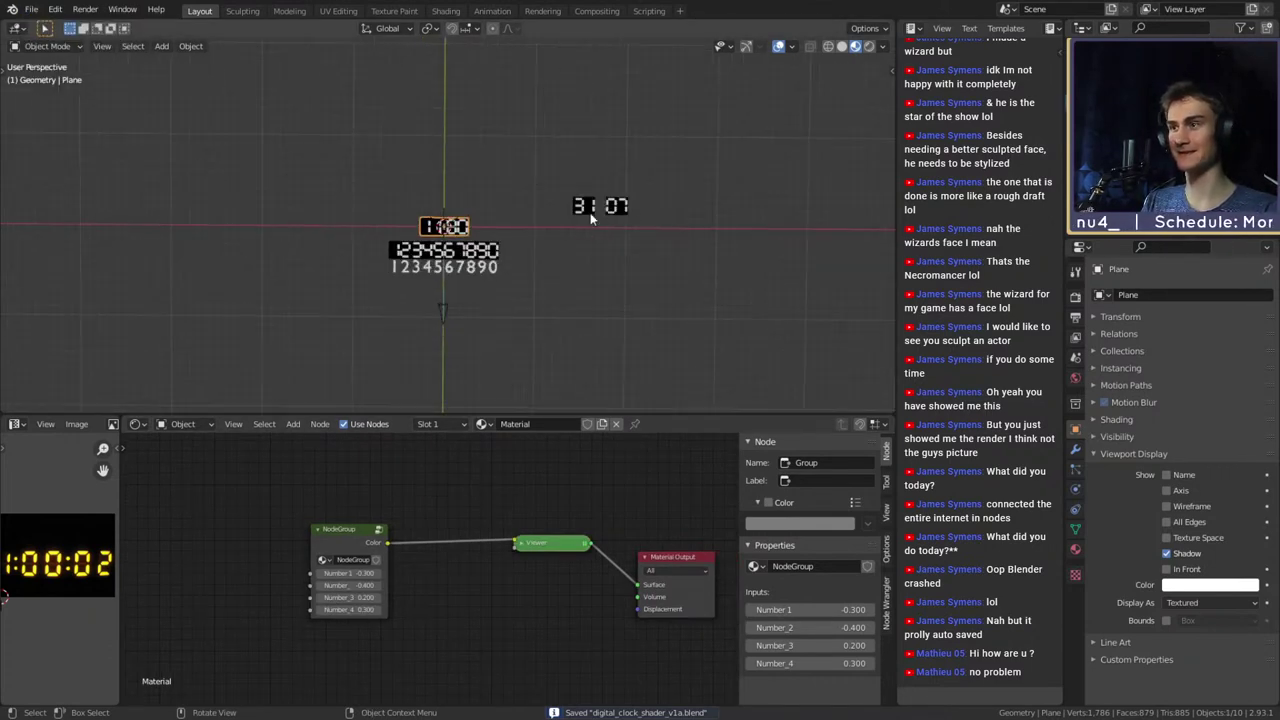
pyautogui.scroll(3, 500, 558)
pyautogui.scroll(-4, 510, 562)
pyautogui.click(534, 547)
pyautogui.scroll(-7, 502, 606)
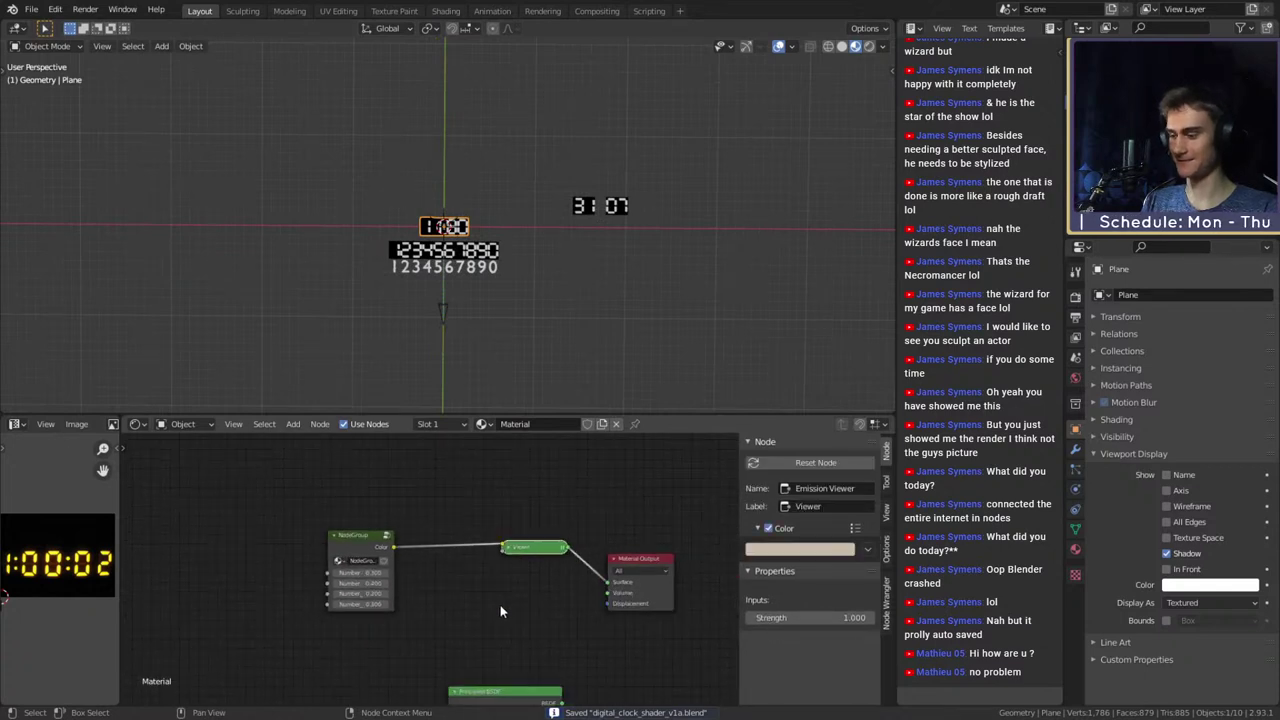
pyautogui.moveTo(495, 611); pyautogui.dragTo(517, 568, button='middle')
pyautogui.scroll(3, 537, 280)
pyautogui.keyDown('shift'); pyautogui.moveTo(552, 222); pyautogui.dragTo(542, 350, button='middle'); pyautogui.keyUp('shift')
pyautogui.scroll(-3, 535, 306)
pyautogui.hotkey('shift', 'a')
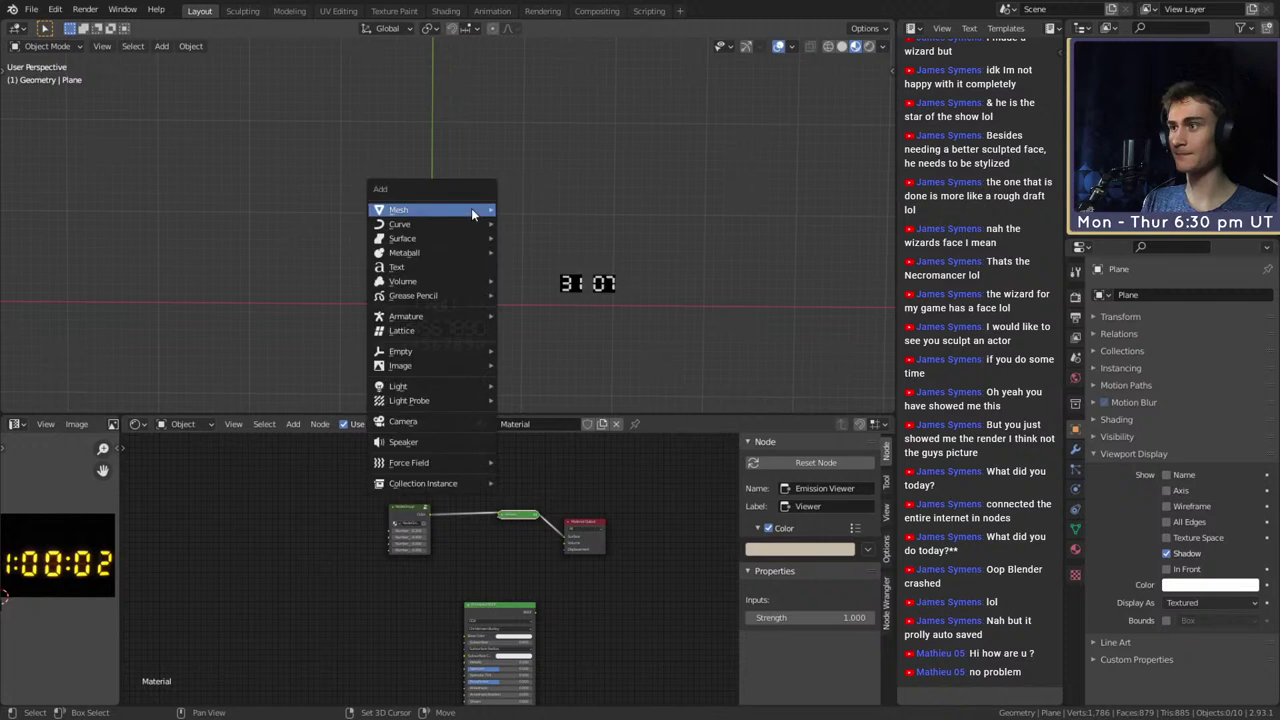
pyautogui.moveTo(471, 208)
pyautogui.click(526, 210)
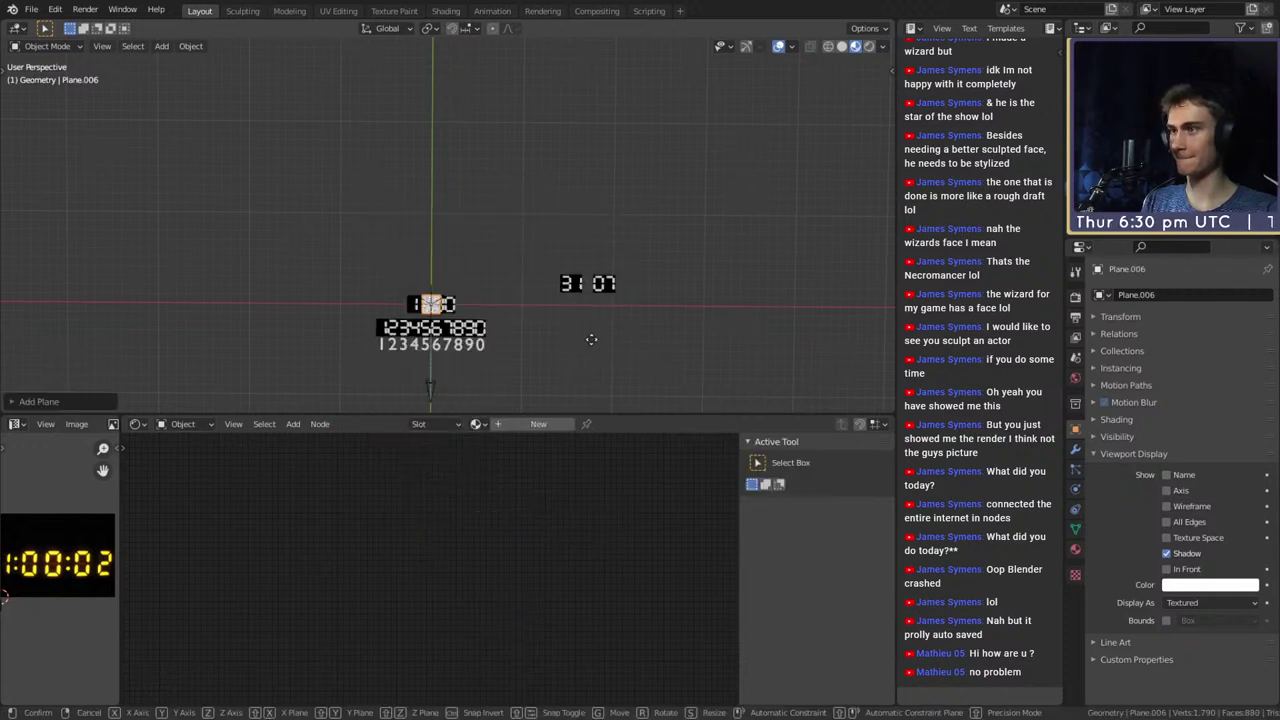
pyautogui.press('g')
pyautogui.press('z')
pyautogui.click(516, 243)
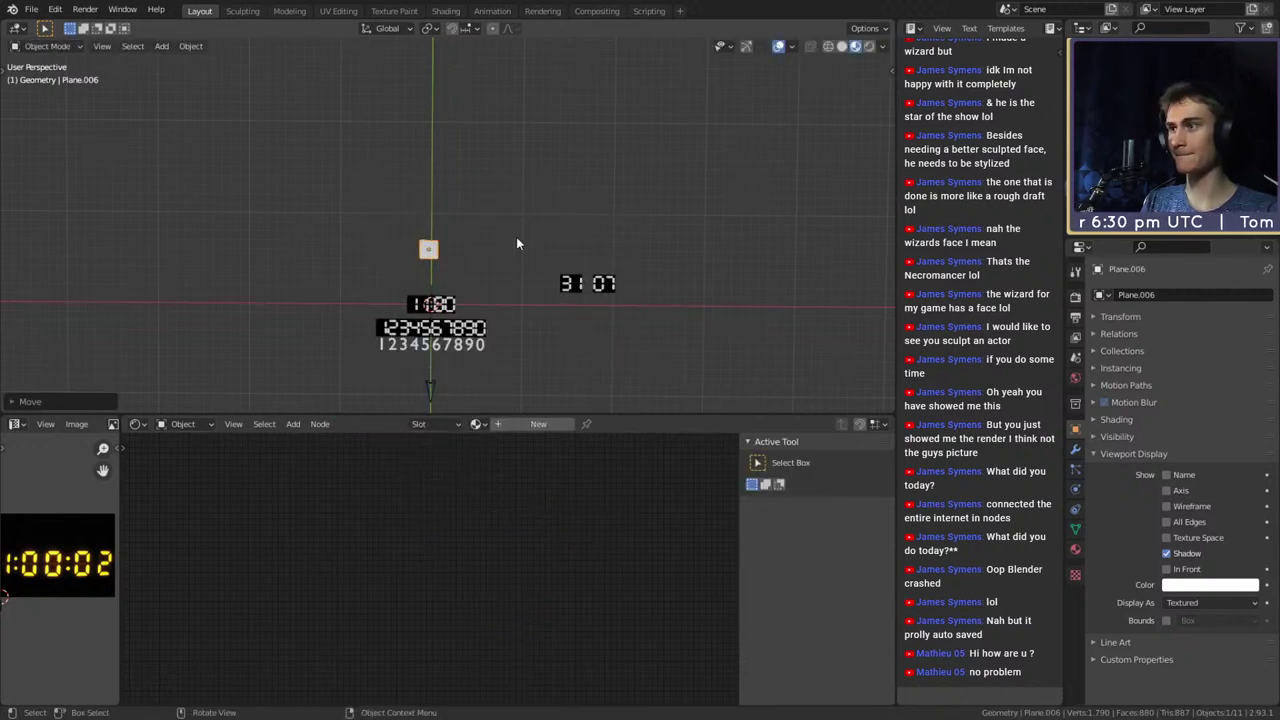
# Select the original clock plane and rename its material to Clock
pyautogui.click(443, 304)
pyautogui.keyDown('shift'); pyautogui.click(430, 253); pyautogui.keyUp('shift')
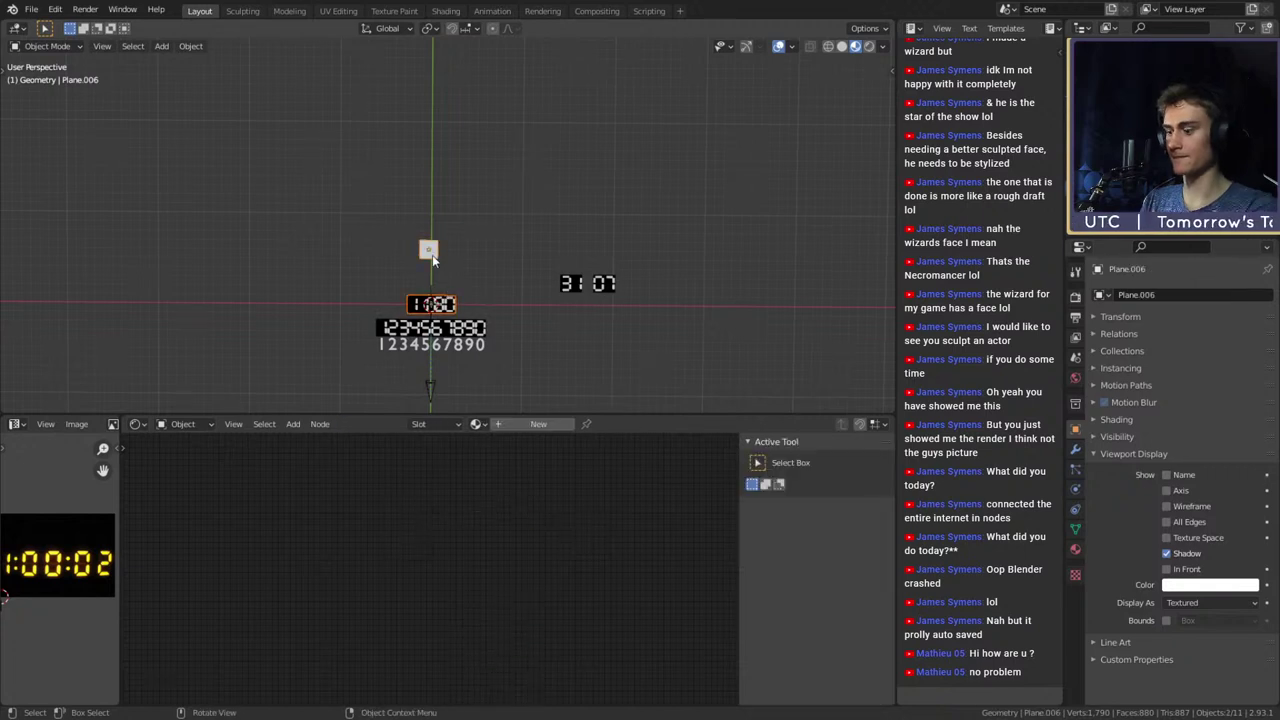
pyautogui.click(446, 305)
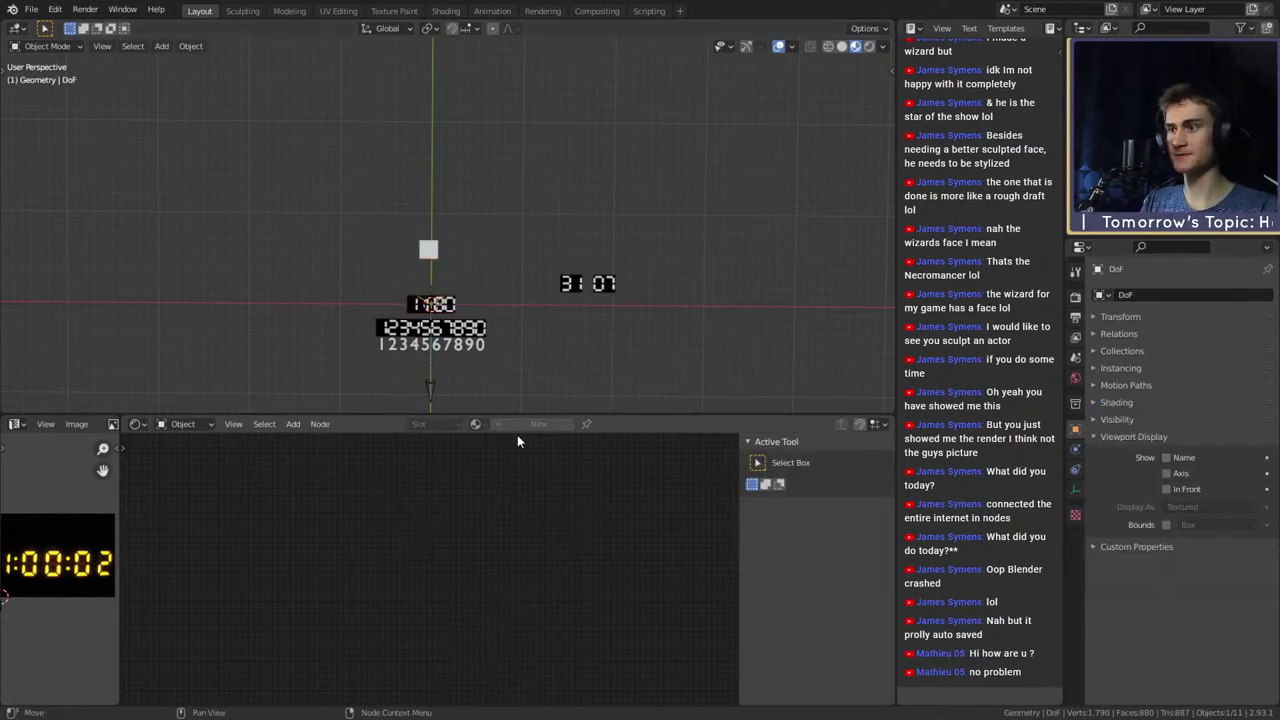
pyautogui.click(460, 310)
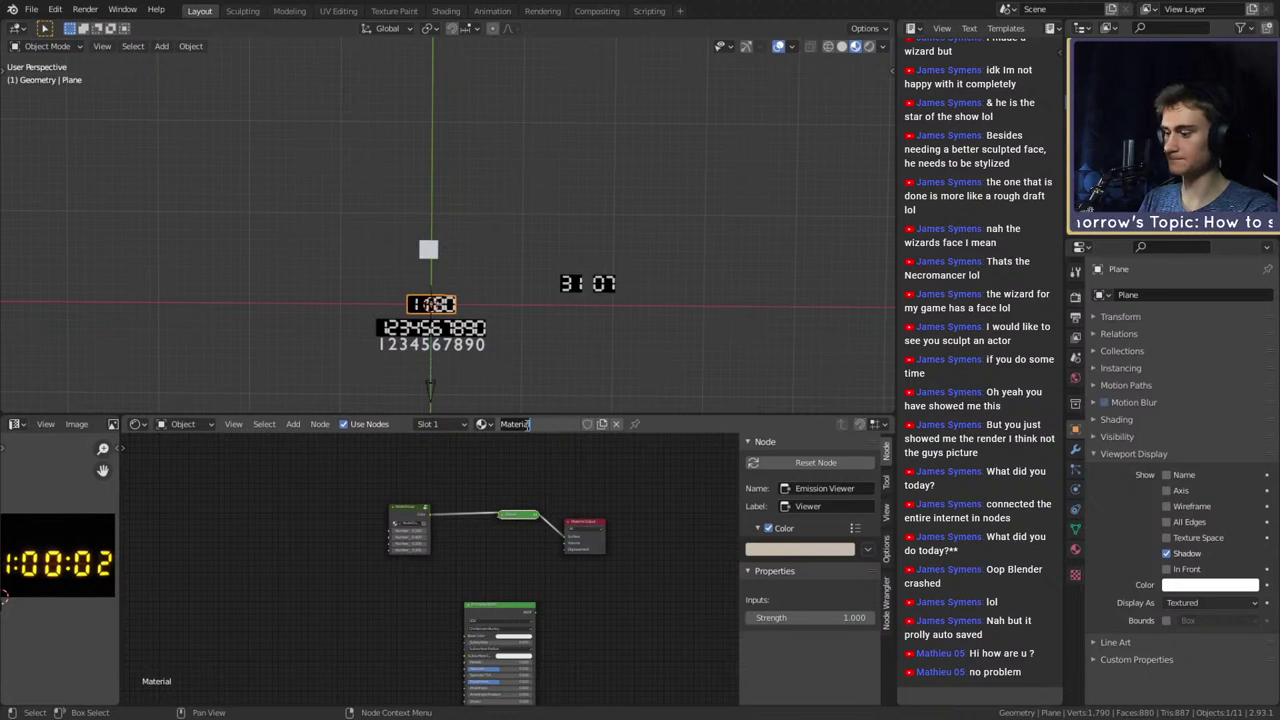
pyautogui.write('Clock')
pyautogui.press('Return')
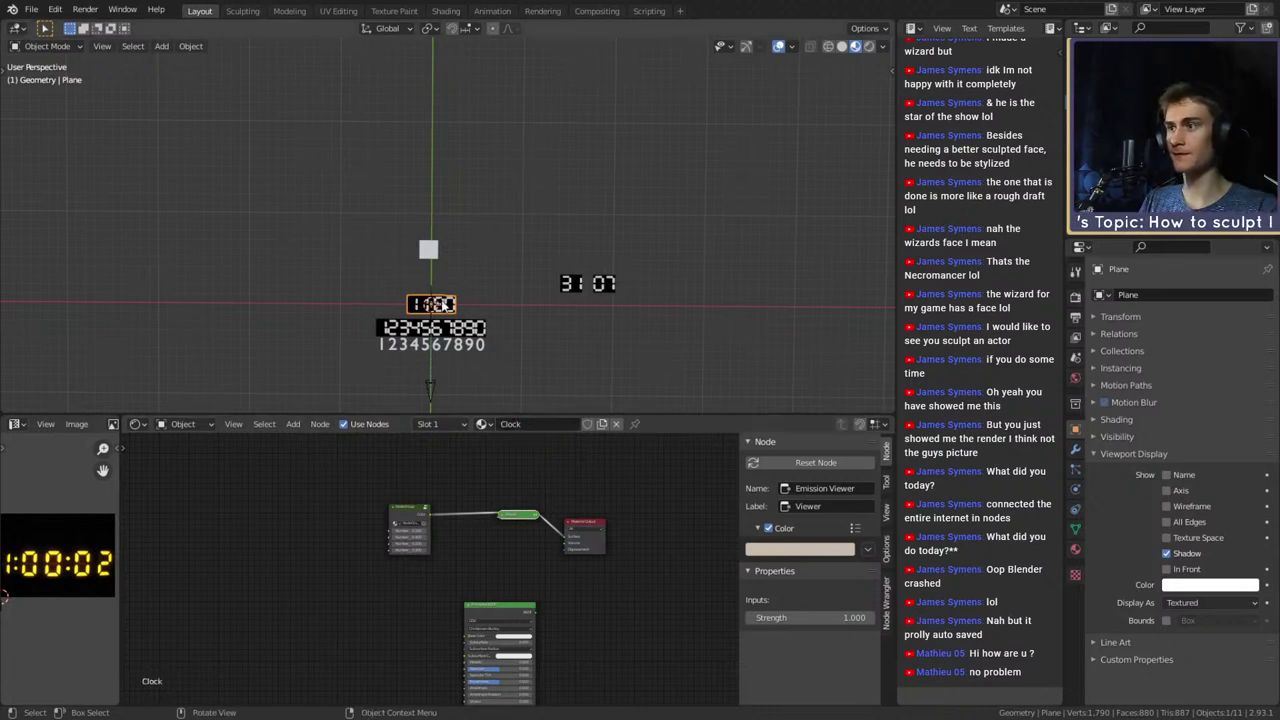
# Assign the existing Clock material to the new square plane
pyautogui.click(428, 256)
pyautogui.click(481, 424)
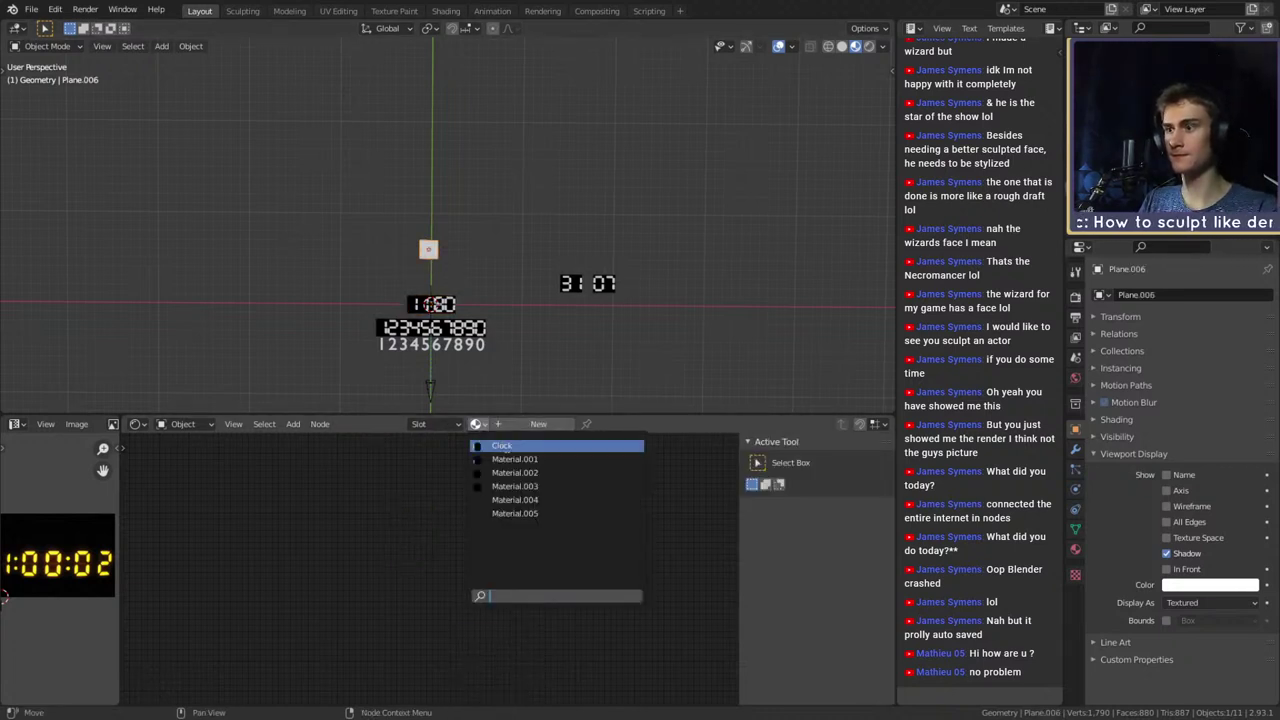
pyautogui.click(506, 453)
pyautogui.scroll(8, 489, 314)
pyautogui.keyDown('shift'); pyautogui.moveTo(477, 331); pyautogui.dragTo(520, 187, button='middle'); pyautogui.keyUp('shift')
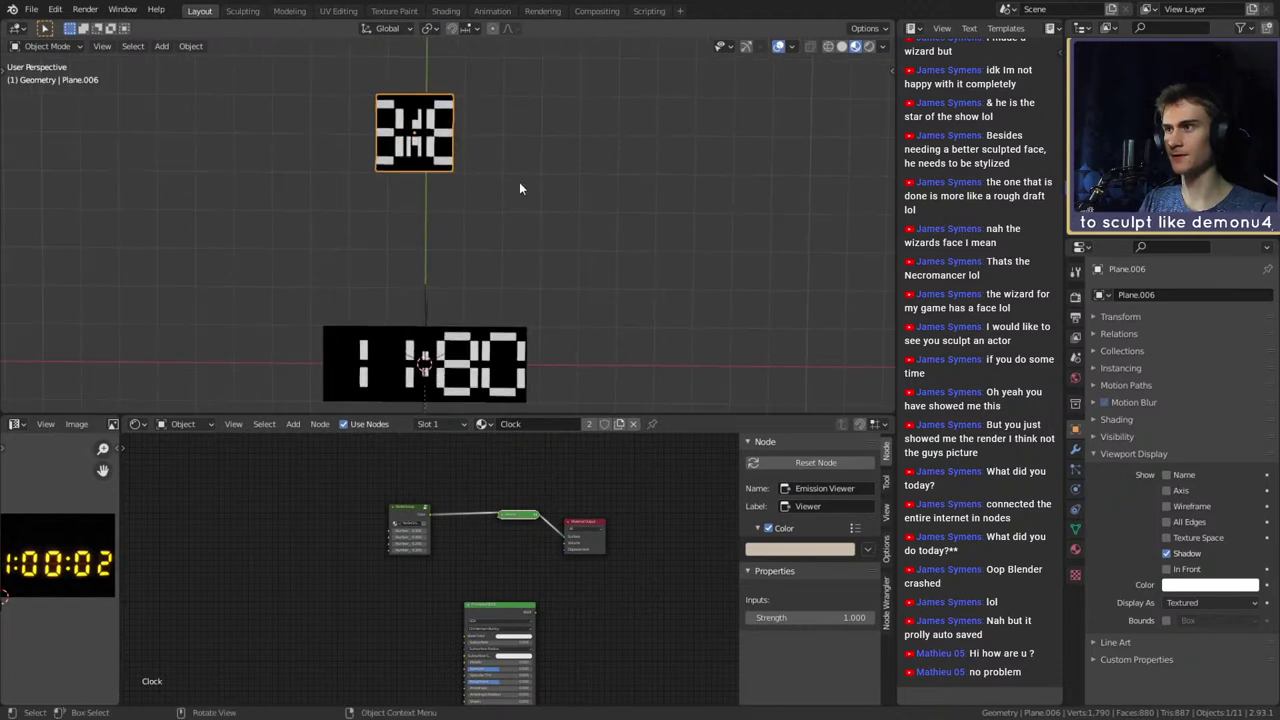
pyautogui.scroll(-6, 524, 200)
pyautogui.press('KP_Divide')
pyautogui.press('s')
pyautogui.press('x')
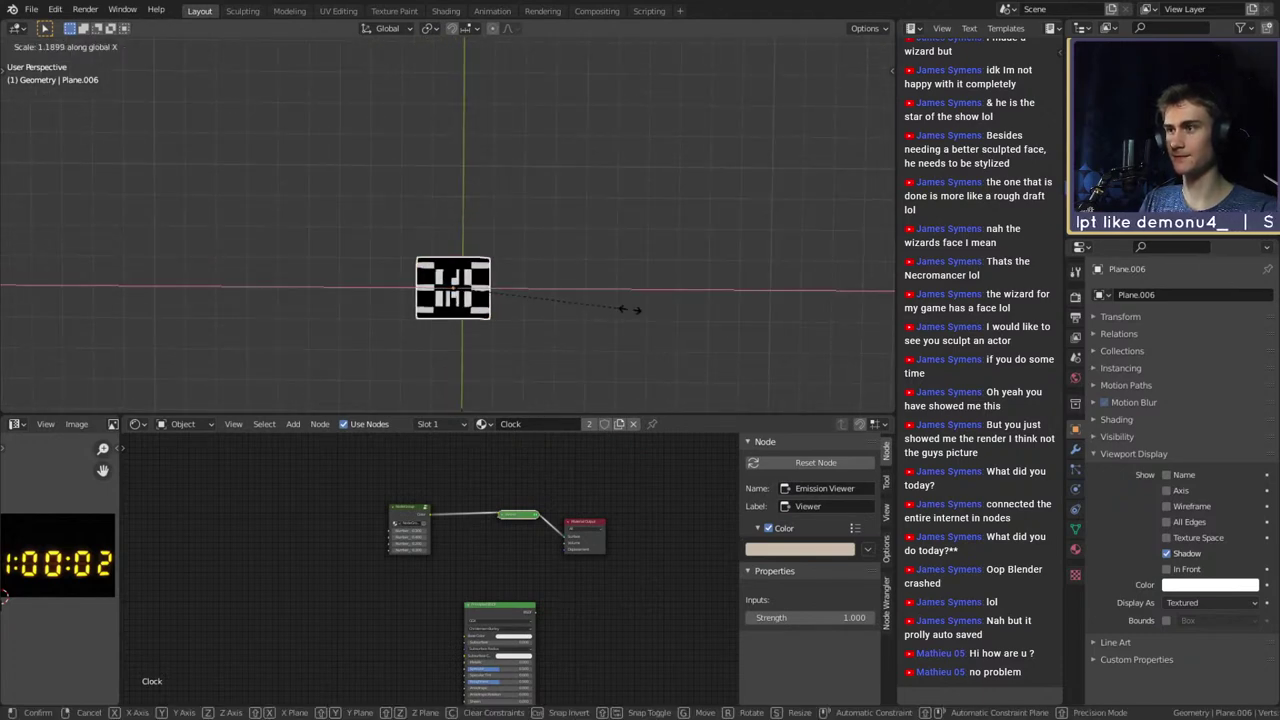
pyautogui.press('Escape')
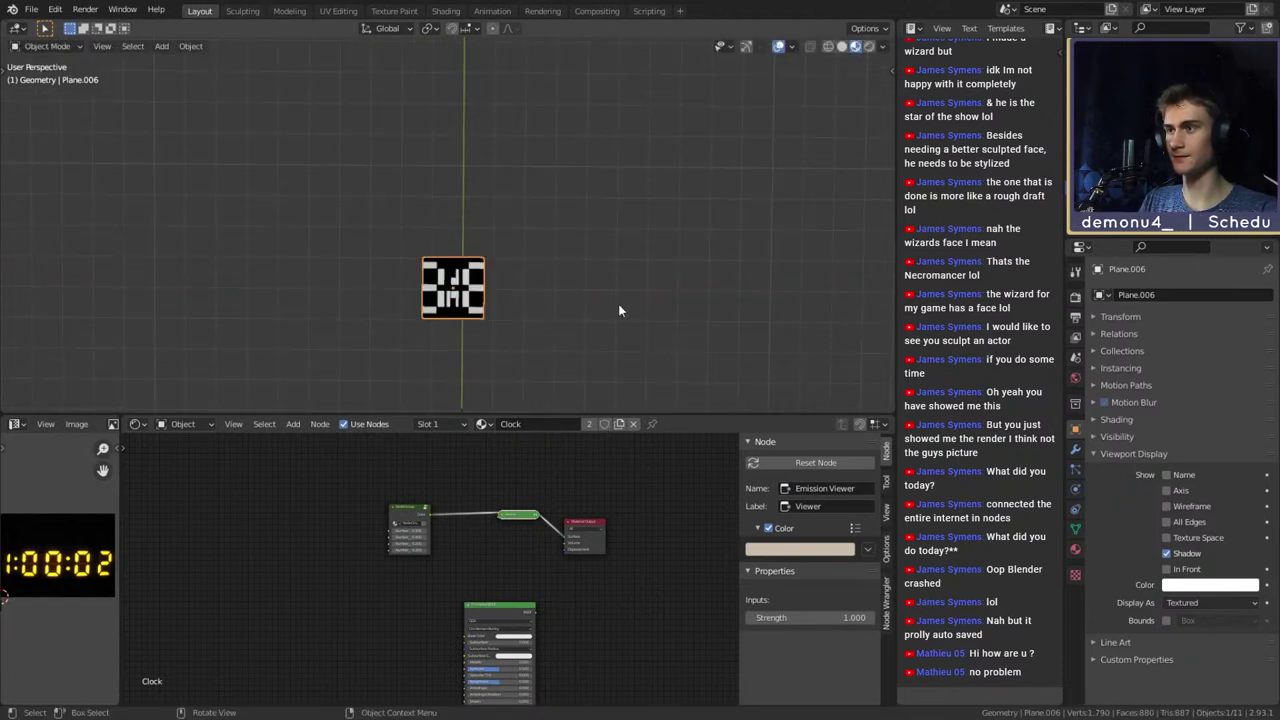
pyautogui.press('KP_Divide')
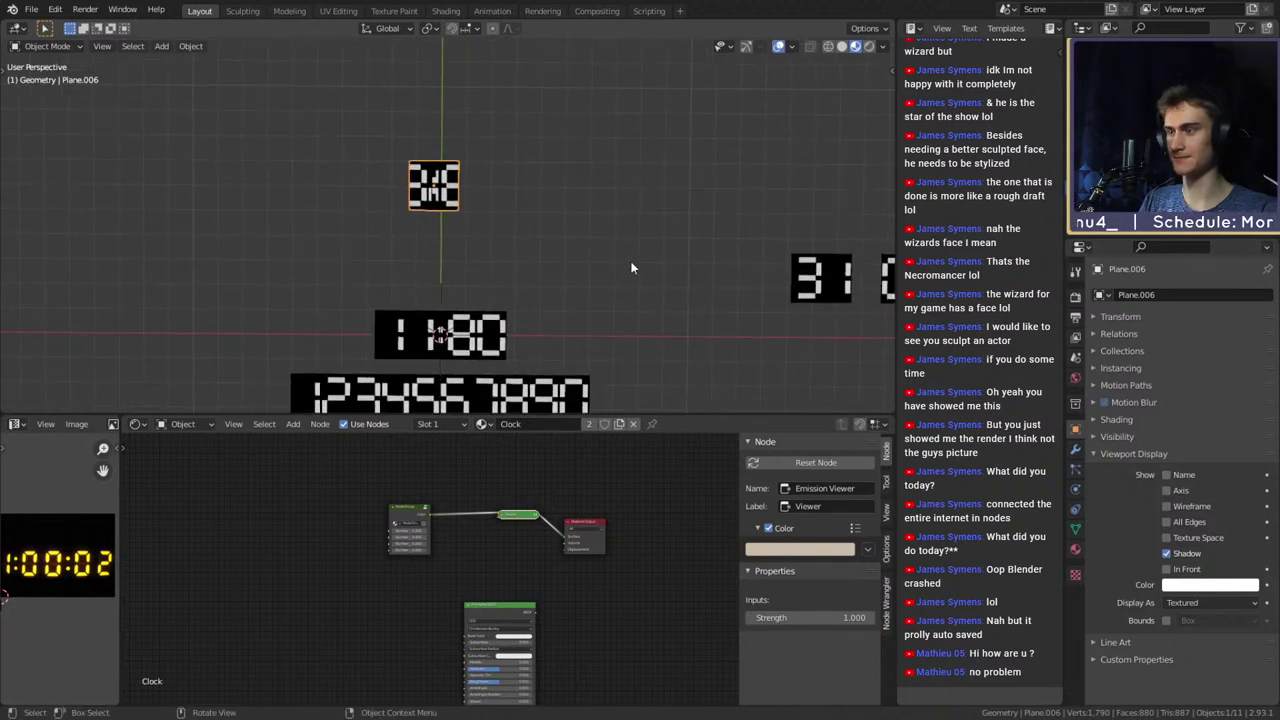
# Move the new plane within the XY plane to just above and beside the original clock display, with global Z locked
pyautogui.press('g')
pyautogui.hotkey('shift', 'z')
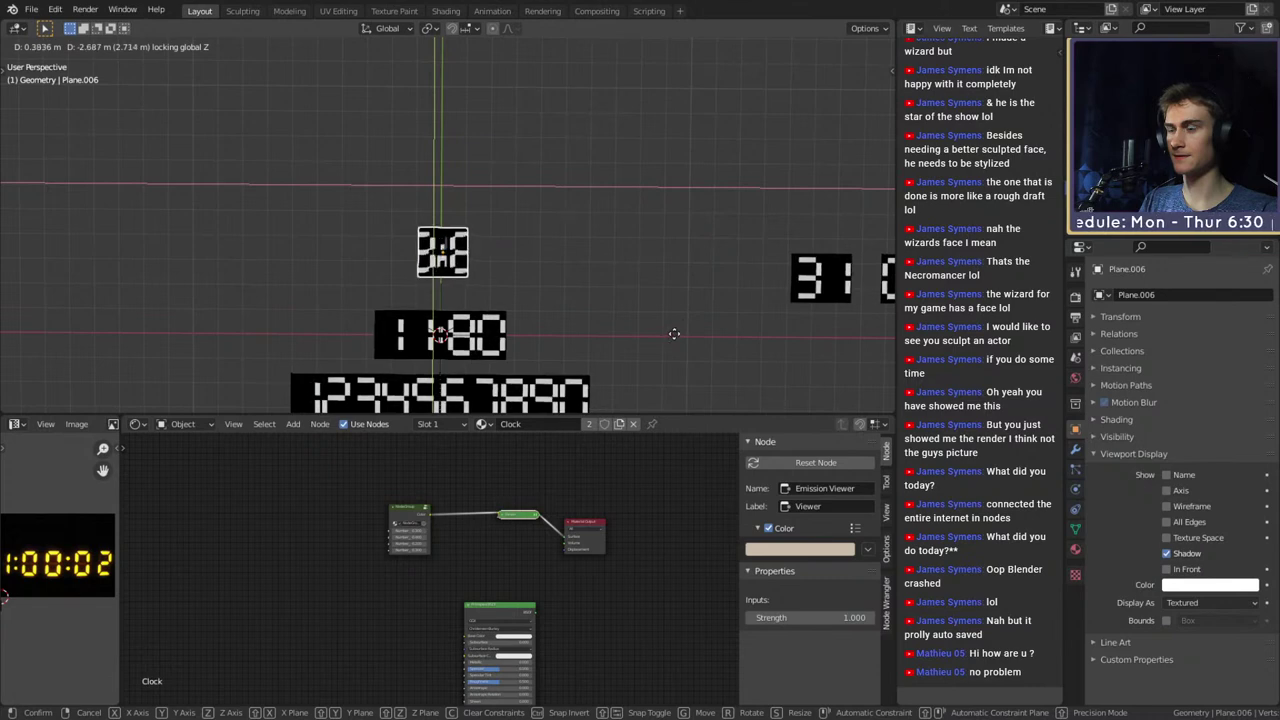
pyautogui.click(719, 330)
pyautogui.scroll(7, 577, 326)
pyautogui.keyDown('shift'); pyautogui.moveTo(640, 335); pyautogui.dragTo(551, 287, button='middle'); pyautogui.keyUp('shift')
pyautogui.scroll(-6, 560, 290)
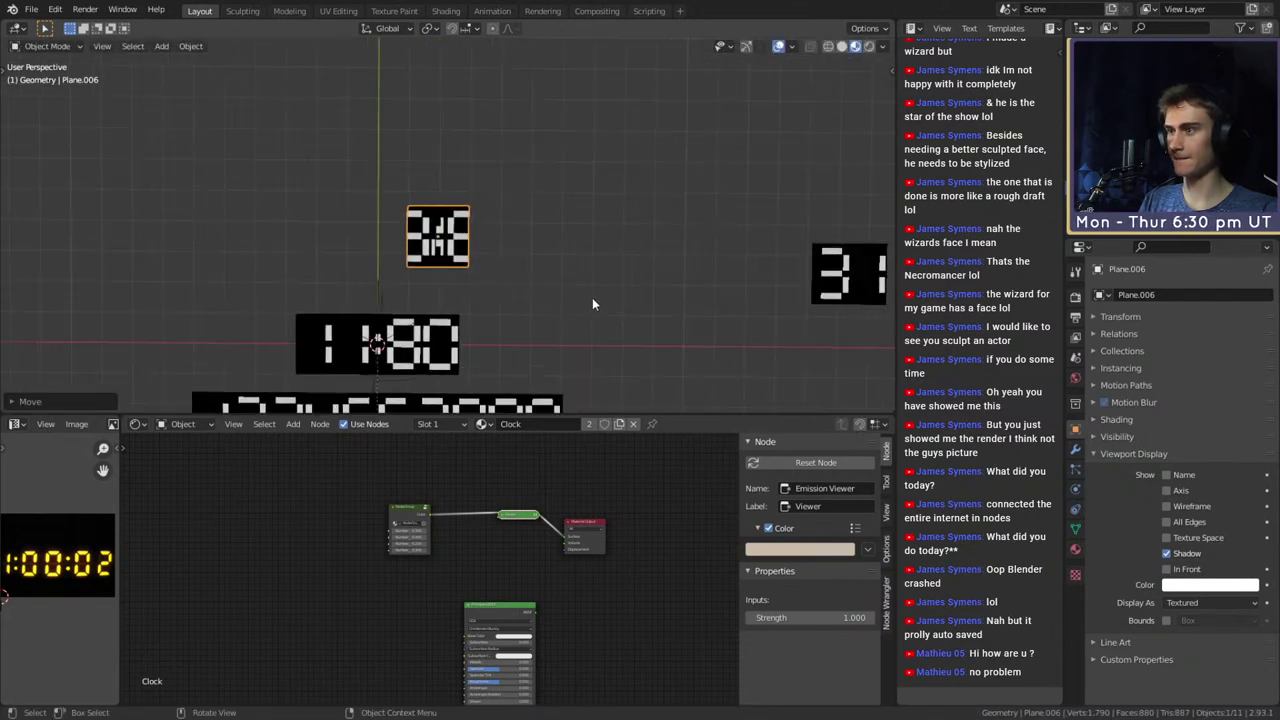
# Stretch the new plane's mesh along global X in Edit Mode into a wide clock-display rectangle
pyautogui.press('Tab')
pyautogui.press('s')
pyautogui.press('x')
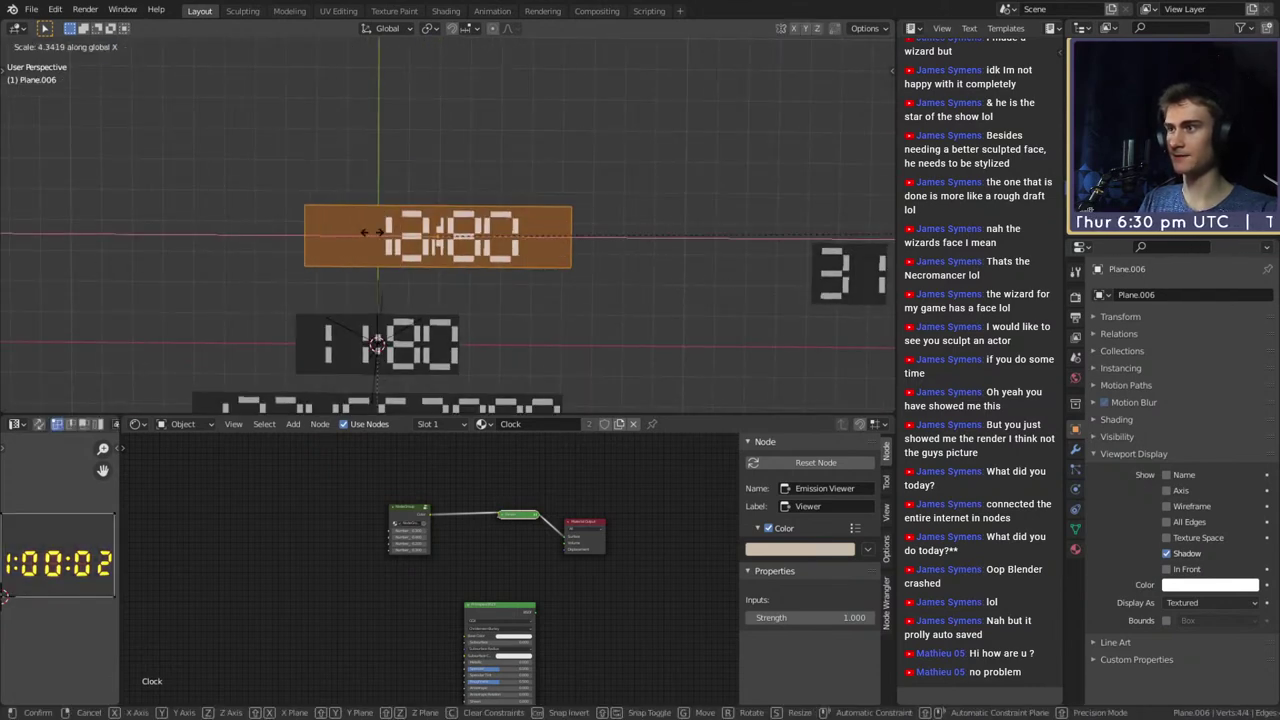
pyautogui.click(63, 257)
pyautogui.press('Tab')
pyautogui.press('KP_Decimal')
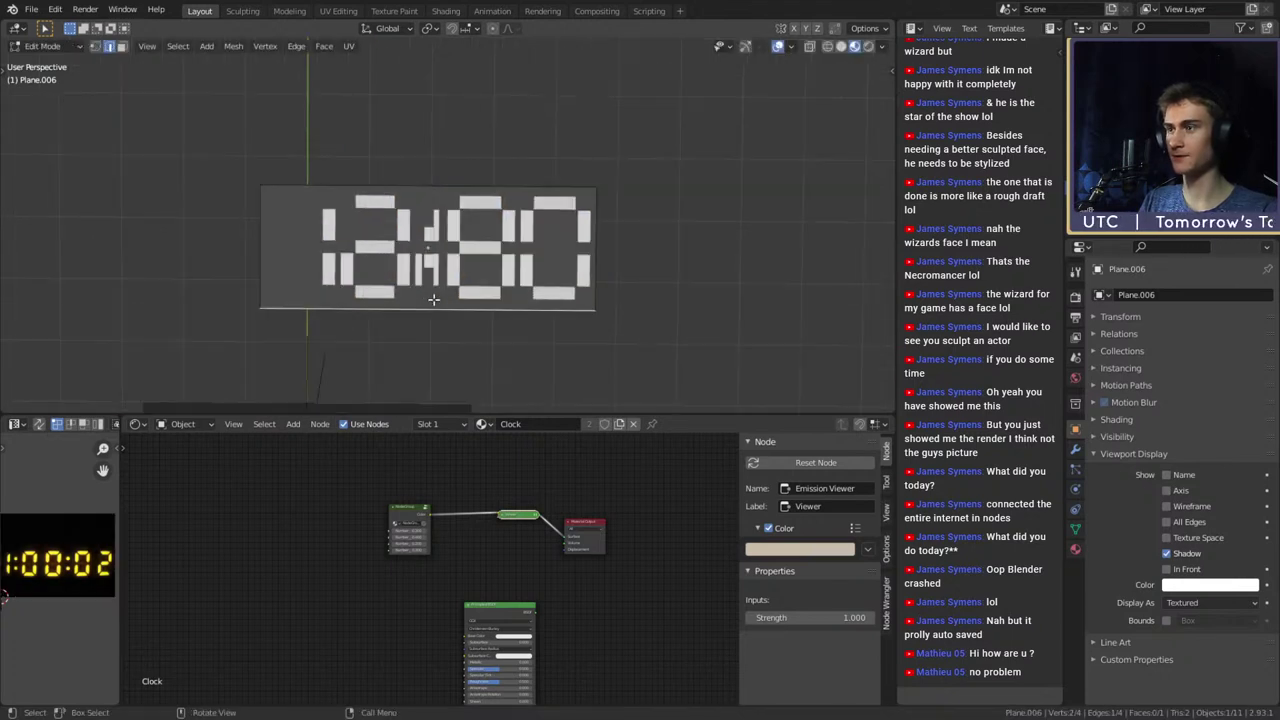
pyautogui.scroll(-7, 434, 306)
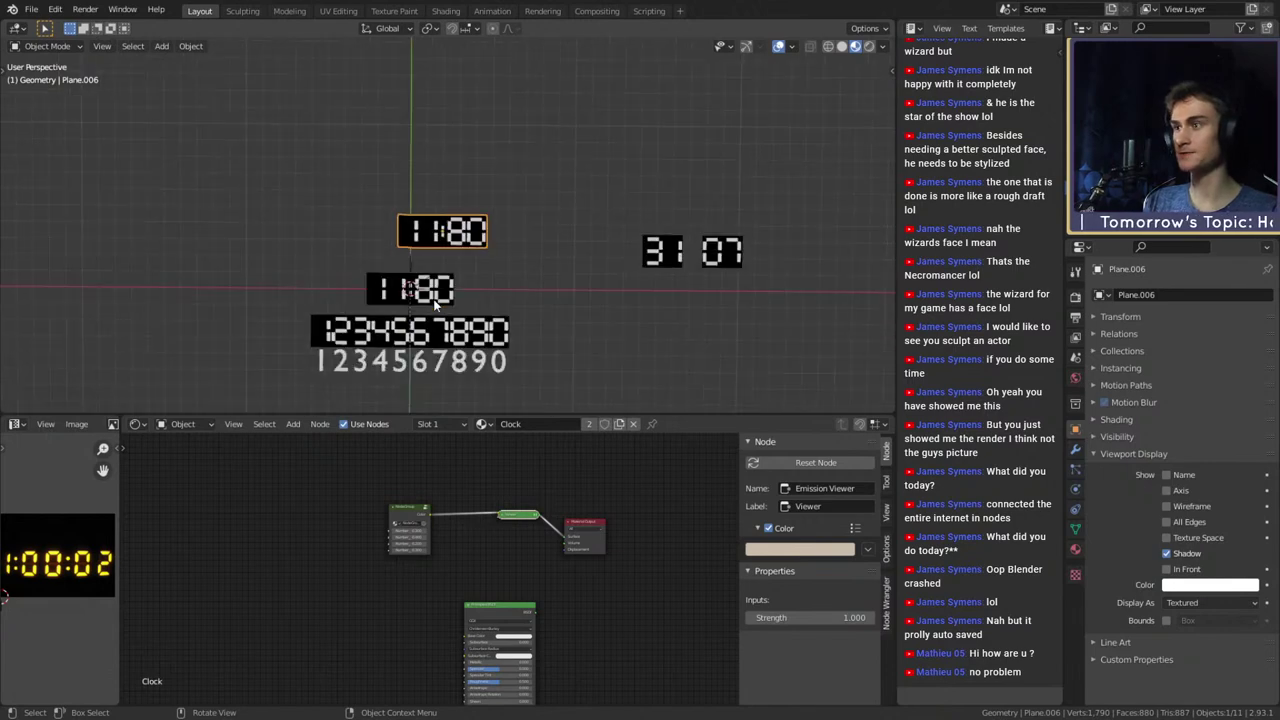
pyautogui.scroll(6, 433, 306)
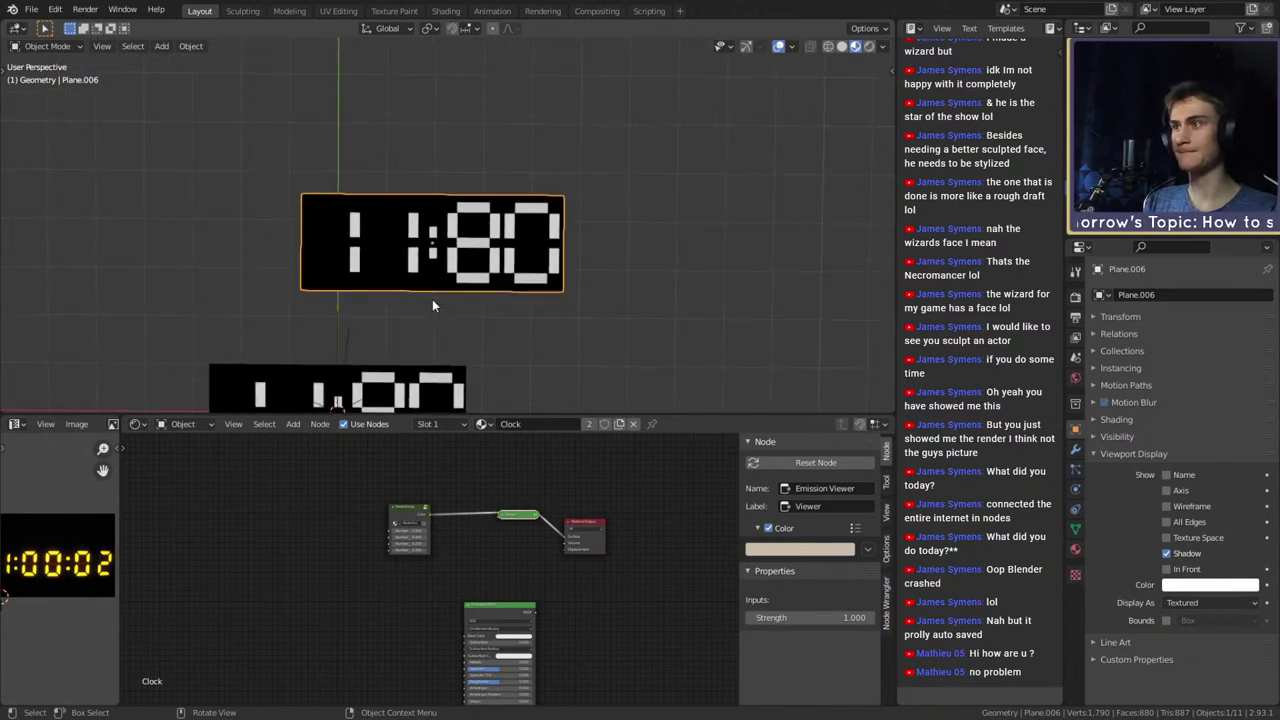
# Narrow the new plane's whole mesh along X in Edit Mode to less than half its width
pyautogui.press('Tab')
pyautogui.press('a')
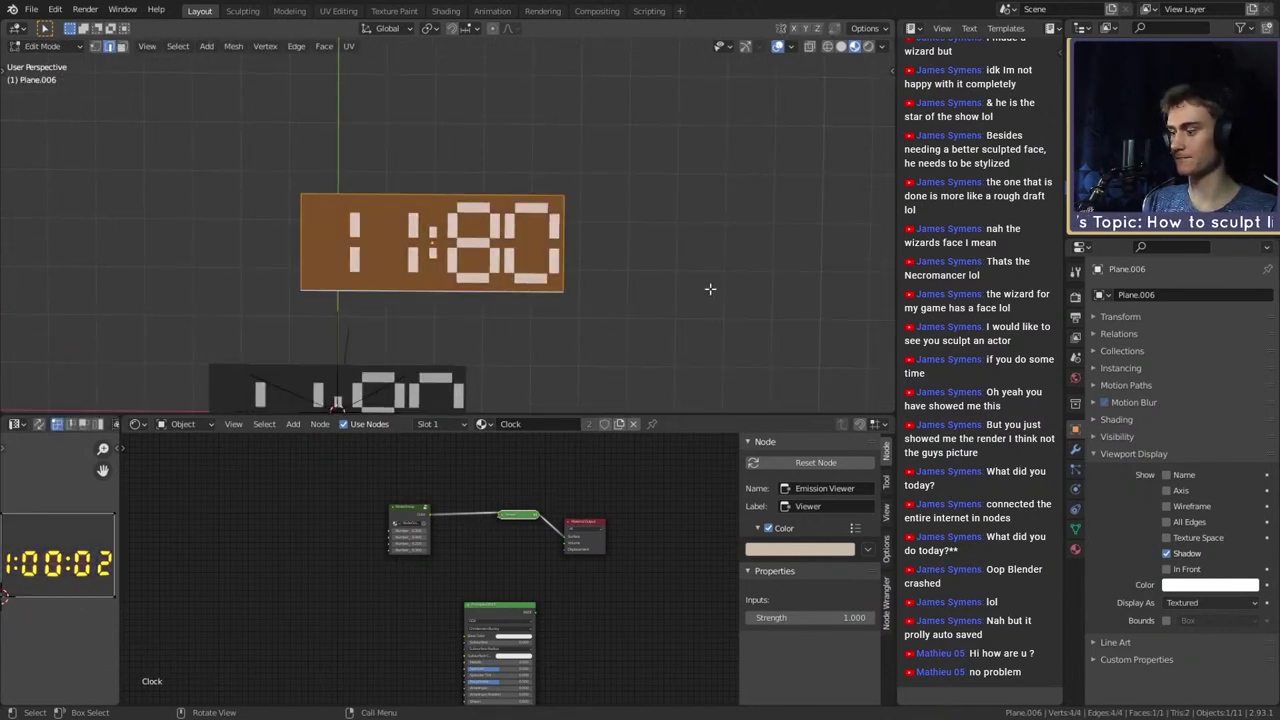
pyautogui.press('s')
pyautogui.press('x')
pyautogui.click(609, 289)
pyautogui.press('Tab')
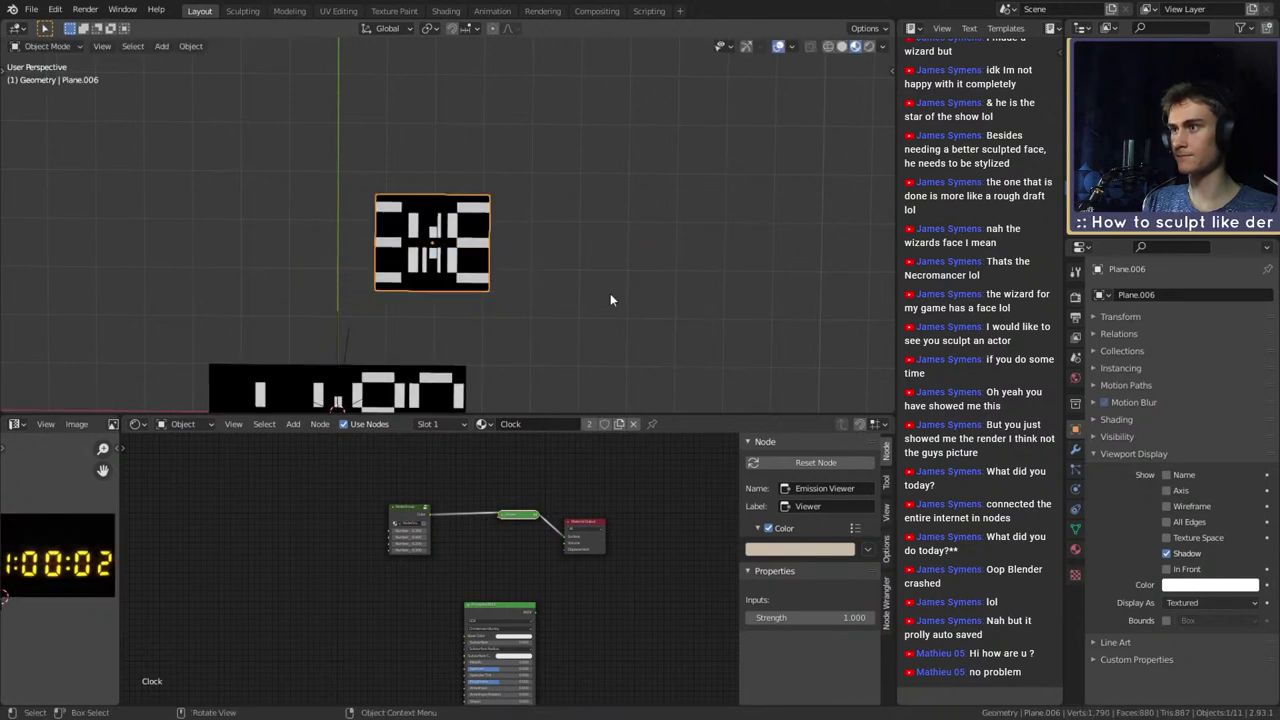
# Widen the test plane's whole mesh along global X in Edit Mode into a wide clock-display rectangle
pyautogui.press('Tab')
pyautogui.press('s')
pyautogui.press('x')
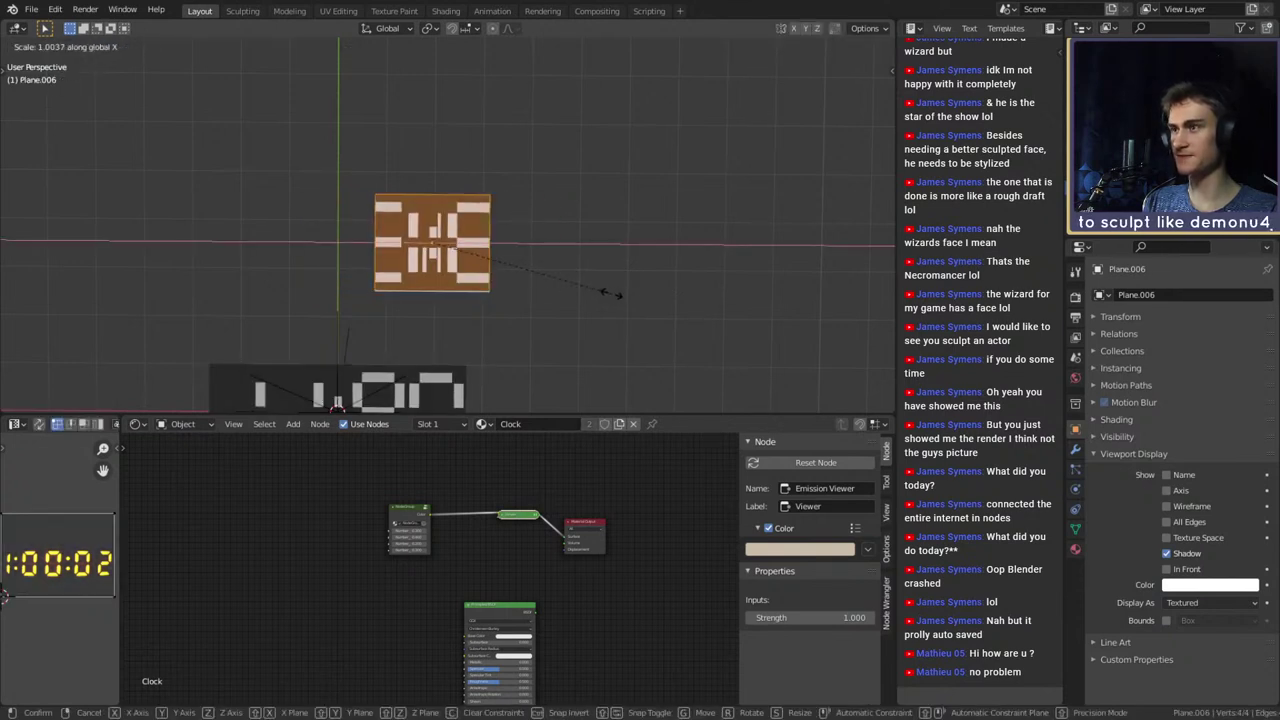
pyautogui.click(848, 292)
pyautogui.press('Tab')
pyautogui.scroll(-9, 461, 301)
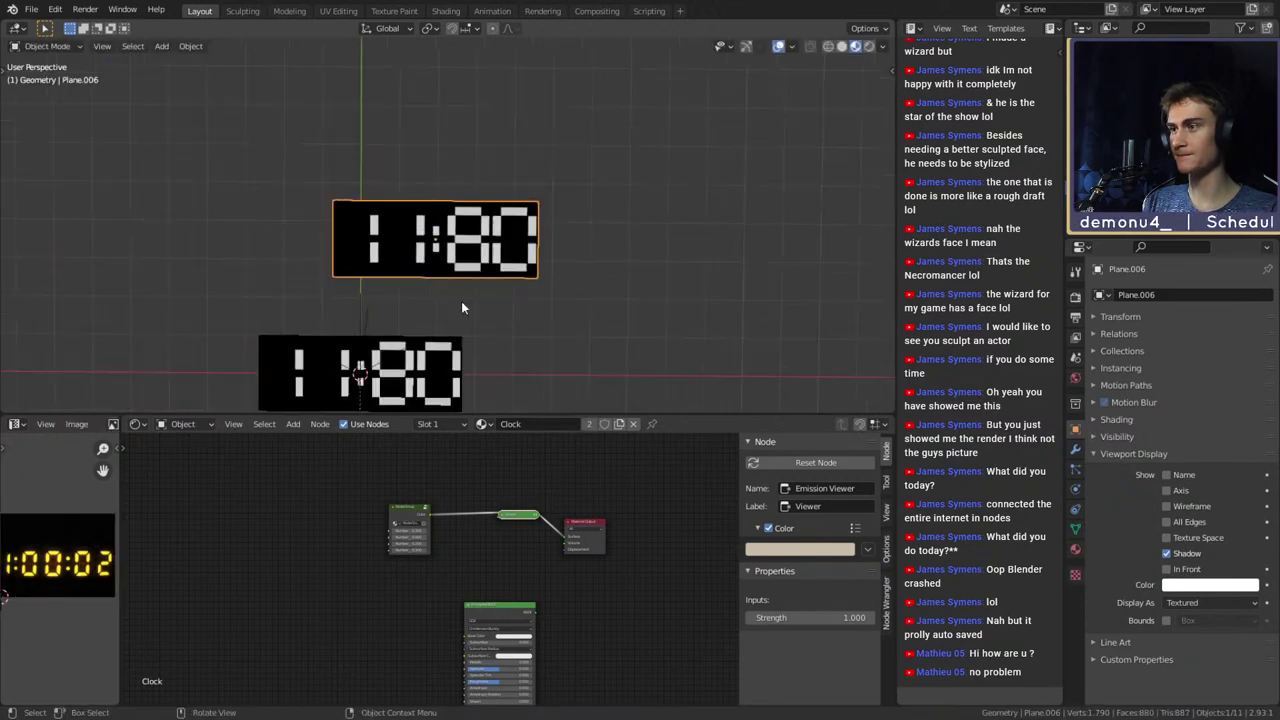
# Delete the test plane lying just above the original clock display
pyautogui.click(470, 287)
pyautogui.click(462, 234)
pyautogui.press('Delete')
pyautogui.scroll(4, 497, 264)
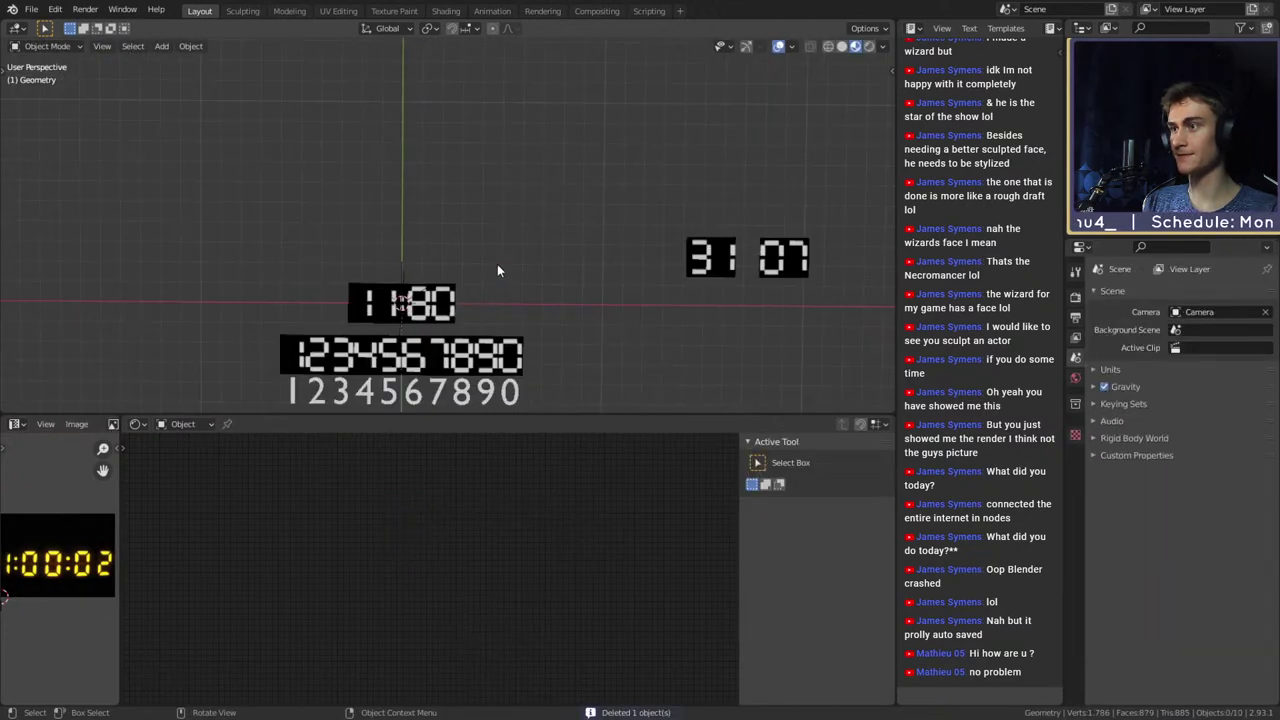
# Save the current blend file under its existing name, digital_clock_shader_v1a.blend
pyautogui.scroll(-3, 514, 210)
pyautogui.click(31, 9)
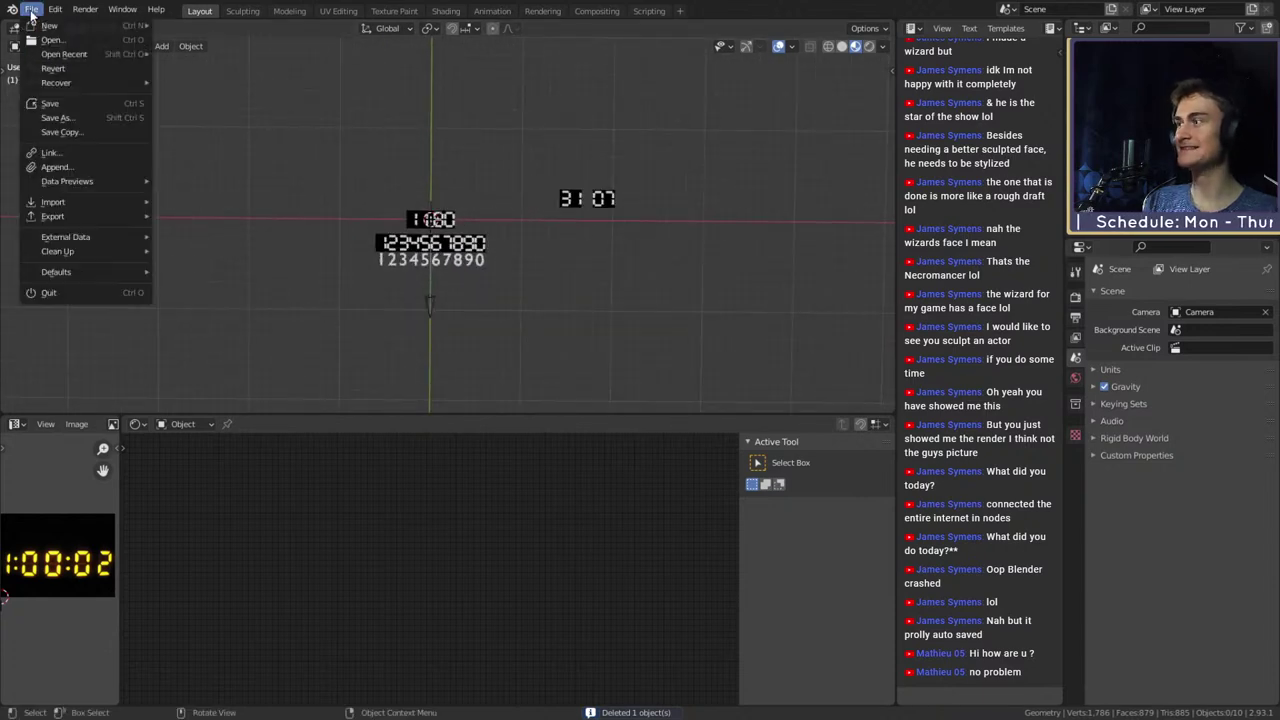
pyautogui.click(40, 104)
# Select the original clock display plane and save the blend file again
pyautogui.scroll(5, 555, 240)
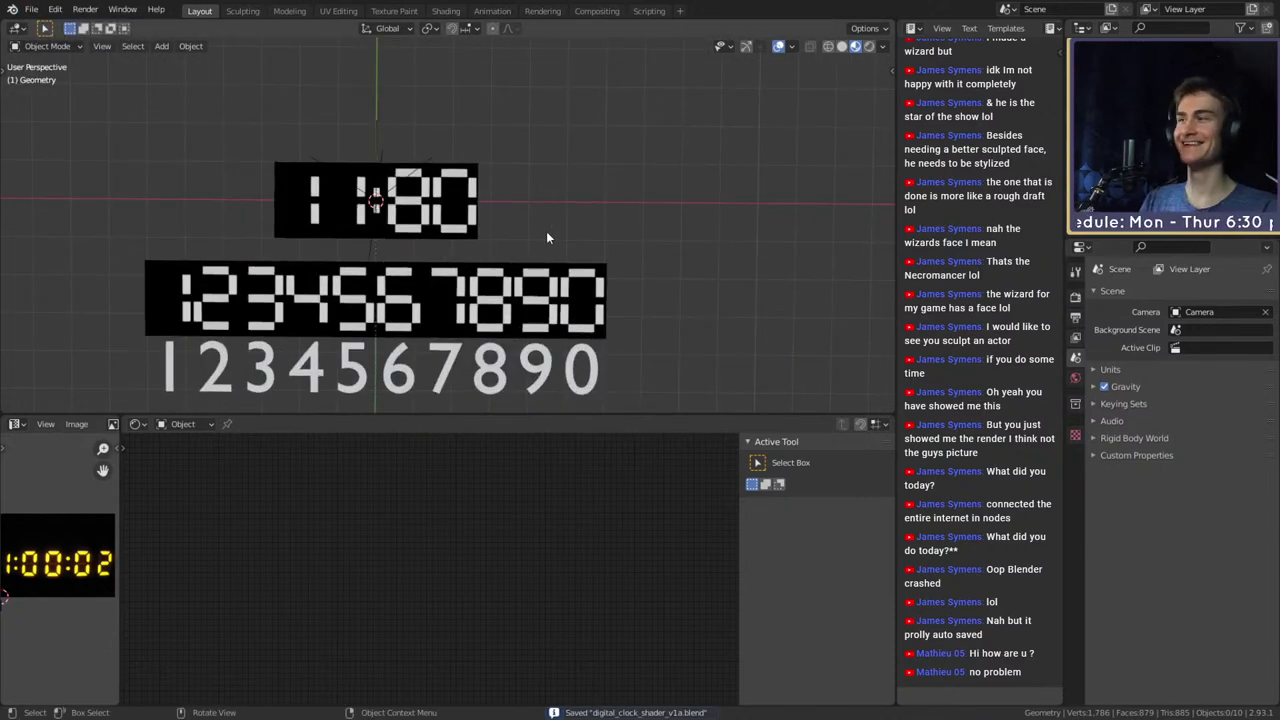
pyautogui.click(464, 207)
pyautogui.click(31, 9)
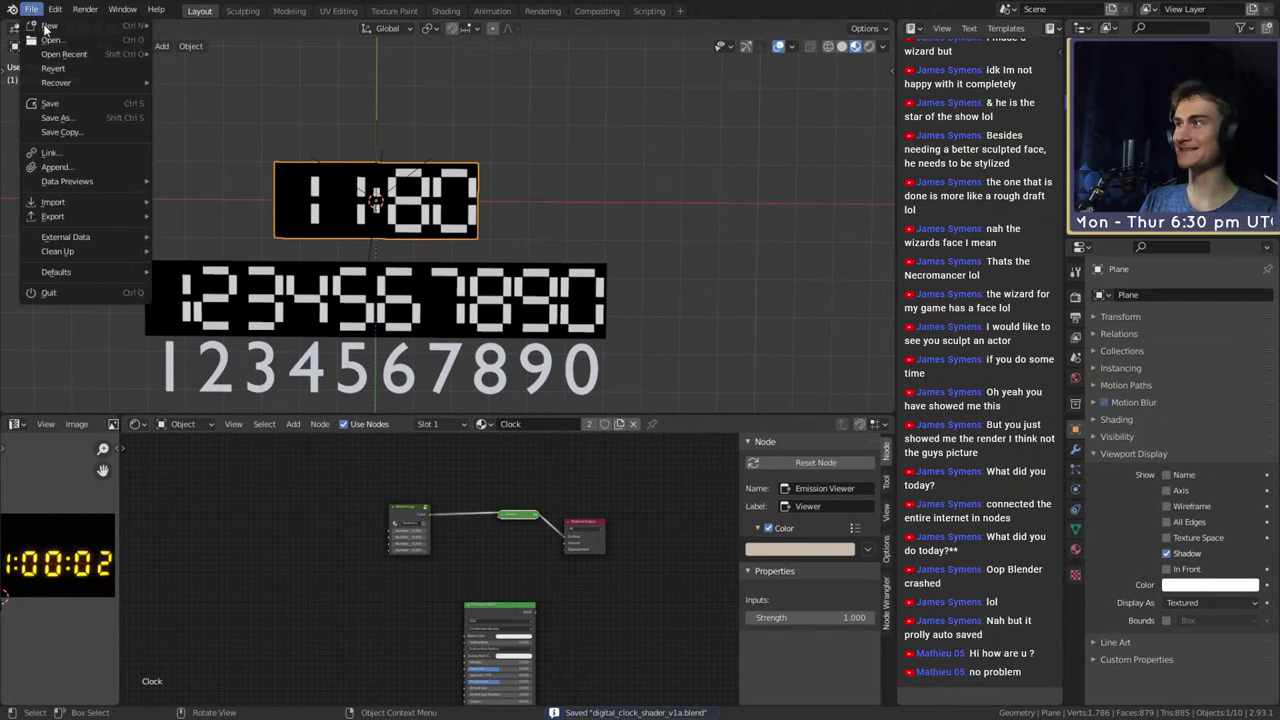
pyautogui.click(40, 104)
# Examine the clock plane from an oblique angle together with its Clock material nodes, and save the blend file
pyautogui.keyDown('shift'); pyautogui.moveTo(542, 225); pyautogui.dragTo(580, 266, button='middle'); pyautogui.keyUp('shift')
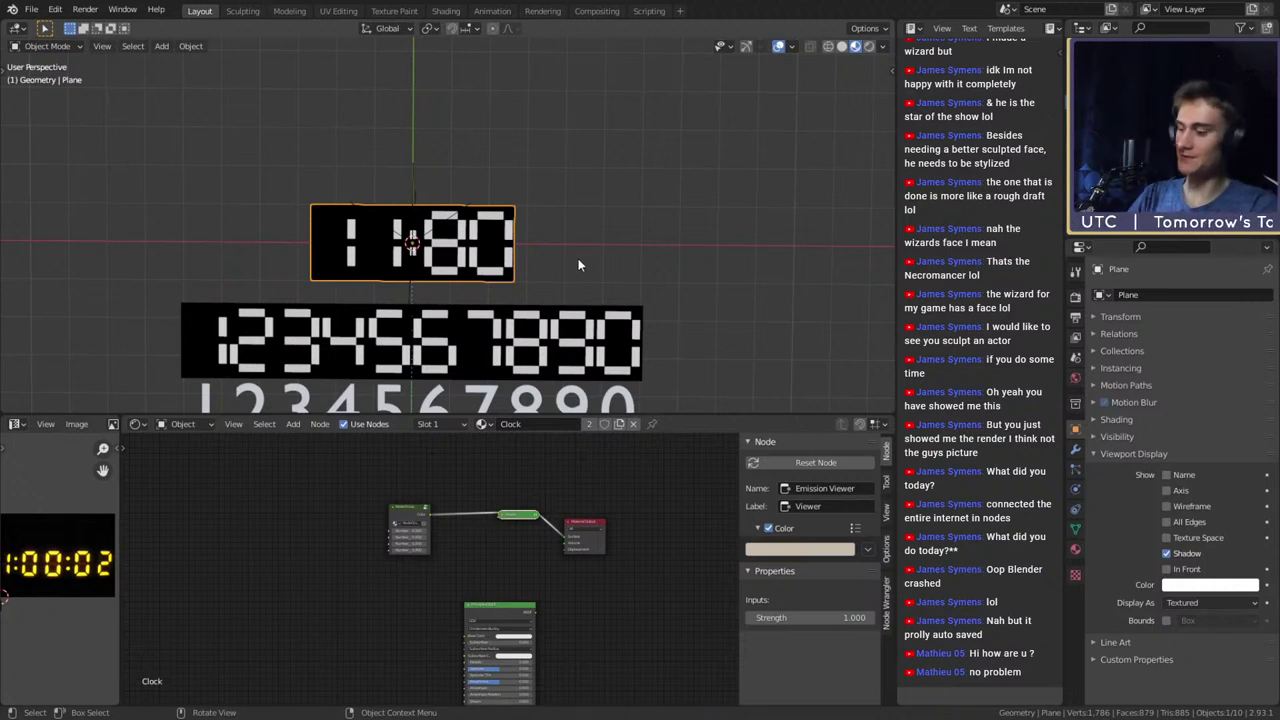
pyautogui.moveTo(554, 556); pyautogui.dragTo(439, 593, button='middle')
pyautogui.moveTo(520, 288); pyautogui.dragTo(530, 250, button='middle')
pyautogui.scroll(2, 535, 254)
pyautogui.click(729, 187)
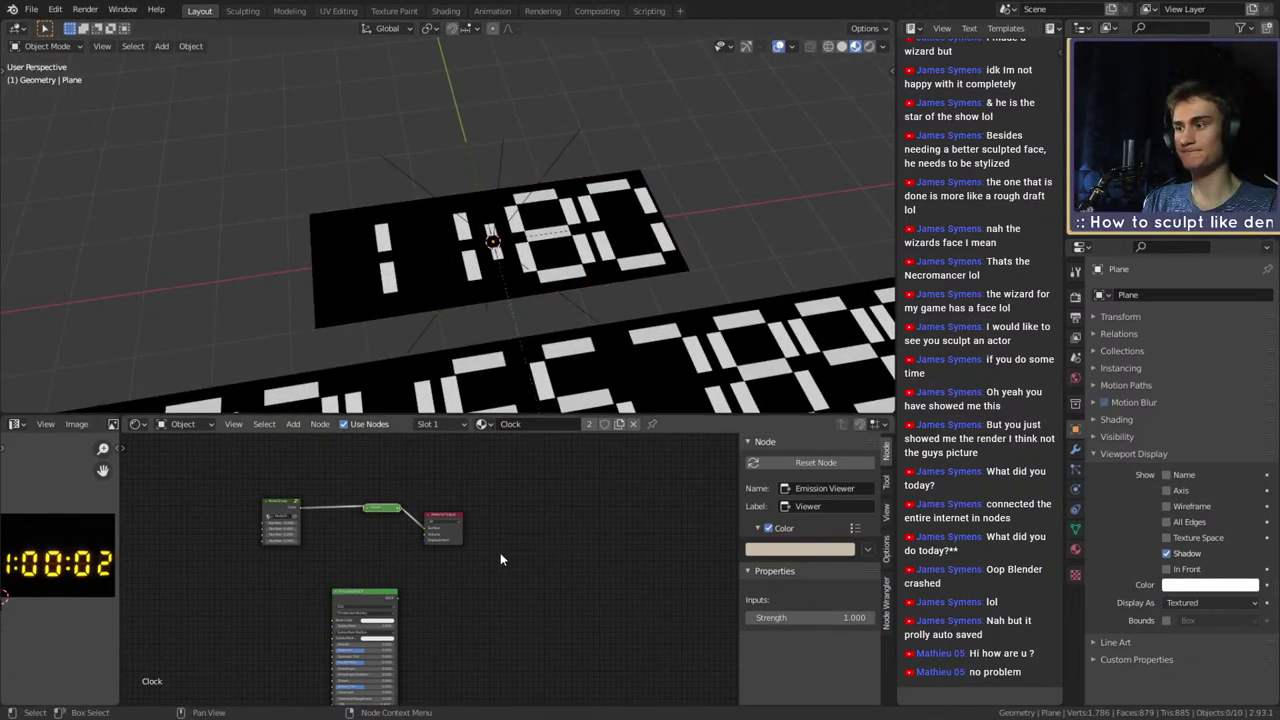
pyautogui.scroll(3, 410, 570)
pyautogui.moveTo(408, 574); pyautogui.dragTo(498, 618, button='middle')
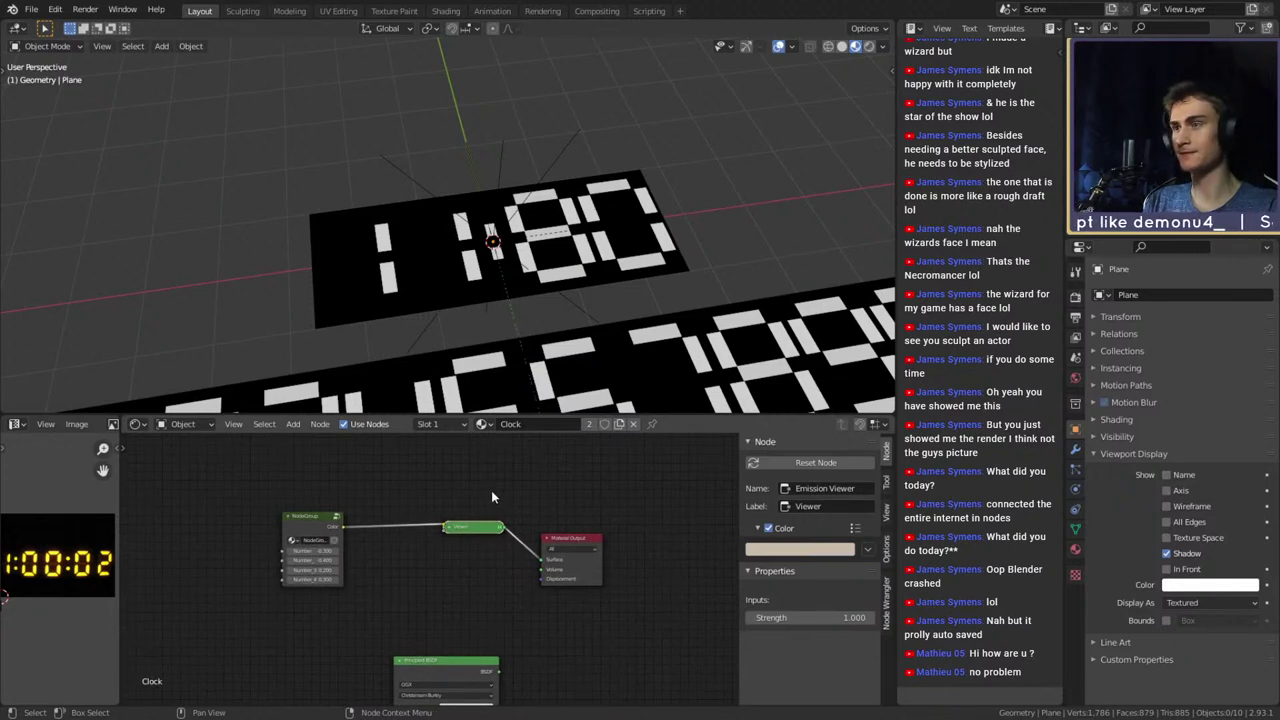
pyautogui.click(31, 9)
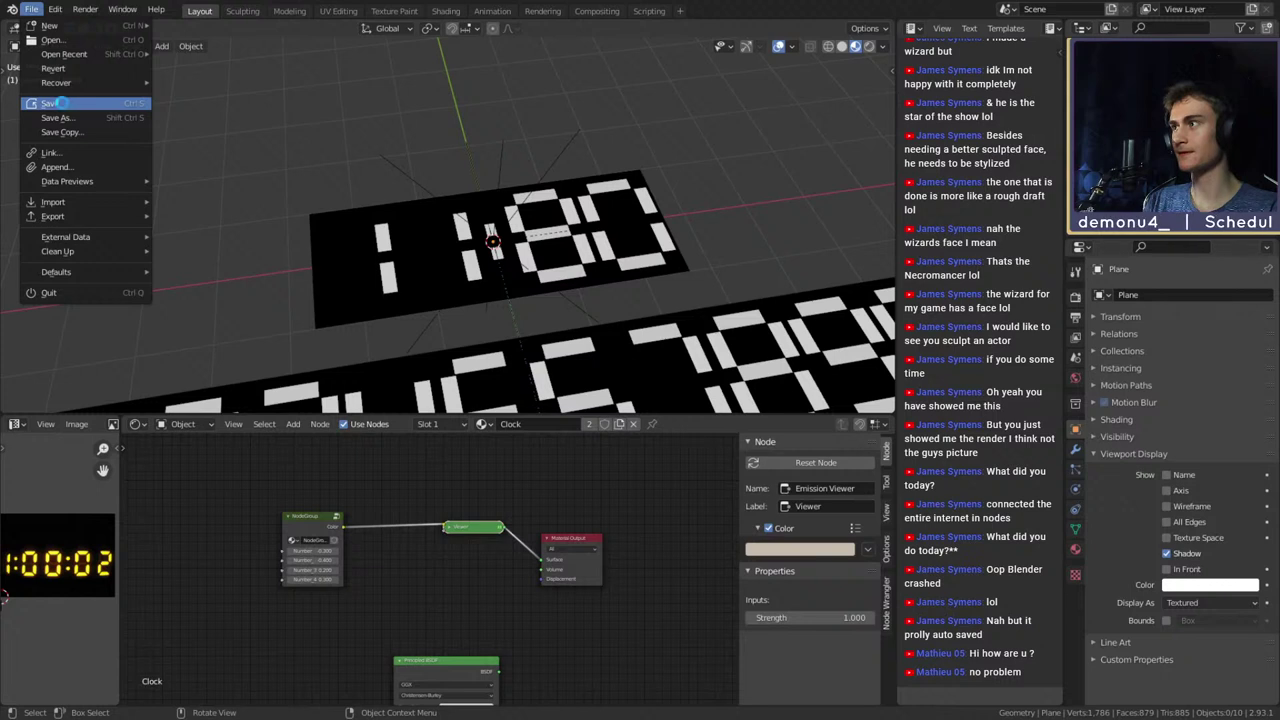
pyautogui.click(52, 103)
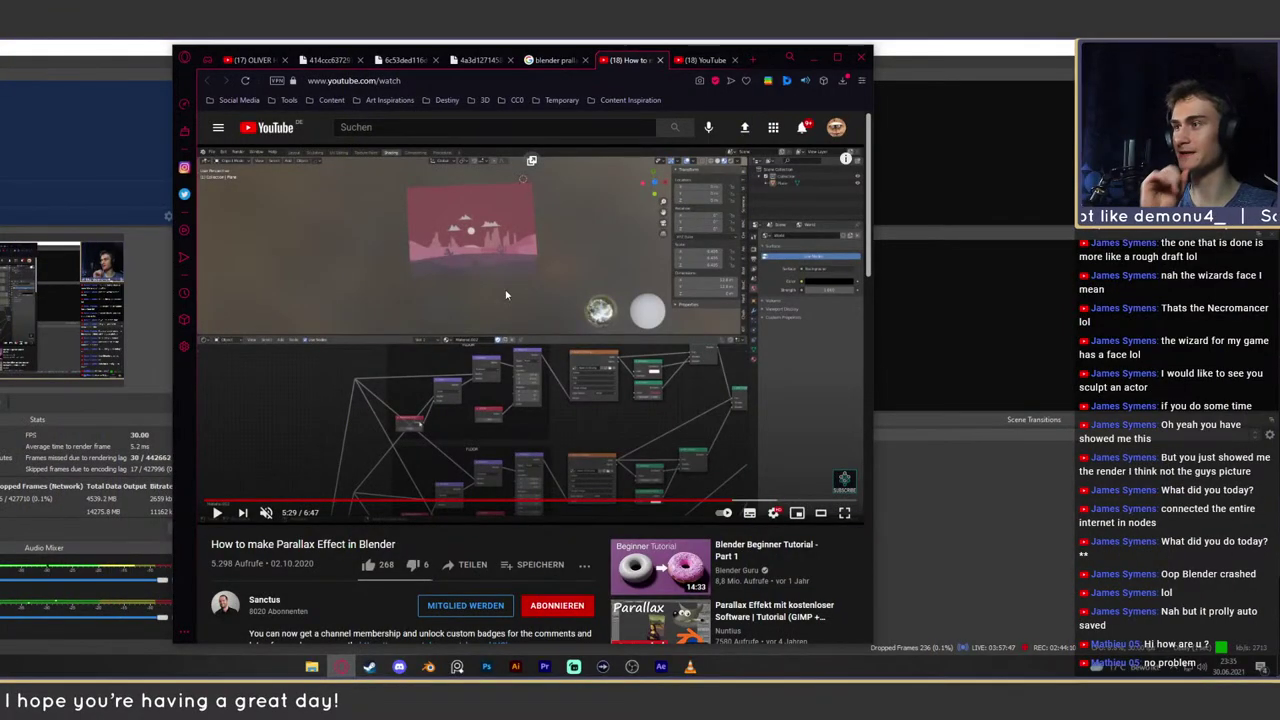
# Switch to the browser and watch the YouTube video "How to make Parallax Effect in Blender" from 3:09, pausing on the node group at 3:31
pyautogui.click(507, 294)
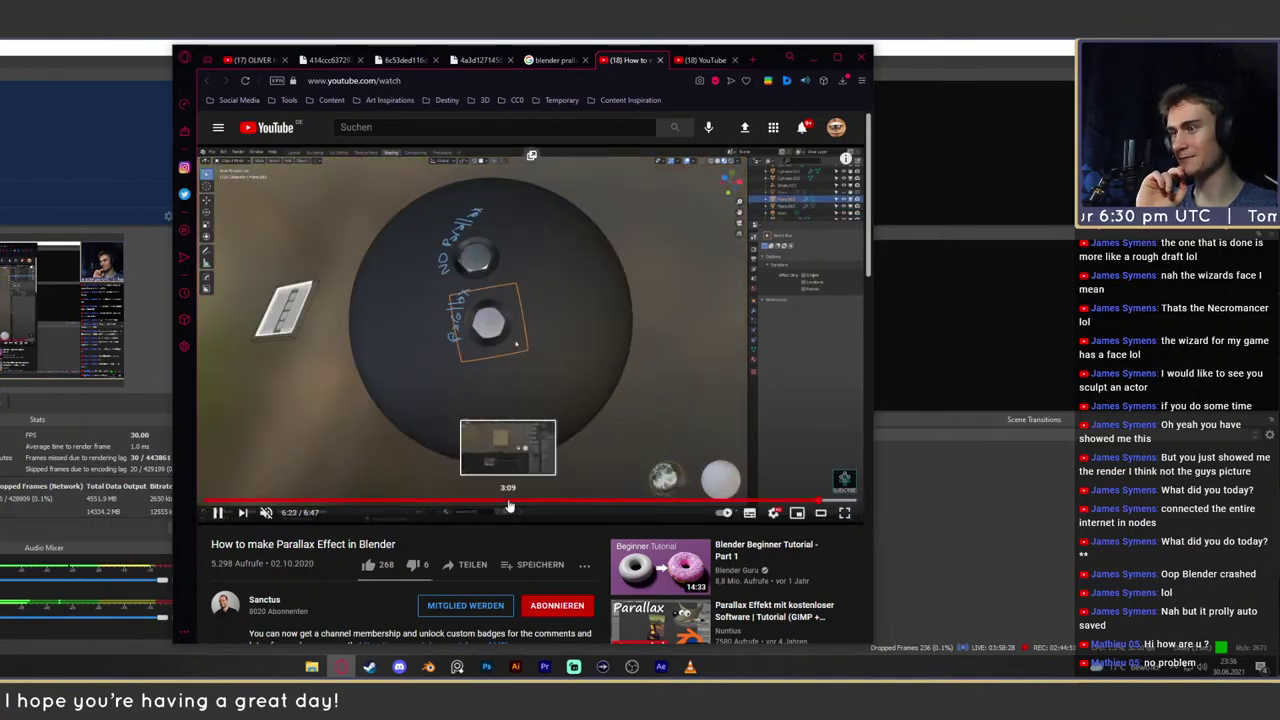
pyautogui.click(509, 503)
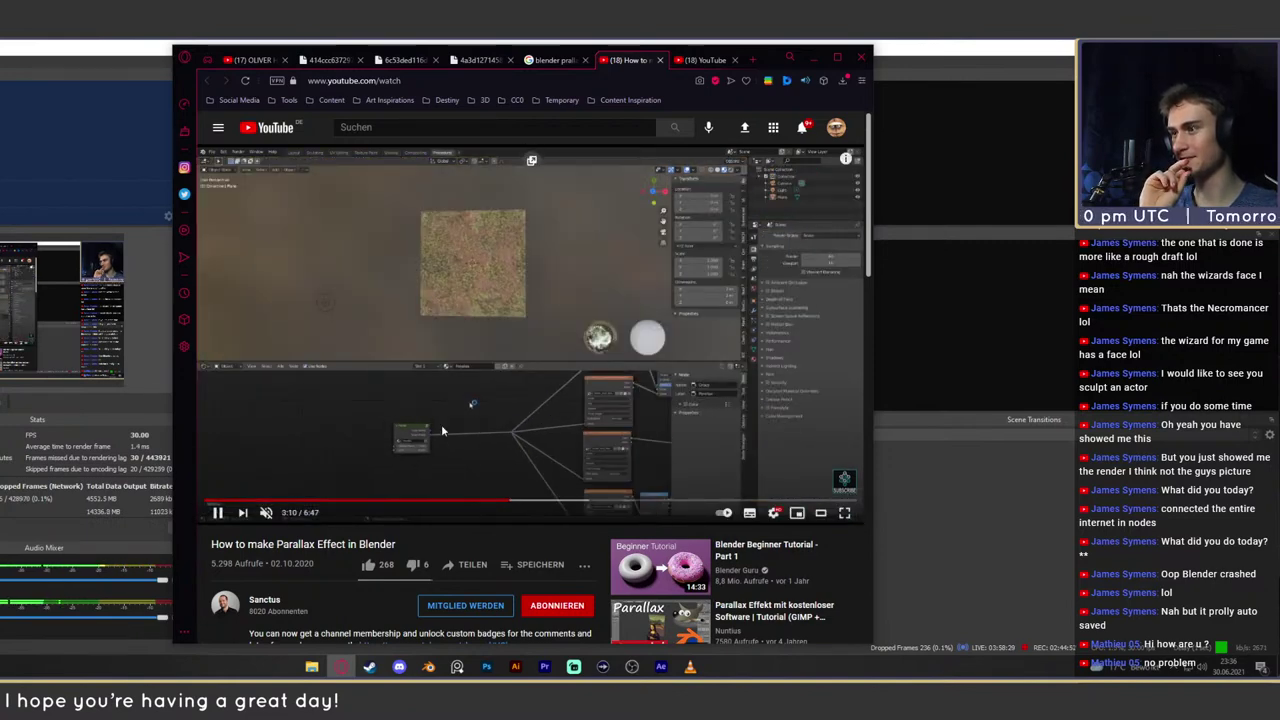
pyautogui.scroll(-3, 441, 424)
pyautogui.scroll(2, 346, 469)
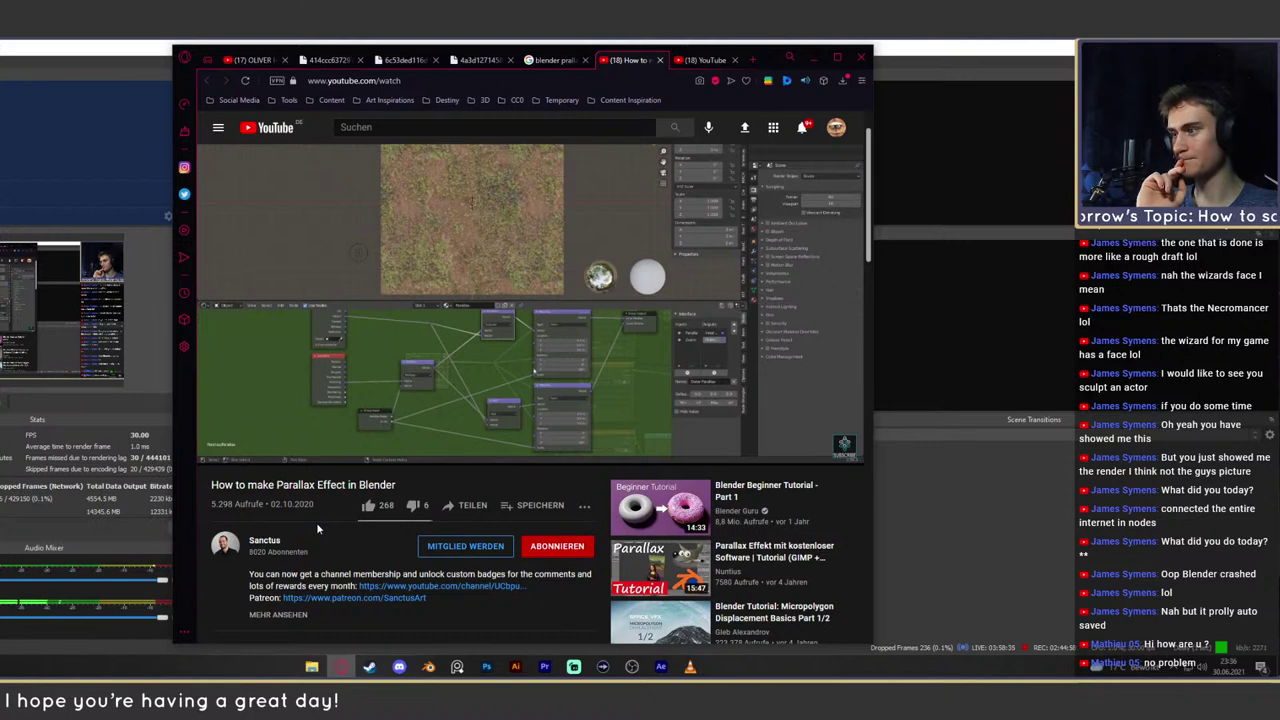
pyautogui.moveTo(497, 369)
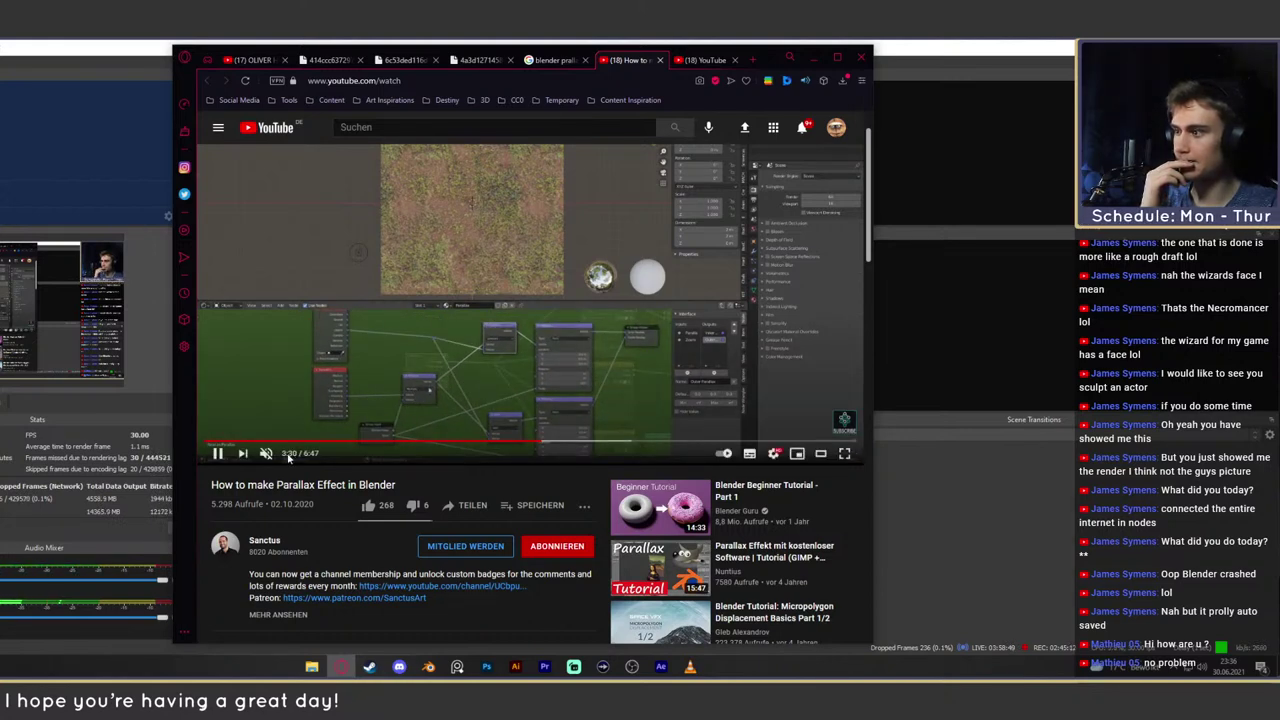
pyautogui.scroll(1, 540, 365)
pyautogui.click(558, 358)
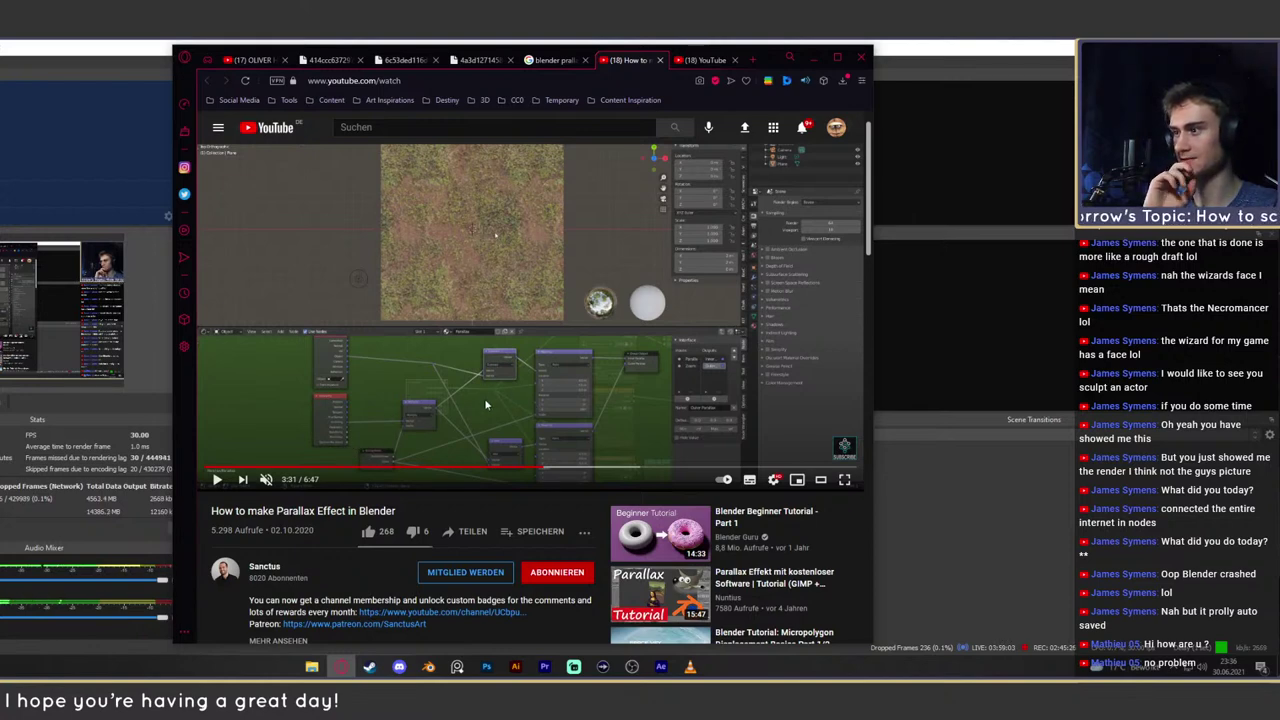
# Resume the parallax tutorial video and set its playback speed to 2
pyautogui.click(446, 414)
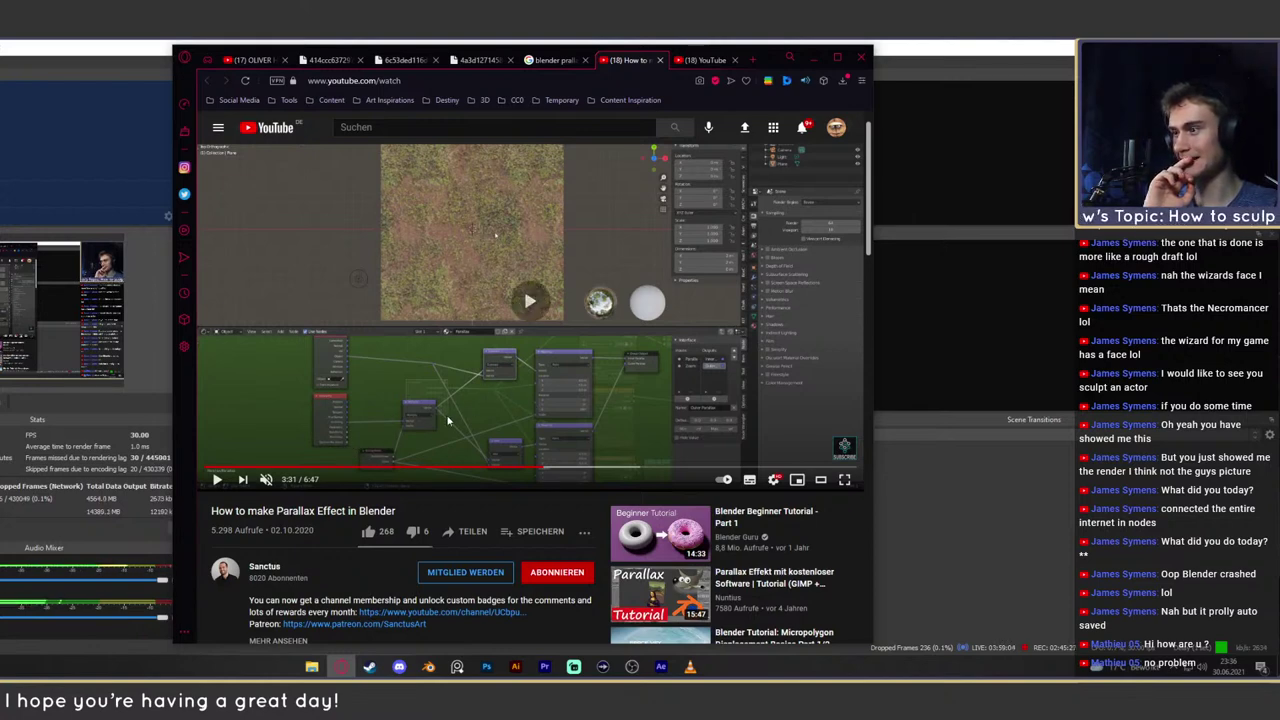
pyautogui.click(773, 479)
pyautogui.click(736, 396)
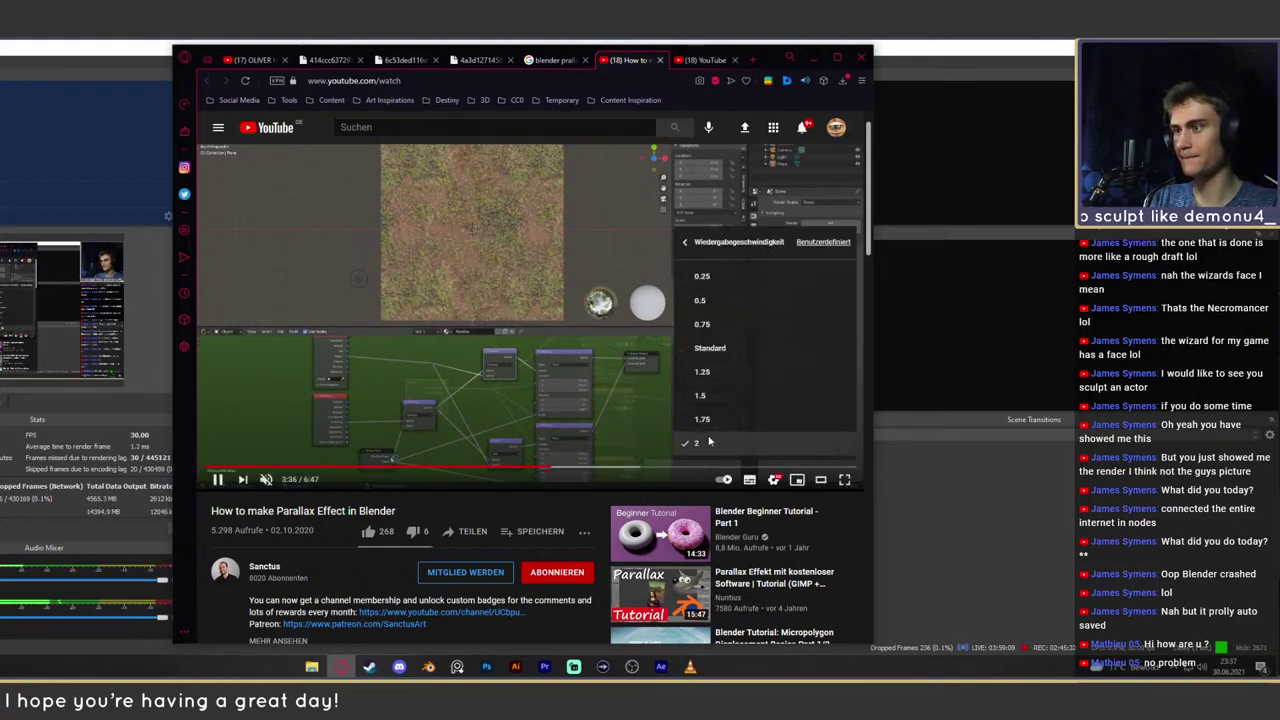
pyautogui.click(728, 443)
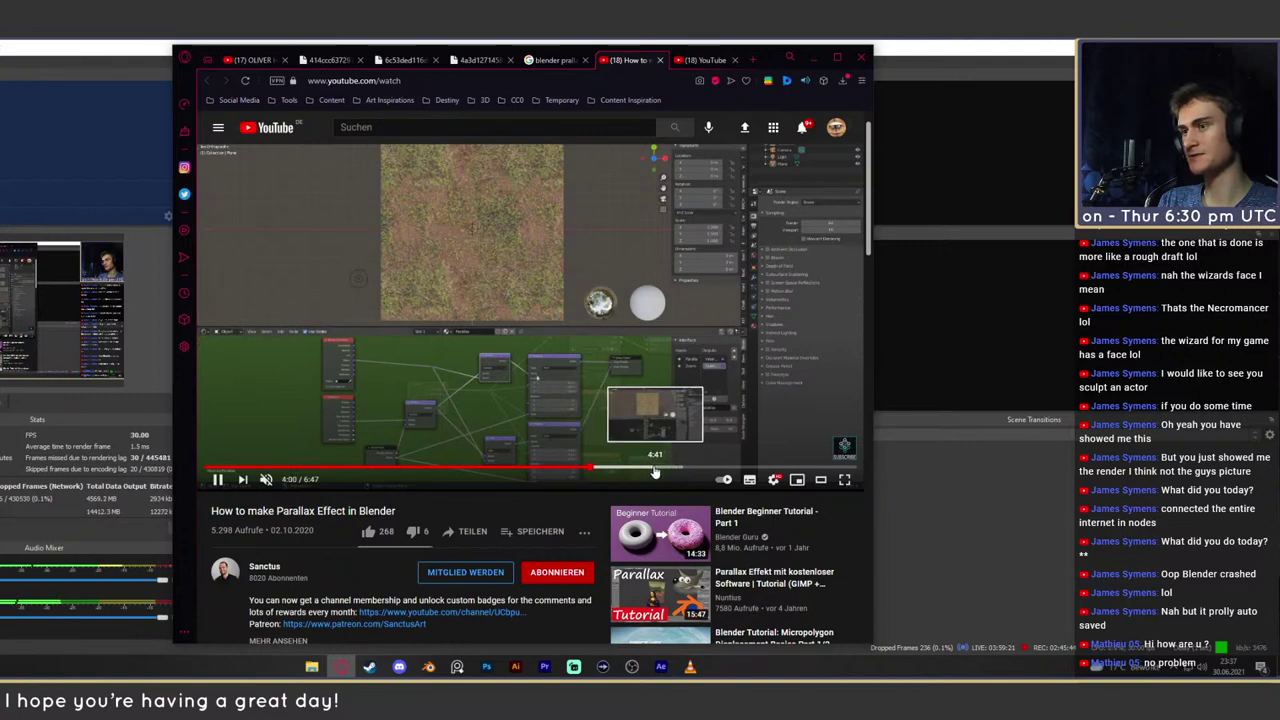
# Skip through the tutorial from about 4:37 and pause on the layered landscape example's node setup at 5:31
pyautogui.click(646, 469)
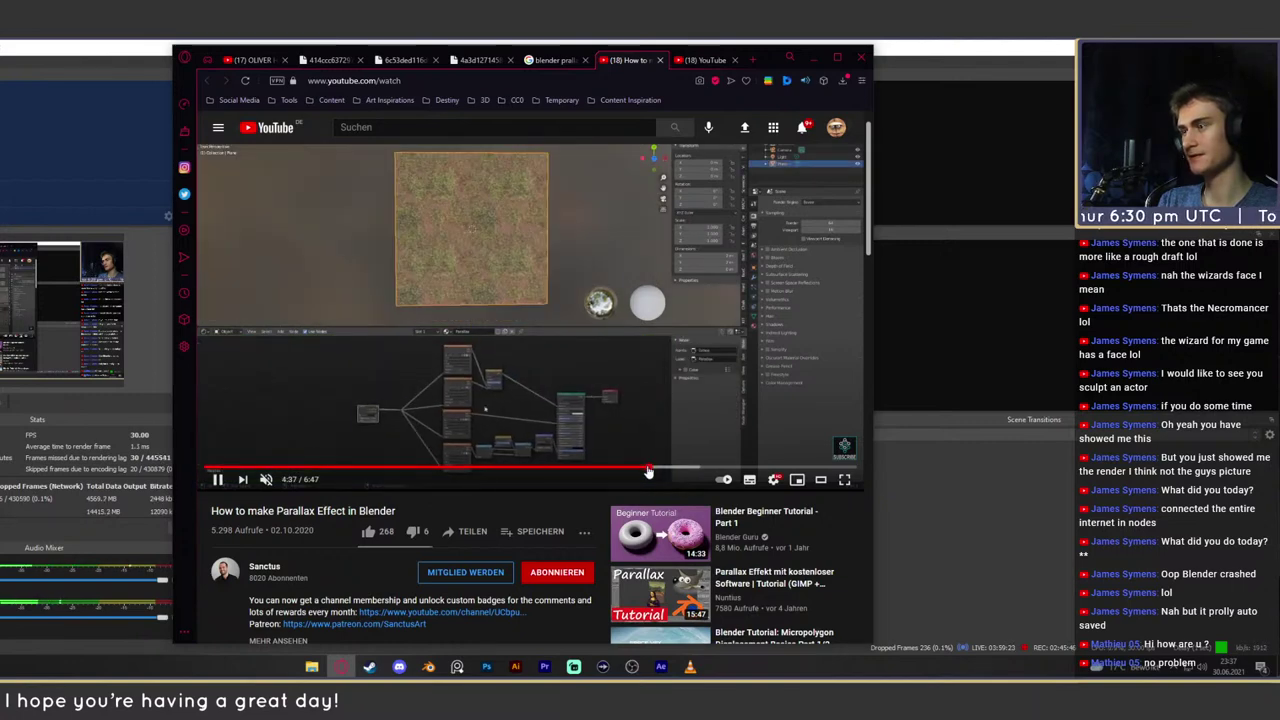
pyautogui.click(698, 468)
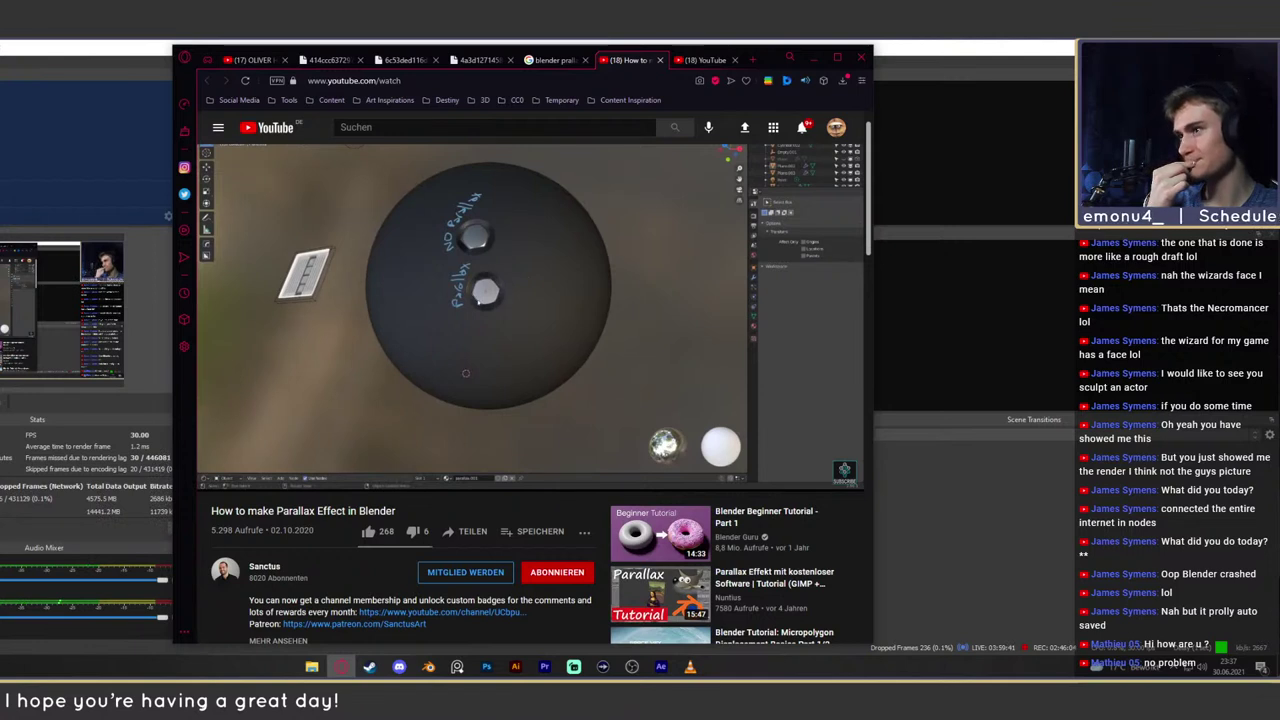
pyautogui.press('Left')
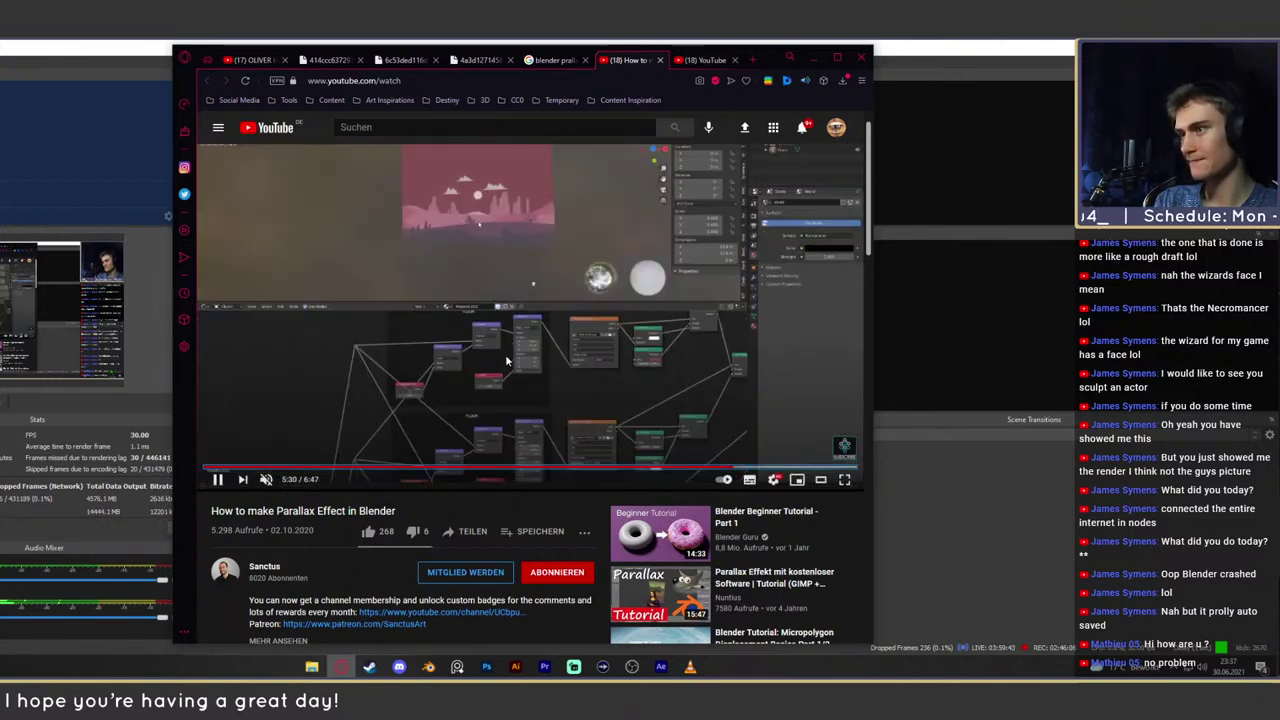
pyautogui.click(506, 361)
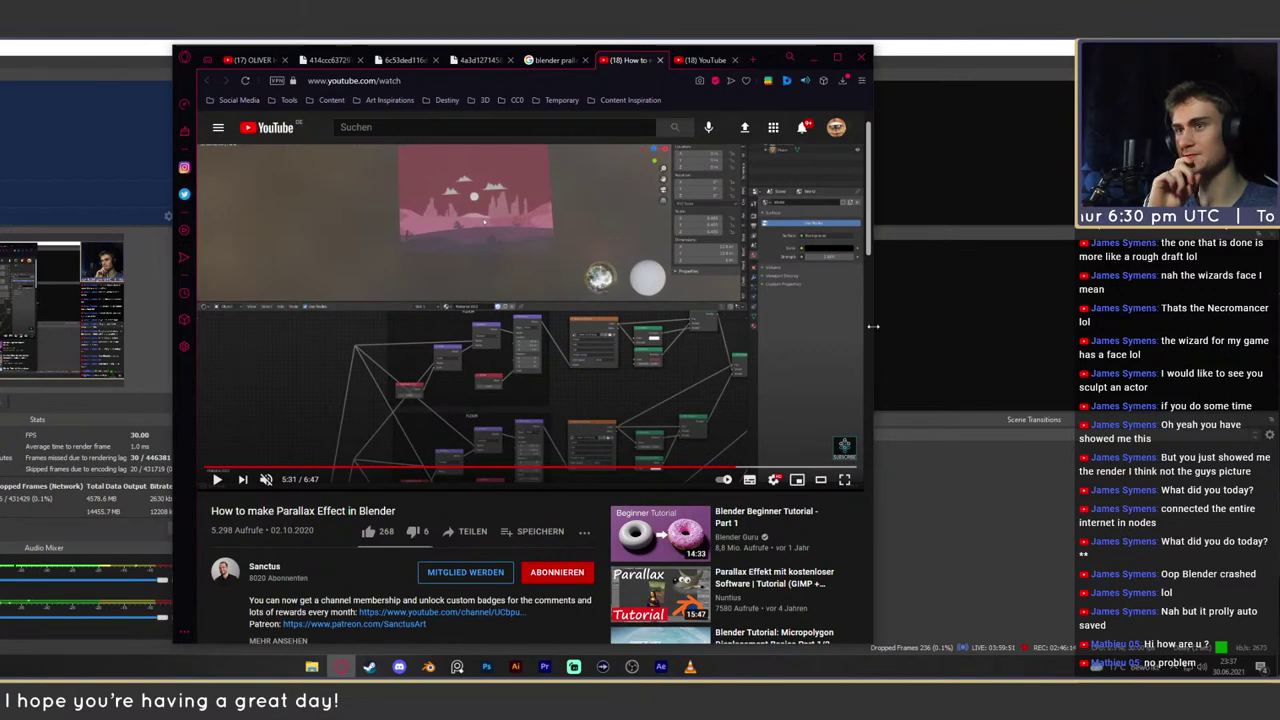
# Widen the browser window and examine the paused landscape node setup in full screen, returning to the normal view
pyautogui.moveTo(871, 324); pyautogui.dragTo(1075, 326)
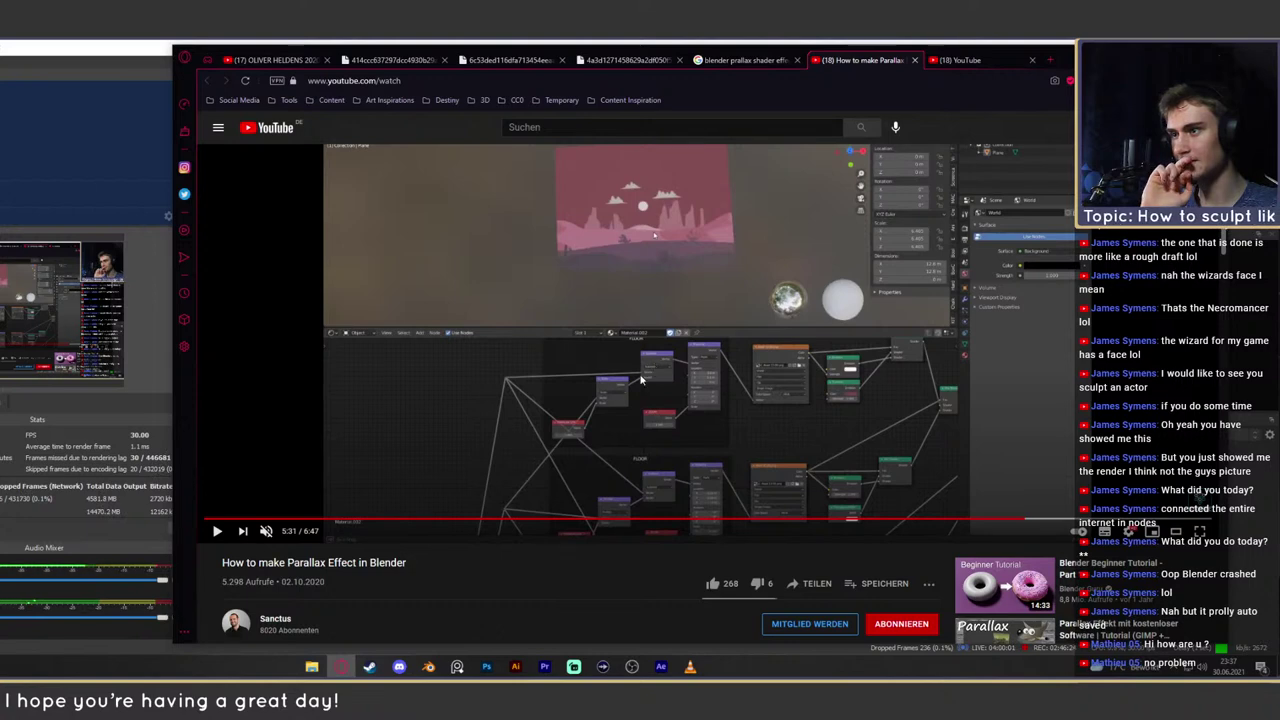
pyautogui.click(1199, 531)
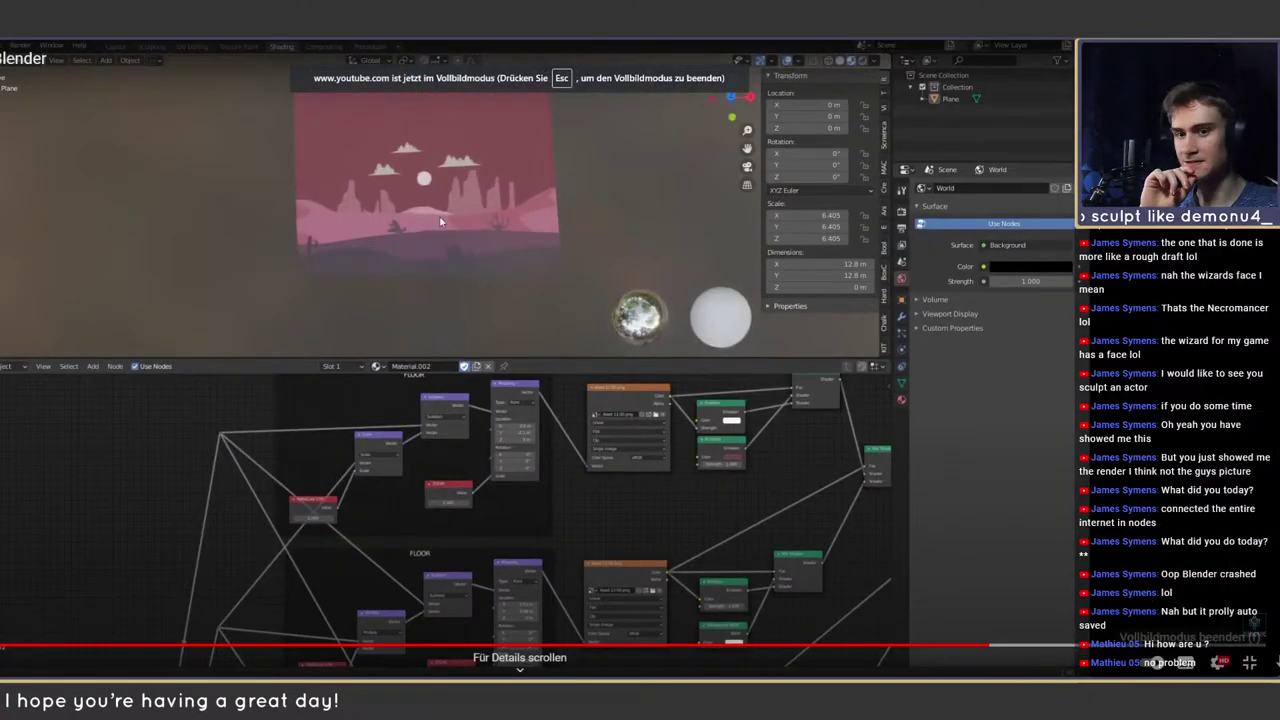
pyautogui.press('Escape')
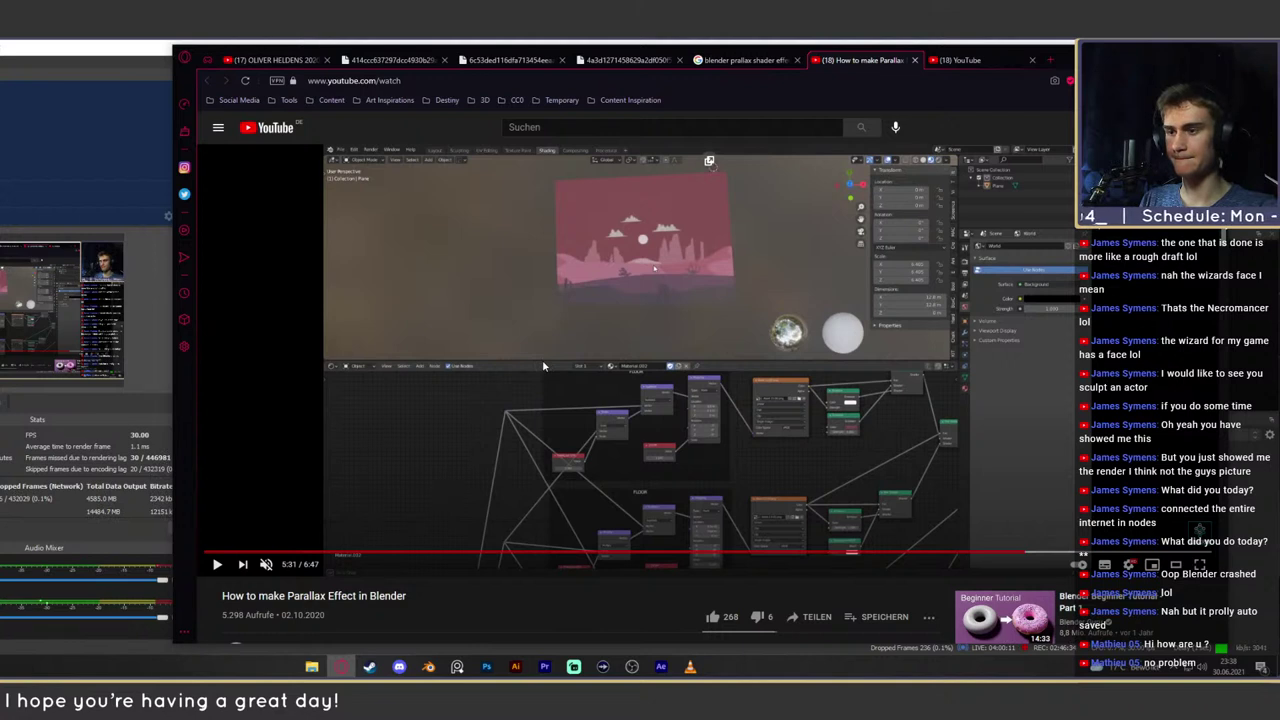
# Search the tutorial's opening minute for the parallax node group, jumping to 0:51, back to 0:19, and in 10-second skips
pyautogui.click(334, 553)
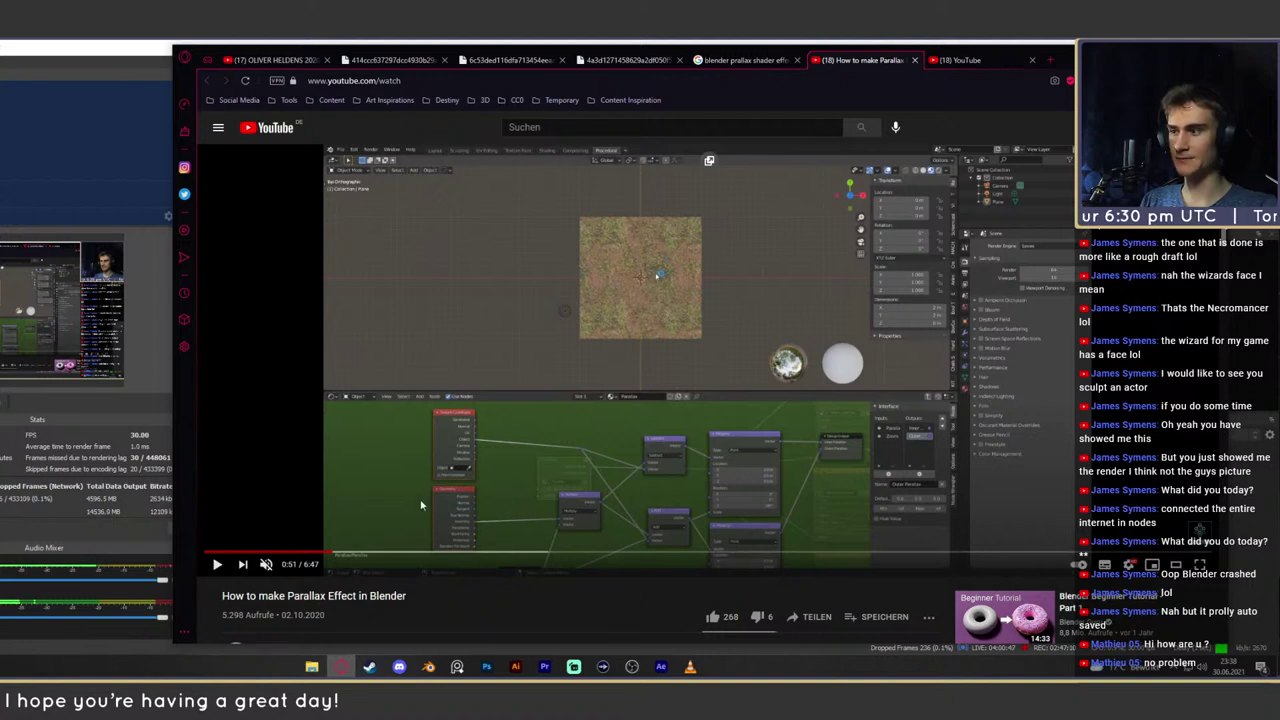
pyautogui.click(252, 552)
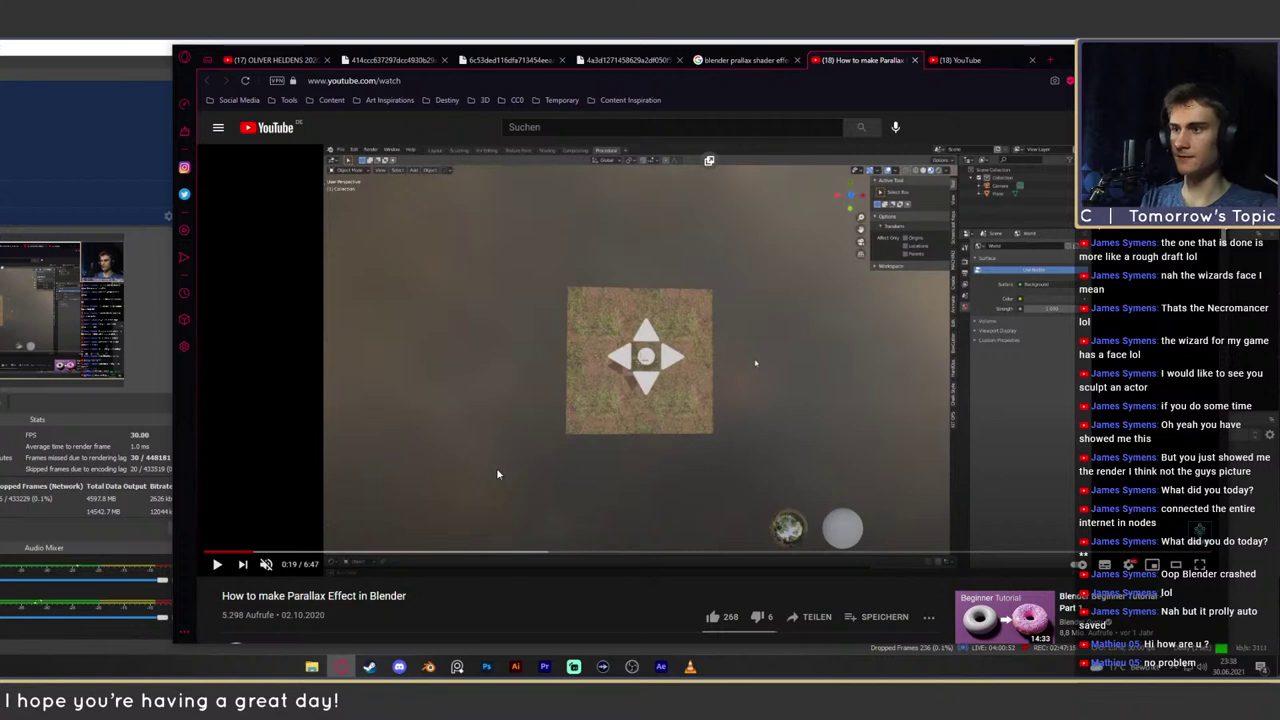
pyautogui.press('l')
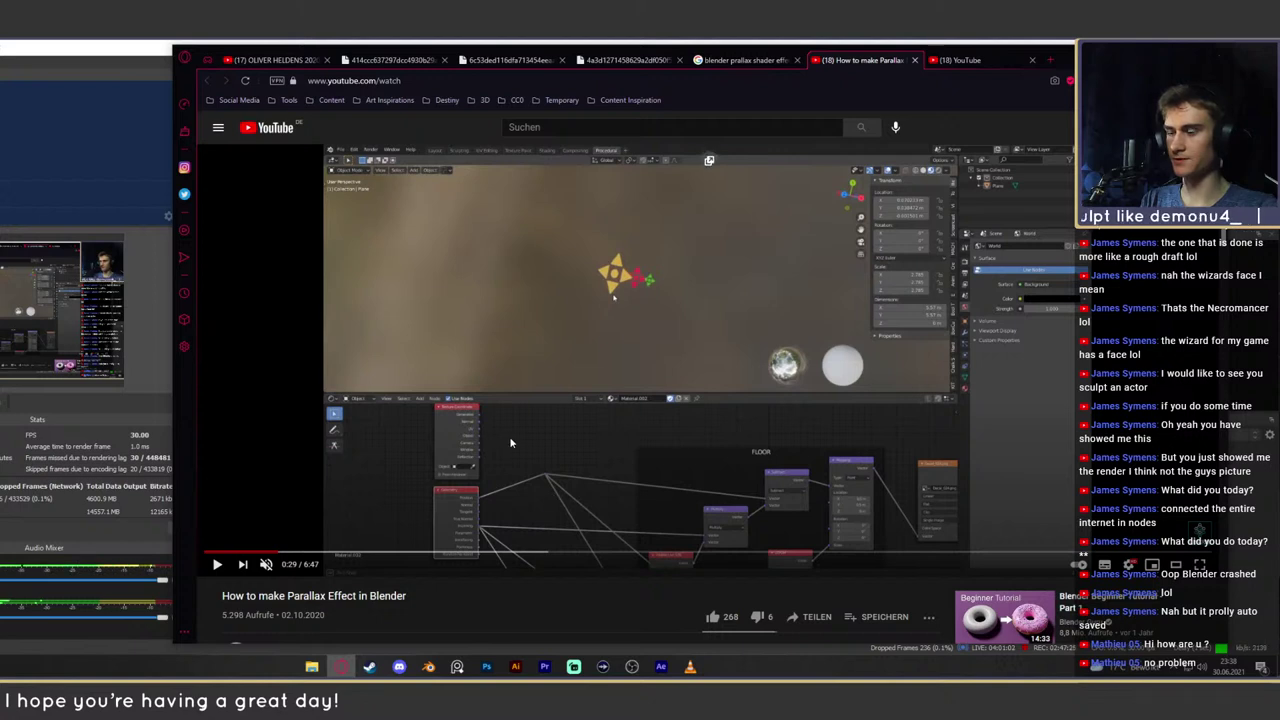
pyautogui.press('l')
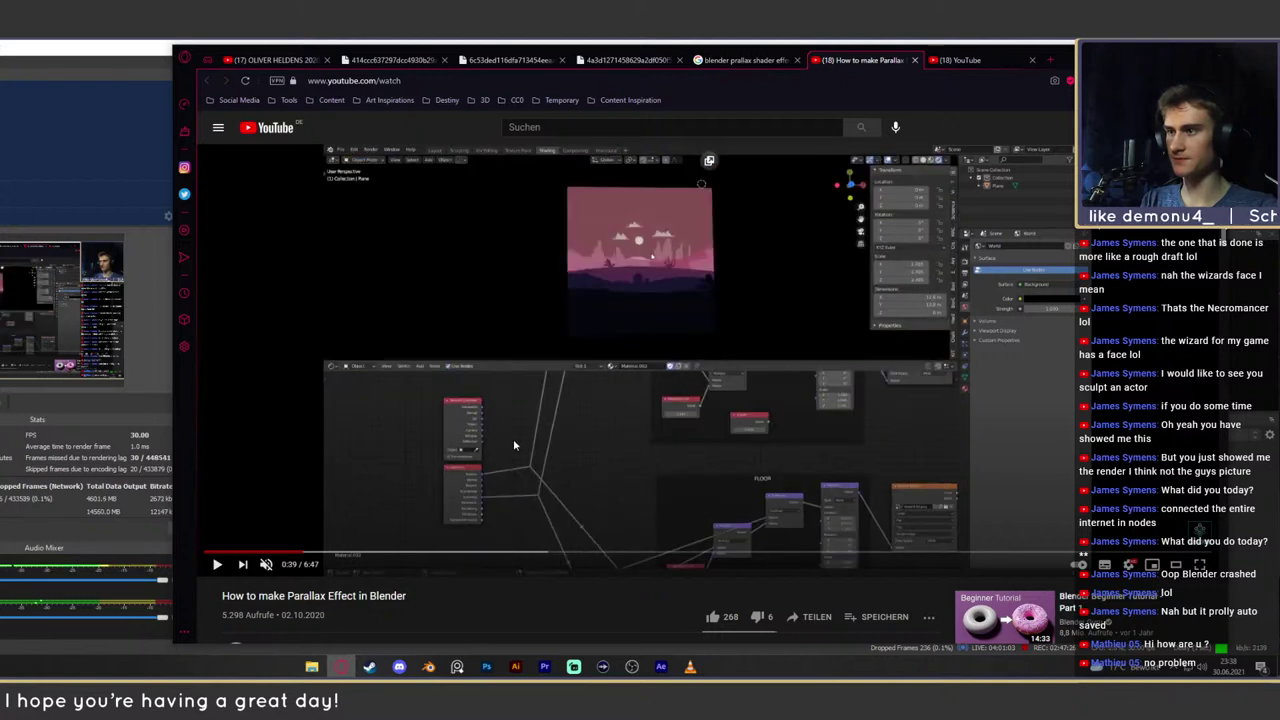
pyautogui.click(218, 565)
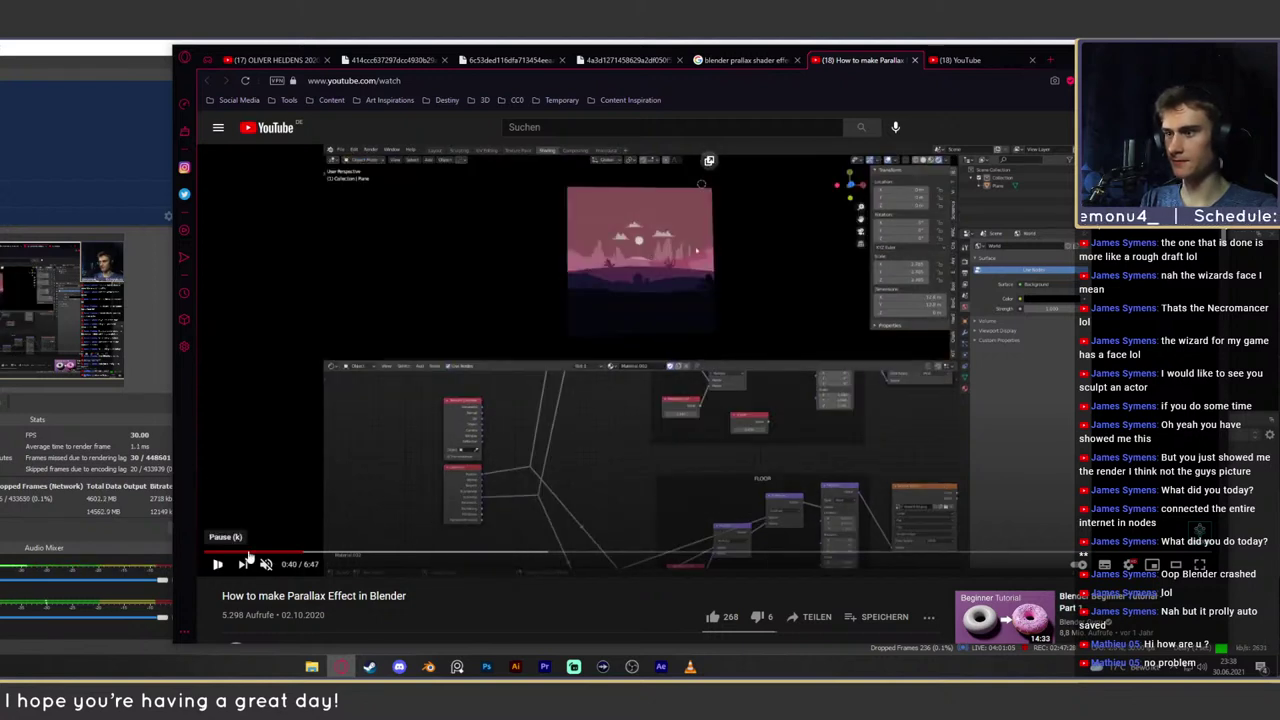
pyautogui.press('j')
pyautogui.press('j')
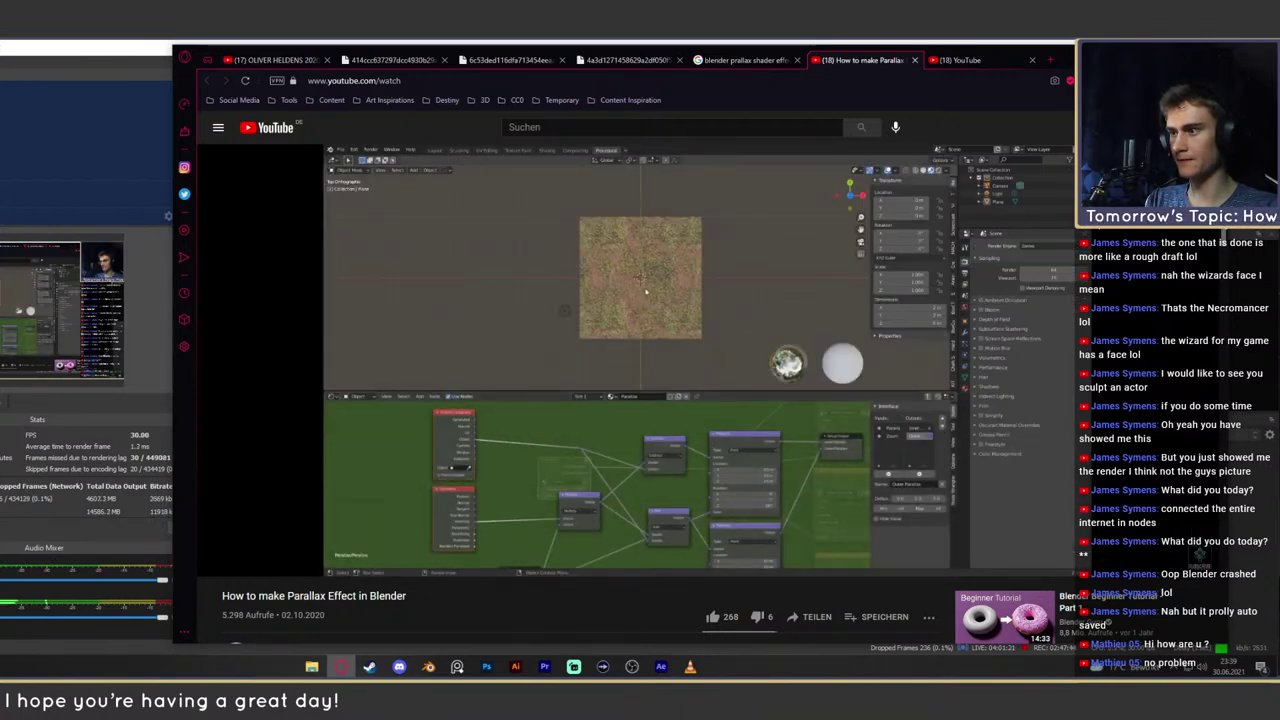
# Pause on the green Parallax node group, examine it in full screen, and look through the video's description and comments
pyautogui.click(615, 478)
pyautogui.click(1200, 564)
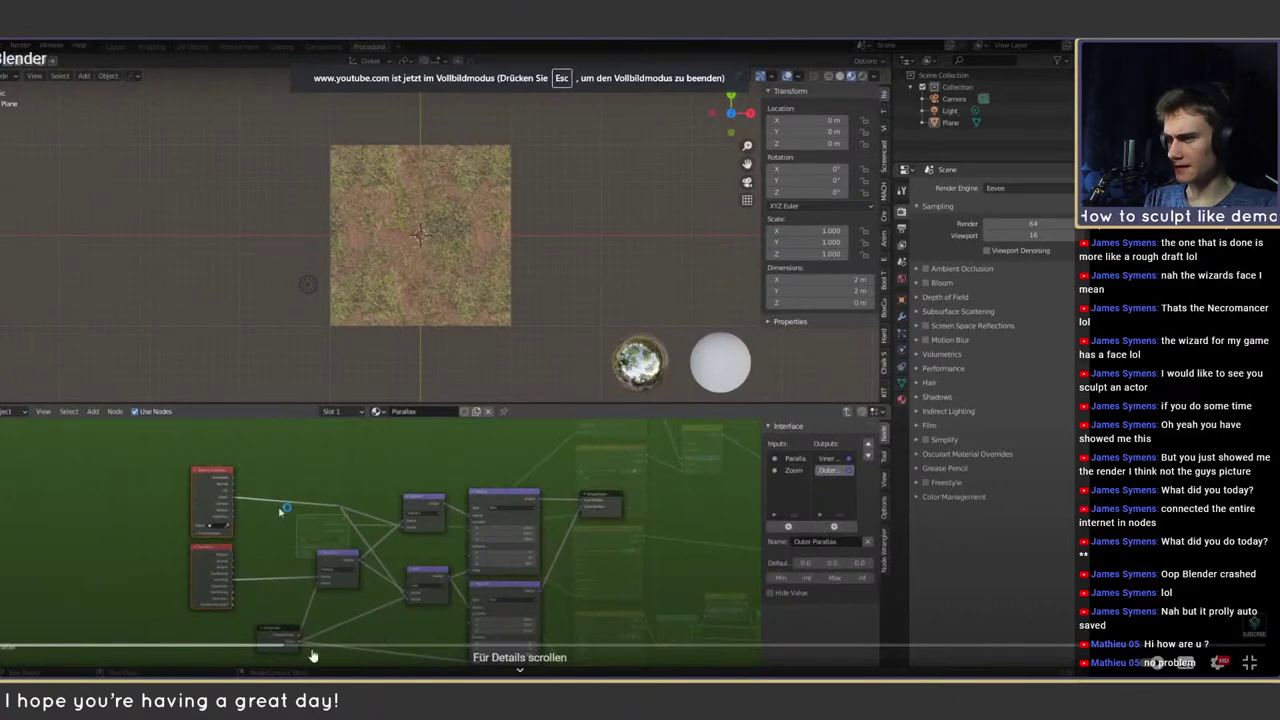
pyautogui.click(1250, 663)
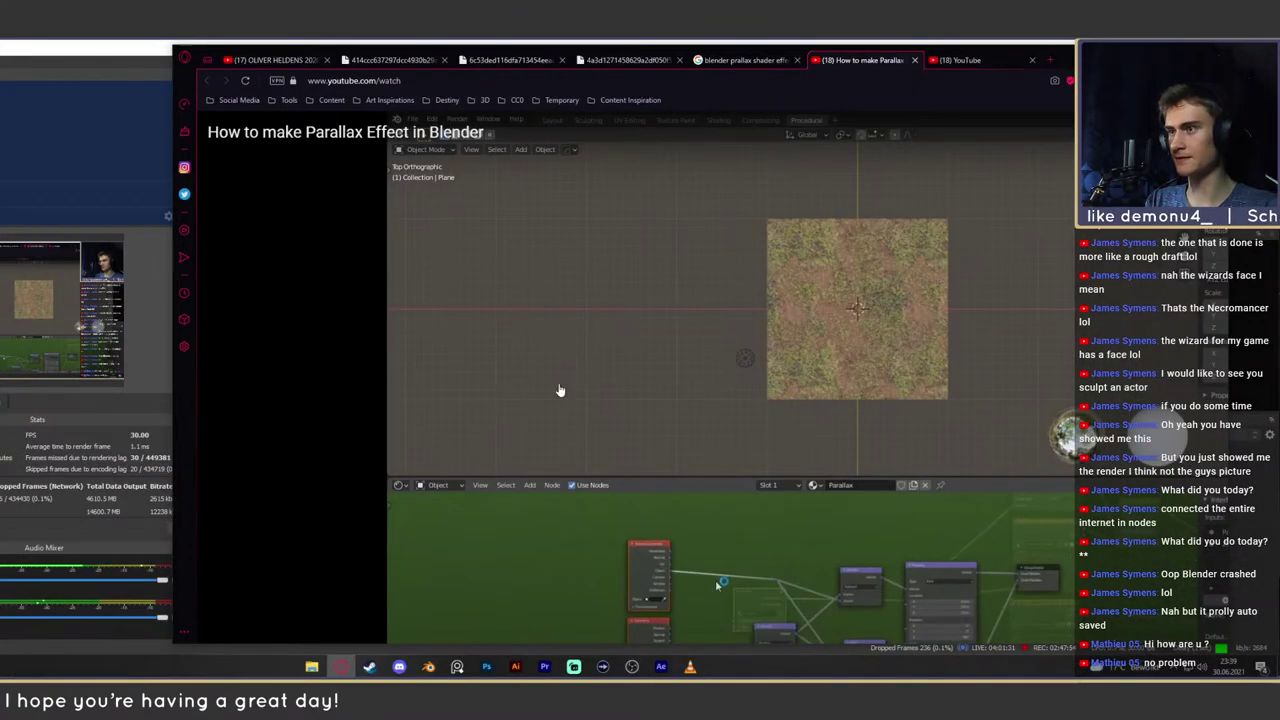
pyautogui.scroll(-5, 559, 414)
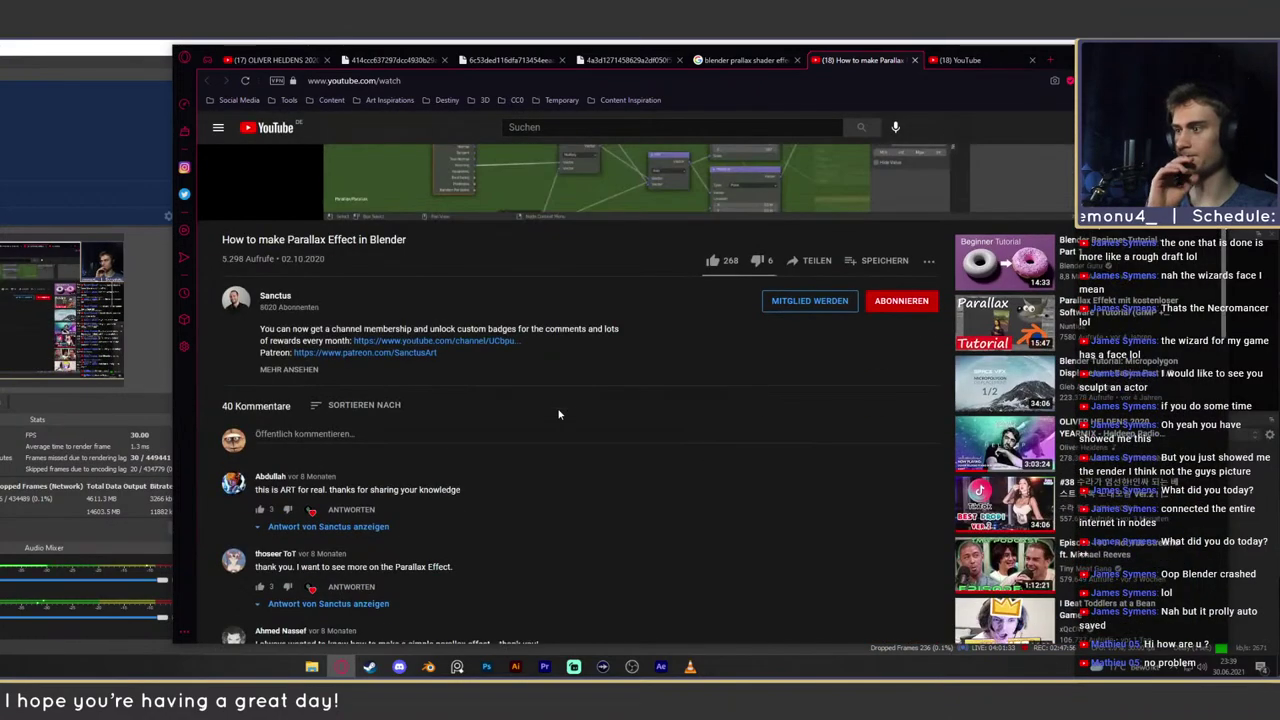
# Return to the parallax search results, close the YouTube tutorial, and open the ArtStation article "Parallax Mapping in Blender - Part 1"
pyautogui.scroll(3, 560, 416)
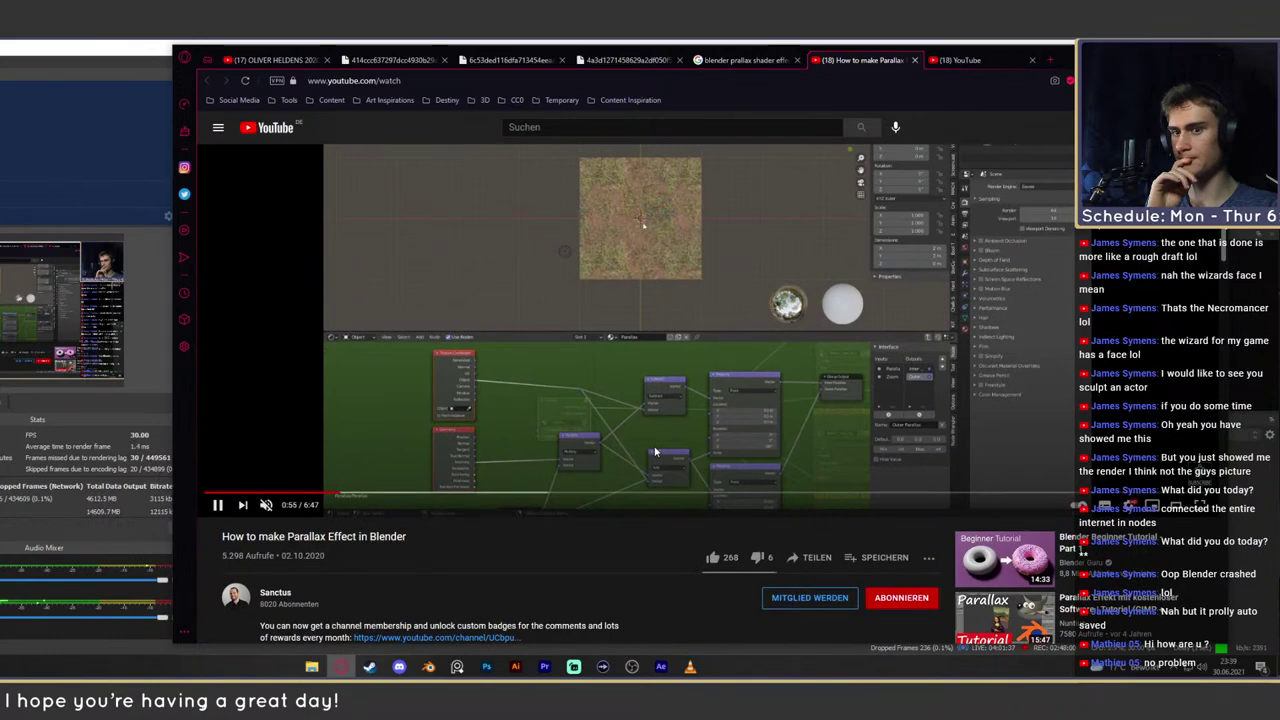
pyautogui.scroll(1, 655, 452)
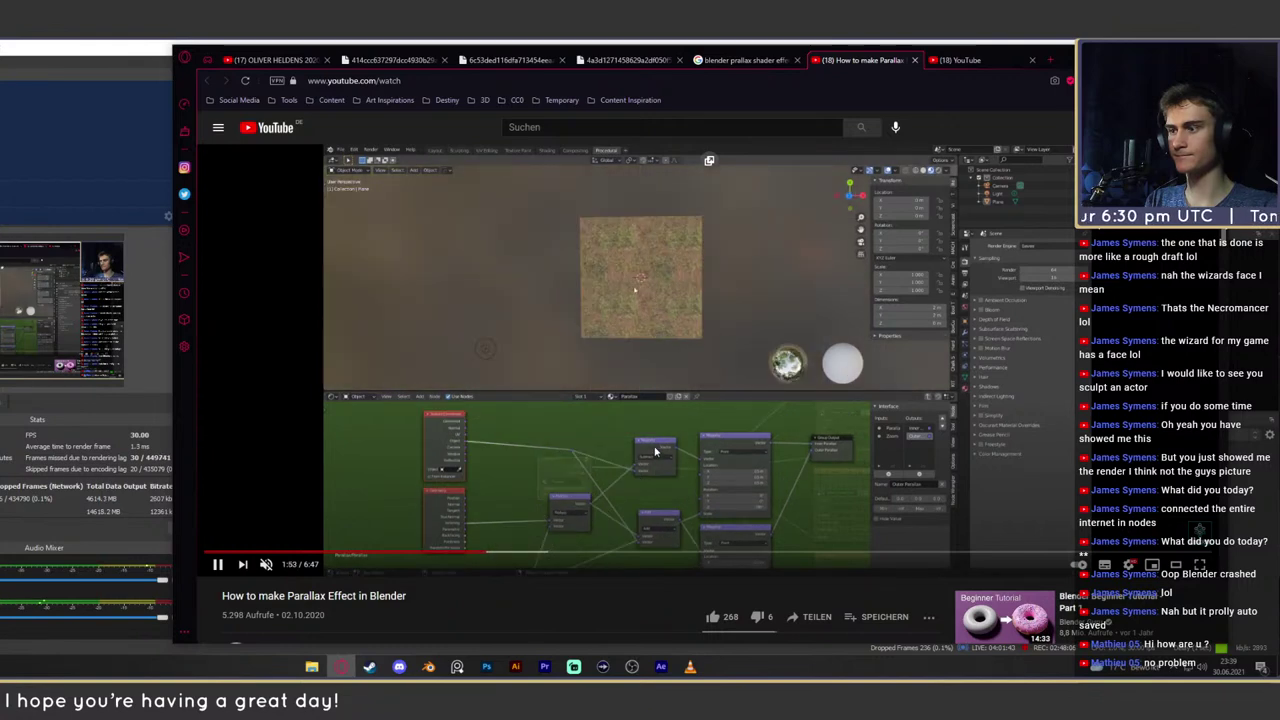
pyautogui.click(745, 60)
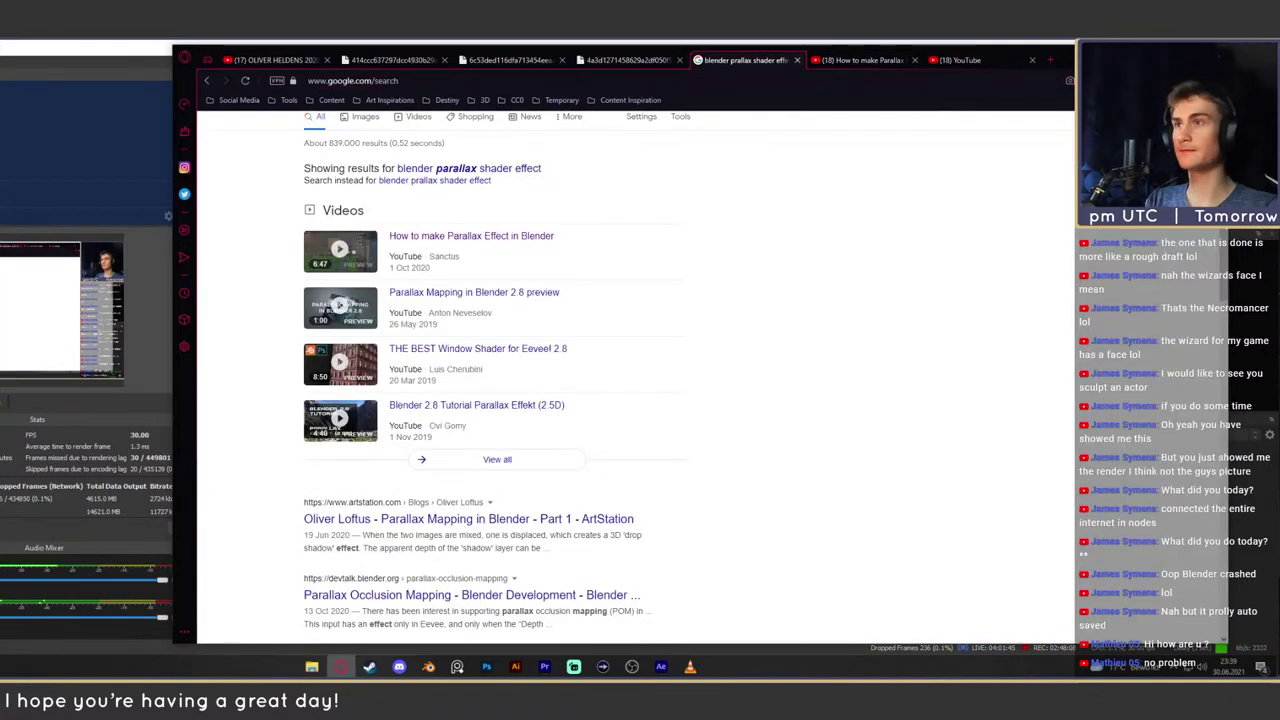
pyautogui.click(914, 60)
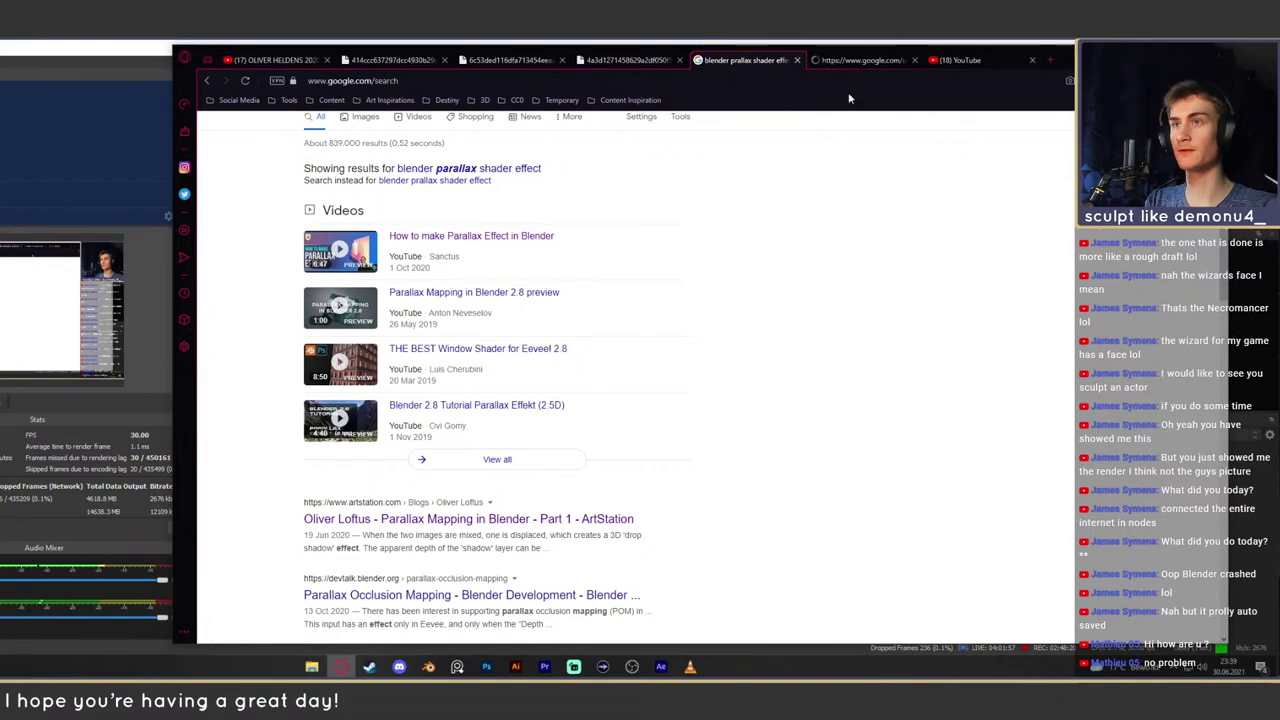
pyautogui.click(468, 518)
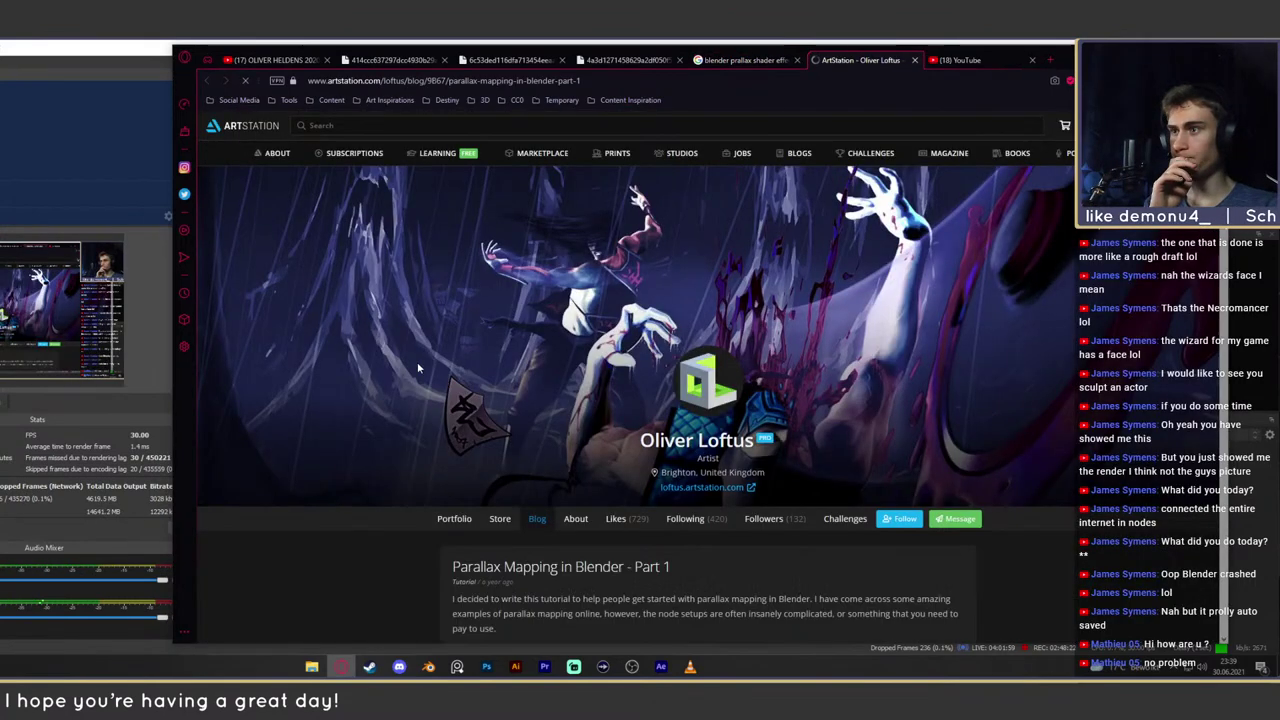
# Read the article's introduction and examine its basic two-layer parallax node setup
pyautogui.scroll(-3, 360, 340)
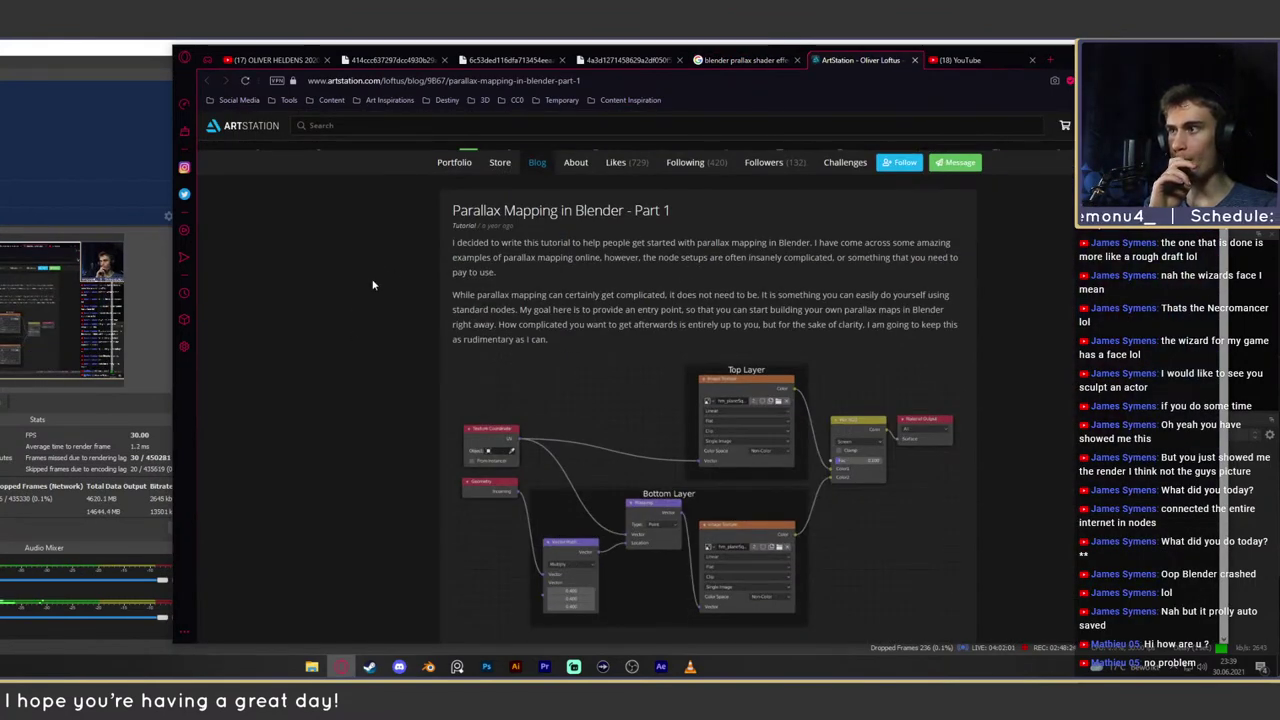
pyautogui.moveTo(473, 243); pyautogui.dragTo(690, 244)
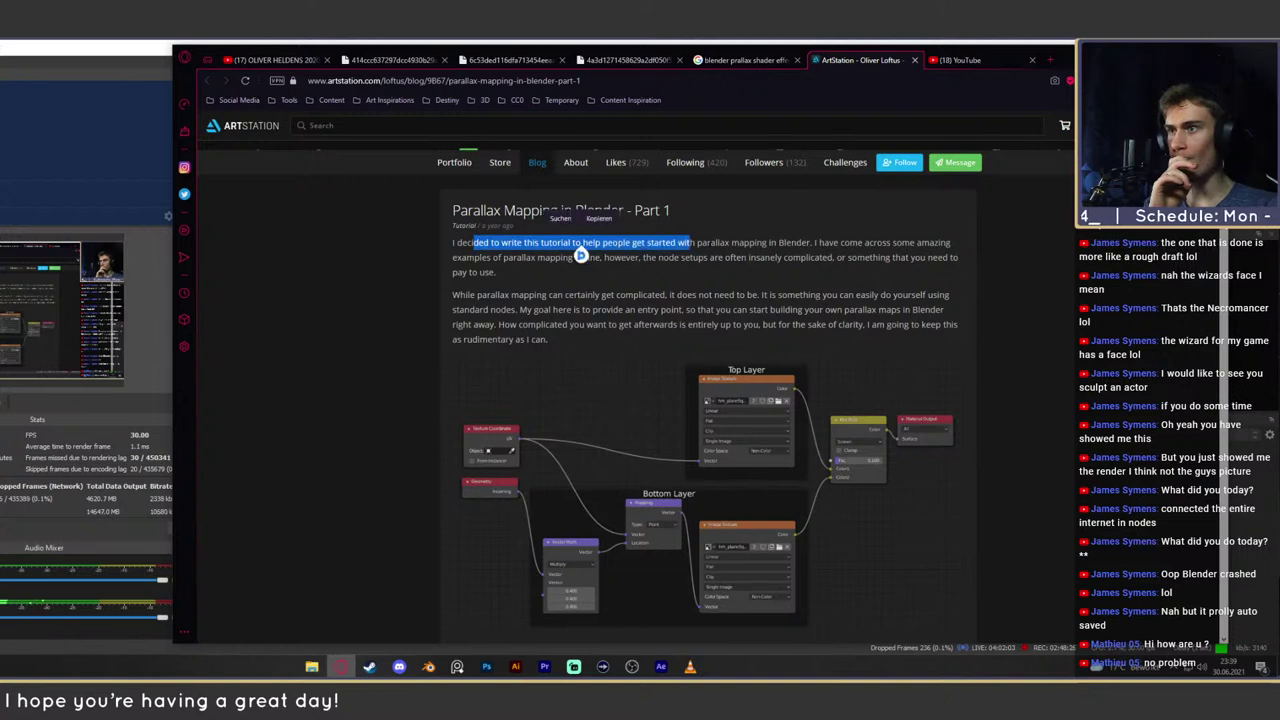
pyautogui.click(690, 245)
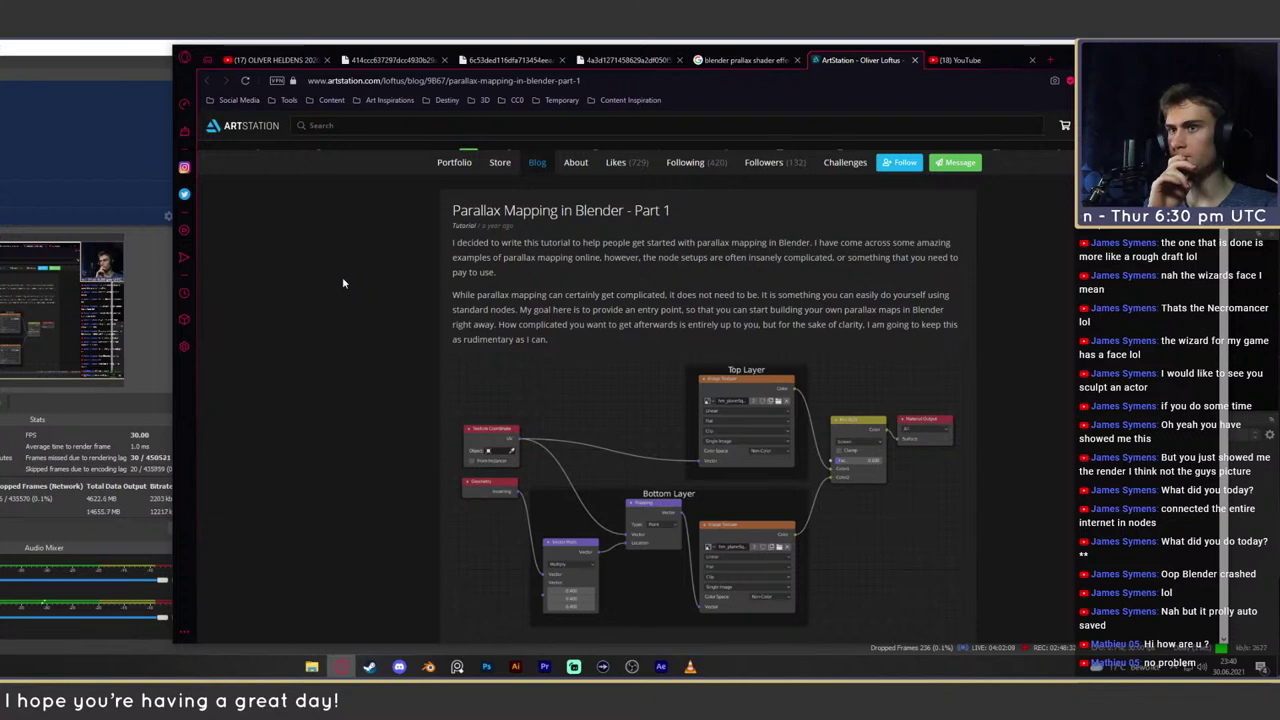
pyautogui.moveTo(576, 295); pyautogui.dragTo(879, 295)
pyautogui.moveTo(537, 310); pyautogui.dragTo(690, 310)
pyautogui.click(382, 332)
pyautogui.scroll(-2, 395, 330)
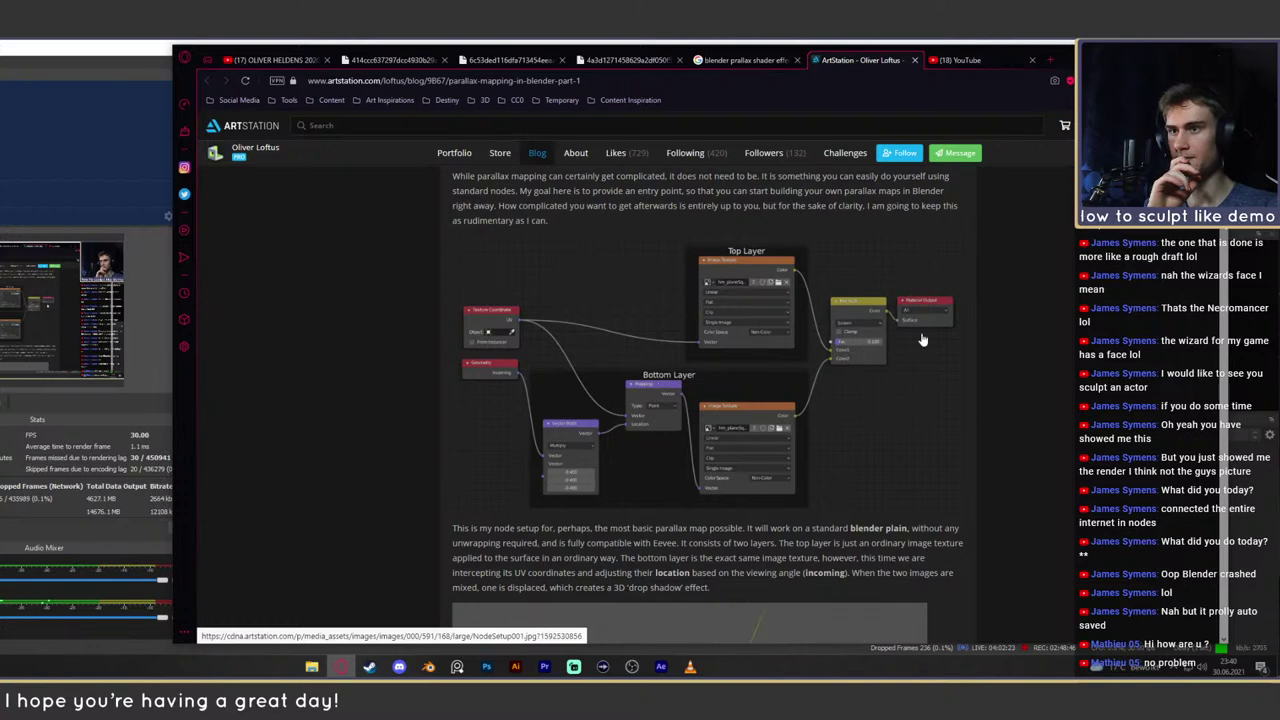
# Look through the article's drop-shadow preview and three-layer node setup, returning to the earlier two-layer example
pyautogui.scroll(-3, 419, 375)
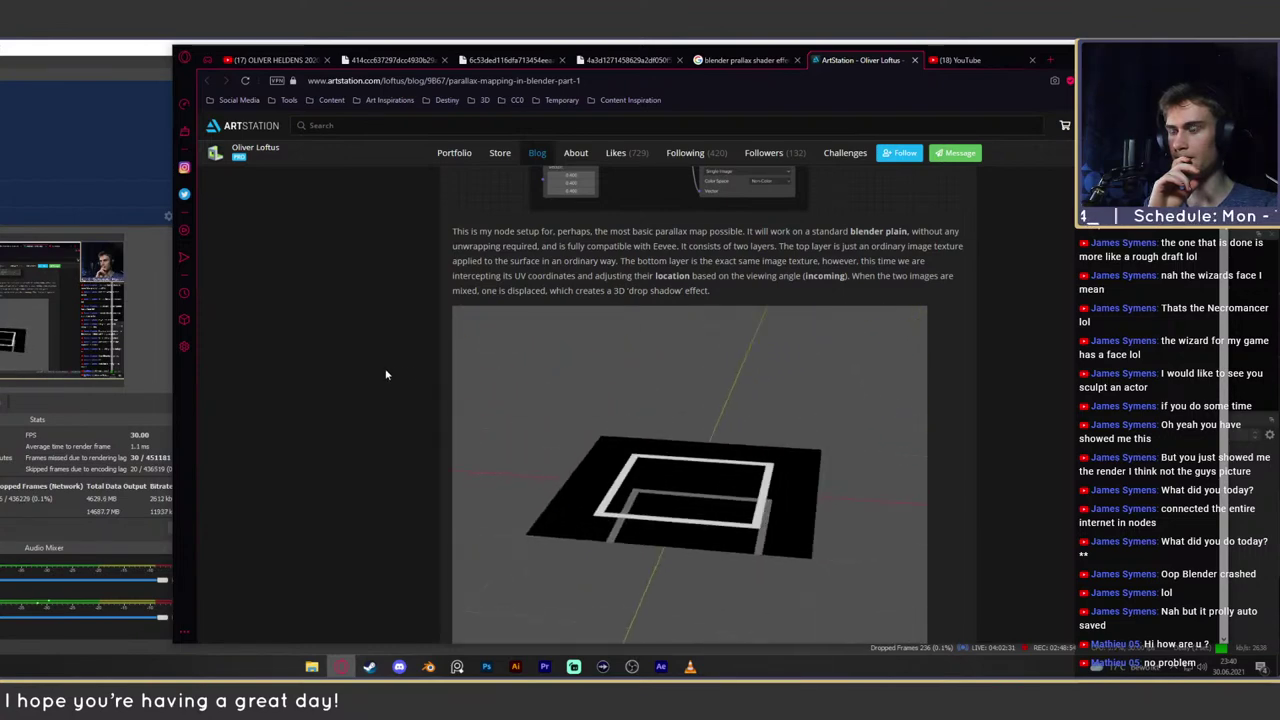
pyautogui.scroll(-10, 384, 373)
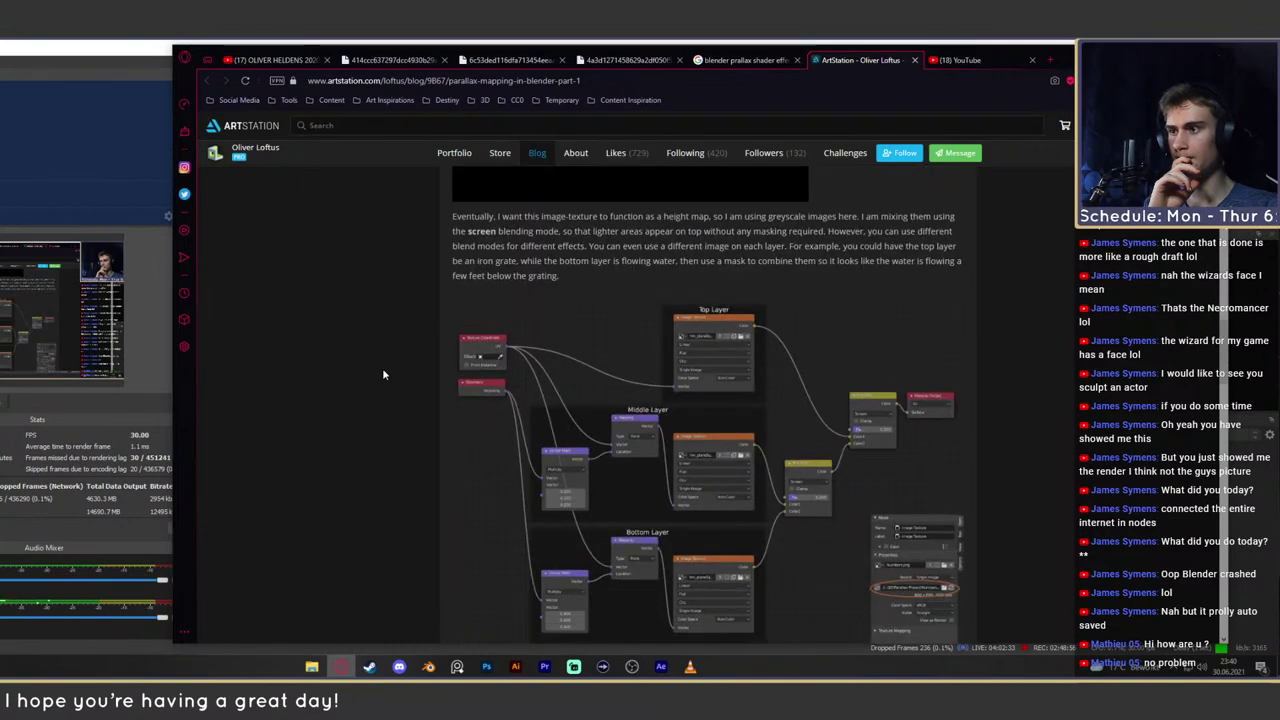
pyautogui.scroll(12, 382, 368)
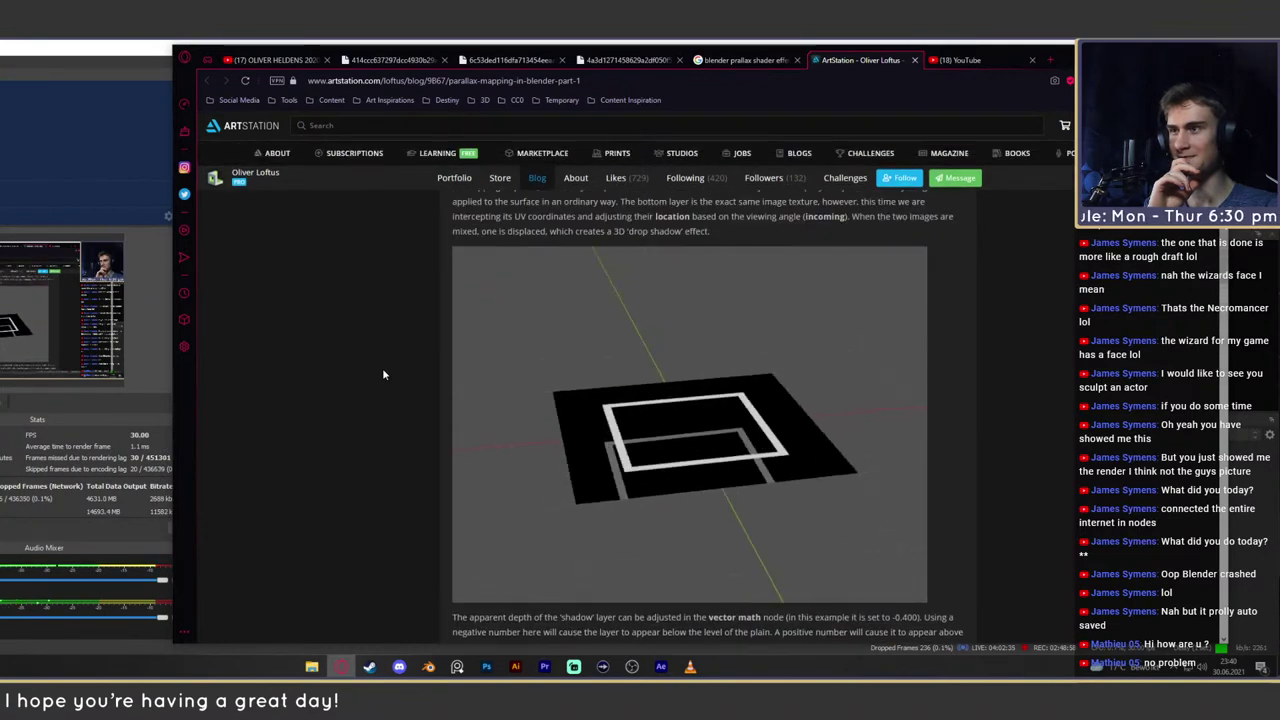
pyautogui.scroll(3, 382, 373)
pyautogui.scroll(-2, 383, 374)
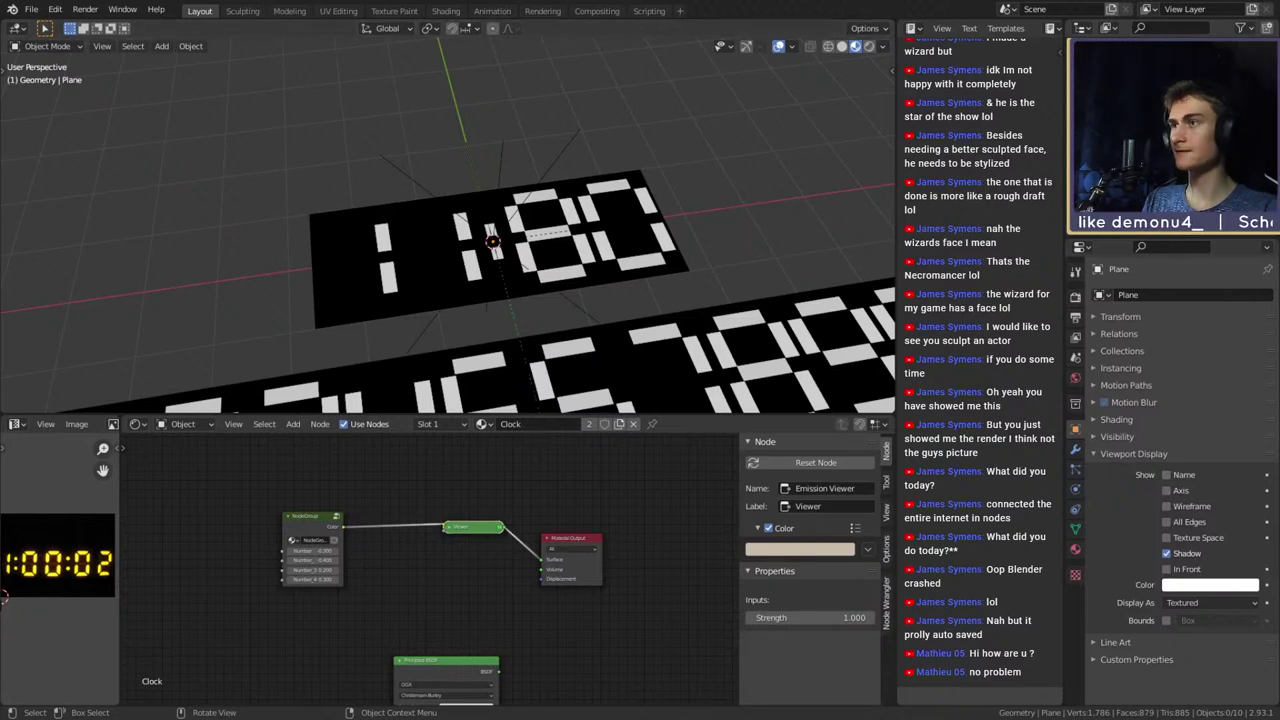
# Switch back to Blender, select the clock plane, and delete the Viewer emission node from the Clock material
pyautogui.click(620, 278)
pyautogui.scroll(-12, 520, 612)
pyautogui.scroll(12, 450, 596)
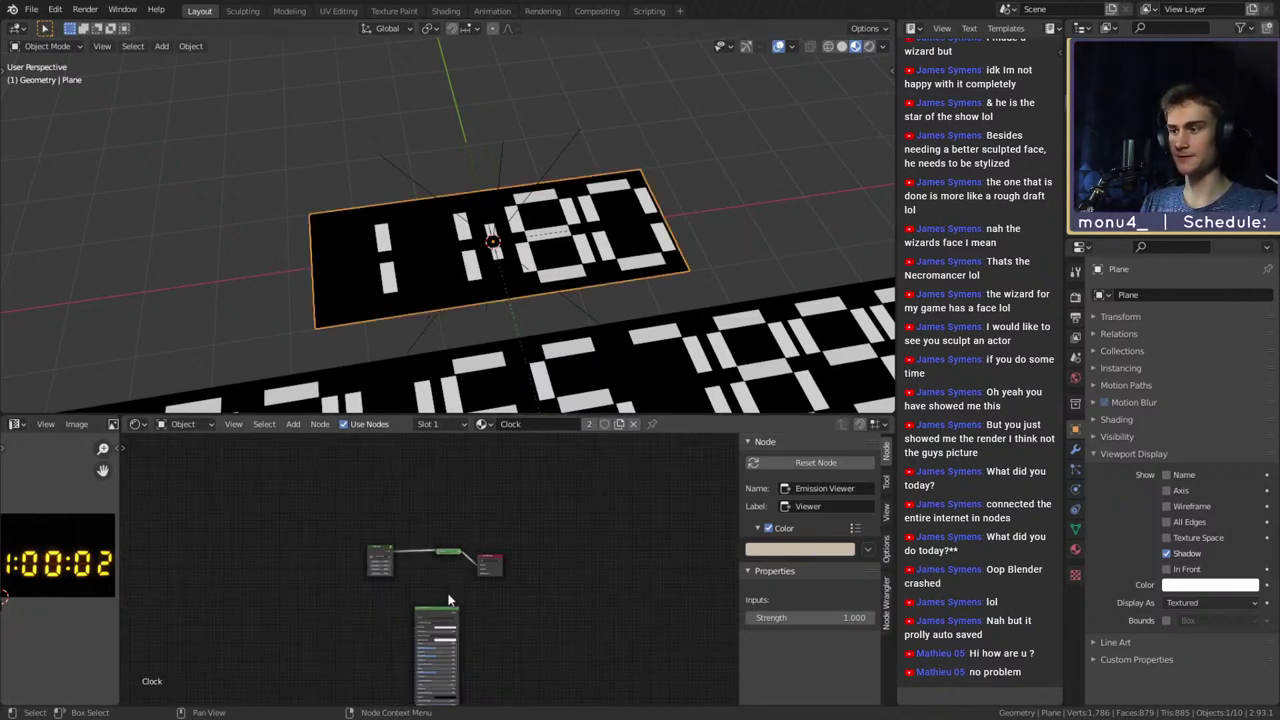
pyautogui.moveTo(449, 574); pyautogui.dragTo(451, 594, button='middle')
pyautogui.press('h')
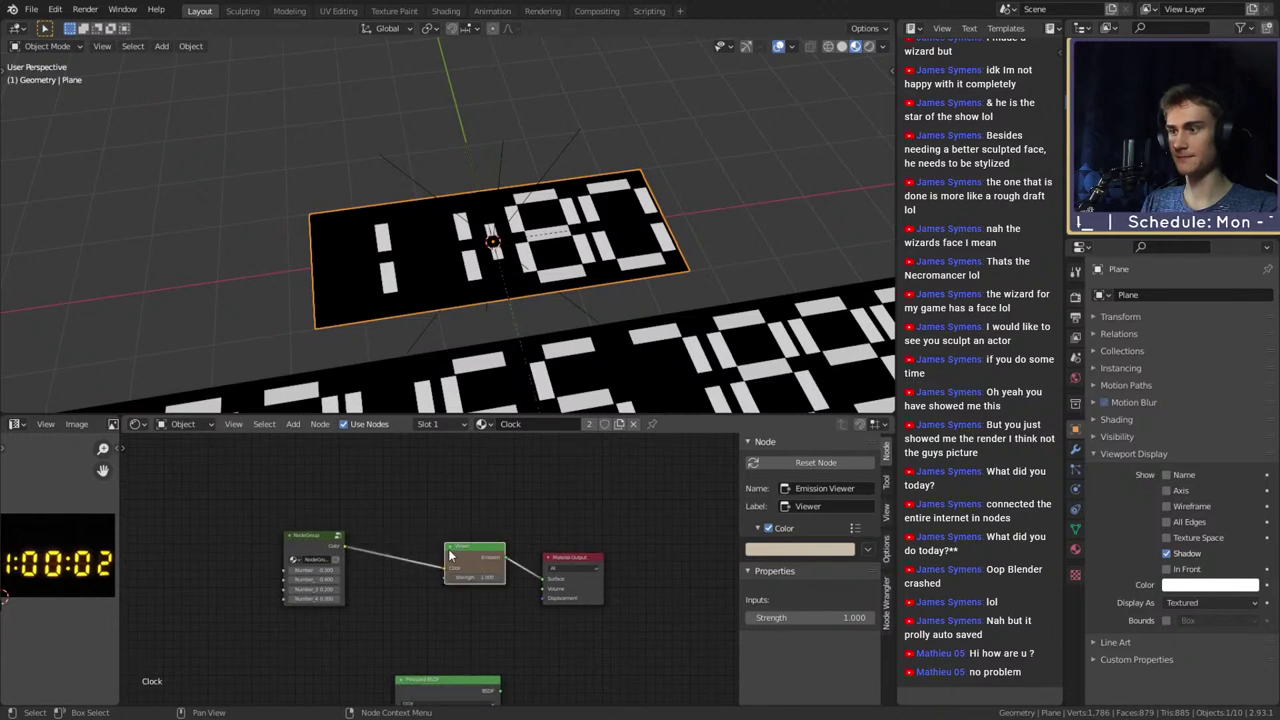
pyautogui.press('h')
pyautogui.press('x')
pyautogui.scroll(-5, 485, 590)
pyautogui.moveTo(483, 586); pyautogui.dragTo(472, 532, button='middle')
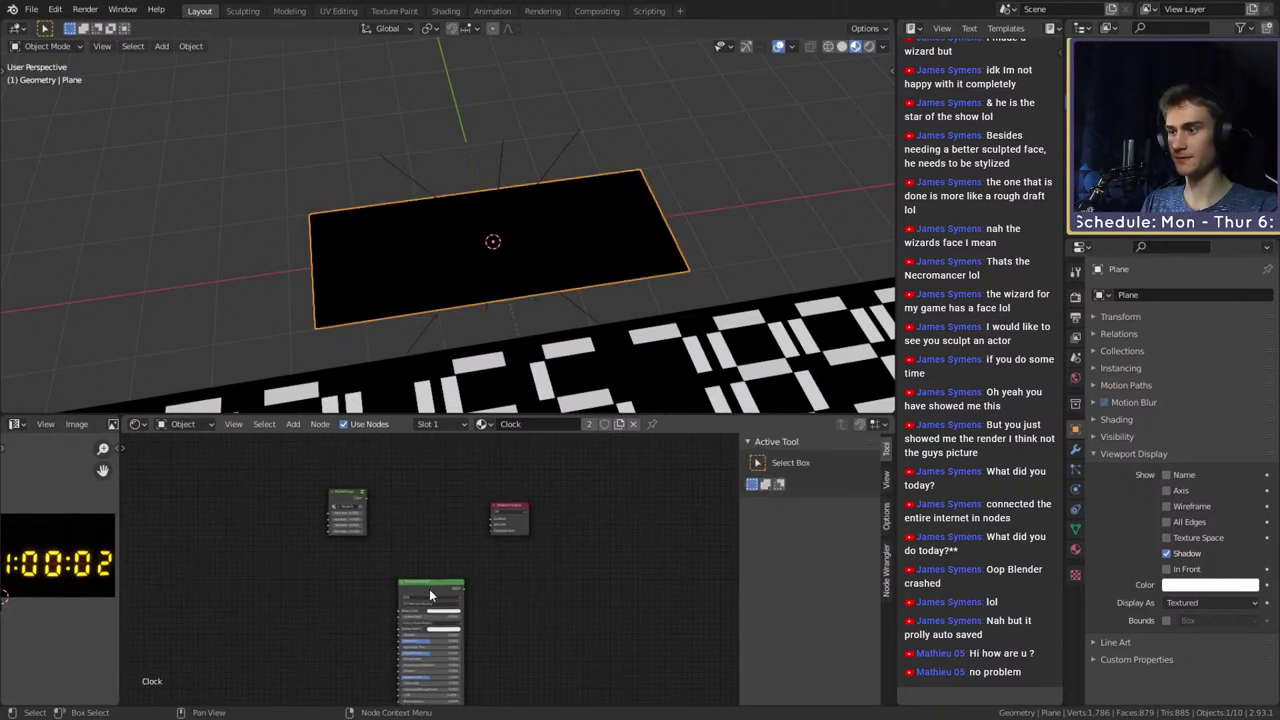
# Connect the Principled BSDF's output to the Surface input of the Material Output node
pyautogui.moveTo(429, 589); pyautogui.dragTo(530, 489)
pyautogui.scroll(2, 461, 580)
pyautogui.scroll(4, 543, 514)
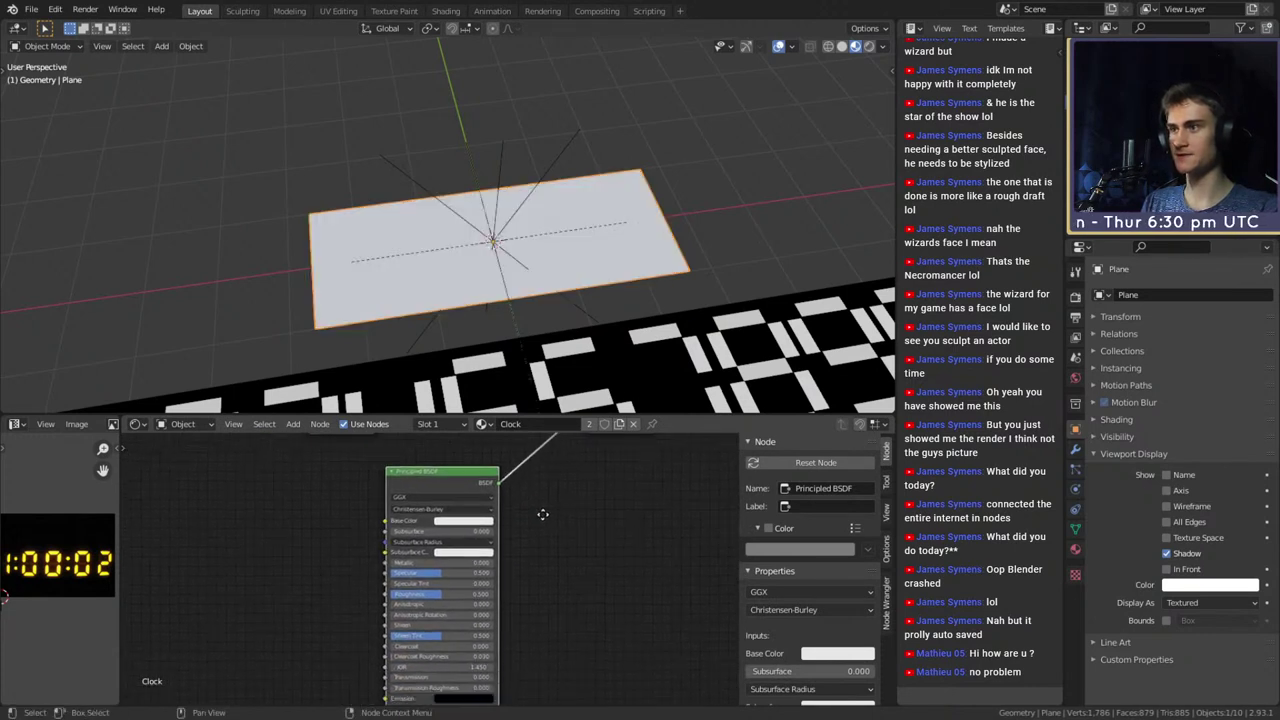
pyautogui.moveTo(597, 523); pyautogui.dragTo(581, 595, button='middle')
pyautogui.scroll(-8, 573, 586)
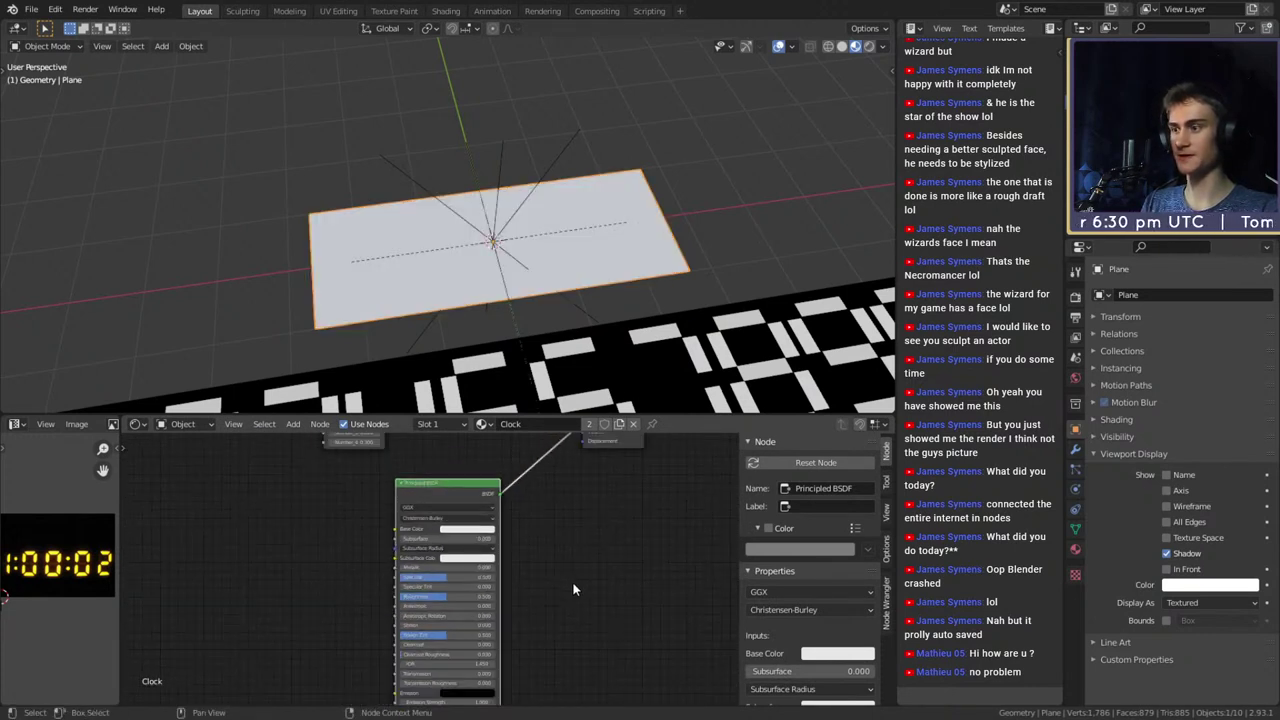
pyautogui.moveTo(346, 573); pyautogui.dragTo(466, 567, button='middle')
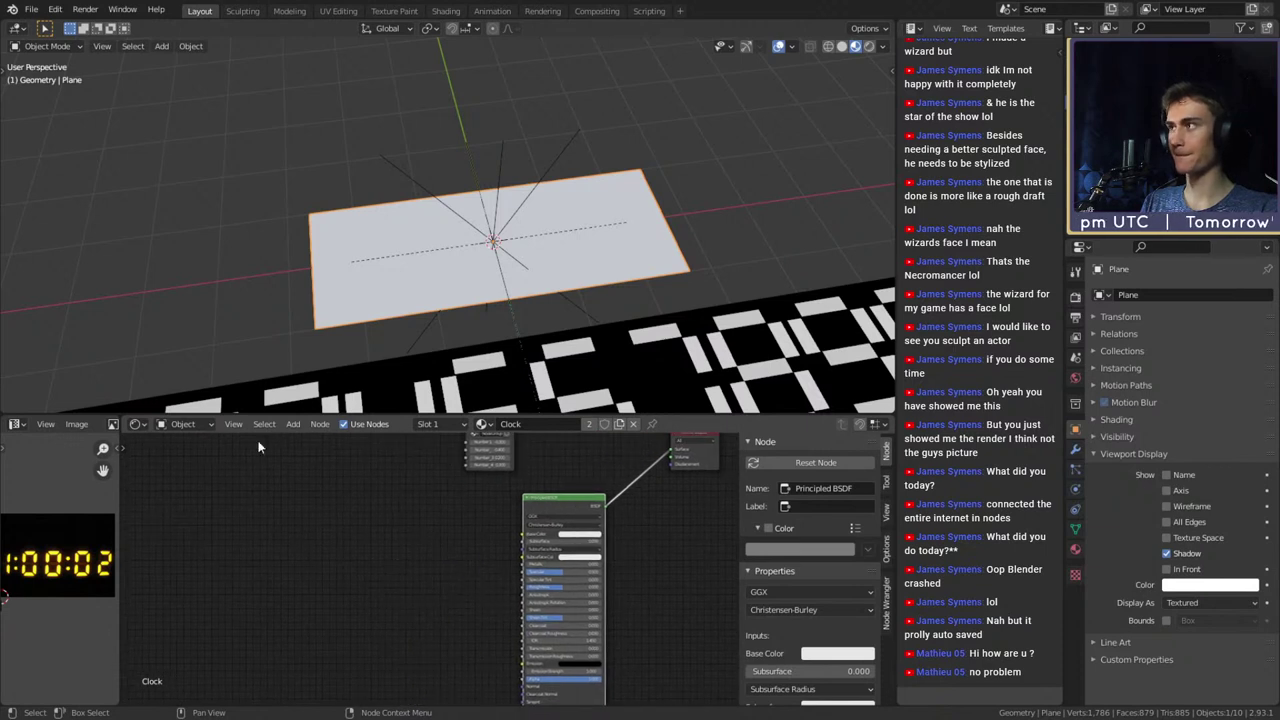
# Save the project file digital_clock_shader_v1a.blend
pyautogui.click(31, 9)
pyautogui.click(60, 103)
pyautogui.scroll(-1, 388, 563)
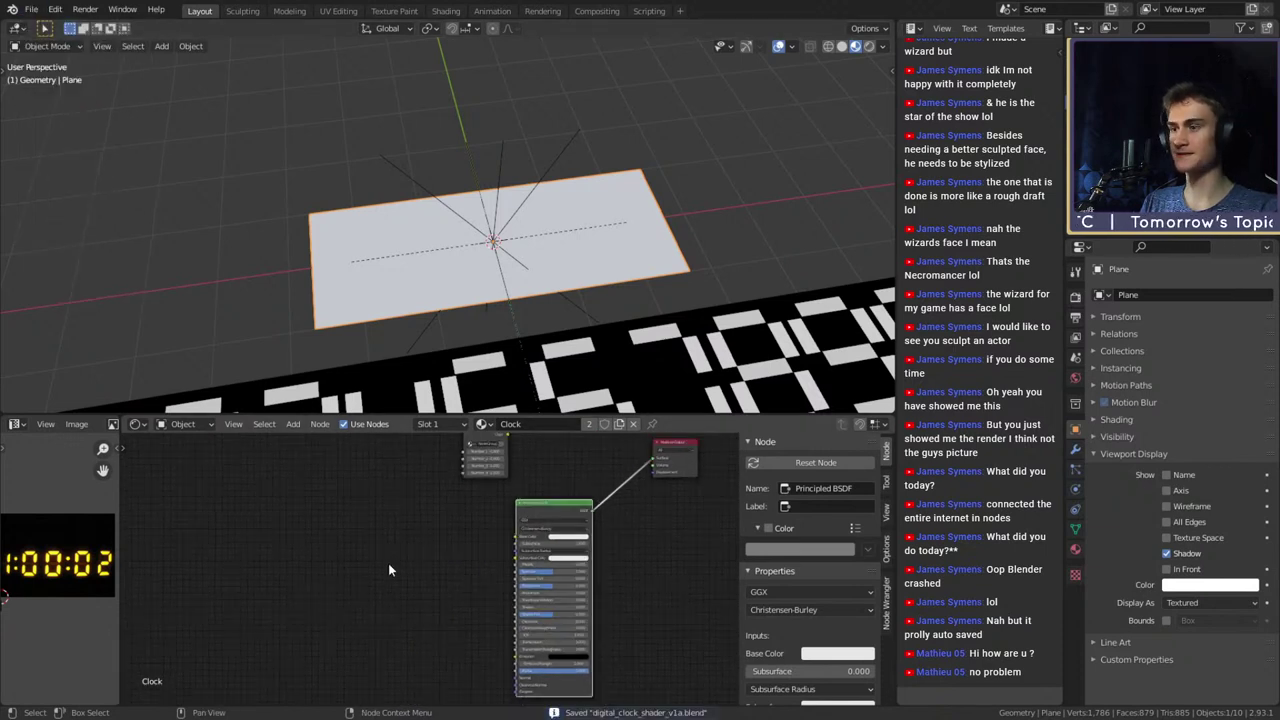
# Set the Principled BSDF's Roughness to 0.000
pyautogui.scroll(-1, 390, 568)
pyautogui.moveTo(400, 591)
pyautogui.mouseDown(button='middle')
pyautogui.moveTo(399, 575)
pyautogui.moveTo(392, 586)
pyautogui.mouseUp(button='middle')
pyautogui.scroll(1, 402, 573)
pyautogui.scroll(2, 480, 577)
pyautogui.moveTo(591, 531); pyautogui.dragTo(524, 546, button='middle')
pyautogui.scroll(5, 518, 570)
pyautogui.moveTo(509, 605); pyautogui.dragTo(554, 556, button='middle')
pyautogui.scroll(4, 554, 556)
pyautogui.moveTo(480, 568); pyautogui.dragTo(376, 568)
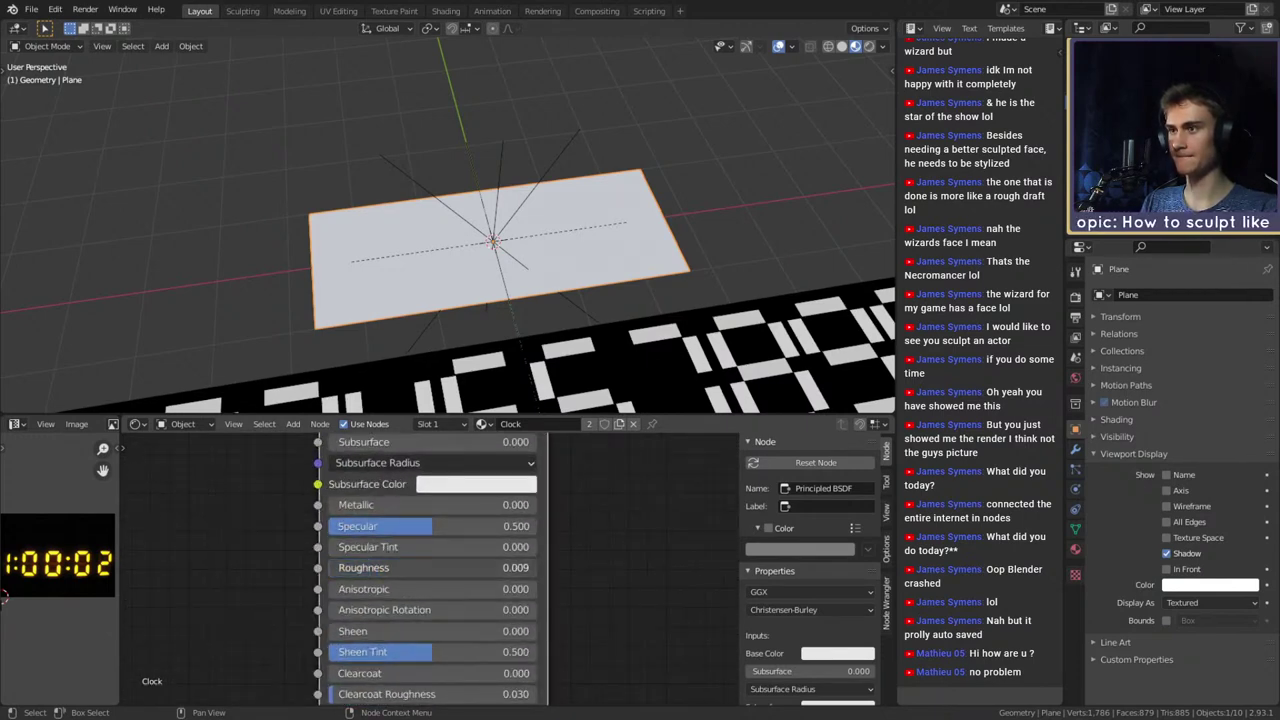
pyautogui.moveTo(600, 492); pyautogui.dragTo(620, 521, button='middle')
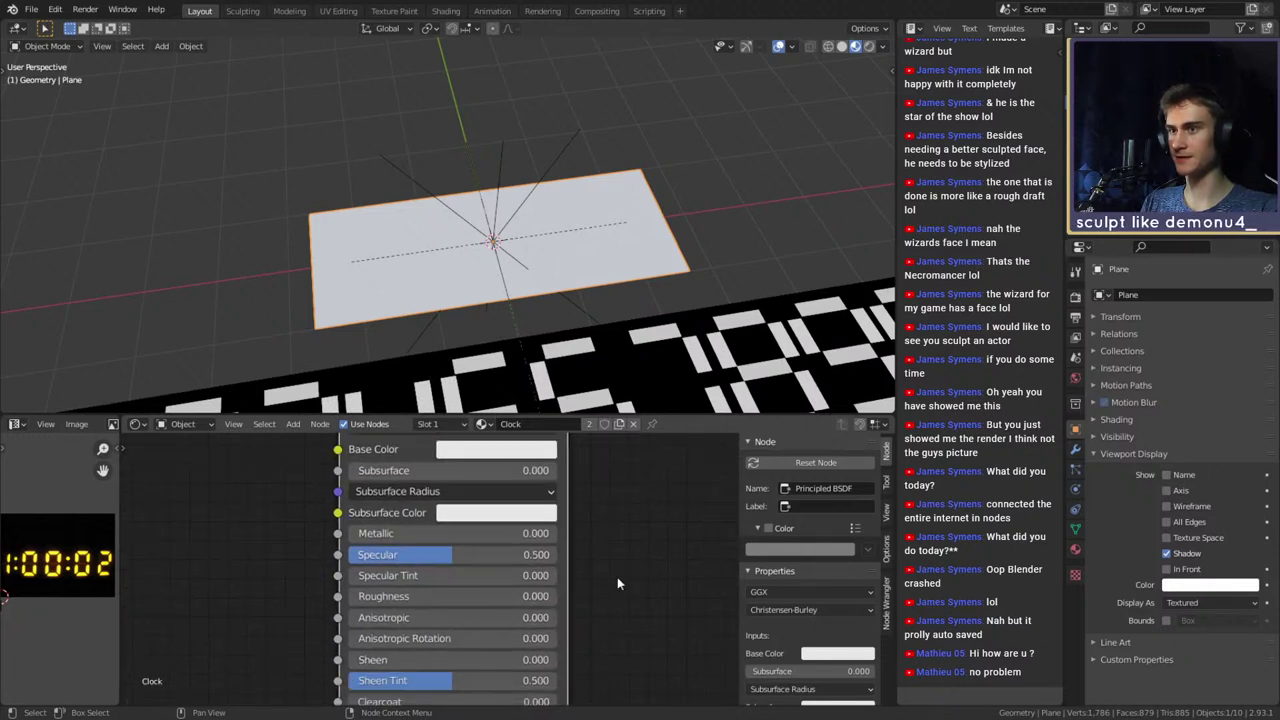
# Try light blue and pale yellow tints on the Principled BSDF's Base Color, and bring it back to neutral white
pyautogui.scroll(-3, 591, 574)
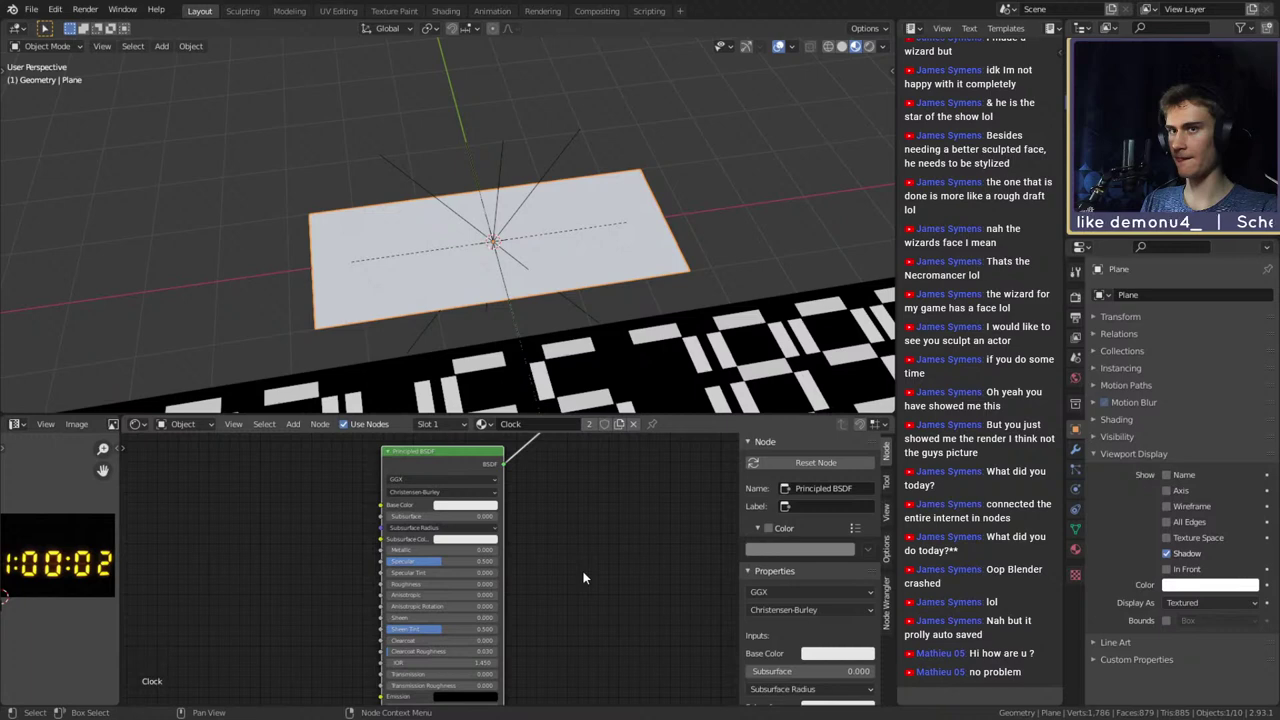
pyautogui.scroll(2, 583, 573)
pyautogui.scroll(1, 584, 577)
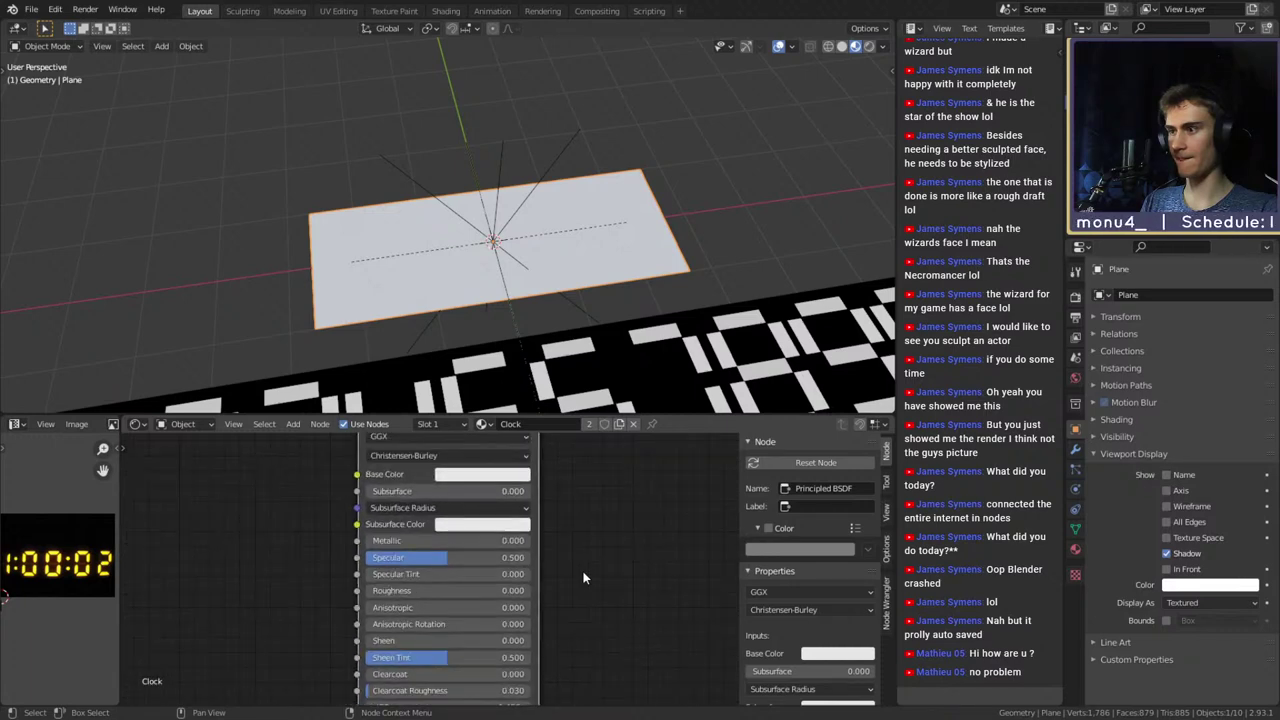
pyautogui.scroll(1, 452, 560)
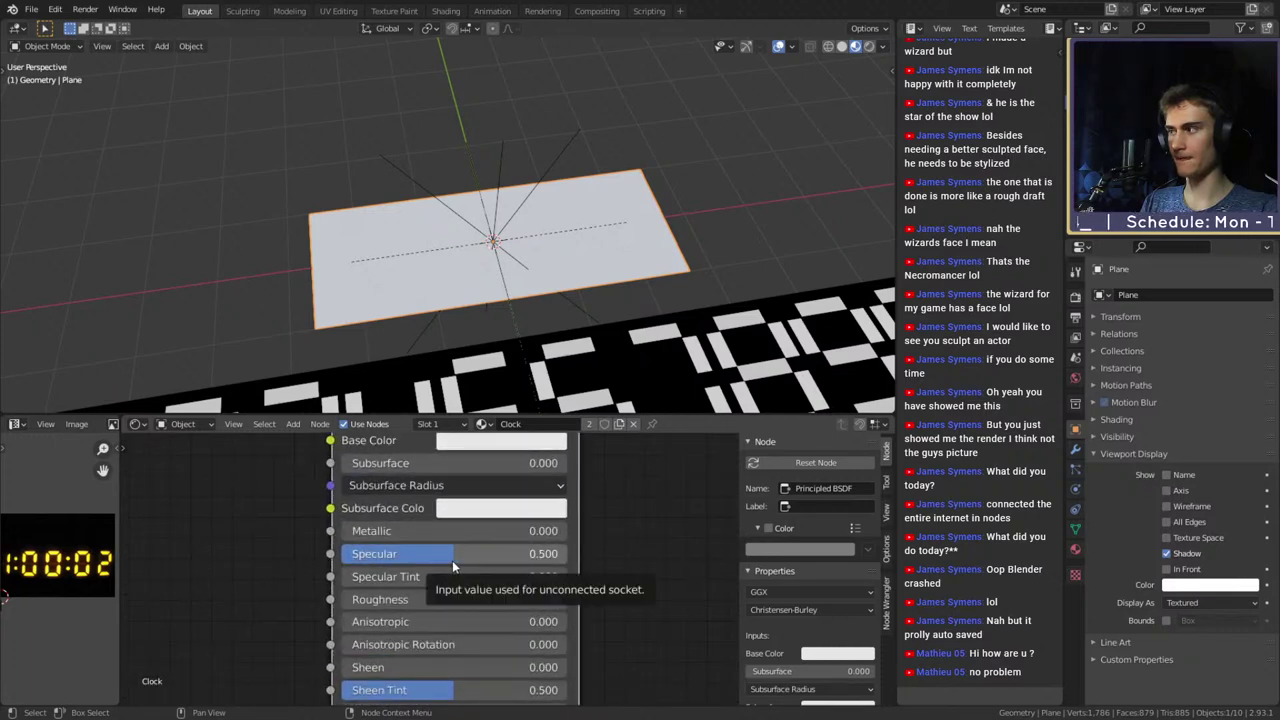
pyautogui.scroll(-2, 635, 570)
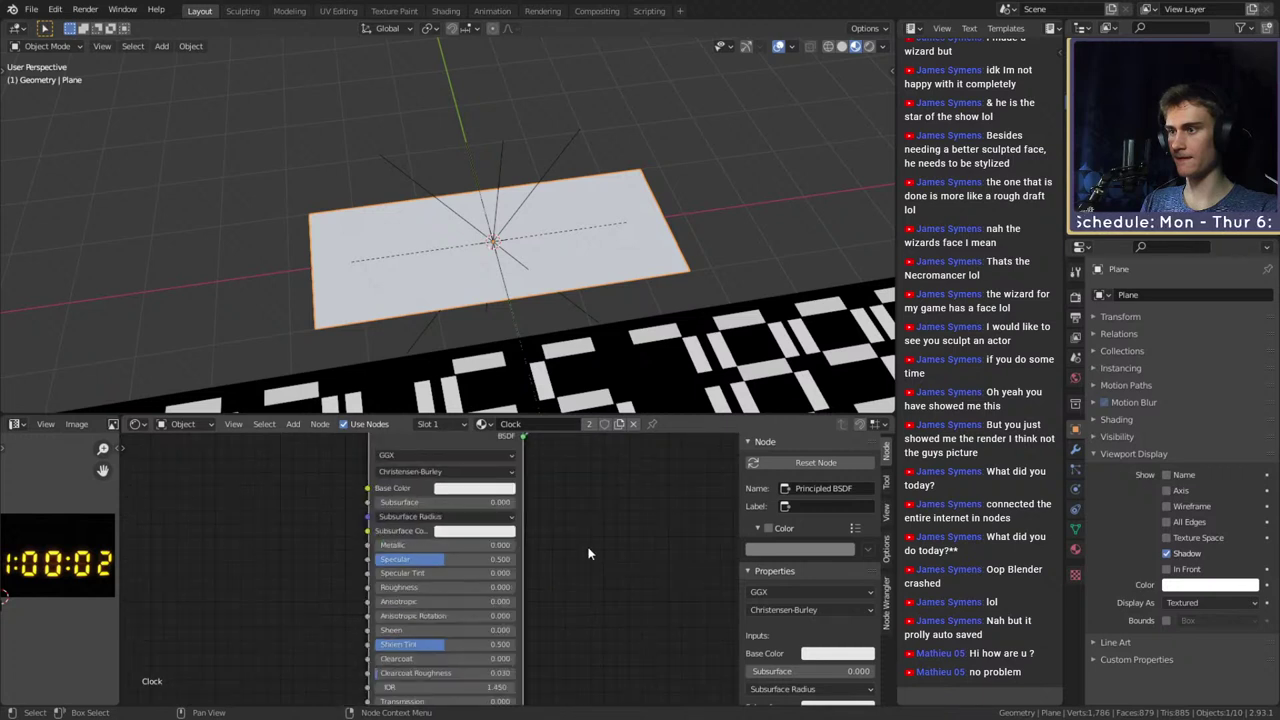
pyautogui.click(460, 552)
pyautogui.click(491, 400)
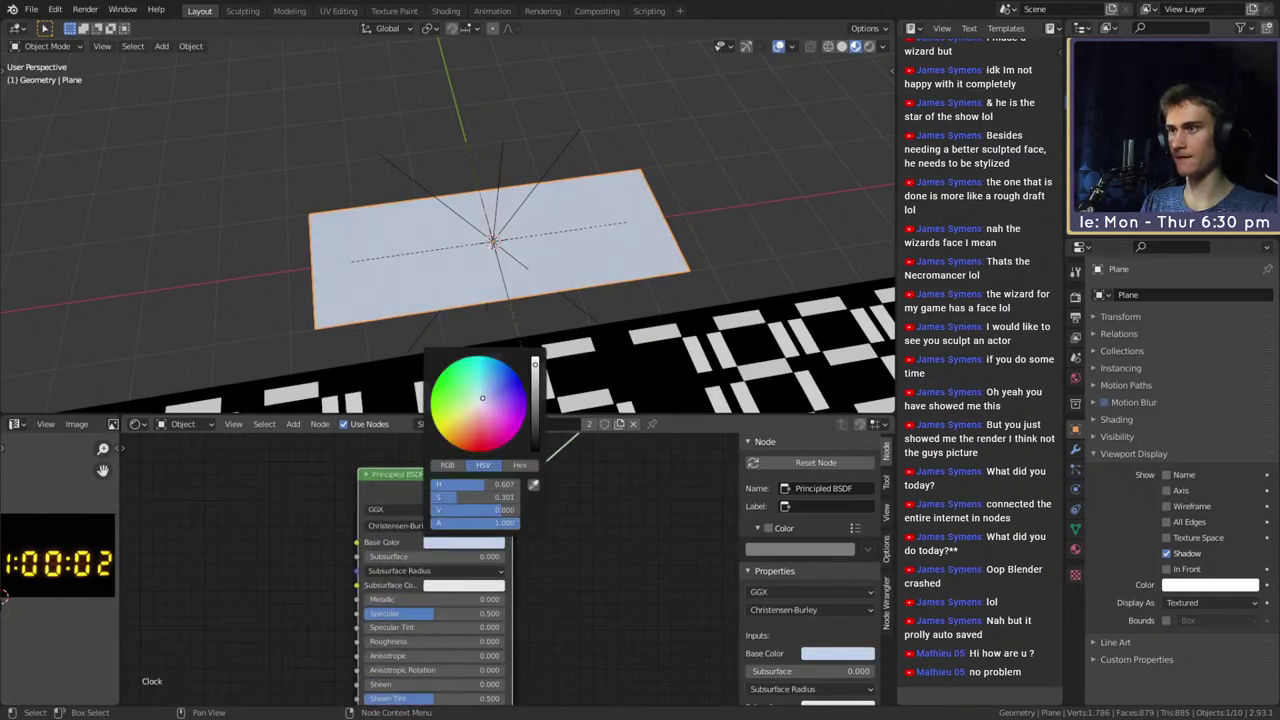
pyautogui.scroll(-1, 585, 569)
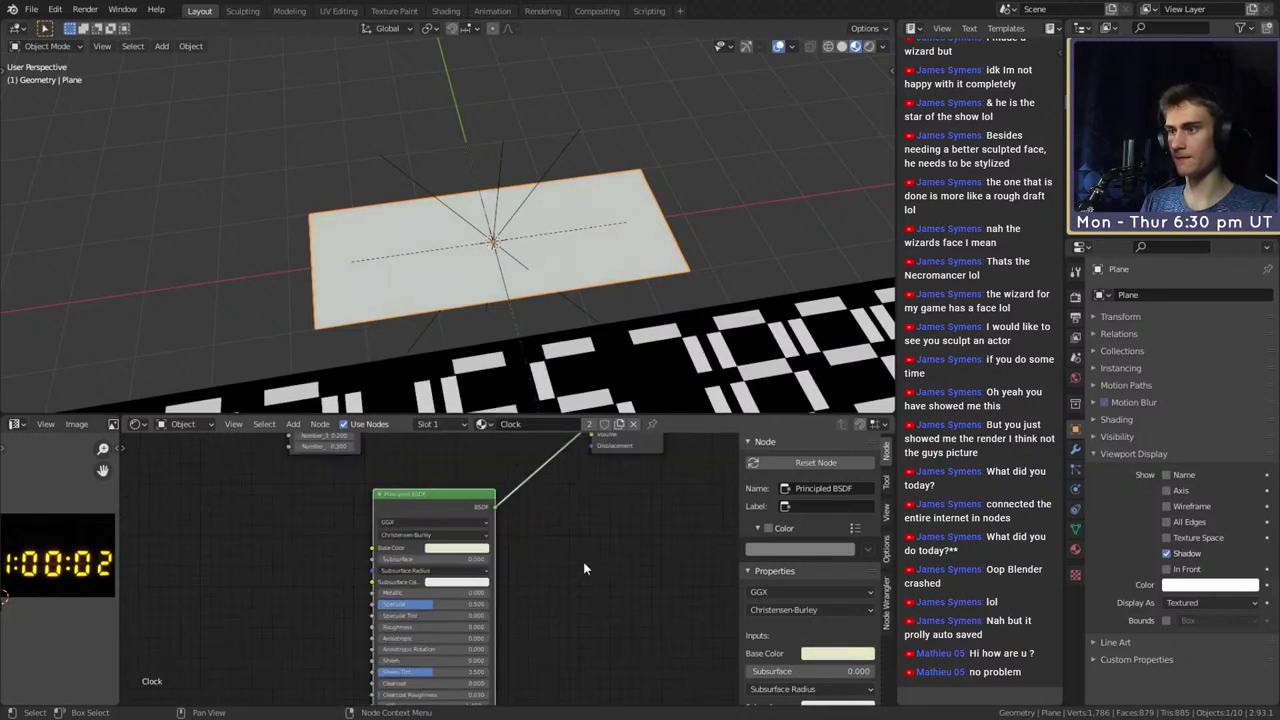
pyautogui.click(462, 549)
pyautogui.moveTo(477, 515); pyautogui.dragTo(438, 515)
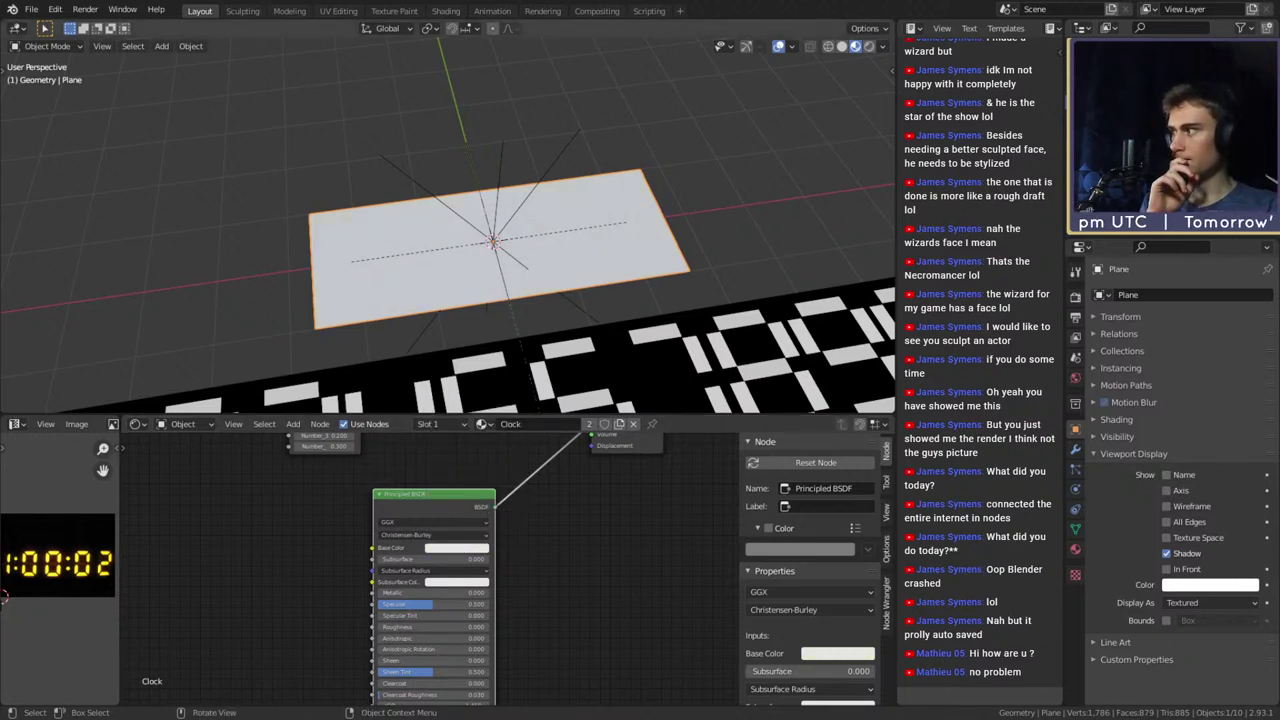
# Try the Principled BSDF's Metallic at 1.000, check the plane's reflections from different angles, and set Metallic back to 0.000
pyautogui.scroll(3, 504, 544)
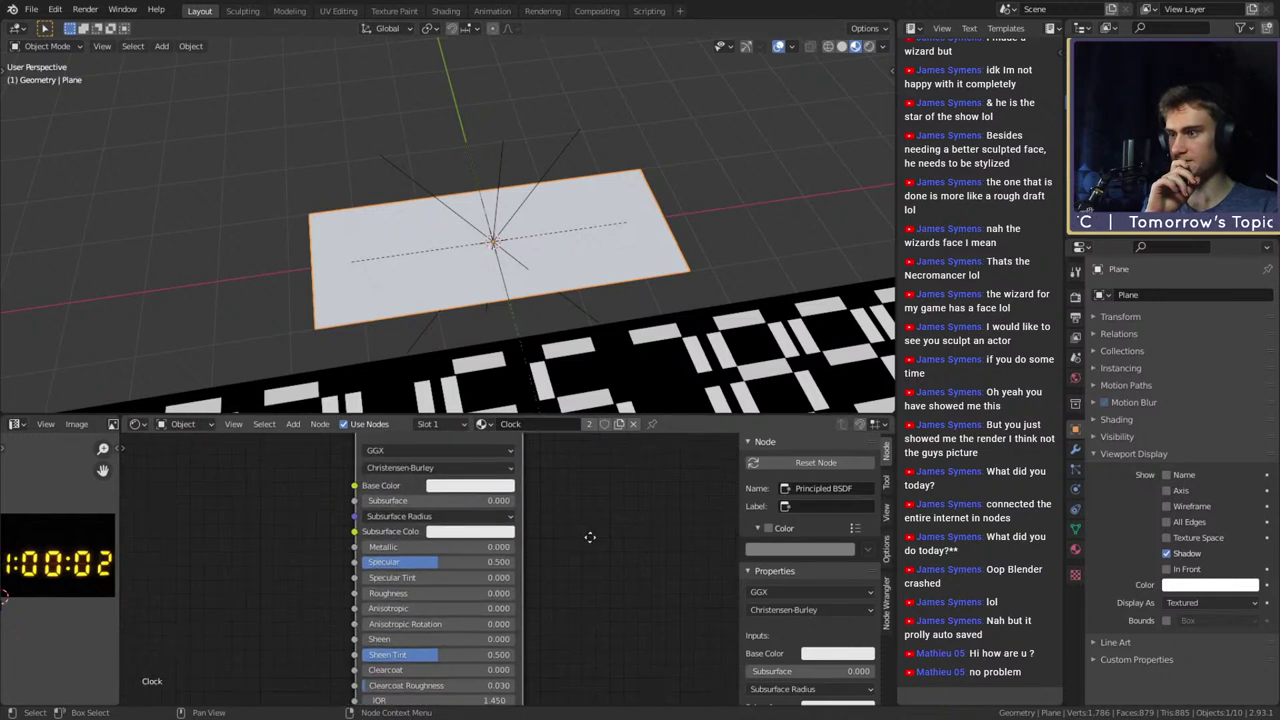
pyautogui.scroll(-3, 576, 572)
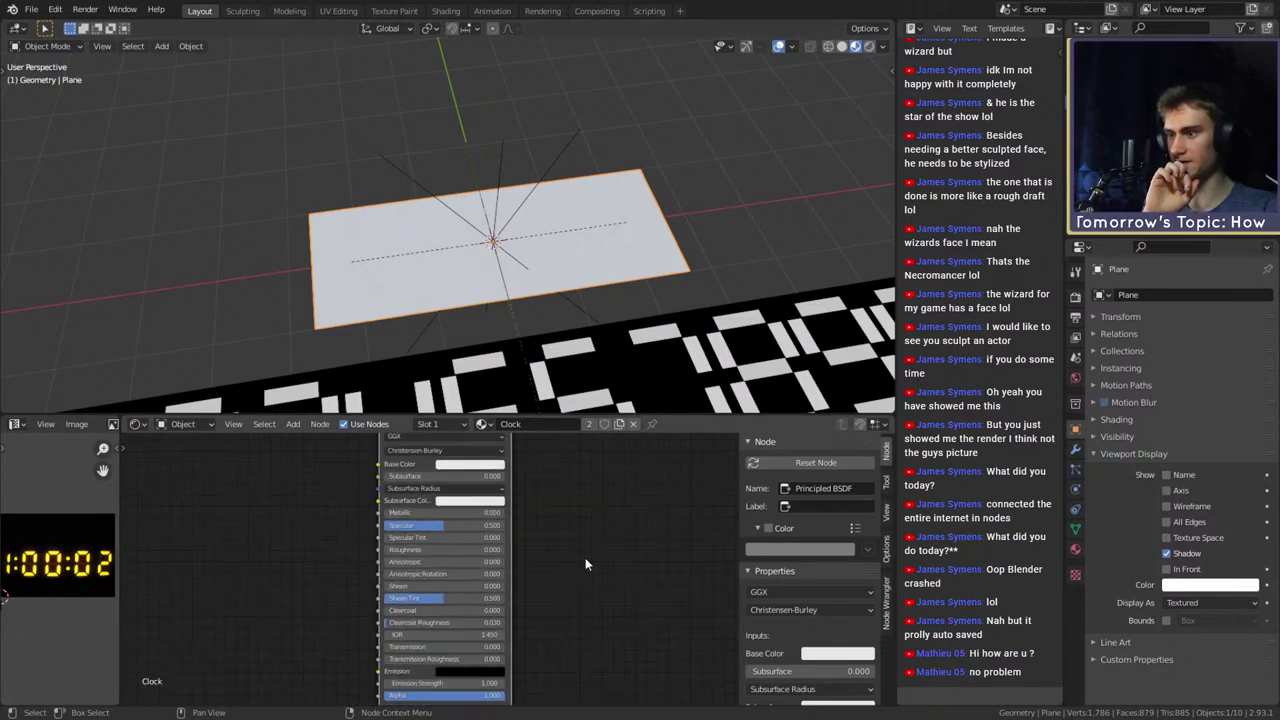
pyautogui.moveTo(585, 564); pyautogui.dragTo(568, 616, button='middle')
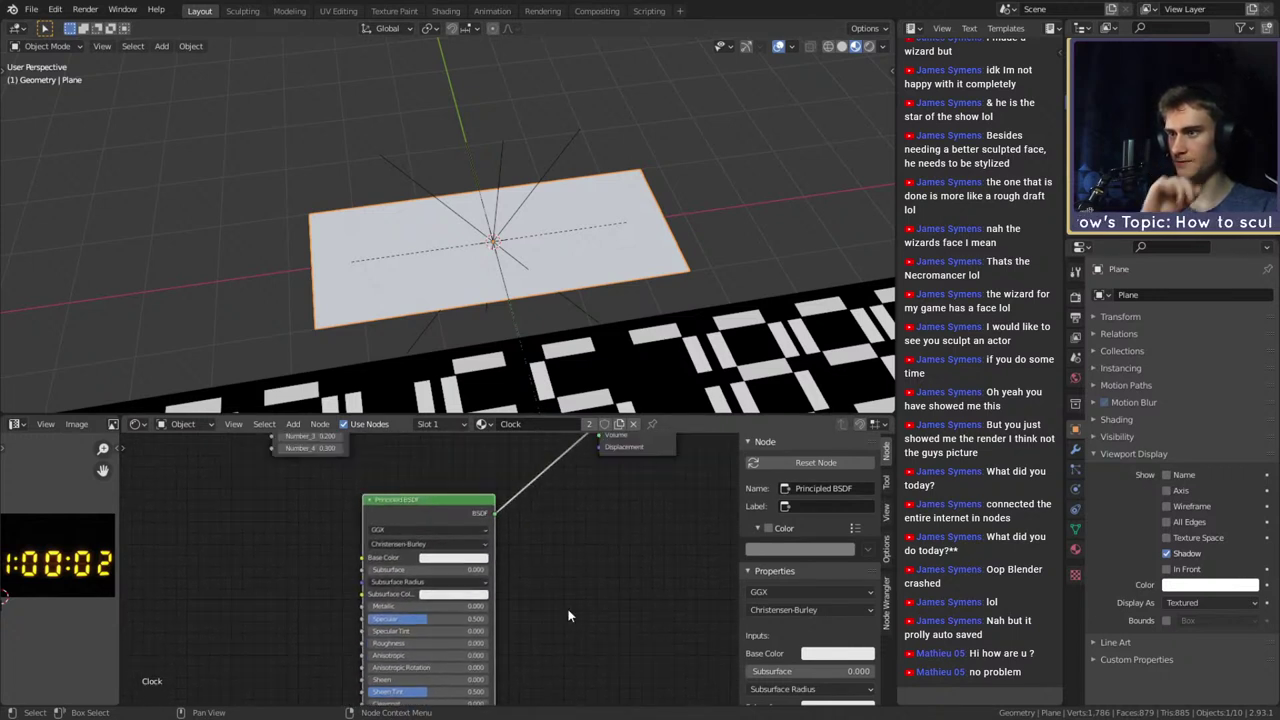
pyautogui.scroll(-2, 568, 616)
pyautogui.moveTo(548, 330); pyautogui.dragTo(520, 225, button='middle')
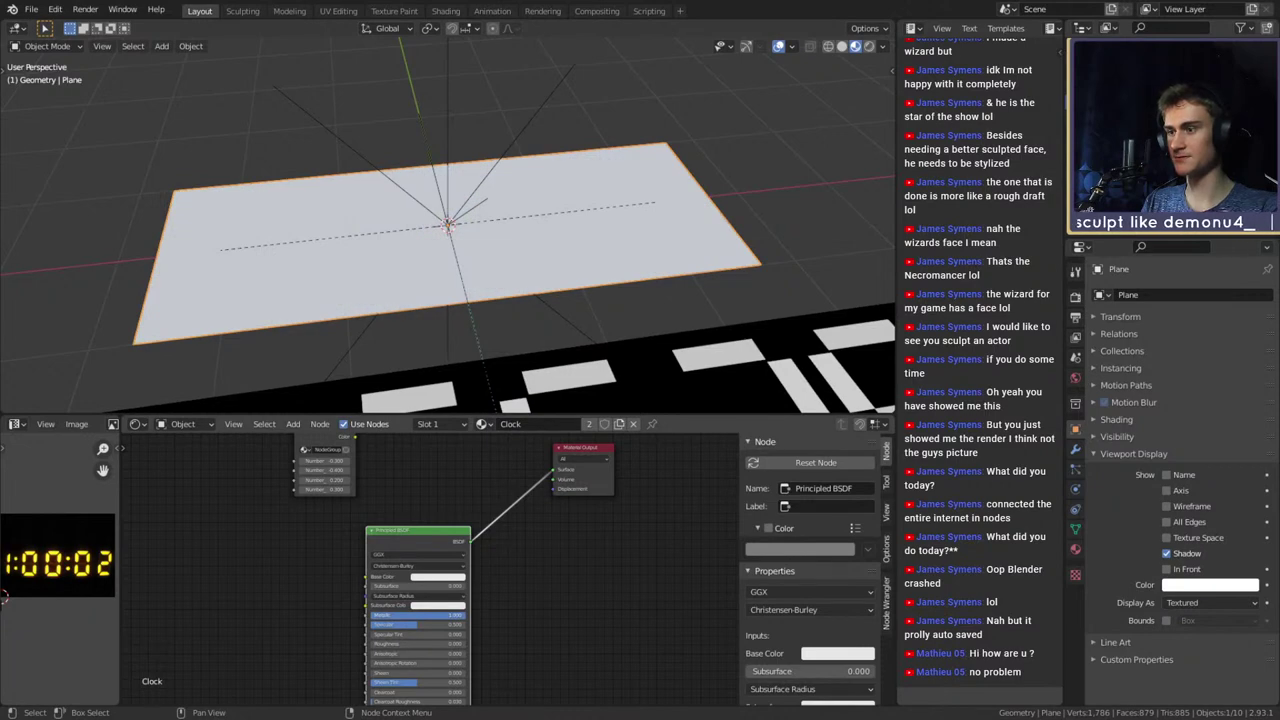
pyautogui.moveTo(506, 316); pyautogui.dragTo(539, 258, button='middle')
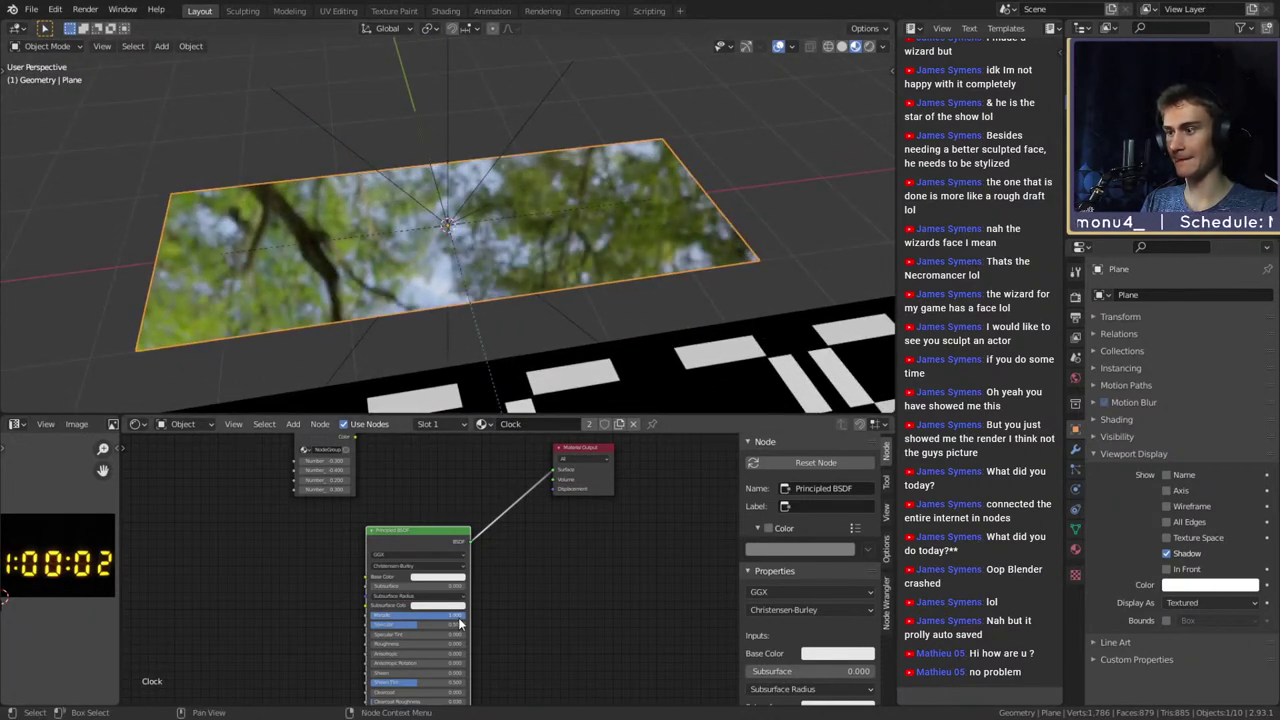
pyautogui.moveTo(460, 617); pyautogui.dragTo(408, 618)
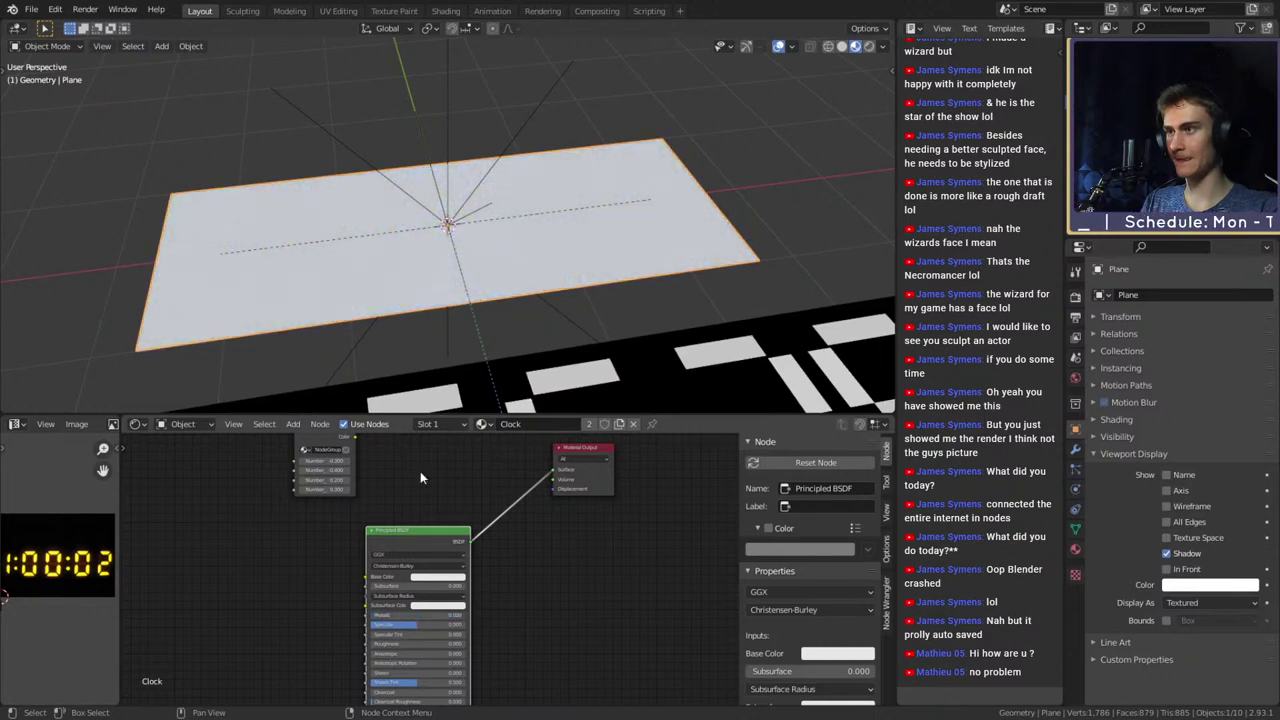
# Display the viewport in Rendered shading and open the World's shader nodes
pyautogui.press('z')
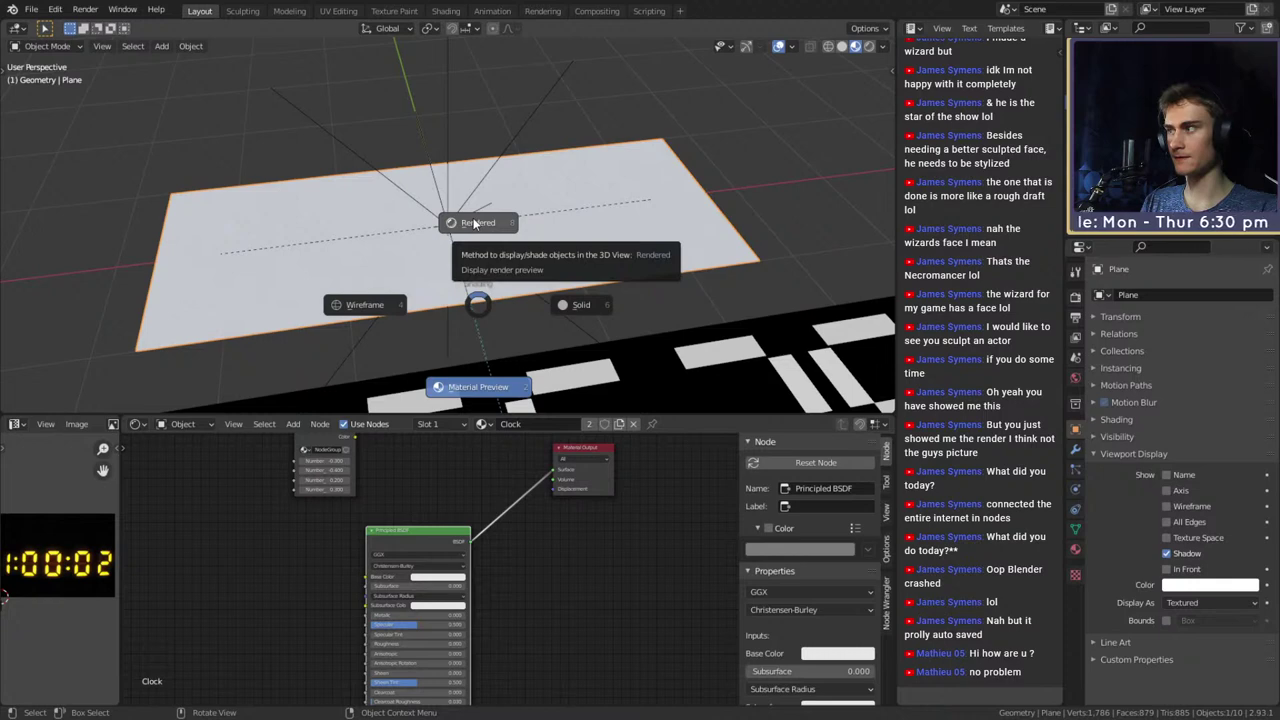
pyautogui.click(474, 223)
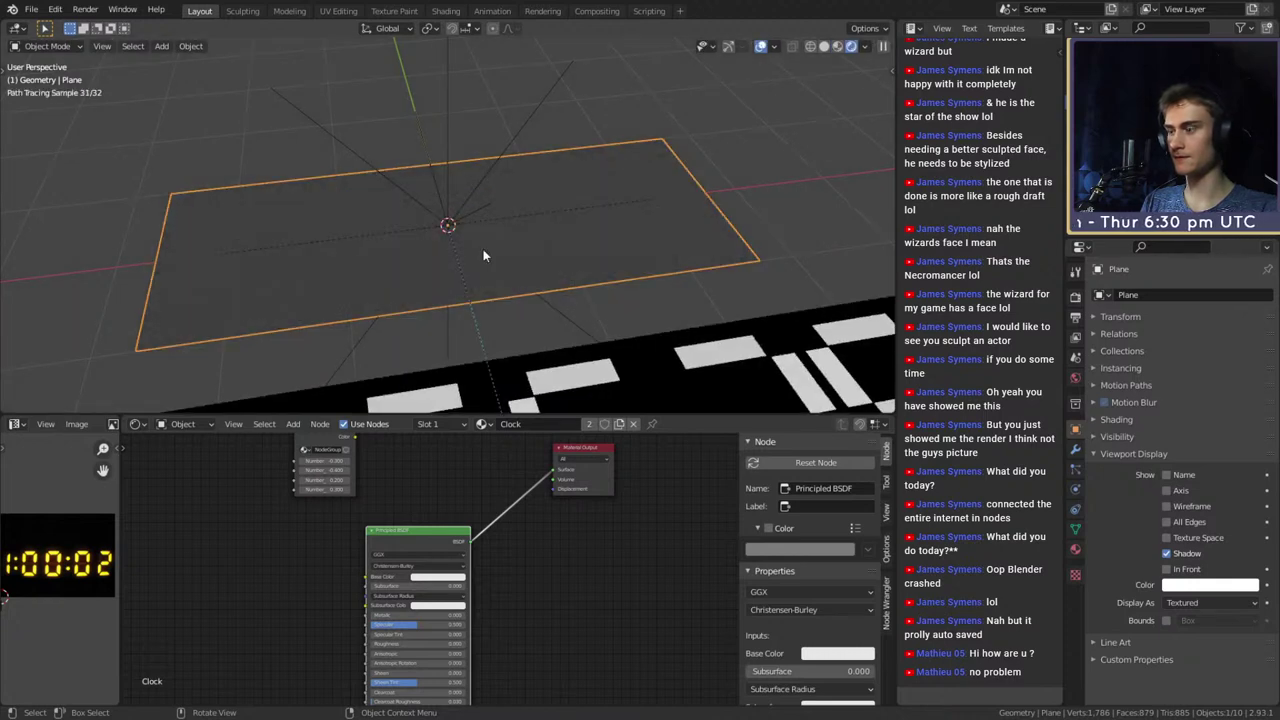
pyautogui.click(182, 423)
pyautogui.click(180, 452)
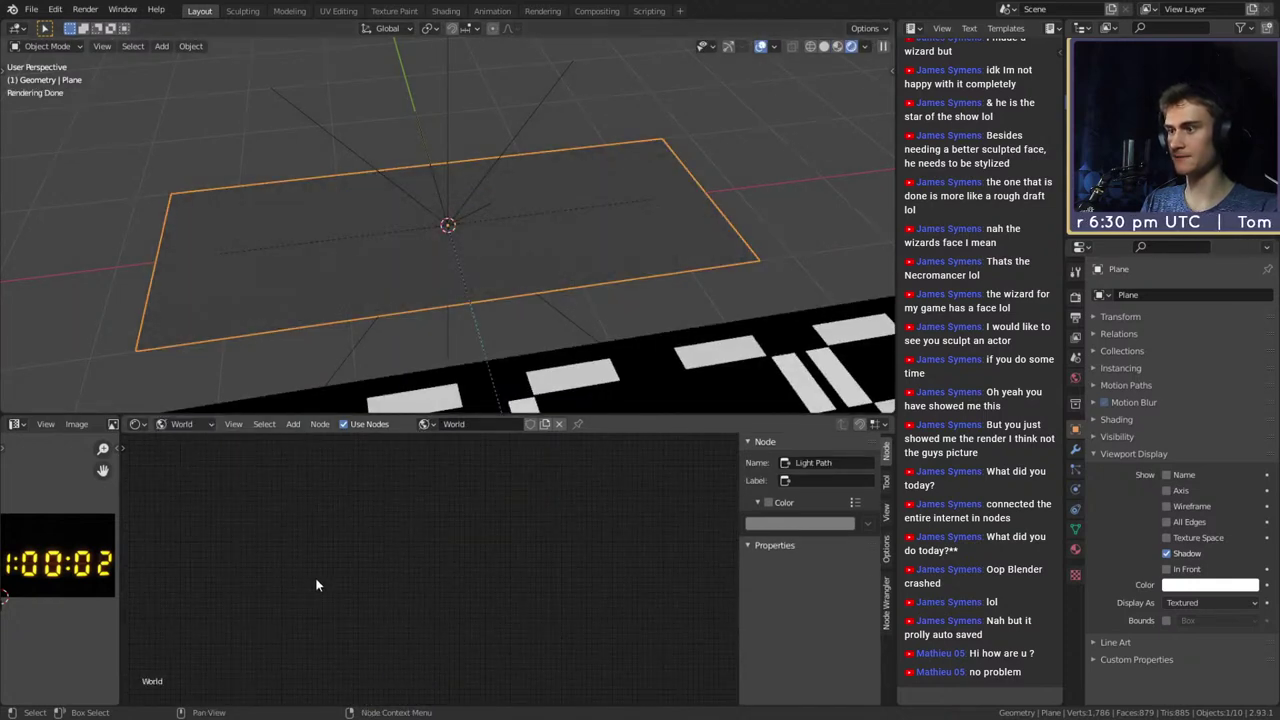
pyautogui.press('Home')
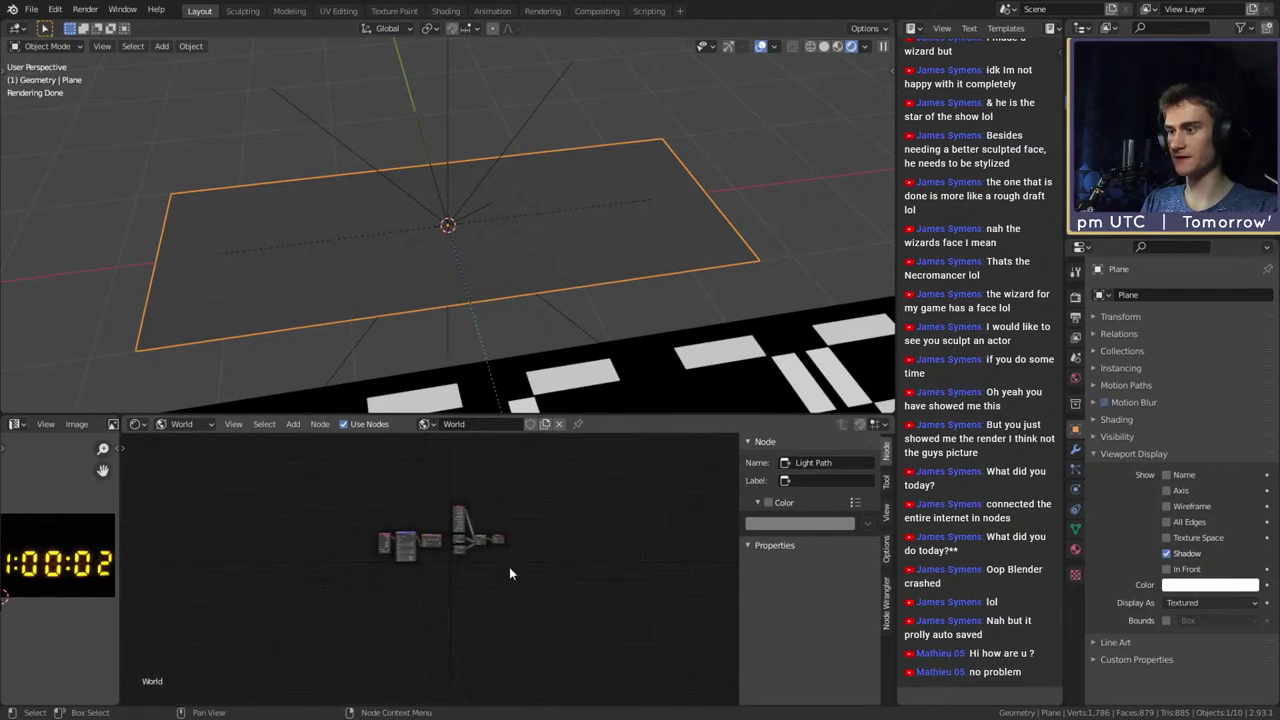
# Link the World's Environment Texture Color to the lower Background's Color as well, and load the cayley_lookout HDR image into it
pyautogui.scroll(5, 459, 581)
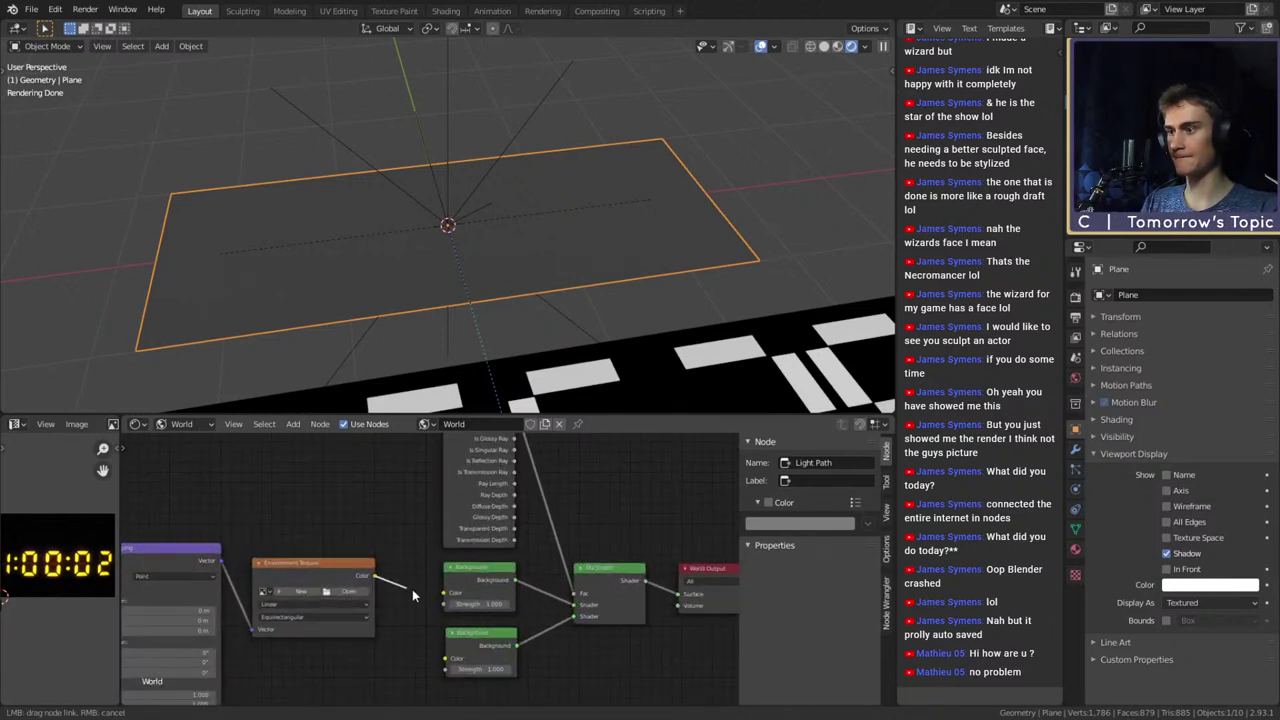
pyautogui.moveTo(375, 578); pyautogui.dragTo(449, 661)
pyautogui.moveTo(403, 652); pyautogui.dragTo(494, 640, button='middle')
pyautogui.scroll(-1, 494, 640)
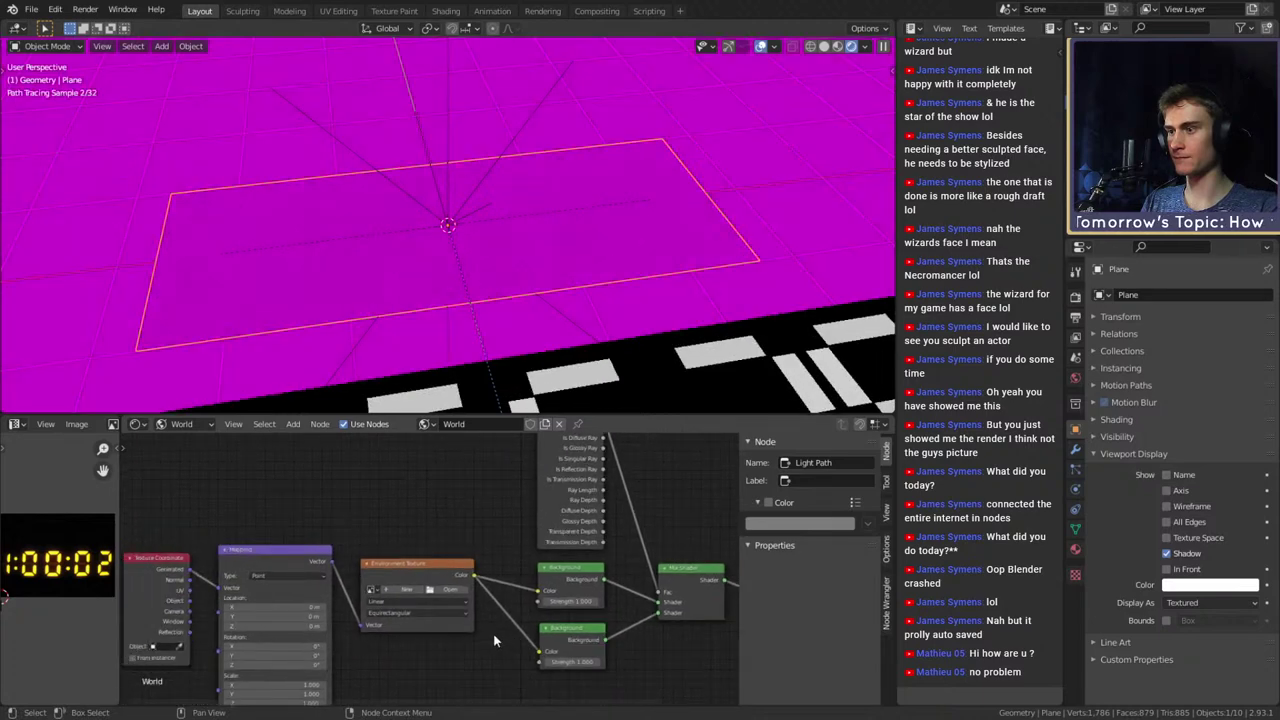
pyautogui.scroll(3, 445, 602)
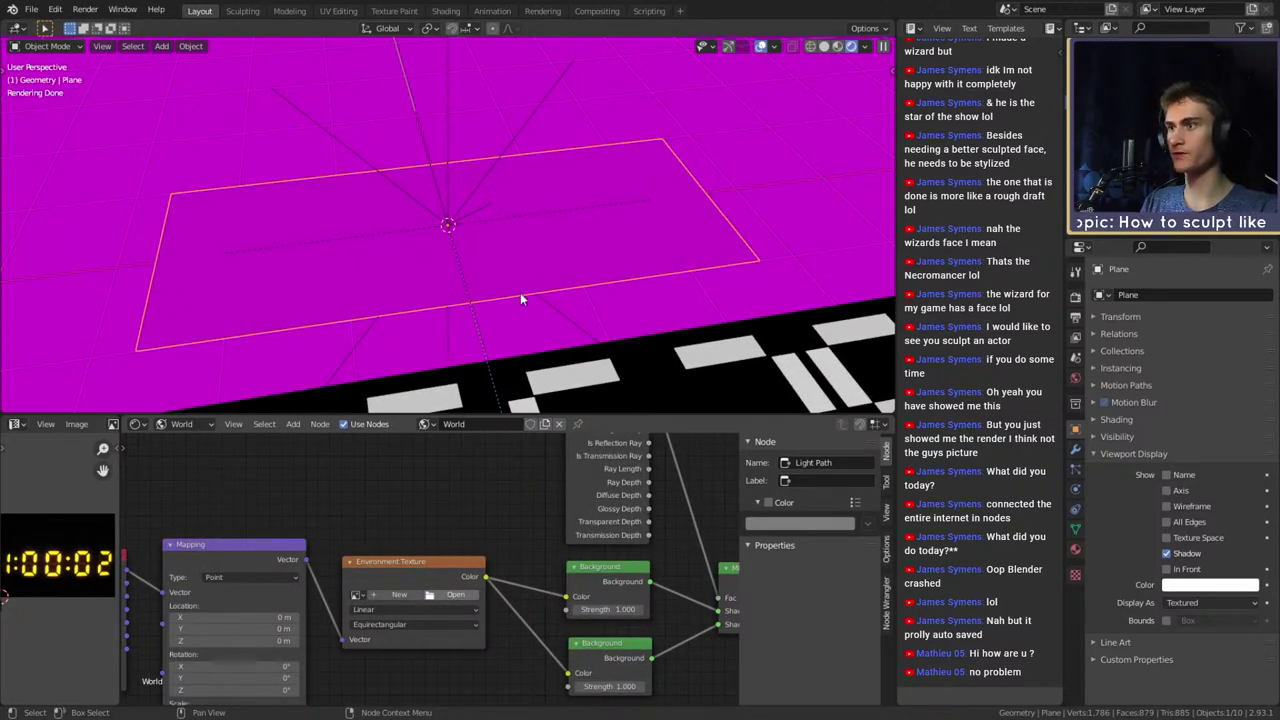
pyautogui.click(944, 618)
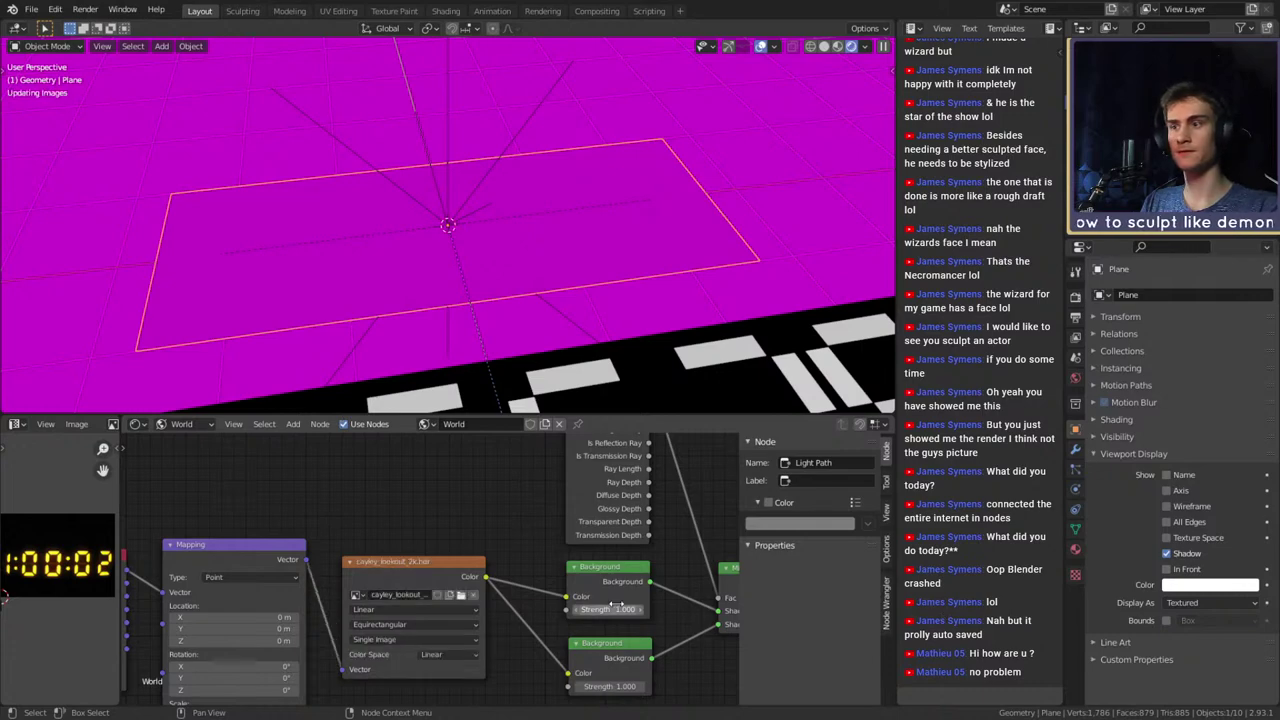
pyautogui.moveTo(524, 276); pyautogui.dragTo(515, 290, button='middle')
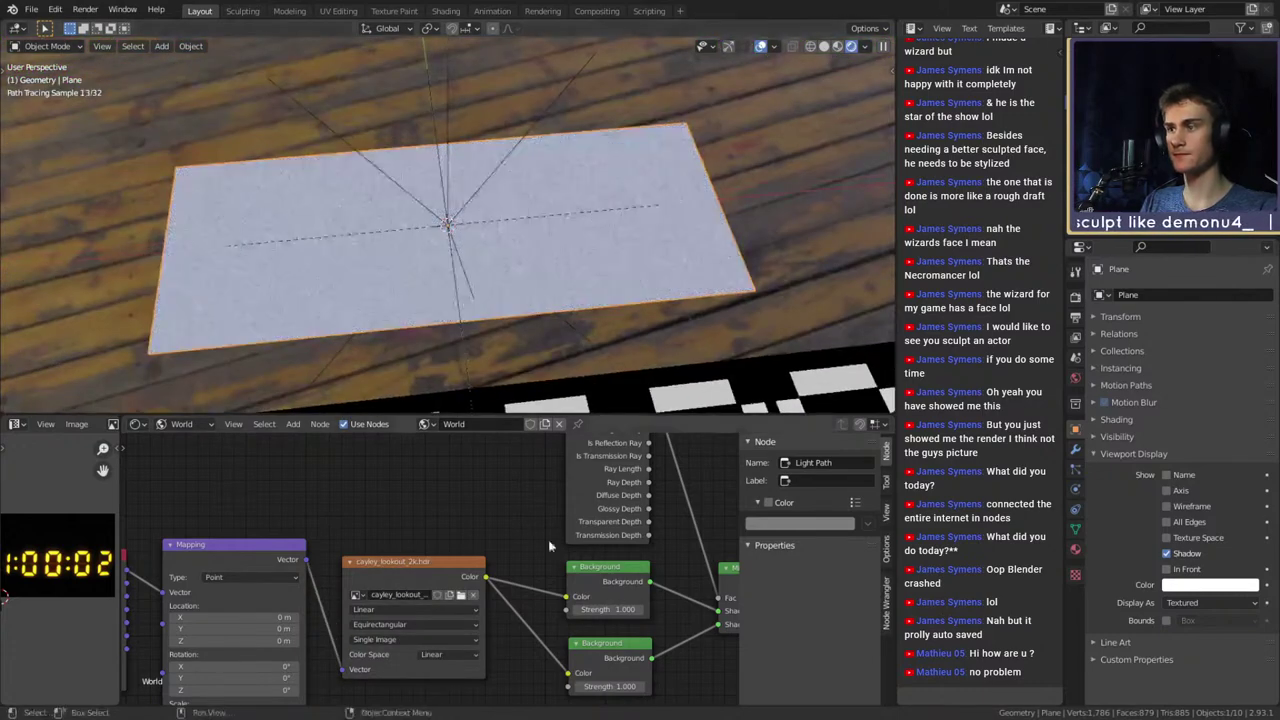
# Return the node editor to object materials and select the plane to edit its Clock material
pyautogui.scroll(-5, 440, 570)
pyautogui.click(467, 242)
pyautogui.click(181, 424)
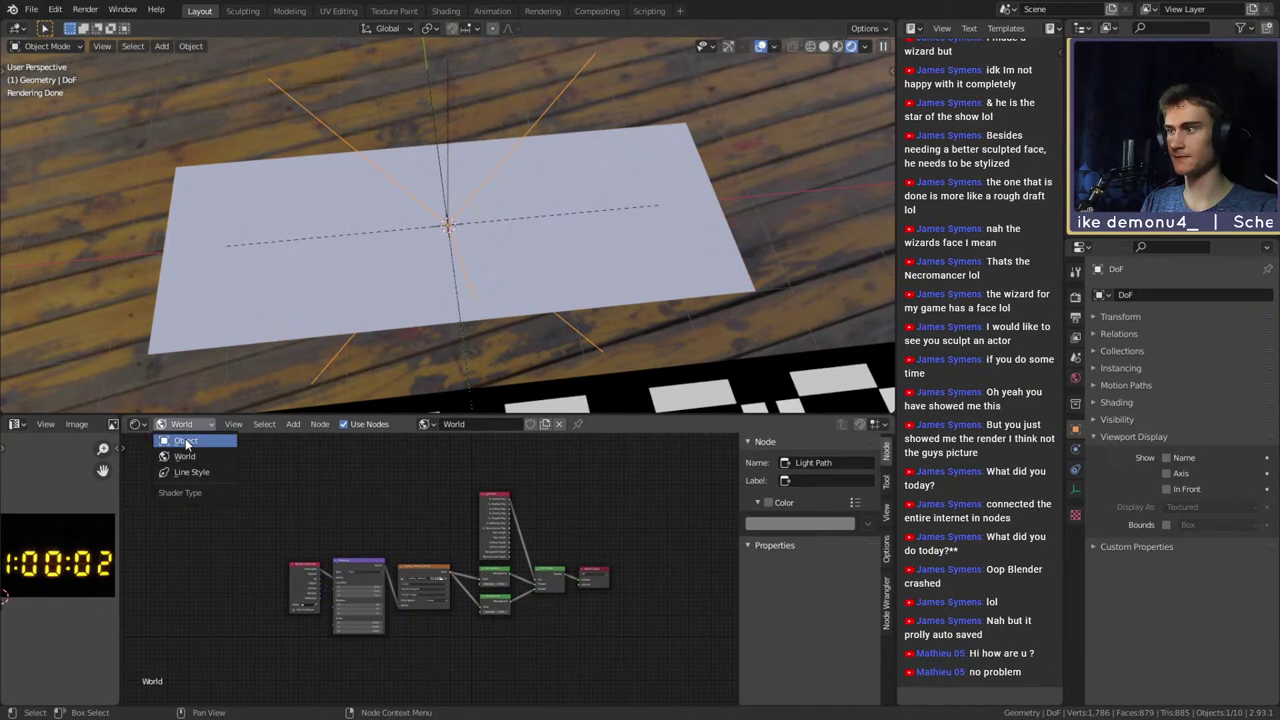
pyautogui.click(182, 430)
pyautogui.click(425, 298)
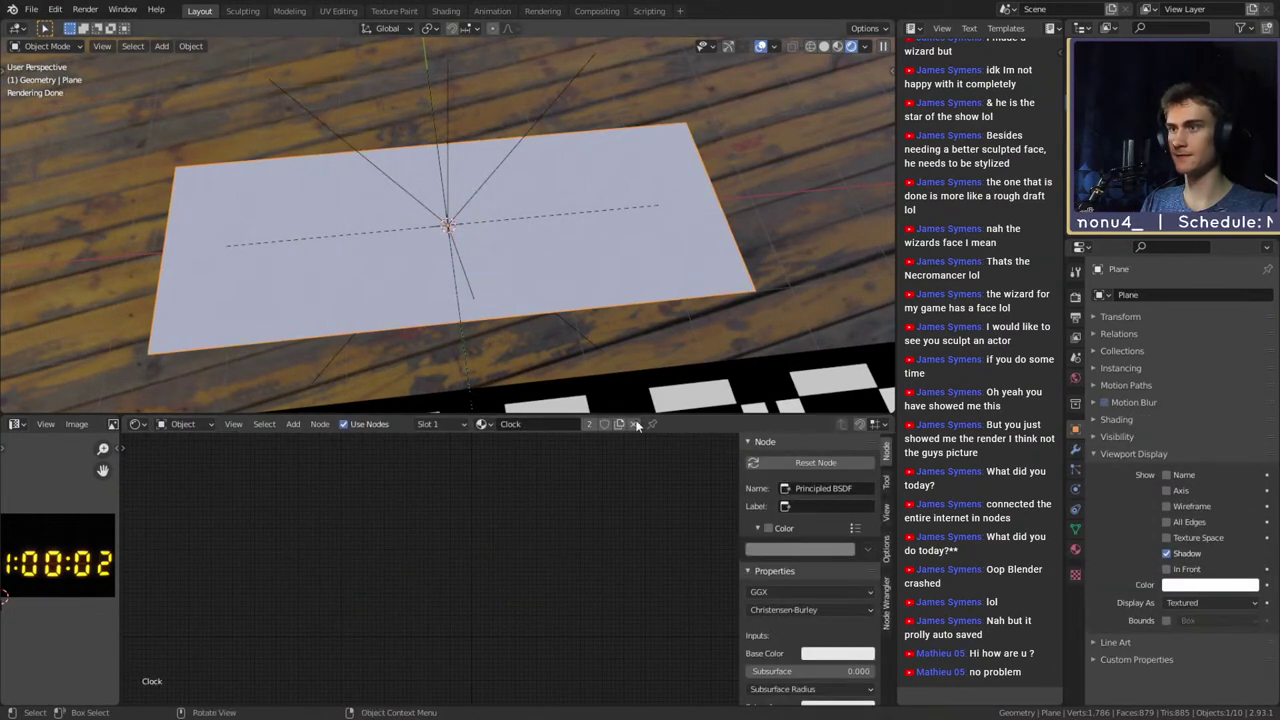
# Review the Principled BSDF's inputs against the plane's rendered look under the HDR lighting
pyautogui.scroll(6, 485, 585)
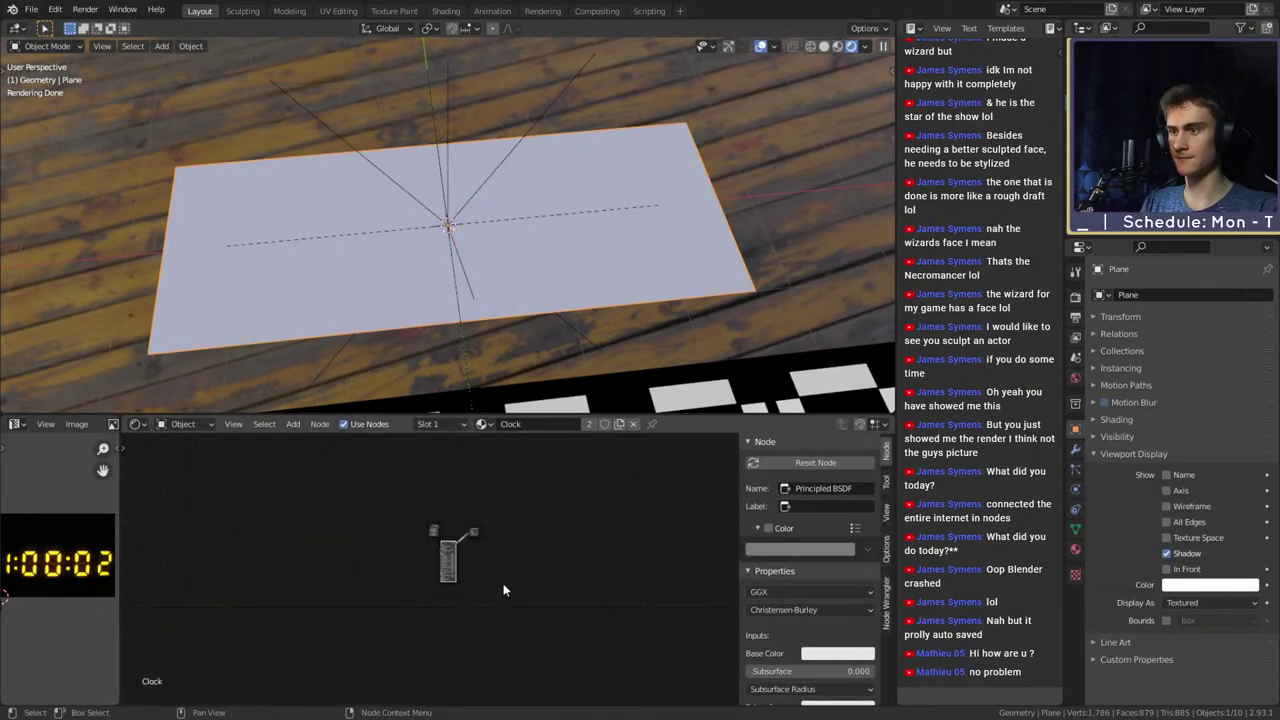
pyautogui.scroll(4, 531, 576)
pyautogui.moveTo(533, 578); pyautogui.dragTo(596, 627, button='middle')
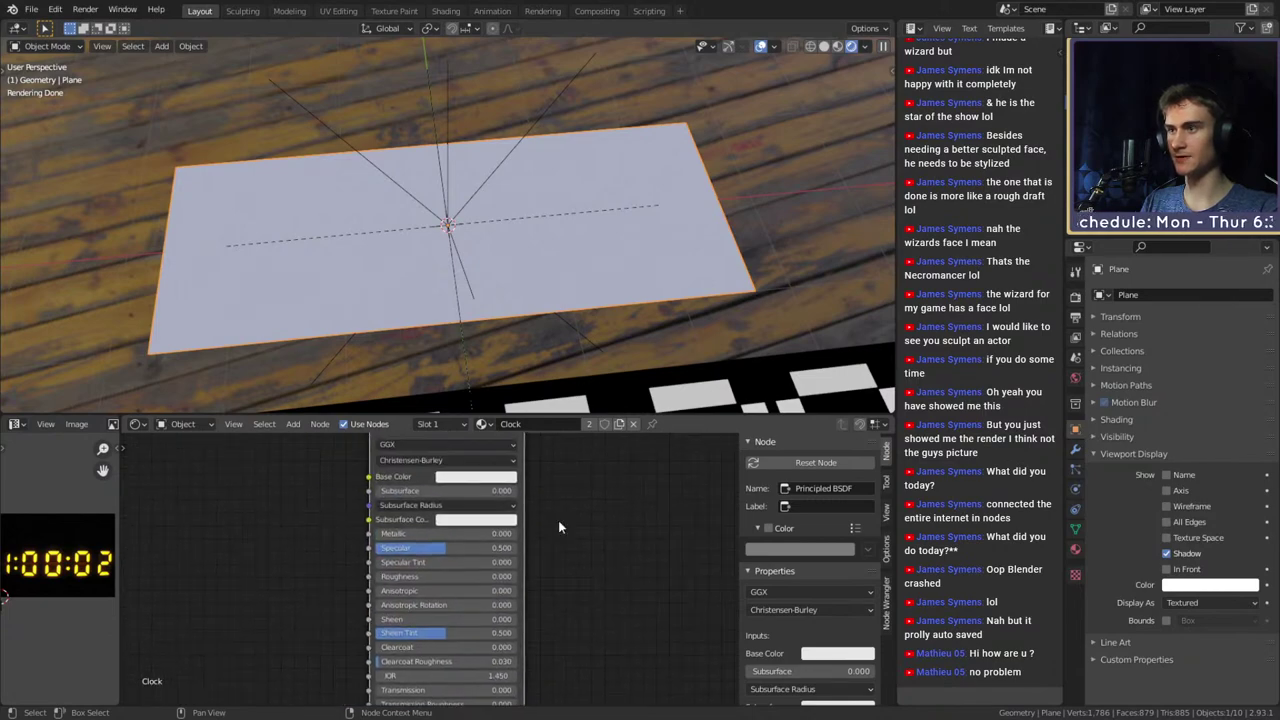
pyautogui.moveTo(546, 262)
pyautogui.mouseDown(button='middle')
pyautogui.moveTo(553, 213)
pyautogui.moveTo(573, 193)
pyautogui.moveTo(550, 247)
pyautogui.mouseUp(button='middle')
pyautogui.moveTo(573, 634); pyautogui.dragTo(589, 567, button='middle')
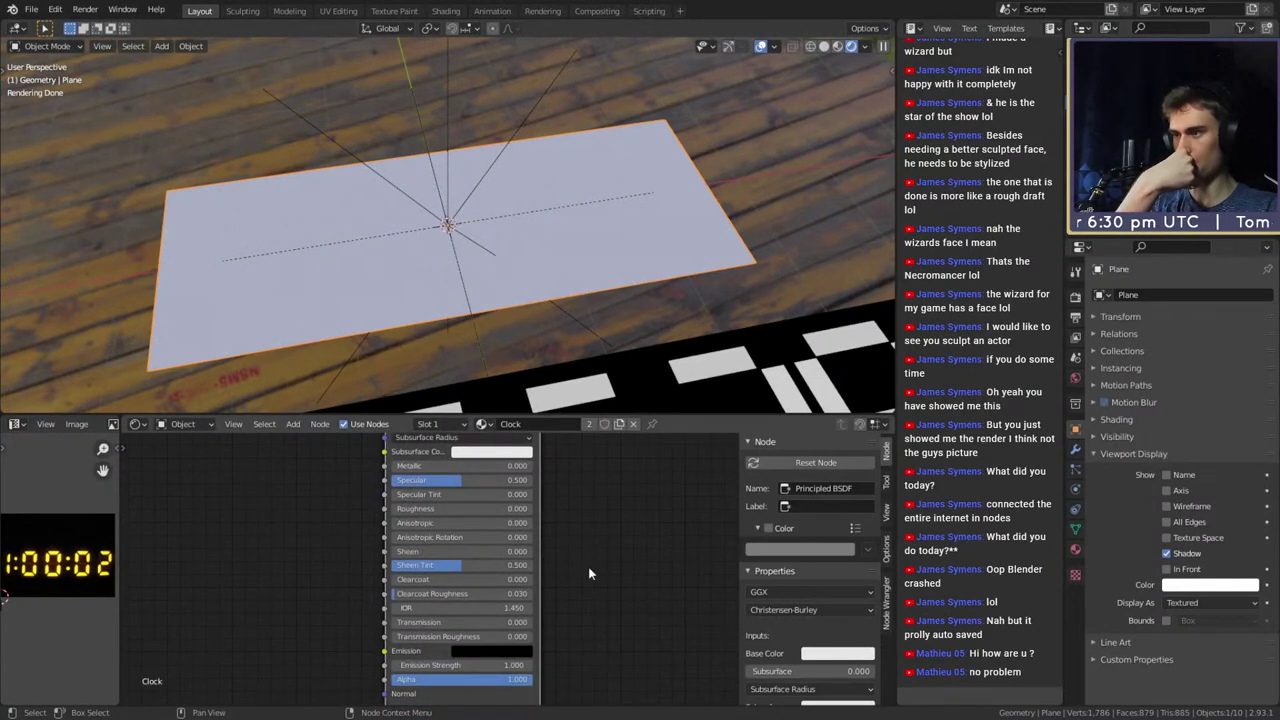
pyautogui.moveTo(582, 504); pyautogui.dragTo(573, 620, button='middle')
pyautogui.moveTo(580, 546); pyautogui.dragTo(580, 570, button='middle')
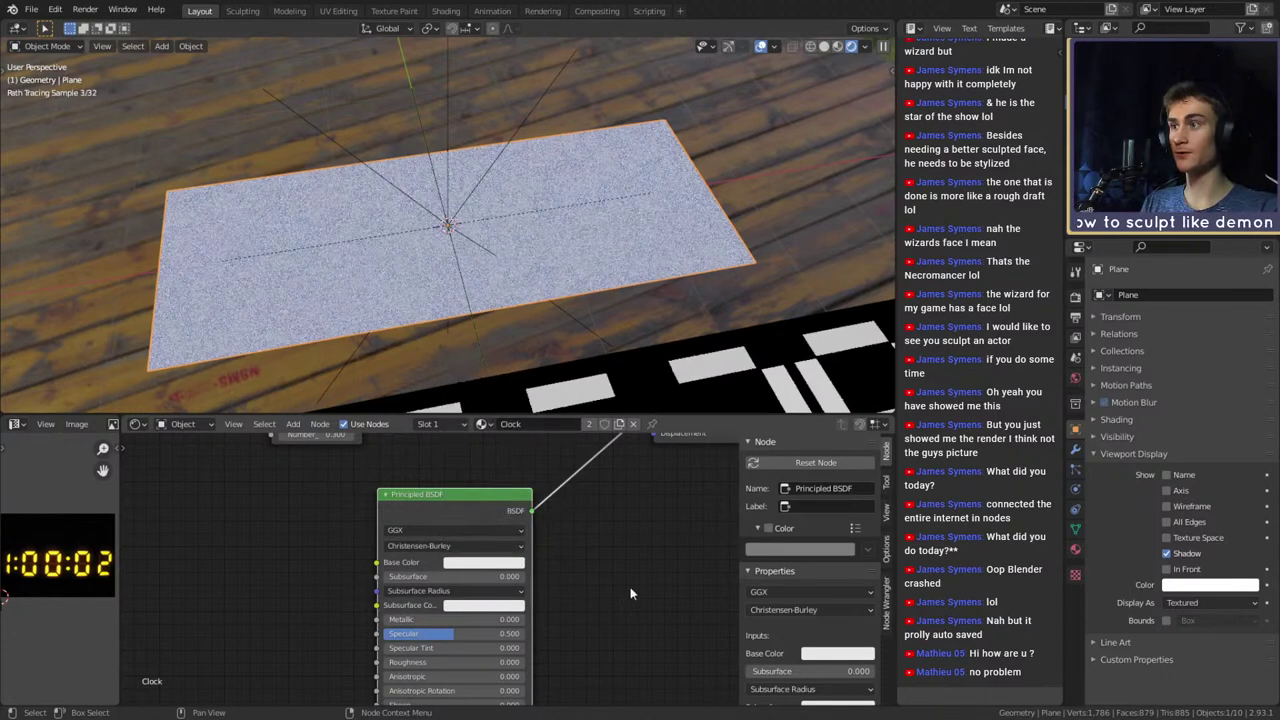
pyautogui.moveTo(631, 594); pyautogui.dragTo(630, 490, button='middle')
pyautogui.moveTo(628, 610); pyautogui.dragTo(646, 553, button='middle')
pyautogui.scroll(-6, 428, 568)
# Bring the SmudgesLarge001 overlay image into the Clock material as an image texture and link its Color to the Principled BSDF's Alpha
pyautogui.moveTo(346, 541); pyautogui.dragTo(380, 601, button='middle')
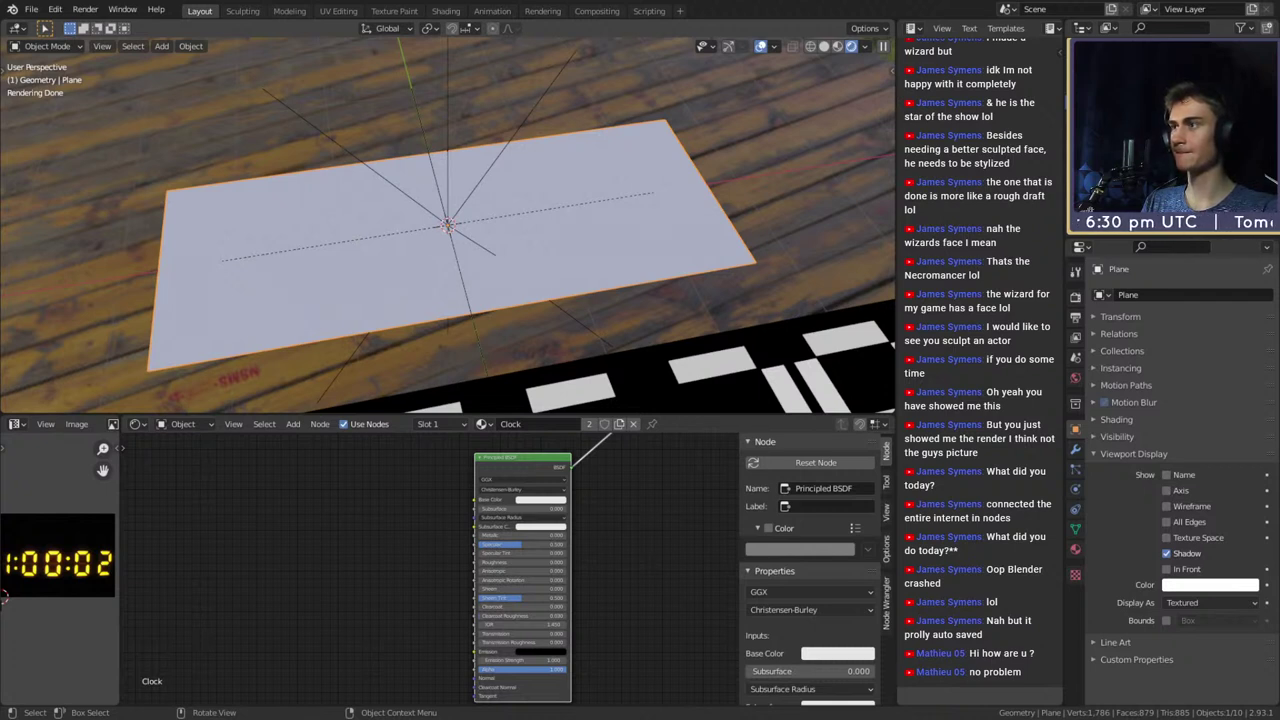
pyautogui.moveTo(334, 719); pyautogui.dragTo(334, 659)
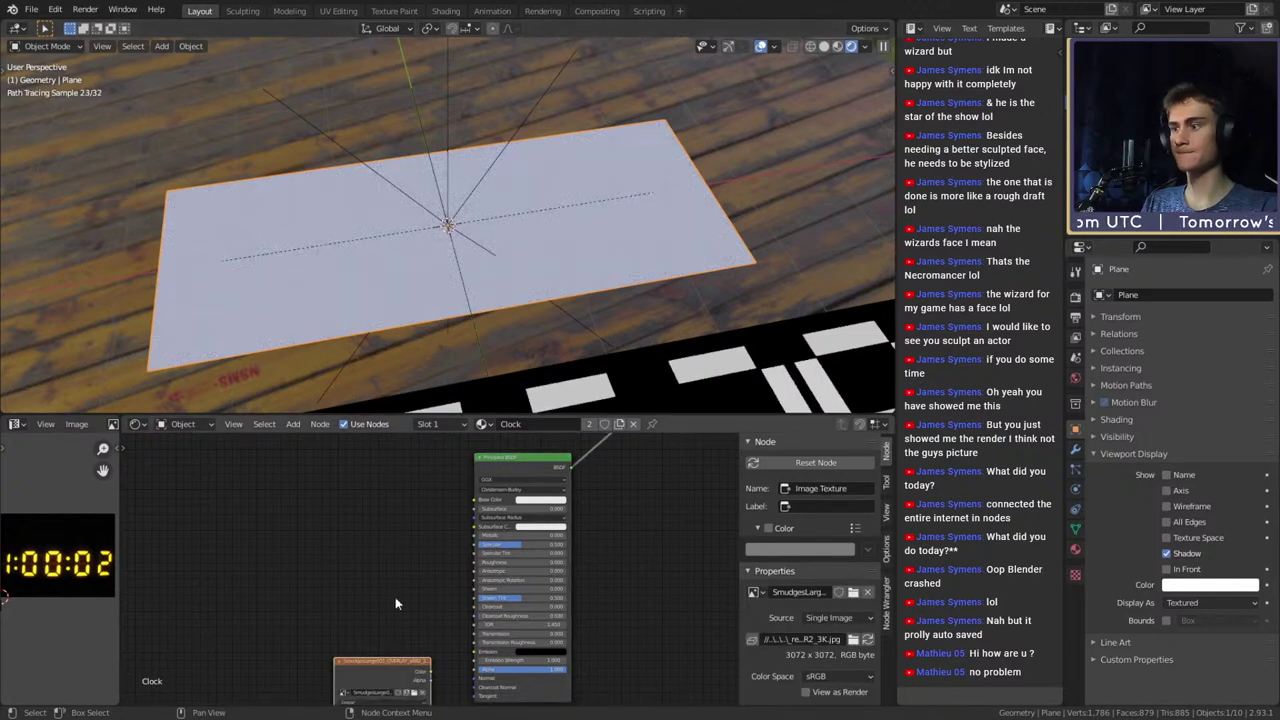
pyautogui.moveTo(396, 600); pyautogui.dragTo(398, 578, button='middle')
pyautogui.moveTo(389, 651); pyautogui.dragTo(464, 653)
pyautogui.scroll(2, 423, 560)
pyautogui.moveTo(464, 653); pyautogui.dragTo(525, 597, button='middle')
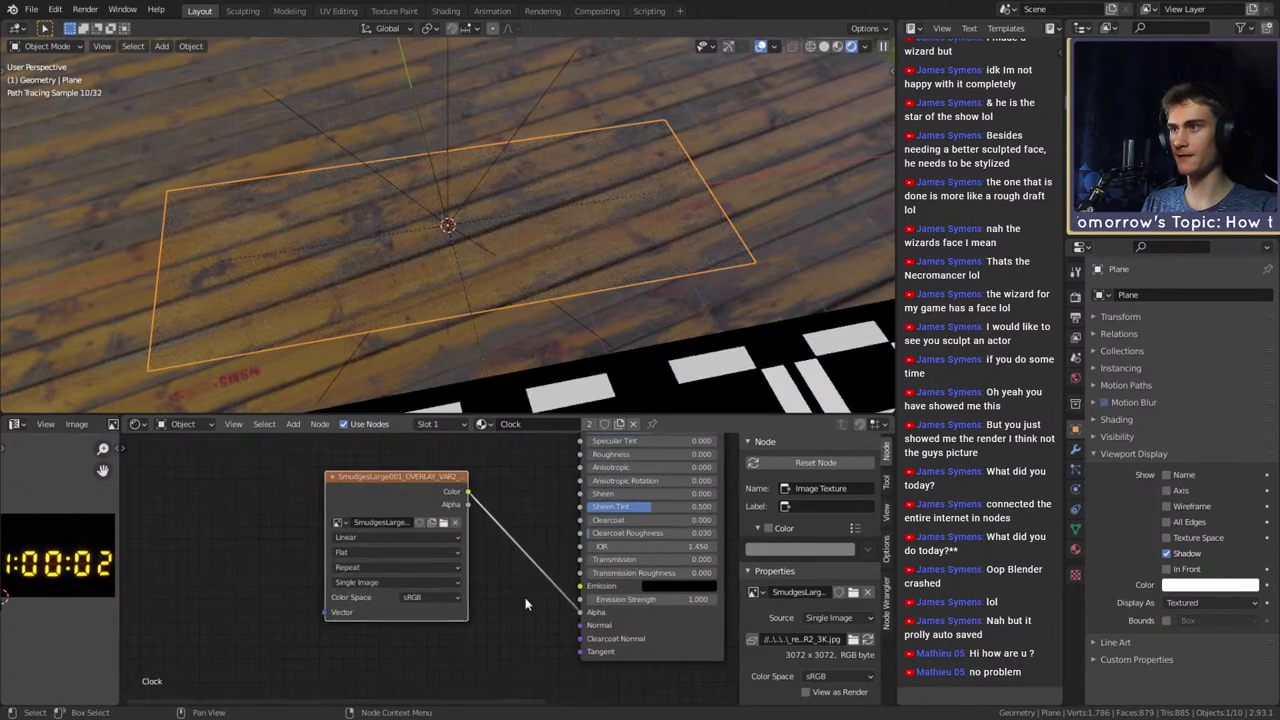
# Move the smudges texture farther from the Principled BSDF, preview it alone on the plane, and switch the output back to the Principled BSDF
pyautogui.moveTo(403, 497); pyautogui.dragTo(198, 539)
pyautogui.scroll(-4, 348, 576)
pyautogui.moveTo(358, 577); pyautogui.dragTo(489, 573, button='middle')
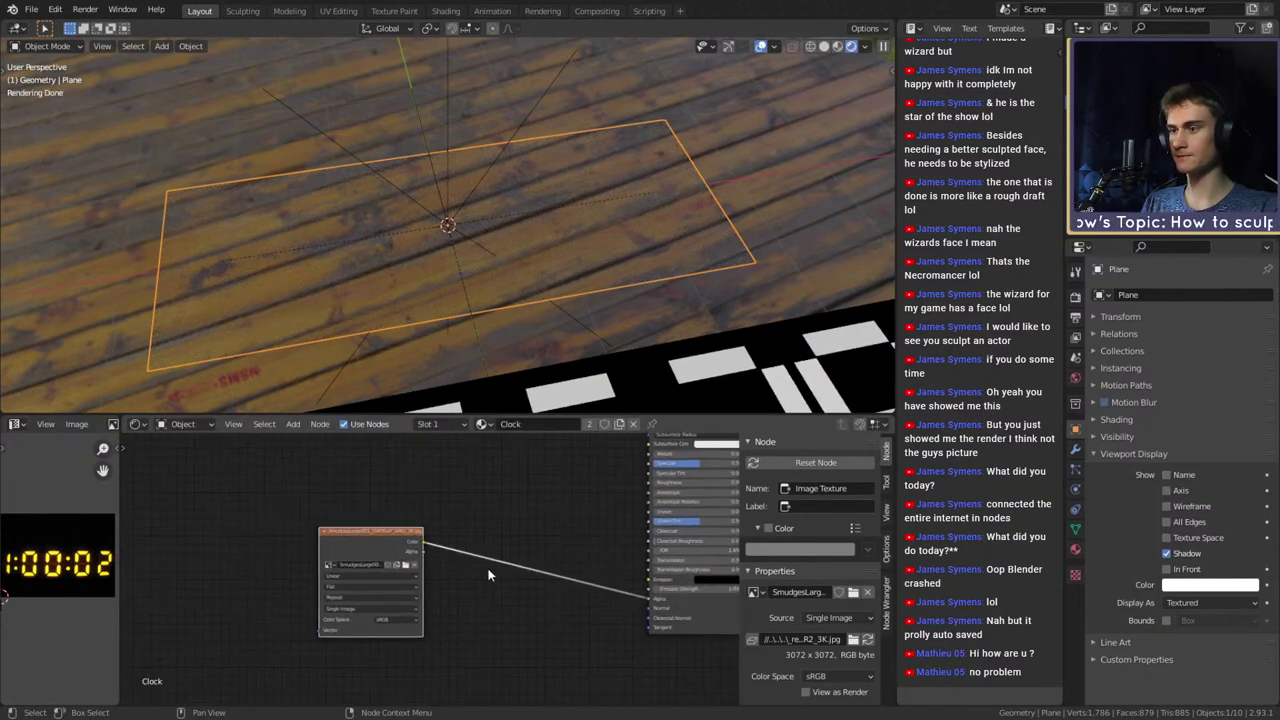
pyautogui.moveTo(354, 548); pyautogui.dragTo(281, 546)
pyautogui.keyDown('ctrl'); pyautogui.keyDown('shift'); pyautogui.click(296, 545); pyautogui.keyUp('shift'); pyautogui.keyUp('ctrl')
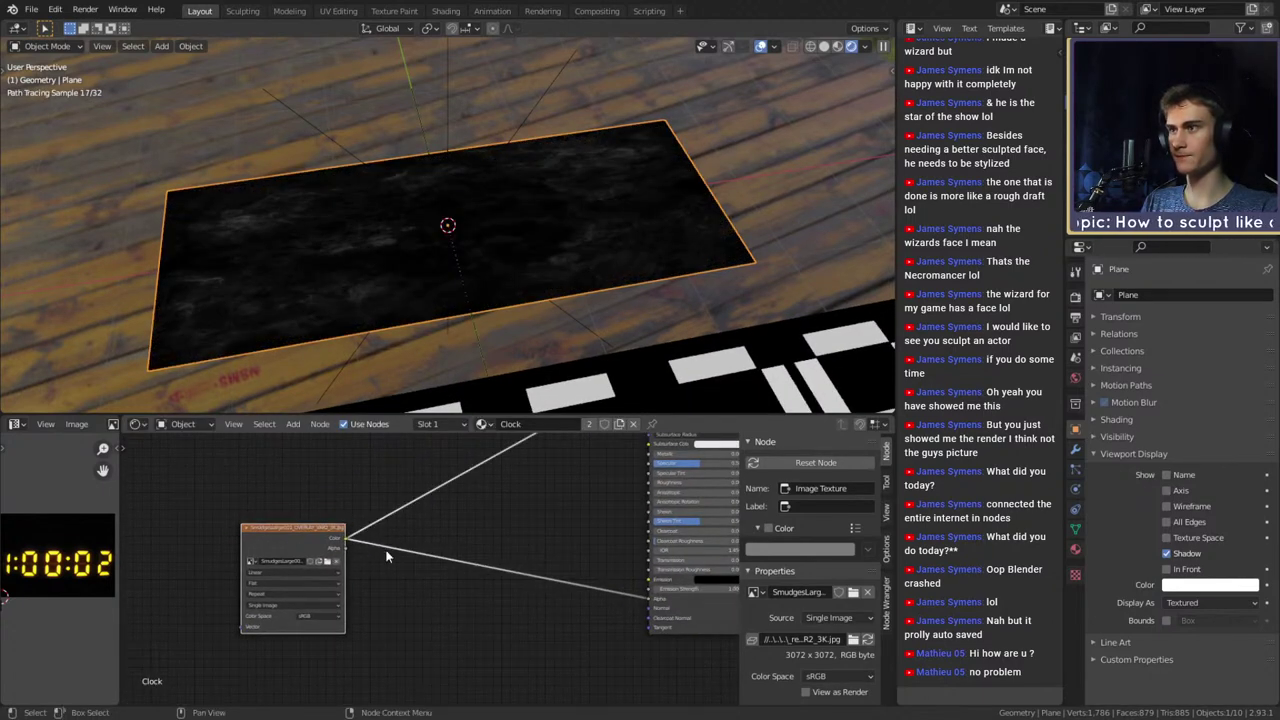
pyautogui.moveTo(552, 575); pyautogui.dragTo(385, 715, button='middle')
pyautogui.keyDown('ctrl'); pyautogui.keyDown('shift'); pyautogui.click(497, 551); pyautogui.keyUp('shift'); pyautogui.keyUp('ctrl')
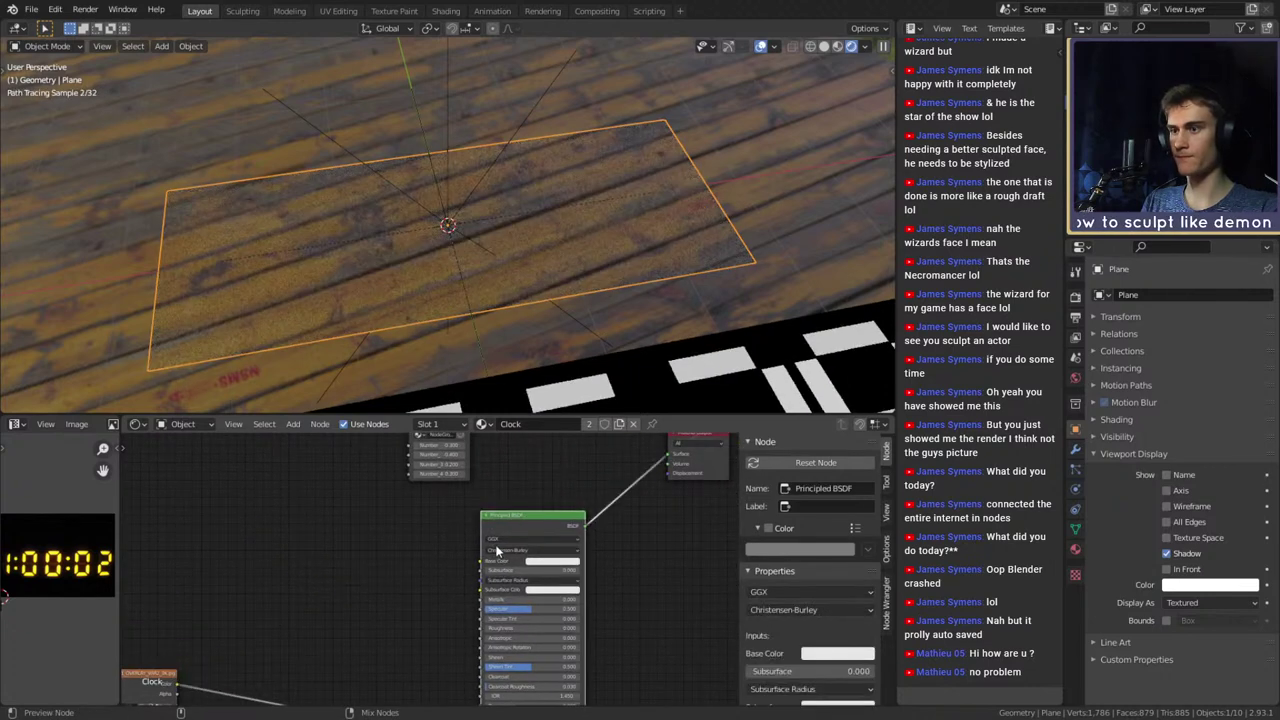
pyautogui.moveTo(499, 552); pyautogui.dragTo(638, 437, button='middle')
# Insert a ColorRamp between the smudges texture and the Principled BSDF's Alpha, and move its white stop to position 0.059
pyautogui.hotkey('shift', 'a')
pyautogui.moveTo(397, 633)
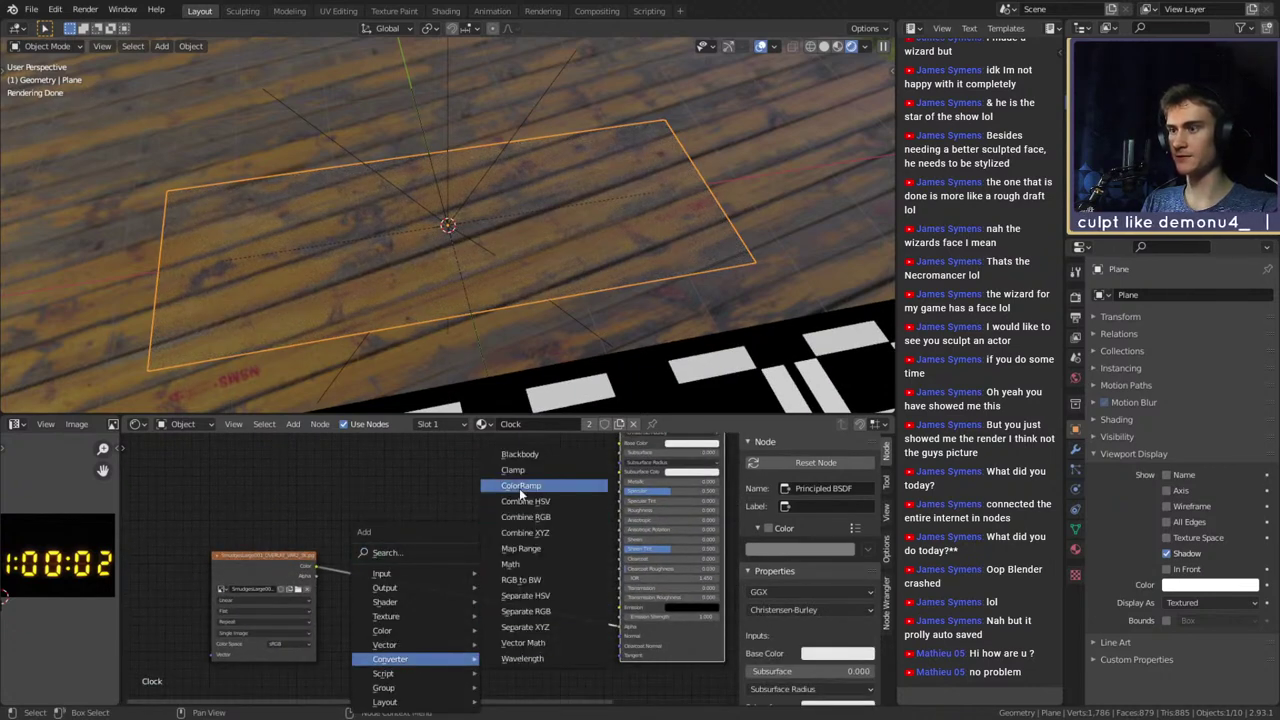
pyautogui.click(519, 488)
pyautogui.click(548, 618)
pyautogui.scroll(2, 552, 622)
pyautogui.scroll(2, 552, 622)
pyautogui.moveTo(576, 634); pyautogui.dragTo(387, 636)
pyautogui.scroll(-3, 305, 544)
# Add Texture Coordinate and Mapping nodes to the smudges texture, driving the mapping from the Object coordinates
pyautogui.moveTo(305, 540); pyautogui.dragTo(424, 512, button='middle')
pyautogui.moveTo(339, 545); pyautogui.dragTo(408, 545)
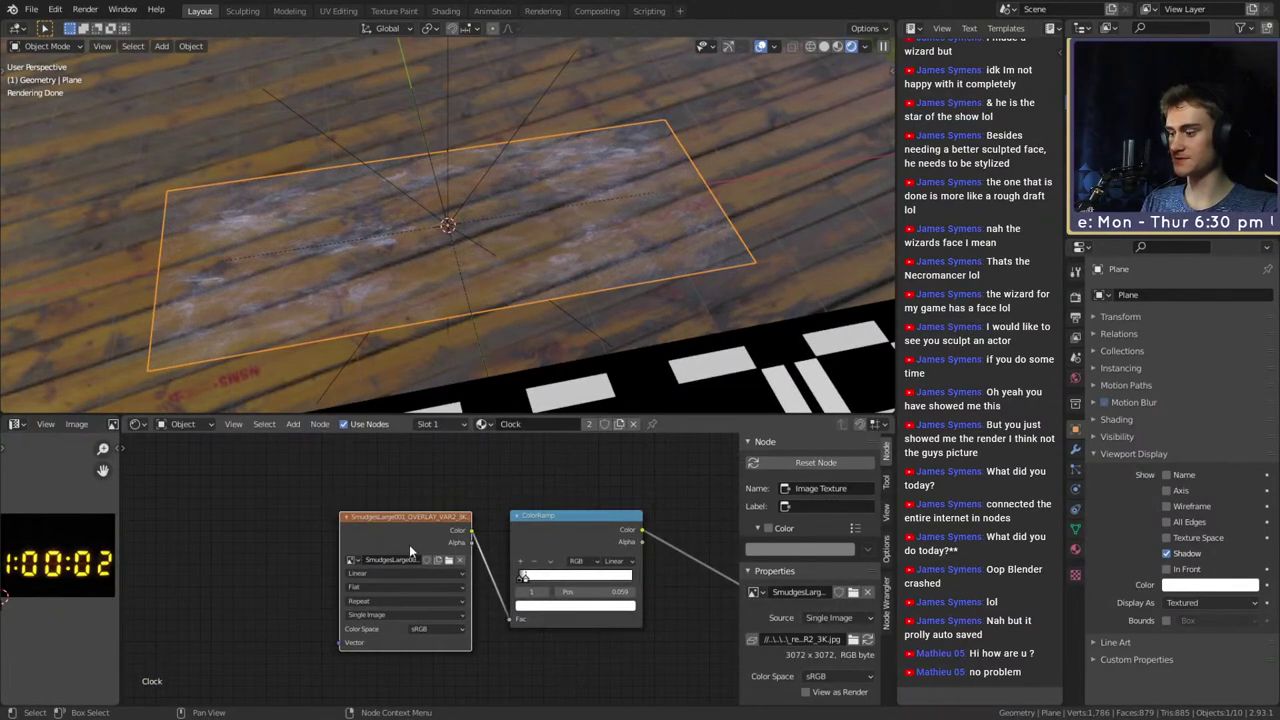
pyautogui.hotkey('ctrl', 't')
pyautogui.moveTo(289, 532); pyautogui.dragTo(487, 508, button='middle')
pyautogui.scroll(1, 376, 567)
pyautogui.moveTo(331, 540); pyautogui.dragTo(373, 523)
pyautogui.scroll(3, 527, 260)
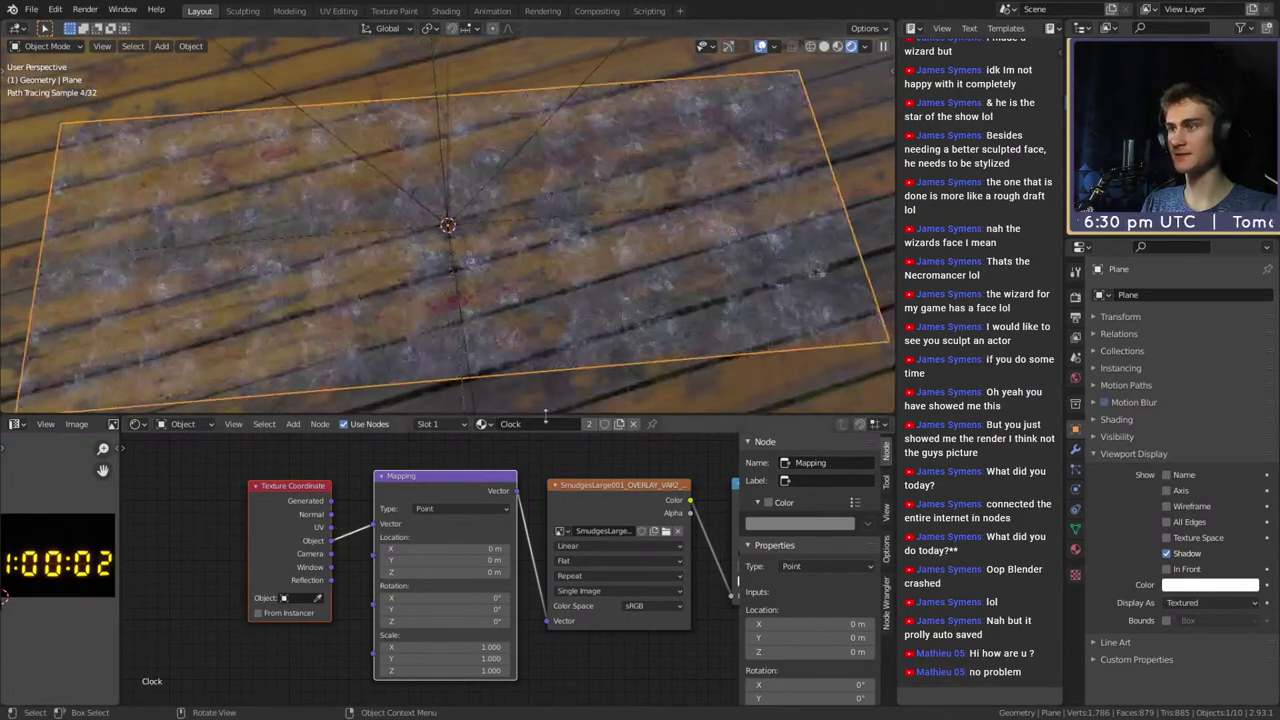
# Set the Mapping node's Scale to 0.200 on X, Y and Z
pyautogui.moveTo(447, 647)
pyautogui.mouseDown()
pyautogui.moveTo(497, 671)
pyautogui.moveTo(409, 671)
pyautogui.moveTo(439, 671)
pyautogui.mouseUp()
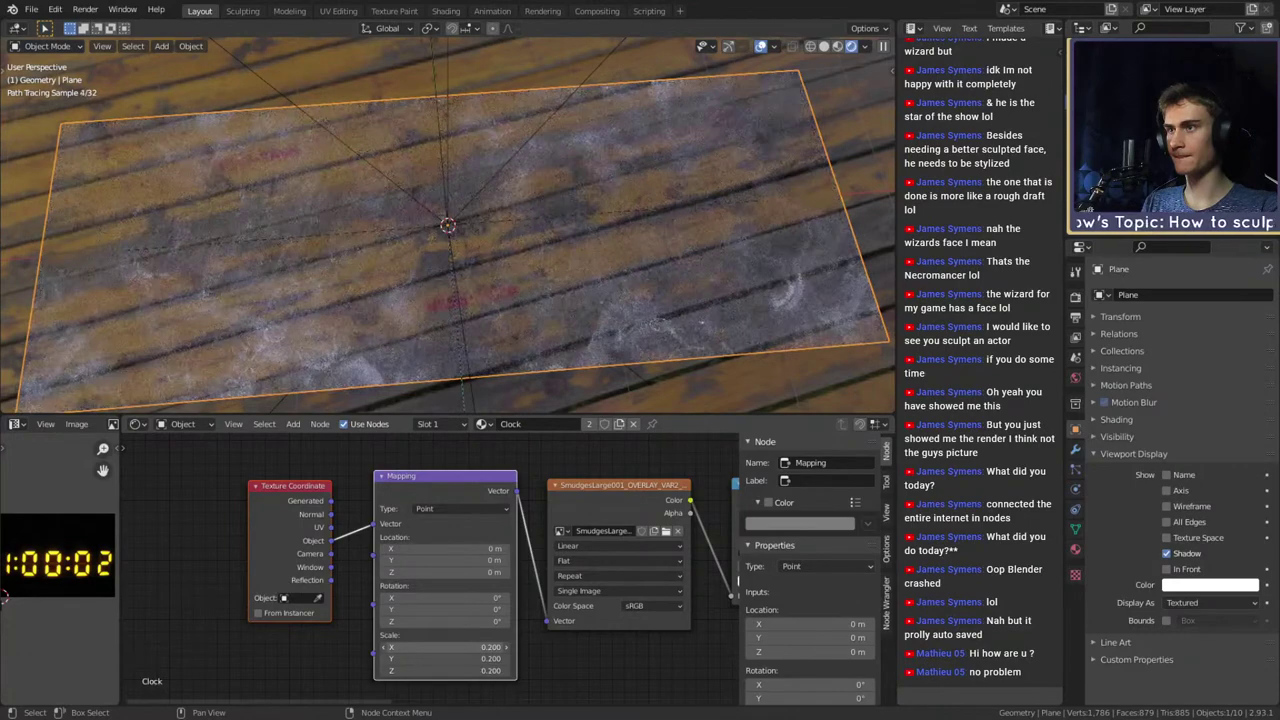
pyautogui.scroll(-6, 431, 240)
pyautogui.scroll(2, 489, 254)
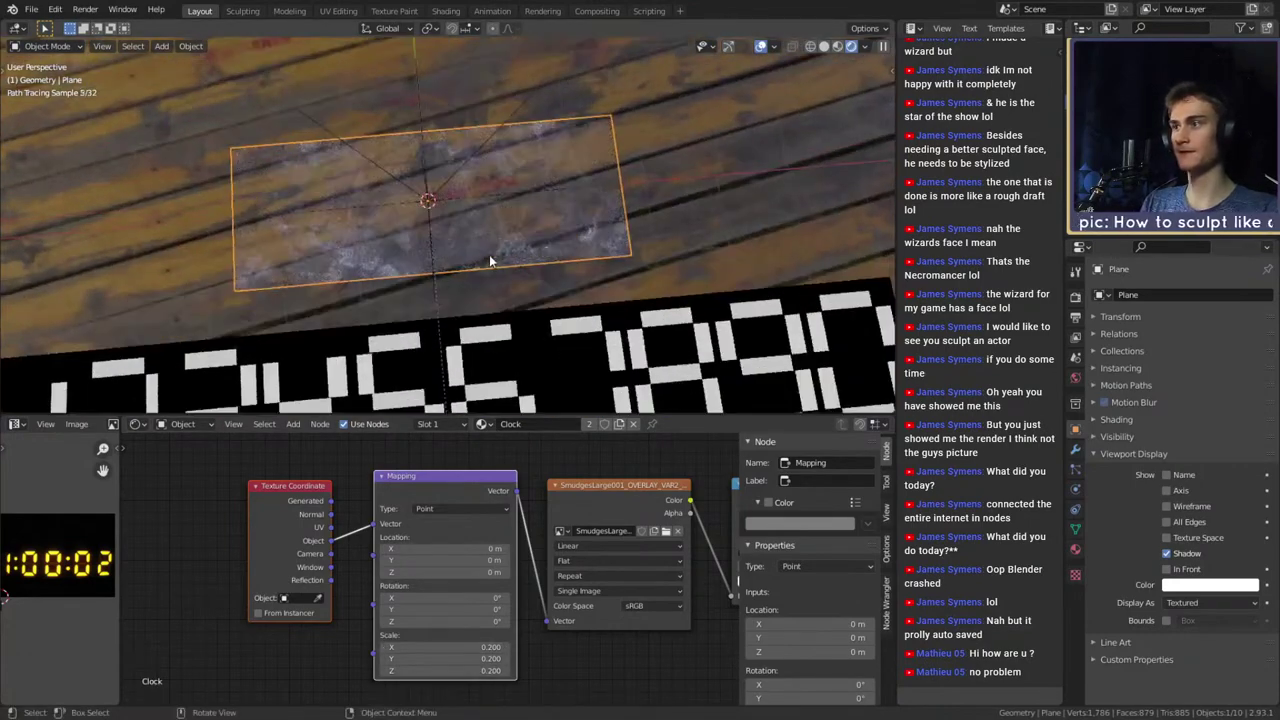
# Reposition the clock's NodeGroup node above the Principled BSDF
pyautogui.scroll(-4, 514, 503)
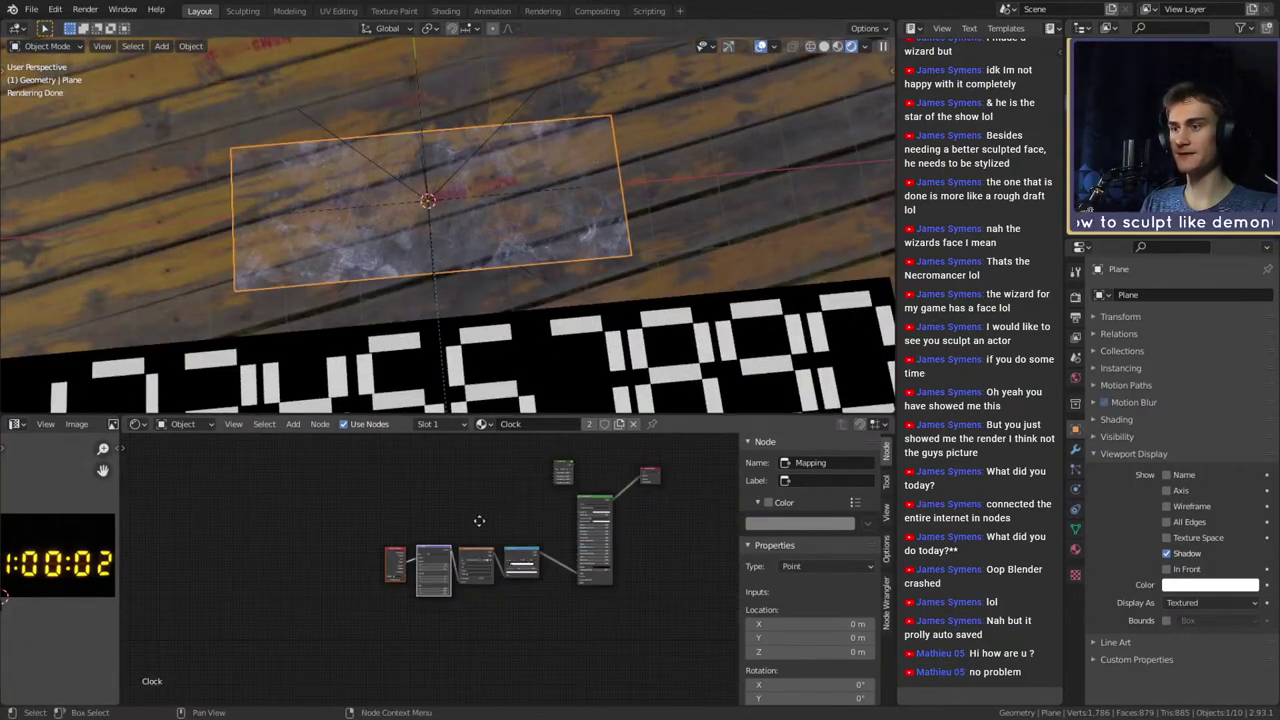
pyautogui.scroll(3, 479, 520)
pyautogui.moveTo(362, 484); pyautogui.dragTo(441, 480)
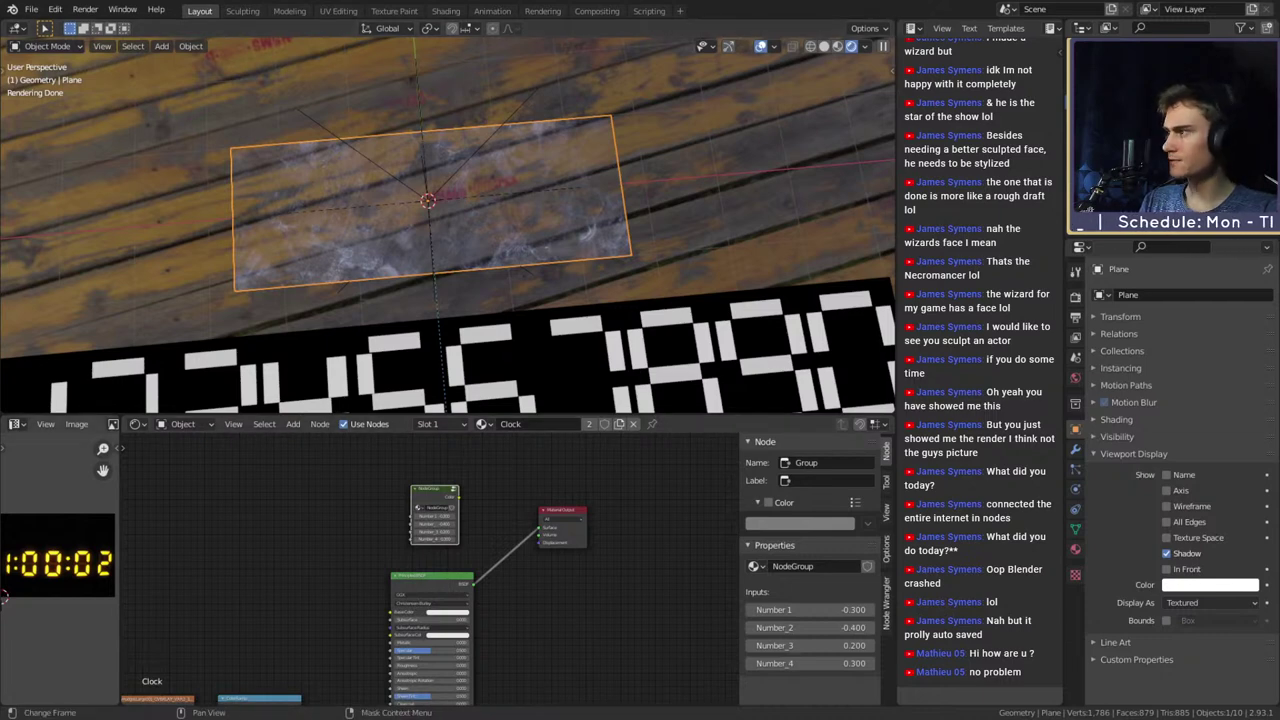
# Look over the Clock material's node layout, including the smudge chain and its link to the Principled BSDF's Alpha
pyautogui.moveTo(403, 580); pyautogui.dragTo(375, 580, button='middle')
pyautogui.moveTo(474, 581); pyautogui.dragTo(574, 654, button='middle')
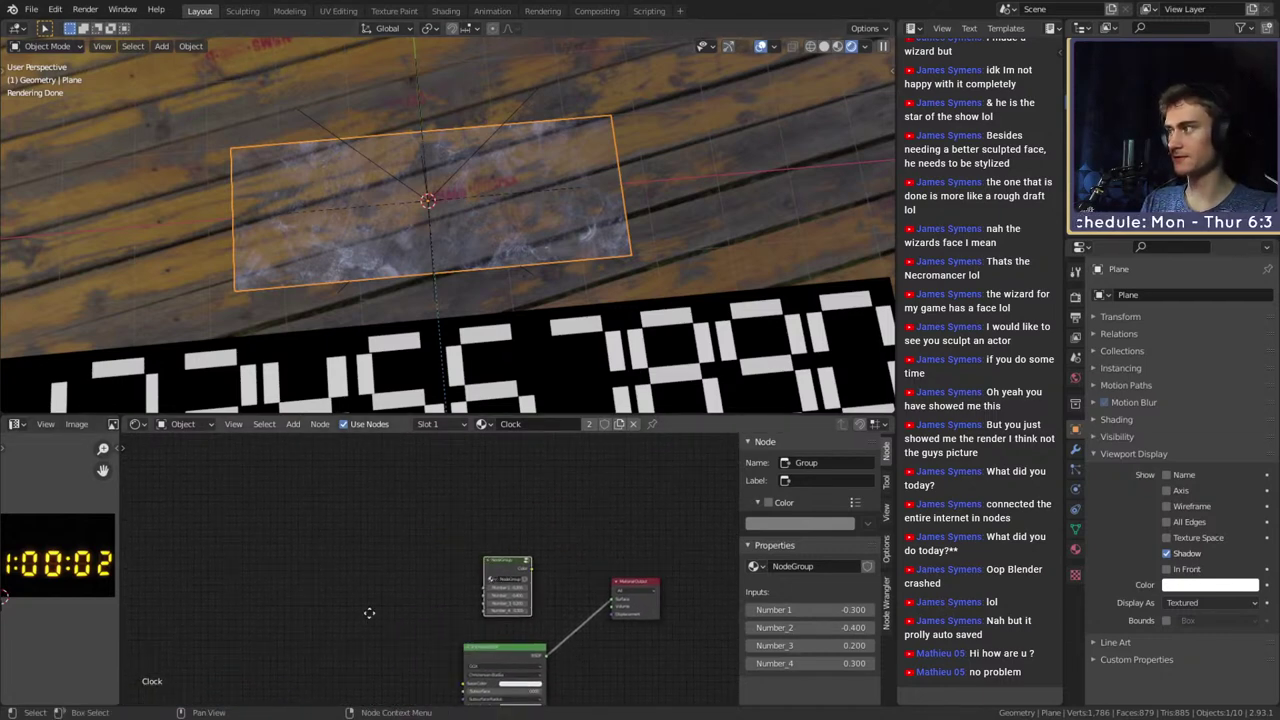
pyautogui.moveTo(367, 613); pyautogui.dragTo(491, 516, button='middle')
pyautogui.scroll(-5, 434, 551)
pyautogui.moveTo(434, 556); pyautogui.dragTo(350, 513, button='middle')
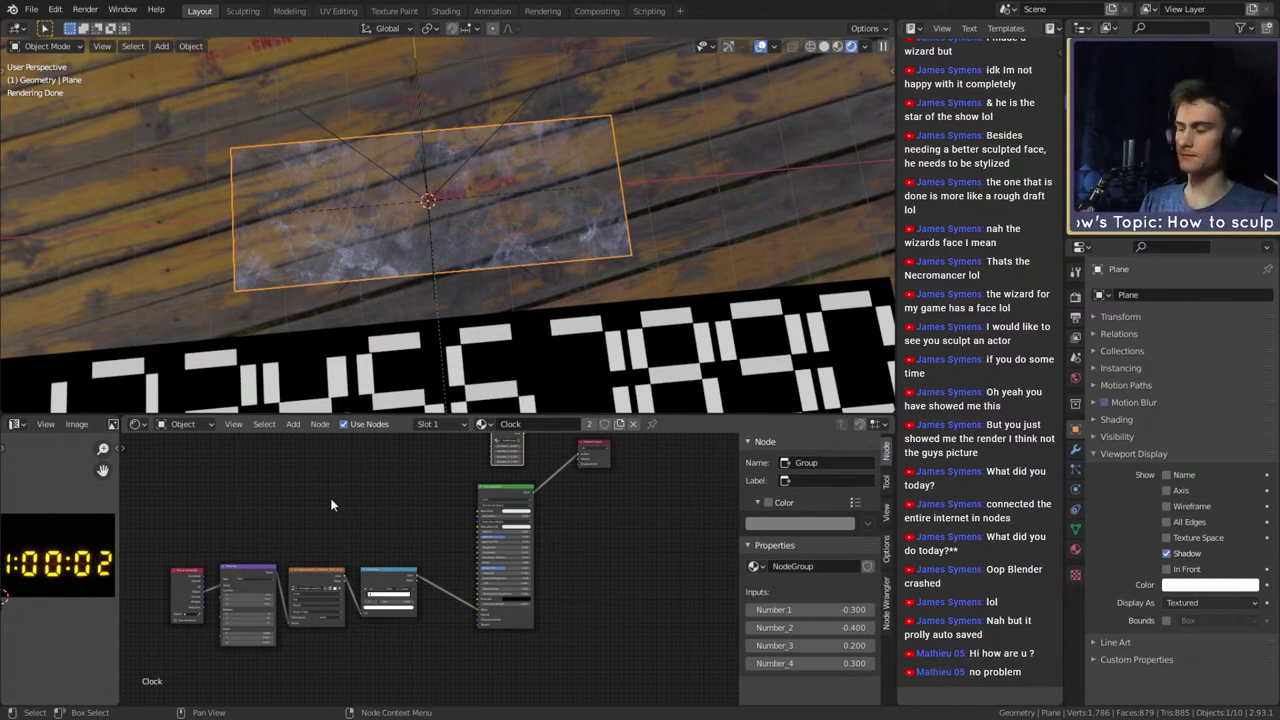
pyautogui.scroll(2, 340, 512)
pyautogui.click(472, 507)
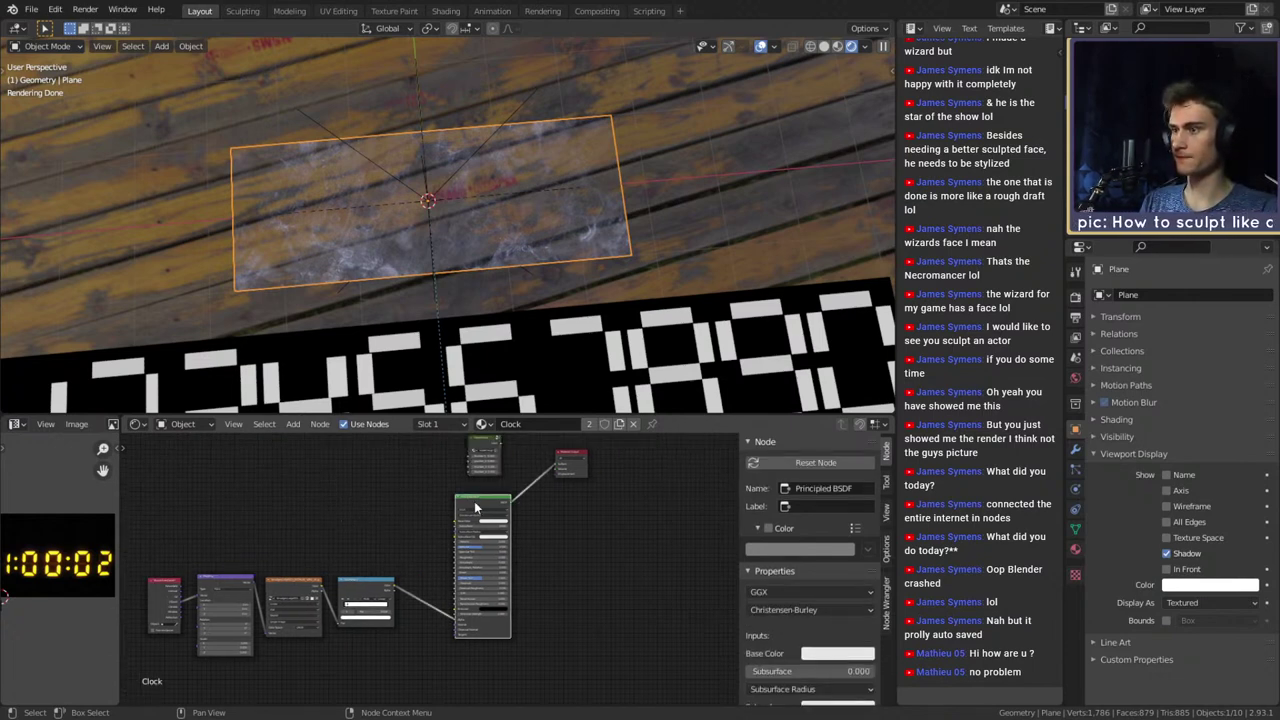
pyautogui.scroll(3, 386, 514)
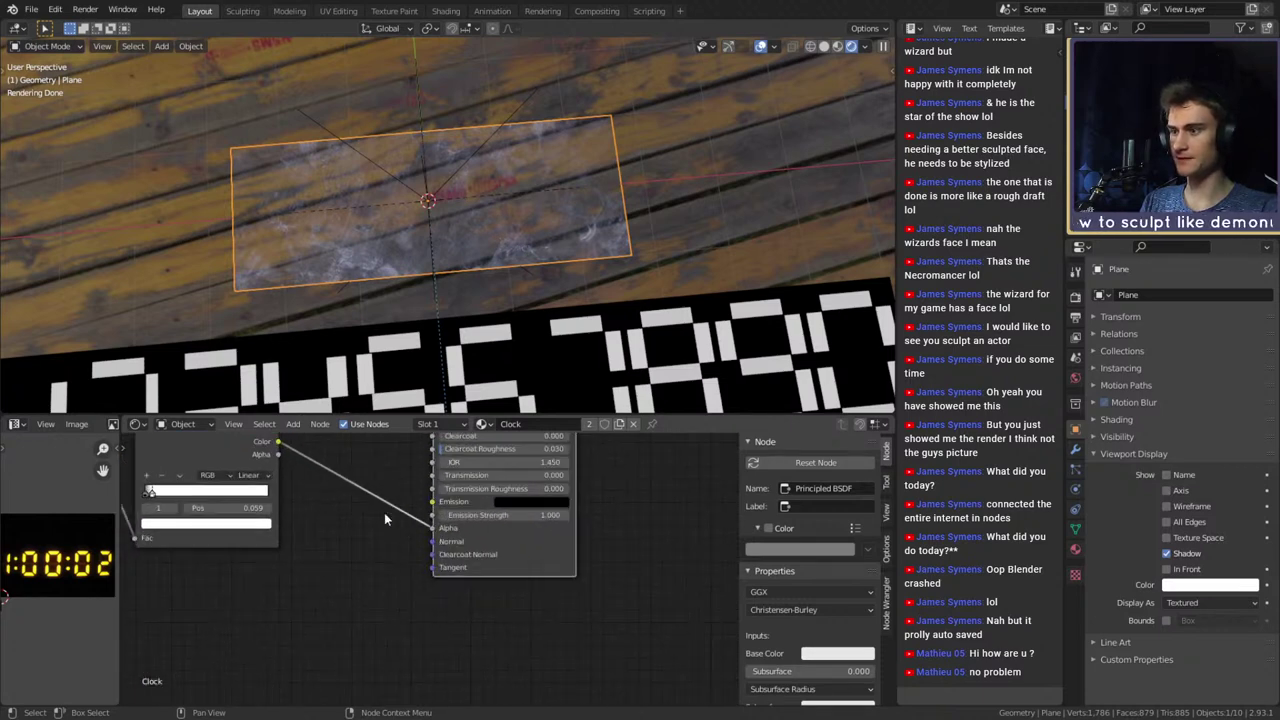
pyautogui.scroll(-3, 384, 512)
pyautogui.scroll(-2, 429, 562)
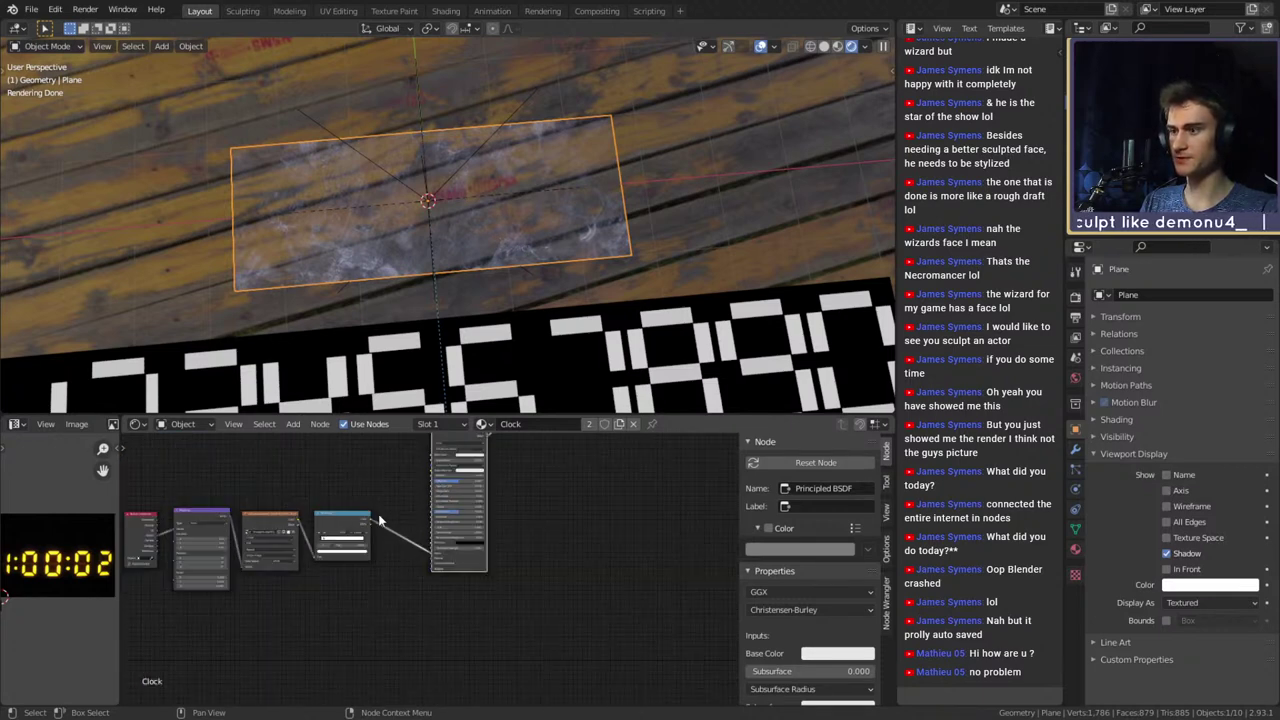
pyautogui.keyDown('shift'); pyautogui.scroll(2, 446, 502); pyautogui.keyUp('shift')
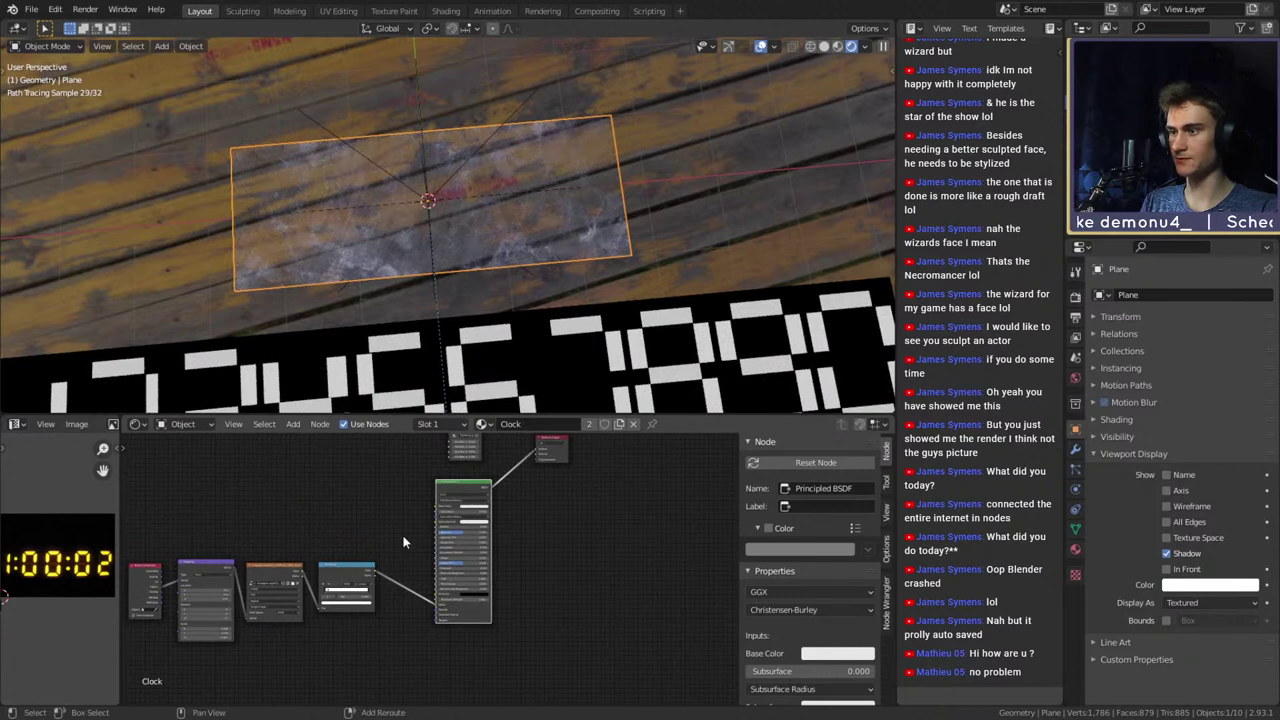
pyautogui.scroll(2, 397, 545)
pyautogui.scroll(-2, 384, 533)
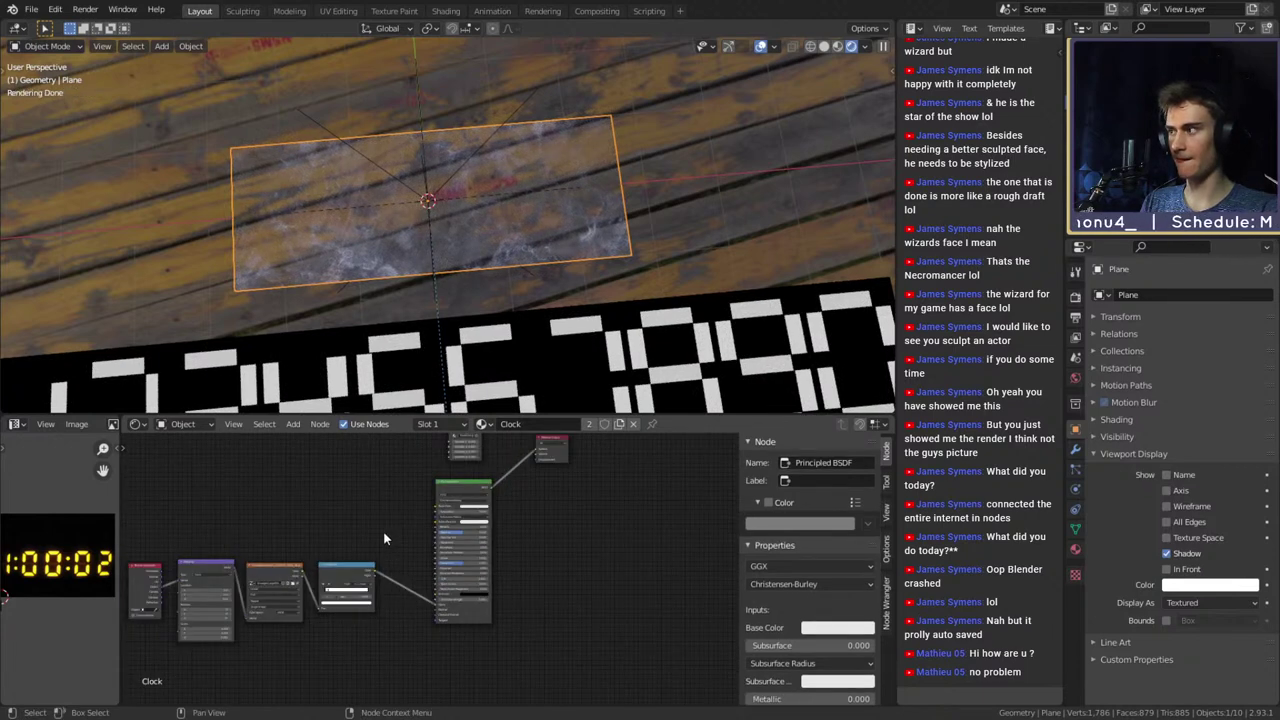
# Try deleting the Principled BSDF and moving the smudge texture chain up beneath the NodeGroup
pyautogui.moveTo(384, 538); pyautogui.dragTo(430, 575, button='middle')
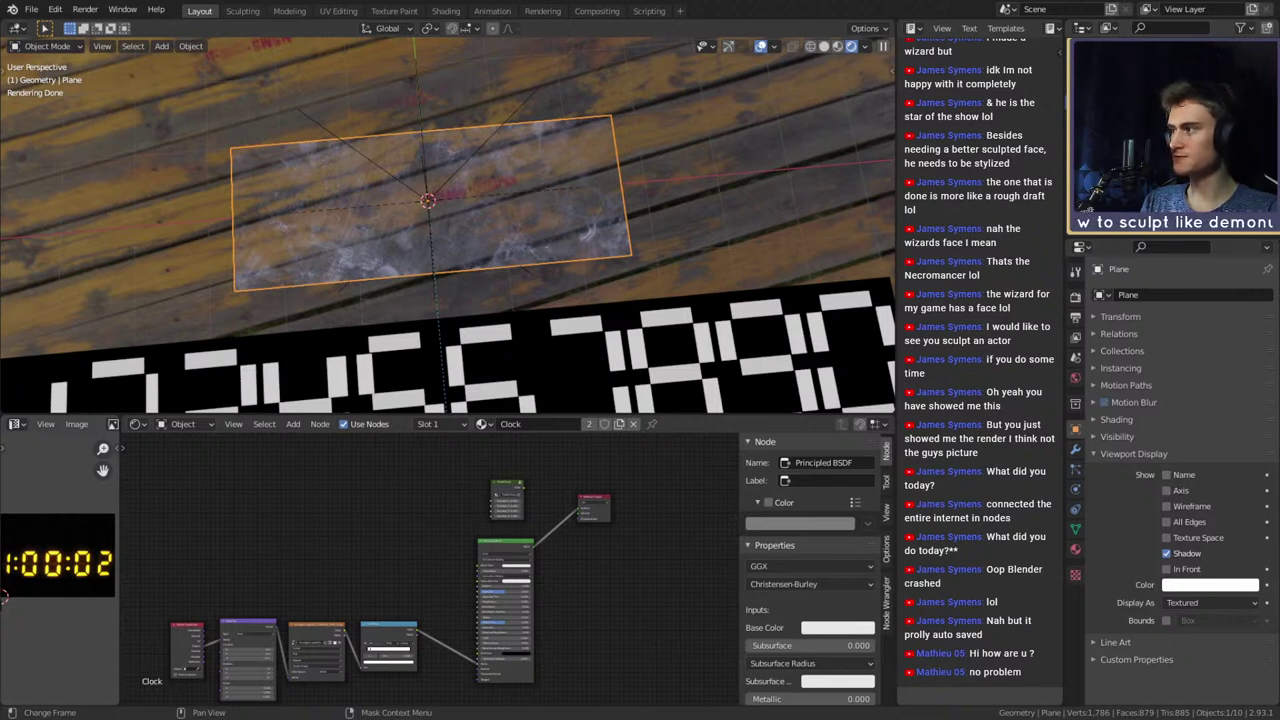
pyautogui.scroll(4, 430, 573)
pyautogui.click(531, 537)
pyautogui.scroll(-5, 424, 578)
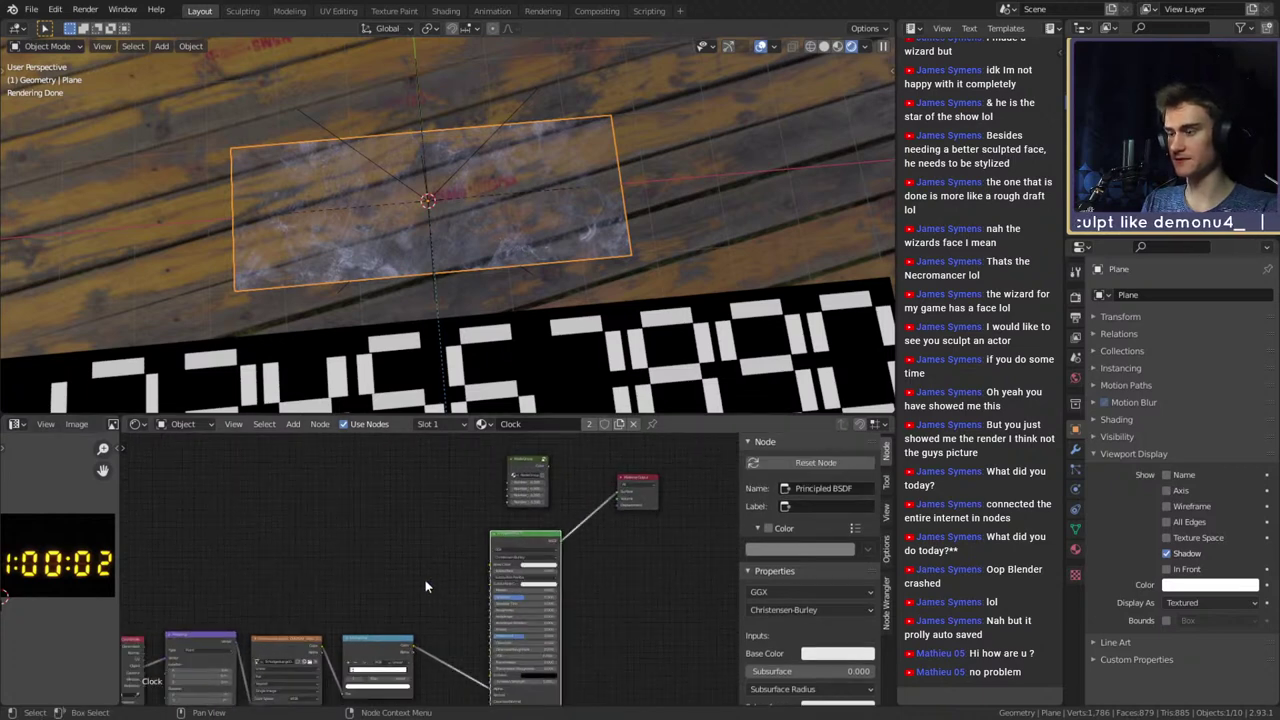
pyautogui.moveTo(416, 571); pyautogui.dragTo(394, 569, button='middle')
pyautogui.press('x')
pyautogui.moveTo(412, 587); pyautogui.dragTo(158, 692)
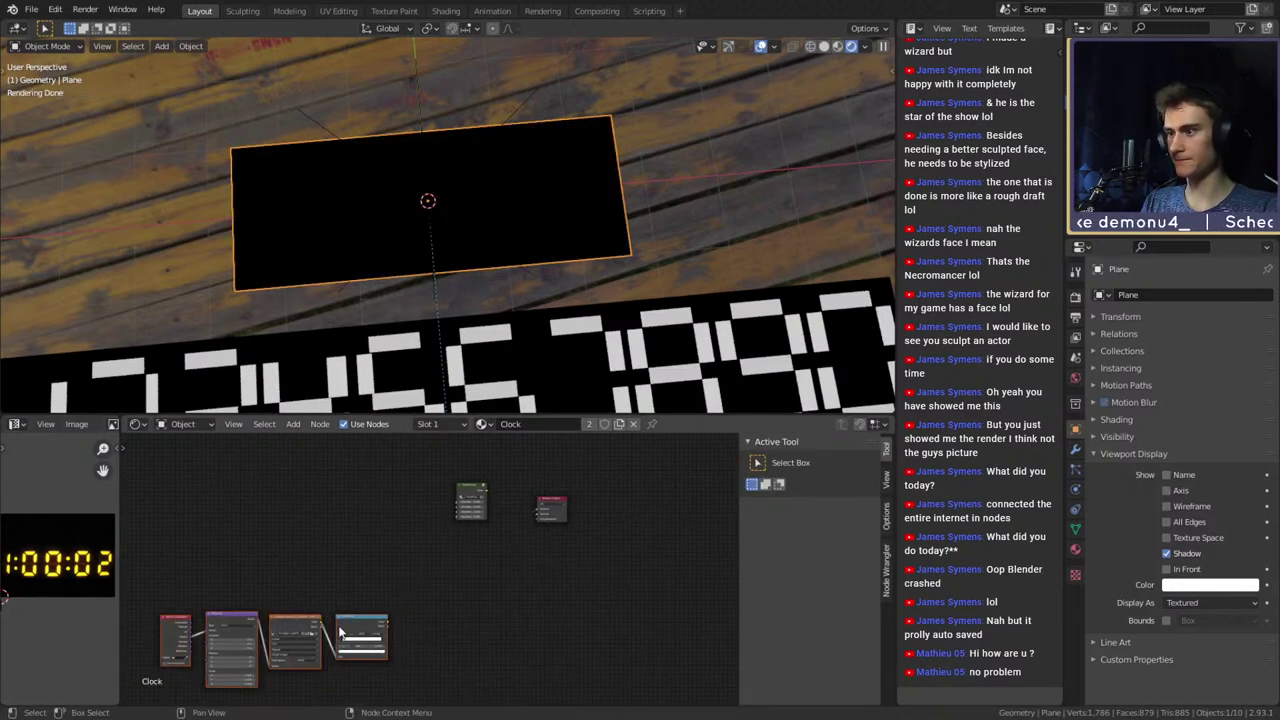
pyautogui.press('g')
pyautogui.click(460, 553)
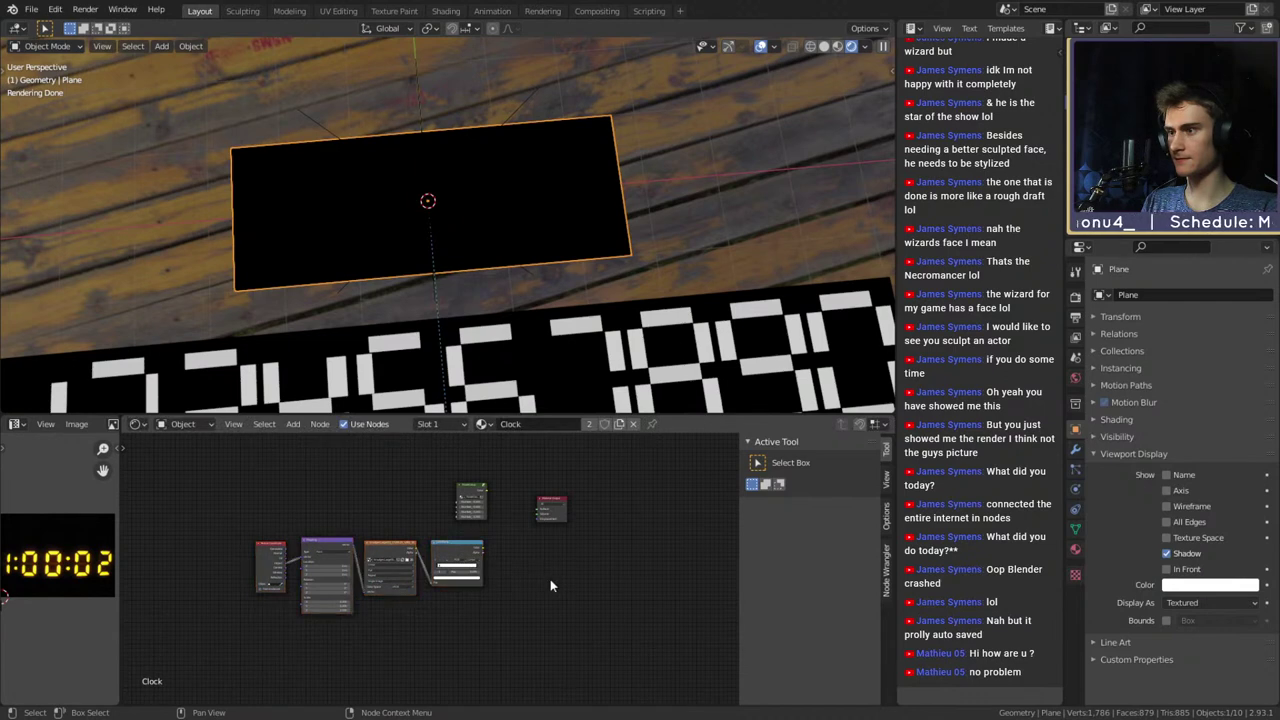
# Preview the smudges ColorRamp output directly on the plane, then cut the preview link to the Material Output
pyautogui.scroll(2, 548, 583)
pyautogui.moveTo(592, 556); pyautogui.dragTo(523, 618, button='middle')
pyautogui.scroll(2, 535, 560)
pyautogui.moveTo(544, 524); pyautogui.dragTo(541, 551, button='middle')
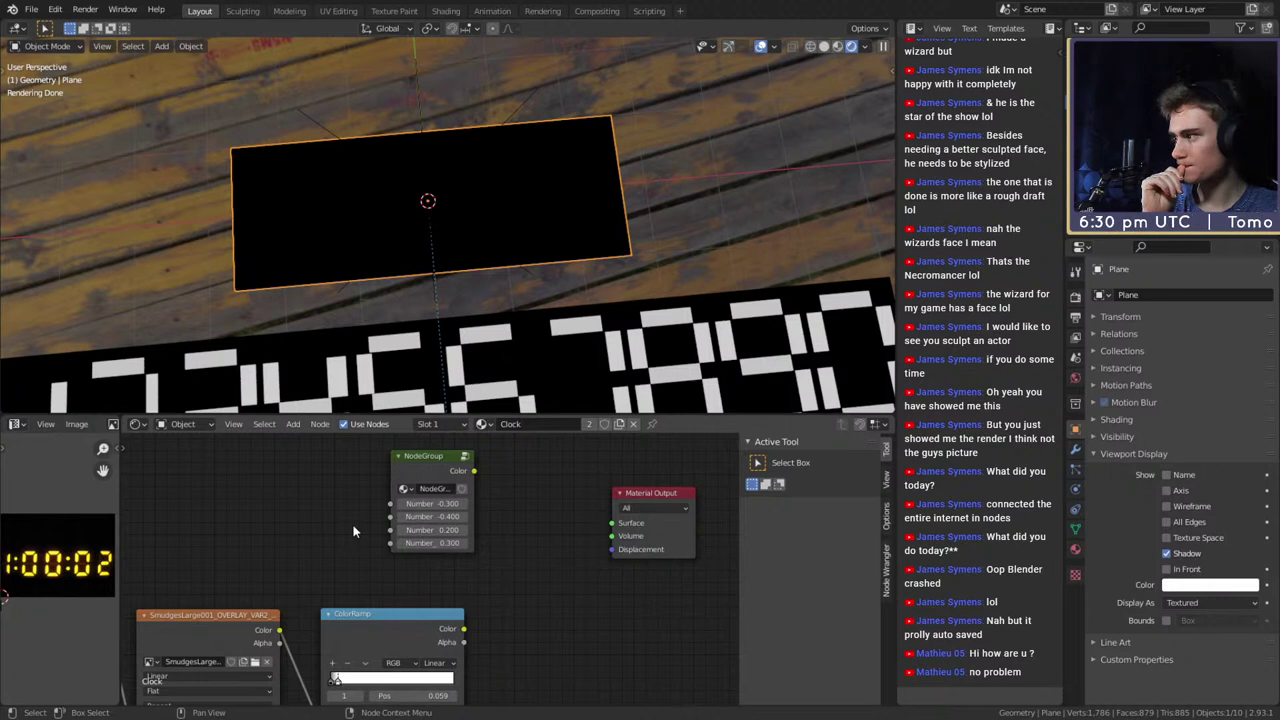
pyautogui.scroll(-5, 353, 528)
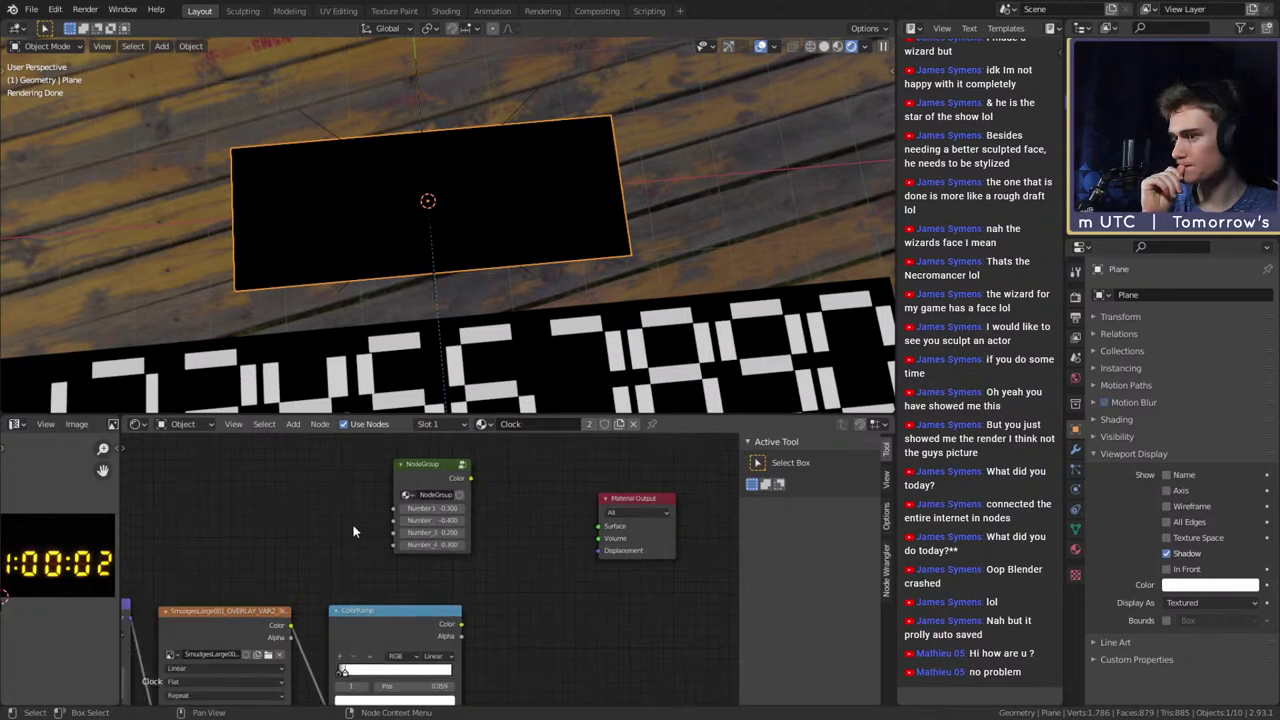
pyautogui.moveTo(454, 568); pyautogui.dragTo(514, 531, button='middle')
pyautogui.click(468, 555)
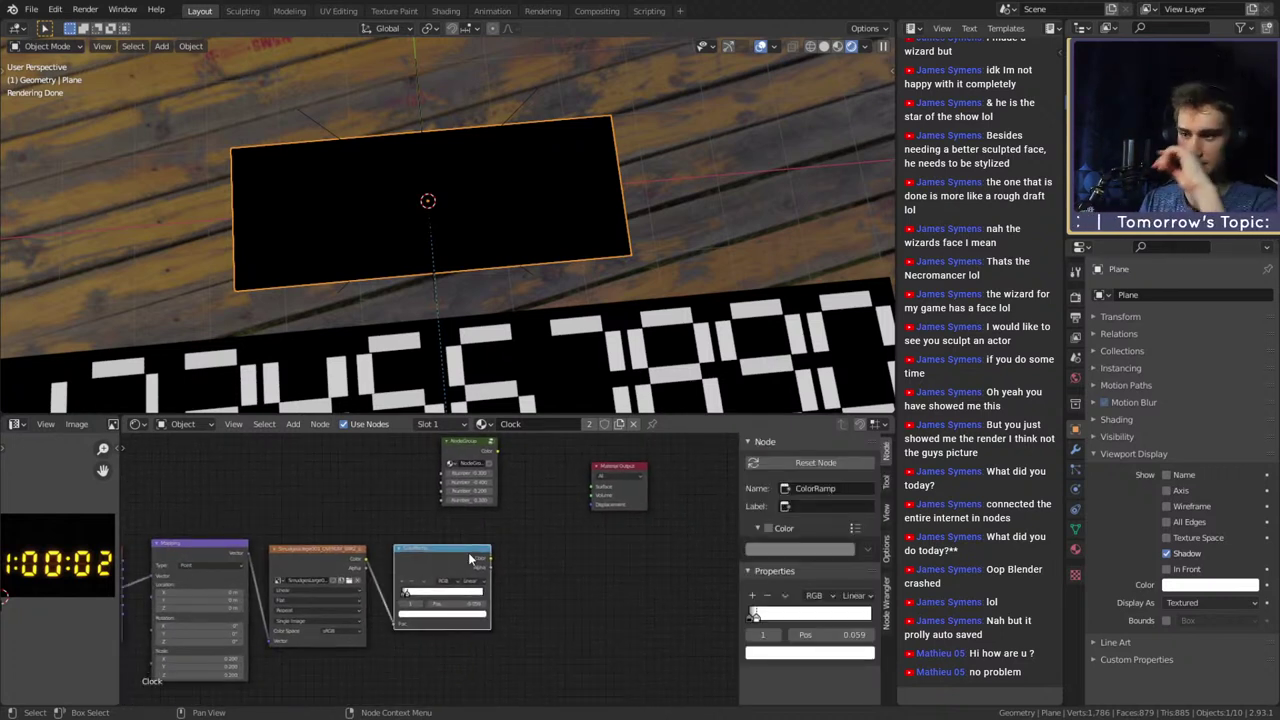
pyautogui.keyDown('ctrl'); pyautogui.keyDown('shift'); pyautogui.click(468, 552); pyautogui.keyUp('shift'); pyautogui.keyUp('ctrl')
pyautogui.moveTo(524, 527); pyautogui.dragTo(588, 529, button='middle')
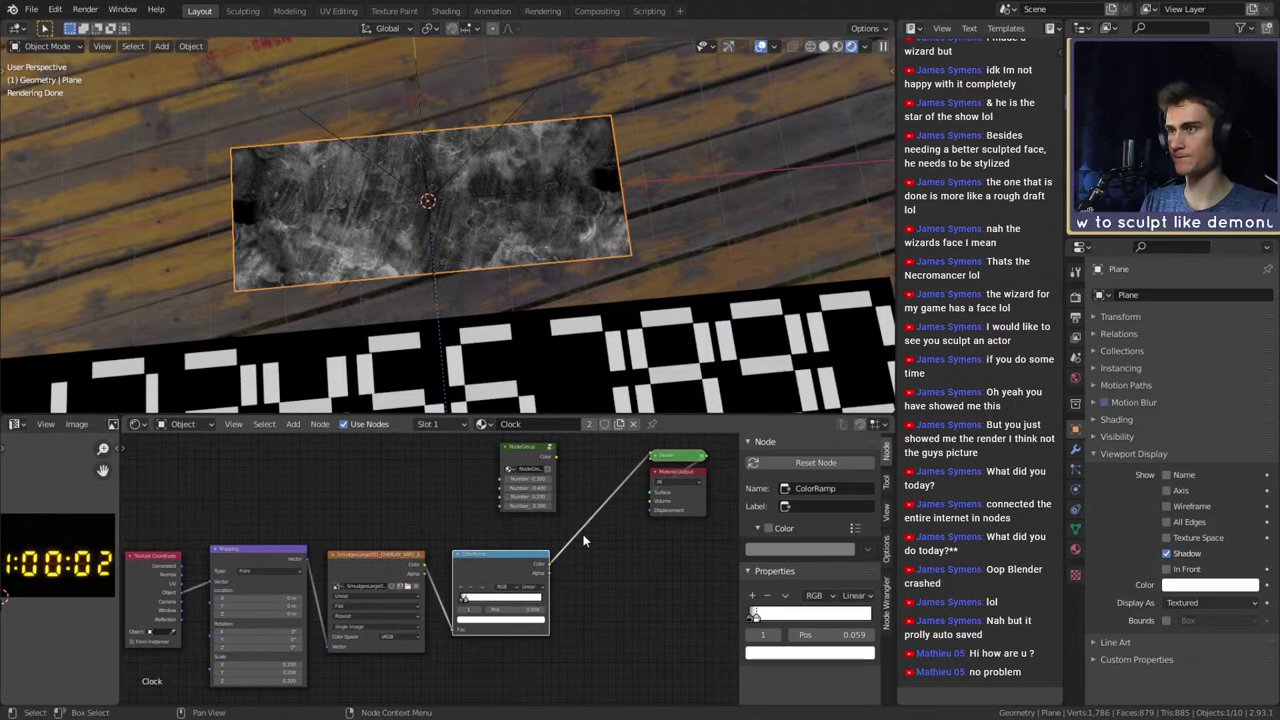
pyautogui.scroll(2, 470, 595)
pyautogui.scroll(-3, 466, 598)
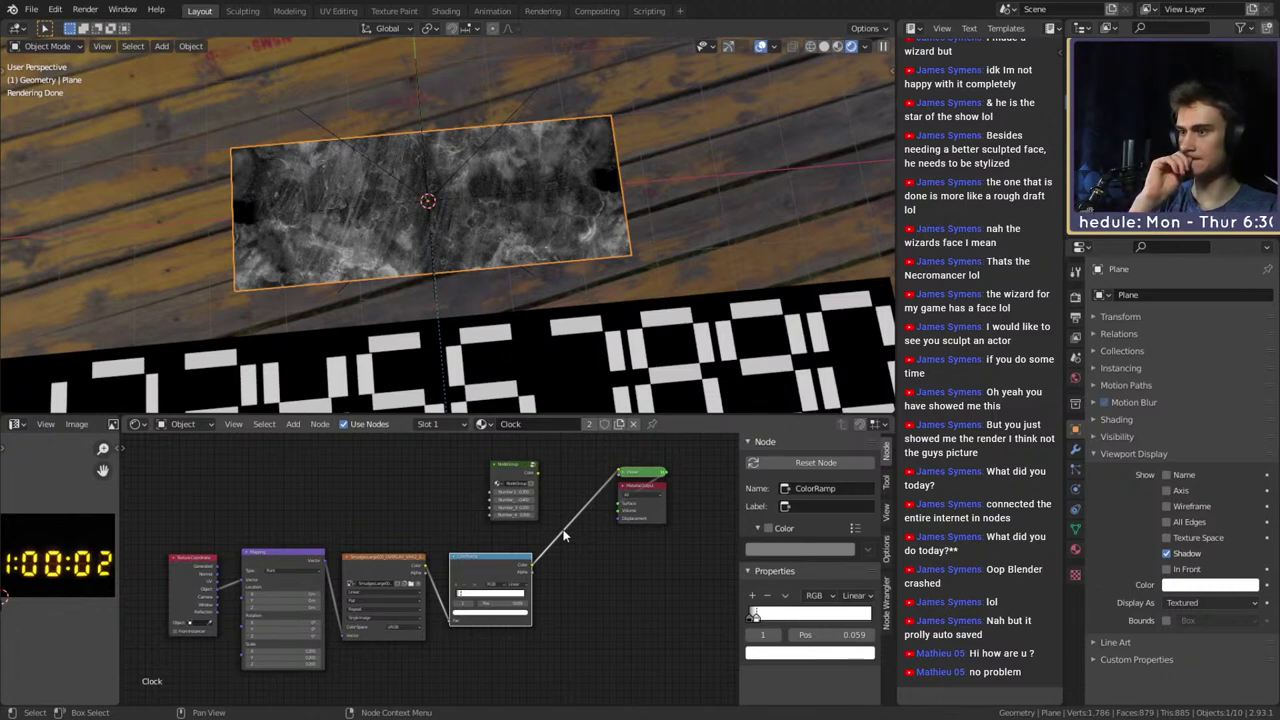
pyautogui.keyDown('ctrl'); pyautogui.moveTo(563, 537); pyautogui.dragTo(562, 528, button='right'); pyautogui.keyUp('ctrl')
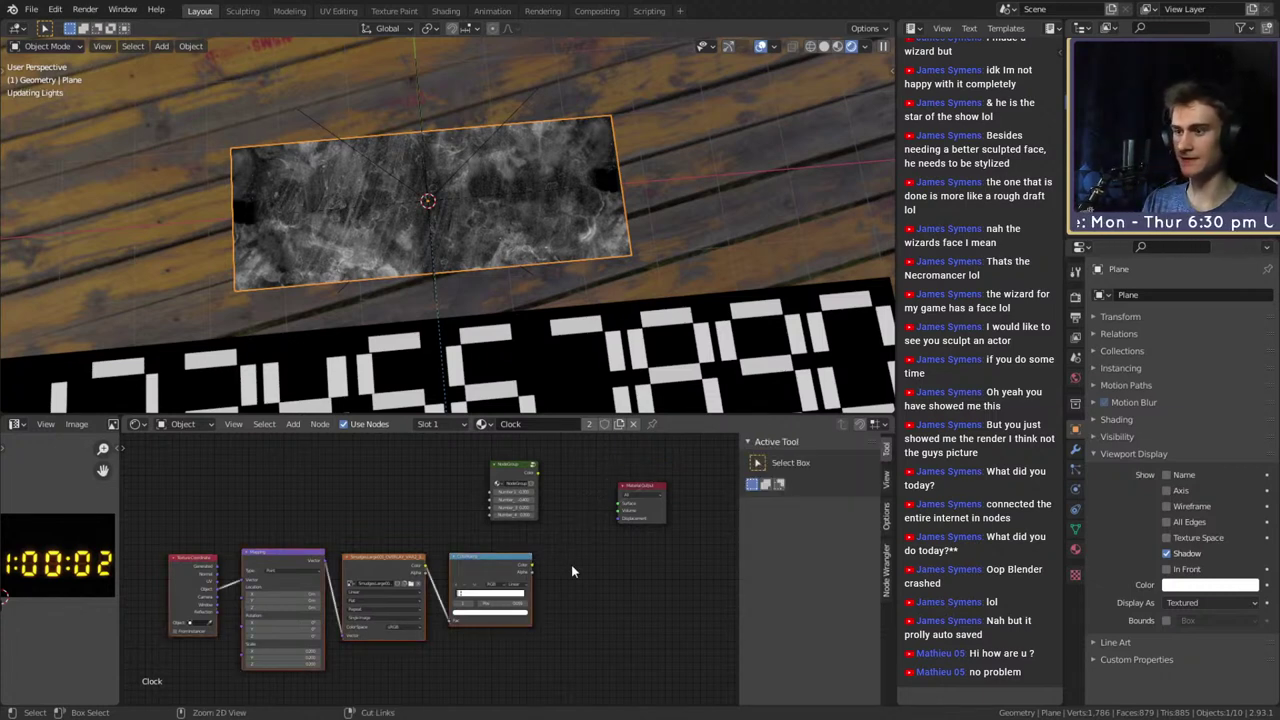
# Undo the preview, the chain move and the node deletion to restore the Principled BSDF with its links
pyautogui.hotkey('ctrl', 'z')
pyautogui.hotkey('ctrl', 'z')
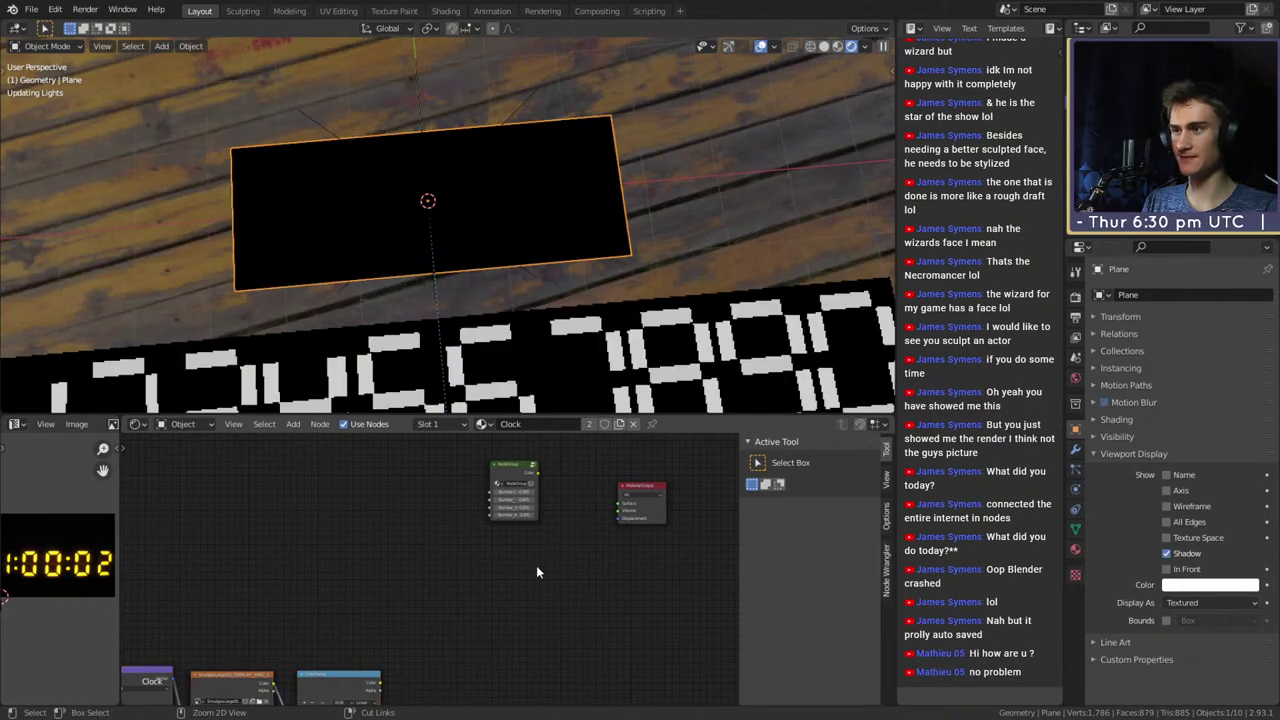
pyautogui.hotkey('ctrl', 'z')
pyautogui.scroll(-4, 575, 594)
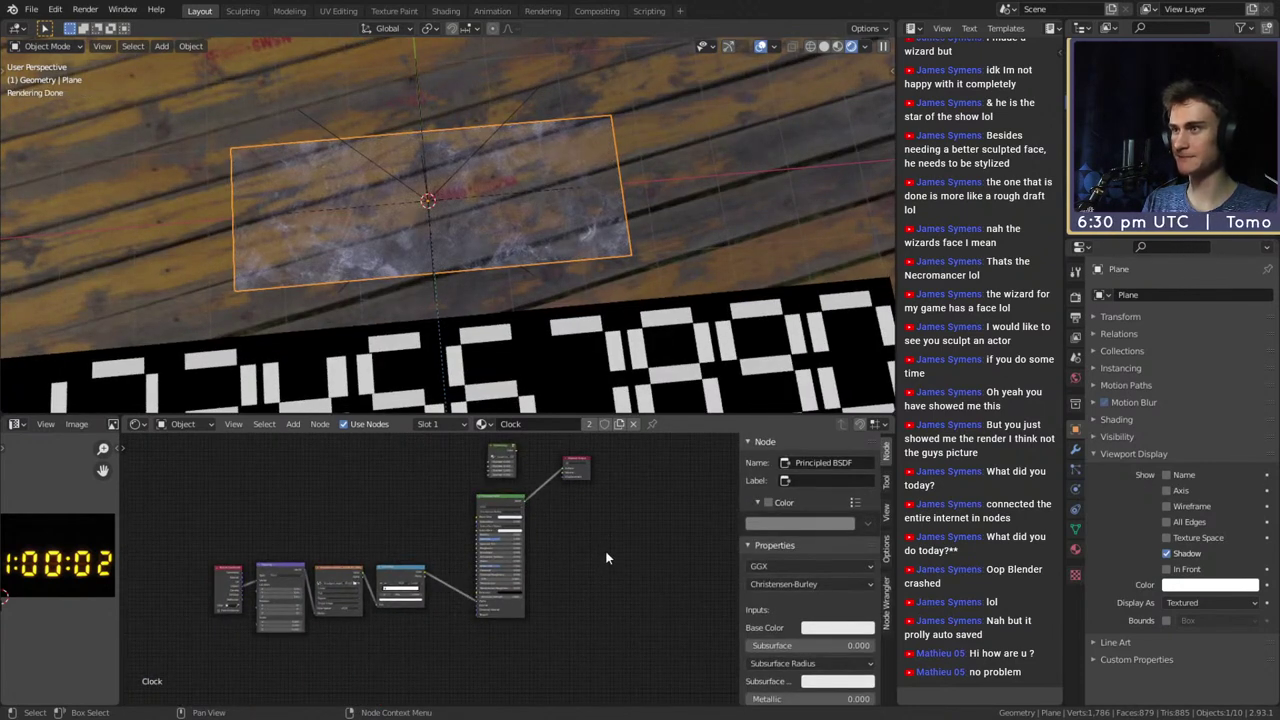
# Move the whole smudge chain, from Texture Coordinate to ColorRamp, up beside the Principled BSDF
pyautogui.scroll(2, 461, 584)
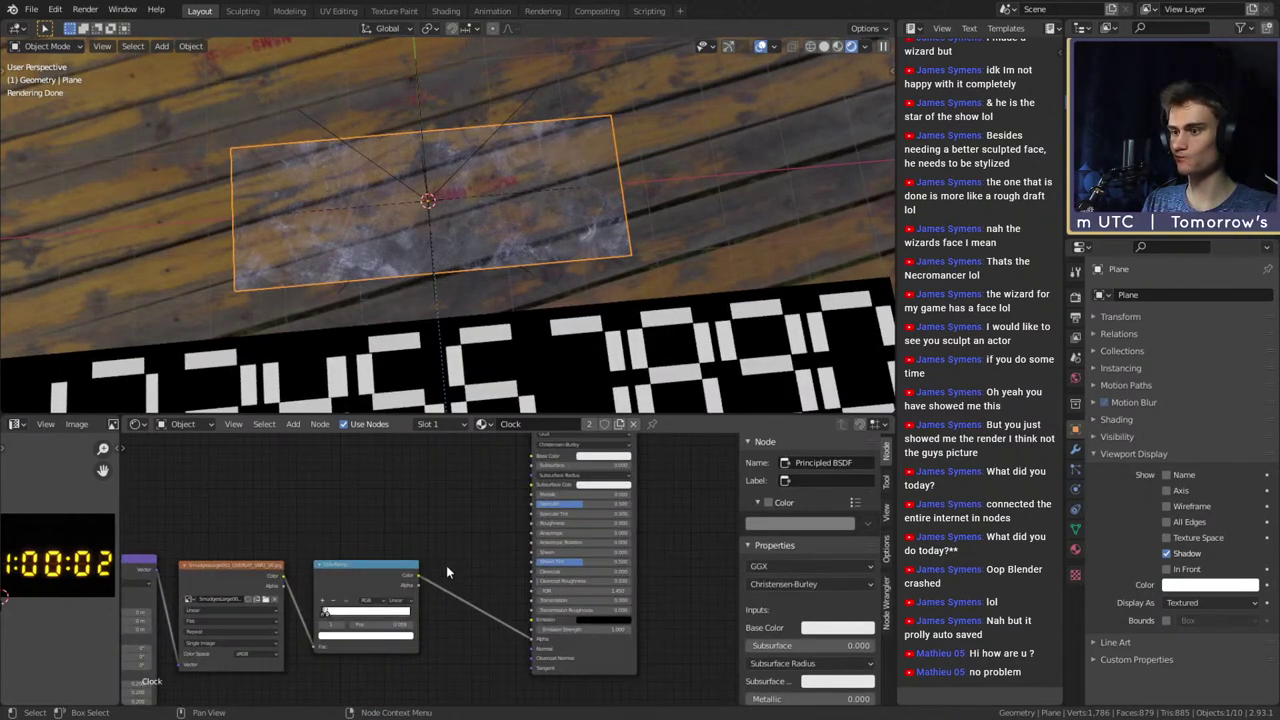
pyautogui.scroll(-3, 446, 565)
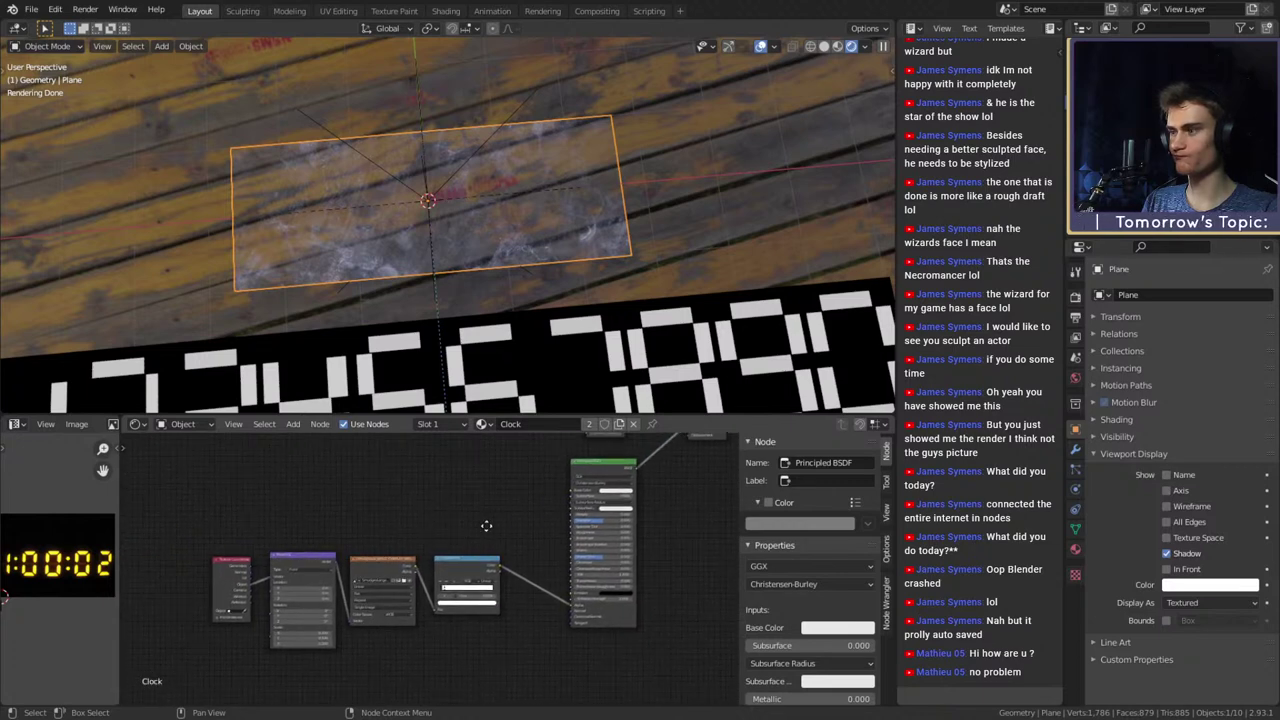
pyautogui.moveTo(494, 522); pyautogui.dragTo(217, 637)
pyautogui.moveTo(446, 569); pyautogui.dragTo(473, 520)
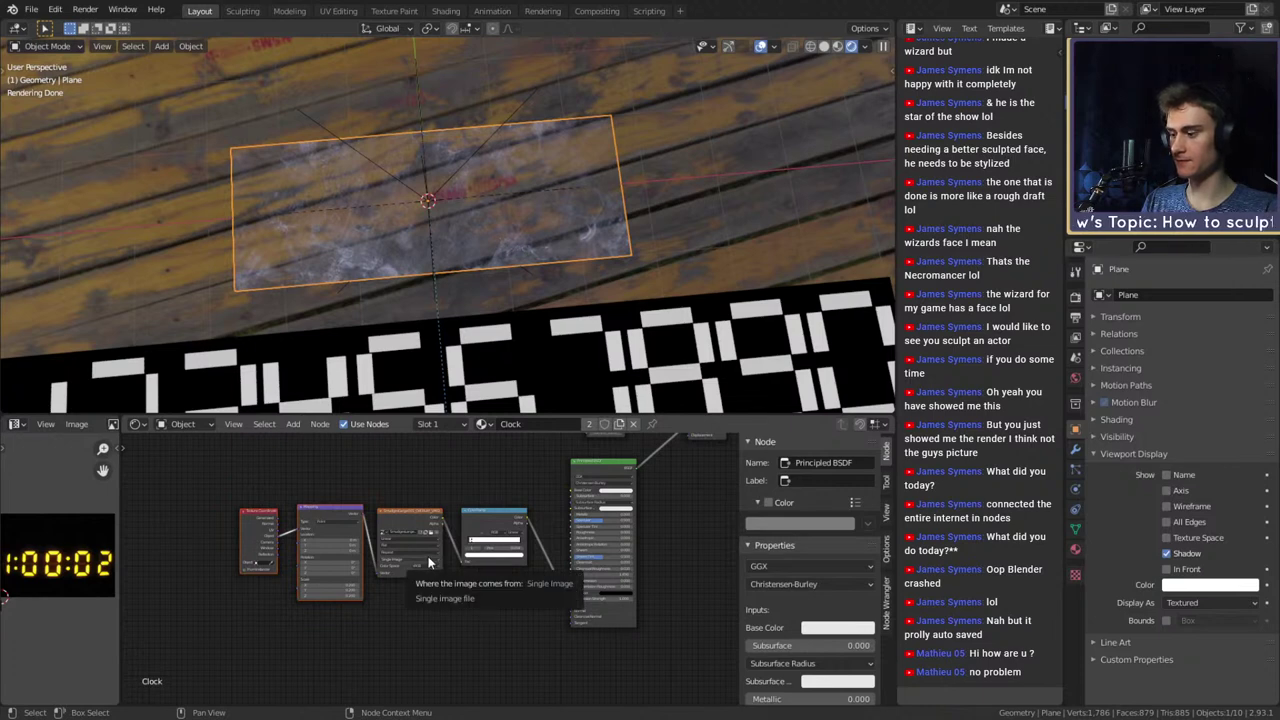
# Try duplicating the Texture Coordinate and Mapping nodes below the smudge chain, and delete the copies
pyautogui.hotkey('shift', 'd')
pyautogui.click(541, 674)
pyautogui.moveTo(502, 628); pyautogui.dragTo(421, 625, button='middle')
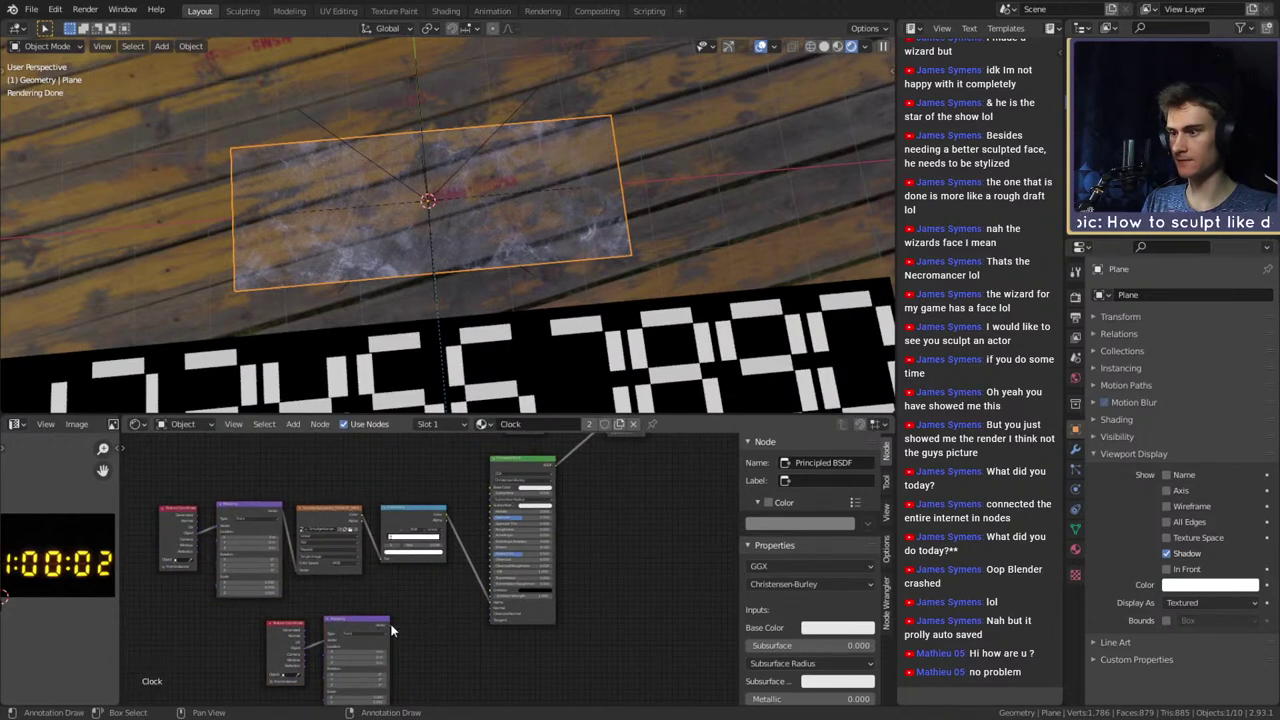
pyautogui.moveTo(389, 626); pyautogui.dragTo(487, 614)
pyautogui.moveTo(483, 626); pyautogui.dragTo(509, 554, button='middle')
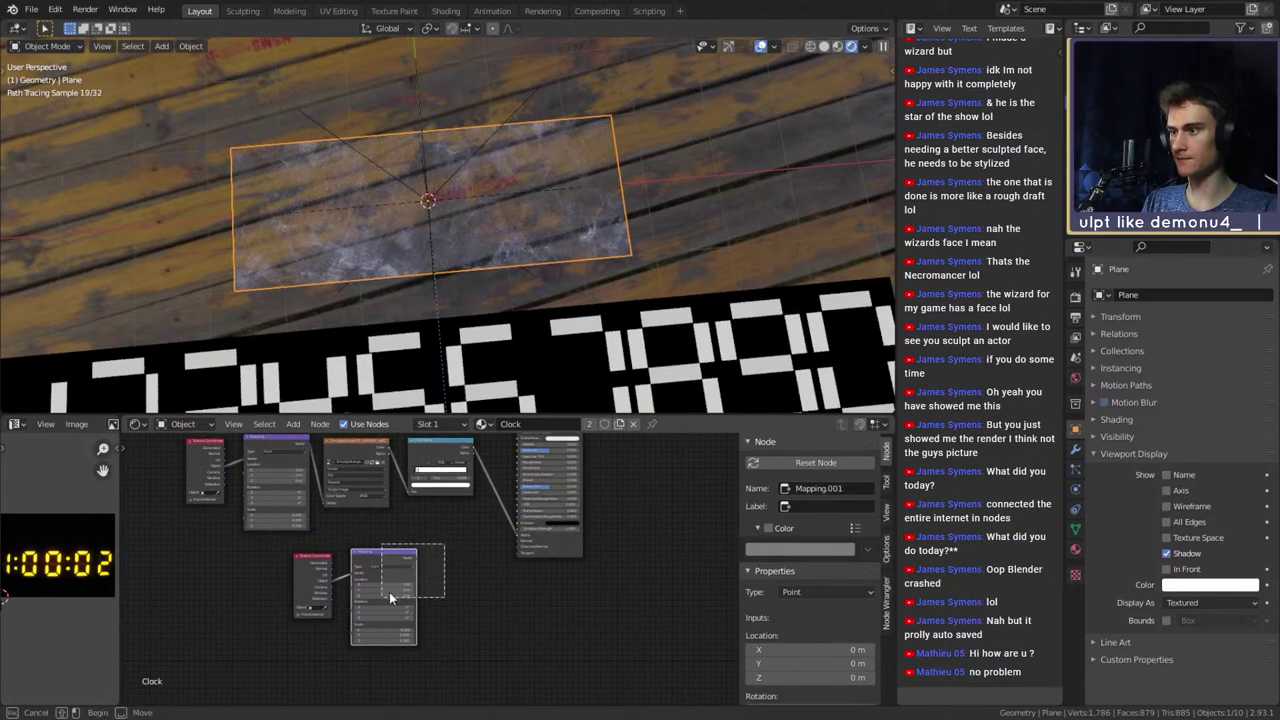
pyautogui.press('x')
pyautogui.scroll(3, 436, 602)
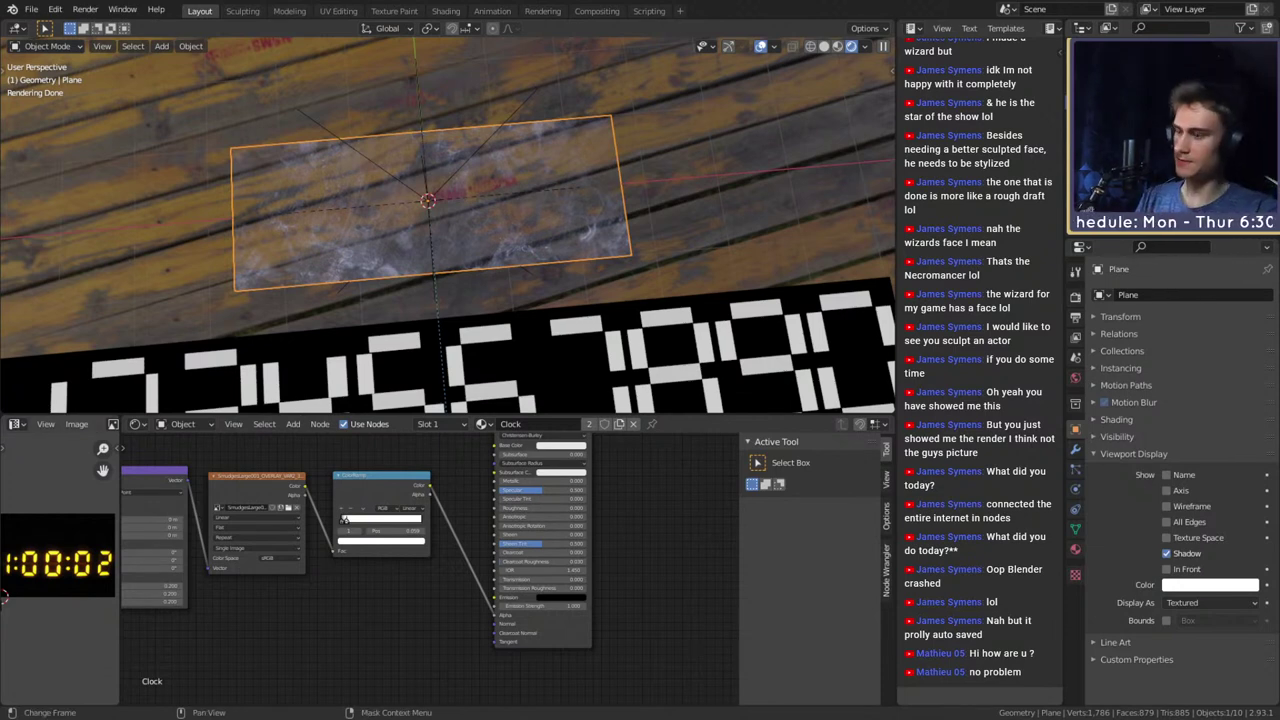
# Open the clock's NodeGroup and examine the digit node network inside it
pyautogui.scroll(-3, 372, 566)
pyautogui.moveTo(366, 567); pyautogui.dragTo(336, 647, button='middle')
pyautogui.scroll(1, 380, 550)
pyautogui.scroll(4, 382, 548)
pyautogui.moveTo(401, 500); pyautogui.dragTo(313, 591, button='middle')
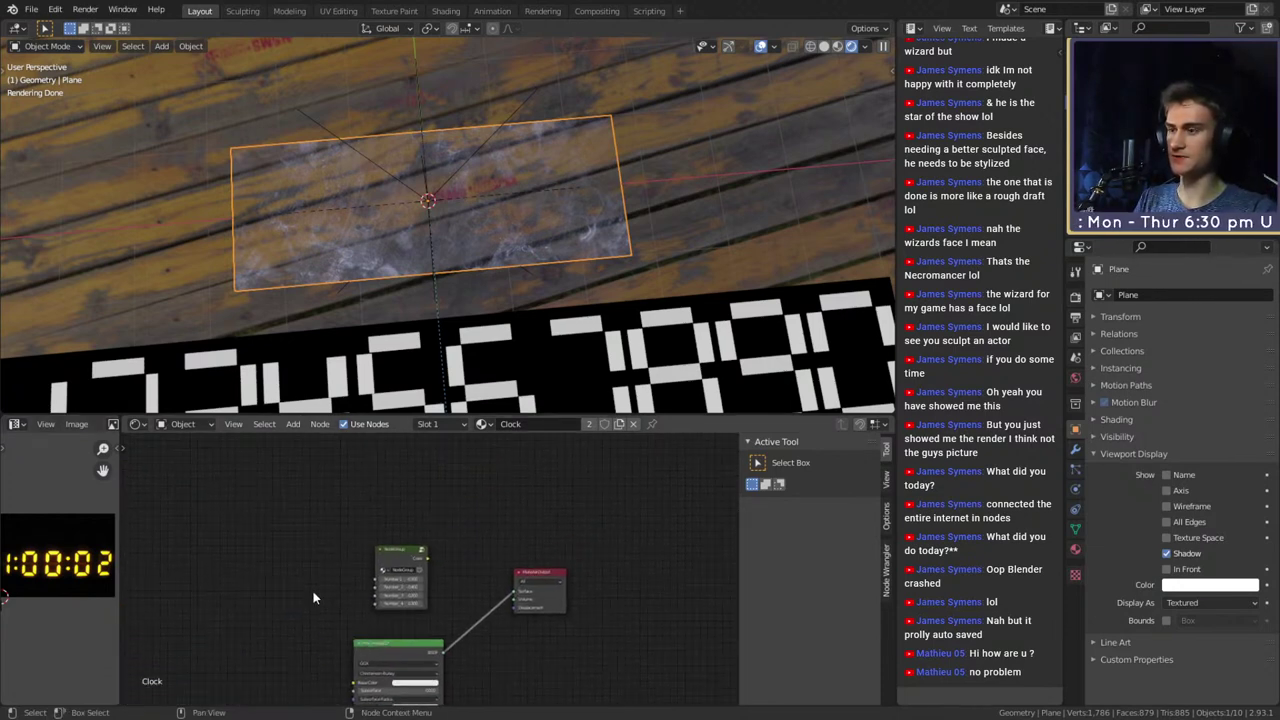
pyautogui.scroll(6, 312, 588)
pyautogui.moveTo(497, 576); pyautogui.dragTo(567, 562, button='middle')
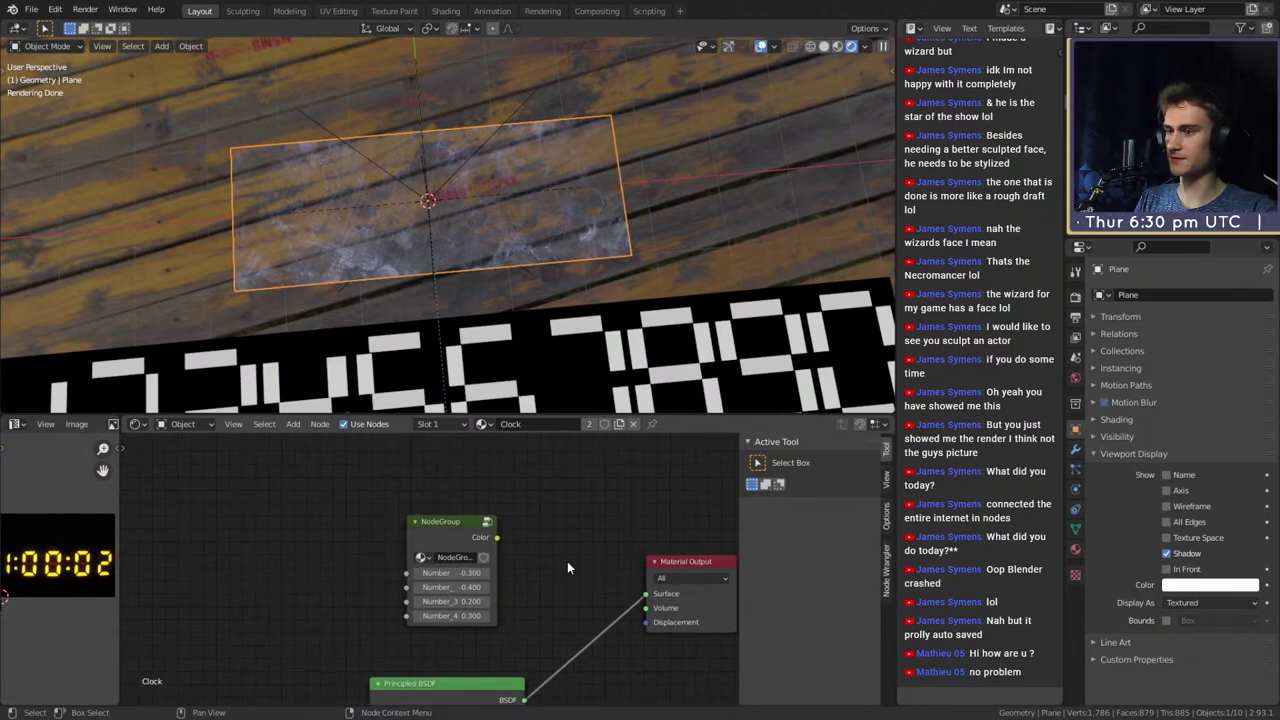
pyautogui.scroll(1, 567, 568)
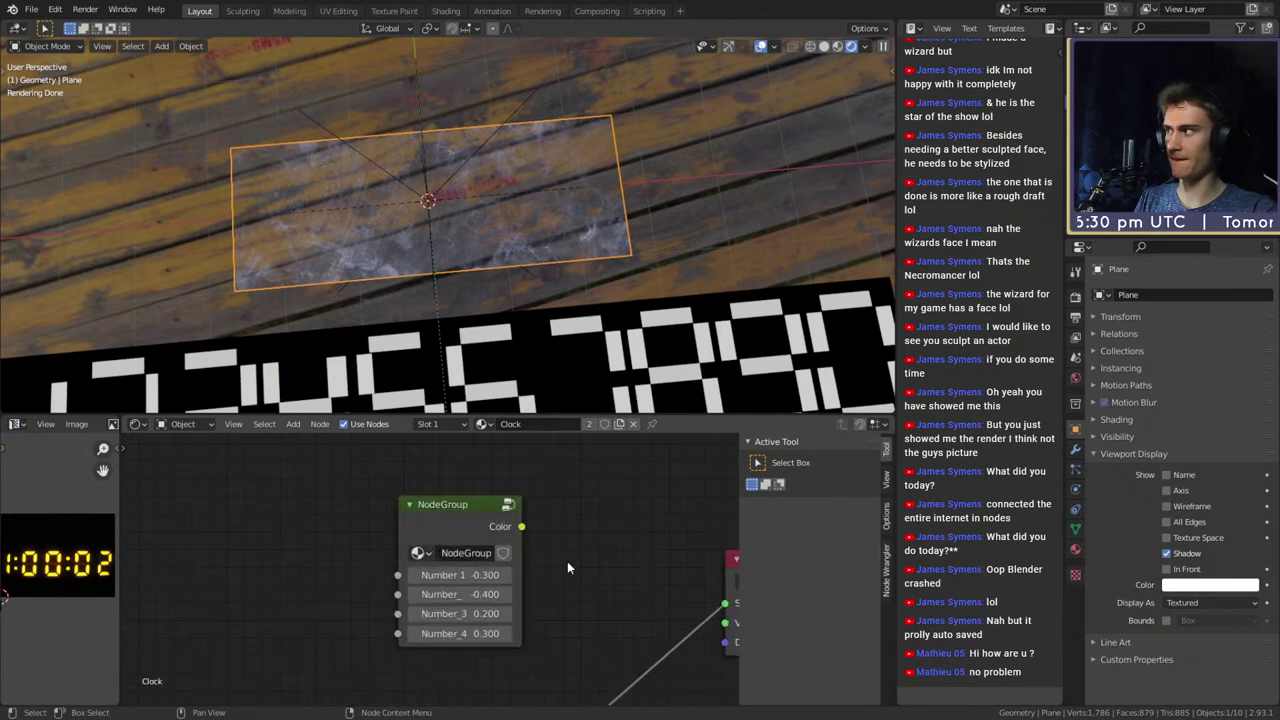
pyautogui.click(508, 505)
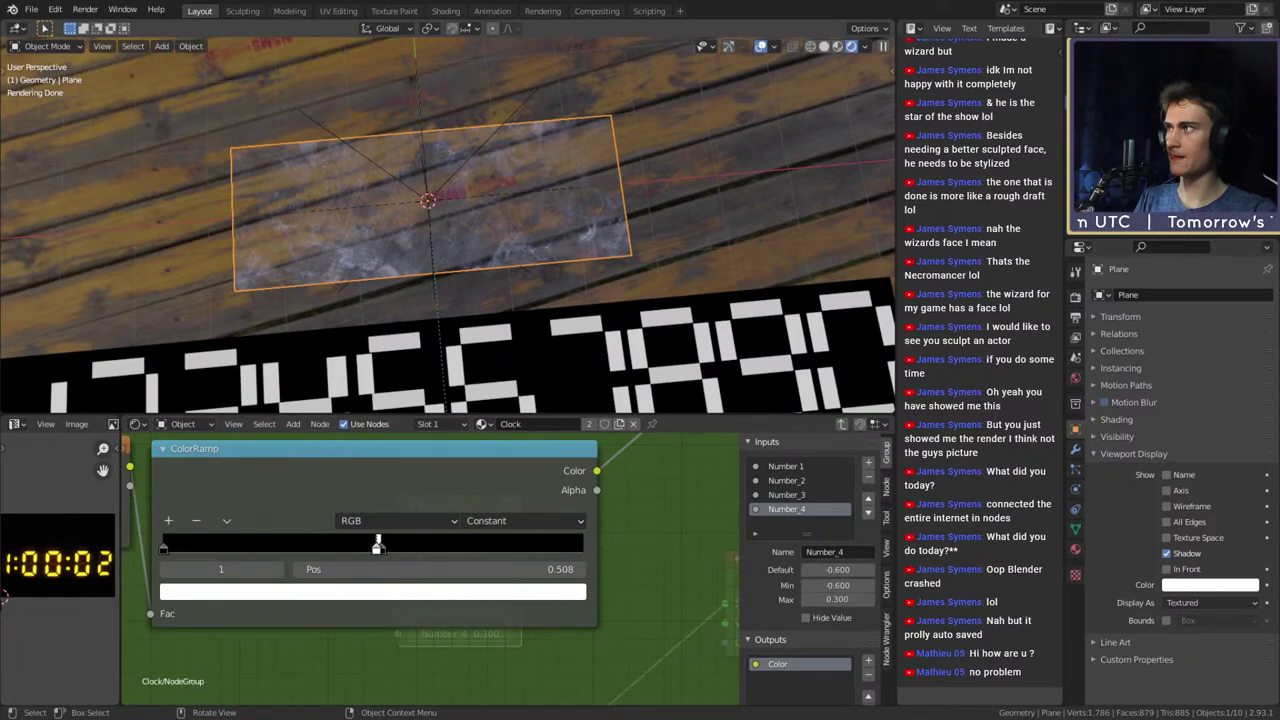
pyautogui.scroll(-3, 557, 617)
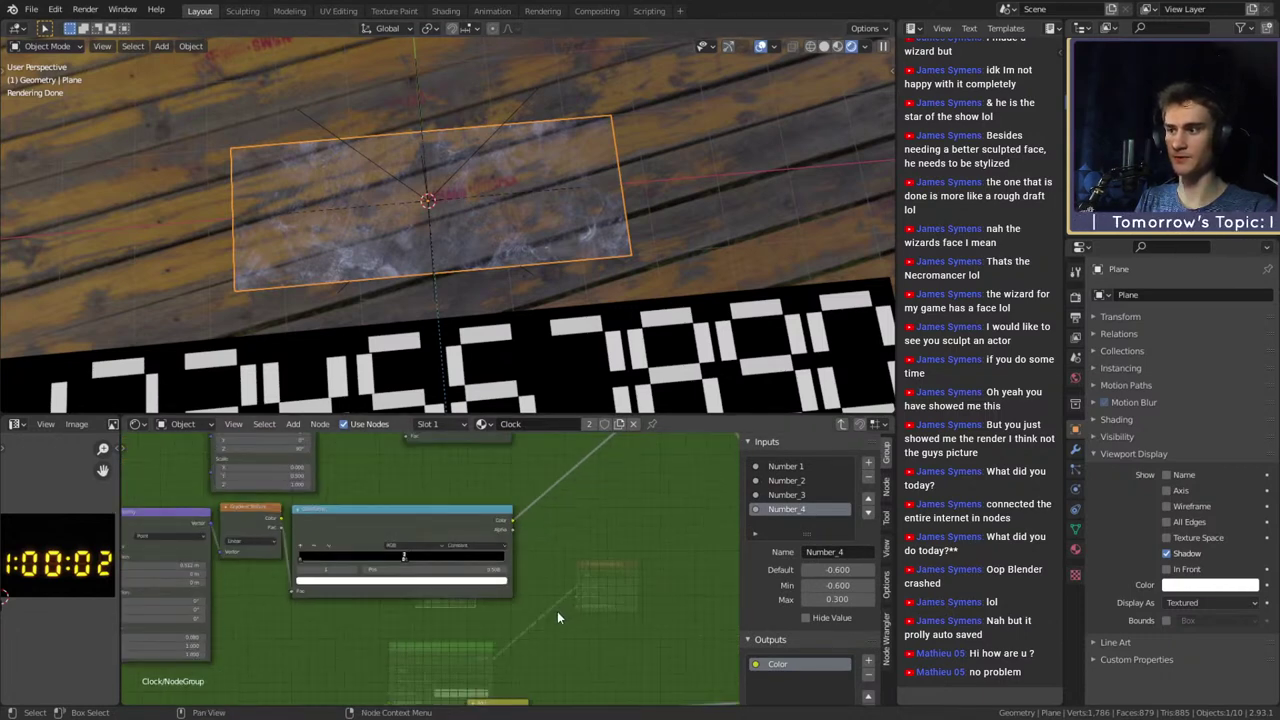
pyautogui.scroll(-10, 550, 613)
pyautogui.moveTo(235, 632); pyautogui.dragTo(621, 565, button='middle')
pyautogui.moveTo(312, 527); pyautogui.dragTo(580, 598, button='middle')
pyautogui.moveTo(420, 577); pyautogui.dragTo(580, 677, button='middle')
pyautogui.moveTo(488, 671); pyautogui.dragTo(622, 588, button='middle')
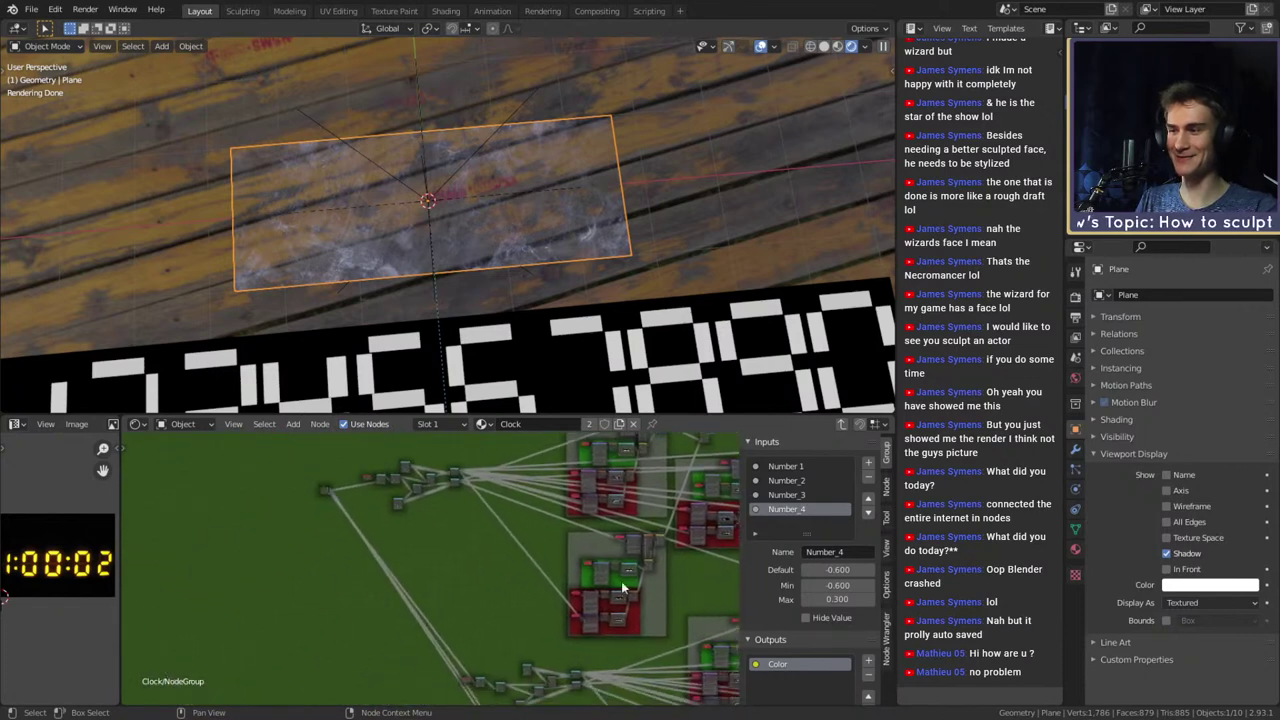
pyautogui.moveTo(522, 698); pyautogui.dragTo(260, 630, button='middle')
pyautogui.moveTo(480, 552); pyautogui.dragTo(251, 549, button='middle')
pyautogui.moveTo(533, 530); pyautogui.dragTo(405, 577, button='middle')
# Save digital_clock_shader_v1a.blend and leave the NodeGroup to return to the Clock material's top level
pyautogui.click(31, 9)
pyautogui.click(45, 107)
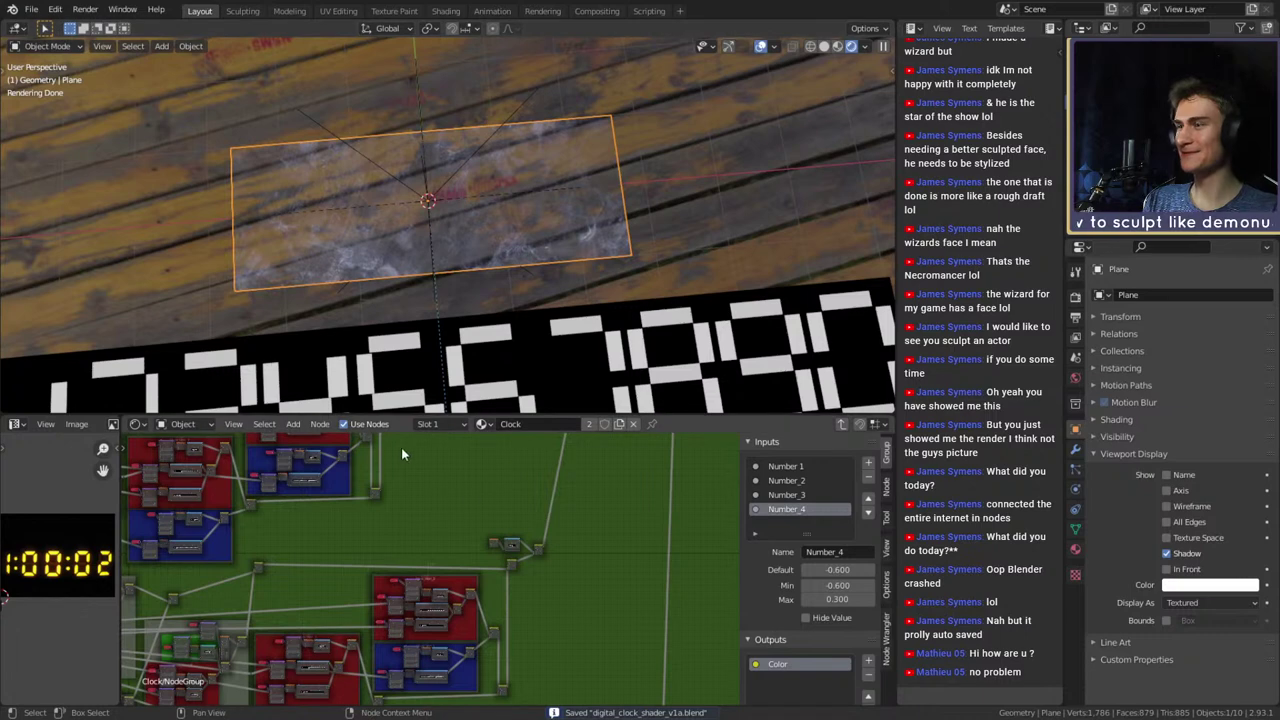
pyautogui.moveTo(556, 497); pyautogui.dragTo(518, 629, button='middle')
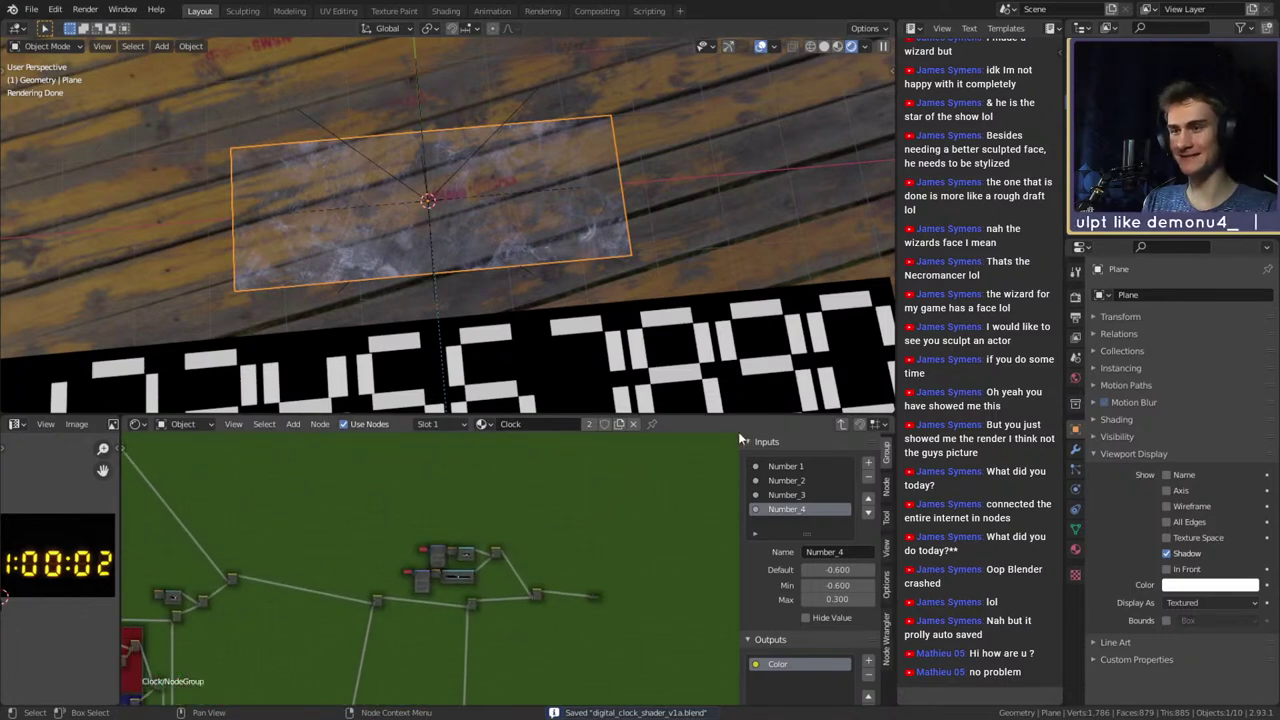
pyautogui.click(841, 424)
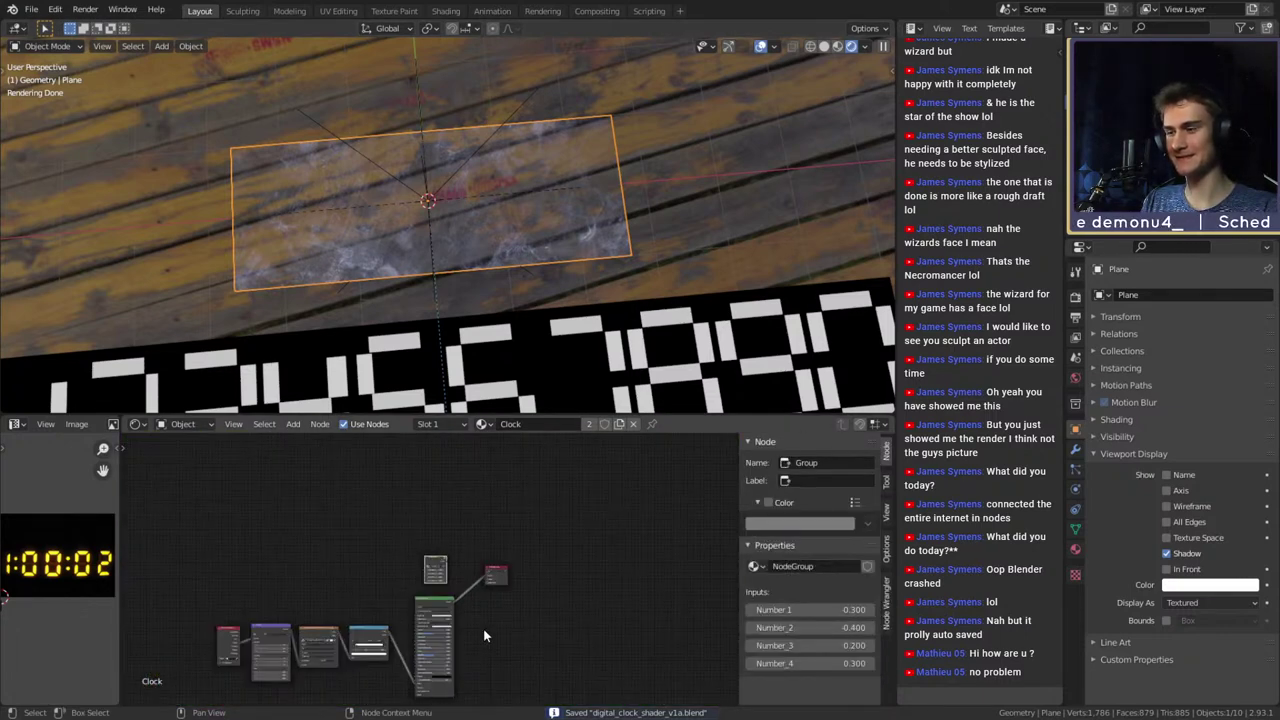
# Shift the NodeGroup node slightly left above the Principled BSDF
pyautogui.scroll(4, 524, 544)
pyautogui.moveTo(555, 536); pyautogui.dragTo(600, 558, button='middle')
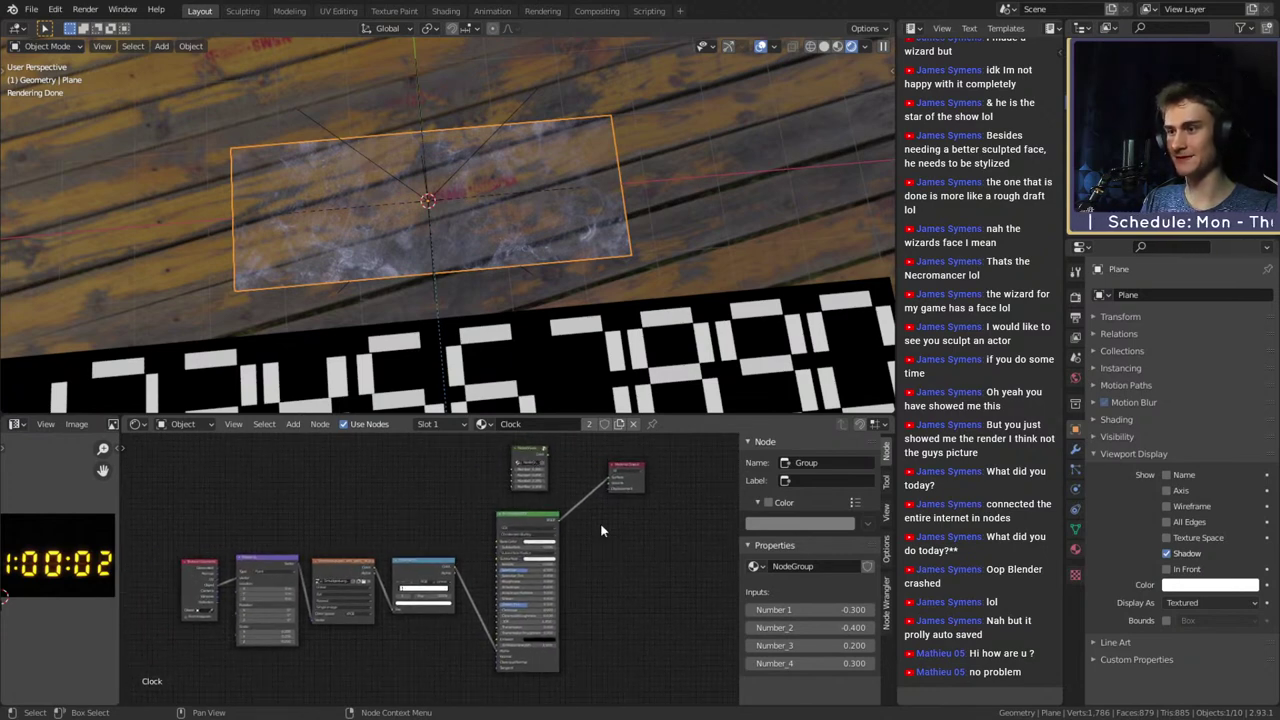
pyautogui.moveTo(597, 530); pyautogui.dragTo(186, 704)
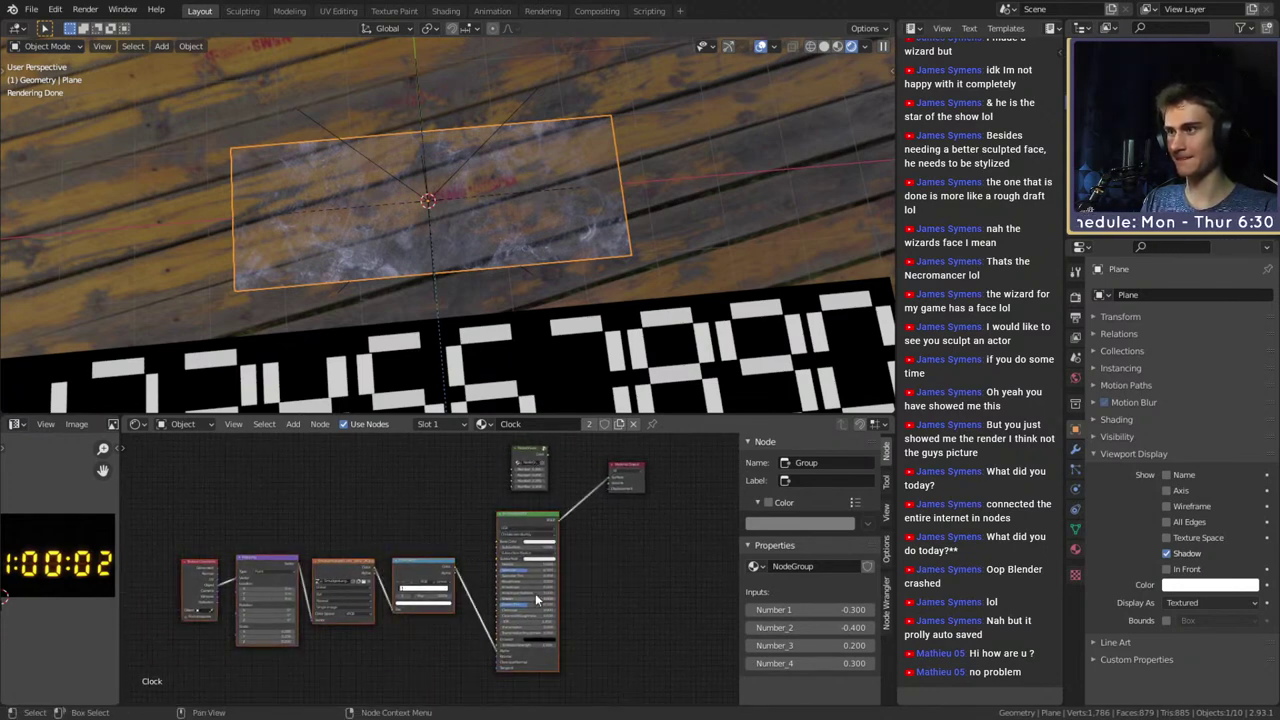
pyautogui.click(594, 558)
pyautogui.moveTo(594, 558); pyautogui.dragTo(517, 631, button='middle')
pyautogui.scroll(2, 478, 582)
pyautogui.moveTo(447, 536)
pyautogui.mouseDown()
pyautogui.moveTo(403, 527)
pyautogui.moveTo(422, 534)
pyautogui.mouseUp()
pyautogui.moveTo(520, 623); pyautogui.dragTo(471, 574, button='middle')
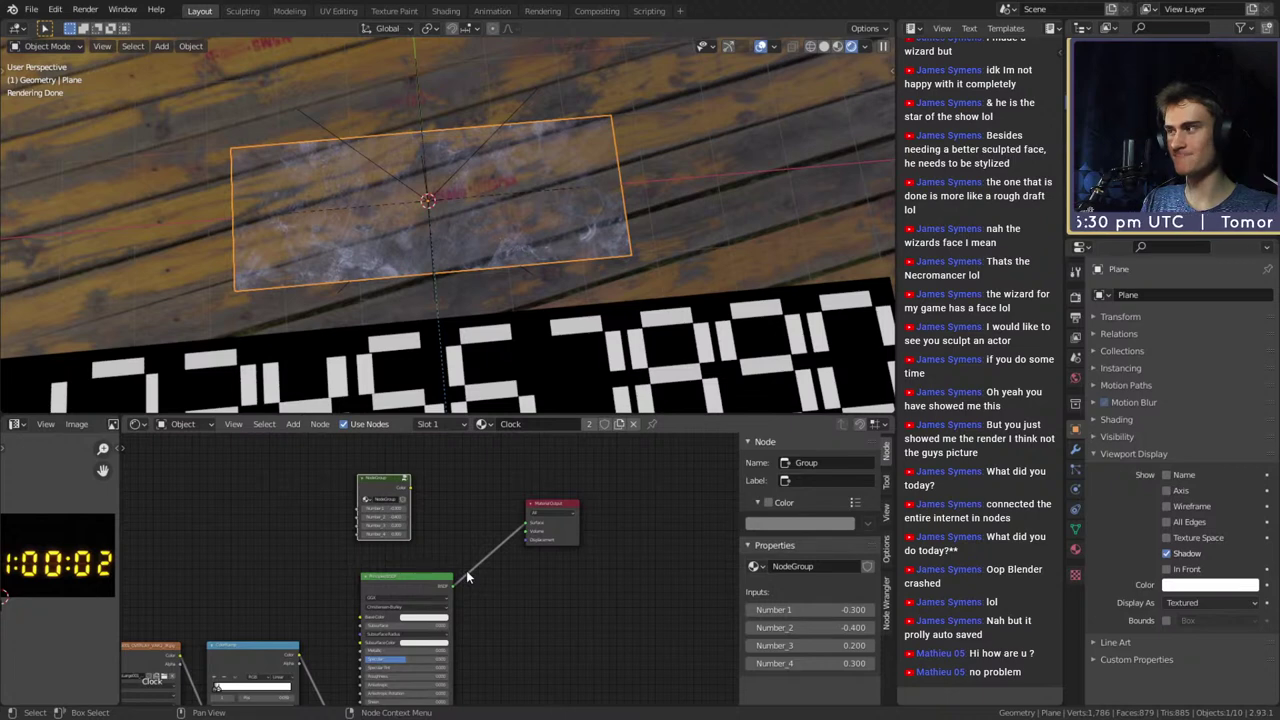
# Move the Material Output node to the right and connect the NodeGroup's Color output to its Surface input
pyautogui.moveTo(467, 571); pyautogui.dragTo(427, 590, button='middle')
pyautogui.moveTo(498, 550); pyautogui.dragTo(565, 556)
pyautogui.moveTo(369, 506); pyautogui.dragTo(553, 547)
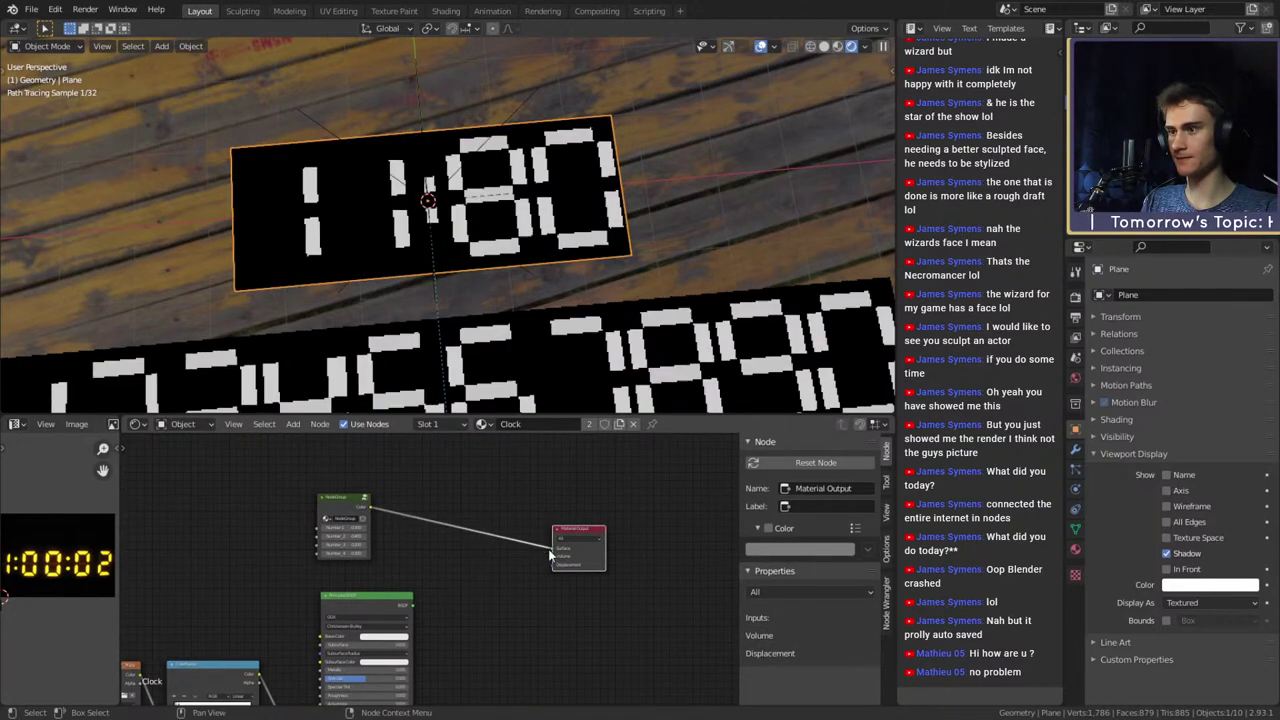
pyautogui.scroll(-3, 460, 590)
pyautogui.scroll(-1, 455, 590)
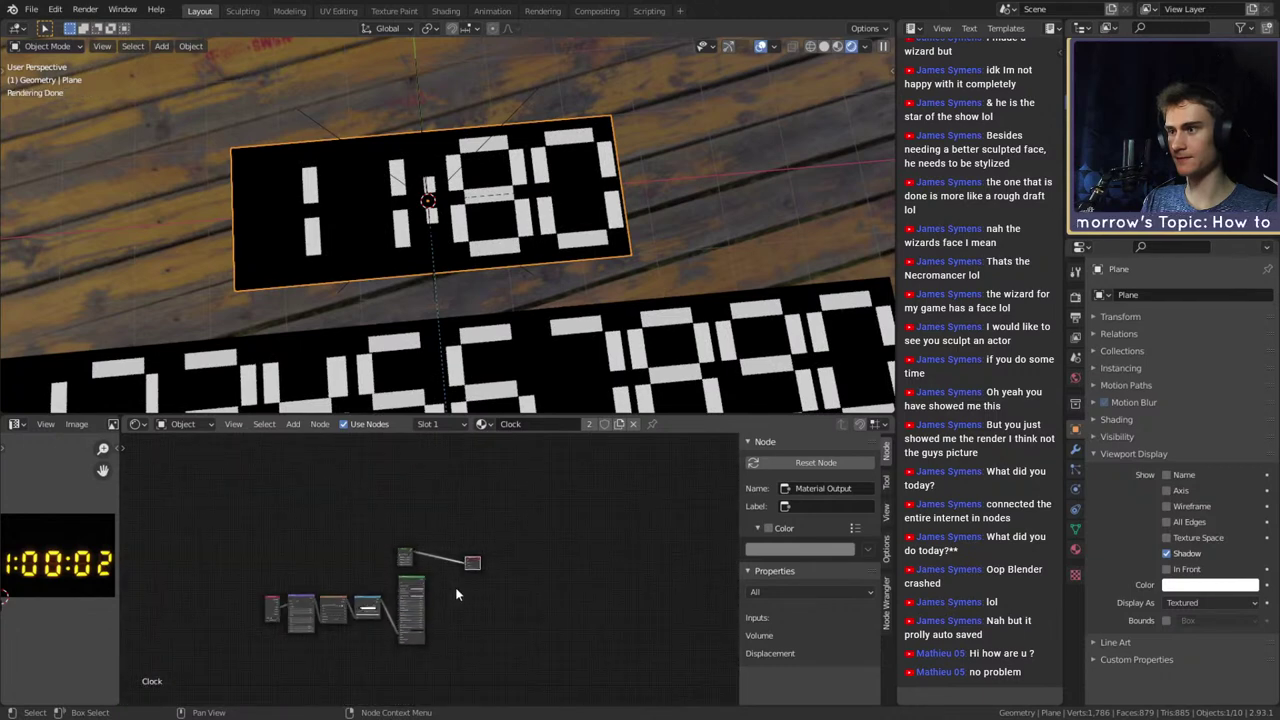
# Widen the gap between the NodeGroup and Material Output by moving them further left and right
pyautogui.scroll(1, 455, 590)
pyautogui.moveTo(455, 587); pyautogui.dragTo(510, 573, button='middle')
pyautogui.moveTo(427, 521); pyautogui.dragTo(369, 521)
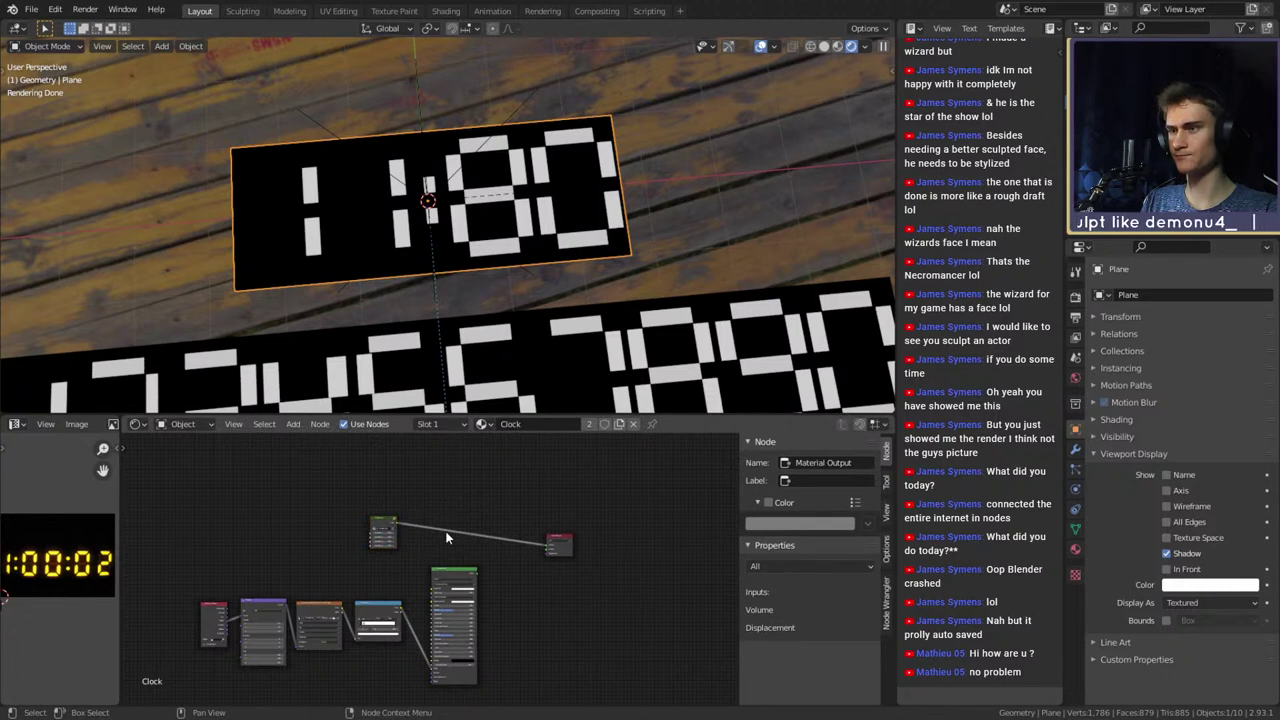
pyautogui.scroll(3, 532, 566)
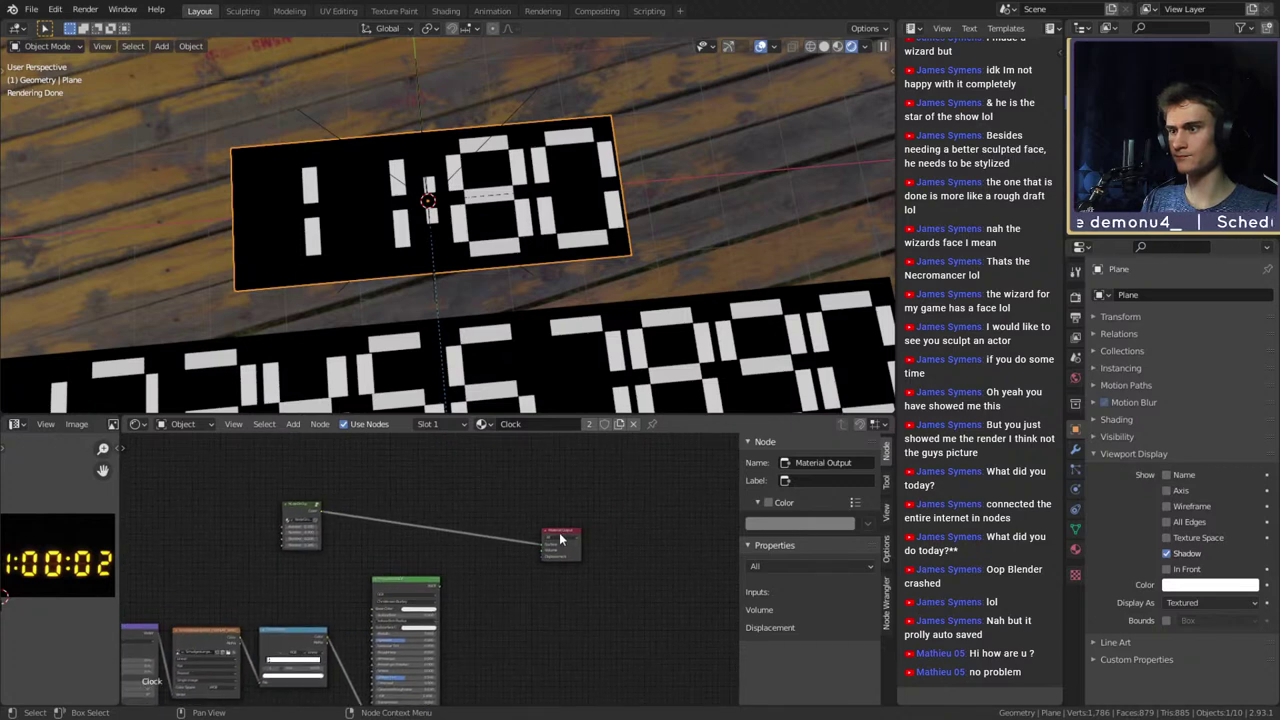
pyautogui.moveTo(559, 532); pyautogui.dragTo(600, 524)
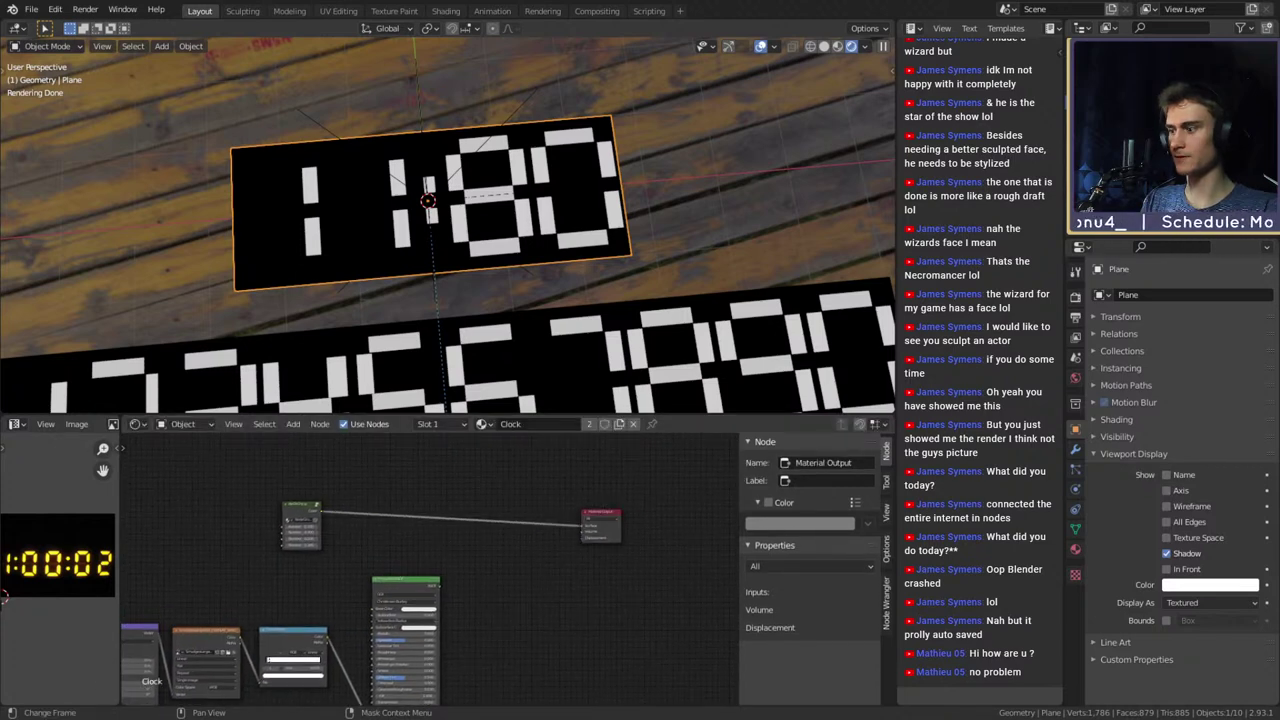
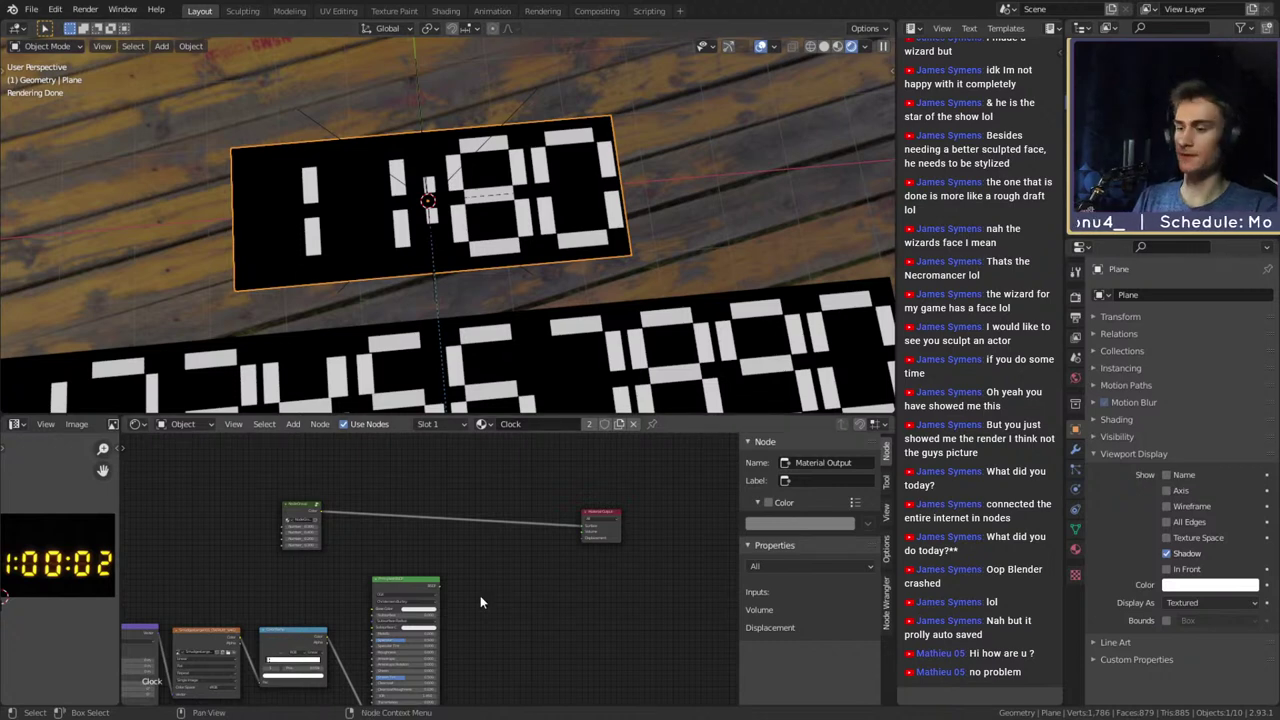
# Save digital_clock_shader_v1a.blend and move the NodeGroup node closer to the Material Output
pyautogui.scroll(-7, 480, 597)
pyautogui.moveTo(480, 626); pyautogui.dragTo(514, 609, button='middle')
pyautogui.scroll(4, 514, 609)
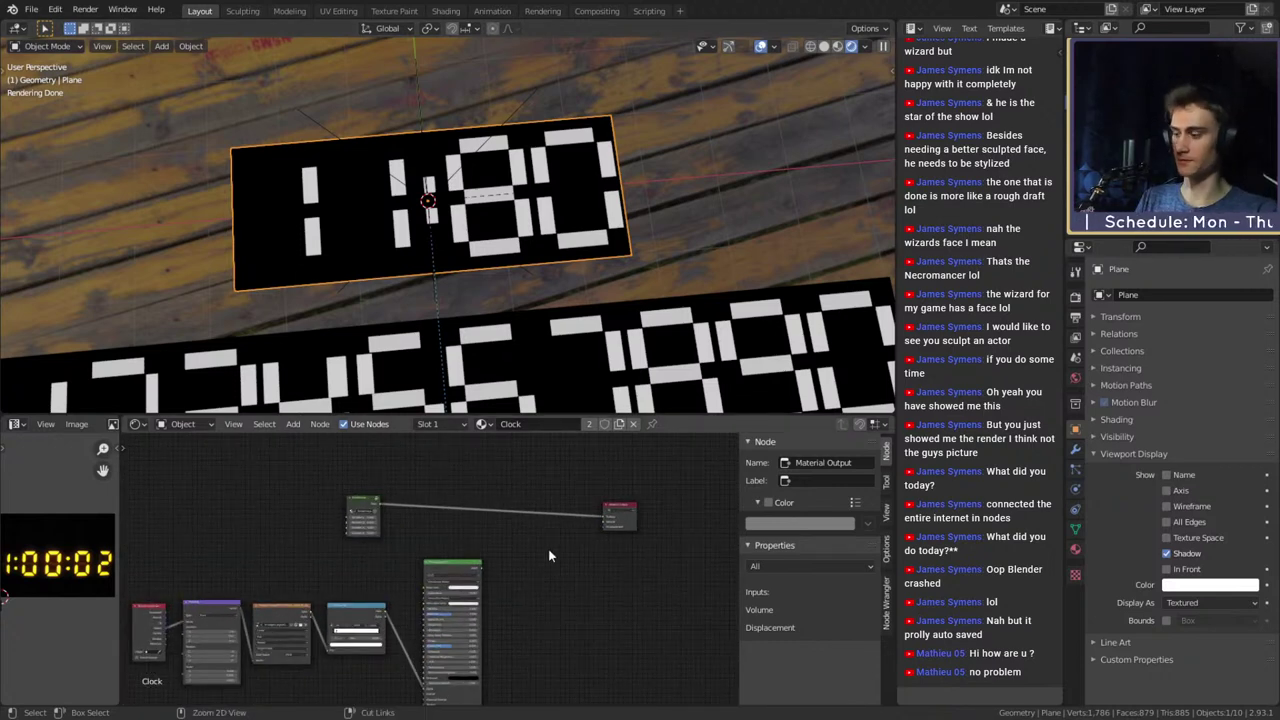
pyautogui.hotkey('ctrl', 's')
pyautogui.scroll(3, 476, 531)
pyautogui.moveTo(476, 531); pyautogui.dragTo(618, 555, button='middle')
pyautogui.moveTo(452, 474); pyautogui.dragTo(597, 474)
pyautogui.moveTo(661, 560); pyautogui.dragTo(443, 538, button='middle')
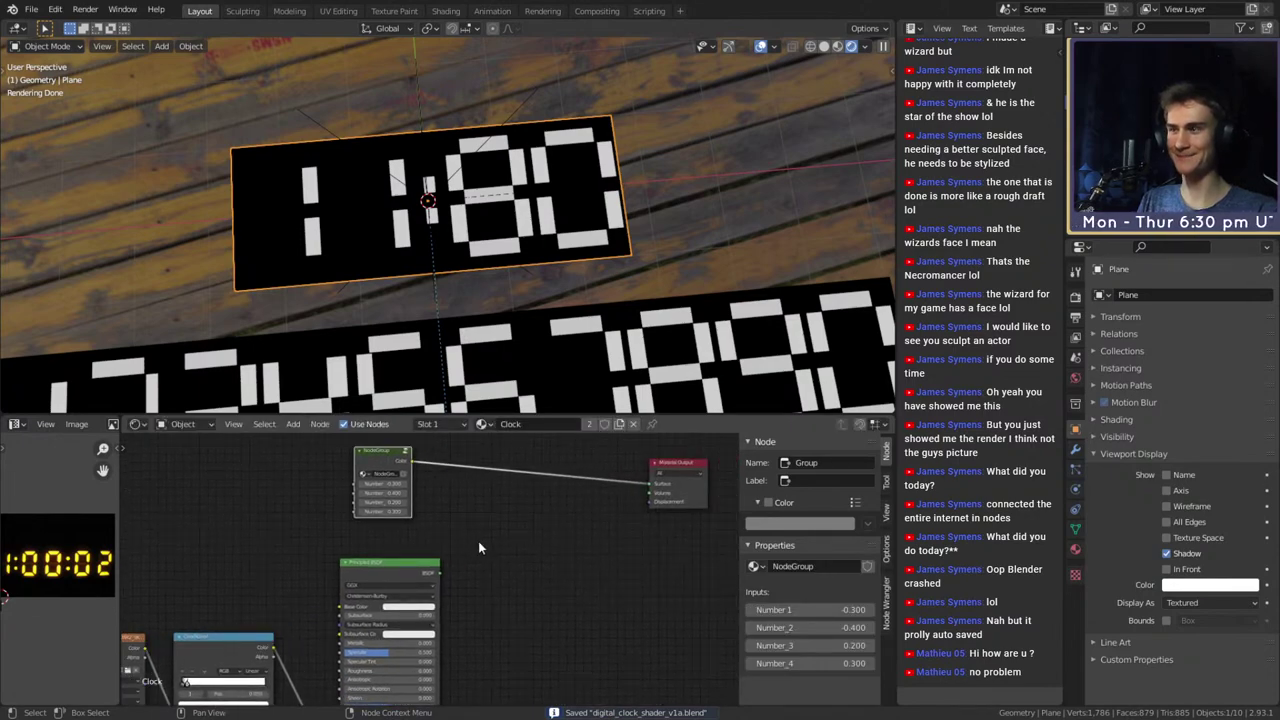
# Spread the NodeGroup and Material Output nodes apart and nudge the Principled BSDF to free space between them
pyautogui.scroll(-5, 478, 541)
pyautogui.moveTo(520, 566); pyautogui.dragTo(568, 534, button='middle')
pyautogui.scroll(4, 545, 534)
pyautogui.moveTo(578, 488); pyautogui.dragTo(529, 559, button='middle')
pyautogui.moveTo(443, 222); pyautogui.dragTo(472, 262, button='middle')
pyautogui.scroll(2, 480, 270)
pyautogui.moveTo(497, 275)
pyautogui.keyDown('shift'); pyautogui.mouseDown(button='middle')
pyautogui.moveTo(514, 306)
pyautogui.moveTo(492, 292)
pyautogui.mouseUp(button='middle'); pyautogui.keyUp('shift')
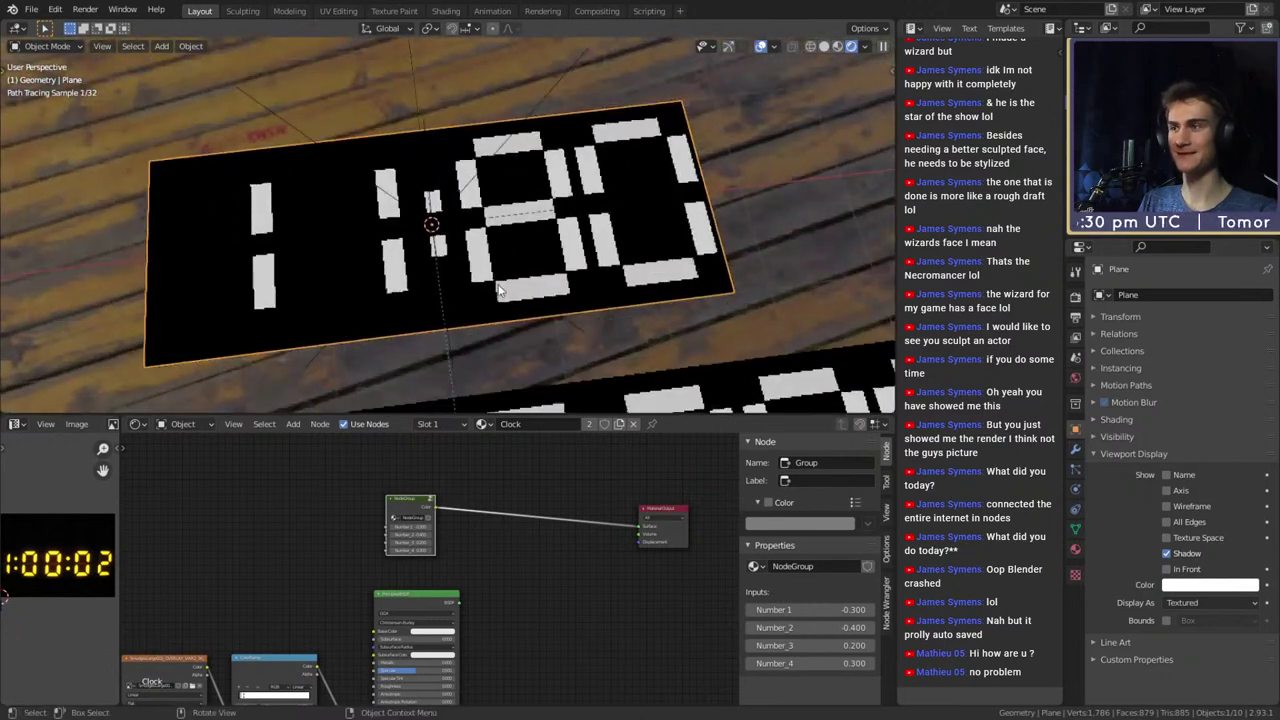
pyautogui.moveTo(398, 502); pyautogui.dragTo(311, 476)
pyautogui.moveTo(488, 578); pyautogui.dragTo(452, 586, button='middle')
pyautogui.moveTo(616, 522); pyautogui.dragTo(656, 521)
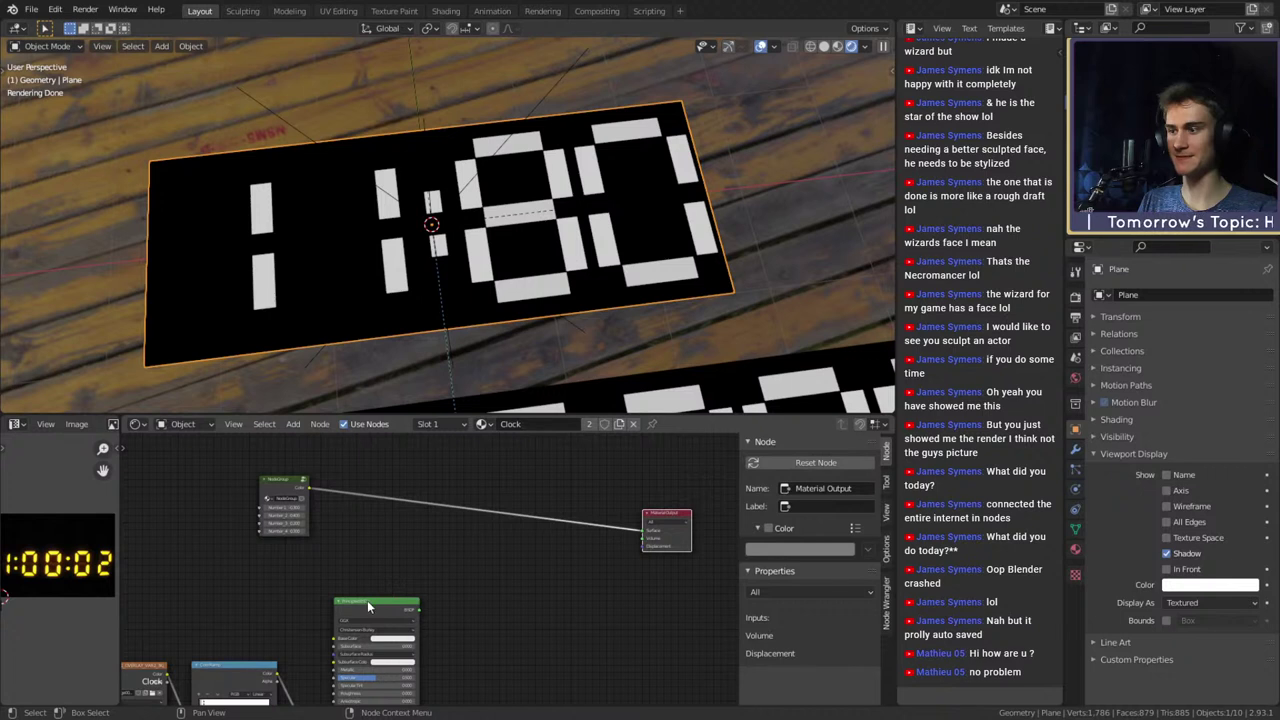
pyautogui.moveTo(367, 600); pyautogui.dragTo(358, 595)
# Add a Mix Shader before the Material Output and connect the NodeGroup's Color output to its Fac input
pyautogui.hotkey('shift', 'a')
pyautogui.moveTo(422, 507)
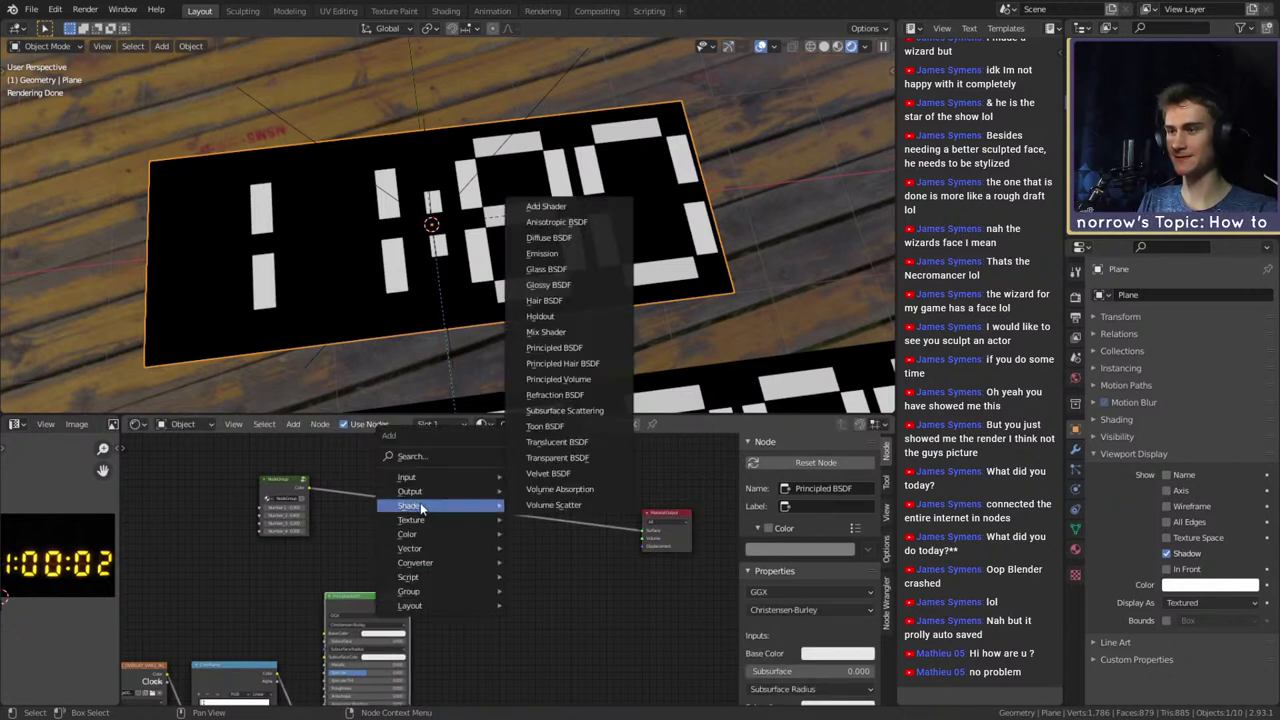
pyautogui.moveTo(434, 551); pyautogui.dragTo(493, 580, button='middle')
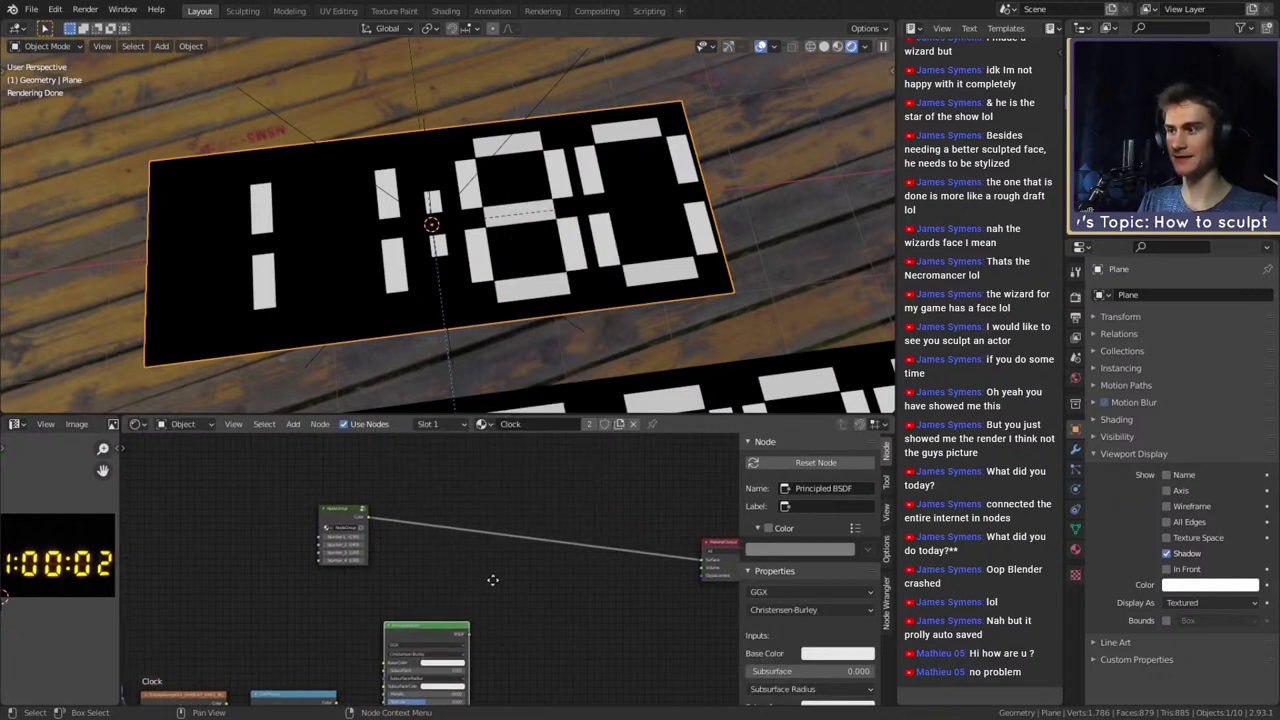
pyautogui.click(317, 515)
pyautogui.moveTo(336, 509); pyautogui.dragTo(307, 454)
pyautogui.hotkey('shift', 'a')
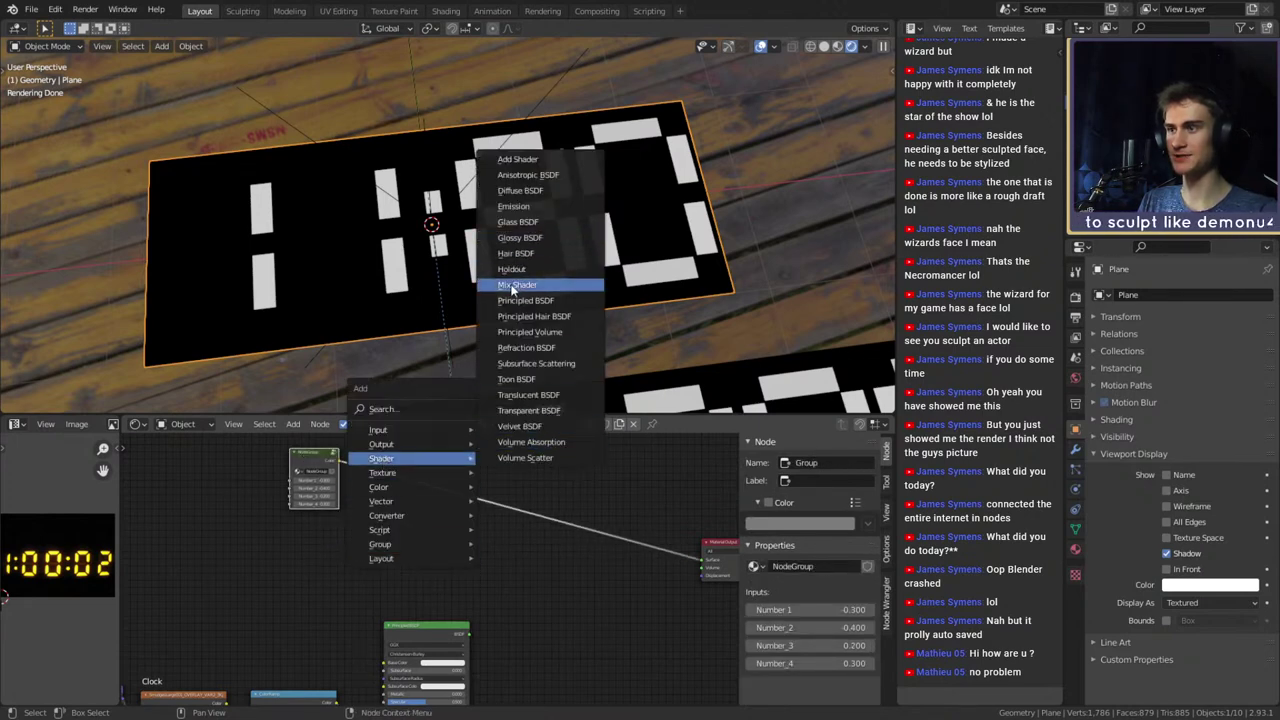
pyautogui.click(512, 288)
pyautogui.moveTo(468, 633); pyautogui.dragTo(530, 627)
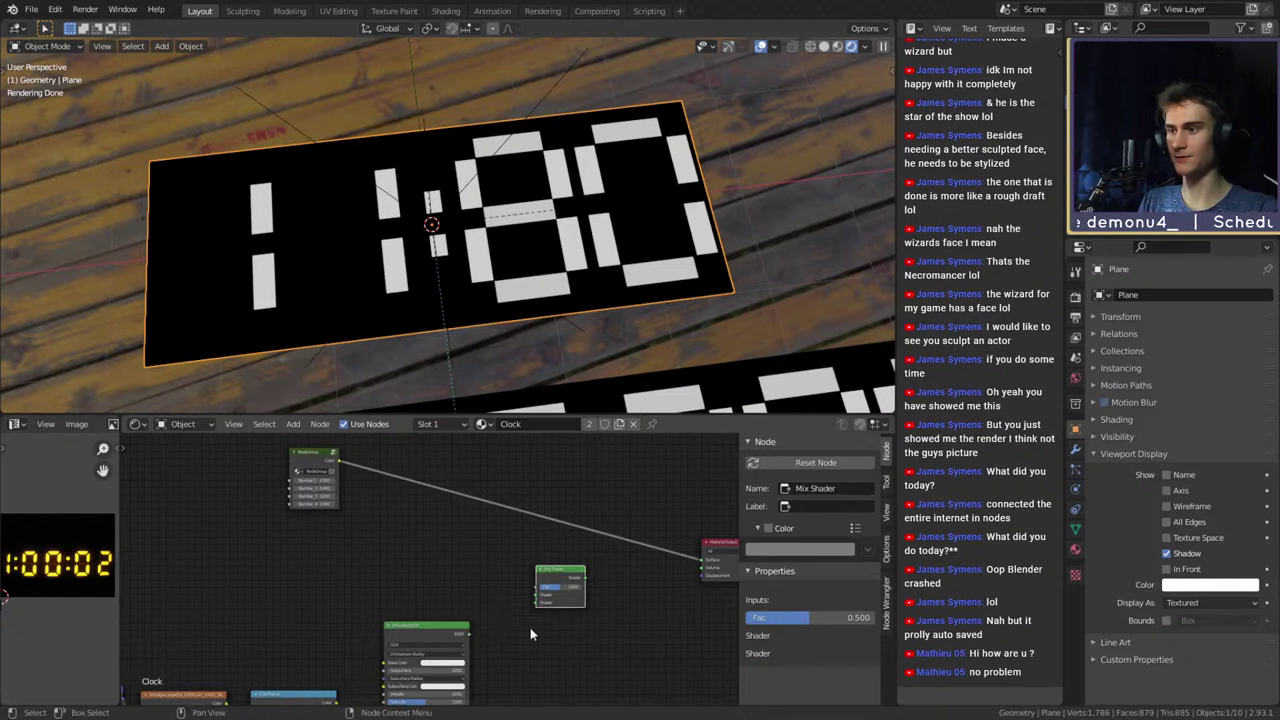
pyautogui.moveTo(530, 627); pyautogui.dragTo(452, 635, button='middle')
pyautogui.moveTo(229, 463); pyautogui.dragTo(528, 594)
# Move the Principled BSDF and its connected texture chain above the NodeGroup, clear of the Mix Shader
pyautogui.scroll(-2, 500, 608)
pyautogui.moveTo(492, 610); pyautogui.dragTo(536, 499, button='middle')
pyautogui.moveTo(514, 513); pyautogui.dragTo(144, 654)
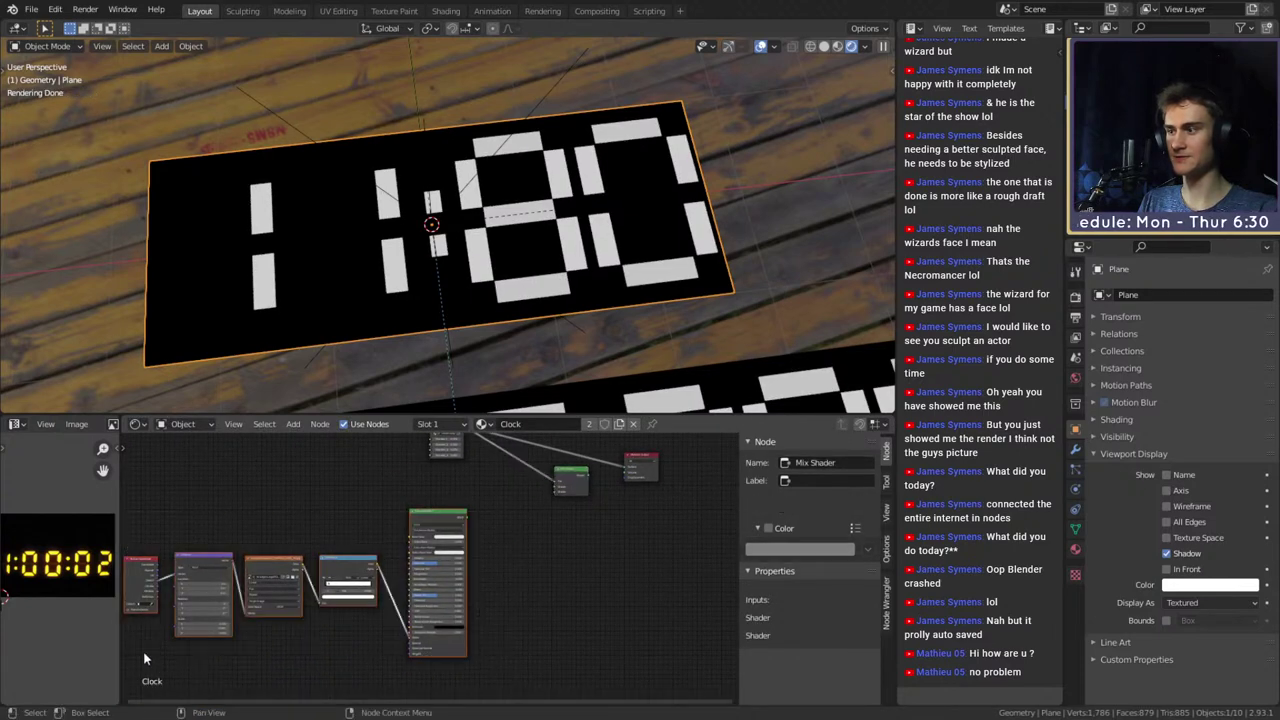
pyautogui.moveTo(422, 518); pyautogui.dragTo(342, 590, button='middle')
pyautogui.moveTo(342, 590); pyautogui.dragTo(364, 616)
pyautogui.moveTo(477, 614); pyautogui.dragTo(426, 634, button='middle')
pyautogui.scroll(2, 436, 568)
pyautogui.moveTo(440, 568); pyautogui.dragTo(414, 571)
pyautogui.press('Home')
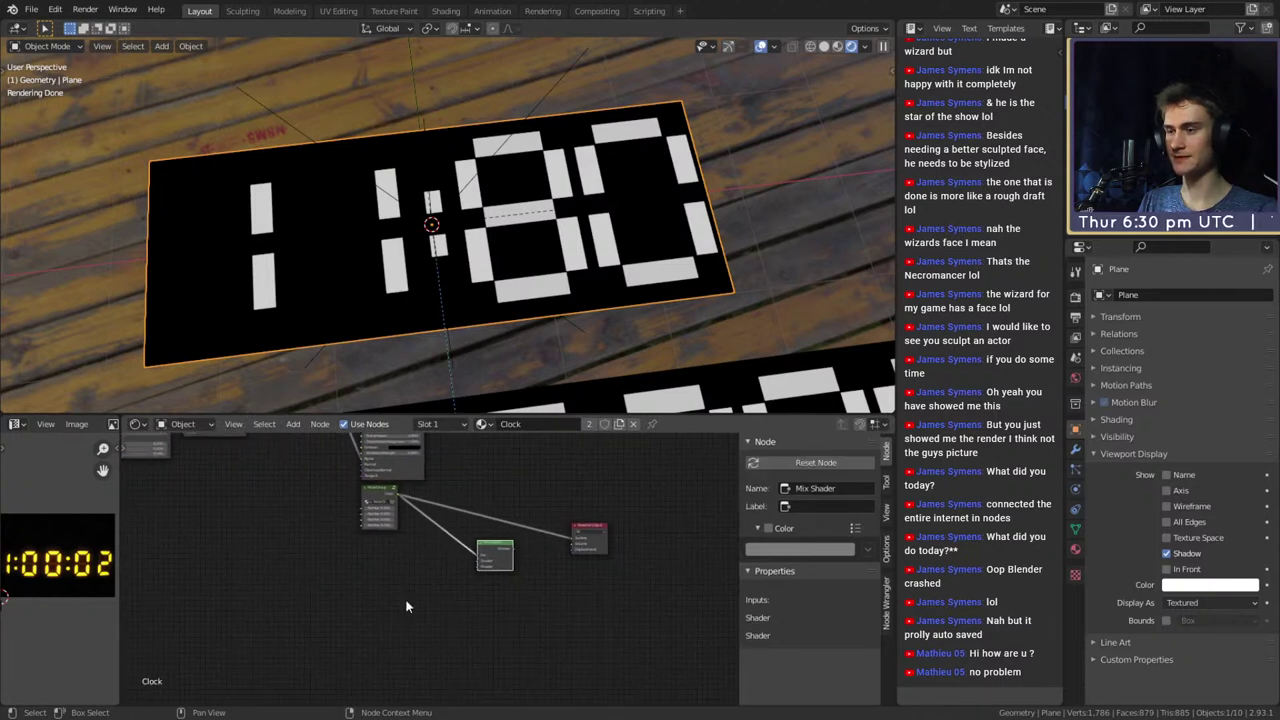
pyautogui.hotkey('shift', 'a')
pyautogui.moveTo(352, 602)
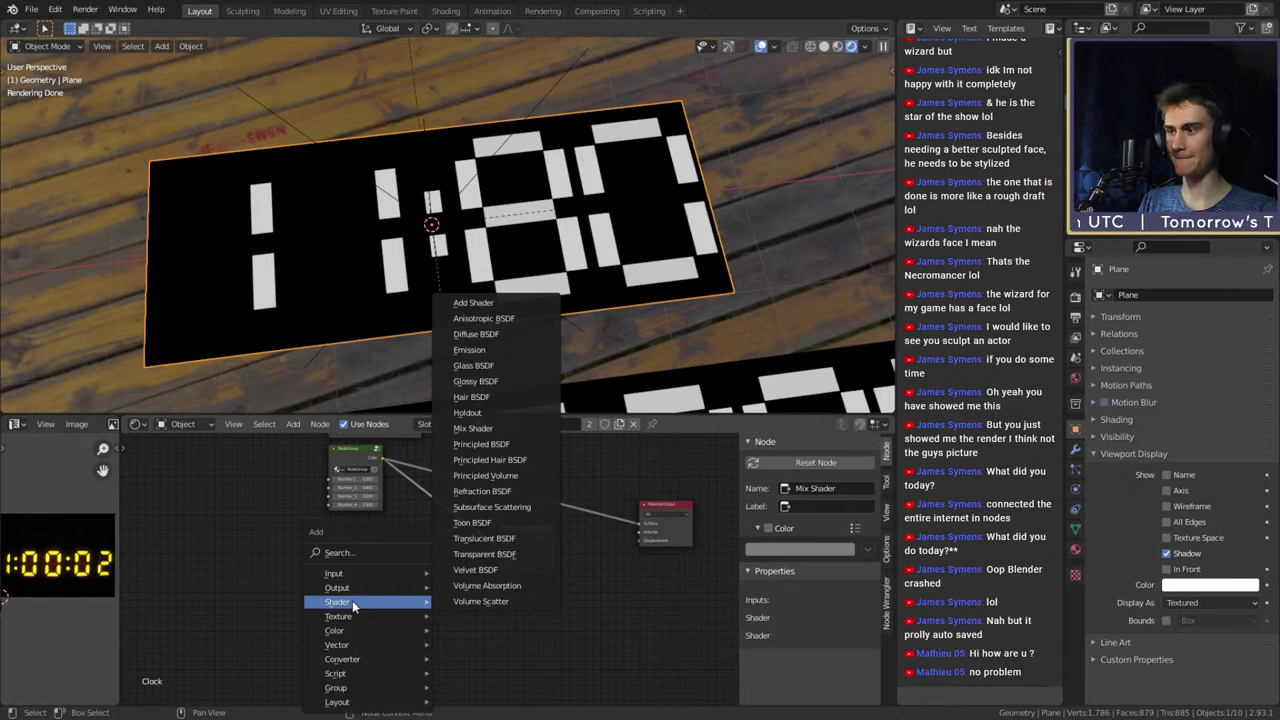
pyautogui.click(476, 381)
pyautogui.click(336, 574)
pyautogui.press('x')
# Add a Diffuse BSDF and an Emission node below the NodeGroup, with the Emission under the Diffuse BSDF
pyautogui.hotkey('shift', 'a')
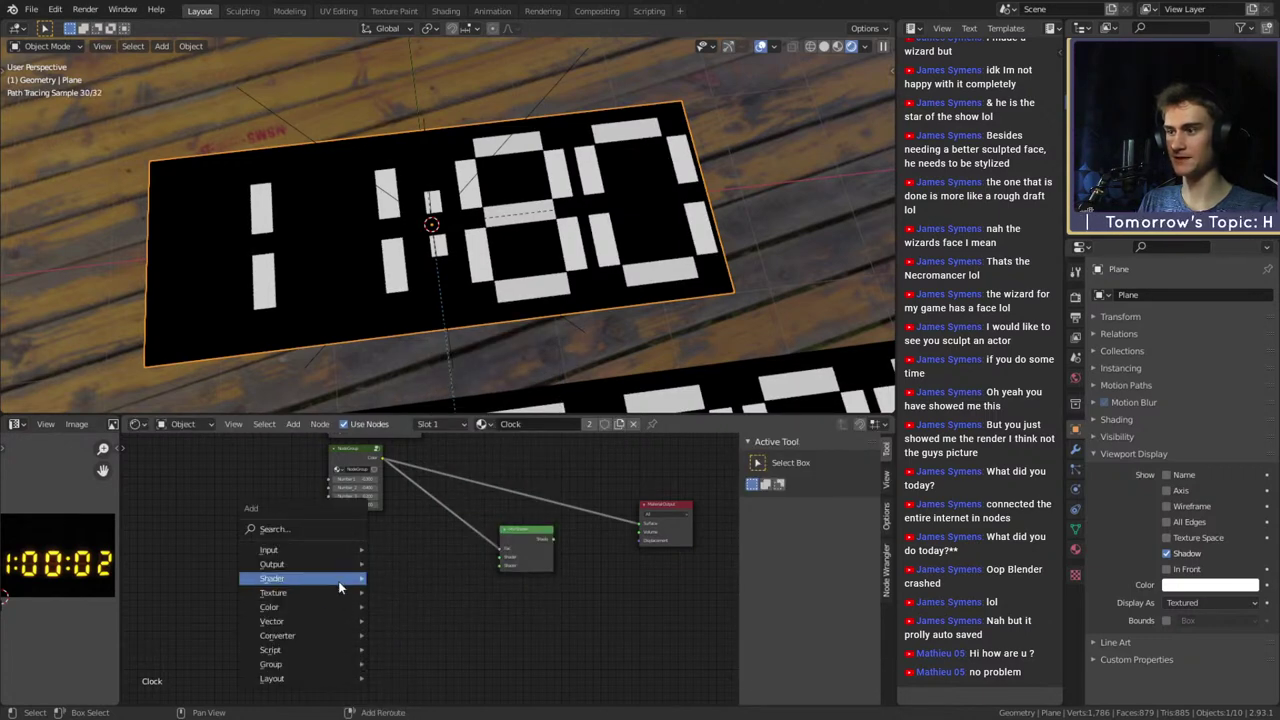
pyautogui.moveTo(318, 581)
pyautogui.click(417, 311)
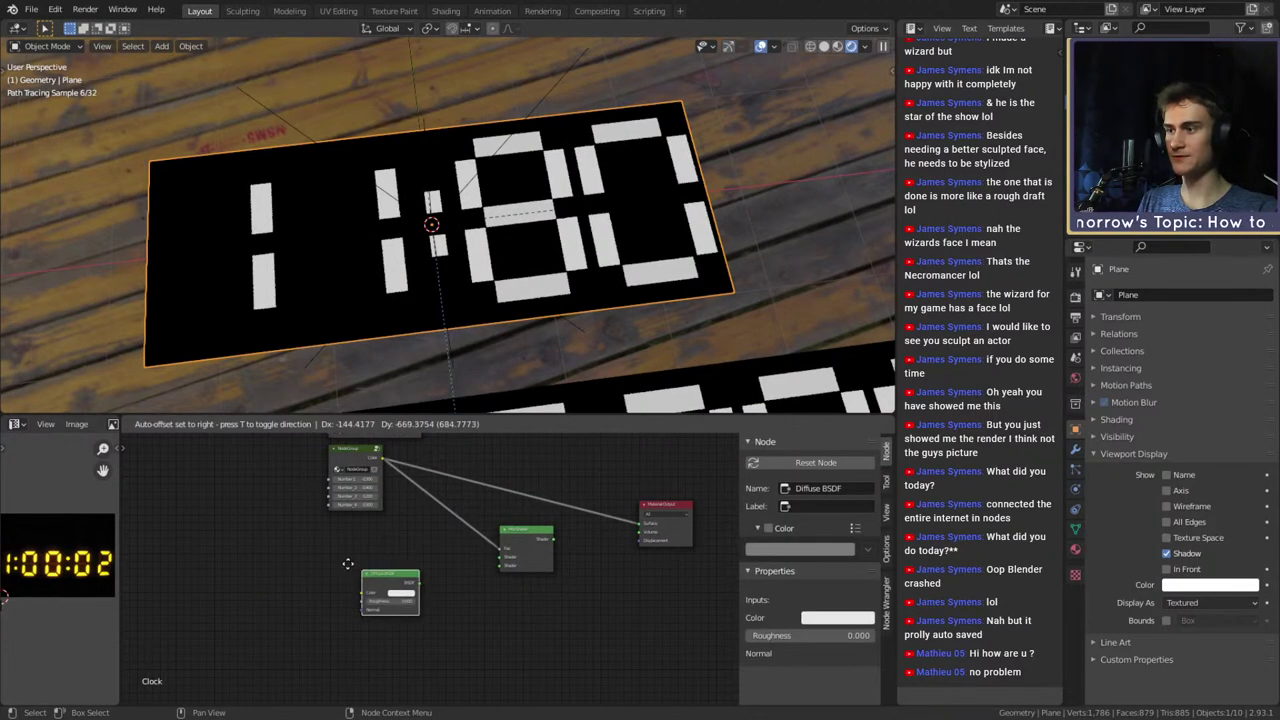
pyautogui.click(378, 585)
pyautogui.hotkey('shift', 'a')
pyautogui.moveTo(284, 559)
pyautogui.click(400, 336)
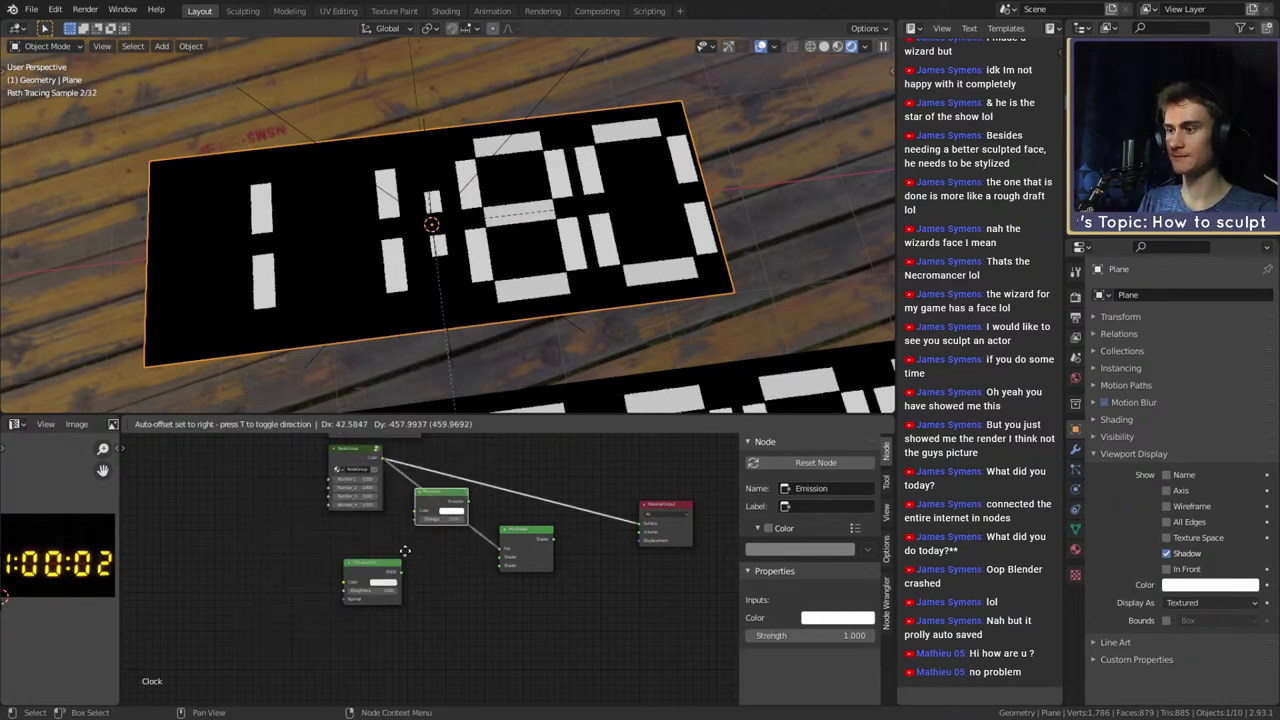
pyautogui.click(386, 628)
# Connect Diffuse BSDF and Emission to the Mix Shader's first and second Shader inputs, and output the mix to the Material Output's Surface
pyautogui.moveTo(401, 574); pyautogui.dragTo(498, 558)
pyautogui.moveTo(413, 630); pyautogui.dragTo(499, 567)
pyautogui.keyDown('ctrl'); pyautogui.keyDown('shift'); pyautogui.click(531, 534); pyautogui.keyUp('shift'); pyautogui.keyUp('ctrl')
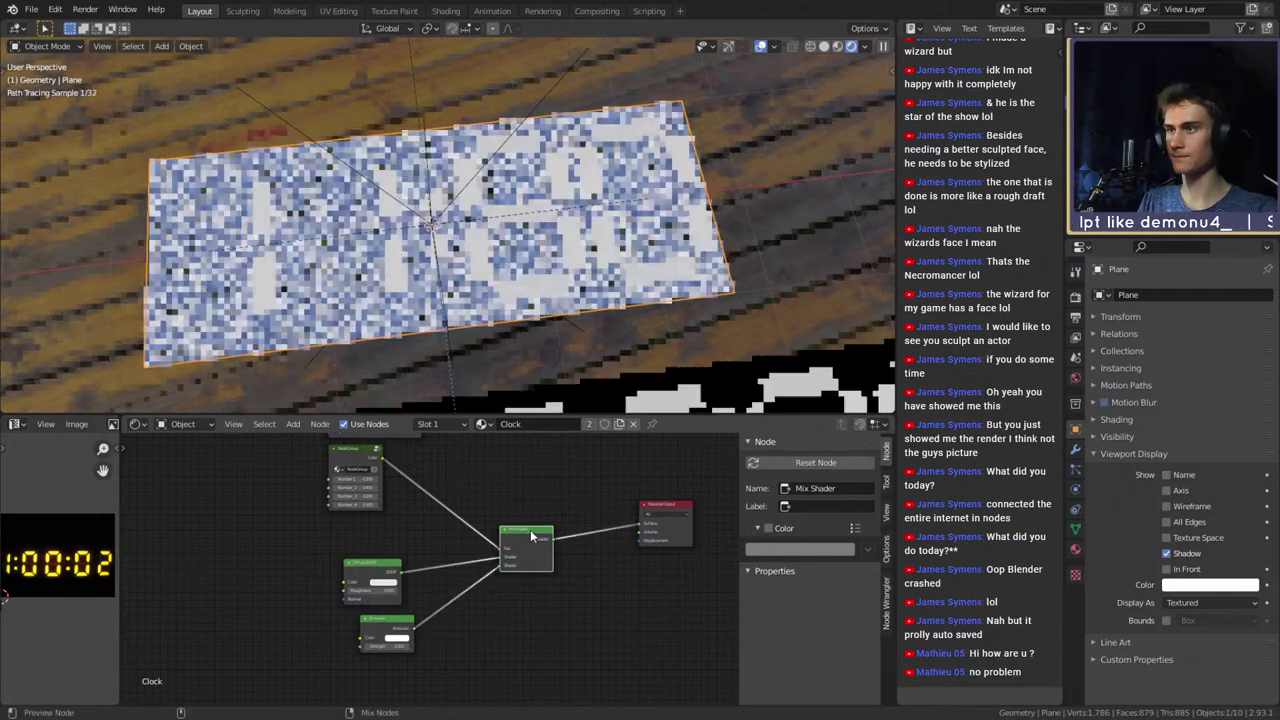
# Darken the Diffuse BSDF color to near black for the clock background
pyautogui.scroll(4, 500, 633)
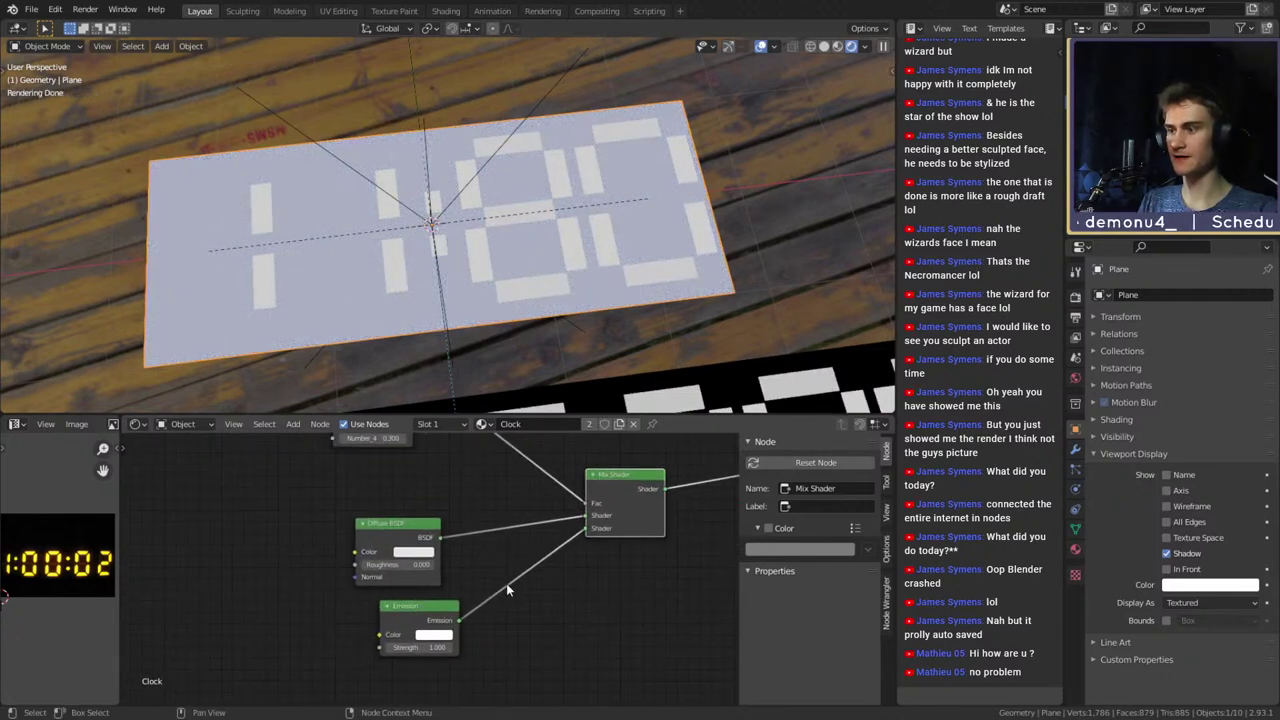
pyautogui.click(406, 552)
pyautogui.moveTo(496, 382); pyautogui.dragTo(496, 454)
pyautogui.moveTo(535, 610); pyautogui.dragTo(501, 620, button='middle')
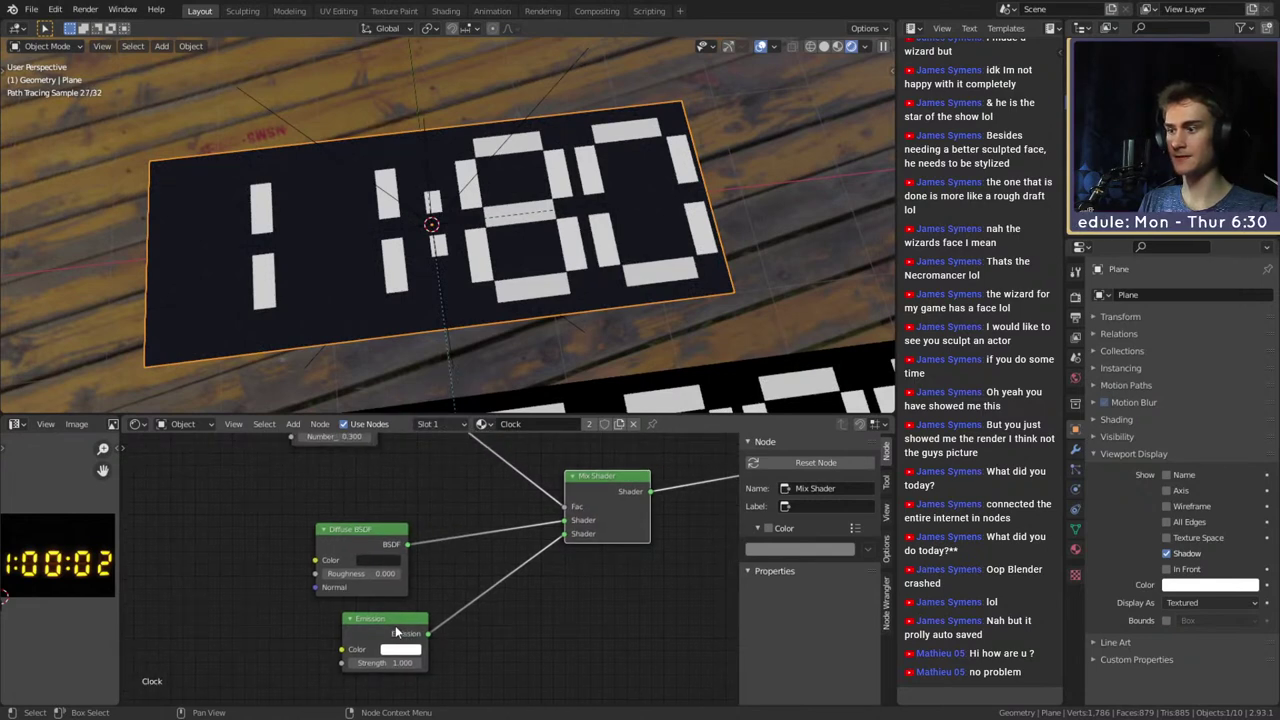
# Align the Emission node under the Diffuse BSDF and set its color to orange-red with hue 0.012 and saturation 1.000
pyautogui.moveTo(396, 627); pyautogui.dragTo(375, 620)
pyautogui.click(385, 642)
pyautogui.click(407, 521)
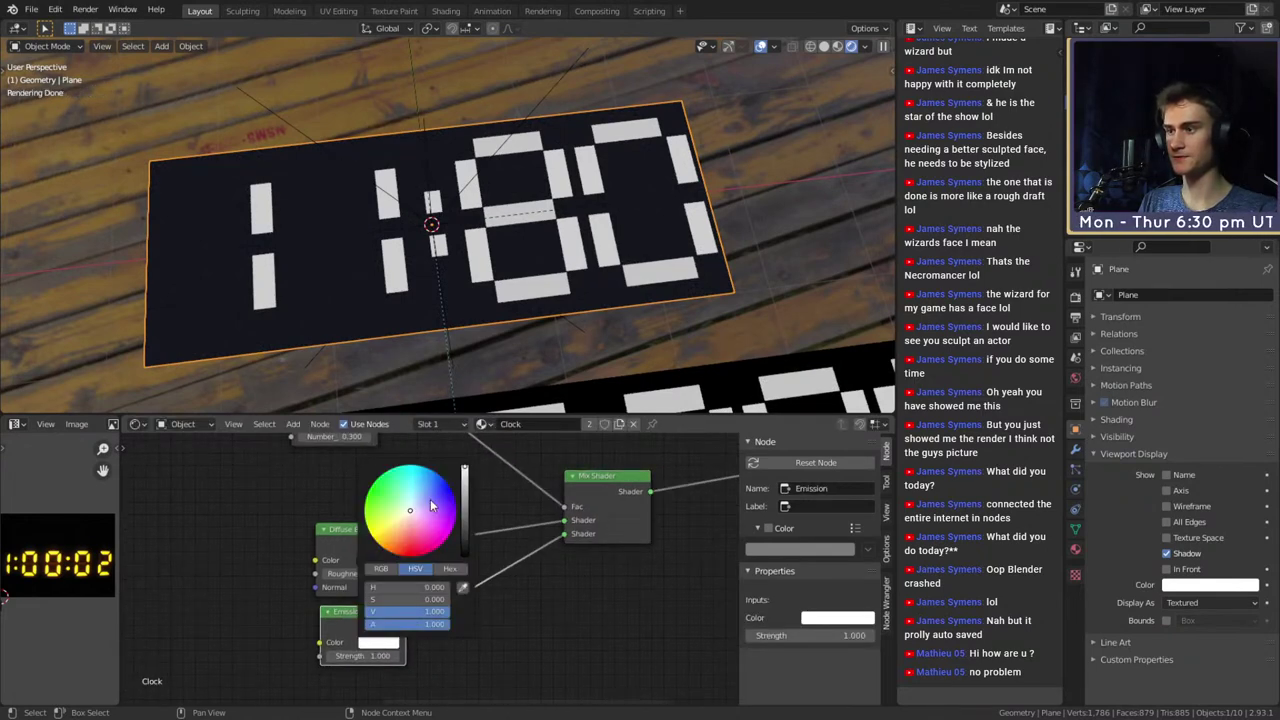
pyautogui.moveTo(407, 521); pyautogui.dragTo(398, 555)
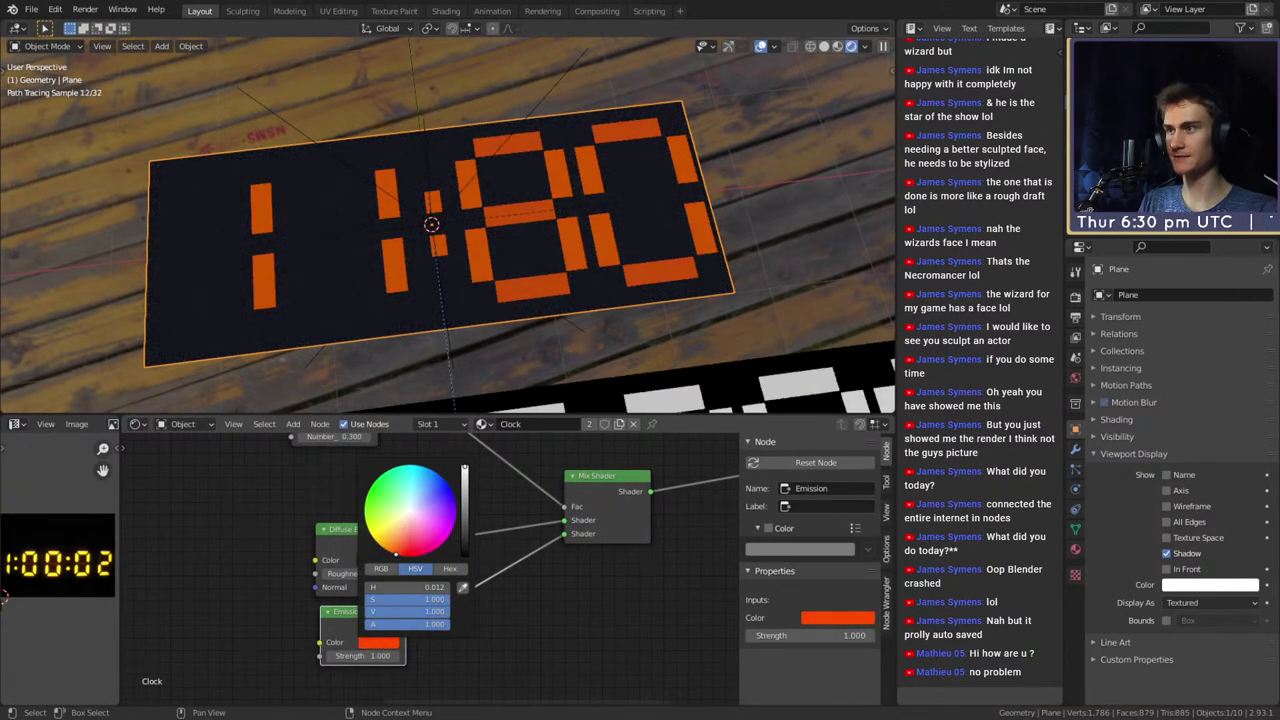
pyautogui.scroll(-2, 446, 504)
# Save digital_clock_shader_v1a.blend and switch the render engine from Cycles to Eevee
pyautogui.click(31, 9)
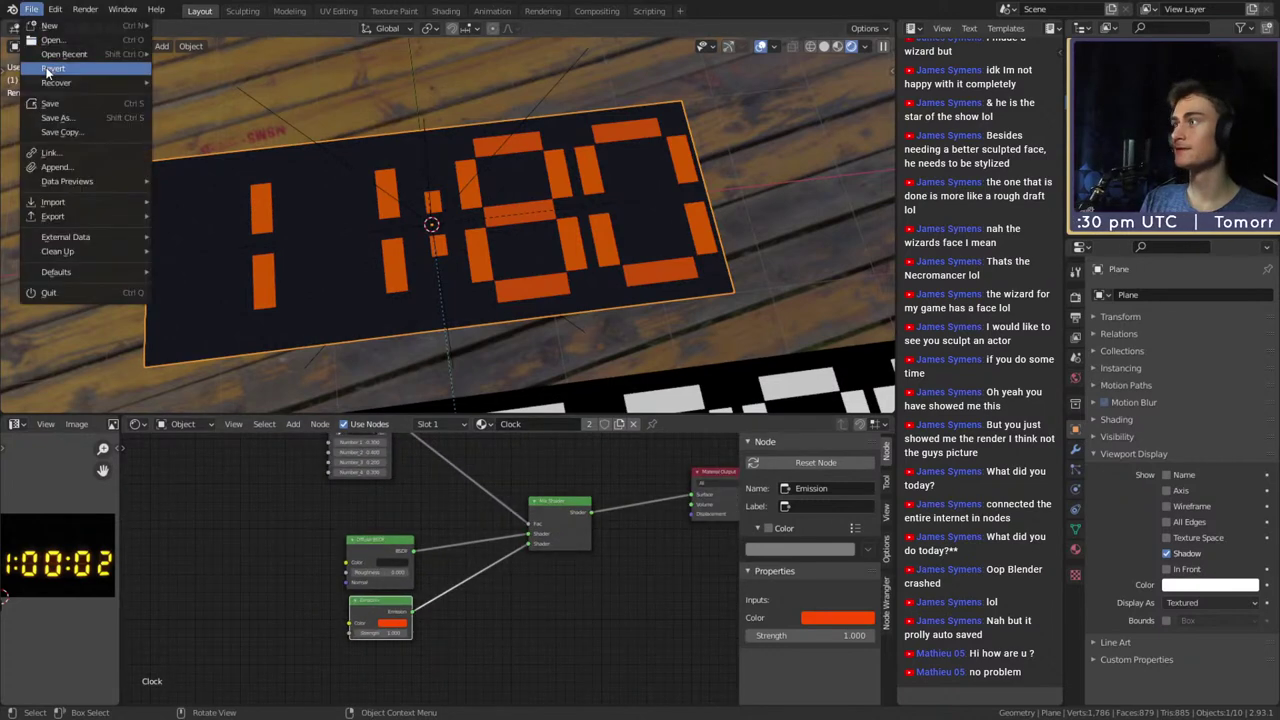
pyautogui.click(50, 104)
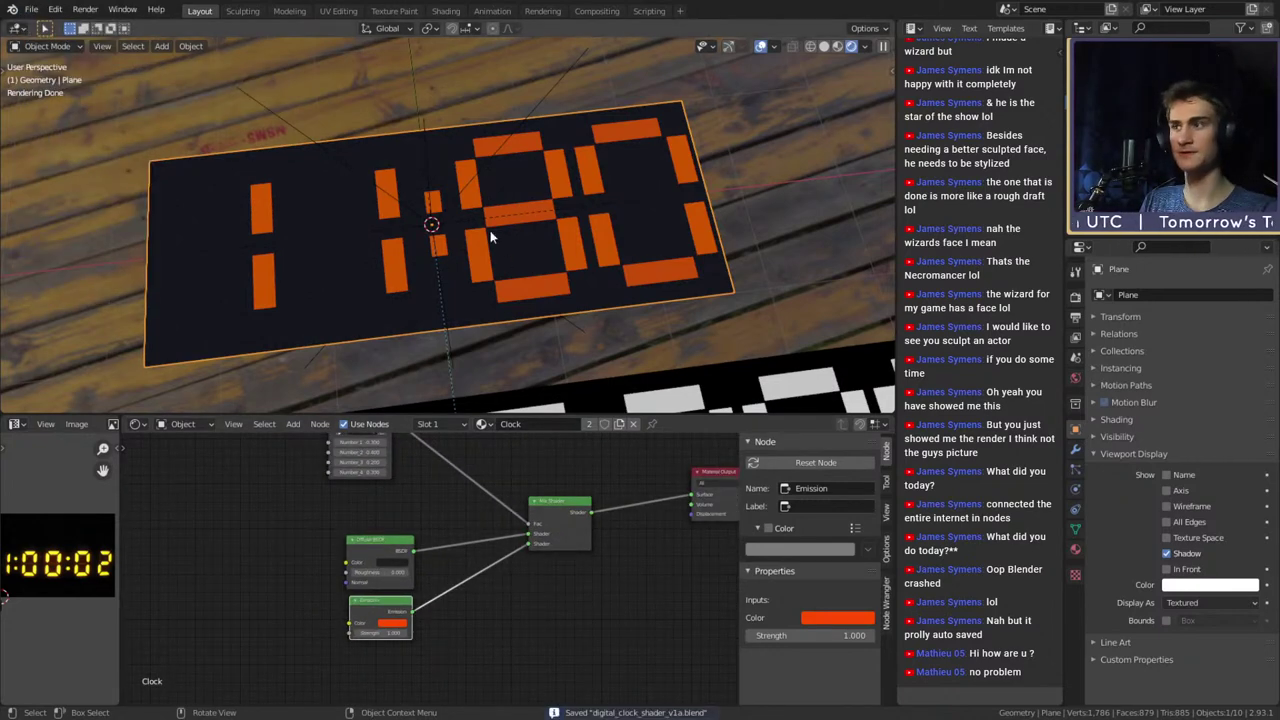
pyautogui.click(1075, 297)
pyautogui.click(1200, 295)
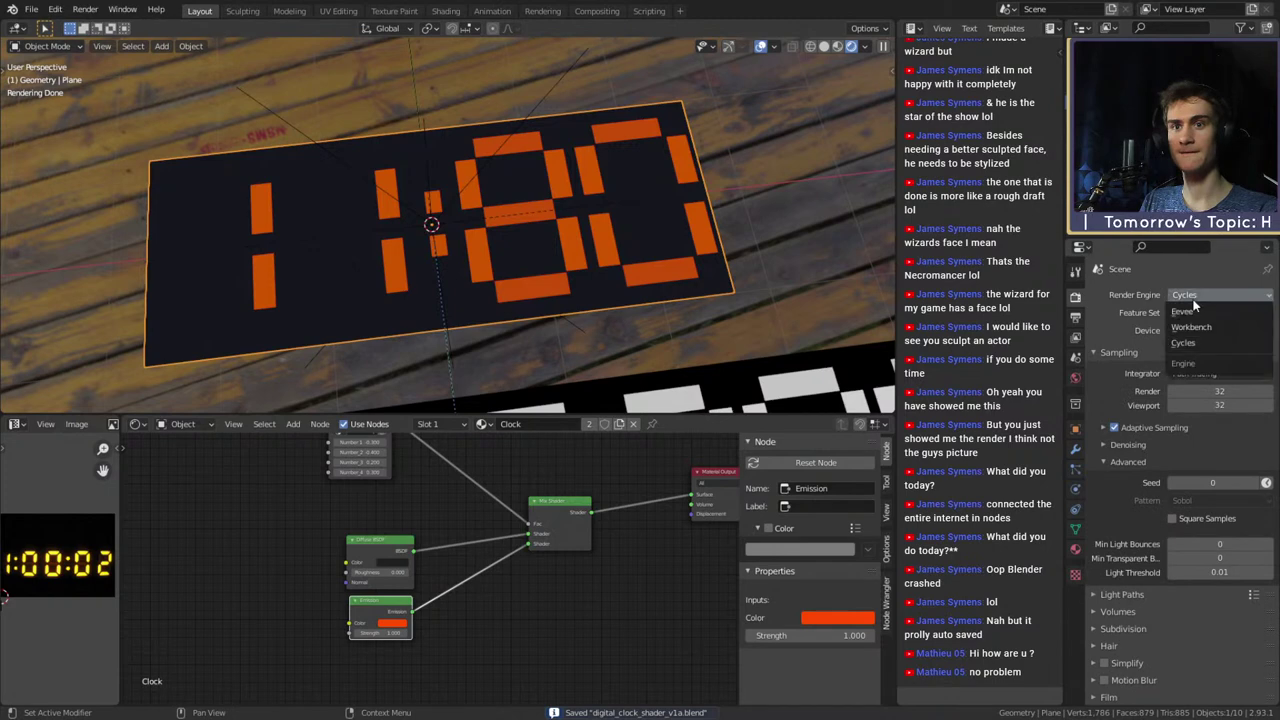
pyautogui.click(1183, 313)
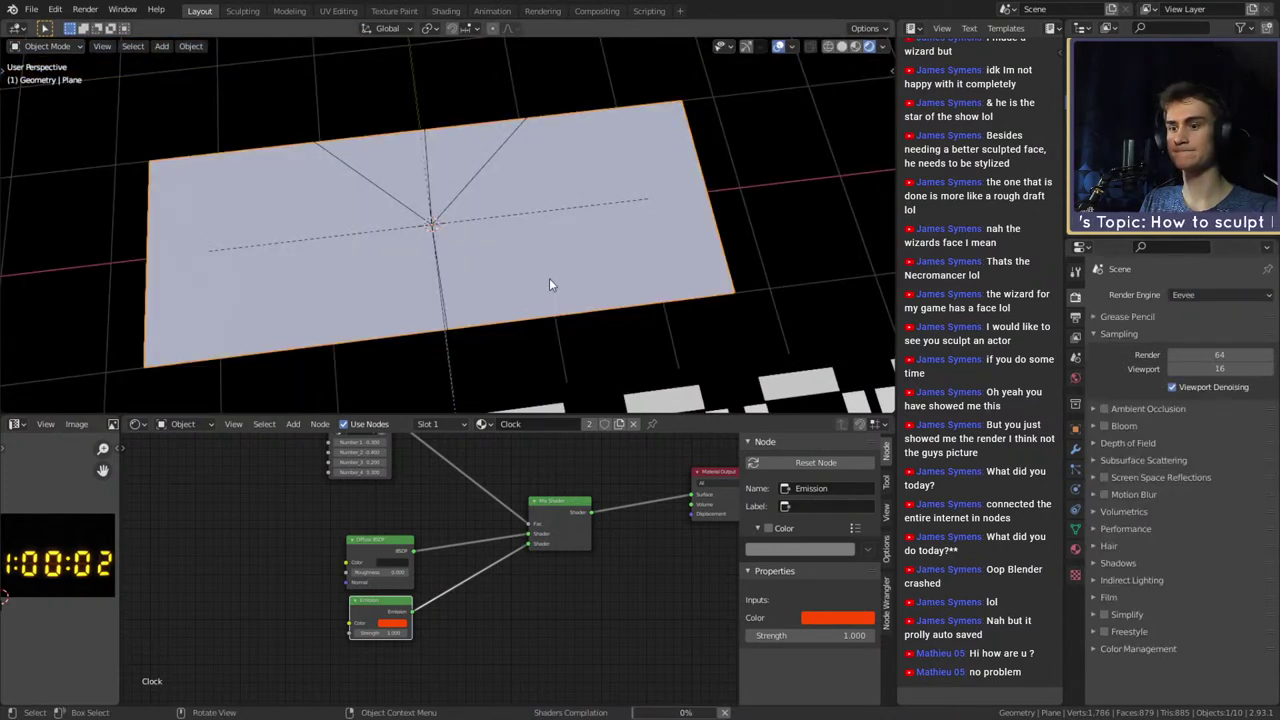
# Save digital_clock_shader_v1a.blend with the Eevee render engine active
pyautogui.click(37, 17)
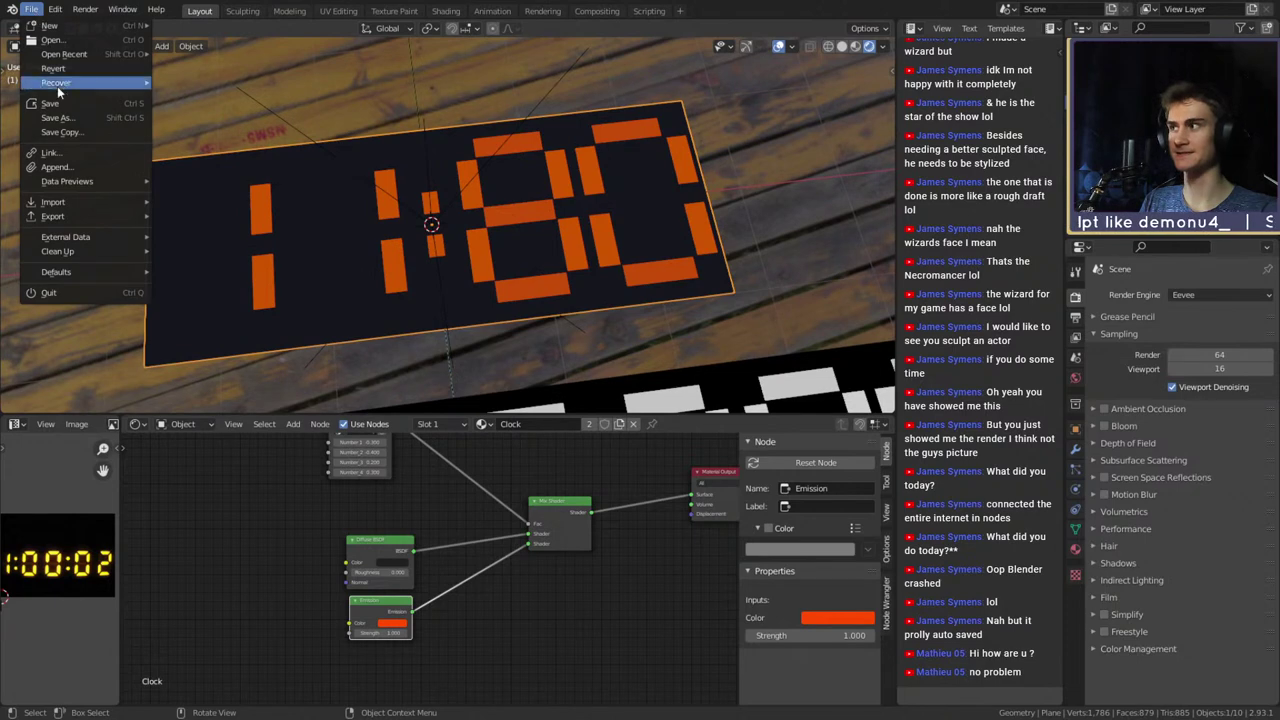
pyautogui.click(67, 108)
pyautogui.scroll(-6, 650, 215)
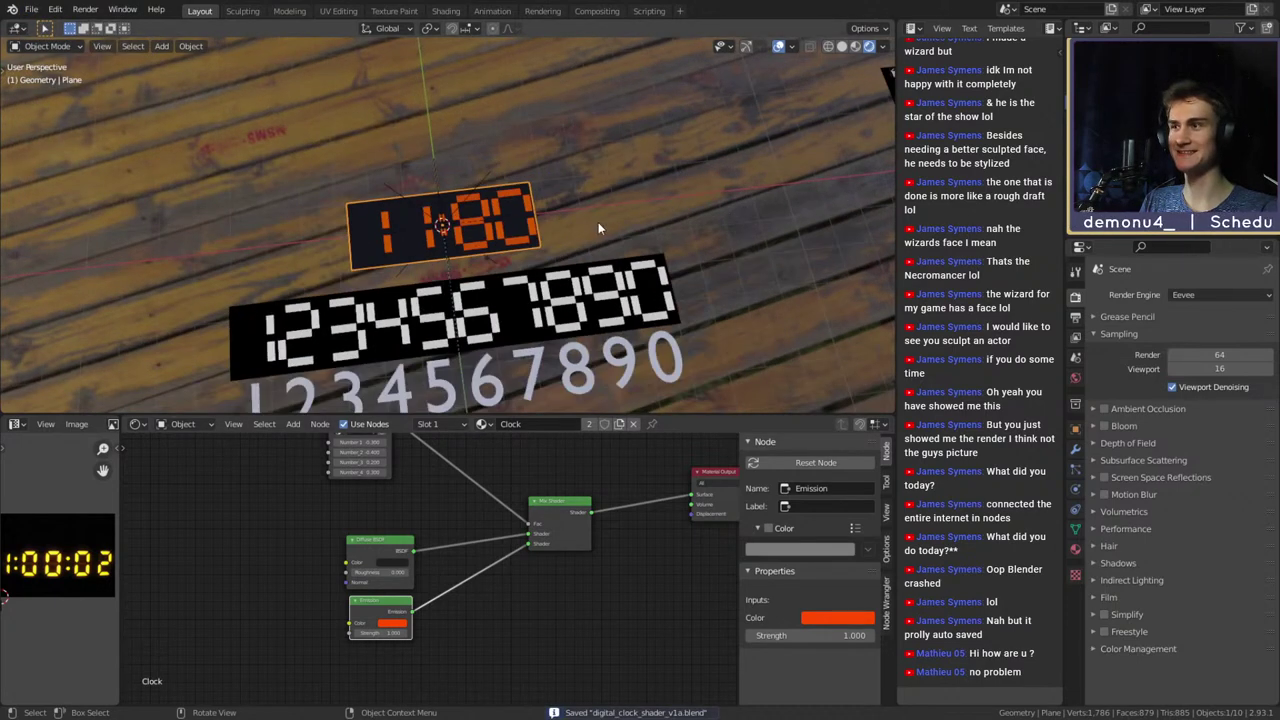
pyautogui.scroll(5, 605, 250)
pyautogui.moveTo(610, 212); pyautogui.dragTo(585, 225, button='middle')
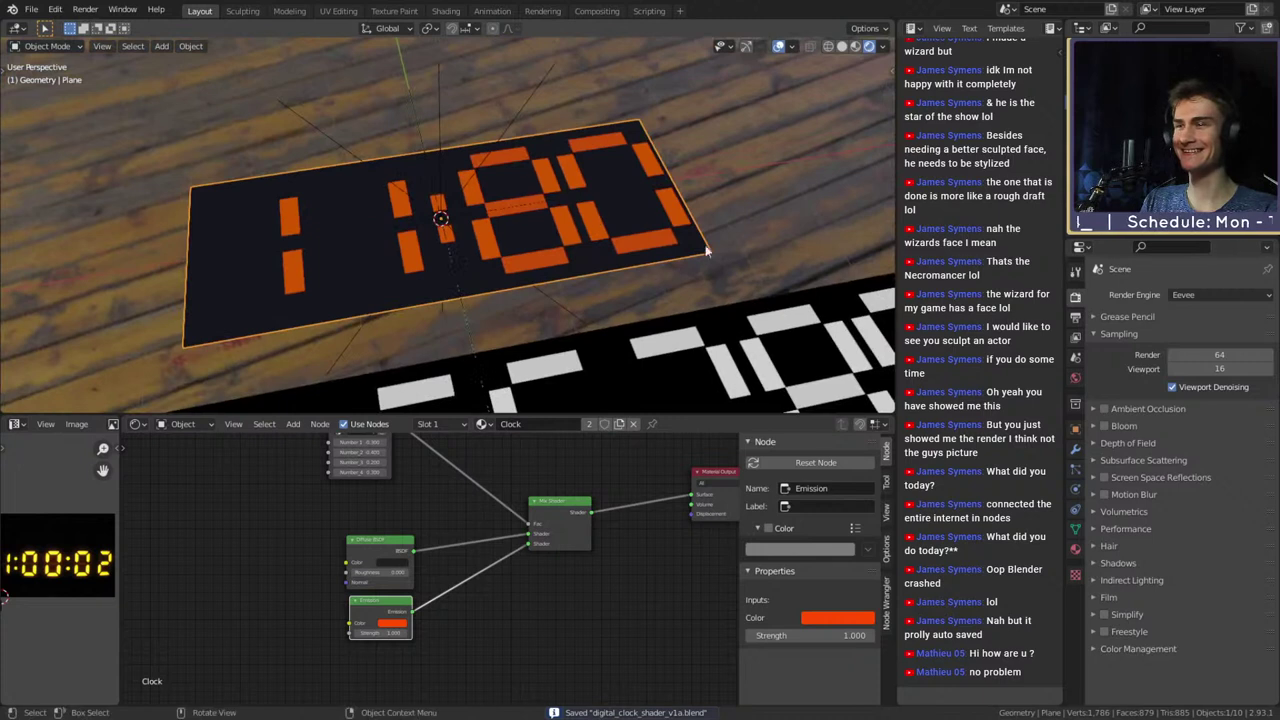
# Disconnect the environment texture from both Background nodes in the World shader and enable Bloom in the render settings
pyautogui.click(184, 424)
pyautogui.click(186, 457)
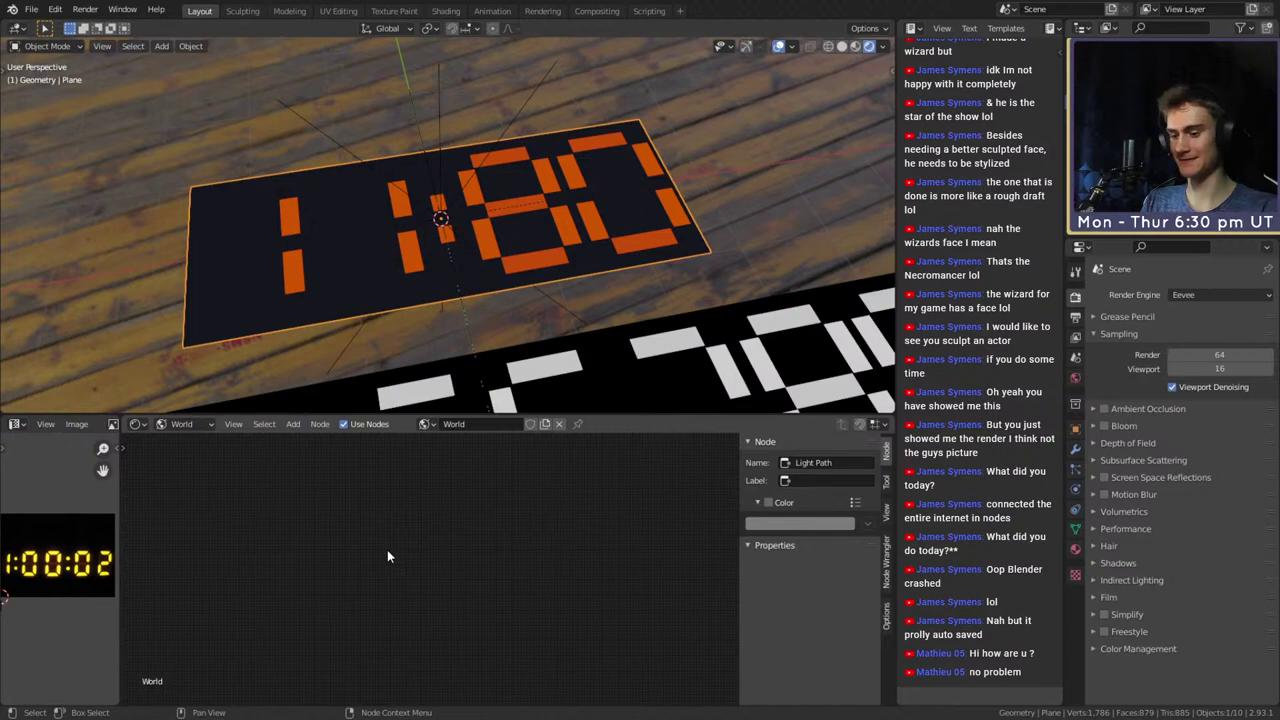
pyautogui.press('Home')
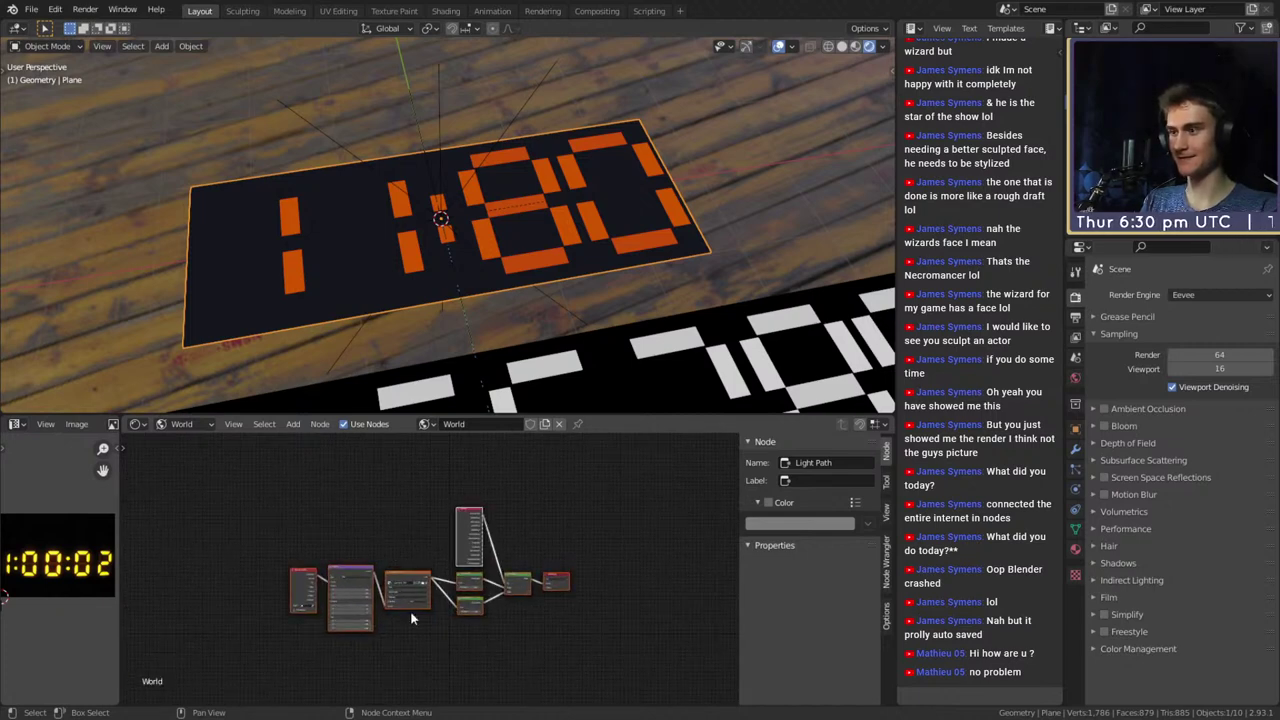
pyautogui.press('Home')
pyautogui.moveTo(477, 596)
pyautogui.mouseDown()
pyautogui.moveTo(458, 607)
pyautogui.moveTo(470, 630)
pyautogui.moveTo(464, 612)
pyautogui.mouseUp()
pyautogui.keyDown('shift'); pyautogui.moveTo(583, 254); pyautogui.dragTo(596, 303, button='middle'); pyautogui.keyUp('shift')
pyautogui.click(1104, 426)
# Hide the reference plane with digits 1 to 0 and the number text object below it
pyautogui.scroll(-6, 598, 316)
pyautogui.click(577, 284)
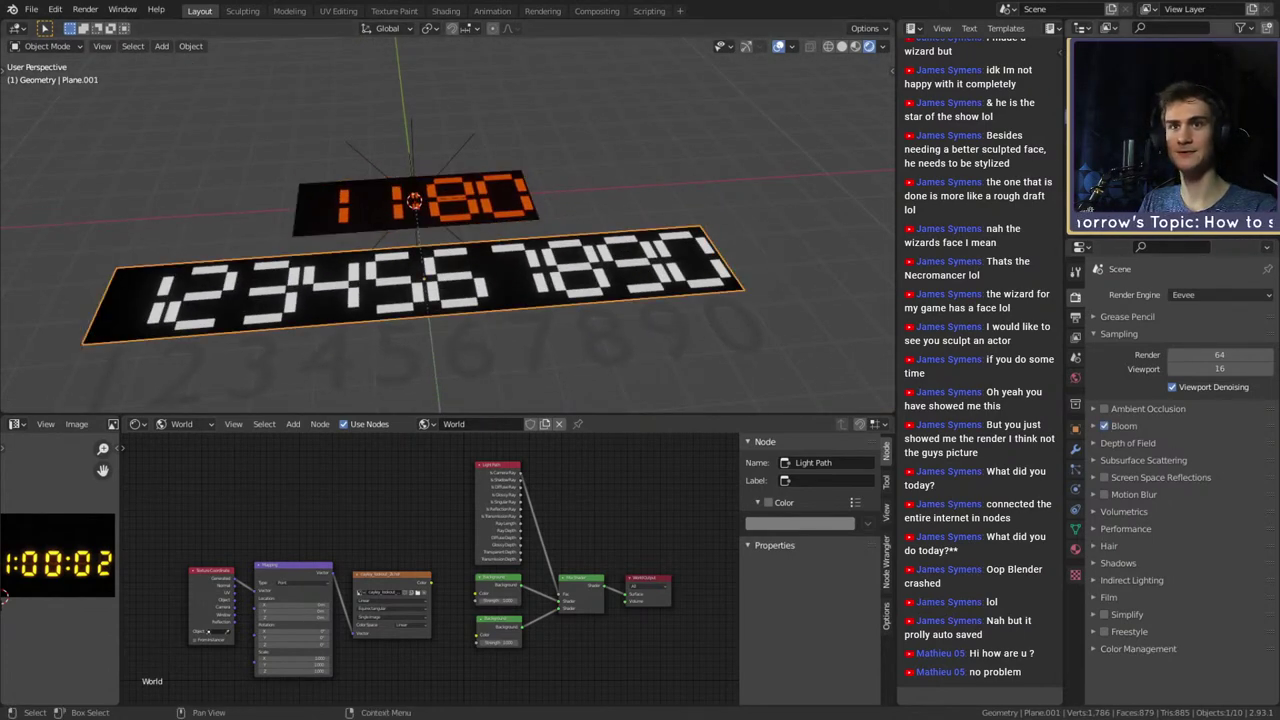
pyautogui.press('h')
pyautogui.click(682, 337)
pyautogui.press('h')
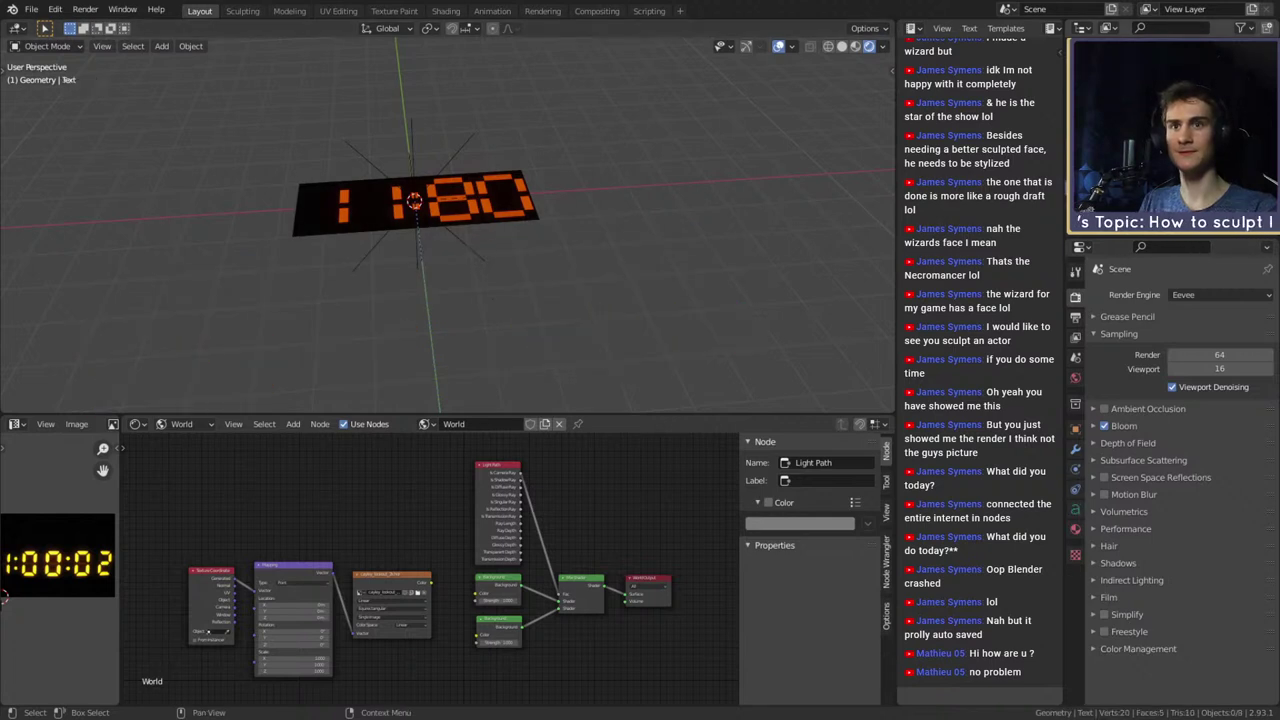
# Delete the four leftover objects located away from the clock plane
pyautogui.click(1150, 140)
pyautogui.scroll(-8, 548, 284)
pyautogui.moveTo(608, 266); pyautogui.dragTo(638, 282, button='middle')
pyautogui.moveTo(686, 182); pyautogui.dragTo(565, 258)
pyautogui.press('Delete')
pyautogui.scroll(8, 560, 294)
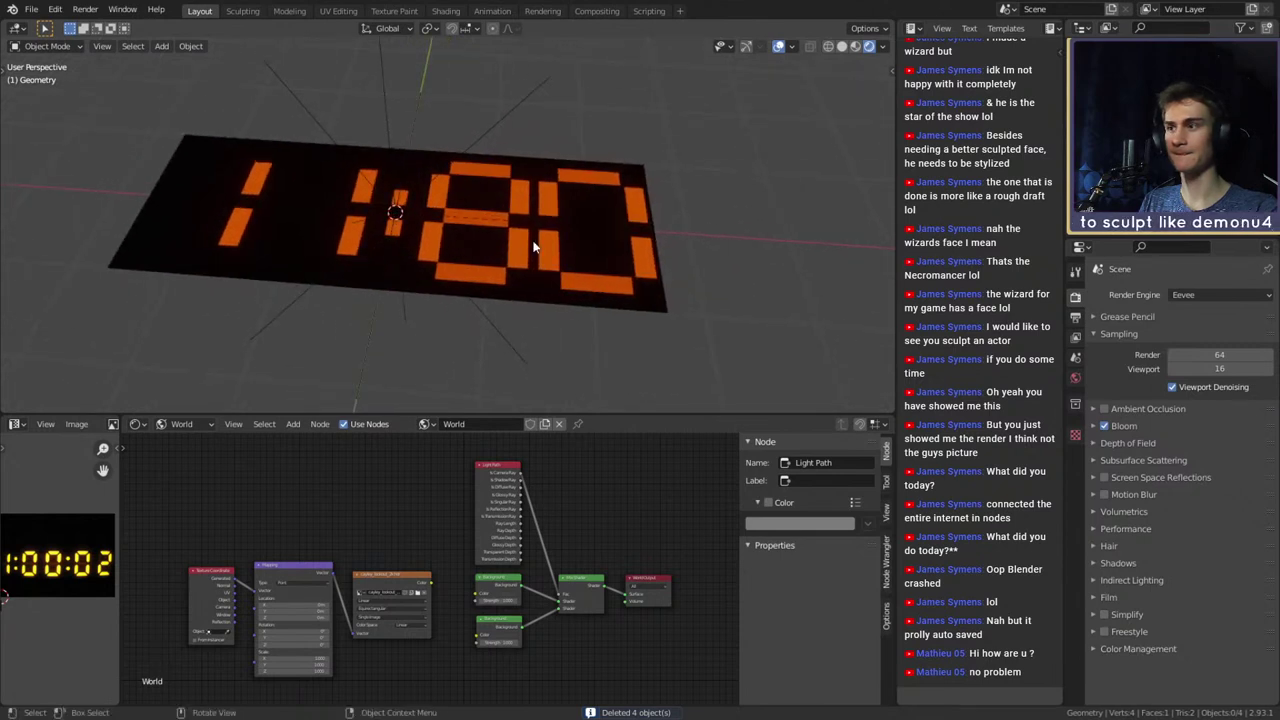
# Rename the clock's plane object as Clock and save digital_clock_shader_v1a.blend
pyautogui.doubleClick(1145, 136)
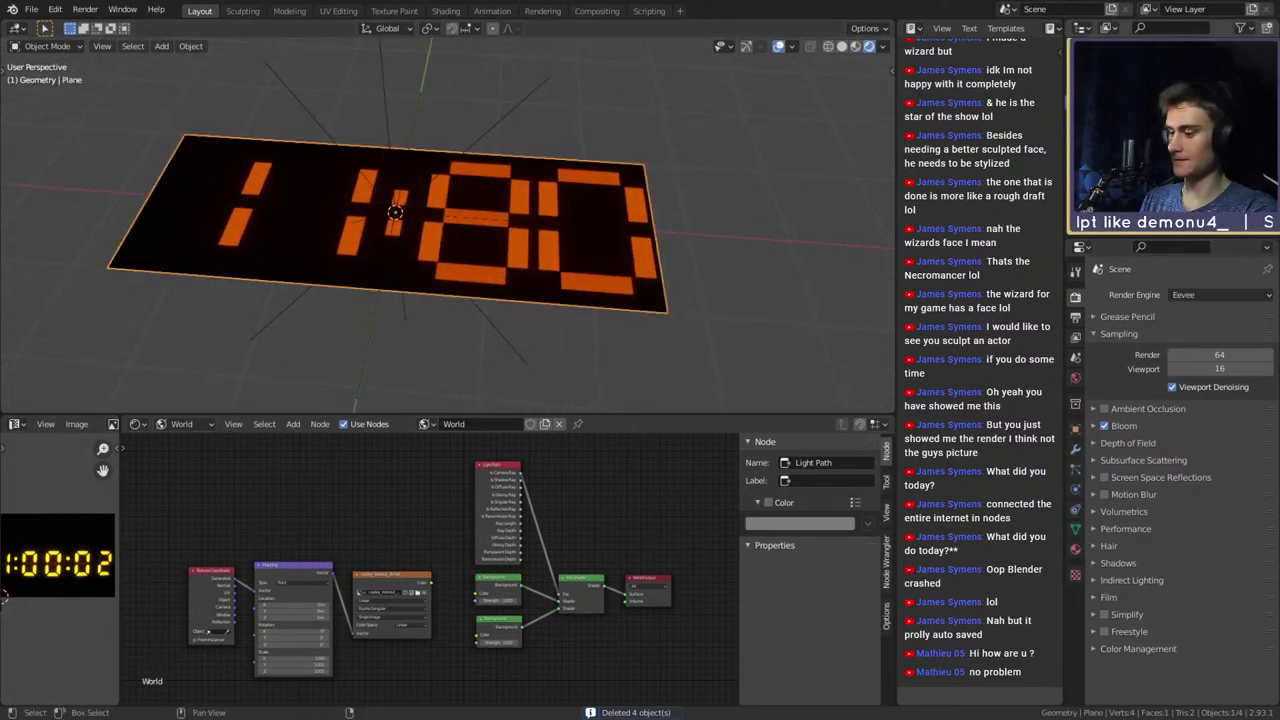
pyautogui.write('Clock')
pyautogui.press('Return')
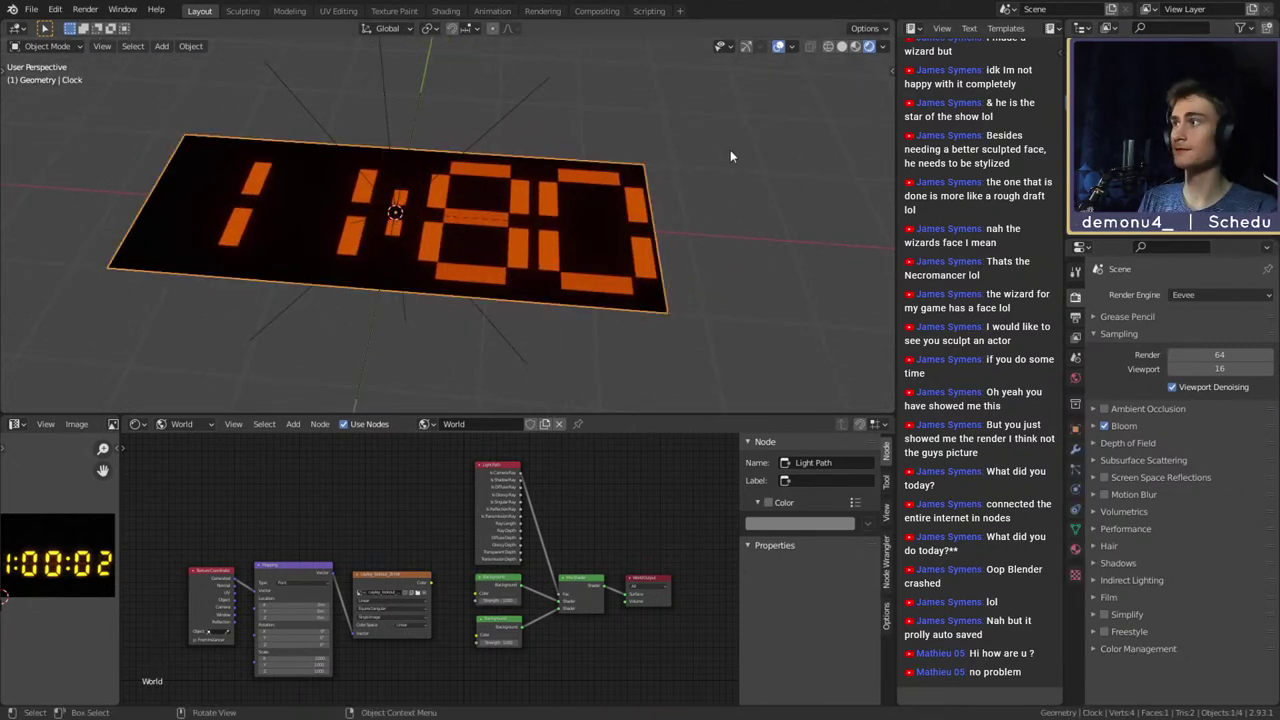
pyautogui.click(730, 150)
pyautogui.hotkey('ctrl', 's')
pyautogui.click(547, 217)
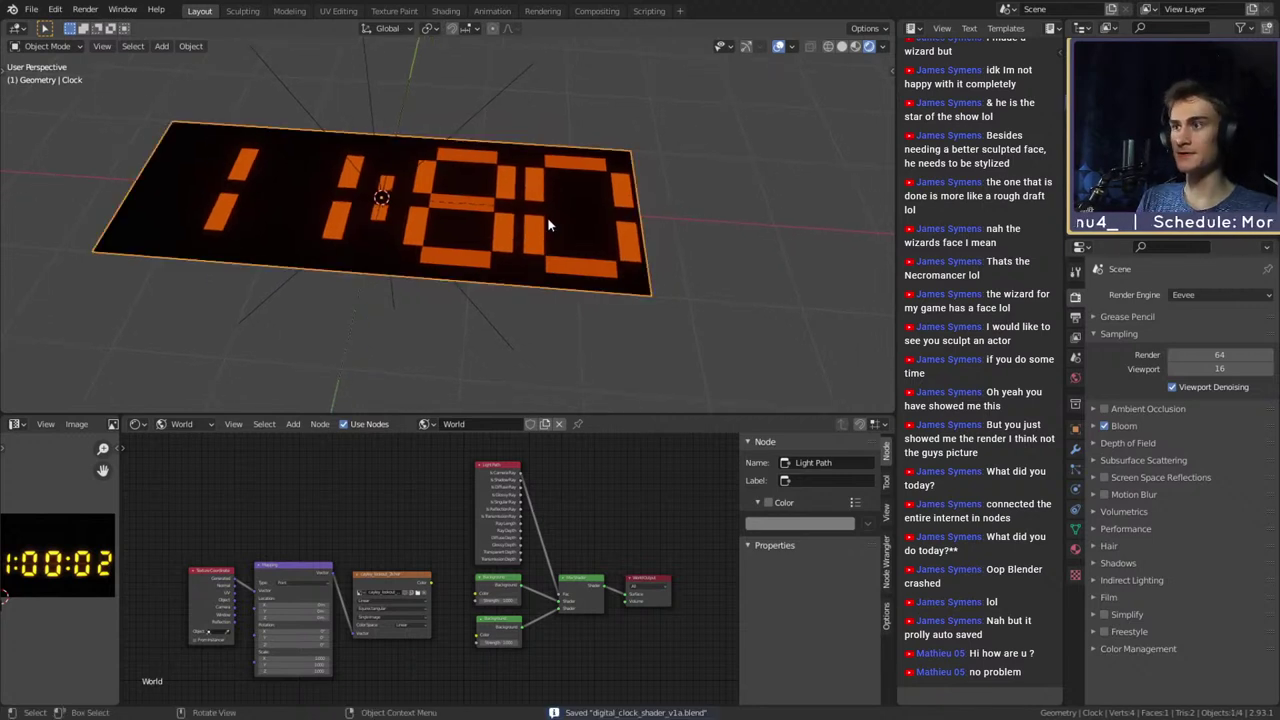
# Expand the Bloom settings and darken the lower Background node's color to black in the World shader
pyautogui.moveTo(547, 217); pyautogui.dragTo(590, 250, button='middle')
pyautogui.click(1094, 426)
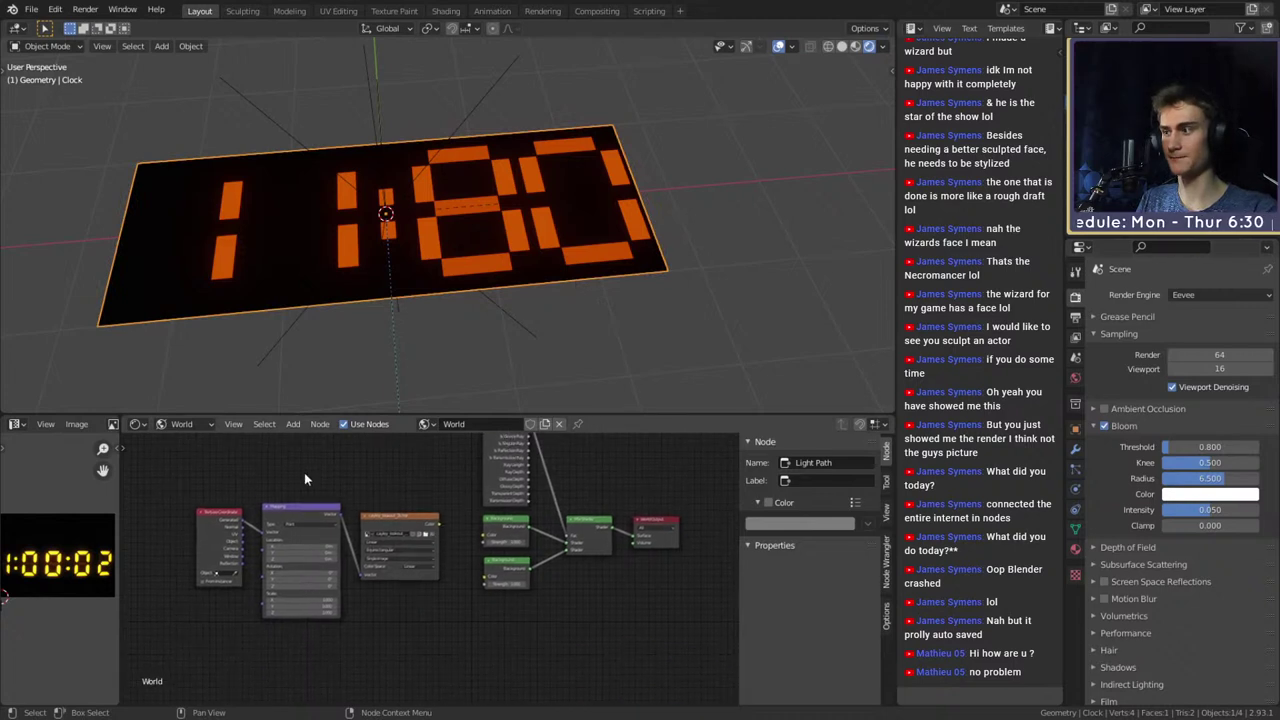
pyautogui.click(181, 424)
pyautogui.click(178, 442)
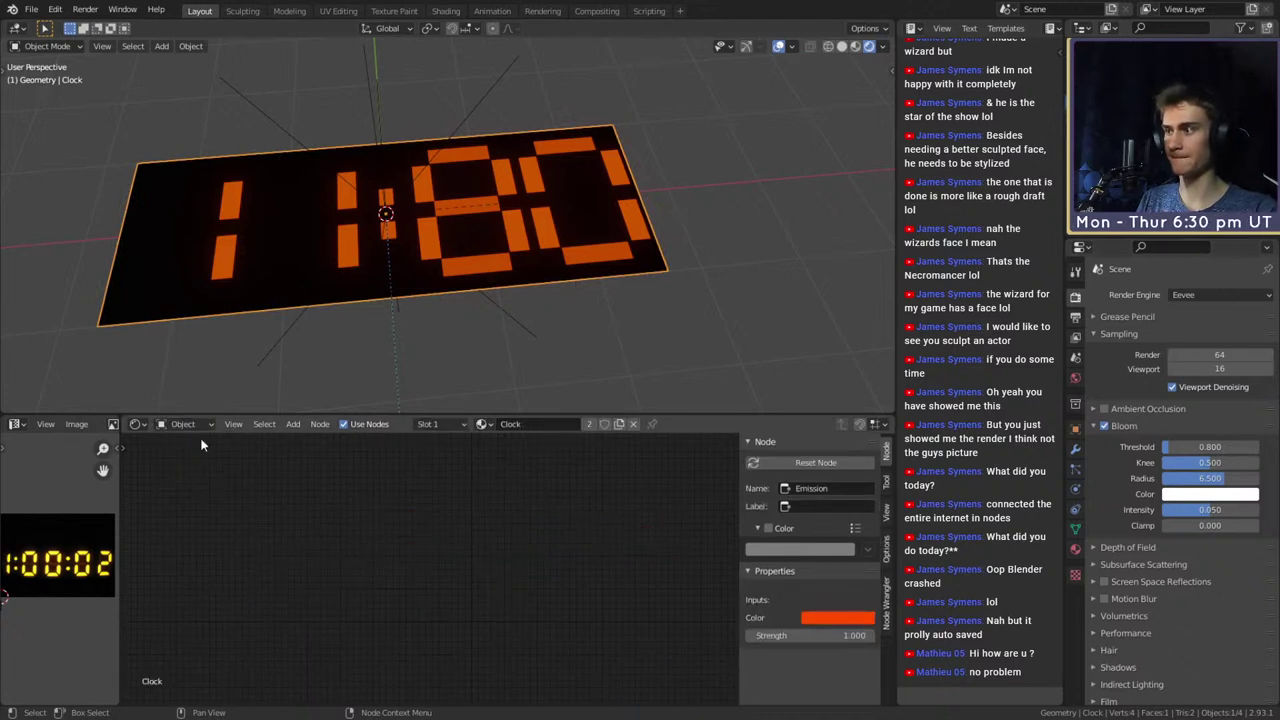
pyautogui.click(183, 424)
pyautogui.click(186, 466)
pyautogui.click(512, 581)
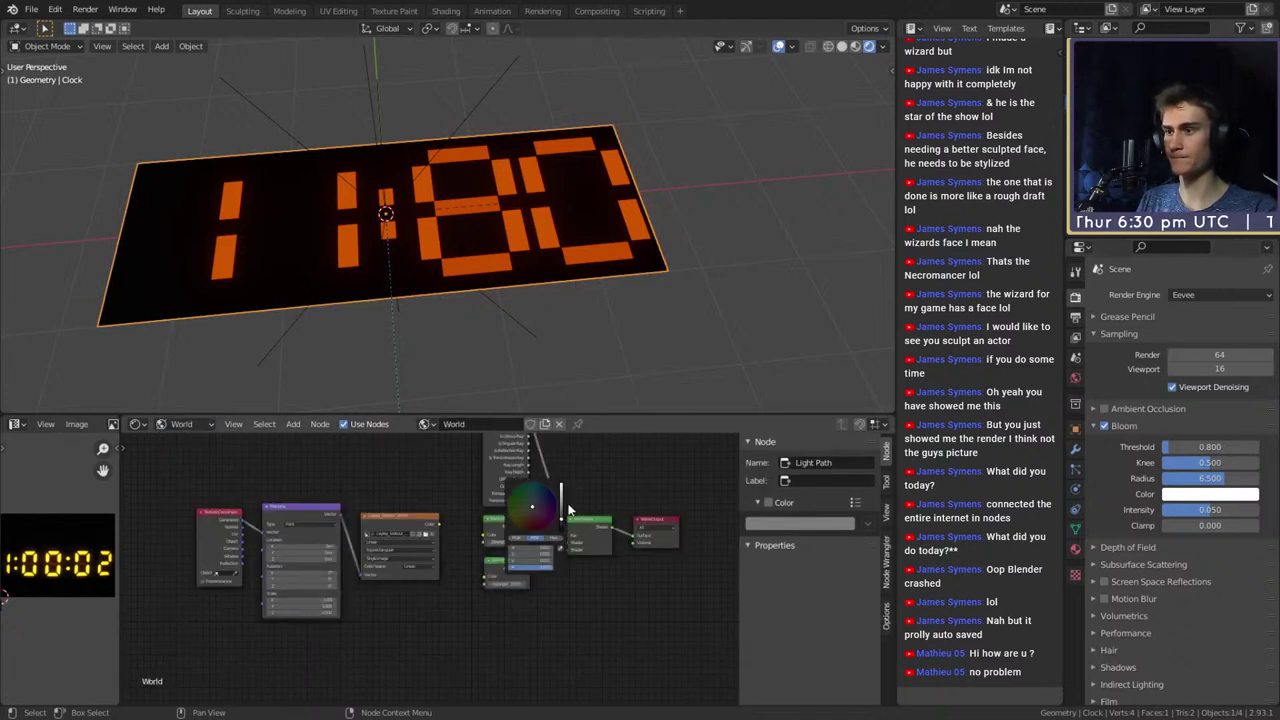
pyautogui.moveTo(561, 519); pyautogui.dragTo(561, 529)
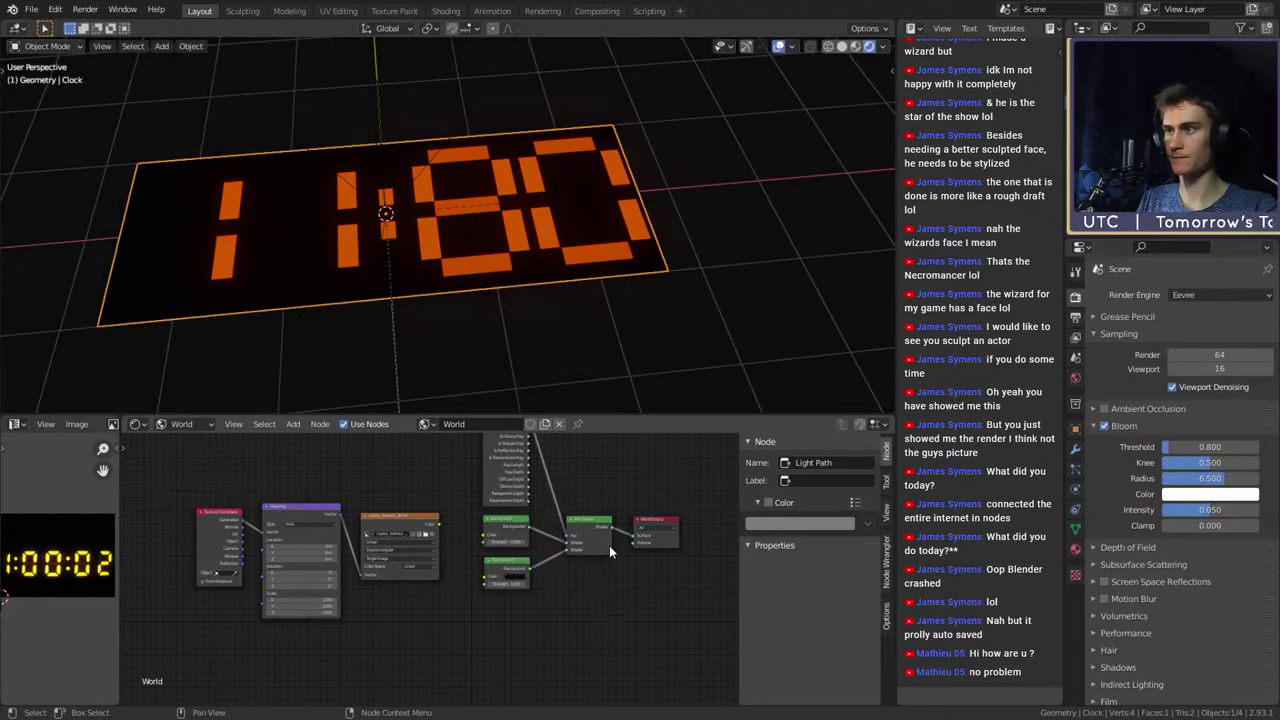
# Show the Clock object's material nodes again and set the Emission node's strength to 2
pyautogui.click(181, 424)
pyautogui.click(182, 447)
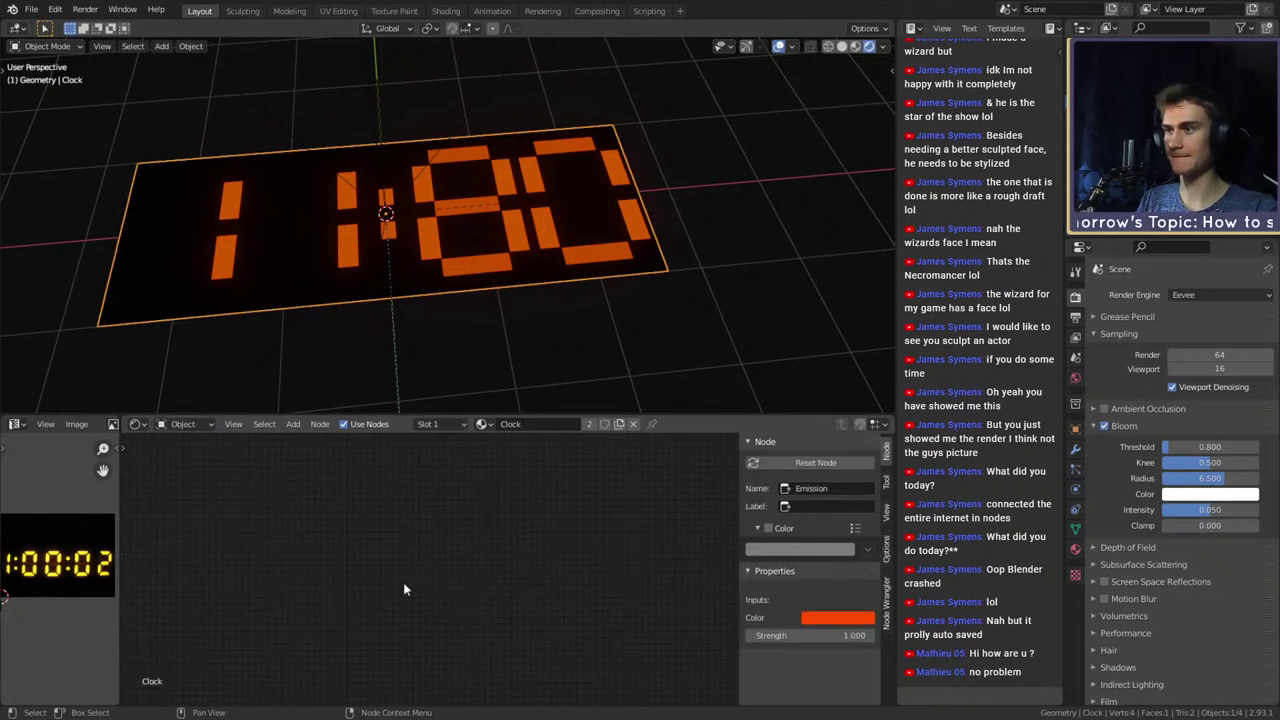
pyautogui.press('KP_Decimal')
pyautogui.moveTo(474, 506); pyautogui.dragTo(452, 551, button='middle')
pyautogui.scroll(7, 452, 551)
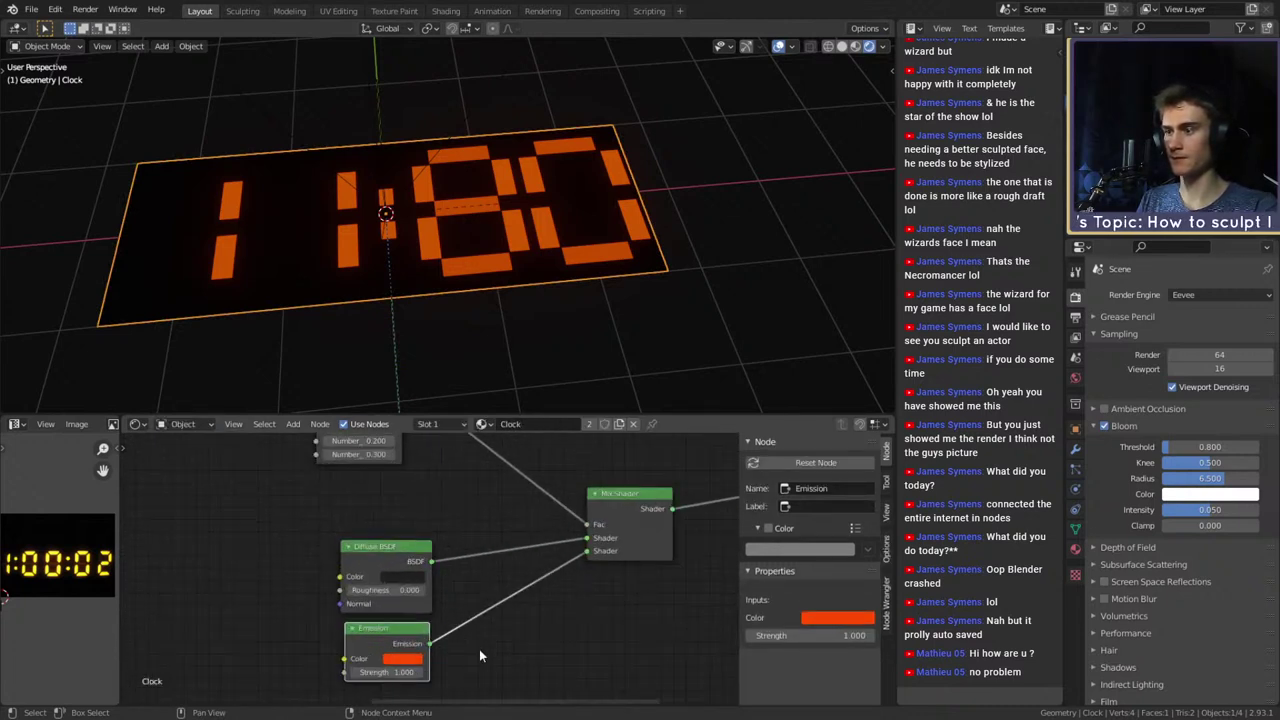
pyautogui.moveTo(479, 649); pyautogui.dragTo(519, 608, button='middle')
pyautogui.scroll(4, 453, 625)
pyautogui.click(423, 624)
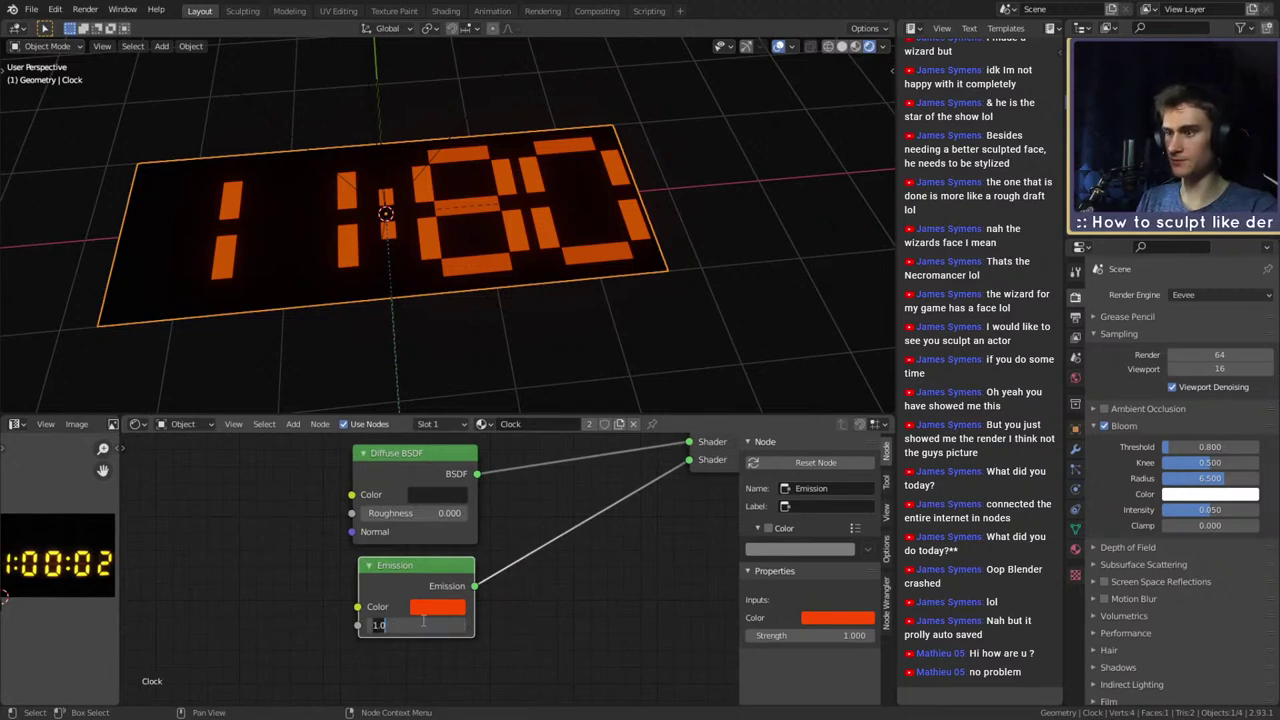
pyautogui.write('2')
pyautogui.press('Return')
# Raise the Emission node's strength to 3 and save the file
pyautogui.click(423, 624)
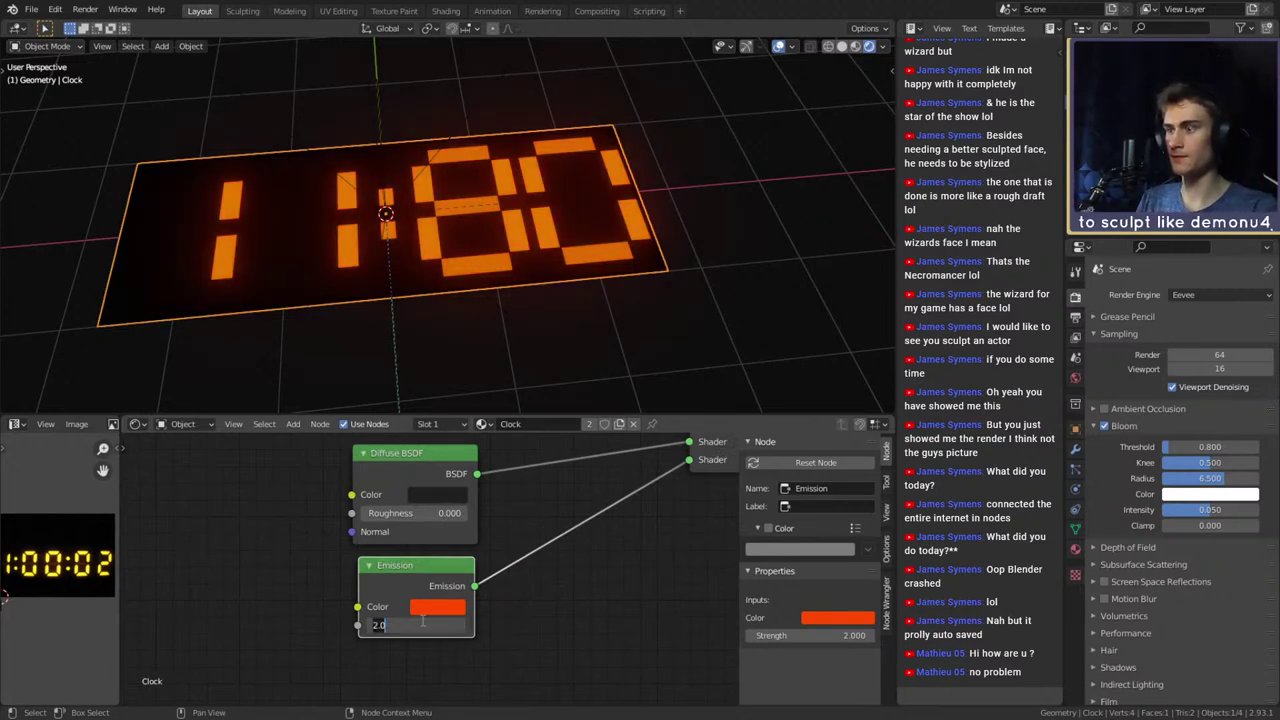
pyautogui.write('3')
pyautogui.press('Return')
pyautogui.scroll(-5, 531, 278)
pyautogui.scroll(8, 530, 290)
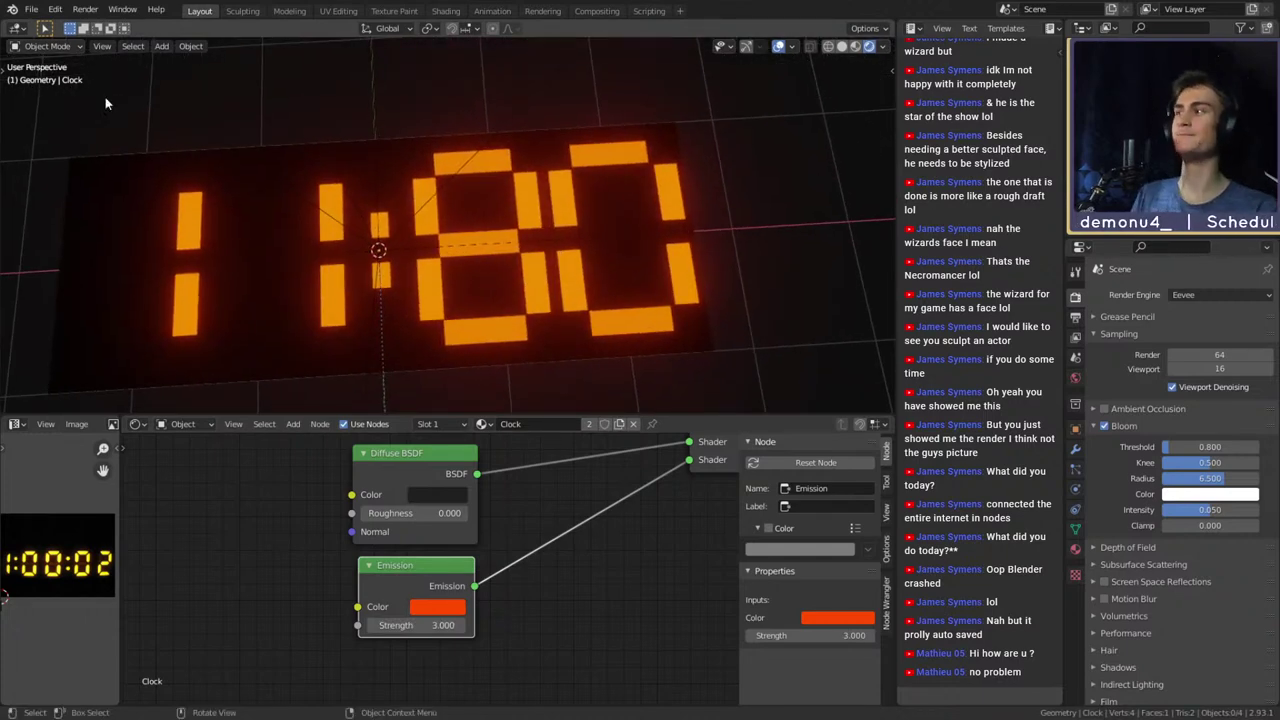
pyautogui.click(31, 9)
pyautogui.click(45, 106)
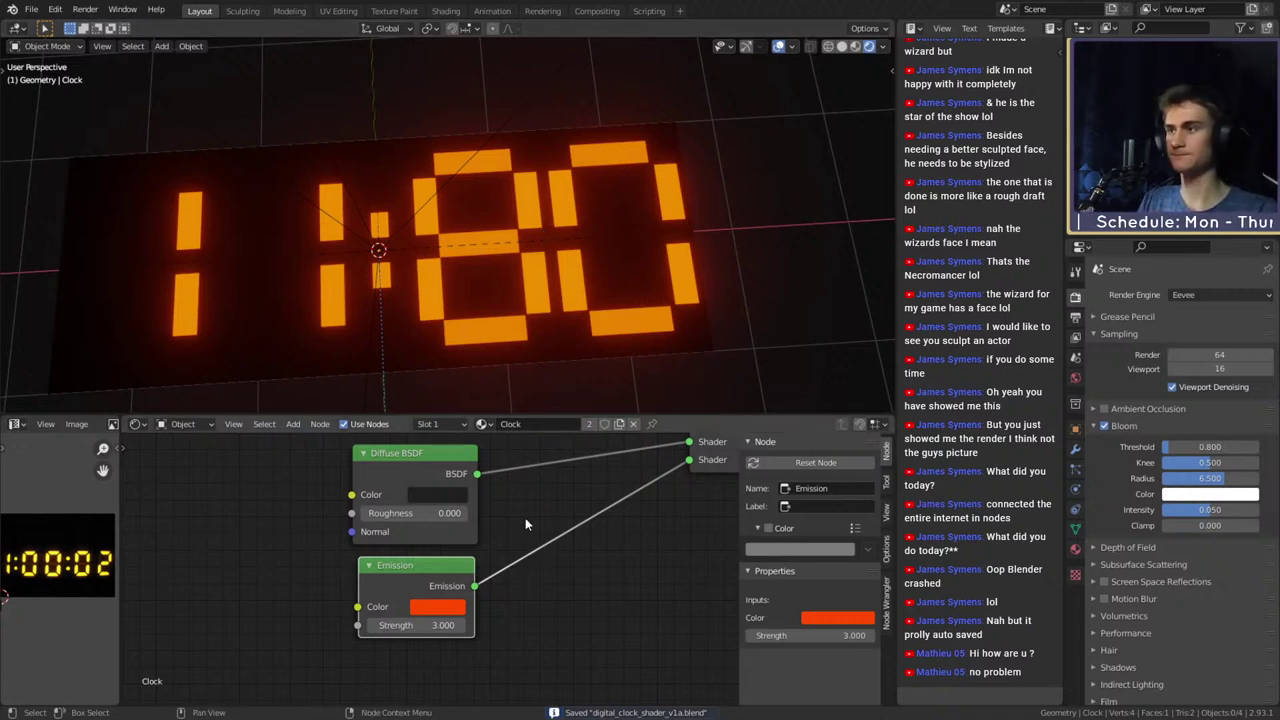
# Duplicate the Mix Shader, insert the copy between the original and the Material Output, and save the file
pyautogui.scroll(-5, 521, 518)
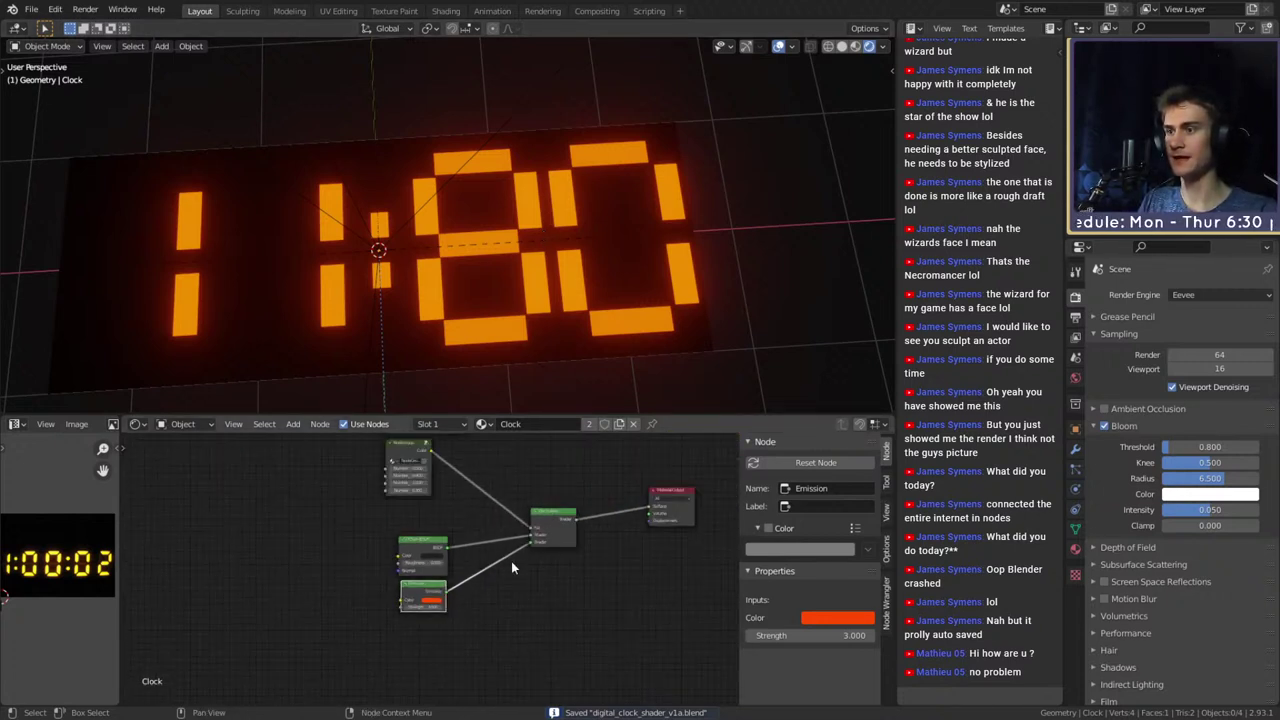
pyautogui.scroll(-3, 511, 561)
pyautogui.moveTo(511, 561); pyautogui.dragTo(412, 594, button='middle')
pyautogui.moveTo(454, 566); pyautogui.dragTo(440, 554)
pyautogui.moveTo(530, 545); pyautogui.dragTo(486, 567, button='middle')
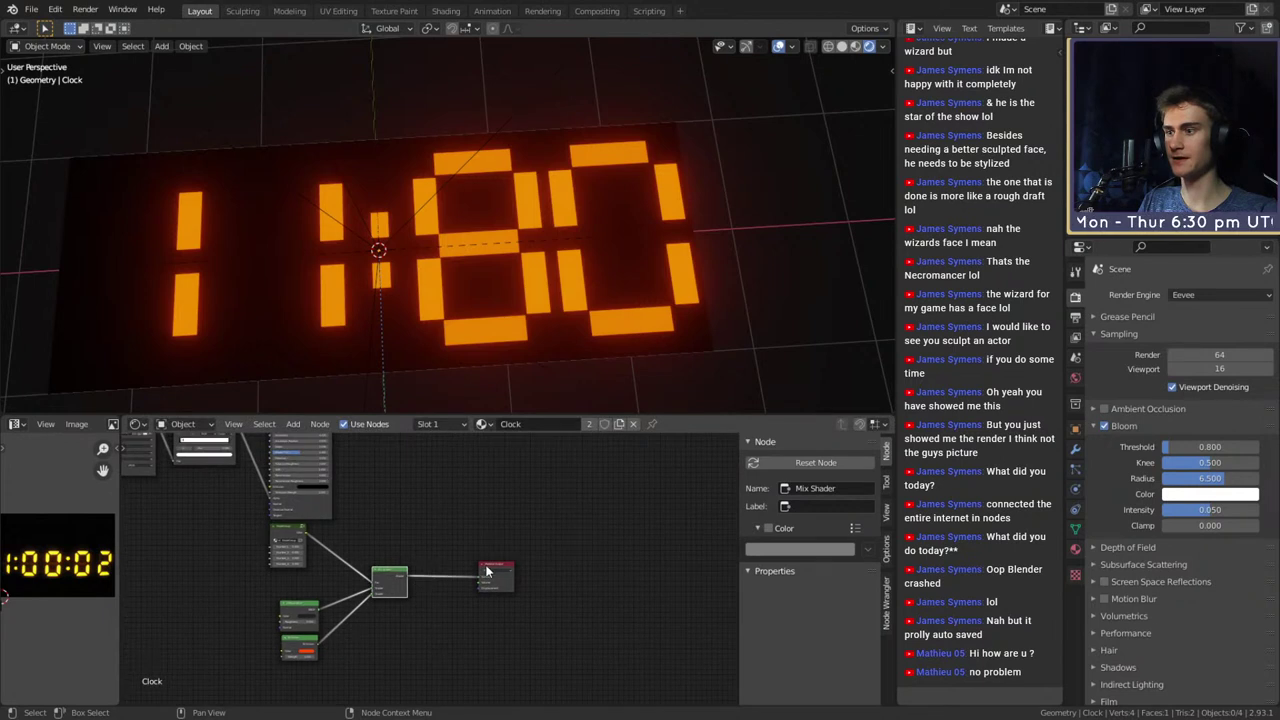
pyautogui.hotkey('shift', 'd')
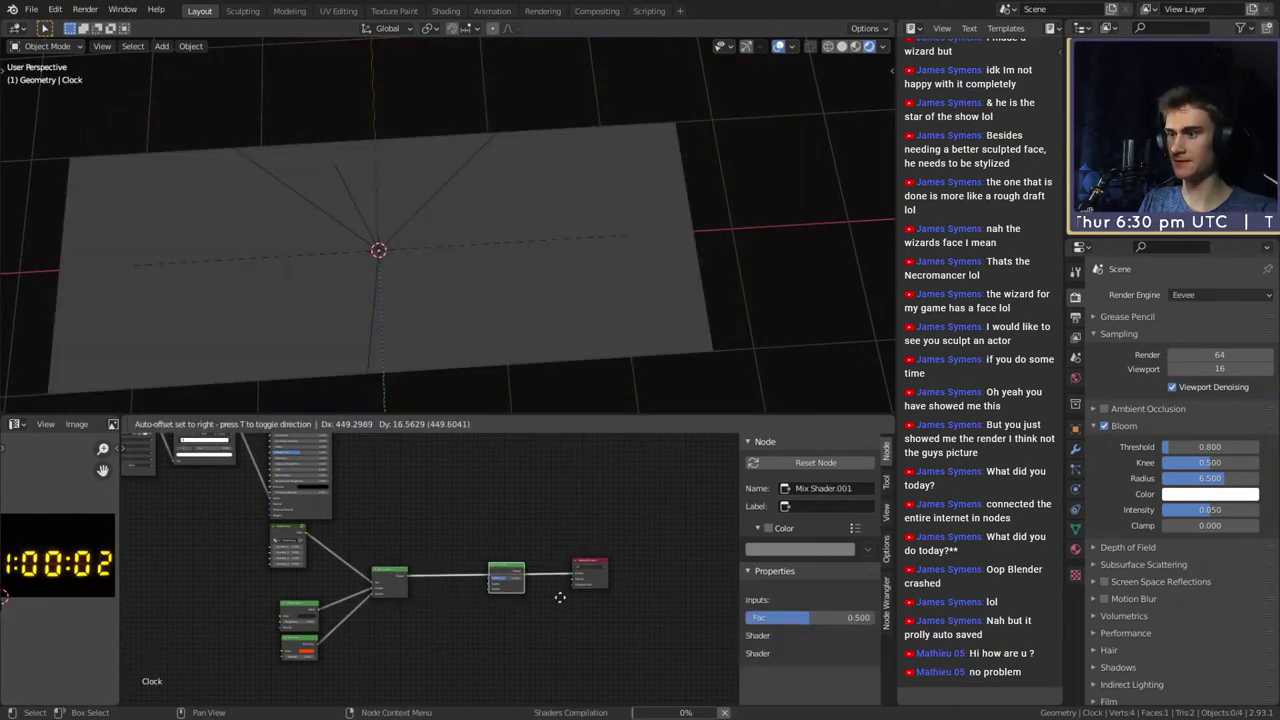
pyautogui.click(500, 625)
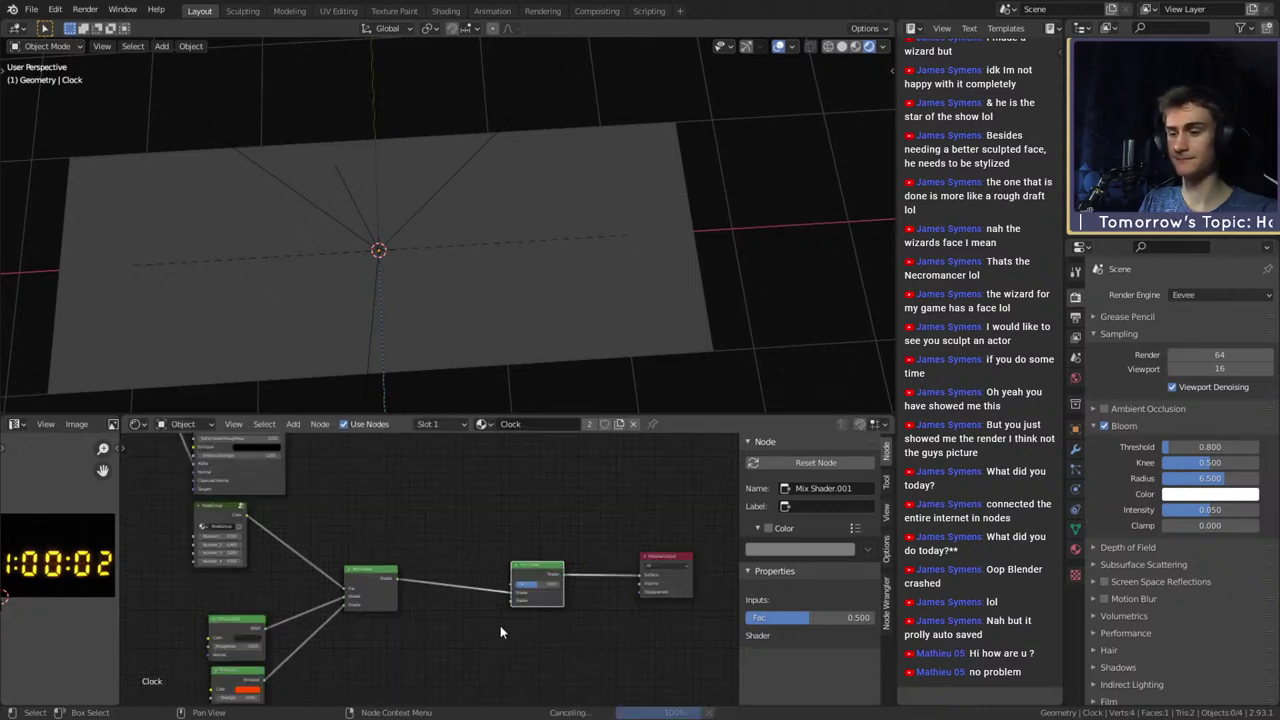
pyautogui.scroll(2, 432, 566)
pyautogui.scroll(-3, 459, 596)
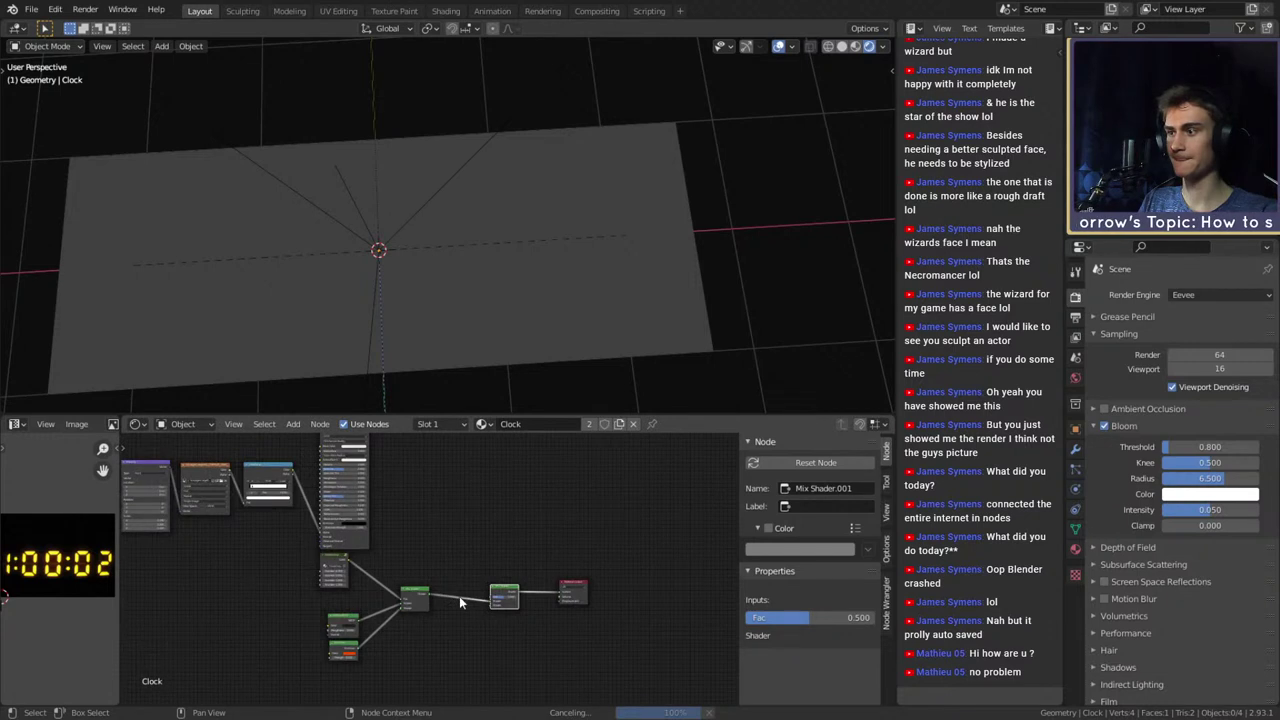
pyautogui.moveTo(474, 603); pyautogui.dragTo(451, 640, button='middle')
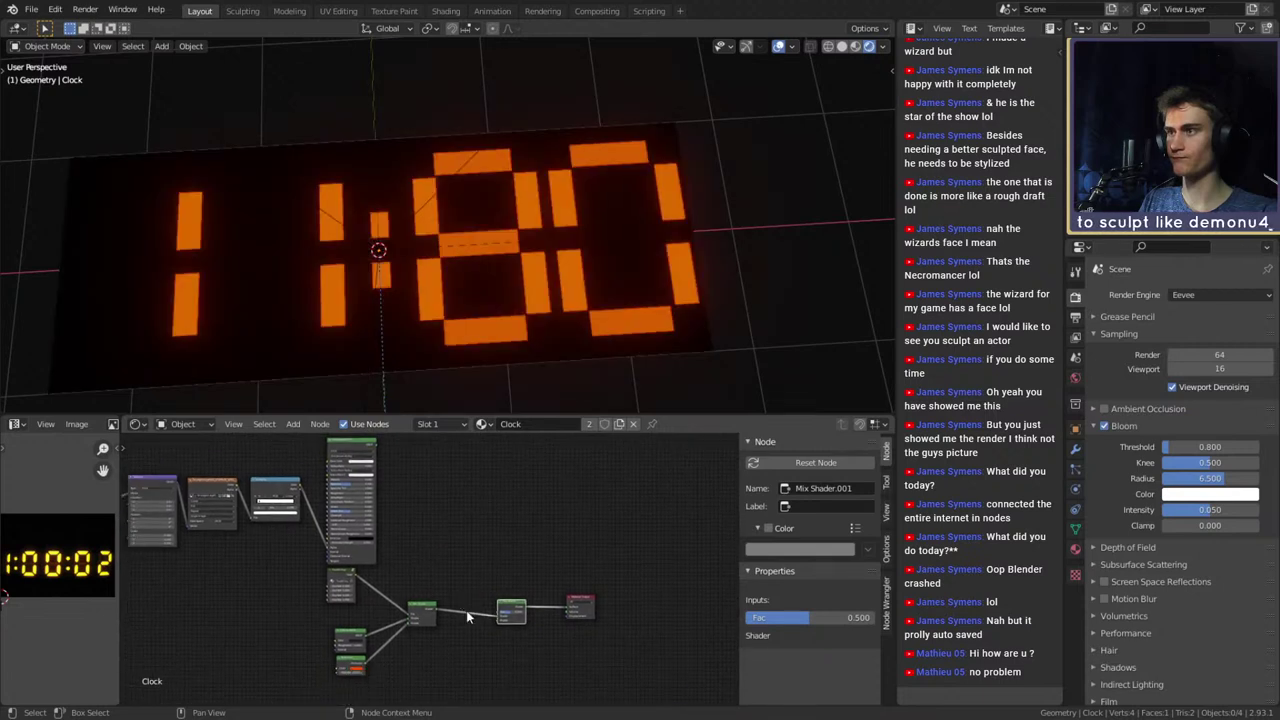
pyautogui.click(31, 12)
pyautogui.click(60, 101)
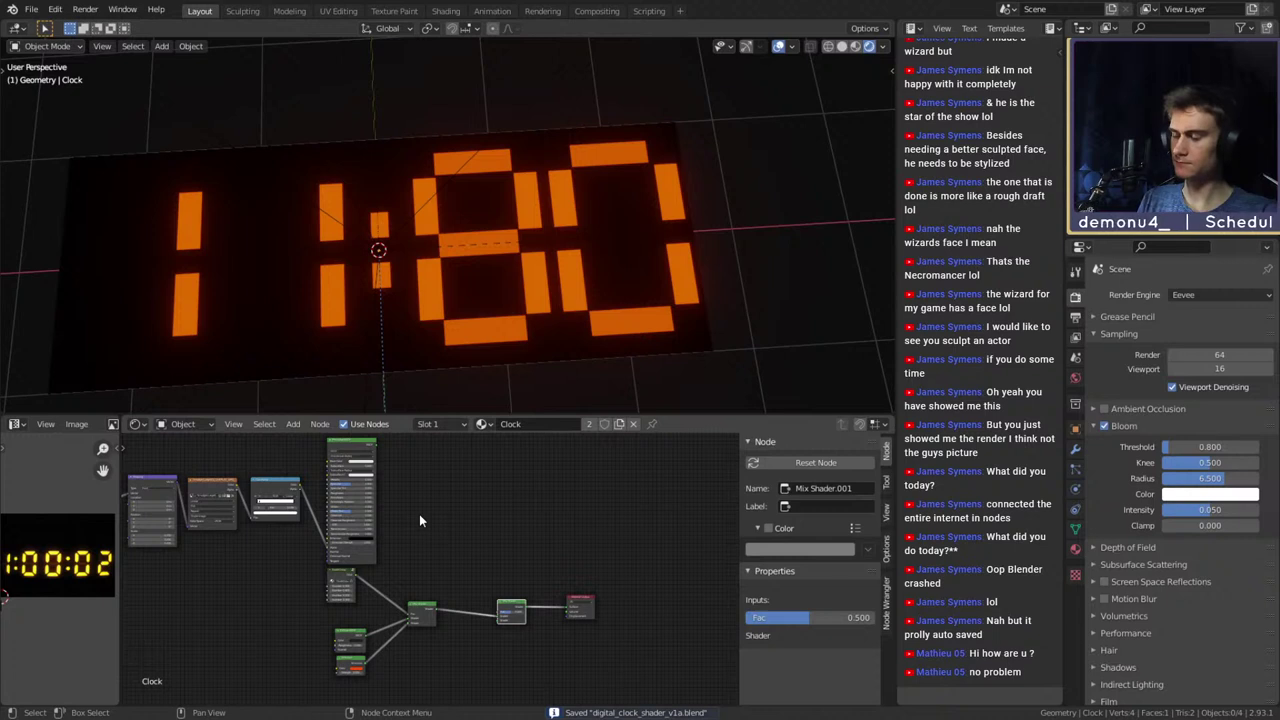
# Add a Diffuse BSDF below the node chain and connect it to the new Mix Shader's second shader input
pyautogui.moveTo(465, 567); pyautogui.dragTo(459, 480, button='middle')
pyautogui.scroll(8, 457, 541)
pyautogui.hotkey('shift', 'a')
pyautogui.moveTo(430, 563)
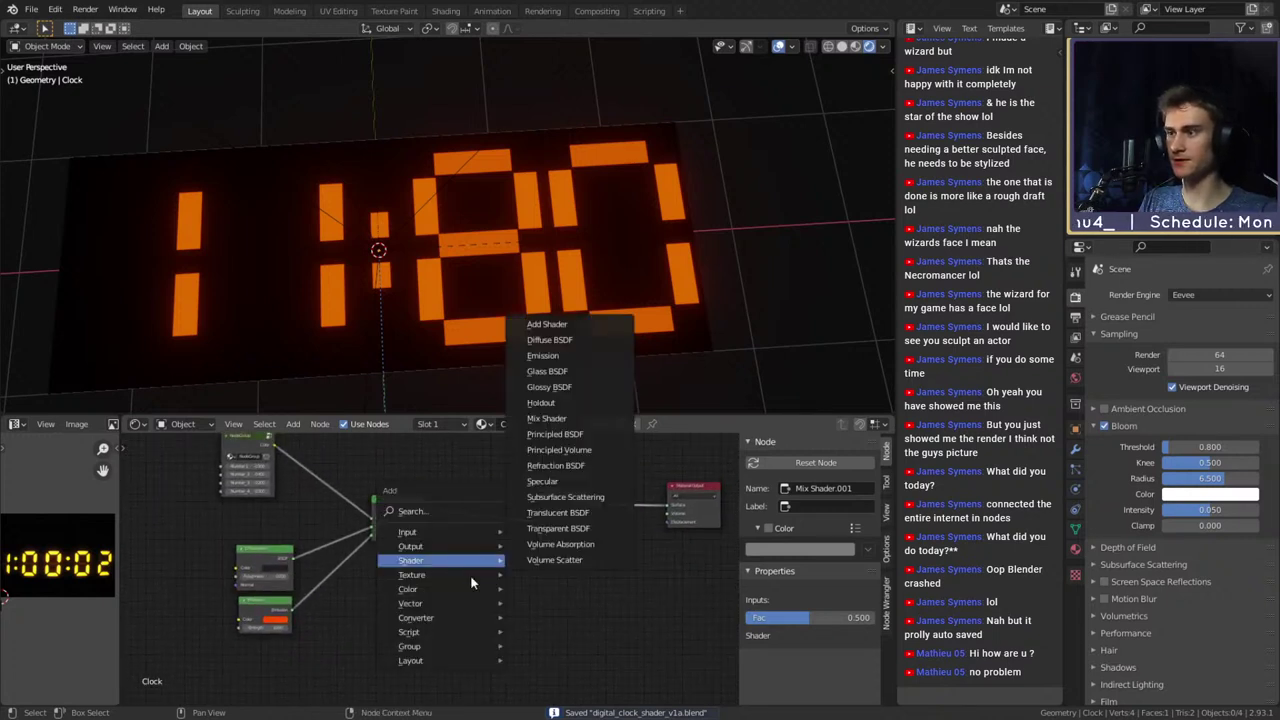
pyautogui.click(549, 339)
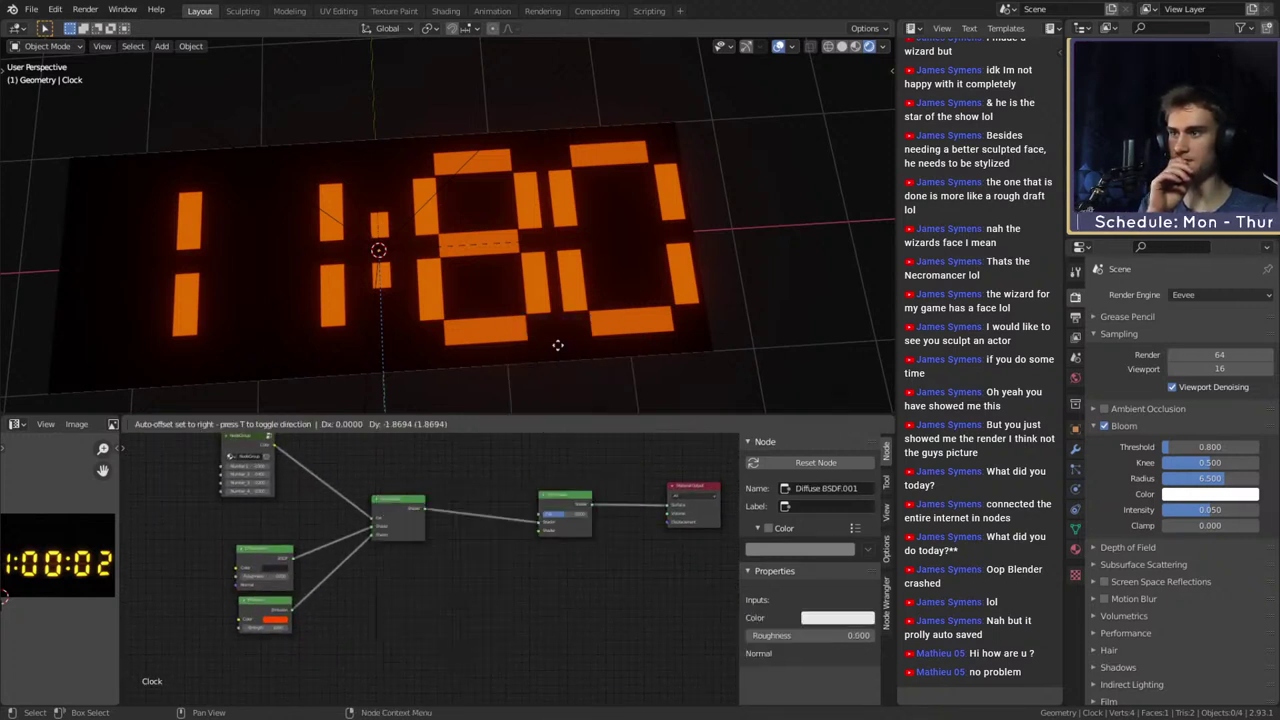
pyautogui.click(418, 585)
pyautogui.moveTo(441, 586); pyautogui.dragTo(537, 531)
# Try to connect the Principled BSDF output to the new Mix Shader's factor
pyautogui.scroll(-4, 457, 541)
pyautogui.moveTo(457, 540); pyautogui.dragTo(467, 635, button='middle')
pyautogui.moveTo(352, 484); pyautogui.dragTo(354, 548, button='middle')
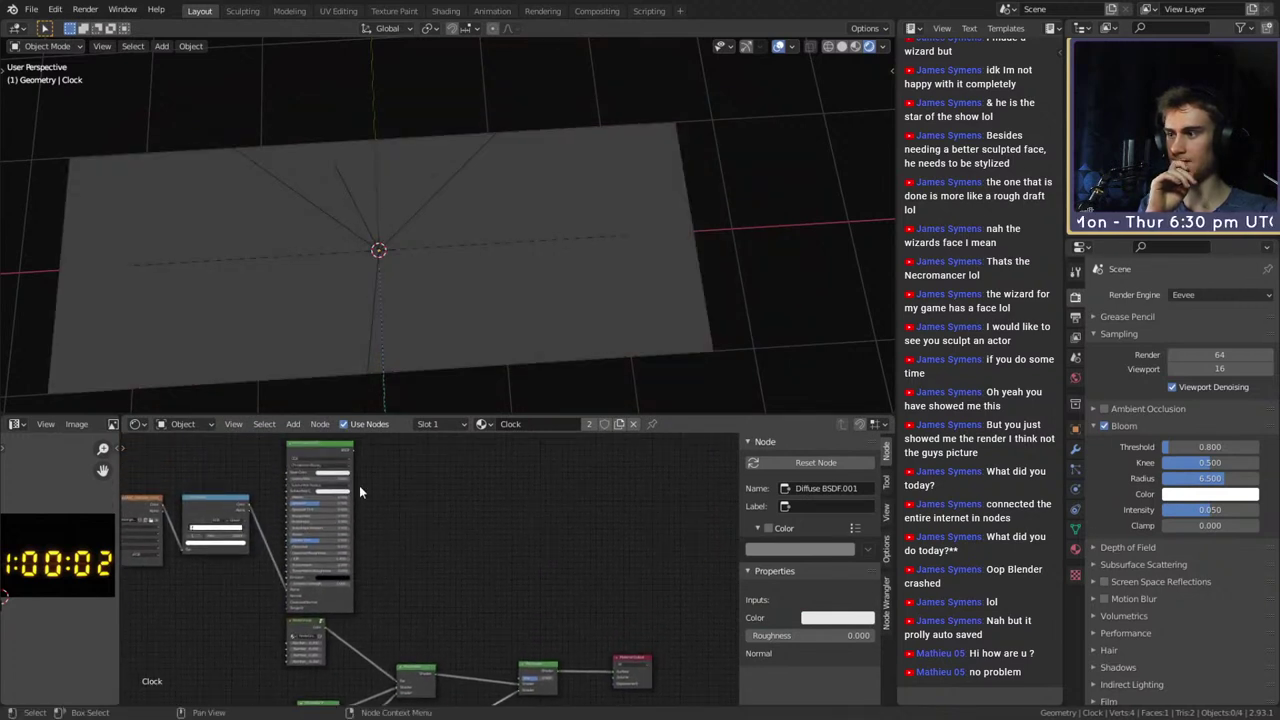
pyautogui.moveTo(353, 456); pyautogui.dragTo(520, 682)
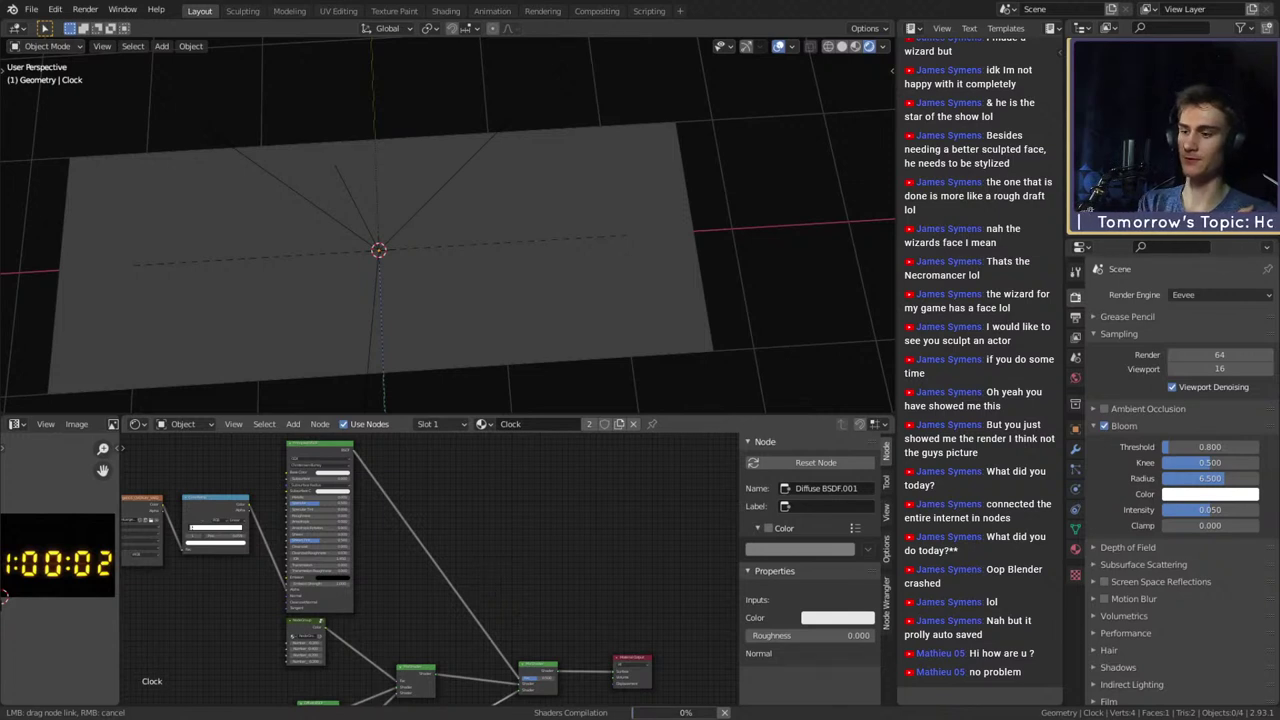
pyautogui.moveTo(520, 682); pyautogui.dragTo(520, 682)
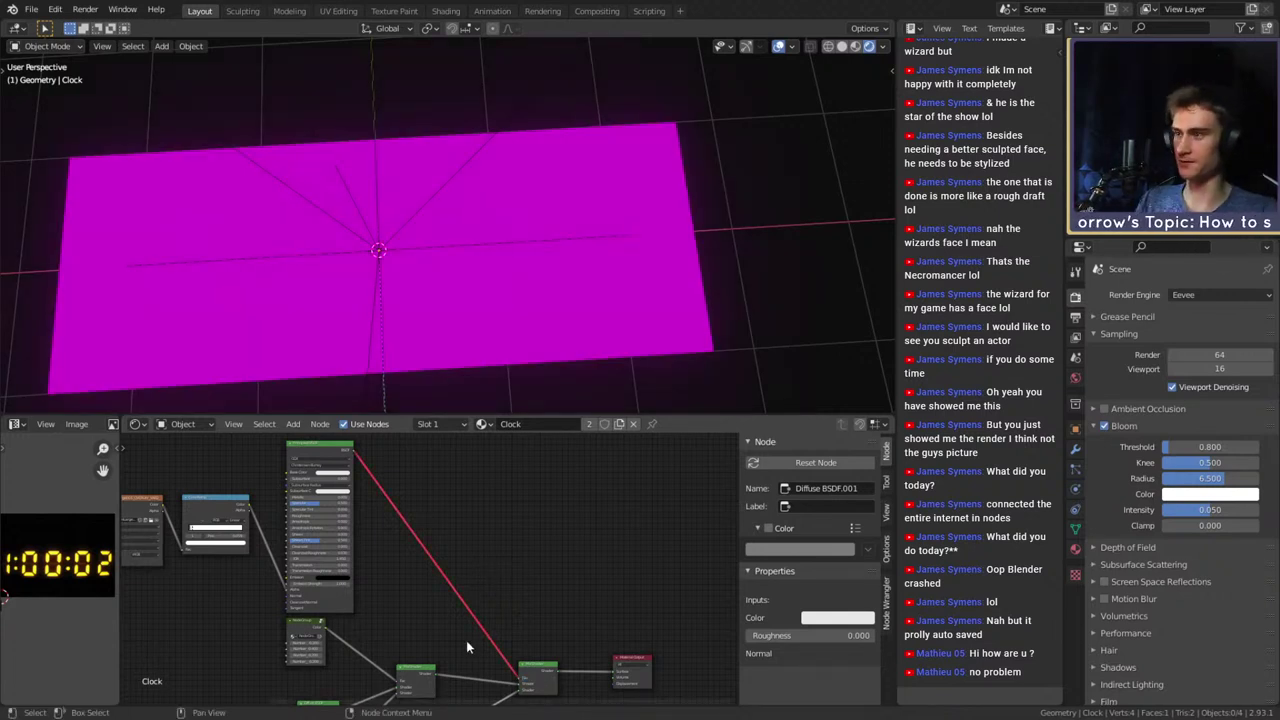
# Delete the unused Principled BSDF node from the Clock material
pyautogui.moveTo(466, 640); pyautogui.dragTo(496, 646, button='middle')
pyautogui.click(351, 460)
pyautogui.moveTo(516, 600); pyautogui.dragTo(512, 557, button='middle')
pyautogui.press('x')
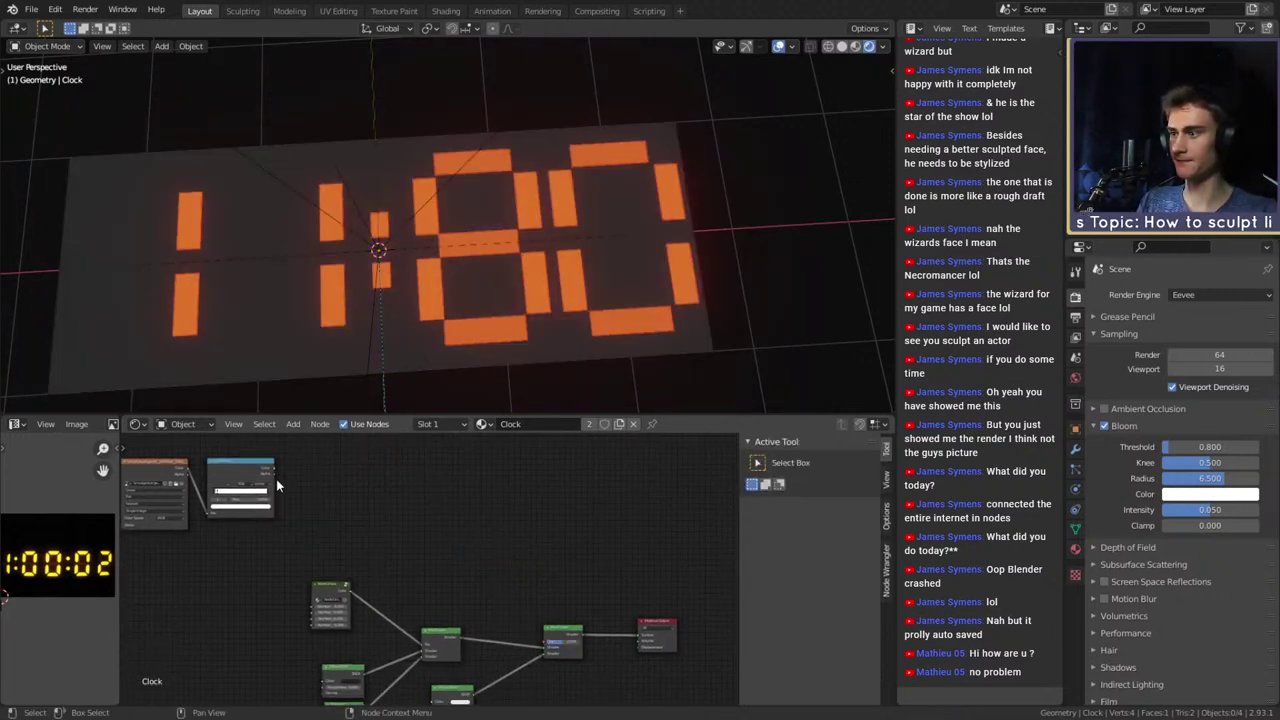
# Use the smudge texture's ColorRamp as the second Mix Shader's factor, move the smudge nodes closer, and save the file
pyautogui.moveTo(273, 470); pyautogui.dragTo(544, 642)
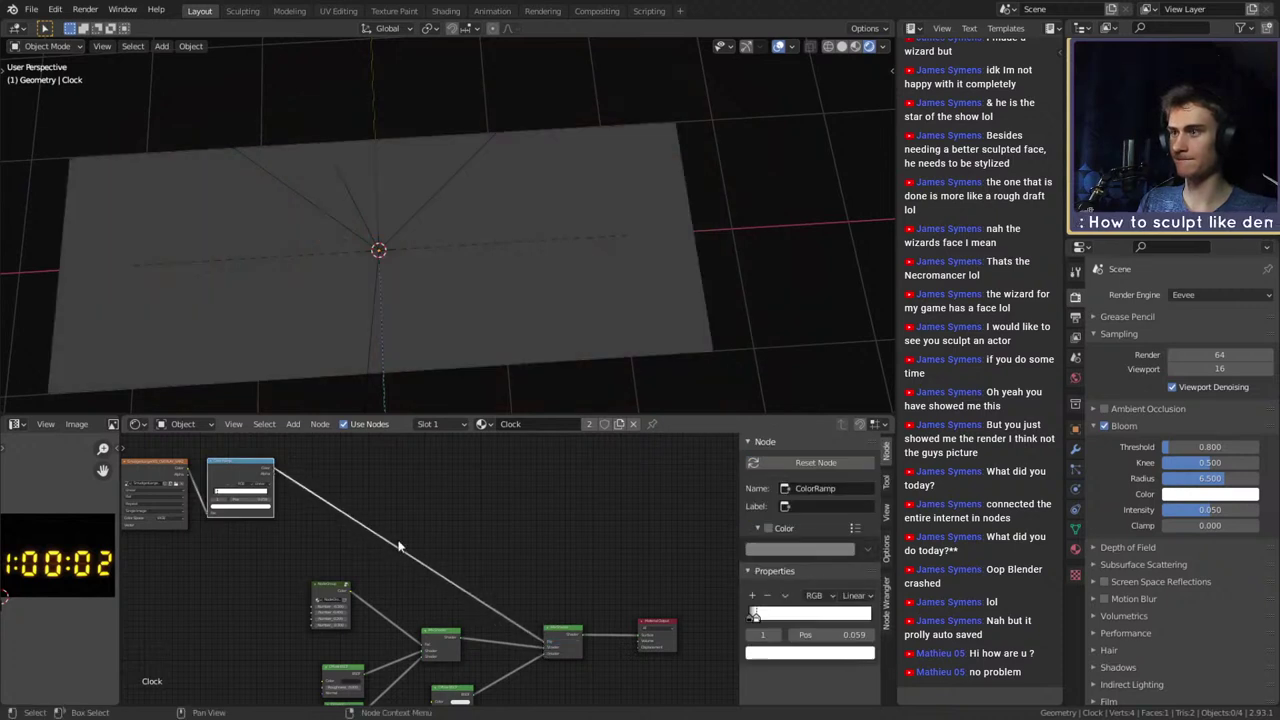
pyautogui.moveTo(400, 543); pyautogui.dragTo(567, 569, button='middle')
pyautogui.moveTo(512, 466); pyautogui.dragTo(170, 555)
pyautogui.press('g')
pyautogui.moveTo(517, 506); pyautogui.dragTo(572, 543)
pyautogui.moveTo(626, 612); pyautogui.dragTo(411, 525, button='middle')
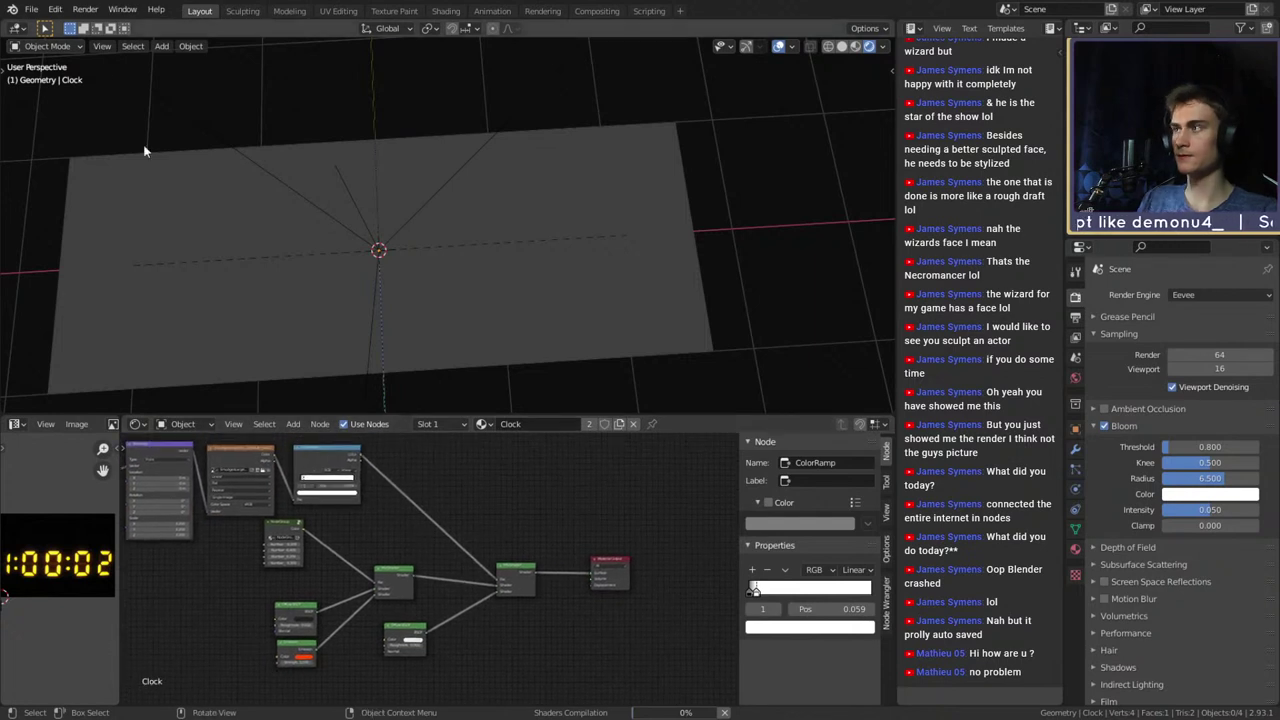
pyautogui.click(31, 9)
pyautogui.click(45, 108)
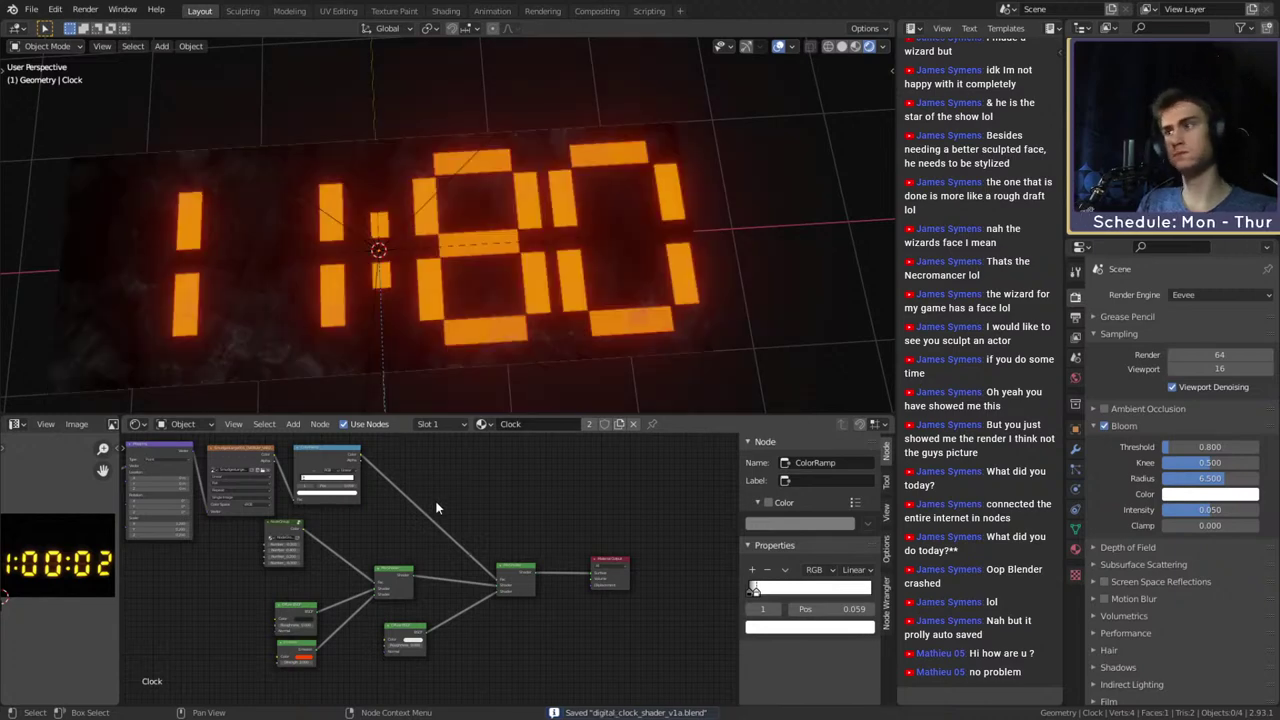
# Inspect the smudges on the clock and move the ColorRamp's white stop to position 0.5
pyautogui.scroll(-7, 400, 300)
pyautogui.moveTo(411, 272); pyautogui.dragTo(472, 280, button='middle')
pyautogui.scroll(9, 466, 251)
pyautogui.scroll(3, 470, 282)
pyautogui.scroll(-2, 470, 282)
pyautogui.scroll(1, 472, 280)
pyautogui.scroll(6, 405, 519)
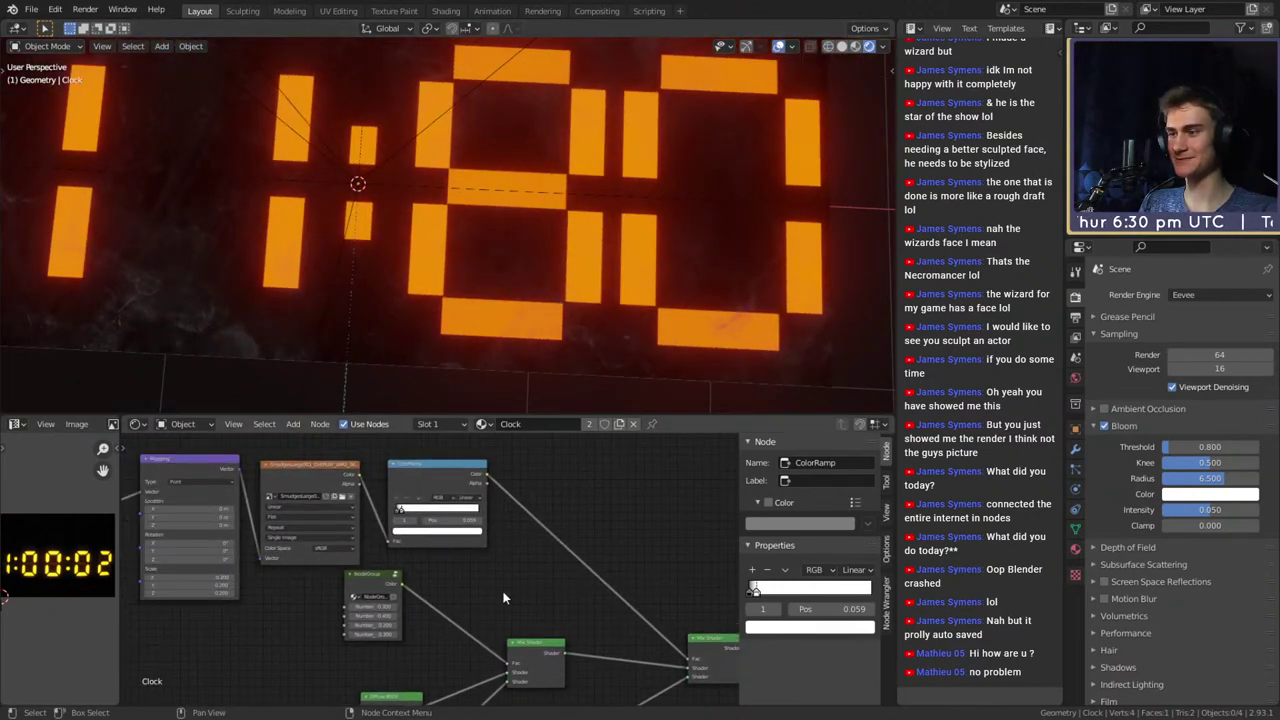
pyautogui.scroll(1, 397, 601)
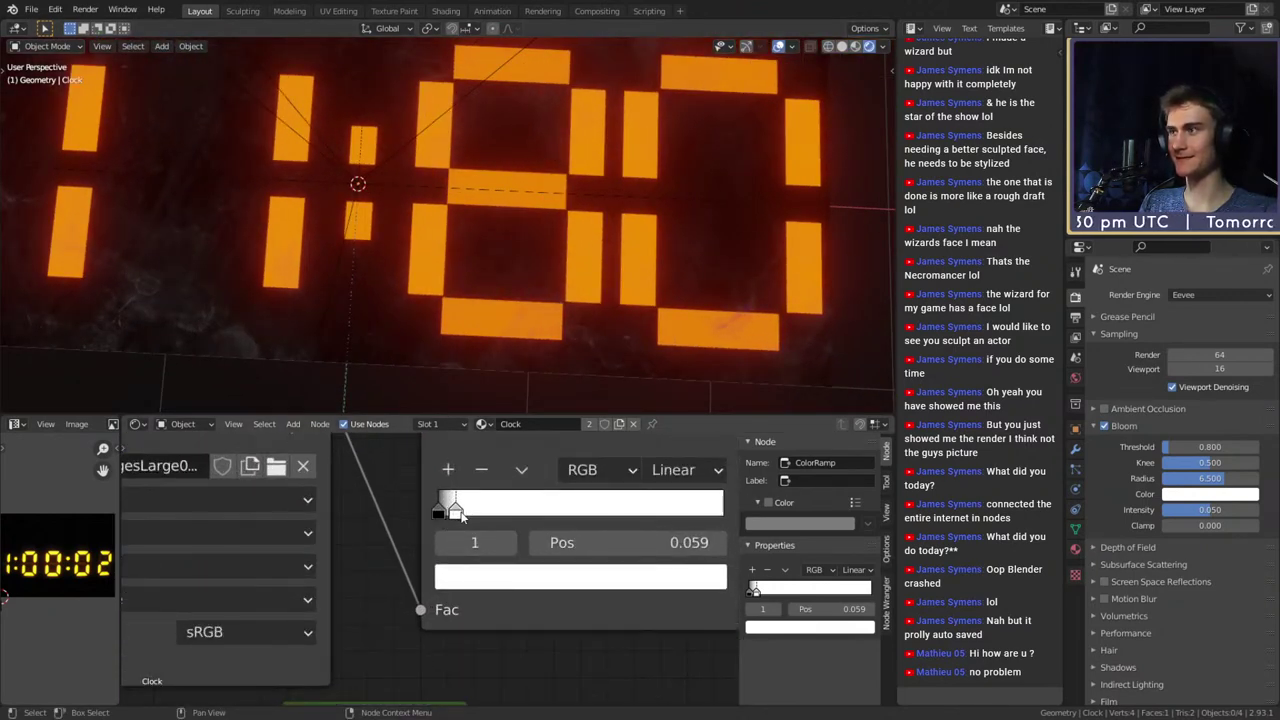
pyautogui.moveTo(460, 512); pyautogui.dragTo(474, 512)
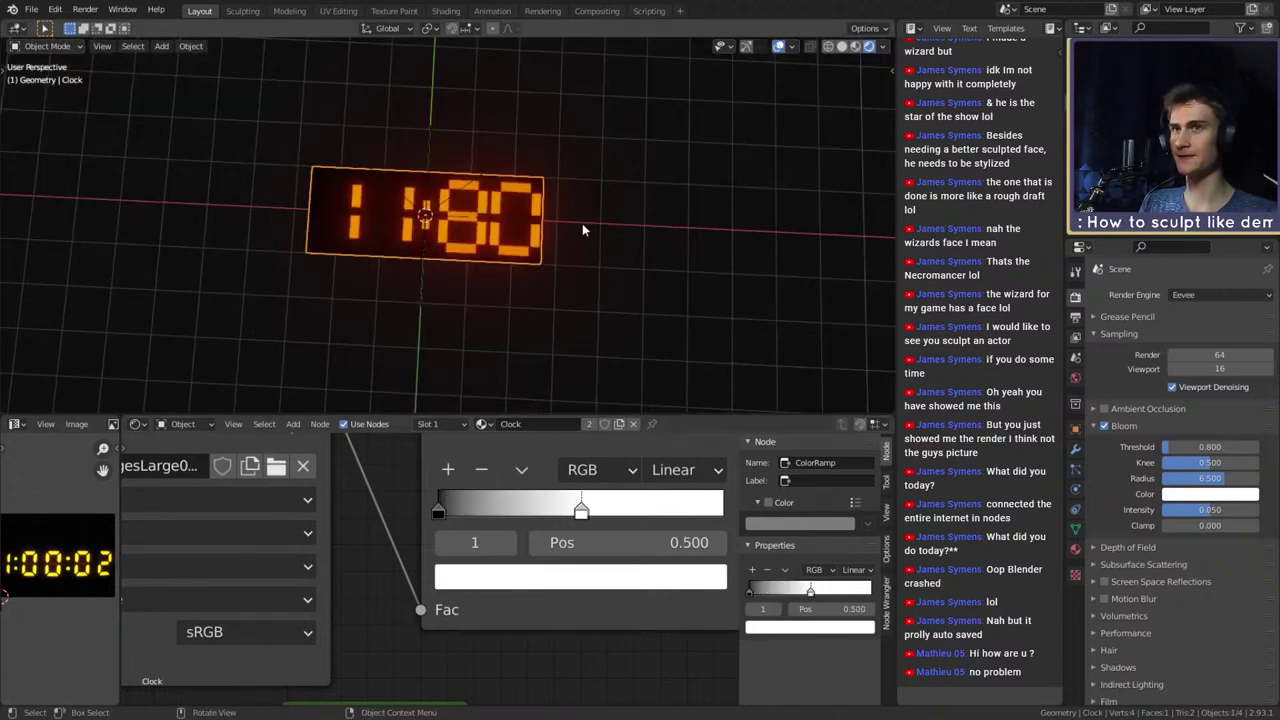
# Switch the viewport to Material Preview, move the ColorRamp's white stop close to the black end, and set the black stop to 0.005
pyautogui.scroll(5, 474, 246)
pyautogui.press('z')
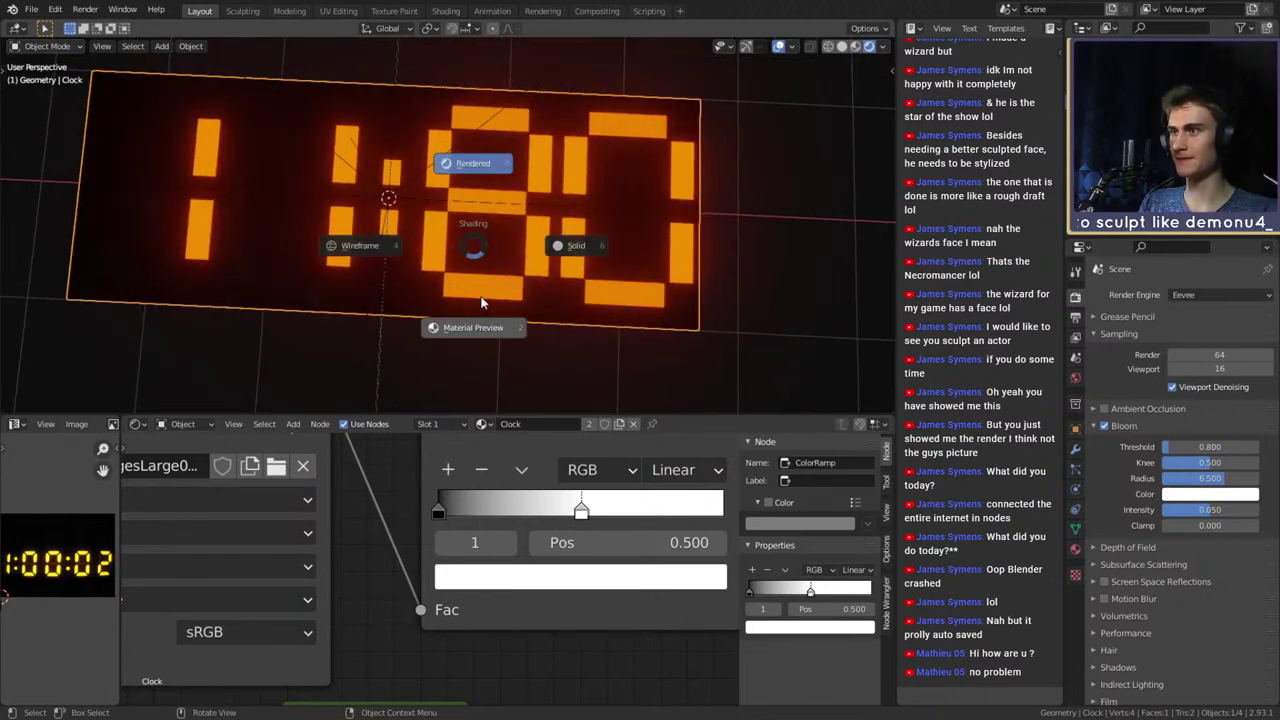
pyautogui.click(481, 302)
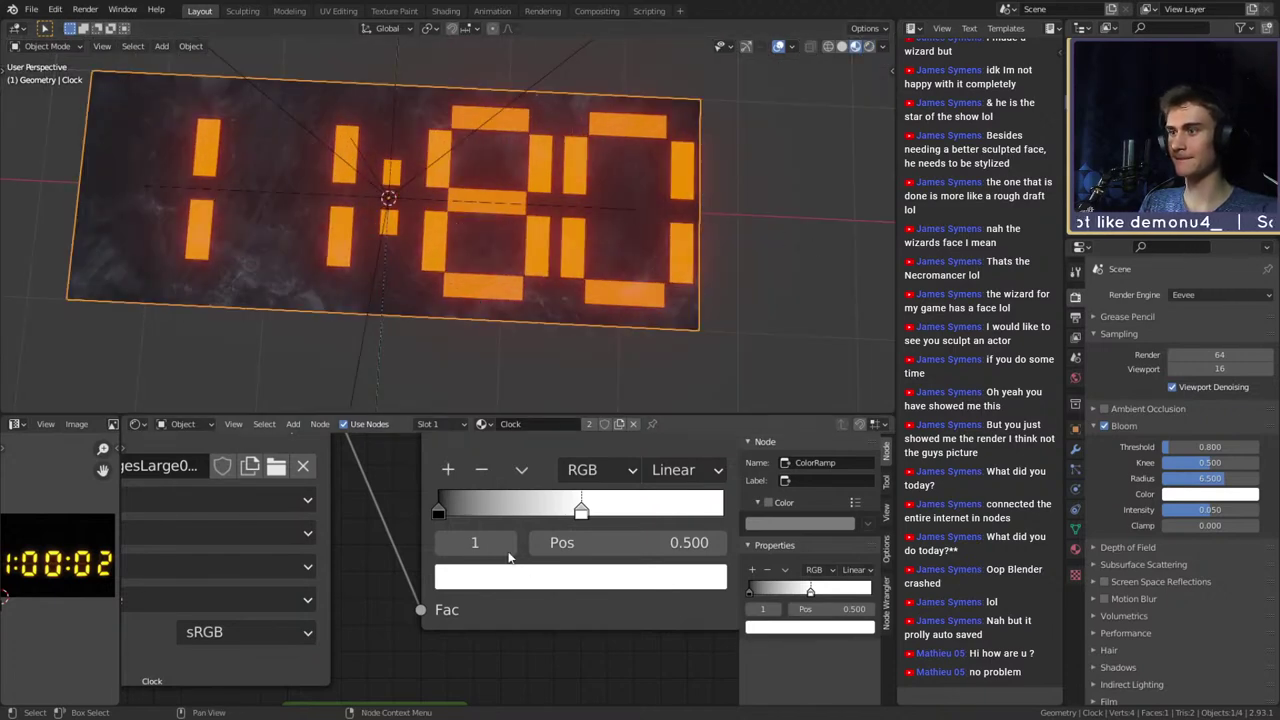
pyautogui.moveTo(582, 512); pyautogui.dragTo(439, 516)
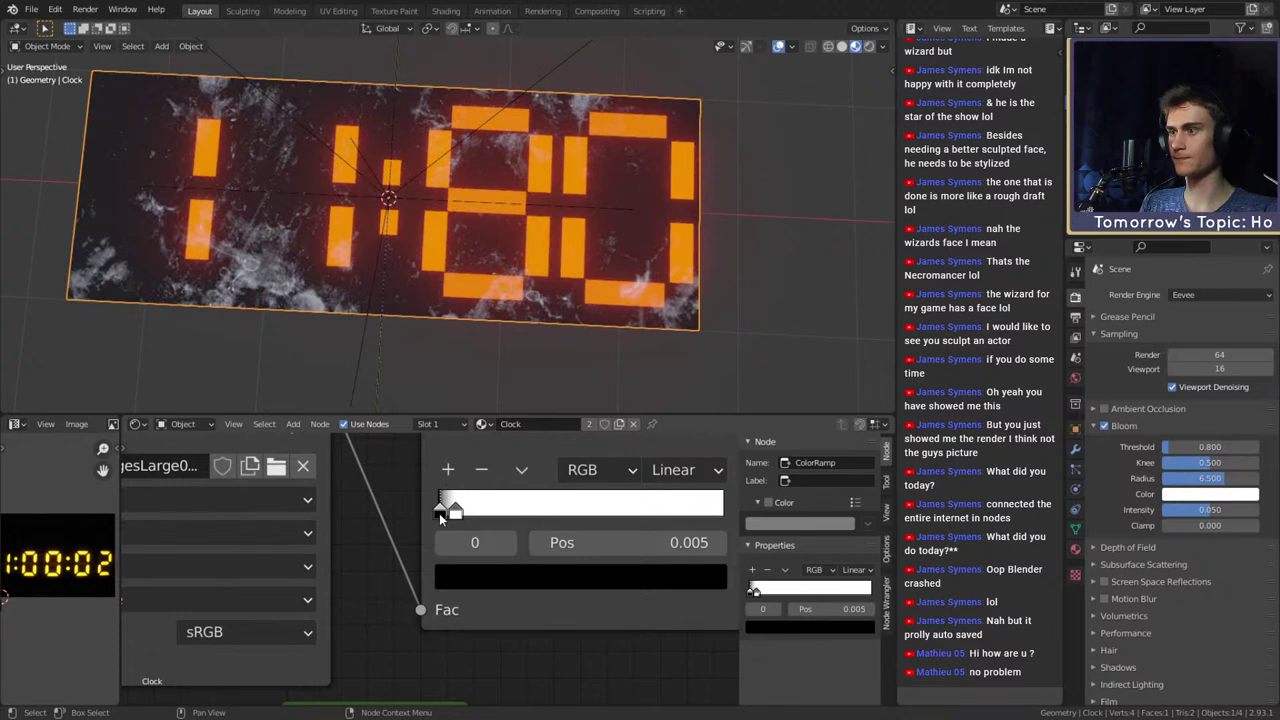
# Set the smudge texture's Mapping scale to 0.26 on all axes and its X location to 0.26 m
pyautogui.scroll(-5, 440, 517)
pyautogui.scroll(5, 368, 606)
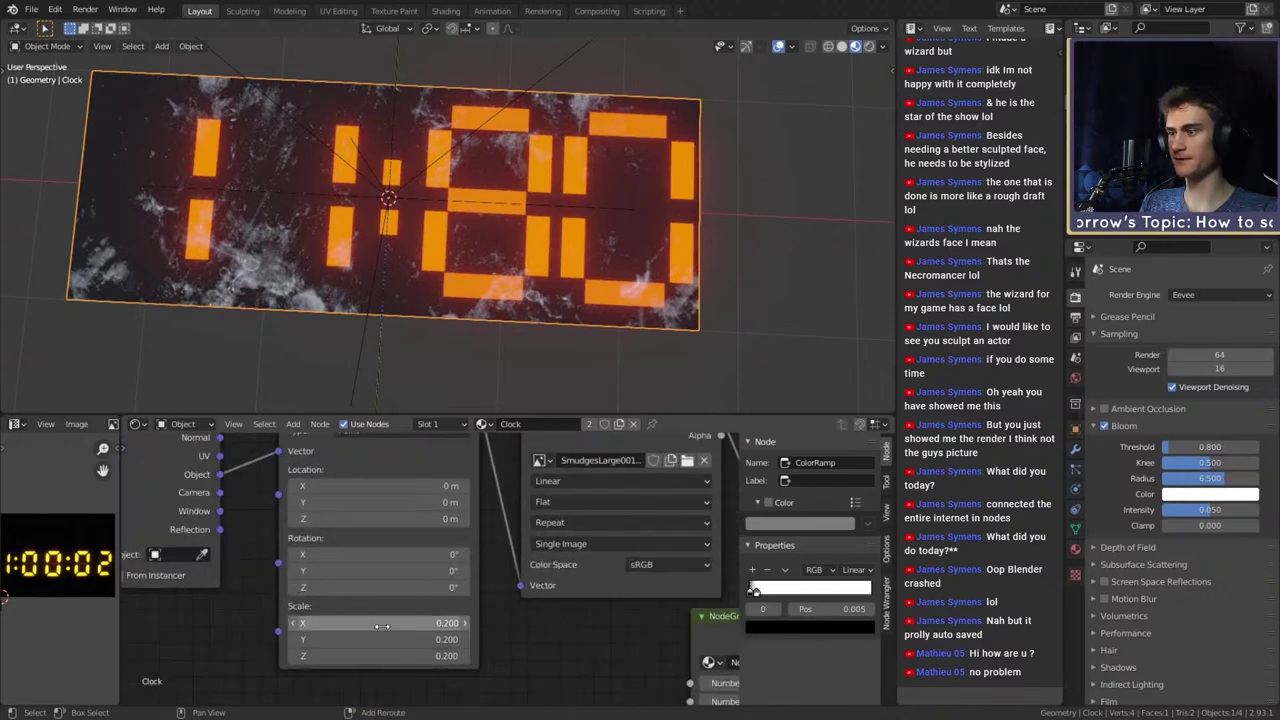
pyautogui.moveTo(382, 626); pyautogui.dragTo(392, 655)
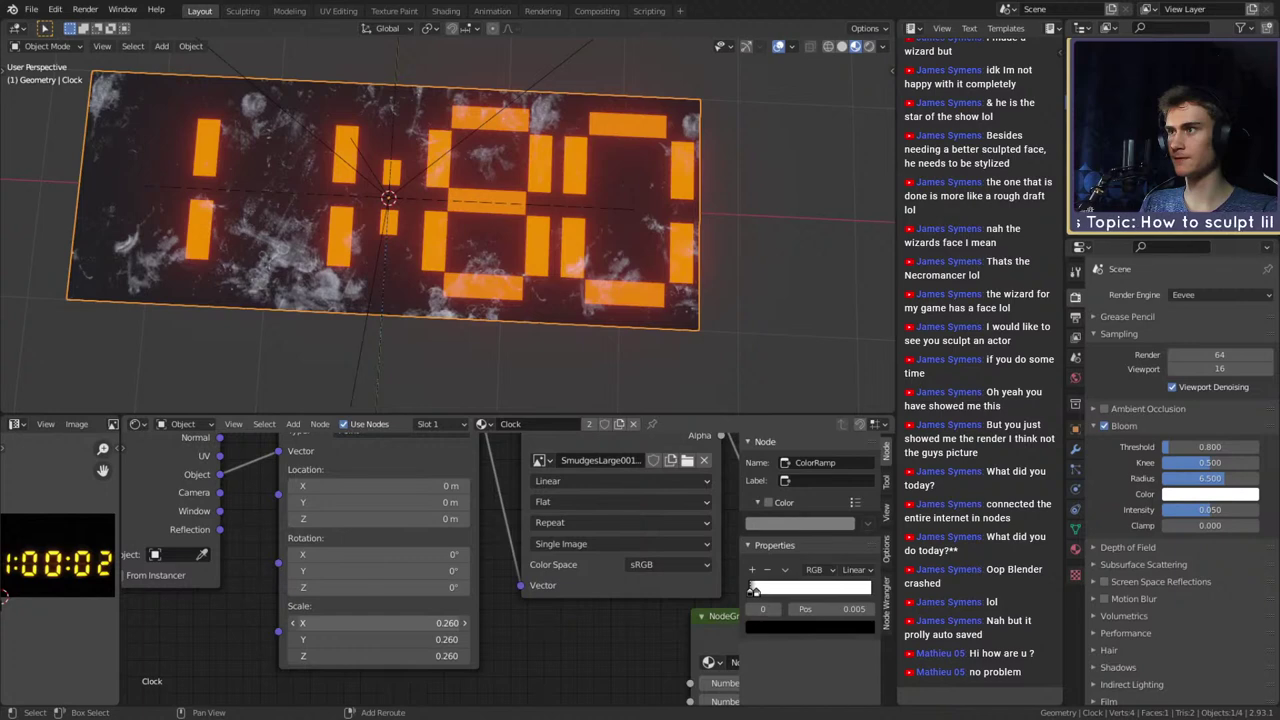
pyautogui.moveTo(385, 486); pyautogui.dragTo(411, 486)
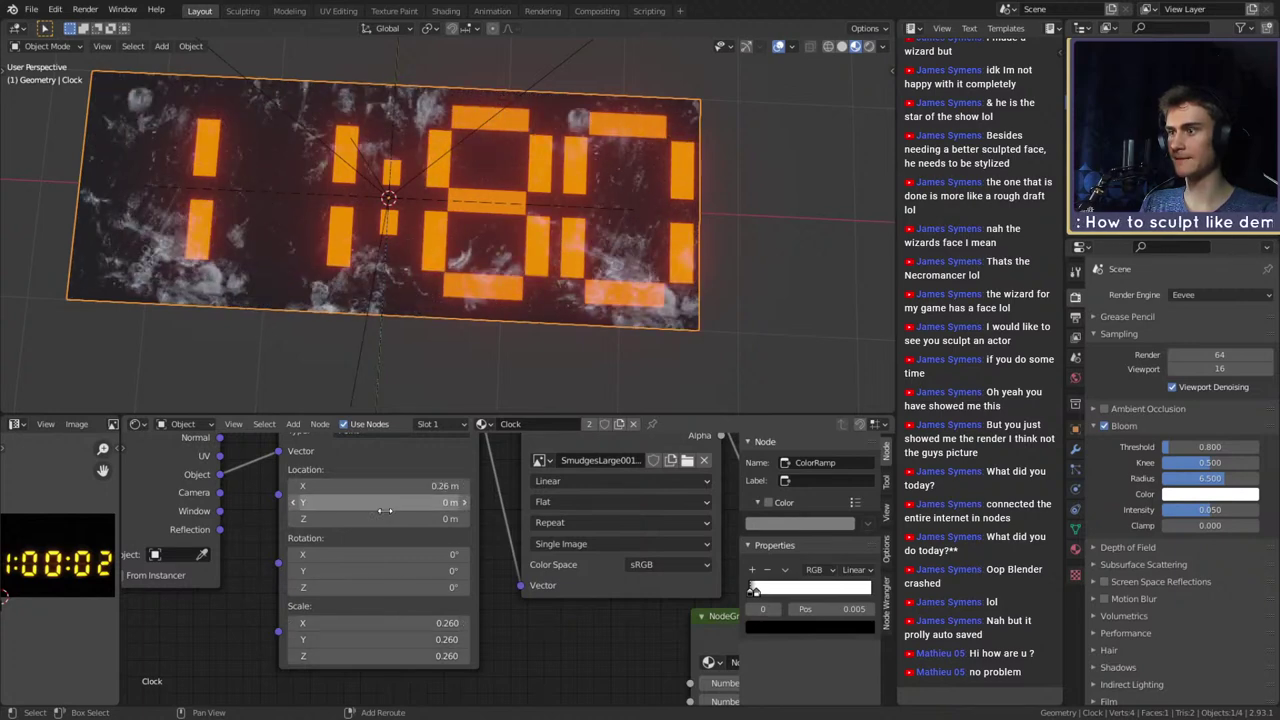
pyautogui.moveTo(383, 554); pyautogui.dragTo(403, 554)
pyautogui.click(423, 542)
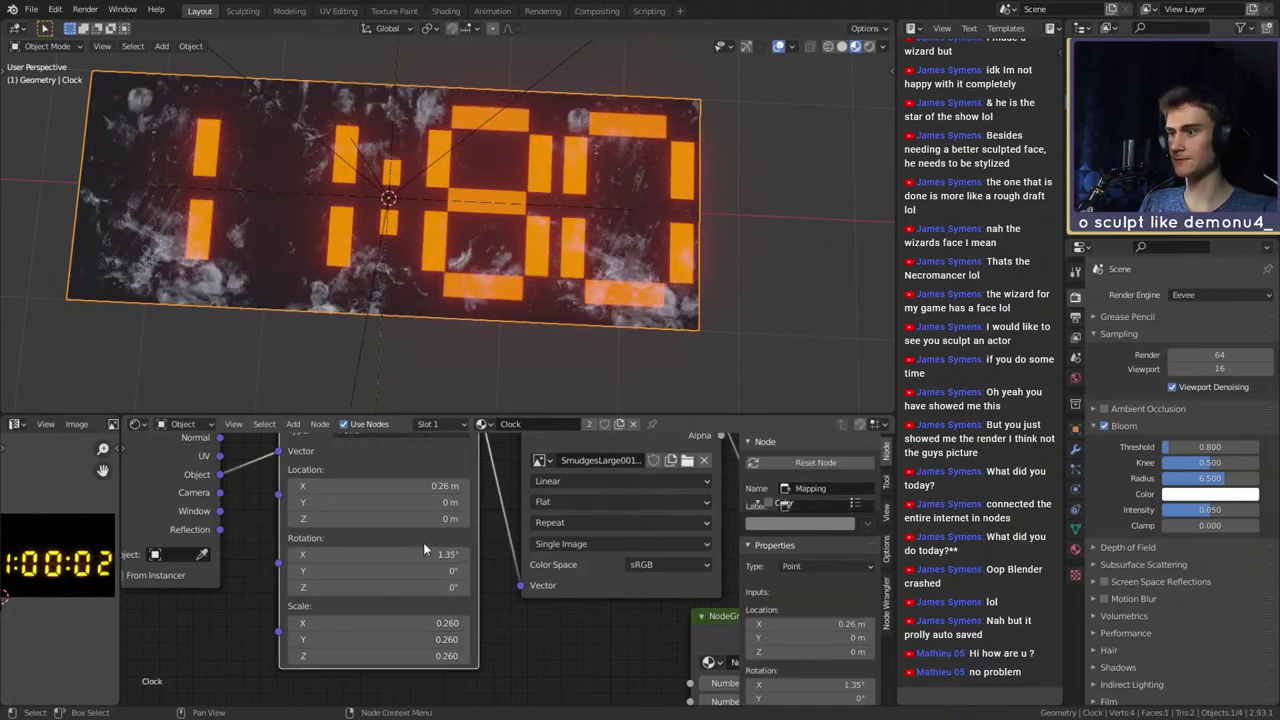
pyautogui.click(426, 554)
pyautogui.write('0')
pyautogui.press('Return')
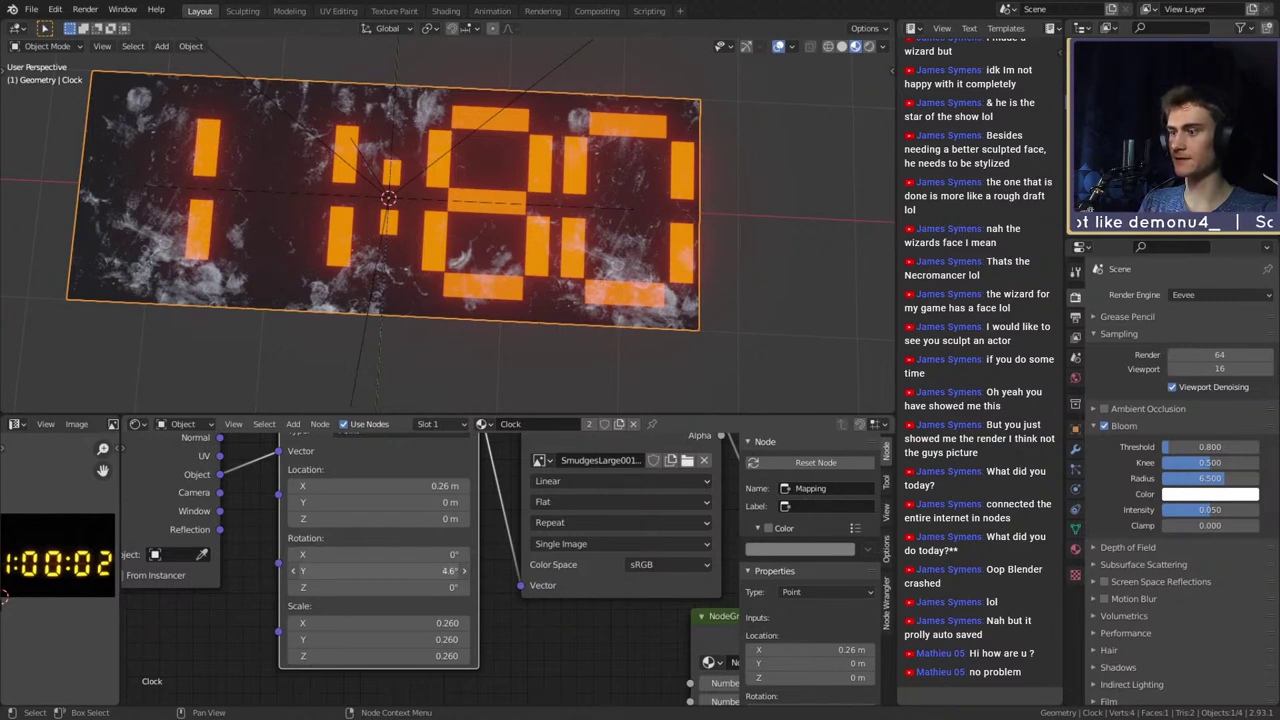
# Set the smudge Mapping's Z rotation to -20.2°, scale to 0.17 on all axes, and location to X -0.02 m, Y -0.22 m
pyautogui.moveTo(390, 588)
pyautogui.mouseDown()
pyautogui.moveTo(428, 588)
pyautogui.moveTo(372, 655)
pyautogui.mouseUp()
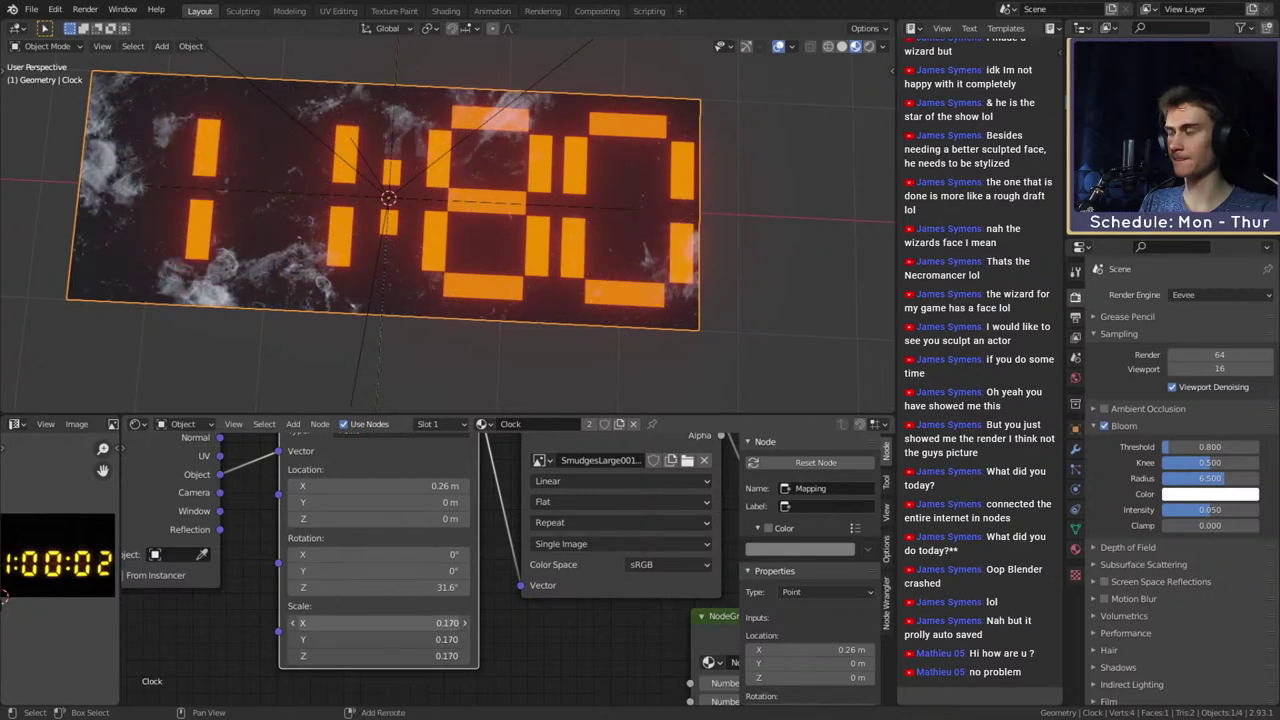
pyautogui.moveTo(384, 486)
pyautogui.mouseDown()
pyautogui.moveTo(322, 486)
pyautogui.moveTo(392, 502)
pyautogui.moveTo(340, 502)
pyautogui.moveTo(380, 488)
pyautogui.mouseUp()
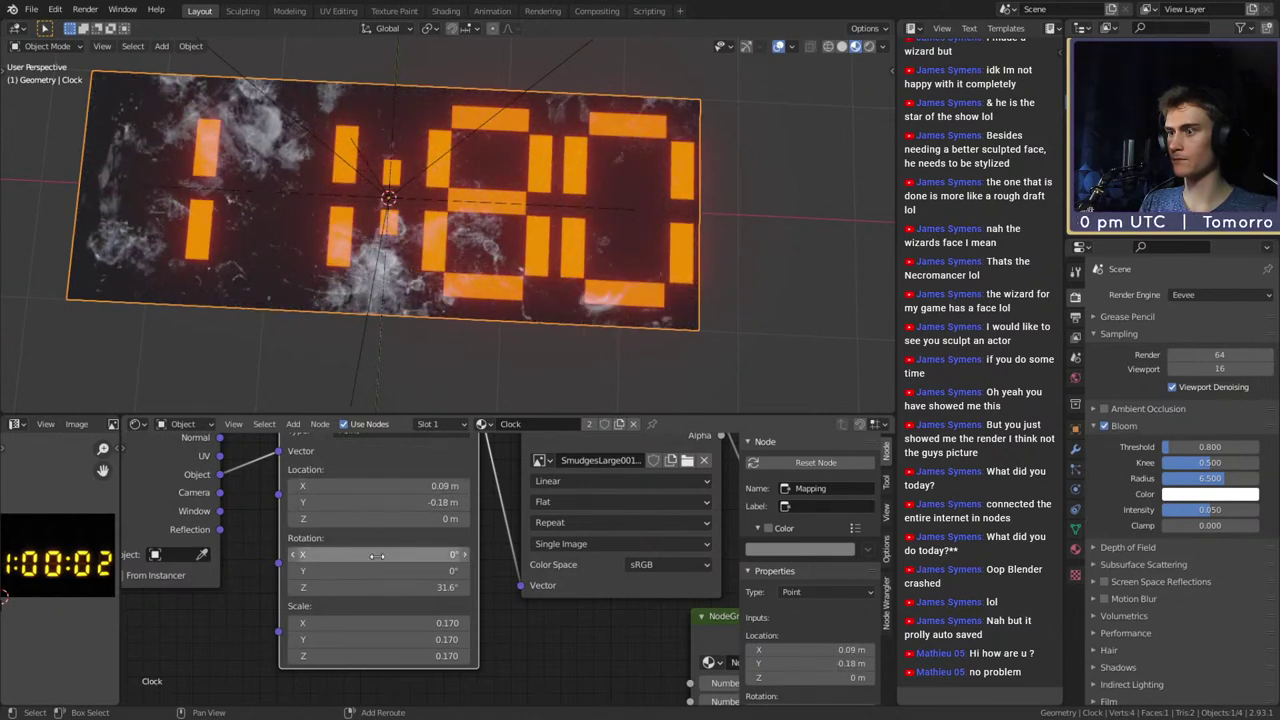
pyautogui.moveTo(376, 587)
pyautogui.mouseDown()
pyautogui.moveTo(338, 587)
pyautogui.moveTo(369, 590)
pyautogui.mouseUp()
pyautogui.moveTo(370, 486)
pyautogui.mouseDown()
pyautogui.moveTo(382, 486)
pyautogui.moveTo(352, 486)
pyautogui.moveTo(366, 502)
pyautogui.moveTo(352, 502)
pyautogui.moveTo(362, 491)
pyautogui.mouseUp()
pyautogui.scroll(-6, 425, 310)
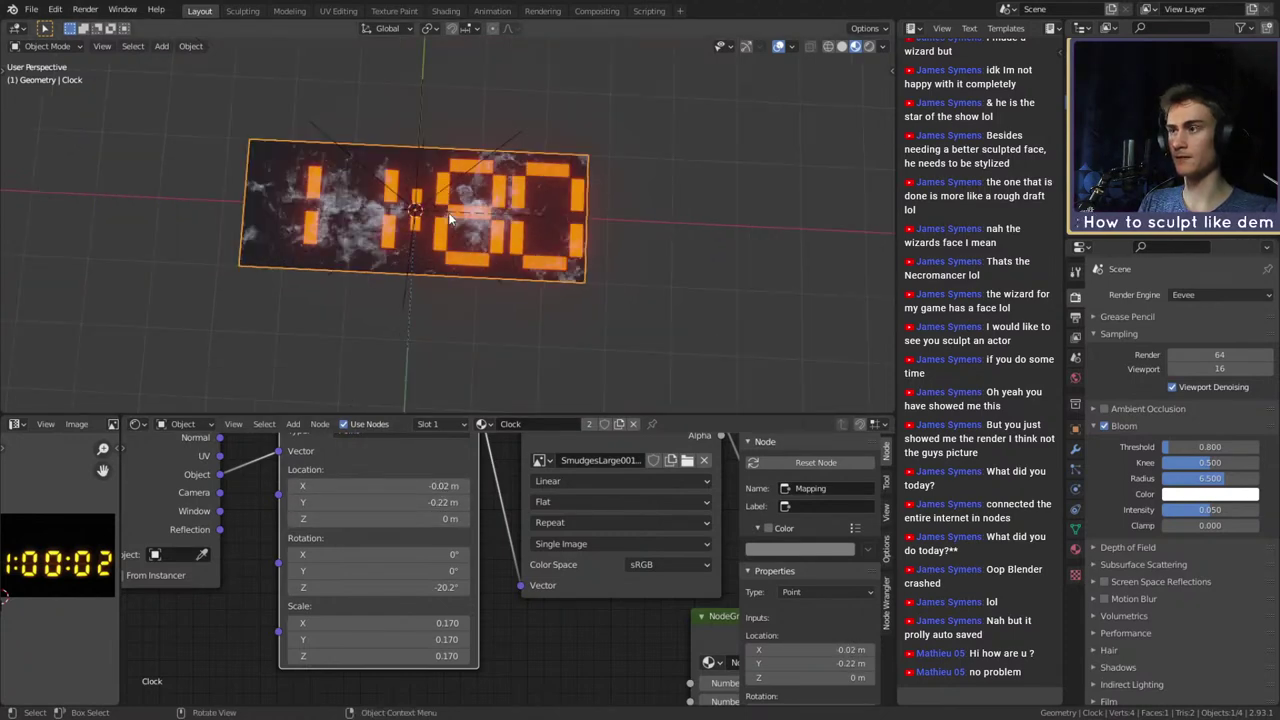
pyautogui.moveTo(440, 300); pyautogui.dragTo(454, 300, button='middle')
pyautogui.scroll(4, 454, 300)
# Bring the output end of the clock's node tree into view and save the file
pyautogui.scroll(-7, 575, 580)
pyautogui.scroll(-7, 510, 648)
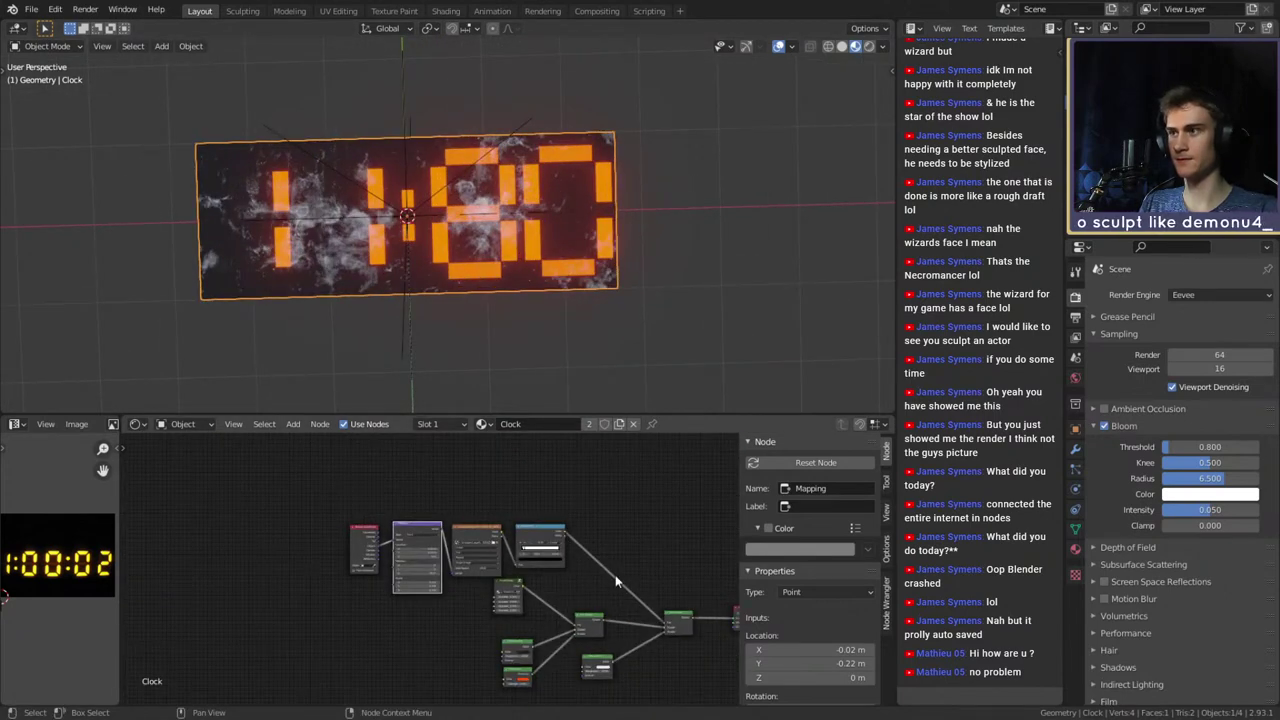
pyautogui.moveTo(619, 579); pyautogui.dragTo(432, 533, button='middle')
pyautogui.scroll(7, 468, 655)
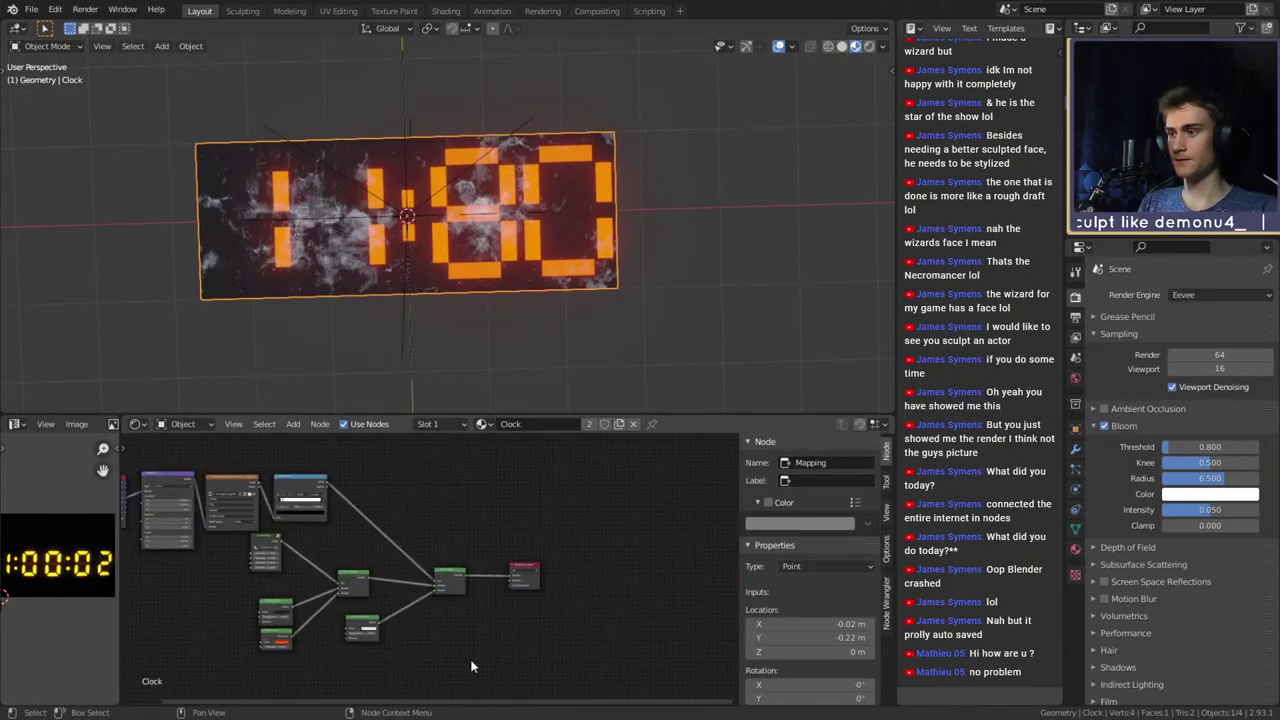
pyautogui.click(31, 9)
pyautogui.click(50, 106)
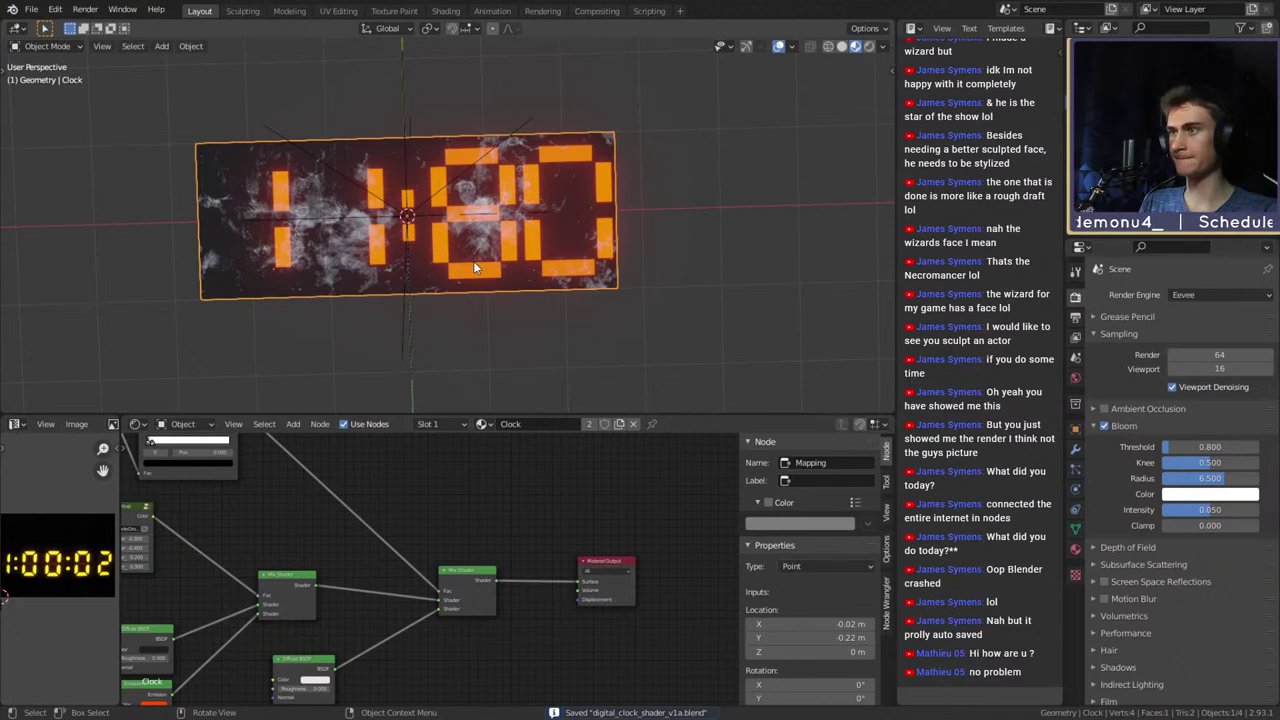
# Switch the viewport to Rendered shading, inspect the smudges on the clock, and select the clock plane
pyautogui.press('z')
pyautogui.click(473, 180)
pyautogui.scroll(4, 543, 263)
pyautogui.moveTo(543, 263)
pyautogui.mouseDown(button='middle')
pyautogui.moveTo(529, 214)
pyautogui.moveTo(517, 248)
pyautogui.moveTo(508, 228)
pyautogui.moveTo(471, 231)
pyautogui.moveTo(491, 257)
pyautogui.mouseUp(button='middle')
pyautogui.scroll(9, 521, 236)
pyautogui.scroll(-9, 518, 250)
pyautogui.scroll(-4, 471, 231)
pyautogui.scroll(4, 486, 246)
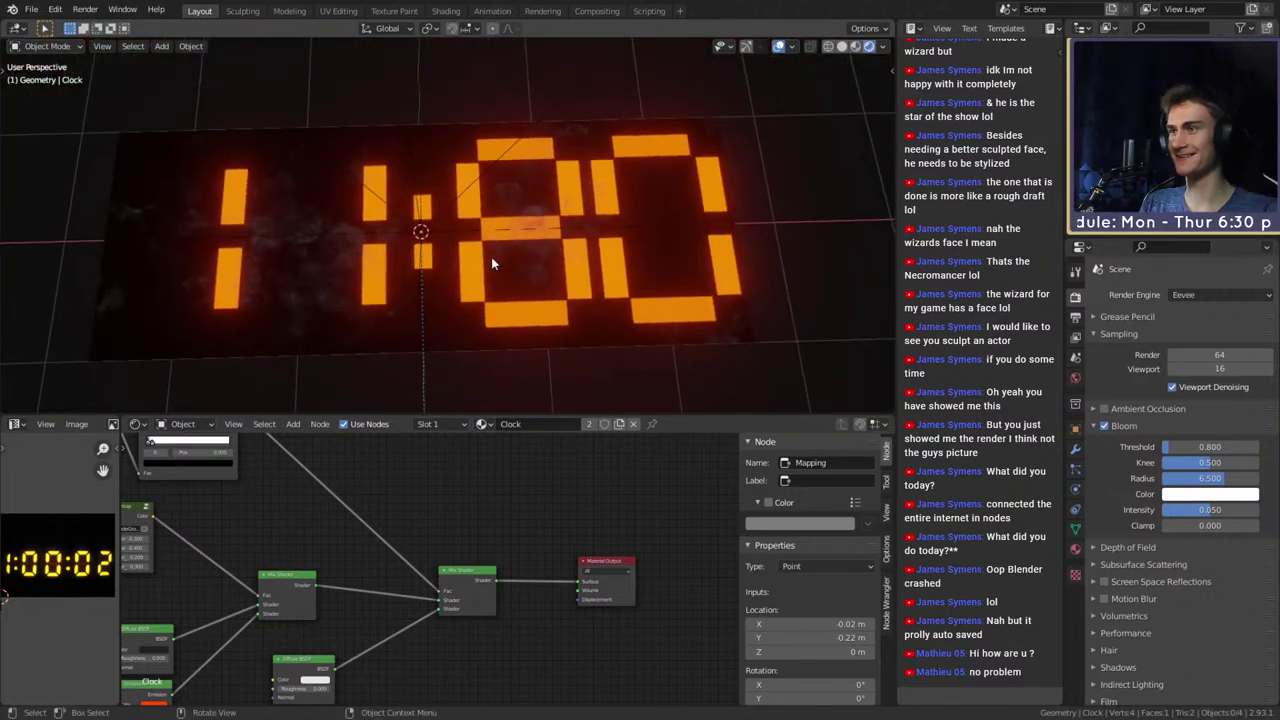
pyautogui.click(652, 207)
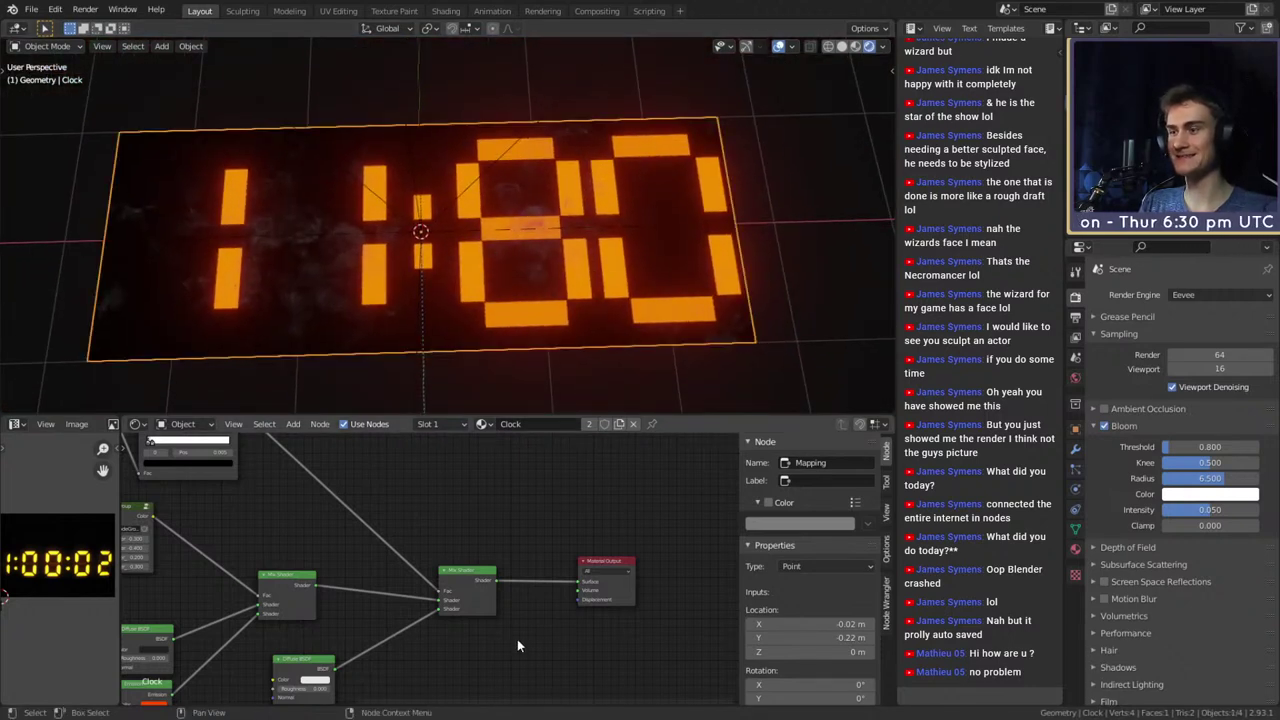
# Delete the dark Diffuse BSDF node feeding the first Mix Shader
pyautogui.moveTo(517, 639); pyautogui.dragTo(657, 549, button='middle')
pyautogui.scroll(2, 352, 565)
pyautogui.moveTo(350, 565); pyautogui.dragTo(507, 570, button='middle')
pyautogui.scroll(2, 507, 571)
pyautogui.click(382, 517)
pyautogui.scroll(-2, 497, 527)
pyautogui.moveTo(499, 527); pyautogui.dragTo(447, 570, button='middle')
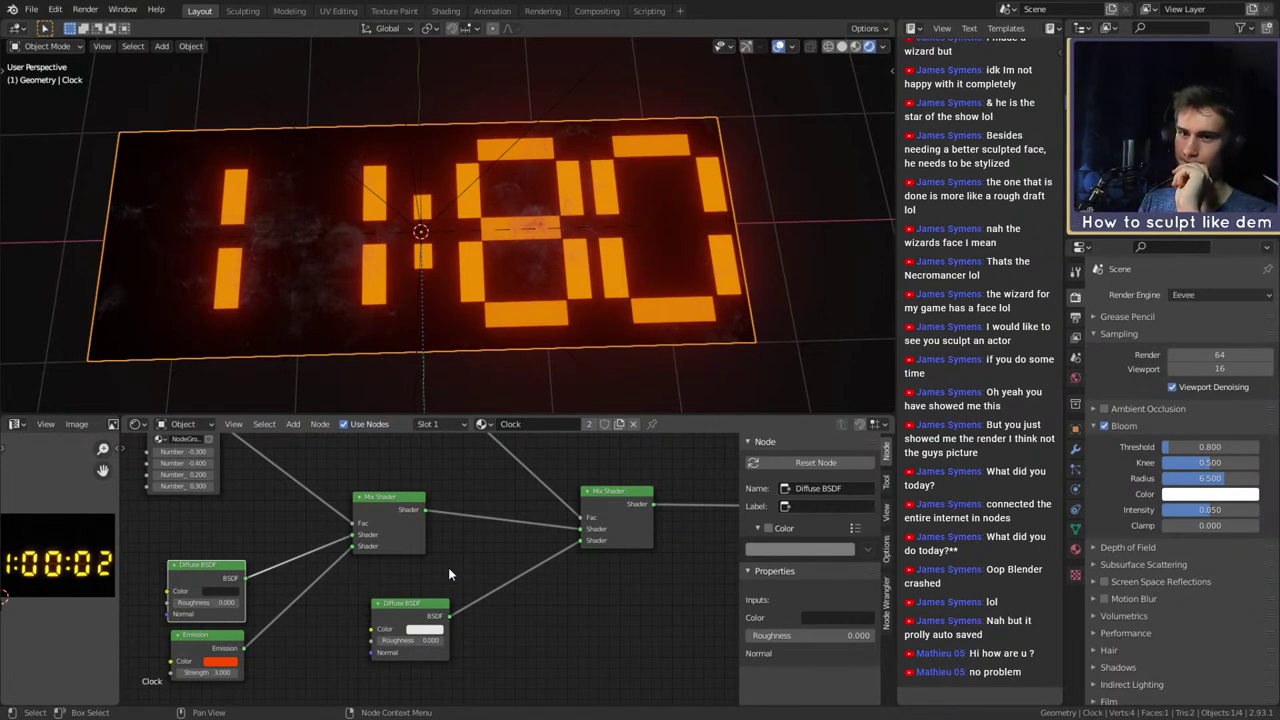
pyautogui.moveTo(346, 577); pyautogui.dragTo(546, 576, button='middle')
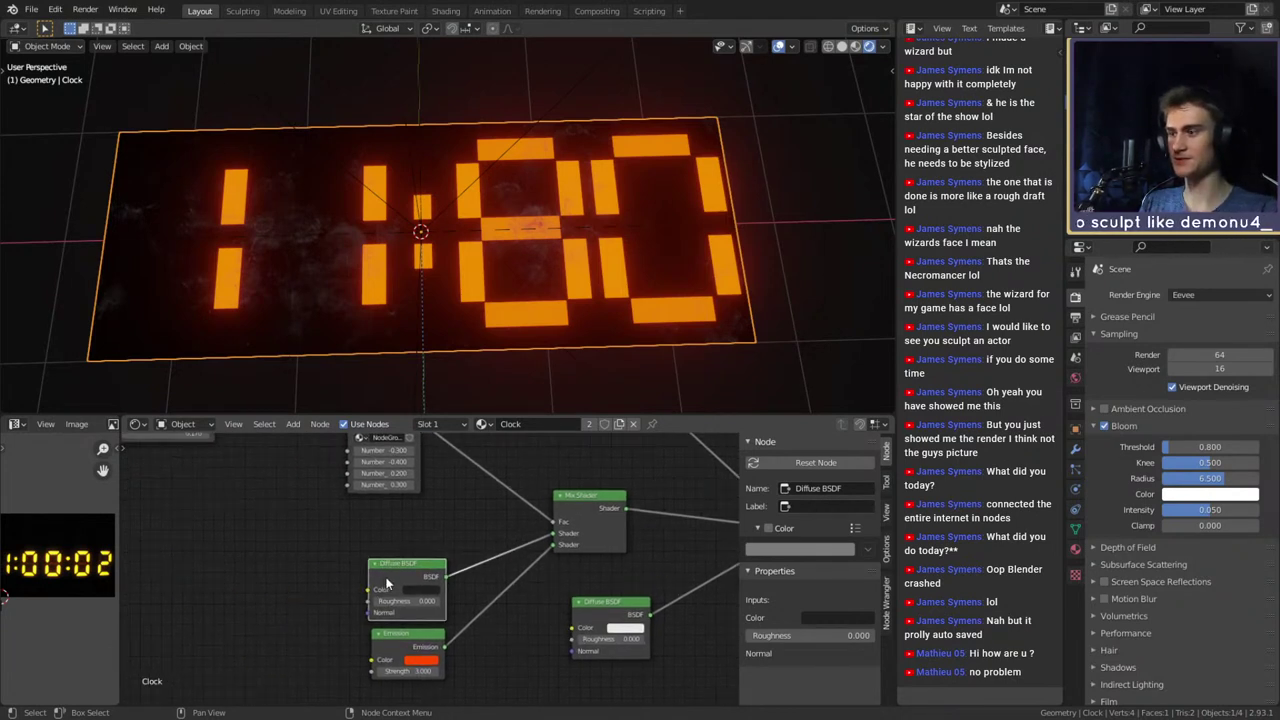
pyautogui.press('x')
# Add a Glossy BSDF above the Emission node, connect it to the first Mix Shader's first shader input, and save the file
pyautogui.hotkey('shift', 'a')
pyautogui.moveTo(340, 543)
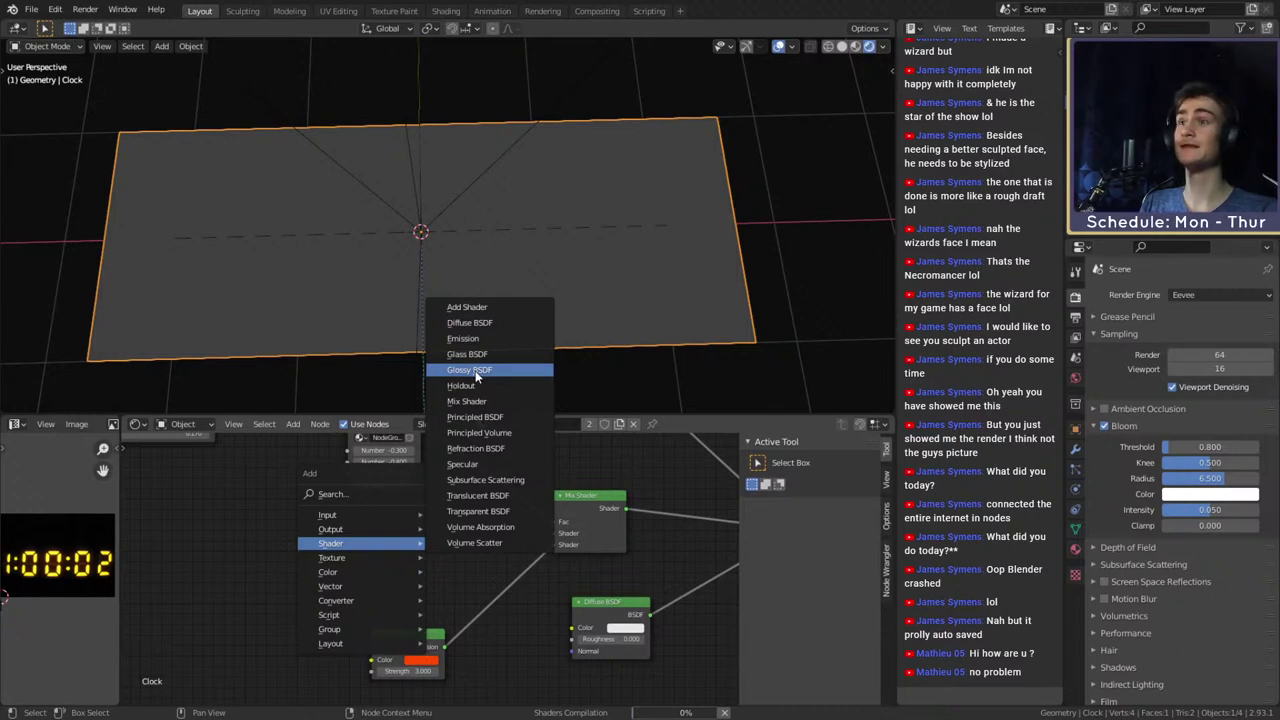
pyautogui.click(475, 371)
pyautogui.moveTo(349, 554); pyautogui.dragTo(361, 535)
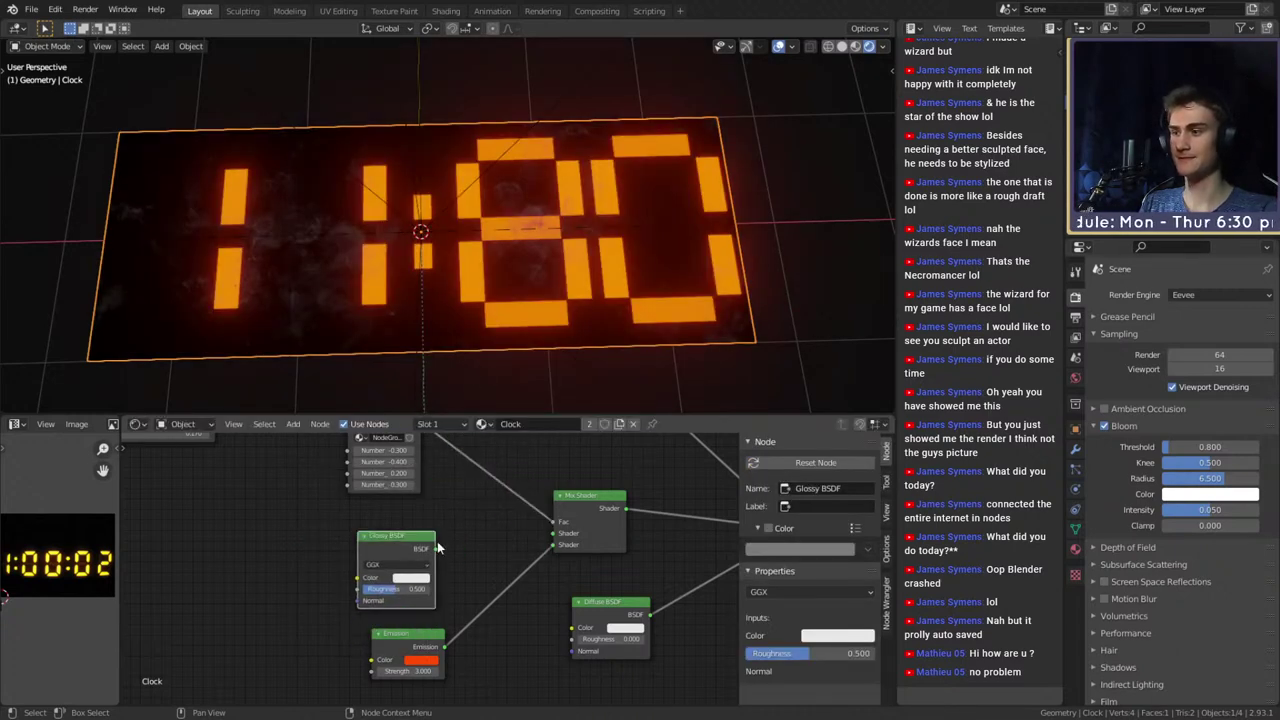
pyautogui.moveTo(516, 548); pyautogui.dragTo(549, 545)
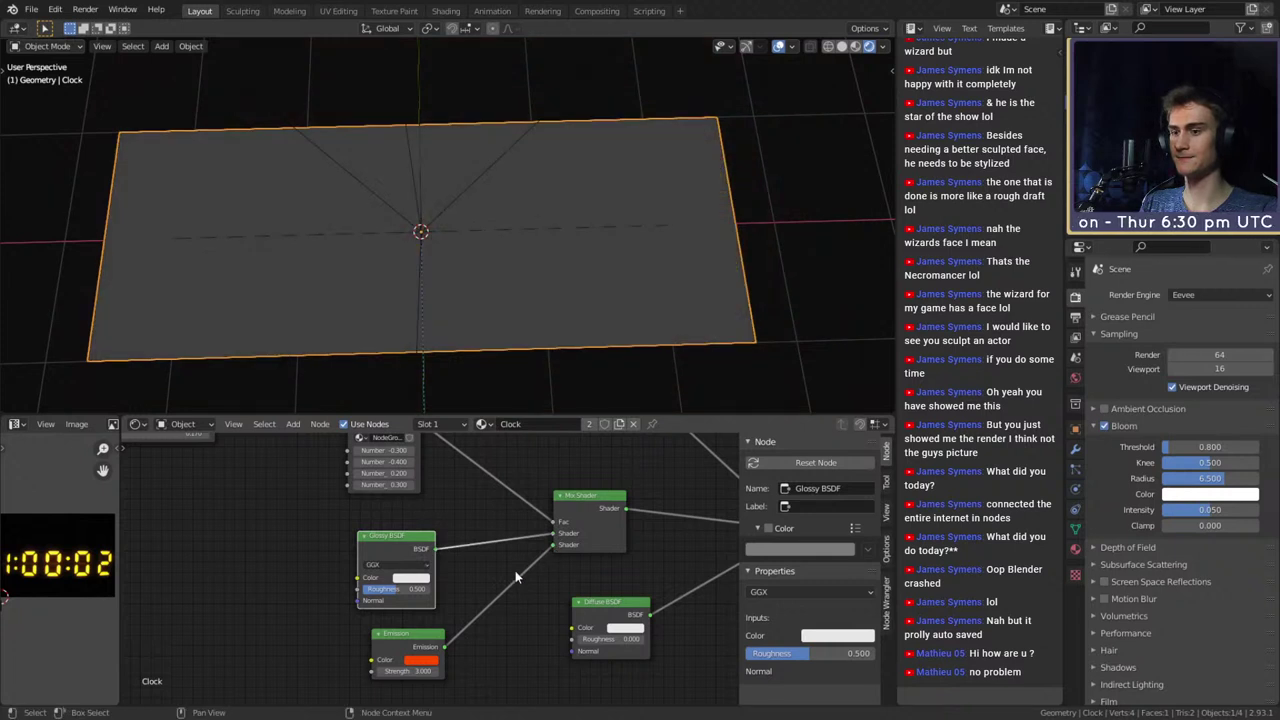
pyautogui.click(31, 9)
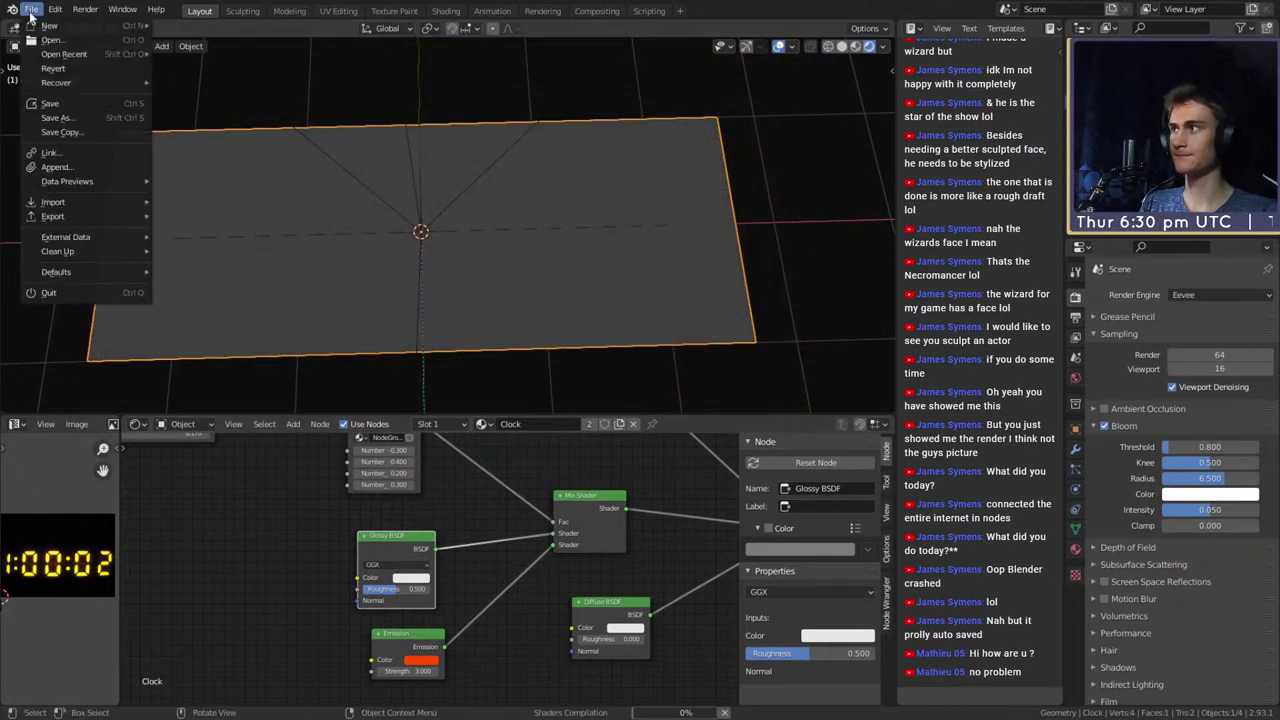
pyautogui.click(60, 103)
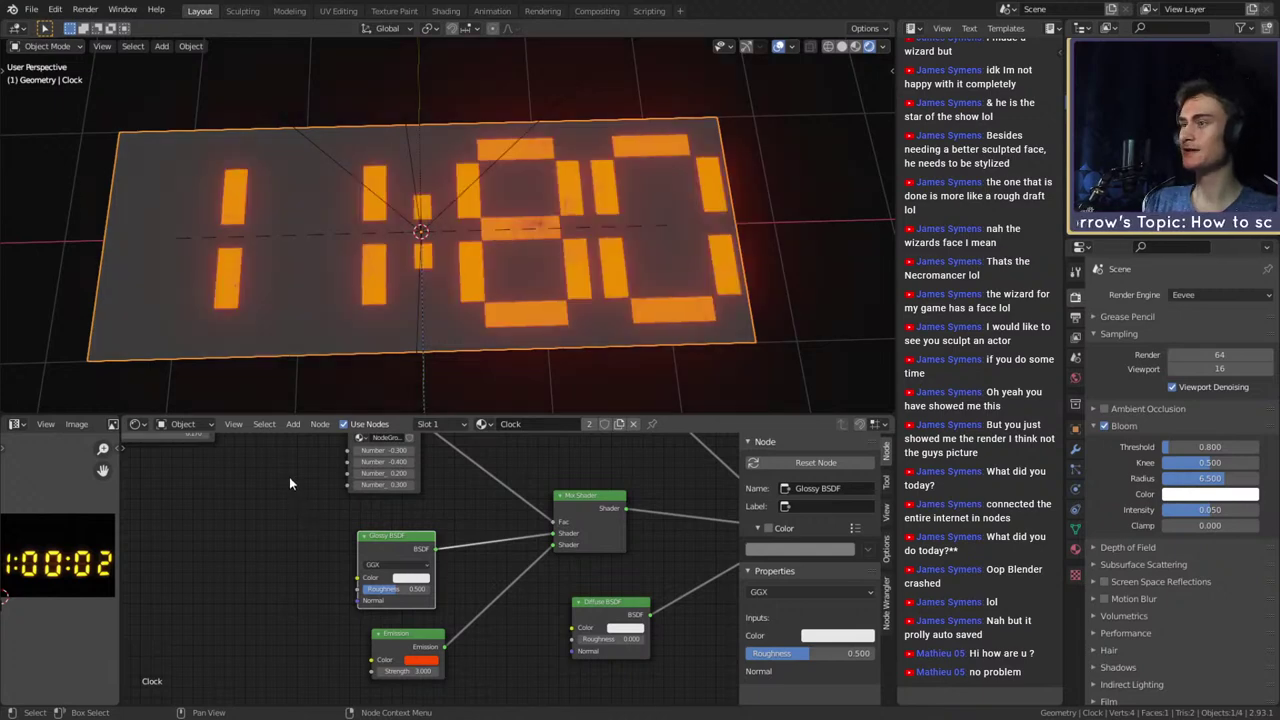
# Set the Glossy BSDF's roughness to 0 and its color to a dark grey
pyautogui.scroll(2, 390, 596)
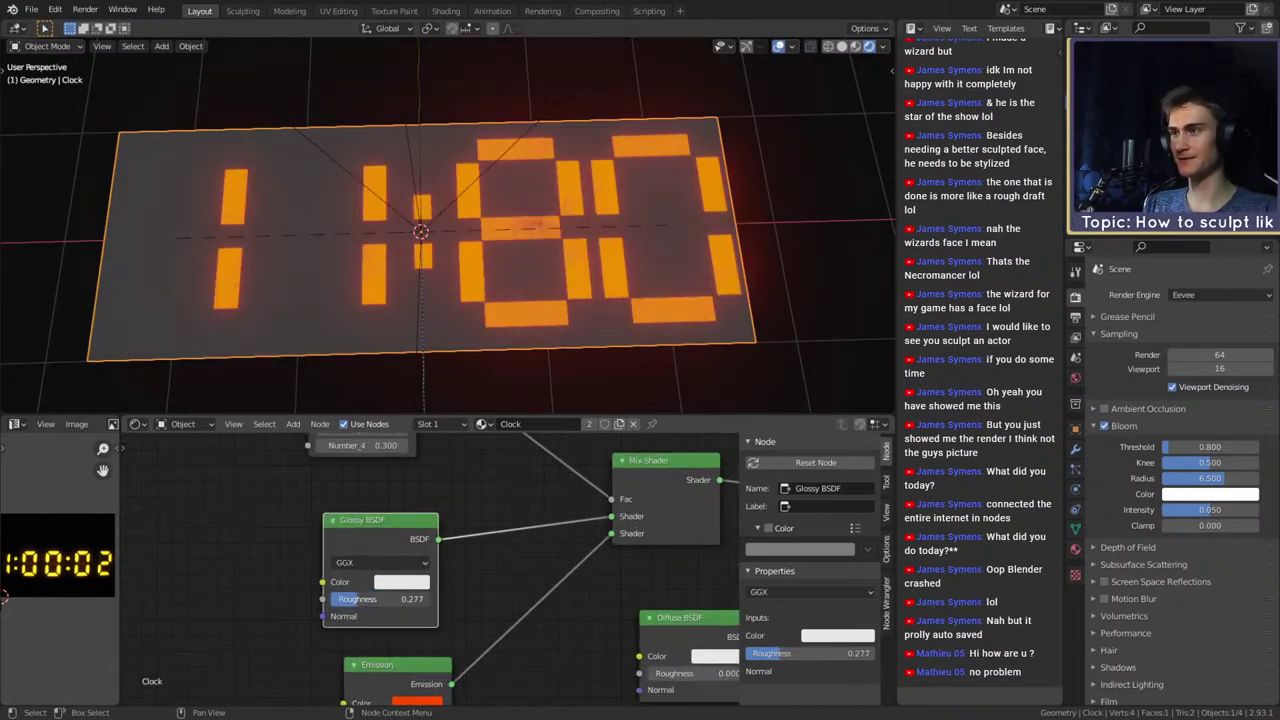
pyautogui.scroll(-2, 460, 590)
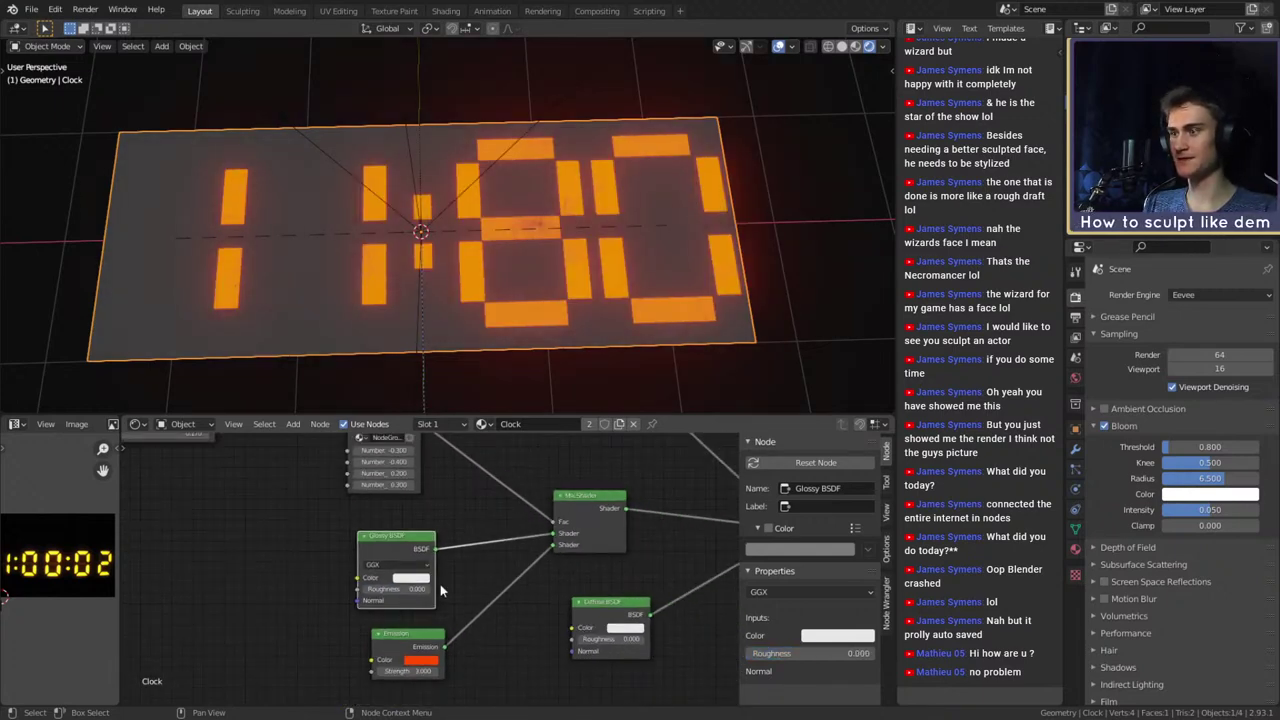
pyautogui.click(418, 581)
pyautogui.moveTo(491, 420); pyautogui.dragTo(491, 464)
pyautogui.scroll(-3, 493, 230)
pyautogui.scroll(-2, 493, 230)
pyautogui.keyDown('shift'); pyautogui.moveTo(500, 250); pyautogui.dragTo(499, 280, button='middle'); pyautogui.keyUp('shift')
pyautogui.hotkey('shift', 'a')
pyautogui.moveTo(422, 441)
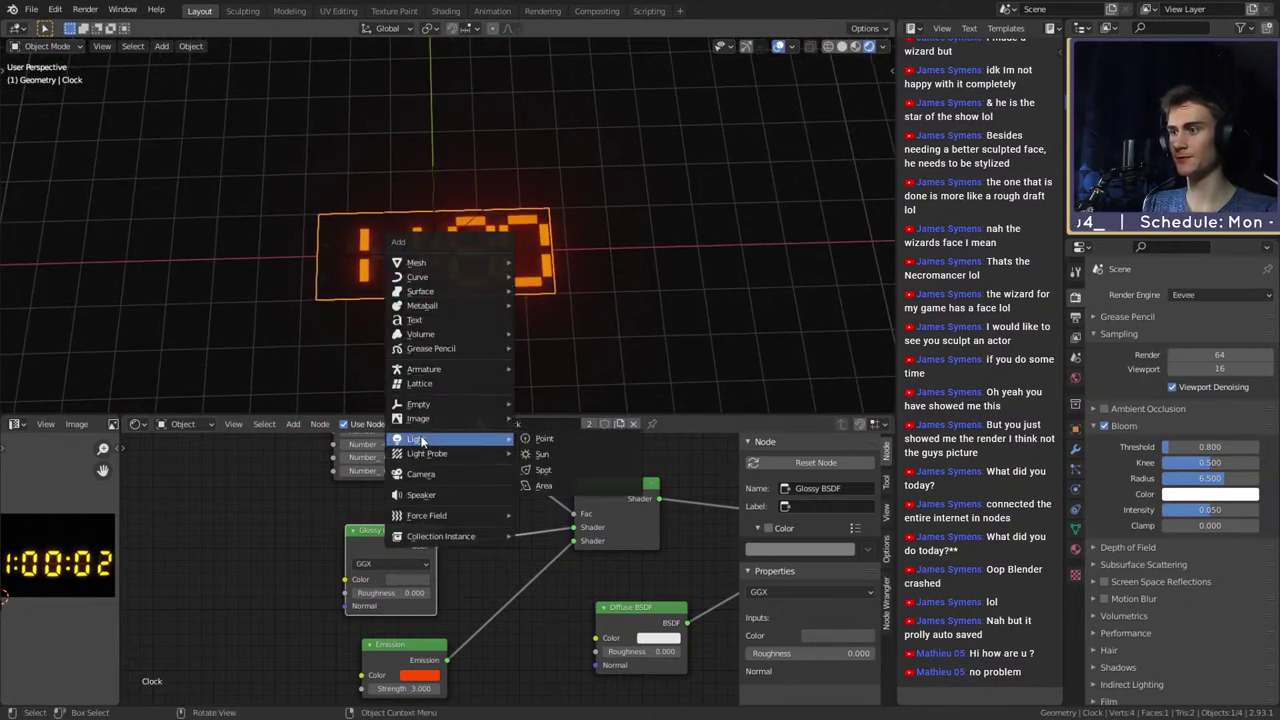
pyautogui.moveTo(430, 258)
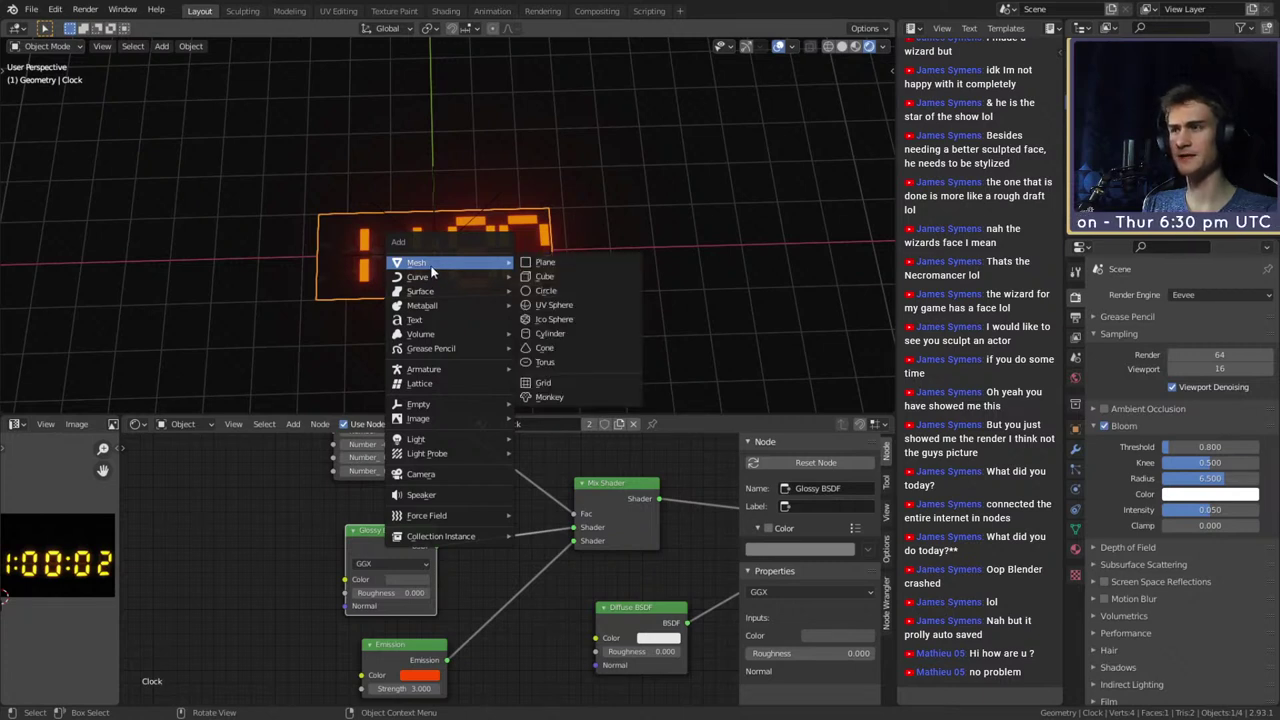
# Switch the render engine to Cycles and connect the cayley_lookout_2k.hdr texture to the first Background node's color in the World shader
pyautogui.click(1218, 295)
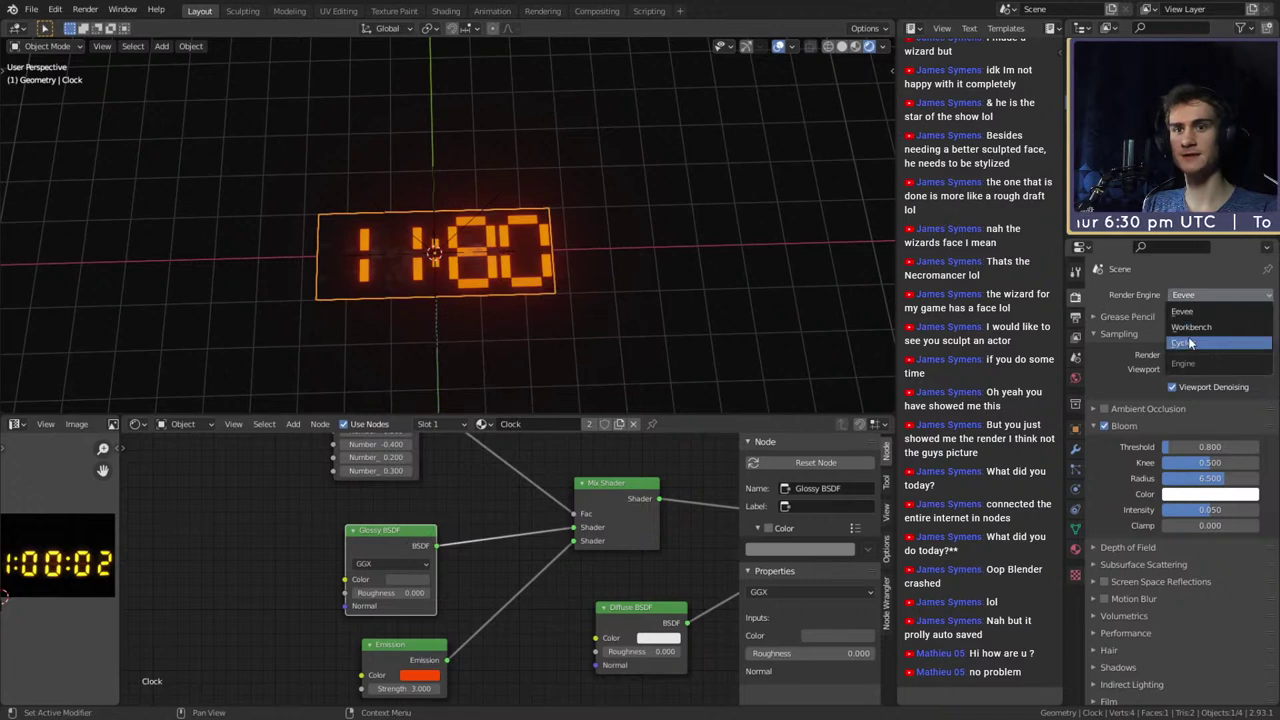
pyautogui.click(1189, 343)
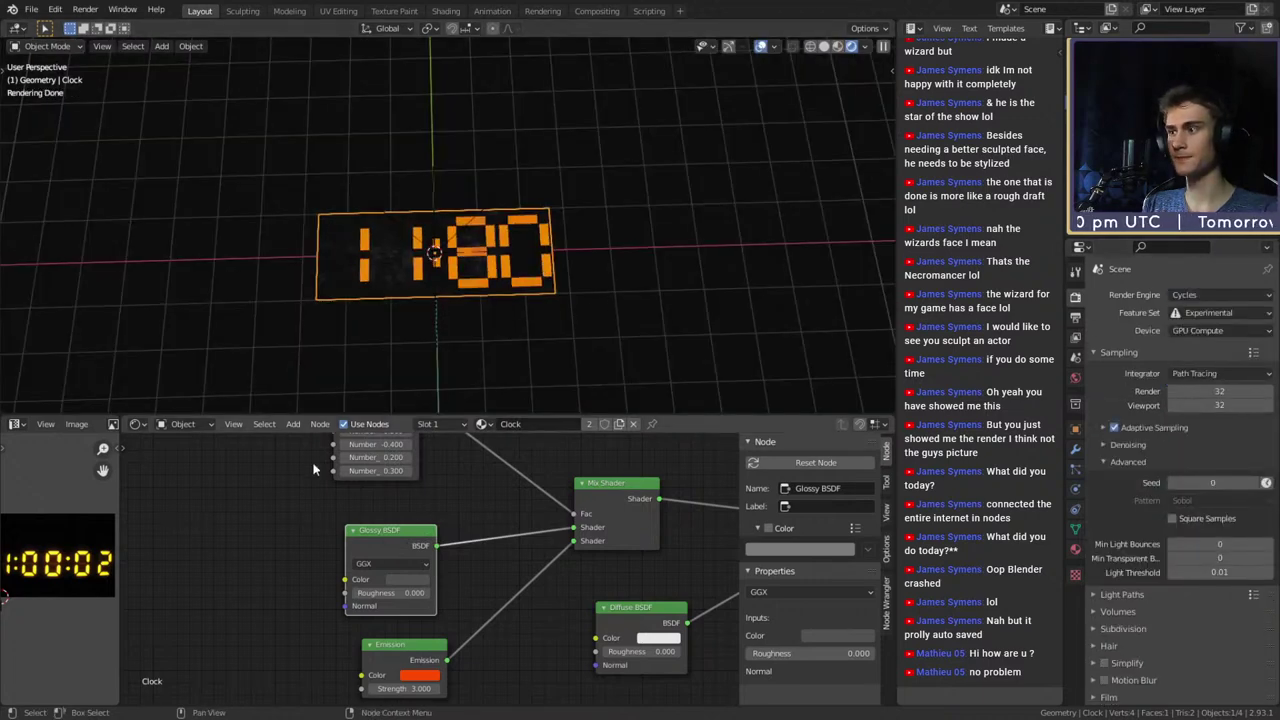
pyautogui.click(185, 456)
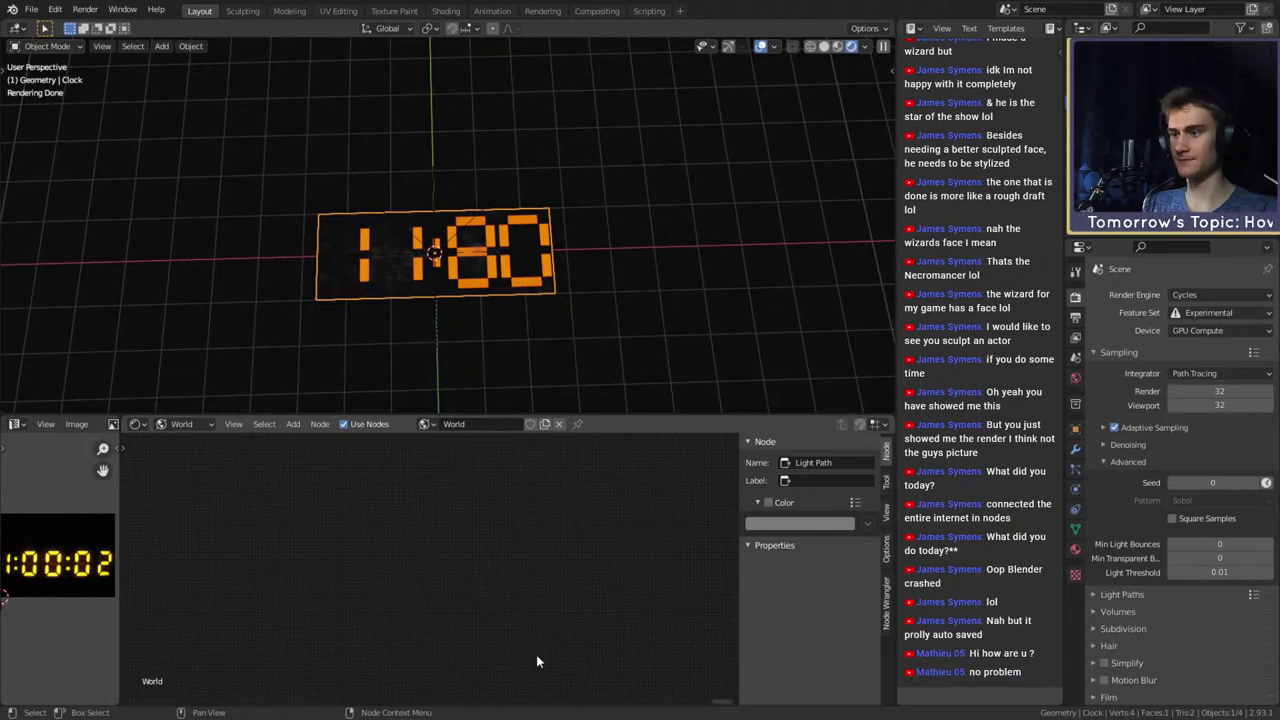
pyautogui.press('Home')
pyautogui.scroll(9, 436, 636)
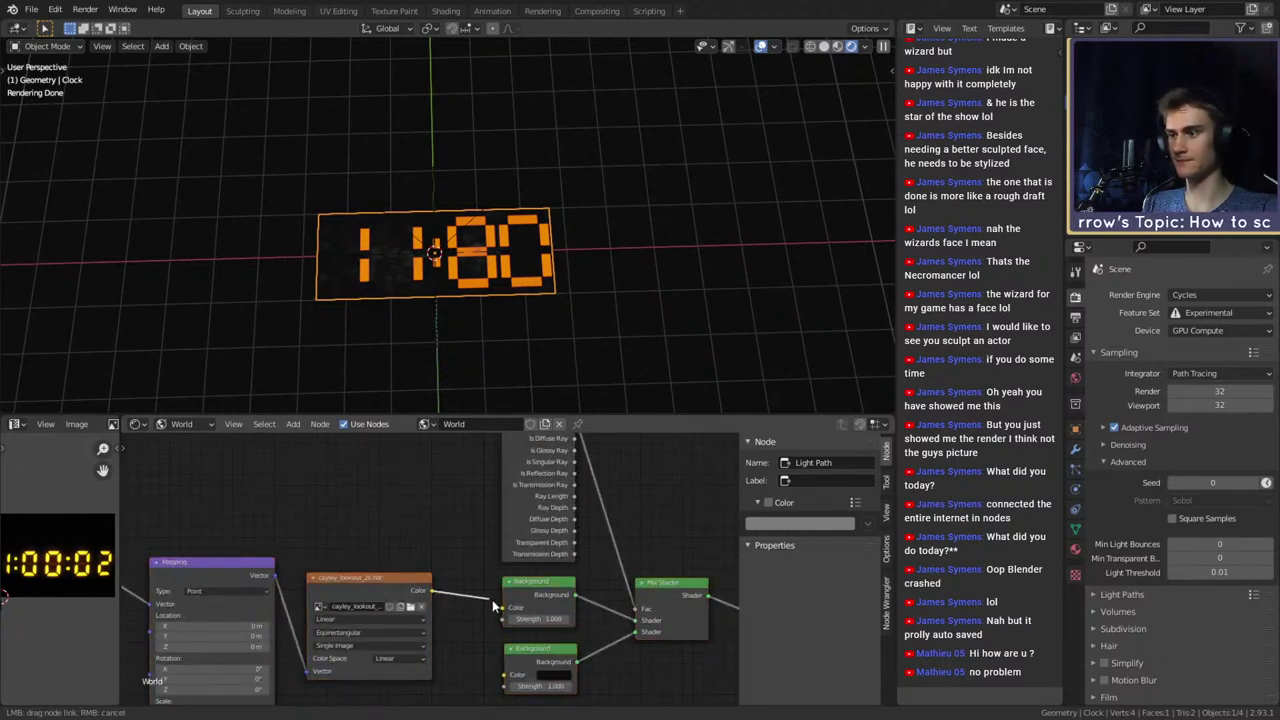
pyautogui.moveTo(493, 605); pyautogui.dragTo(502, 607)
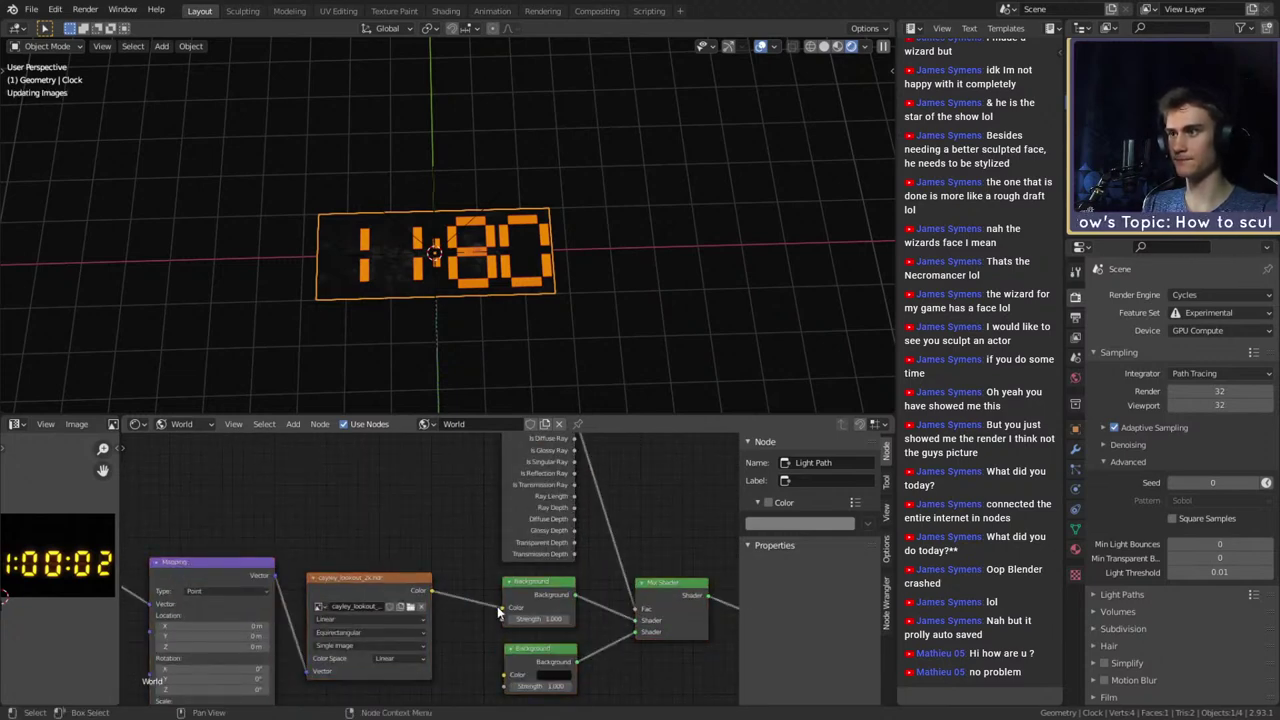
pyautogui.click(459, 295)
pyautogui.moveTo(459, 295); pyautogui.dragTo(530, 305, button='middle')
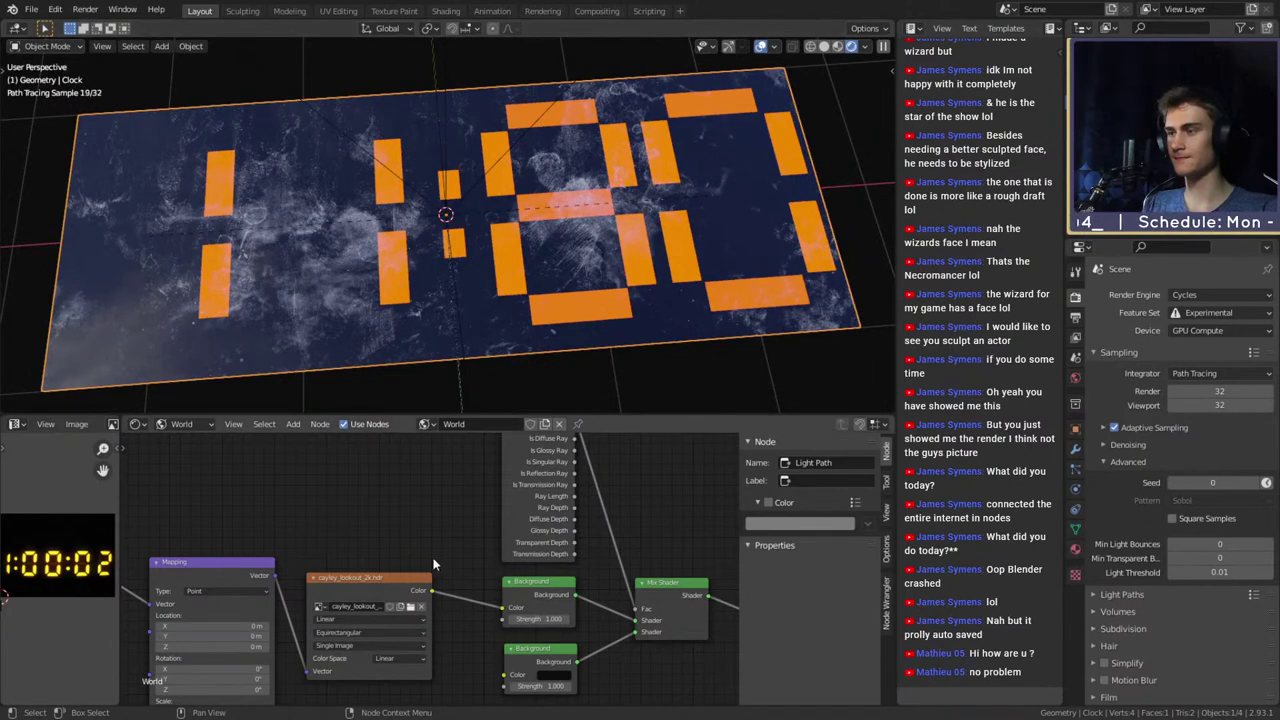
# Return to the Clock object's material and lower the Glossy BSDF's color value to 0.037
pyautogui.scroll(-10, 391, 525)
pyautogui.moveTo(382, 523); pyautogui.dragTo(406, 503, button='middle')
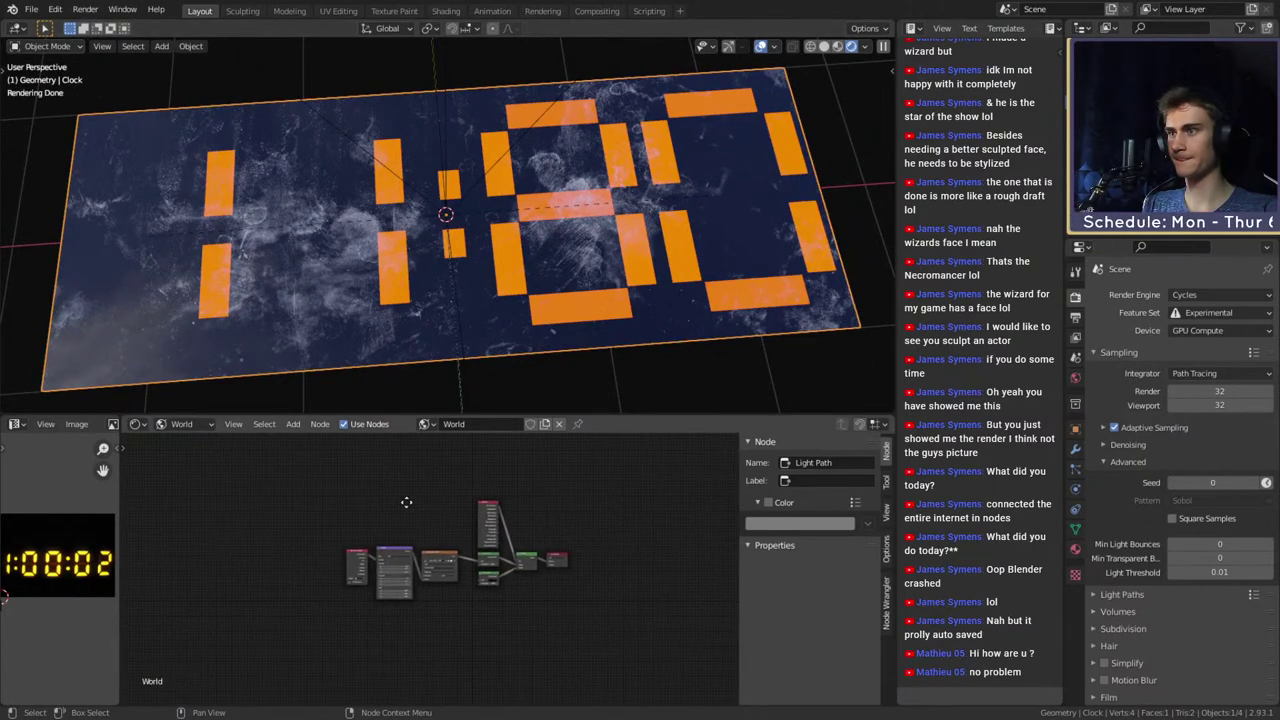
pyautogui.scroll(5, 406, 507)
pyautogui.click(186, 425)
pyautogui.click(187, 442)
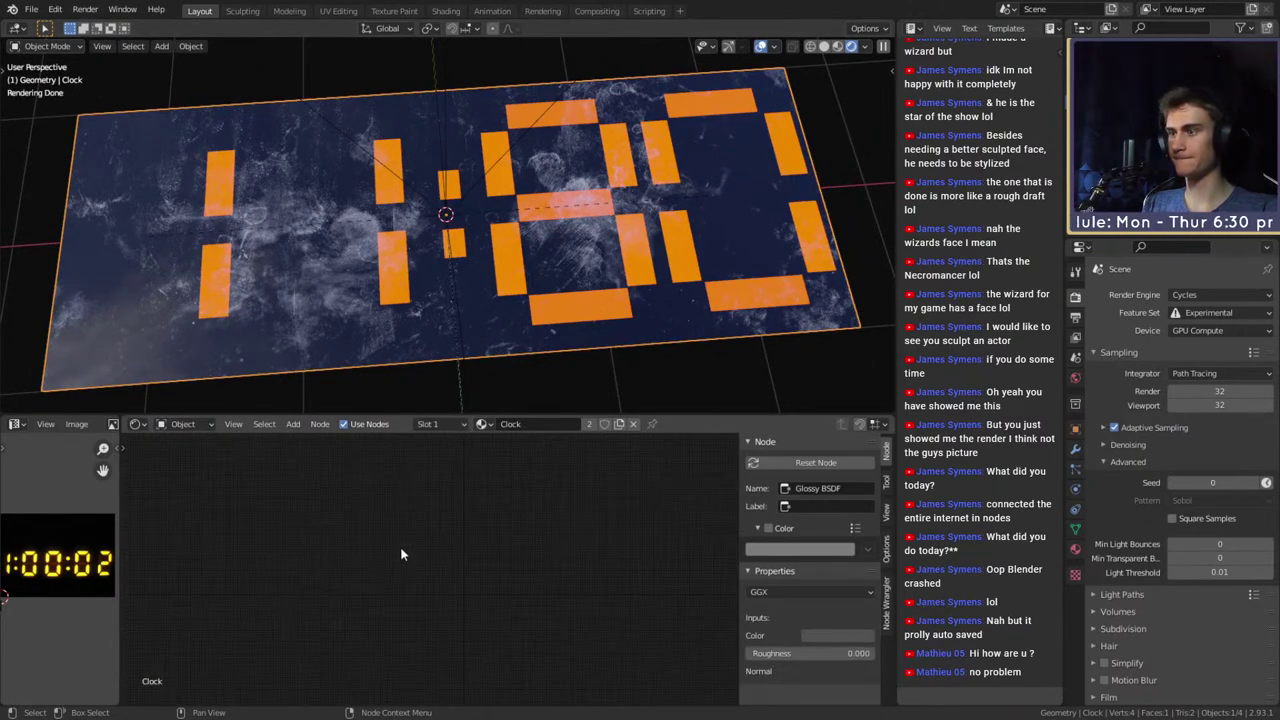
pyautogui.press('Home')
pyautogui.scroll(8, 395, 552)
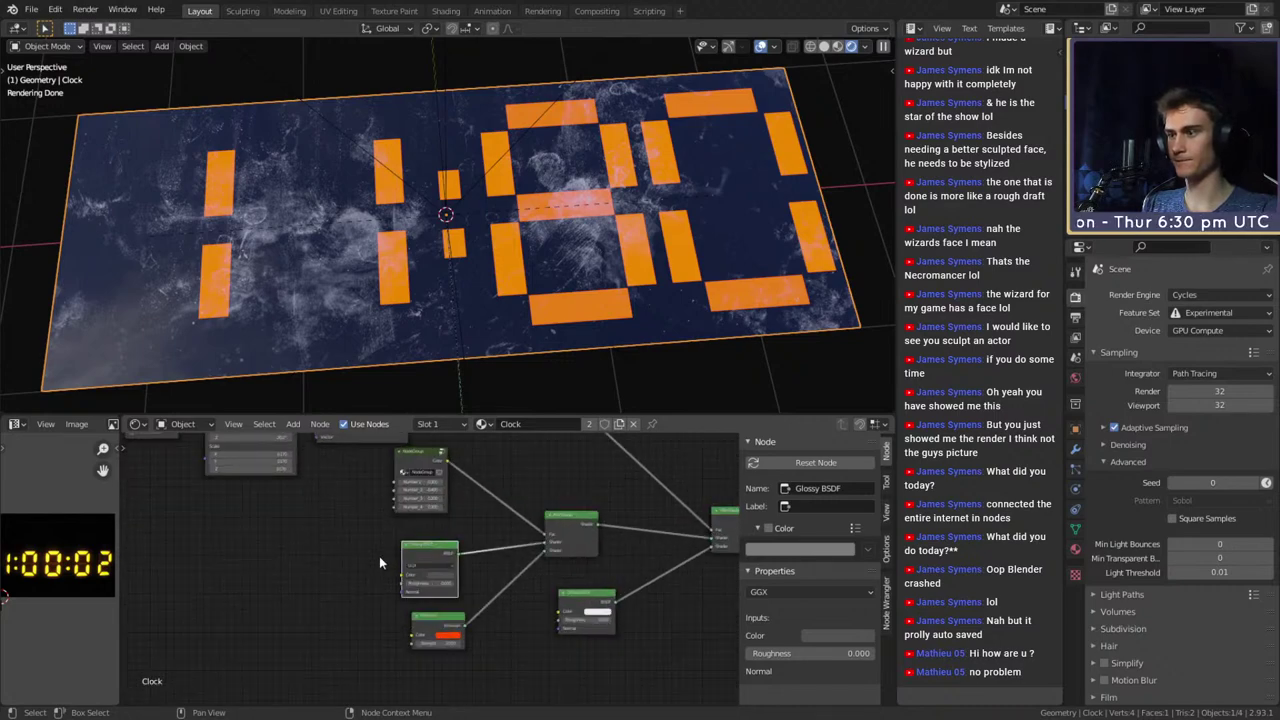
pyautogui.click(461, 591)
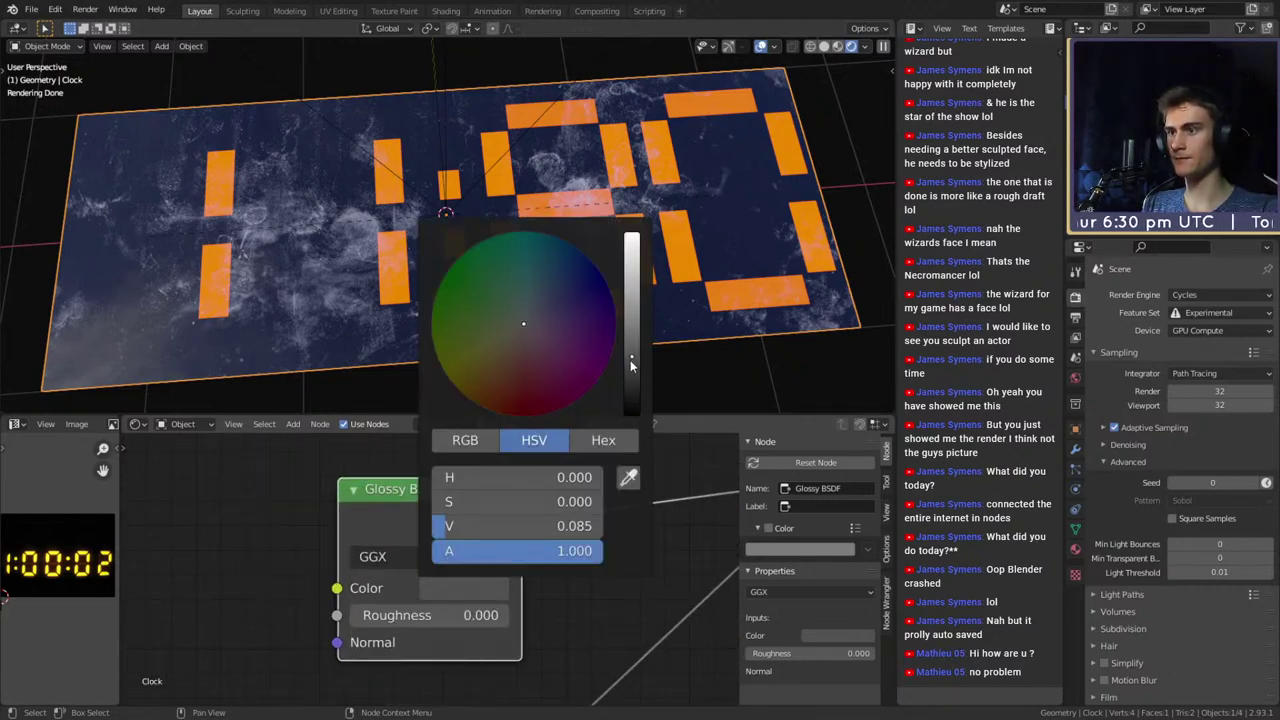
pyautogui.moveTo(630, 360); pyautogui.dragTo(631, 377)
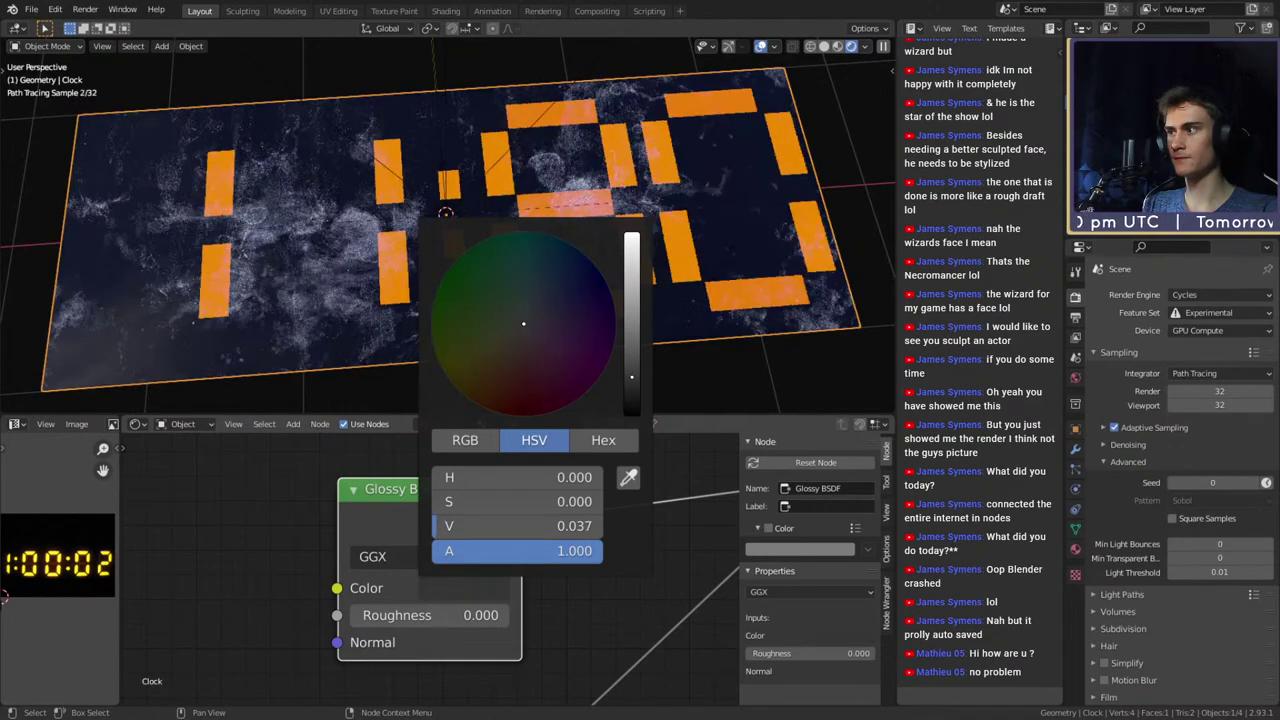
# Temporarily tilt the clock with a trackball rotation to examine its glossy reflections, and cancel the rotation
pyautogui.scroll(-6, 542, 296)
pyautogui.moveTo(542, 296); pyautogui.dragTo(571, 214, button='middle')
pyautogui.click(571, 214)
pyautogui.press('r')
pyautogui.press('r')
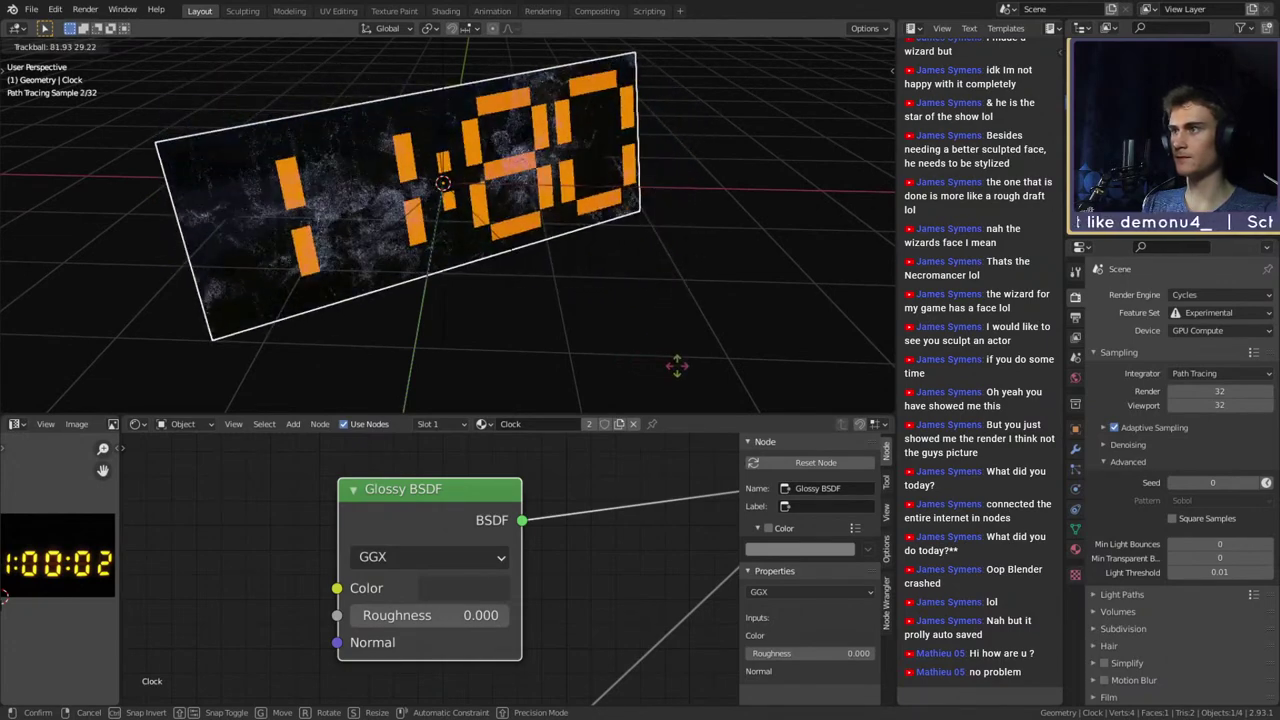
pyautogui.rightClick(647, 350)
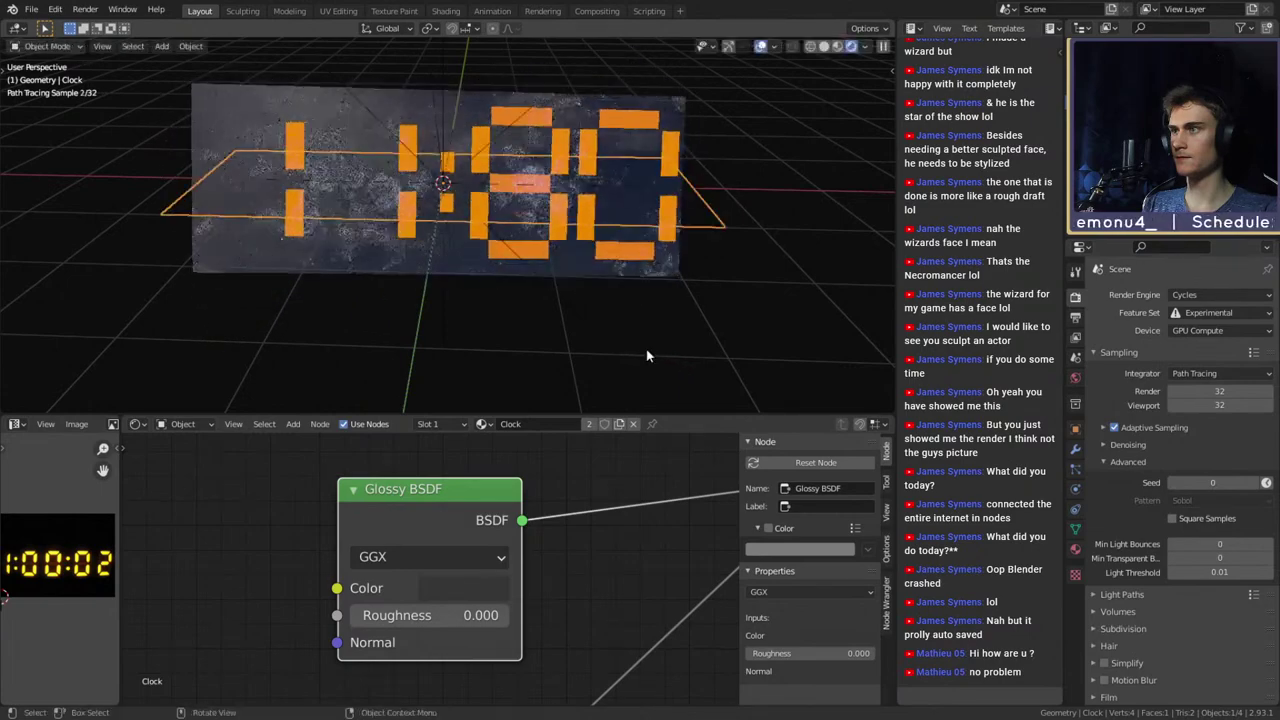
pyautogui.moveTo(571, 272); pyautogui.dragTo(567, 270, button='middle')
pyautogui.scroll(-6, 588, 543)
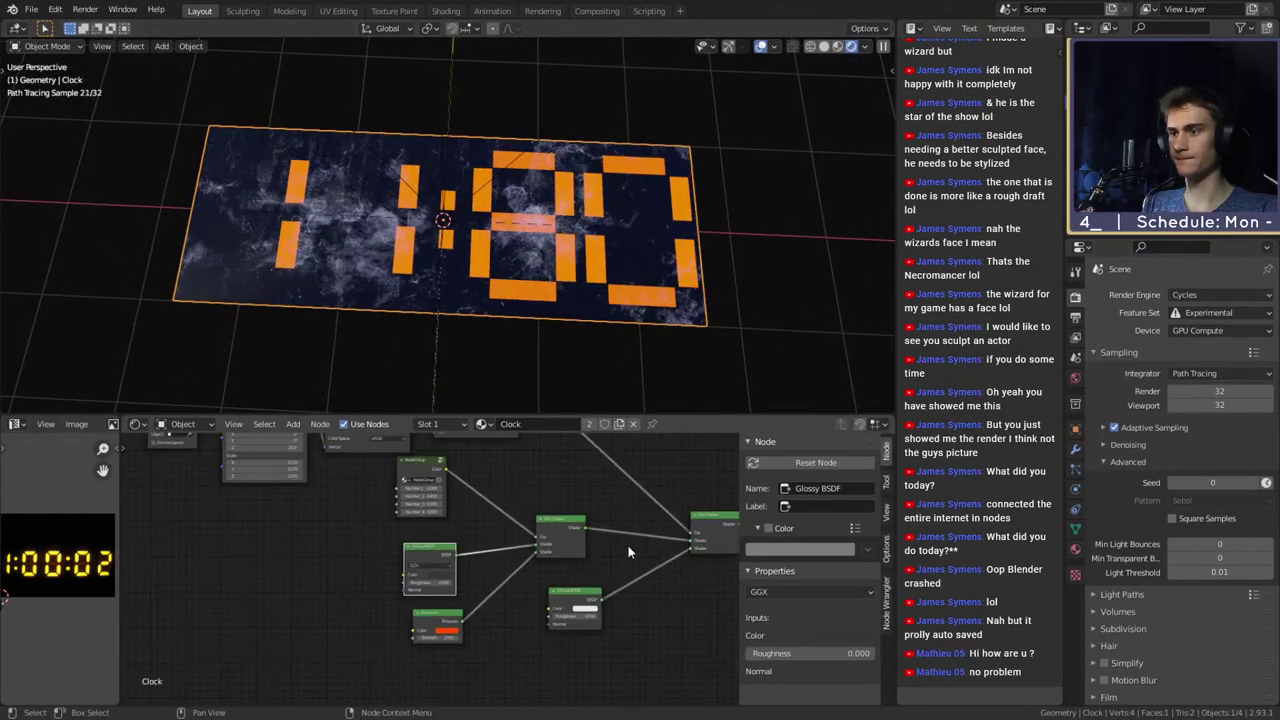
# Move the white stop of the smudge texture's ColorRamp farther from the black stop to fade the smudges
pyautogui.scroll(8, 478, 524)
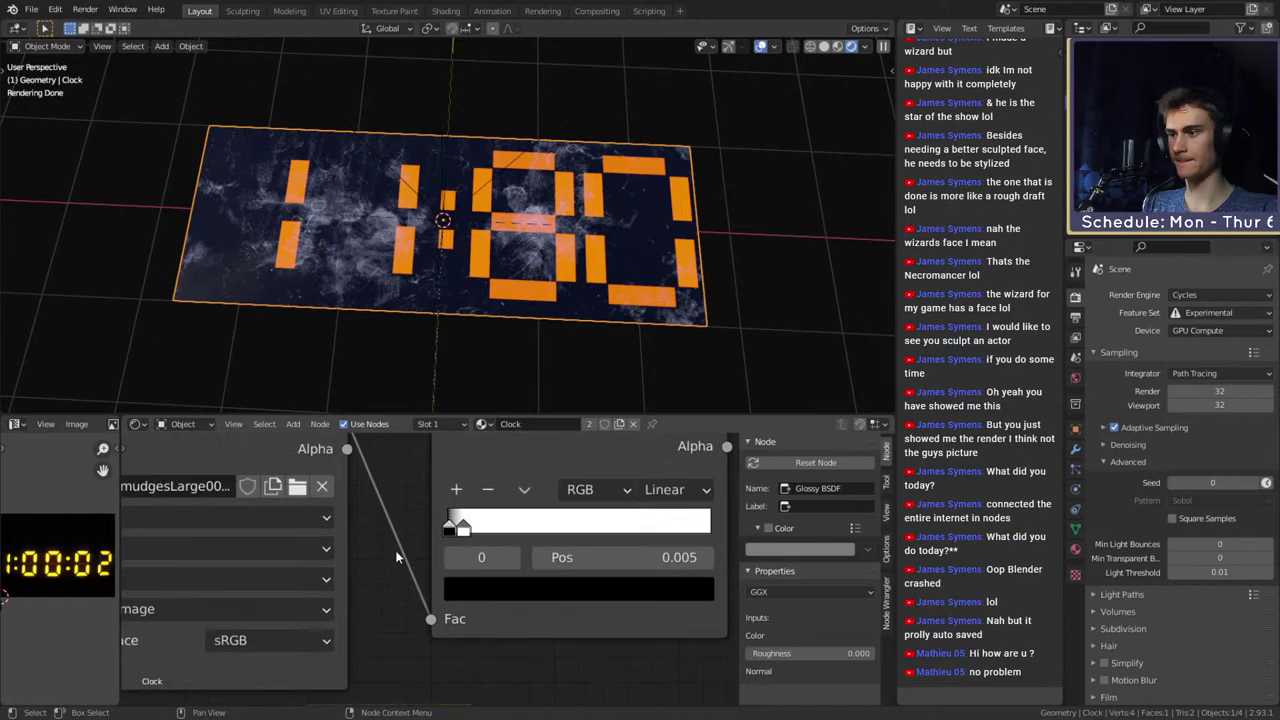
pyautogui.moveTo(478, 524); pyautogui.dragTo(558, 529)
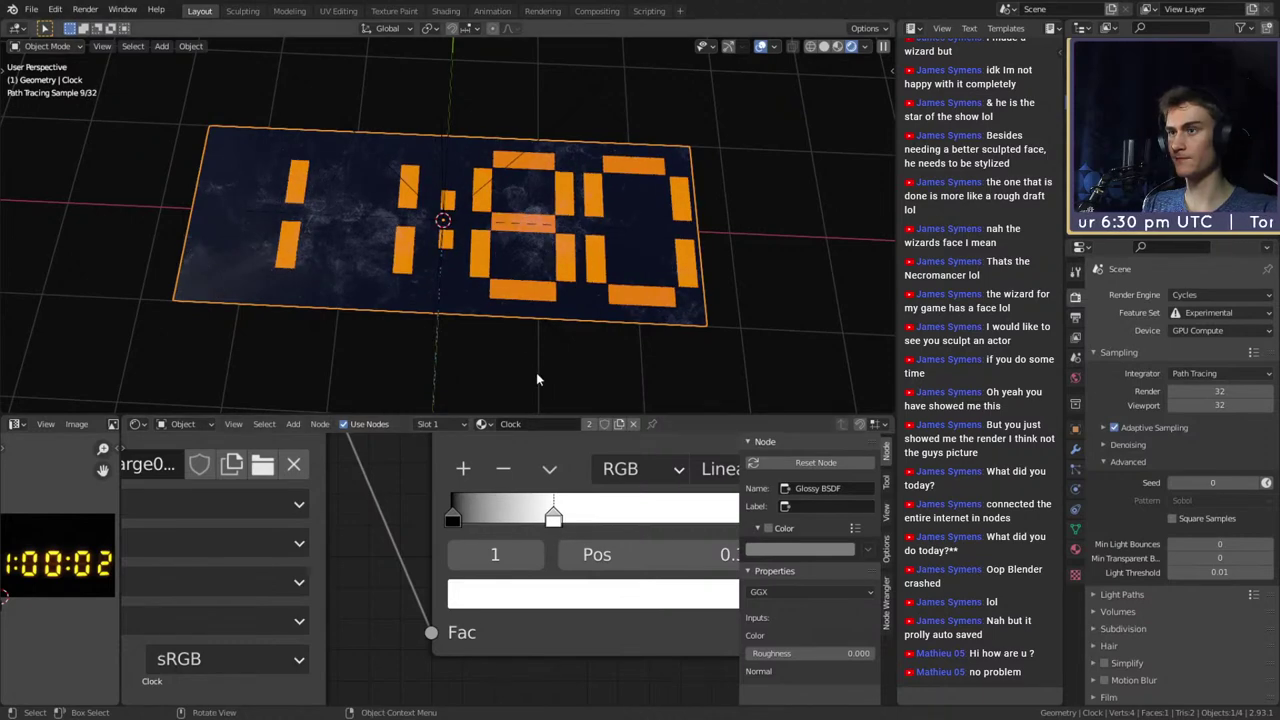
pyautogui.scroll(-3, 480, 310)
pyautogui.moveTo(480, 306); pyautogui.dragTo(484, 320, button='middle')
# Save digital_clock_shader_v1a.blend with the clock deselected and select the clock plane again
pyautogui.click(613, 223)
pyautogui.click(32, 9)
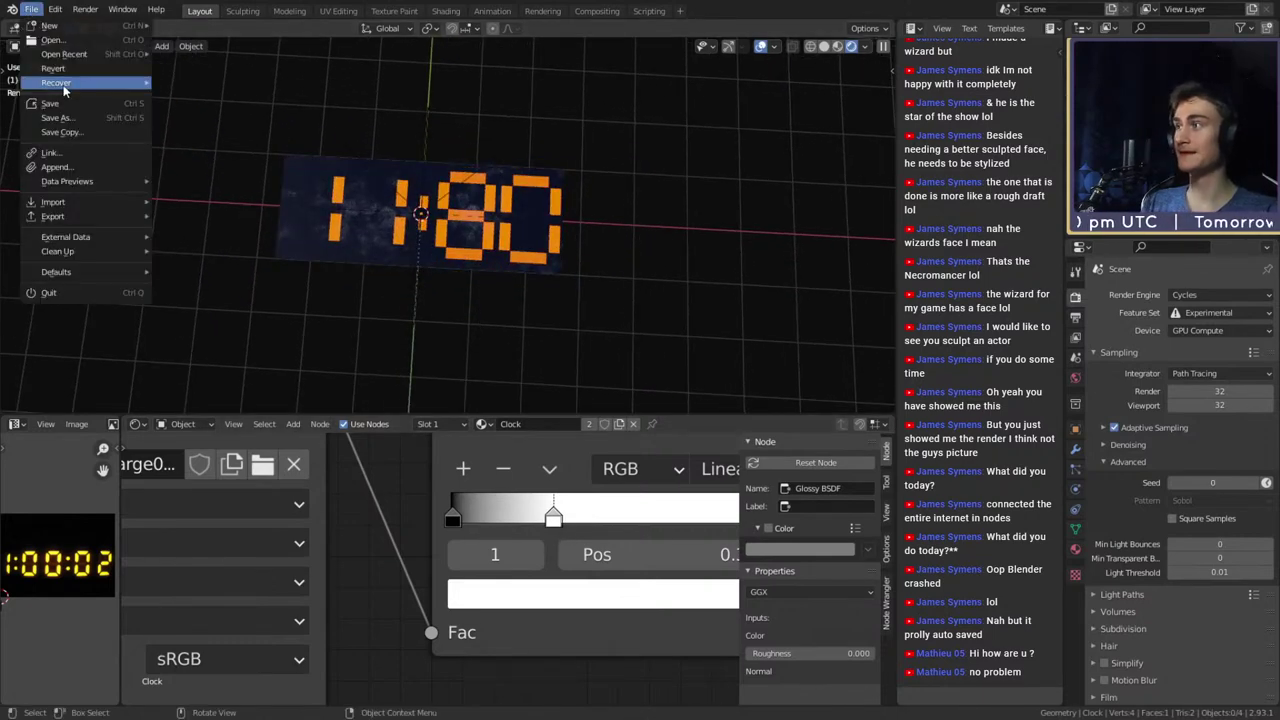
pyautogui.click(60, 102)
pyautogui.moveTo(237, 154)
pyautogui.mouseDown(button='middle')
pyautogui.moveTo(371, 283)
pyautogui.moveTo(464, 286)
pyautogui.moveTo(471, 259)
pyautogui.mouseUp(button='middle')
pyautogui.click(480, 266)
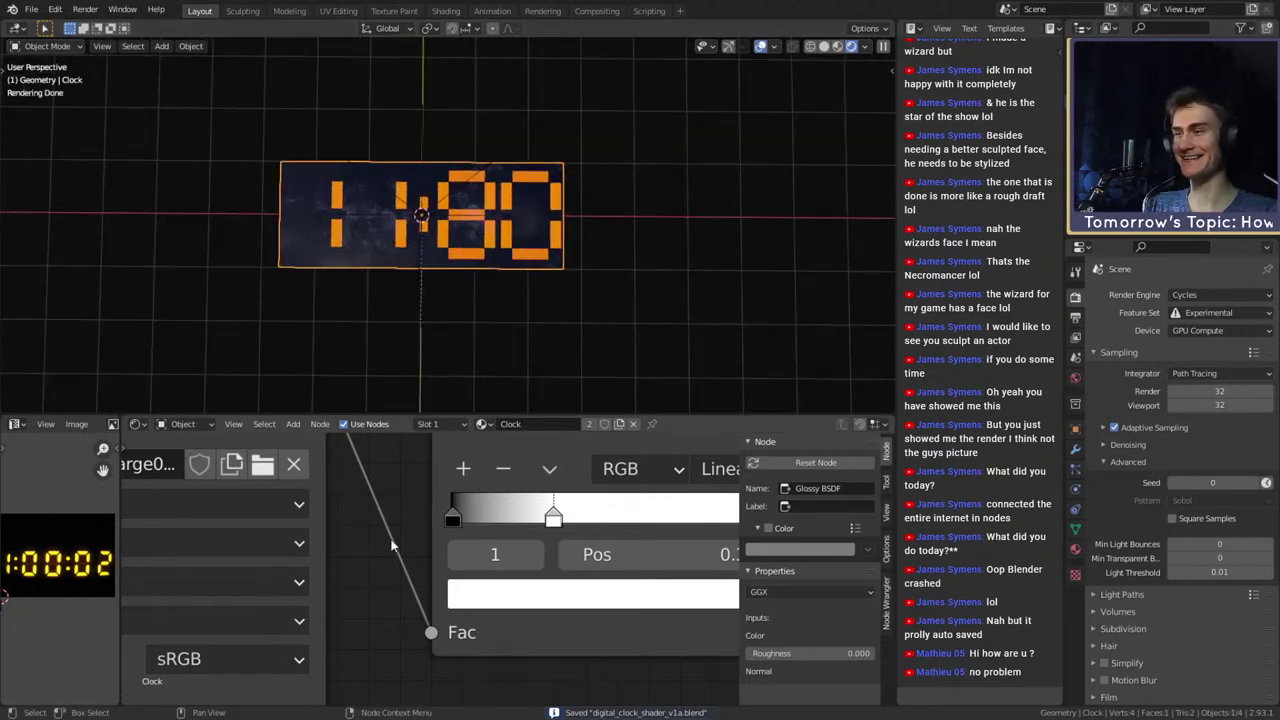
# Move the NodeGroup node slightly closer to the Glossy BSDF node and save the blend file again
pyautogui.scroll(-8, 405, 591)
pyautogui.moveTo(405, 591); pyautogui.dragTo(635, 587, button='middle')
pyautogui.scroll(4, 469, 645)
pyautogui.scroll(-5, 469, 645)
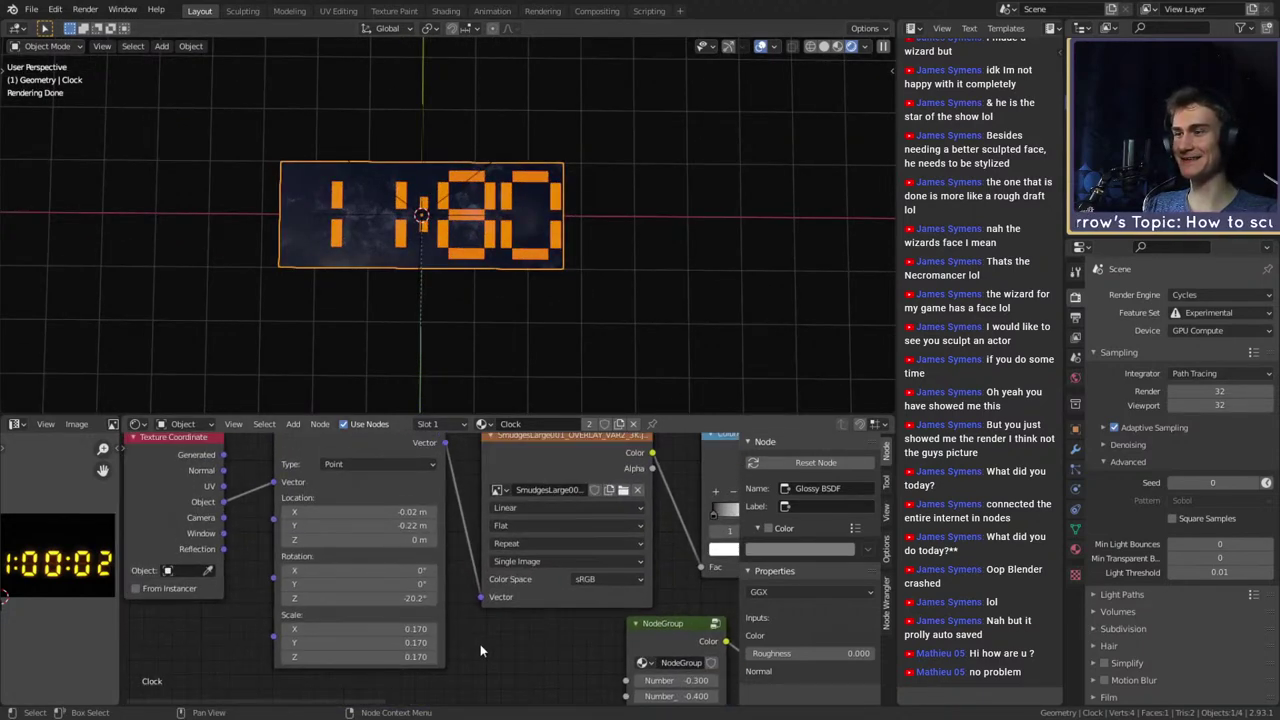
pyautogui.moveTo(461, 634); pyautogui.dragTo(325, 574, button='middle')
pyautogui.scroll(4, 428, 573)
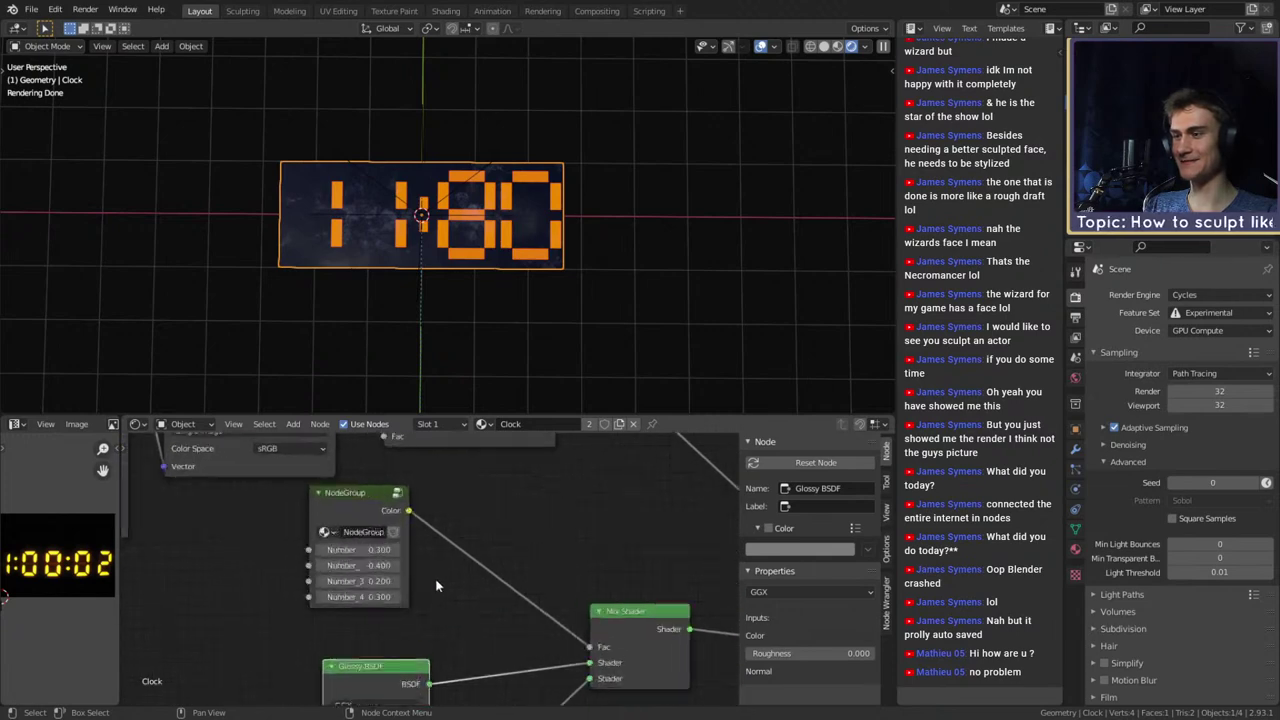
pyautogui.moveTo(363, 504); pyautogui.dragTo(372, 546)
pyautogui.moveTo(483, 584); pyautogui.dragTo(539, 566, button='middle')
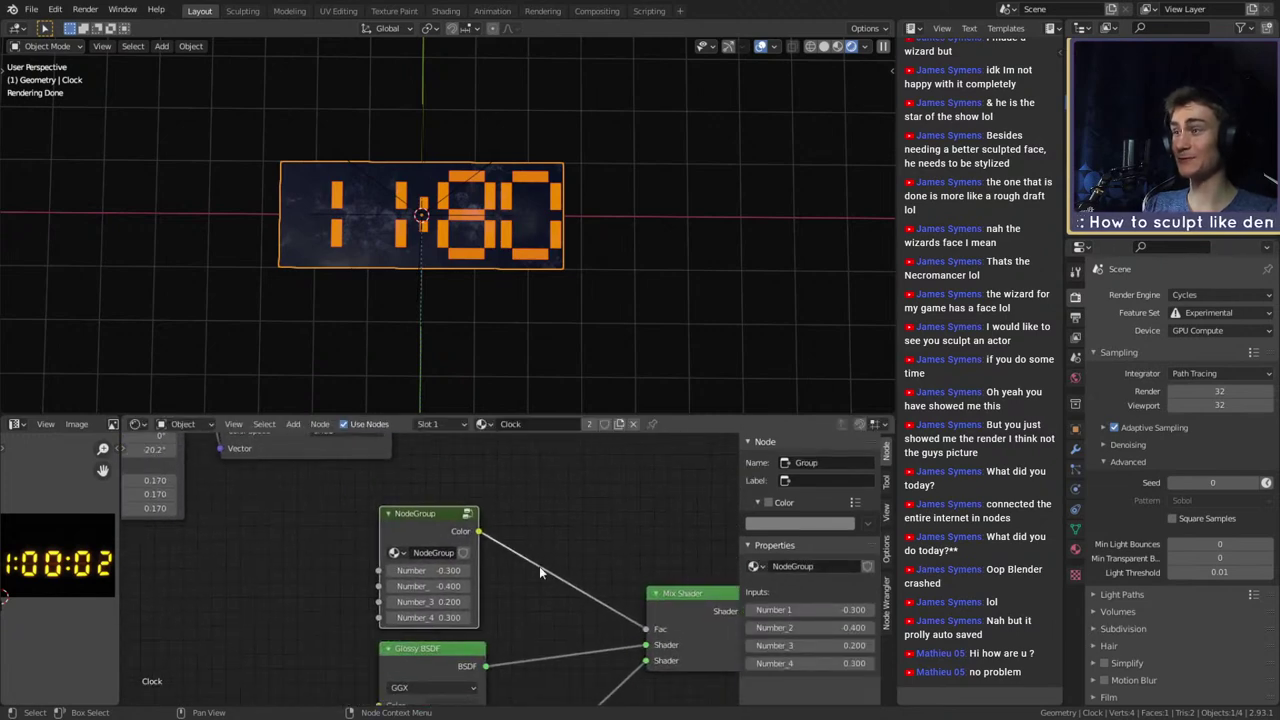
pyautogui.click(31, 9)
pyautogui.click(50, 106)
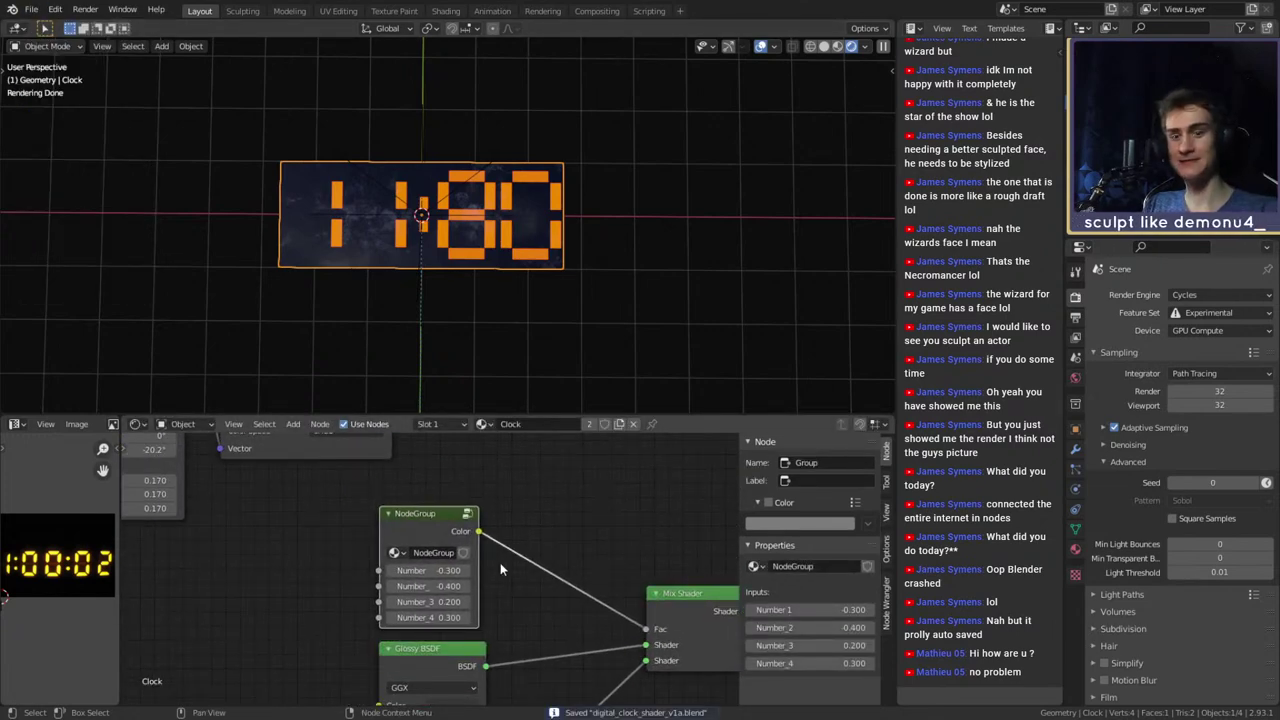
# Set both Number 1 and Number_2 of the clock's NodeGroup to -0.2 so the hours read 23
pyautogui.scroll(3, 499, 611)
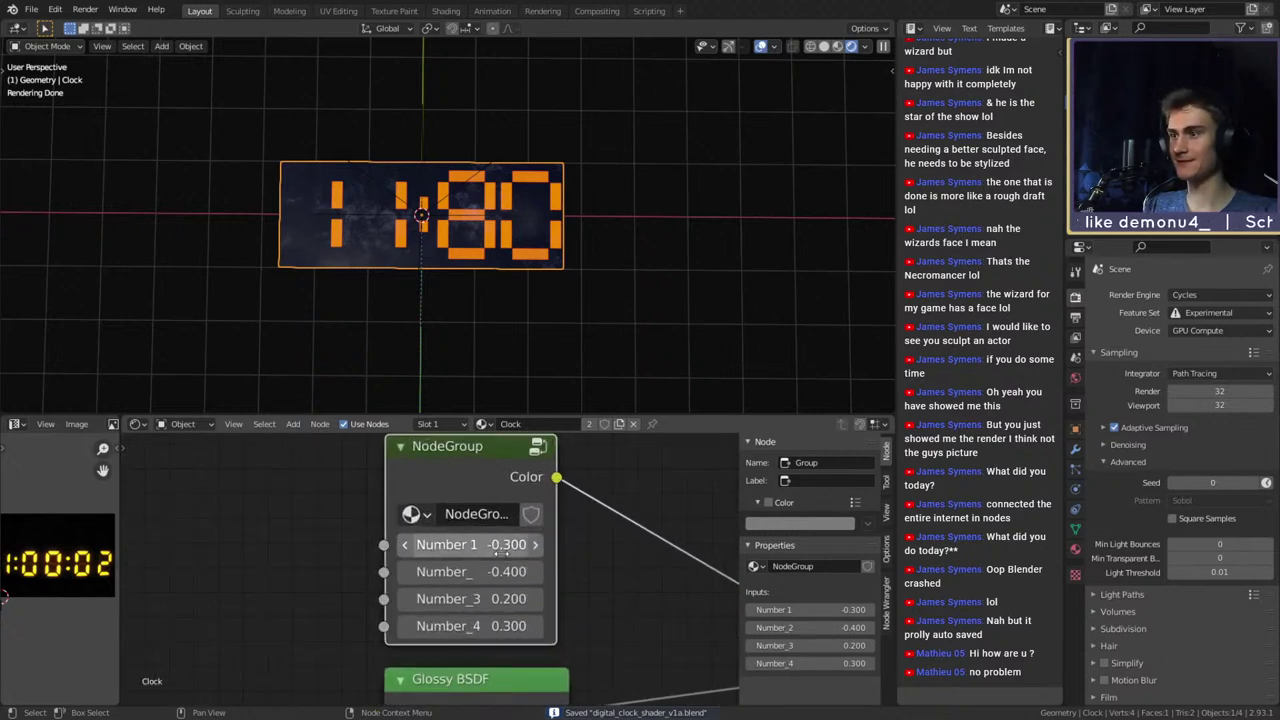
pyautogui.moveTo(398, 540); pyautogui.dragTo(424, 543)
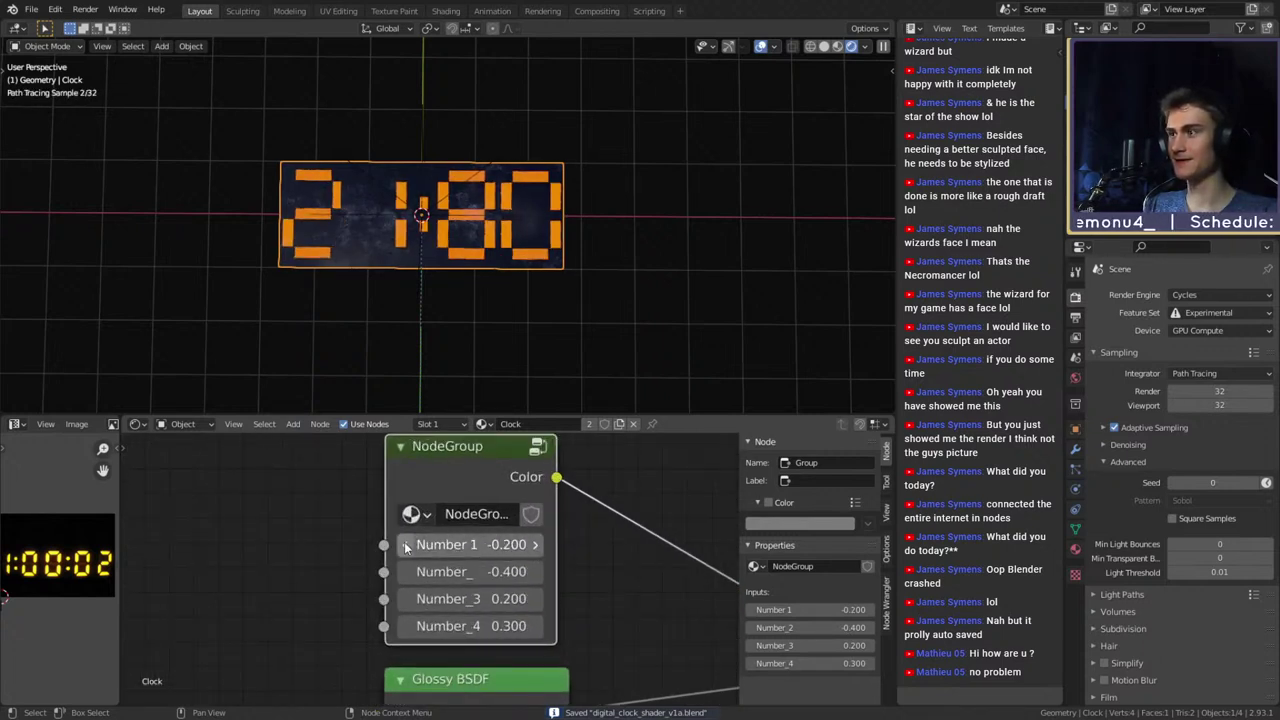
pyautogui.click(533, 573)
pyautogui.click(533, 573)
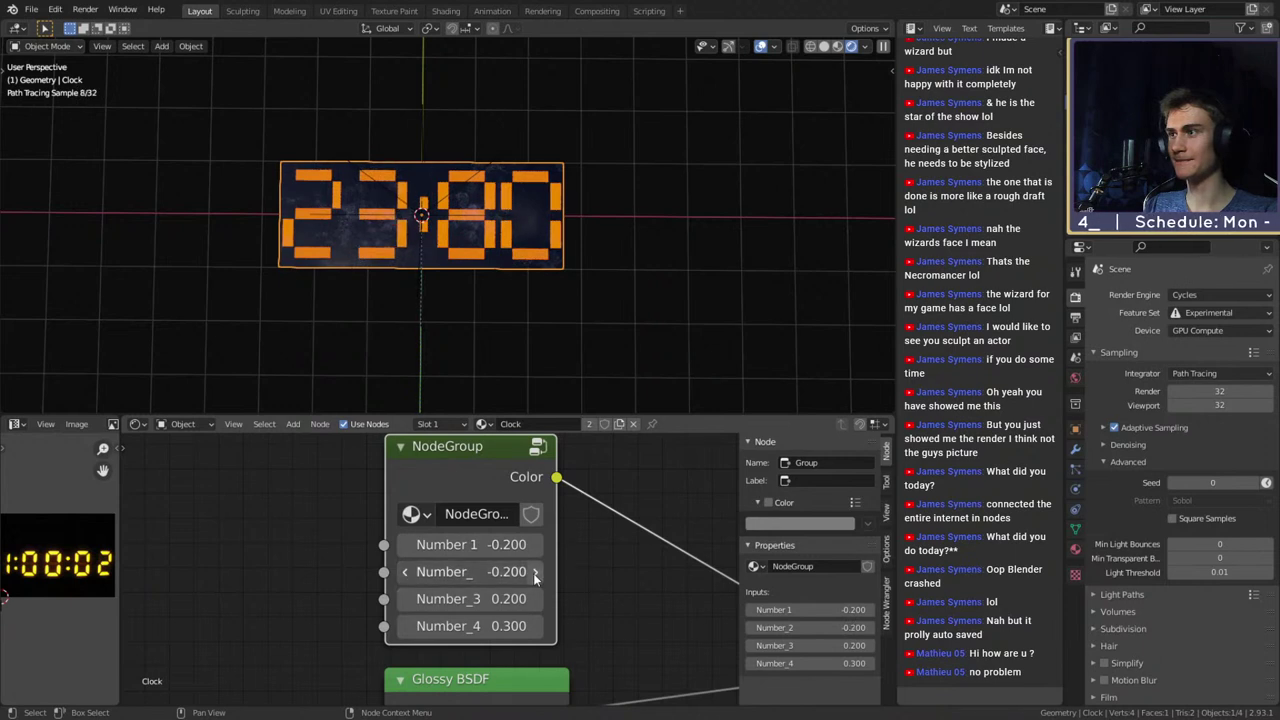
pyautogui.click(533, 573)
pyautogui.click(405, 572)
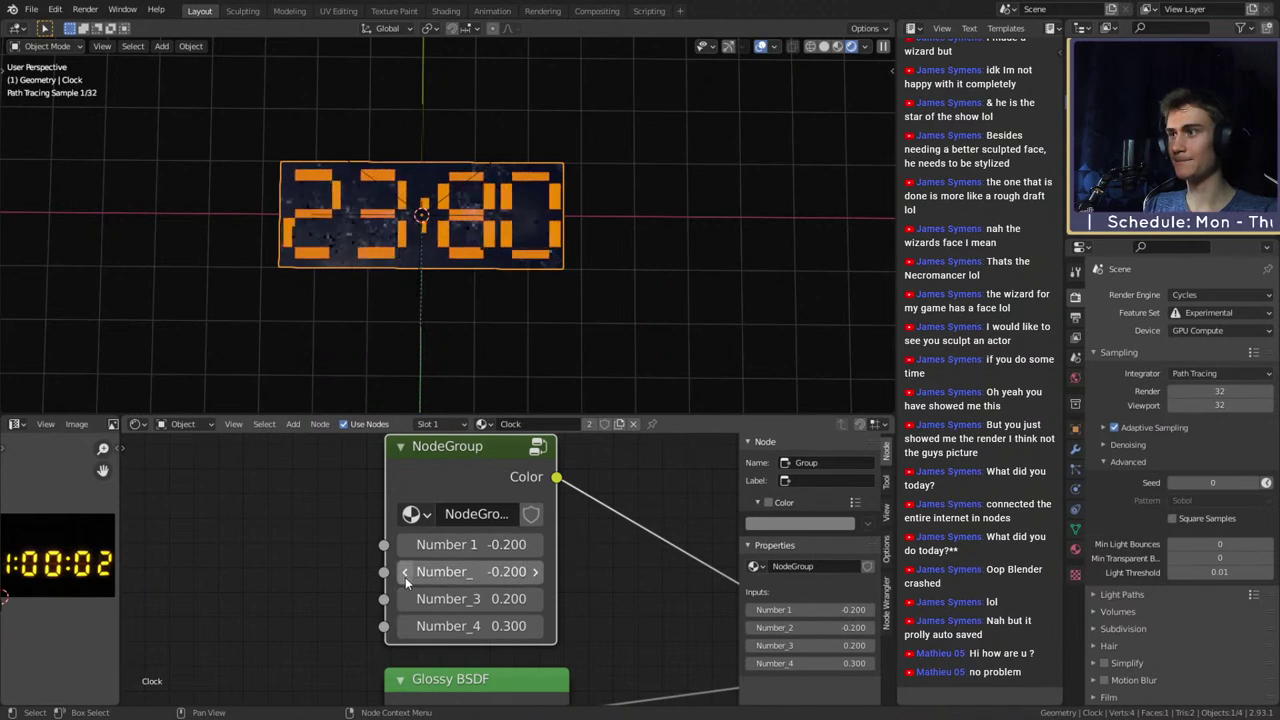
pyautogui.click(535, 572)
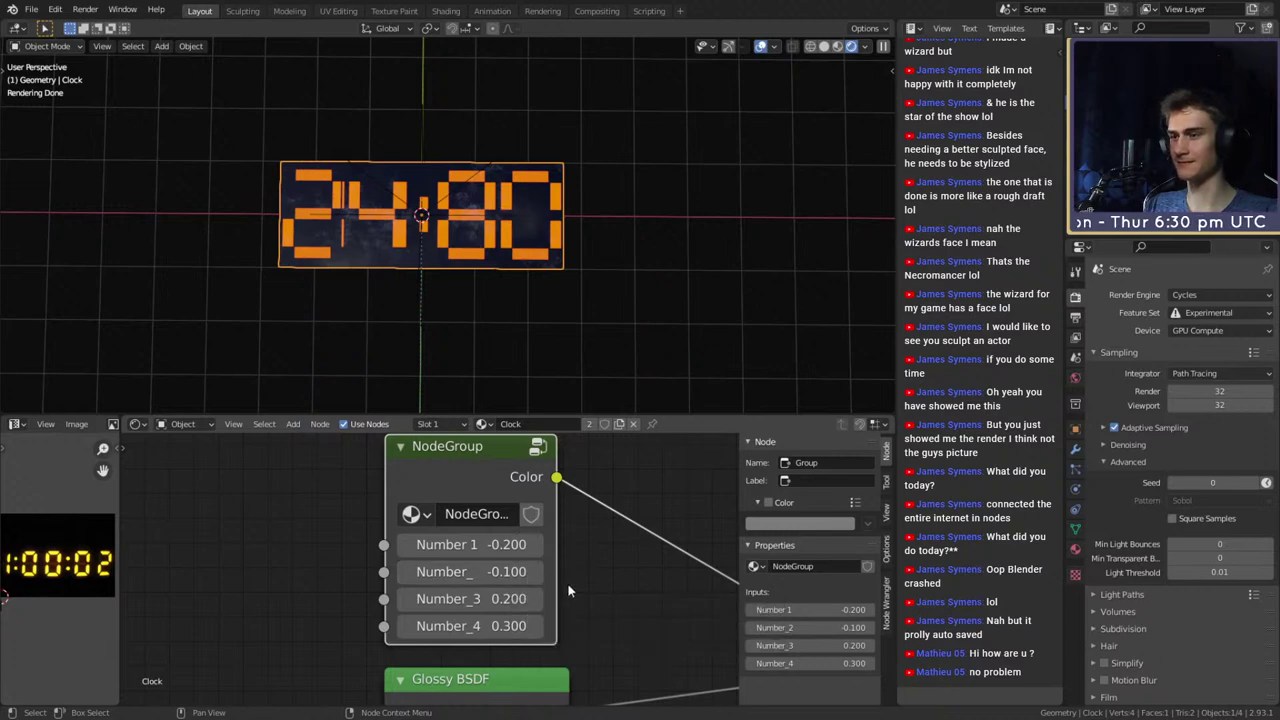
pyautogui.scroll(-6, 568, 587)
pyautogui.scroll(5, 510, 601)
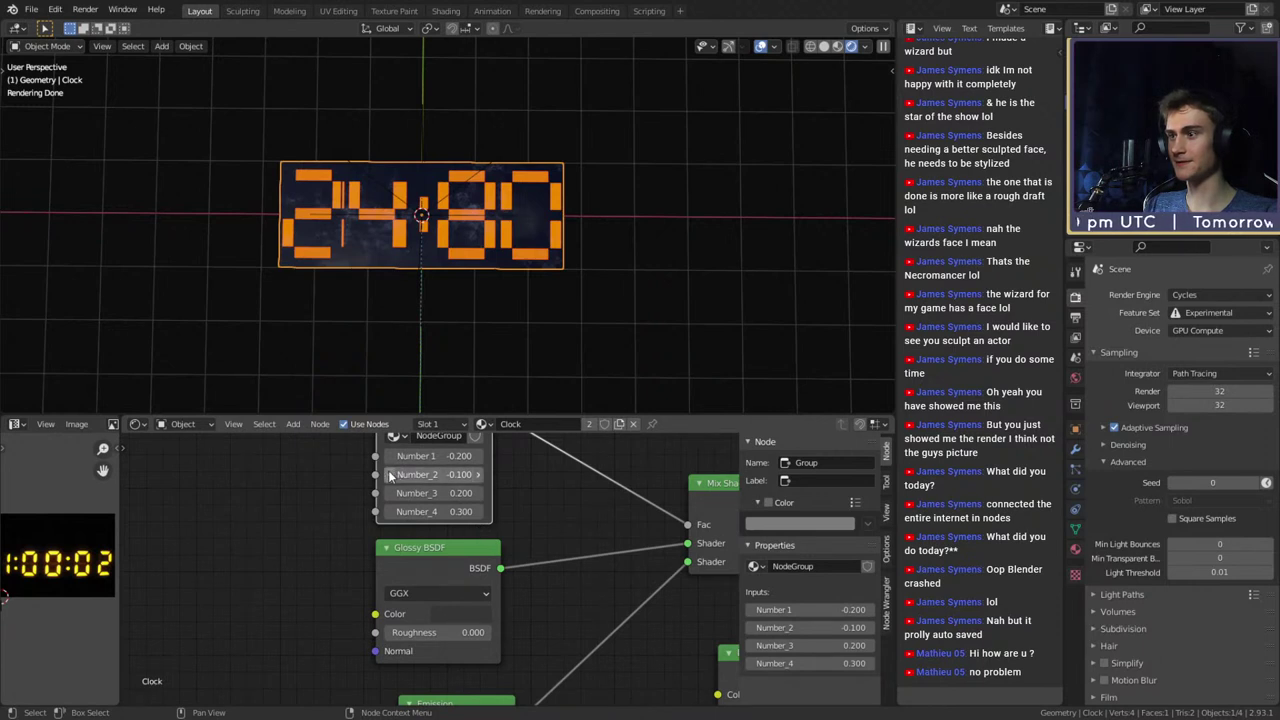
pyautogui.click(390, 475)
# Set Number_3 of the NodeGroup to -0.1 so the third digit shows a 5
pyautogui.moveTo(527, 541); pyautogui.dragTo(525, 515, button='middle')
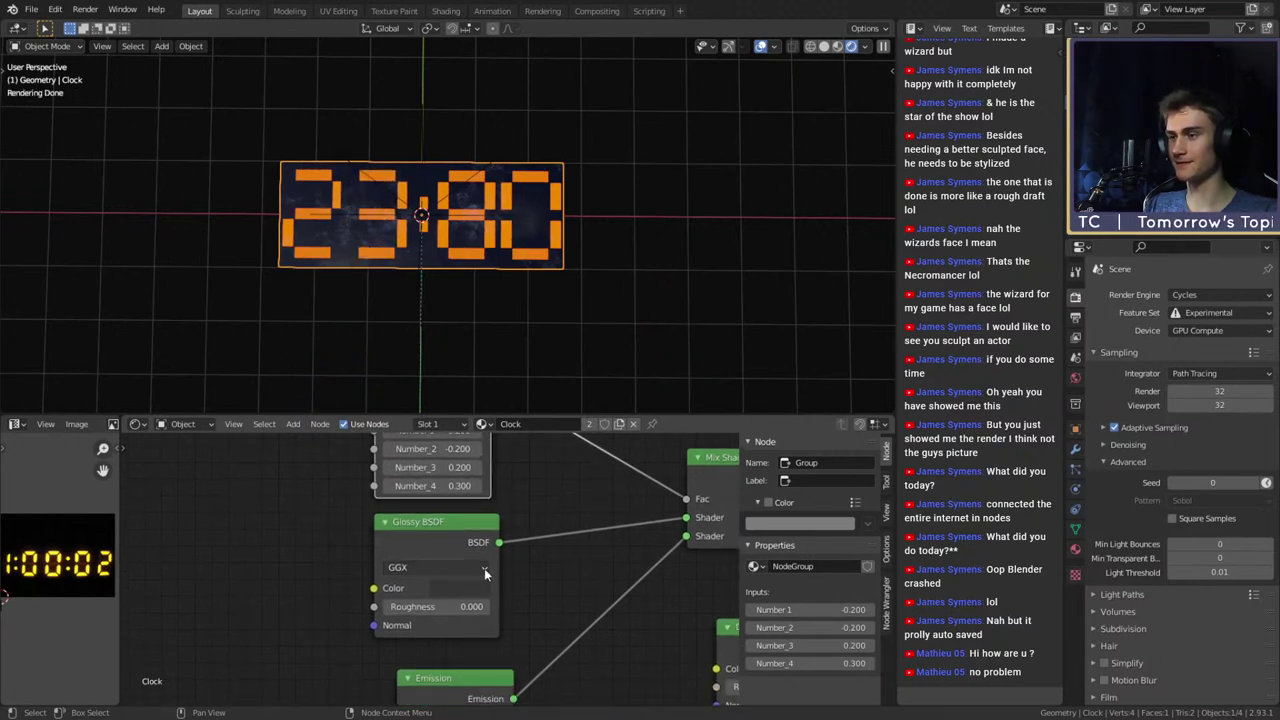
pyautogui.click(476, 468)
pyautogui.click(476, 468)
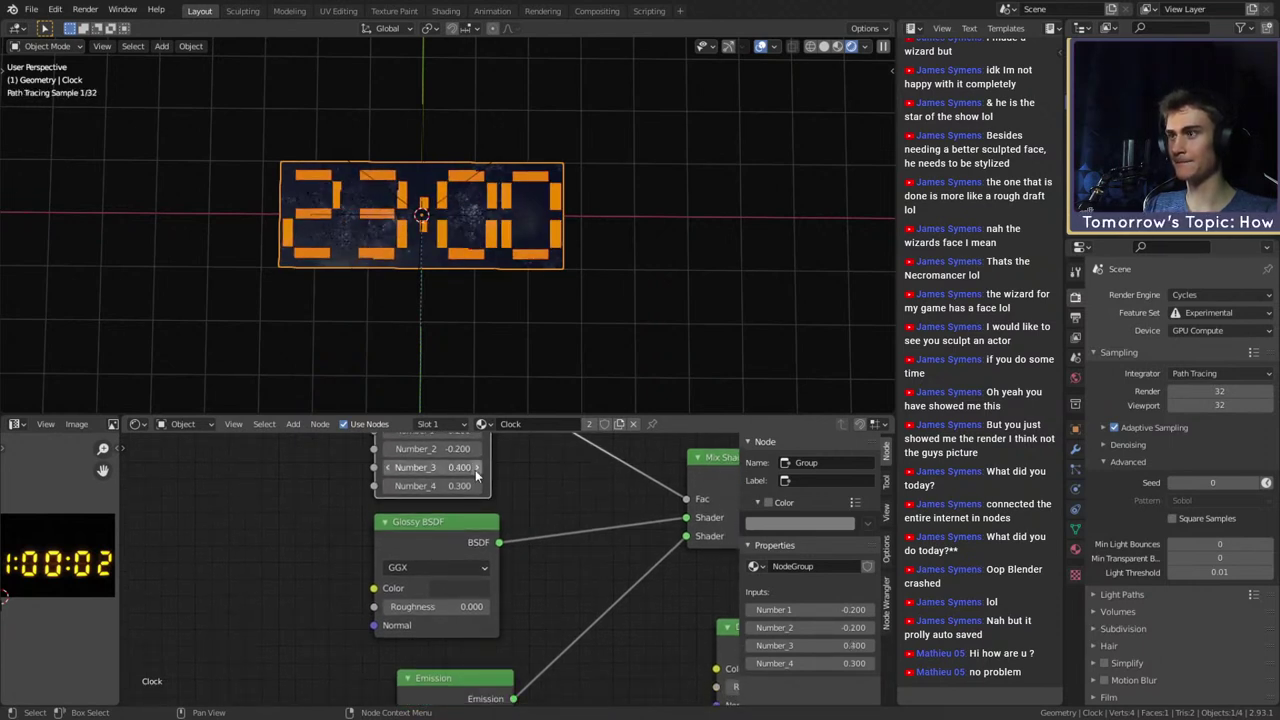
pyautogui.click(389, 467)
pyautogui.click(389, 467)
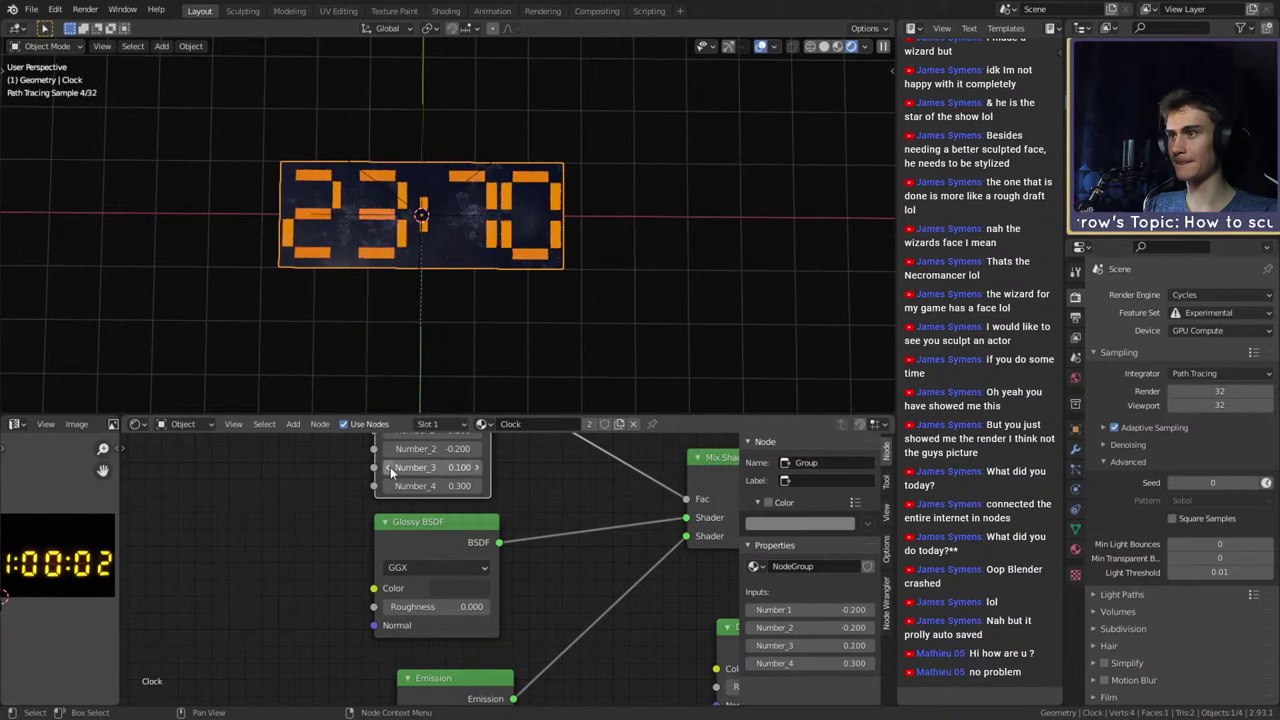
pyautogui.click(389, 467)
pyautogui.click(389, 467)
# Set Number_4 of the NodeGroup to -0.3 so the last digit shows a 4
pyautogui.moveTo(571, 490); pyautogui.dragTo(575, 602, button='middle')
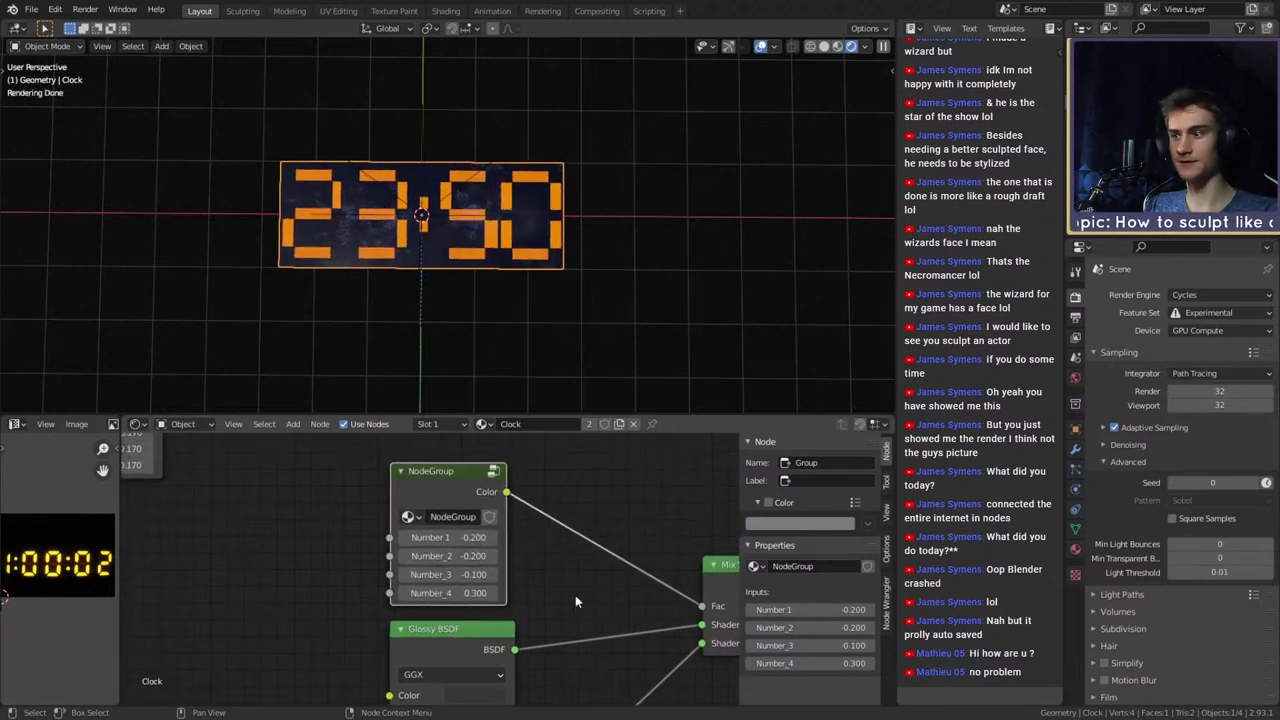
pyautogui.click(402, 594)
pyautogui.click(403, 594)
pyautogui.click(403, 594)
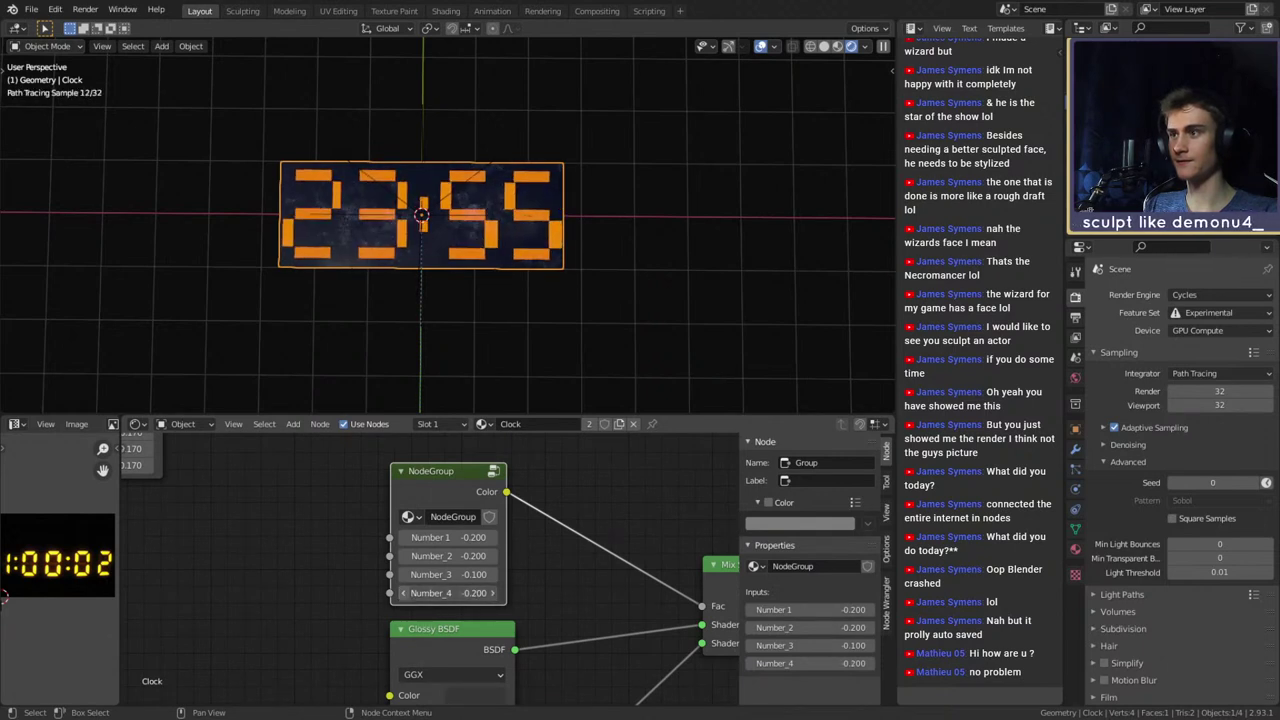
pyautogui.click(403, 594)
# Inspect the digits and faint smudges on the clock face both up close and from a distance
pyautogui.moveTo(557, 568); pyautogui.dragTo(556, 599, button='middle')
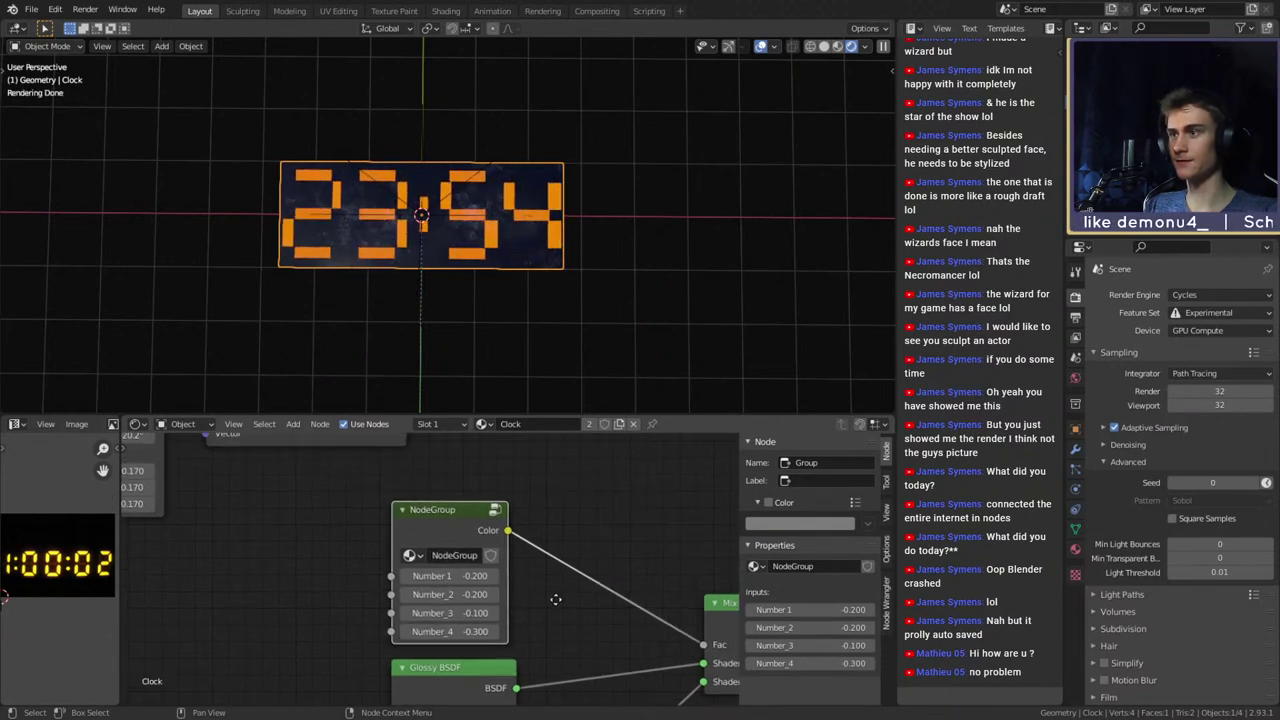
pyautogui.scroll(-8, 527, 255)
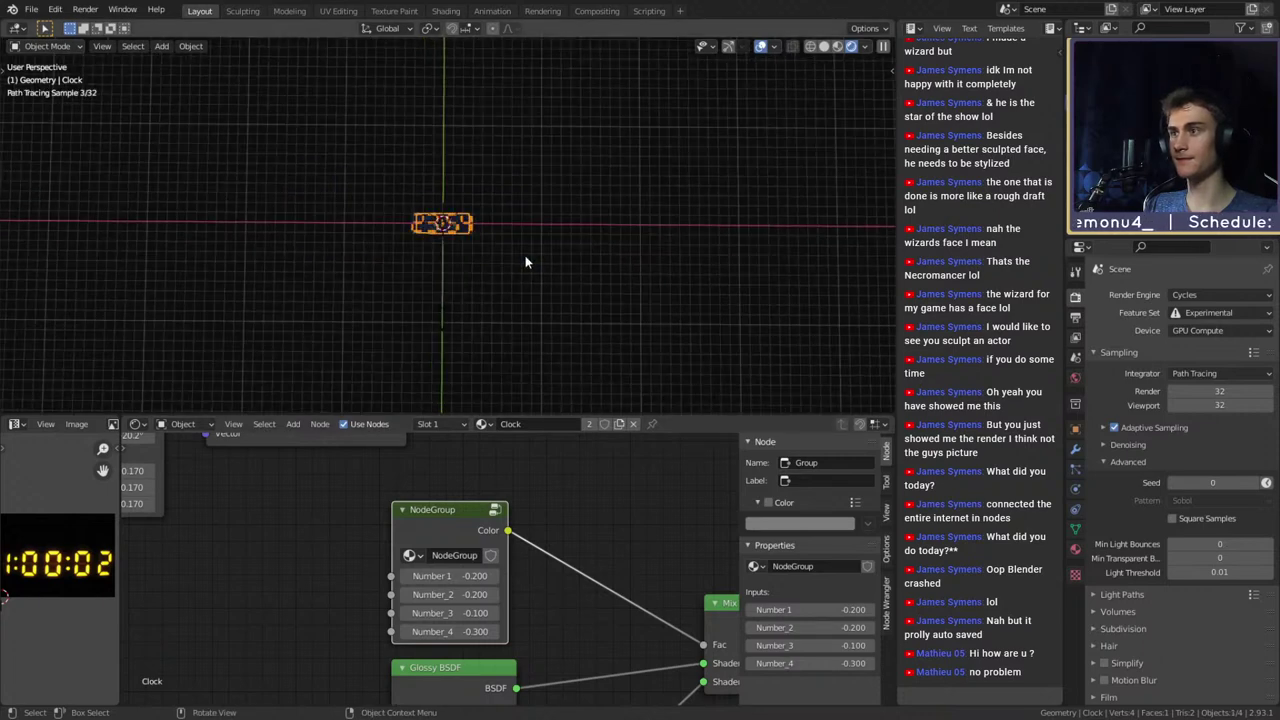
pyautogui.scroll(7, 522, 259)
pyautogui.click(522, 258)
pyautogui.scroll(-3, 523, 595)
pyautogui.scroll(-3, 523, 595)
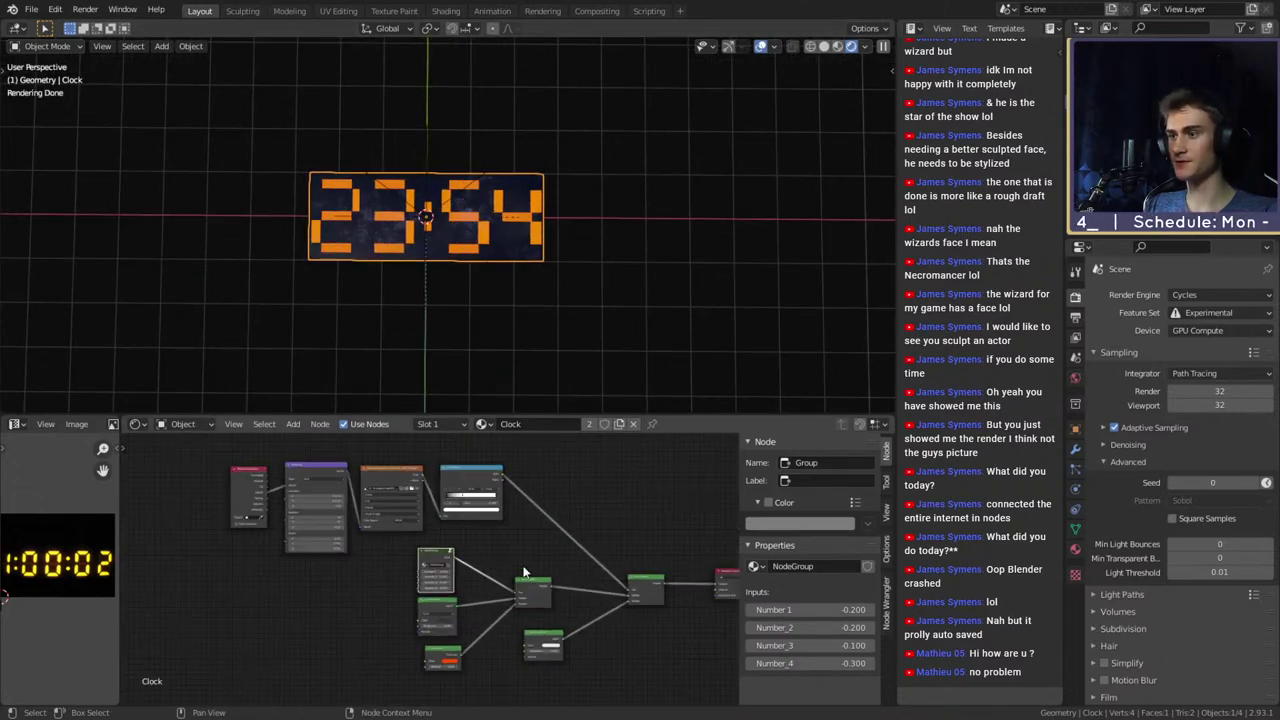
pyautogui.scroll(4, 480, 257)
pyautogui.scroll(3, 480, 296)
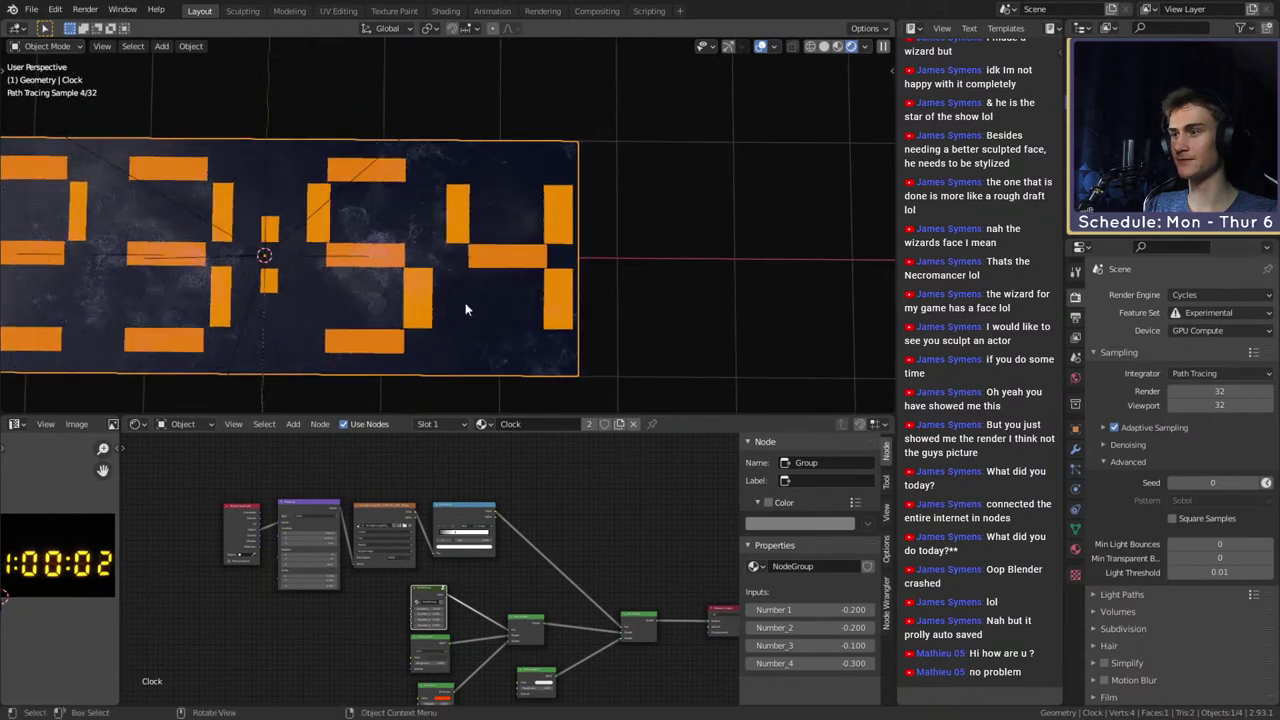
pyautogui.scroll(-2, 465, 309)
pyautogui.scroll(-3, 465, 309)
pyautogui.scroll(5, 514, 286)
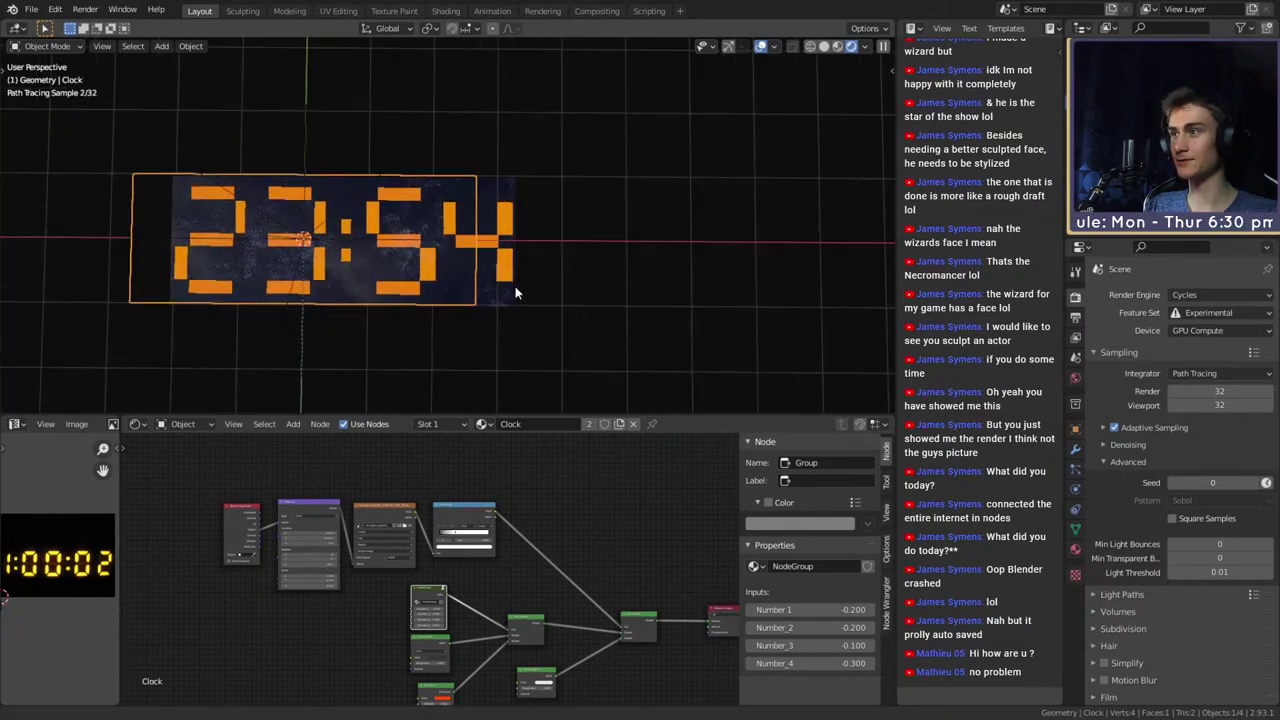
pyautogui.scroll(-4, 435, 282)
pyautogui.scroll(5, 620, 286)
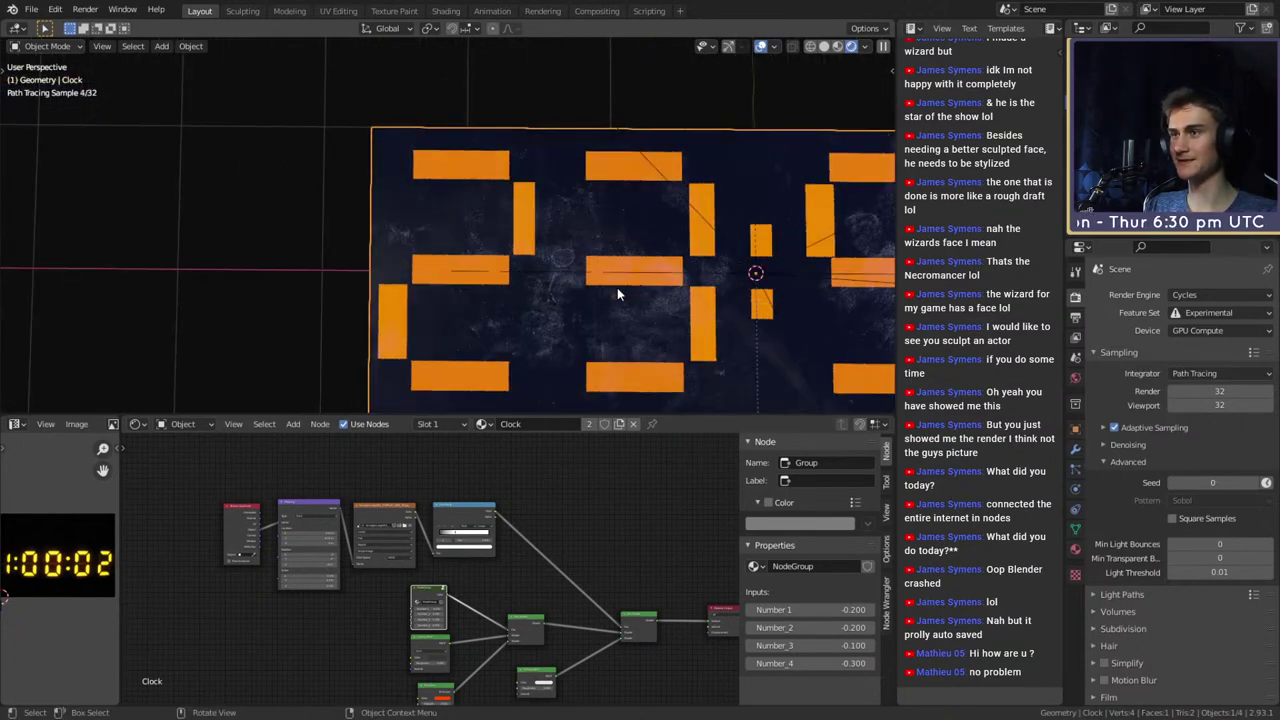
pyautogui.scroll(-3, 465, 286)
# Lower Number_3 of the NodeGroup in 0.1 increments to -0.5 to test the third digit down to 1
pyautogui.scroll(6, 430, 600)
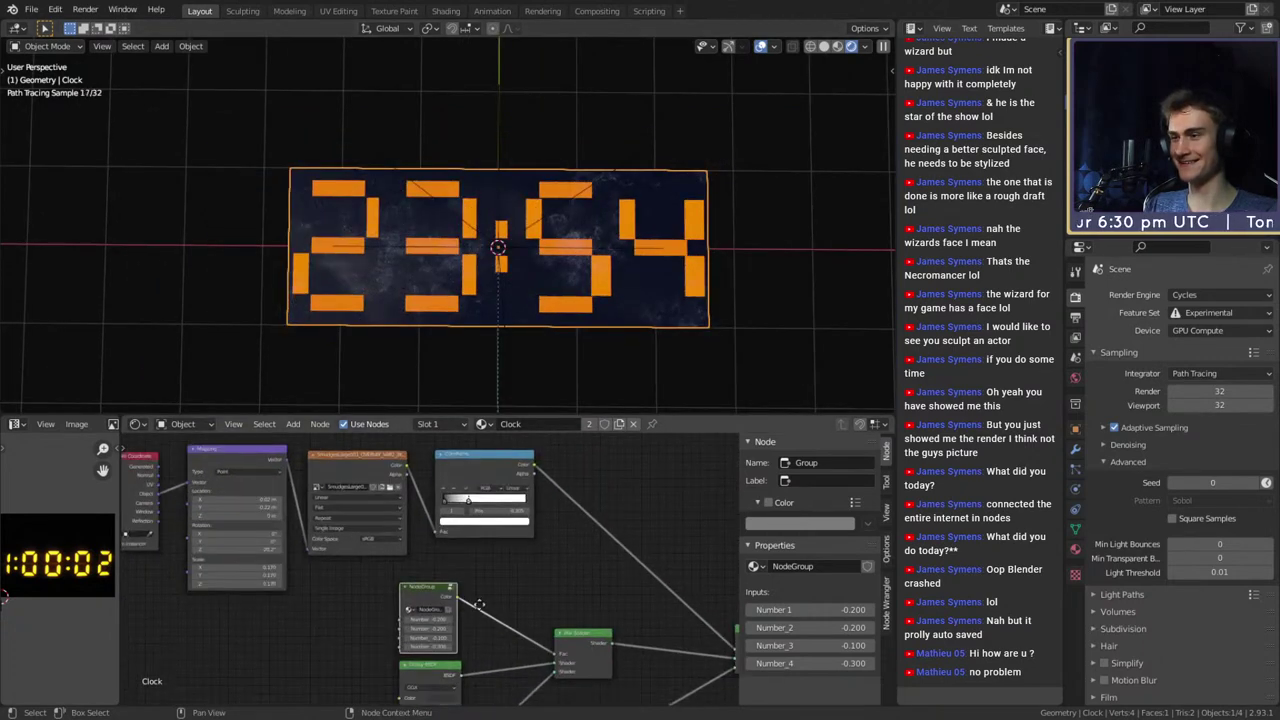
pyautogui.click(371, 552)
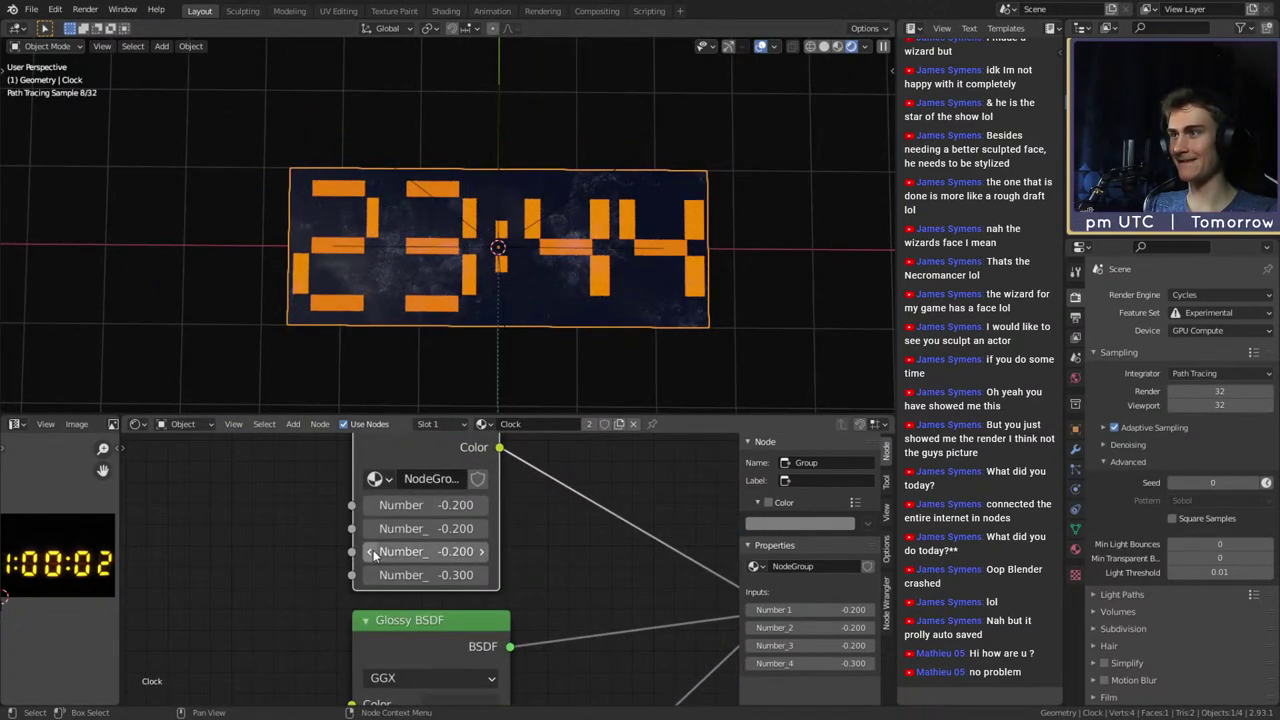
pyautogui.click(370, 552)
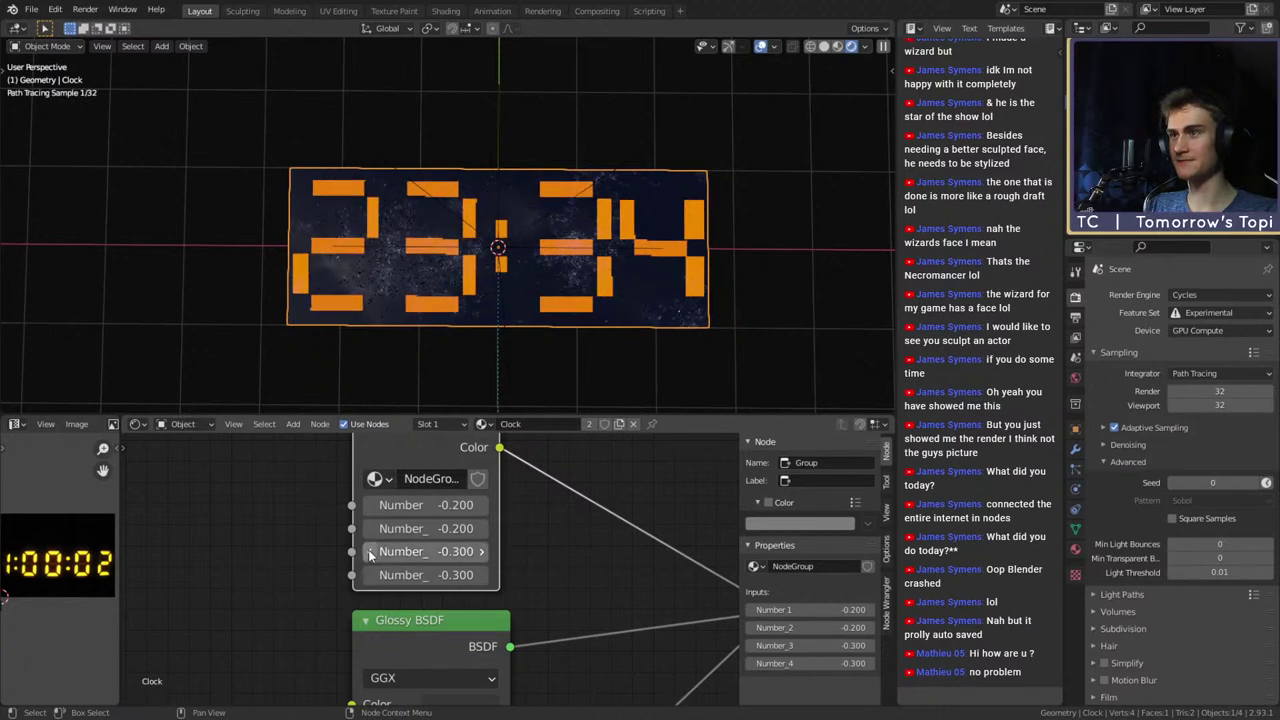
pyautogui.click(370, 552)
pyautogui.click(370, 552)
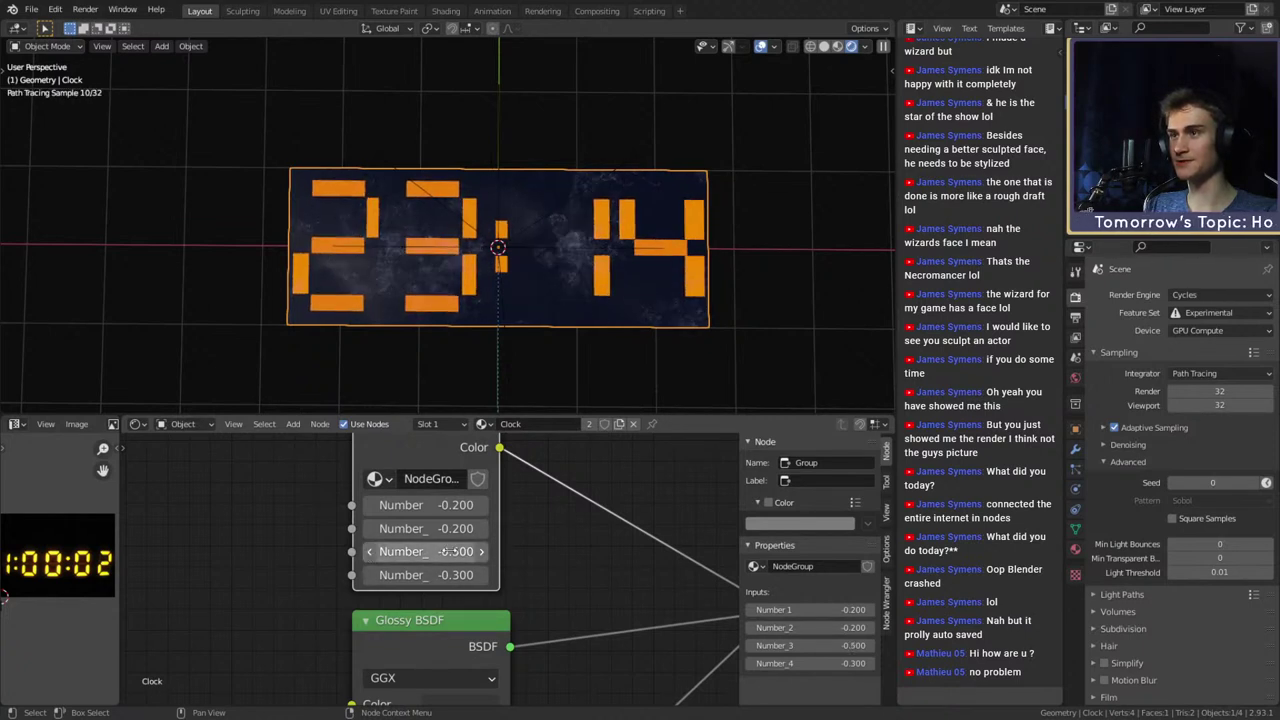
# Raise Number_3 of the NodeGroup in 0.1 increments to 0.4 to test the third digit's higher values
pyautogui.click(484, 551)
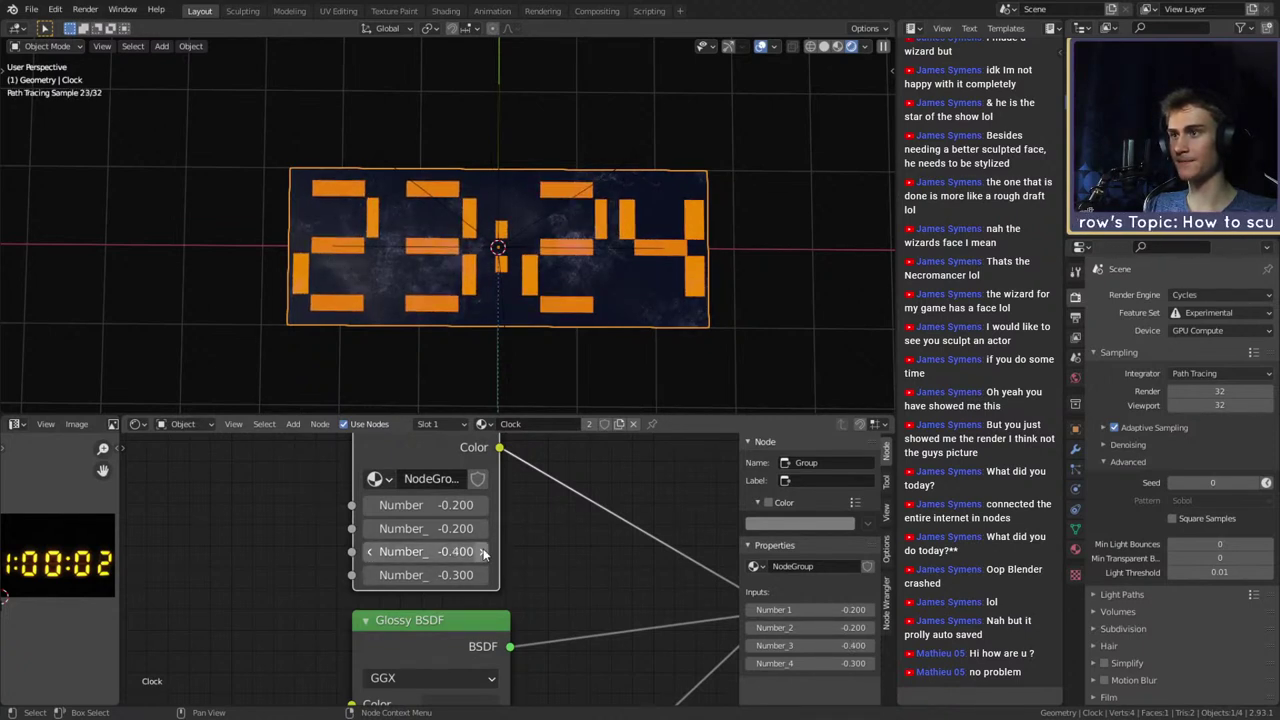
pyautogui.click(484, 552)
pyautogui.click(484, 552)
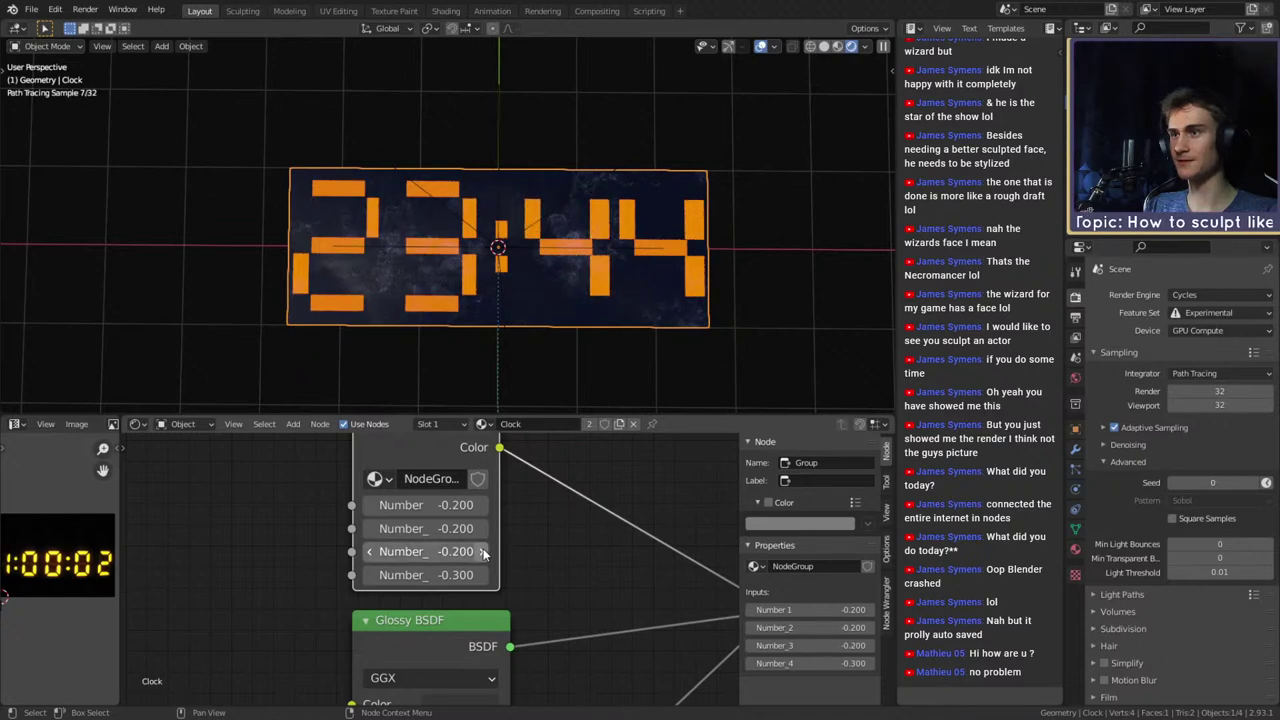
pyautogui.click(484, 552)
pyautogui.click(484, 552)
pyautogui.click(484, 552)
pyautogui.click(484, 552)
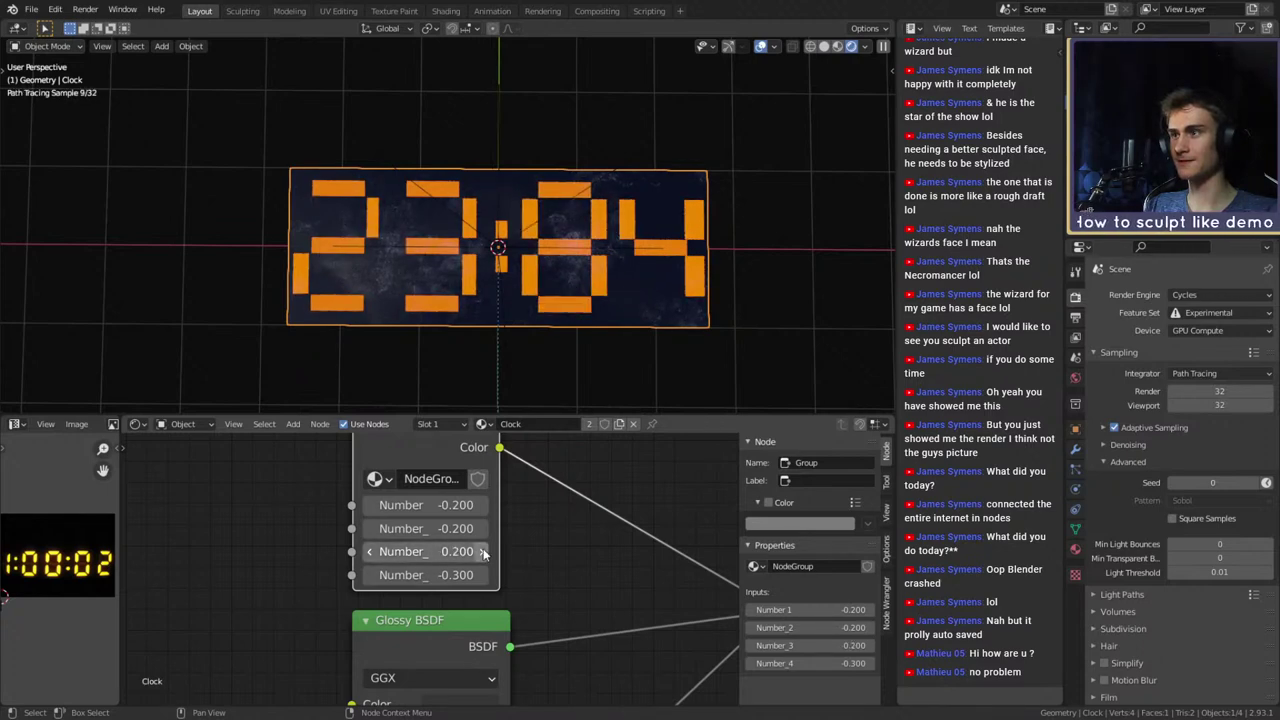
pyautogui.click(484, 552)
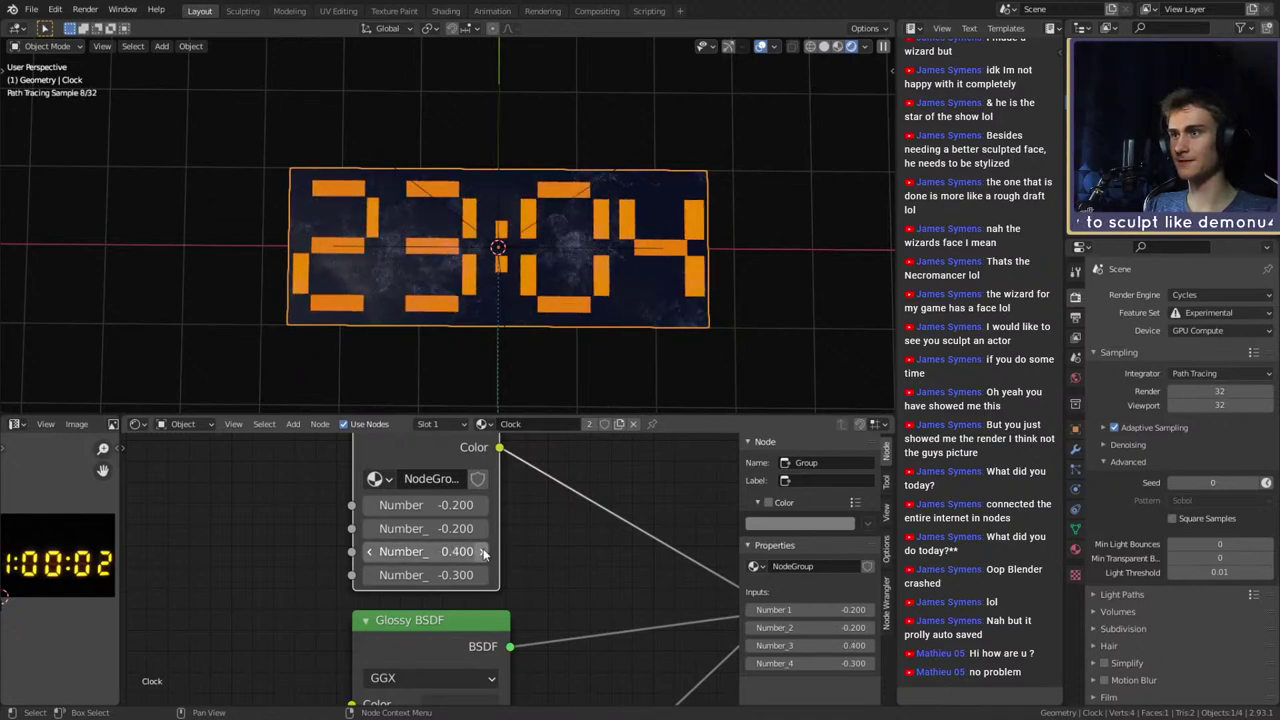
# Run Number_3 of the NodeGroup back down through its range to -0.5
pyautogui.click(369, 552)
pyautogui.click(369, 552)
pyautogui.click(369, 552)
pyautogui.click(369, 552)
pyautogui.click(369, 552)
pyautogui.click(369, 552)
pyautogui.click(369, 552)
pyautogui.click(369, 552)
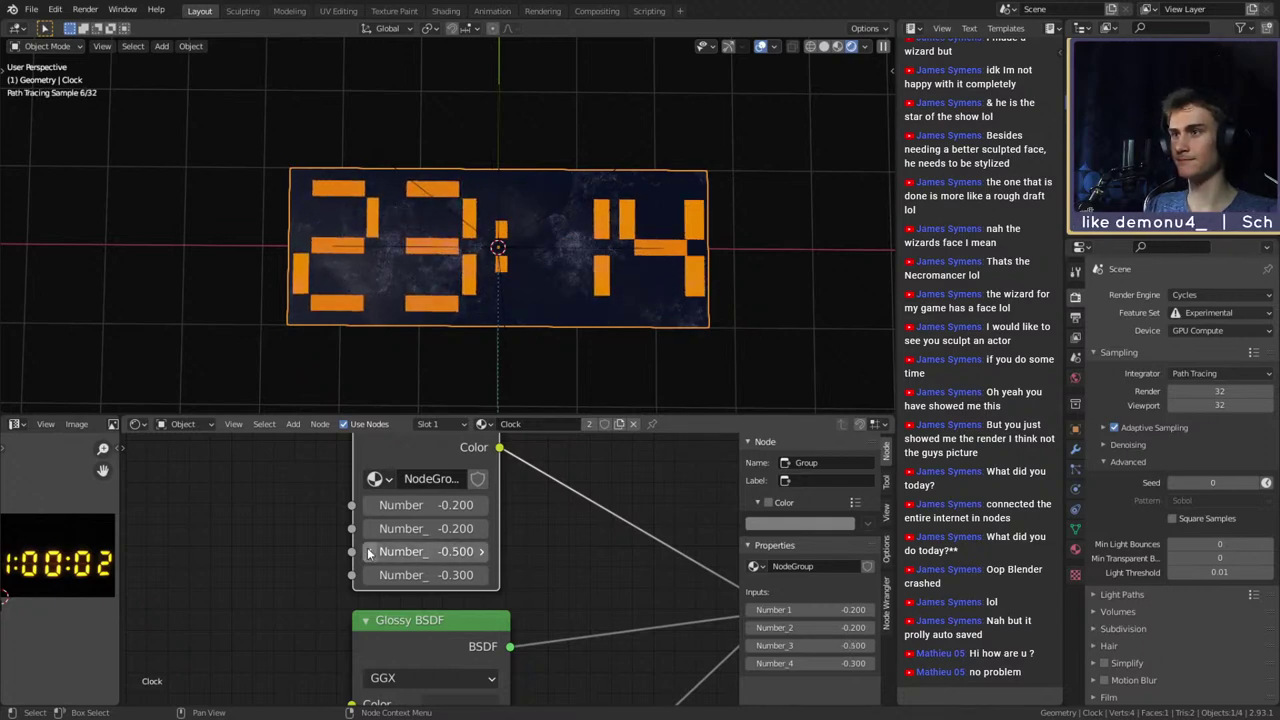
# Set Number_3 of the NodeGroup to -0.2 so the clock reads 23:44
pyautogui.click(484, 552)
pyautogui.click(484, 552)
pyautogui.click(484, 552)
pyautogui.scroll(-5, 500, 550)
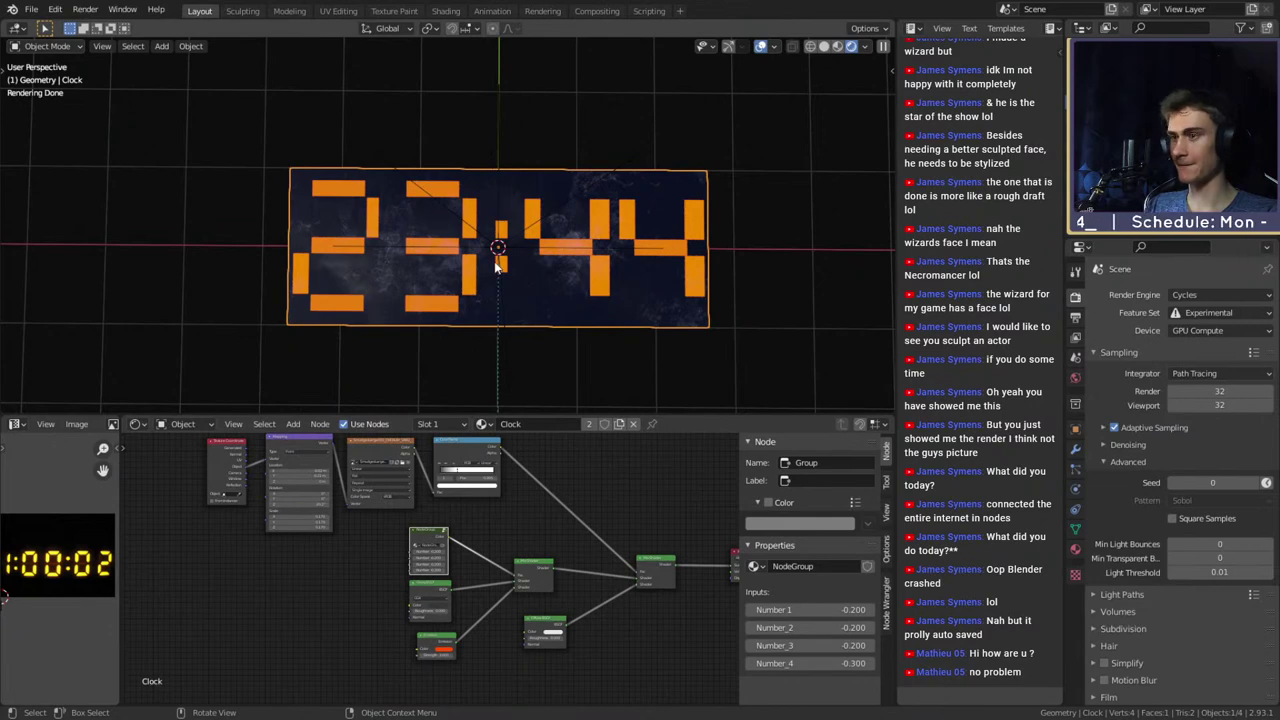
# Preview the clock in Material Preview shading and set Number 1 of the NodeGroup to -0.3
pyautogui.press('z')
pyautogui.click(502, 355)
pyautogui.moveTo(502, 355)
pyautogui.mouseDown(button='middle')
pyautogui.moveTo(526, 261)
pyautogui.moveTo(535, 280)
pyautogui.moveTo(663, 331)
pyautogui.mouseUp(button='middle')
pyautogui.scroll(1, 462, 577)
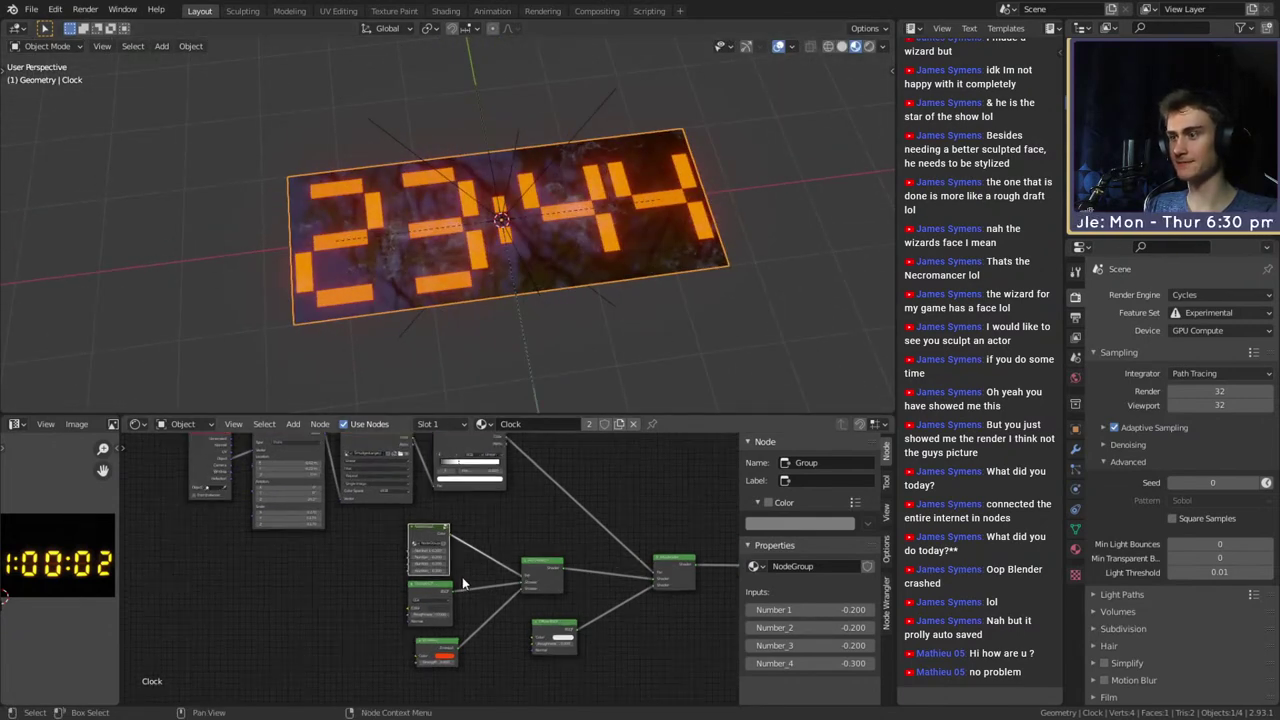
pyautogui.scroll(5, 462, 577)
pyautogui.click(375, 577)
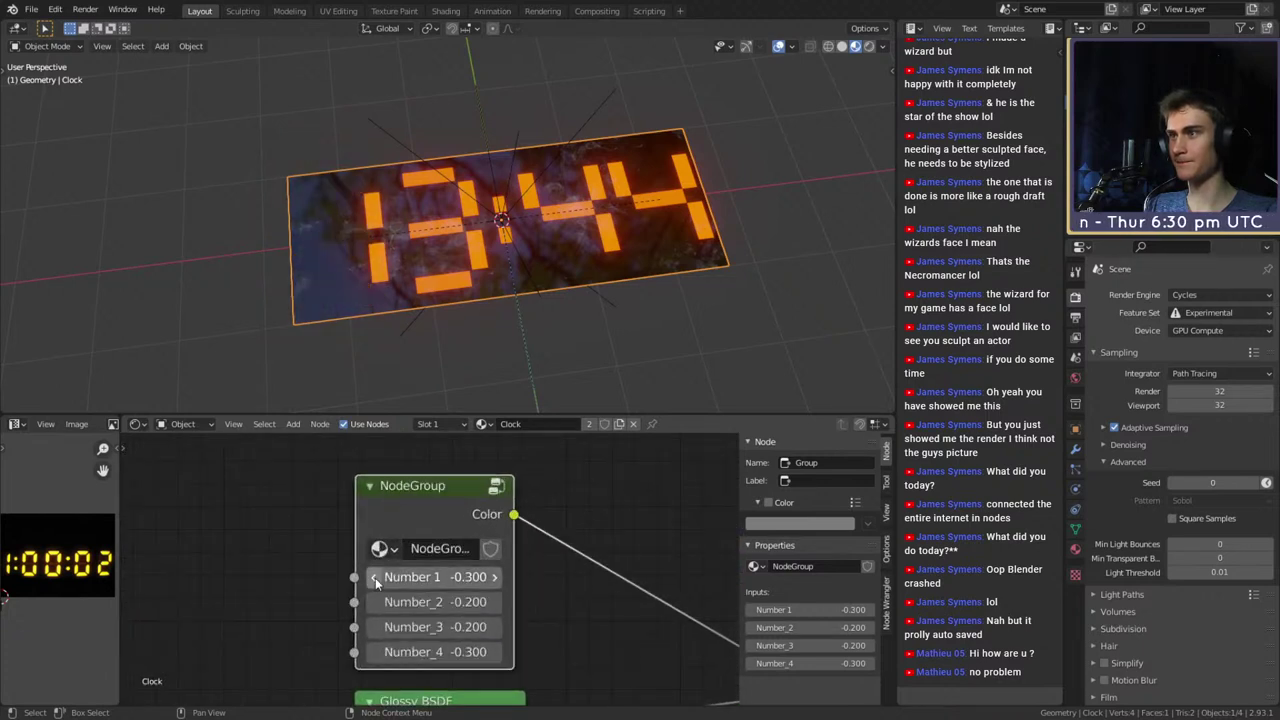
pyautogui.moveTo(375, 577); pyautogui.dragTo(468, 577)
pyautogui.moveTo(368, 579); pyautogui.dragTo(270, 579)
# Raise Number_2 of the NodeGroup in 0.1 increments to 0.3 to test the second digit's higher values
pyautogui.click(493, 602)
pyautogui.click(493, 602)
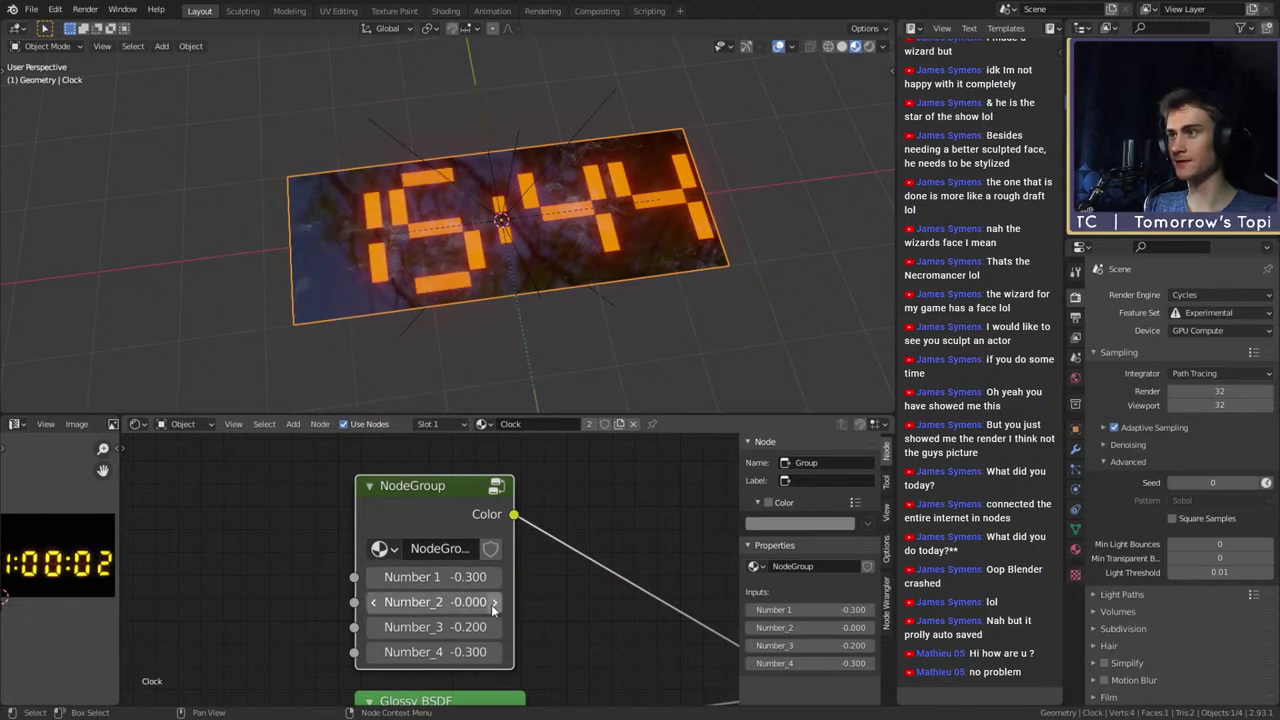
pyautogui.click(493, 603)
pyautogui.click(493, 603)
pyautogui.click(492, 604)
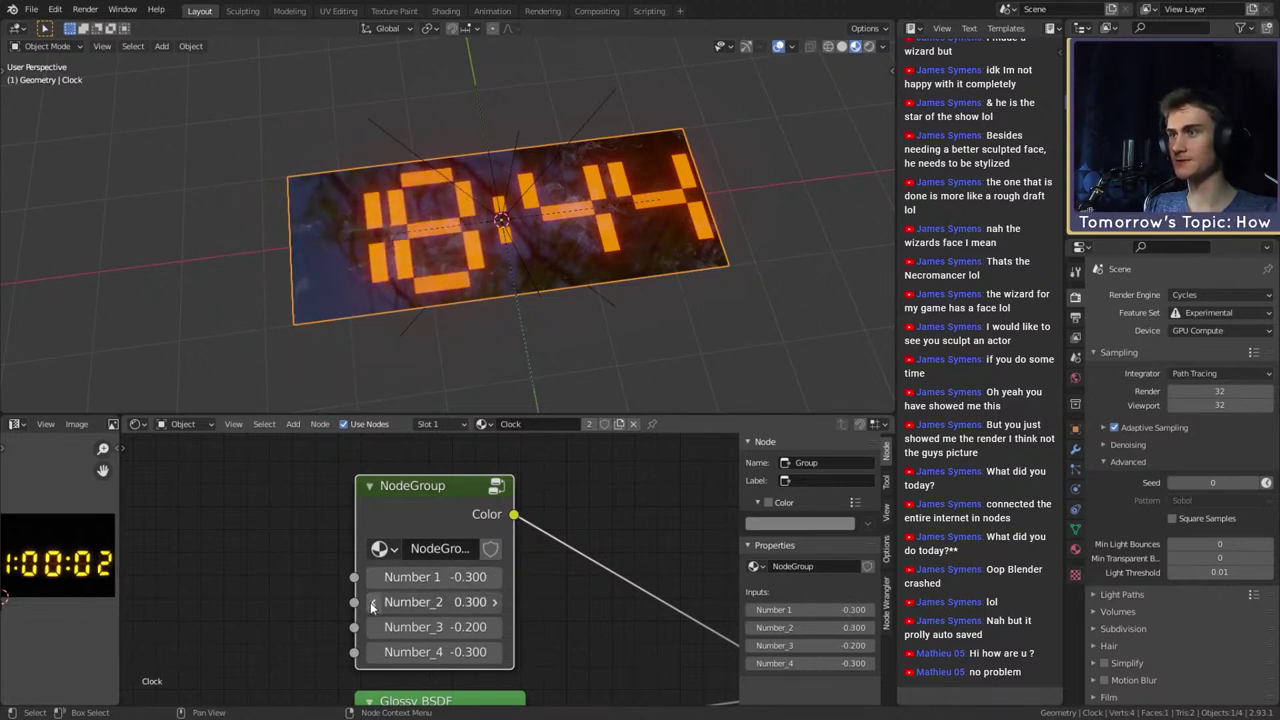
# Lower Number_2 of the NodeGroup in 0.1 increments to -0.4 to test the second digit down to 1
pyautogui.click(372, 602)
pyautogui.click(372, 602)
pyautogui.click(372, 602)
pyautogui.click(372, 602)
pyautogui.click(372, 602)
pyautogui.click(372, 602)
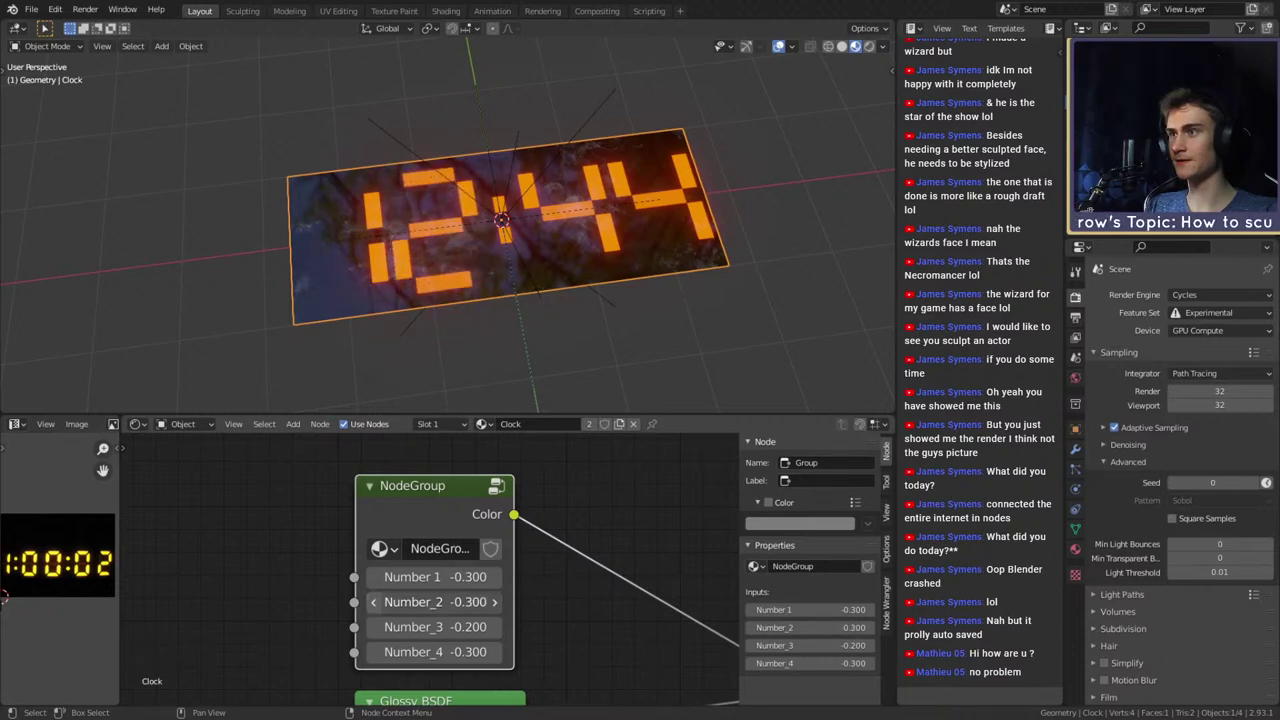
pyautogui.click(372, 602)
# Show the clock in Rendered shading and set Number 1 of the NodeGroup to -0.2
pyautogui.moveTo(490, 320); pyautogui.dragTo(507, 345, button='middle')
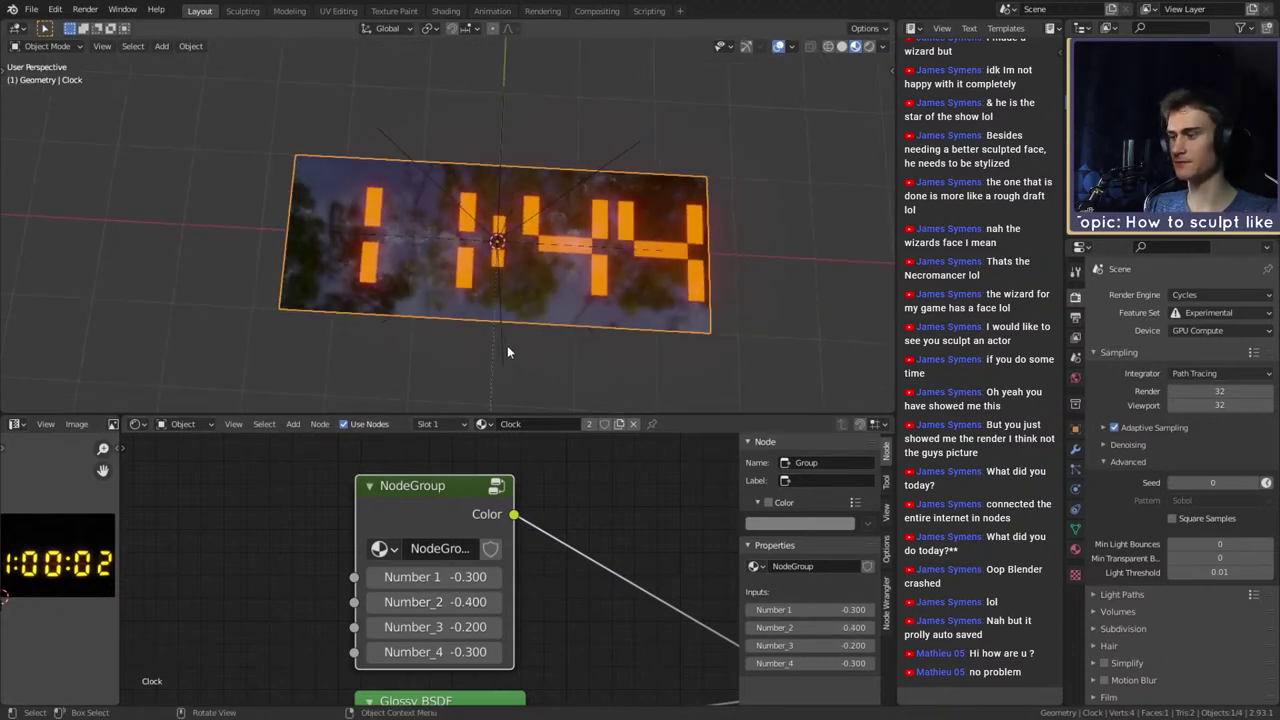
pyautogui.click(528, 228)
pyautogui.press('z')
pyautogui.click(528, 156)
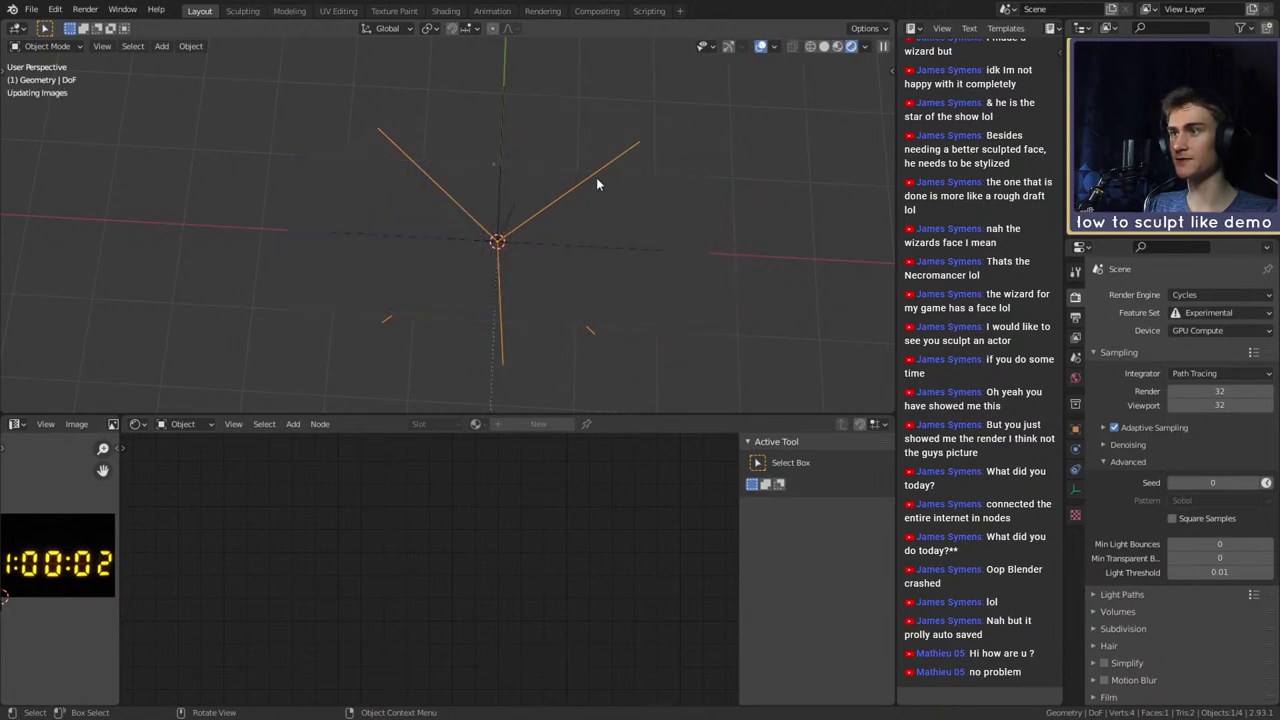
pyautogui.click(644, 239)
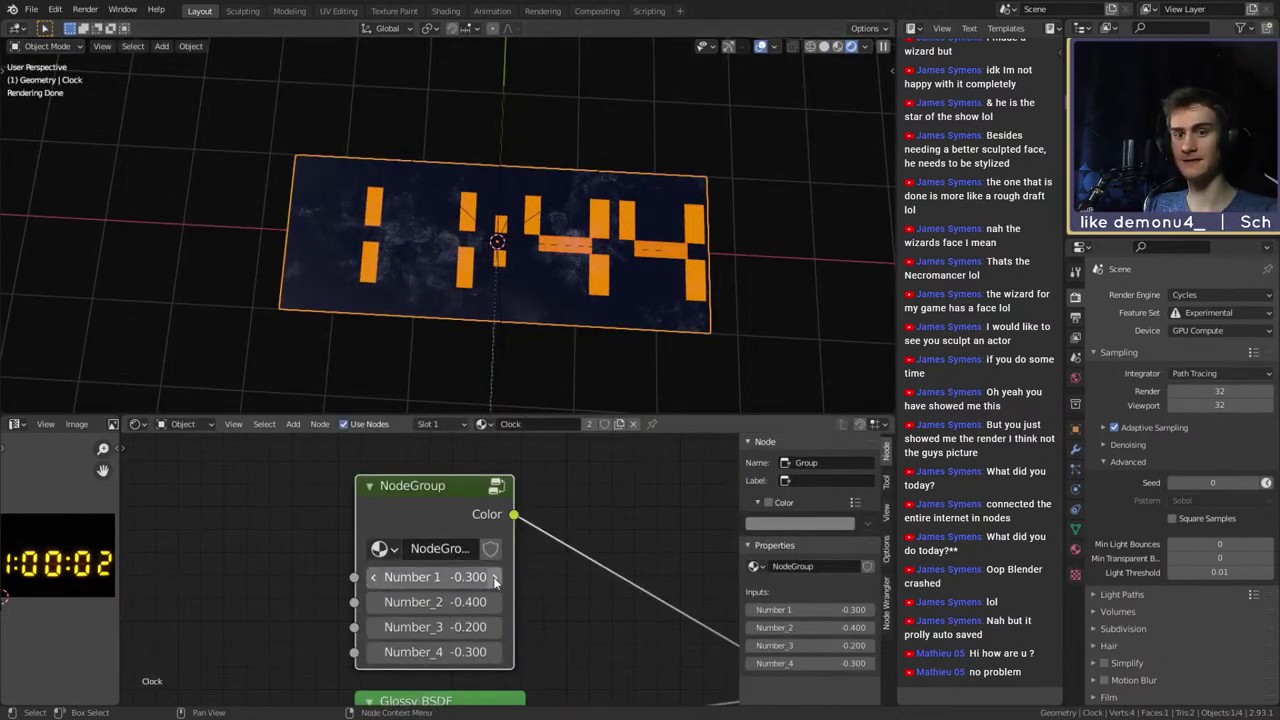
pyautogui.click(493, 580)
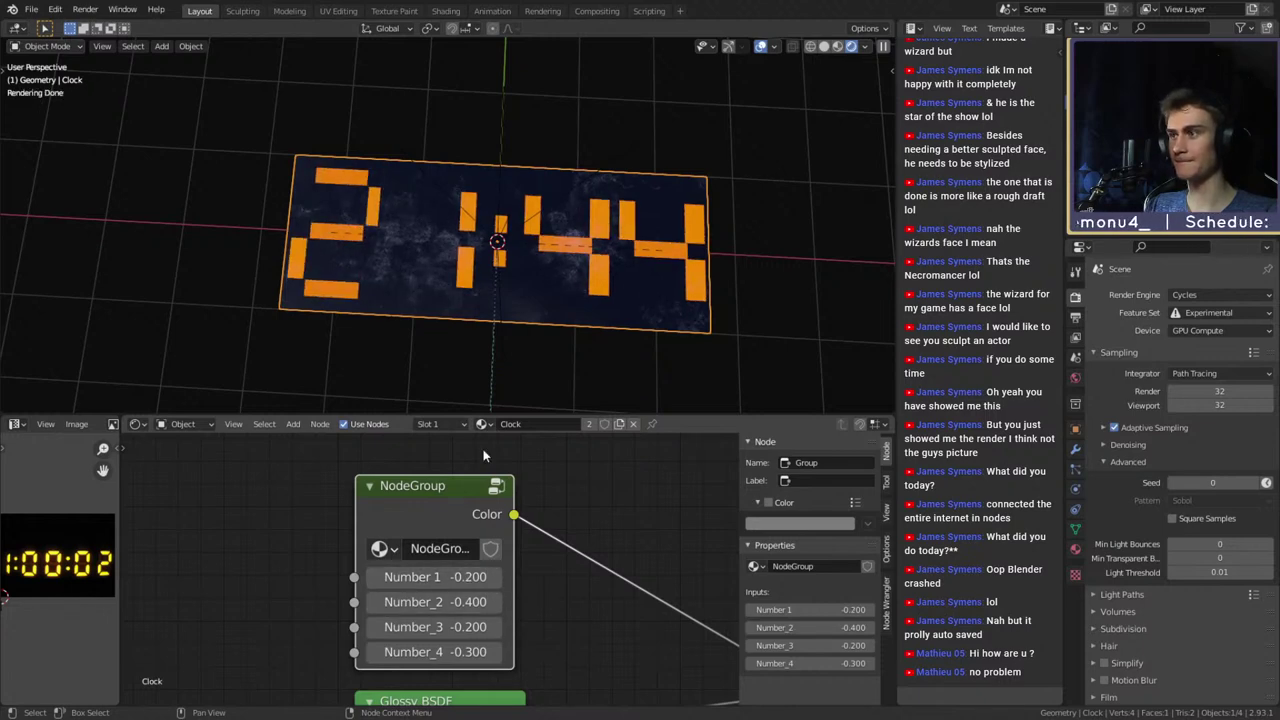
# Compare Material Preview with Rendered shading and examine the smudges on the clock face up close
pyautogui.press('z')
pyautogui.click(469, 378)
pyautogui.press('z')
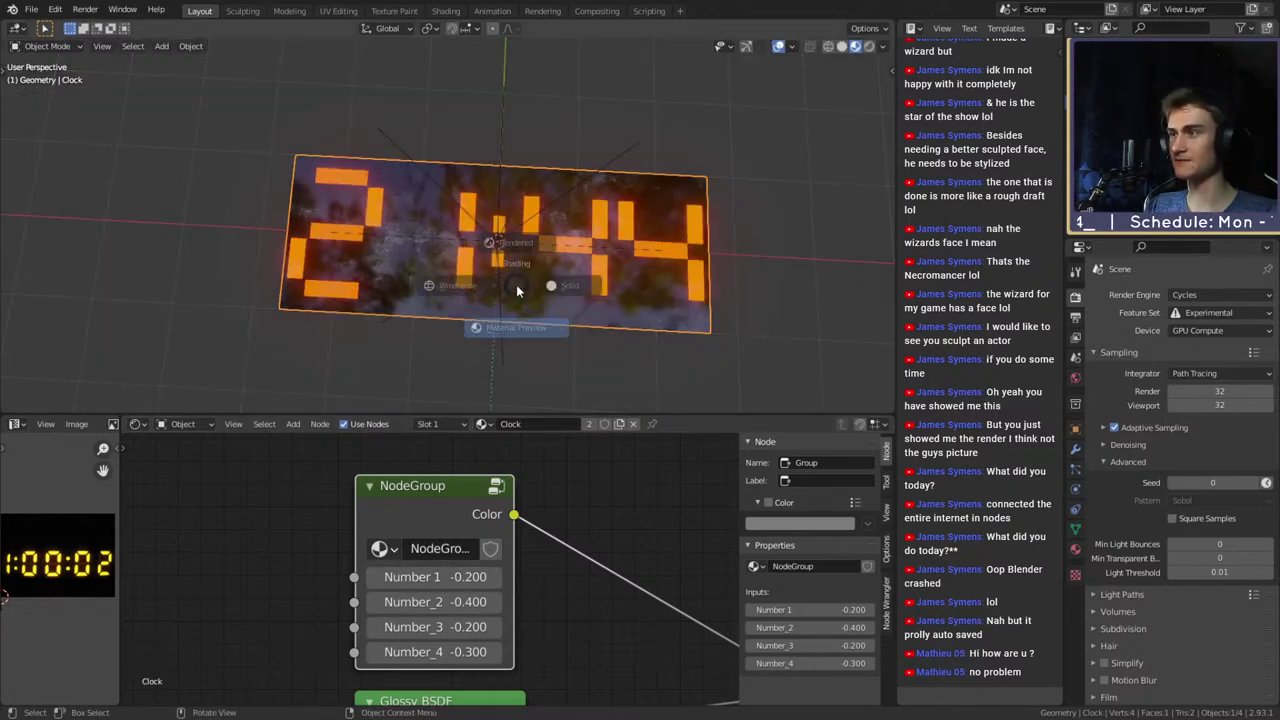
pyautogui.click(492, 246)
pyautogui.scroll(5, 421, 254)
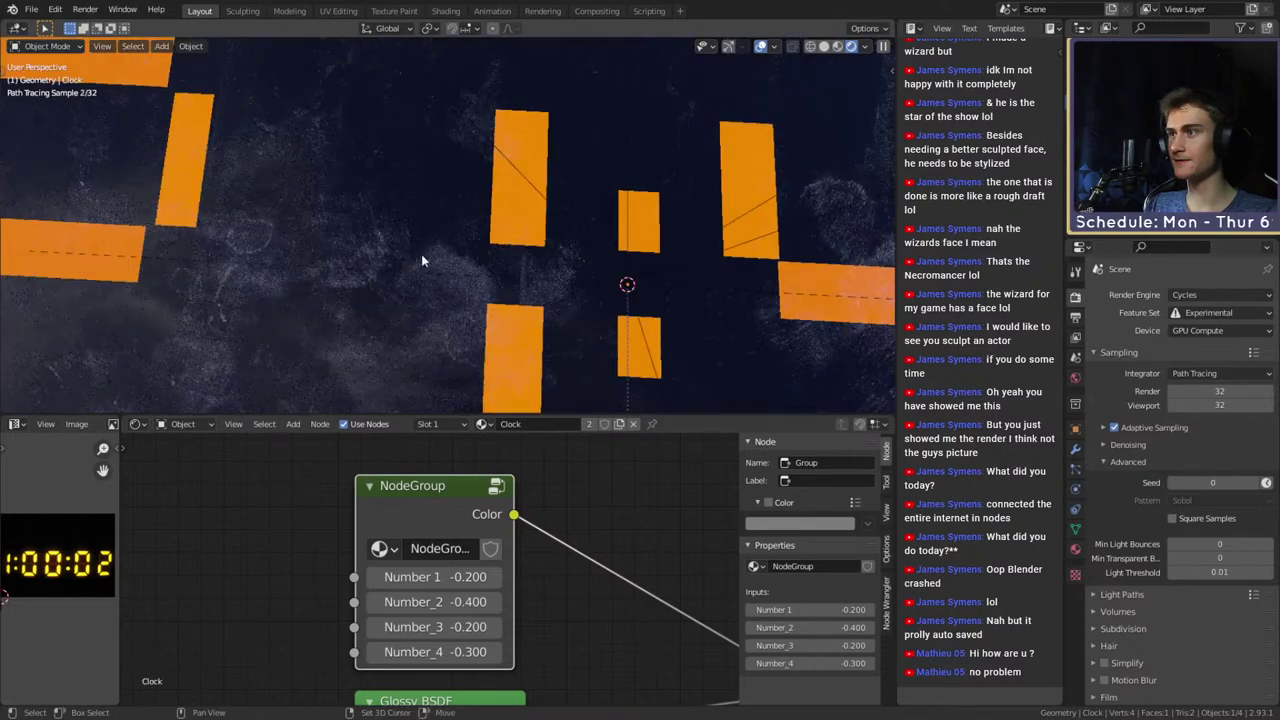
pyautogui.keyDown('shift'); pyautogui.moveTo(421, 254); pyautogui.dragTo(581, 296, button='middle'); pyautogui.keyUp('shift')
pyautogui.scroll(-6, 536, 290)
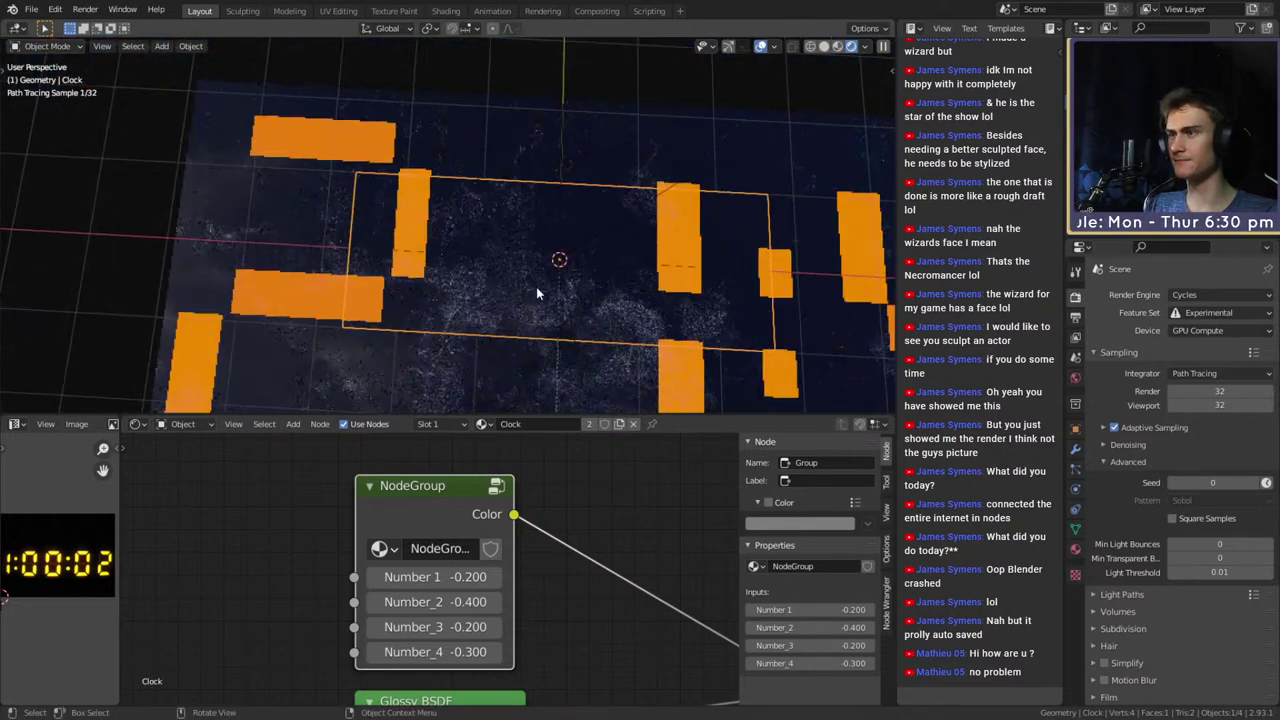
pyautogui.click(561, 303)
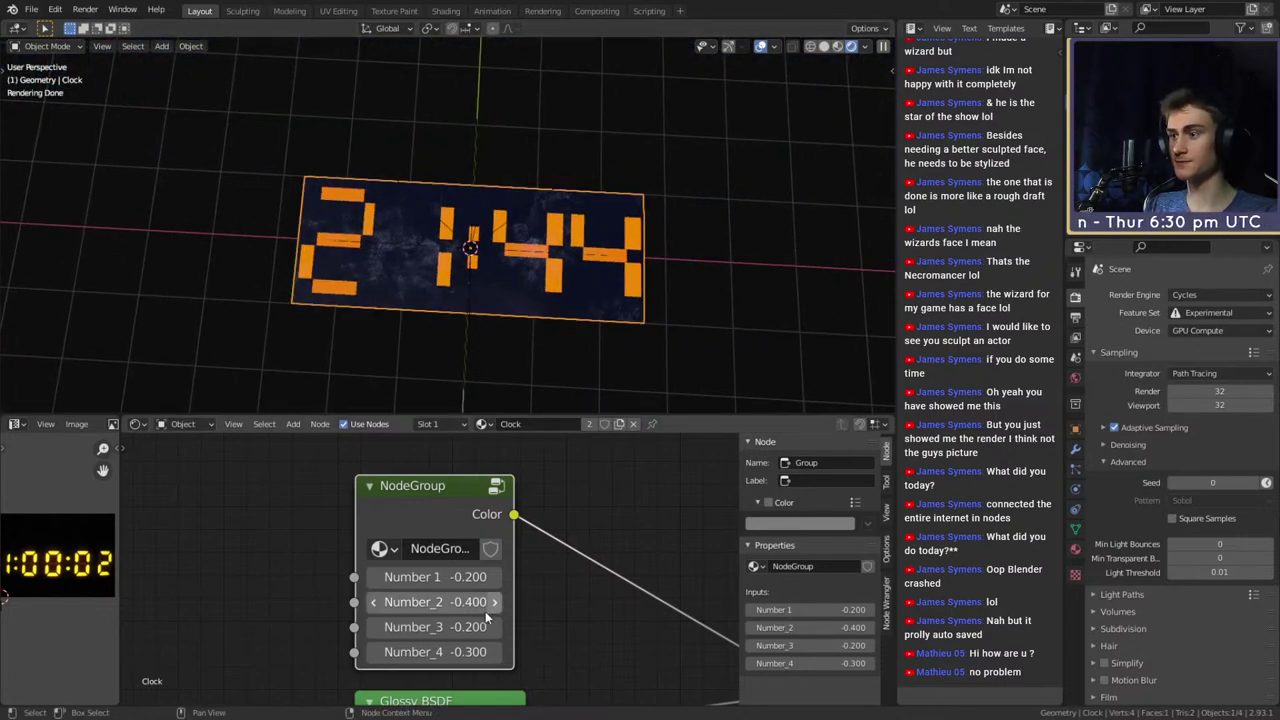
# Set Number_2 to -0.2, Number_3 to -0.1 and Number_4 to -0.2 so the clock reads 23:55
pyautogui.click(493, 603)
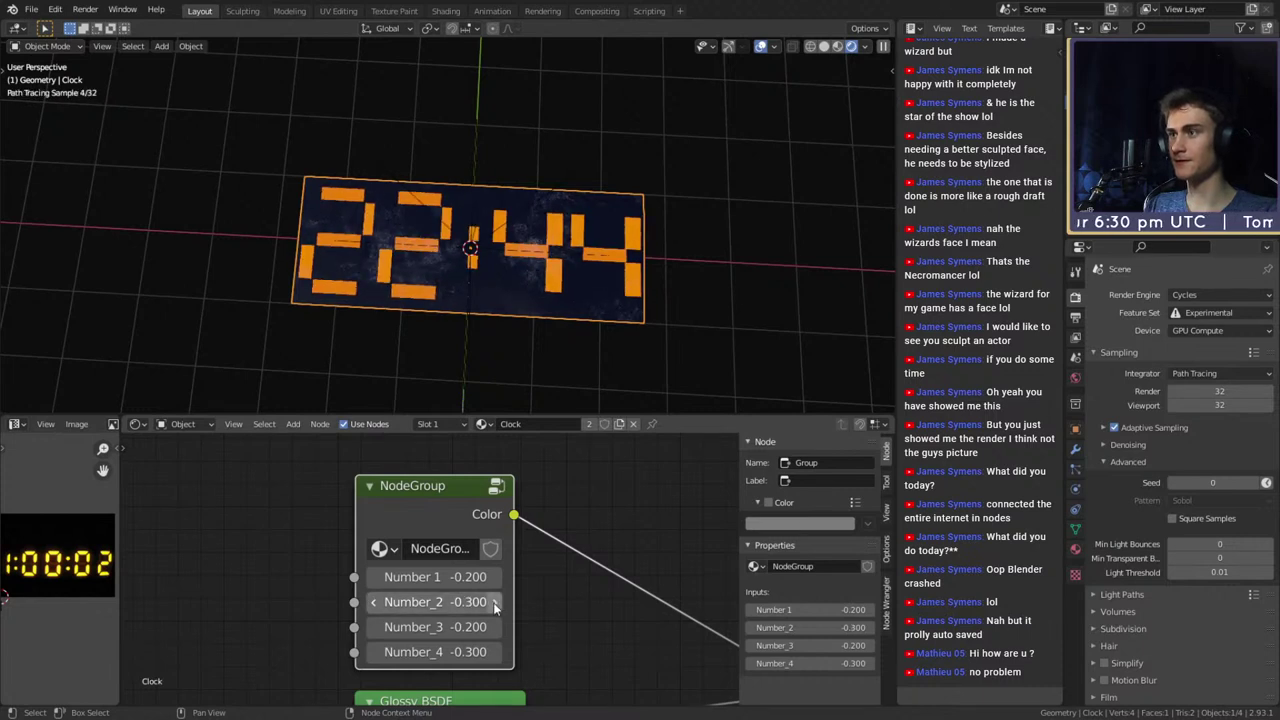
pyautogui.click(493, 603)
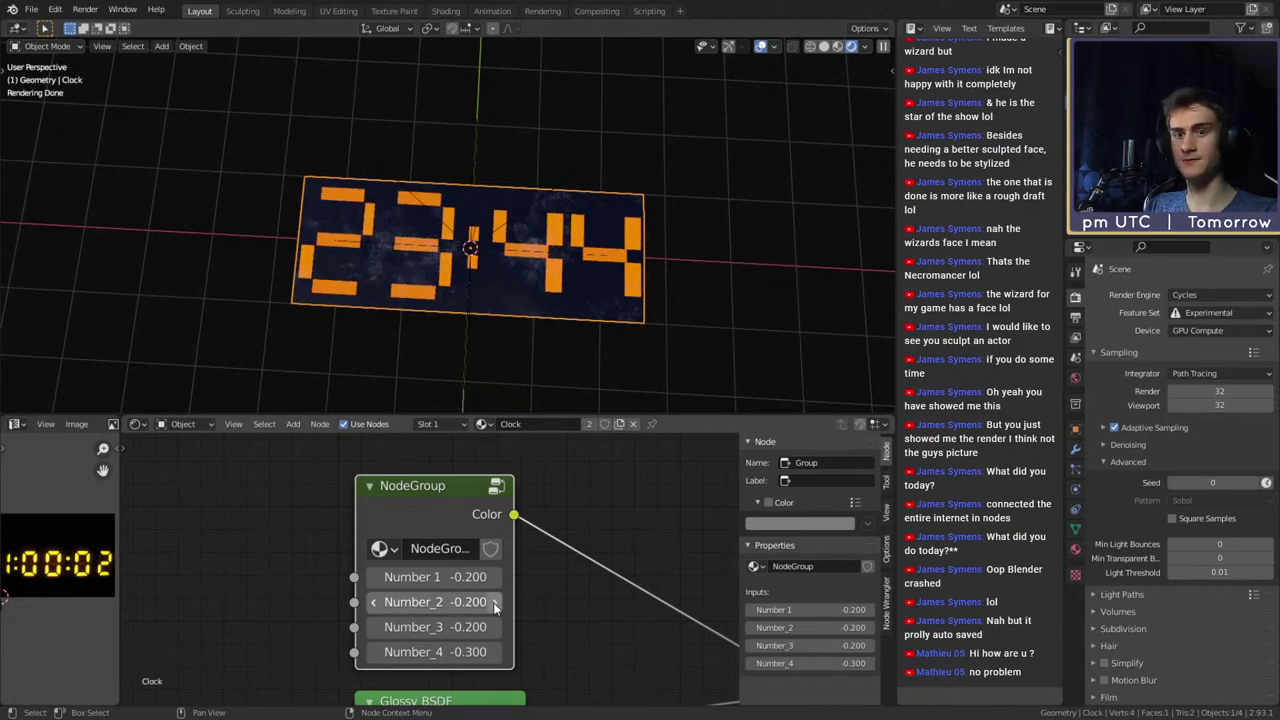
pyautogui.click(496, 627)
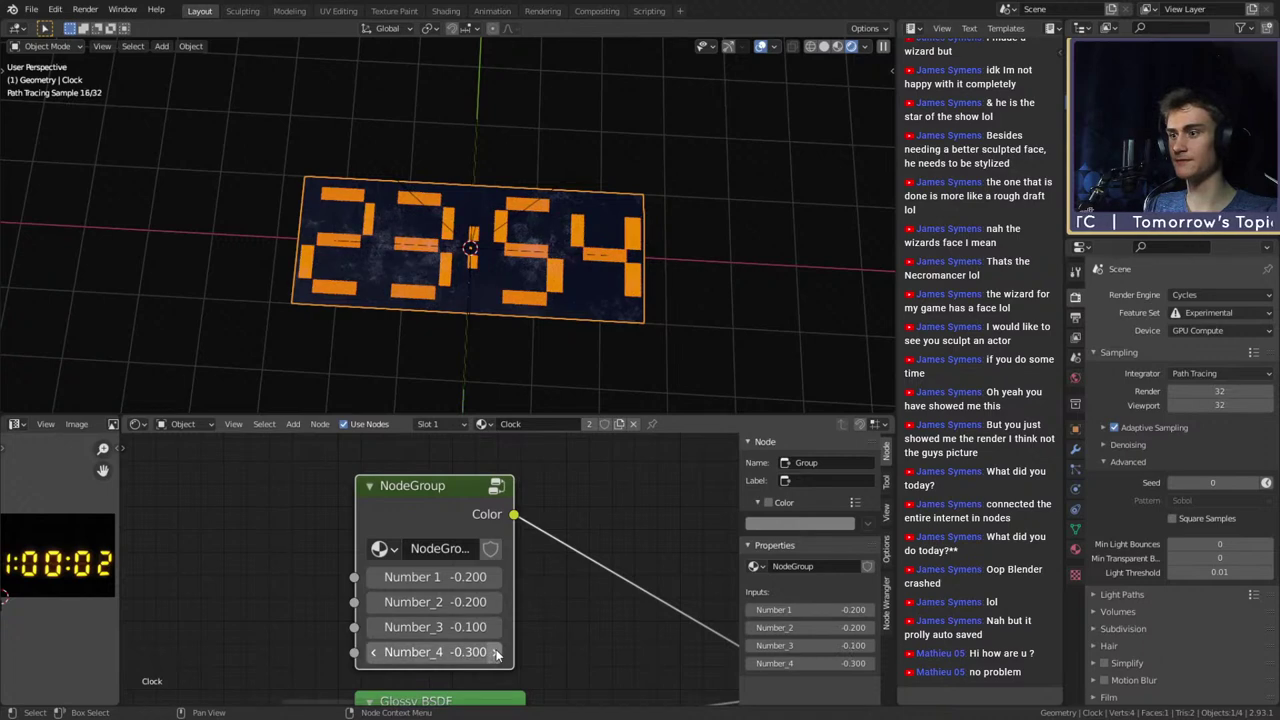
pyautogui.click(497, 653)
pyautogui.moveTo(540, 322); pyautogui.dragTo(501, 282, button='middle')
pyautogui.scroll(-8, 501, 282)
pyautogui.scroll(6, 505, 300)
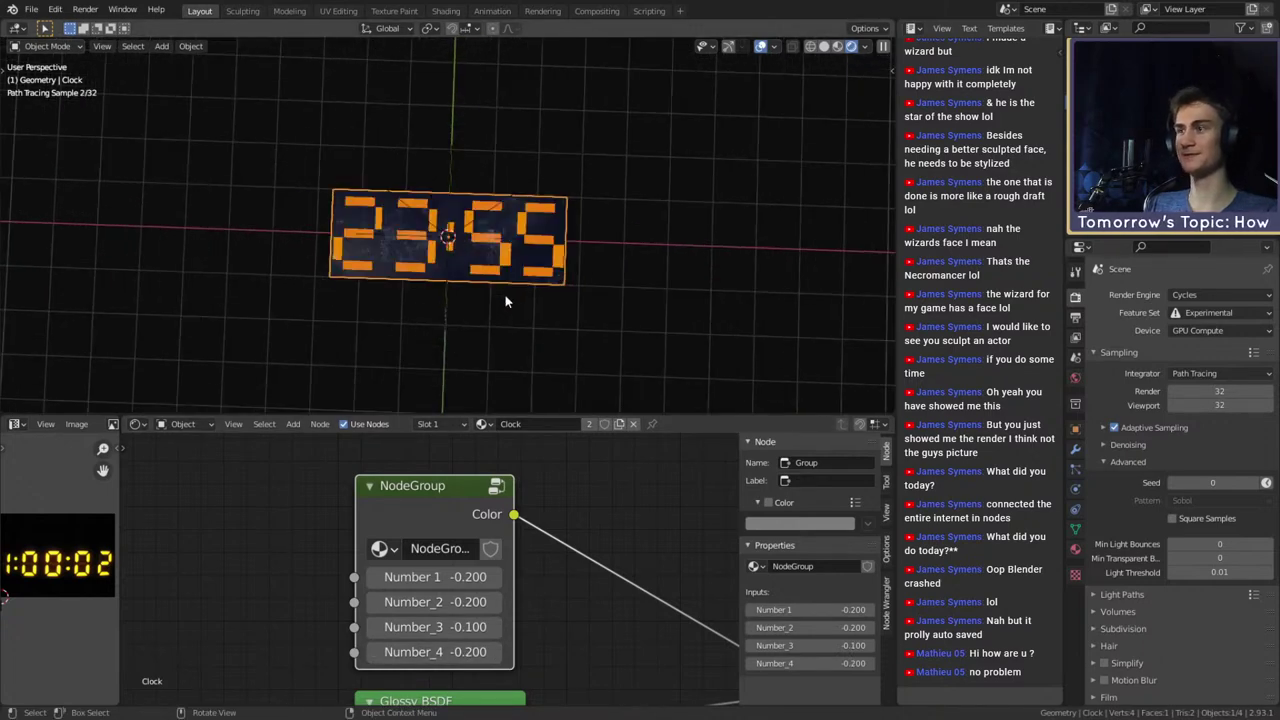
# Save digital_clock_shader_v1a.blend, then save it again with the Clock plane selected
pyautogui.click(413, 298)
pyautogui.click(31, 9)
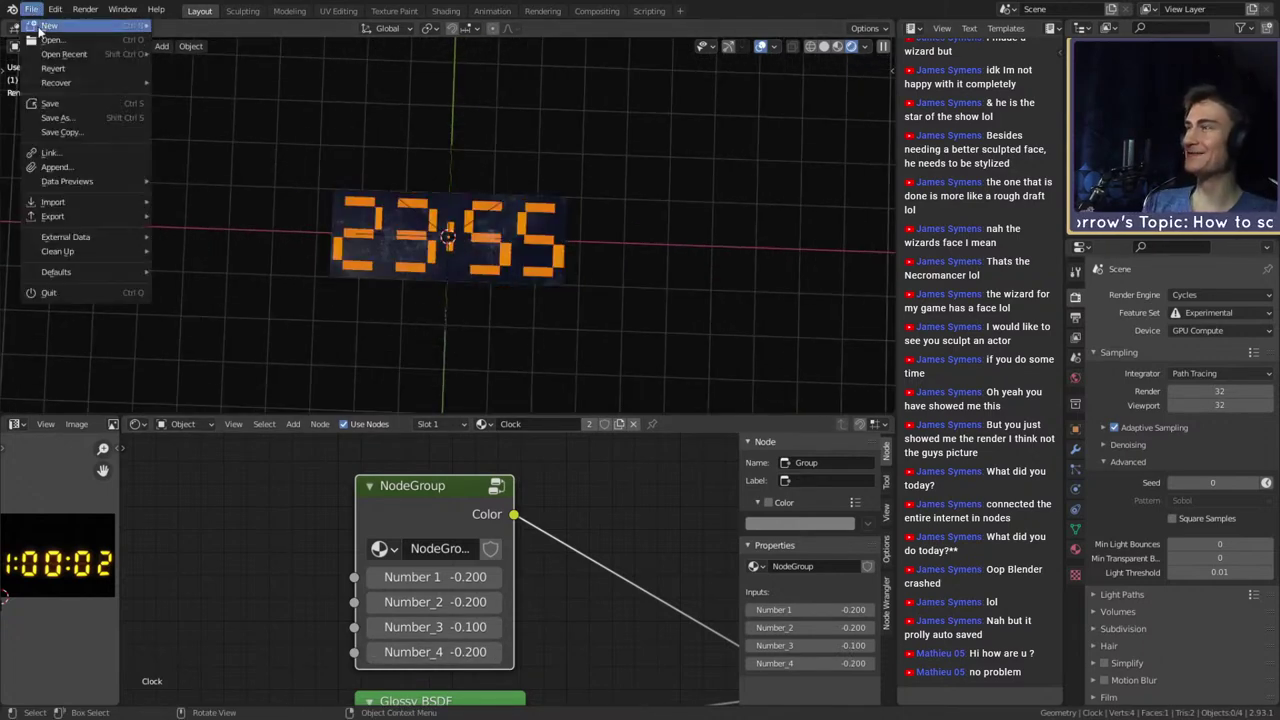
pyautogui.click(50, 104)
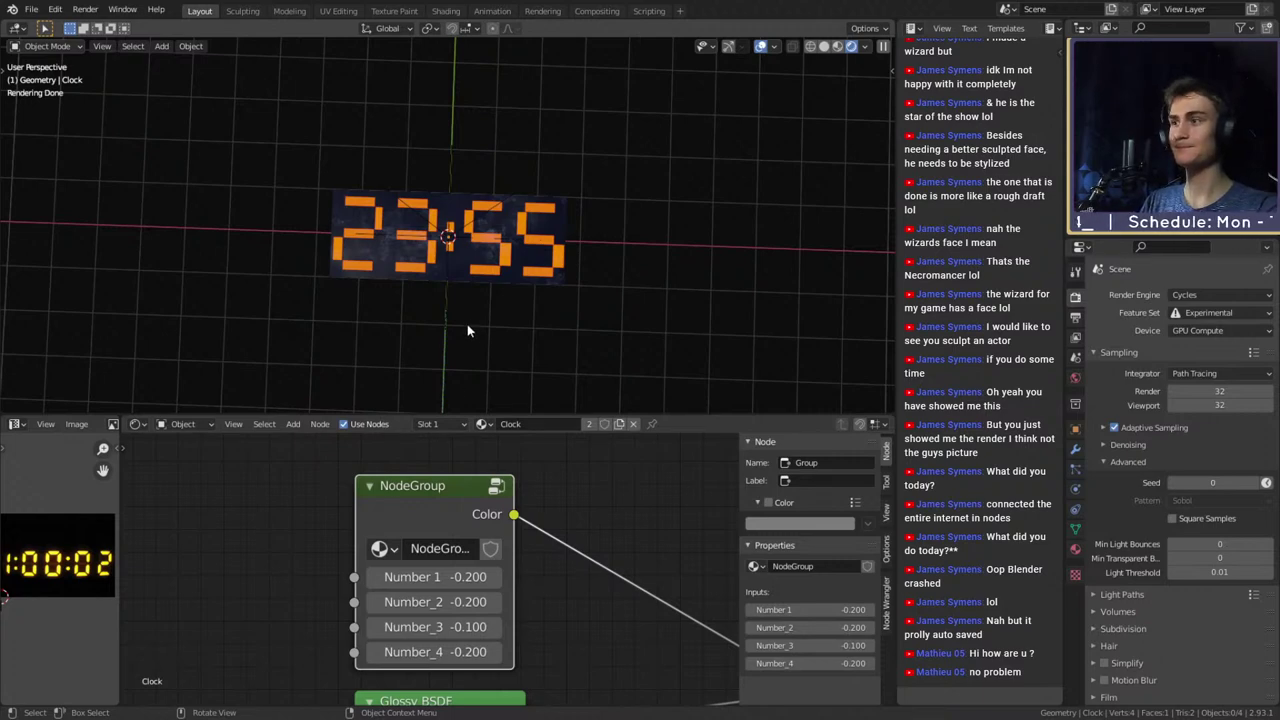
pyautogui.scroll(3, 474, 281)
pyautogui.click(433, 178)
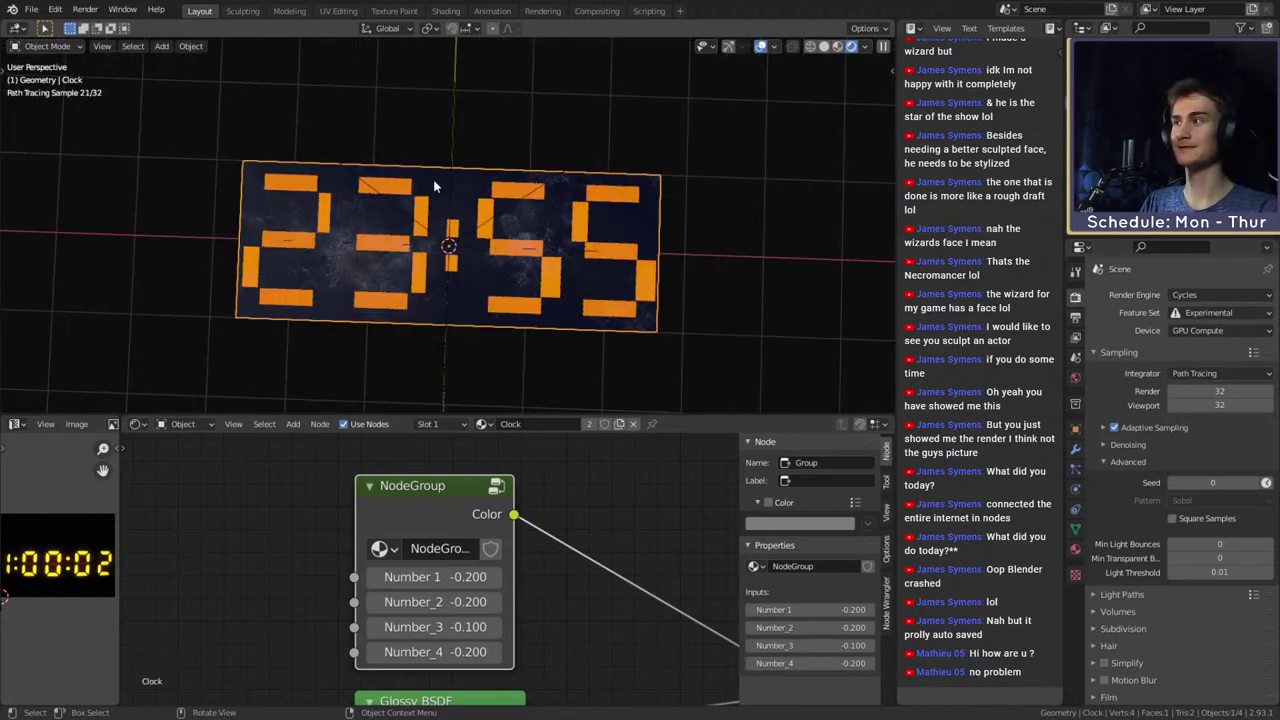
pyautogui.click(31, 9)
pyautogui.click(50, 104)
# Open the clock's NodeGroup and examine the framed digit nodes and how they connect through to the output
pyautogui.scroll(-3, 520, 588)
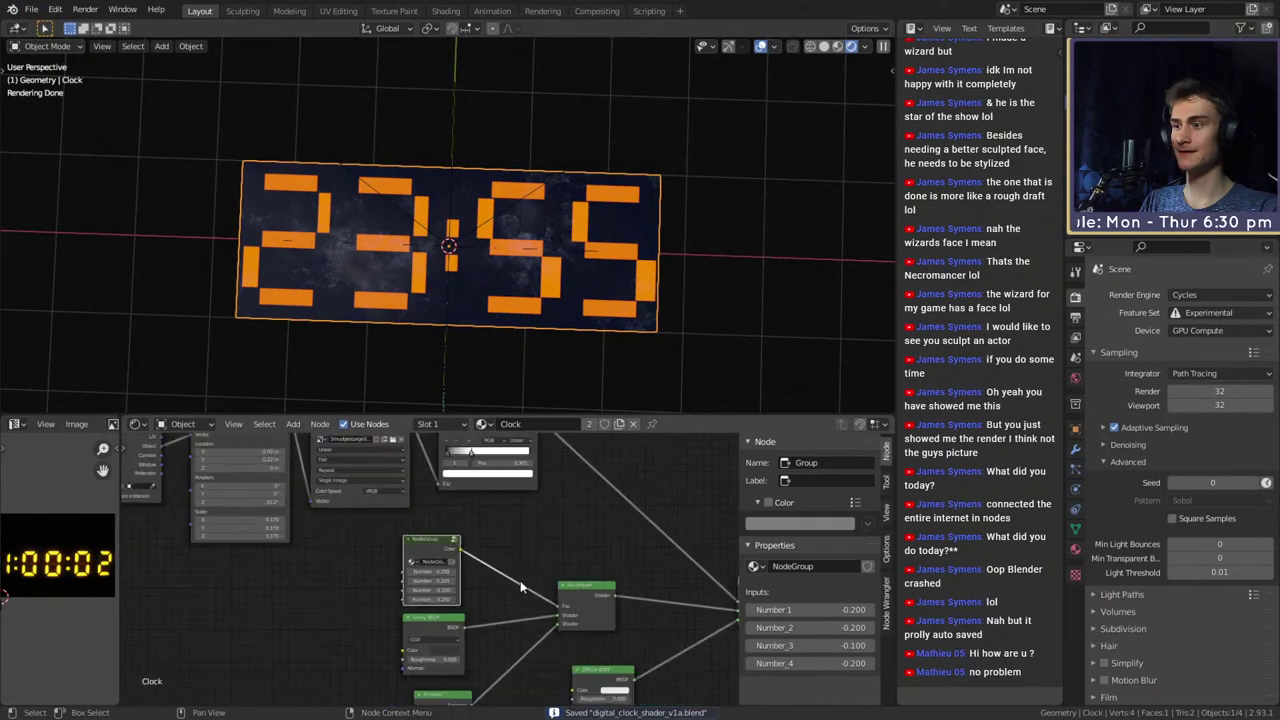
pyautogui.scroll(2, 510, 588)
pyautogui.press('Tab')
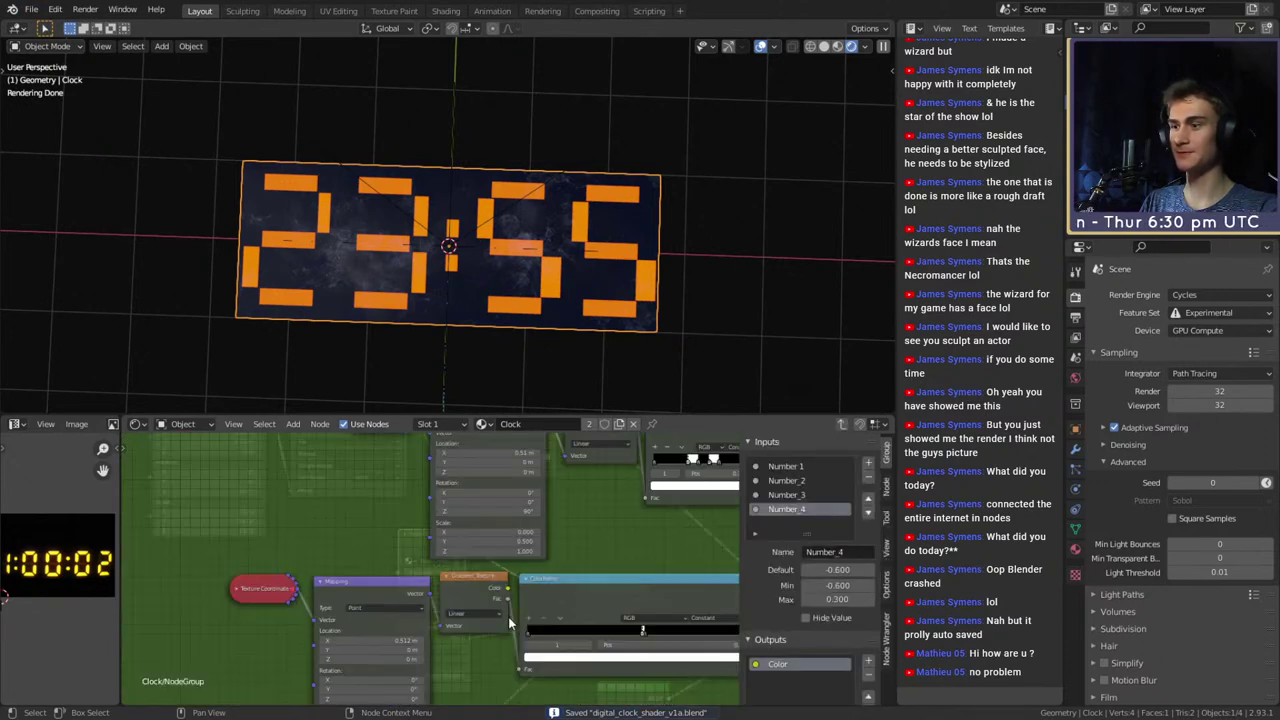
pyautogui.scroll(-6, 460, 570)
pyautogui.moveTo(588, 590); pyautogui.dragTo(484, 472, button='middle')
pyautogui.scroll(-3, 510, 585)
pyautogui.moveTo(488, 580); pyautogui.dragTo(451, 572, button='middle')
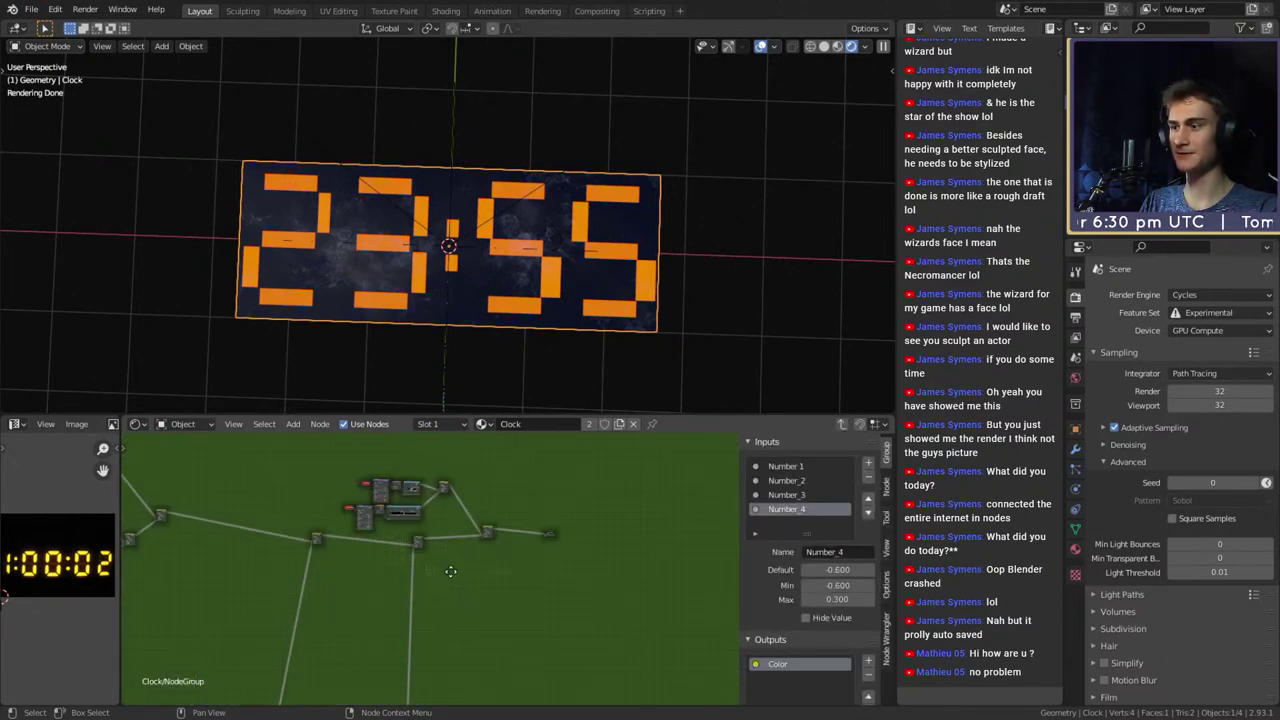
pyautogui.scroll(6, 510, 555)
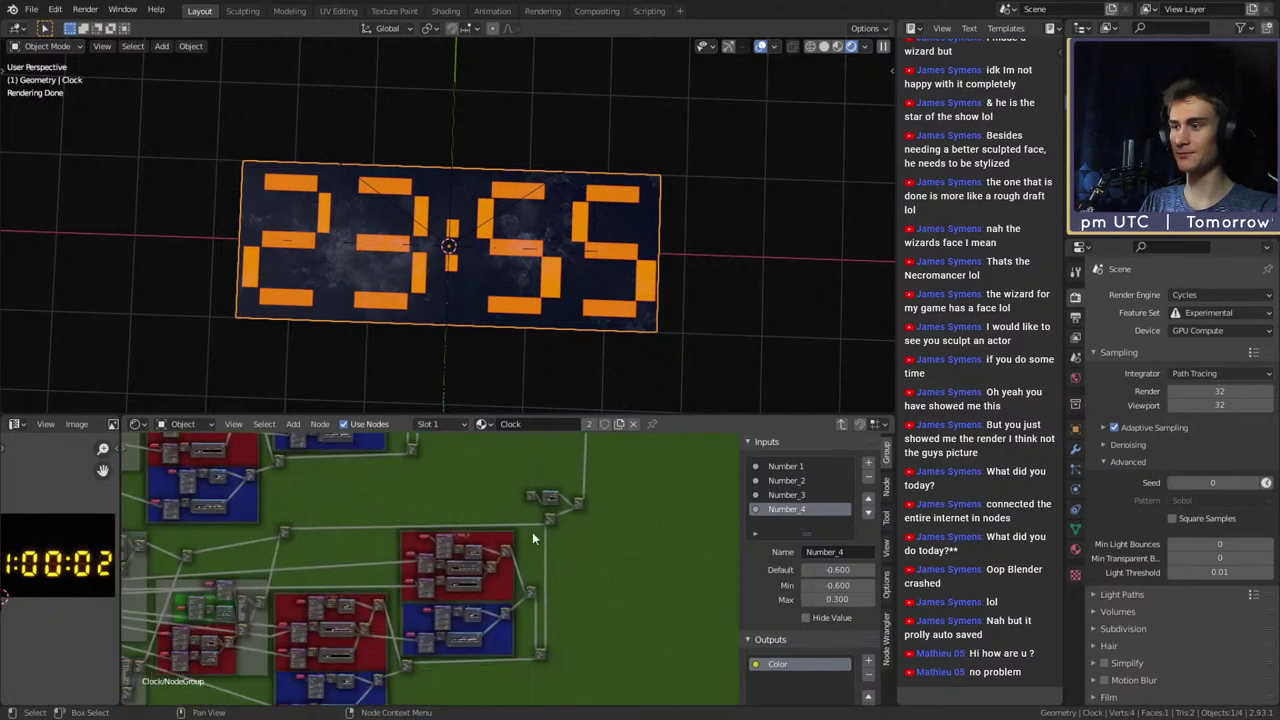
pyautogui.moveTo(560, 605); pyautogui.dragTo(464, 552, button='middle')
pyautogui.scroll(5, 391, 563)
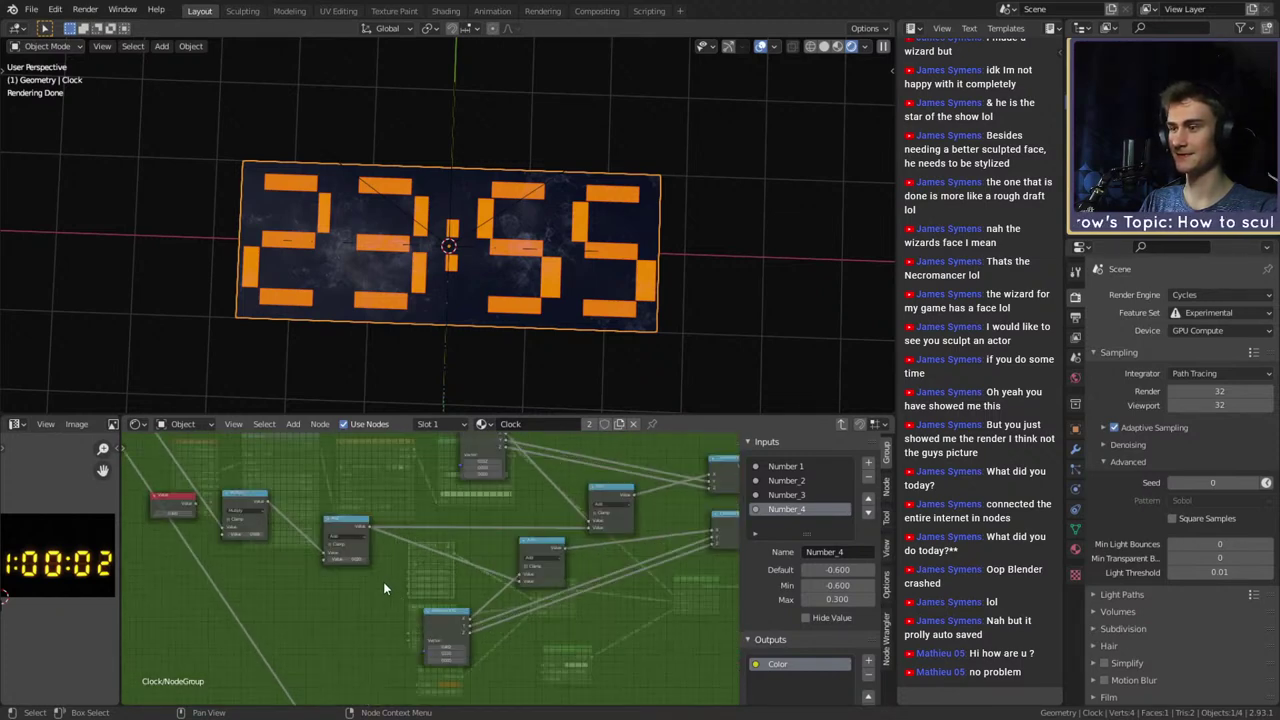
pyautogui.scroll(-6, 395, 589)
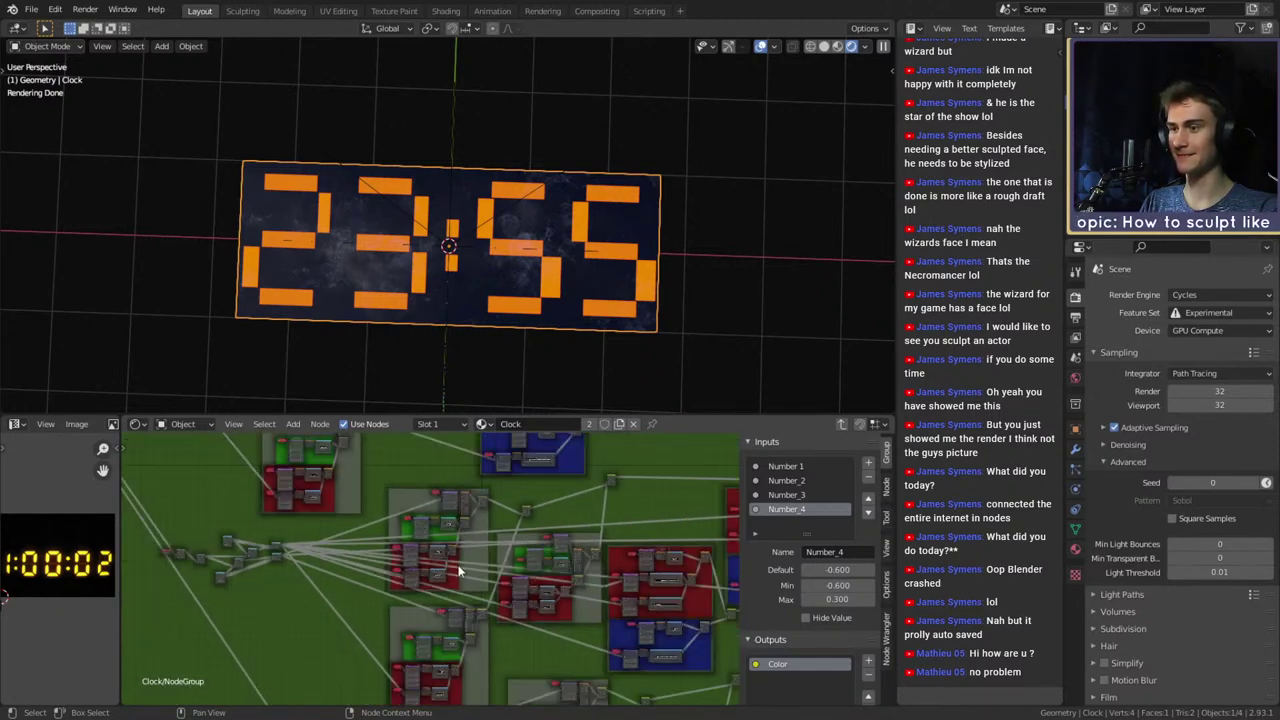
pyautogui.moveTo(460, 571); pyautogui.dragTo(575, 590, button='middle')
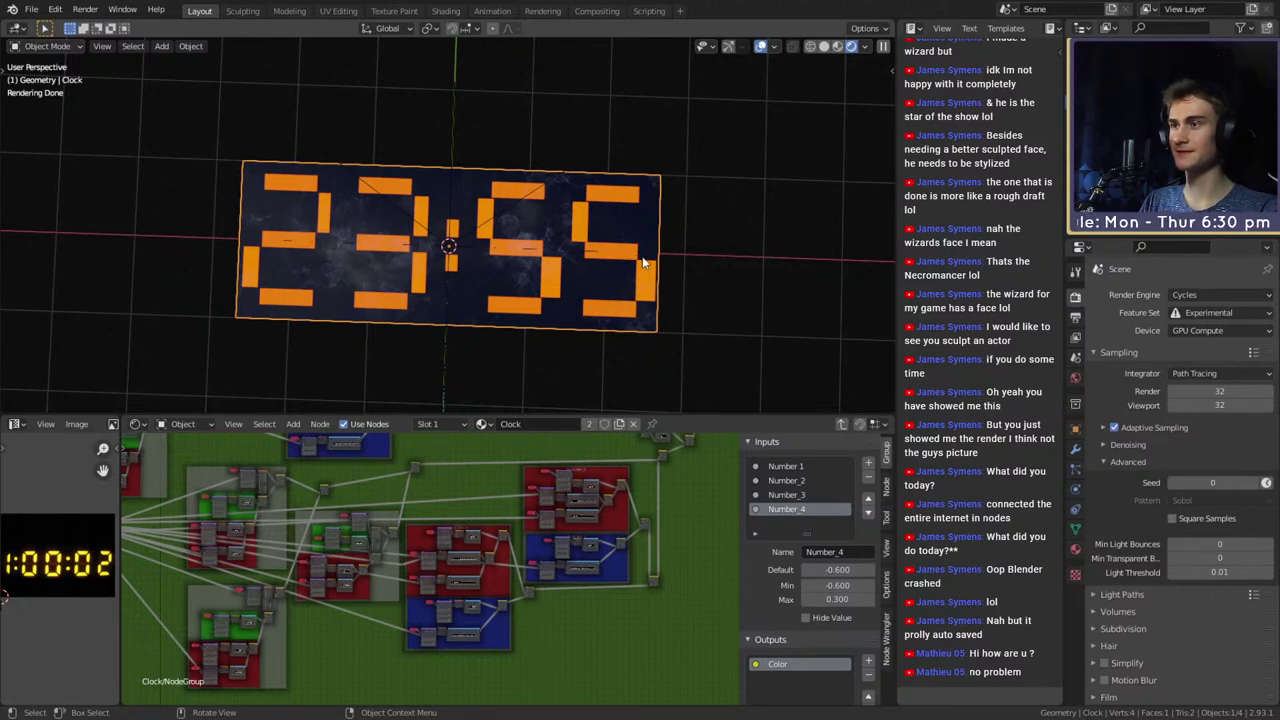
pyautogui.scroll(-7, 520, 310)
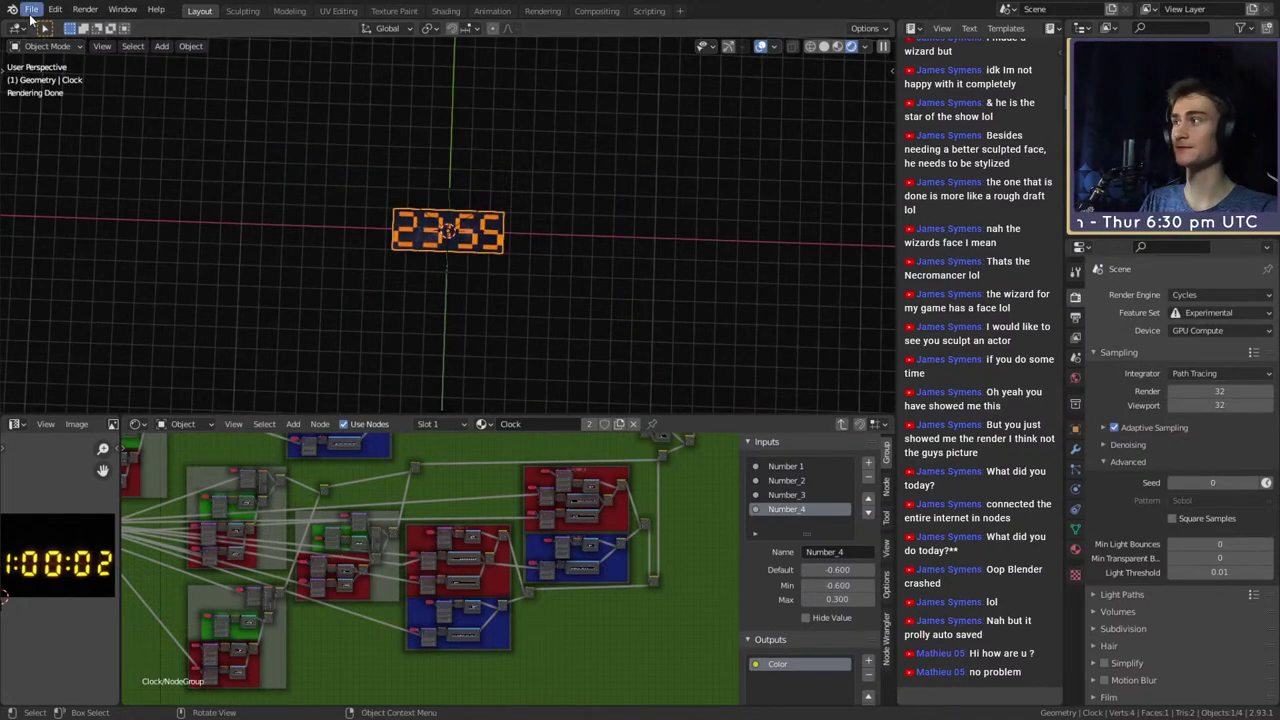
pyautogui.press('z')
pyautogui.click(600, 266)
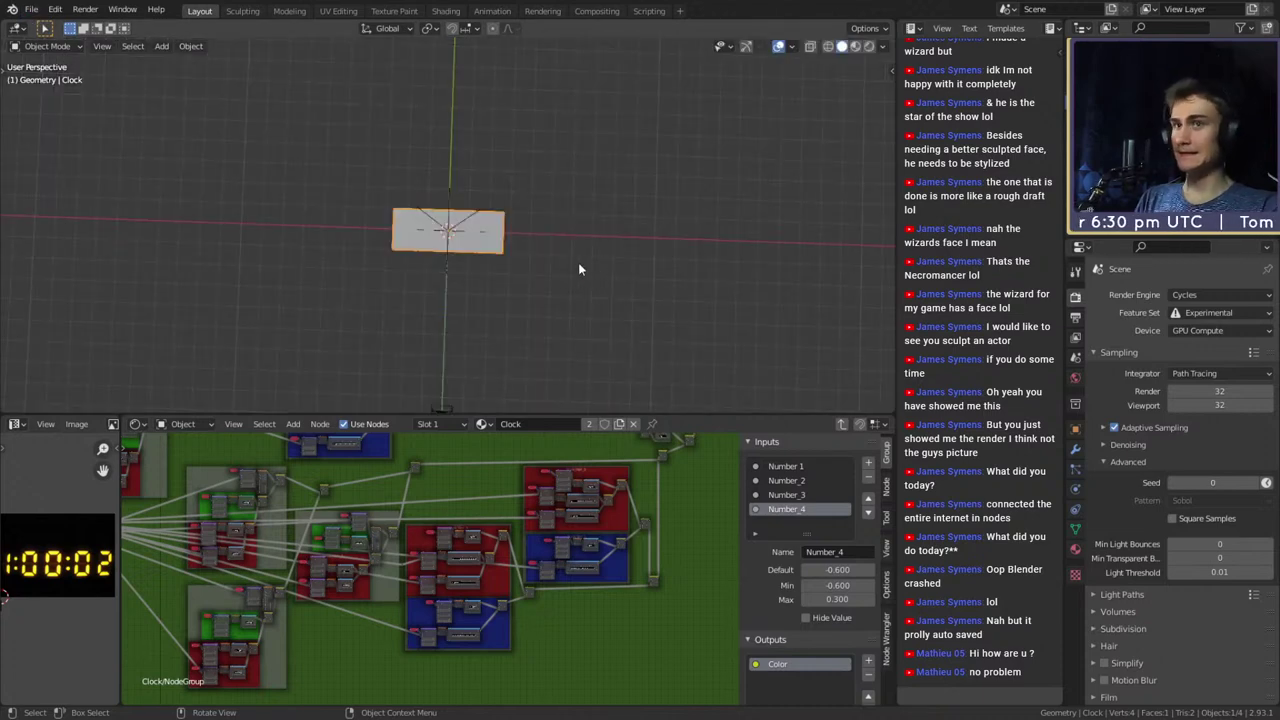
pyautogui.click(1252, 110)
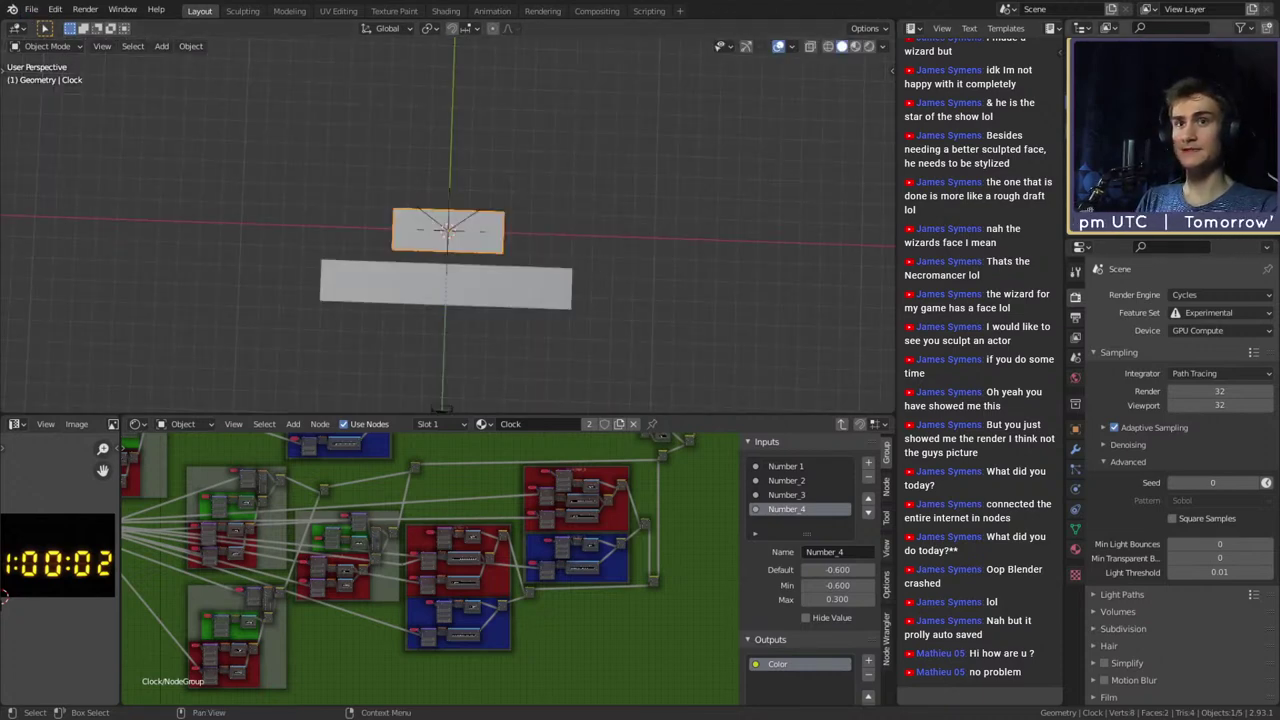
pyautogui.click(1252, 127)
# Rename the text object as Numbers and Plane.001 as Number_Plate
pyautogui.hotkey('ctrl', 'z')
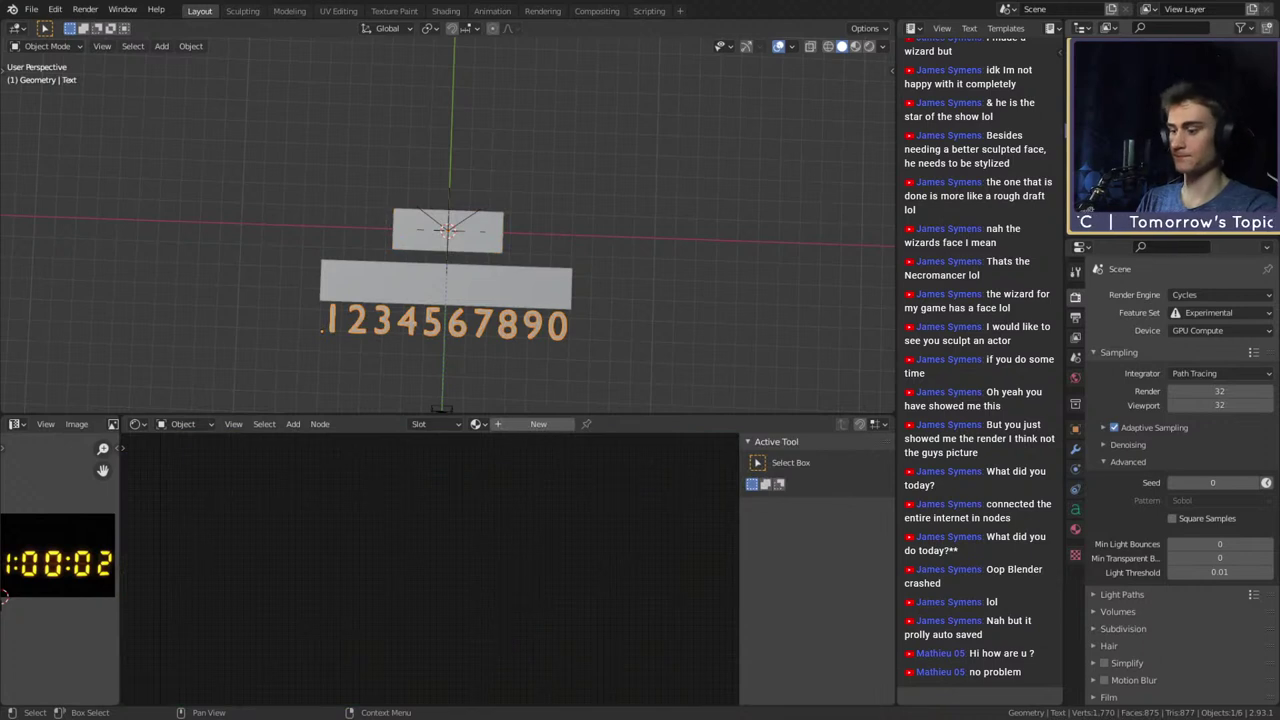
pyautogui.hotkey('ctrl', 'z')
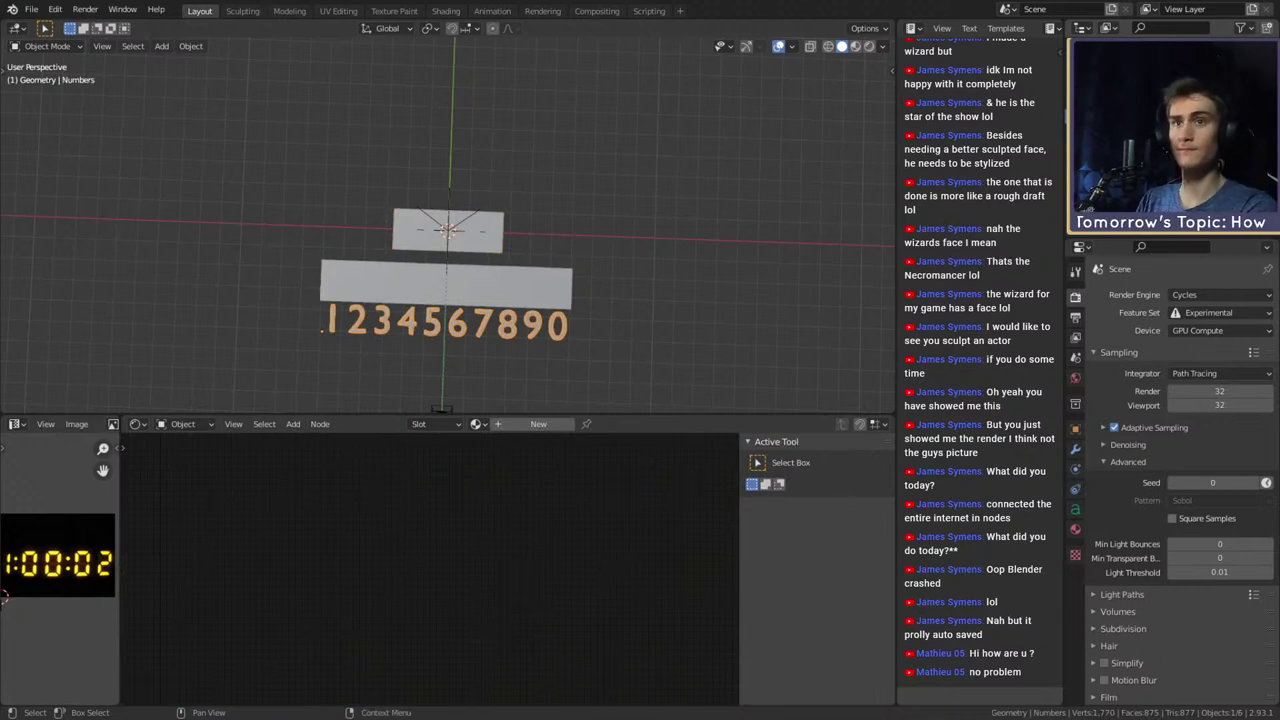
pyautogui.hotkey('ctrl', 'z')
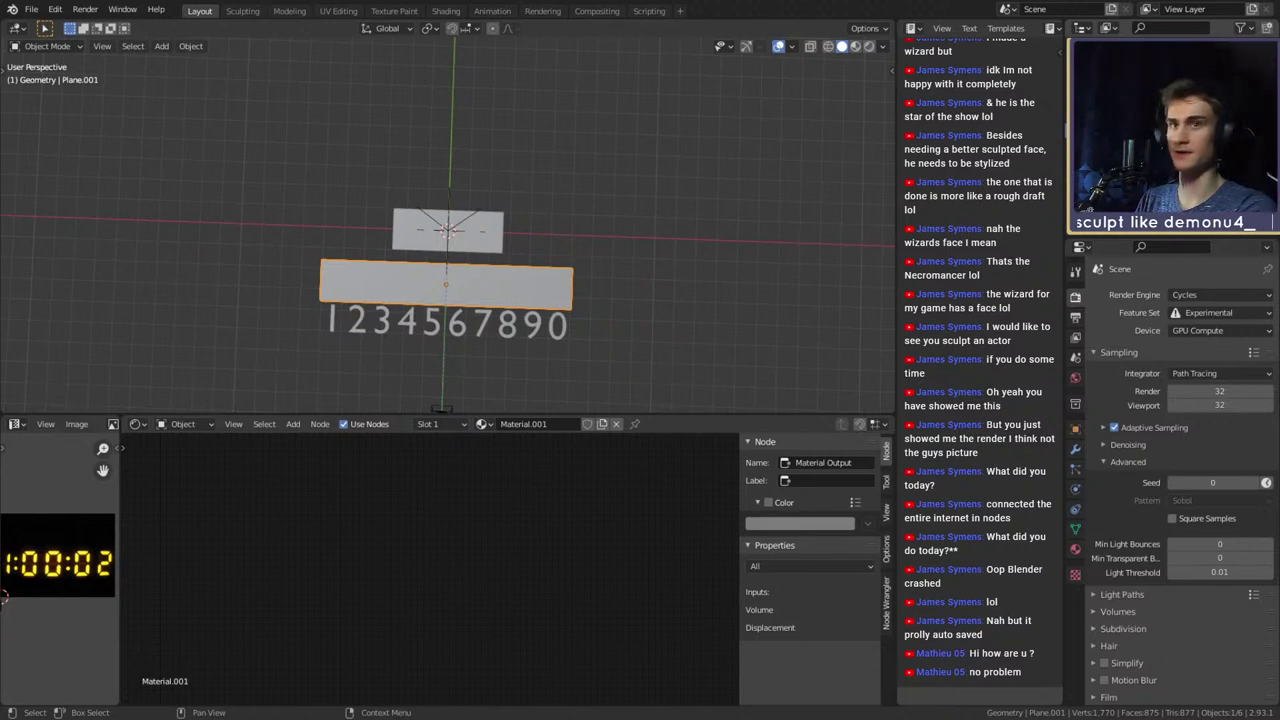
pyautogui.hotkey('ctrl', 'z')
pyautogui.hotkey('ctrl', 'z')
# Hide the Numbers text and the Number_Plate plane and save the file
pyautogui.hotkey('ctrl', 'z')
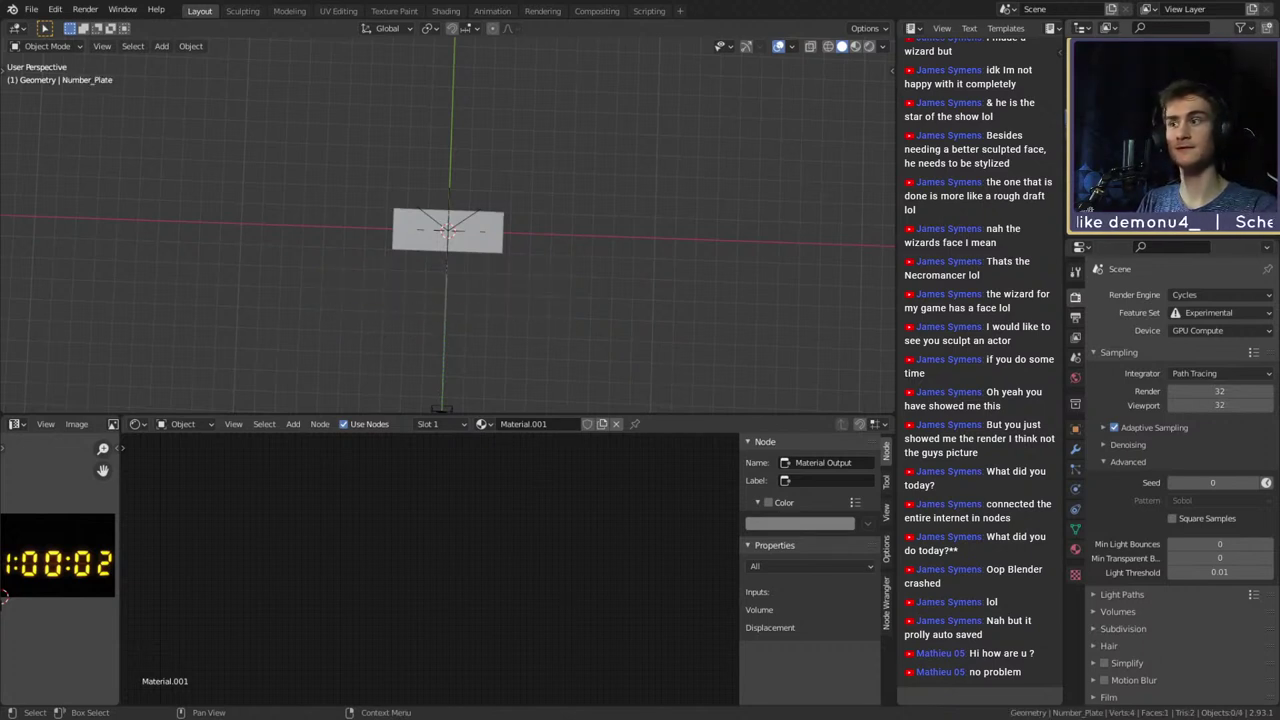
pyautogui.click(36, 12)
pyautogui.click(50, 106)
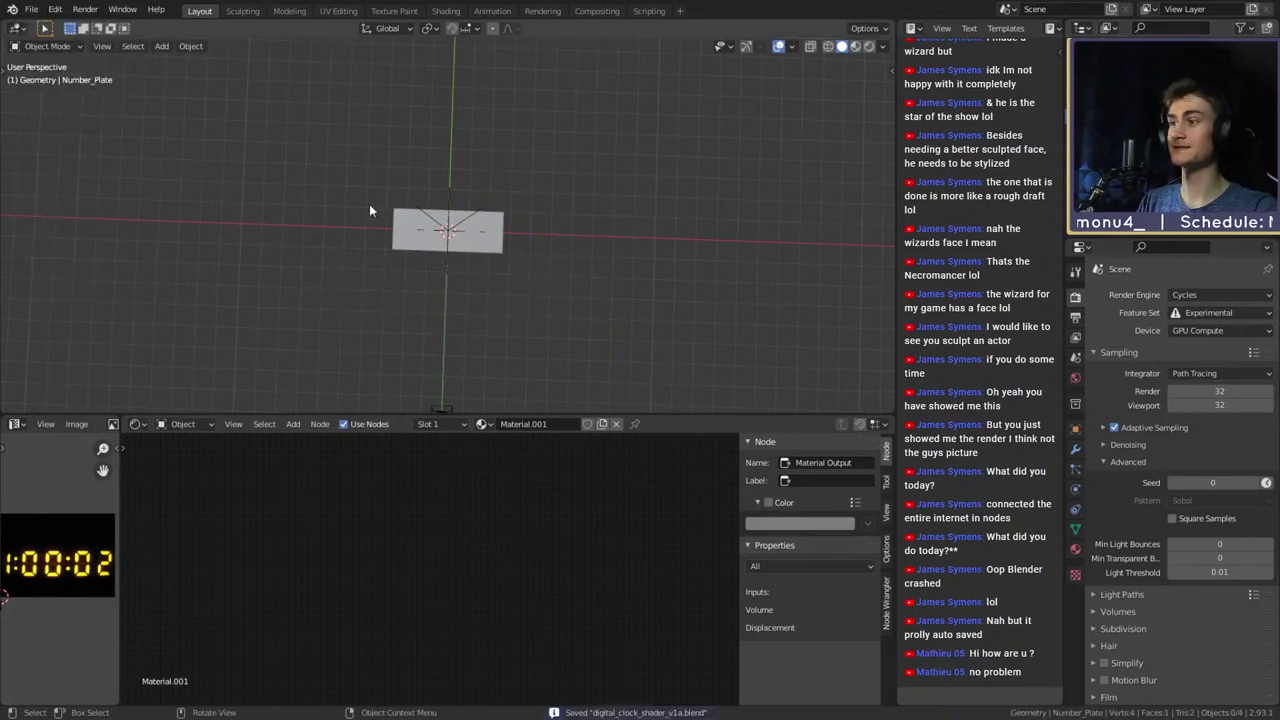
# Select the Clock plane, display the viewport in Material Preview shading and inspect the glowing digits up close
pyautogui.click(485, 242)
pyautogui.press('z')
pyautogui.click(482, 335)
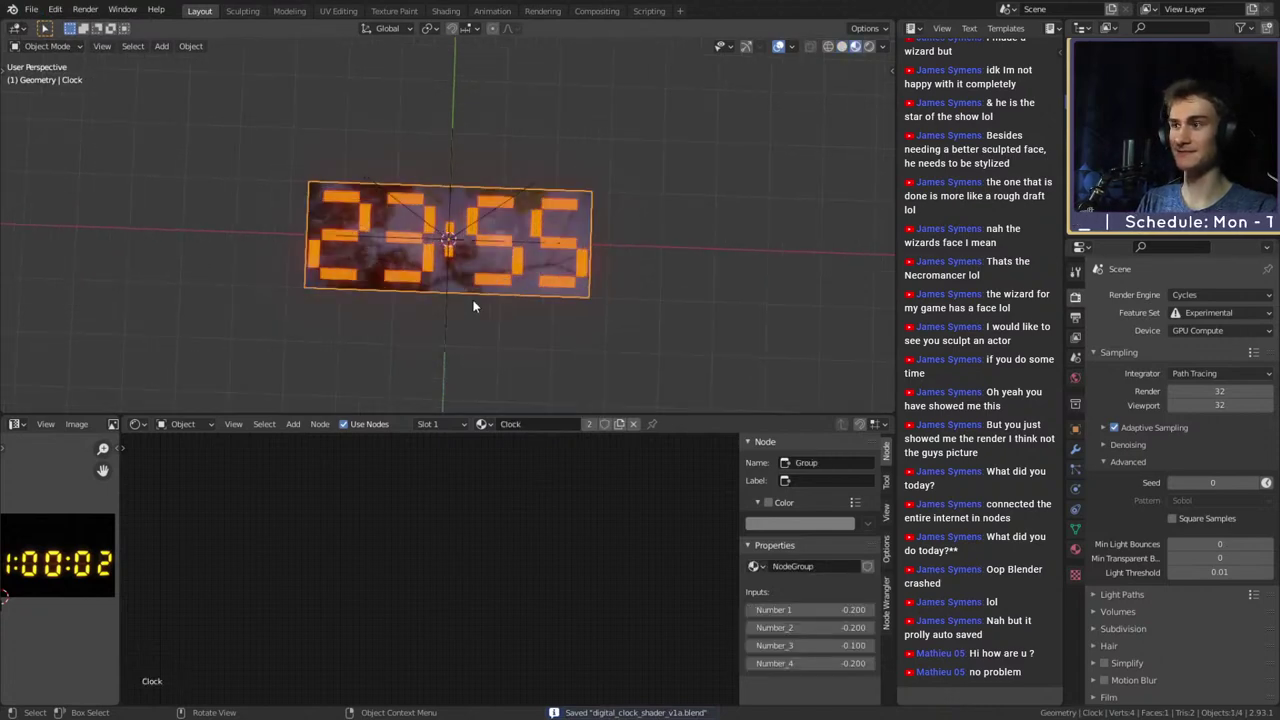
pyautogui.scroll(3, 497, 284)
pyautogui.moveTo(497, 284); pyautogui.dragTo(543, 279, button='middle')
pyautogui.scroll(4, 543, 274)
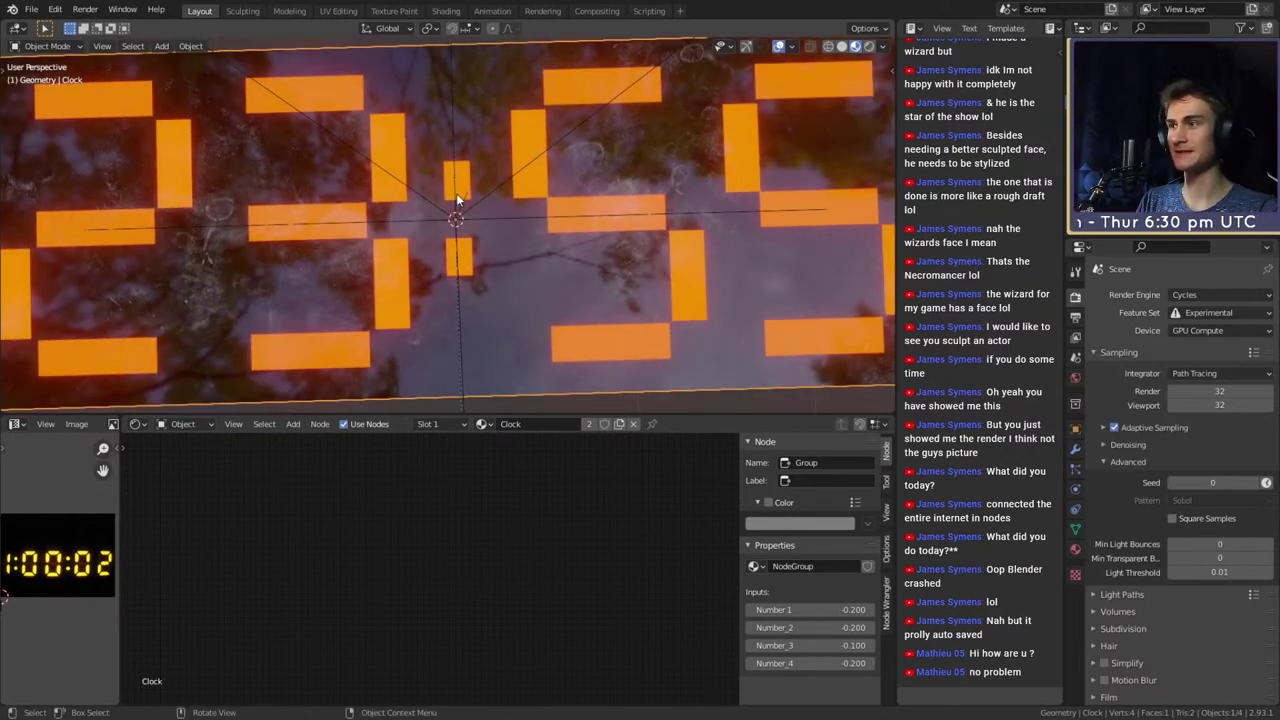
pyautogui.scroll(-7, 507, 279)
pyautogui.scroll(4, 520, 251)
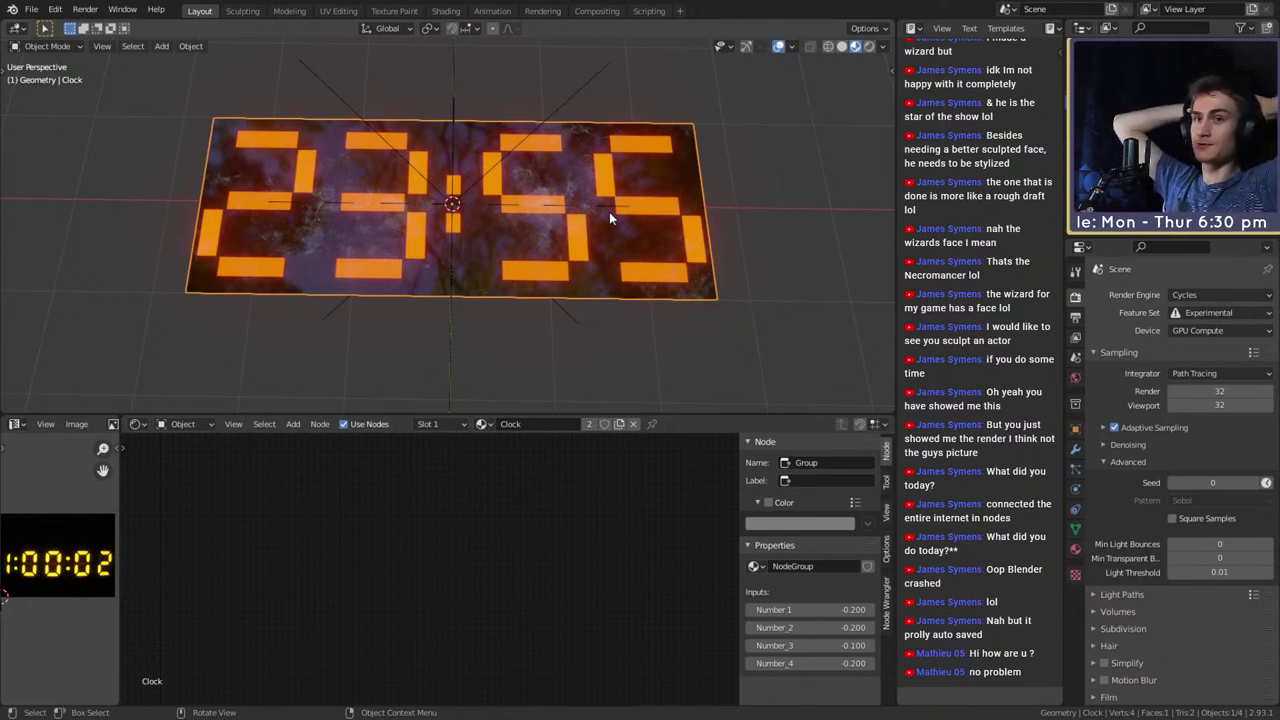
# Unhide the Number_Plate plane with the white digits in front of the clock and select it
pyautogui.click(1253, 120)
pyautogui.scroll(-6, 678, 204)
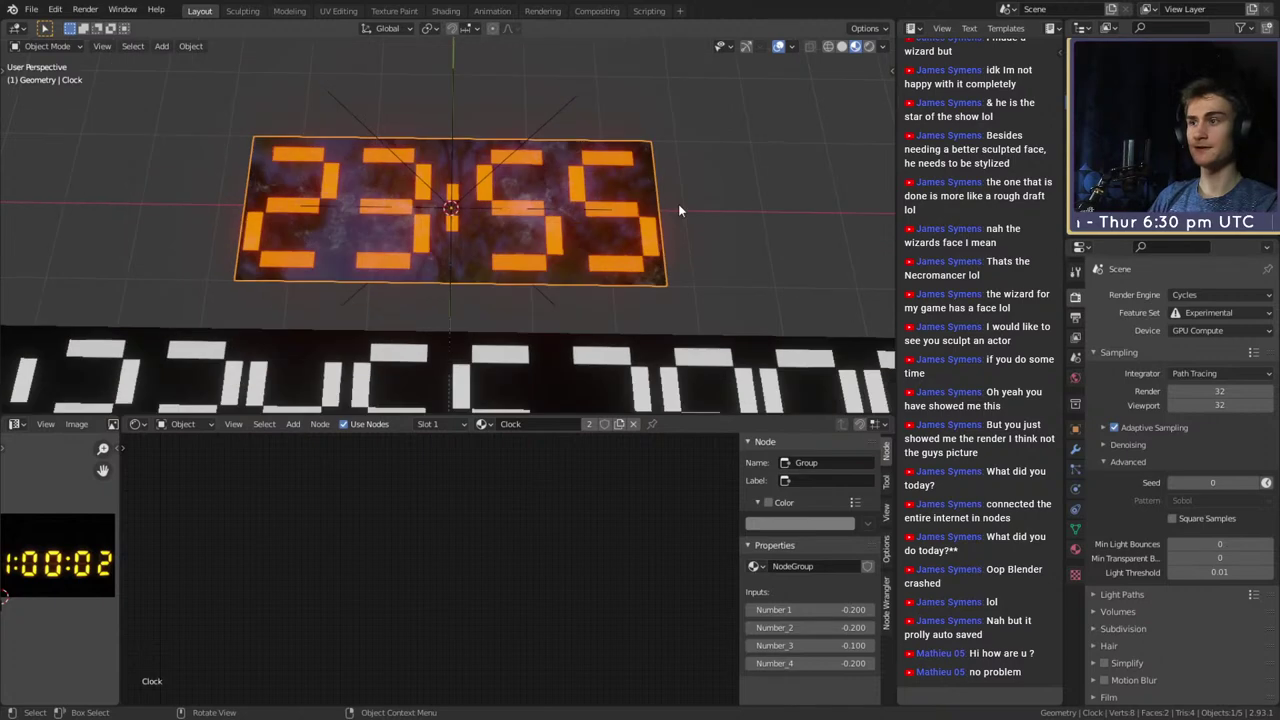
pyautogui.keyDown('shift'); pyautogui.moveTo(539, 344); pyautogui.dragTo(536, 266, button='middle'); pyautogui.keyUp('shift')
pyautogui.scroll(3, 533, 240)
pyautogui.keyDown('shift'); pyautogui.moveTo(518, 155); pyautogui.dragTo(510, 281, button='middle'); pyautogui.keyUp('shift')
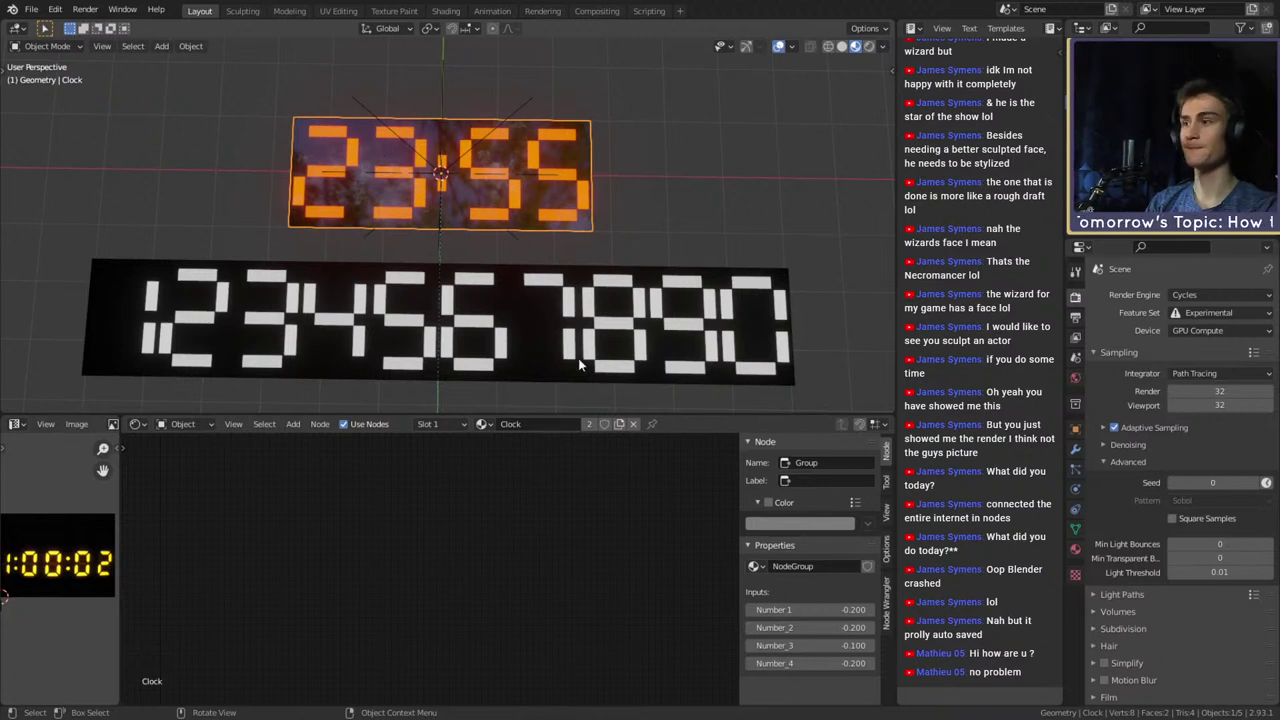
pyautogui.click(656, 288)
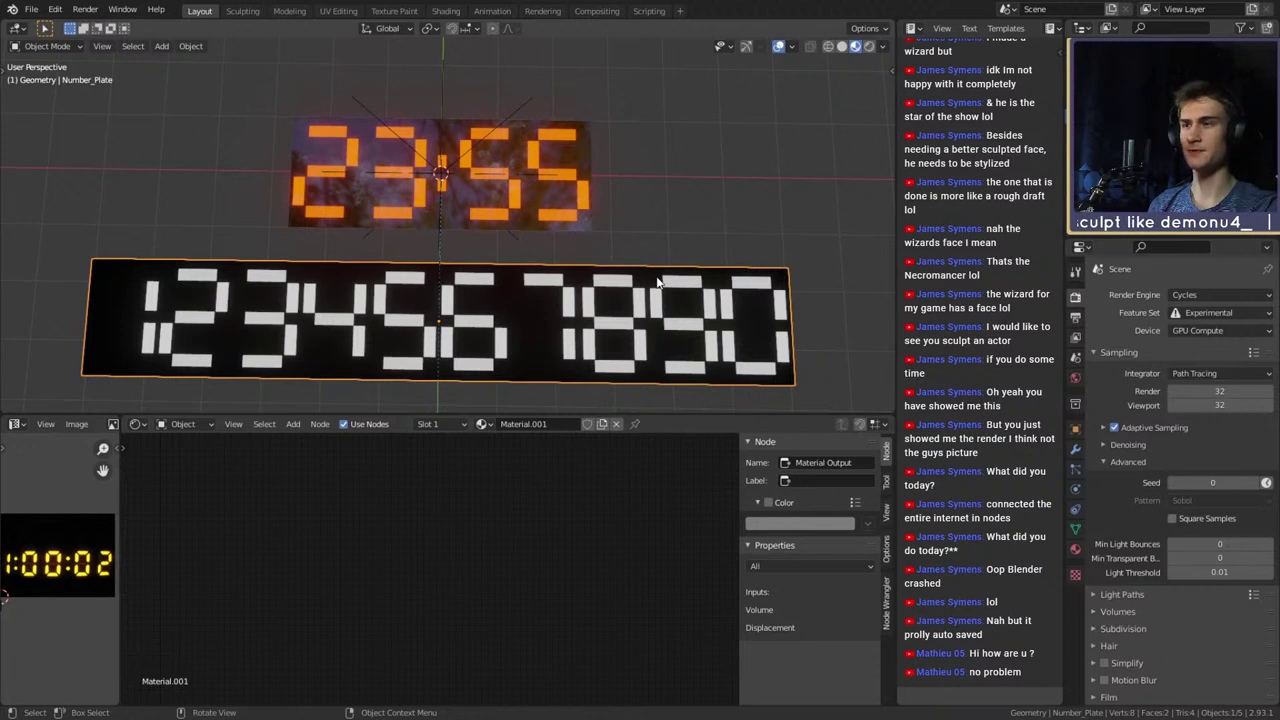
# Select the Clock plane, open its NodeGroup and examine the framed digit nodes and the chain leading to the group output
pyautogui.click(592, 194)
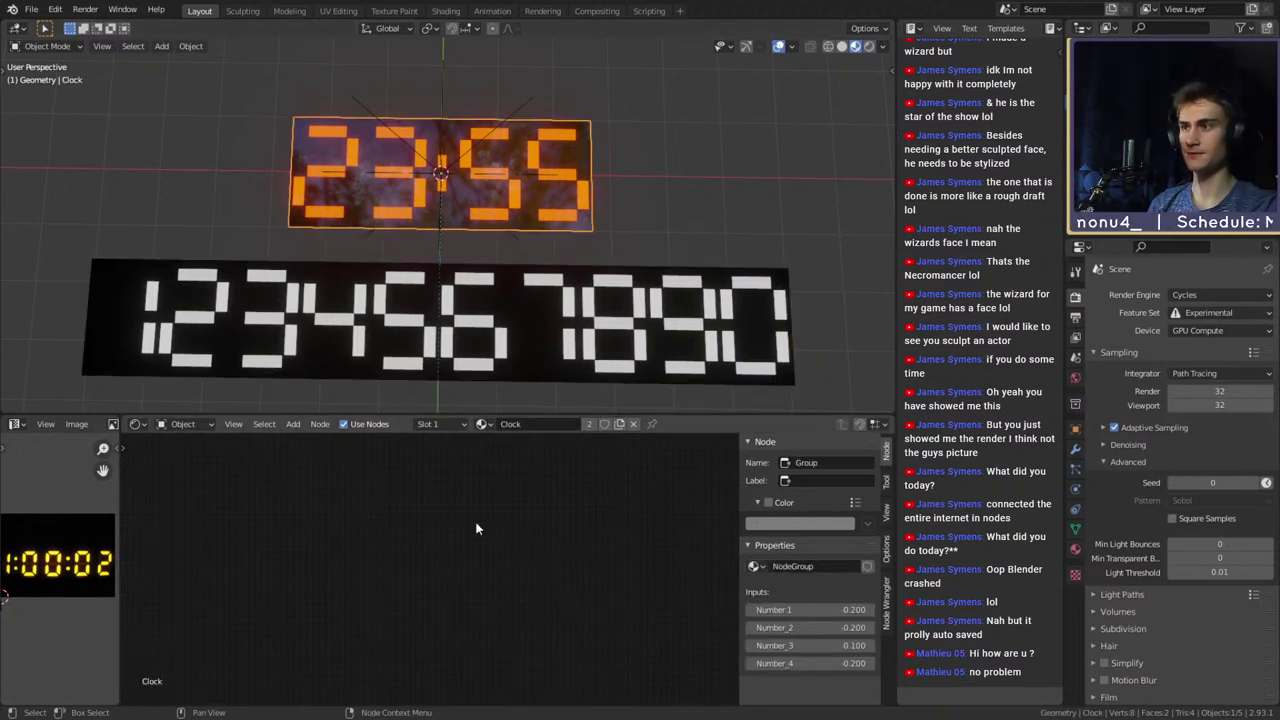
pyautogui.press('Home')
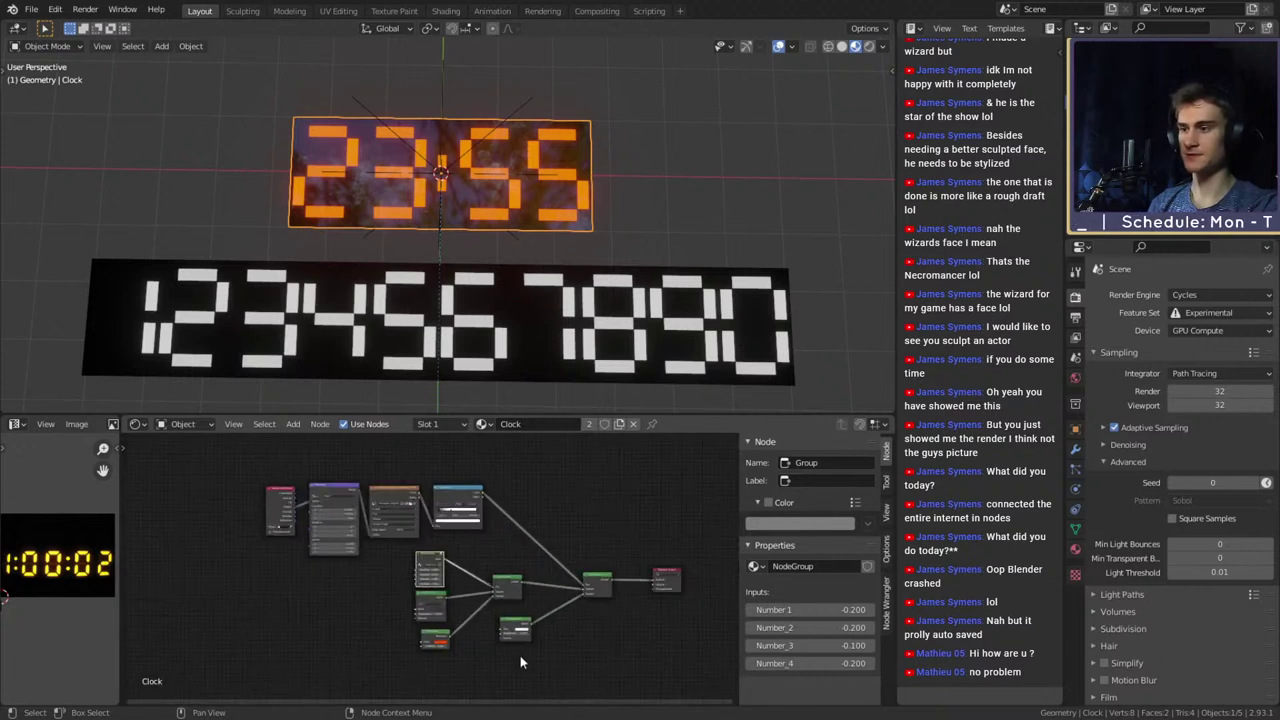
pyautogui.scroll(3, 496, 554)
pyautogui.scroll(2, 502, 562)
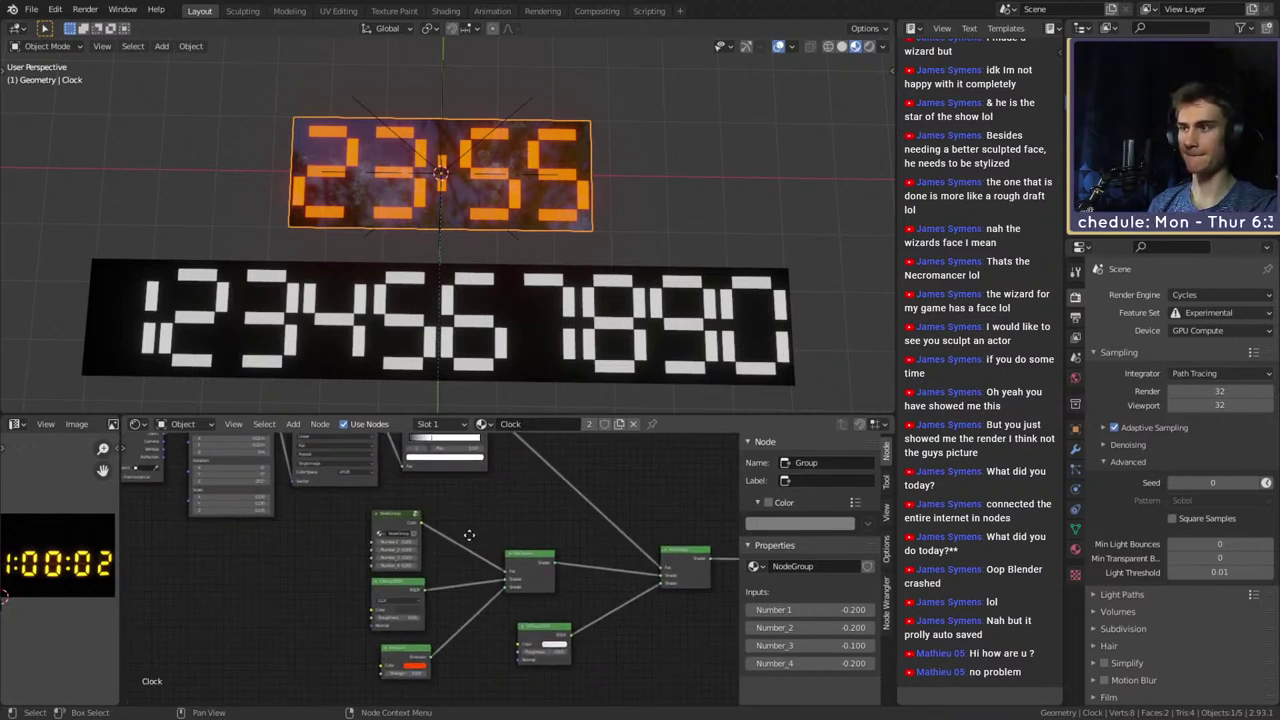
pyautogui.scroll(2, 468, 535)
pyautogui.click(418, 504)
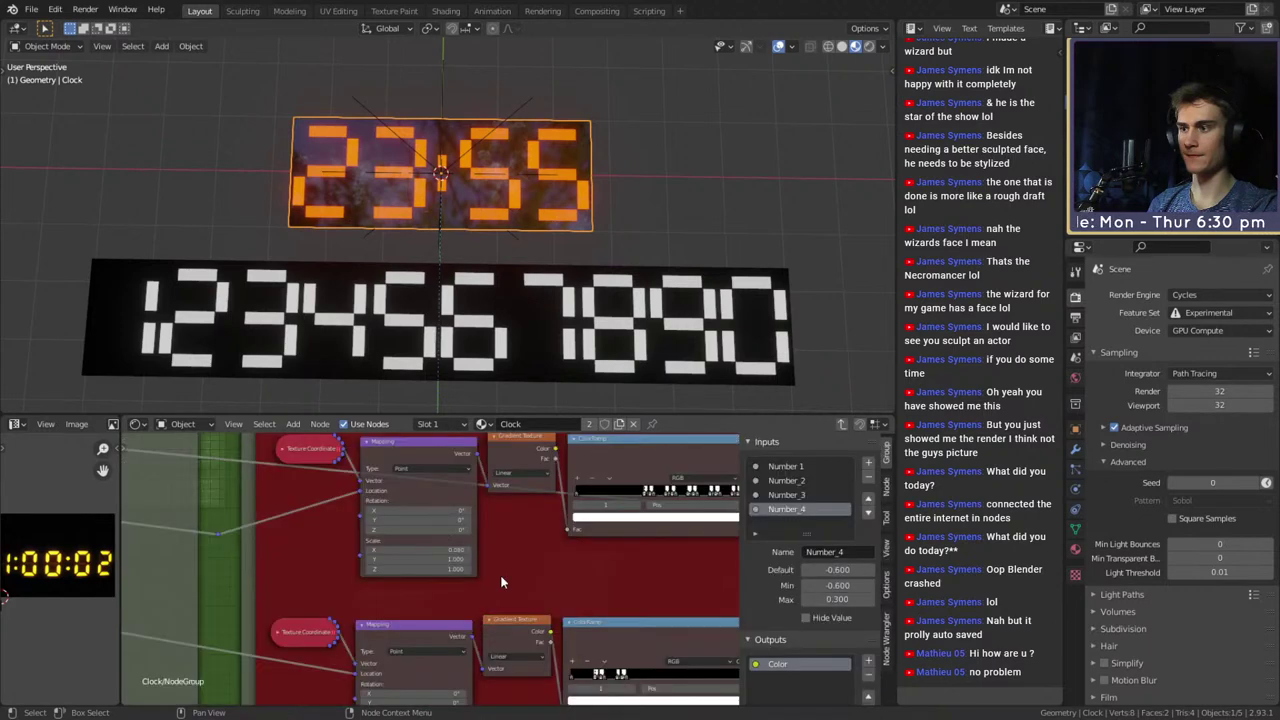
pyautogui.scroll(-5, 499, 575)
pyautogui.moveTo(331, 594); pyautogui.dragTo(233, 690, button='middle')
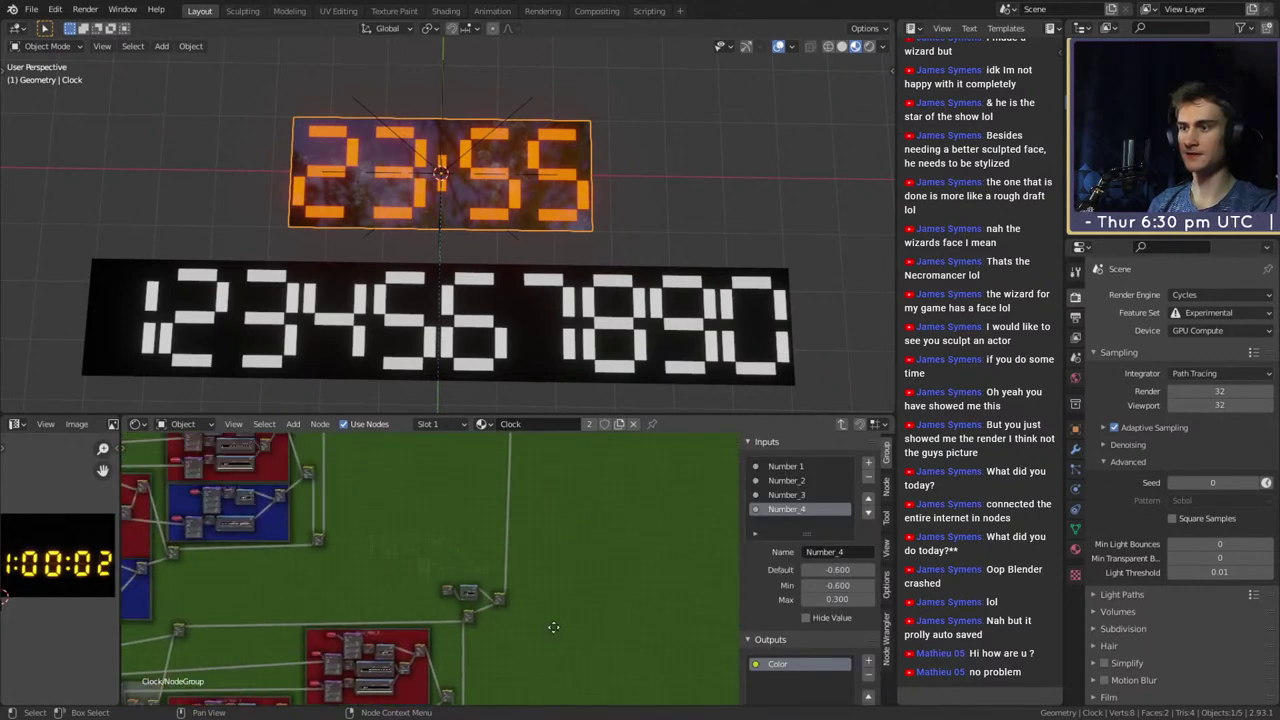
pyautogui.moveTo(557, 626)
pyautogui.mouseDown(button='middle')
pyautogui.moveTo(365, 624)
pyautogui.moveTo(569, 521)
pyautogui.moveTo(579, 629)
pyautogui.mouseUp(button='middle')
pyautogui.scroll(5, 482, 598)
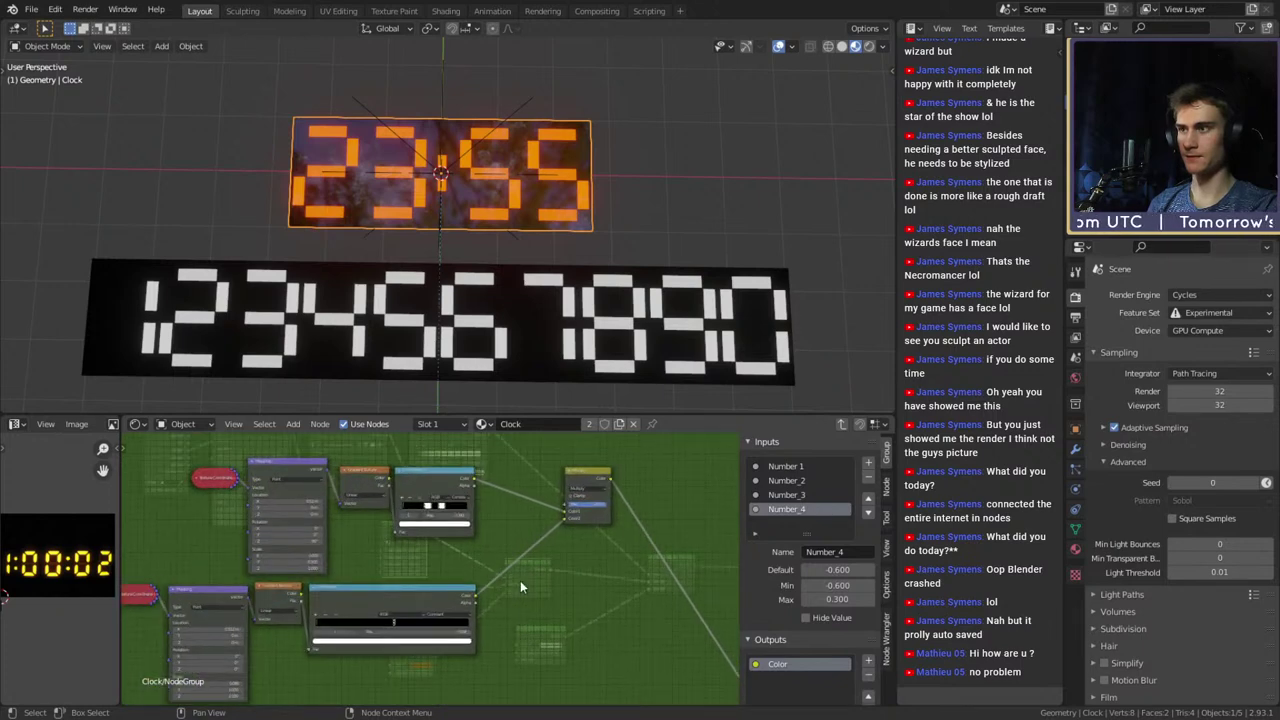
pyautogui.scroll(-9, 520, 585)
pyautogui.moveTo(530, 566); pyautogui.dragTo(800, 466, button='middle')
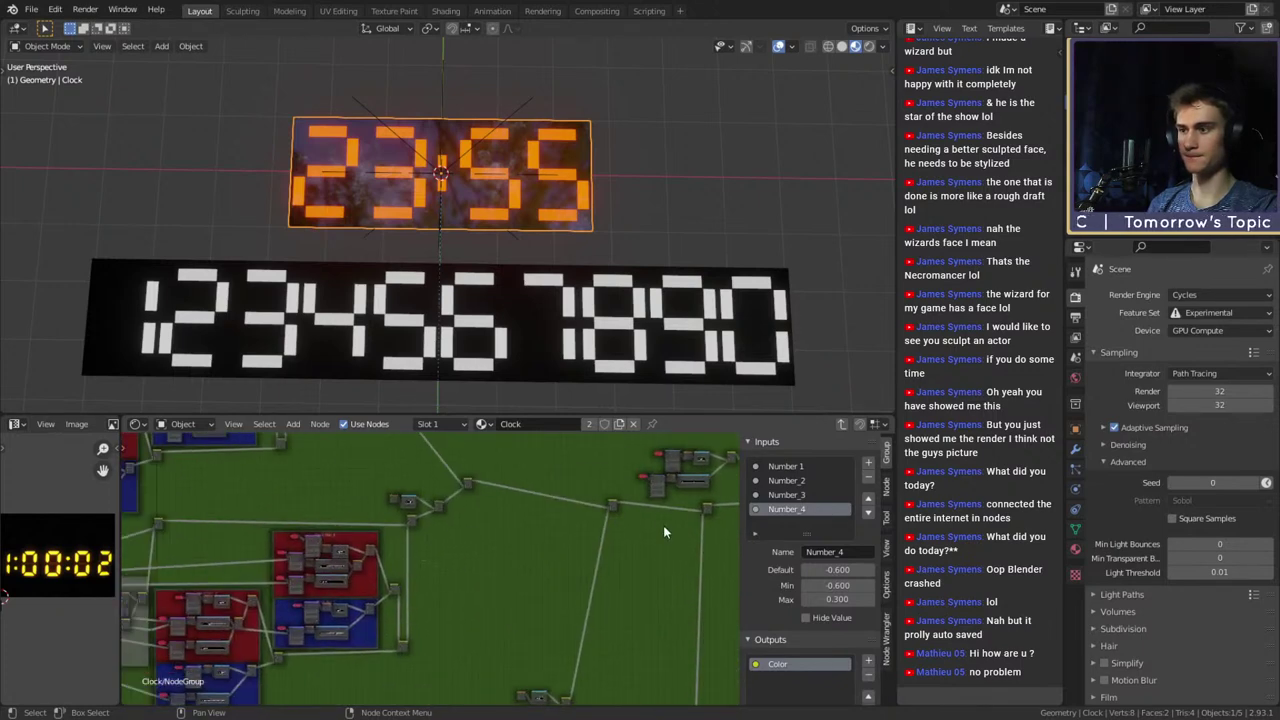
pyautogui.moveTo(664, 532); pyautogui.dragTo(640, 470, button='middle')
pyautogui.moveTo(475, 445); pyautogui.dragTo(457, 552, button='middle')
pyautogui.moveTo(415, 500); pyautogui.dragTo(279, 560, button='middle')
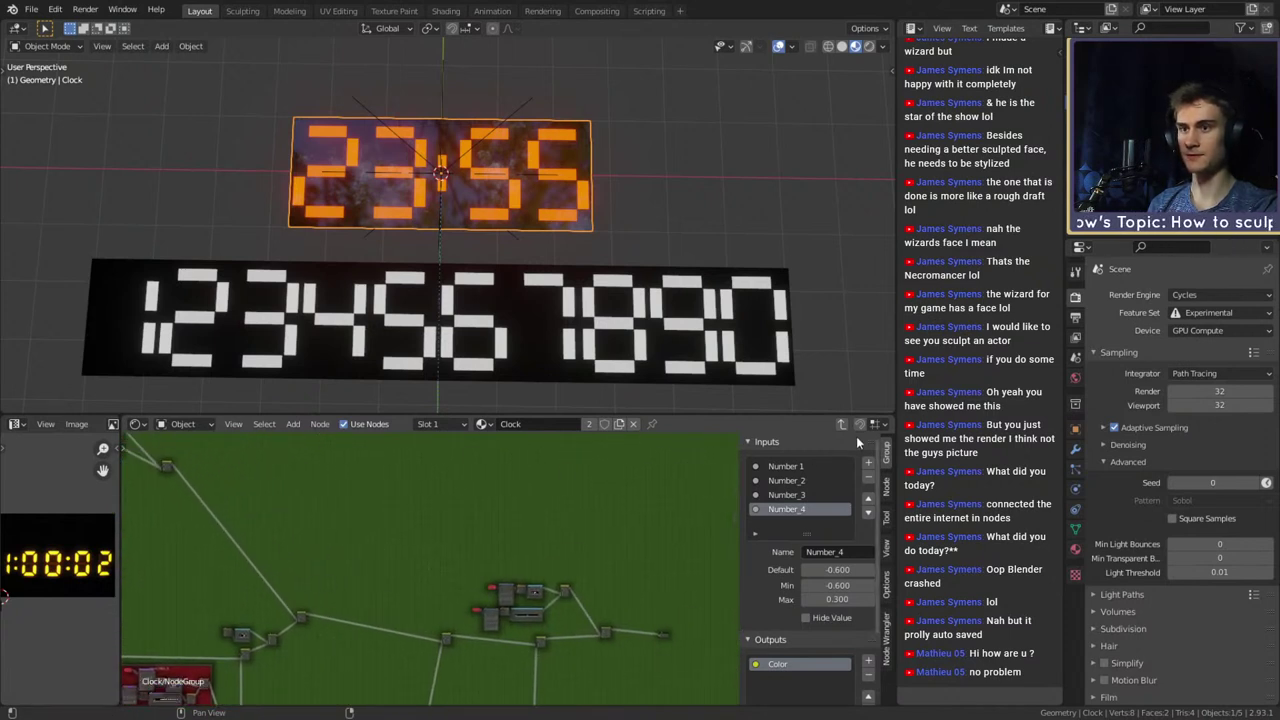
pyautogui.moveTo(698, 597); pyautogui.dragTo(684, 581, button='middle')
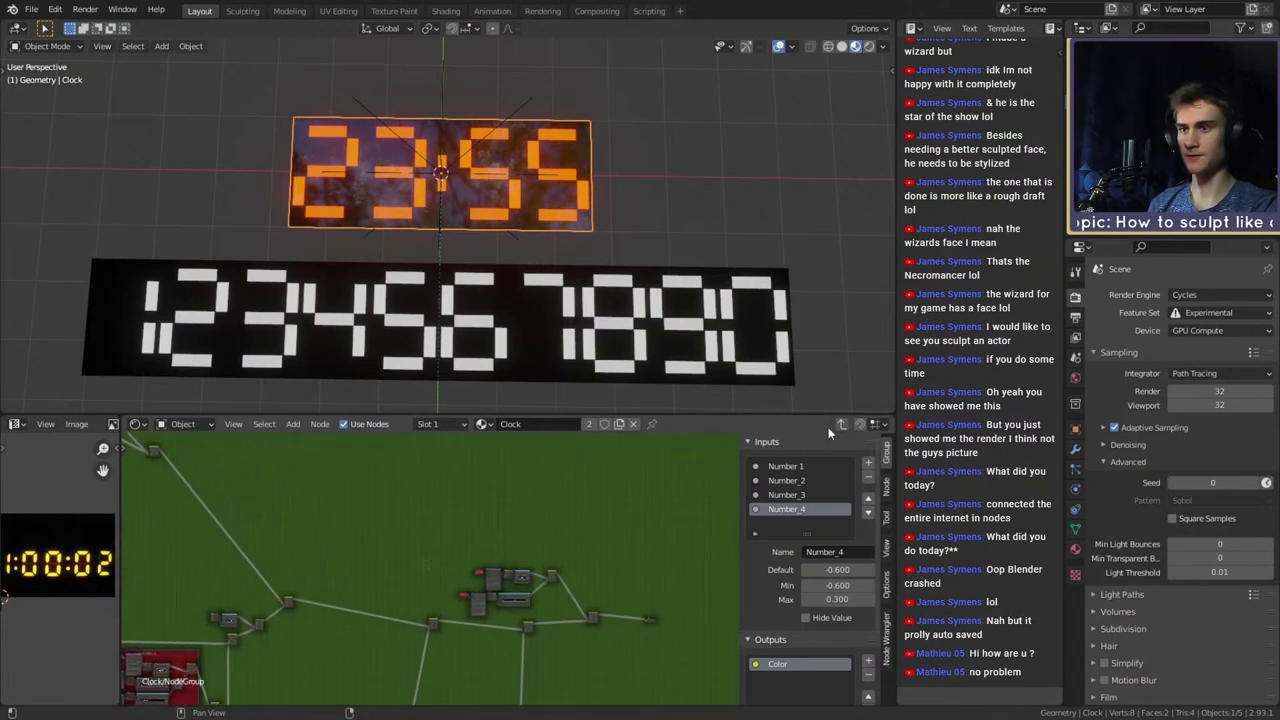
# Return to the Clock material's main node tree and inspect the NodeGroup feeding the Mix Shader
pyautogui.click(841, 426)
pyautogui.scroll(10, 495, 550)
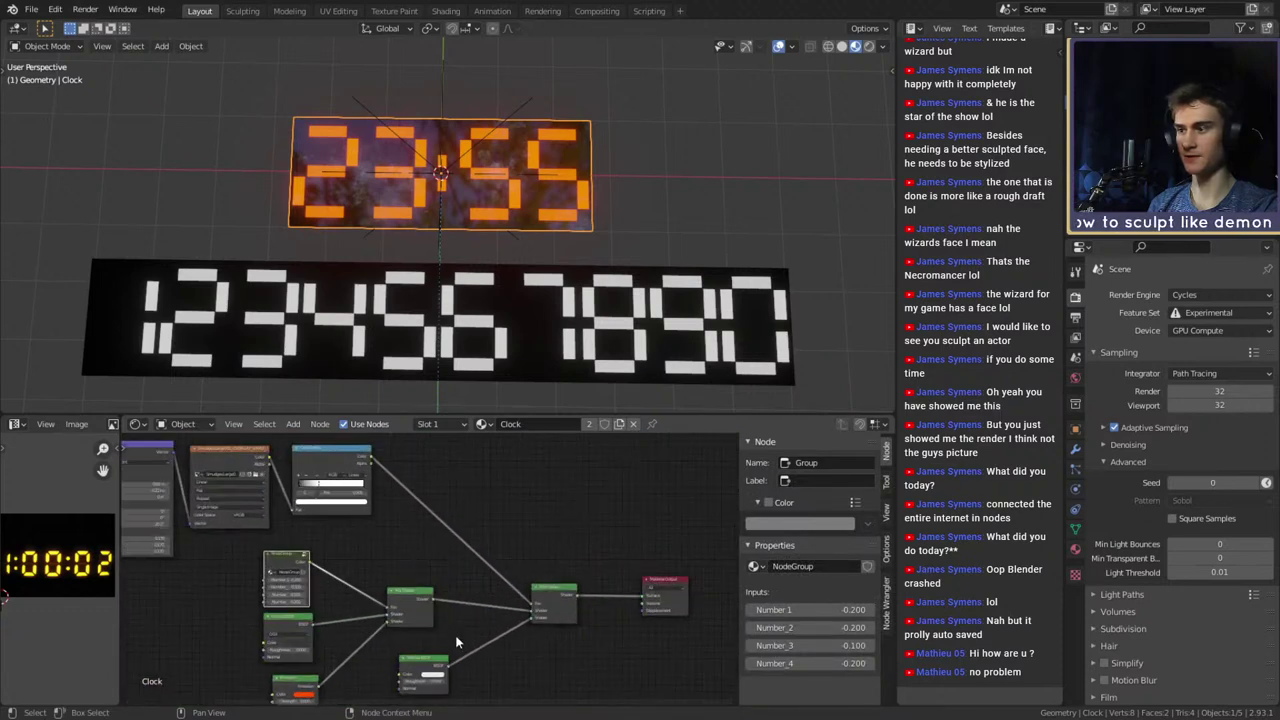
pyautogui.moveTo(487, 577)
pyautogui.mouseDown(button='middle')
pyautogui.moveTo(465, 560)
pyautogui.moveTo(408, 585)
pyautogui.moveTo(480, 582)
pyautogui.mouseUp(button='middle')
pyautogui.scroll(4, 480, 582)
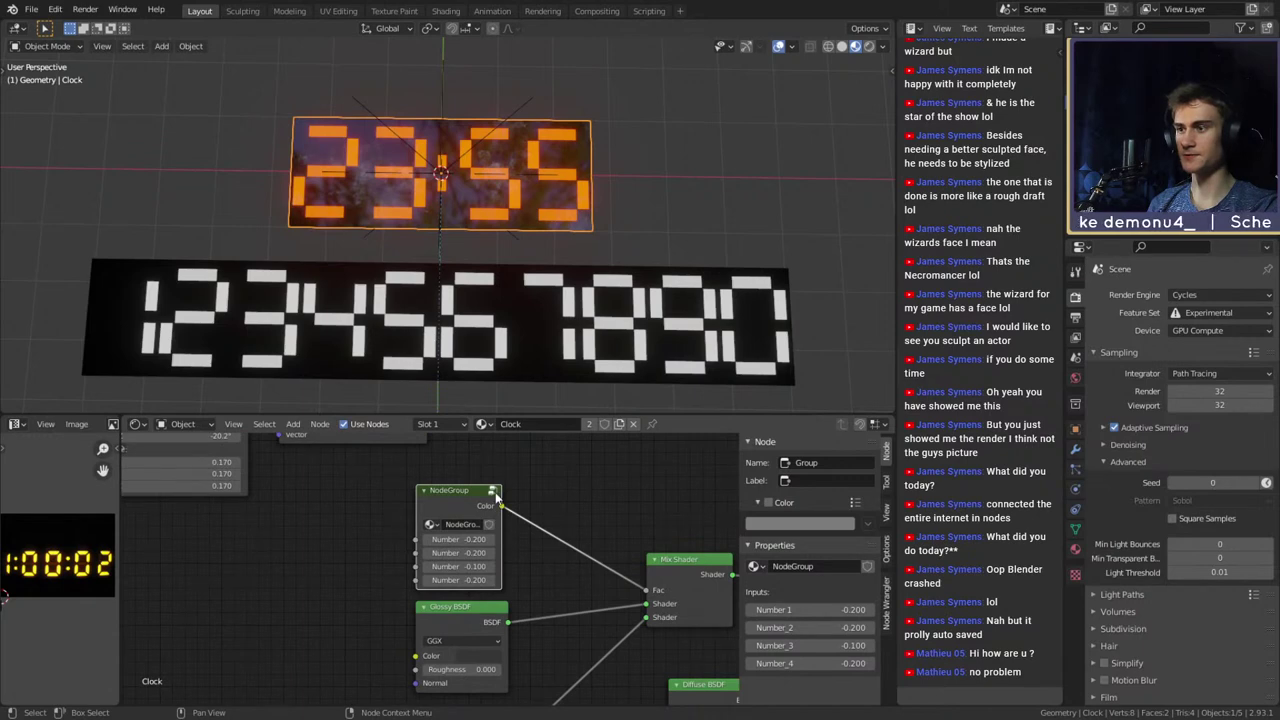
# Reopen the NodeGroup and examine the Gradient Texture, ColorRamp and Multiply nodes near the Mask_Hori_3 frame
pyautogui.click(493, 491)
pyautogui.scroll(5, 549, 620)
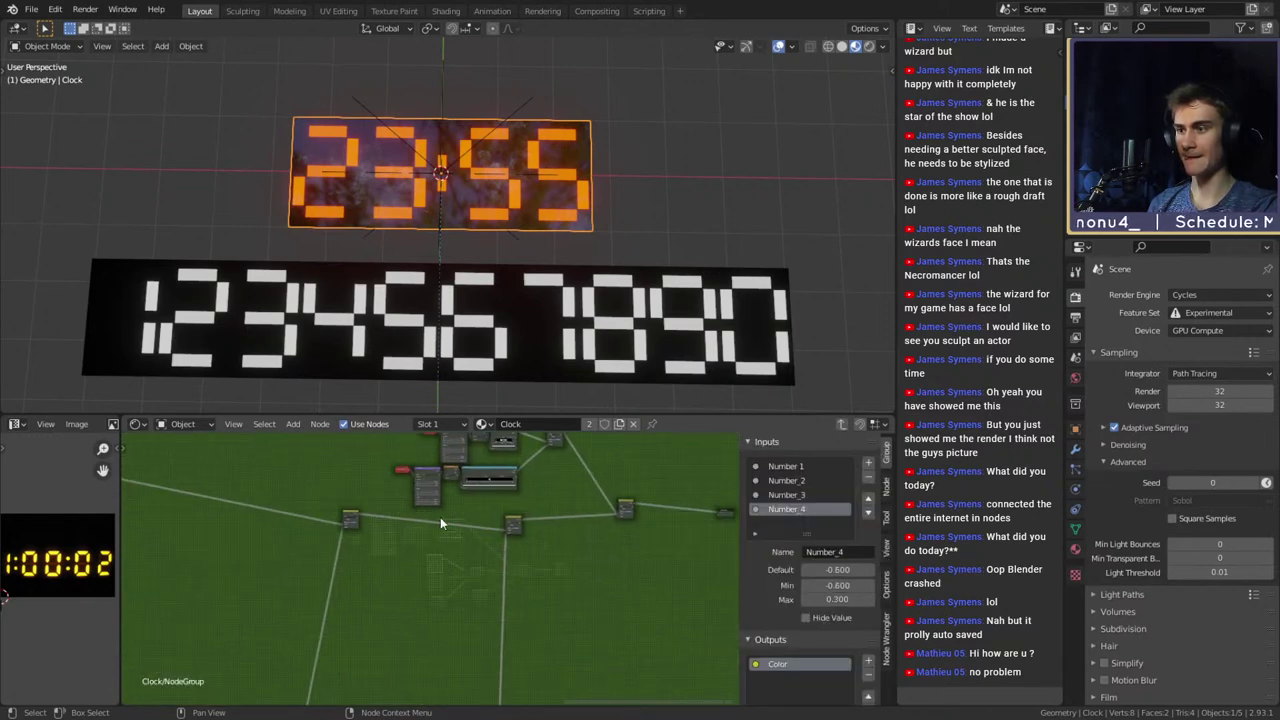
pyautogui.scroll(-1, 442, 523)
pyautogui.moveTo(568, 575); pyautogui.dragTo(560, 515, button='middle')
pyautogui.scroll(-5, 532, 602)
pyautogui.moveTo(560, 668); pyautogui.dragTo(548, 503, button='middle')
pyautogui.moveTo(542, 617); pyautogui.dragTo(573, 487, button='middle')
pyautogui.moveTo(565, 541); pyautogui.dragTo(561, 483, button='middle')
pyautogui.scroll(8, 553, 564)
pyautogui.moveTo(553, 564); pyautogui.dragTo(520, 669, button='middle')
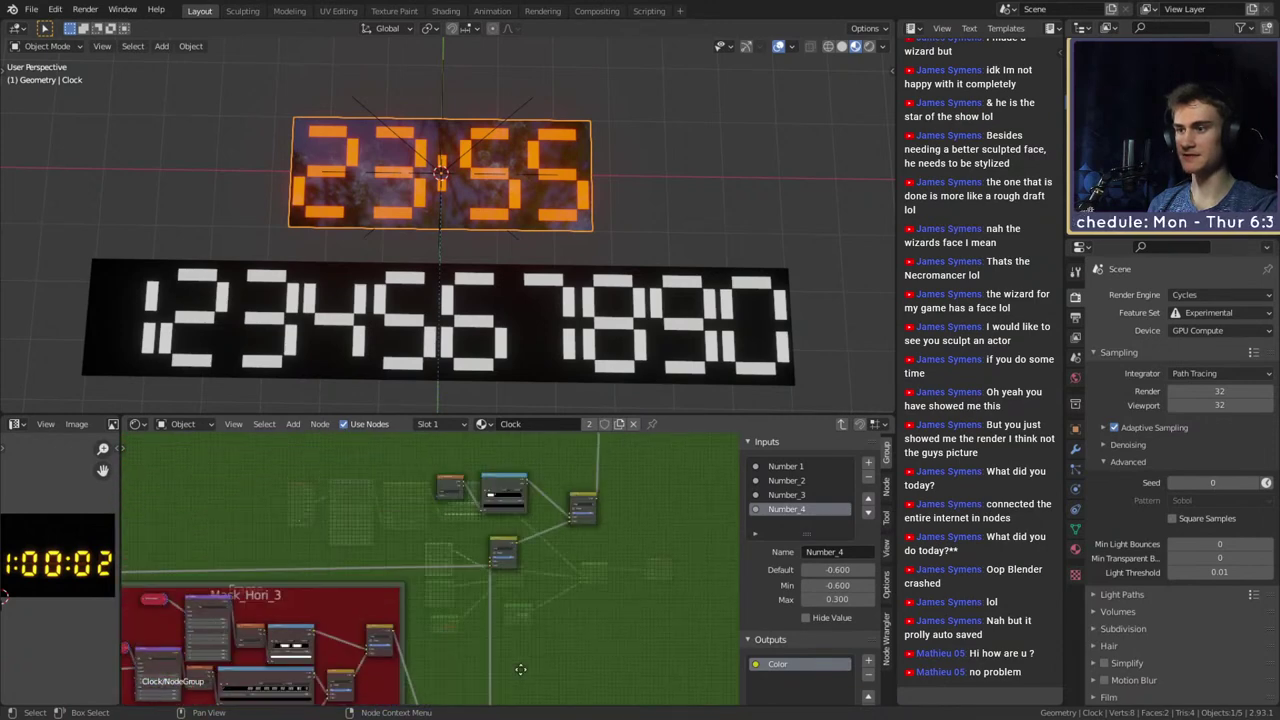
pyautogui.moveTo(553, 524); pyautogui.dragTo(475, 518, button='middle')
pyautogui.scroll(8, 547, 627)
pyautogui.scroll(2, 475, 516)
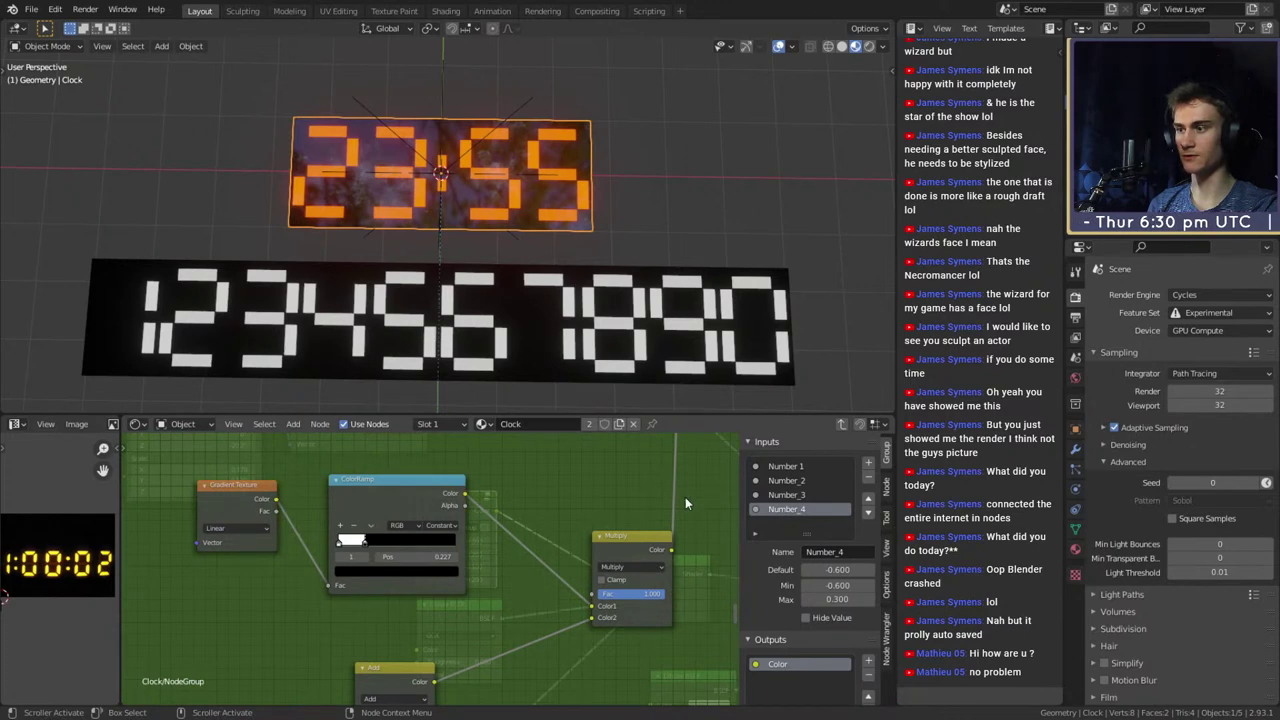
pyautogui.scroll(-7, 685, 503)
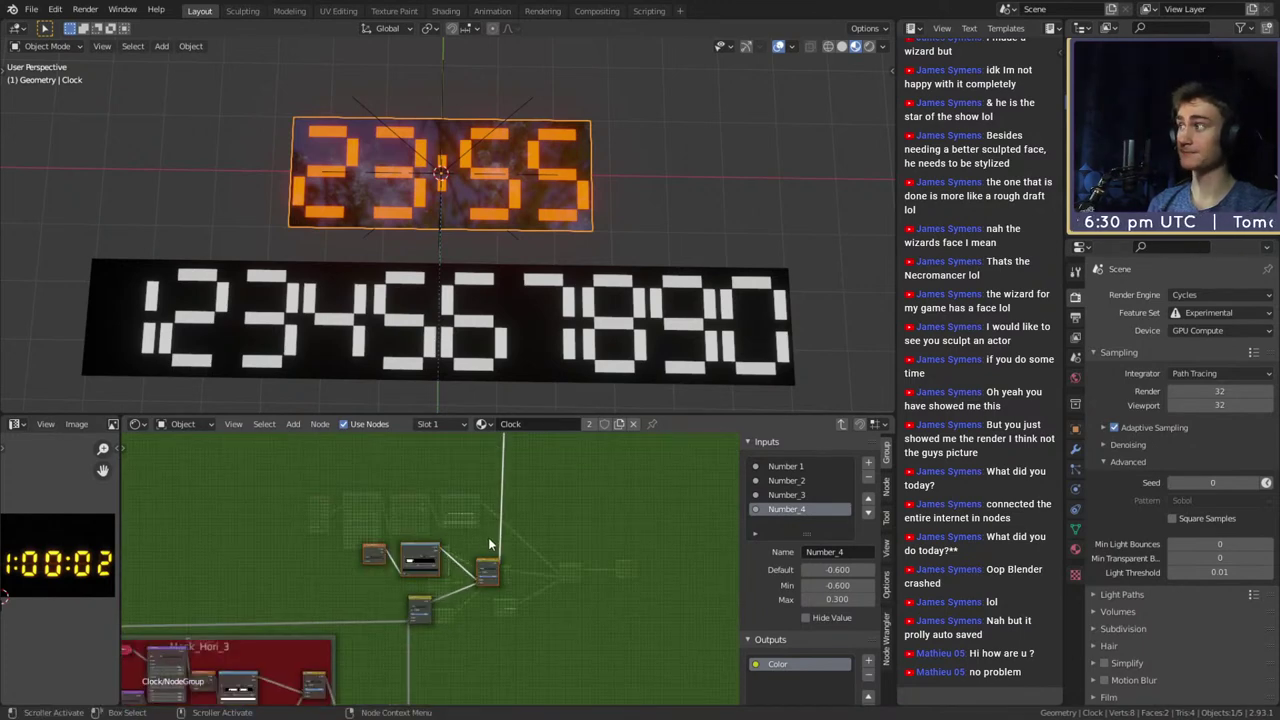
pyautogui.scroll(-4, 534, 558)
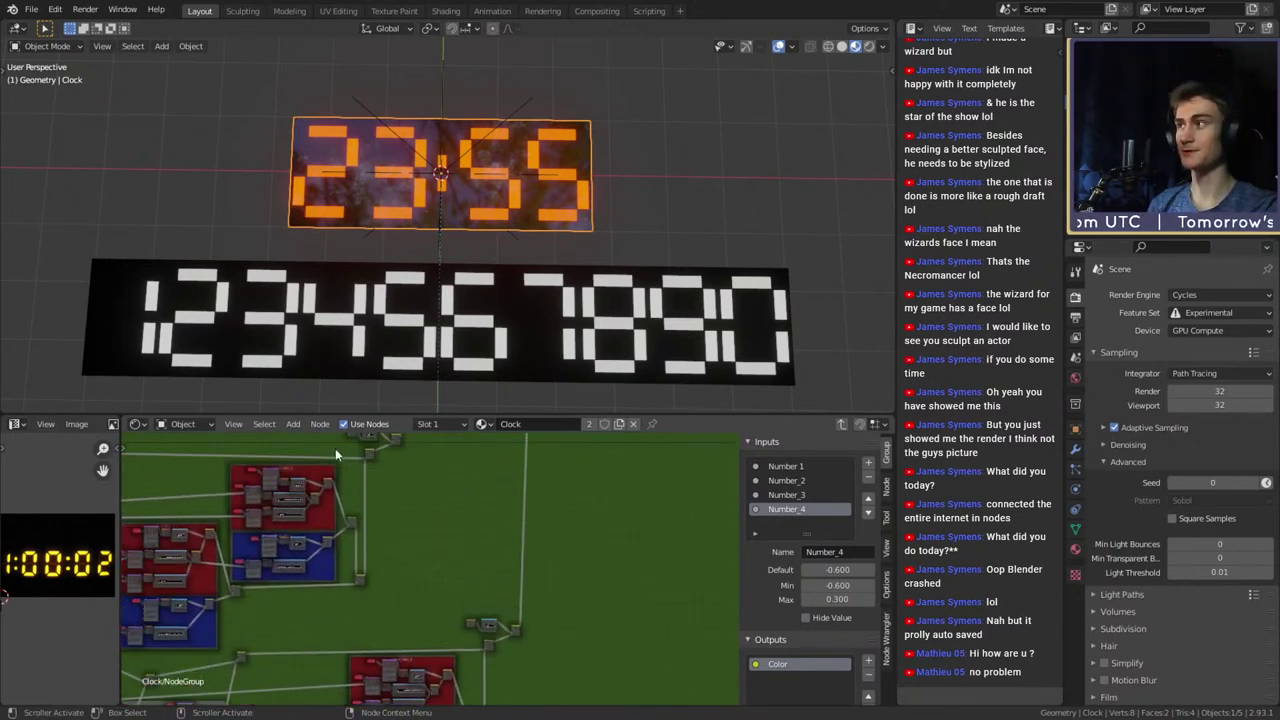
# Save digital_clock_shader_v1a.blend, inspect the clock from another angle and save again with nothing selected
pyautogui.click(31, 9)
pyautogui.click(50, 104)
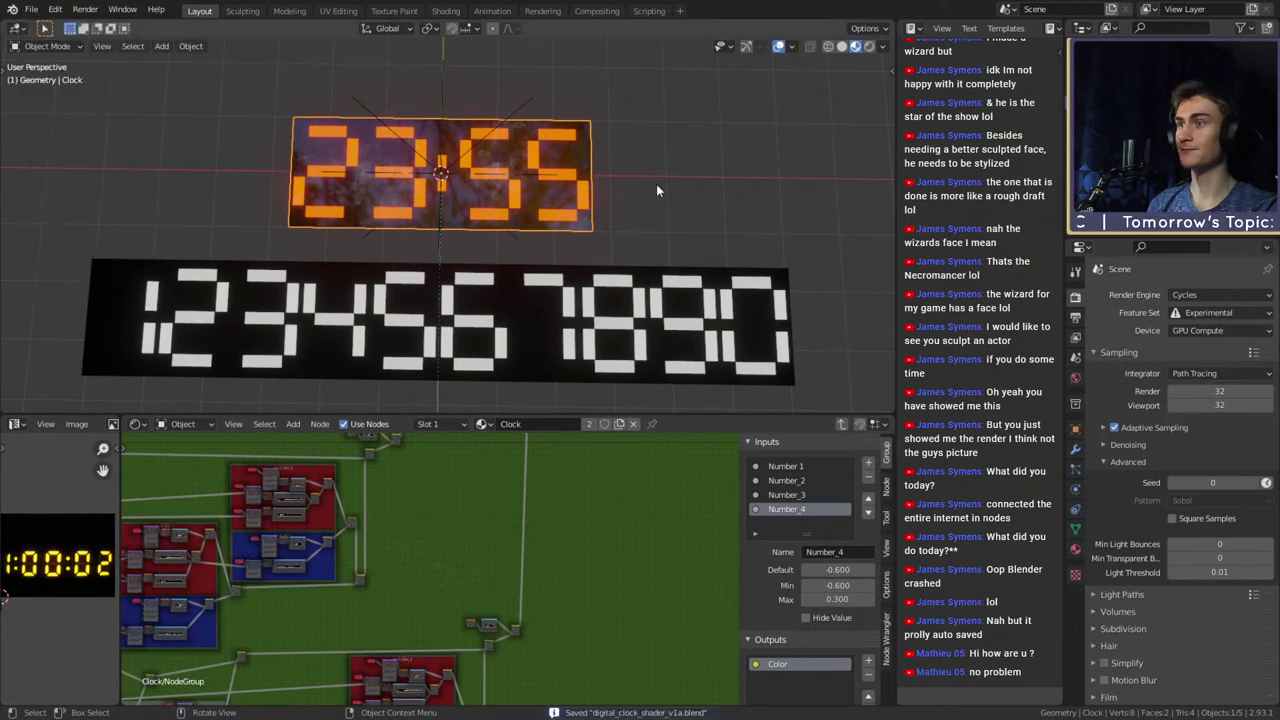
pyautogui.scroll(3, 610, 224)
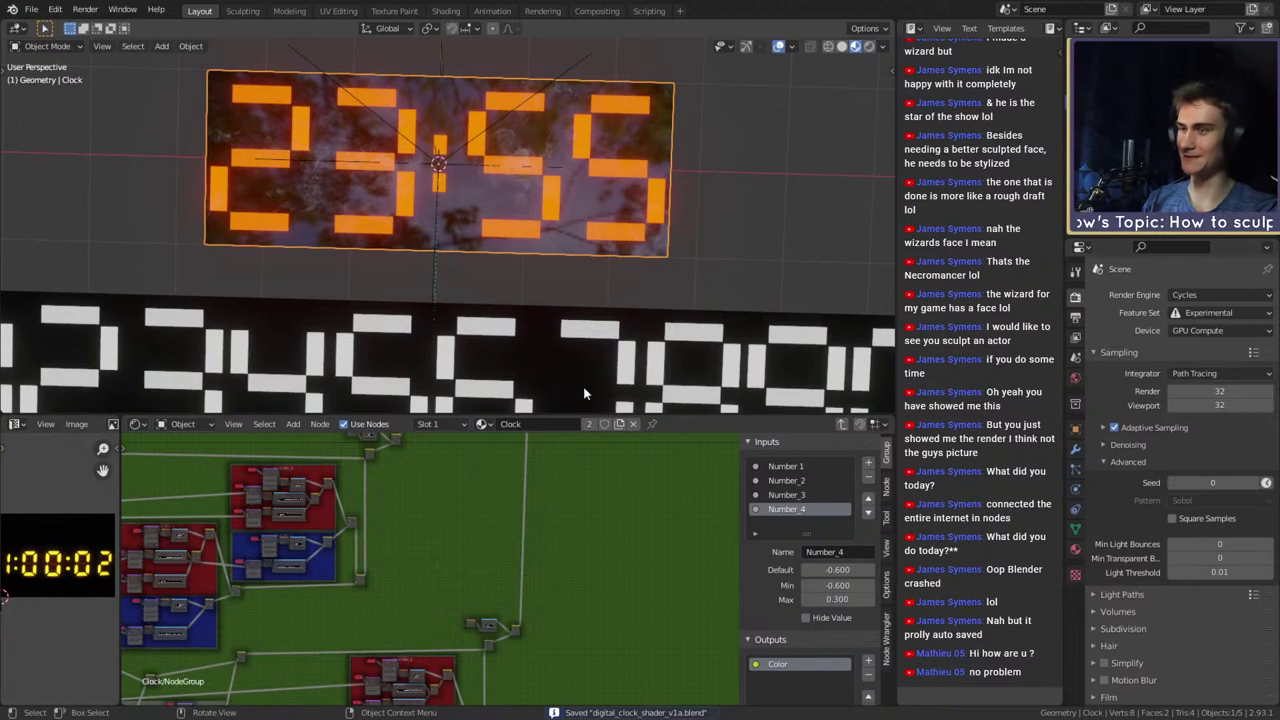
pyautogui.scroll(-4, 621, 237)
pyautogui.moveTo(621, 237); pyautogui.dragTo(727, 207, button='middle')
pyautogui.scroll(3, 660, 281)
pyautogui.click(31, 9)
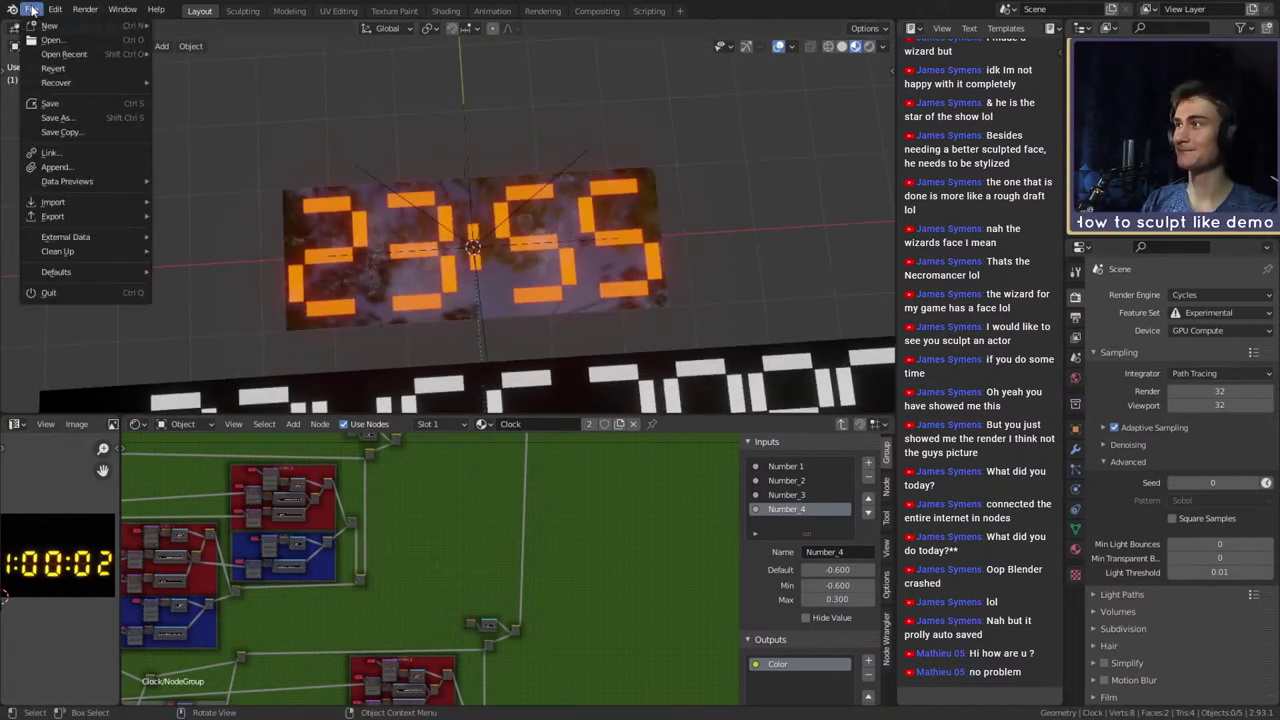
pyautogui.click(62, 105)
# View the clock and number plate in Solid shading, and return the viewport to Material Preview
pyautogui.press('z')
pyautogui.click(611, 257)
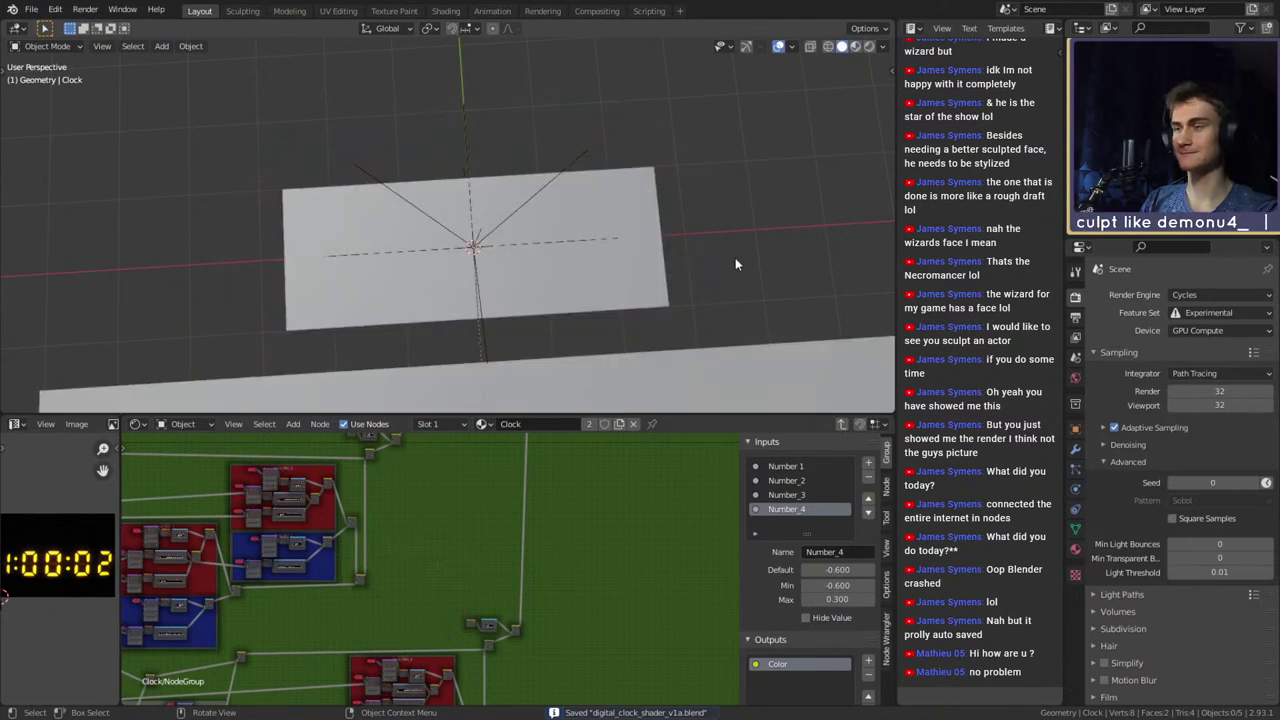
pyautogui.scroll(-4, 733, 260)
pyautogui.scroll(1, 590, 240)
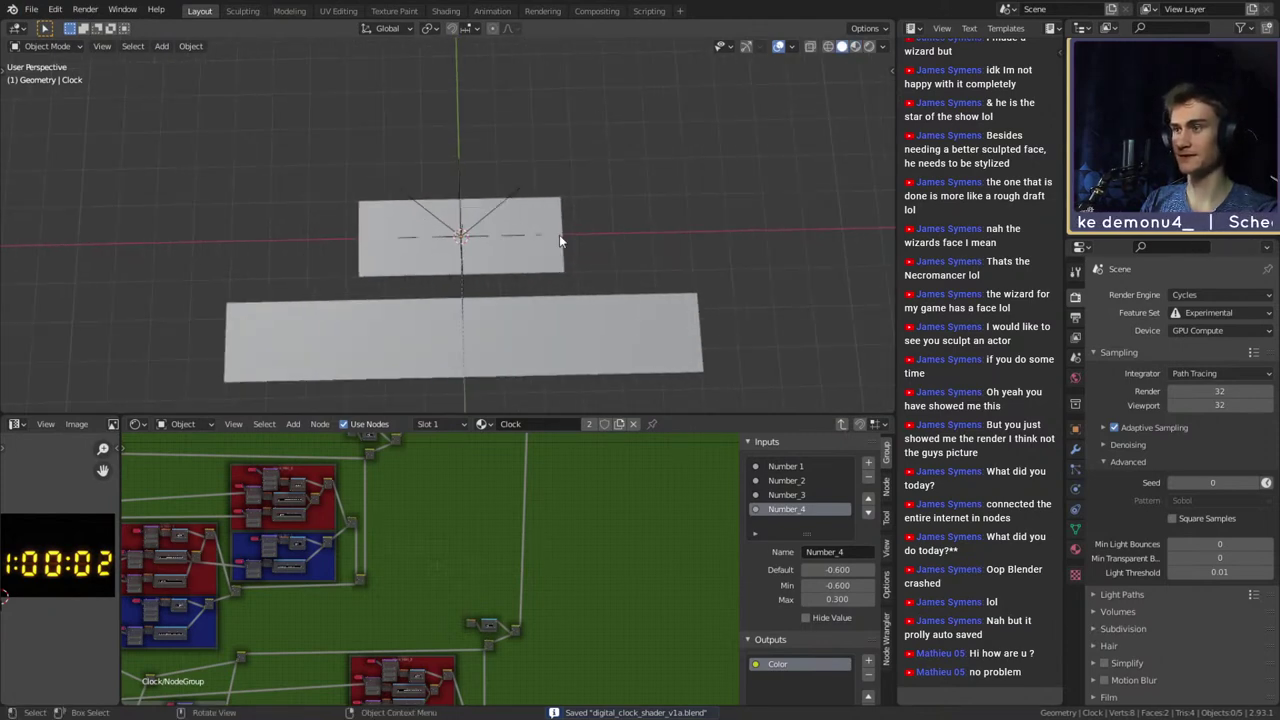
pyautogui.press('z')
pyautogui.click(563, 288)
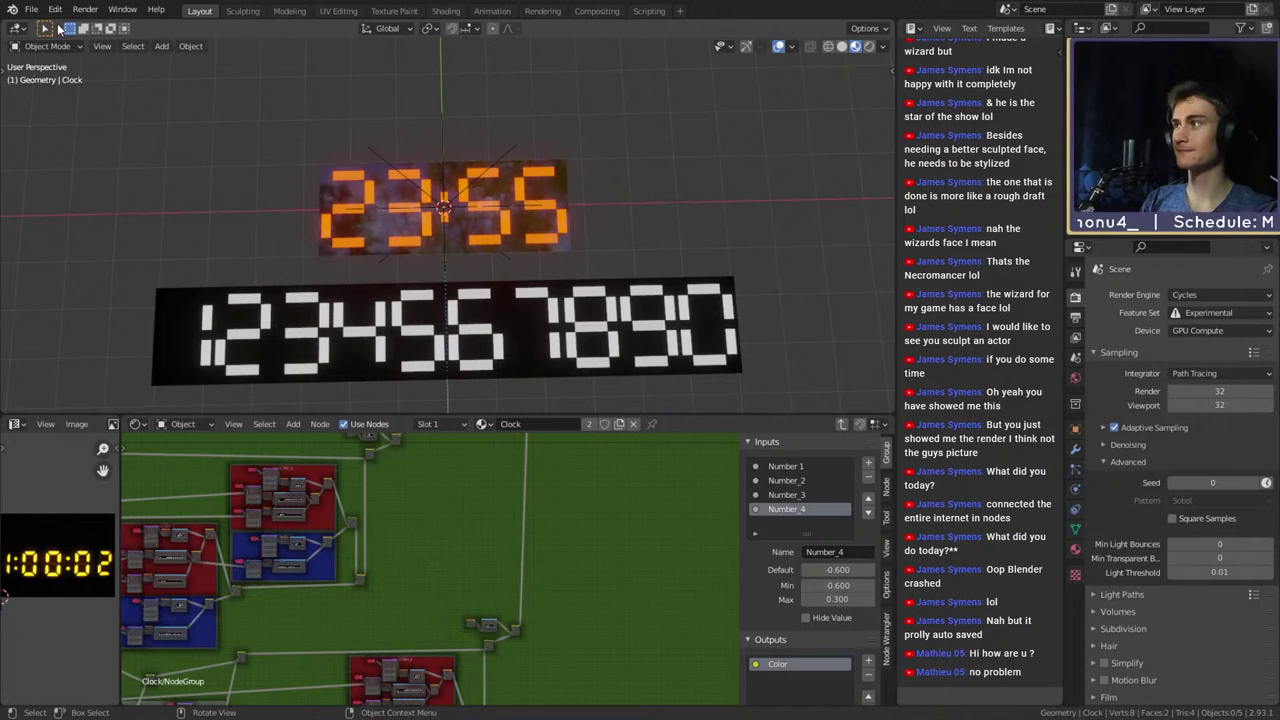
# Exit the NodeGroup to the Clock material's main node tree and save the file
pyautogui.click(31, 9)
pyautogui.click(62, 105)
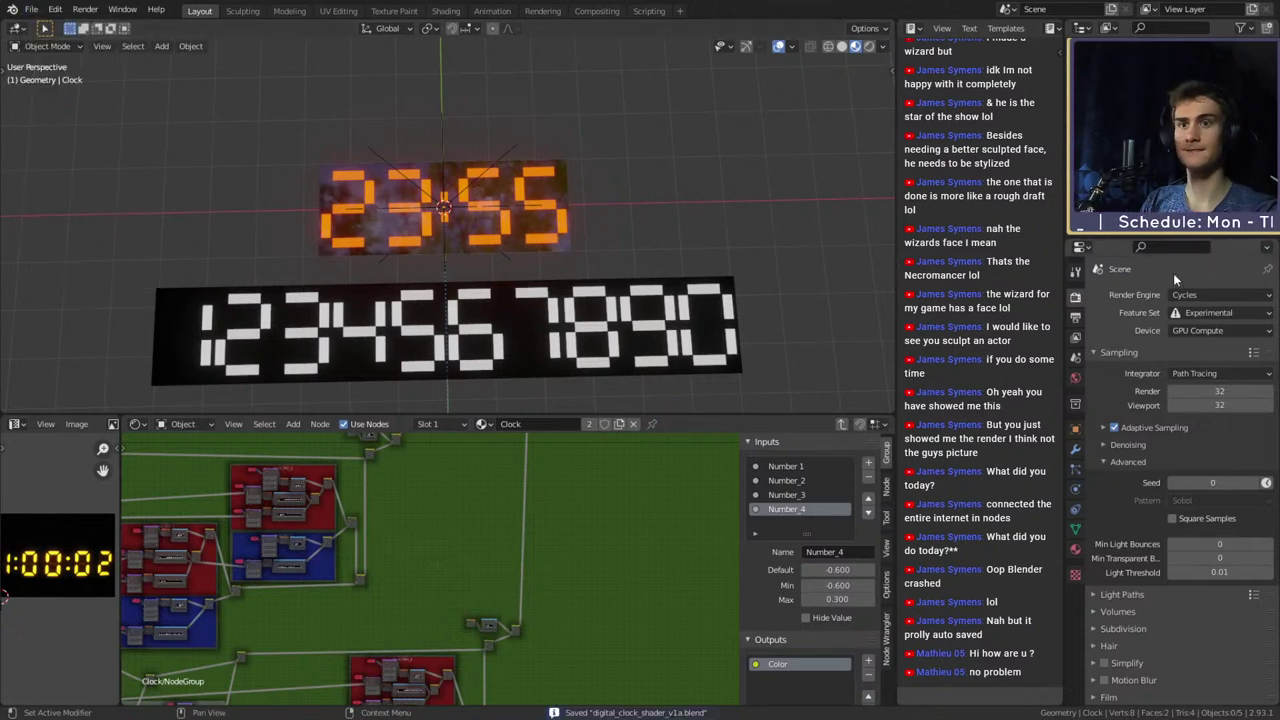
pyautogui.moveTo(588, 525); pyautogui.dragTo(530, 655, button='middle')
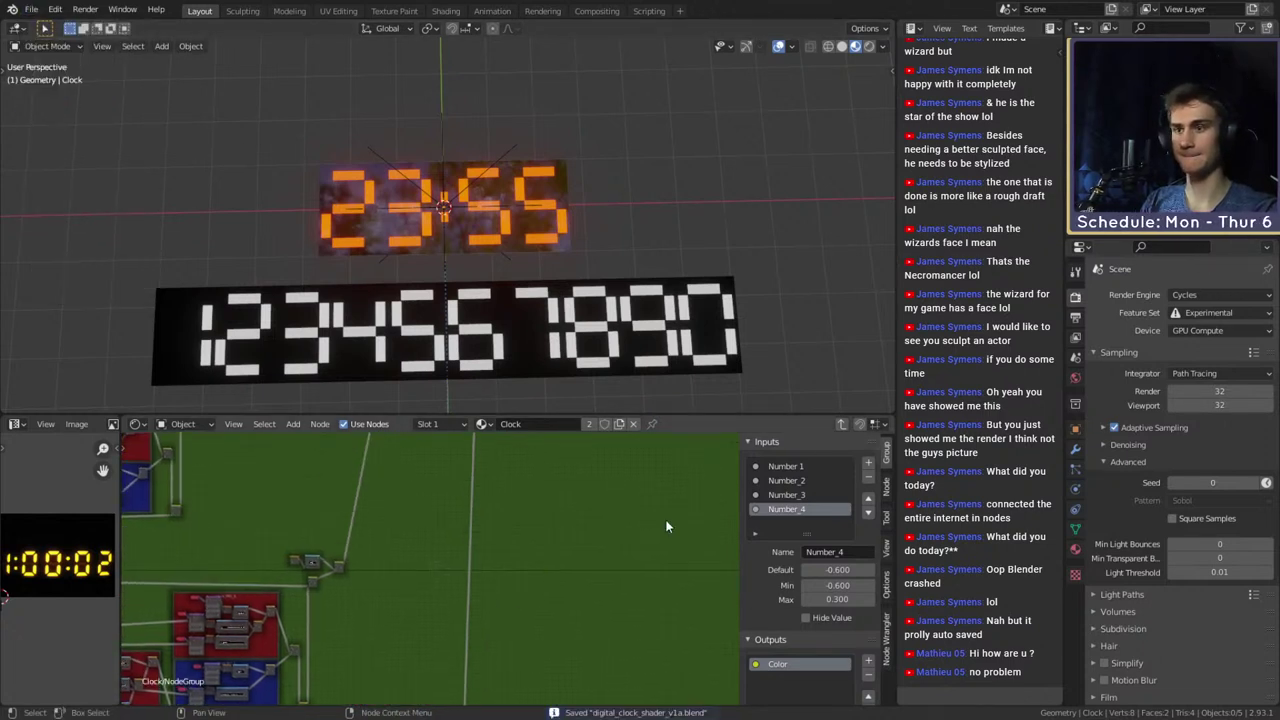
pyautogui.click(841, 425)
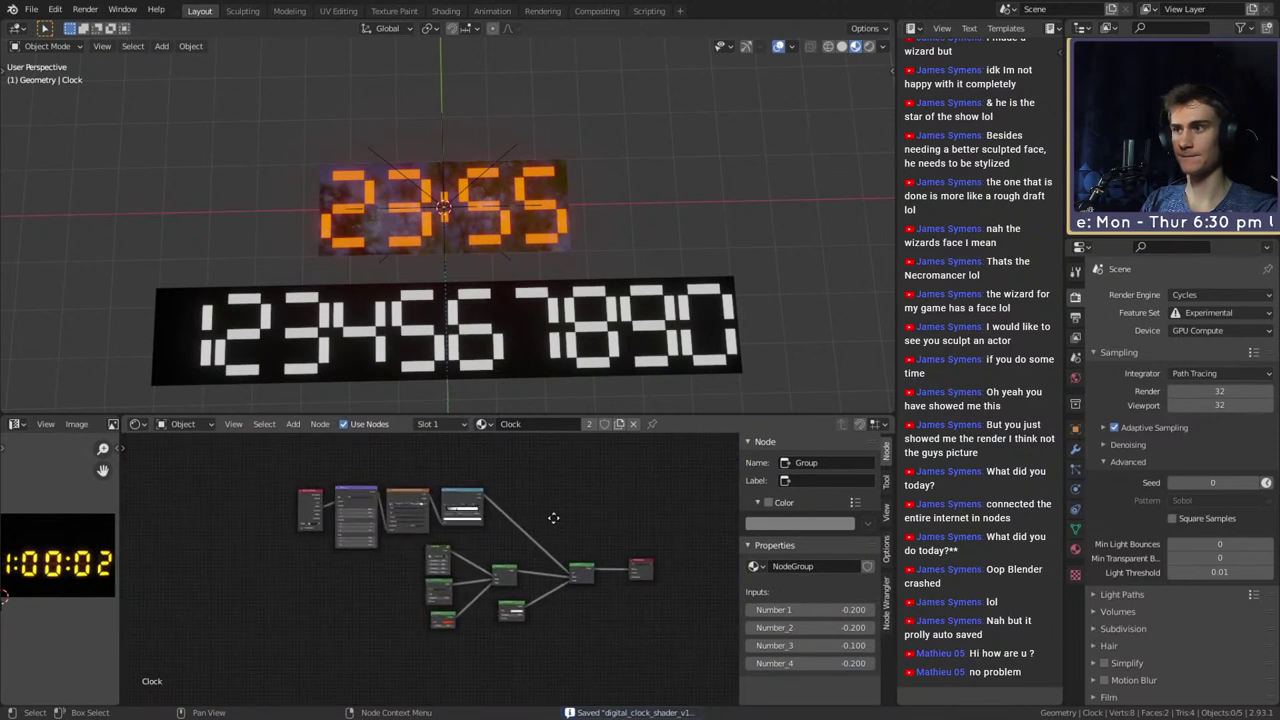
pyautogui.click(31, 9)
pyautogui.click(55, 110)
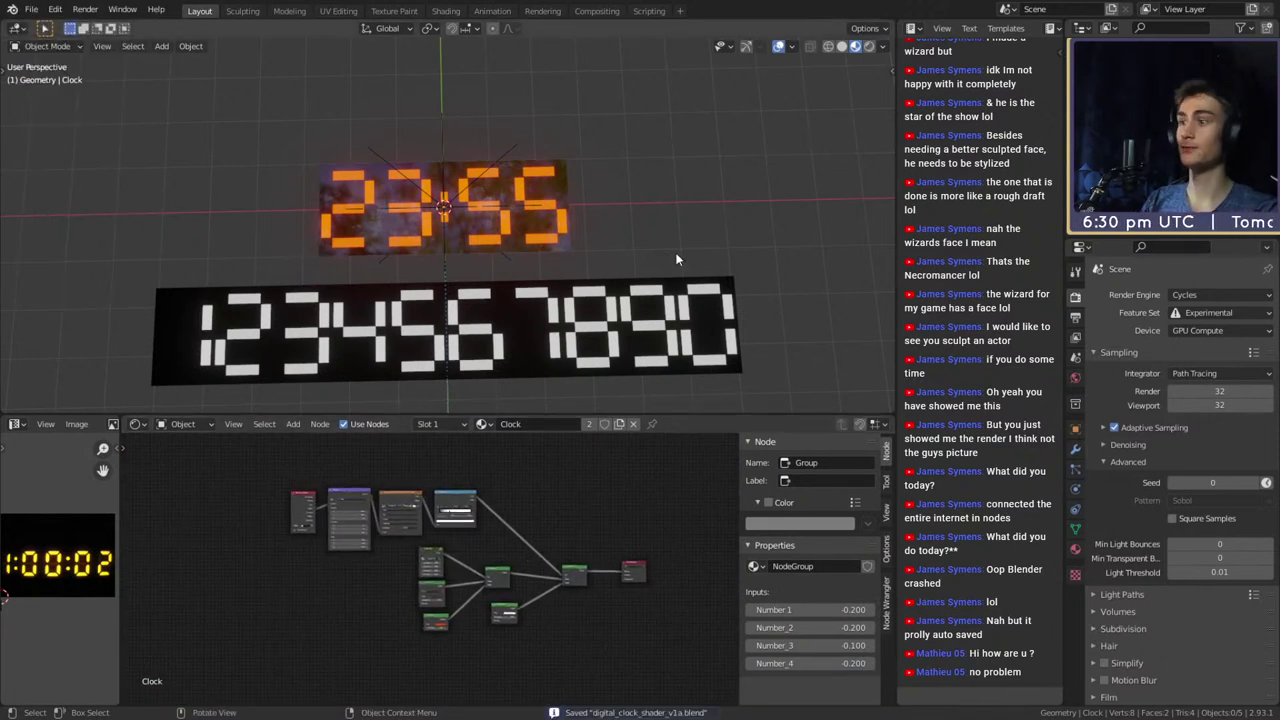
# Select the Clock plane and save digital_clock_shader_v1a.blend with it selected
pyautogui.click(31, 9)
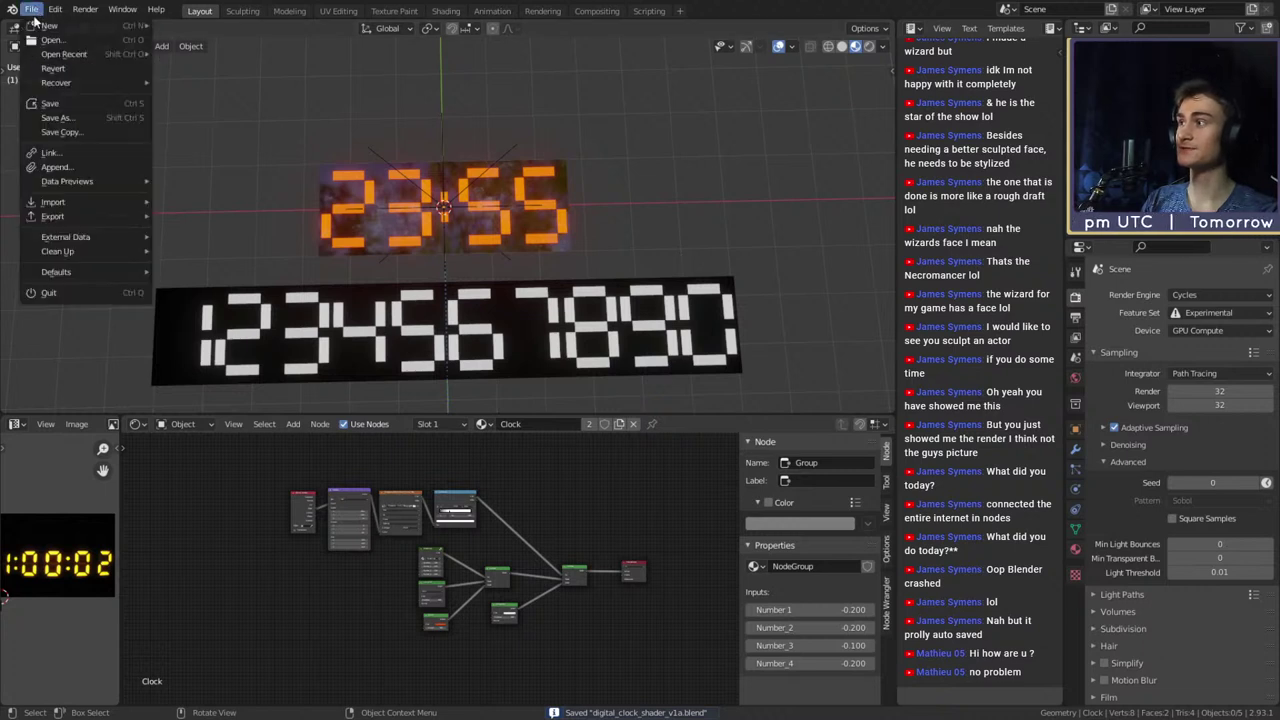
pyautogui.click(48, 104)
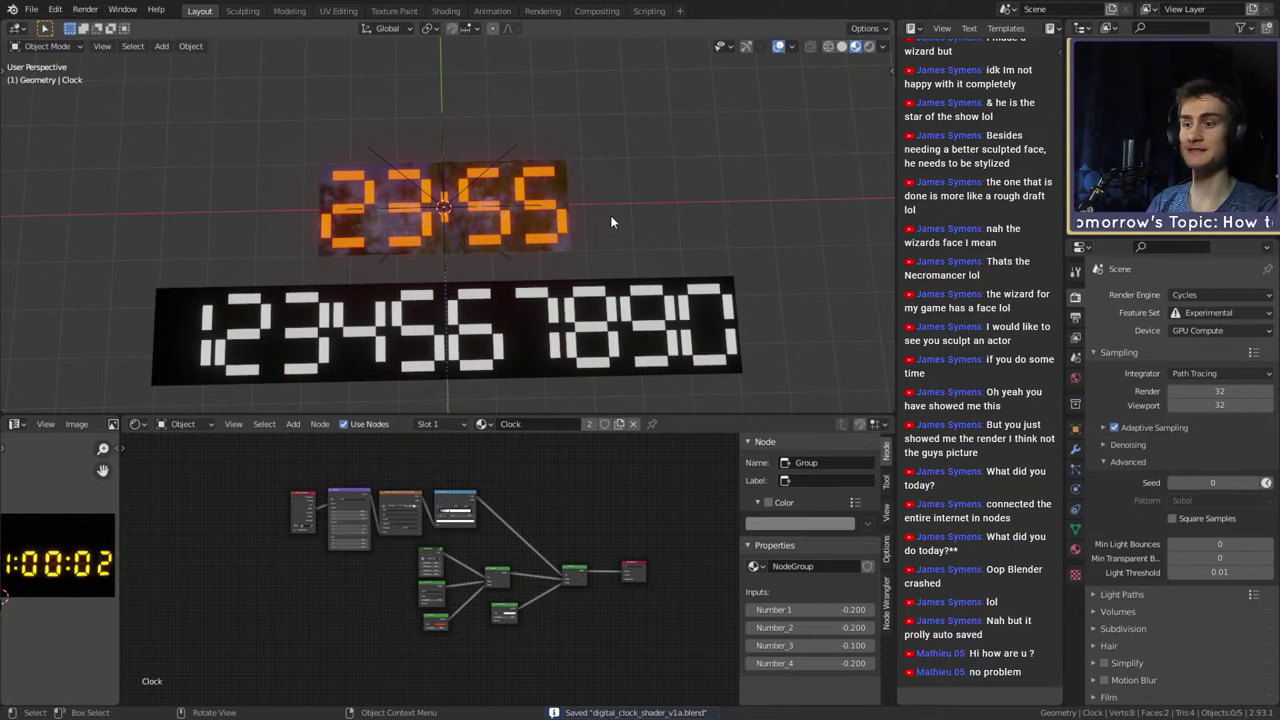
pyautogui.click(560, 231)
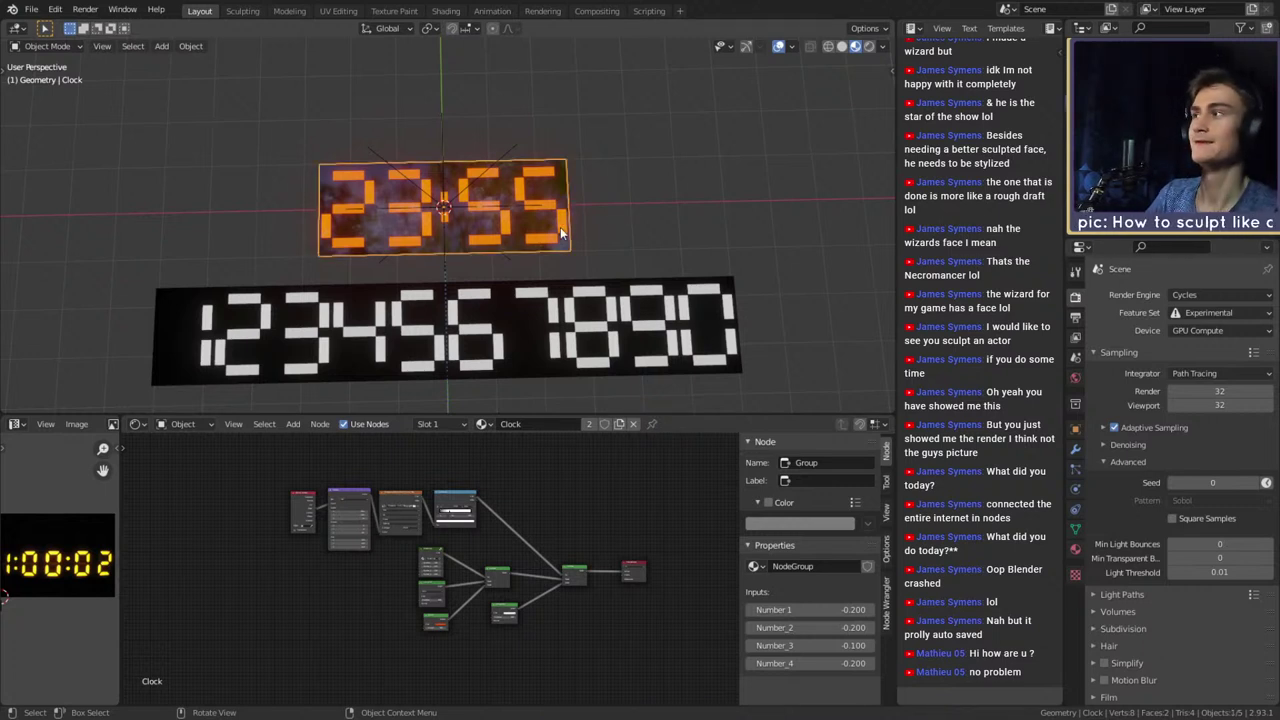
pyautogui.click(31, 9)
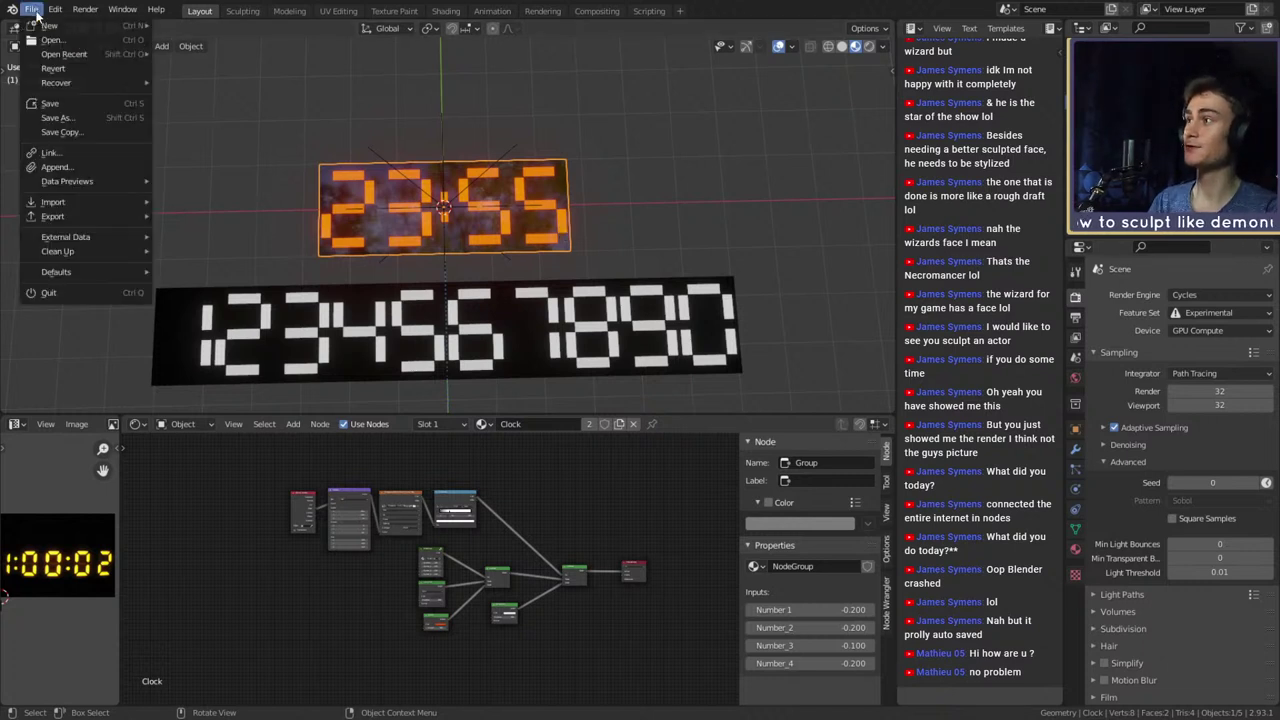
pyautogui.click(53, 105)
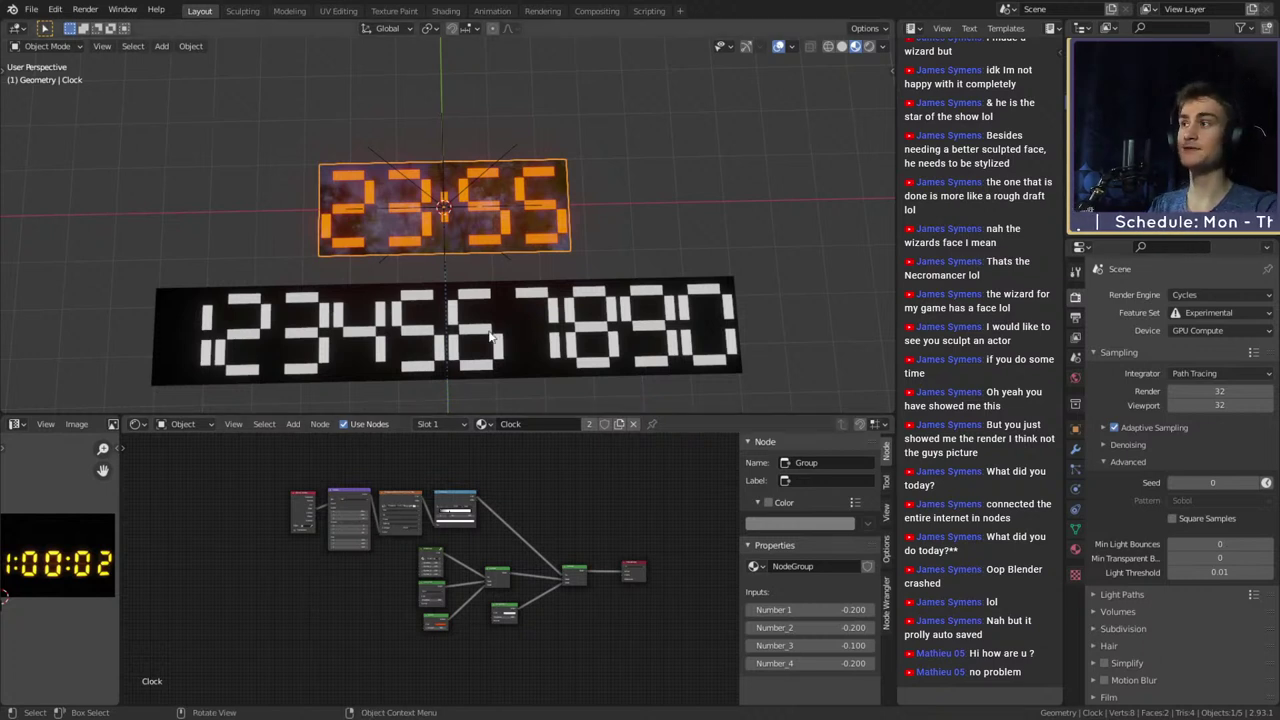
pyautogui.click(31, 9)
pyautogui.click(60, 115)
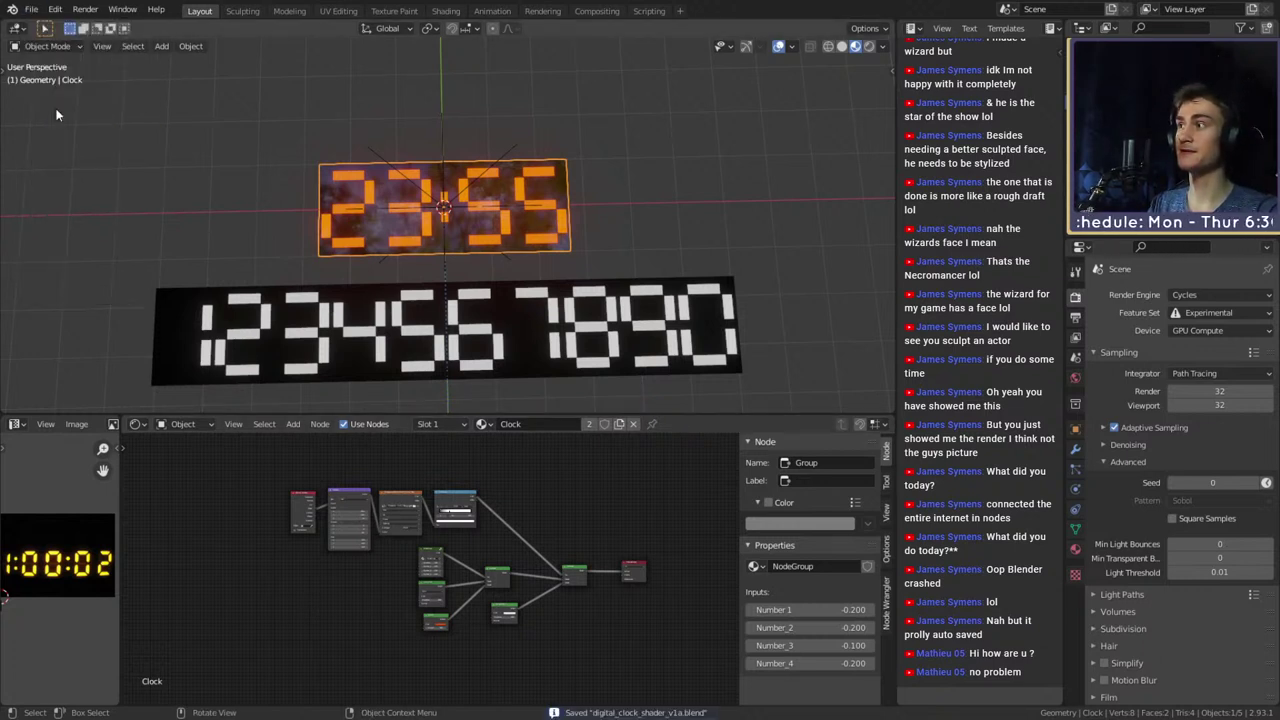